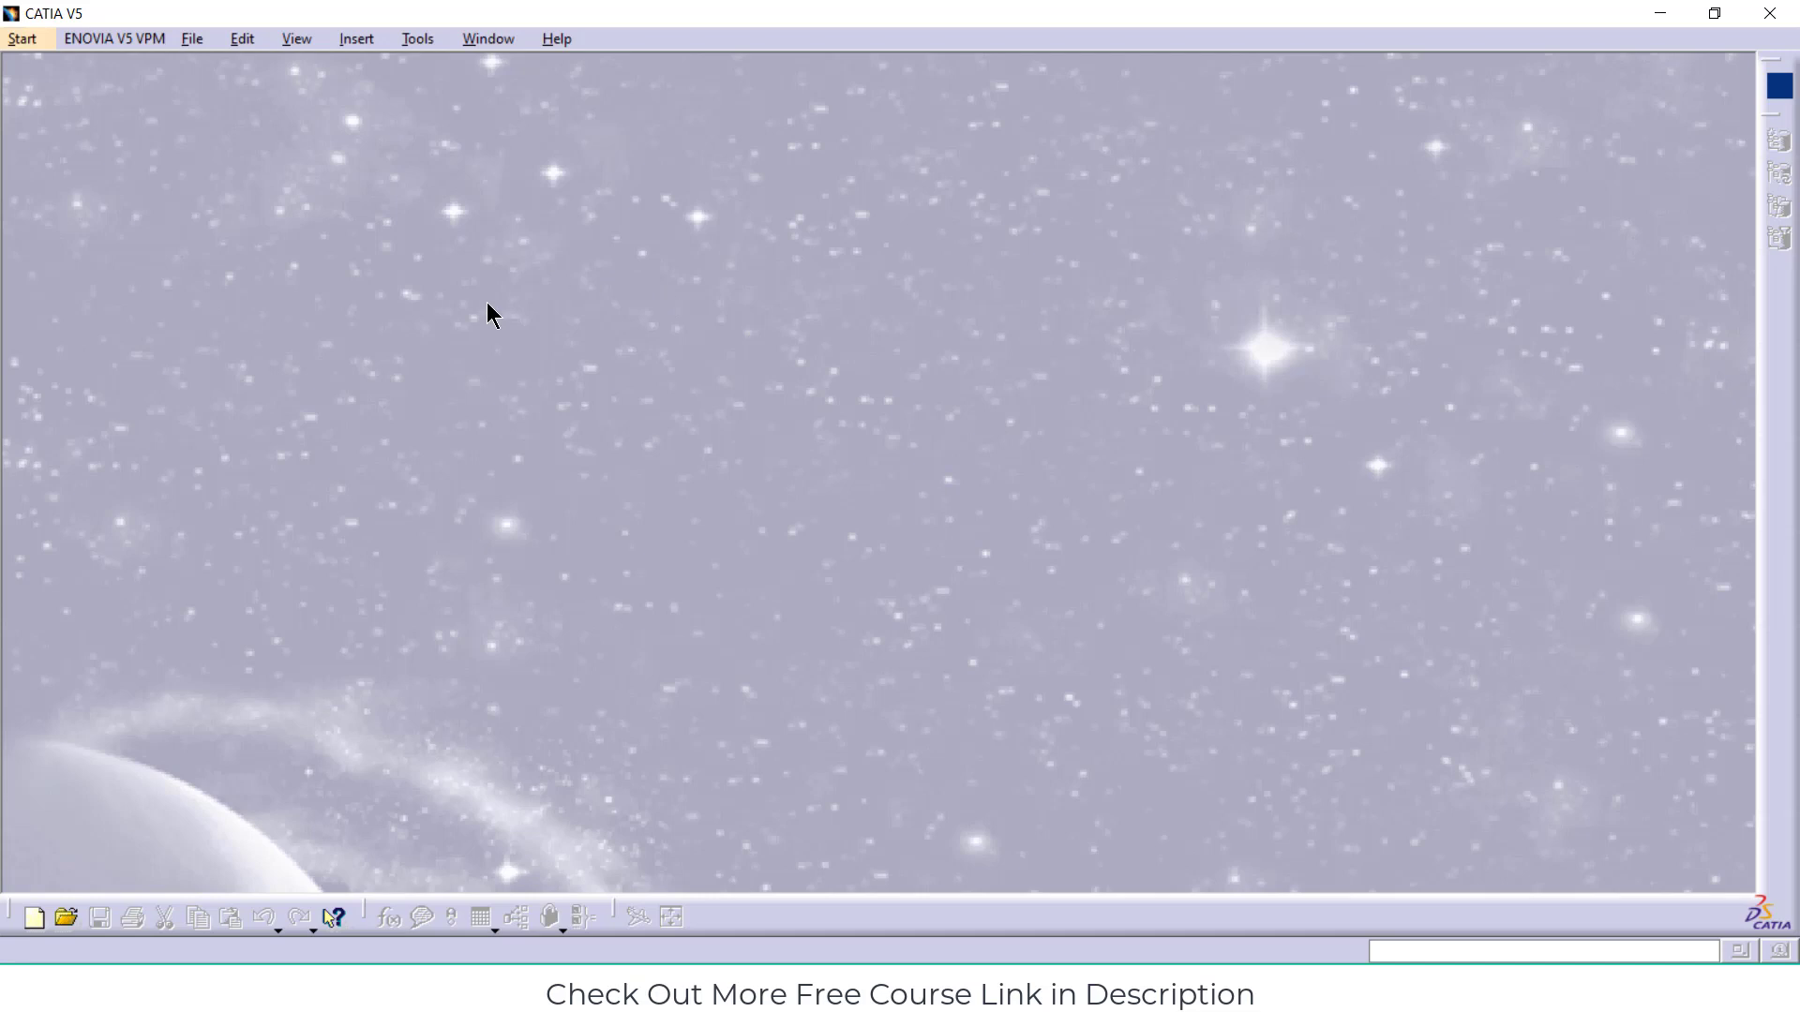
Create a new part named Part1 in the Part Design workbench with hybrid design enabled
{"action": "left_click", "coordinate": [22, 41]}
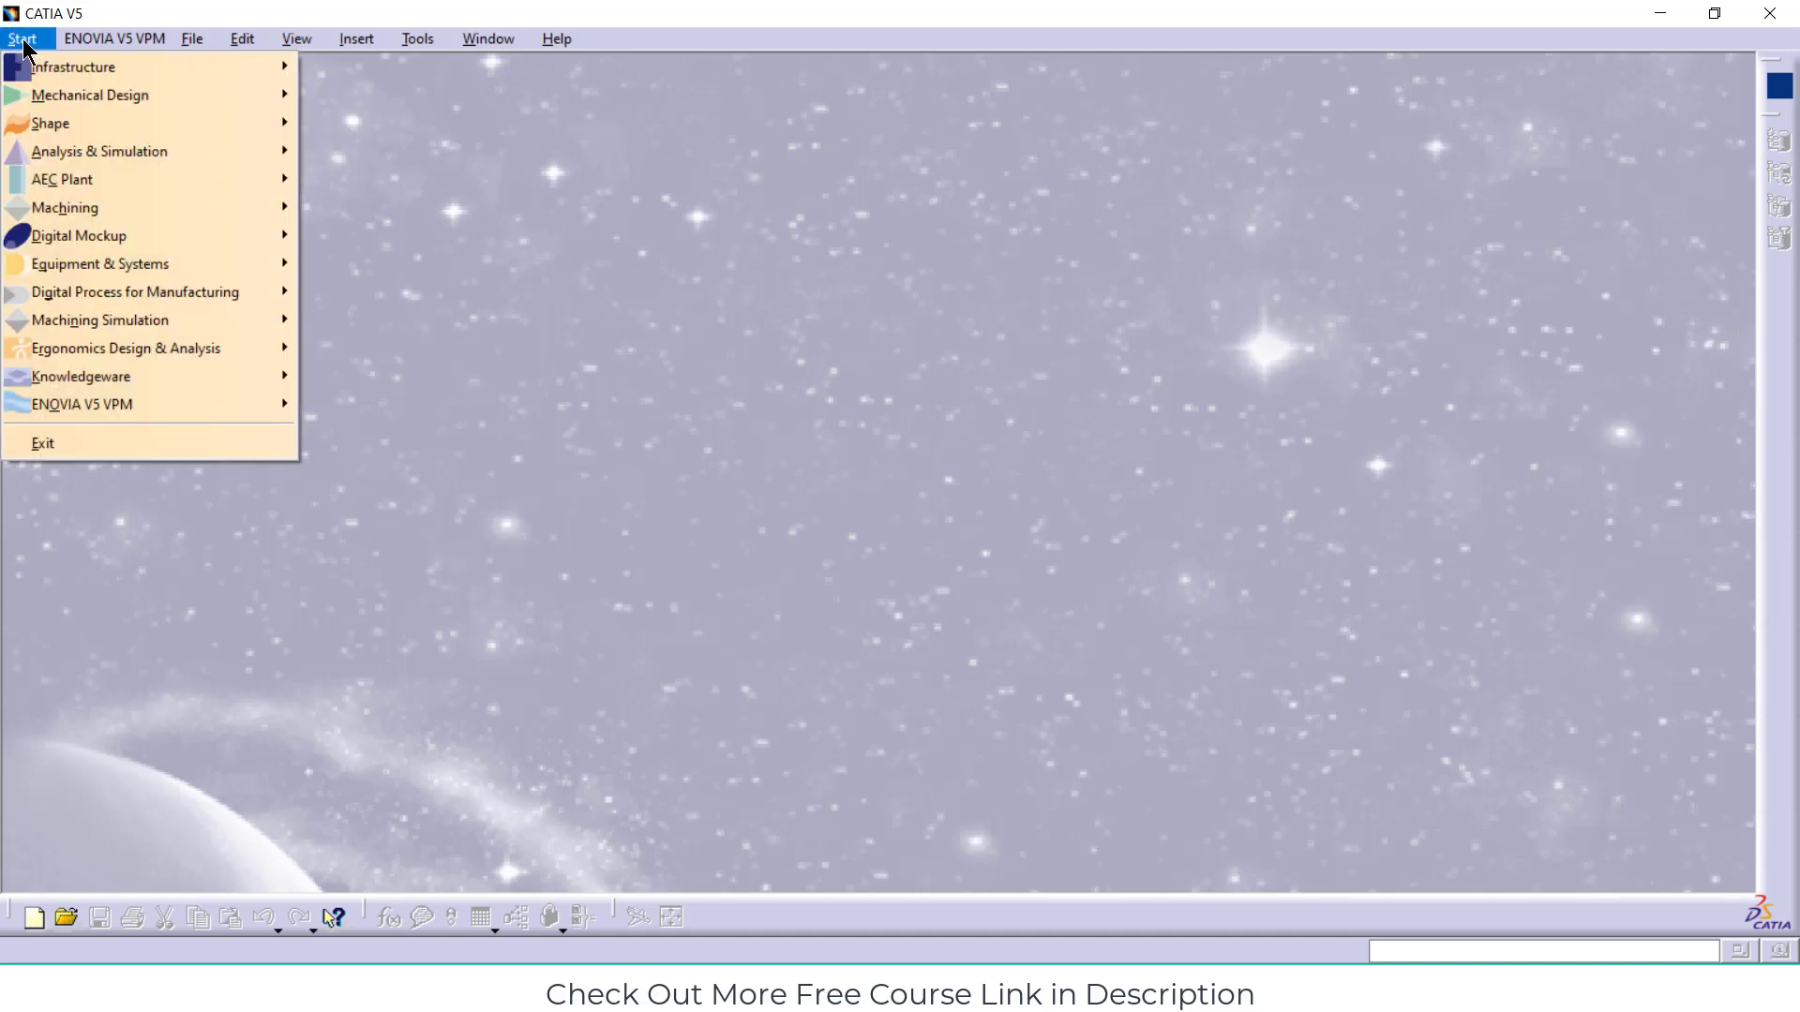
{"action": "mouse_move", "coordinate": [82, 99]}
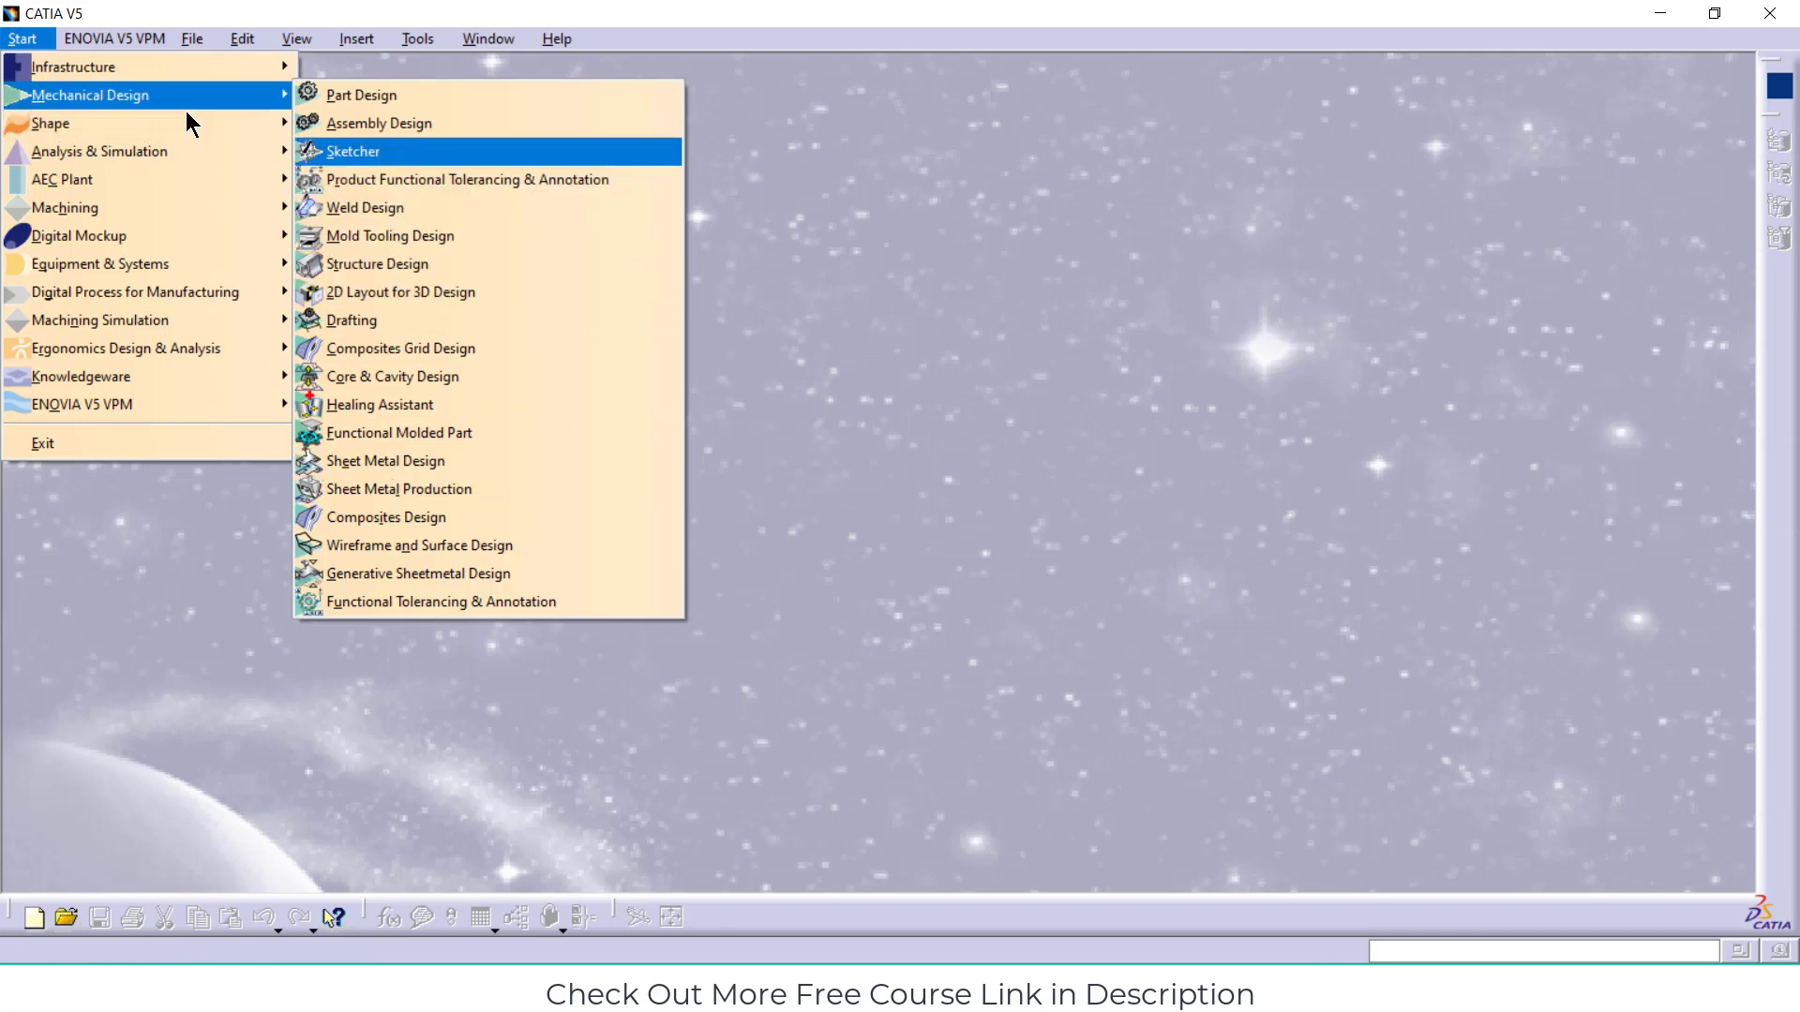
{"action": "left_click", "coordinate": [367, 93]}
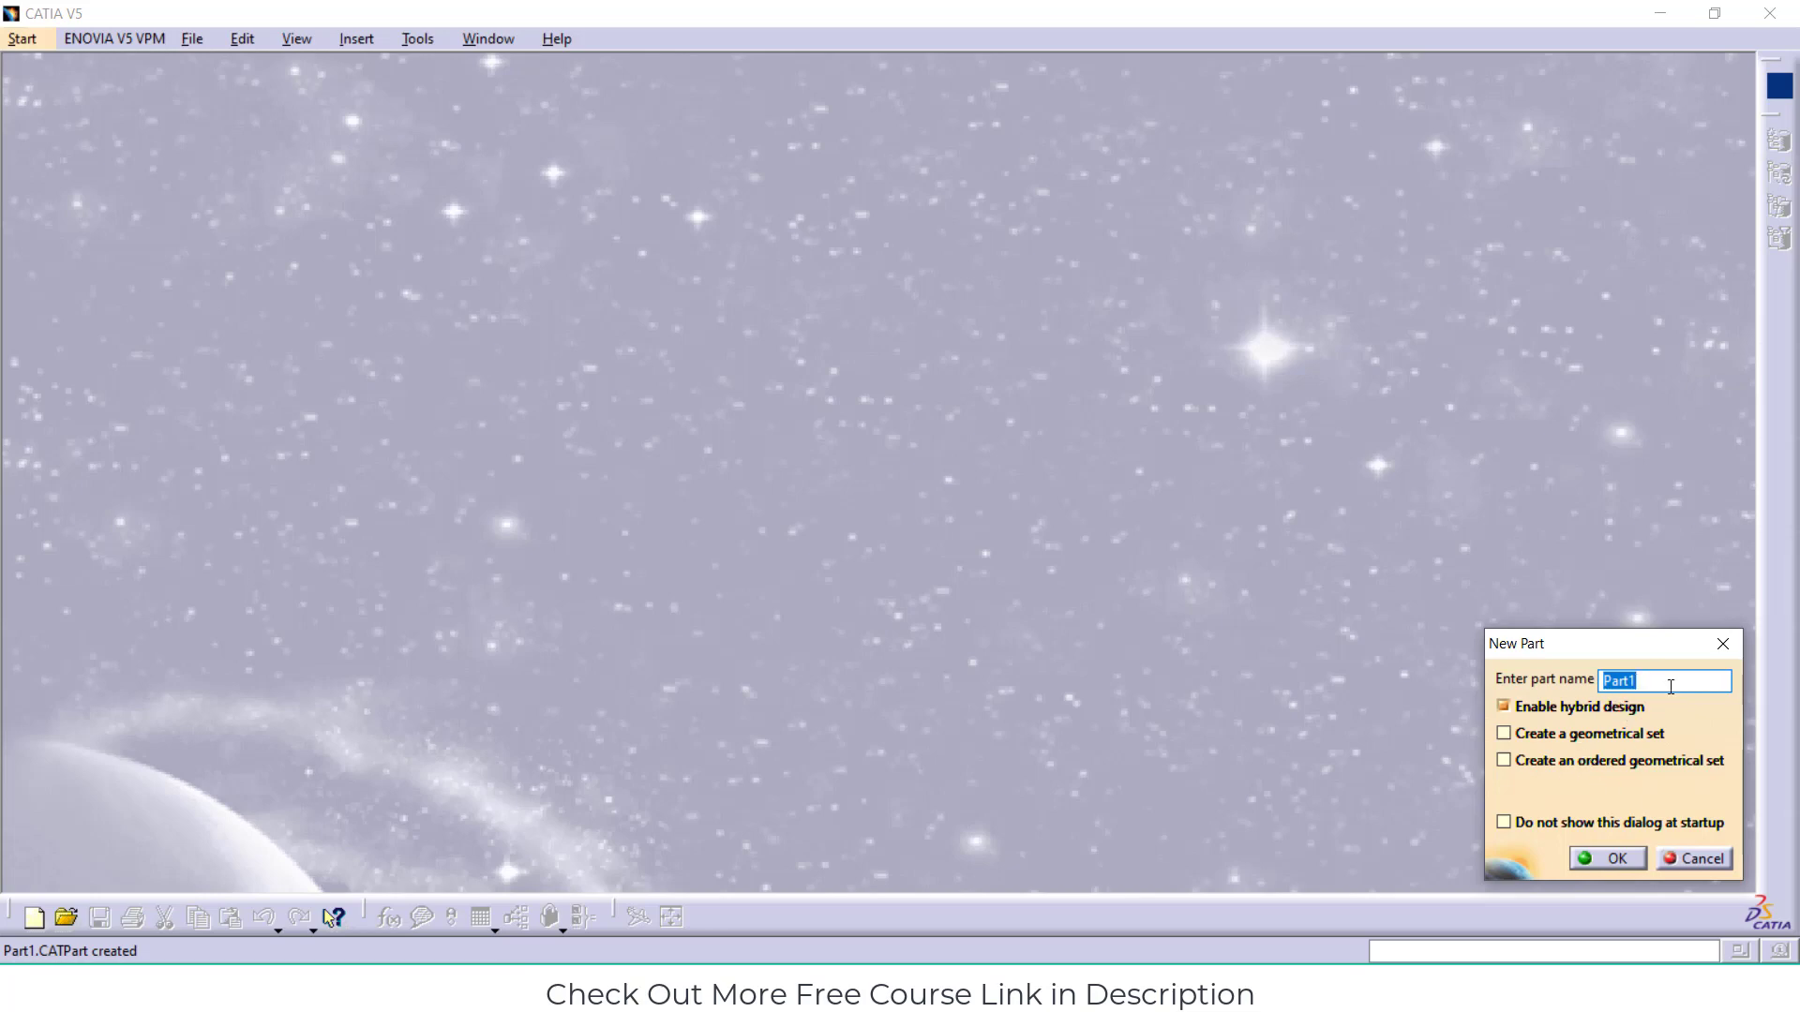
{"action": "left_click", "coordinate": [1605, 858]}
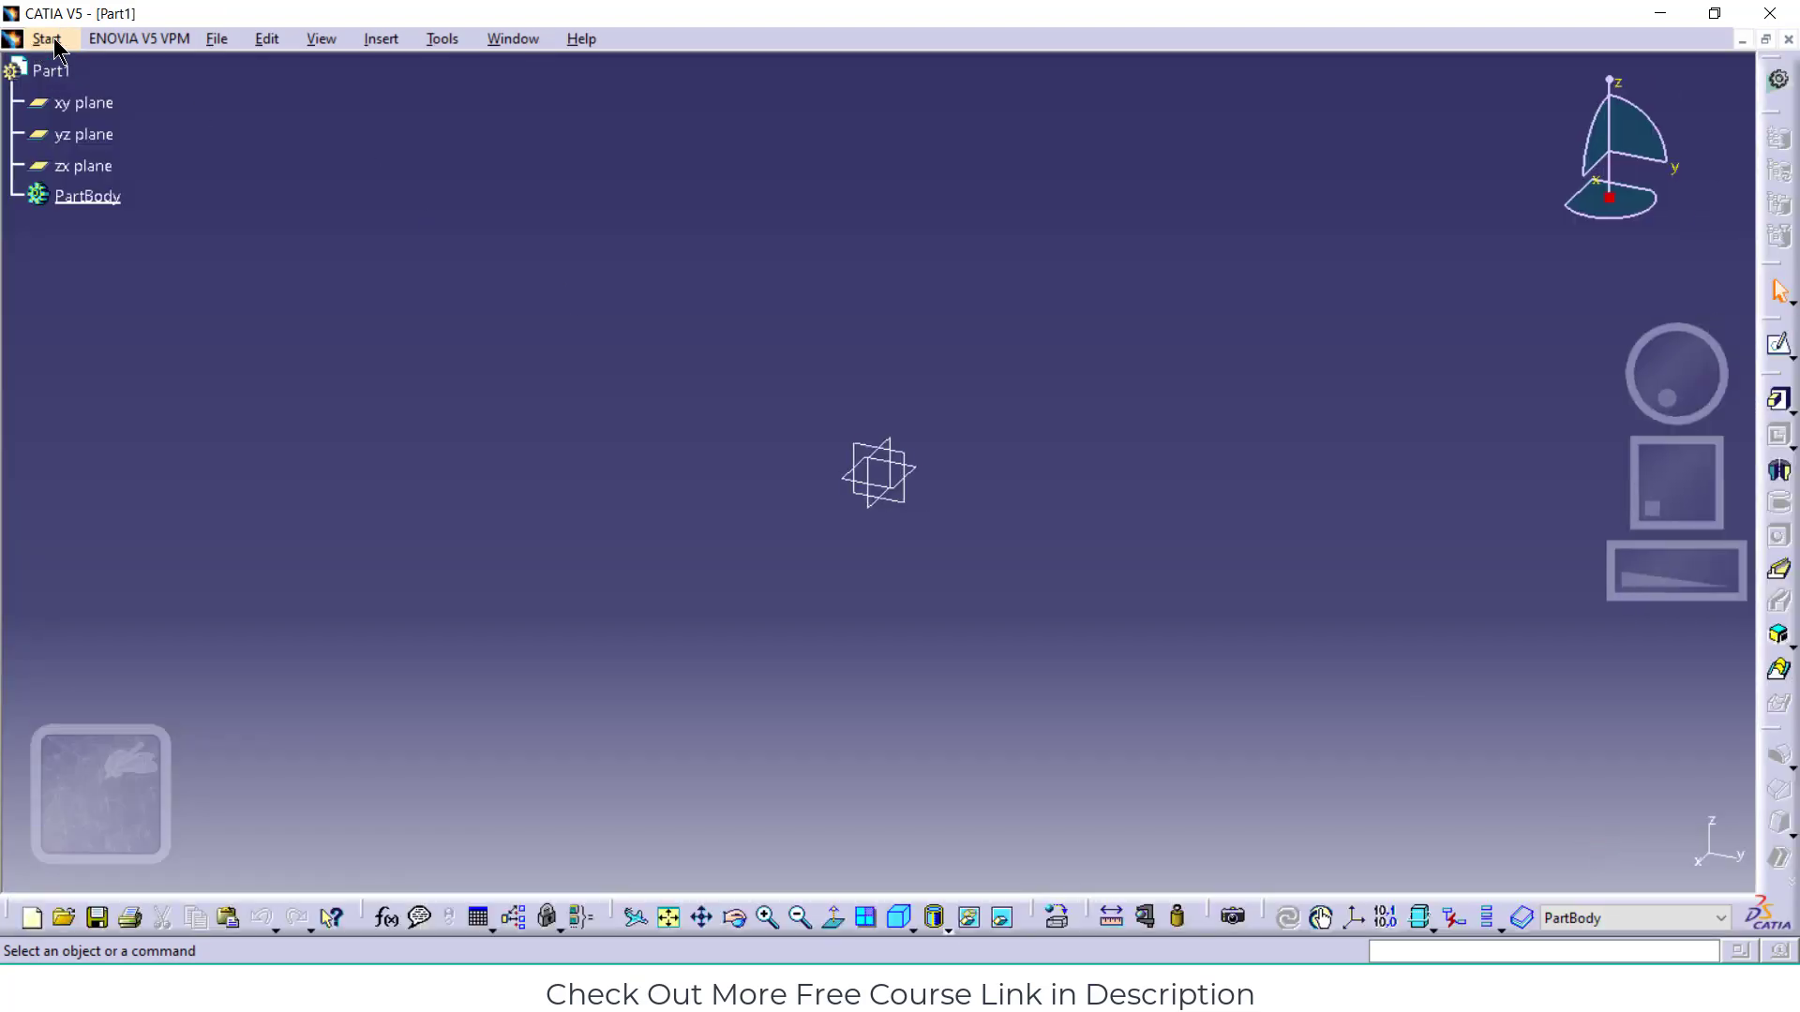
Switch Part1 to the Sketcher workbench and close the part without choosing a sketch plane
{"action": "left_click", "coordinate": [47, 39]}
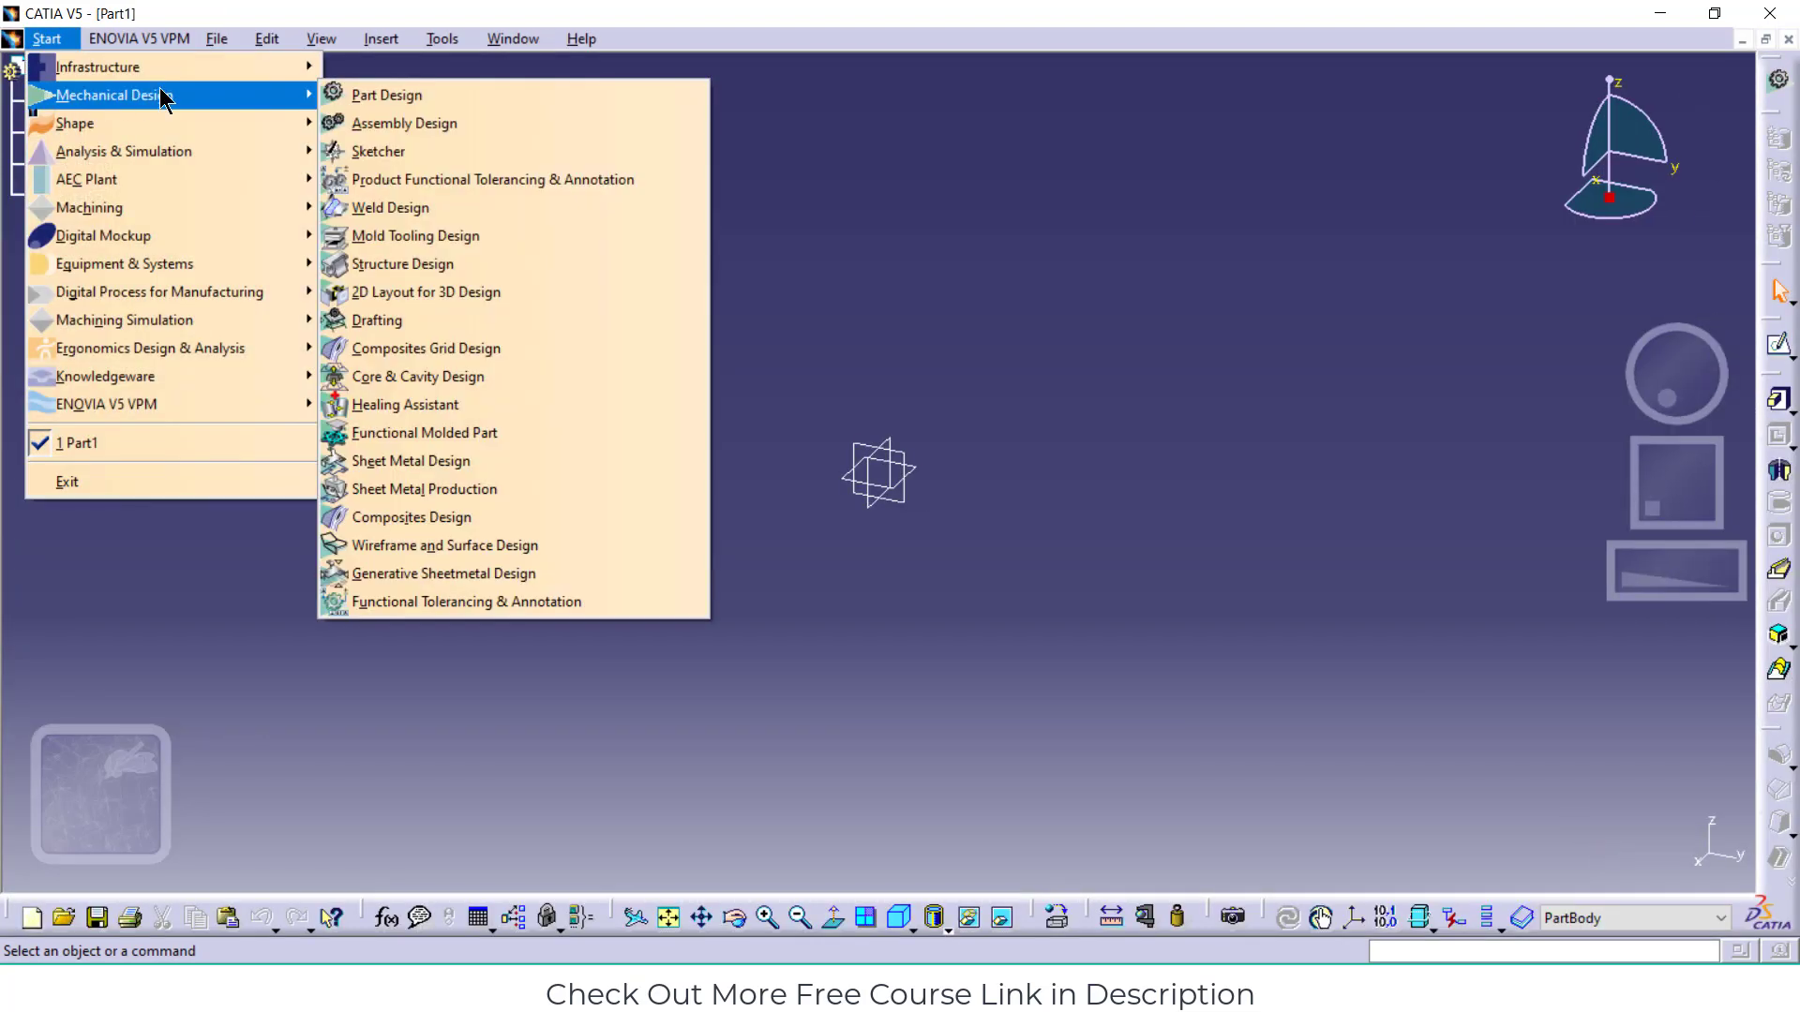
{"action": "left_click", "coordinate": [380, 150]}
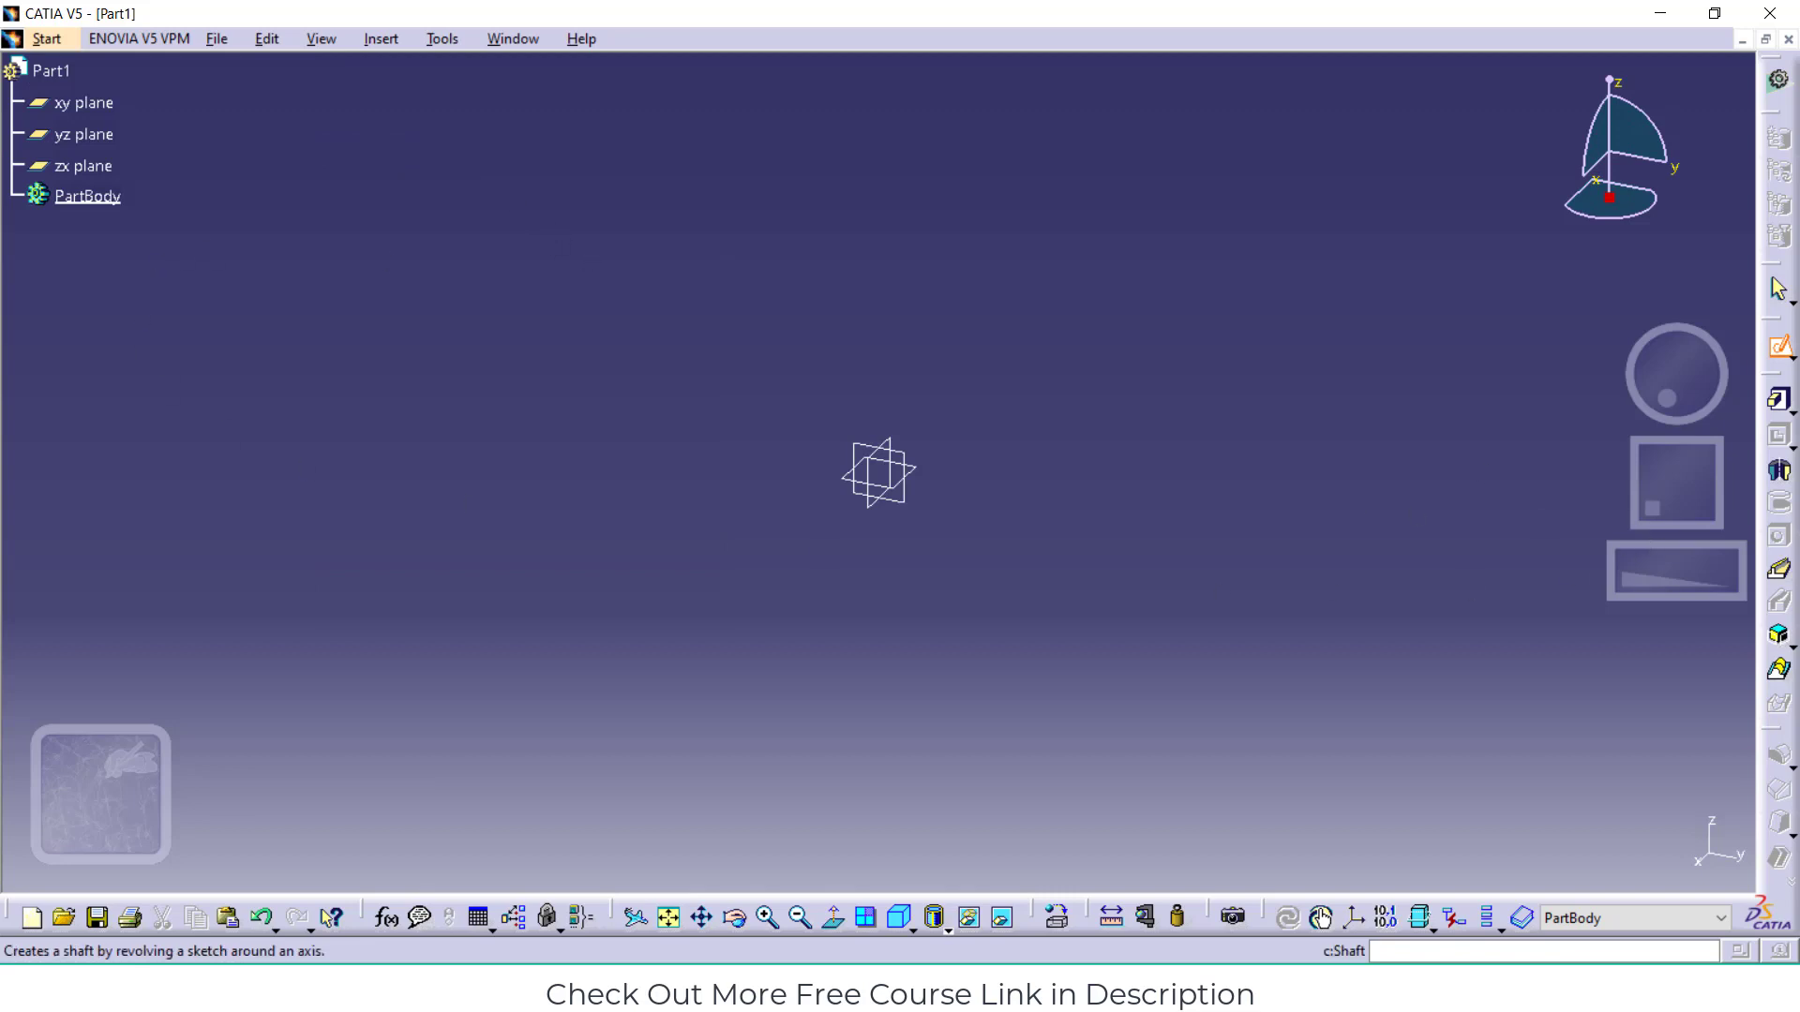
{"action": "left_click", "coordinate": [1787, 42]}
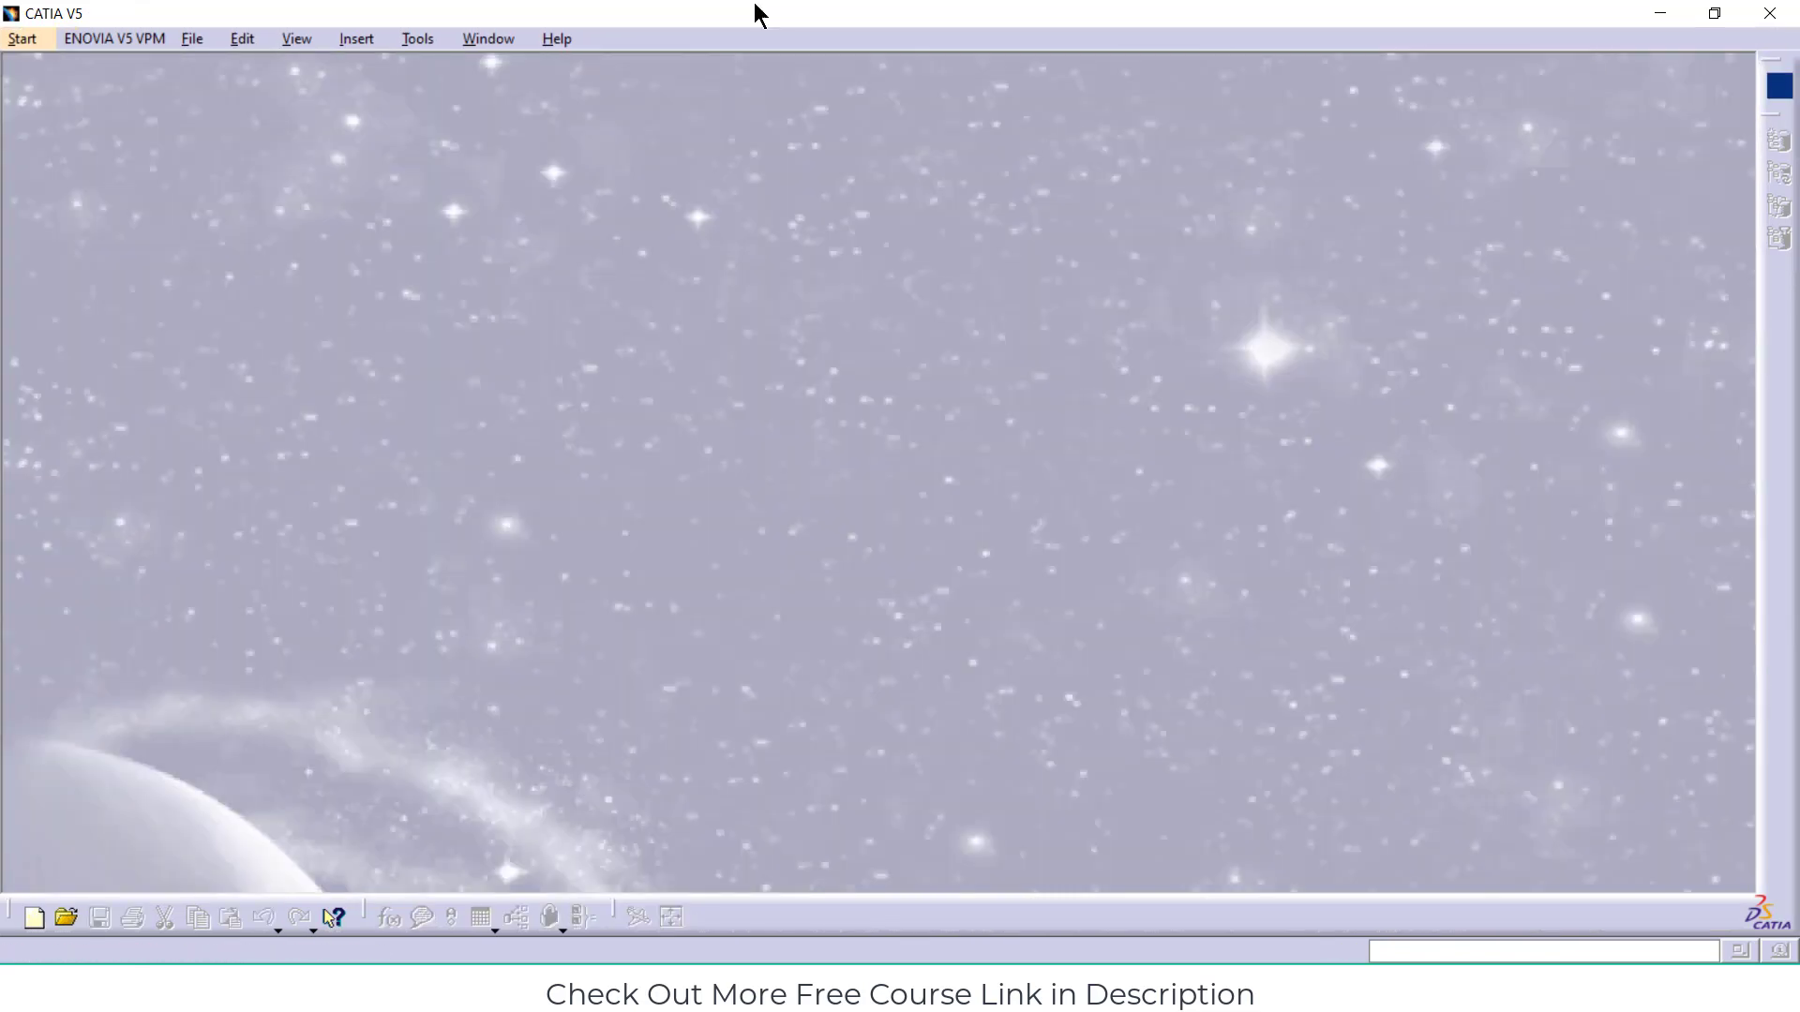
Create a new part named Part1 through the Sketcher workbench, keeping hybrid design enabled
{"action": "left_click", "coordinate": [25, 42]}
{"action": "mouse_move", "coordinate": [57, 97]}
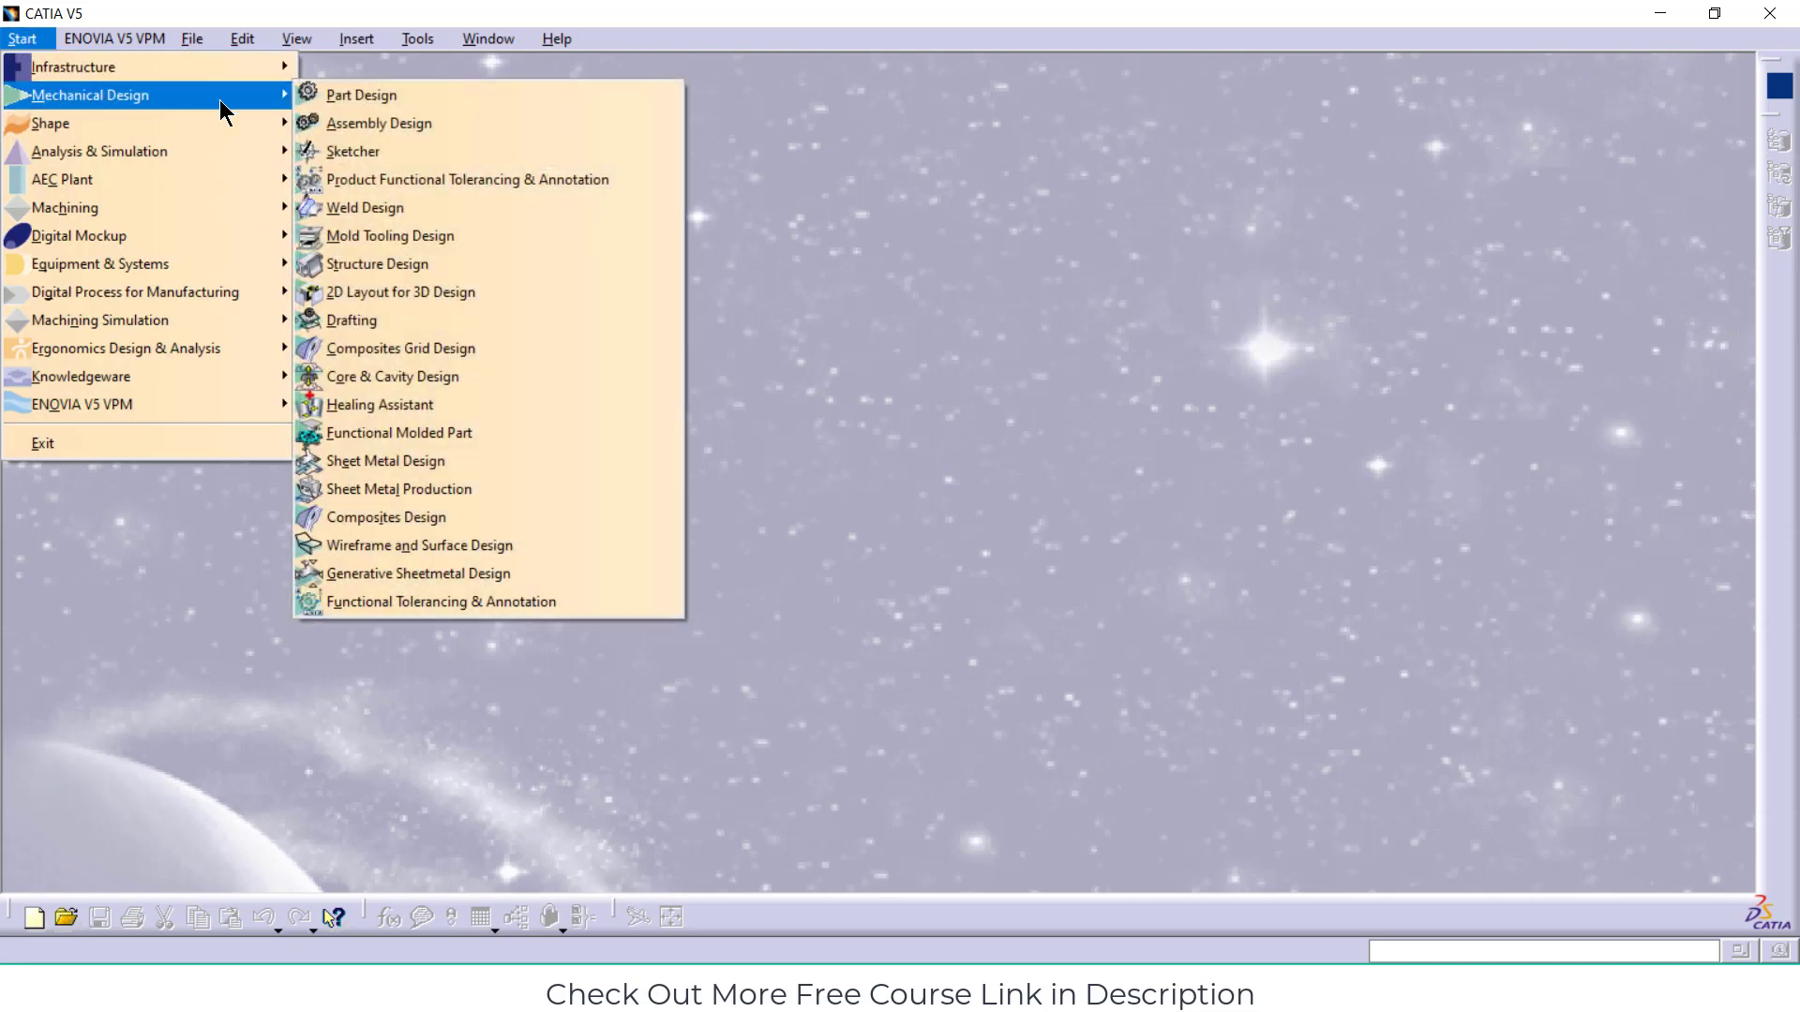
{"action": "left_click", "coordinate": [405, 165]}
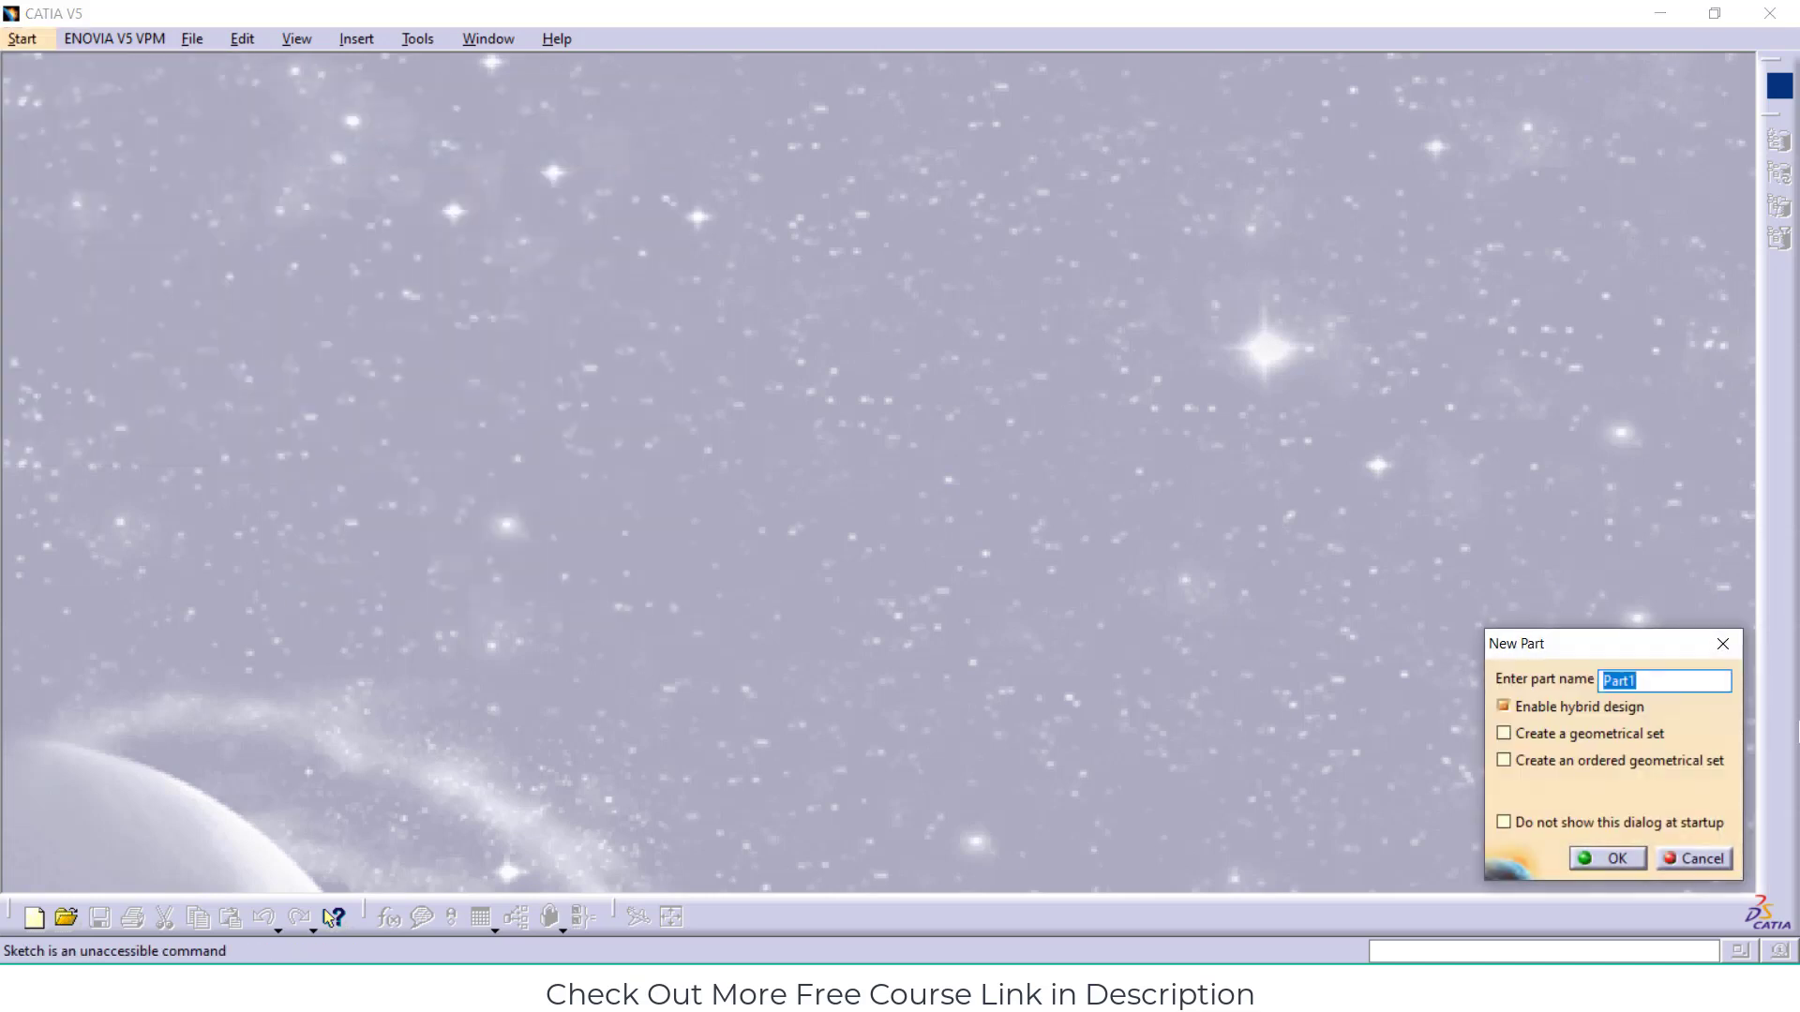
{"action": "left_click", "coordinate": [1611, 853]}
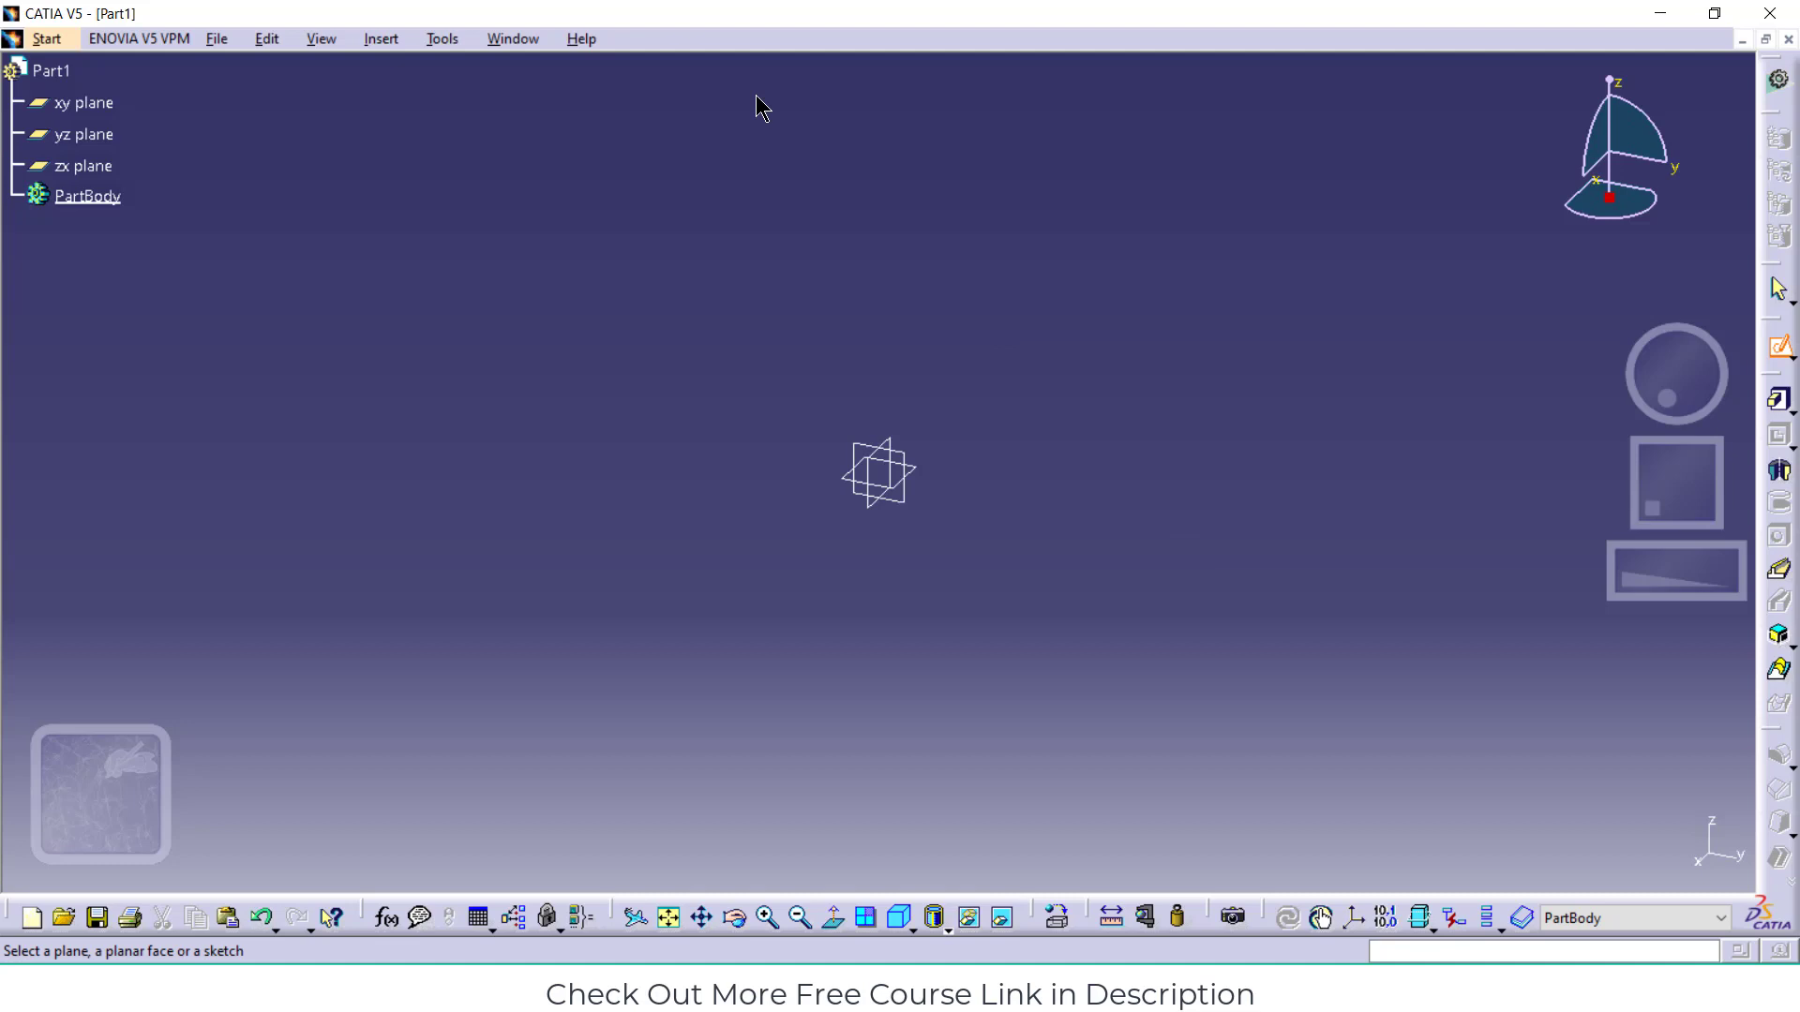
{"action": "left_click", "coordinate": [47, 38]}
{"action": "left_click", "coordinate": [692, 151]}
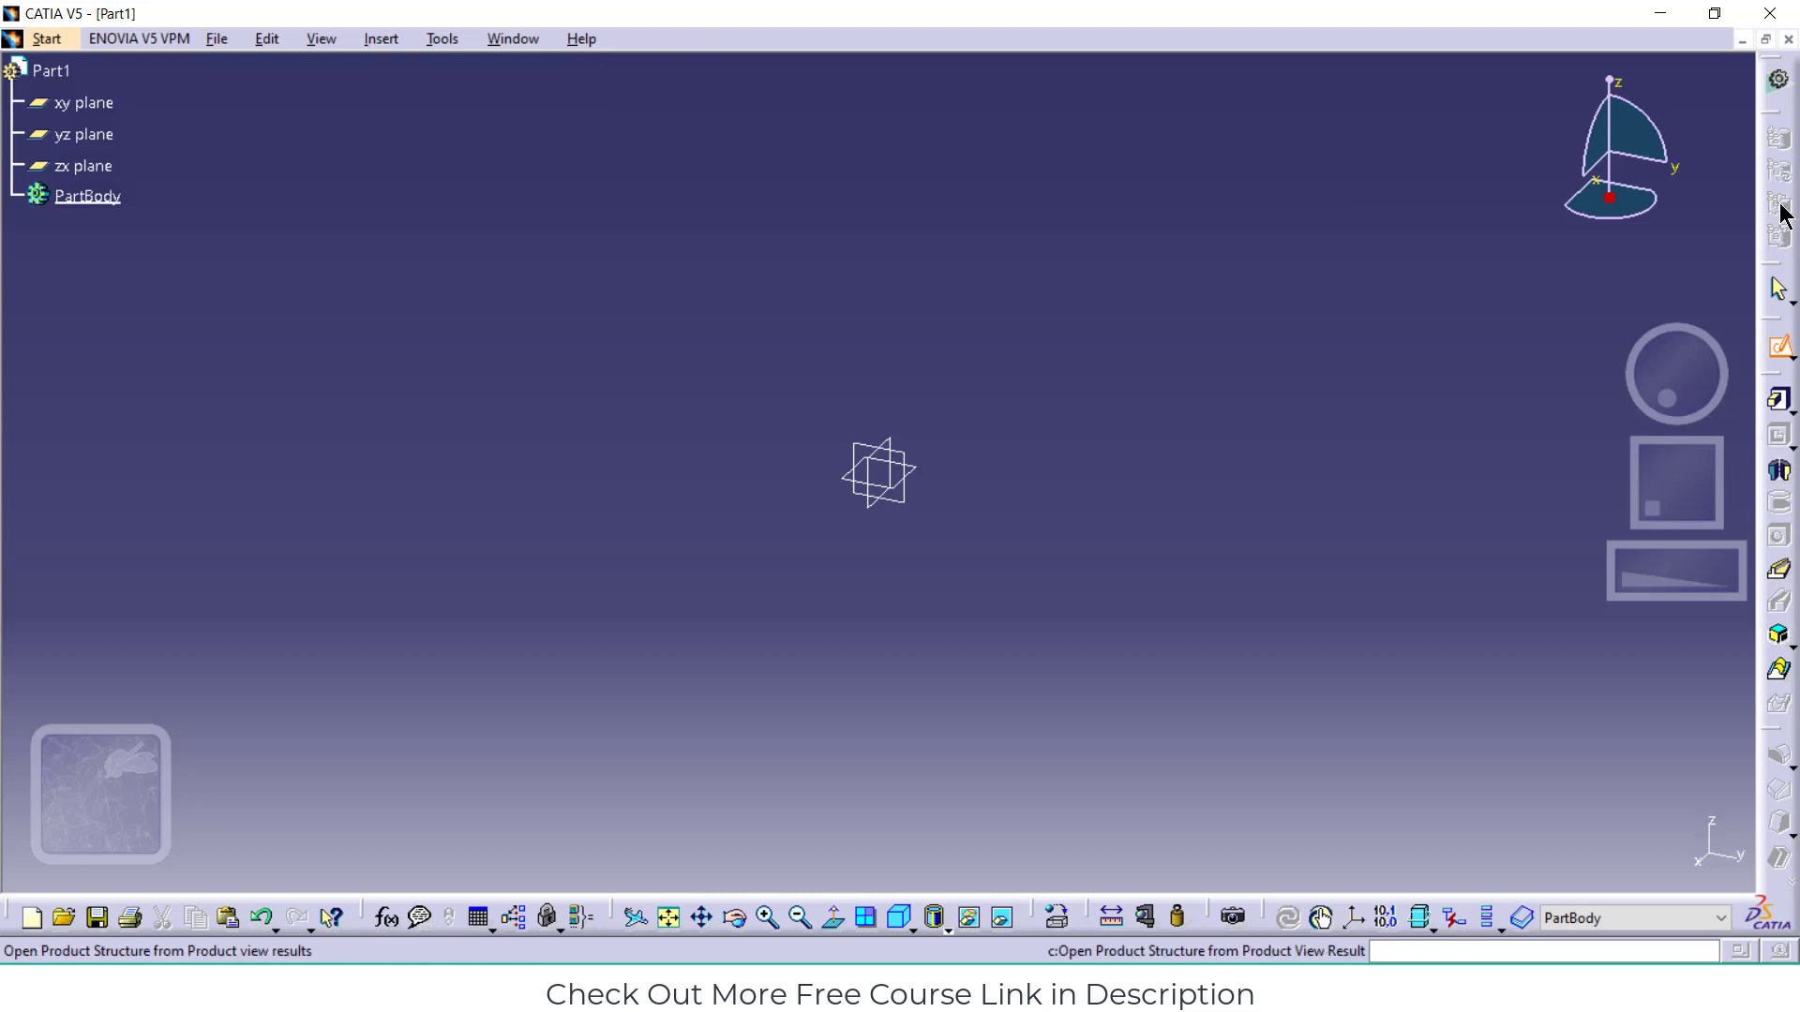
{"action": "left_click", "coordinate": [1777, 405]}
{"action": "left_click", "coordinate": [1781, 353]}
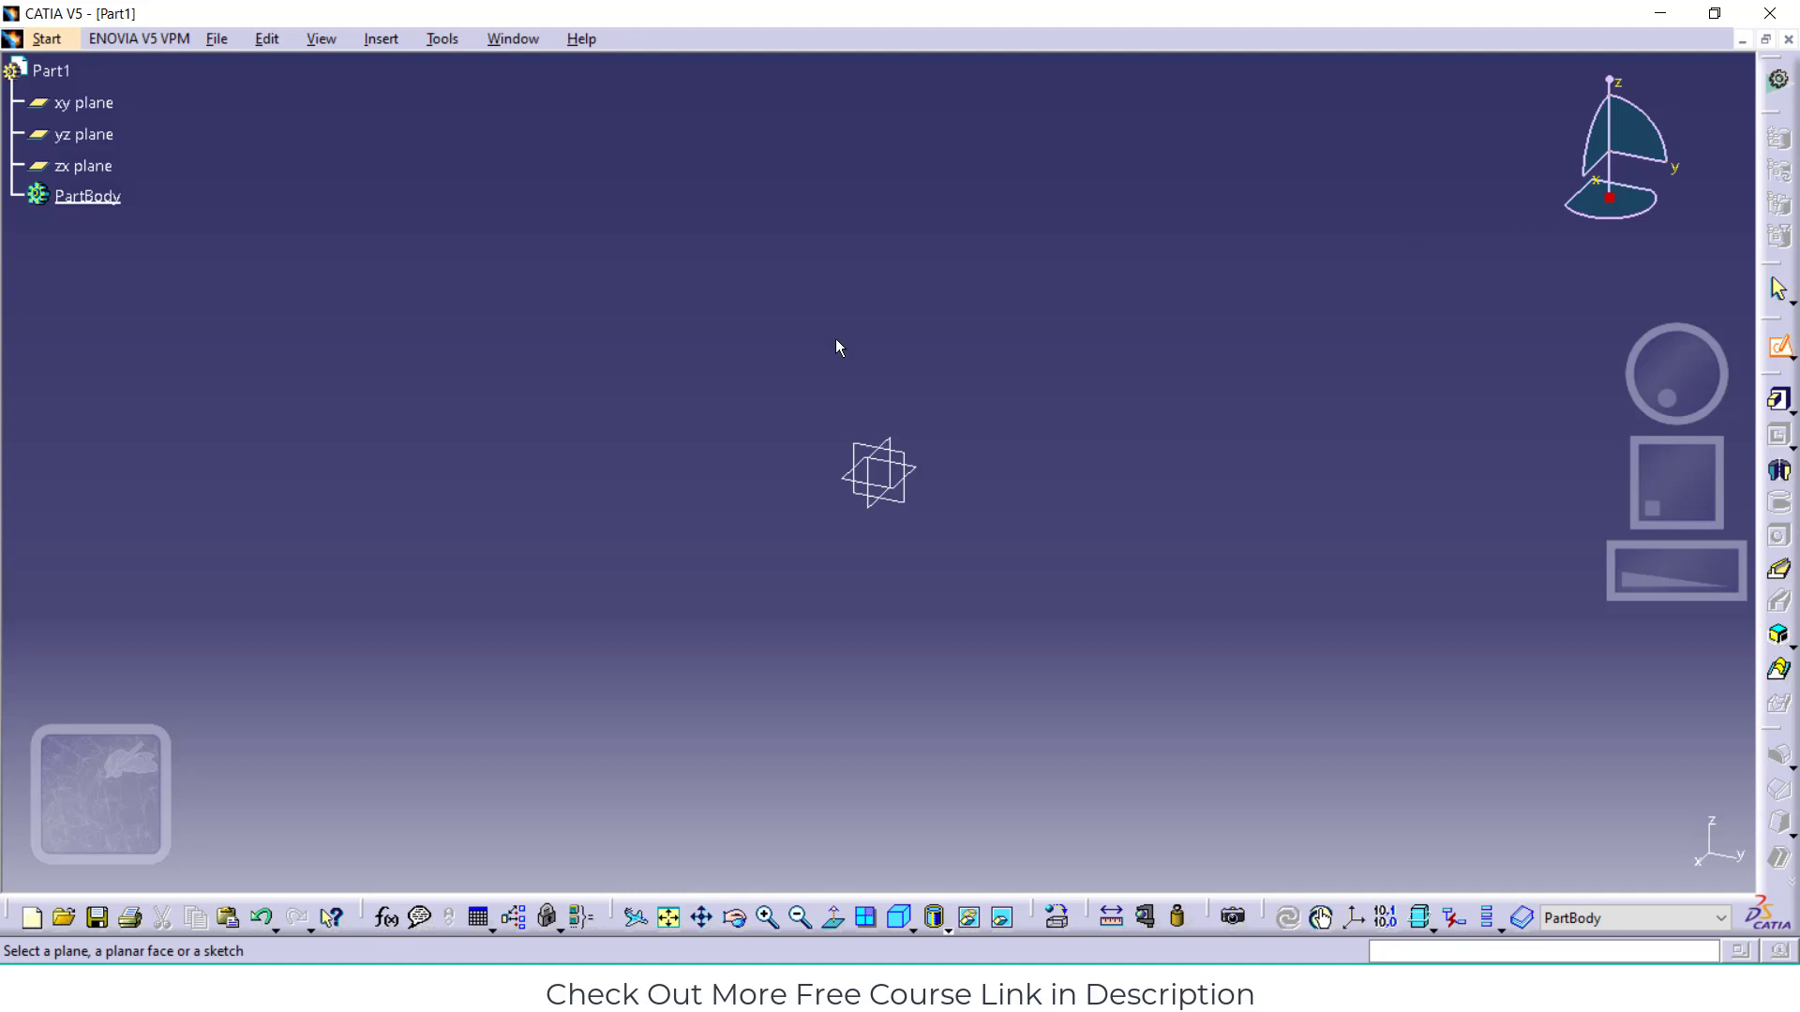
Open a sketch on the yz plane and exit it without drawing anything
{"action": "mouse_move", "coordinate": [1658, 399]}
{"action": "left_mouse_down"}
{"action": "mouse_move", "coordinate": [1687, 389]}
{"action": "mouse_move", "coordinate": [1619, 374]}
{"action": "mouse_move", "coordinate": [1724, 381]}
{"action": "mouse_move", "coordinate": [1640, 369]}
{"action": "mouse_move", "coordinate": [1696, 378]}
{"action": "mouse_move", "coordinate": [1675, 385]}
{"action": "left_mouse_up"}
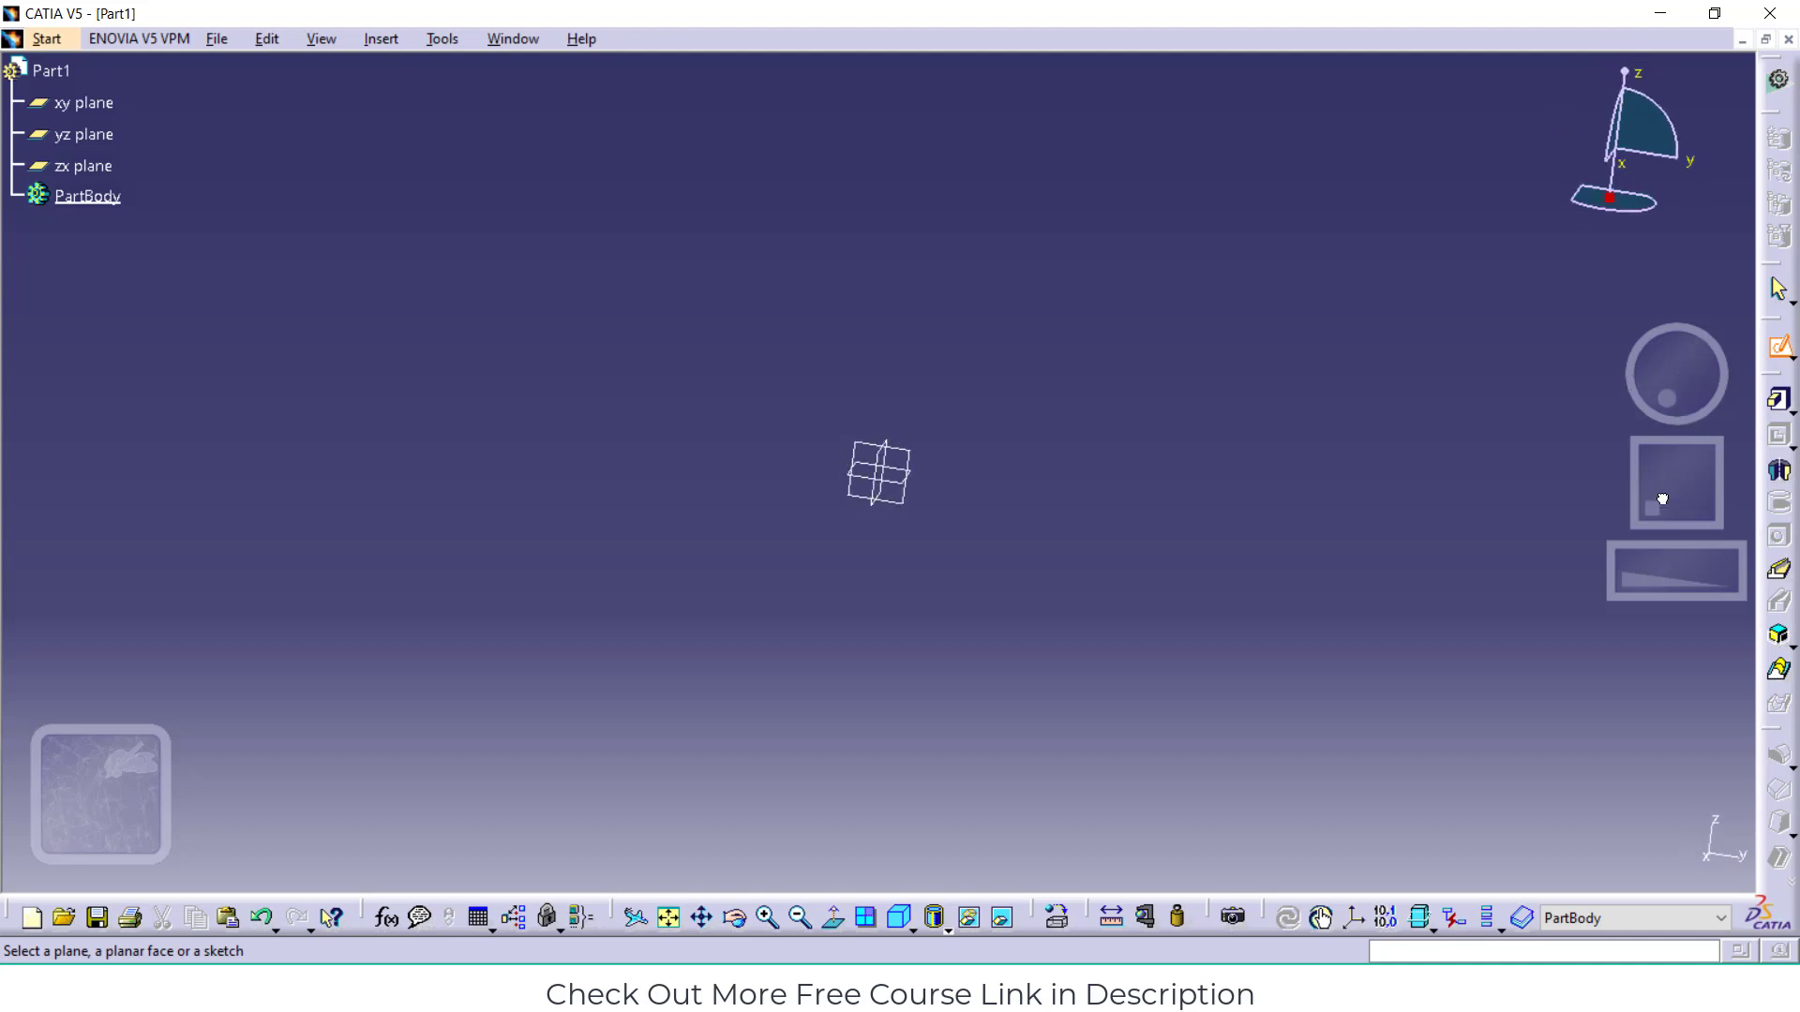
{"action": "mouse_move", "coordinate": [1659, 498]}
{"action": "left_mouse_down"}
{"action": "mouse_move", "coordinate": [1672, 466]}
{"action": "mouse_move", "coordinate": [1640, 470]}
{"action": "mouse_move", "coordinate": [1680, 474]}
{"action": "mouse_move", "coordinate": [1647, 490]}
{"action": "mouse_move", "coordinate": [1665, 487]}
{"action": "left_mouse_up"}
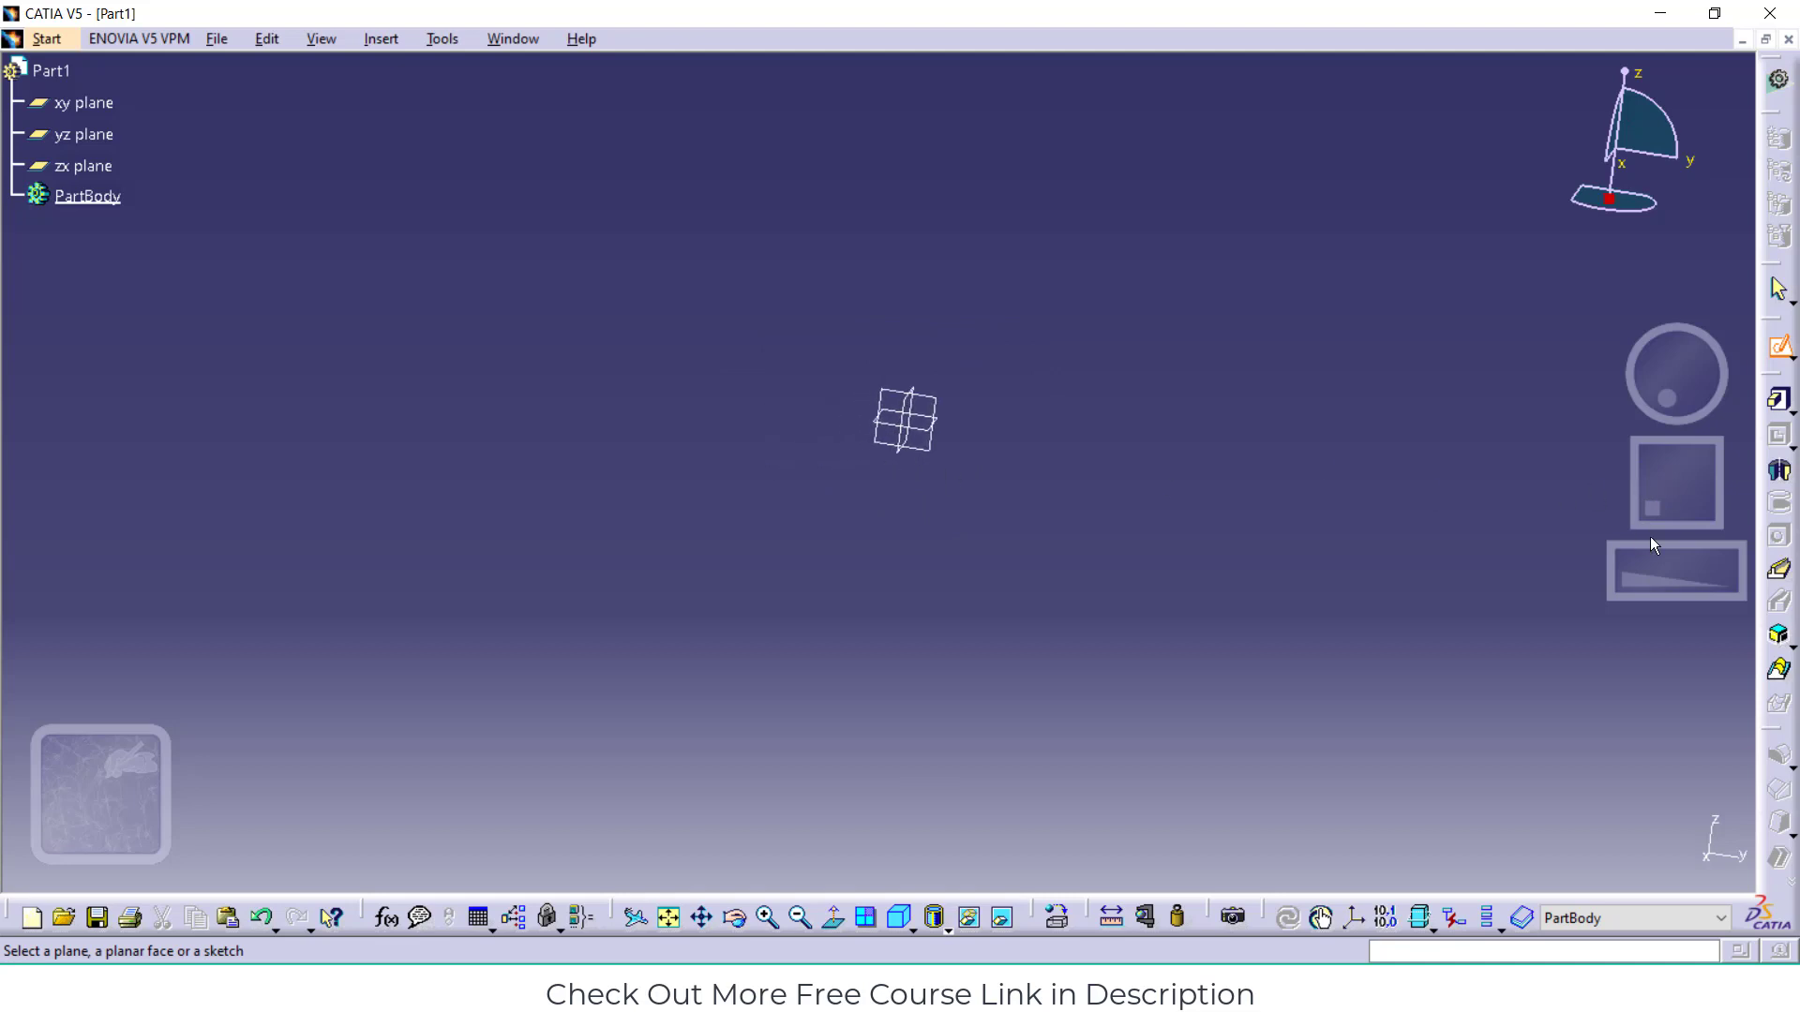
{"action": "left_click_drag", "start_coordinate": [1646, 566], "coordinate": [1519, 558]}
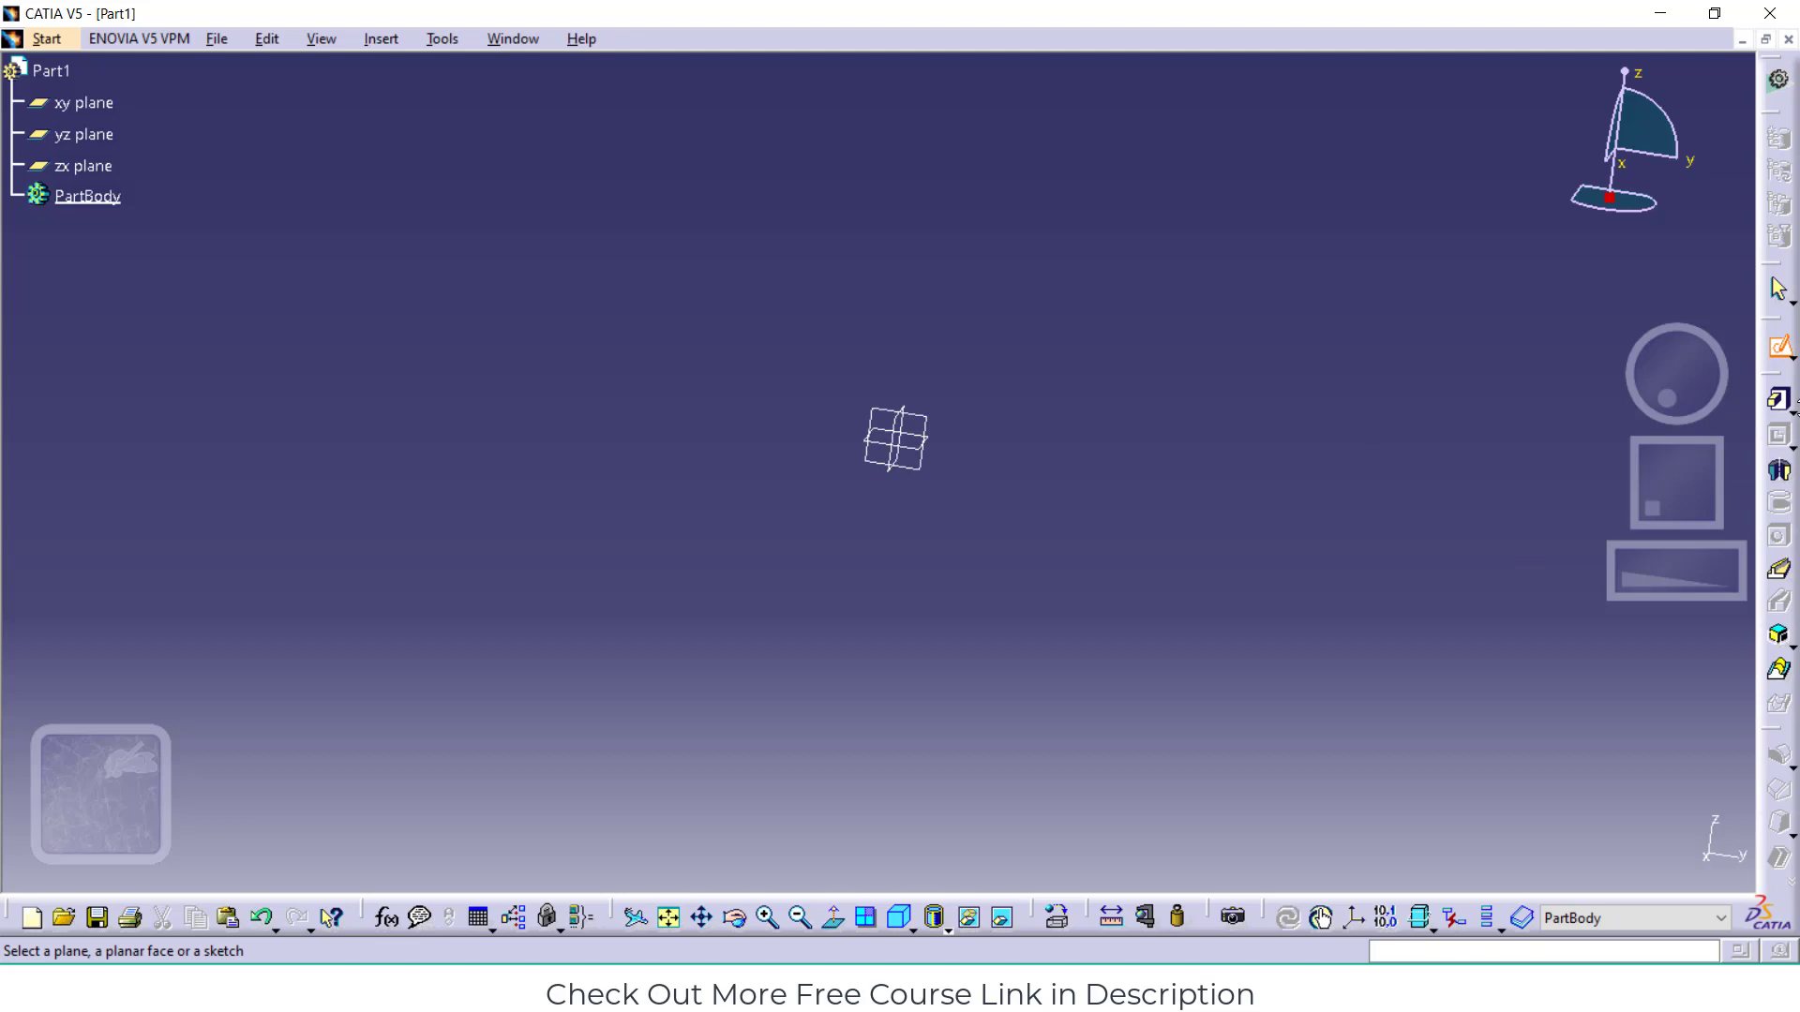
{"action": "left_click", "coordinate": [936, 432]}
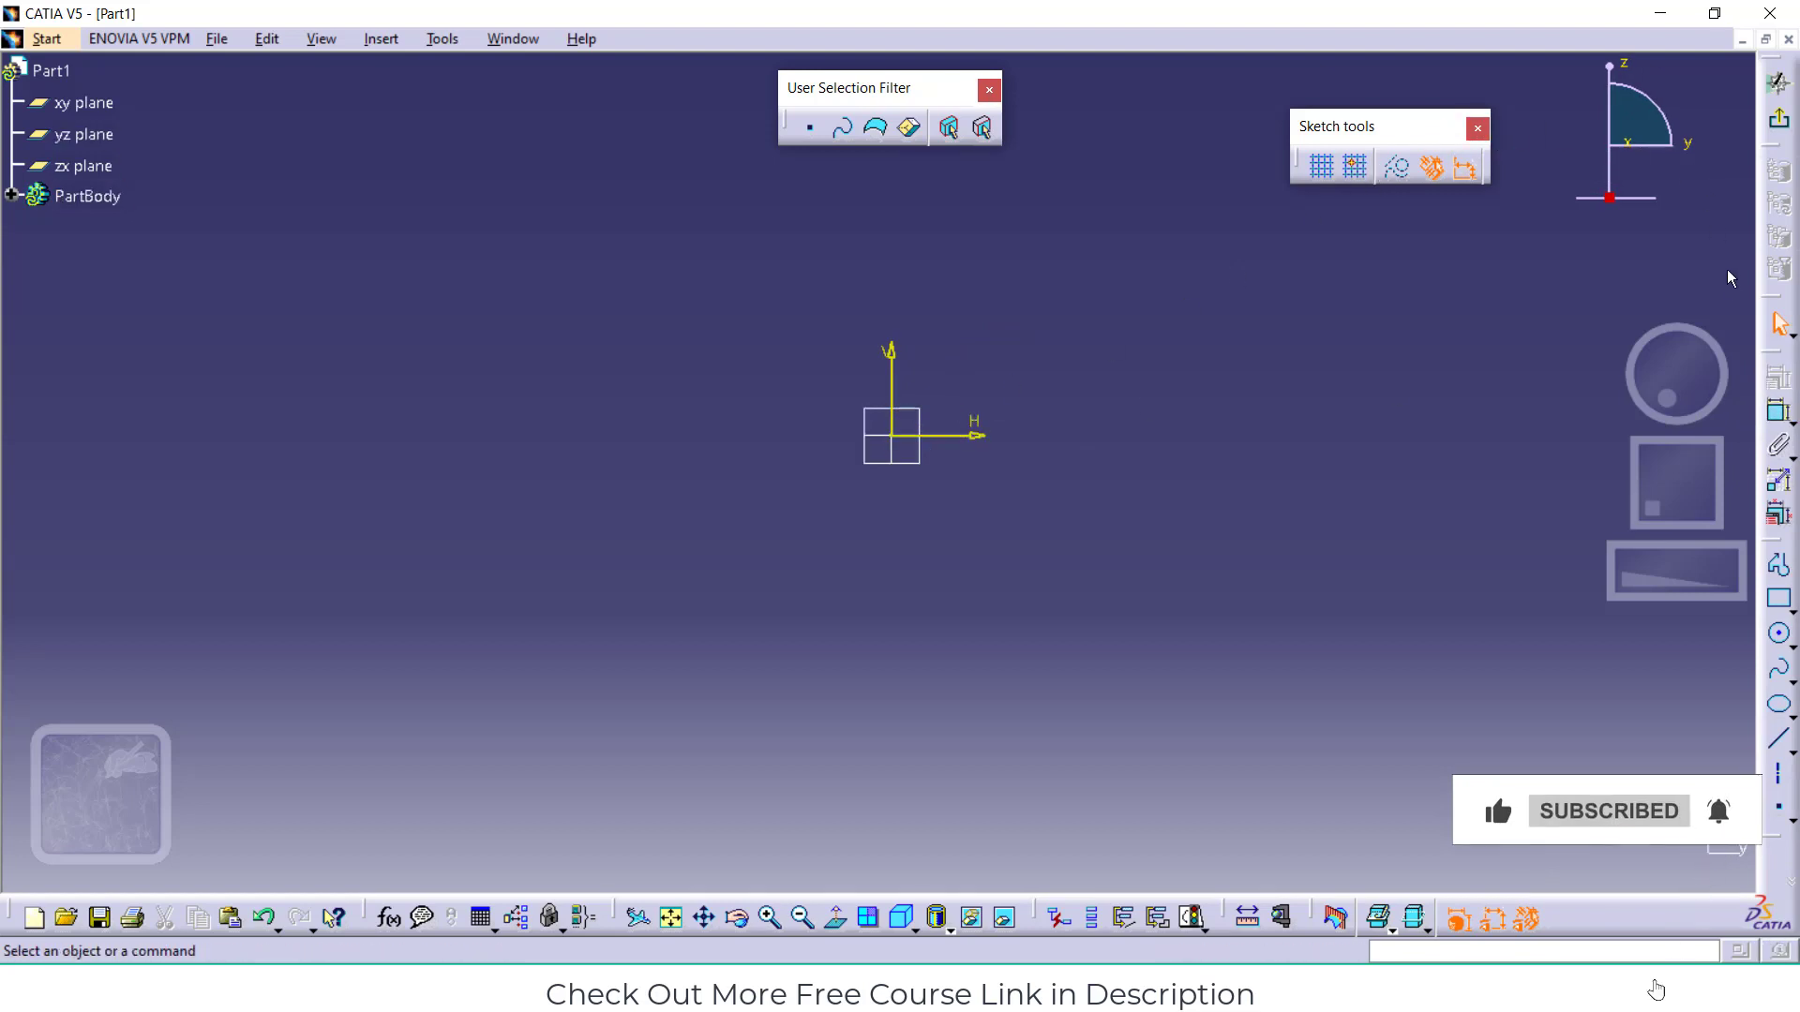
{"action": "left_click", "coordinate": [1777, 124]}
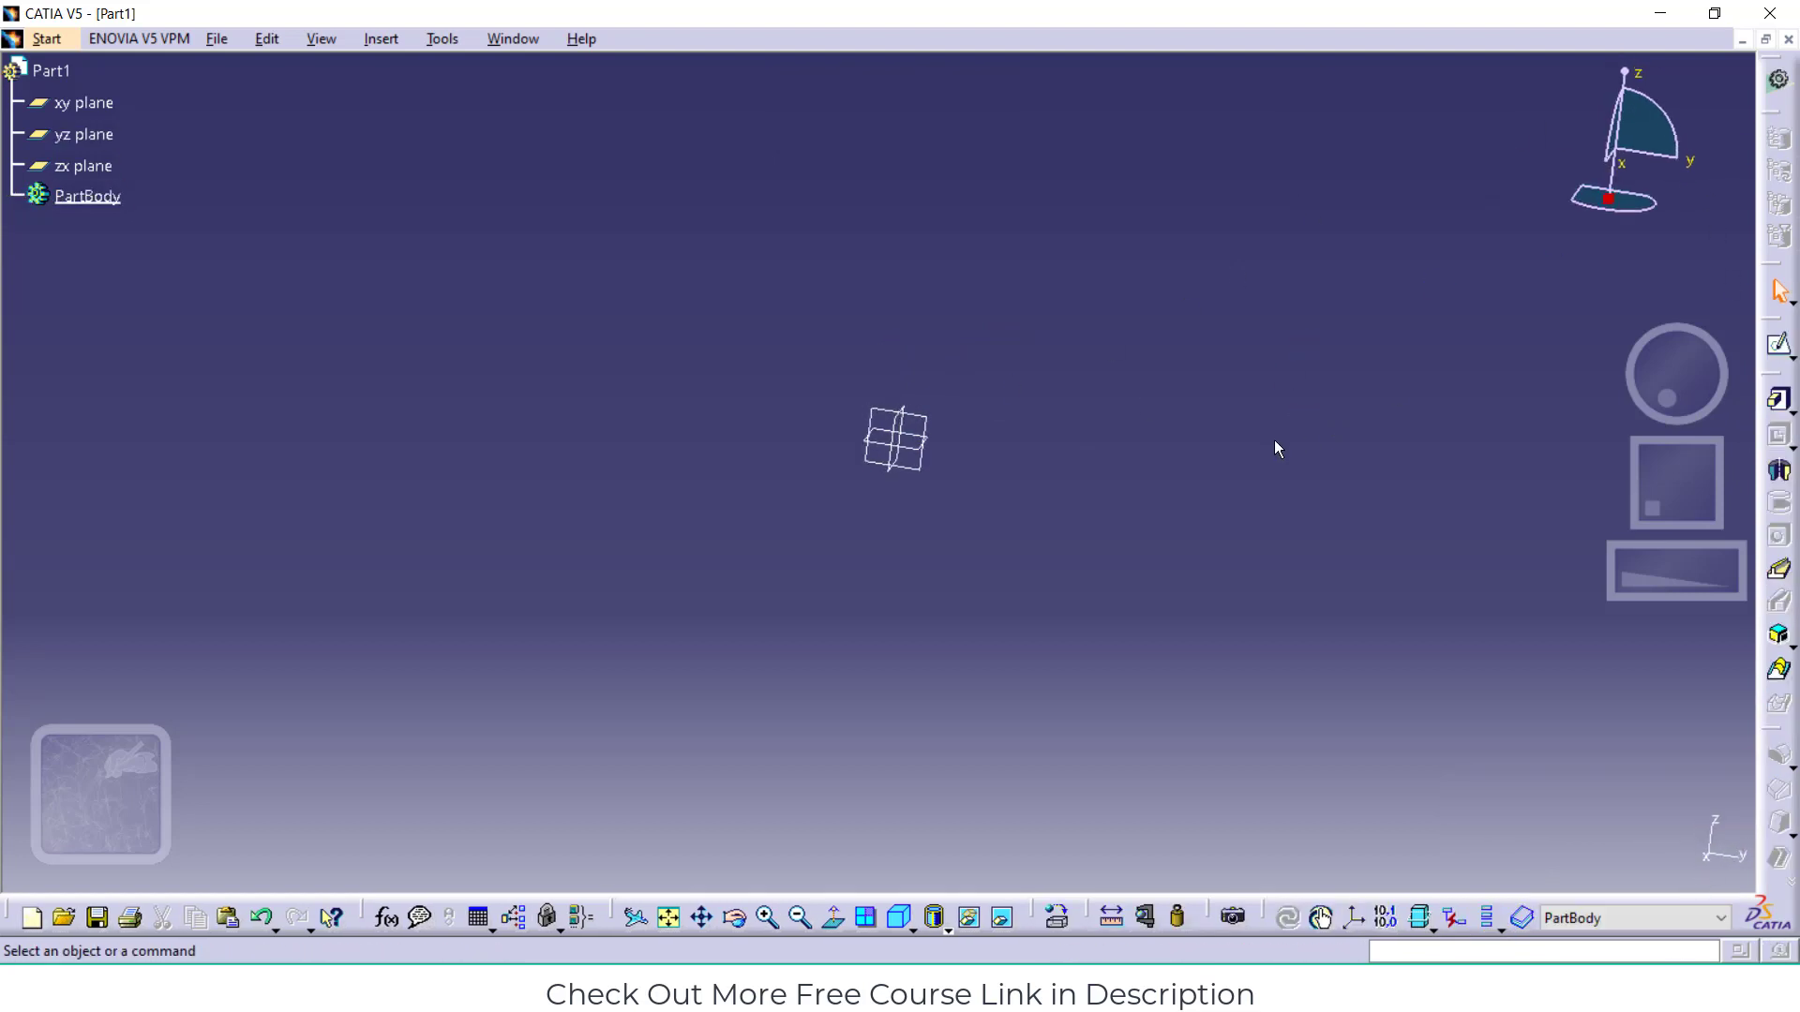
Select the yz plane and open a new sketch on it
{"action": "left_click", "coordinate": [937, 418]}
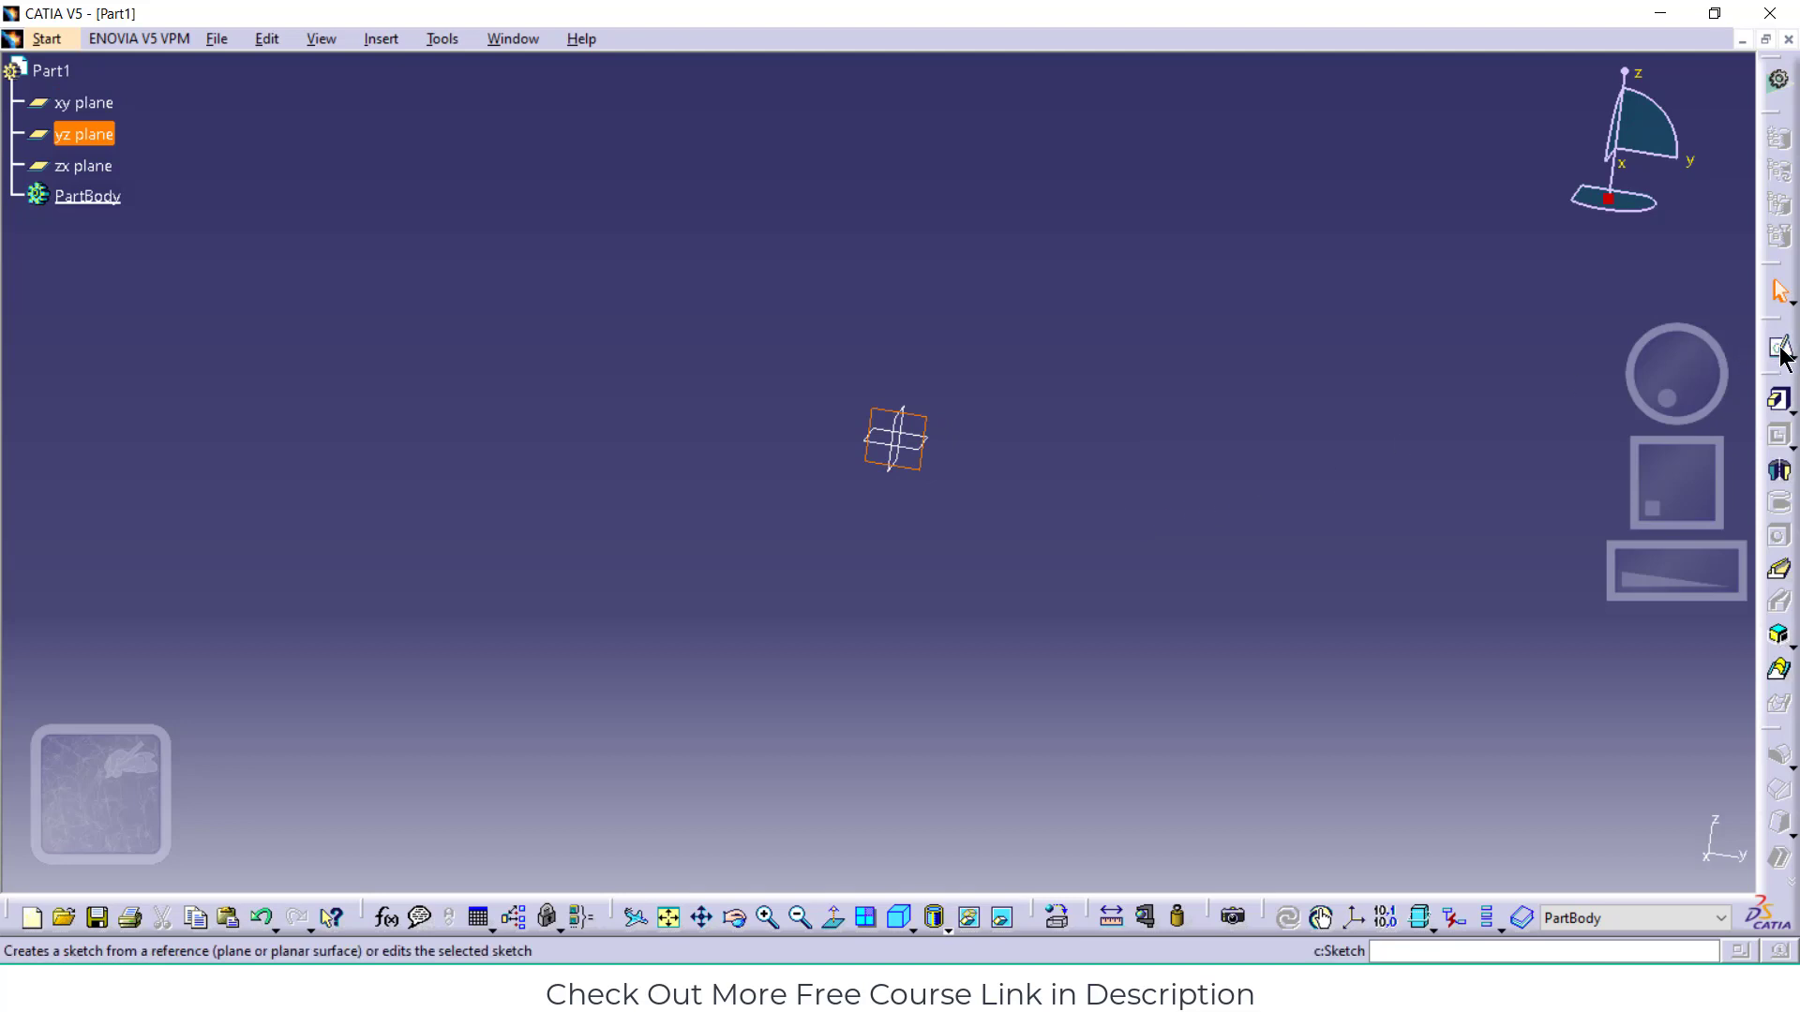
{"action": "left_click", "coordinate": [1368, 358]}
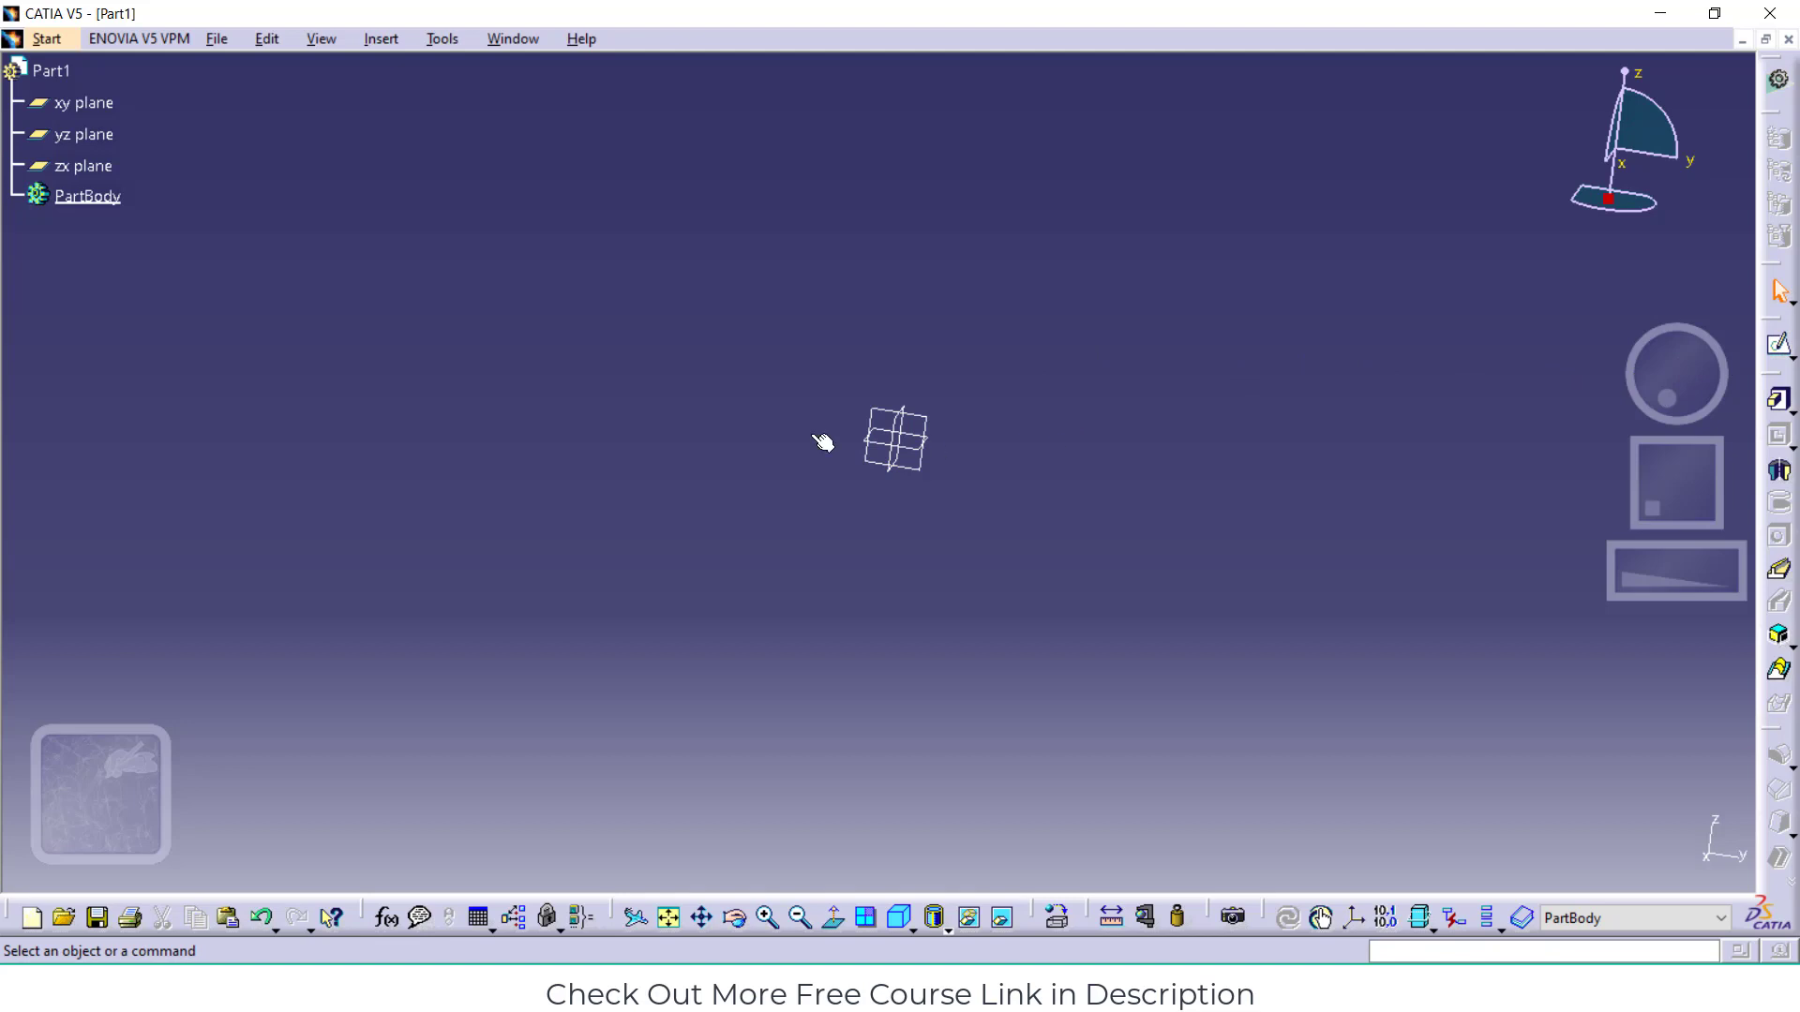
{"action": "left_click", "coordinate": [919, 420]}
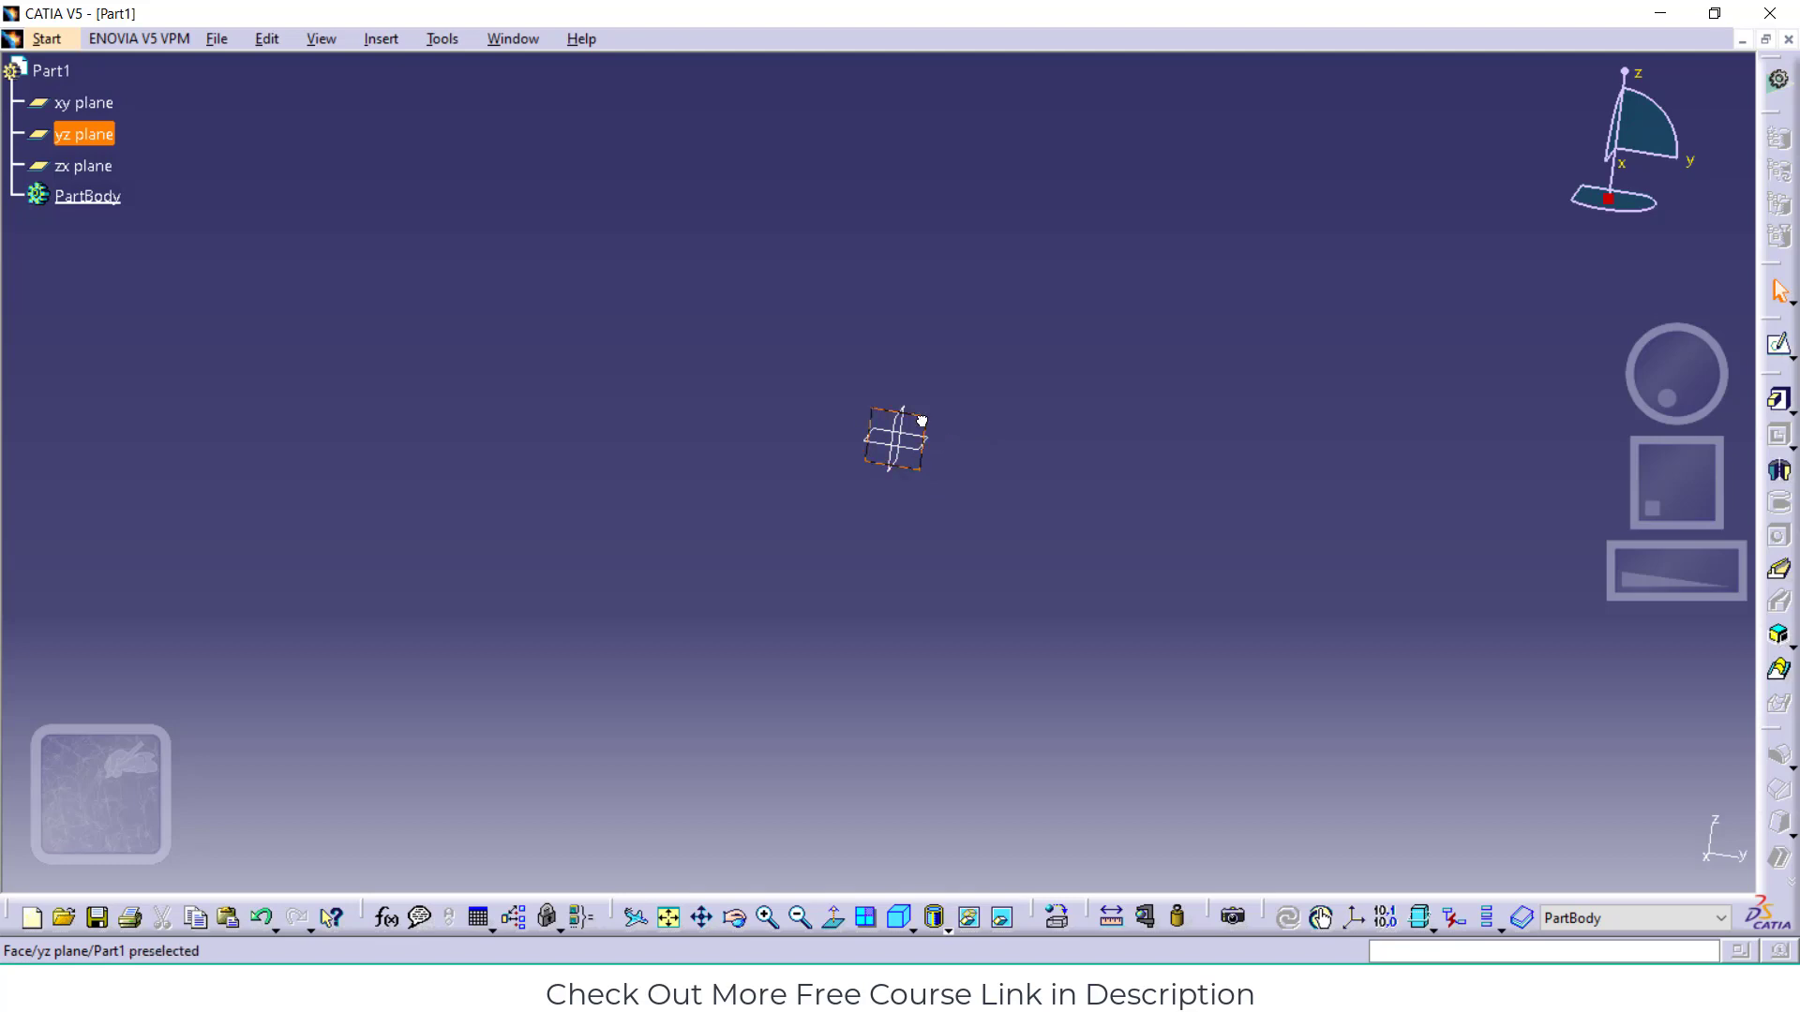
{"action": "left_click", "coordinate": [1780, 348]}
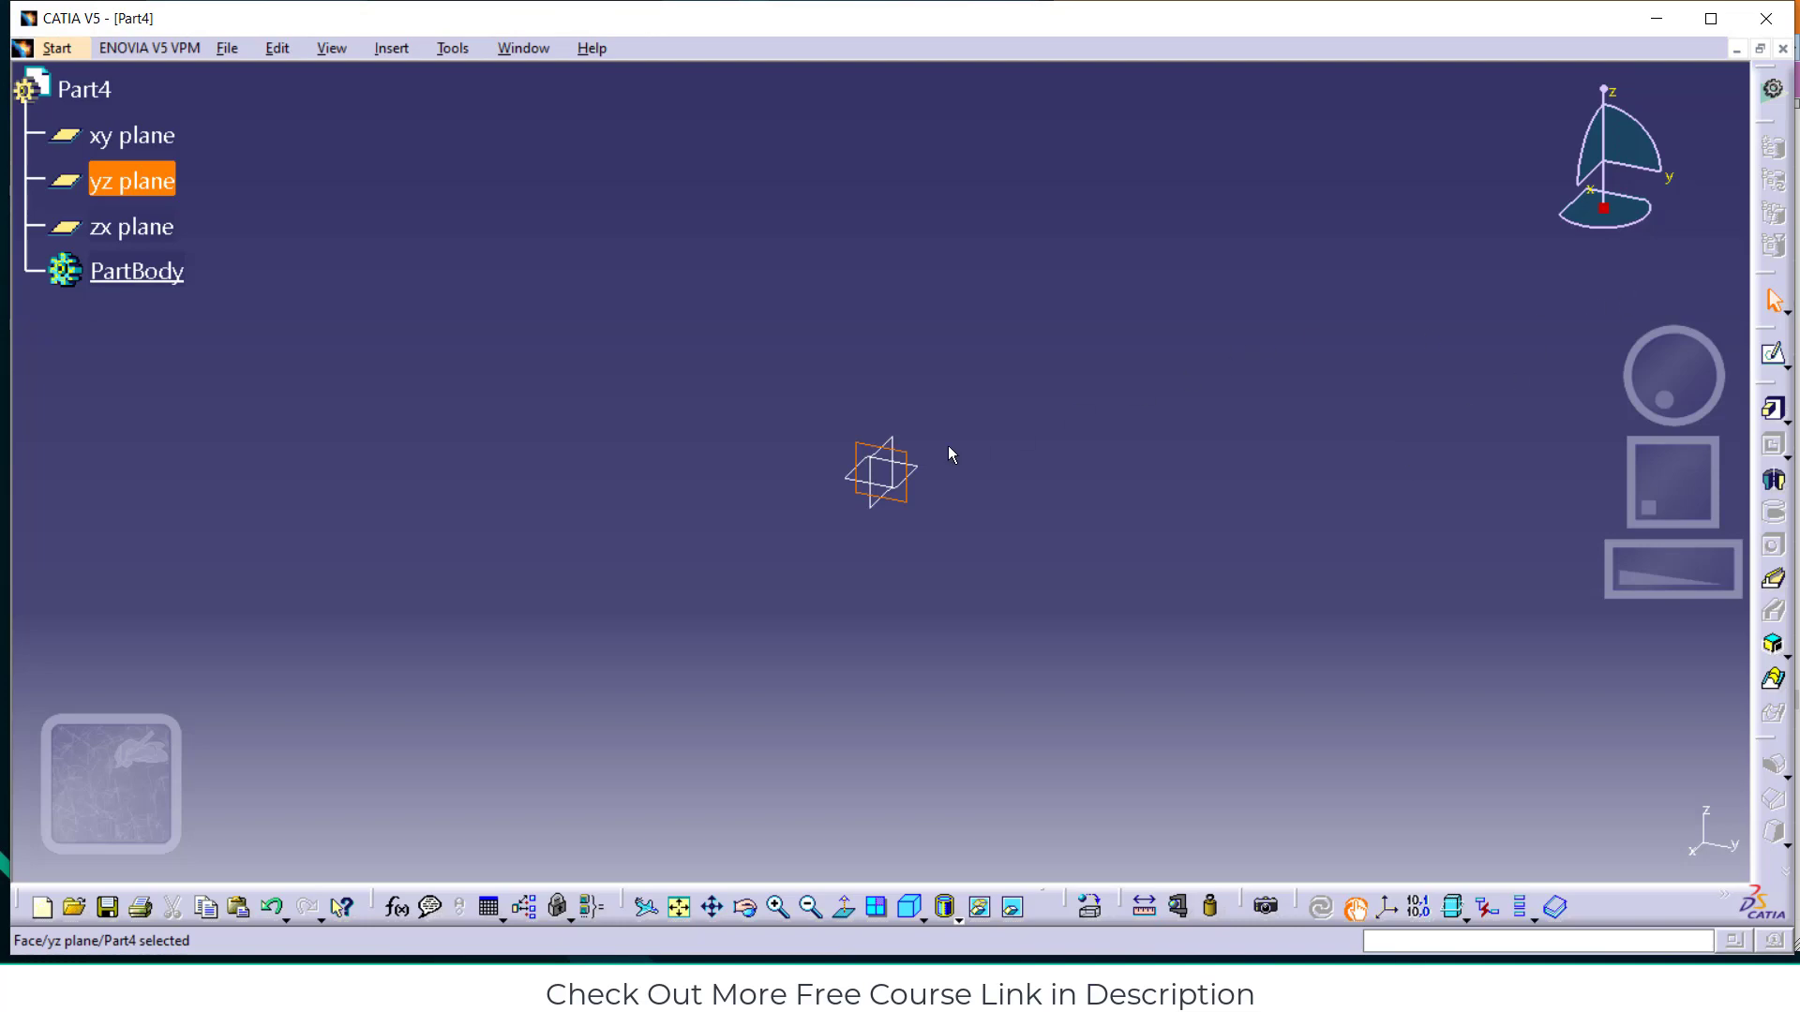
{"action": "left_click", "coordinate": [1772, 355]}
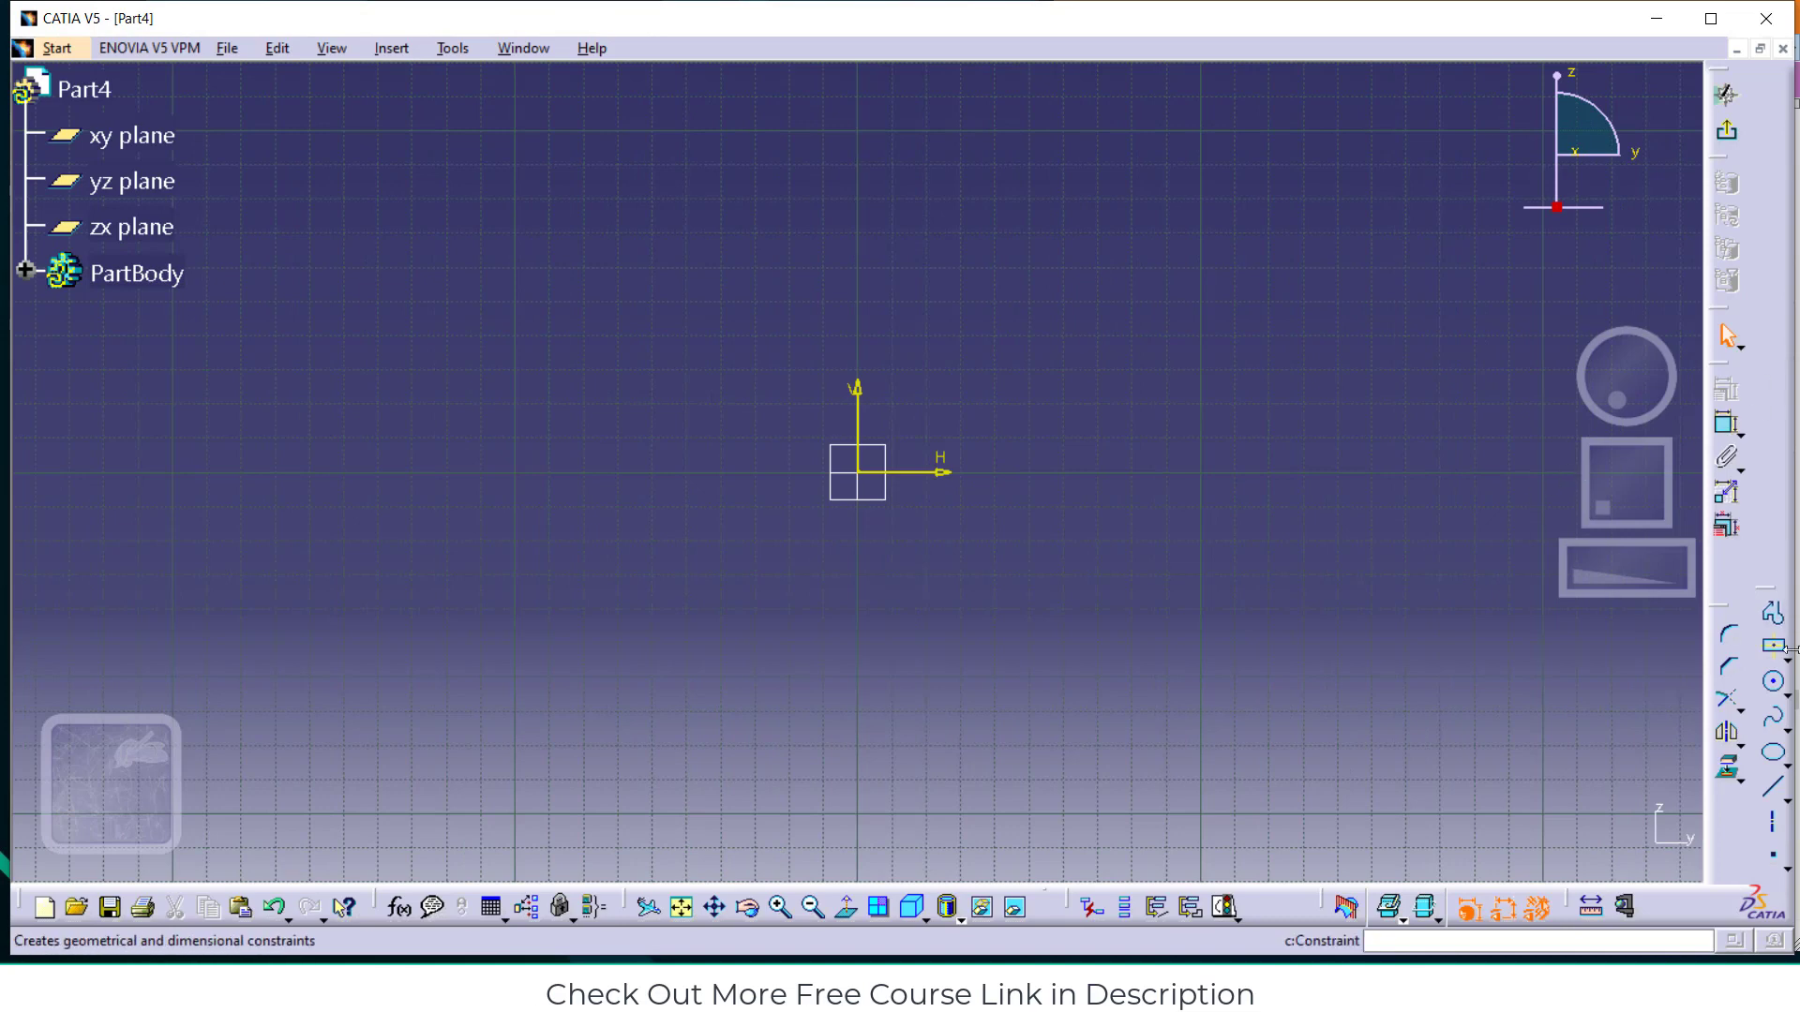
Draw a horizontal line from the origin along the H axis and stretch its free end to about 95 mm long
{"action": "left_click", "coordinate": [1774, 793]}
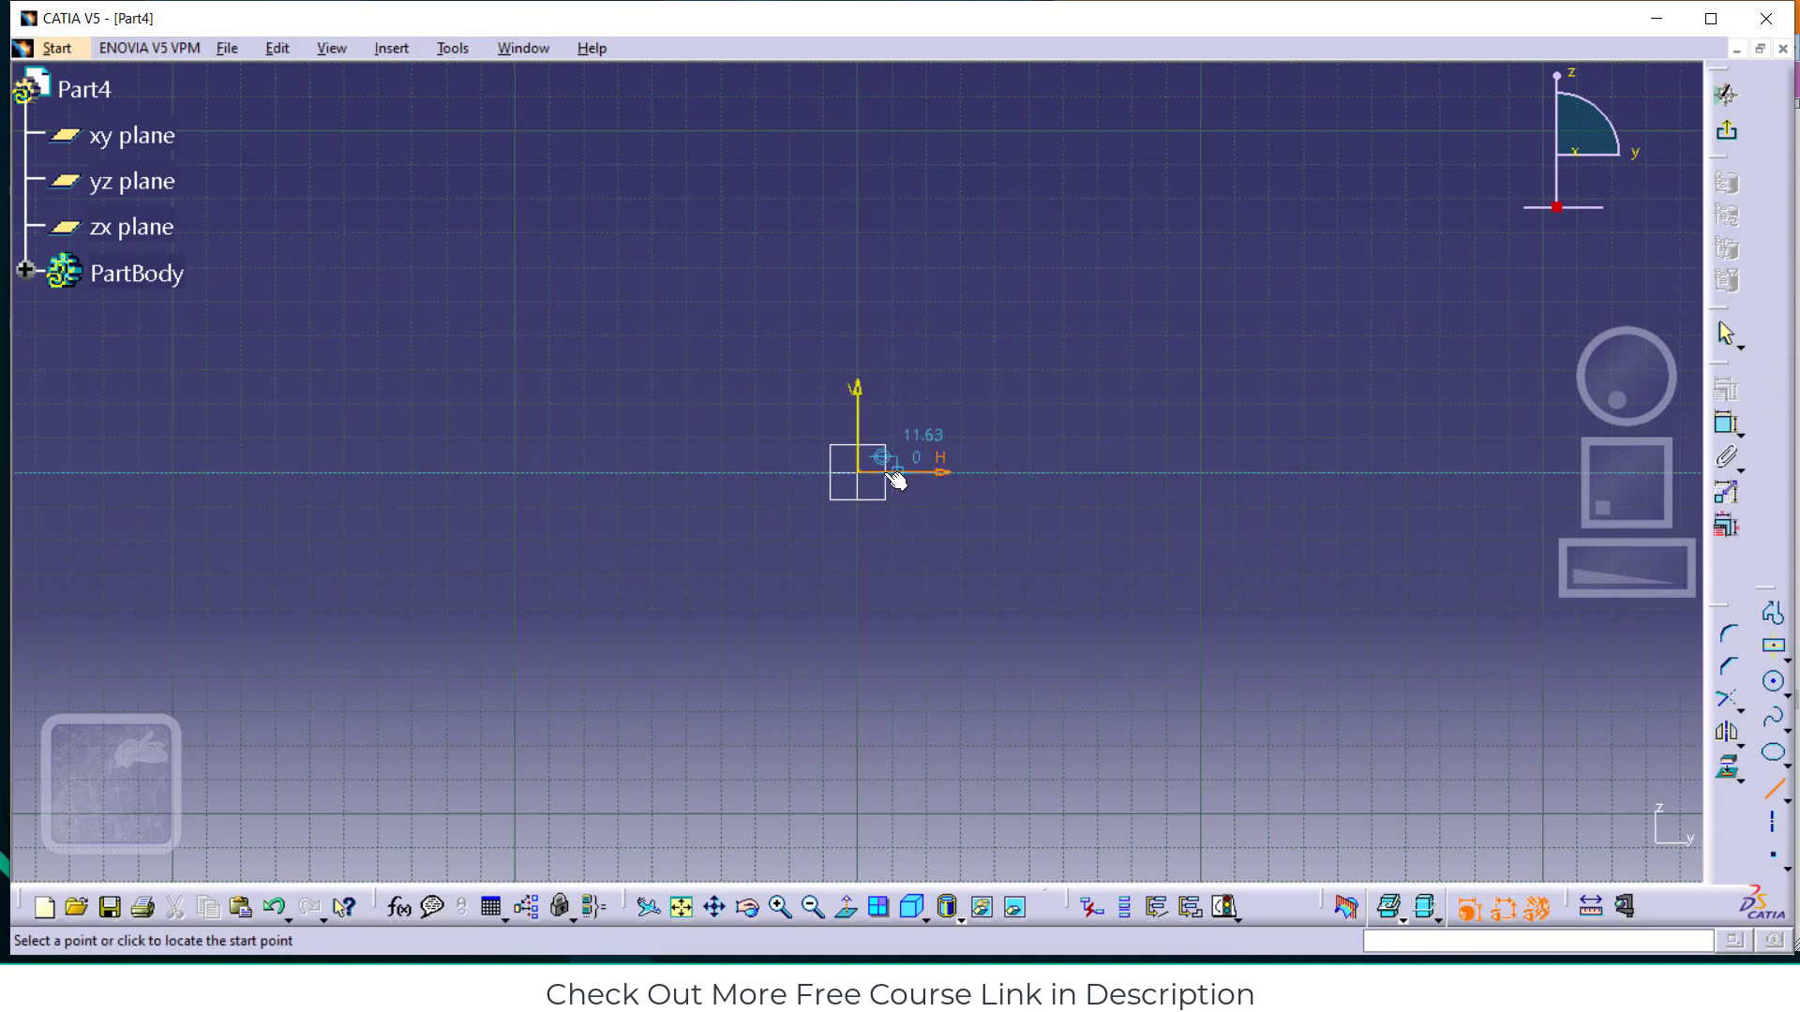
{"action": "left_click", "coordinate": [858, 473]}
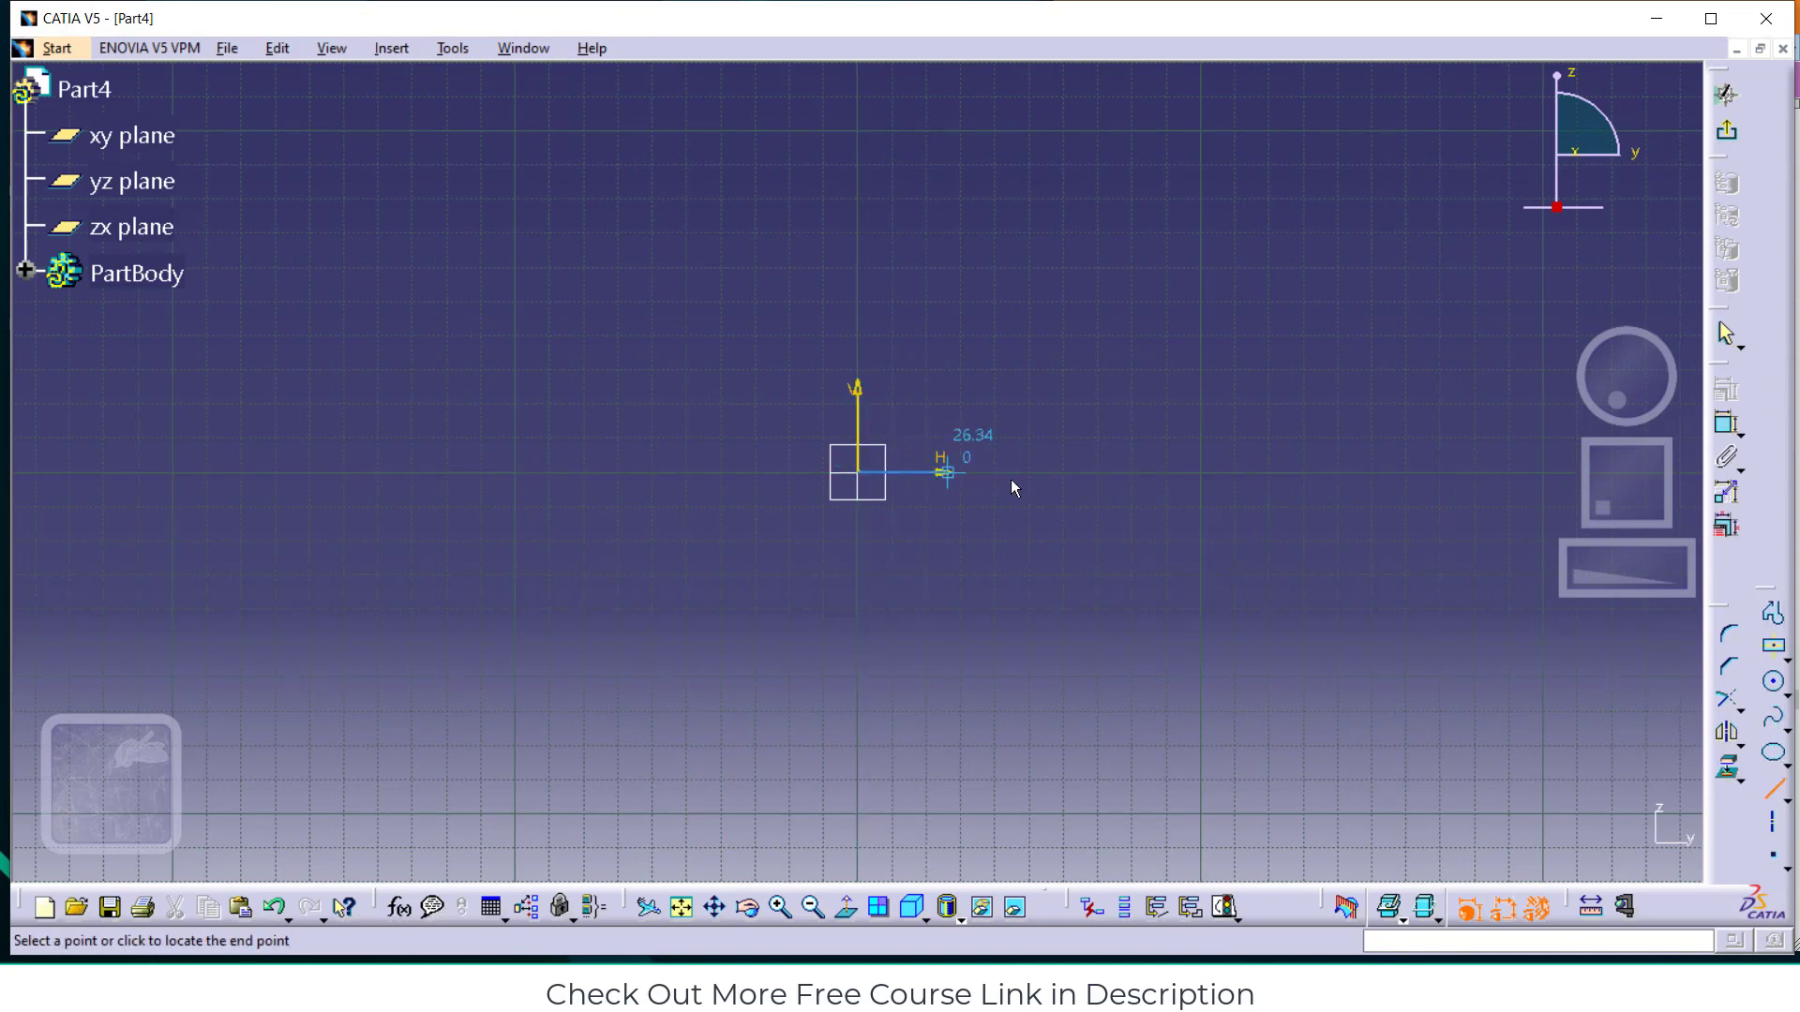
{"action": "left_click", "coordinate": [1153, 472]}
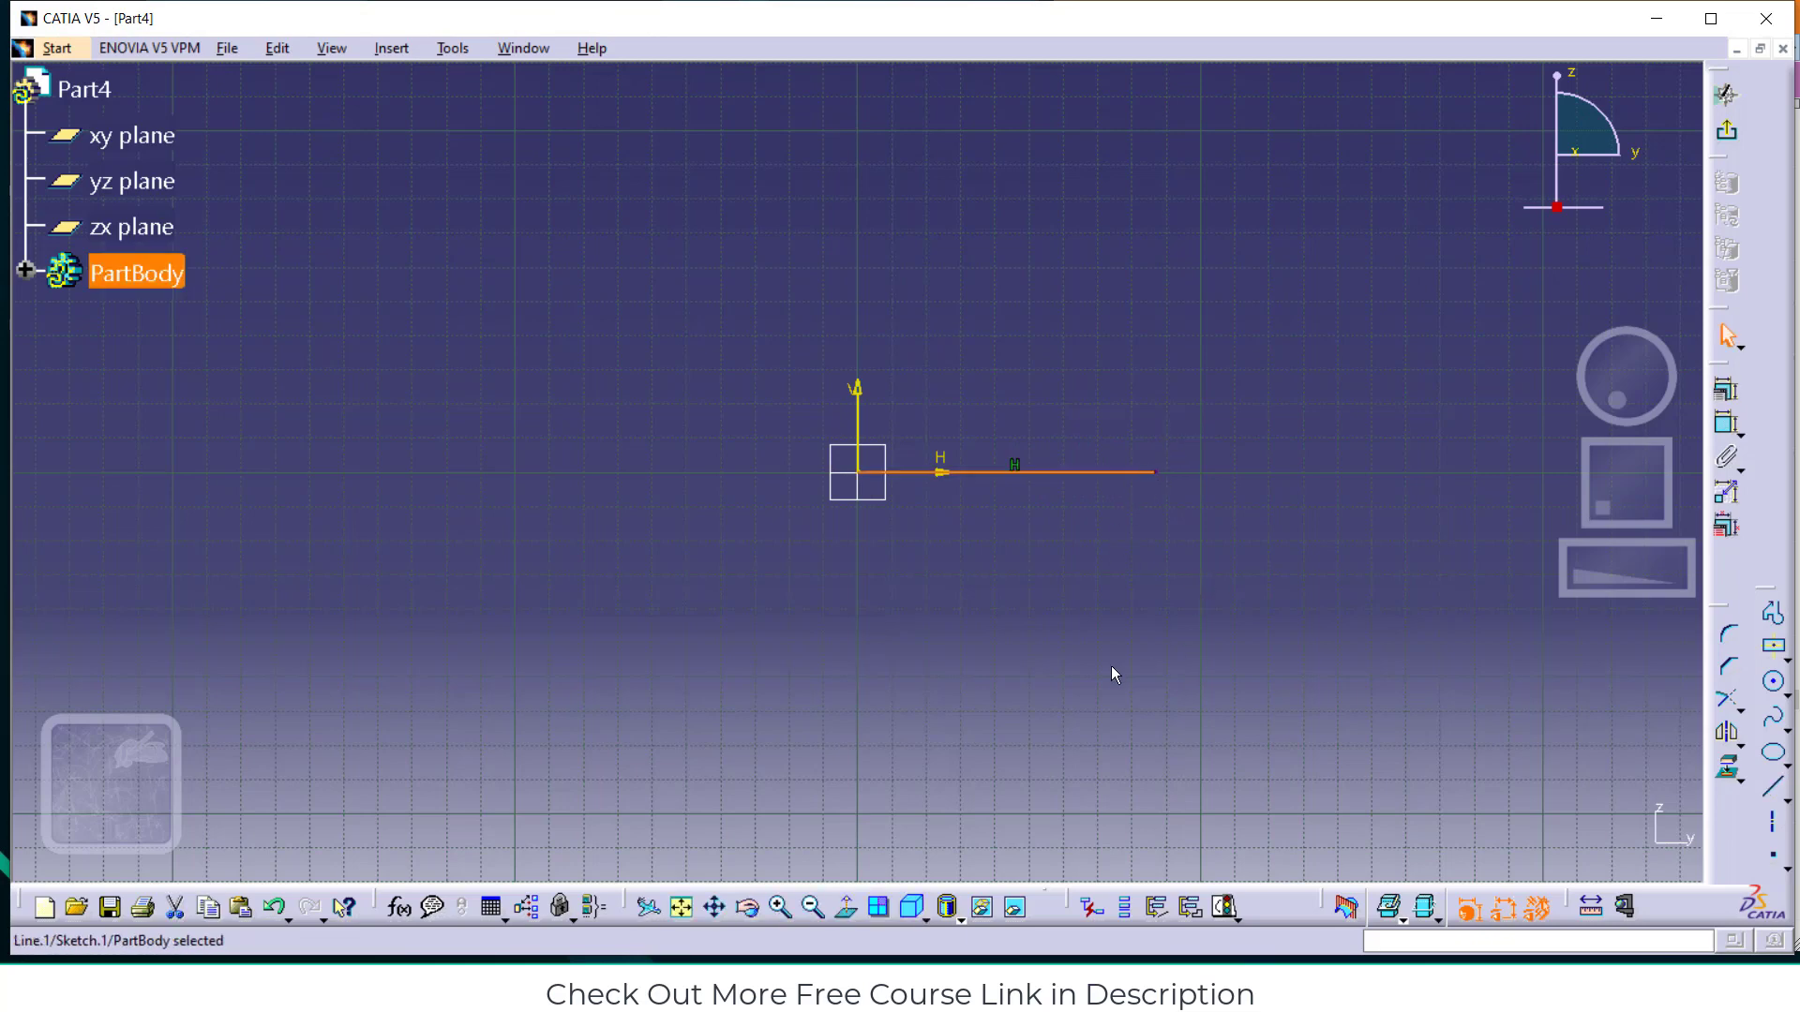
{"action": "left_click", "coordinate": [1080, 362]}
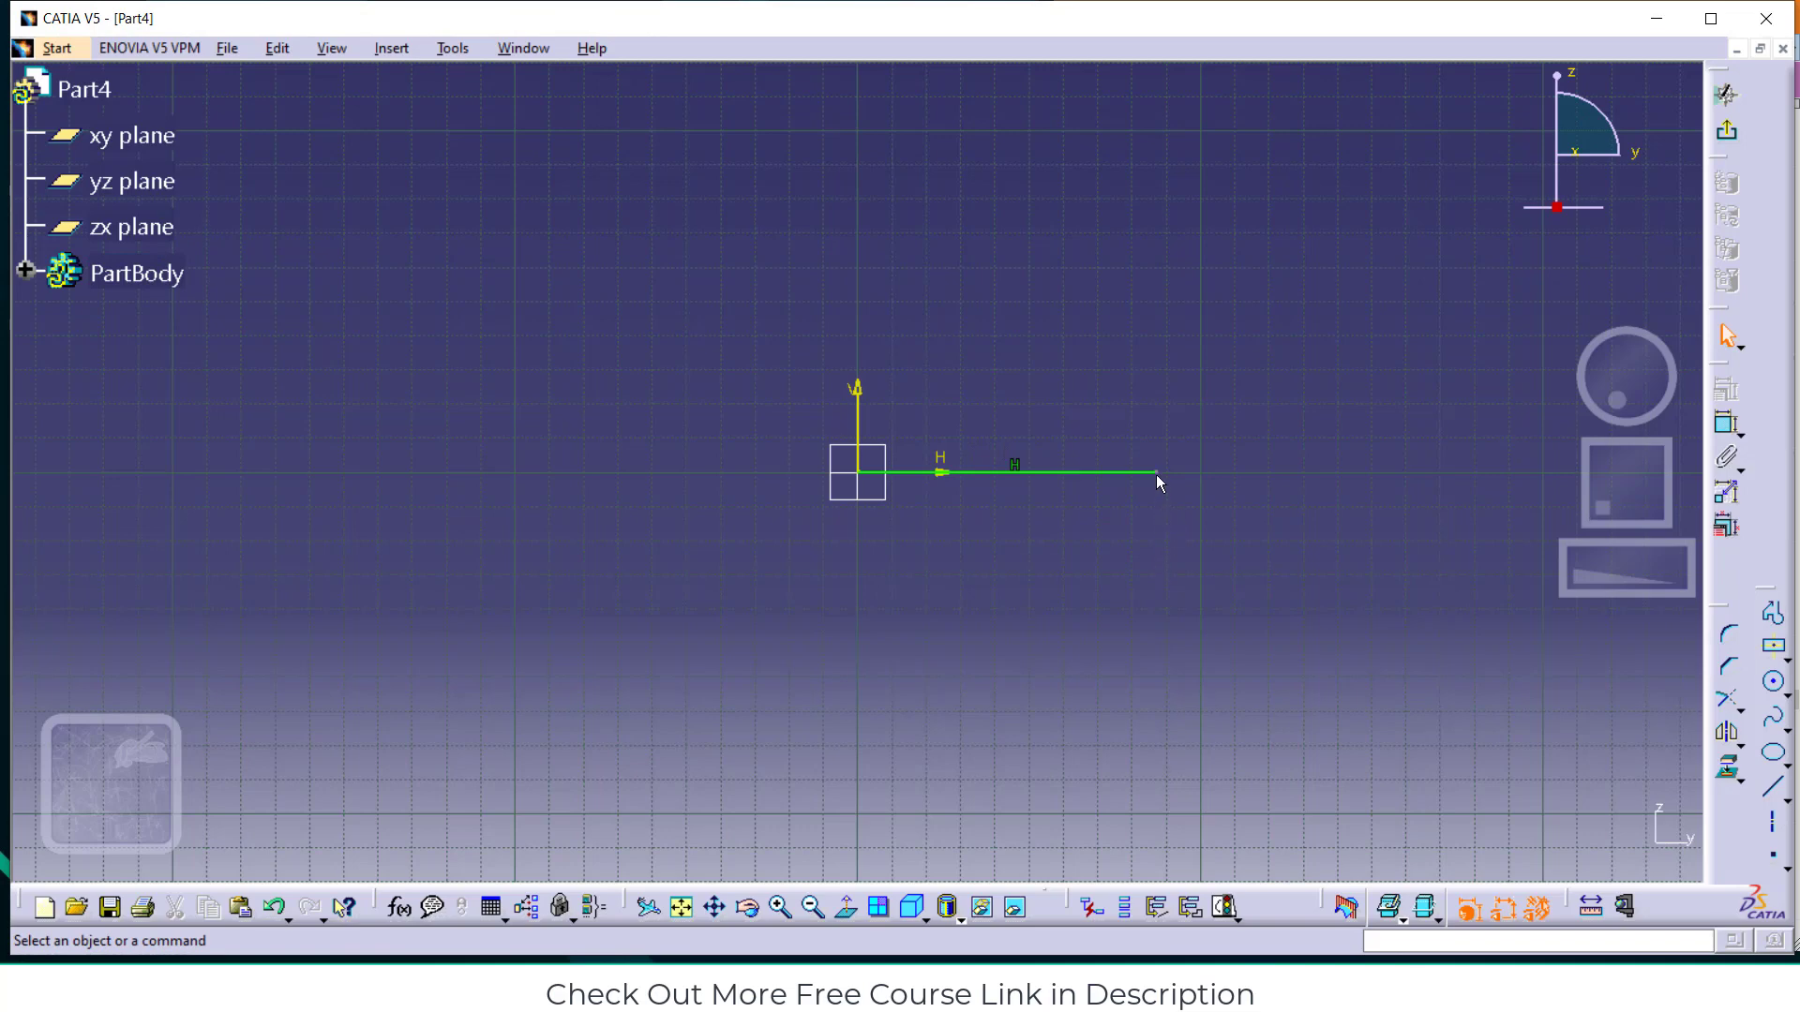
{"action": "left_click_drag", "start_coordinate": [1157, 473], "coordinate": [1186, 497]}
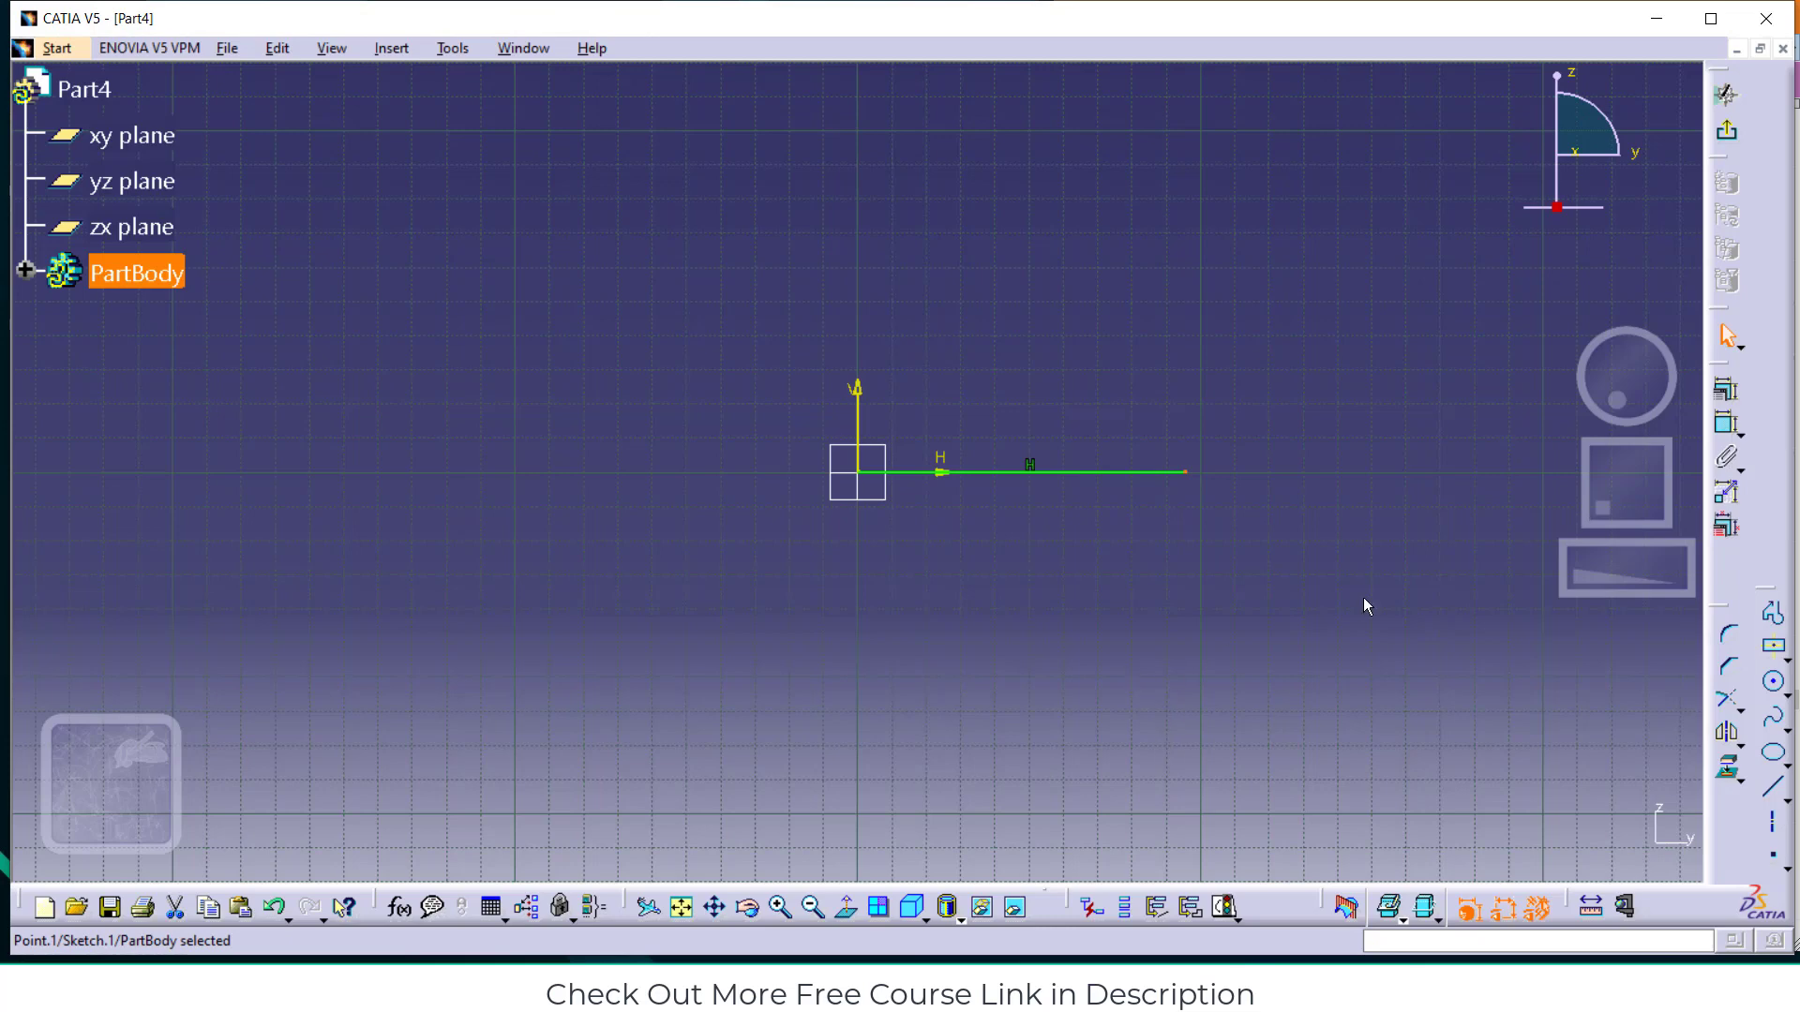
Dimension the horizontal line's length below it and set the value to 90 mm
{"action": "left_click", "coordinate": [1726, 424]}
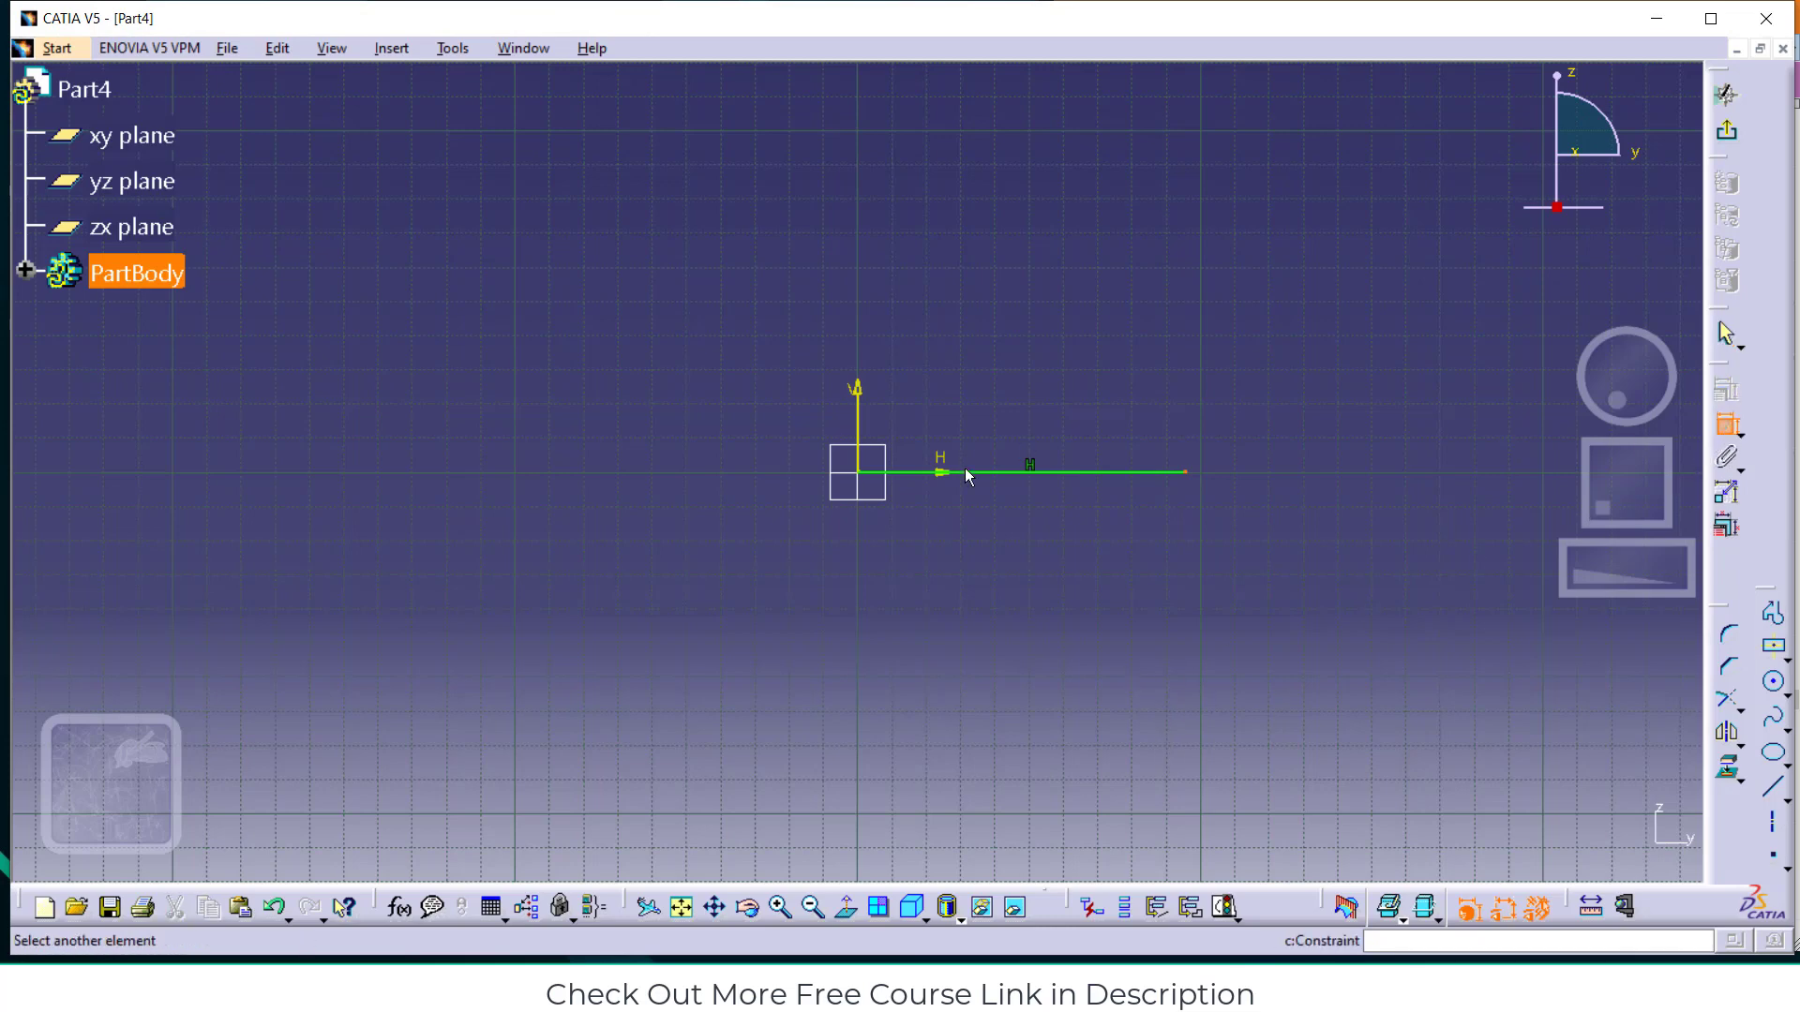
{"action": "key", "text": "Escape"}
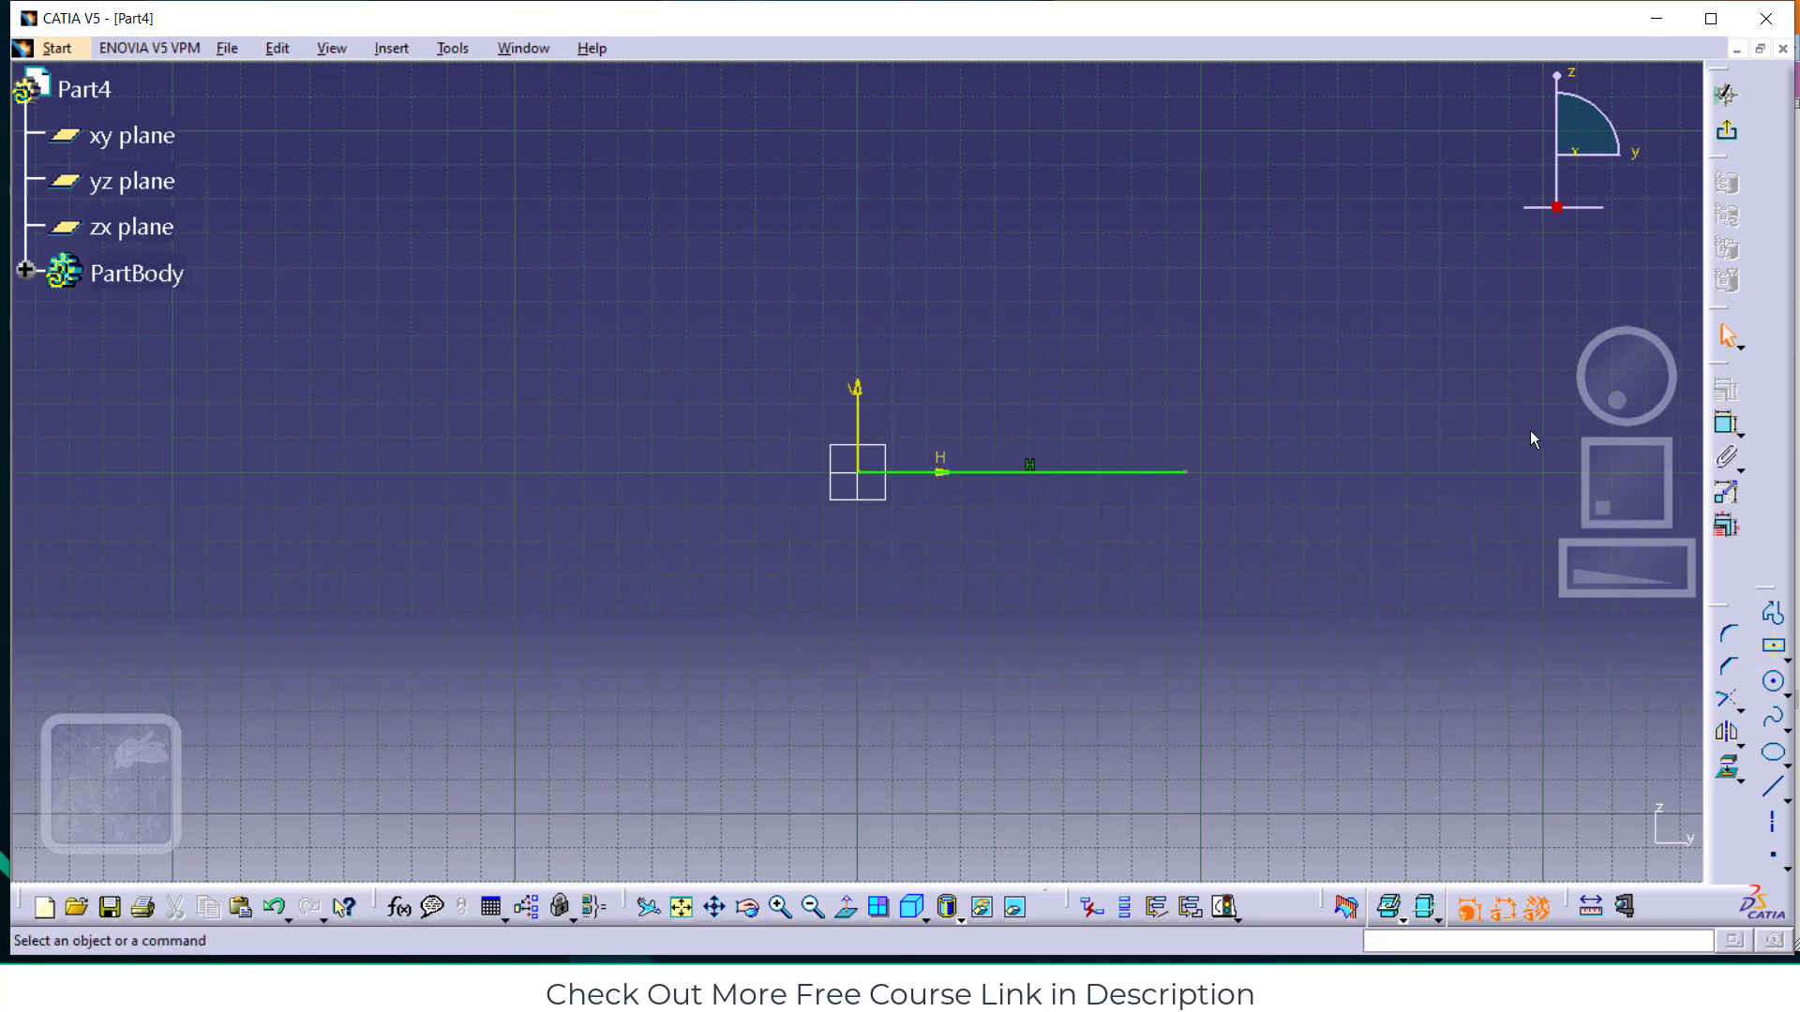
{"action": "left_click", "coordinate": [1726, 424]}
{"action": "left_click", "coordinate": [1122, 472]}
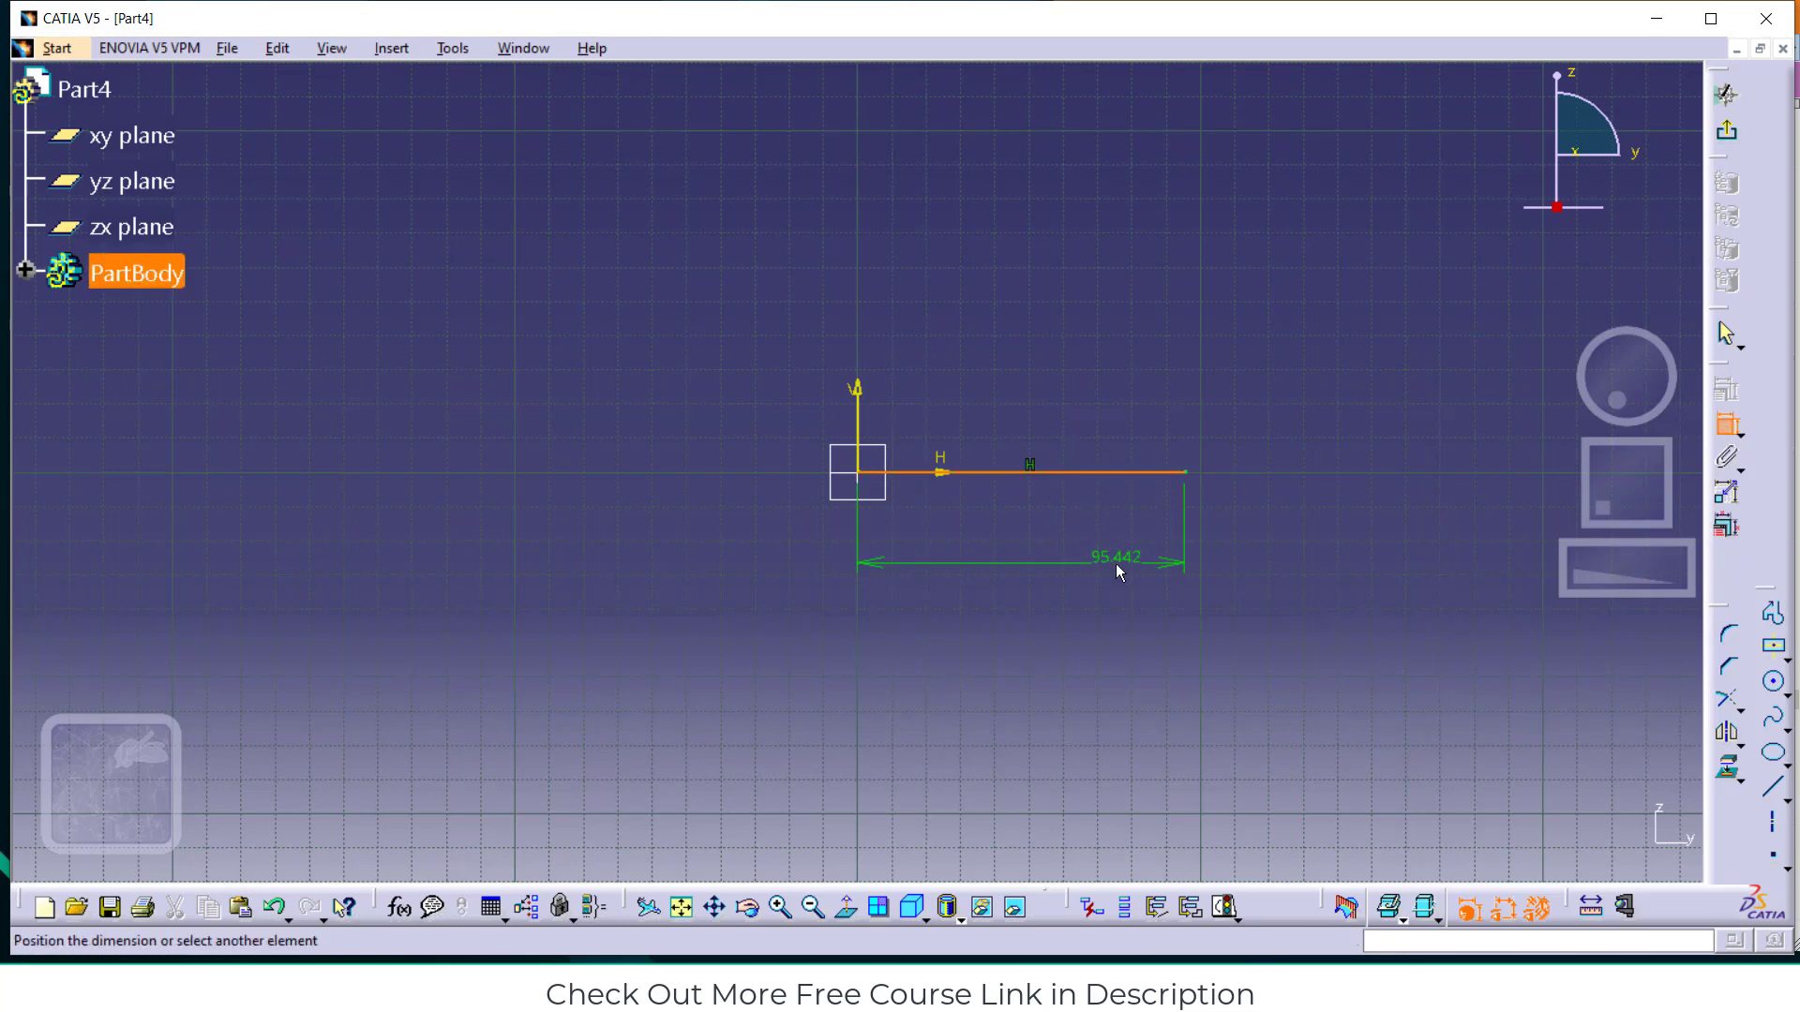
{"action": "left_click", "coordinate": [1118, 568]}
{"action": "double_click", "coordinate": [1118, 561]}
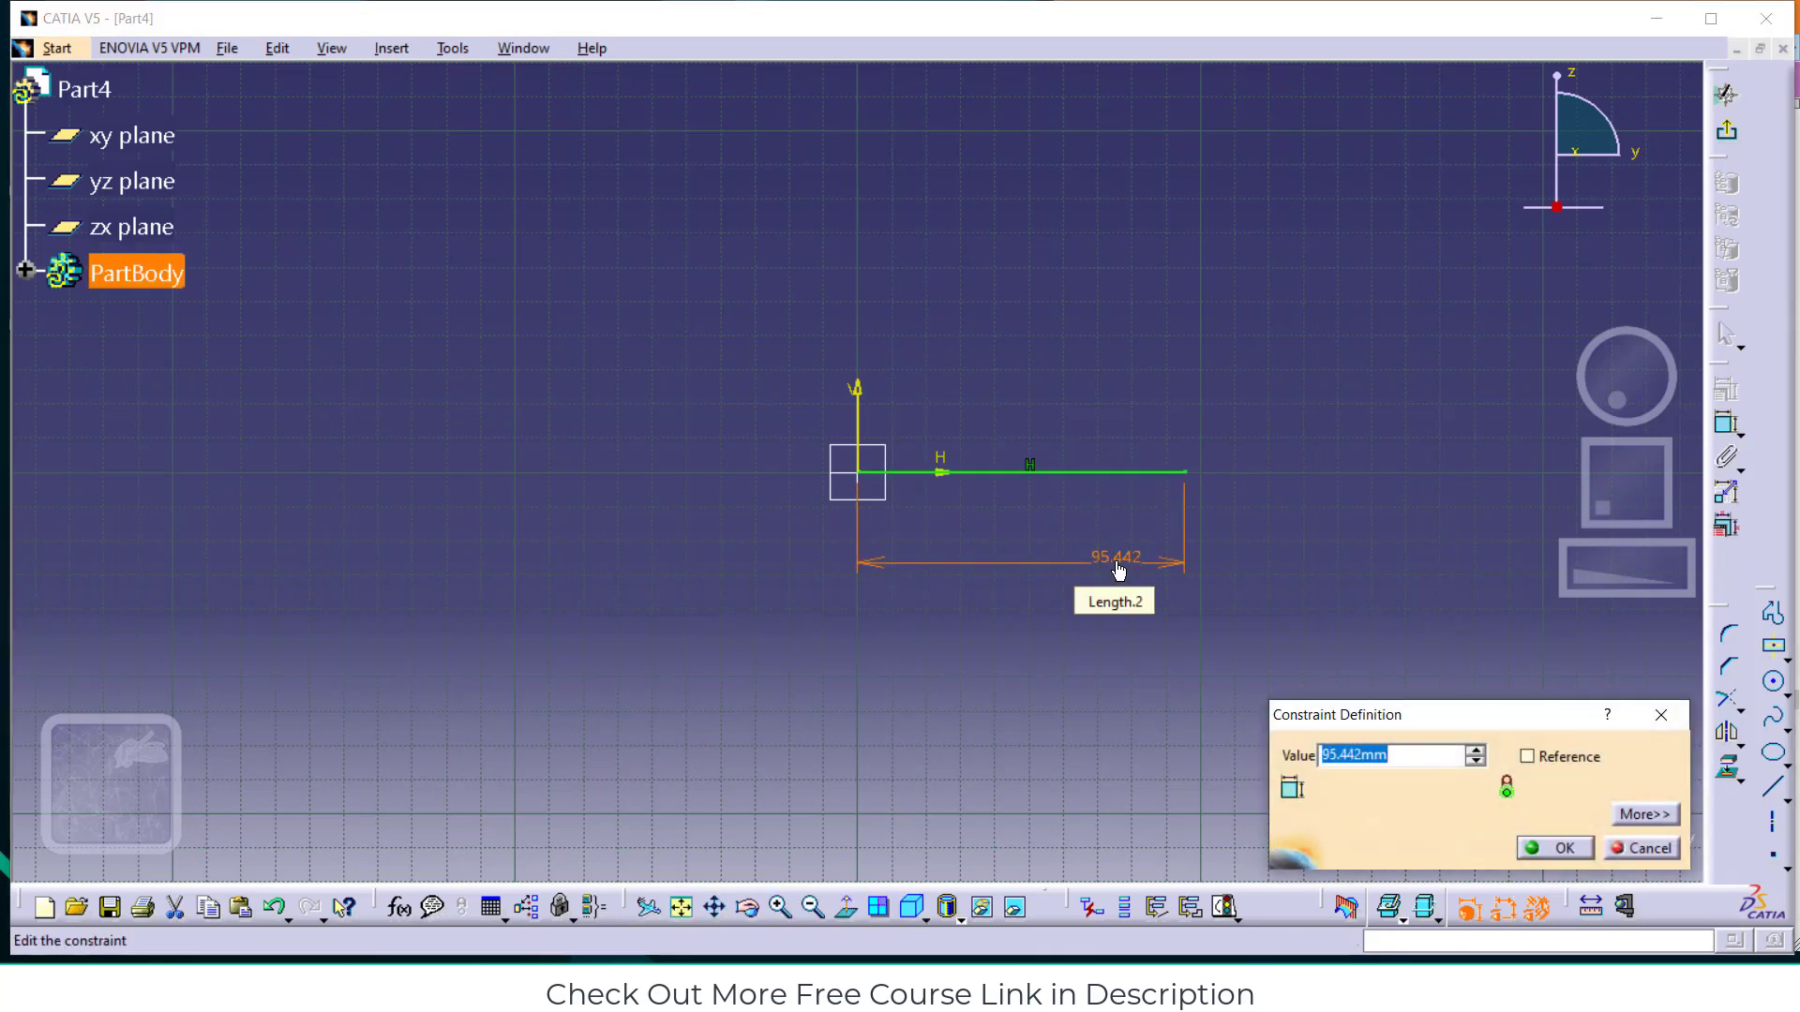
{"action": "type", "text": "90"}
{"action": "left_click", "coordinate": [1552, 847]}
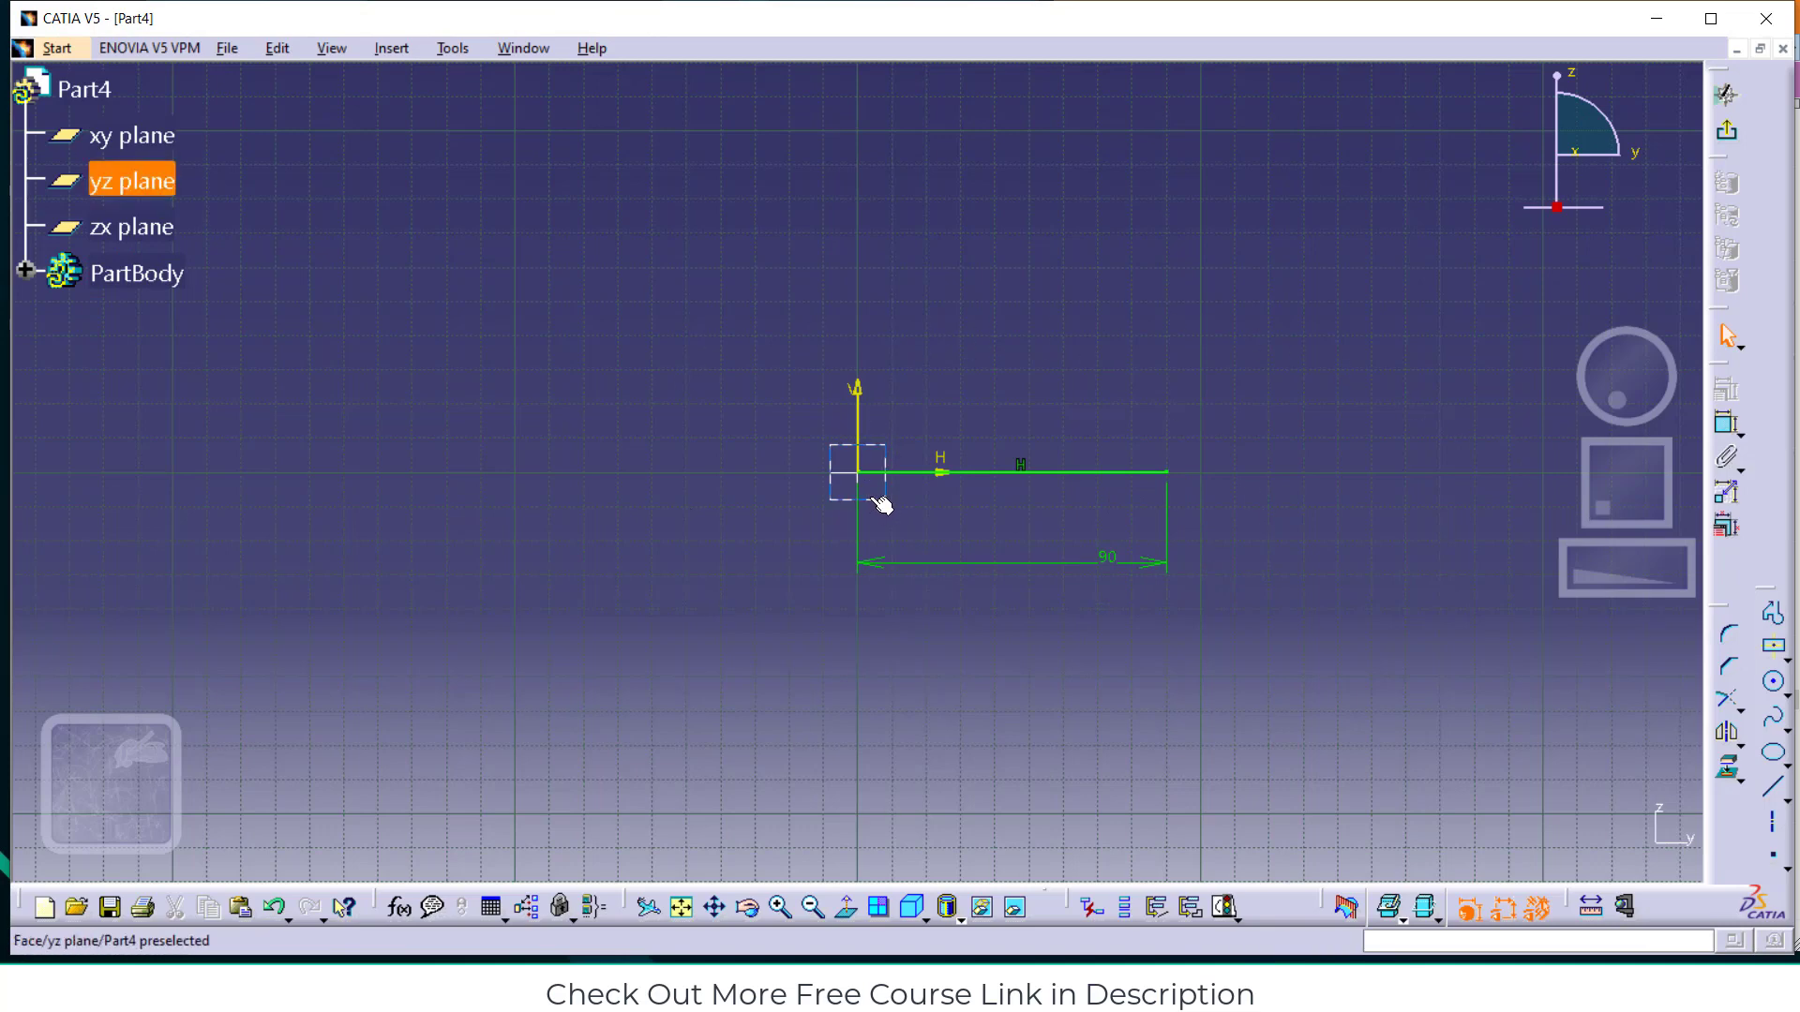
Delete the line's 90 mm dimension, and dimension its length again below the line with the value centred
{"action": "right_click", "coordinate": [1113, 562]}
{"action": "left_click", "coordinate": [1179, 879]}
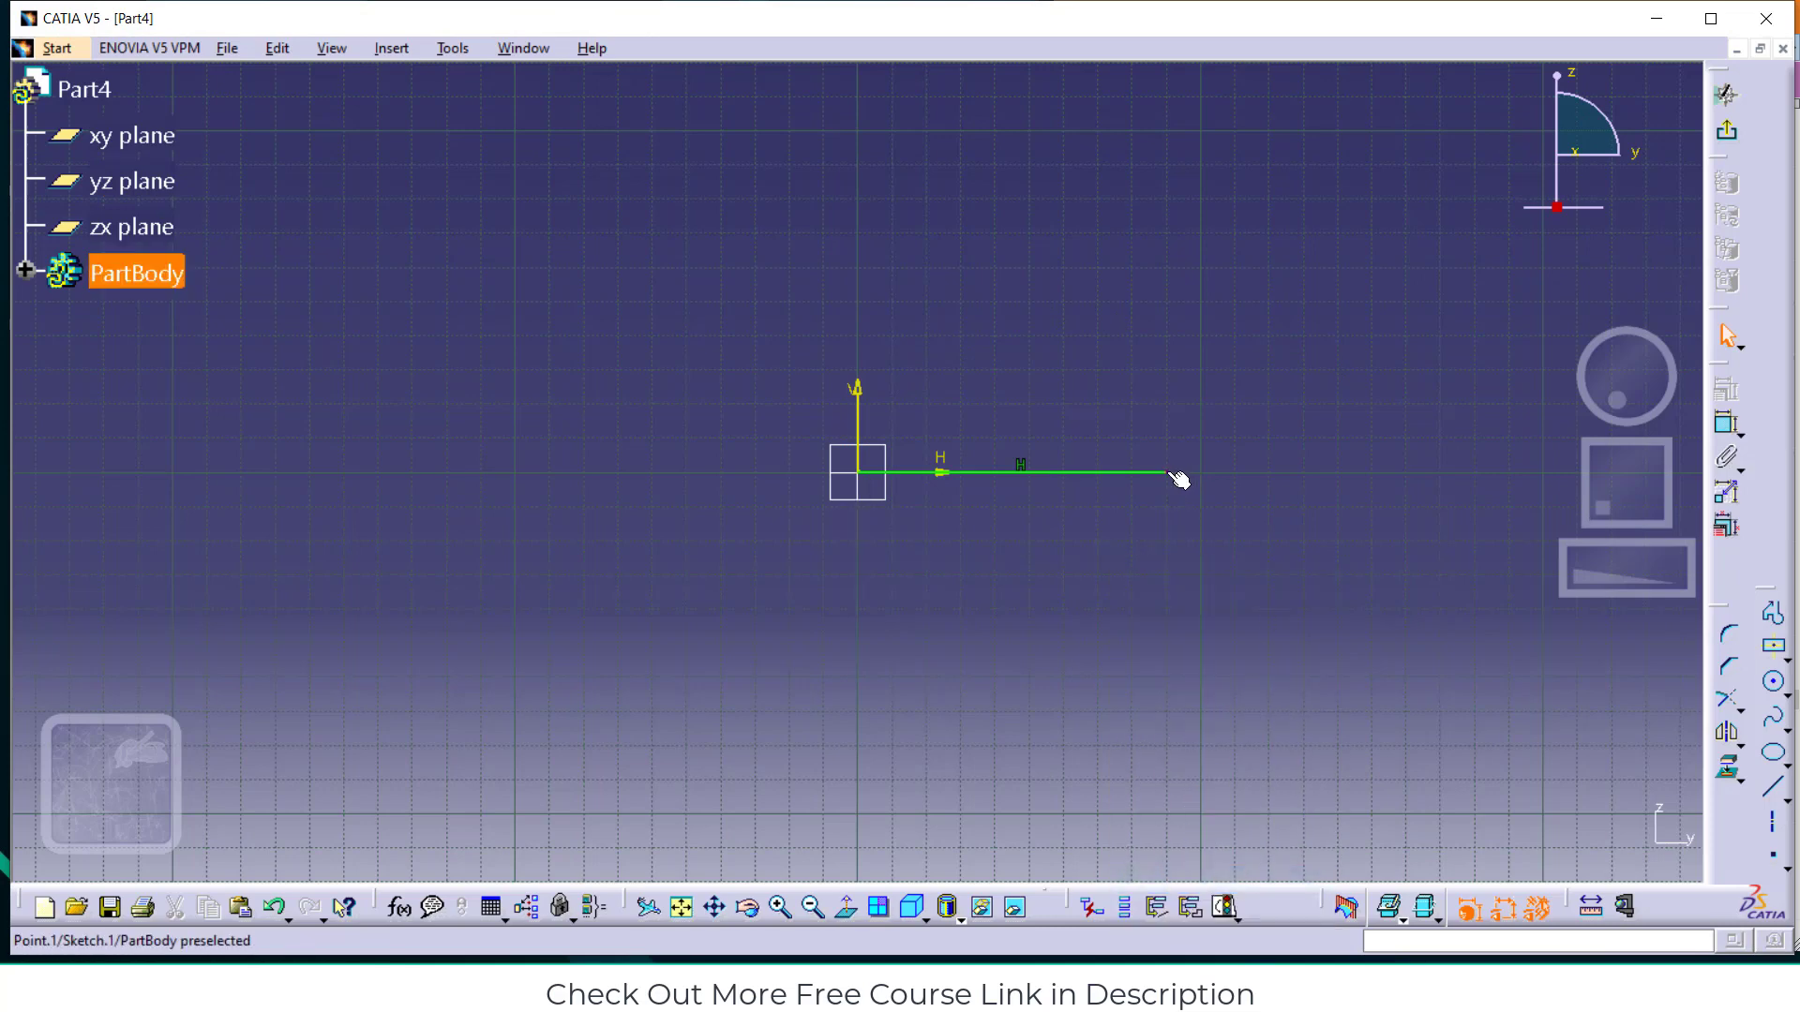
{"action": "left_click", "coordinate": [1106, 473]}
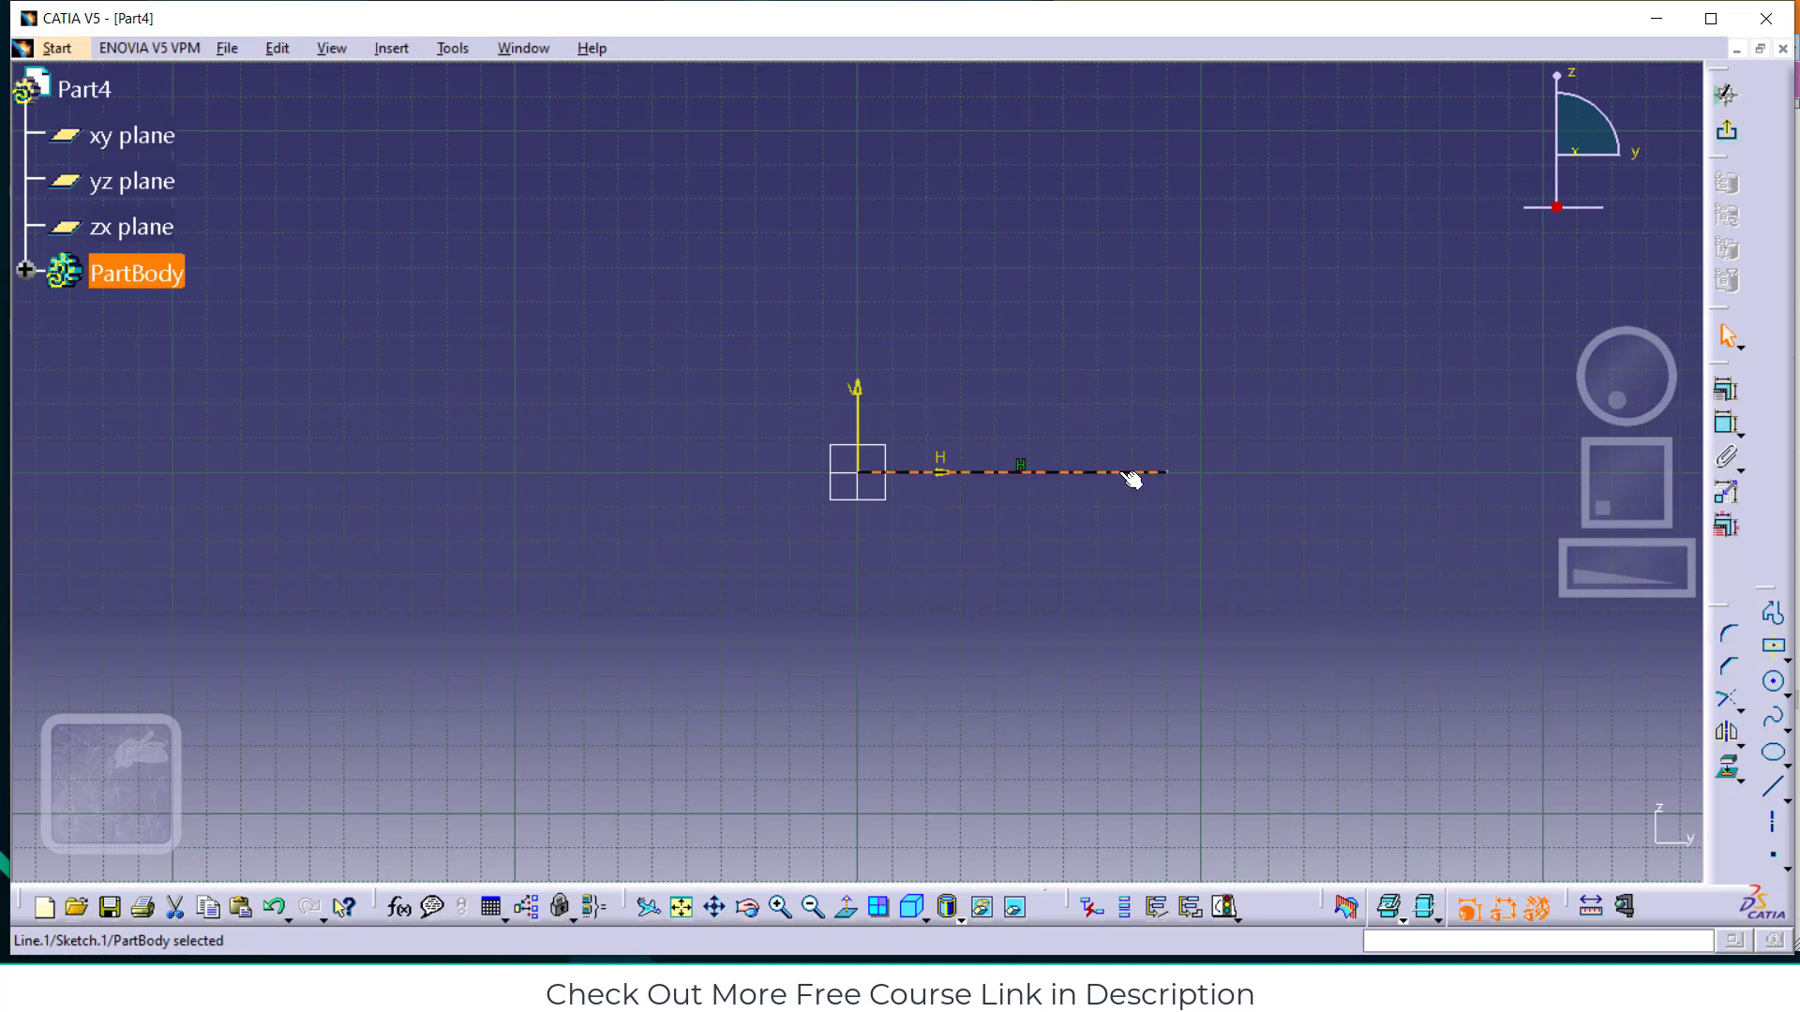
{"action": "left_click", "coordinate": [1725, 423]}
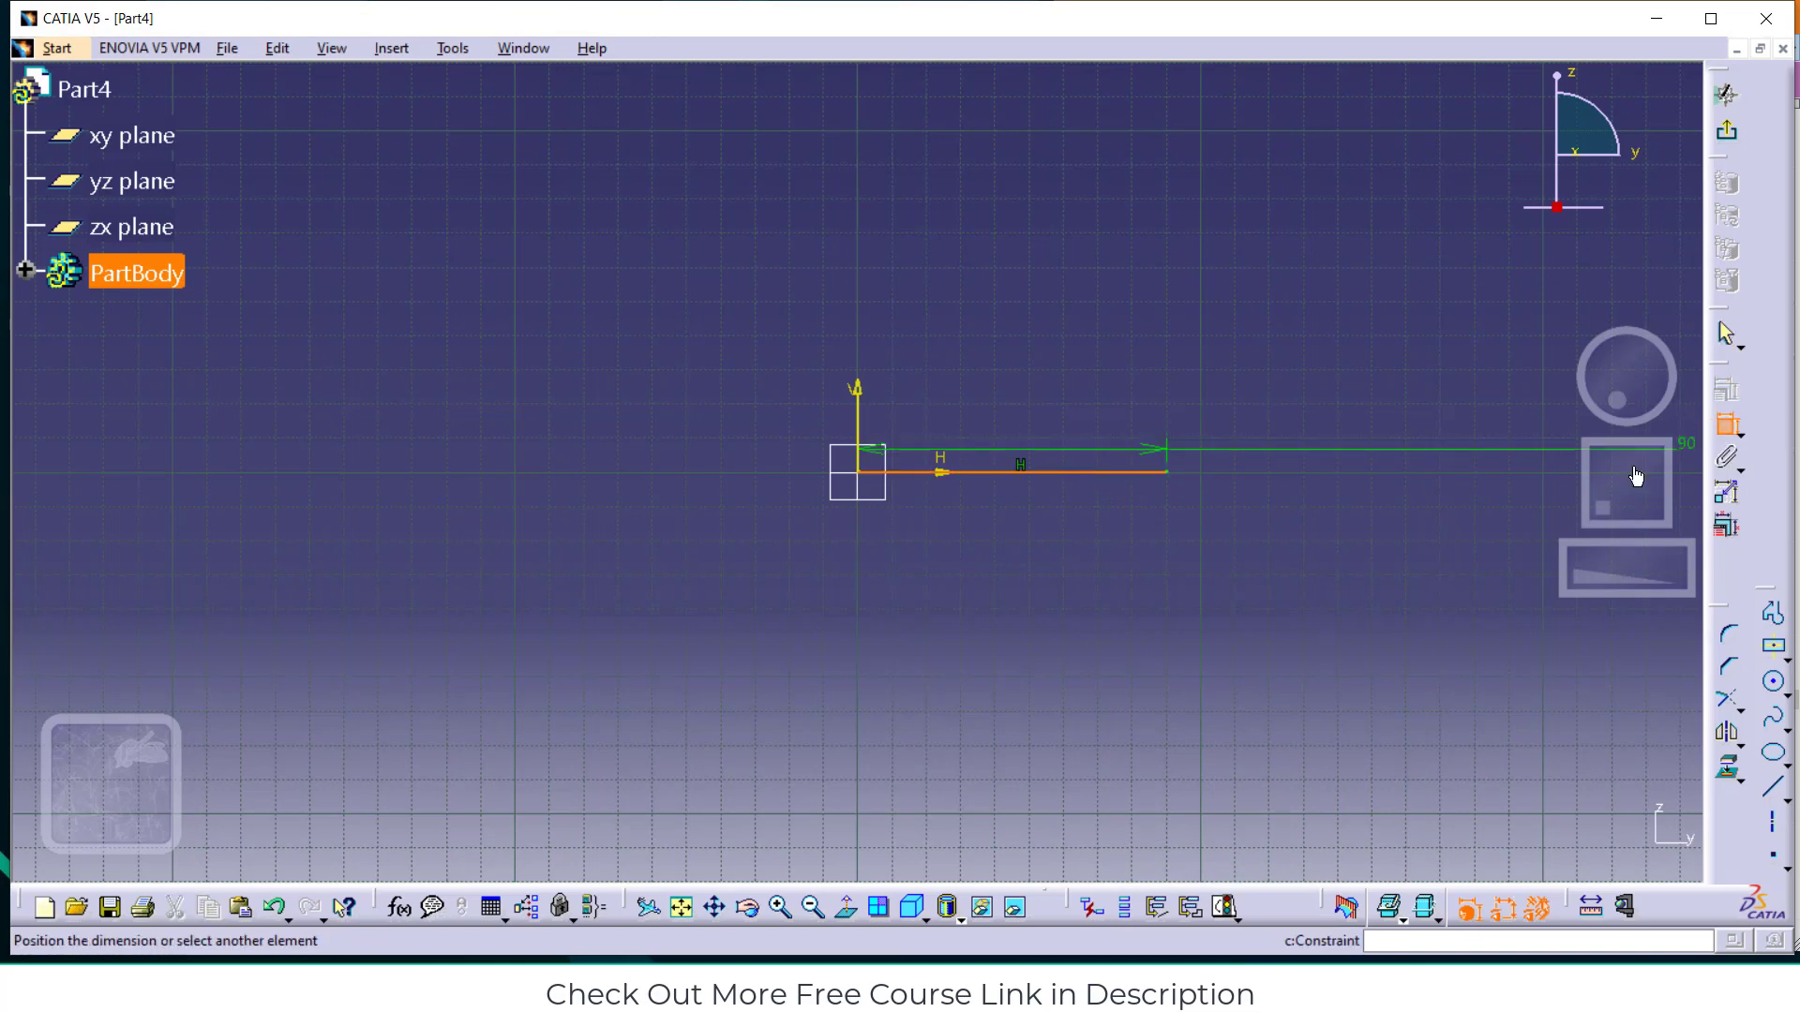
{"action": "left_click", "coordinate": [1149, 566]}
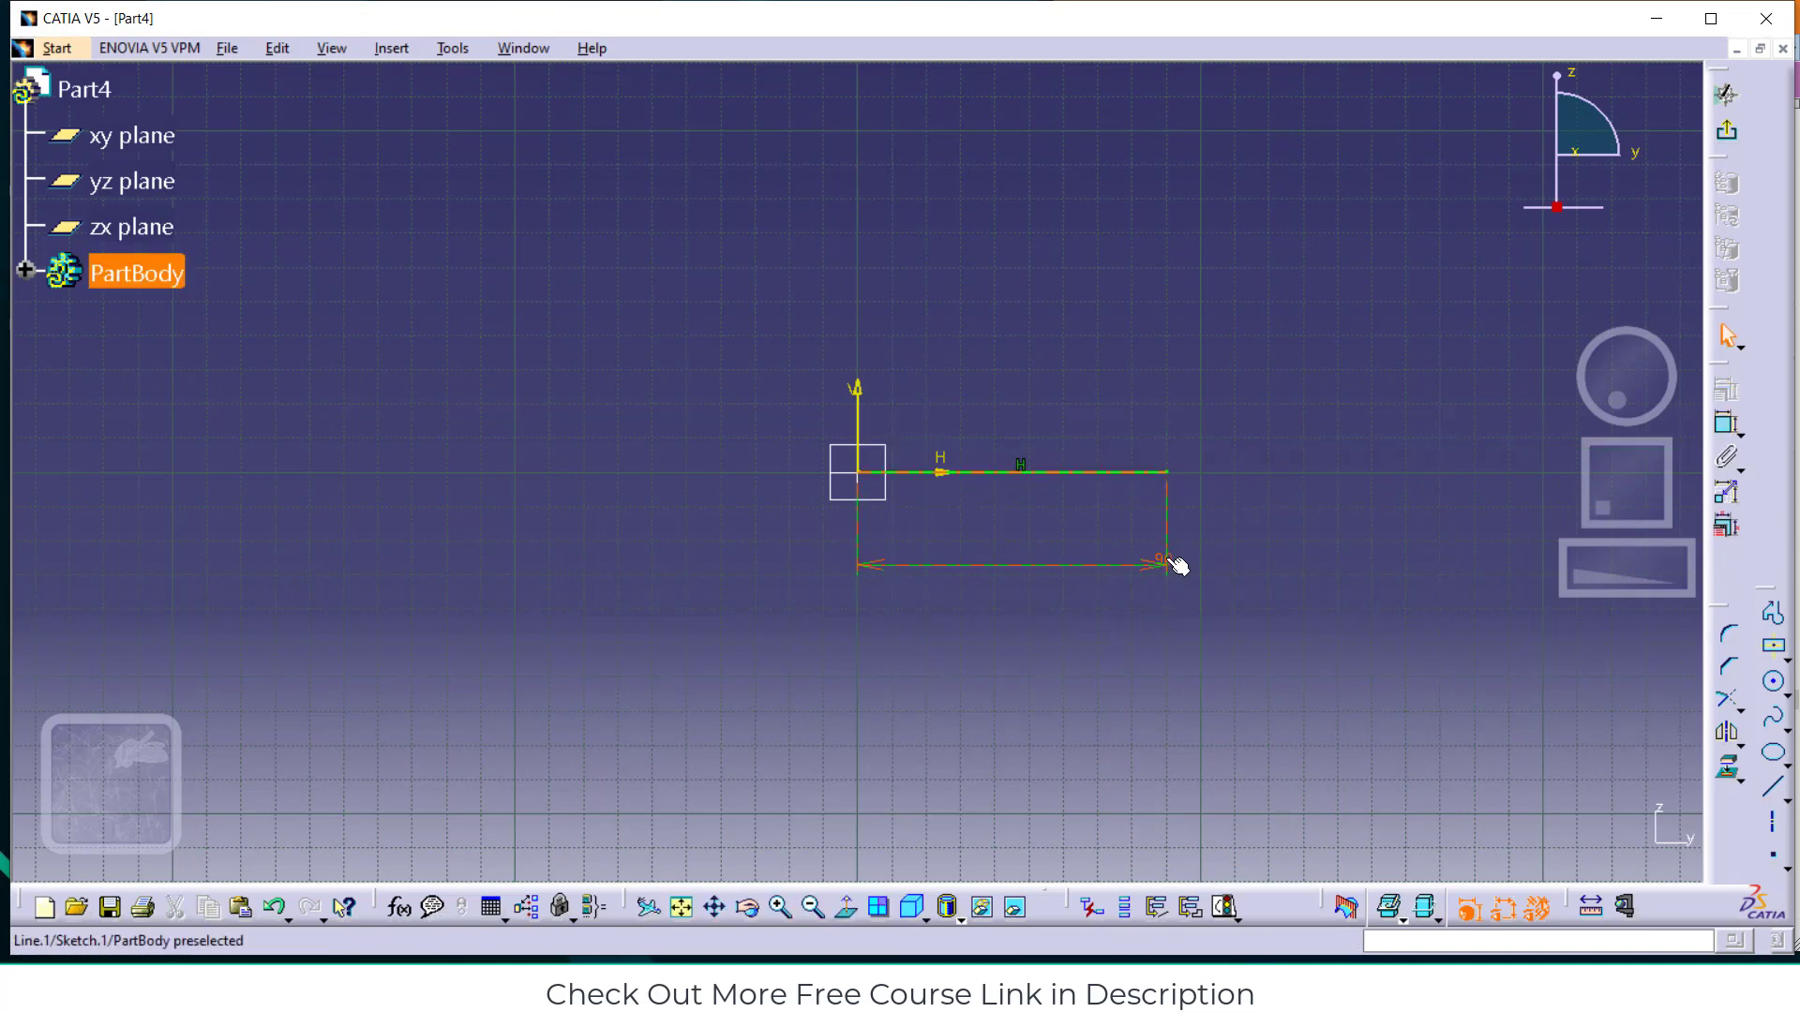
{"action": "mouse_move", "coordinate": [1169, 567]}
{"action": "left_mouse_down"}
{"action": "mouse_move", "coordinate": [1074, 545]}
{"action": "mouse_move", "coordinate": [1019, 567]}
{"action": "left_mouse_up"}
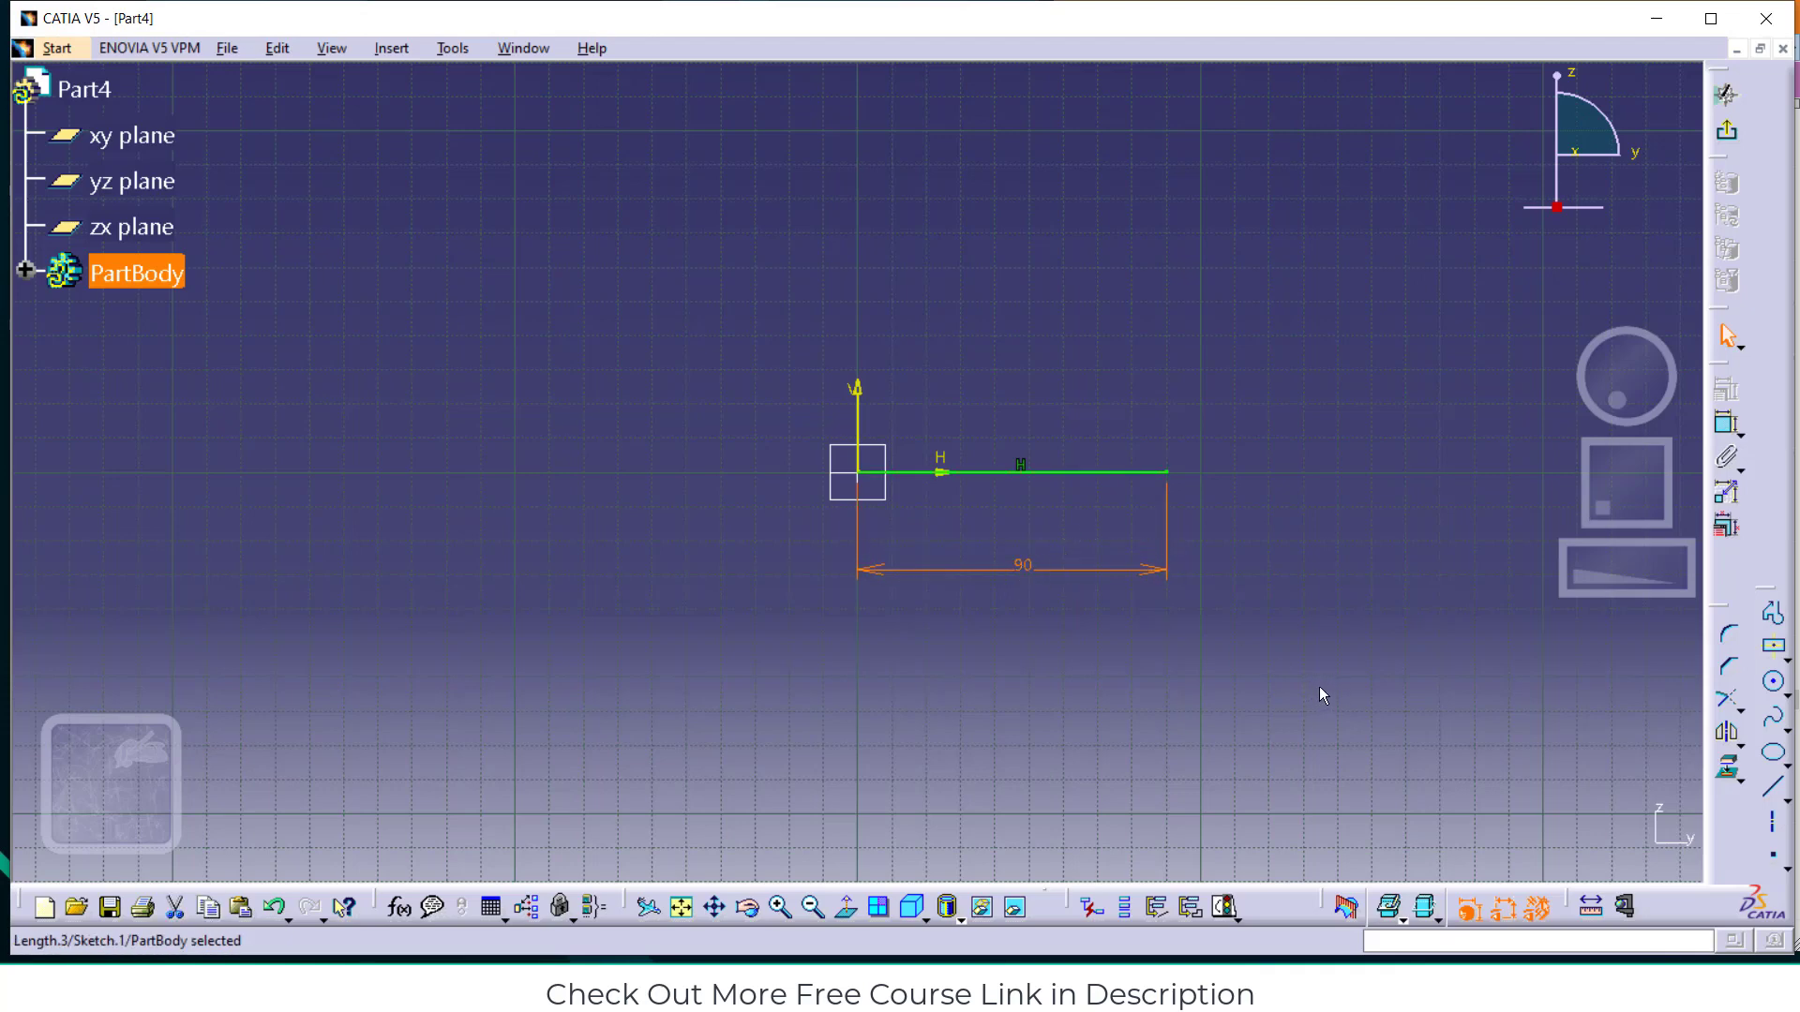
Add a second length dimension above the horizontal line and set its value to 120 mm
{"action": "left_click", "coordinate": [1726, 424]}
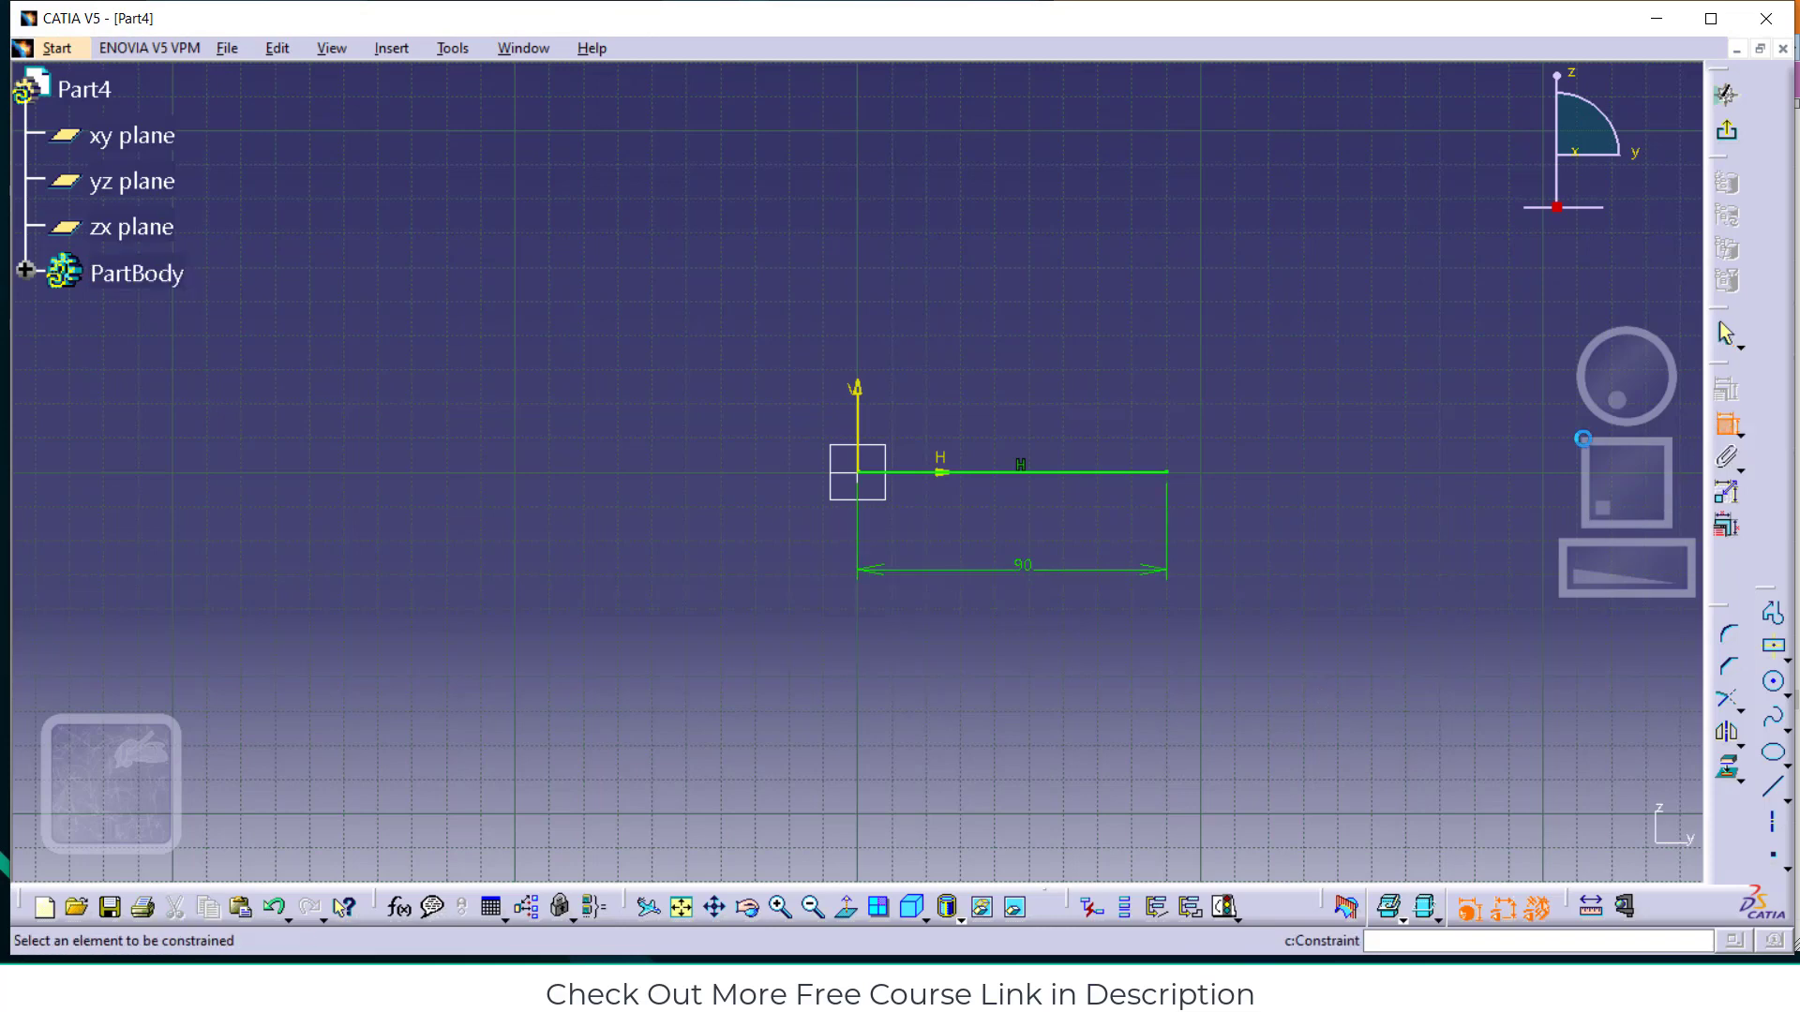
{"action": "left_click", "coordinate": [1077, 472]}
{"action": "left_click", "coordinate": [1085, 366]}
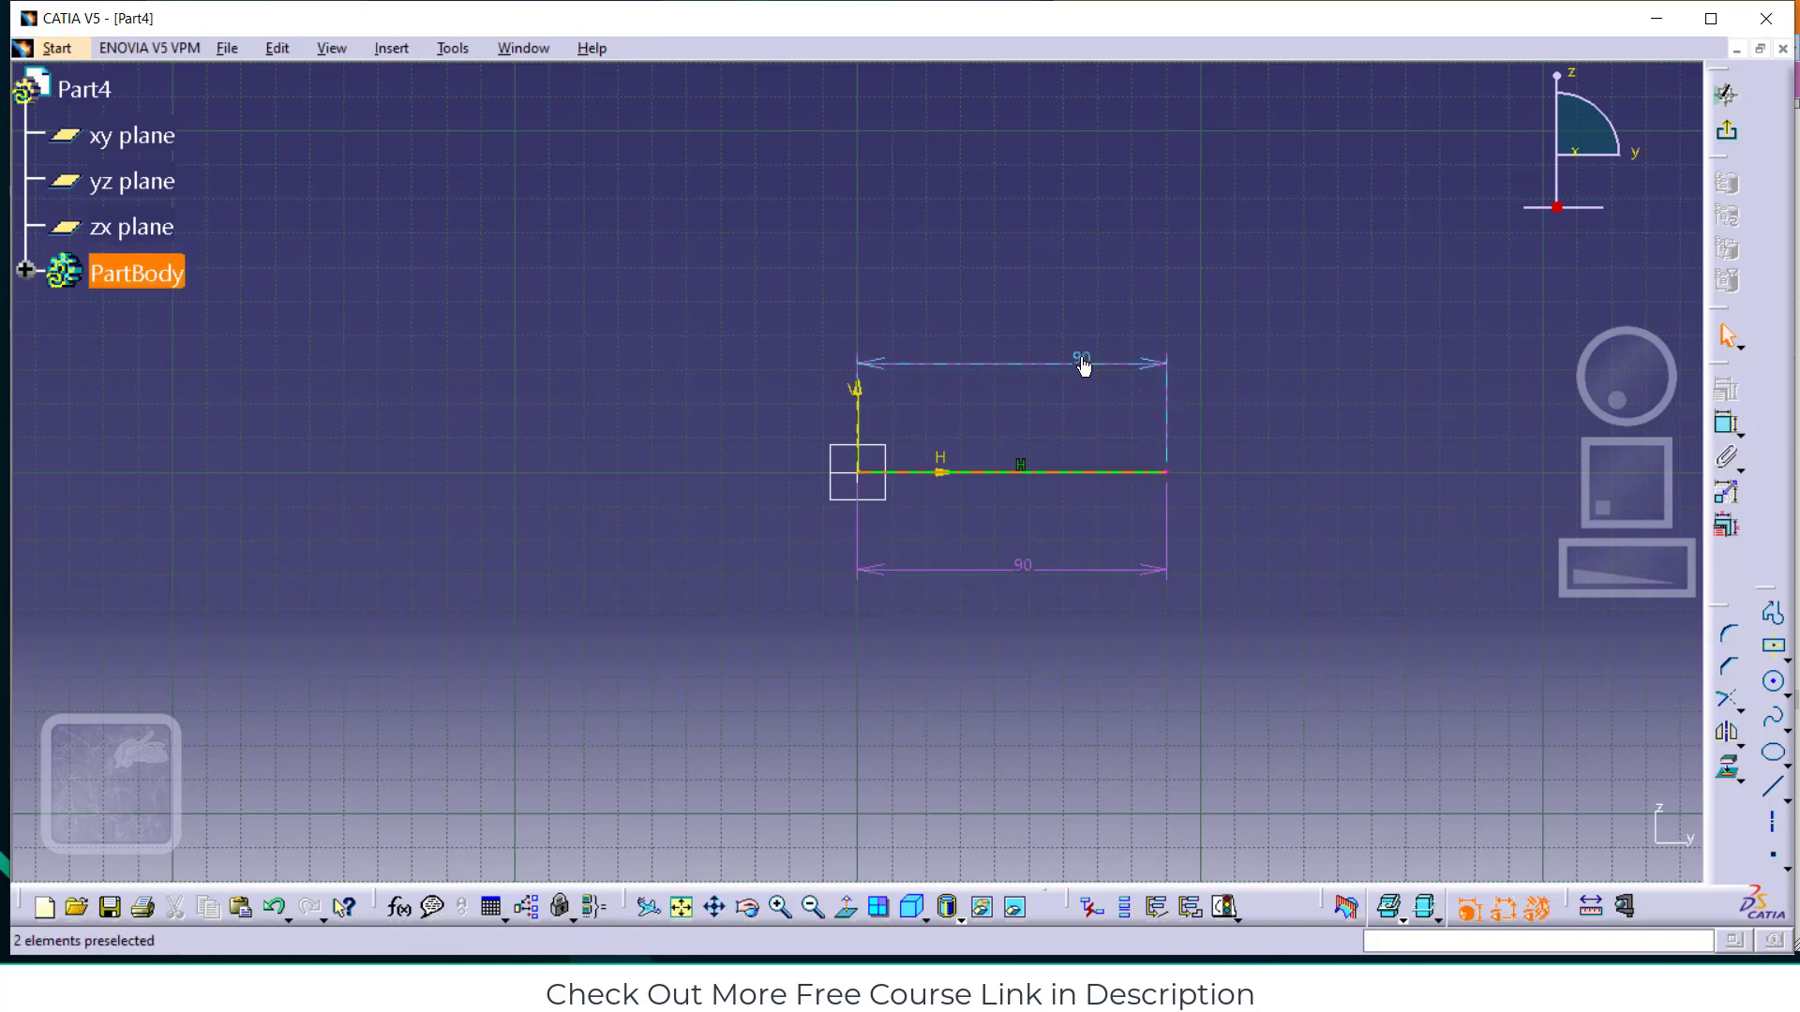
{"action": "double_click", "coordinate": [1082, 363]}
{"action": "type", "text": "120"}
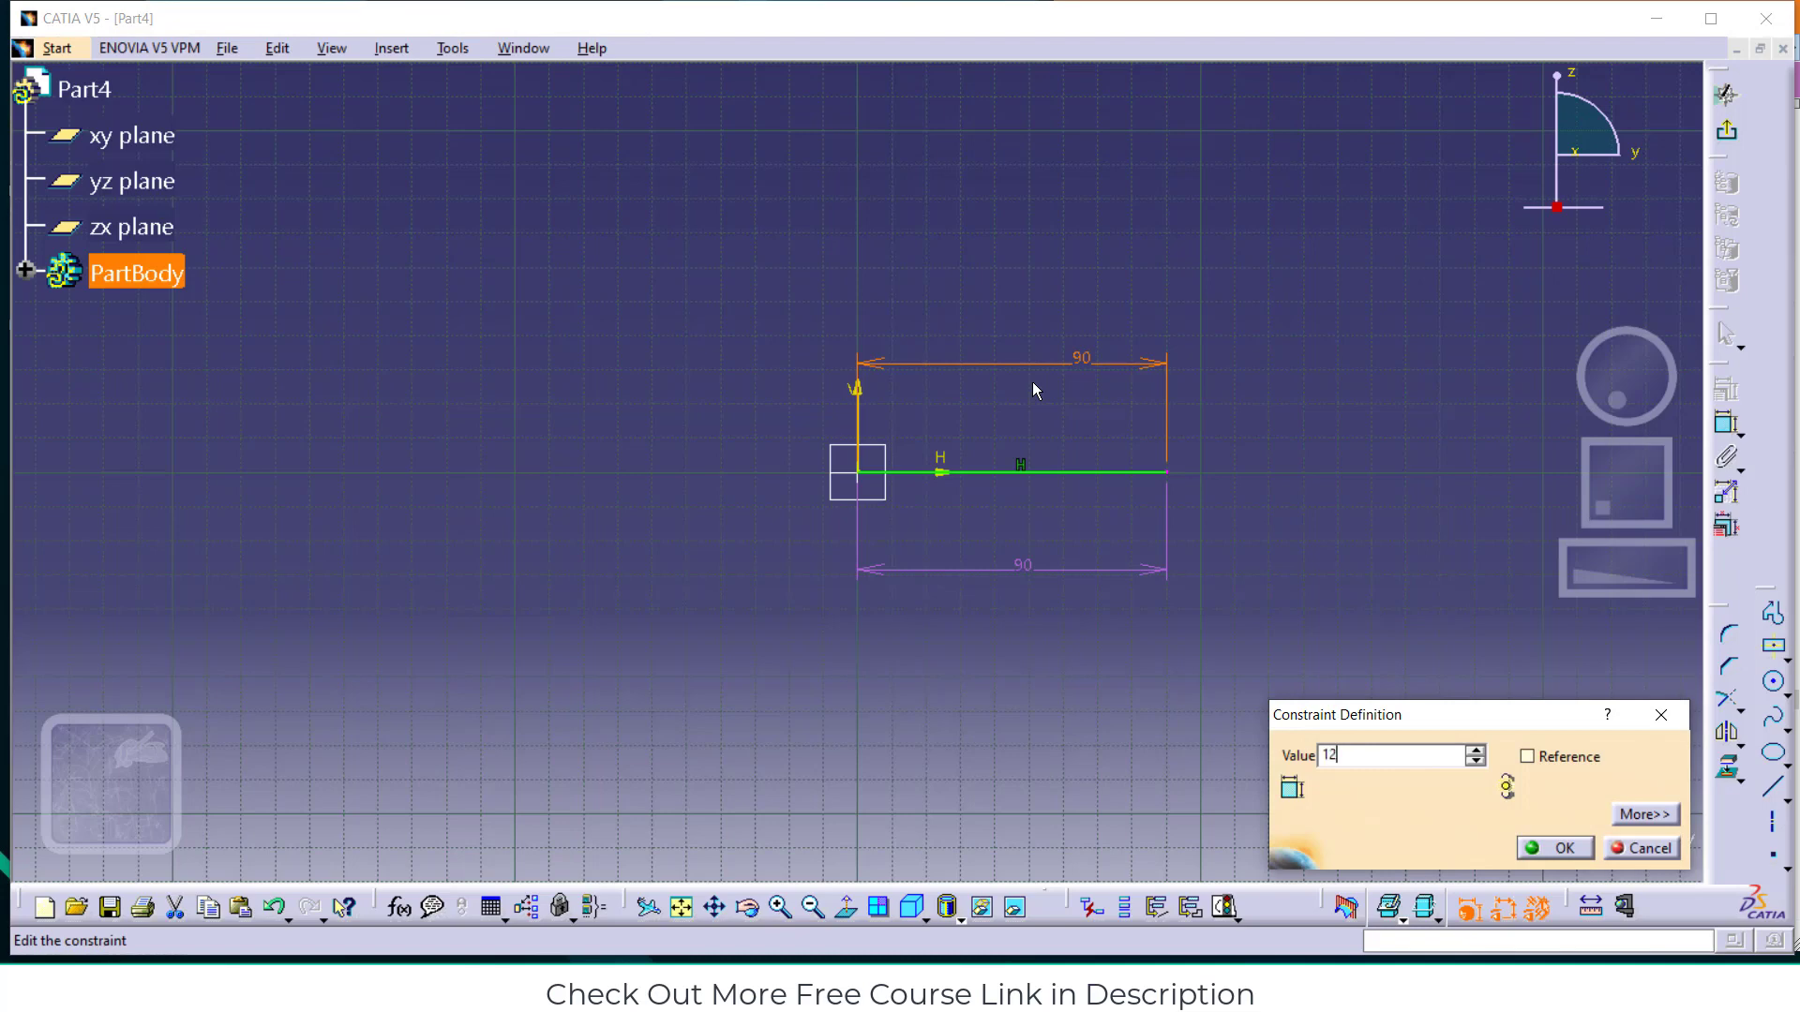
{"action": "left_click", "coordinate": [1555, 847]}
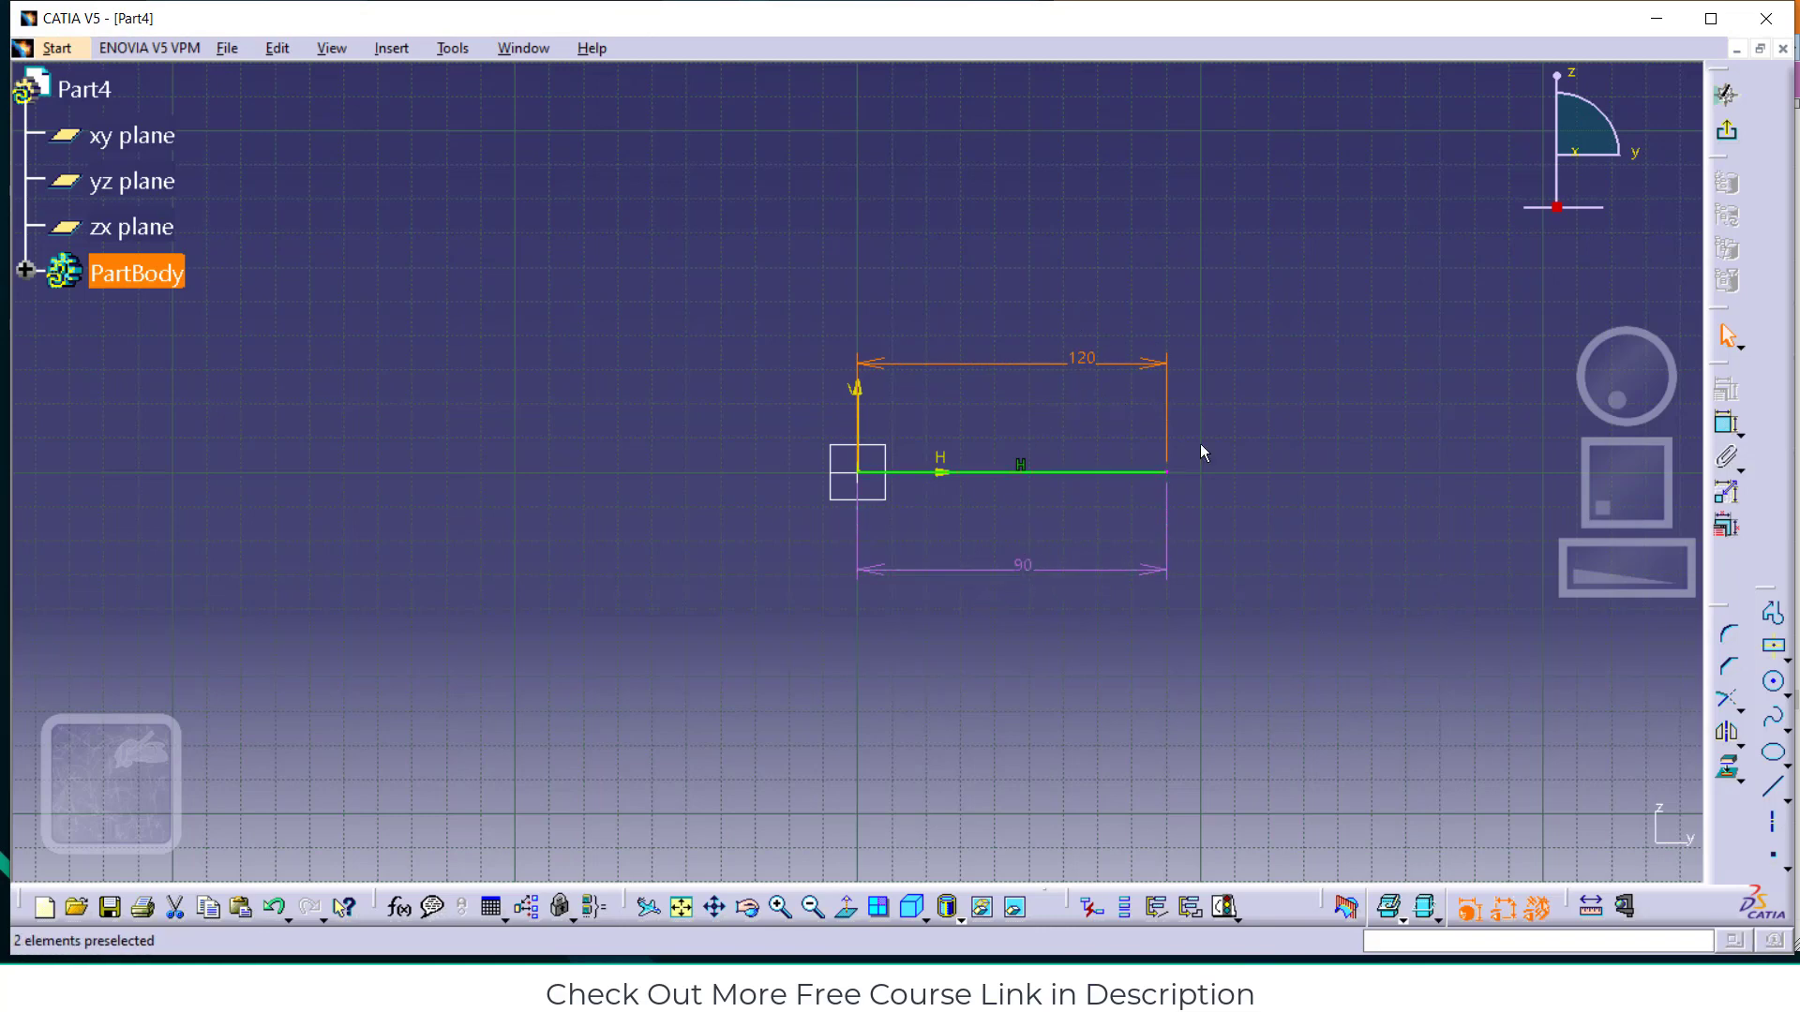
Delete the 90 mm dimension below the line, and undo the deletion
{"action": "right_click", "coordinate": [1030, 572]}
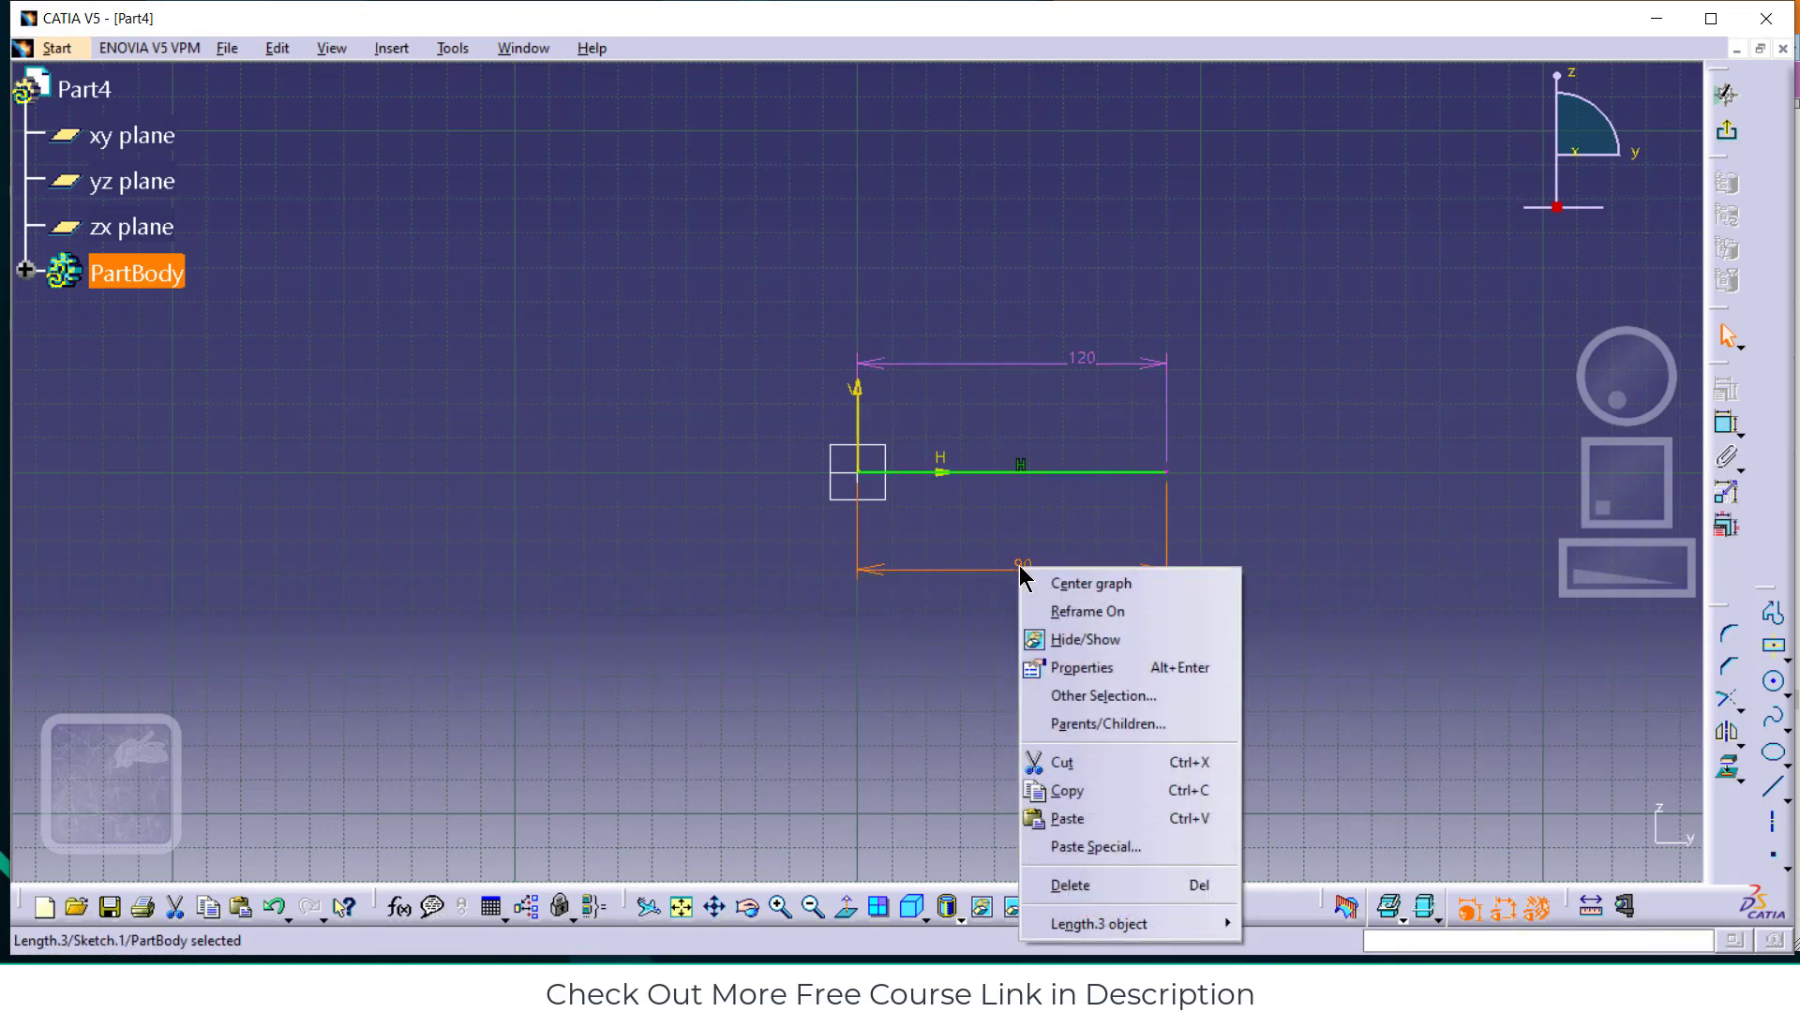
{"action": "left_click", "coordinate": [1112, 886]}
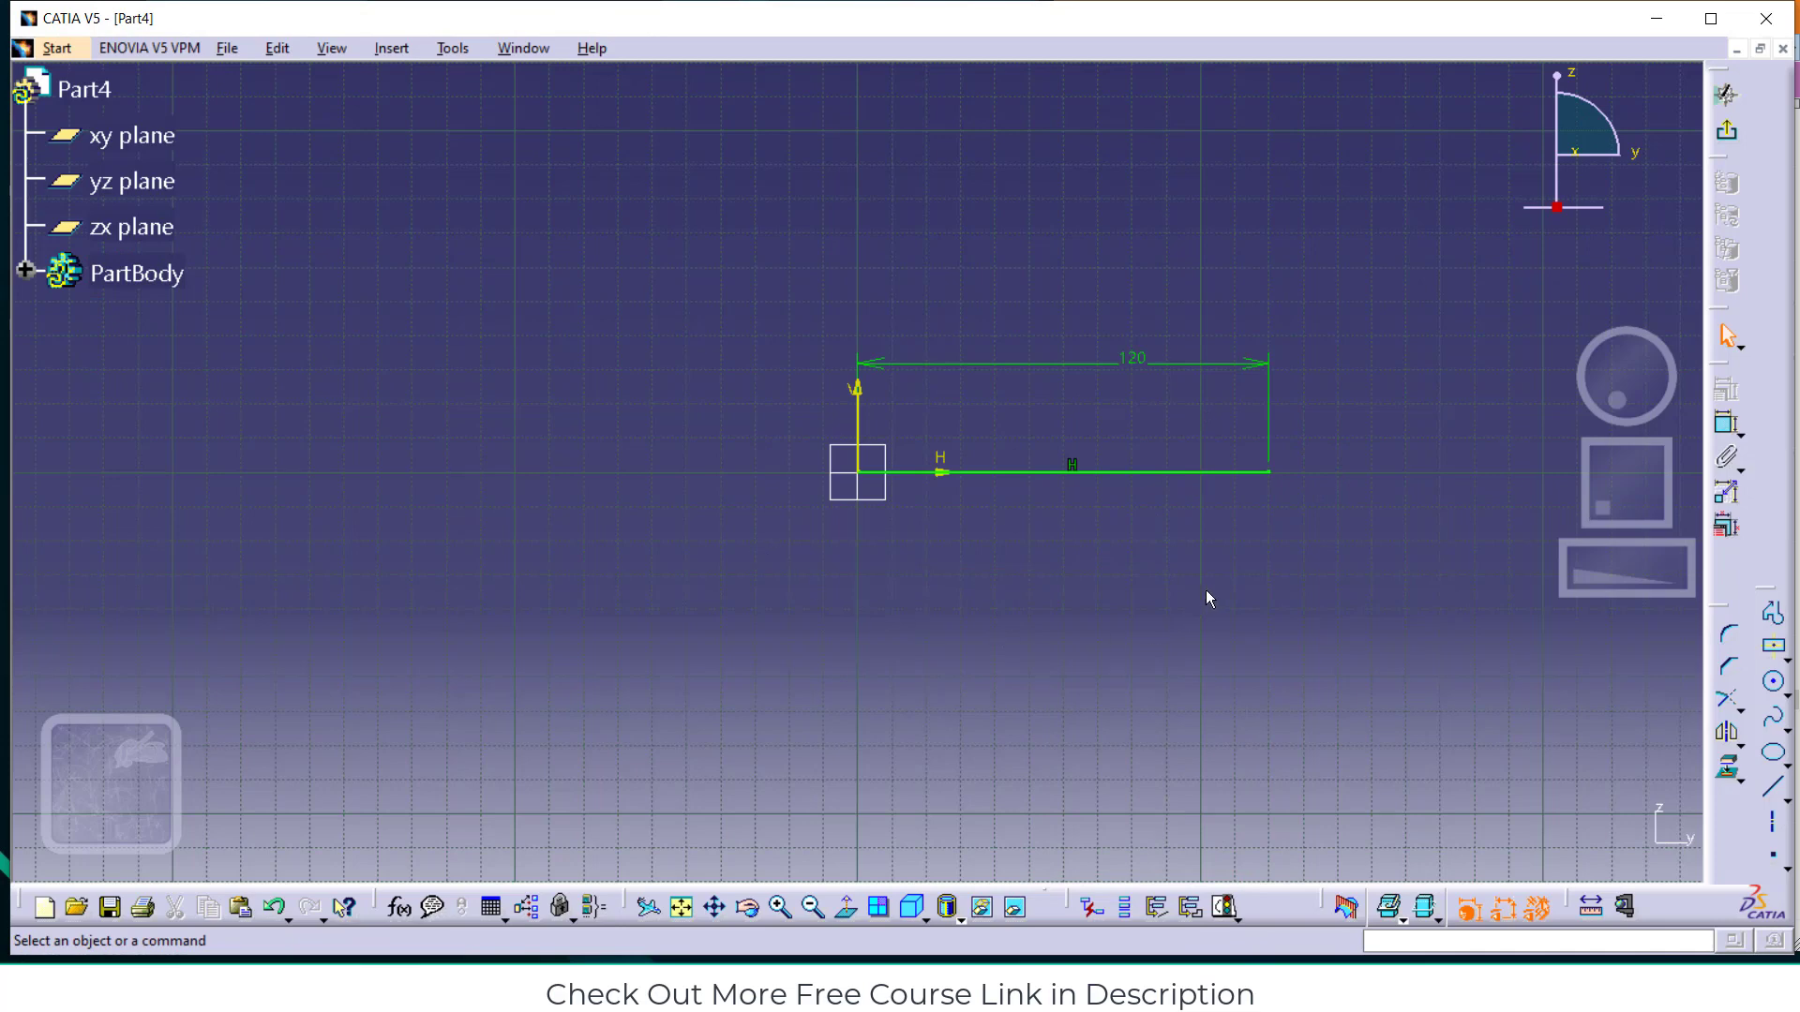
{"action": "key", "text": "ctrl+z"}
{"action": "left_click", "coordinate": [1288, 654]}
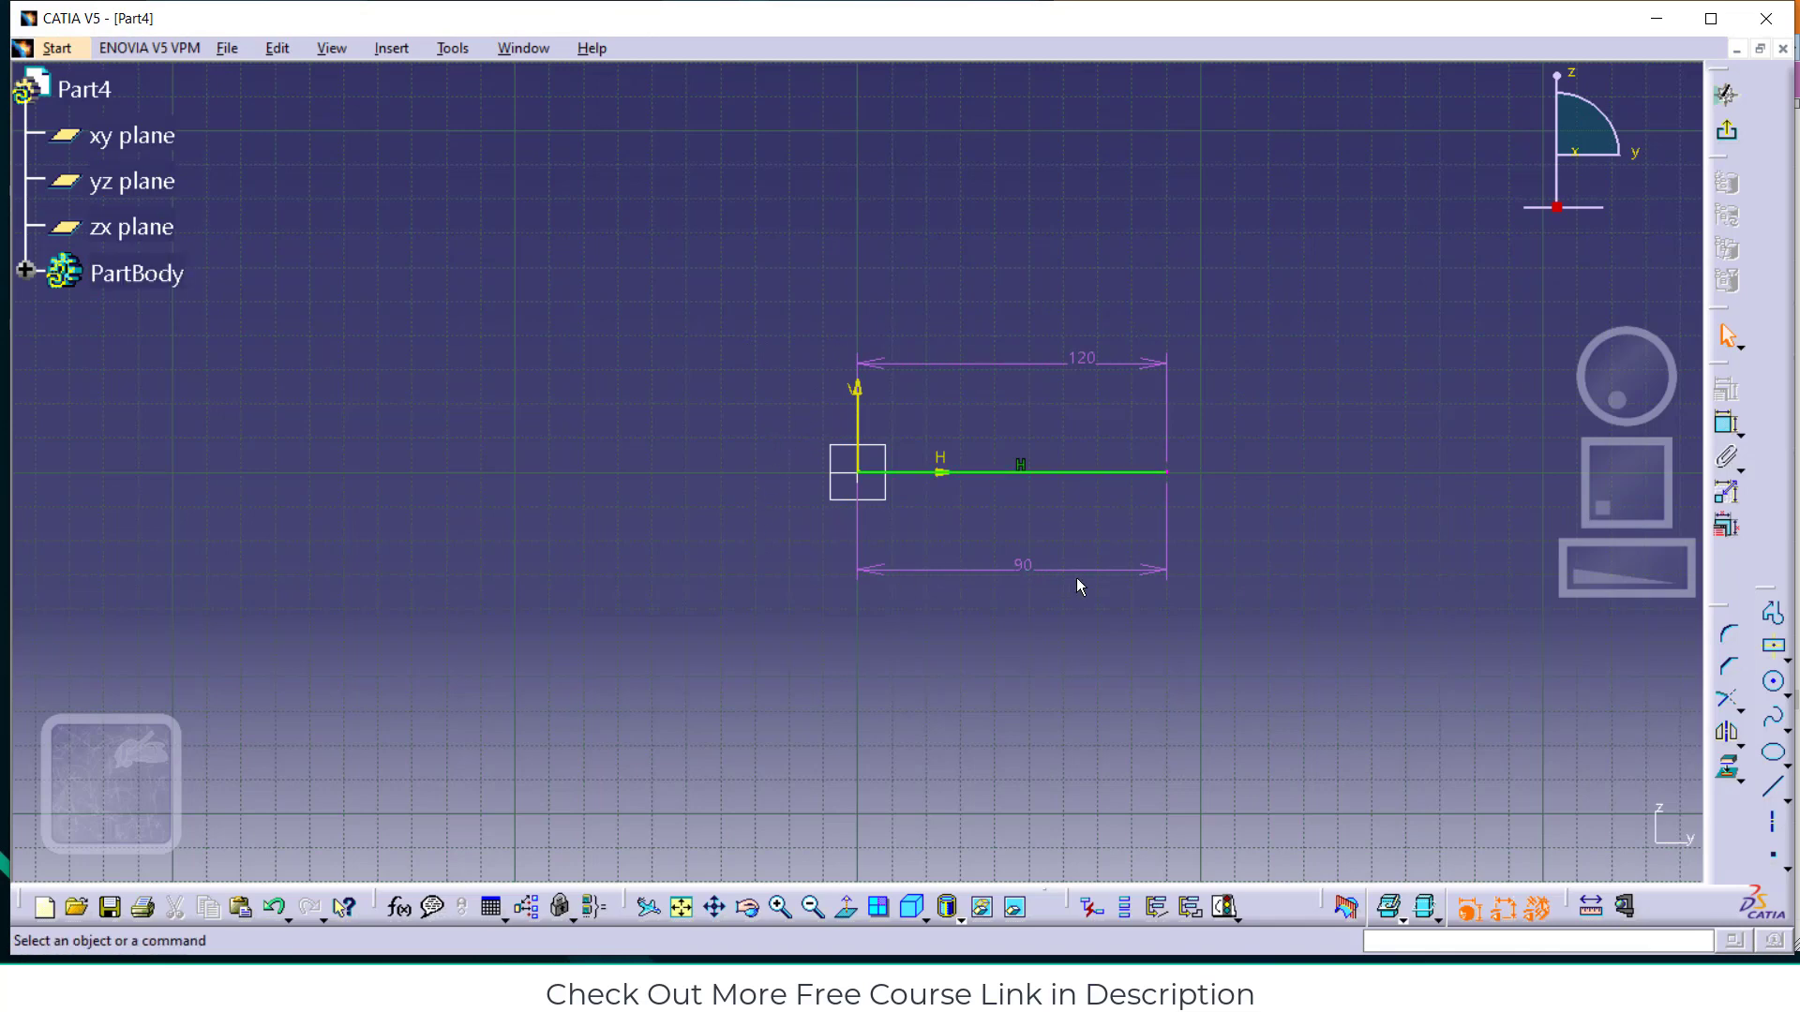
Delete the conflicting 120 mm dimension above the line
{"action": "right_click", "coordinate": [1101, 368]}
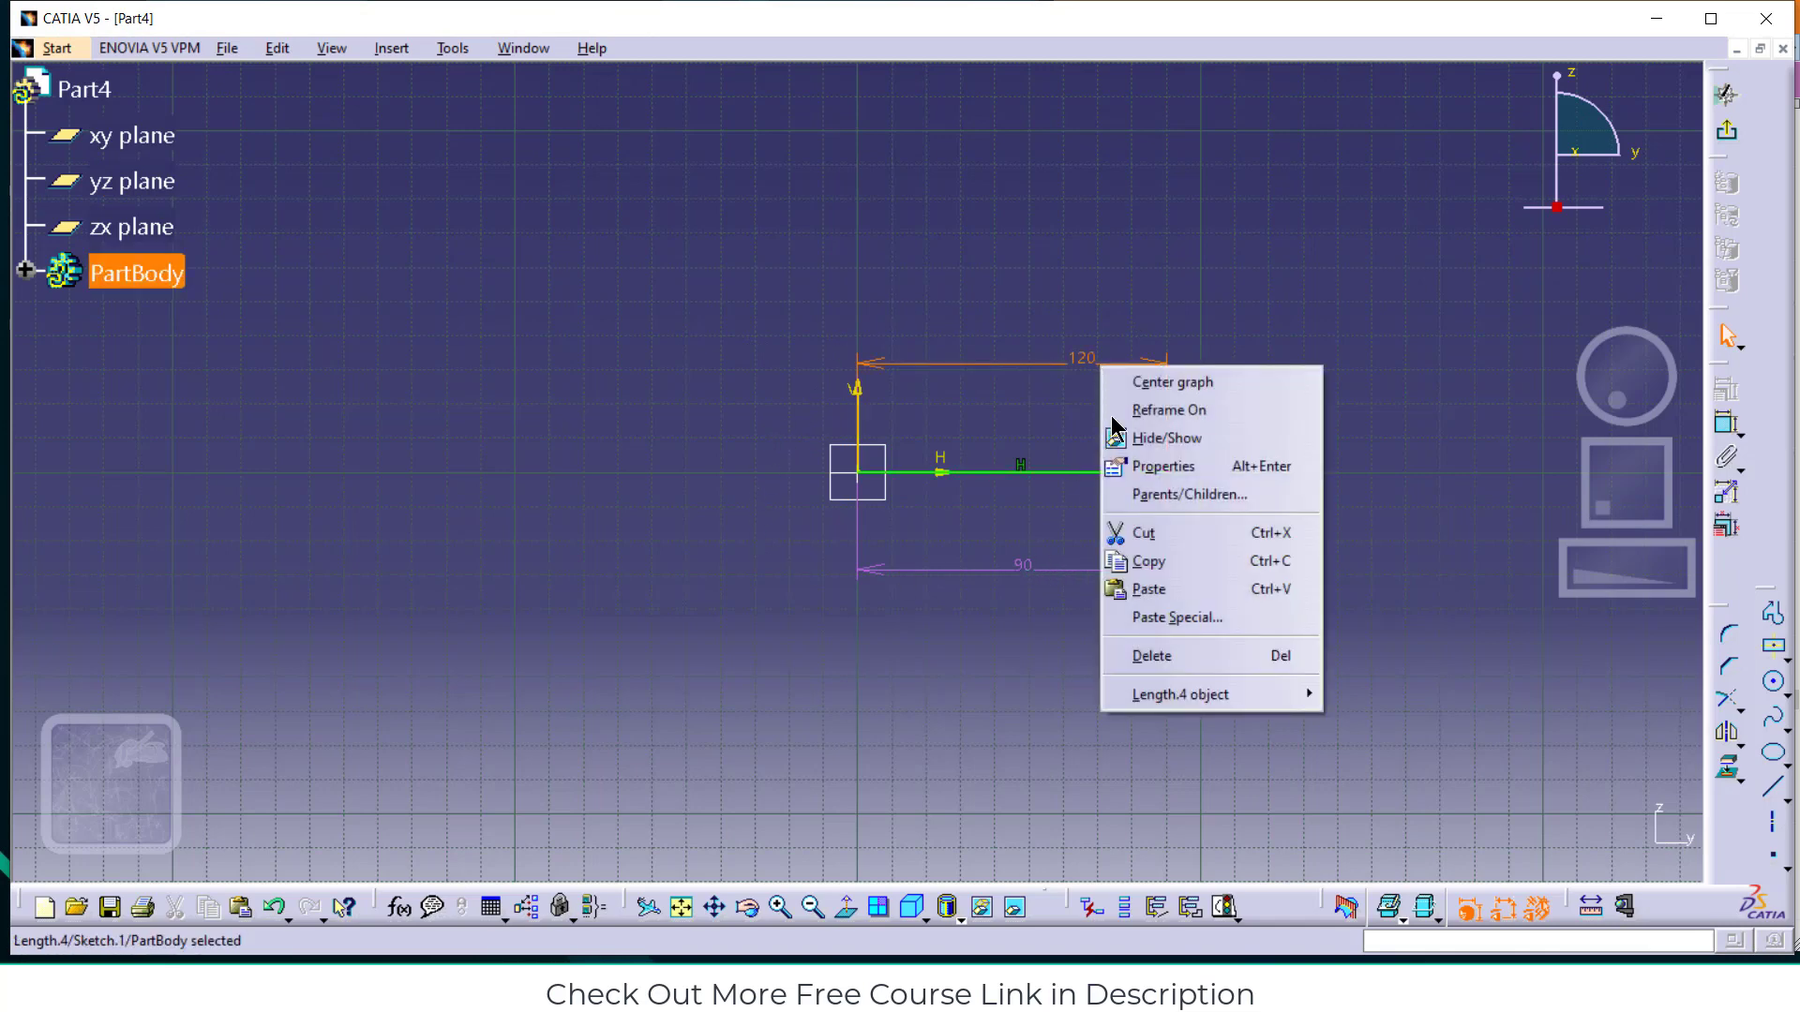
{"action": "left_click", "coordinate": [1151, 654]}
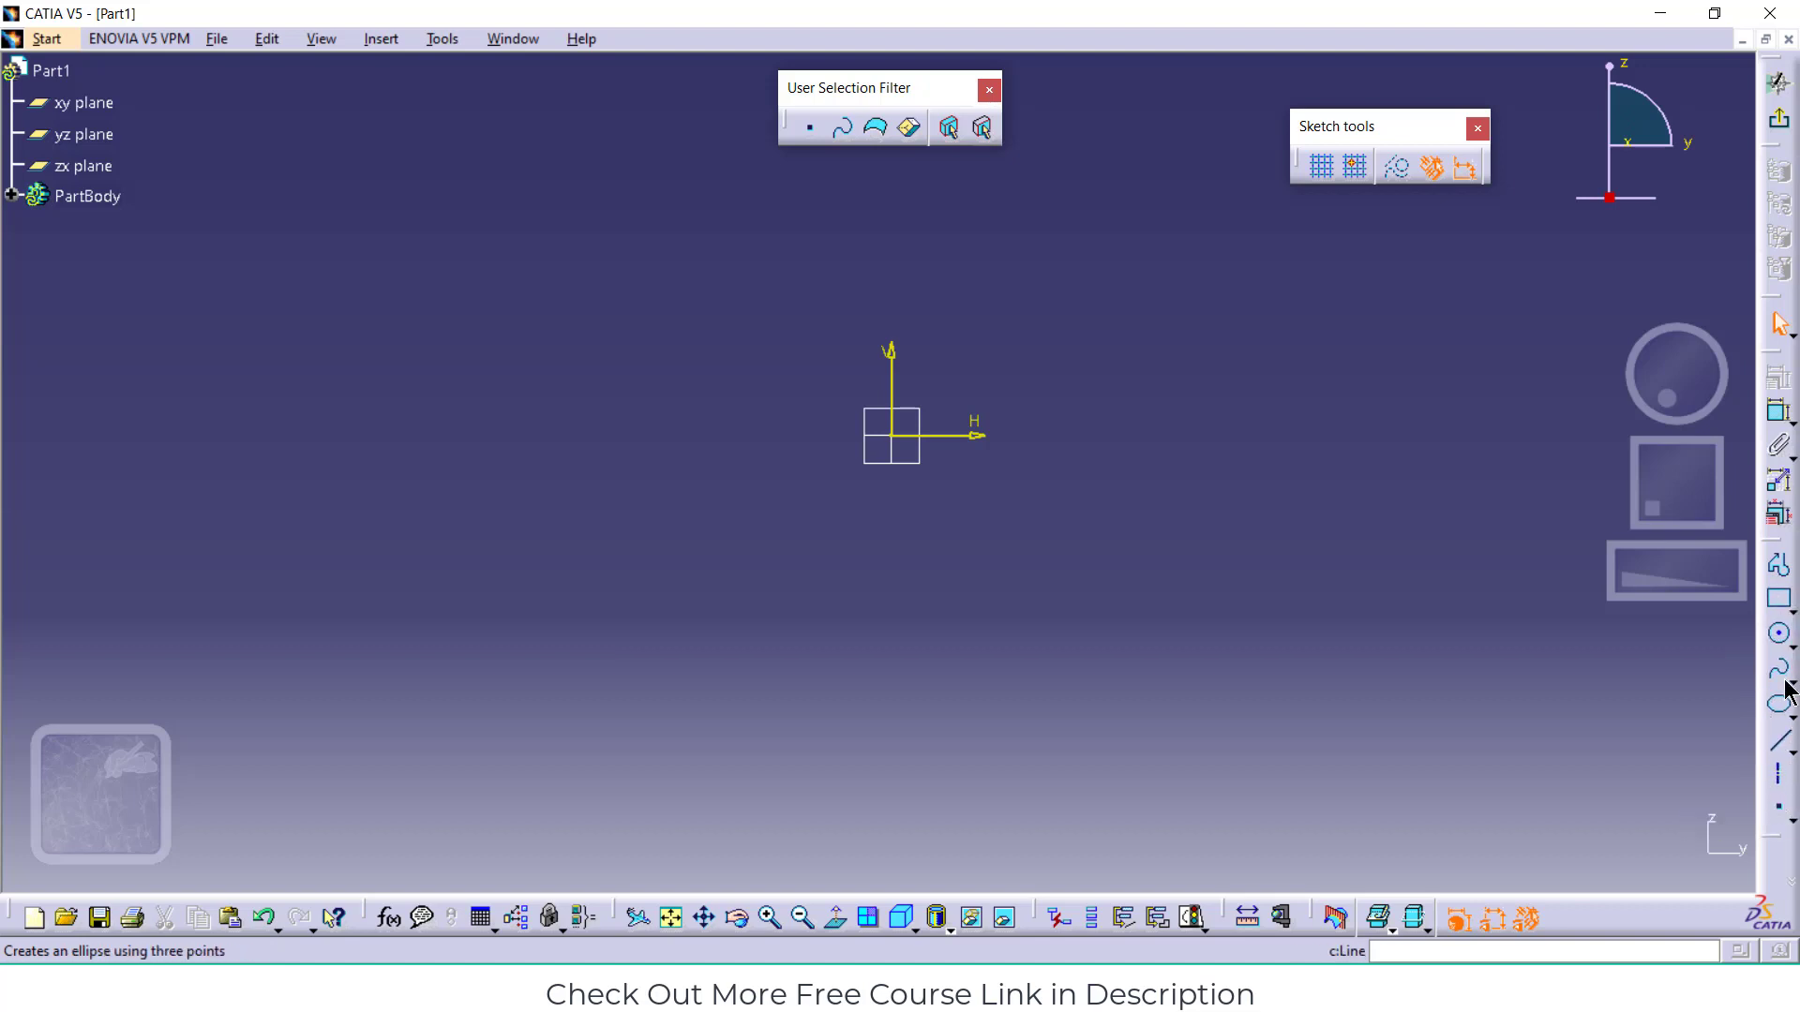
{"action": "left_click", "coordinate": [382, 39]}
{"action": "mouse_move", "coordinate": [412, 138]}
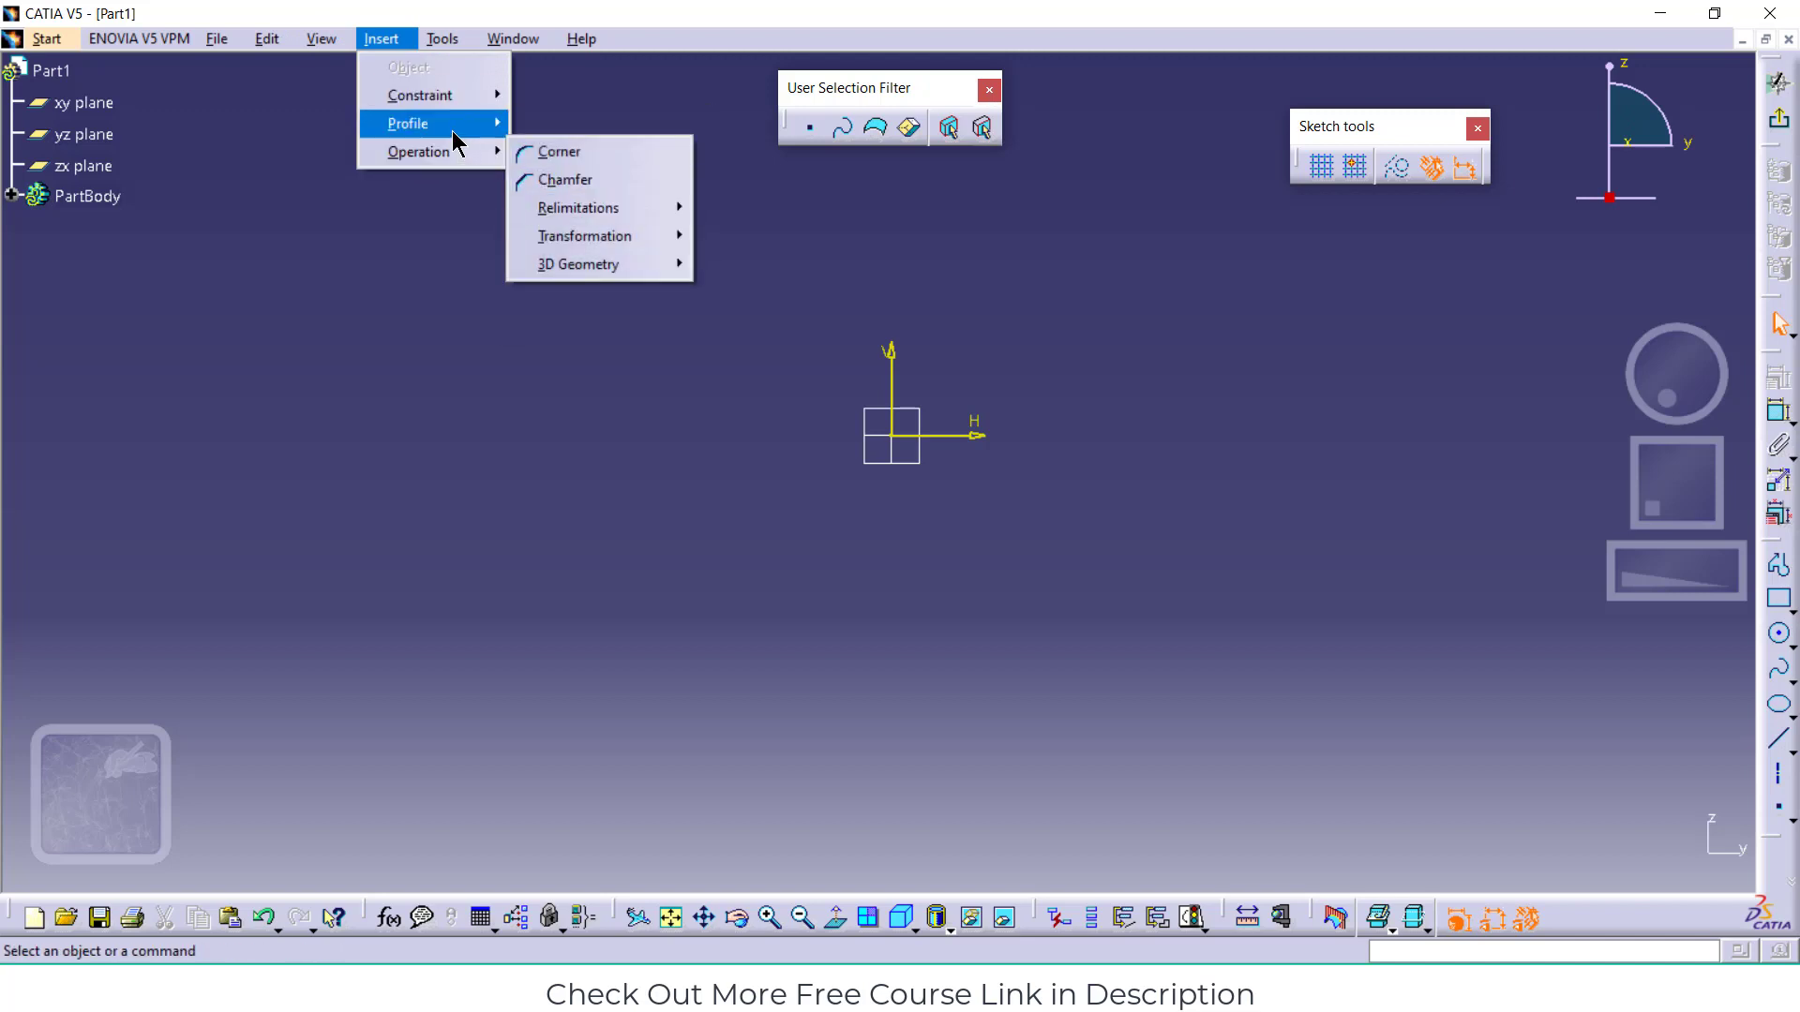
{"action": "mouse_move", "coordinate": [537, 182]}
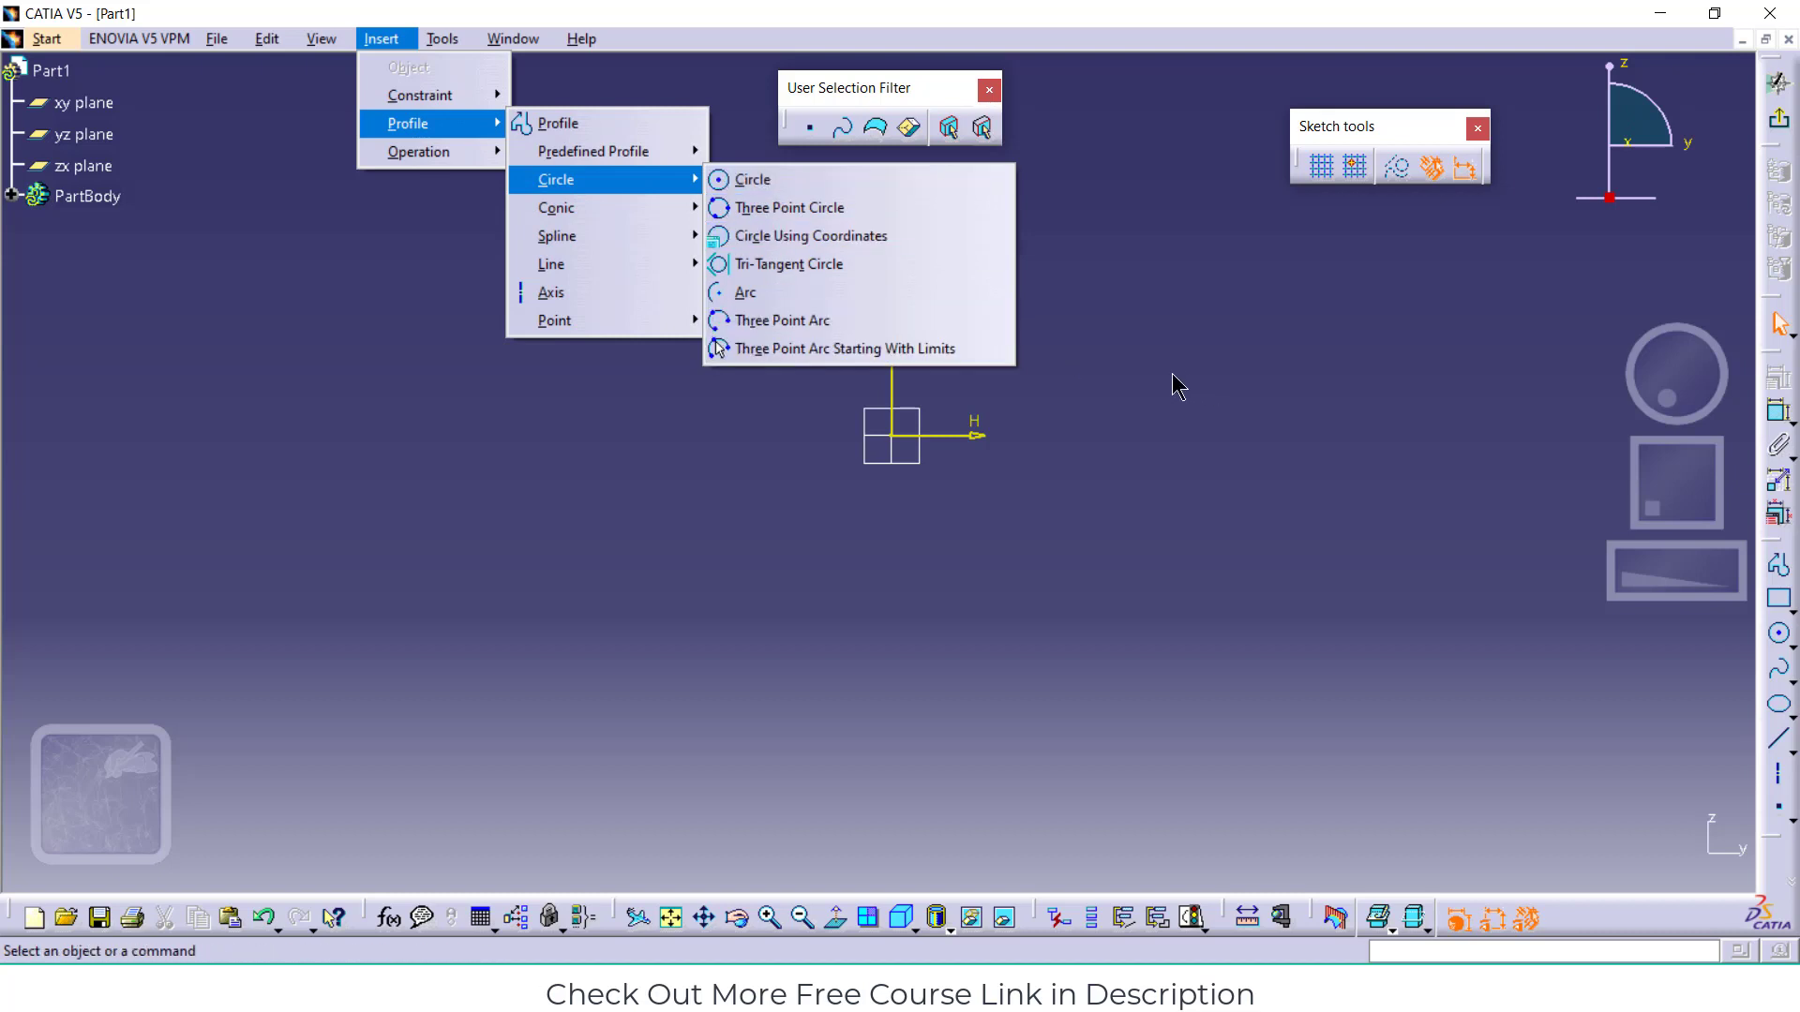
{"action": "left_click", "coordinate": [1222, 320]}
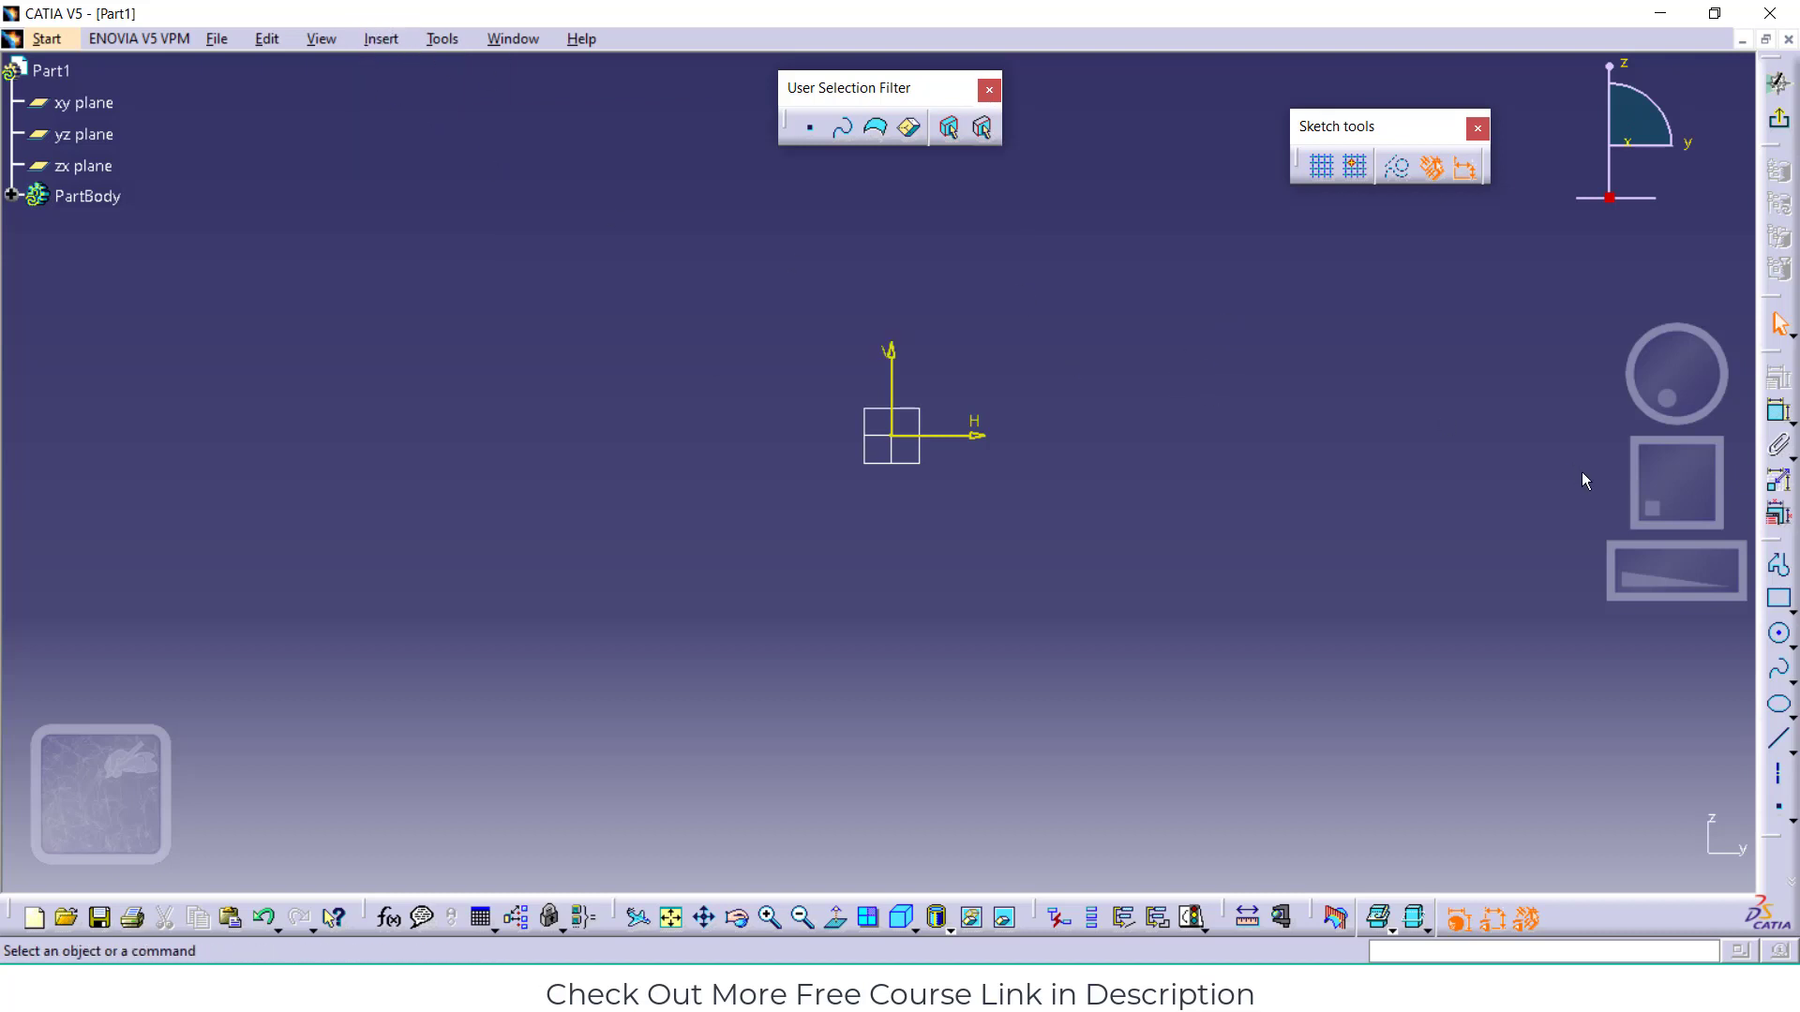
Draw a circle centred on the sketch origin, about 223 mm in diameter
{"action": "left_click", "coordinate": [1778, 635]}
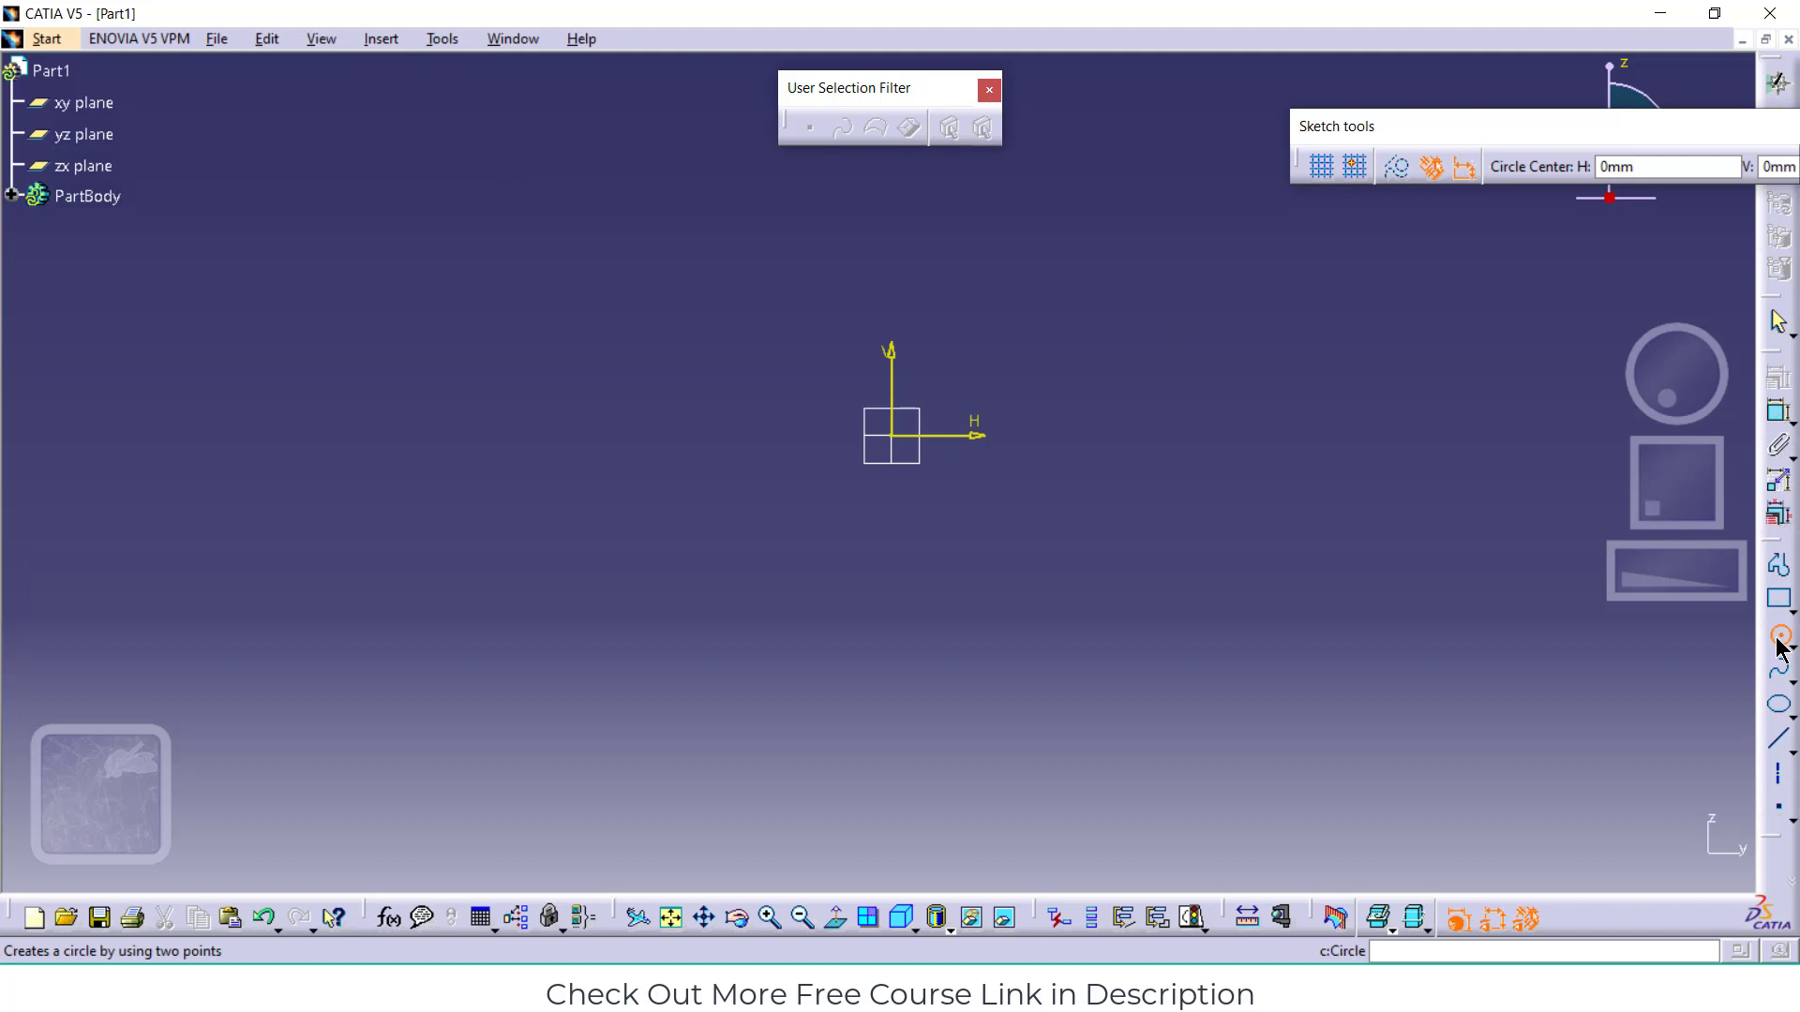
{"action": "left_click", "coordinate": [893, 437]}
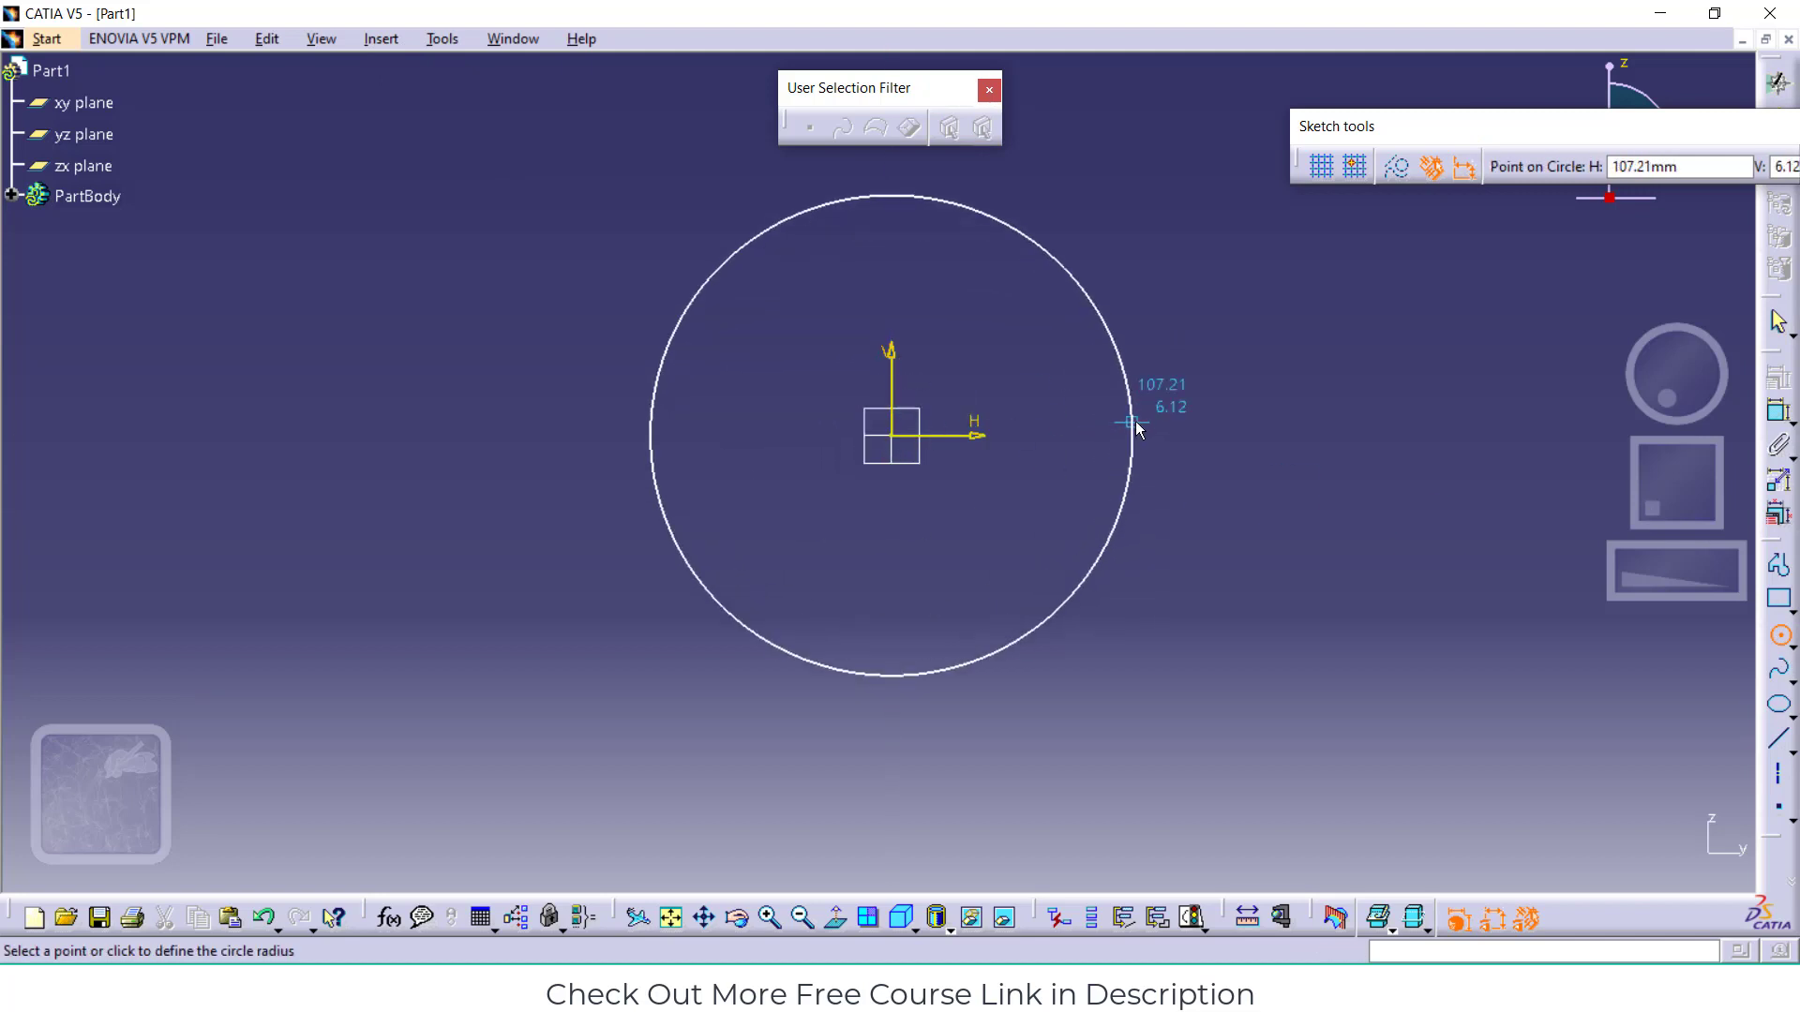
{"action": "left_click", "coordinate": [1143, 427]}
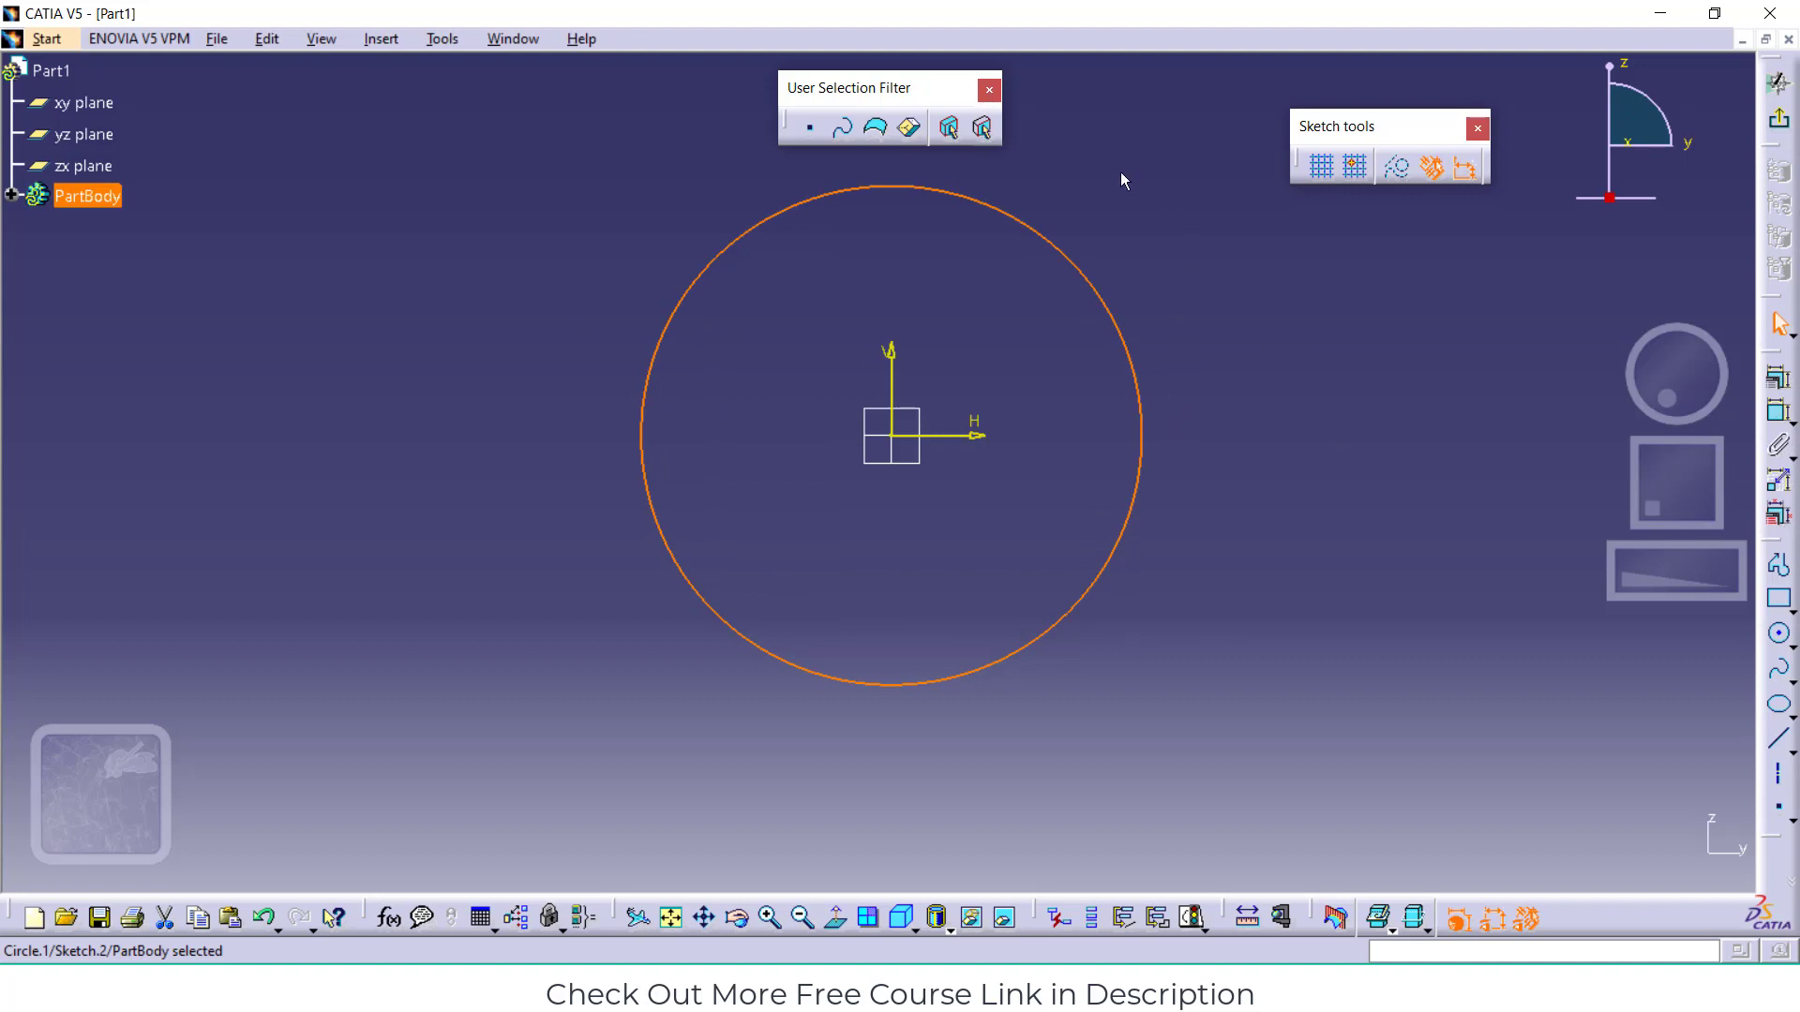
Dimension the circle's diameter outside its upper edge and set the value to 30 mm
{"action": "left_click", "coordinate": [1778, 413]}
{"action": "left_click", "coordinate": [1195, 340]}
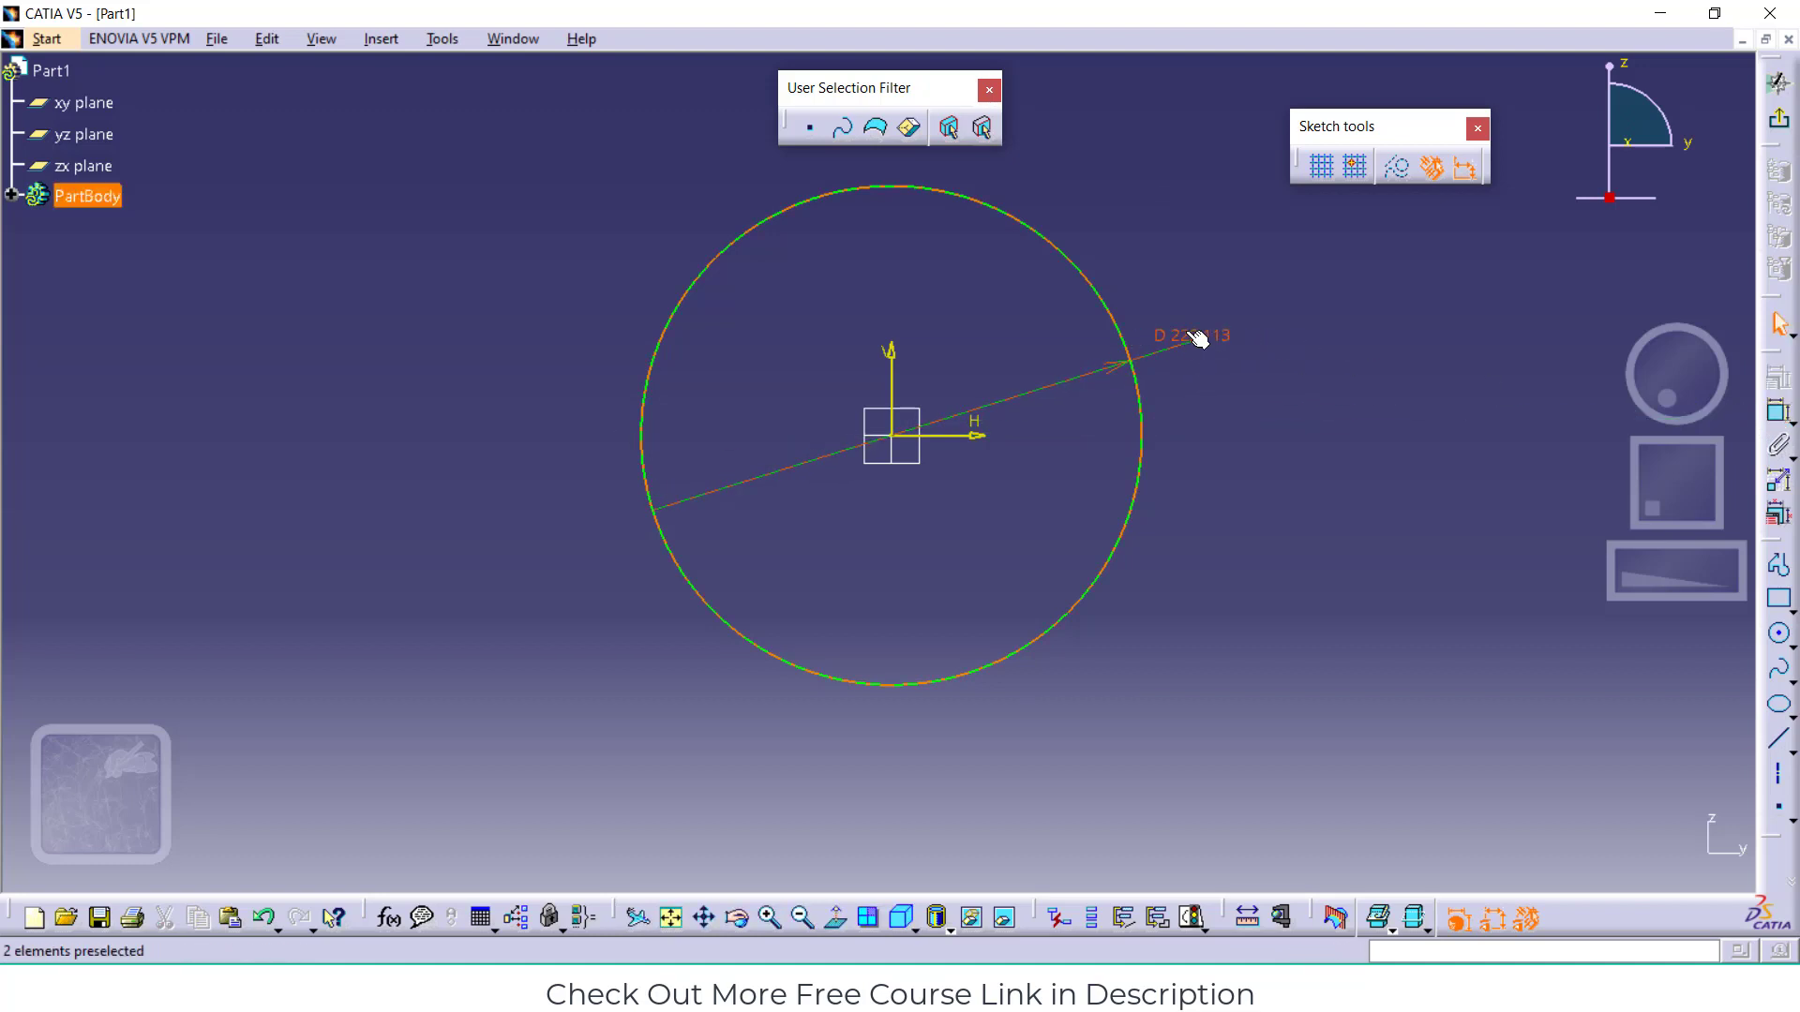
{"action": "double_click", "coordinate": [1188, 333]}
{"action": "type", "text": "30"}
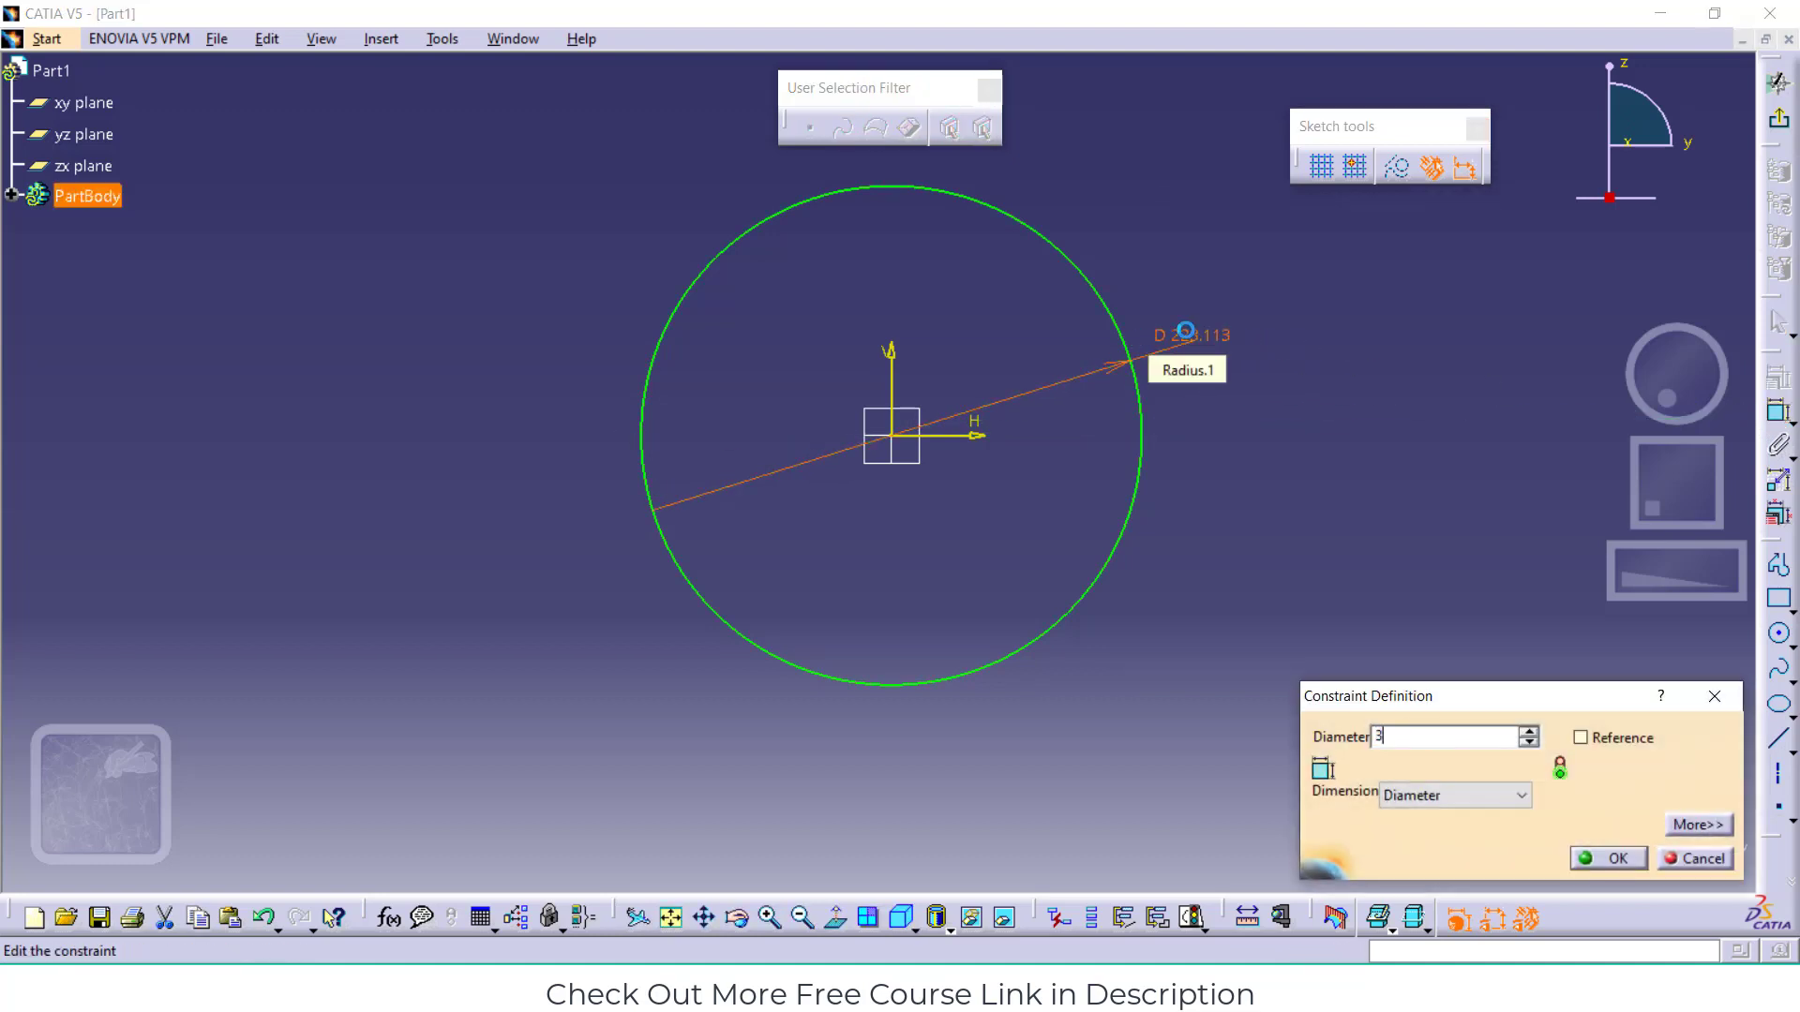
{"action": "key", "text": "Return"}
Open the circle's diameter dimension to check its value and unit, and cancel without changing it
{"action": "scroll", "coordinate": [925, 437], "scroll_direction": "up", "scroll_amount": 4}
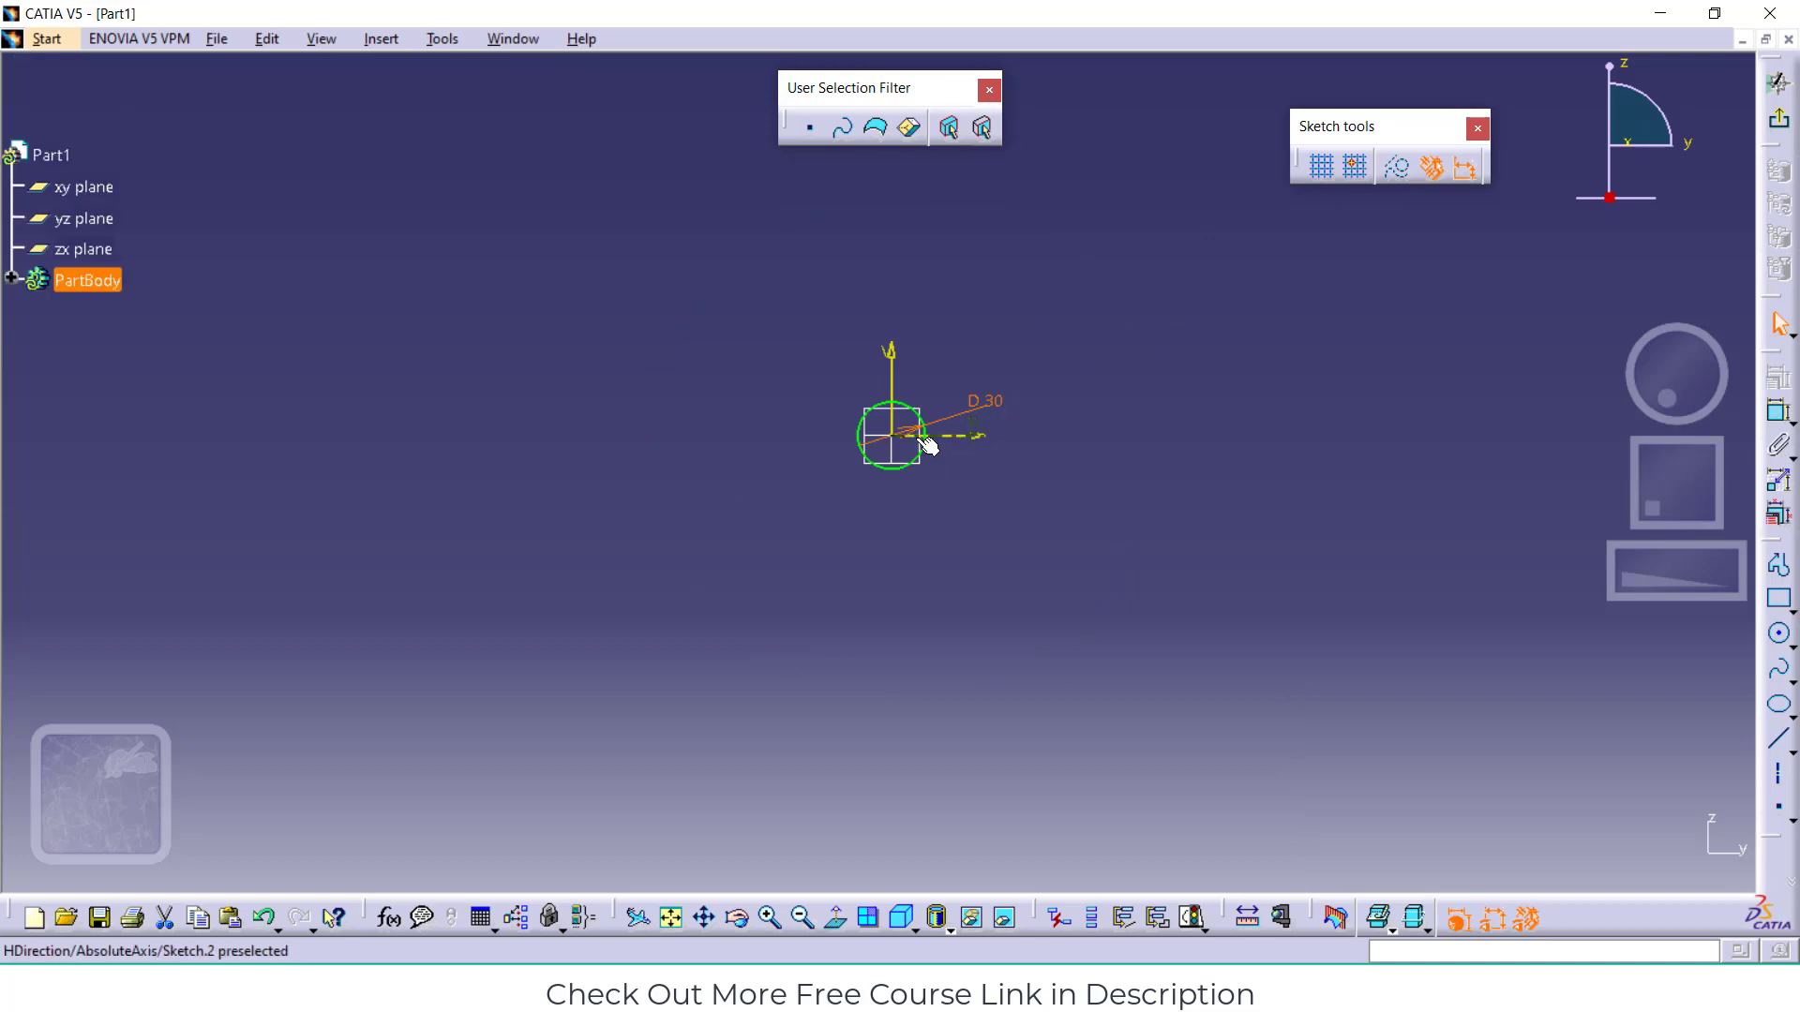
{"action": "scroll", "coordinate": [925, 437], "scroll_direction": "down", "scroll_amount": 5}
{"action": "left_click_drag", "start_coordinate": [1640, 567], "coordinate": [1790, 570]}
{"action": "middle_click_drag", "start_coordinate": [1165, 270], "coordinate": [1087, 389]}
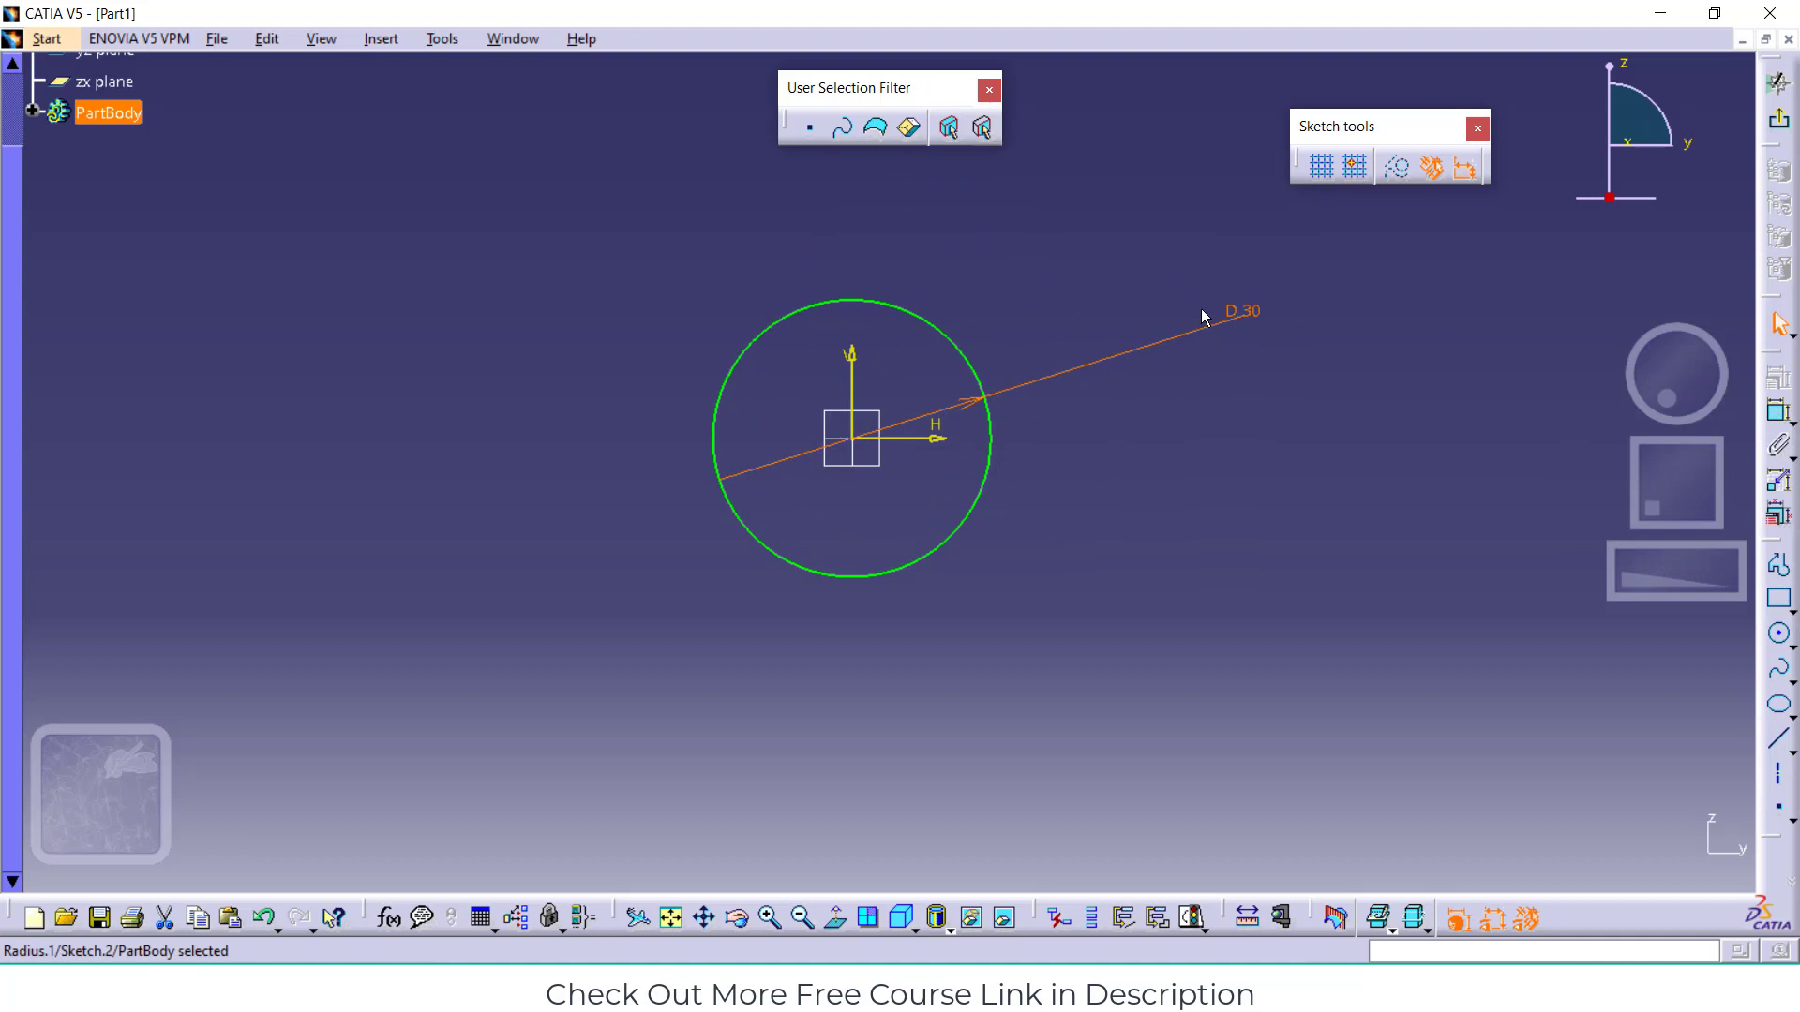
{"action": "double_click", "coordinate": [1247, 325]}
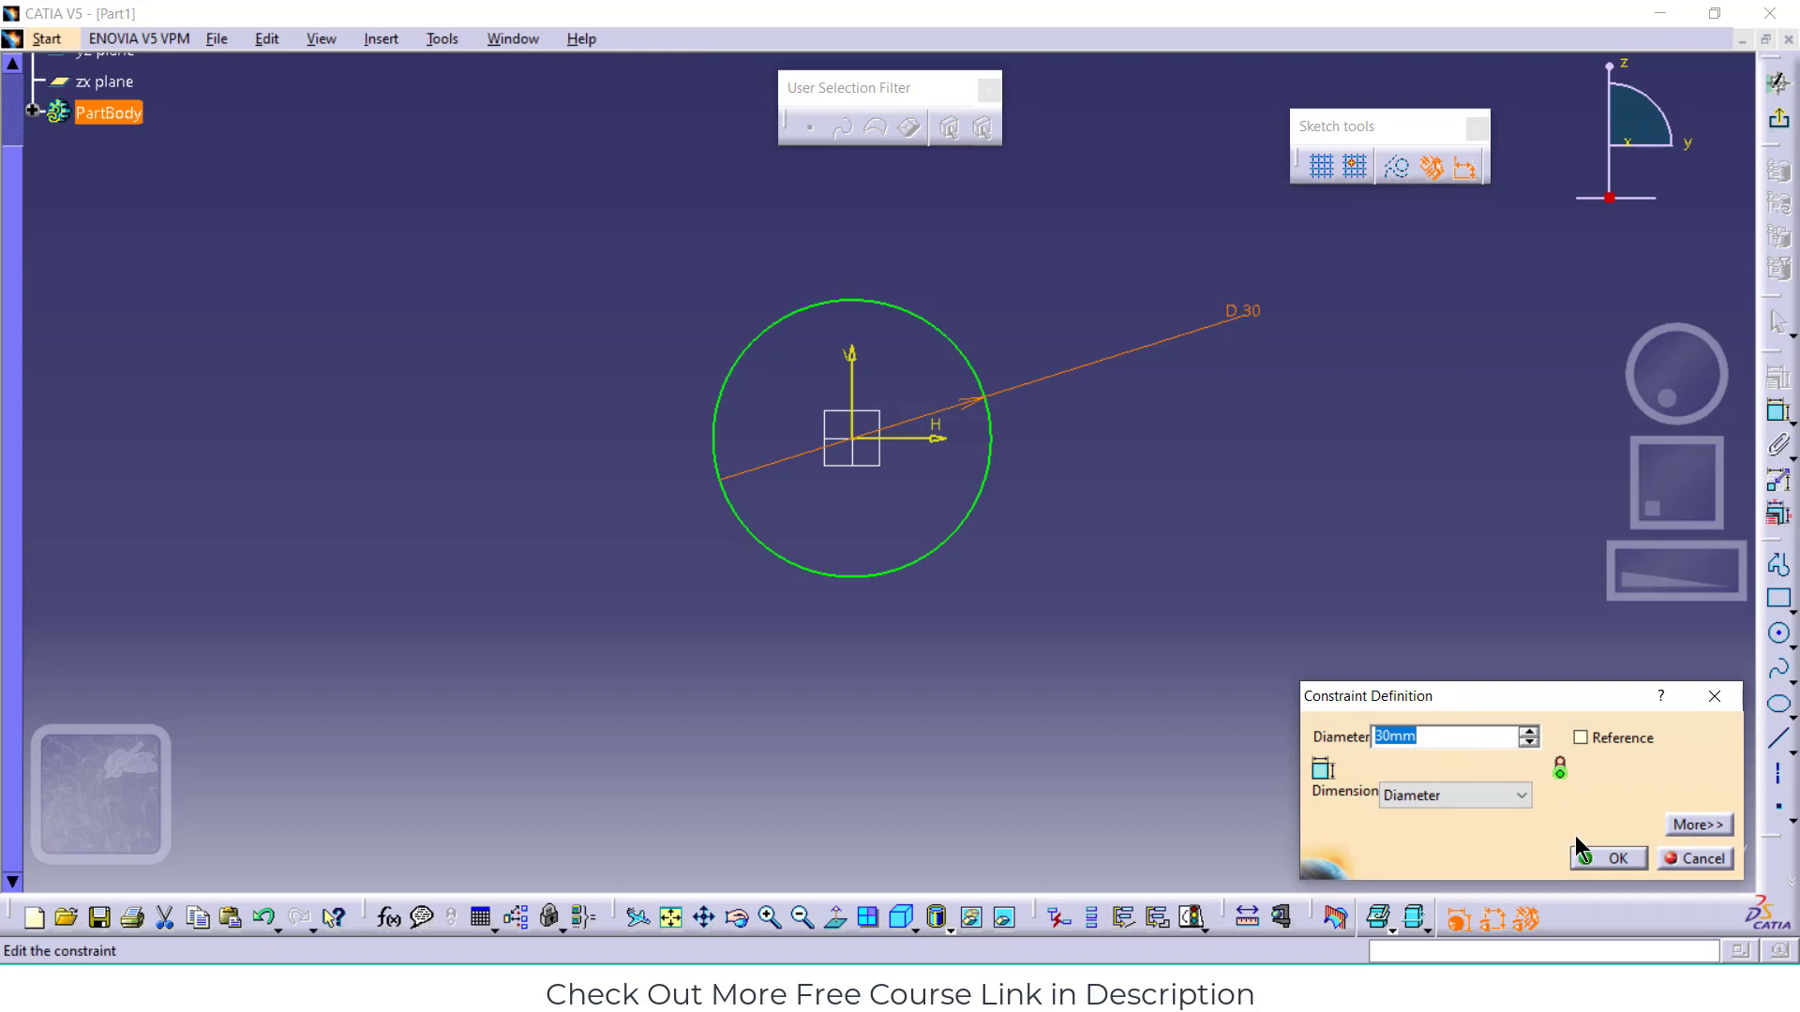
{"action": "left_click", "coordinate": [1672, 859]}
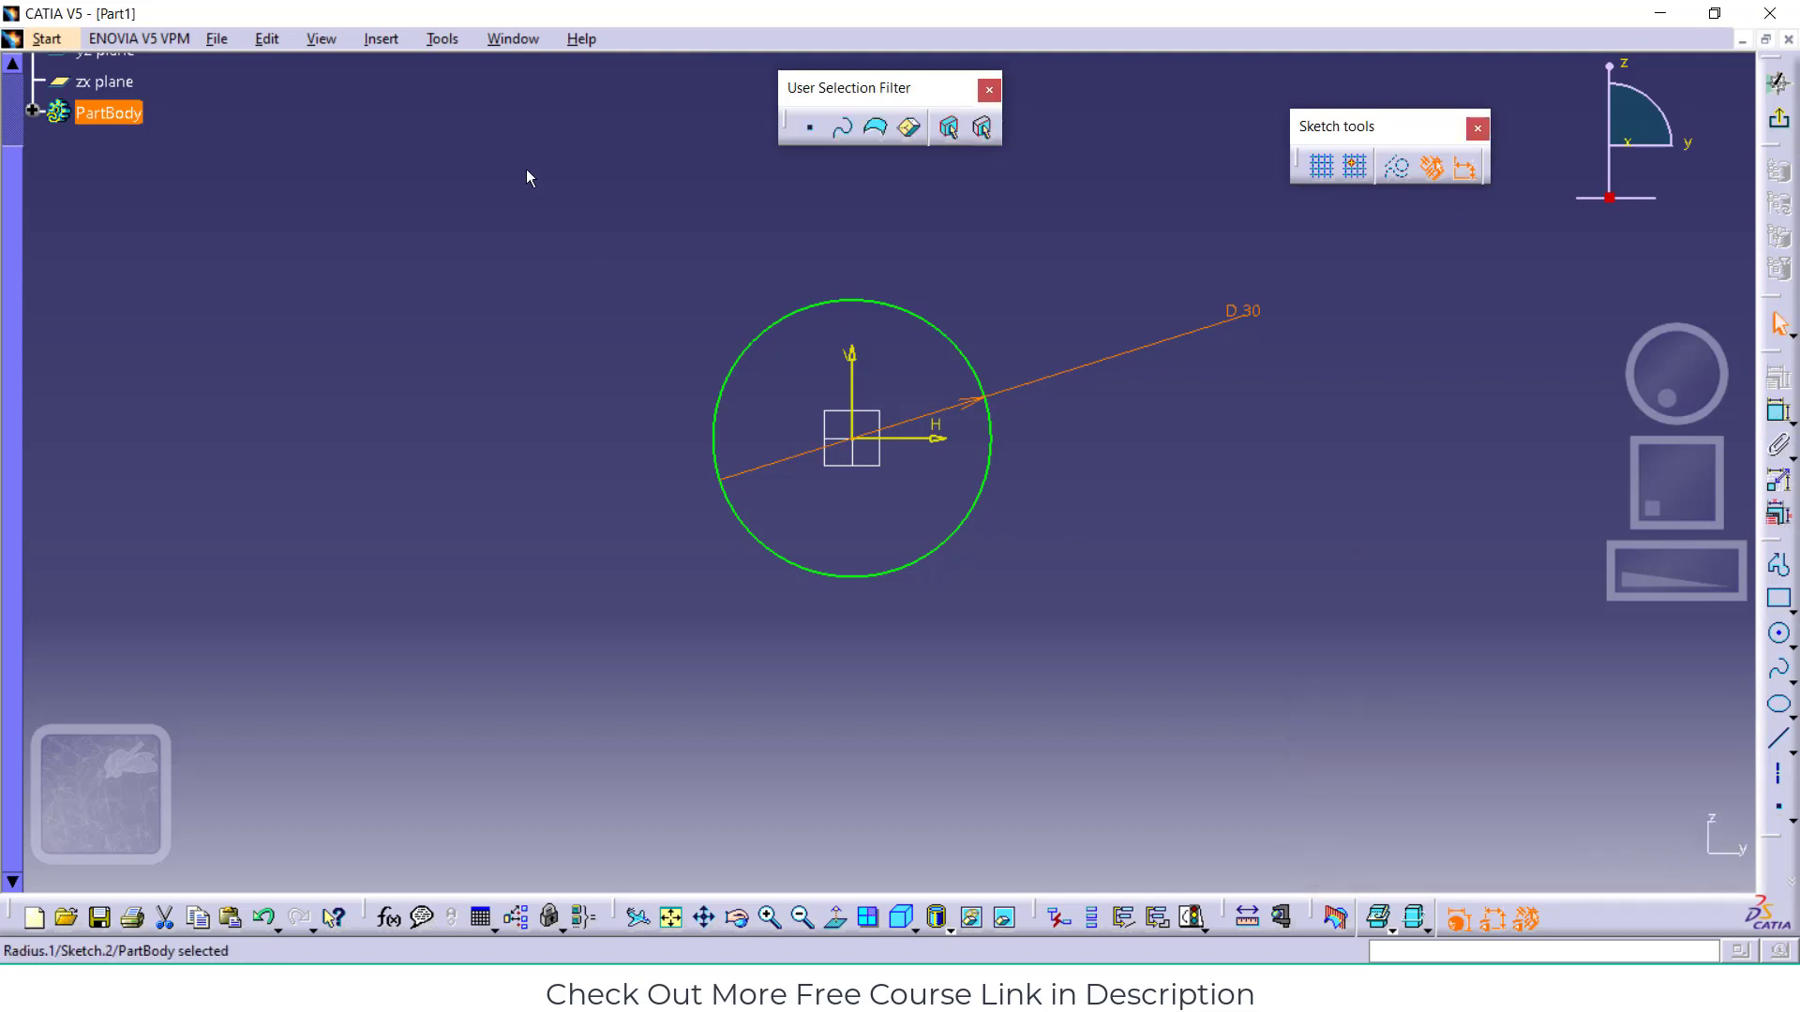
Examine the length units offered in the Parameters and Measure options and choose Millimeter (mm)
{"action": "left_click", "coordinate": [439, 40]}
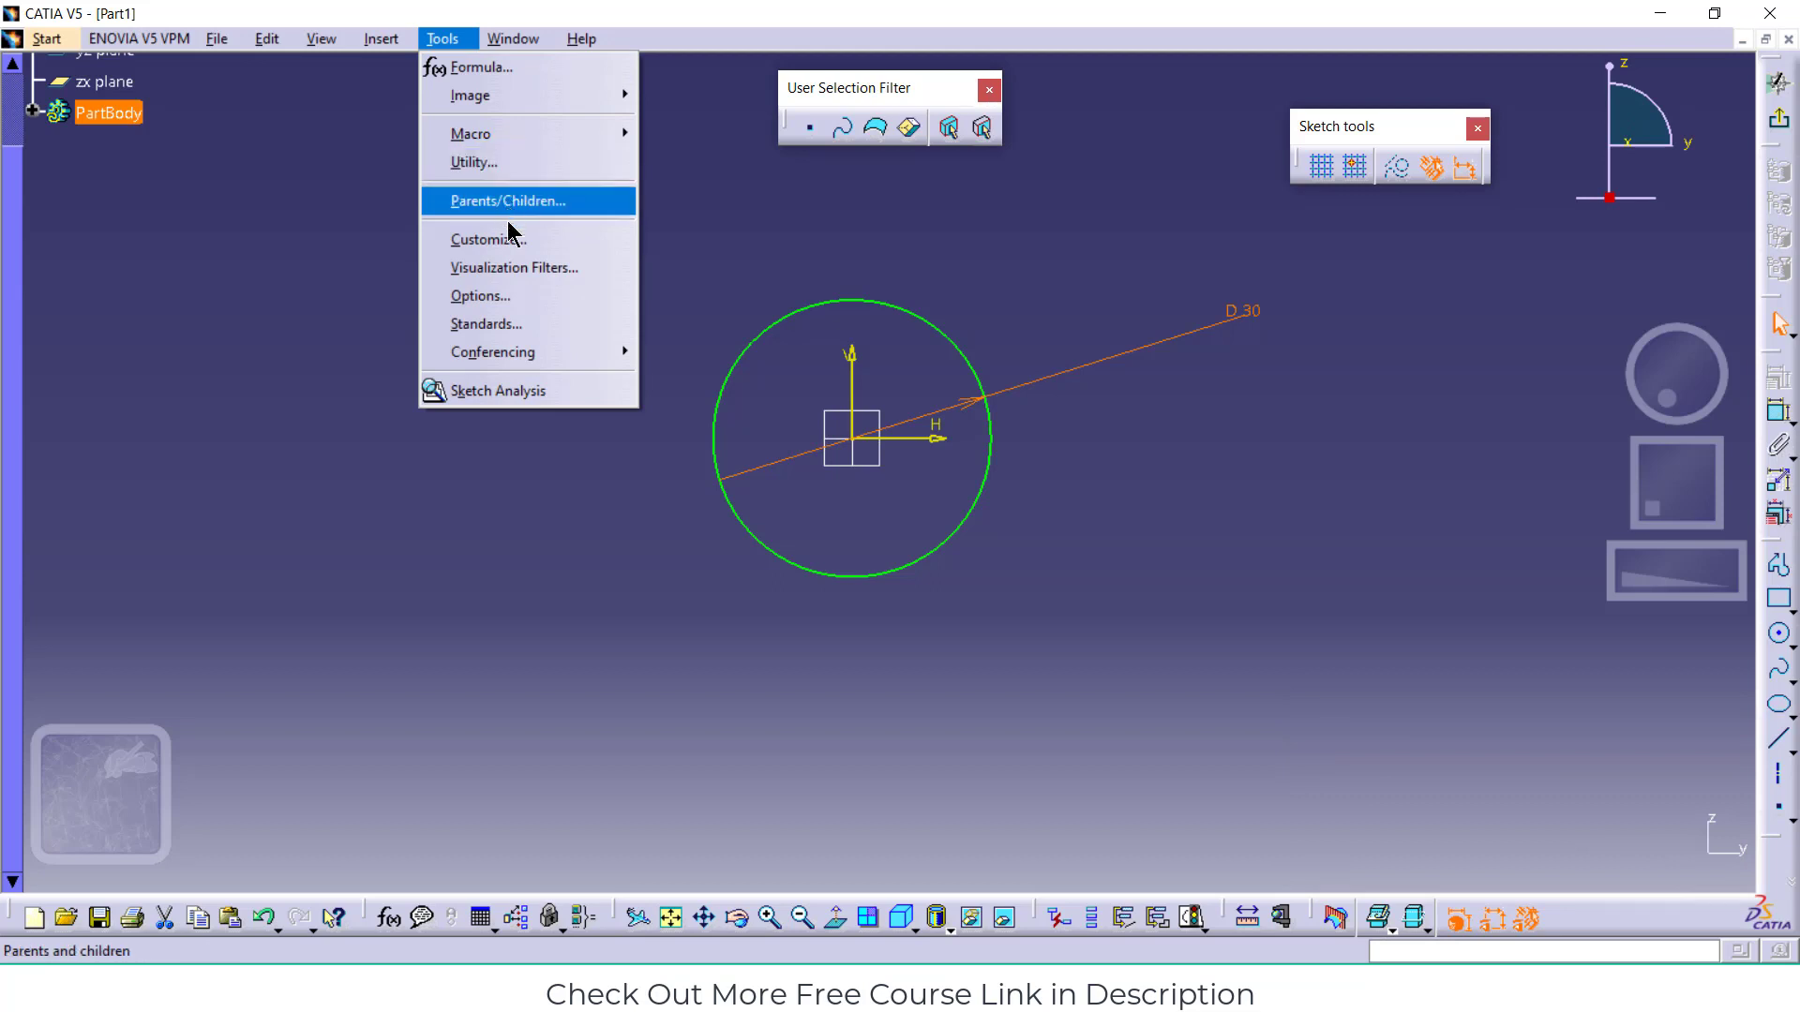
{"action": "left_click", "coordinate": [506, 296]}
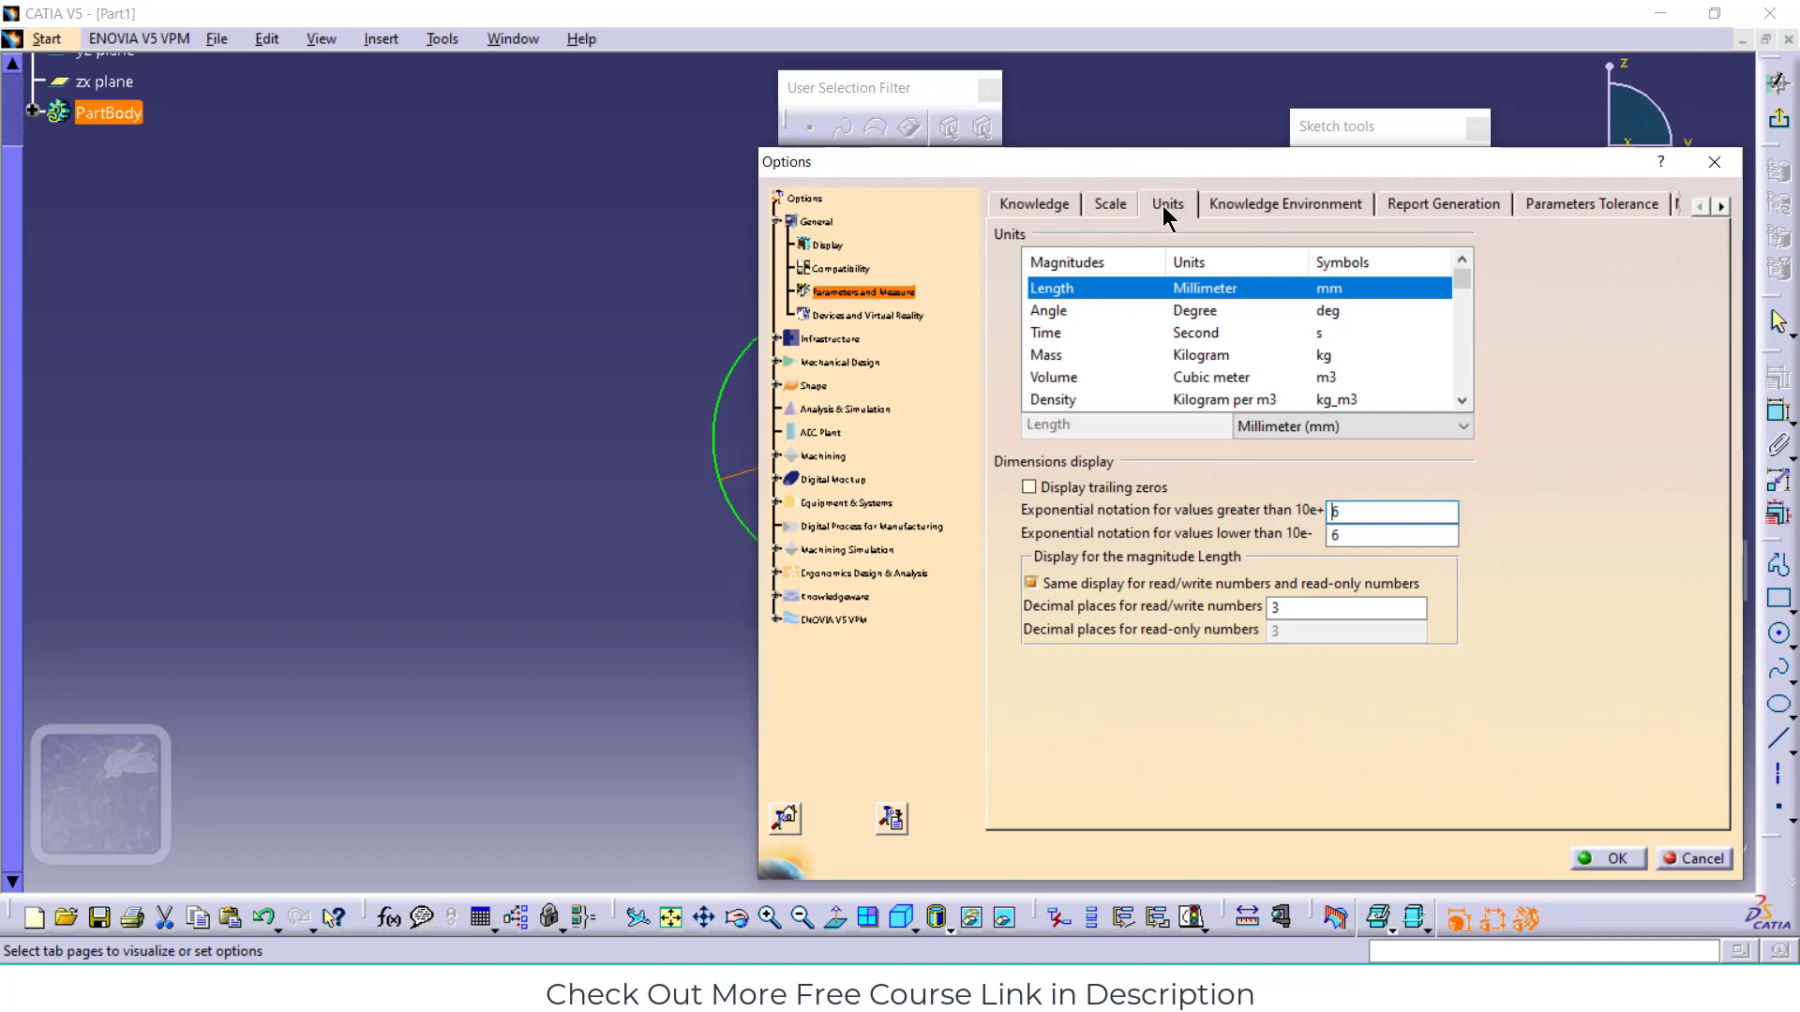
{"action": "left_click", "coordinate": [1289, 426]}
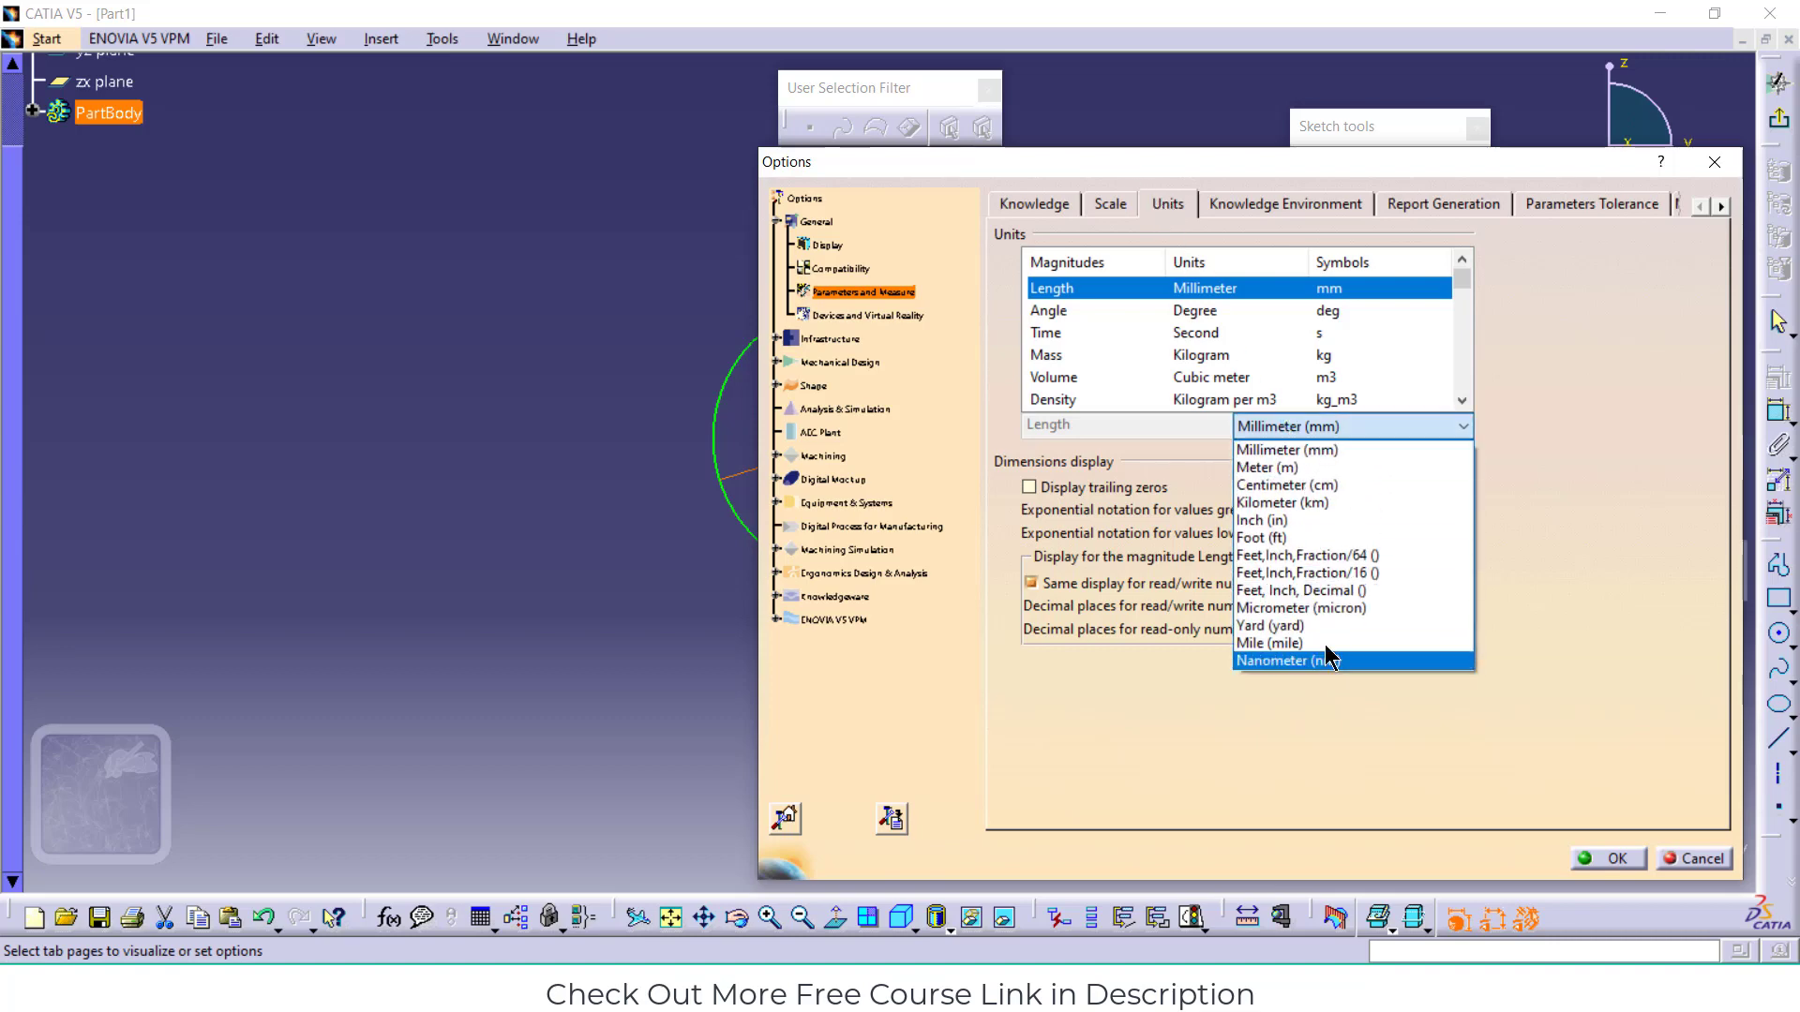
{"action": "left_click", "coordinate": [1338, 454]}
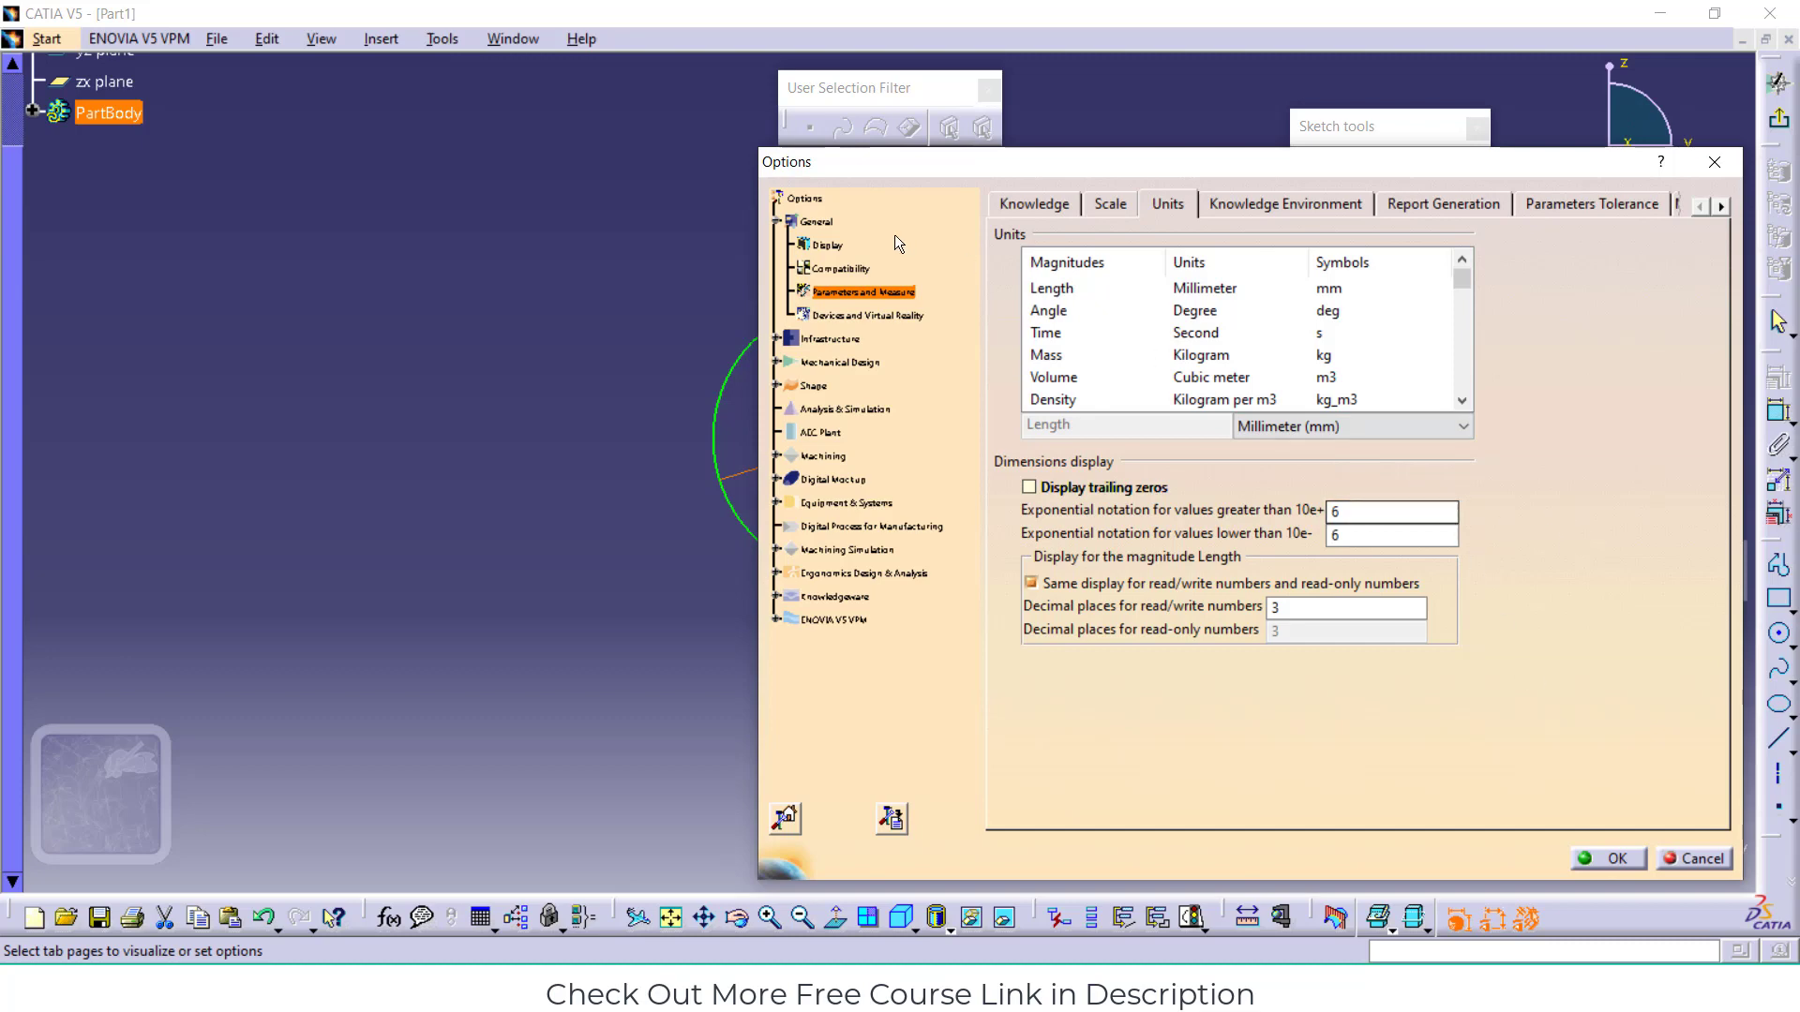
Review the Scale and Knowledge options and the Assembly Design constraint options, and close the options without applying changes
{"action": "left_click", "coordinate": [1097, 211]}
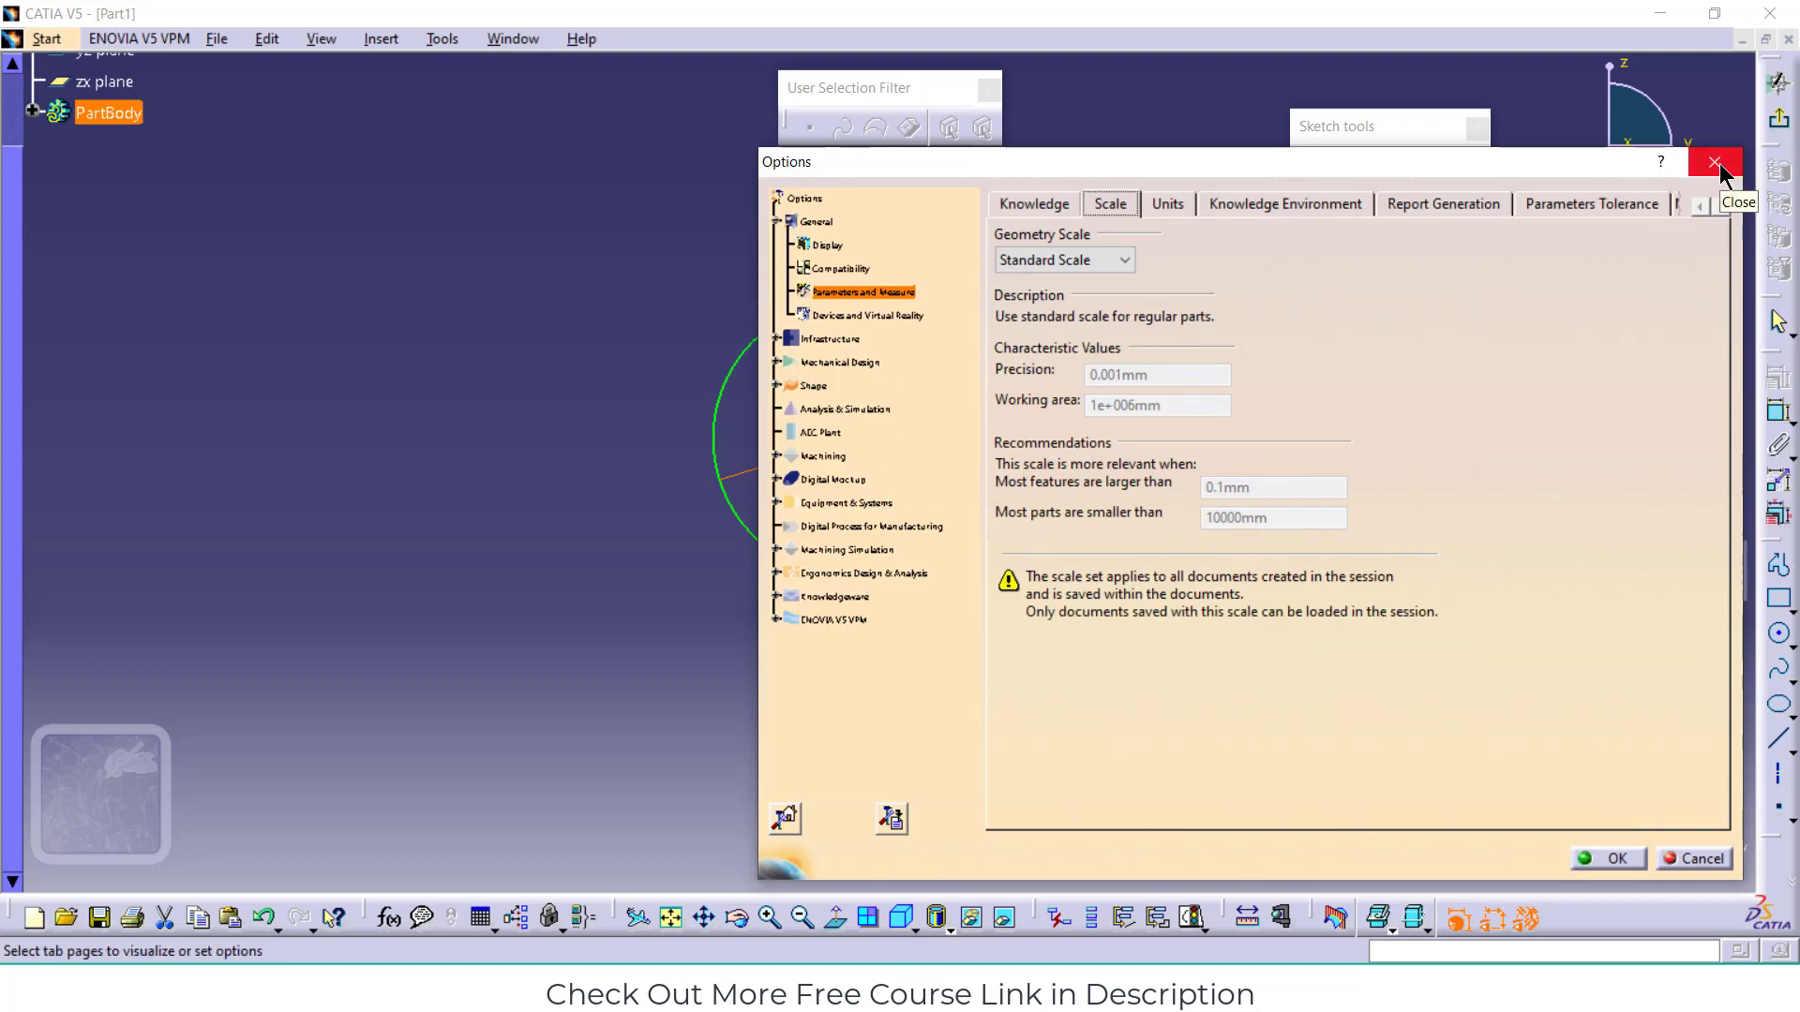
{"action": "left_click", "coordinate": [1001, 201]}
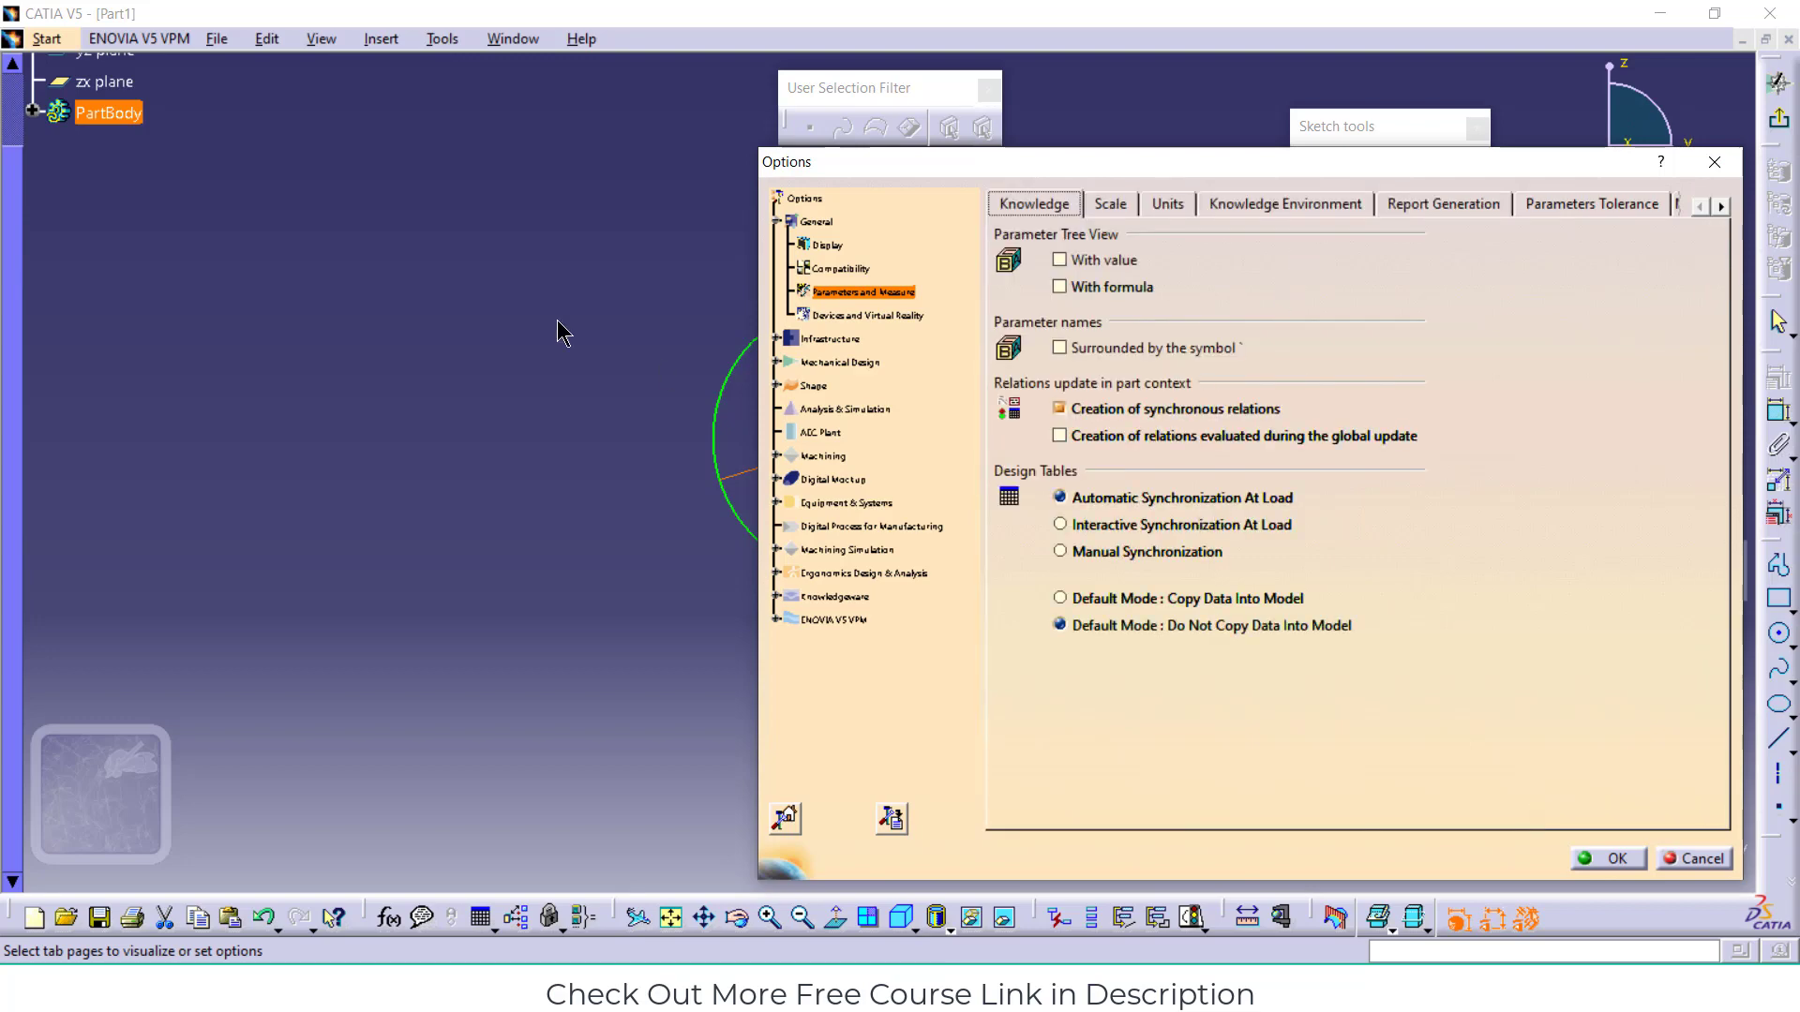
{"action": "left_click", "coordinate": [836, 364]}
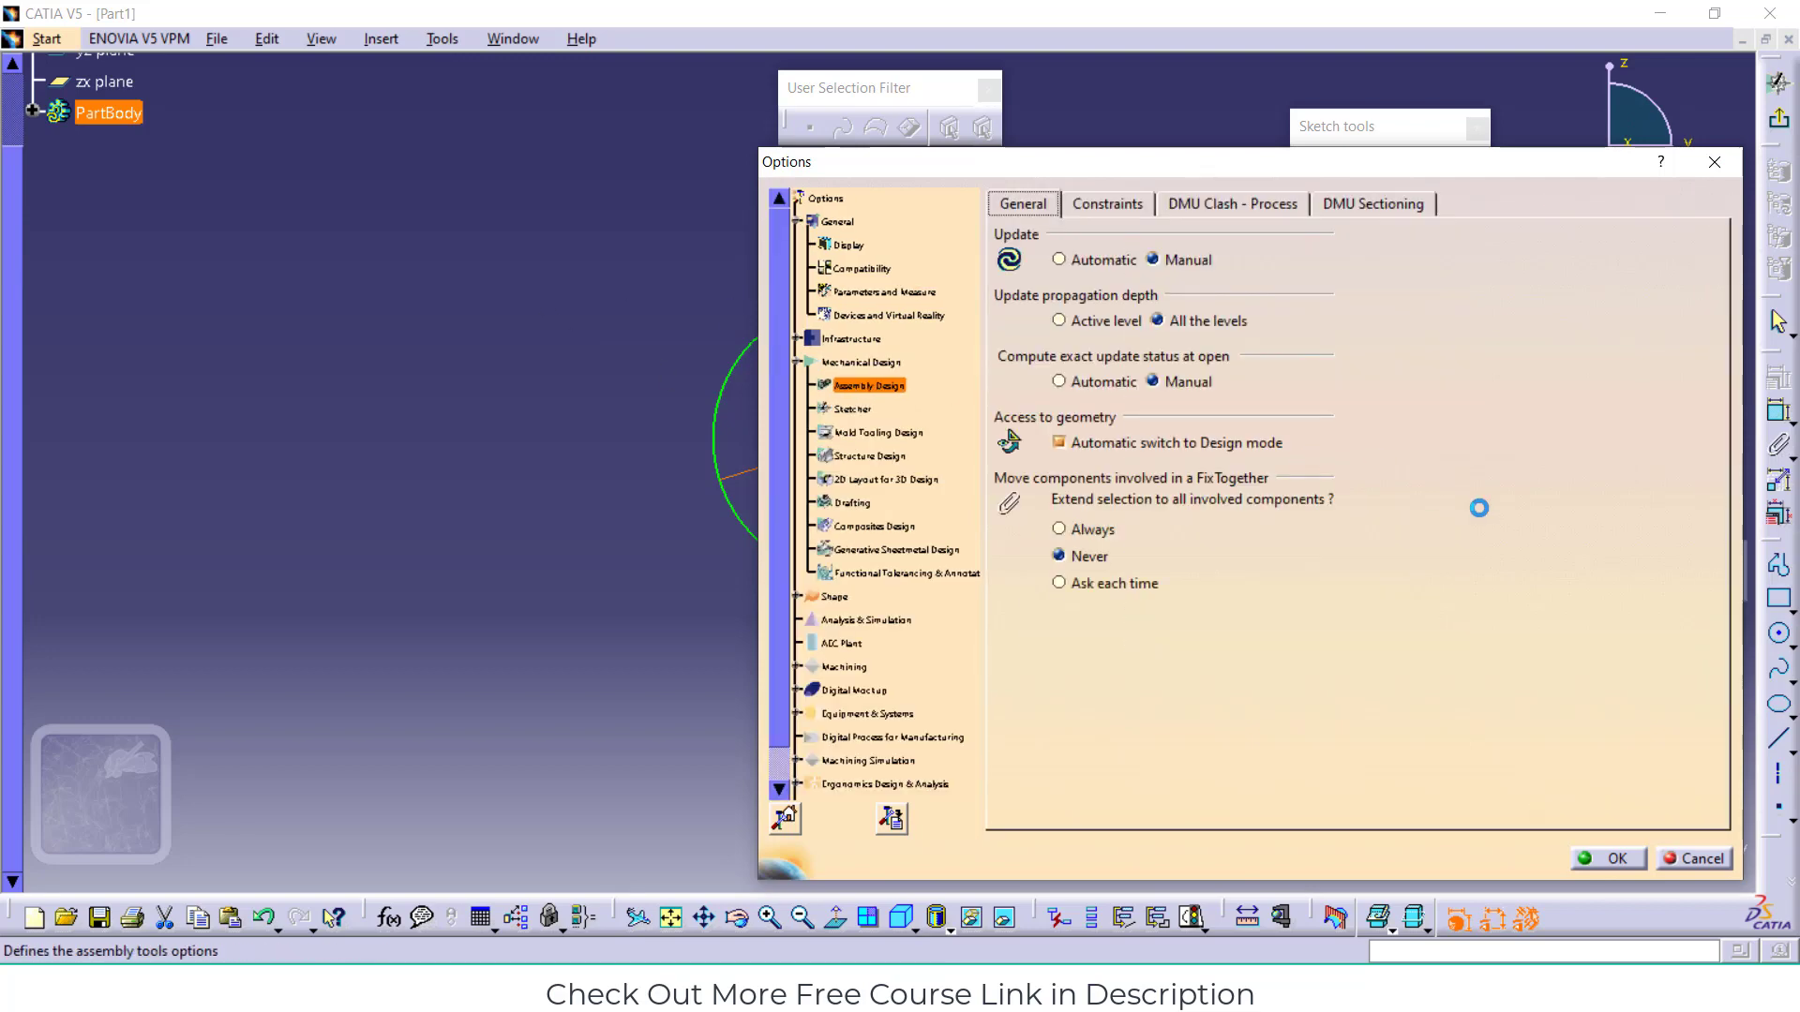
{"action": "left_click", "coordinate": [1113, 204]}
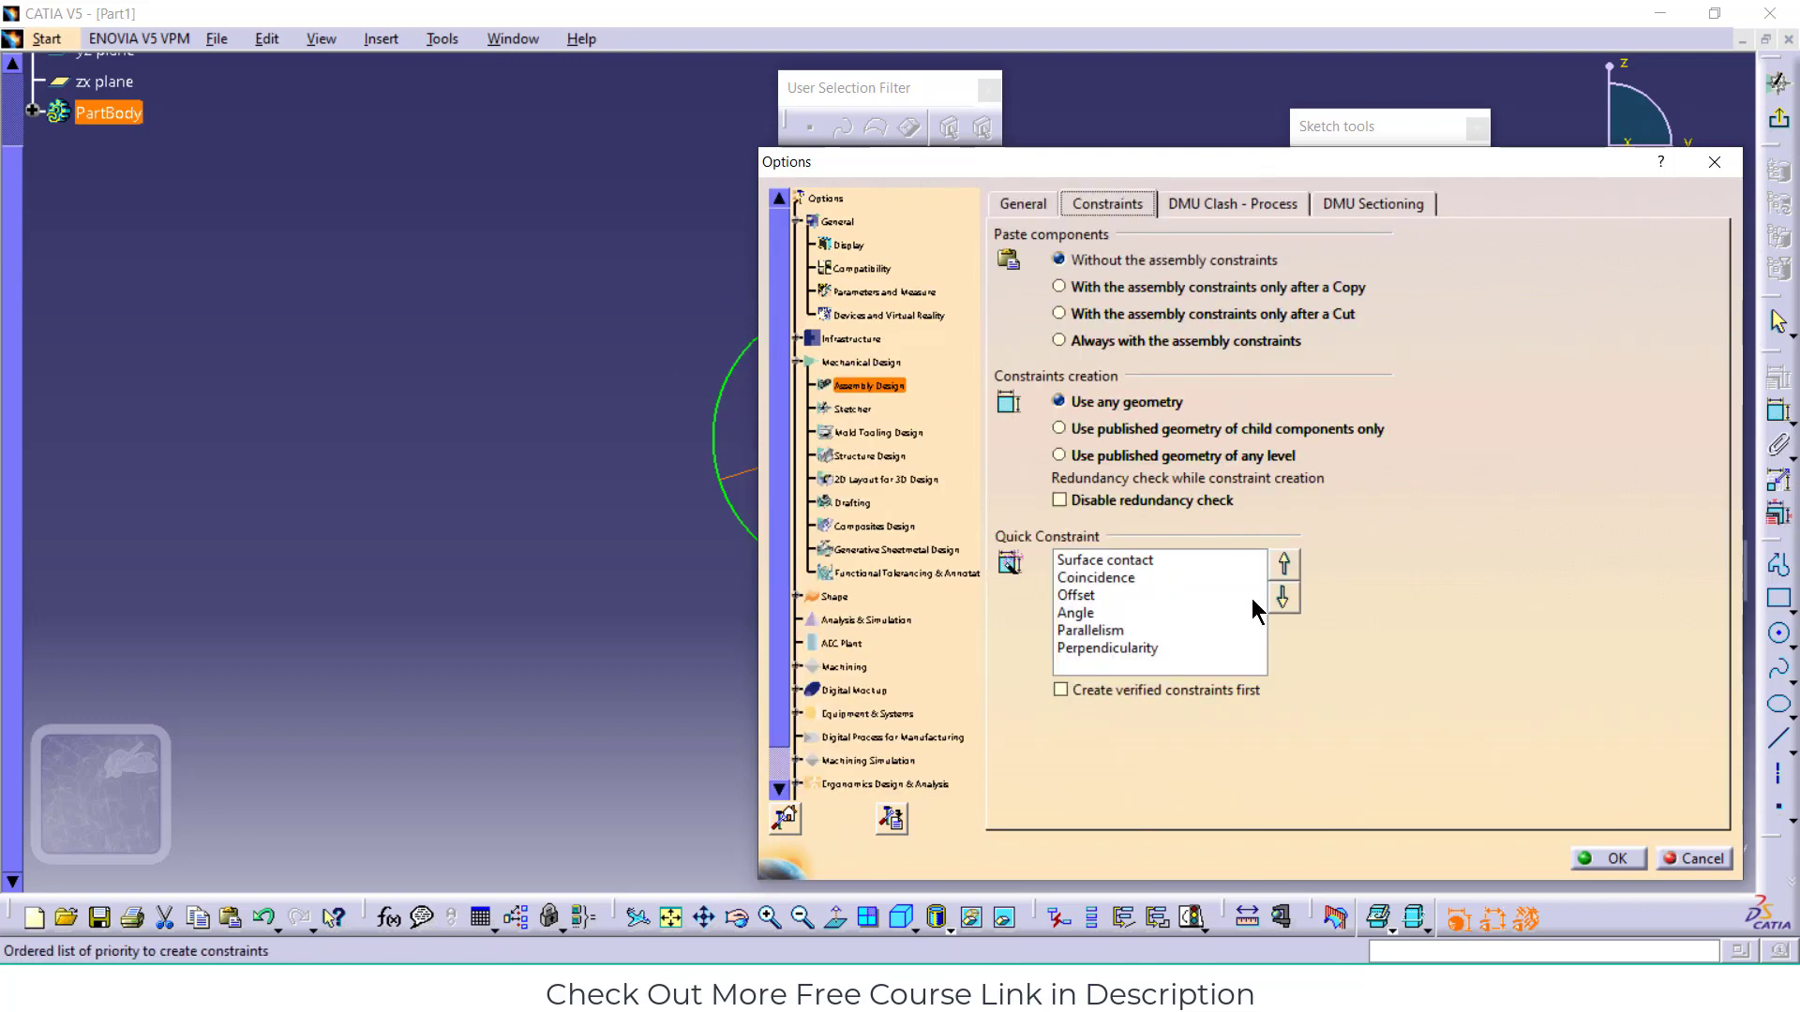
{"action": "left_click", "coordinate": [1715, 164]}
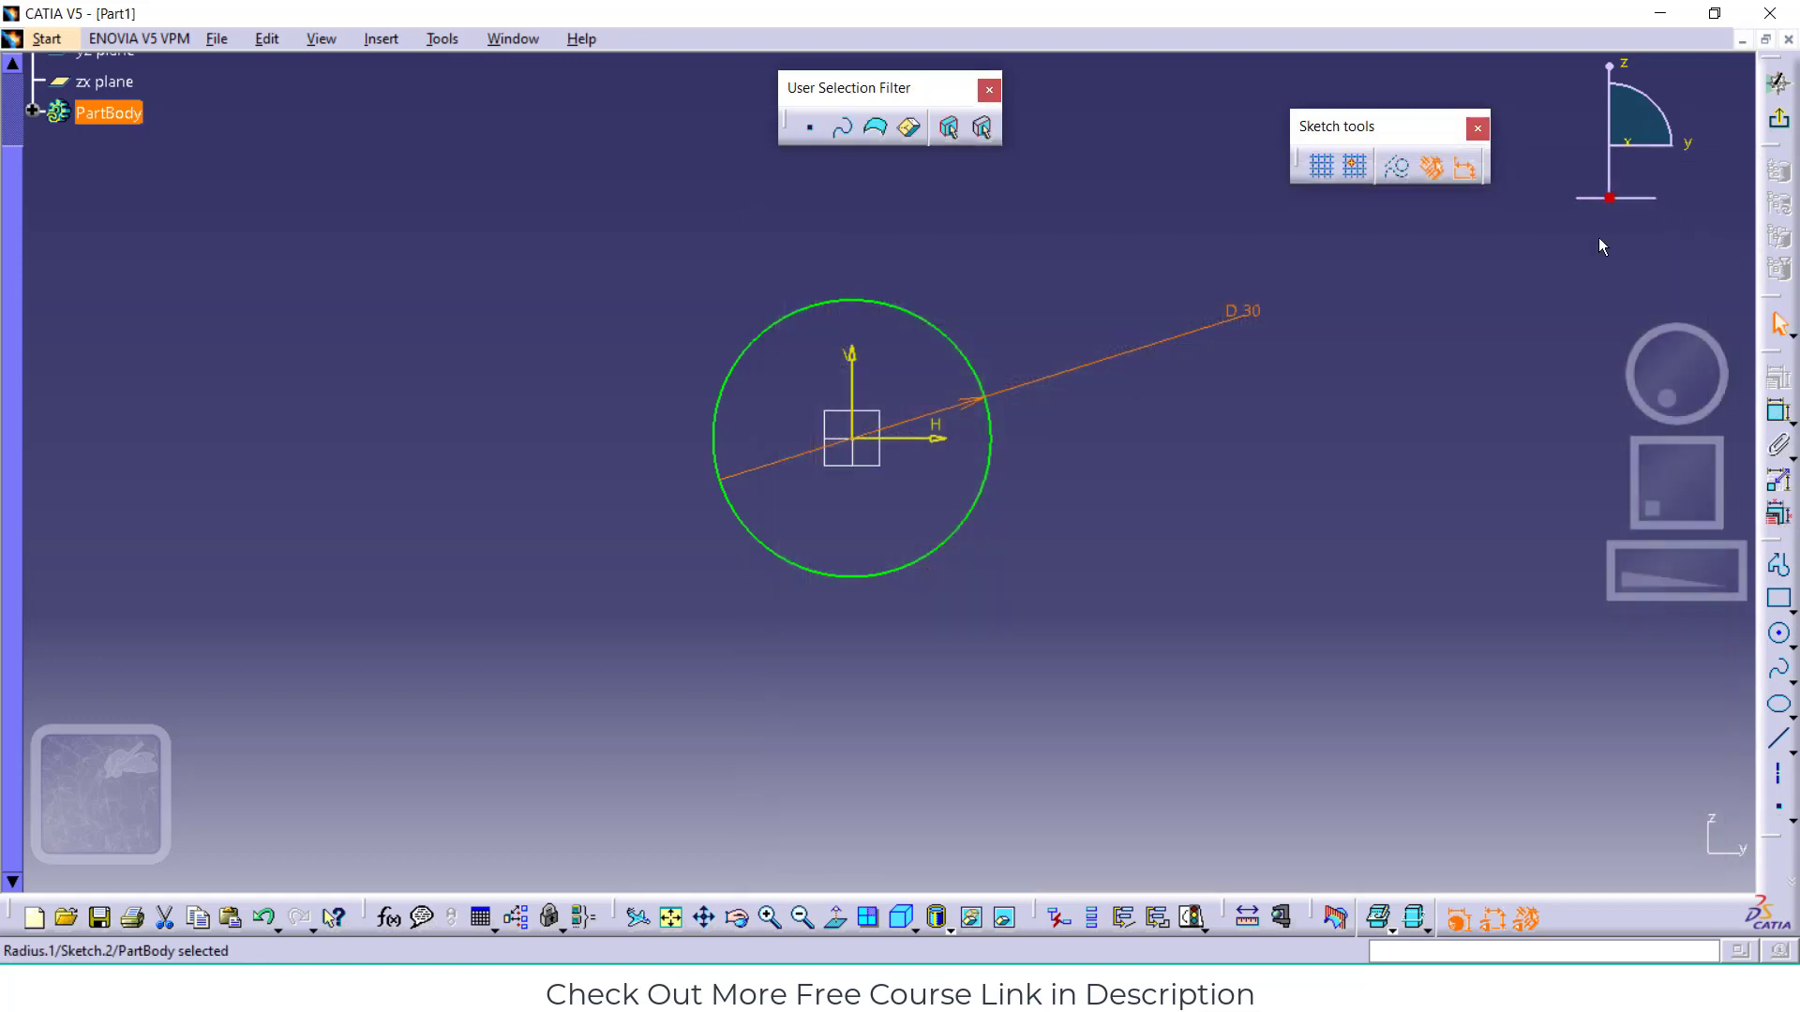
Set the circle's diameter to 35 mm, switching its dimension type to Radius and back to Diameter before accepting
{"action": "left_click", "coordinate": [1134, 493]}
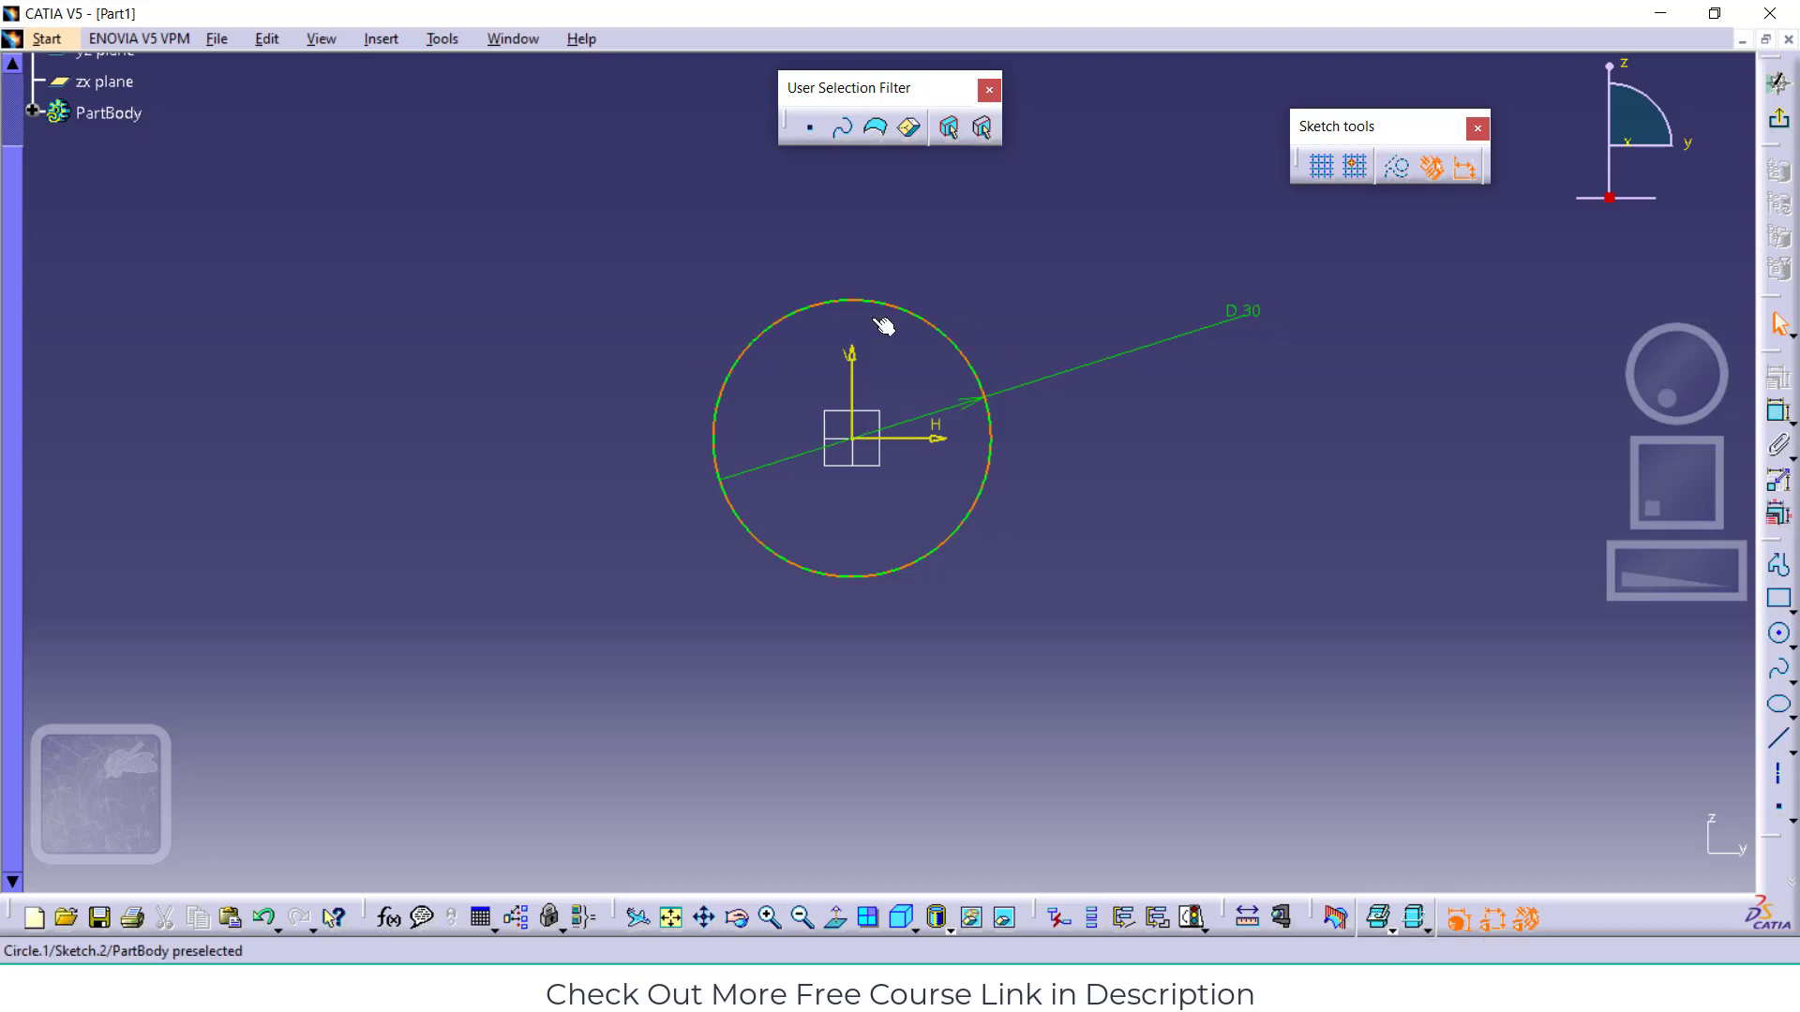
{"action": "double_click", "coordinate": [1238, 317]}
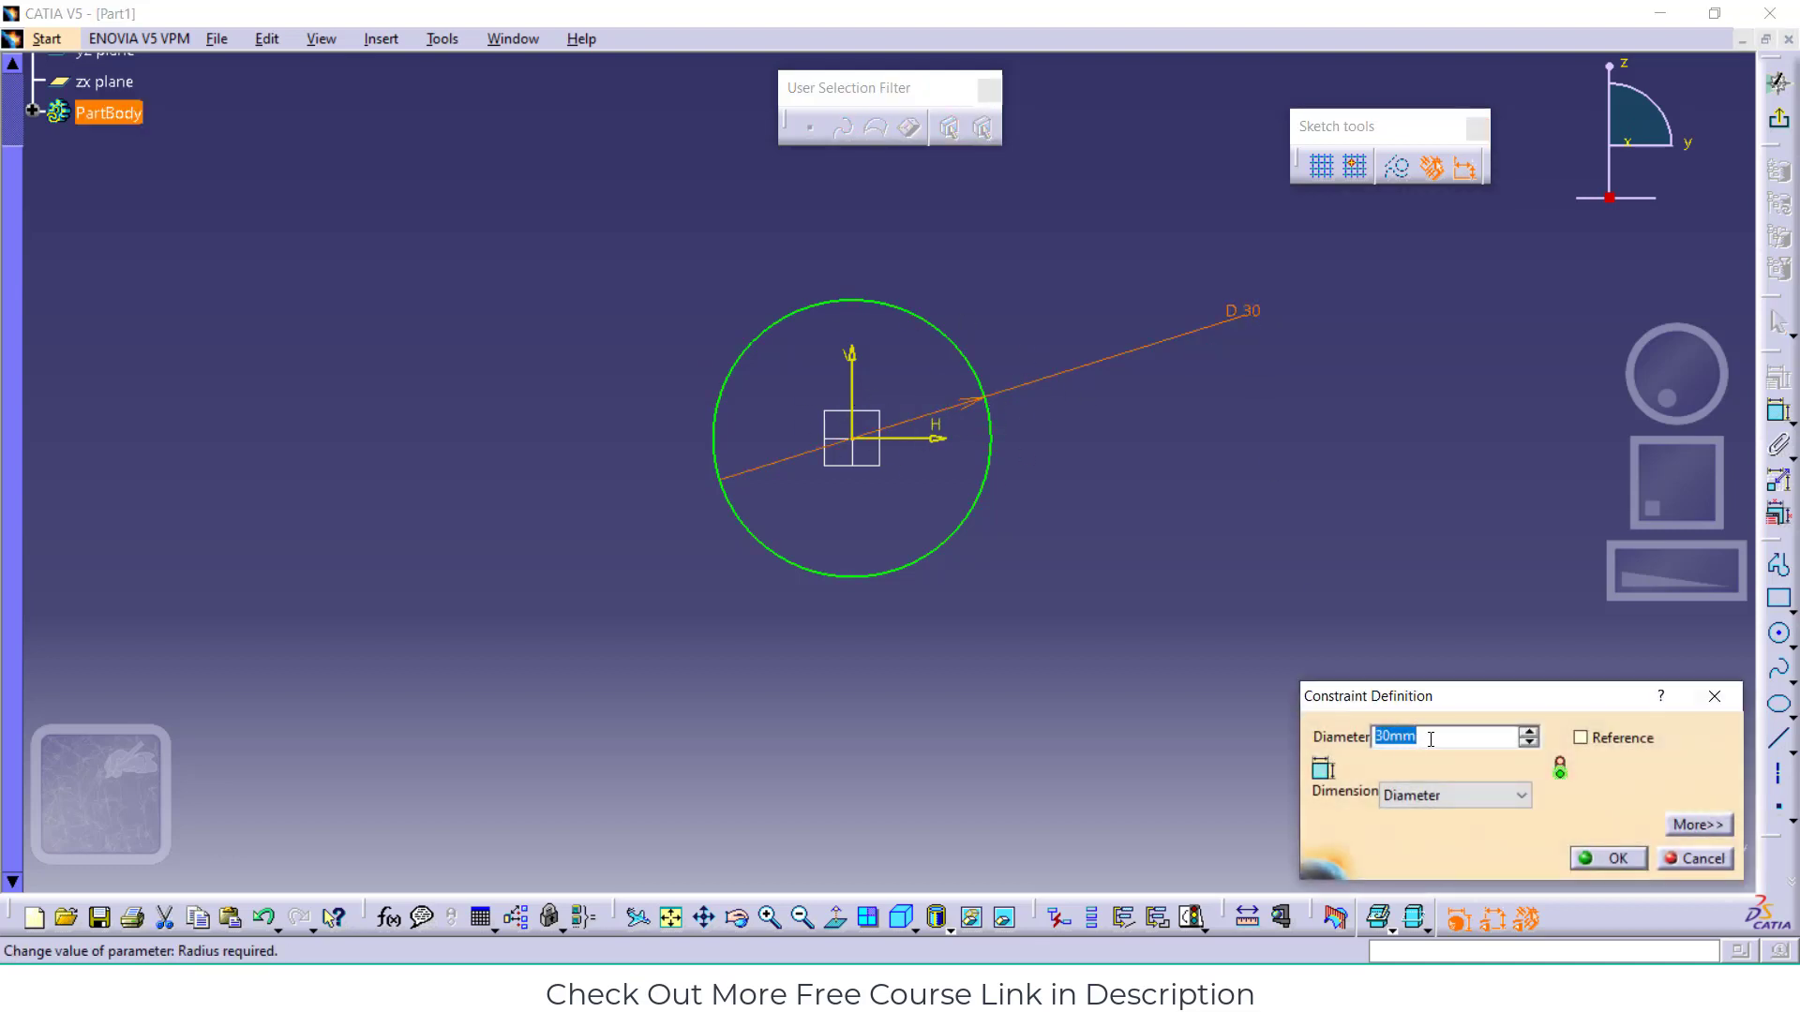
{"action": "type", "text": "35"}
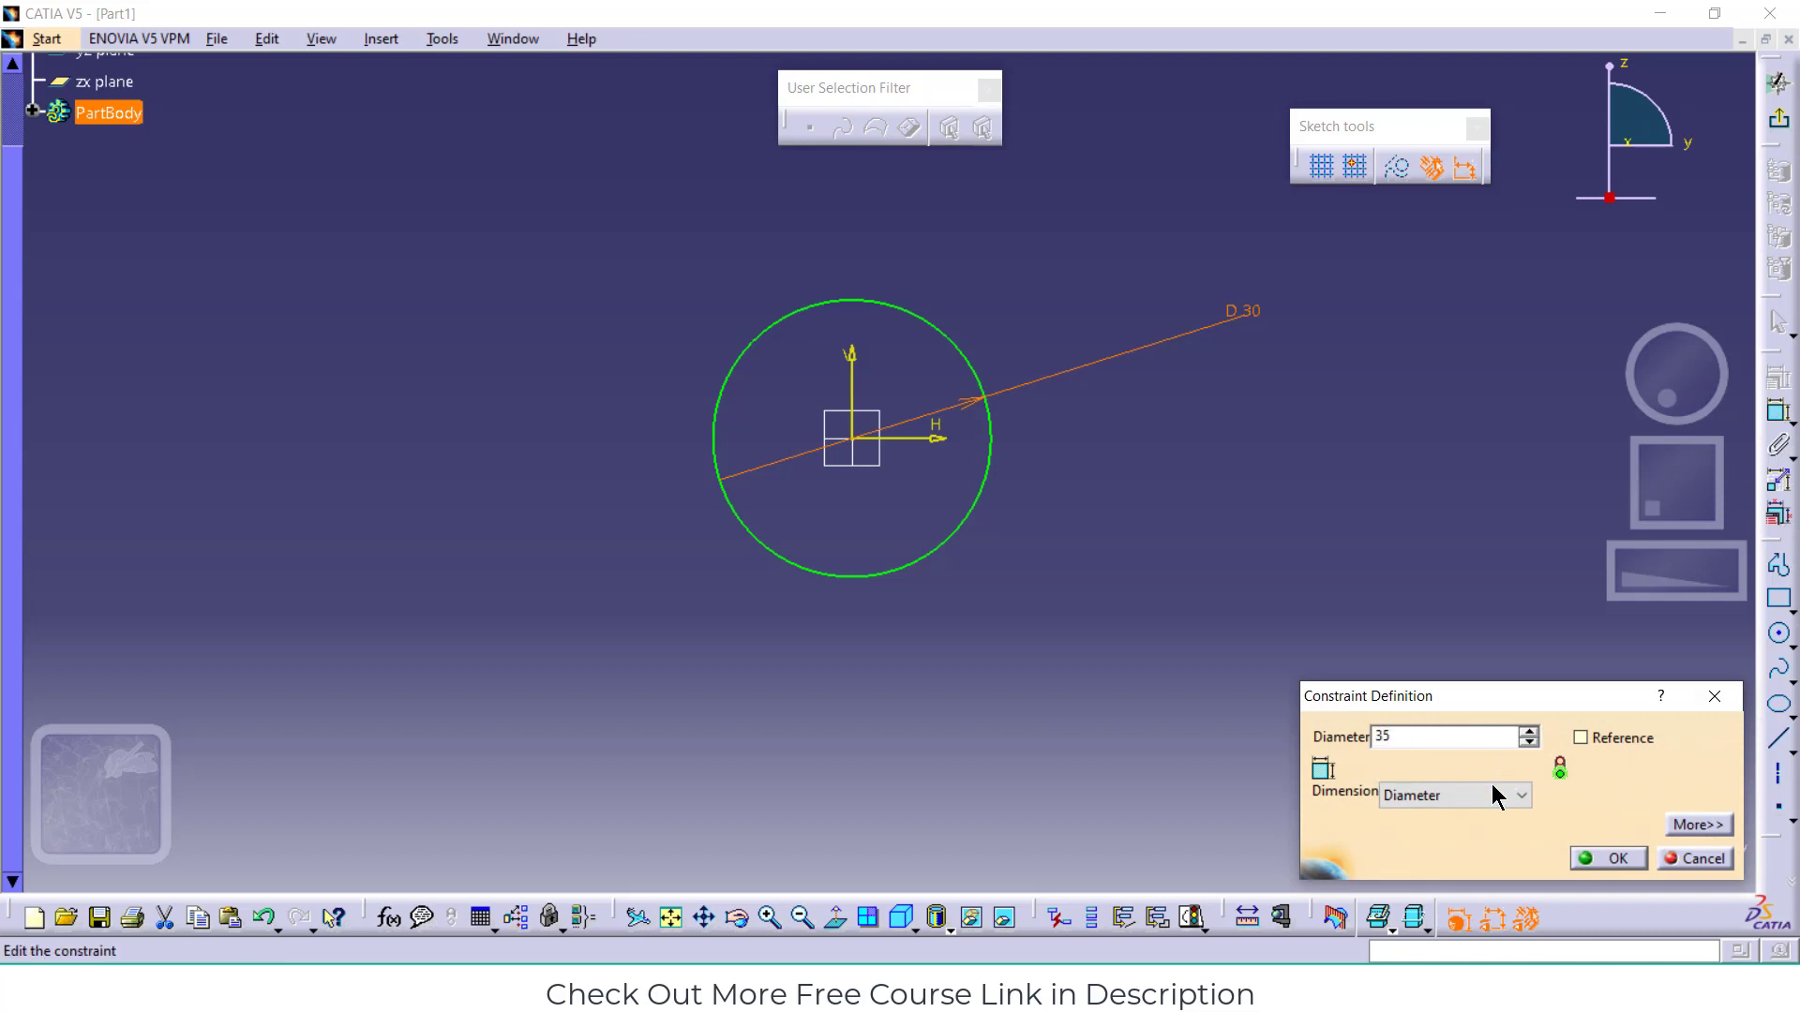
{"action": "left_click", "coordinate": [1492, 788]}
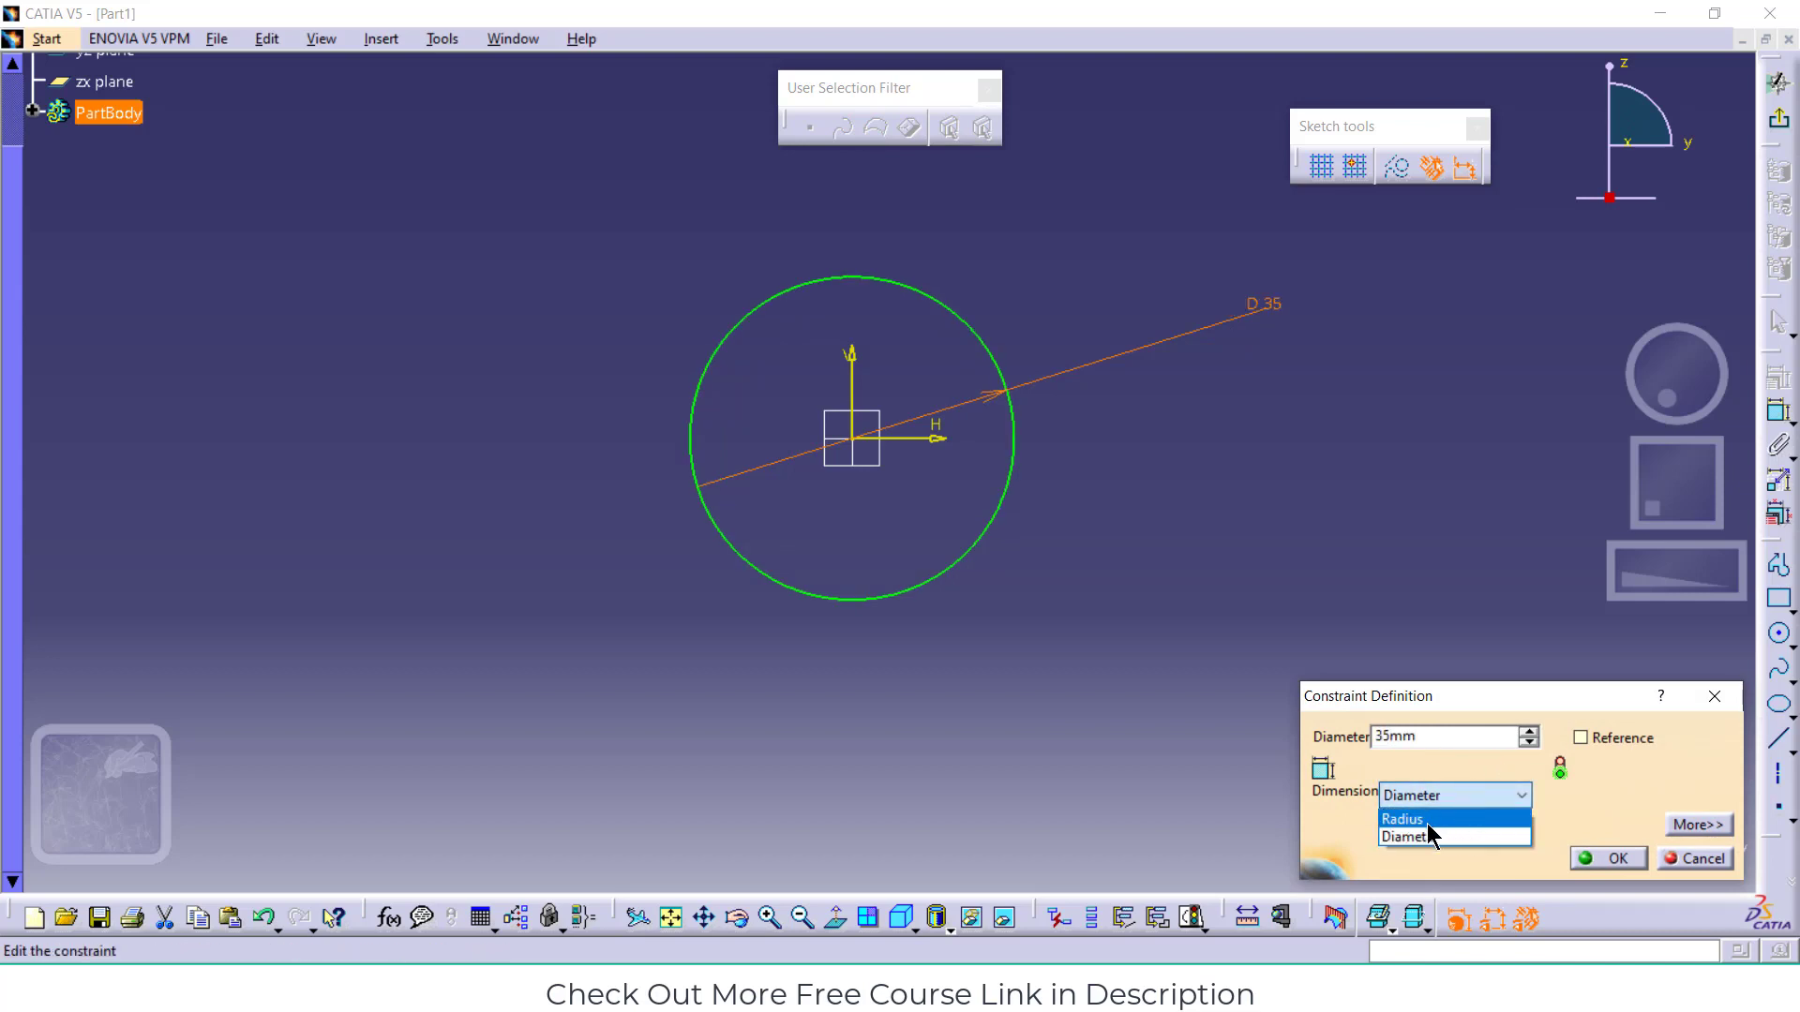
{"action": "left_click", "coordinate": [1426, 821]}
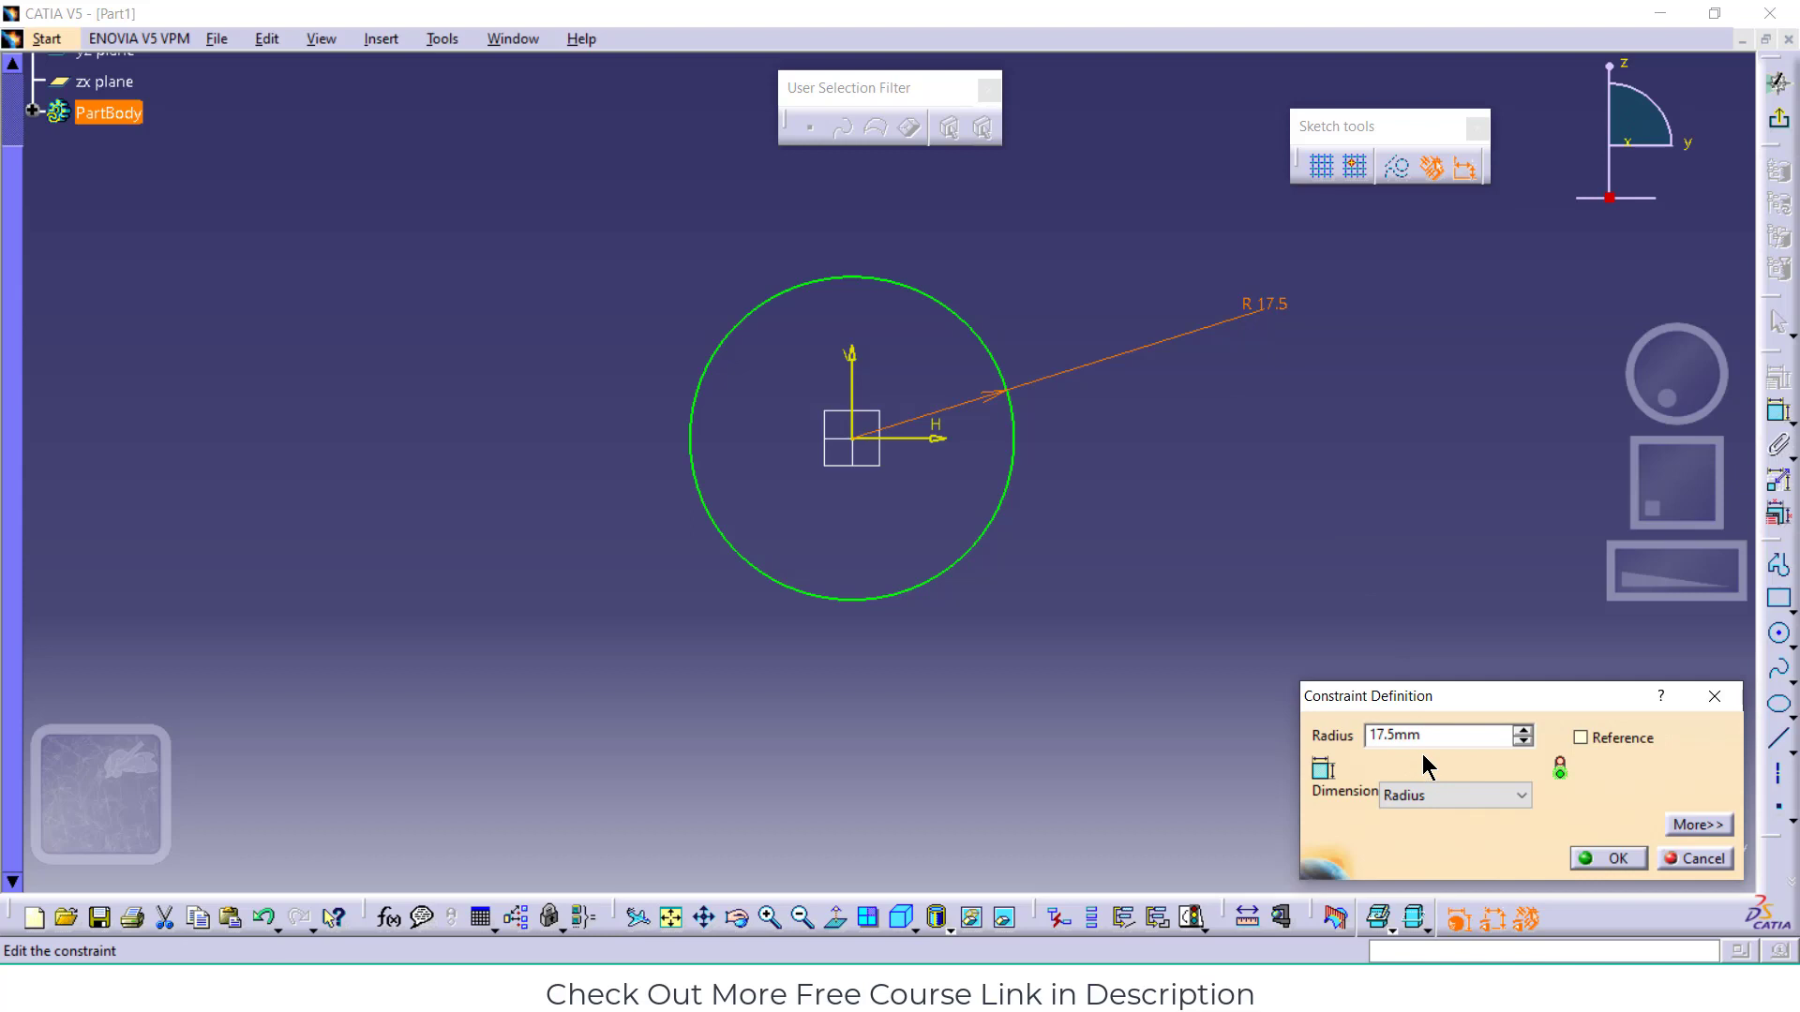
{"action": "double_click", "coordinate": [1478, 734]}
{"action": "left_click", "coordinate": [1424, 795]}
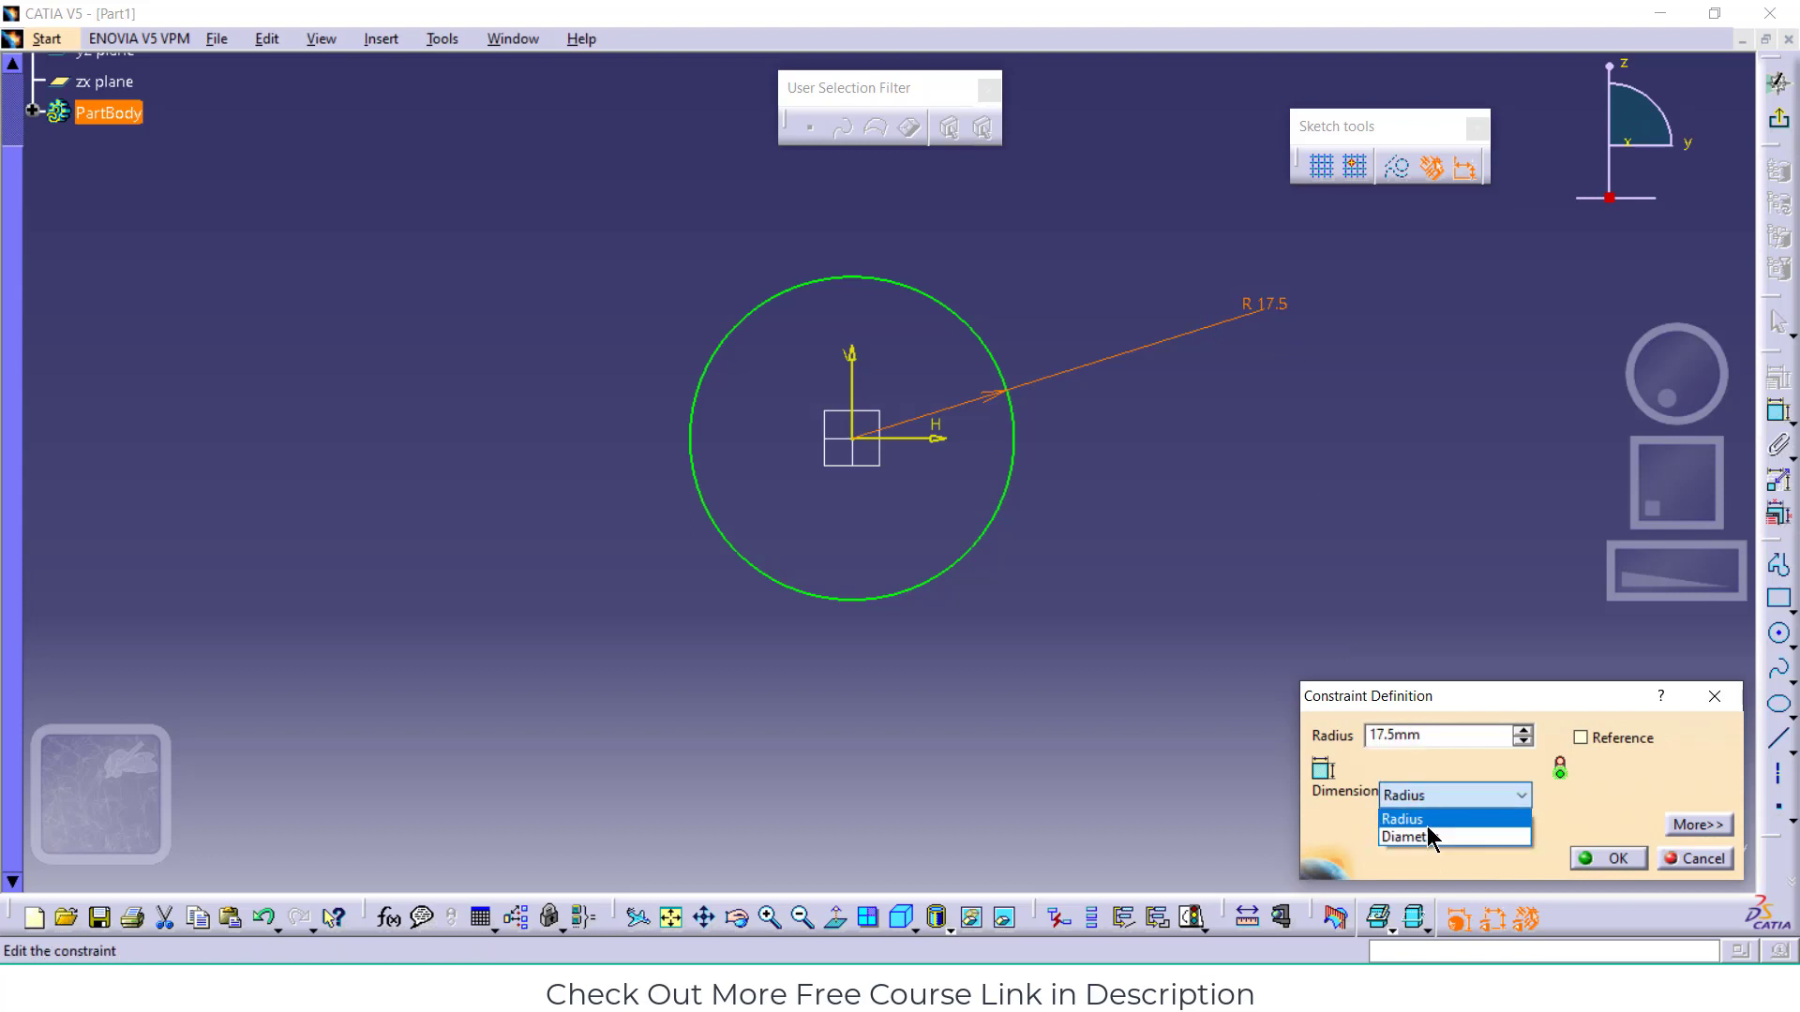
{"action": "left_click", "coordinate": [1432, 835]}
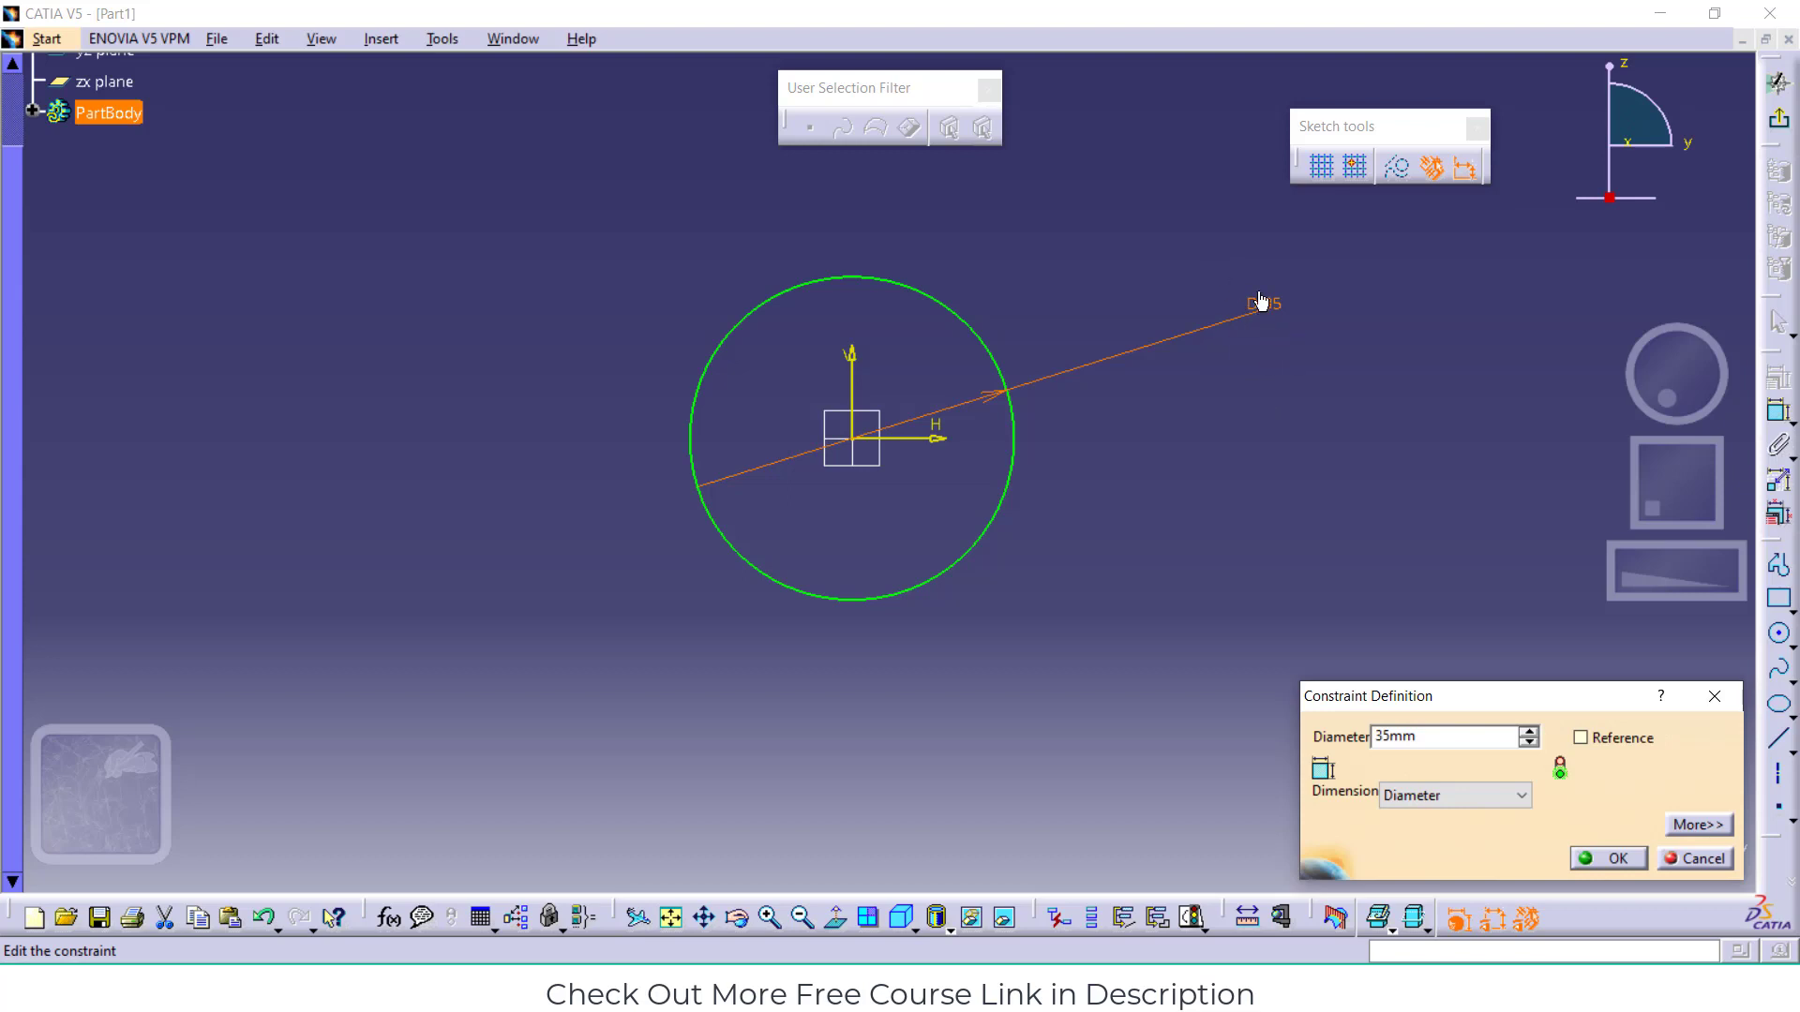
{"action": "left_click", "coordinate": [1616, 857]}
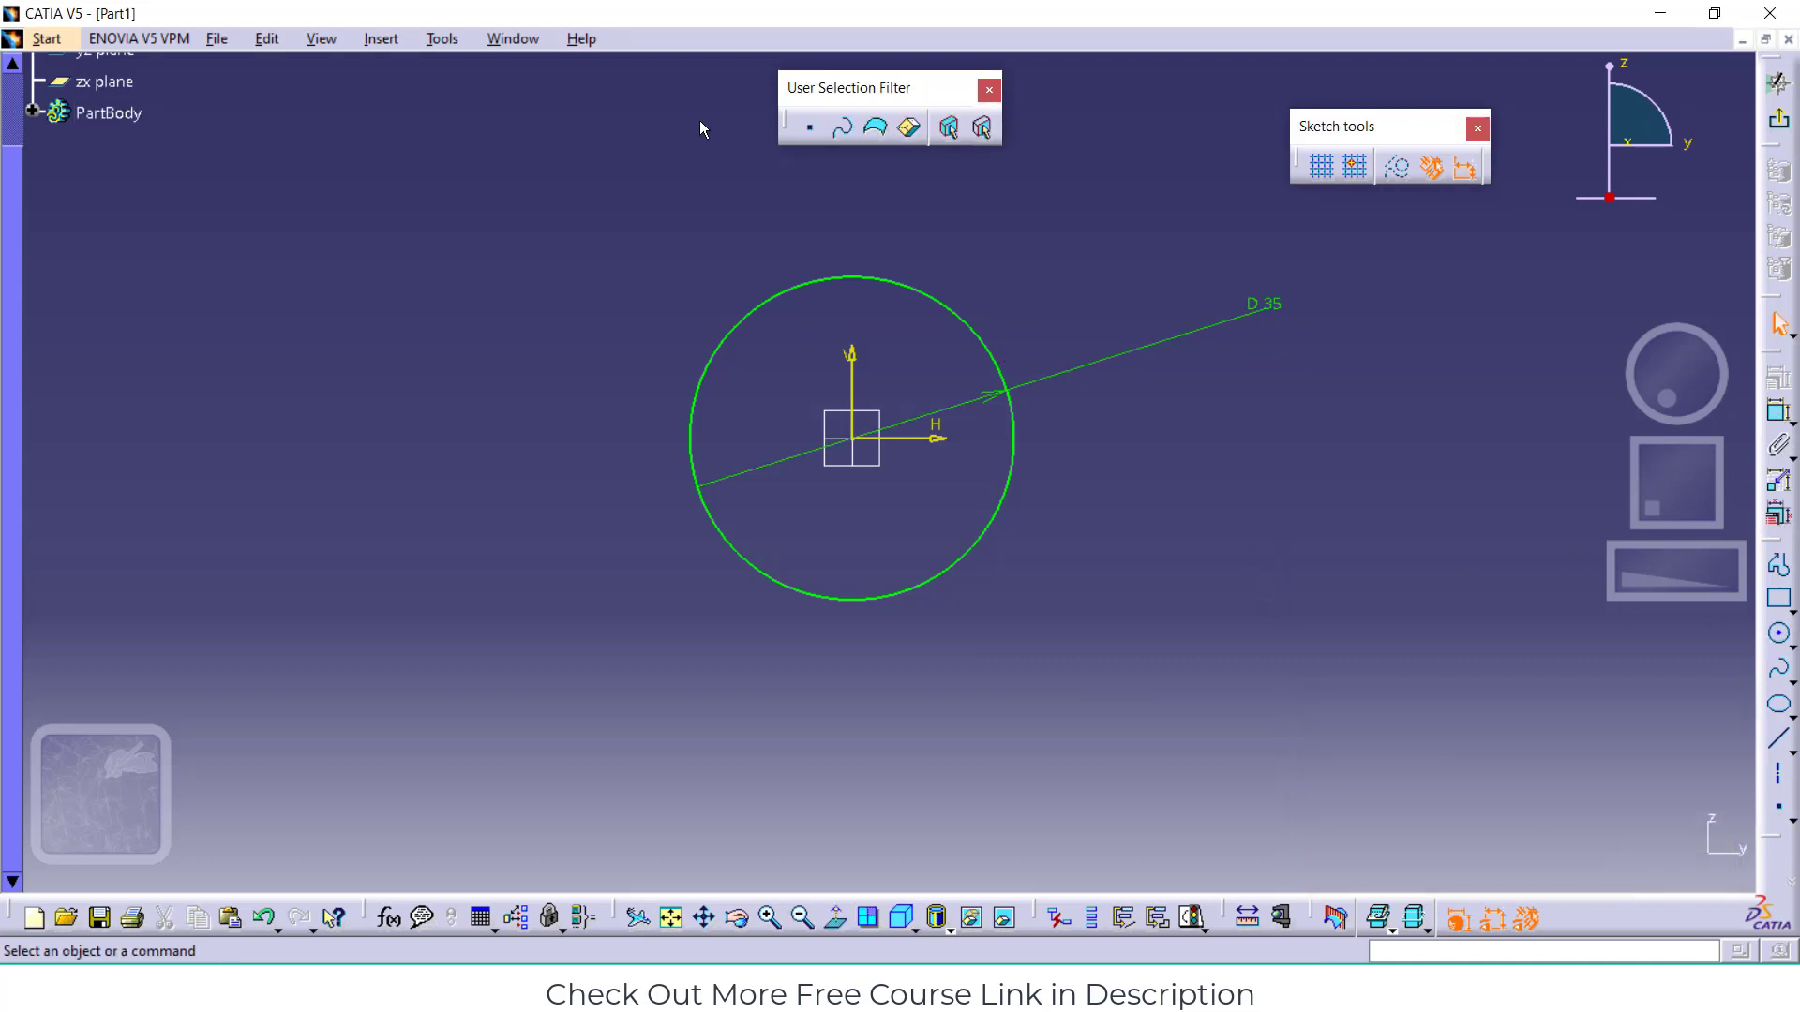
{"action": "left_click", "coordinate": [380, 39]}
{"action": "mouse_move", "coordinate": [409, 125]}
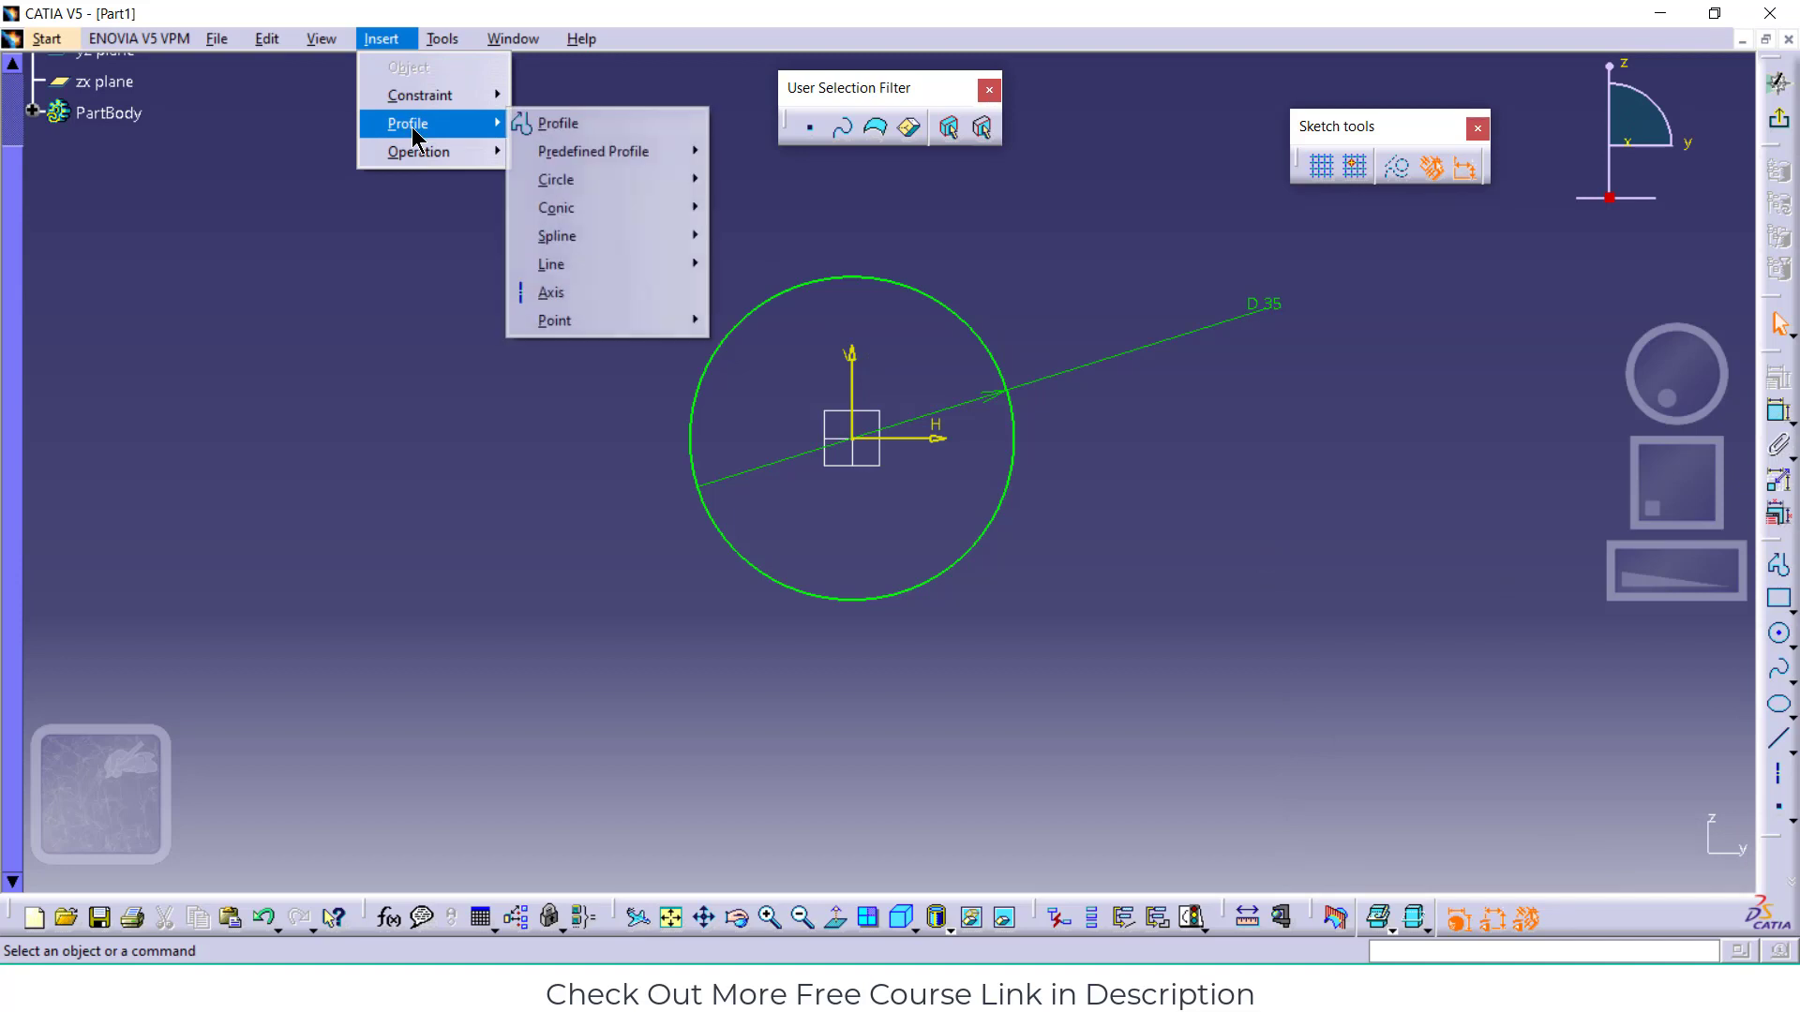
{"action": "mouse_move", "coordinate": [581, 178]}
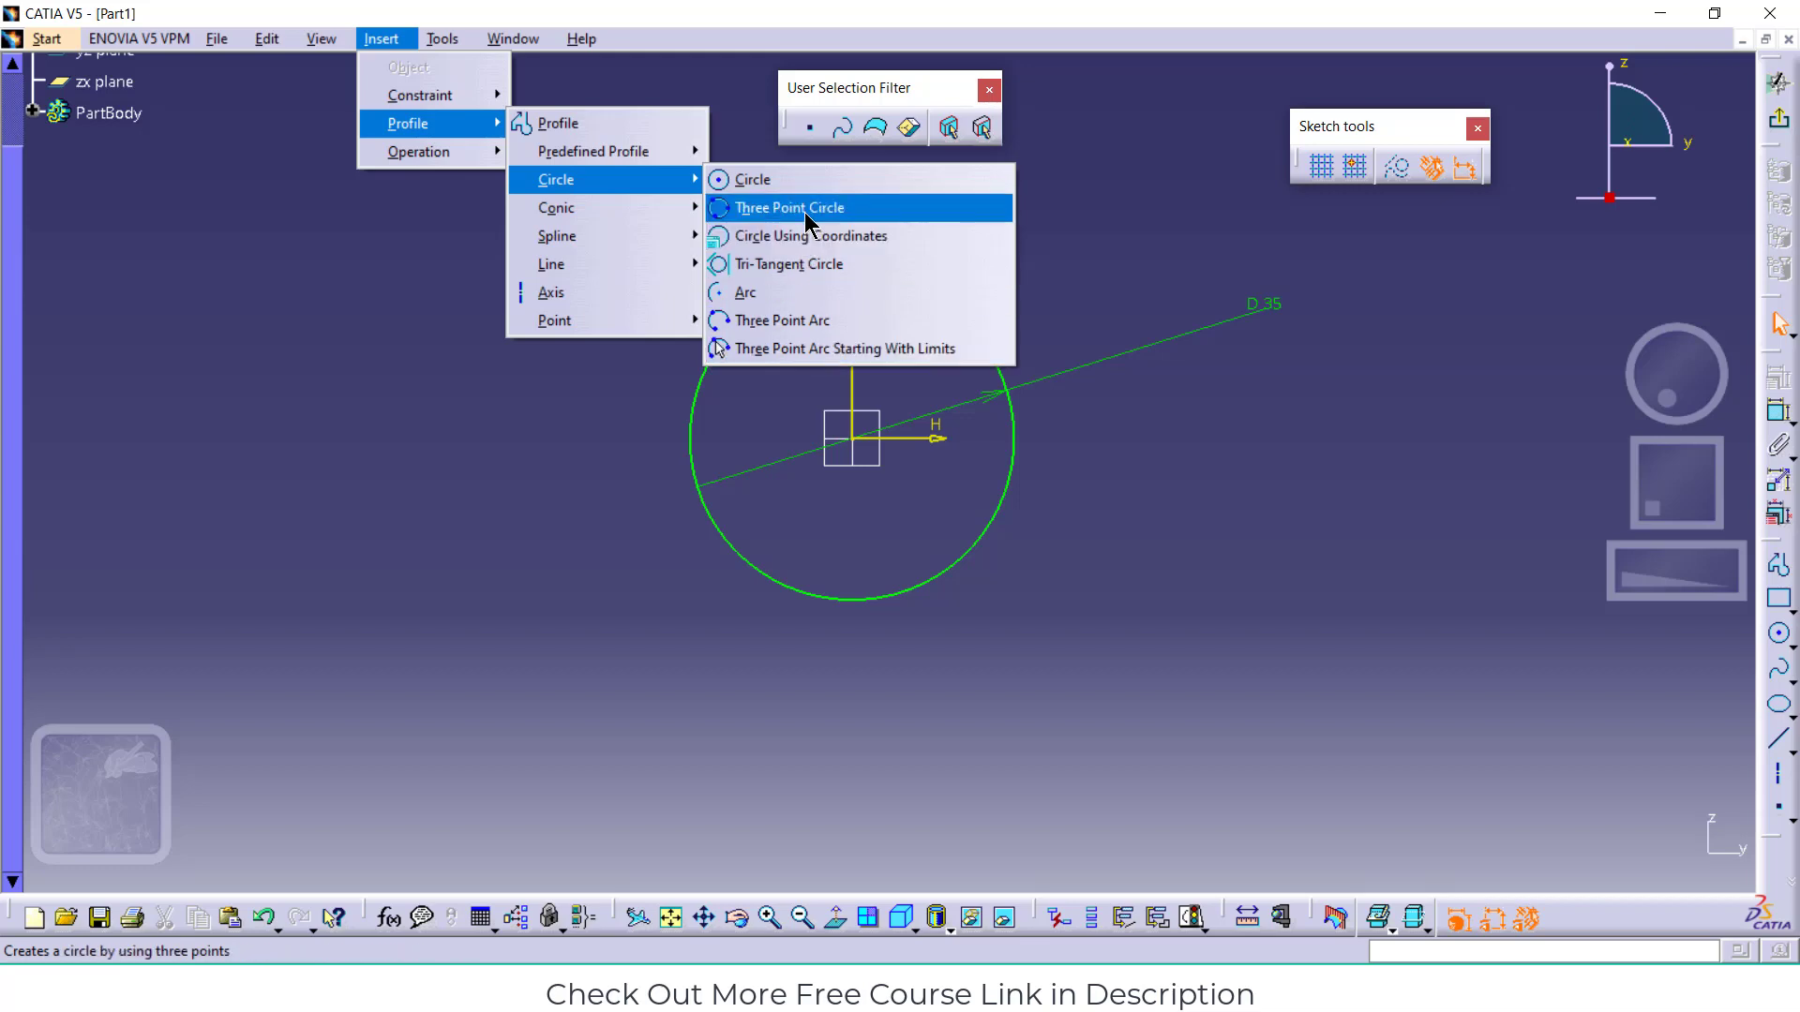
{"action": "left_click", "coordinate": [1286, 553]}
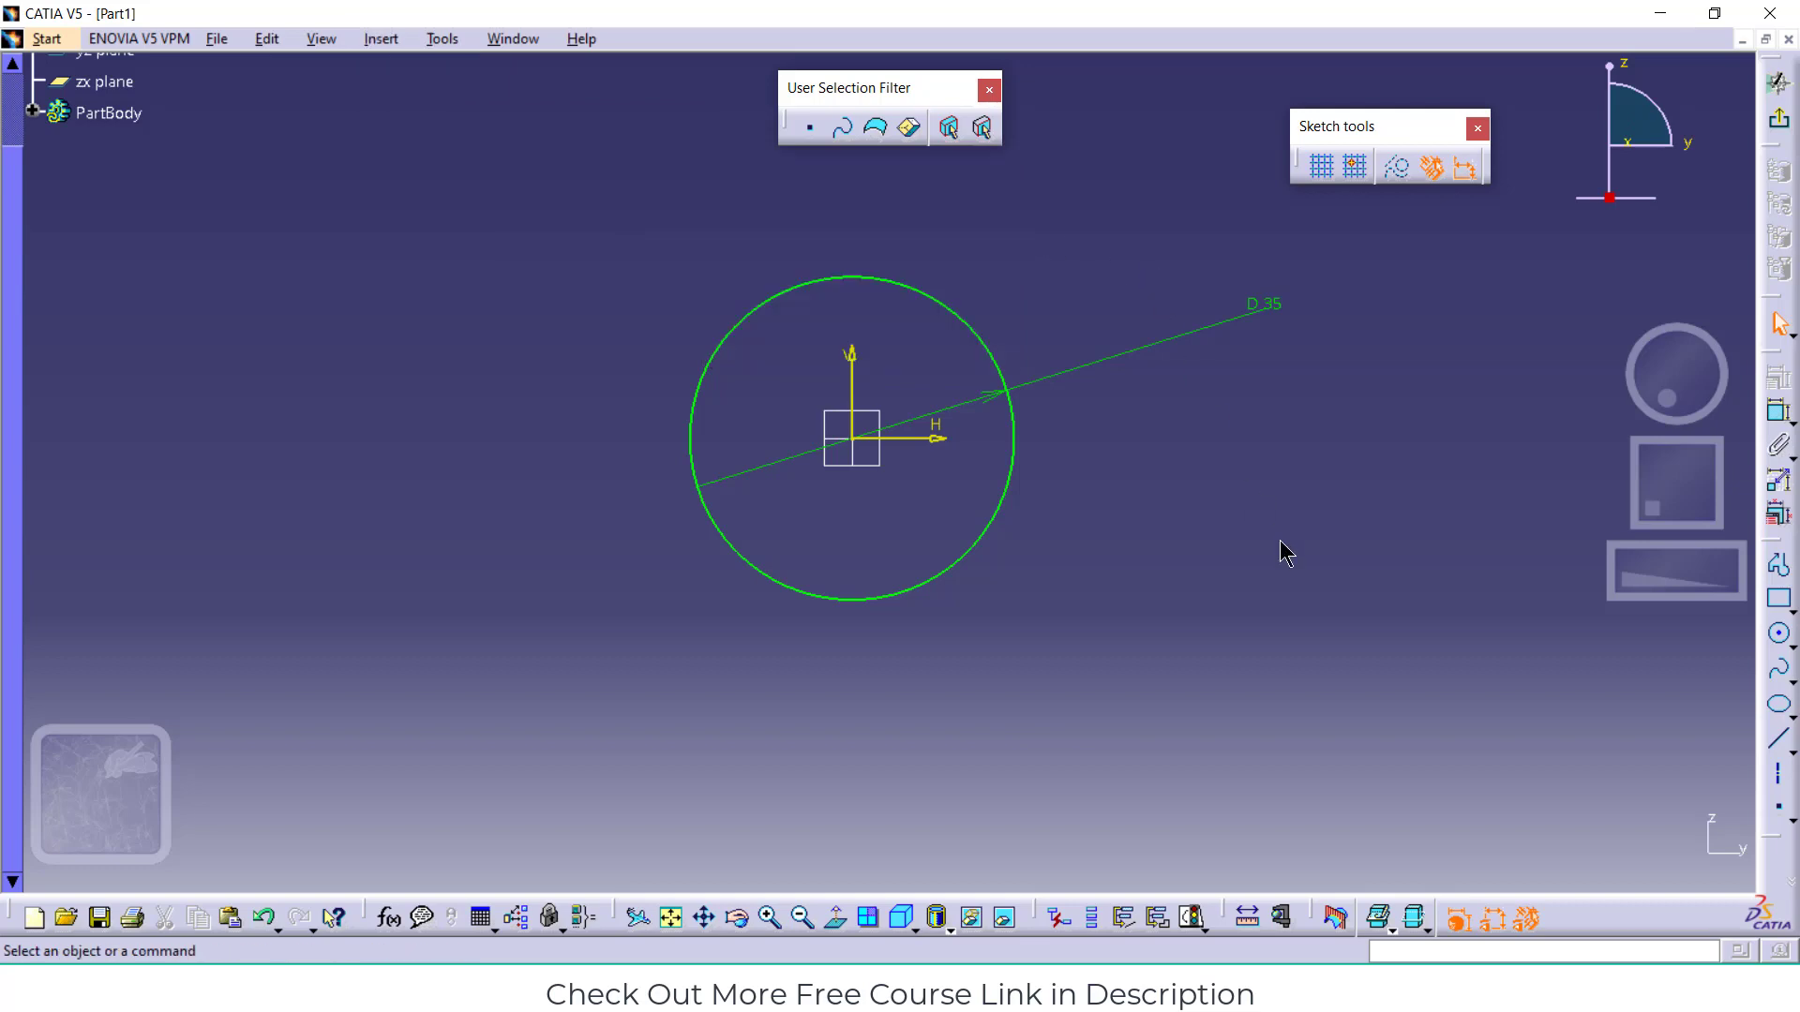
Draw a wide, flat rectangle just above the circle, extending past it on the positive H side
{"action": "left_click", "coordinate": [1779, 604]}
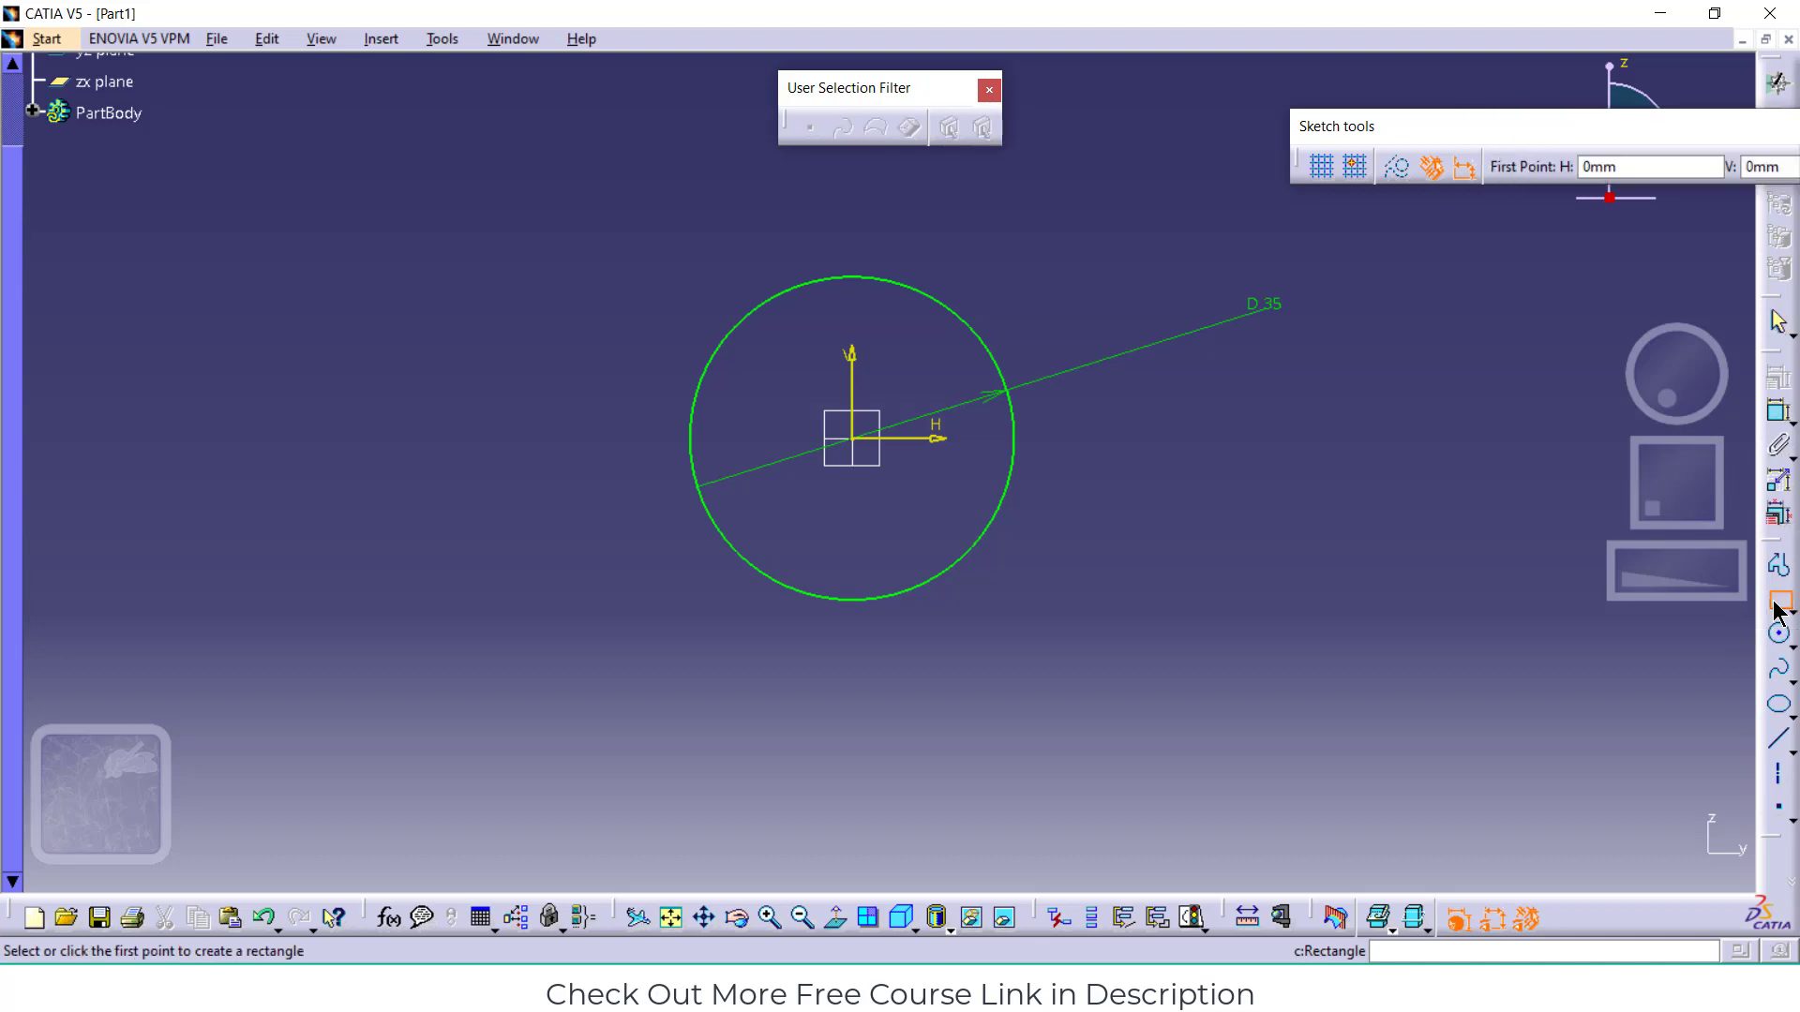
{"action": "left_click", "coordinate": [707, 201]}
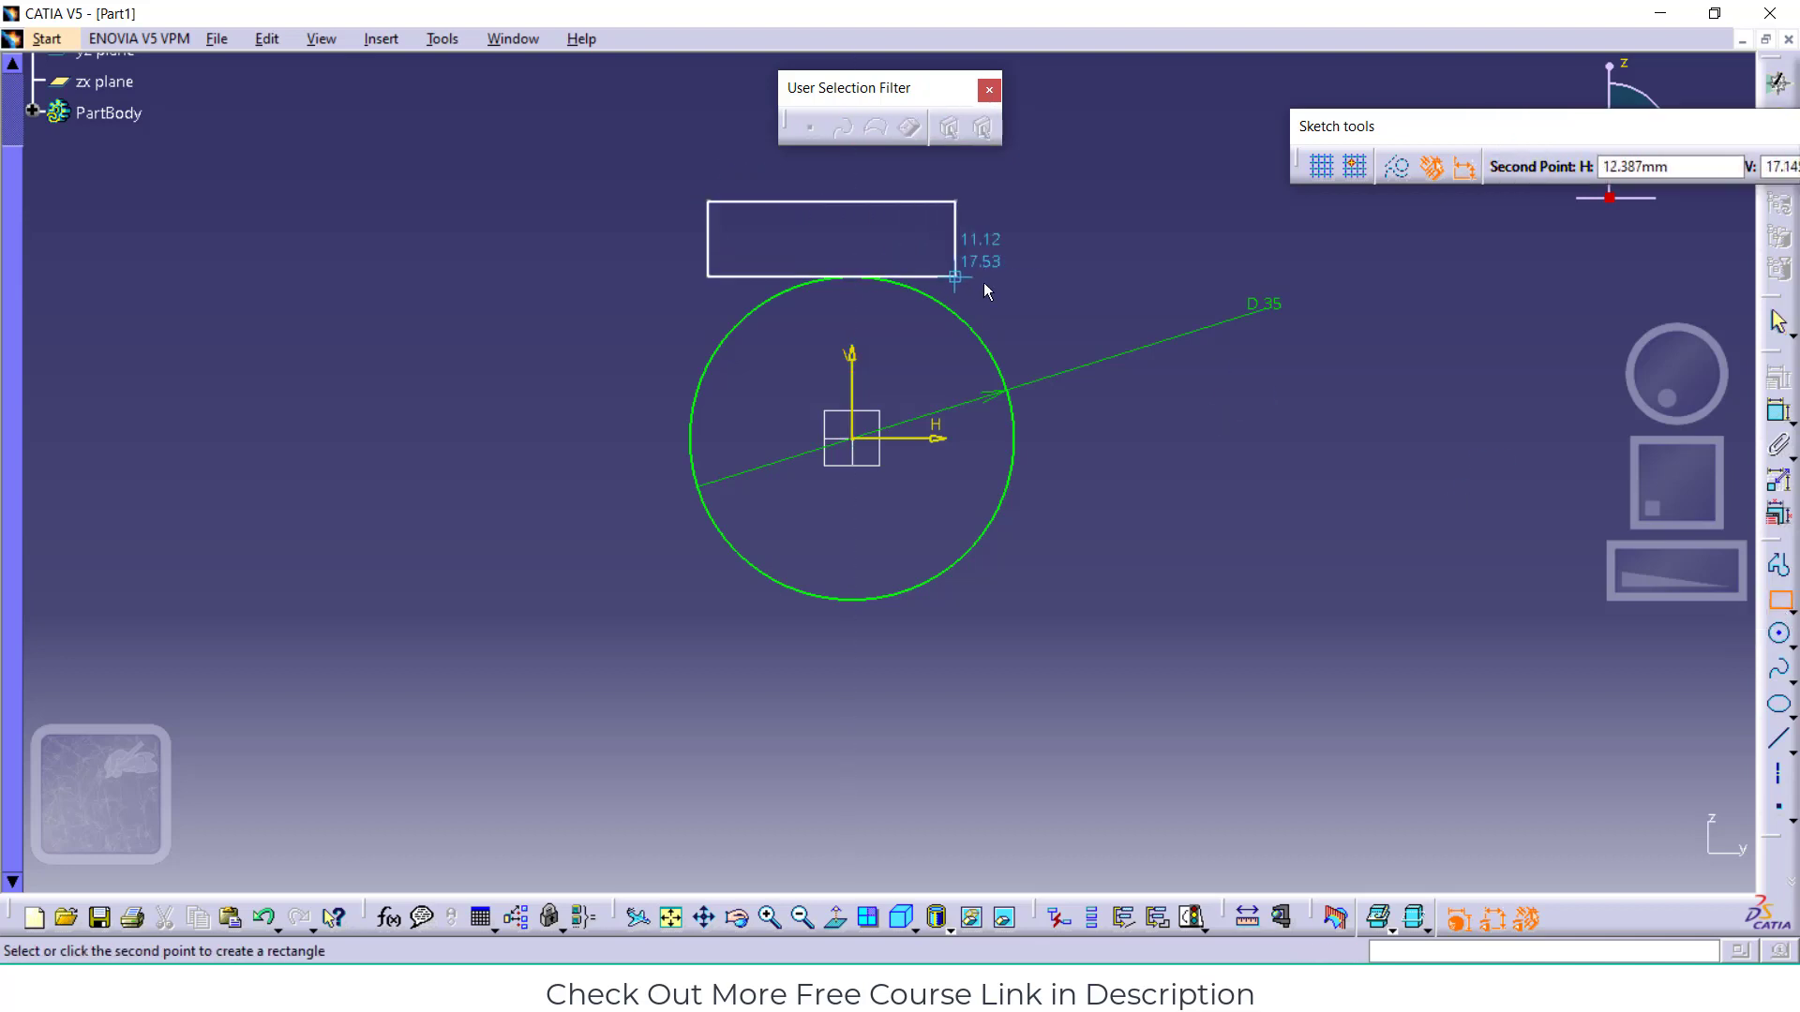
{"action": "left_click", "coordinate": [1122, 267]}
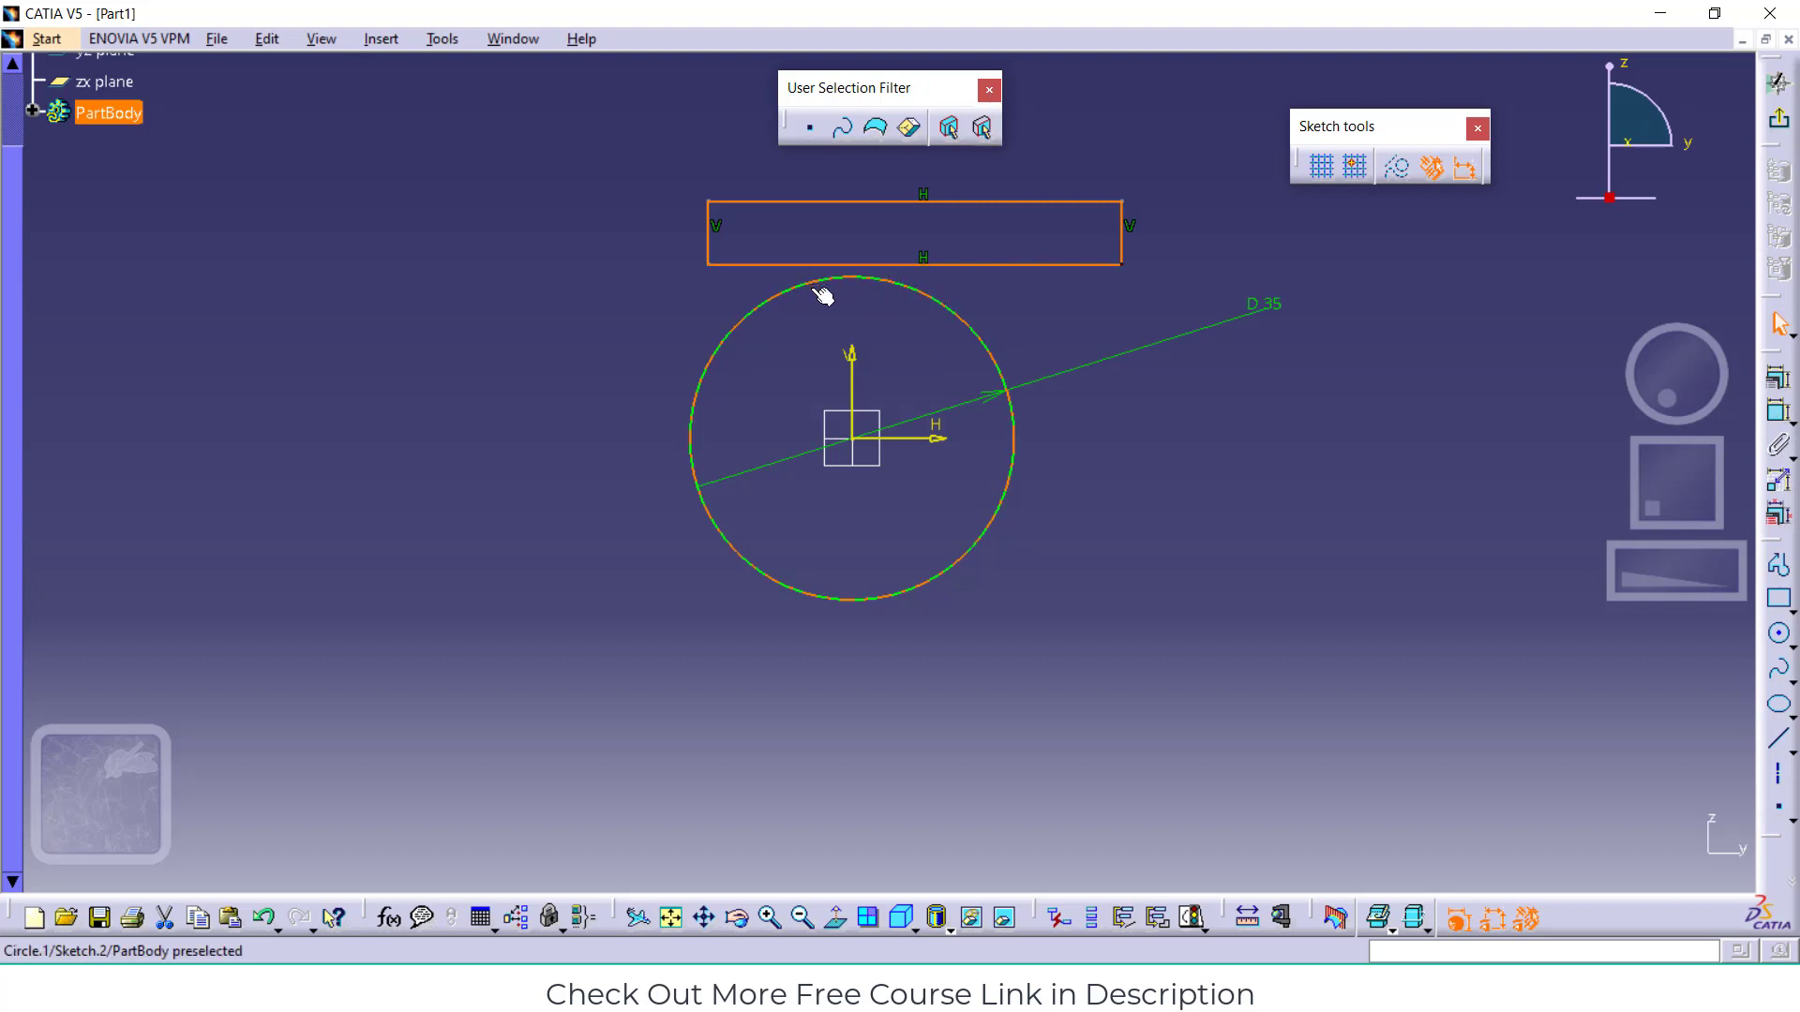
{"action": "left_click", "coordinate": [1269, 426]}
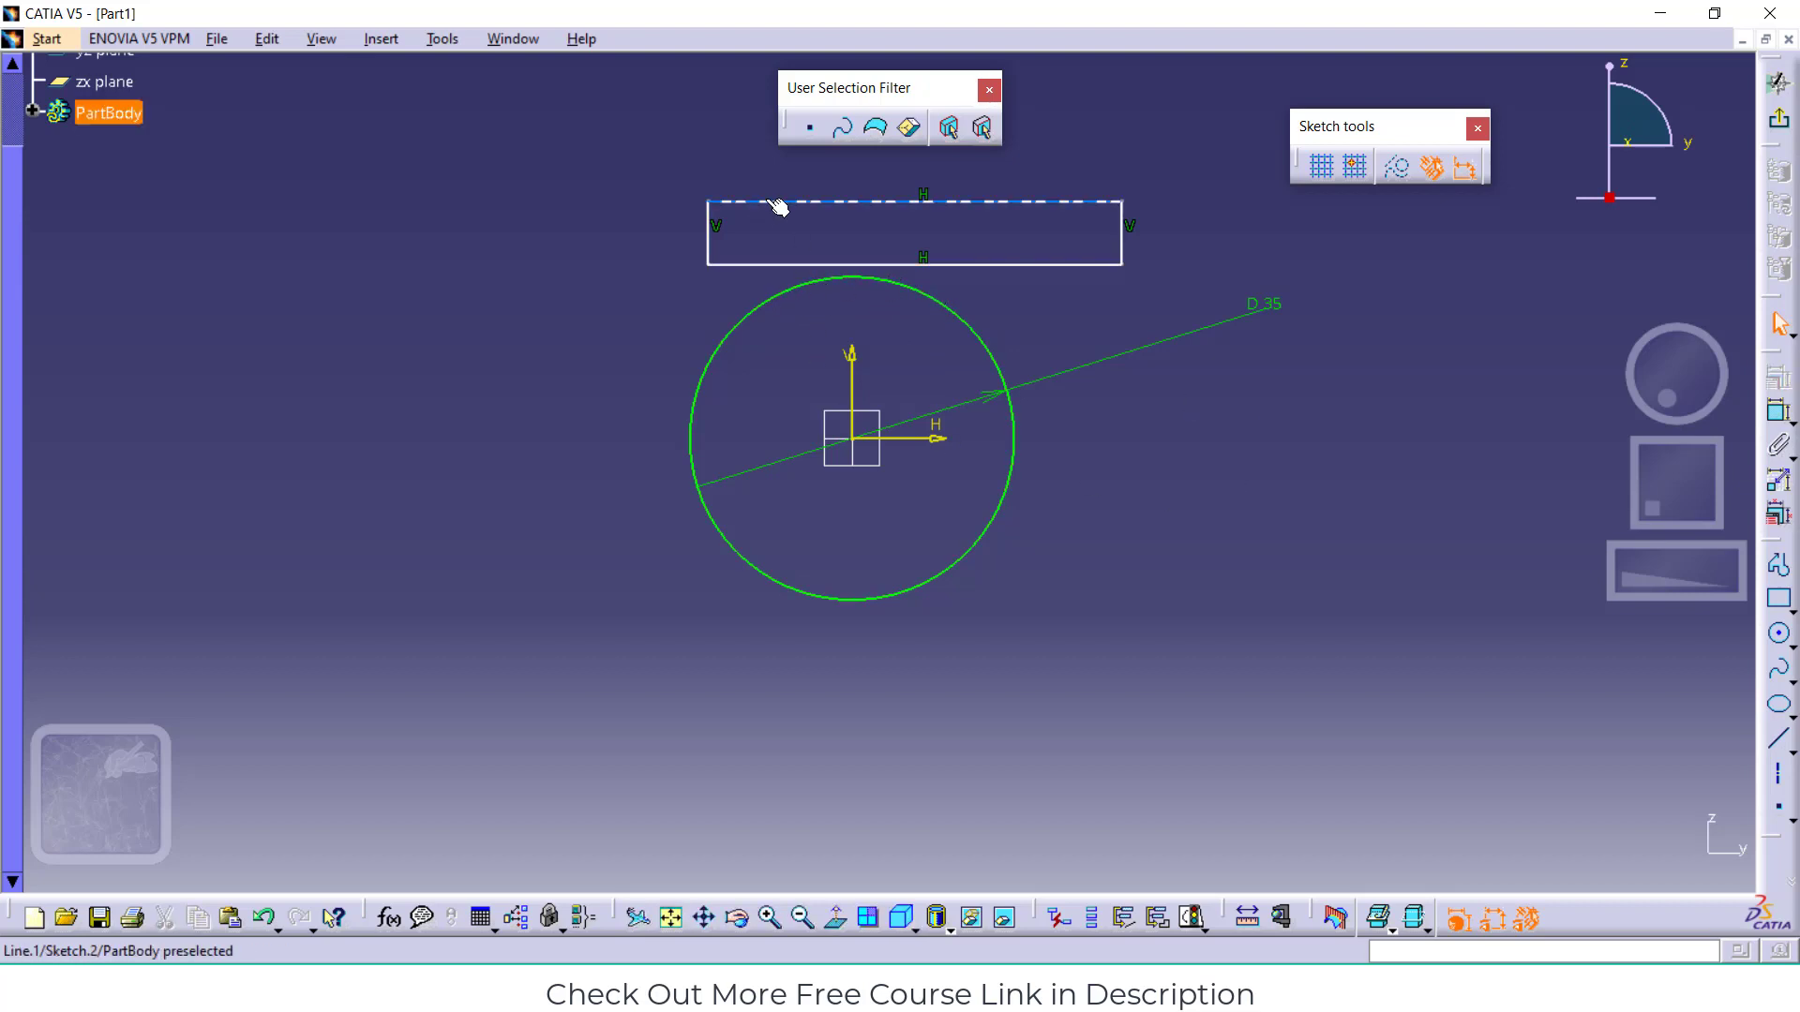
Apply a contact constraint between the rectangle's lower edge and the circle
{"action": "left_click", "coordinate": [961, 267]}
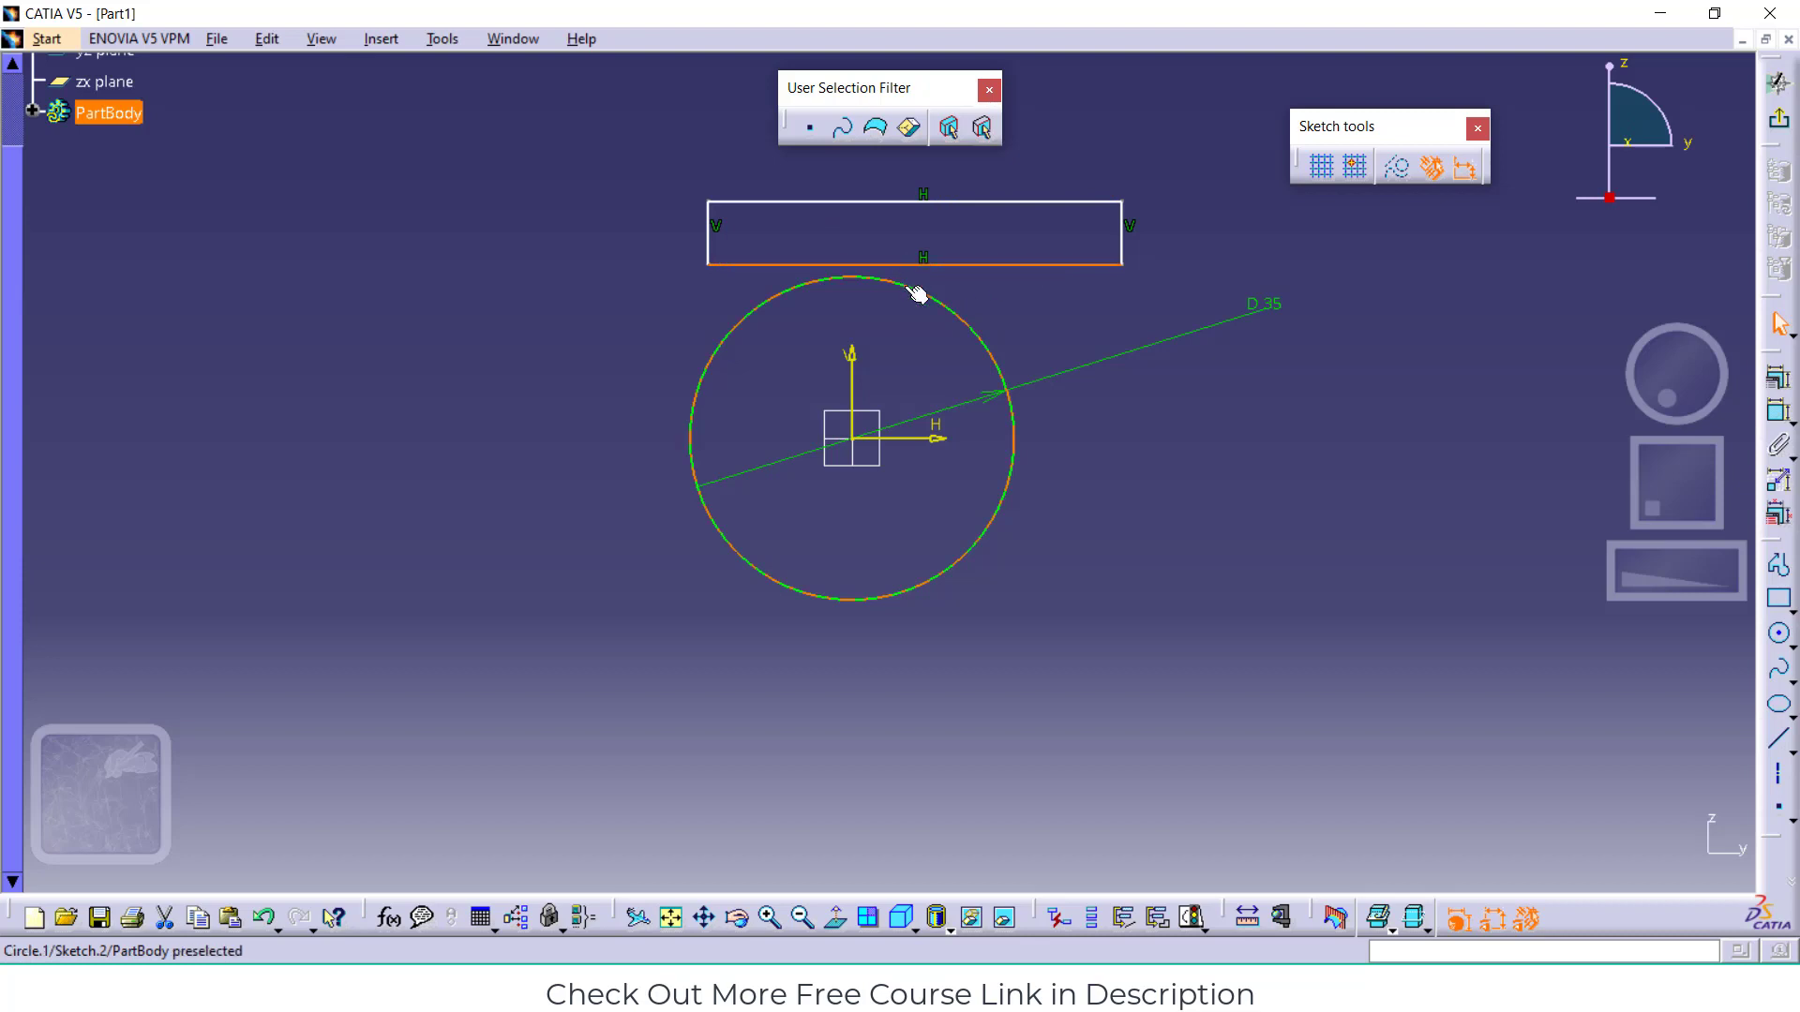
{"action": "left_click", "coordinate": [946, 309], "text": "ctrl"}
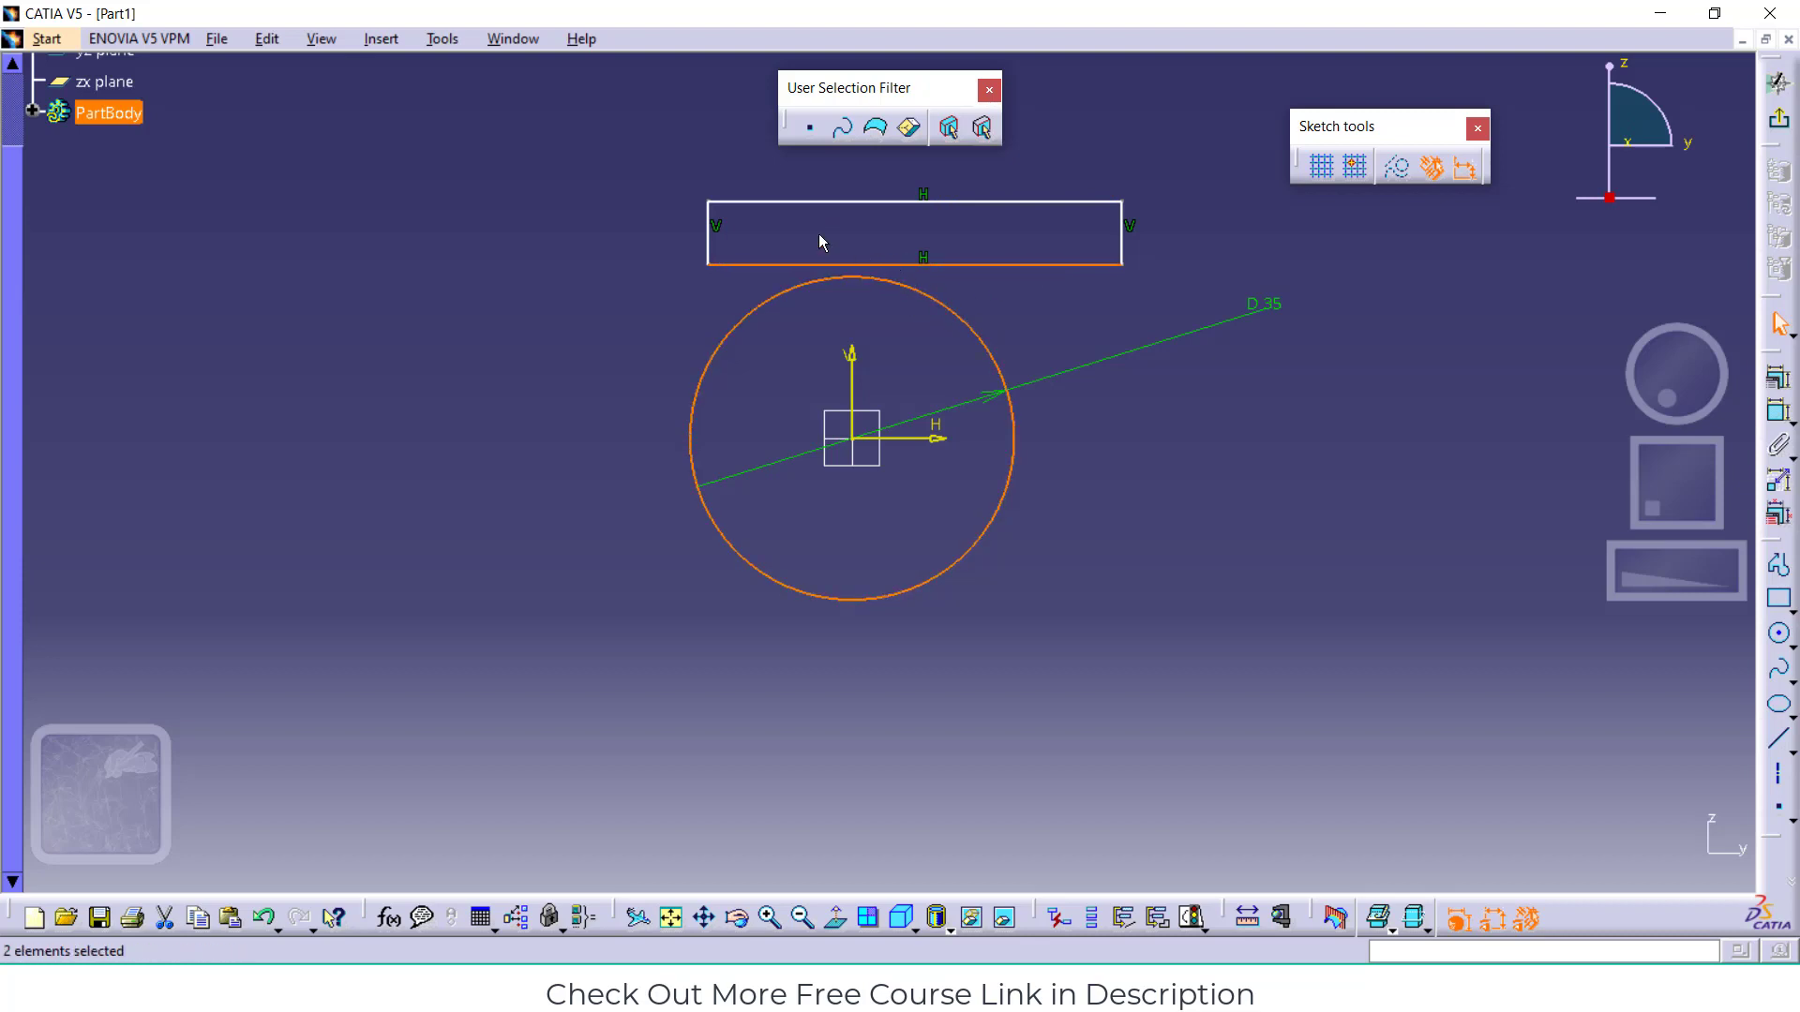
{"action": "left_click", "coordinate": [392, 40]}
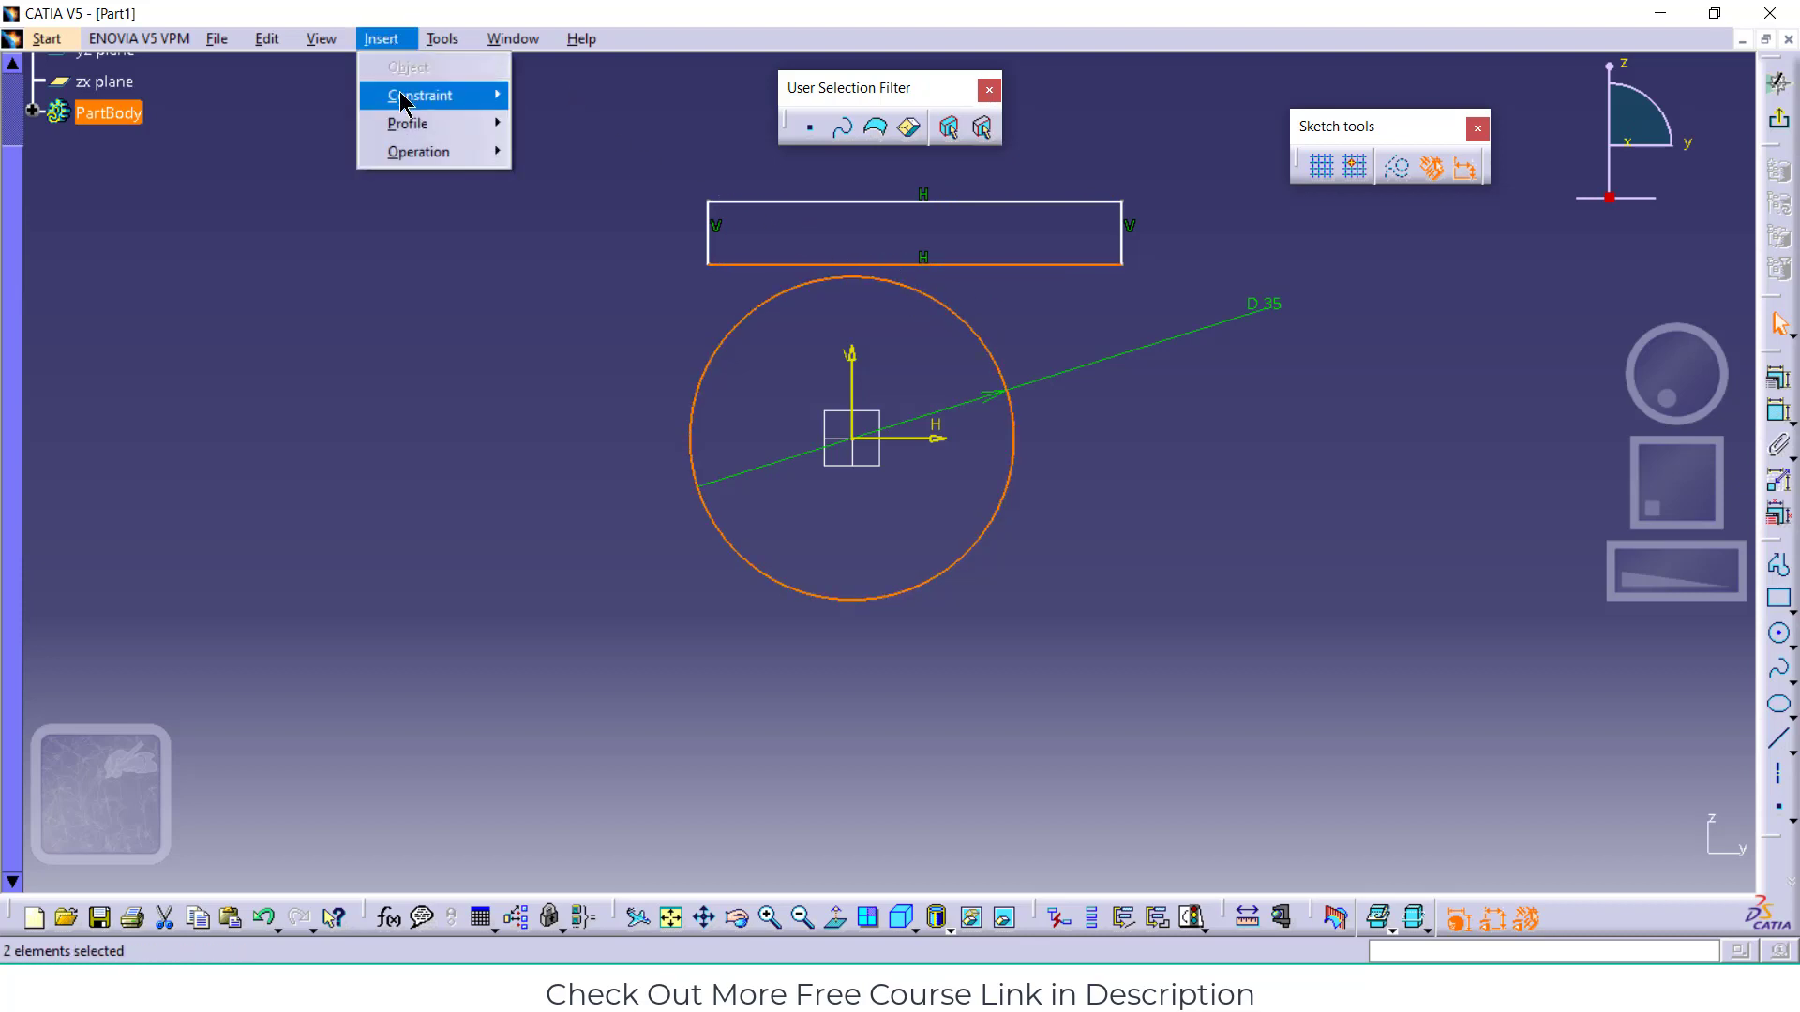
{"action": "mouse_move", "coordinate": [627, 128]}
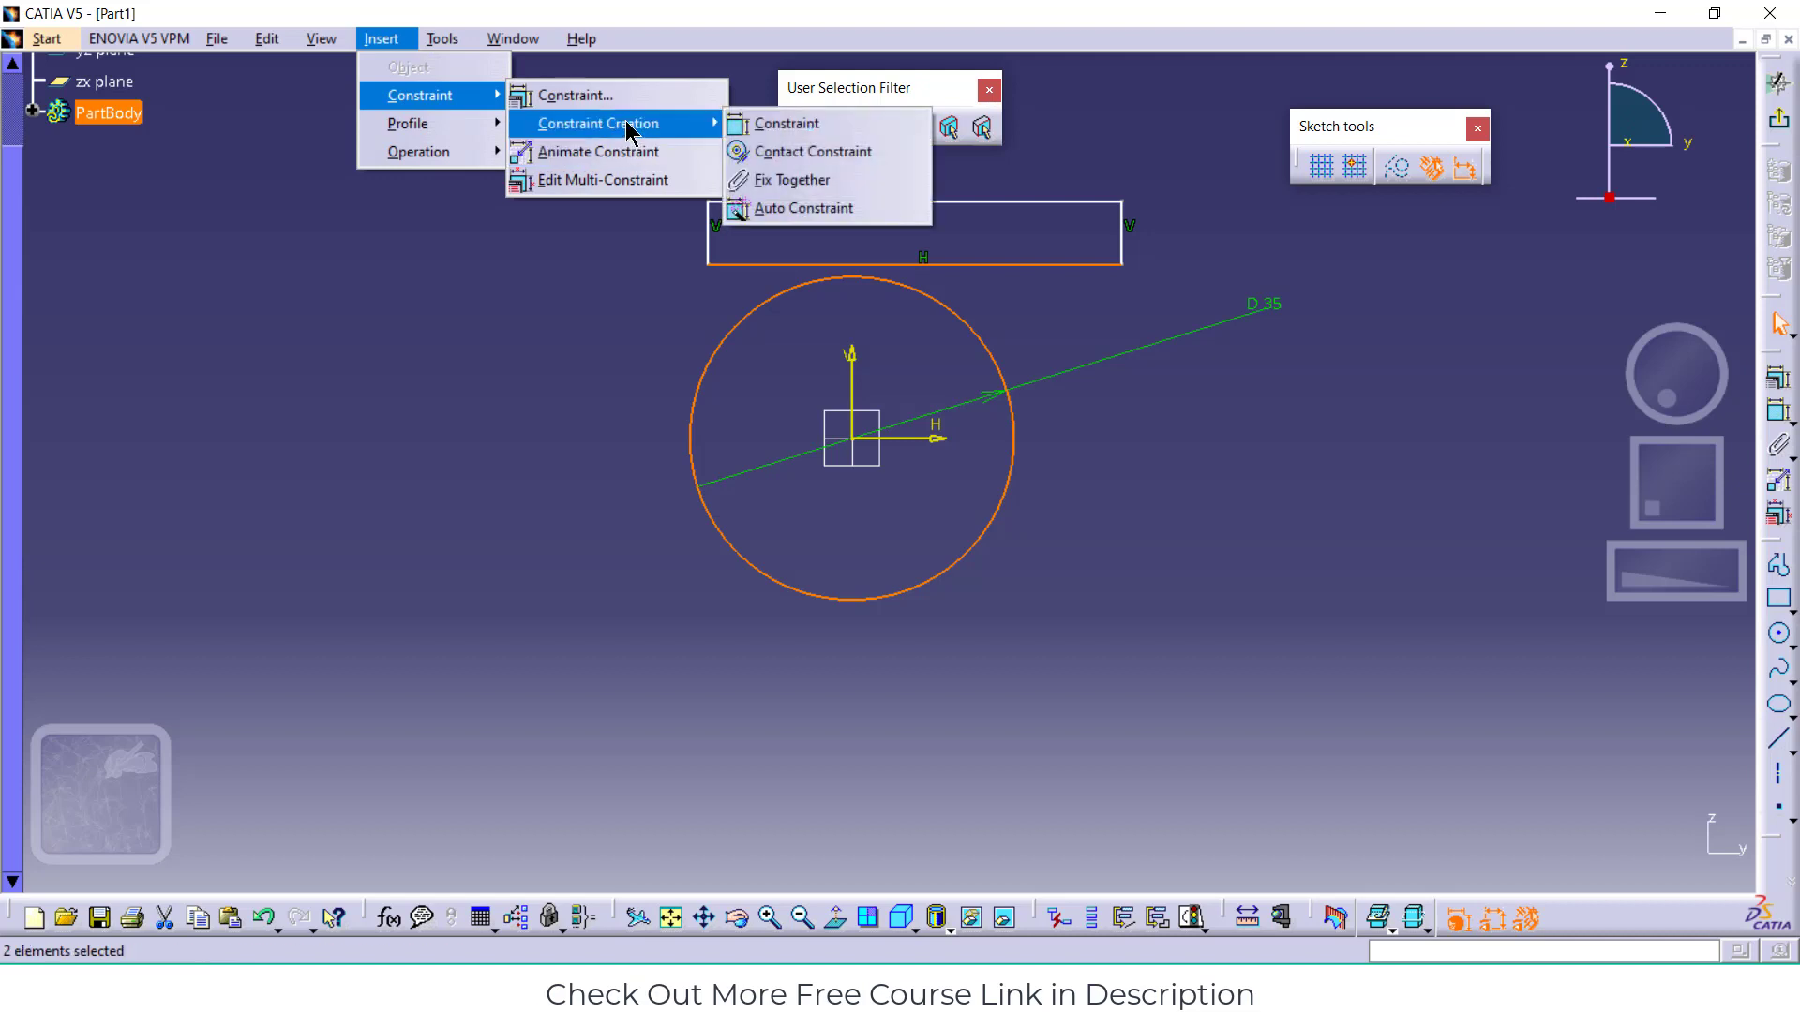
{"action": "left_click", "coordinate": [739, 152]}
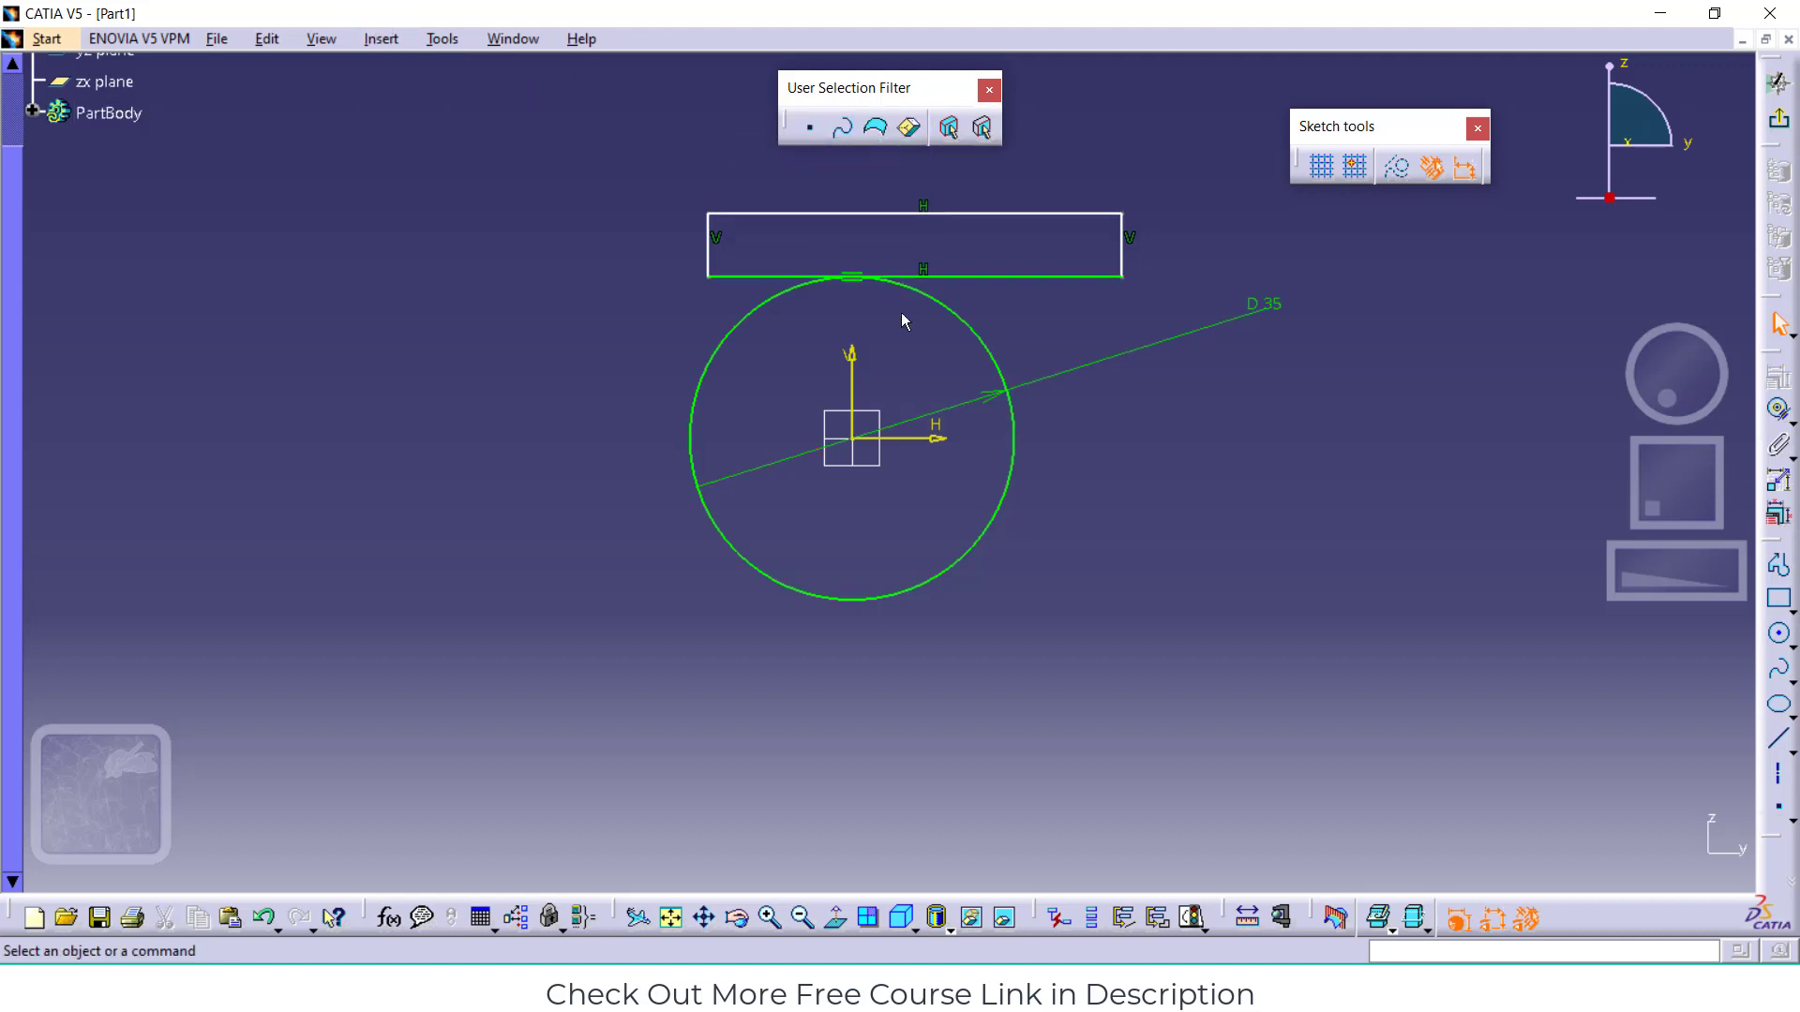
Convert the circle to a construction element
{"action": "left_click", "coordinate": [827, 264]}
{"action": "left_click", "coordinate": [972, 329]}
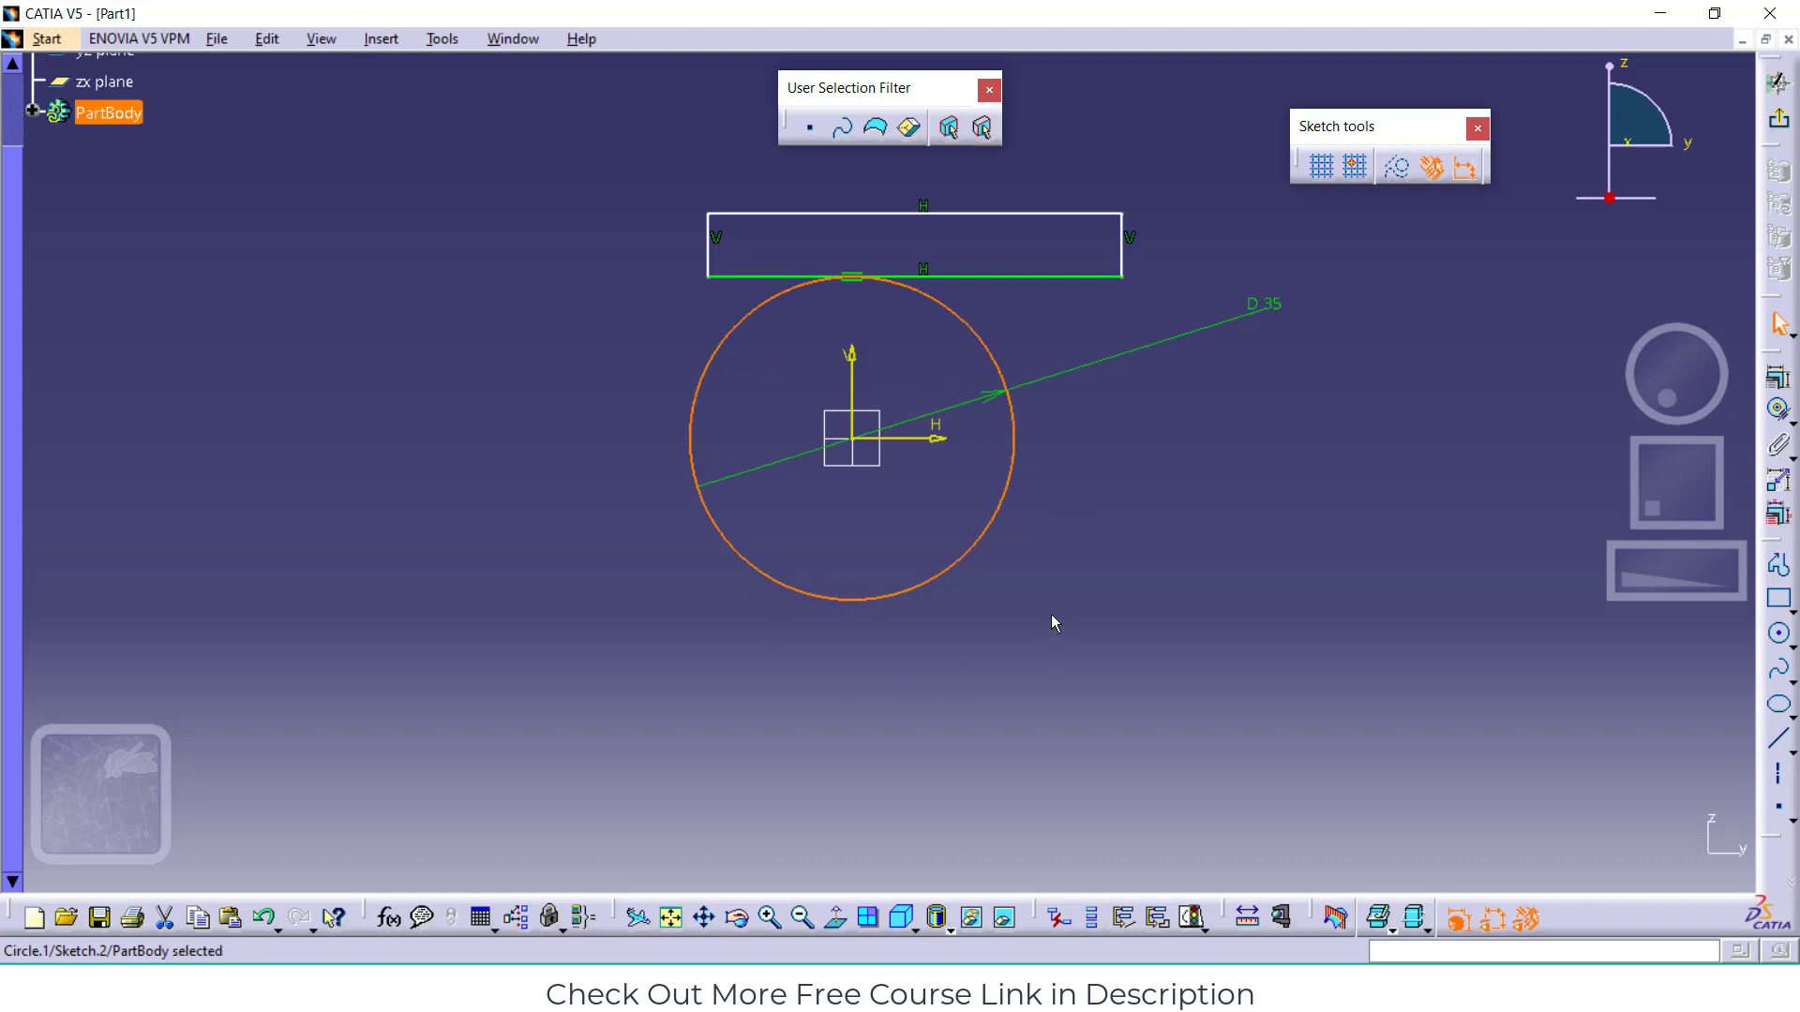
{"action": "left_click", "coordinate": [1404, 171]}
{"action": "left_click", "coordinate": [1345, 491]}
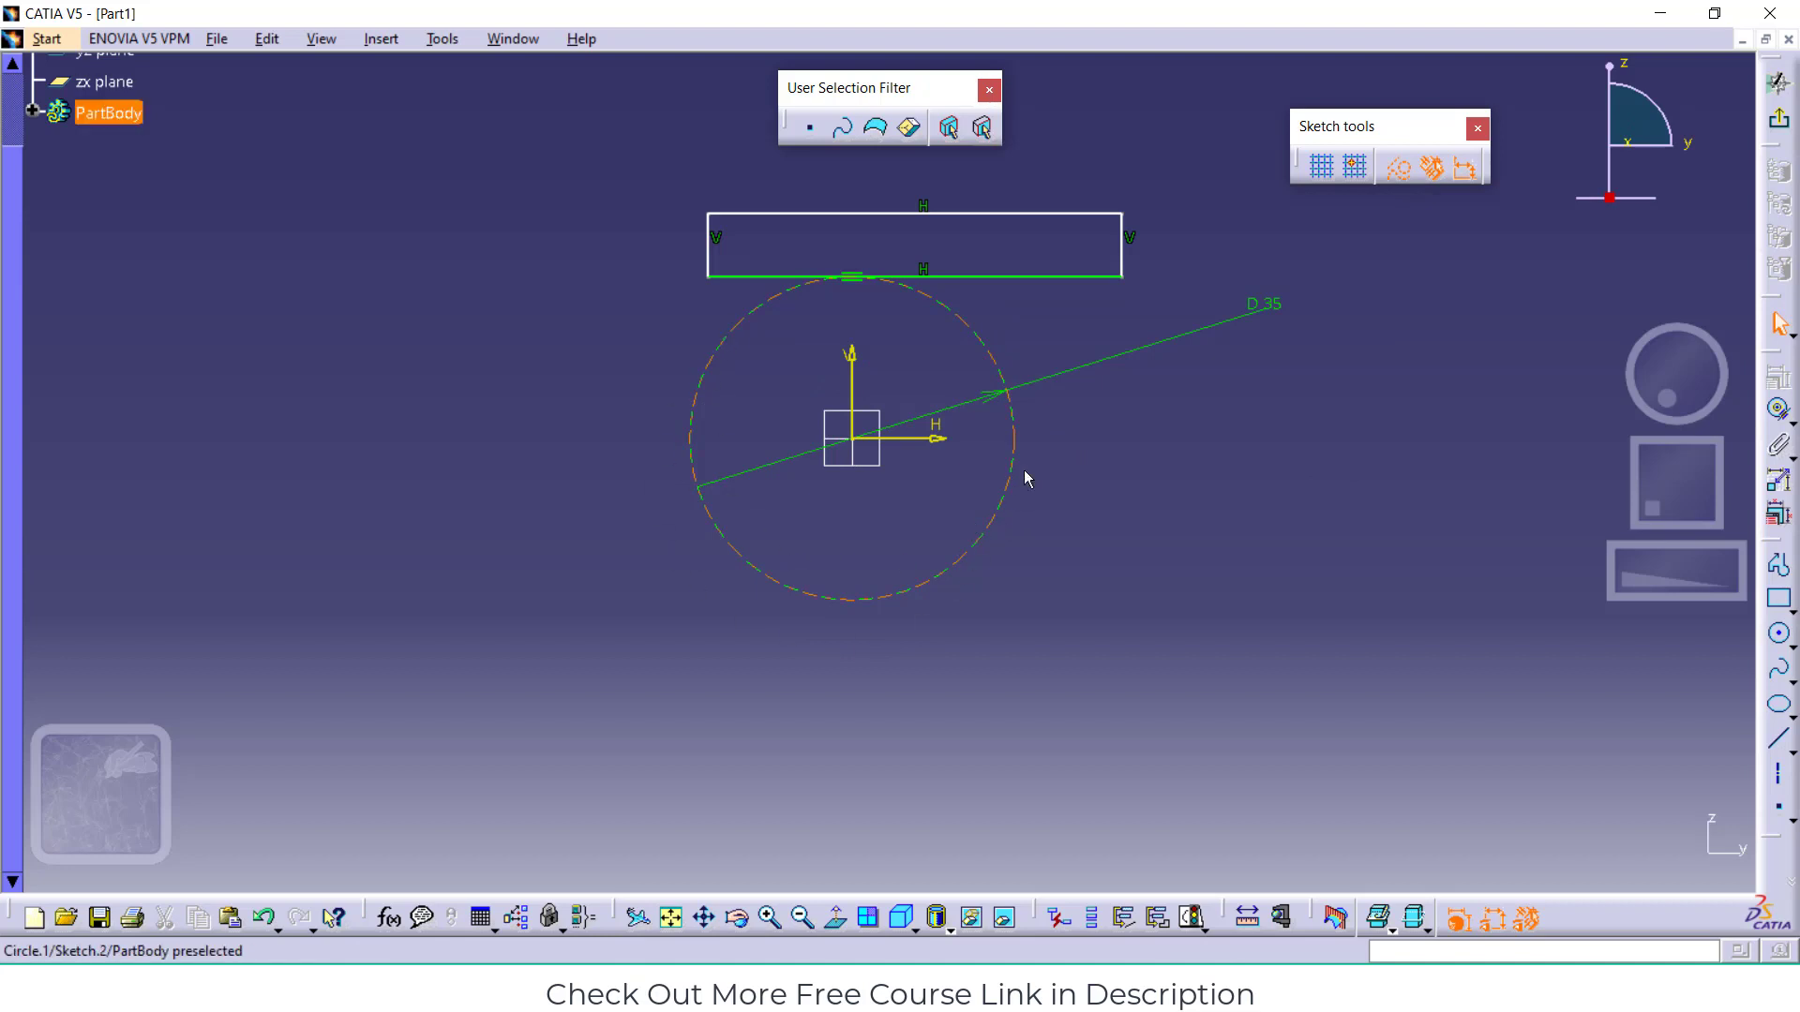
Convert the dashed construction circle back to a standard element
{"action": "left_click", "coordinate": [1010, 434]}
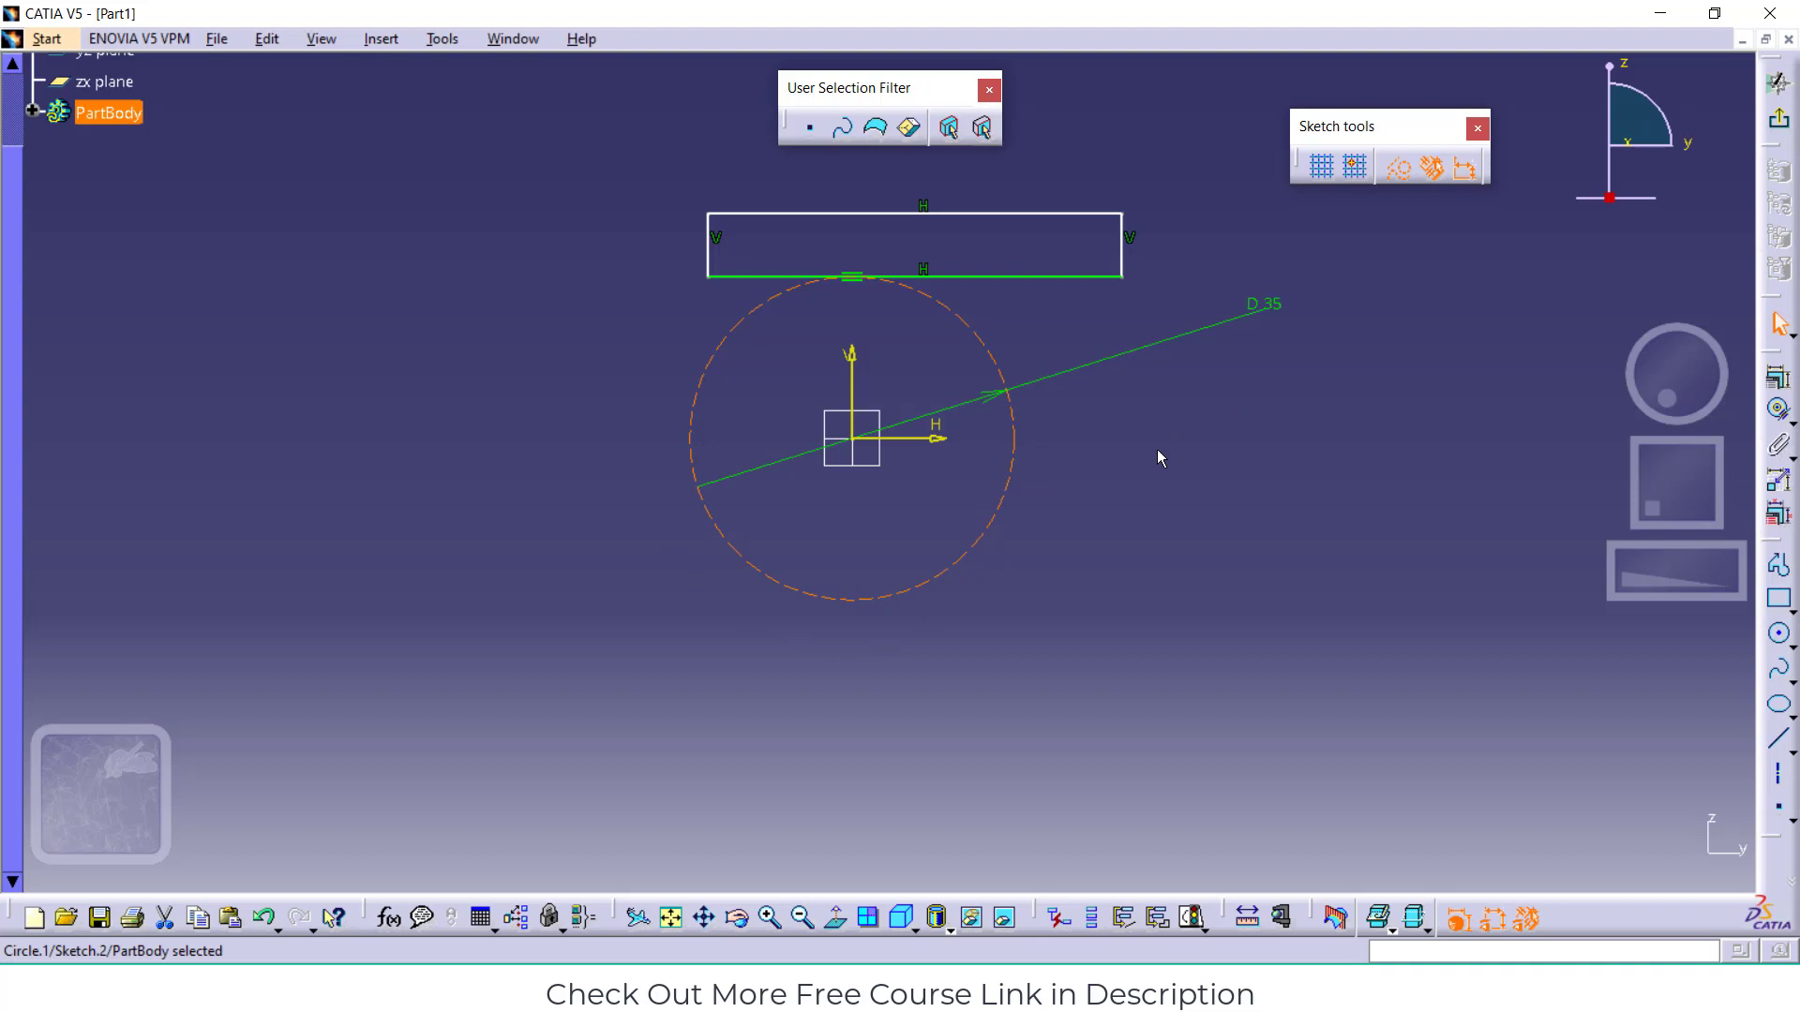
{"action": "left_click", "coordinate": [1397, 170]}
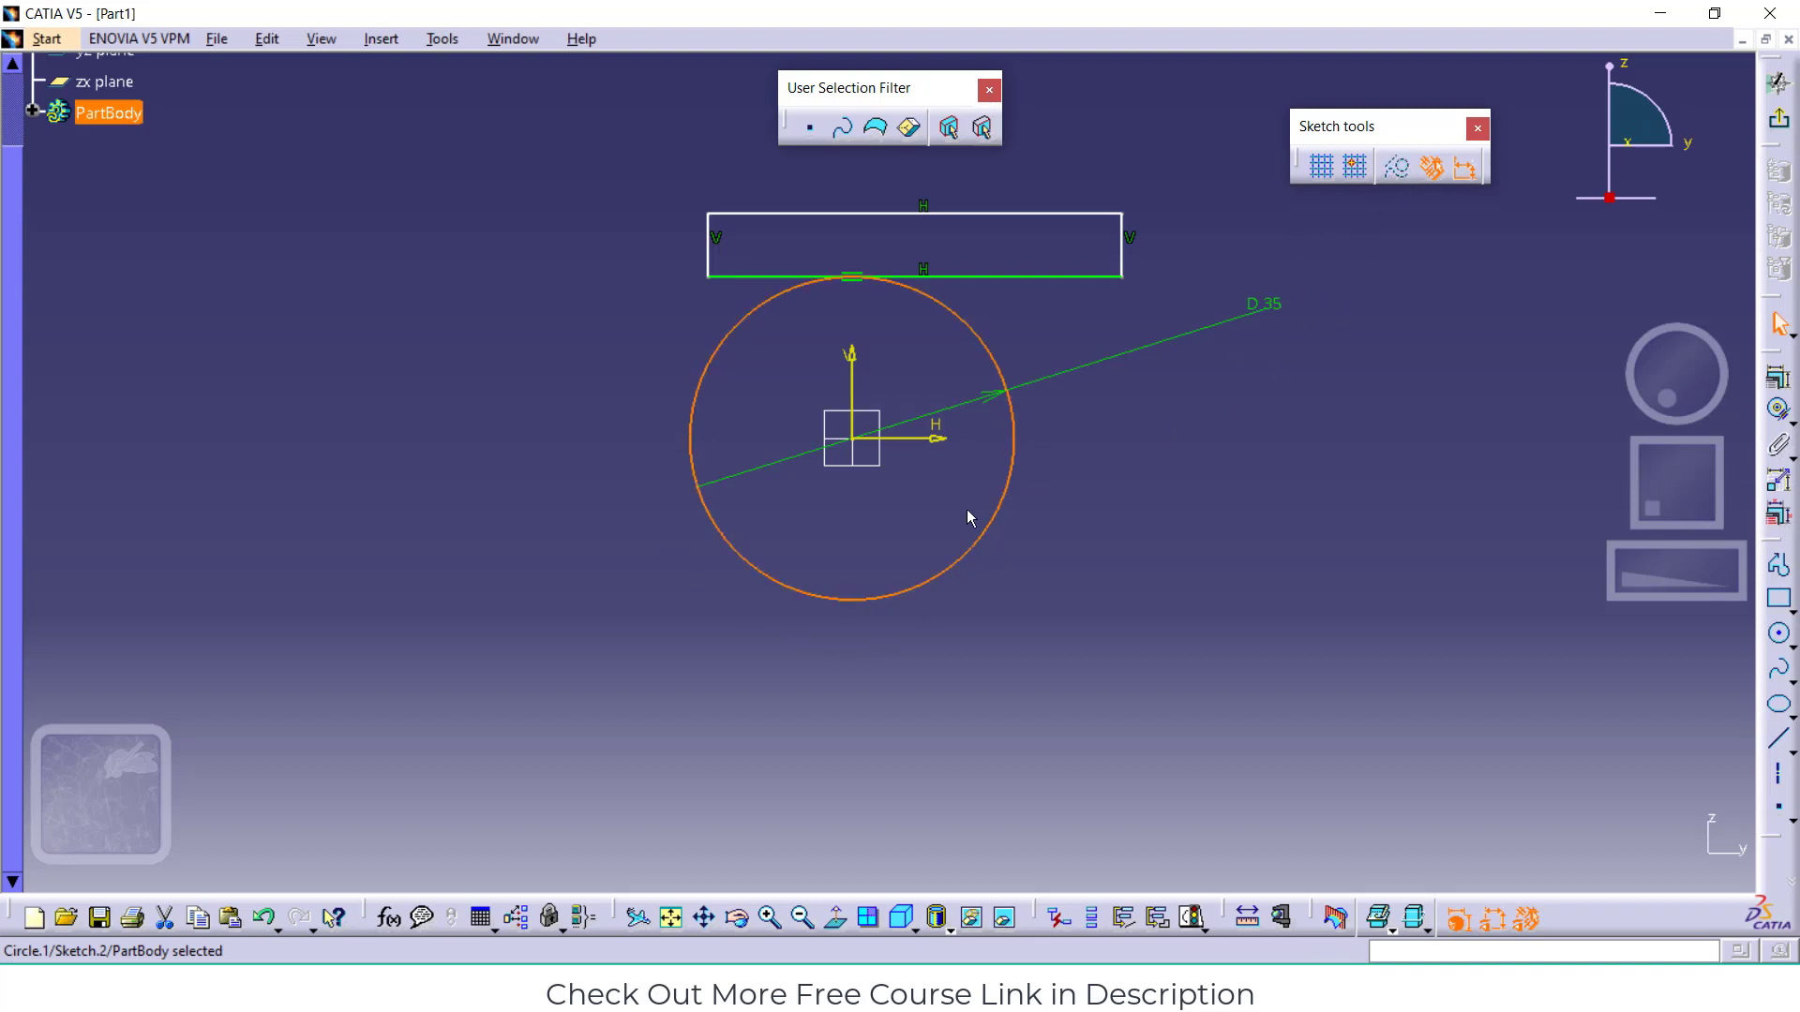
{"action": "left_click", "coordinate": [1034, 480]}
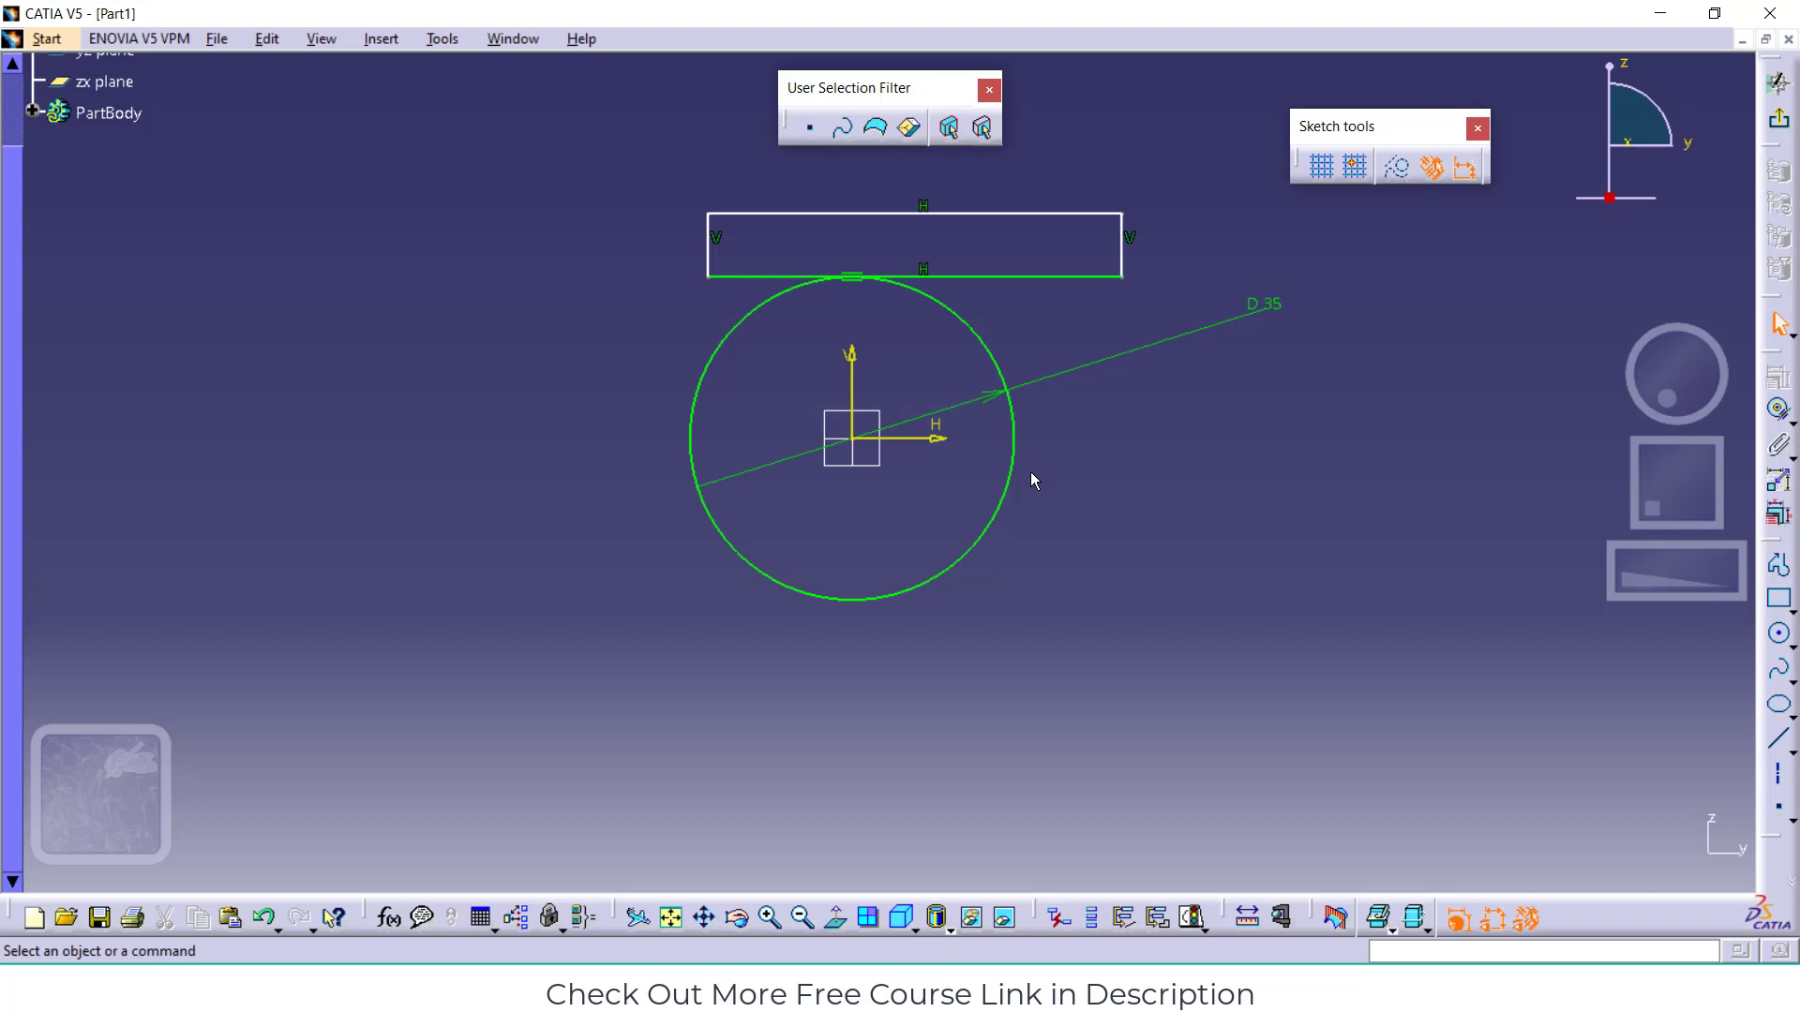
With Snap to Point enabled, draw a line from the sketch origin to a point on the rectangle's lower edge
{"action": "left_click", "coordinate": [1355, 167]}
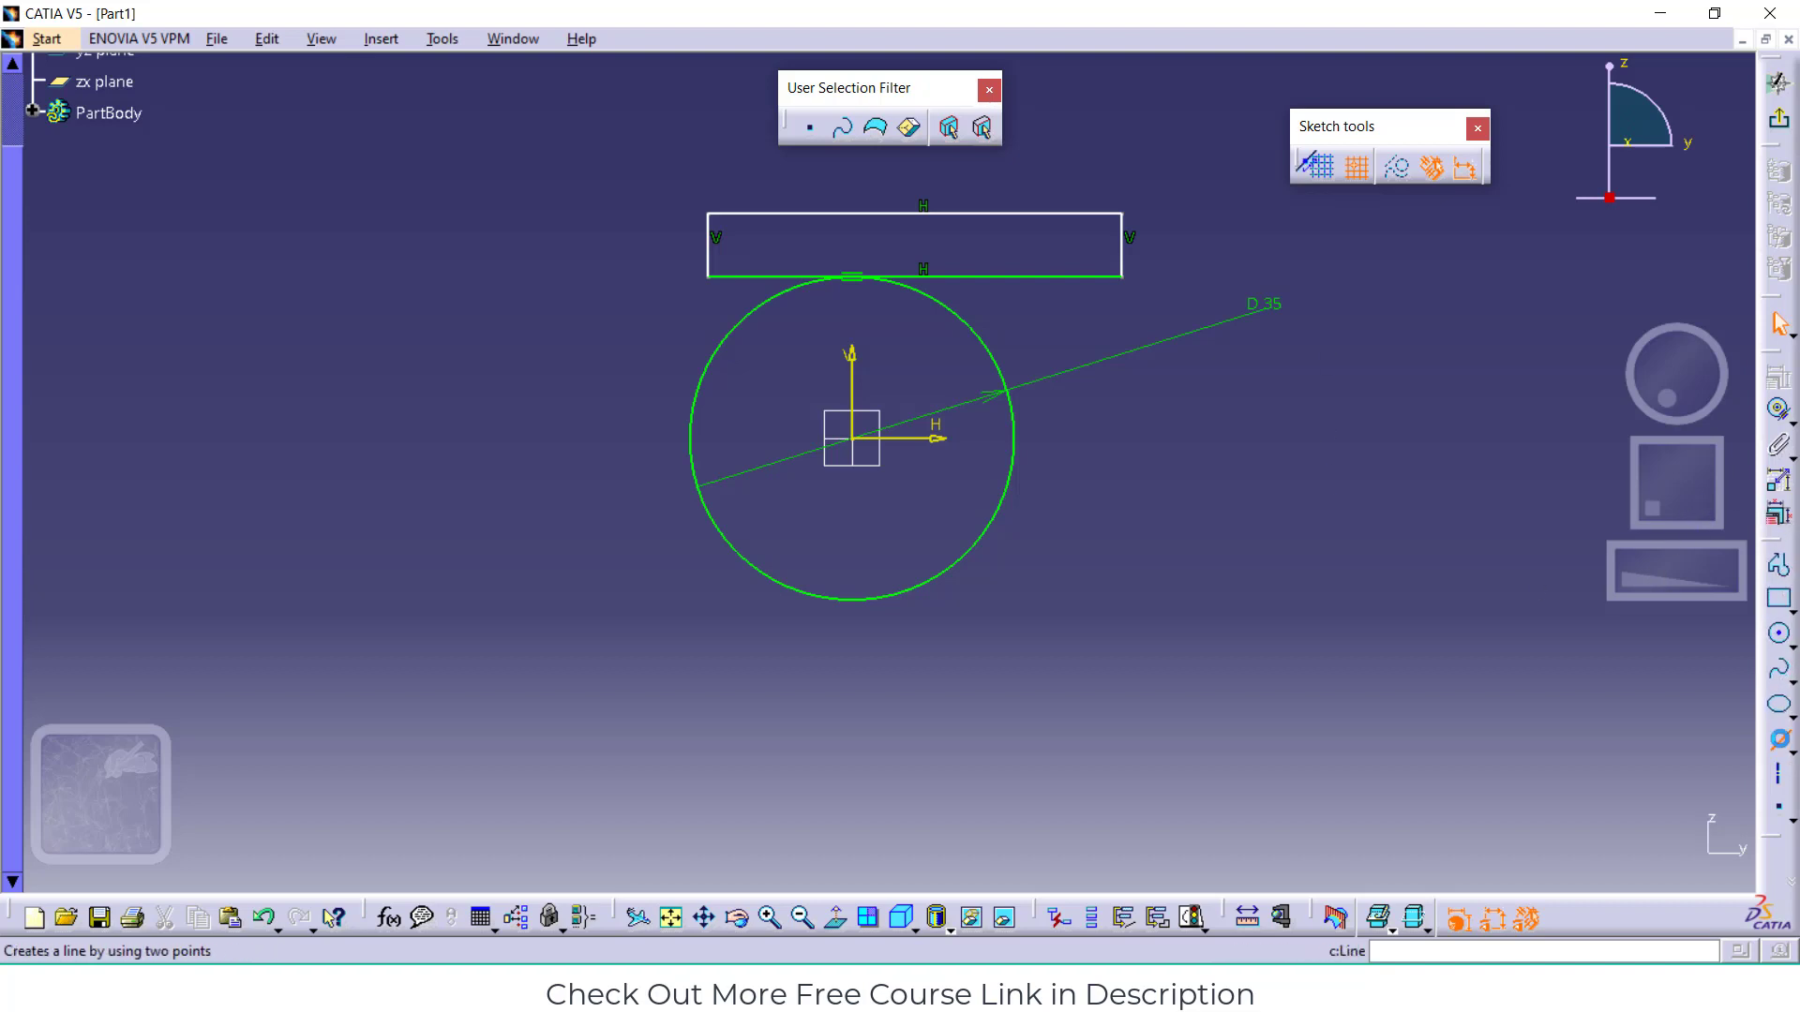
{"action": "left_click", "coordinate": [1778, 738]}
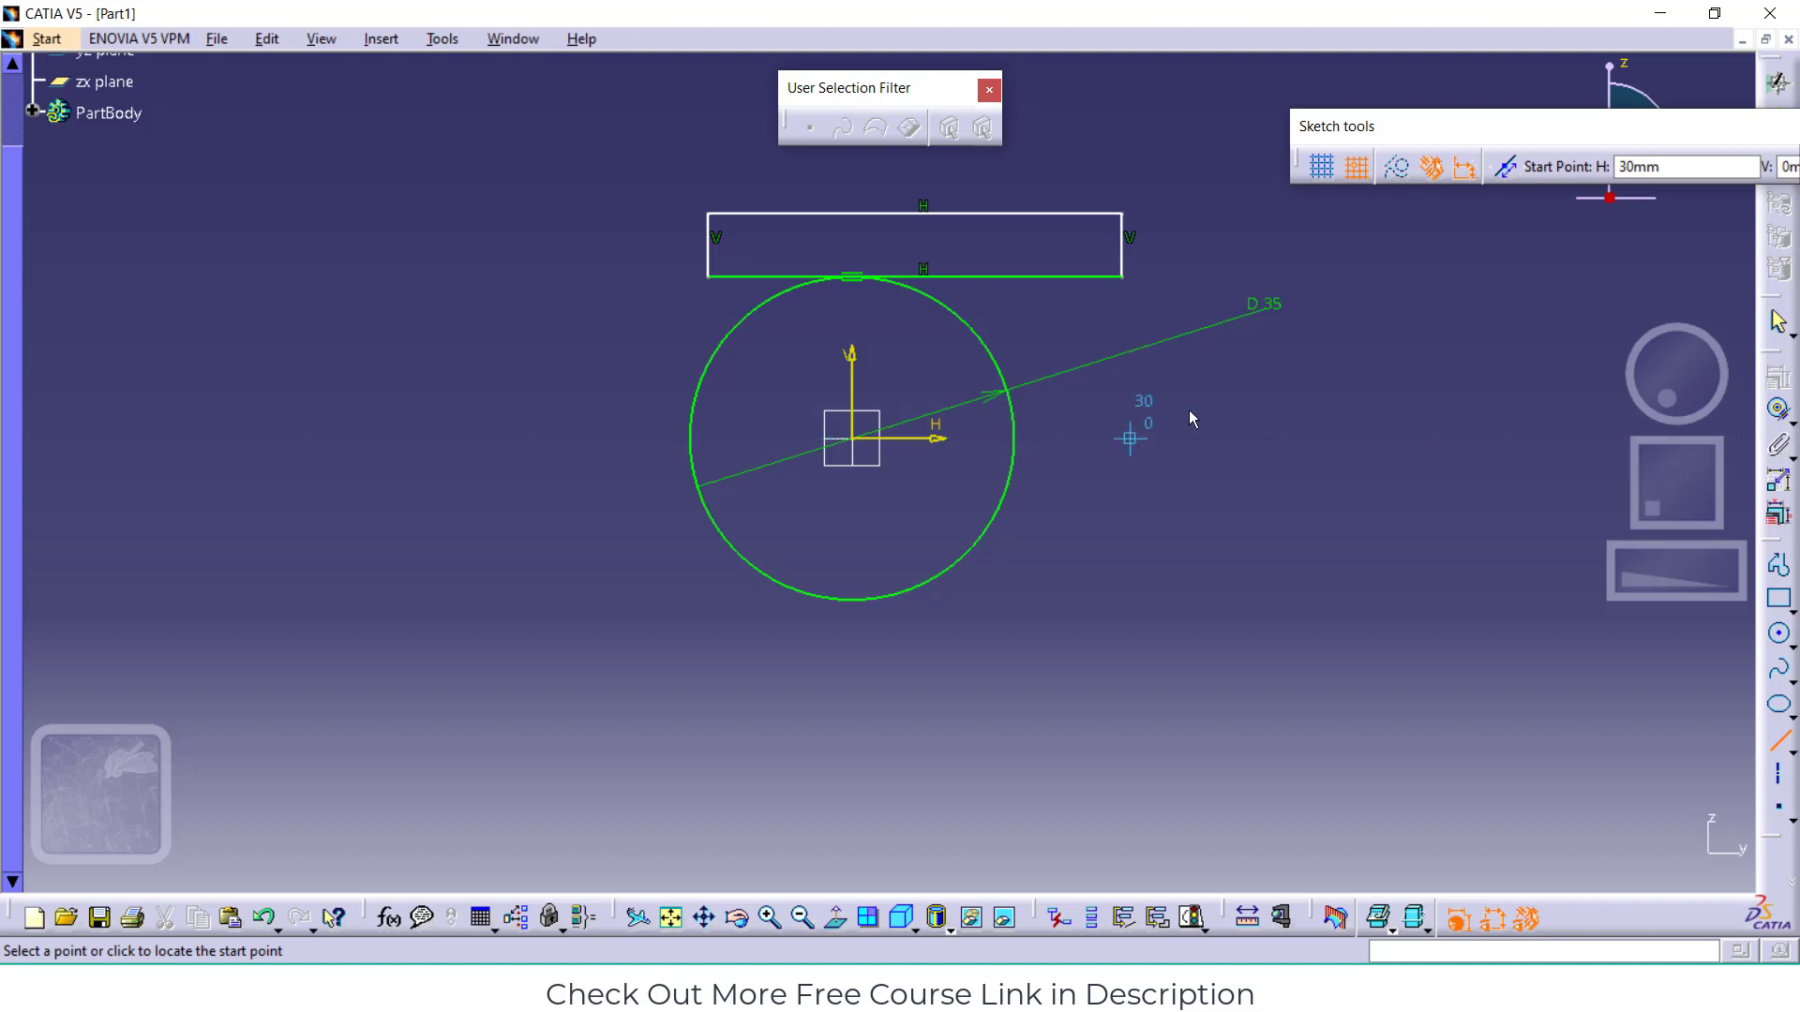
{"action": "left_click", "coordinate": [1356, 169]}
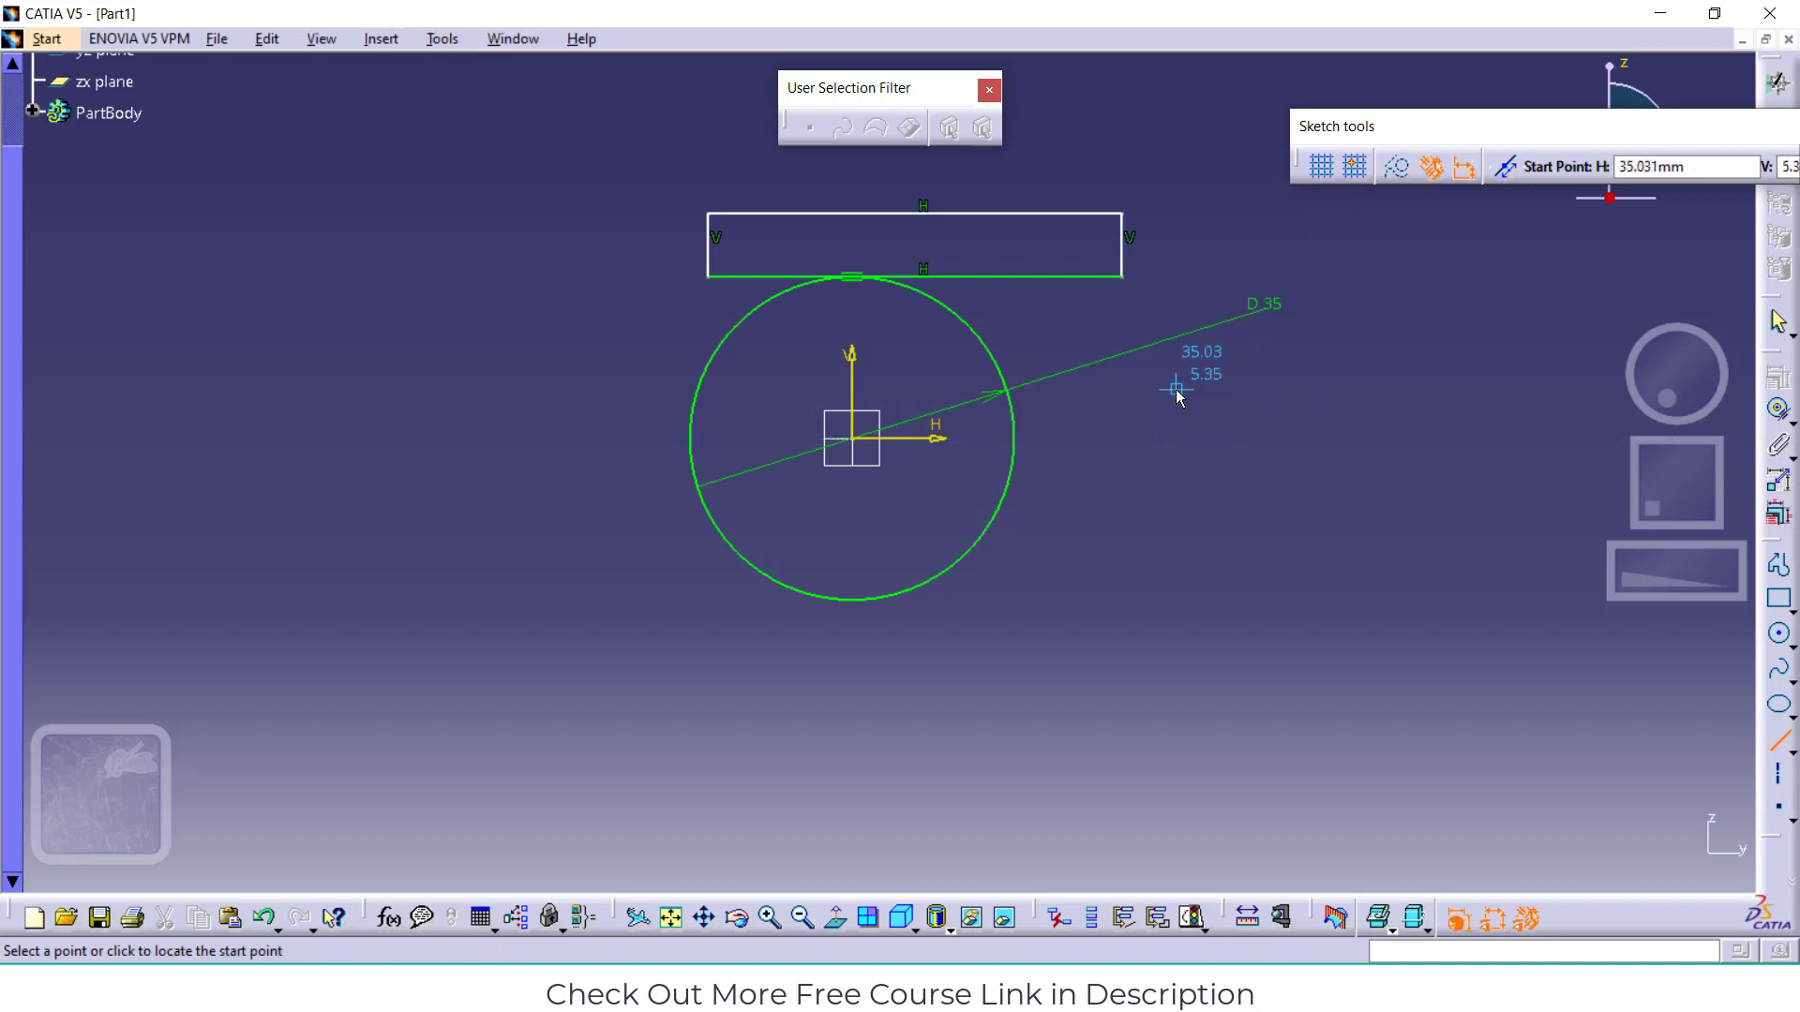
{"action": "left_click", "coordinate": [1355, 166]}
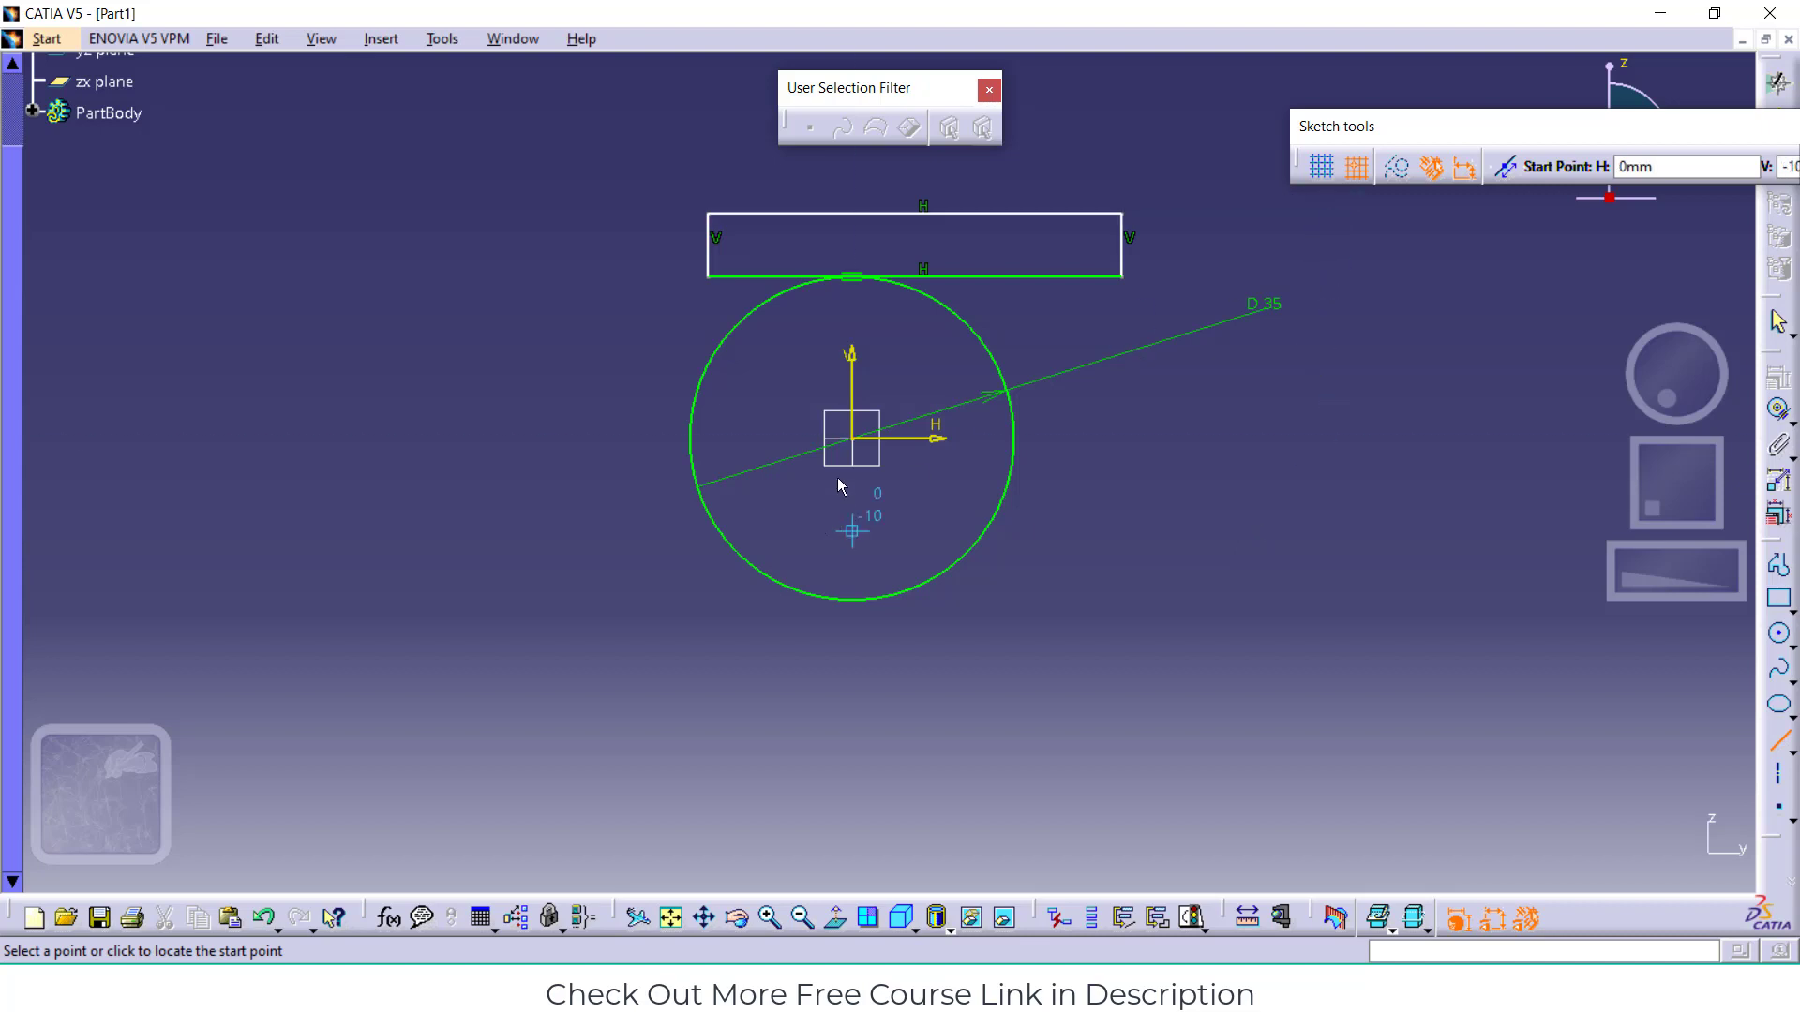
{"action": "left_click", "coordinate": [853, 439]}
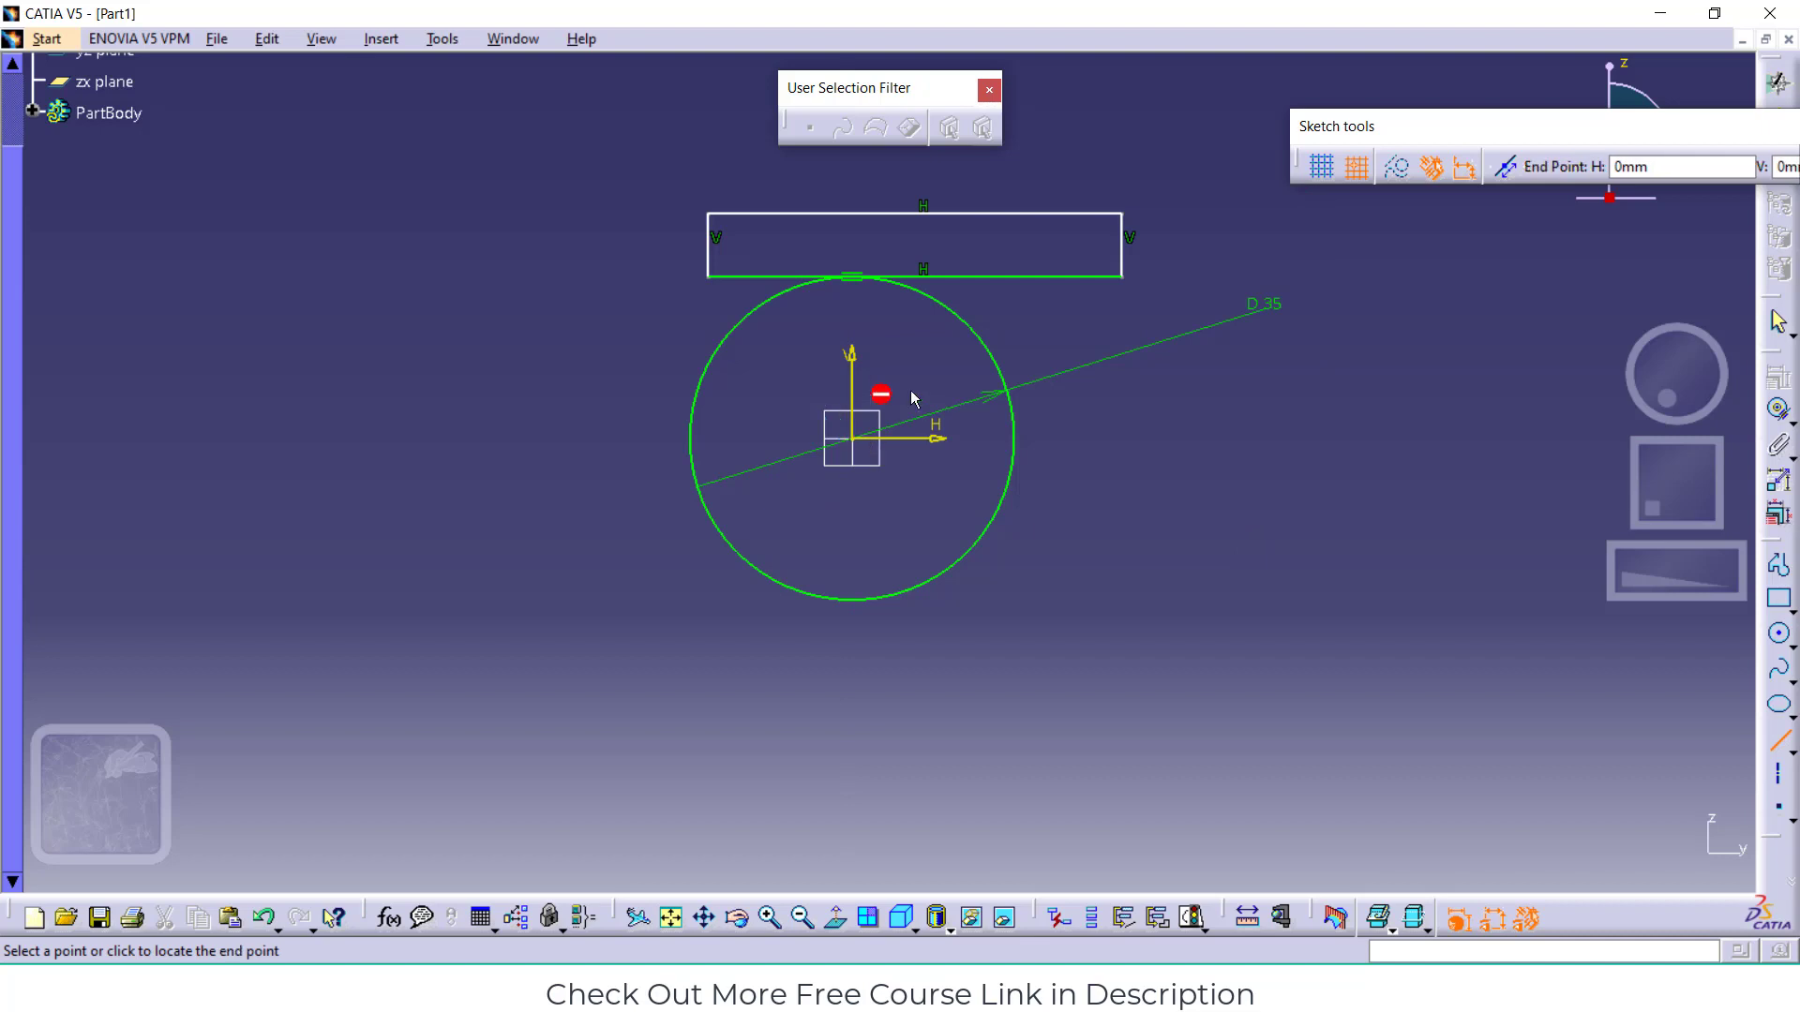
{"action": "left_click", "coordinate": [1054, 278]}
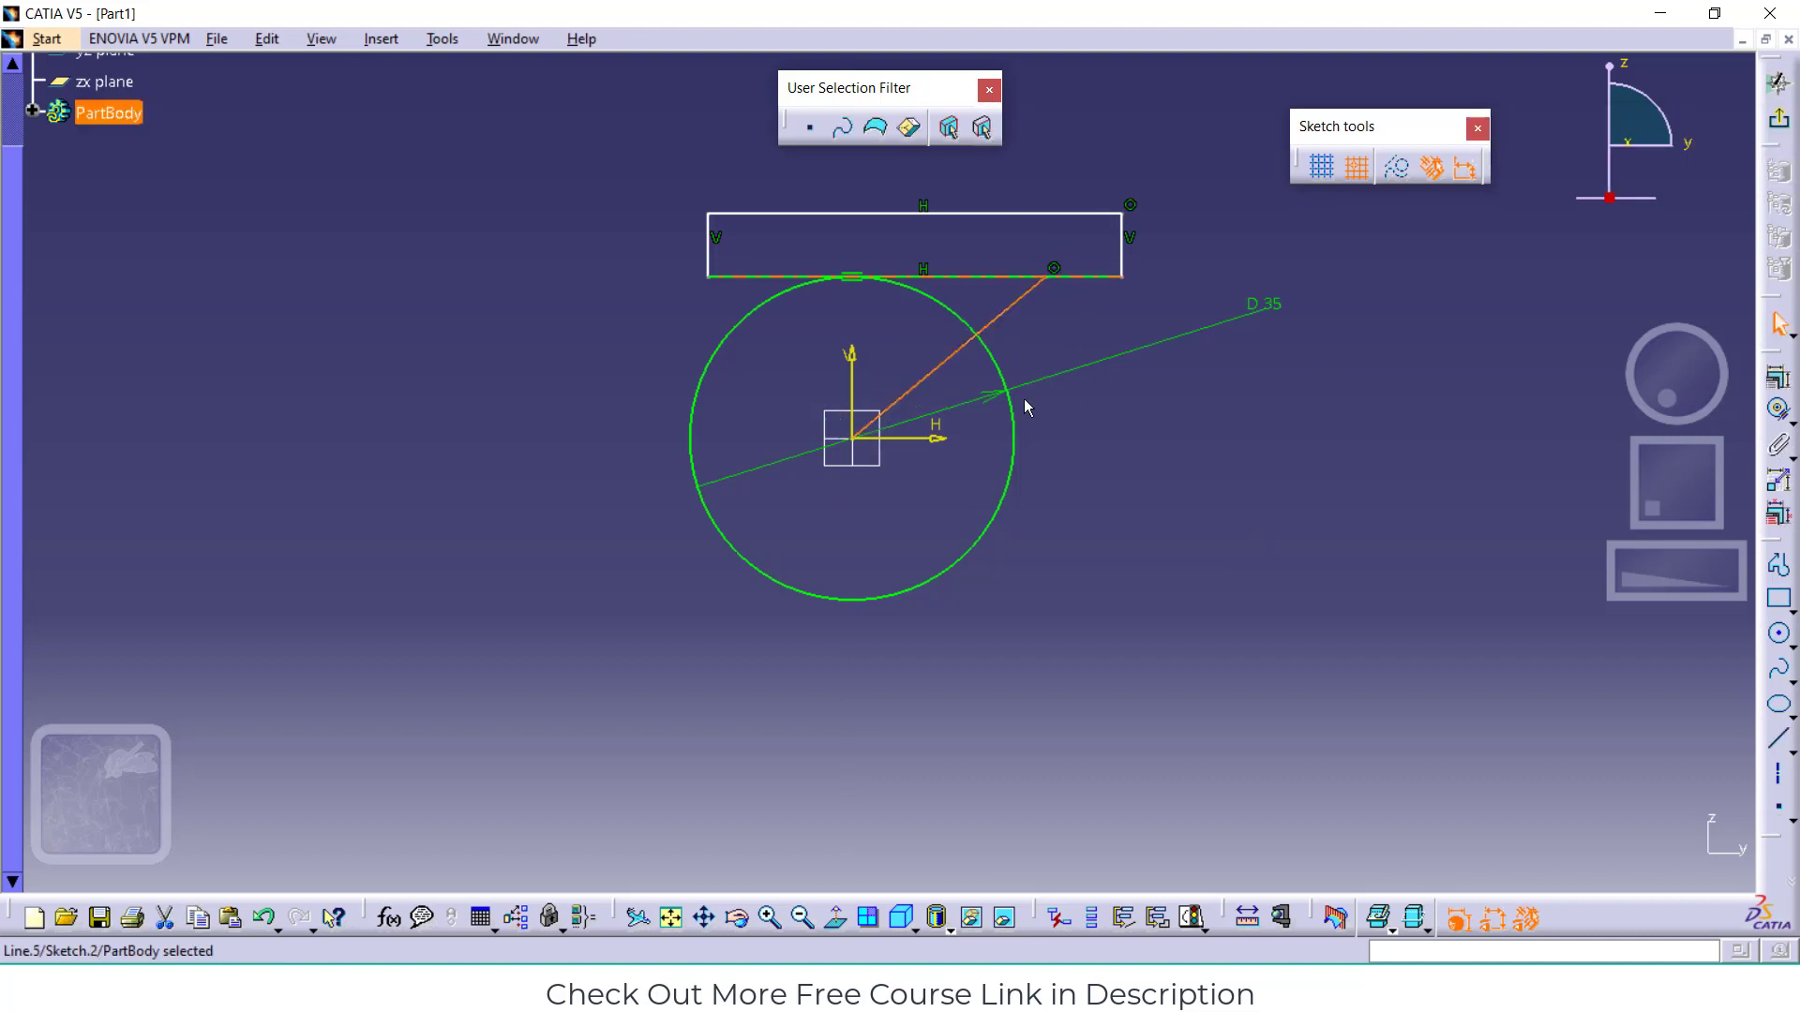
{"action": "left_click", "coordinate": [1178, 443]}
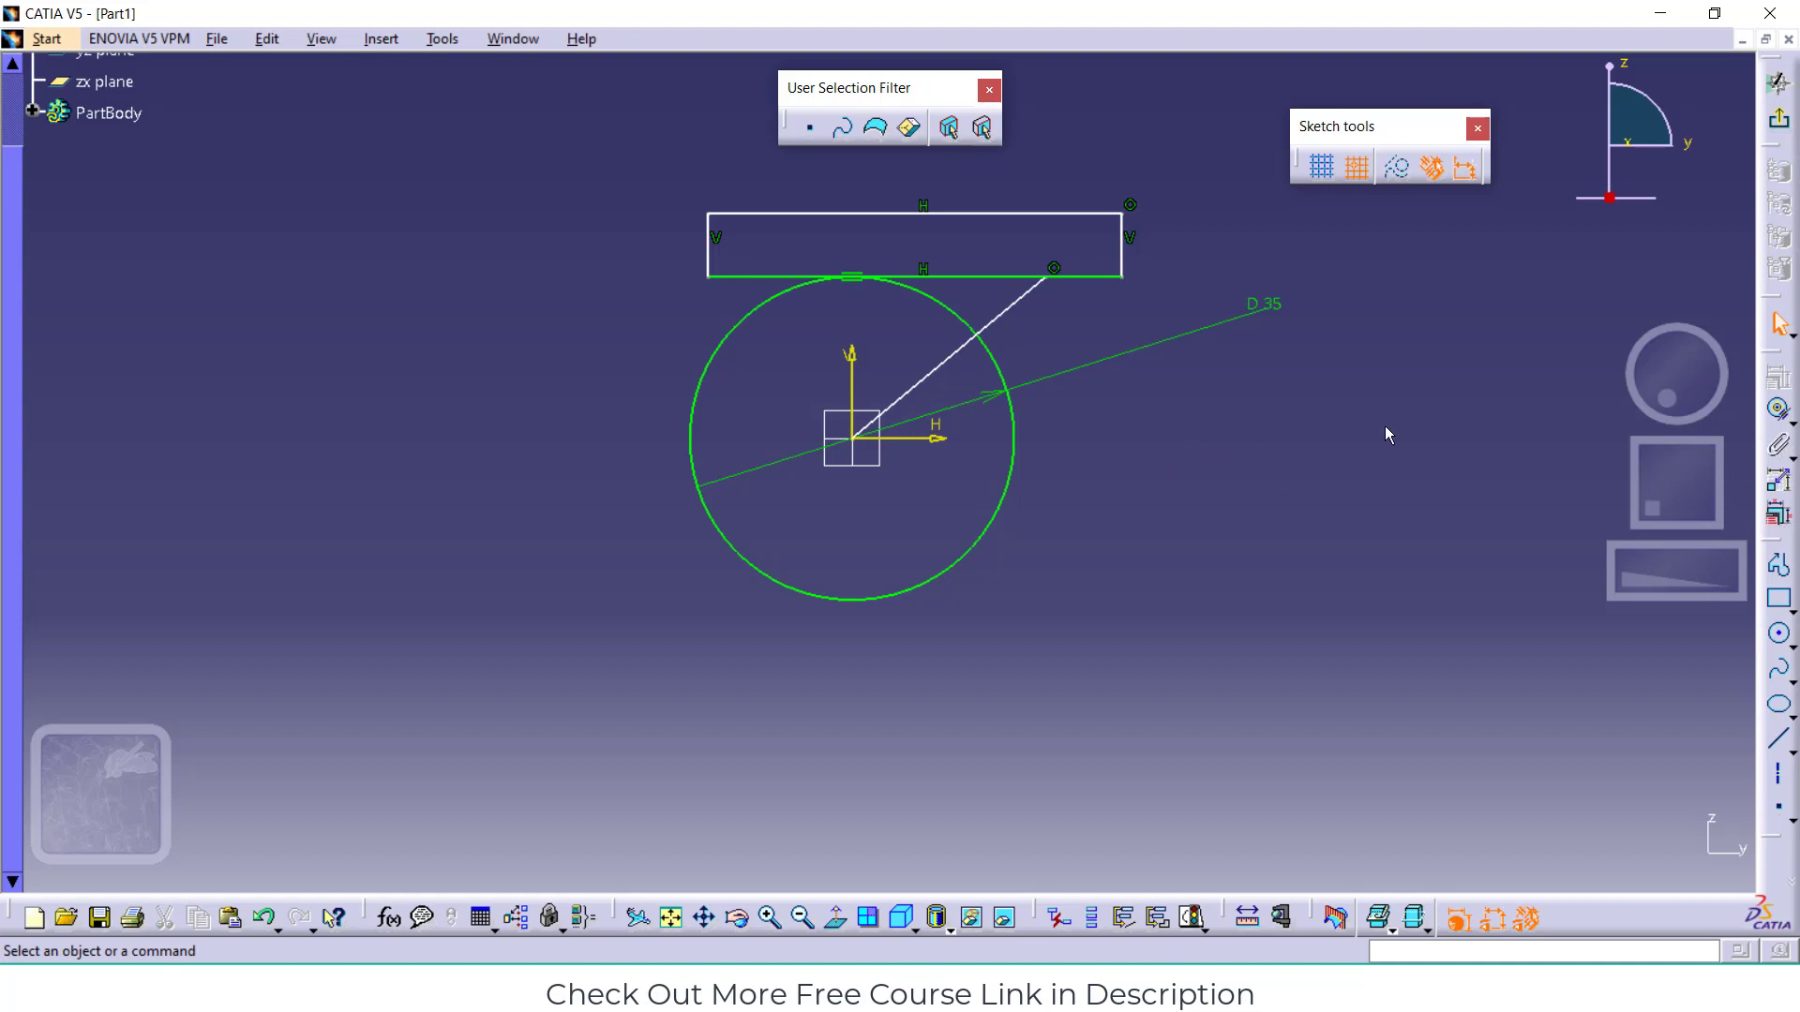
Display the sketch grid and draw a centred rectangle about 20 mm wide and 15 mm high around the circle's lowest point
{"action": "left_click", "coordinate": [1322, 168]}
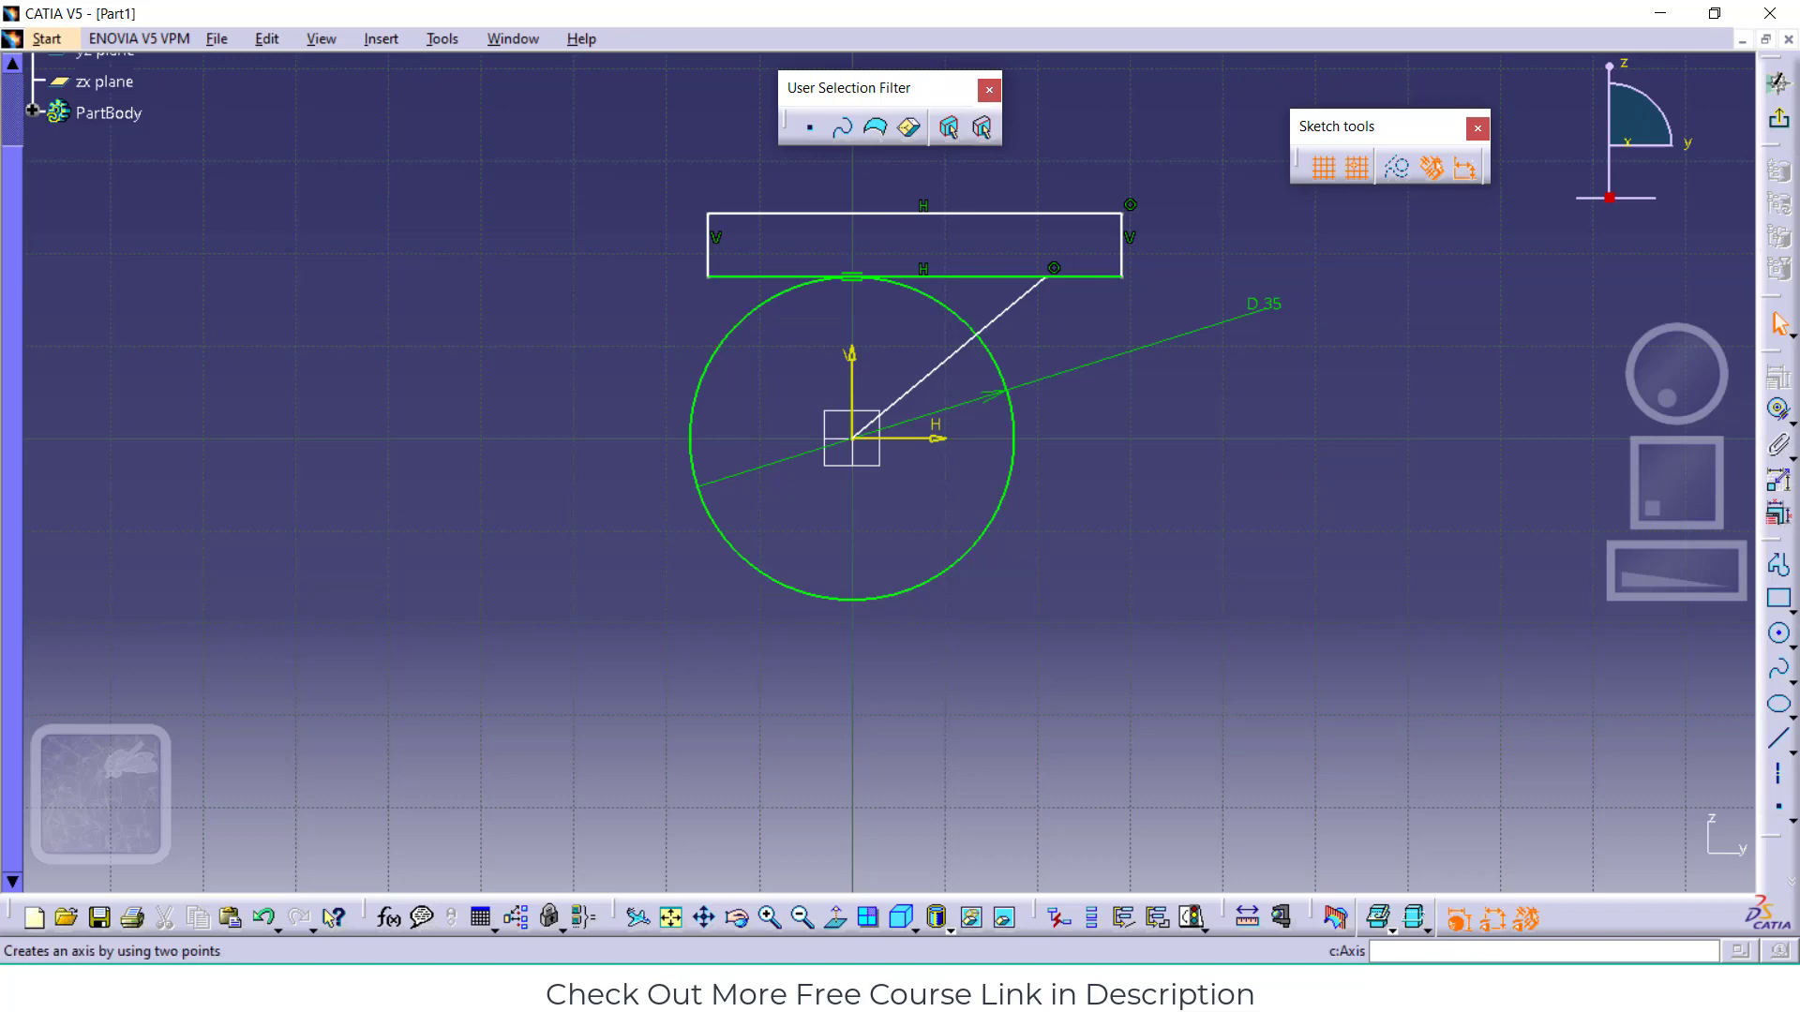
{"action": "left_click", "coordinate": [1791, 613]}
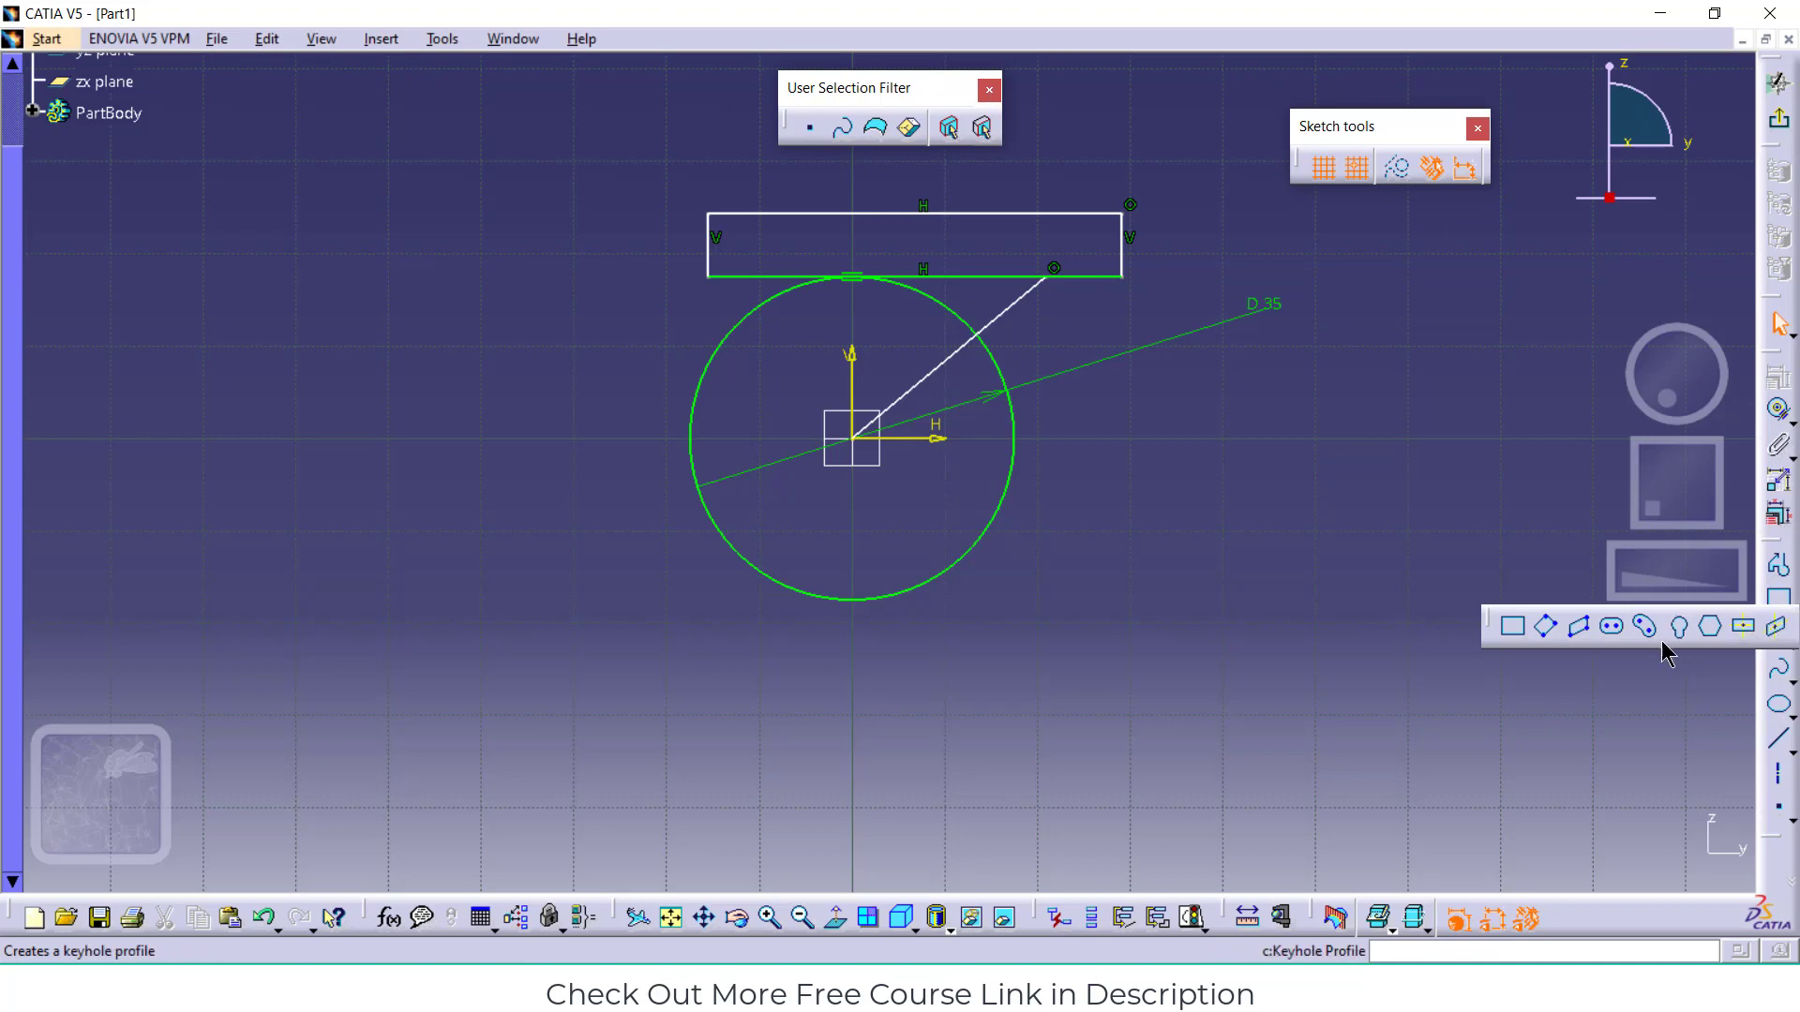
{"action": "left_click", "coordinate": [1744, 630]}
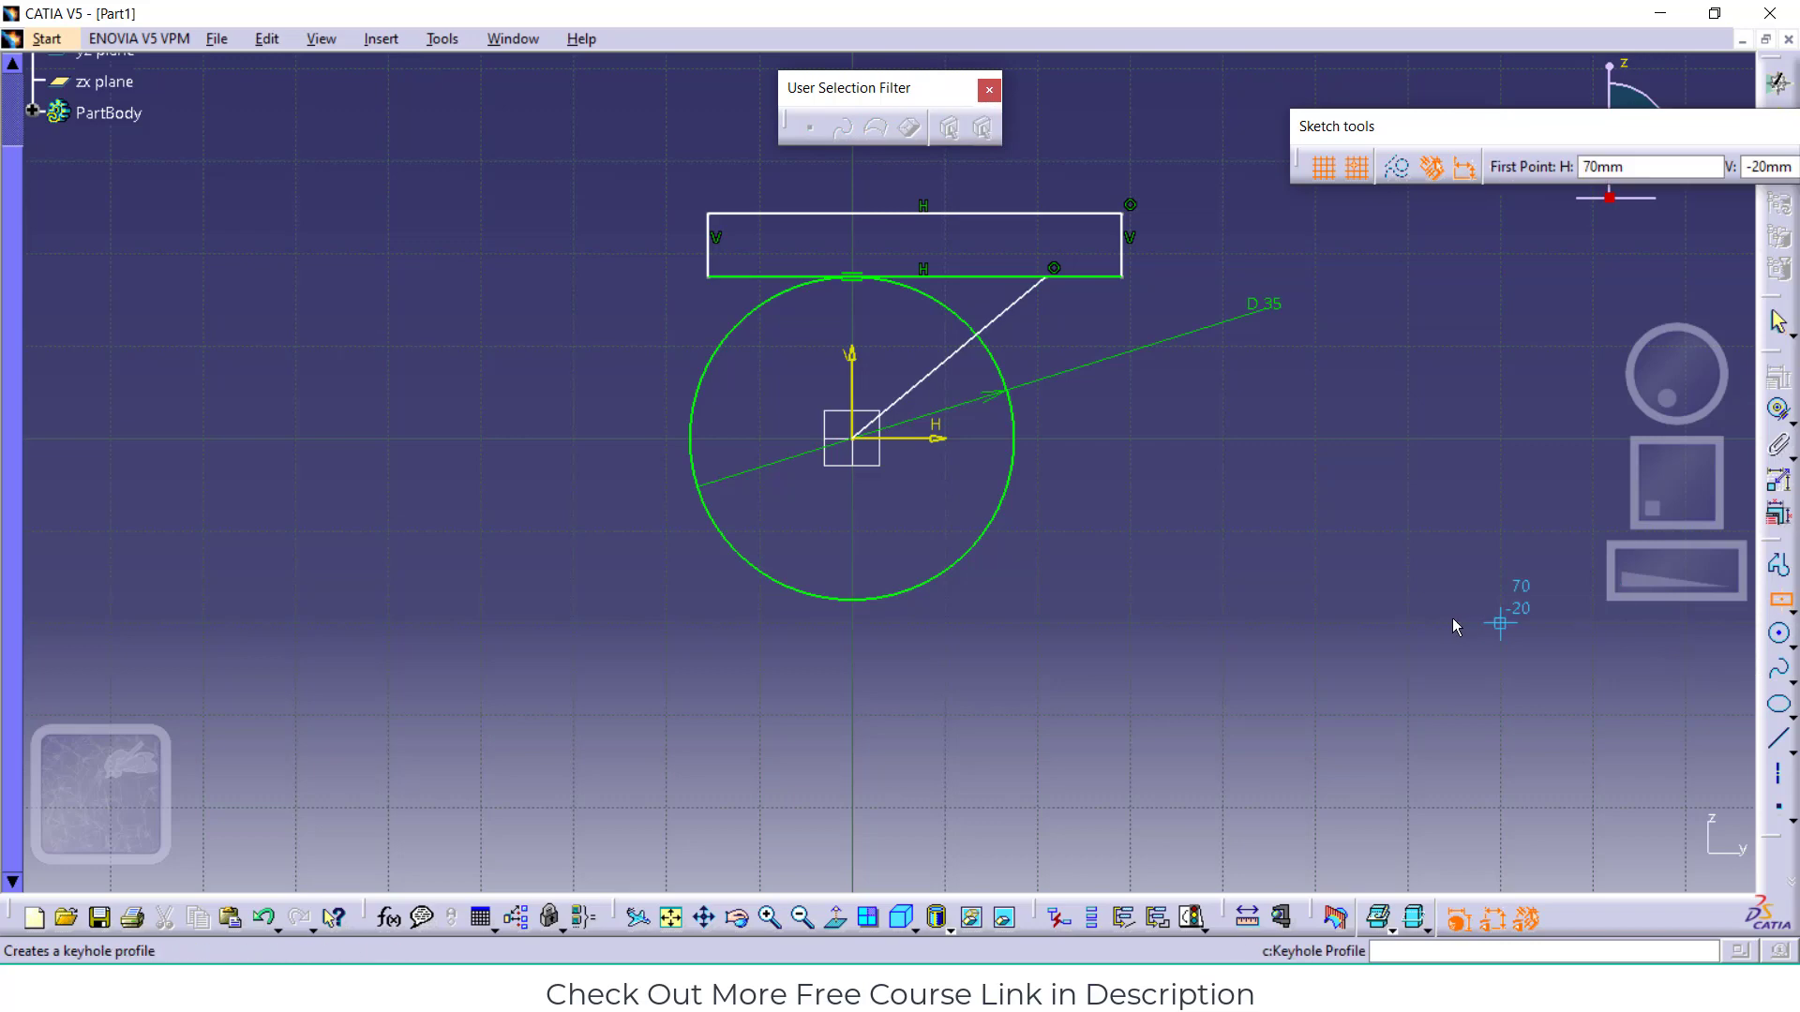
{"action": "left_click", "coordinate": [853, 600]}
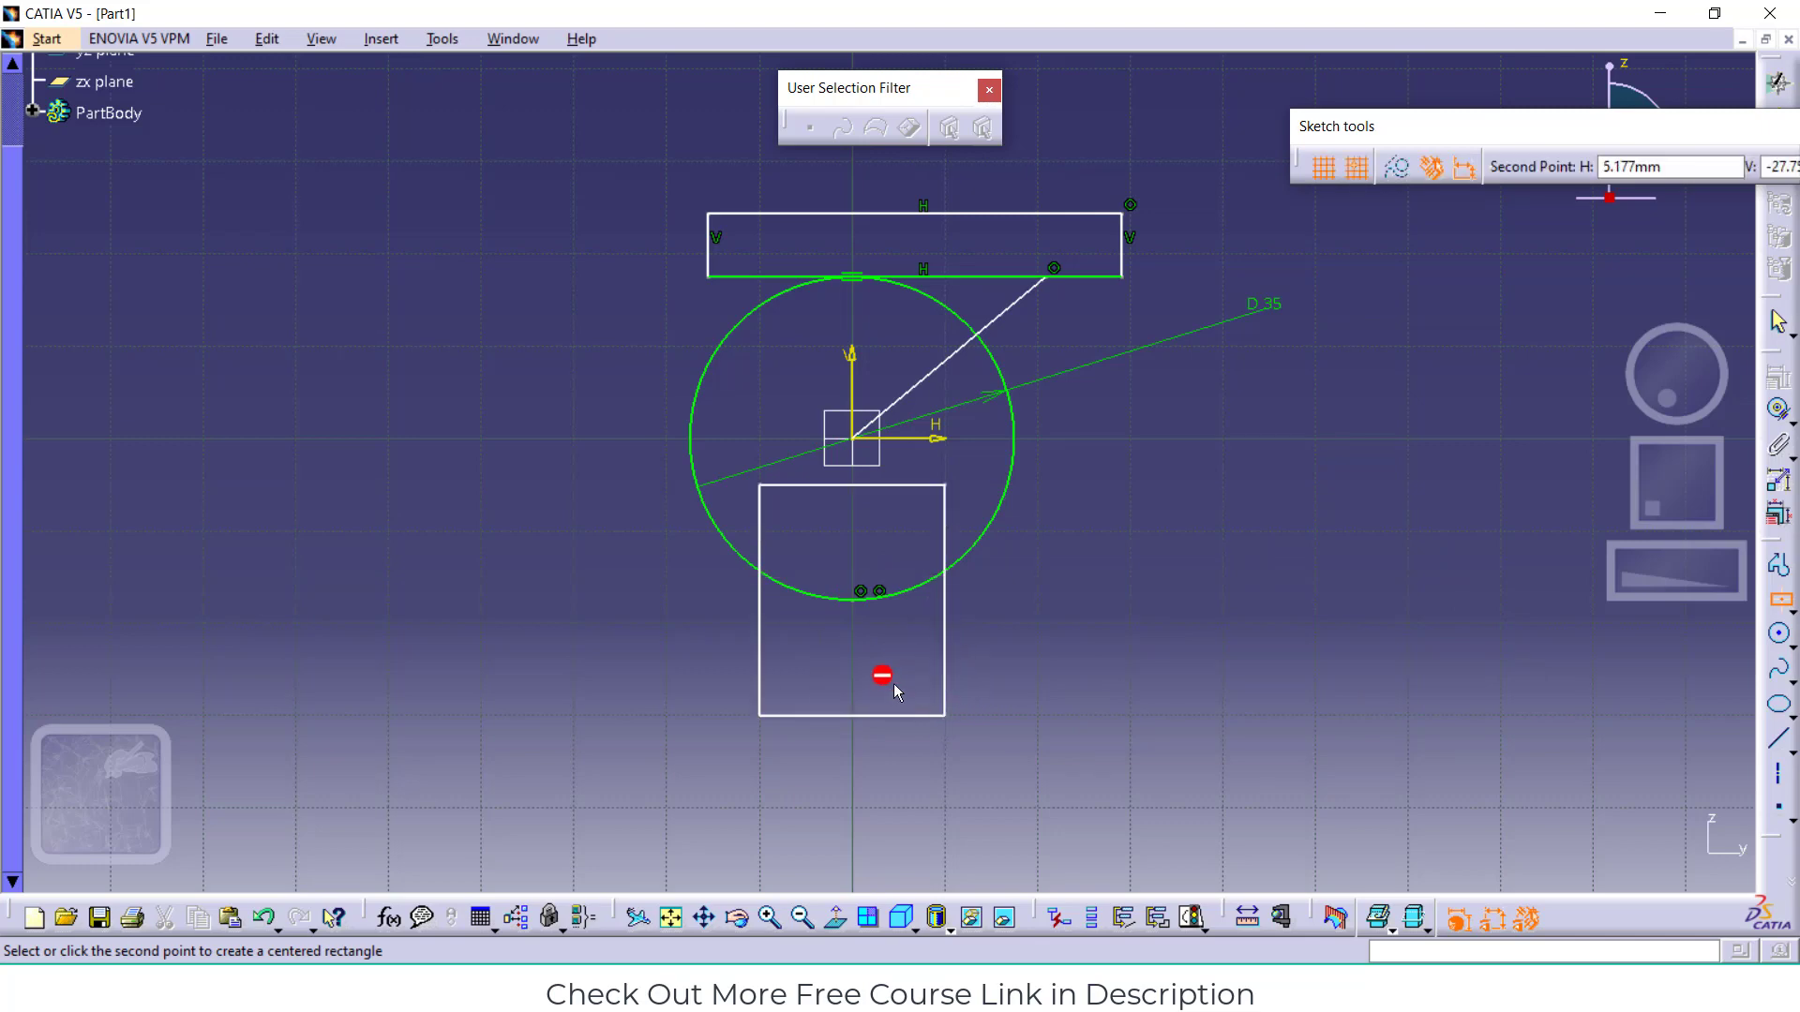
{"action": "left_click", "coordinate": [938, 532]}
Turn off Snap to Point and clear the selection of the new rectangle
{"action": "left_click", "coordinate": [1356, 167]}
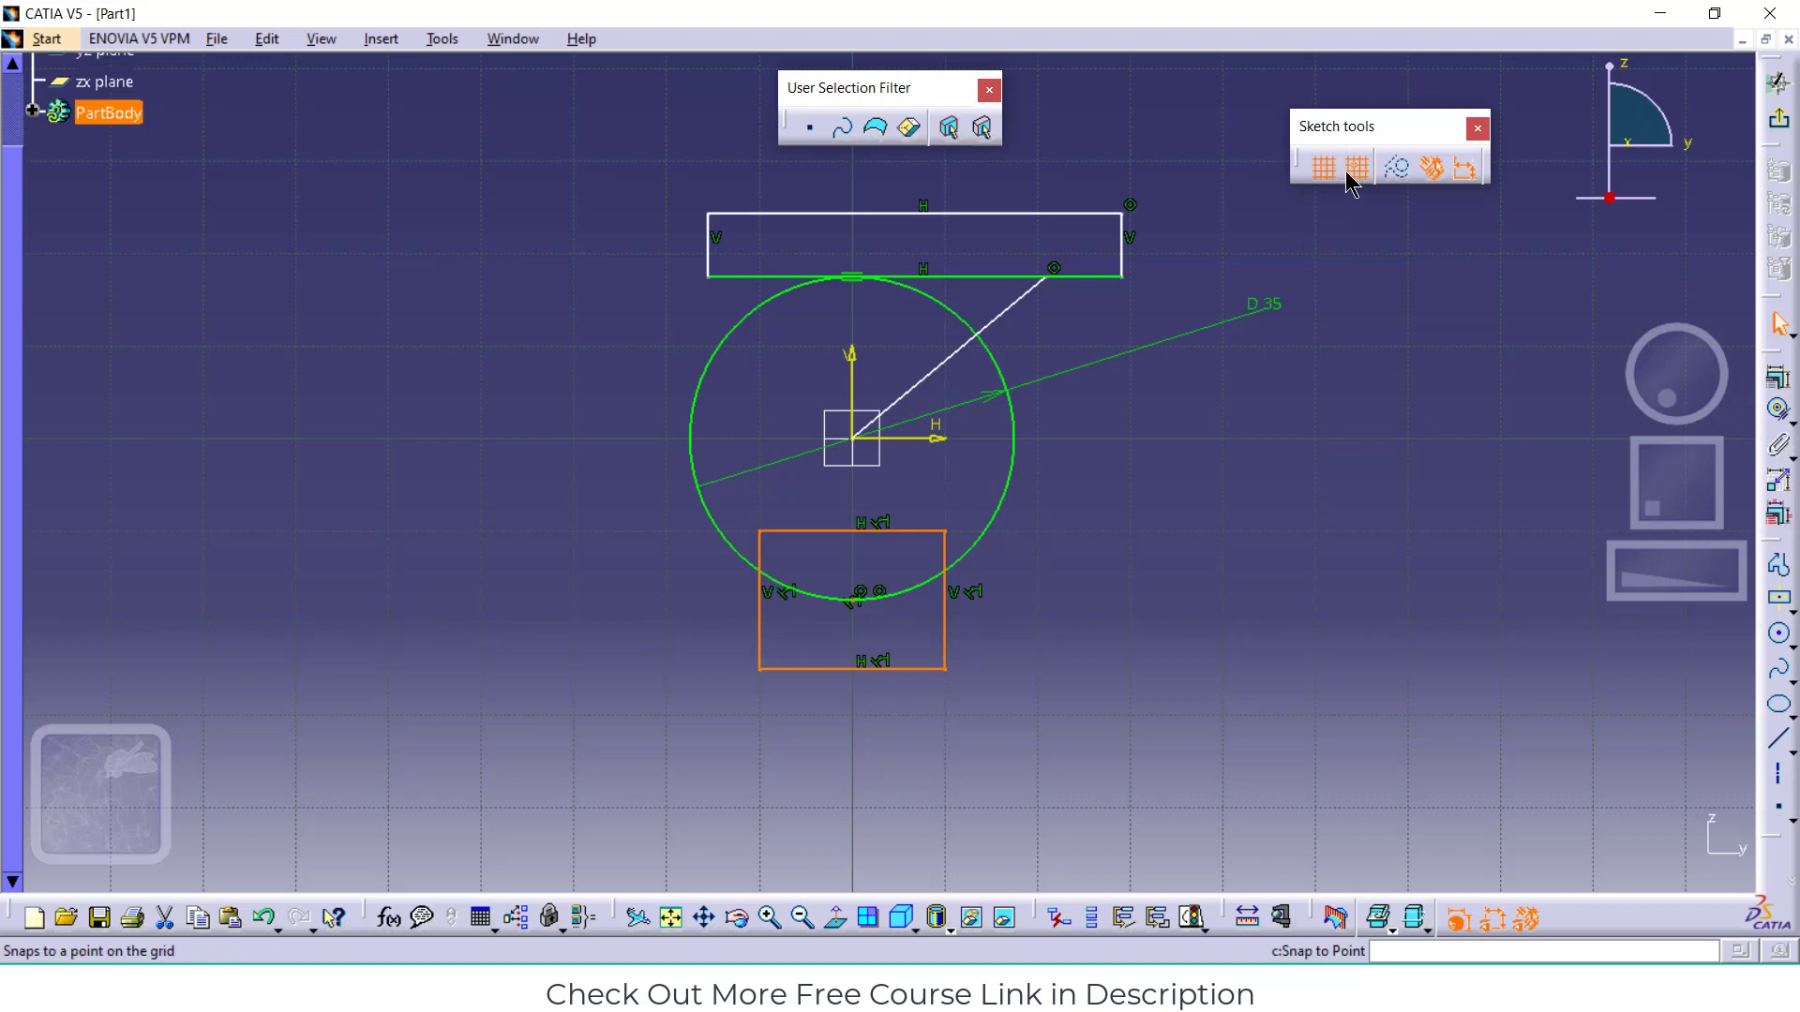
{"action": "left_click", "coordinate": [1326, 522]}
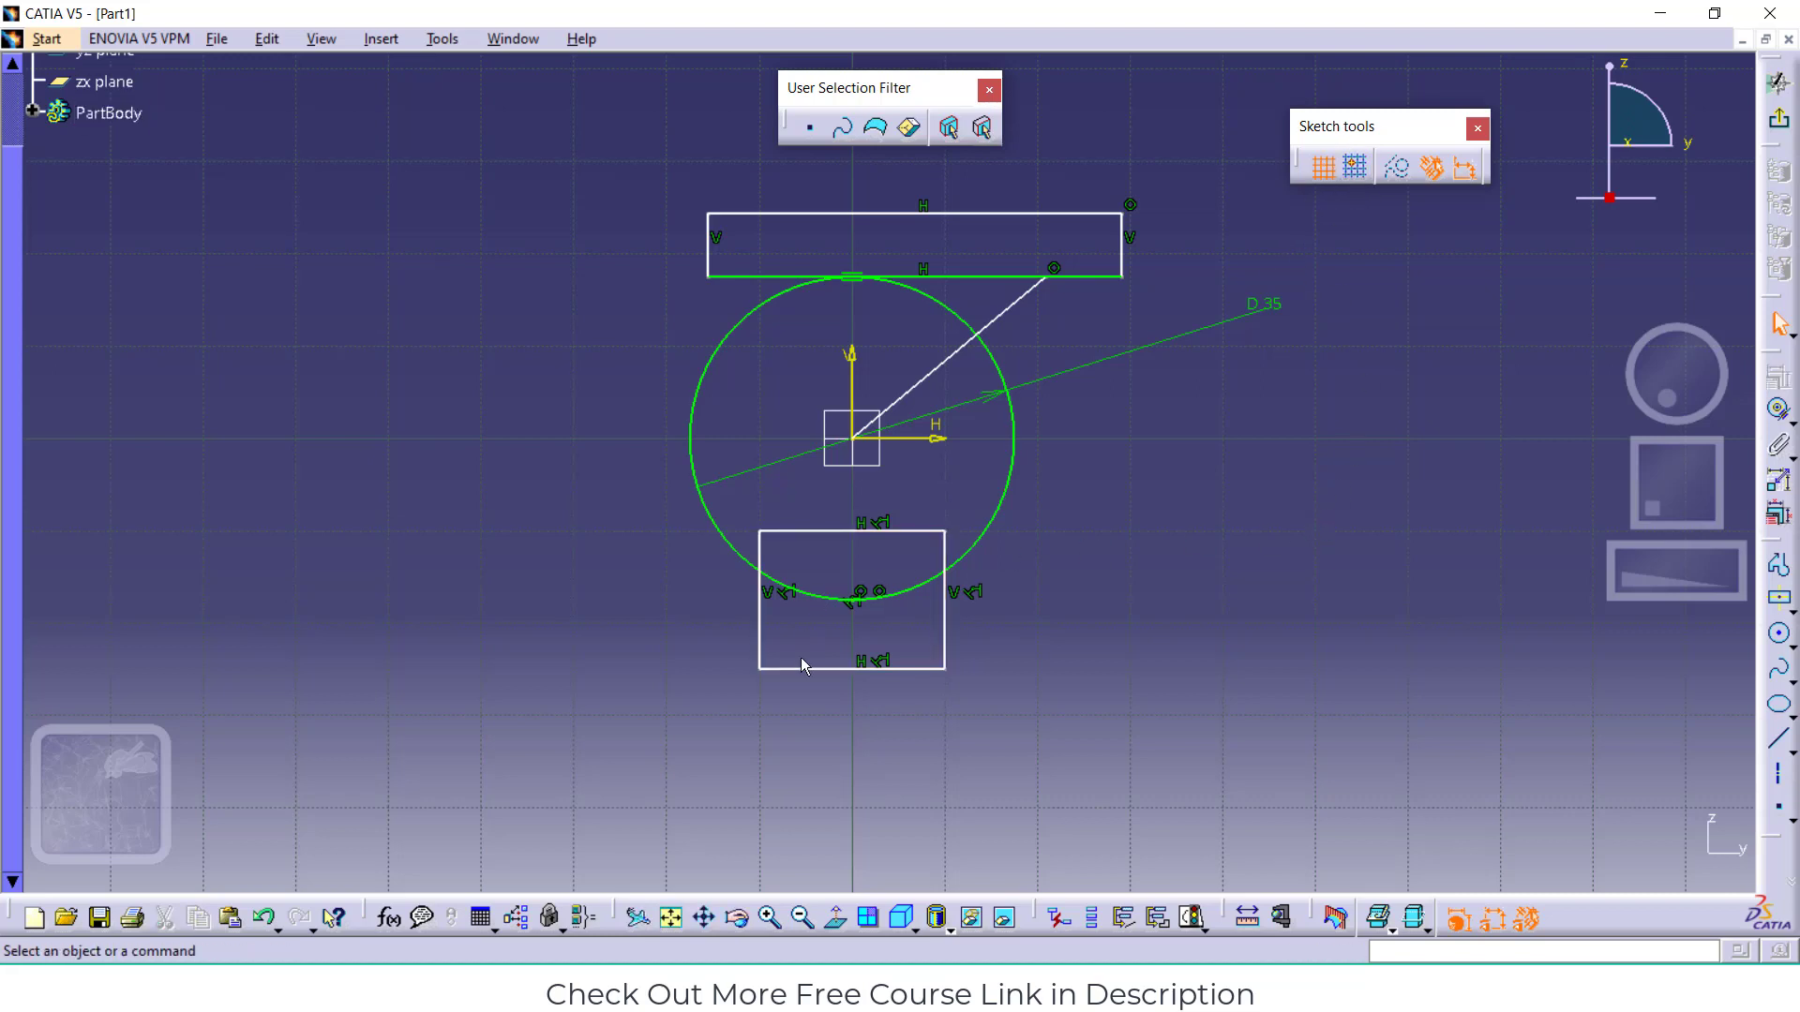
Expand Sketch.2's constraints in the specification tree and examine the centred rectangle's edges, its centre point and the circle
{"action": "left_click", "coordinate": [870, 610]}
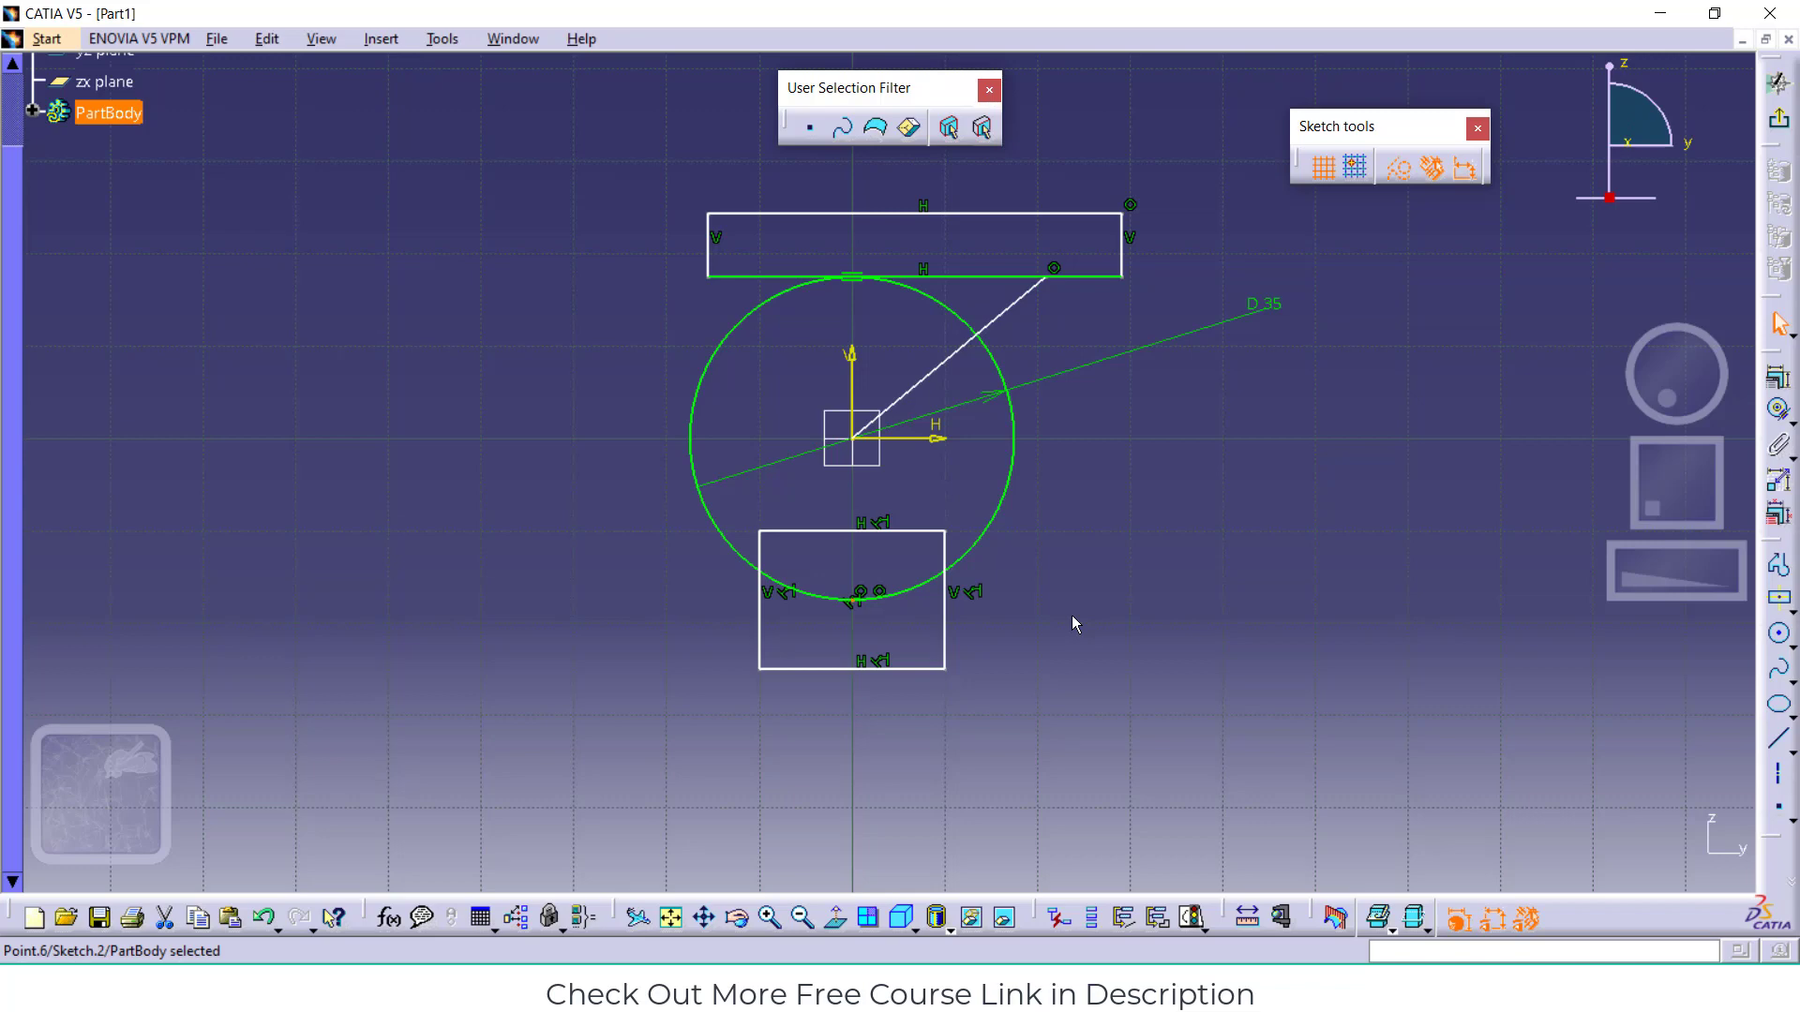
{"action": "left_click_drag", "start_coordinate": [19, 282], "coordinate": [19, 198]}
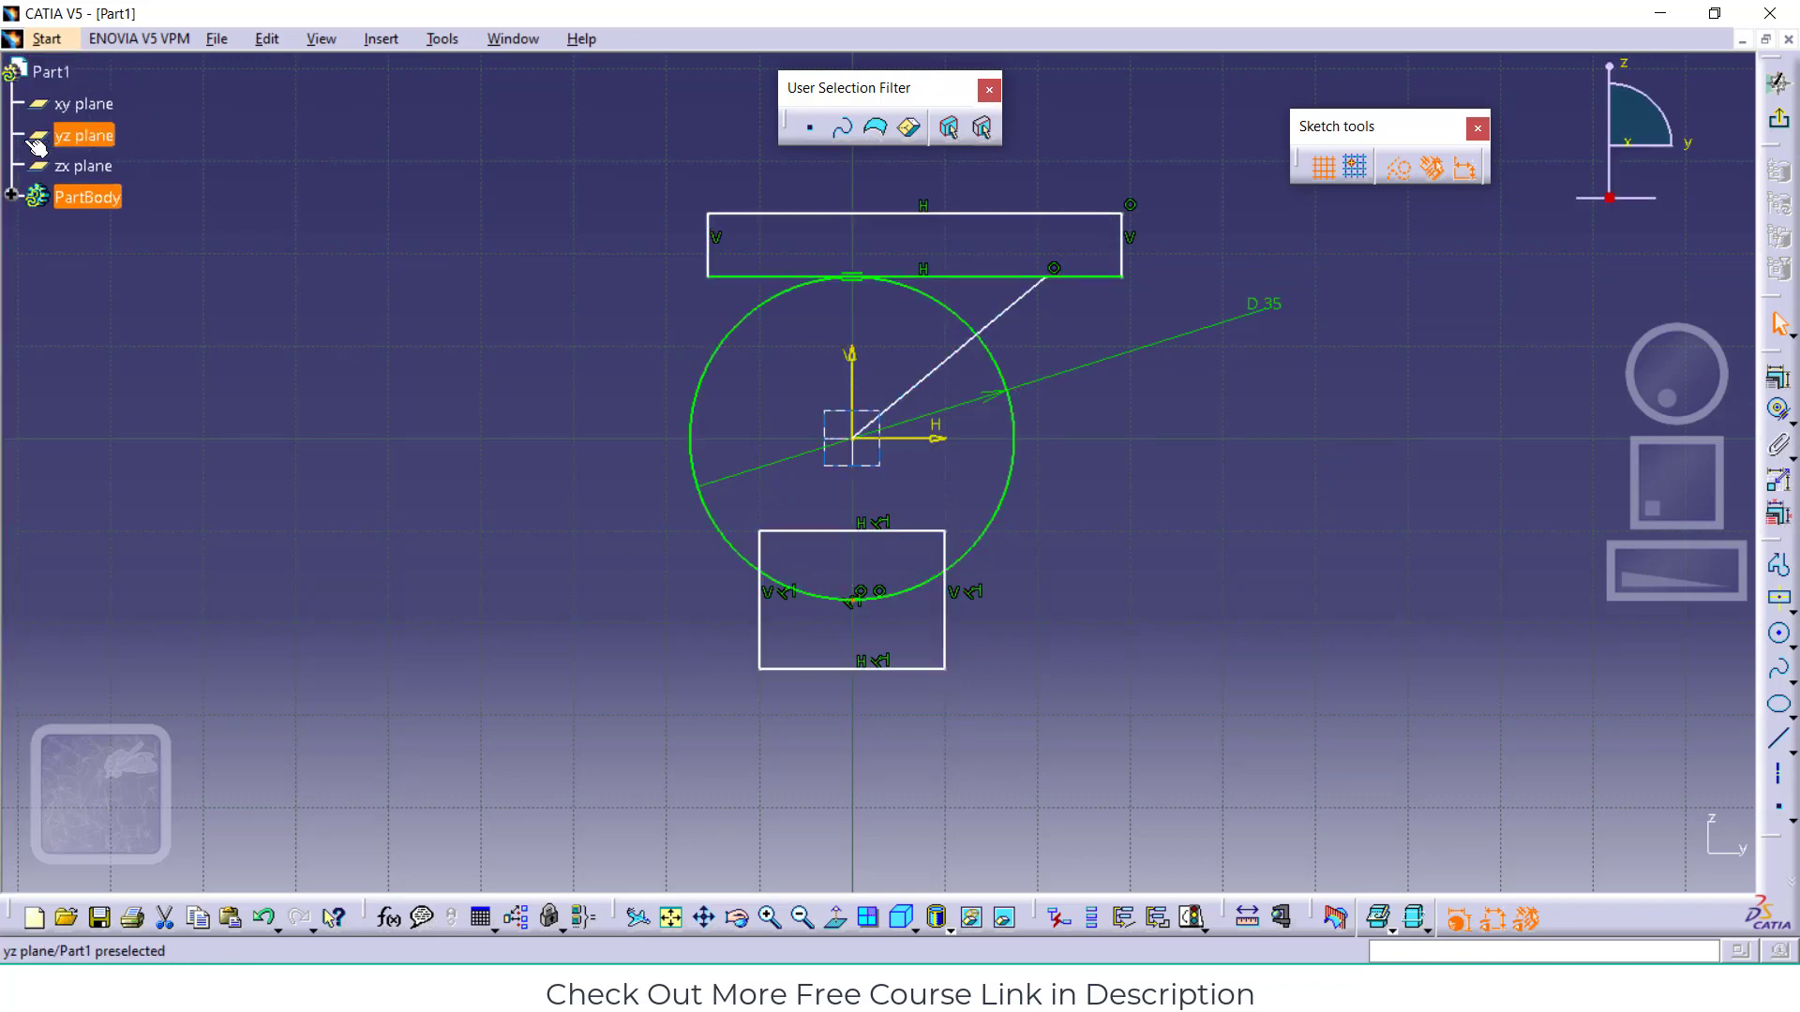
{"action": "left_click", "coordinate": [11, 194]}
{"action": "left_click", "coordinate": [33, 227]}
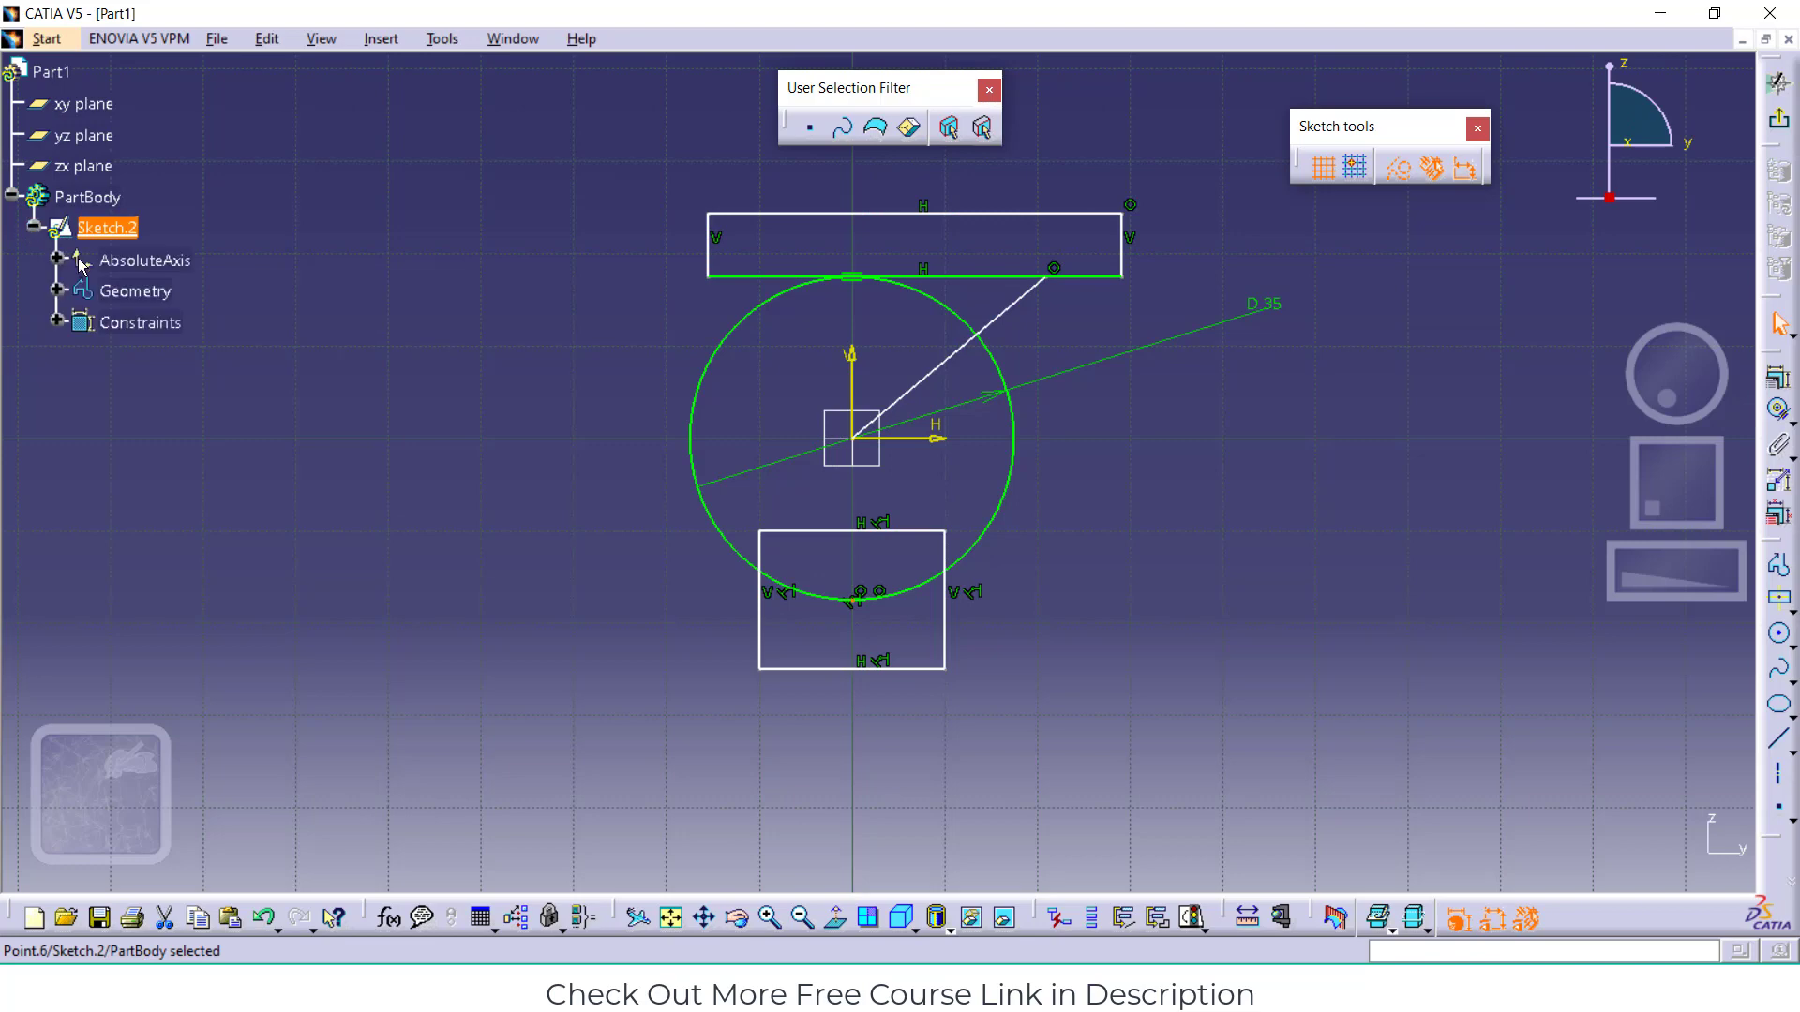
{"action": "left_click", "coordinate": [56, 325]}
{"action": "left_click", "coordinate": [57, 324]}
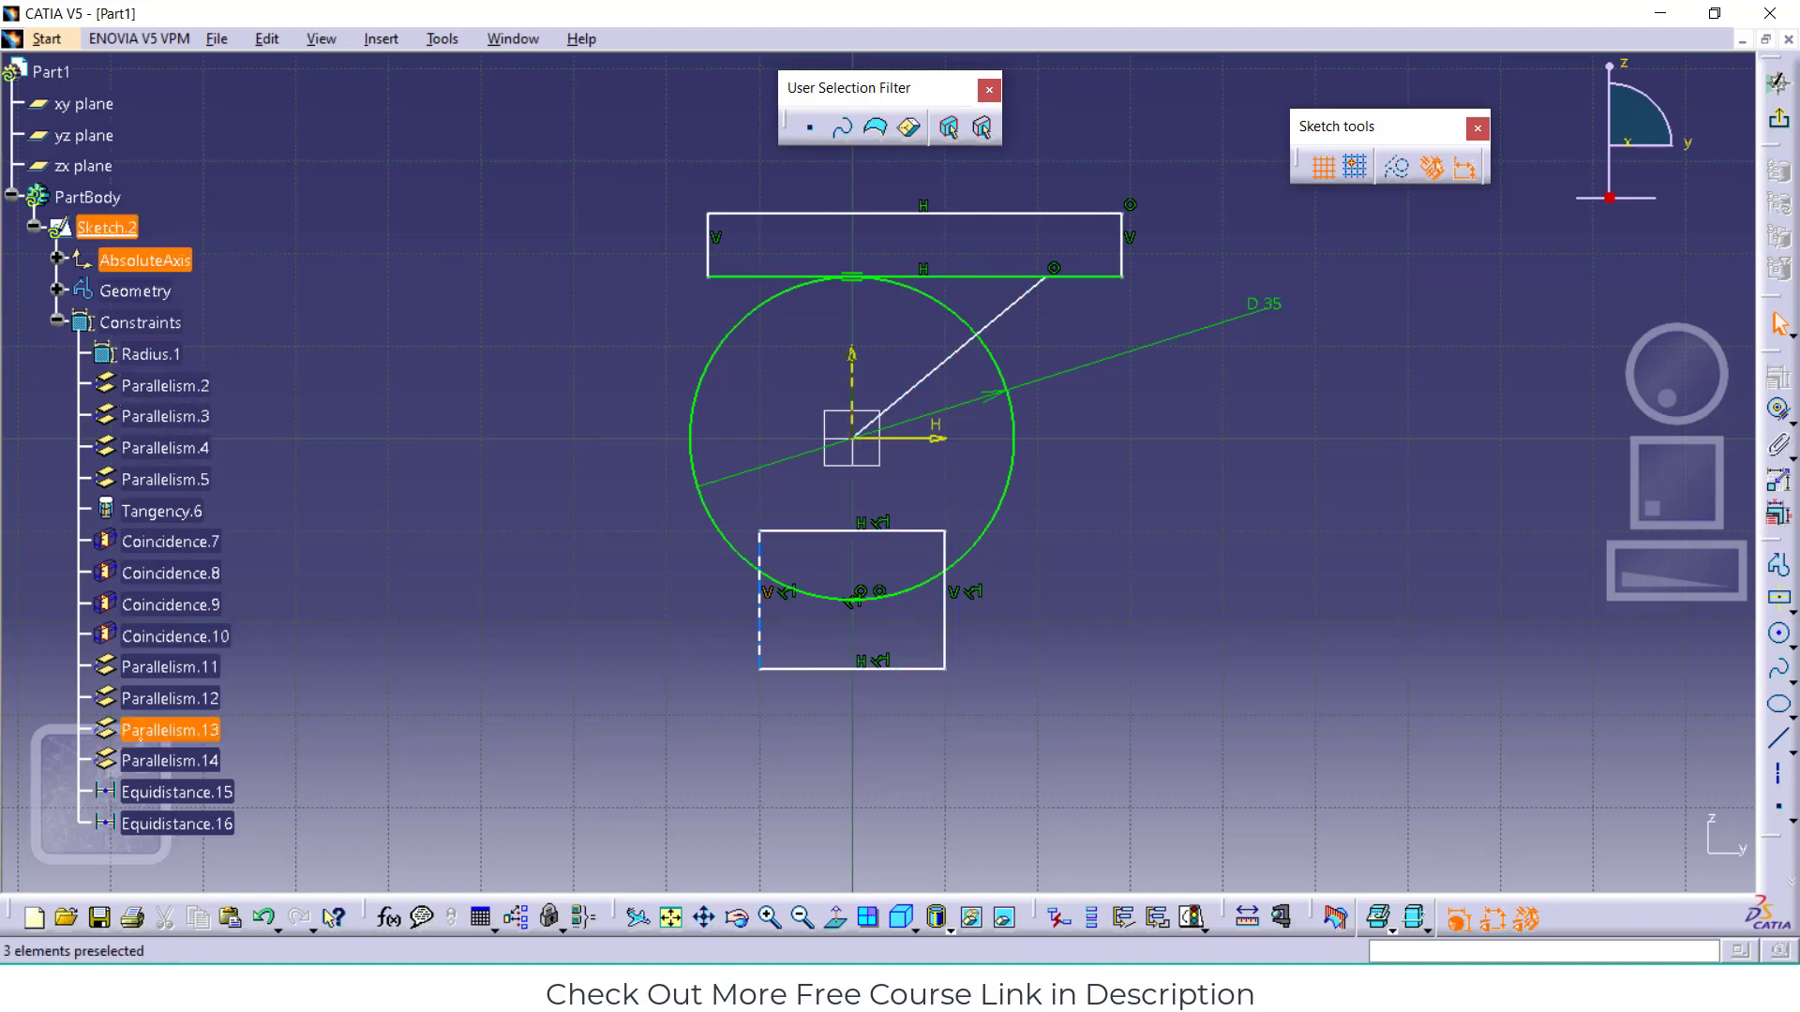
{"action": "left_click", "coordinate": [840, 540]}
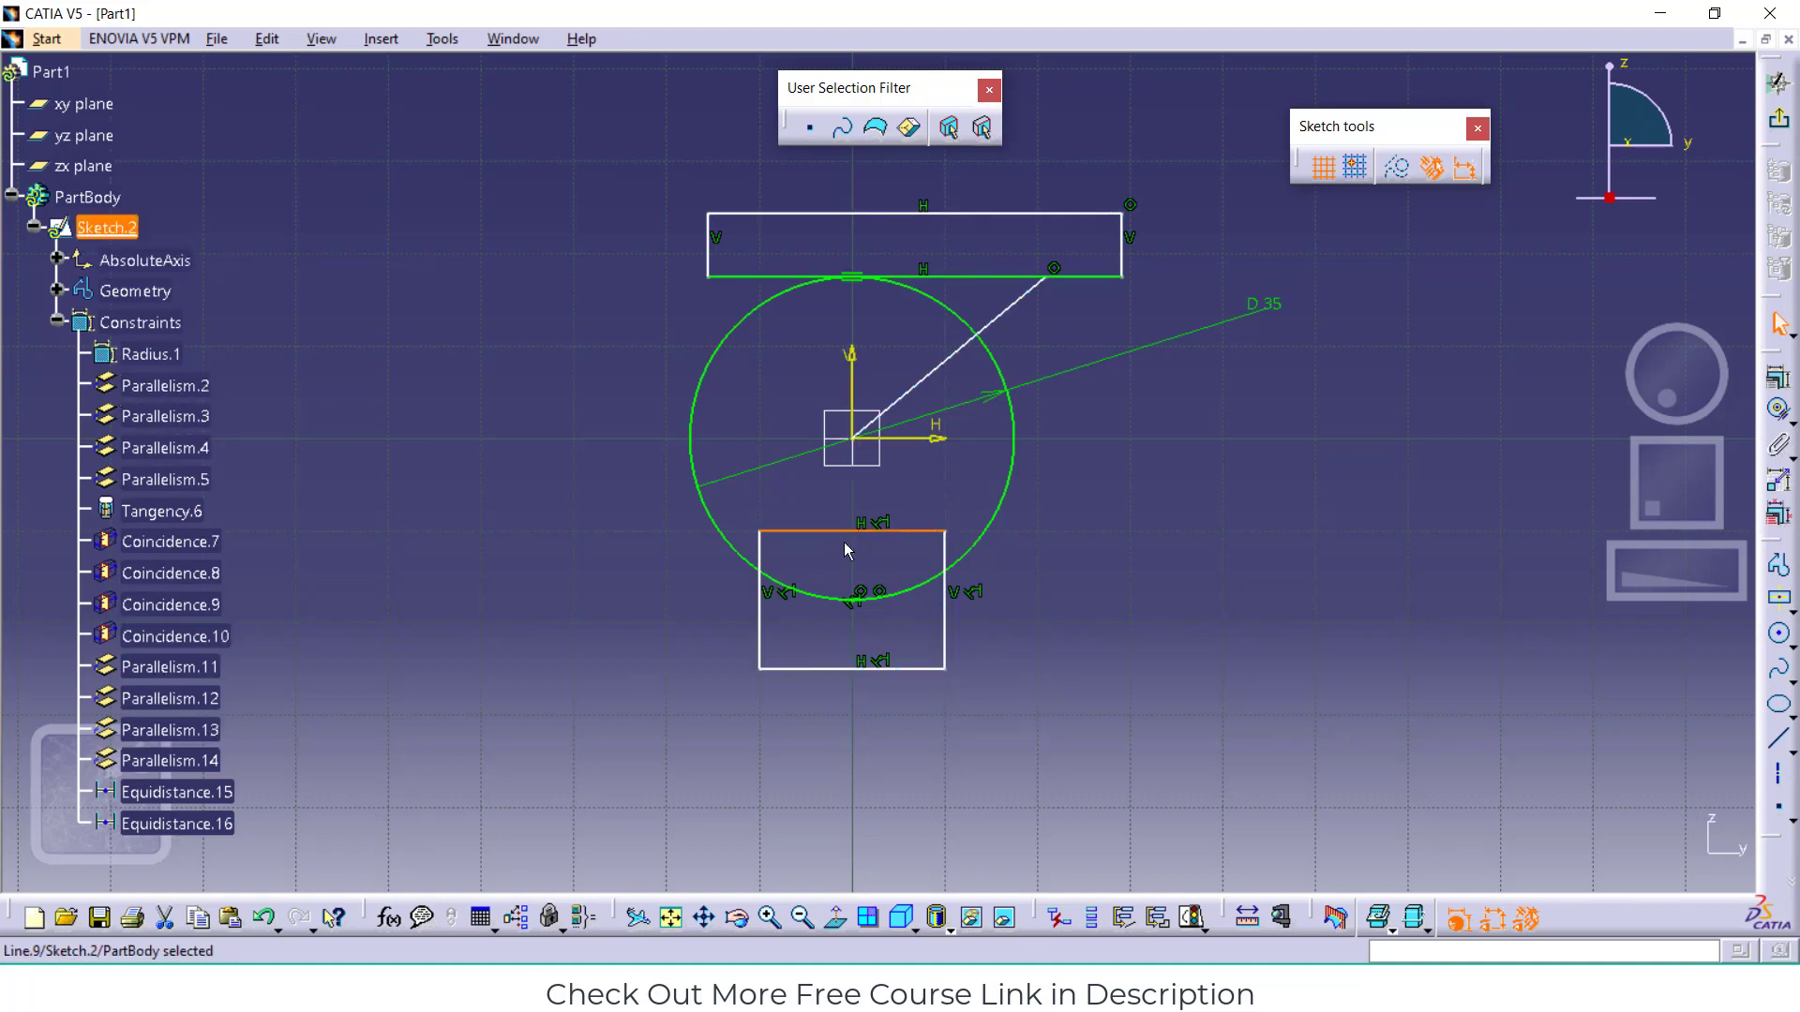
{"action": "left_click", "coordinate": [849, 615]}
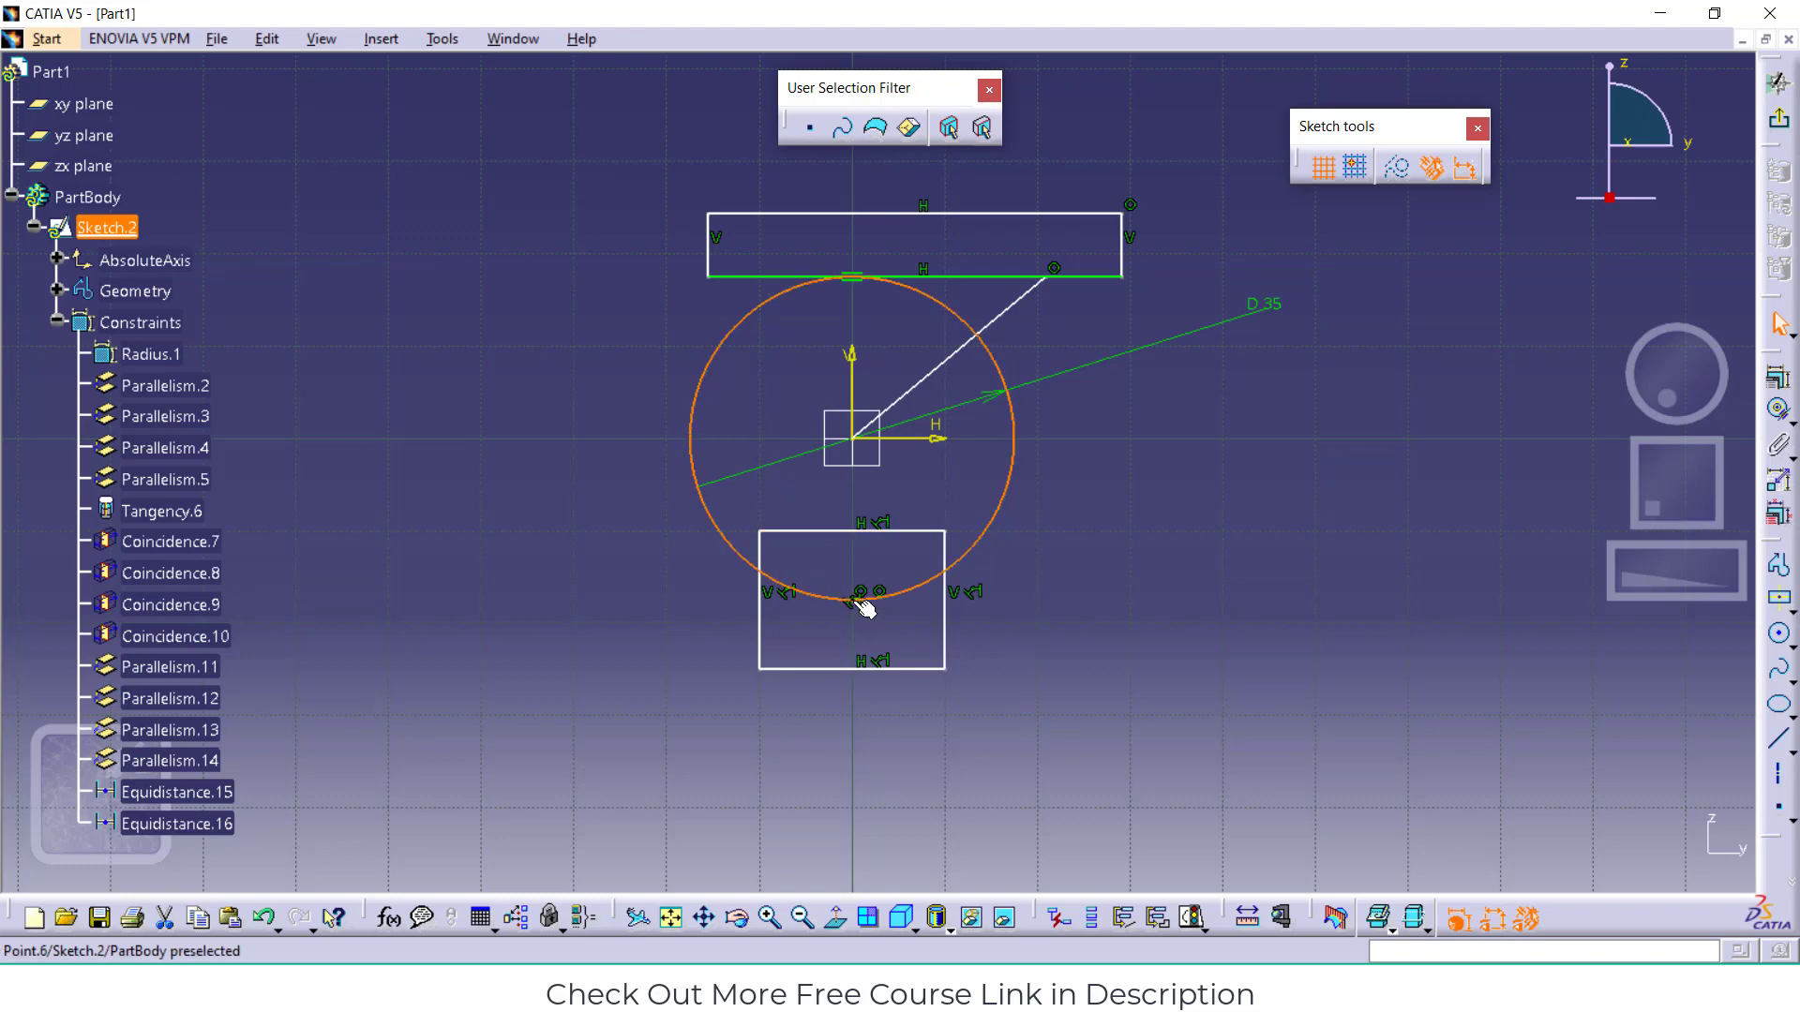
{"action": "left_click", "coordinate": [853, 623]}
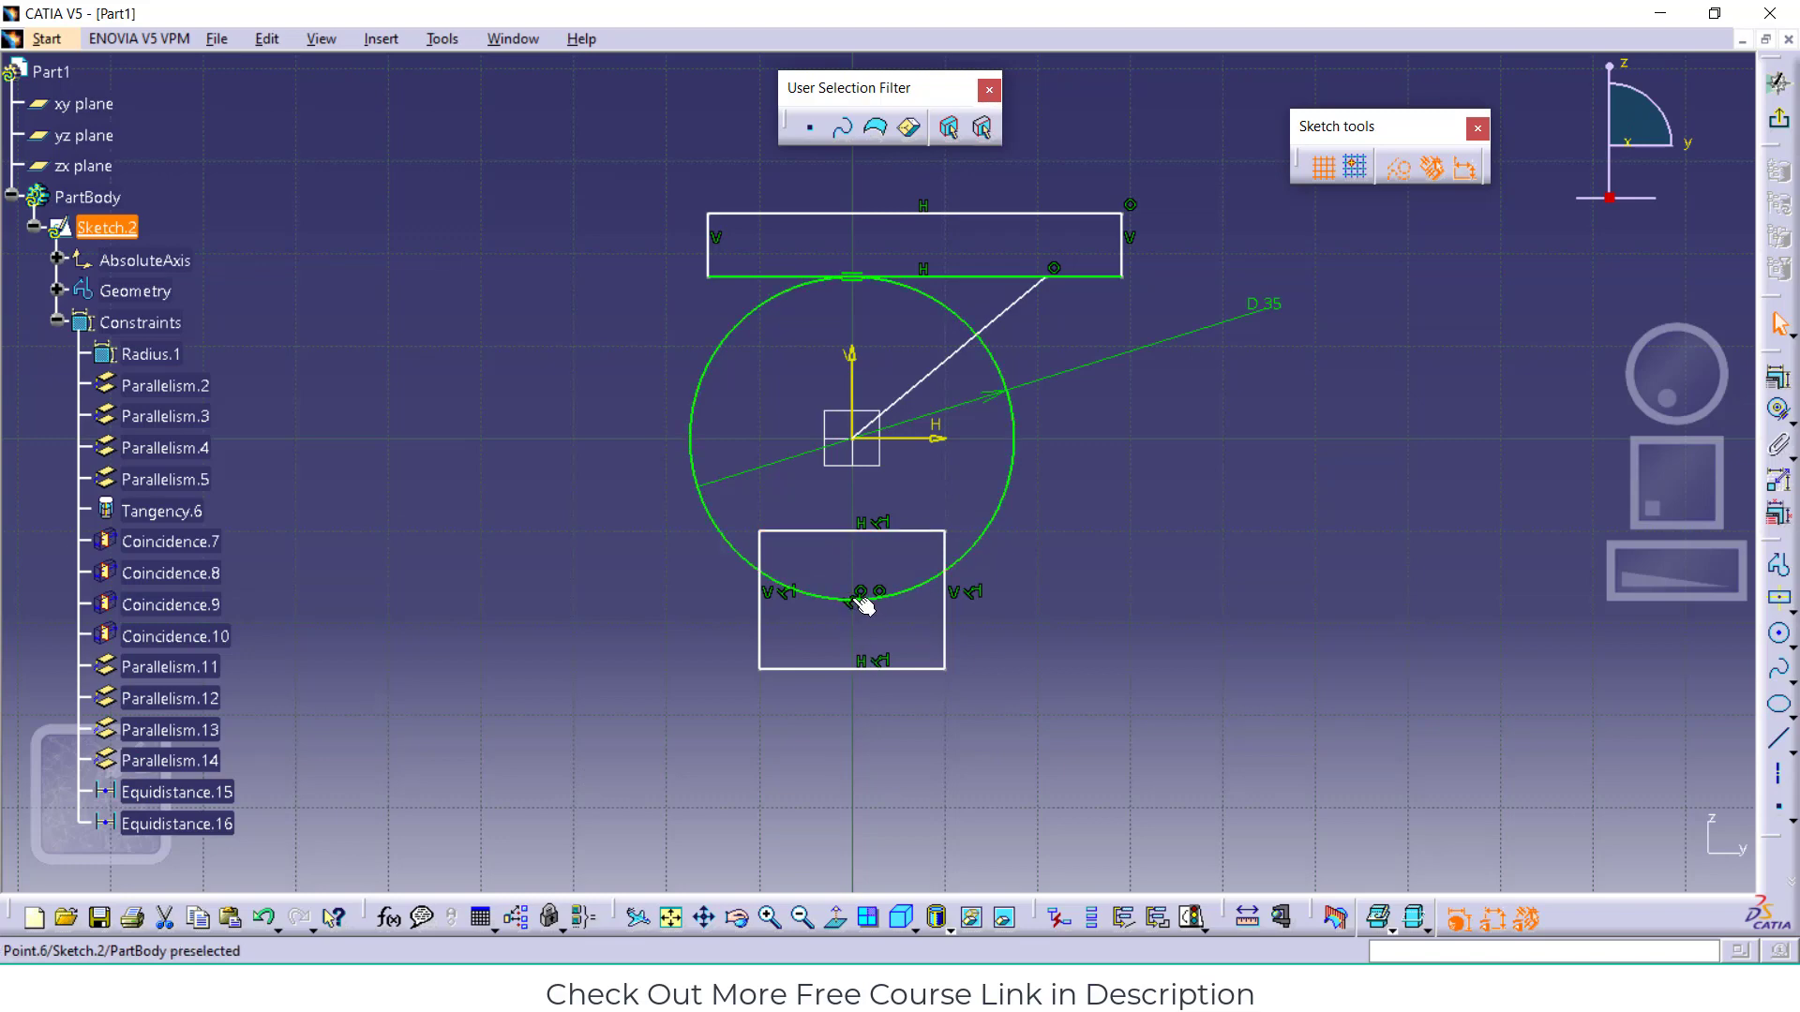
{"action": "left_click", "coordinate": [898, 671]}
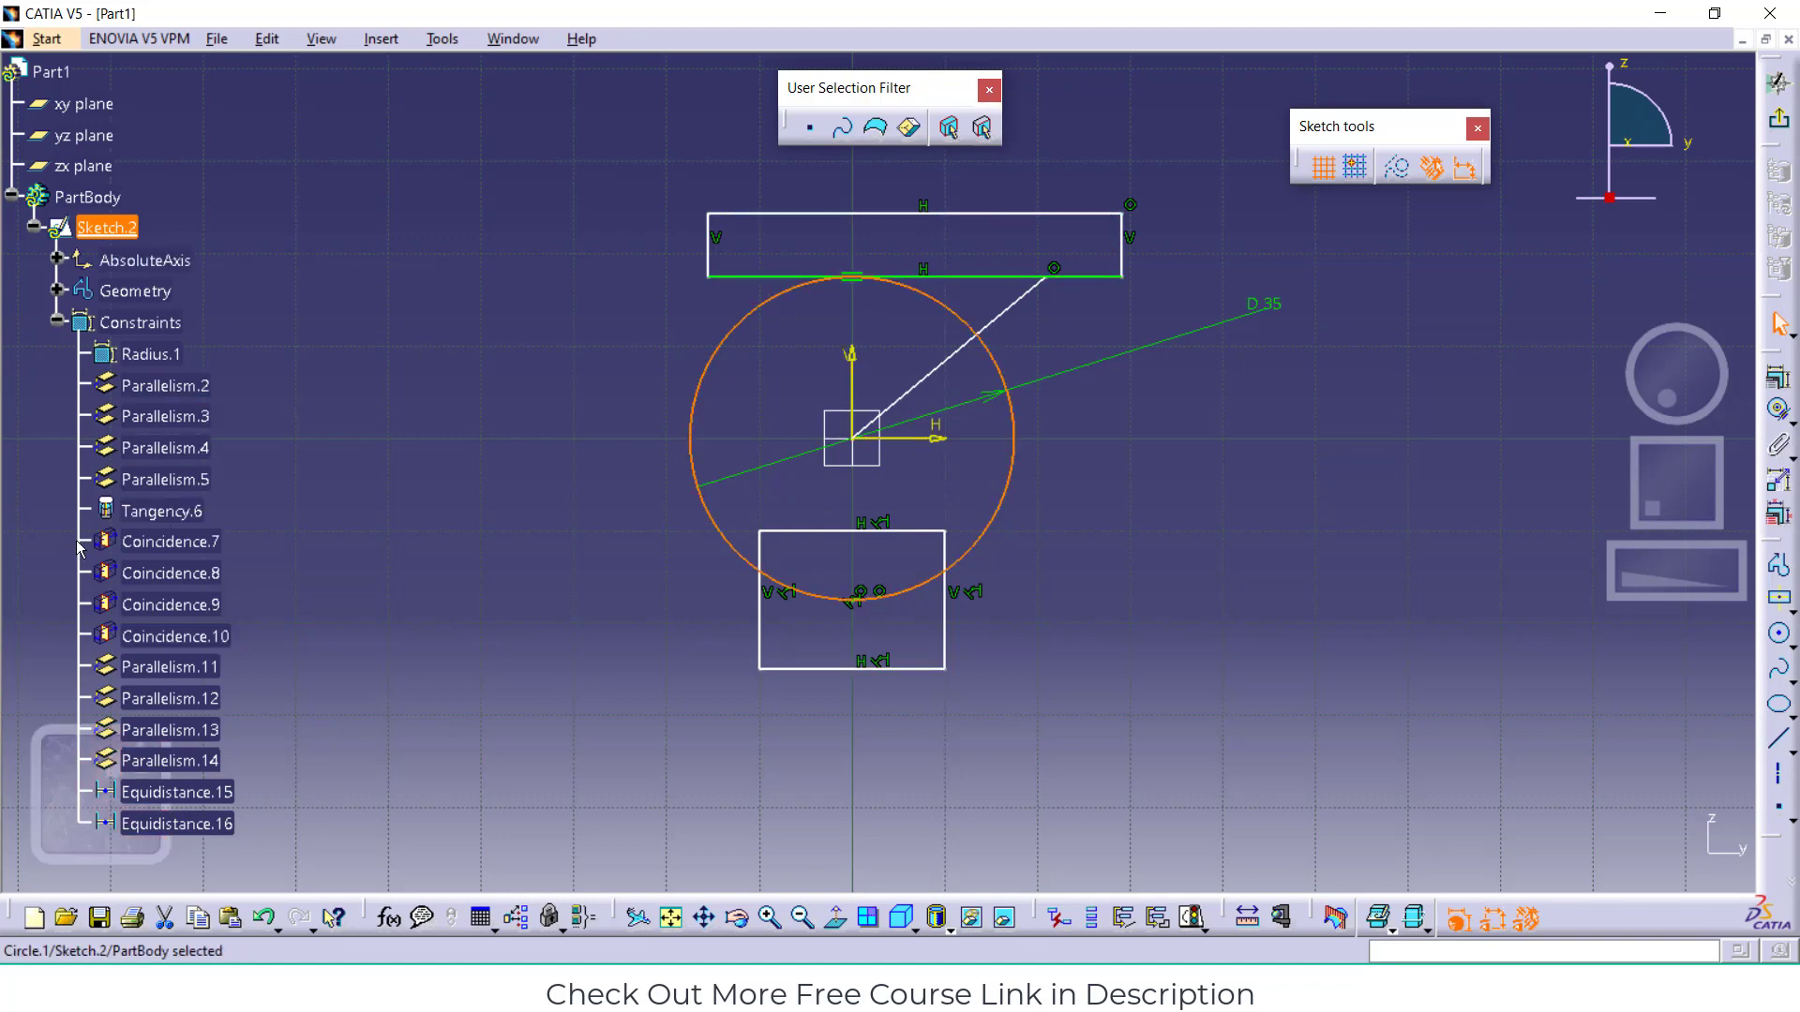
Delete the tangency constraint between the circle and the upper rectangle, and move the rectangle's lower edge up, clear of the circle
{"action": "right_click", "coordinate": [169, 511]}
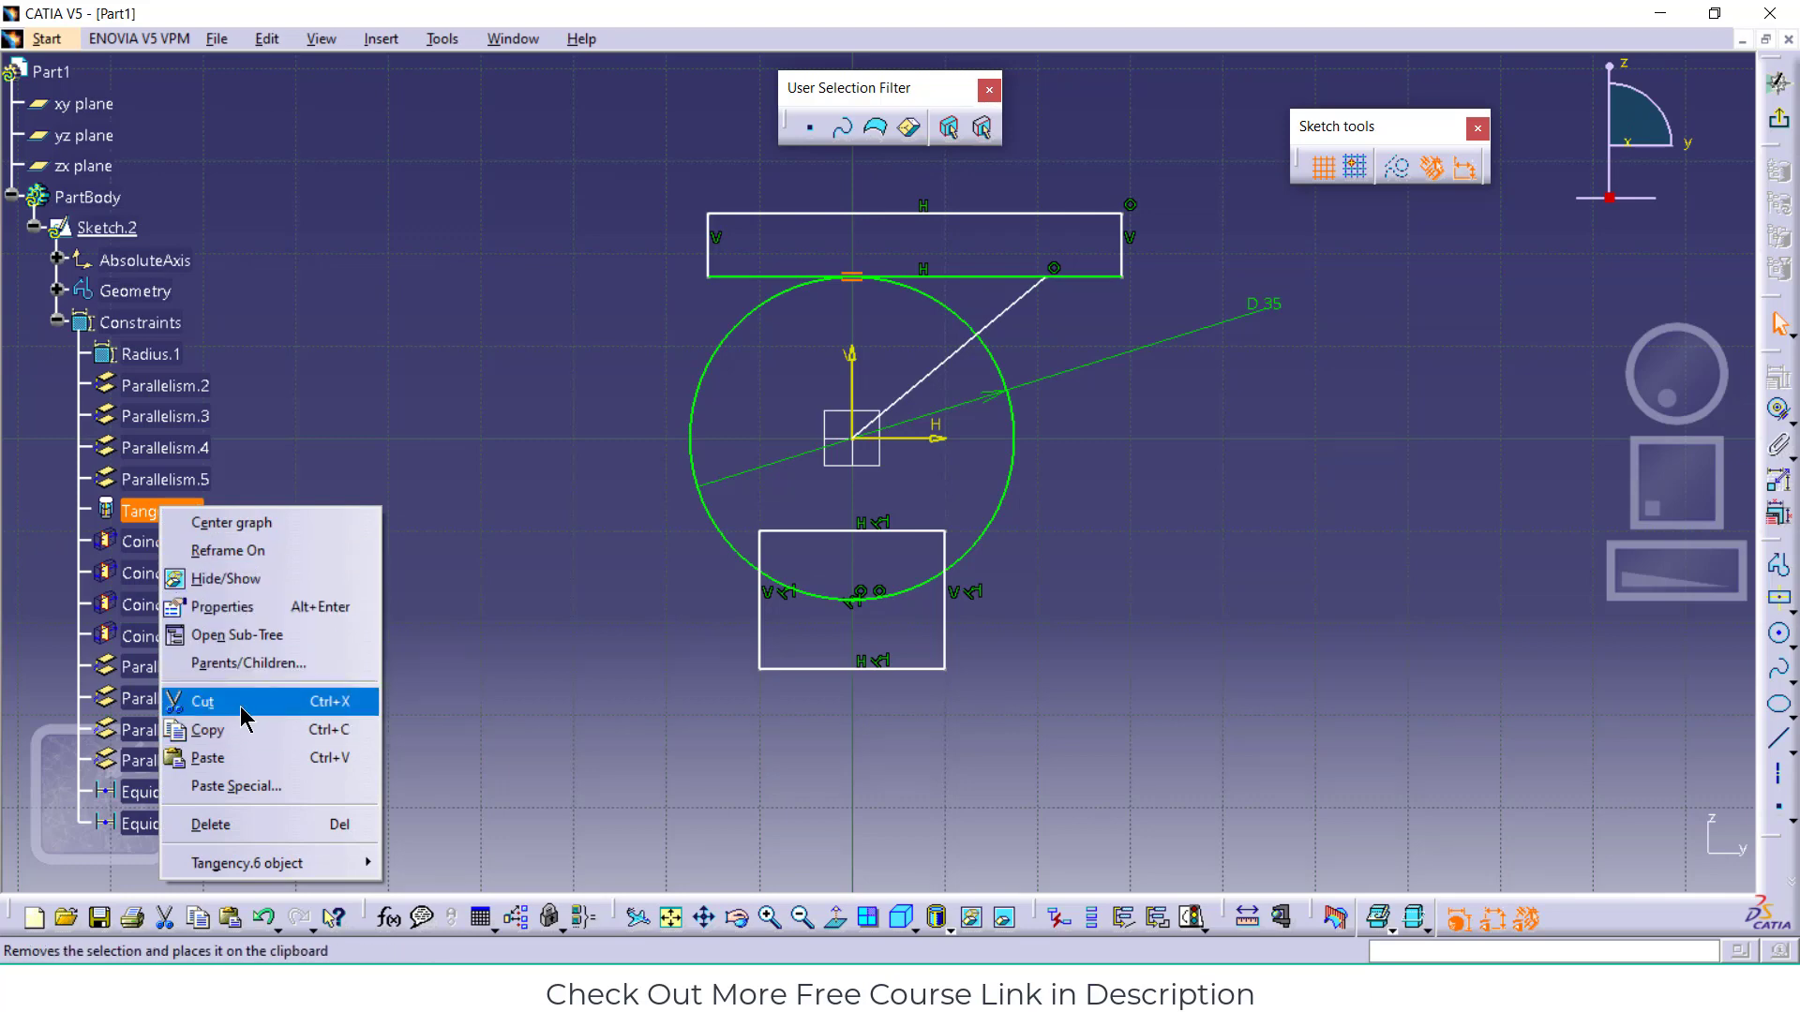
{"action": "left_click", "coordinate": [241, 824]}
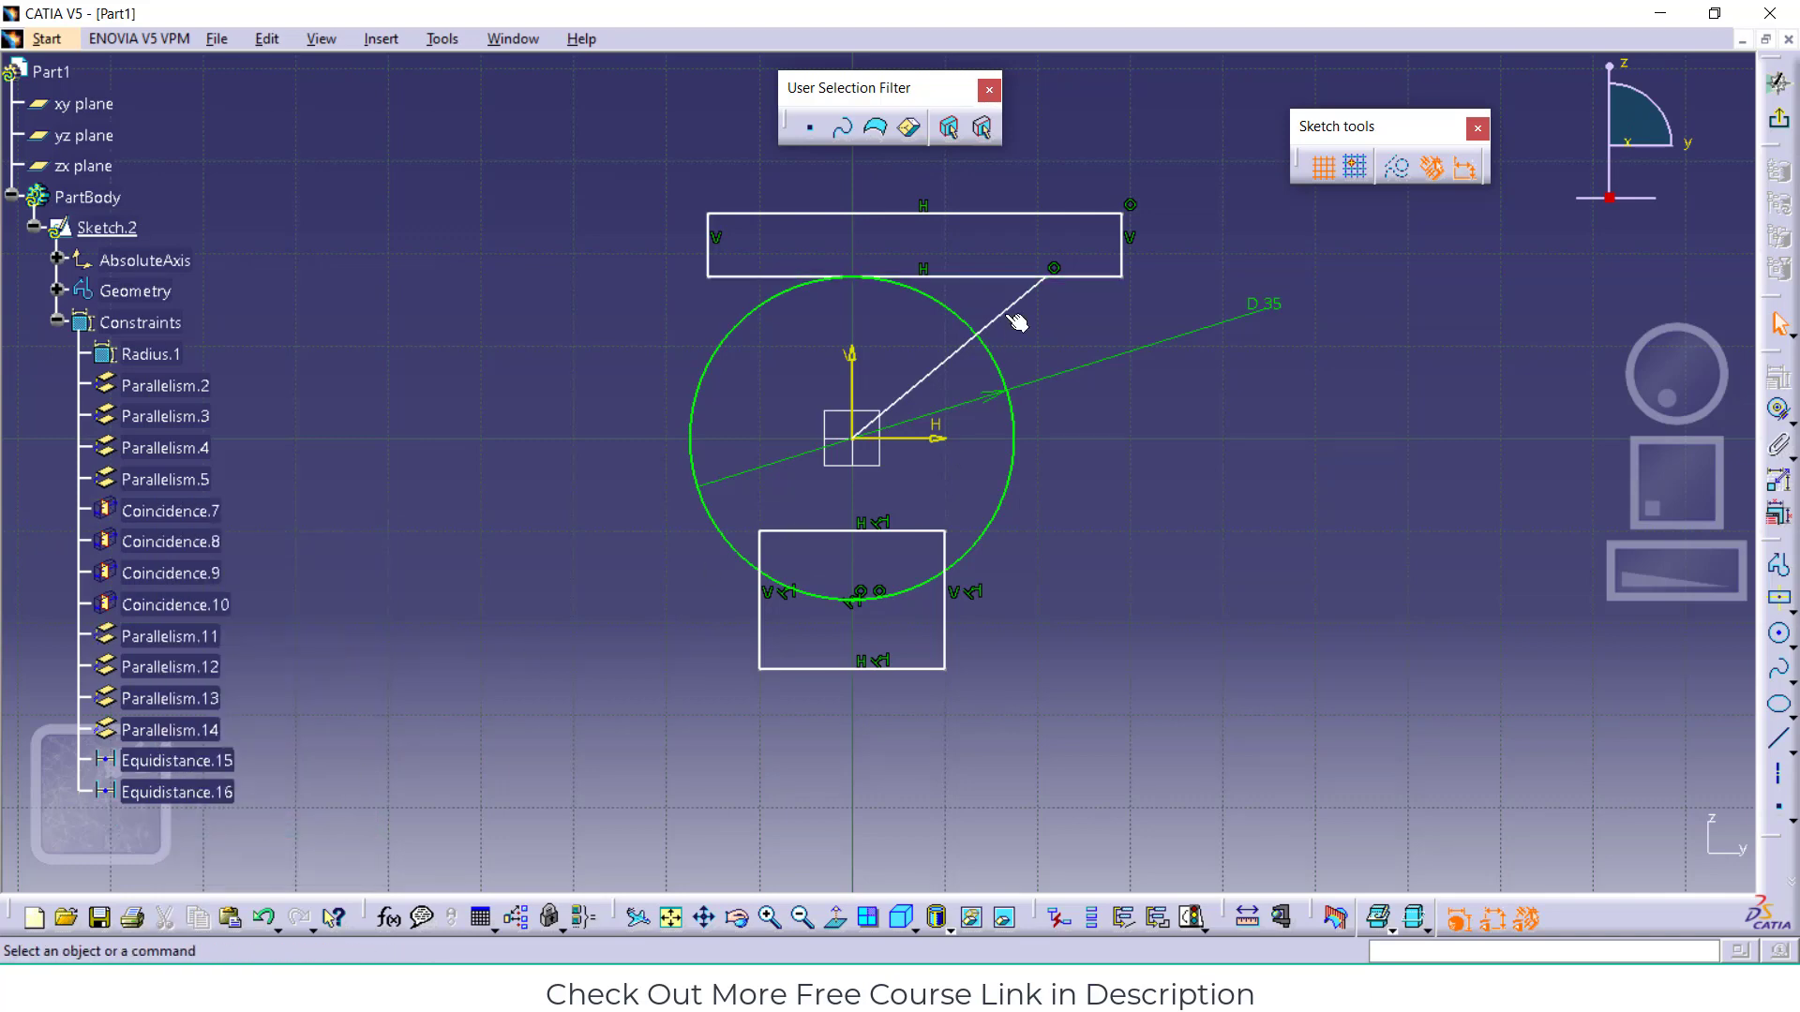
{"action": "mouse_move", "coordinate": [984, 276]}
{"action": "left_mouse_down"}
{"action": "mouse_move", "coordinate": [985, 236]}
{"action": "mouse_move", "coordinate": [973, 261]}
{"action": "left_mouse_up"}
{"action": "left_click", "coordinate": [1229, 358]}
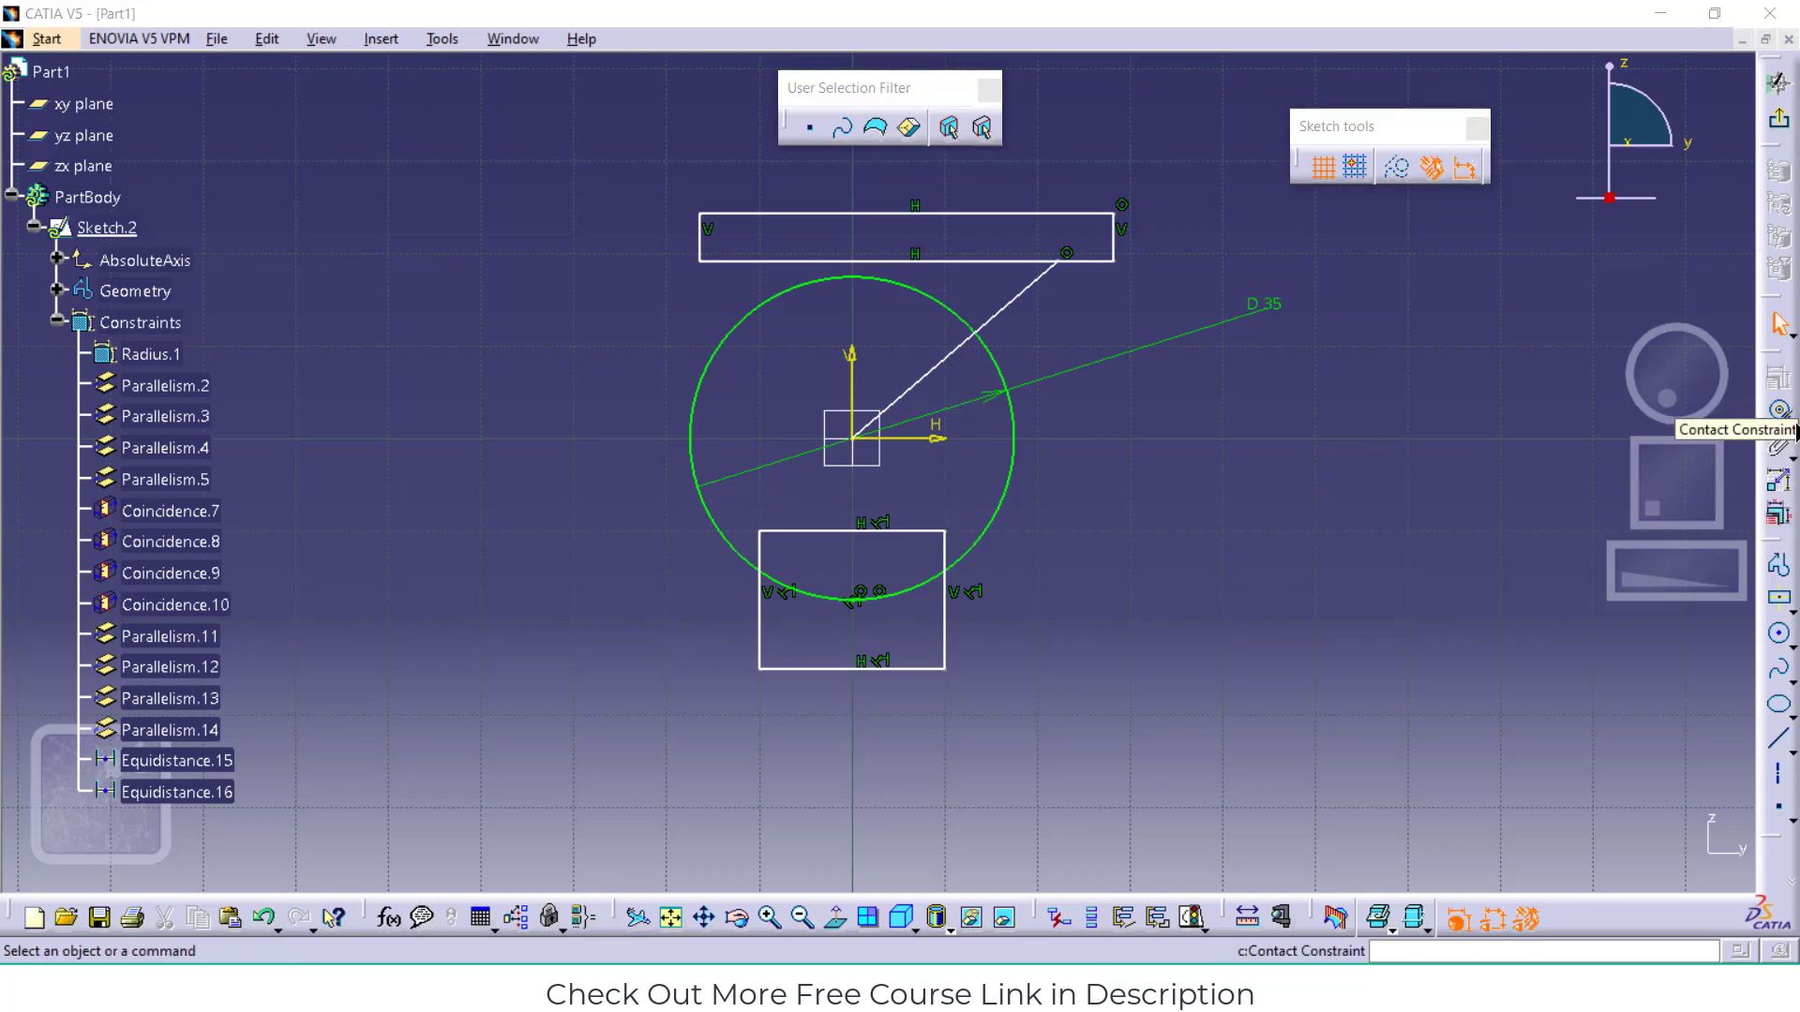
Collapse the constraints list and dimension the centred rectangle's right edge and lower edge
{"action": "left_click", "coordinate": [54, 323]}
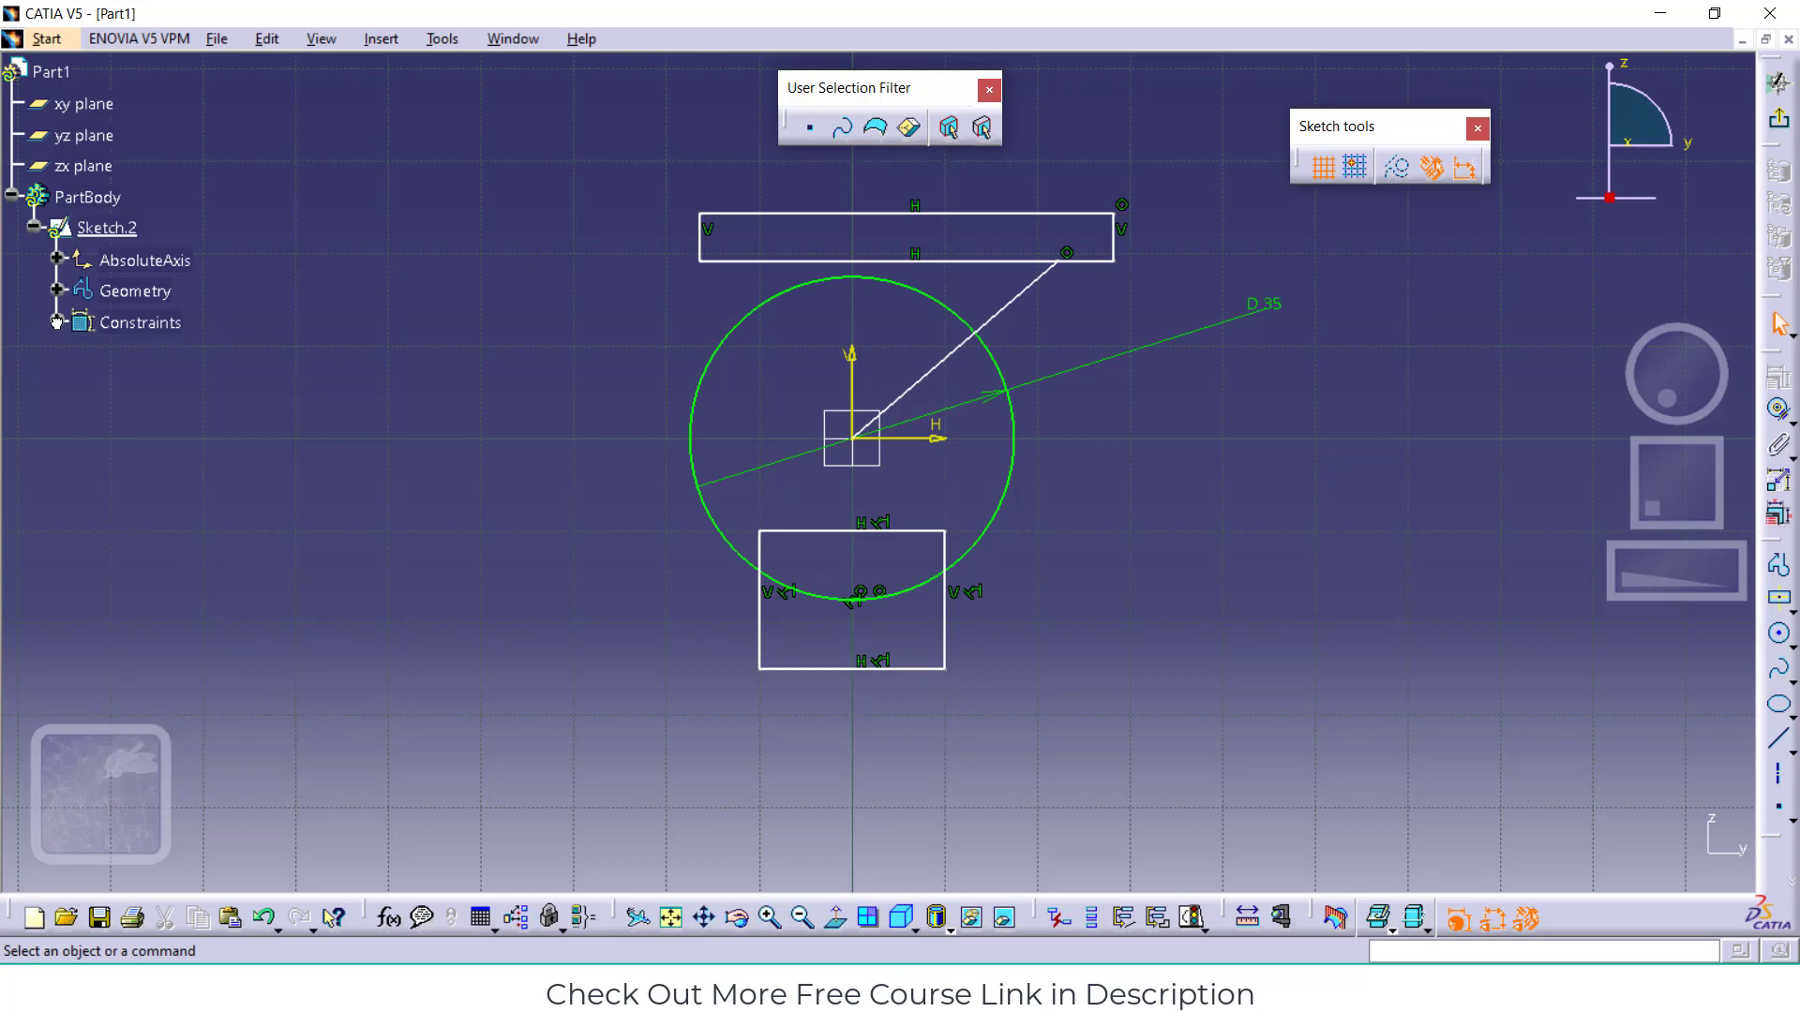
{"action": "left_click", "coordinate": [1790, 419]}
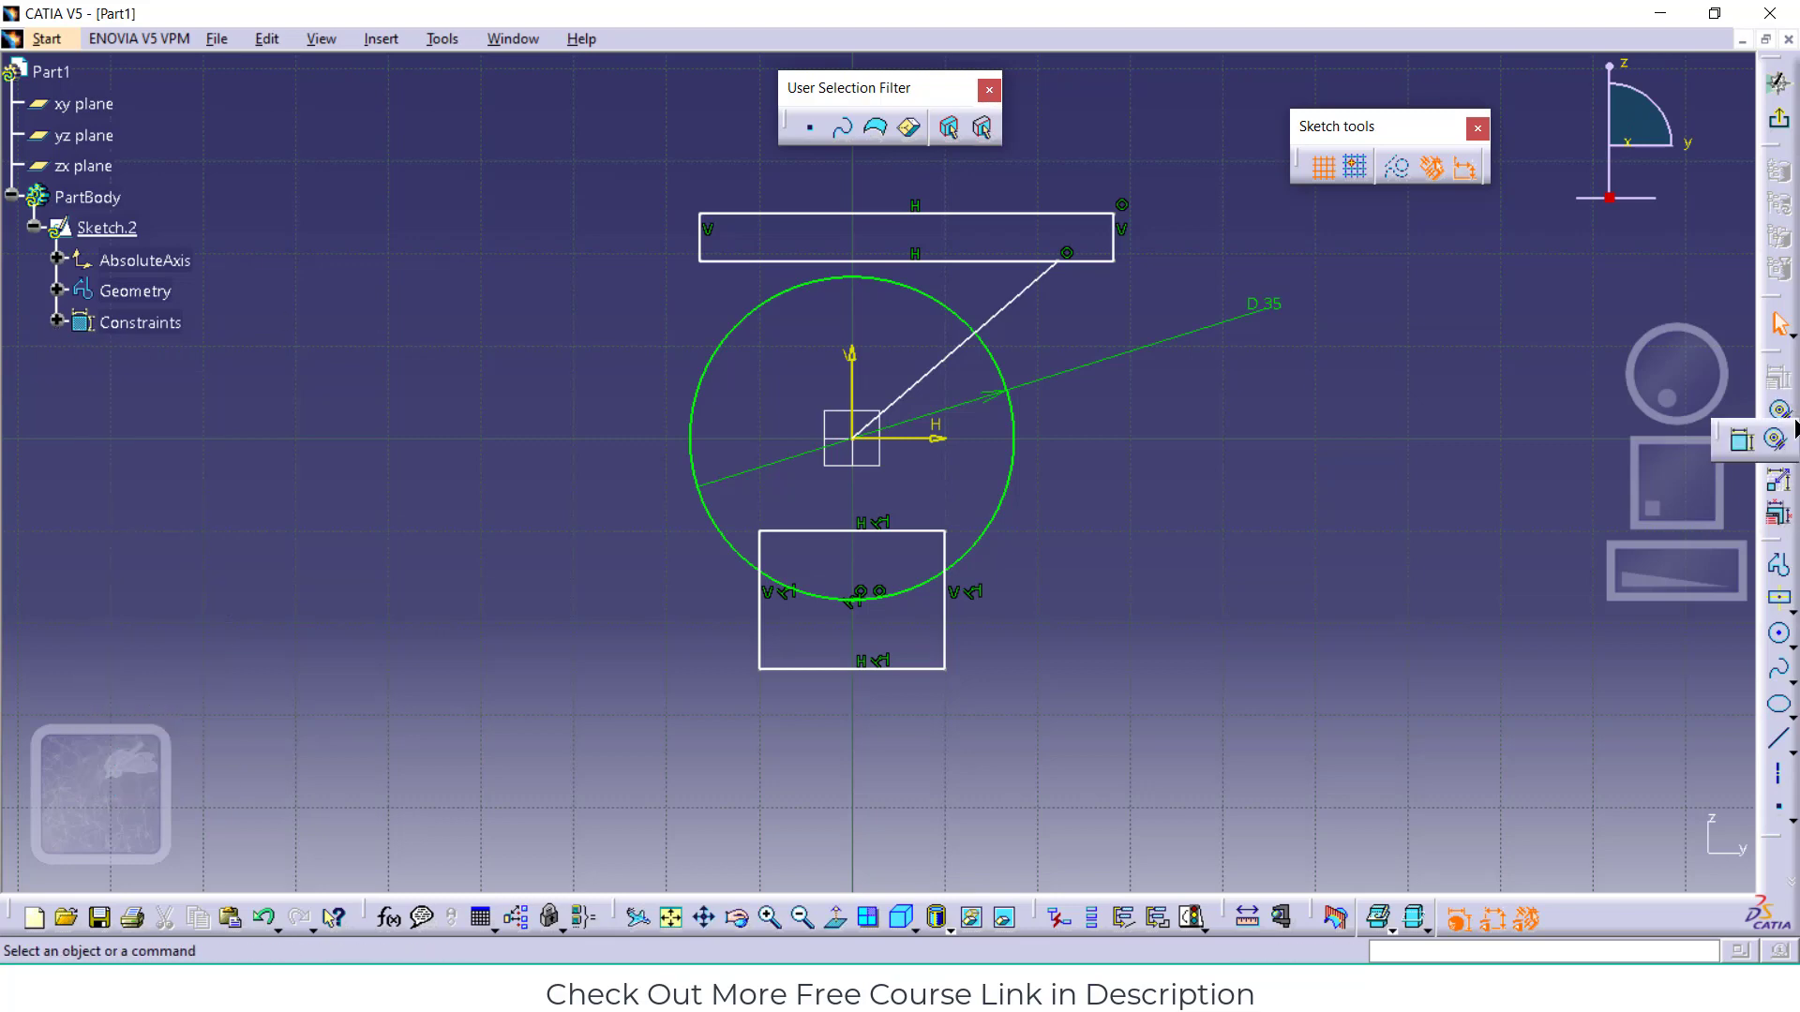
{"action": "left_click", "coordinate": [1741, 448]}
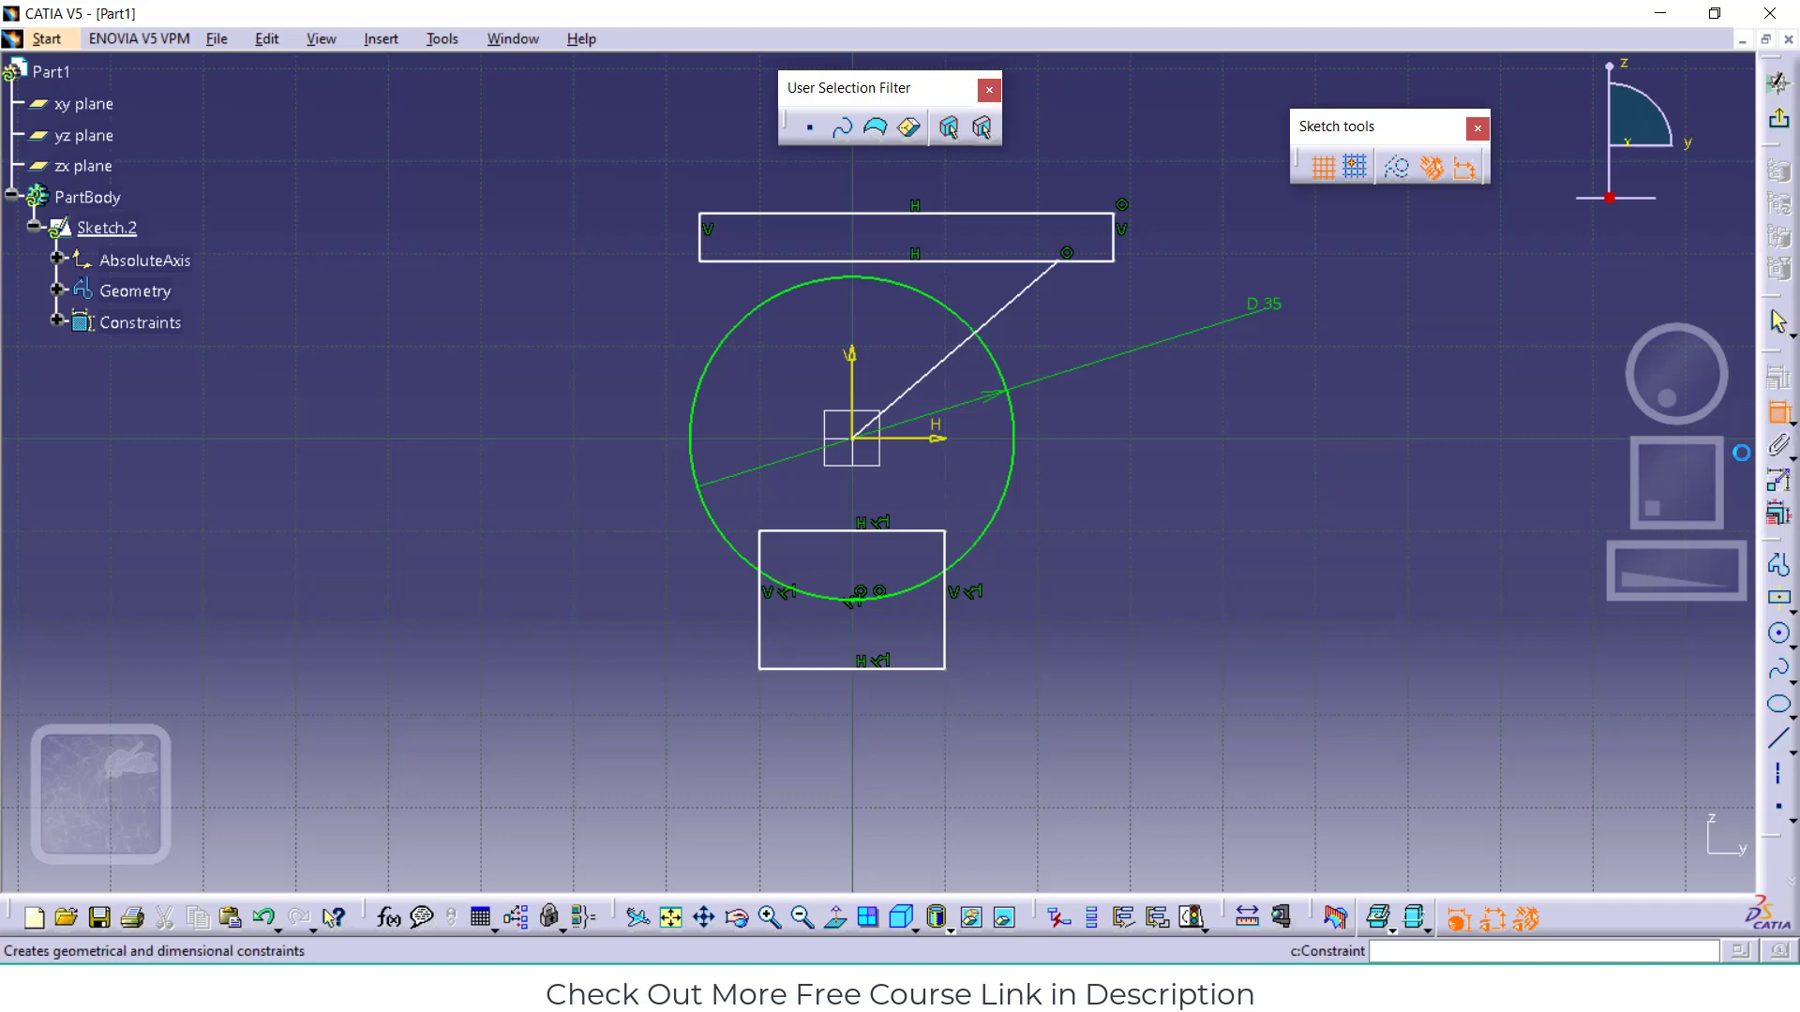
{"action": "left_click", "coordinate": [945, 605]}
{"action": "left_click", "coordinate": [1186, 617]}
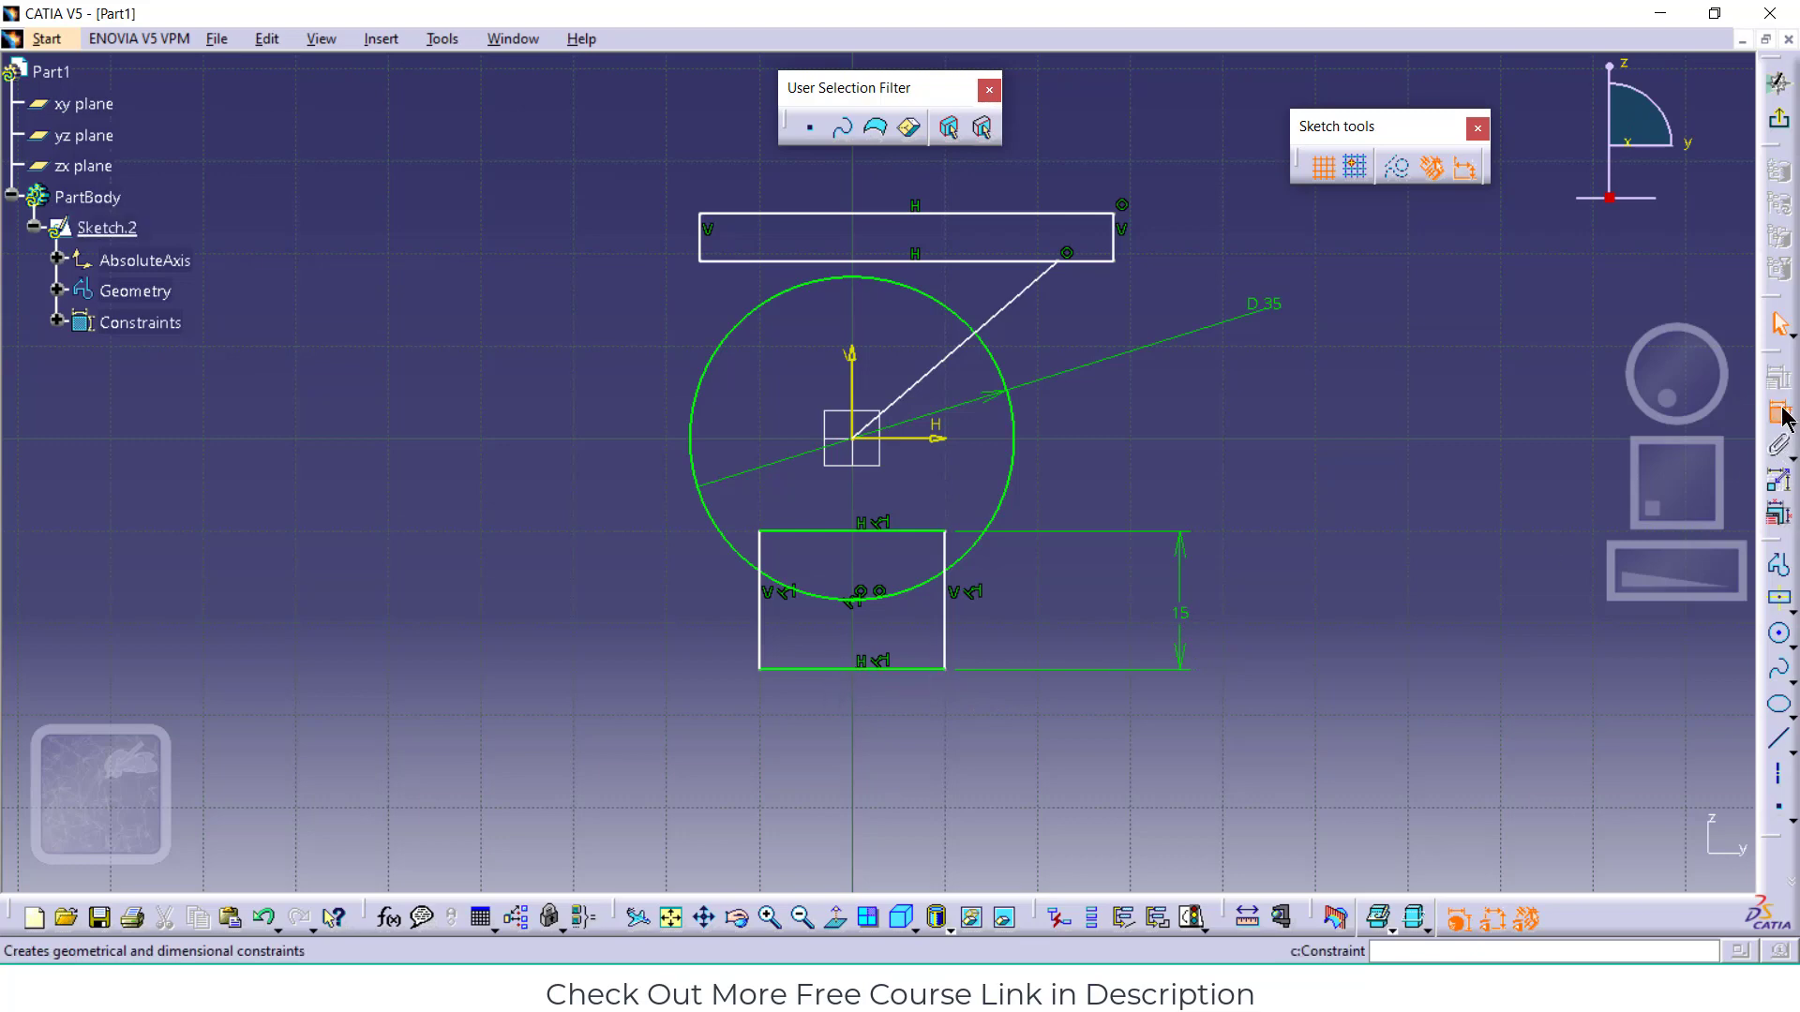
{"action": "left_click", "coordinate": [1778, 412]}
{"action": "left_click", "coordinate": [854, 670]}
{"action": "left_click", "coordinate": [847, 745]}
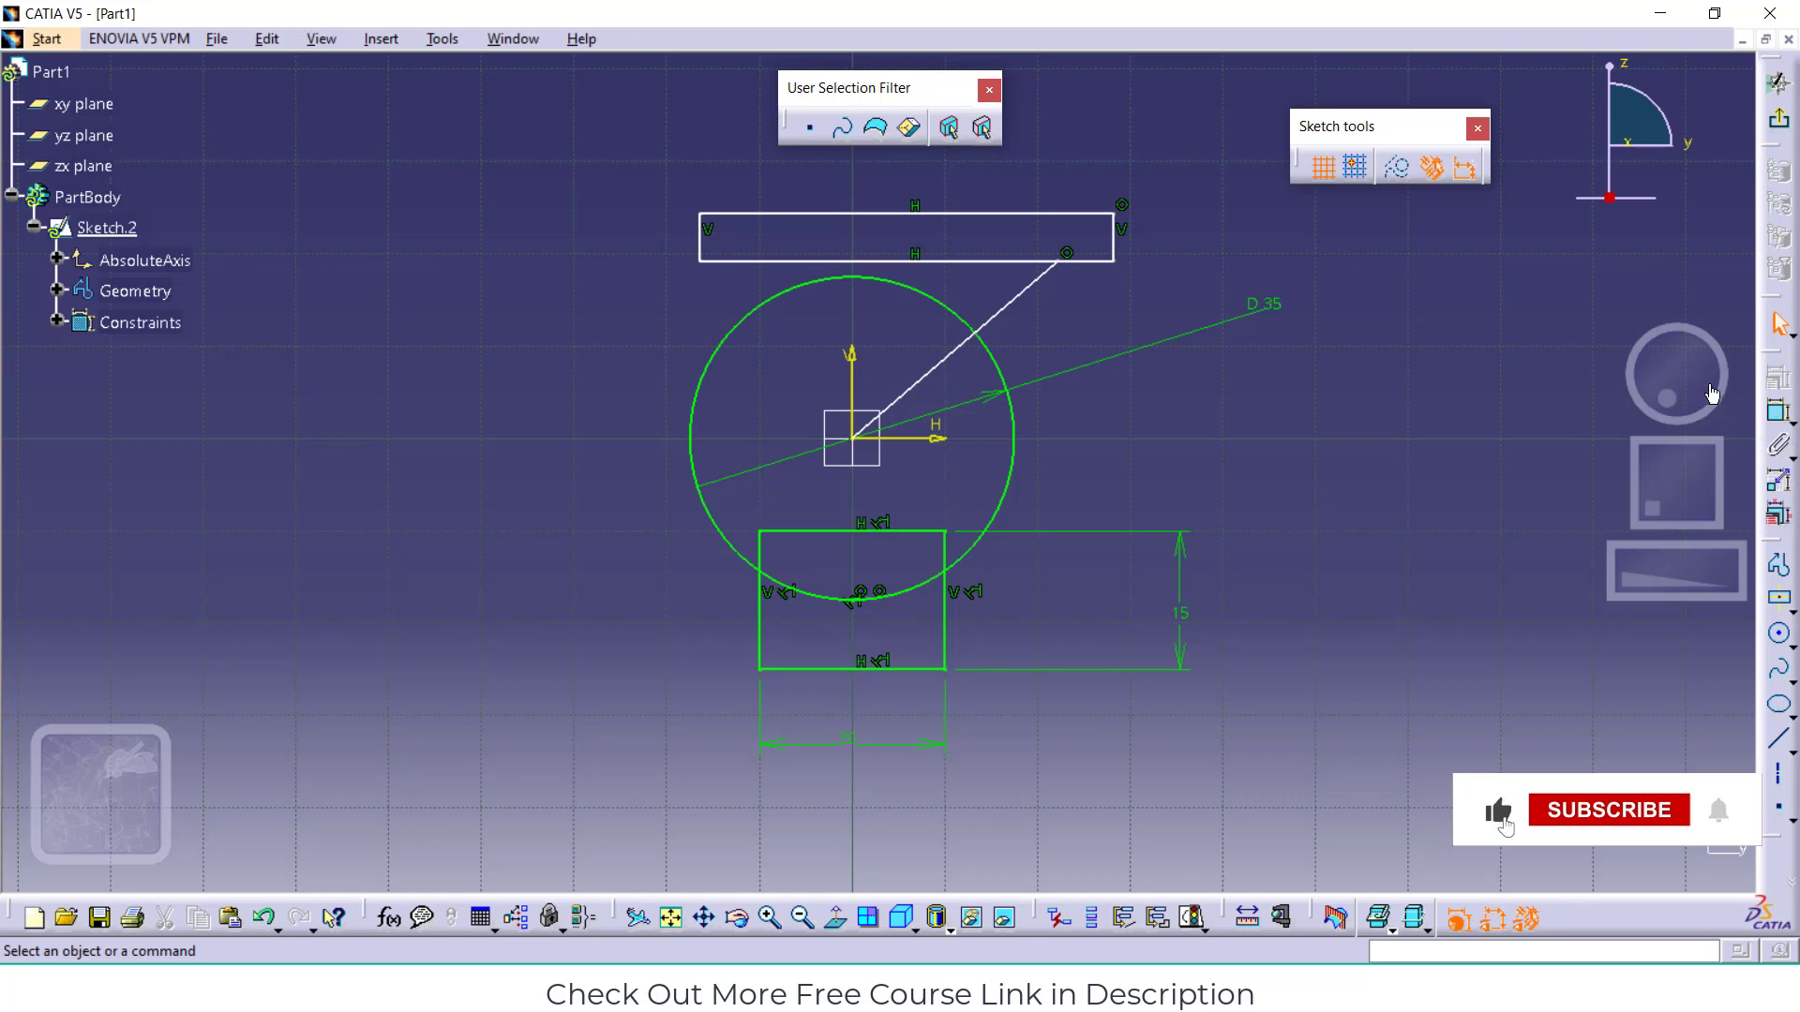
Dimension the centred rectangle's upper edge and left edge as well, placing the dimensions outside the rectangle
{"action": "left_click", "coordinate": [1778, 413]}
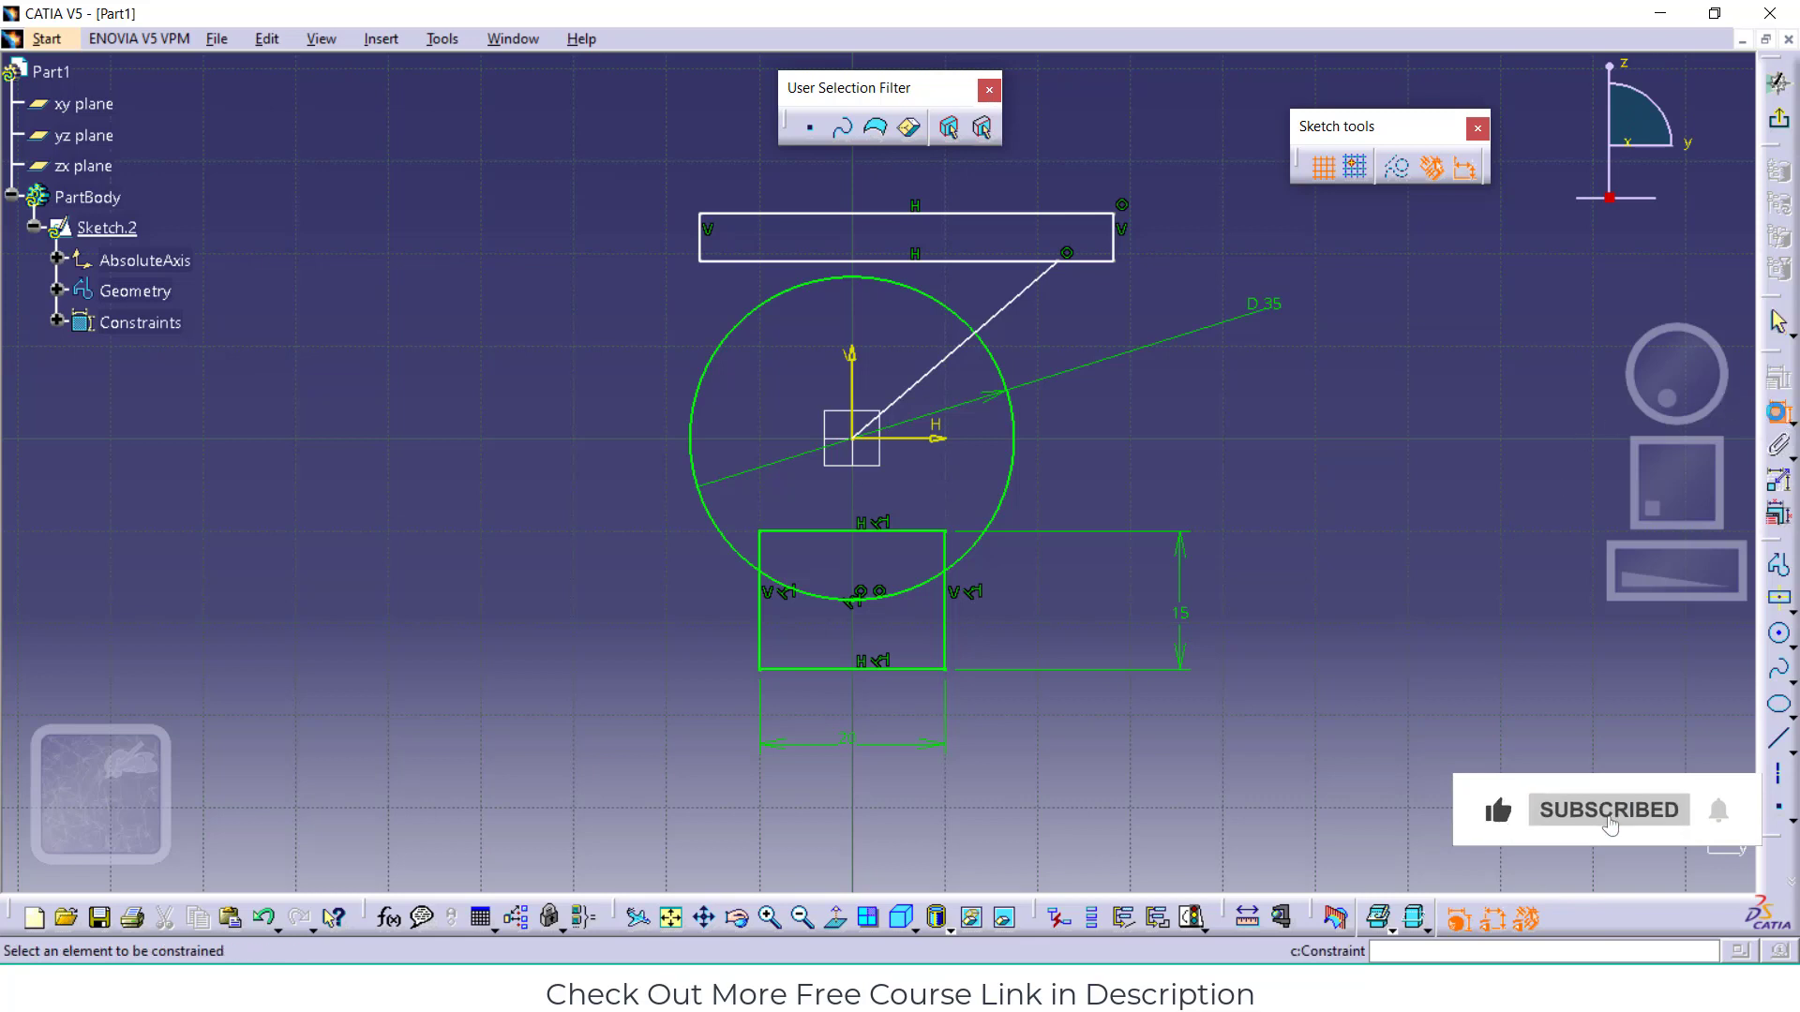
{"action": "left_click", "coordinate": [832, 531]}
{"action": "left_click", "coordinate": [808, 487]}
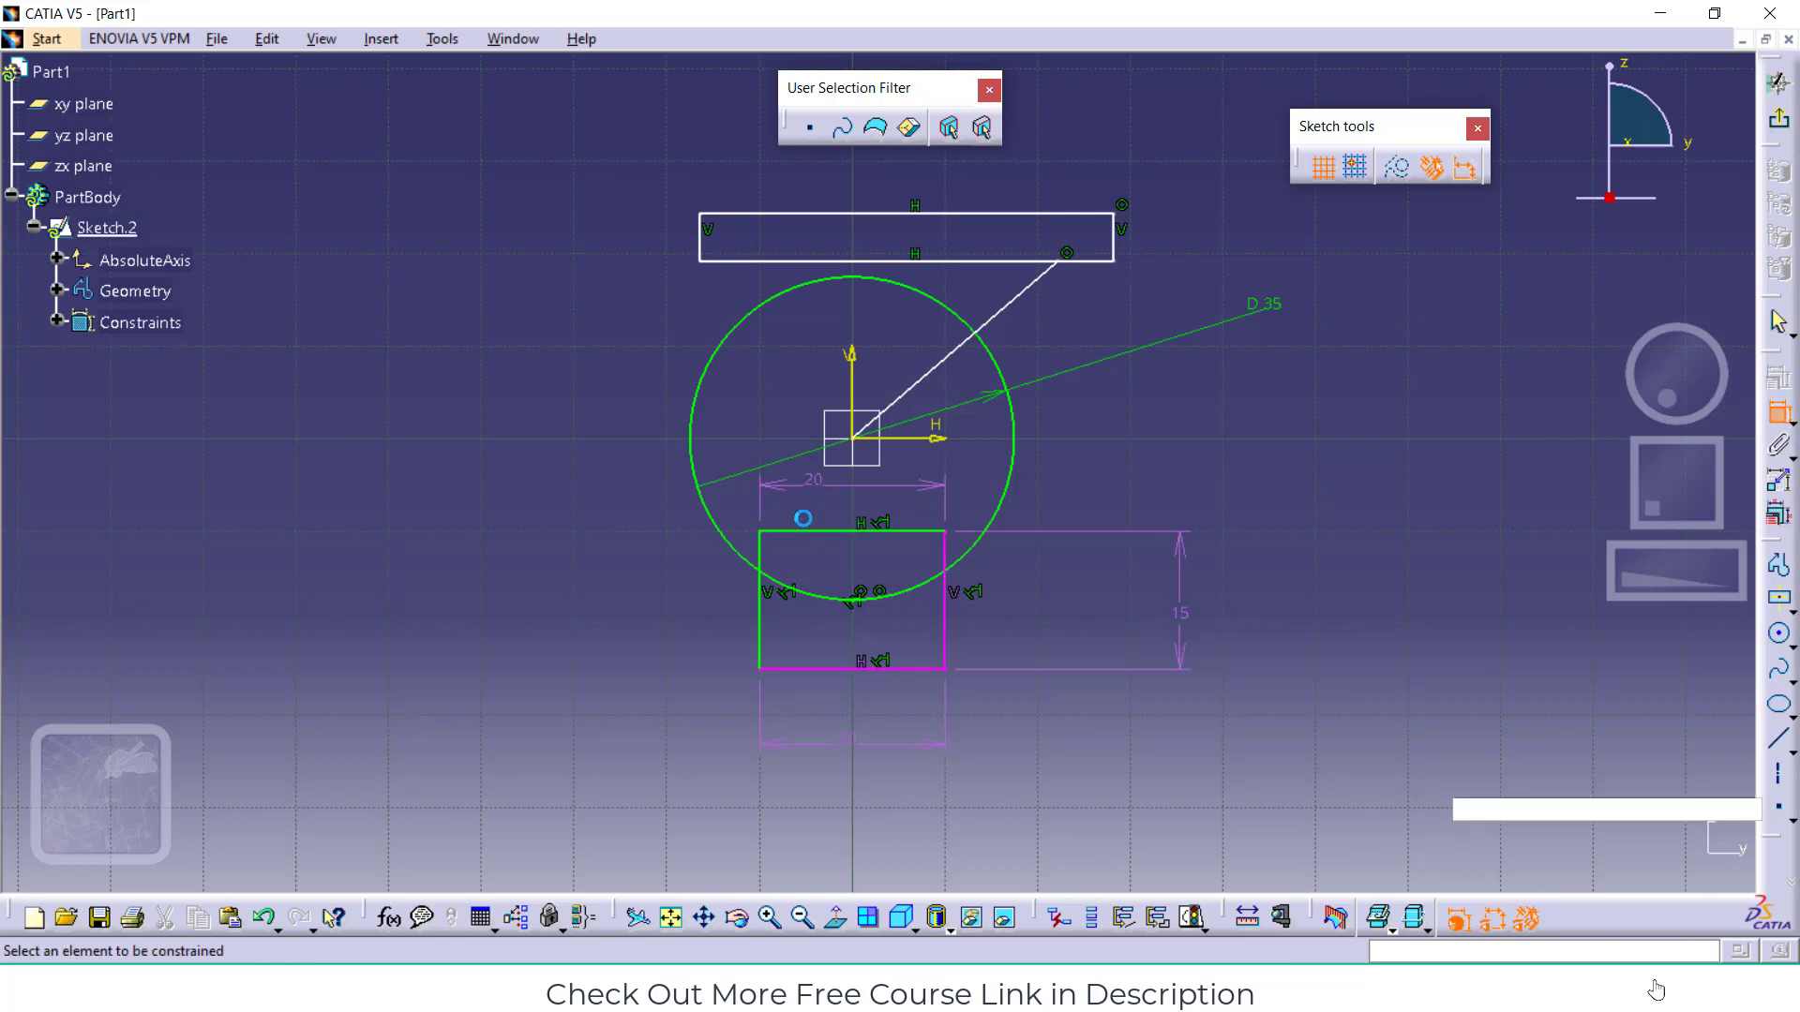
{"action": "left_click", "coordinate": [759, 597]}
{"action": "left_click", "coordinate": [616, 572]}
Dimension the upper rectangle's top, left and bottom edges, and end the Constraint command
{"action": "left_click", "coordinate": [802, 220]}
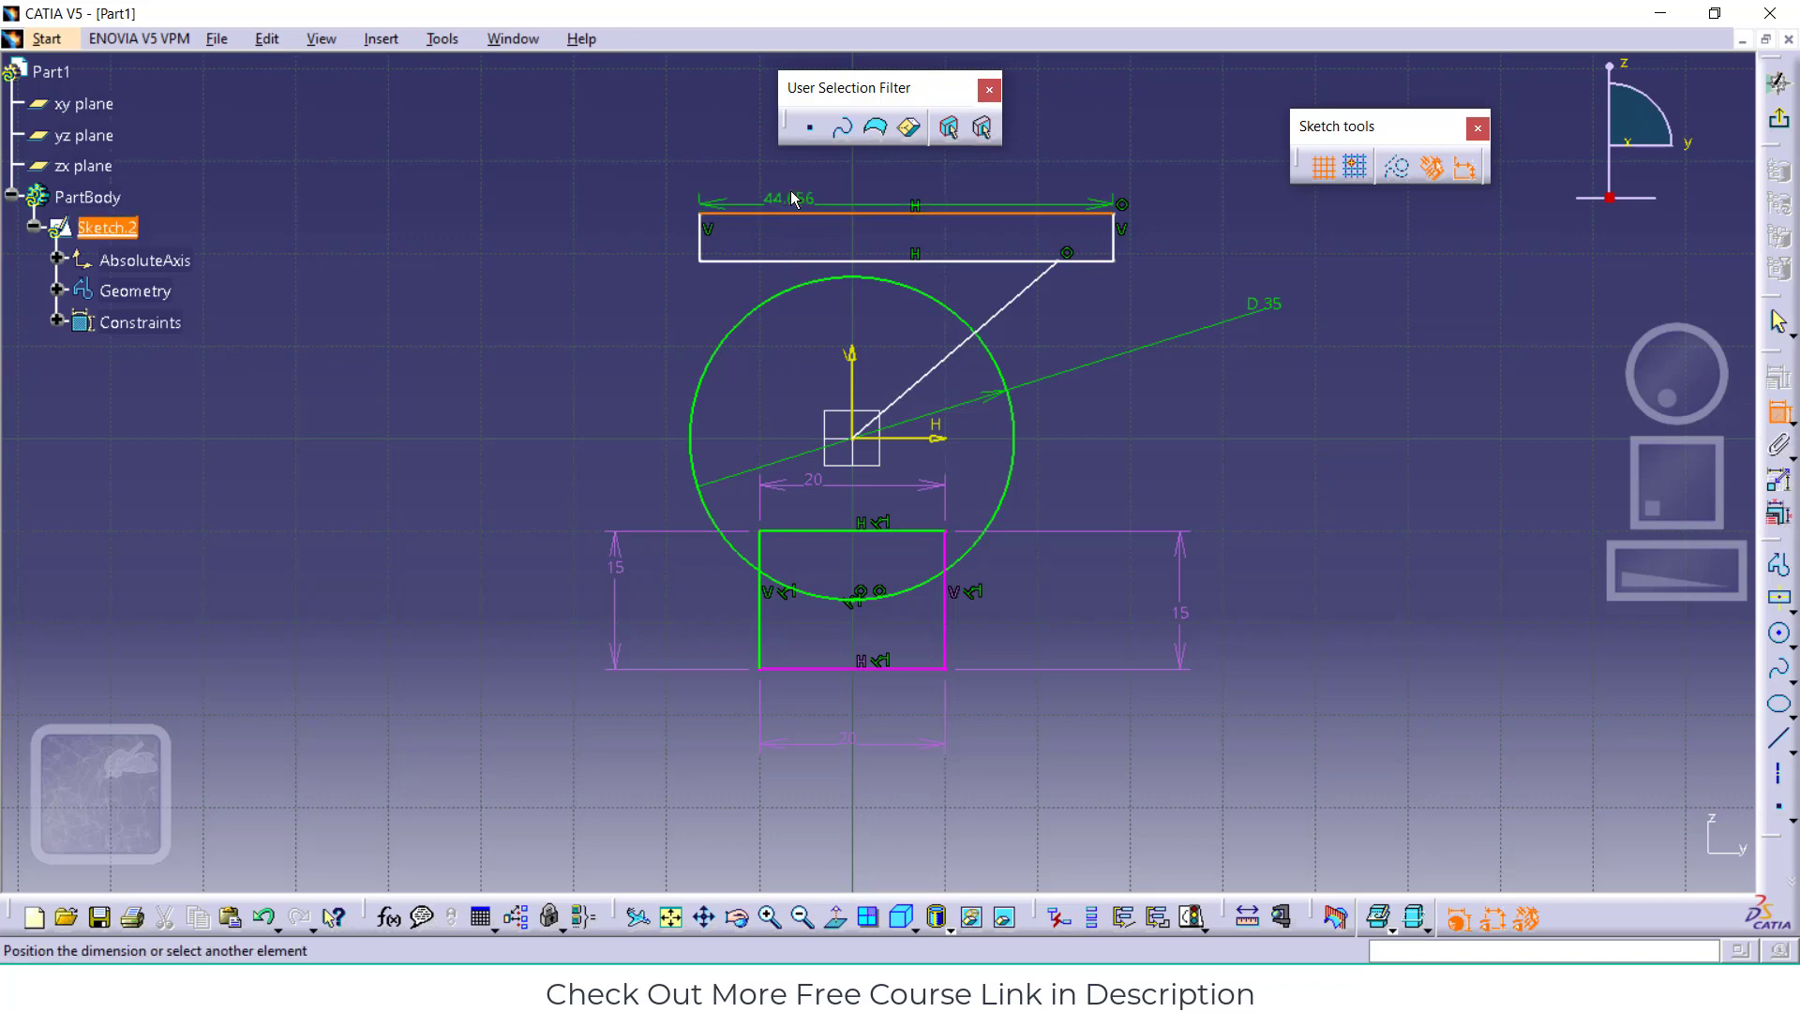
{"action": "left_click", "coordinate": [793, 183]}
{"action": "left_click", "coordinate": [701, 239]}
{"action": "left_click", "coordinate": [556, 228]}
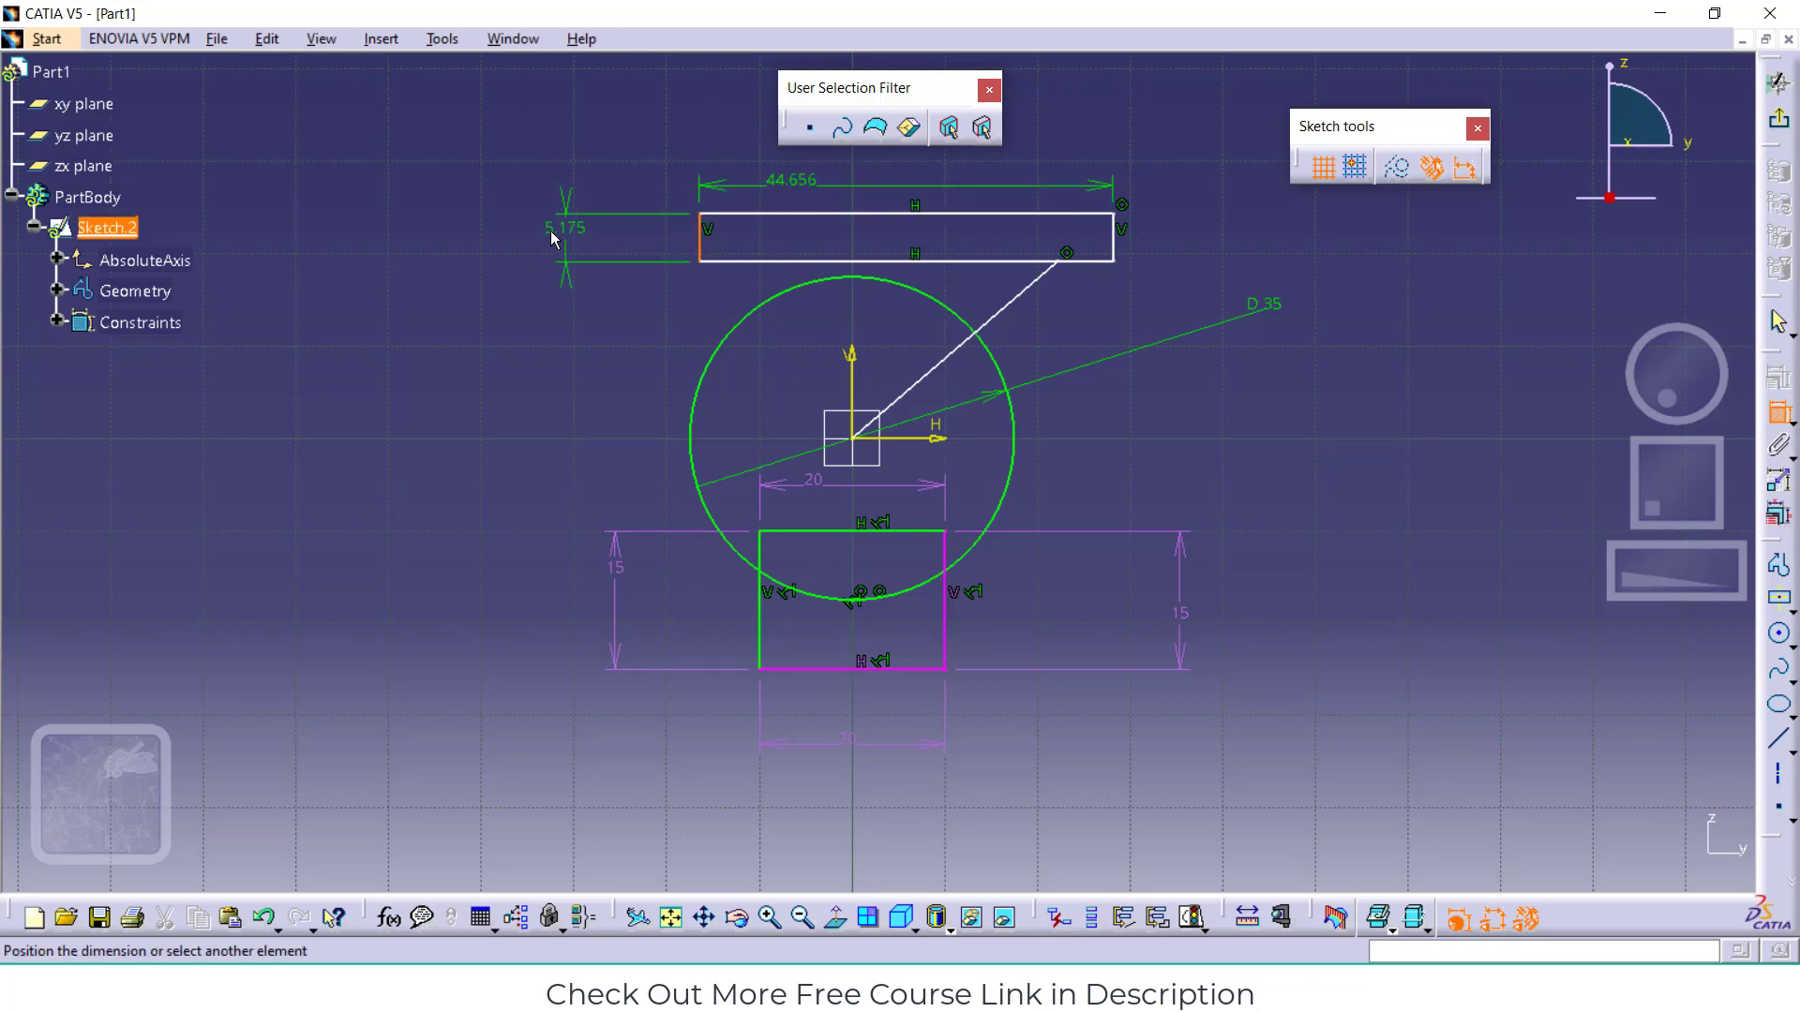
{"action": "left_click", "coordinate": [1078, 263]}
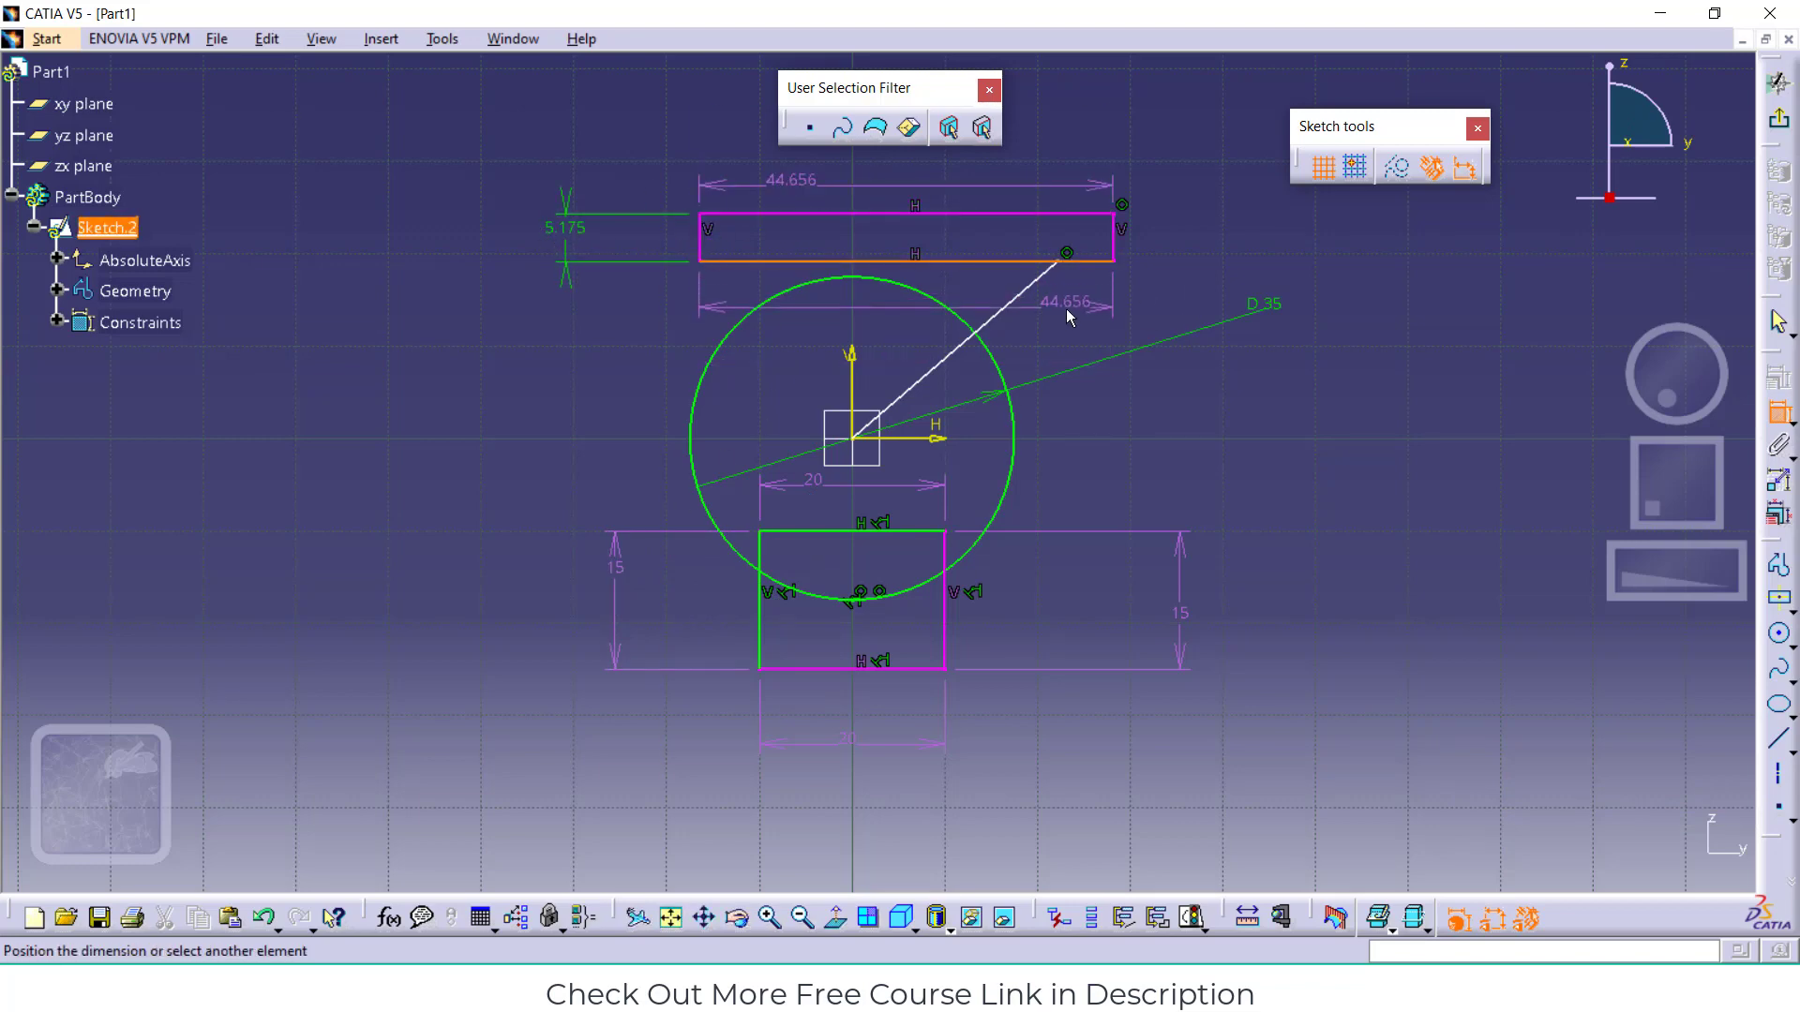
{"action": "left_click", "coordinate": [1066, 307]}
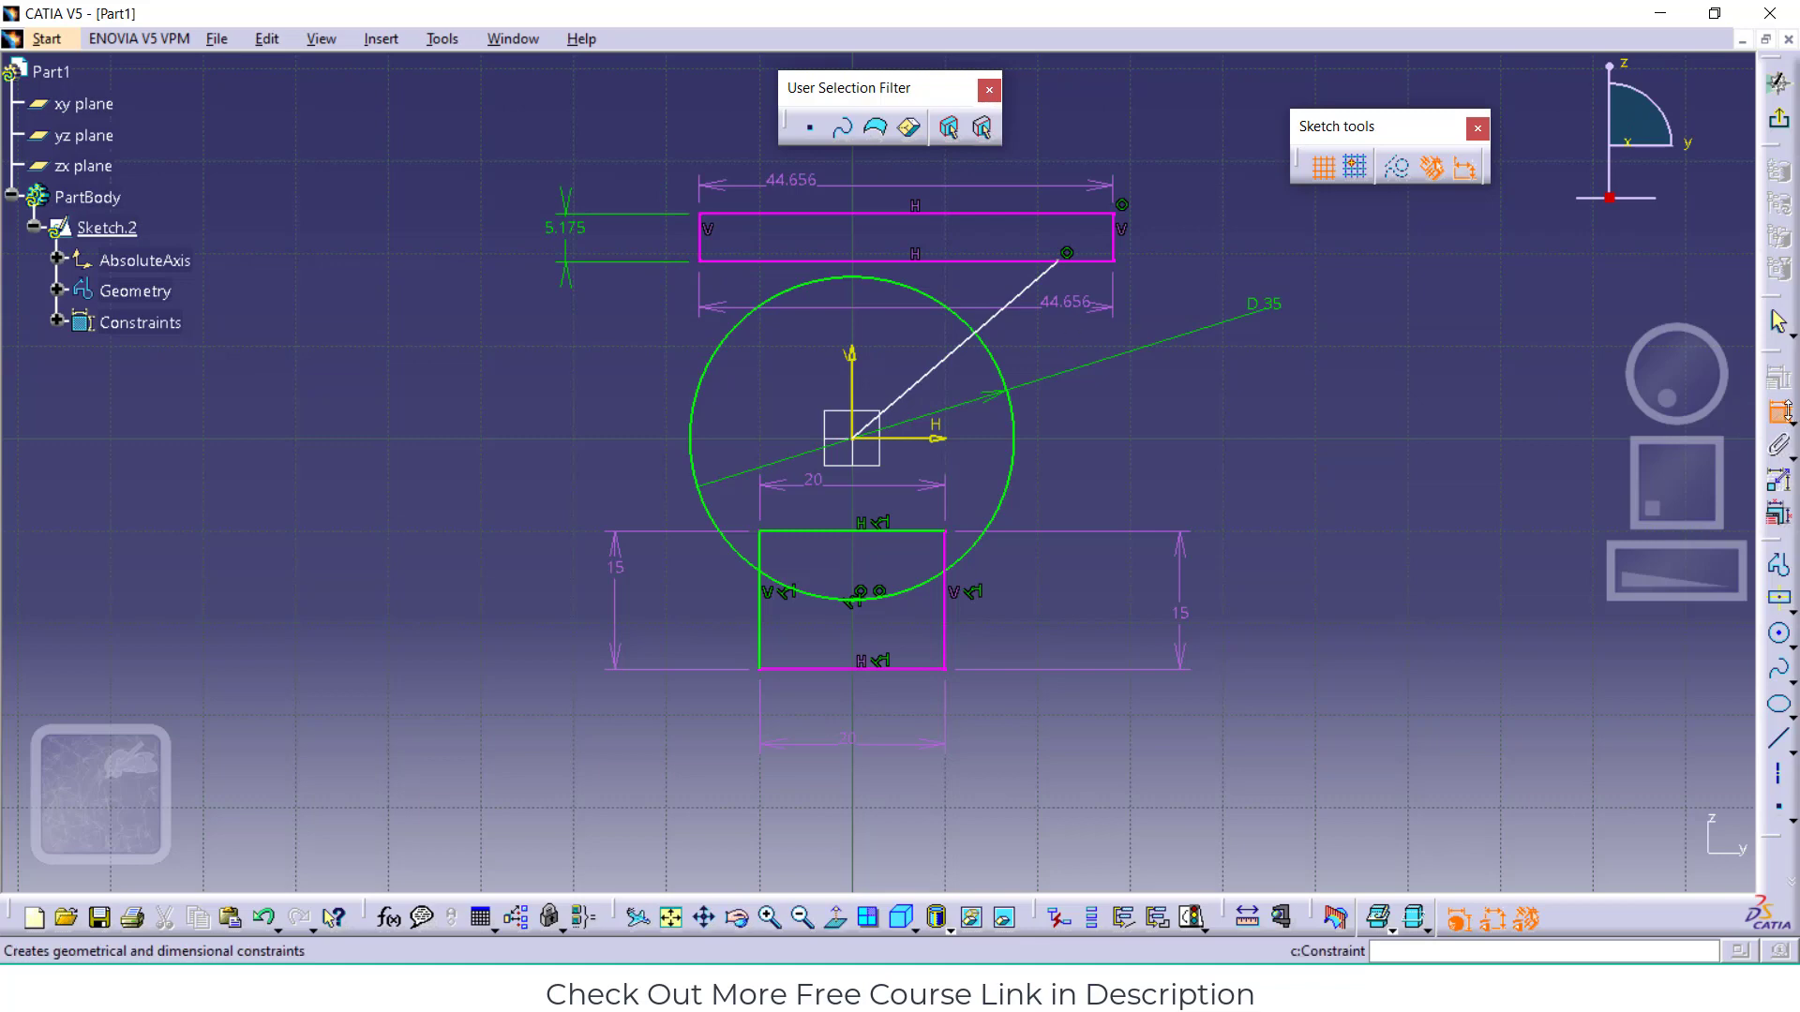
{"action": "left_click", "coordinate": [1779, 410]}
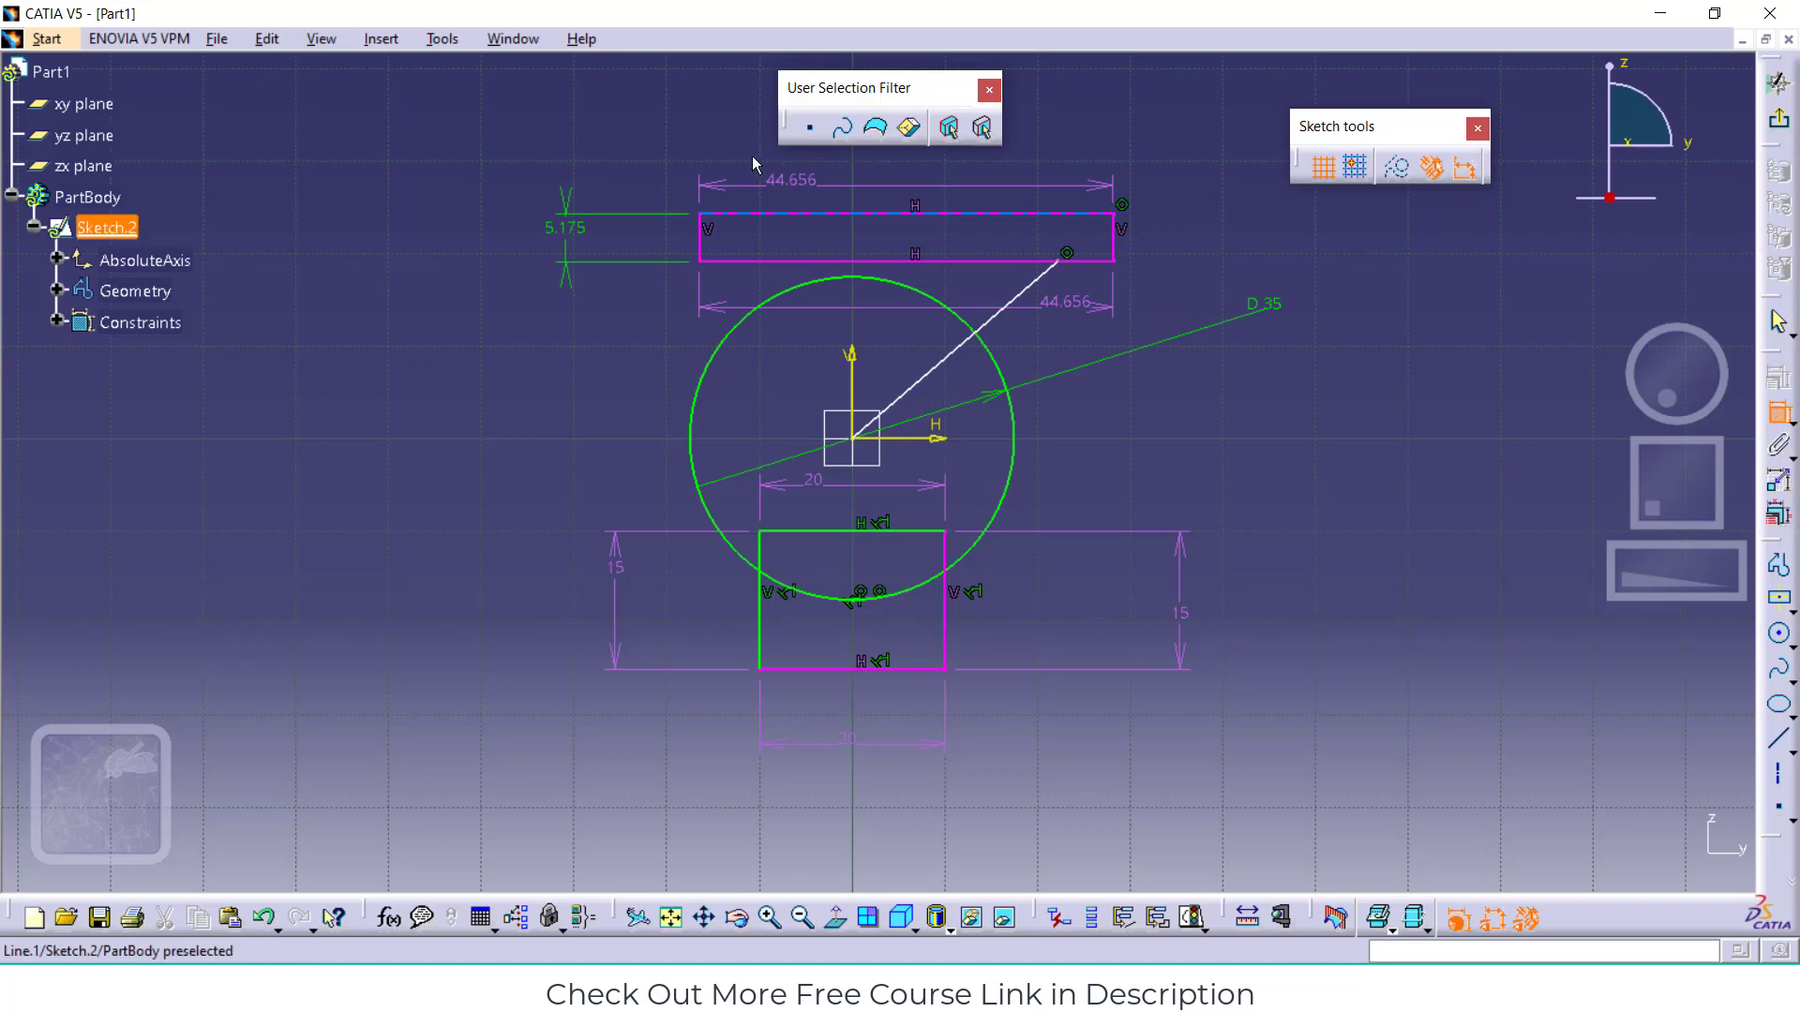
{"action": "left_click", "coordinate": [1780, 410]}
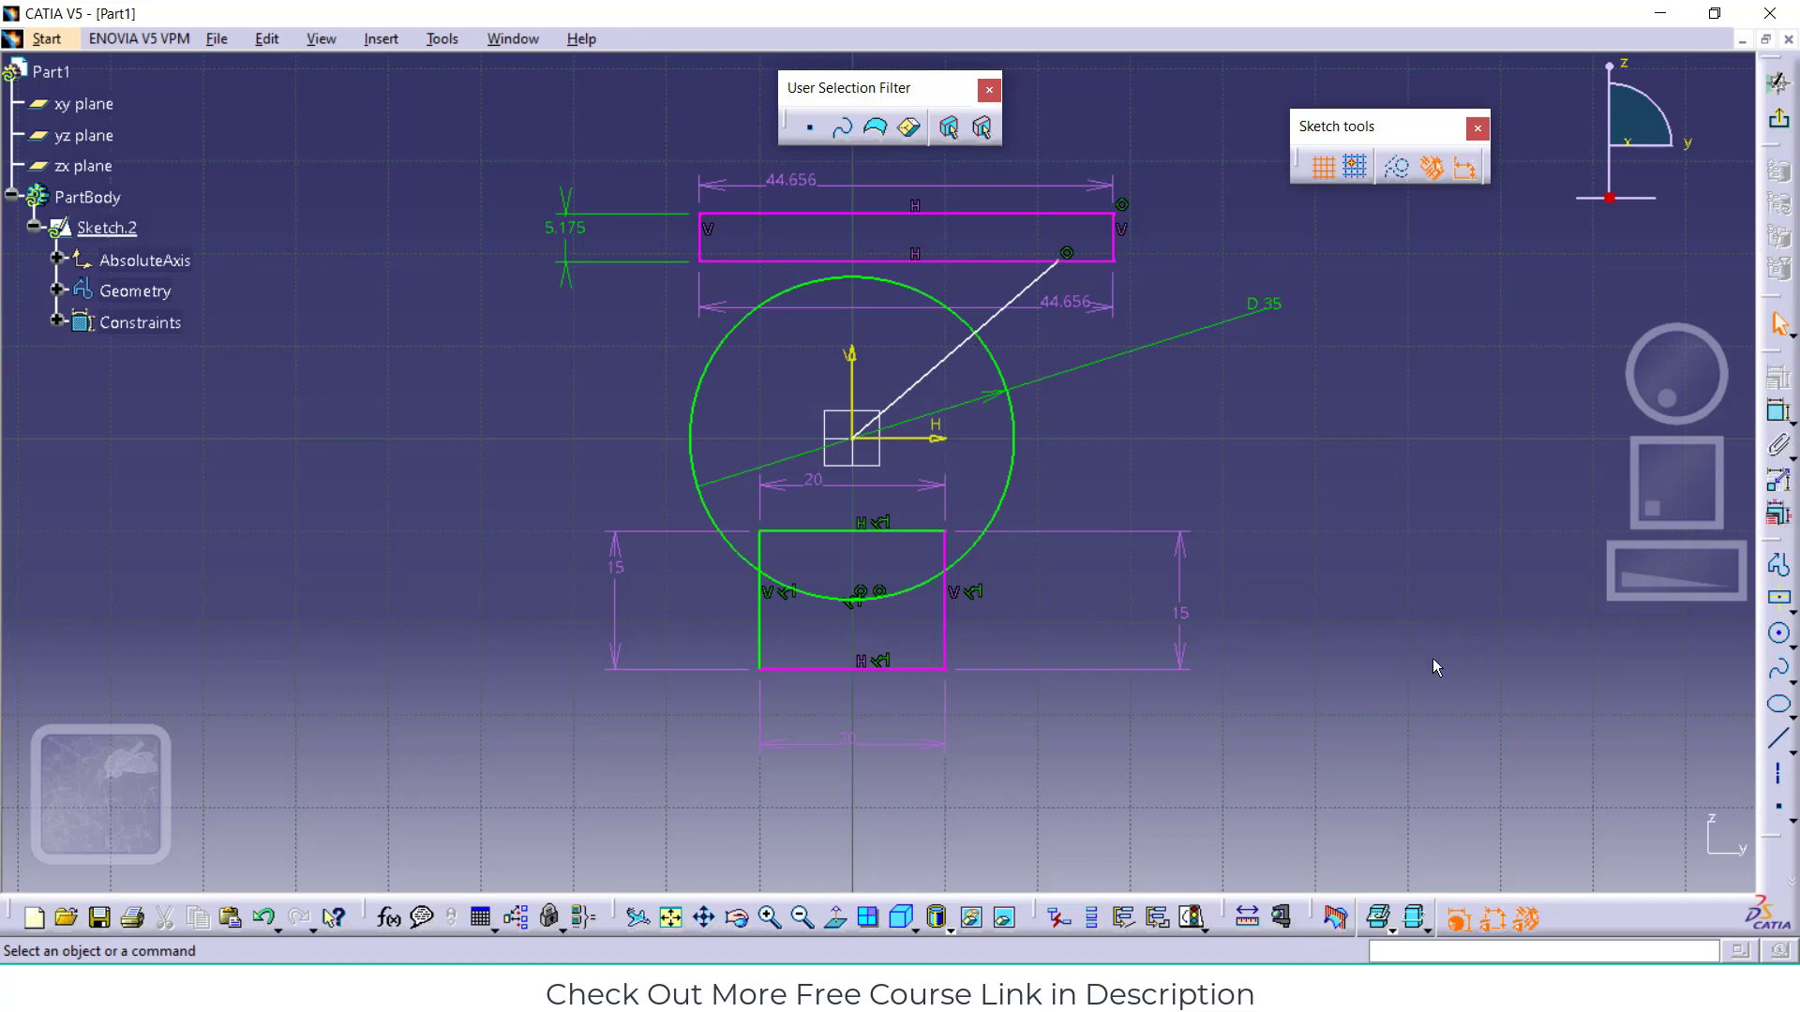
Delete the duplicate height dimension beside the centred rectangle's right edge and the duplicate width dimension below it
{"action": "left_click", "coordinate": [1181, 609]}
{"action": "key", "text": "Delete"}
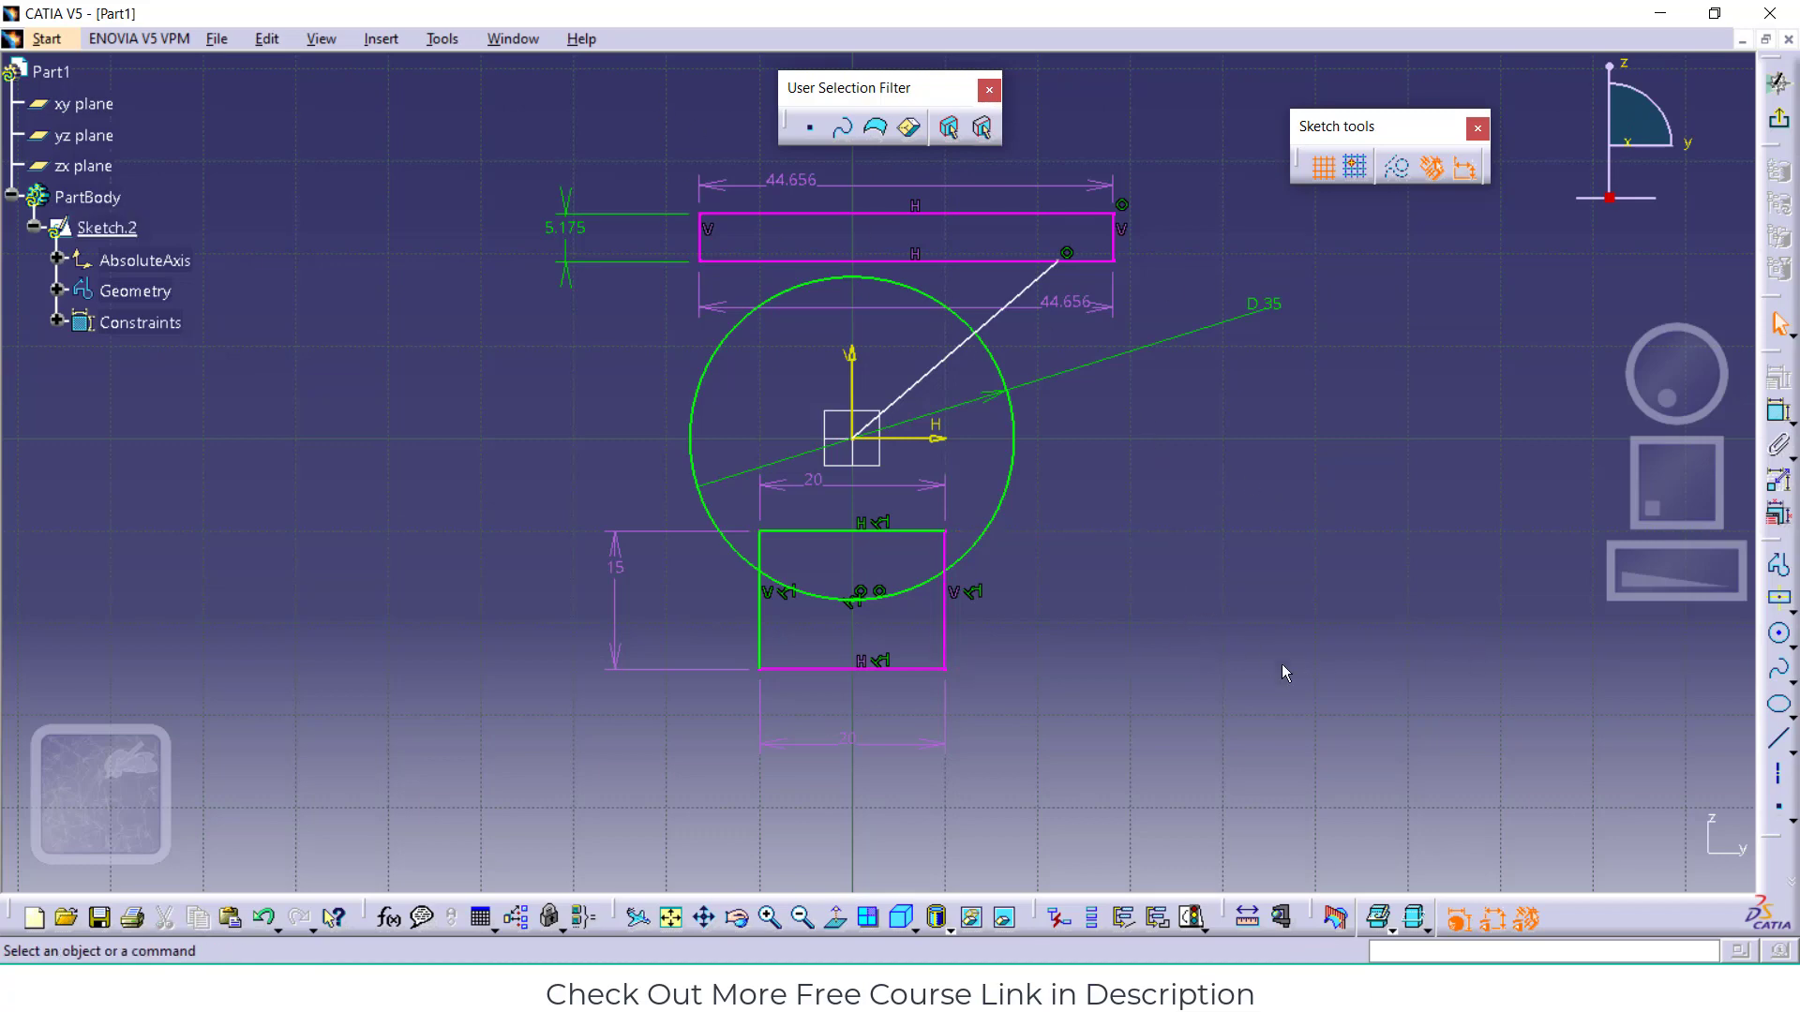
{"action": "left_click", "coordinate": [855, 744]}
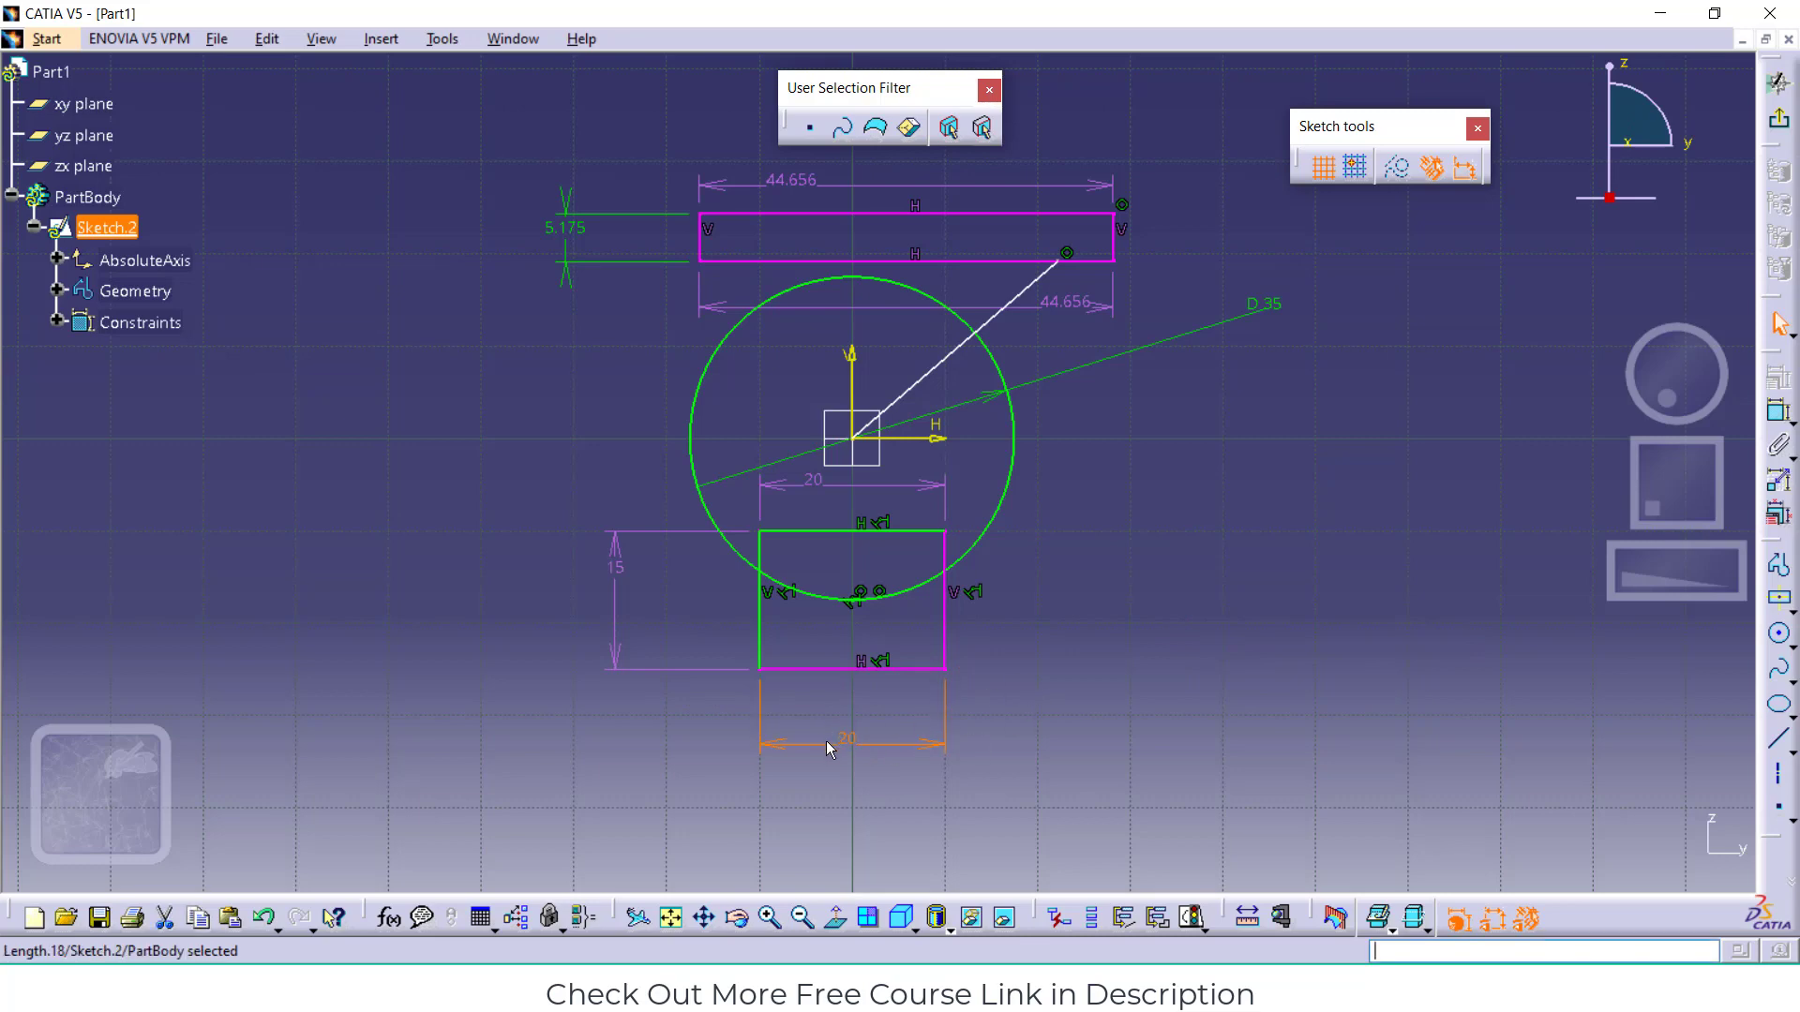
{"action": "key", "text": "Delete"}
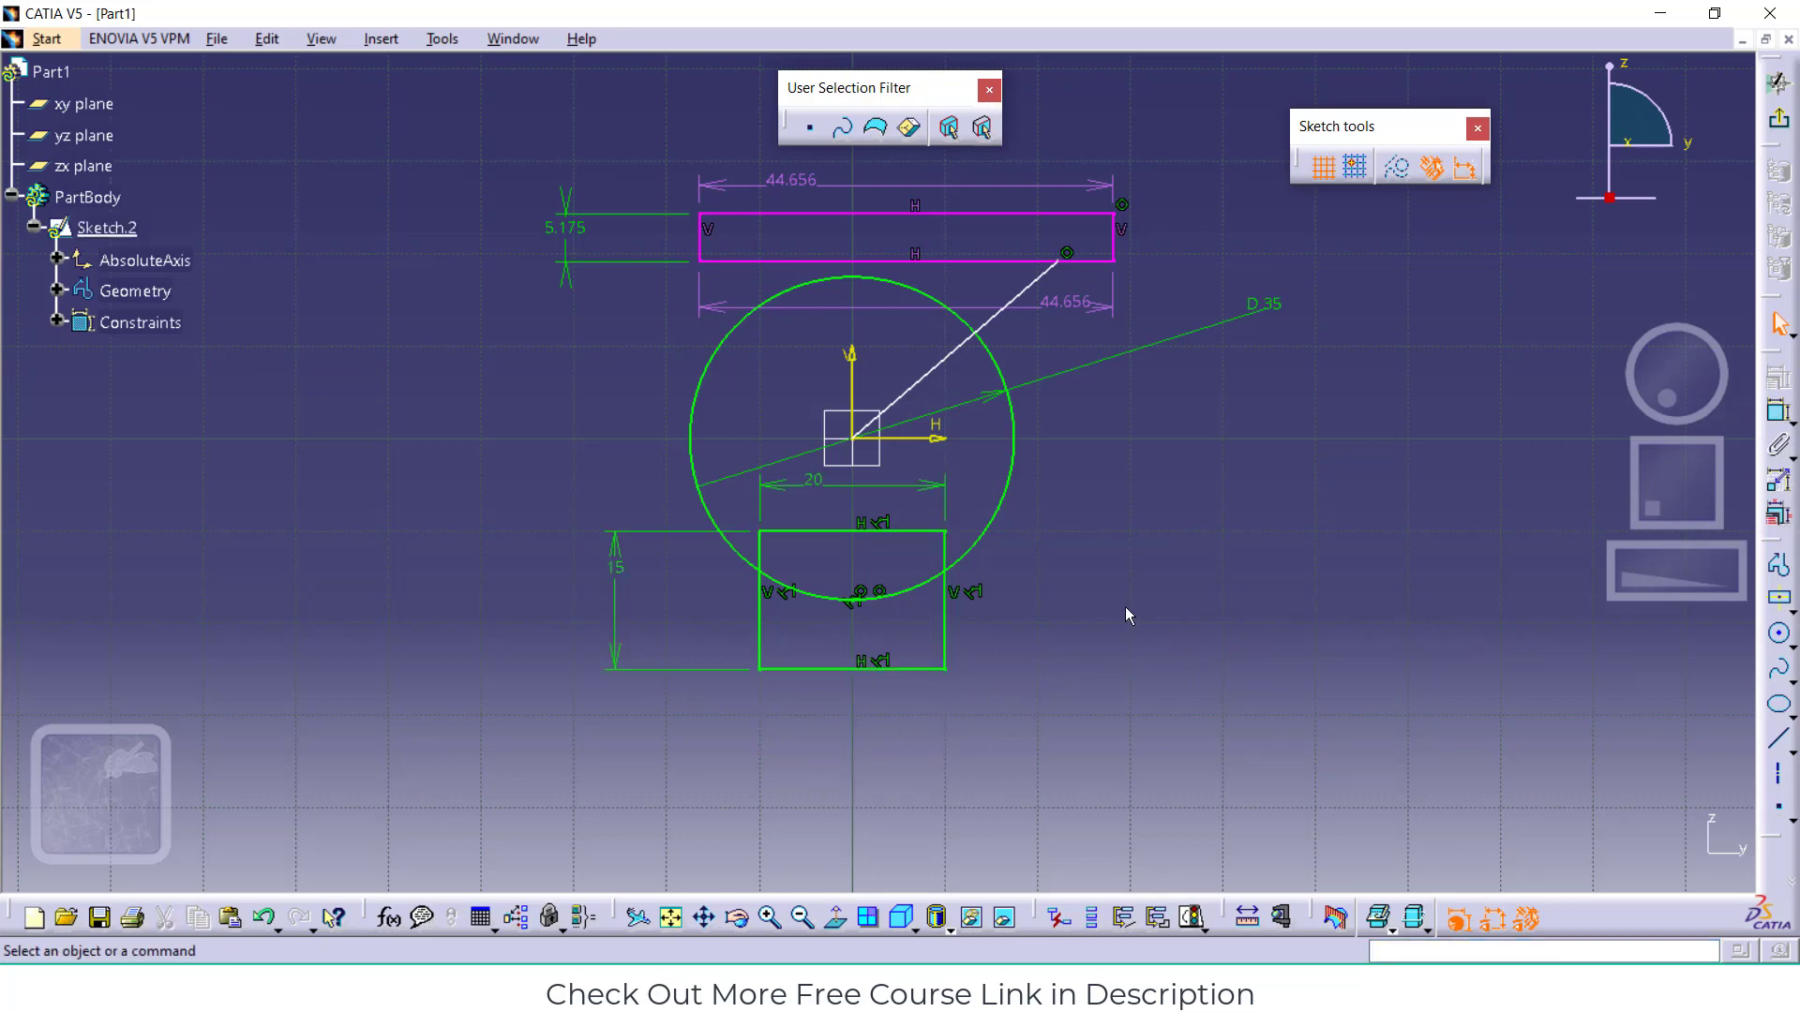
Draw a horizontal ellipse centred on the horizontal axis and overlapping the circle's right side, with a major semi-axis of about 21 mm
{"action": "left_click", "coordinate": [1781, 709]}
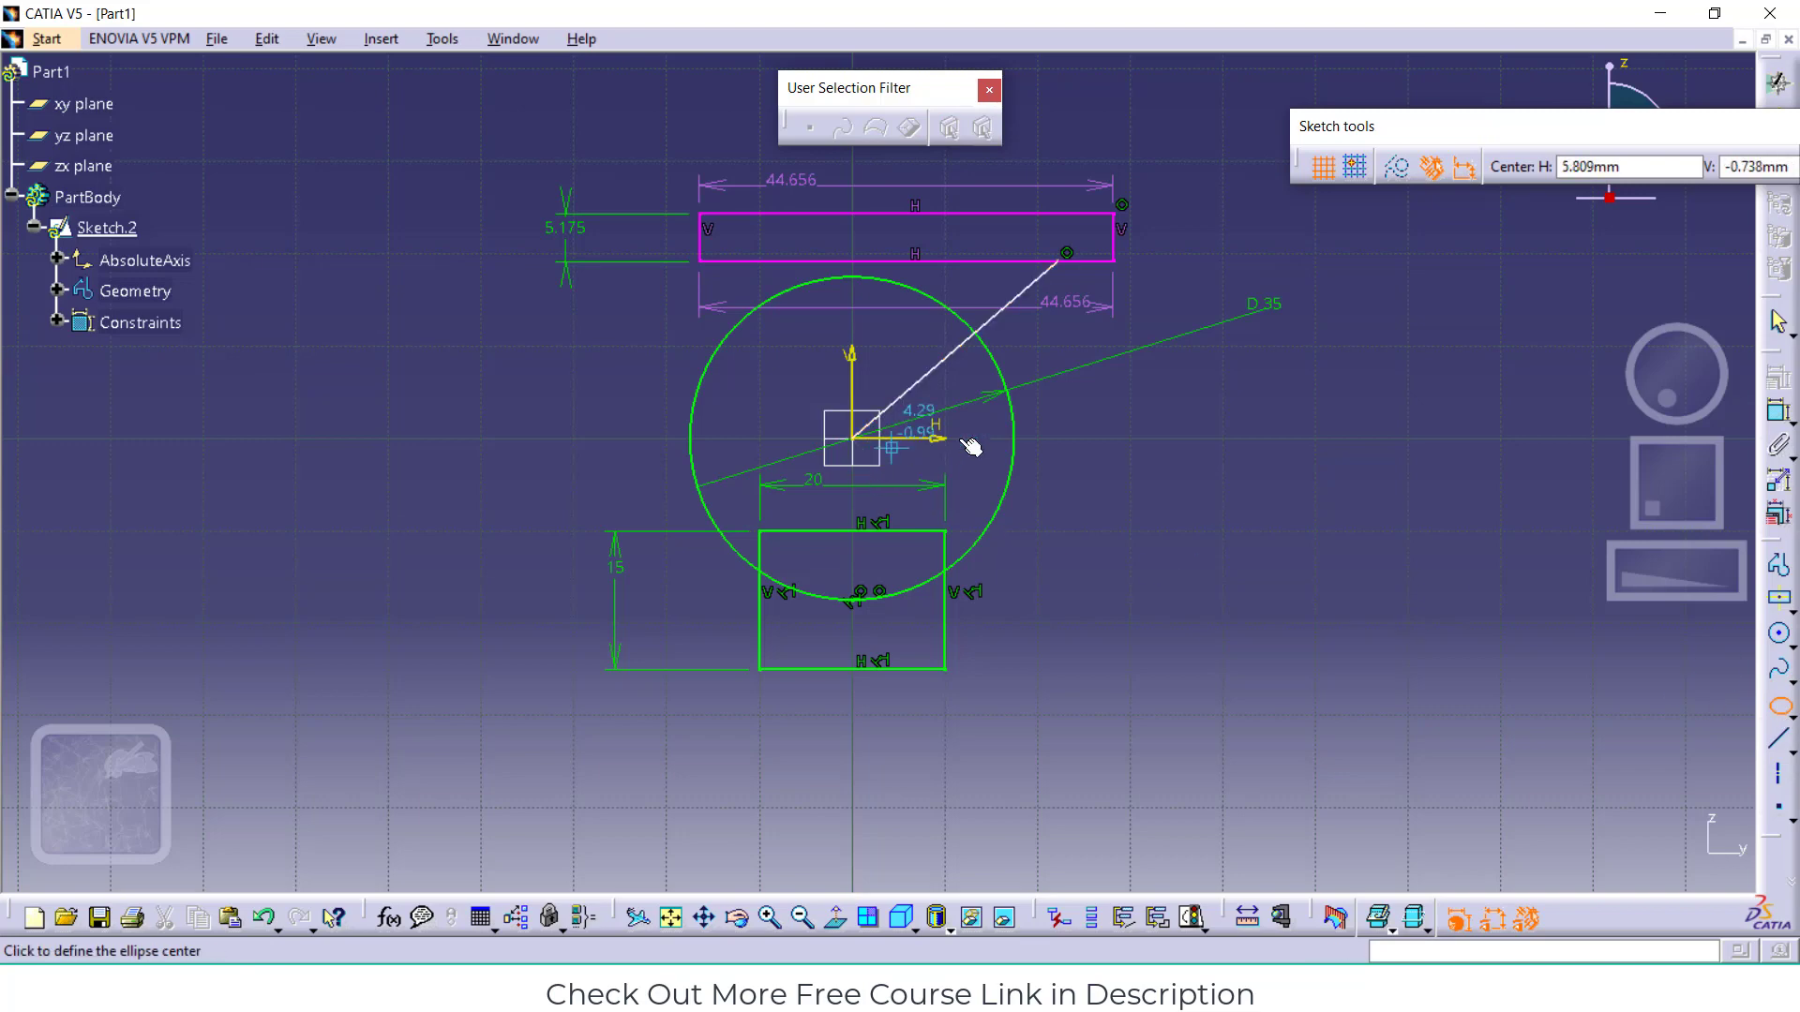
{"action": "left_click", "coordinate": [1088, 441]}
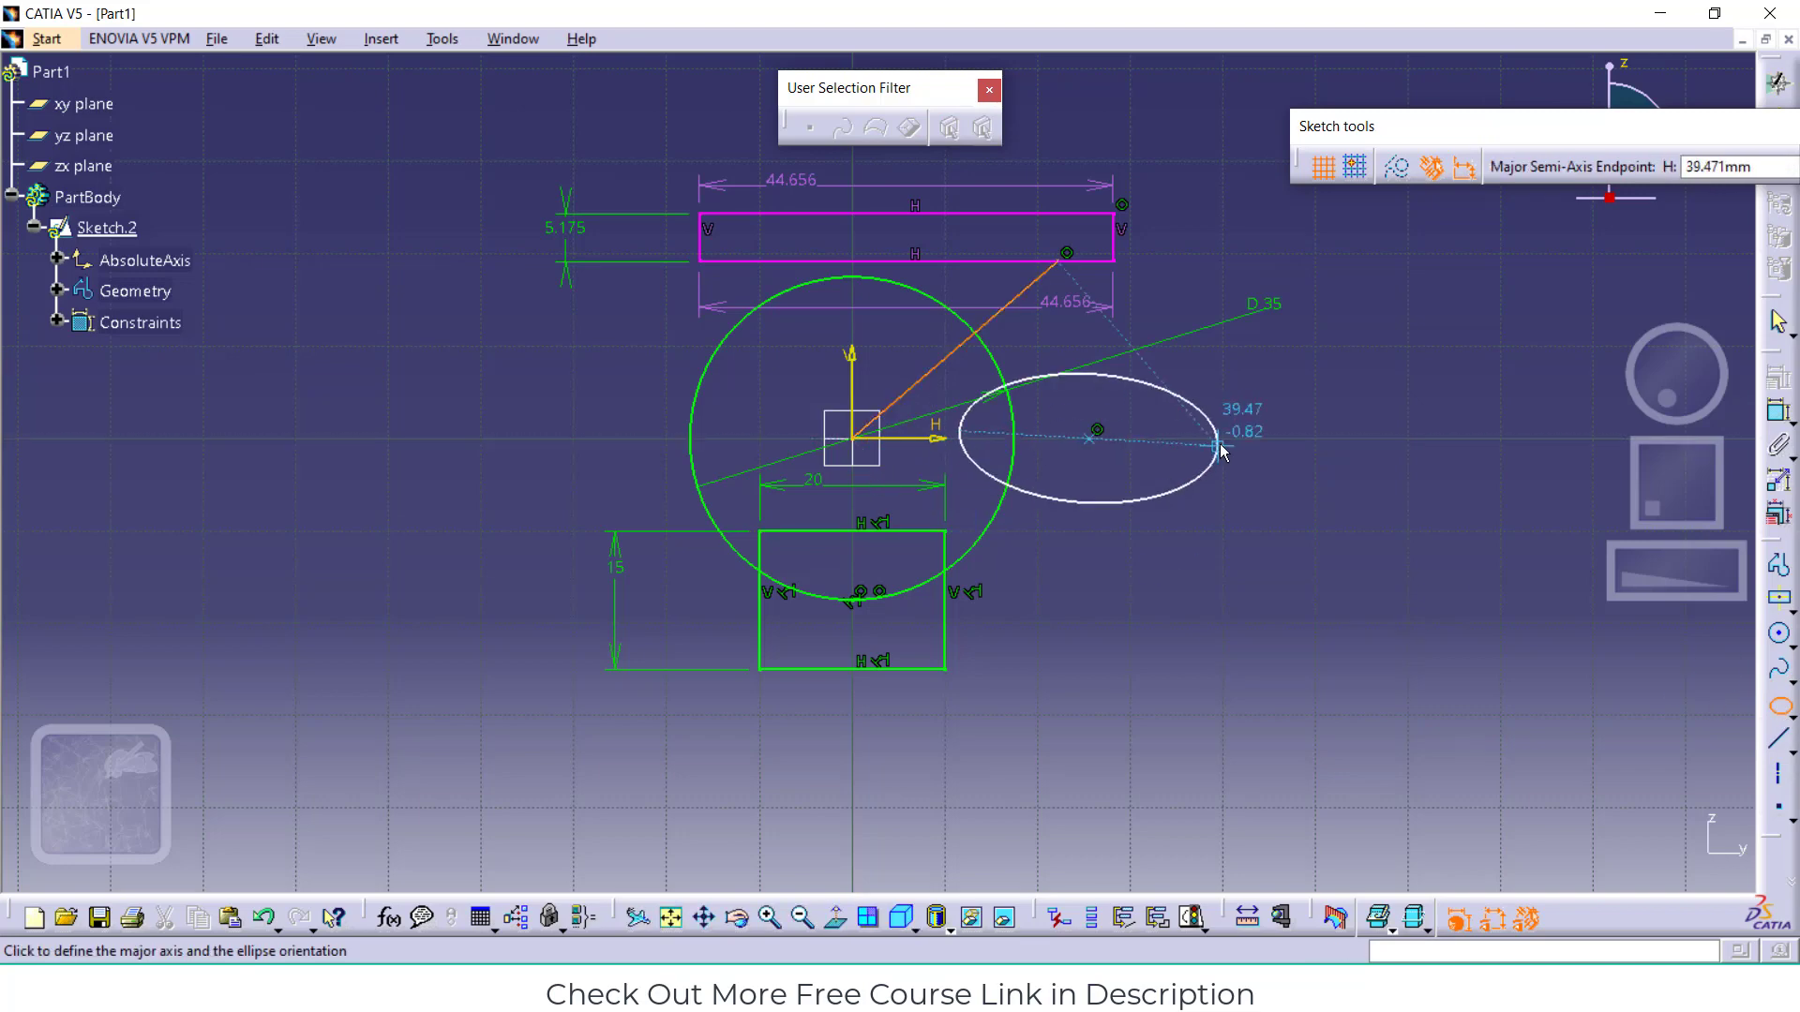
{"action": "left_click", "coordinate": [1286, 439]}
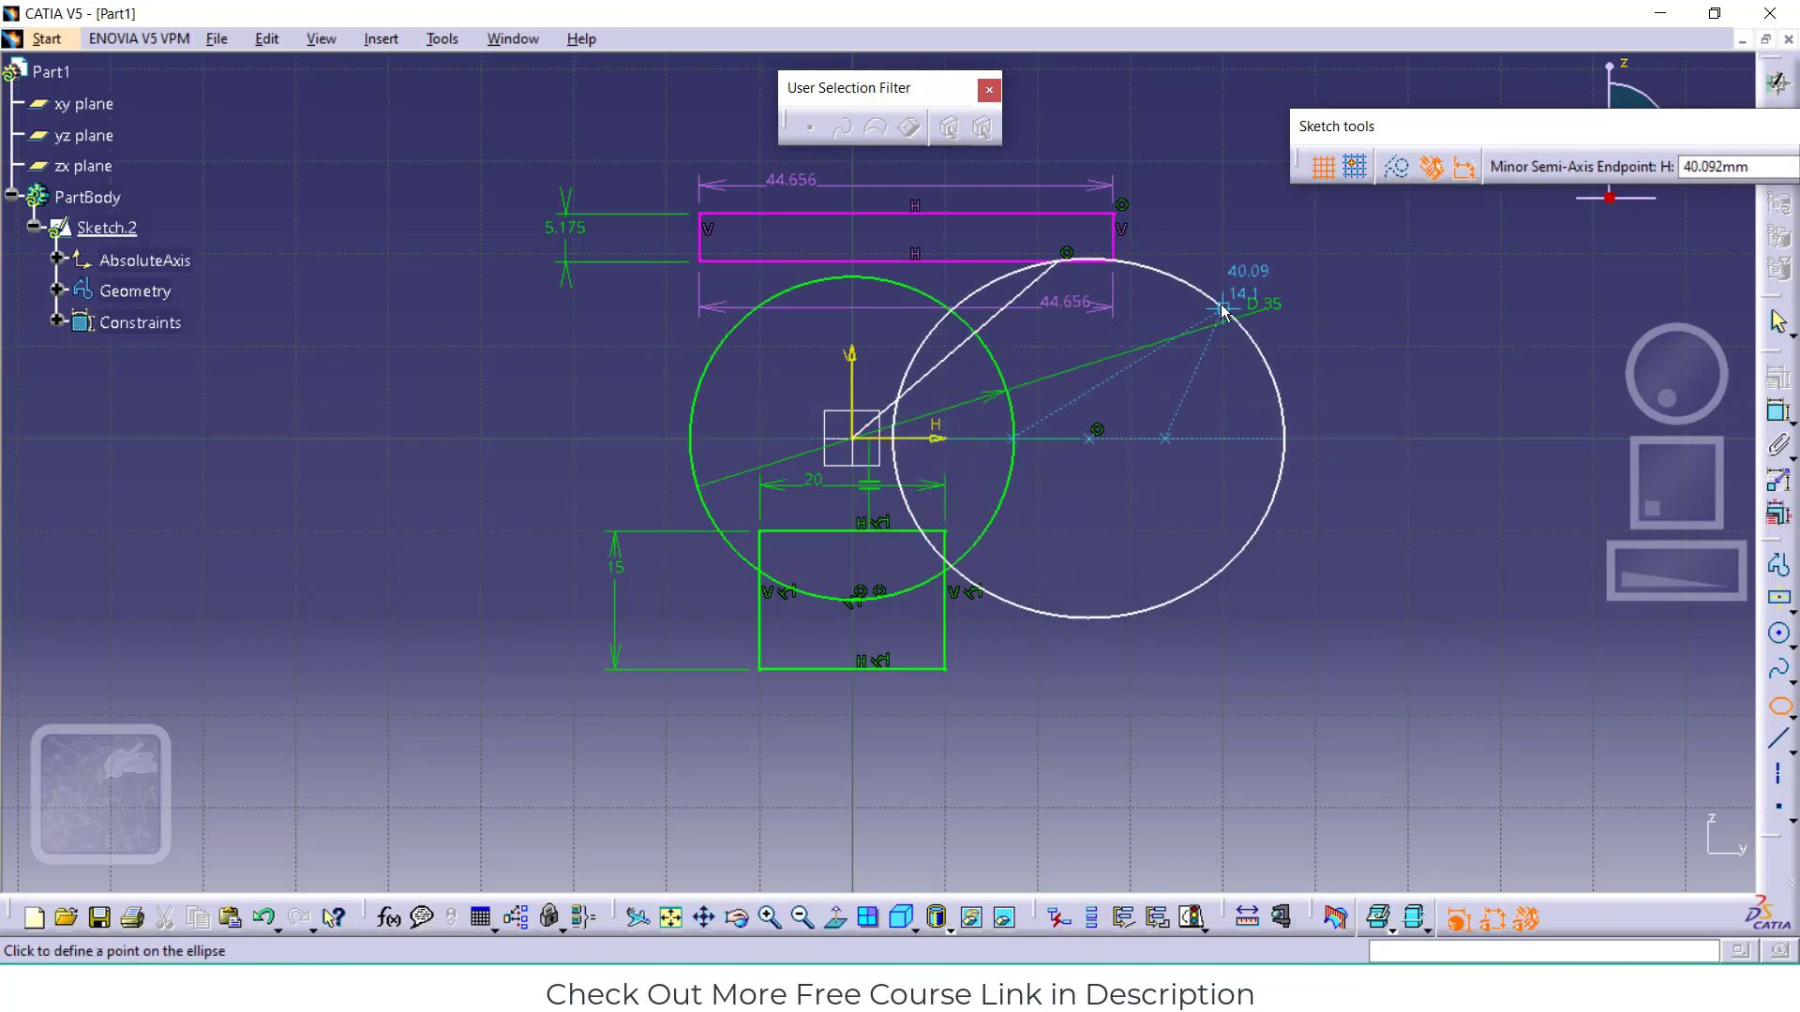
{"action": "left_click", "coordinate": [1154, 325]}
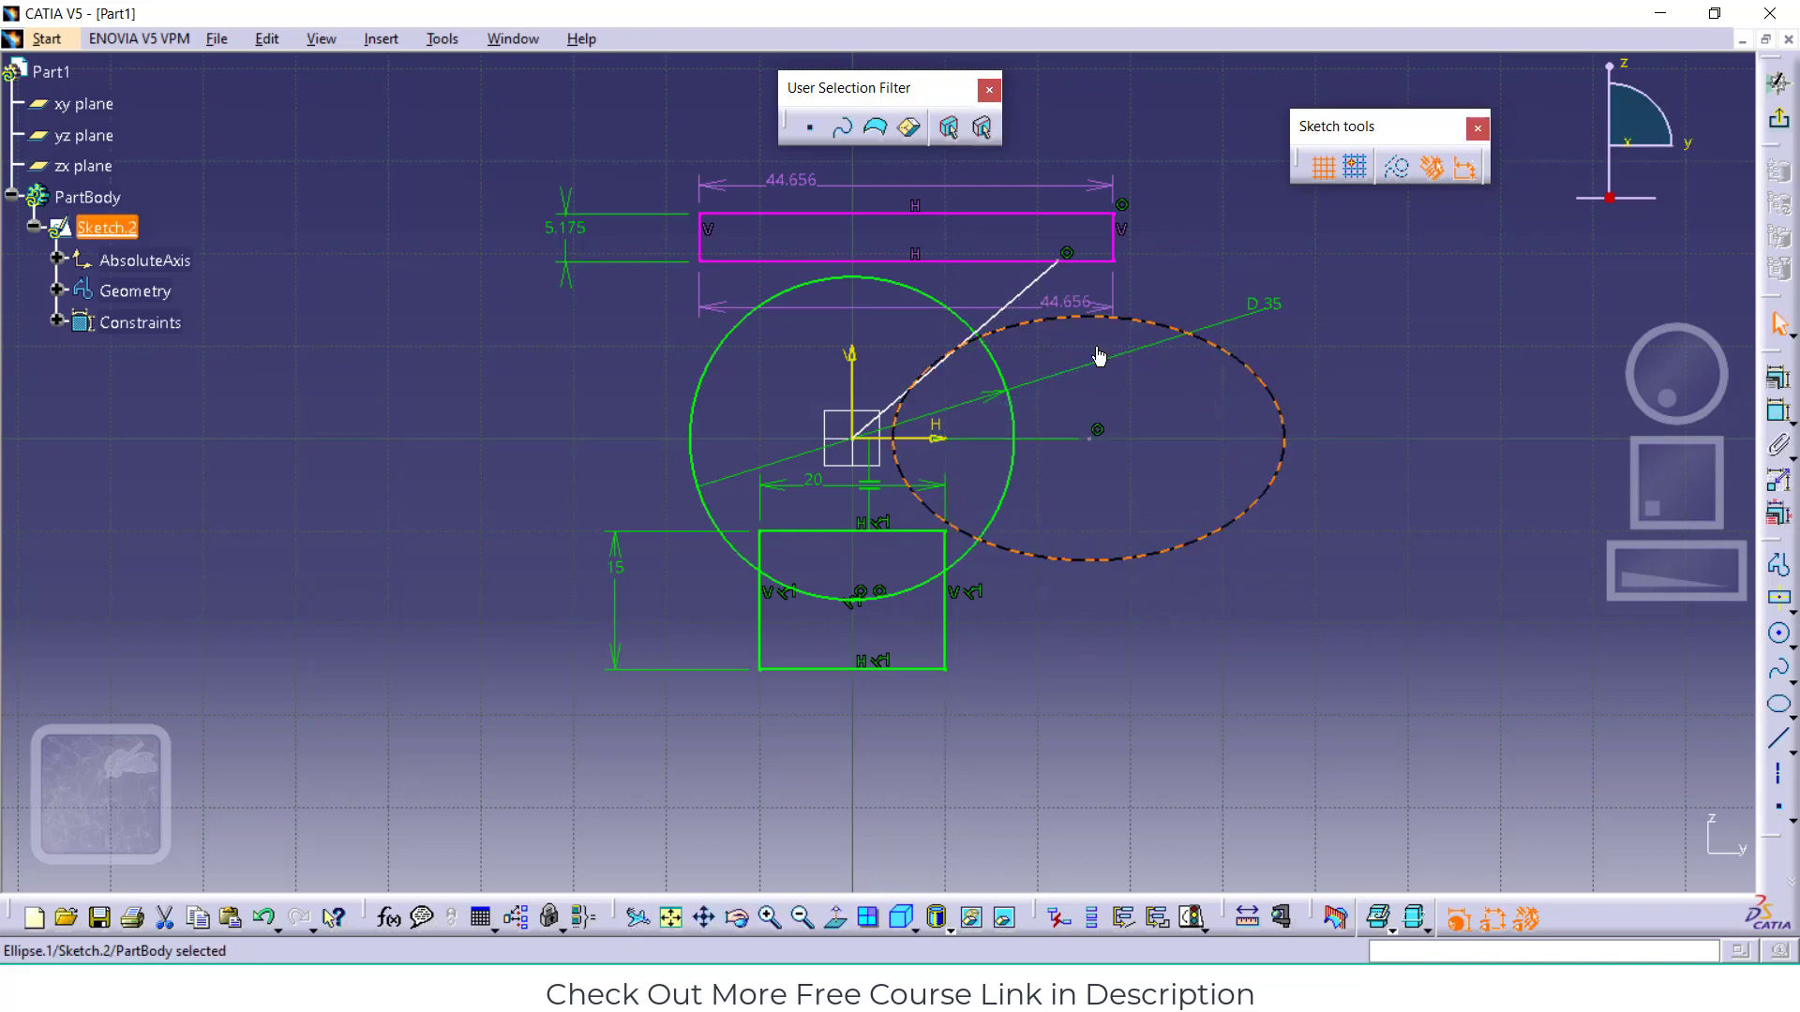
{"action": "left_click", "coordinate": [1468, 572]}
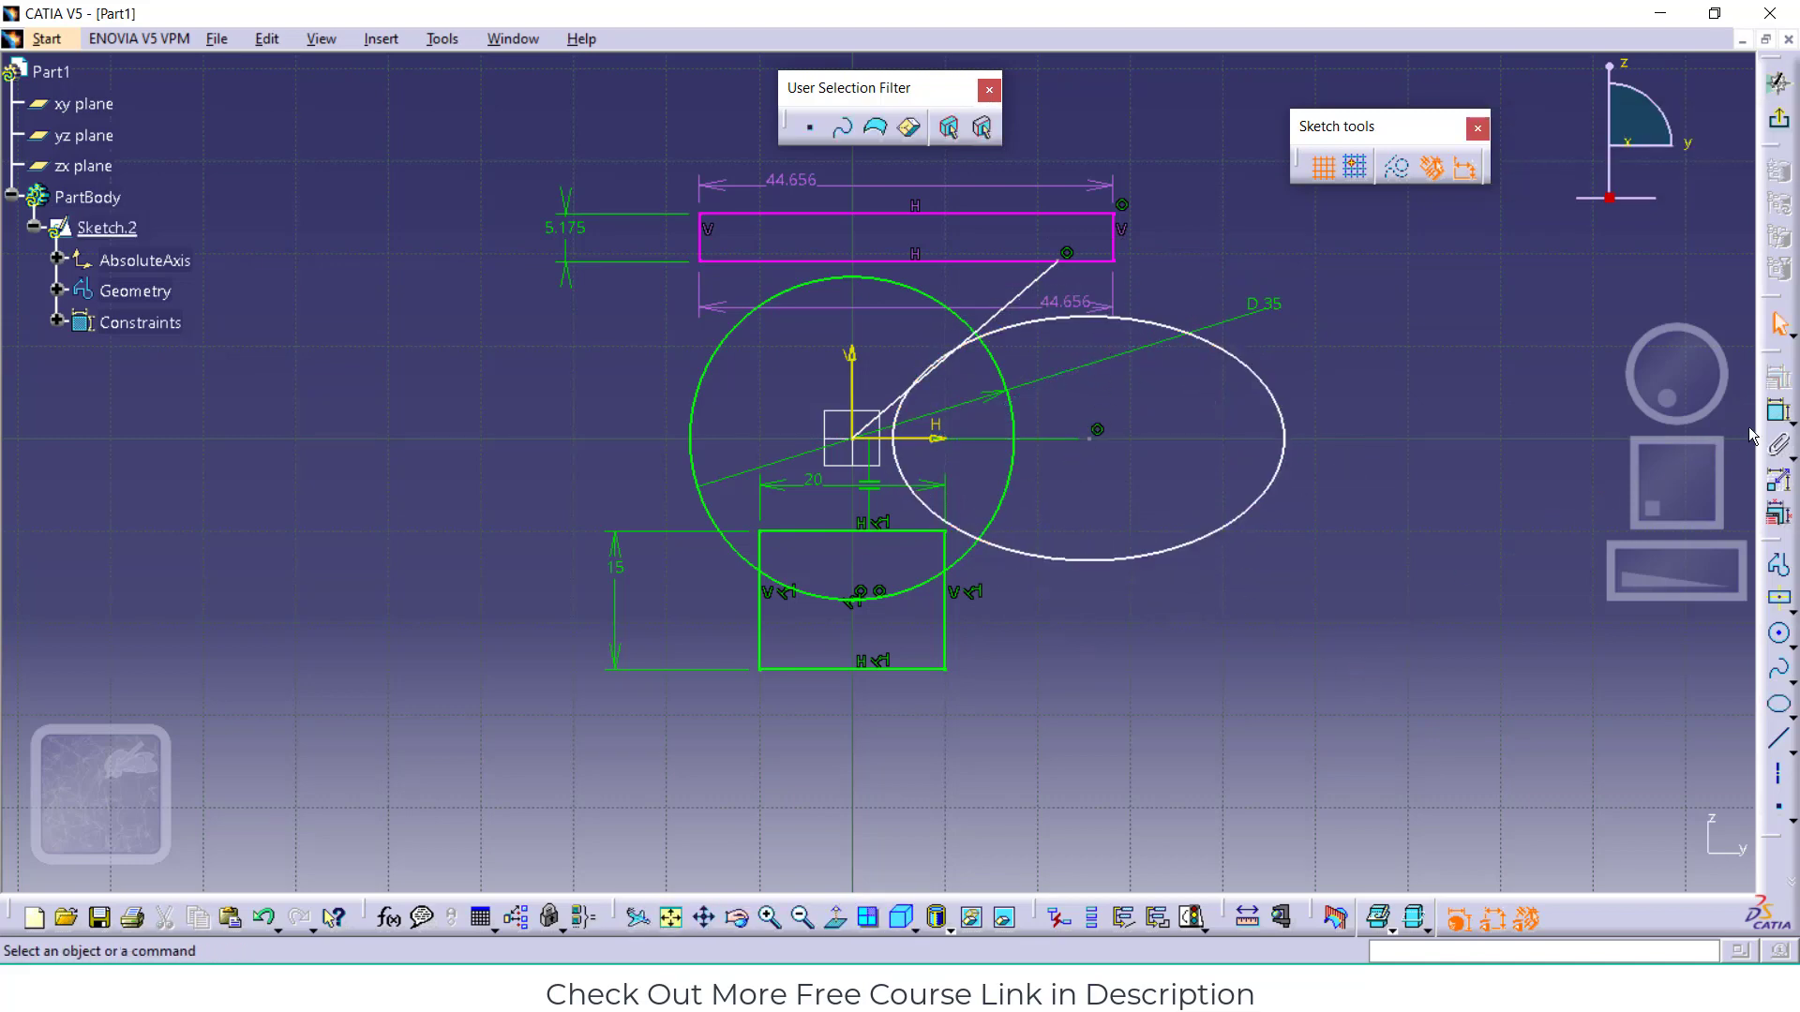
Dimension the ellipse's major semi-axis from its centre, place the dimension below the ellipse, and set it to 30 mm
{"action": "left_click", "coordinate": [1779, 412]}
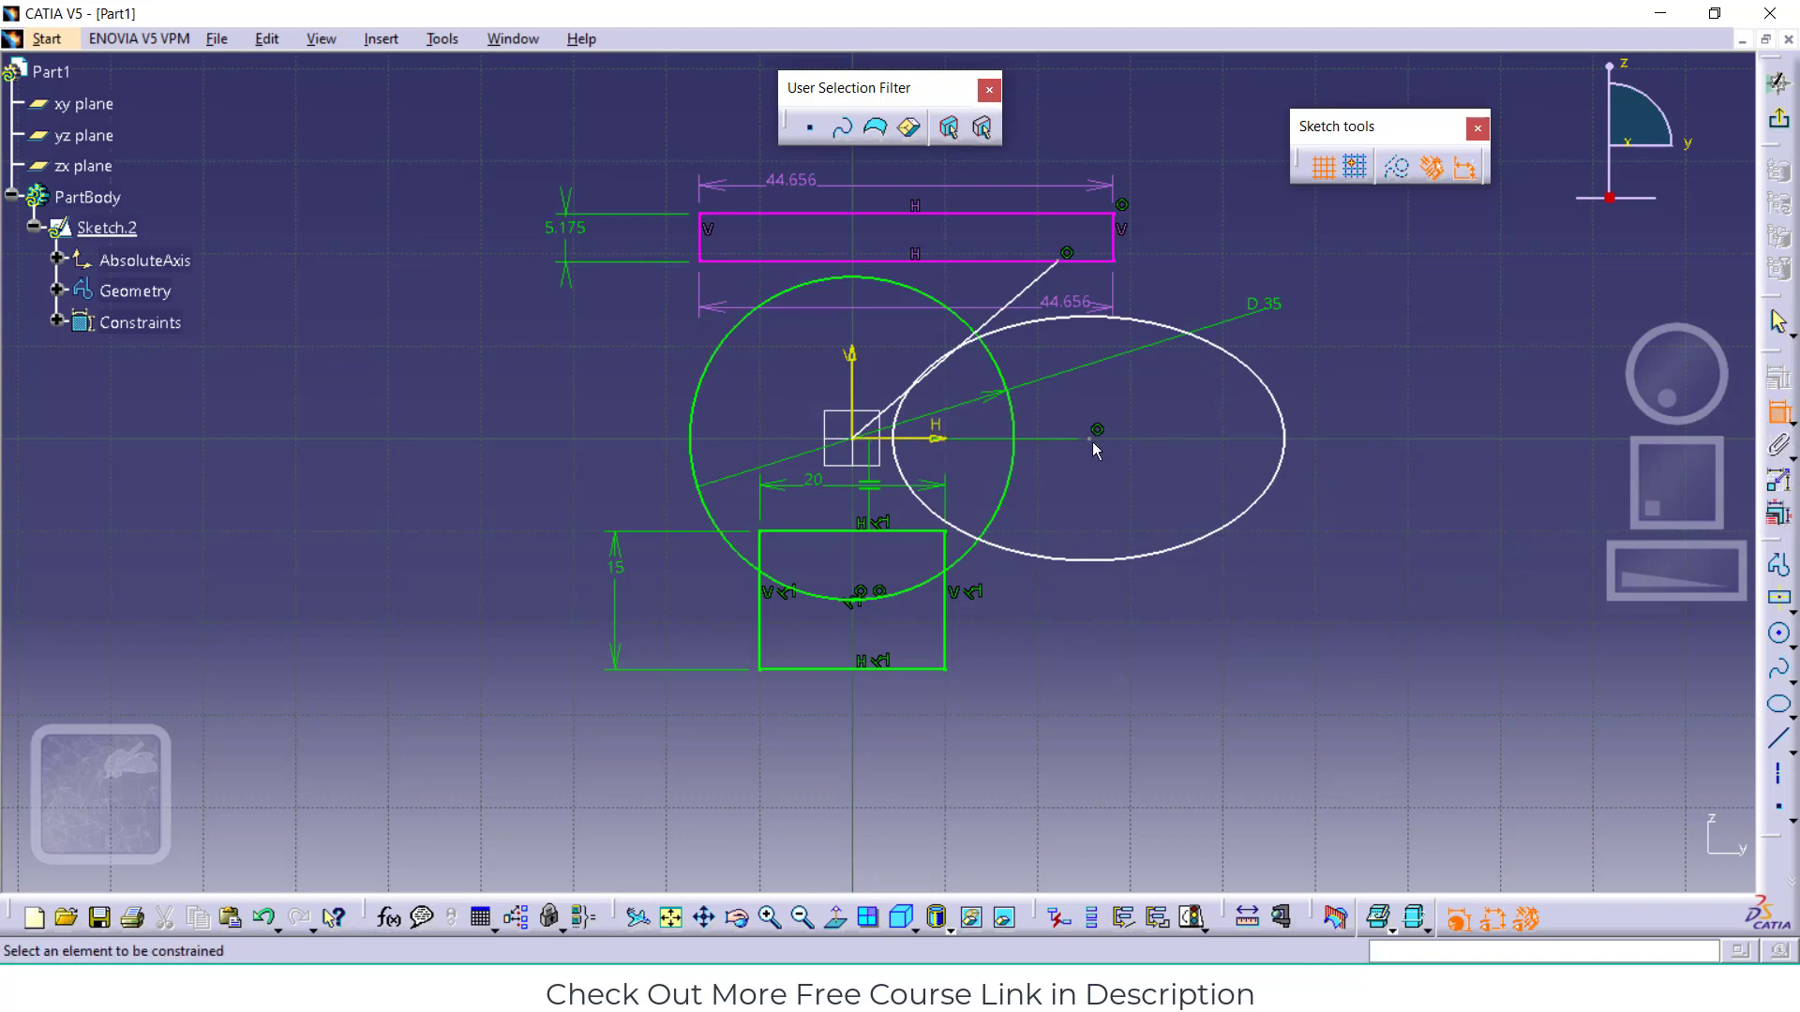
{"action": "left_click", "coordinate": [1284, 441]}
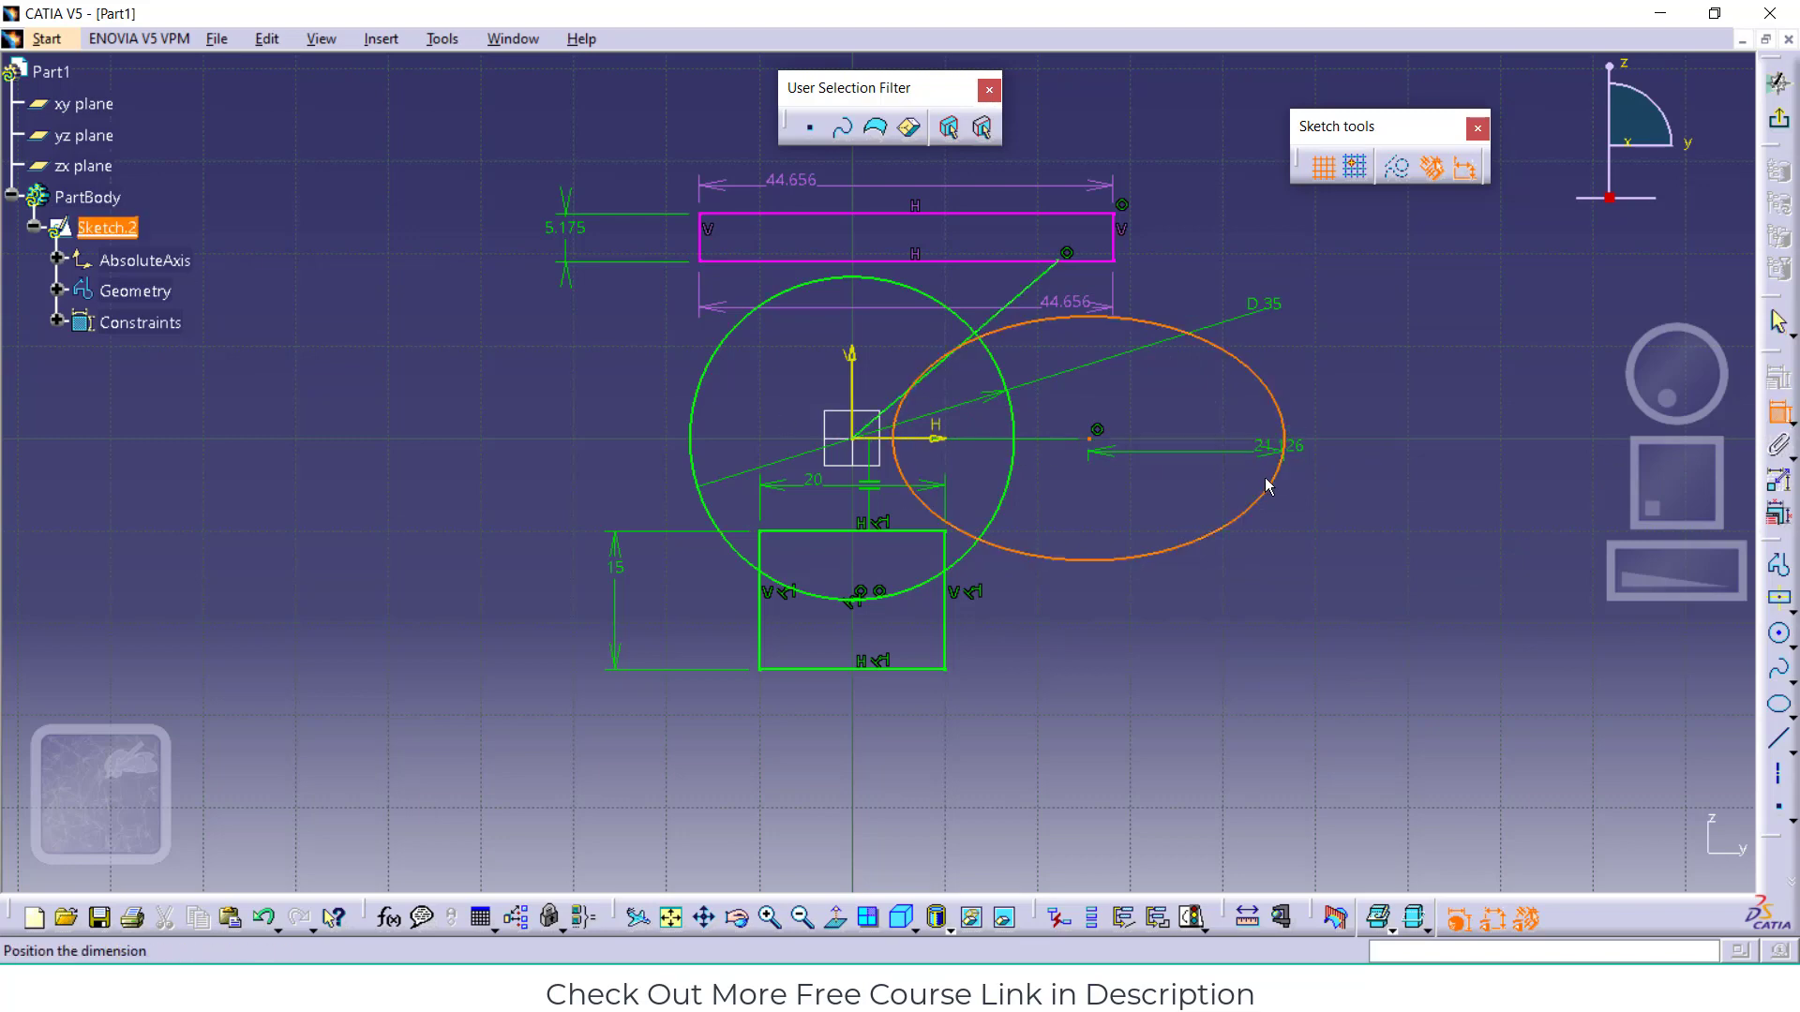
{"action": "left_click", "coordinate": [1233, 635]}
{"action": "double_click", "coordinate": [1230, 635]}
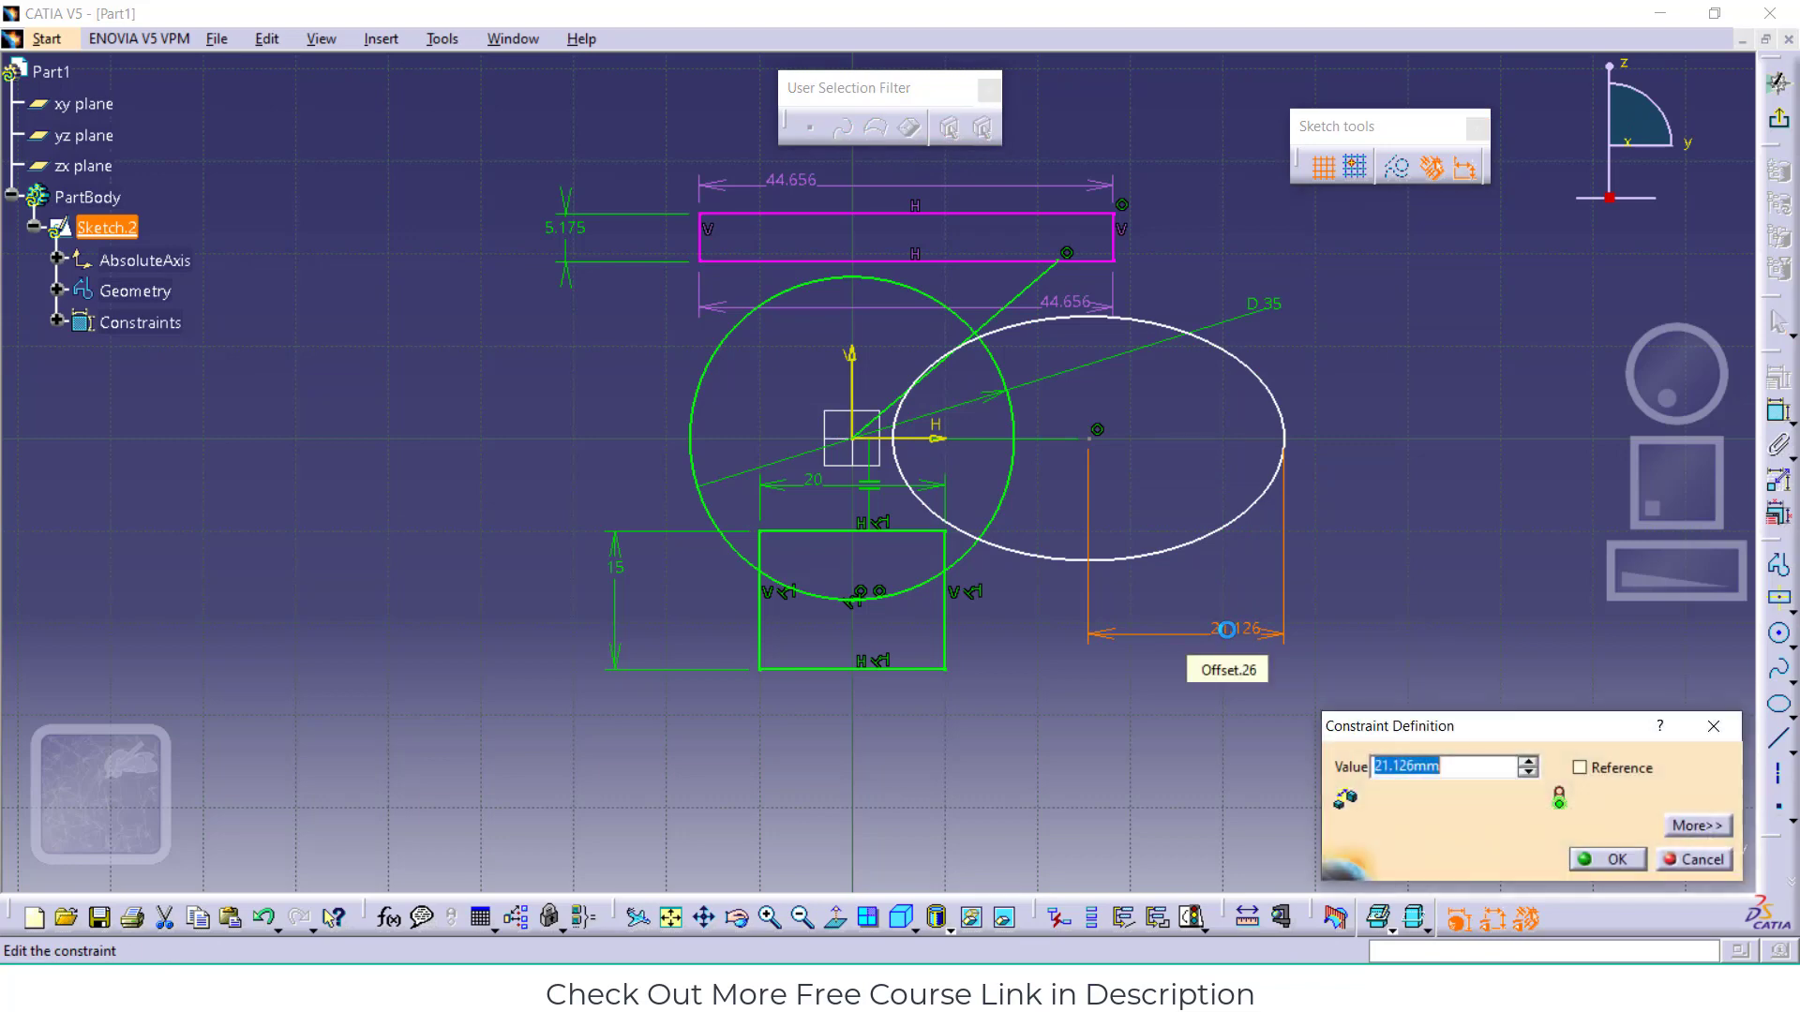
{"action": "type", "text": "30"}
{"action": "key", "text": "Return"}
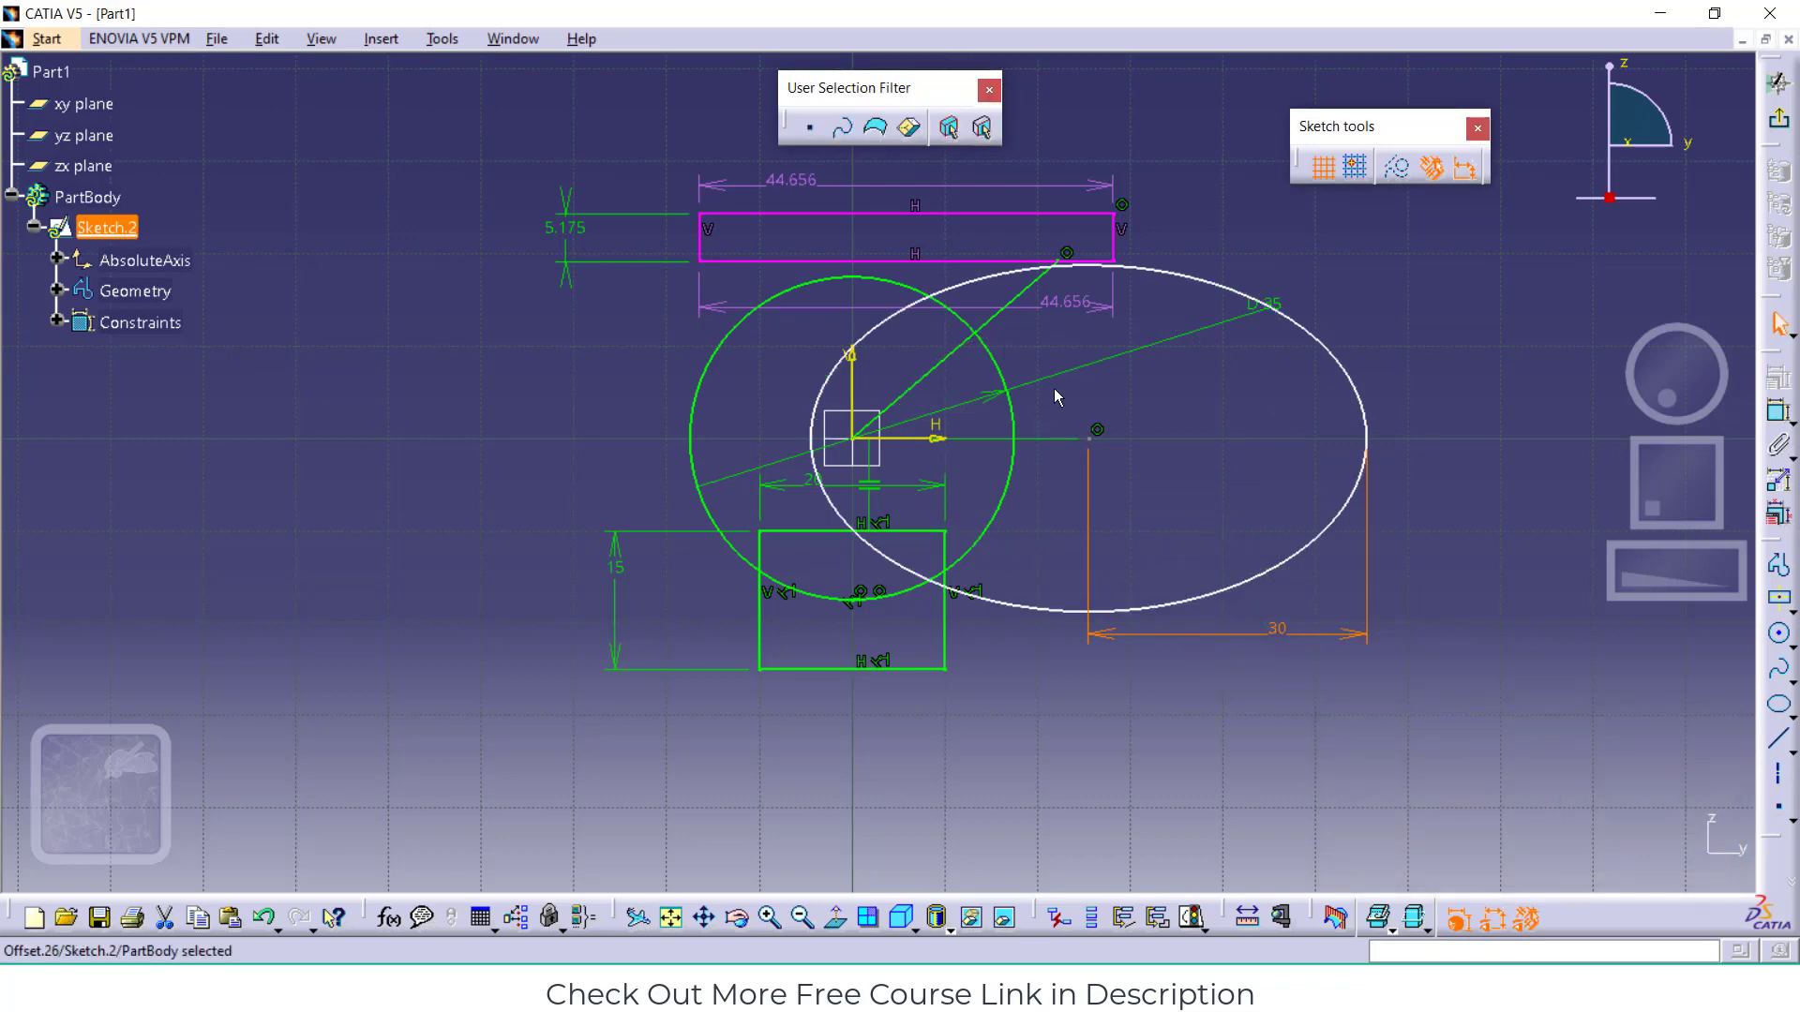
Dimension the ellipse's minor semi-axis from its centre to its top, placed right of the ellipse, and set it to 20 mm
{"action": "left_click", "coordinate": [1133, 275]}
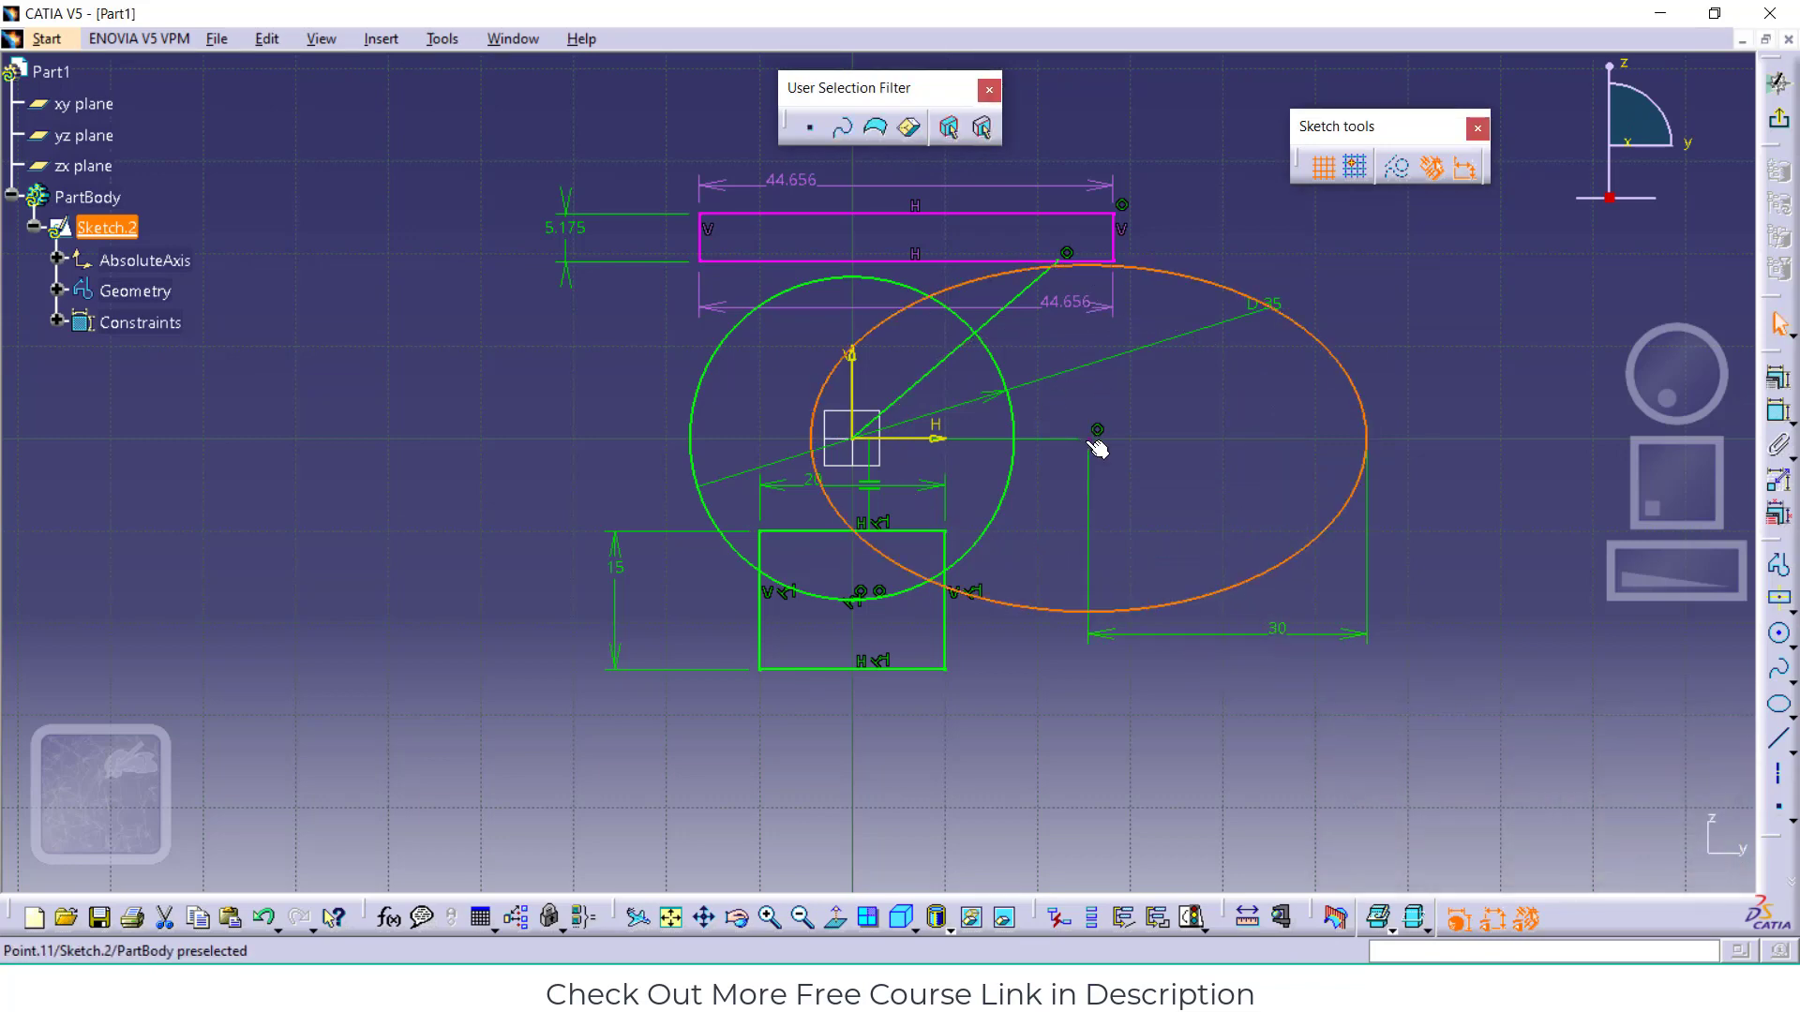
{"action": "left_click", "coordinate": [1092, 437]}
{"action": "left_click", "coordinate": [1401, 331]}
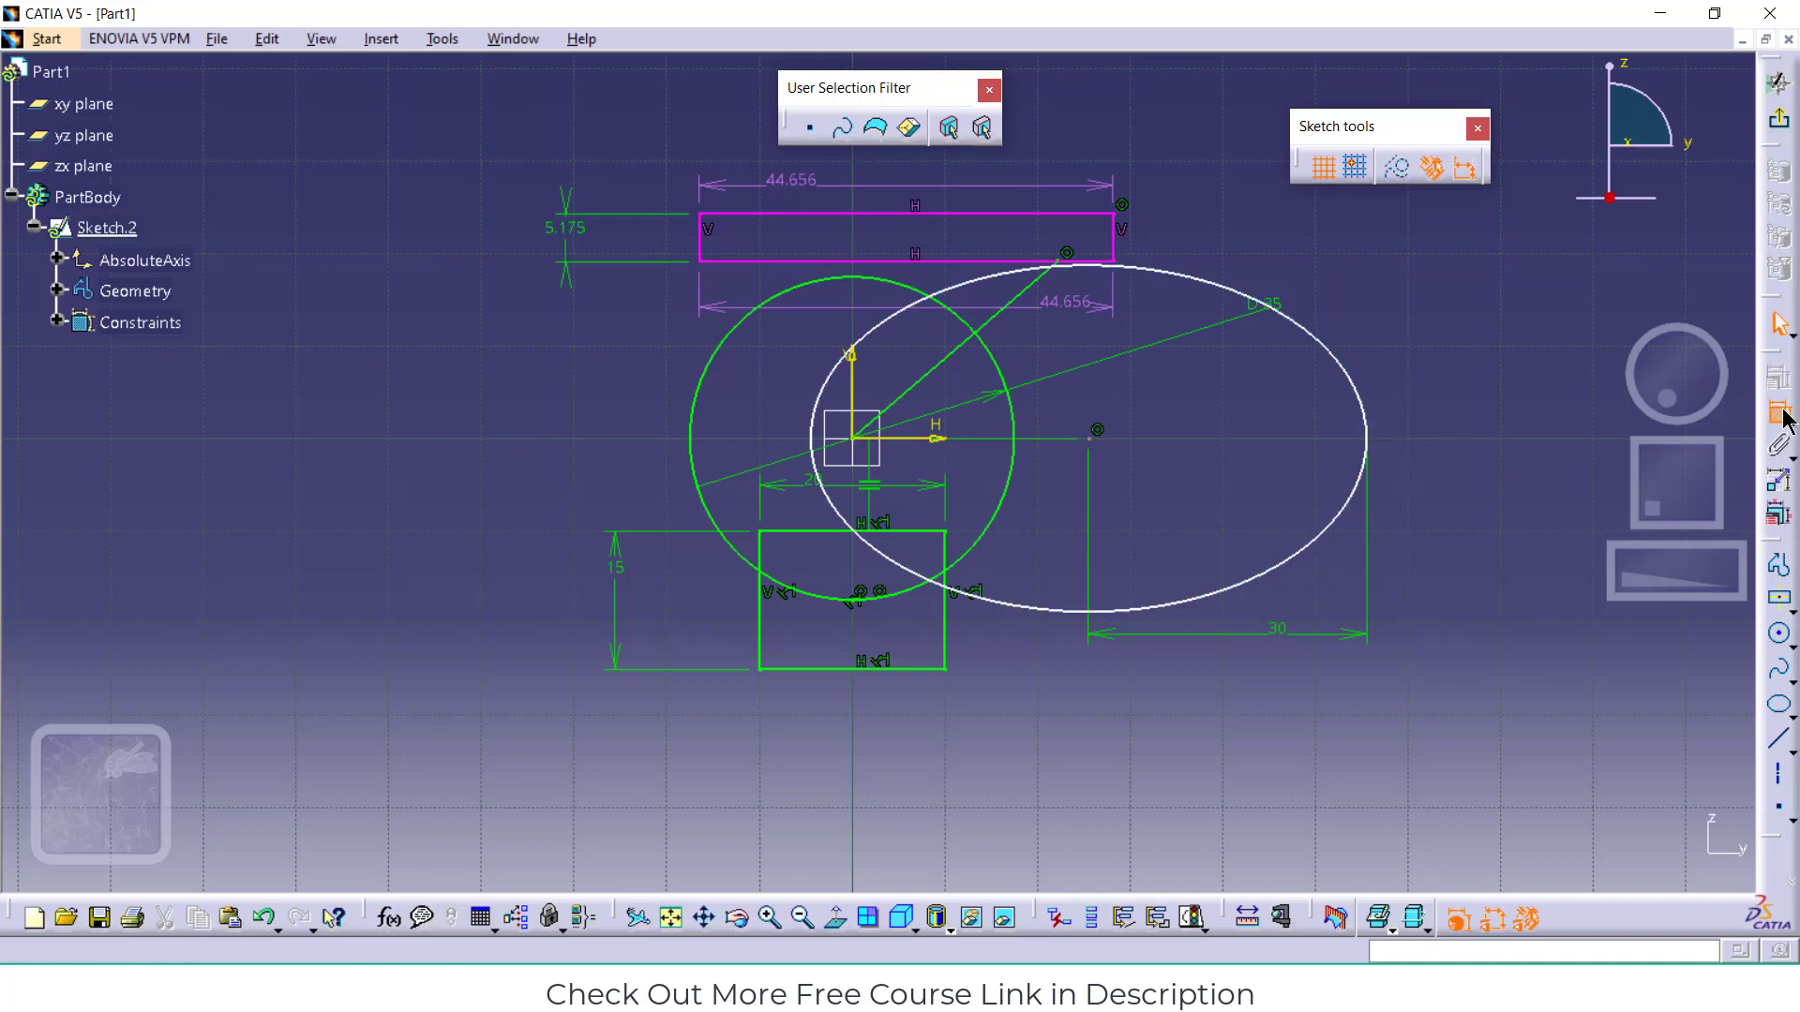
{"action": "left_click", "coordinate": [1778, 410]}
{"action": "left_click", "coordinate": [1097, 435]}
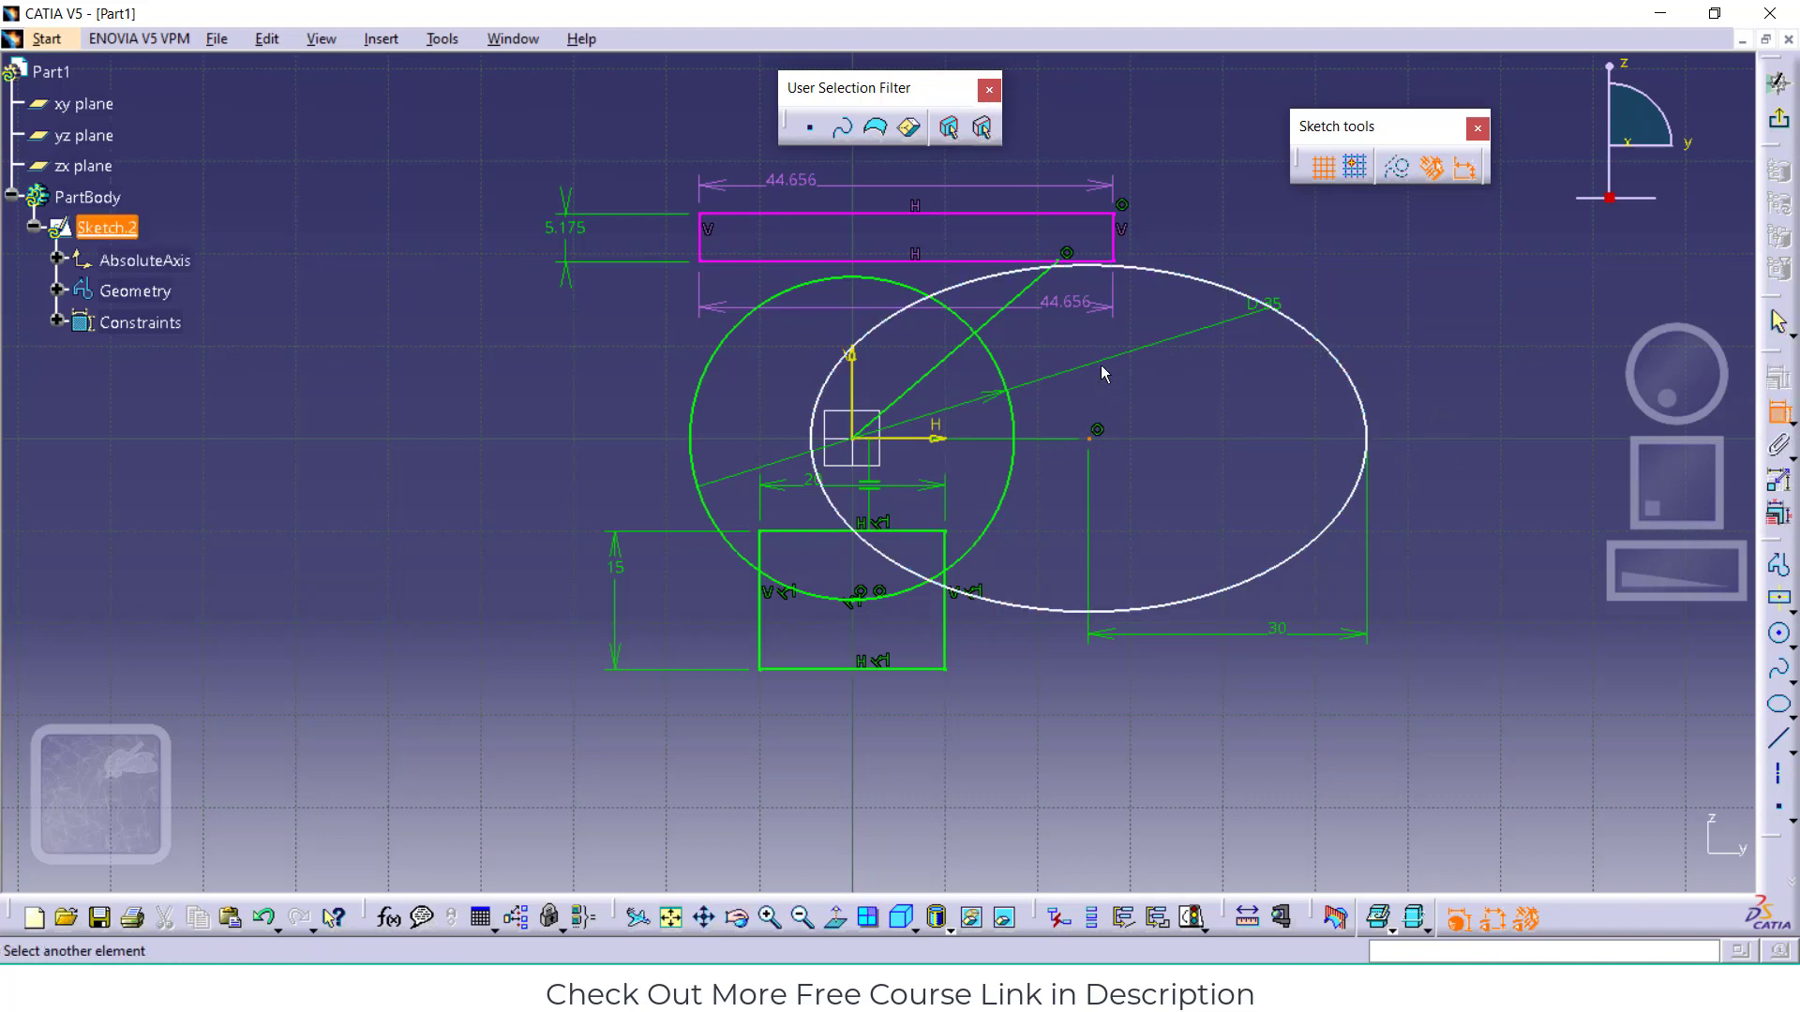
{"action": "left_click", "coordinate": [1093, 269]}
{"action": "left_click", "coordinate": [1504, 290]}
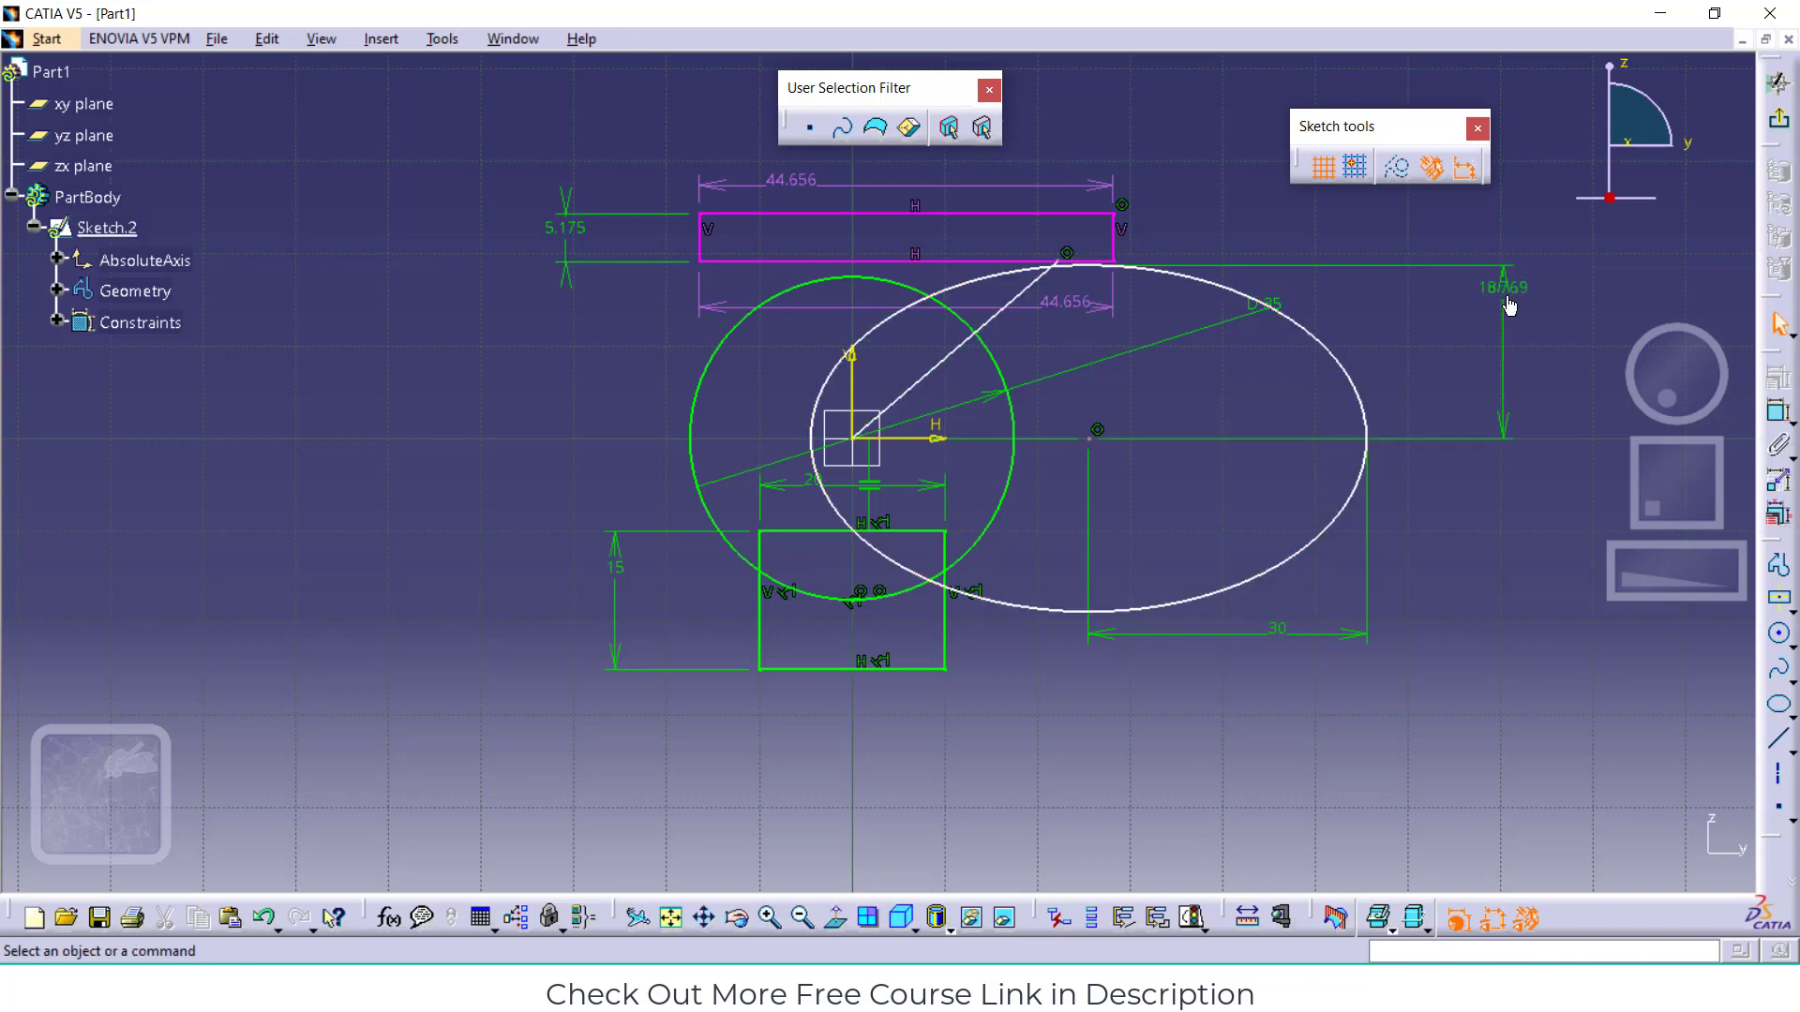
{"action": "double_click", "coordinate": [1511, 302]}
{"action": "type", "text": "20"}
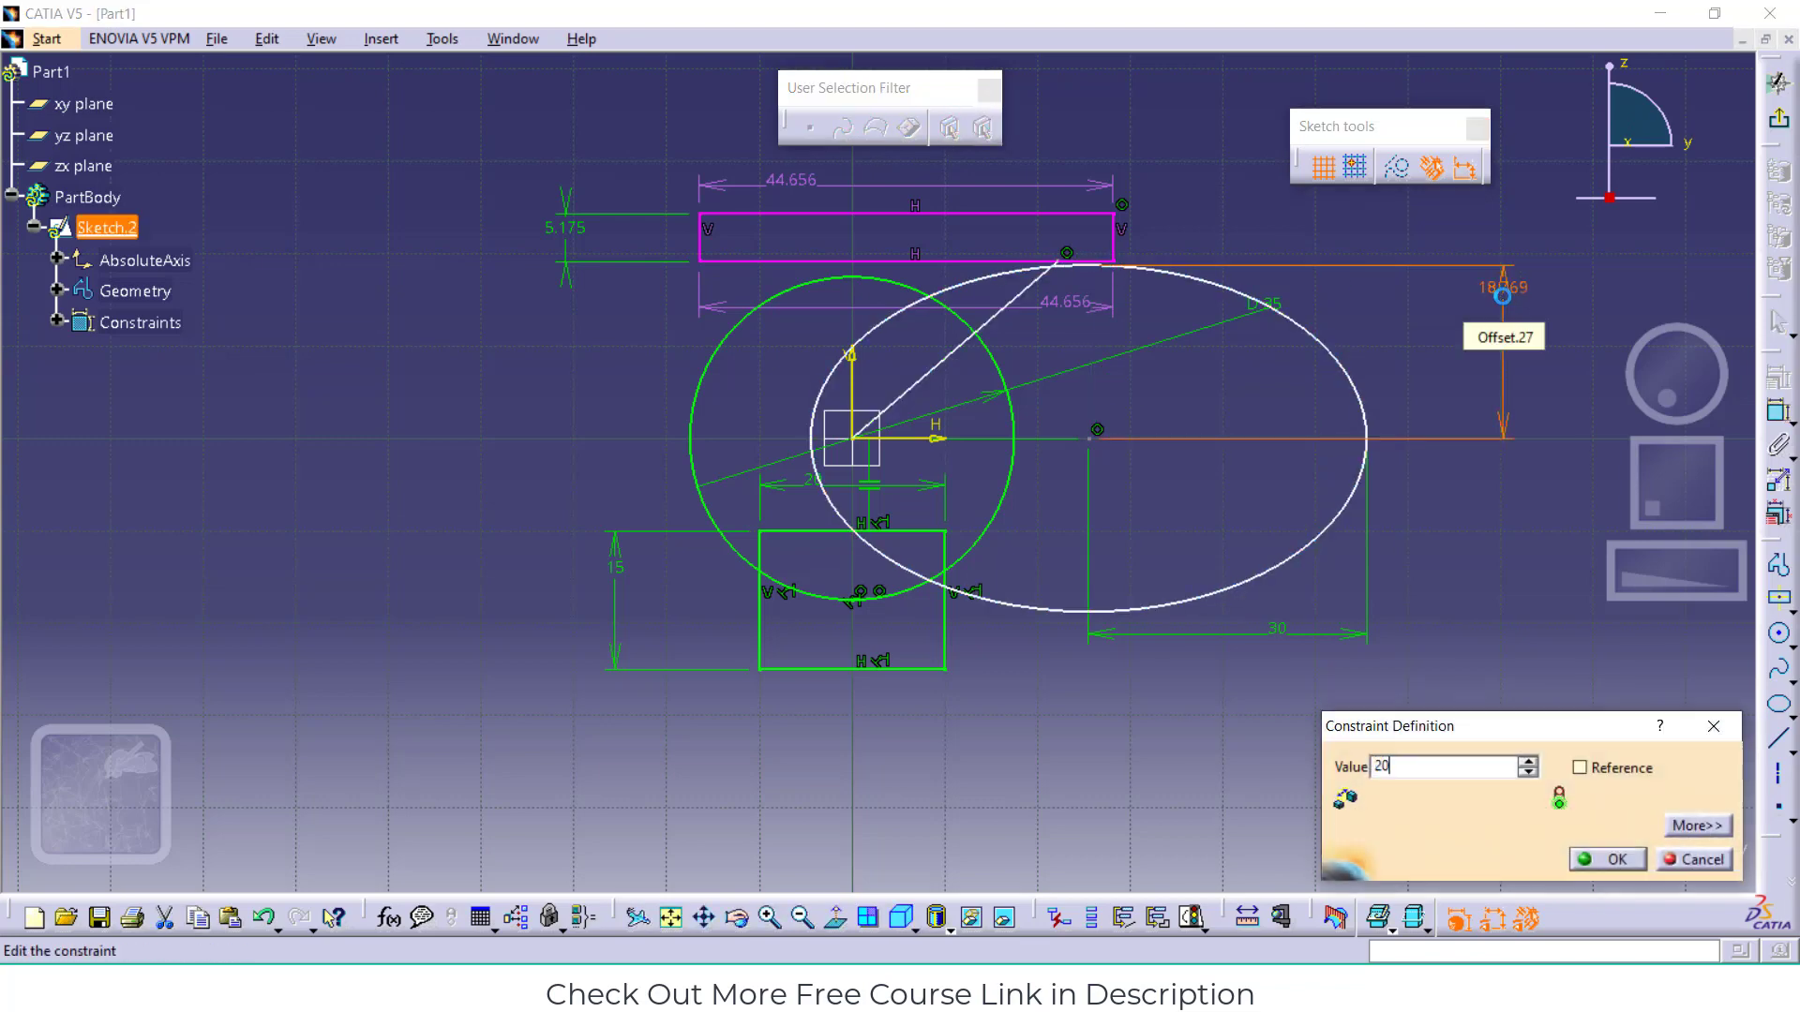
{"action": "key", "text": "Return"}
{"action": "left_click", "coordinate": [1417, 534]}
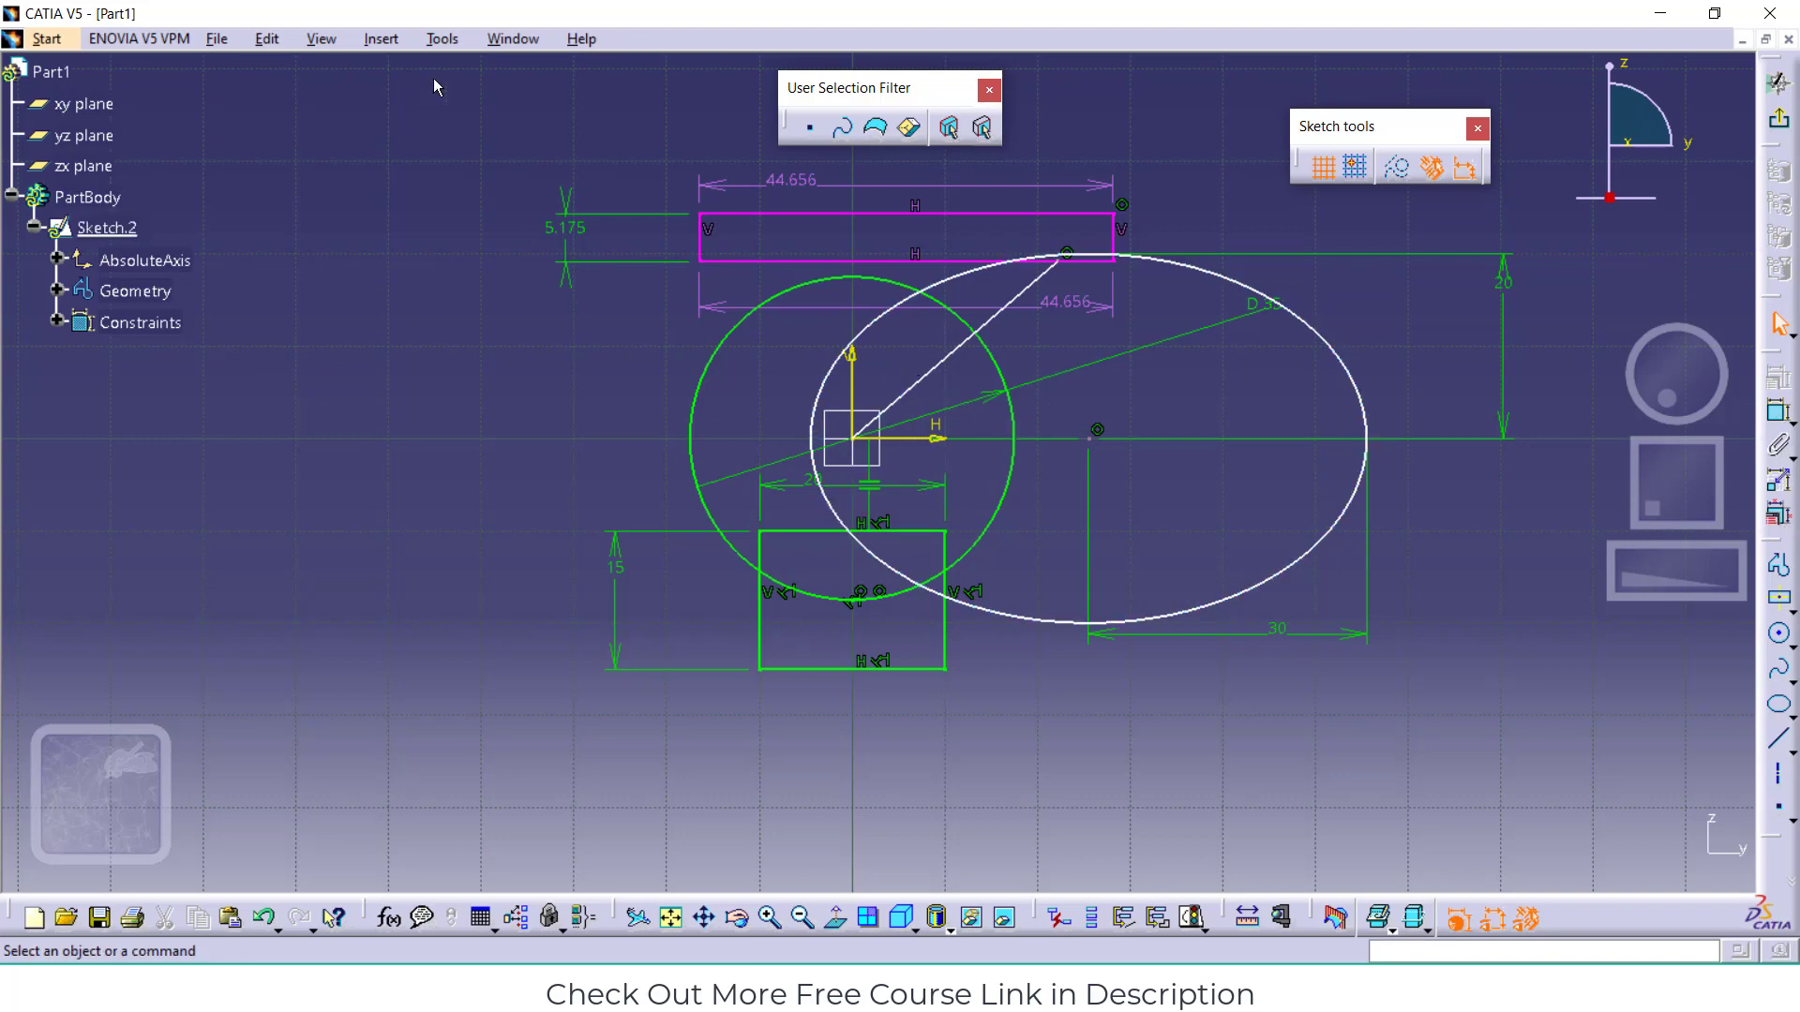
Use Quick Trim to remove the ellipse's arc inside the circle, from the circle's upper intersection down to the lower rectangle's top edge
{"action": "left_click", "coordinate": [381, 40]}
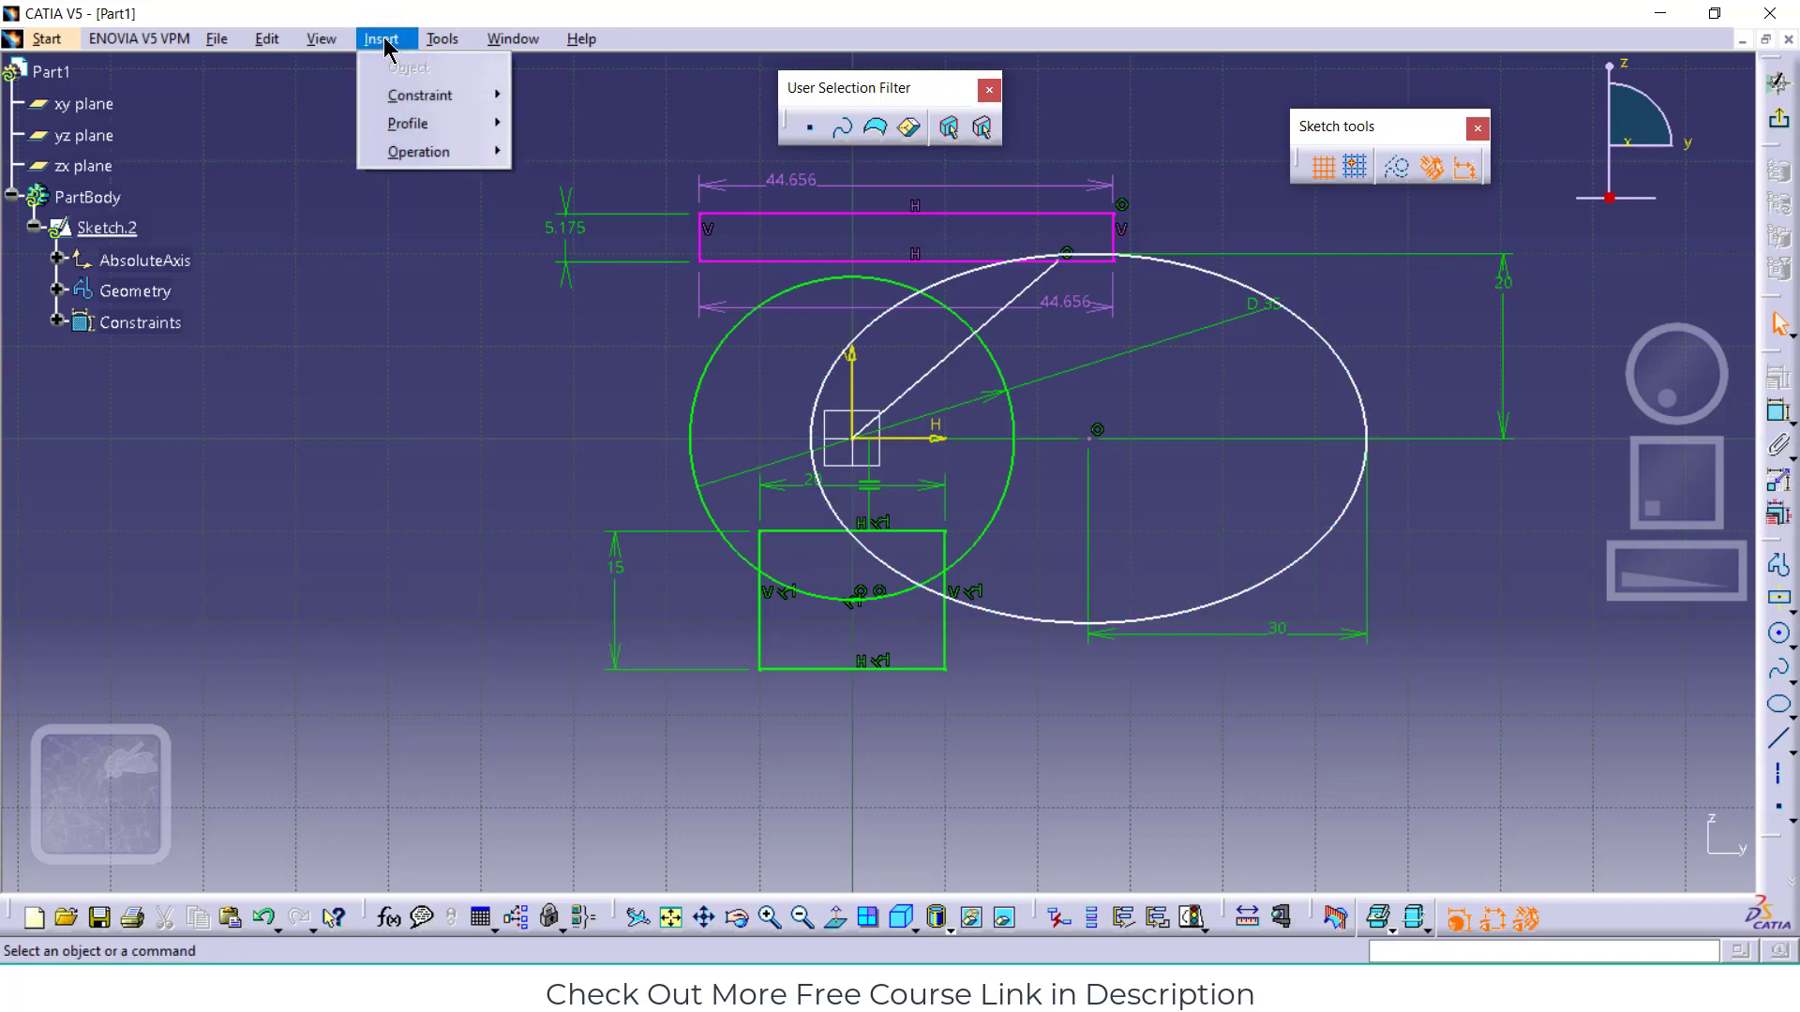
{"action": "mouse_move", "coordinate": [418, 155]}
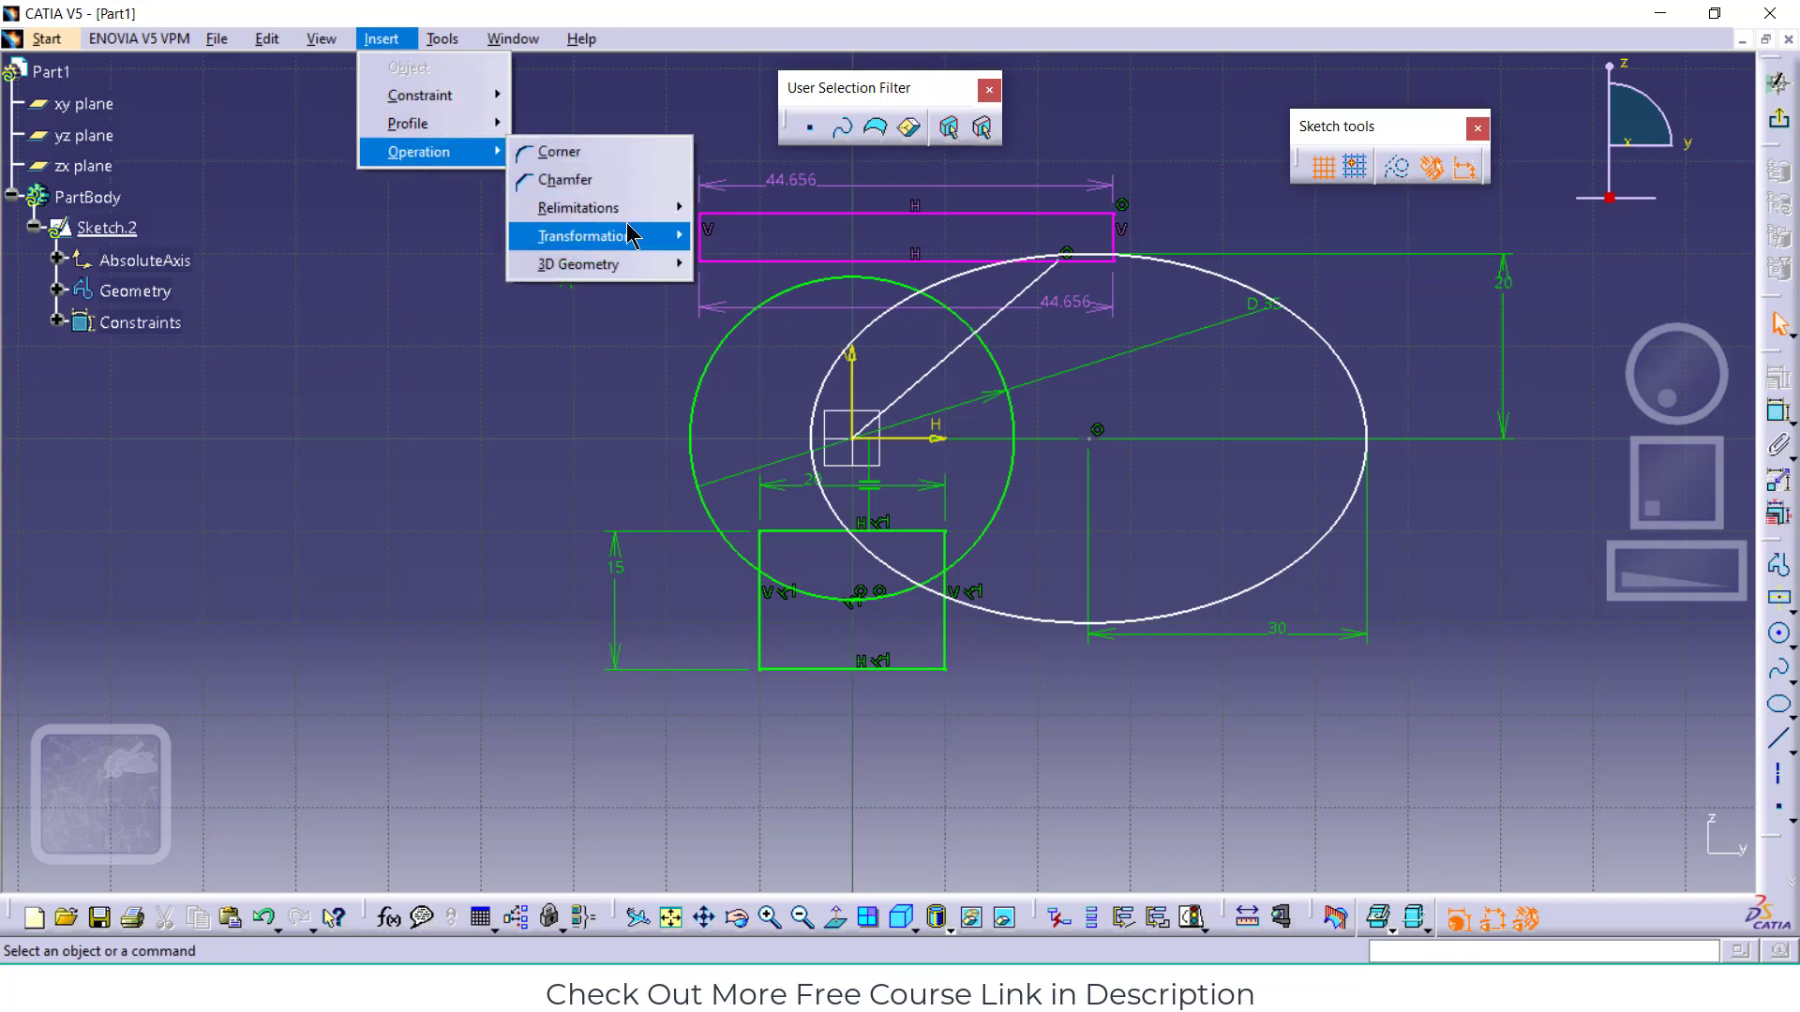
{"action": "mouse_move", "coordinate": [630, 205]}
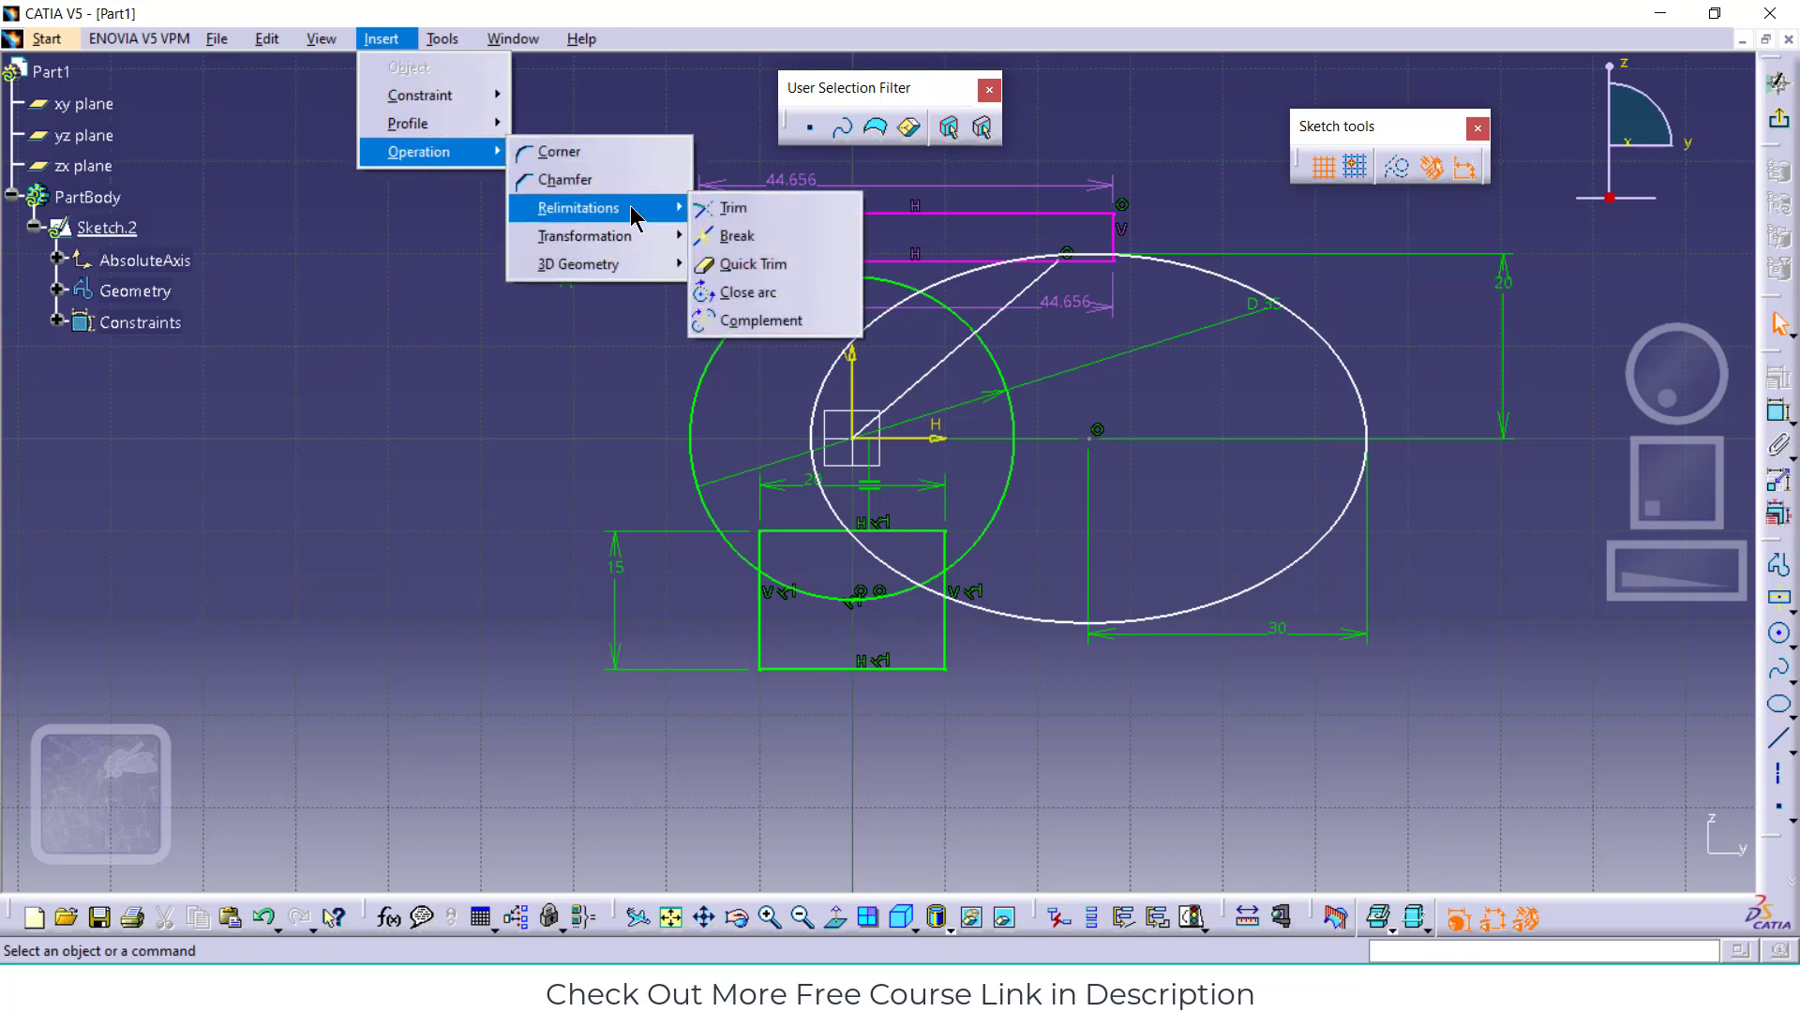
{"action": "left_click", "coordinate": [761, 268]}
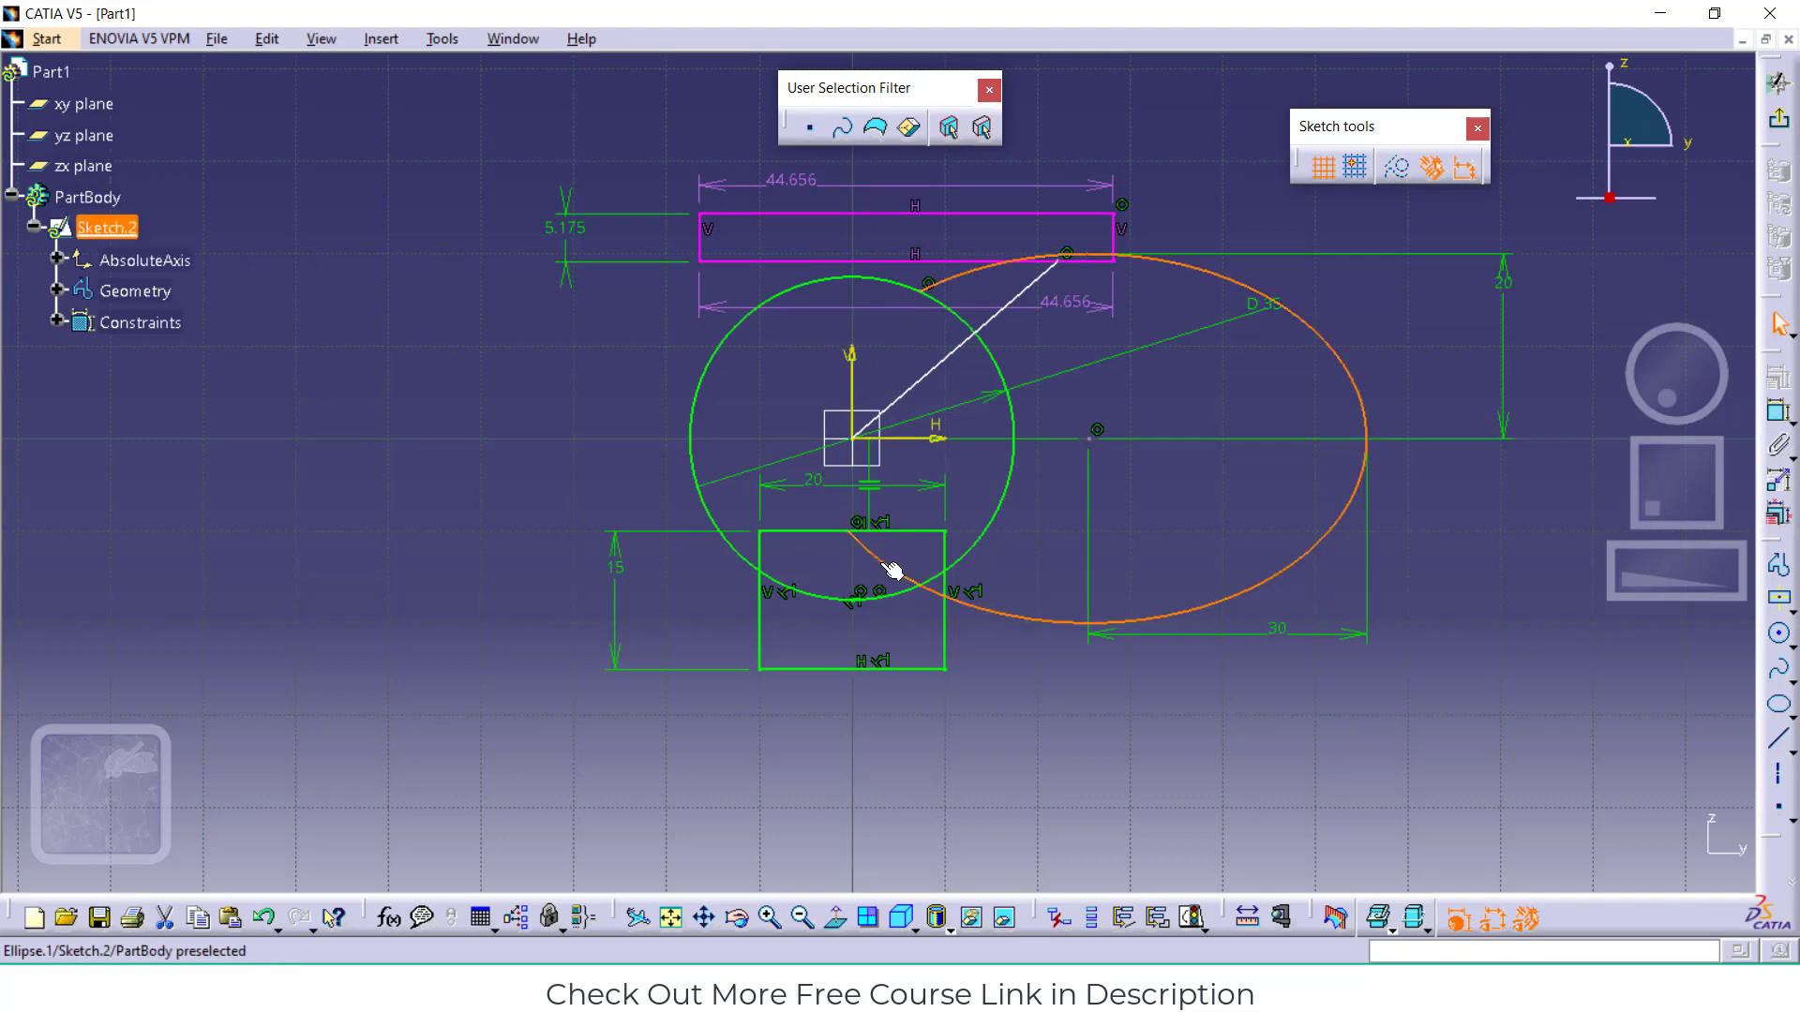
Quick Trim the remaining ellipse piece between the lower rectangle's top edge and the circle
{"action": "left_click", "coordinate": [883, 563]}
{"action": "left_click", "coordinate": [390, 43]}
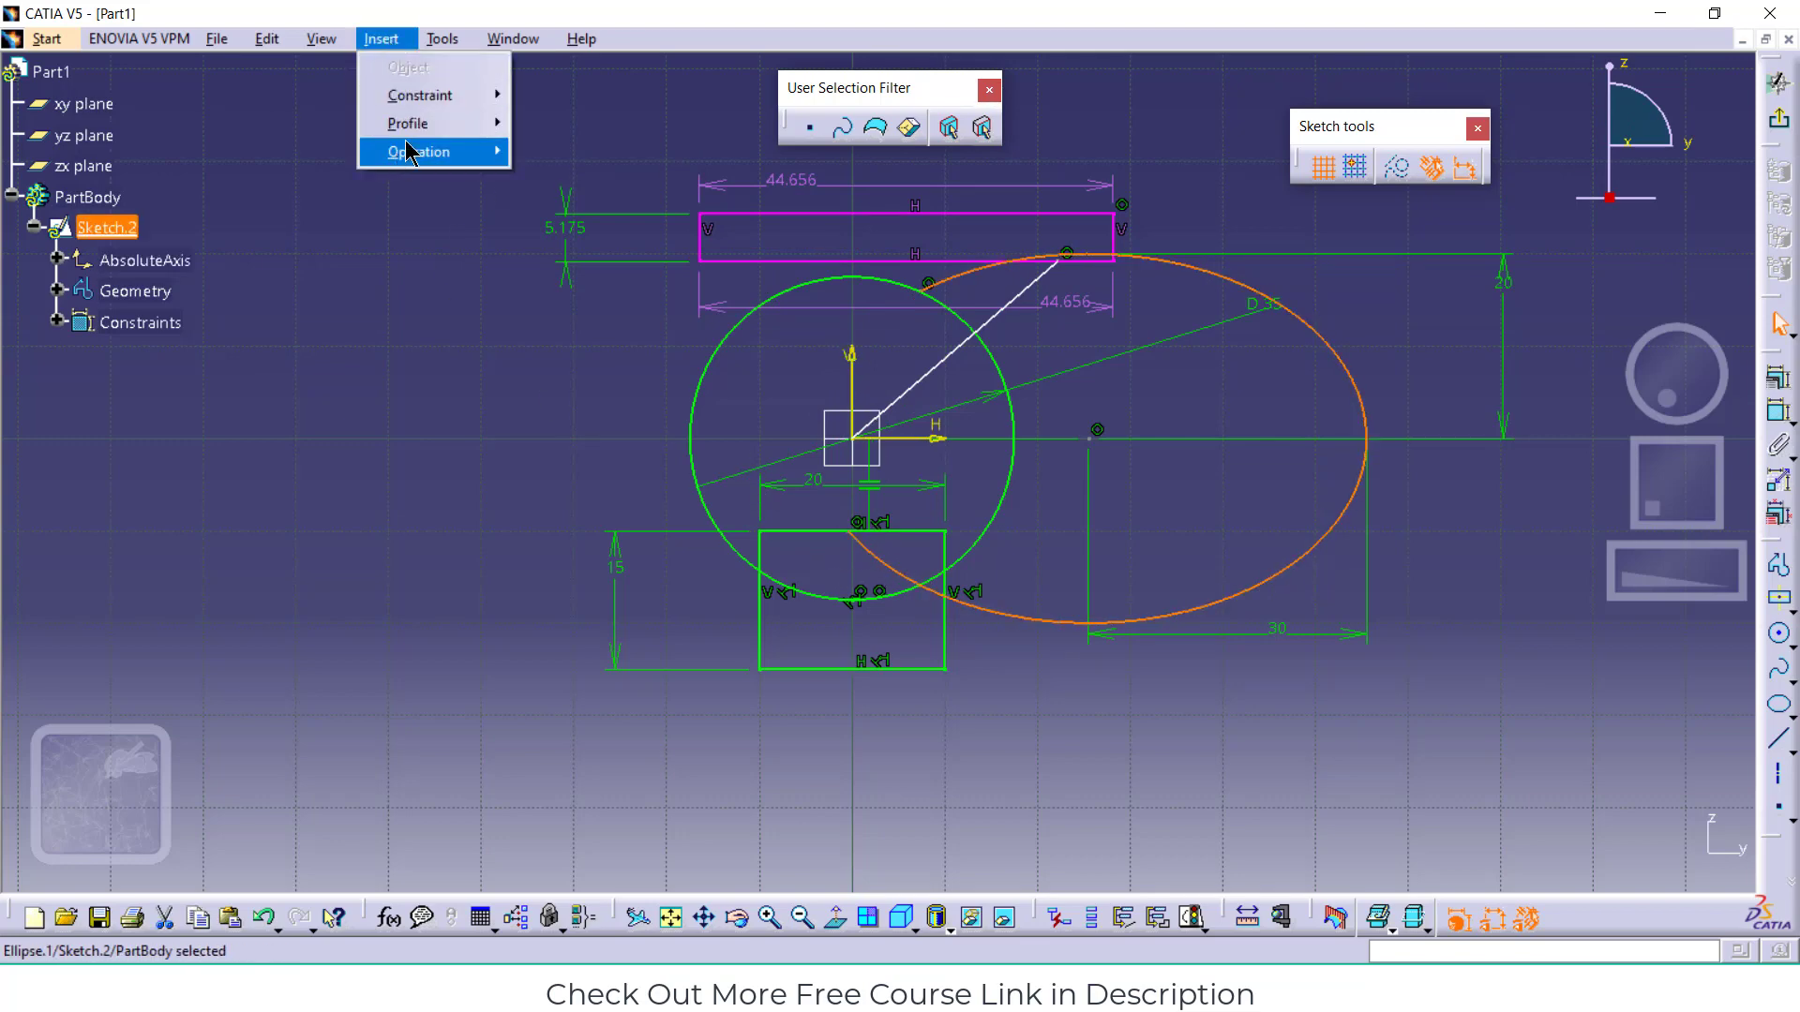
{"action": "mouse_move", "coordinate": [443, 110]}
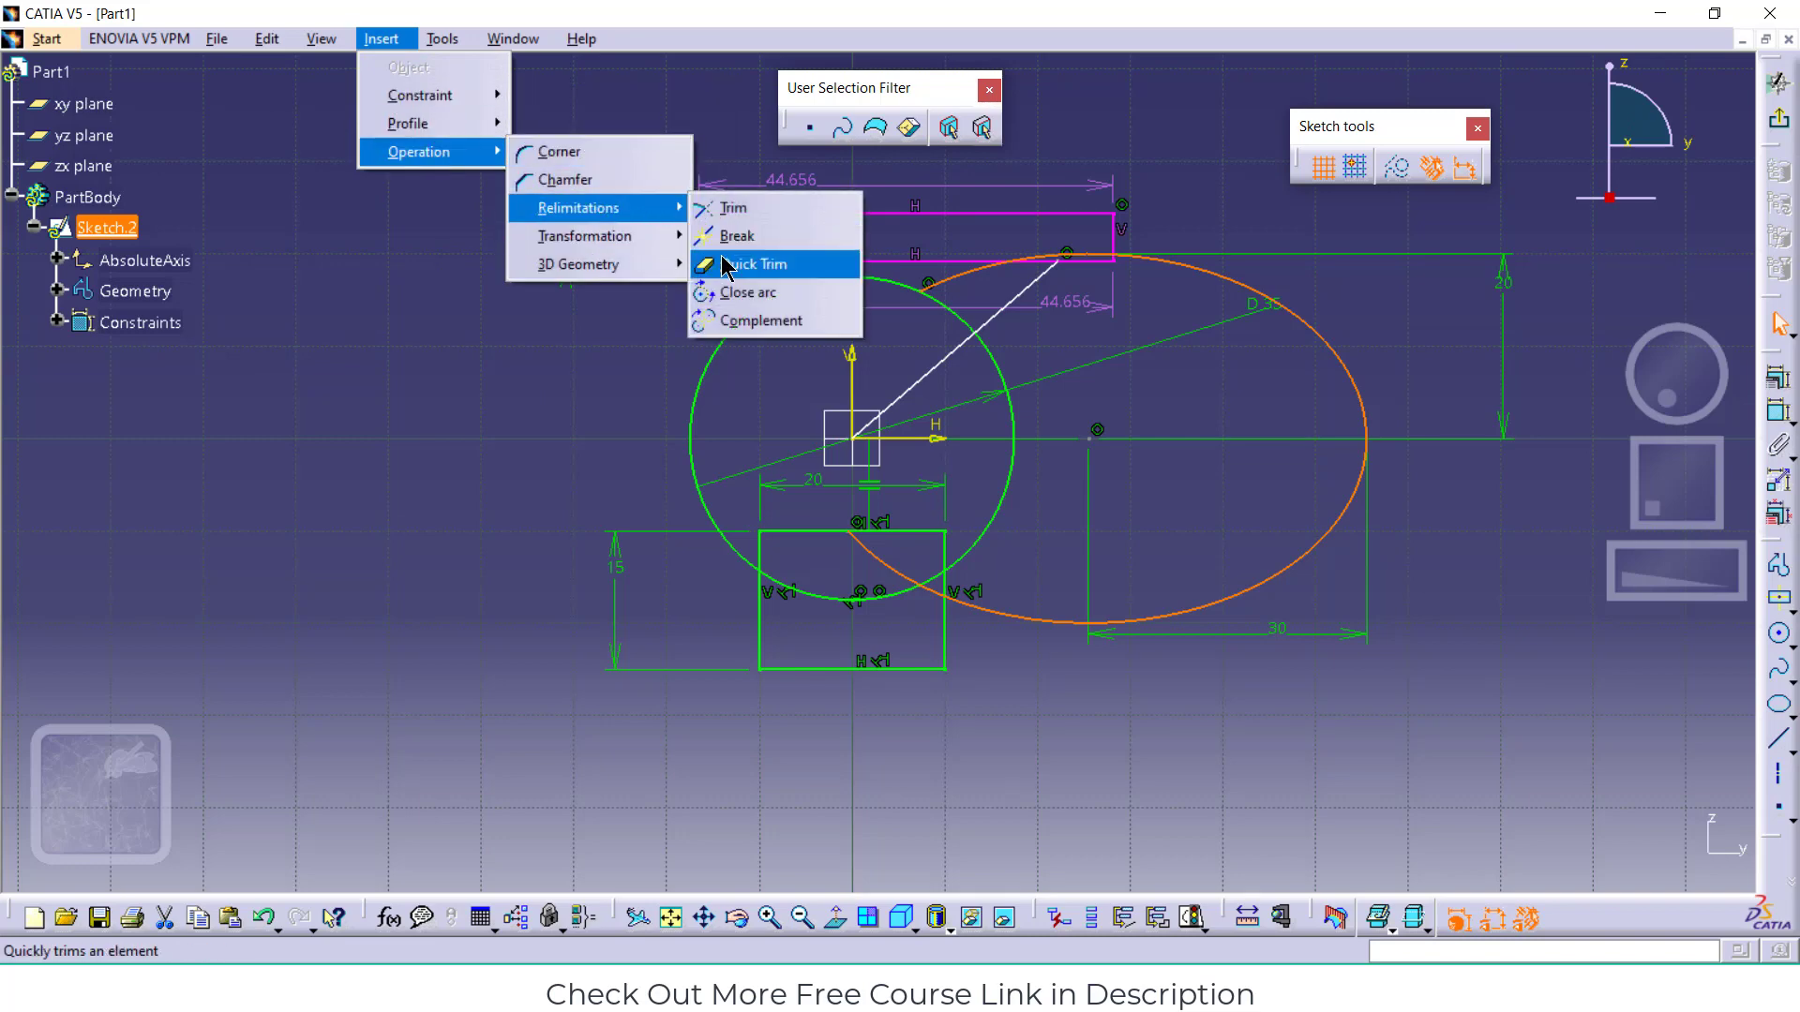
{"action": "left_click", "coordinate": [729, 265]}
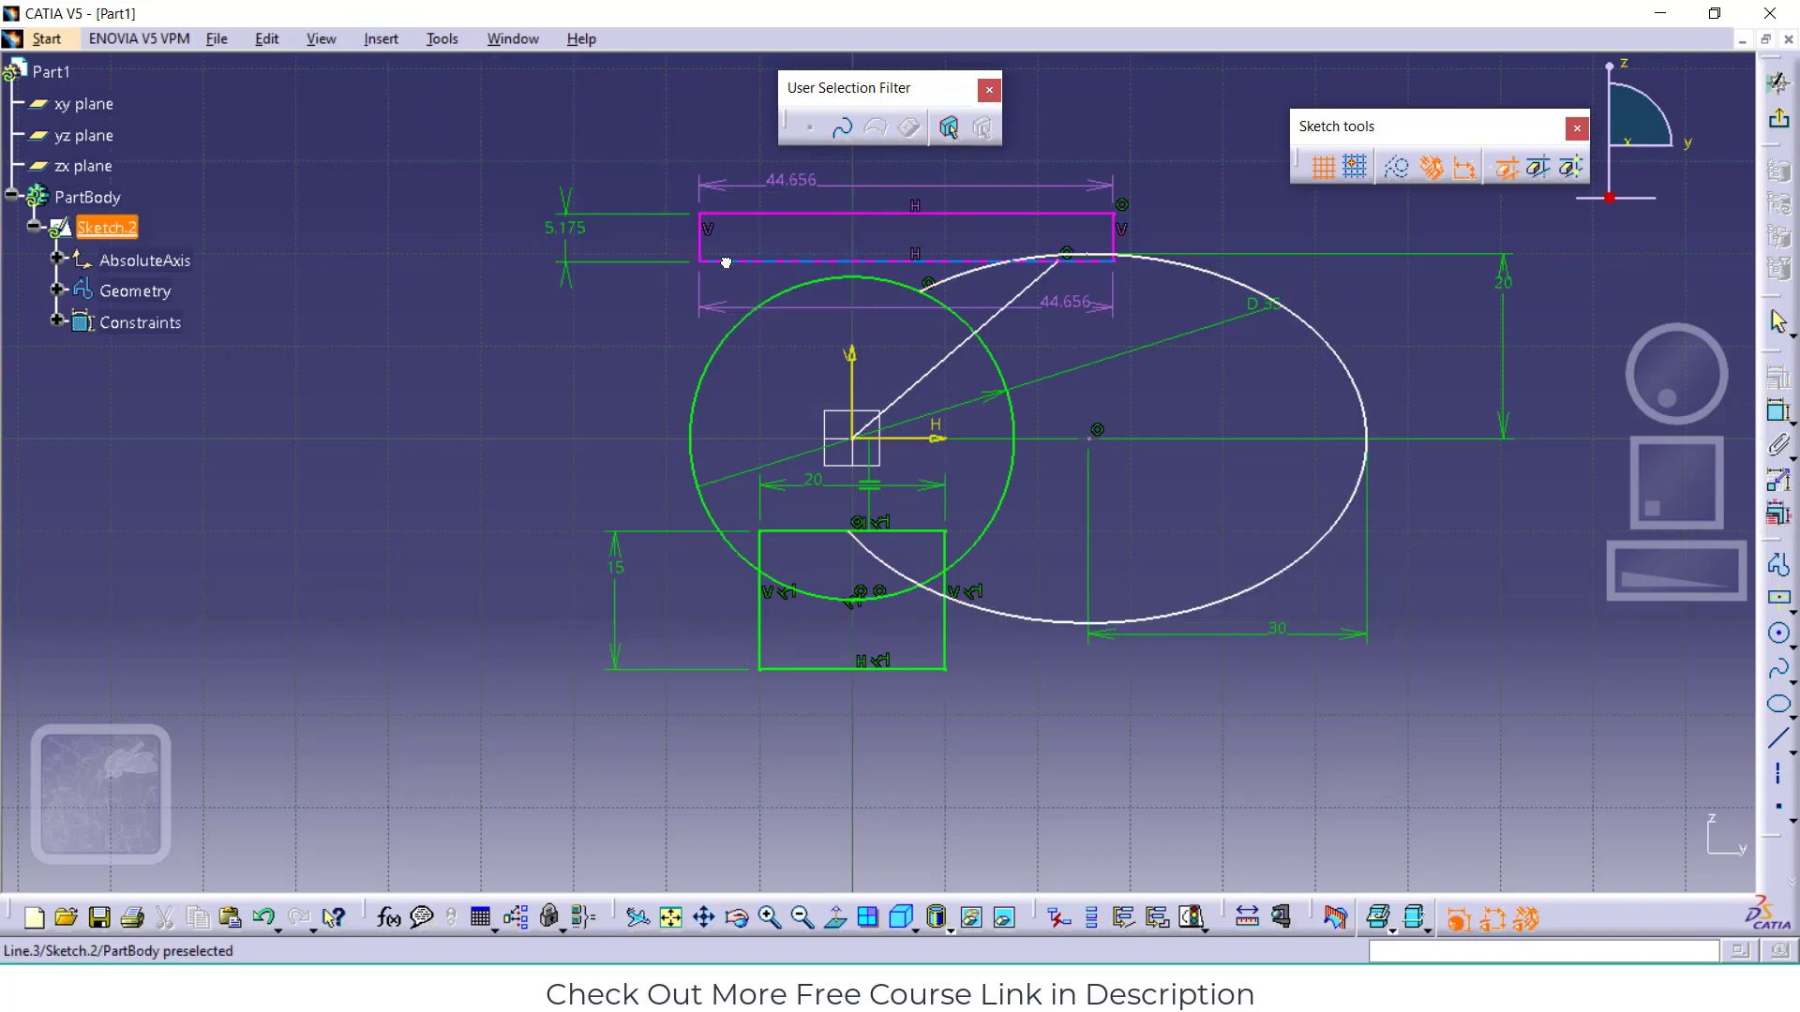
{"action": "left_click", "coordinate": [890, 560]}
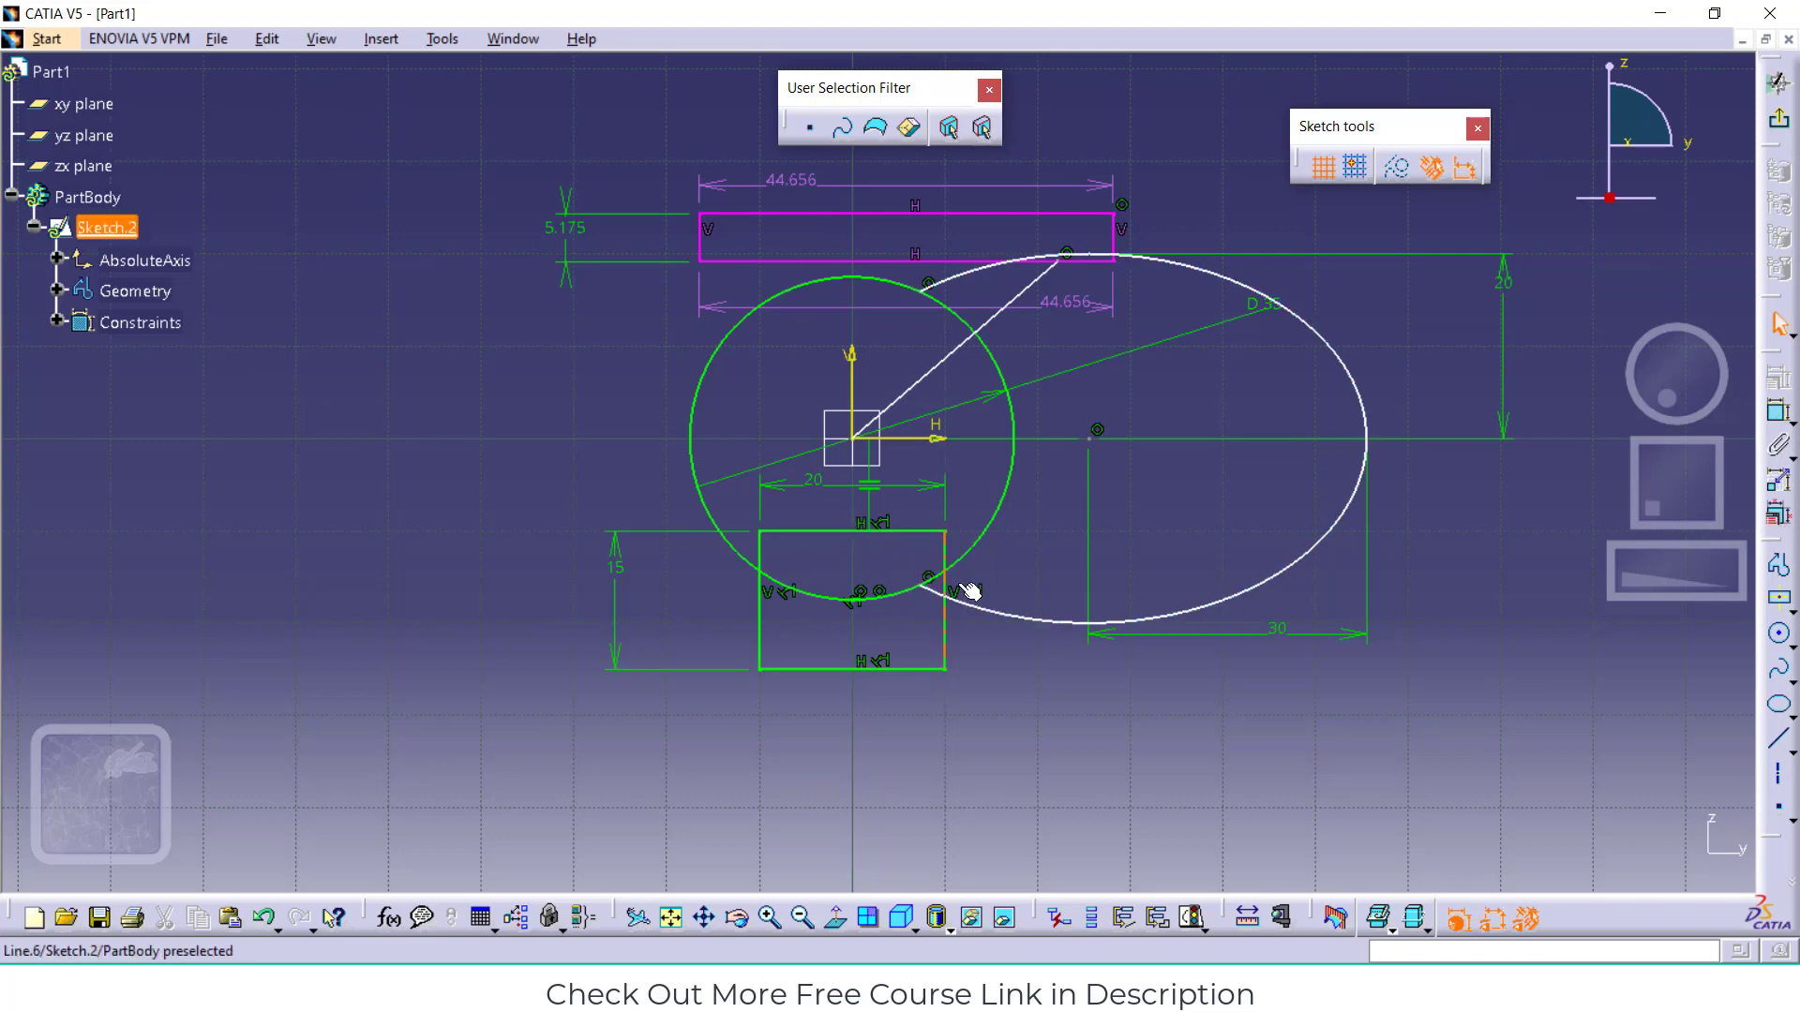
{"action": "left_click", "coordinate": [1018, 415]}
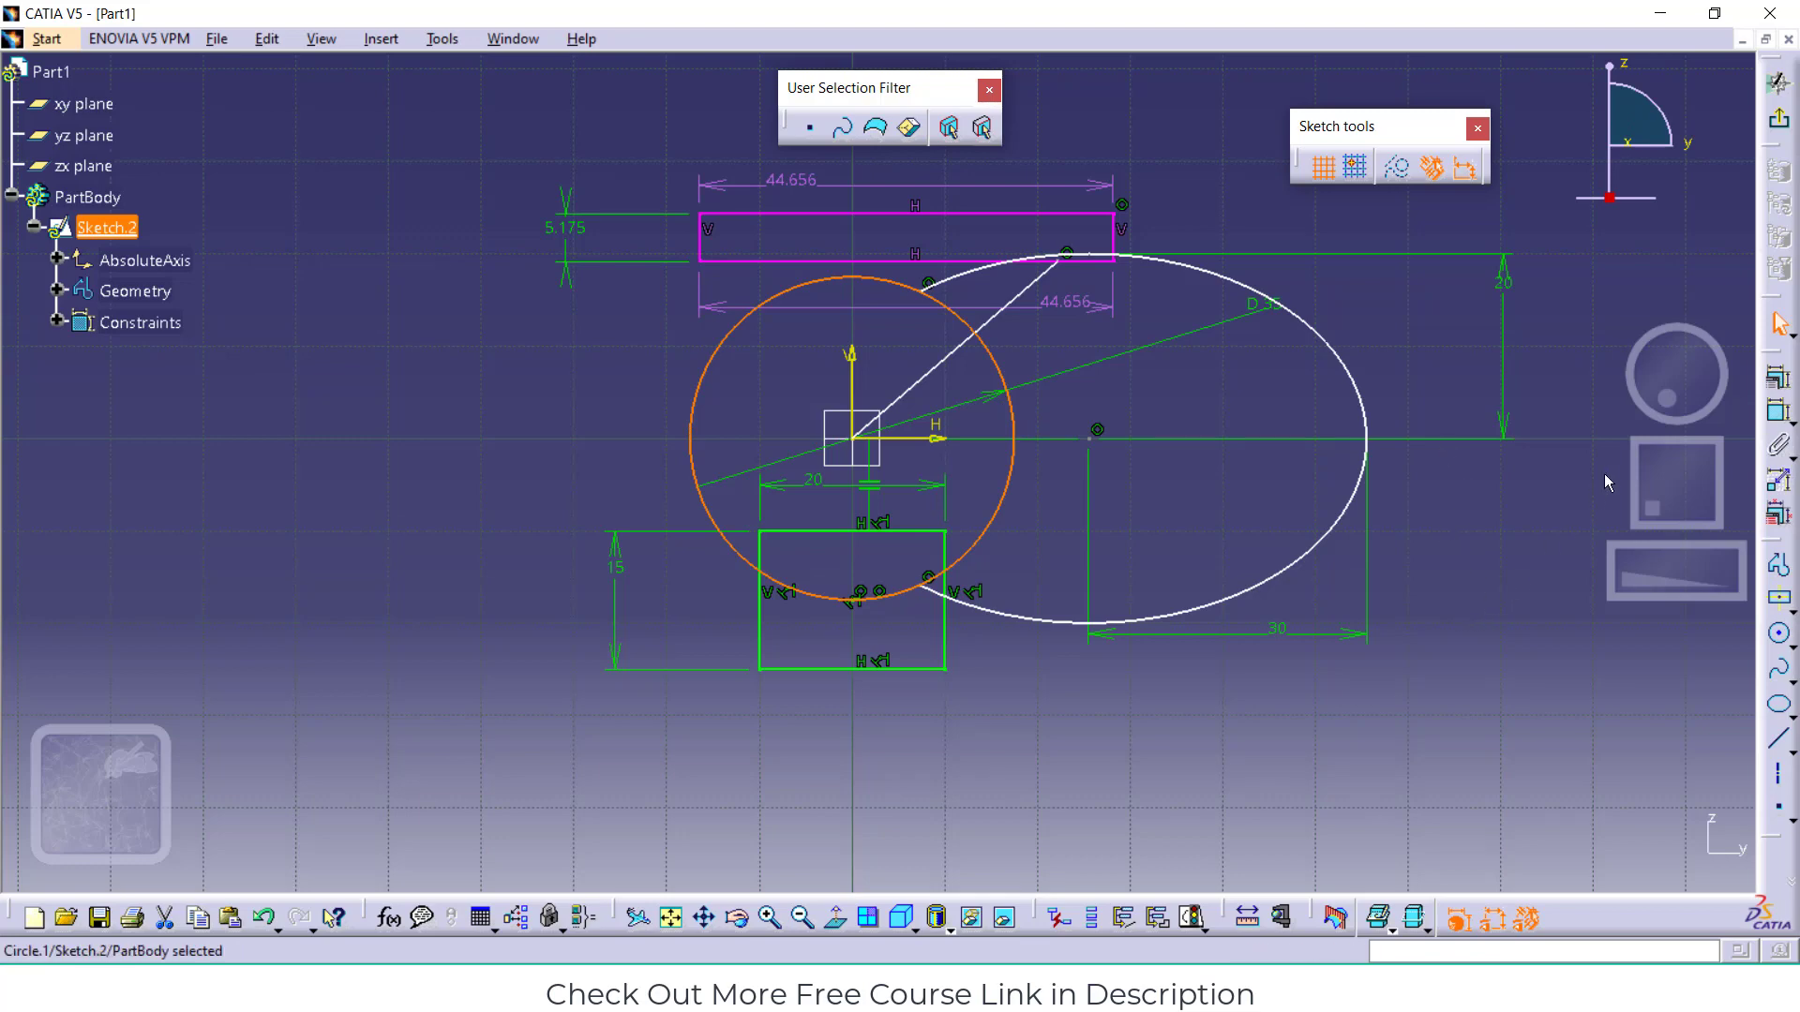
{"action": "left_click", "coordinate": [1452, 611]}
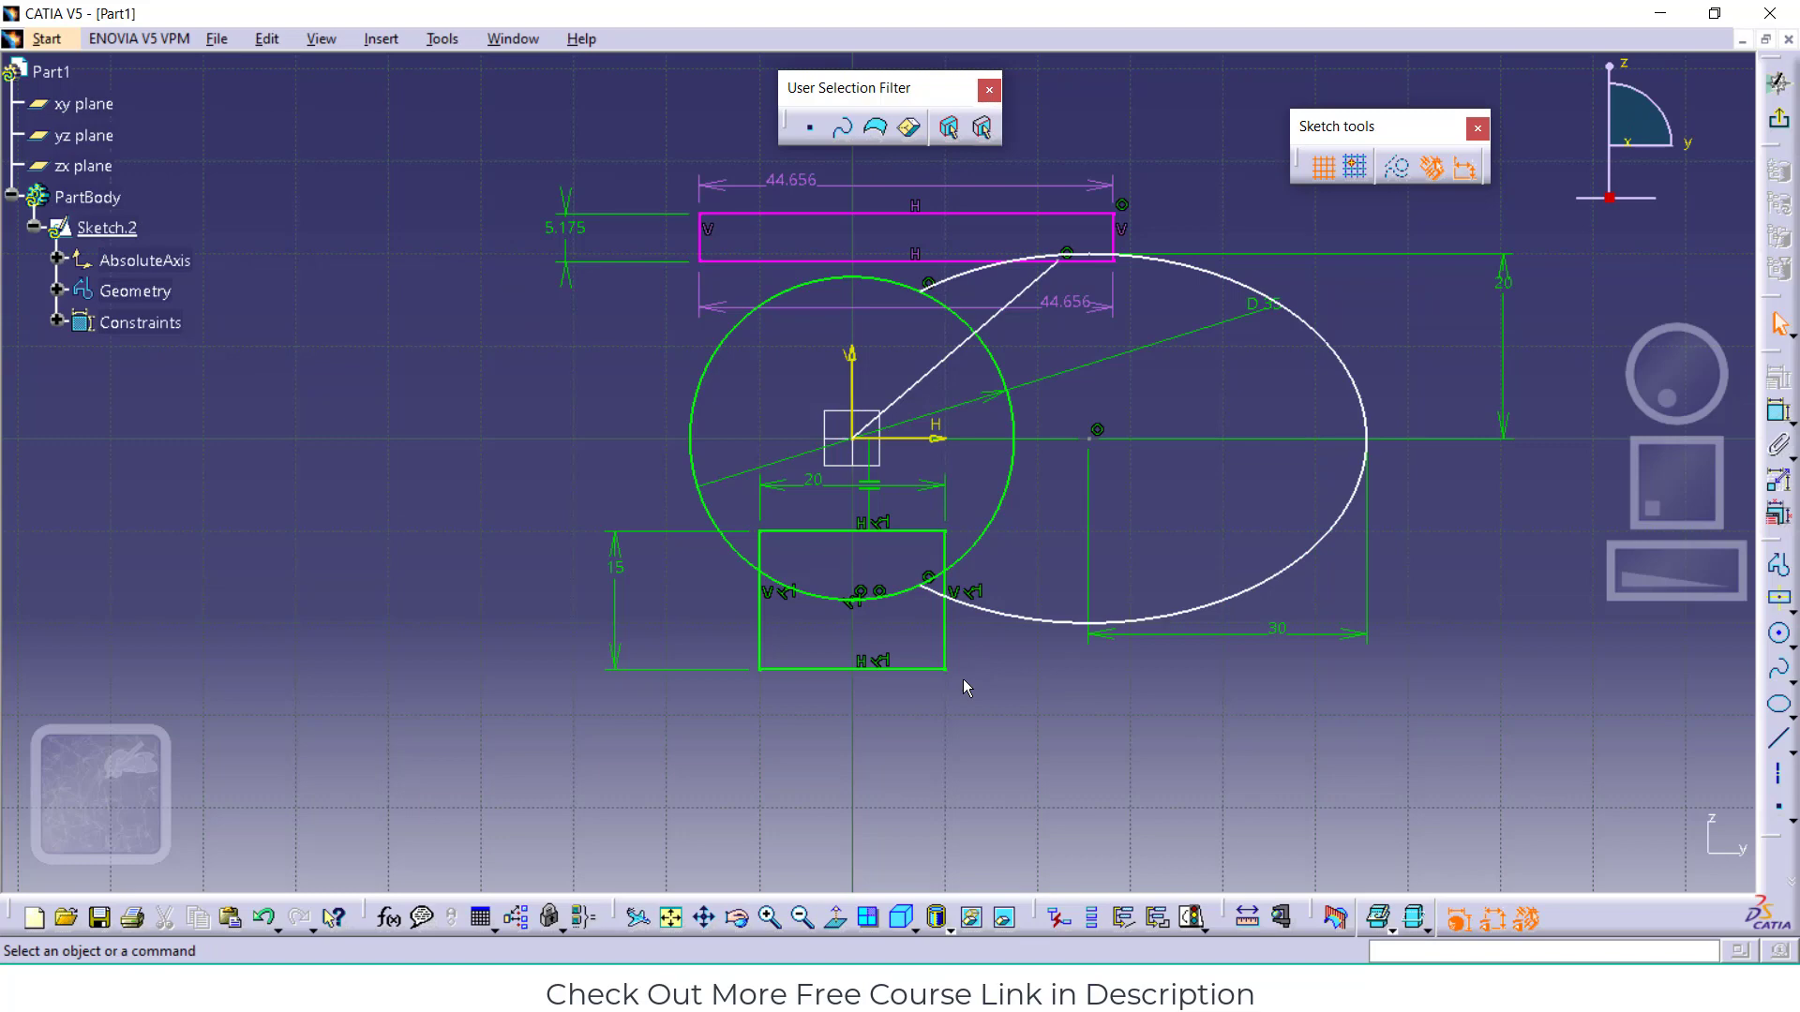
{"action": "left_click", "coordinate": [386, 41]}
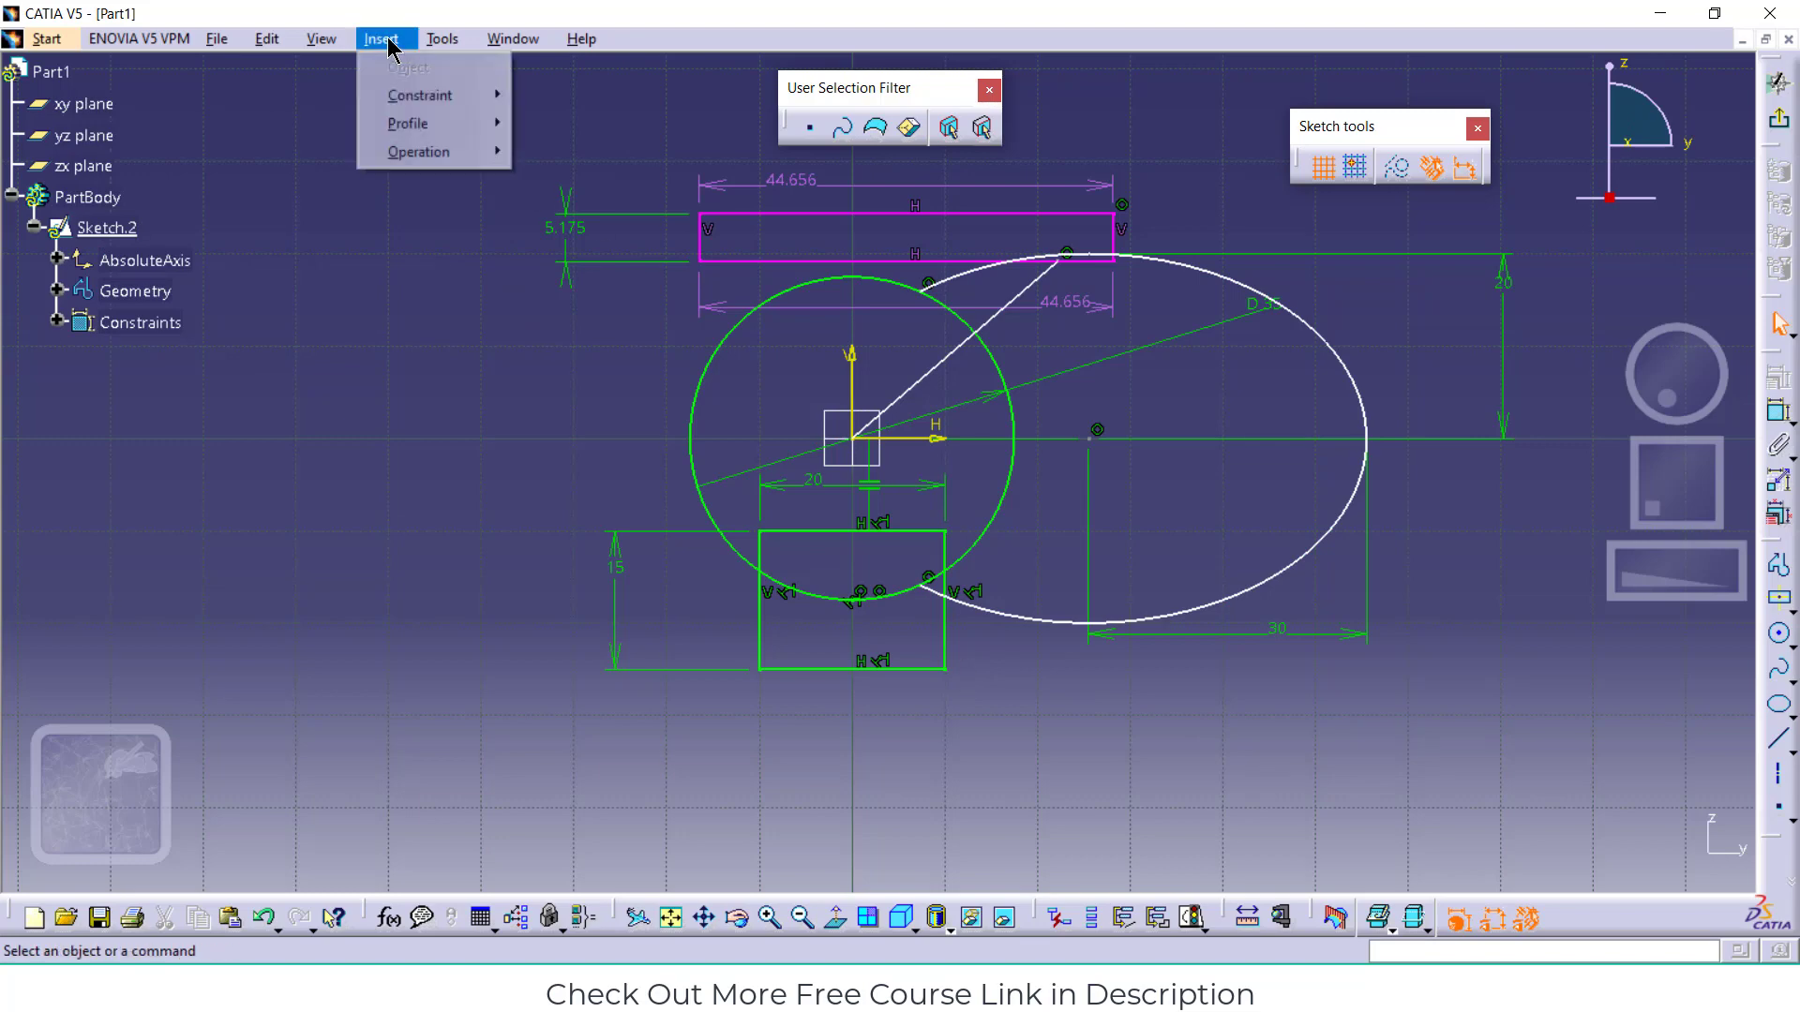
{"action": "mouse_move", "coordinate": [415, 155]}
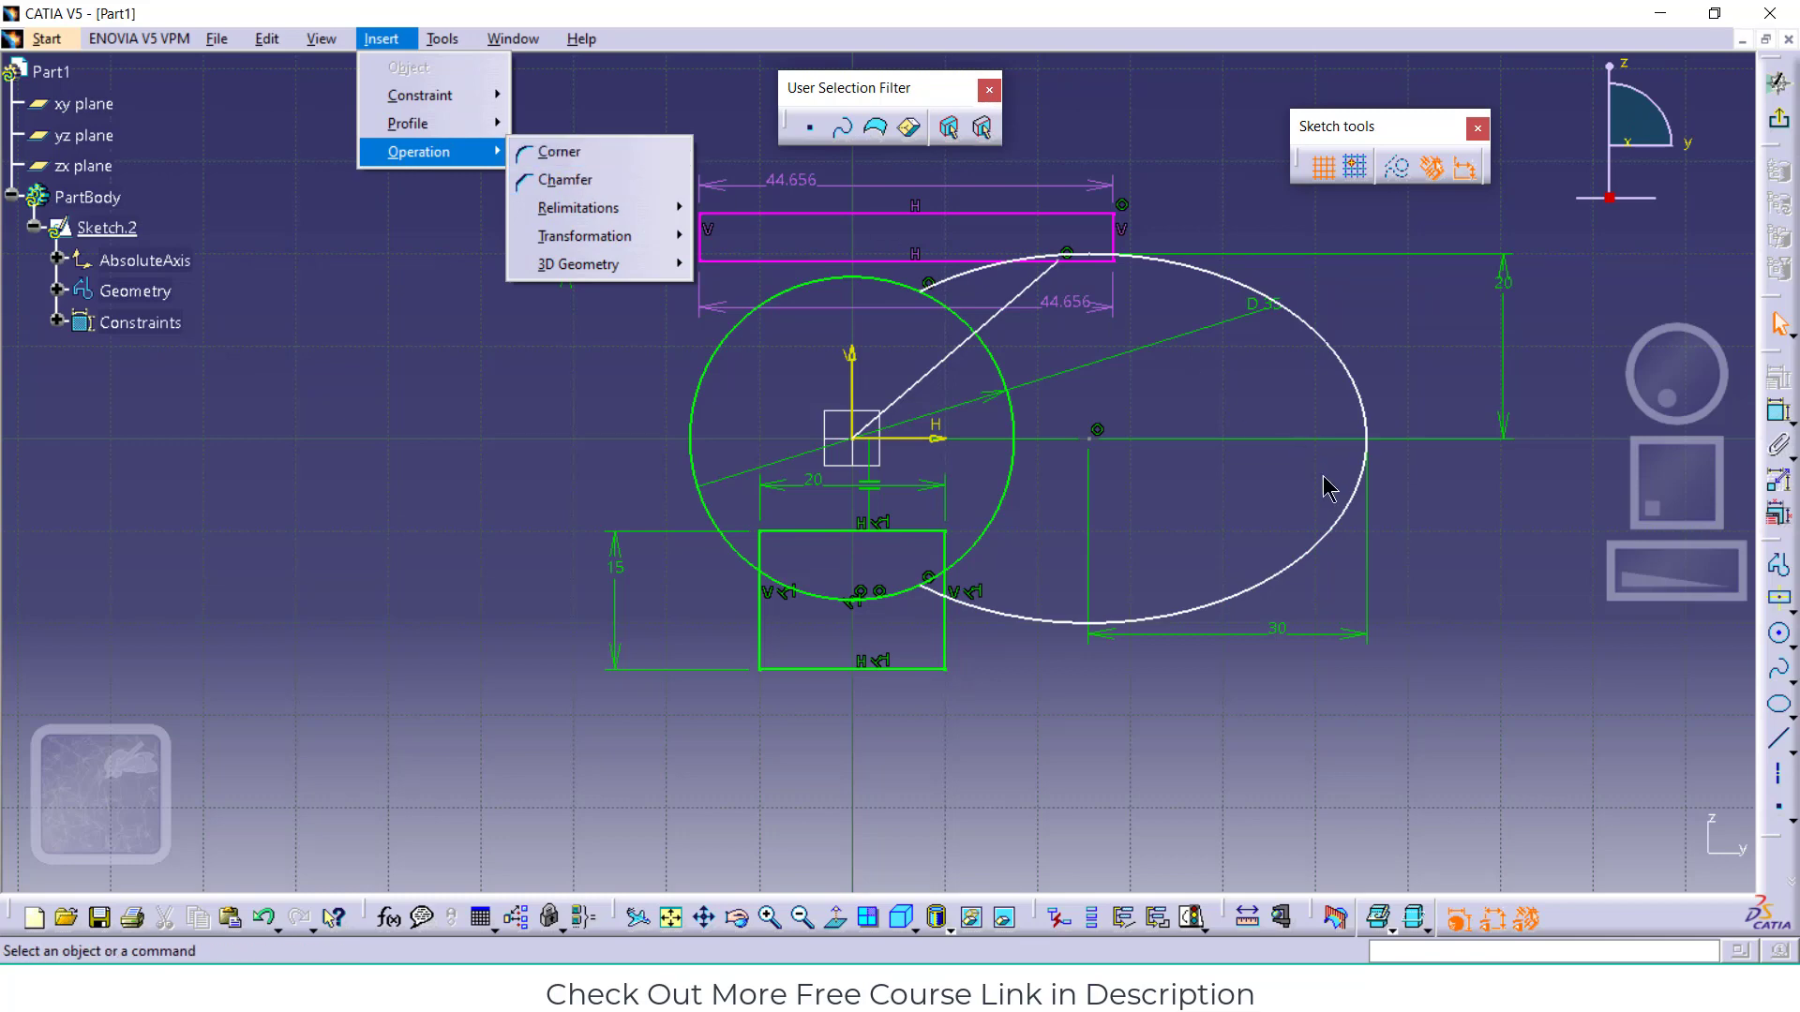
{"action": "left_click", "coordinate": [1543, 650]}
Draw a tall centred rectangle in the empty area left of the circle, clear of the existing geometry
{"action": "left_click", "coordinate": [1778, 597]}
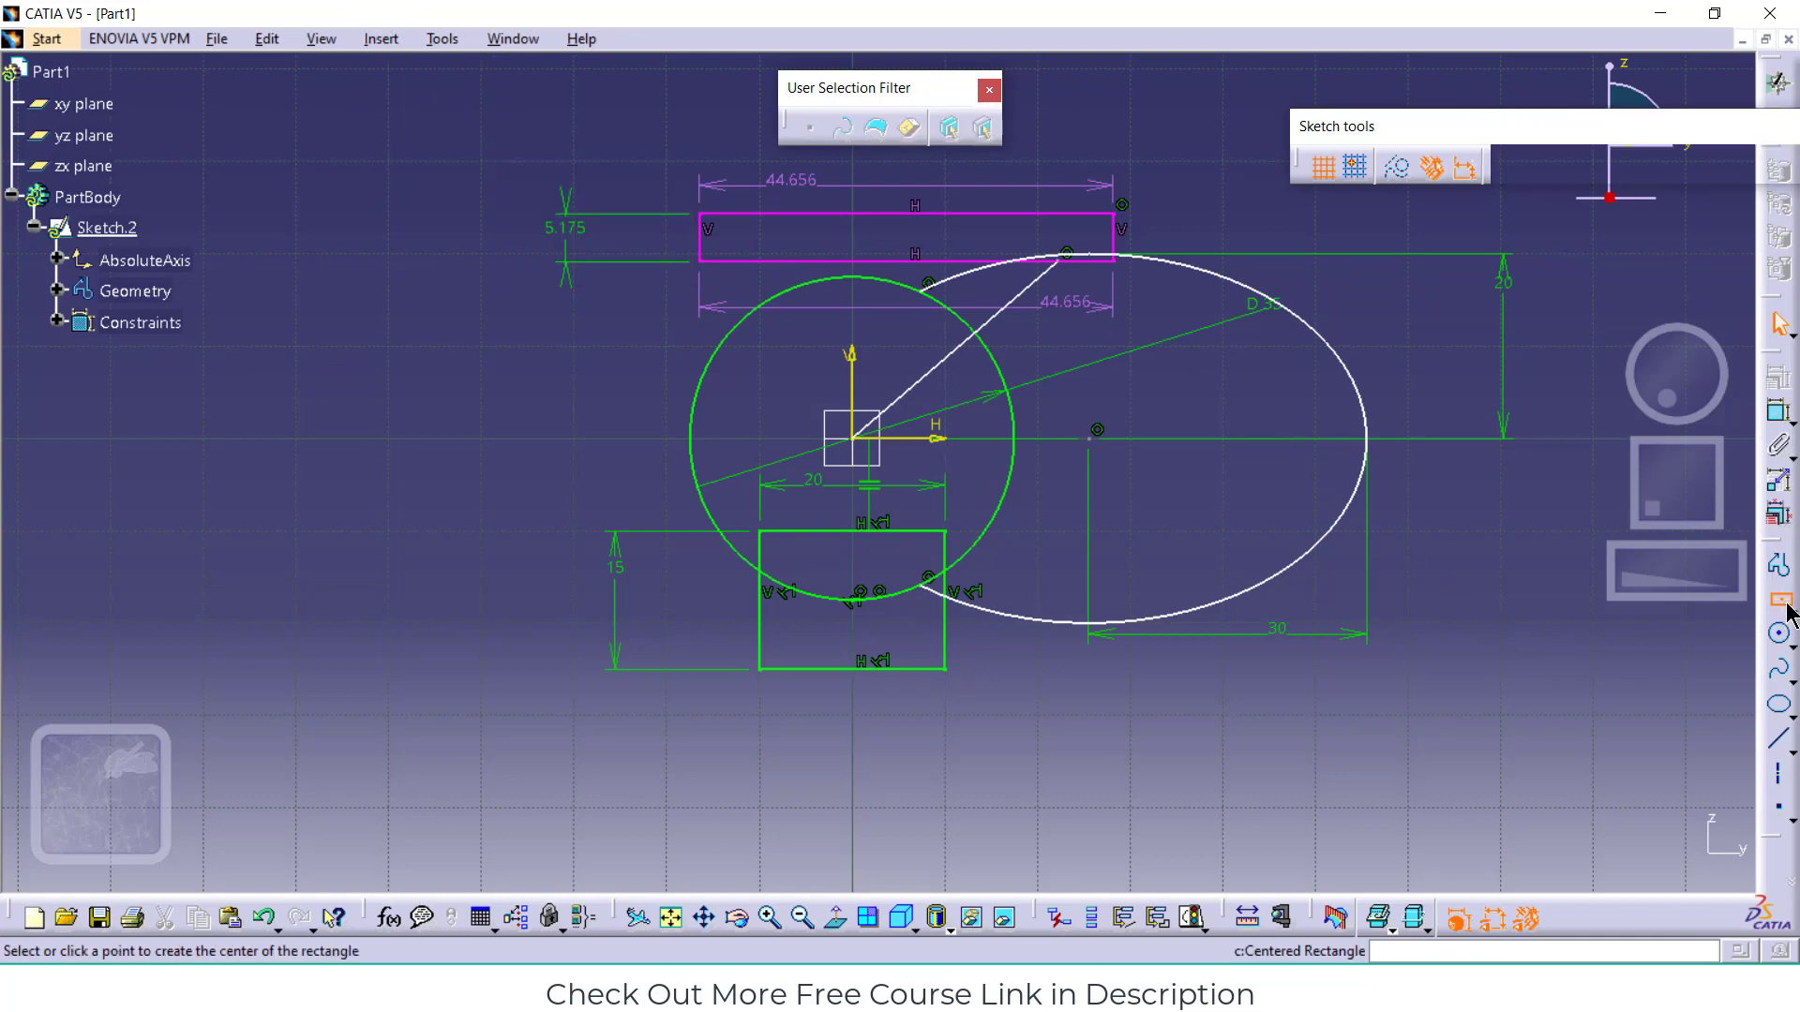
{"action": "left_click", "coordinate": [375, 373]}
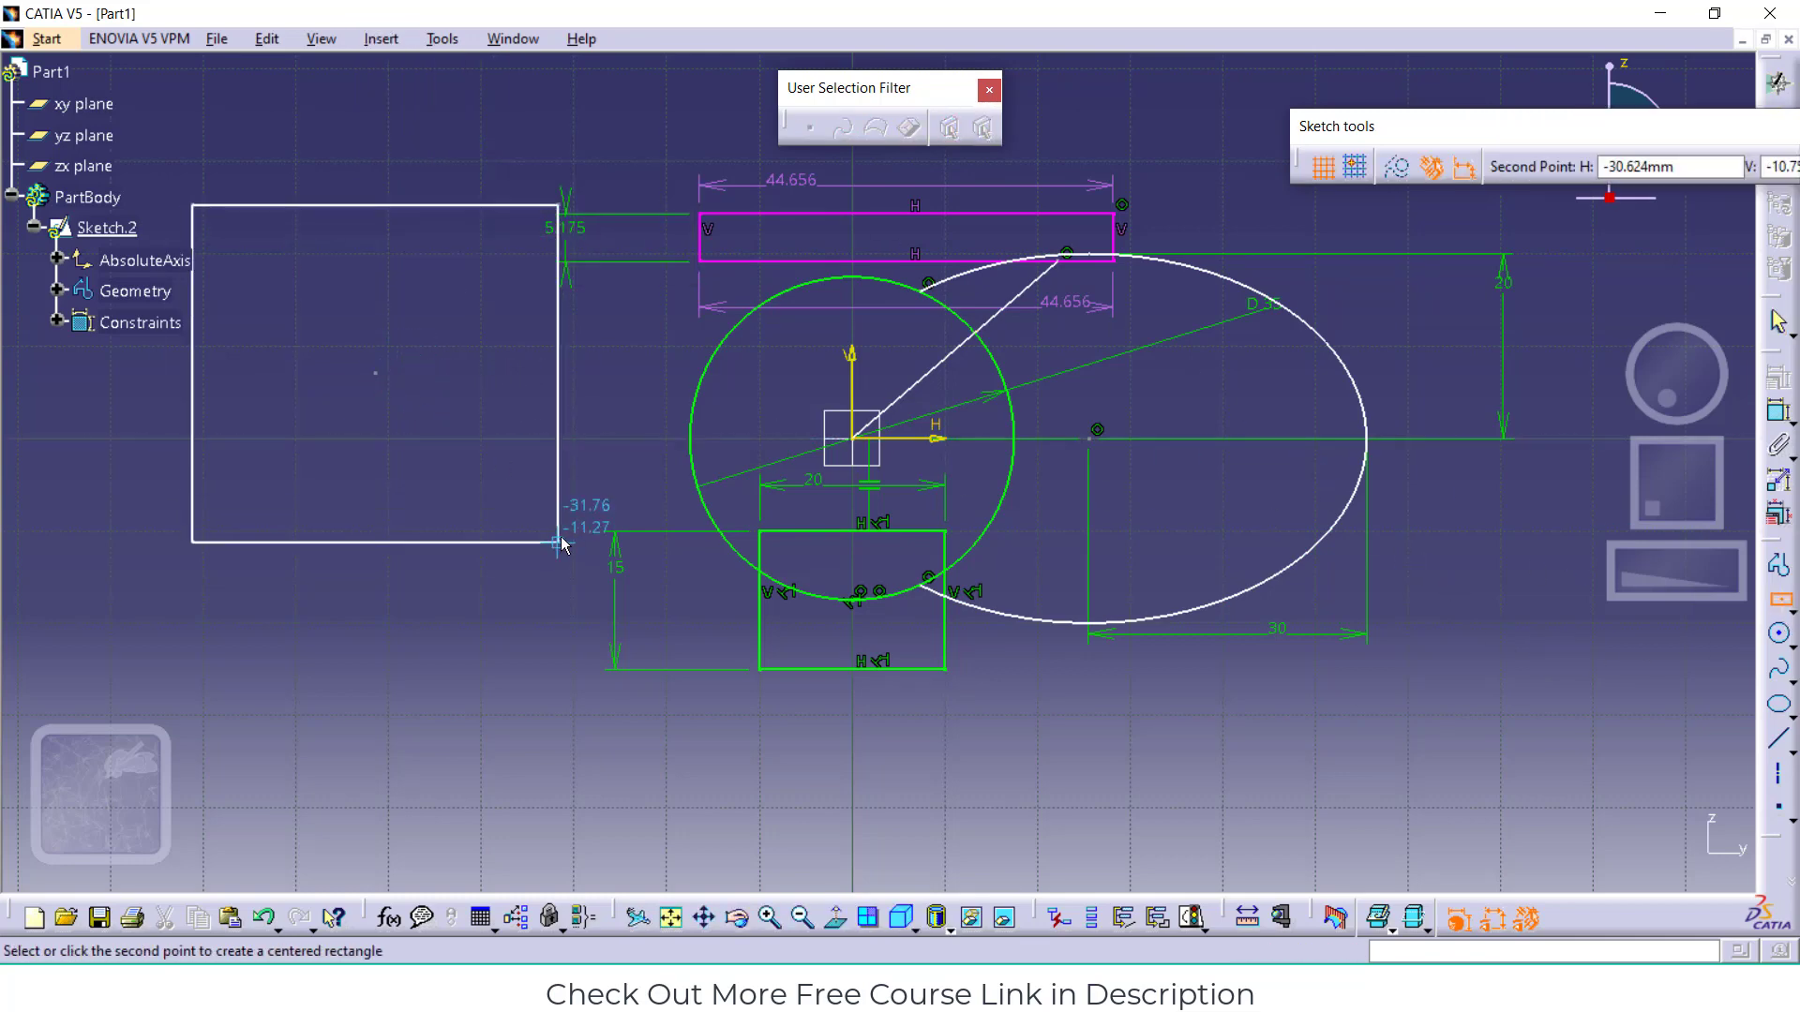
{"action": "left_click", "coordinate": [546, 626]}
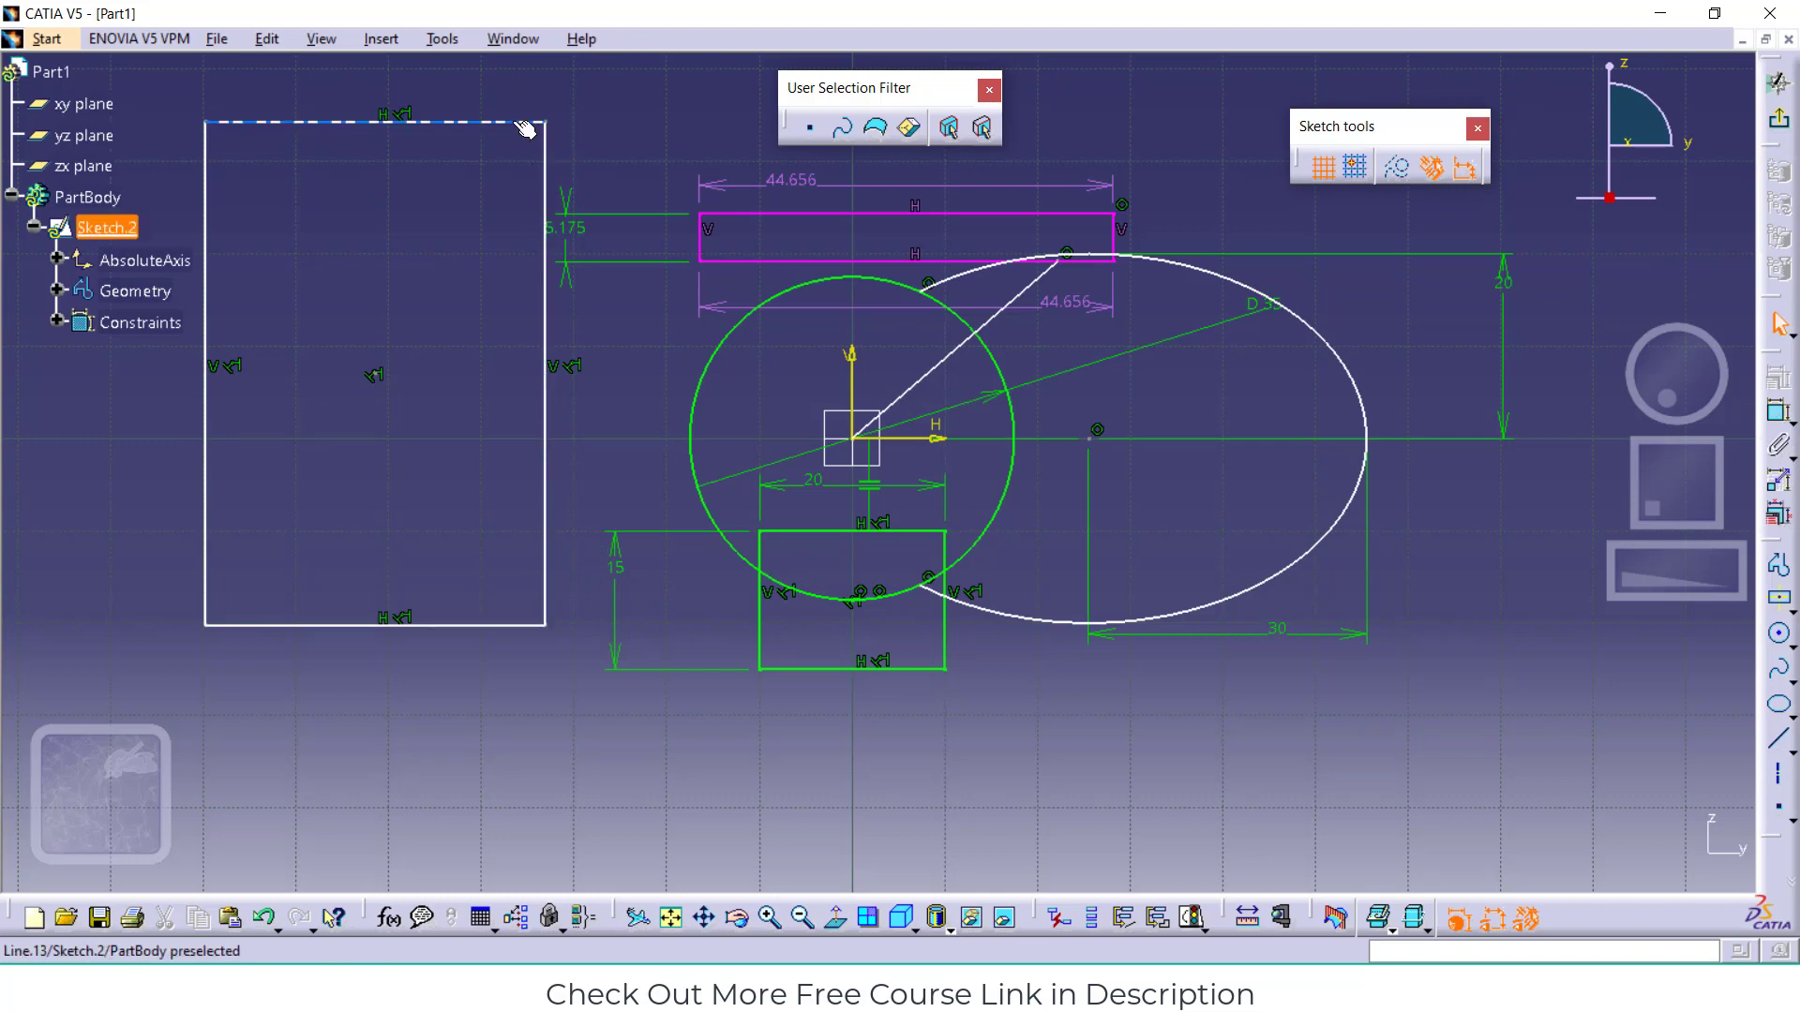
{"action": "left_click", "coordinate": [382, 39]}
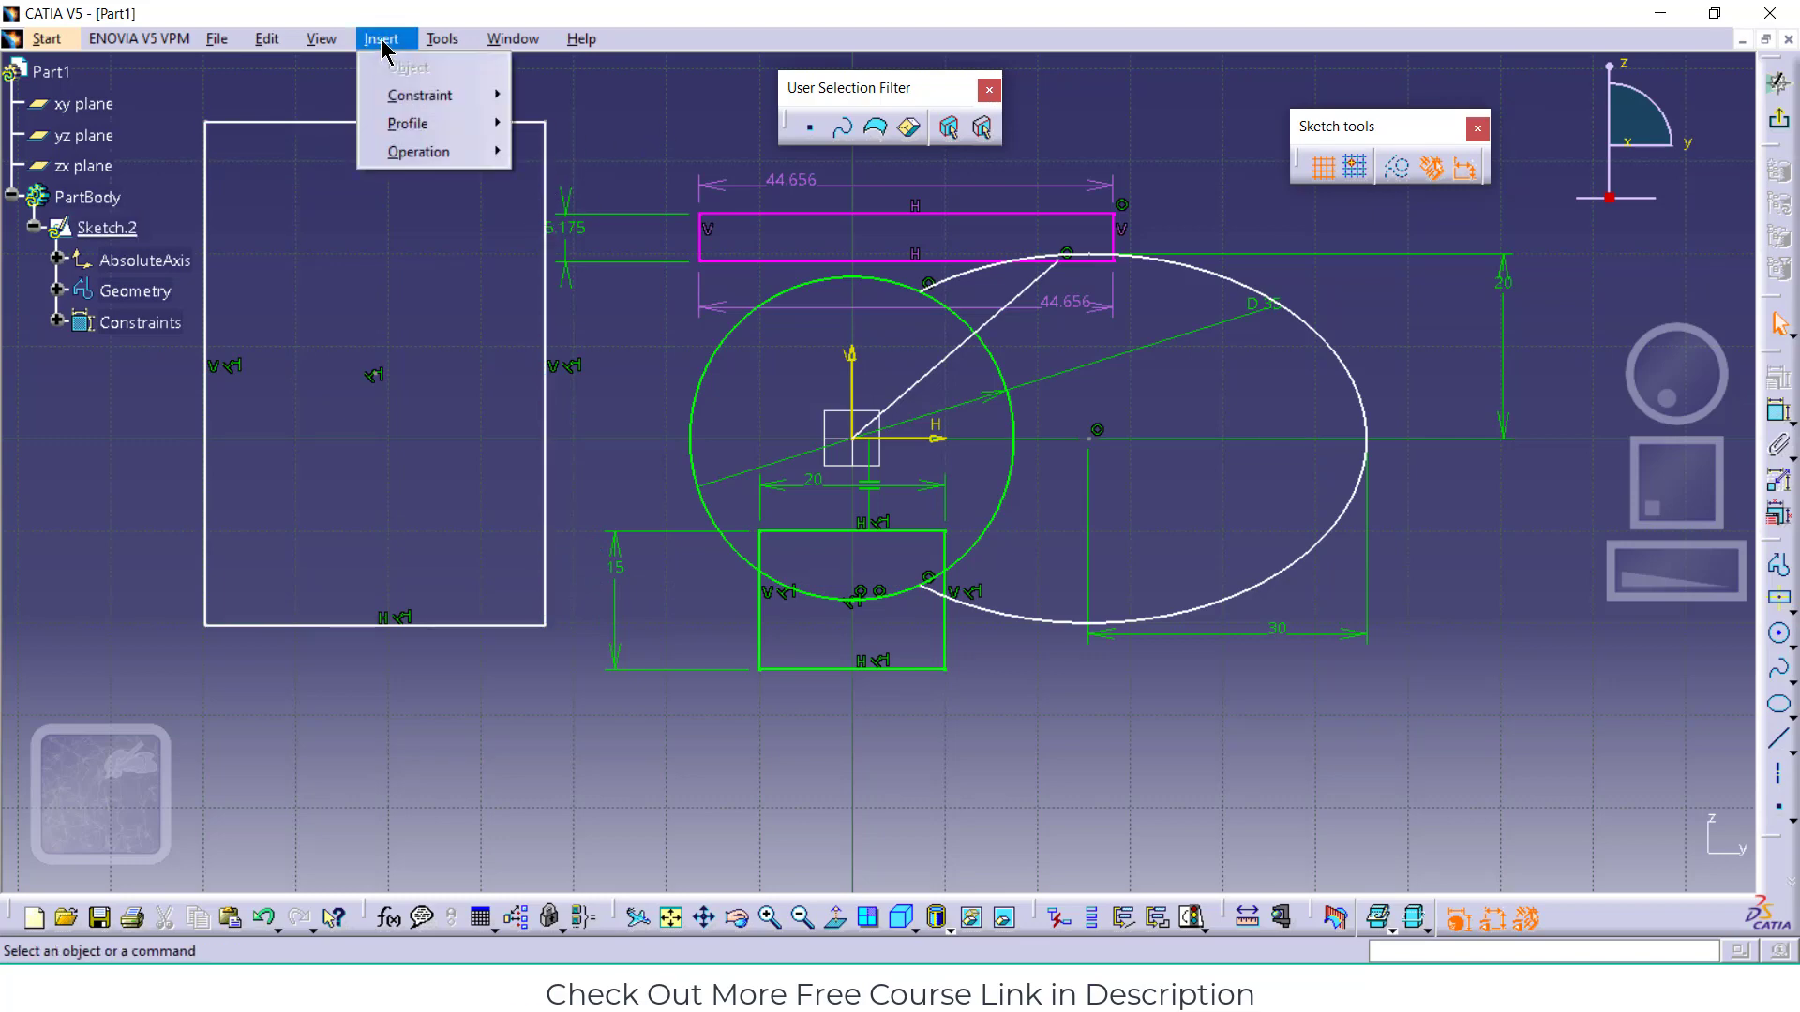
{"action": "mouse_move", "coordinate": [403, 123]}
{"action": "left_click", "coordinate": [695, 80]}
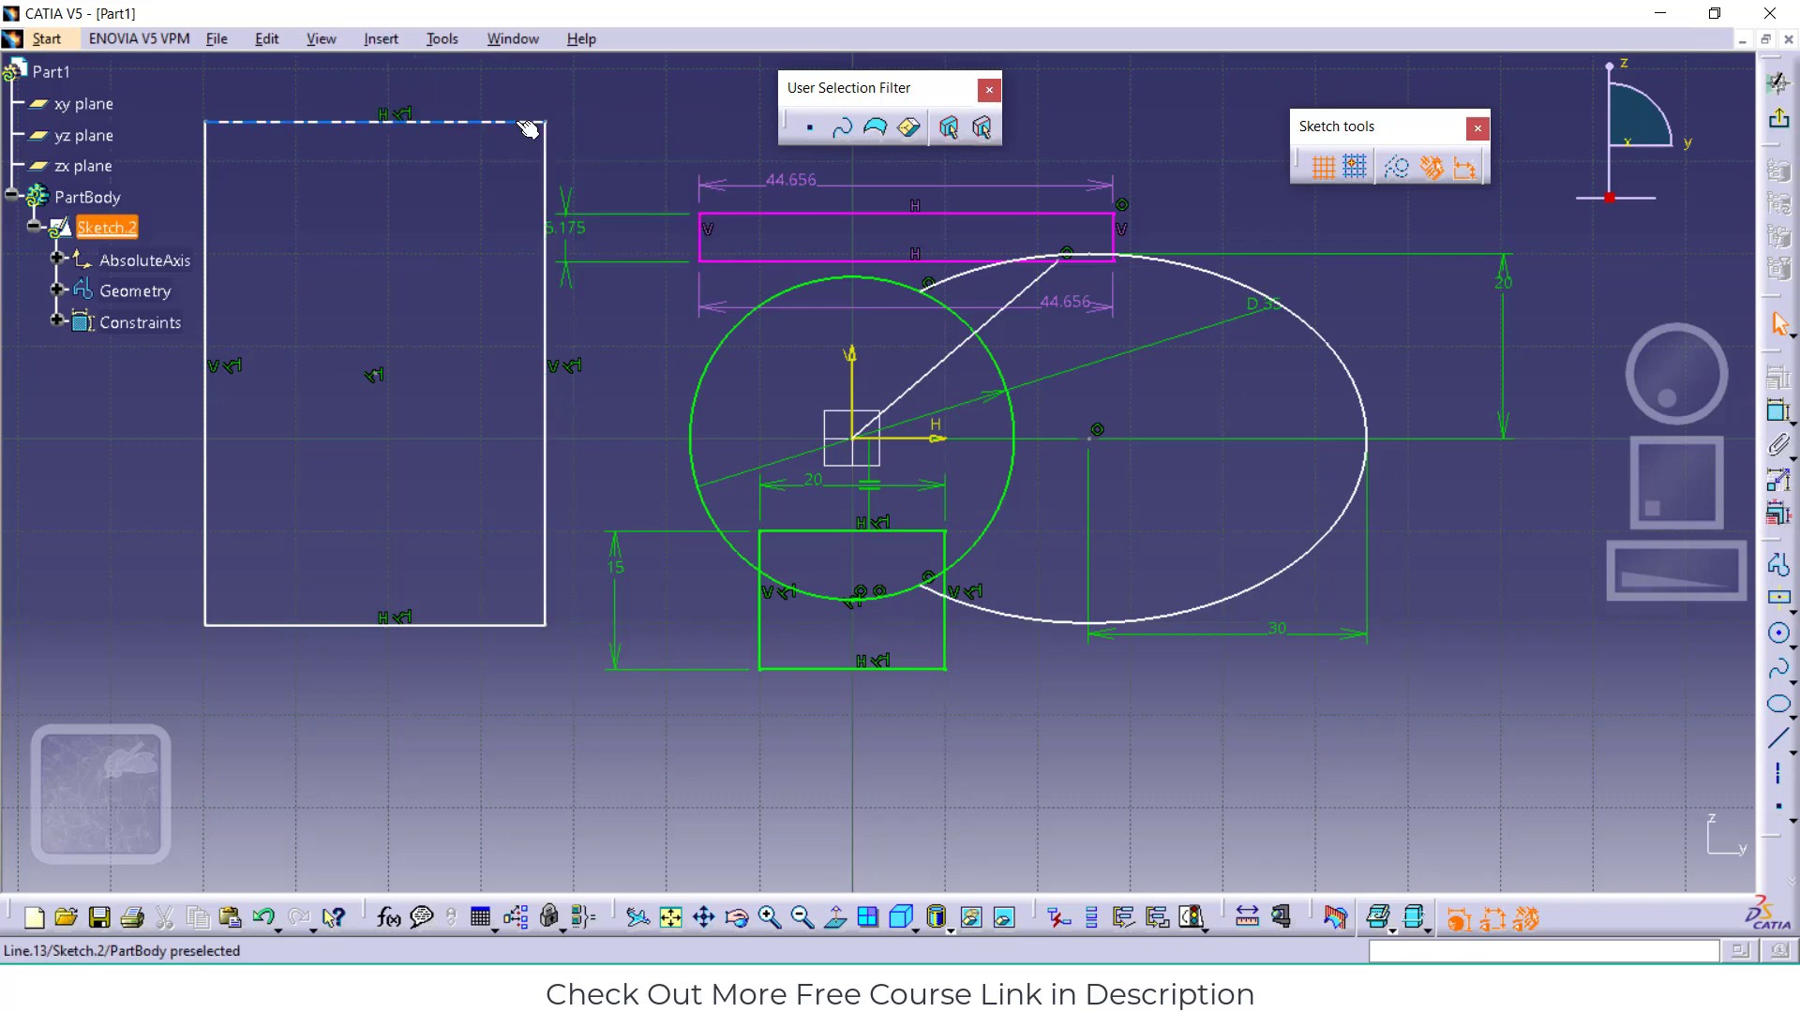
Round the tall rectangle's upper-right corner with the Corner operation, using a radius of about 10 mm
{"action": "left_click", "coordinate": [527, 128]}
{"action": "left_click", "coordinate": [545, 152], "text": "ctrl"}
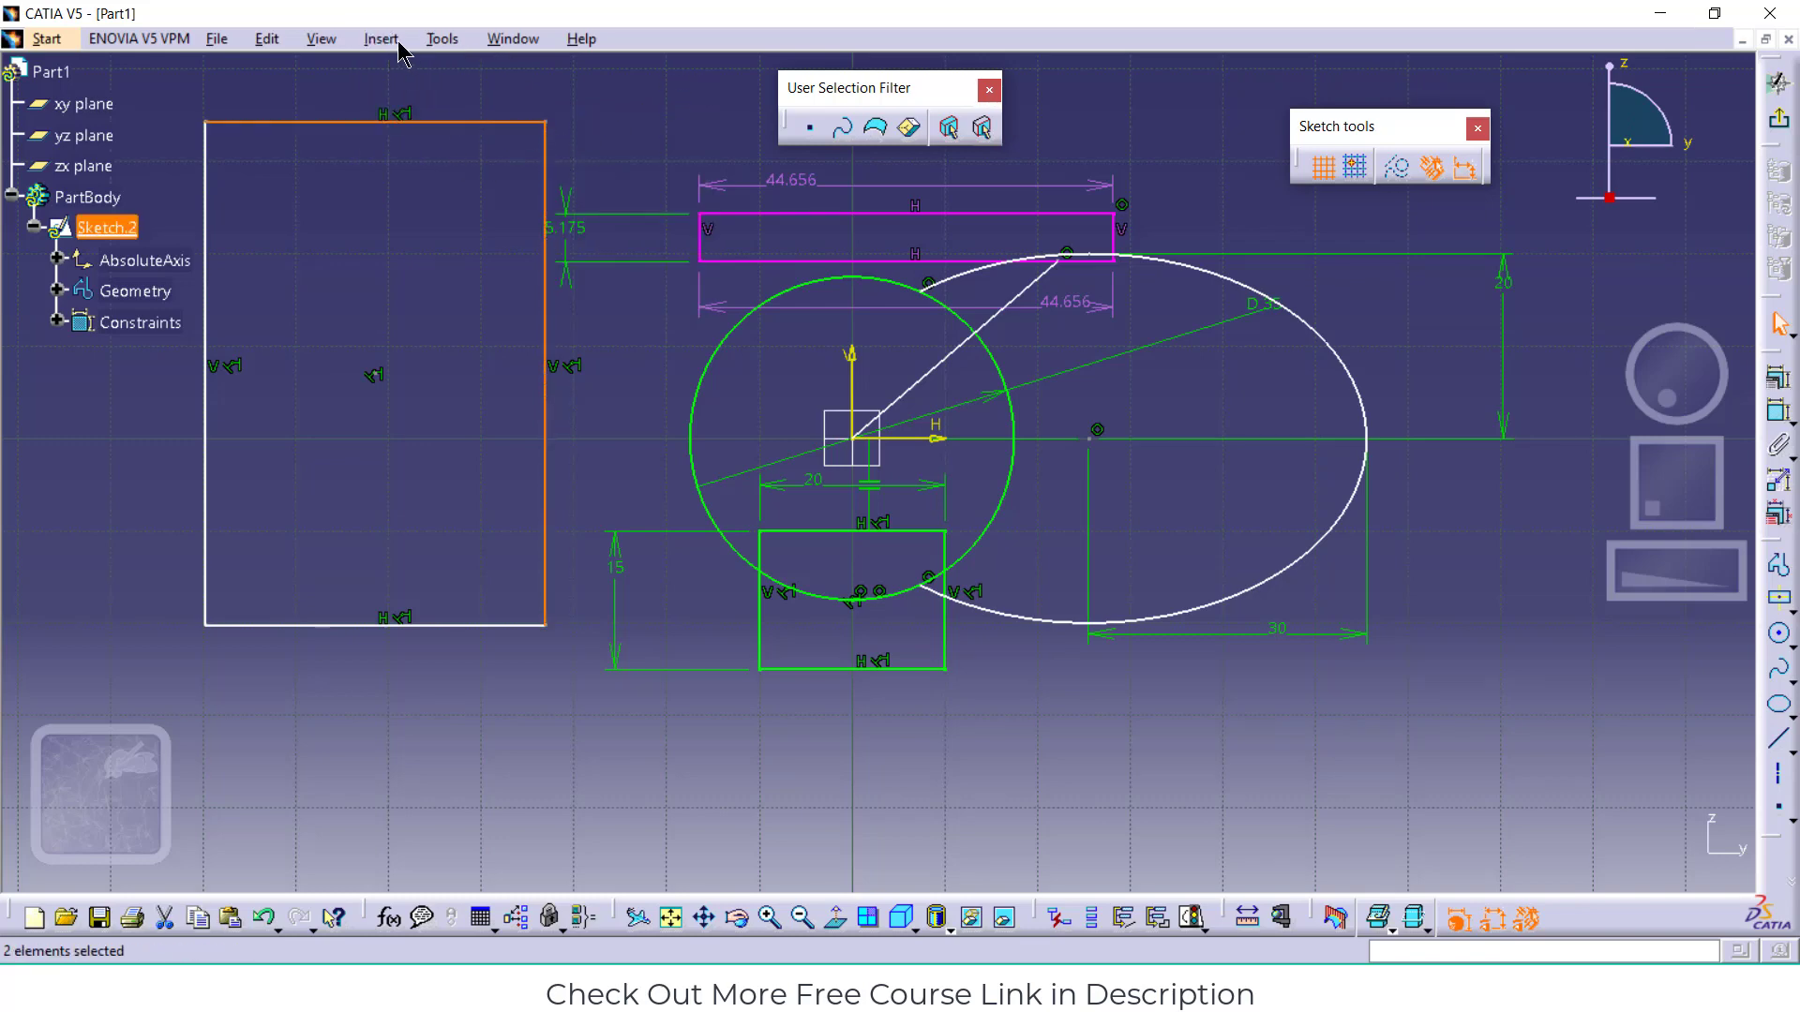
{"action": "left_click", "coordinate": [392, 40]}
{"action": "mouse_move", "coordinate": [474, 150]}
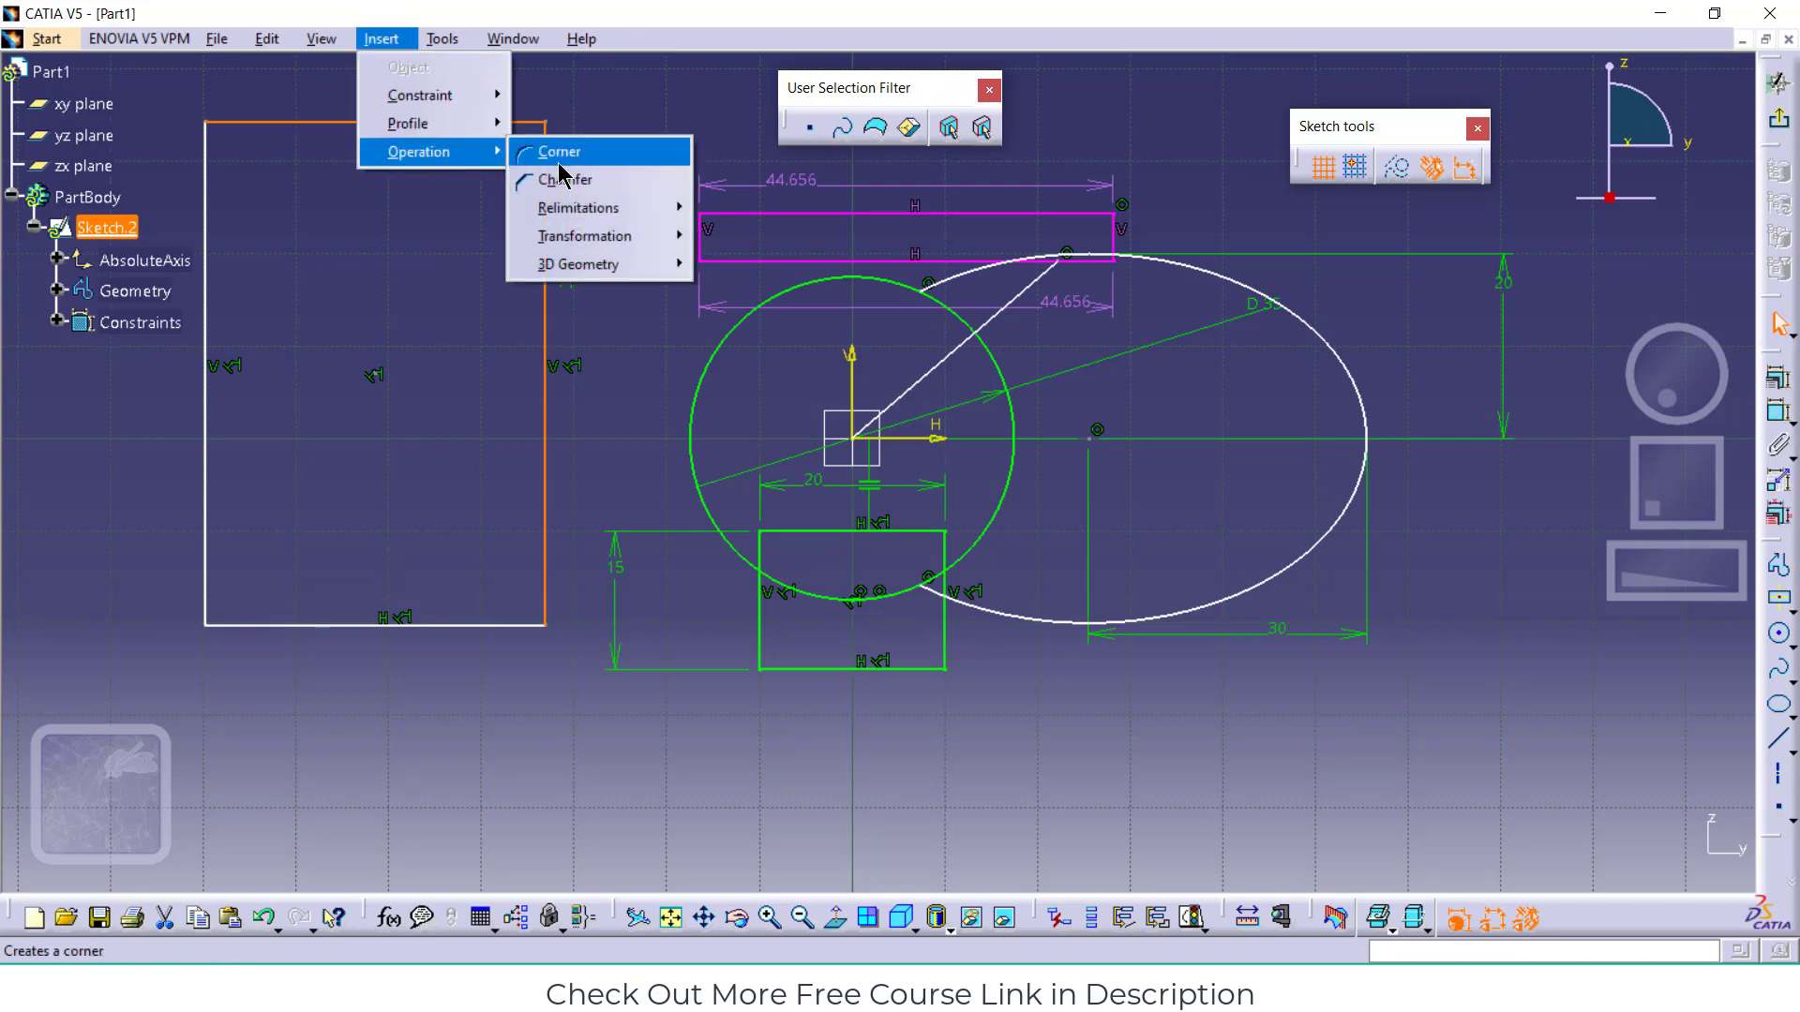
{"action": "left_click", "coordinate": [563, 160]}
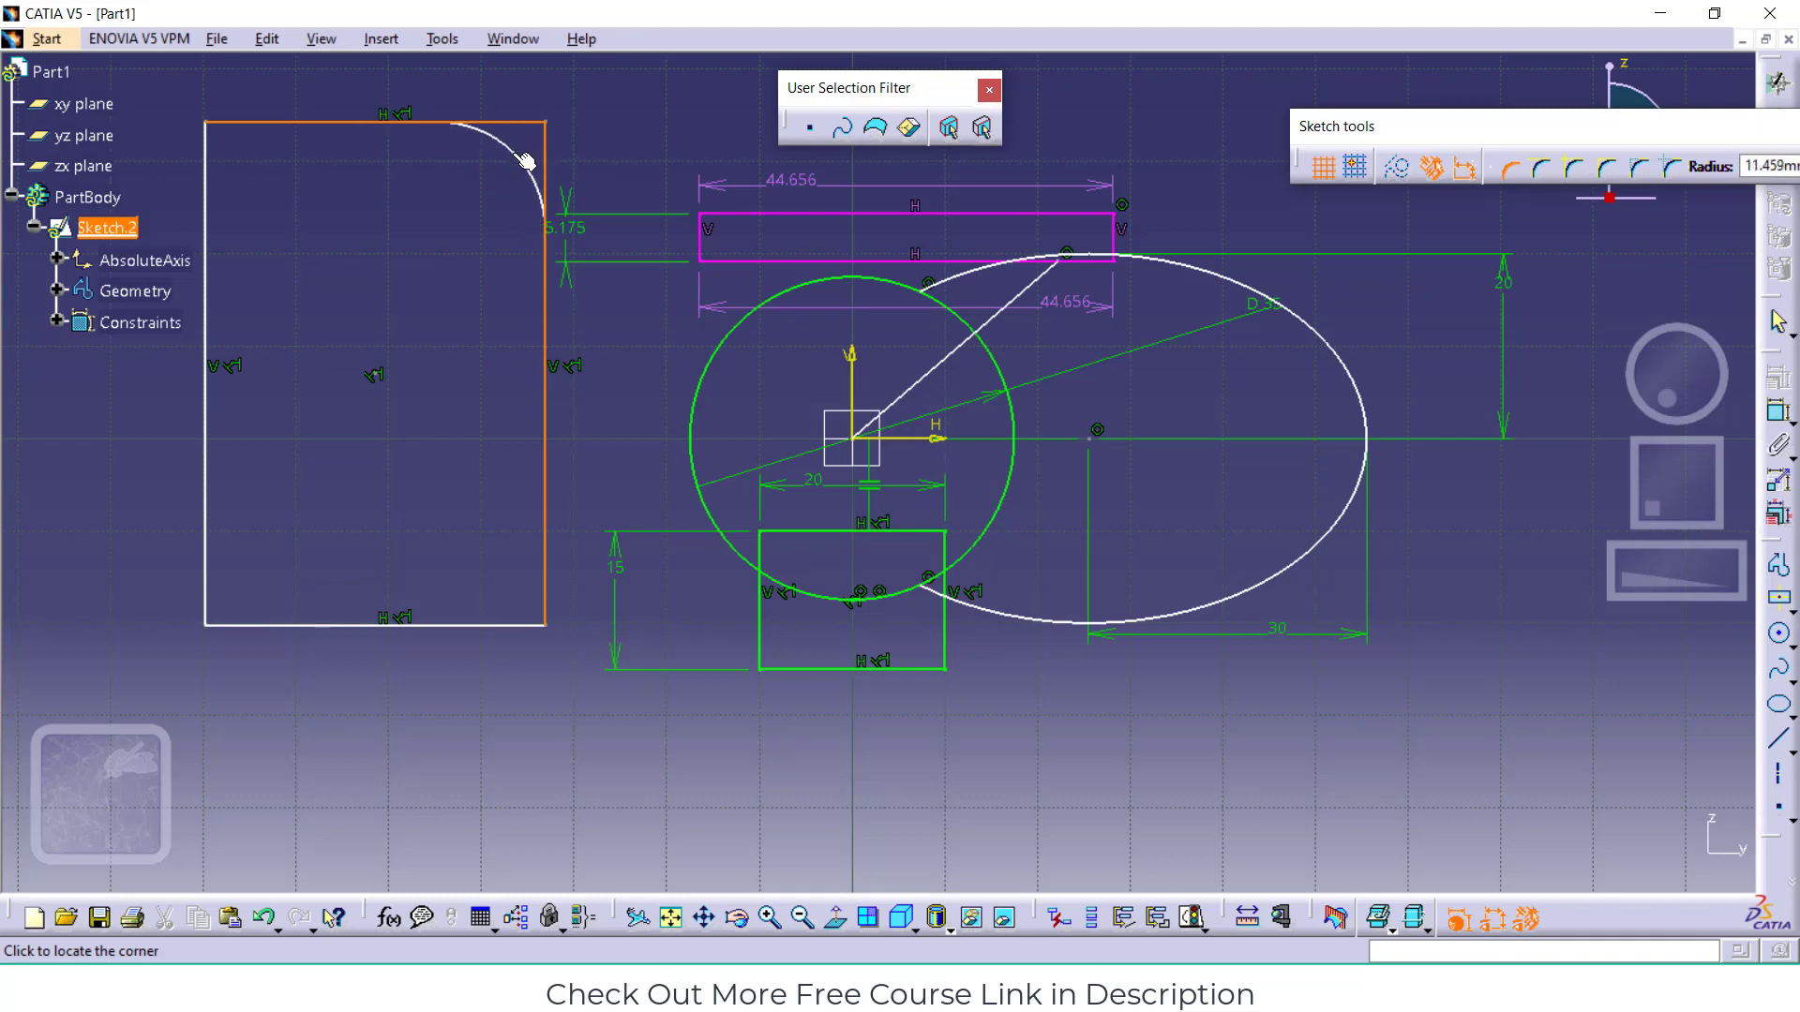
{"action": "left_click", "coordinate": [531, 156]}
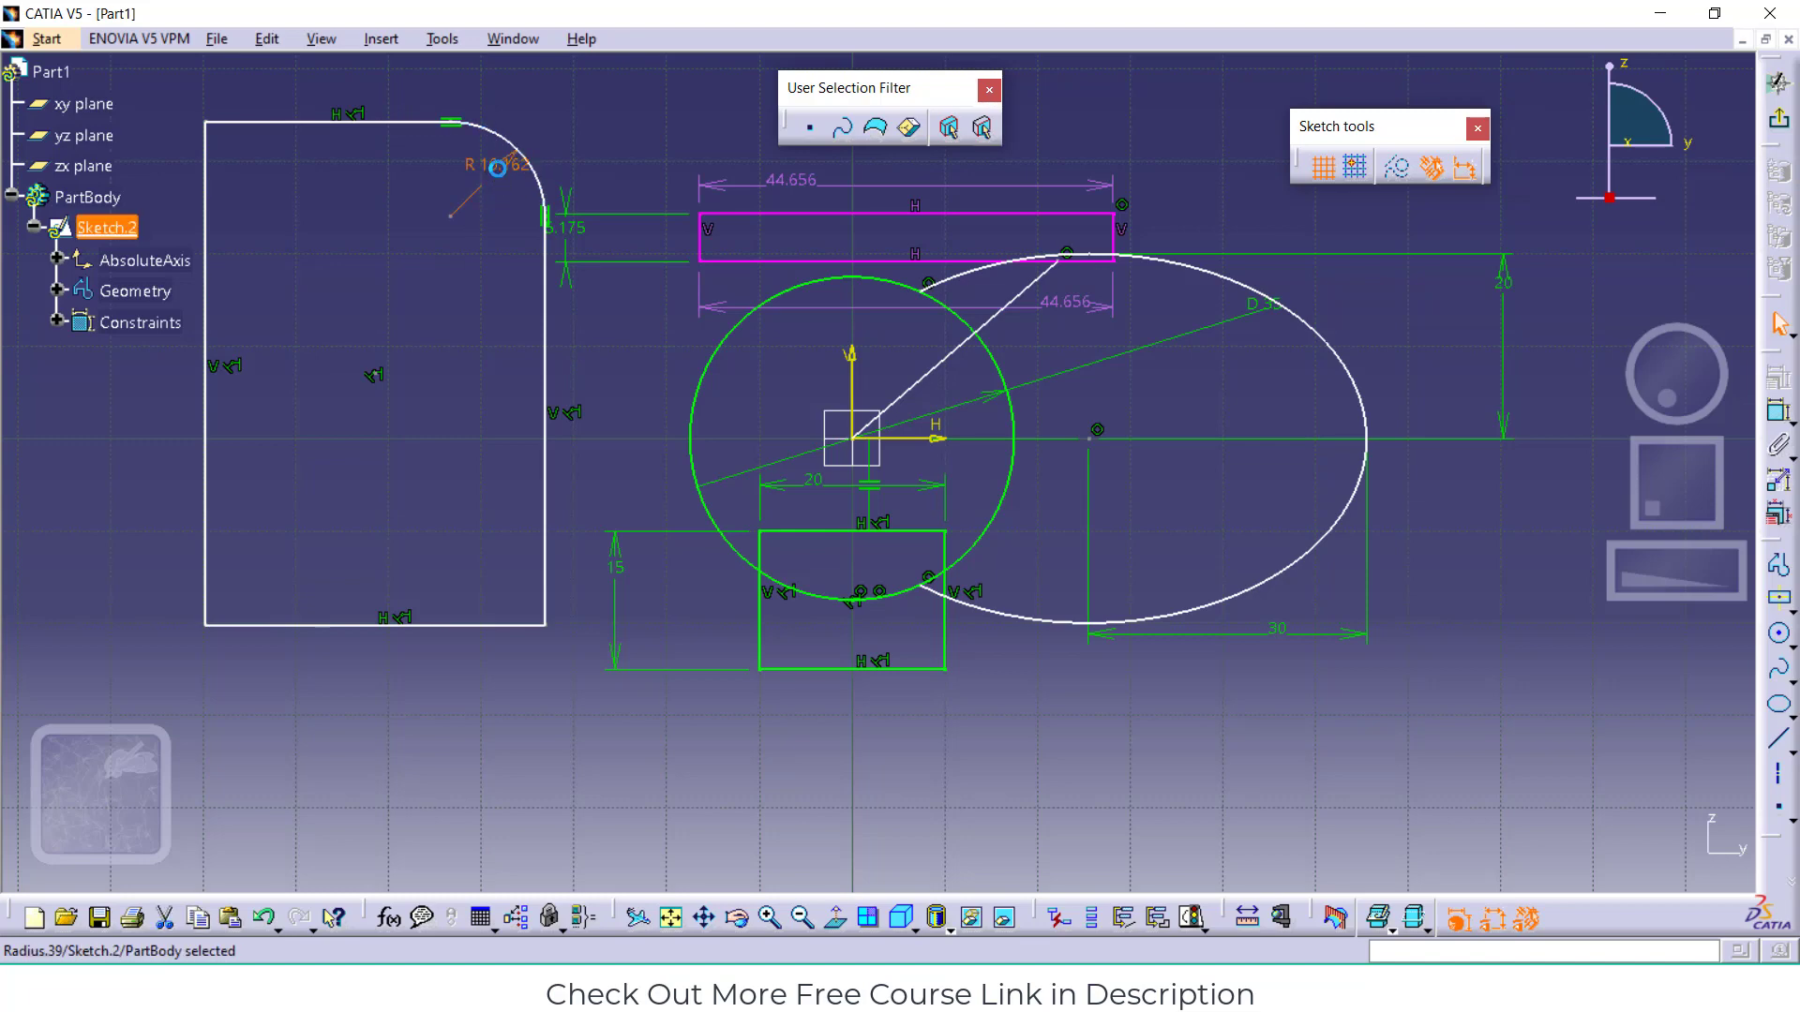
Set the radius of the tall rectangle's rounded corner to 10 mm
{"action": "double_click", "coordinate": [501, 185]}
{"action": "type", "text": "1"}
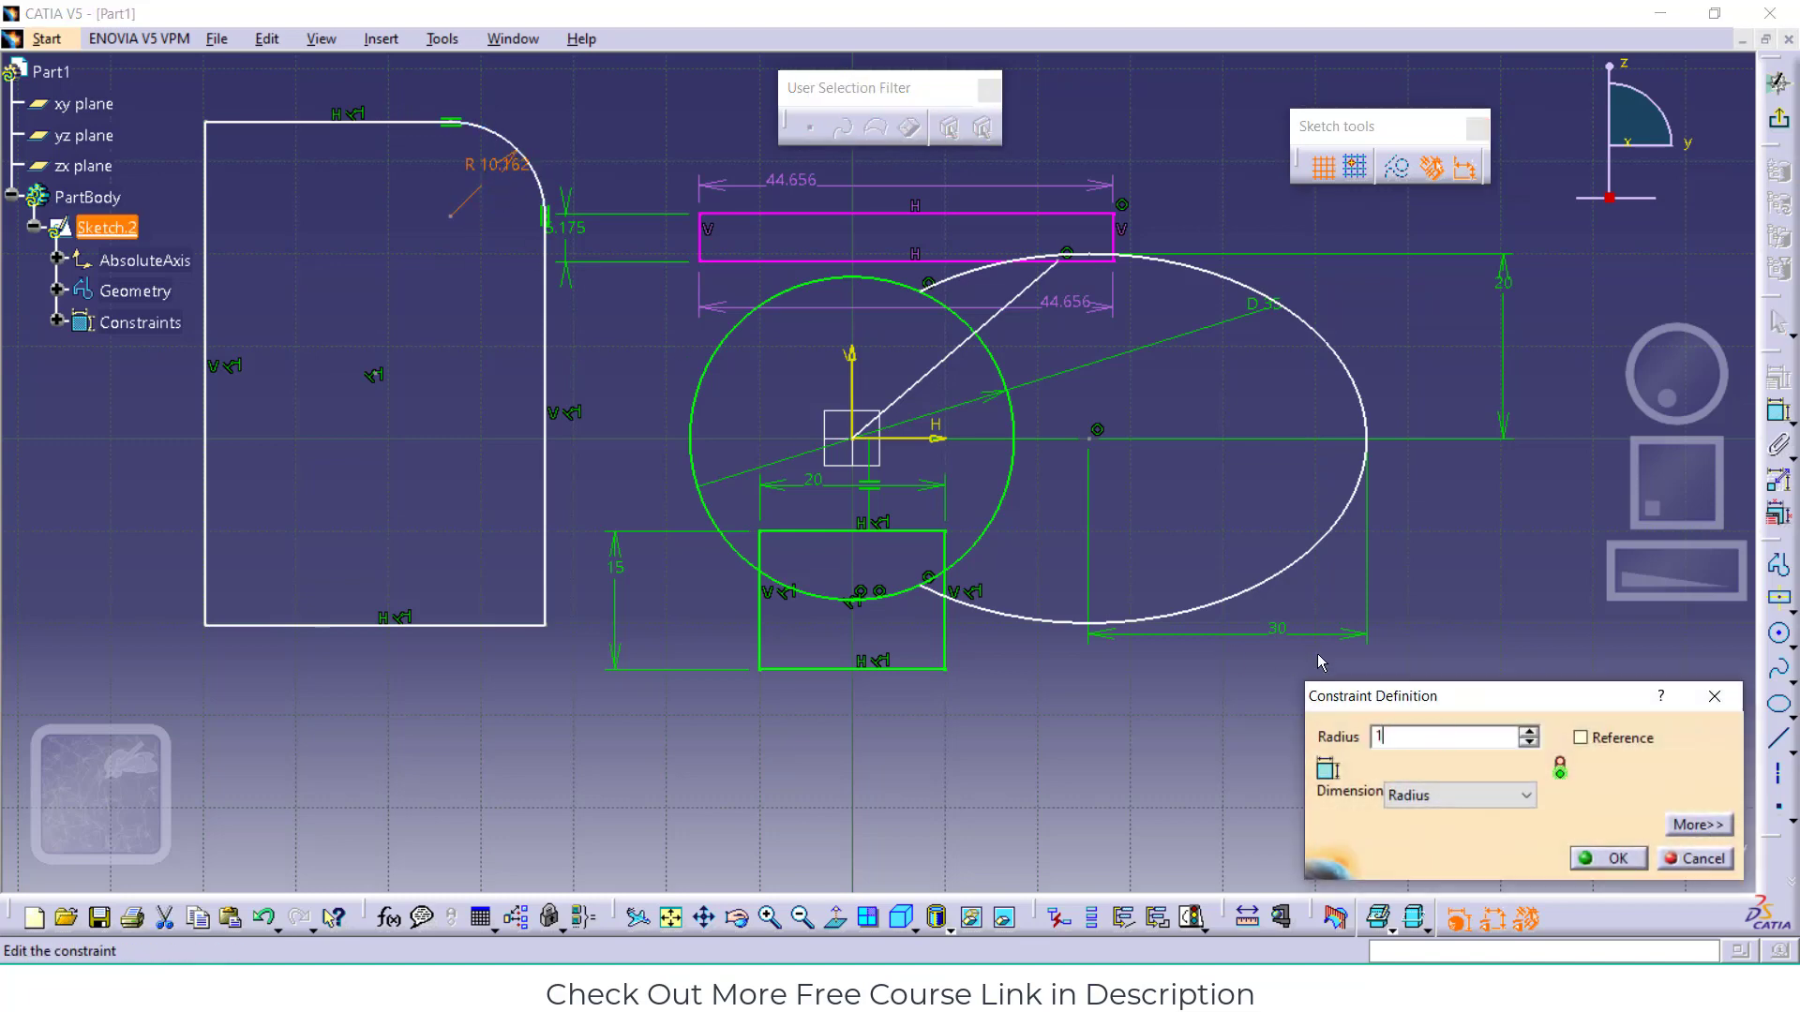
{"action": "type", "text": "0"}
{"action": "key", "text": "Return"}
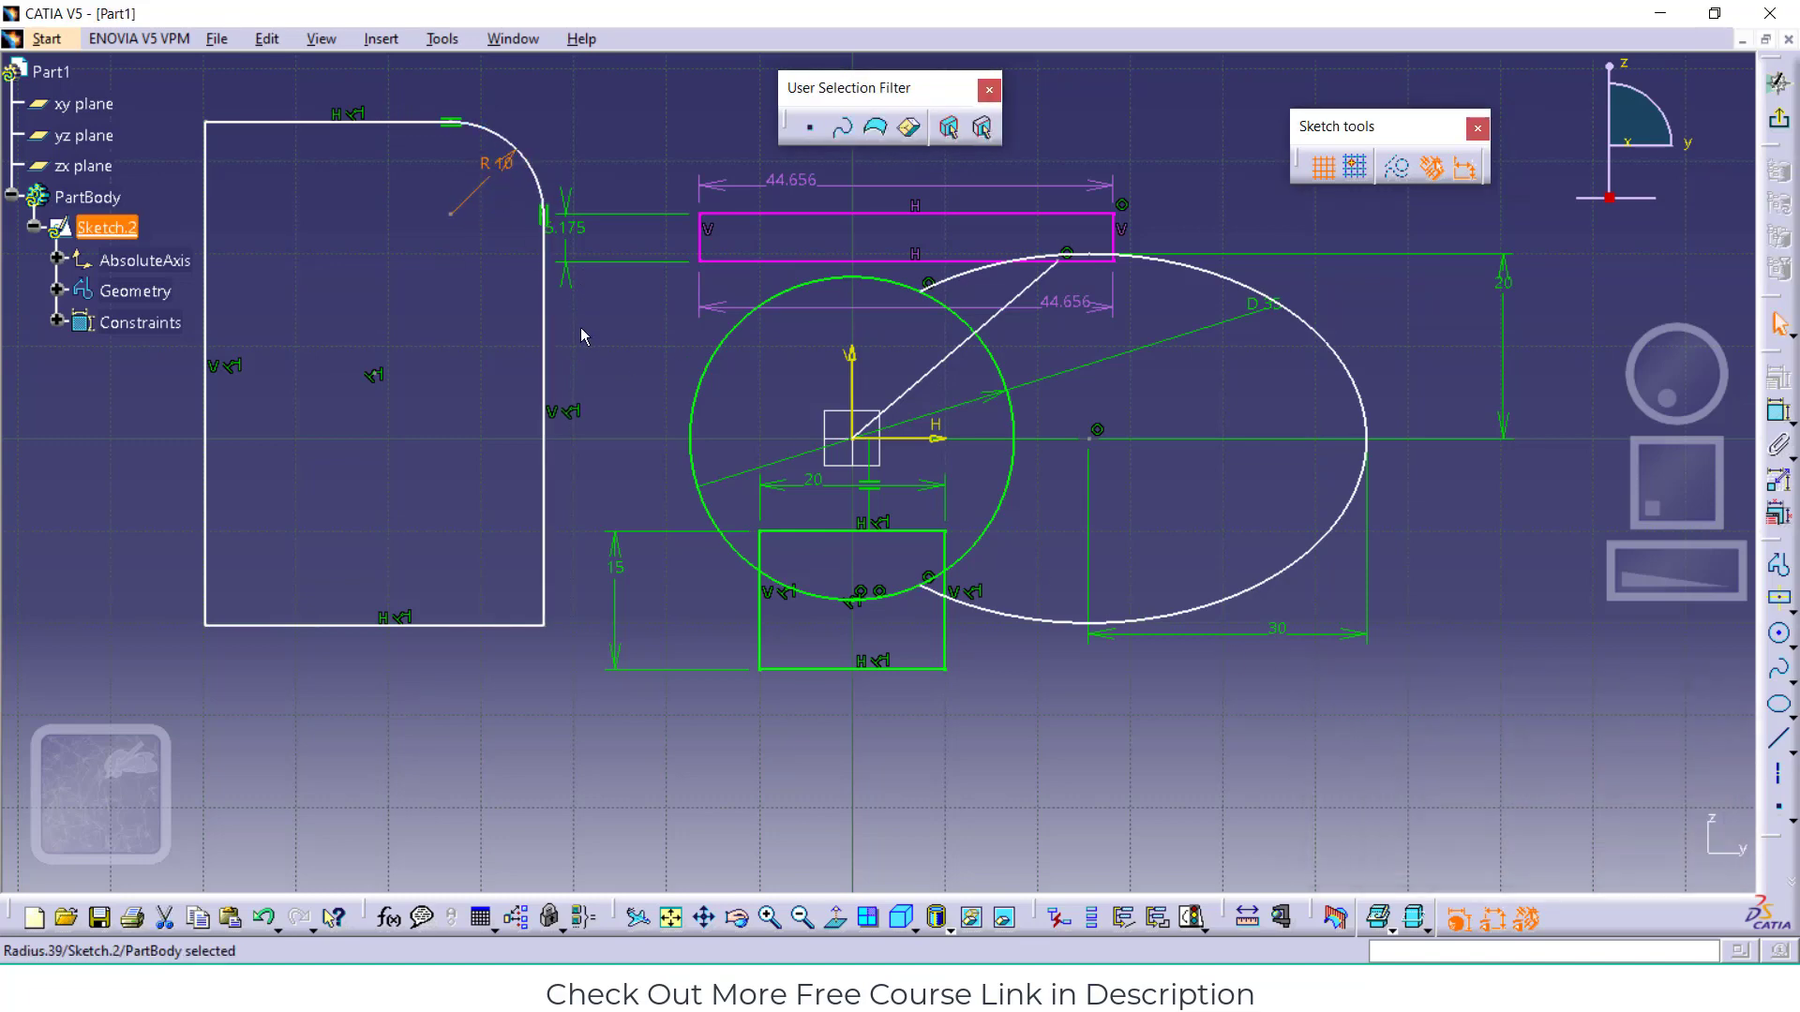
{"action": "left_click", "coordinate": [594, 382]}
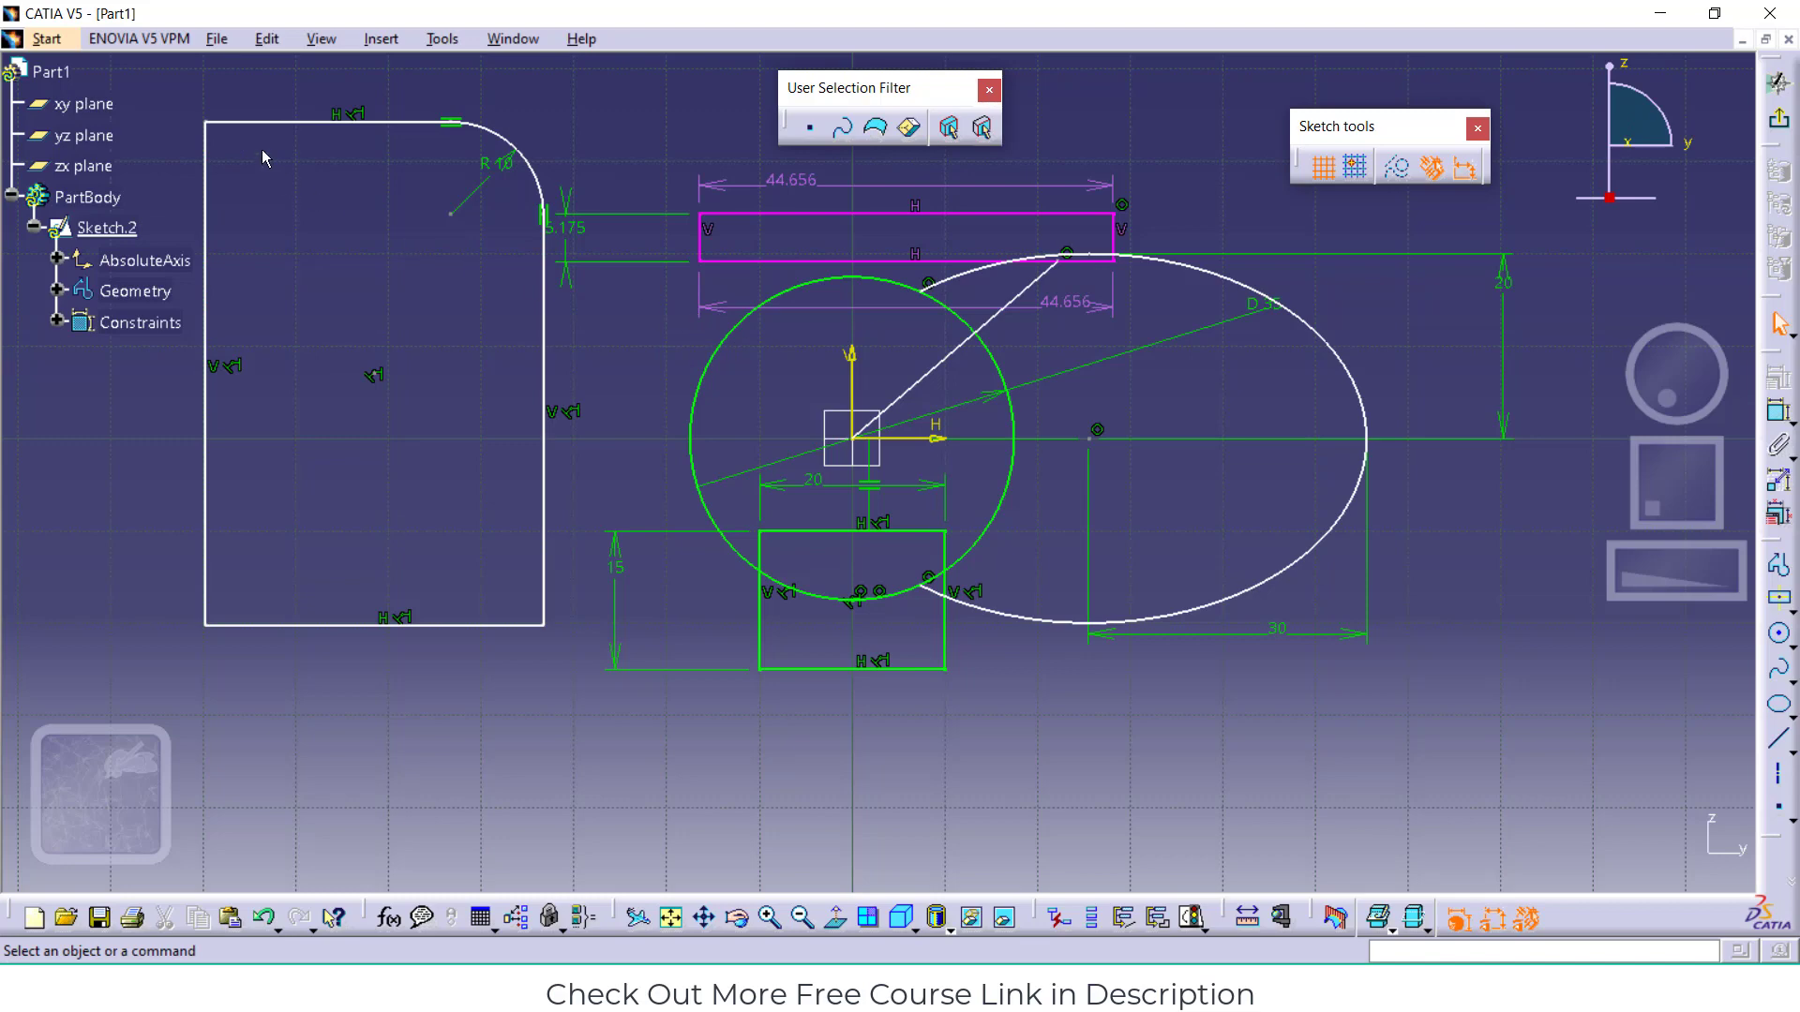
Chamfer the tall rectangle's upper-left corner at 45°, with a sloped edge about 19 mm long
{"action": "left_click", "coordinate": [267, 122]}
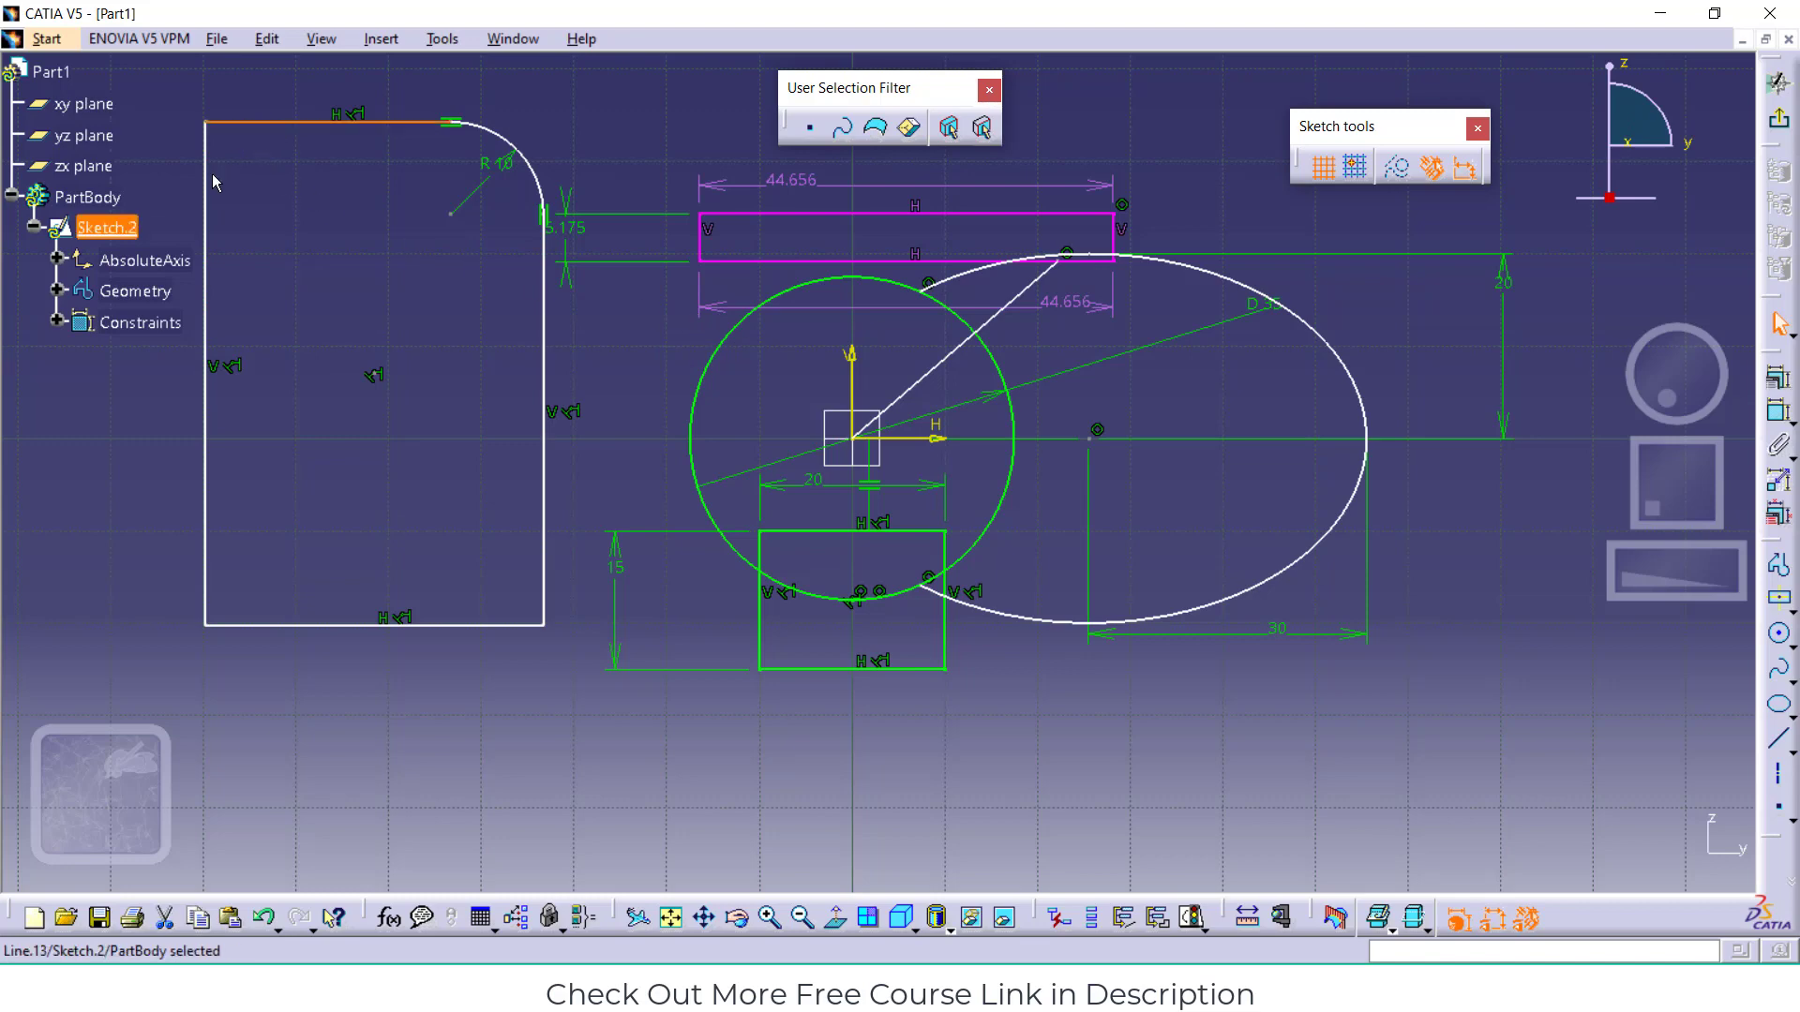
{"action": "left_click", "coordinate": [206, 164], "text": "ctrl"}
{"action": "left_click", "coordinate": [380, 38]}
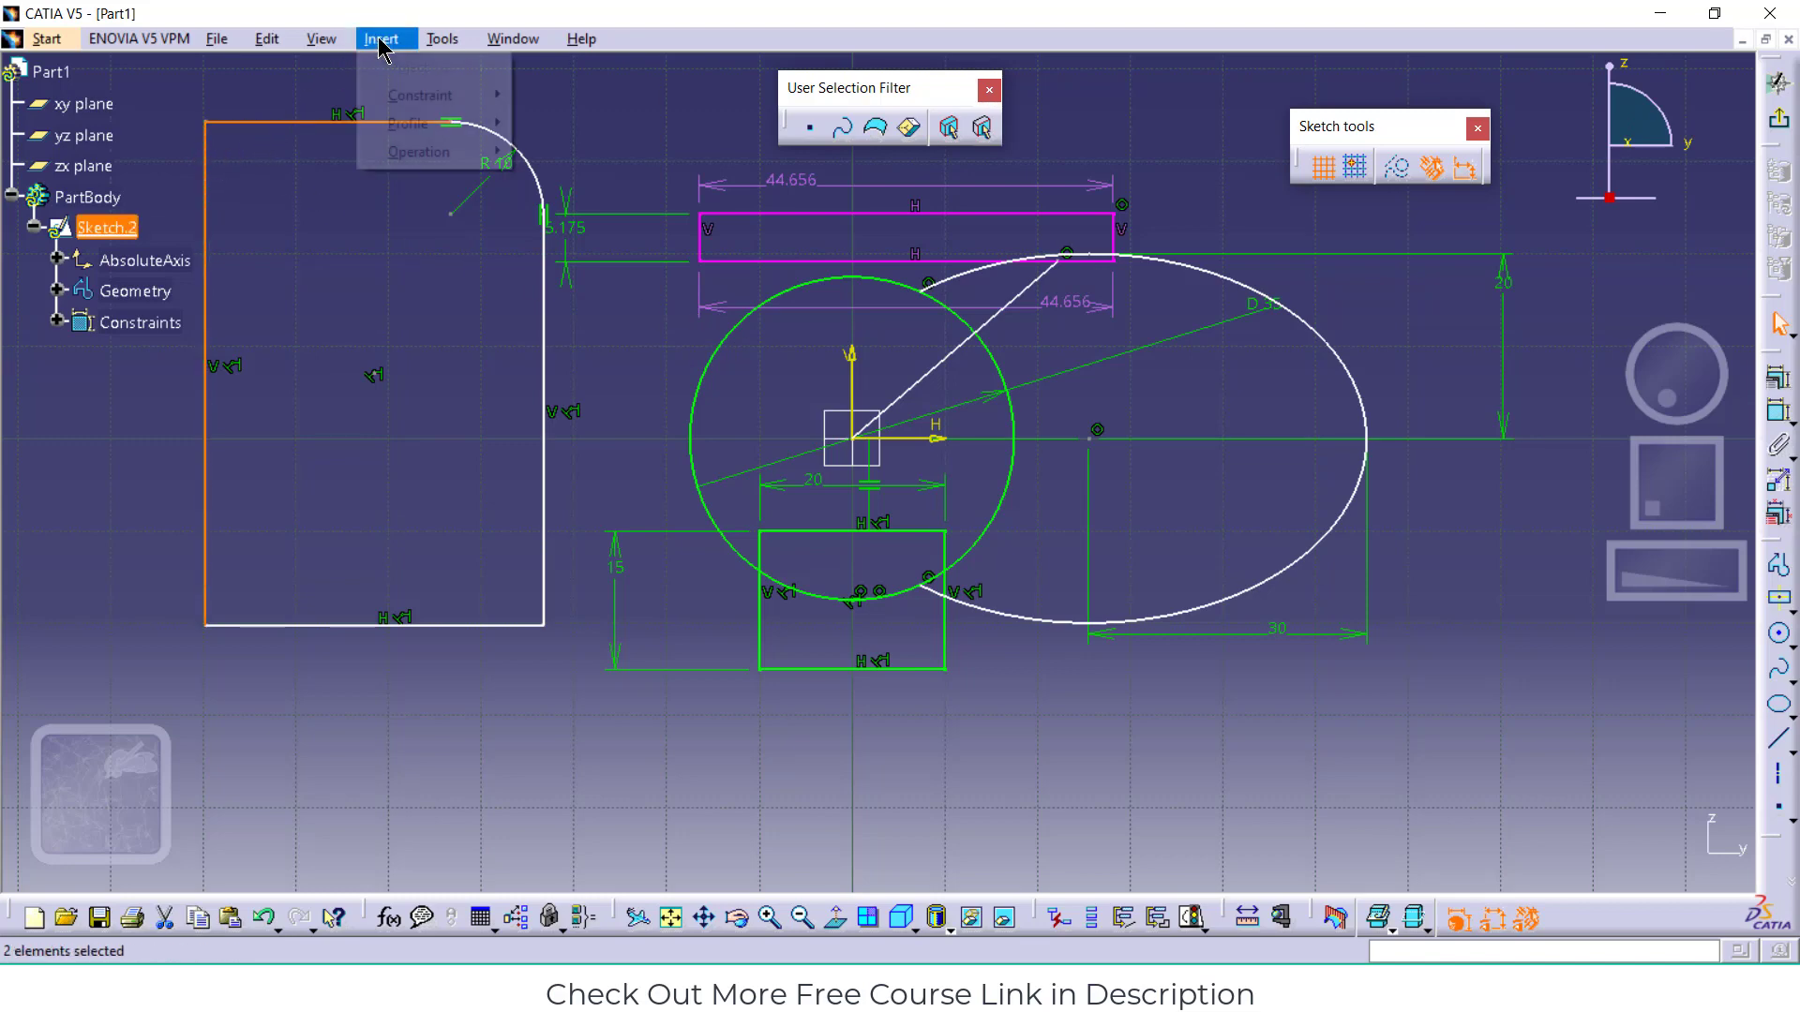
{"action": "mouse_move", "coordinate": [434, 152]}
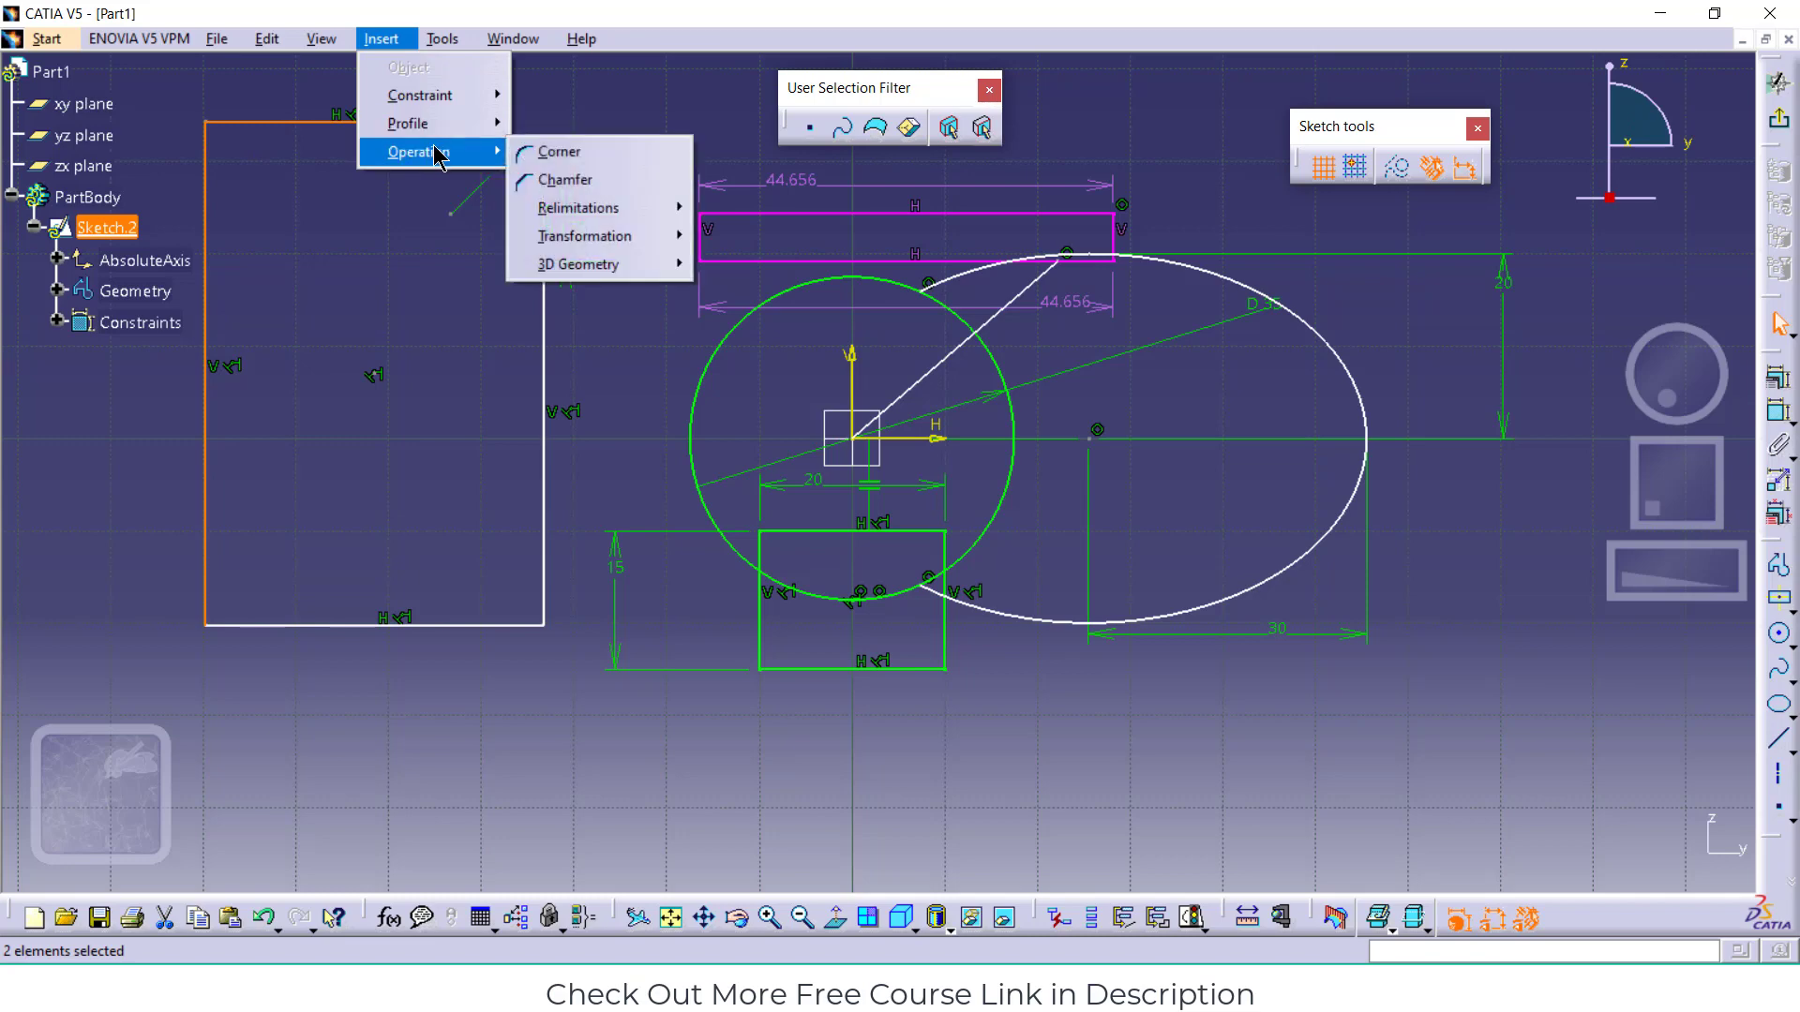
{"action": "left_click", "coordinate": [563, 180]}
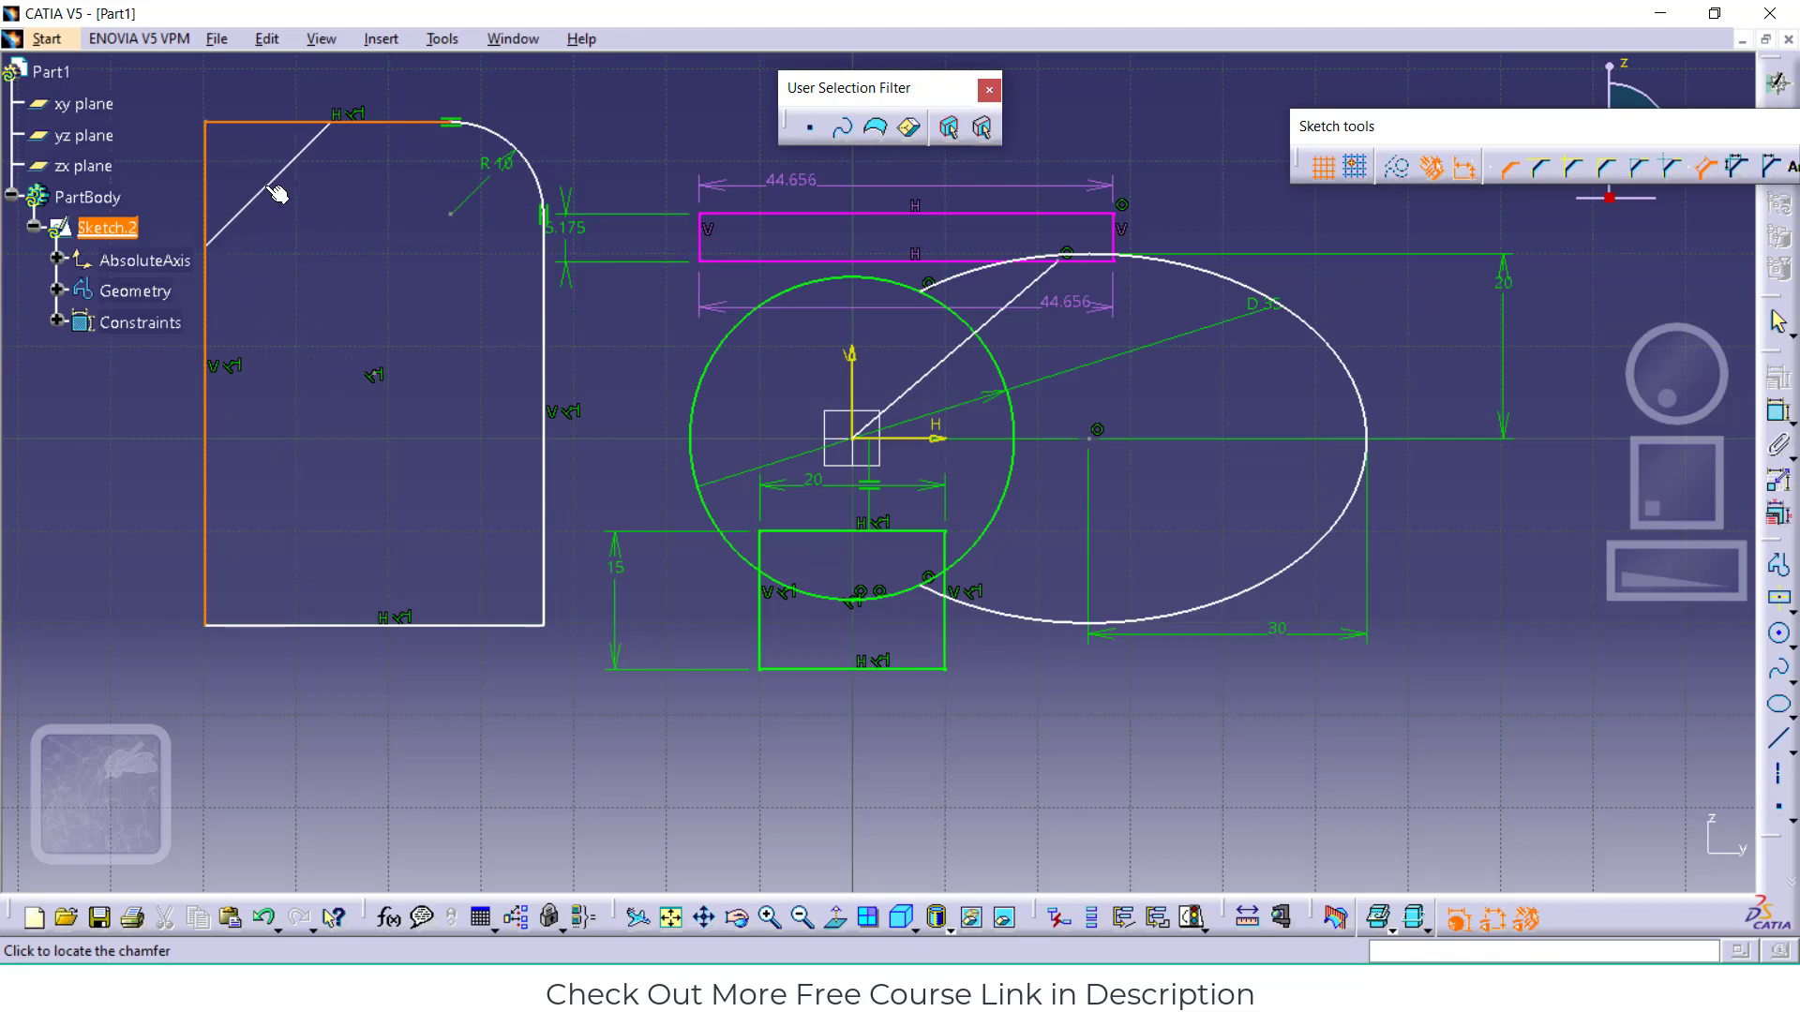
{"action": "left_click", "coordinate": [274, 190]}
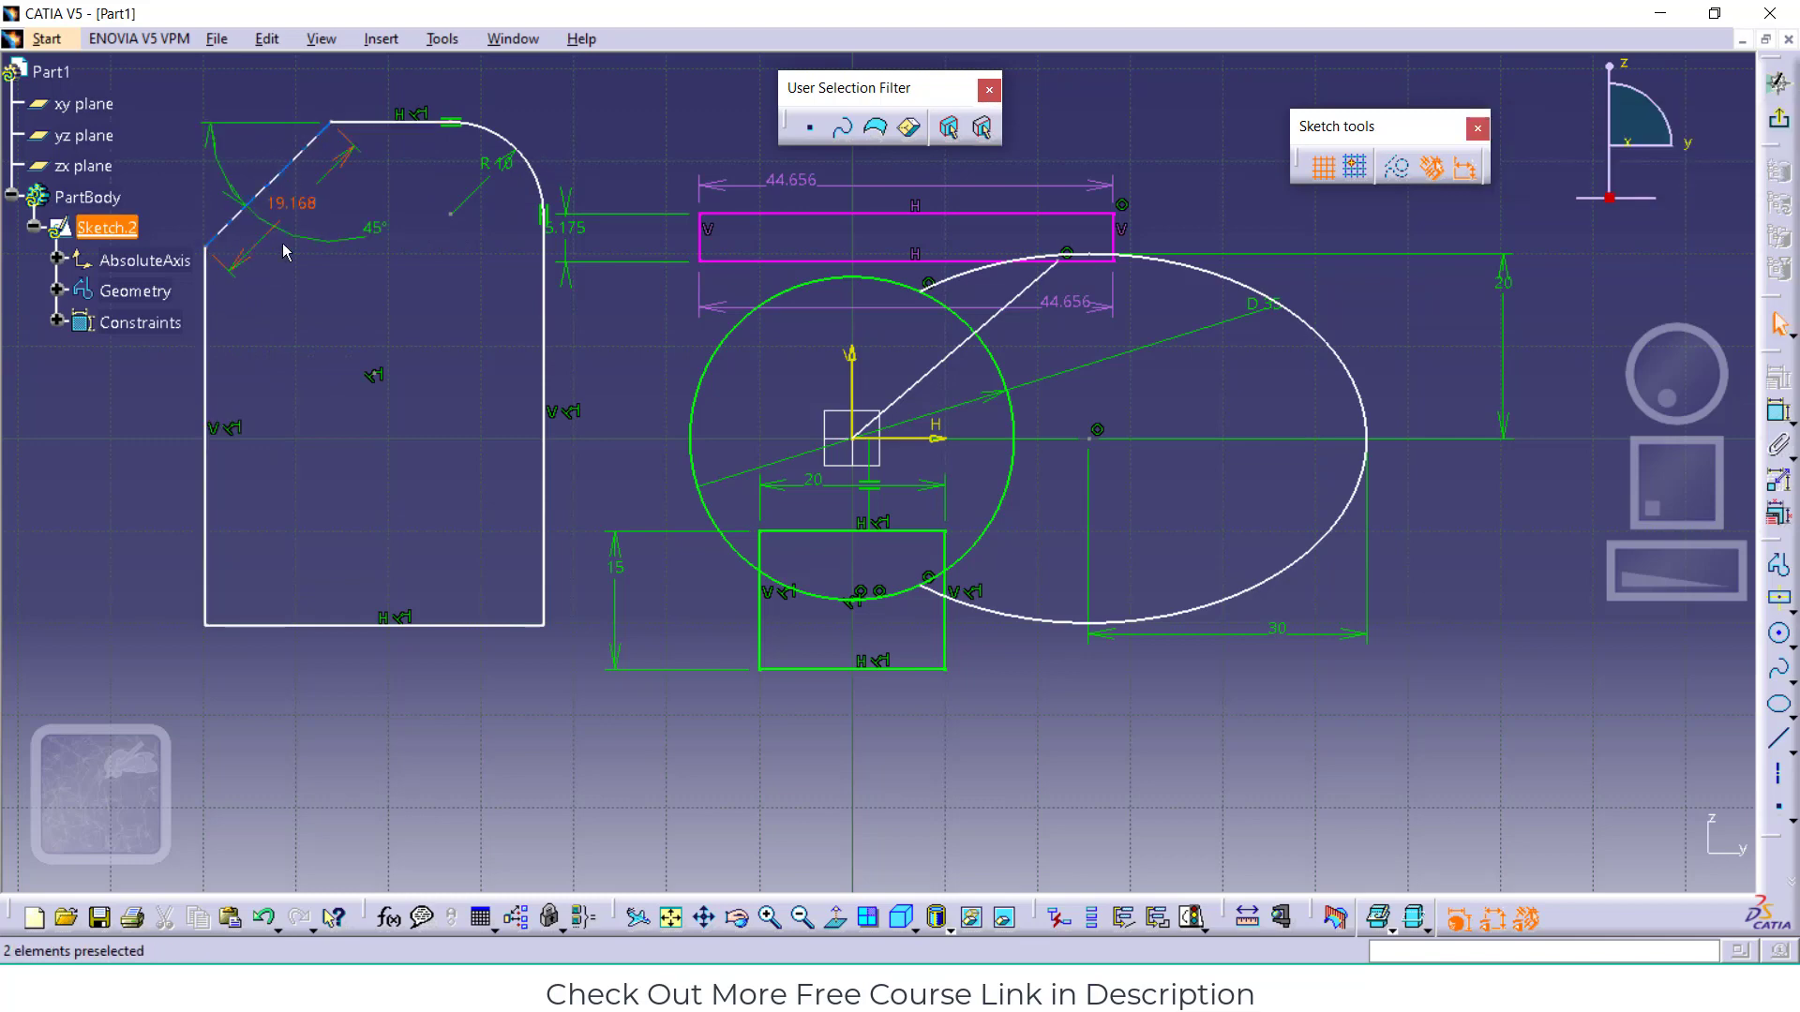
Delete the chamfer's angle and length dimensions
{"action": "left_click", "coordinate": [368, 236]}
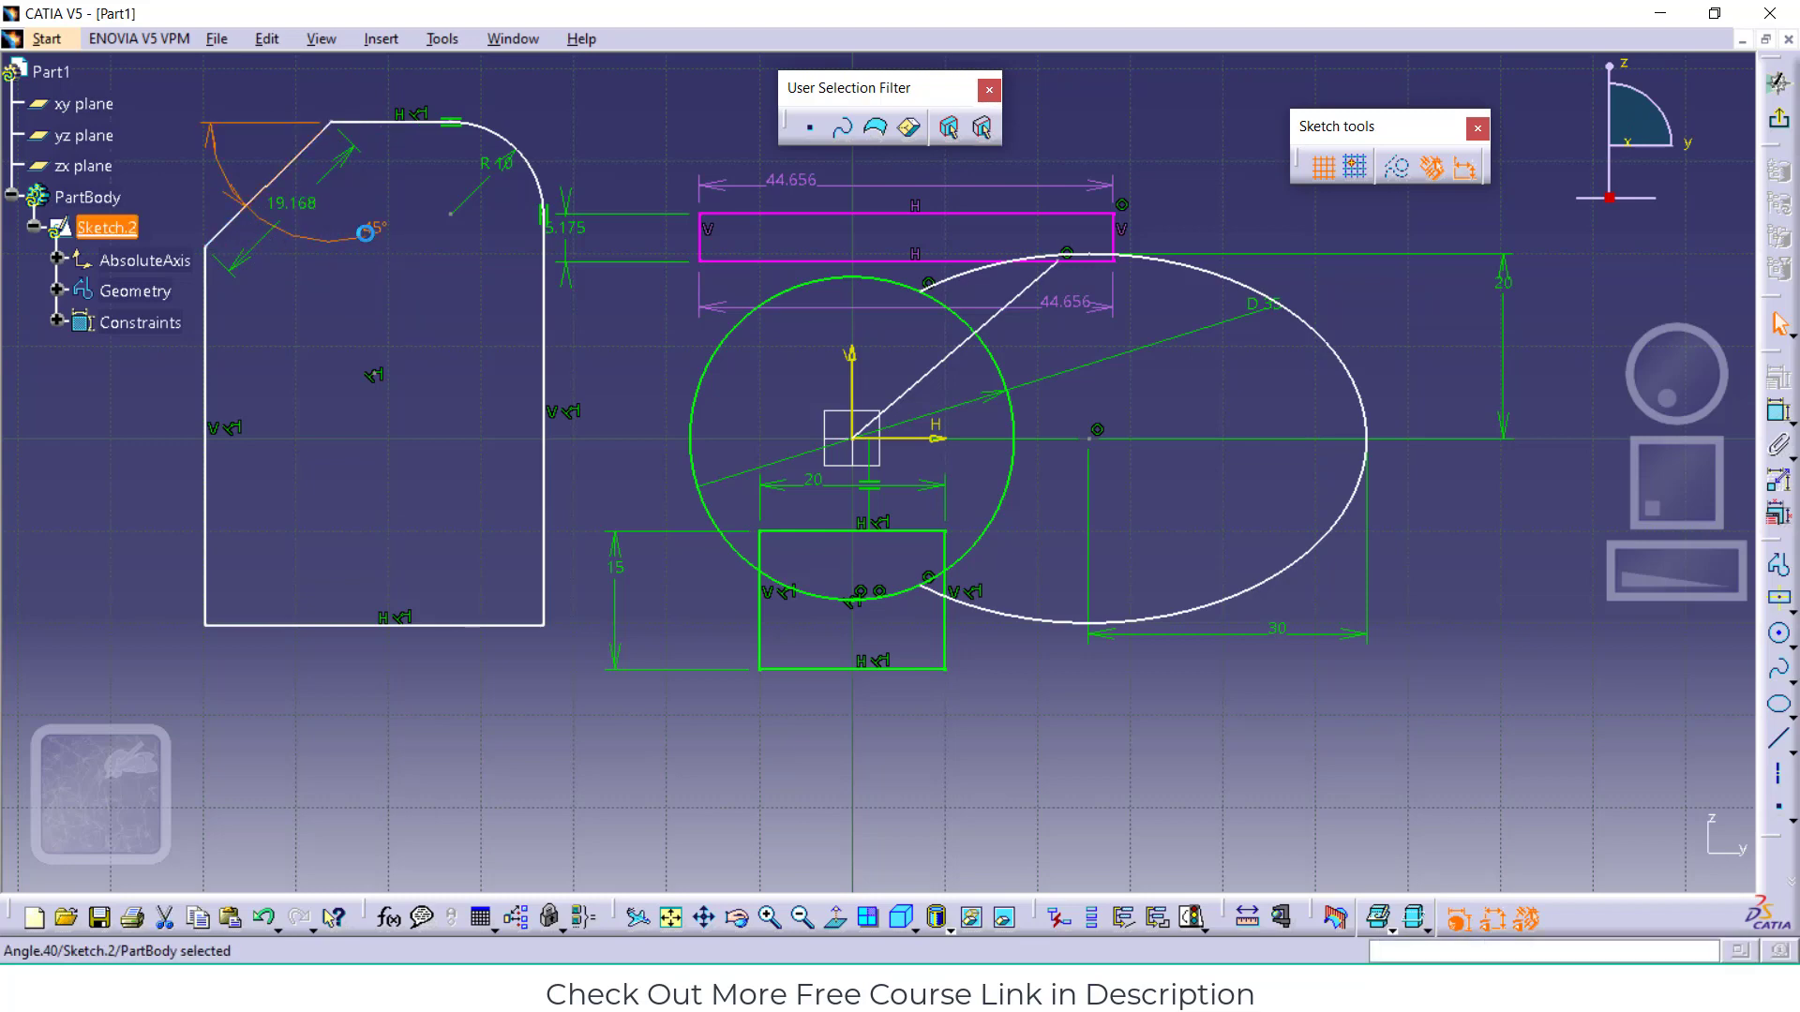
{"action": "key", "text": "Delete"}
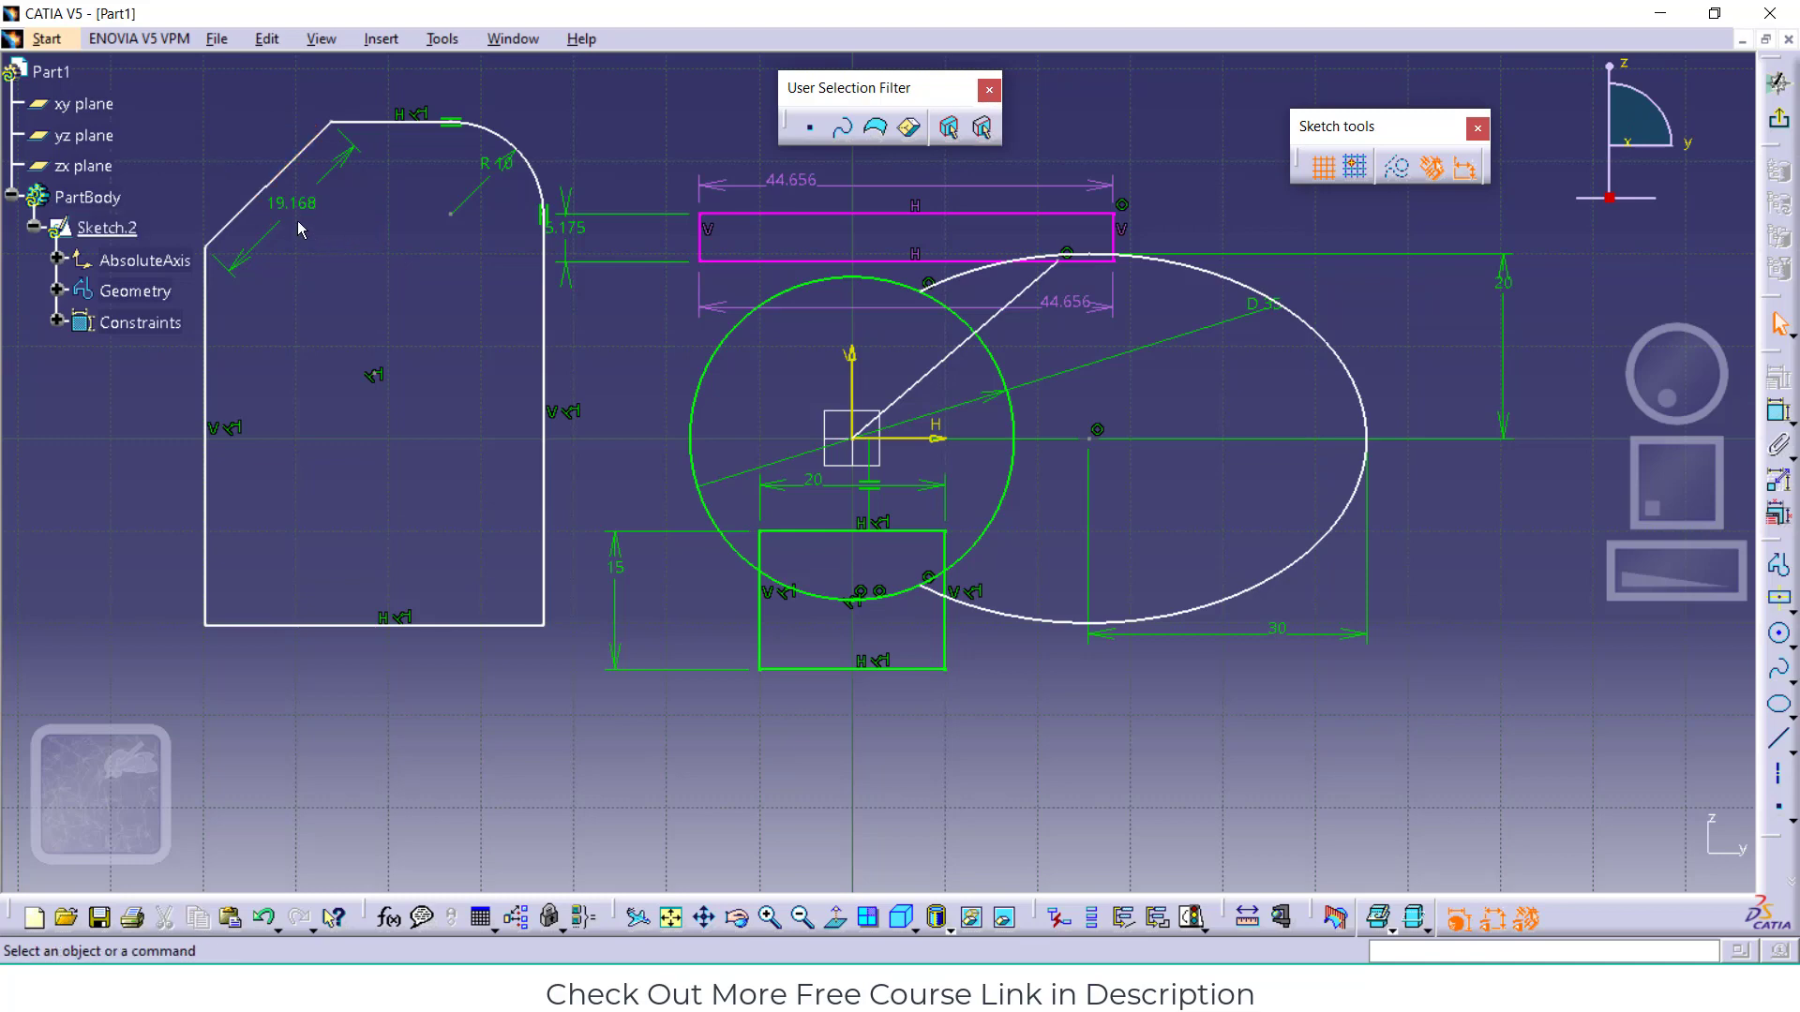
{"action": "left_click", "coordinate": [358, 256]}
Dimension the length of the tall profile's left vertical edge inside the profile and set it to 50 mm
{"action": "left_click", "coordinate": [1778, 411]}
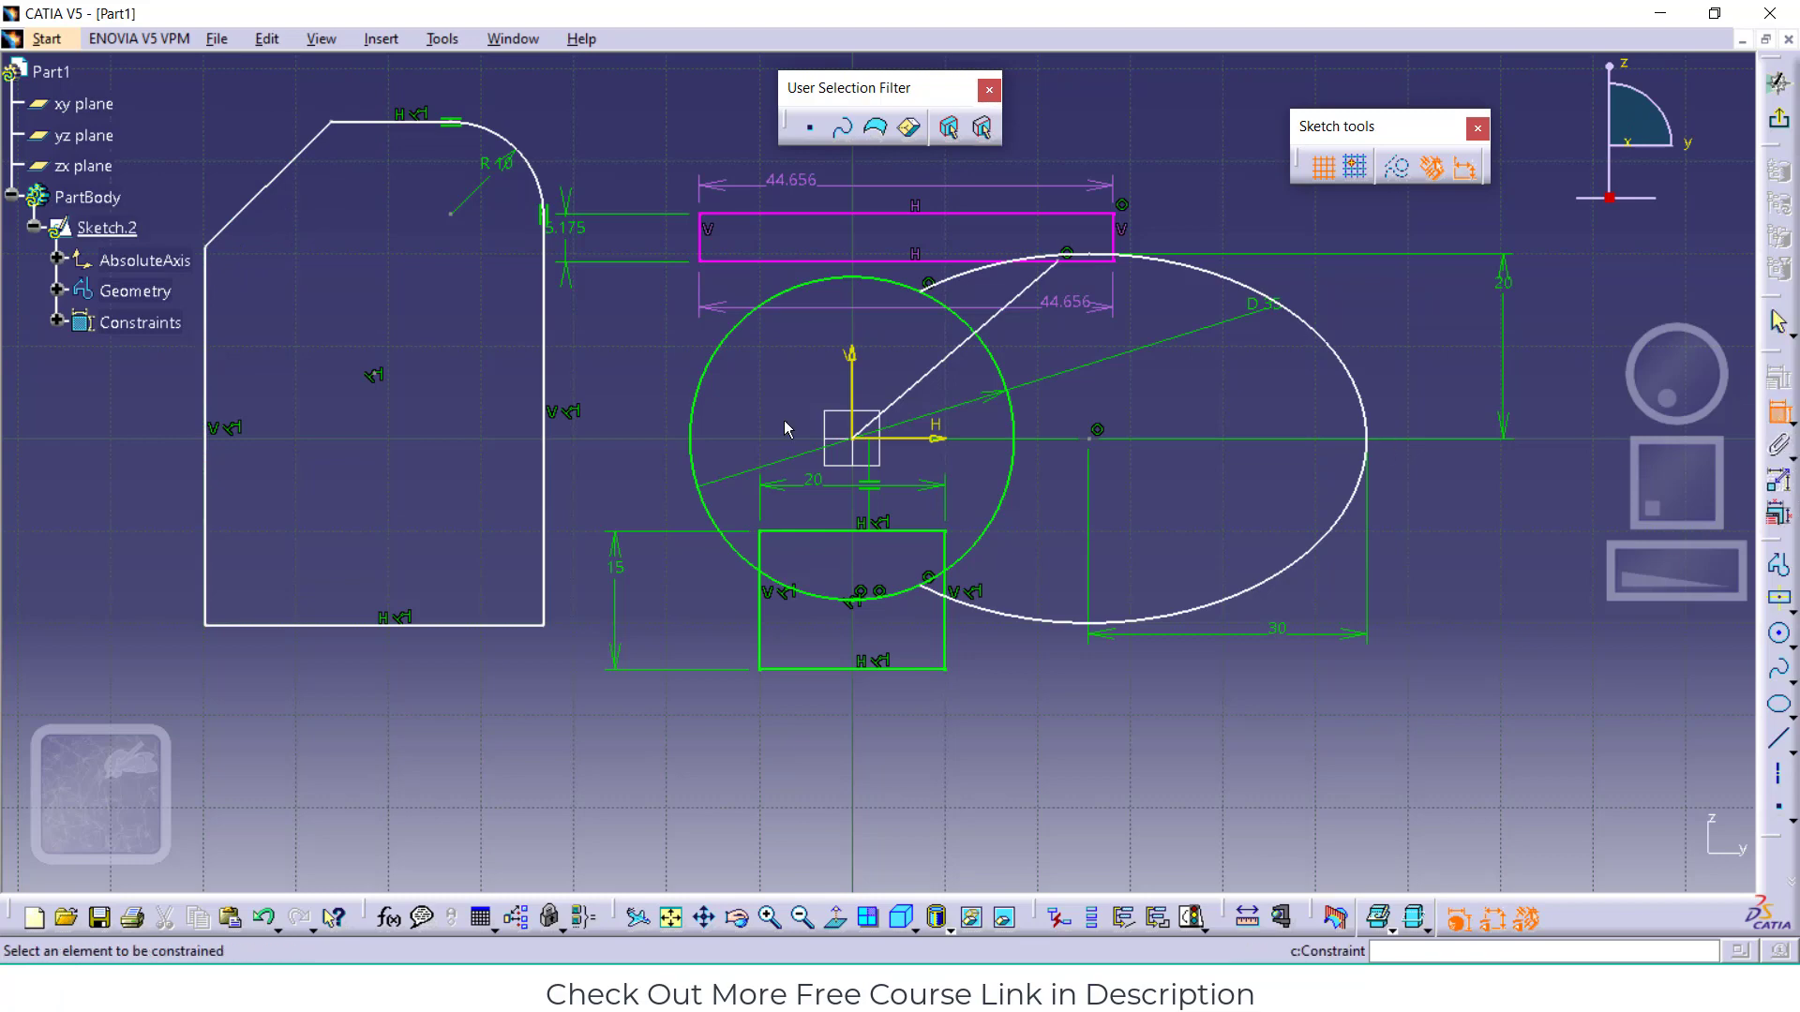
{"action": "left_click", "coordinate": [206, 319]}
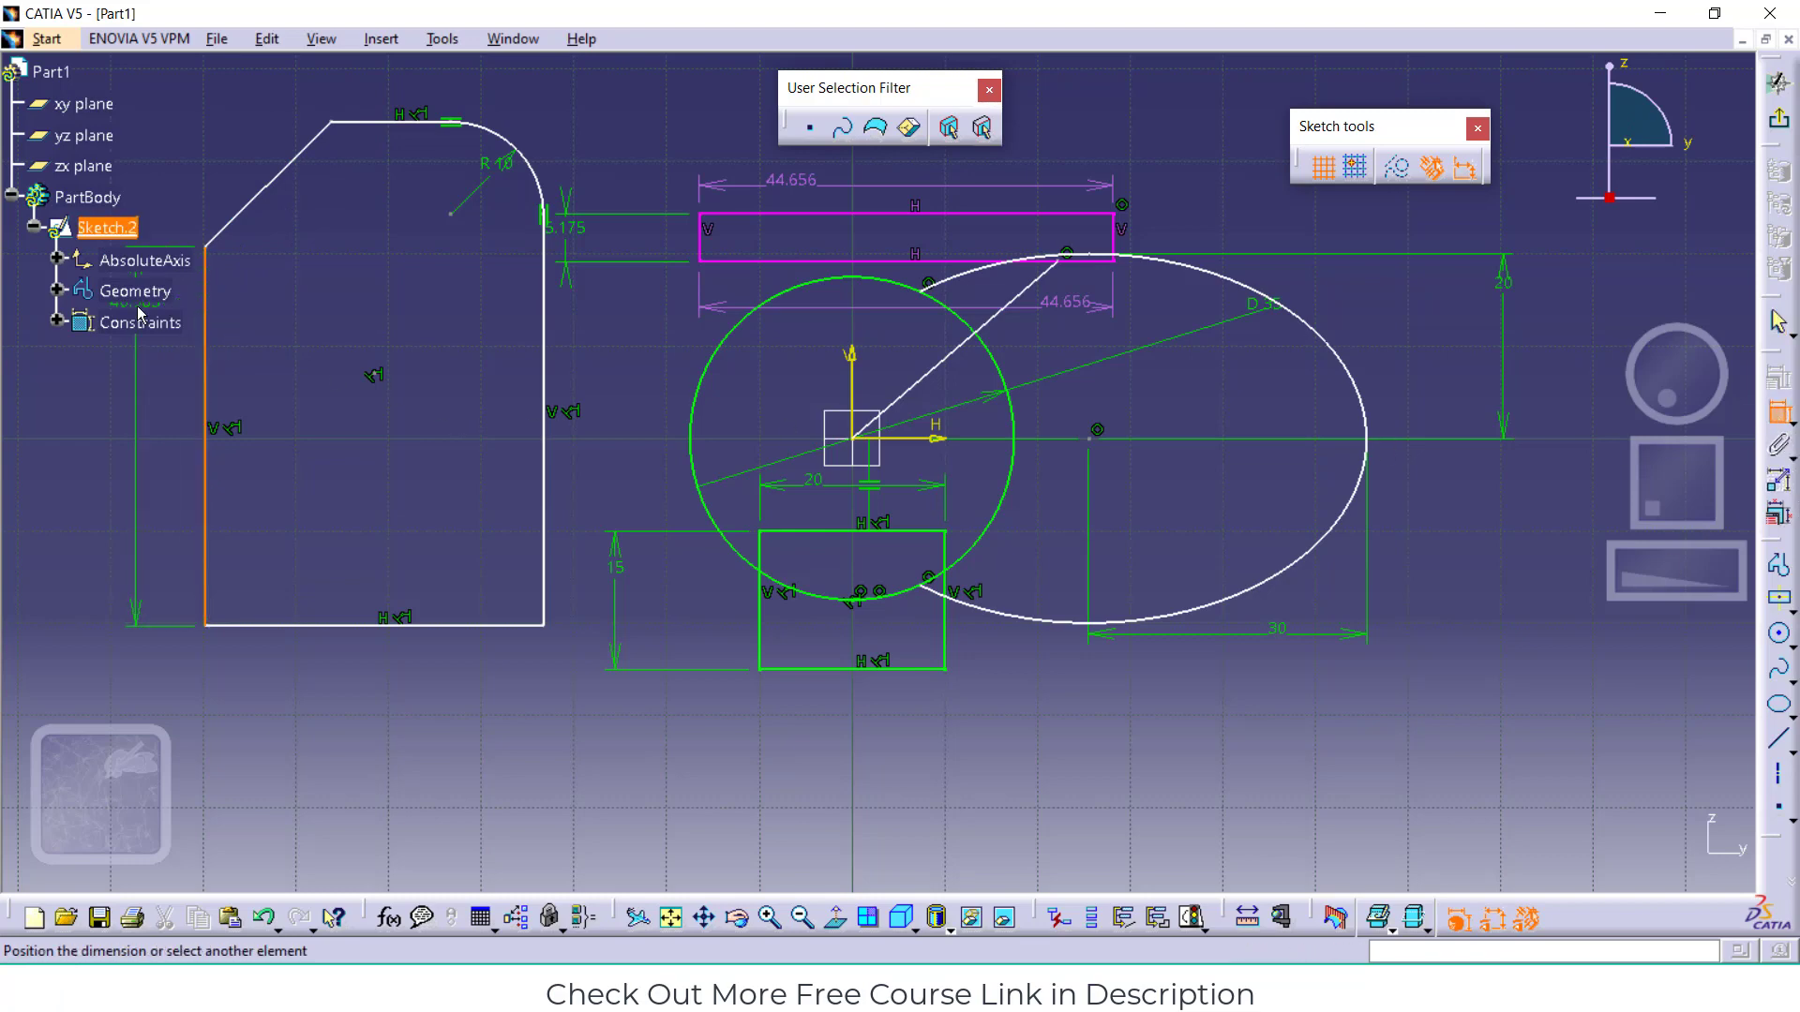
{"action": "left_click", "coordinate": [315, 354]}
{"action": "double_click", "coordinate": [306, 352]}
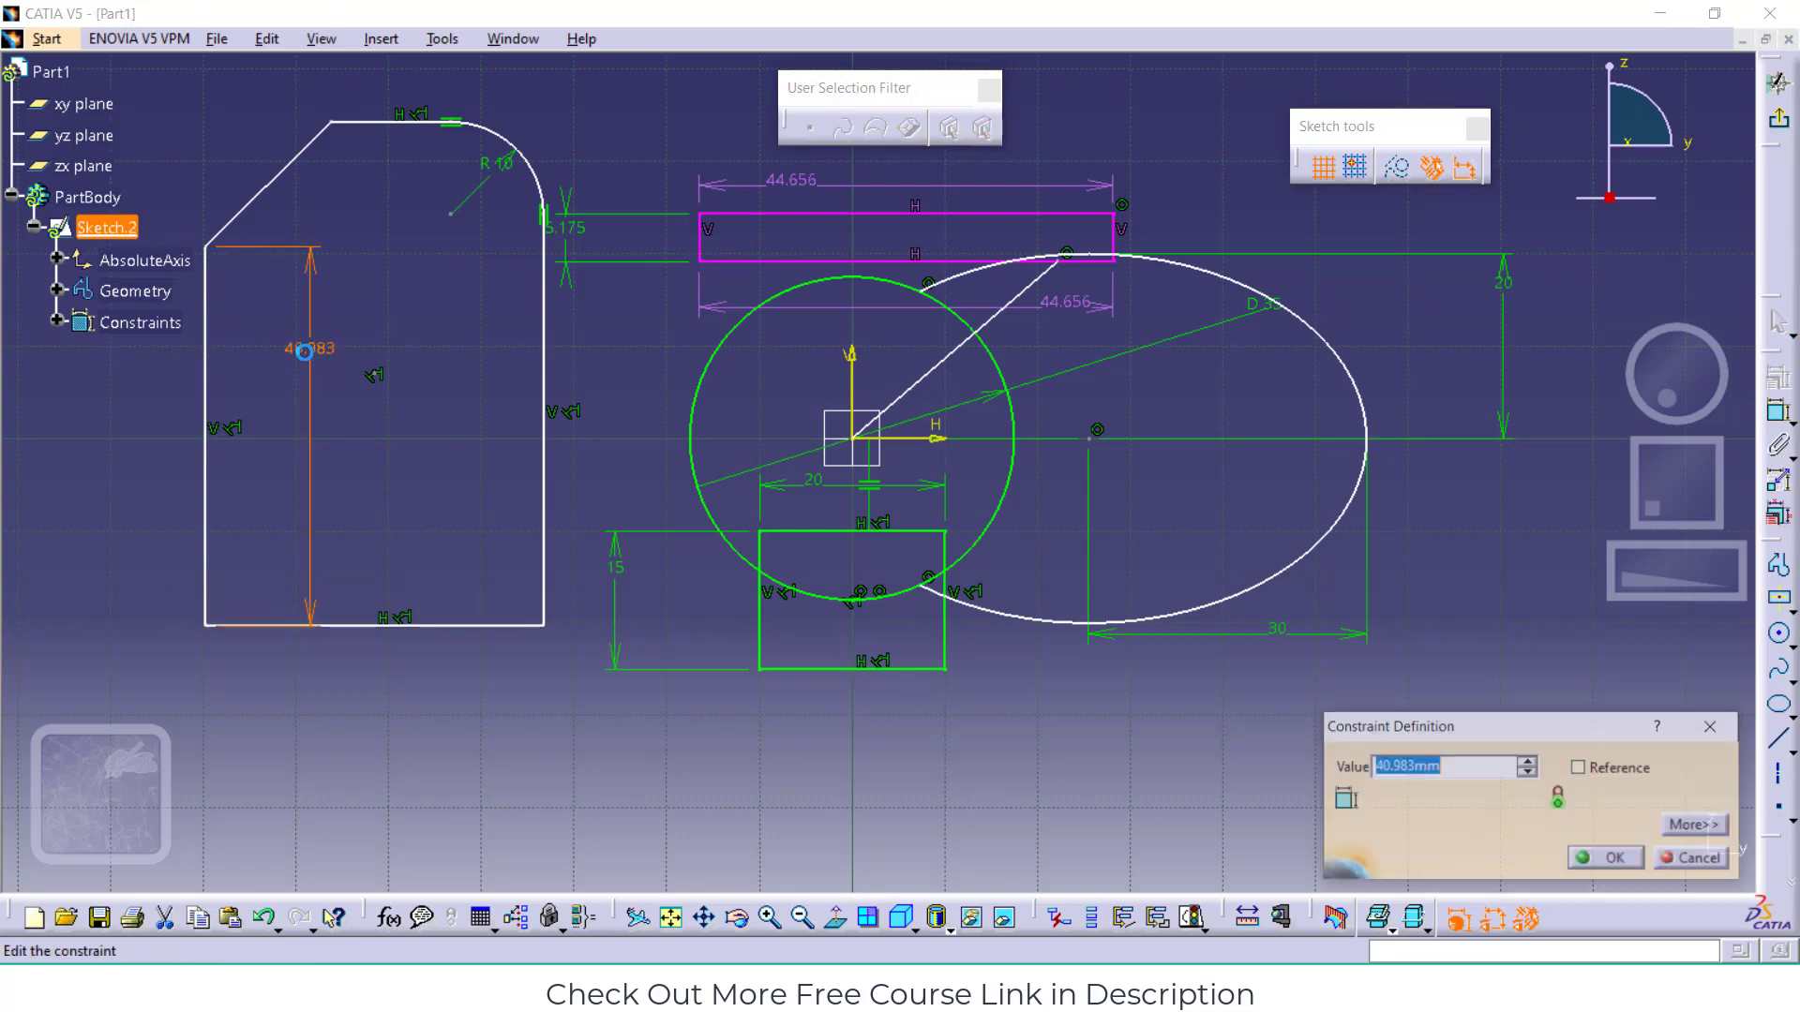
{"action": "type", "text": "50"}
{"action": "key", "text": "Return"}
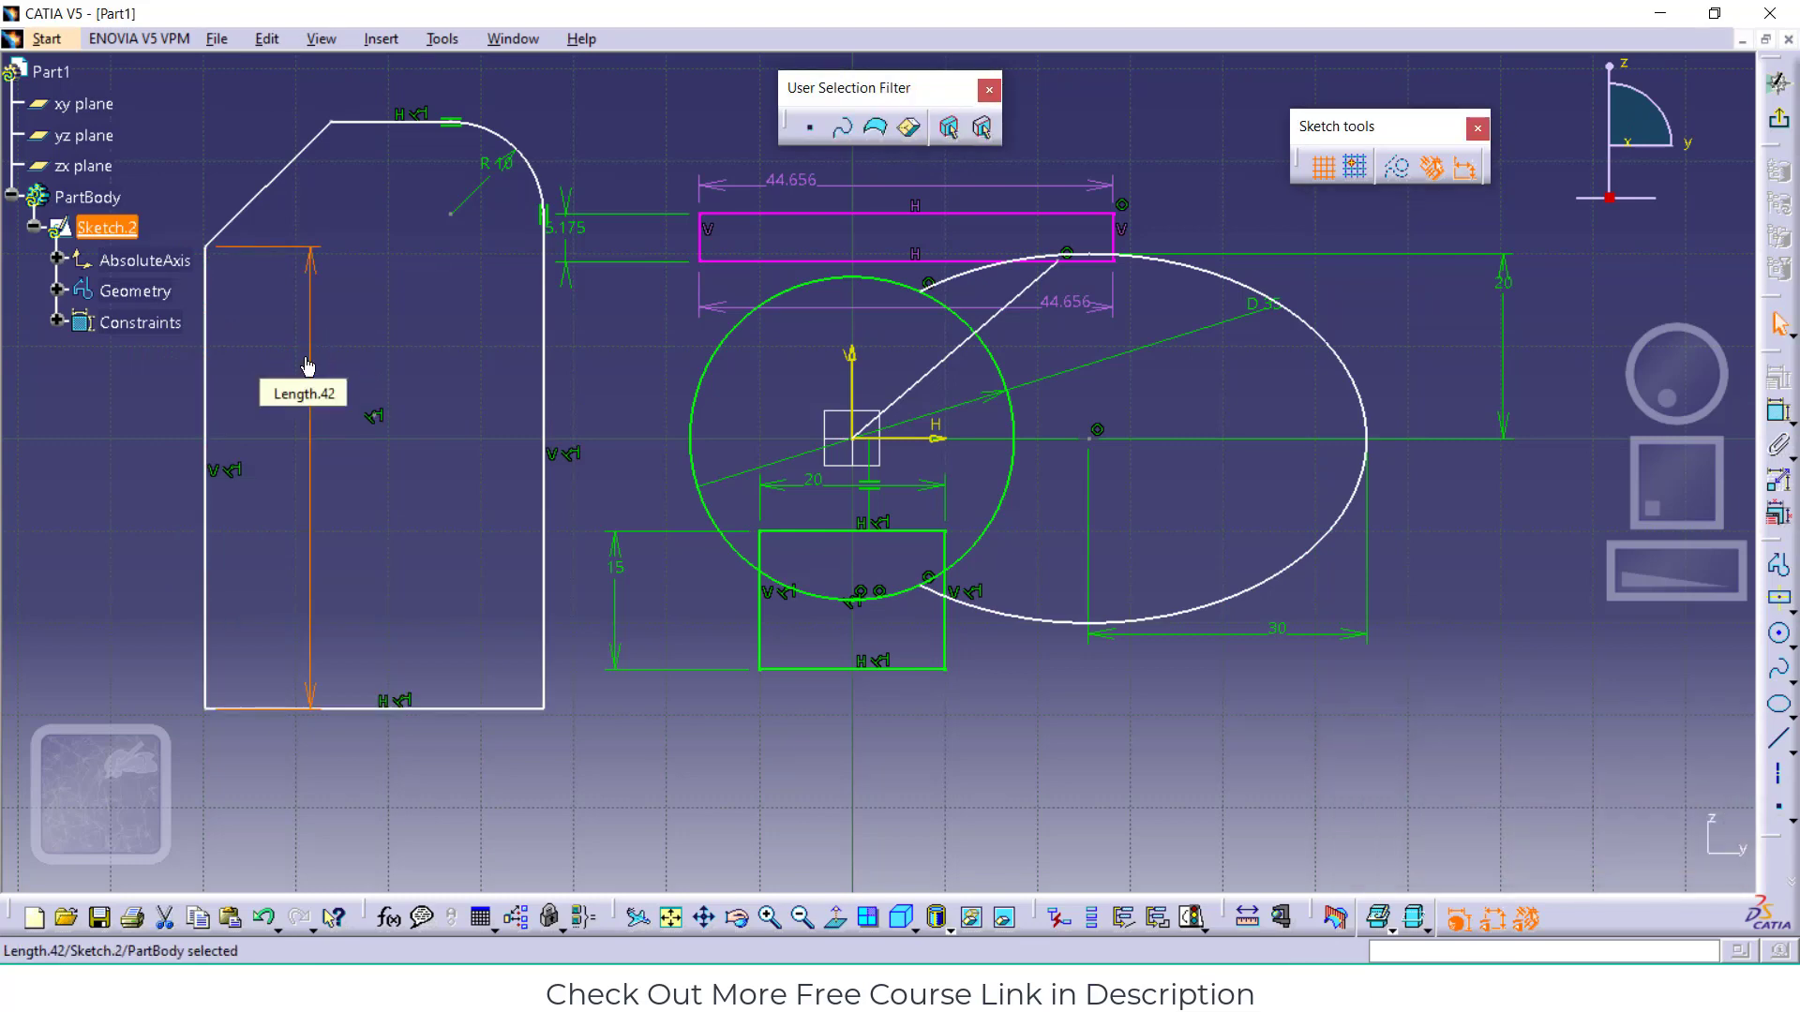
{"action": "left_click", "coordinate": [338, 203]}
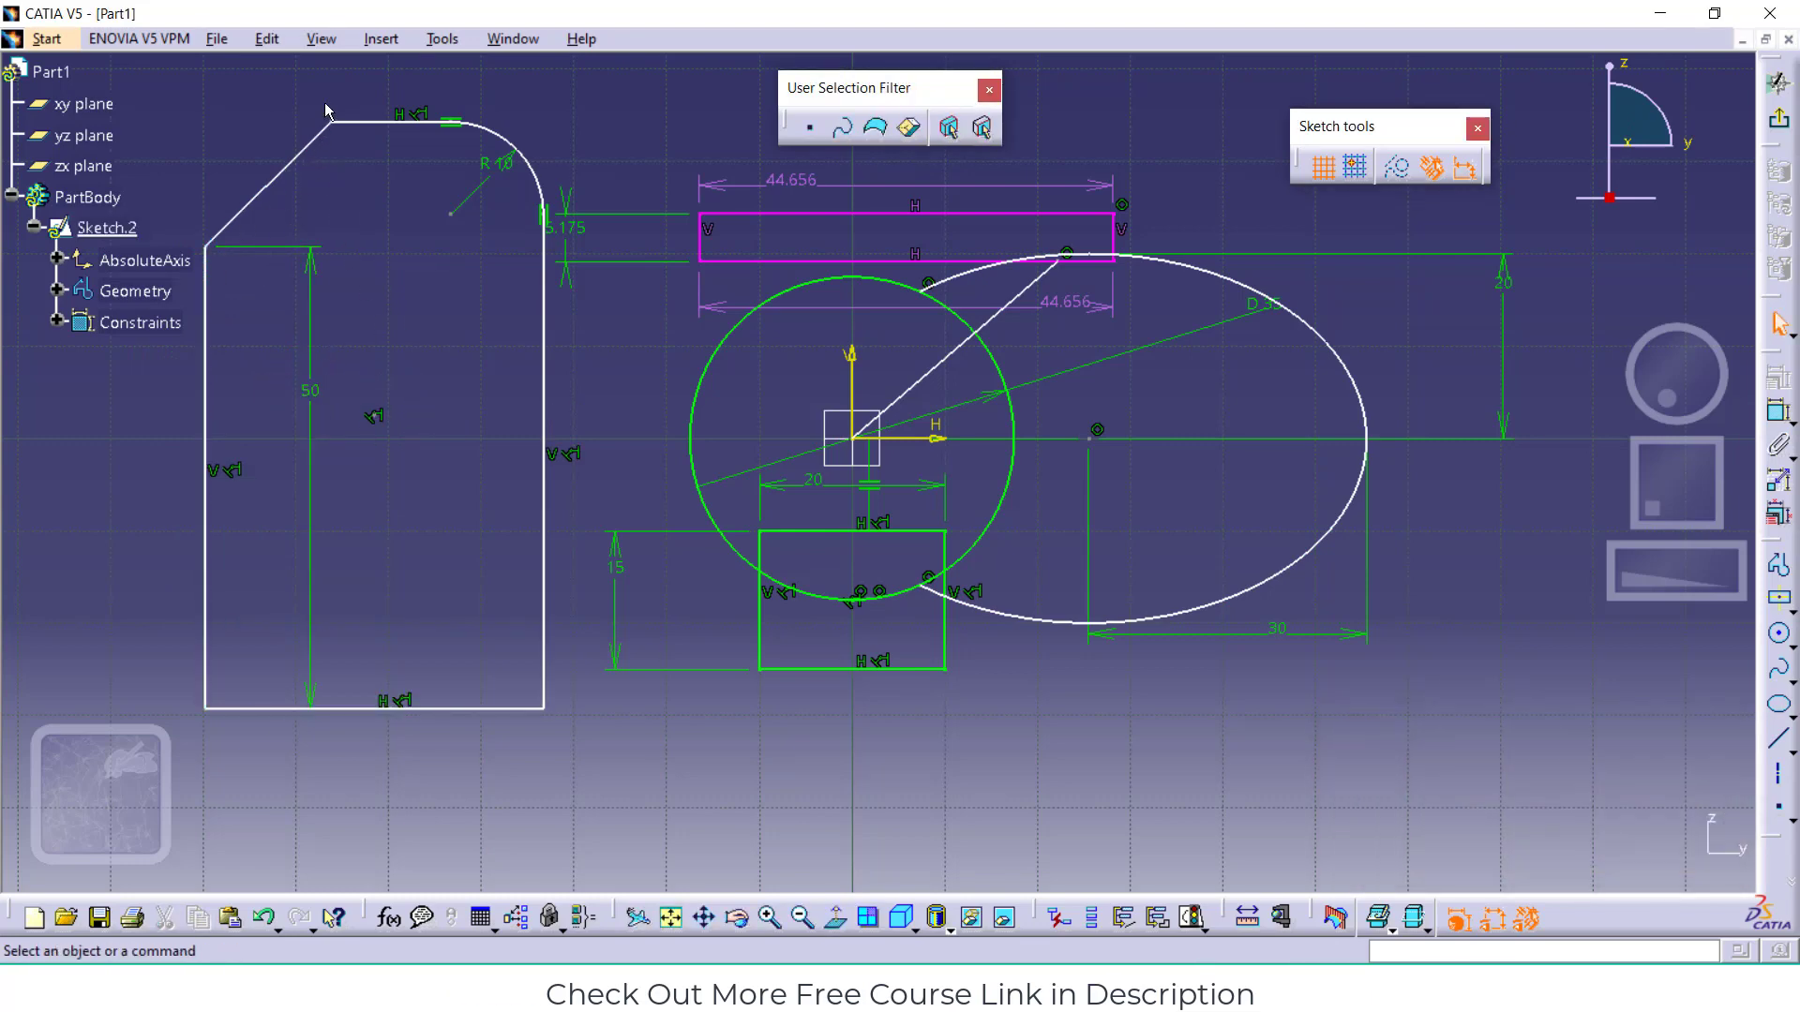
Dimension the length of the tall profile's right vertical edge, placed to the right of the profile
{"action": "left_click", "coordinate": [546, 284]}
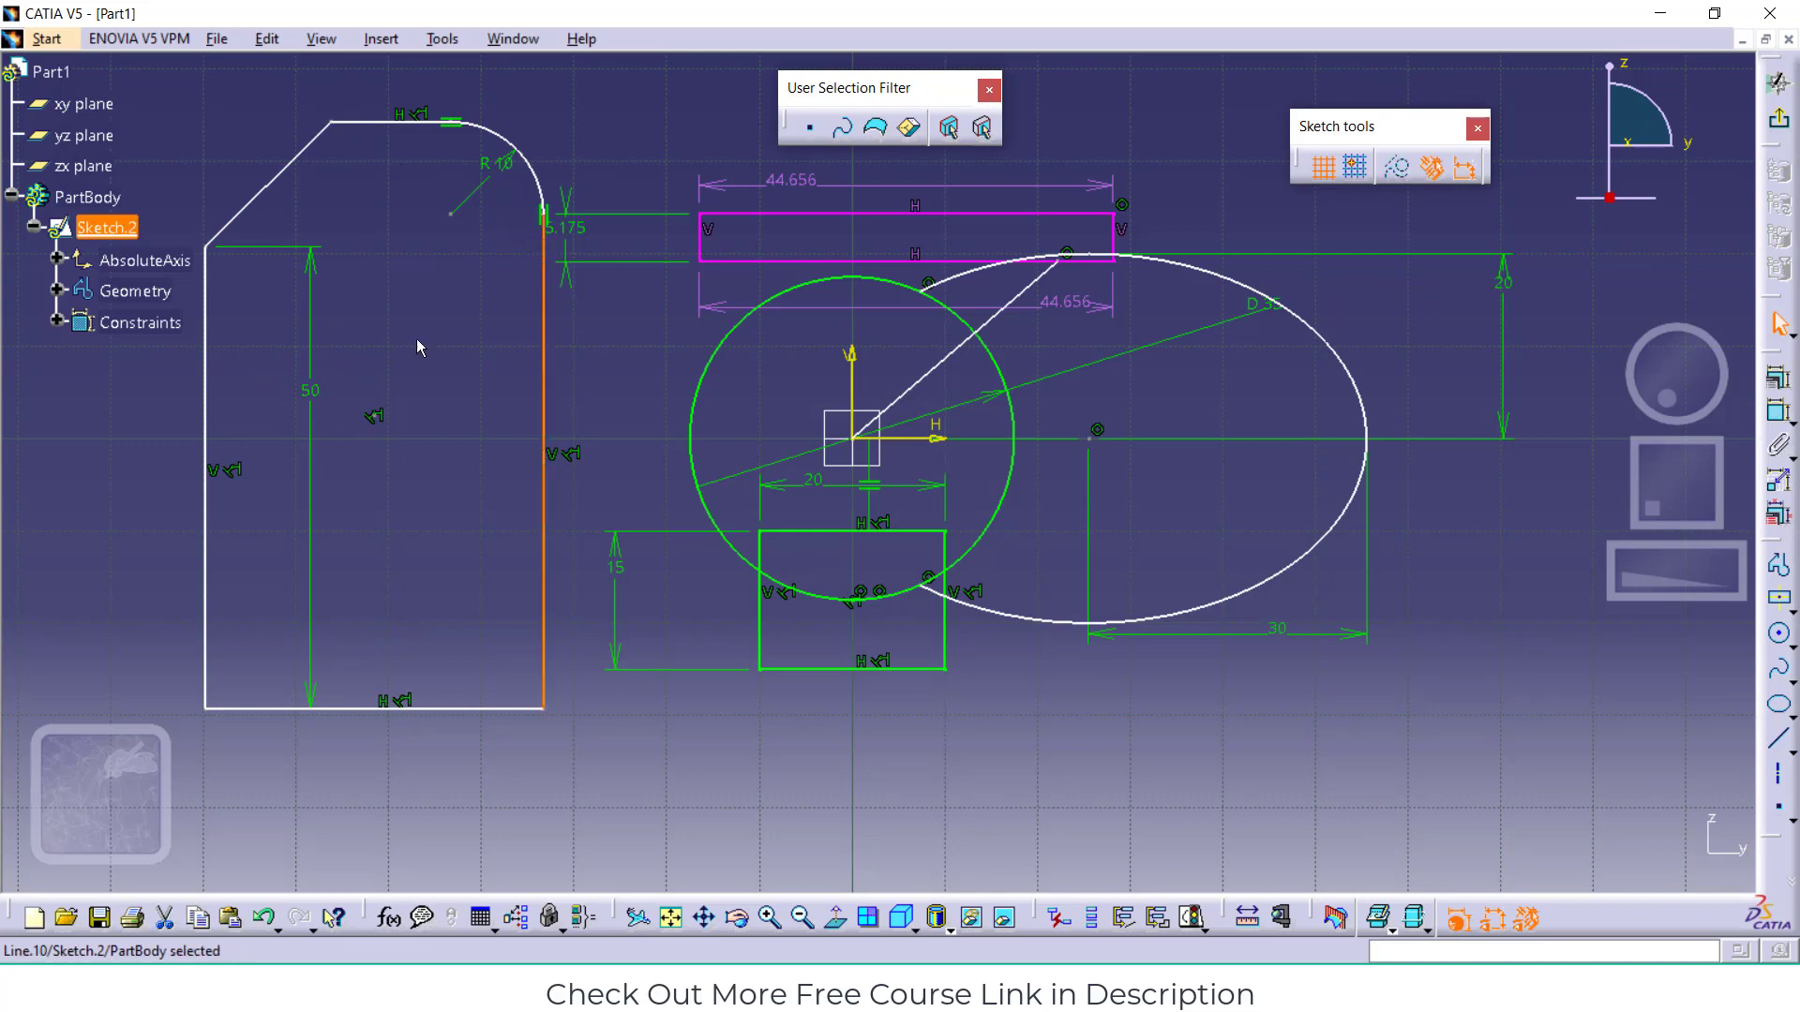
{"action": "left_click", "coordinate": [1786, 418]}
{"action": "left_click", "coordinate": [1742, 433]}
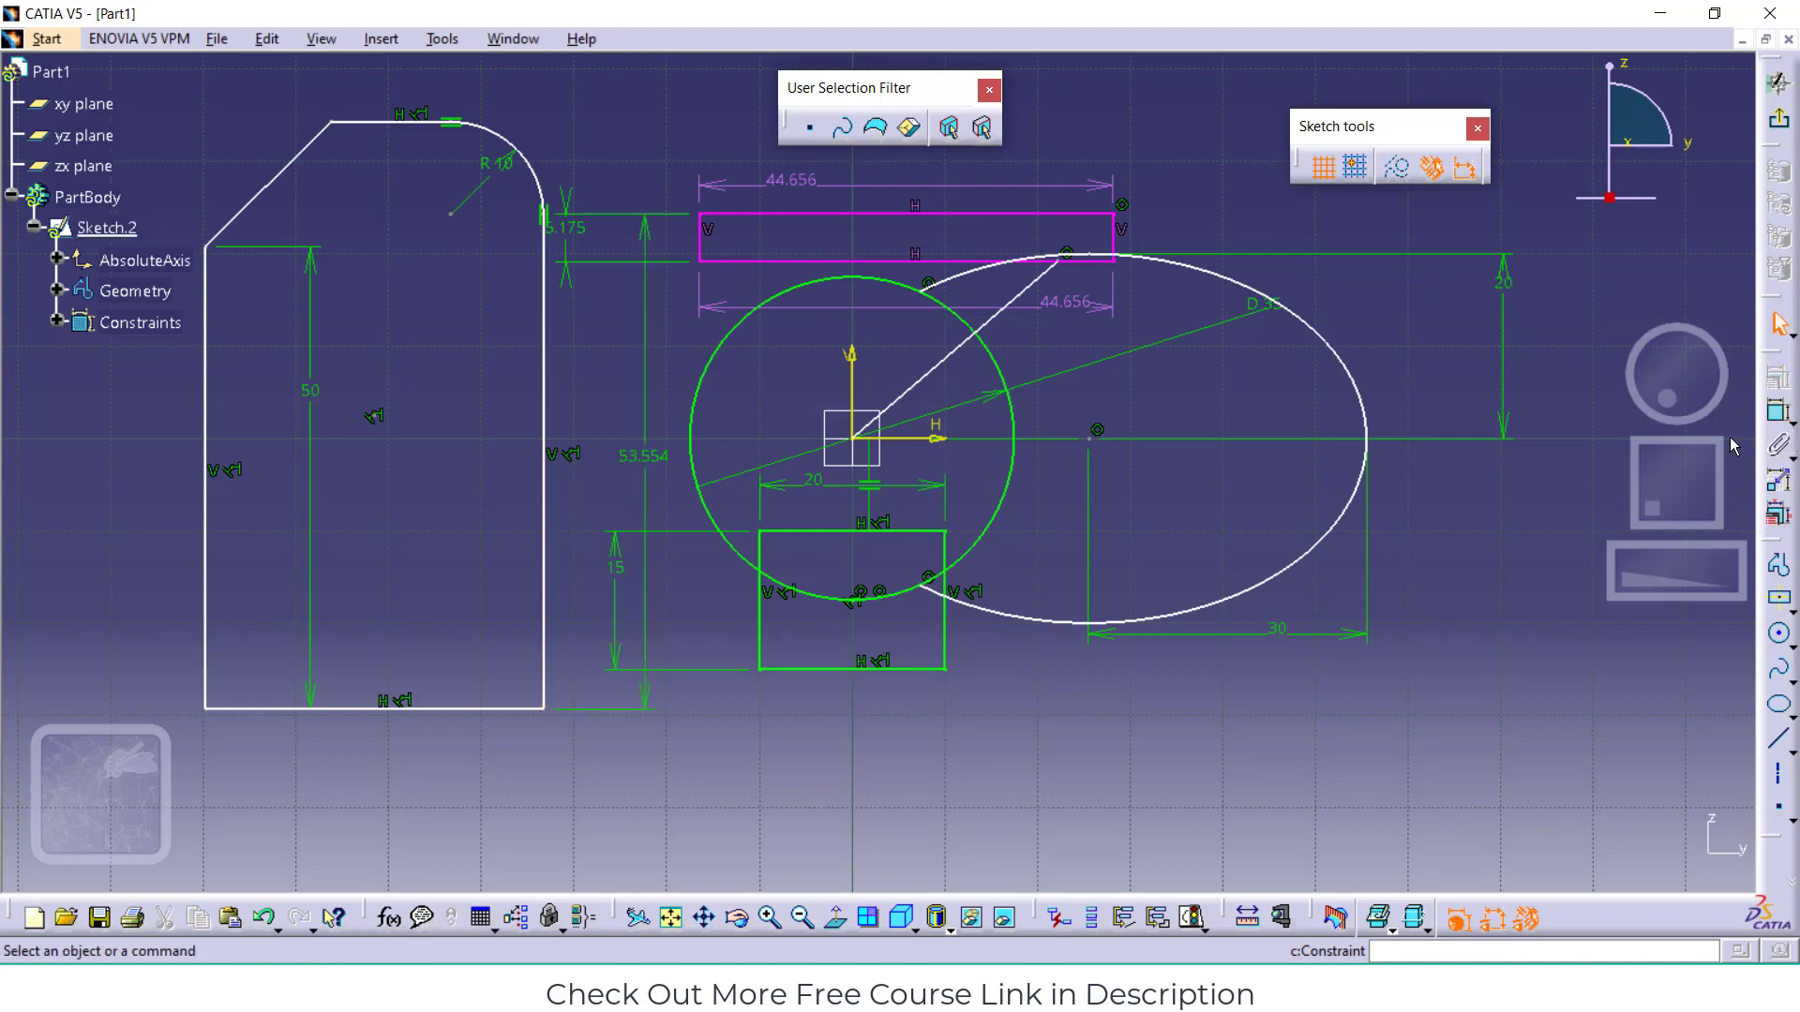
Dimension the distance from the chamfer's upper endpoint to the tall profile's right edge and set it to 30 mm
{"action": "left_click", "coordinate": [336, 122]}
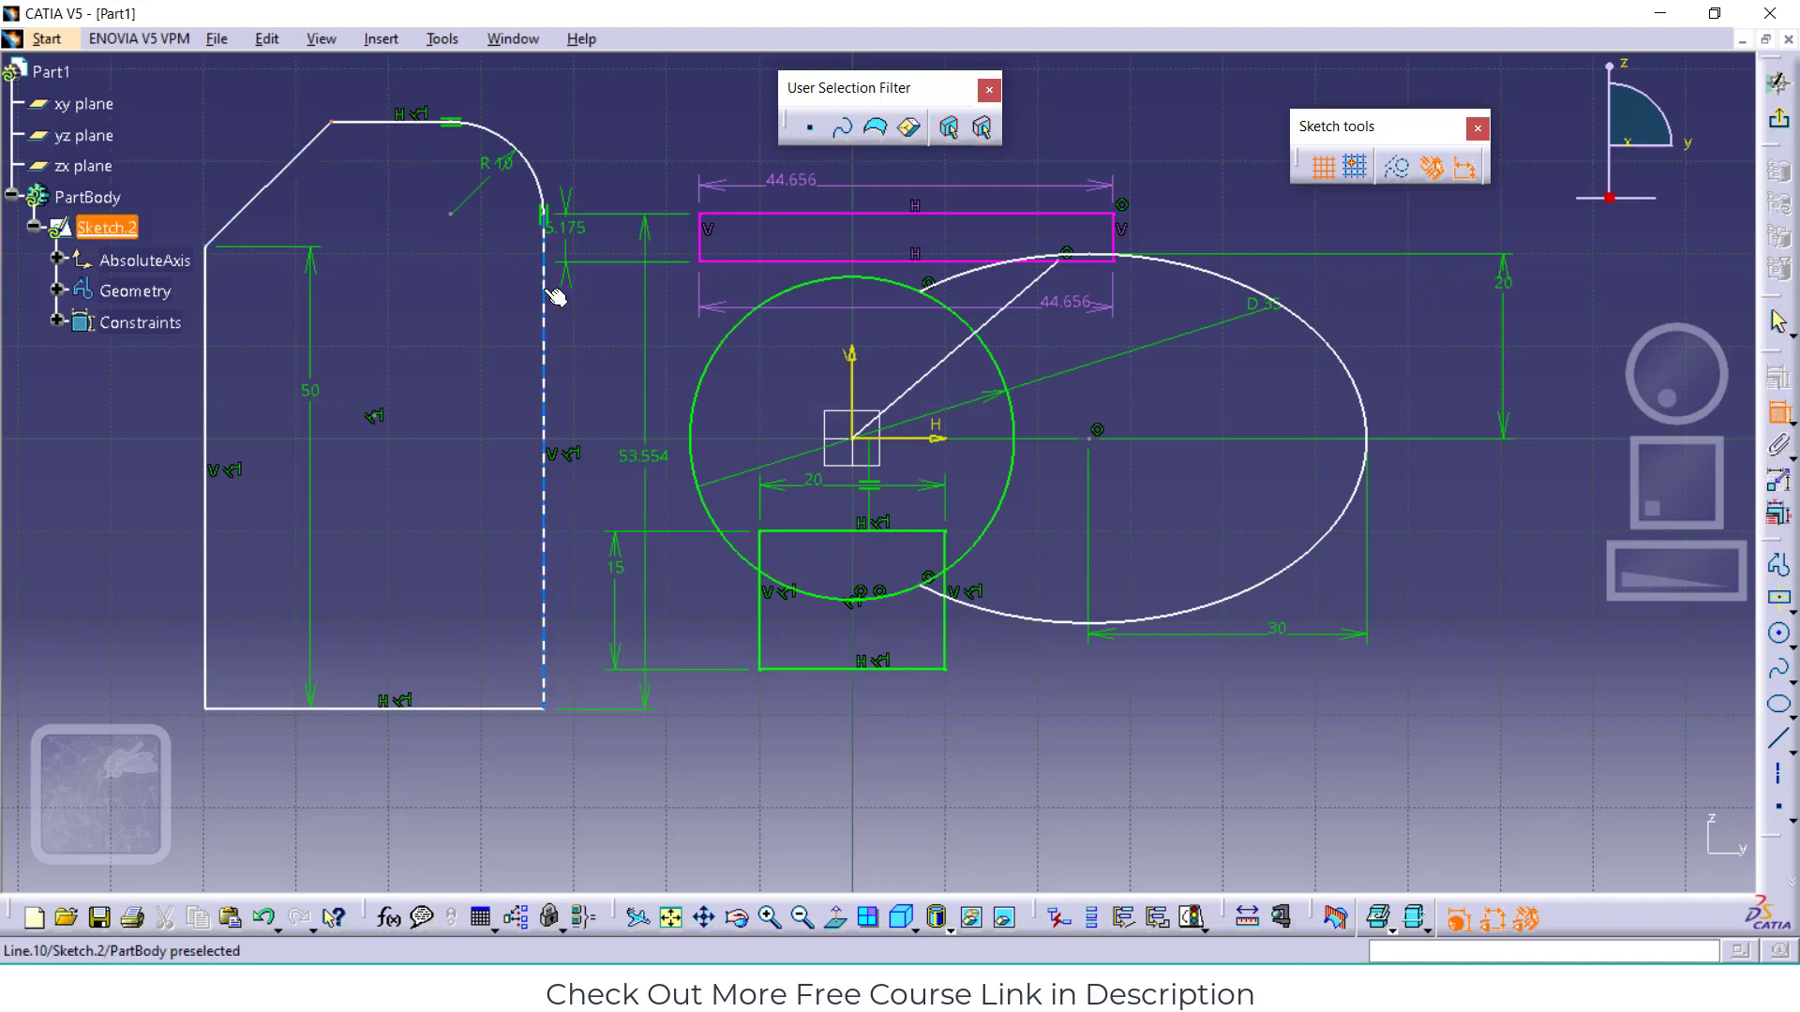
{"action": "left_click", "coordinate": [544, 290]}
{"action": "left_click", "coordinate": [453, 331]}
{"action": "double_click", "coordinate": [453, 331]}
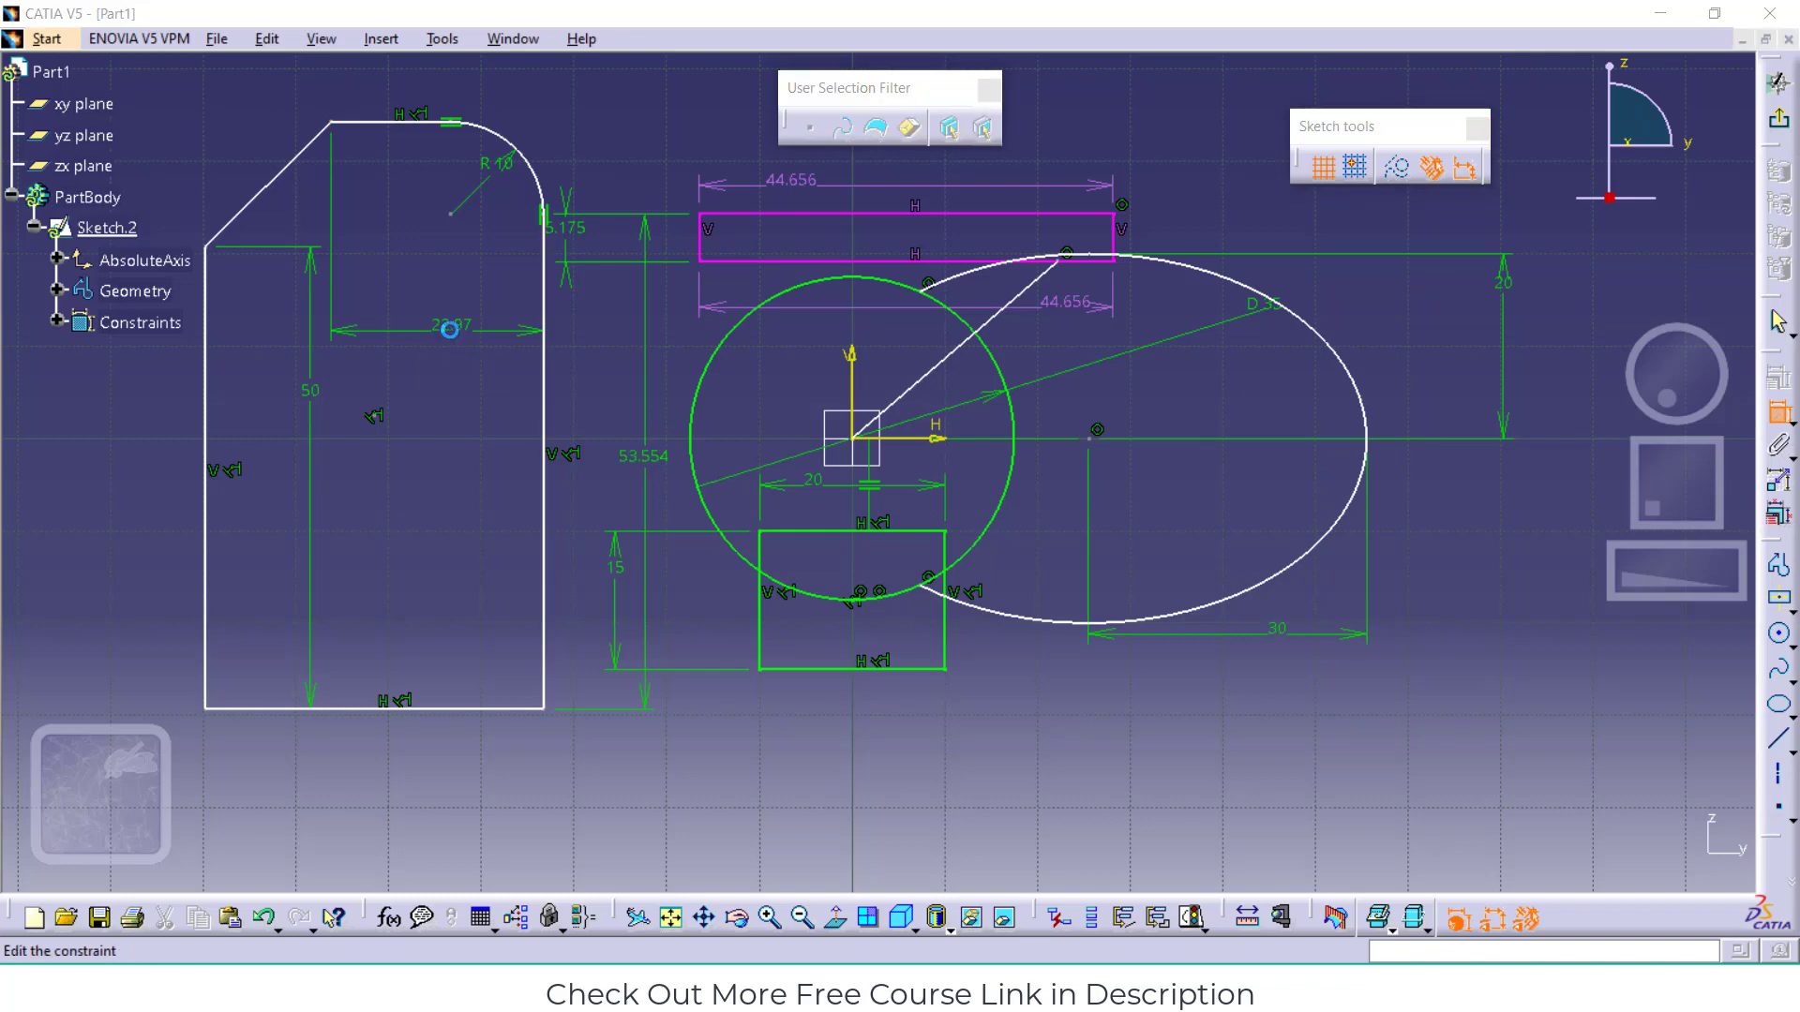
{"action": "type", "text": "30"}
{"action": "key", "text": "Return"}
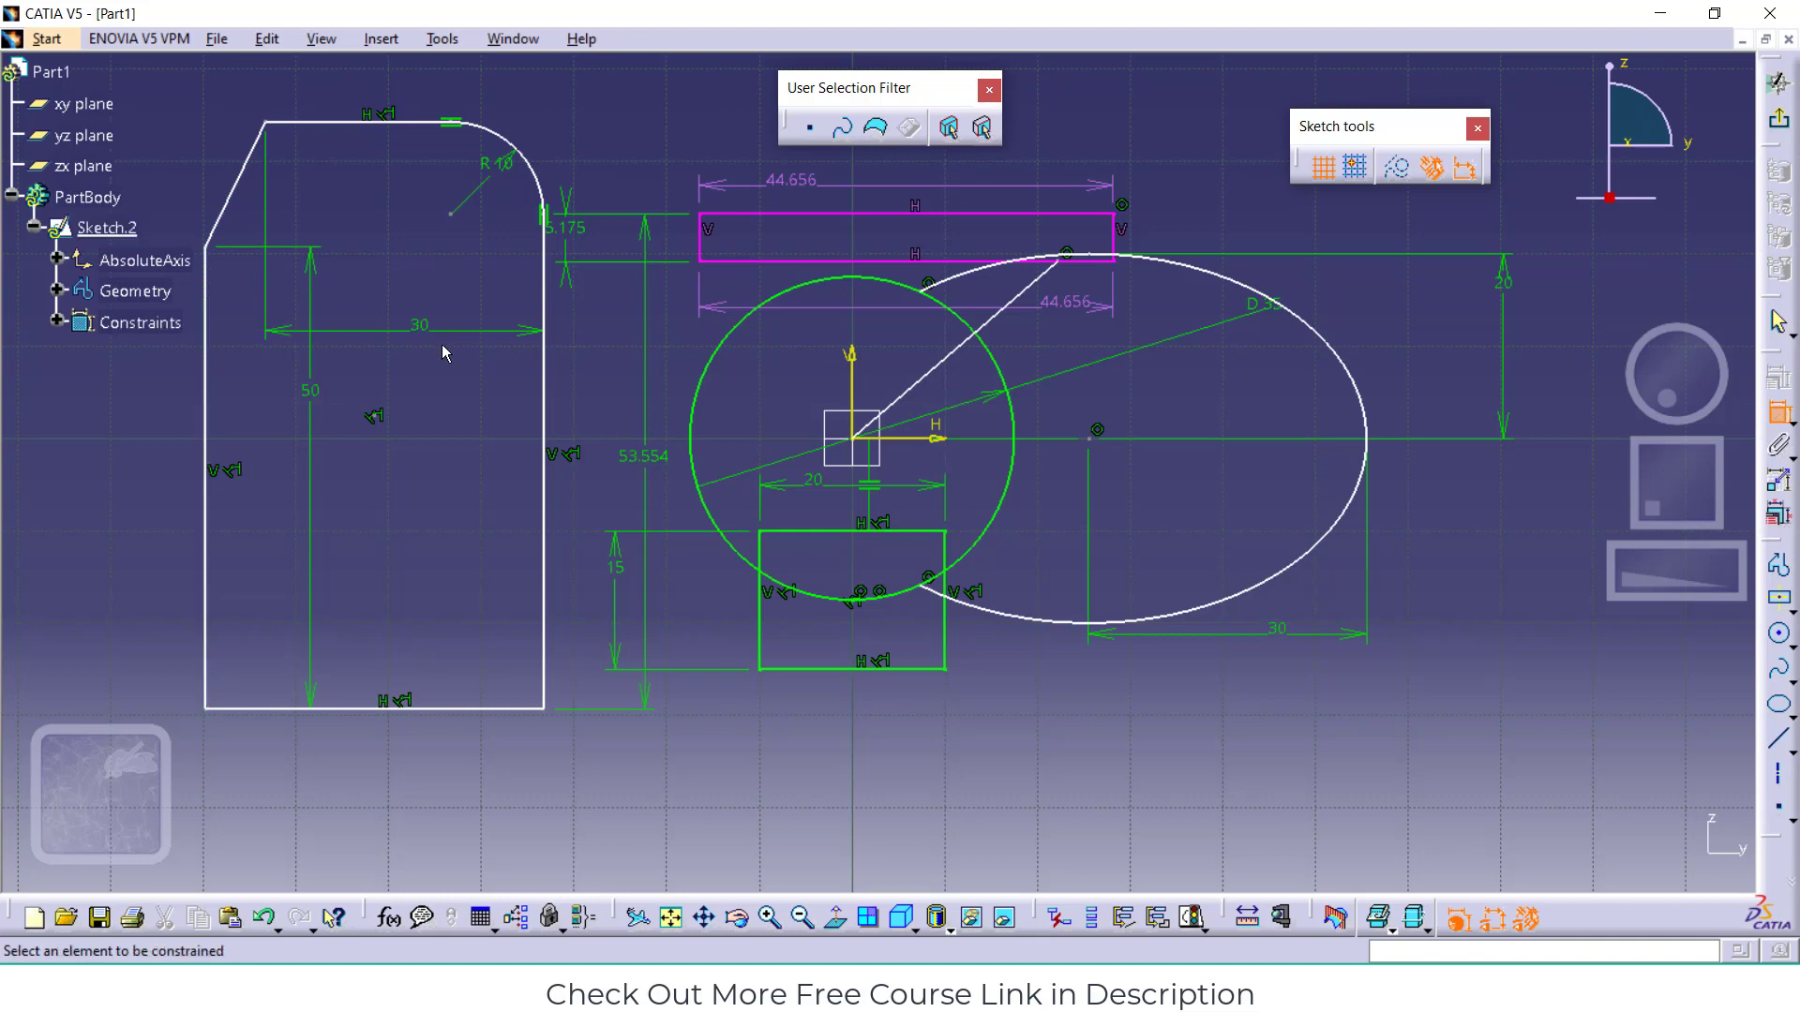
{"action": "left_click", "coordinate": [382, 40]}
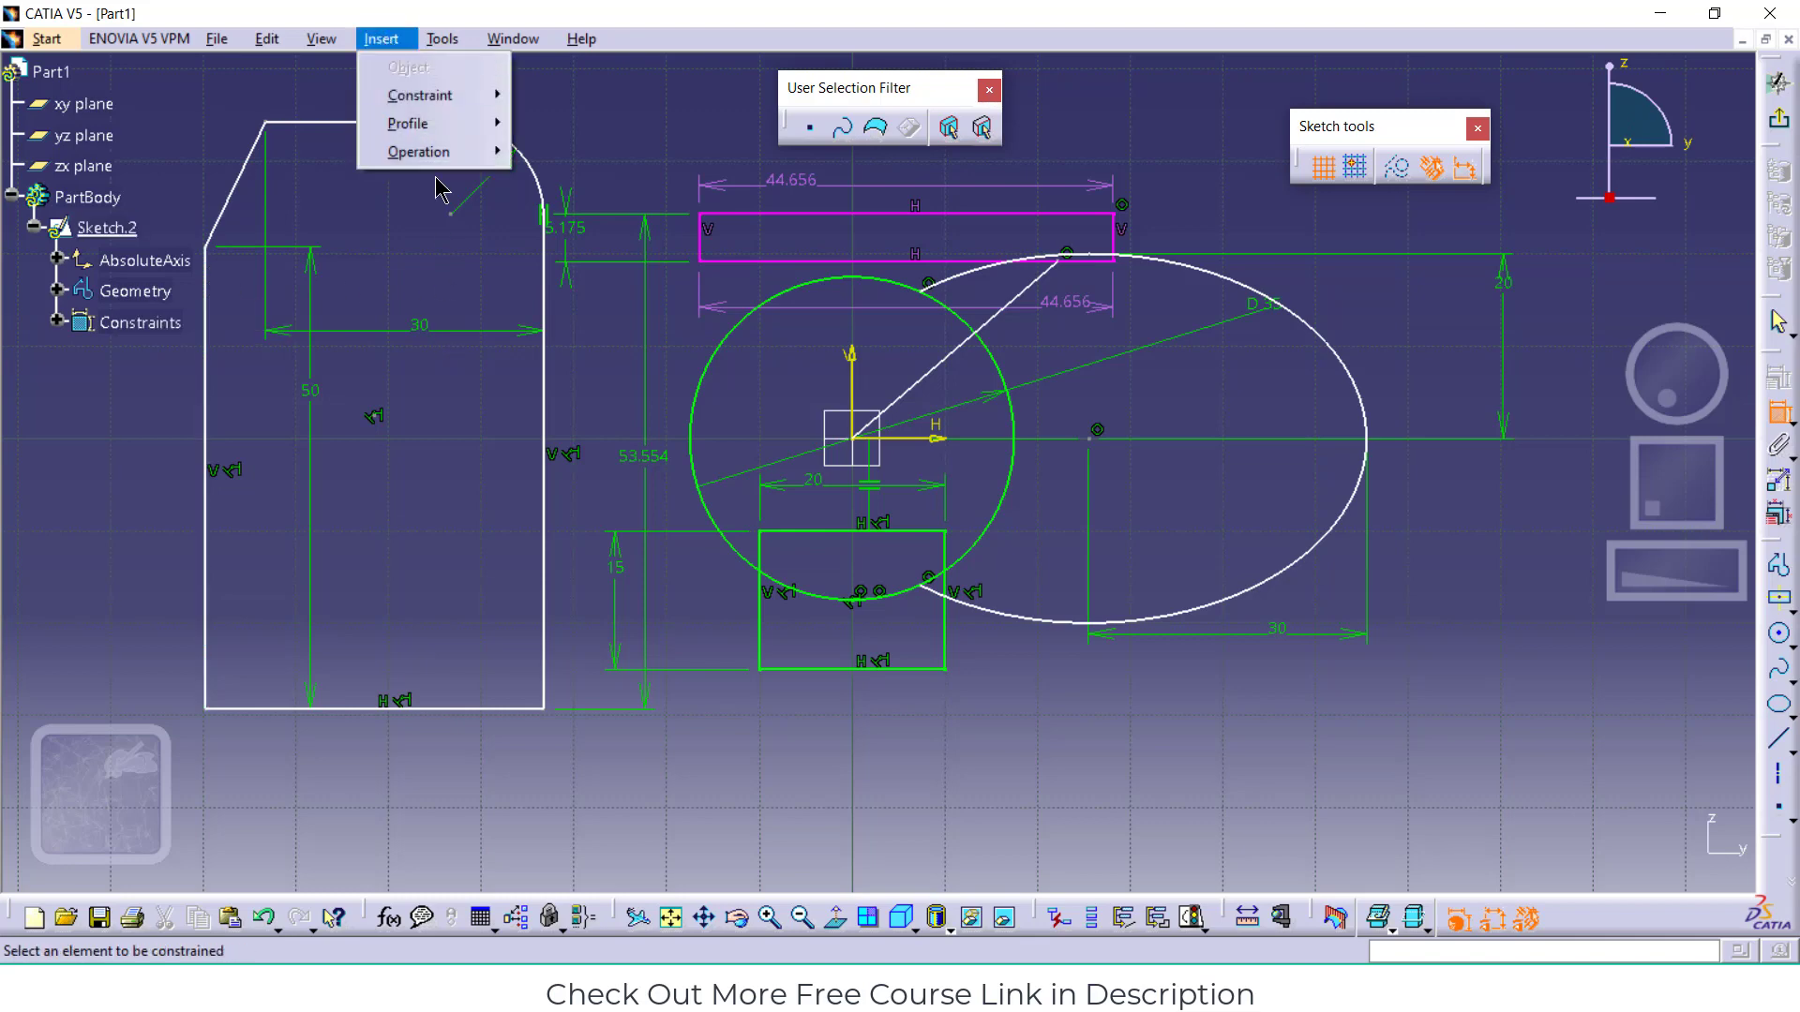
{"action": "mouse_move", "coordinate": [459, 155]}
{"action": "mouse_move", "coordinate": [630, 223]}
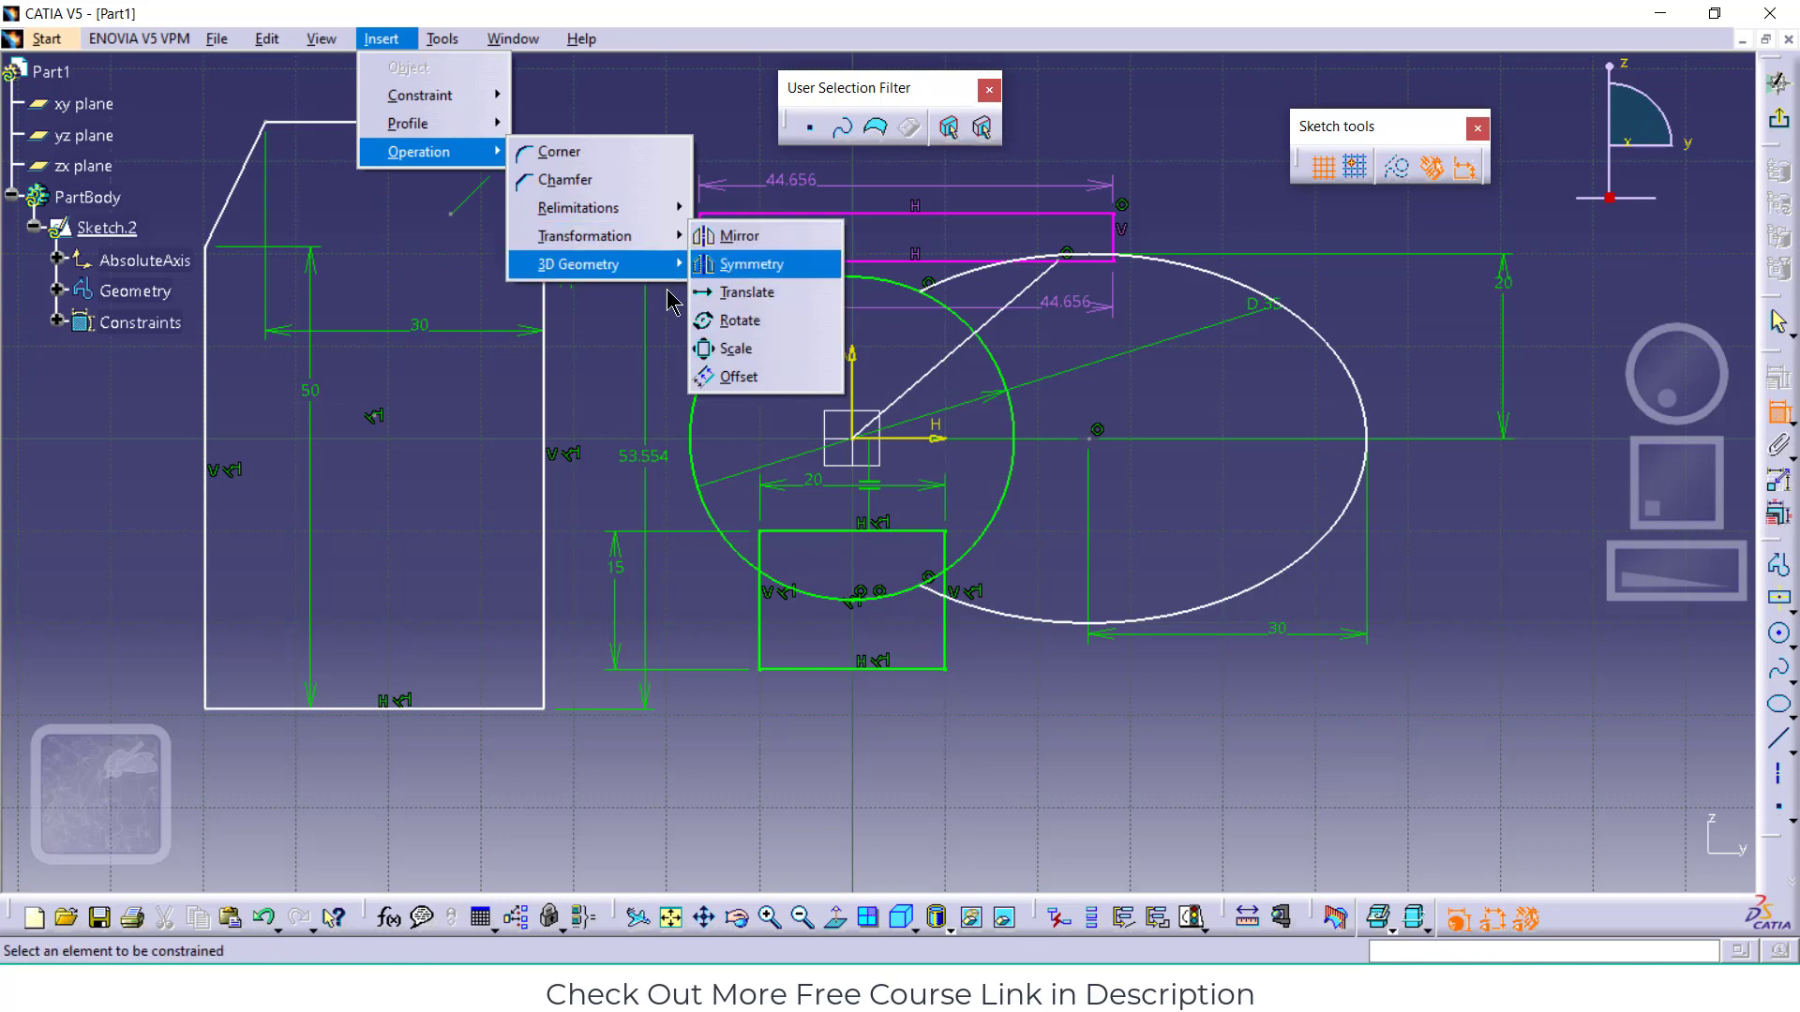
{"action": "left_click", "coordinate": [1516, 368]}
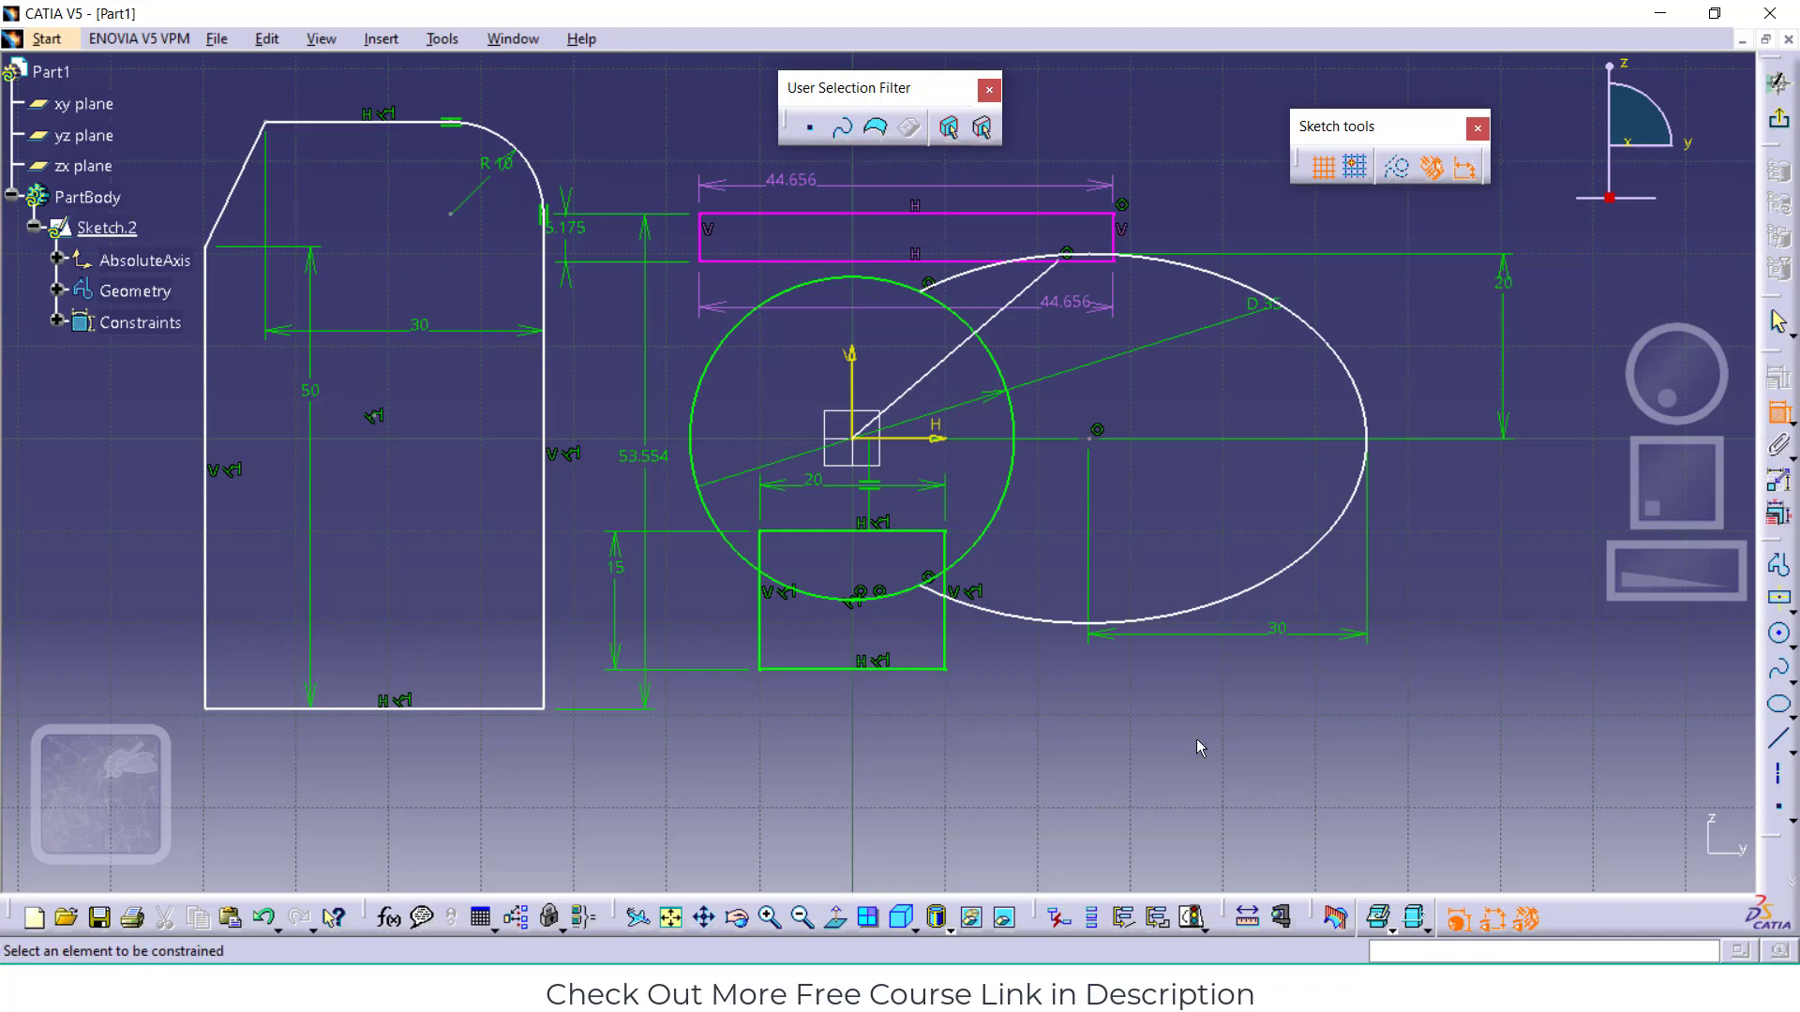
{"action": "type", "text": "a"}
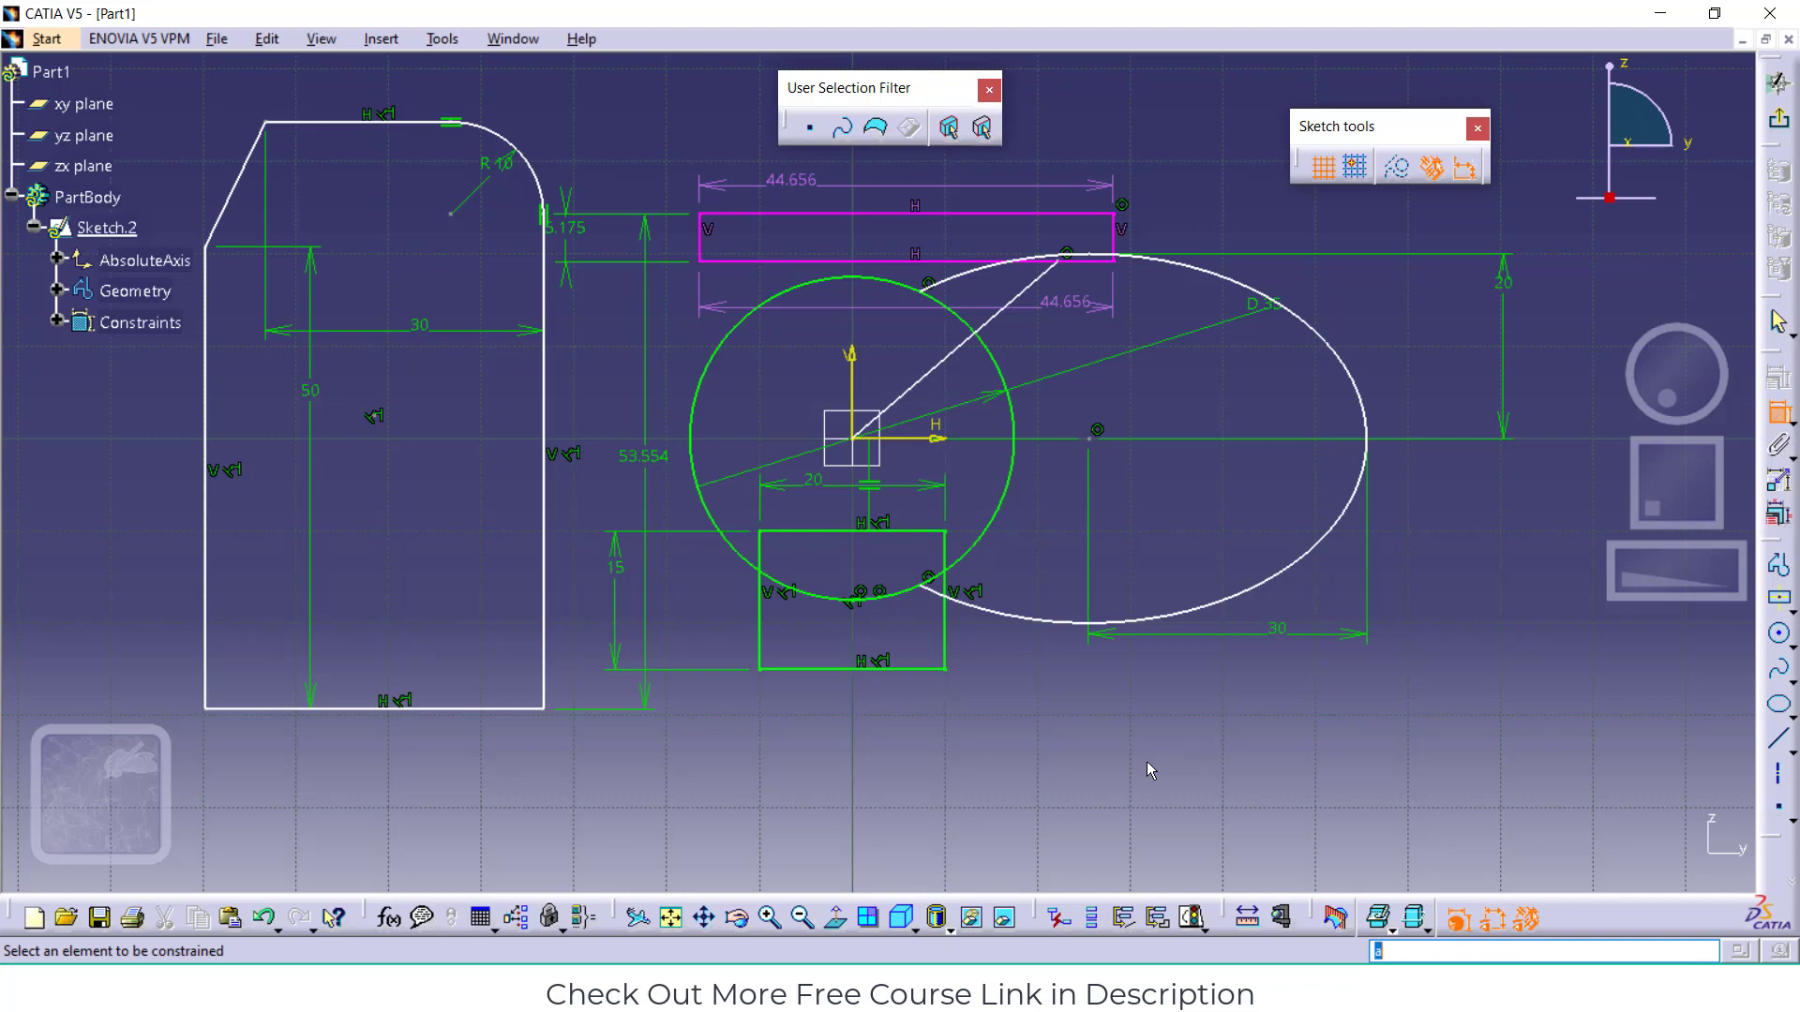
{"action": "key", "text": "BackSpace"}
{"action": "left_click", "coordinate": [636, 763]}
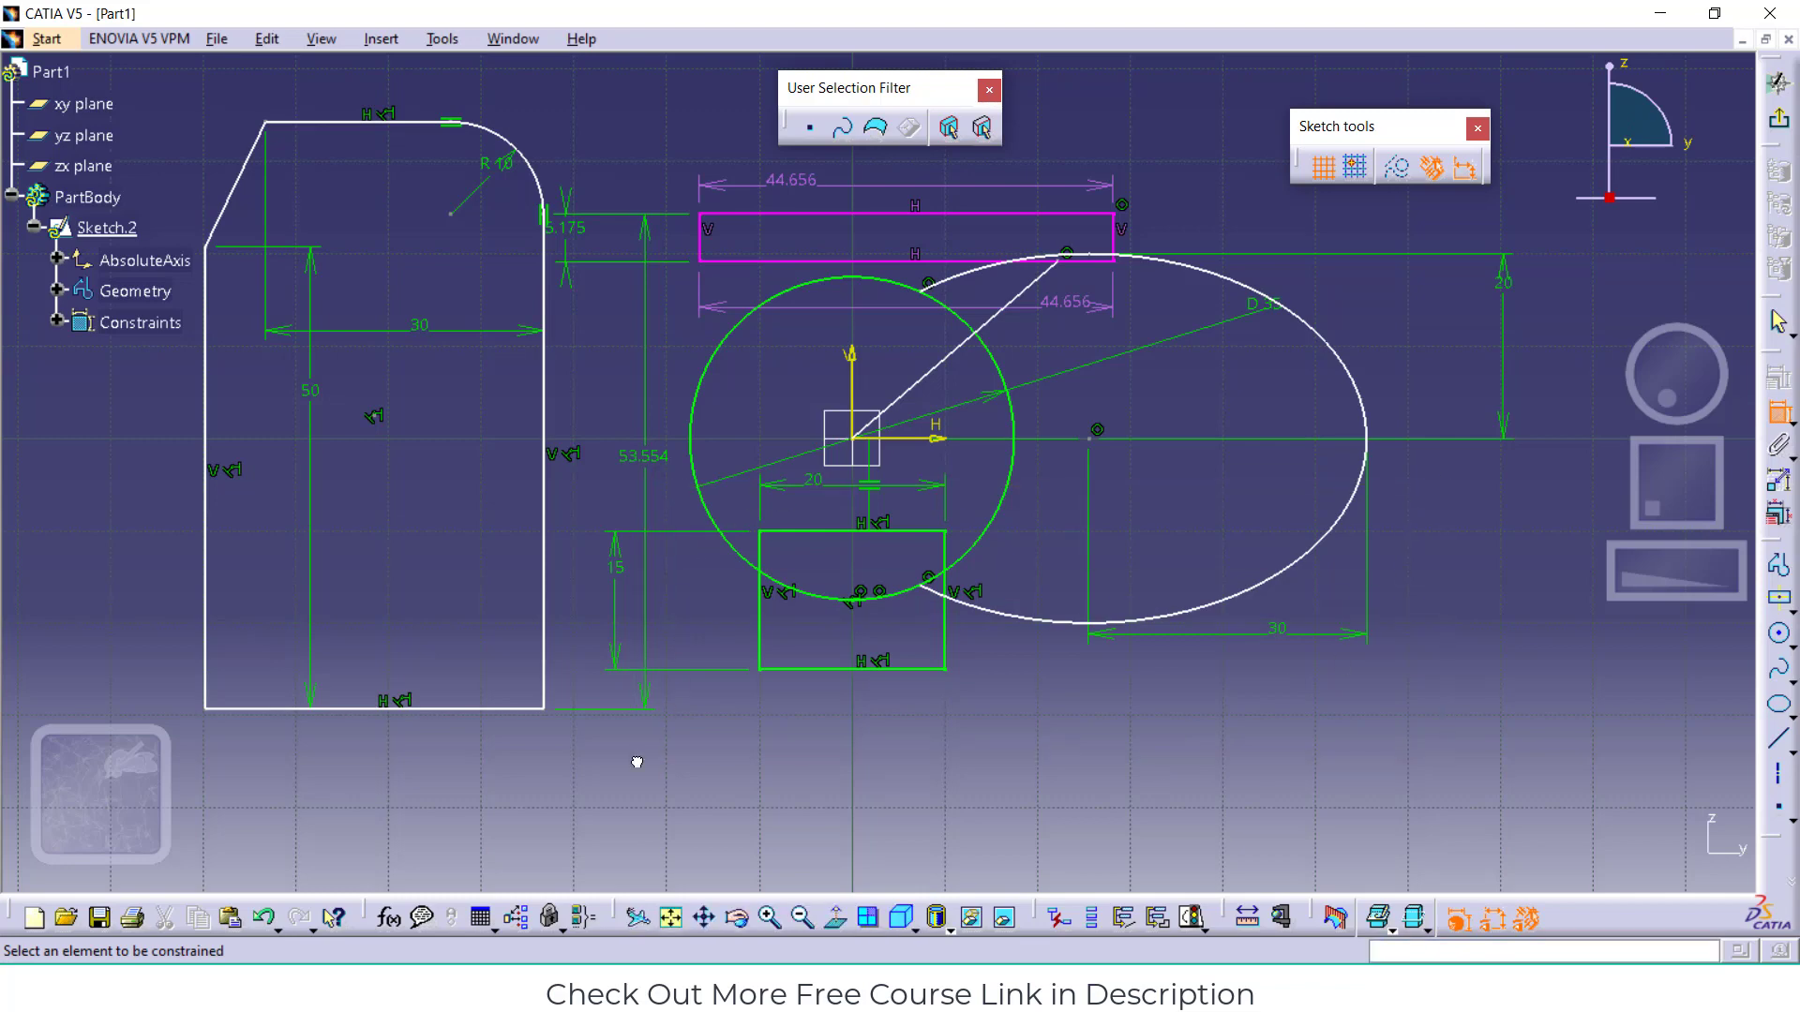
Leave the Constraint command and delete the trimmed ellipse and the circle centred on the origin
{"action": "left_click", "coordinate": [1209, 271]}
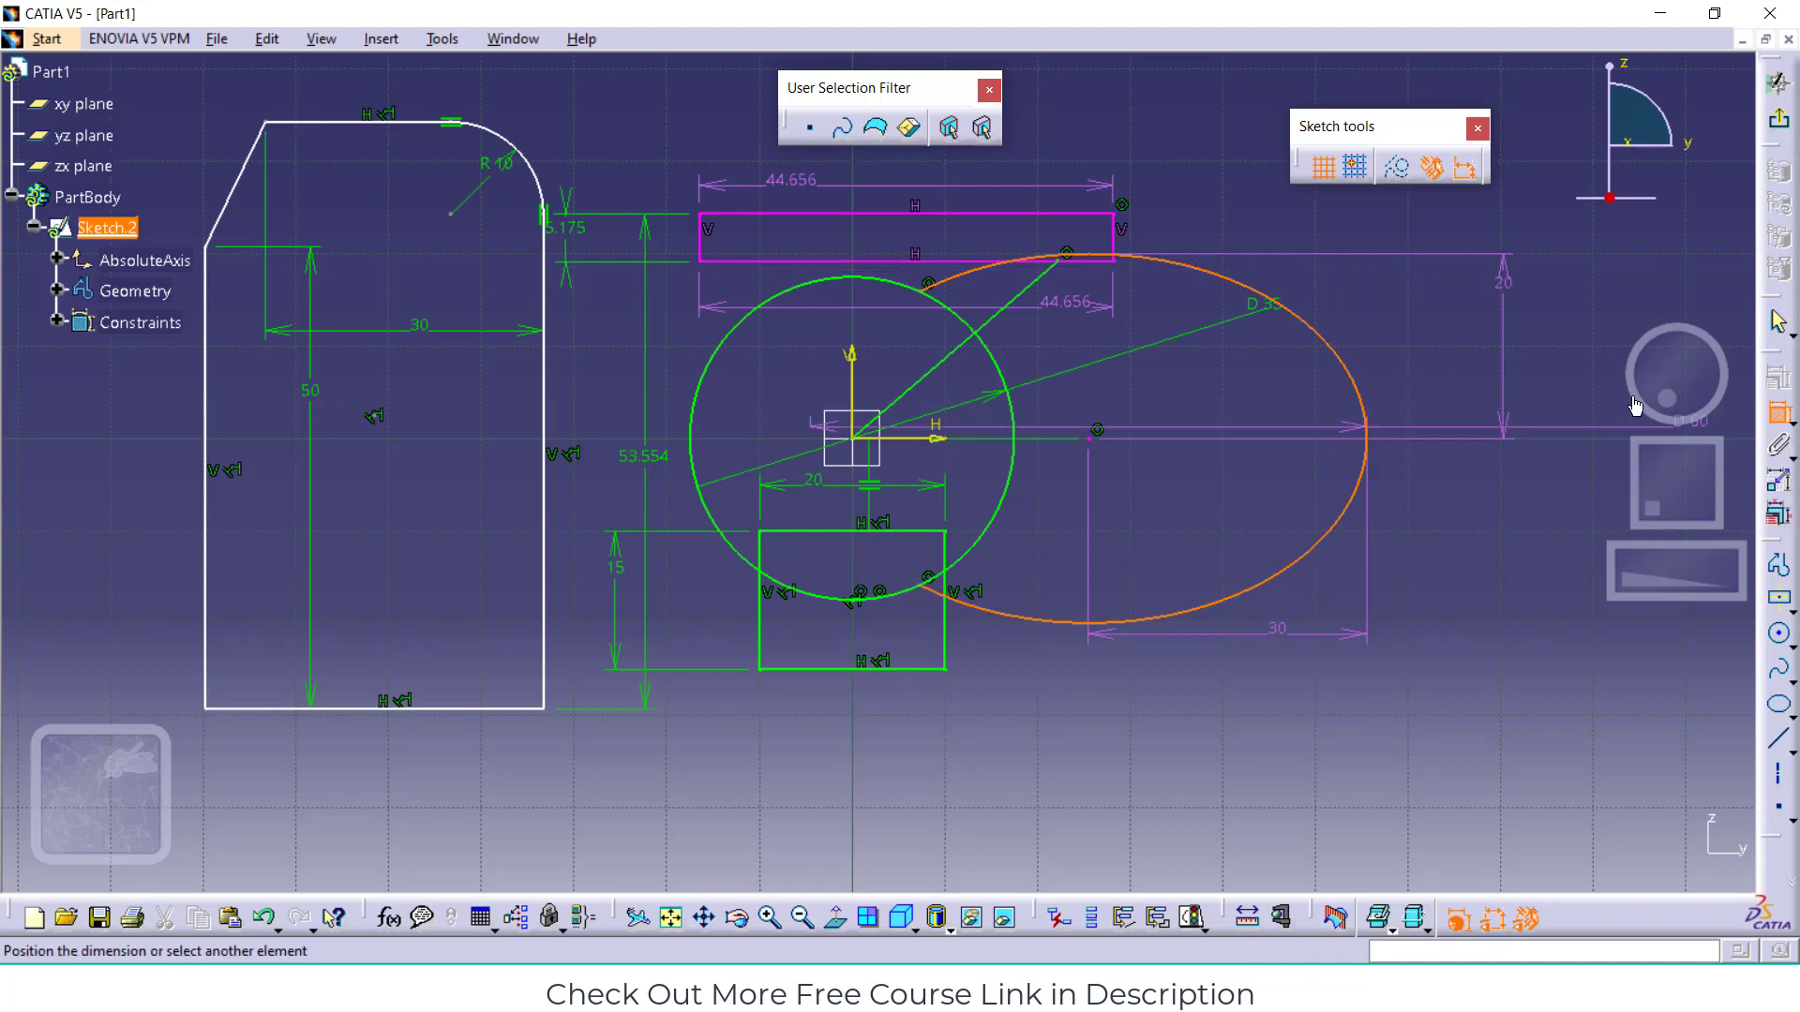
{"action": "key", "text": "Escape"}
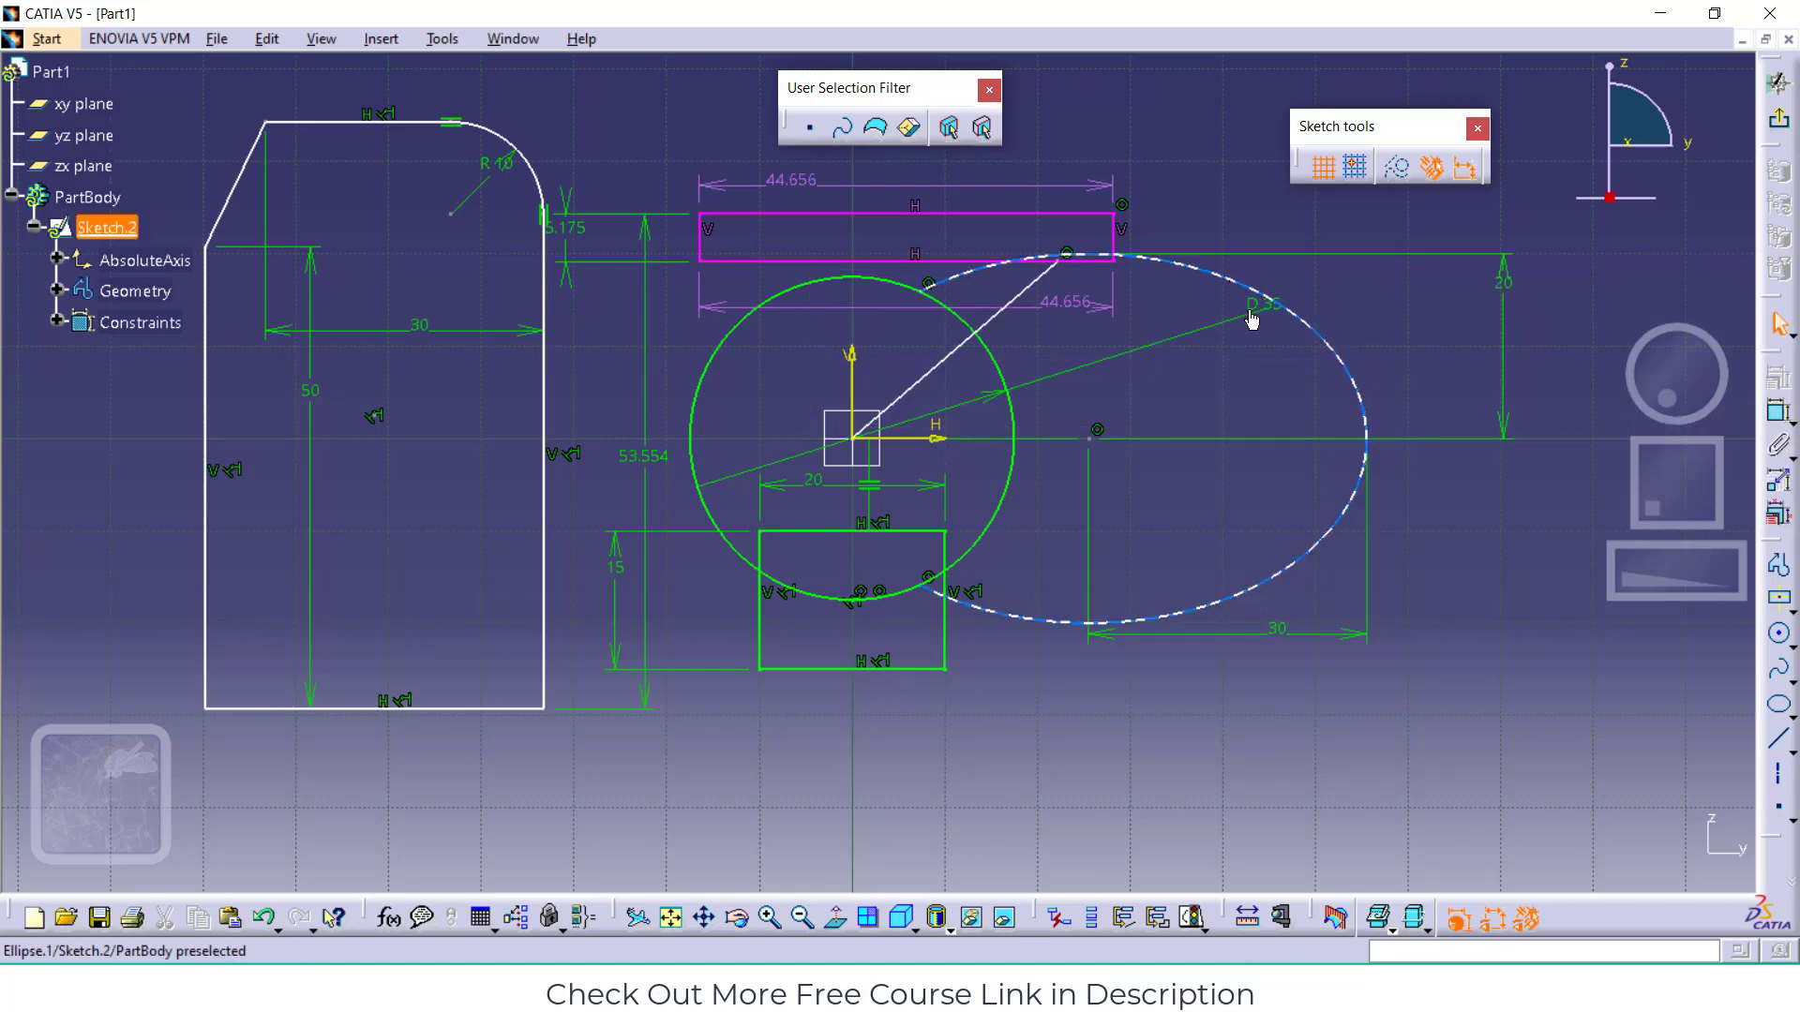
{"action": "left_click", "coordinate": [1357, 396]}
{"action": "key", "text": "Delete"}
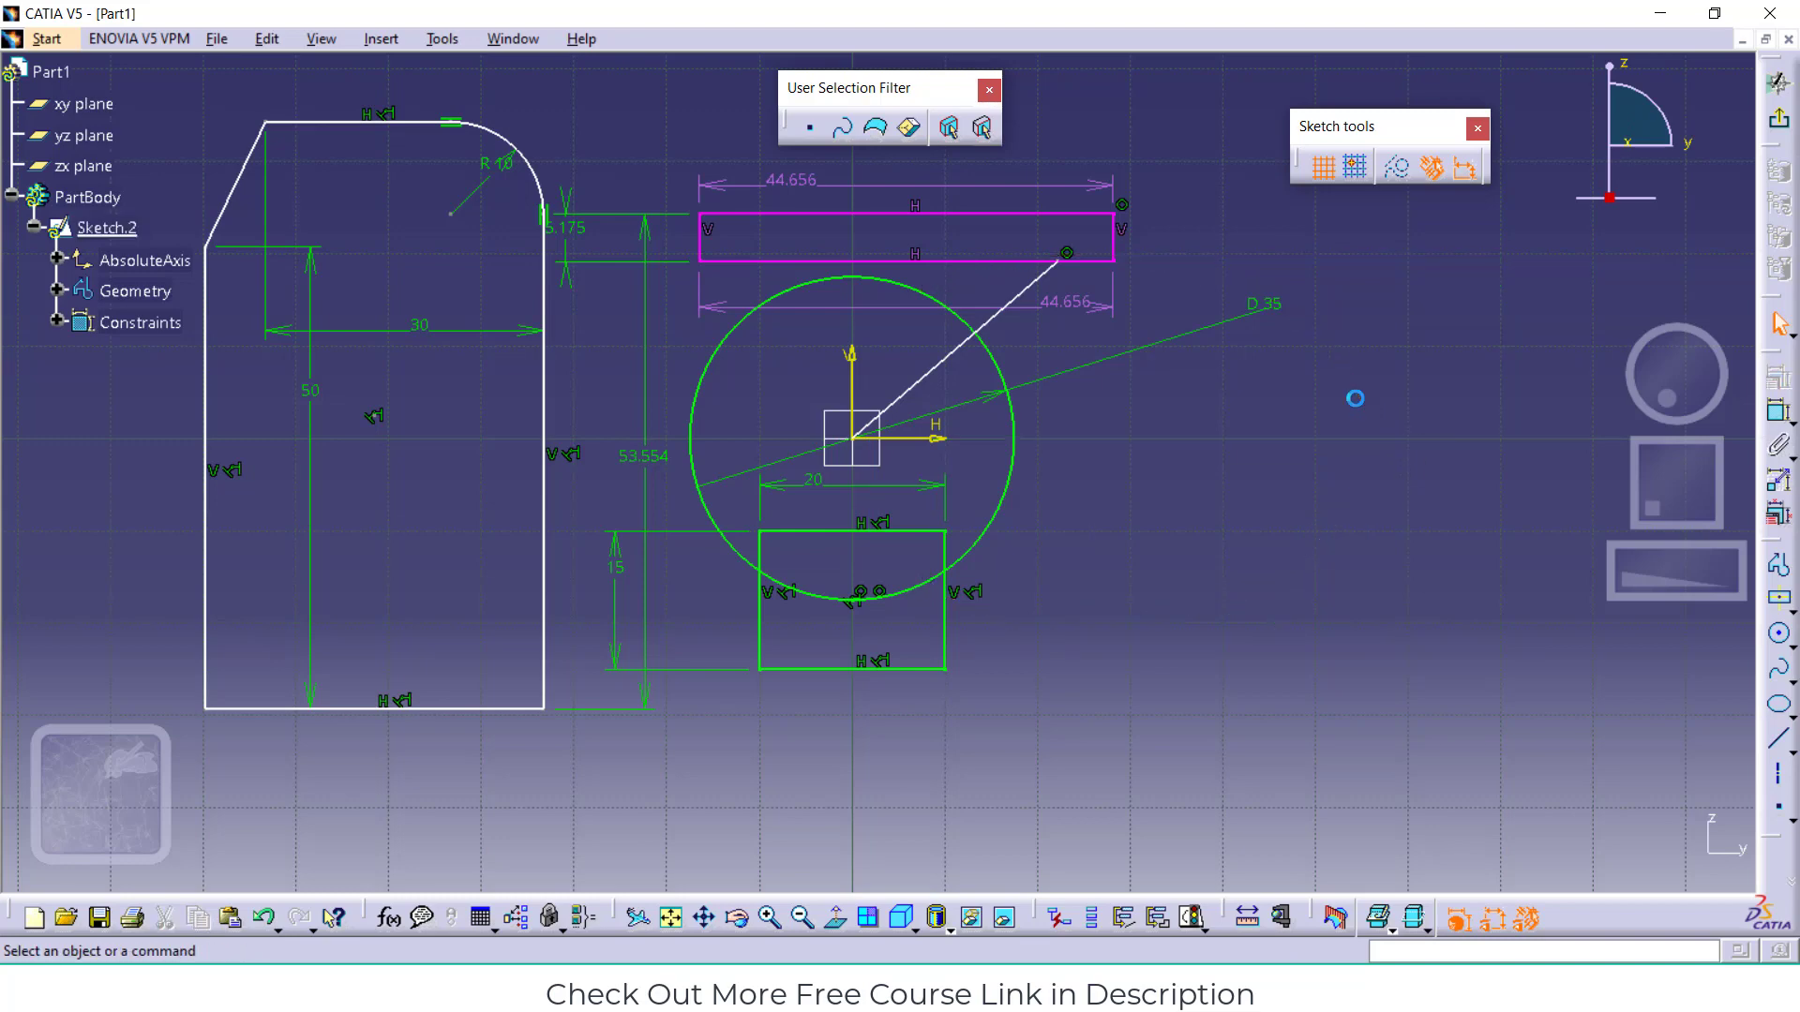
{"action": "left_click", "coordinate": [978, 332]}
{"action": "key", "text": "Delete"}
Delete the thin upper rectangle, the slanted line from the origin and the small lower rectangle
{"action": "left_click", "coordinate": [978, 215]}
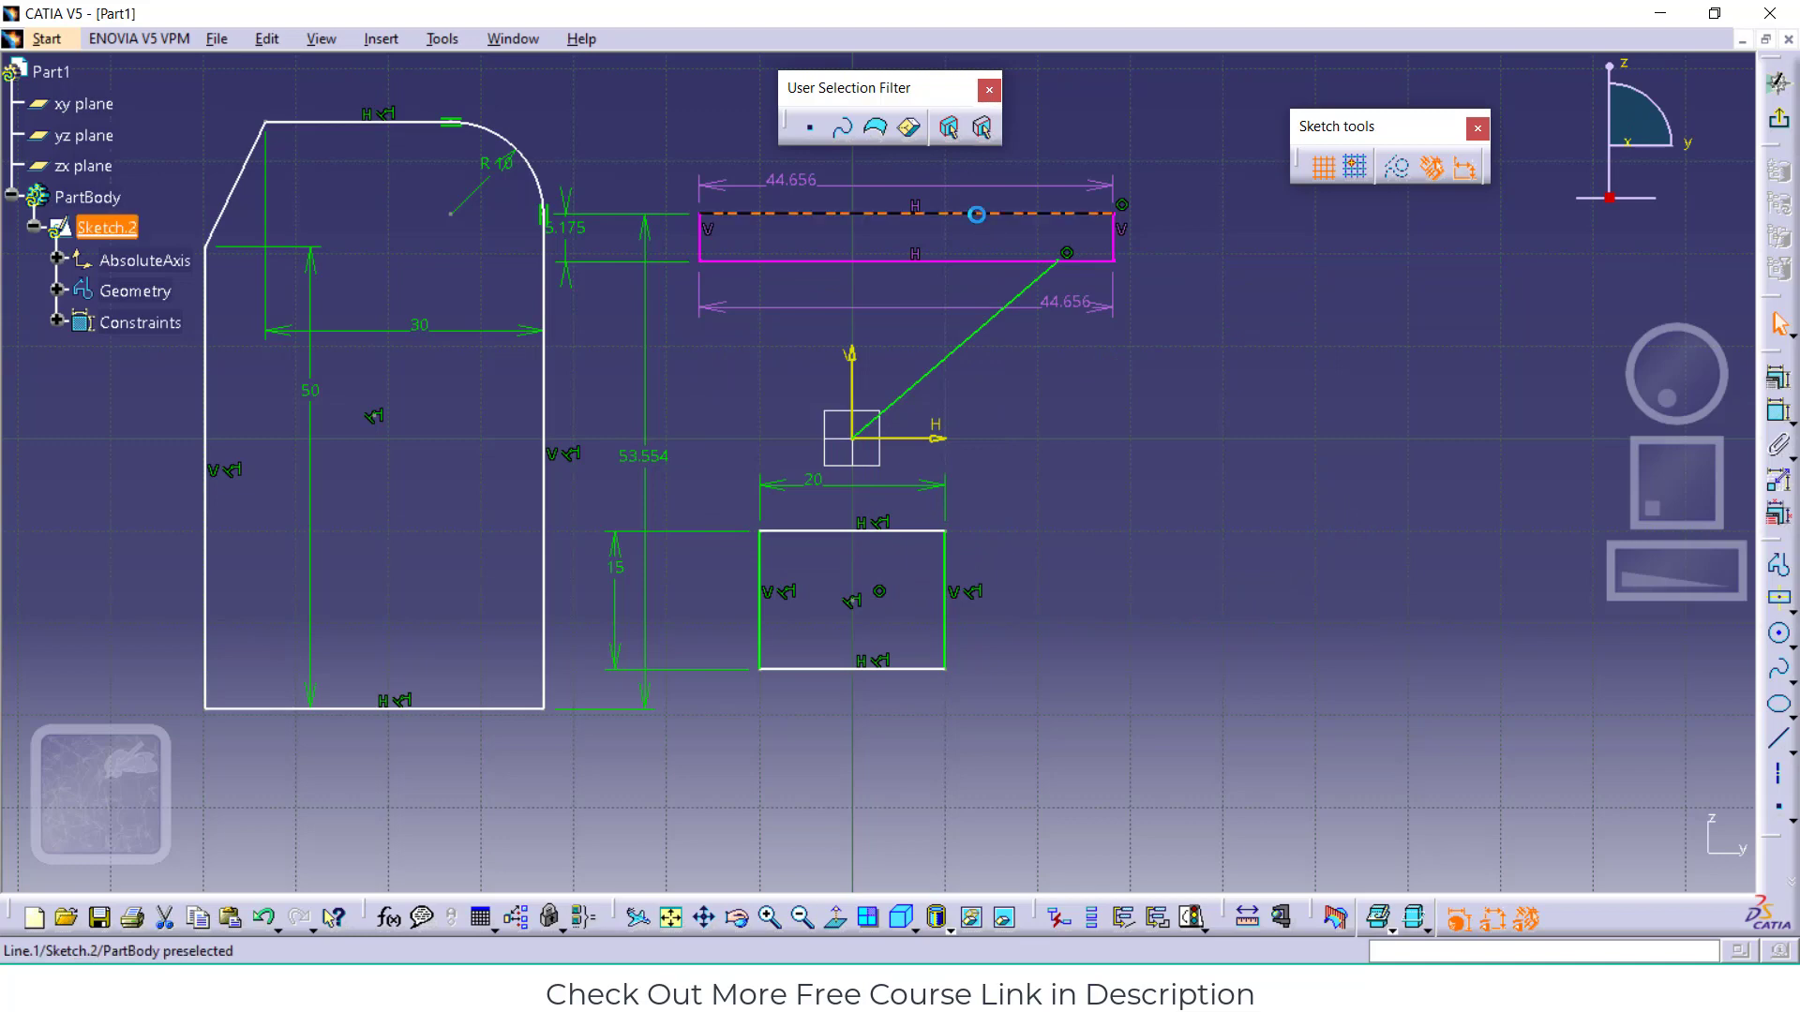
{"action": "key", "text": "Delete"}
{"action": "left_click_drag", "start_coordinate": [630, 175], "coordinate": [1242, 771]}
{"action": "key", "text": "Delete"}
Delete the tall chamfered profile, including its leftover top line, to clear the sketch
{"action": "left_click_drag", "start_coordinate": [639, 146], "coordinate": [74, 764]}
{"action": "key", "text": "Delete"}
{"action": "left_click_drag", "start_coordinate": [241, 96], "coordinate": [541, 239]}
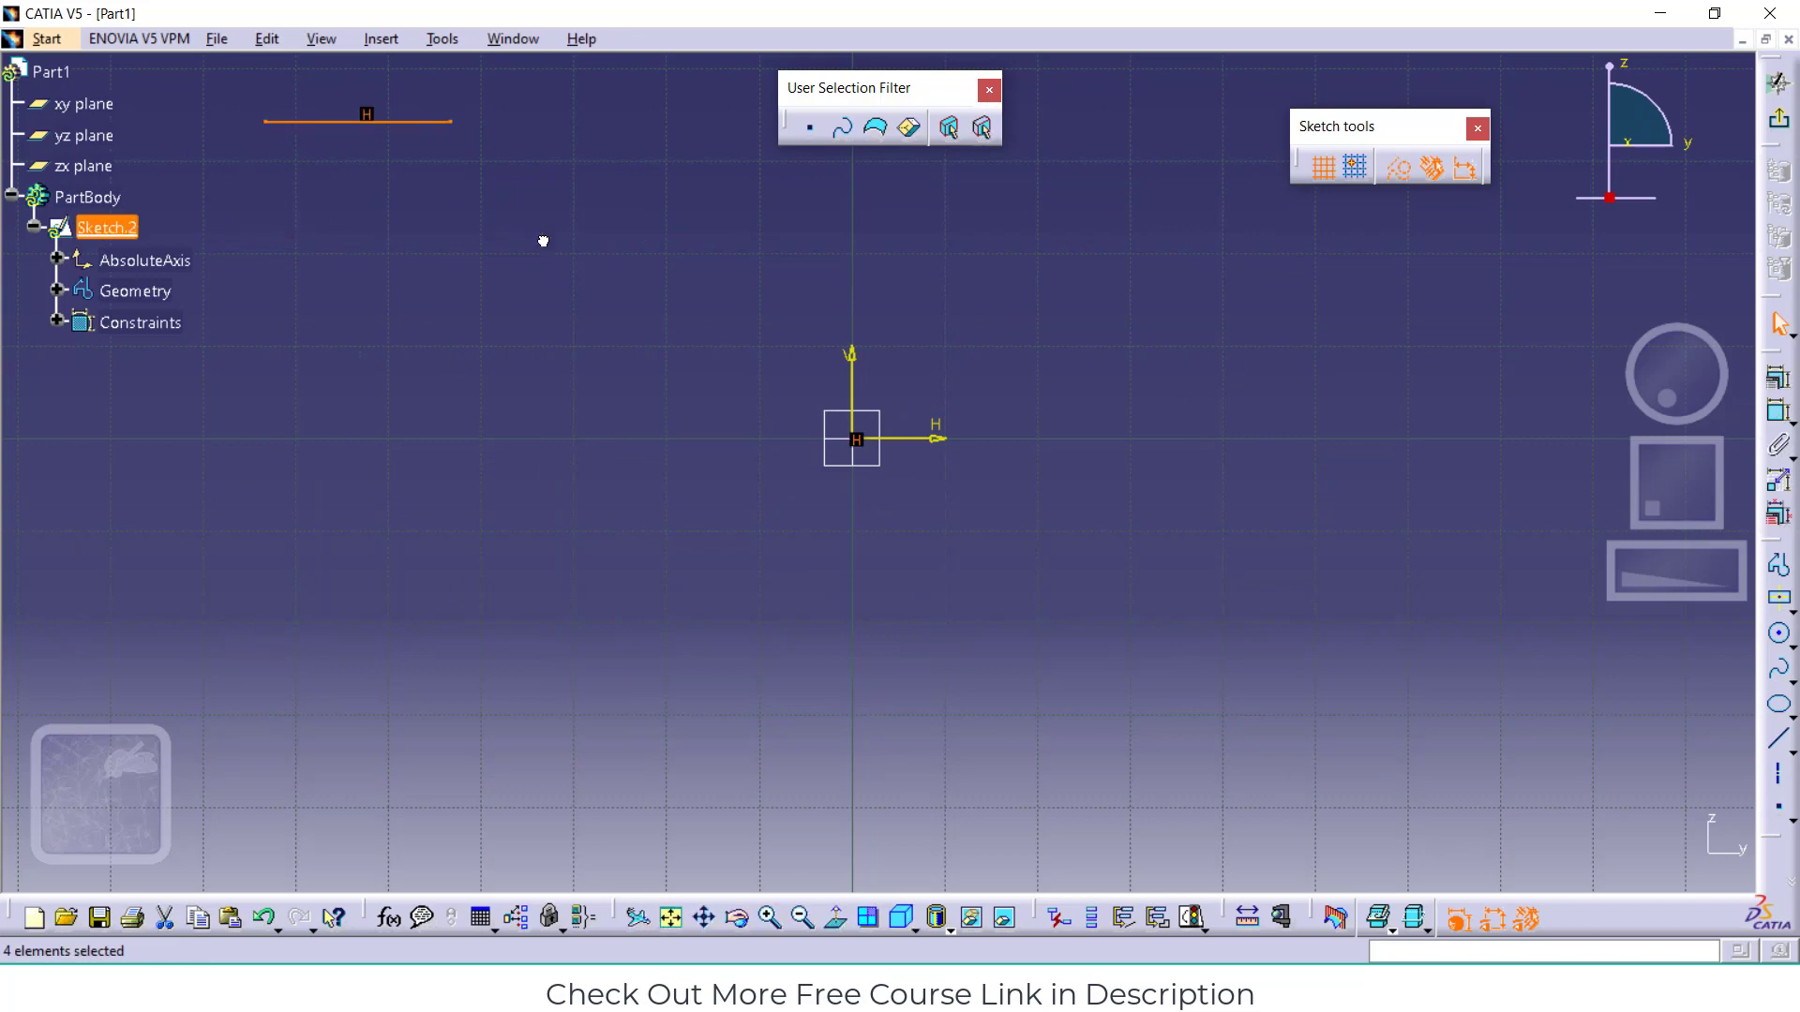
{"action": "key", "text": "Delete"}
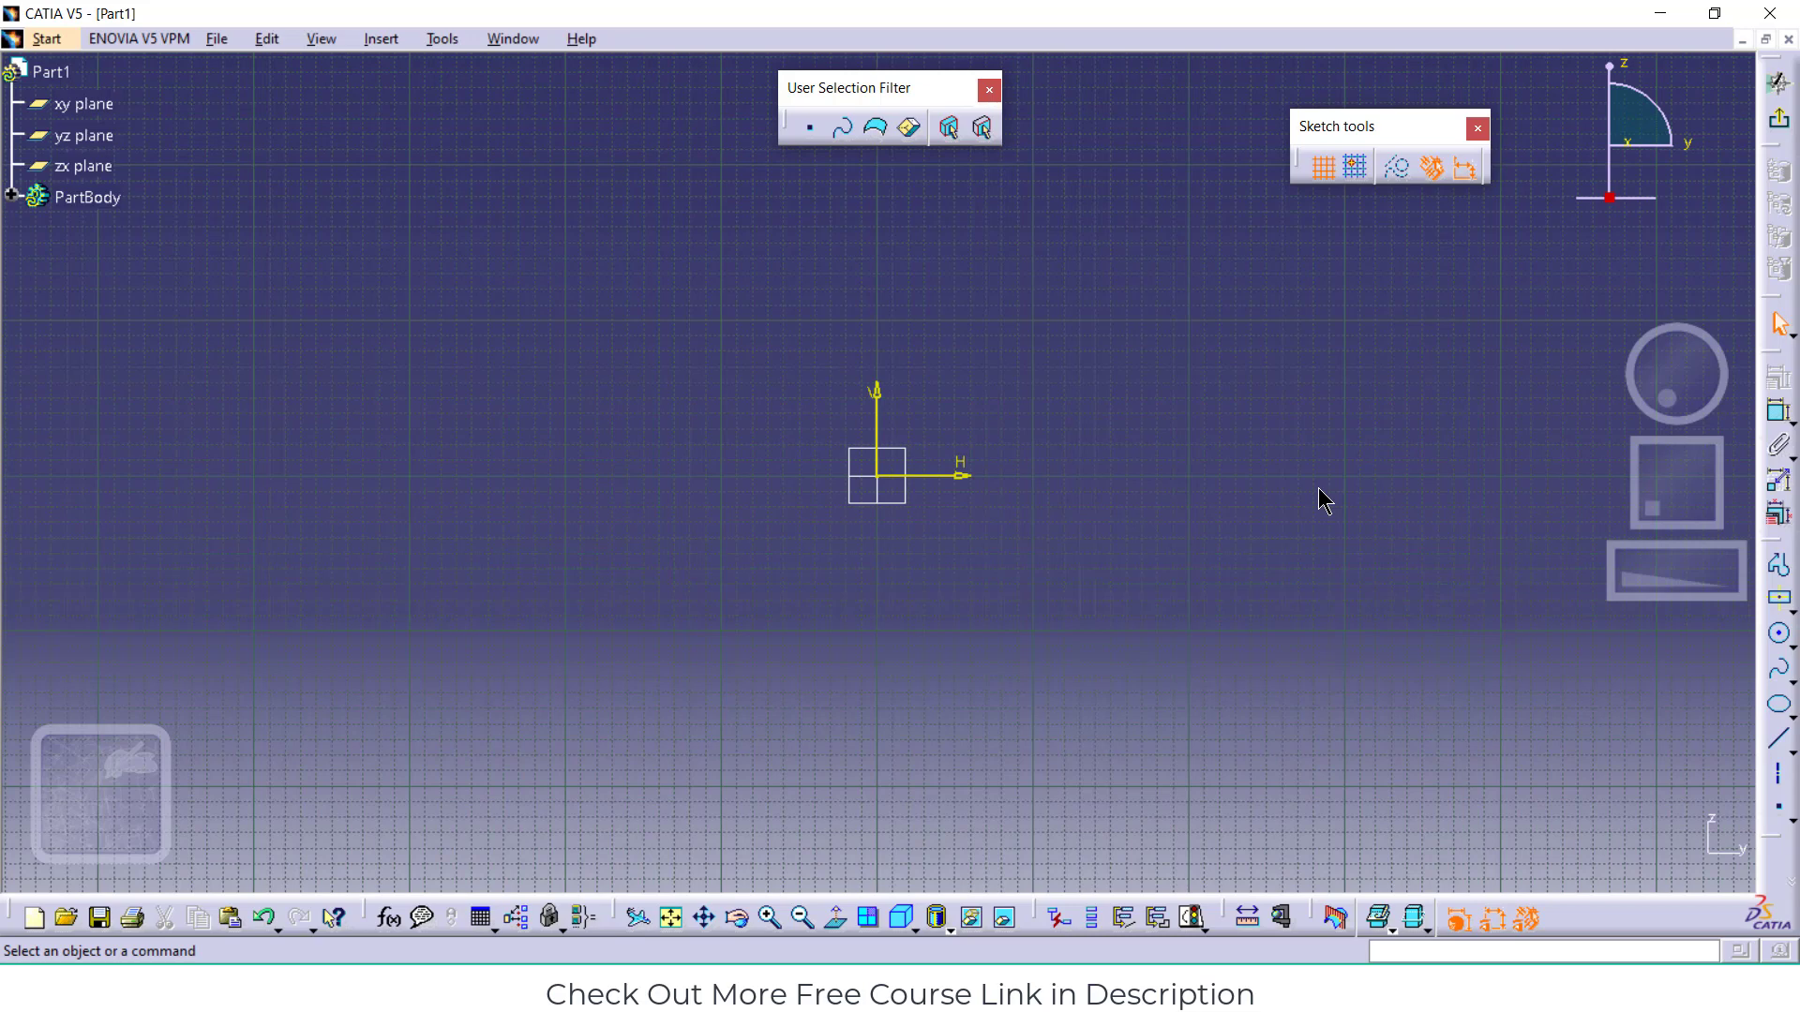
Draw a circle centred on the vertical axis above the origin, leaving a gap between it and the horizontal axis
{"action": "left_click", "coordinate": [1778, 635]}
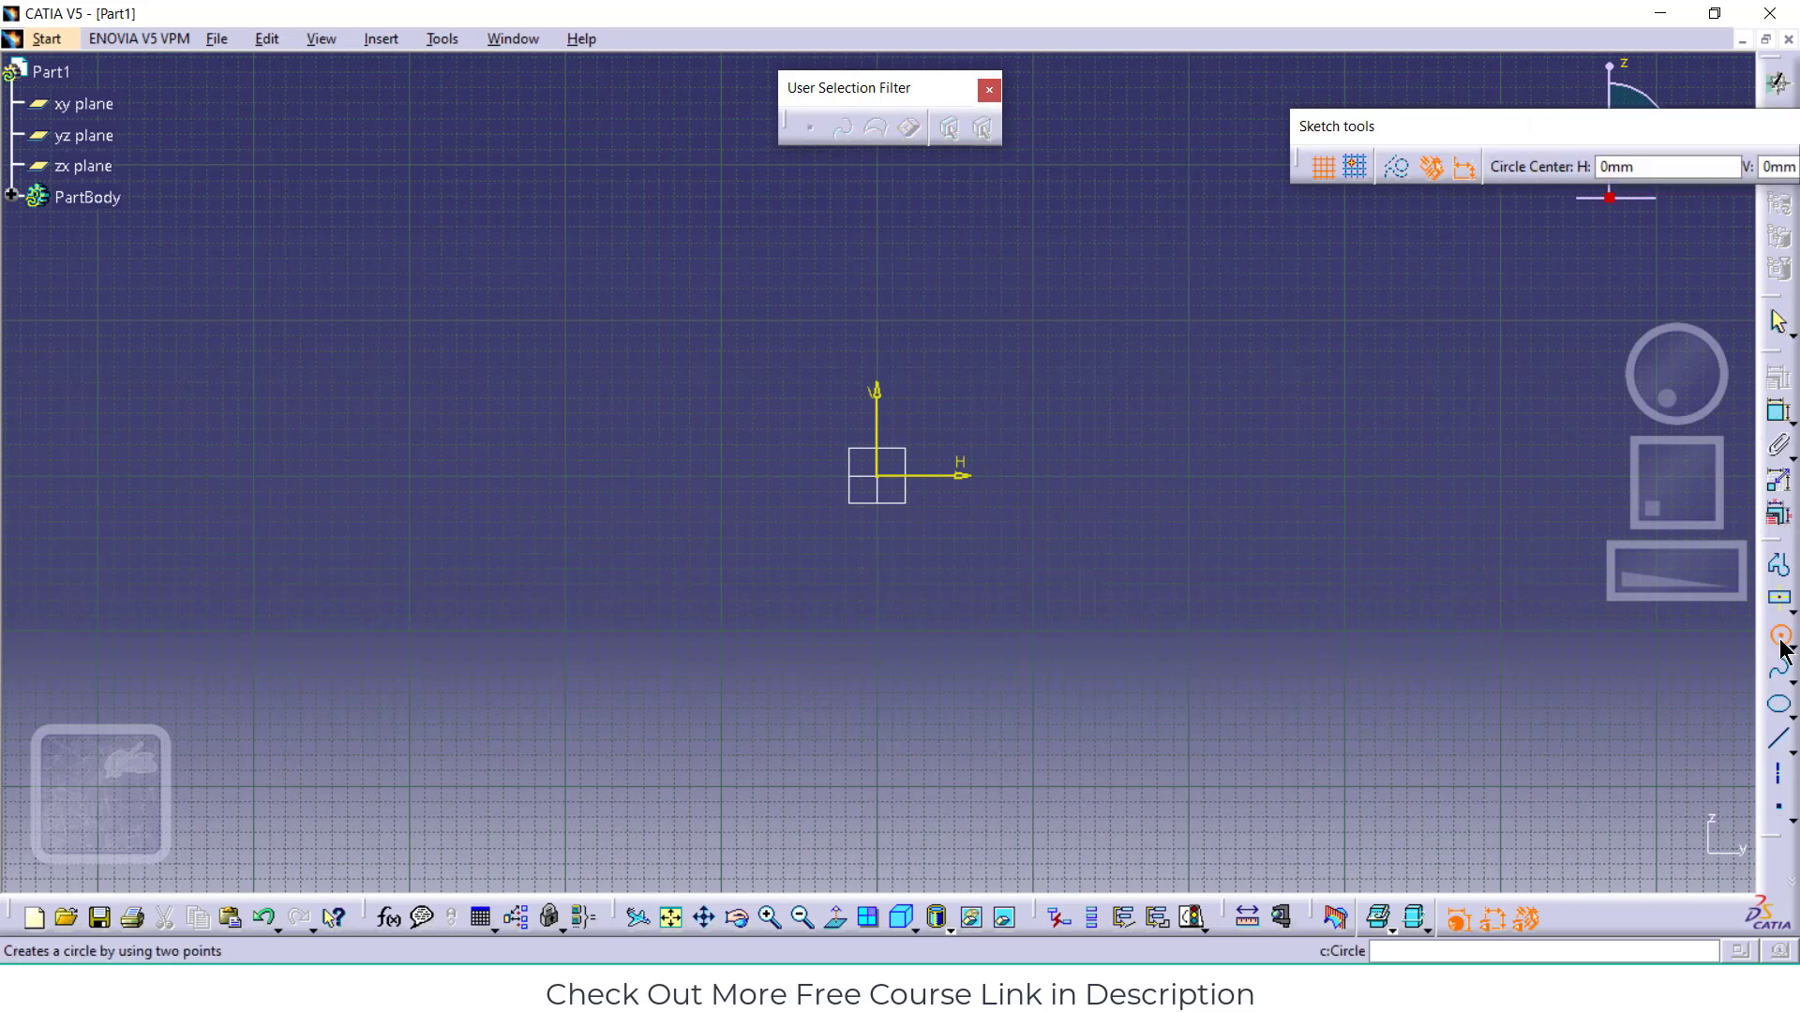
{"action": "left_click", "coordinate": [877, 279]}
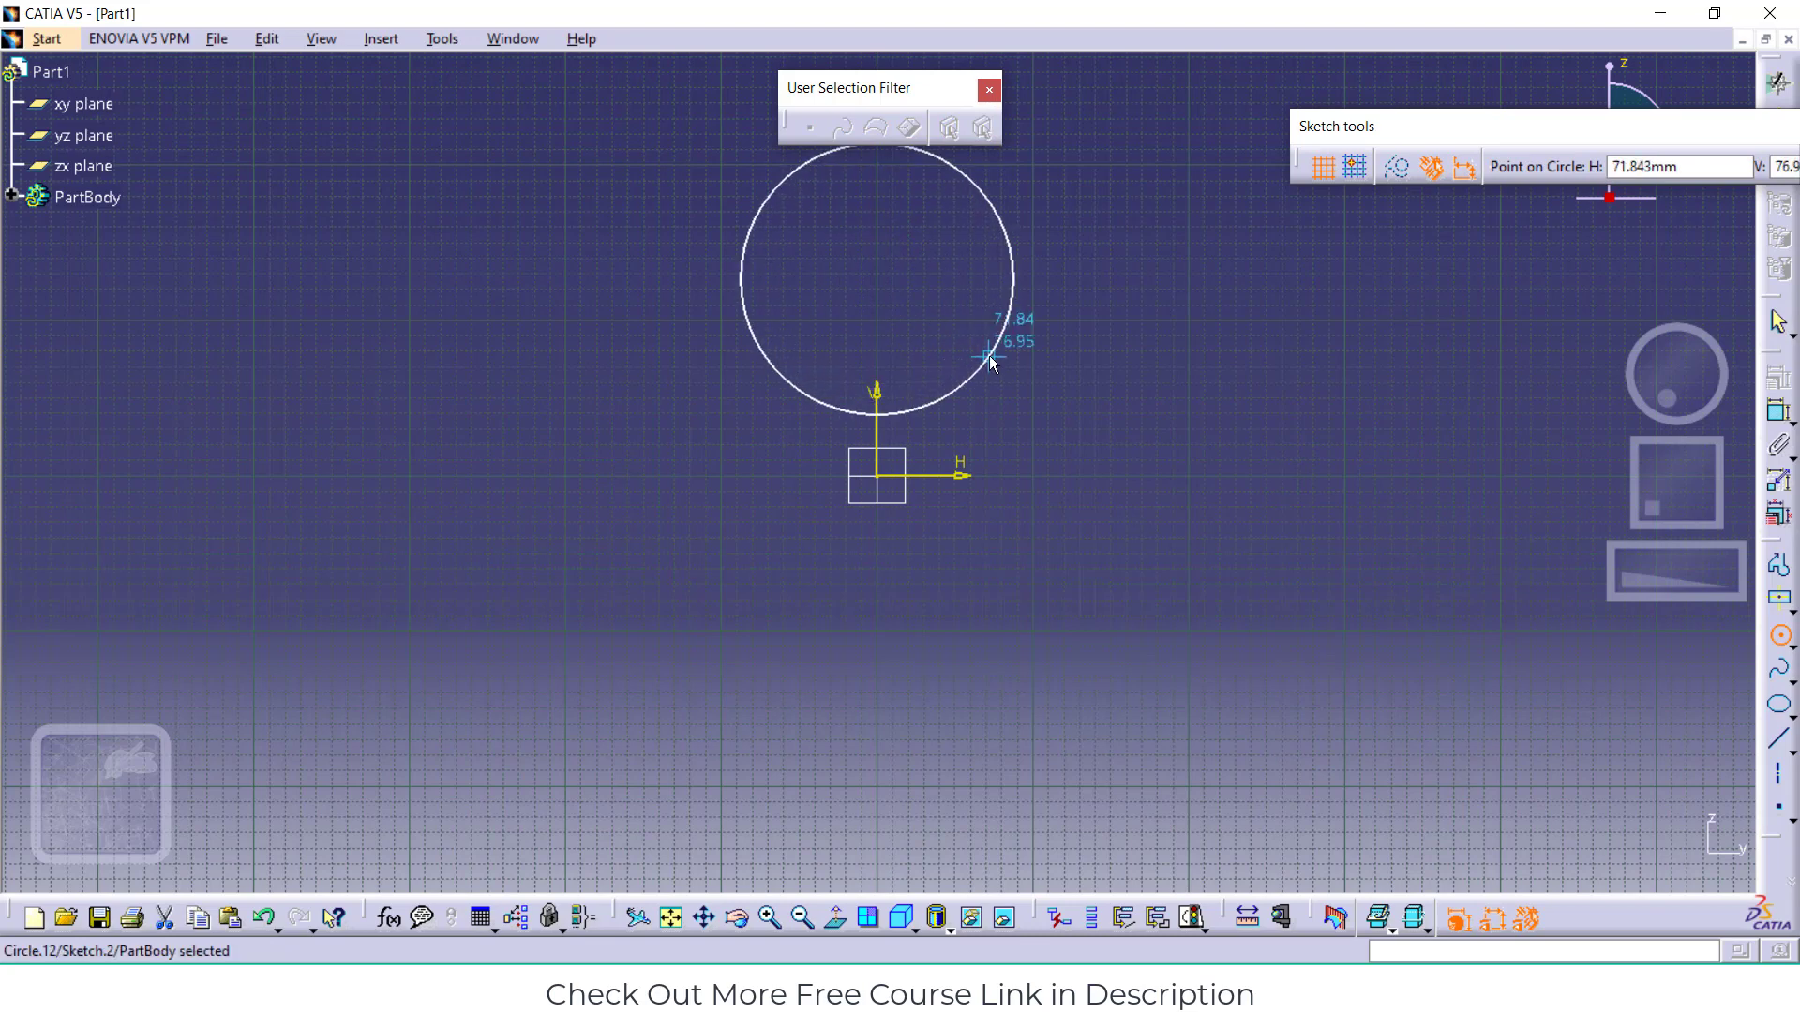
{"action": "left_click", "coordinate": [995, 351]}
Draw a horizontal line from the origin along the positive H axis, ending beyond the circle's right side
{"action": "left_click", "coordinate": [1778, 740]}
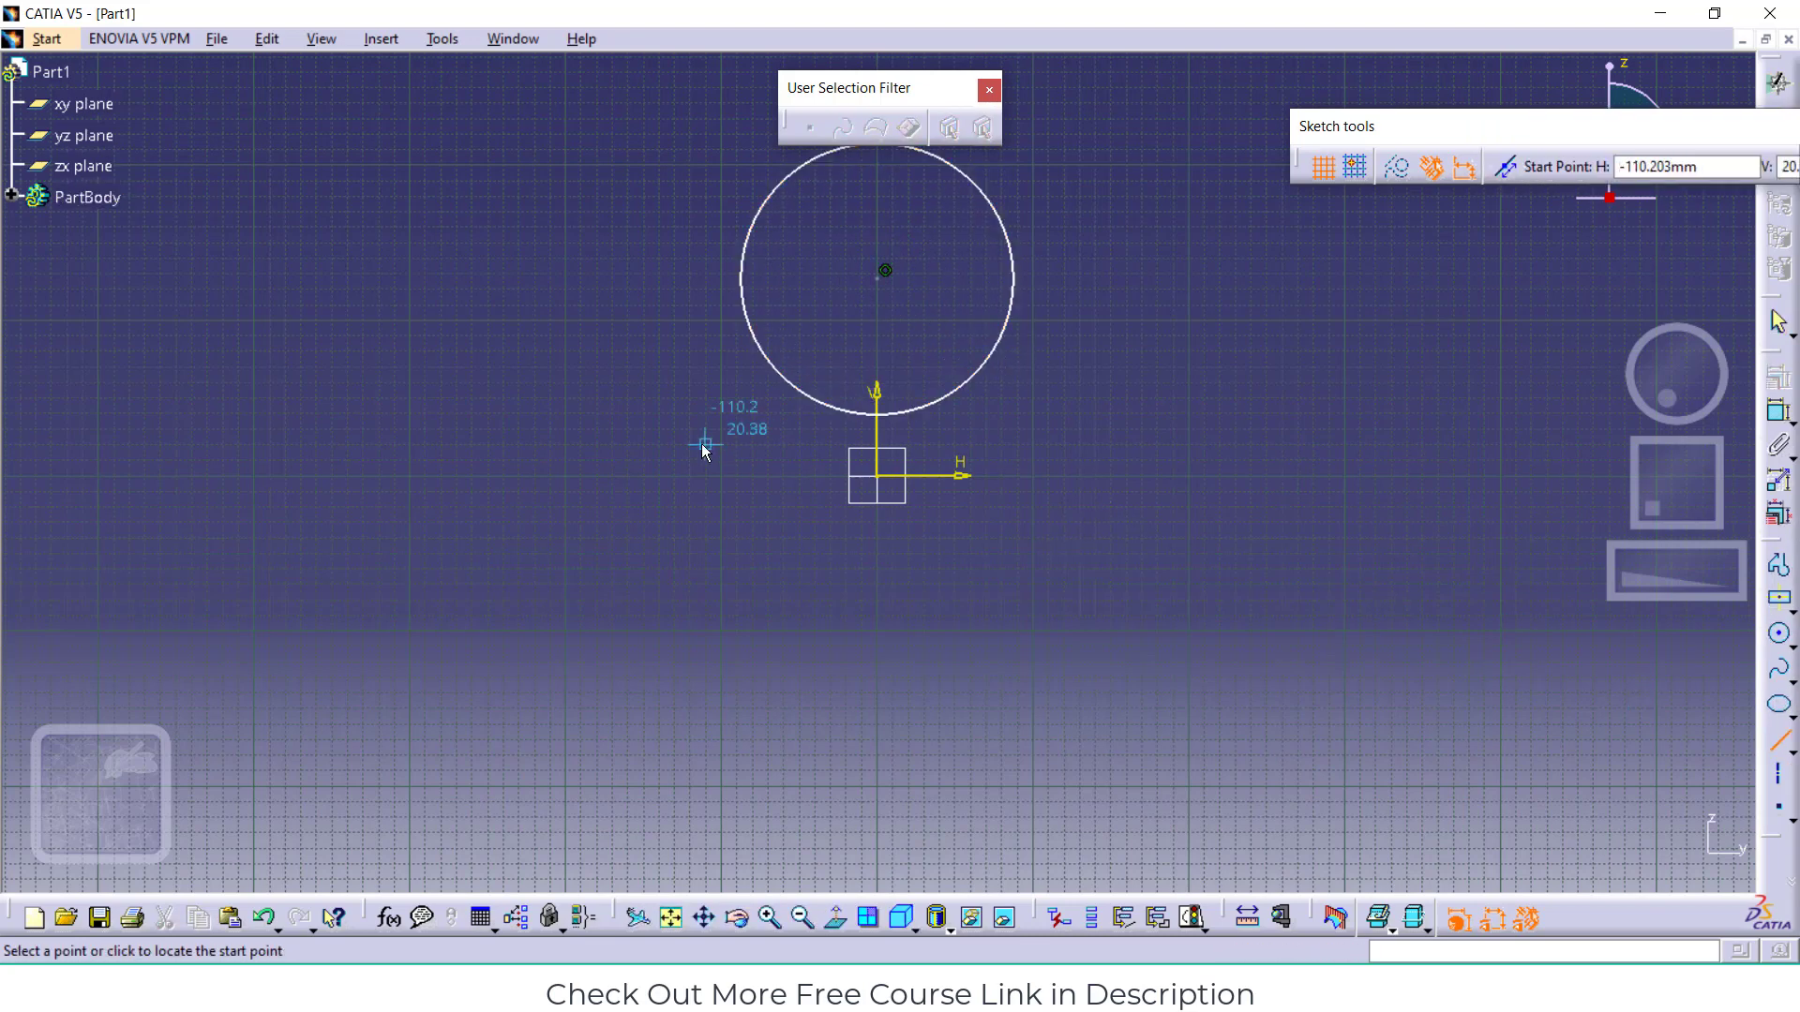
{"action": "left_click", "coordinate": [877, 476]}
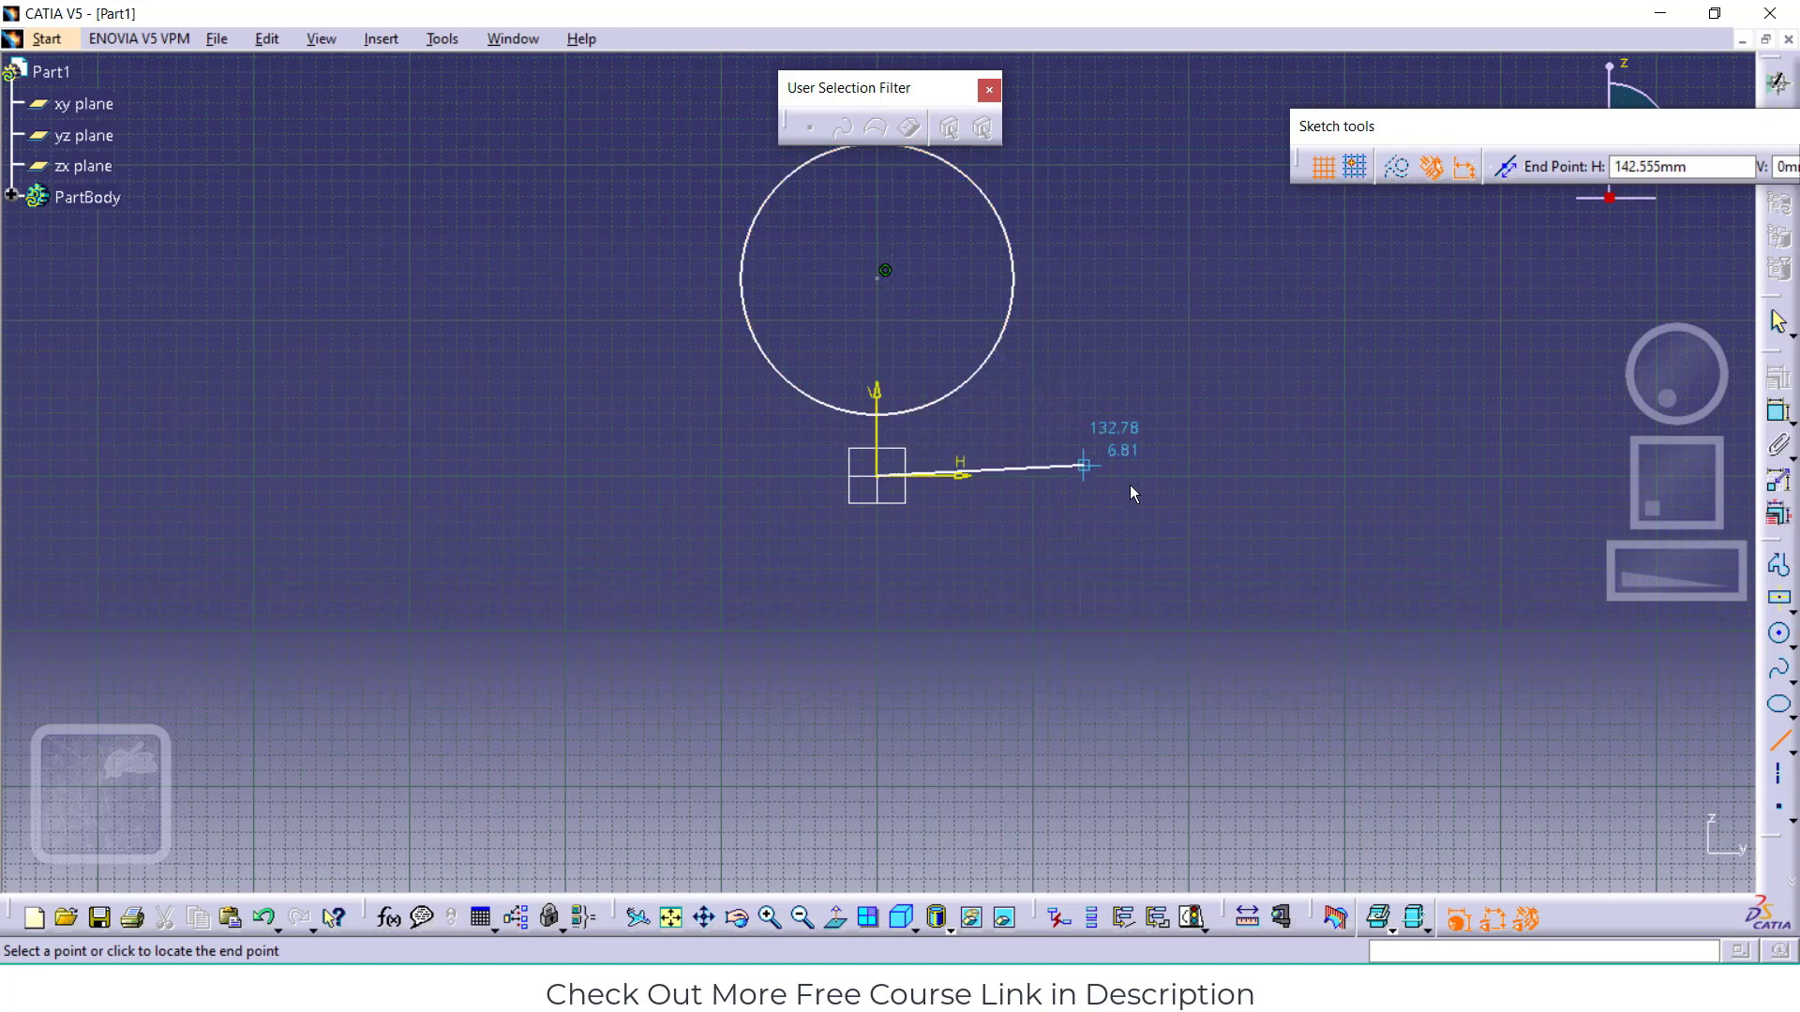
{"action": "left_click", "coordinate": [1207, 478]}
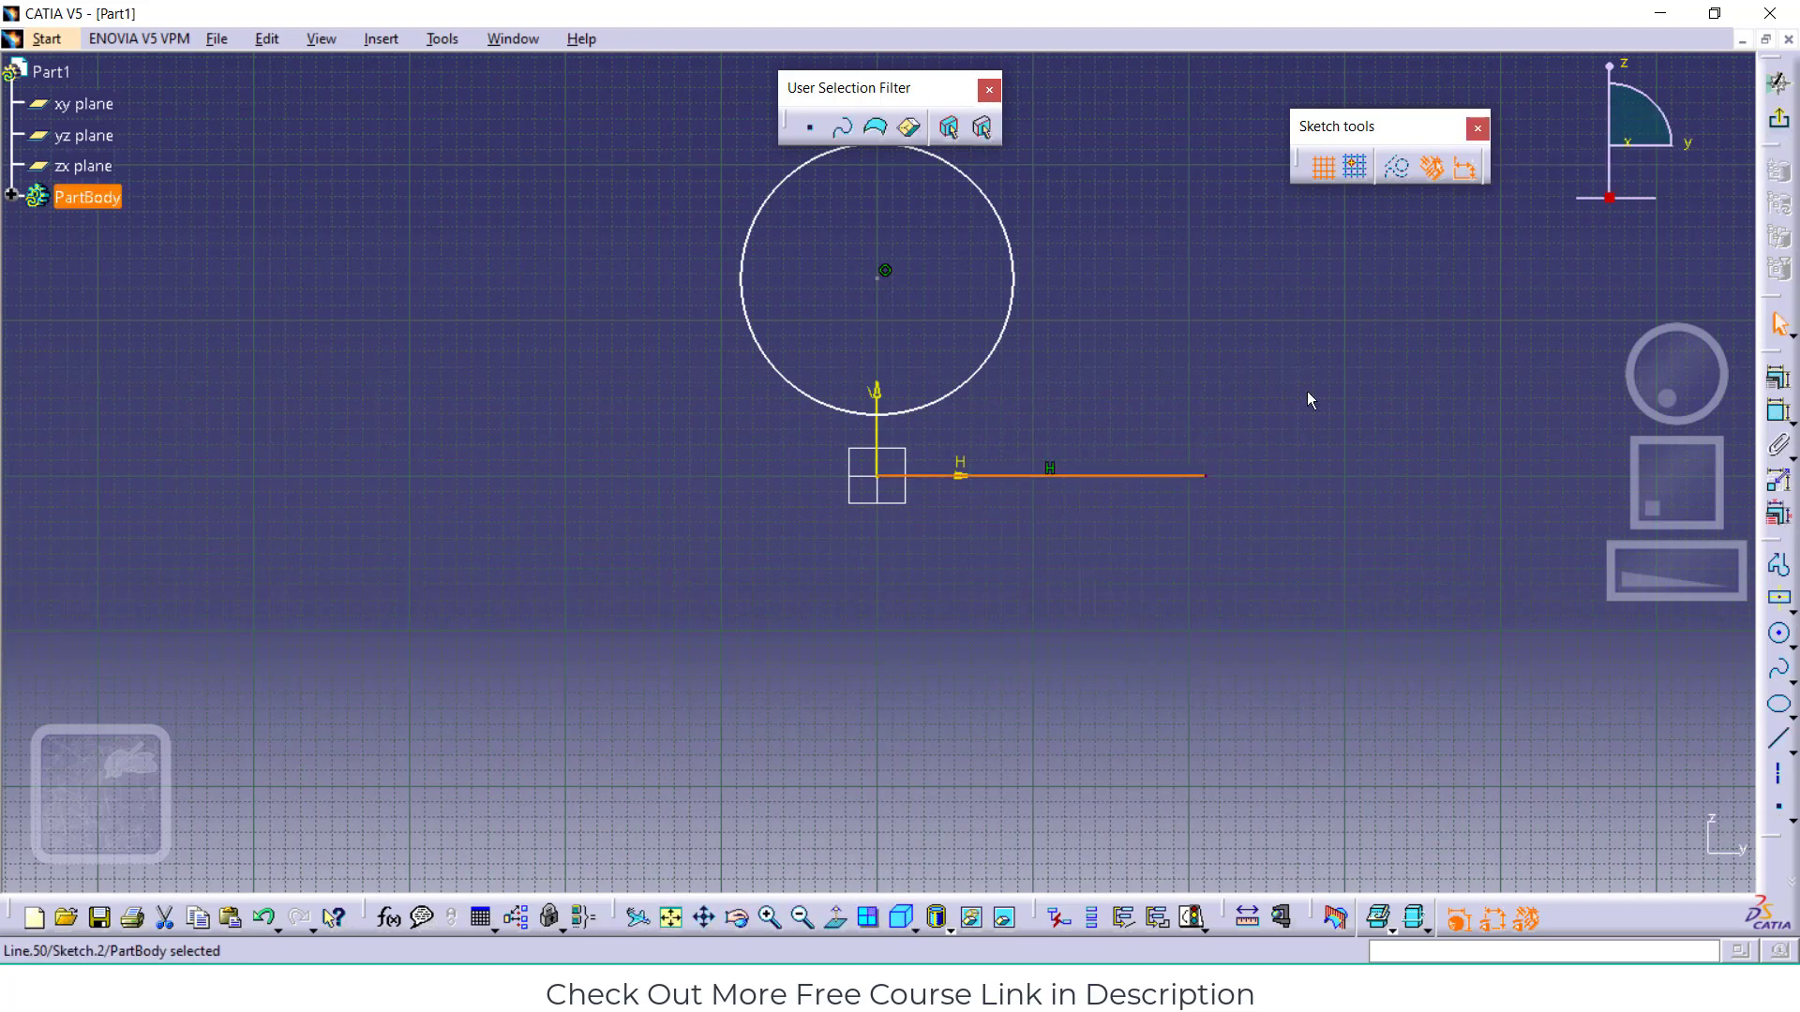
{"action": "left_click", "coordinate": [1239, 328]}
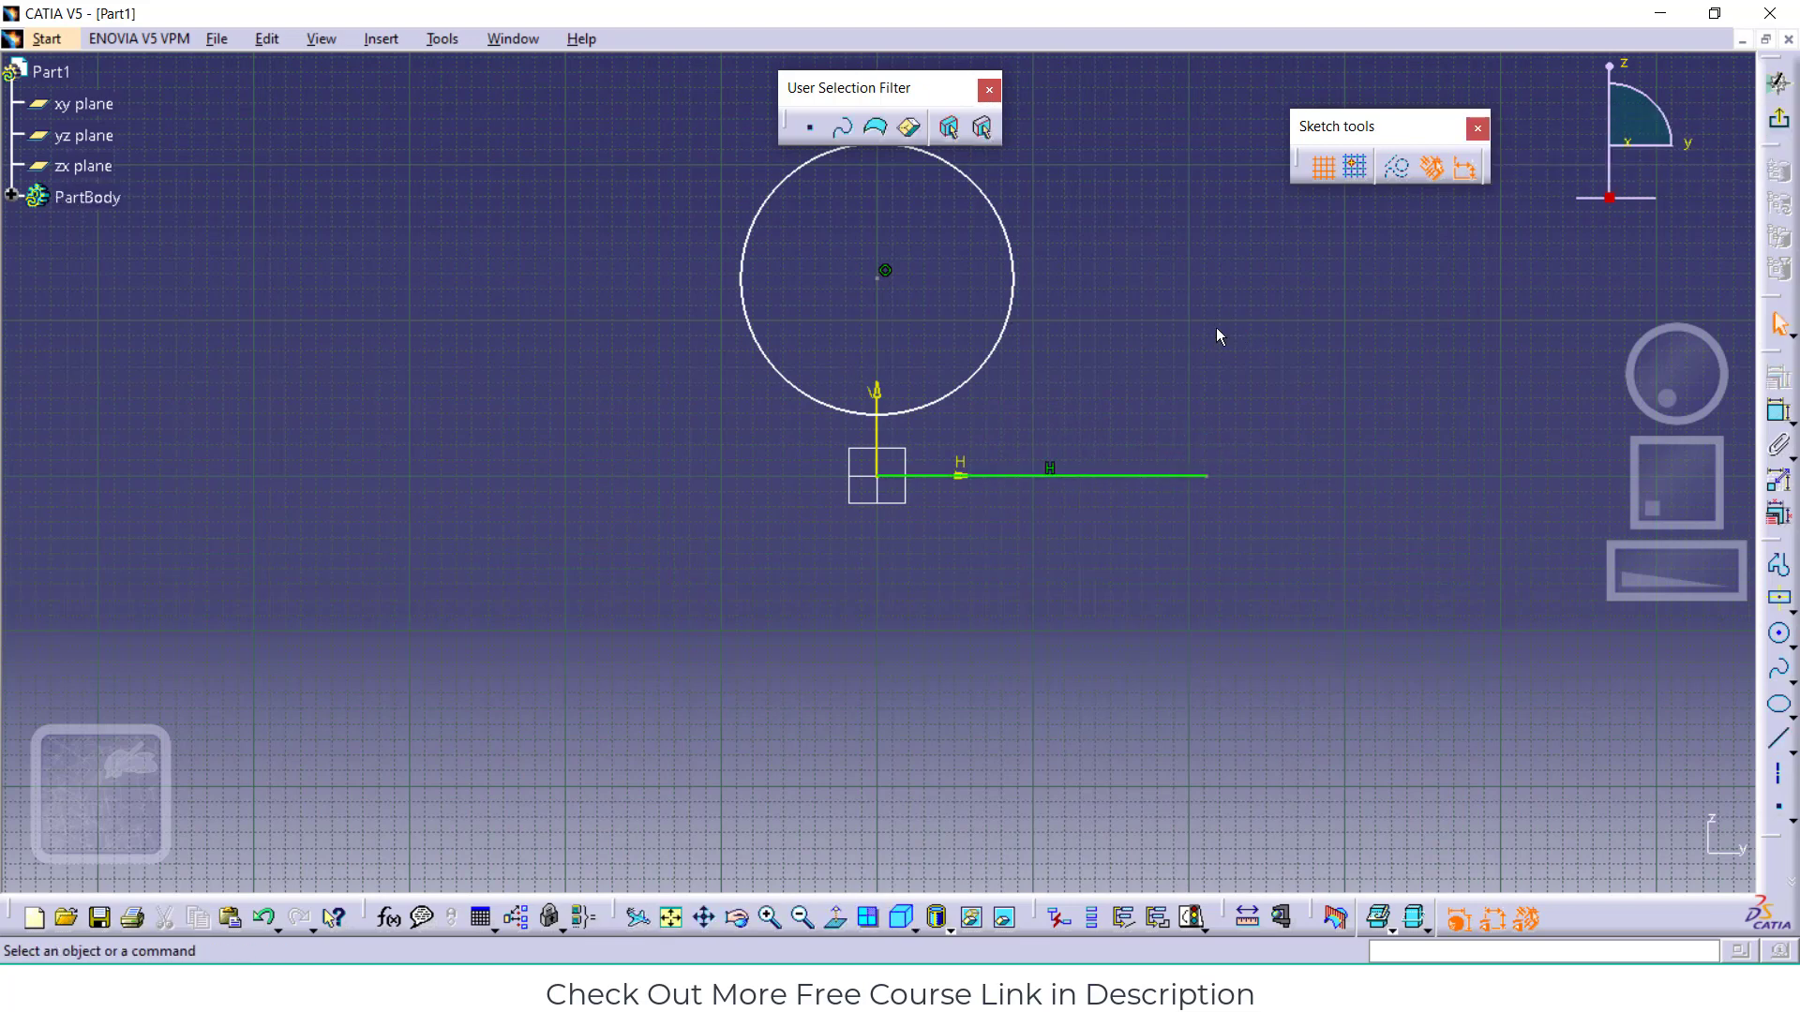
Mirror the circle about the horizontal line using the Mirror transformation
{"action": "left_click", "coordinate": [1017, 261]}
{"action": "left_click", "coordinate": [1013, 256]}
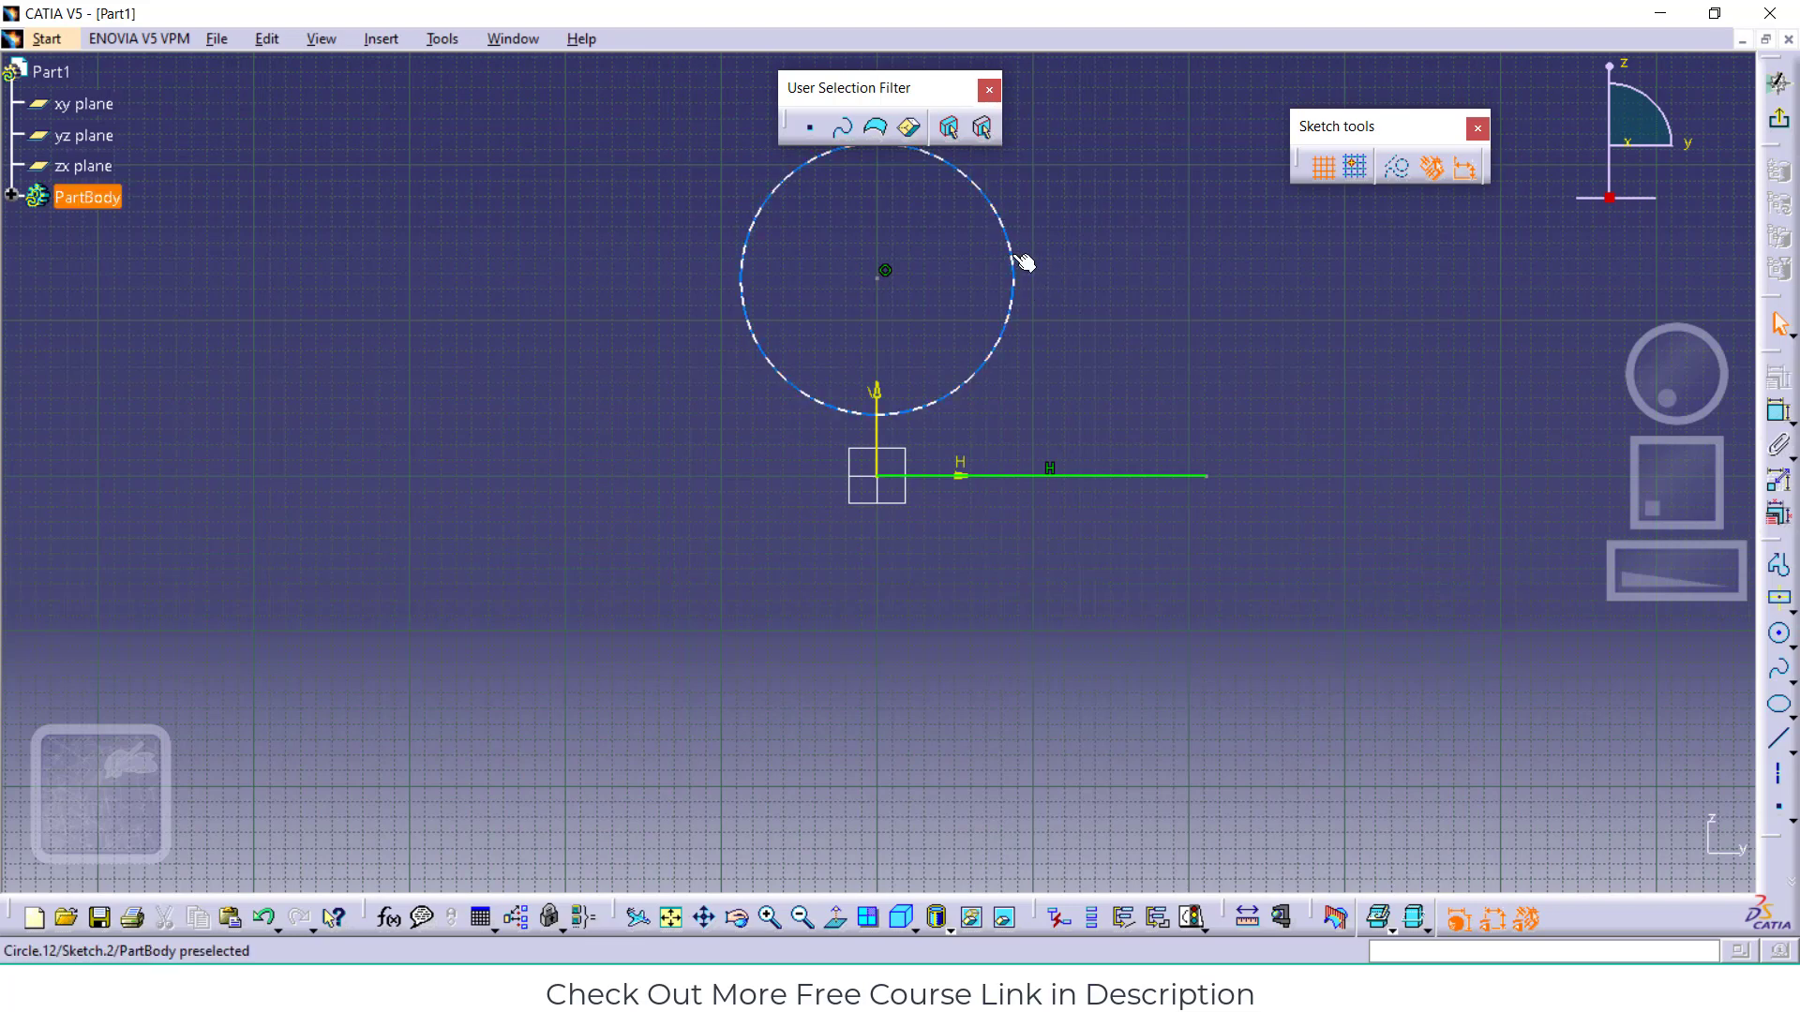
{"action": "left_click", "coordinate": [1020, 256]}
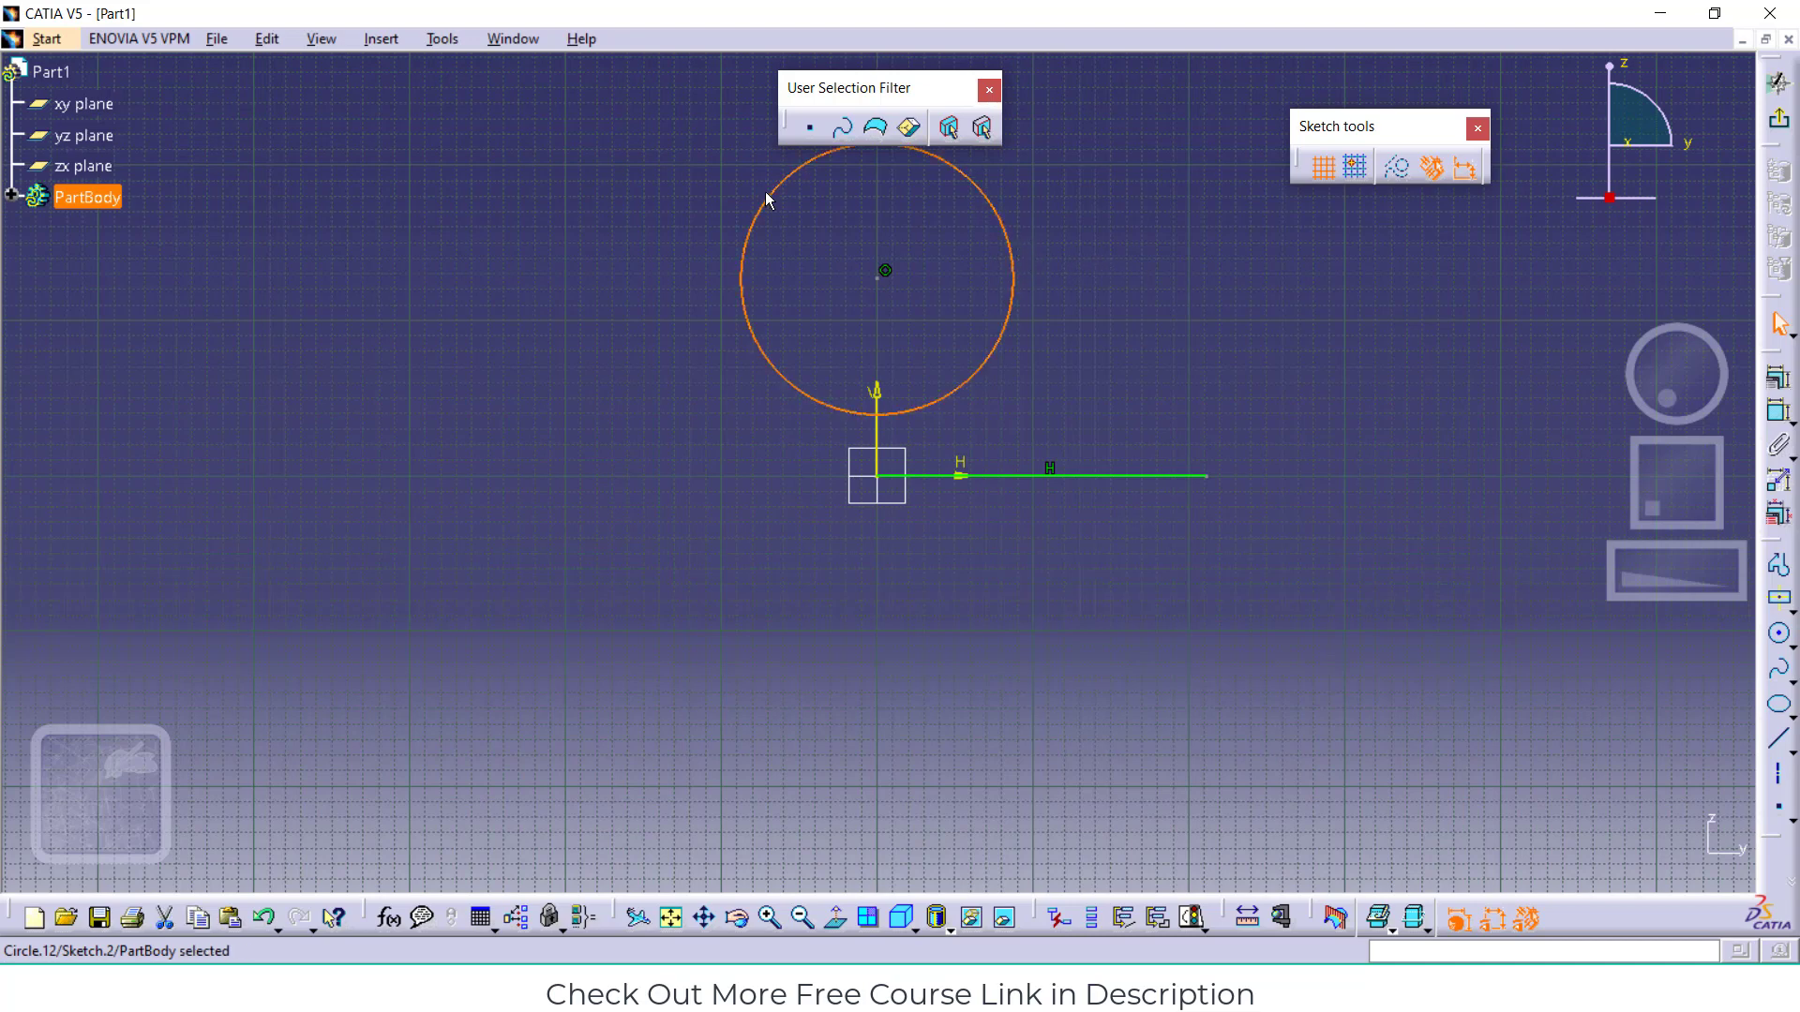
{"action": "left_click", "coordinate": [380, 39]}
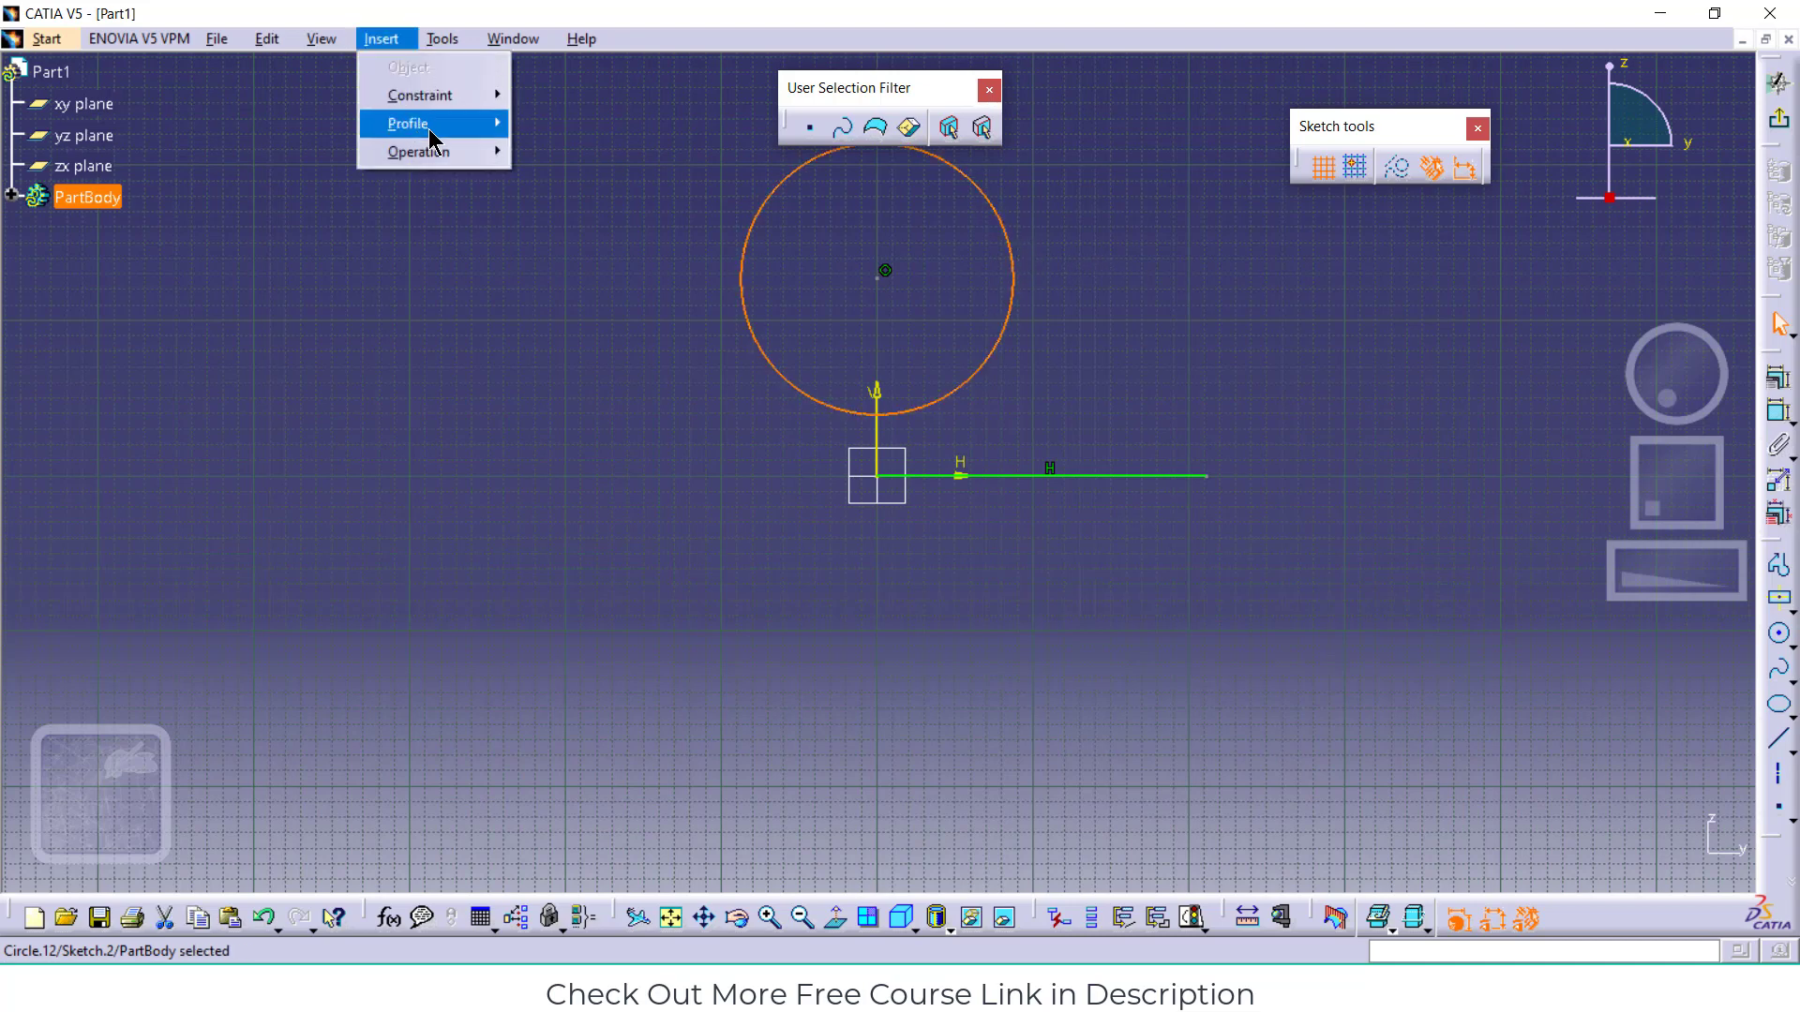
{"action": "mouse_move", "coordinate": [441, 158]}
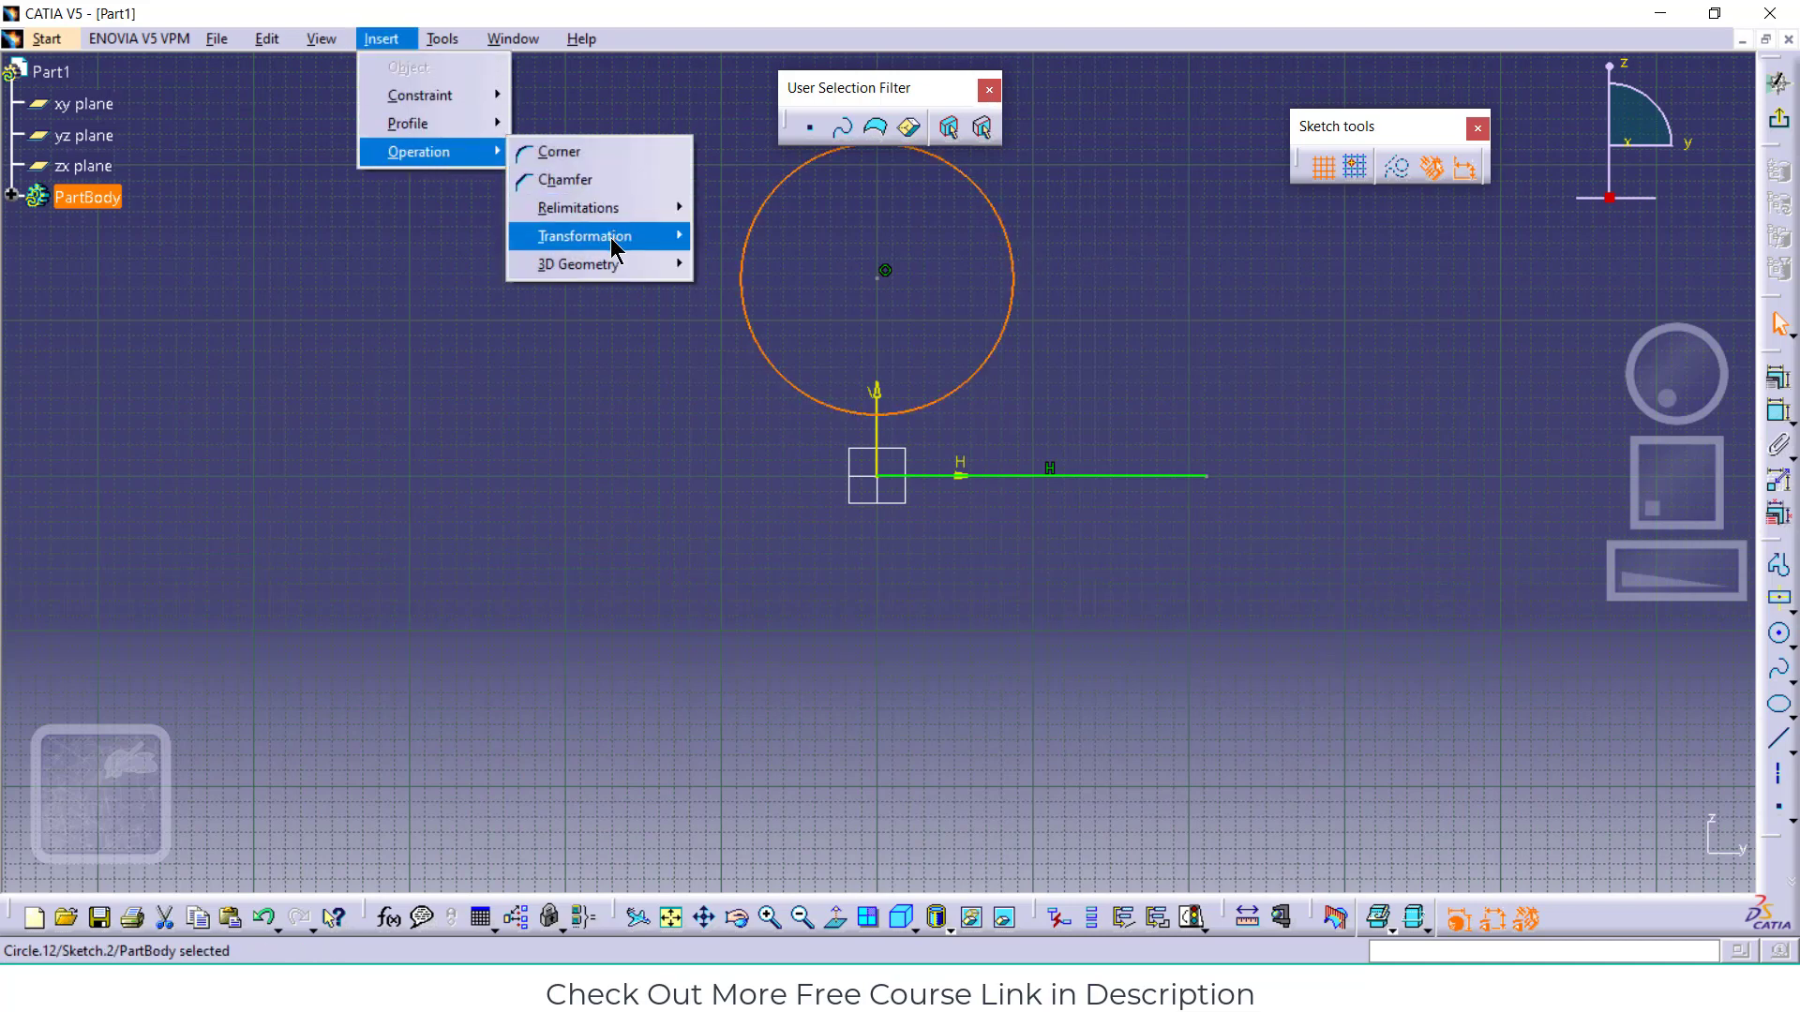
{"action": "mouse_move", "coordinate": [614, 245]}
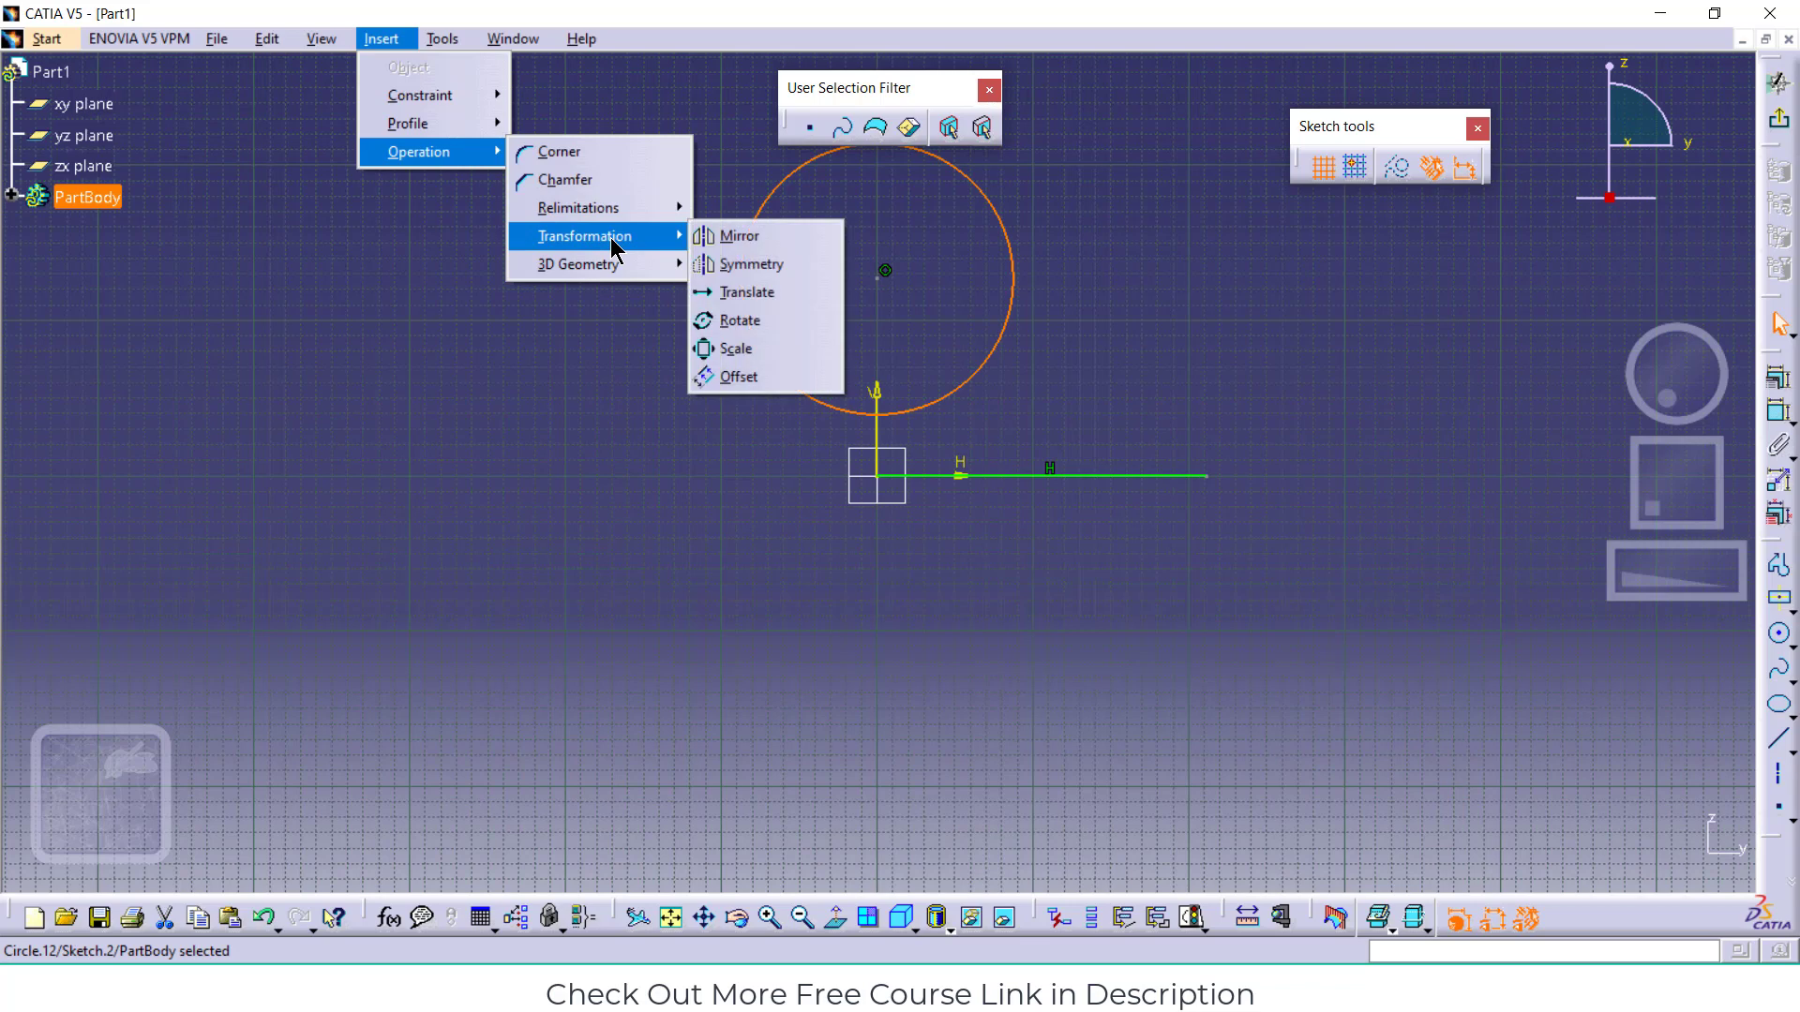
{"action": "left_click", "coordinate": [730, 240]}
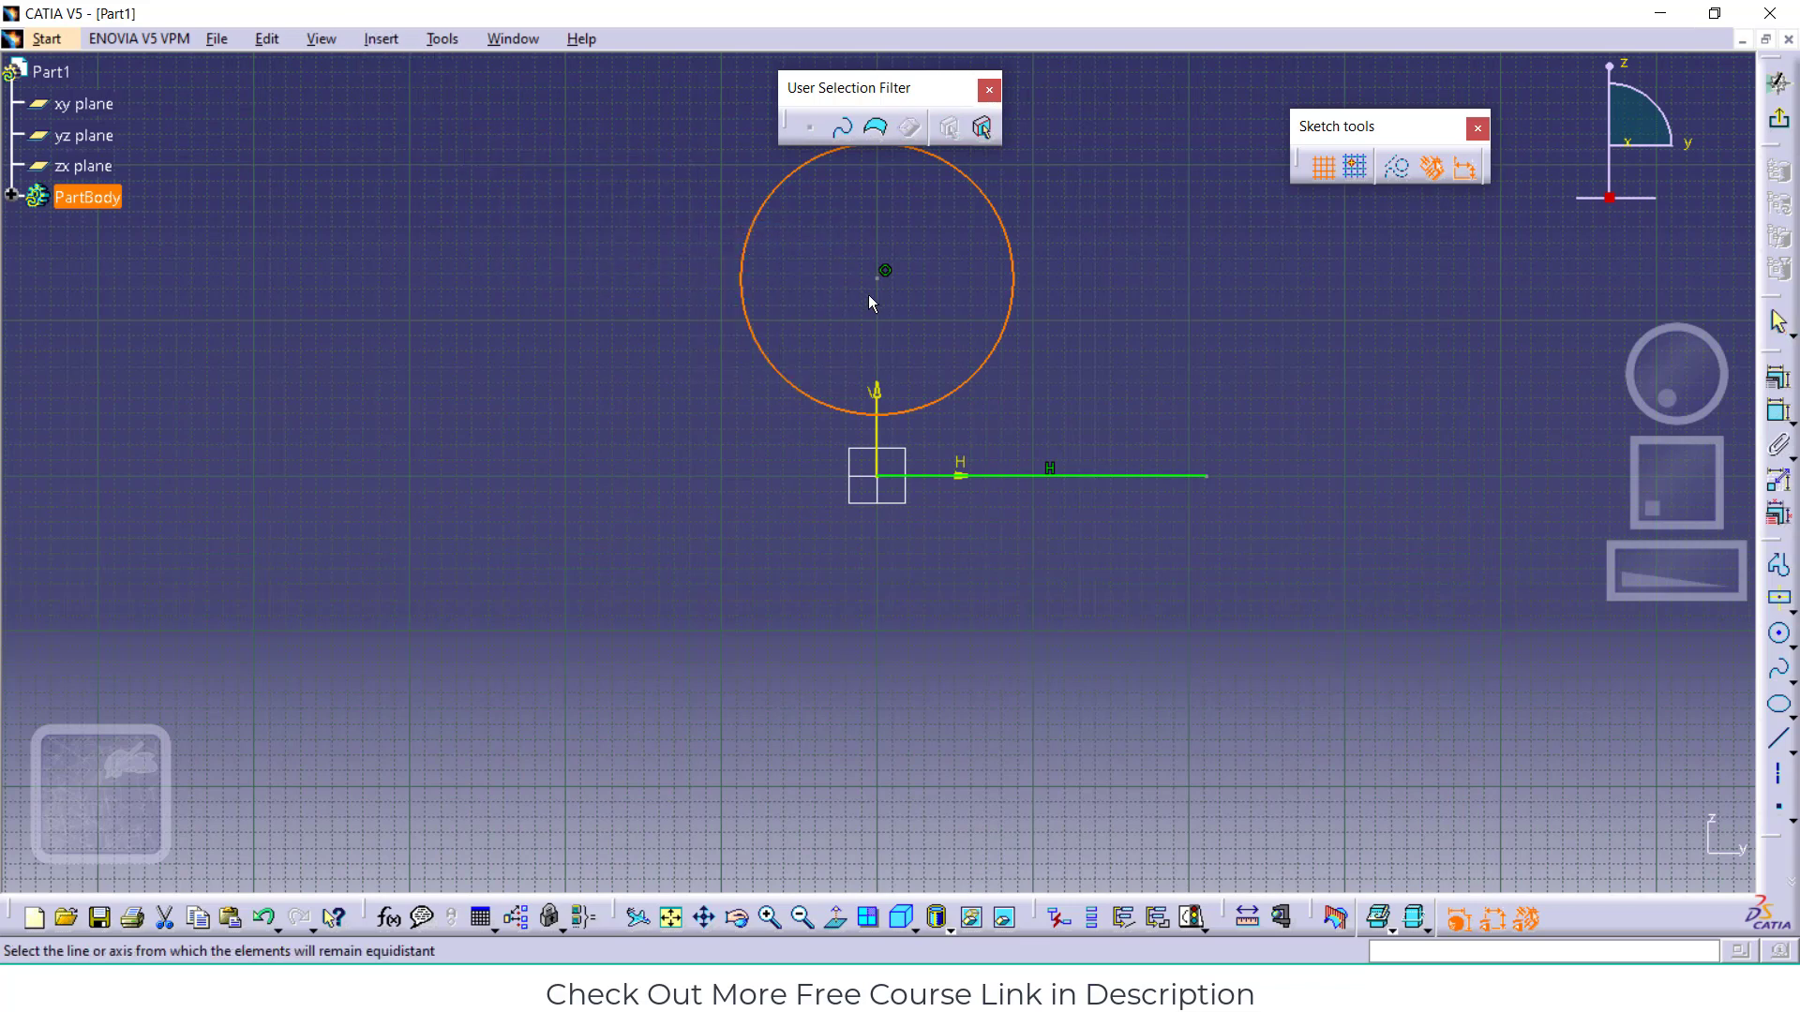
{"action": "left_click", "coordinate": [962, 477]}
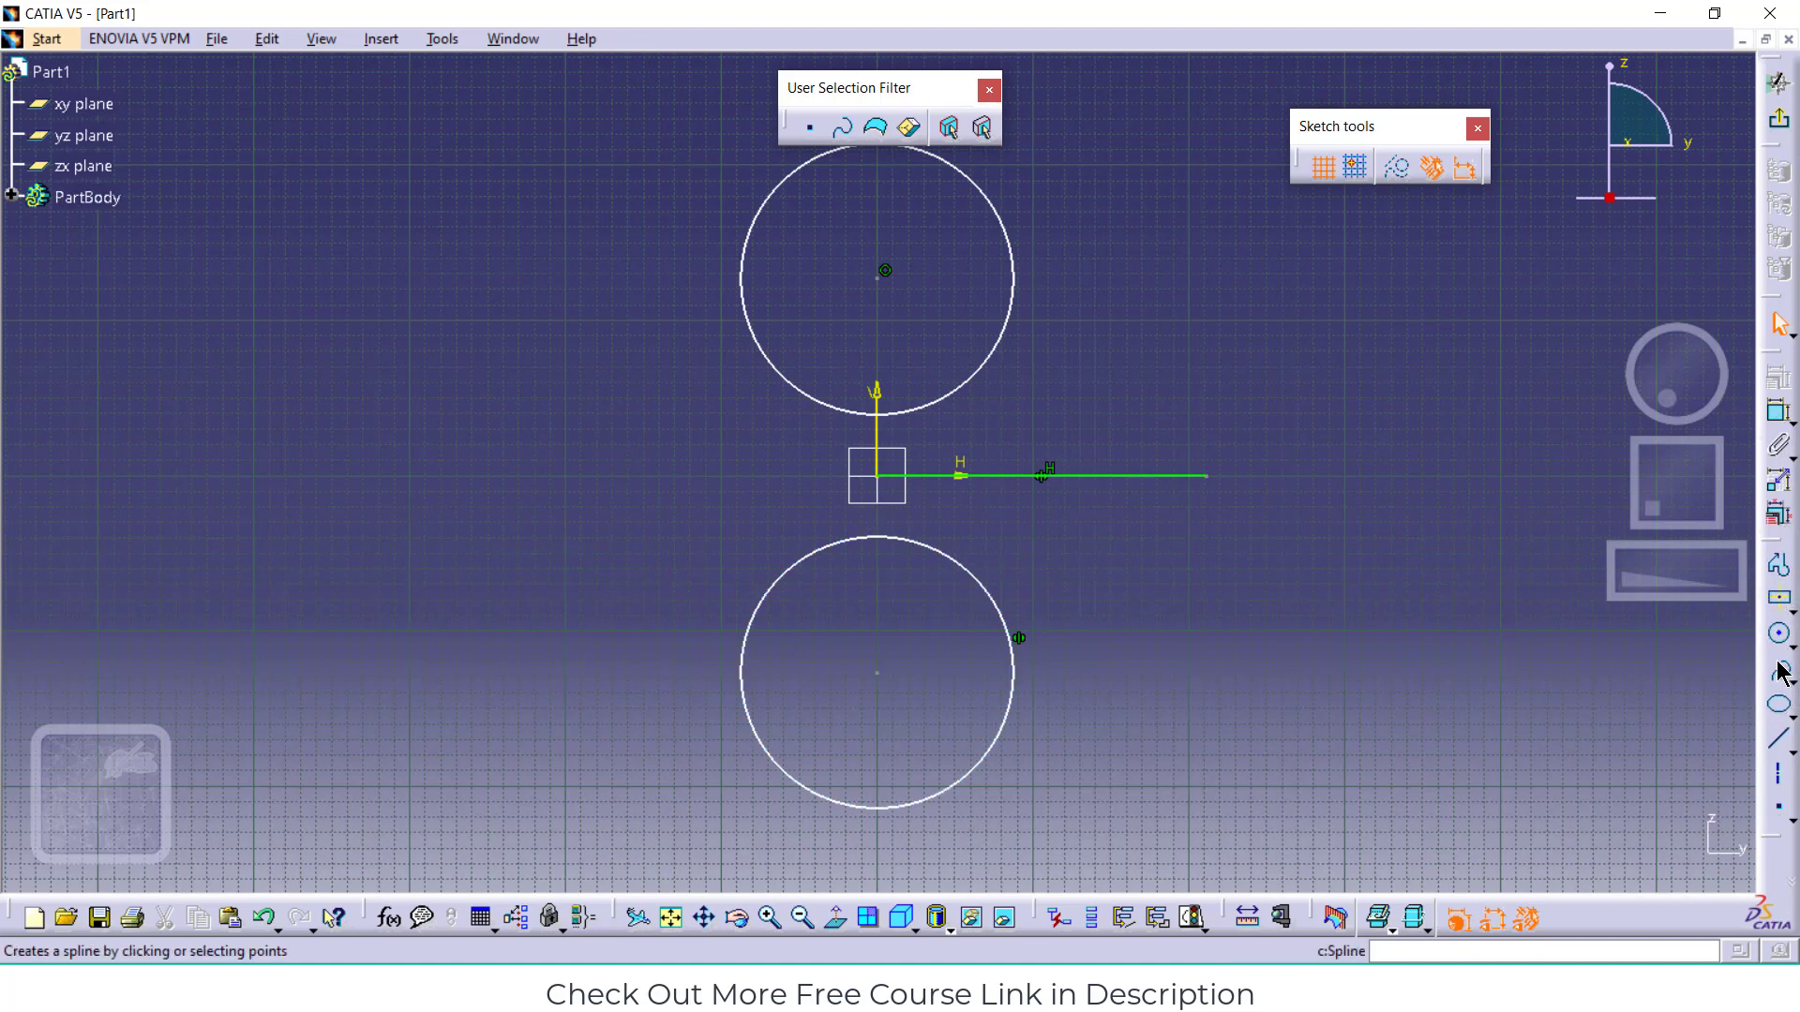
Draw a roughly square centered rectangle to the left of the upper circle
{"action": "left_click", "coordinate": [1780, 600]}
{"action": "left_click", "coordinate": [474, 270]}
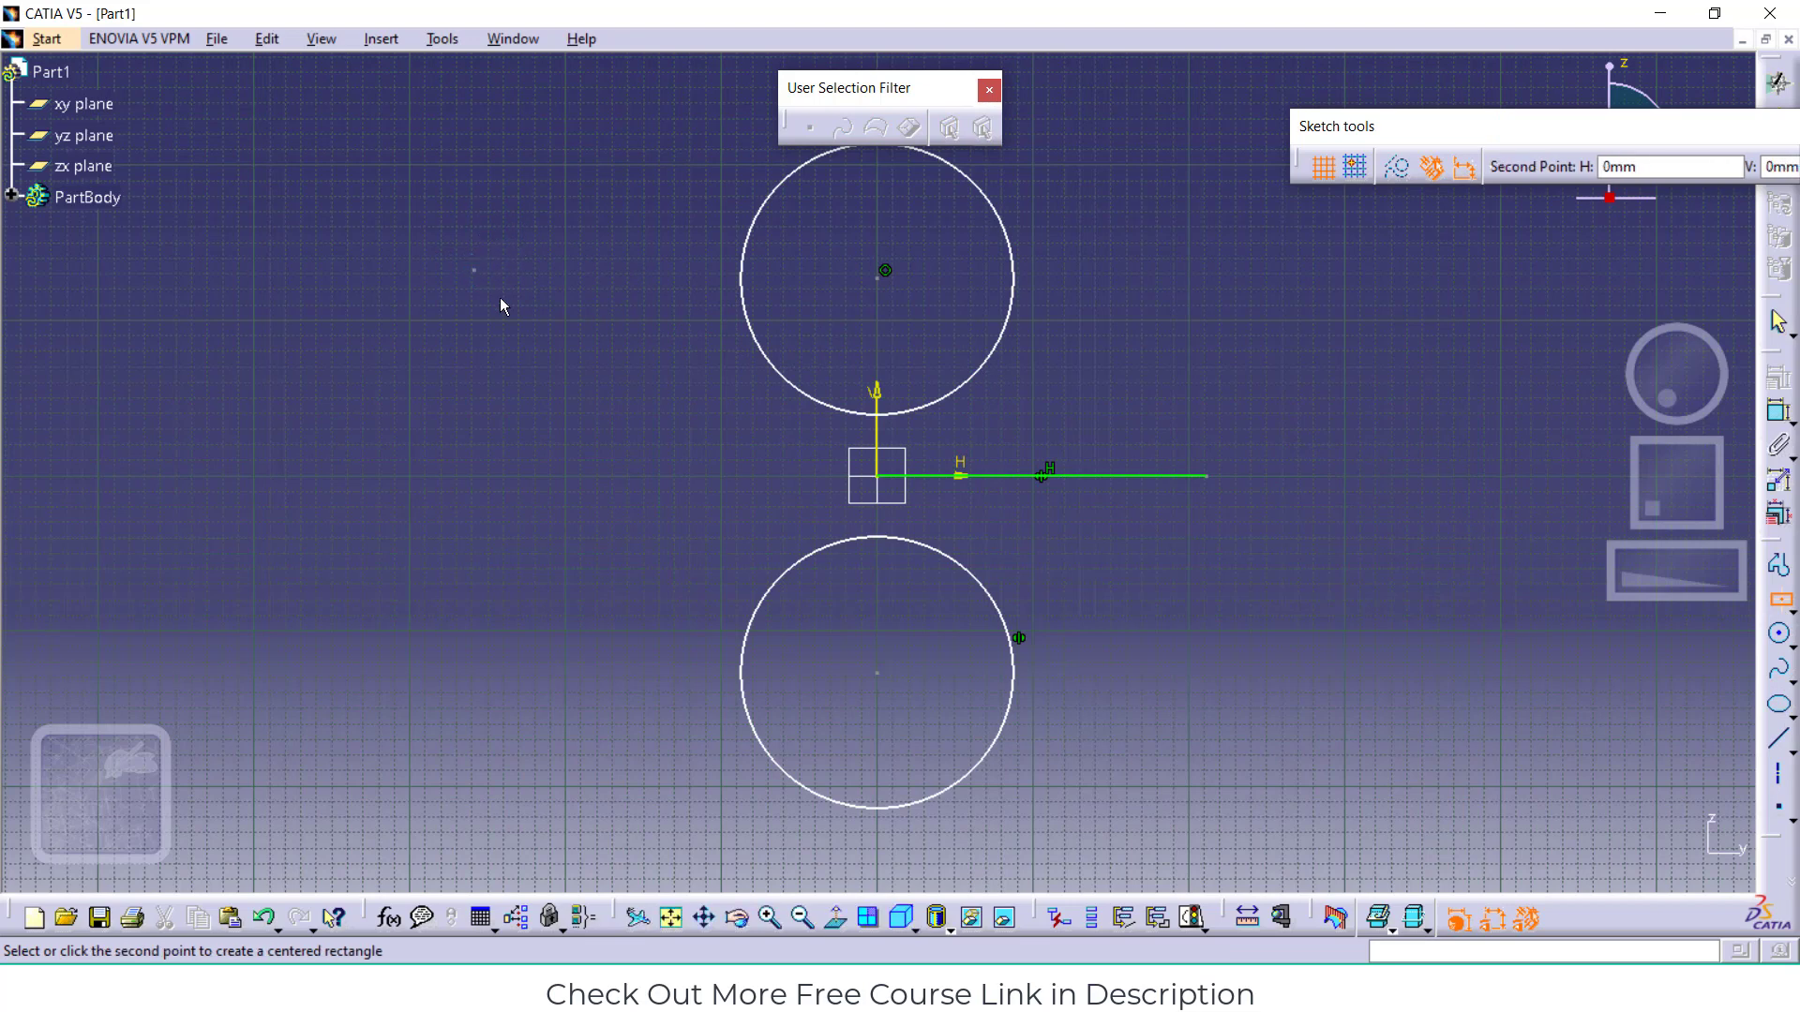
{"action": "left_click", "coordinate": [581, 378]}
{"action": "left_click", "coordinate": [633, 459]}
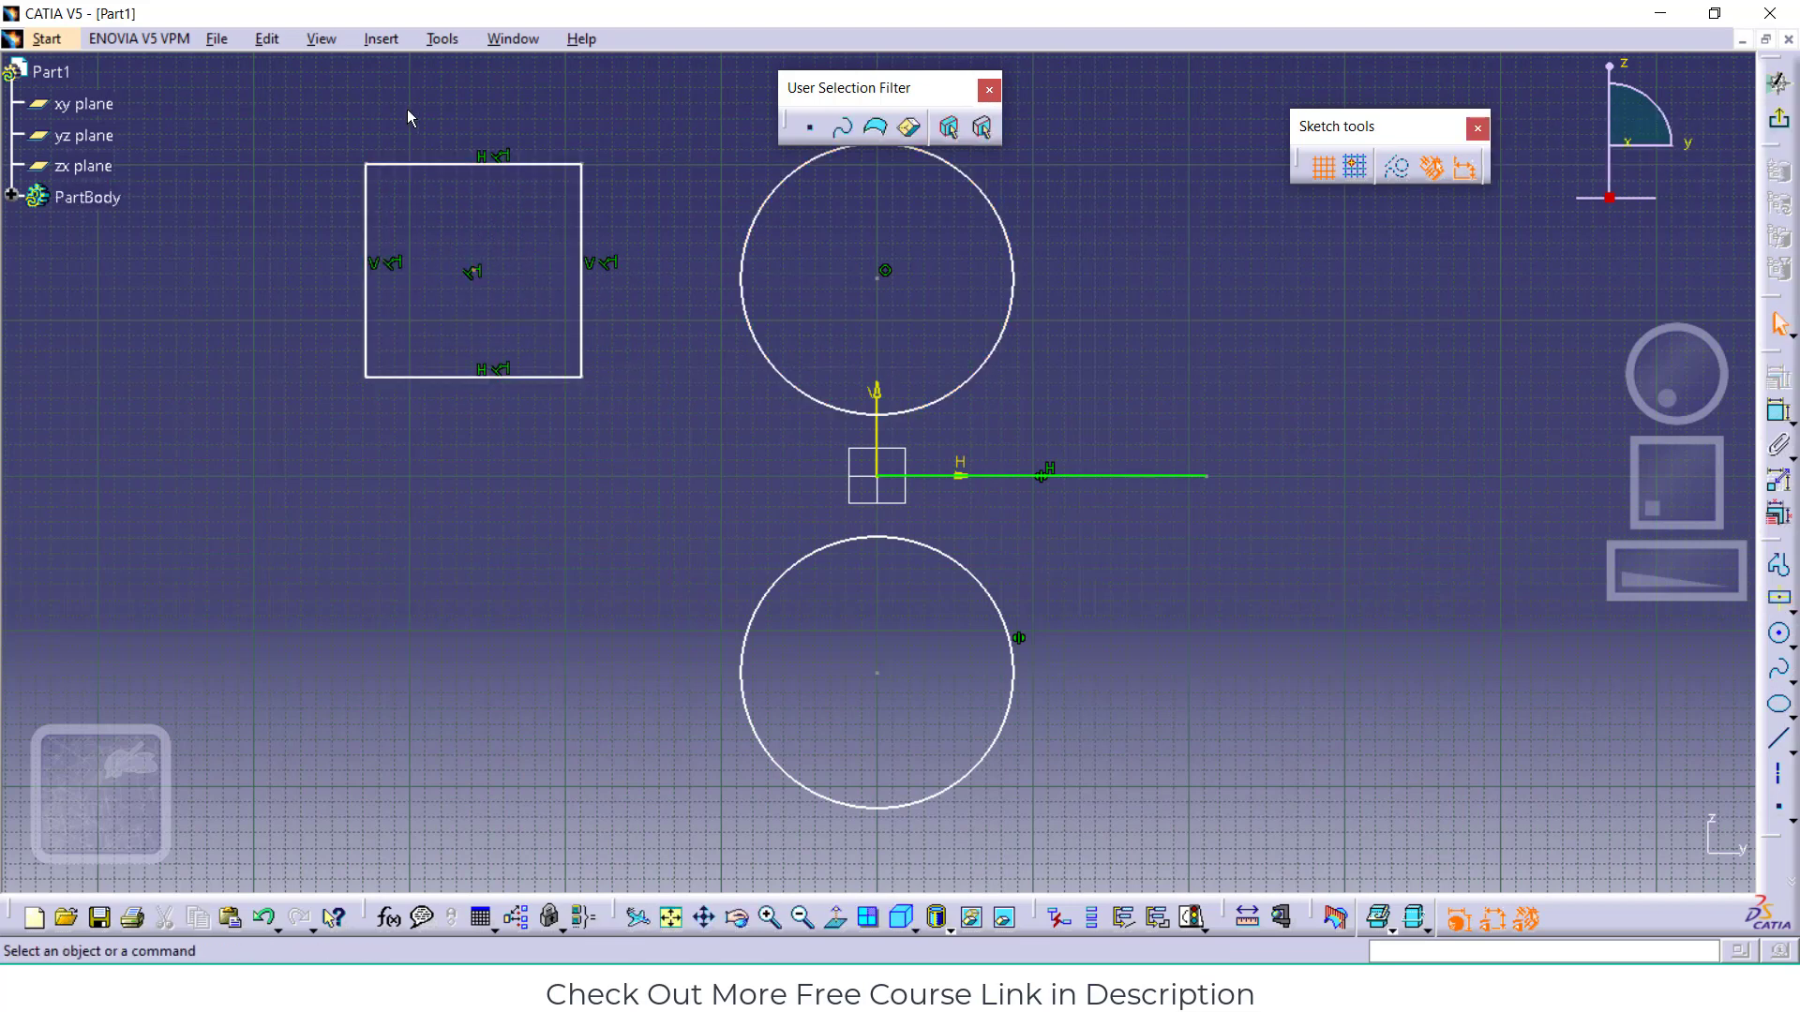
Select the whole centered rectangle and move it to the opposite side of the horizontal line using the Symmetry transformation
{"action": "left_click_drag", "start_coordinate": [653, 130], "coordinate": [282, 456]}
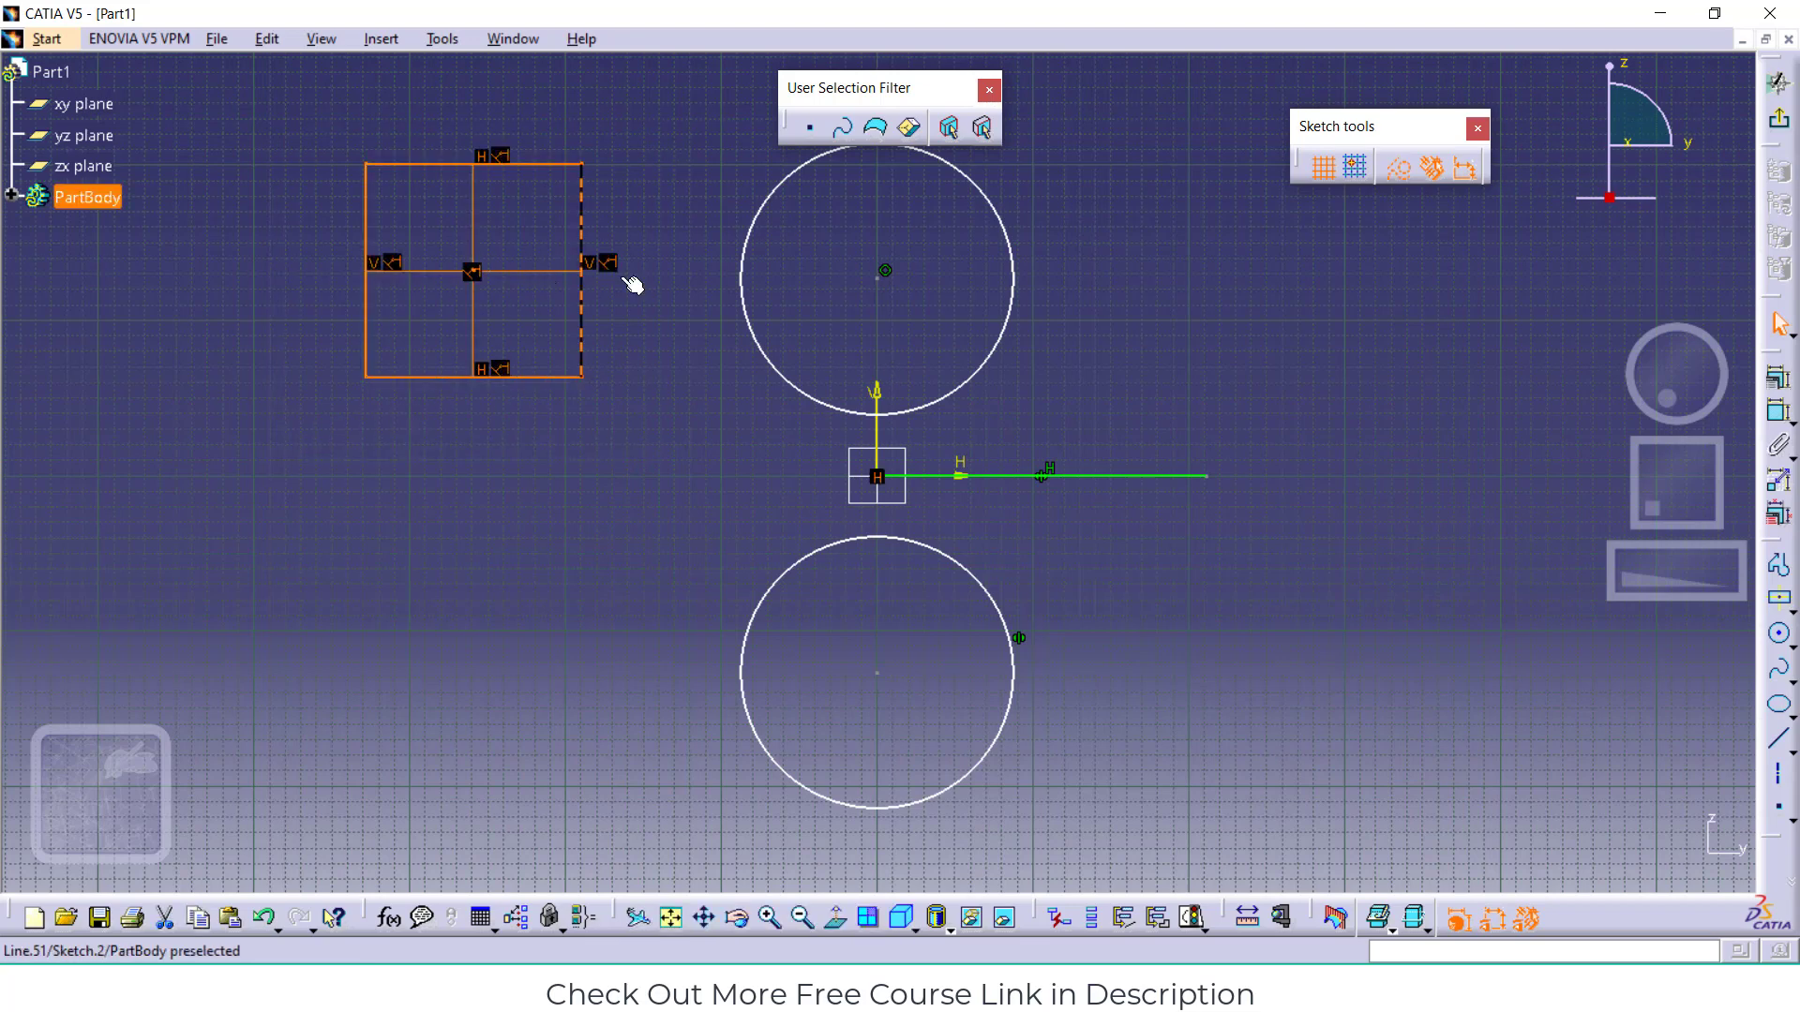
{"action": "left_click", "coordinate": [671, 162]}
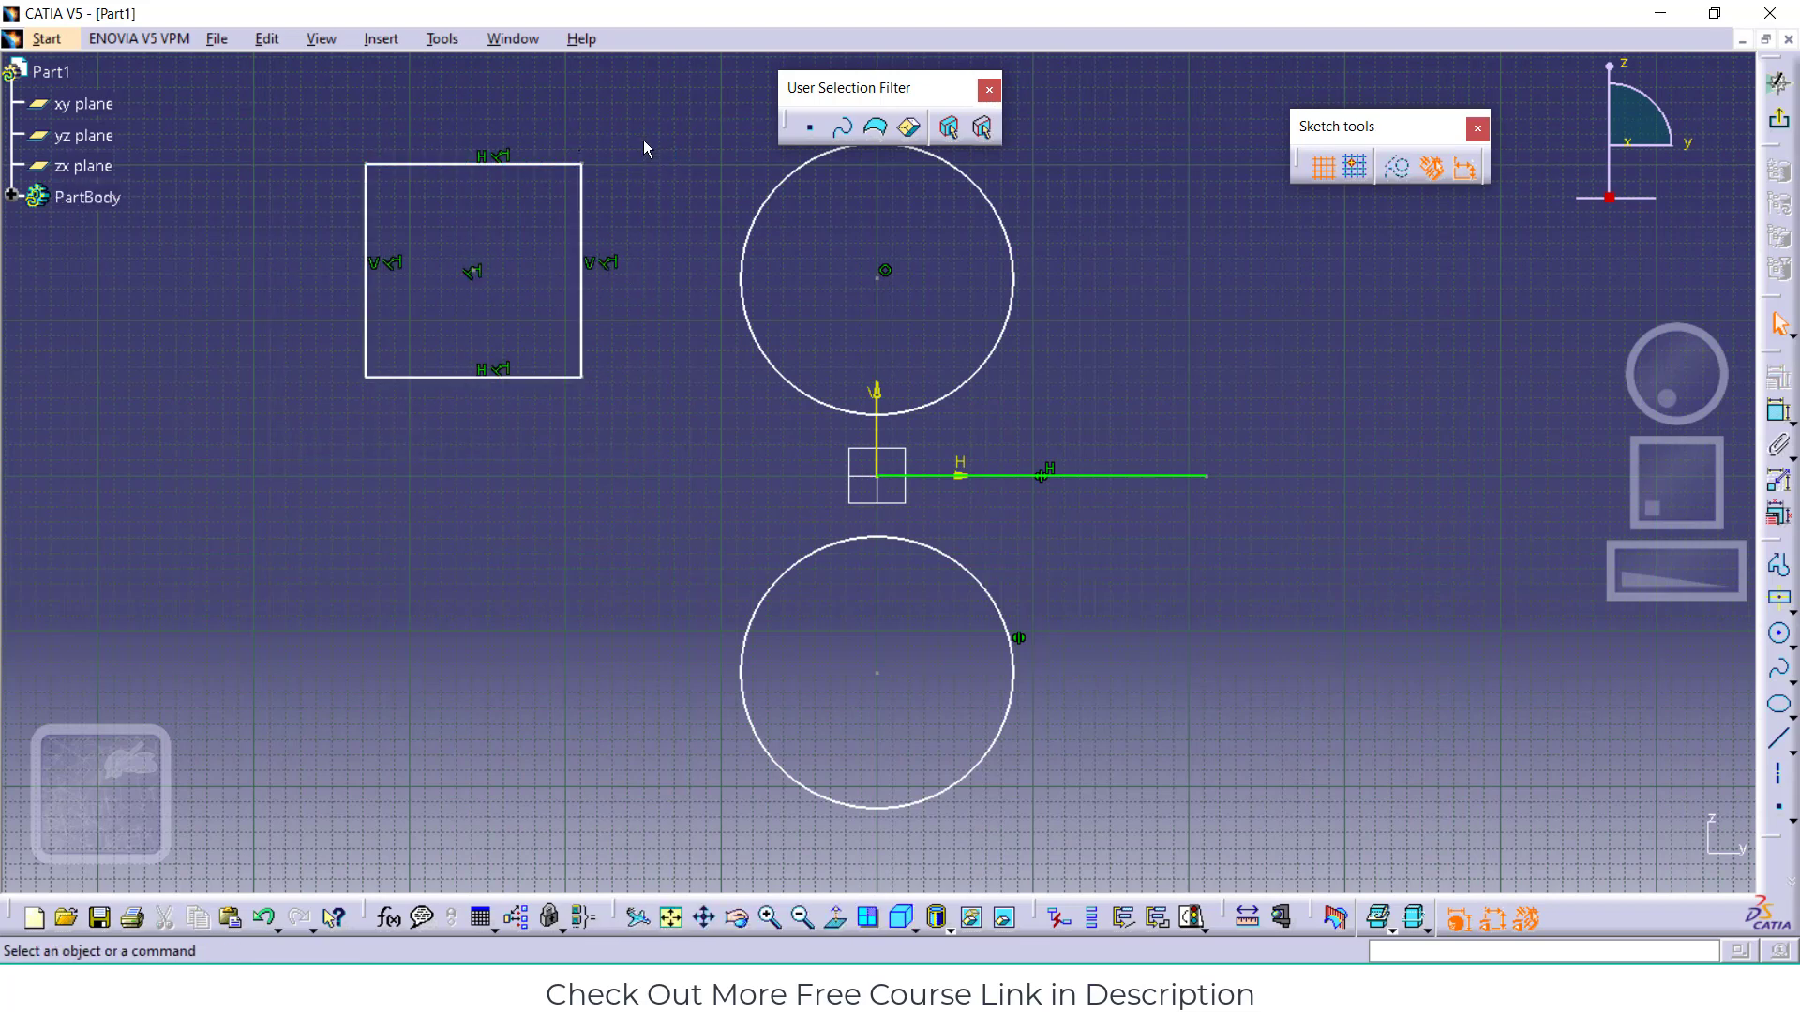
{"action": "middle_click_drag", "start_coordinate": [640, 141], "coordinate": [640, 137]}
{"action": "left_click_drag", "start_coordinate": [640, 138], "coordinate": [306, 436]}
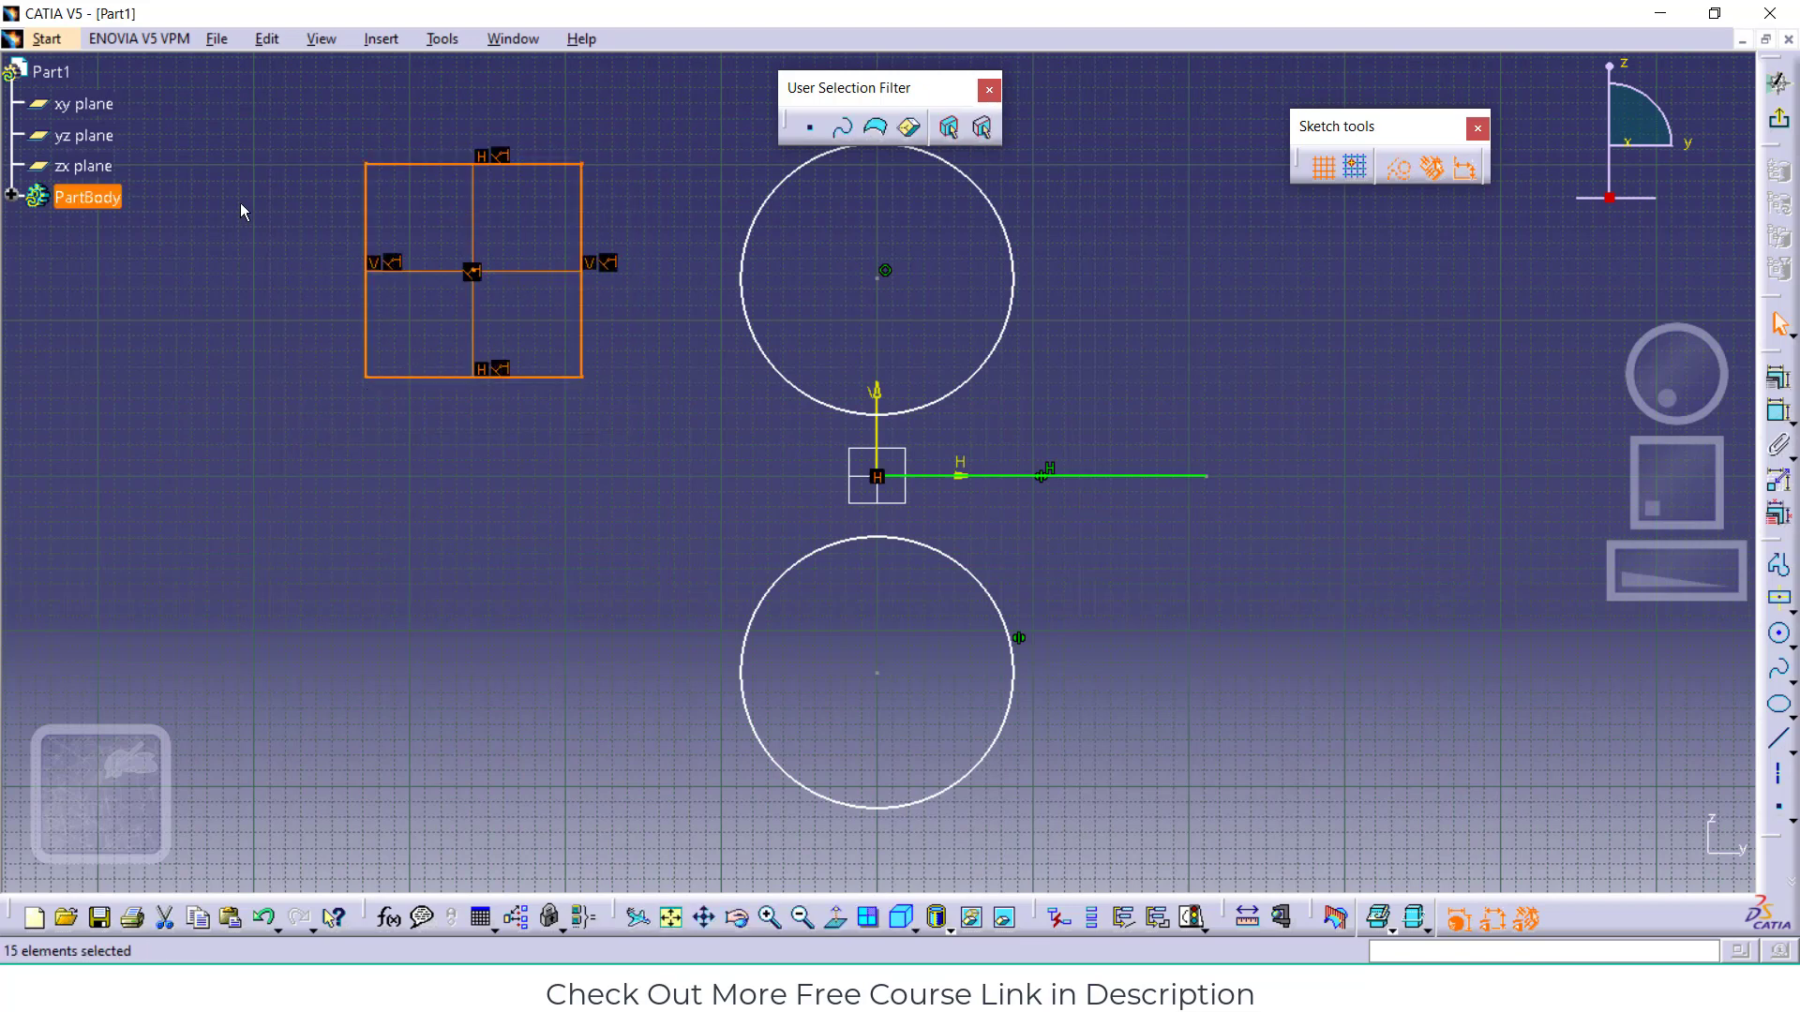
{"action": "left_click", "coordinate": [390, 45]}
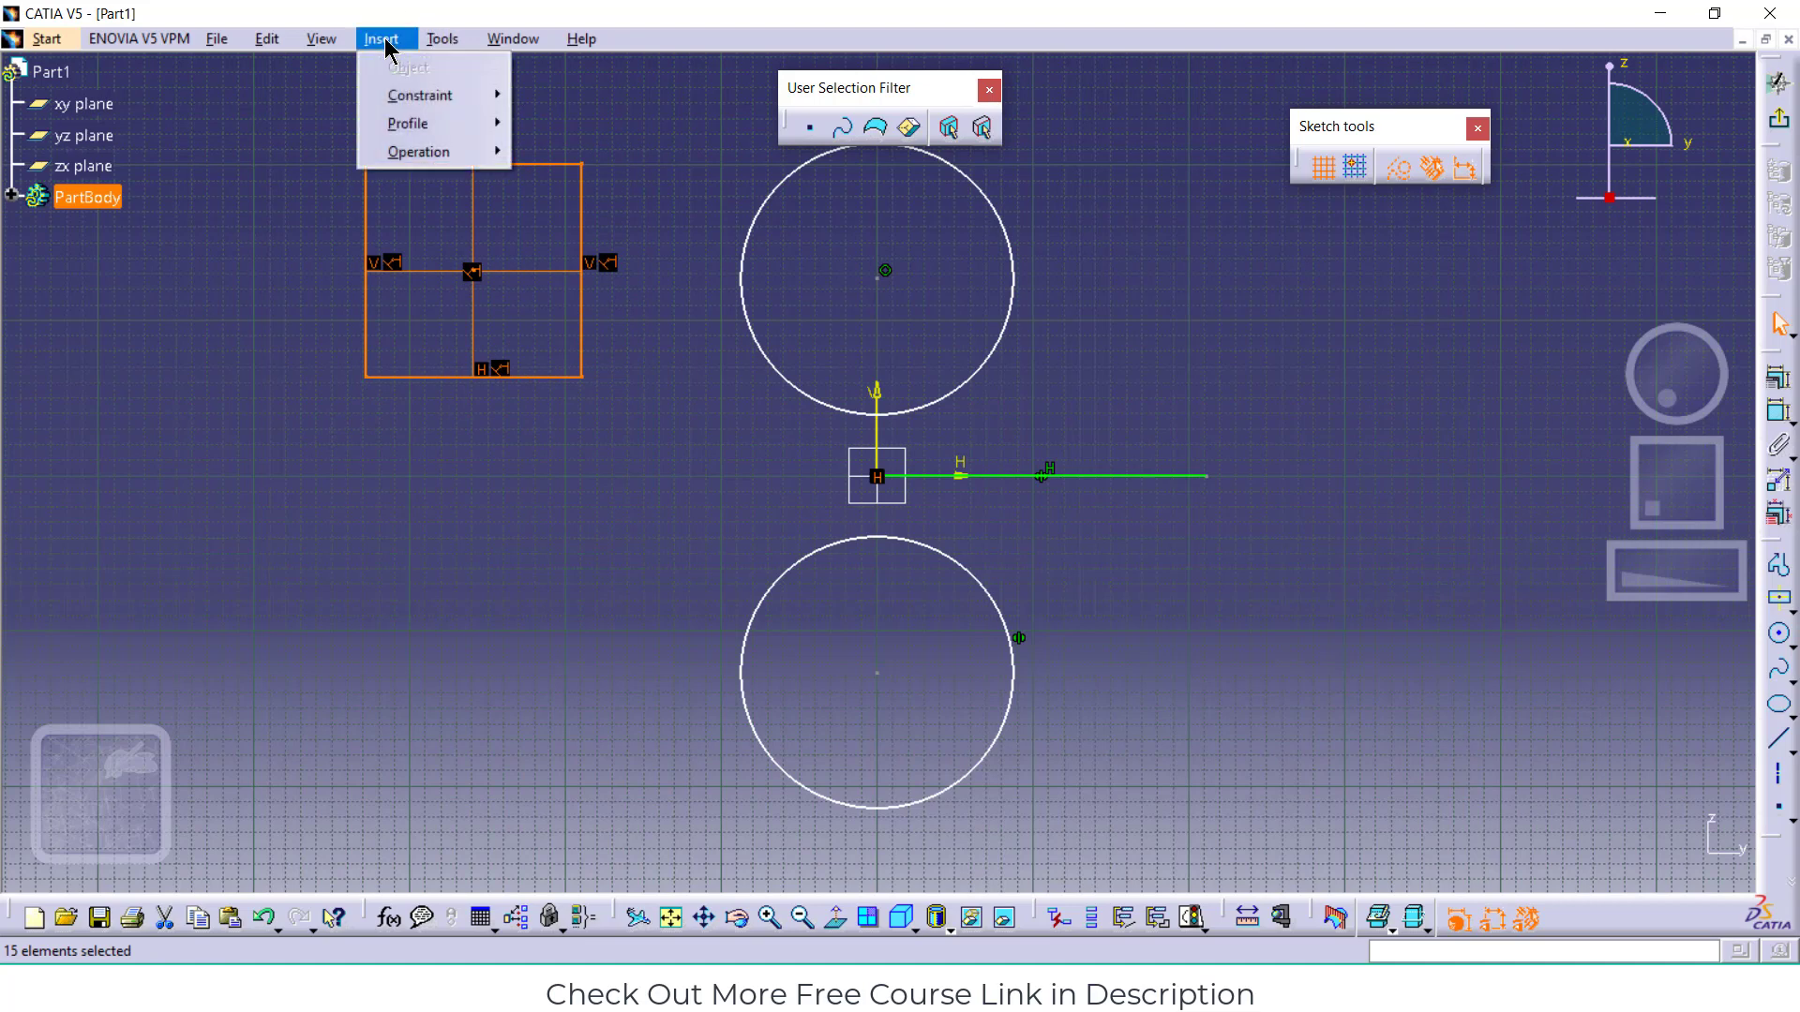
{"action": "mouse_move", "coordinate": [423, 157]}
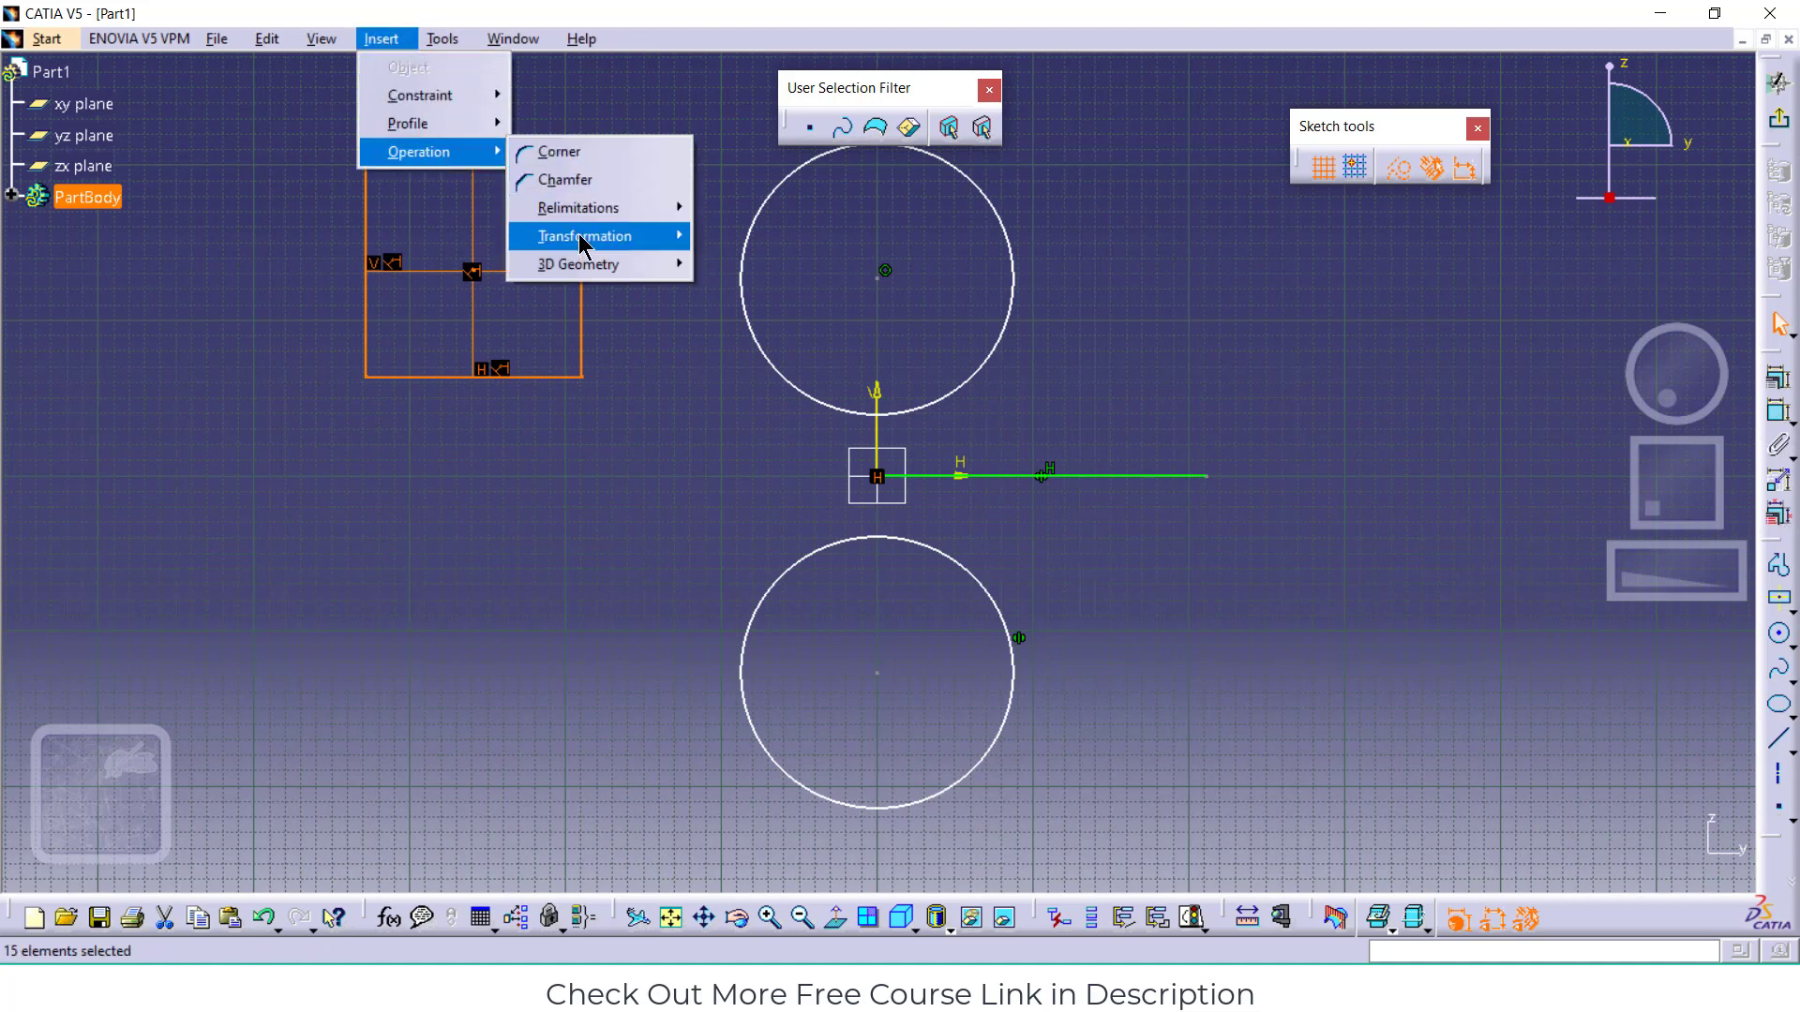
{"action": "mouse_move", "coordinate": [583, 235]}
{"action": "left_click", "coordinate": [712, 267]}
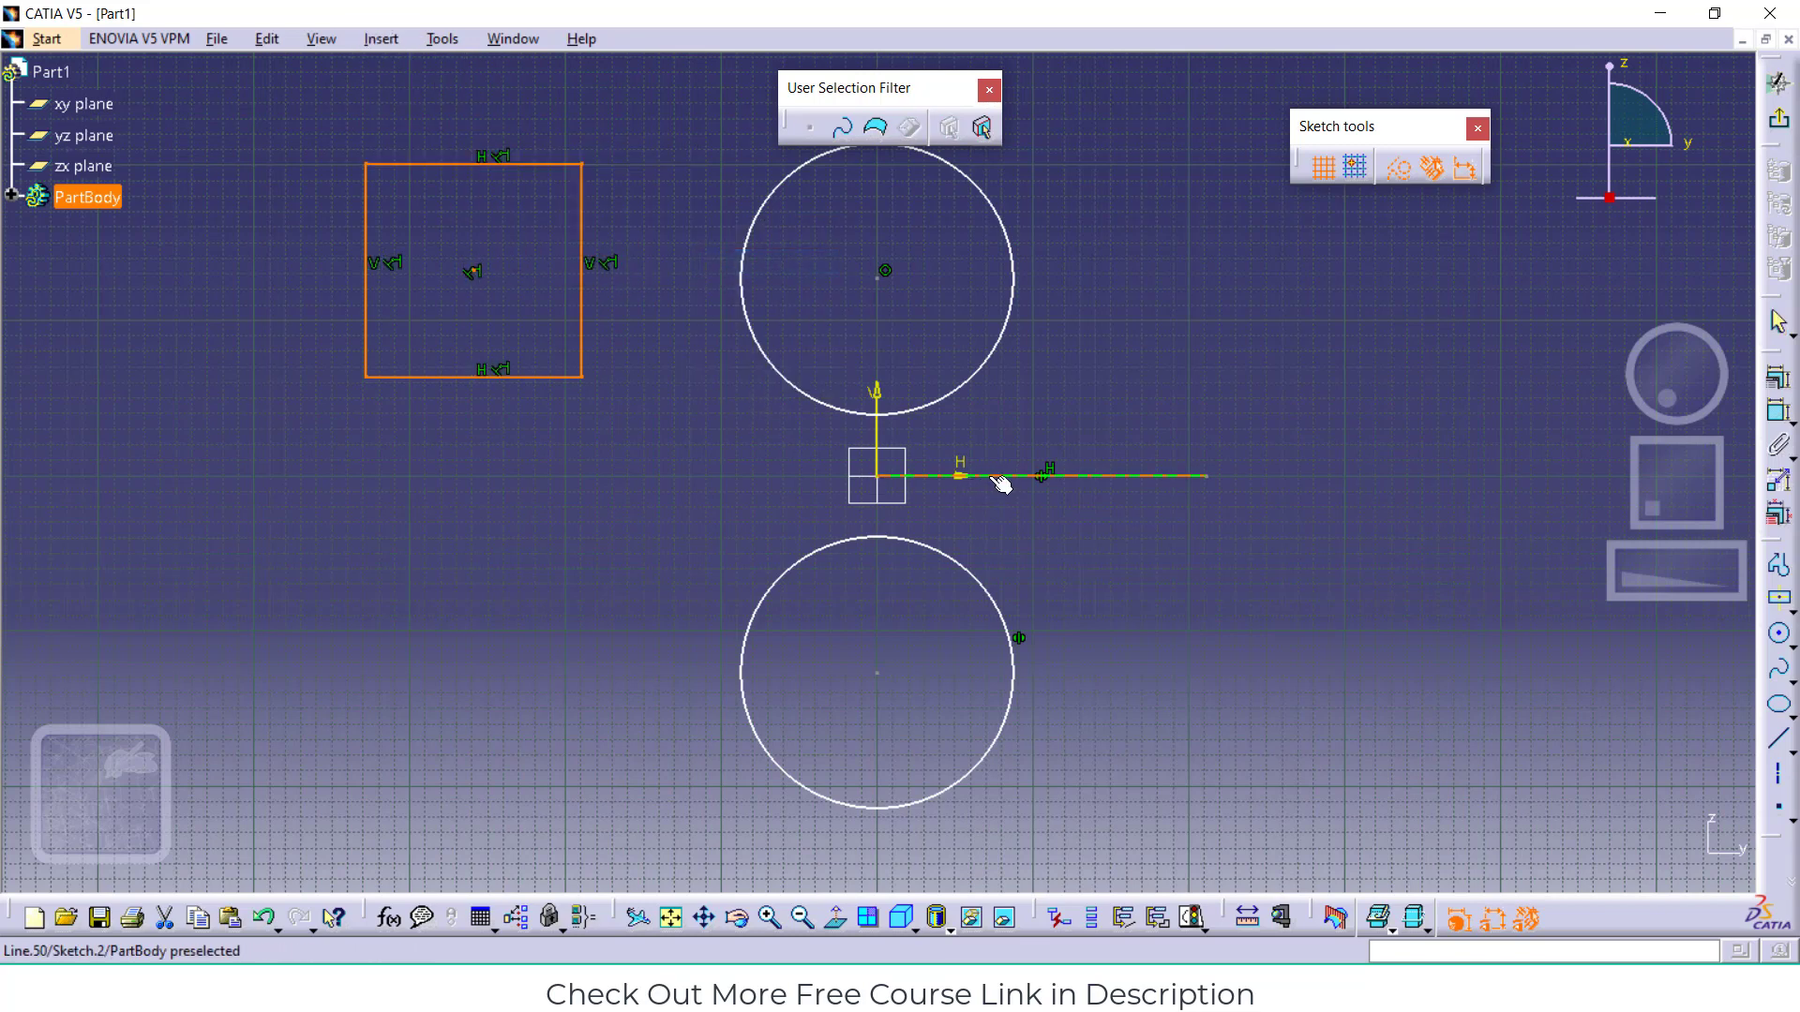
{"action": "left_click", "coordinate": [1004, 483]}
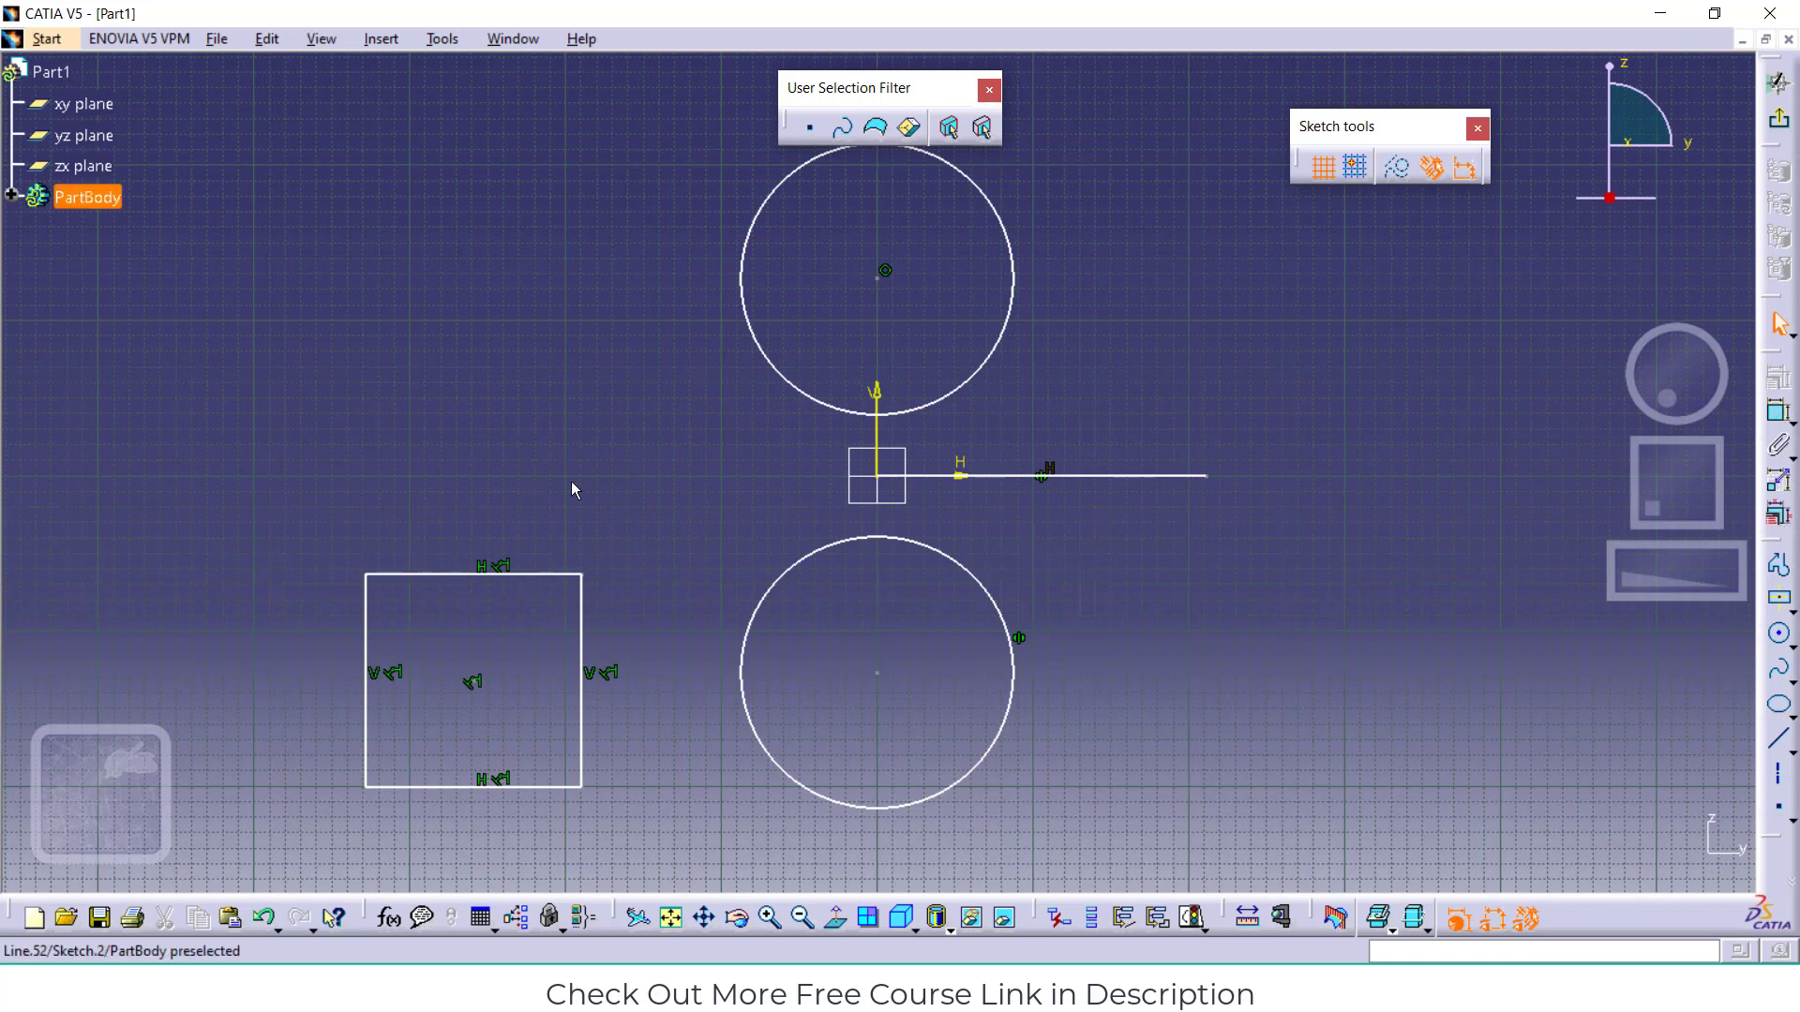
{"action": "left_click", "coordinate": [380, 38]}
{"action": "mouse_move", "coordinate": [422, 164]}
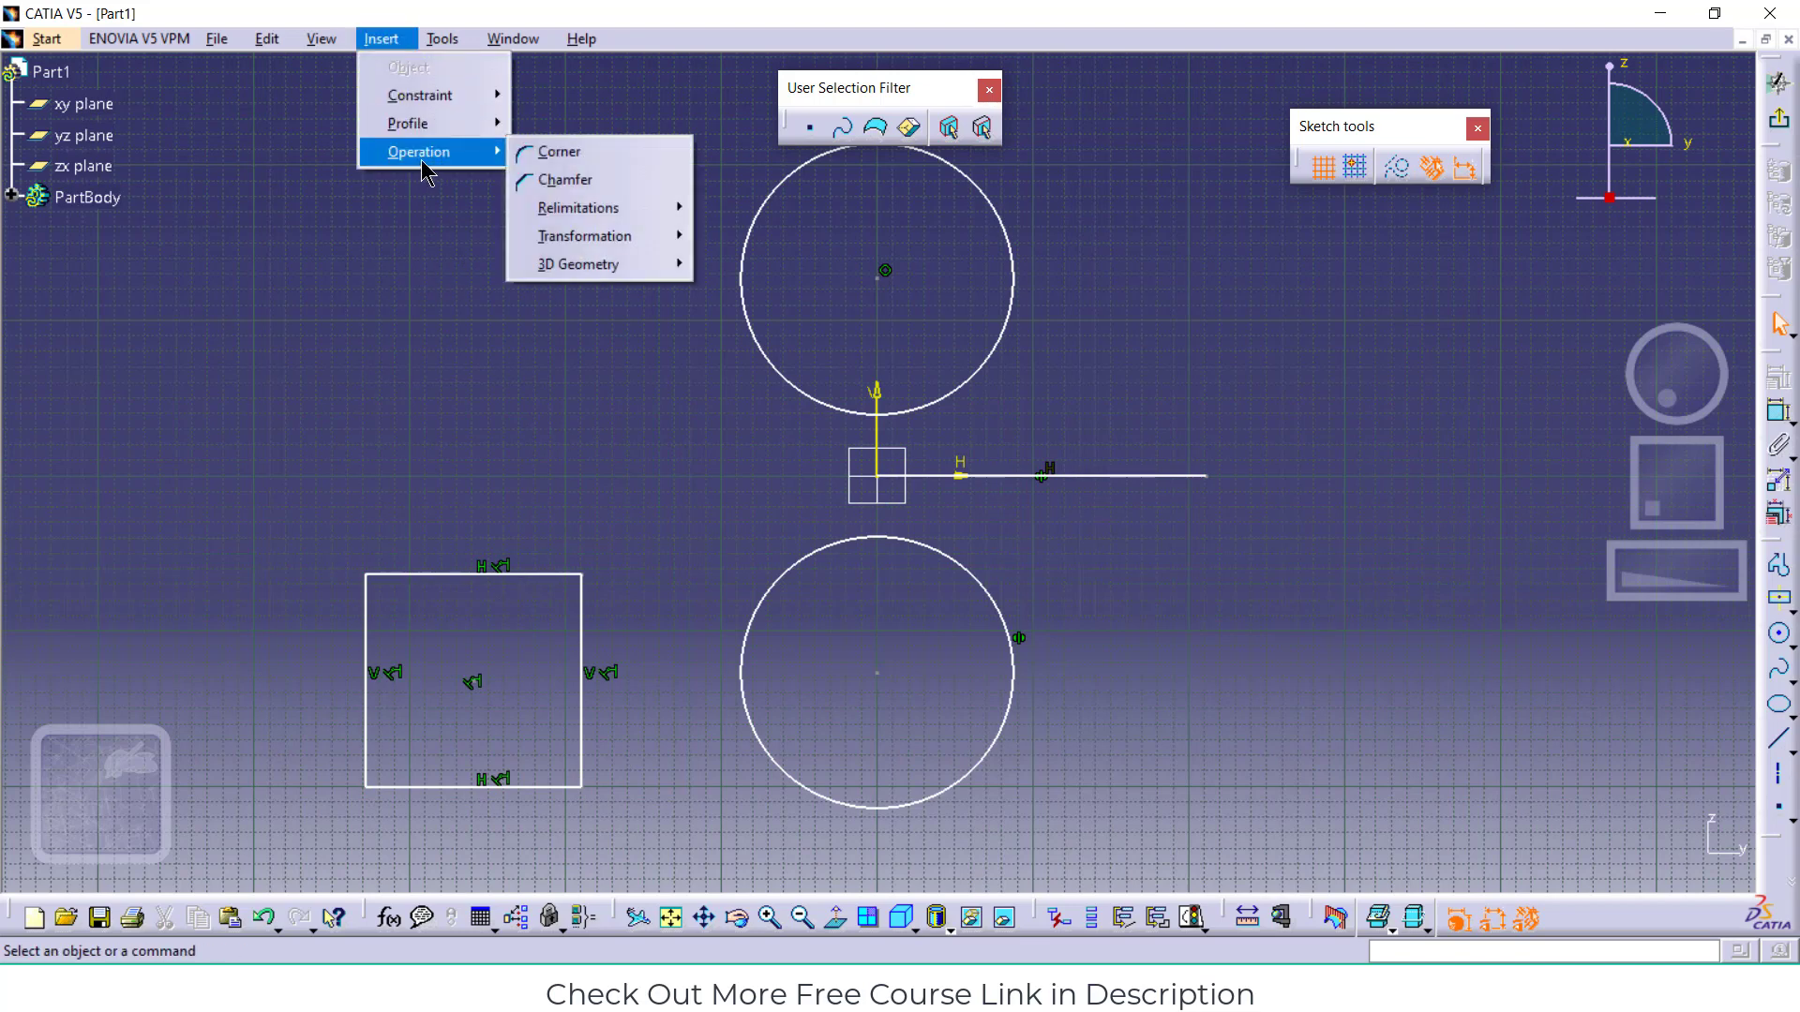
{"action": "mouse_move", "coordinate": [599, 236]}
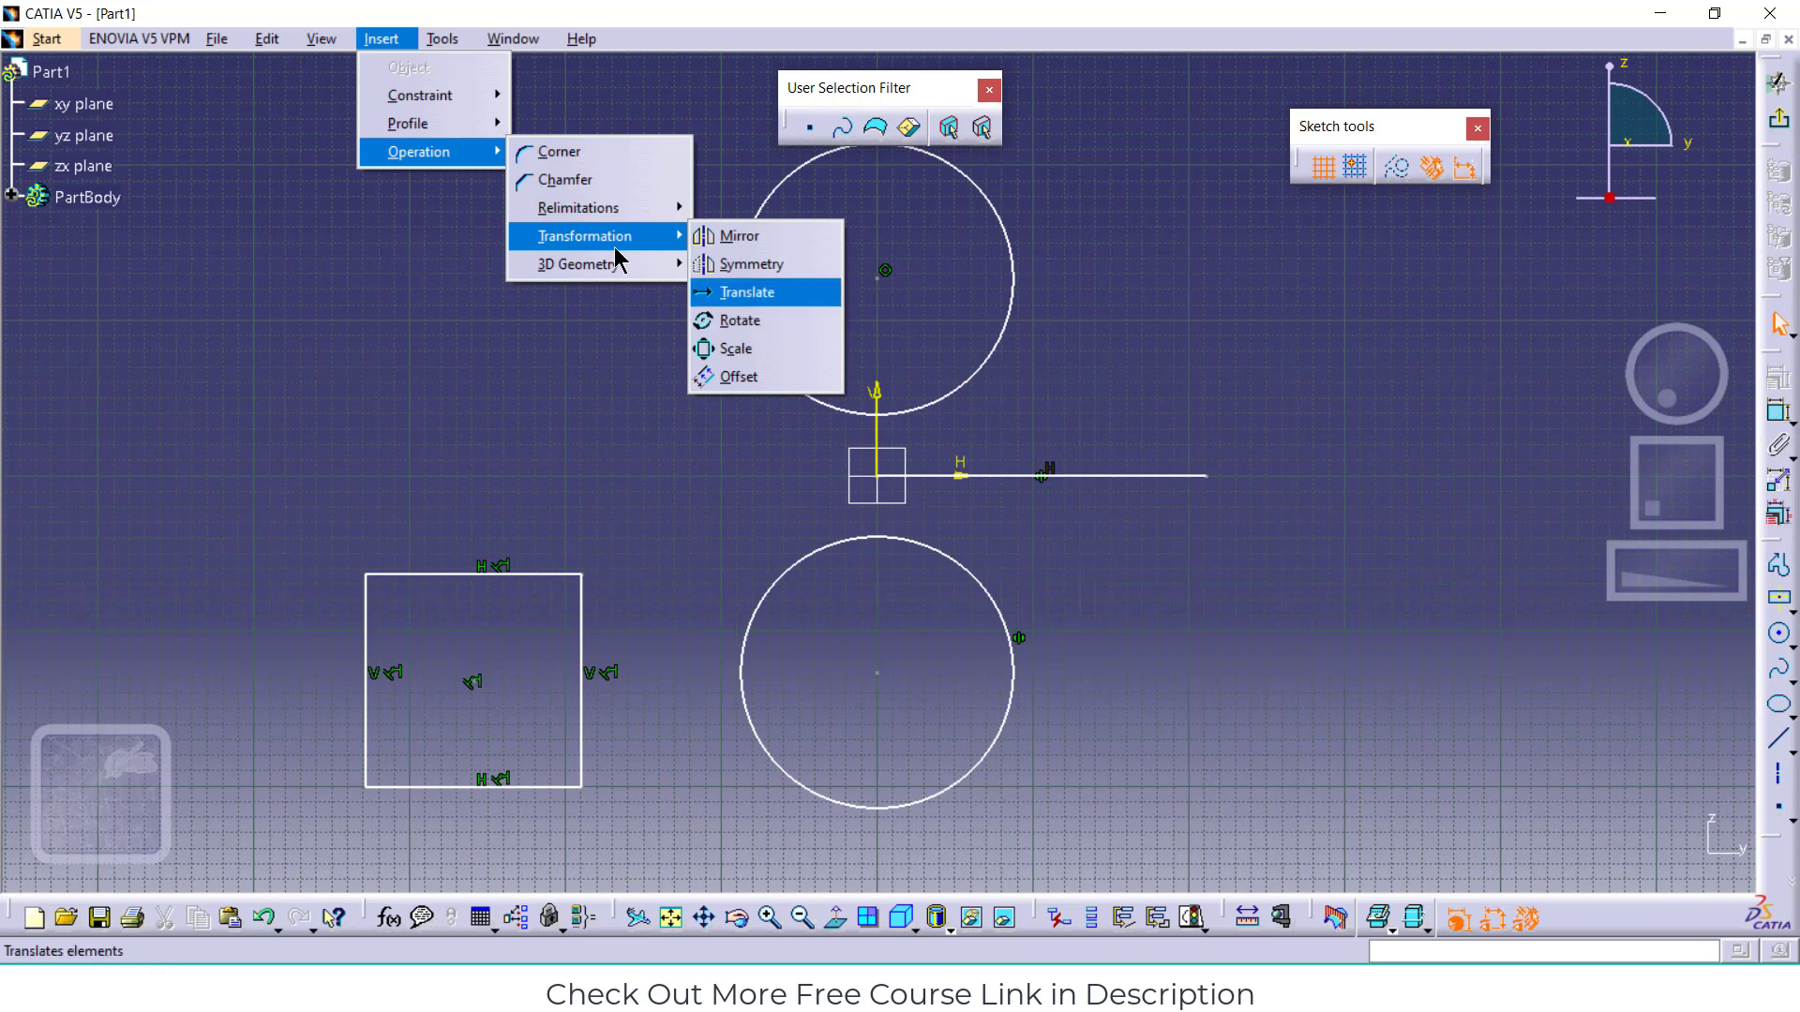
{"action": "left_click", "coordinate": [1303, 339]}
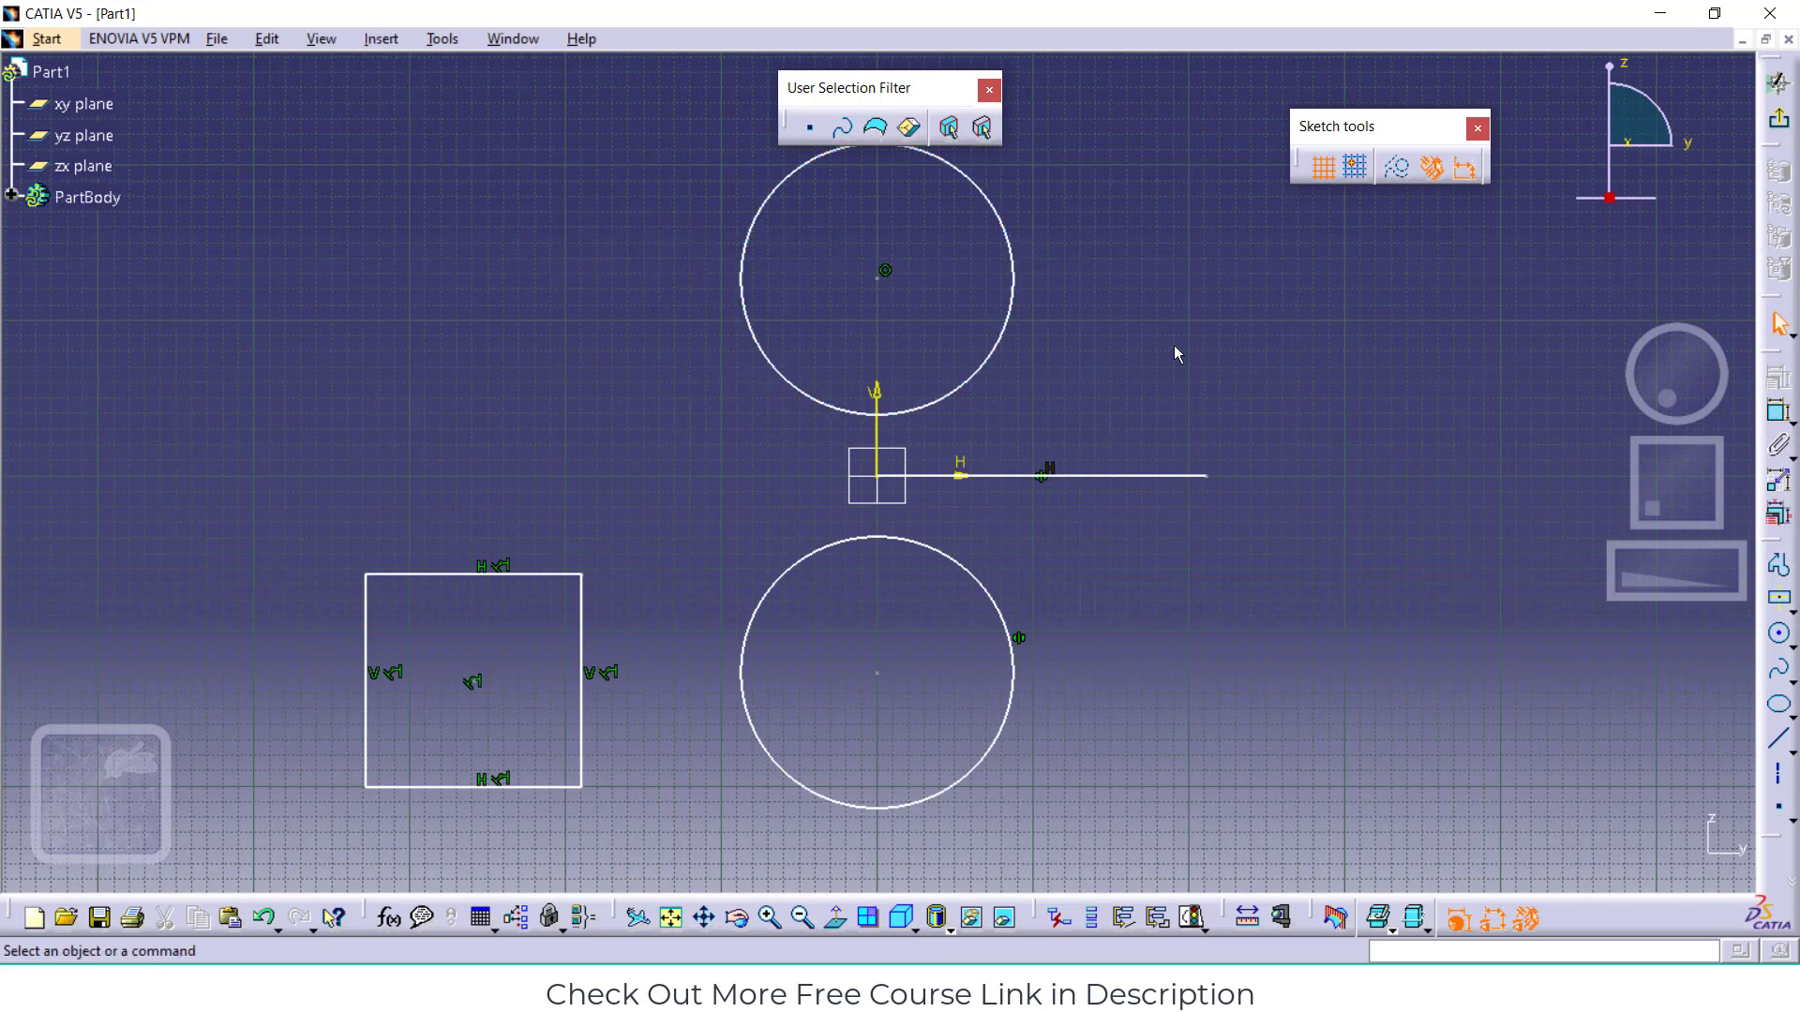
{"action": "scroll", "coordinate": [1173, 346], "scroll_direction": "up", "scroll_amount": 2}
{"action": "scroll", "coordinate": [1173, 347], "scroll_direction": "down", "scroll_amount": 1}
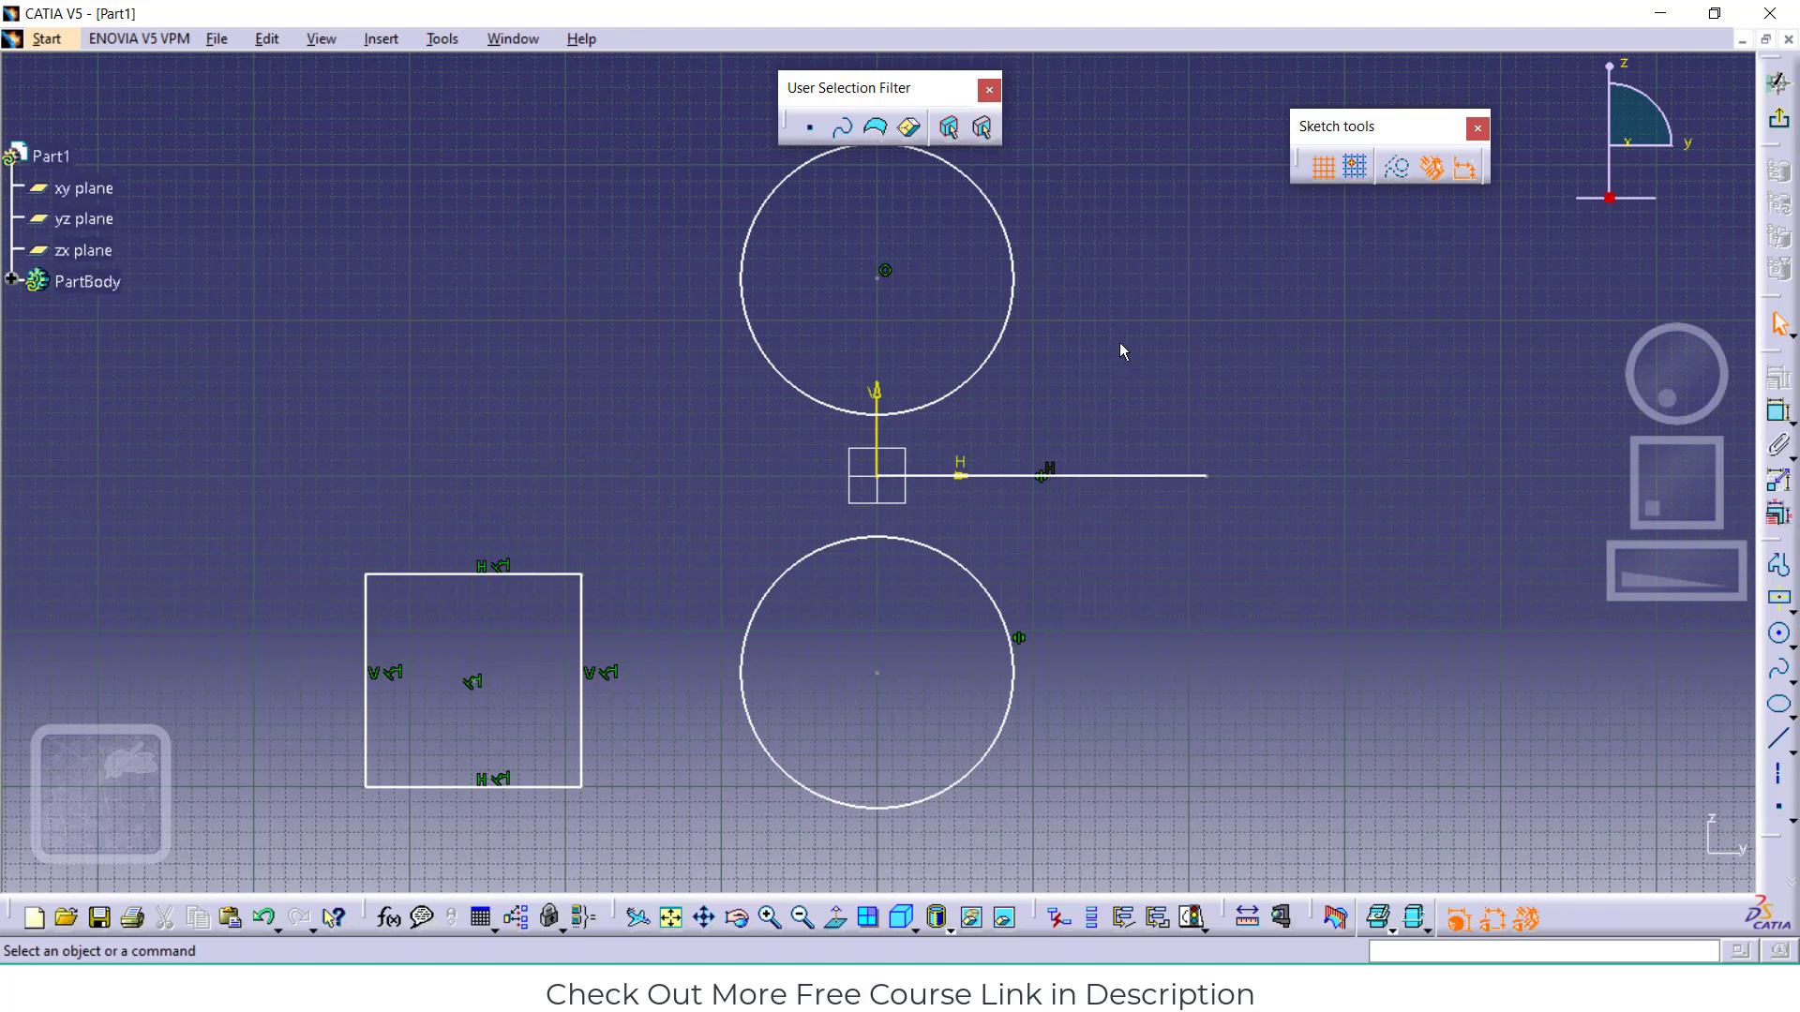
Translate the lower circle horizontally to the right in duplicate mode, with 3 instances, Snap Mode on and a length of 210 mm
{"action": "left_click", "coordinate": [996, 594]}
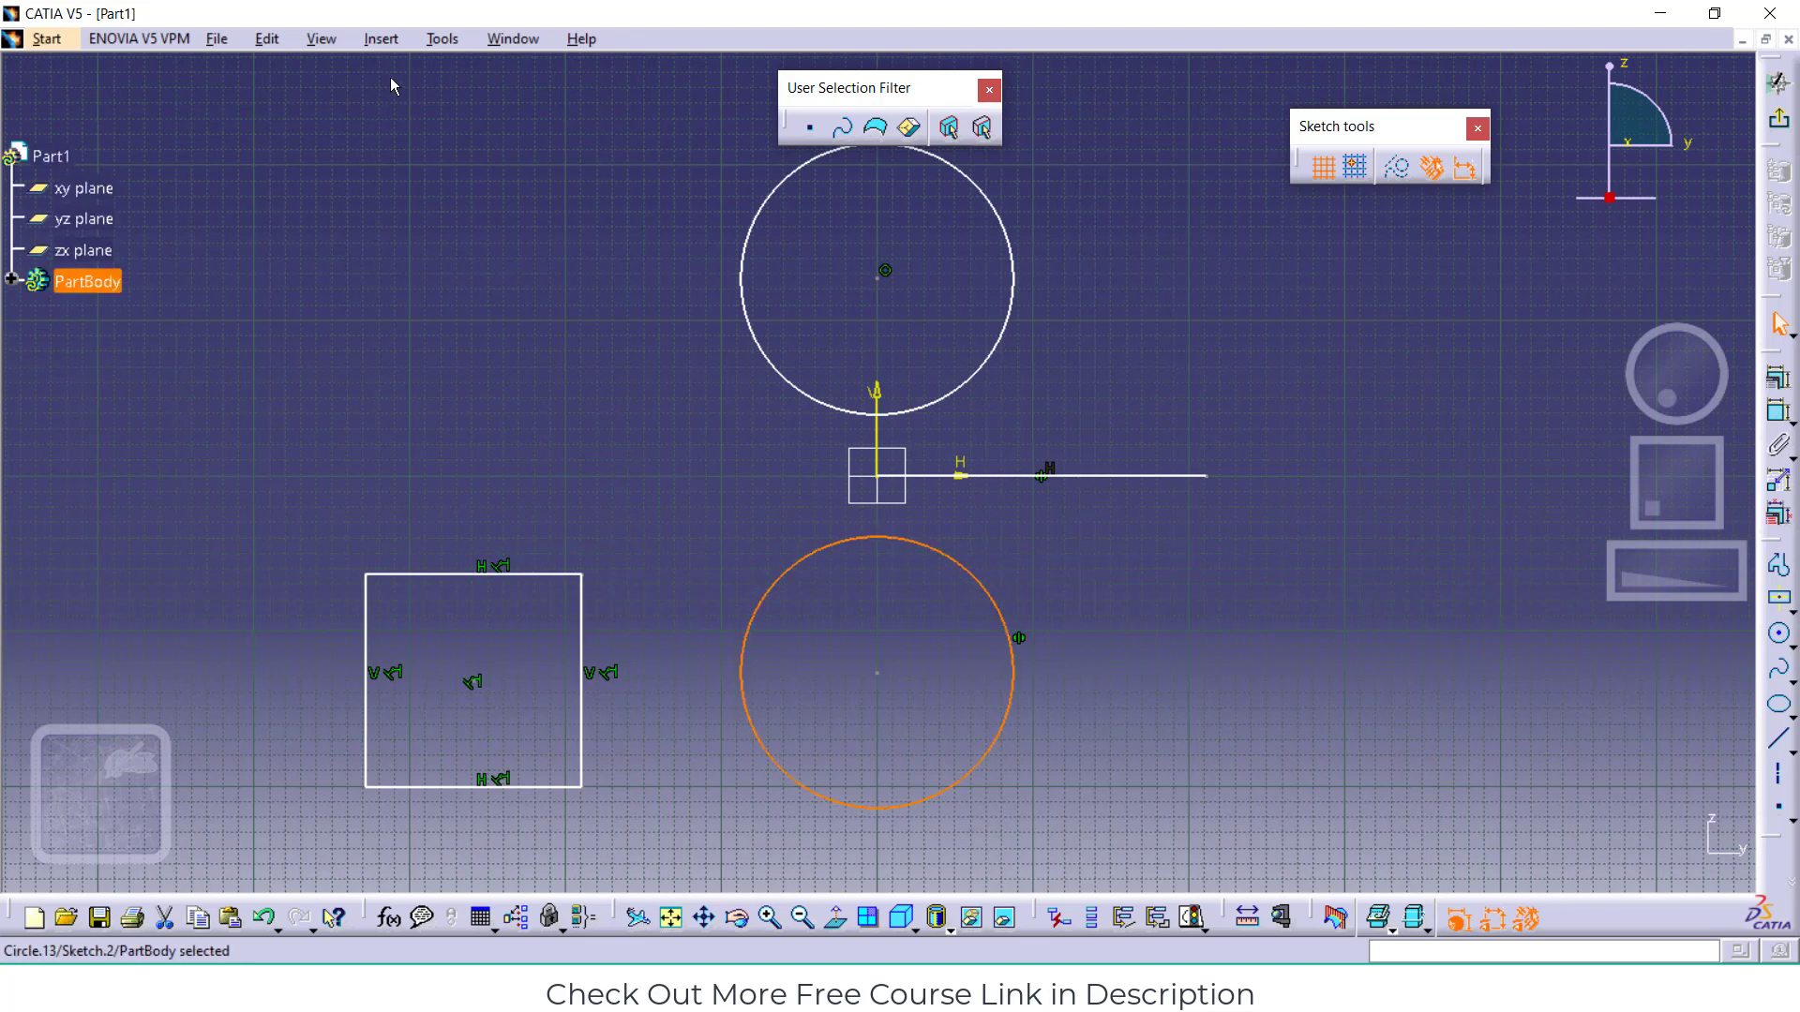
{"action": "left_click", "coordinate": [382, 39]}
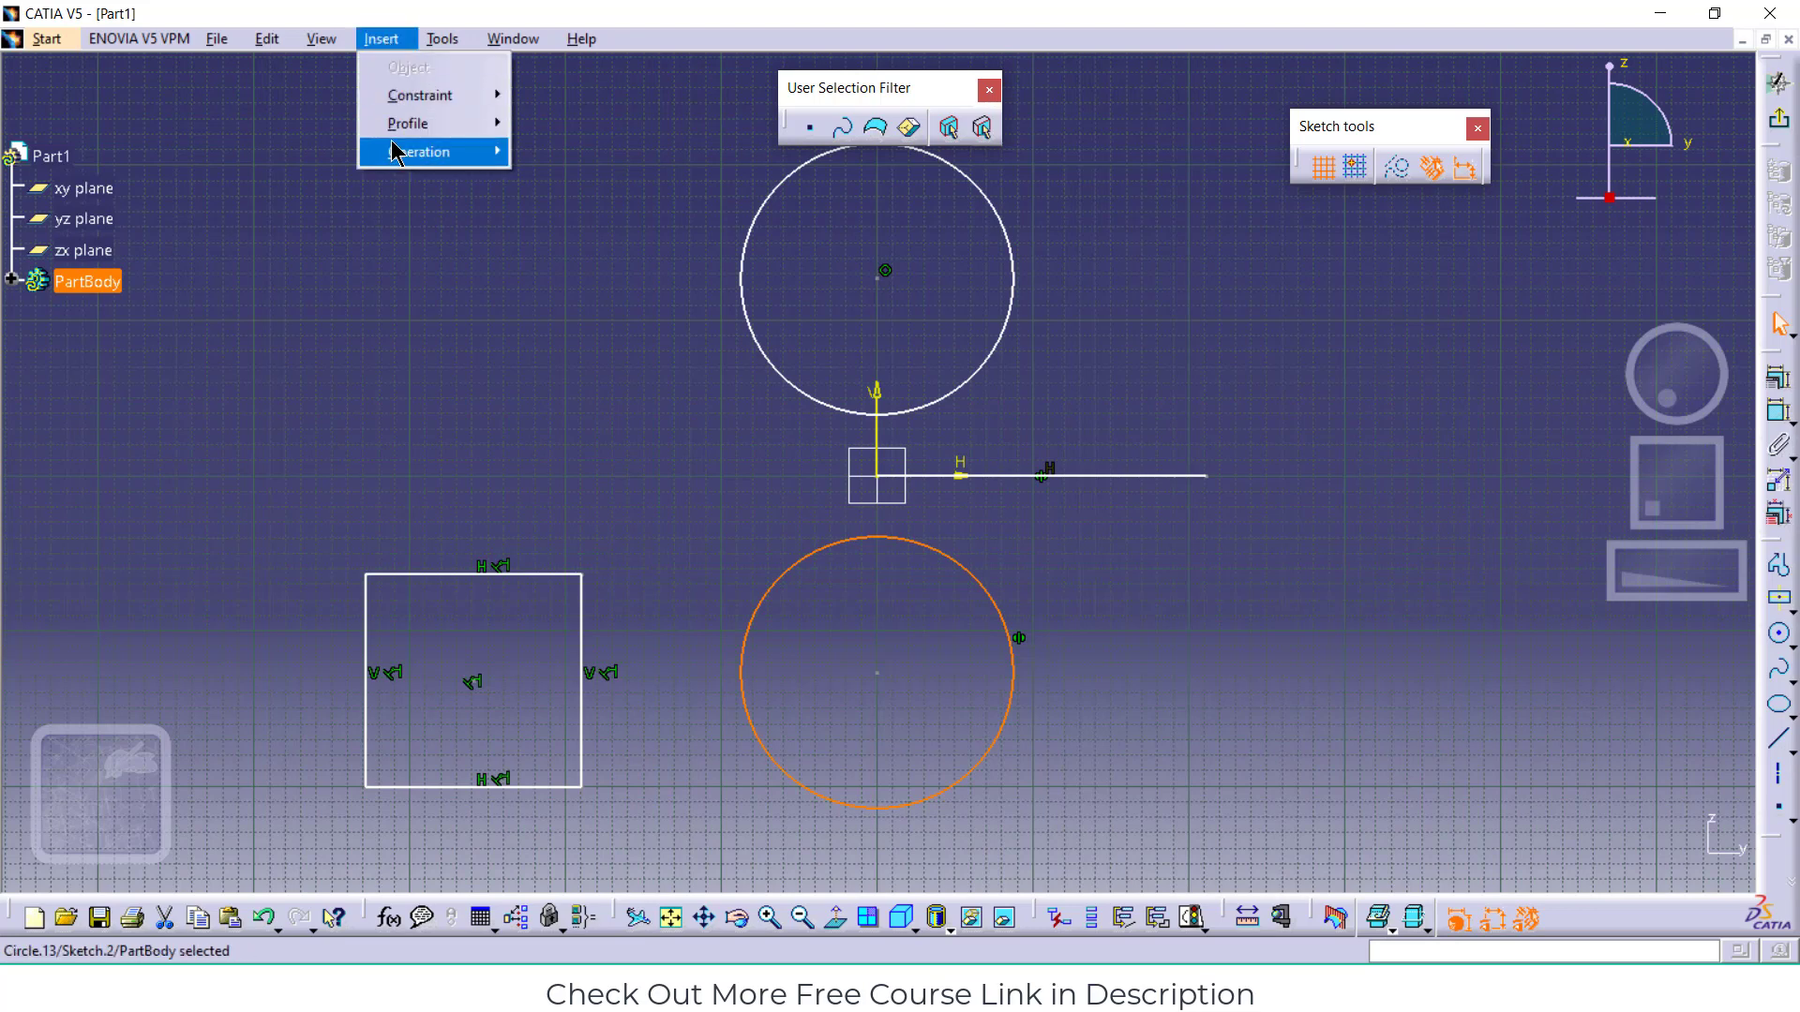
{"action": "mouse_move", "coordinate": [412, 152]}
{"action": "mouse_move", "coordinate": [562, 240]}
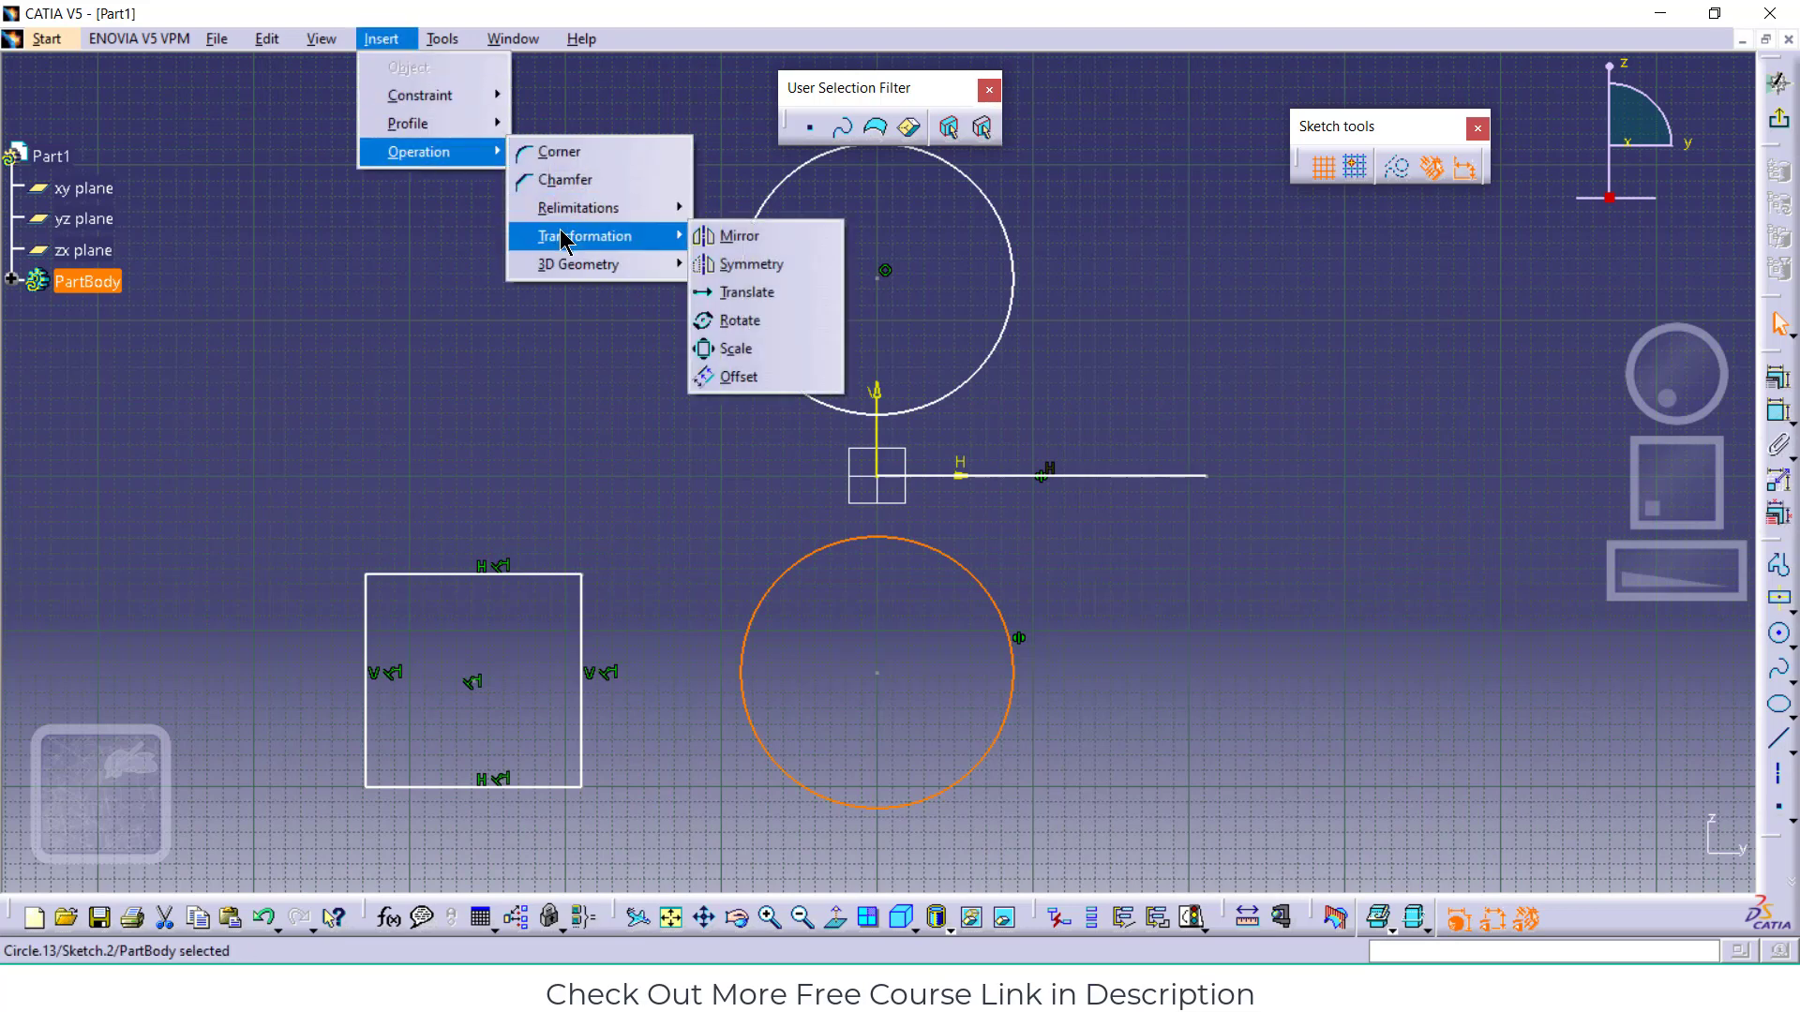
{"action": "left_click", "coordinate": [743, 293]}
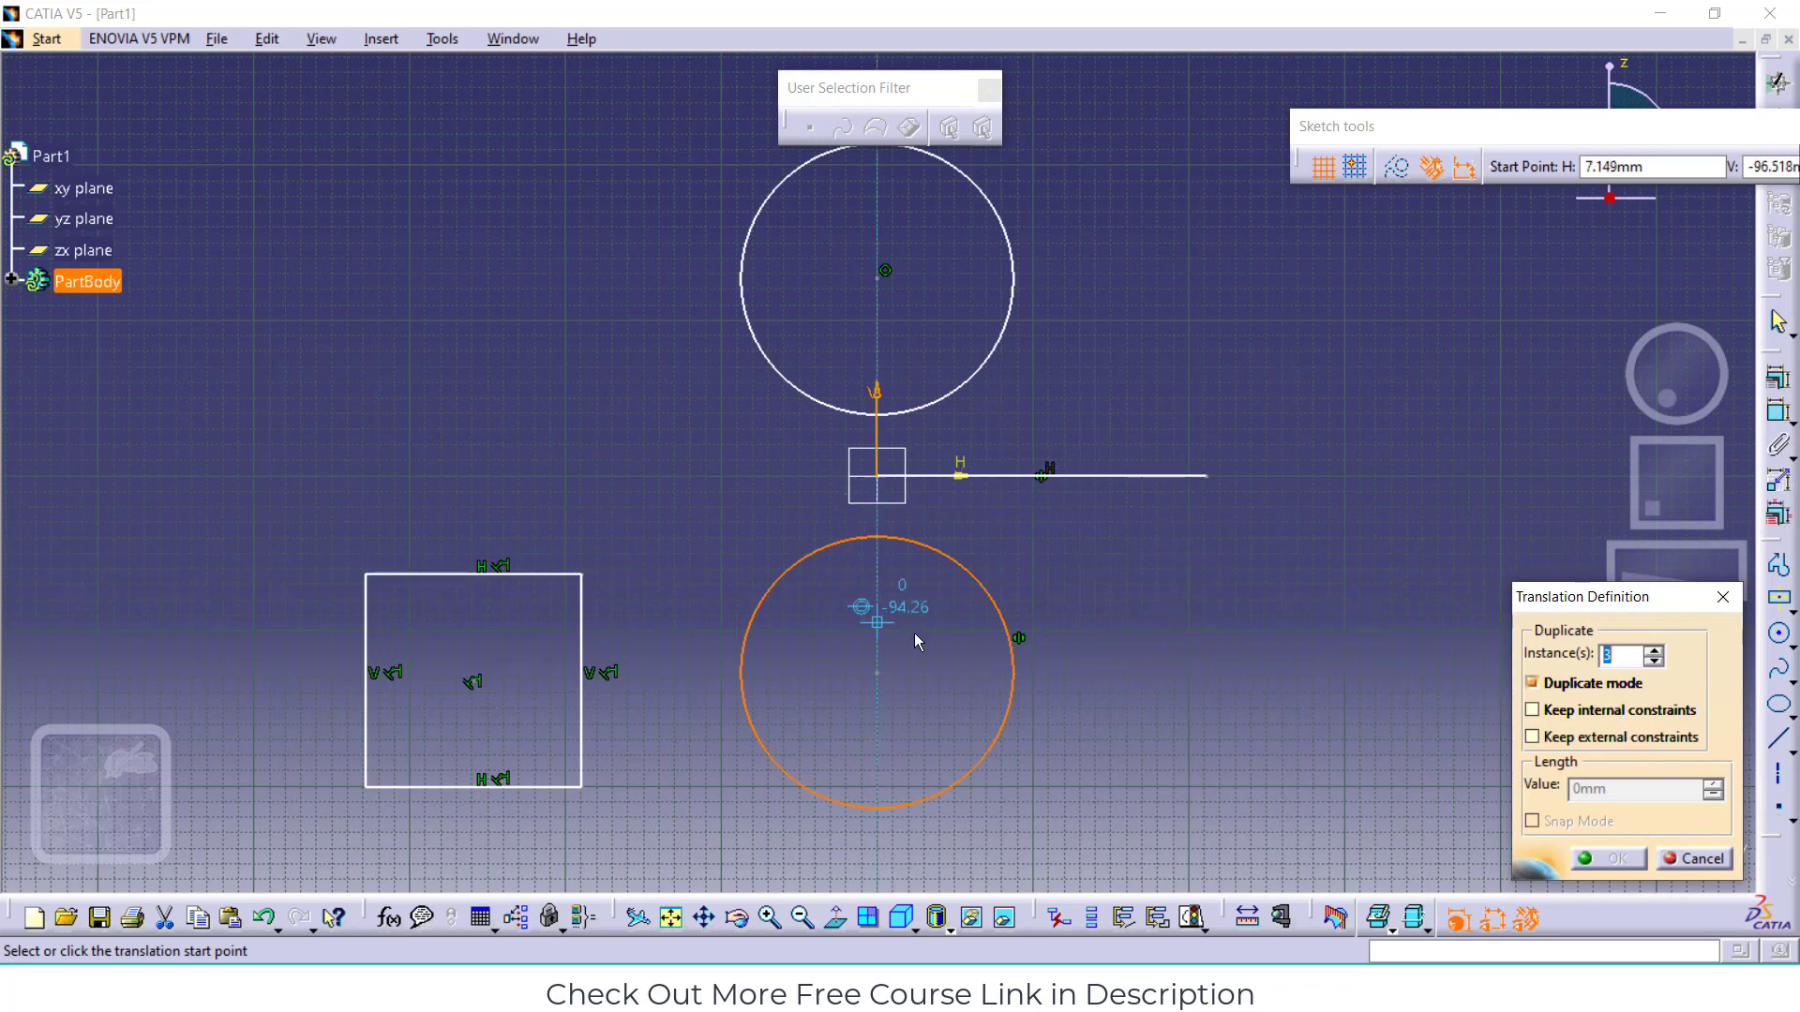
{"action": "left_click", "coordinate": [1024, 676]}
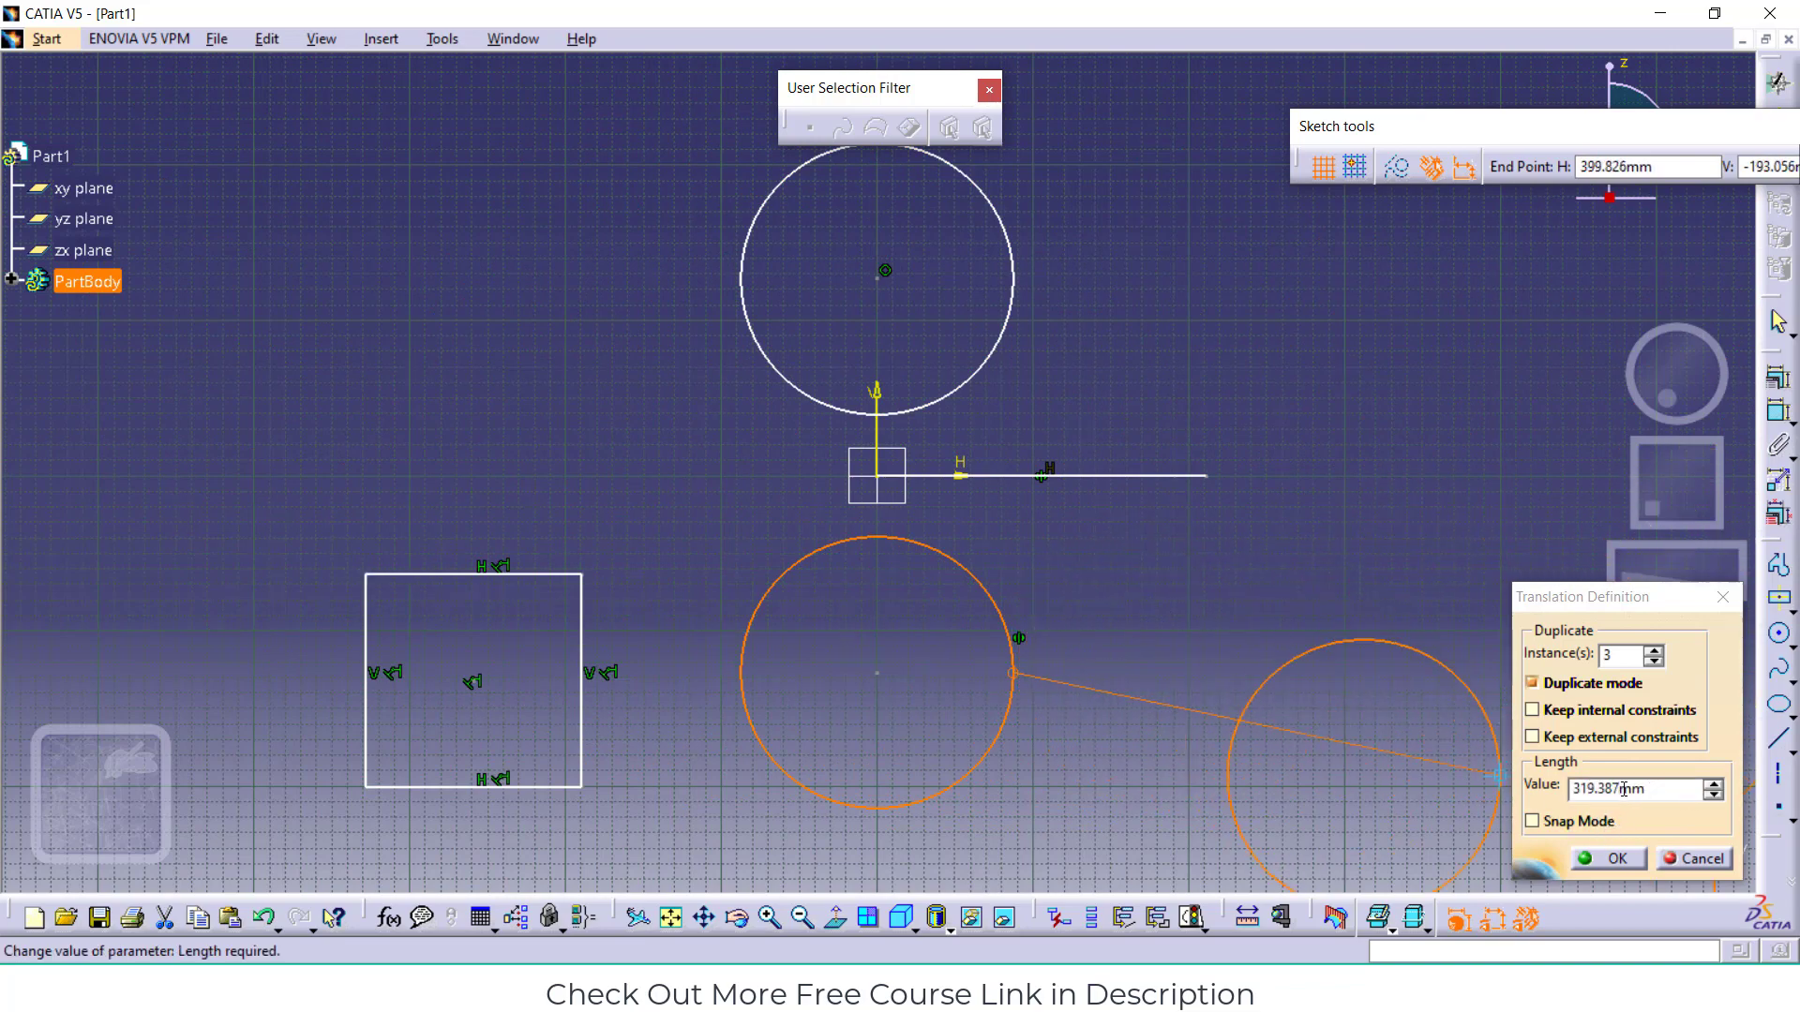
{"action": "left_click", "coordinate": [1534, 821]}
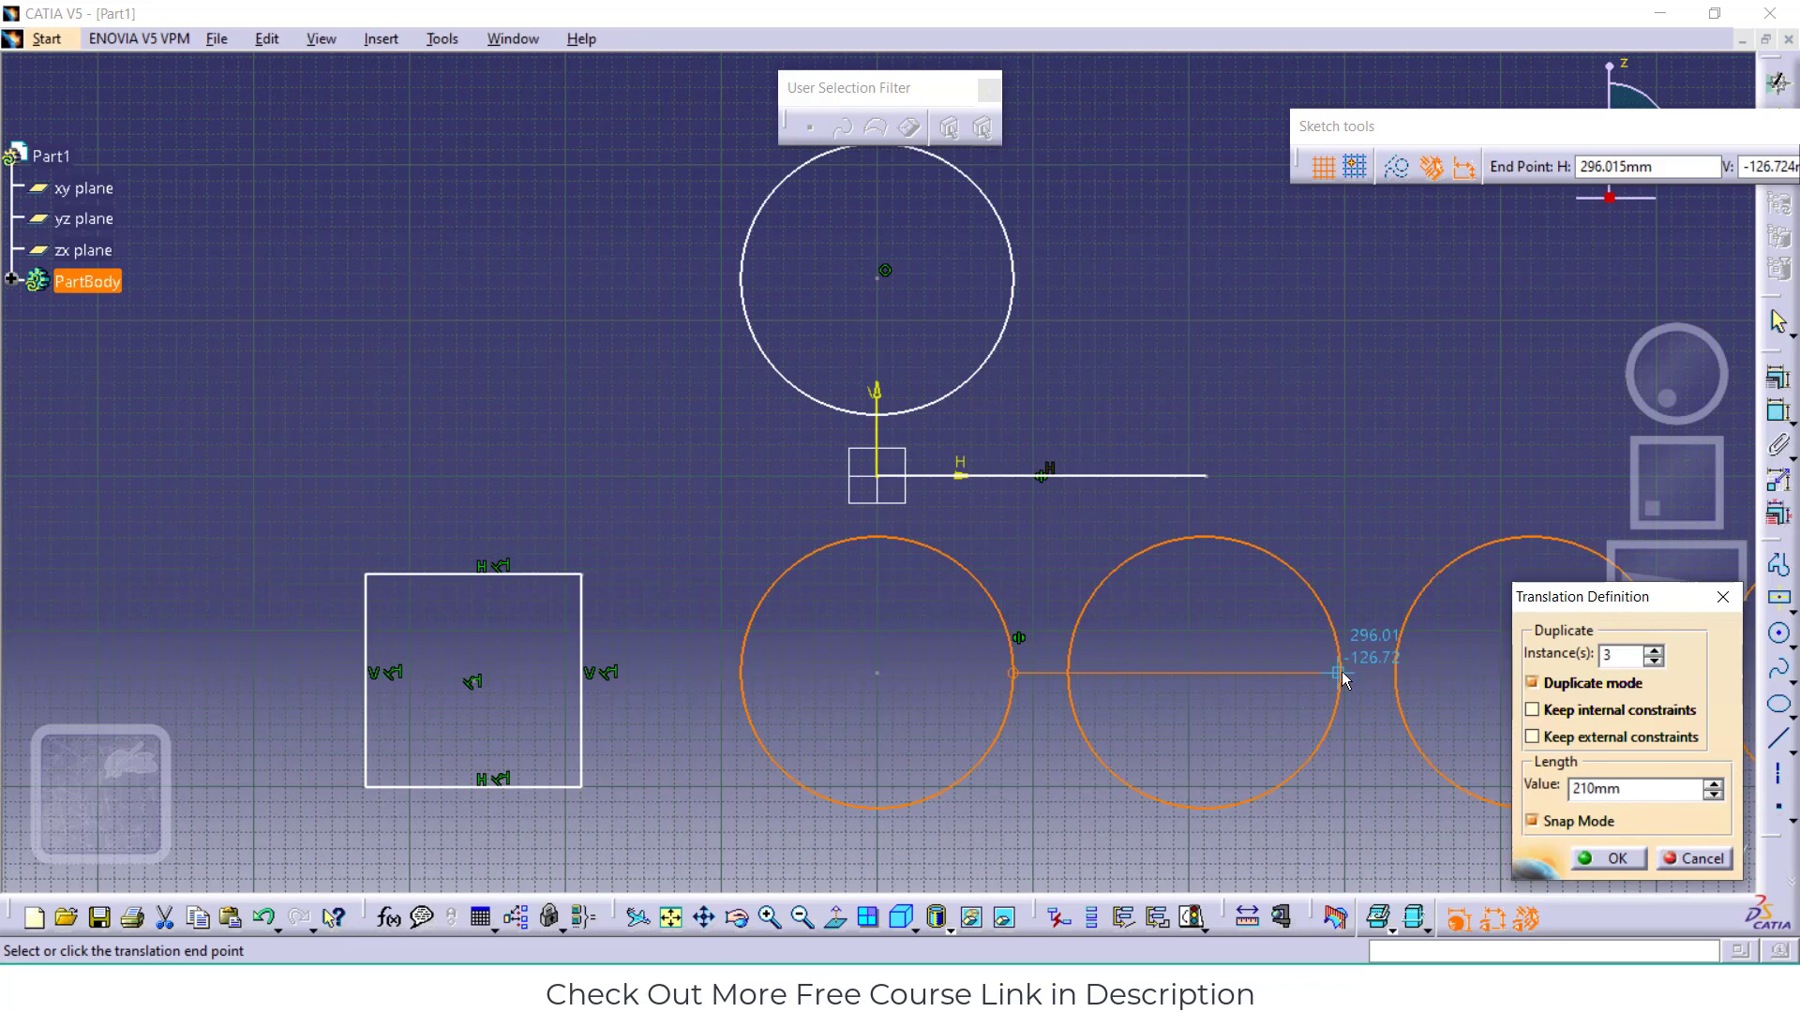
{"action": "left_click", "coordinate": [1341, 677]}
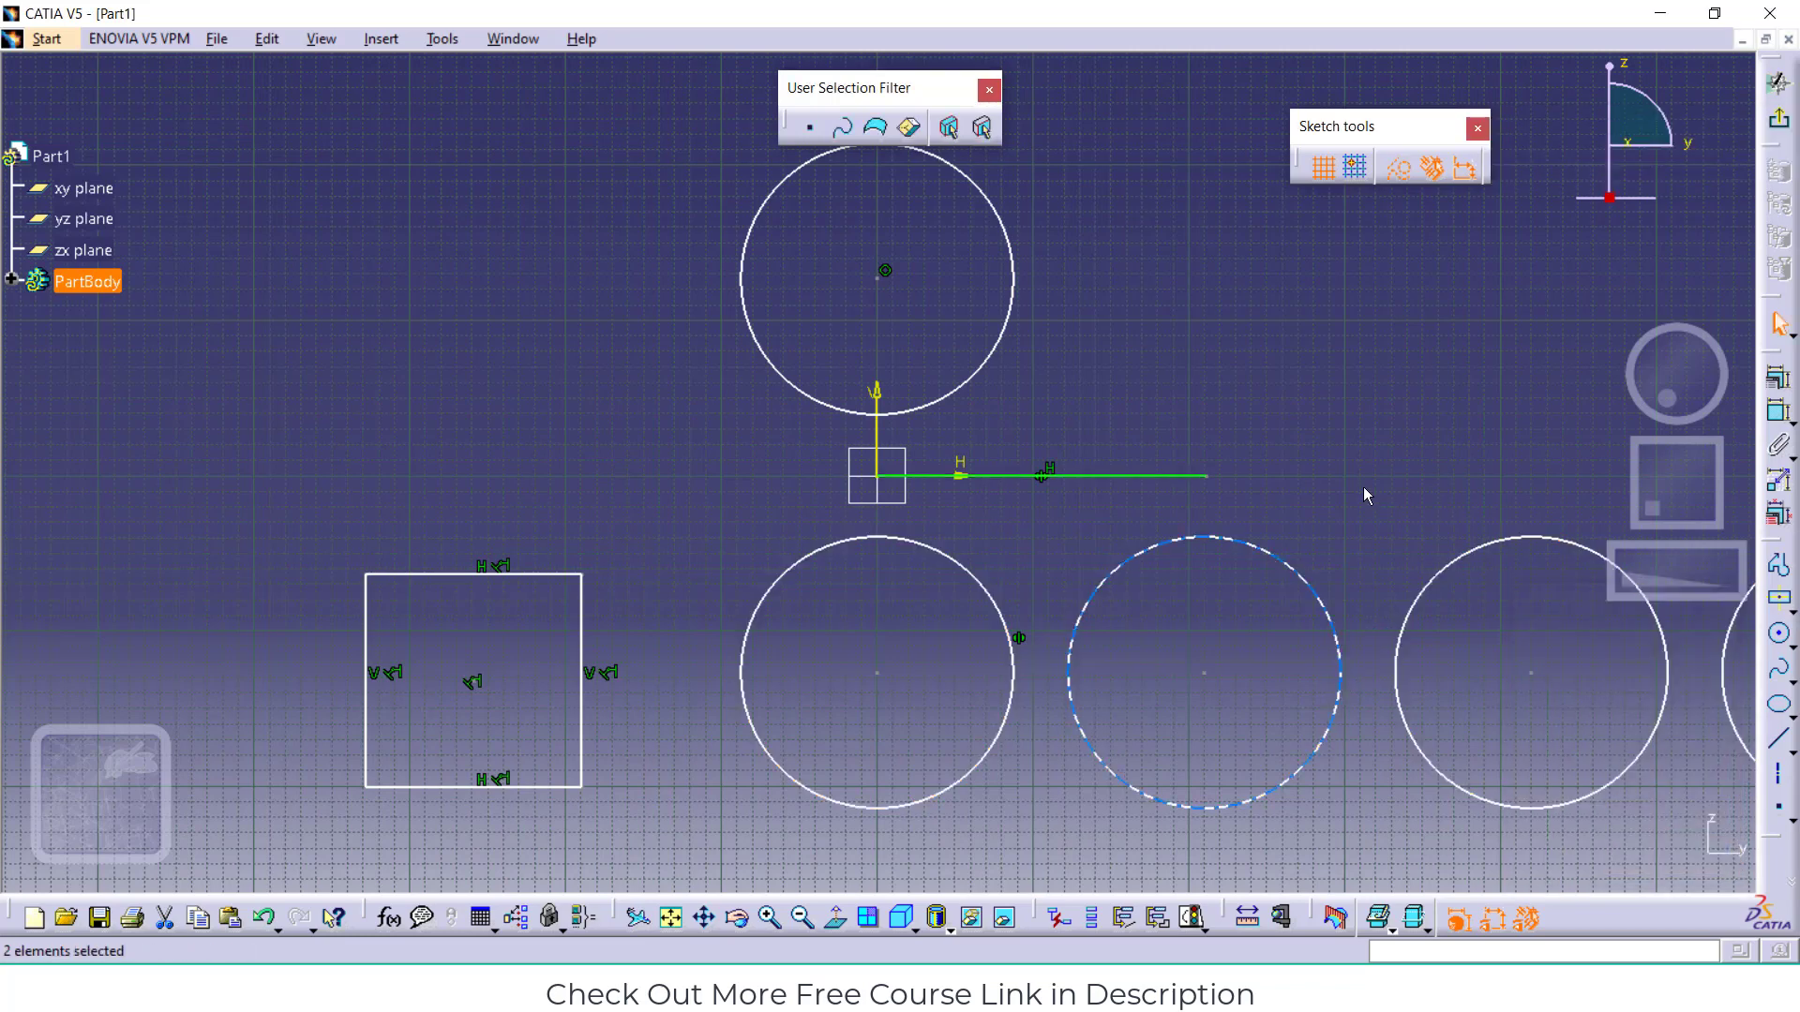
Draw a vertical line downward from about H -403 mm, V 301 mm, above and to the left of the square
{"action": "left_click", "coordinate": [801, 918]}
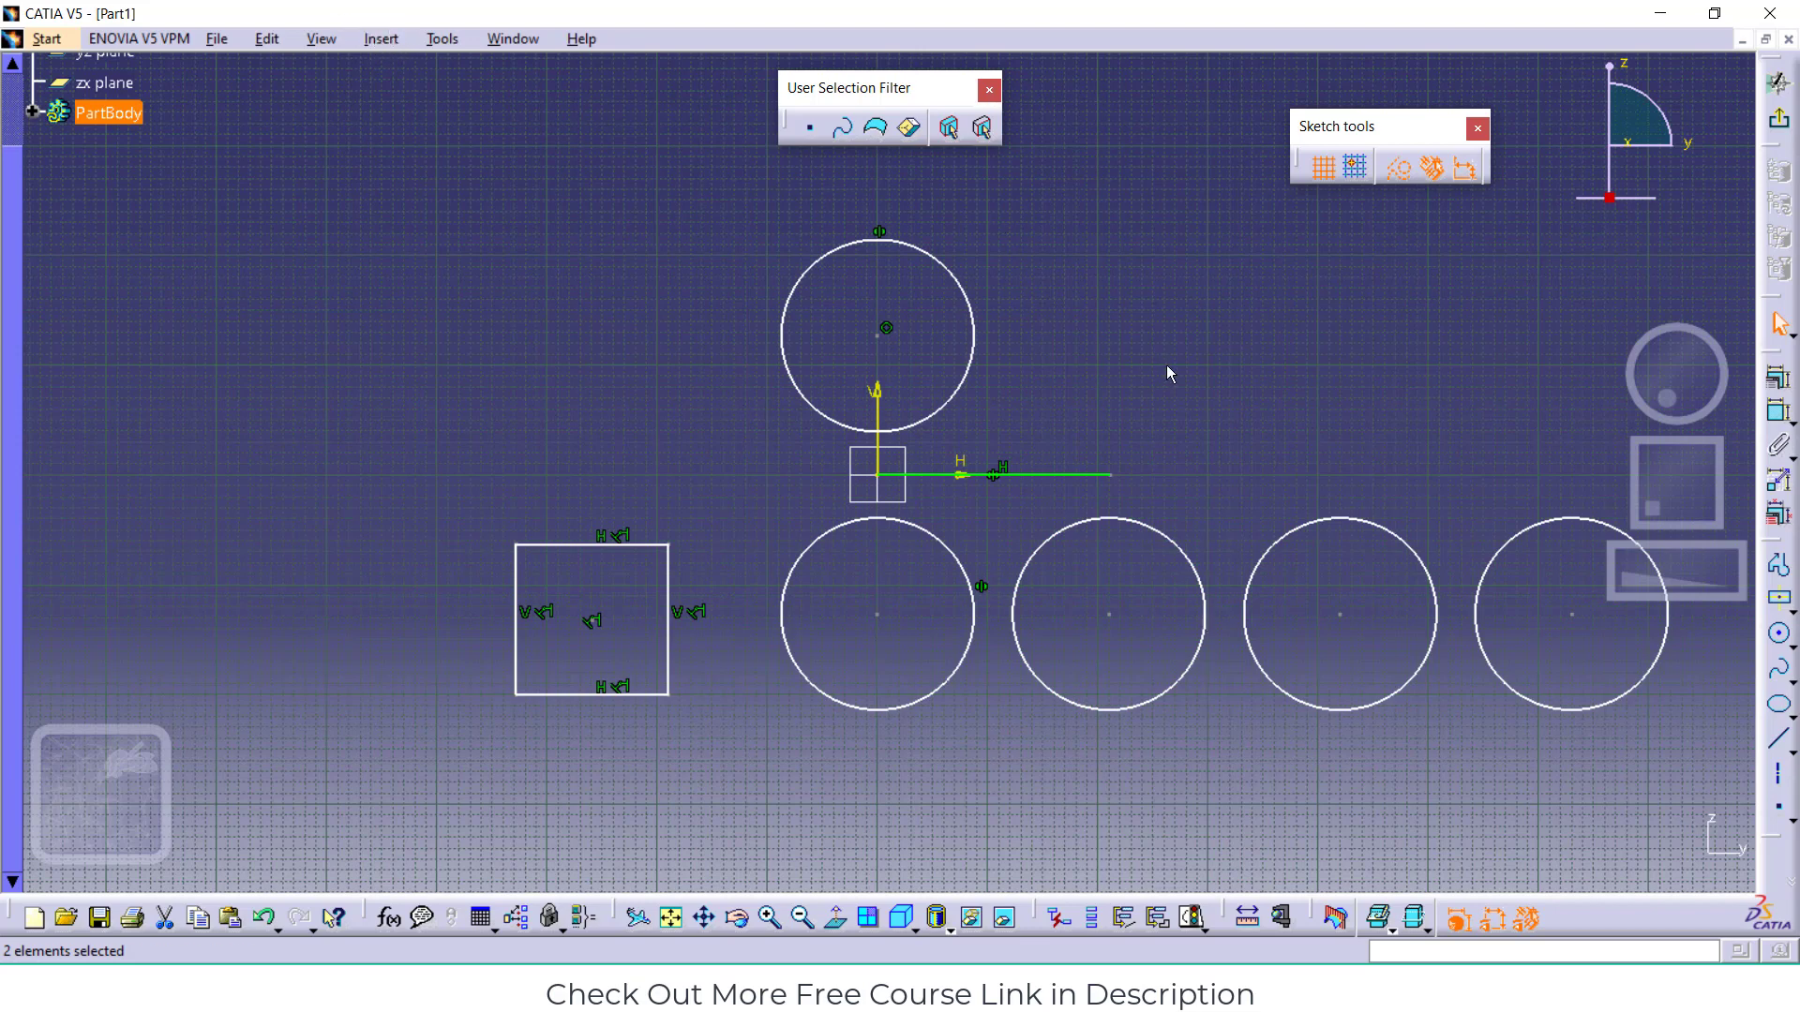
{"action": "left_click", "coordinate": [1778, 740]}
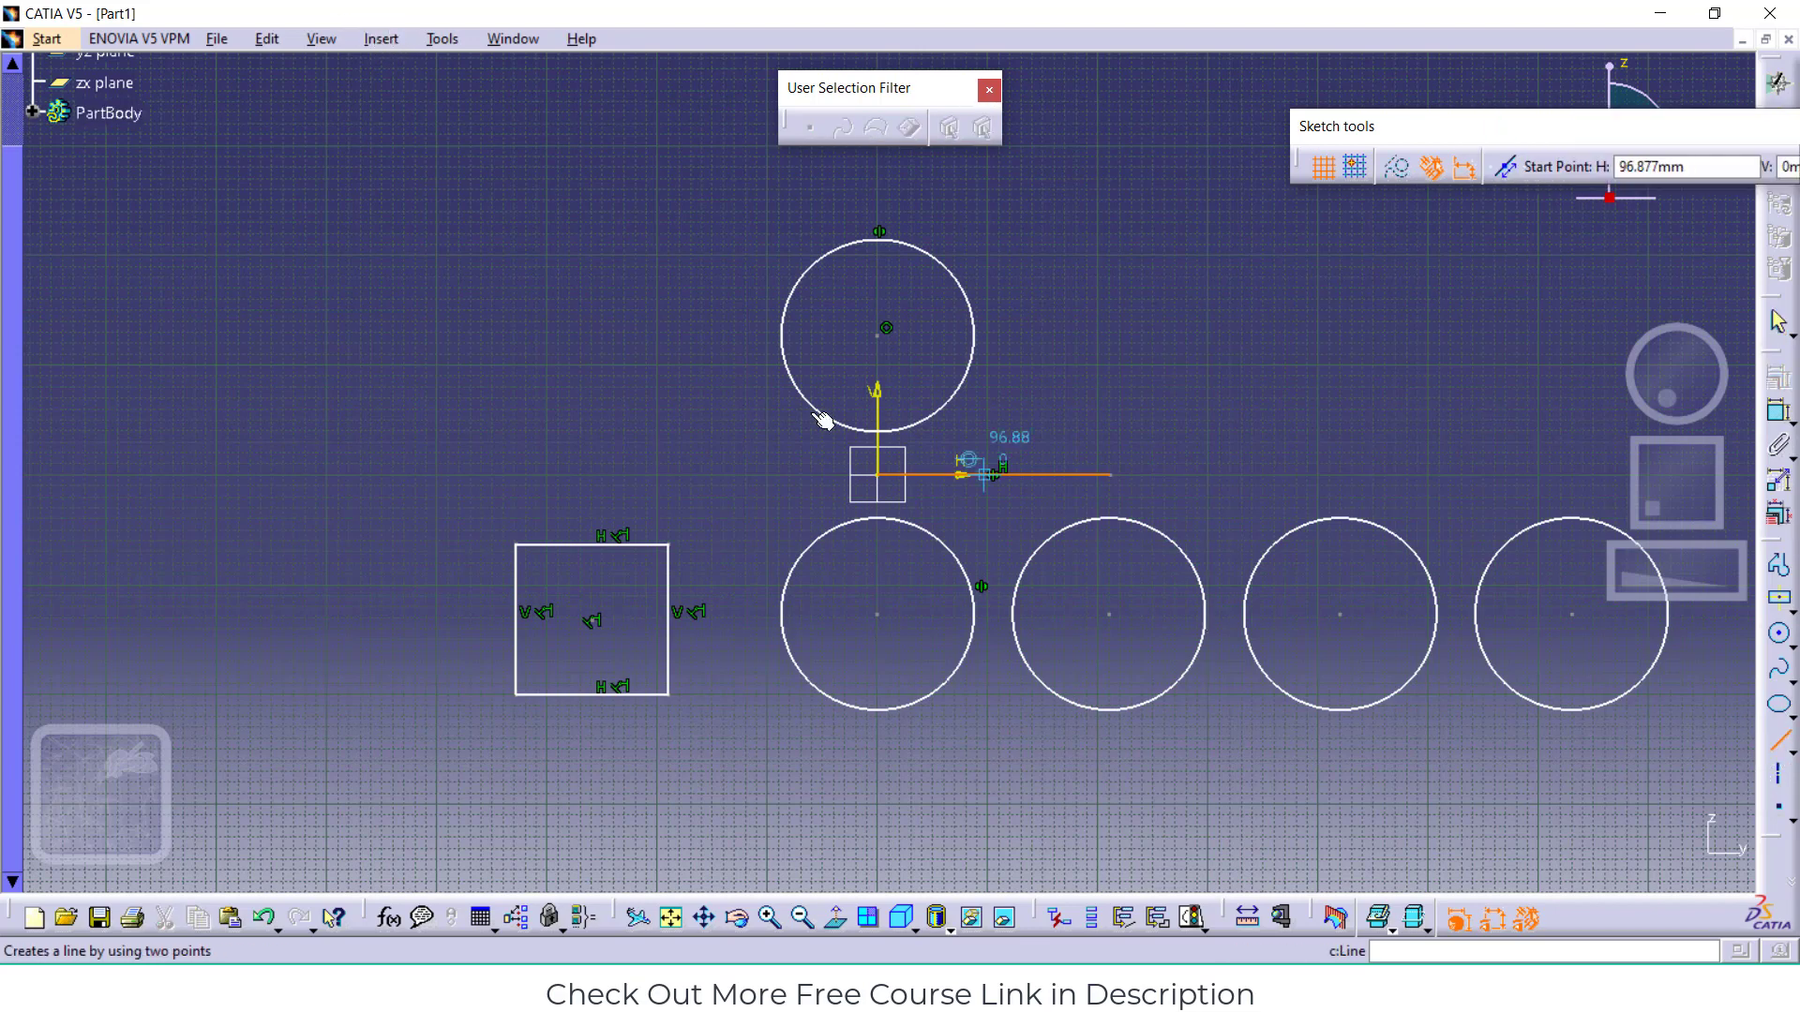
{"action": "left_click", "coordinate": [434, 146]}
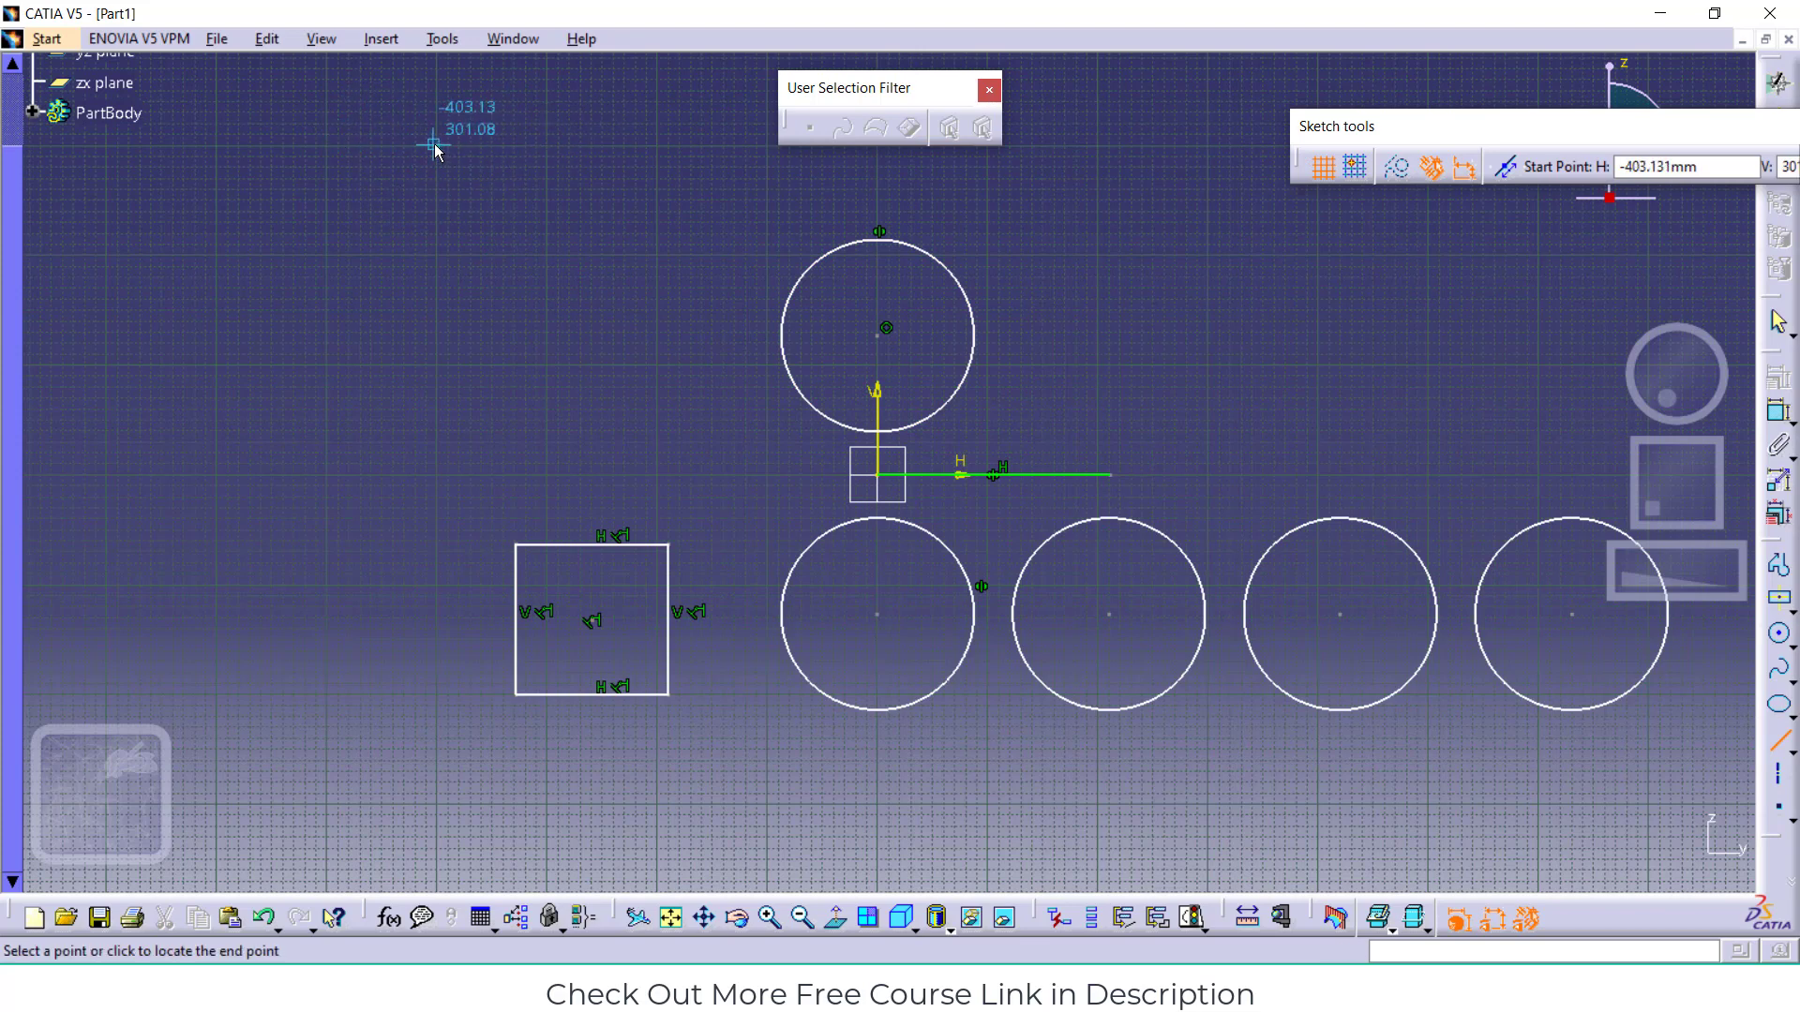
{"action": "left_click", "coordinate": [434, 361]}
Rotate the vertical line about its lower endpoint in duplicate mode, with 30 instances, Snap Mode on and an angle of 12 degrees
{"action": "left_click", "coordinate": [377, 39]}
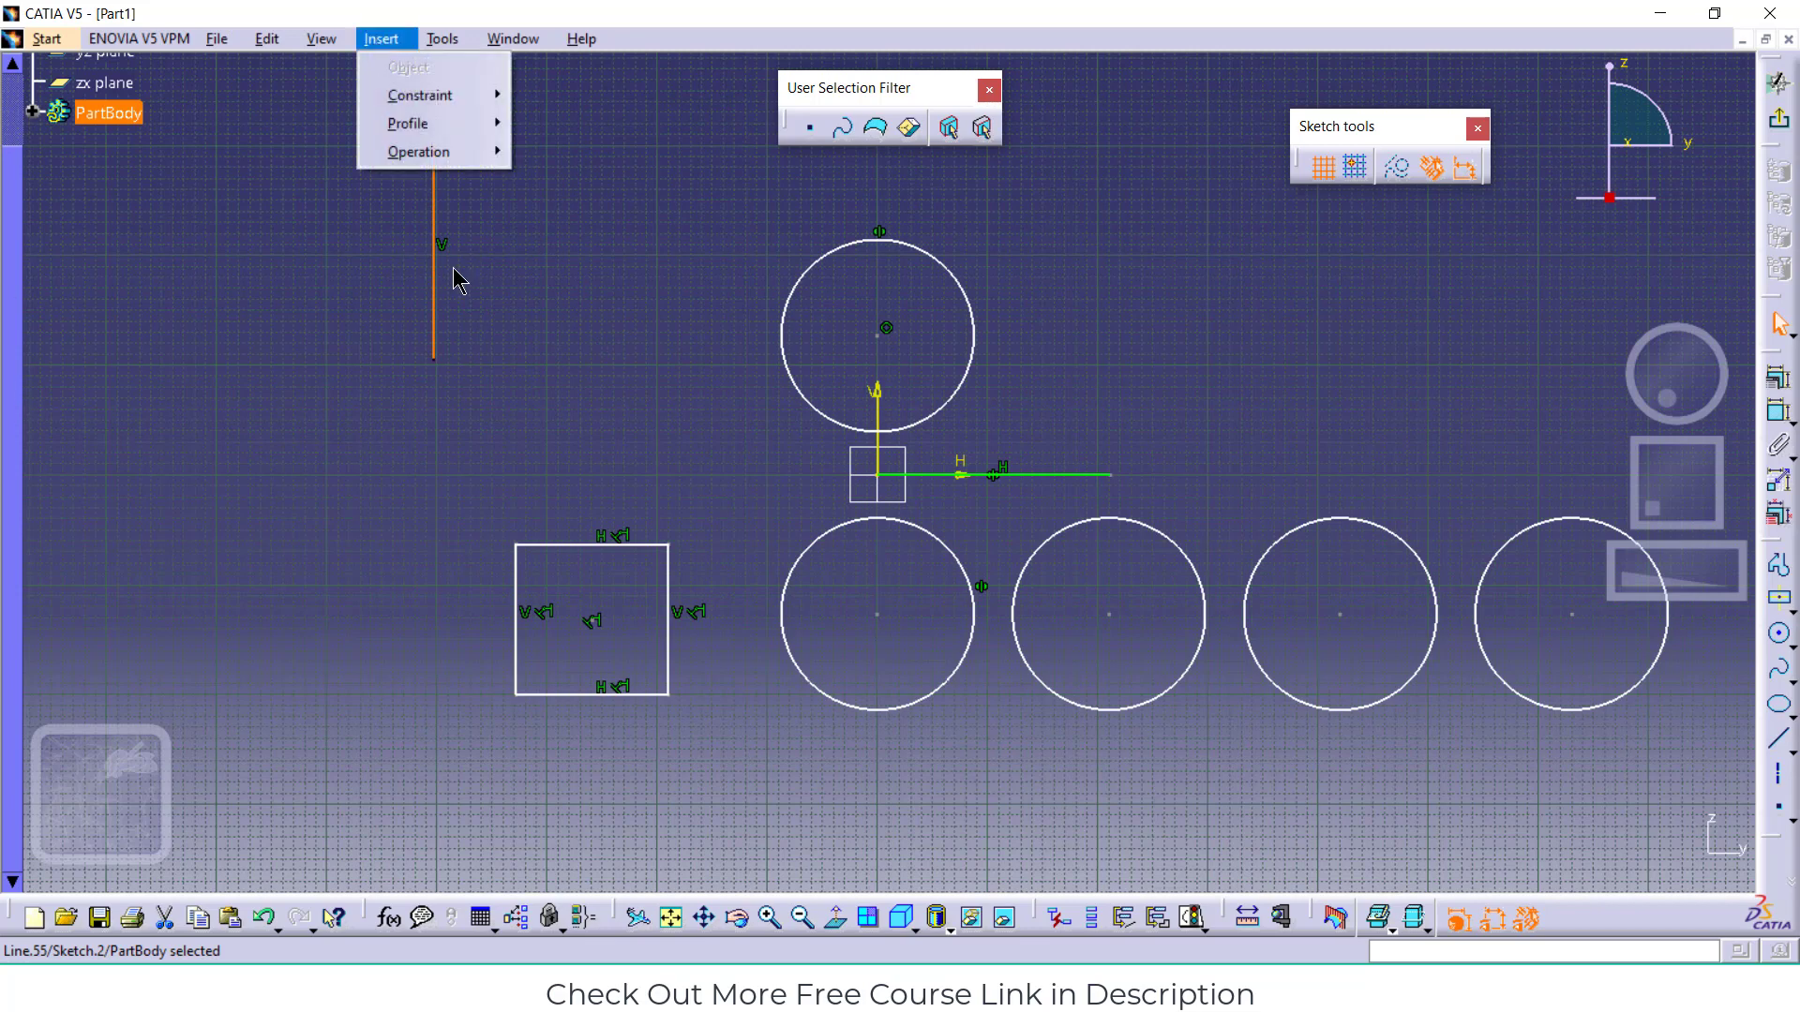
{"action": "left_click", "coordinate": [579, 317]}
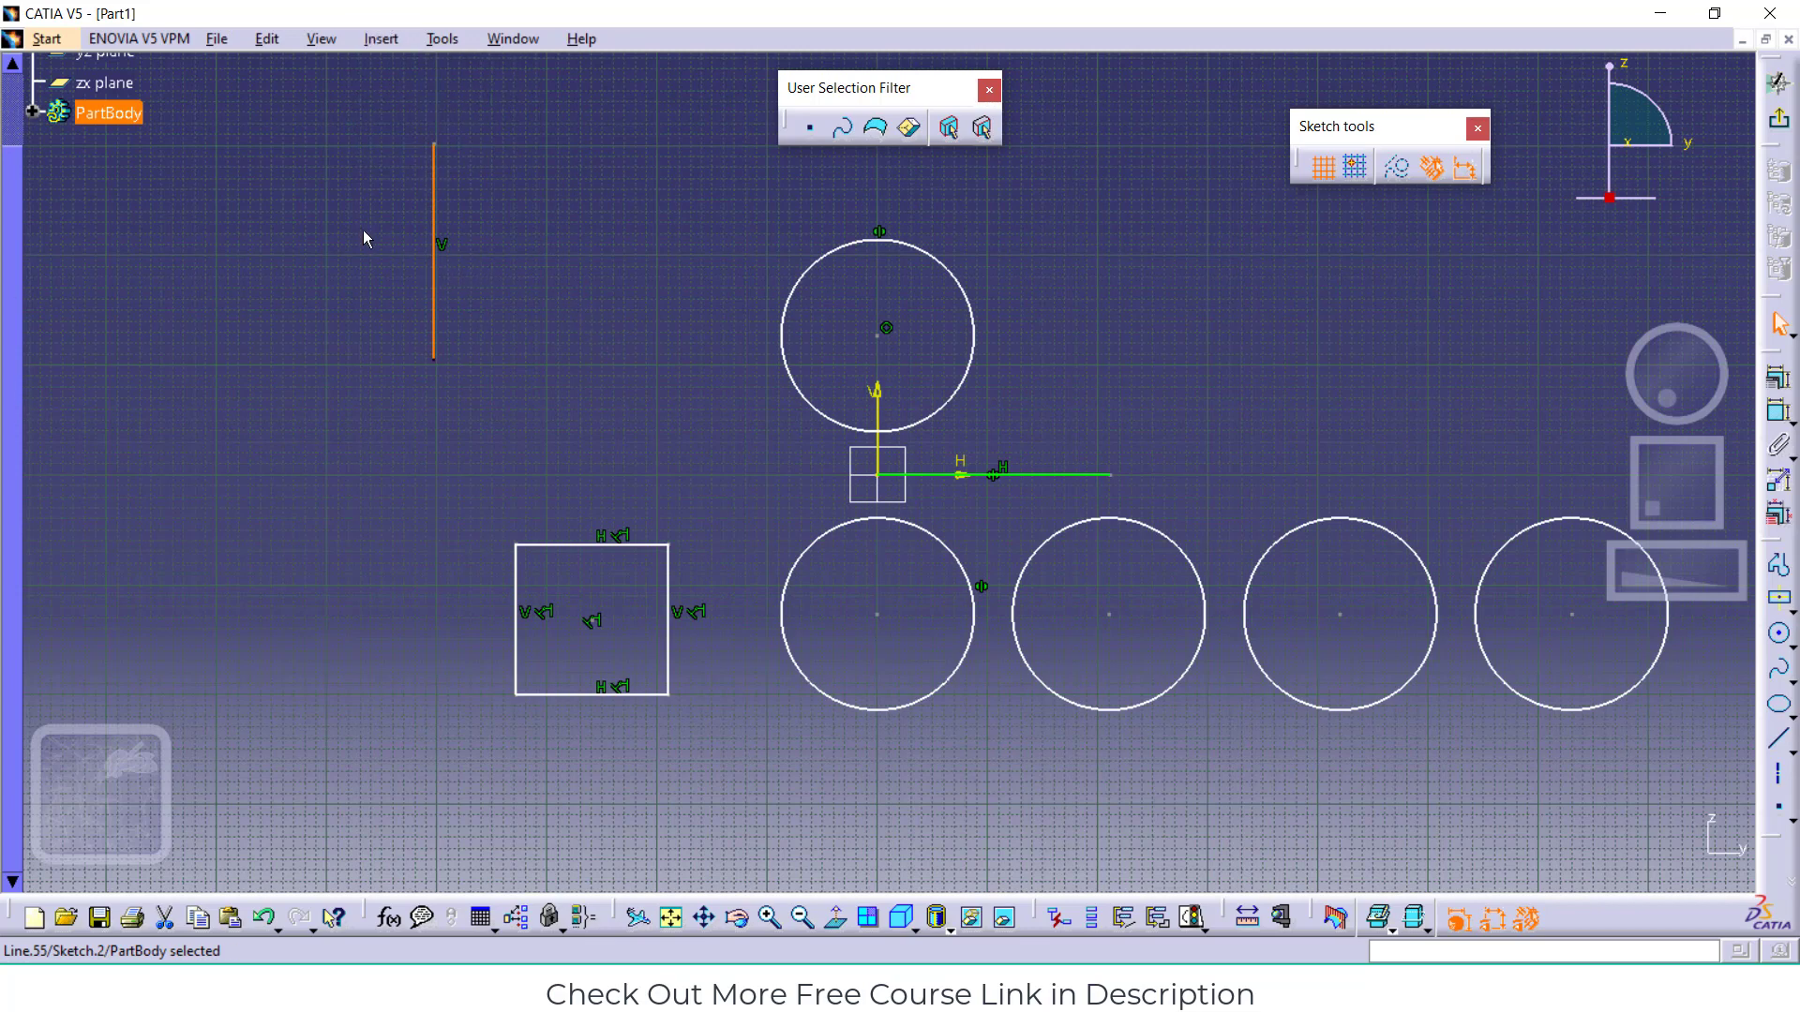
{"action": "left_click", "coordinate": [436, 240]}
{"action": "left_click", "coordinate": [392, 37]}
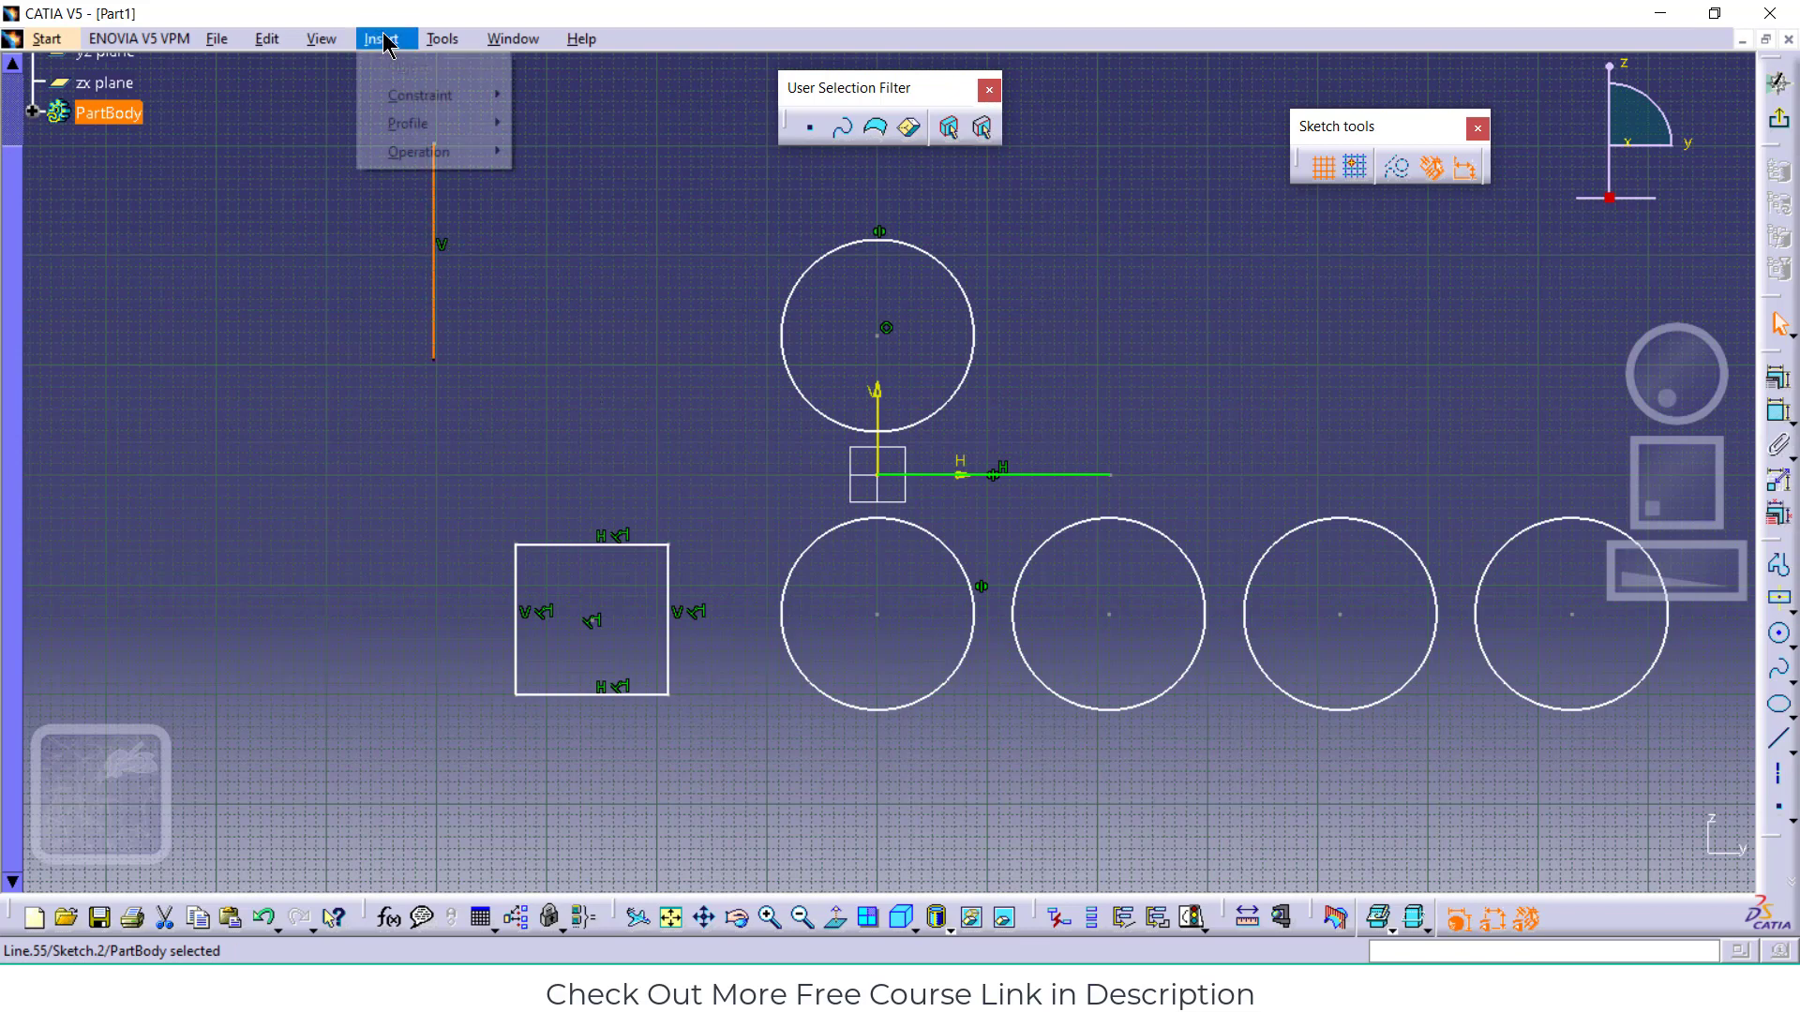
{"action": "mouse_move", "coordinate": [408, 154]}
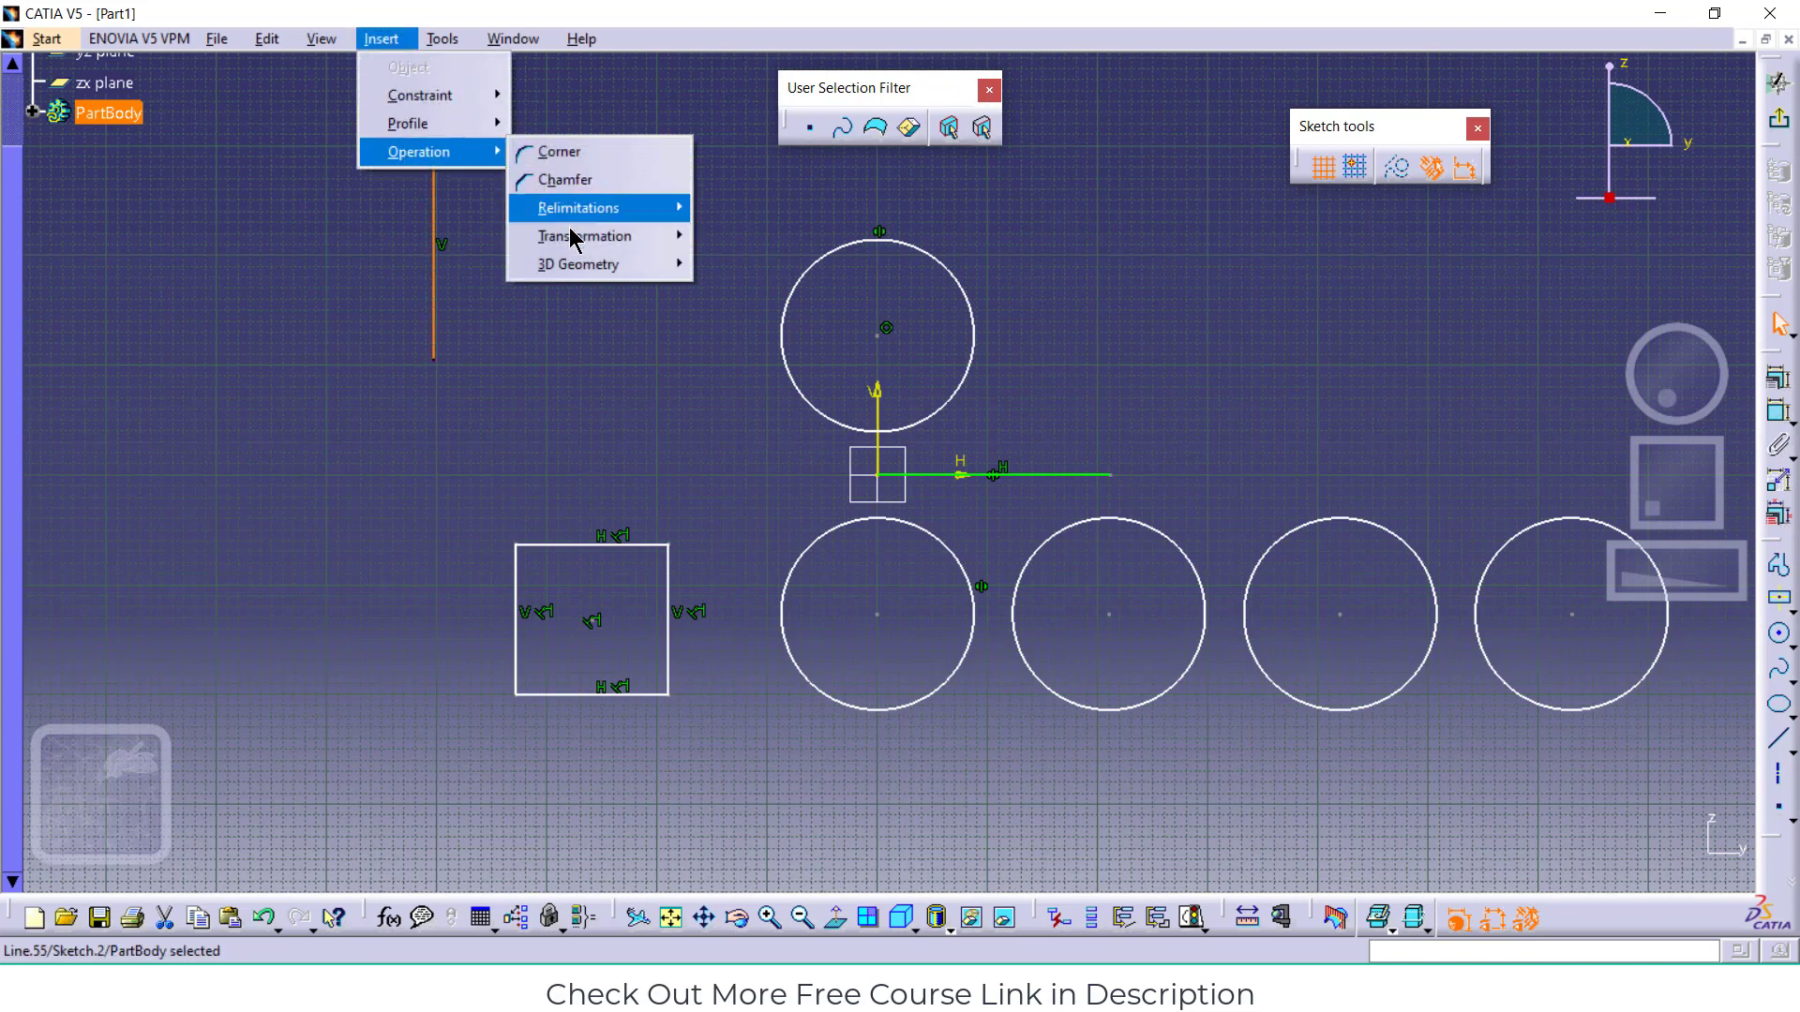
{"action": "mouse_move", "coordinate": [573, 238]}
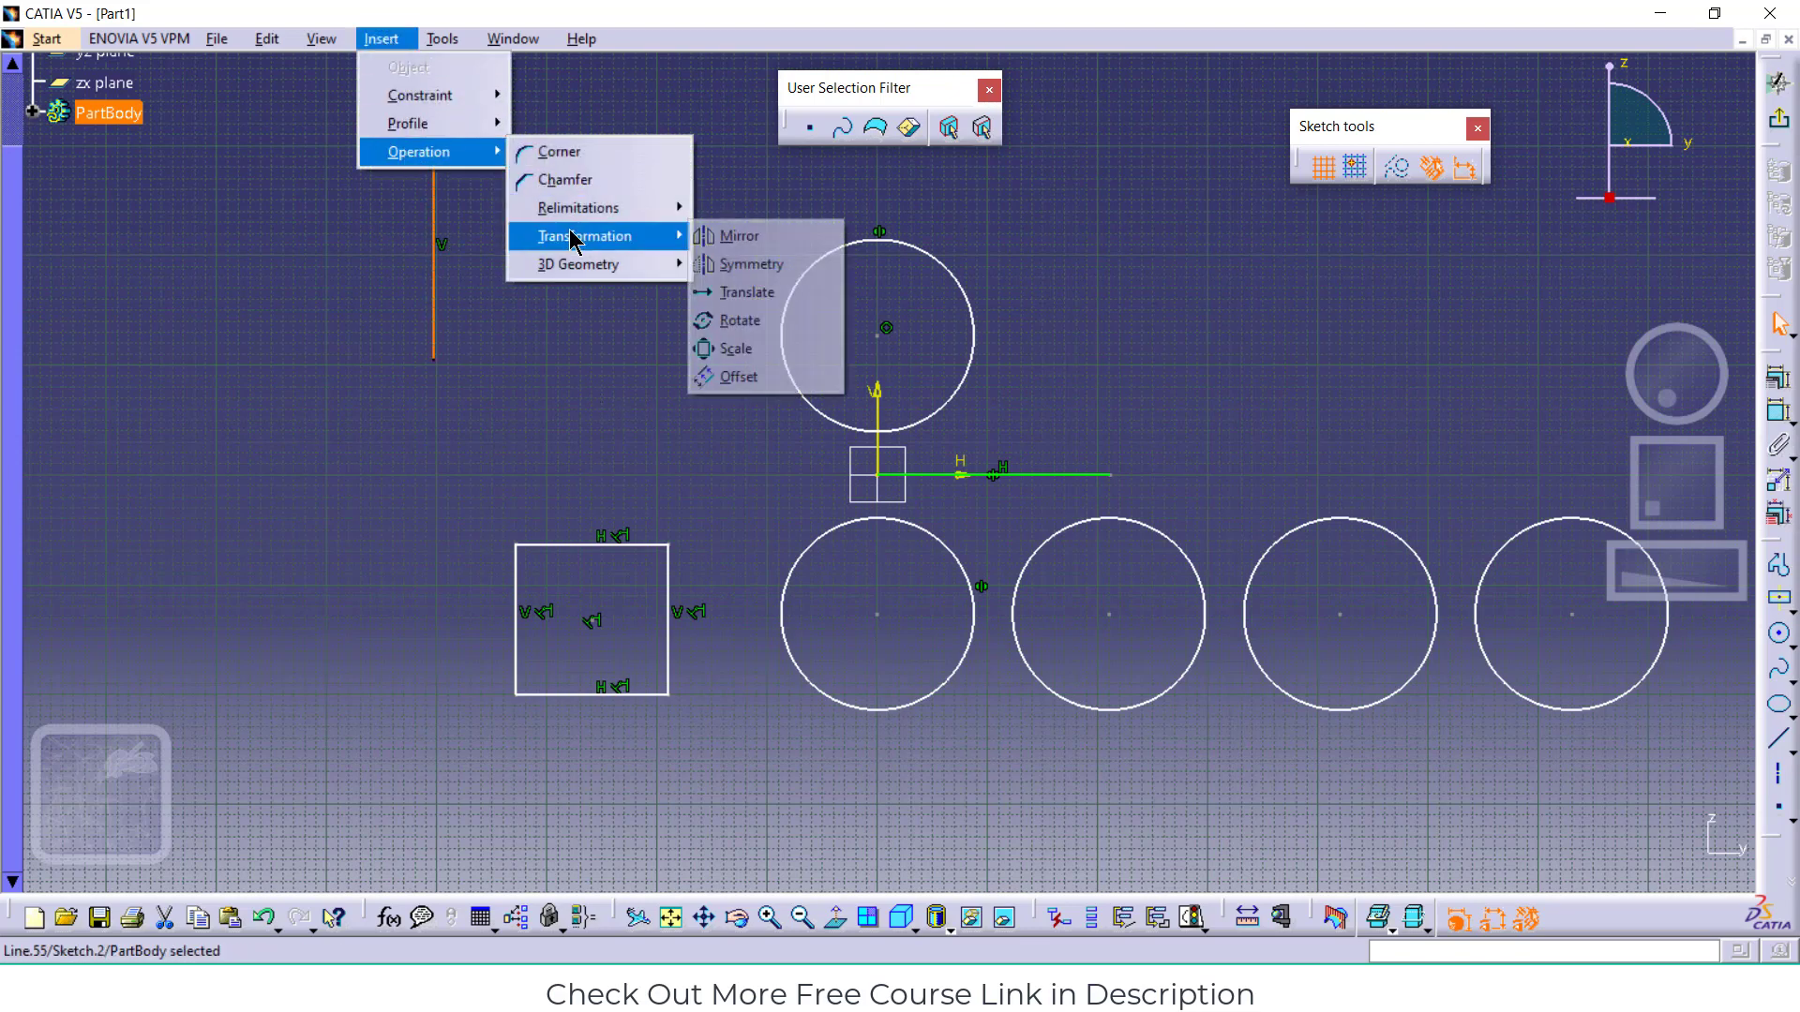
{"action": "left_click", "coordinate": [741, 323]}
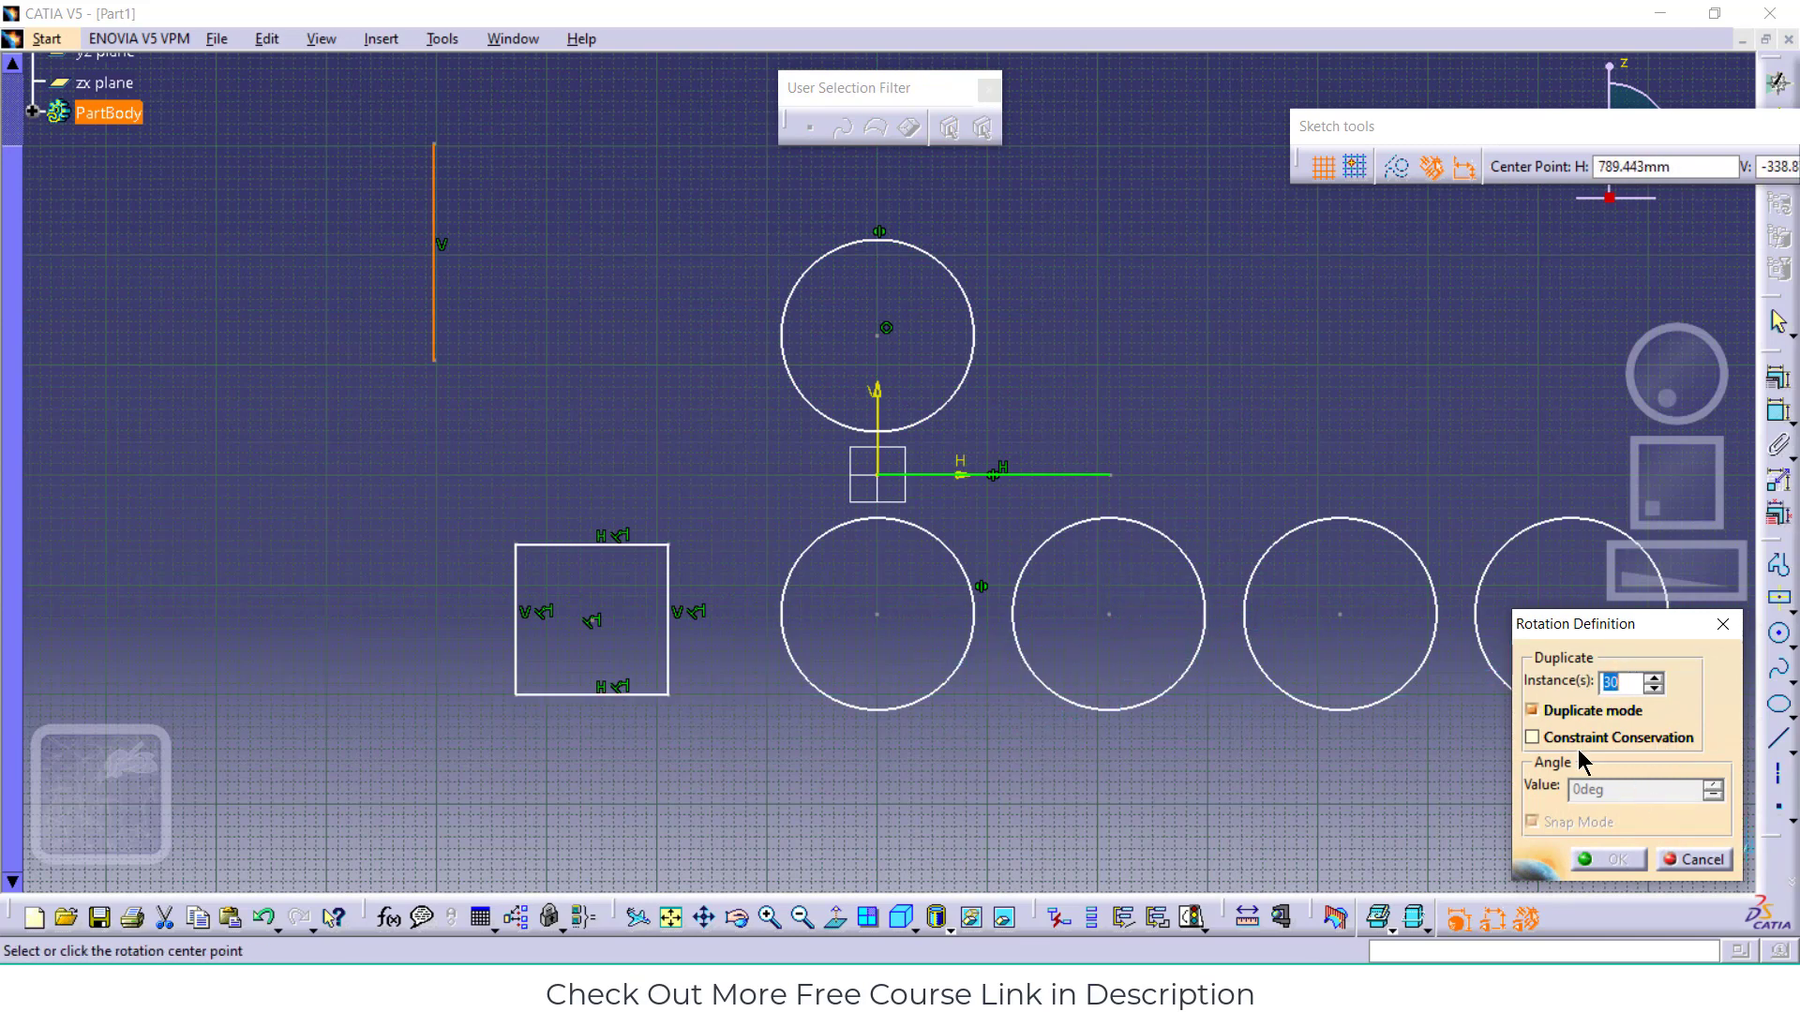
{"action": "left_click", "coordinate": [436, 363]}
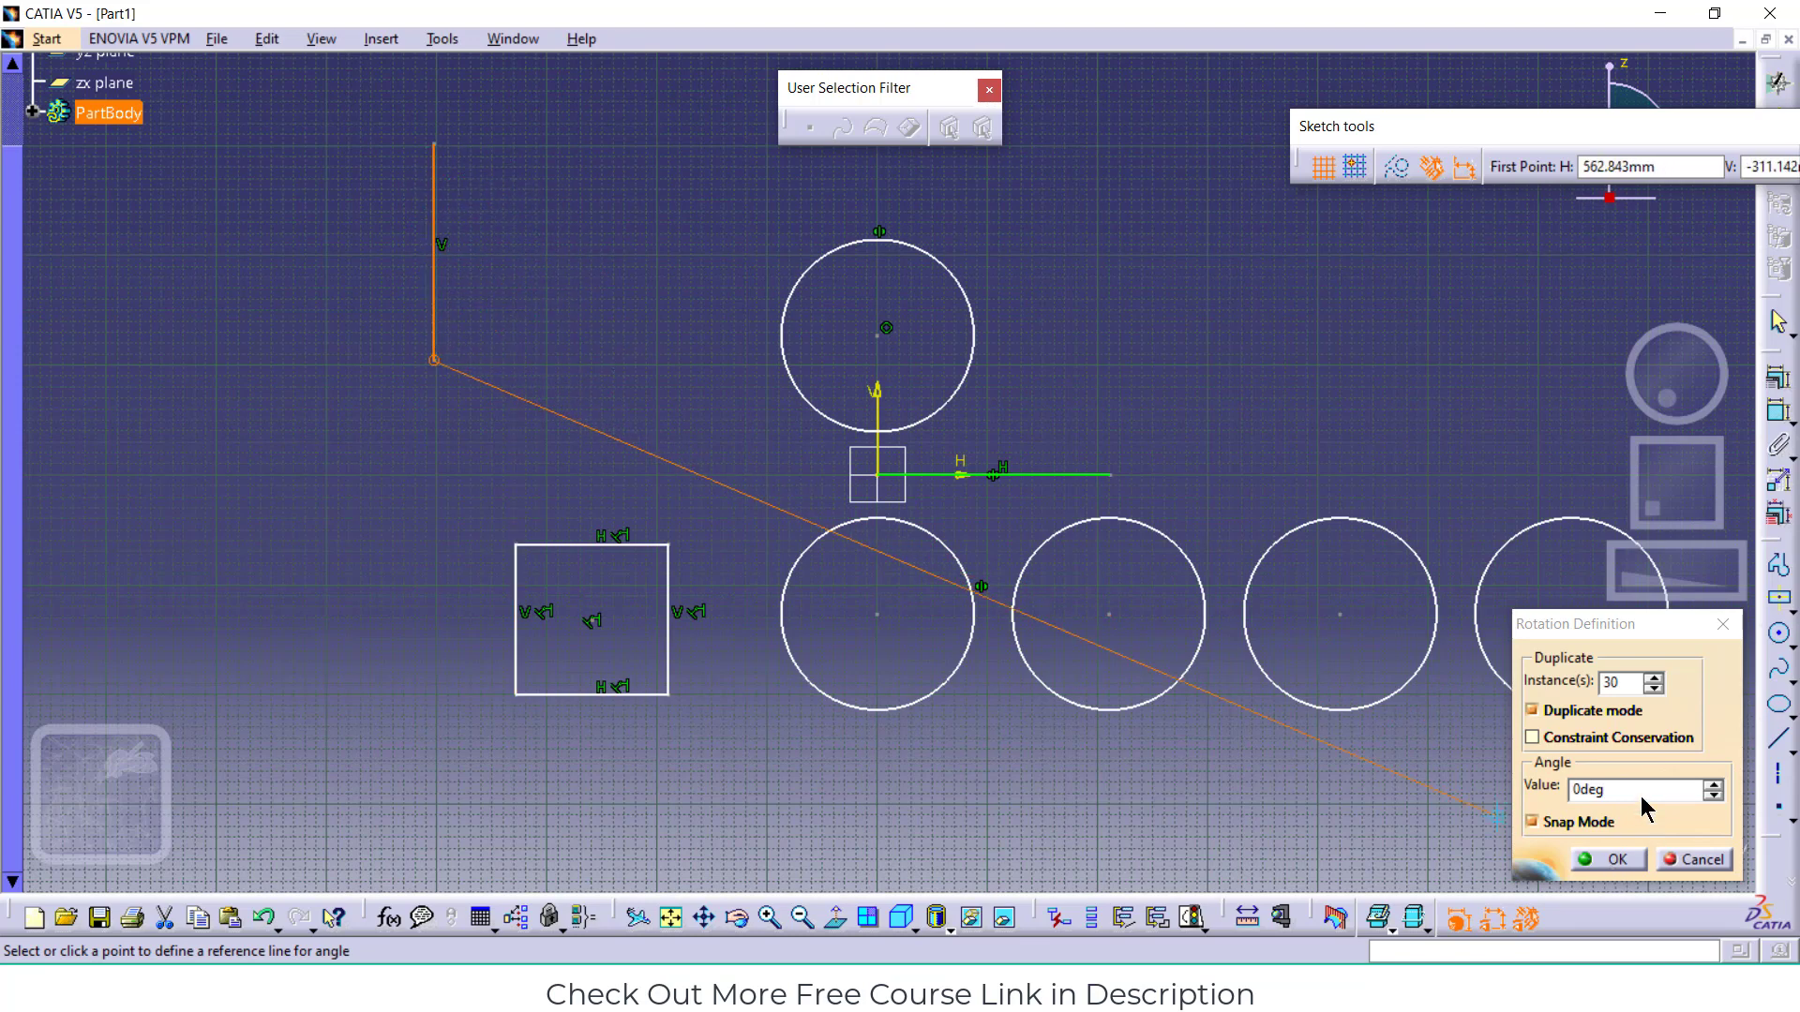
{"action": "double_click", "coordinate": [1604, 788]}
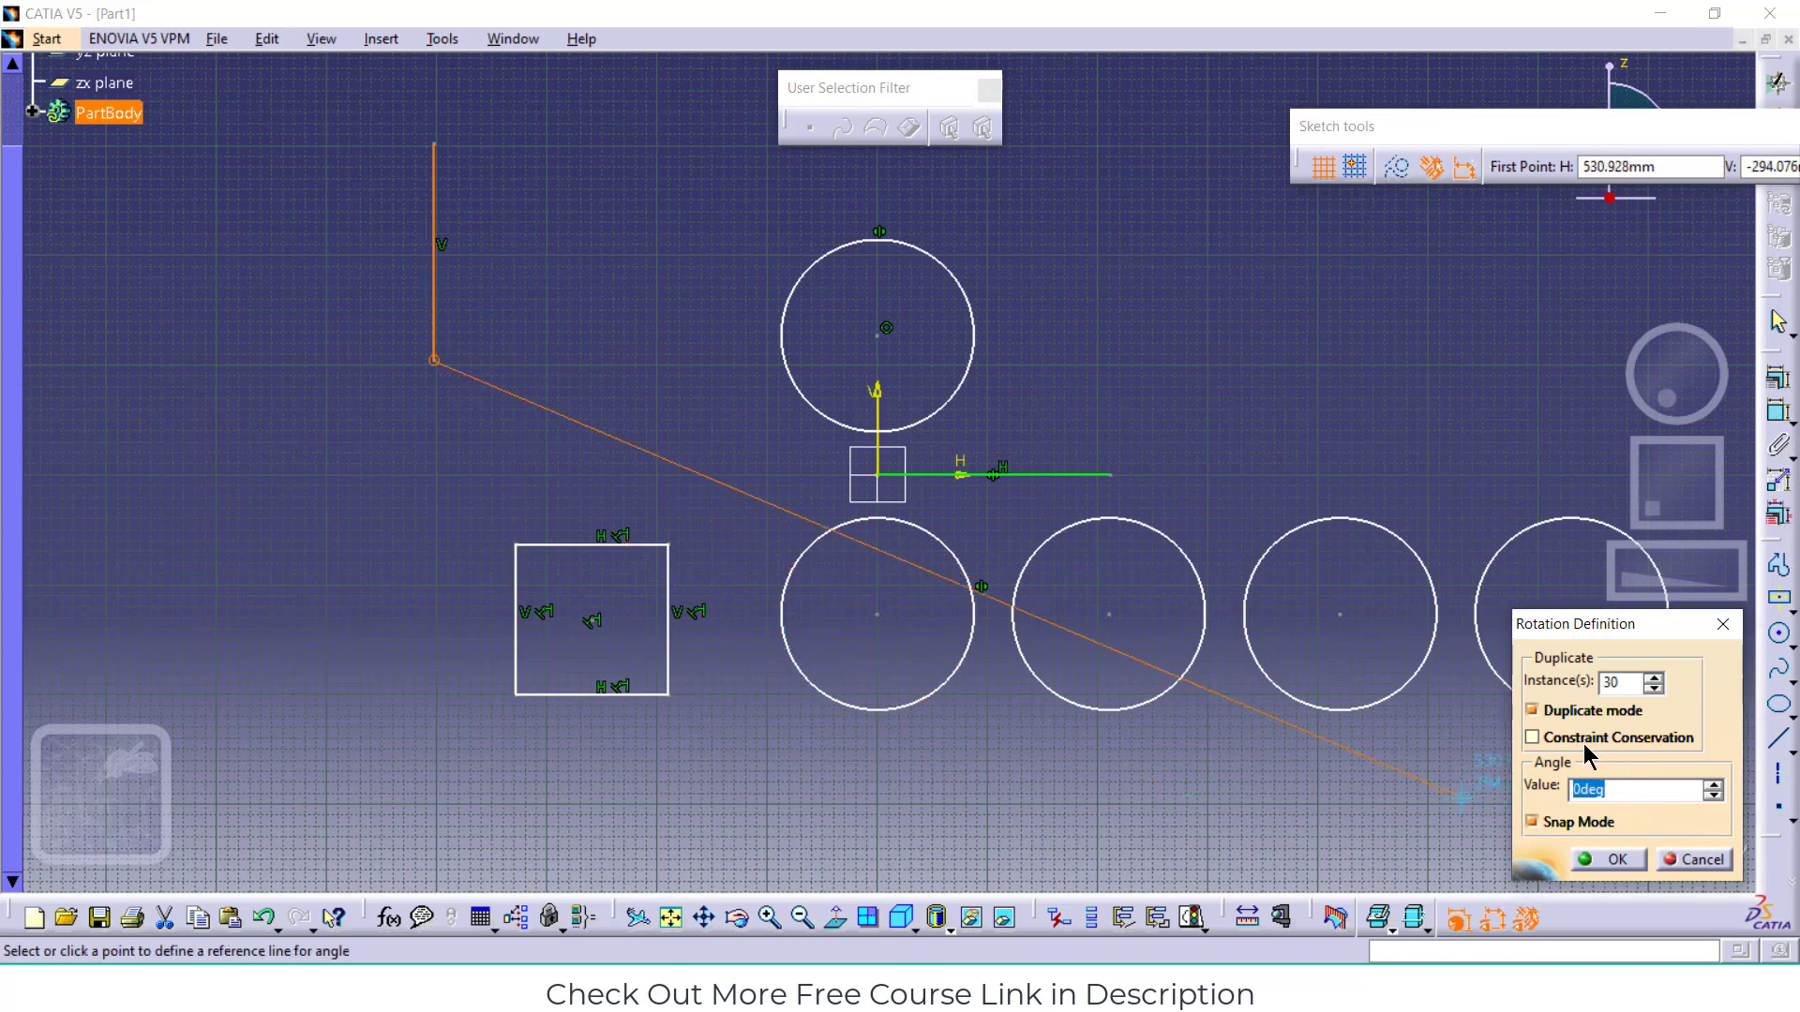
{"action": "left_click", "coordinate": [1598, 859]}
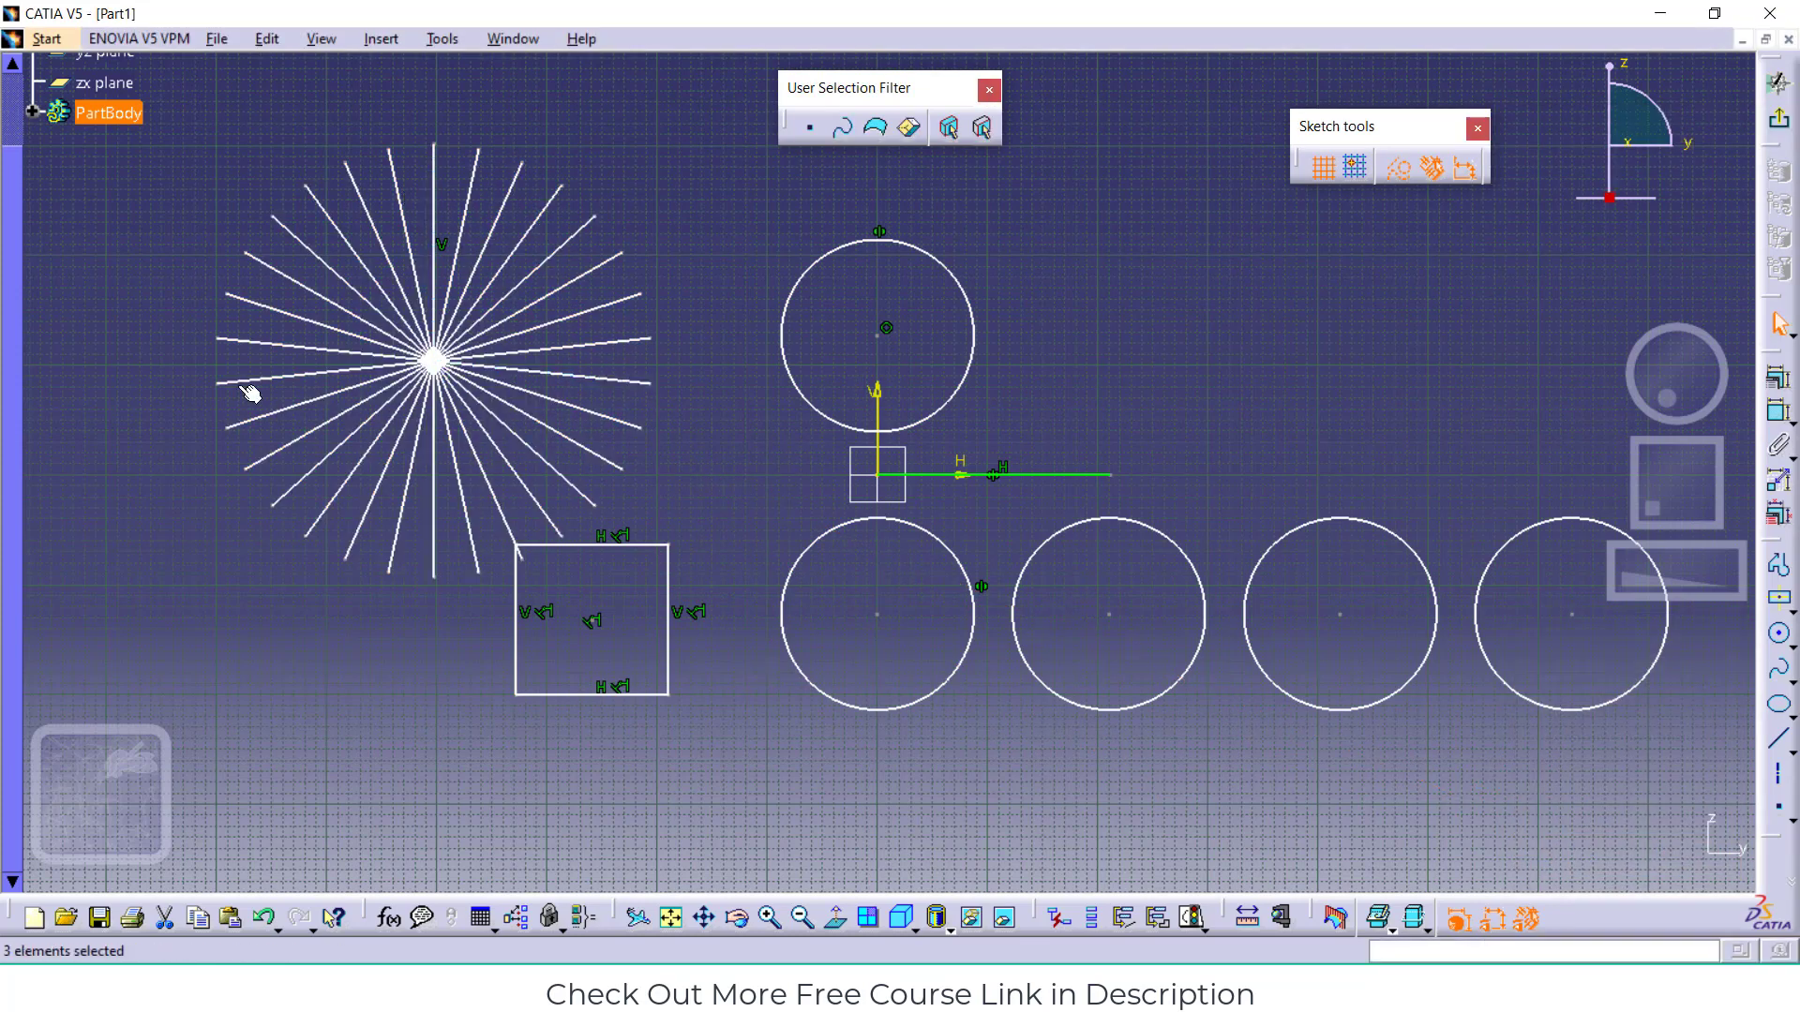
Dimension the angle between the original vertical line and the adjacent rotated copy, placing the dimension above the pattern
{"action": "left_click", "coordinate": [1781, 425]}
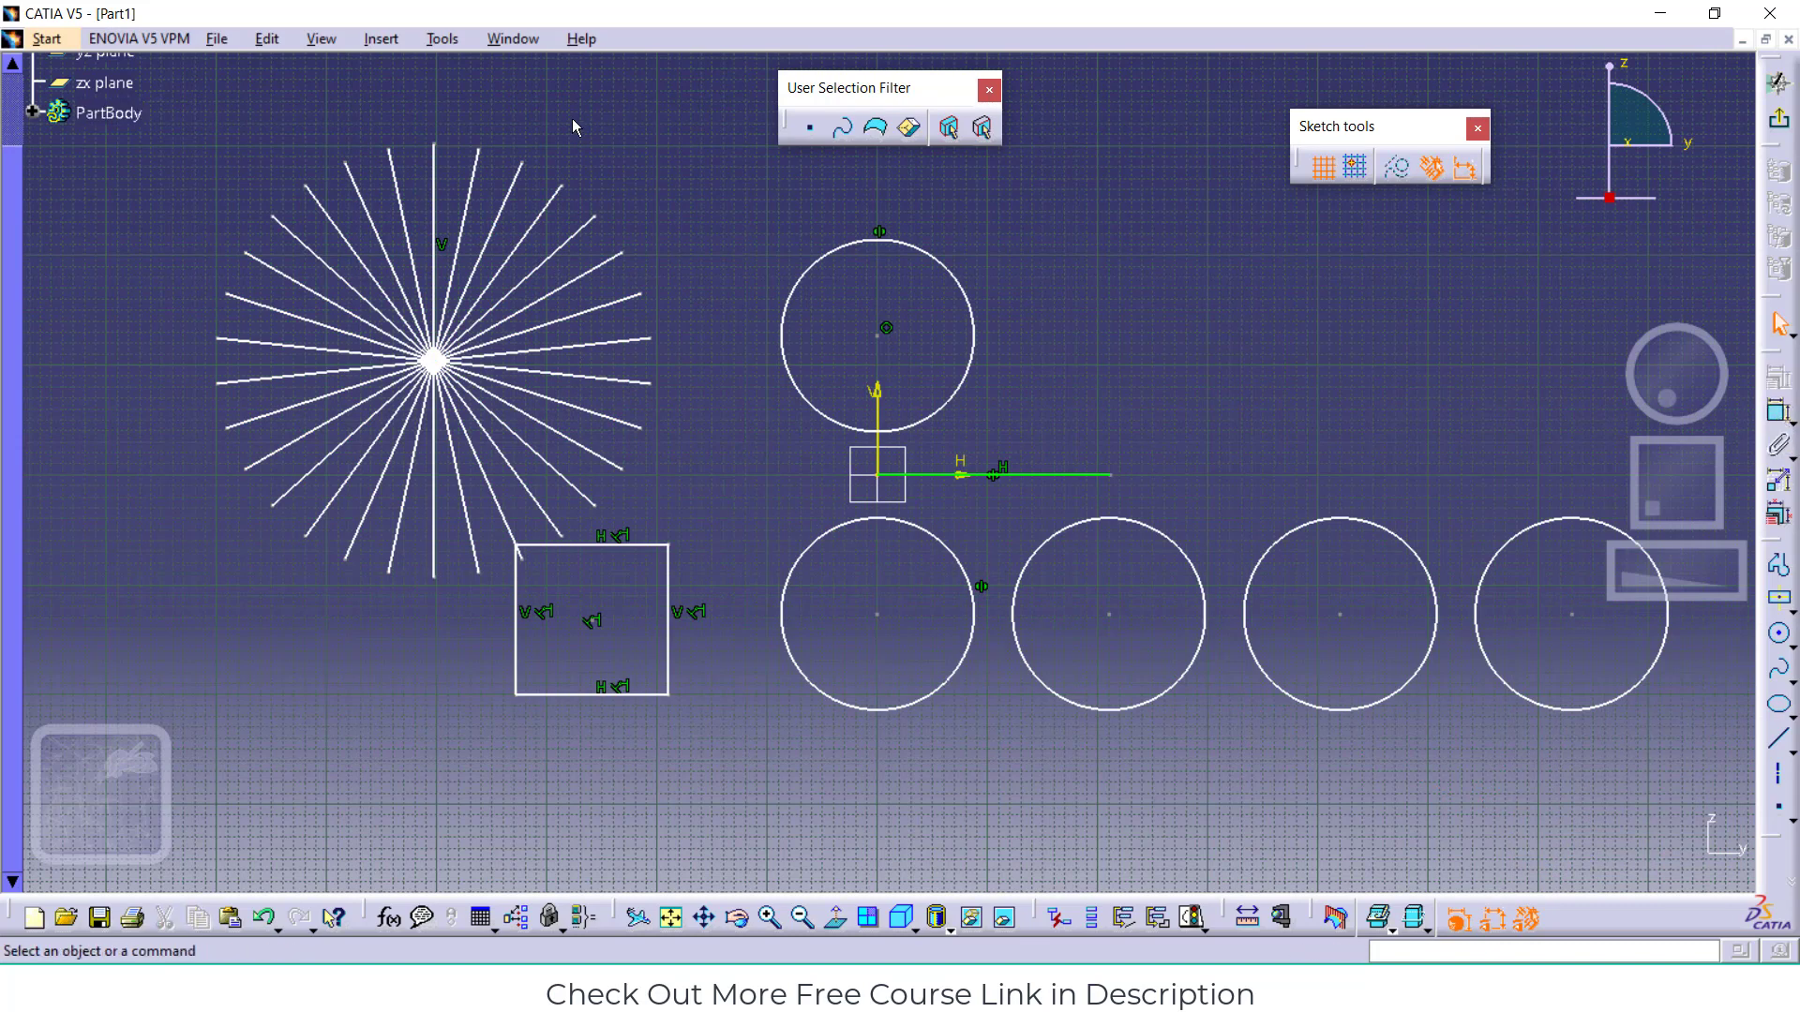
{"action": "left_click", "coordinate": [458, 190]}
{"action": "left_click", "coordinate": [1778, 413]}
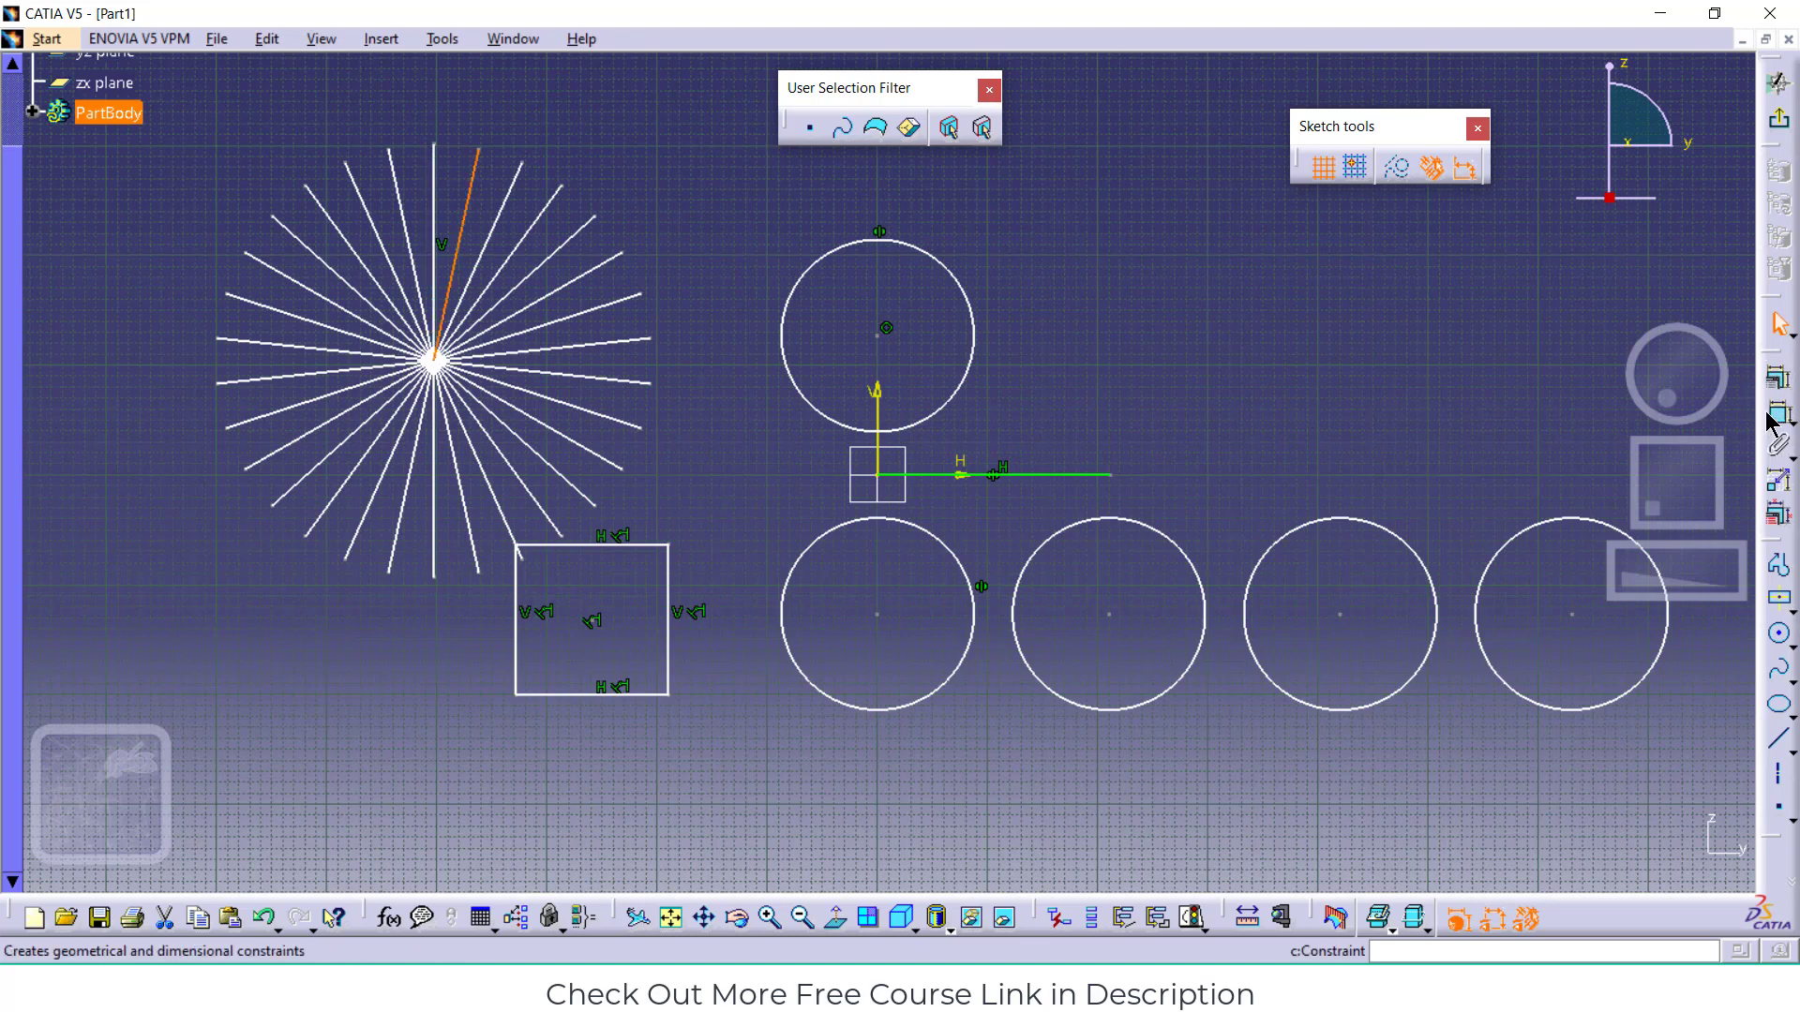
{"action": "left_click", "coordinate": [434, 167]}
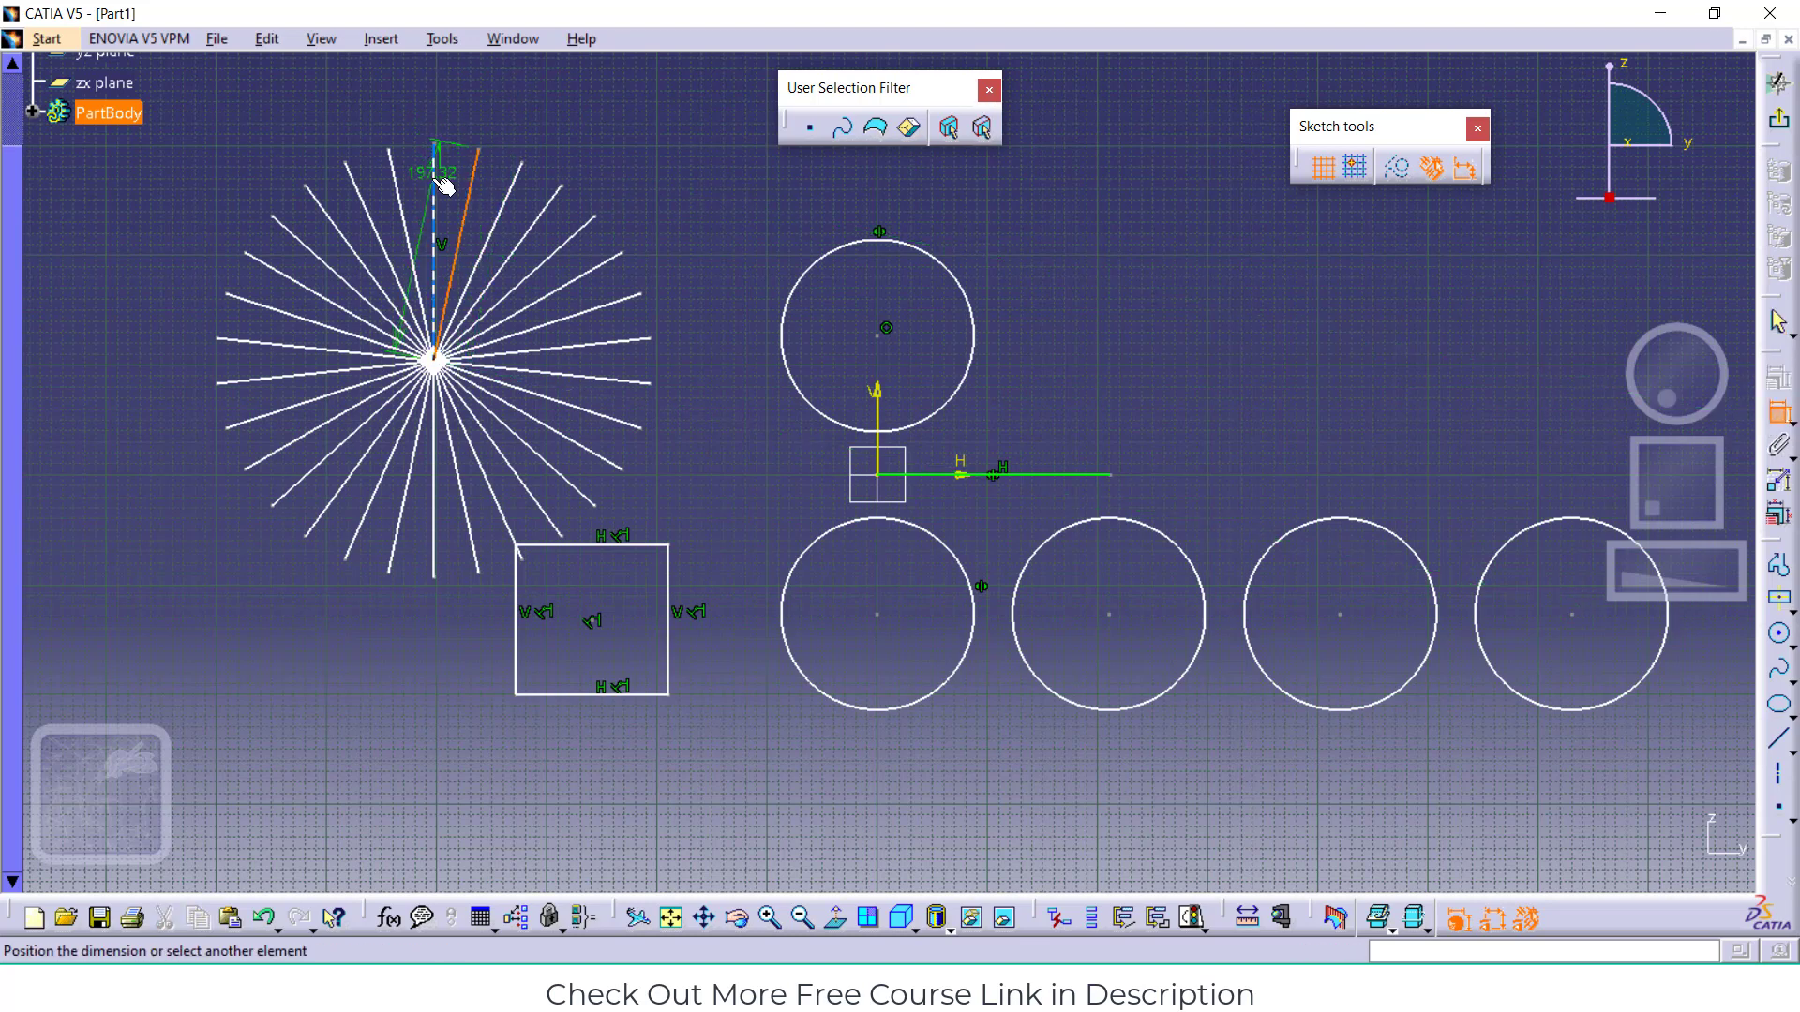
{"action": "left_click", "coordinate": [437, 176]}
{"action": "left_click", "coordinate": [465, 127]}
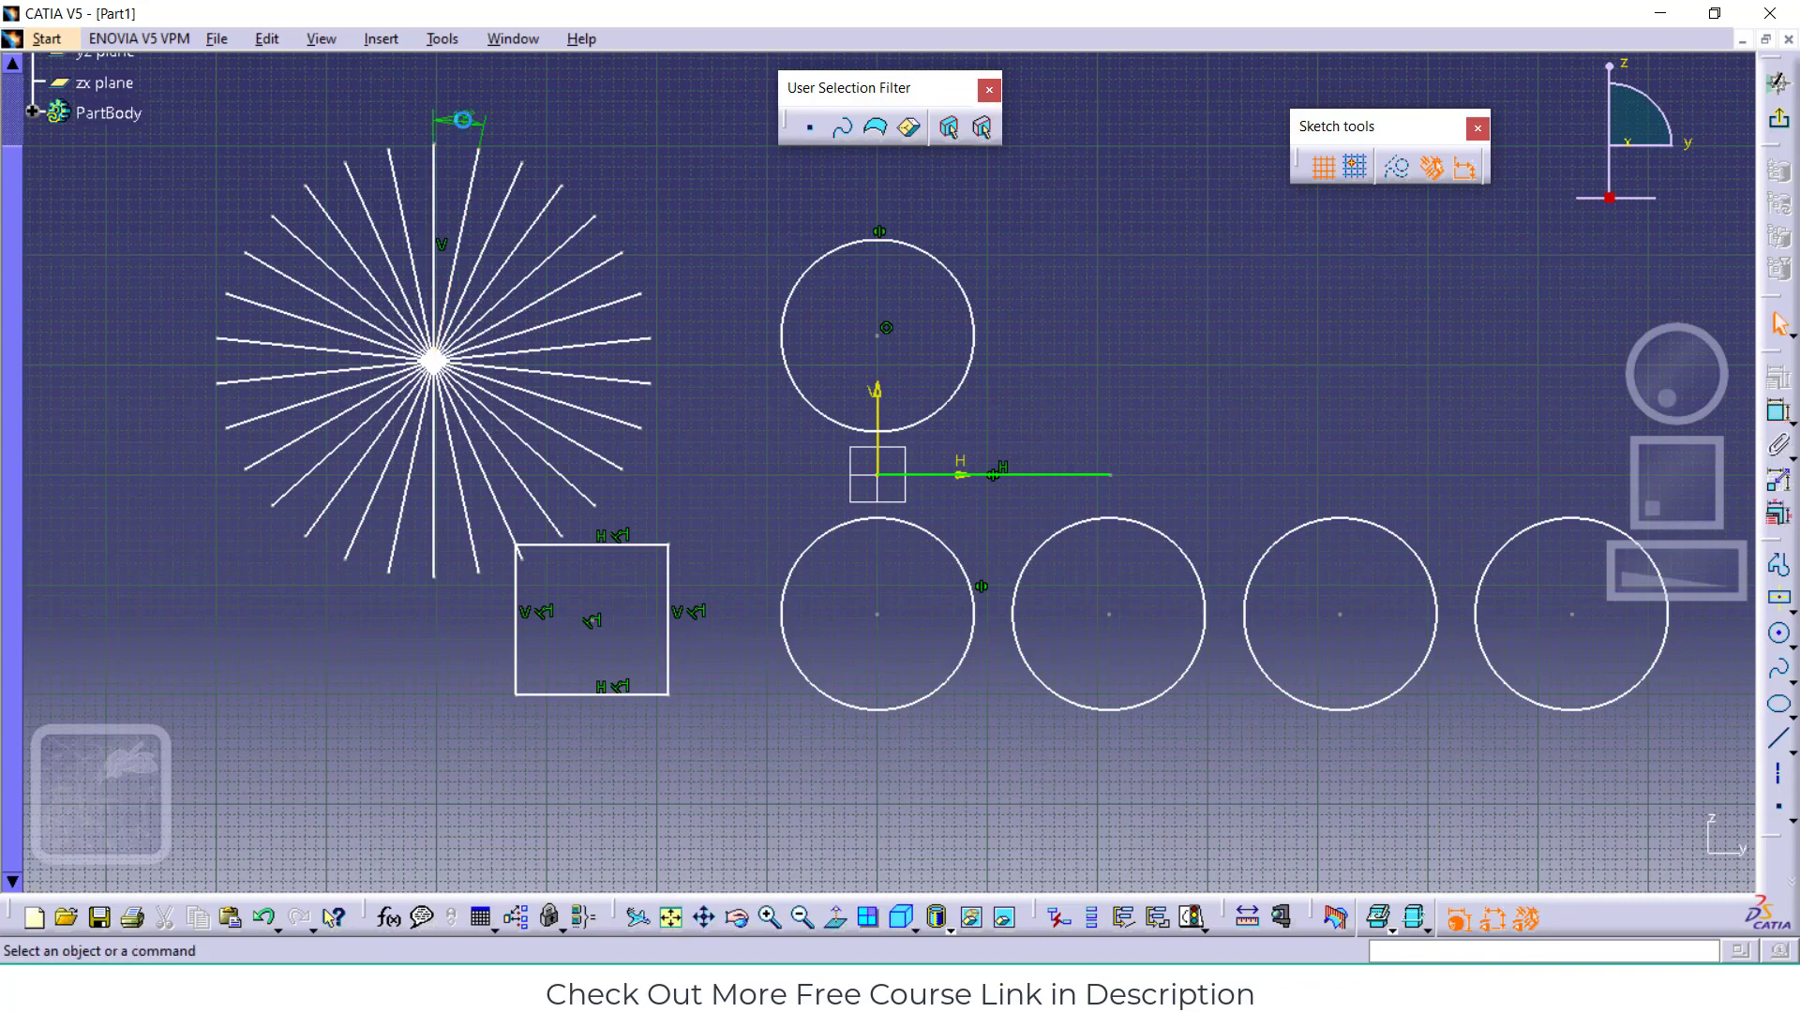
{"action": "left_click", "coordinate": [769, 918]}
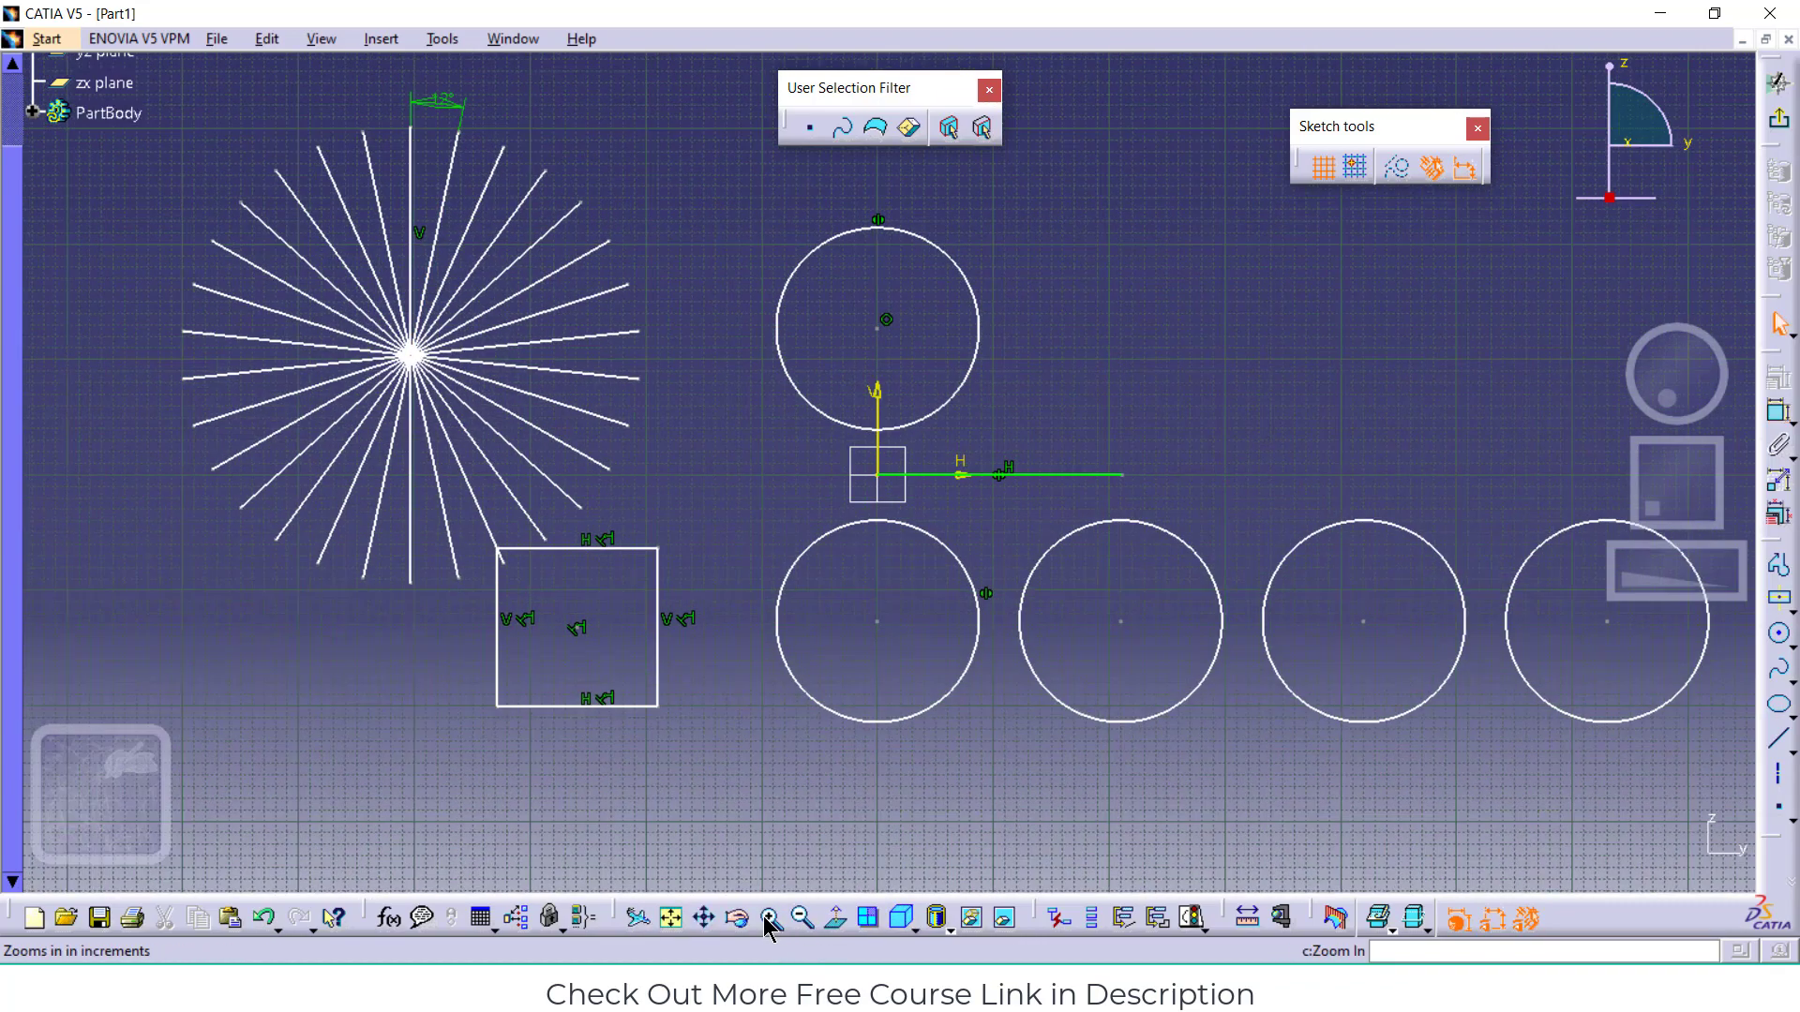
{"action": "left_click", "coordinate": [705, 918]}
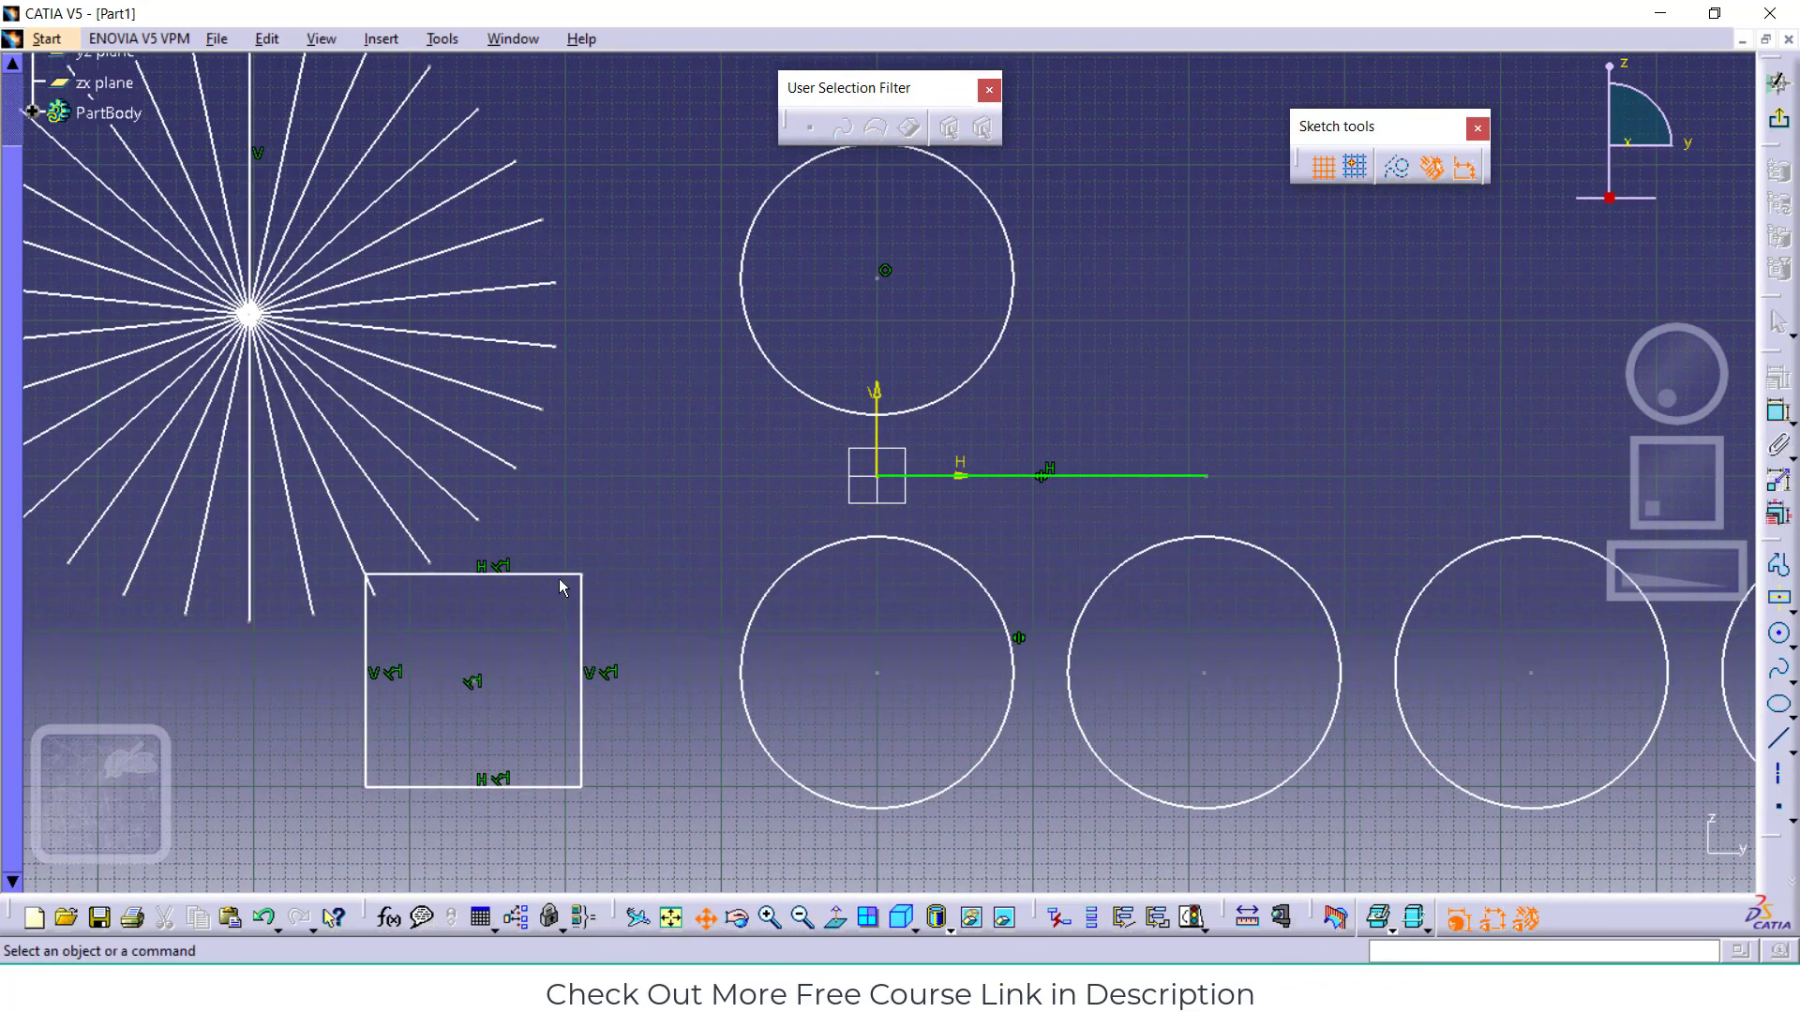
{"action": "mouse_move", "coordinate": [564, 484]}
{"action": "left_mouse_down"}
{"action": "mouse_move", "coordinate": [584, 475]}
{"action": "mouse_move", "coordinate": [994, 834]}
{"action": "left_mouse_up"}
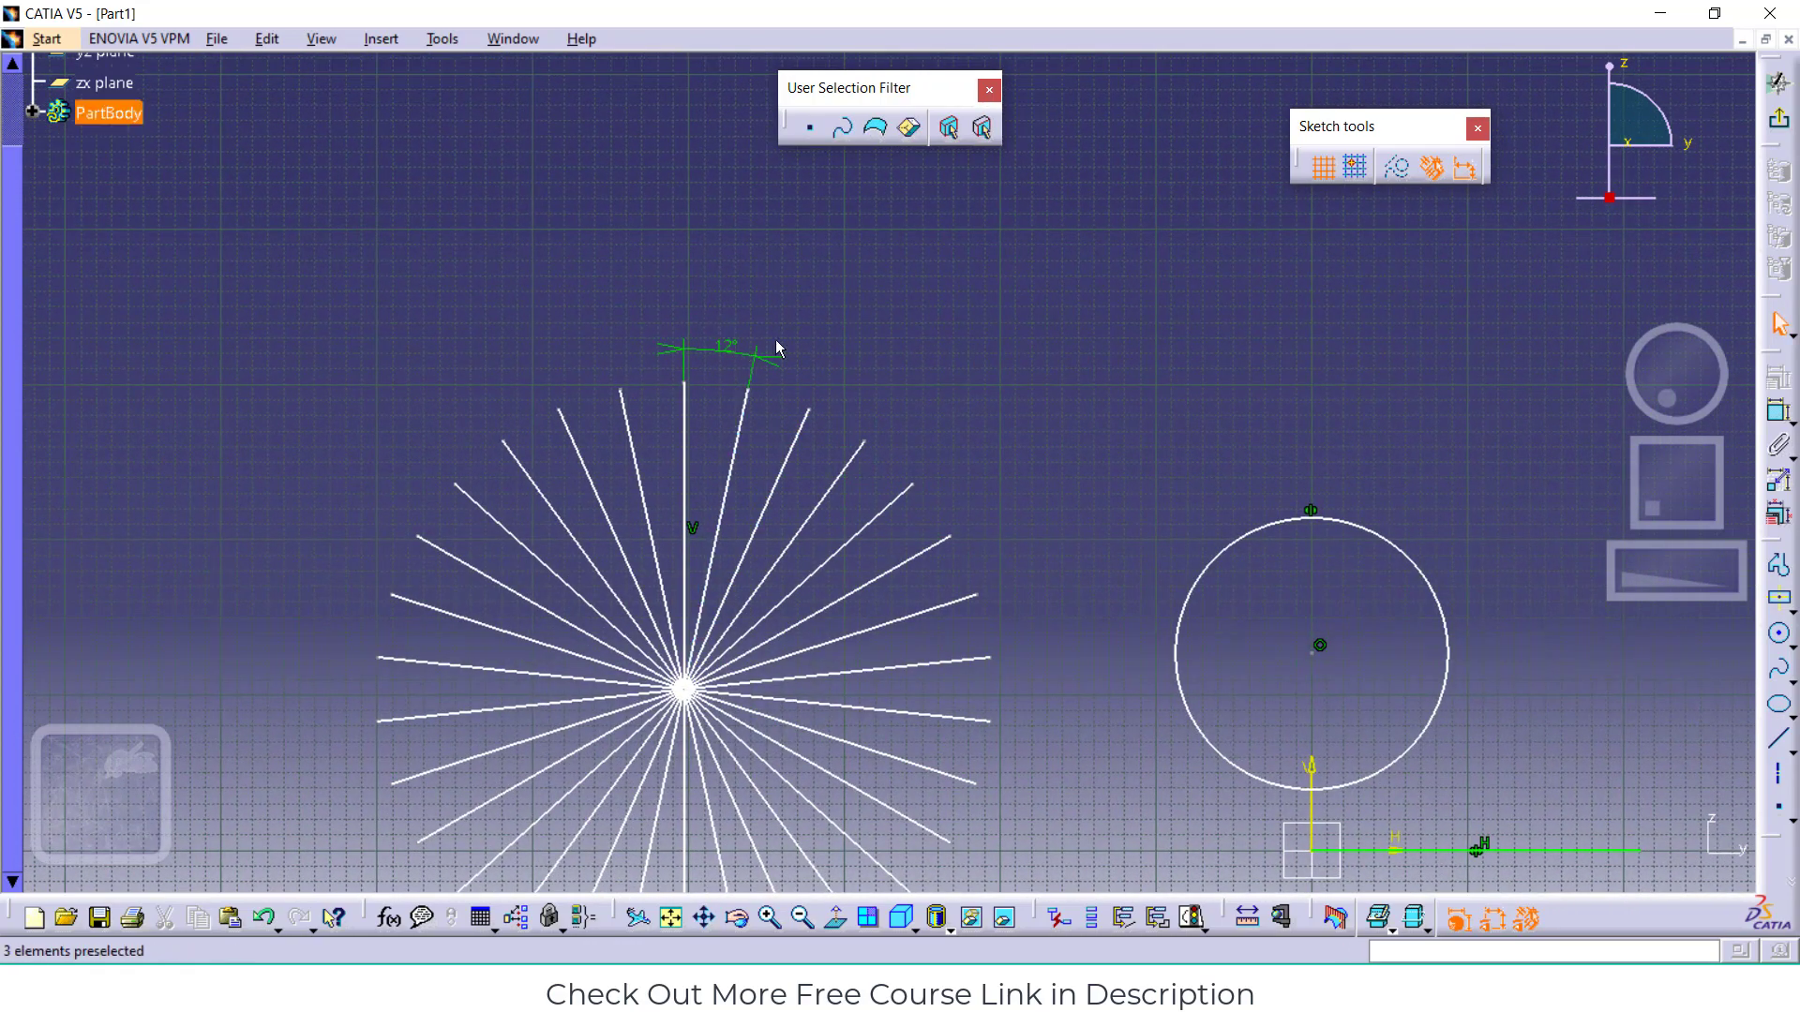
{"action": "left_click", "coordinate": [801, 919]}
{"action": "left_click", "coordinate": [801, 919]}
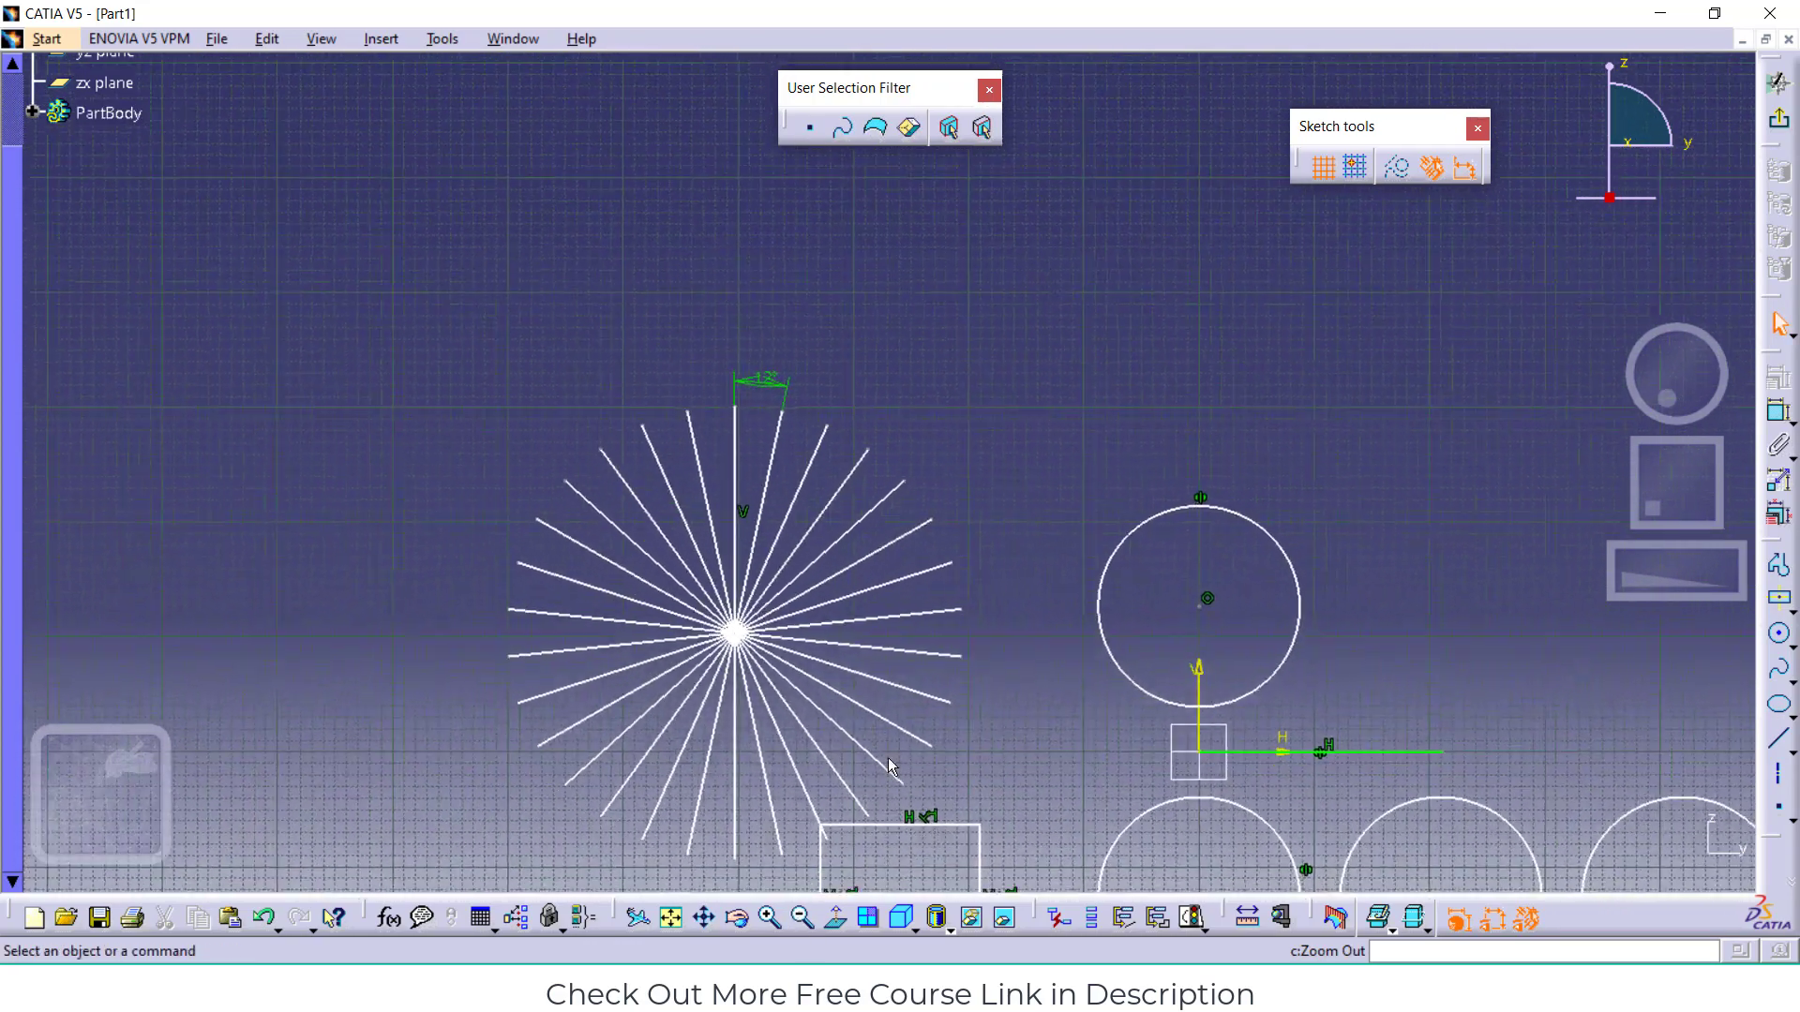
{"action": "left_click", "coordinate": [705, 918]}
{"action": "mouse_move", "coordinate": [1004, 602]}
{"action": "left_mouse_down"}
{"action": "mouse_move", "coordinate": [787, 338]}
{"action": "mouse_move", "coordinate": [783, 362]}
{"action": "left_mouse_up"}
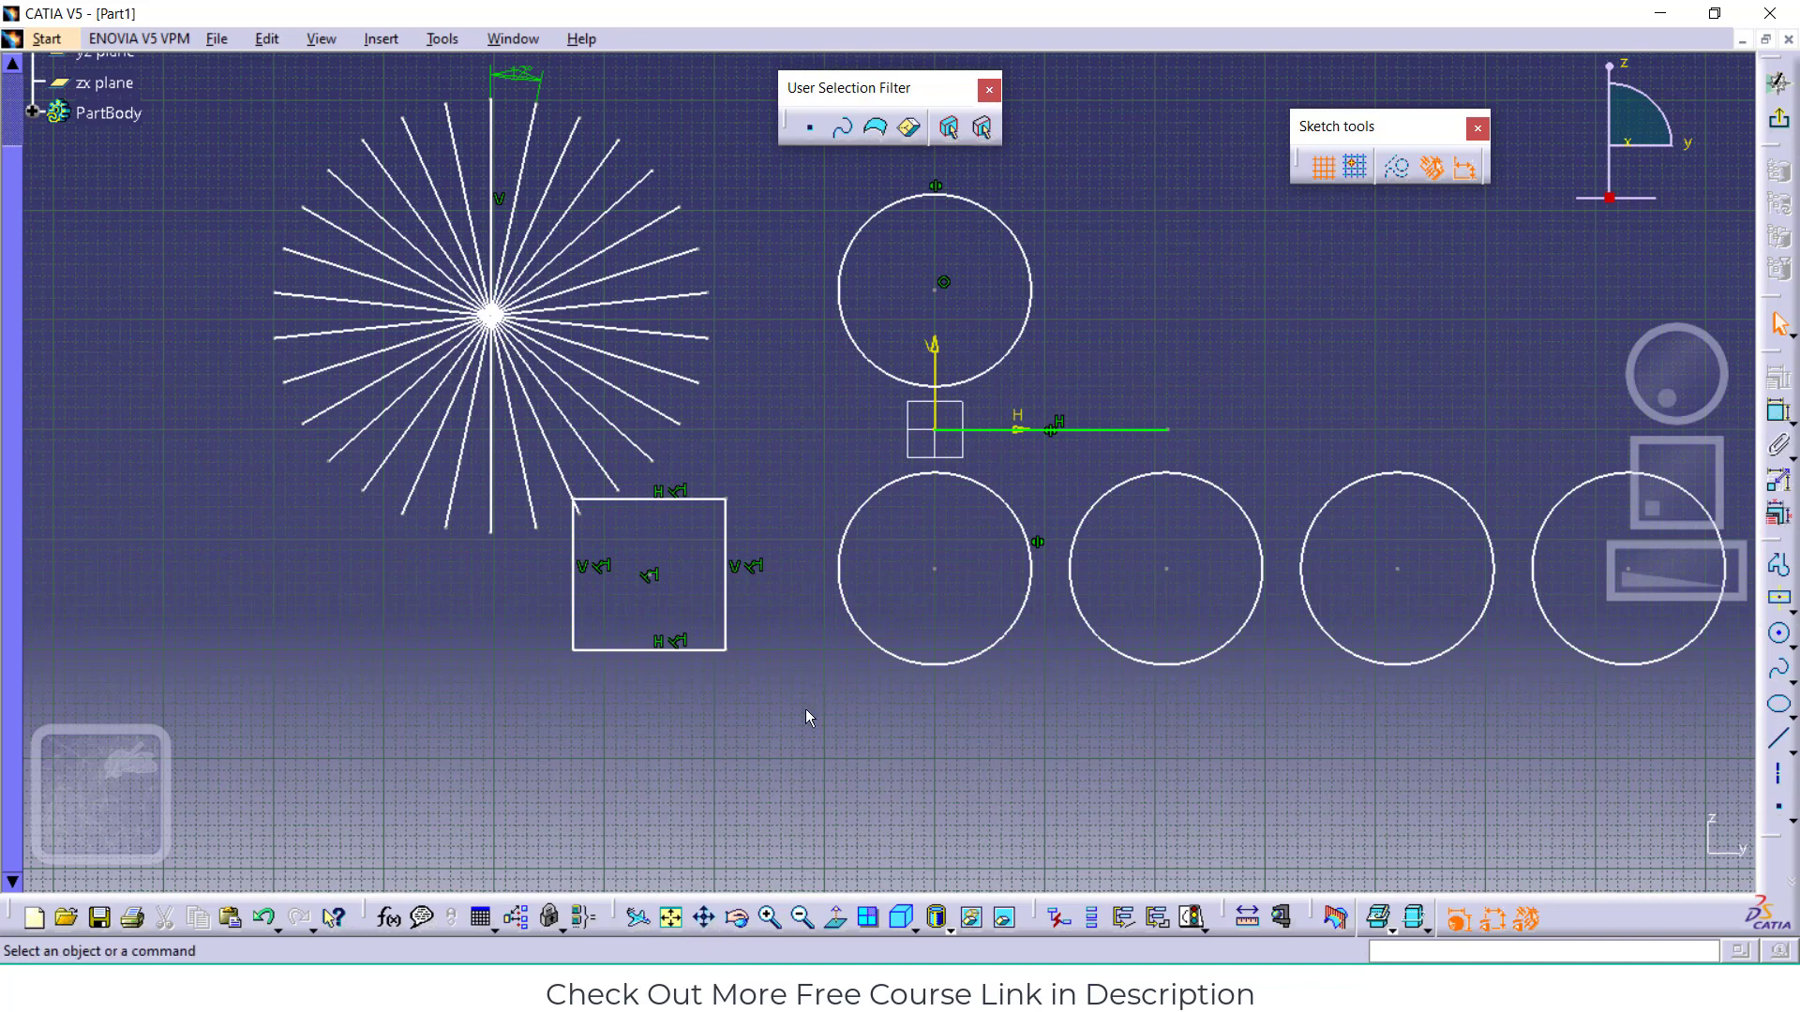
{"action": "left_click", "coordinate": [739, 919]}
{"action": "mouse_move", "coordinate": [747, 723]}
{"action": "left_mouse_down"}
{"action": "mouse_move", "coordinate": [774, 740]}
{"action": "mouse_move", "coordinate": [843, 600]}
{"action": "mouse_move", "coordinate": [539, 464]}
{"action": "mouse_move", "coordinate": [586, 588]}
{"action": "mouse_move", "coordinate": [674, 684]}
{"action": "mouse_move", "coordinate": [666, 773]}
{"action": "mouse_move", "coordinate": [812, 630]}
{"action": "mouse_move", "coordinate": [824, 655]}
{"action": "mouse_move", "coordinate": [803, 599]}
{"action": "mouse_move", "coordinate": [787, 740]}
{"action": "left_mouse_up"}
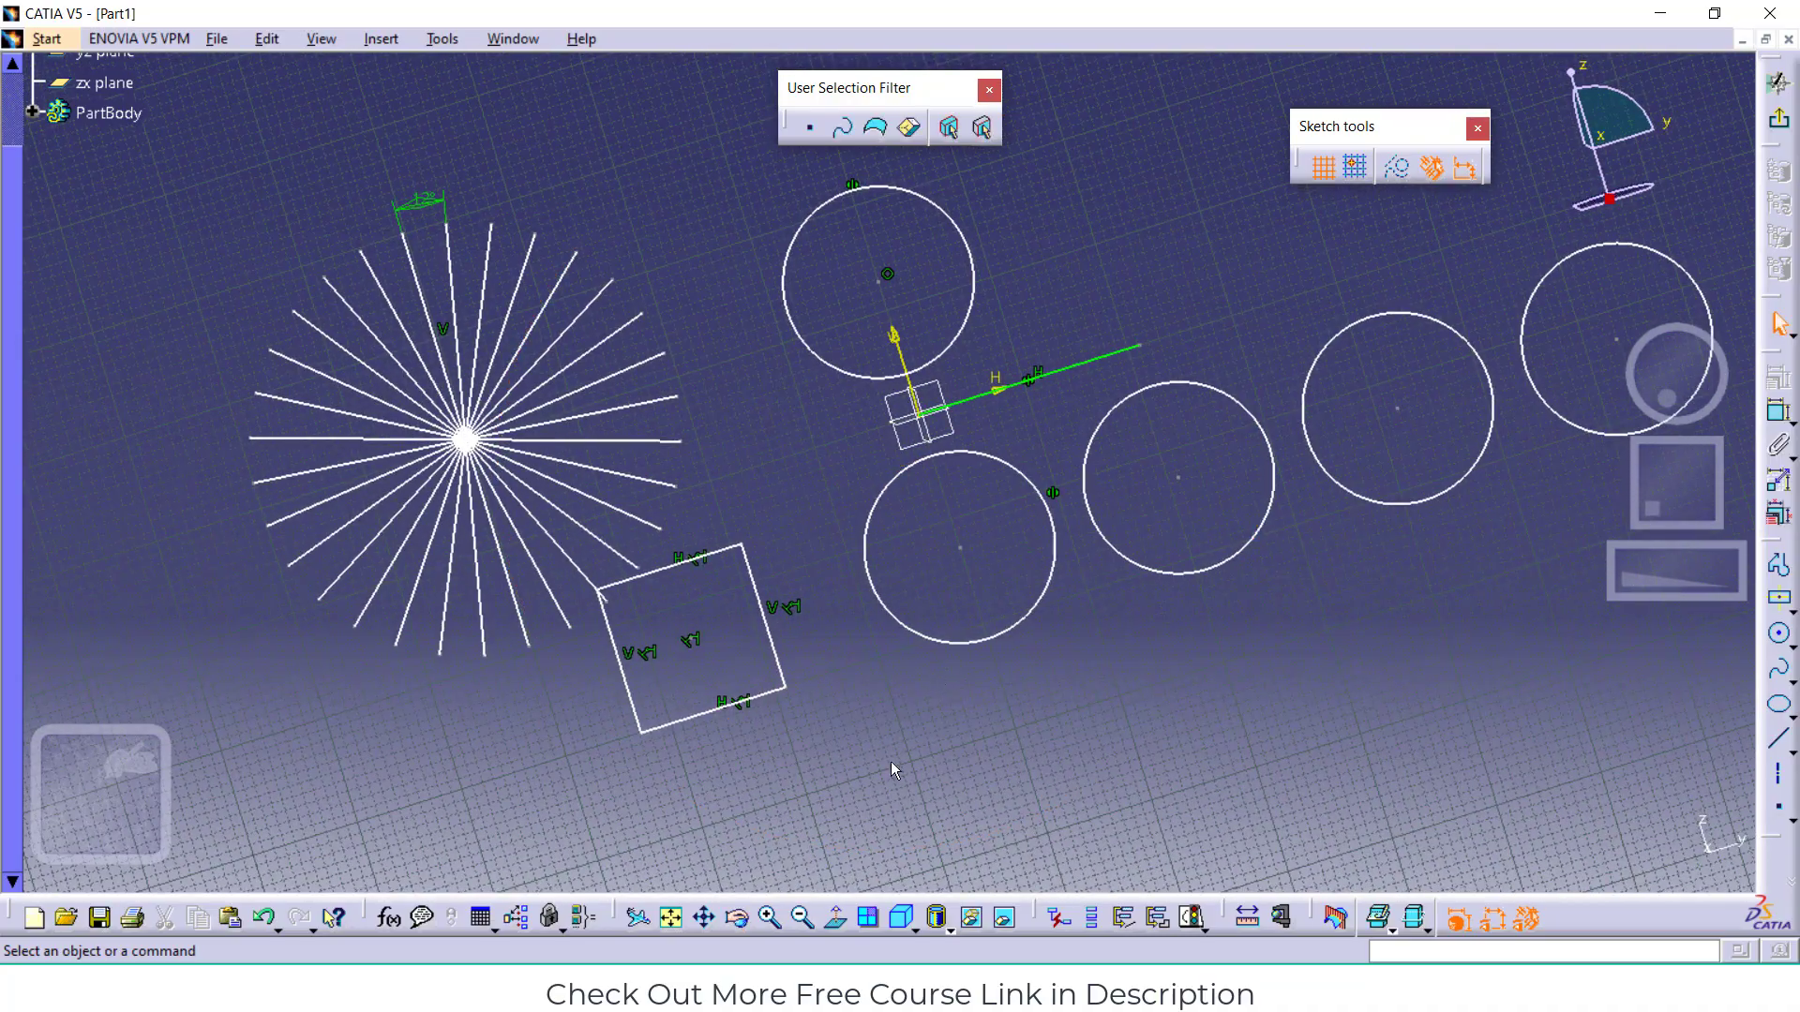
{"action": "left_click", "coordinate": [839, 926]}
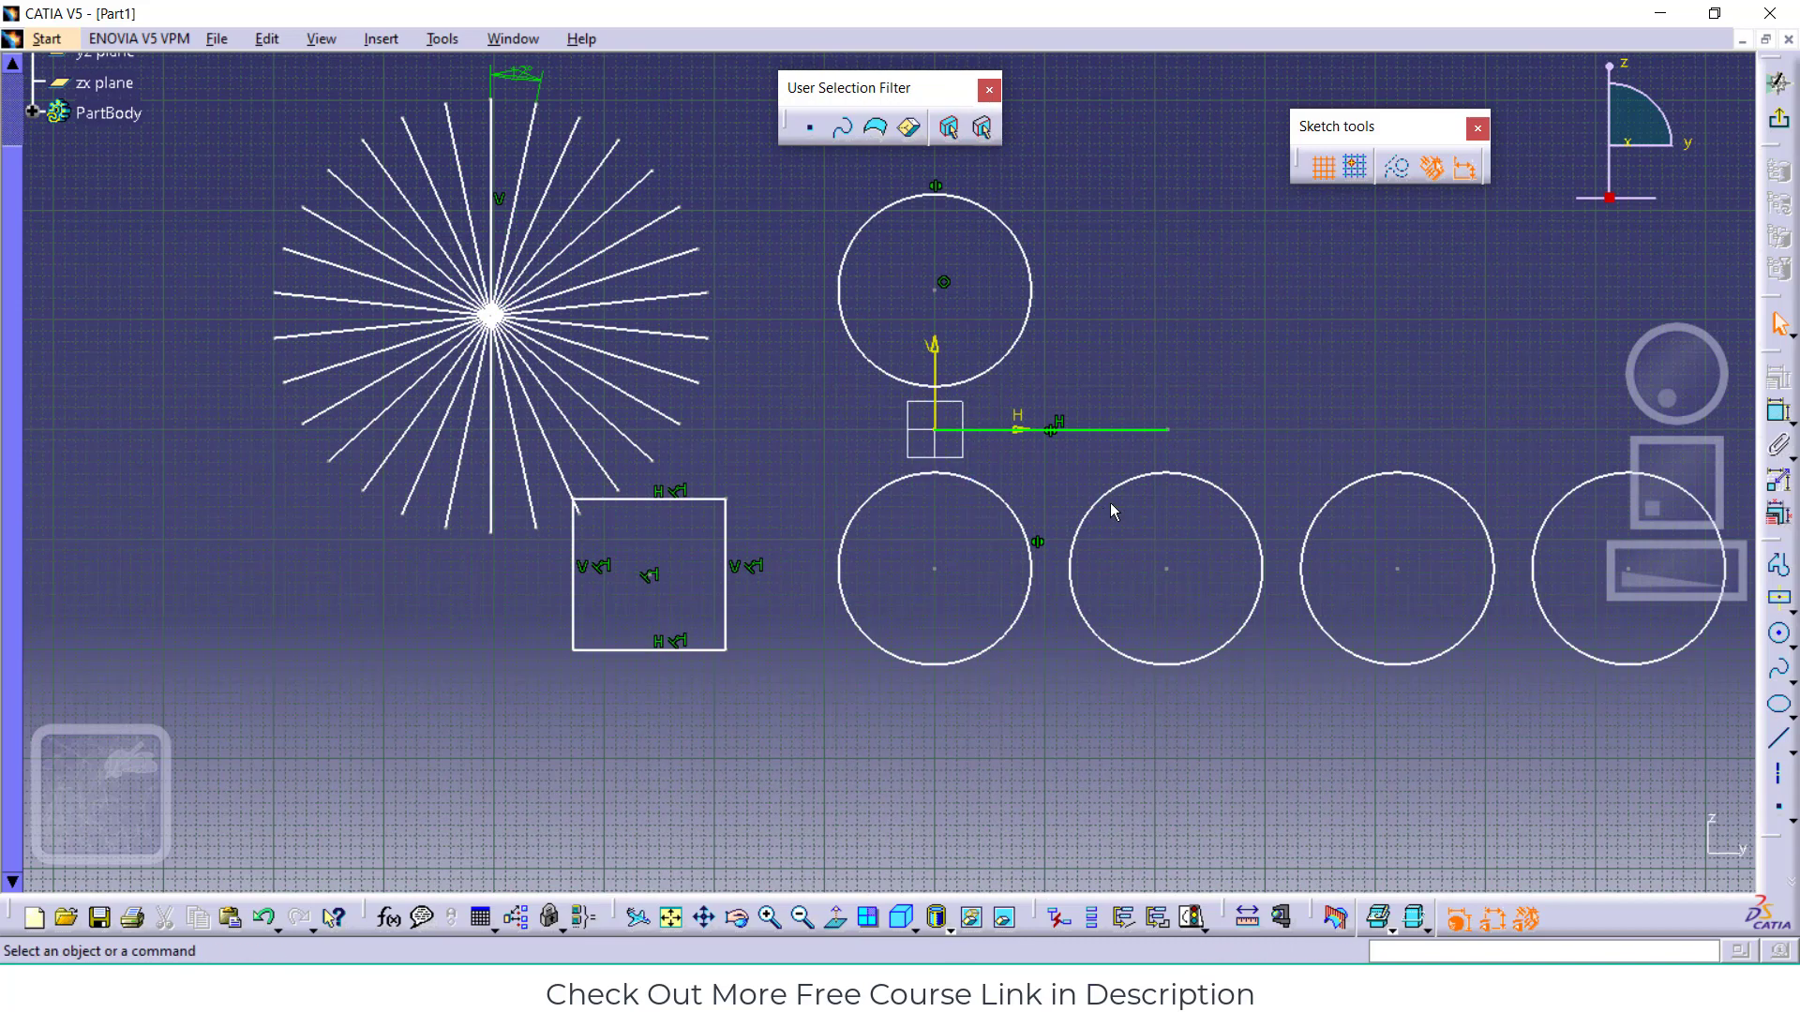
{"action": "left_click", "coordinate": [377, 40]}
{"action": "mouse_move", "coordinate": [431, 152]}
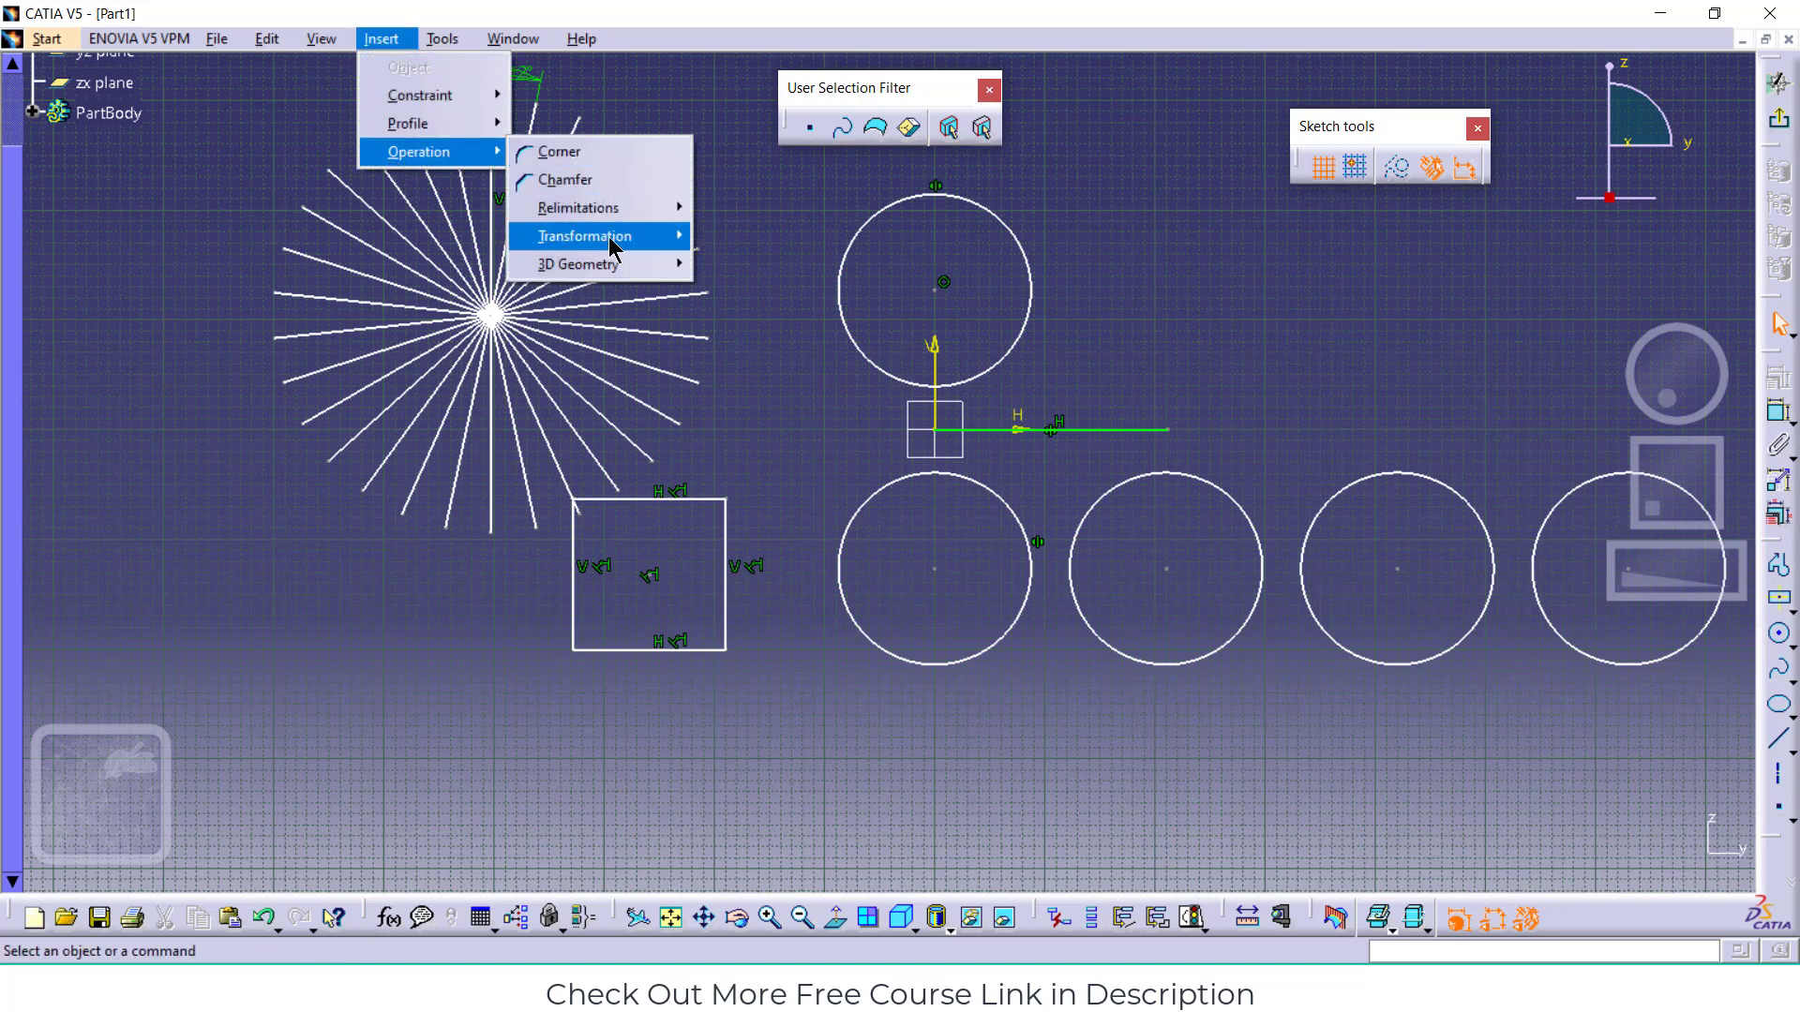
{"action": "mouse_move", "coordinate": [617, 242]}
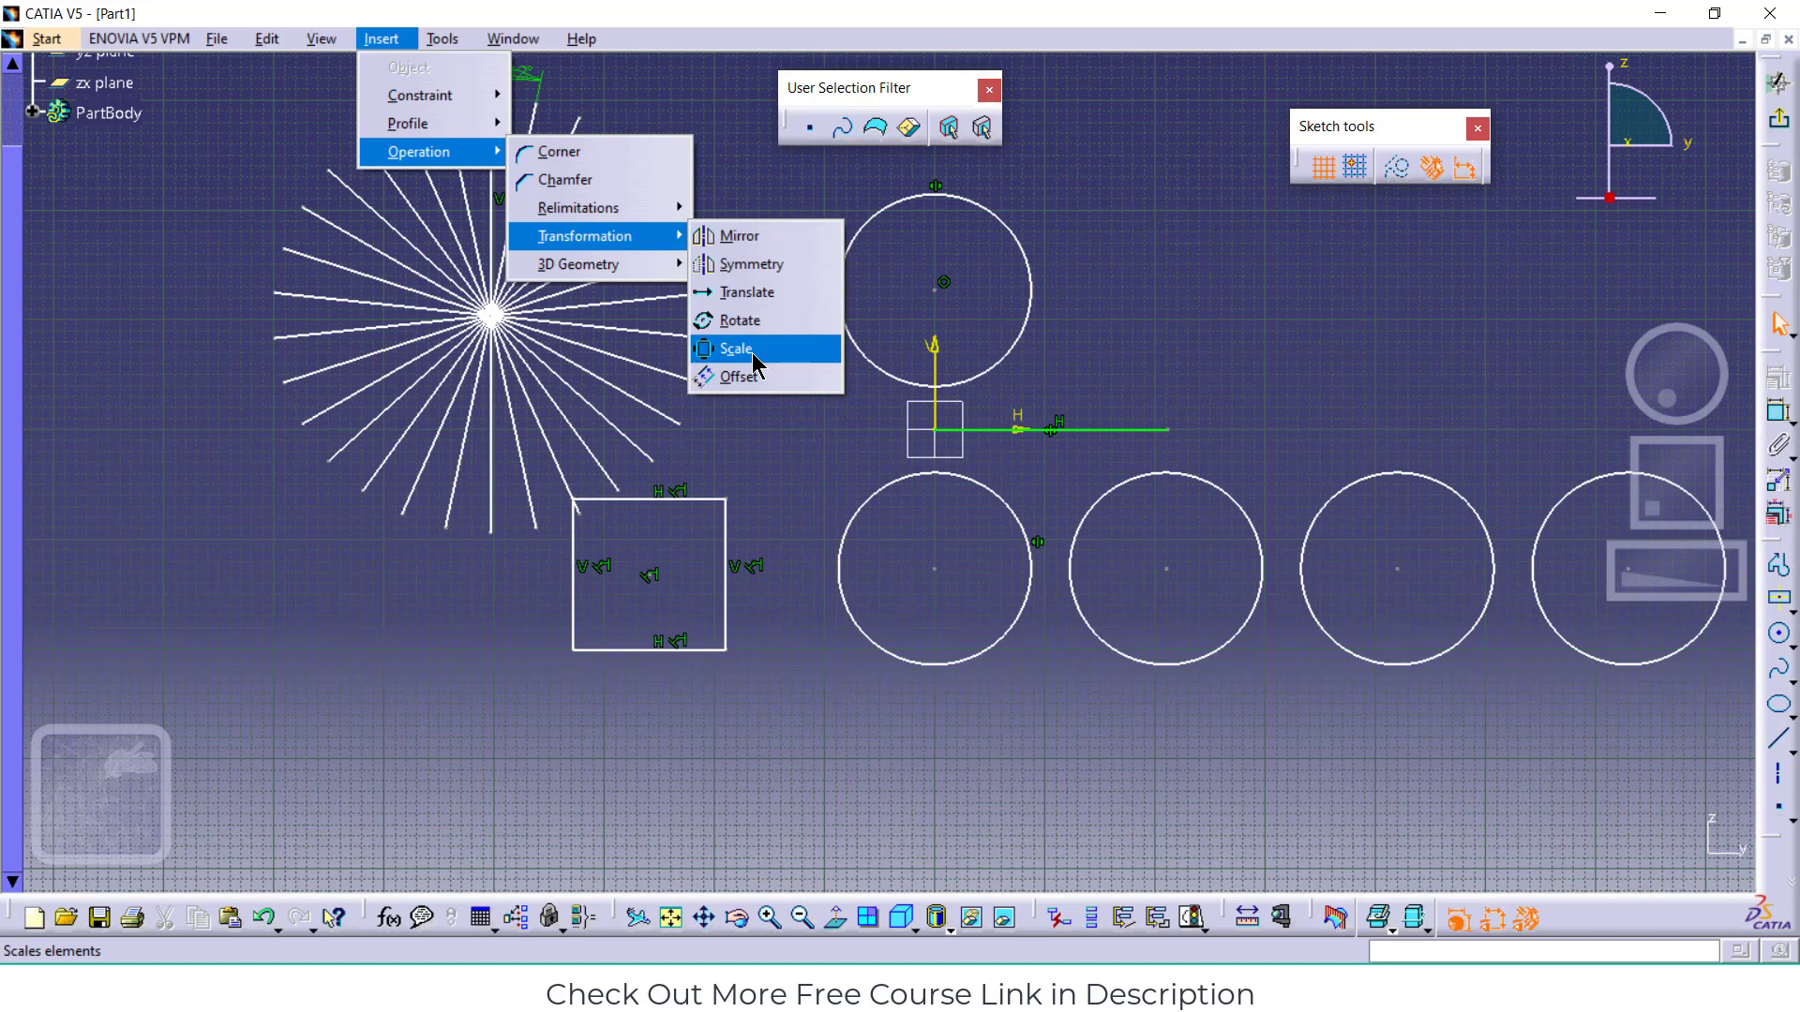
{"action": "left_click", "coordinate": [1246, 343]}
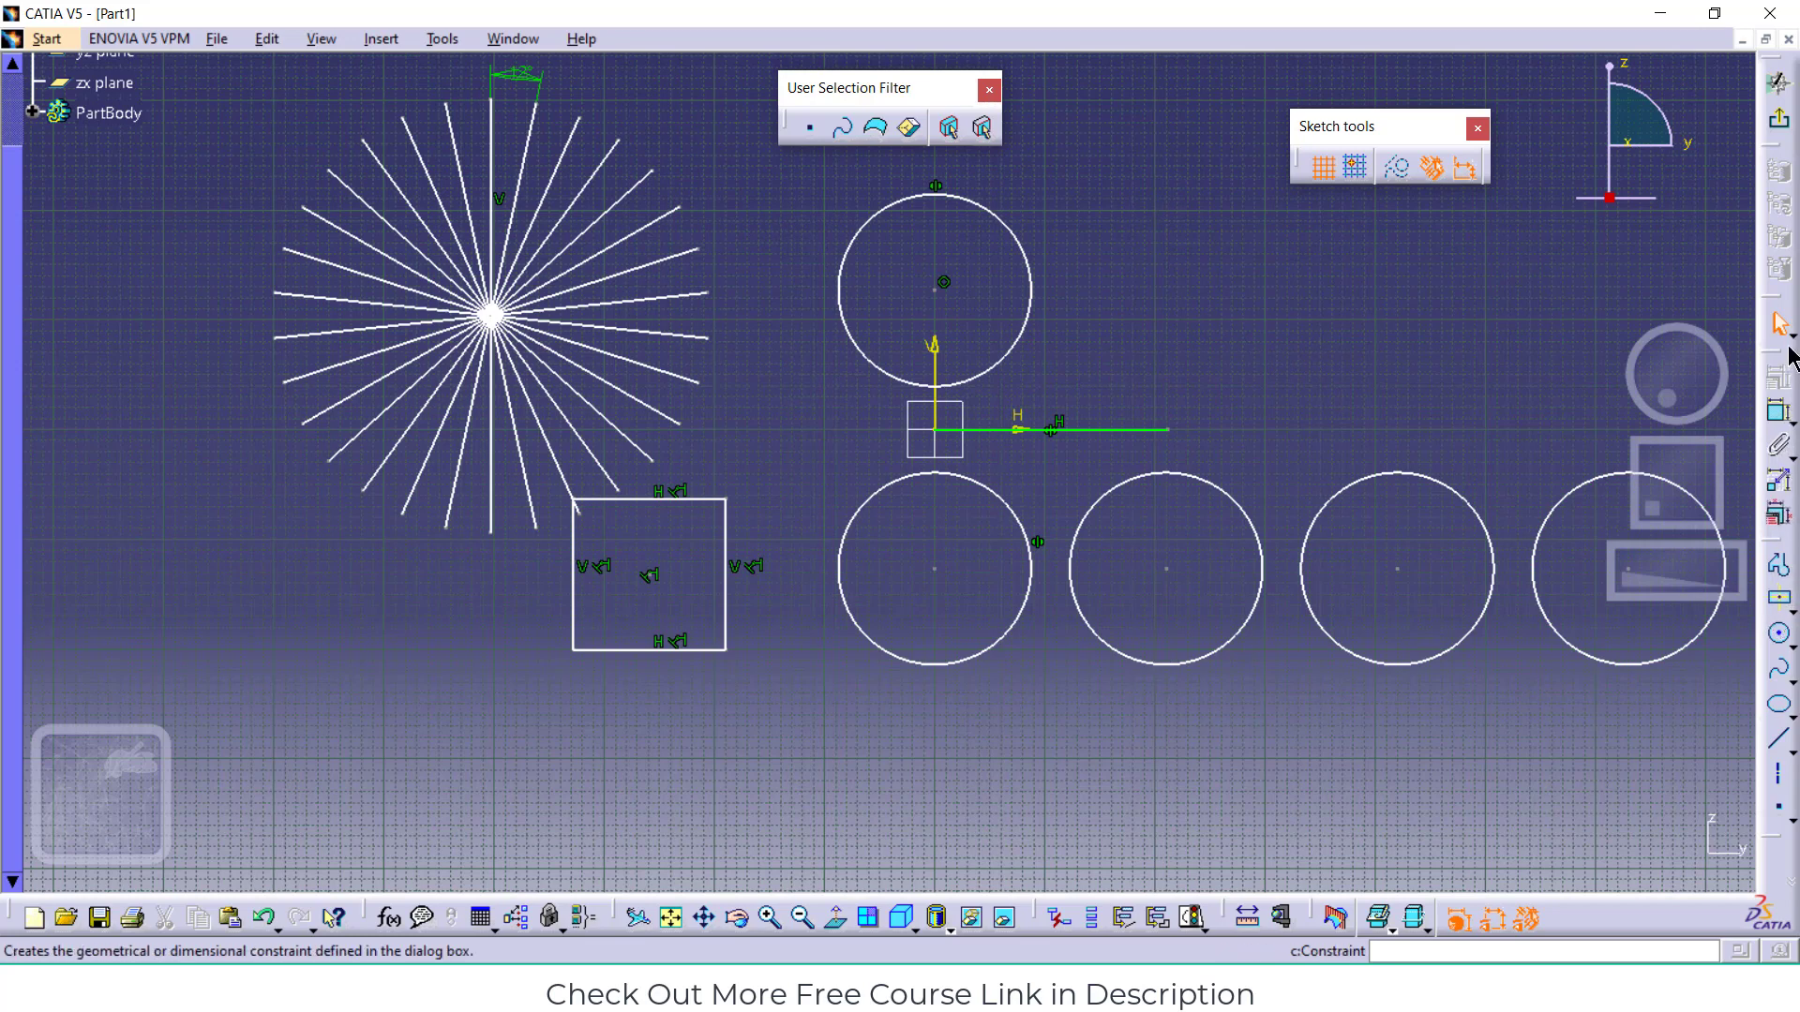
Dimension the upper circle's diameter and set it to 1000 mm
{"action": "left_click", "coordinate": [1778, 410]}
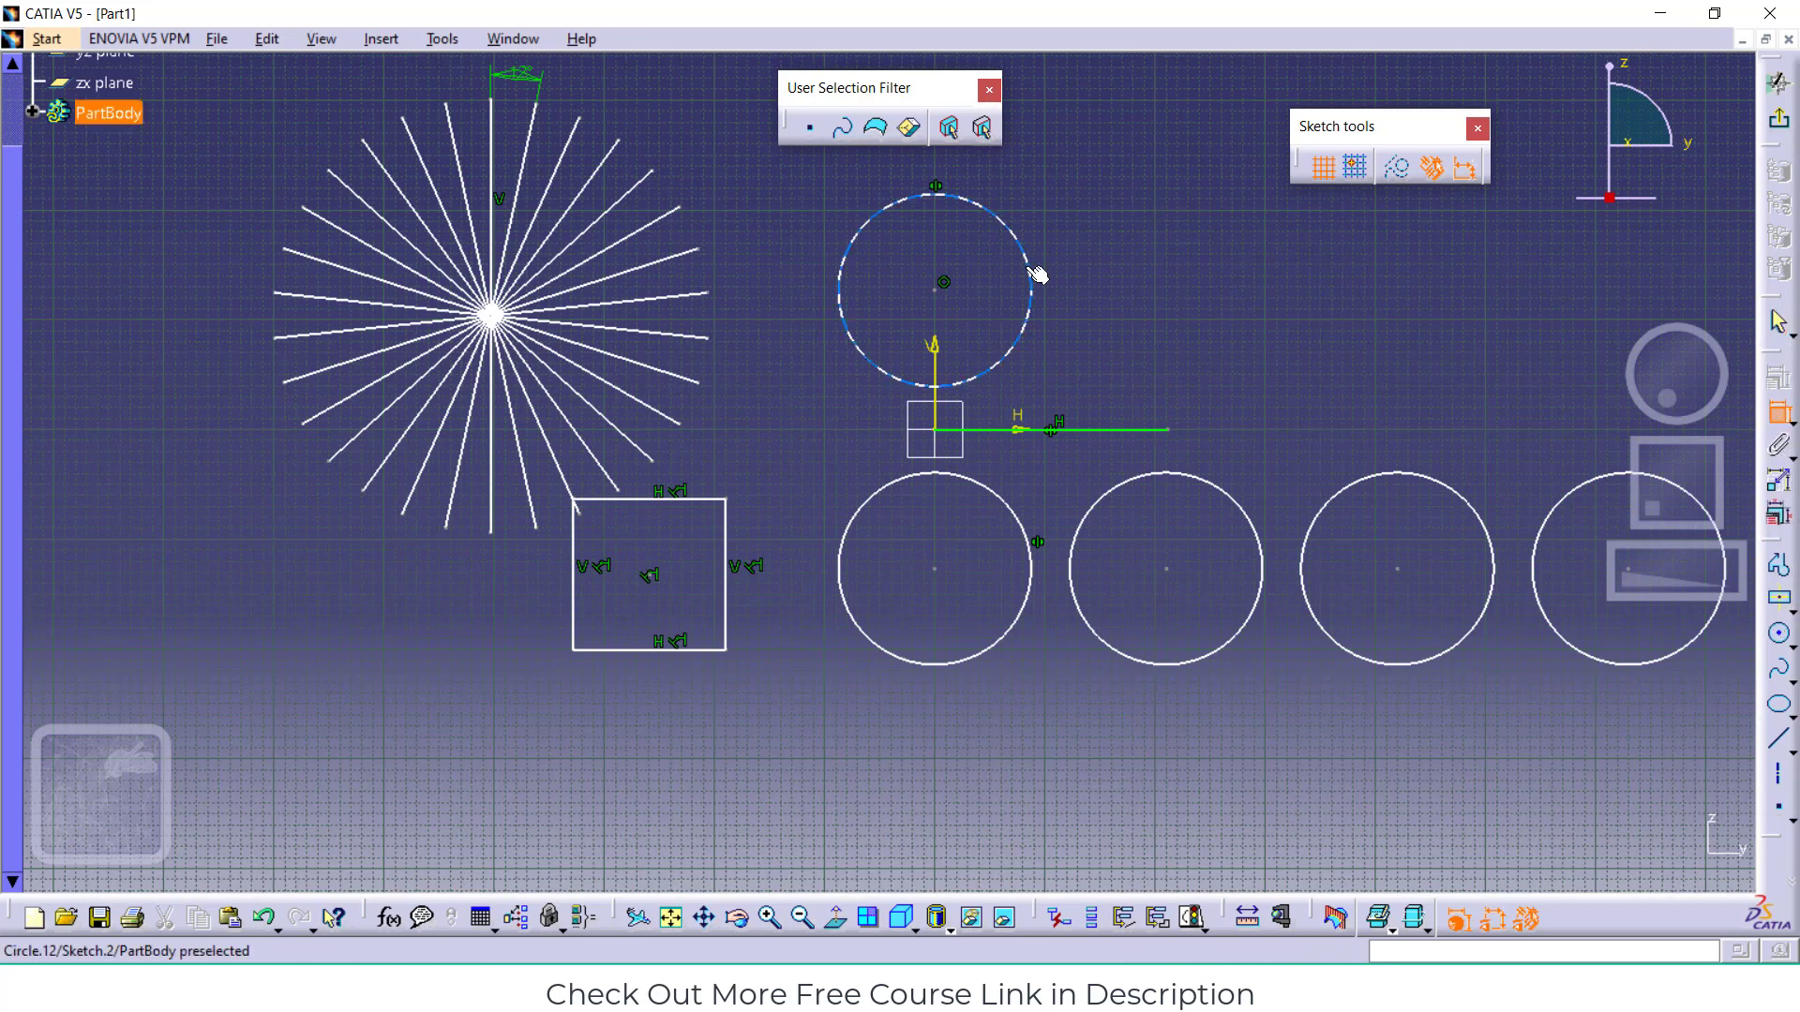
{"action": "left_click", "coordinate": [1032, 270]}
{"action": "left_click", "coordinate": [1123, 286]}
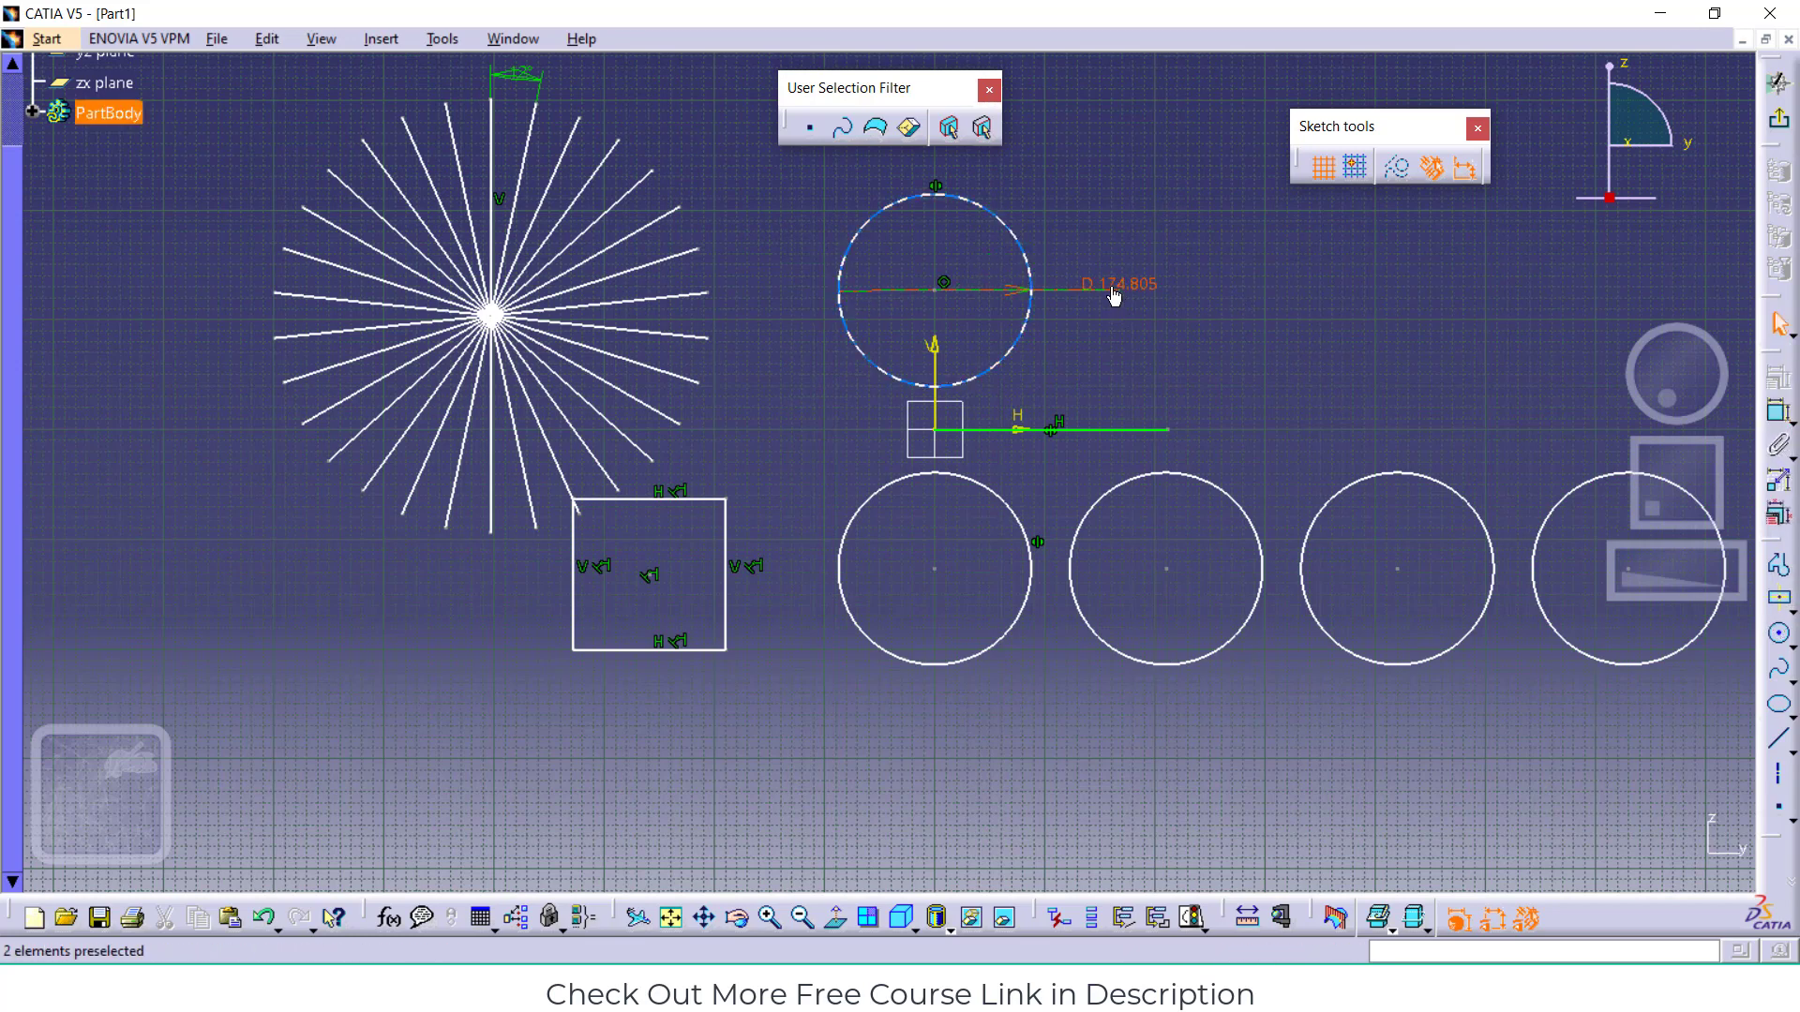
{"action": "double_click", "coordinate": [1117, 291]}
{"action": "type", "text": "10"}
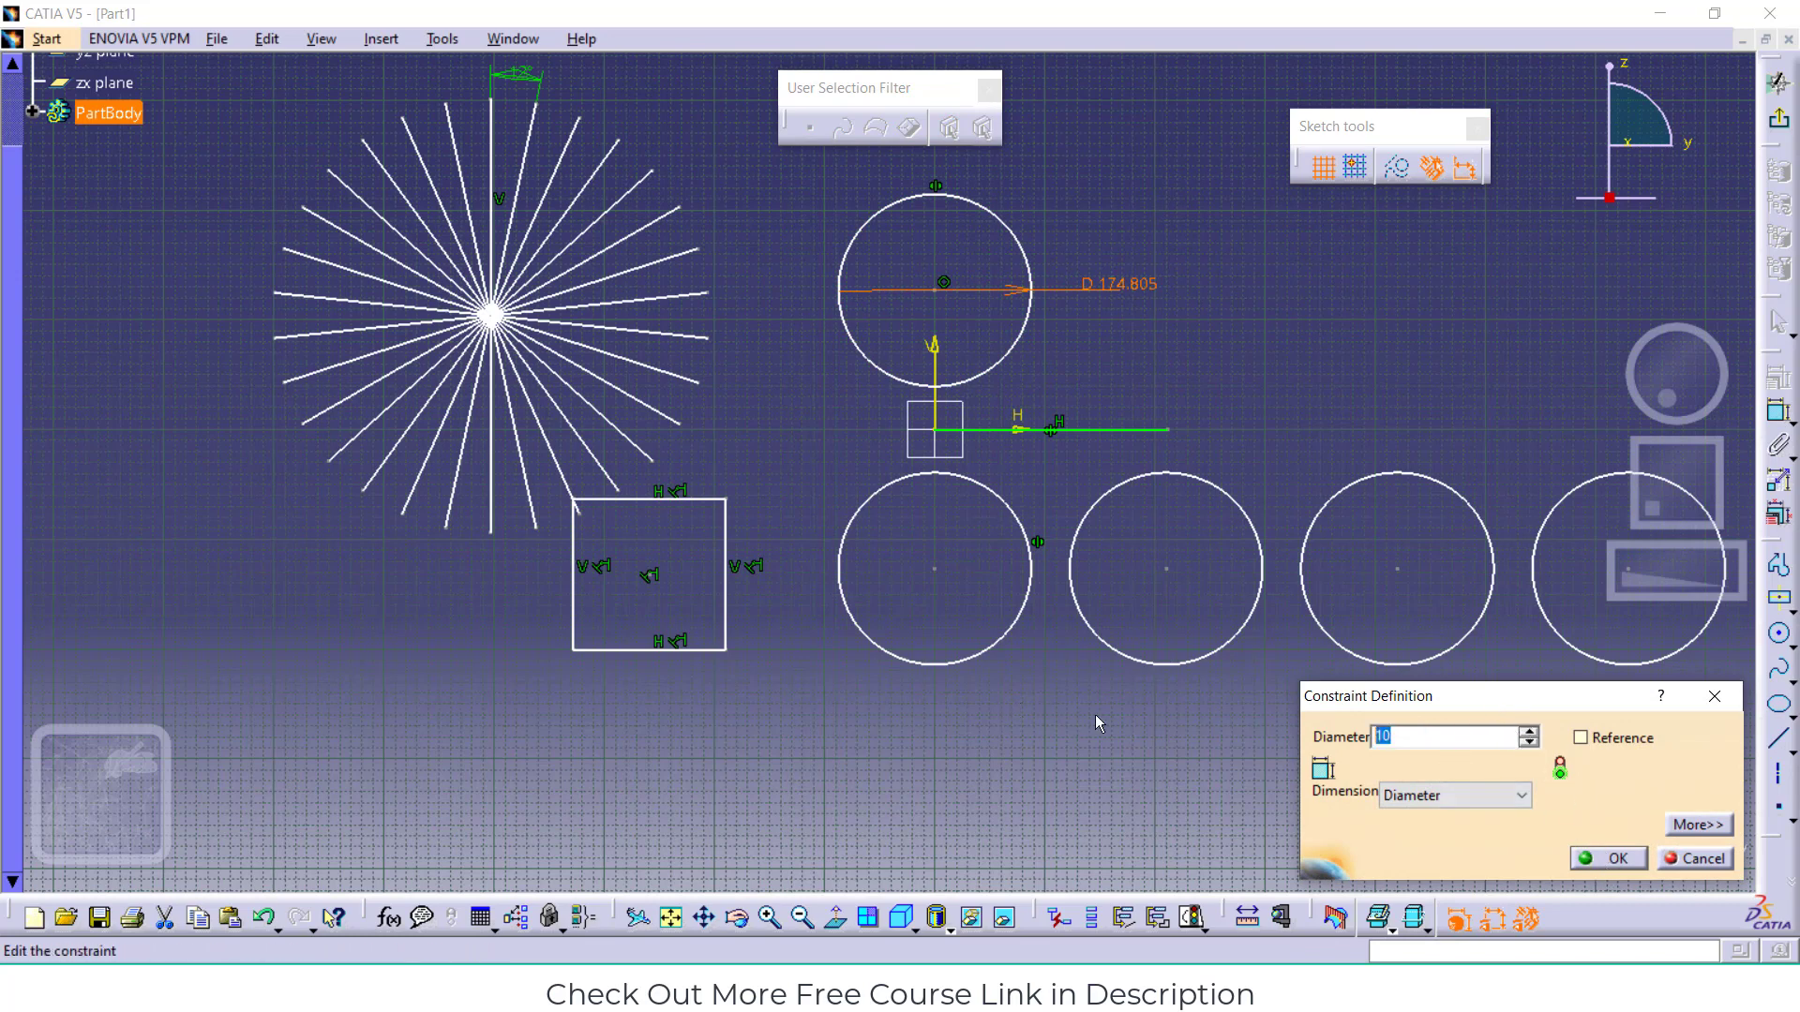
{"action": "key", "text": "BackSpace"}
{"action": "type", "text": "000"}
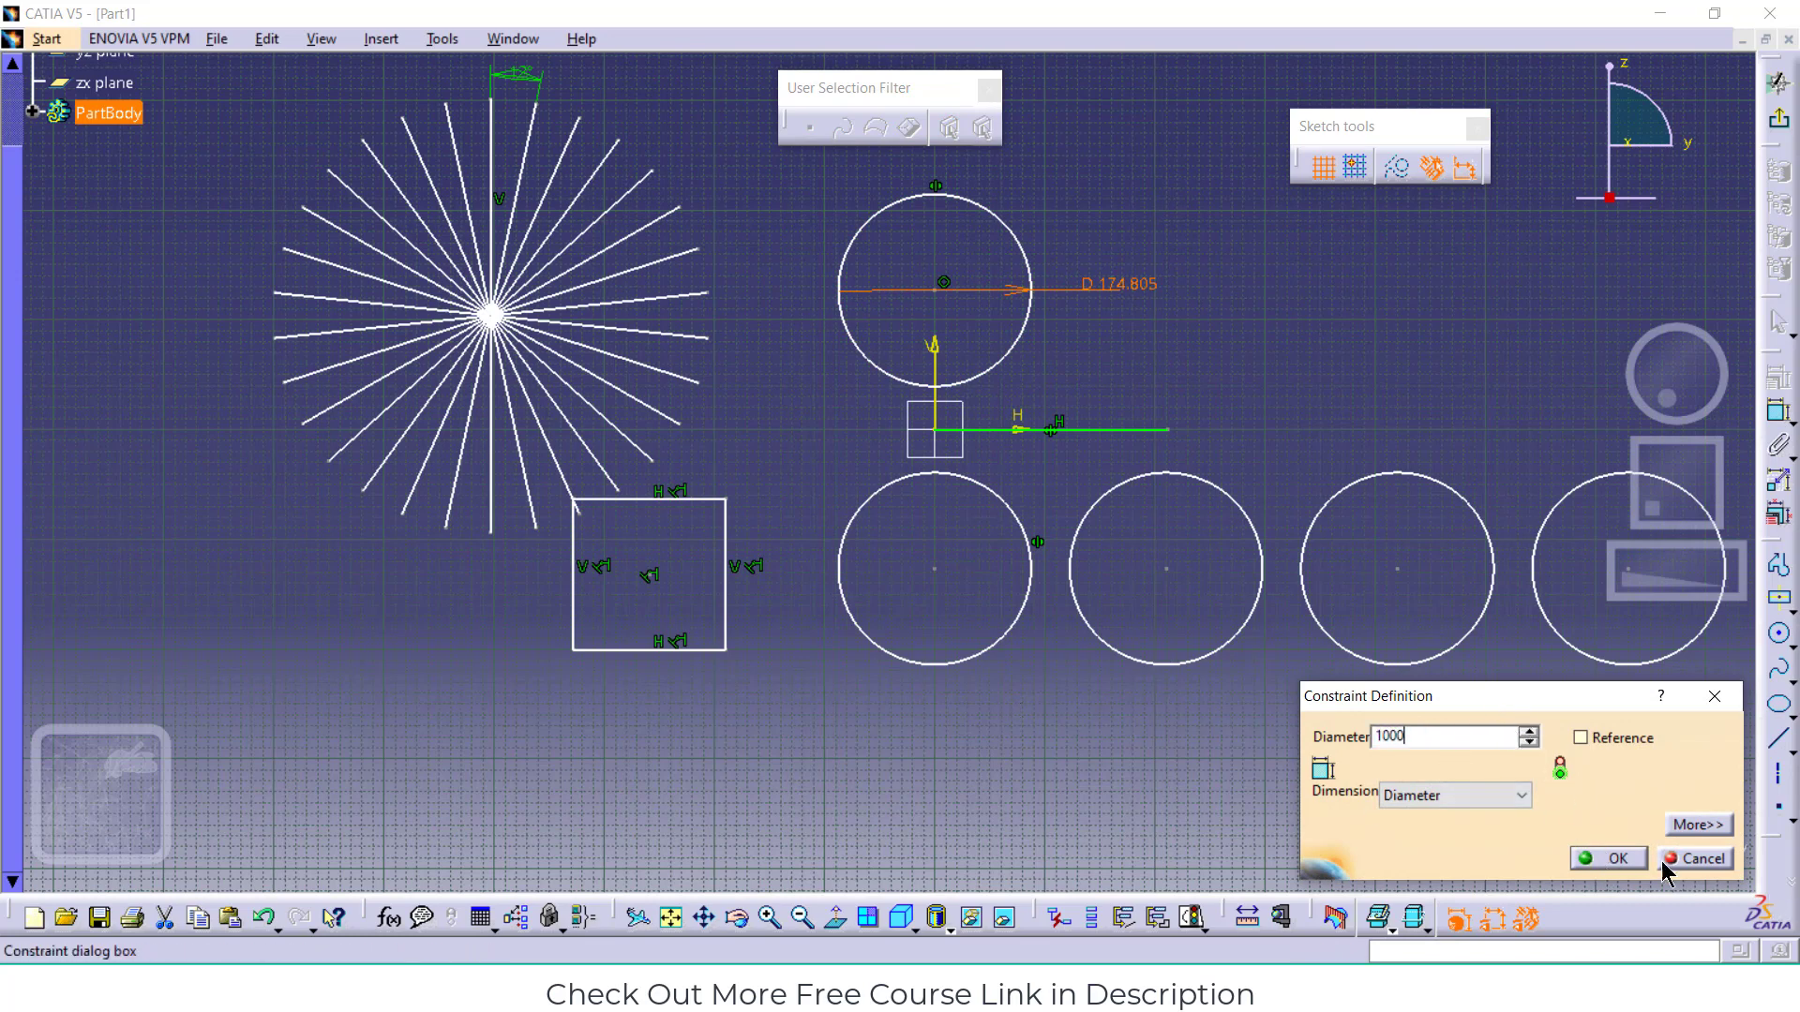
{"action": "left_click", "coordinate": [1607, 857]}
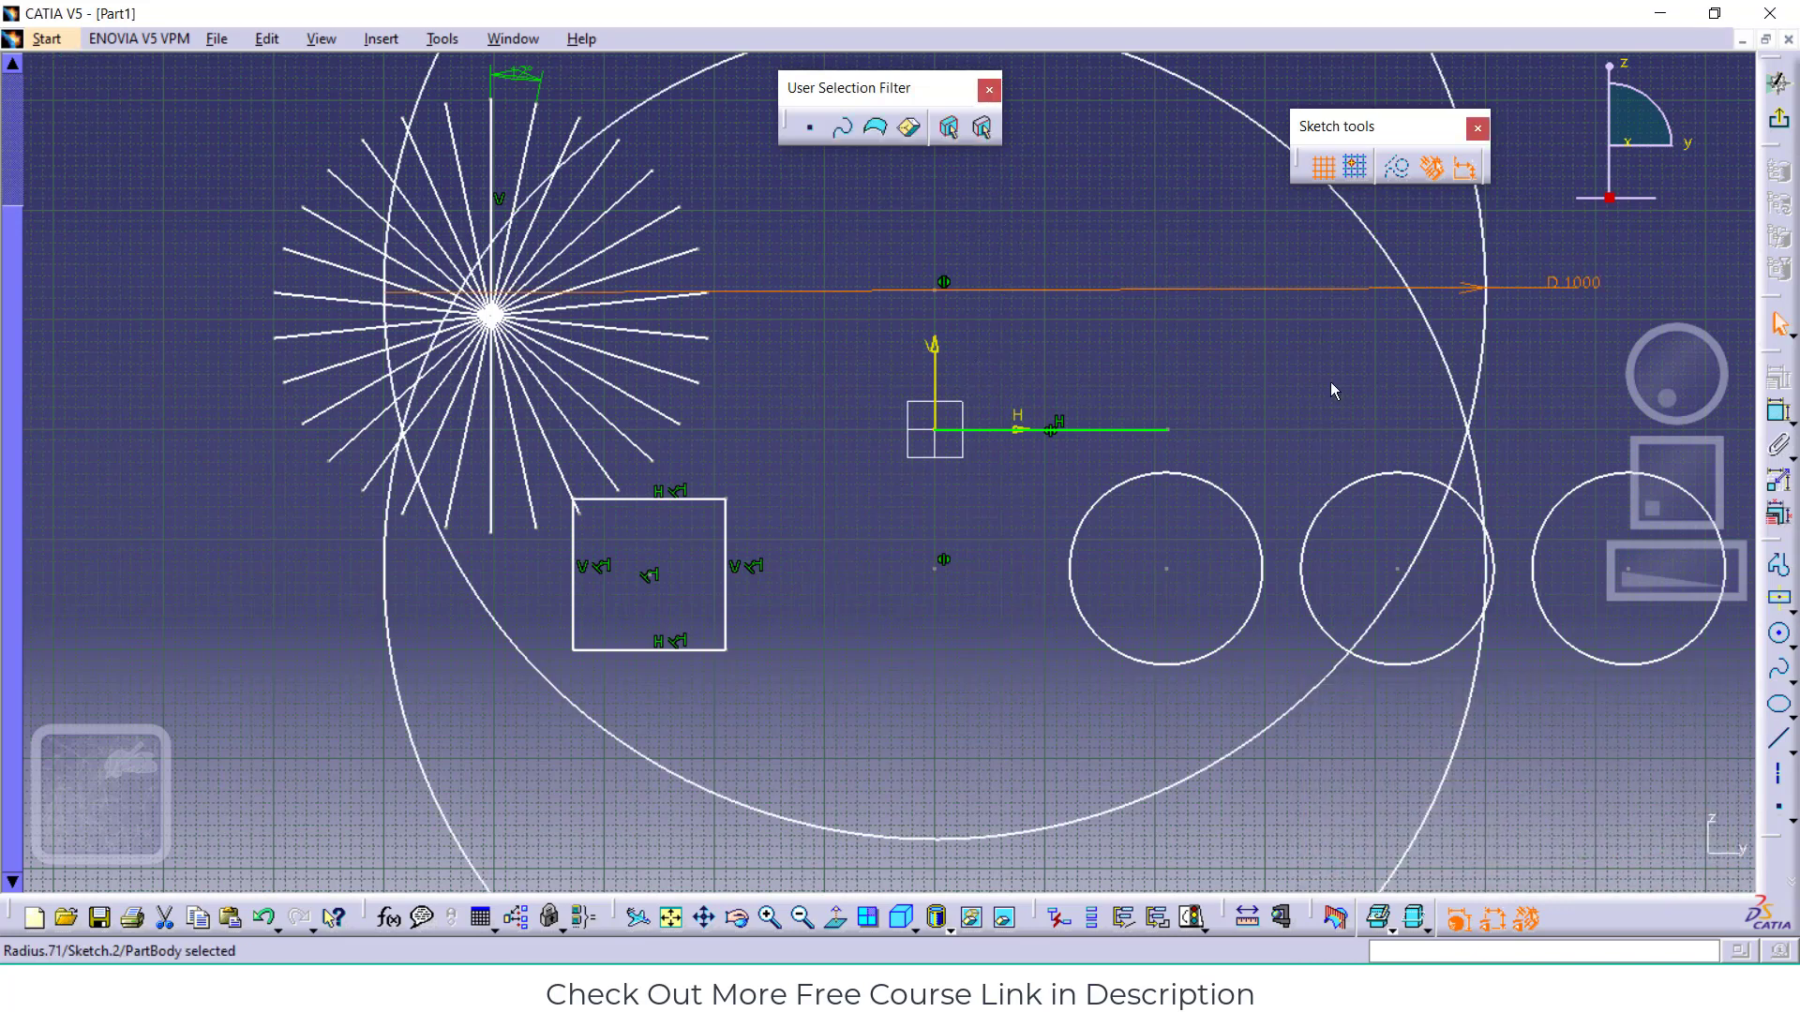
Scale the 1000 mm circle about its centre in duplicate mode, using a scale value of 1000
{"action": "left_click", "coordinate": [1485, 333]}
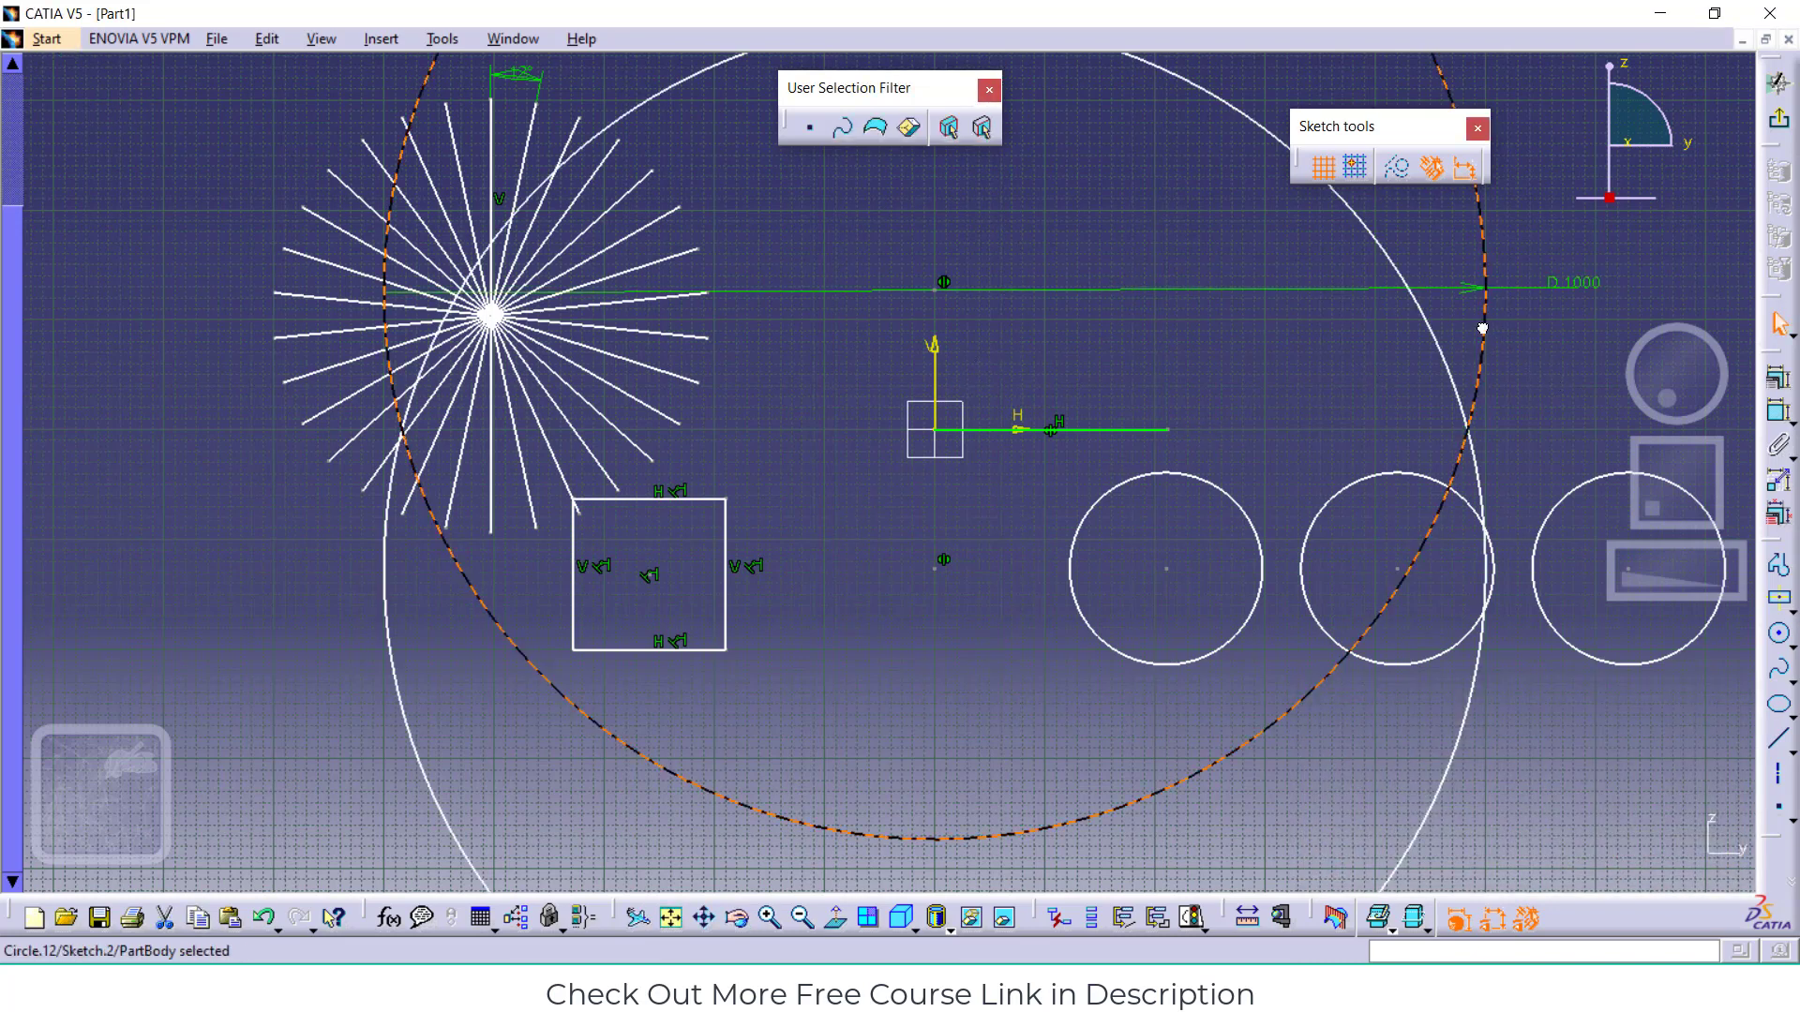
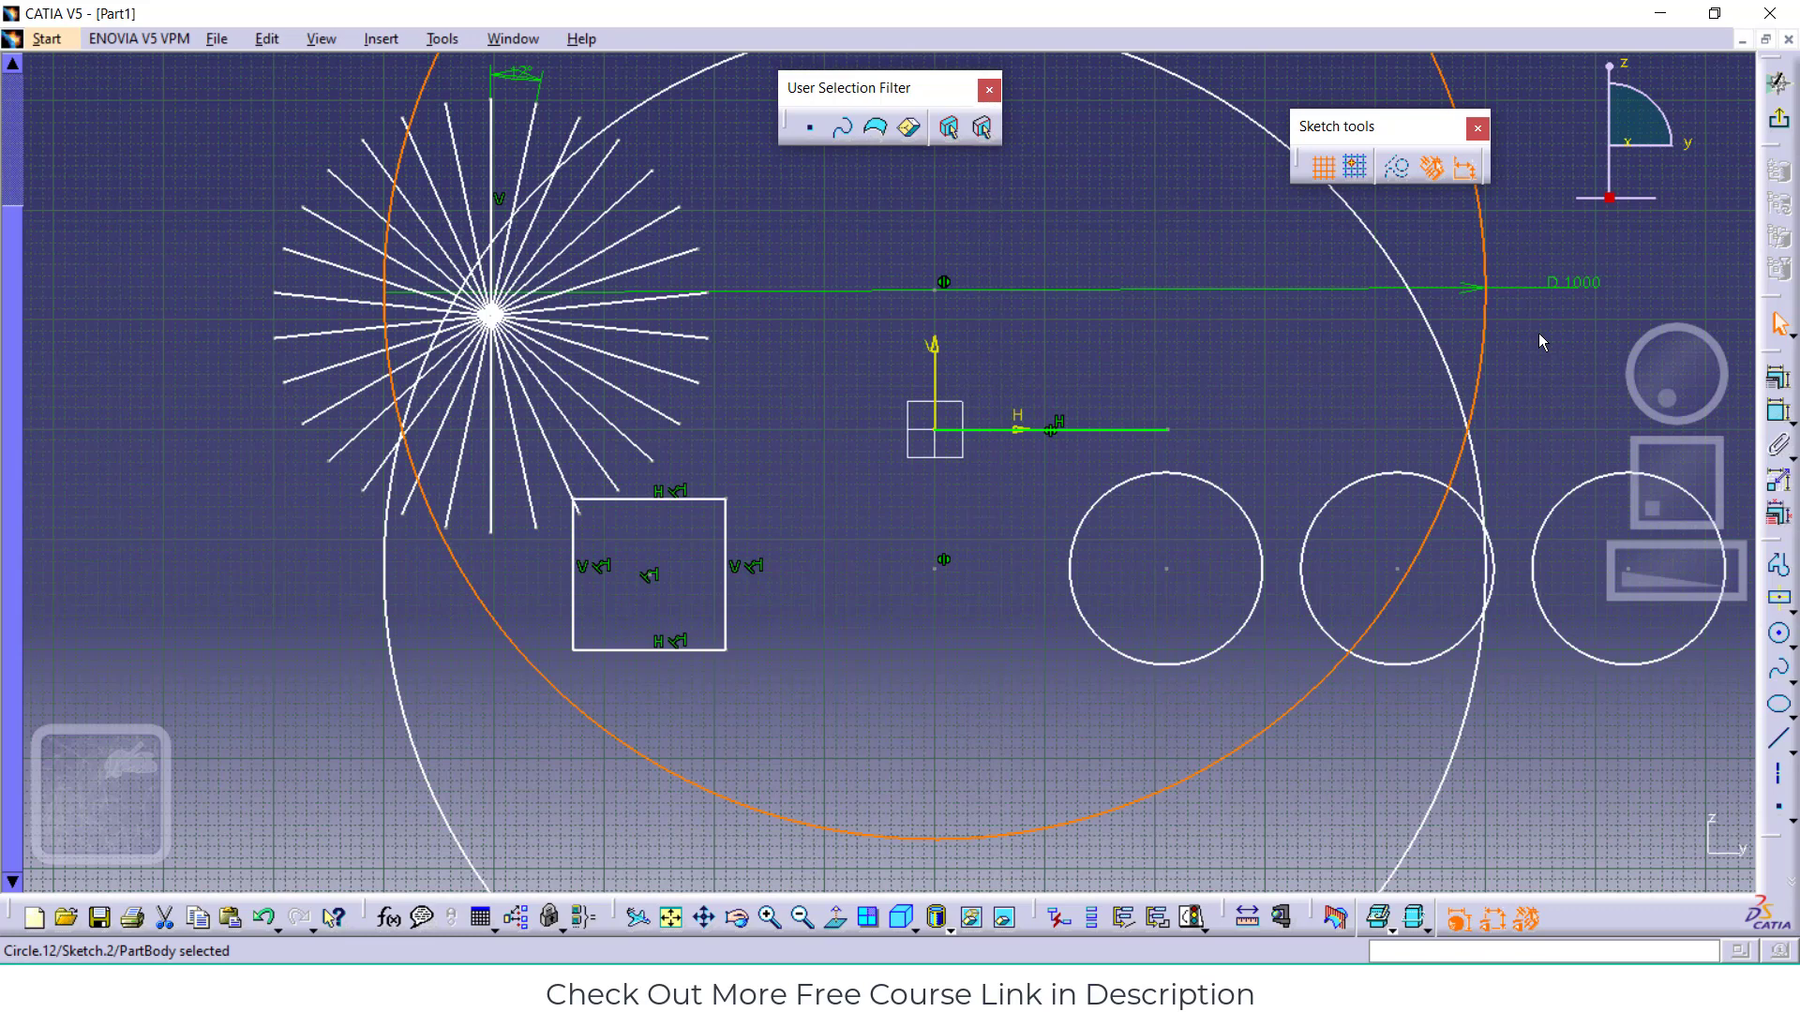
{"action": "left_click", "coordinate": [1565, 287]}
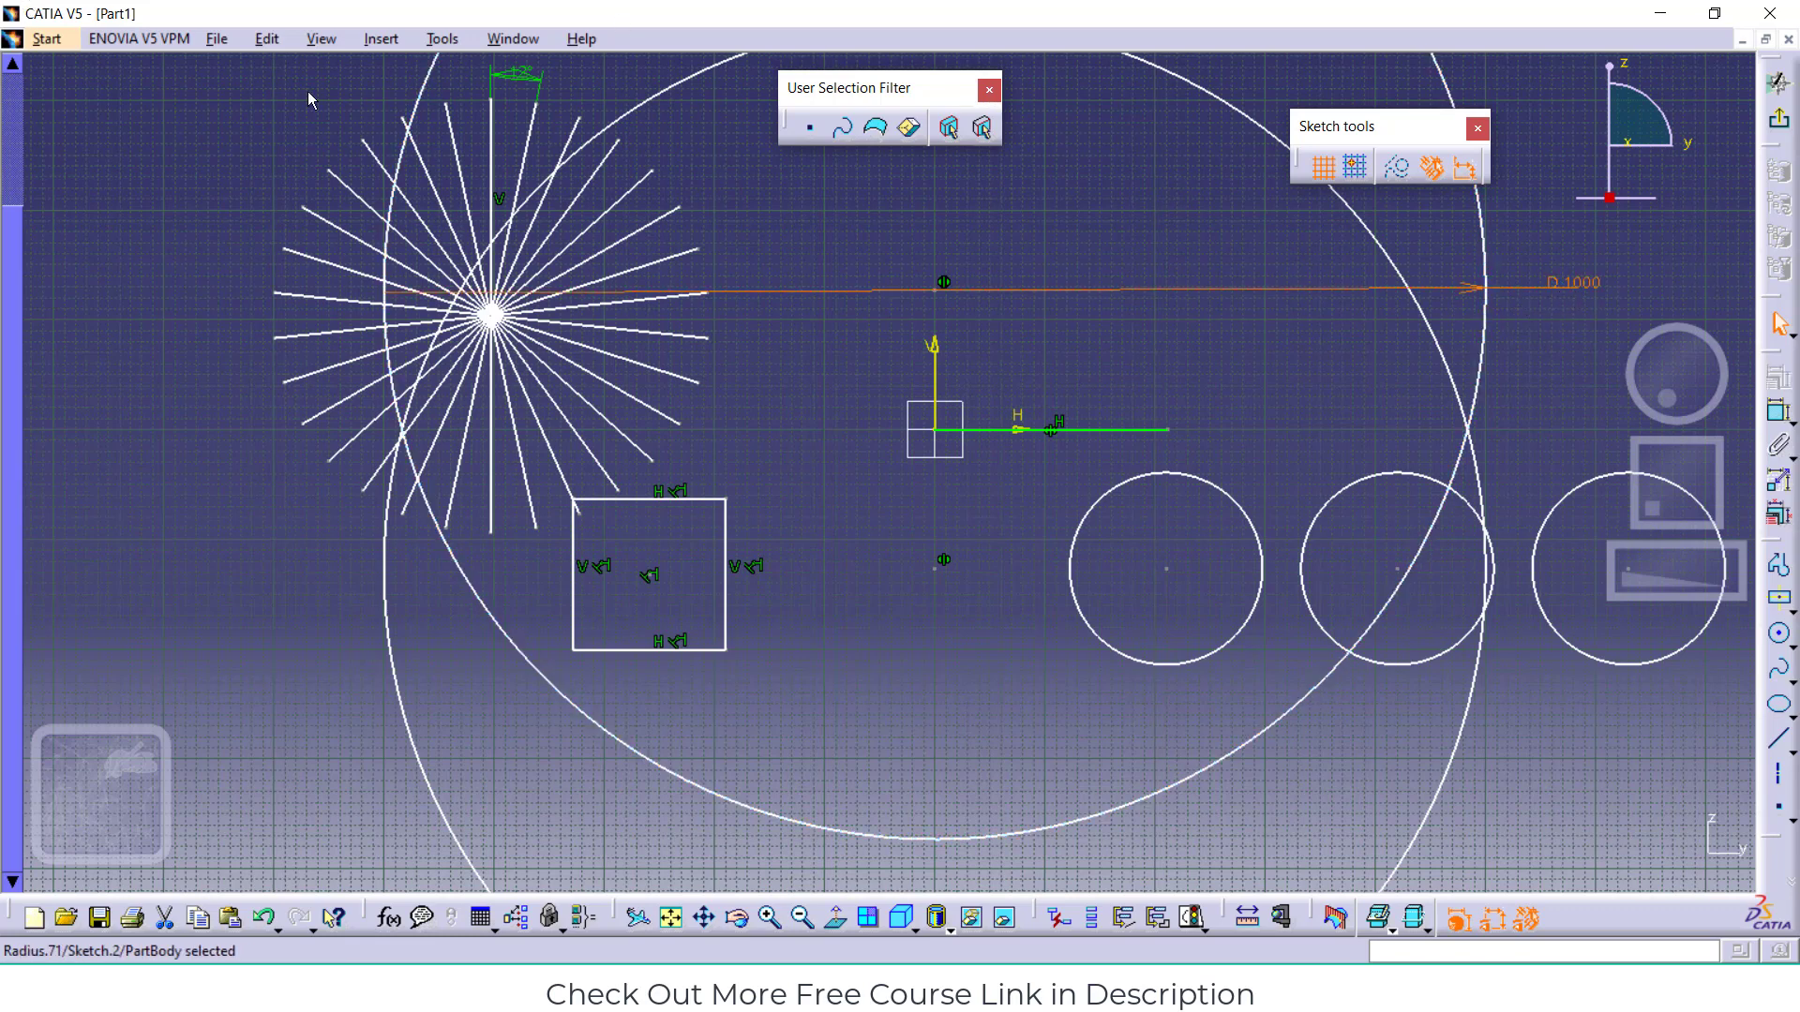
{"action": "left_click", "coordinate": [379, 39]}
{"action": "mouse_move", "coordinate": [413, 153]}
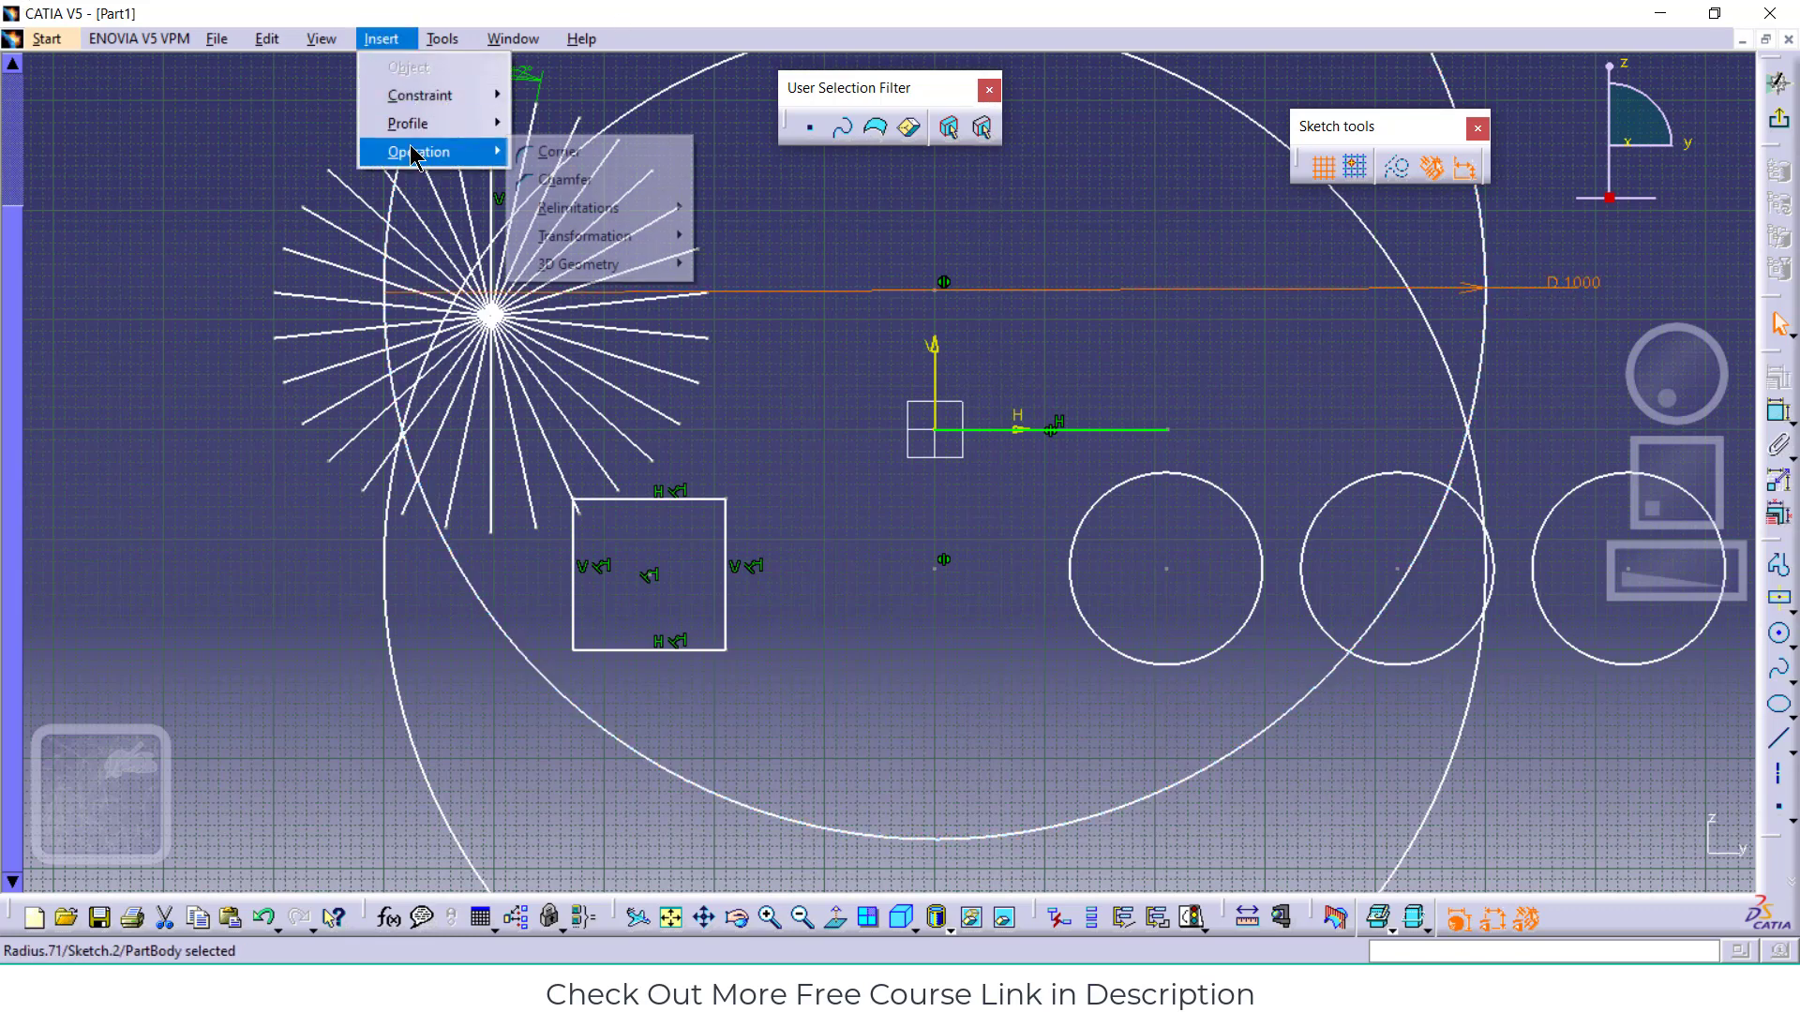
{"action": "mouse_move", "coordinate": [646, 237]}
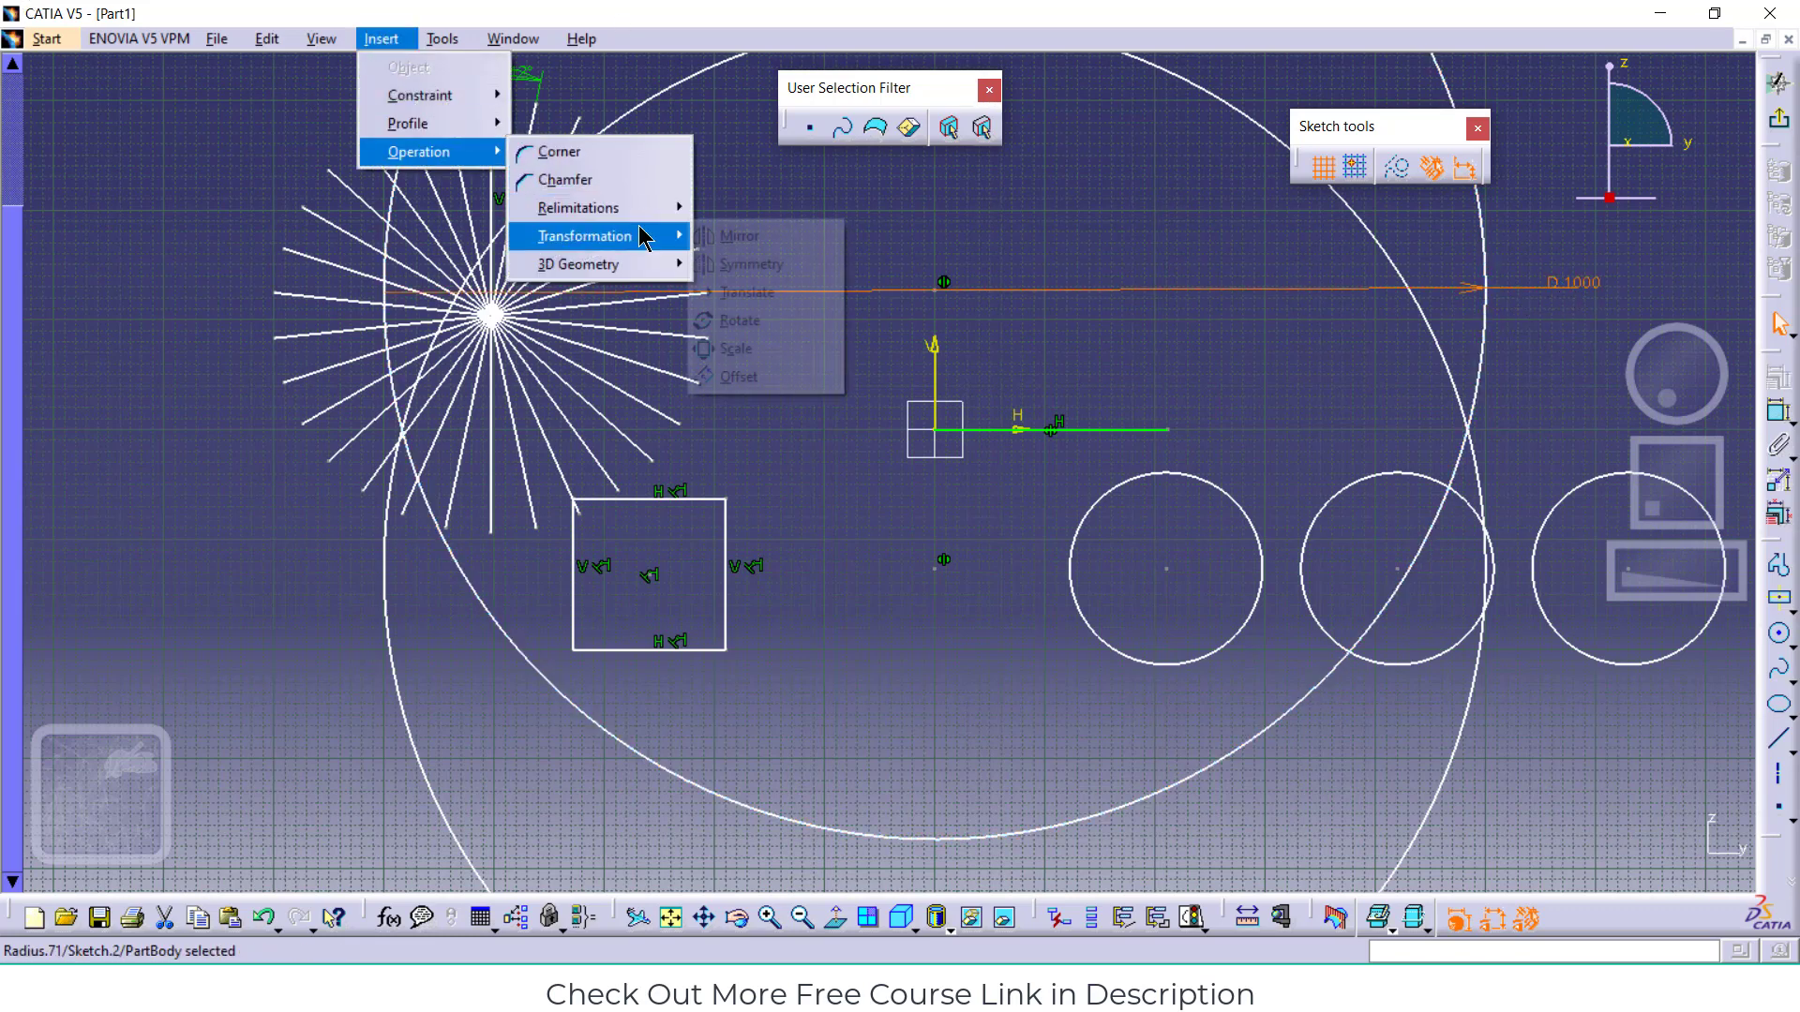
{"action": "left_click", "coordinate": [731, 349]}
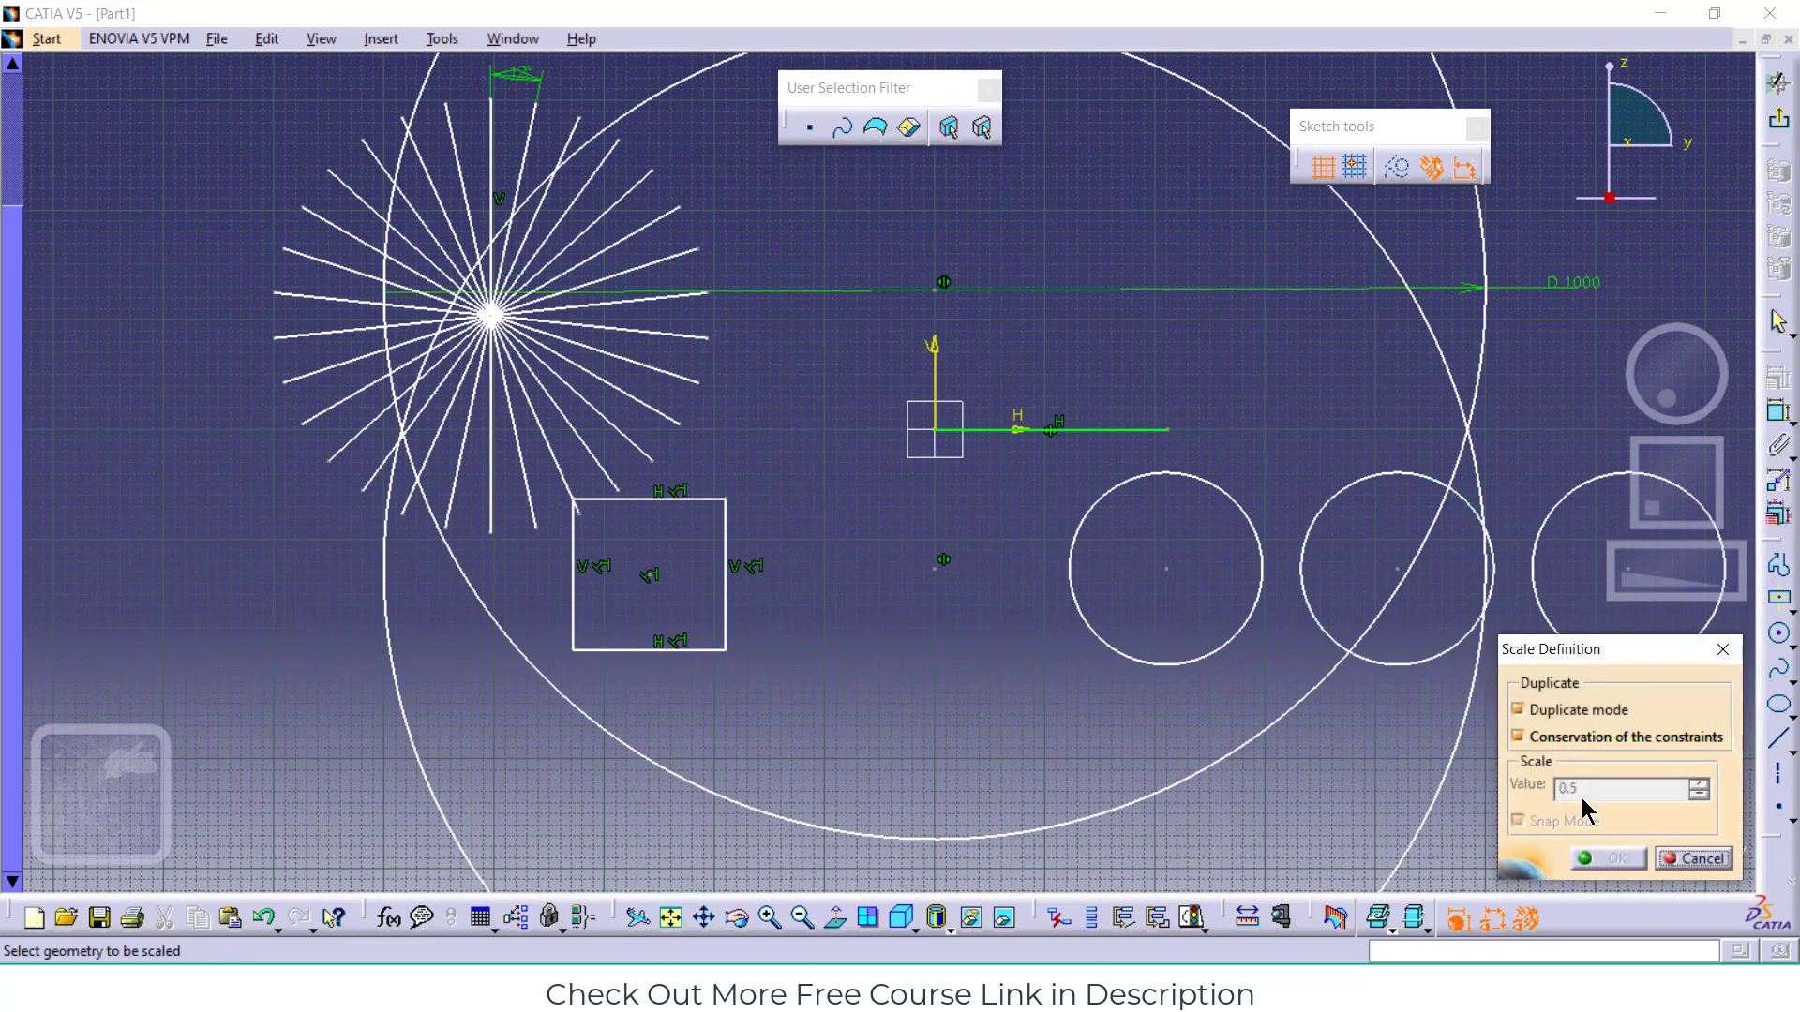
{"action": "left_click", "coordinate": [1481, 350]}
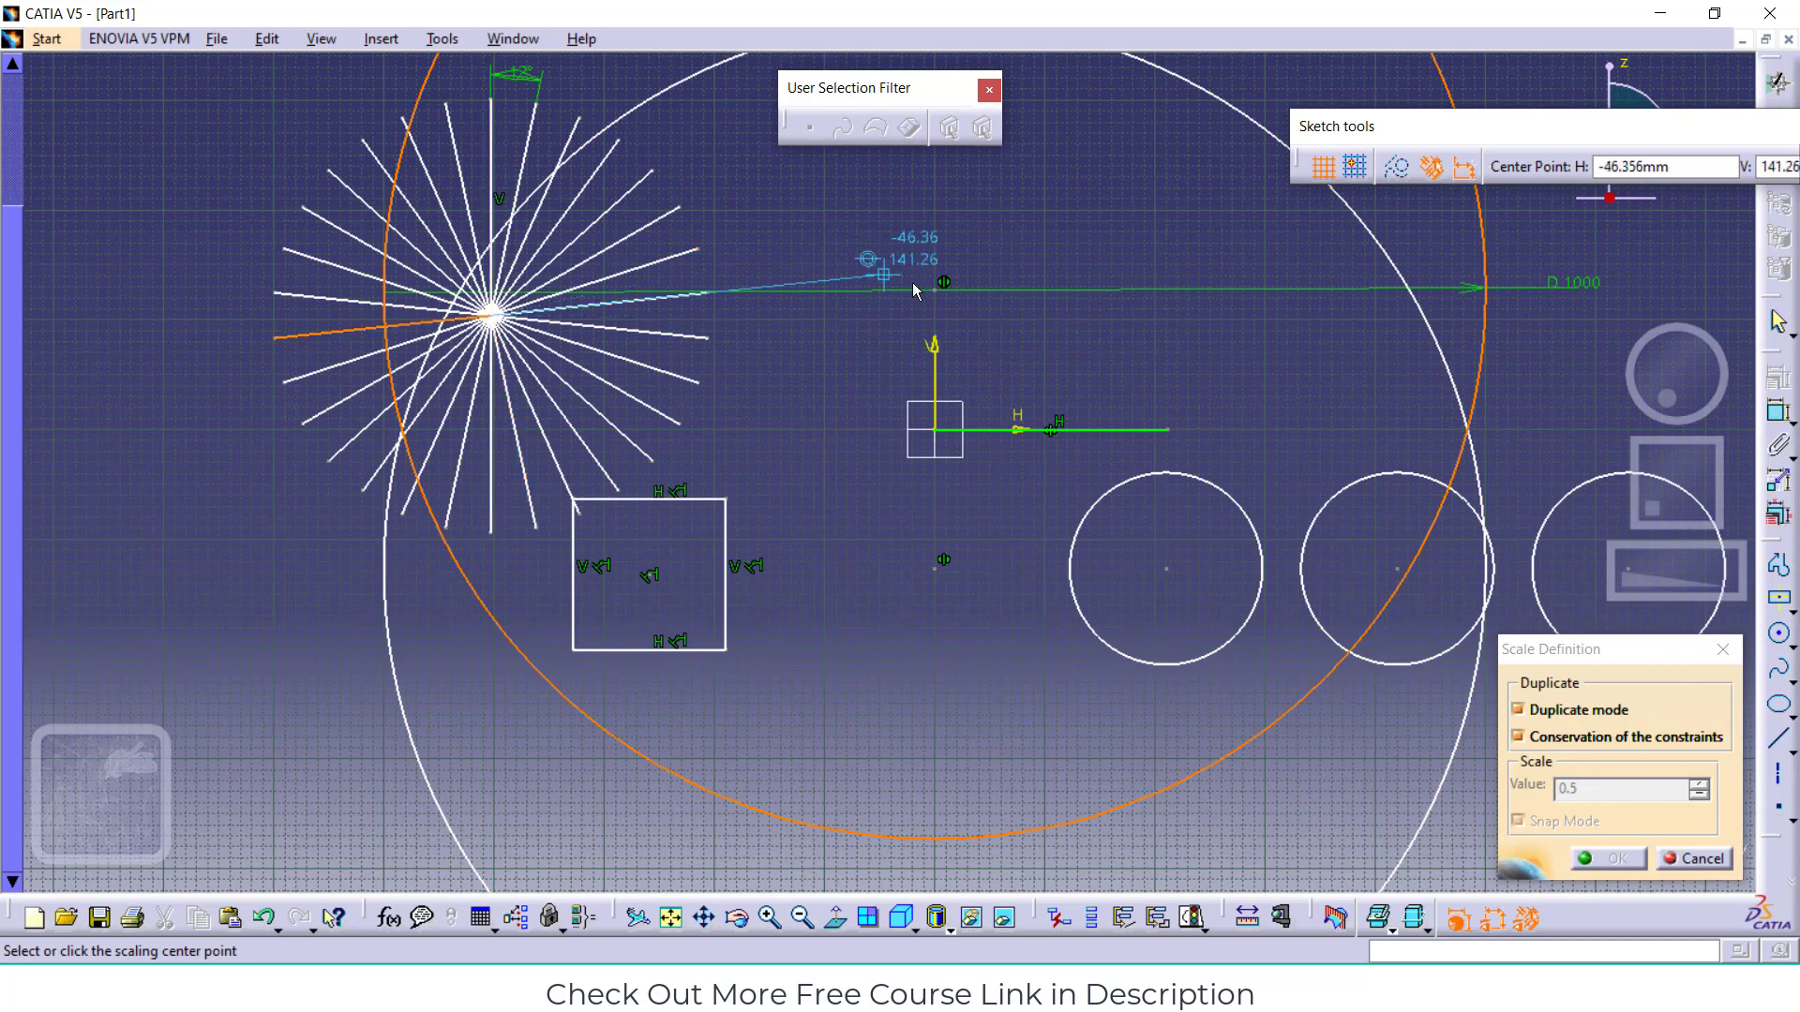
{"action": "left_click", "coordinate": [944, 281]}
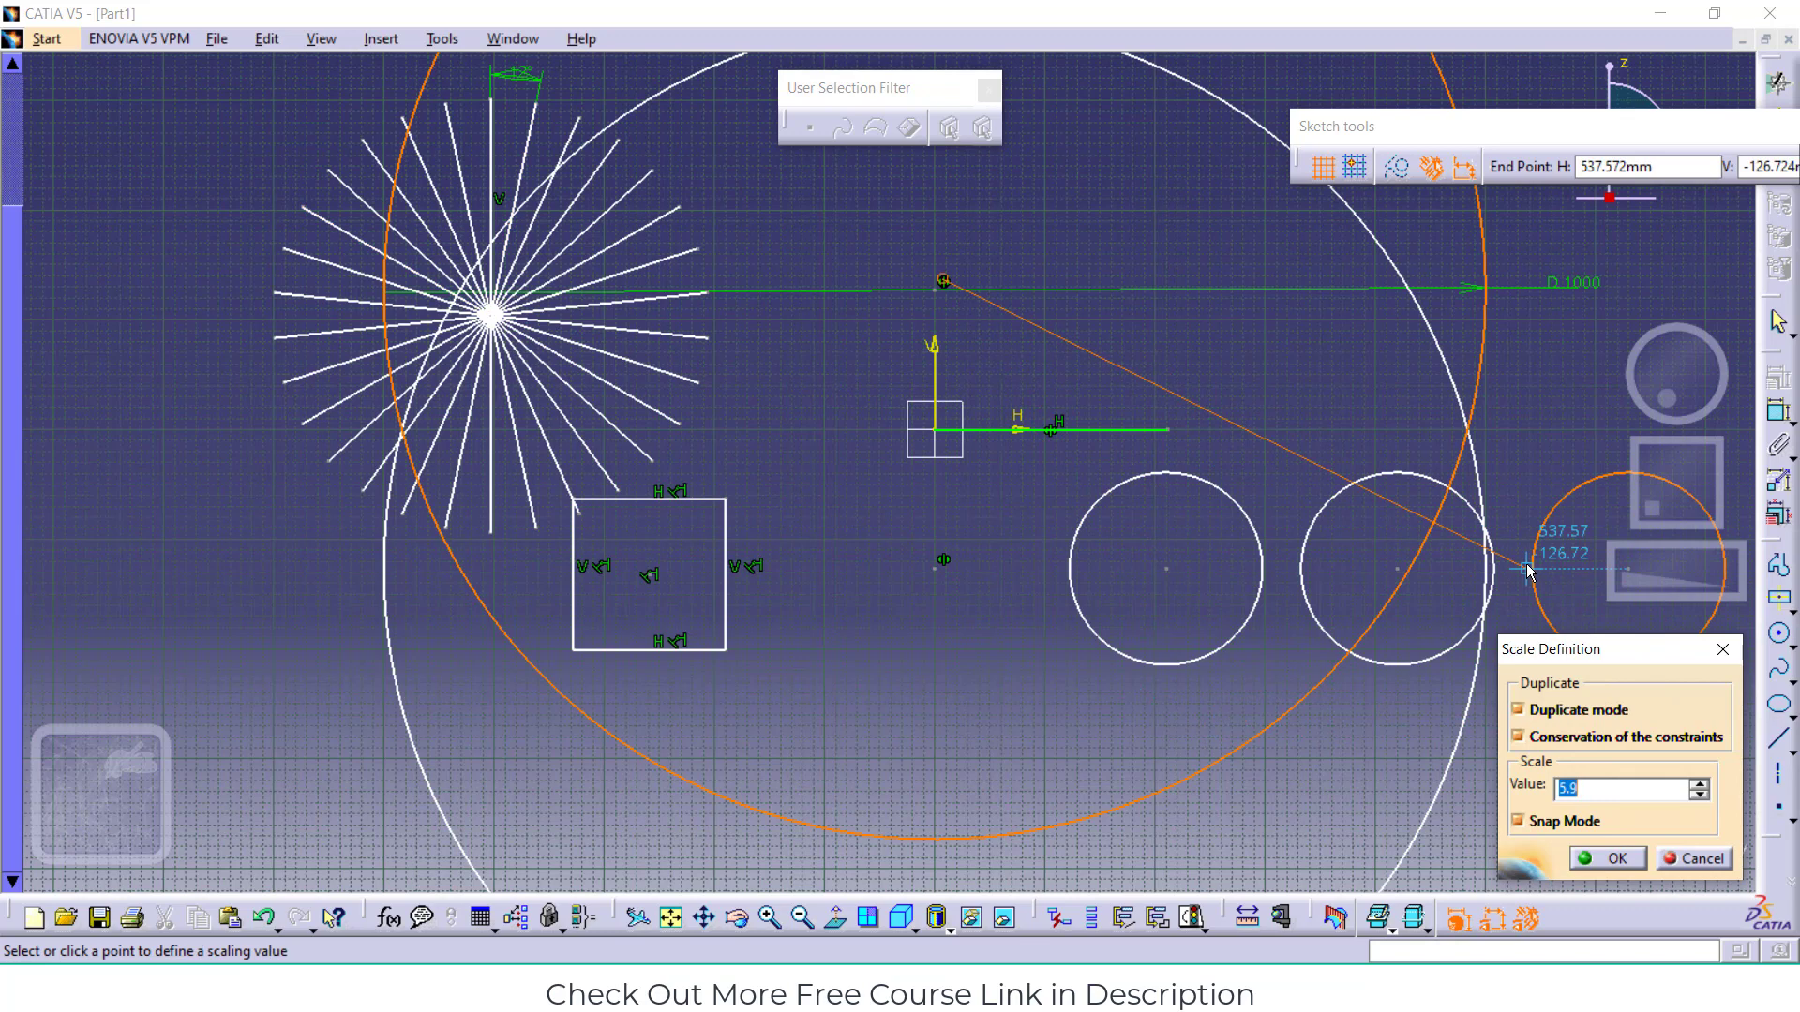
{"action": "type", "text": "1"}
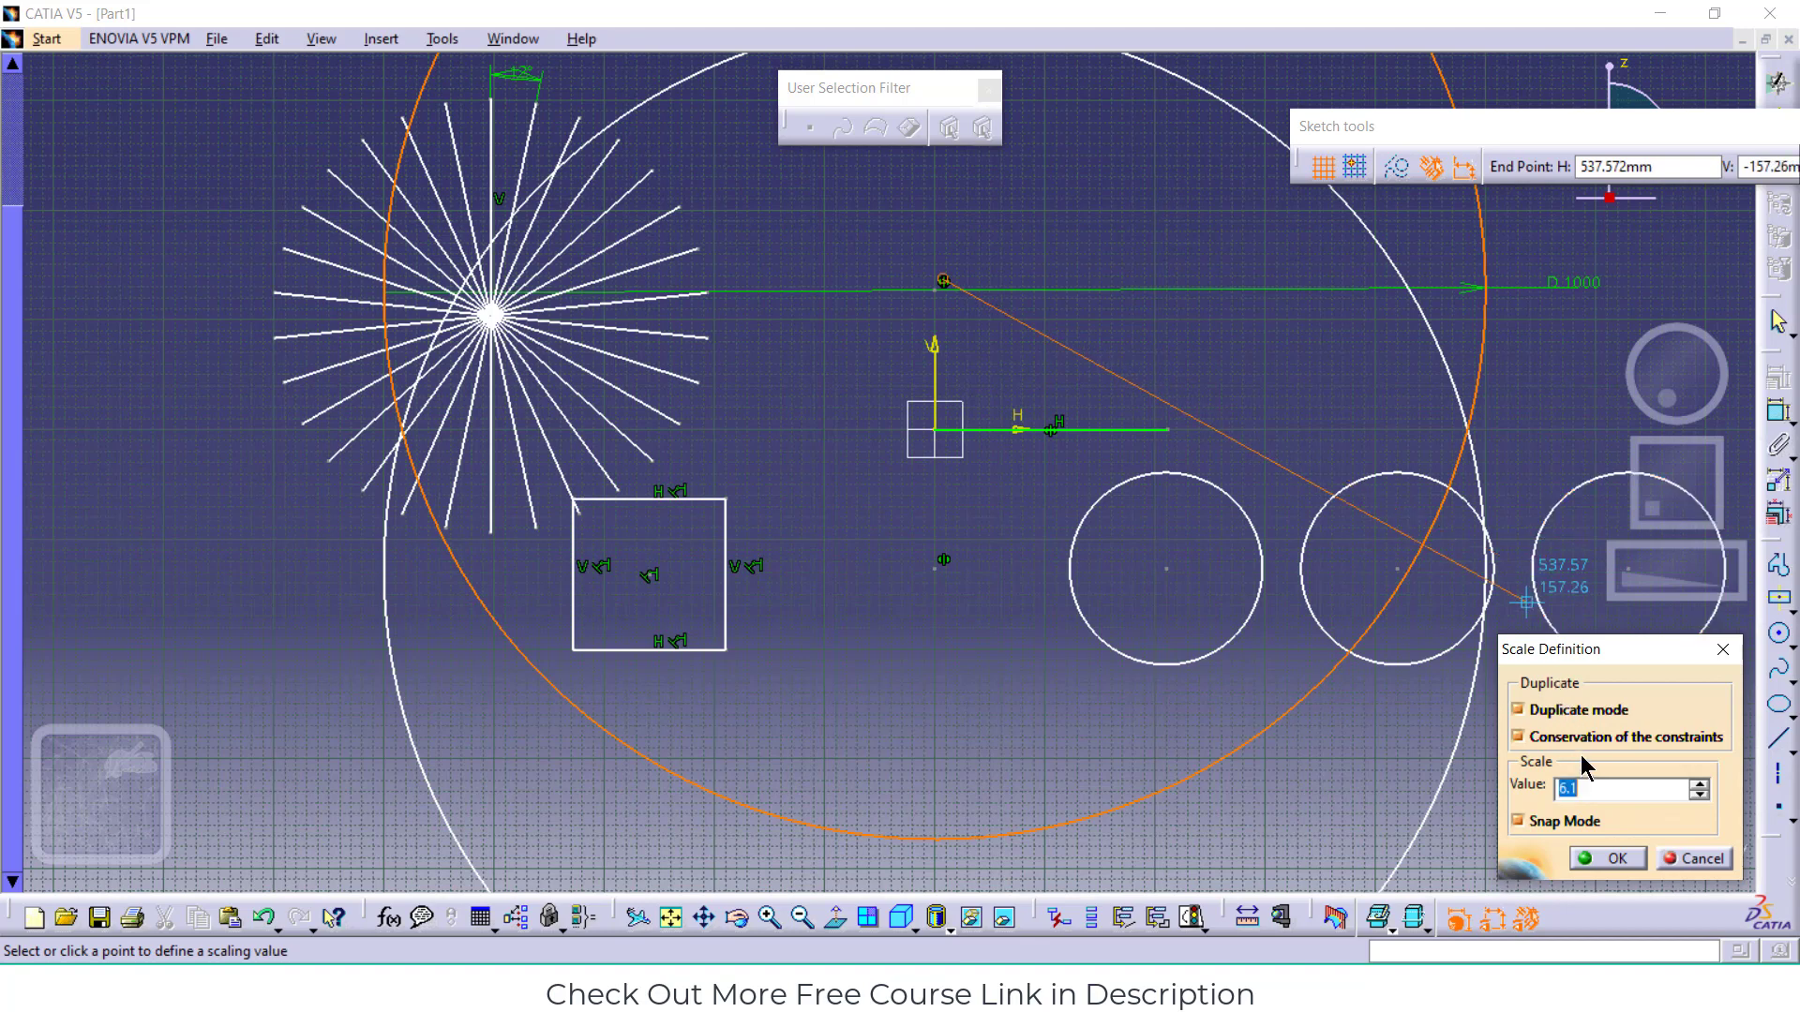
{"action": "key", "text": "BackSpace"}
{"action": "key", "text": "BackSpace"}
{"action": "type", "text": "00"}
{"action": "left_click", "coordinate": [1596, 858]}
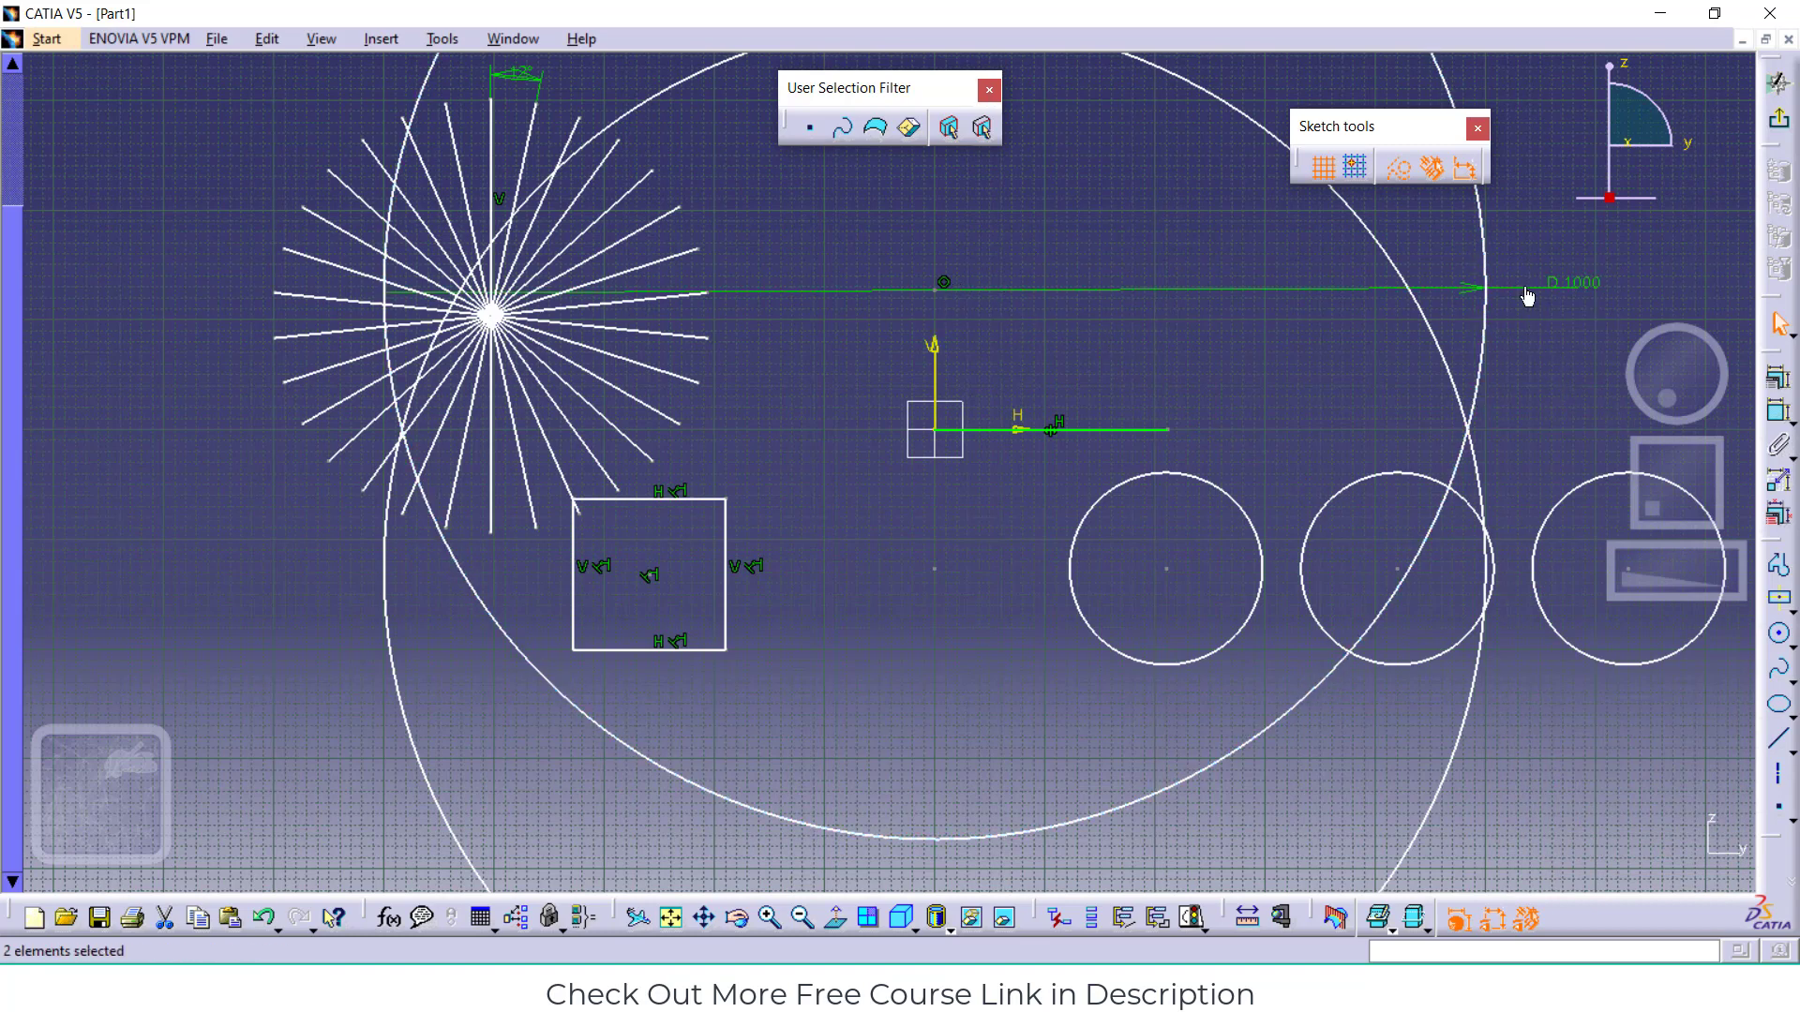
Scale the 1000 mm circle in duplicate mode about a point at its centre, using a scale value of 0.3
{"action": "left_click", "coordinate": [1491, 256]}
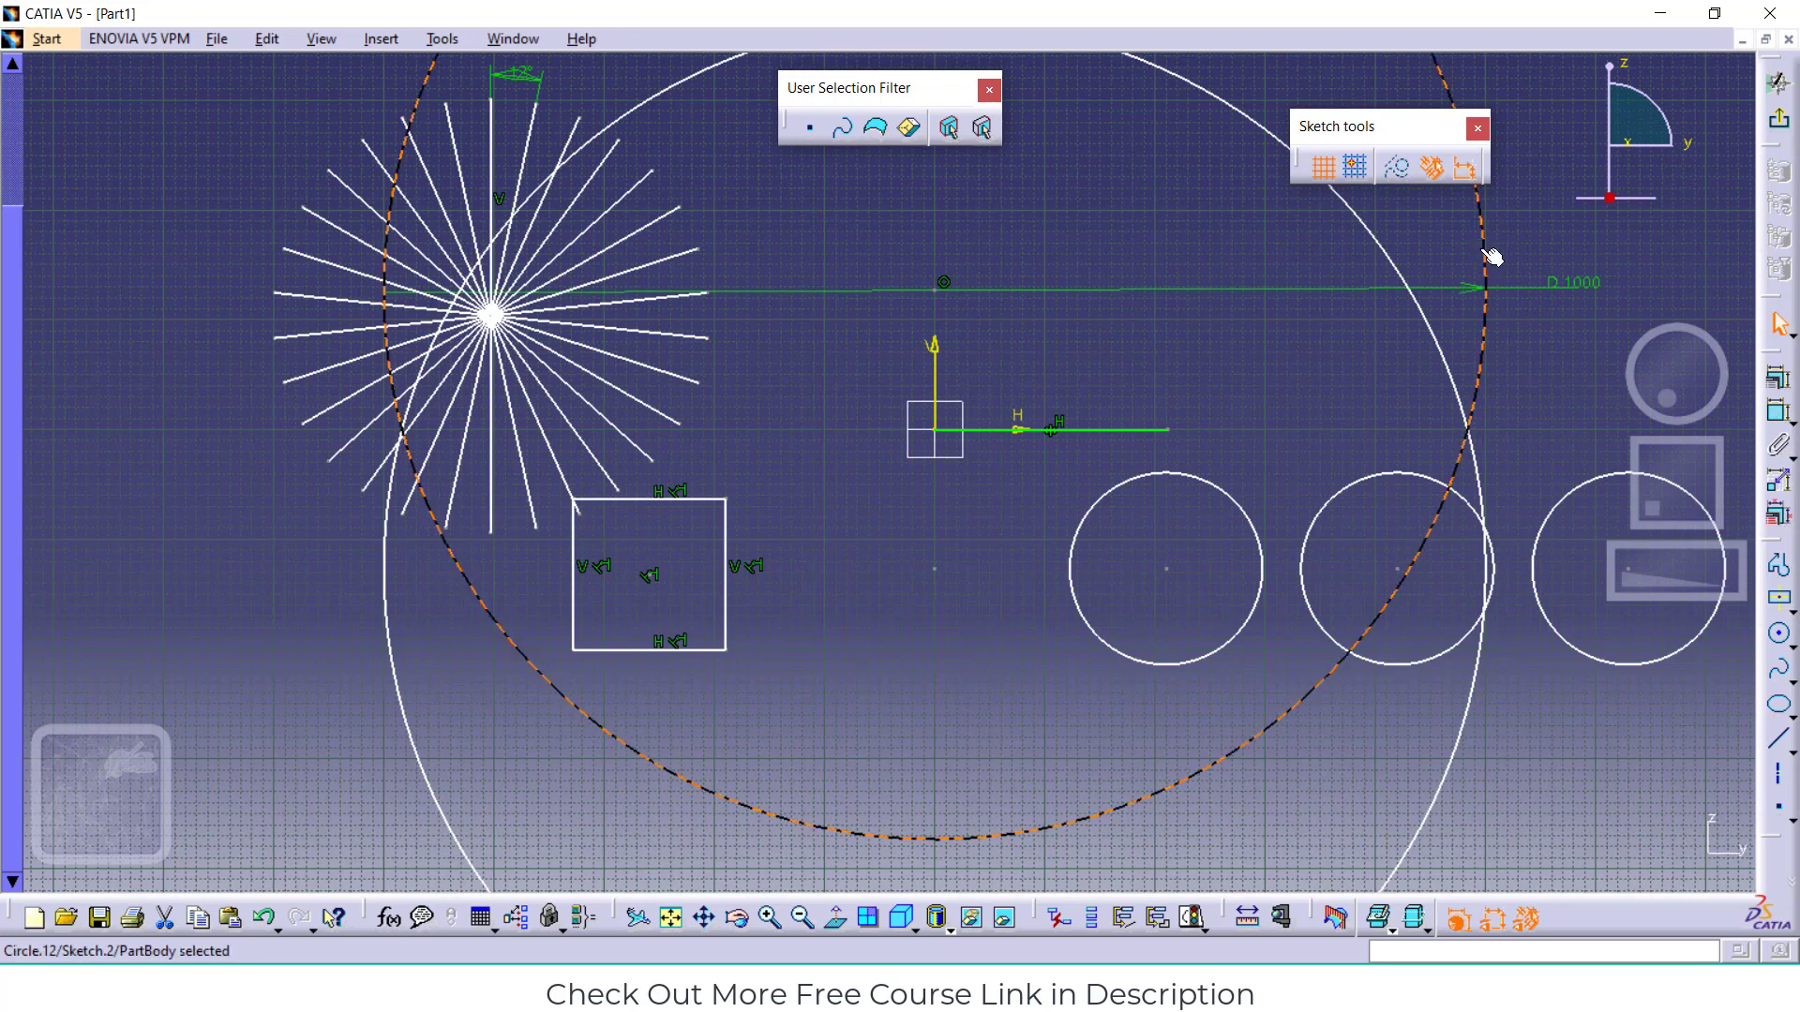
{"action": "left_click", "coordinate": [380, 39]}
{"action": "mouse_move", "coordinate": [398, 158]}
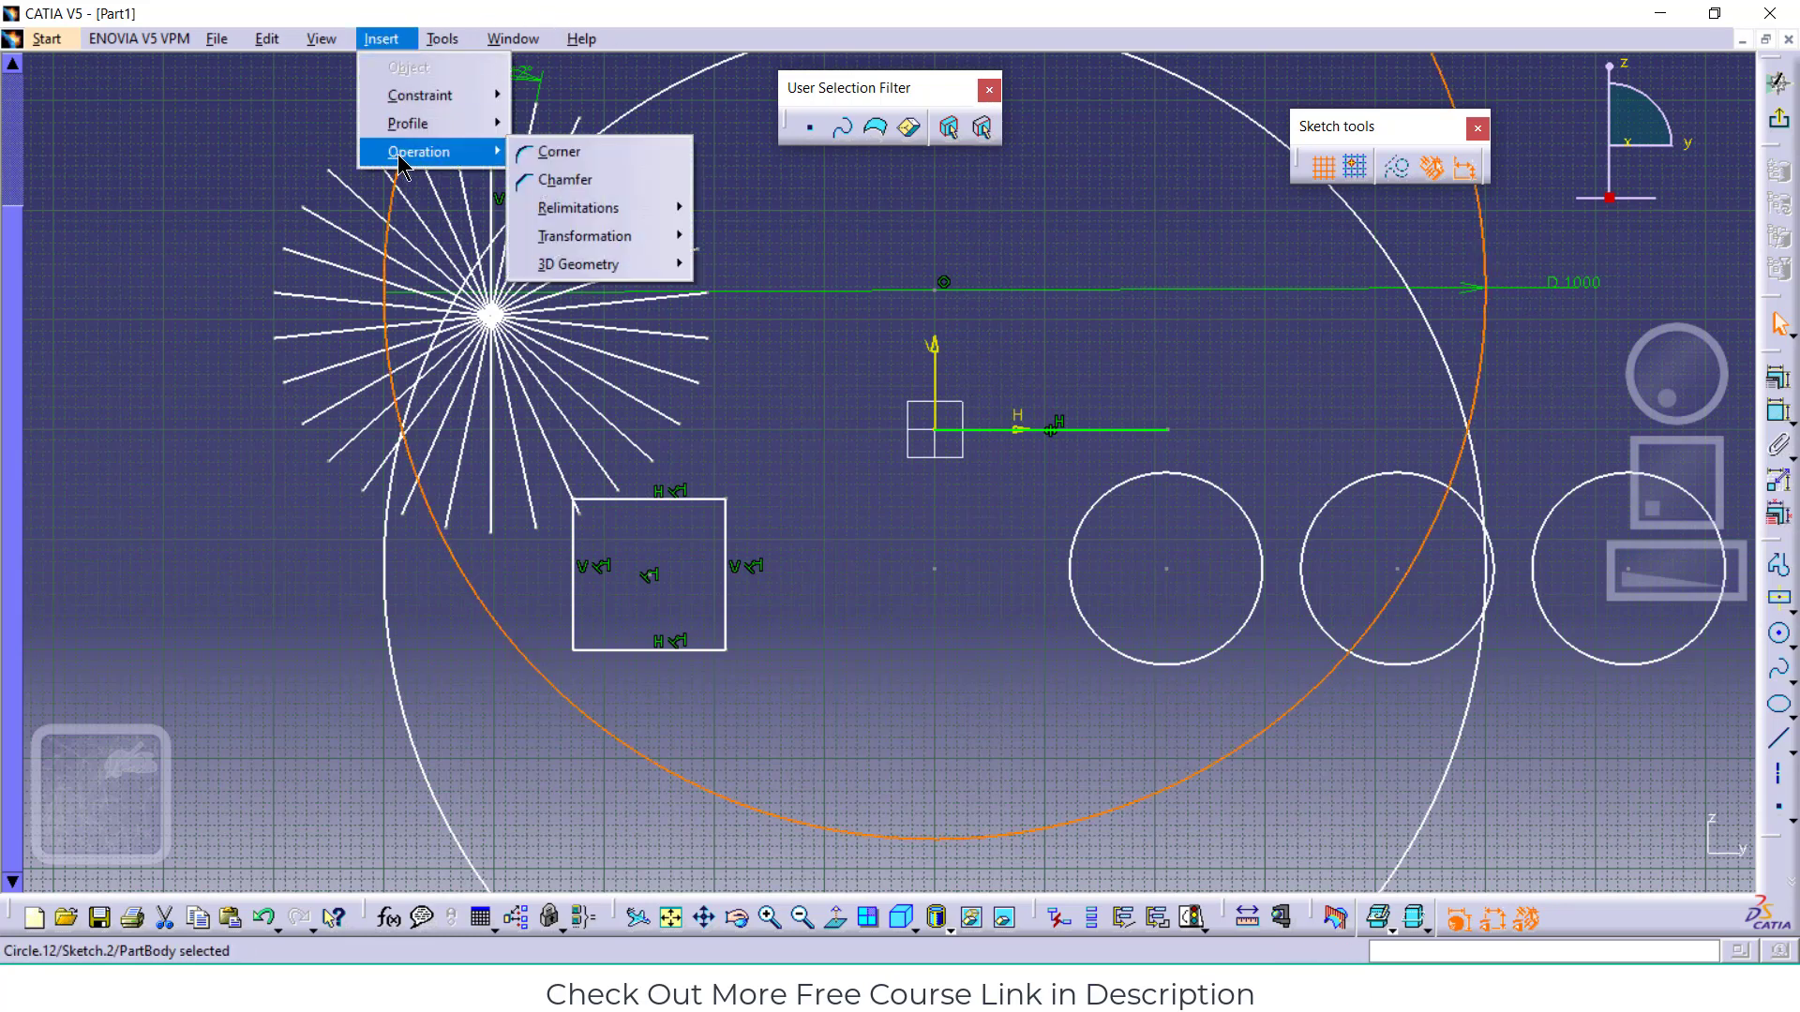
{"action": "mouse_move", "coordinate": [600, 240]}
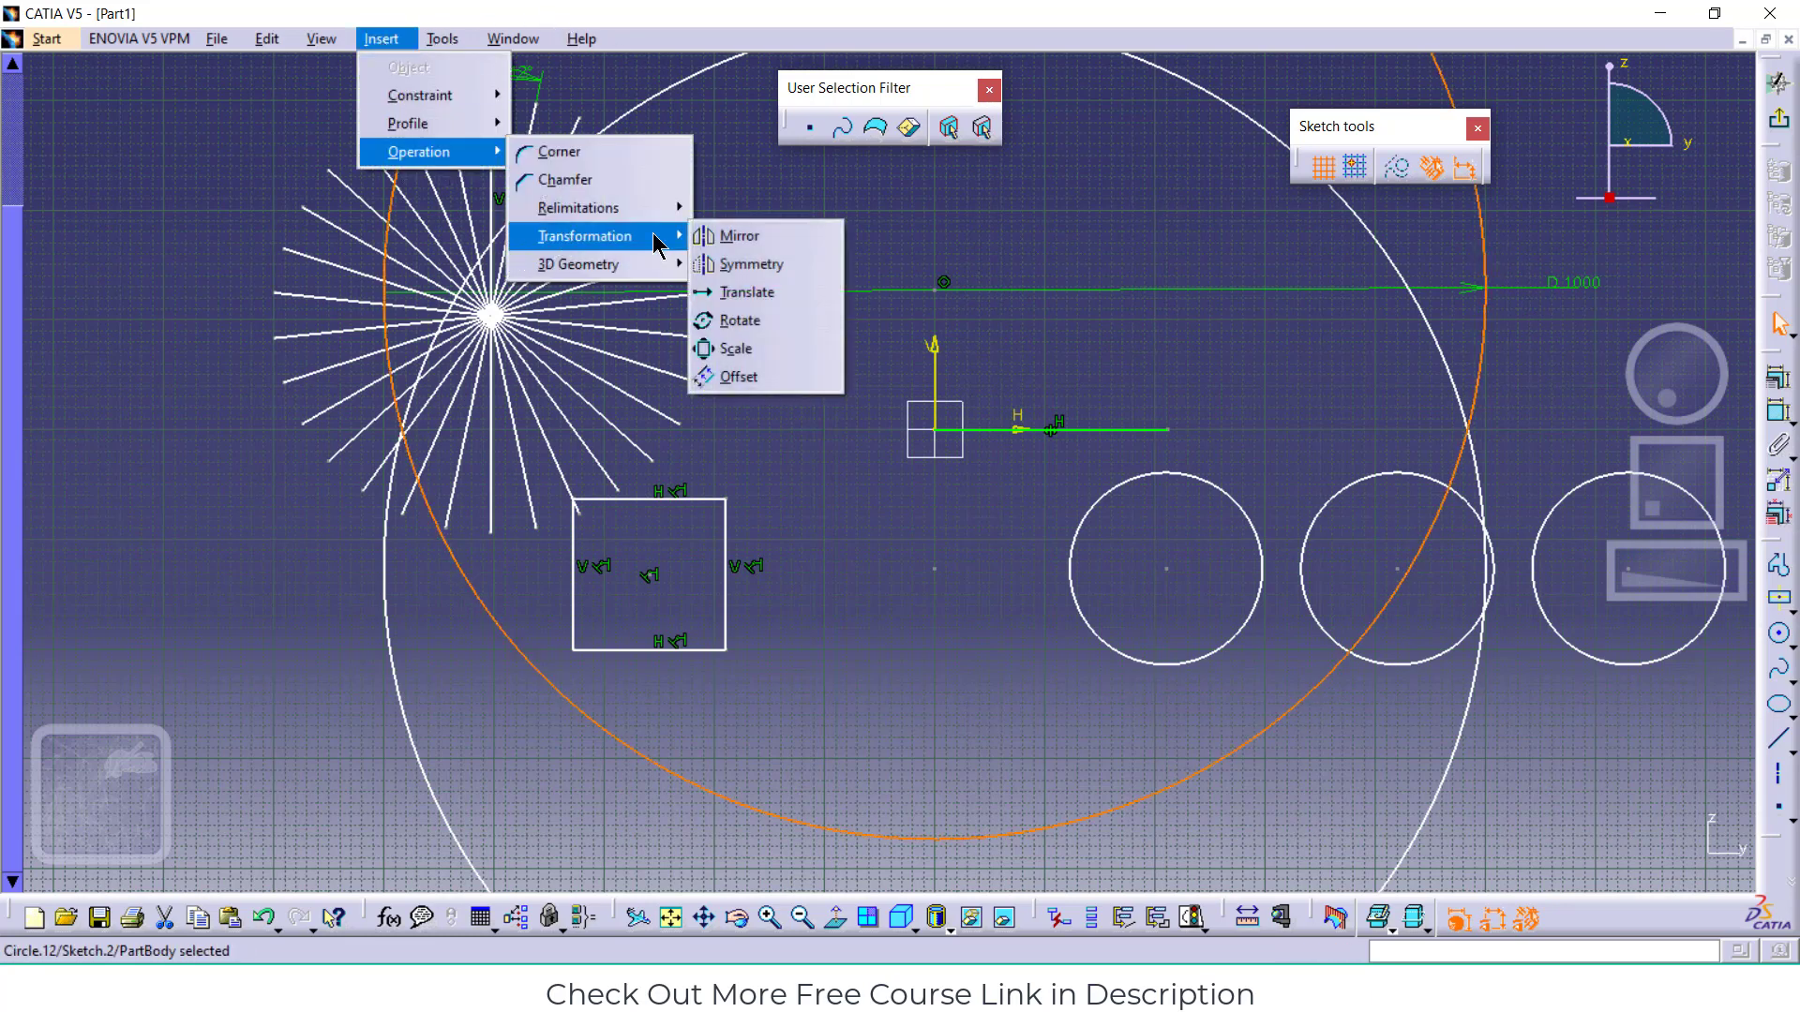
{"action": "left_click", "coordinate": [738, 352]}
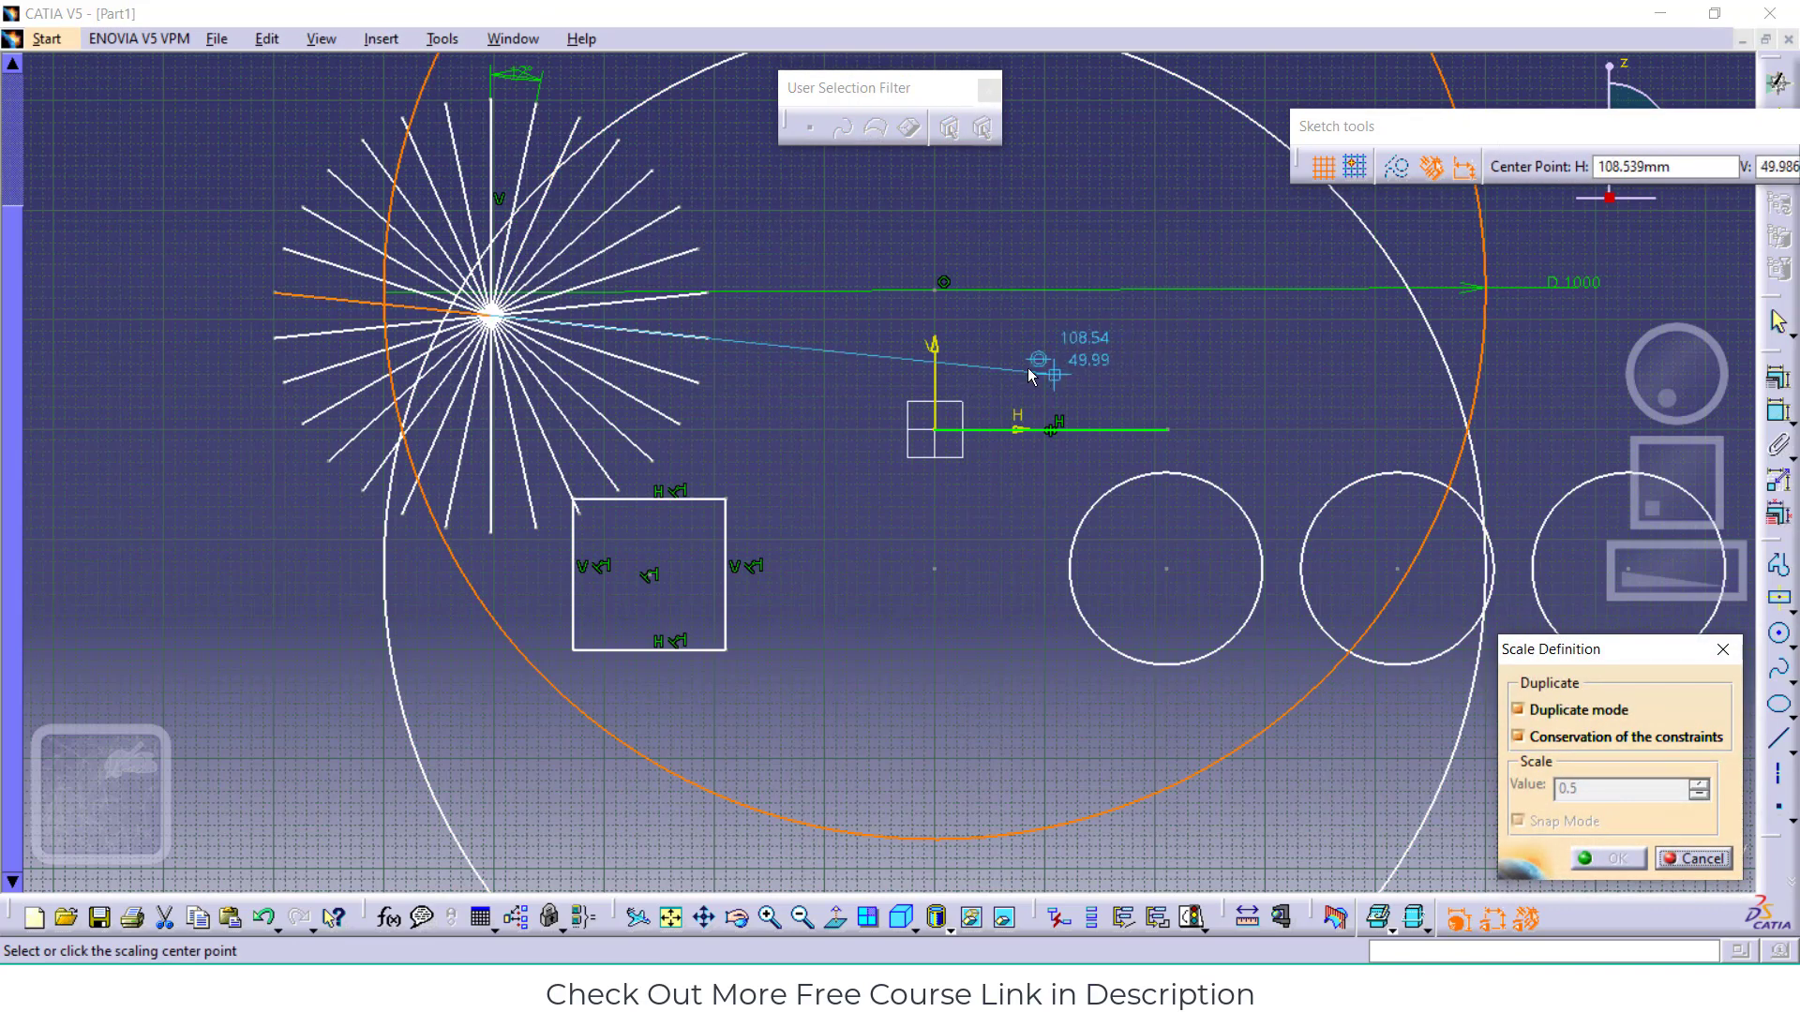
{"action": "left_click", "coordinate": [933, 290]}
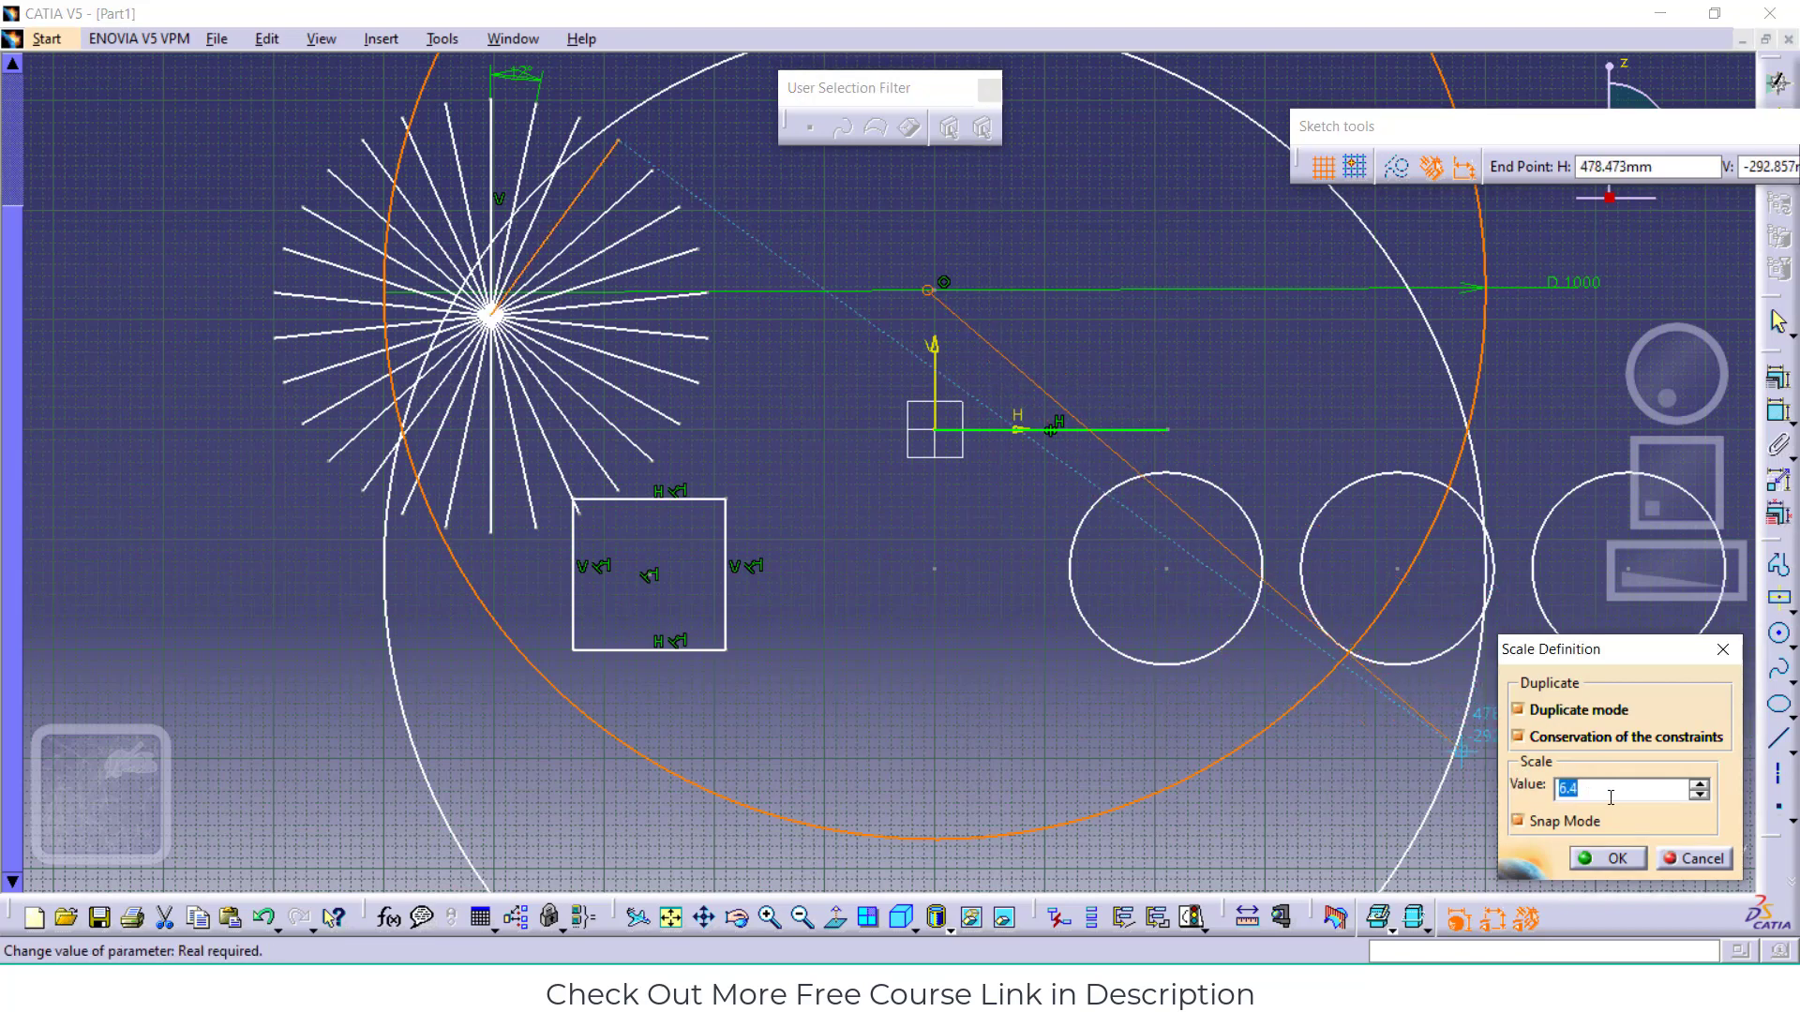
{"action": "type", "text": "0.3"}
{"action": "left_click", "coordinate": [1605, 858]}
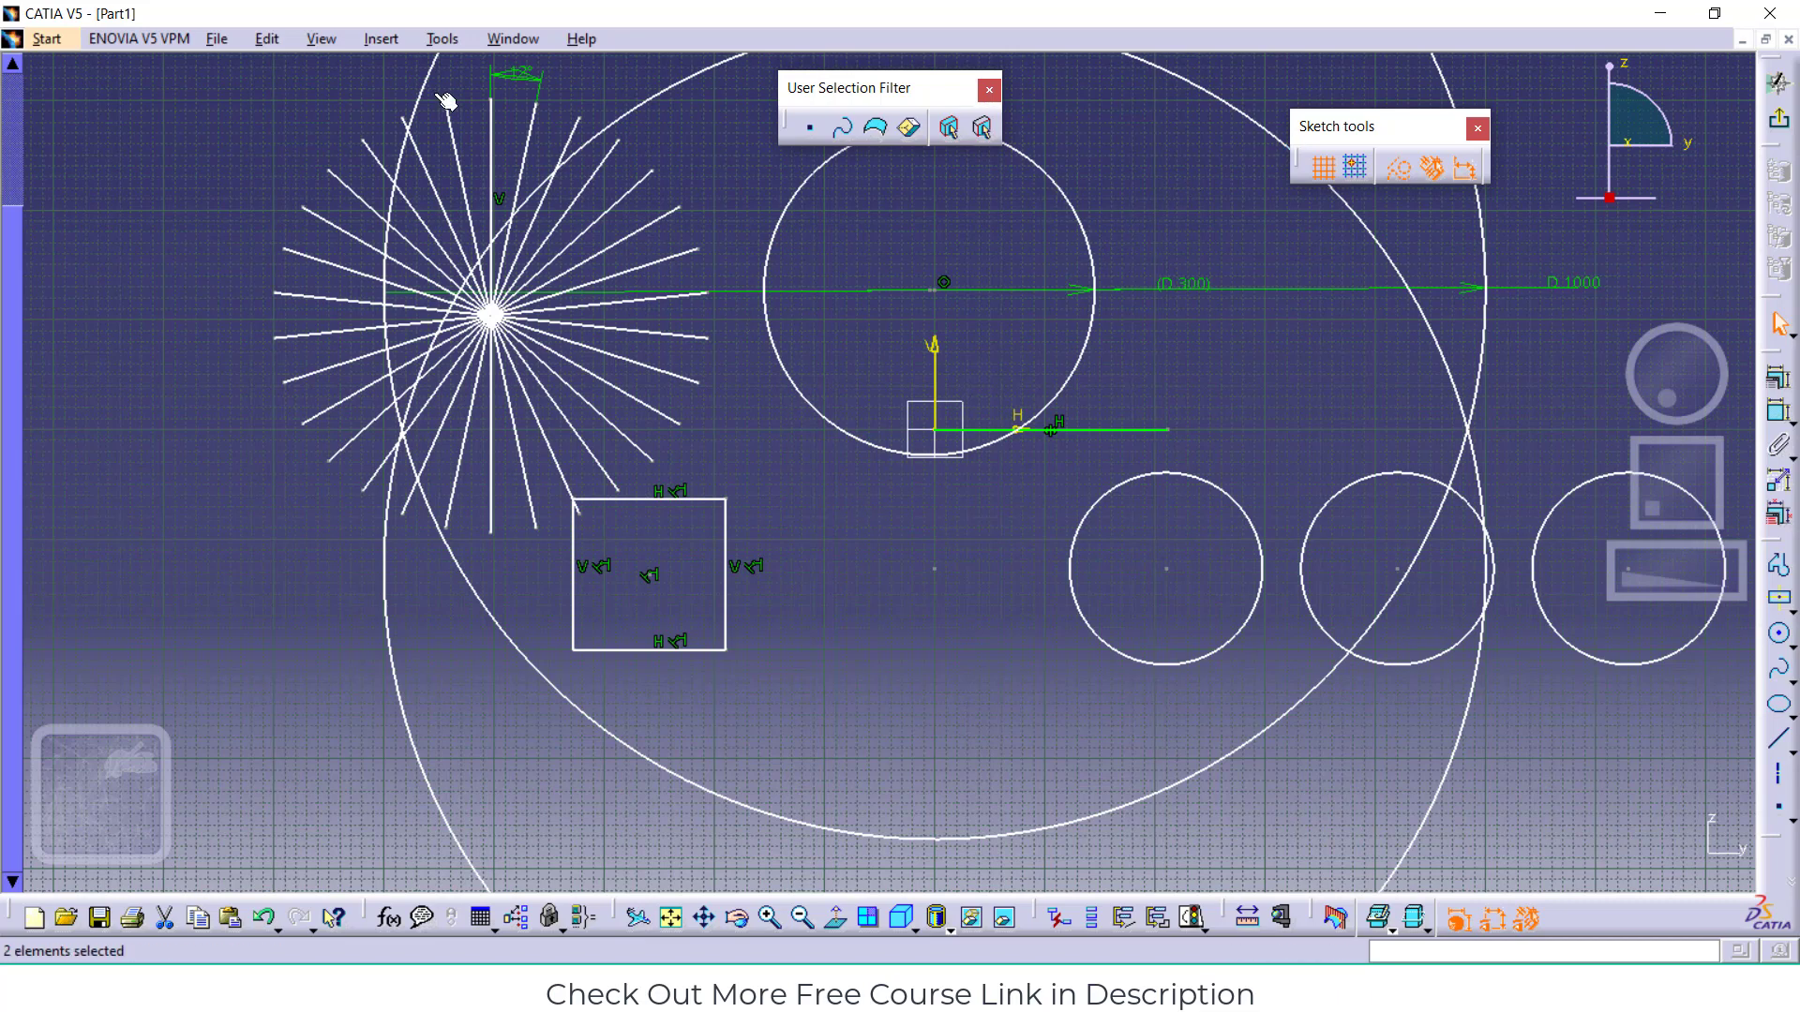
{"action": "left_click", "coordinate": [381, 42]}
{"action": "mouse_move", "coordinate": [424, 154]}
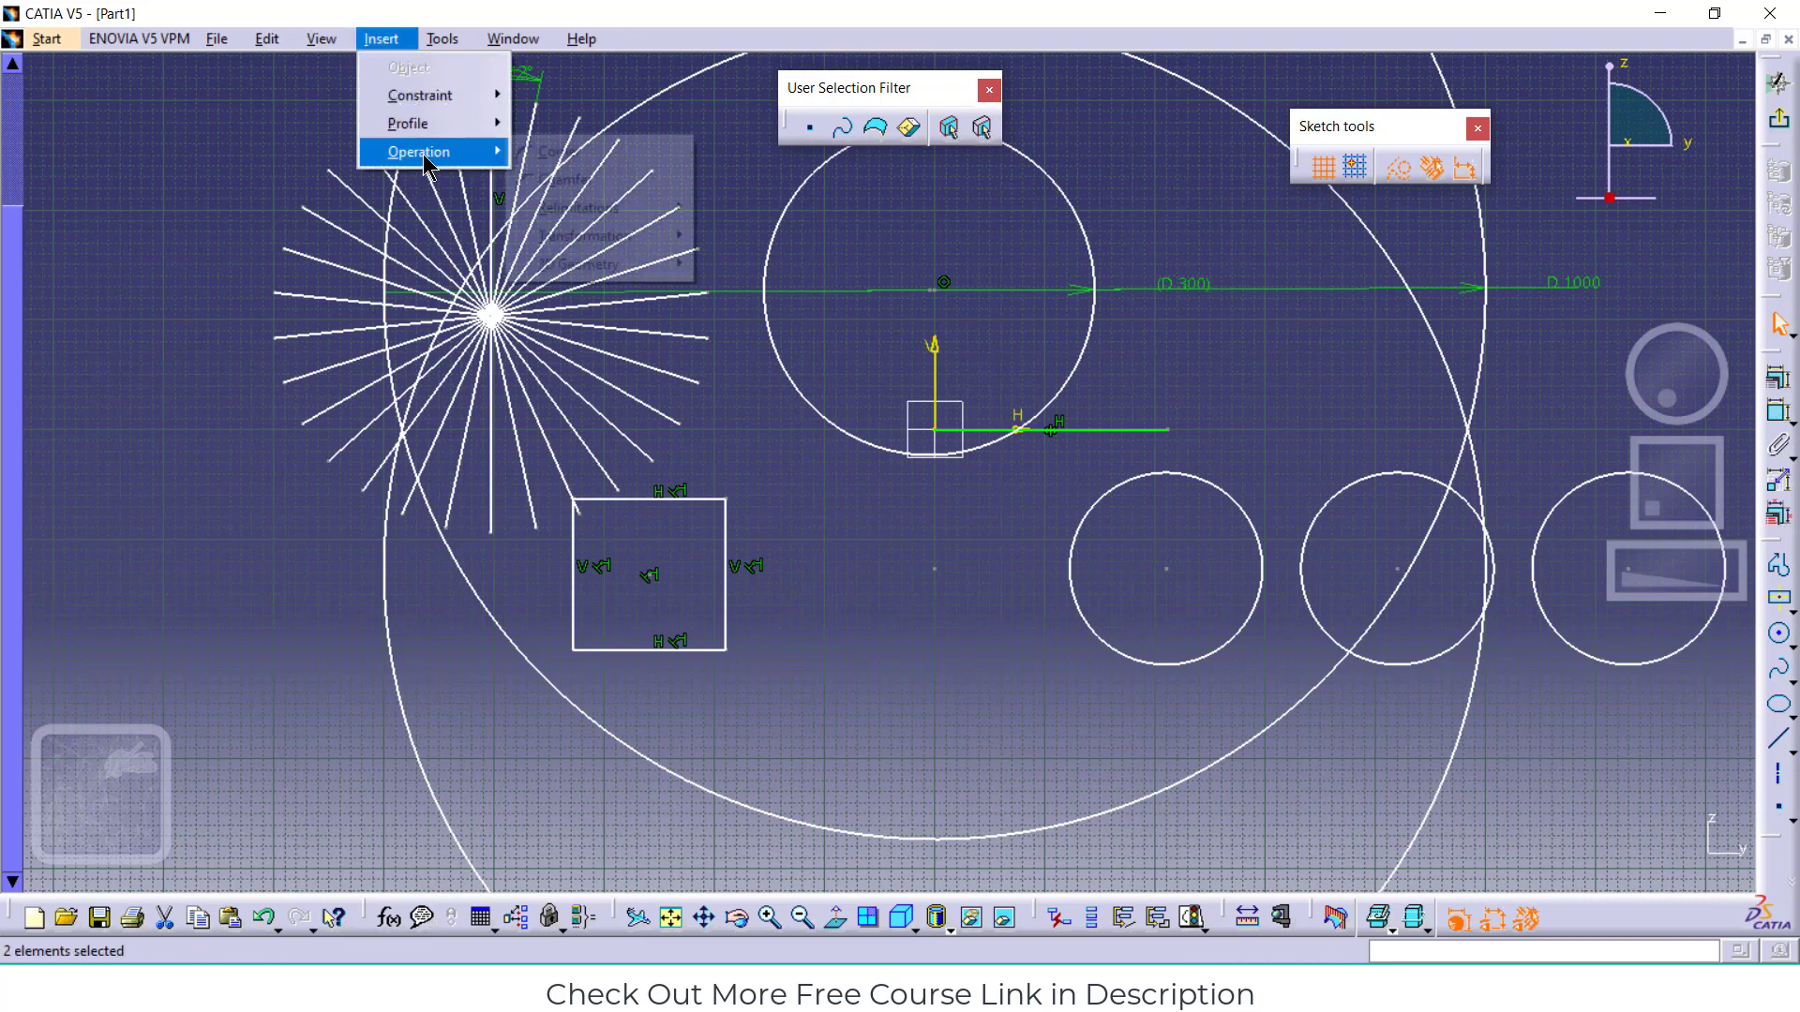
{"action": "mouse_move", "coordinate": [670, 237]}
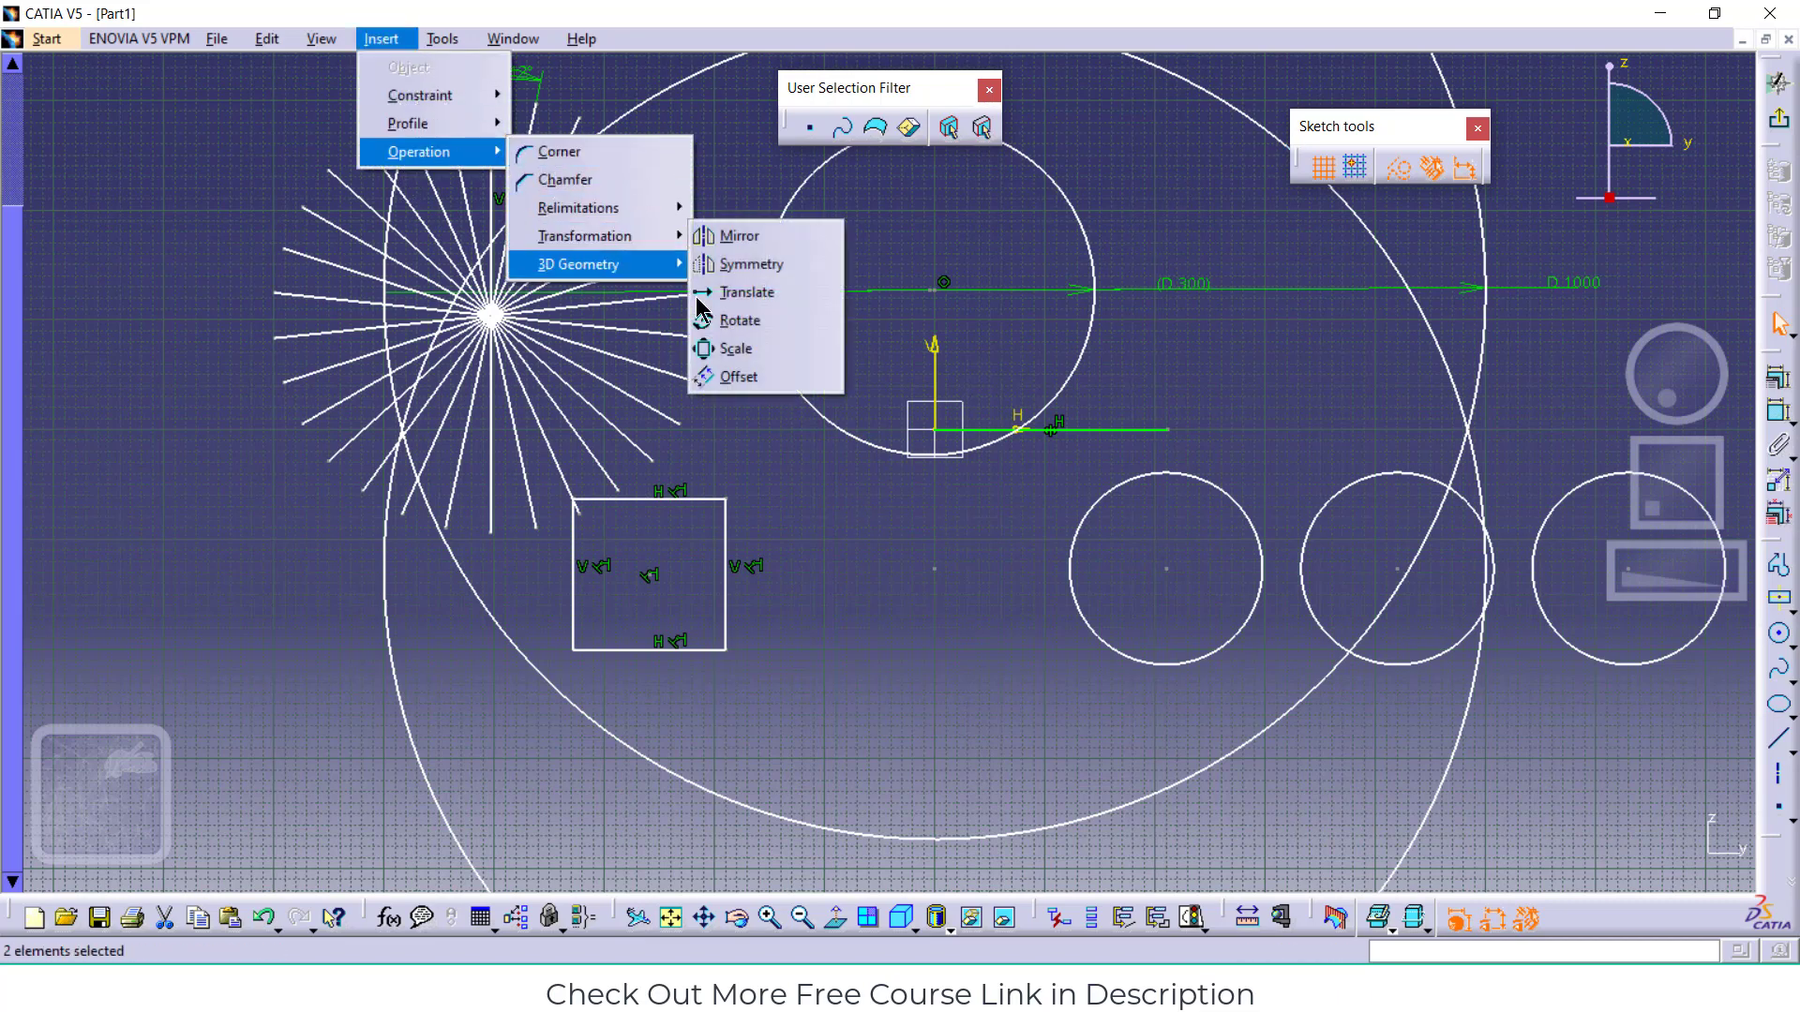
{"action": "left_click", "coordinate": [741, 378]}
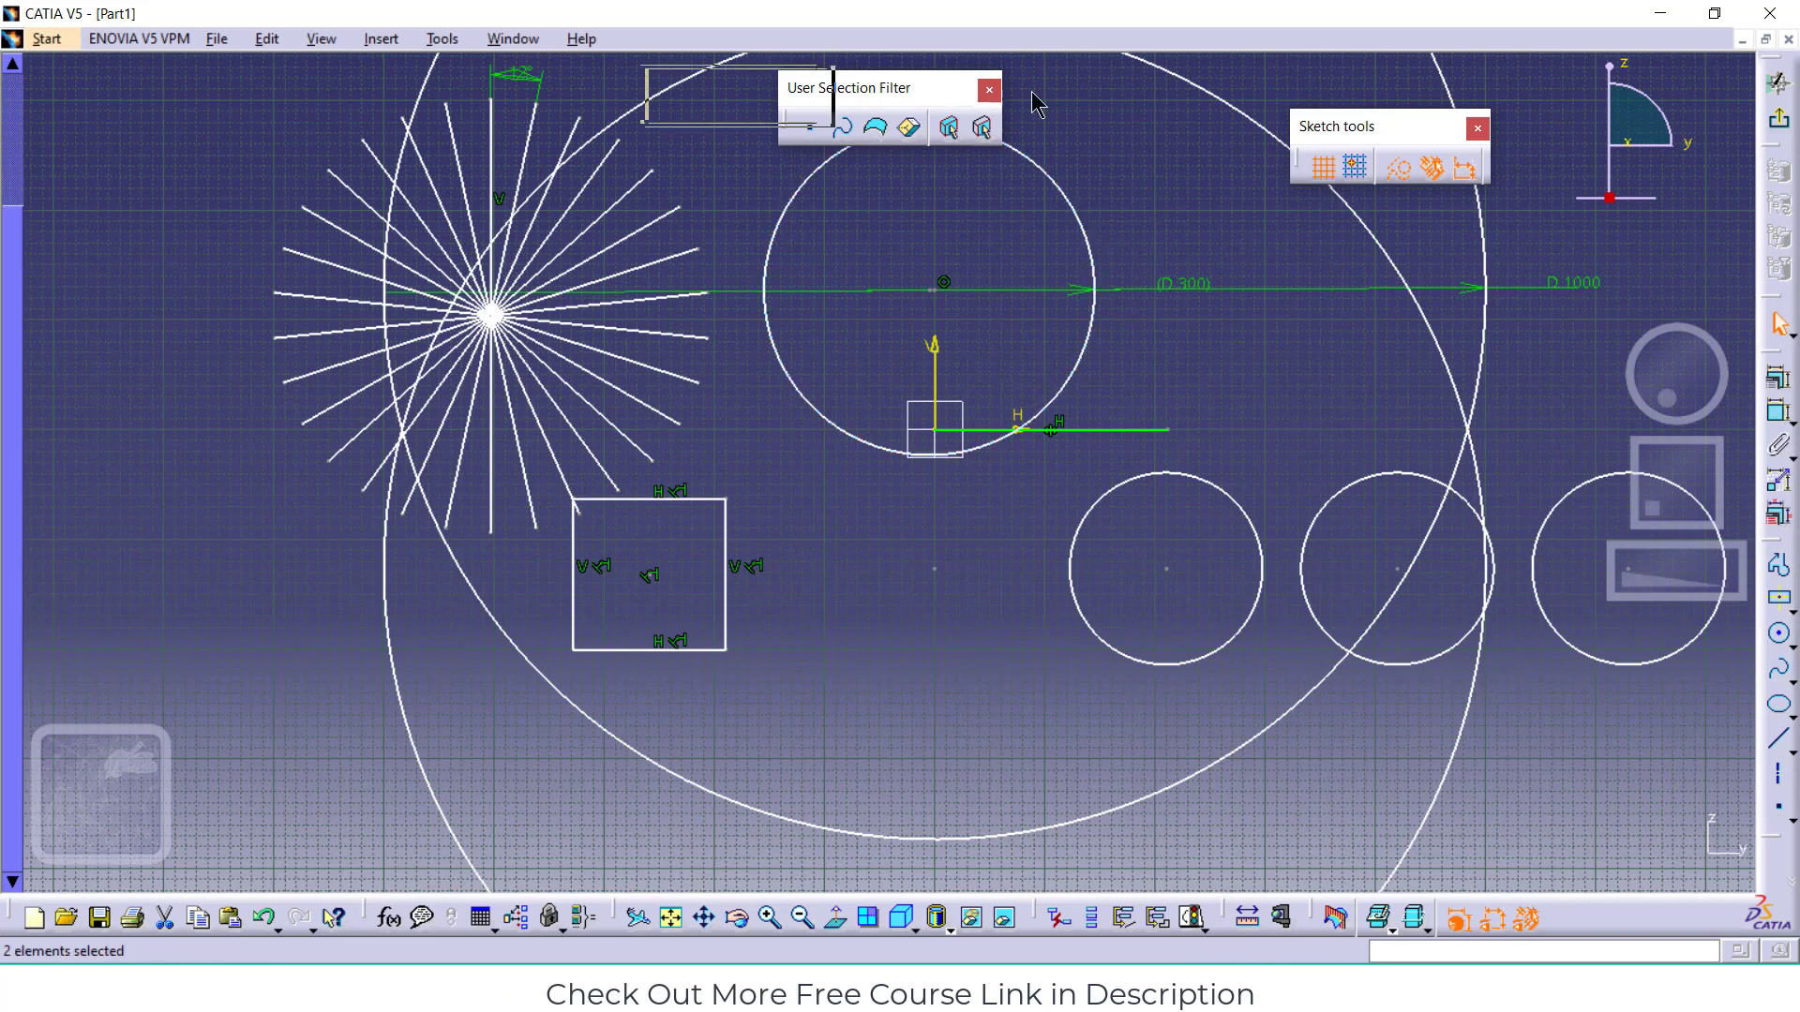
Move the selection filter toolbar clear of the sketch and offset the 1000 mm circle outward by about 78 mm
{"action": "left_click_drag", "start_coordinate": [886, 87], "coordinate": [1171, 101]}
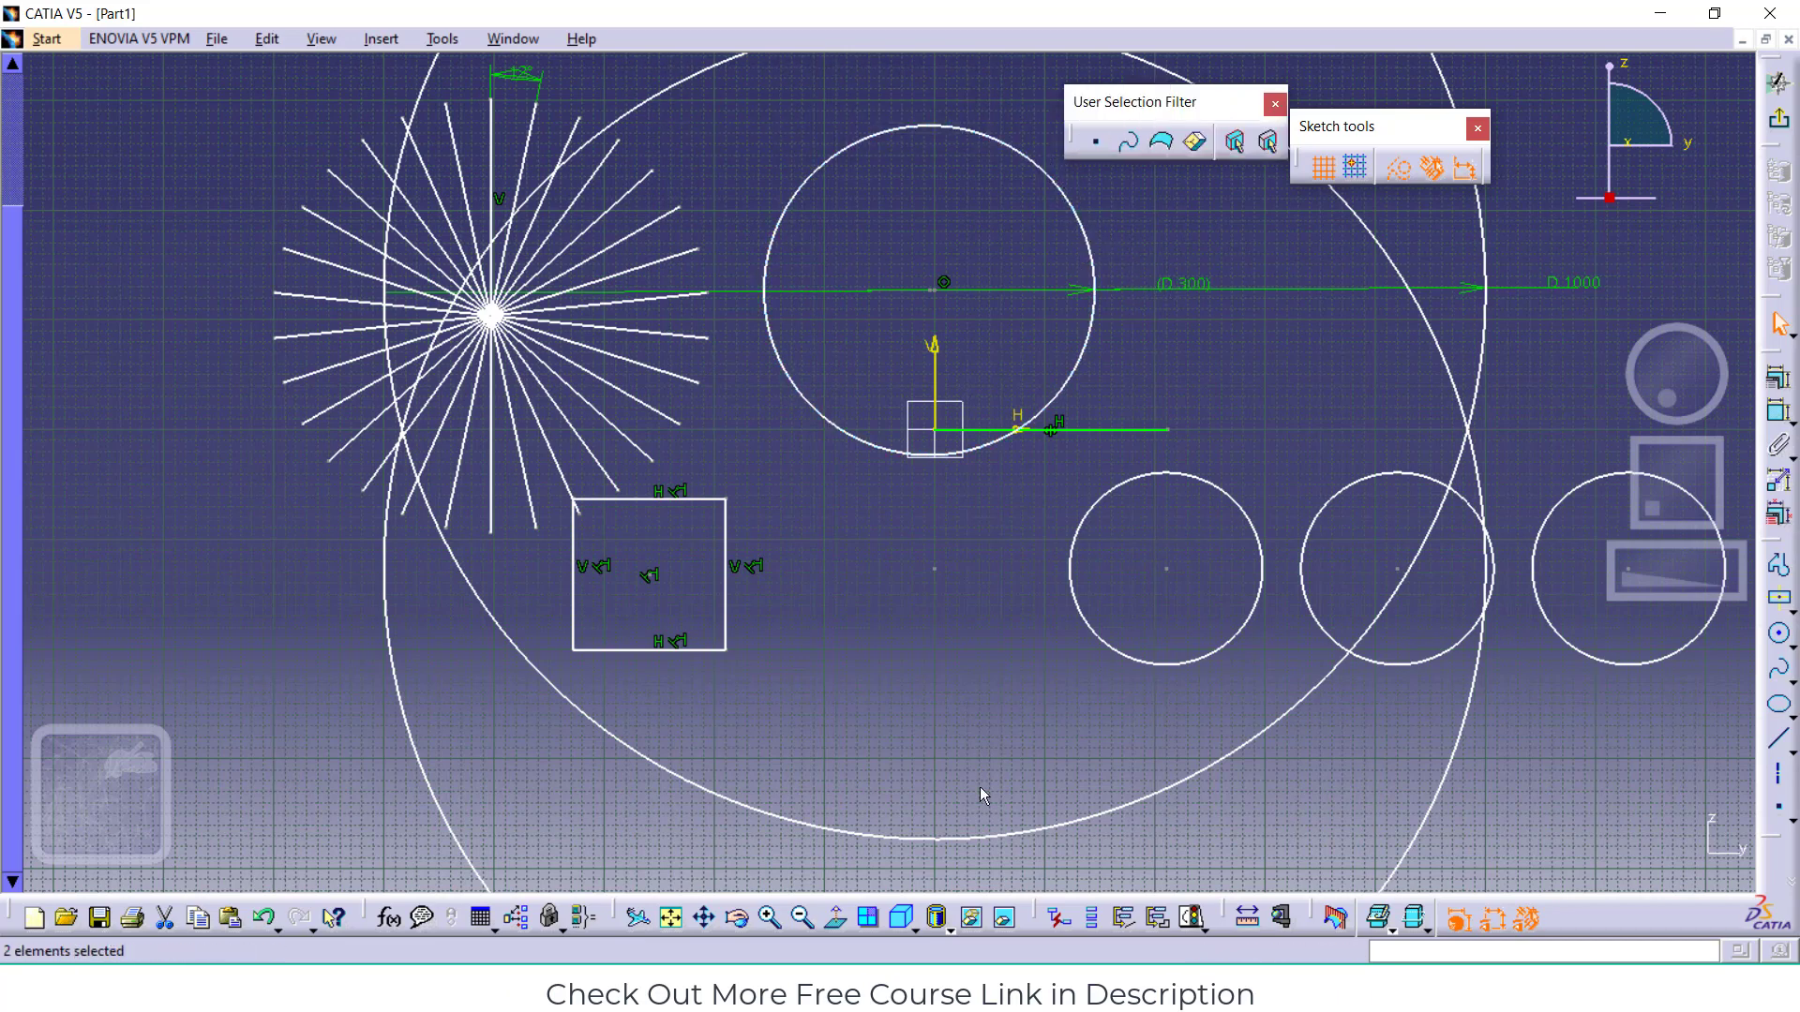
{"action": "left_click", "coordinate": [1001, 837]}
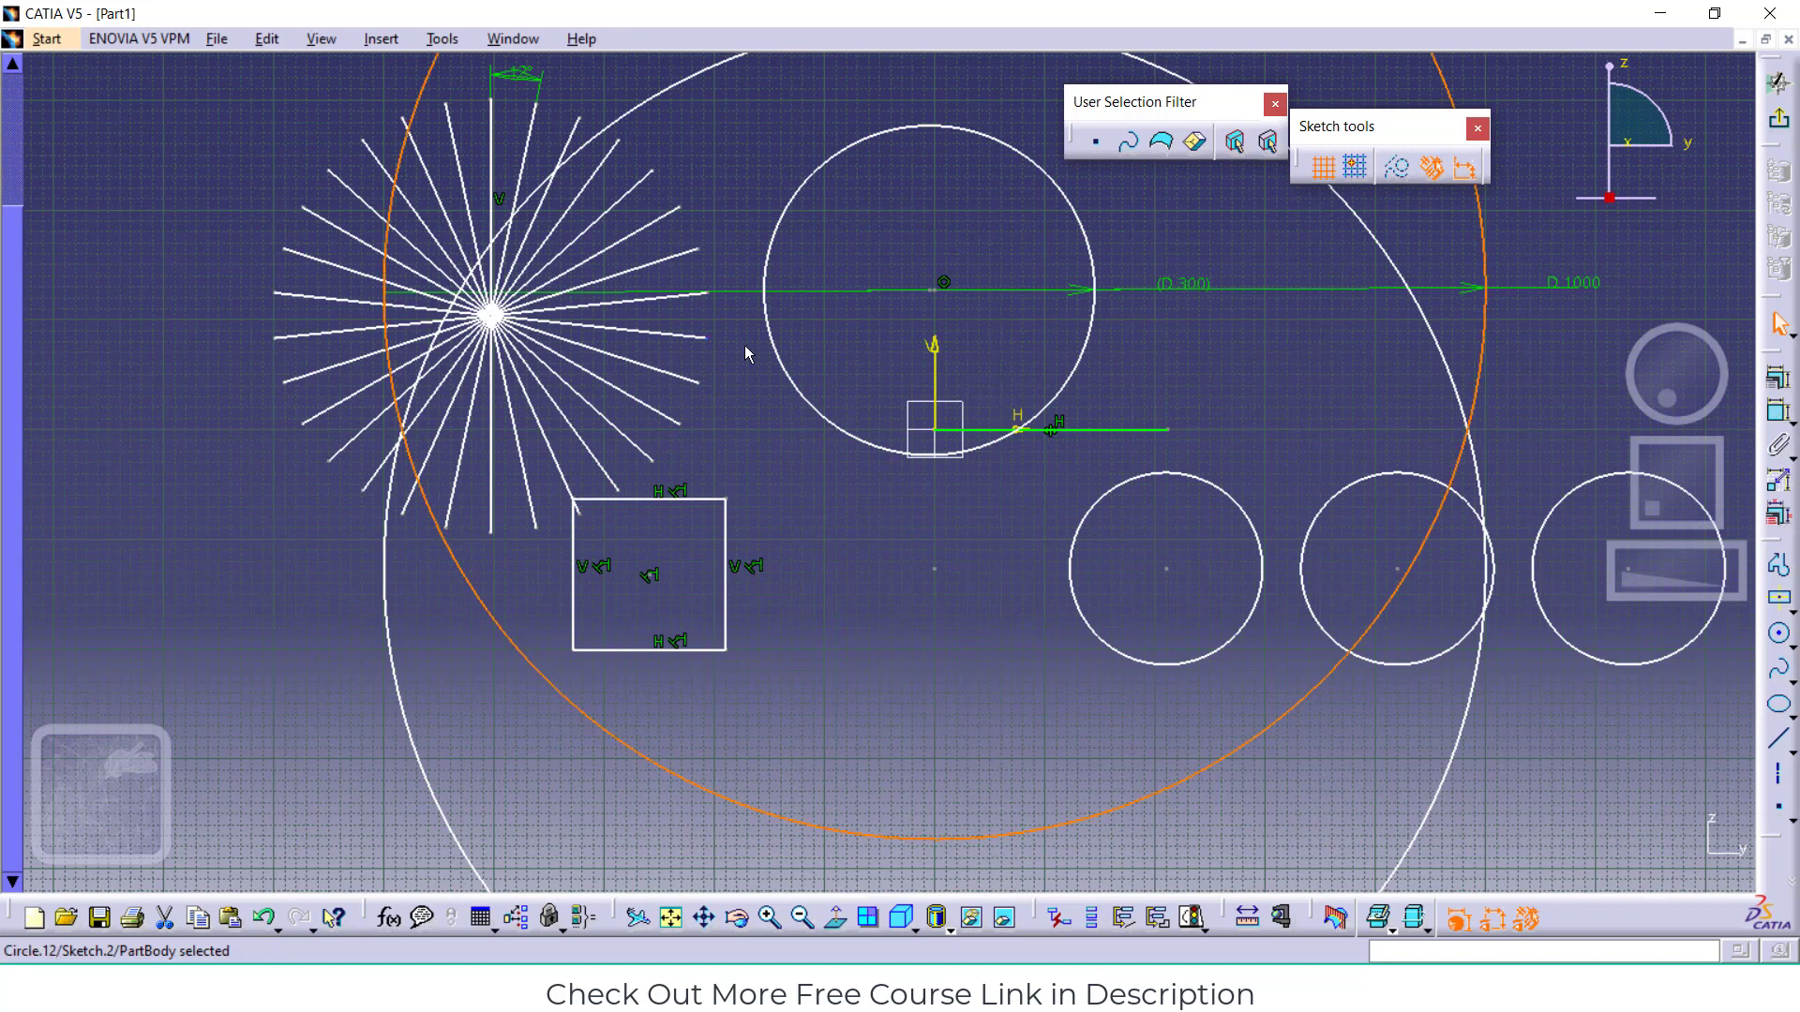
{"action": "left_click", "coordinate": [385, 38]}
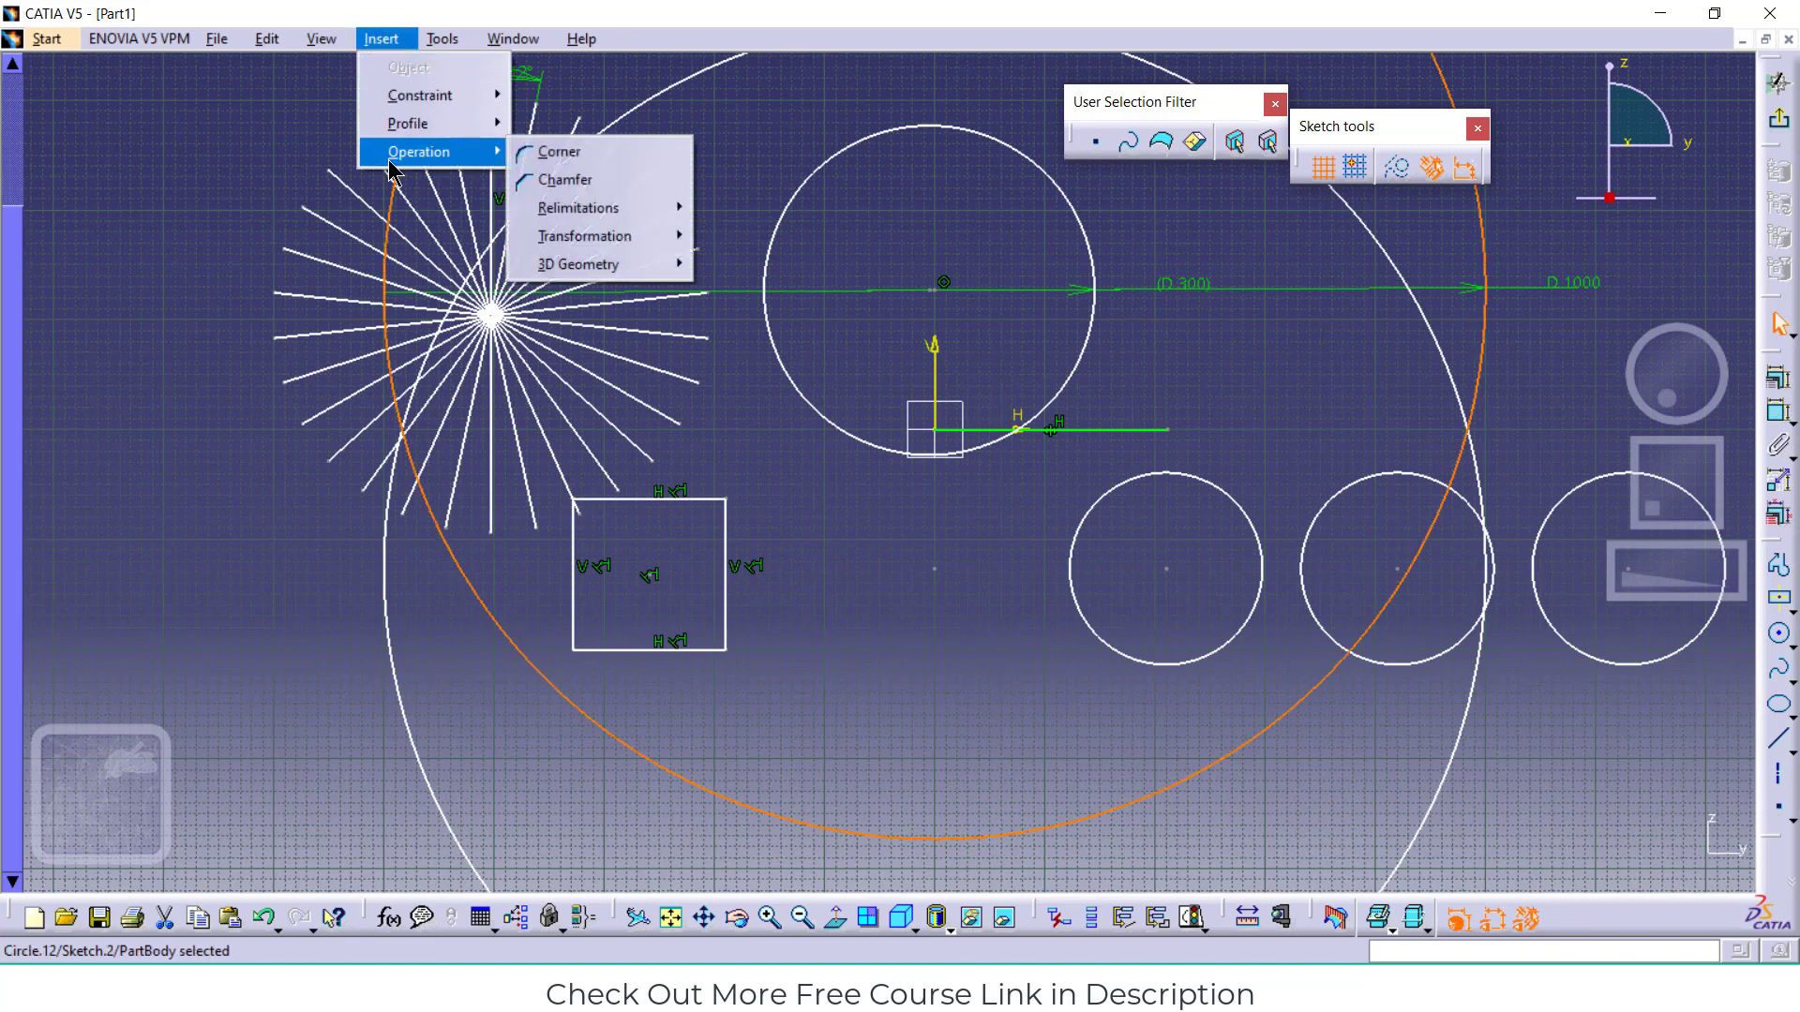
{"action": "mouse_move", "coordinate": [656, 242]}
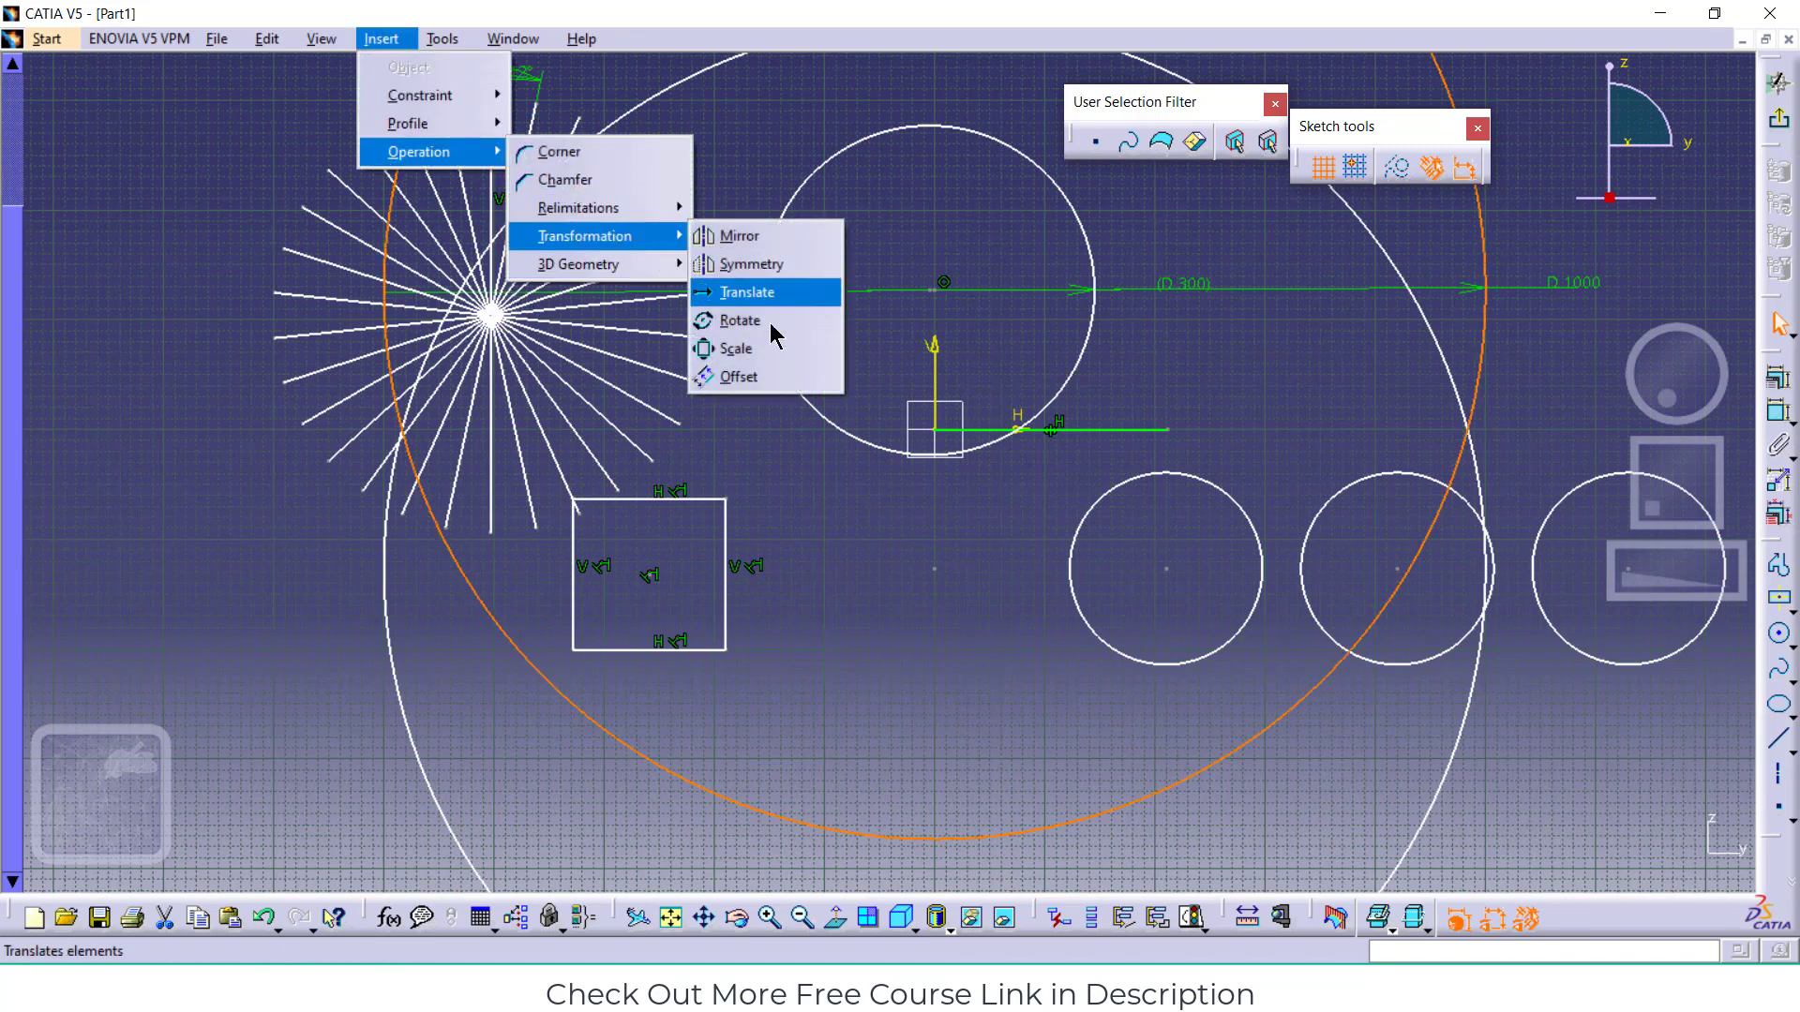
{"action": "left_click", "coordinate": [781, 380]}
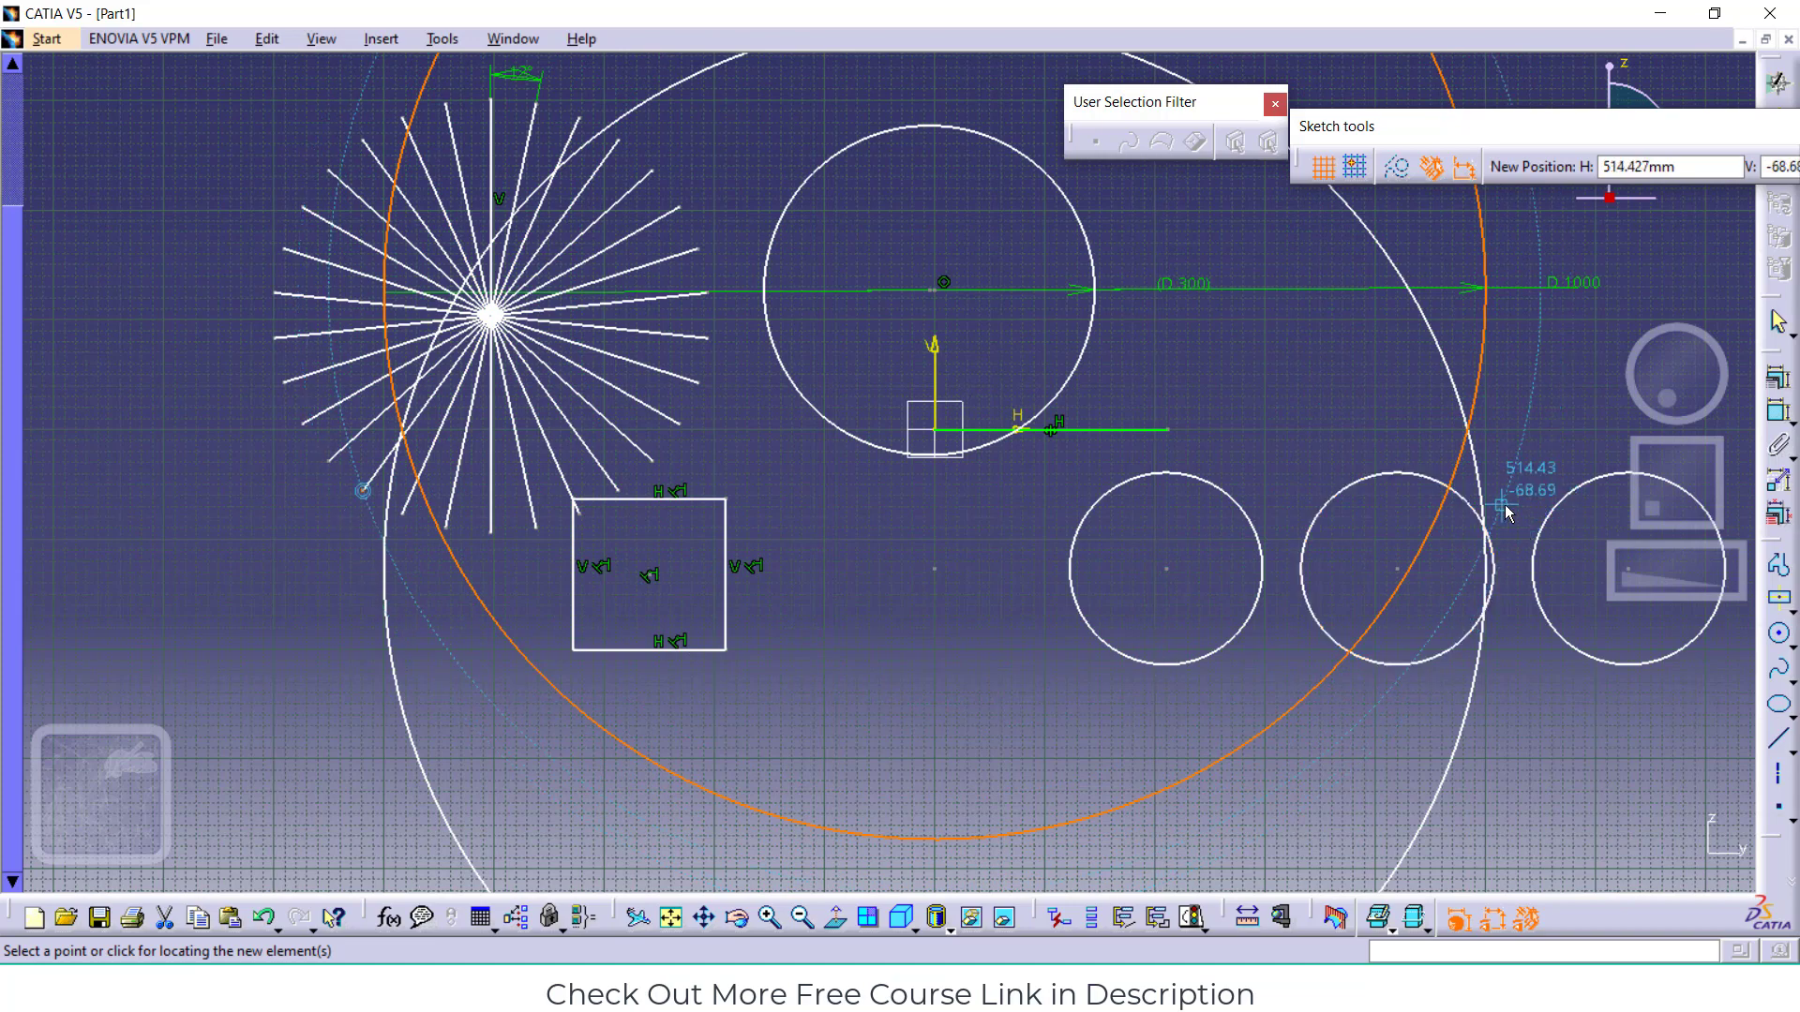
{"action": "left_click", "coordinate": [1547, 448]}
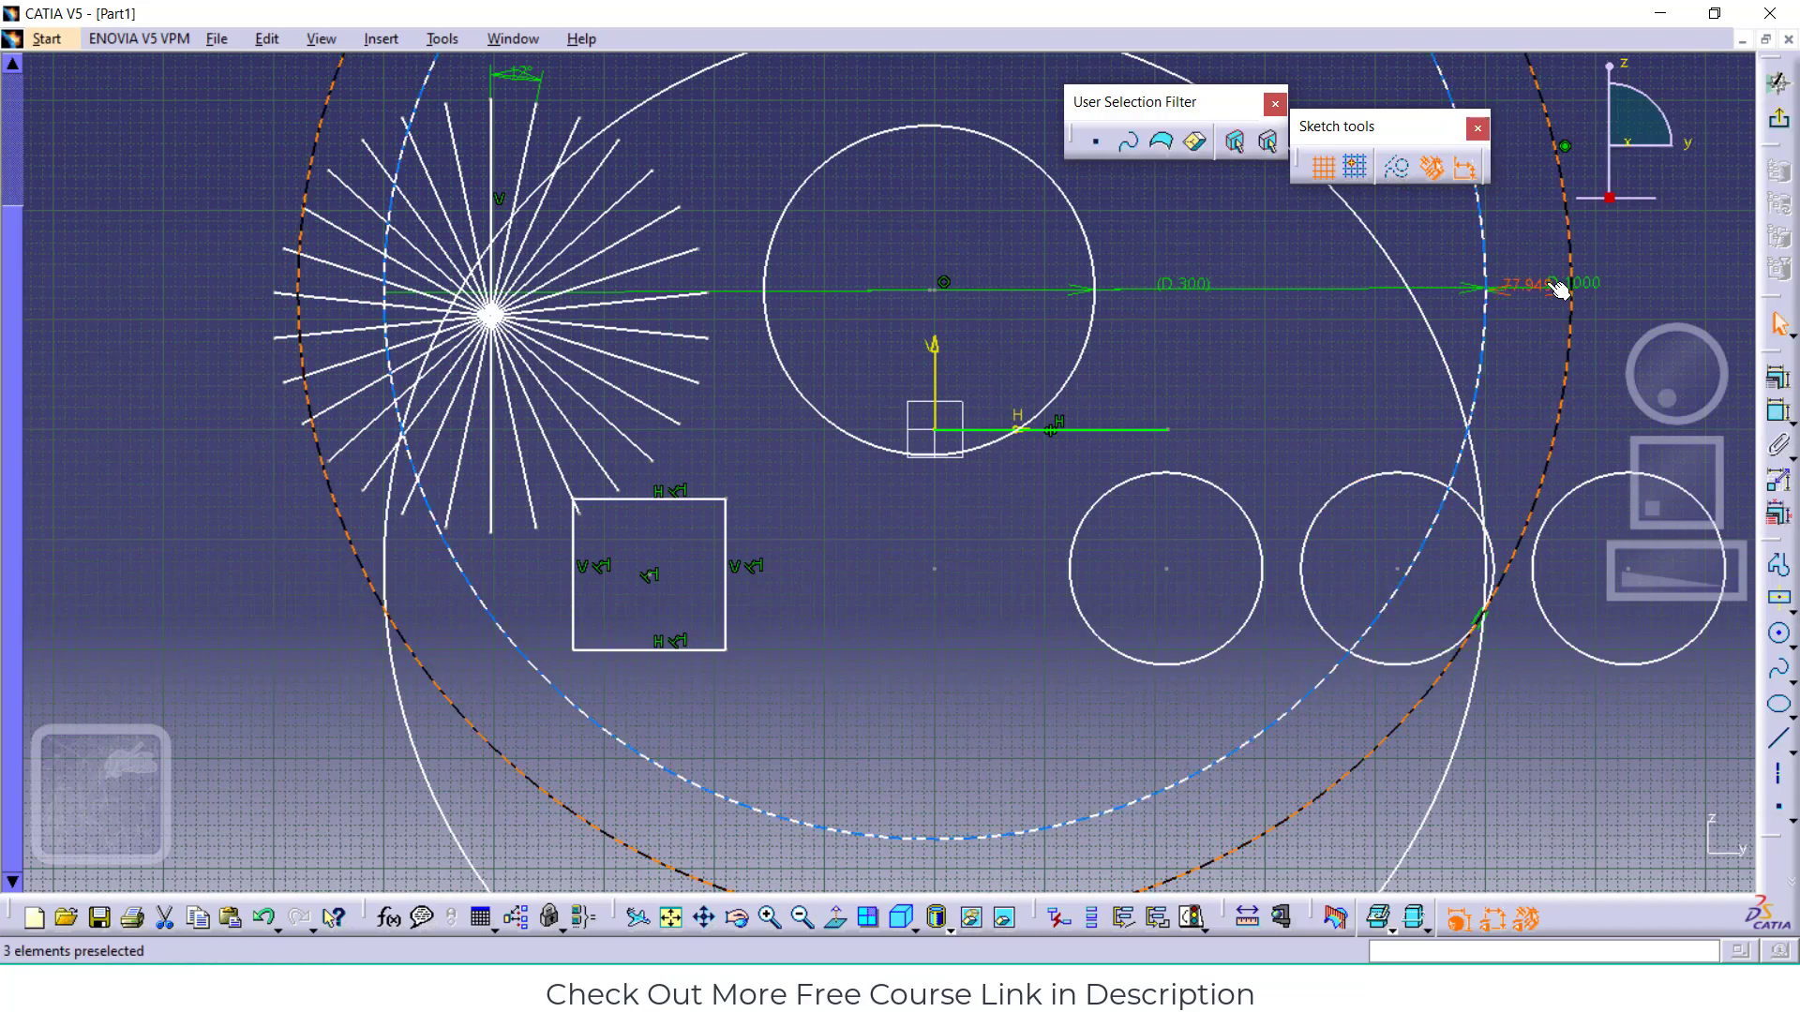
Reposition the 1000 mm diameter dimension below the offset dimension so that their labels no longer overlap
{"action": "left_click", "coordinate": [769, 918]}
{"action": "left_click", "coordinate": [769, 919]}
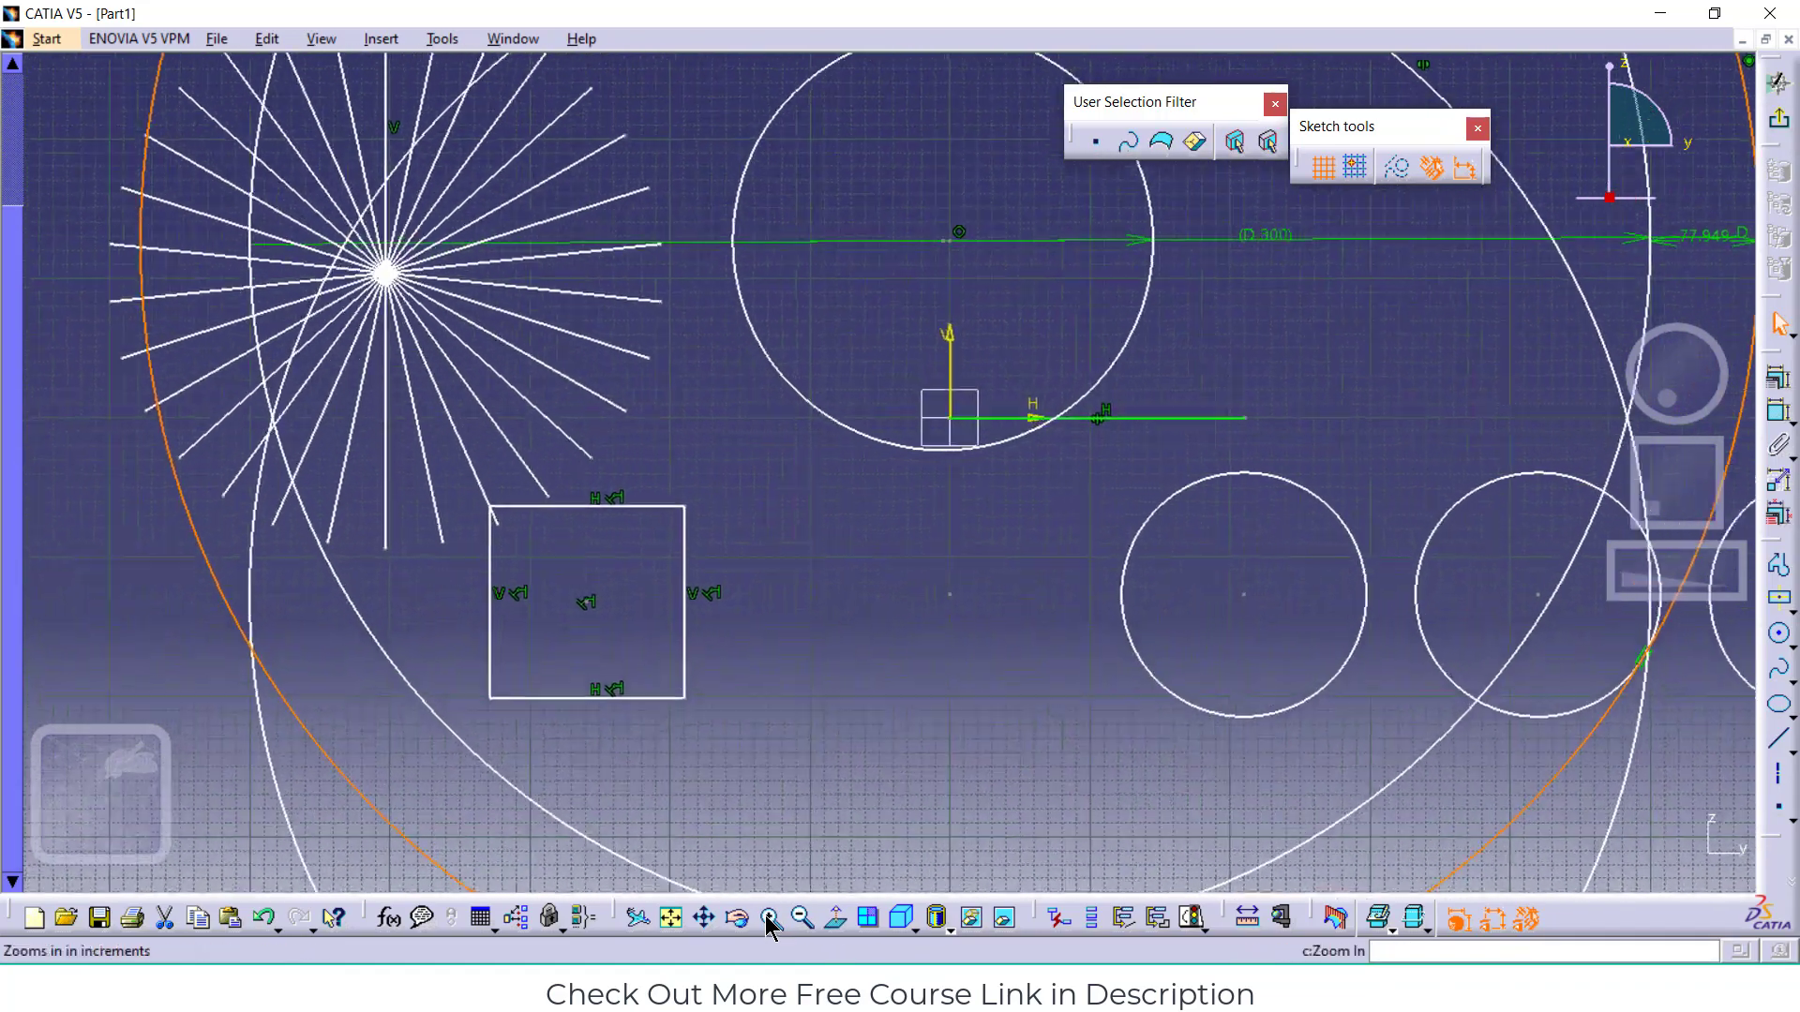
{"action": "left_click", "coordinate": [769, 919]}
{"action": "left_click_drag", "start_coordinate": [1157, 456], "coordinate": [377, 780]}
{"action": "double_click", "coordinate": [1103, 527]}
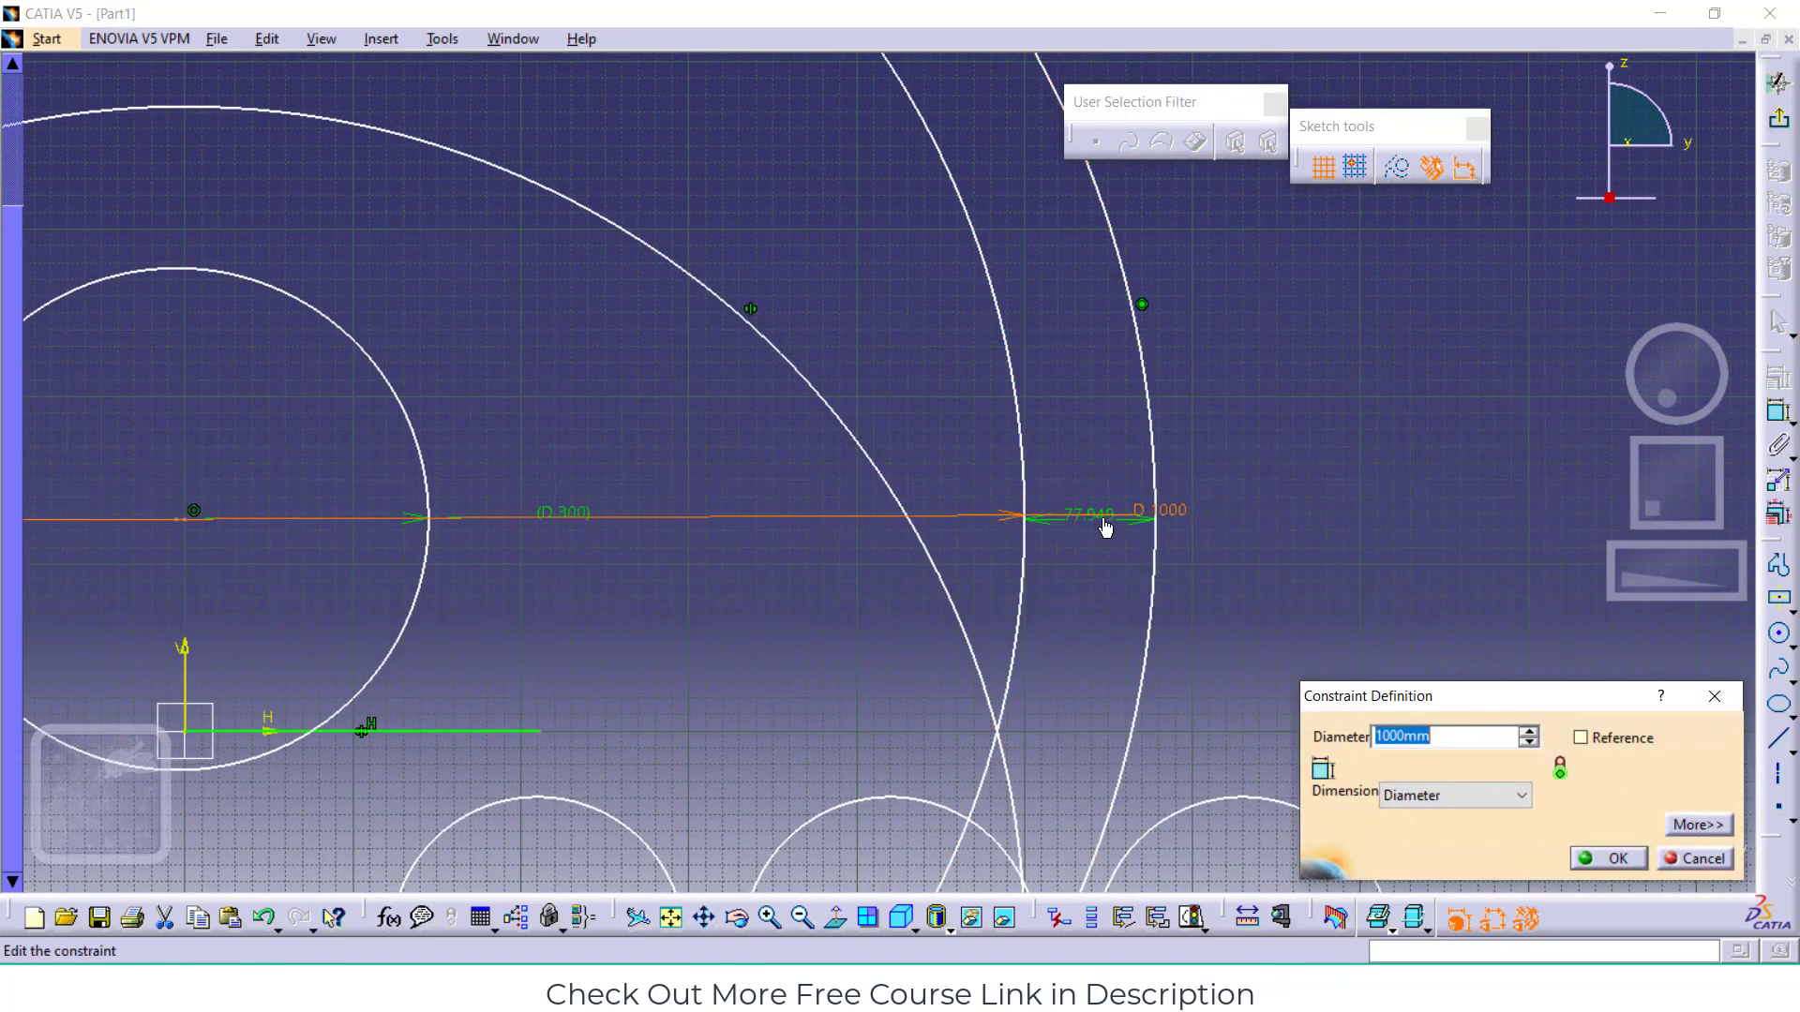
{"action": "left_click", "coordinate": [1179, 432]}
{"action": "left_click_drag", "start_coordinate": [1178, 432], "coordinate": [1524, 547]}
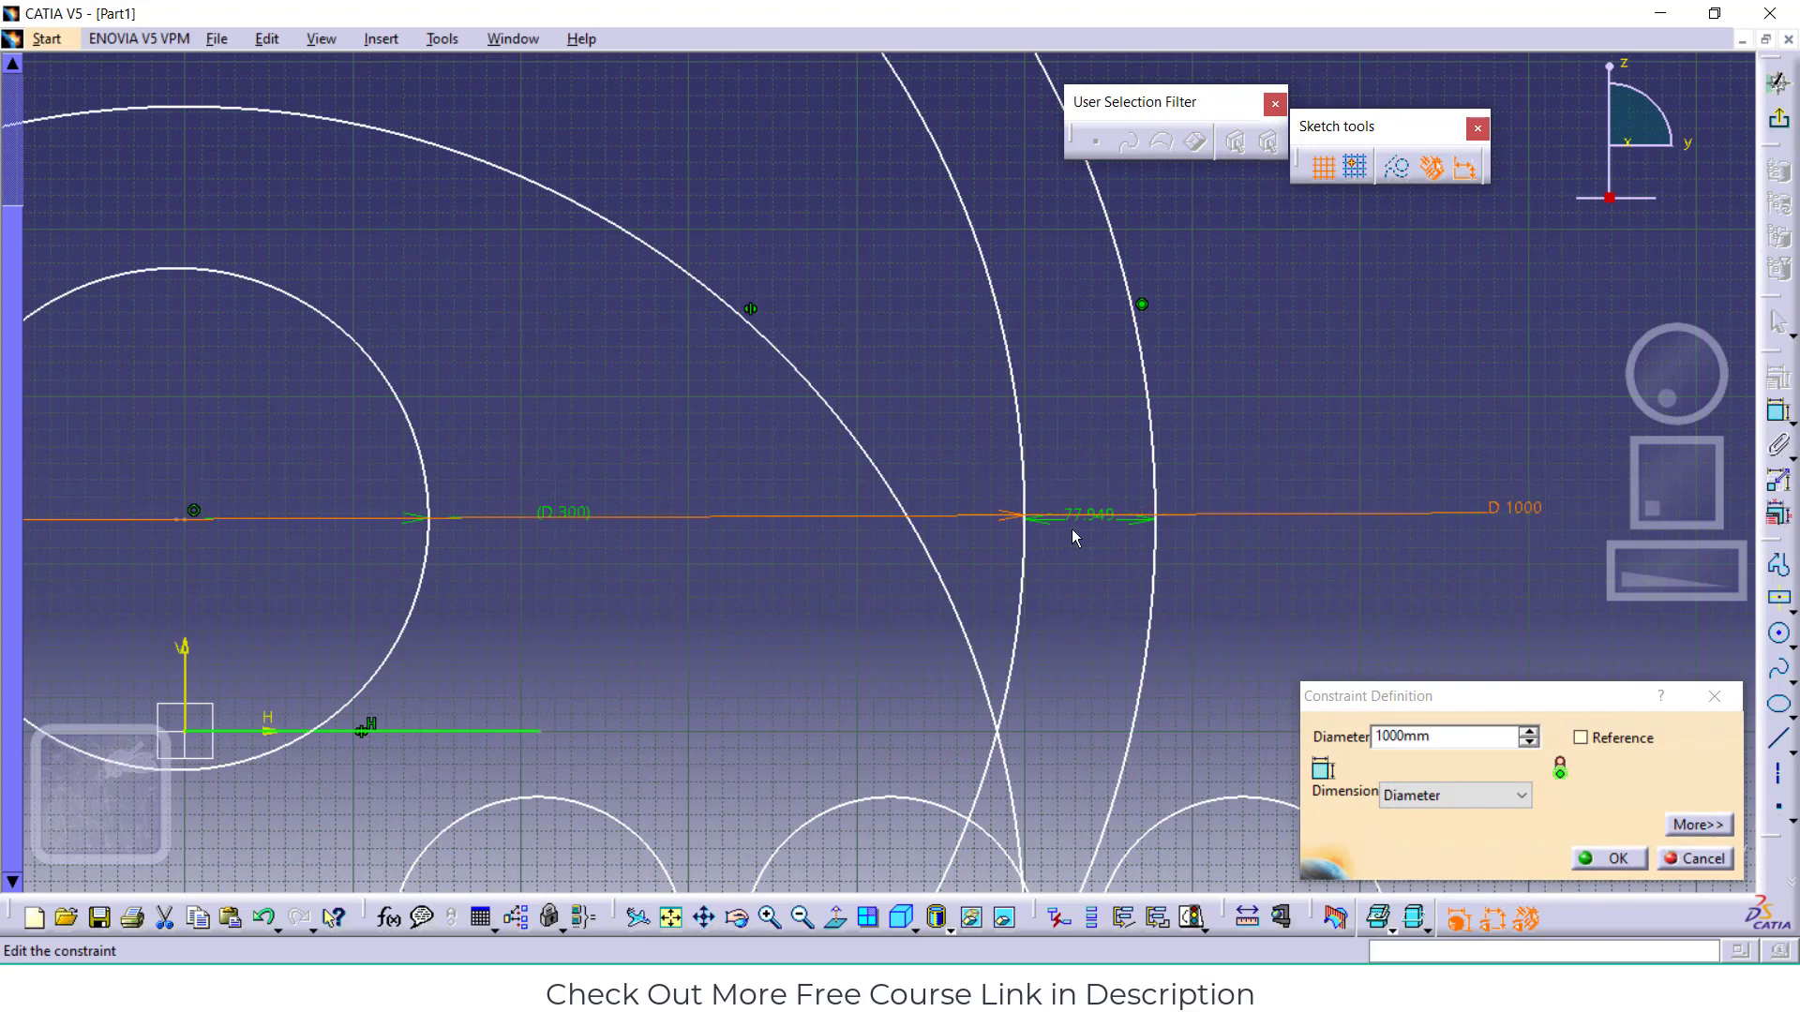
{"action": "left_click_drag", "start_coordinate": [1090, 531], "coordinate": [1325, 570]}
{"action": "left_click", "coordinate": [1687, 858]}
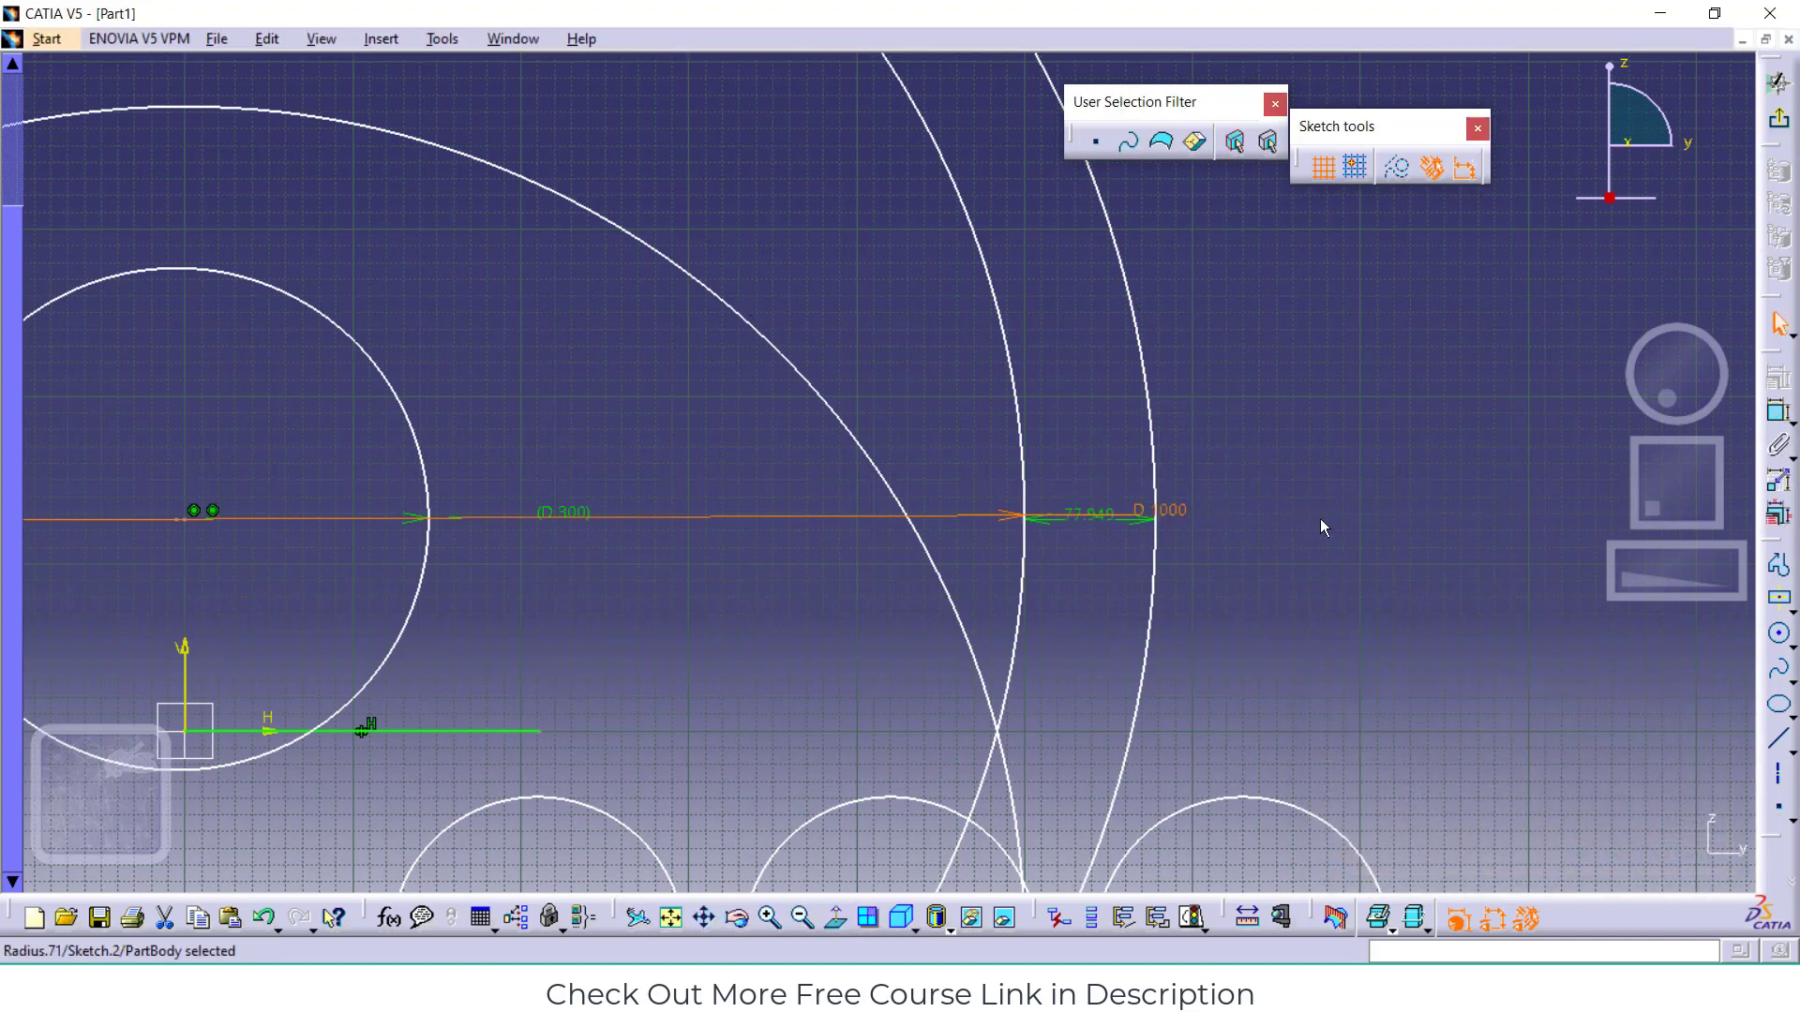
{"action": "left_click_drag", "start_coordinate": [1109, 522], "coordinate": [1089, 589]}
Set the offset distance between the 1000 mm circle and its outer copy to 50 mm
{"action": "double_click", "coordinate": [1109, 516]}
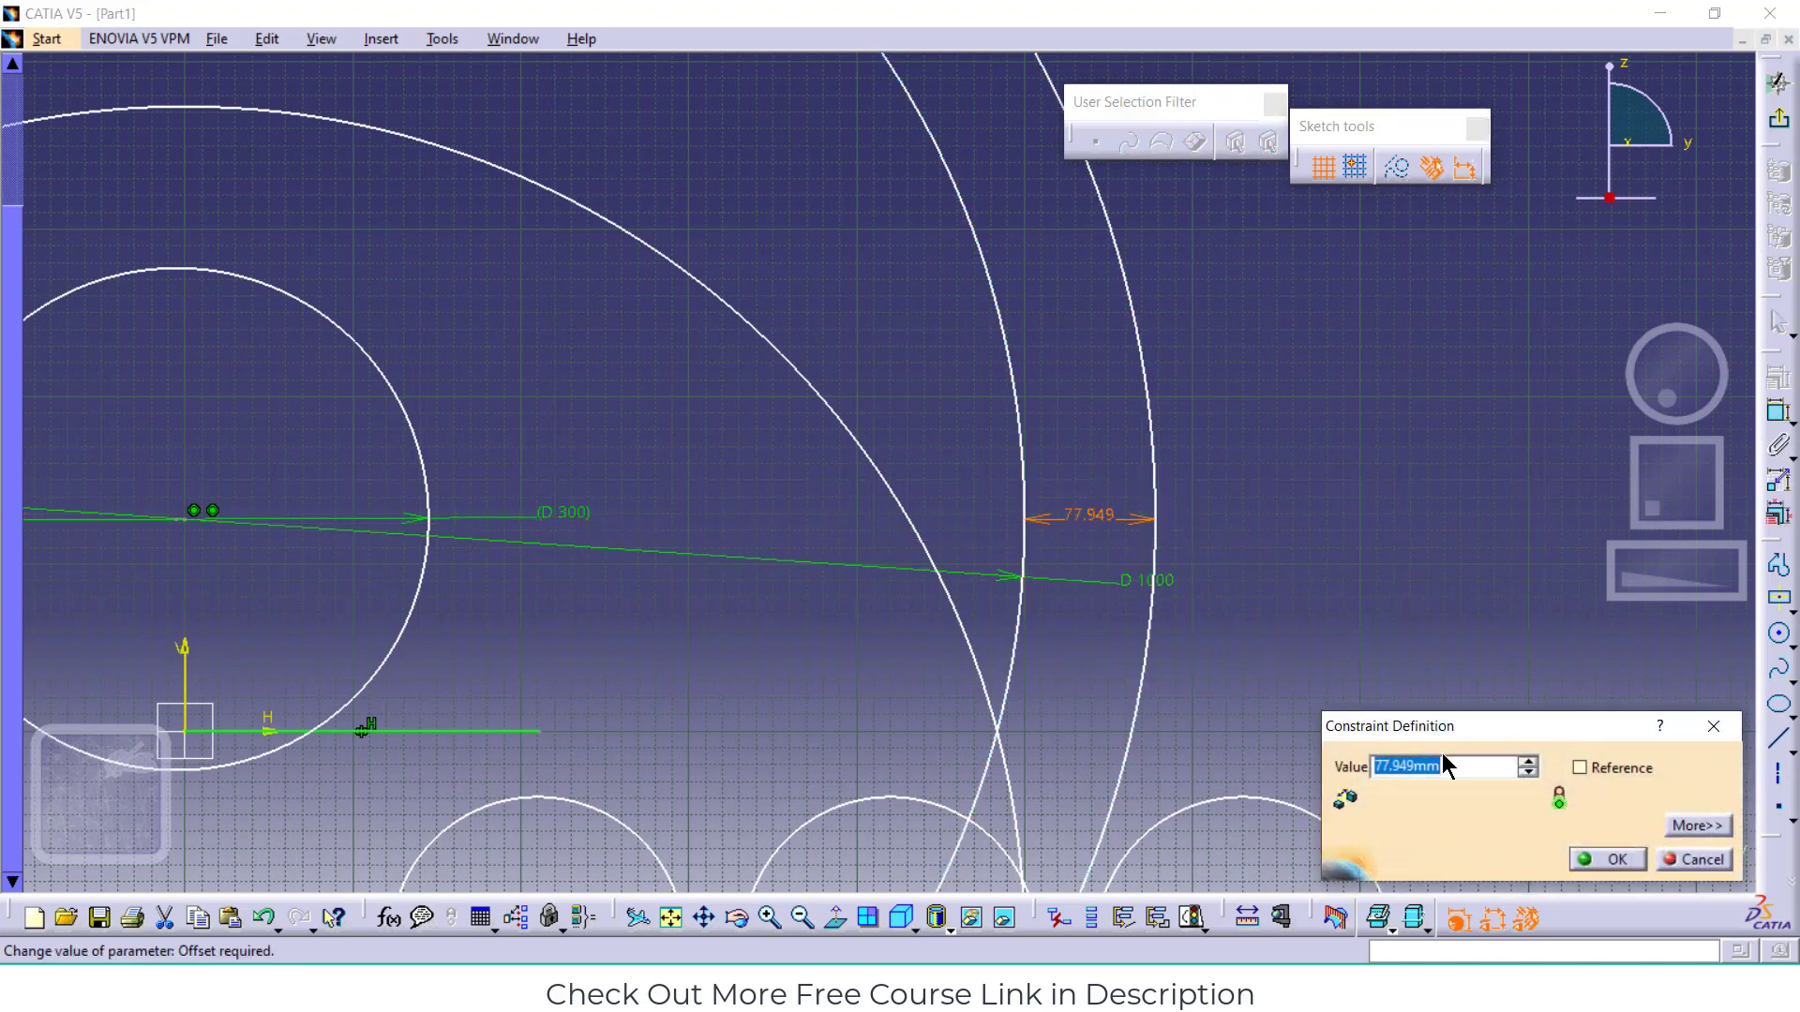
{"action": "type", "text": "50"}
{"action": "key", "text": "Return"}
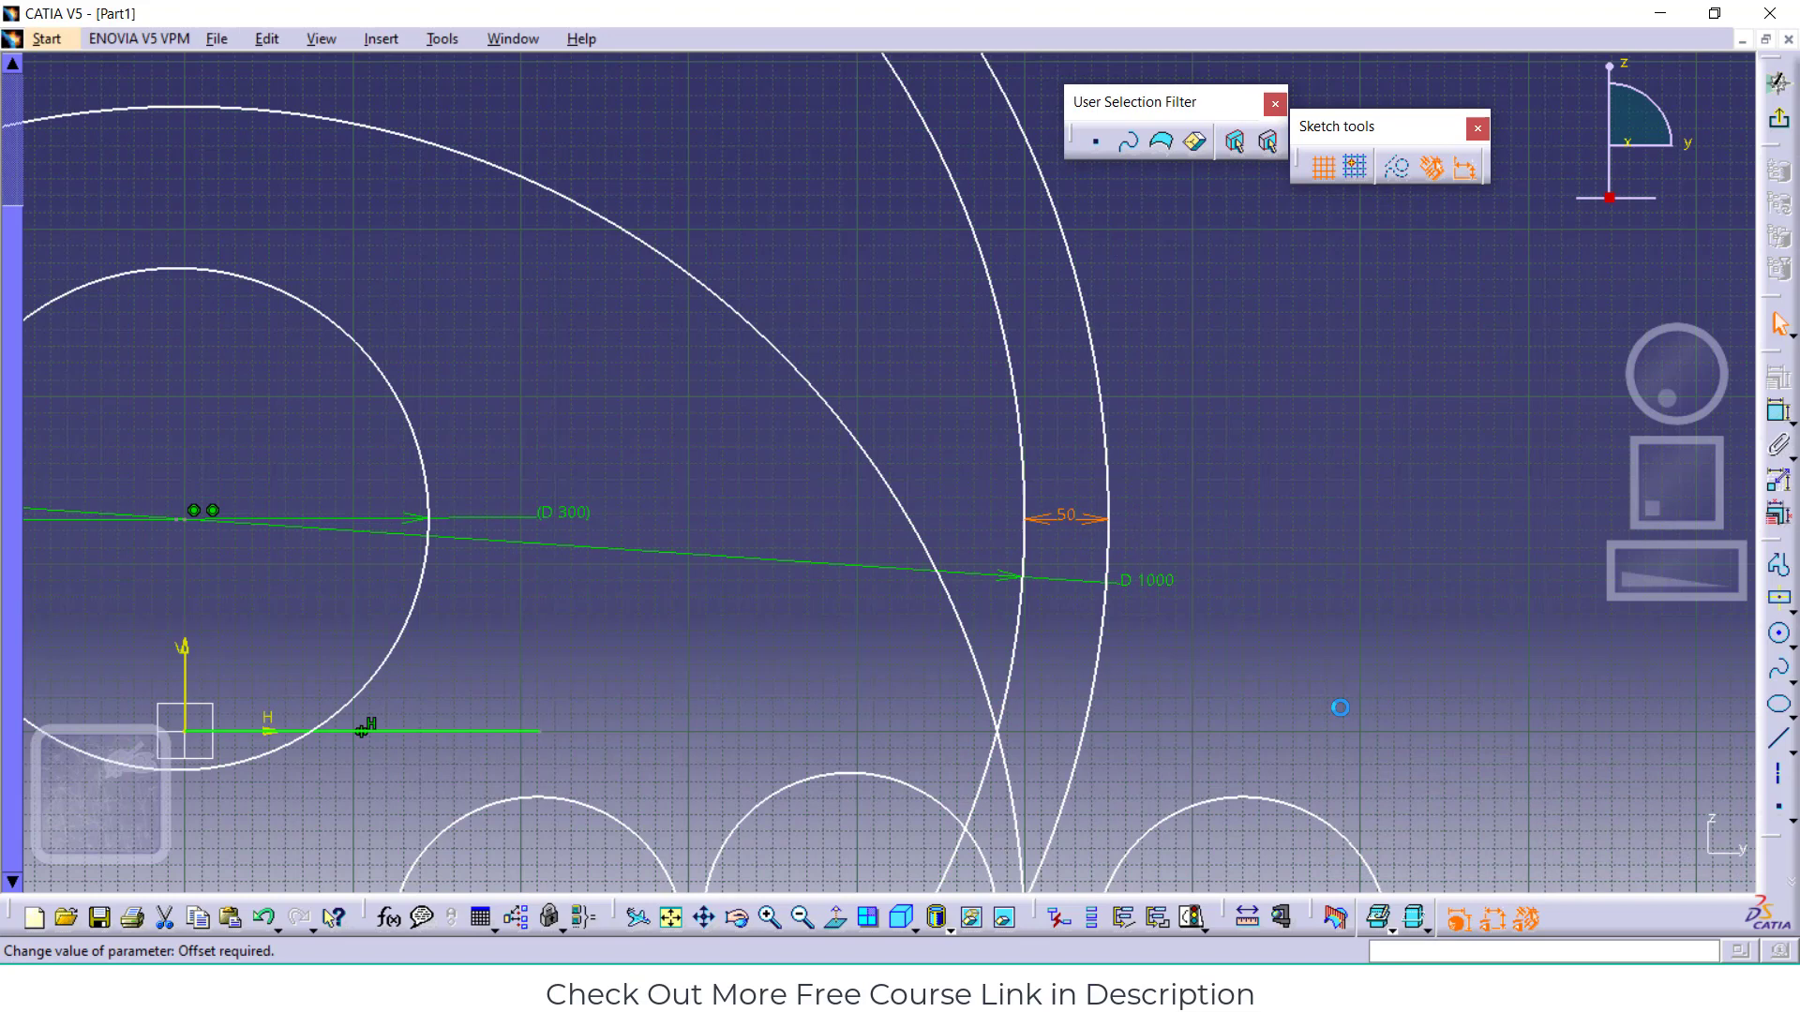
{"action": "left_click", "coordinate": [1038, 517]}
{"action": "left_click", "coordinate": [837, 918]}
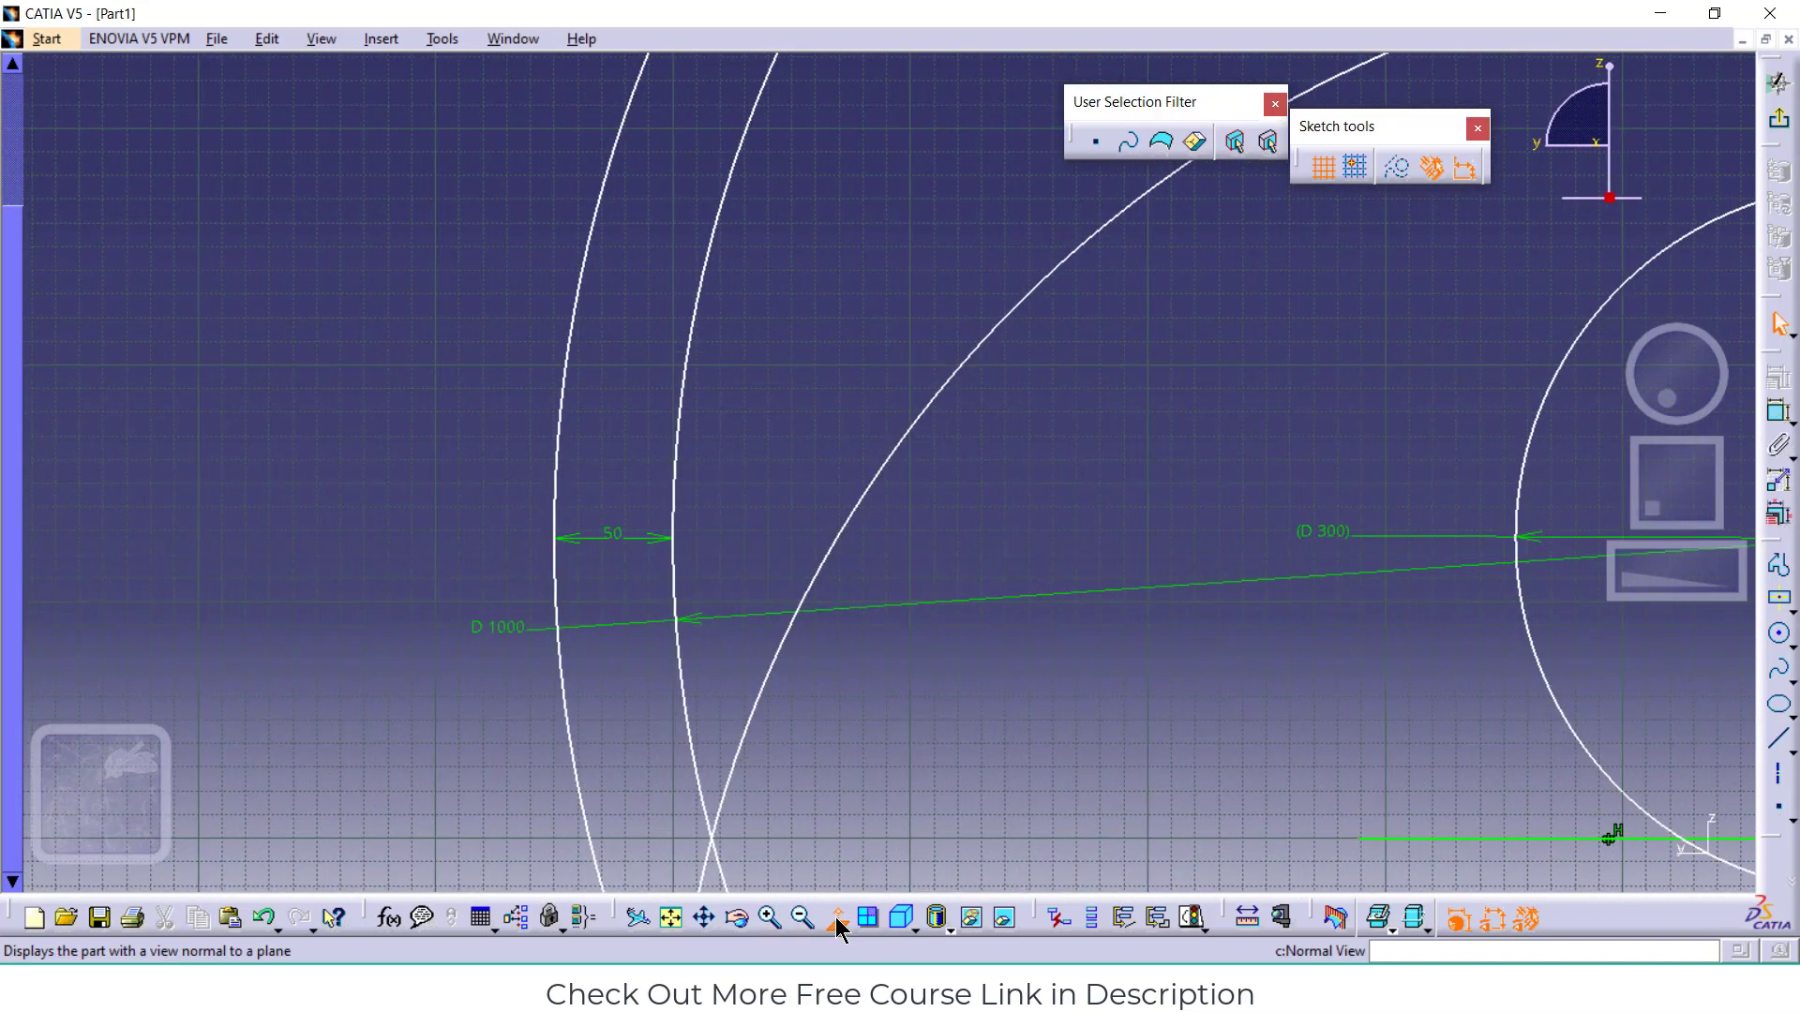
{"action": "left_click", "coordinate": [837, 919]}
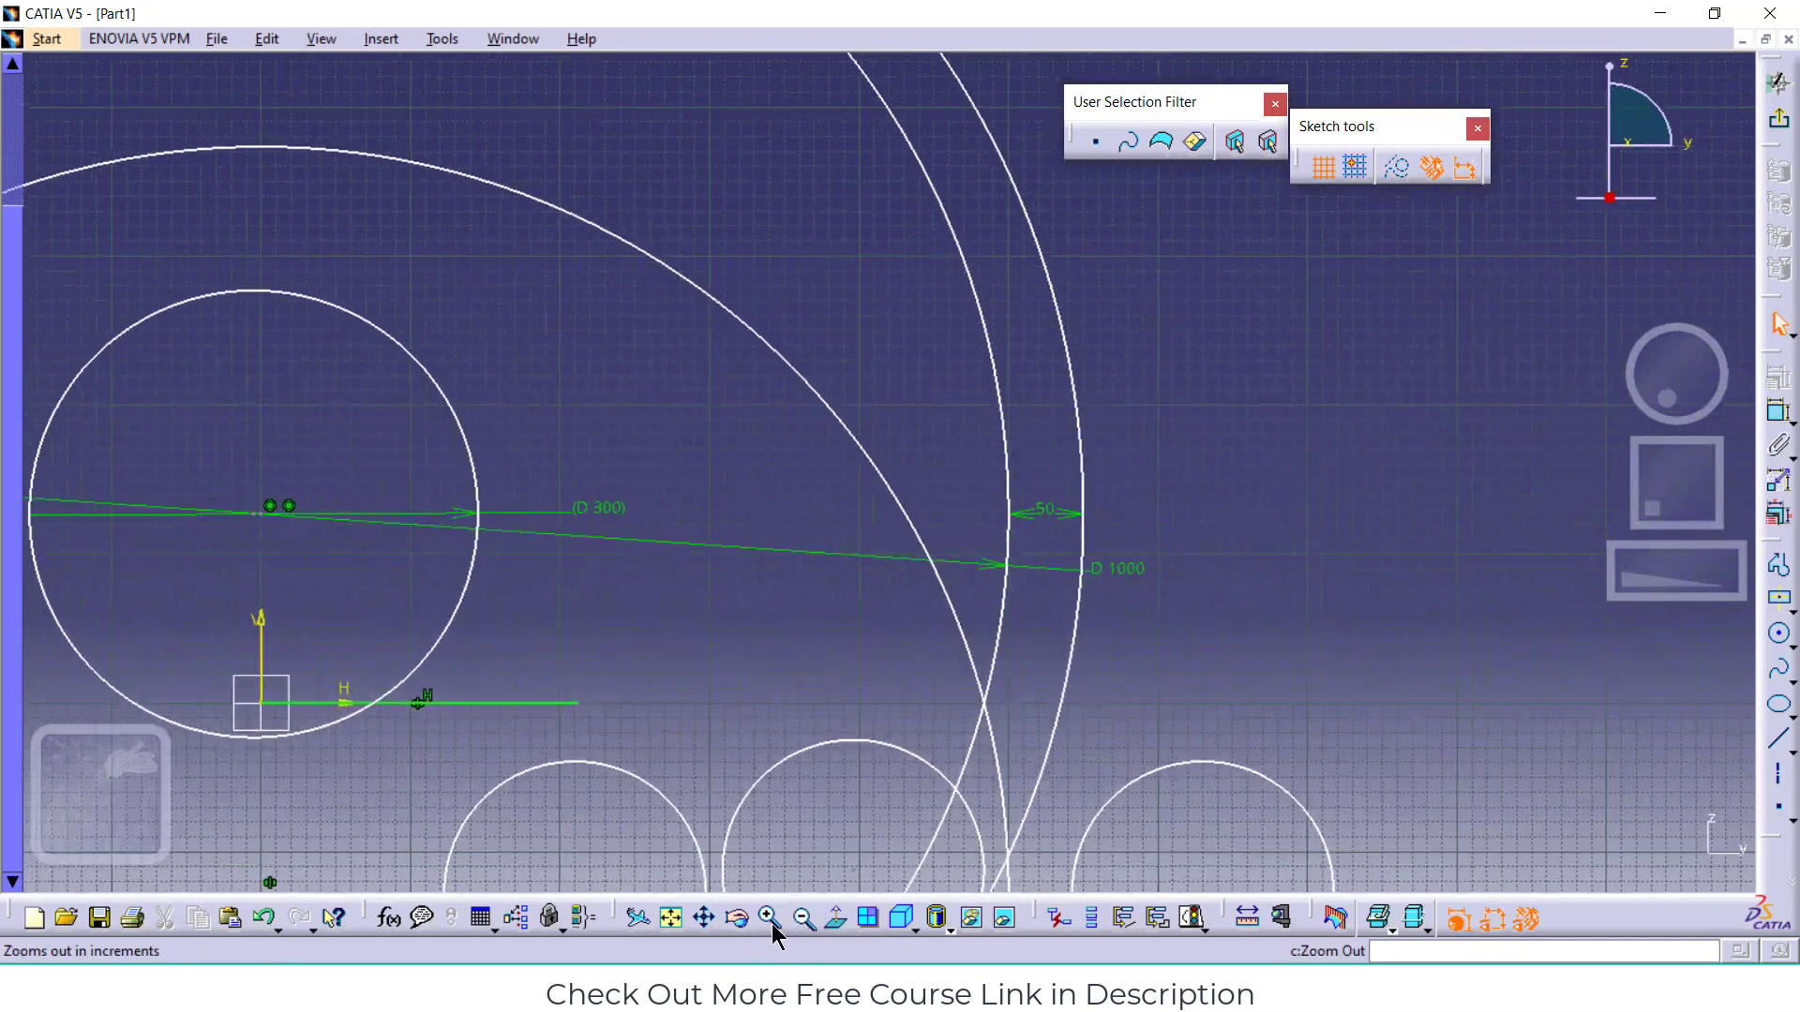
{"action": "left_click", "coordinate": [671, 921]}
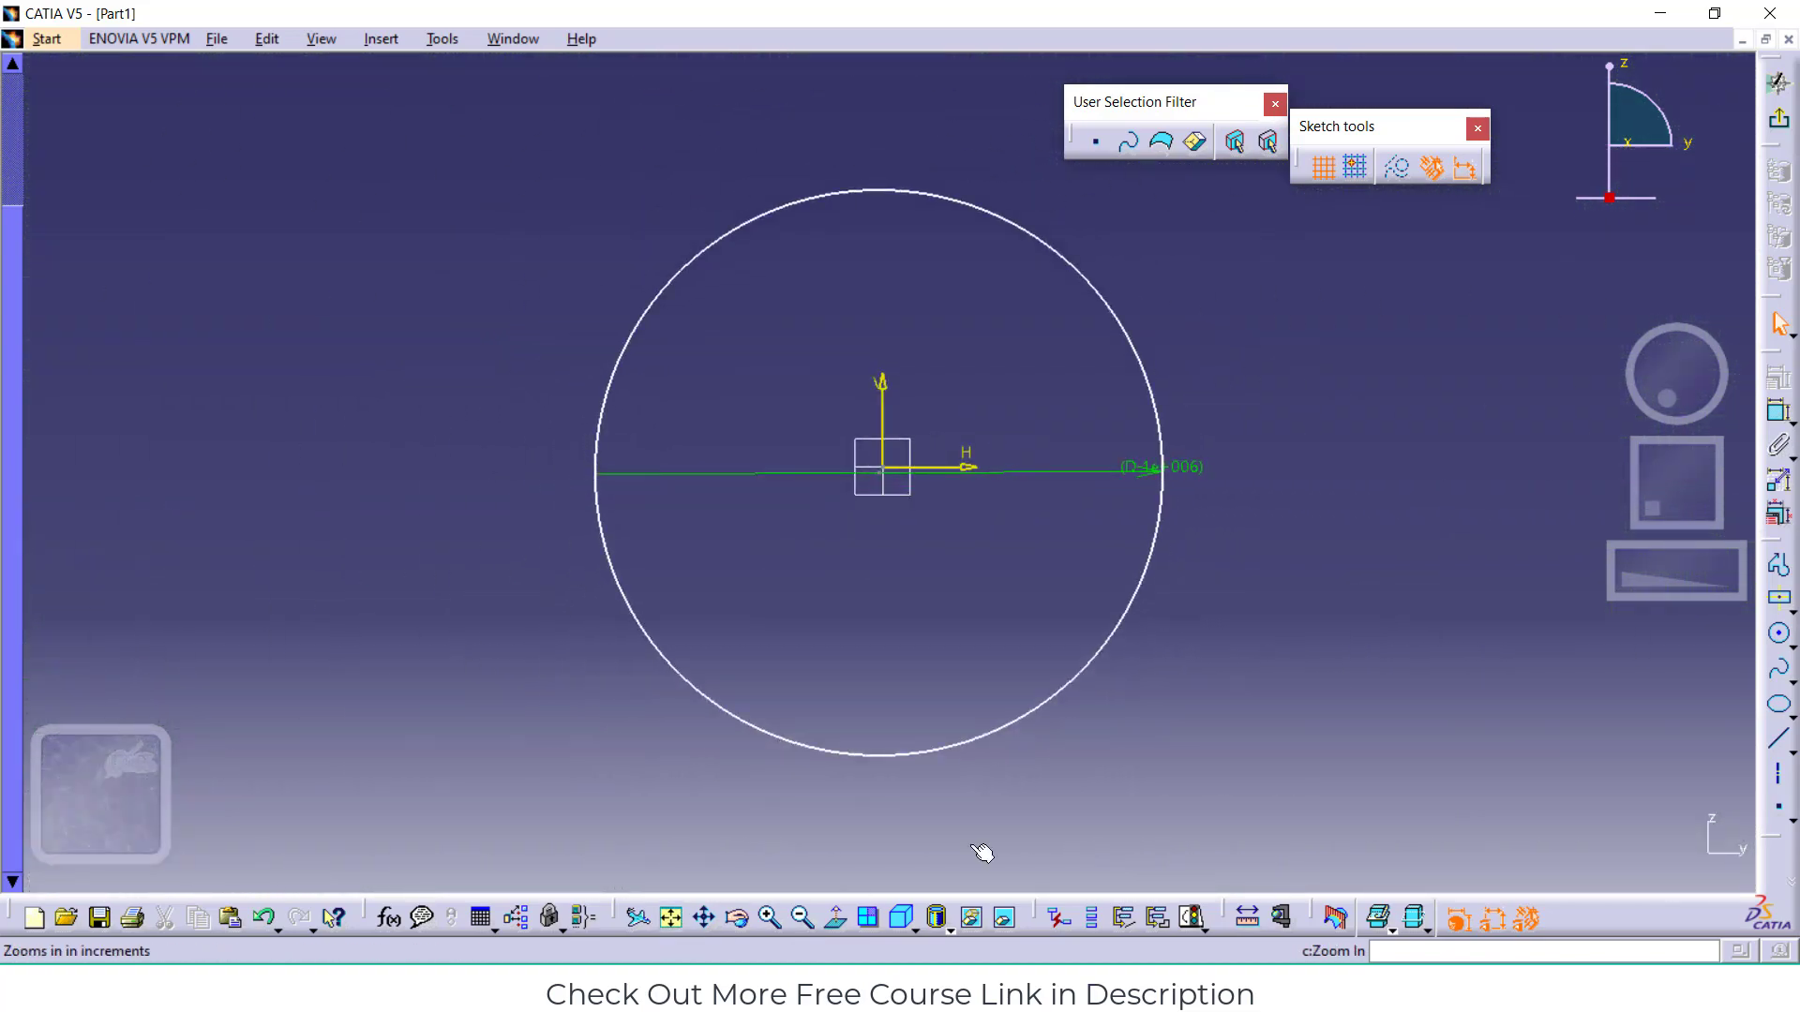
{"action": "left_click", "coordinate": [736, 919]}
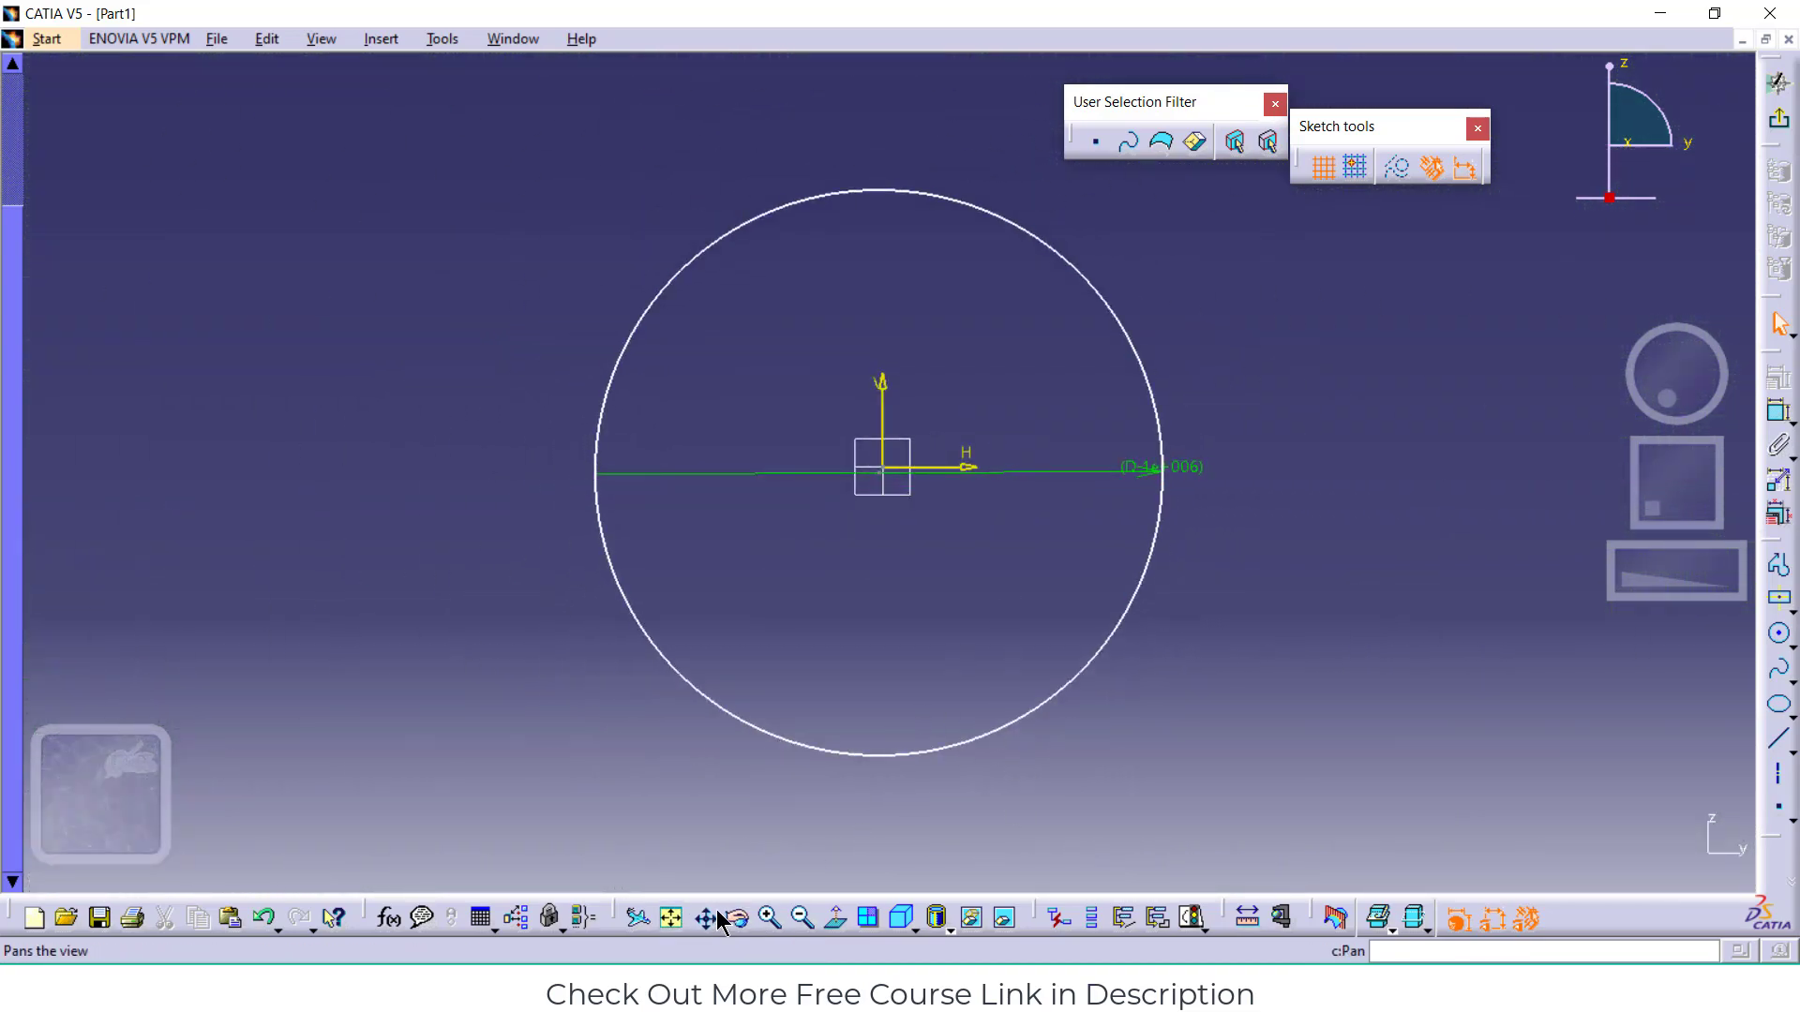
Delete the oversized circle carrying the 1e+006 diameter dimension and fit the whole sketch in view
{"action": "key", "text": "Delete"}
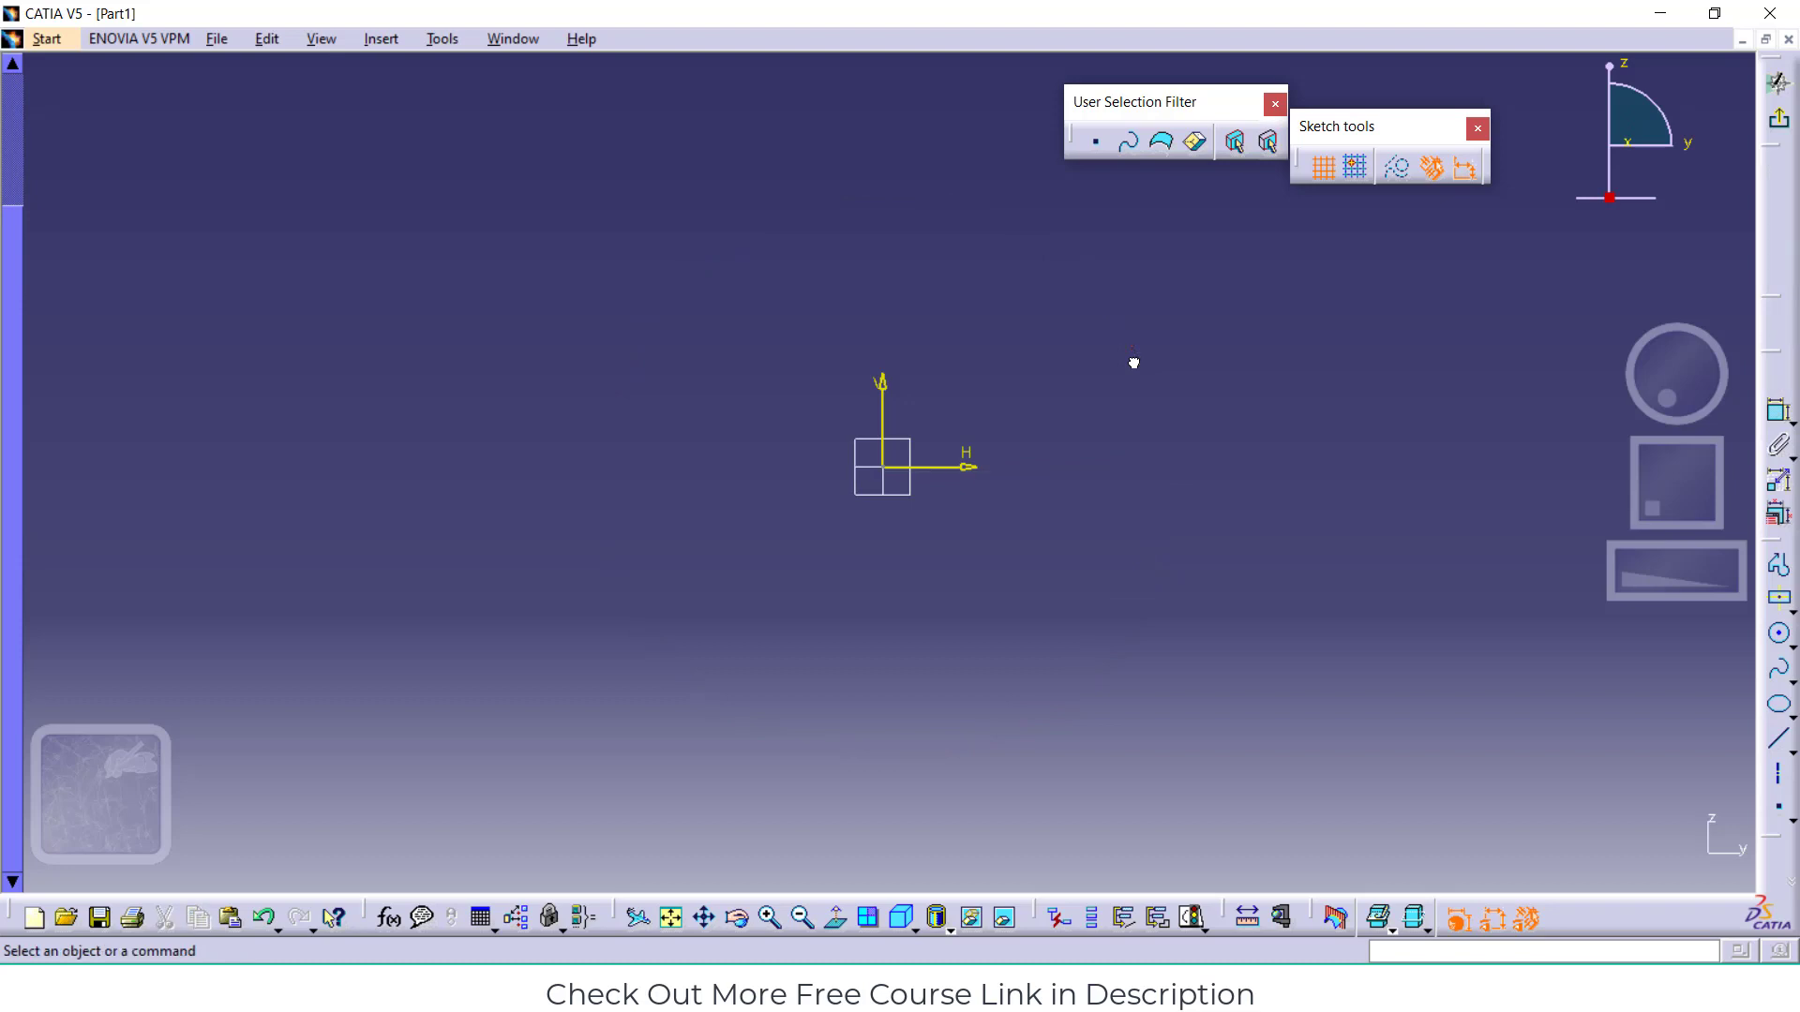
{"action": "left_click", "coordinate": [672, 921]}
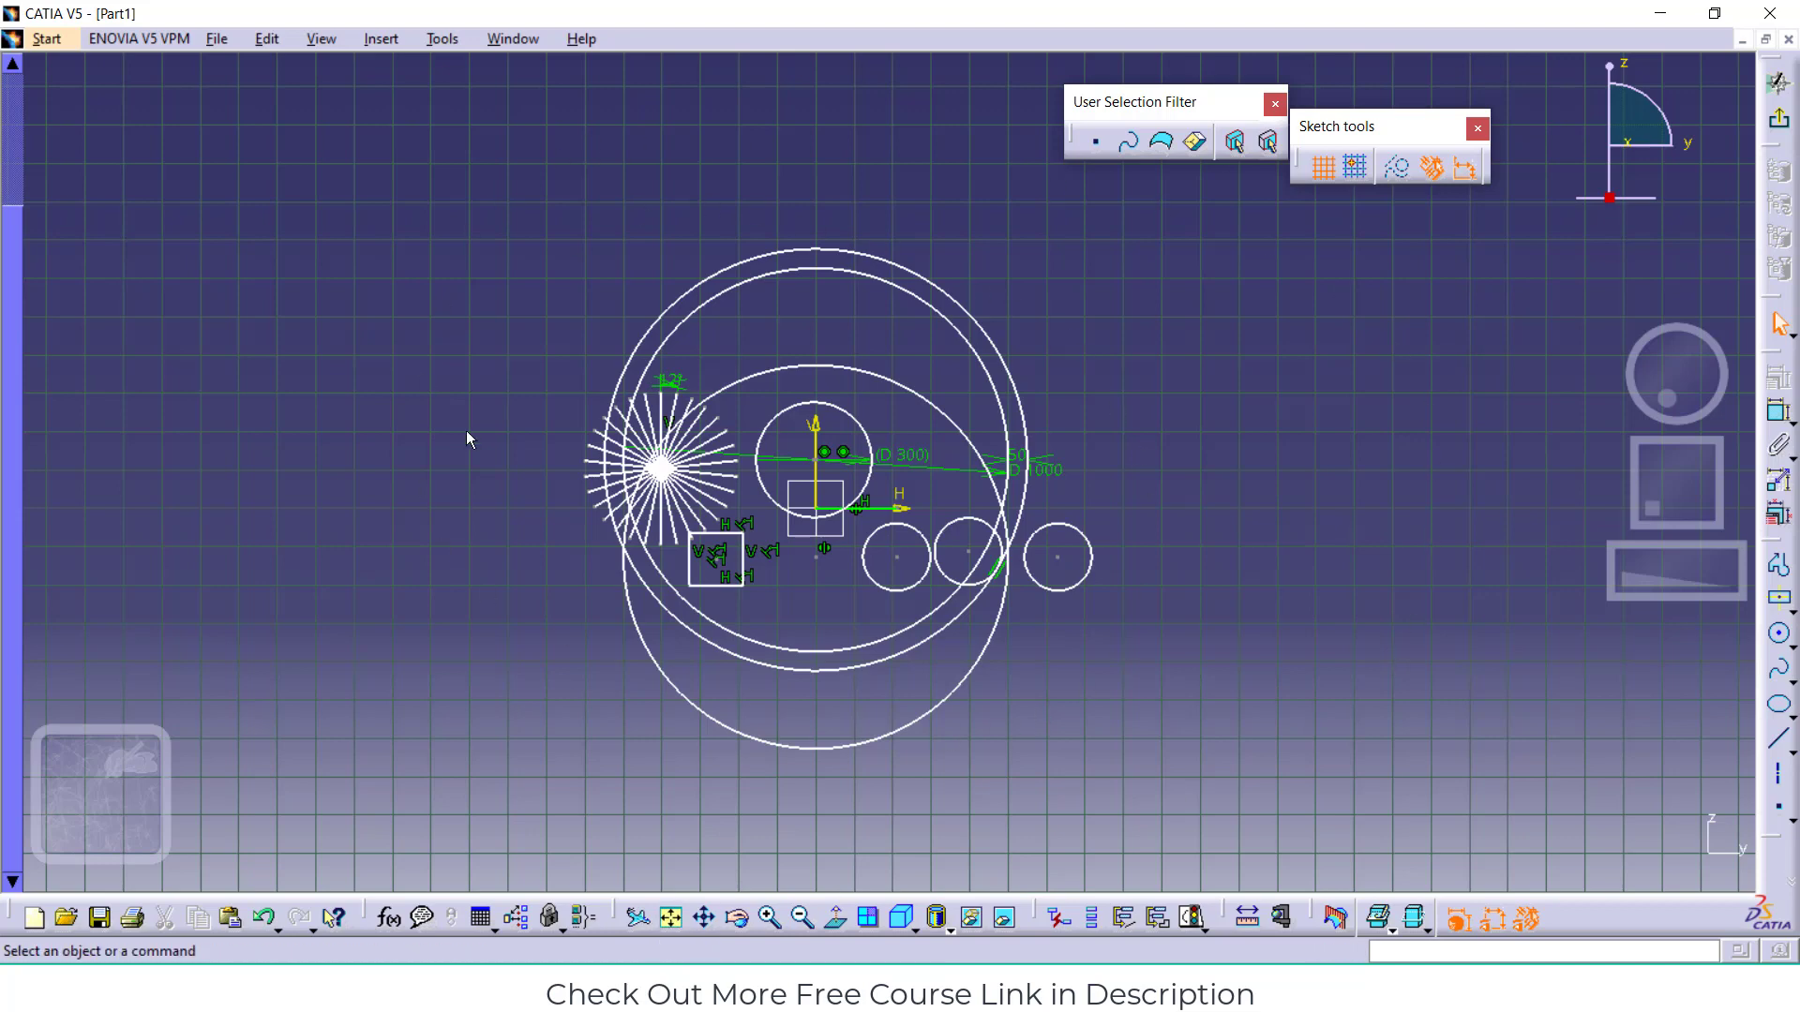
Expand the PartBody in the specification tree to examine the geometry elements of Sketch.2
{"action": "left_click_drag", "start_coordinate": [5, 354], "coordinate": [5, 141]}
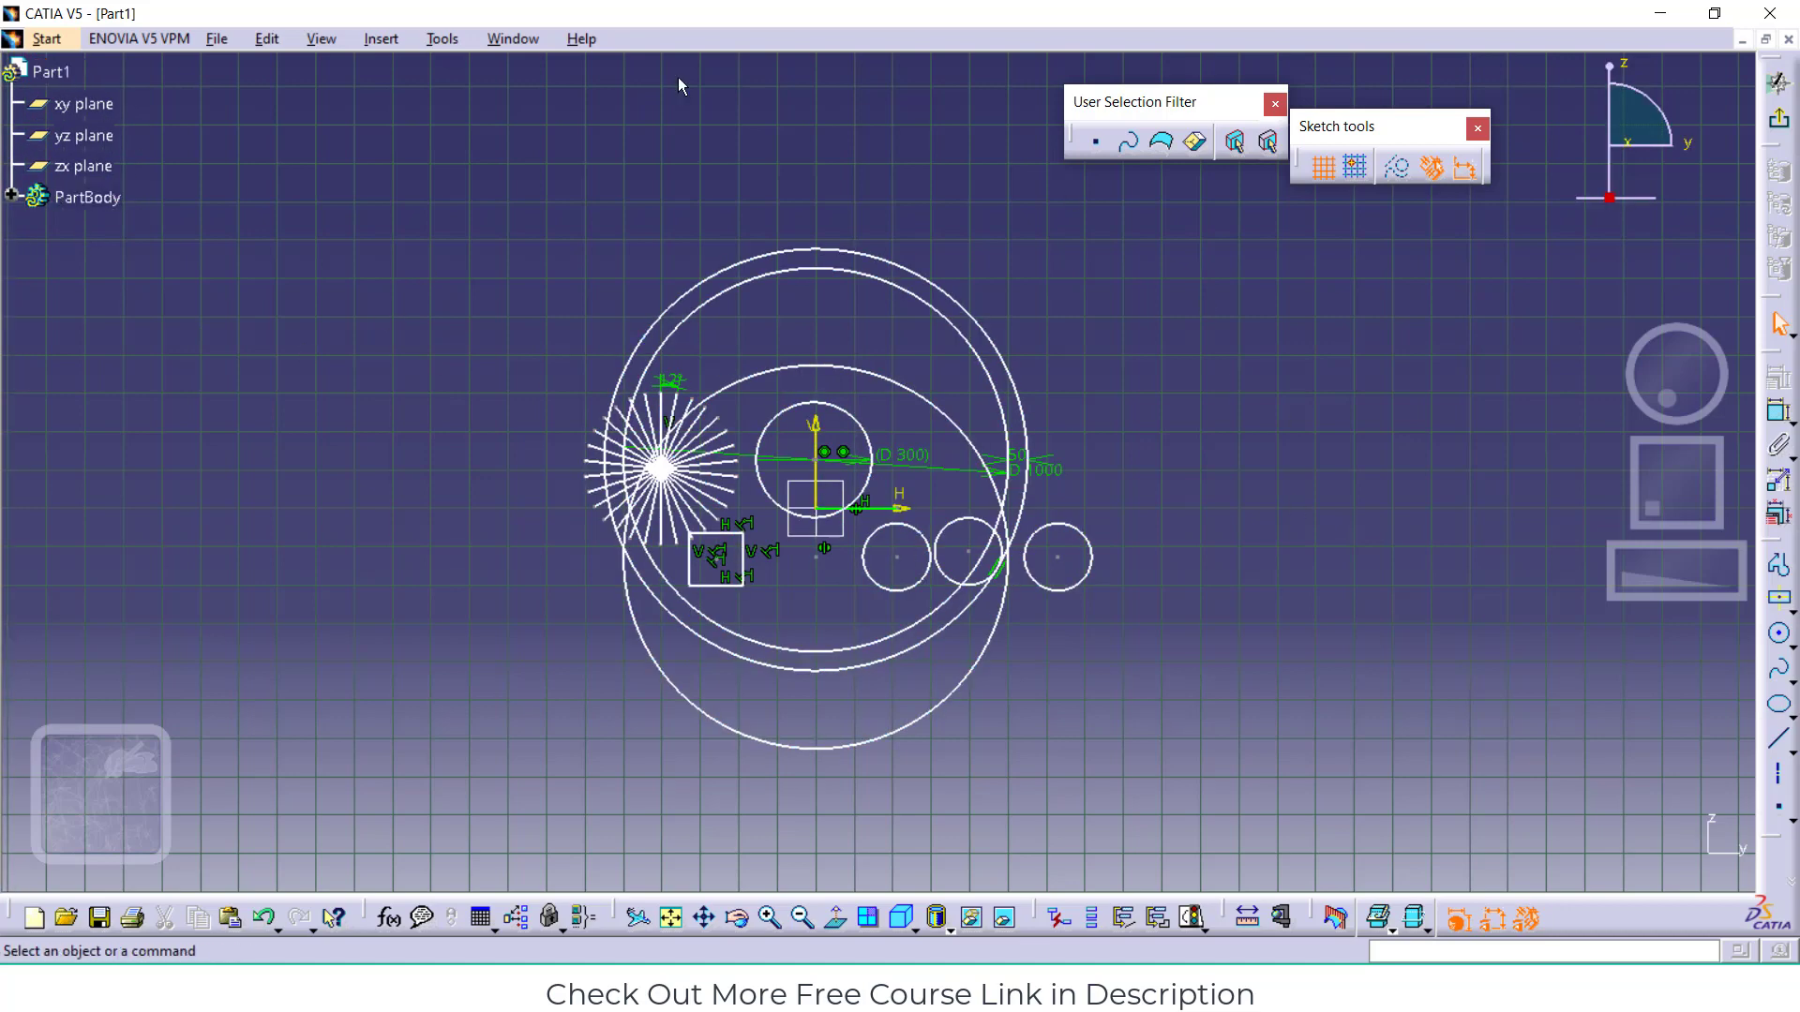
{"action": "left_click", "coordinate": [18, 196]}
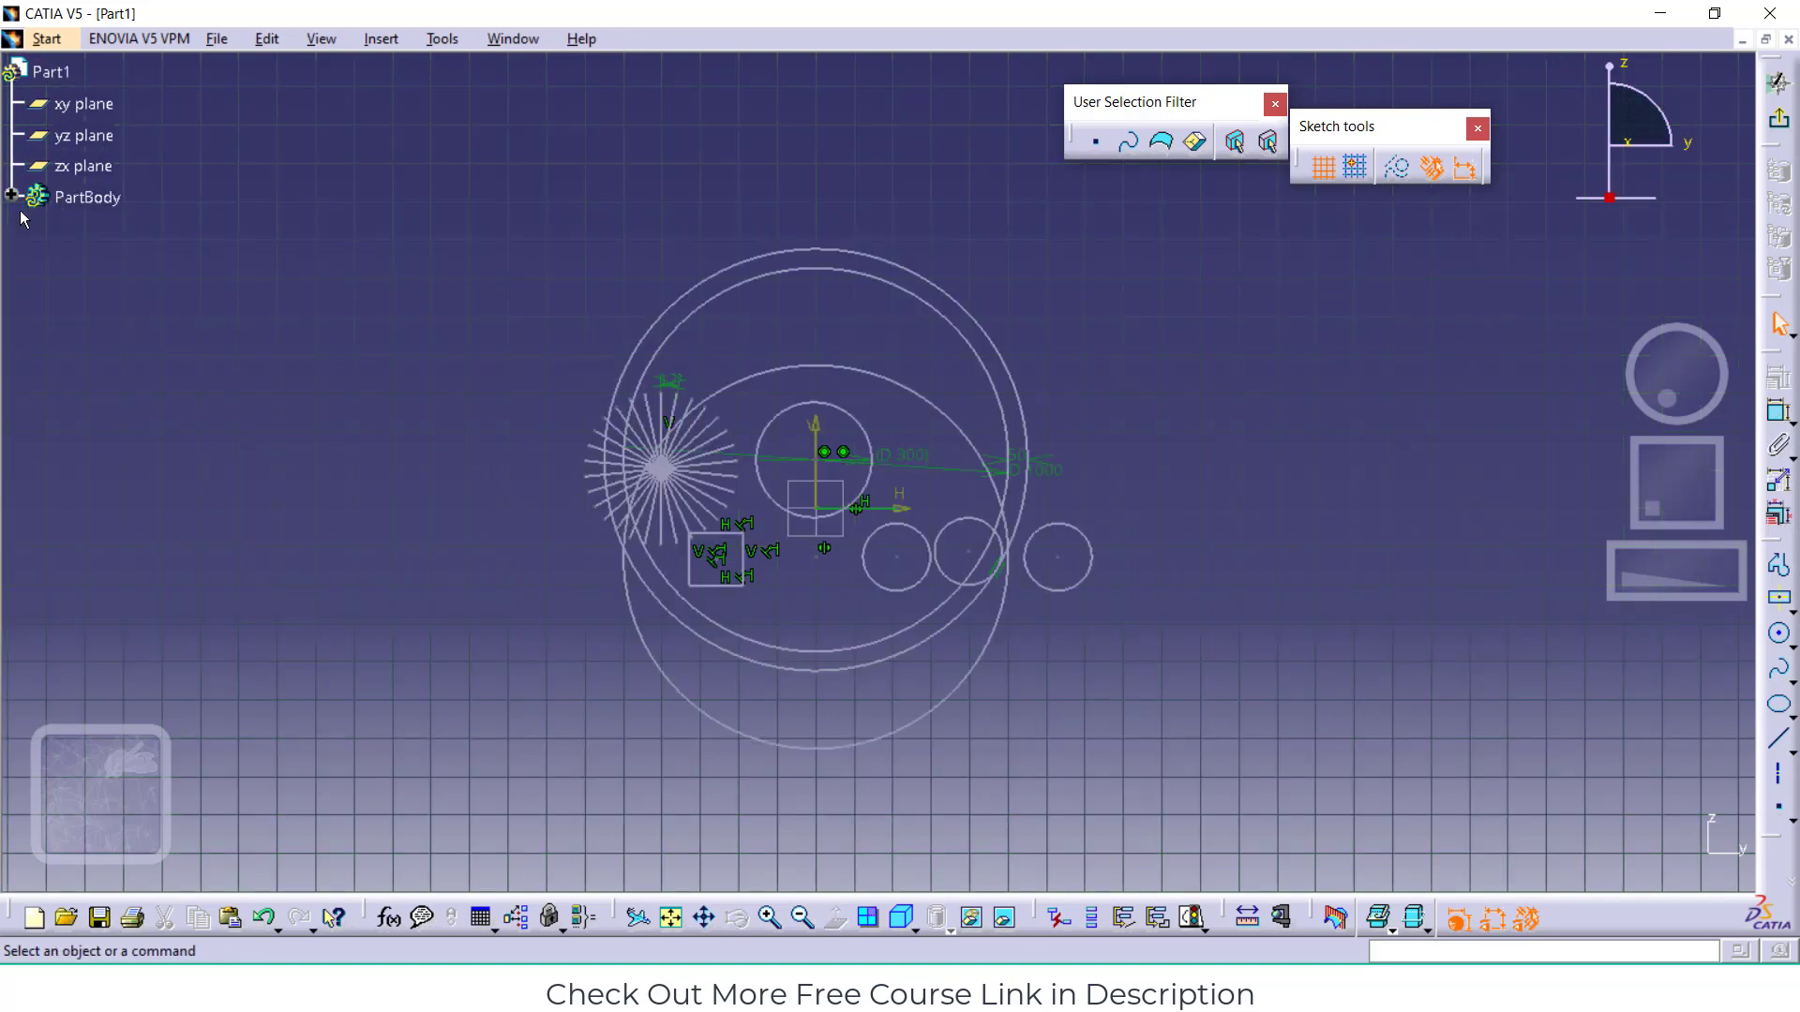
{"action": "left_click", "coordinate": [11, 195]}
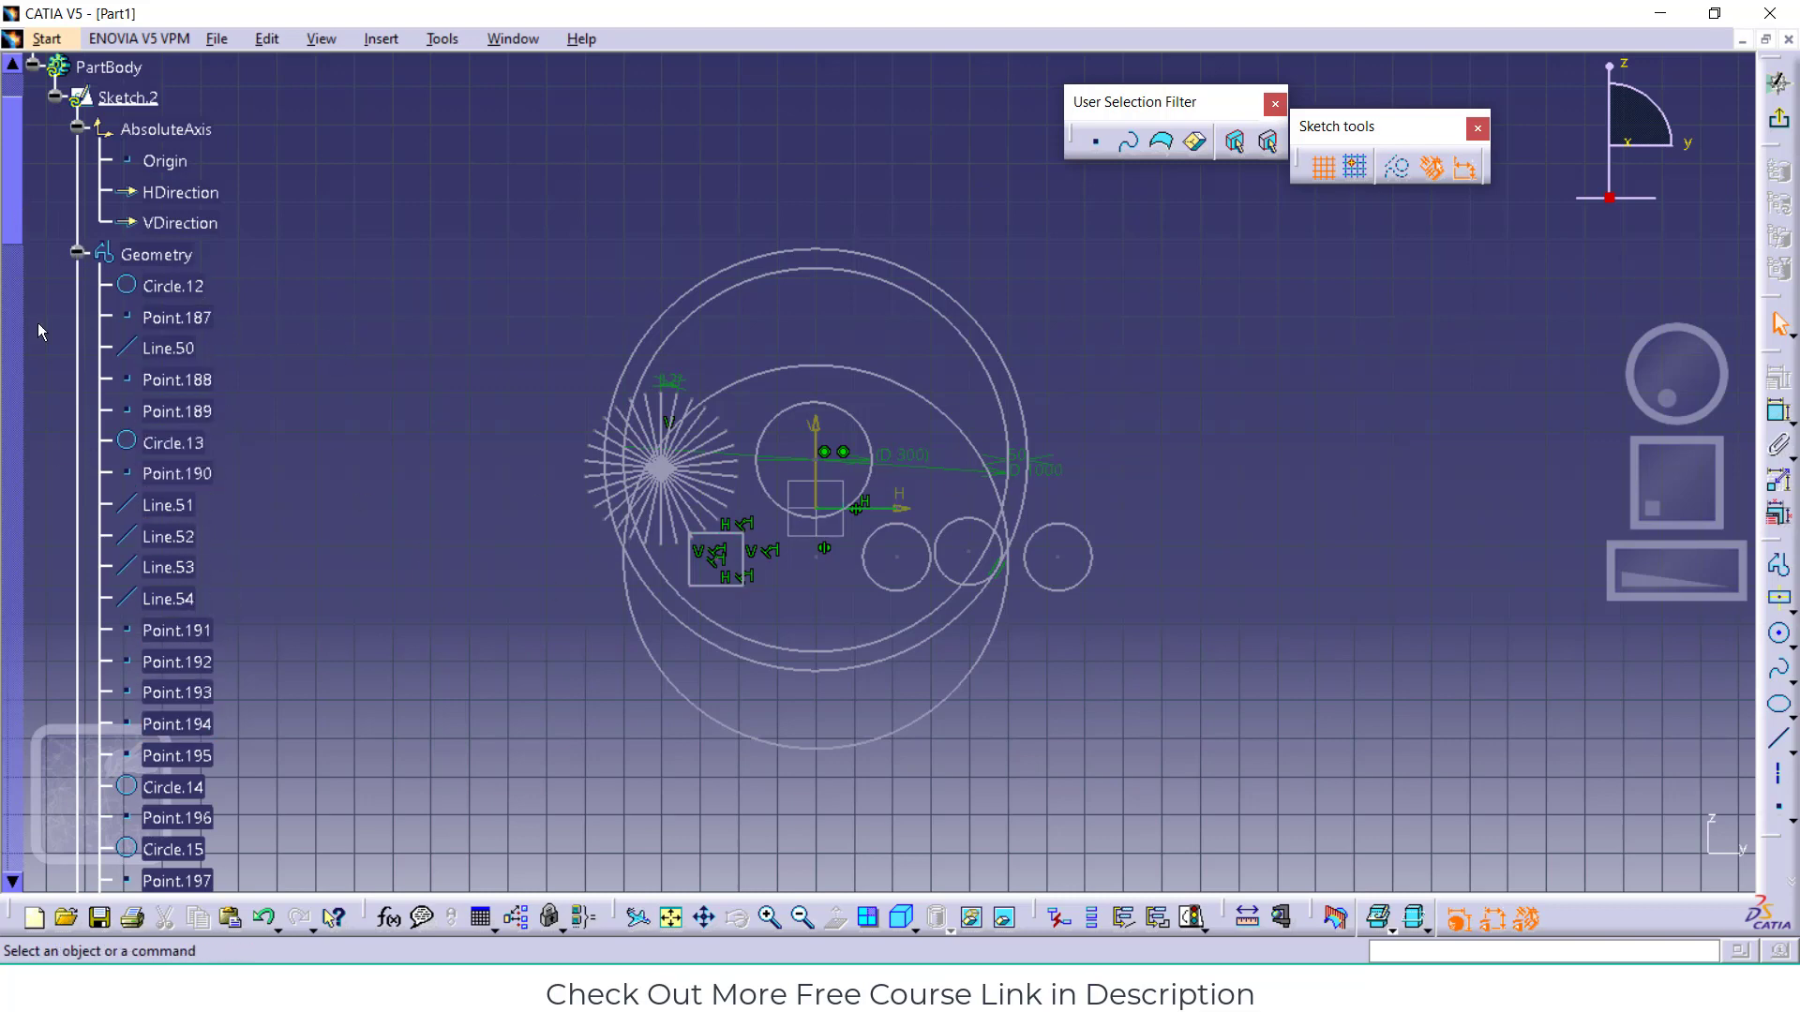
{"action": "left_click", "coordinate": [77, 253]}
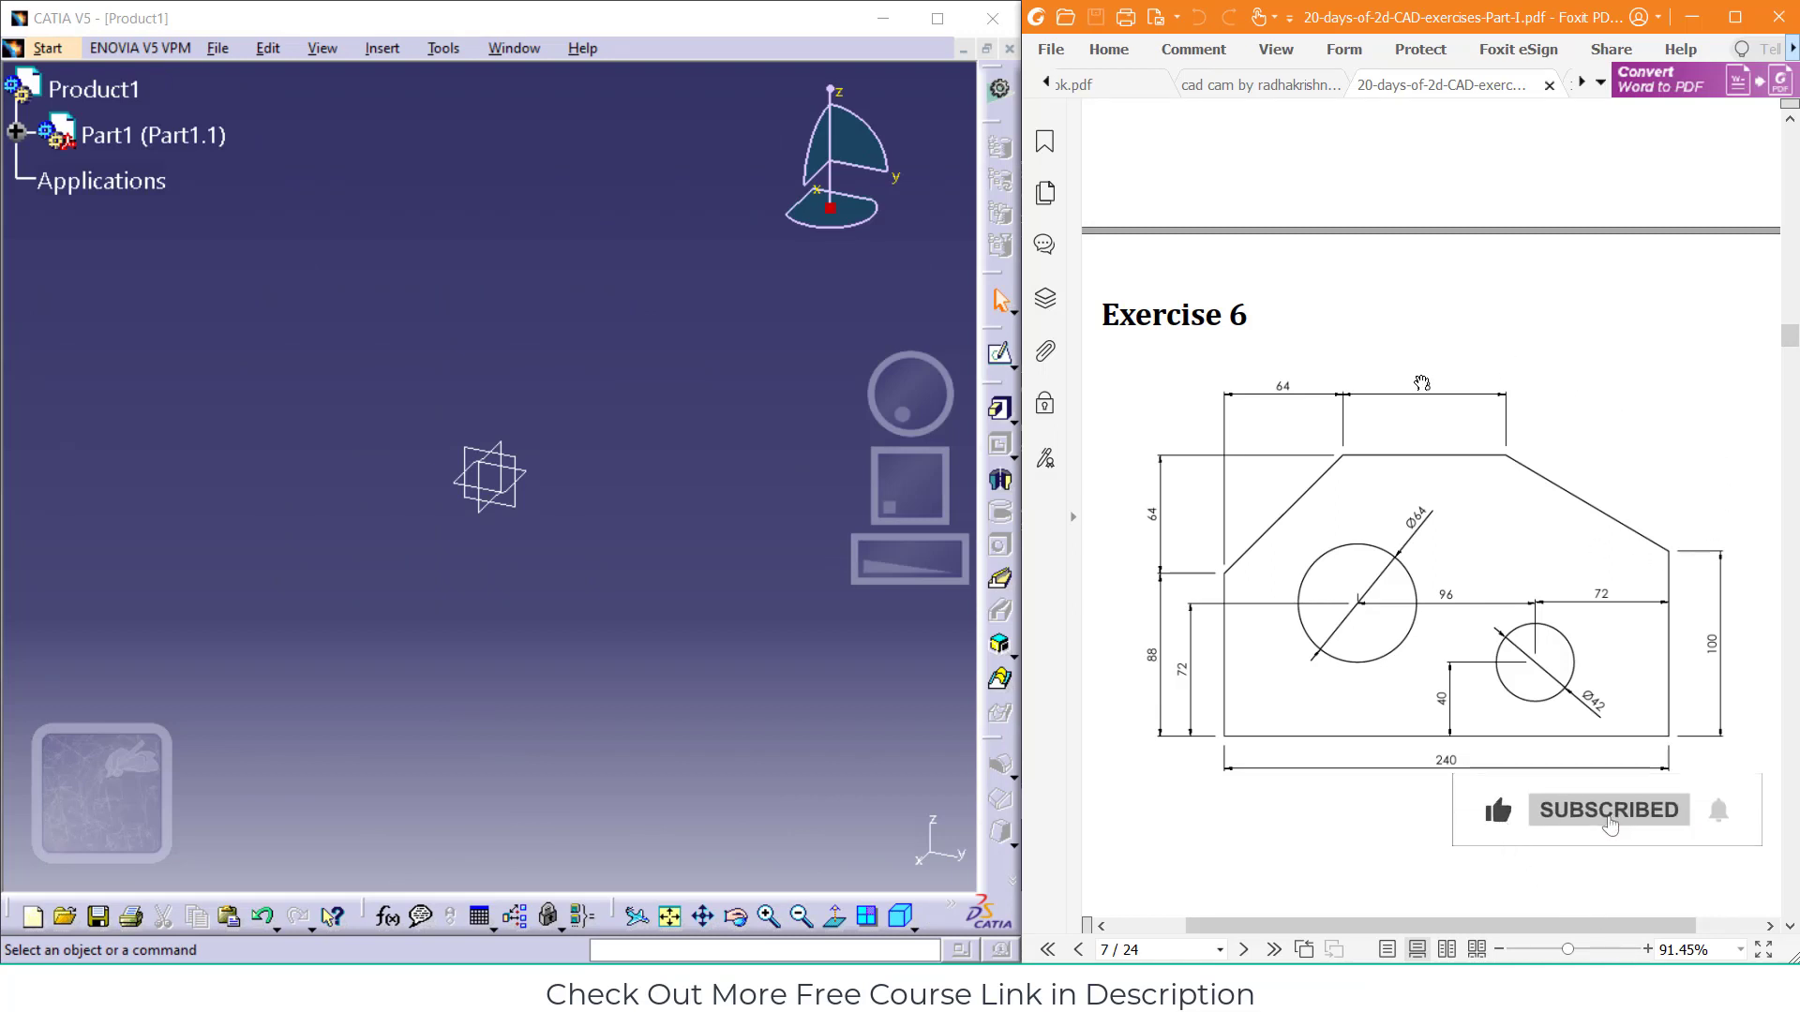
Open a sketch on the yz plane of the part and draw a rectangle from the origin, about 78 by 50 mm
{"action": "left_click", "coordinate": [517, 463]}
{"action": "left_click", "coordinate": [1000, 356]}
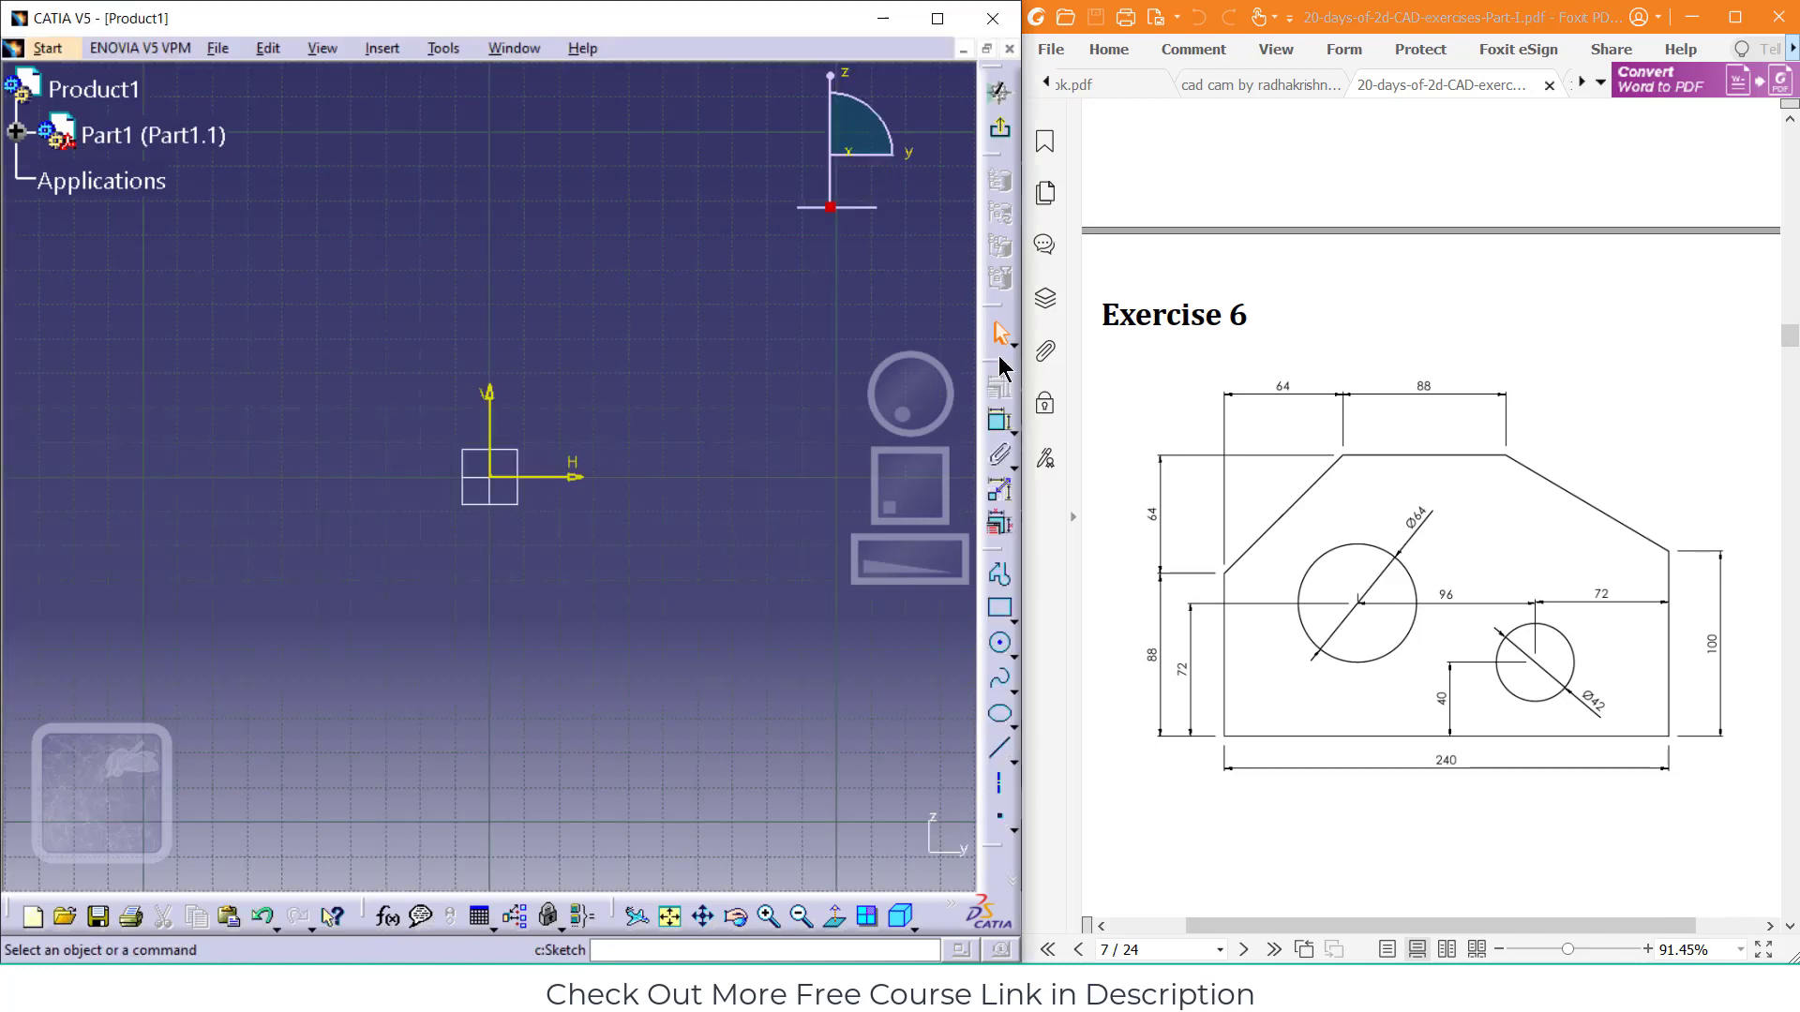
{"action": "left_click", "coordinate": [999, 783]}
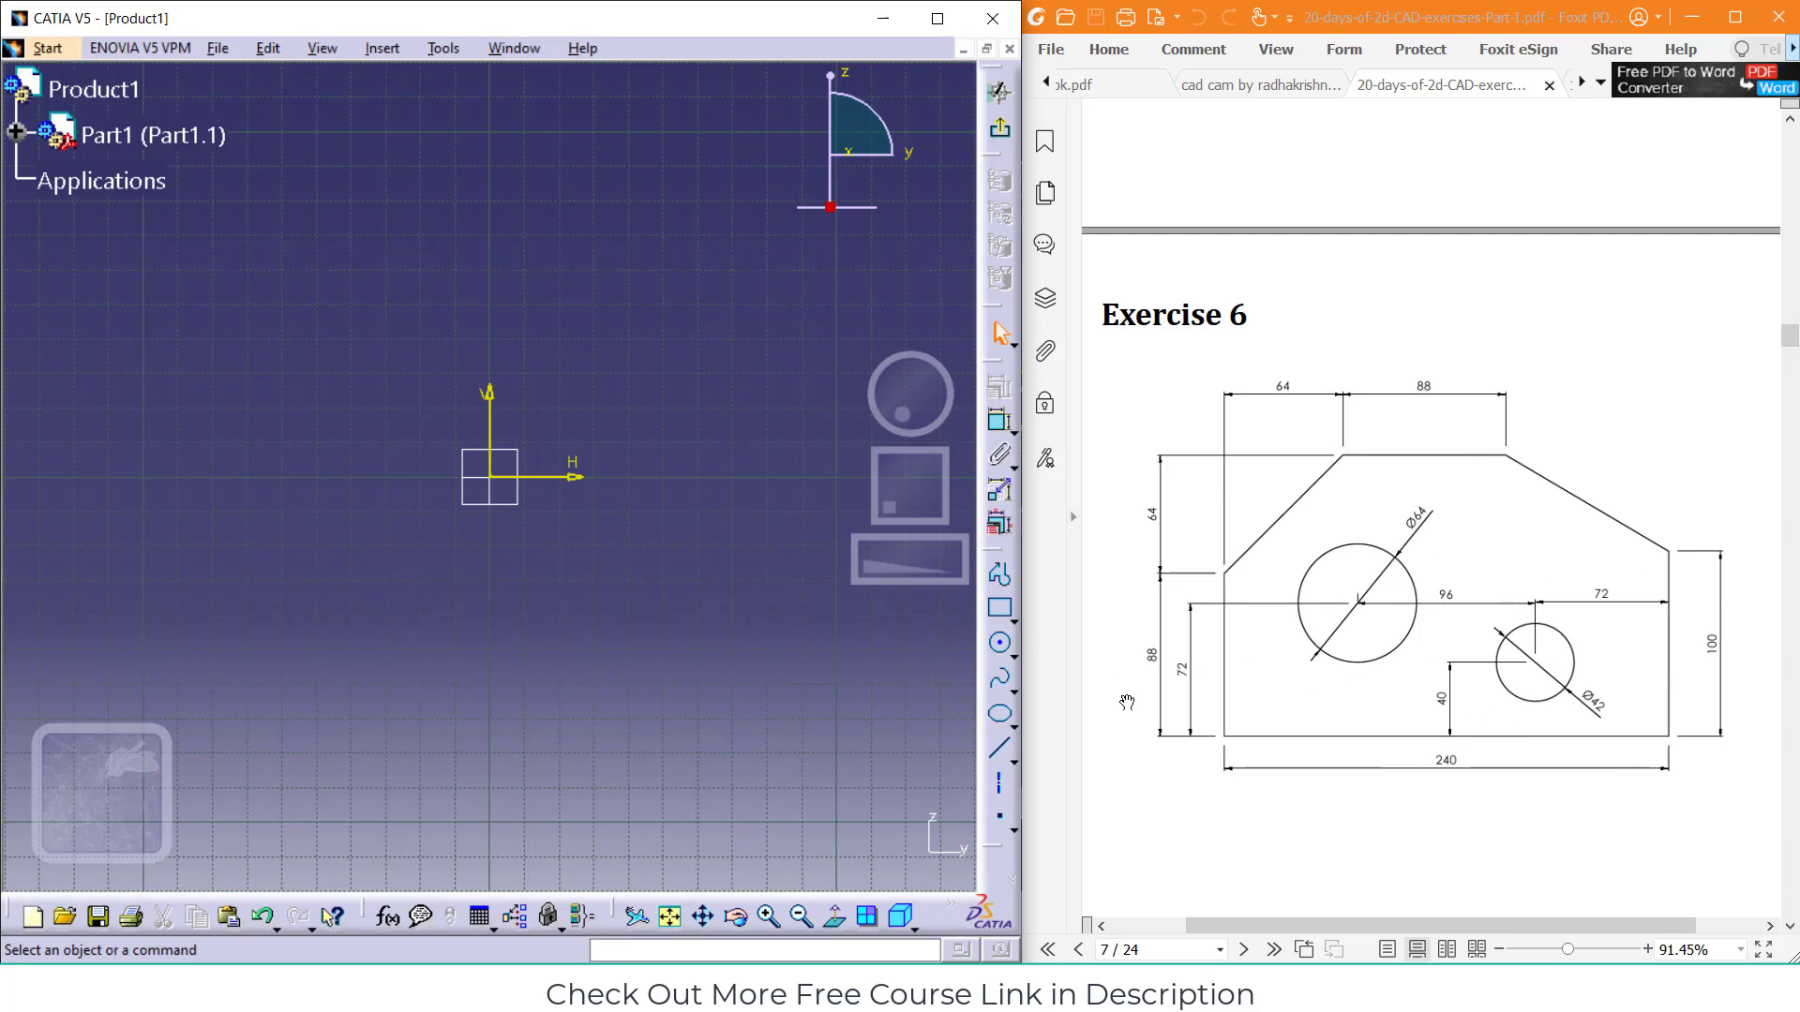
{"action": "left_click", "coordinate": [1001, 617]}
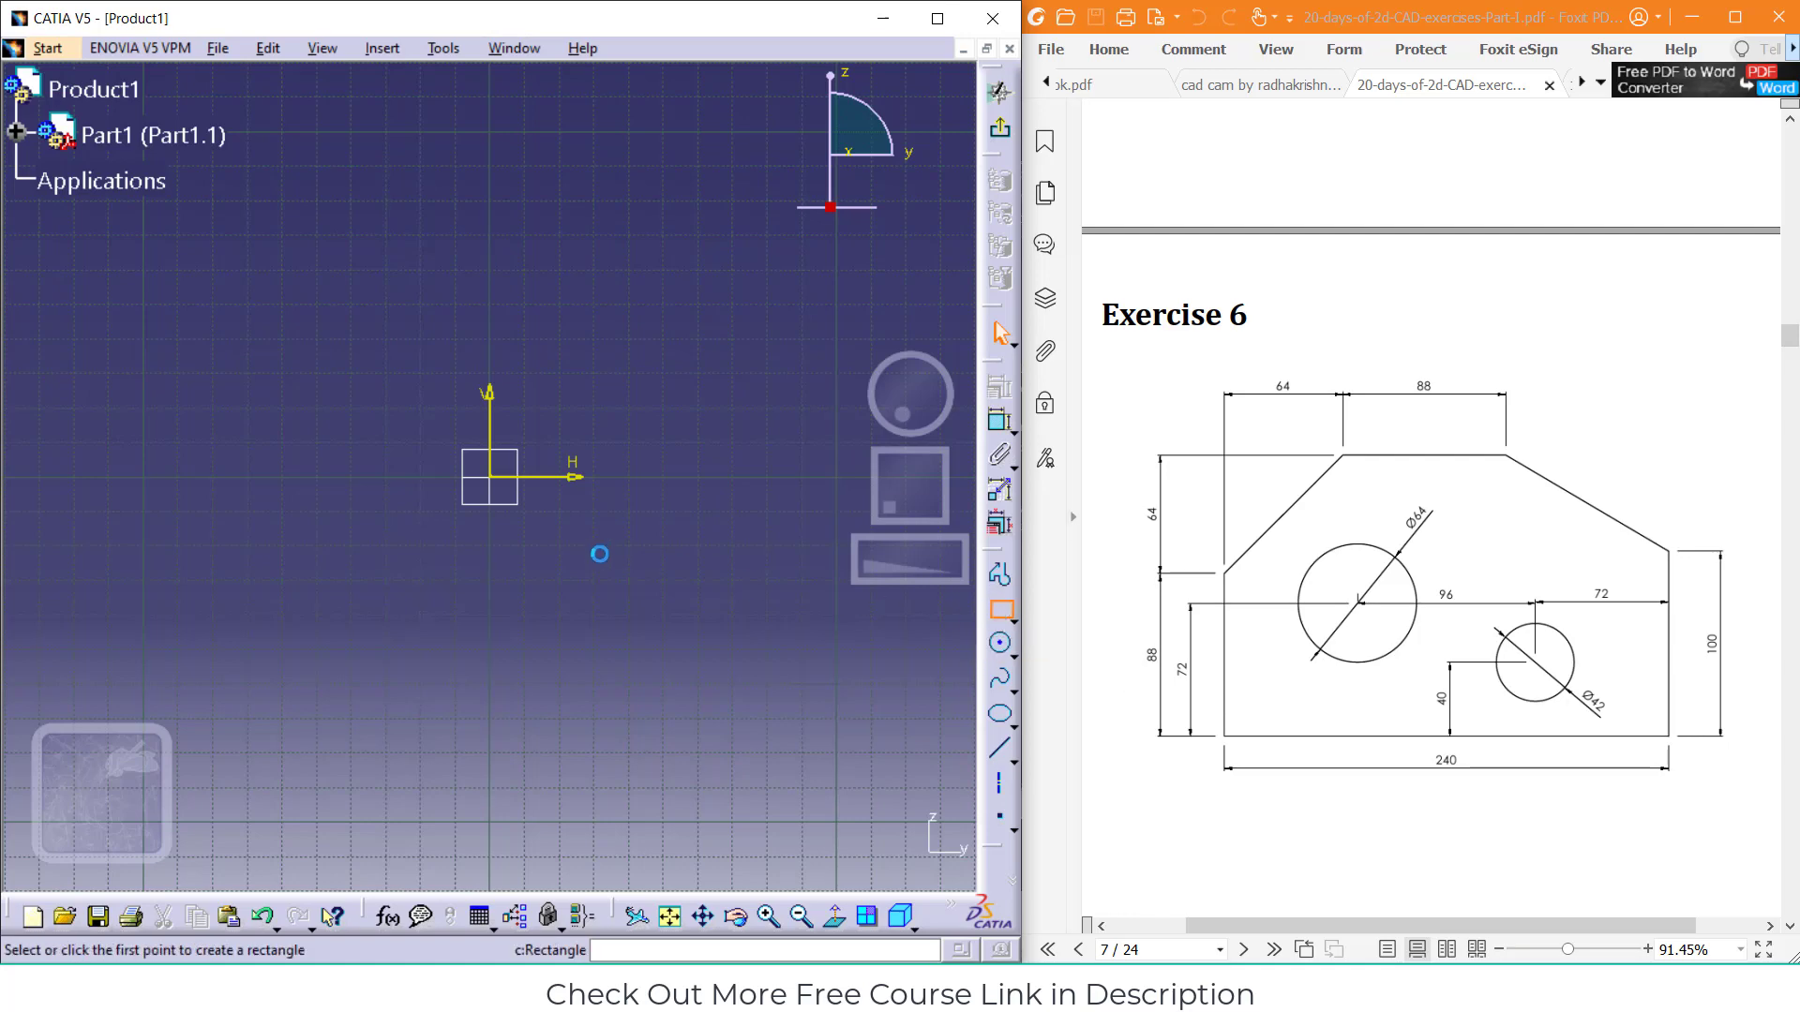
{"action": "left_click", "coordinate": [491, 478]}
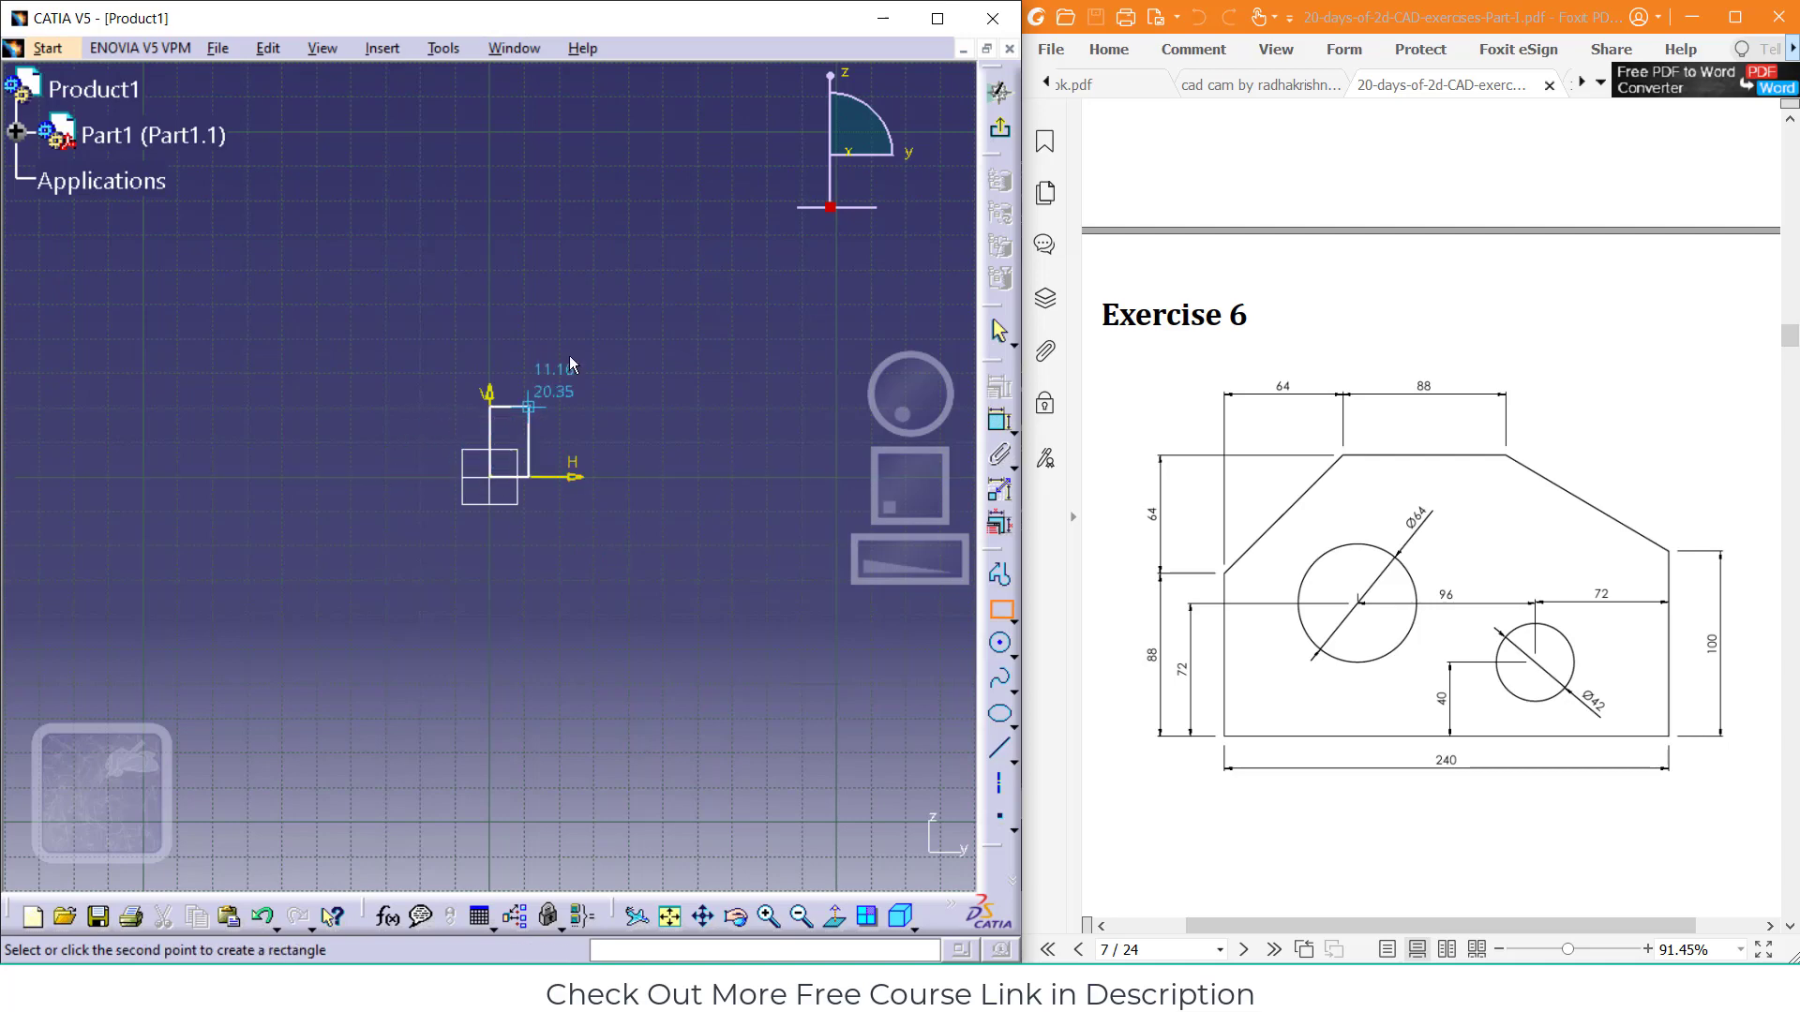
{"action": "left_click", "coordinate": [762, 303]}
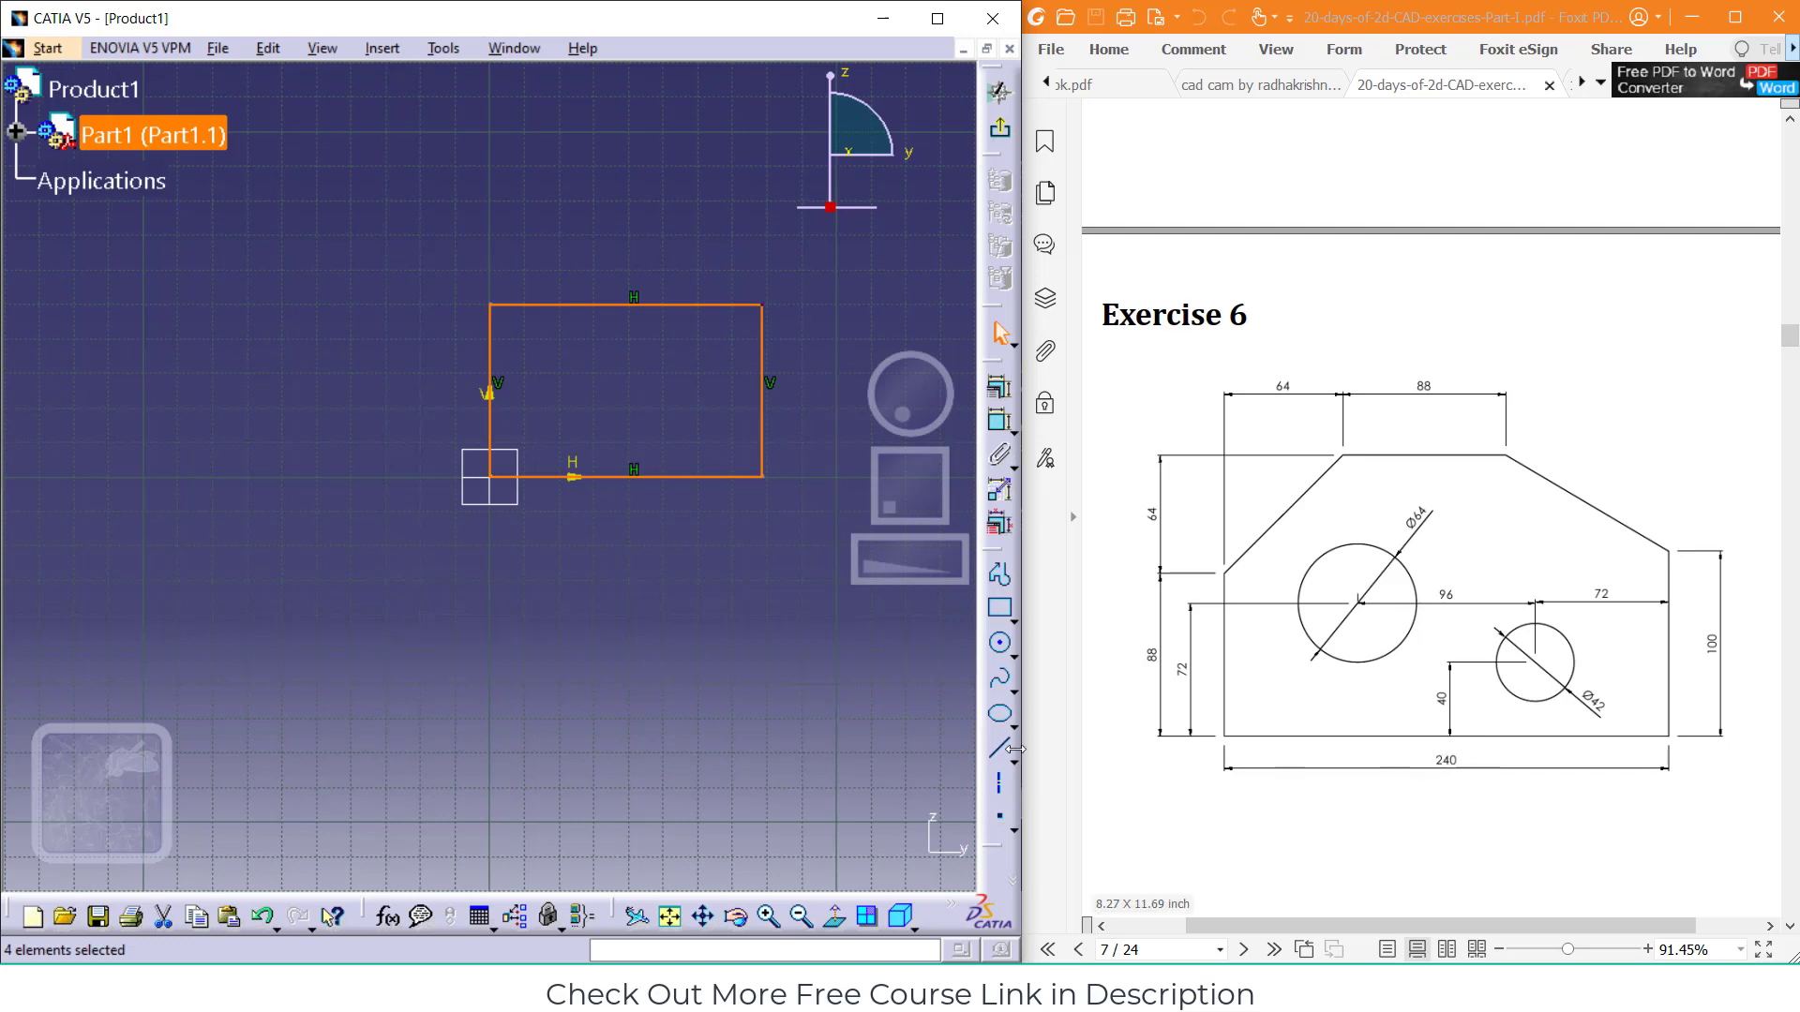
Dimension the rectangle's lower edge and set its length to 240 mm
{"action": "left_click", "coordinate": [999, 422]}
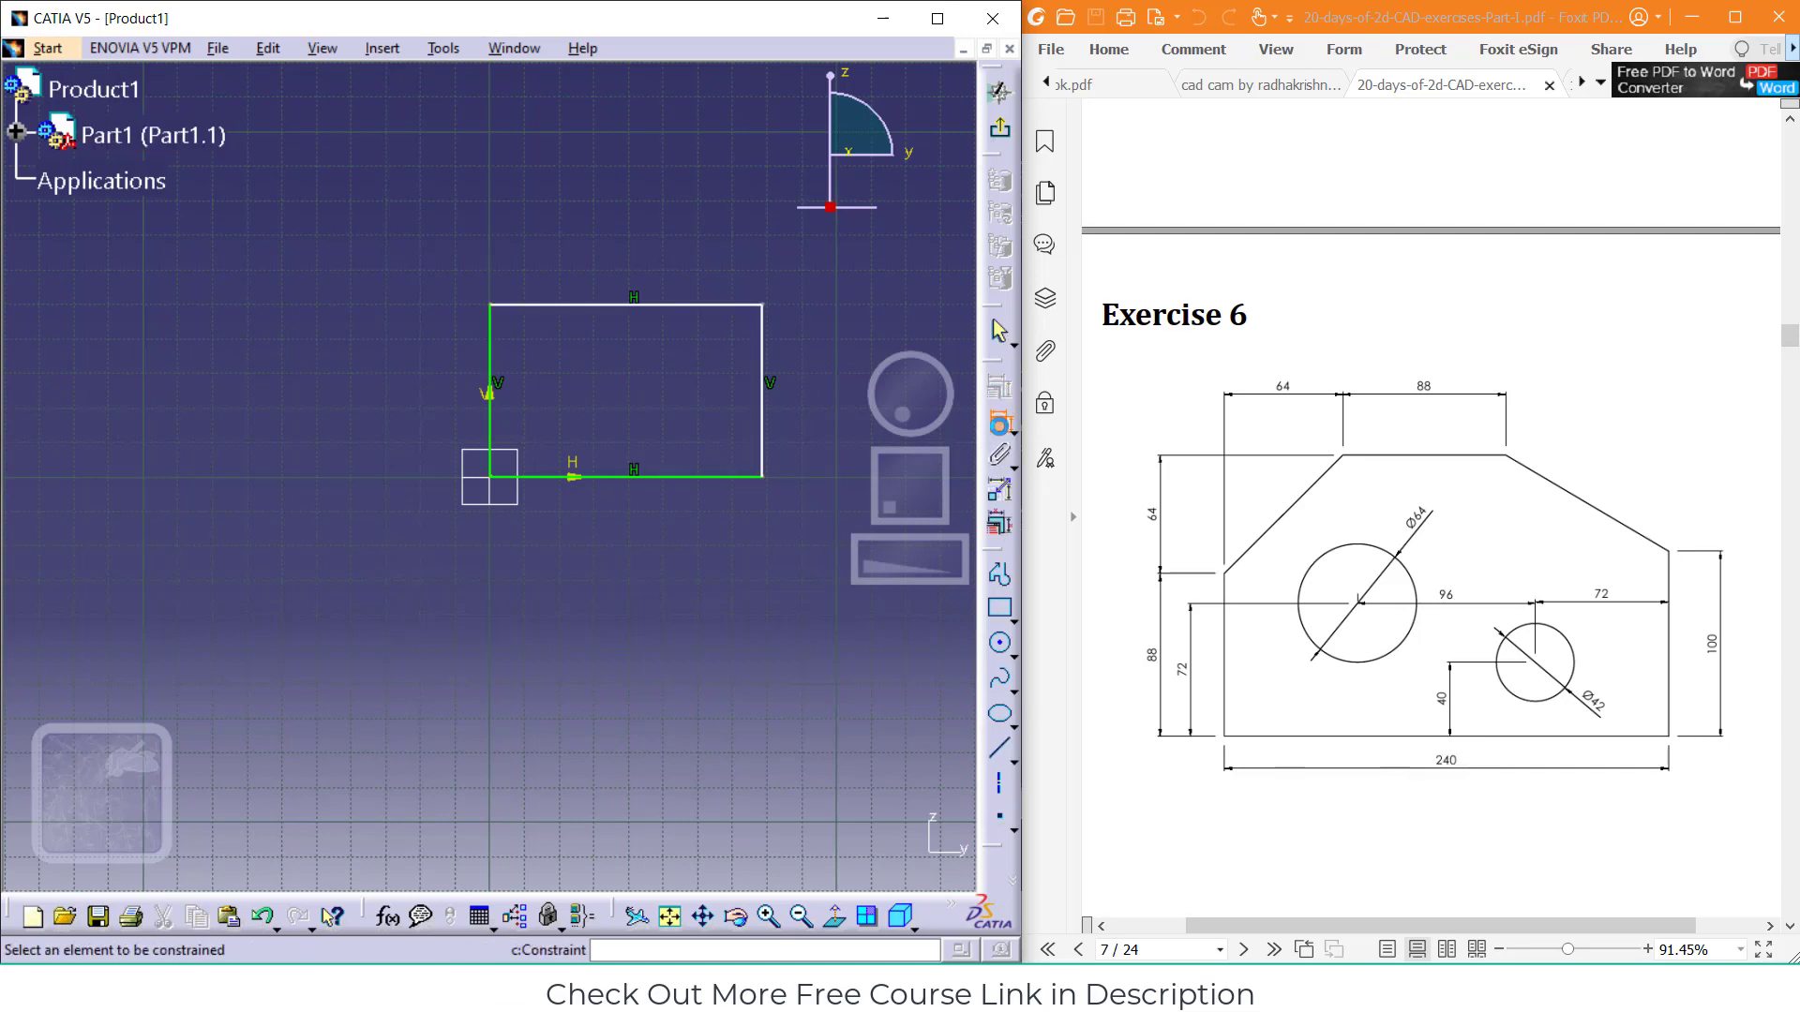
{"action": "left_click", "coordinate": [620, 477]}
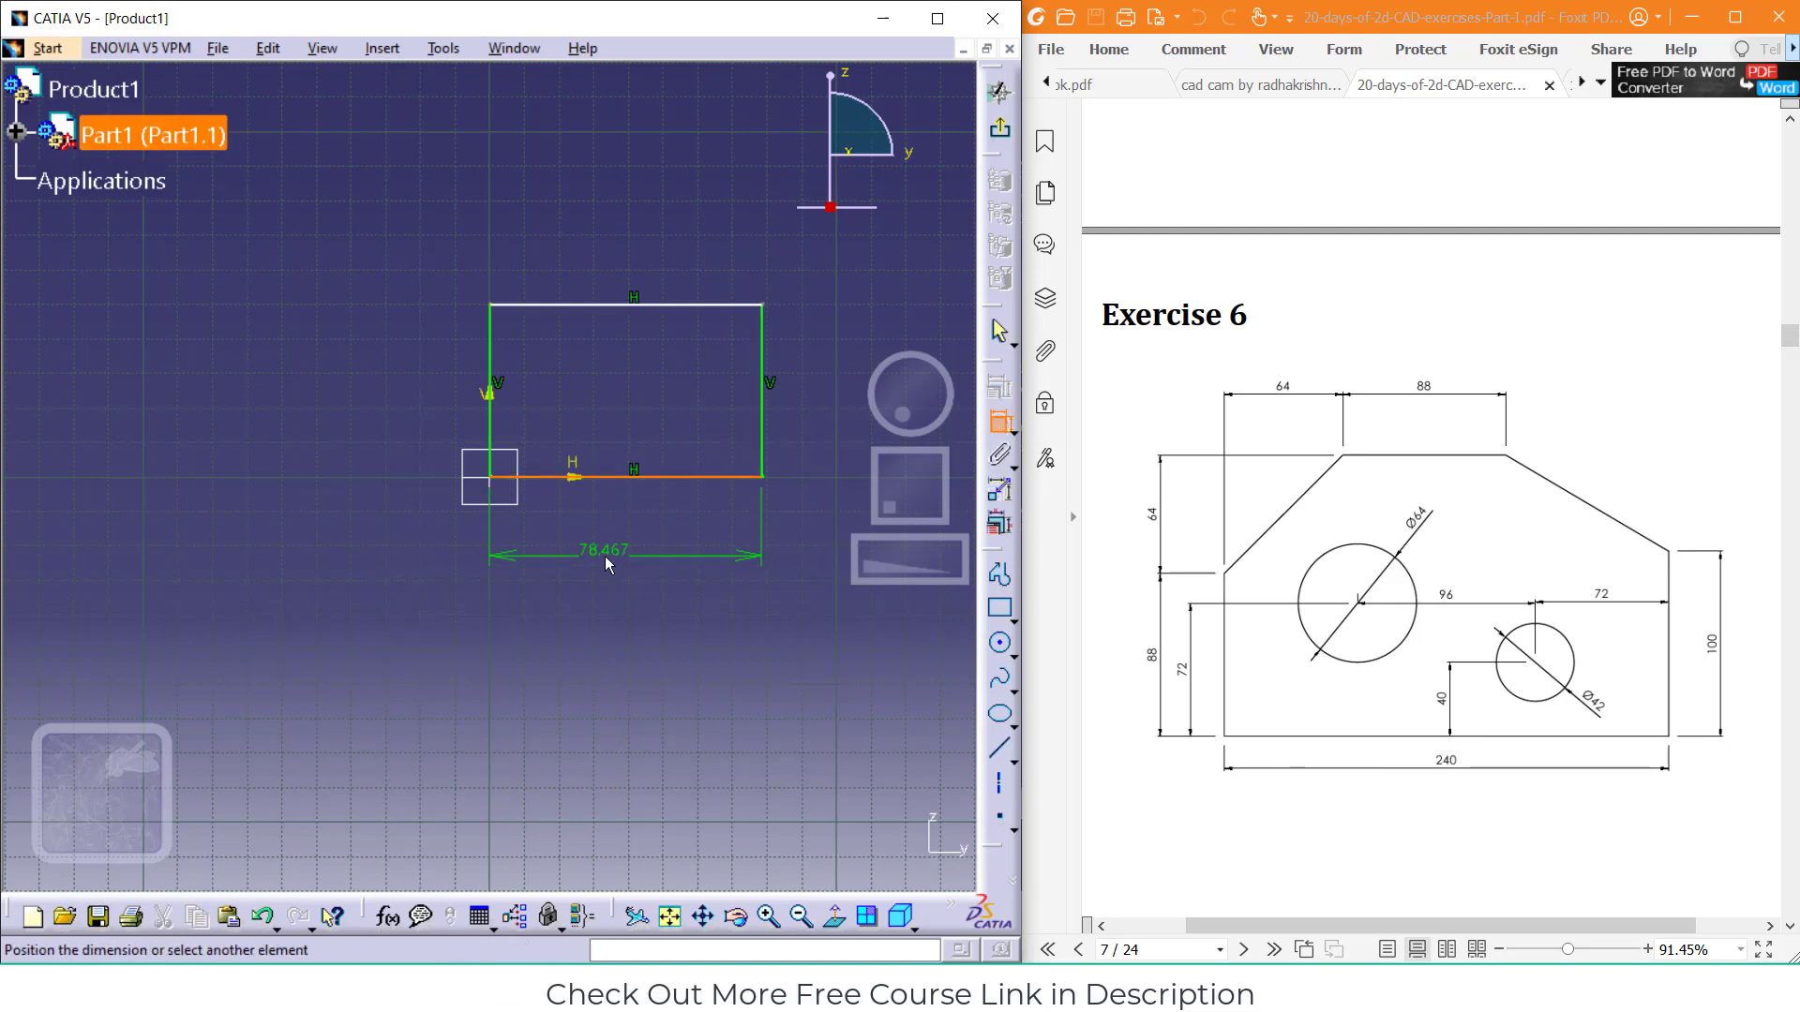
{"action": "left_click", "coordinate": [605, 555]}
{"action": "double_click", "coordinate": [605, 553]}
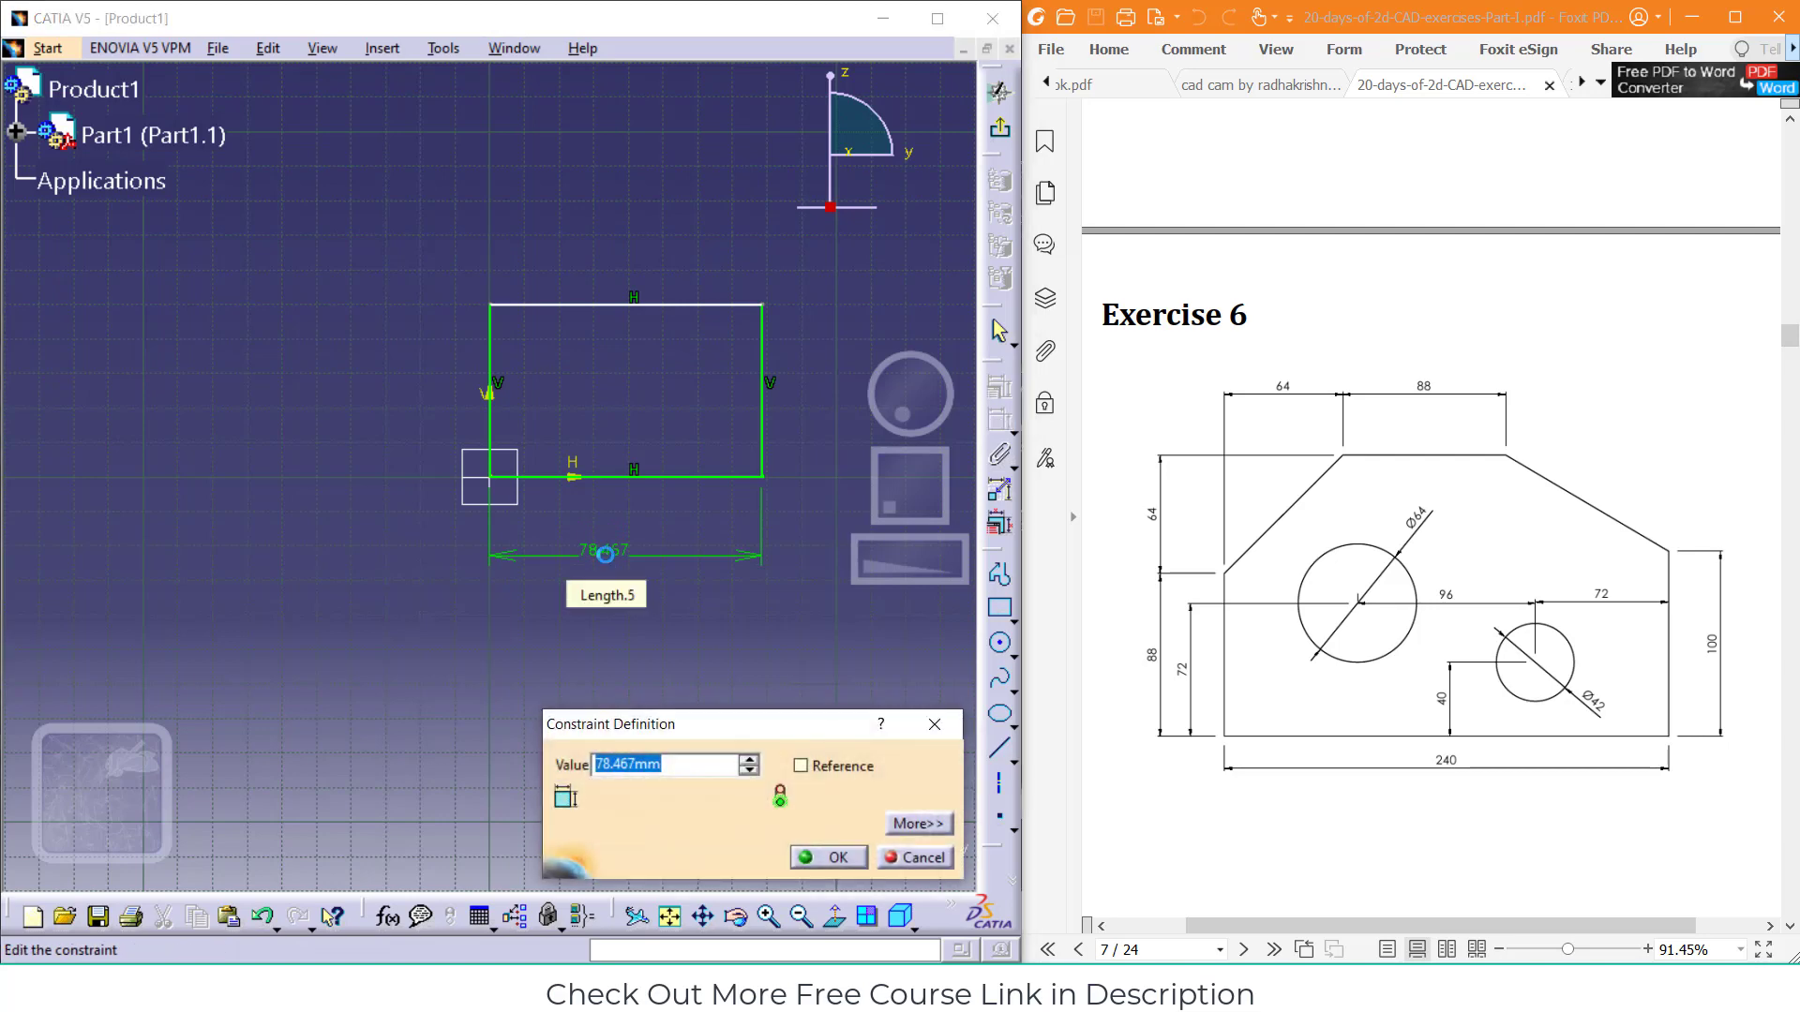
{"action": "type", "text": "240"}
{"action": "key", "text": "Return"}
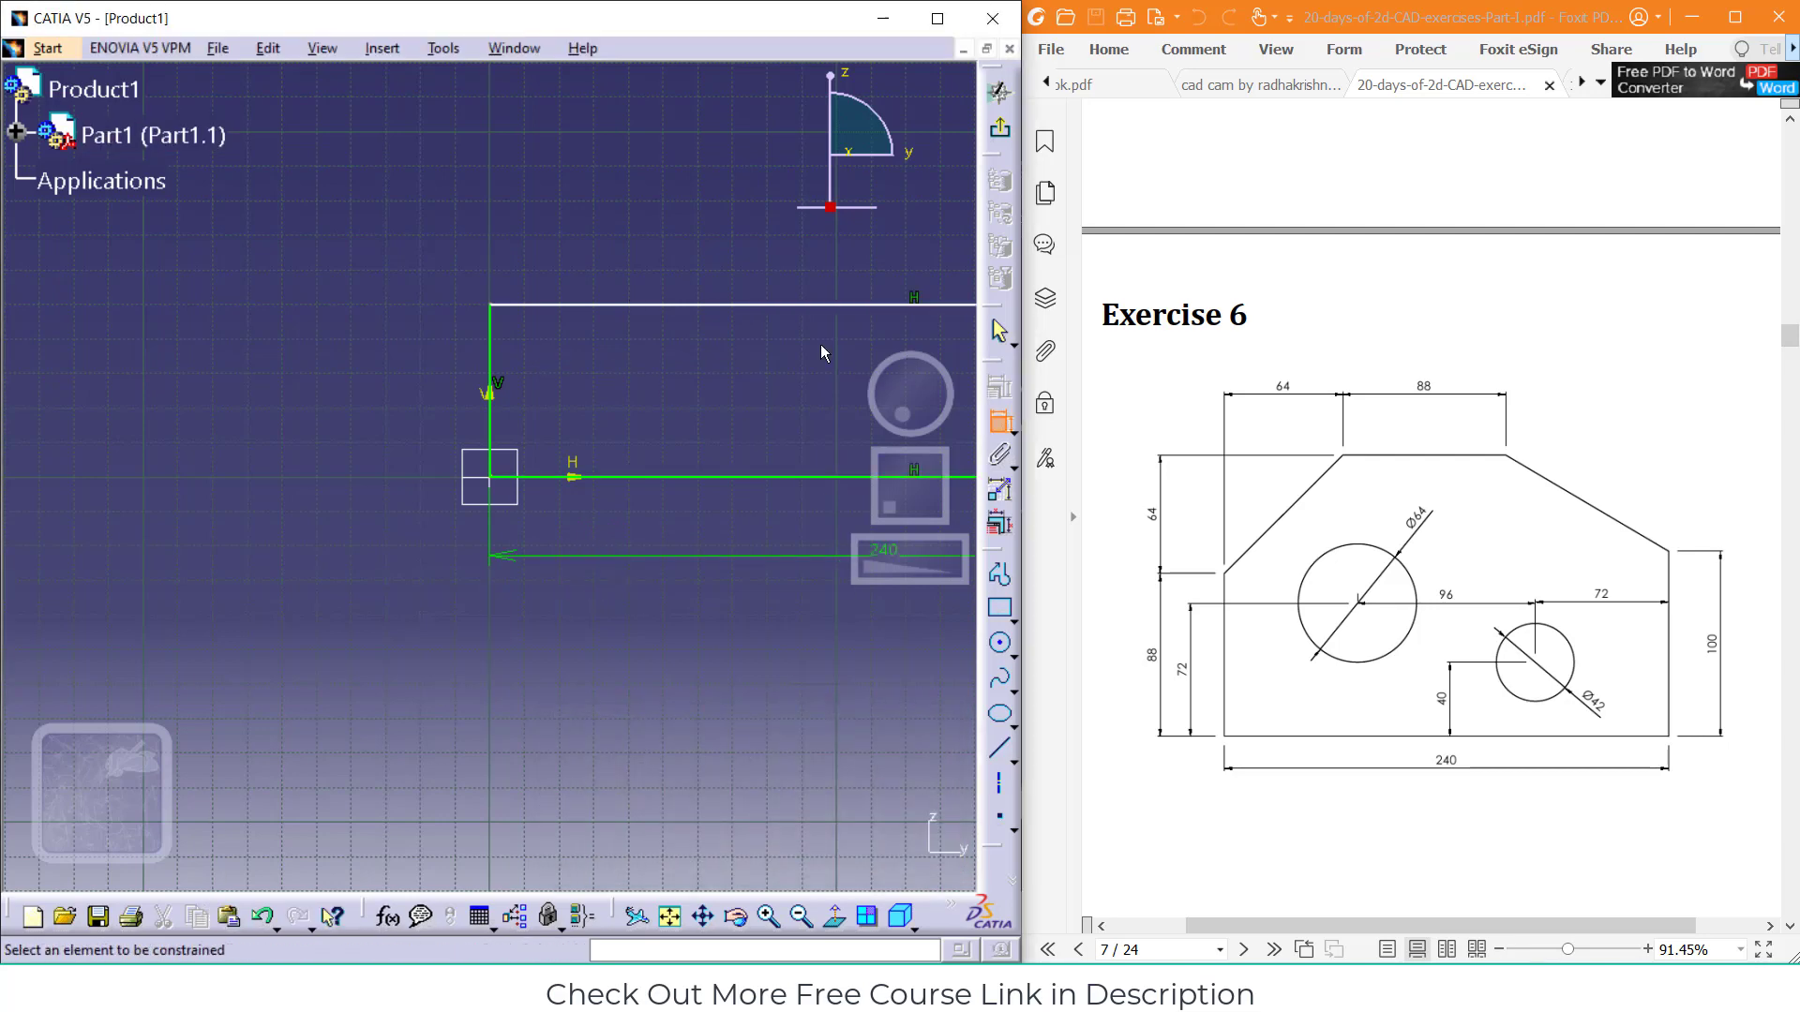
{"action": "left_click", "coordinate": [669, 916]}
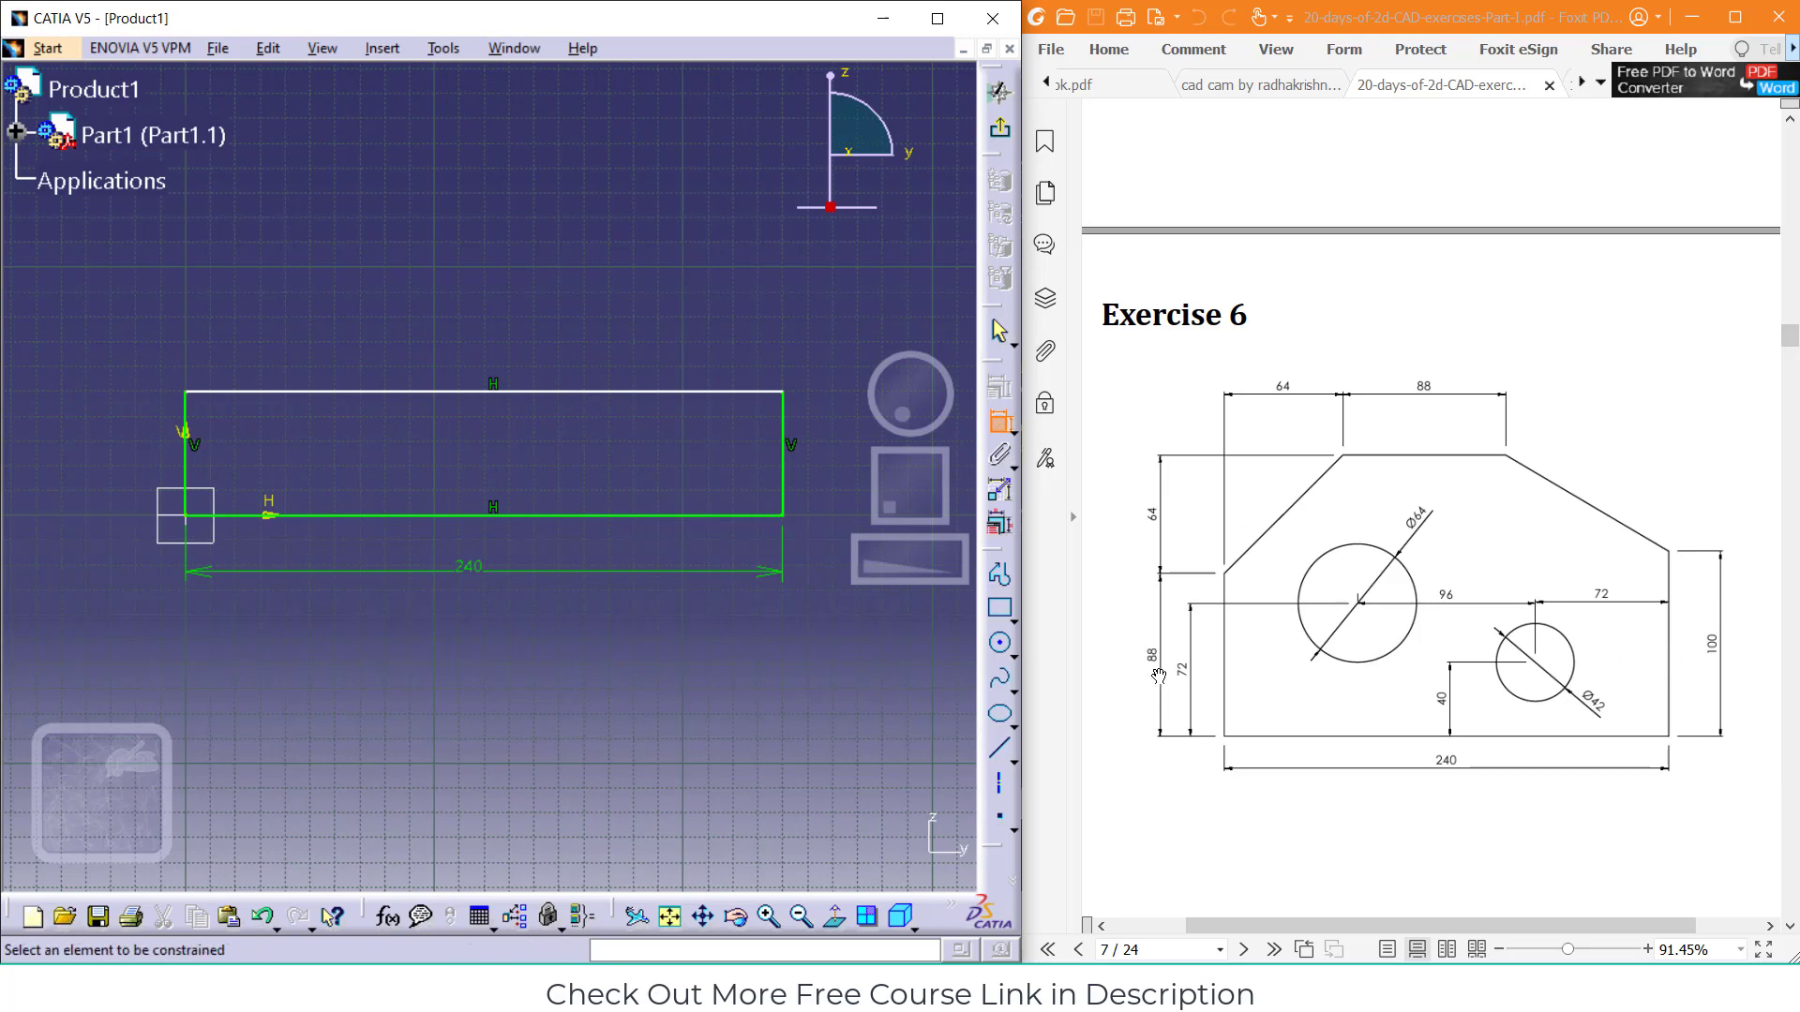
Dimension the rectangle's left edge and set its height to 88+64 mm
{"action": "left_click", "coordinate": [185, 422]}
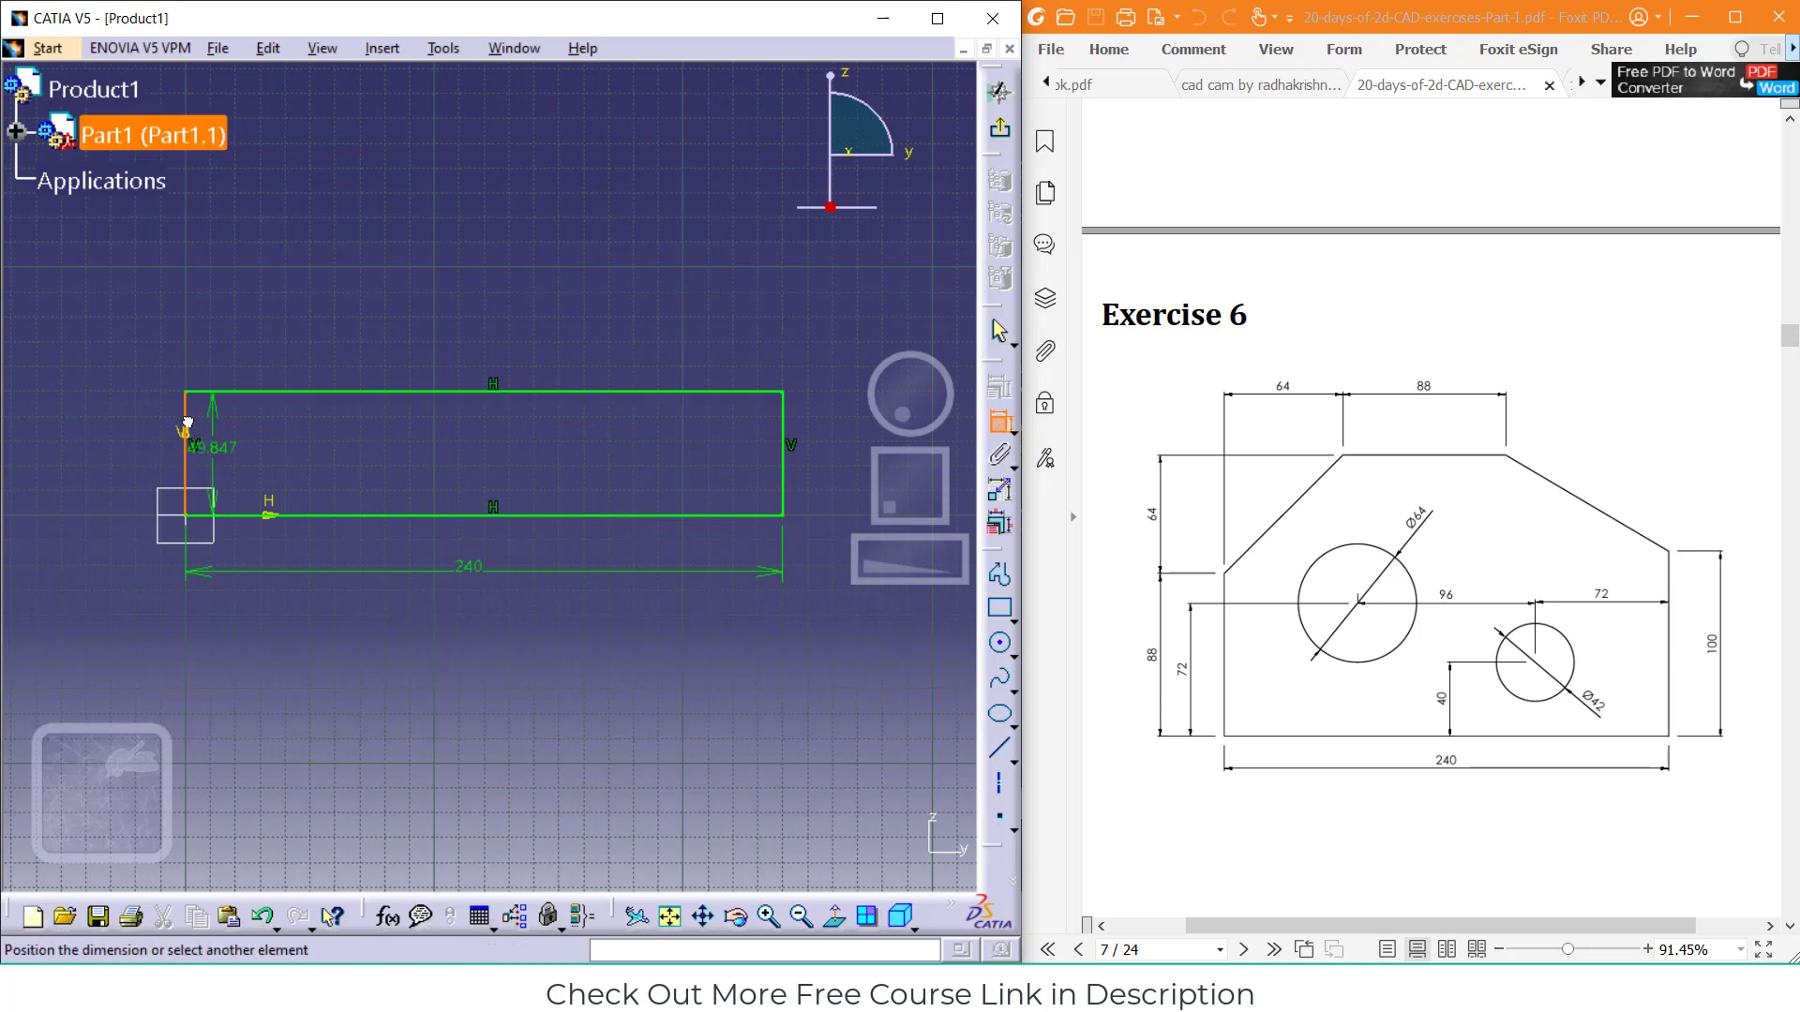
{"action": "left_click", "coordinate": [134, 421]}
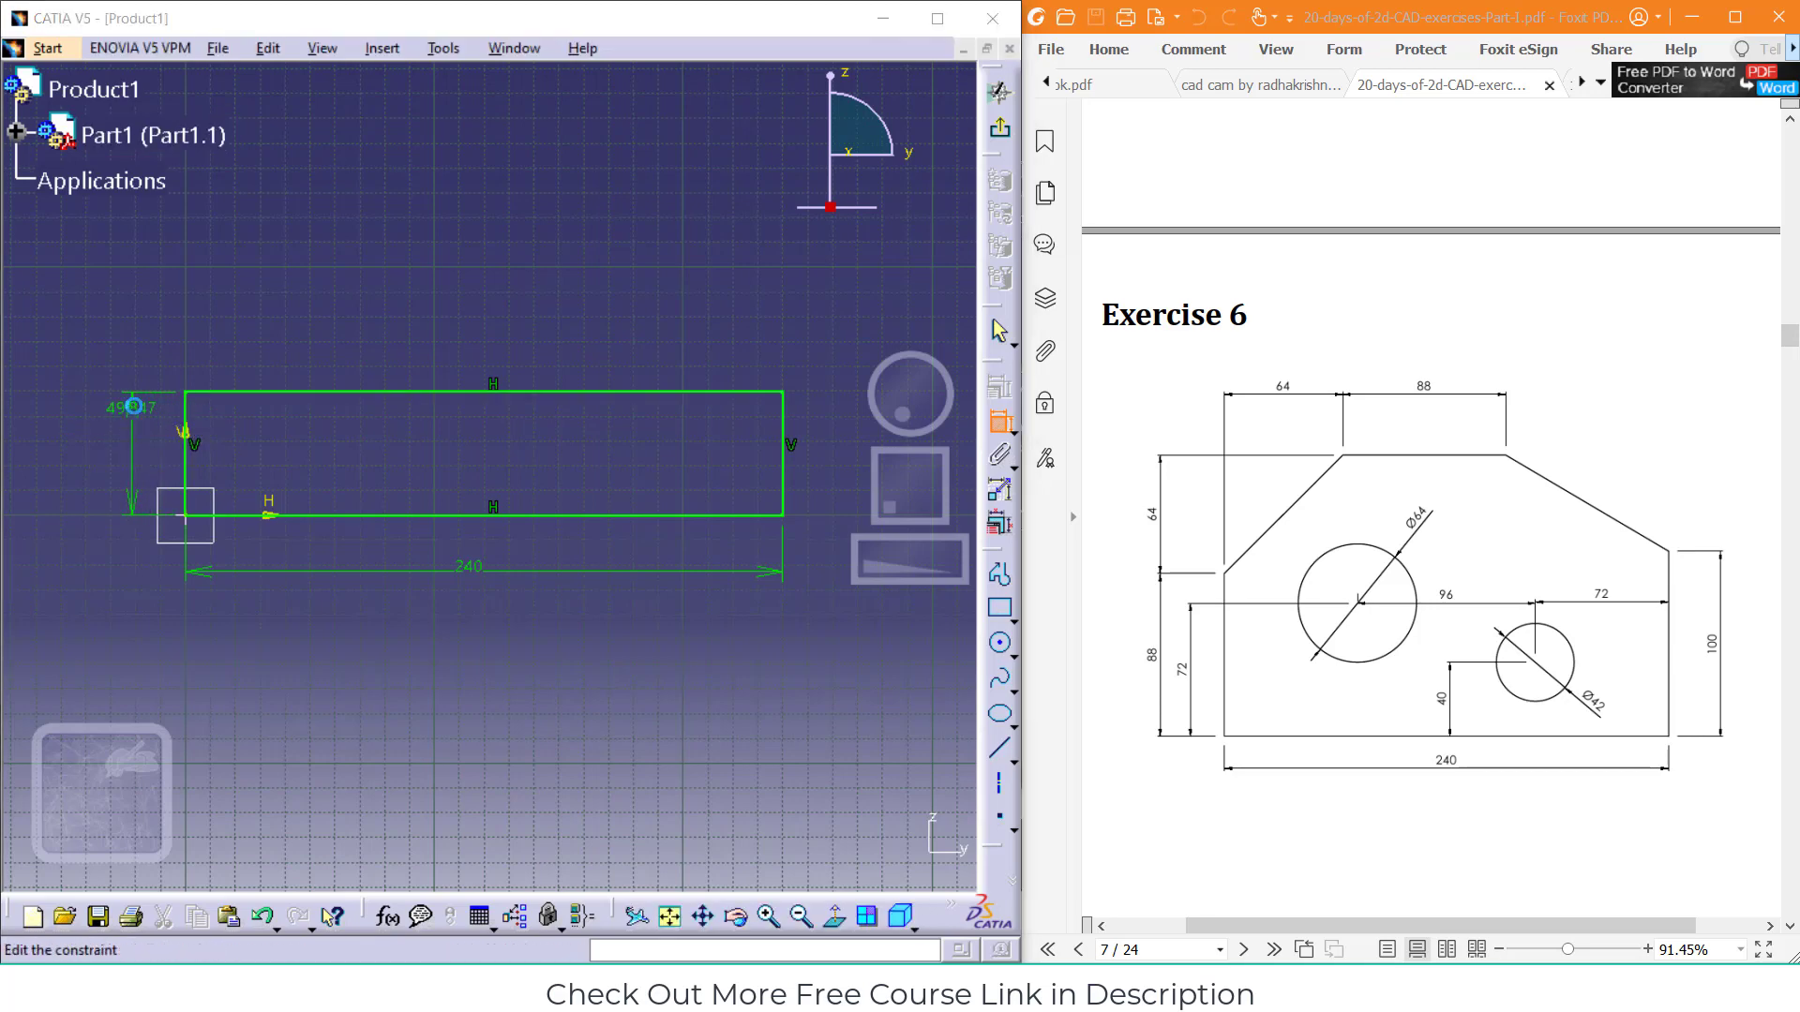
{"action": "double_click", "coordinate": [131, 409]}
{"action": "type", "text": "88"}
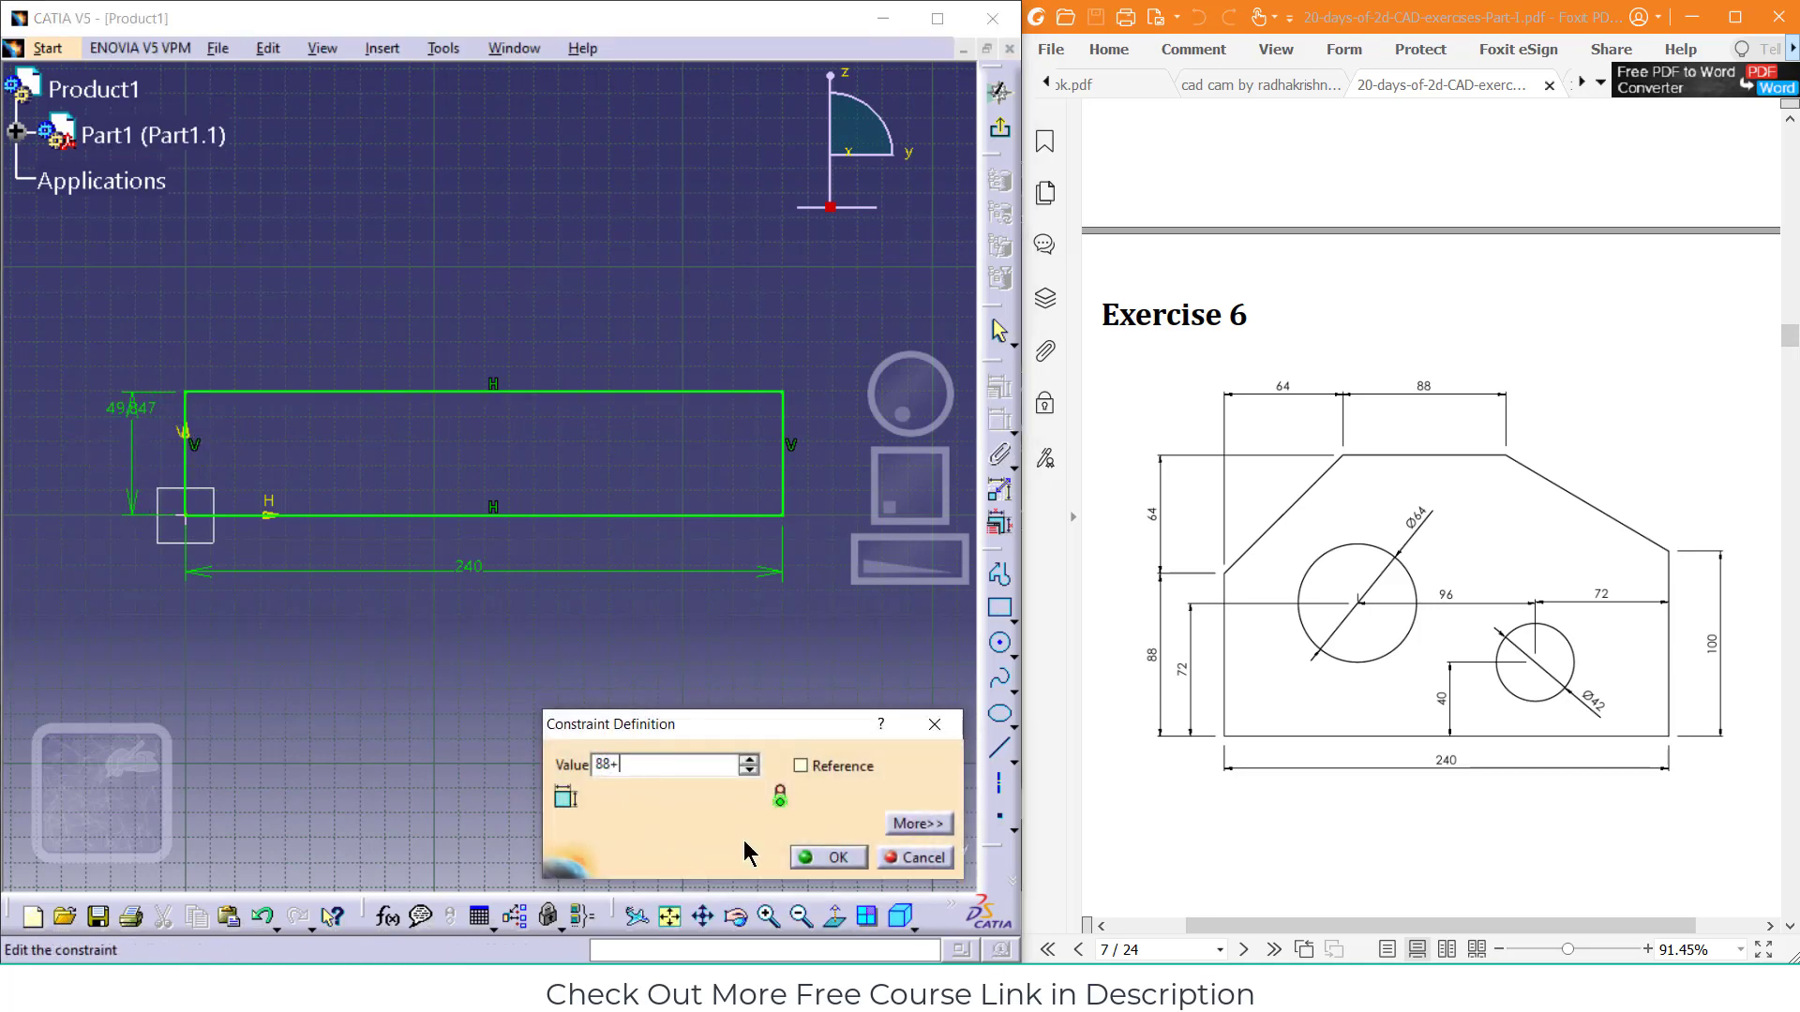
{"action": "type", "text": "+64"}
{"action": "left_click", "coordinate": [802, 859]}
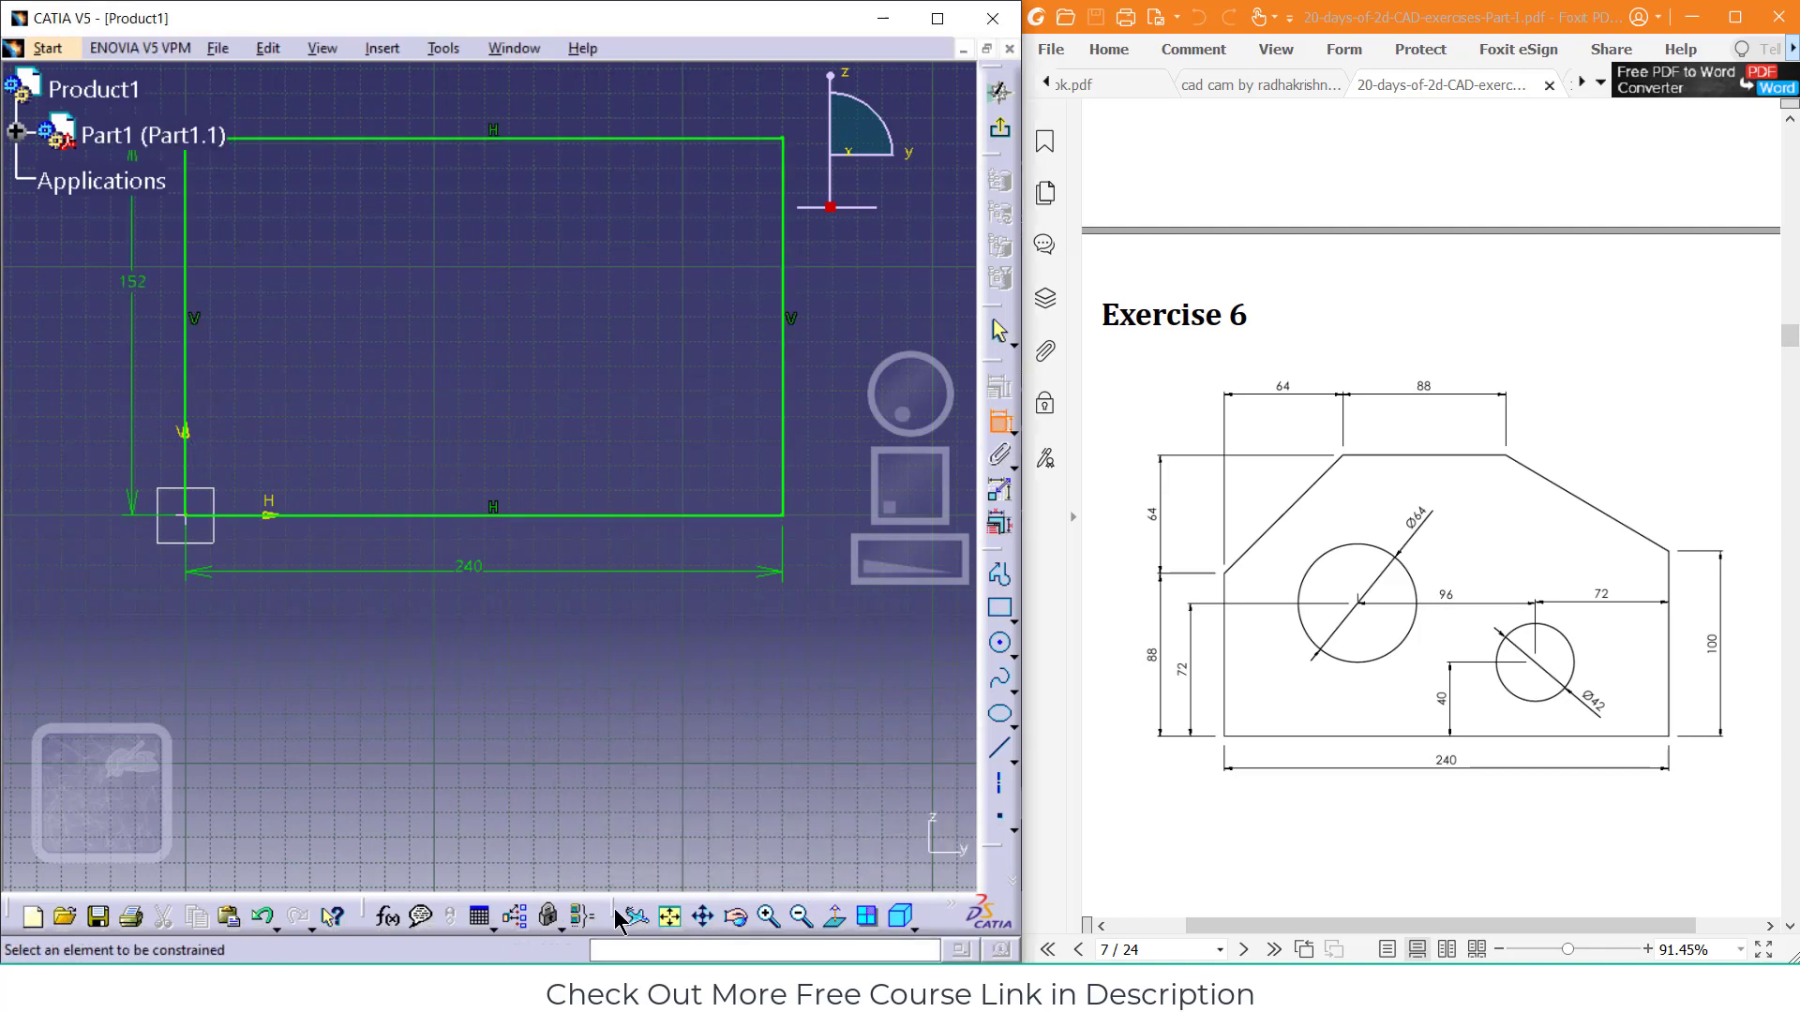
{"action": "left_click", "coordinate": [671, 918]}
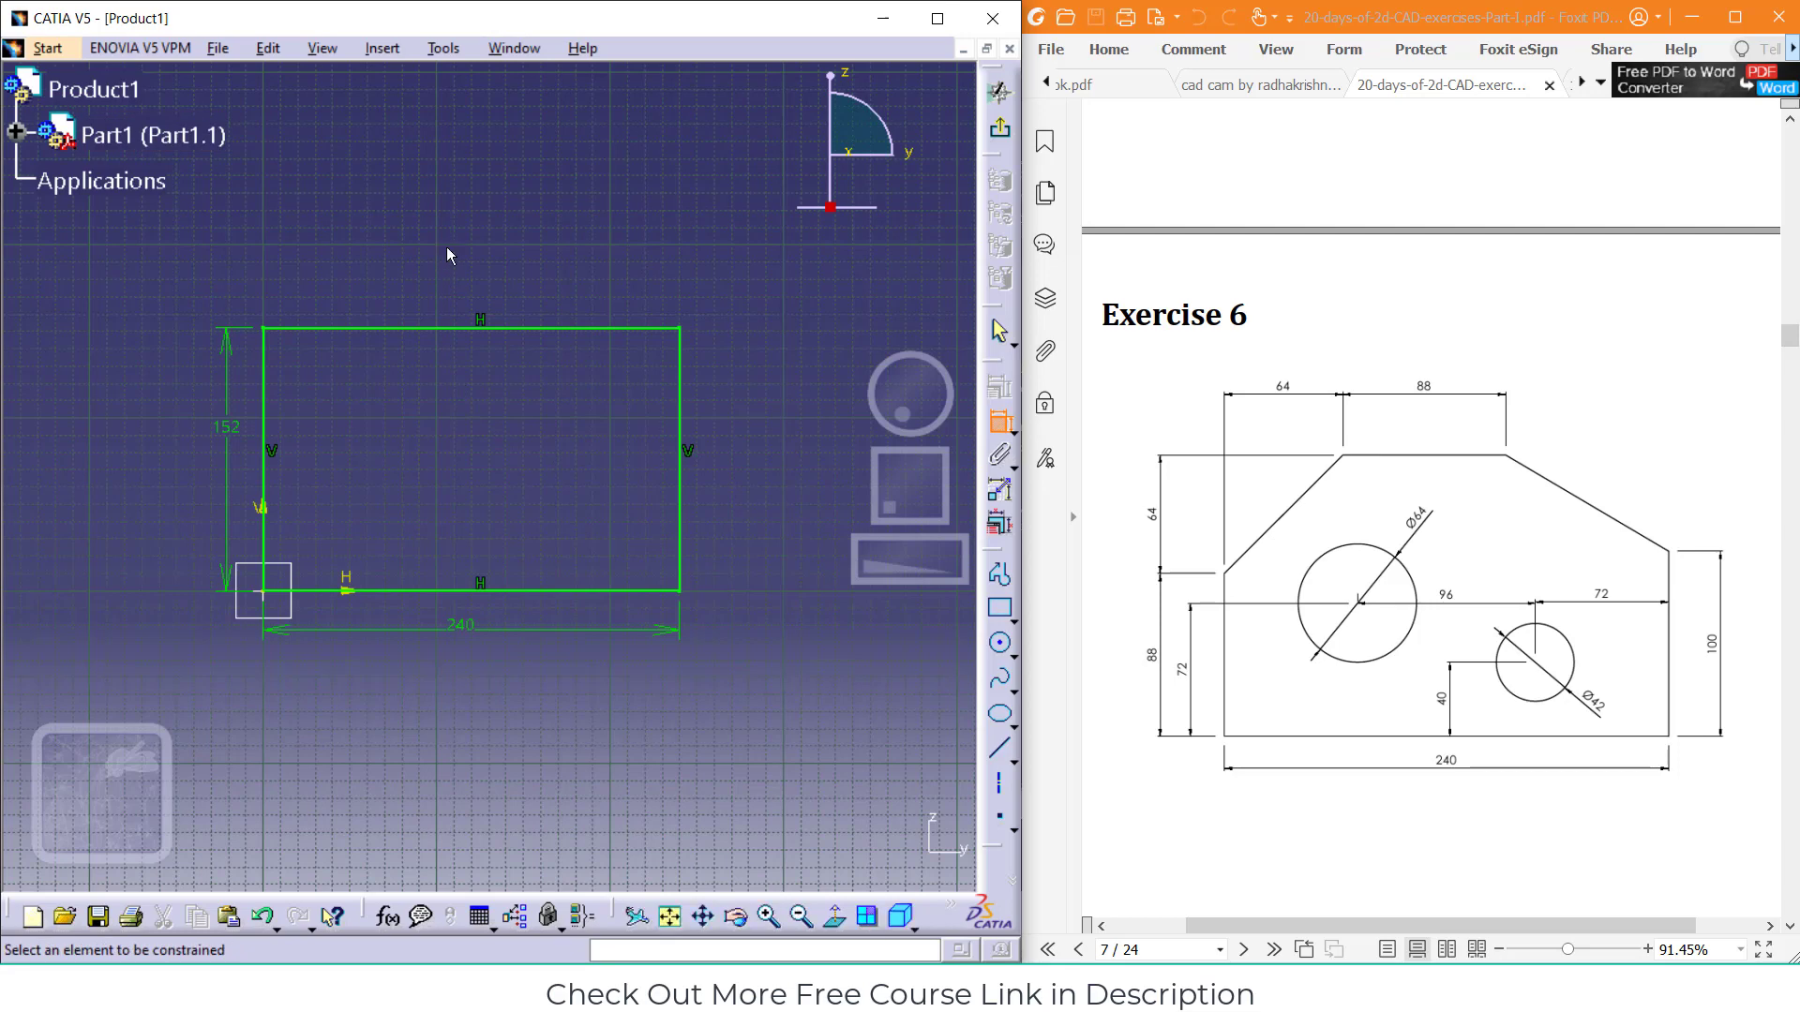
{"action": "left_click", "coordinate": [332, 329]}
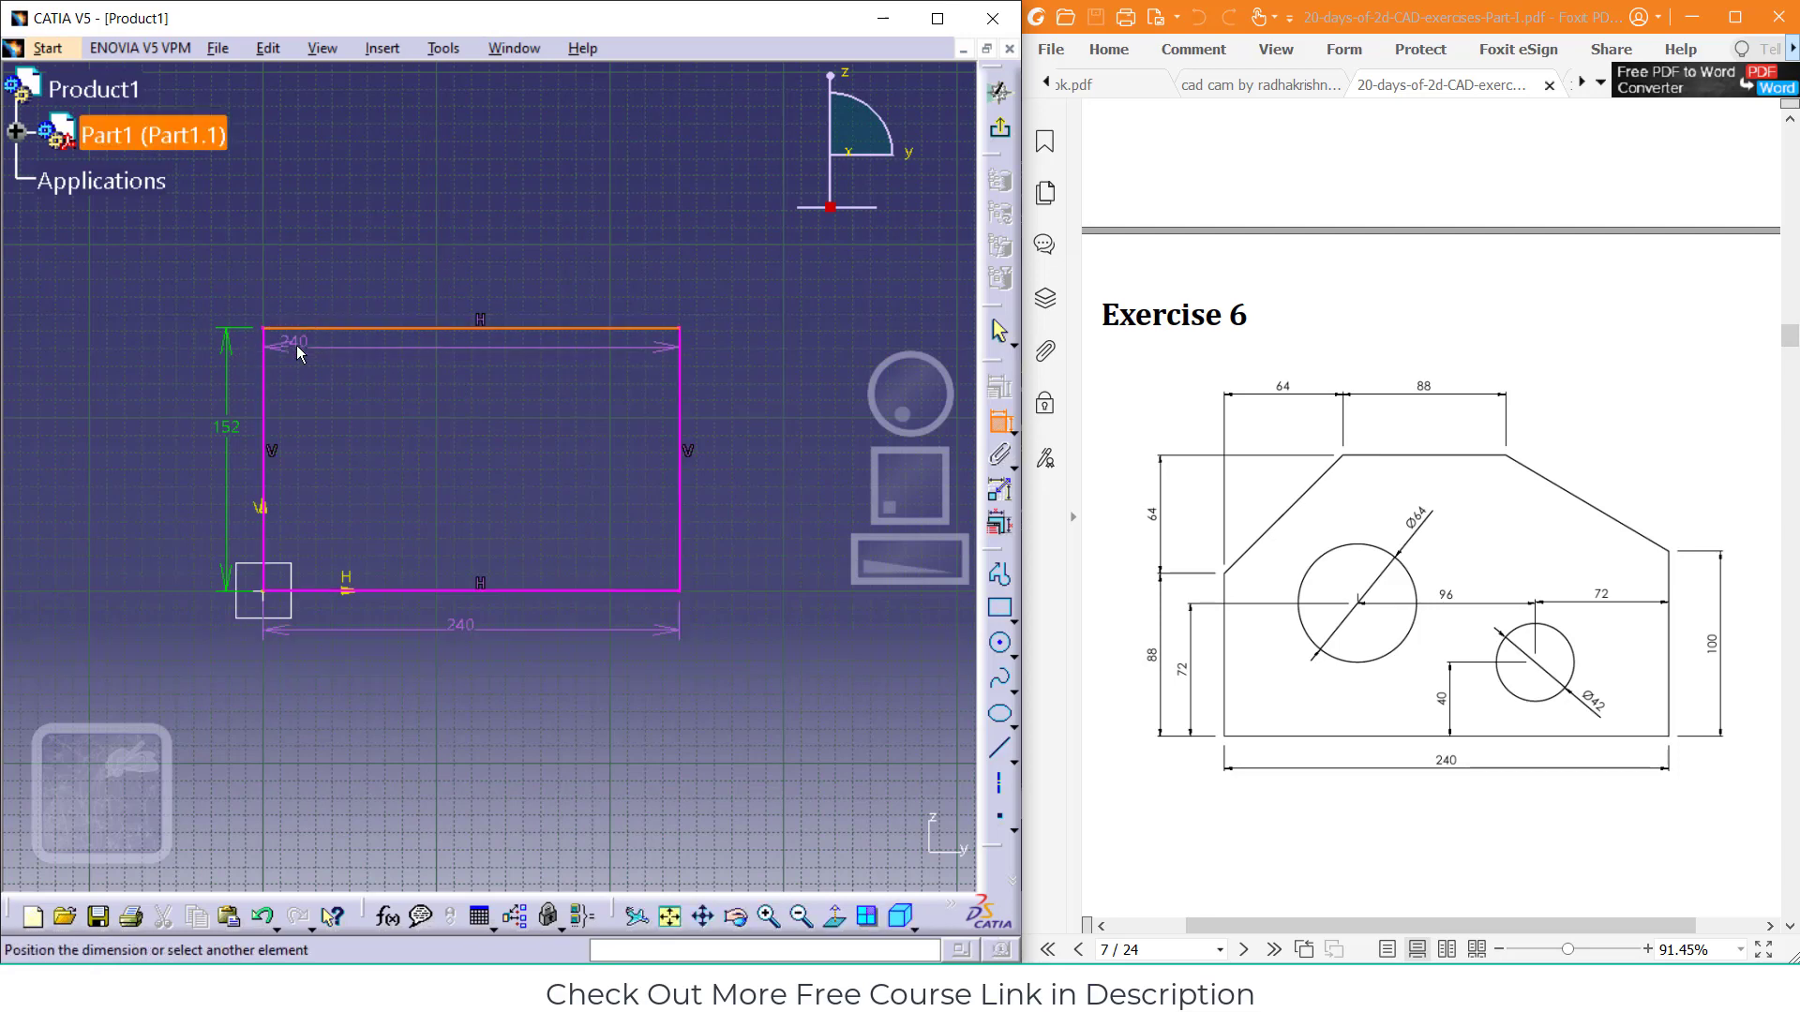
{"action": "key", "text": "Escape"}
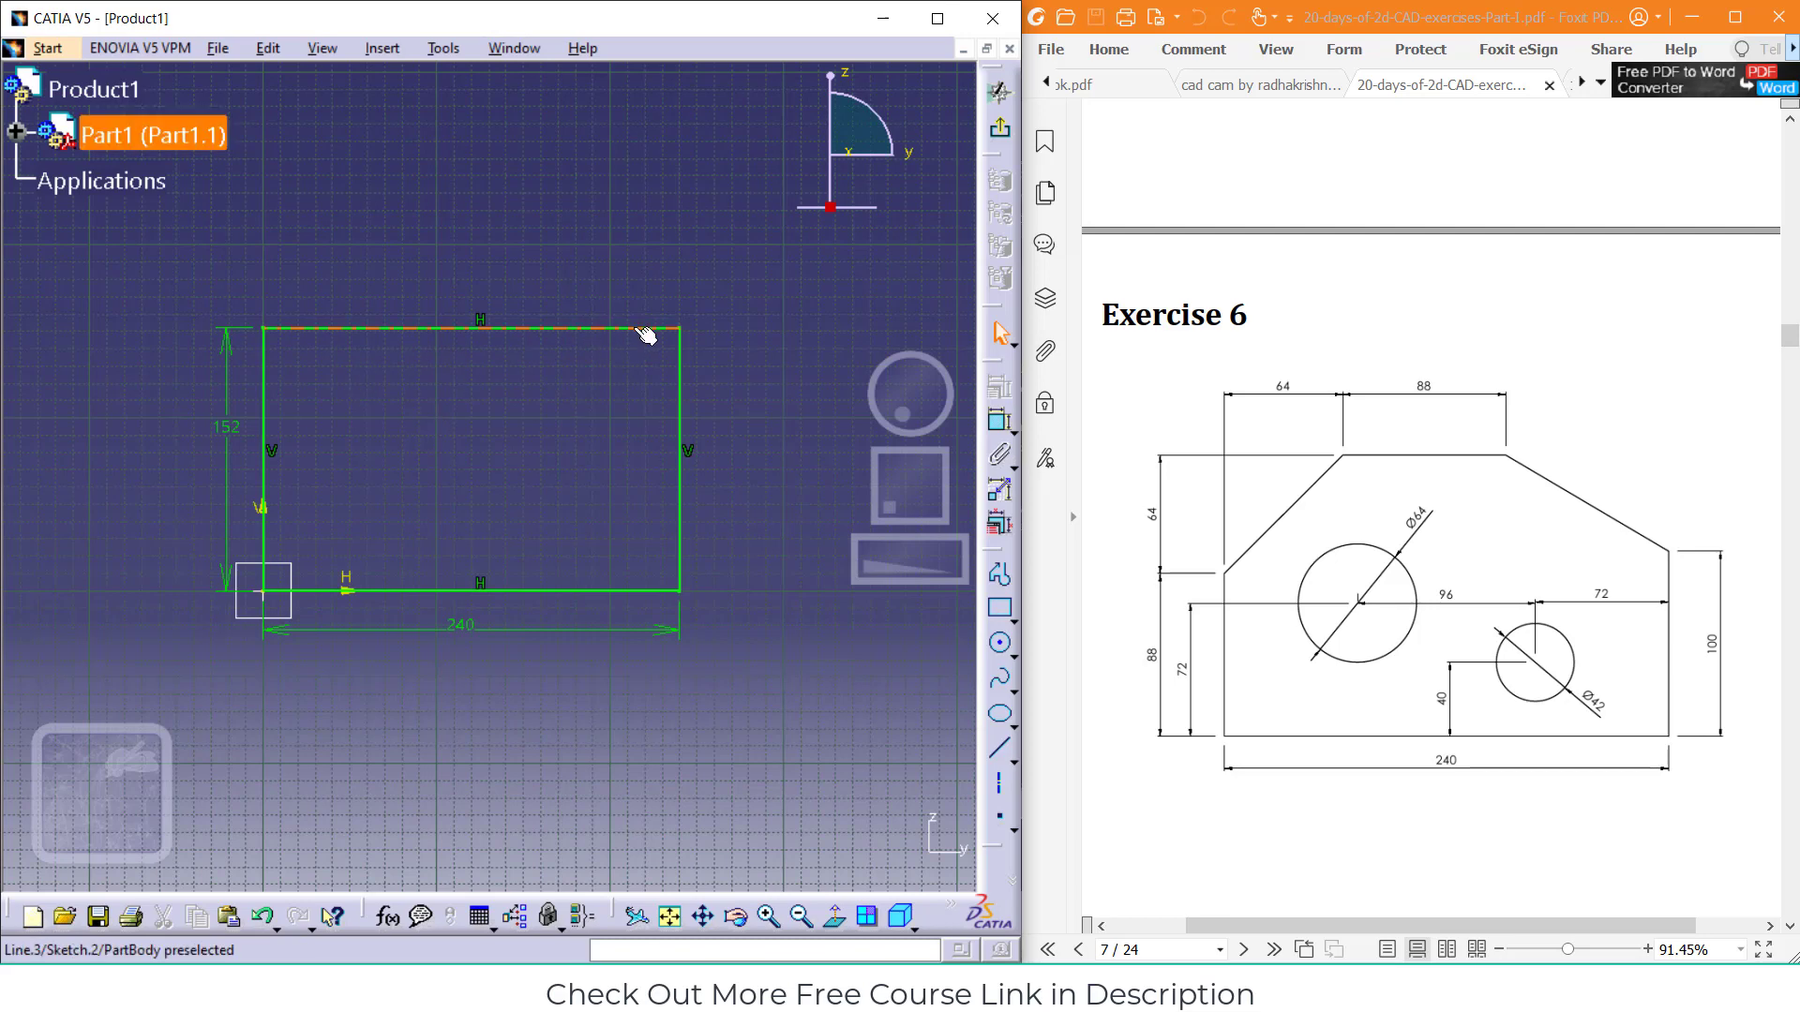
{"action": "left_click", "coordinate": [326, 329]}
{"action": "left_click", "coordinate": [387, 409]}
{"action": "left_click", "coordinate": [999, 420]}
{"action": "left_click", "coordinate": [347, 329]}
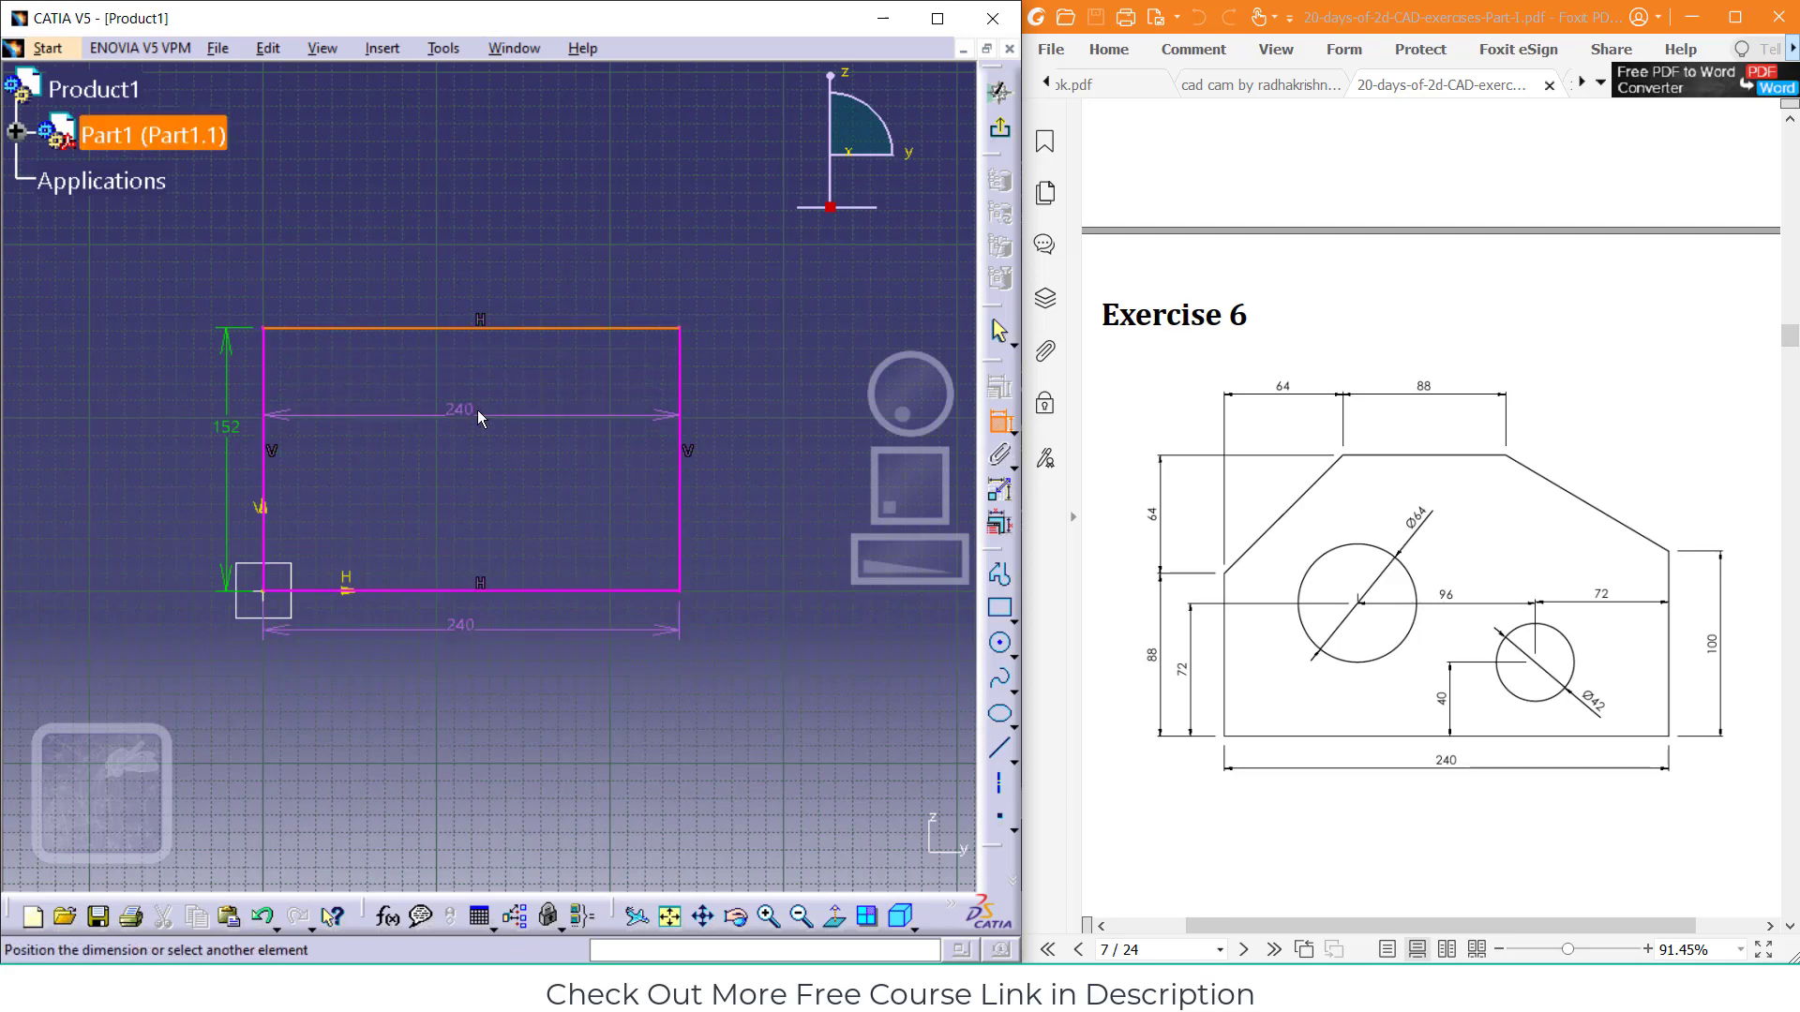
{"action": "key", "text": "Escape"}
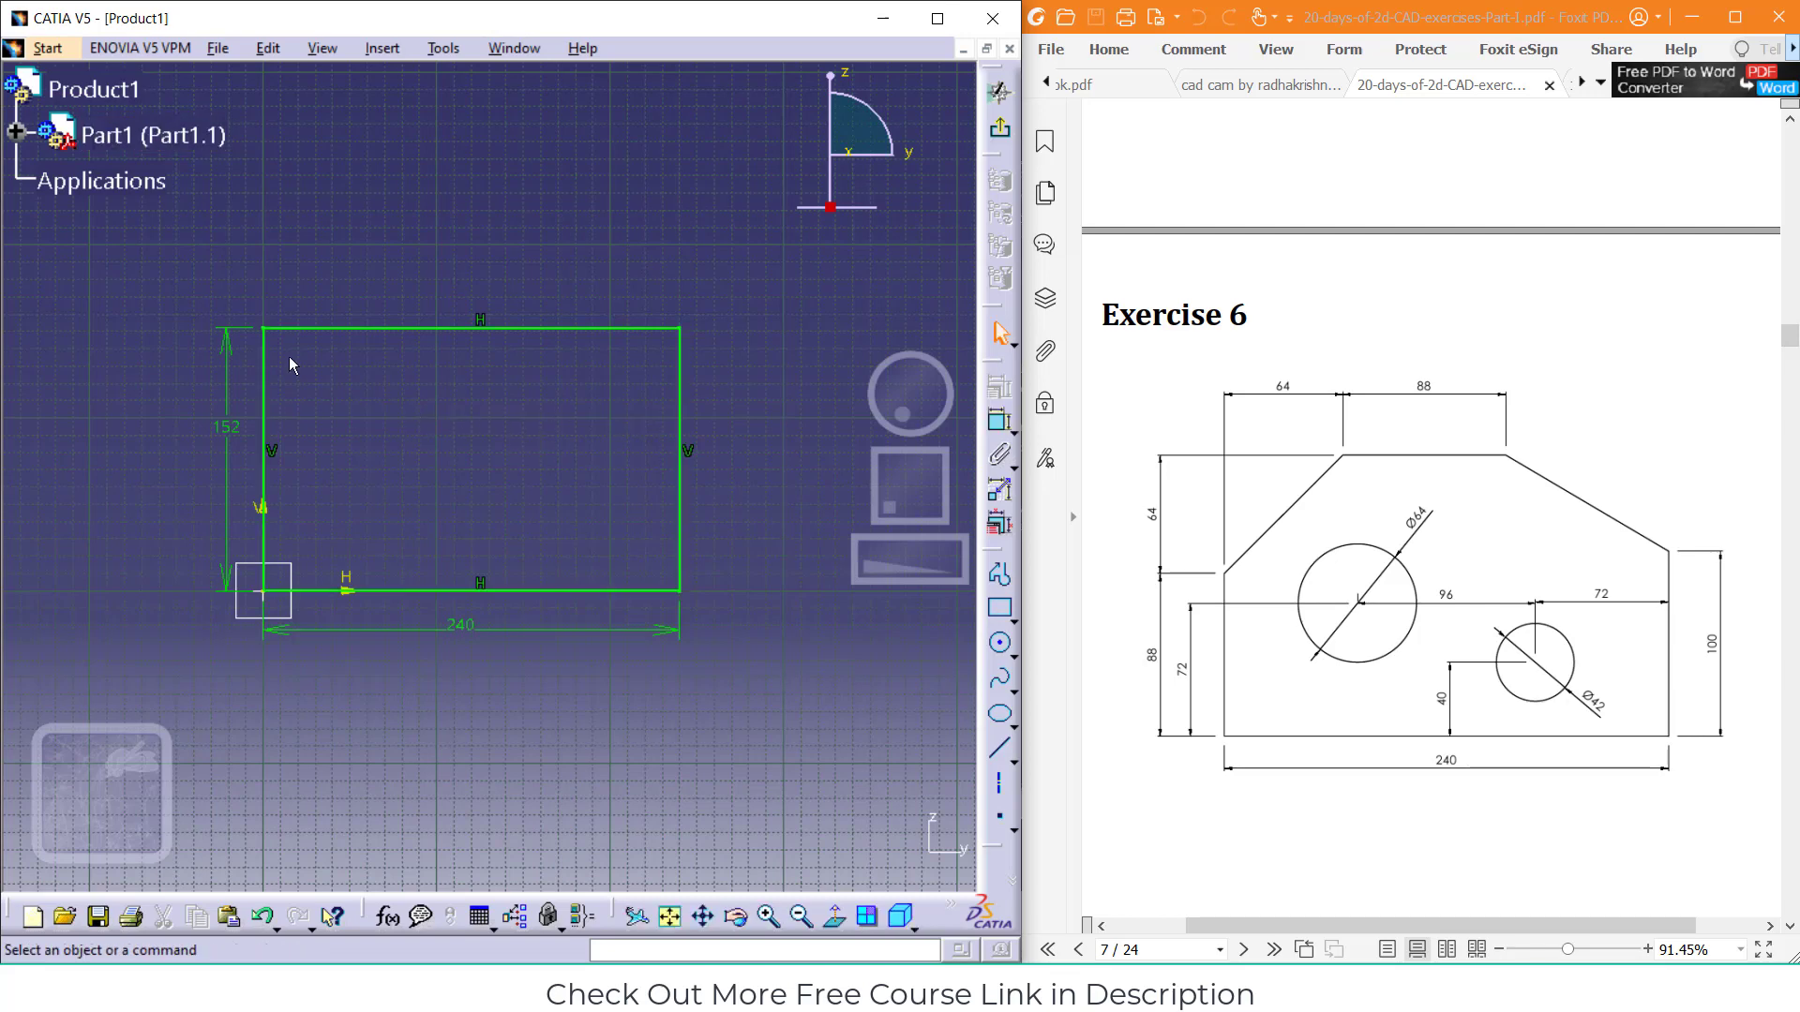
Chamfer the rectangle's upper-left corner at 45°, about 94 mm long, converting the left edge's length into a distance
{"action": "left_click", "coordinate": [317, 329]}
{"action": "left_click", "coordinate": [263, 368], "text": "ctrl"}
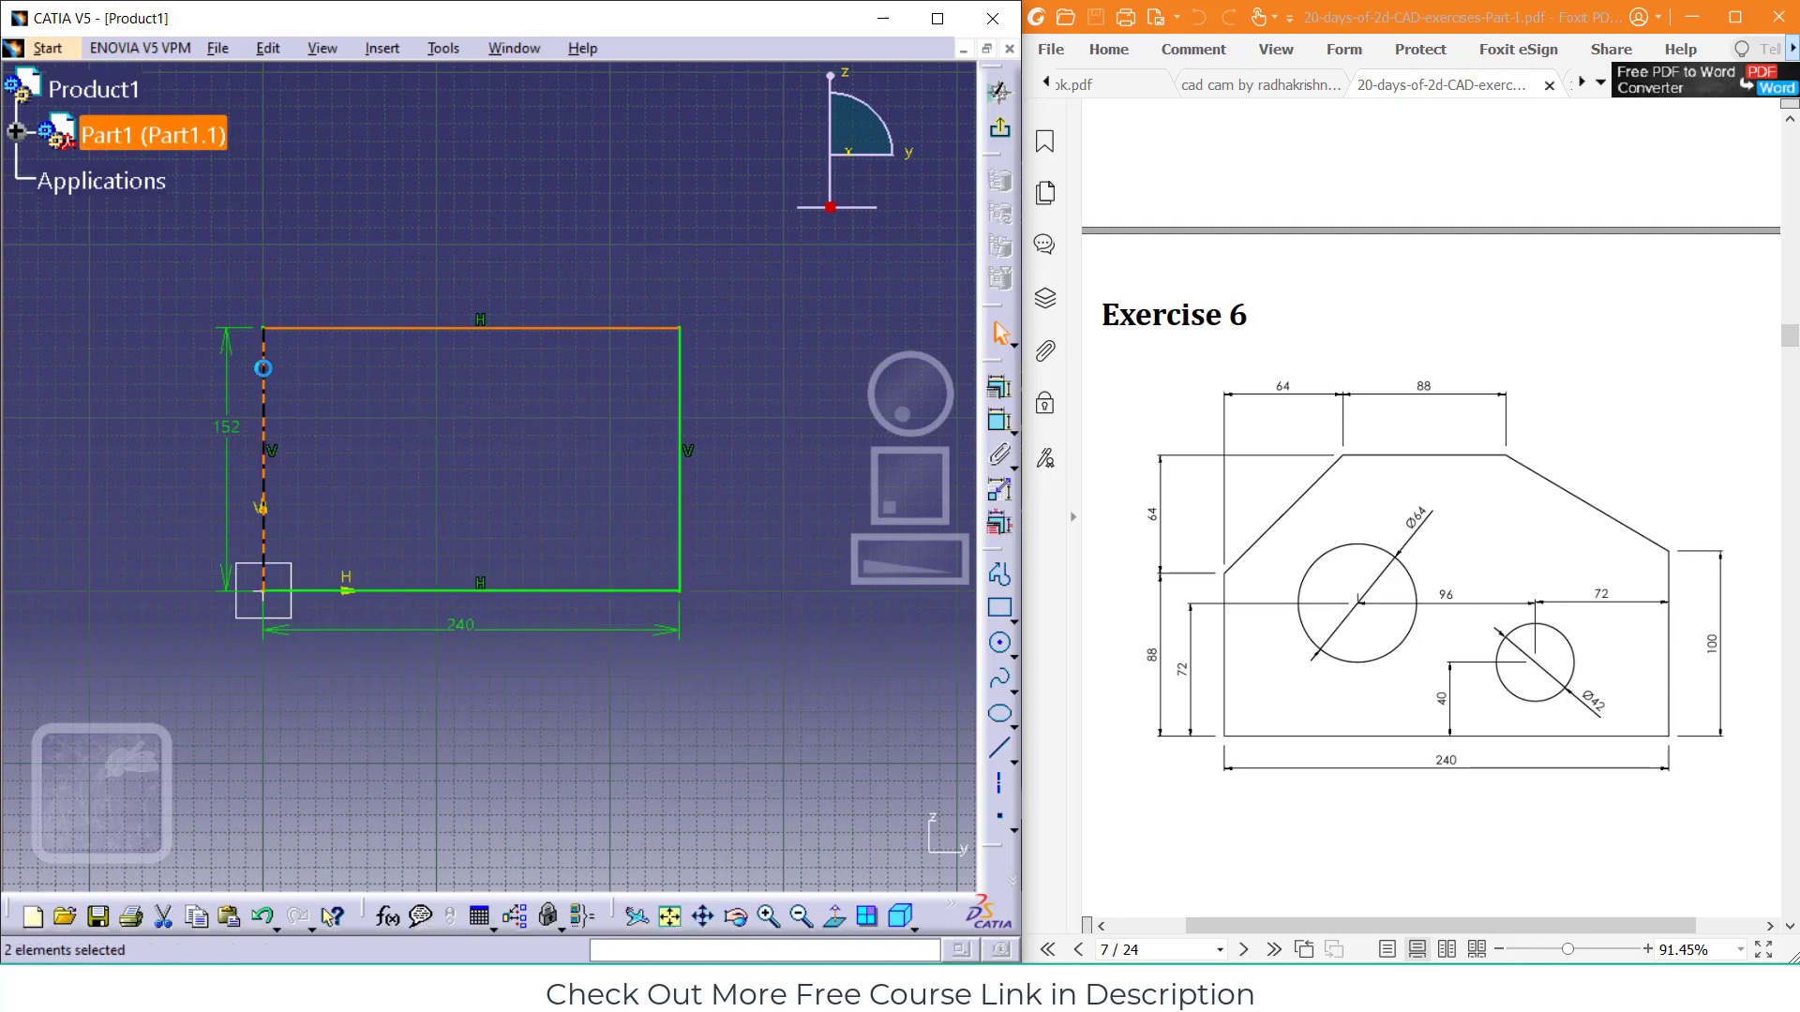
{"action": "left_click", "coordinate": [378, 51]}
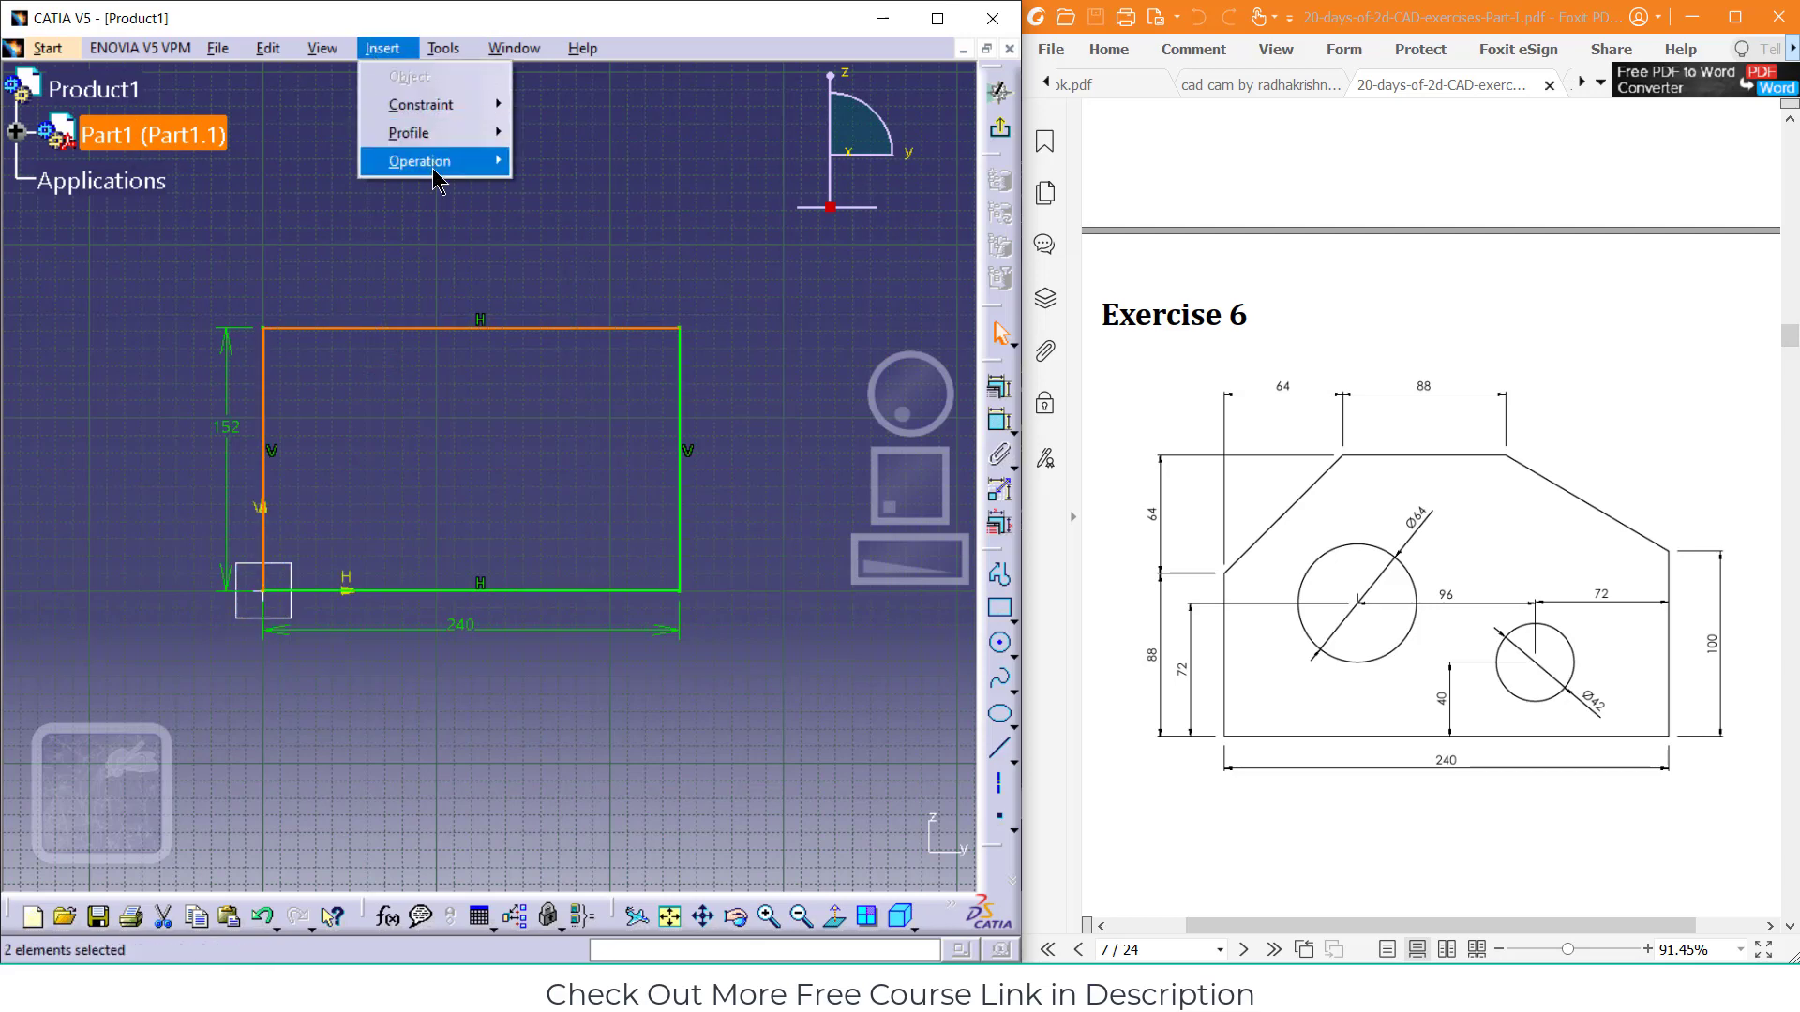
{"action": "mouse_move", "coordinate": [436, 163]}
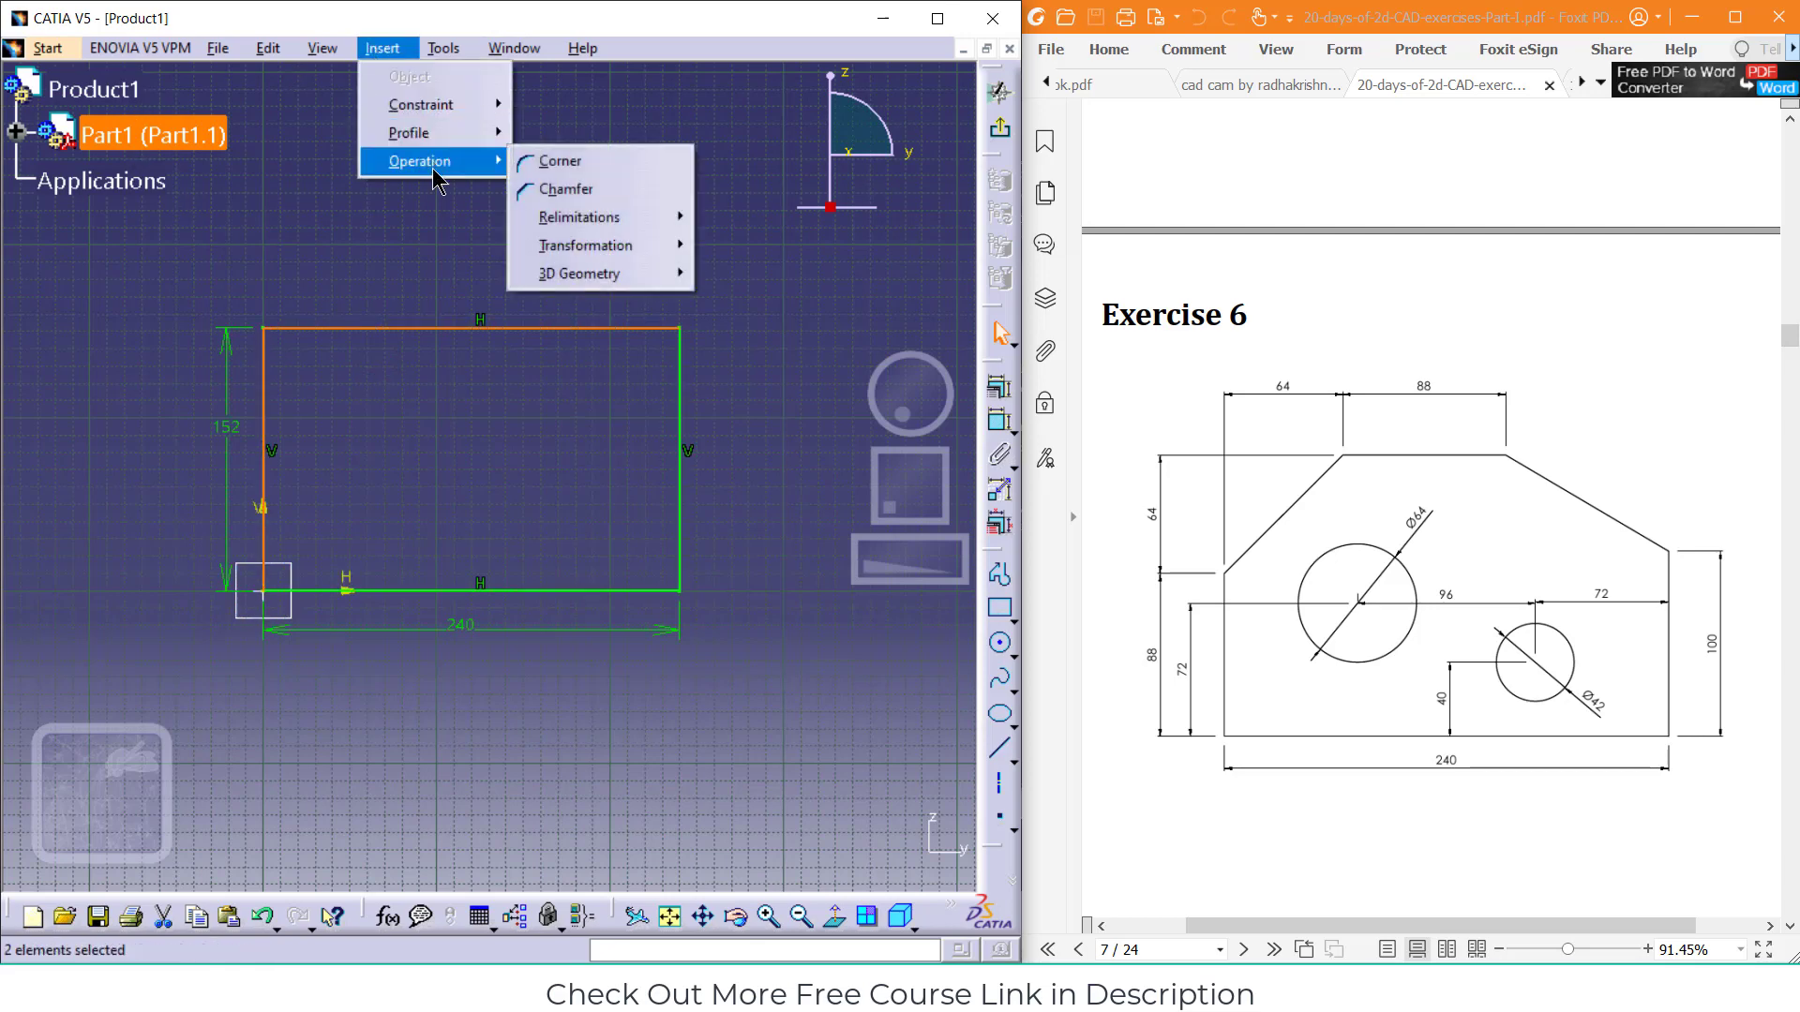
{"action": "left_click", "coordinate": [553, 190]}
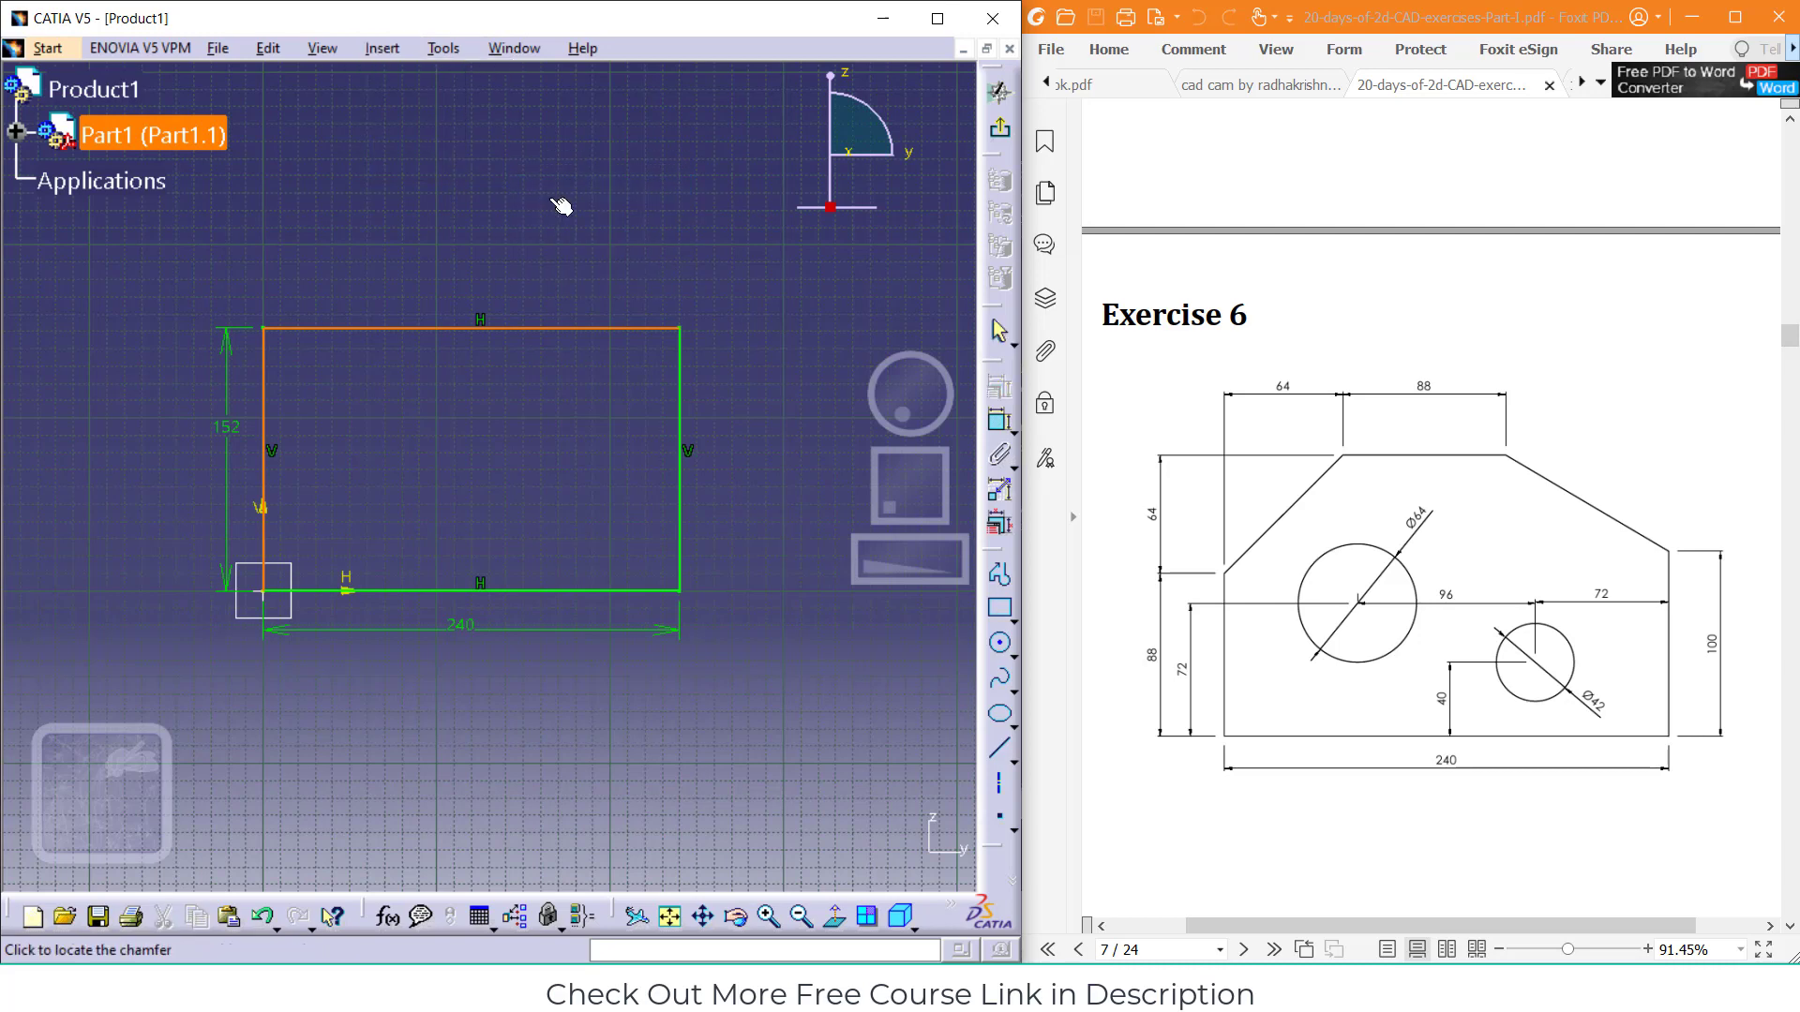
{"action": "left_click", "coordinate": [310, 397]}
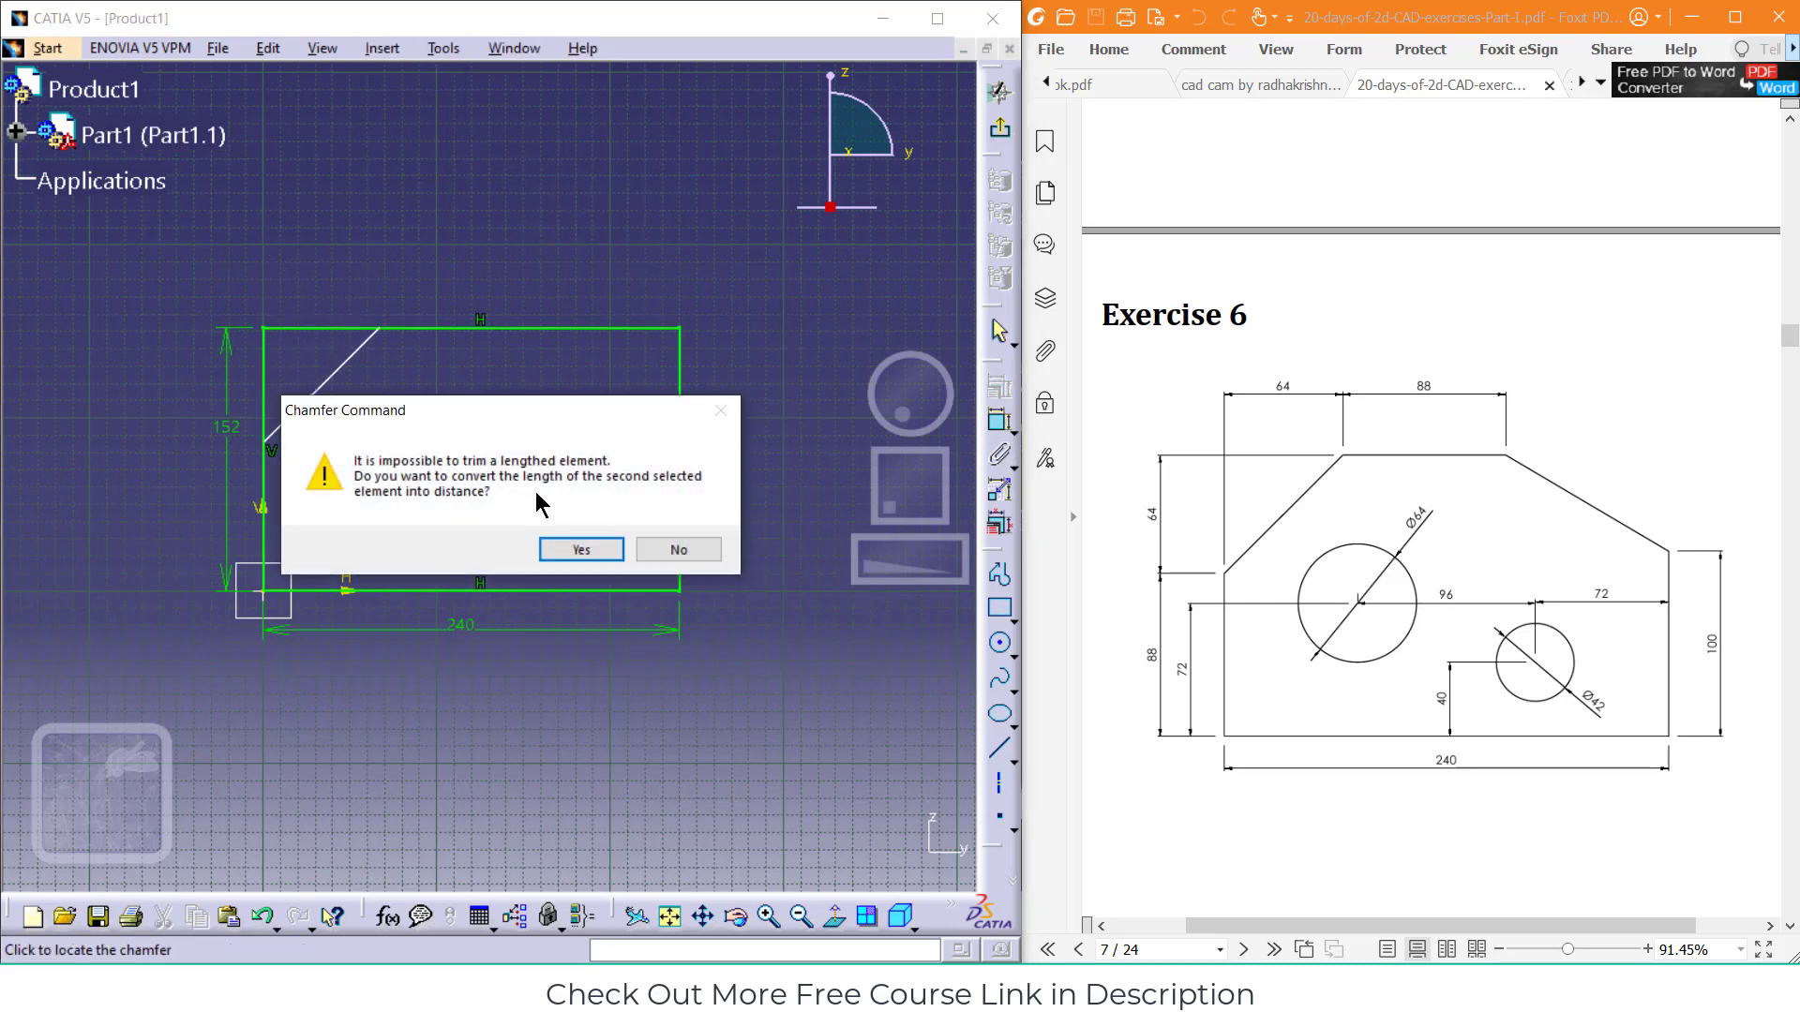
{"action": "left_click", "coordinate": [581, 550]}
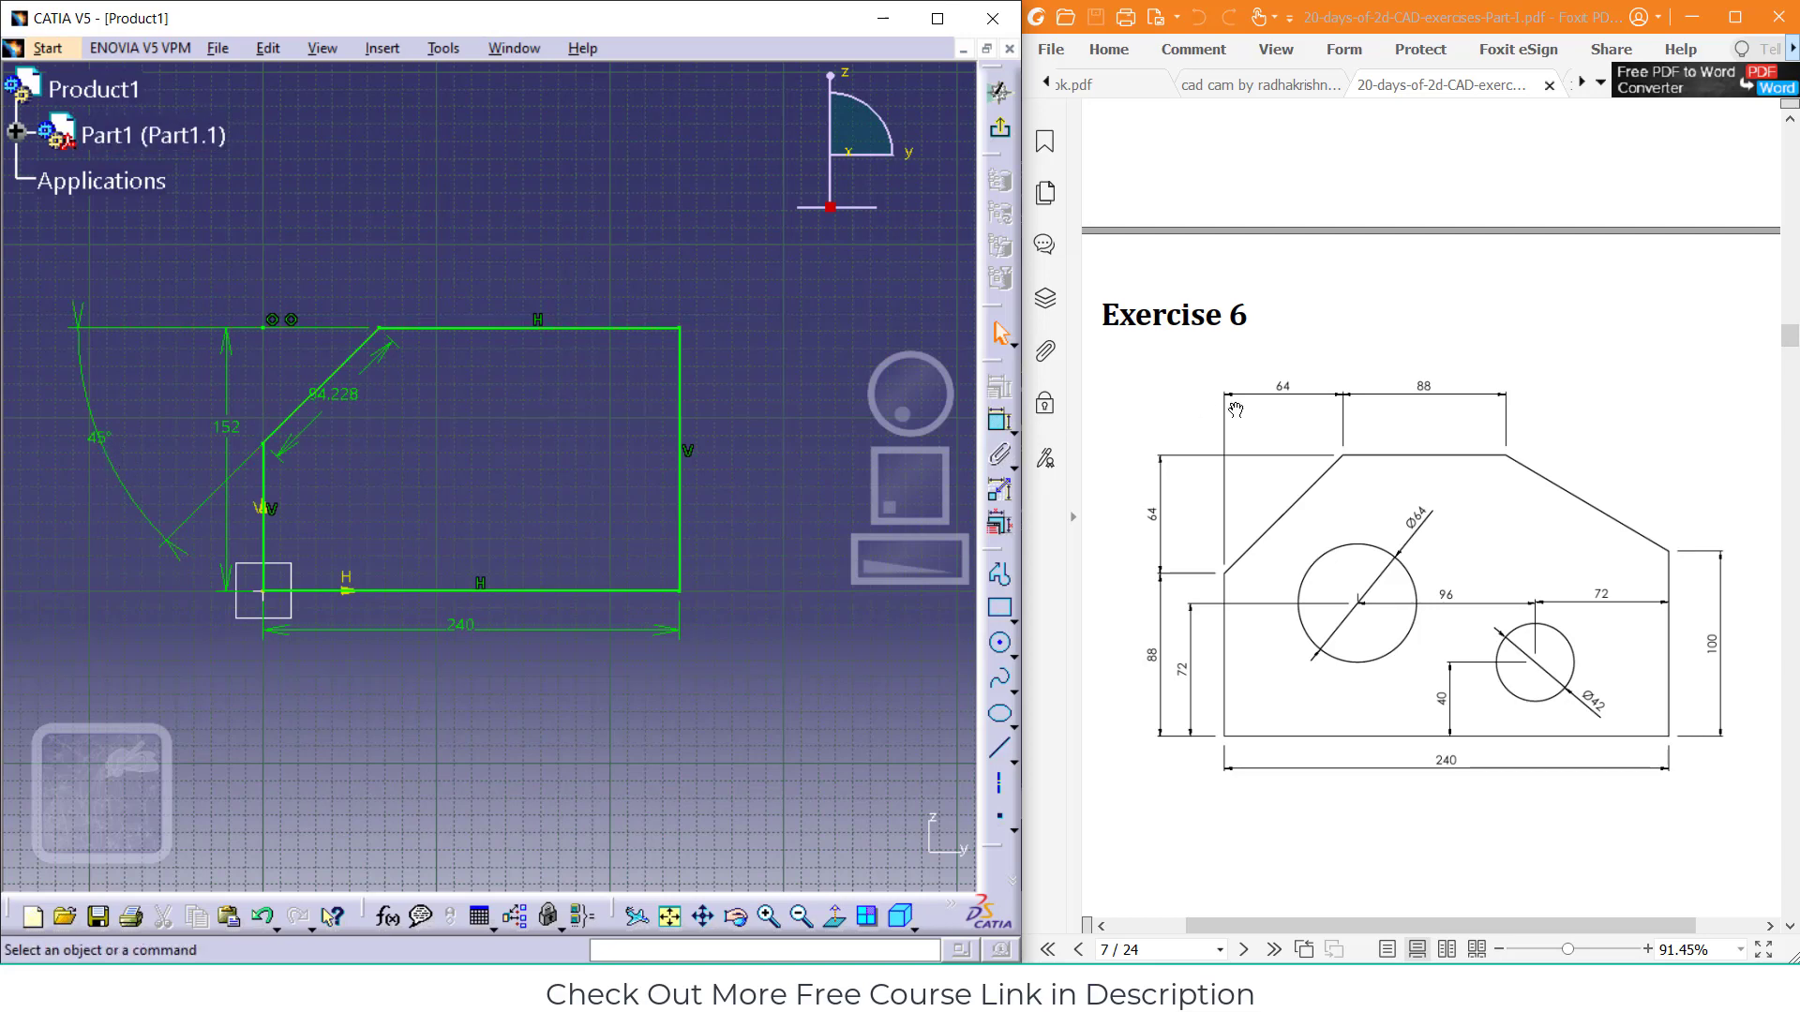
Delete the chamfer's length dimension and its 45° angle dimension
{"action": "left_click", "coordinate": [356, 399]}
{"action": "key", "text": "Delete"}
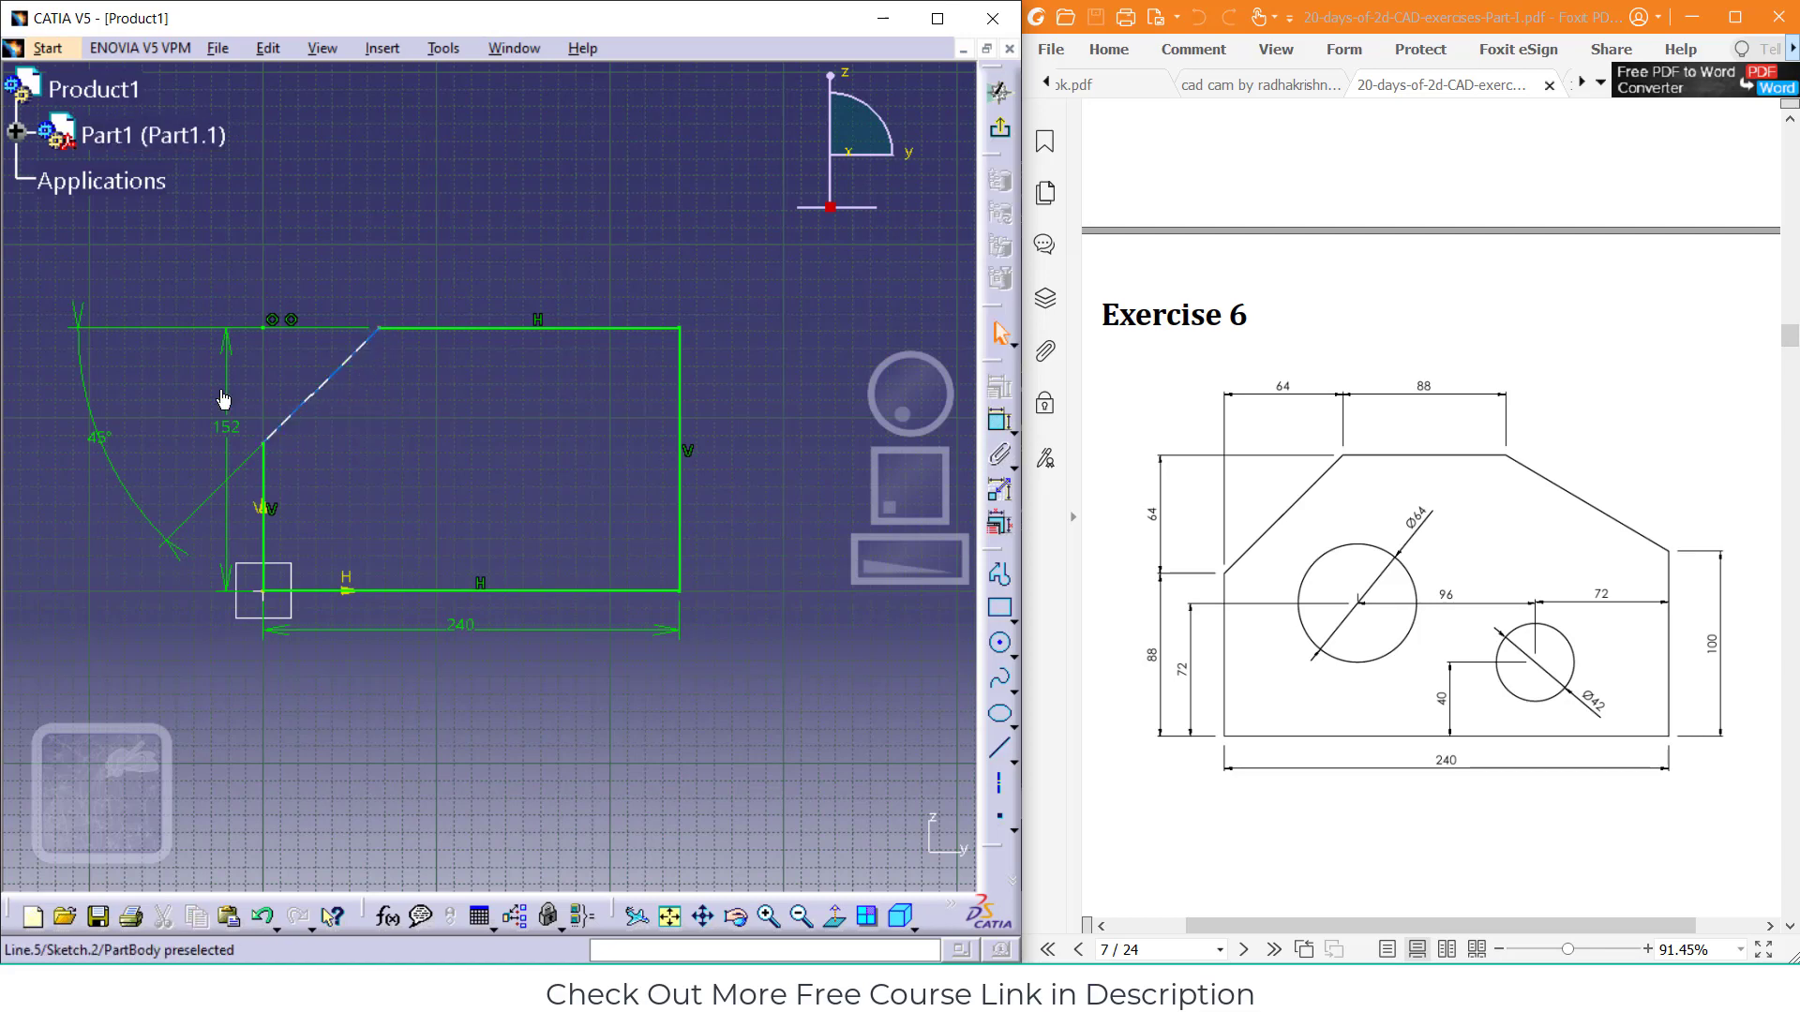
{"action": "left_click", "coordinate": [117, 453]}
{"action": "key", "text": "Delete"}
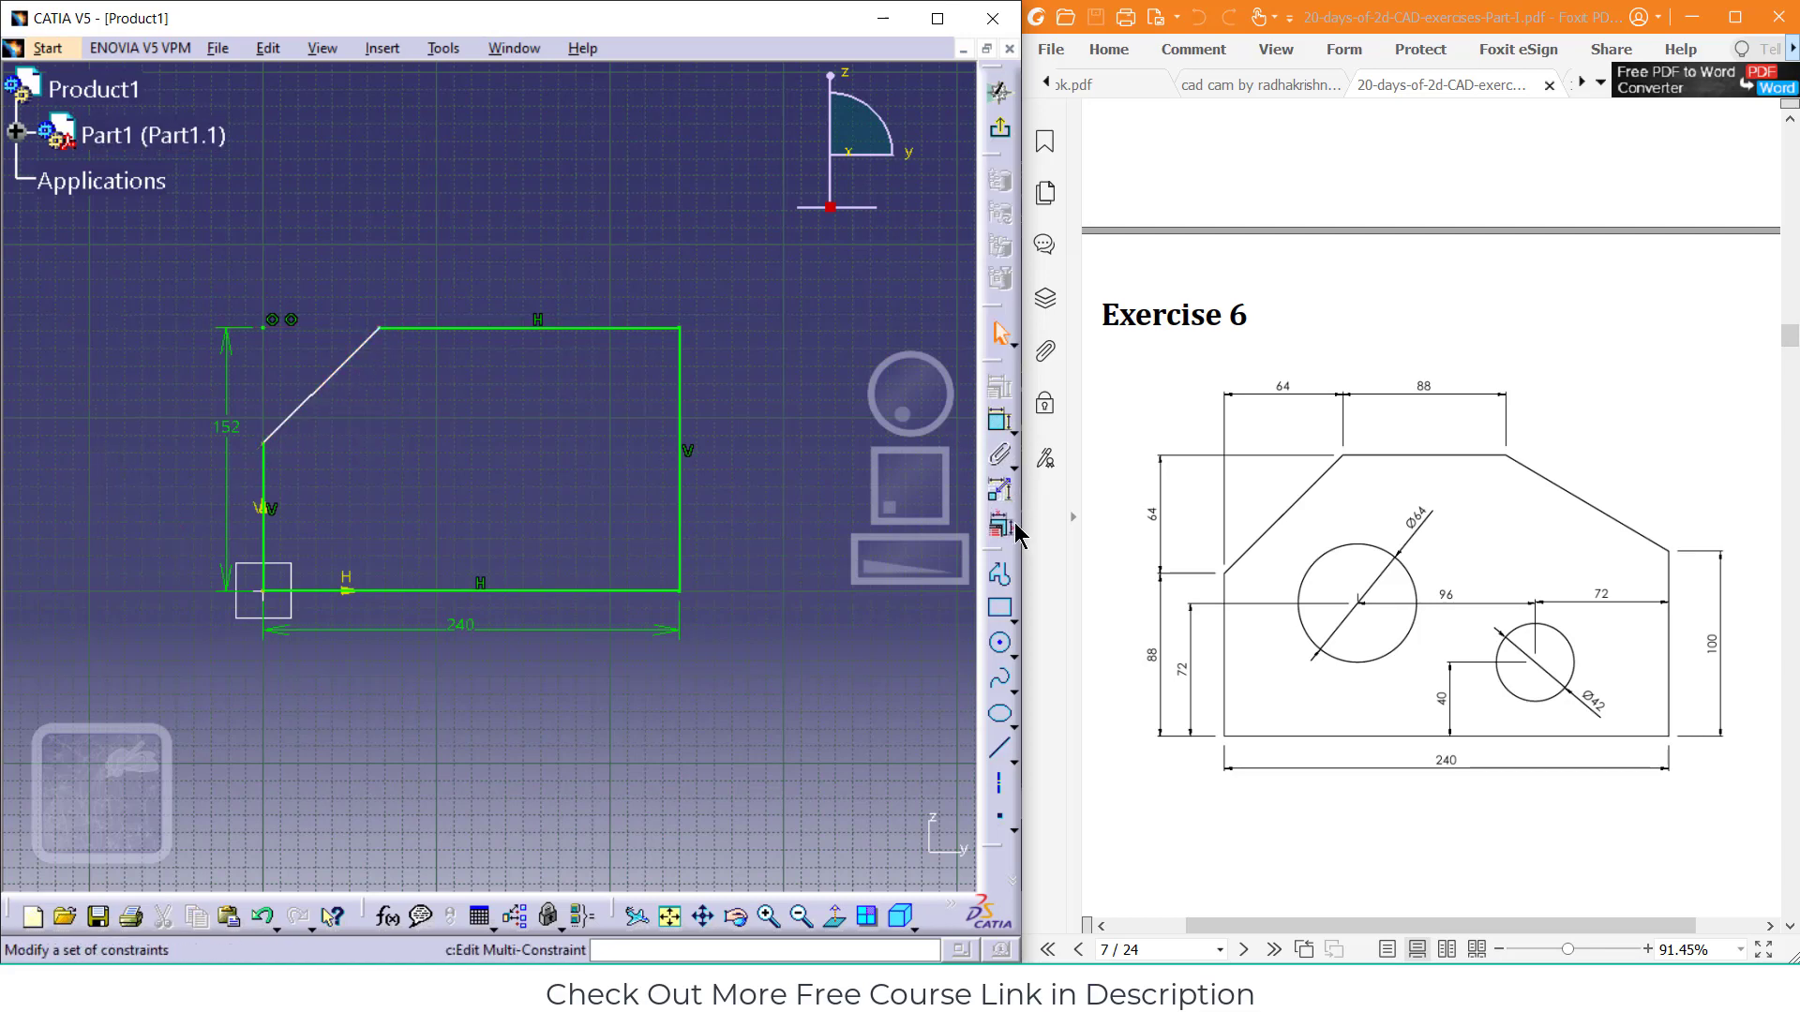
Dimension the horizontal distance from the plate's left edge to the chamfer's upper end and set it to 64 mm
{"action": "left_click", "coordinate": [999, 421]}
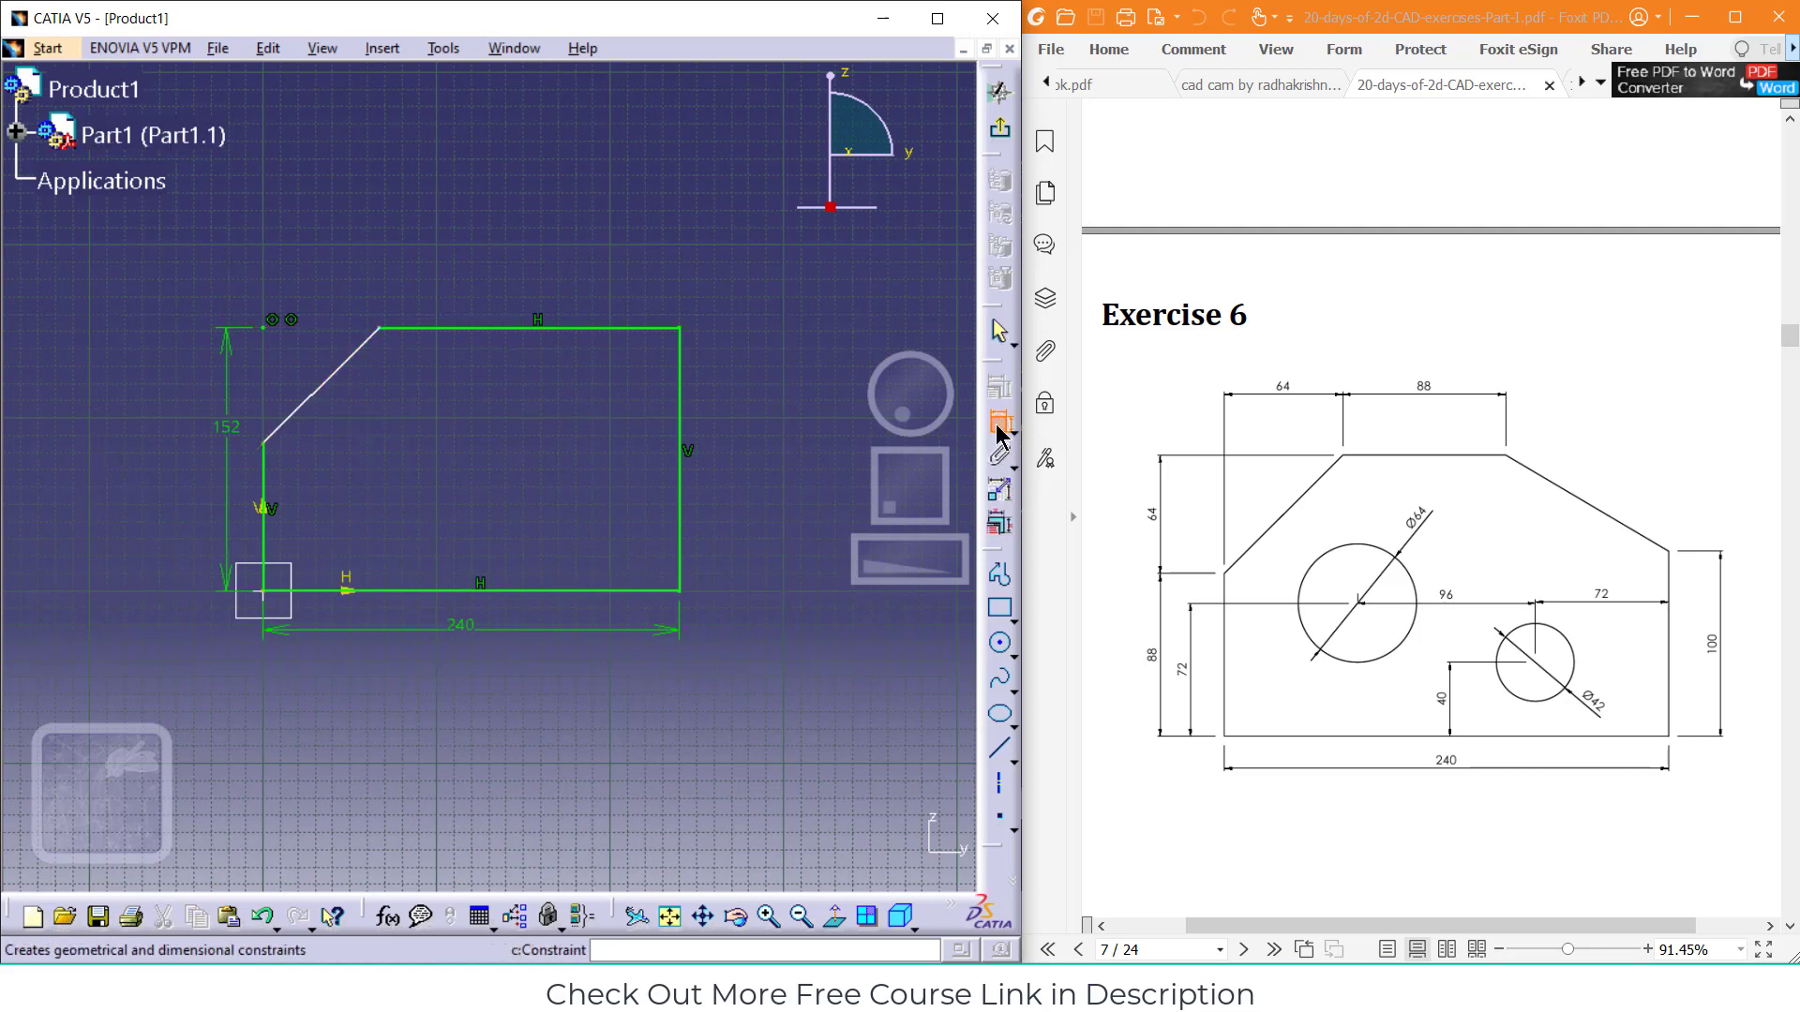
{"action": "left_click", "coordinate": [266, 459]}
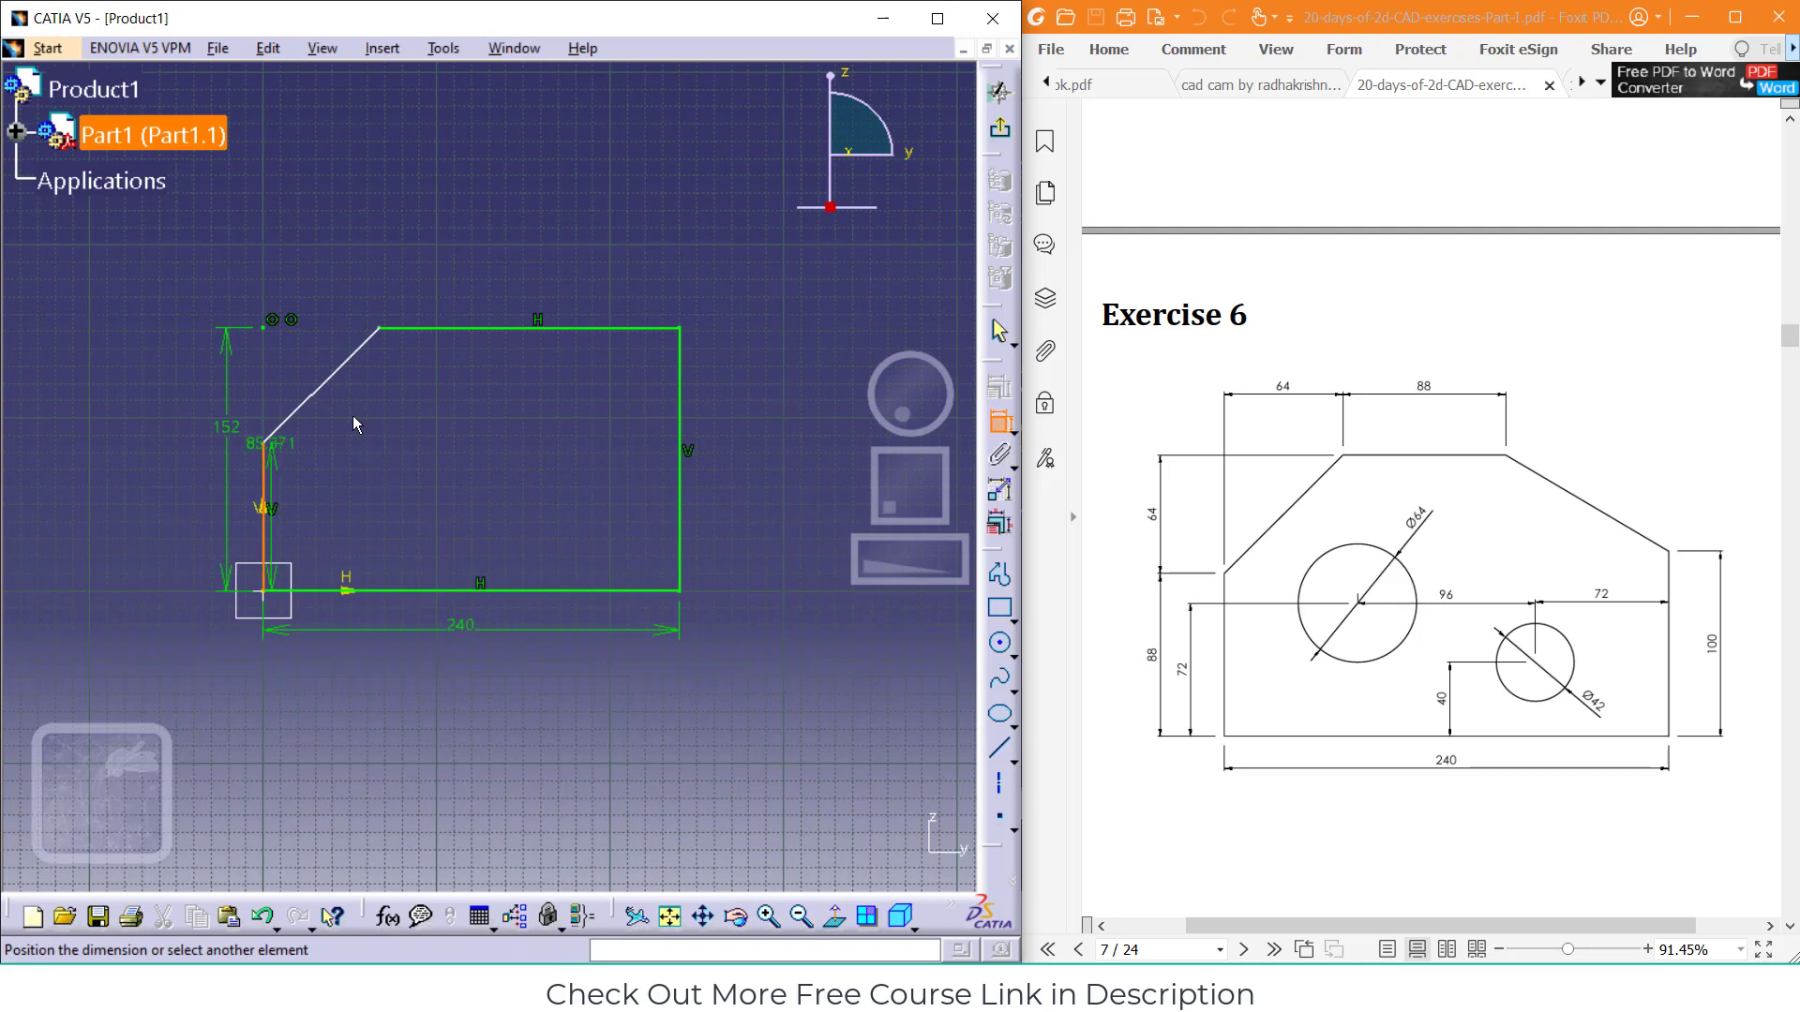
{"action": "left_click", "coordinate": [388, 333]}
{"action": "left_click", "coordinate": [359, 254]}
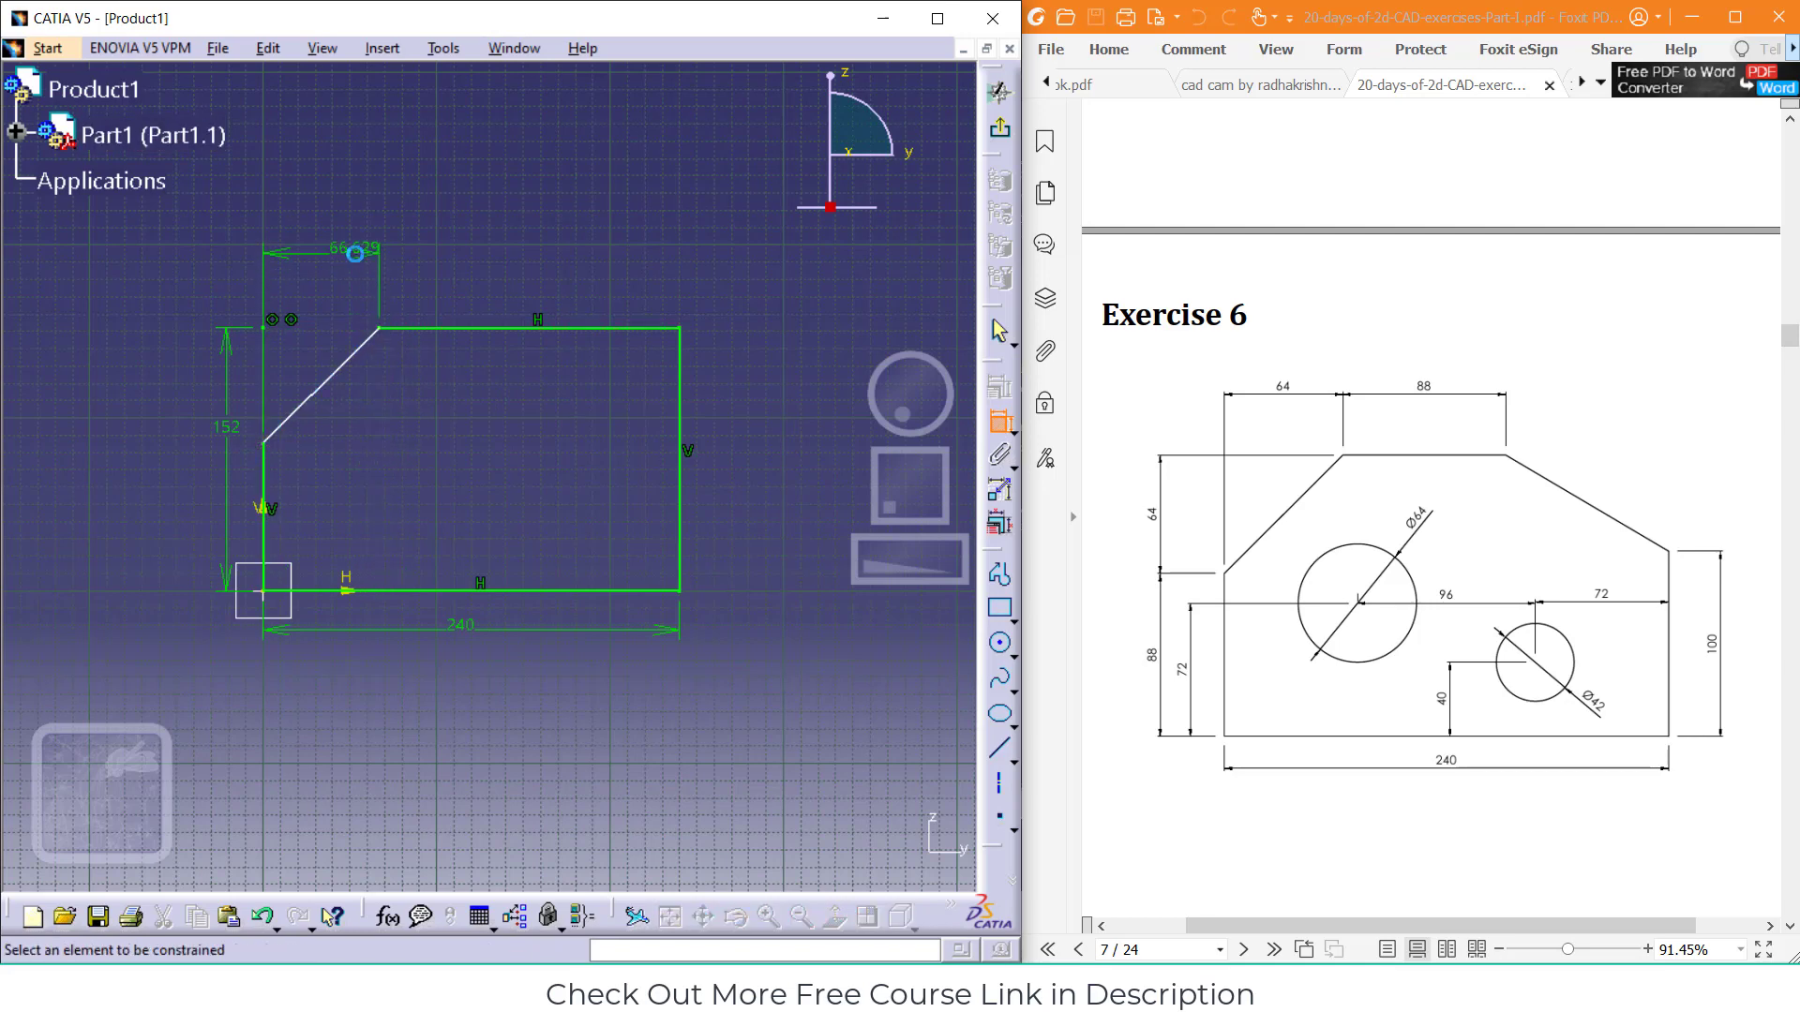
{"action": "double_click", "coordinate": [359, 253]}
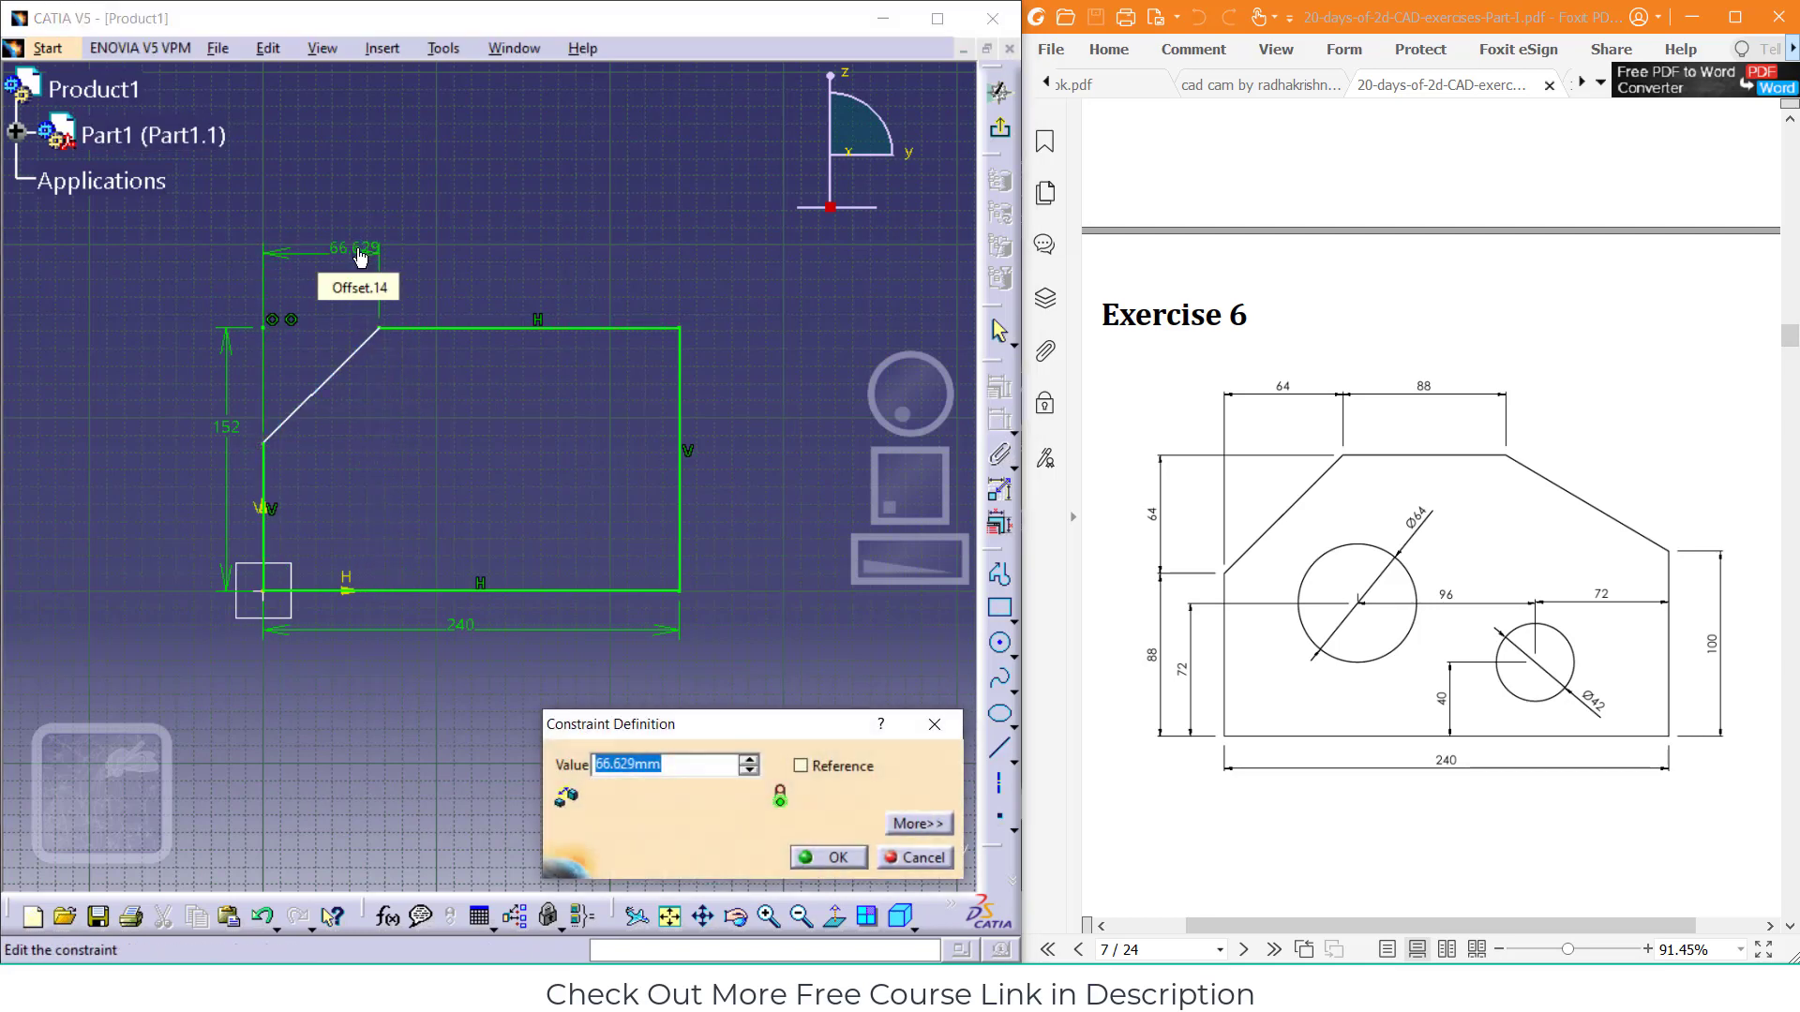
{"action": "type", "text": "64"}
{"action": "key", "text": "Return"}
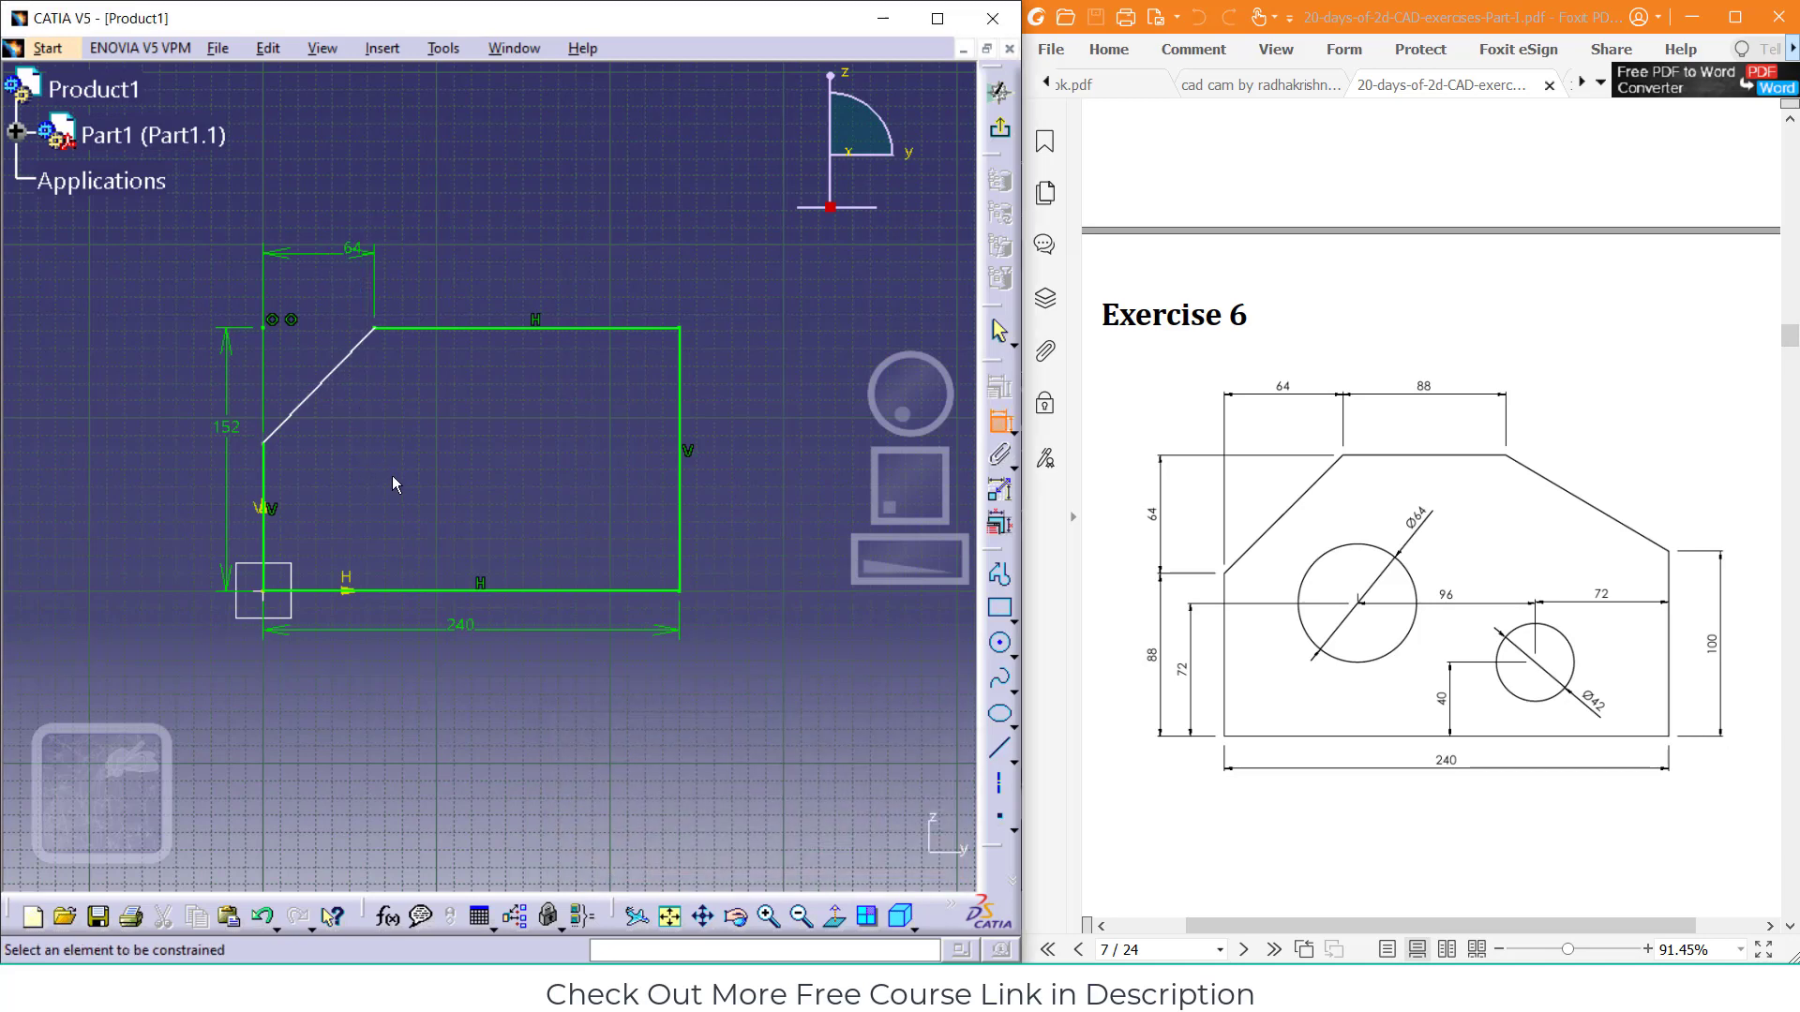
{"action": "left_click", "coordinate": [385, 332]}
{"action": "left_click", "coordinate": [265, 442]}
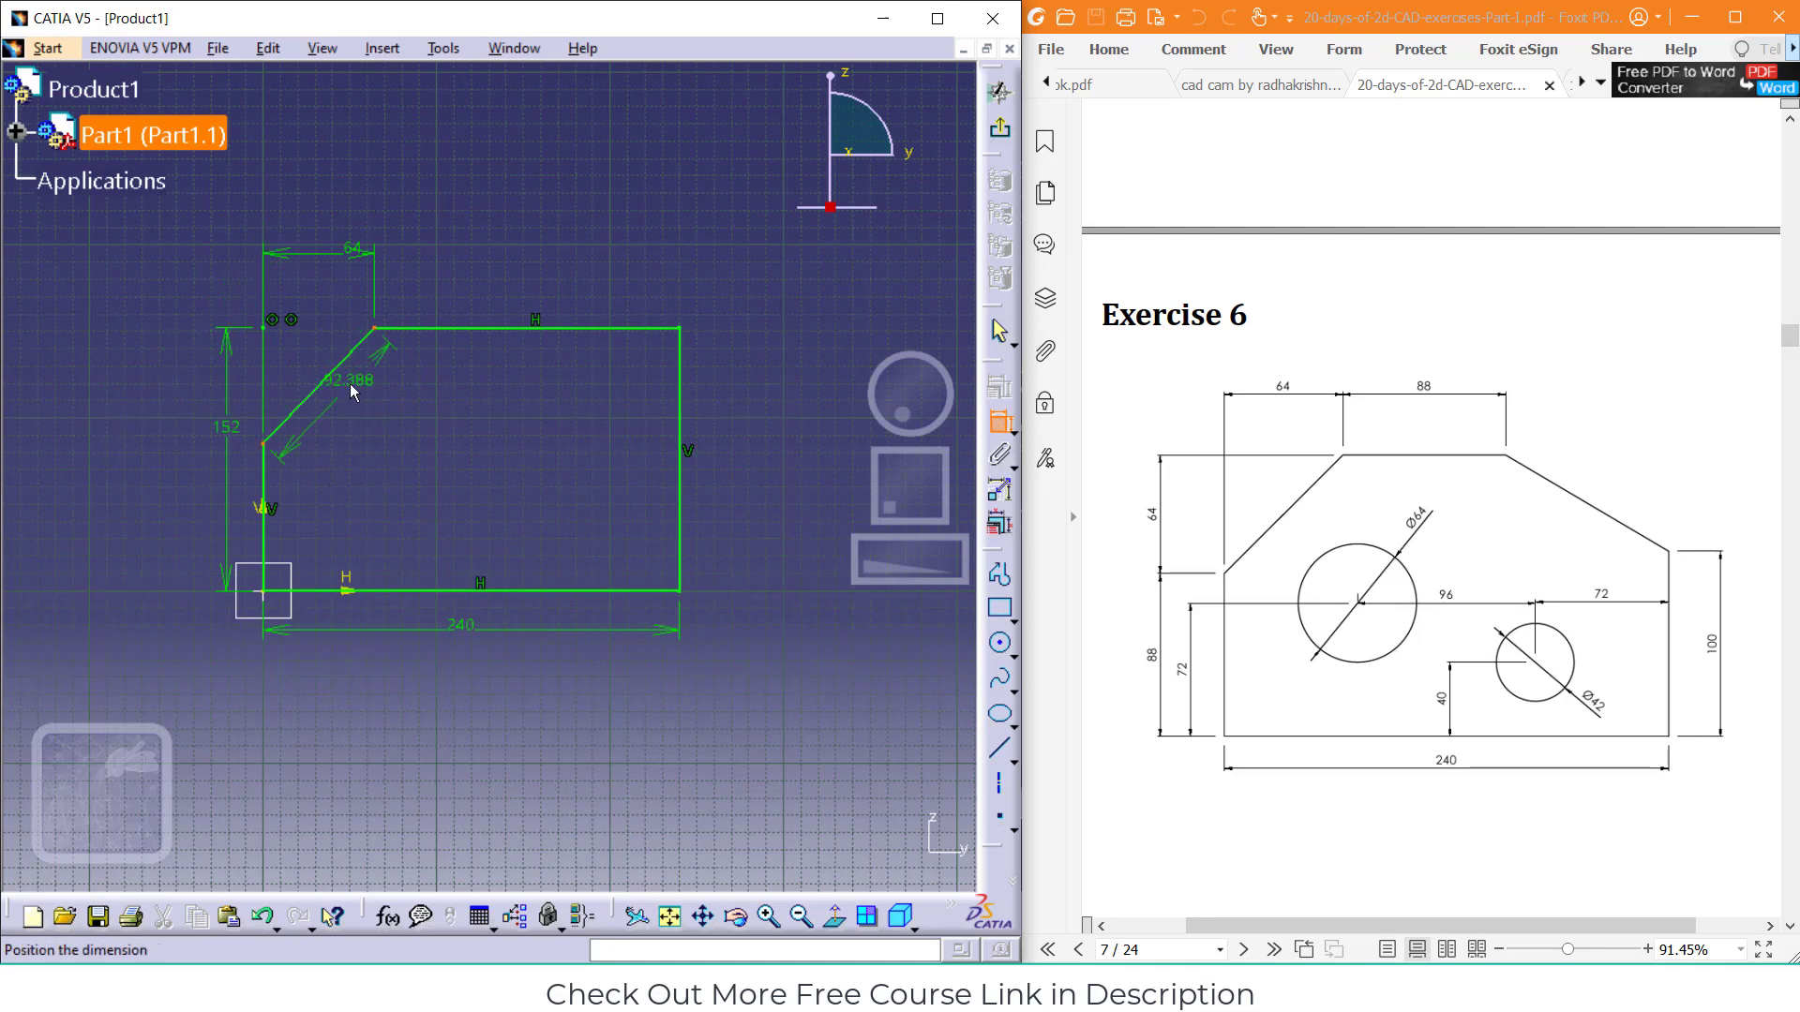
{"action": "key", "text": "Escape"}
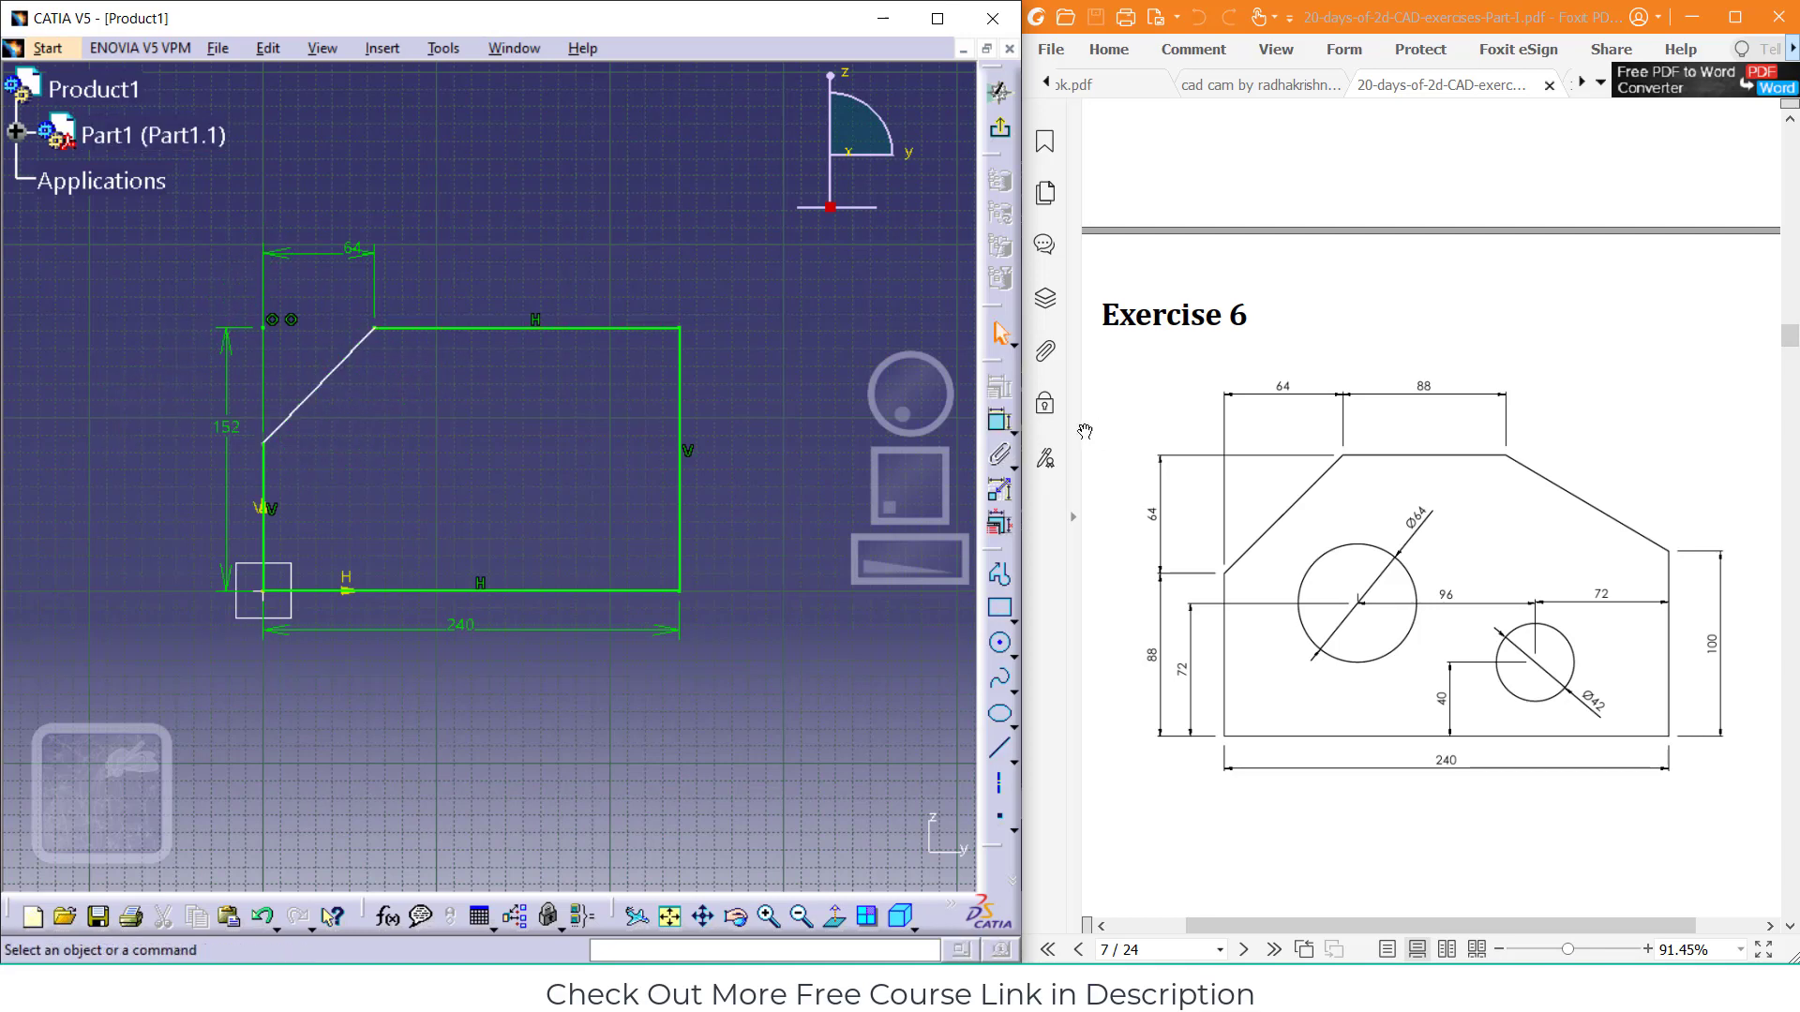
Dimension the vertical distance from the plate's upper edge to the chamfer's lower end and set it to 64 mm
{"action": "left_click", "coordinate": [999, 420]}
{"action": "left_click", "coordinate": [413, 328]}
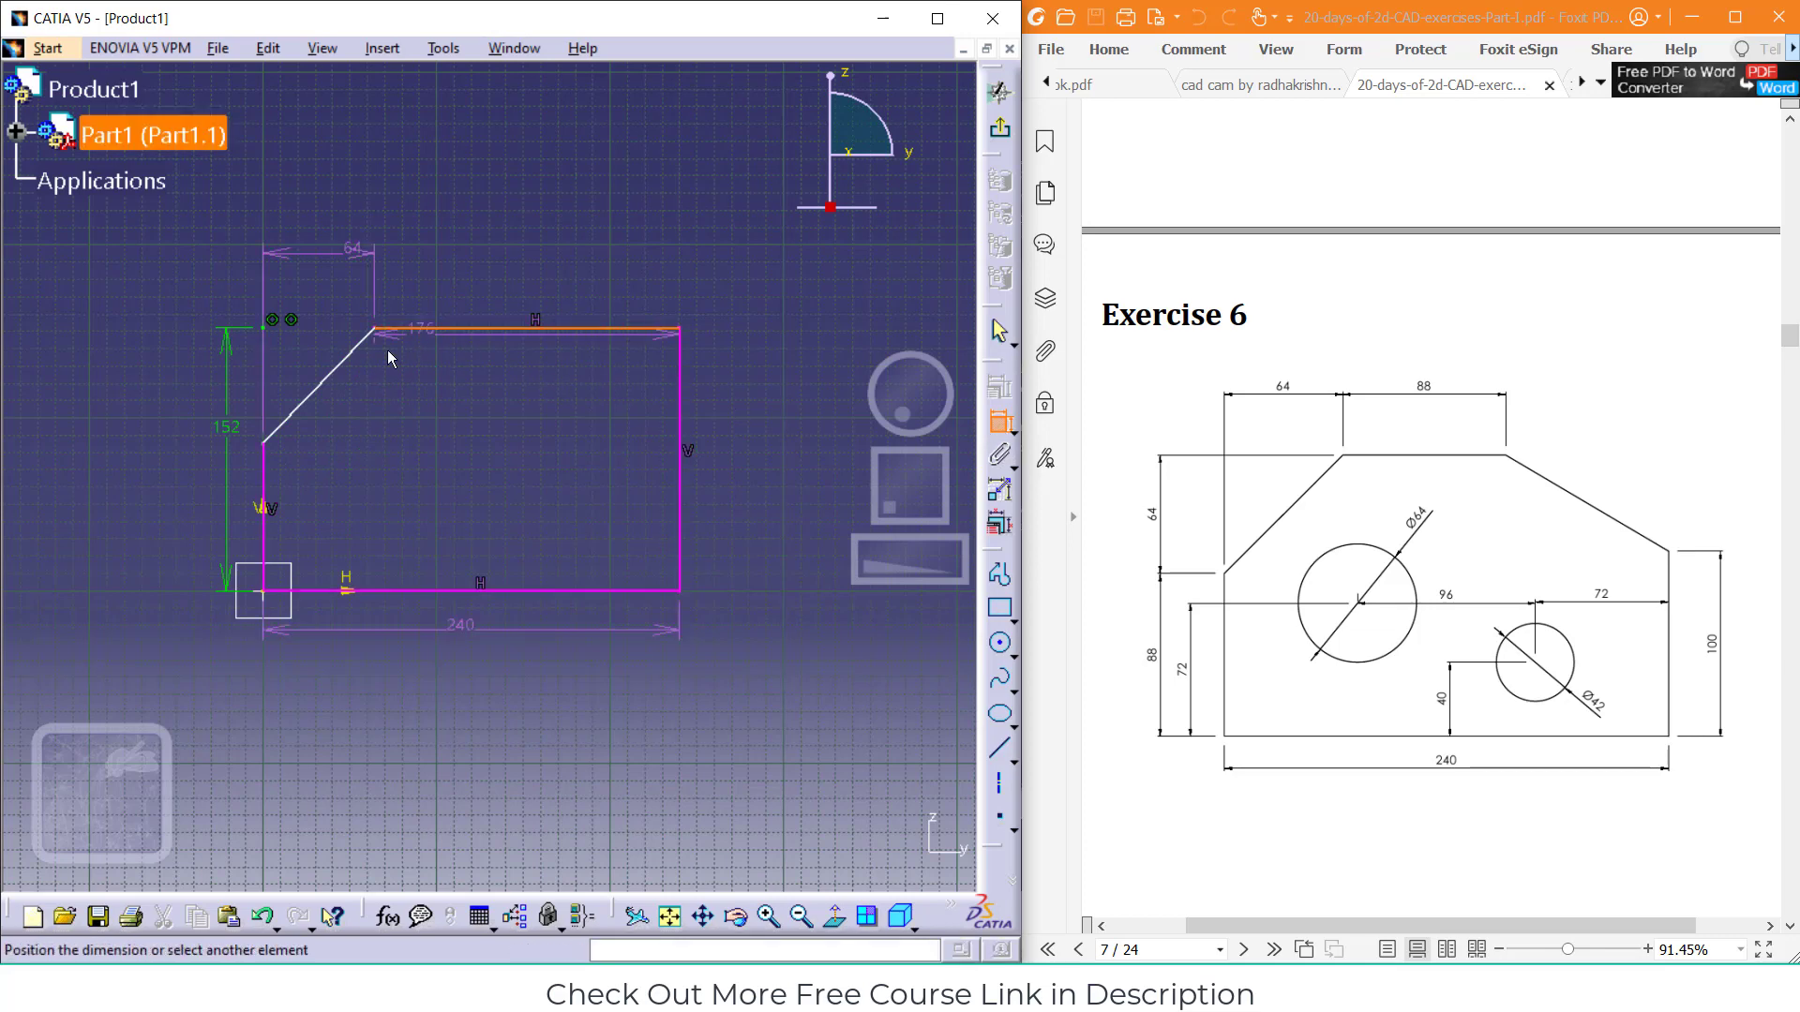
{"action": "left_click", "coordinate": [266, 447]}
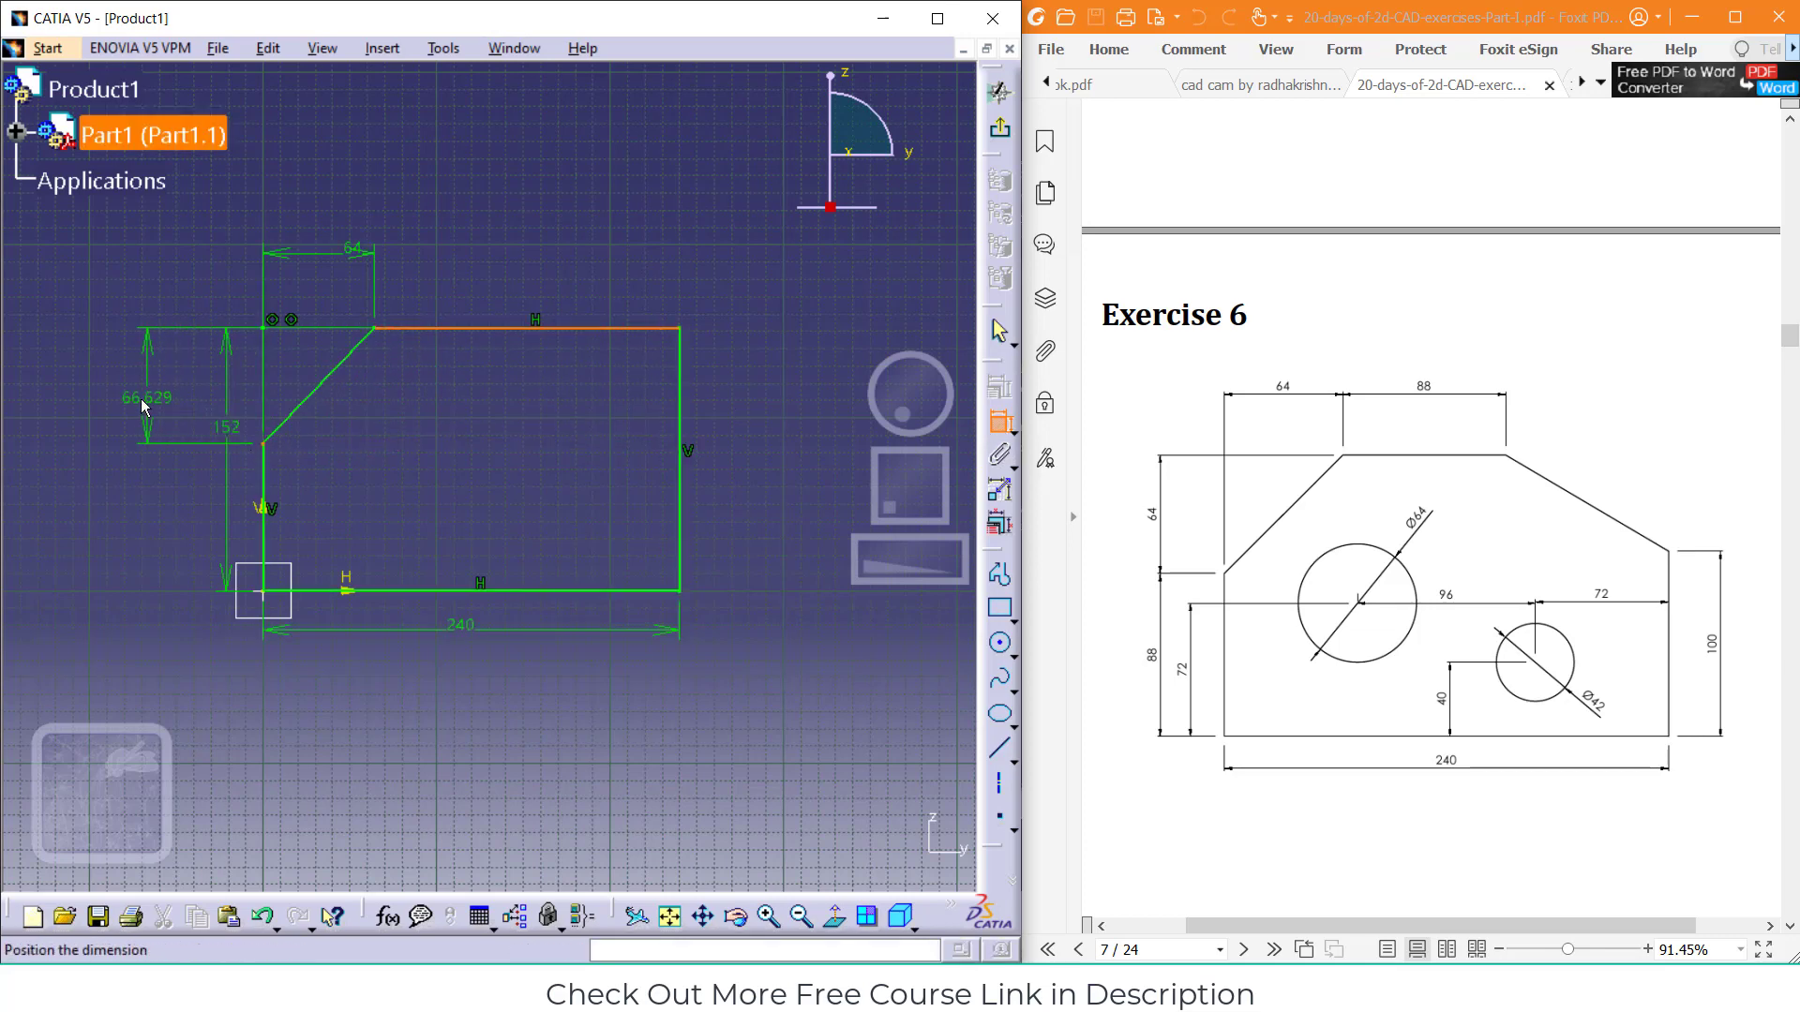
{"action": "left_click", "coordinate": [136, 388]}
{"action": "double_click", "coordinate": [132, 388]}
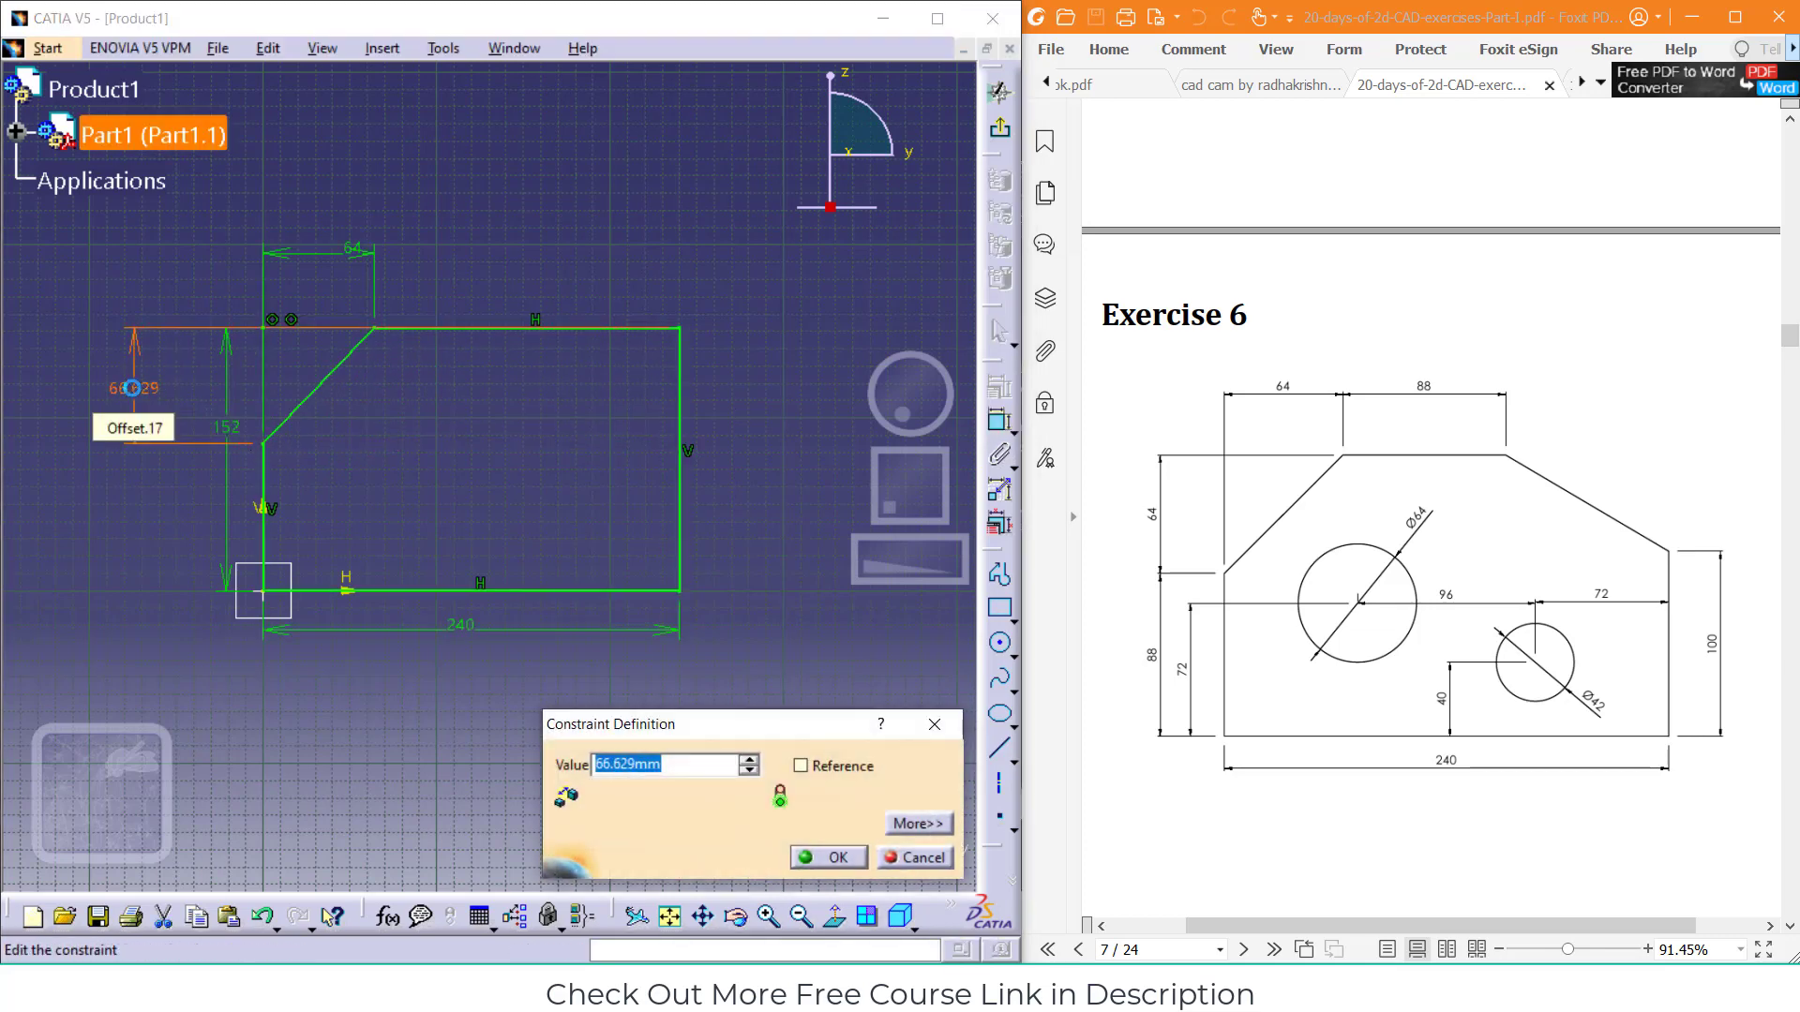
{"action": "type", "text": "64"}
{"action": "key", "text": "Return"}
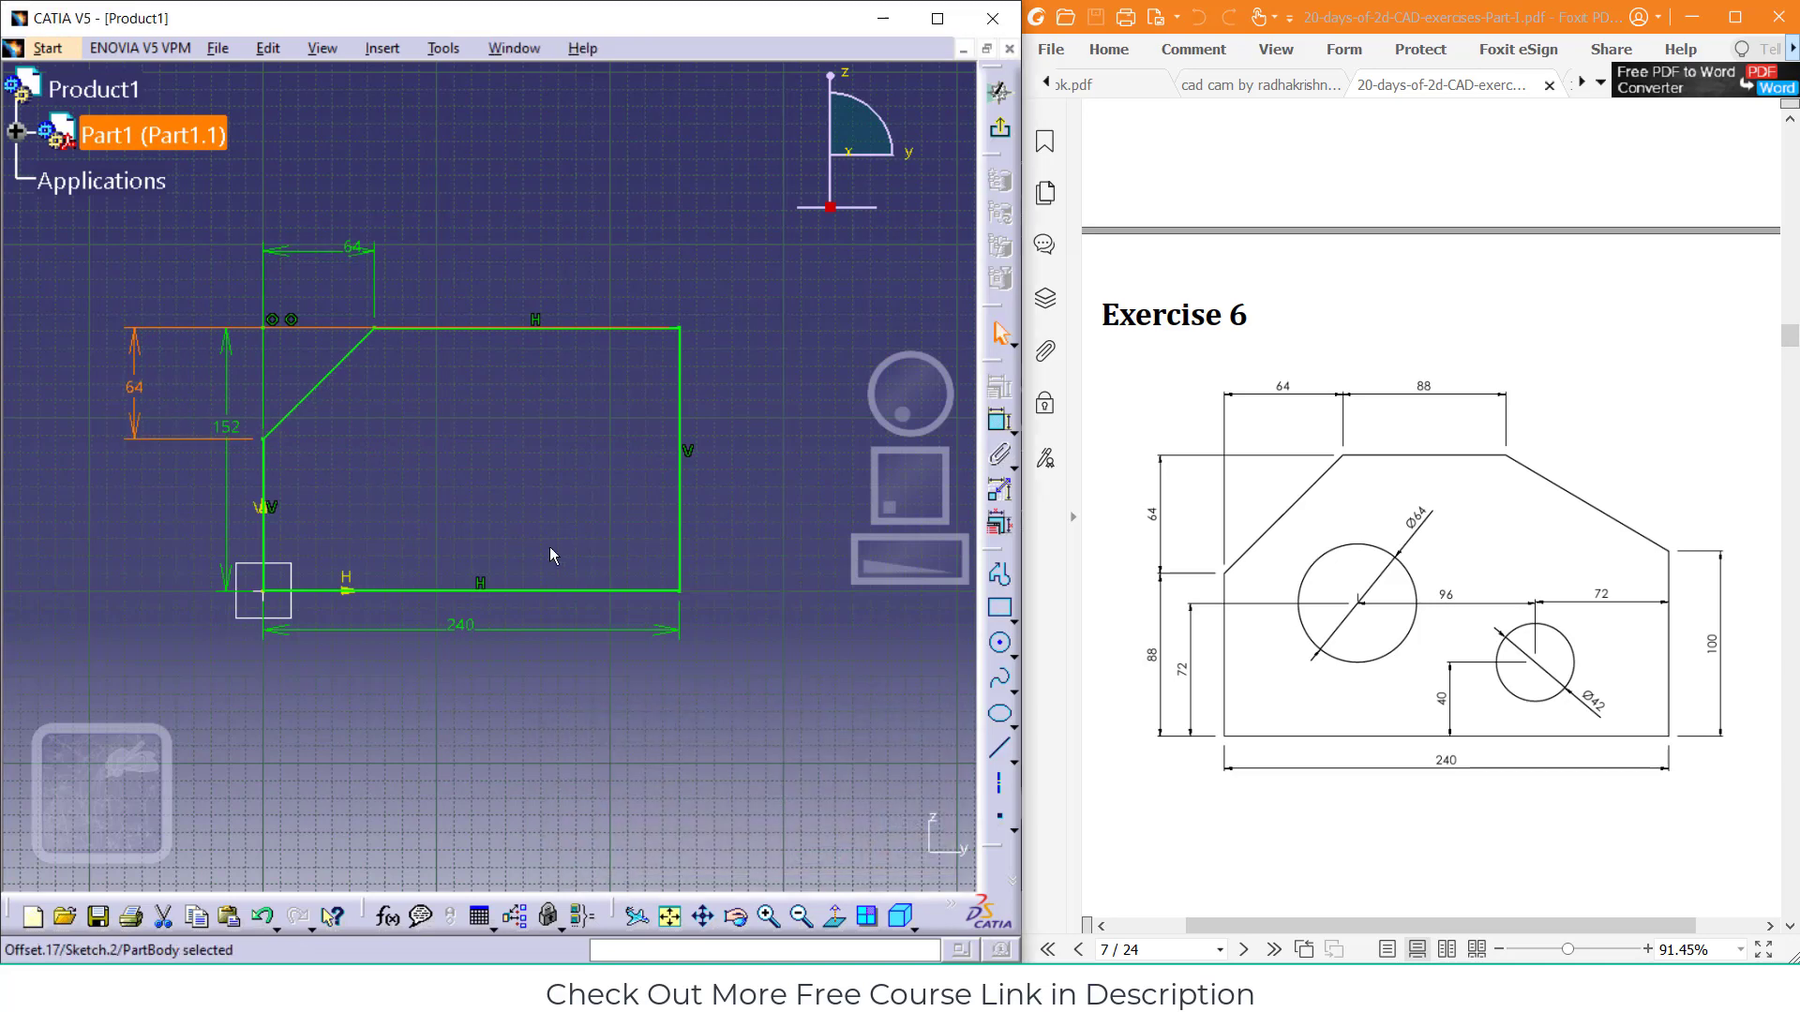
{"action": "left_click", "coordinate": [445, 439]}
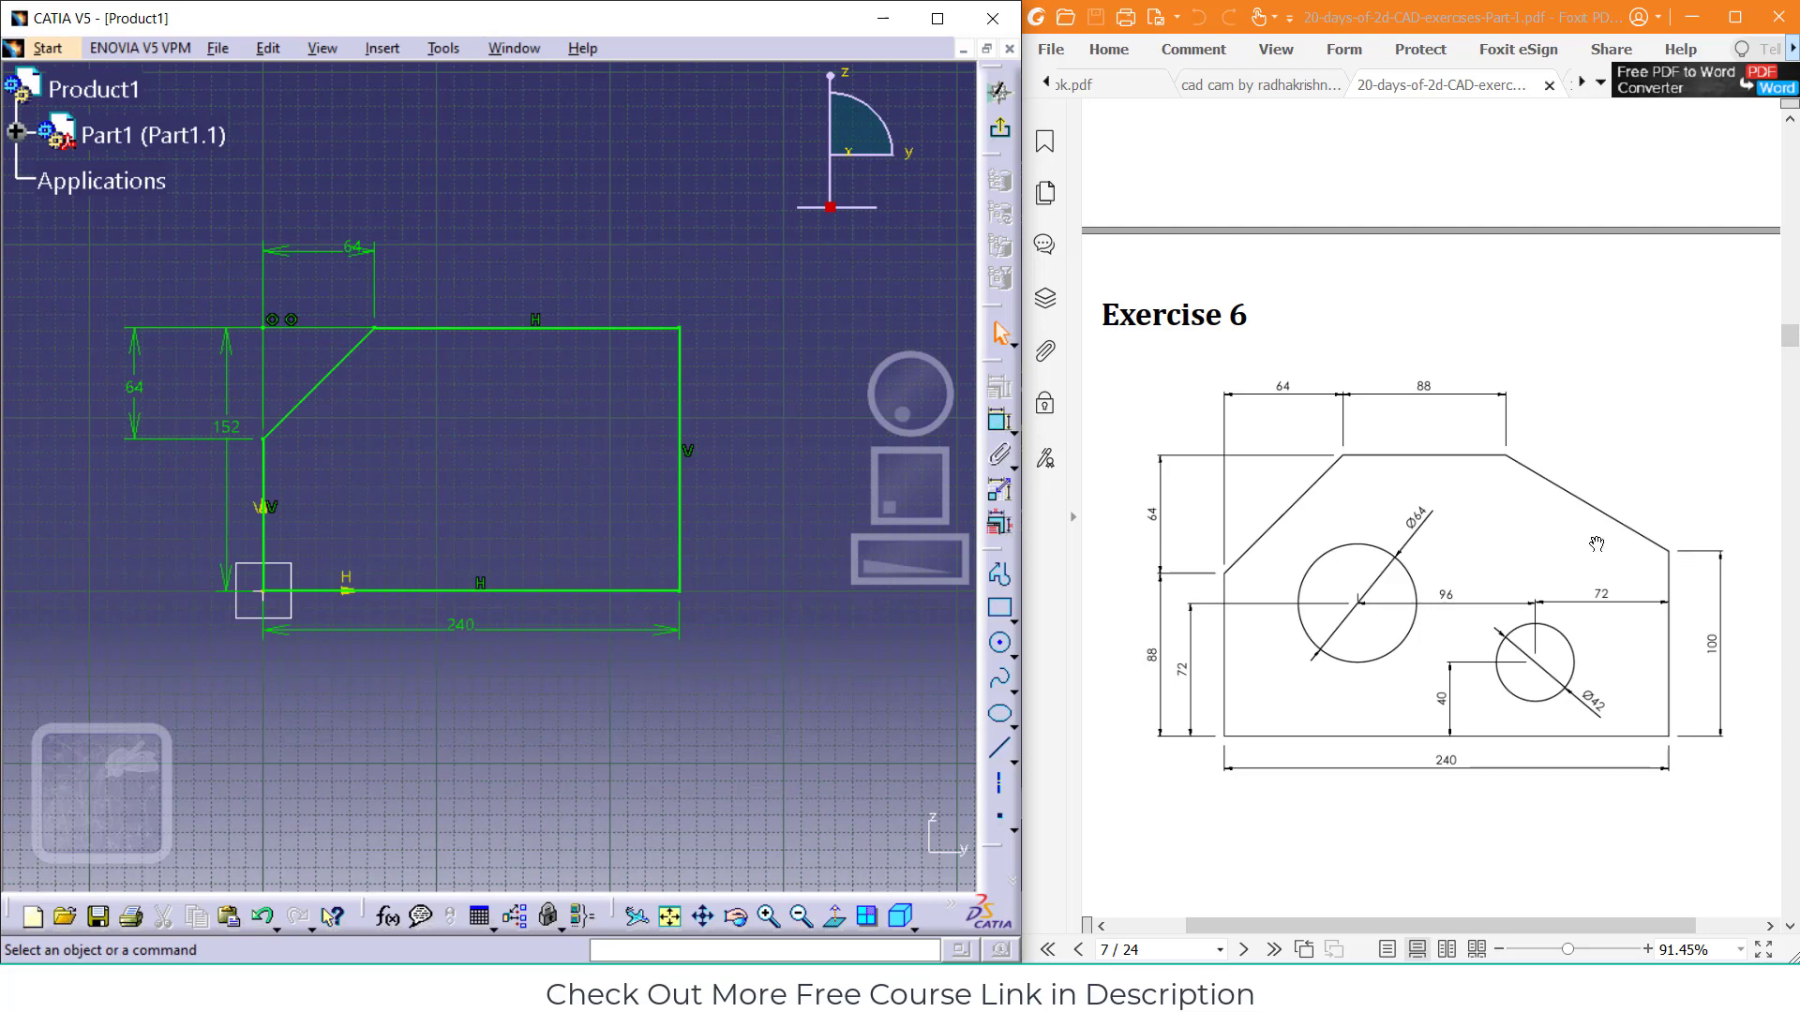
Draw a sloping line across the upper-right corner, from the upper edge about 104 mm past the chamfer down to the right edge
{"action": "left_click", "coordinate": [1000, 748]}
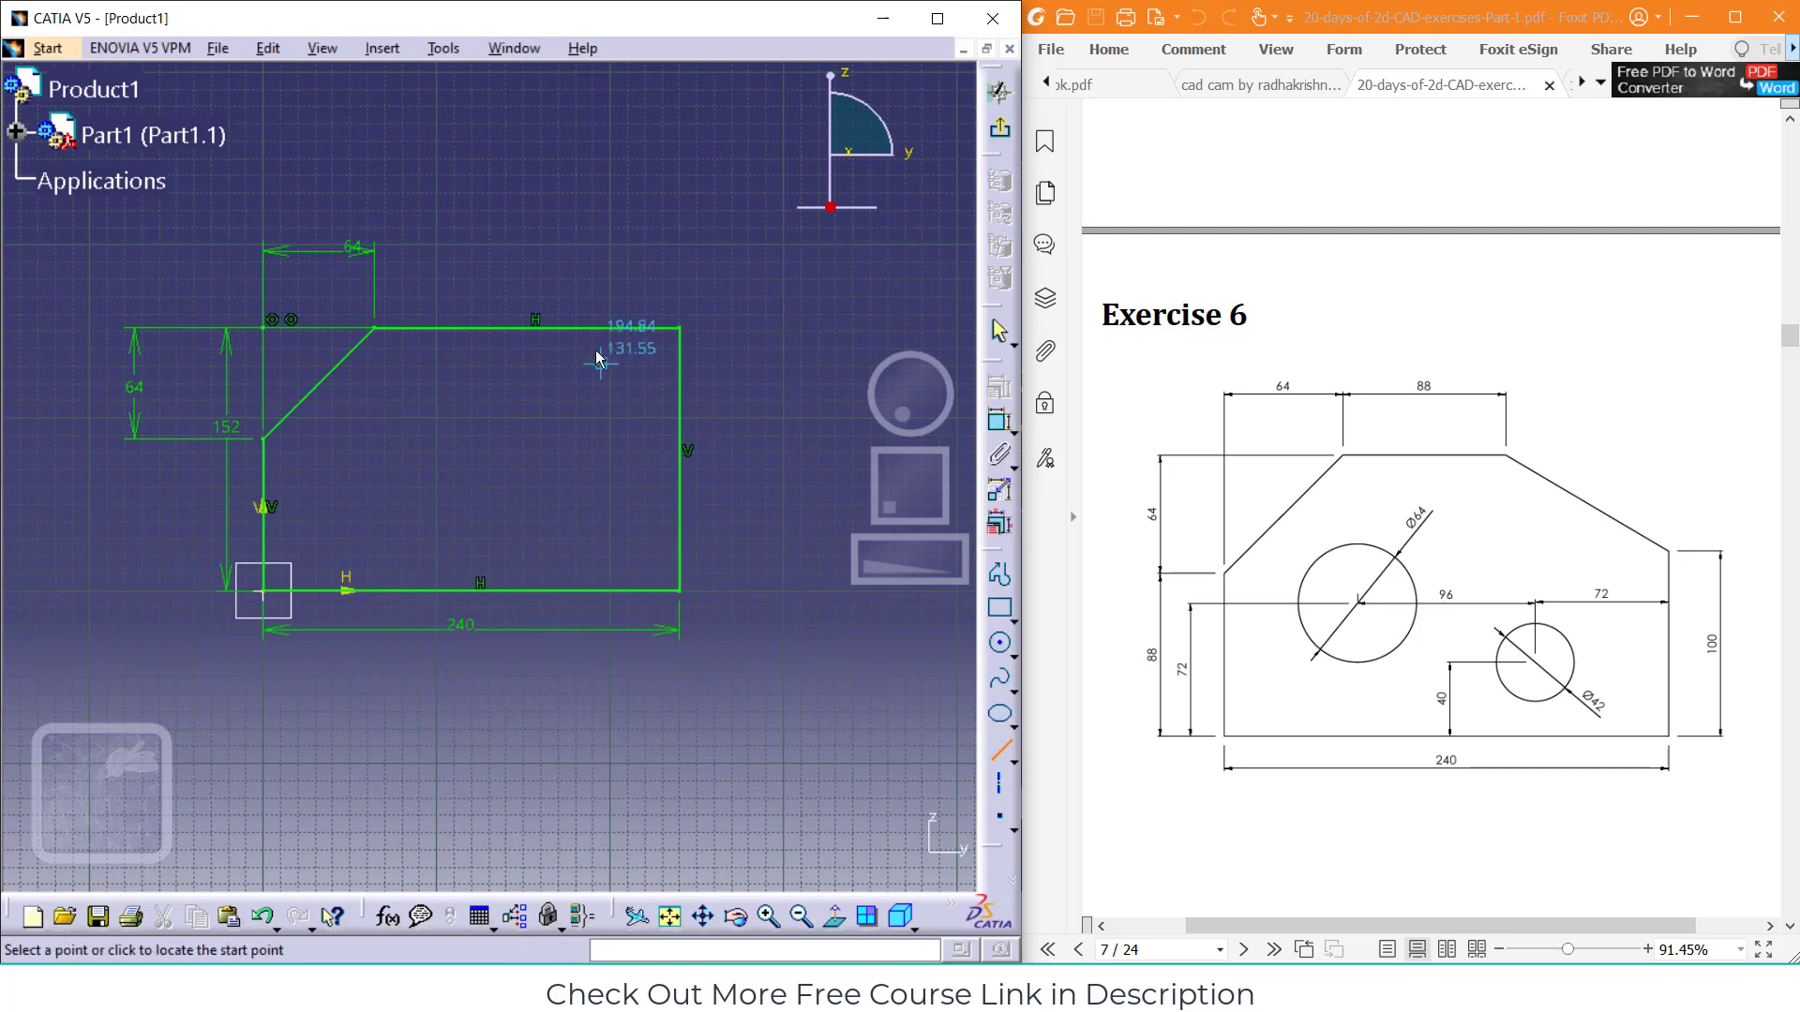
{"action": "left_click", "coordinate": [554, 328]}
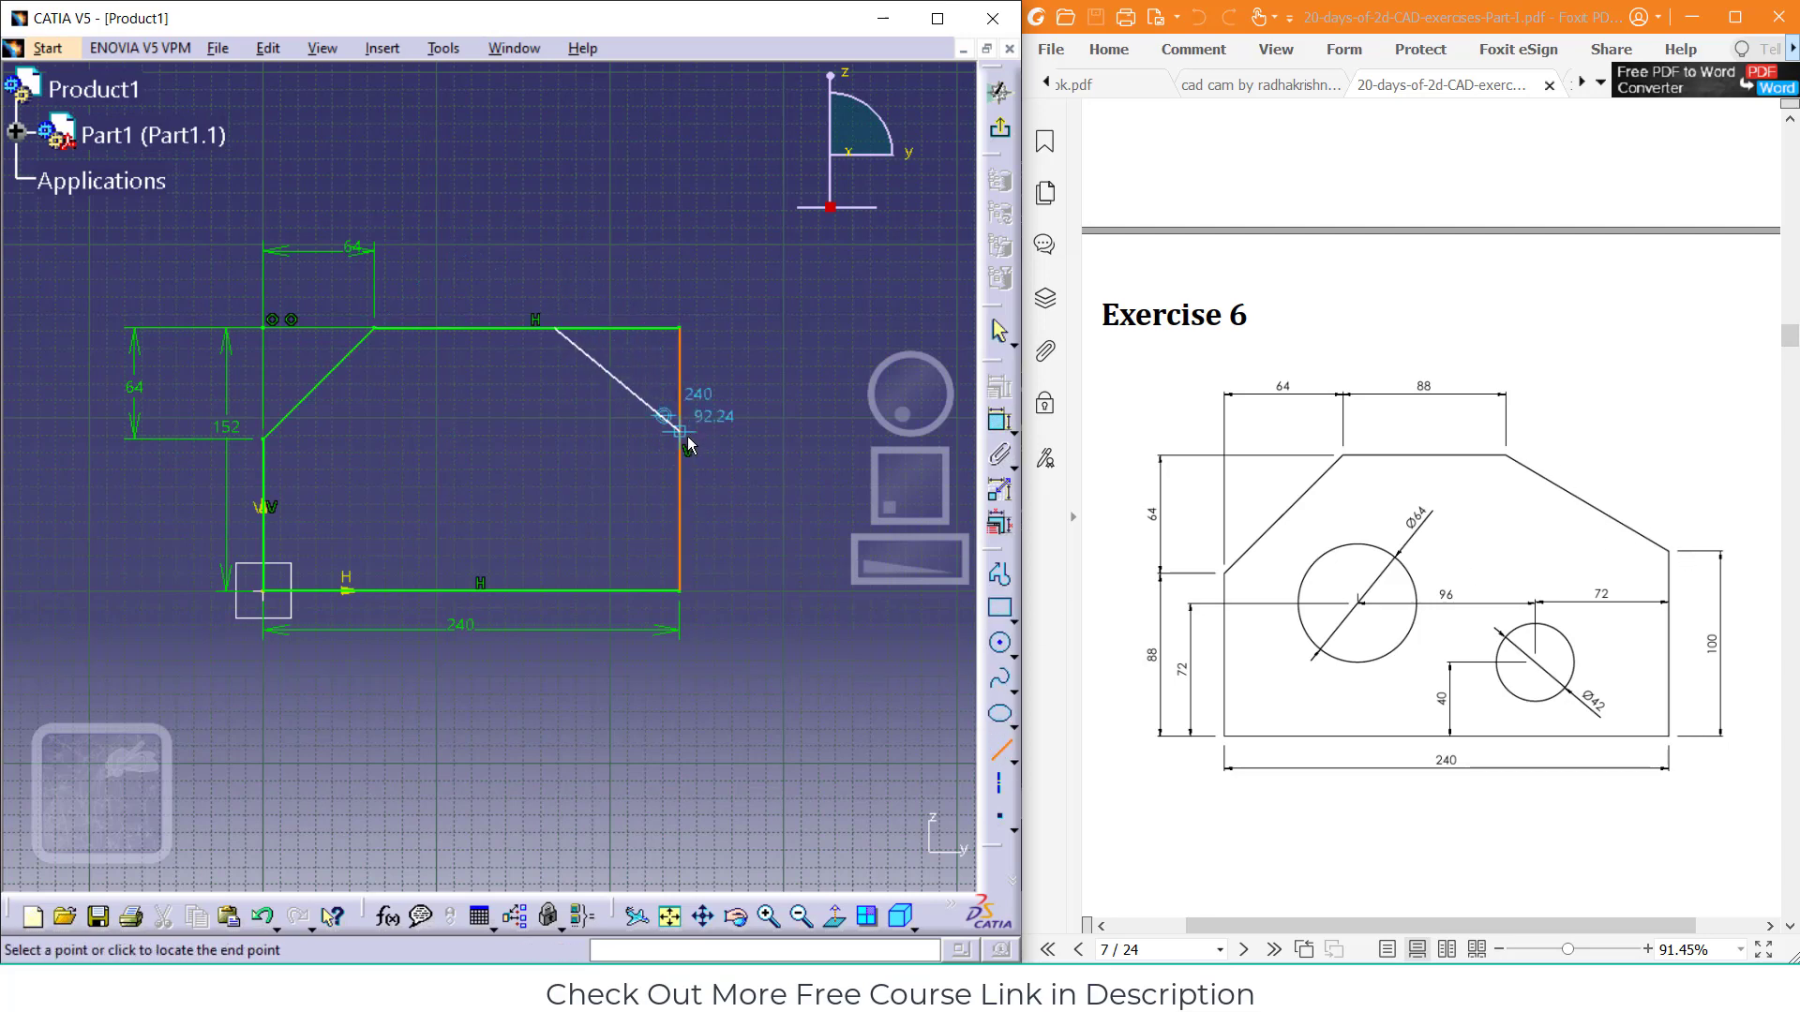
{"action": "left_click", "coordinate": [687, 438]}
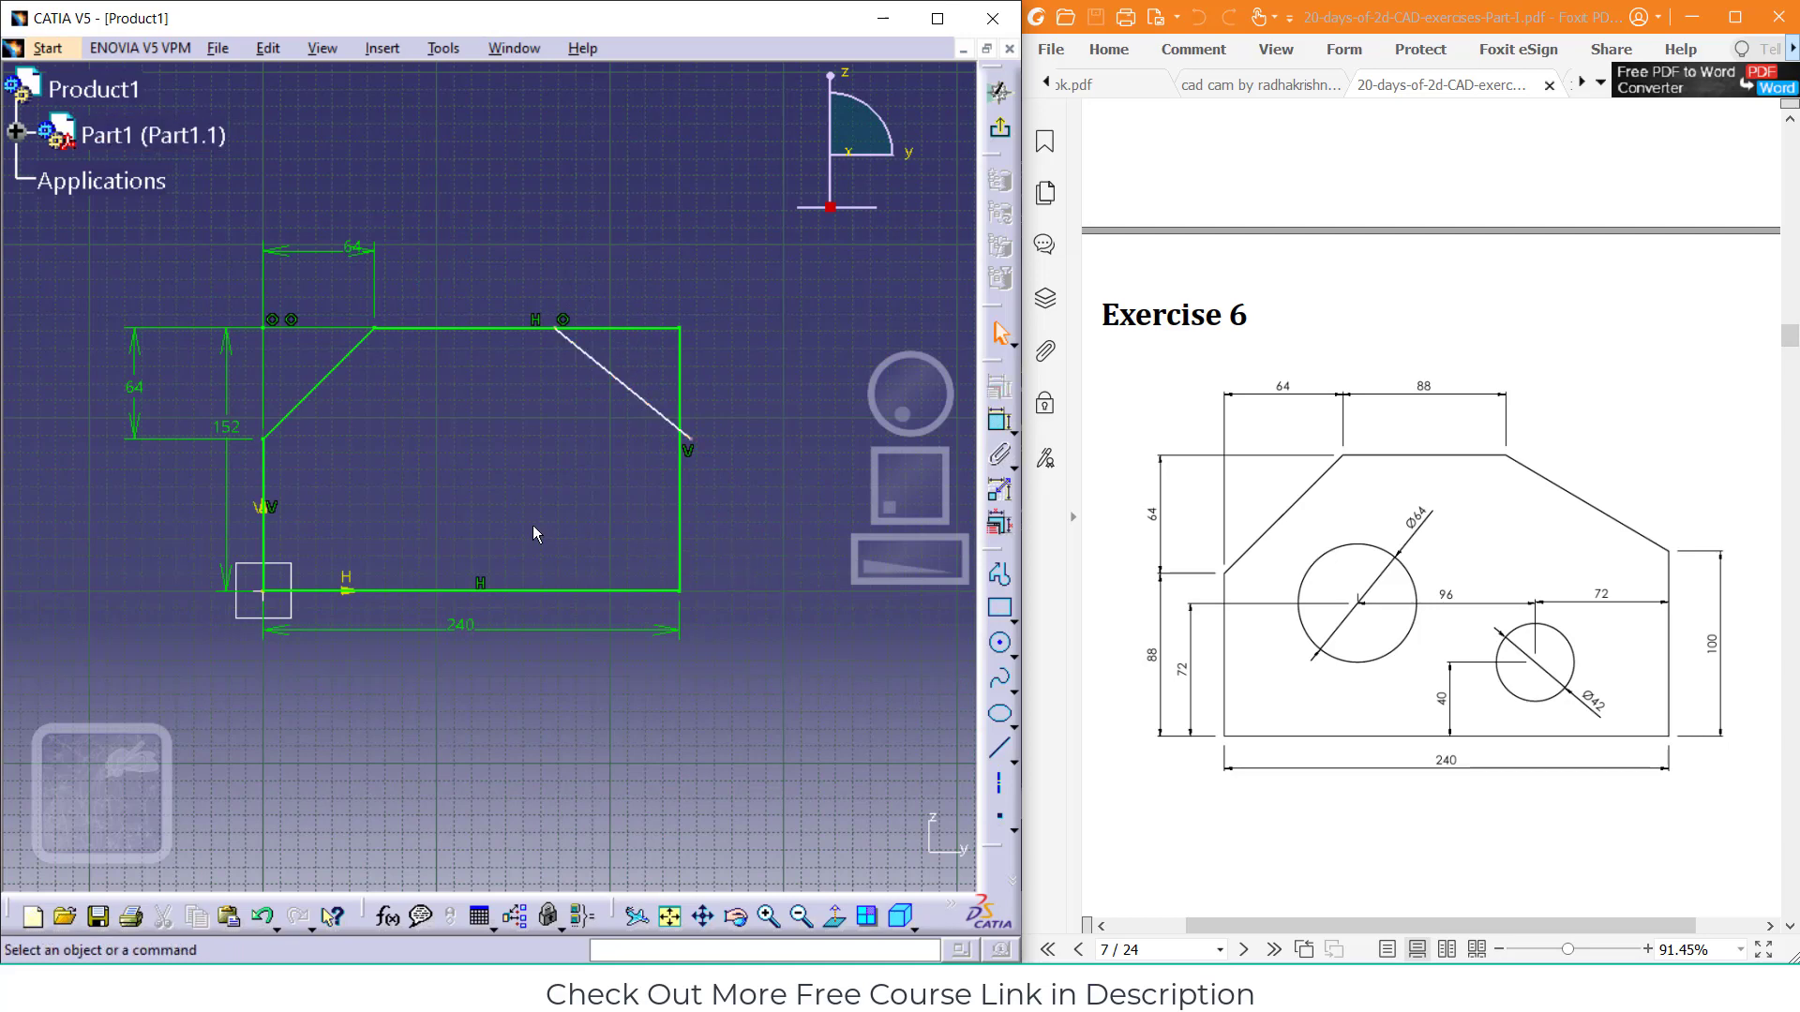
Dimension the distance along the upper edge between the chamfer and the sloping line's start and set it to 88 mm
{"action": "left_click", "coordinate": [1002, 431]}
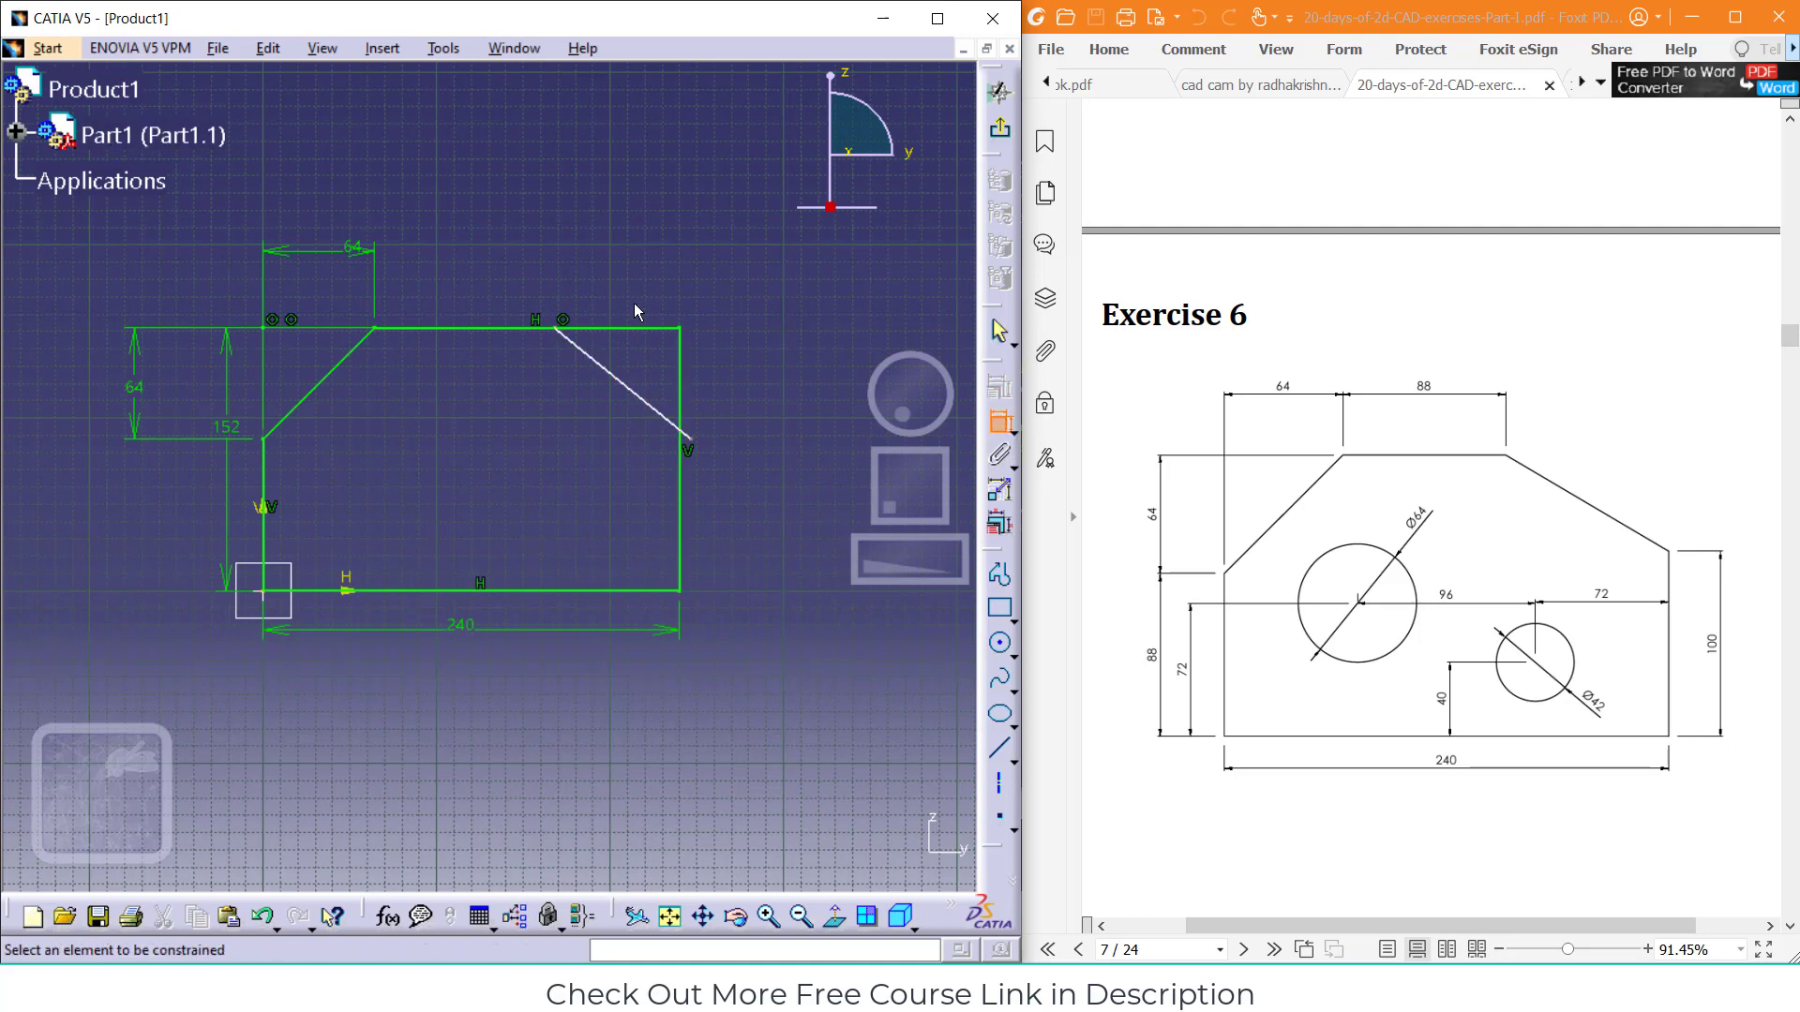
{"action": "left_click", "coordinate": [374, 328]}
{"action": "left_click", "coordinate": [556, 329]}
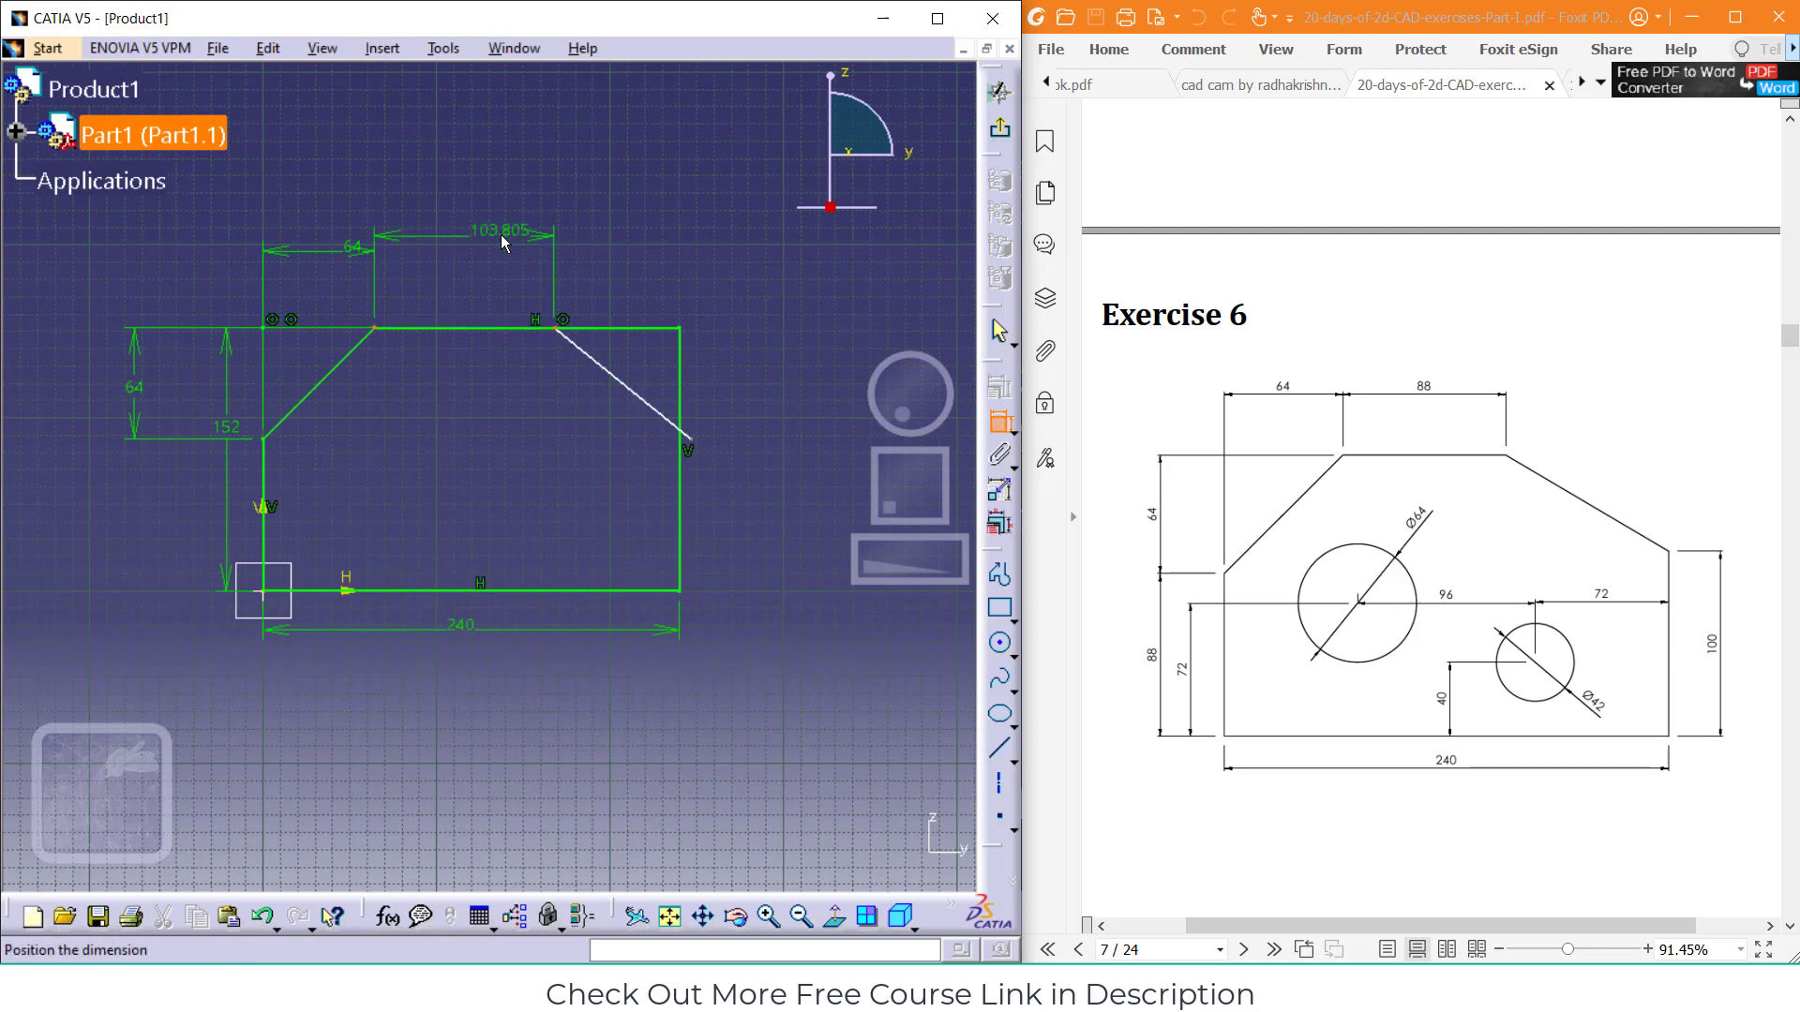
{"action": "left_click", "coordinate": [501, 234]}
{"action": "double_click", "coordinate": [500, 235]}
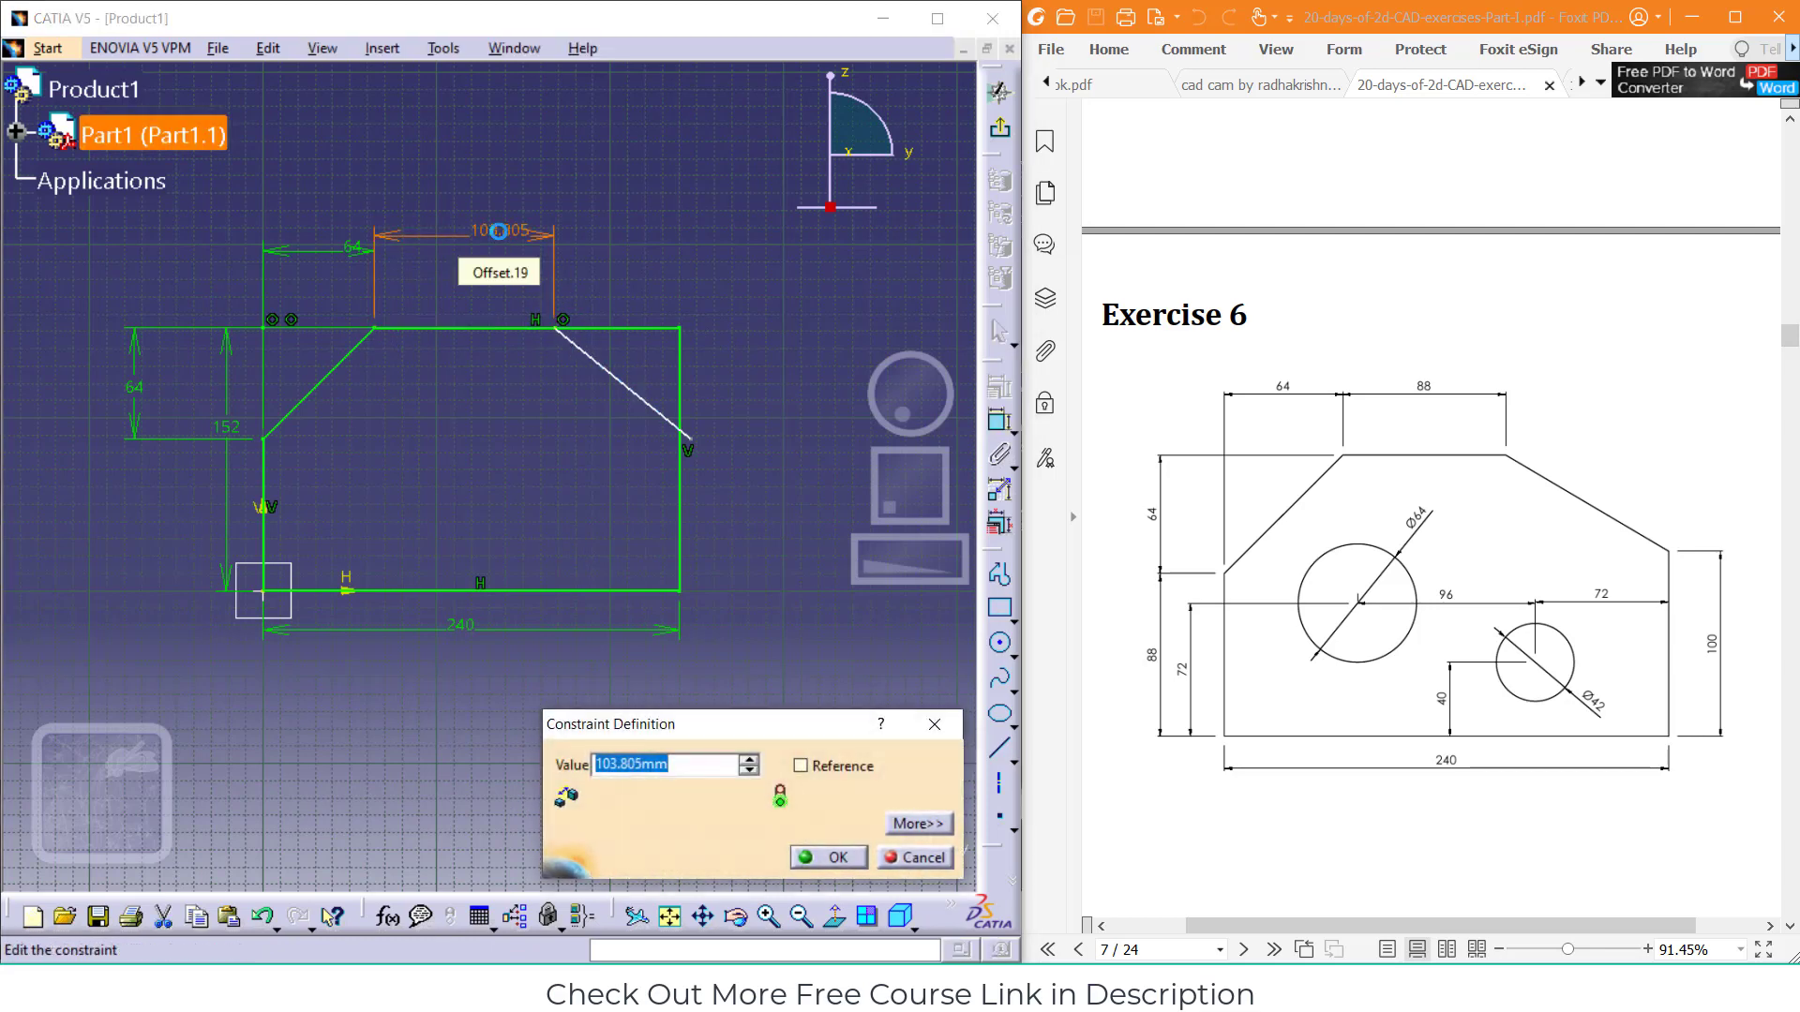
{"action": "type", "text": "88"}
{"action": "key", "text": "Return"}
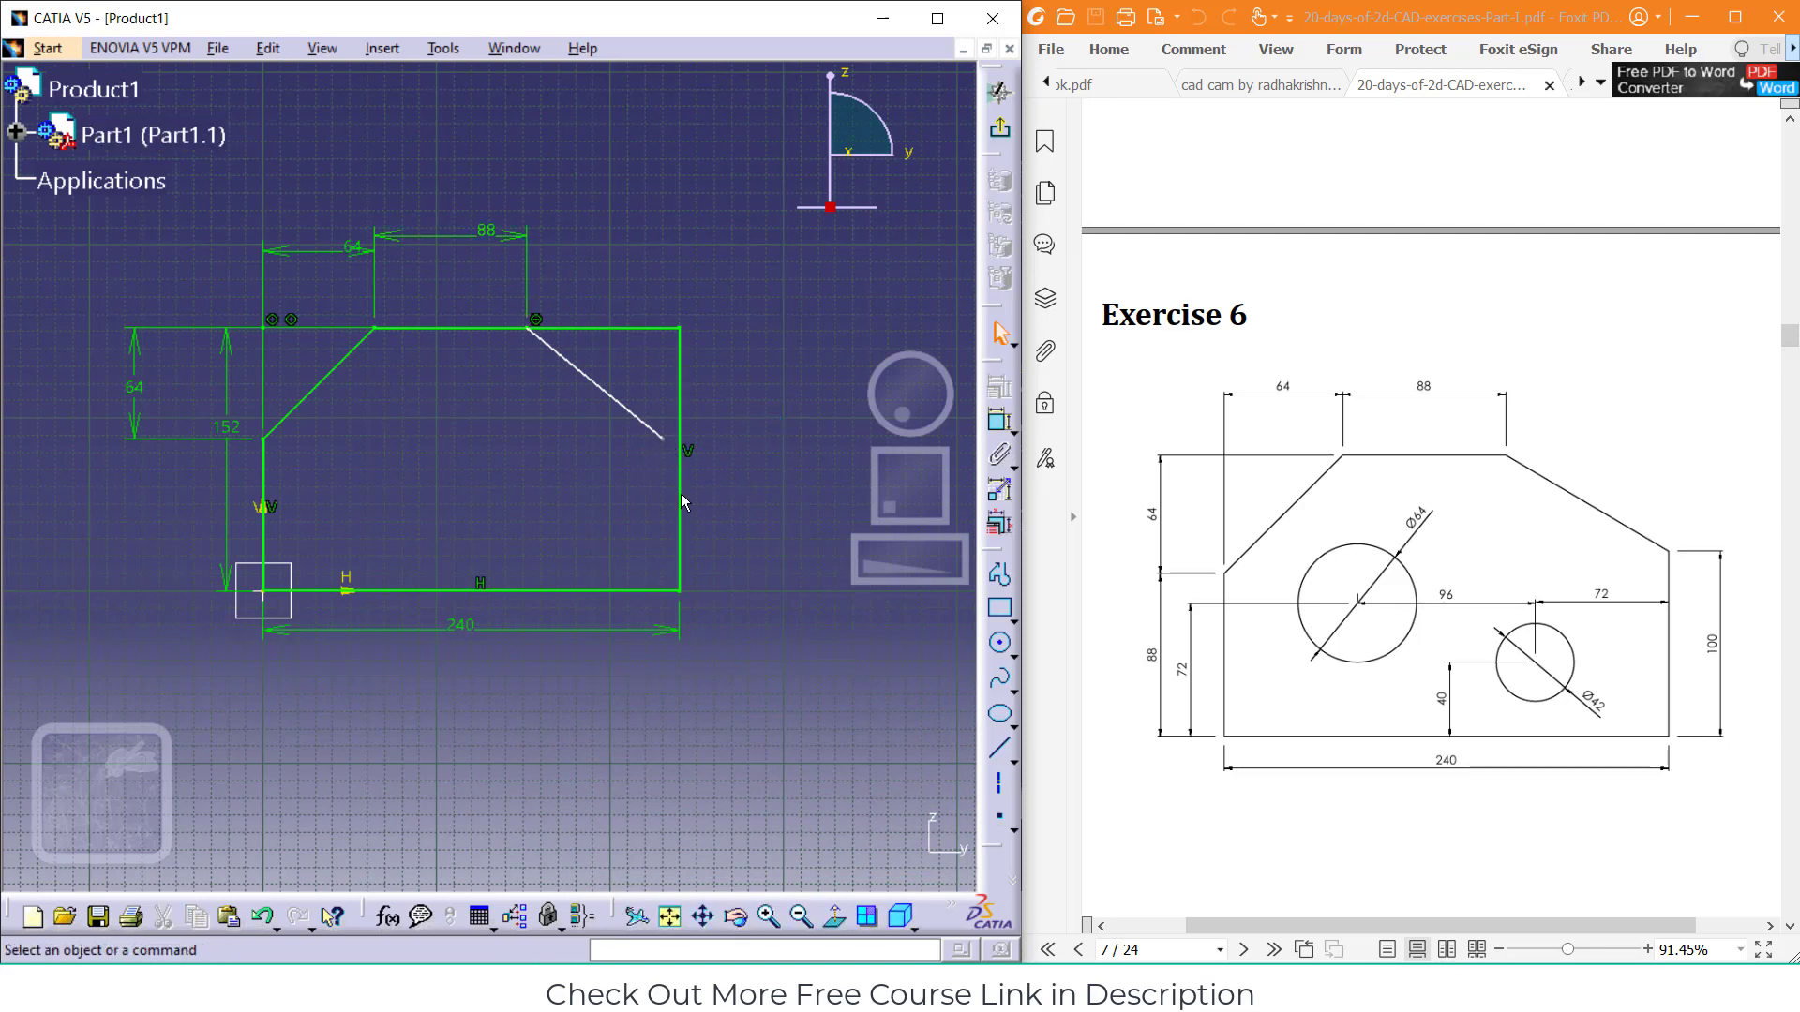
Move the sloping line's lower end inside the plate and attach it to the right edge with a contact constraint
{"action": "left_click_drag", "start_coordinate": [662, 448], "coordinate": [619, 455]}
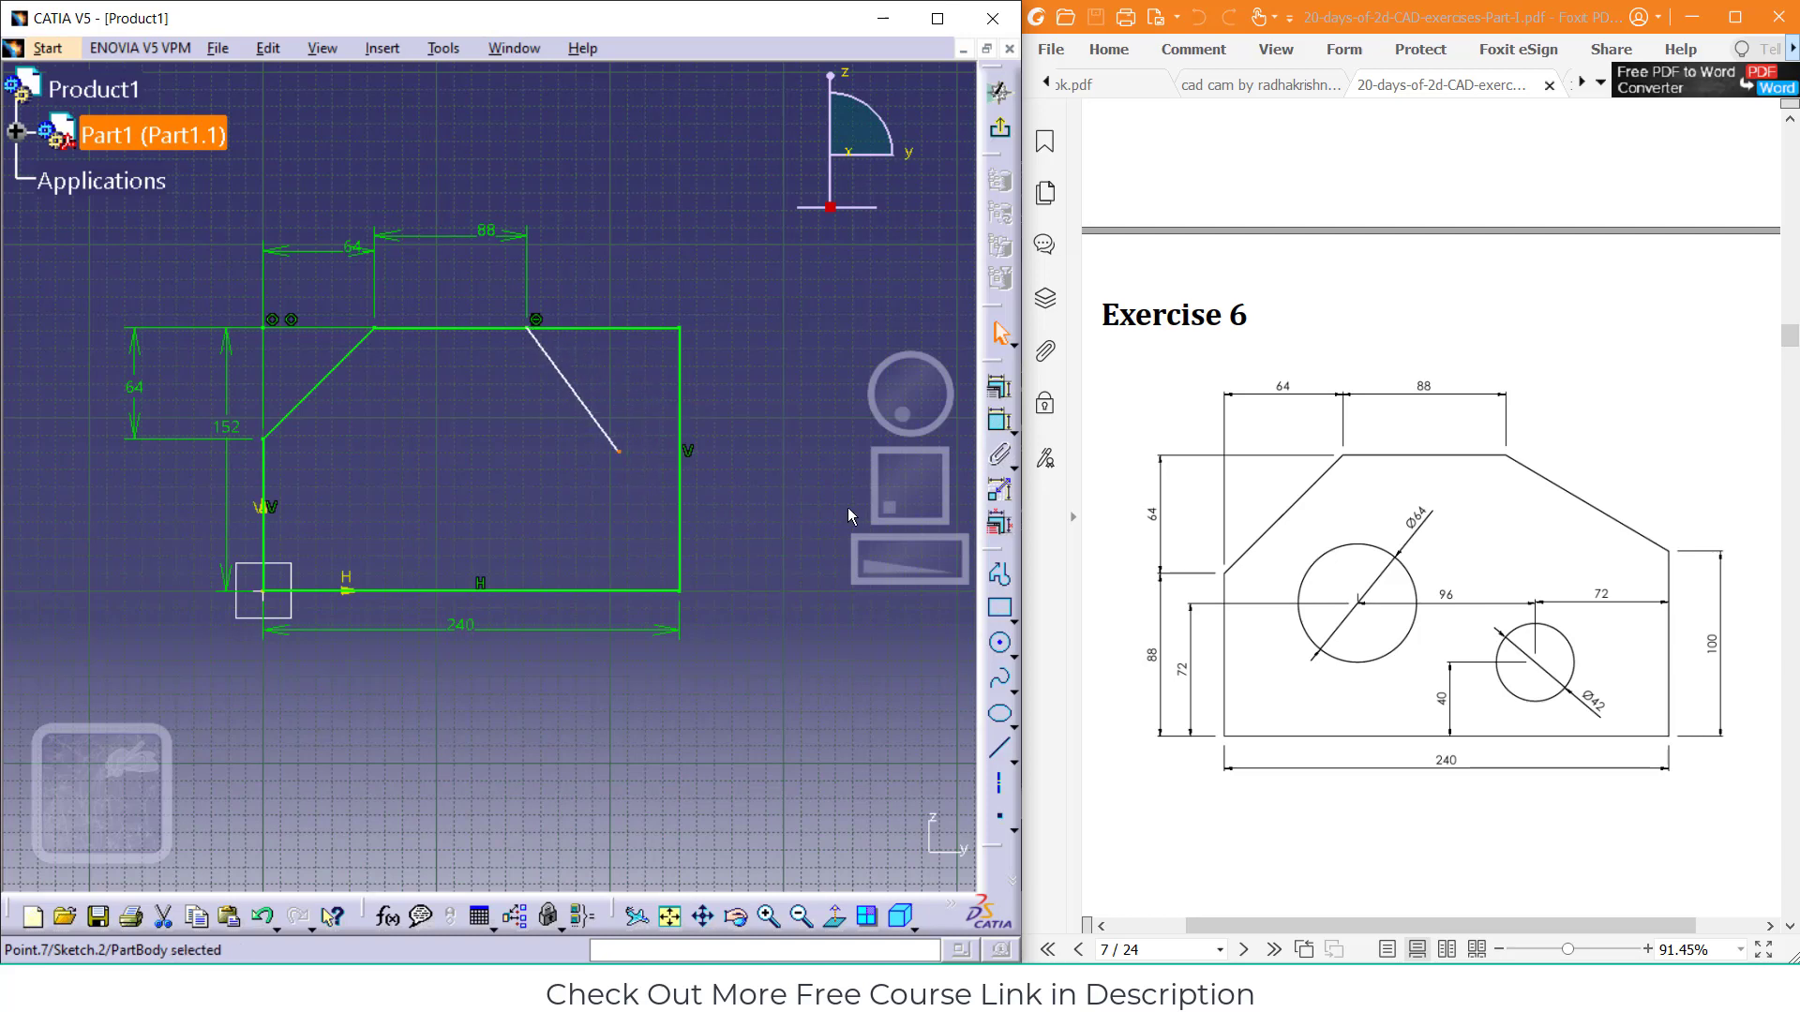
{"action": "left_click", "coordinate": [678, 472], "text": "ctrl"}
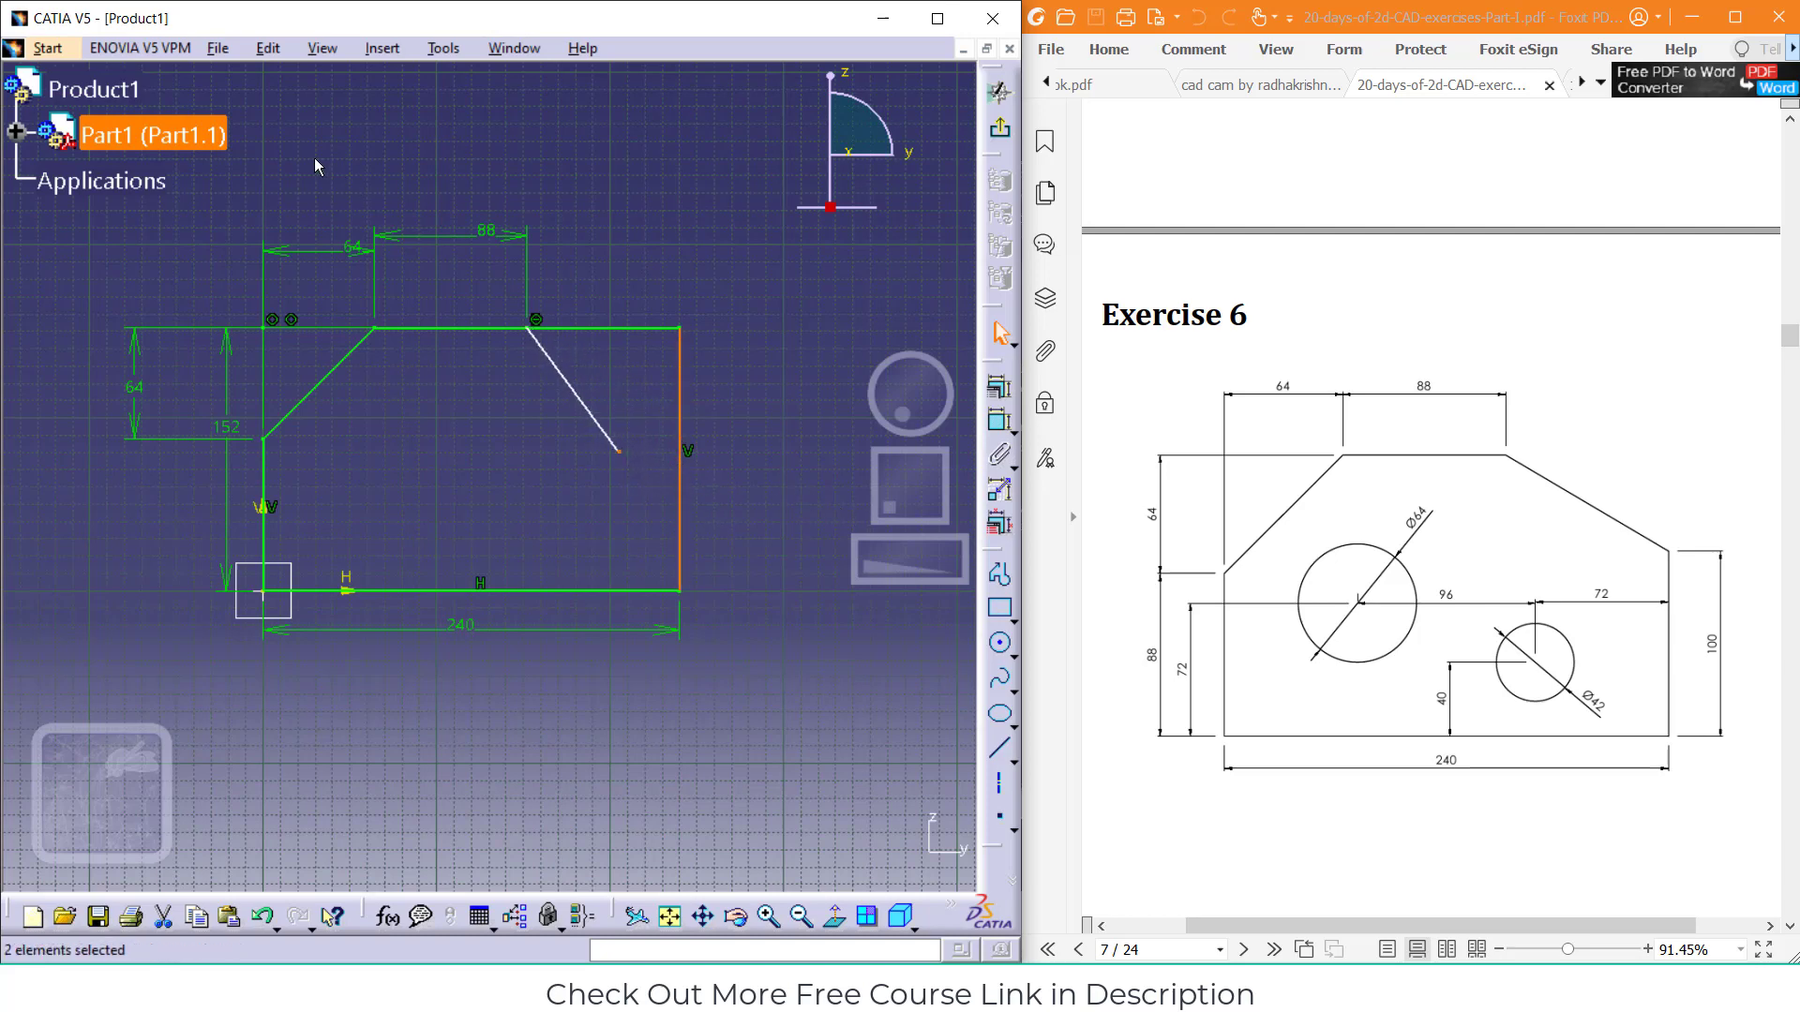
{"action": "left_click", "coordinate": [379, 48]}
{"action": "mouse_move", "coordinate": [403, 104]}
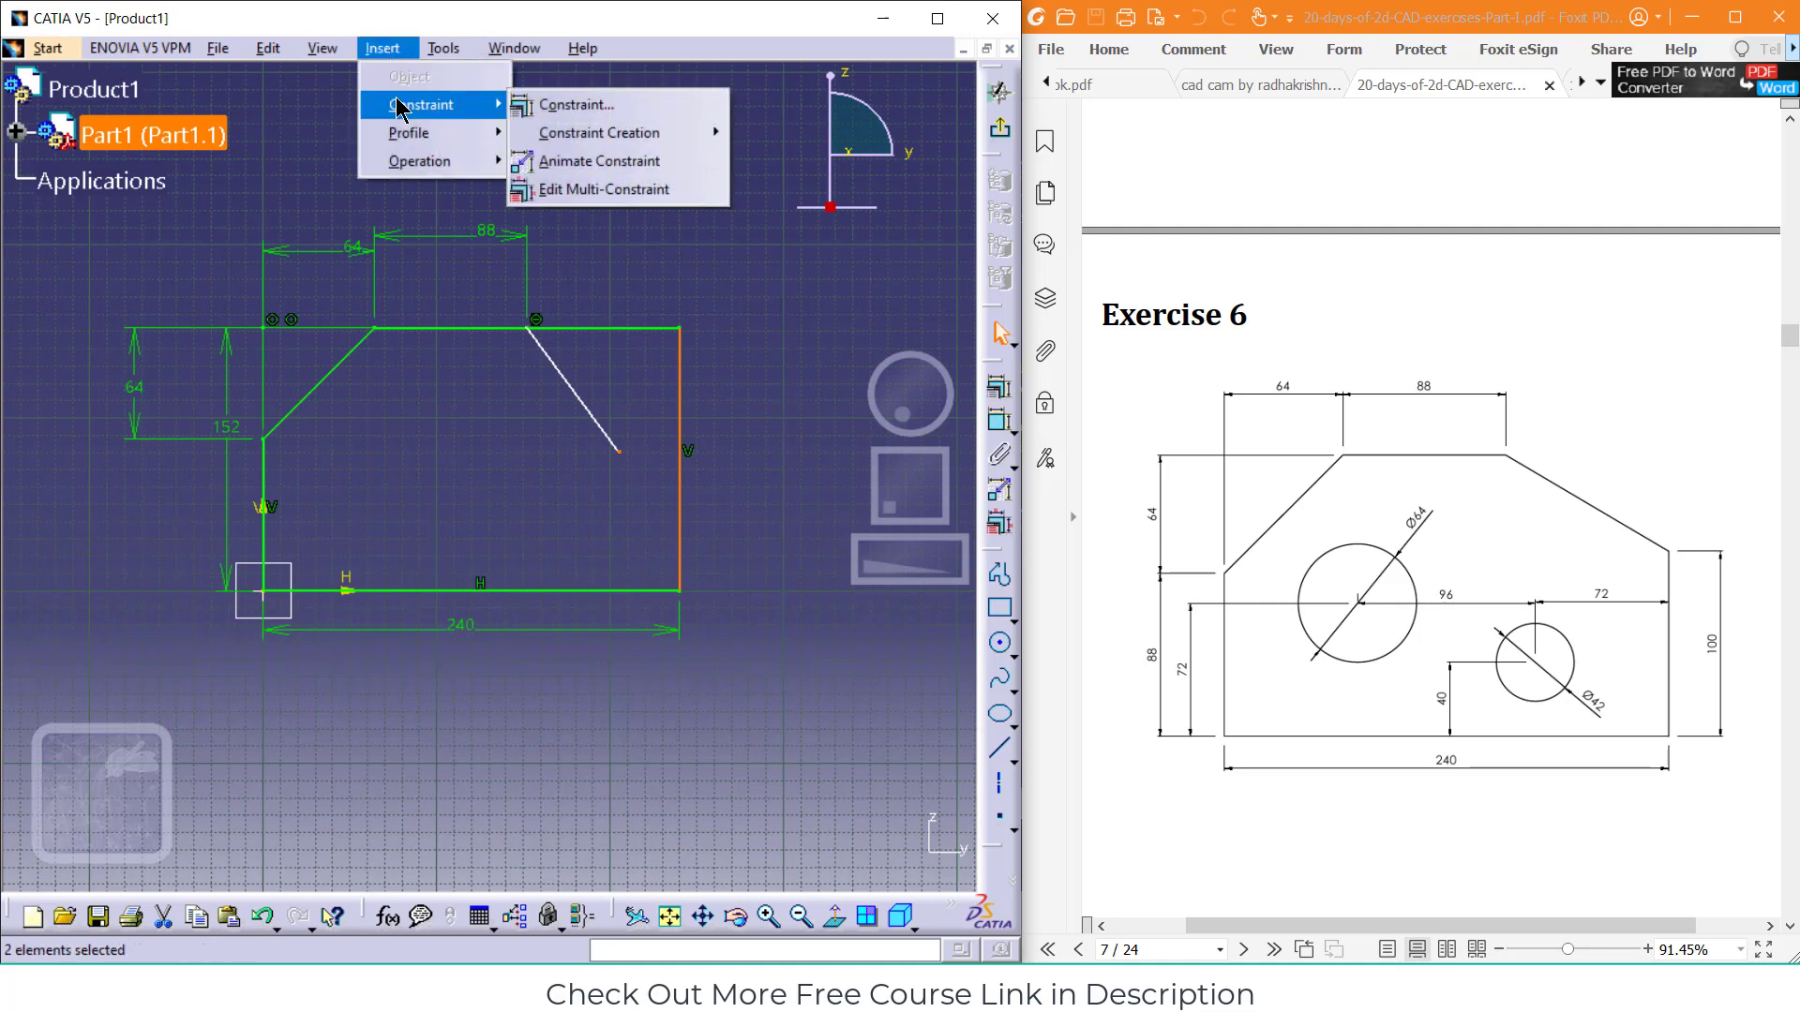
{"action": "mouse_move", "coordinate": [619, 133]}
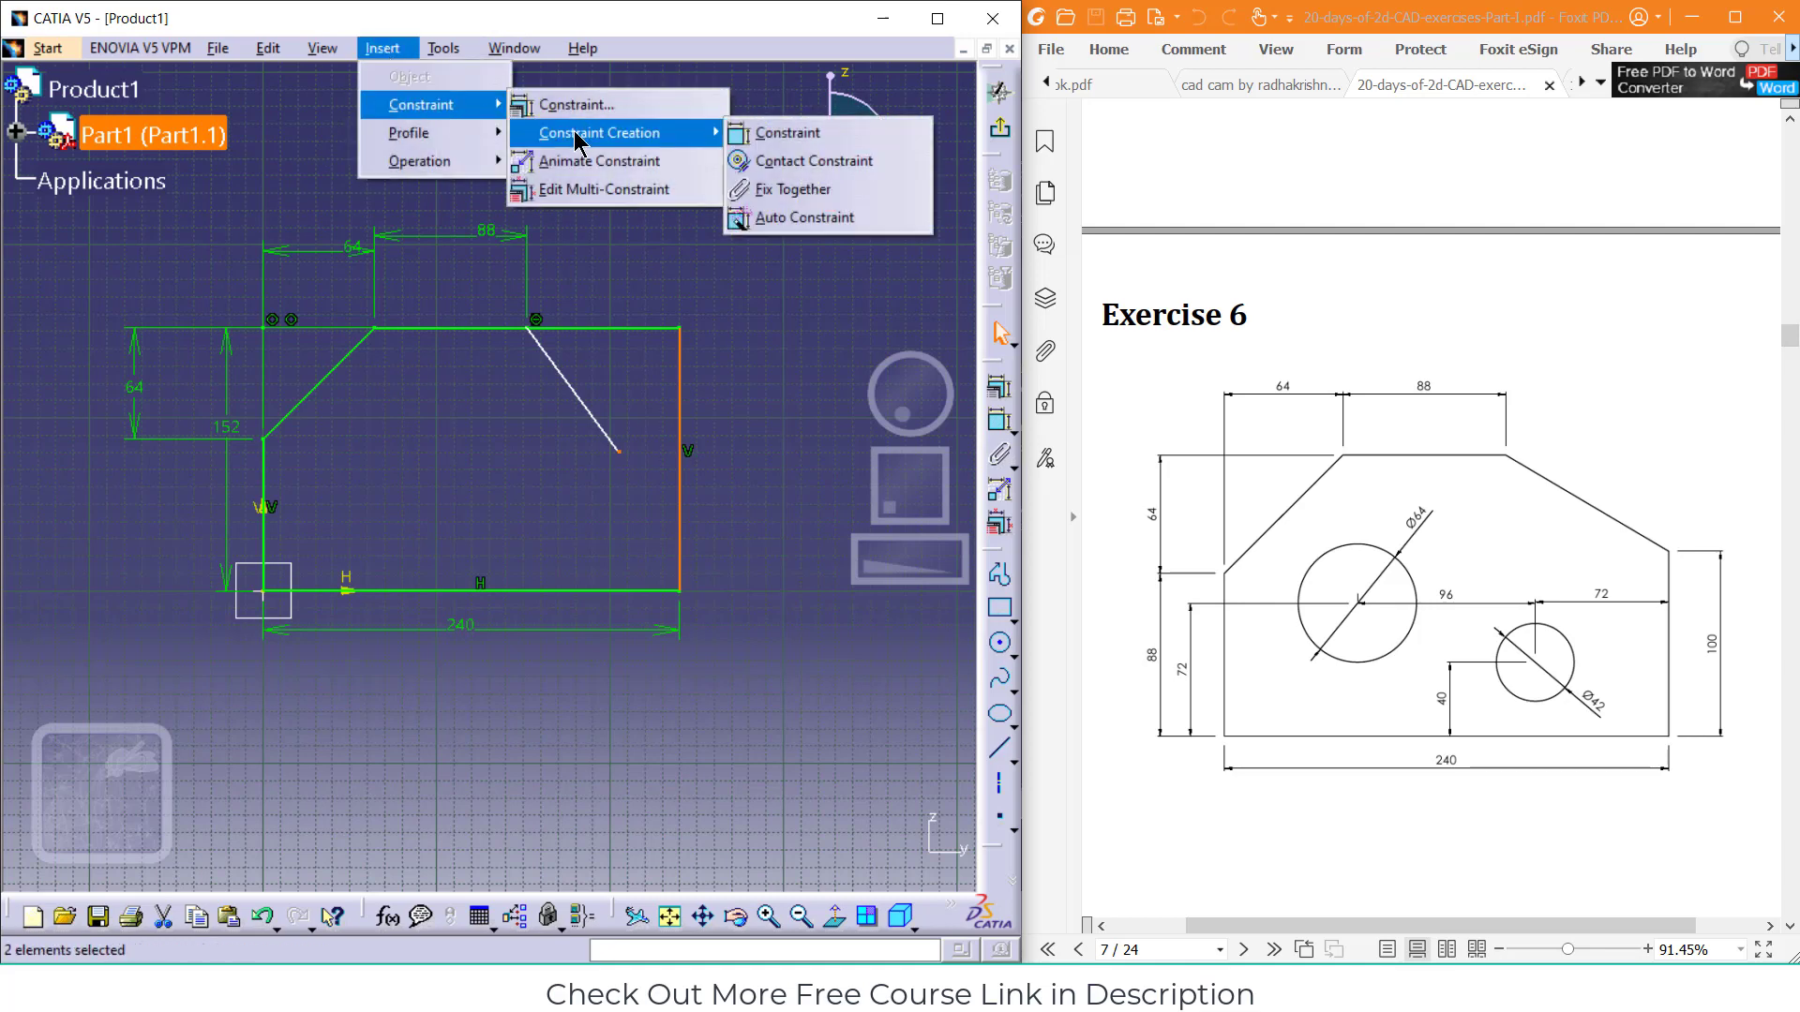
{"action": "left_click", "coordinate": [763, 161]}
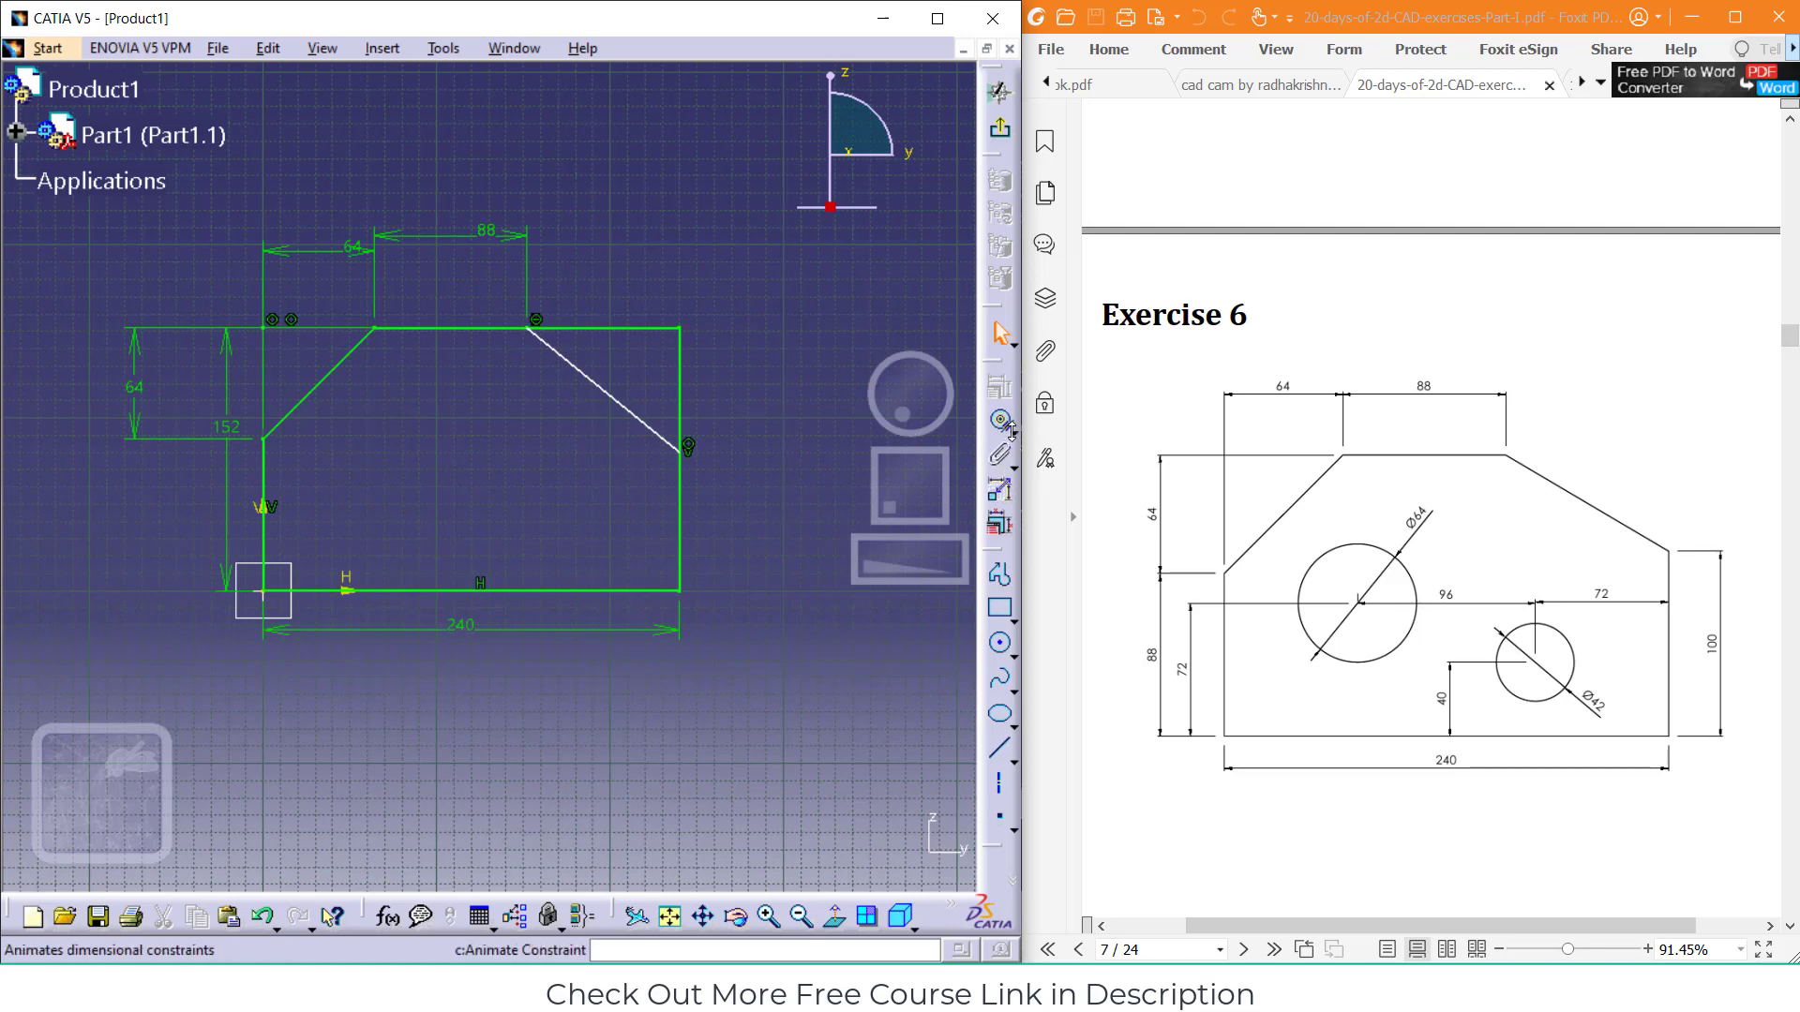
Dimension the height of the sloping line's lower end above the plate's lower edge and set it to 100 mm
{"action": "left_click", "coordinate": [1013, 466]}
{"action": "left_click", "coordinate": [1043, 455]}
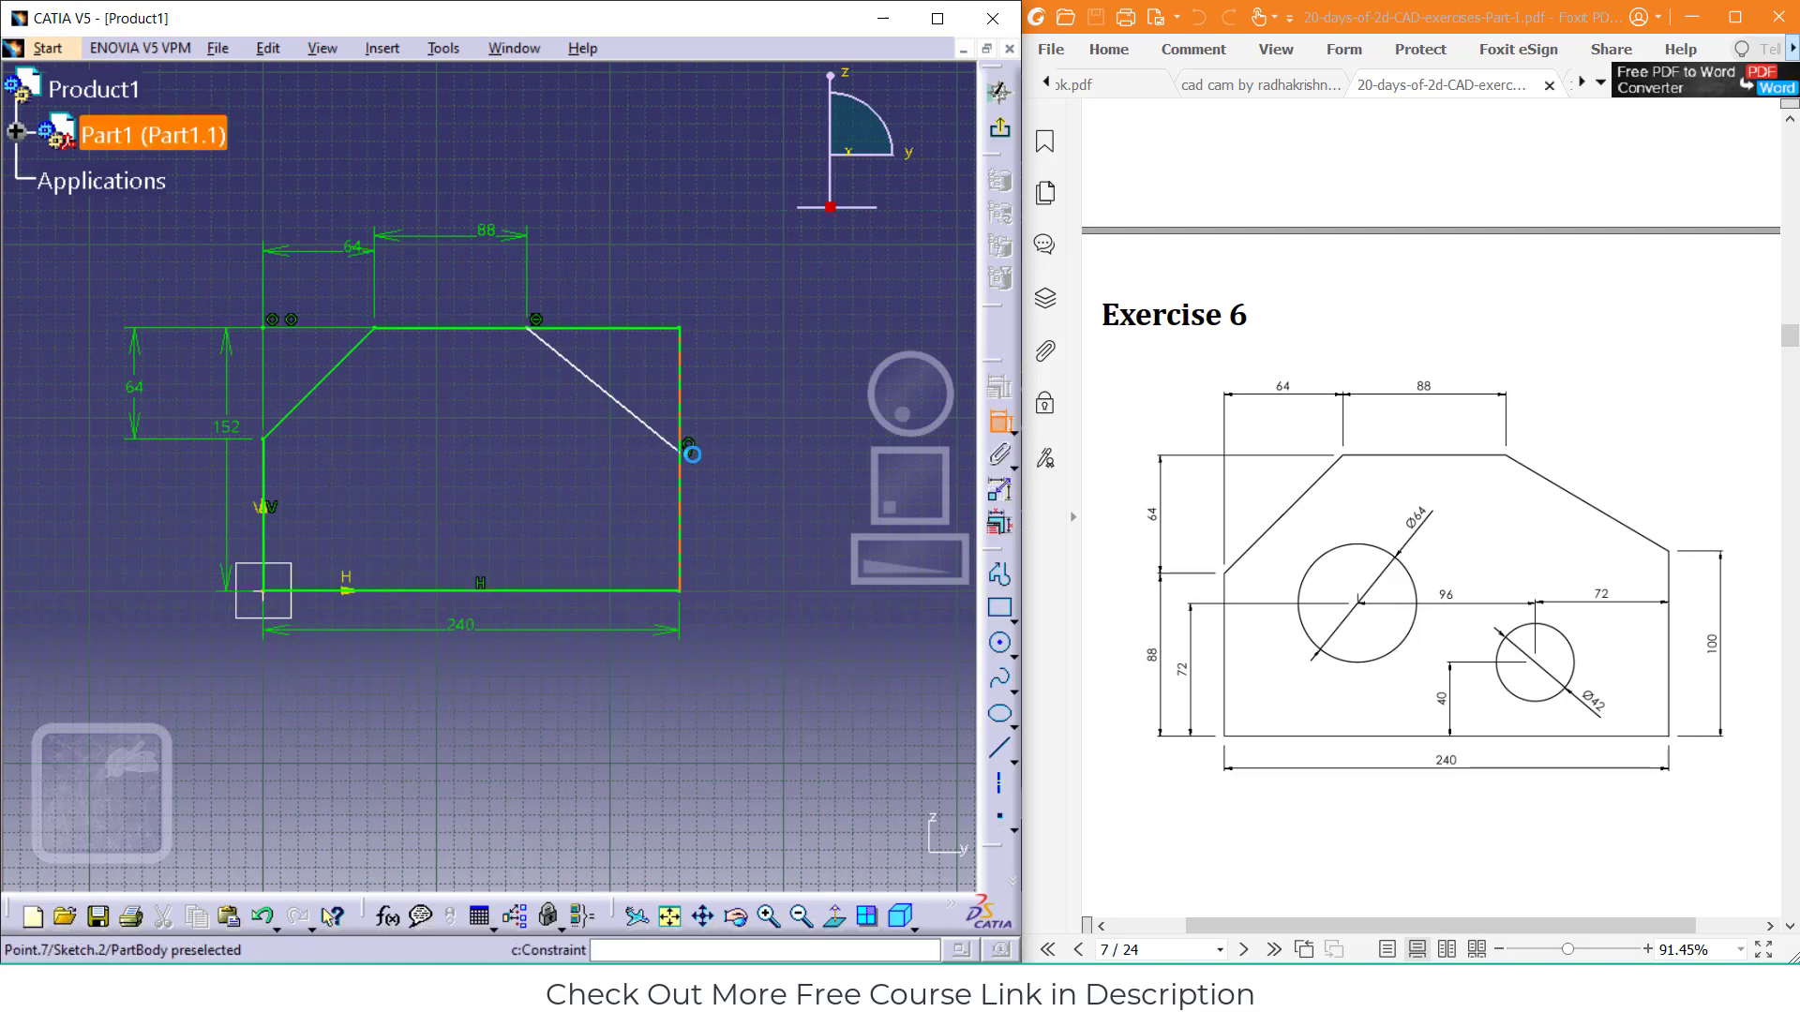
{"action": "left_click", "coordinate": [681, 574]}
{"action": "double_click", "coordinate": [759, 537]}
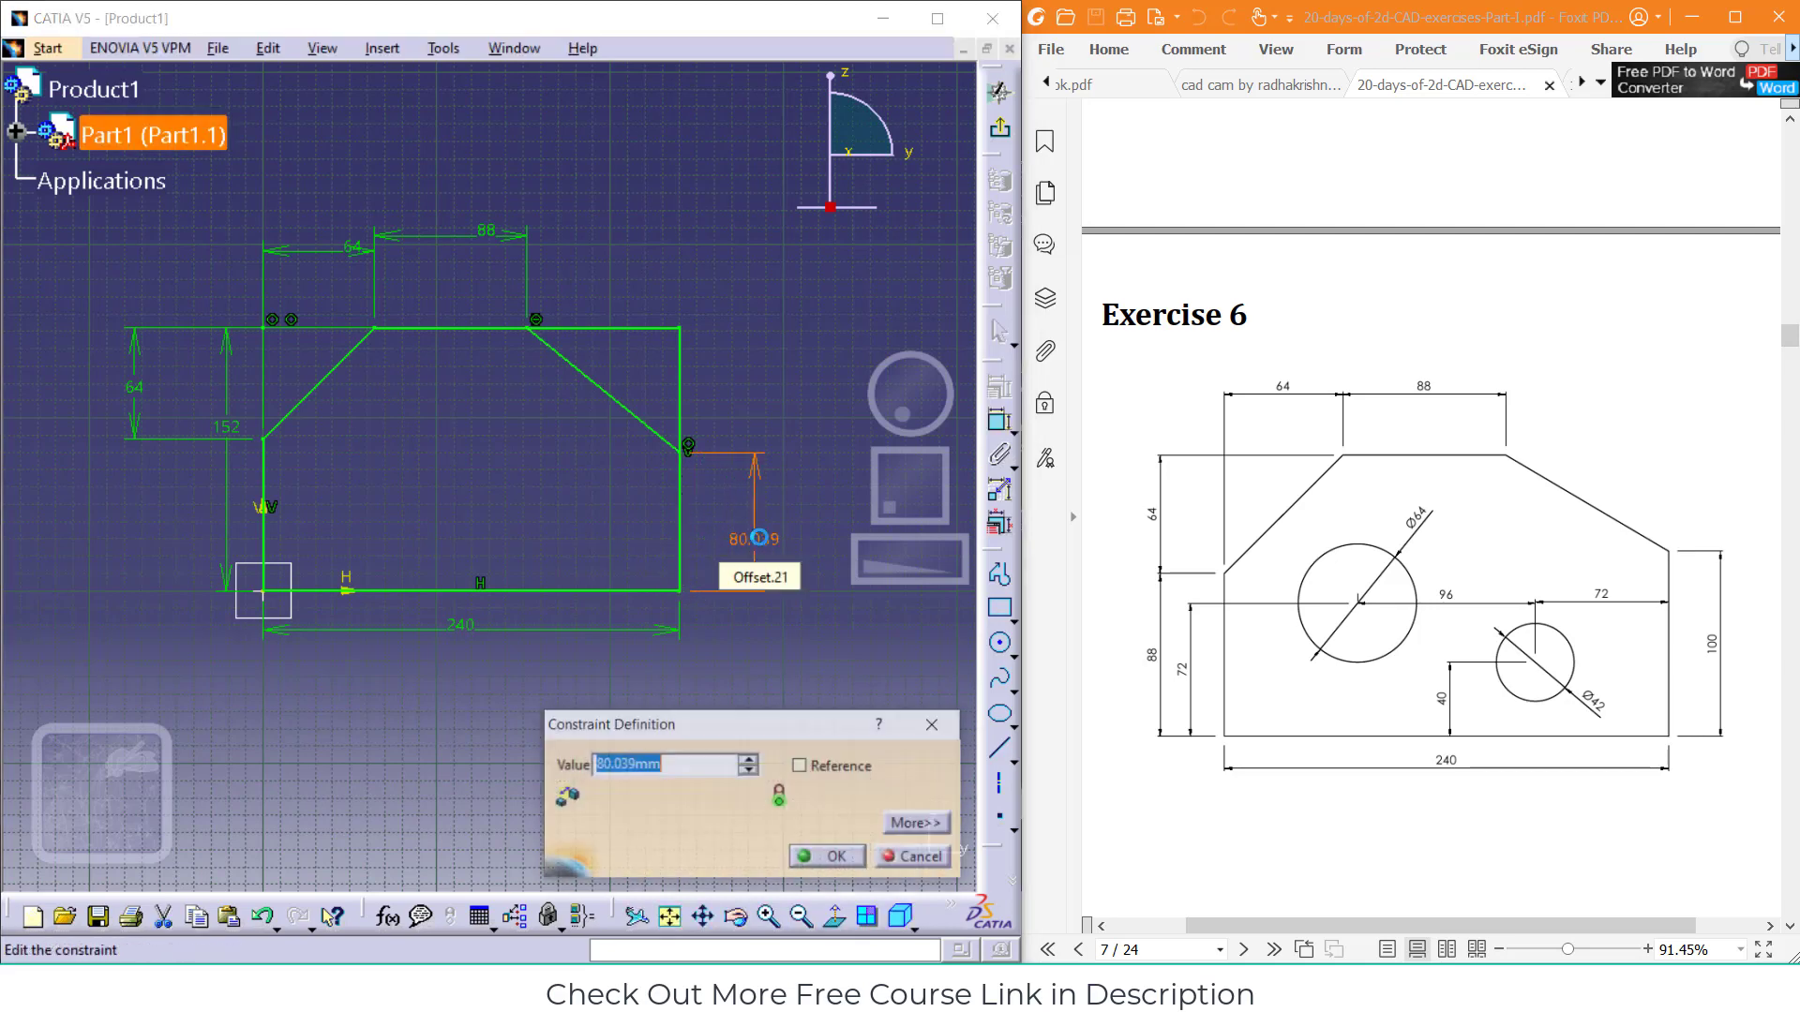
{"action": "type", "text": "100"}
{"action": "key", "text": "Return"}
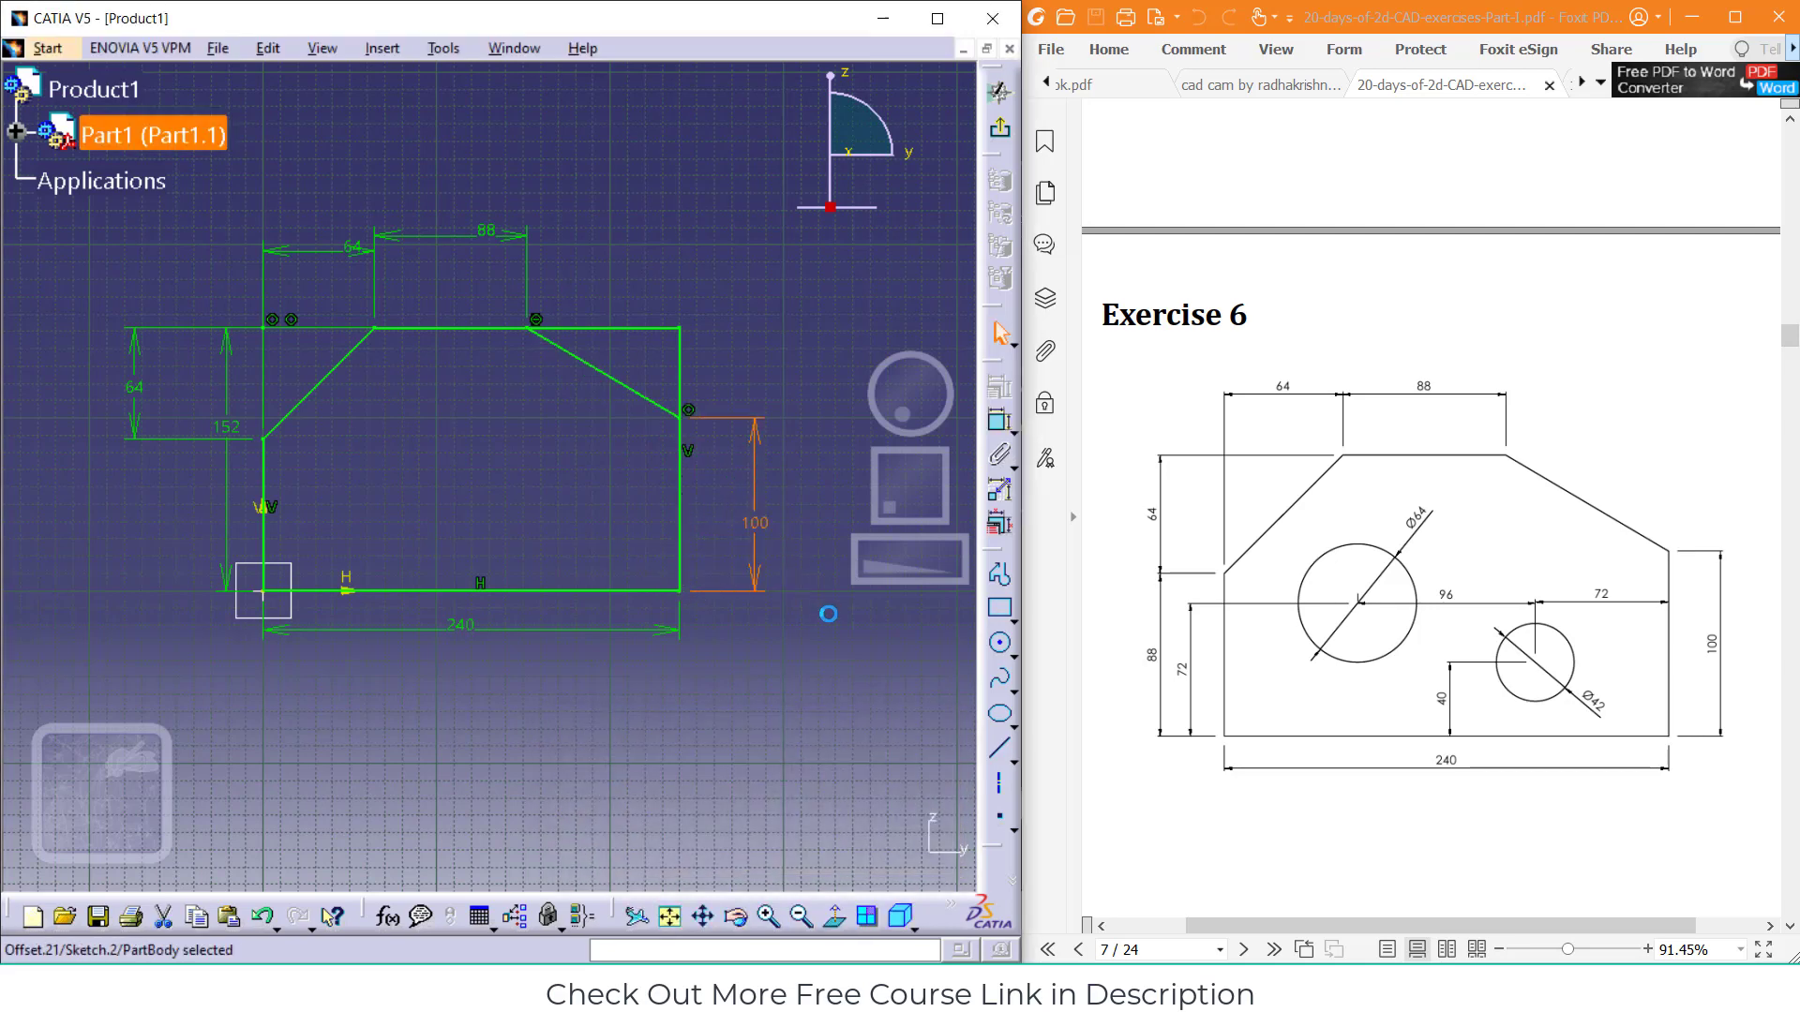
{"action": "left_click", "coordinate": [825, 705]}
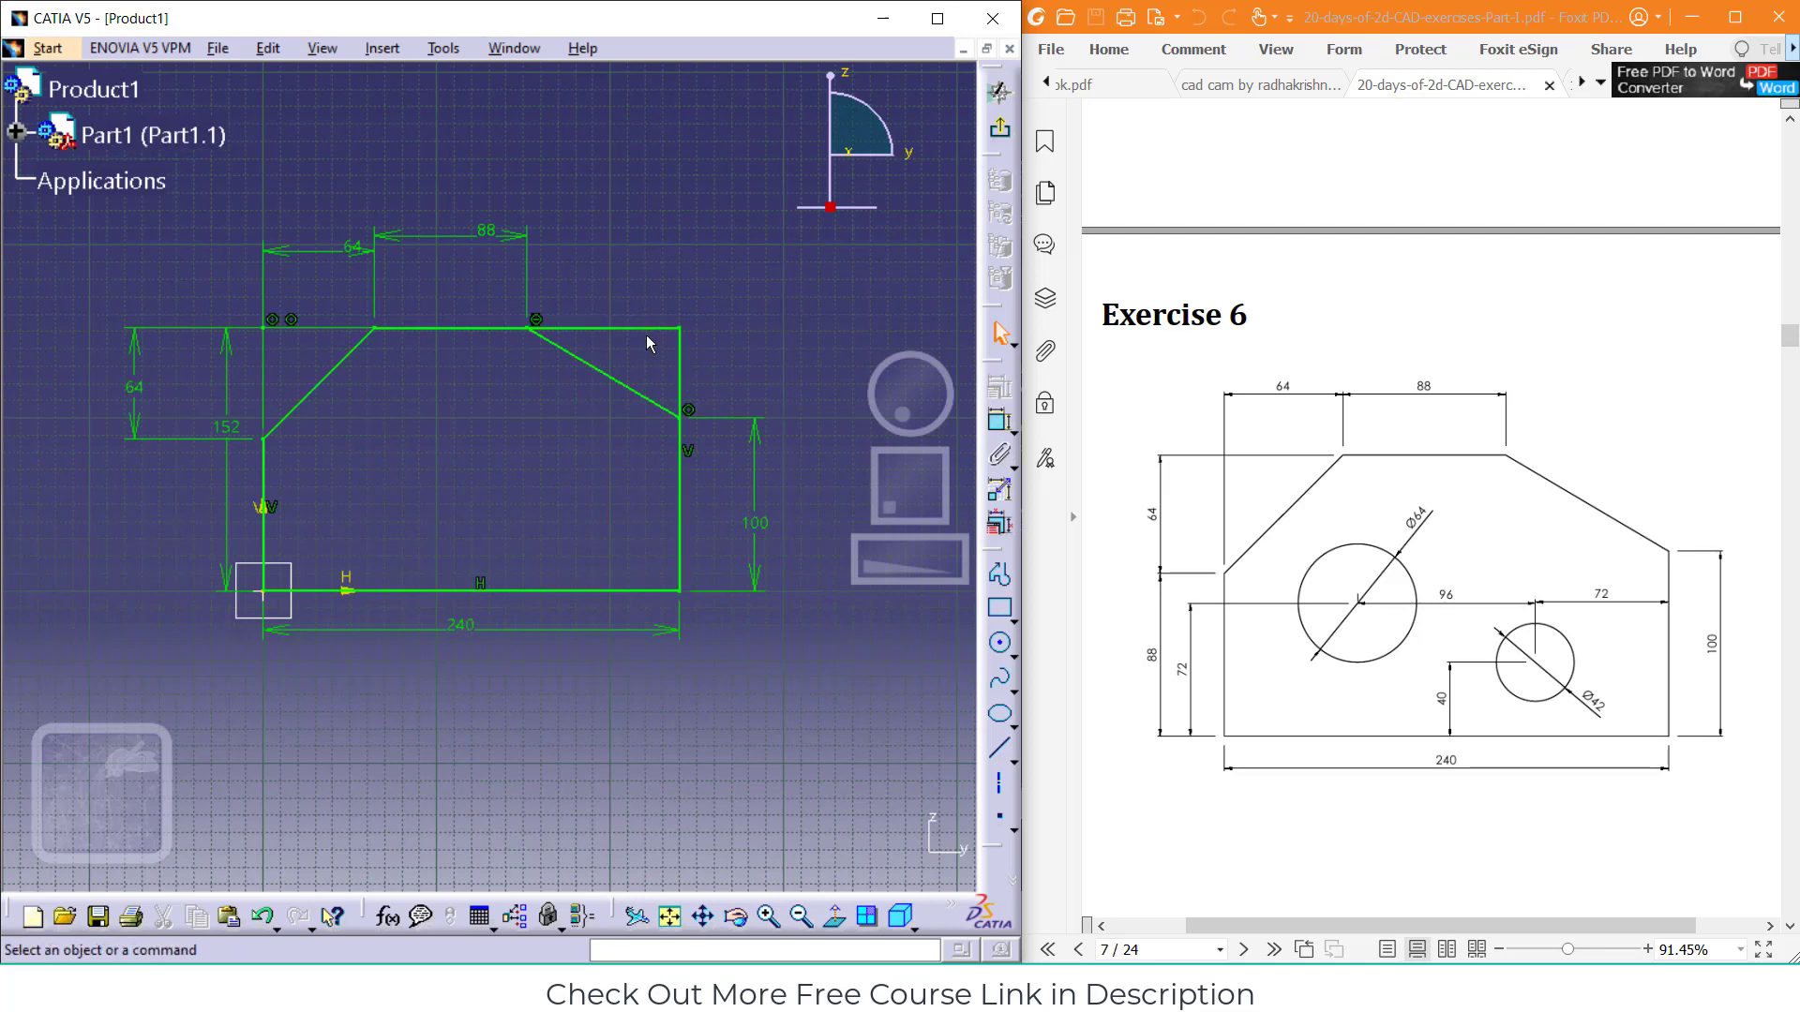
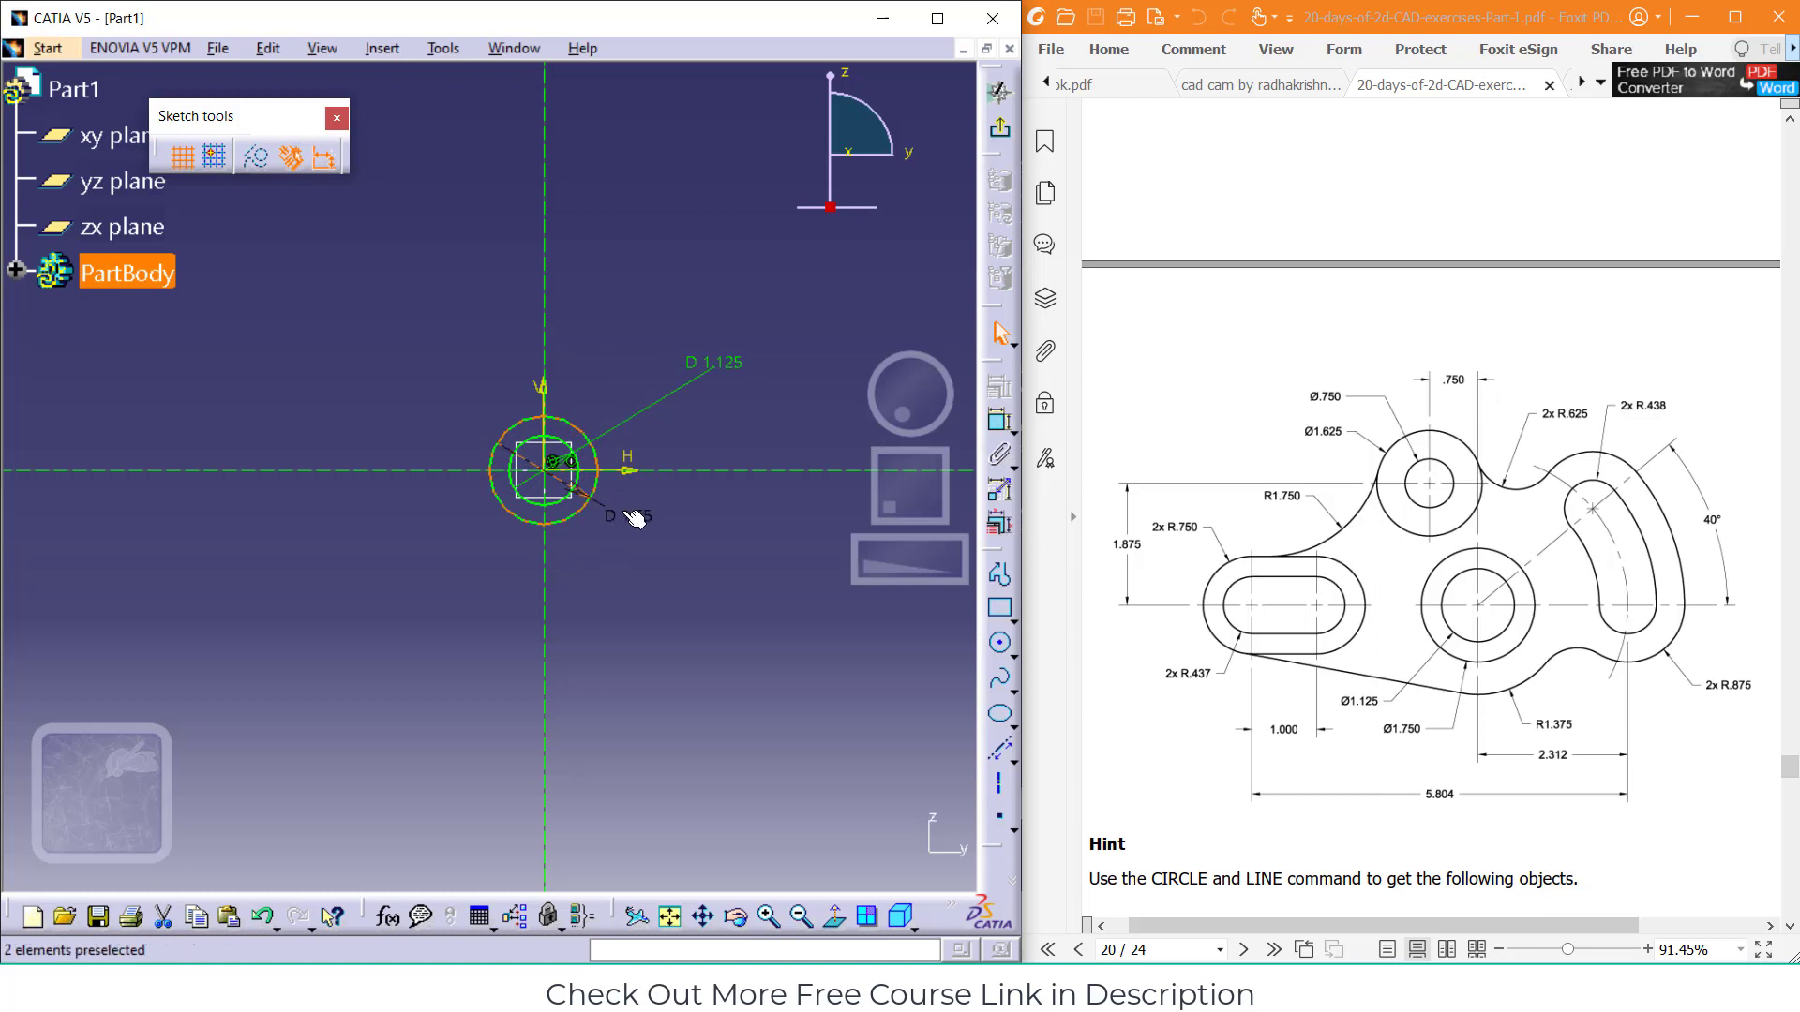
Draw a horizontal elongated hole left of the concentric circles, with centres about 2.1 mm apart and a radius of about 0.82 mm
{"action": "left_click", "coordinate": [877, 591]}
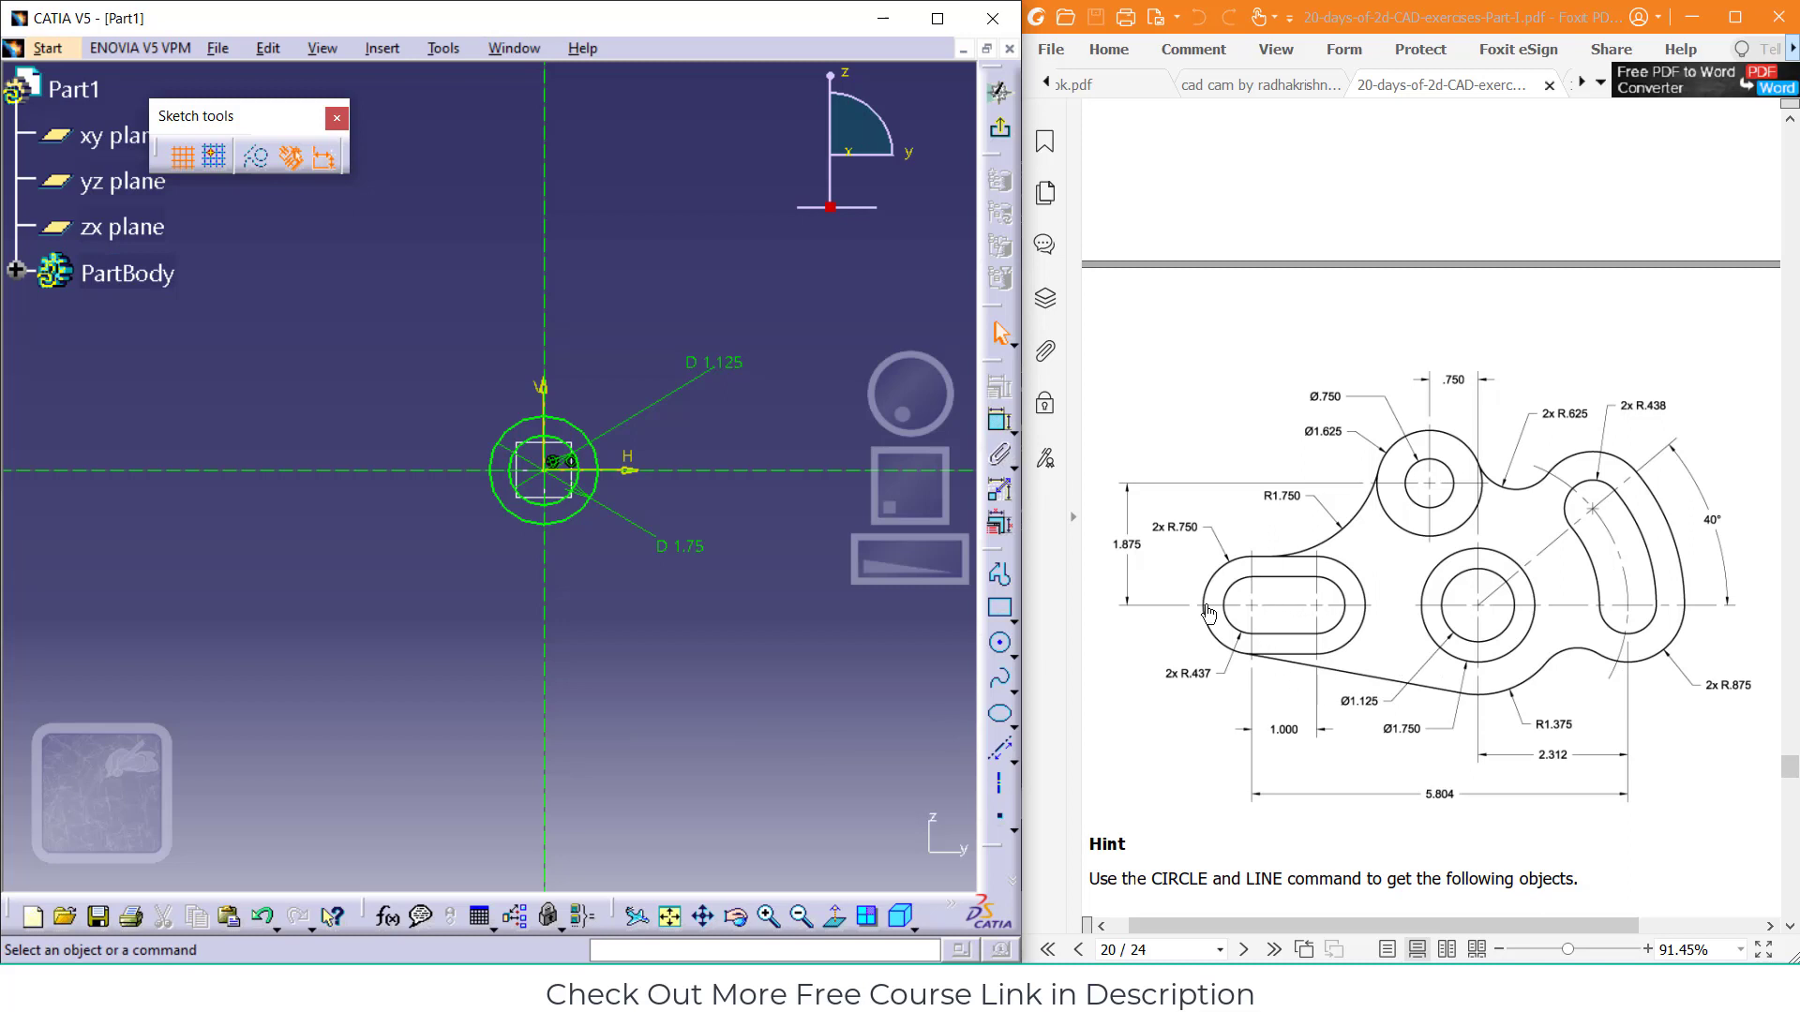
{"action": "left_click", "coordinate": [1013, 616]}
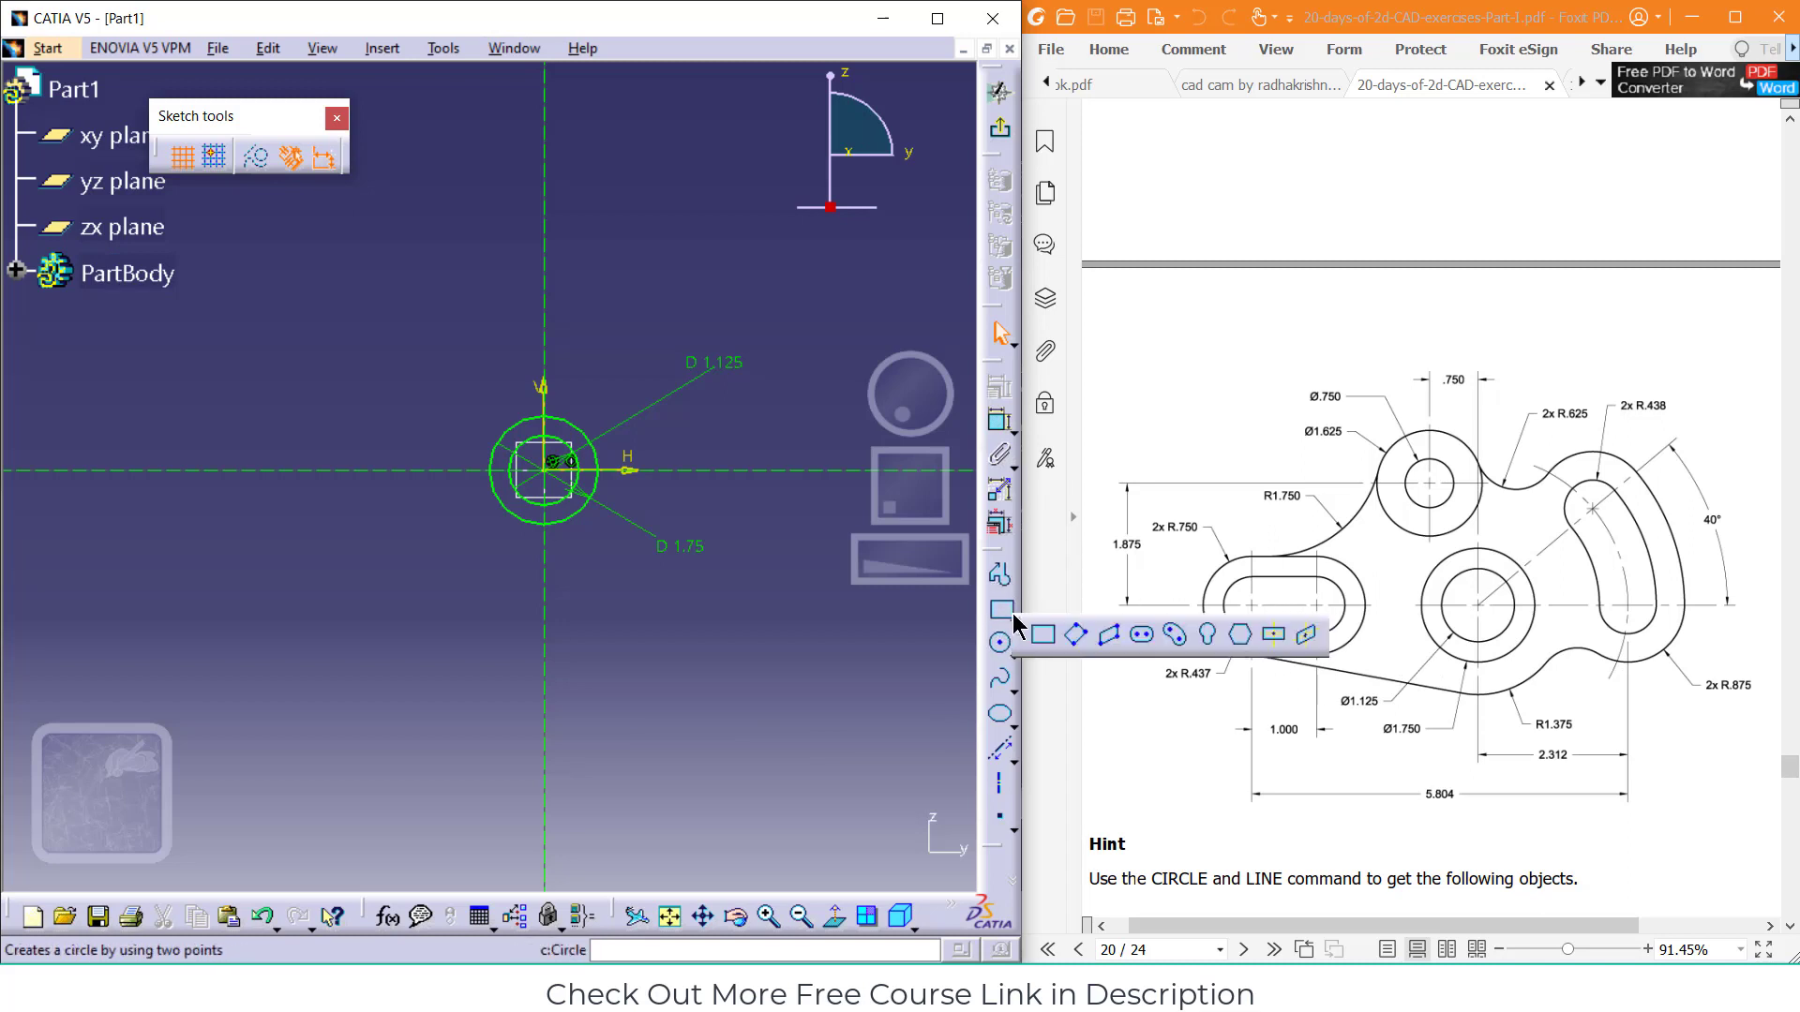
{"action": "left_click", "coordinate": [1142, 635]}
{"action": "left_click", "coordinate": [544, 469]}
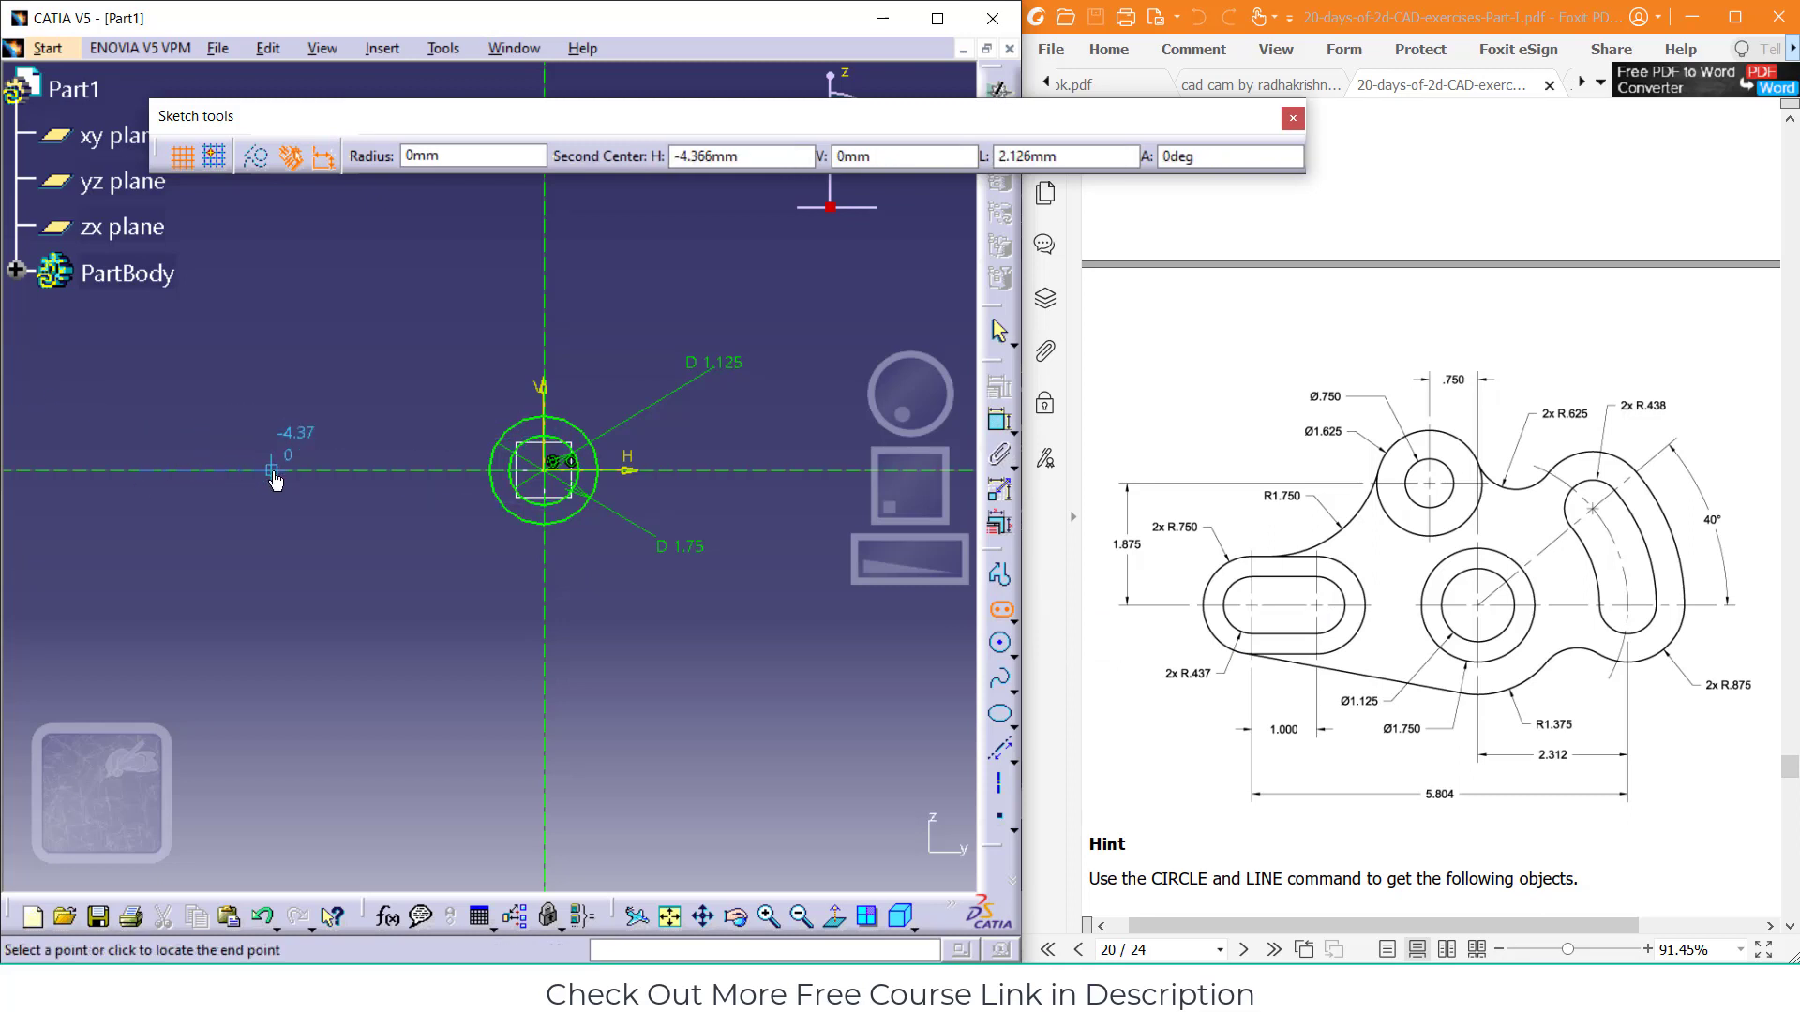
{"action": "left_click", "coordinate": [272, 471]}
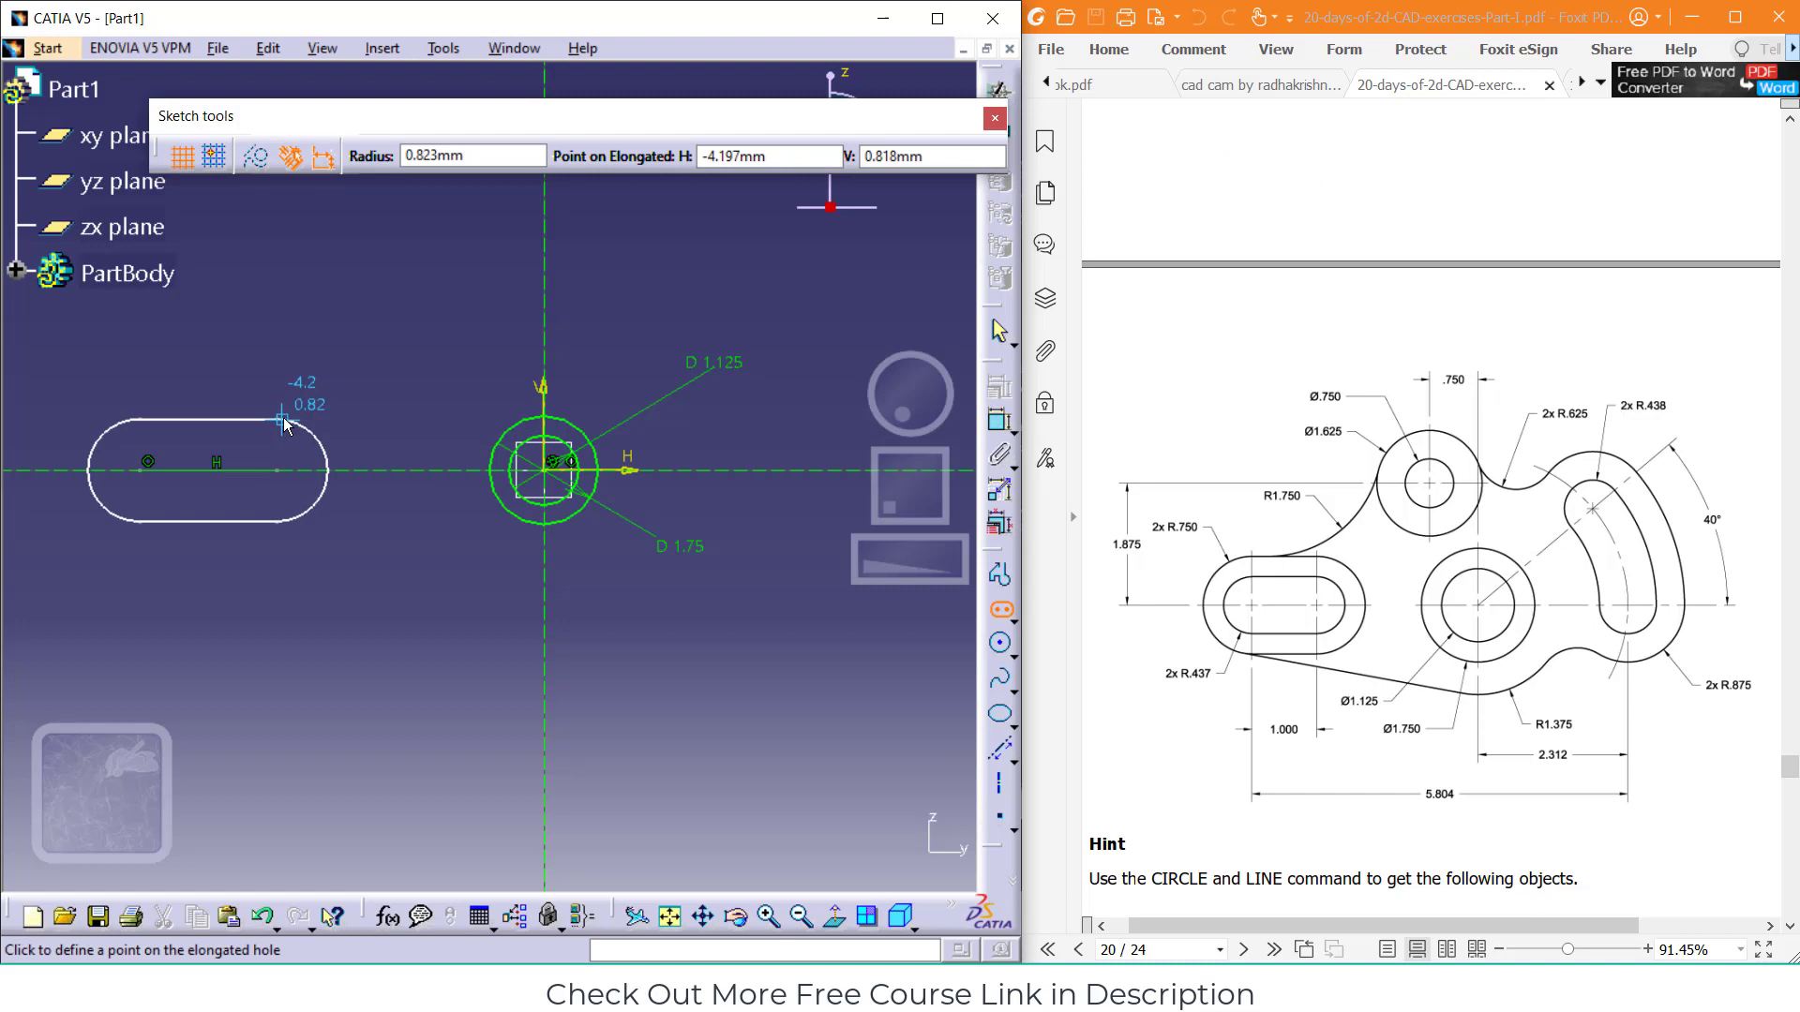
{"action": "left_click", "coordinate": [283, 424]}
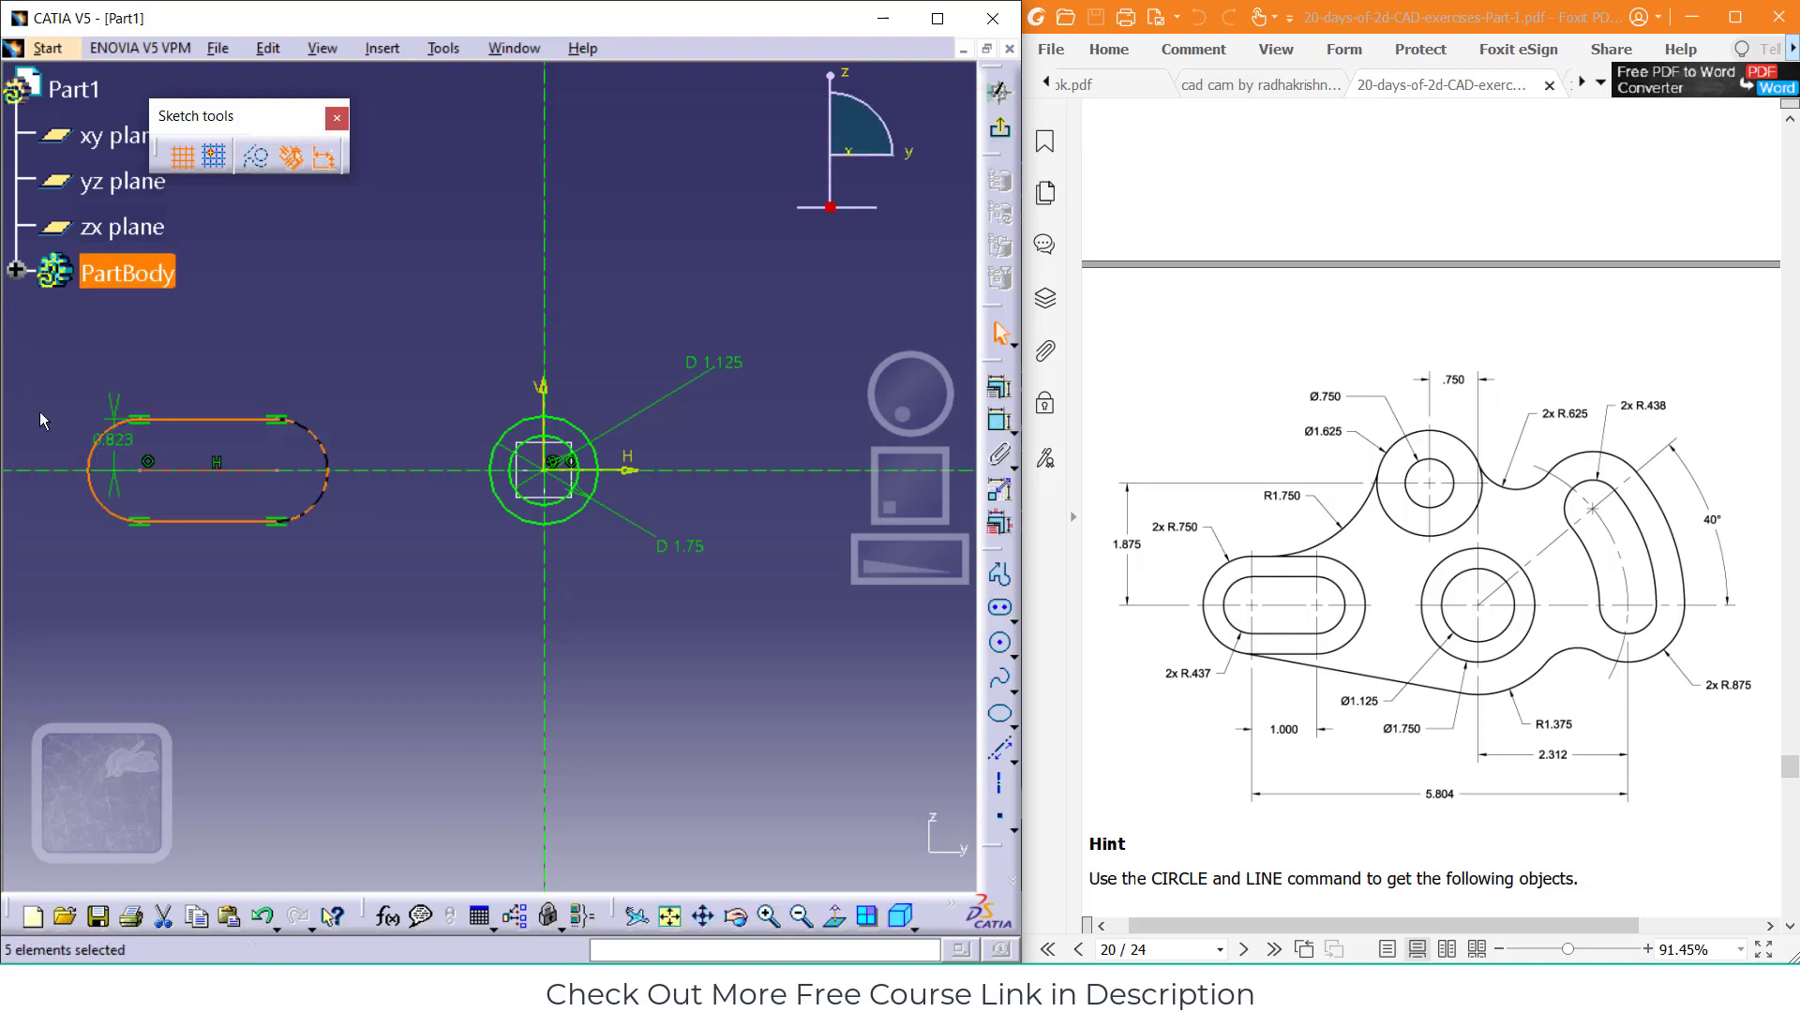
{"action": "mouse_move", "coordinate": [113, 447]}
{"action": "left_mouse_down"}
{"action": "mouse_move", "coordinate": [168, 470]}
{"action": "mouse_move", "coordinate": [144, 451]}
{"action": "left_mouse_up"}
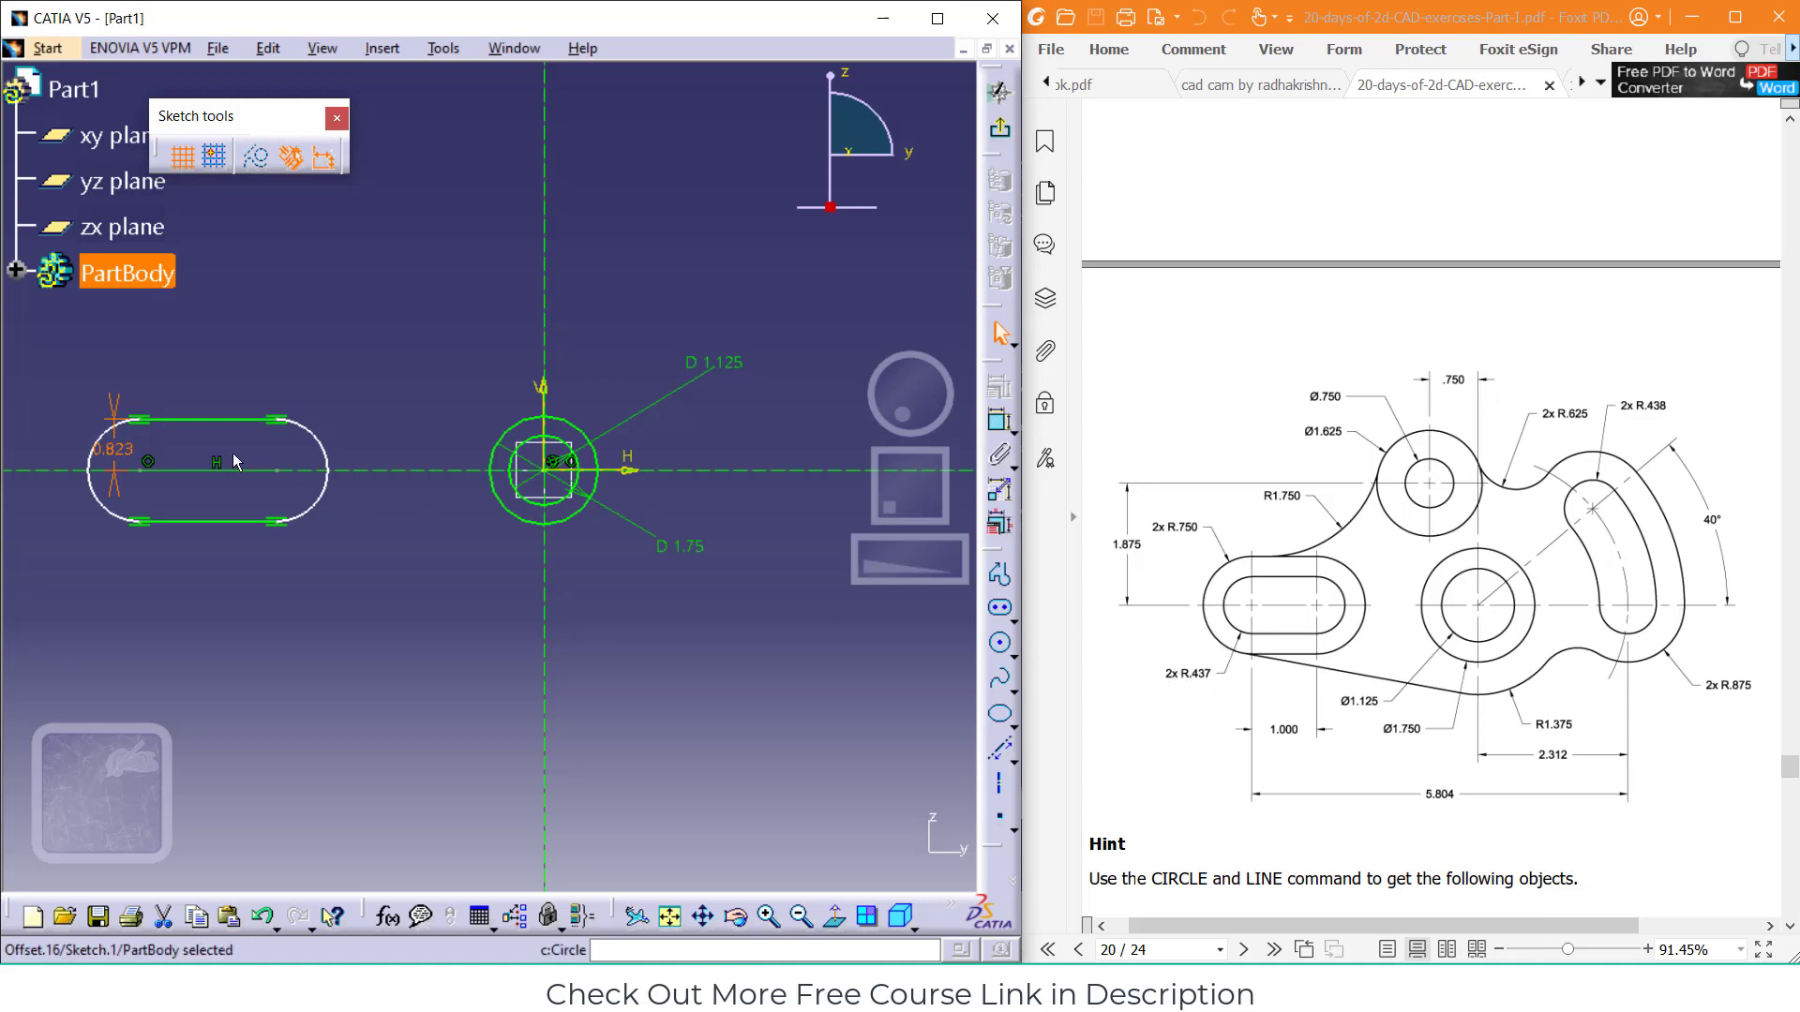
Set the elongated hole's radius to 0.4375 mm
{"action": "double_click", "coordinate": [119, 448]}
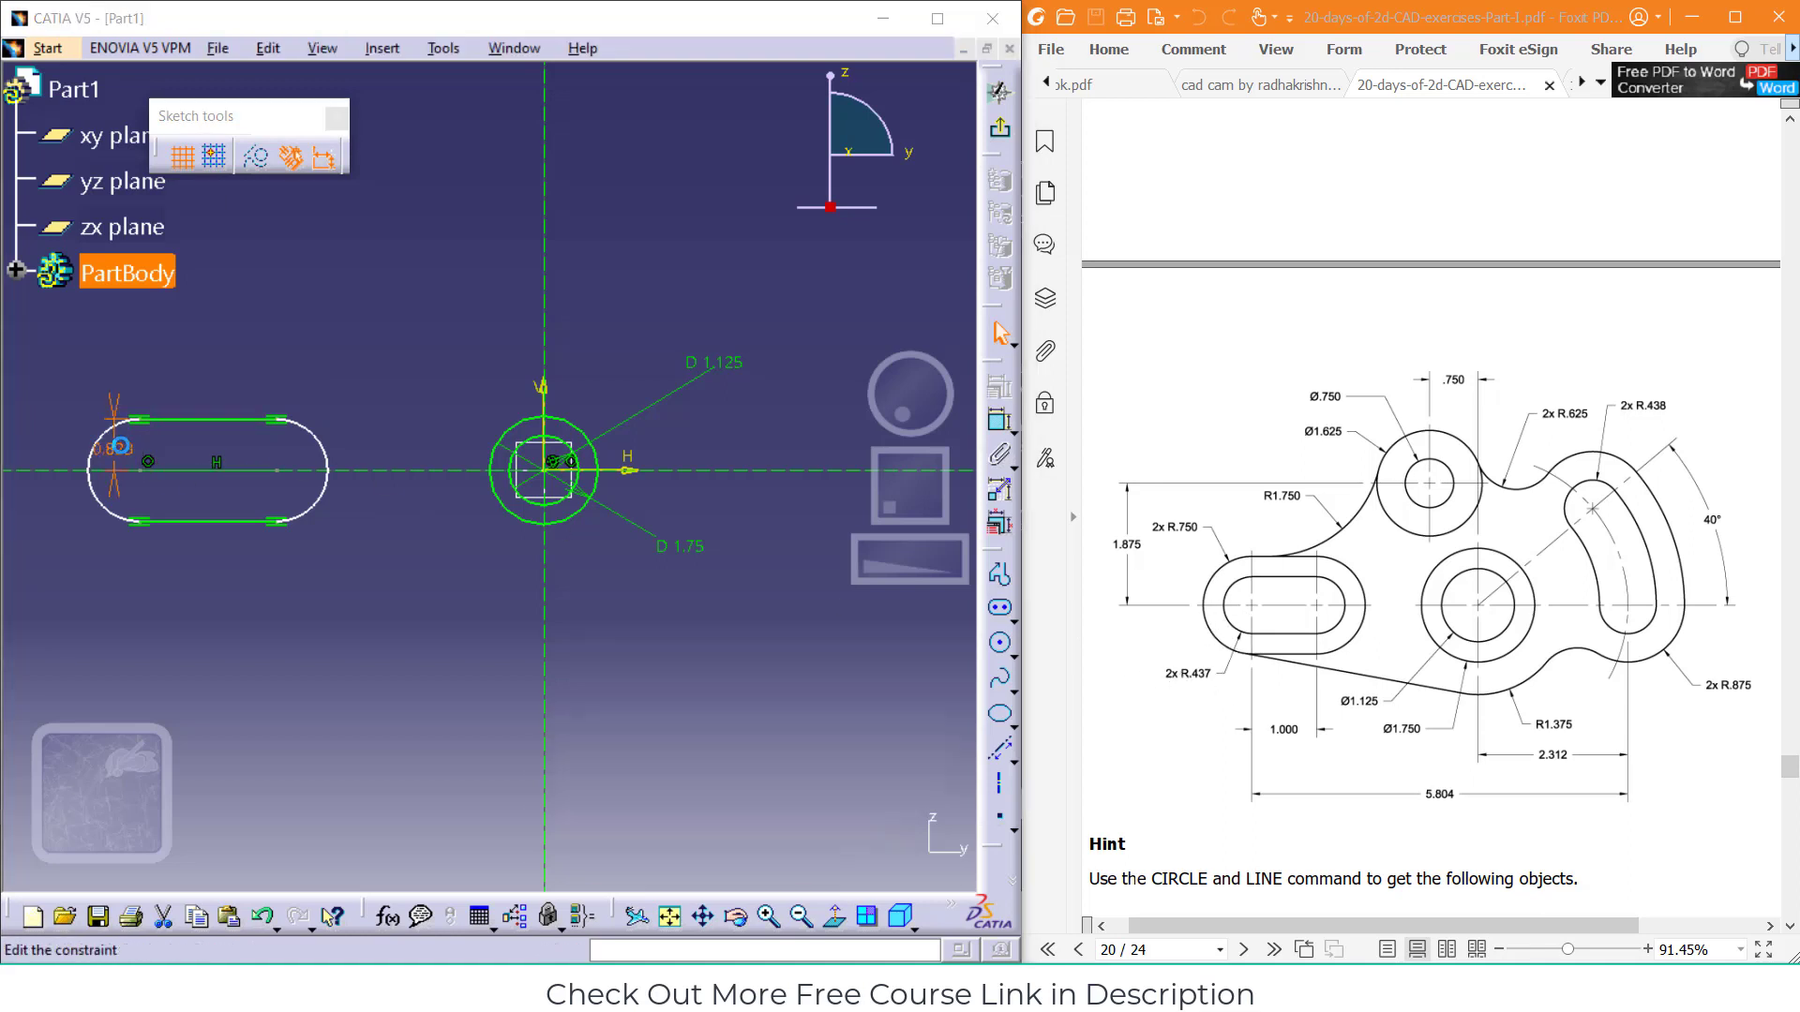
{"action": "type", "text": ".4375"}
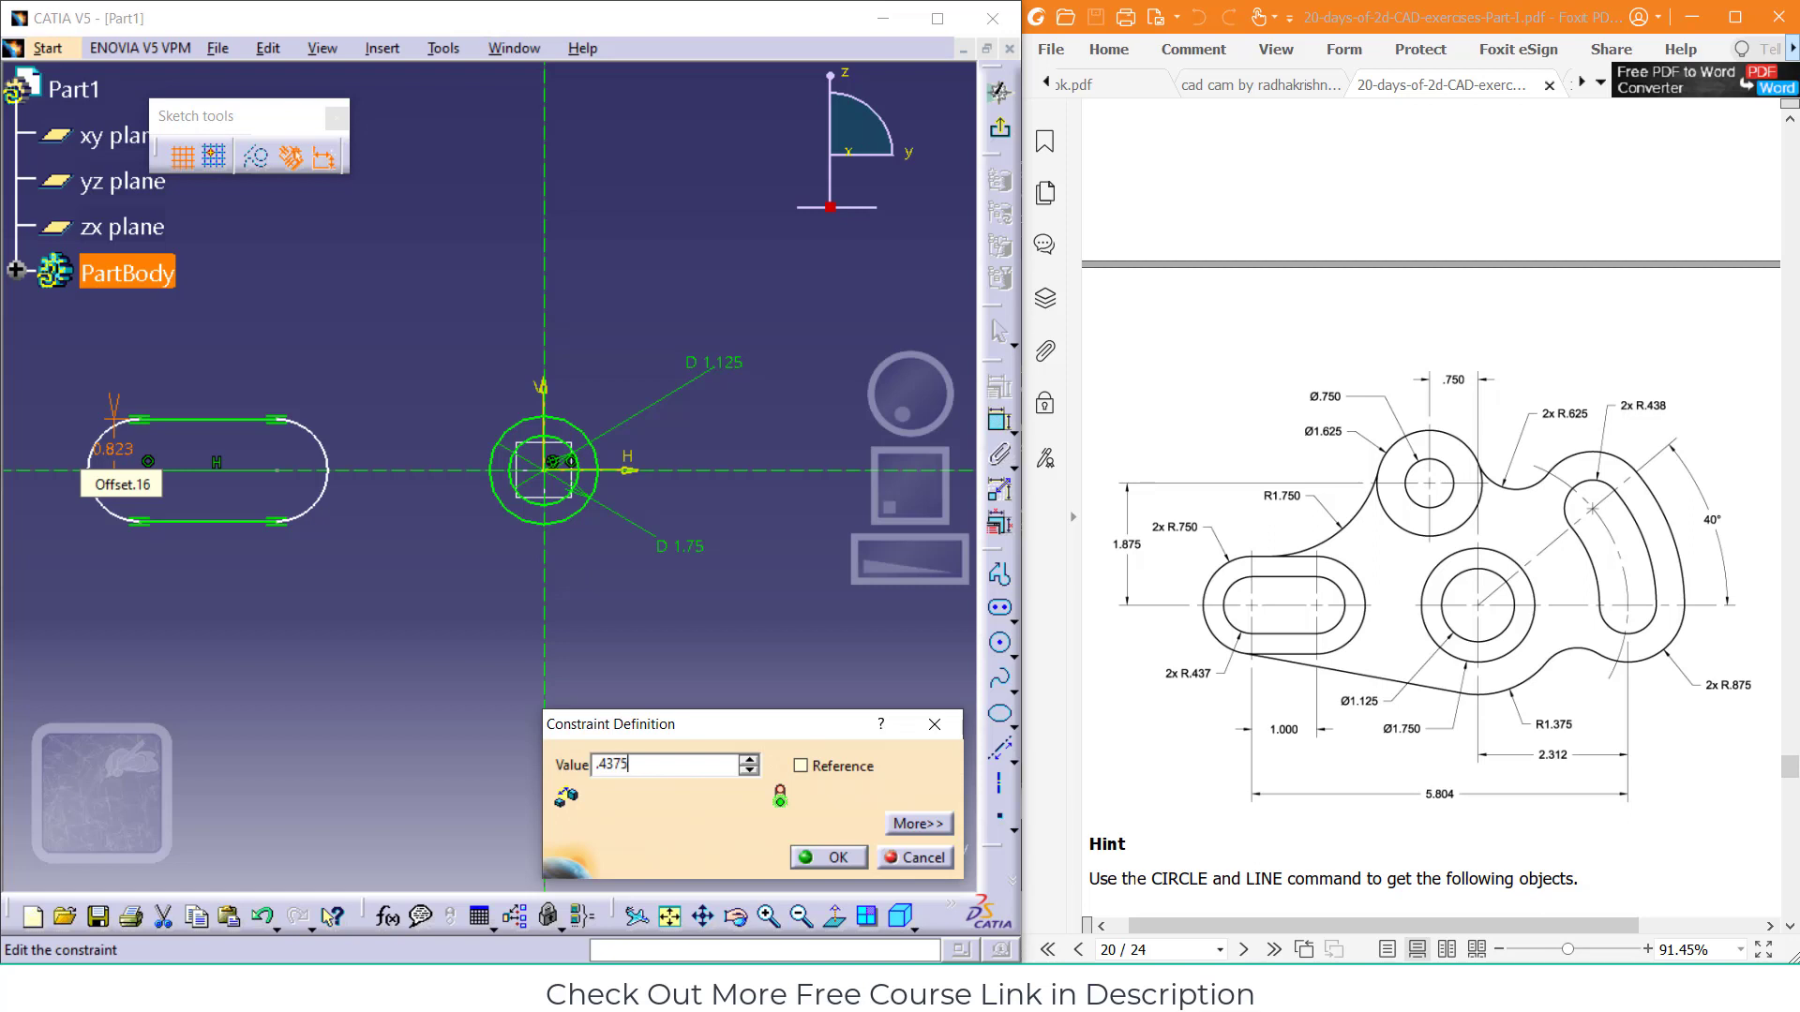
{"action": "key", "text": "Return"}
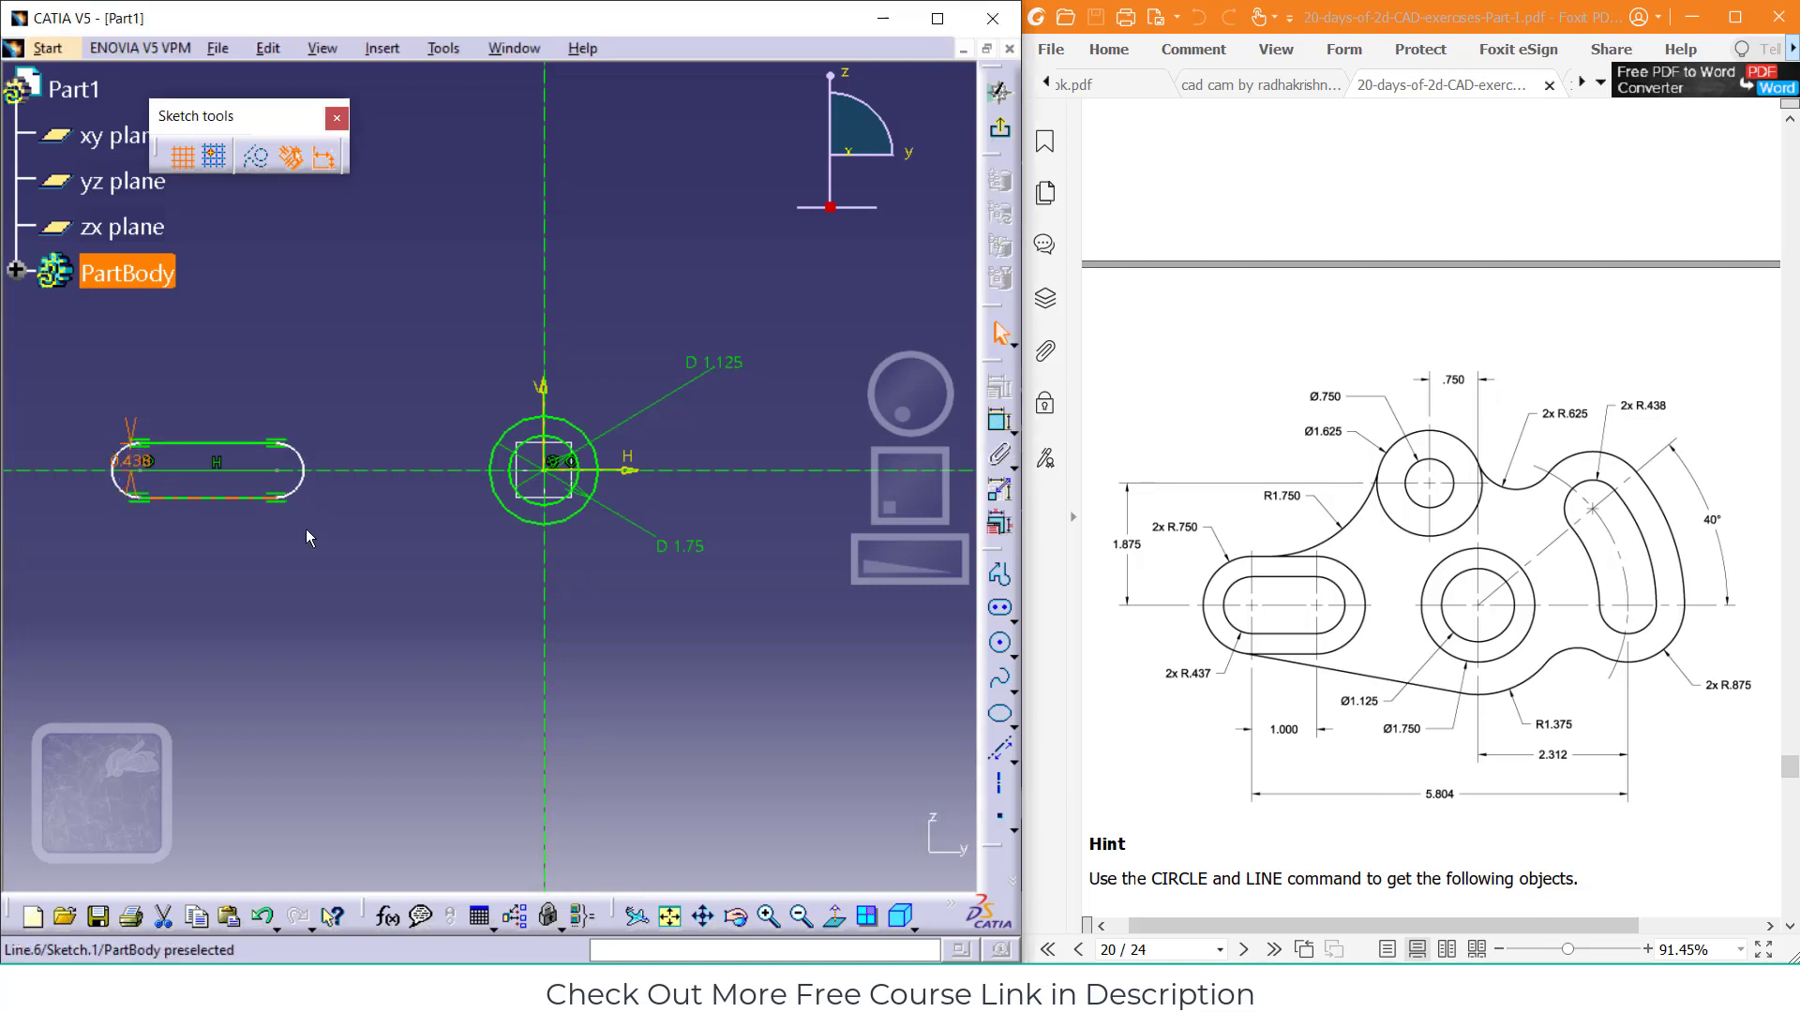
Dimension the distance between the elongated hole's two arc centres and set it to 1 mm
{"action": "left_click", "coordinate": [232, 470]}
{"action": "left_click", "coordinate": [996, 452]}
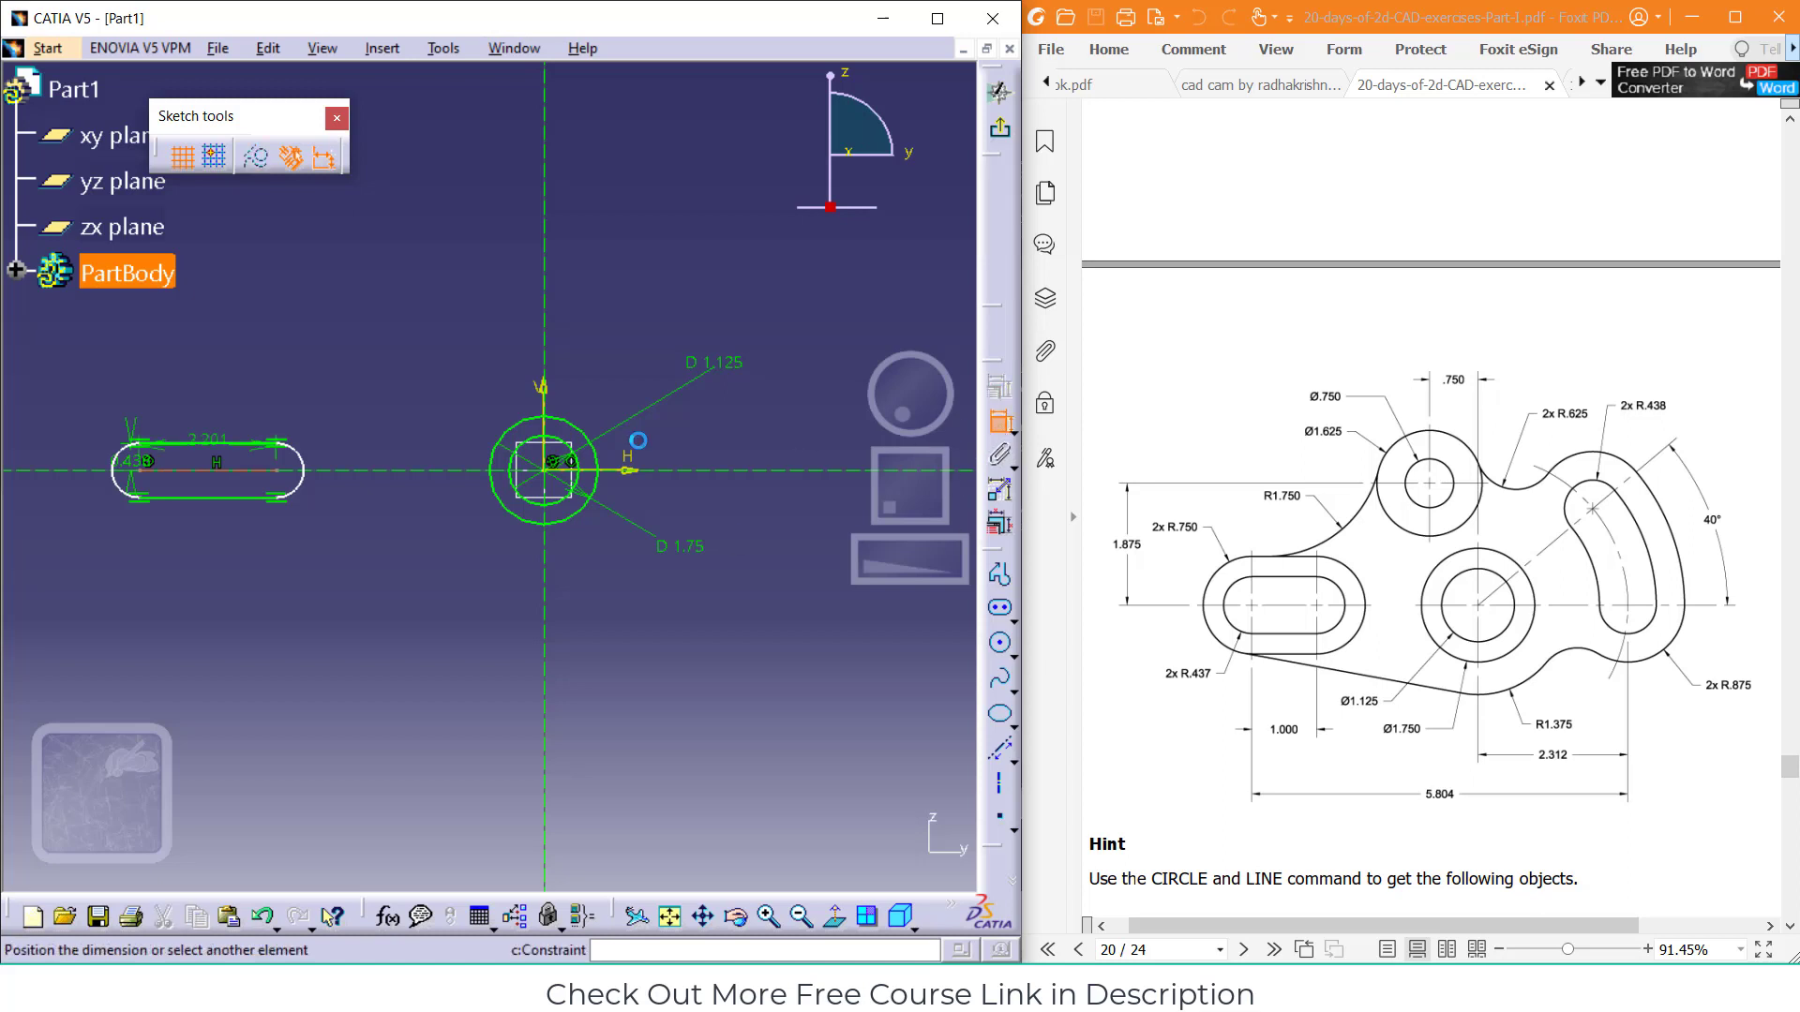
{"action": "left_click", "coordinate": [223, 583]}
{"action": "double_click", "coordinate": [223, 583]}
{"action": "type", "text": "1"}
{"action": "key", "text": "Return"}
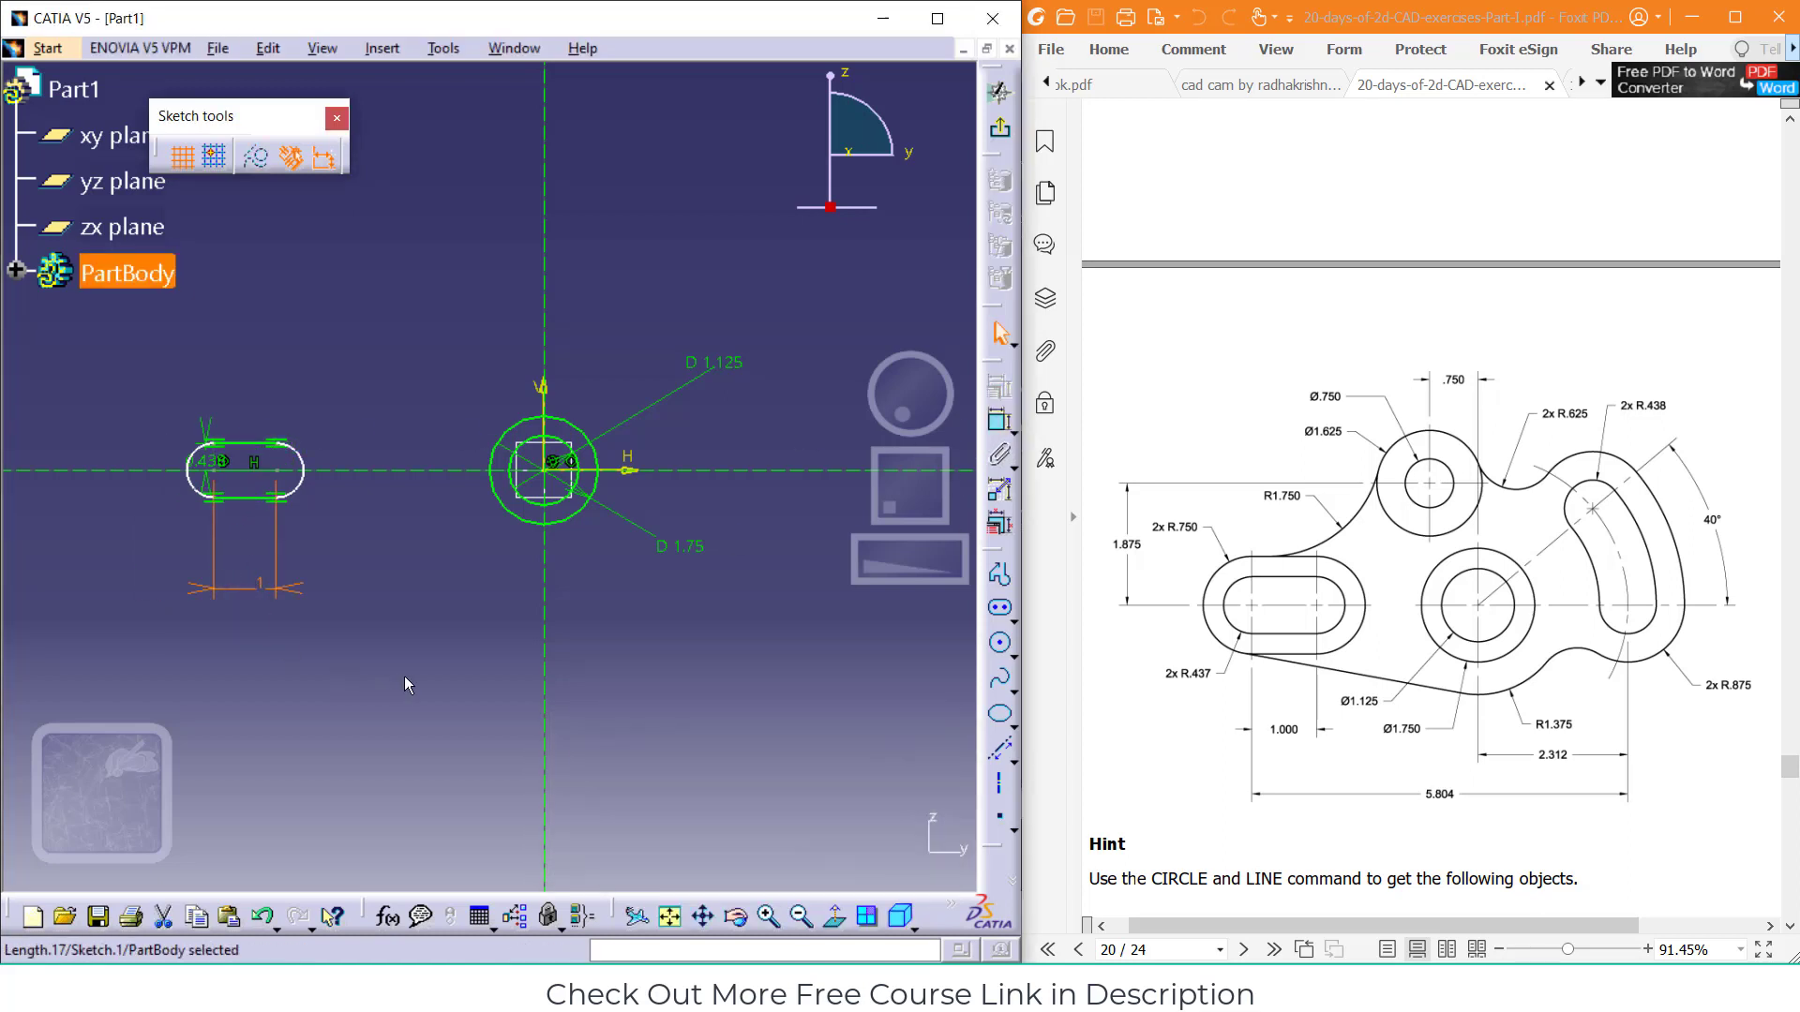
{"action": "left_click", "coordinate": [410, 689]}
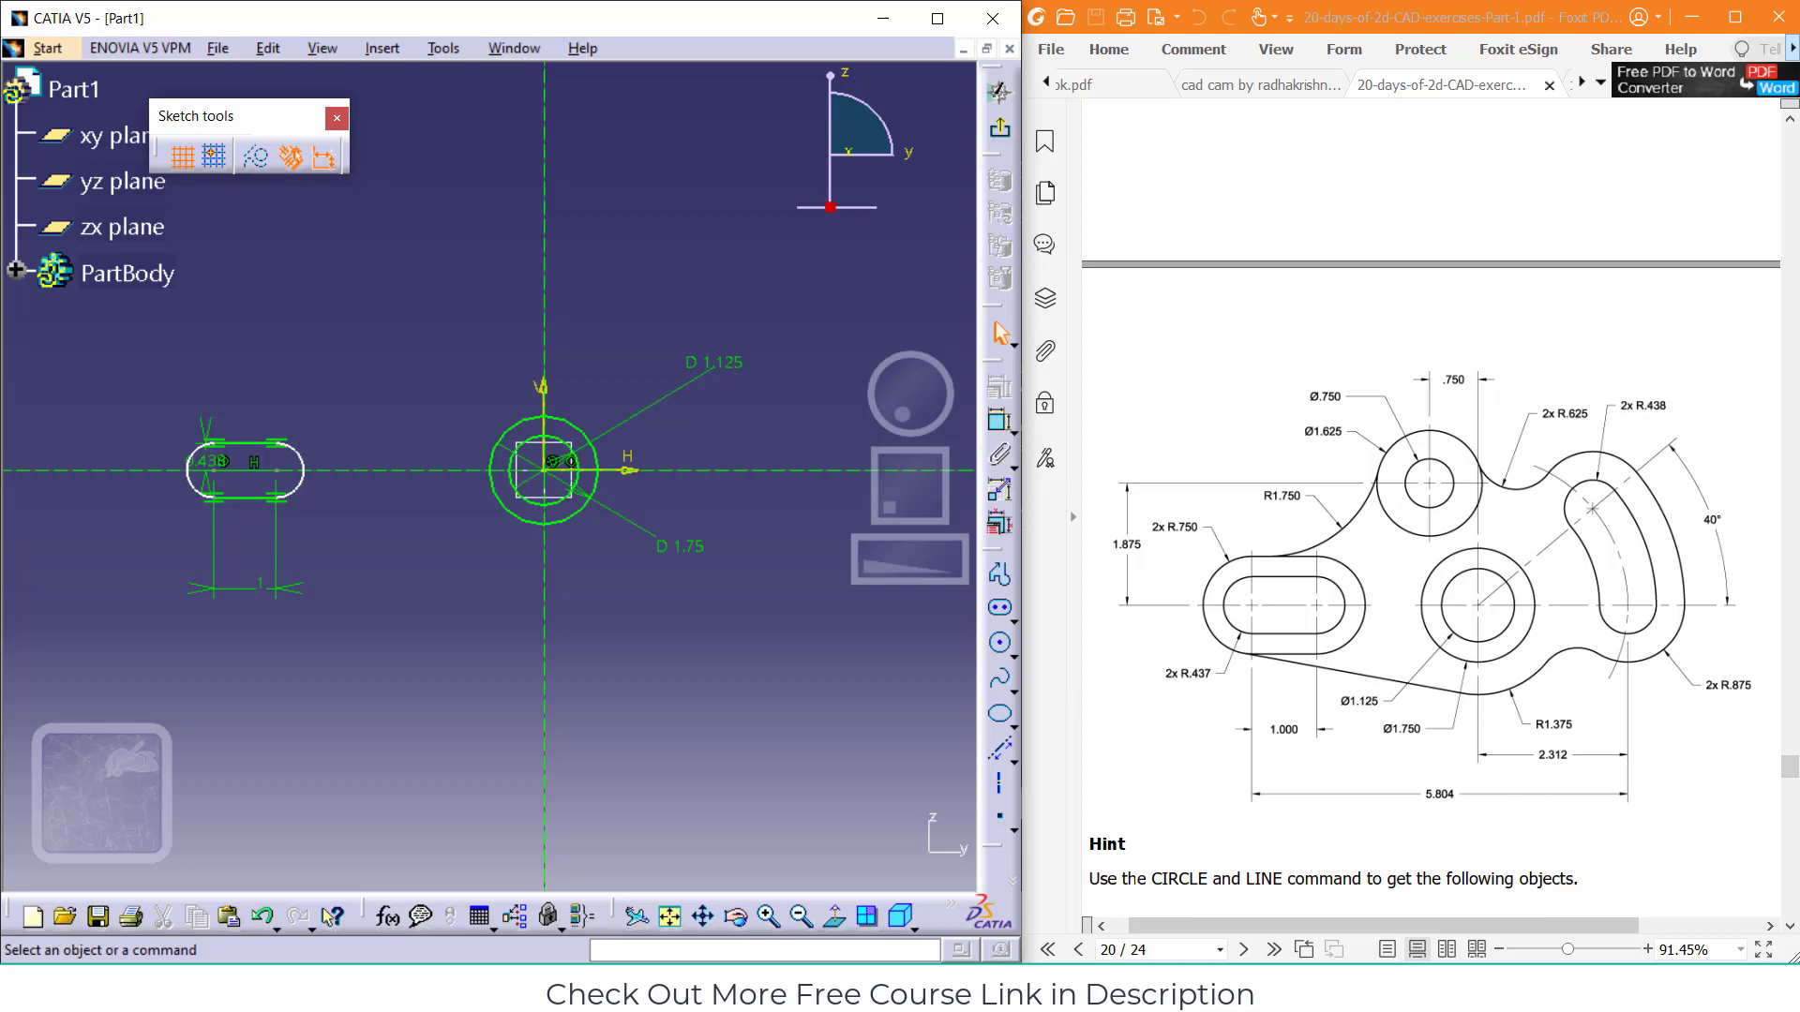
{"action": "left_click", "coordinate": [1000, 608]}
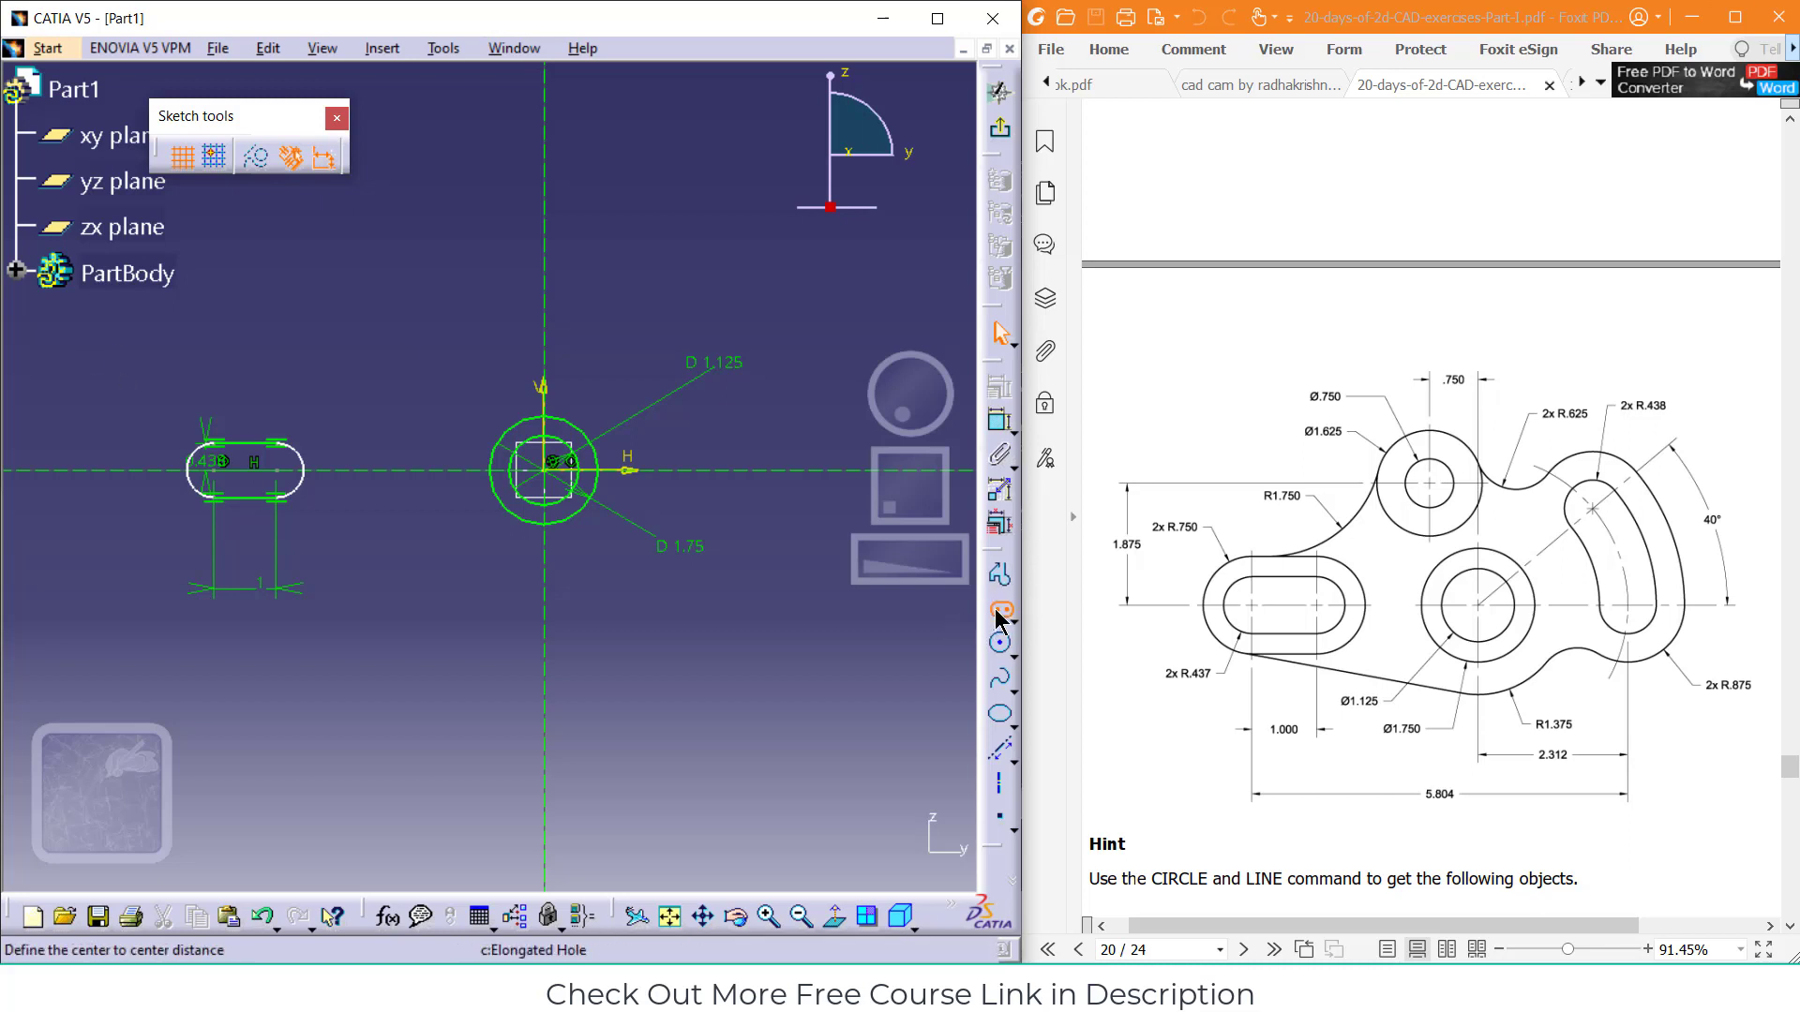
{"action": "left_click", "coordinate": [218, 479]}
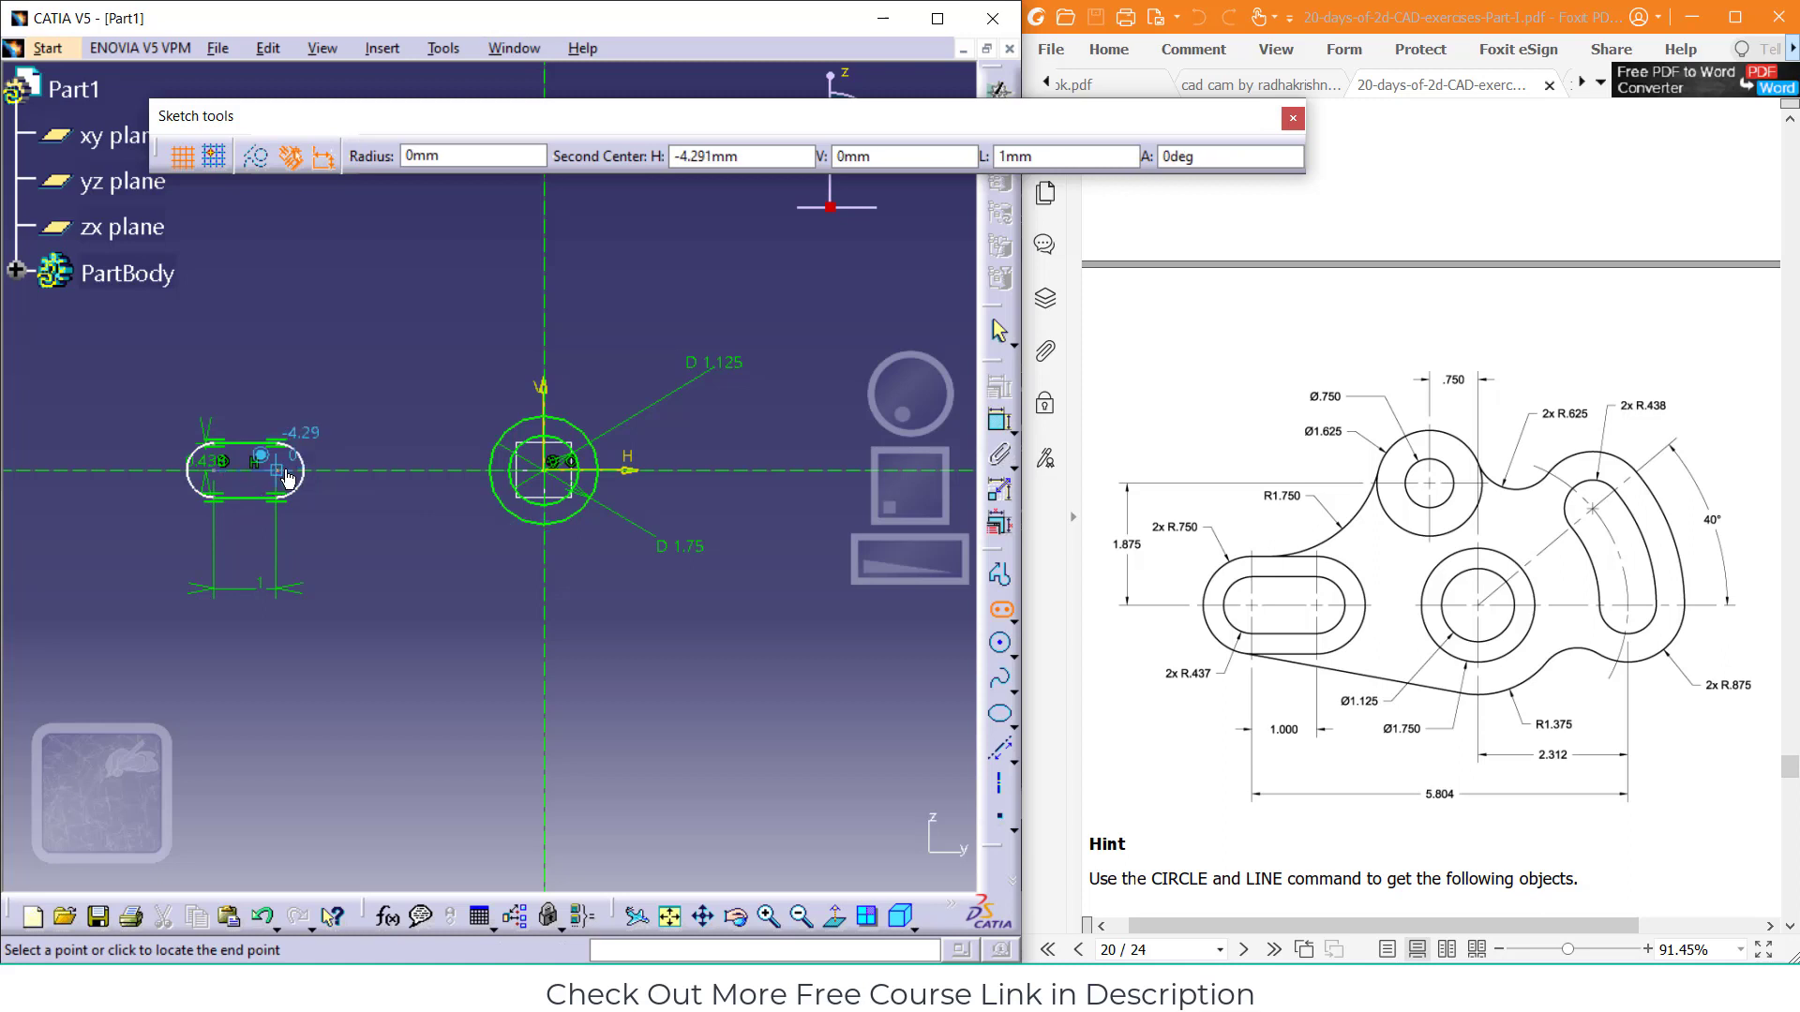
{"action": "left_click", "coordinate": [284, 473]}
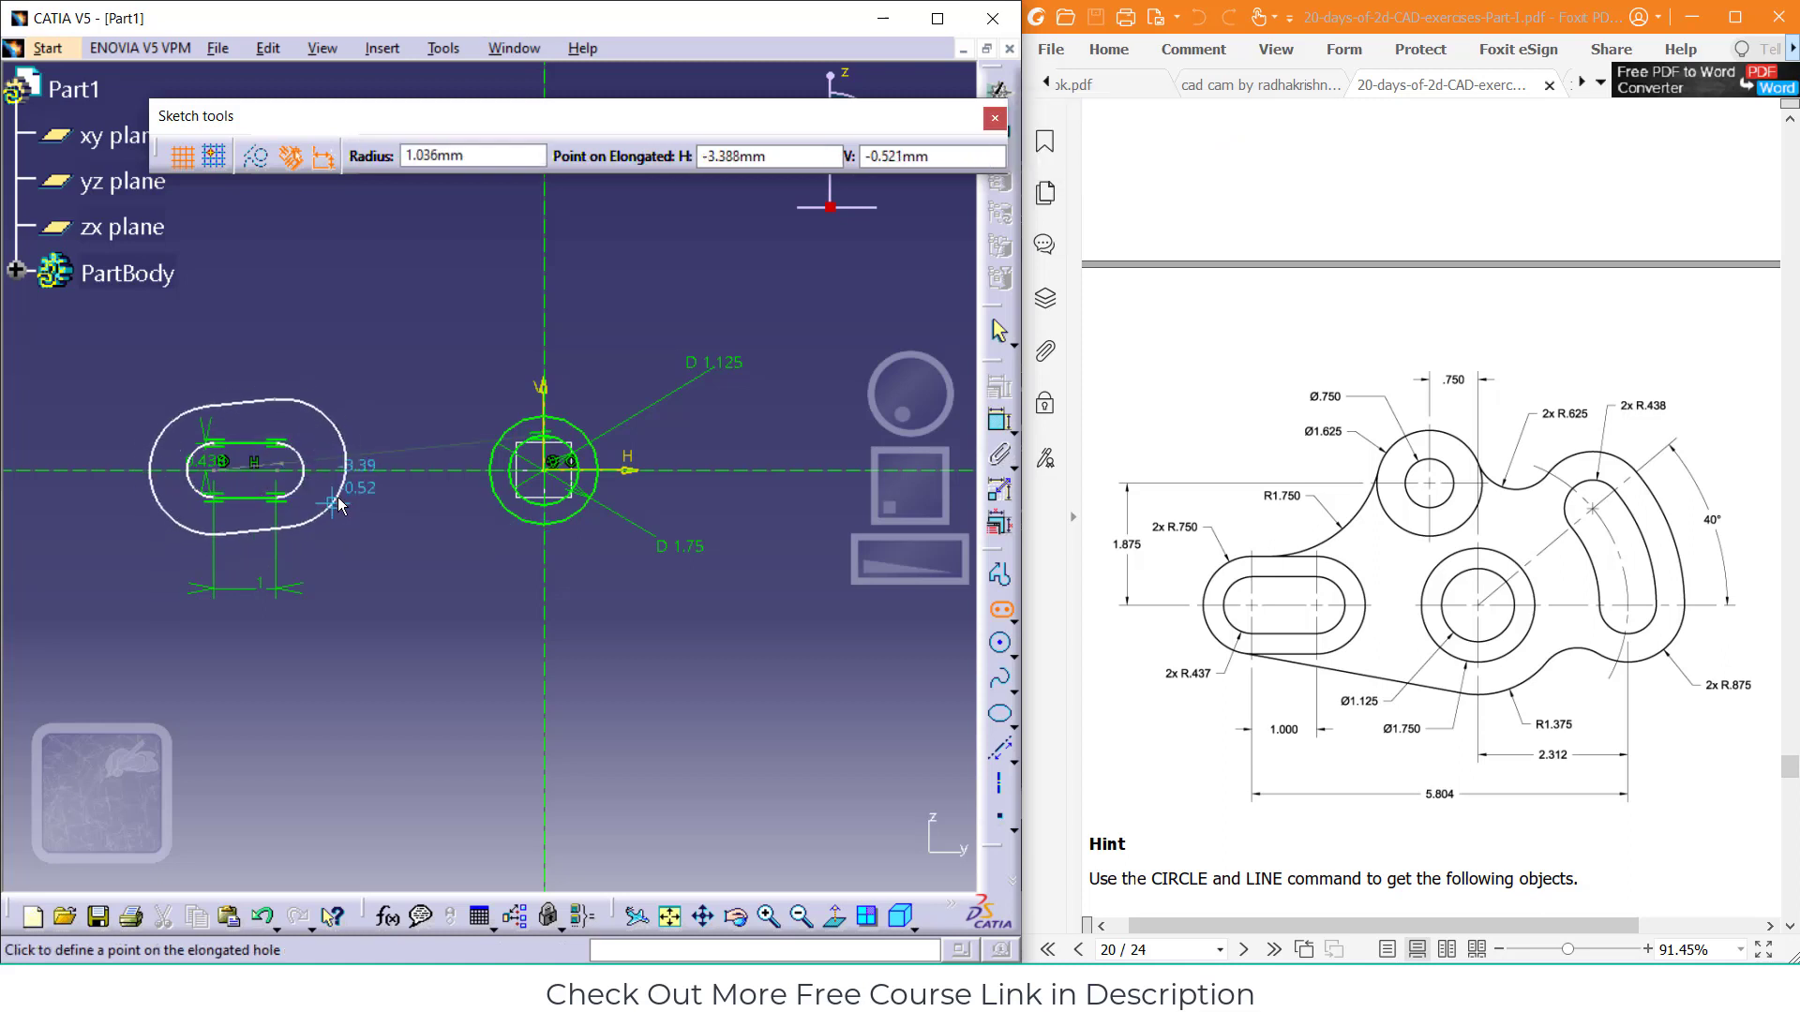
{"action": "left_click", "coordinate": [323, 510]}
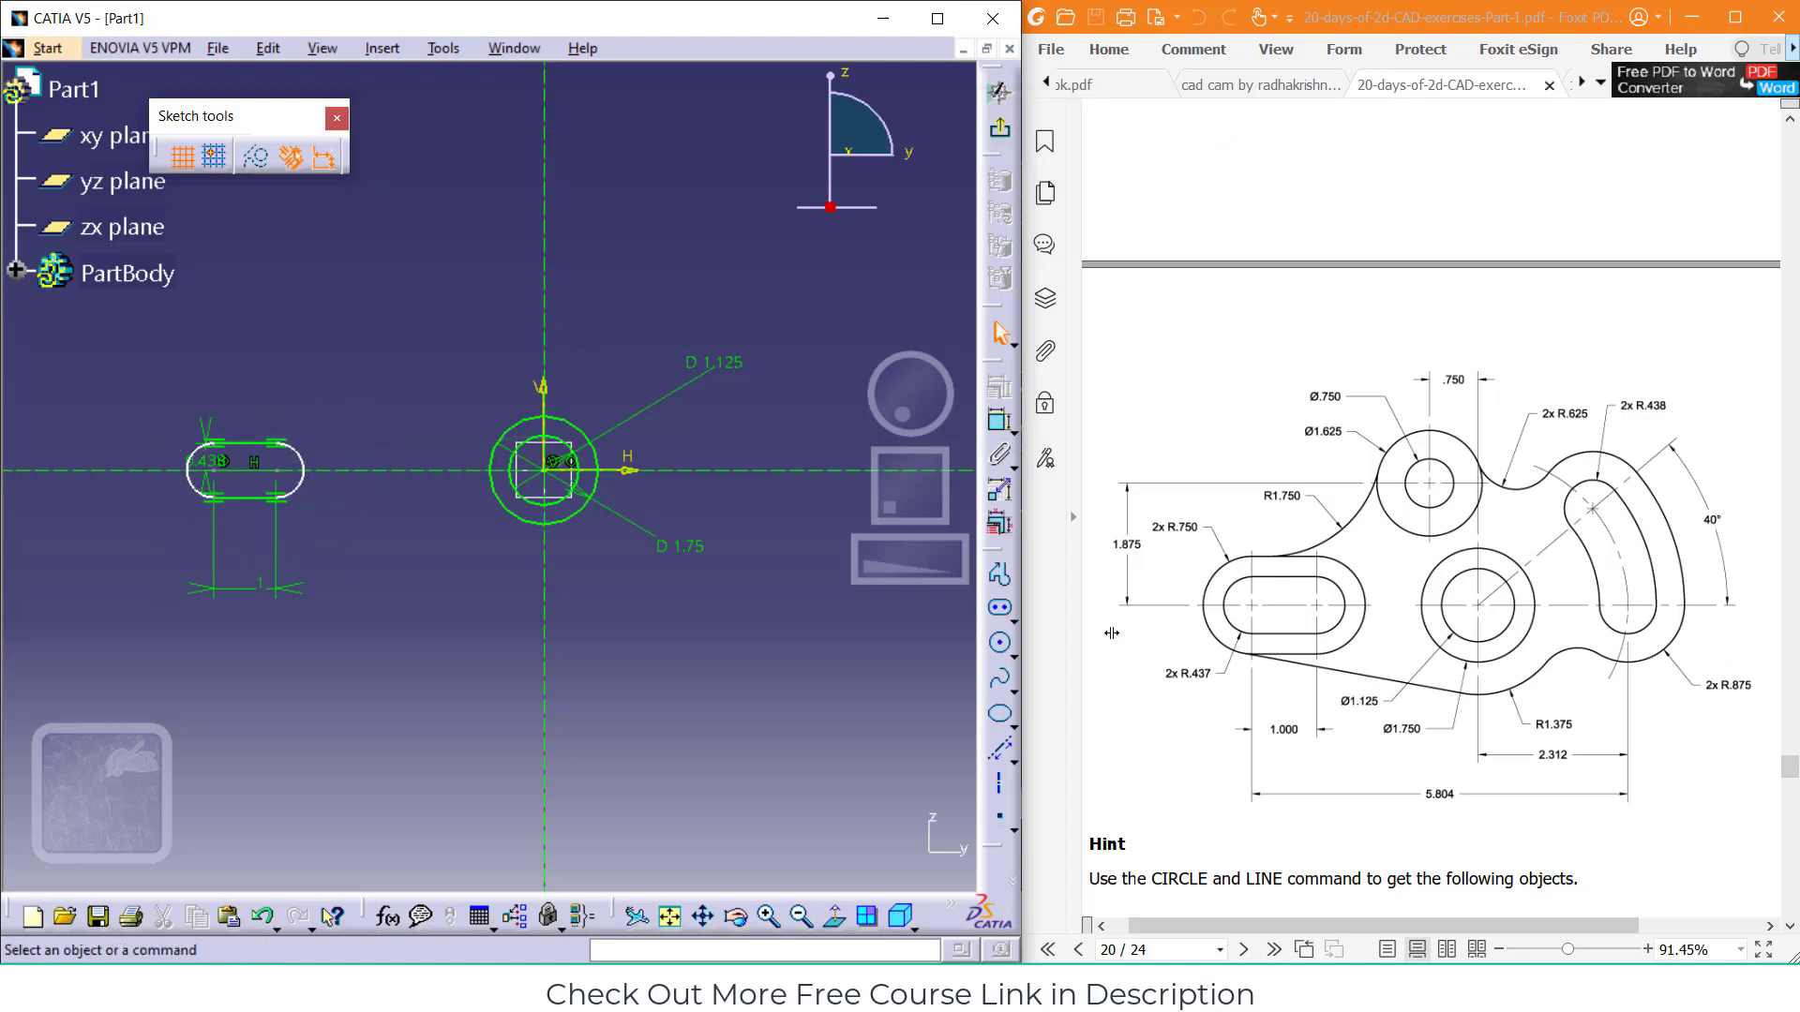
Draw a second elongated hole around the first on the same two centres and set its radius to 0.75 mm
{"action": "left_click", "coordinate": [1001, 608]}
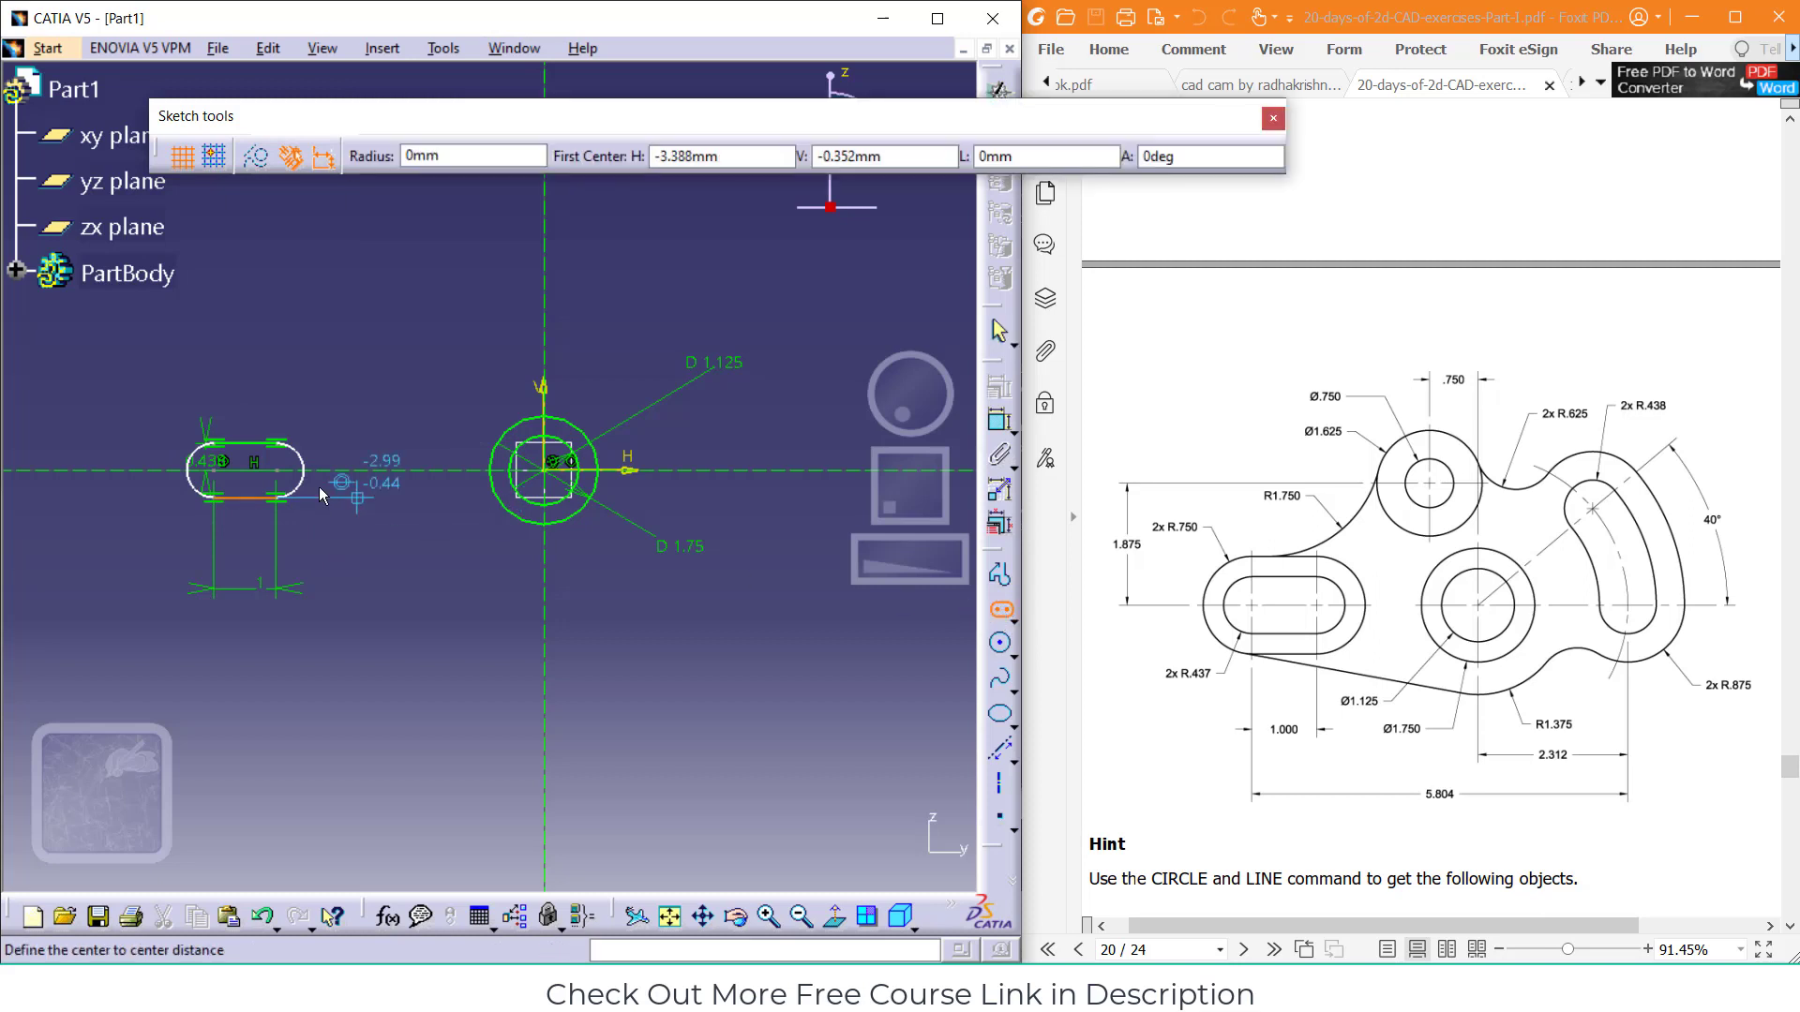
{"action": "left_click", "coordinate": [215, 476]}
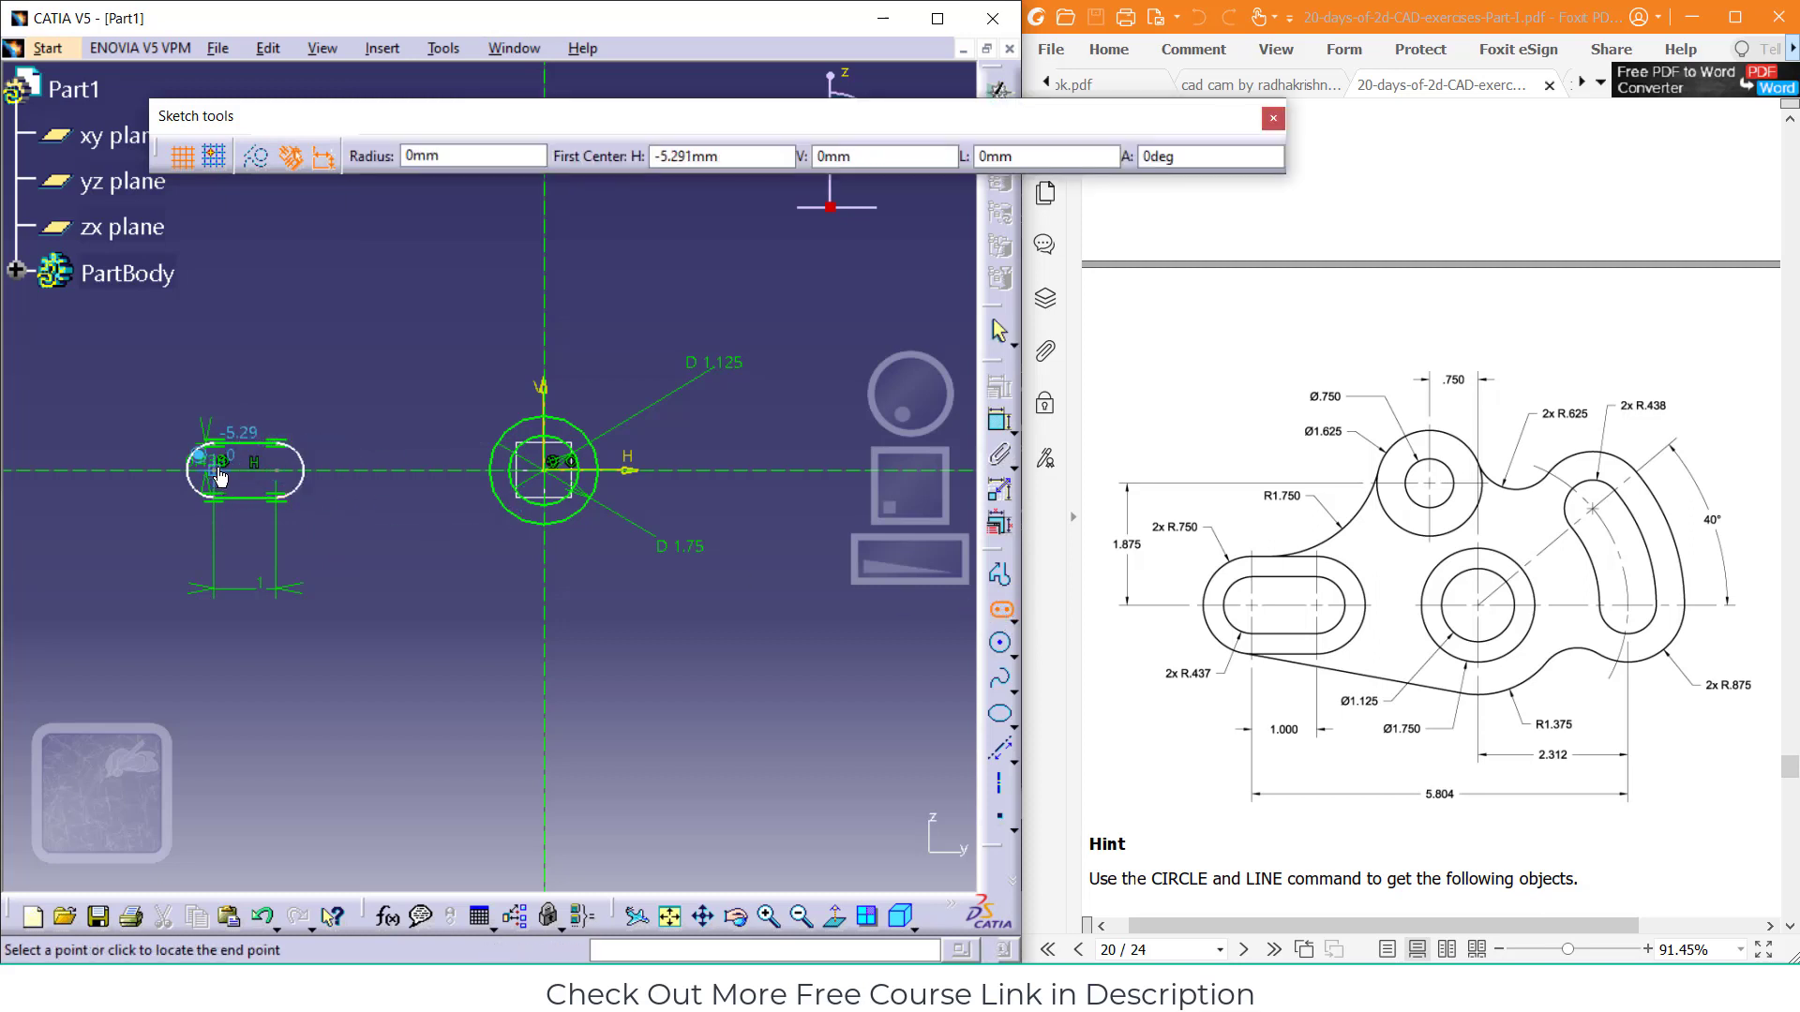
{"action": "left_click", "coordinate": [279, 476]}
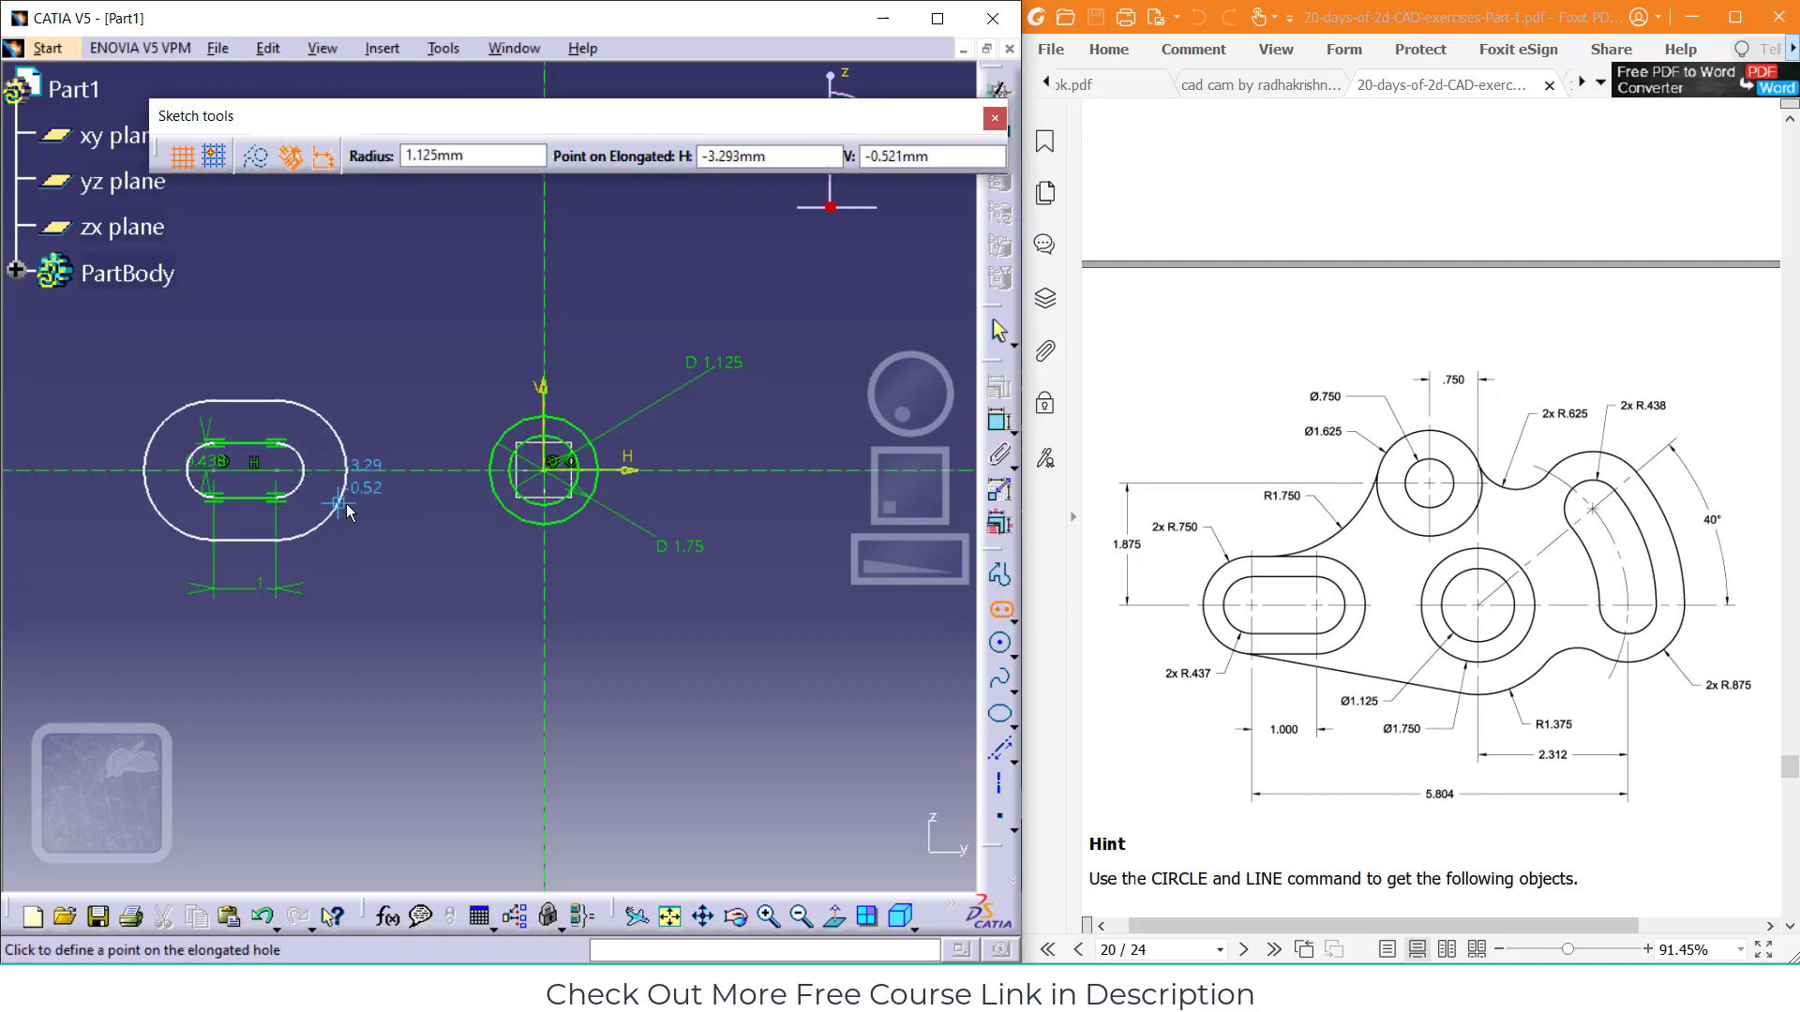
{"action": "left_click", "coordinate": [353, 469]}
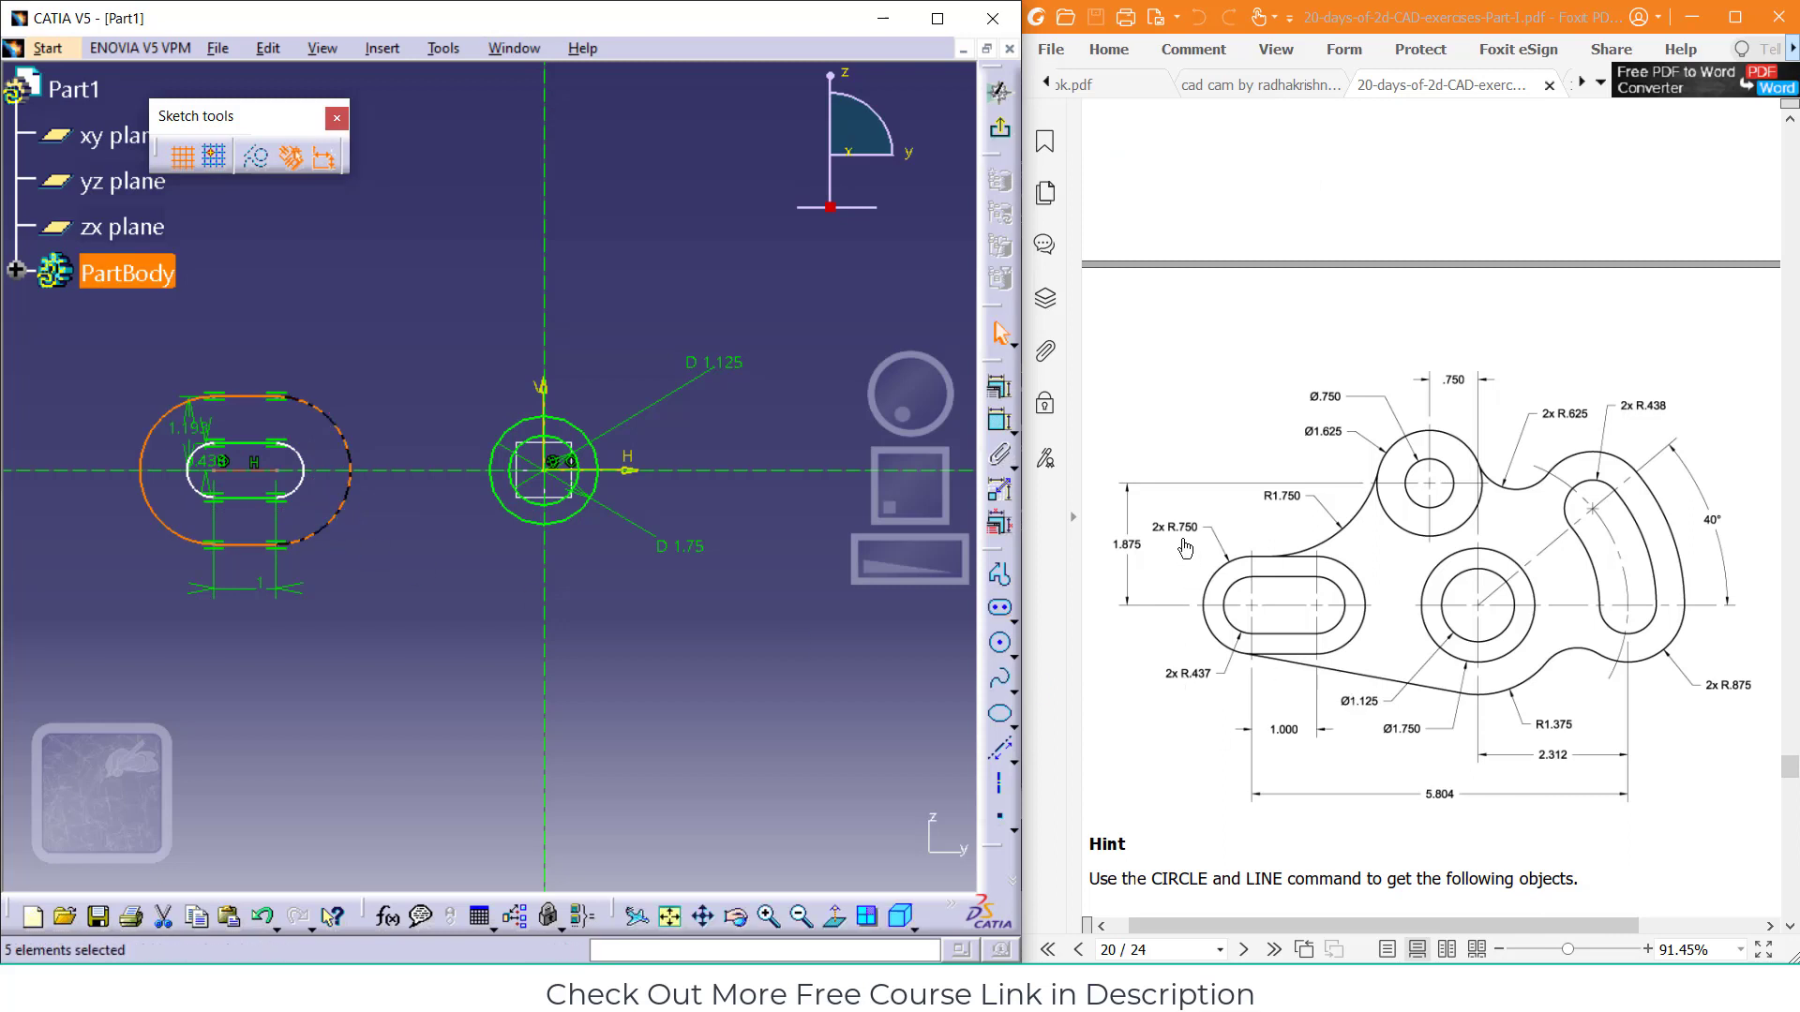
{"action": "double_click", "coordinate": [184, 426]}
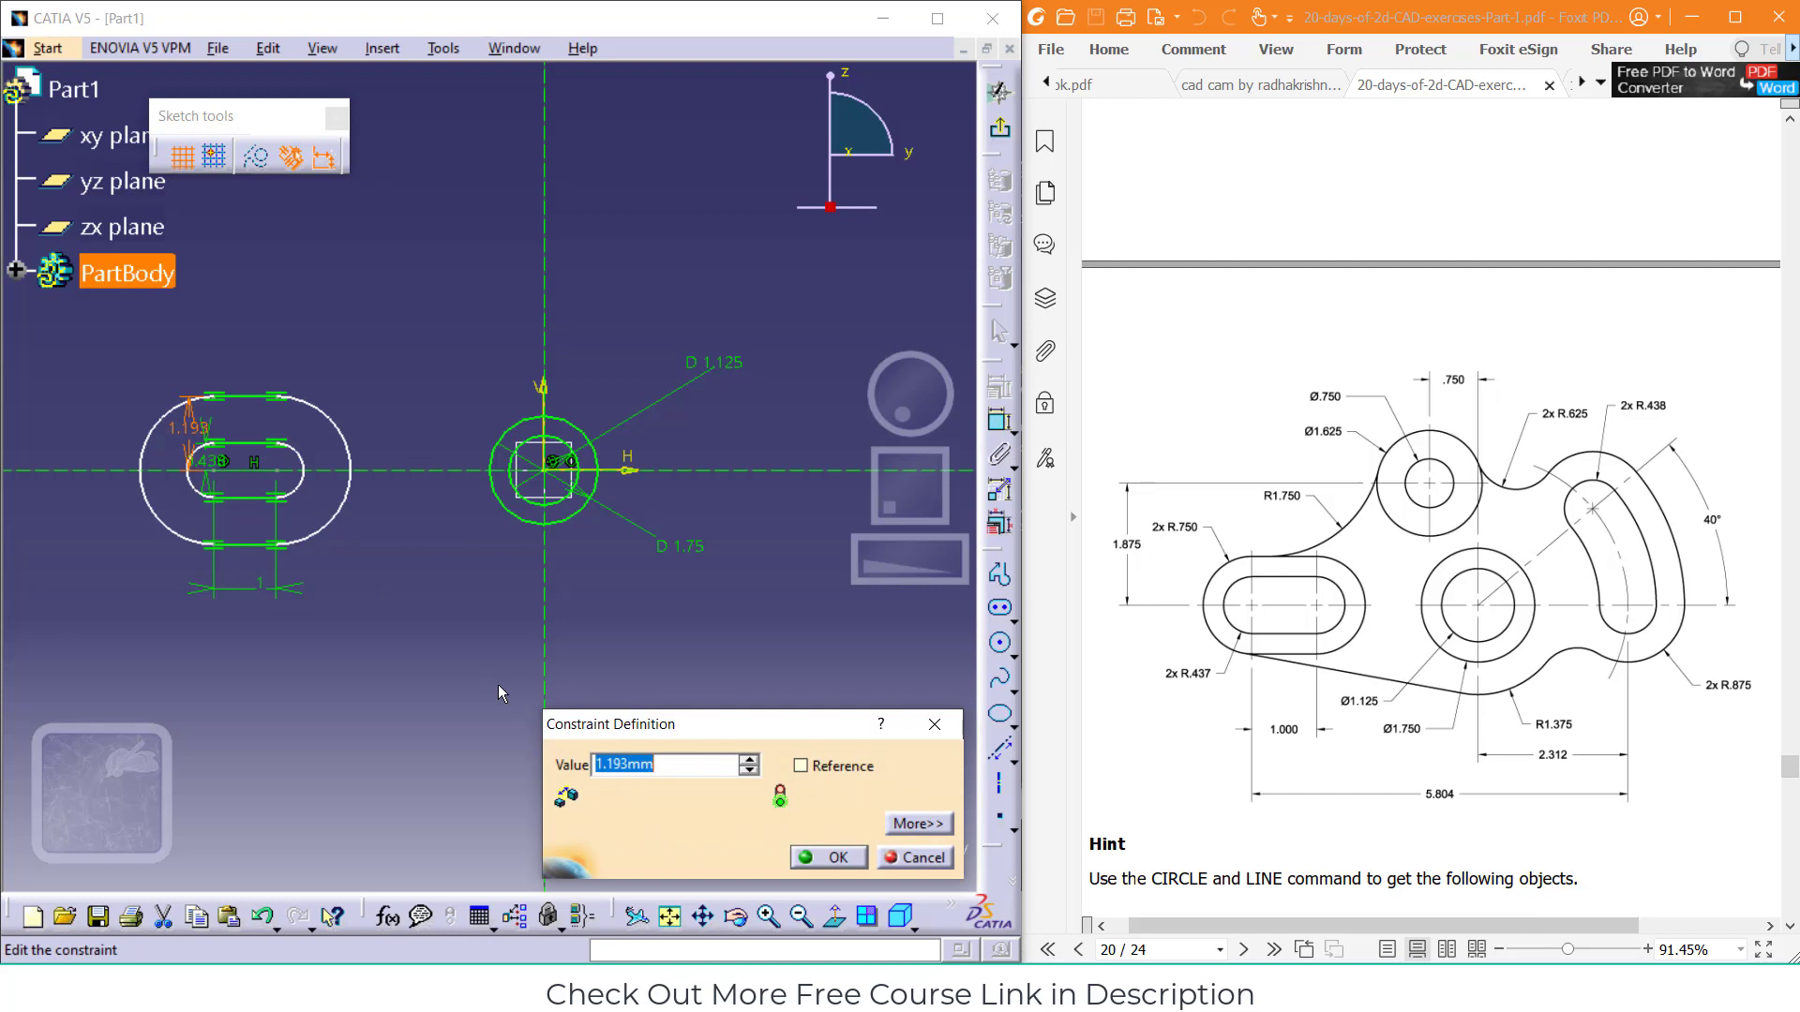
{"action": "type", "text": "0.75"}
{"action": "key", "text": "Return"}
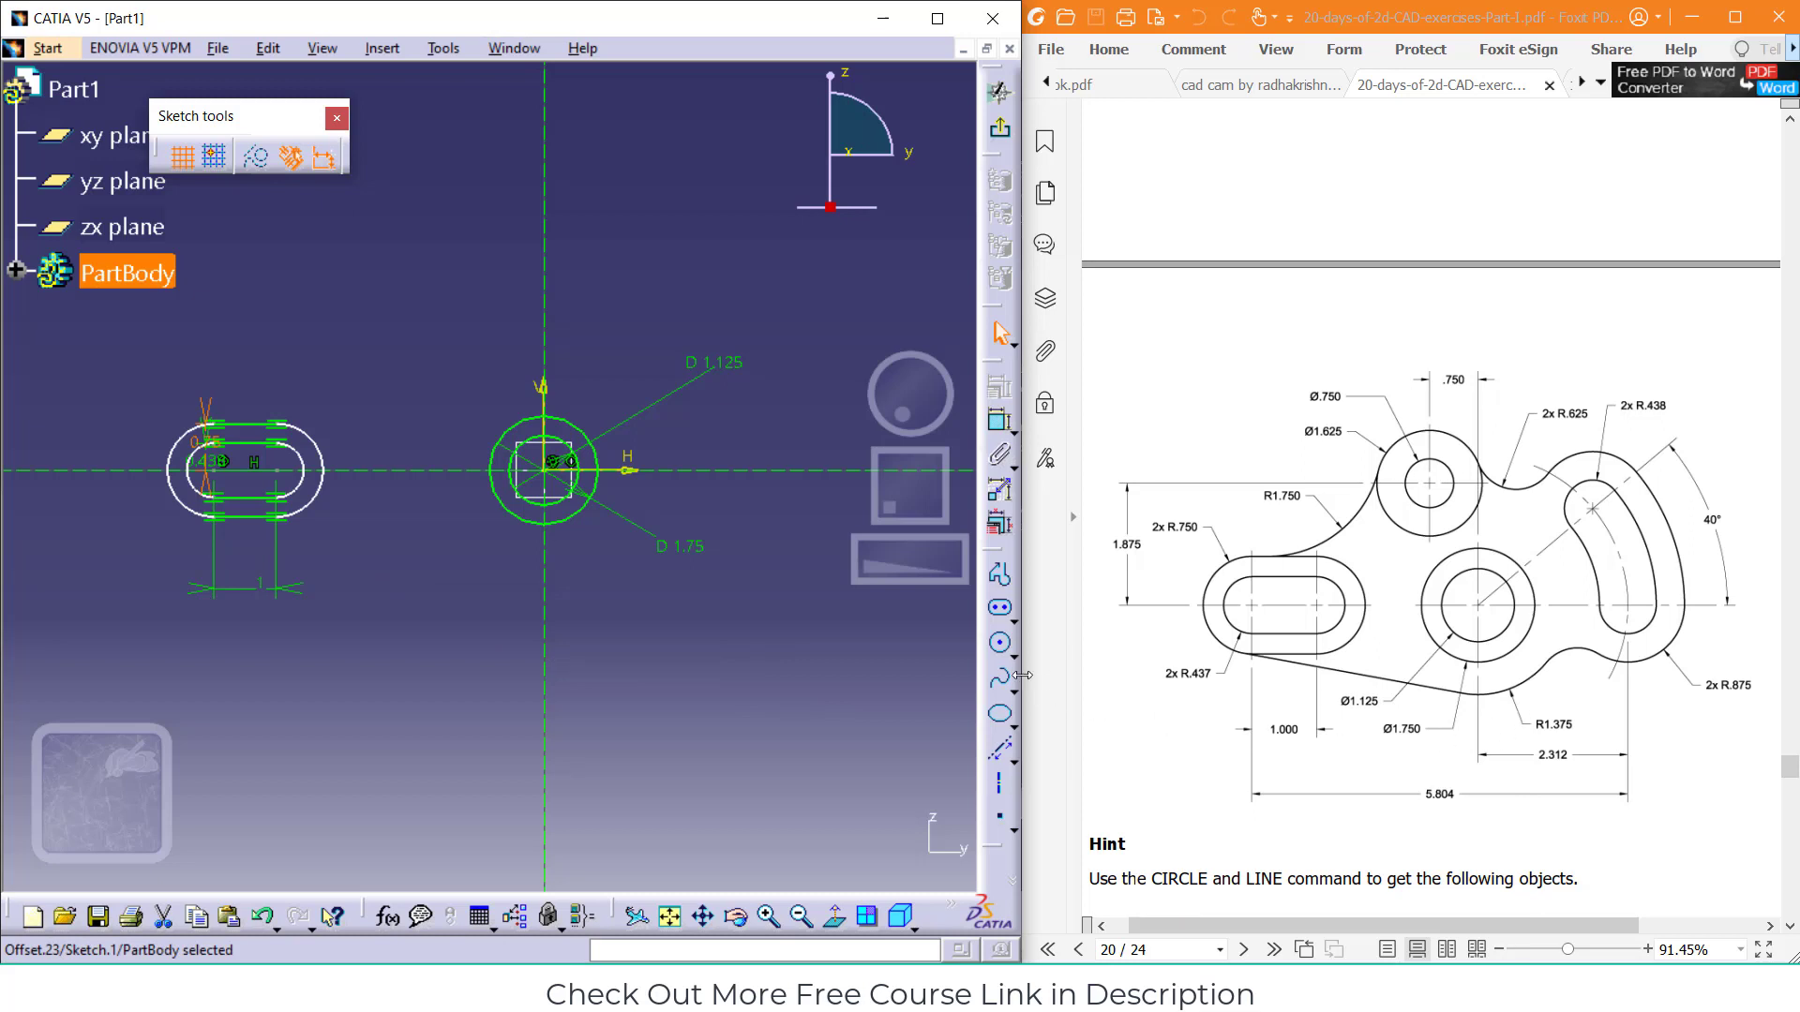
Draw a larger circle around the two concentric circles at the origin and dimension it as a radius of 1.375 mm
{"action": "left_click", "coordinate": [1001, 643]}
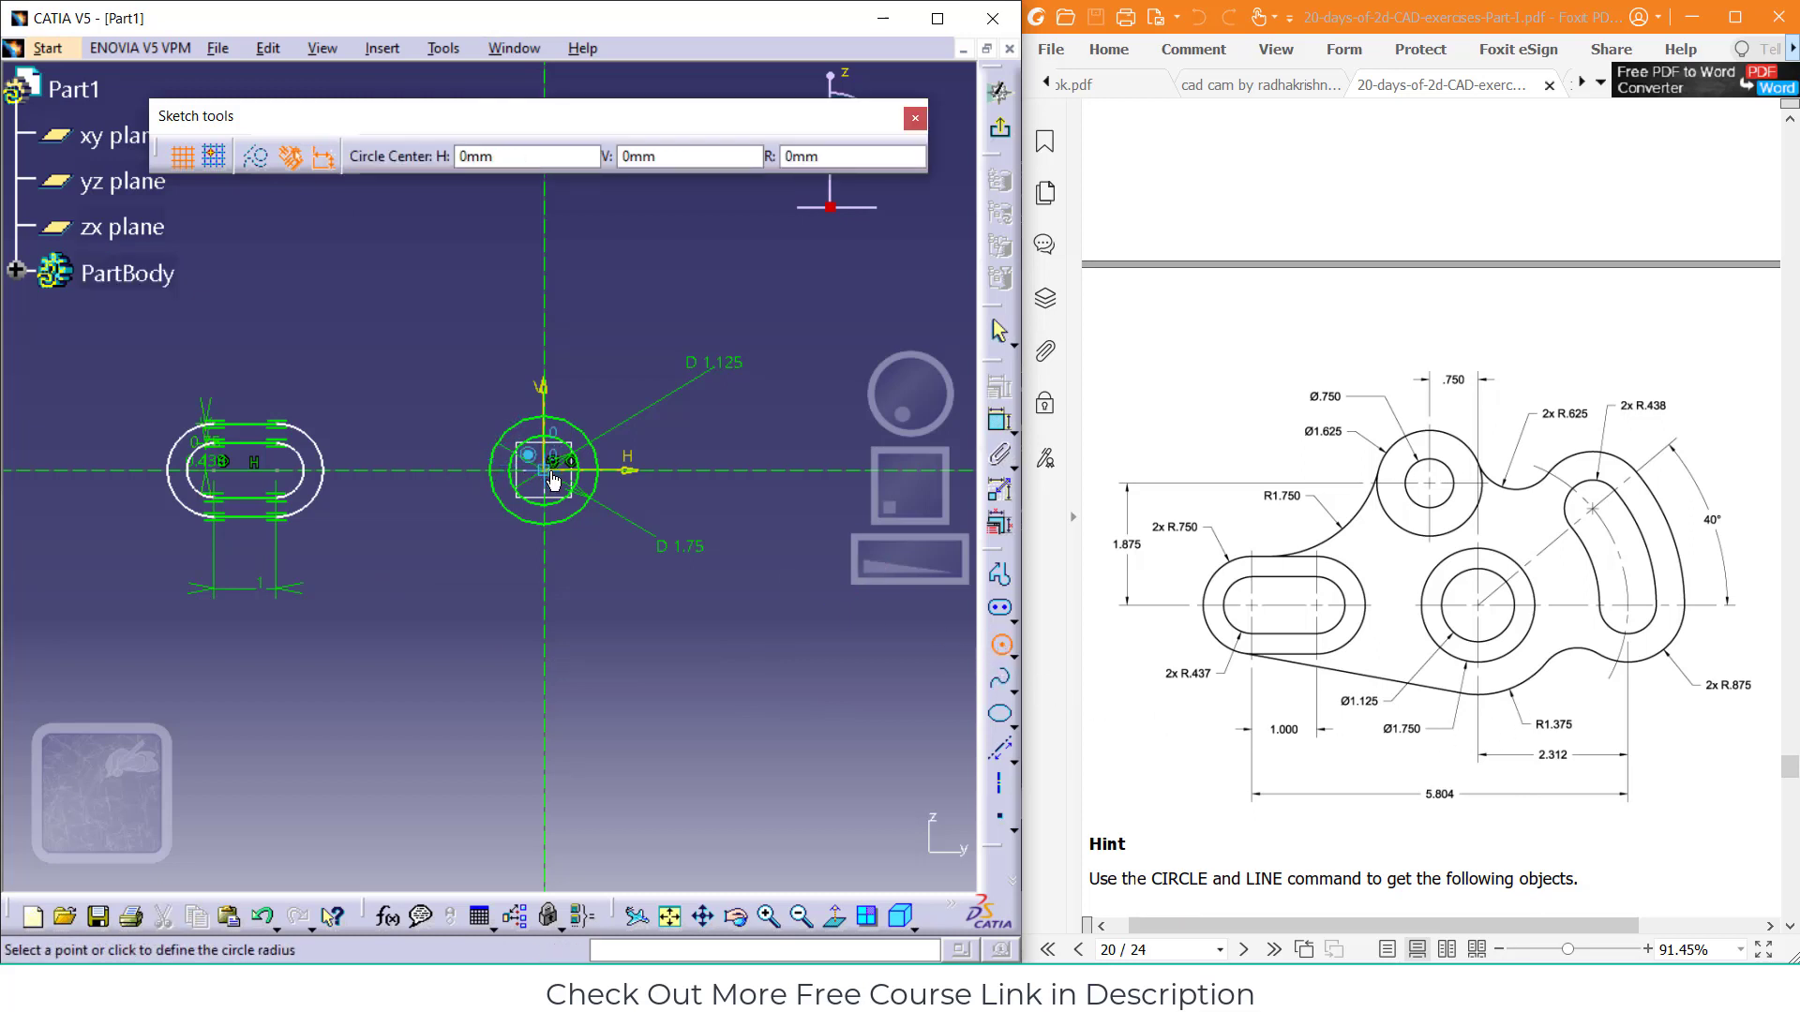
{"action": "left_click", "coordinate": [673, 617]}
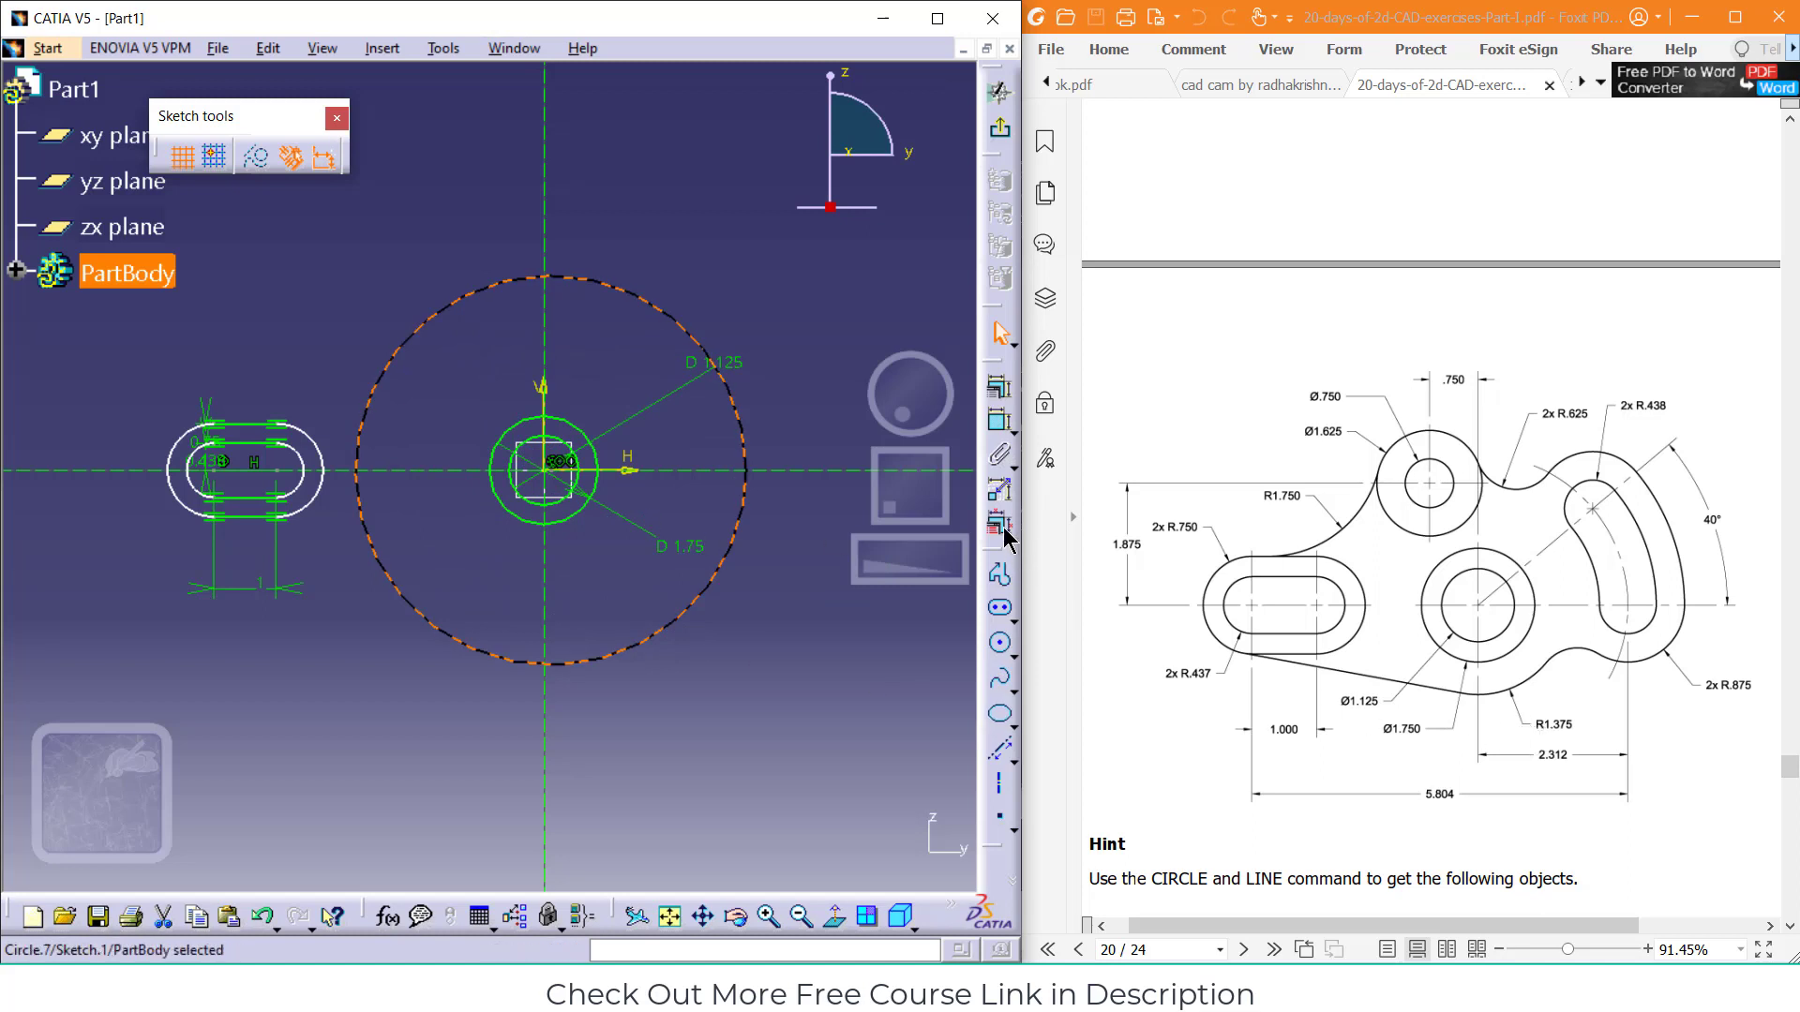
{"action": "left_click", "coordinate": [1000, 424]}
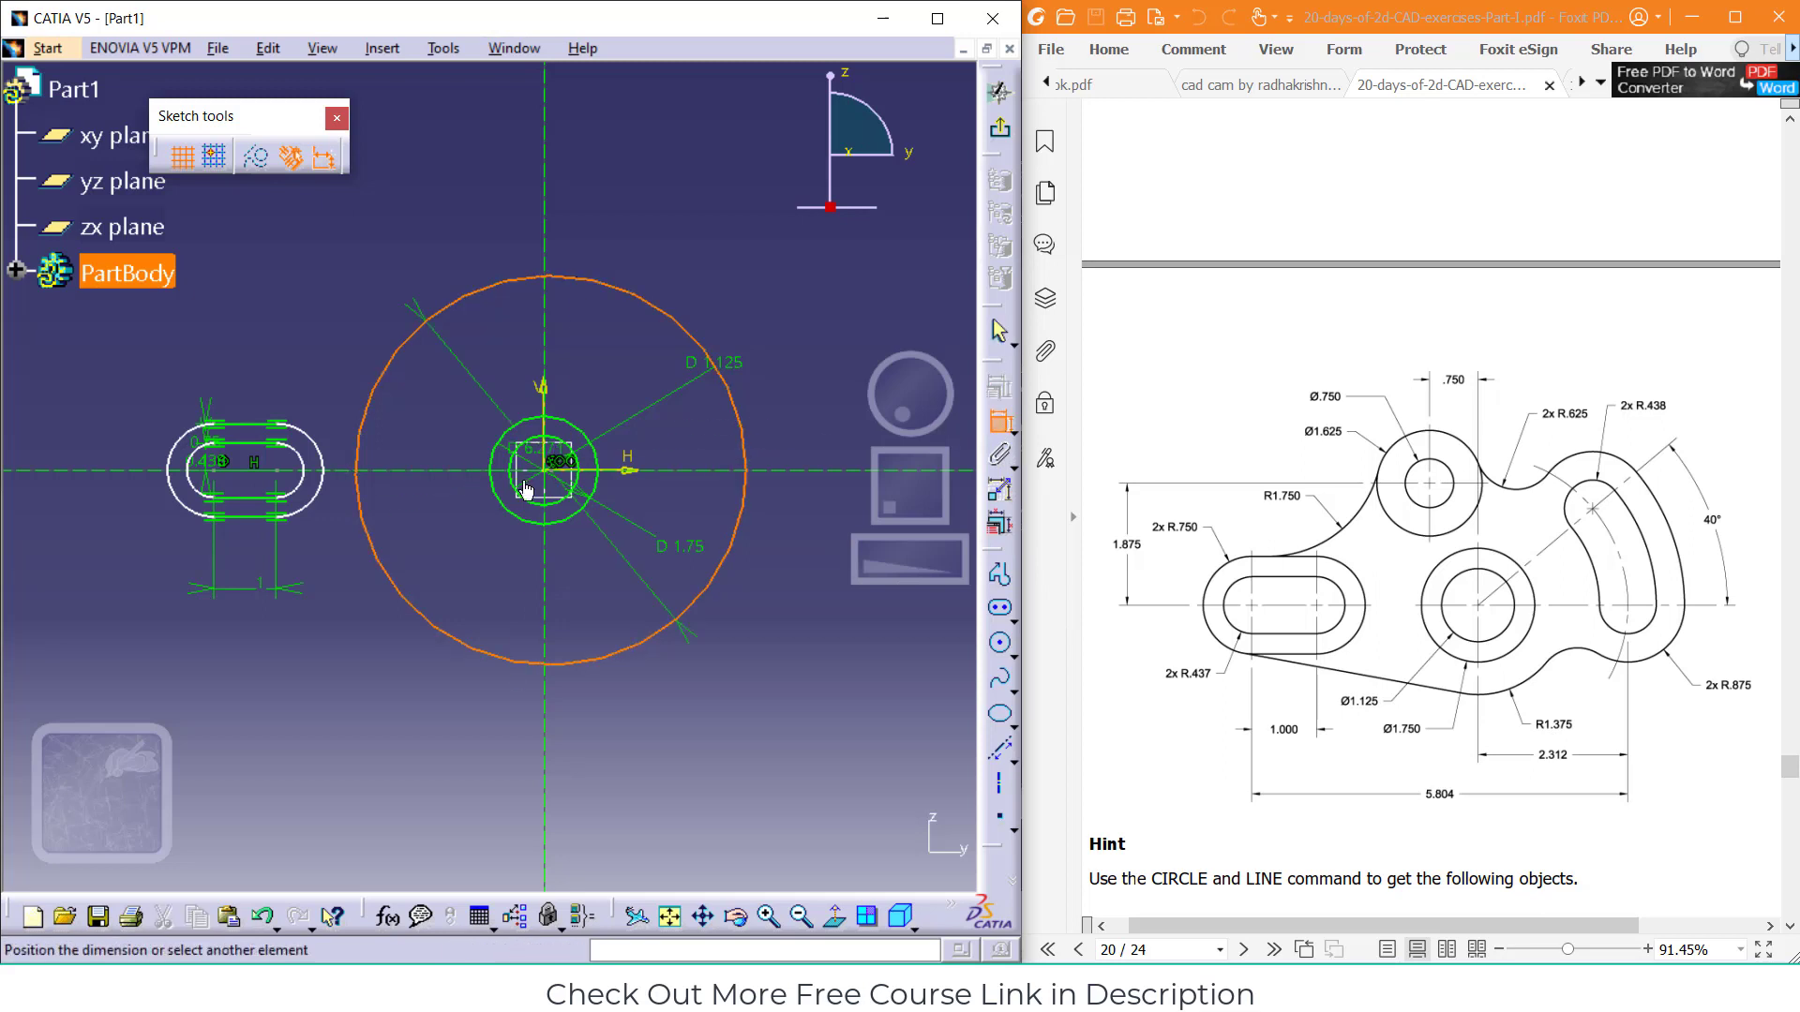
{"action": "left_click", "coordinate": [626, 689]}
{"action": "double_click", "coordinate": [645, 695]}
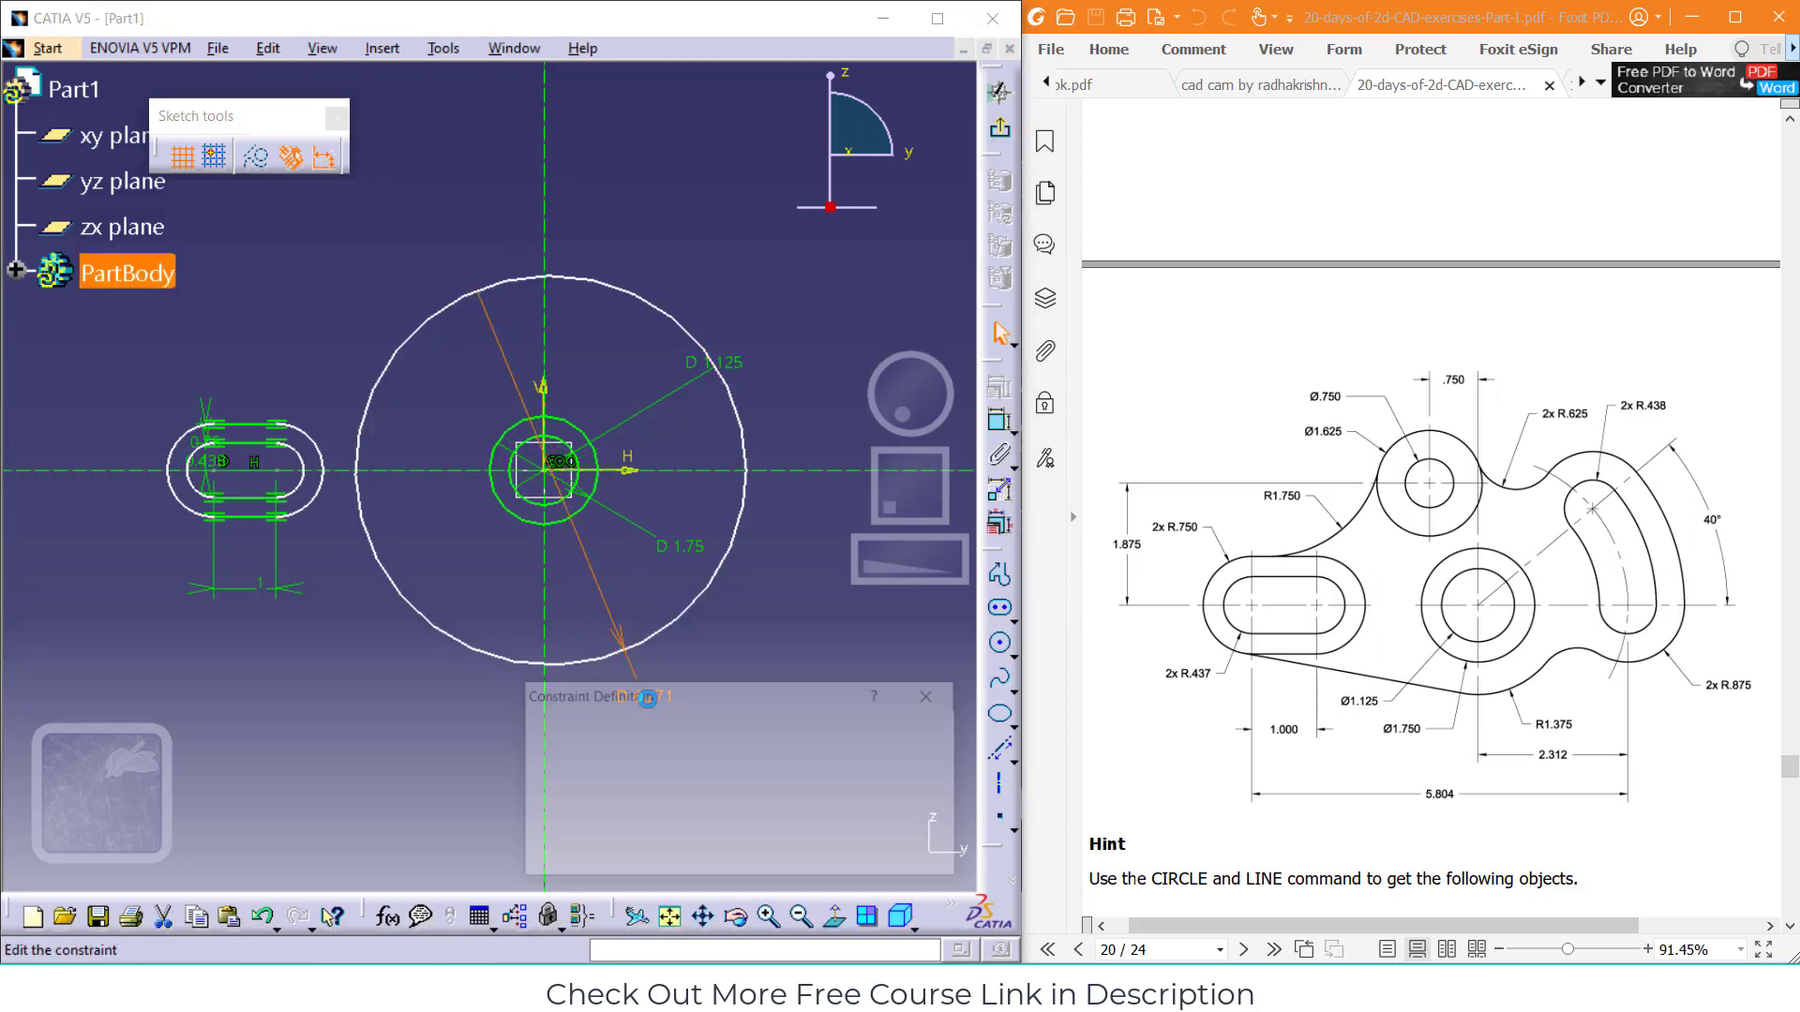
{"action": "left_click", "coordinate": [677, 802]}
{"action": "left_click", "coordinate": [672, 821]}
{"action": "type", "text": "1.375"}
{"action": "key", "text": "Return"}
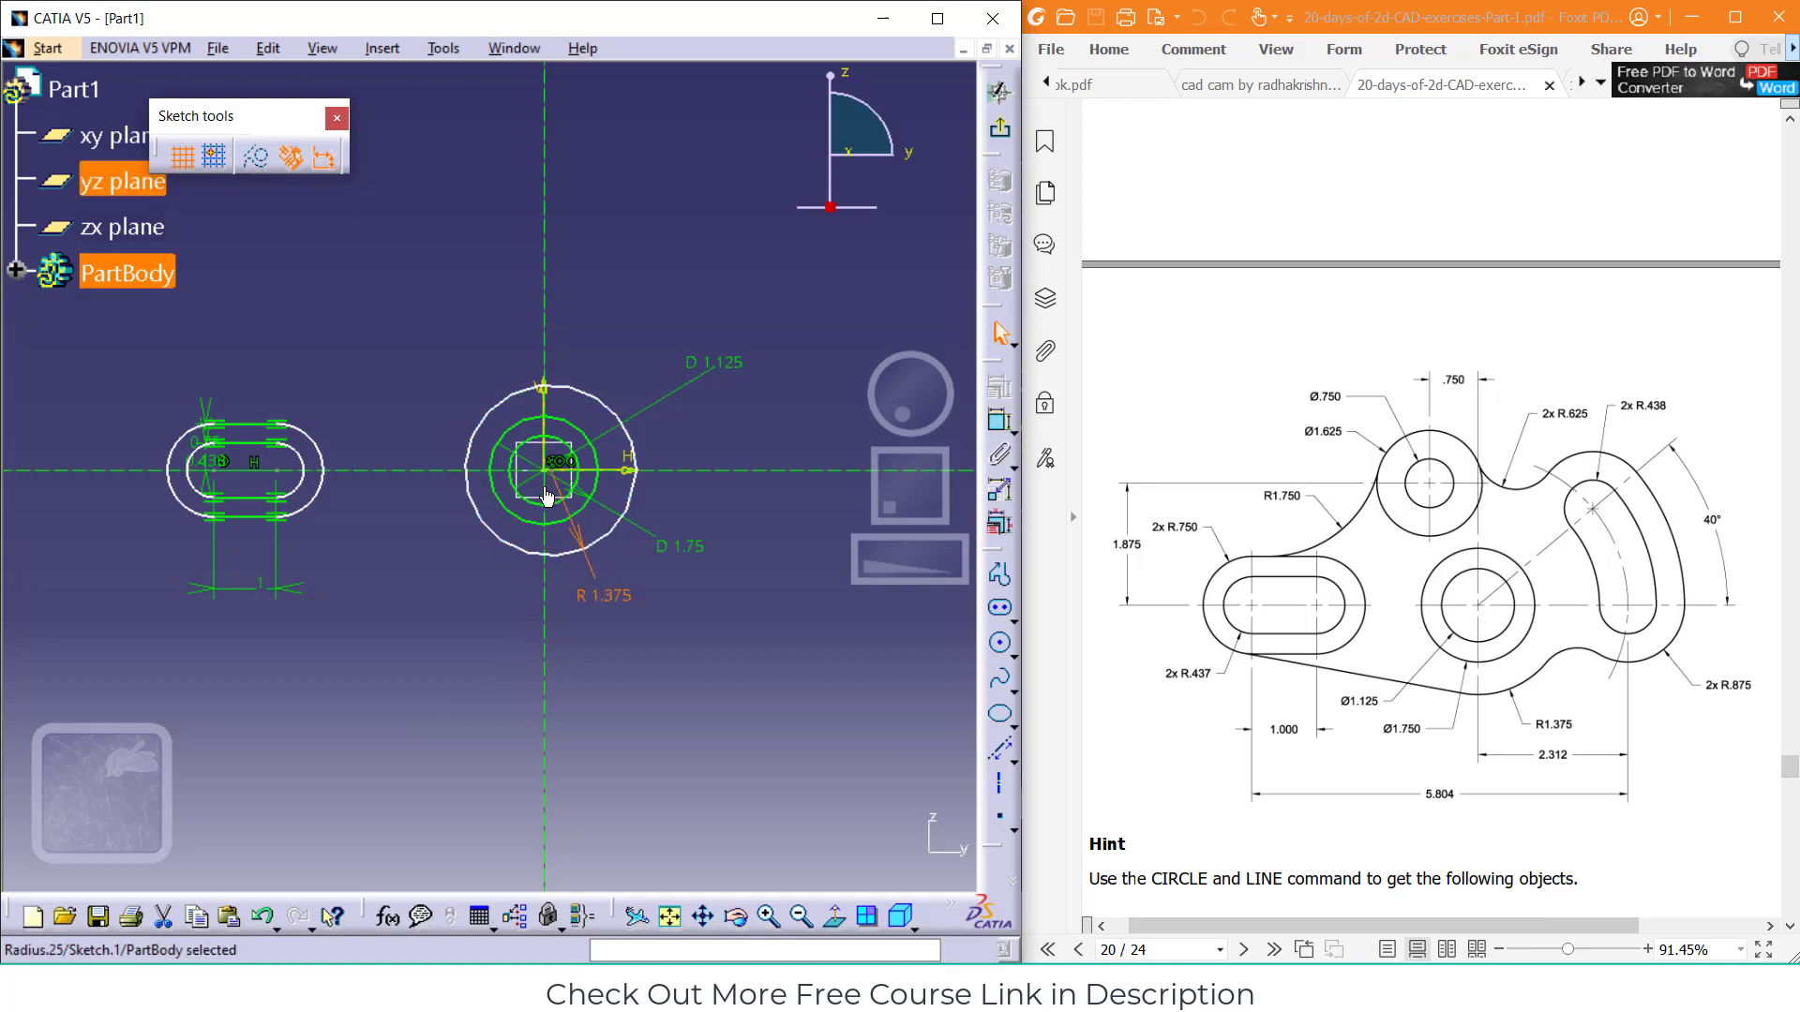
Move the 1.375 mm radius circle aside and attach its centre to the sketch origin with a contact constraint
{"action": "left_click_drag", "start_coordinate": [610, 411], "coordinate": [730, 480]}
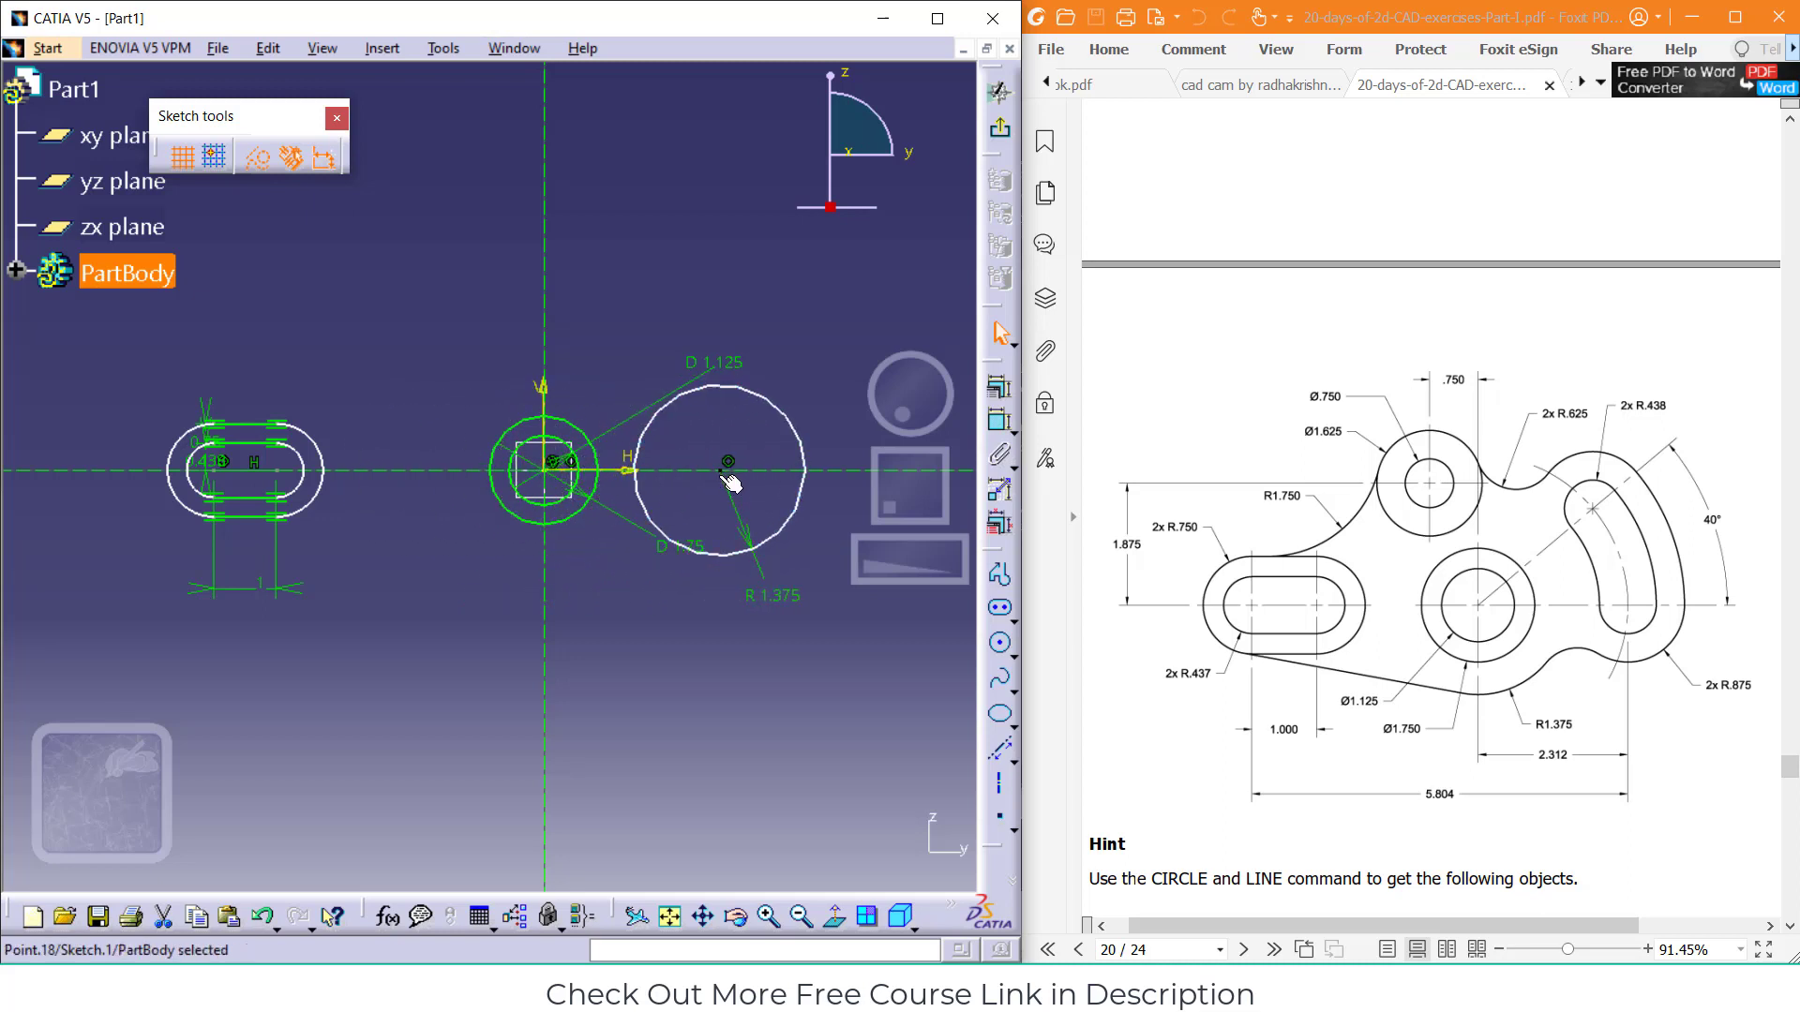
{"action": "left_click", "coordinate": [555, 466], "text": "ctrl"}
{"action": "left_click", "coordinate": [381, 48]}
{"action": "mouse_move", "coordinate": [414, 112]}
{"action": "mouse_move", "coordinate": [656, 136]}
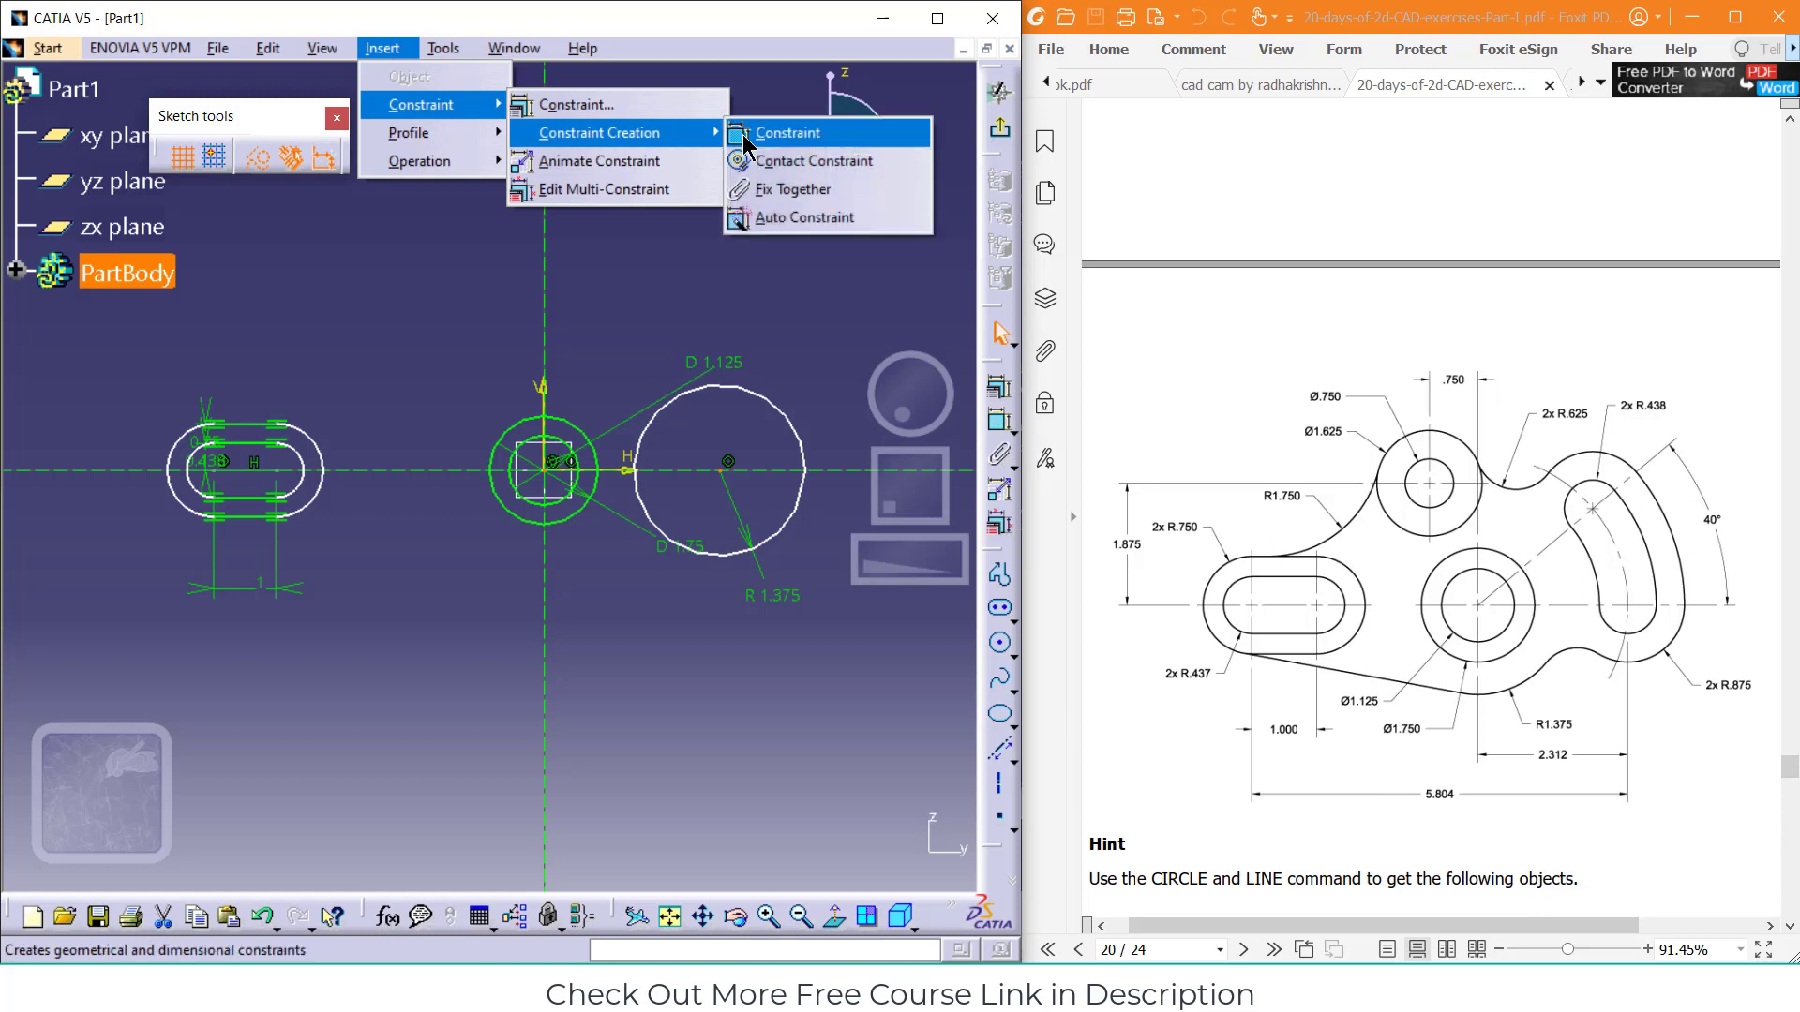
{"action": "left_click", "coordinate": [784, 165]}
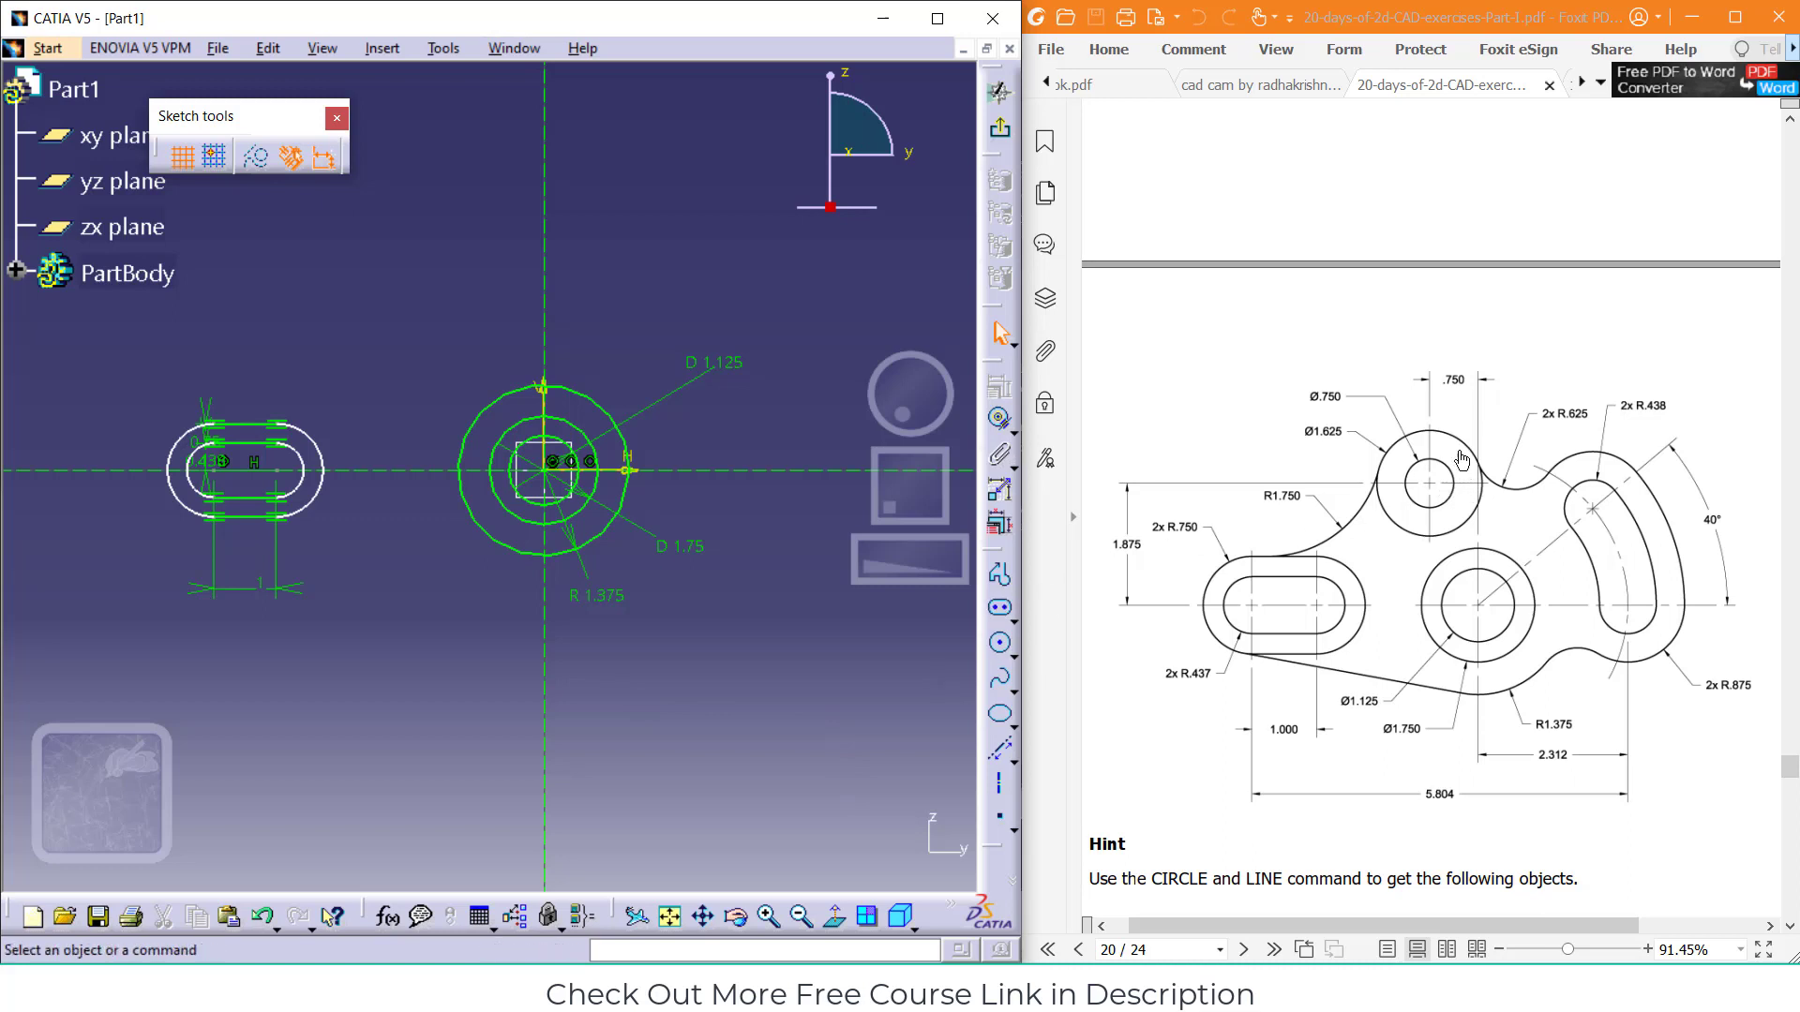
Draw a circle about 1.56 mm in diameter in the open area up and to the left of the origin
{"action": "left_click", "coordinate": [1000, 643]}
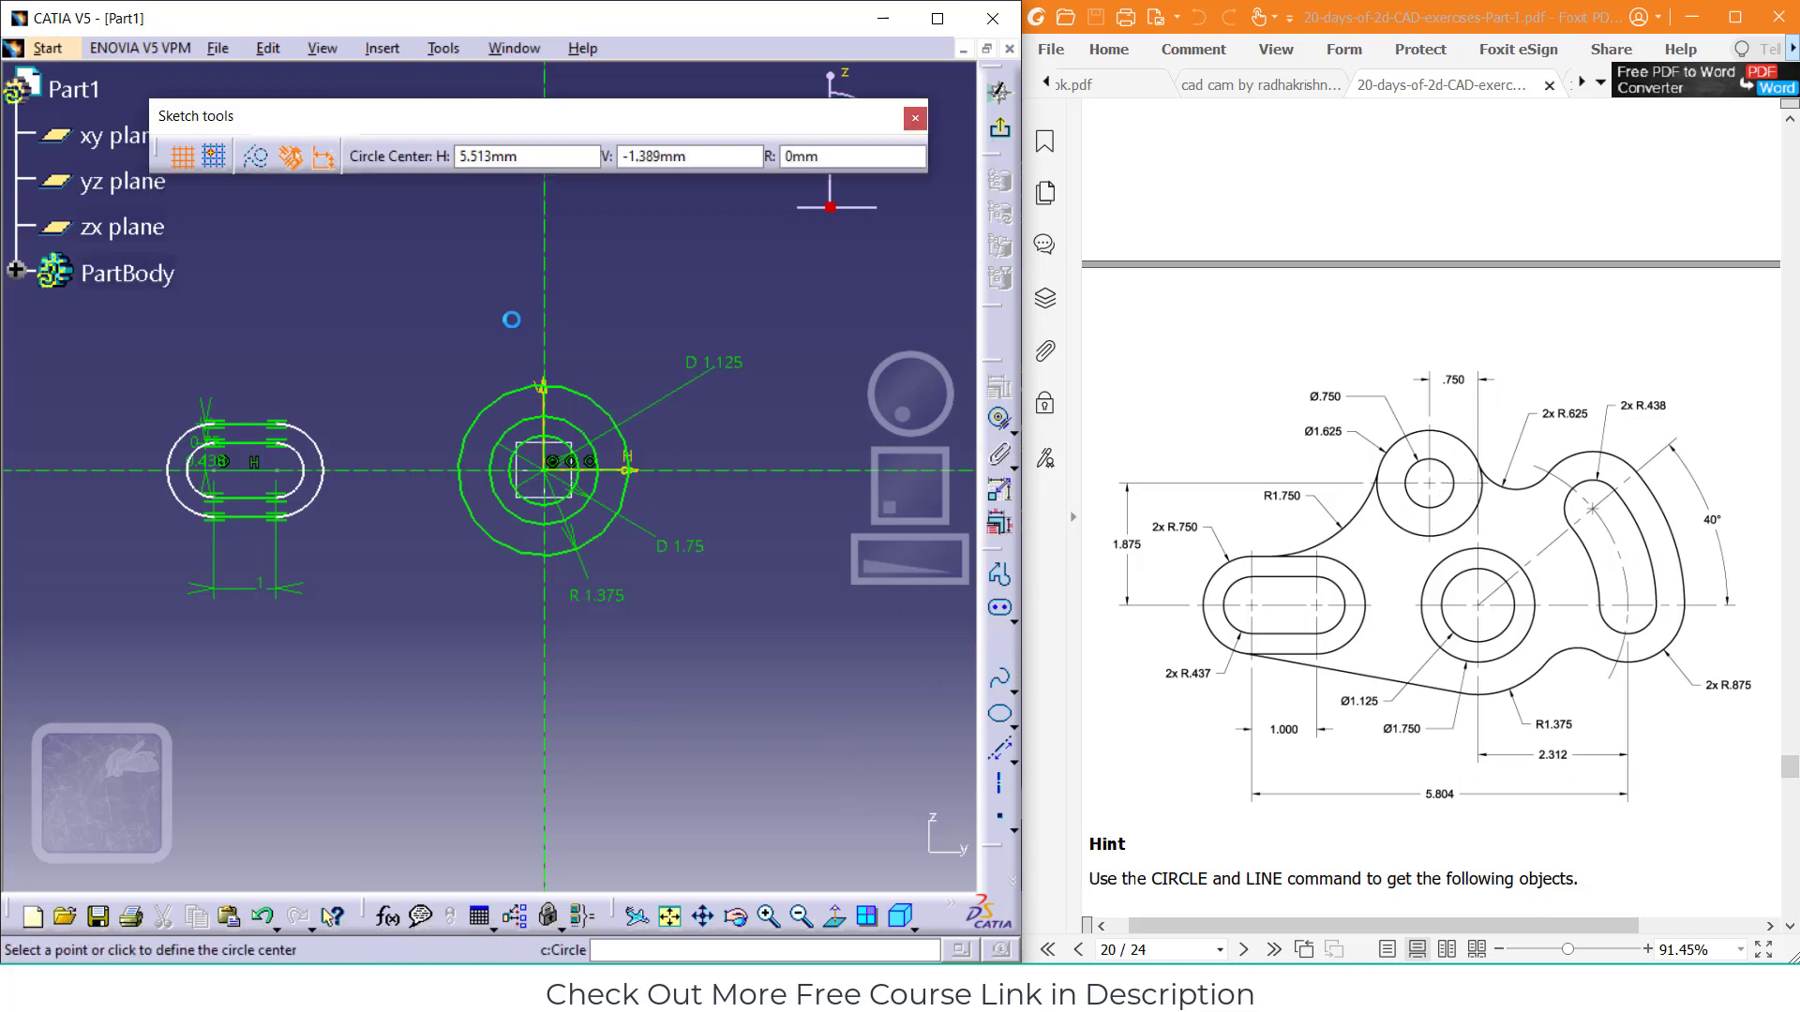
{"action": "left_click", "coordinate": [434, 268]}
{"action": "left_click", "coordinate": [482, 273]}
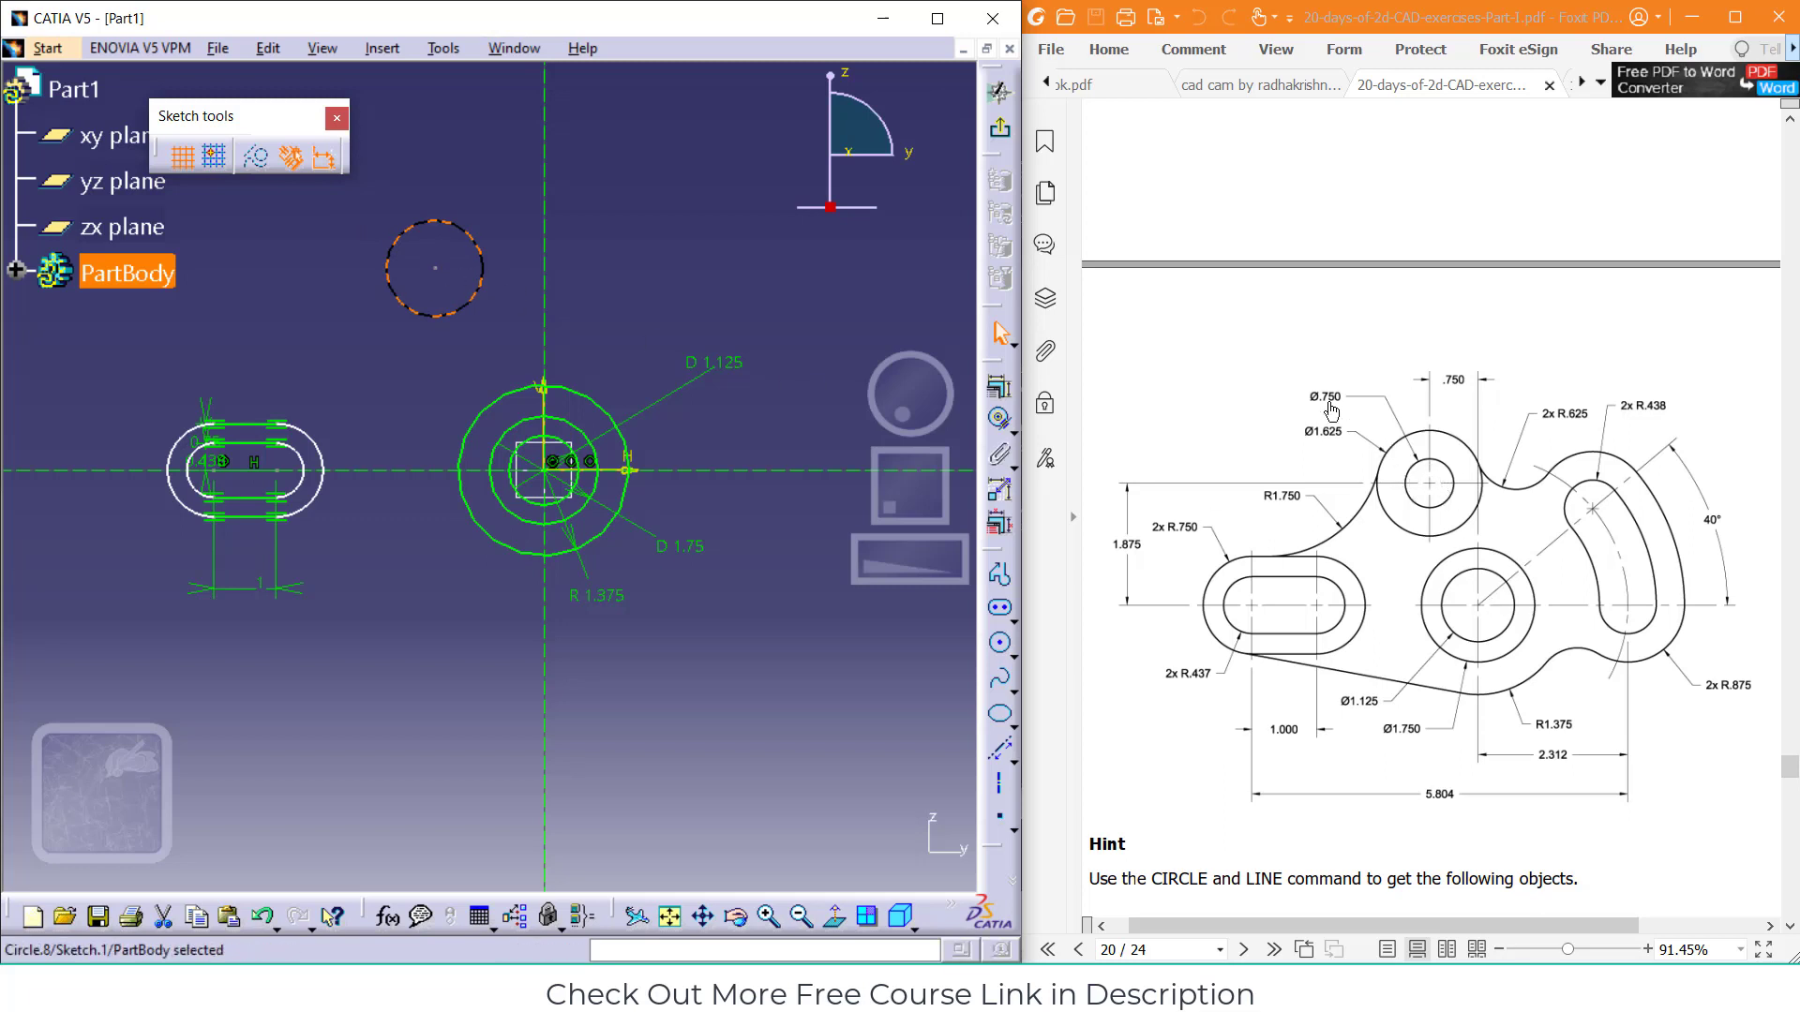
Dimension the new upper circle as a diameter and set it to 0.750 mm
{"action": "left_click", "coordinate": [1014, 434]}
{"action": "left_click", "coordinate": [1038, 456]}
{"action": "left_click", "coordinate": [531, 201]}
{"action": "double_click", "coordinate": [522, 199]}
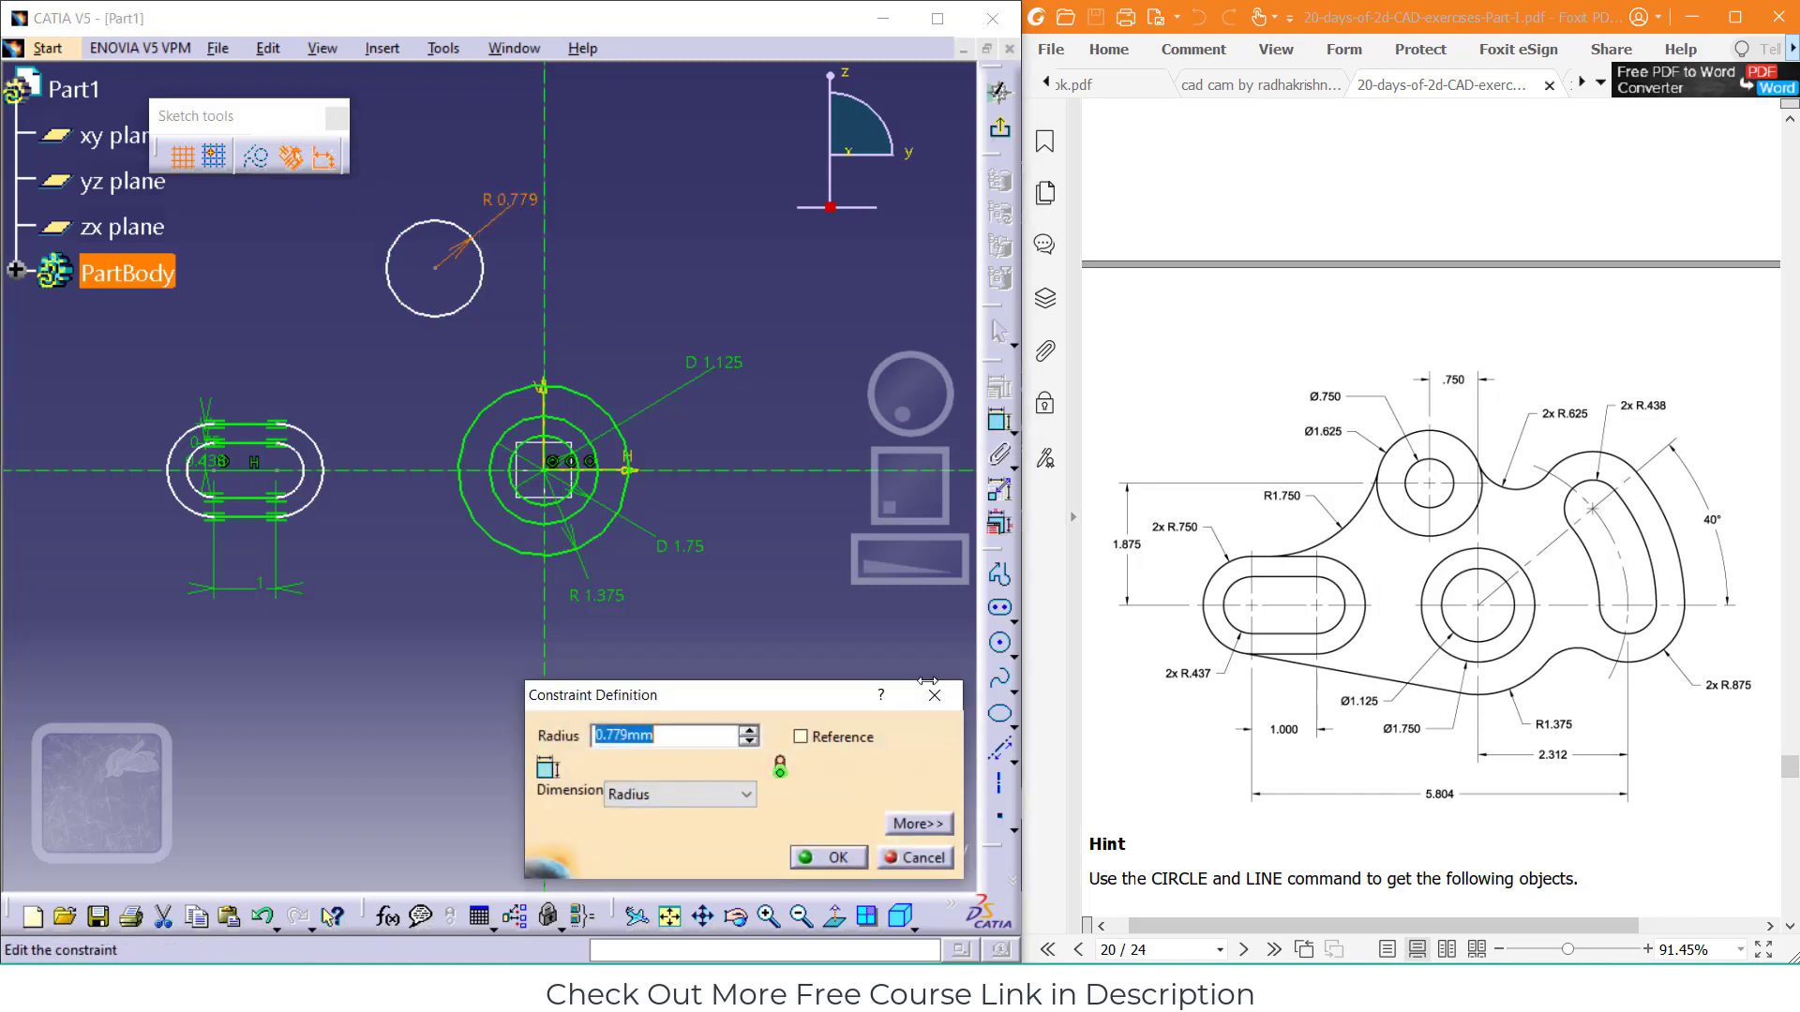
{"action": "left_click", "coordinate": [653, 795]}
{"action": "left_click", "coordinate": [654, 834]}
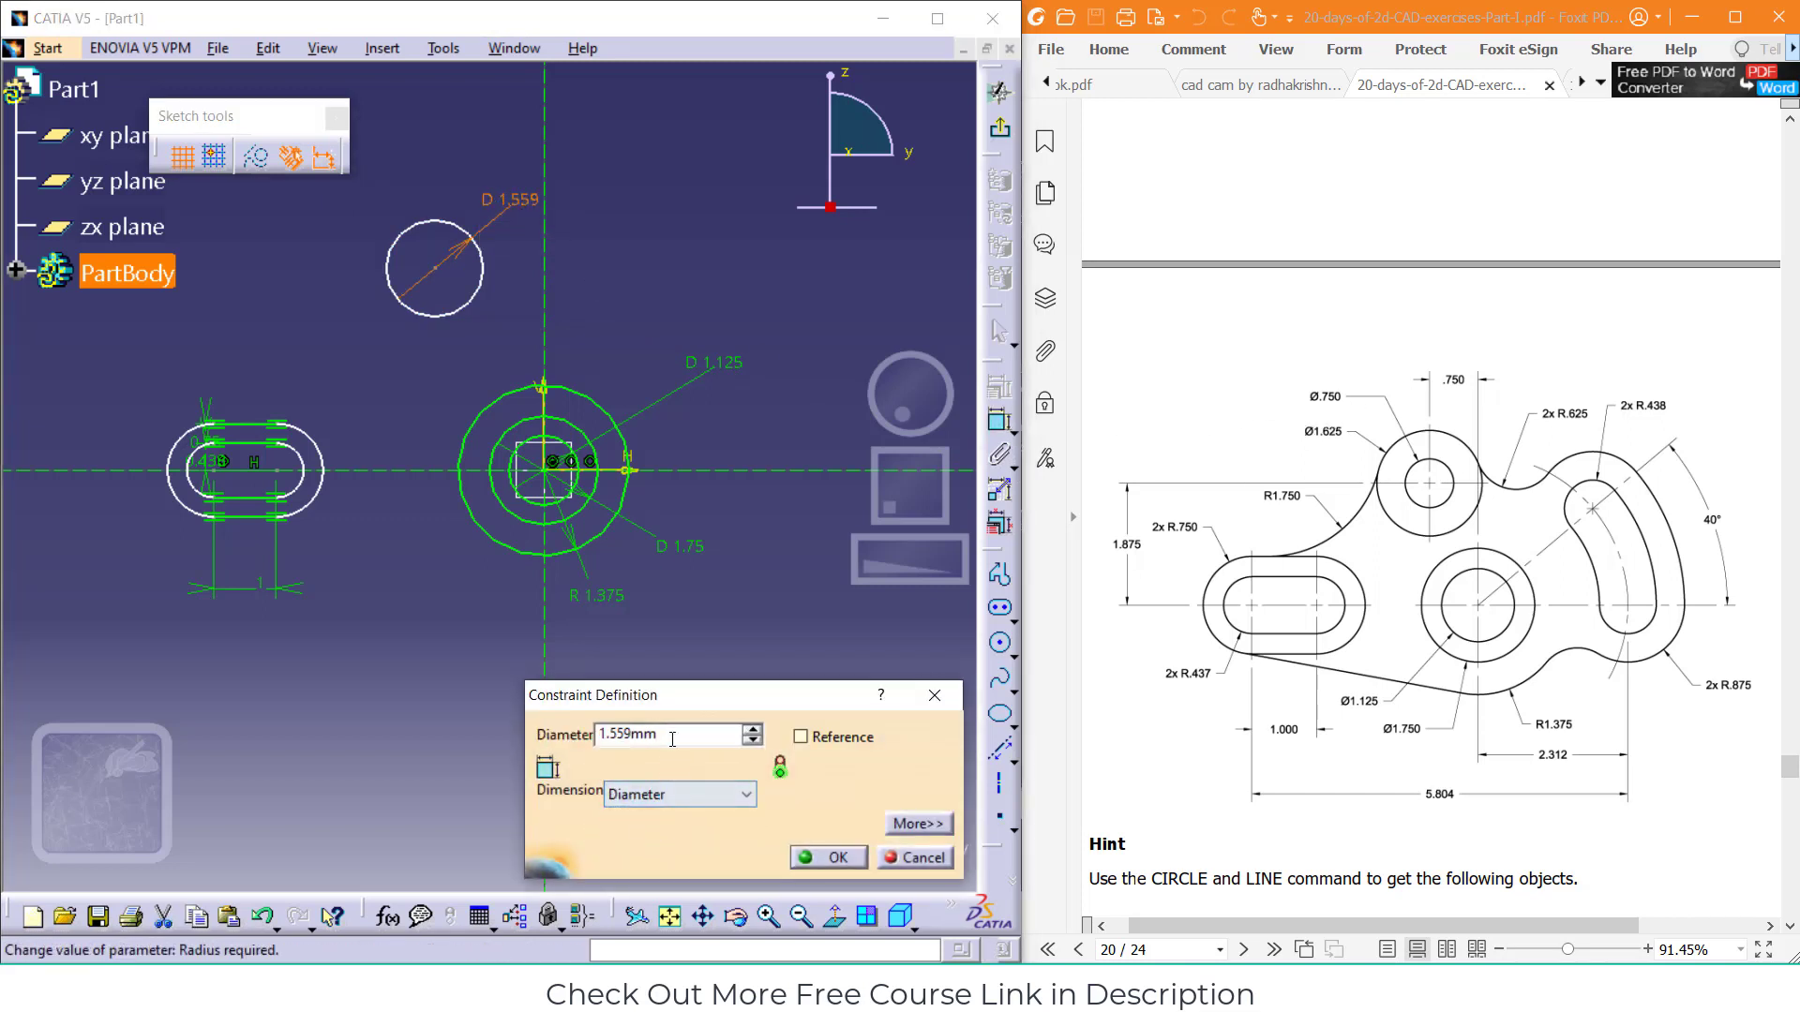
{"action": "type", "text": ".750"}
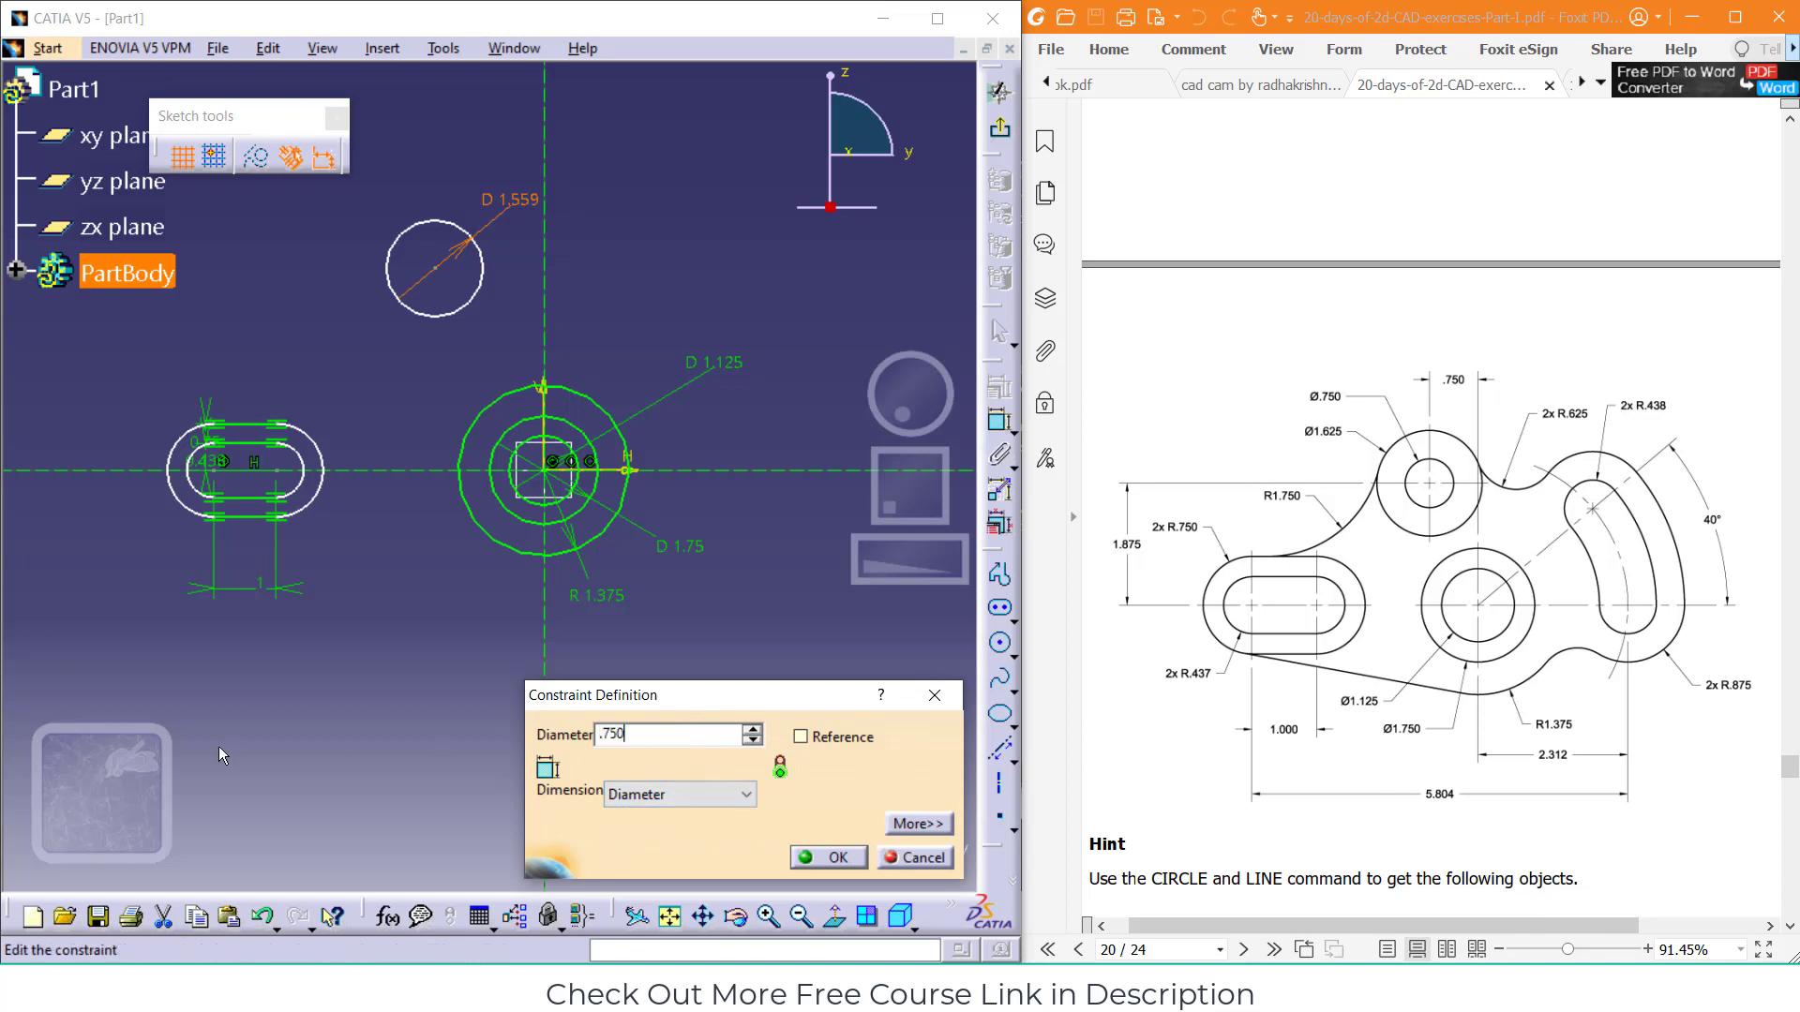
{"action": "key", "text": "Return"}
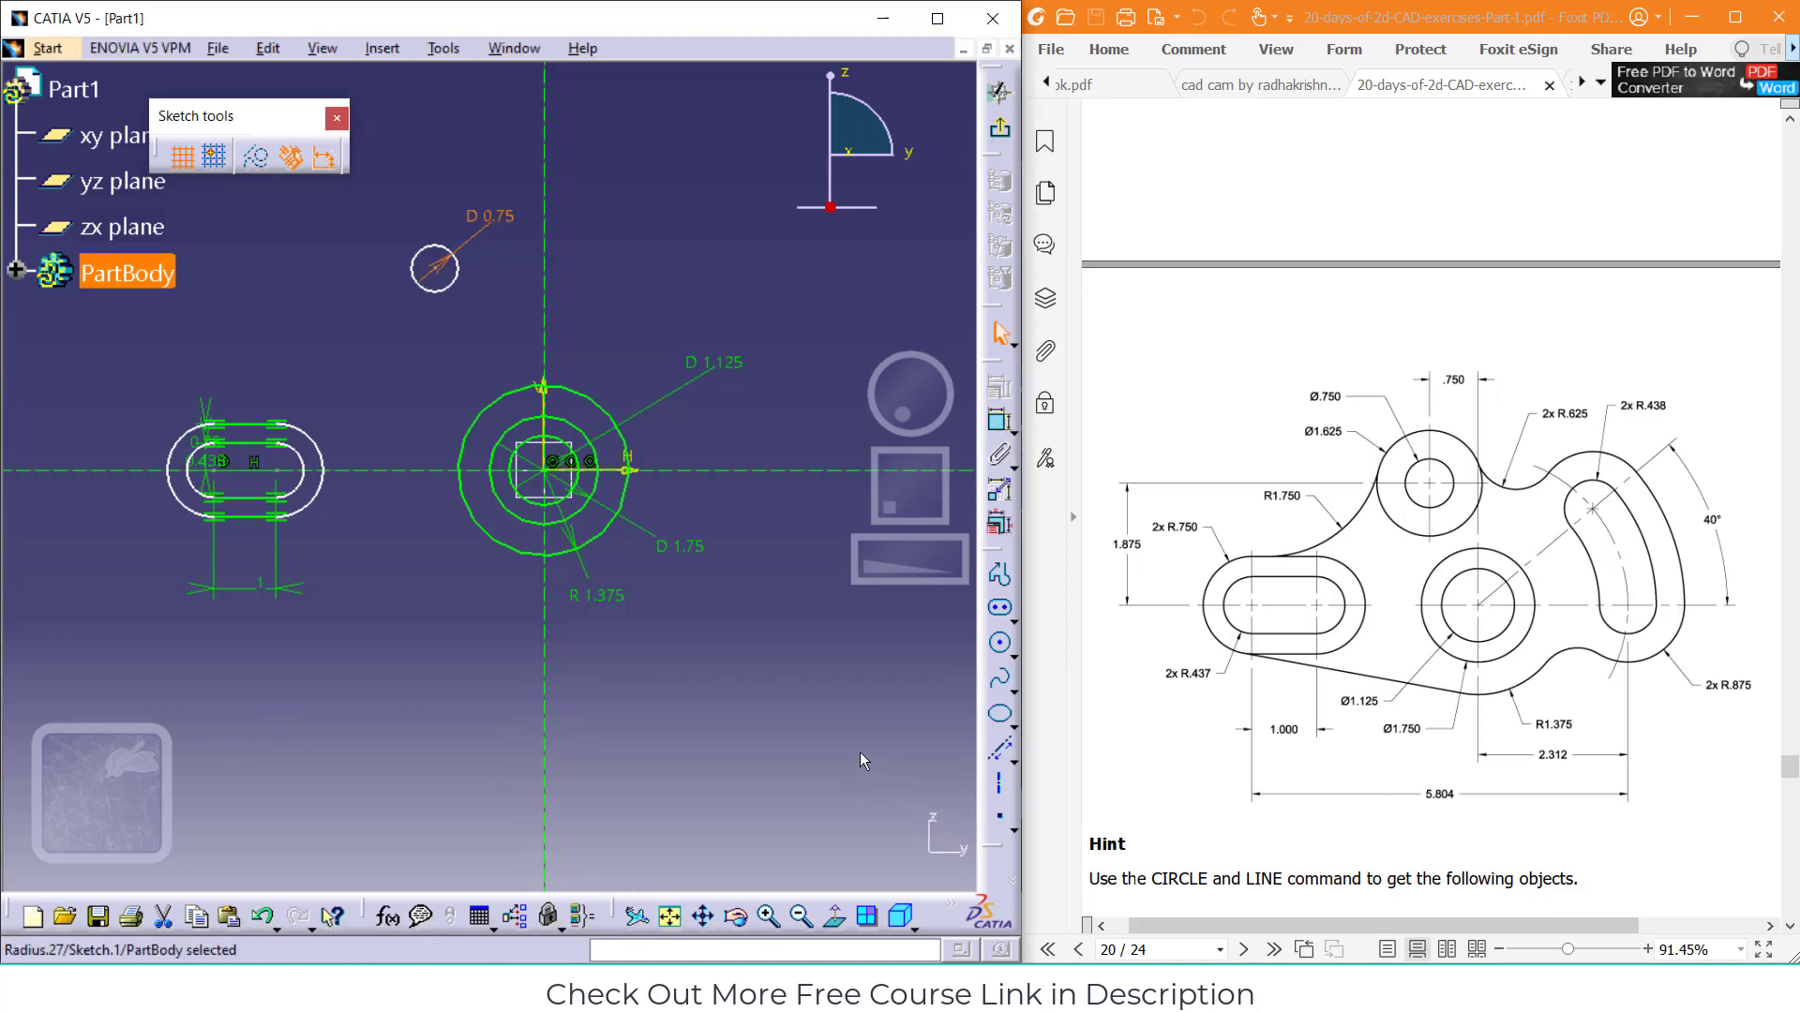
Draw a circle about 1.9 mm in diameter concentric with the 0.75 mm circle
{"action": "left_click", "coordinate": [1001, 643]}
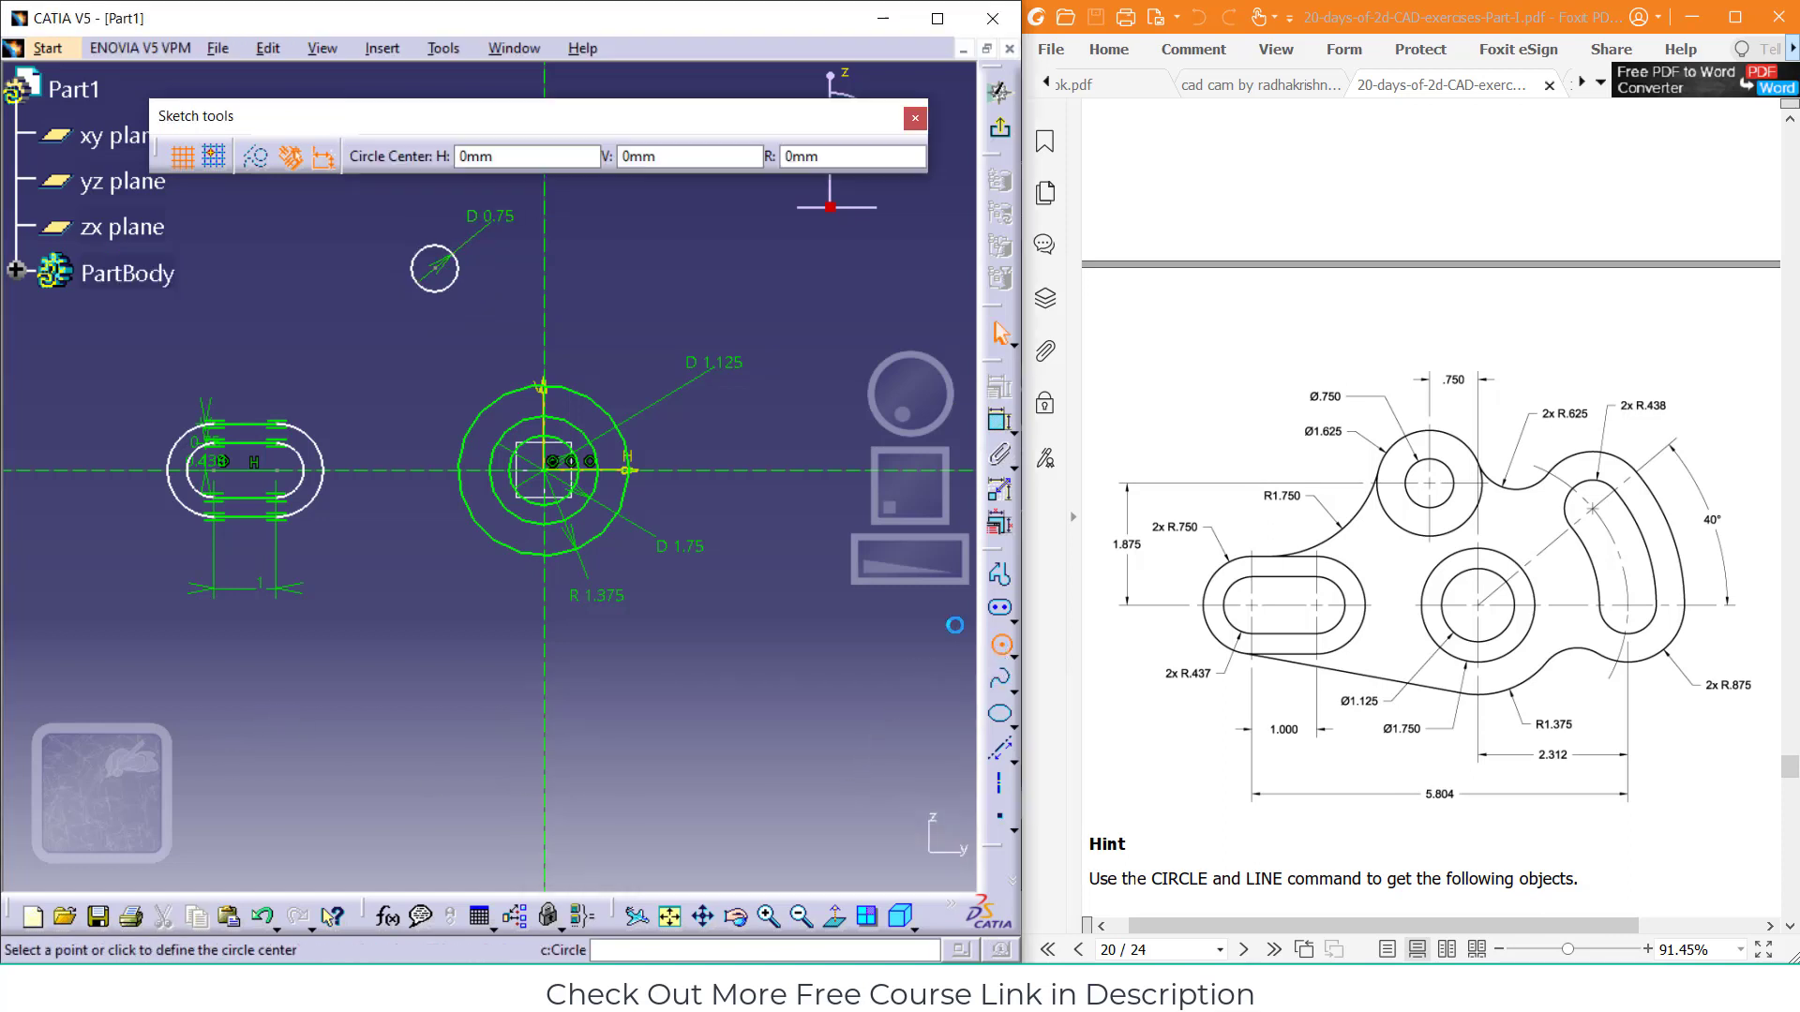
{"action": "left_click", "coordinate": [436, 272]}
{"action": "left_click", "coordinate": [485, 298]}
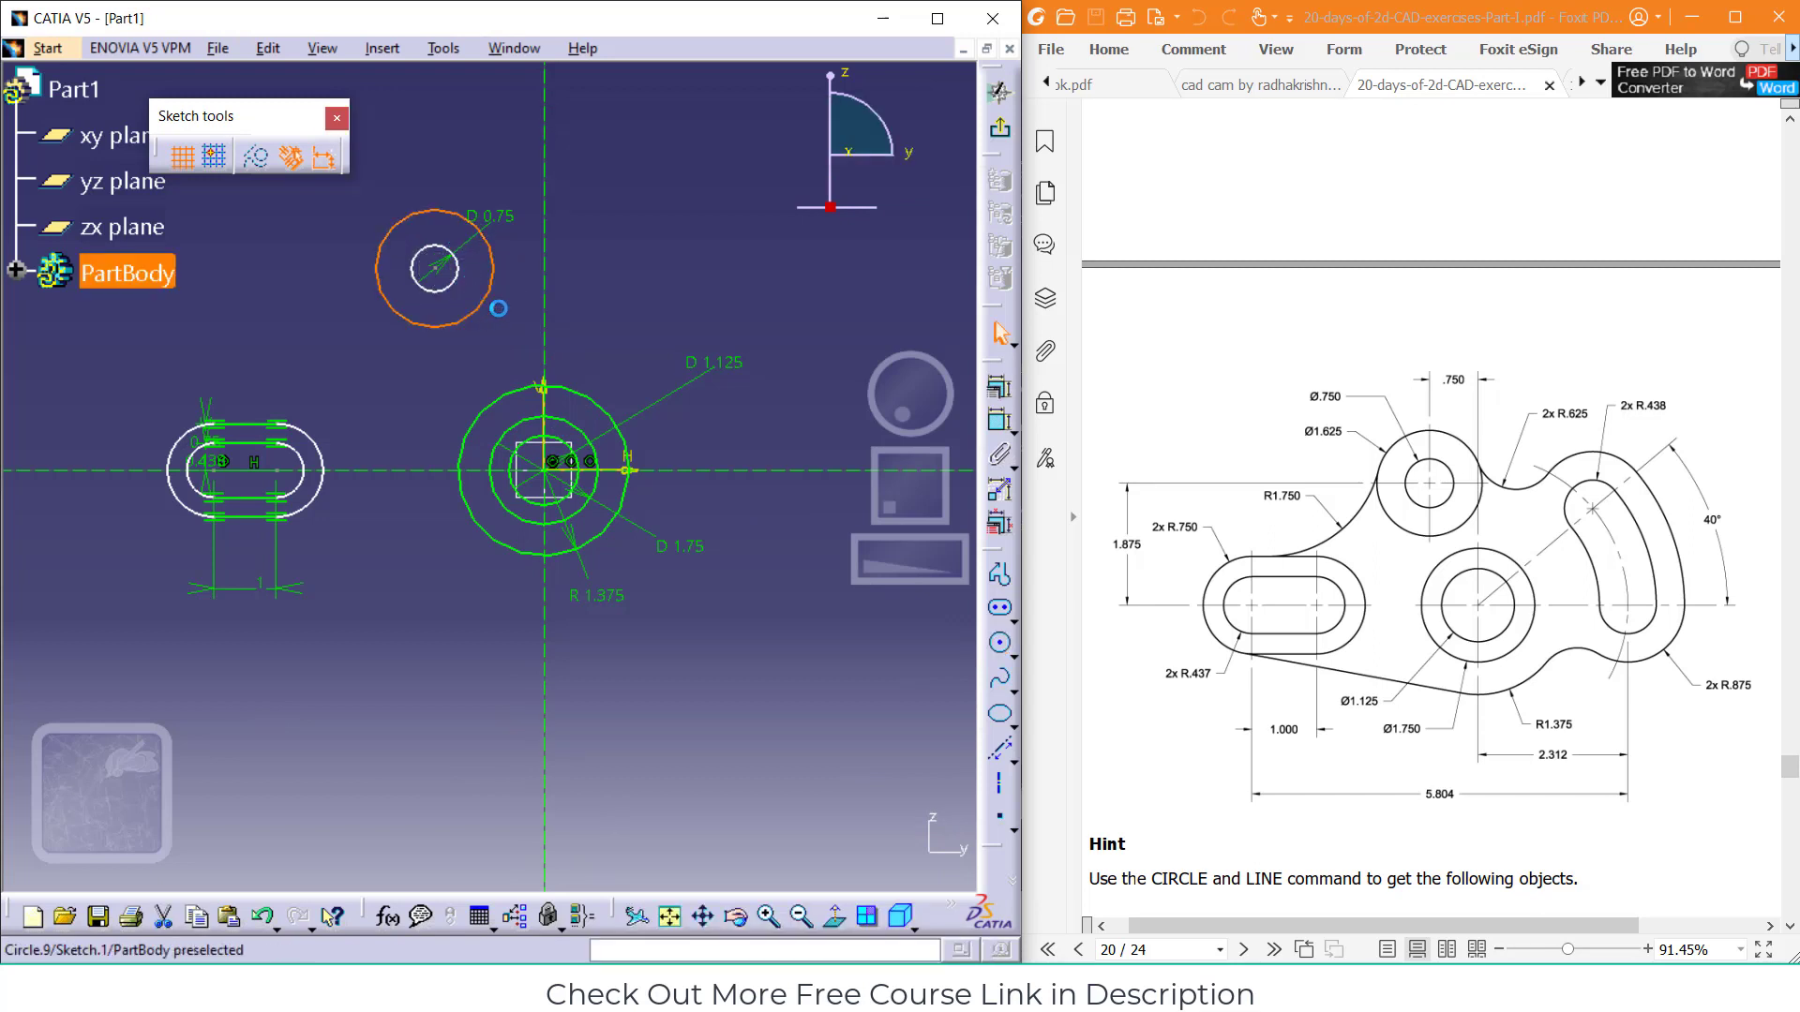
Dimension the outer concentric circle's diameter and set it to 1.625 mm
{"action": "left_click", "coordinate": [1000, 421]}
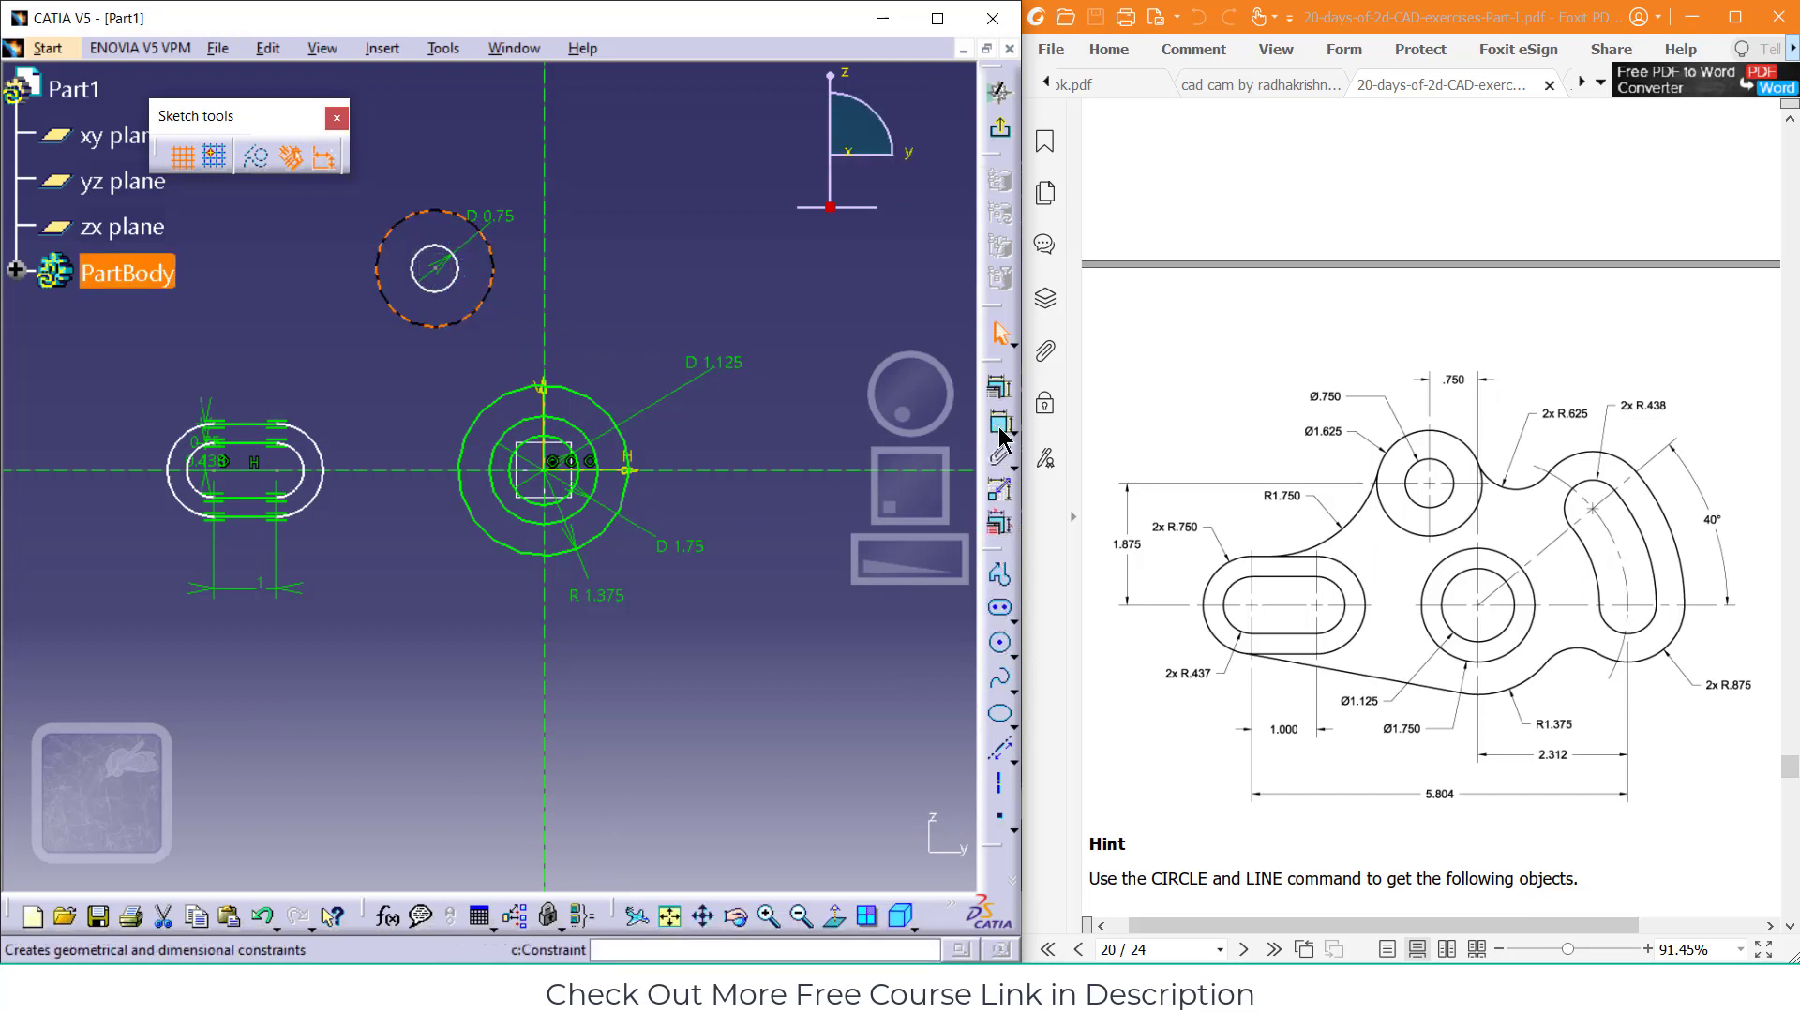
{"action": "left_click", "coordinate": [491, 281]}
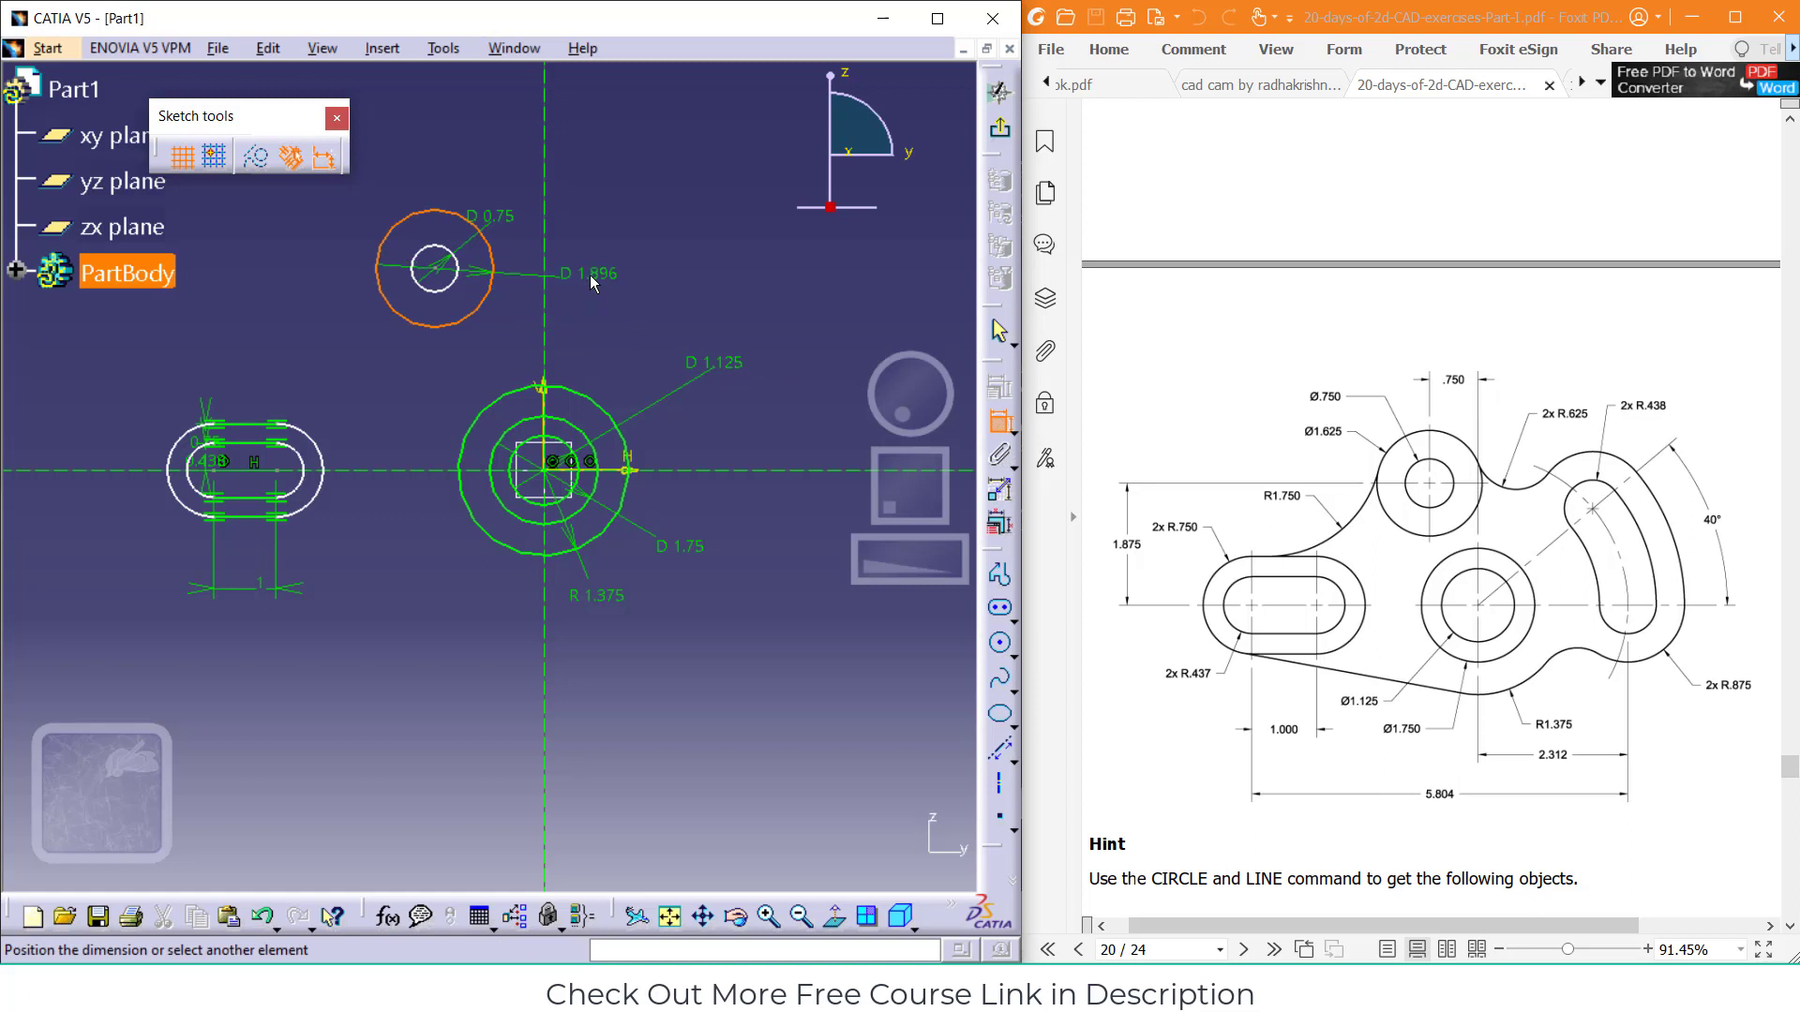
{"action": "left_click", "coordinate": [588, 274]}
{"action": "left_click", "coordinate": [594, 271]}
{"action": "double_click", "coordinate": [593, 272]}
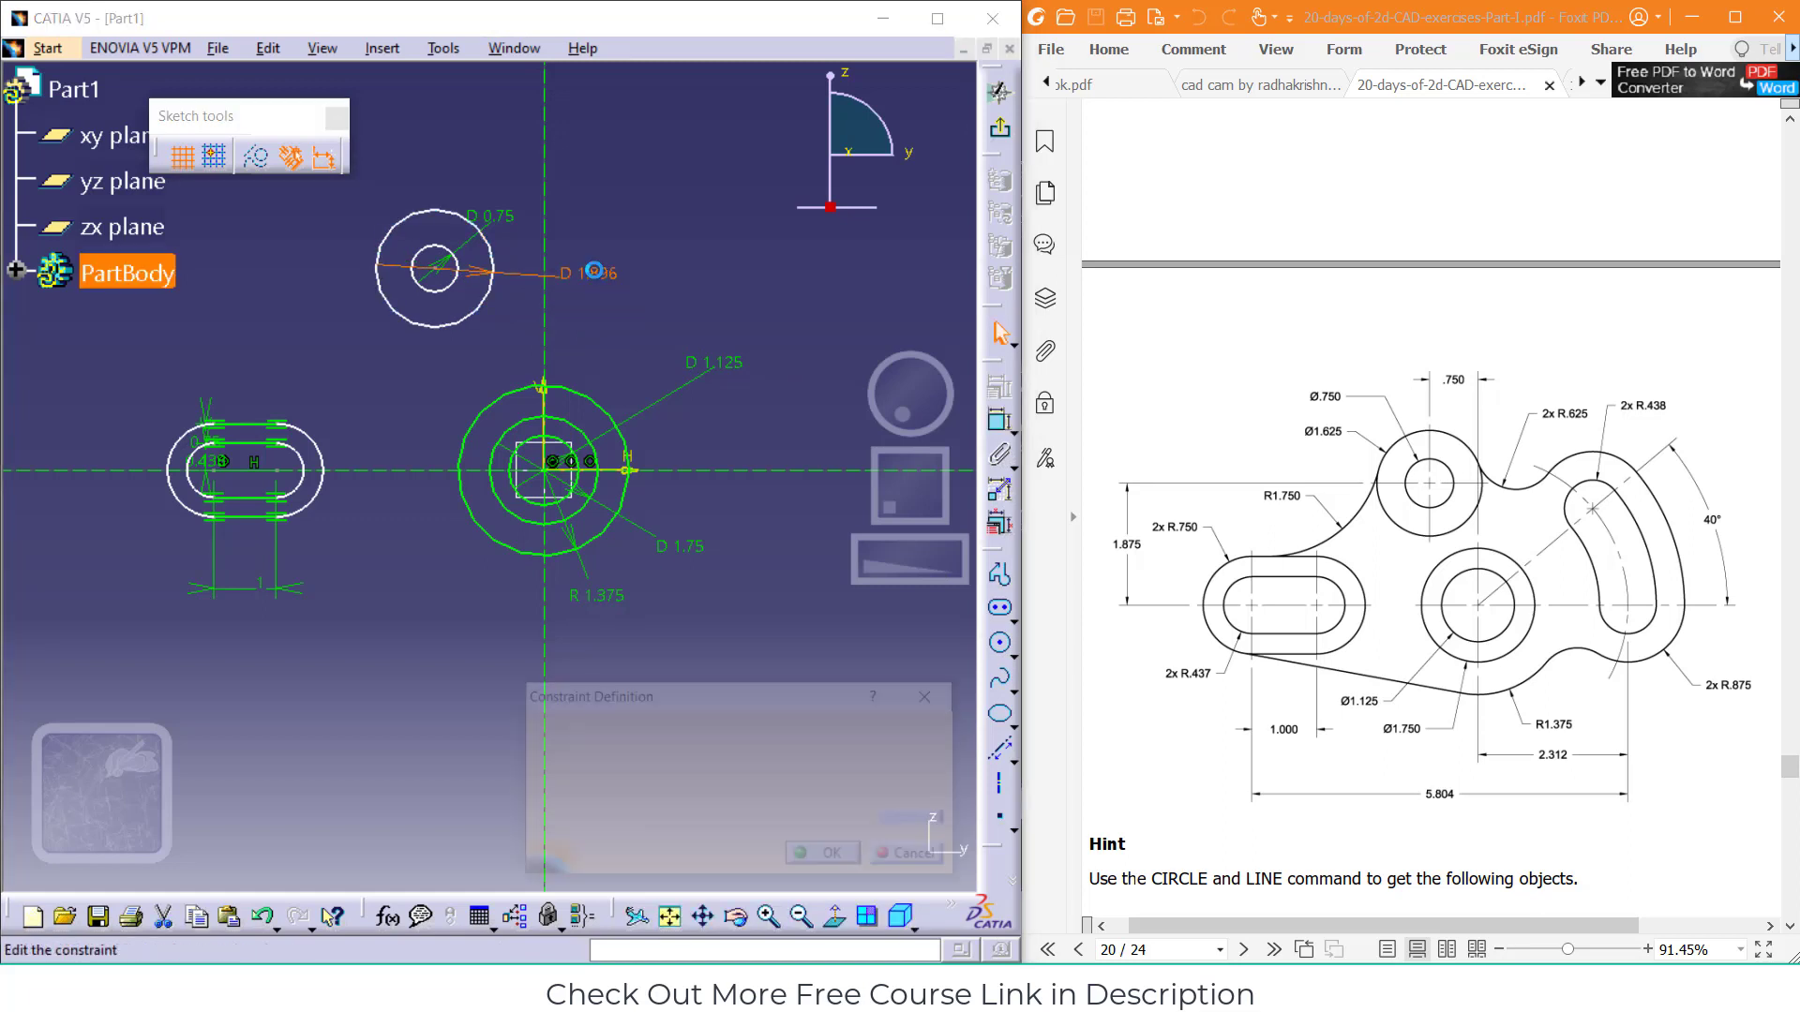
{"action": "type", "text": "1."}
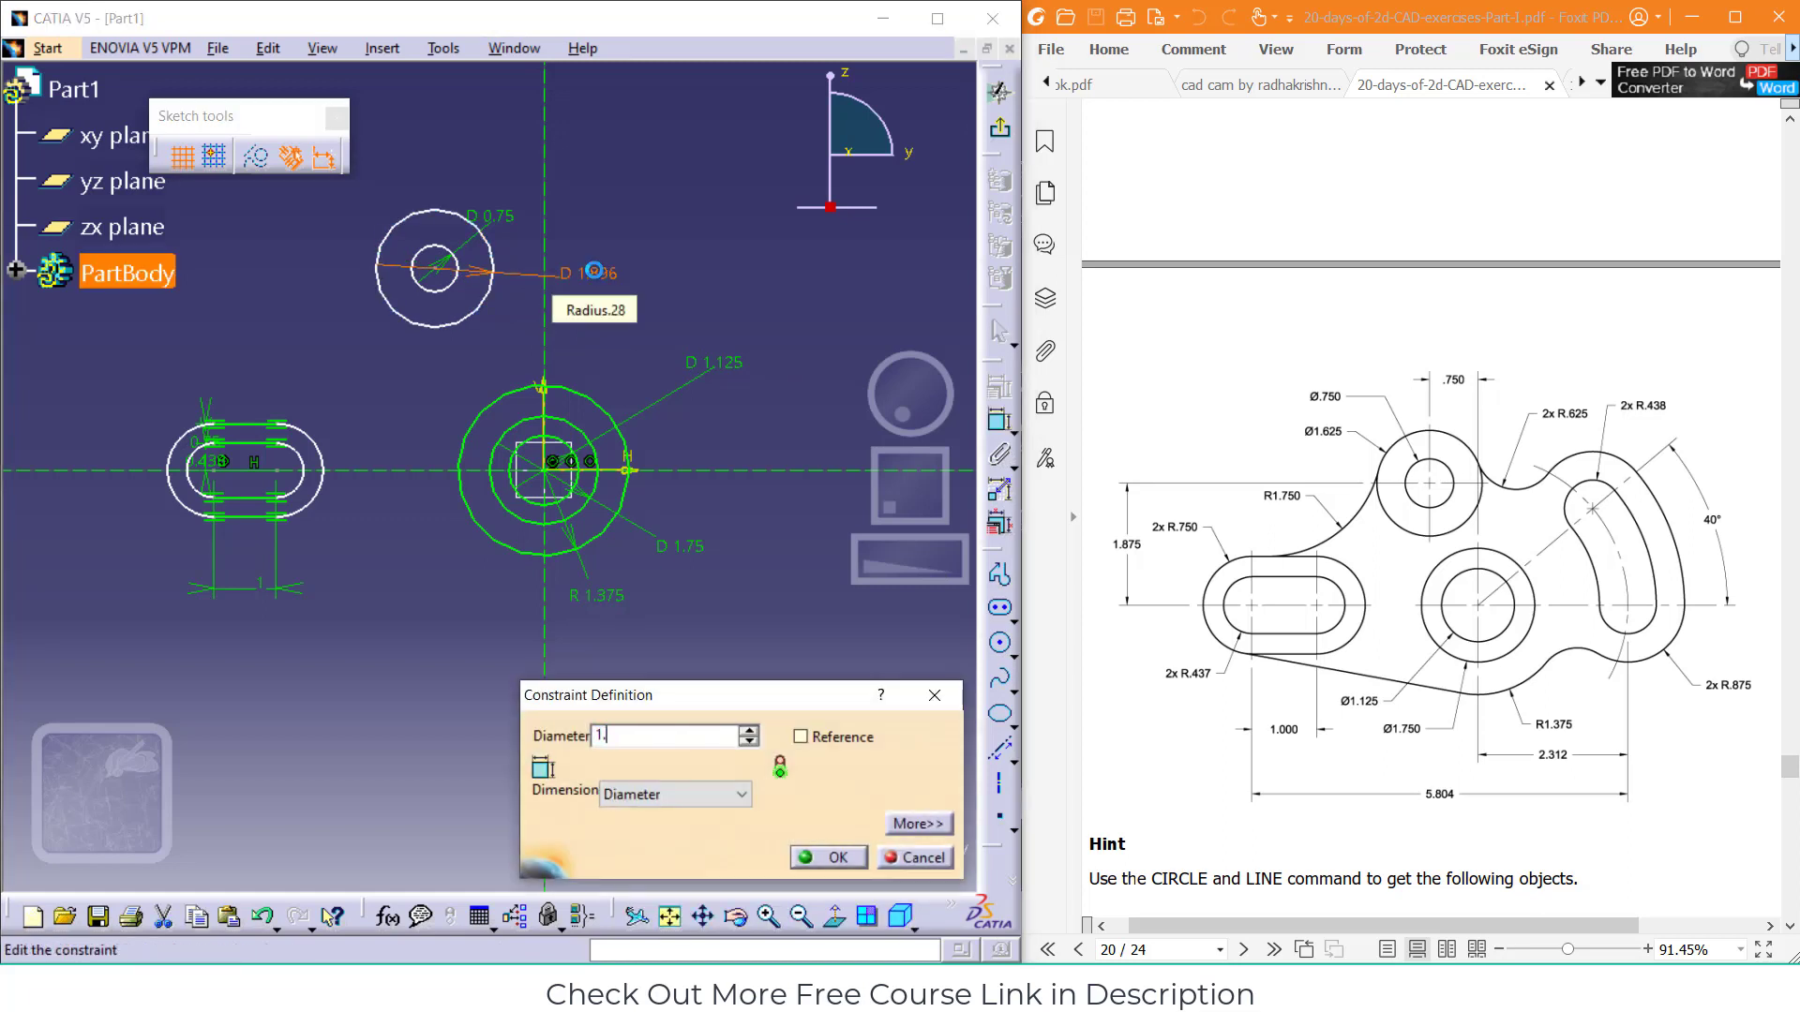
{"action": "type", "text": "625"}
{"action": "key", "text": "Return"}
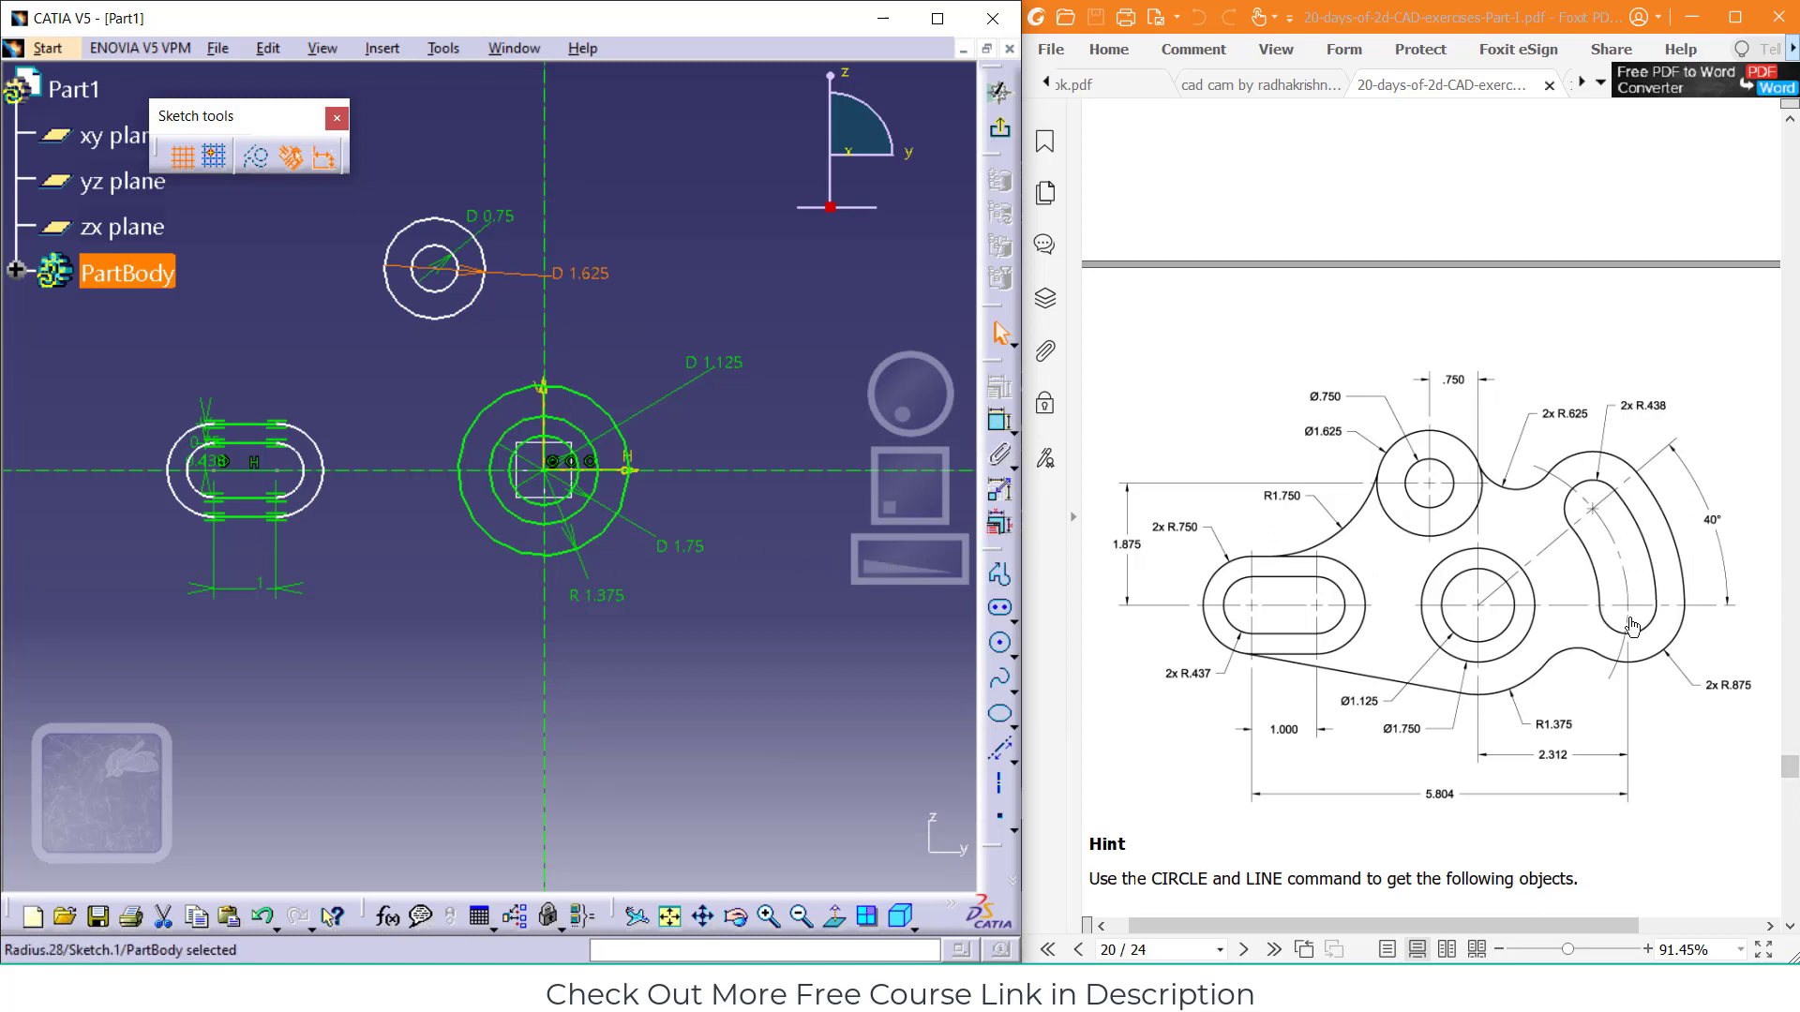
Draw a horizontal line about 4.1 mm long from the origin toward the right along the H axis
{"action": "left_click", "coordinate": [1015, 762]}
{"action": "left_click", "coordinate": [1043, 780]}
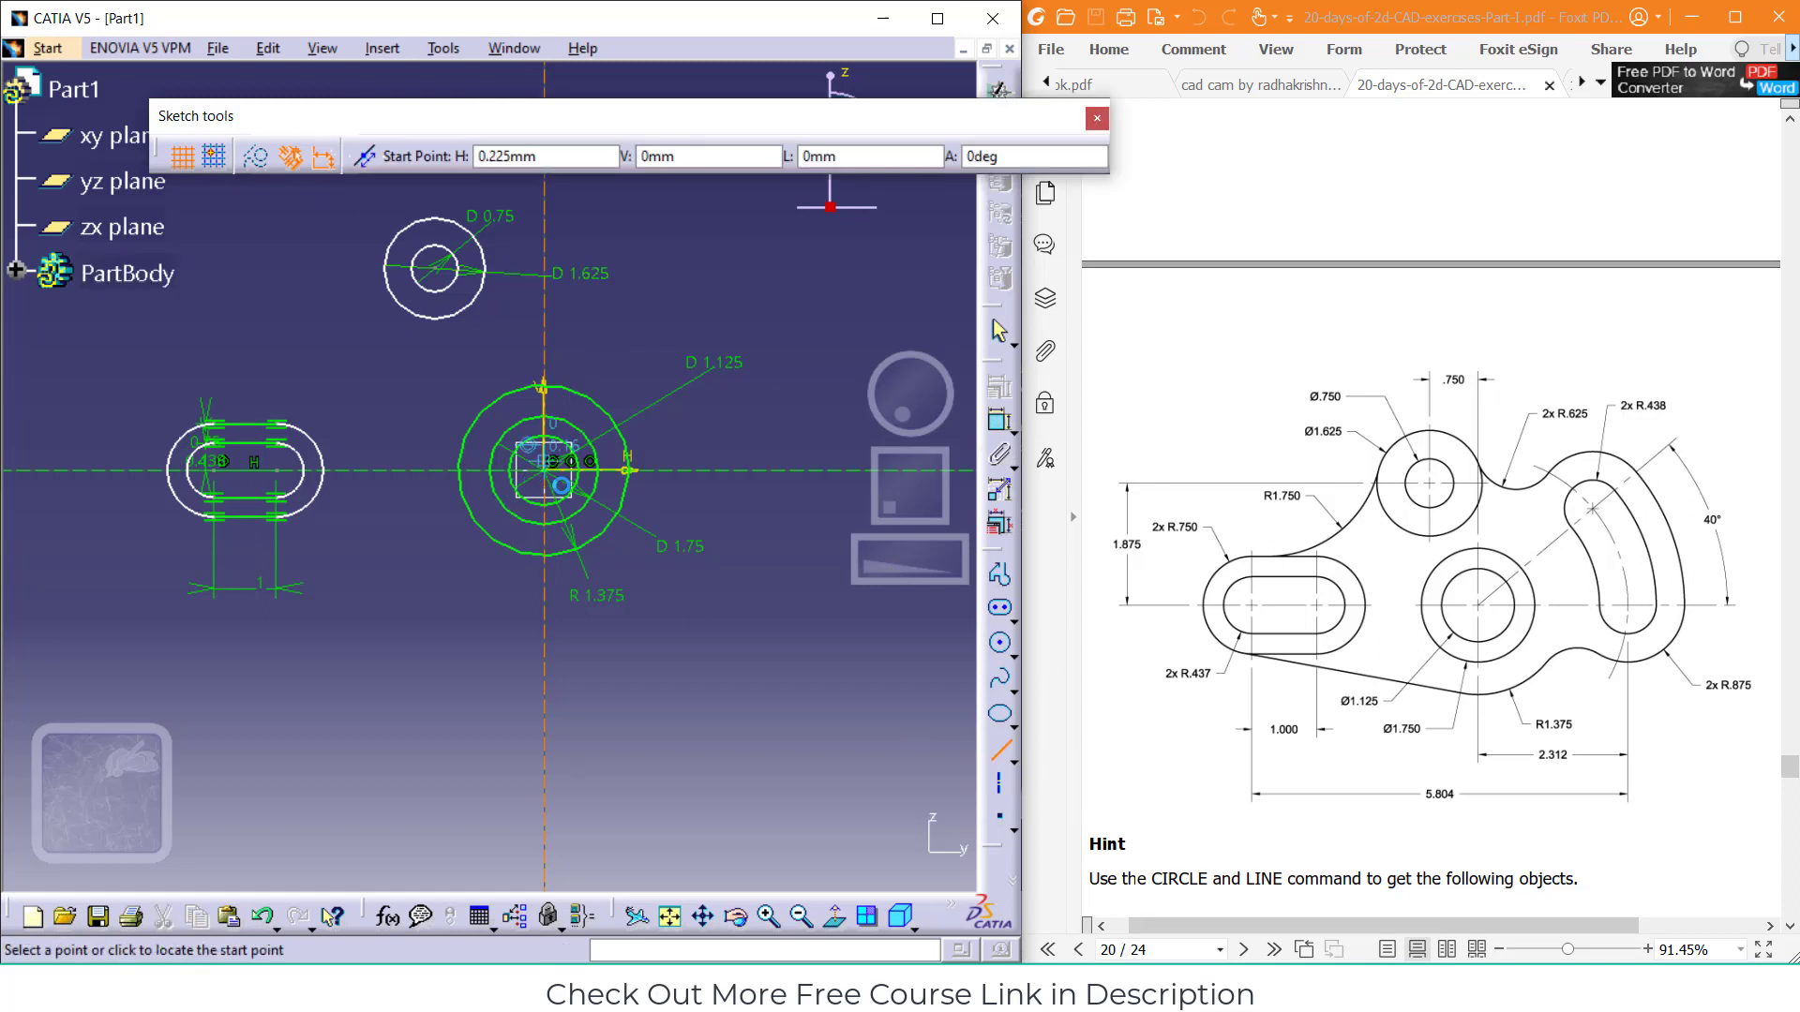
{"action": "left_click", "coordinate": [544, 470]}
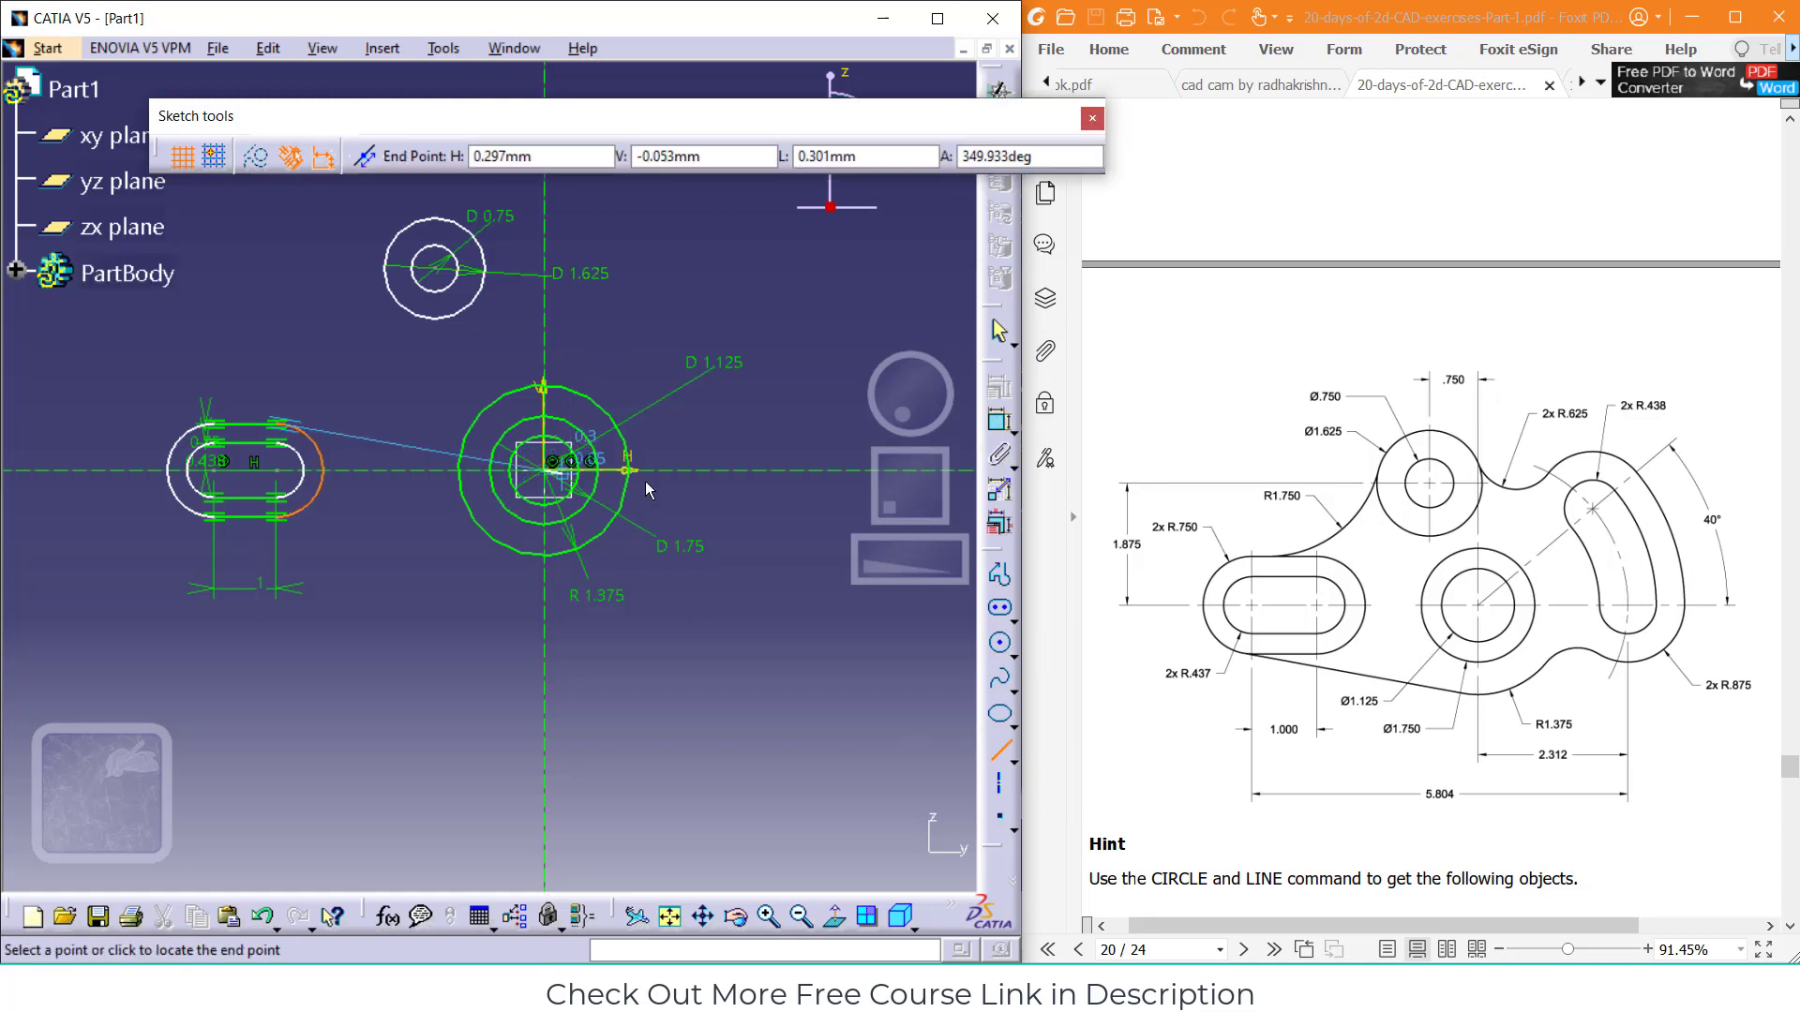
{"action": "left_click", "coordinate": [799, 471]}
Draw an inclined line from the origin up to the right at about 36° to the horizontal line
{"action": "left_click", "coordinate": [999, 750]}
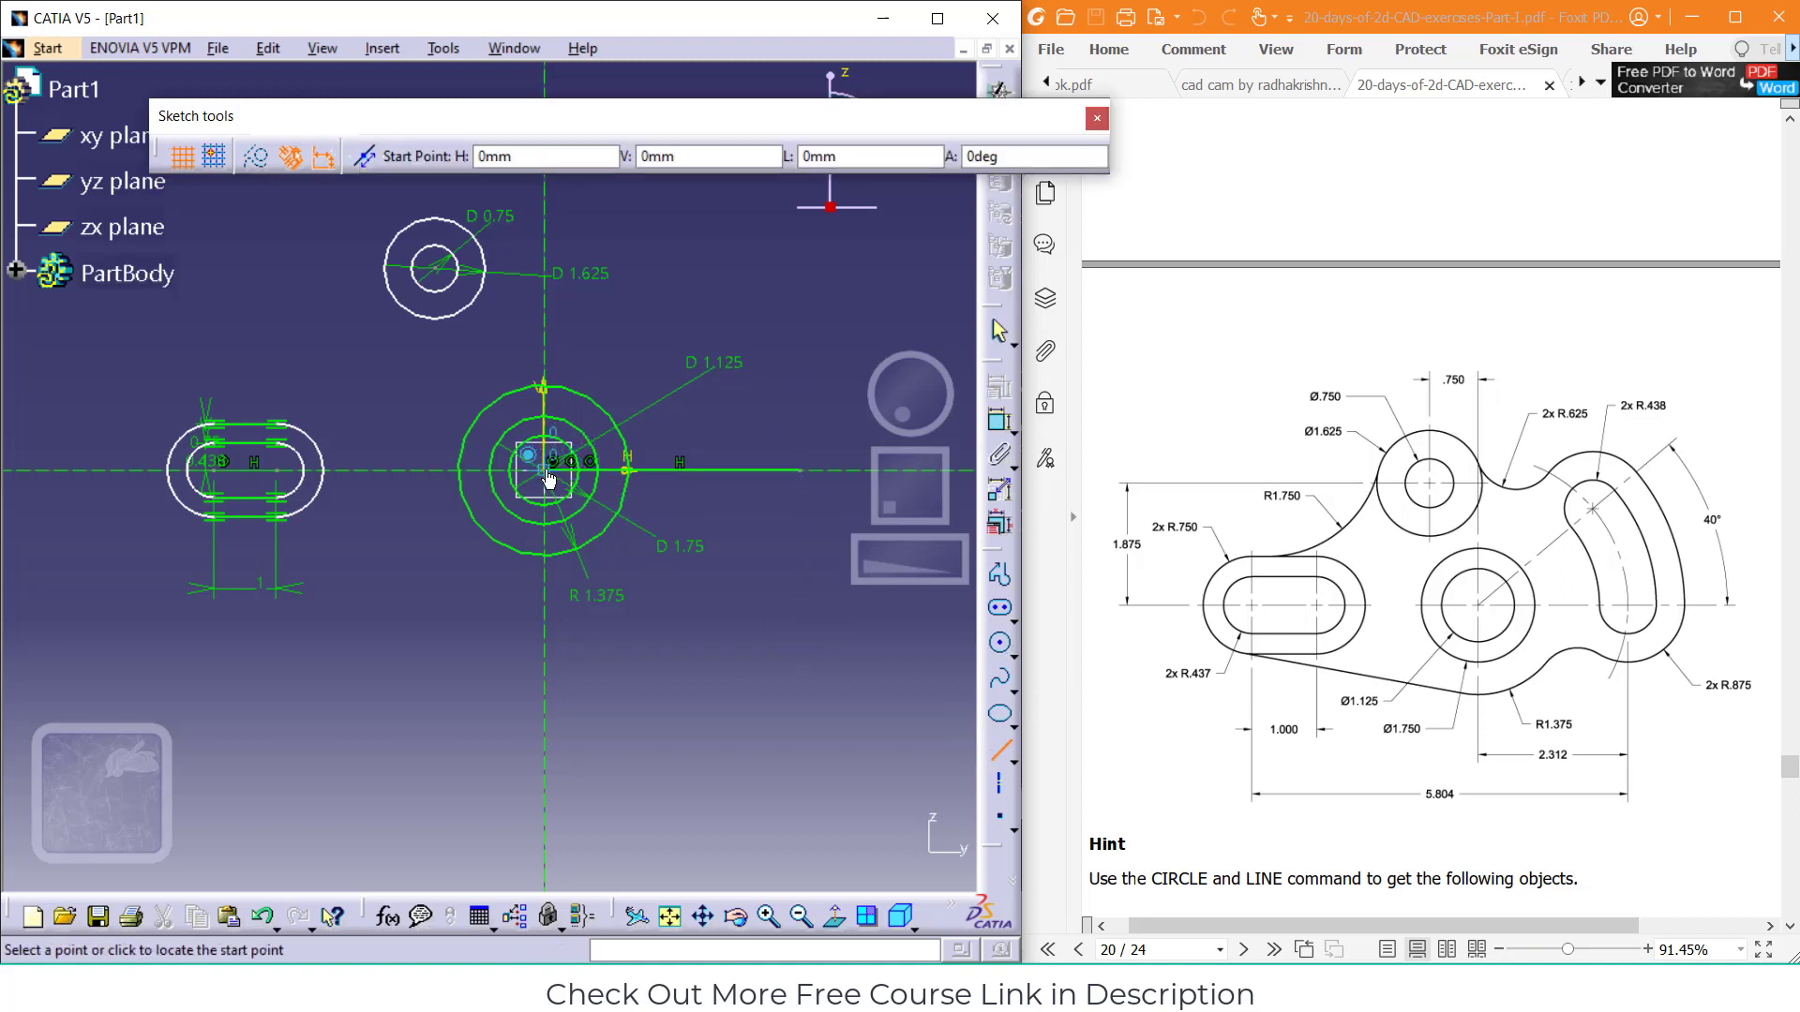
{"action": "left_click", "coordinate": [549, 476]}
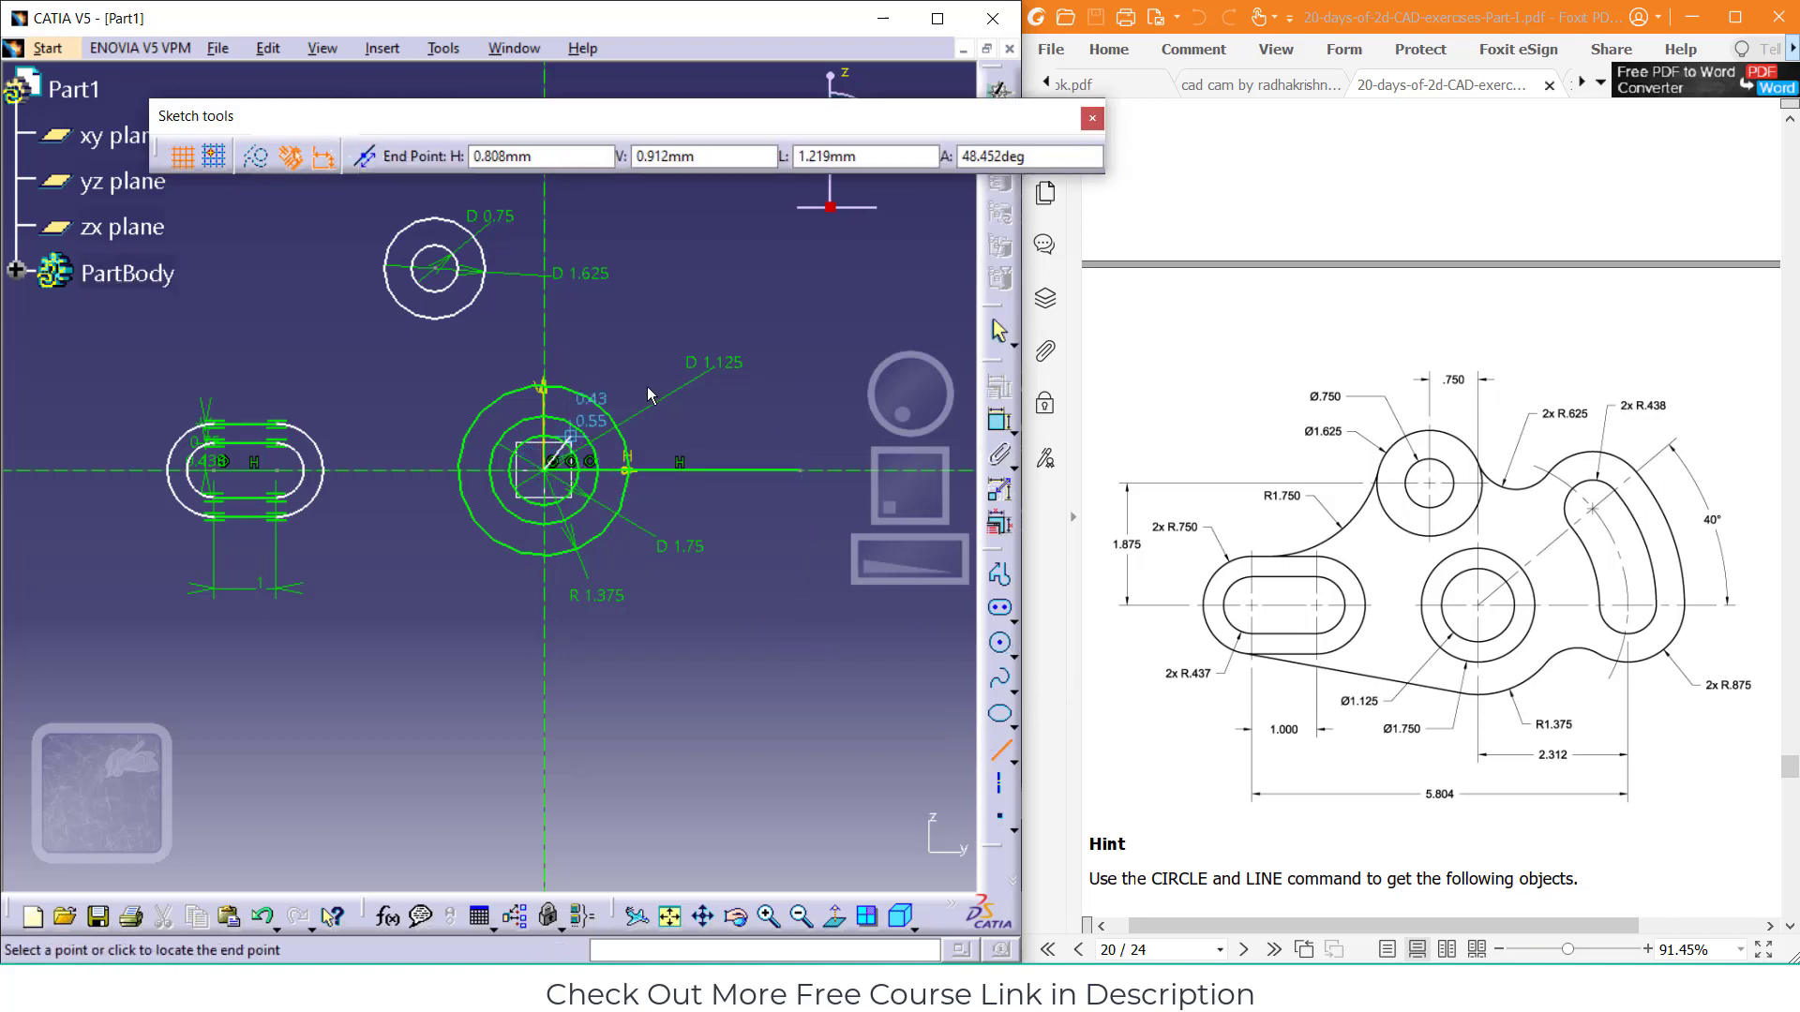
{"action": "left_click", "coordinate": [789, 296]}
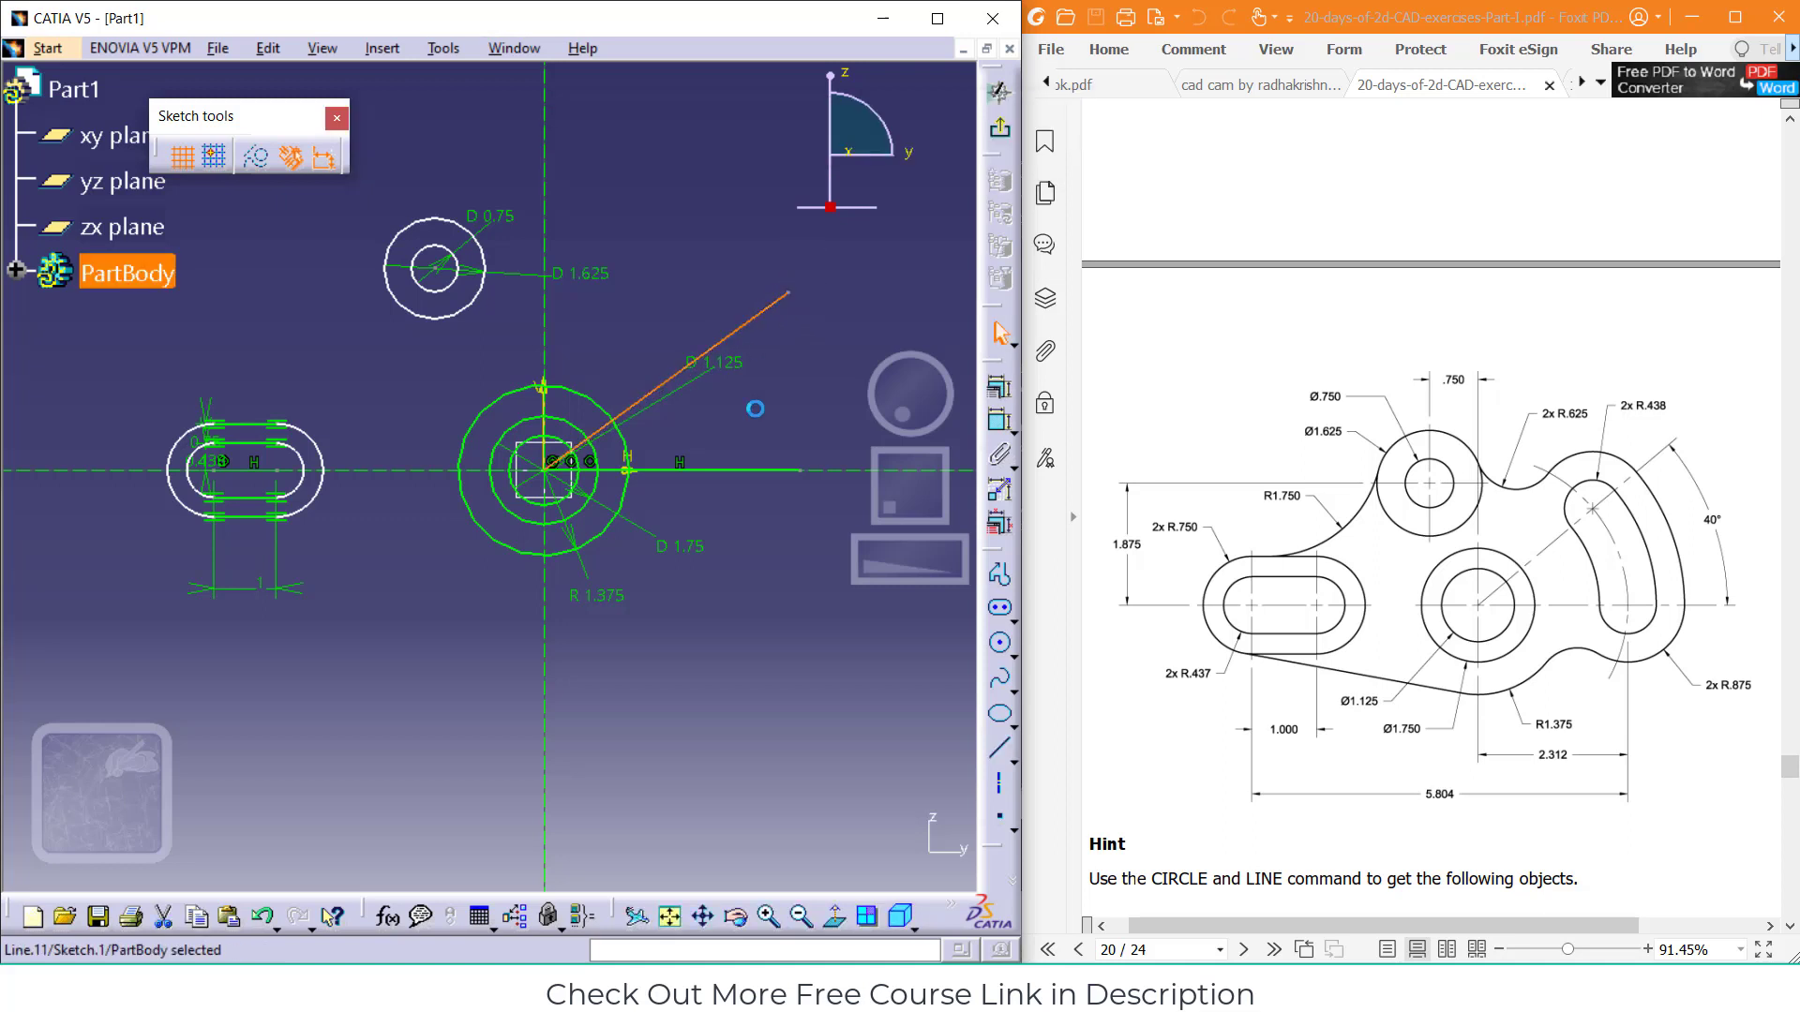
Dimension the angle between the horizontal and inclined lines and set it to 40°
{"action": "left_click", "coordinate": [998, 429]}
{"action": "left_click", "coordinate": [729, 471]}
{"action": "left_click", "coordinate": [727, 438]}
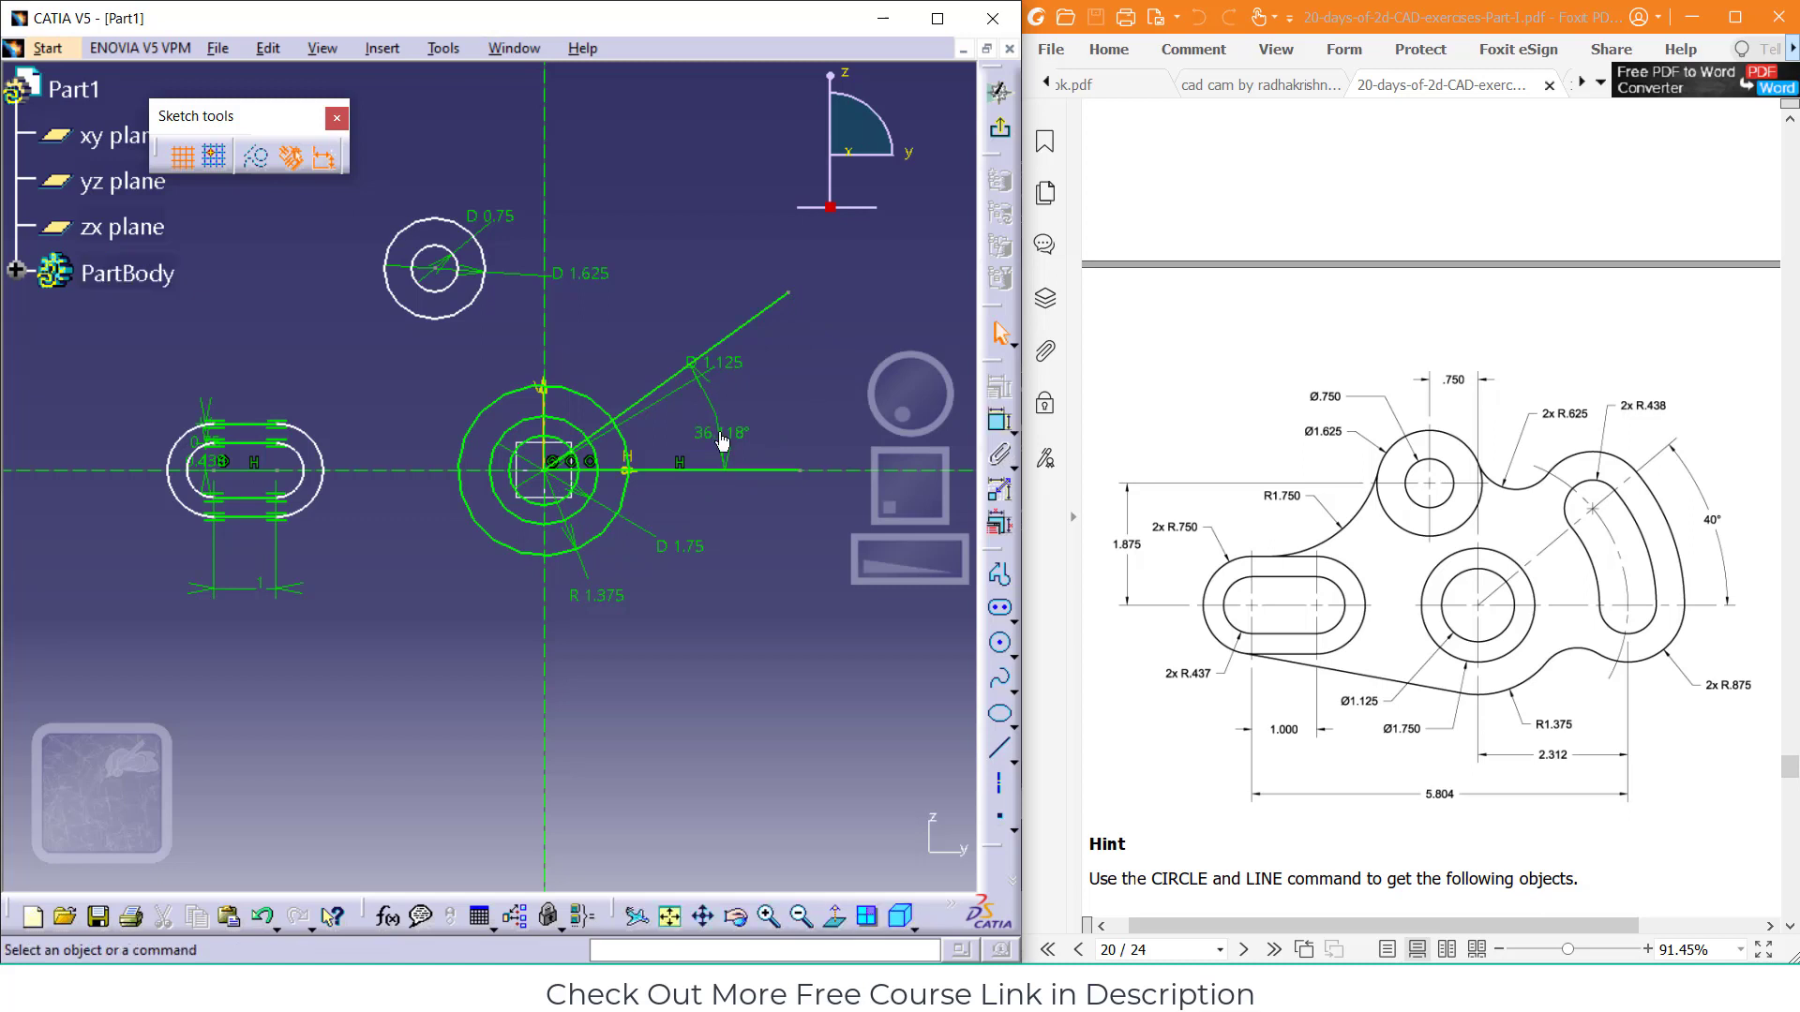
{"action": "double_click", "coordinate": [716, 431]}
{"action": "type", "text": "40"}
{"action": "key", "text": "Return"}
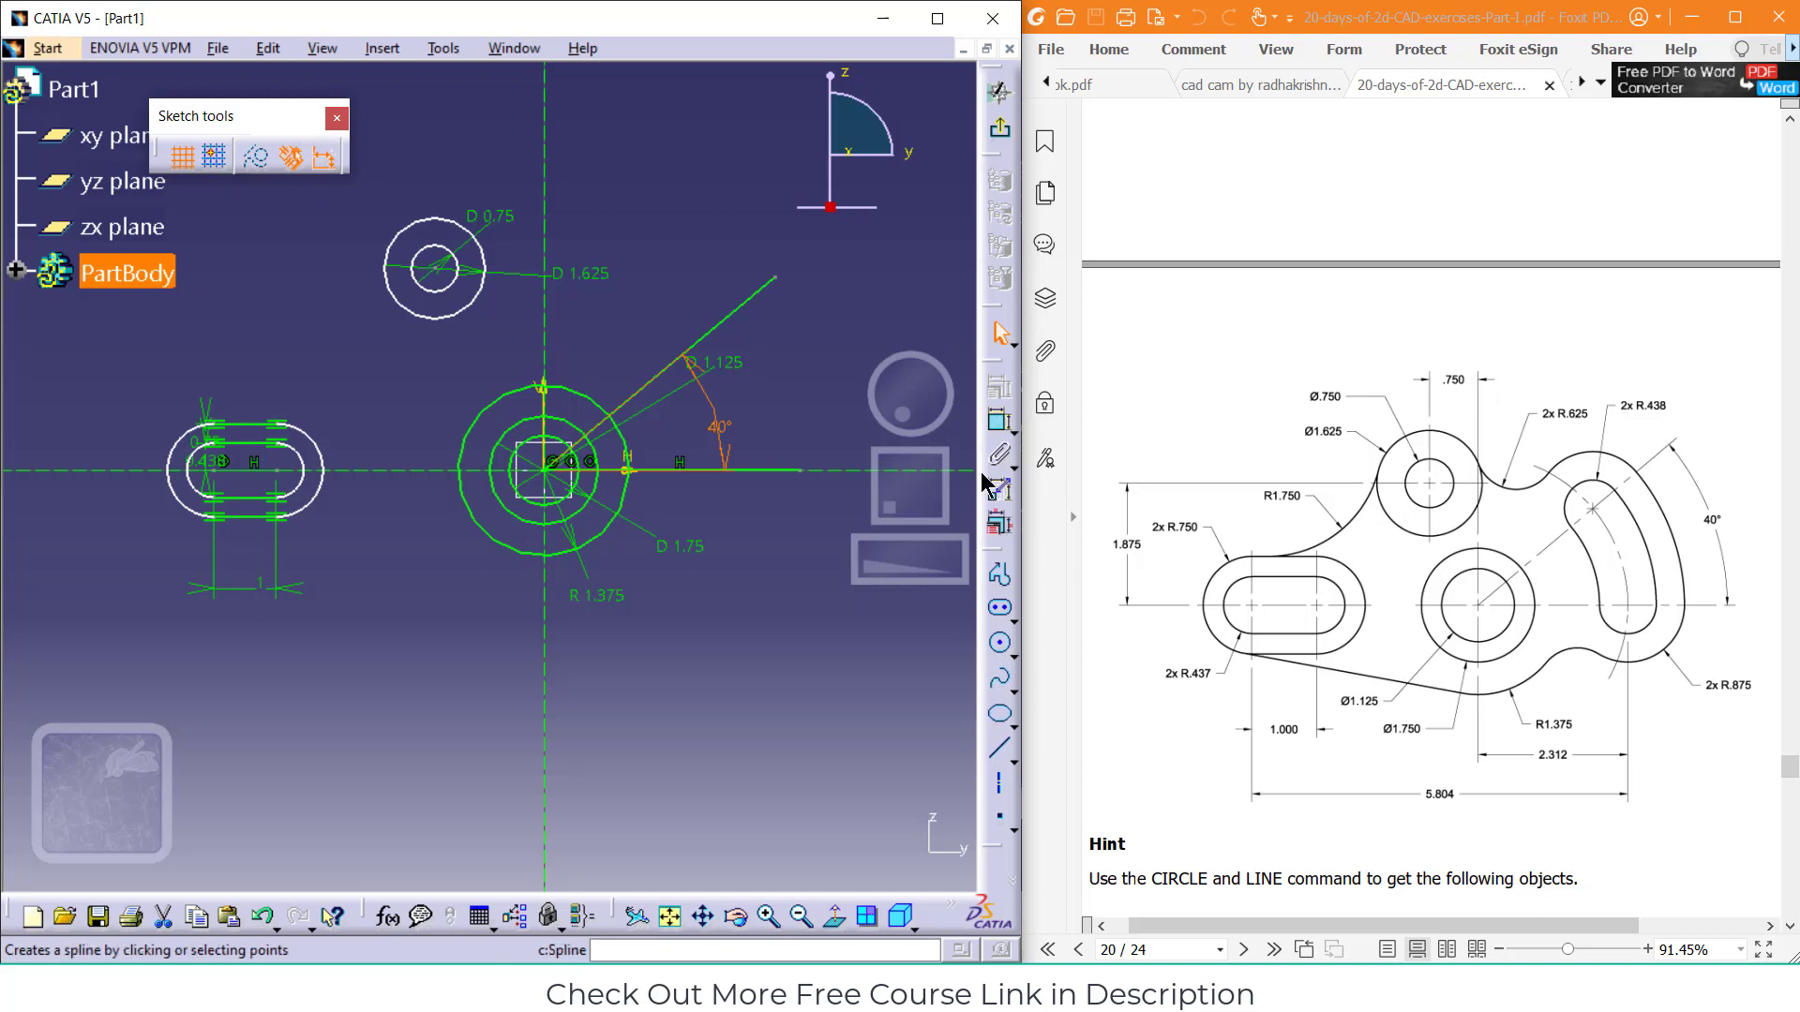
Dimension the horizontal line's length below the sketch and set it to 2.312 mm
{"action": "left_click", "coordinate": [754, 471]}
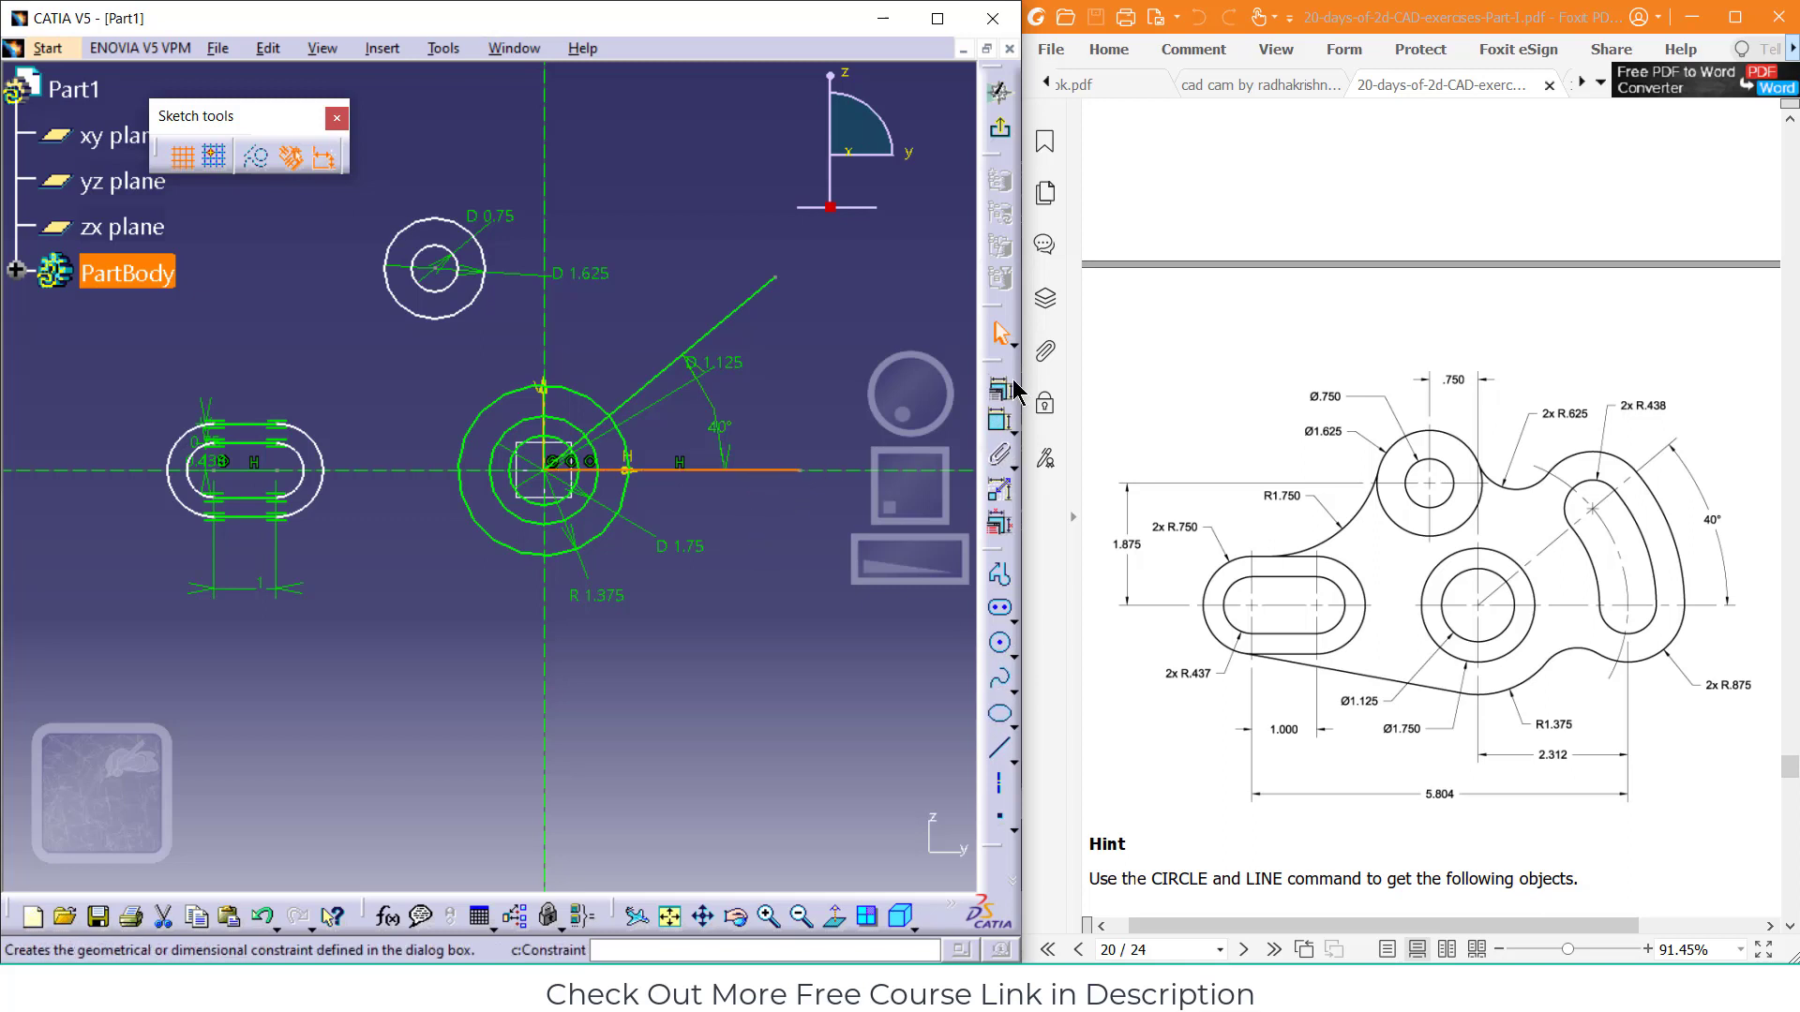
{"action": "left_click", "coordinate": [1000, 419]}
{"action": "left_click", "coordinate": [735, 668]}
{"action": "double_click", "coordinate": [733, 668]}
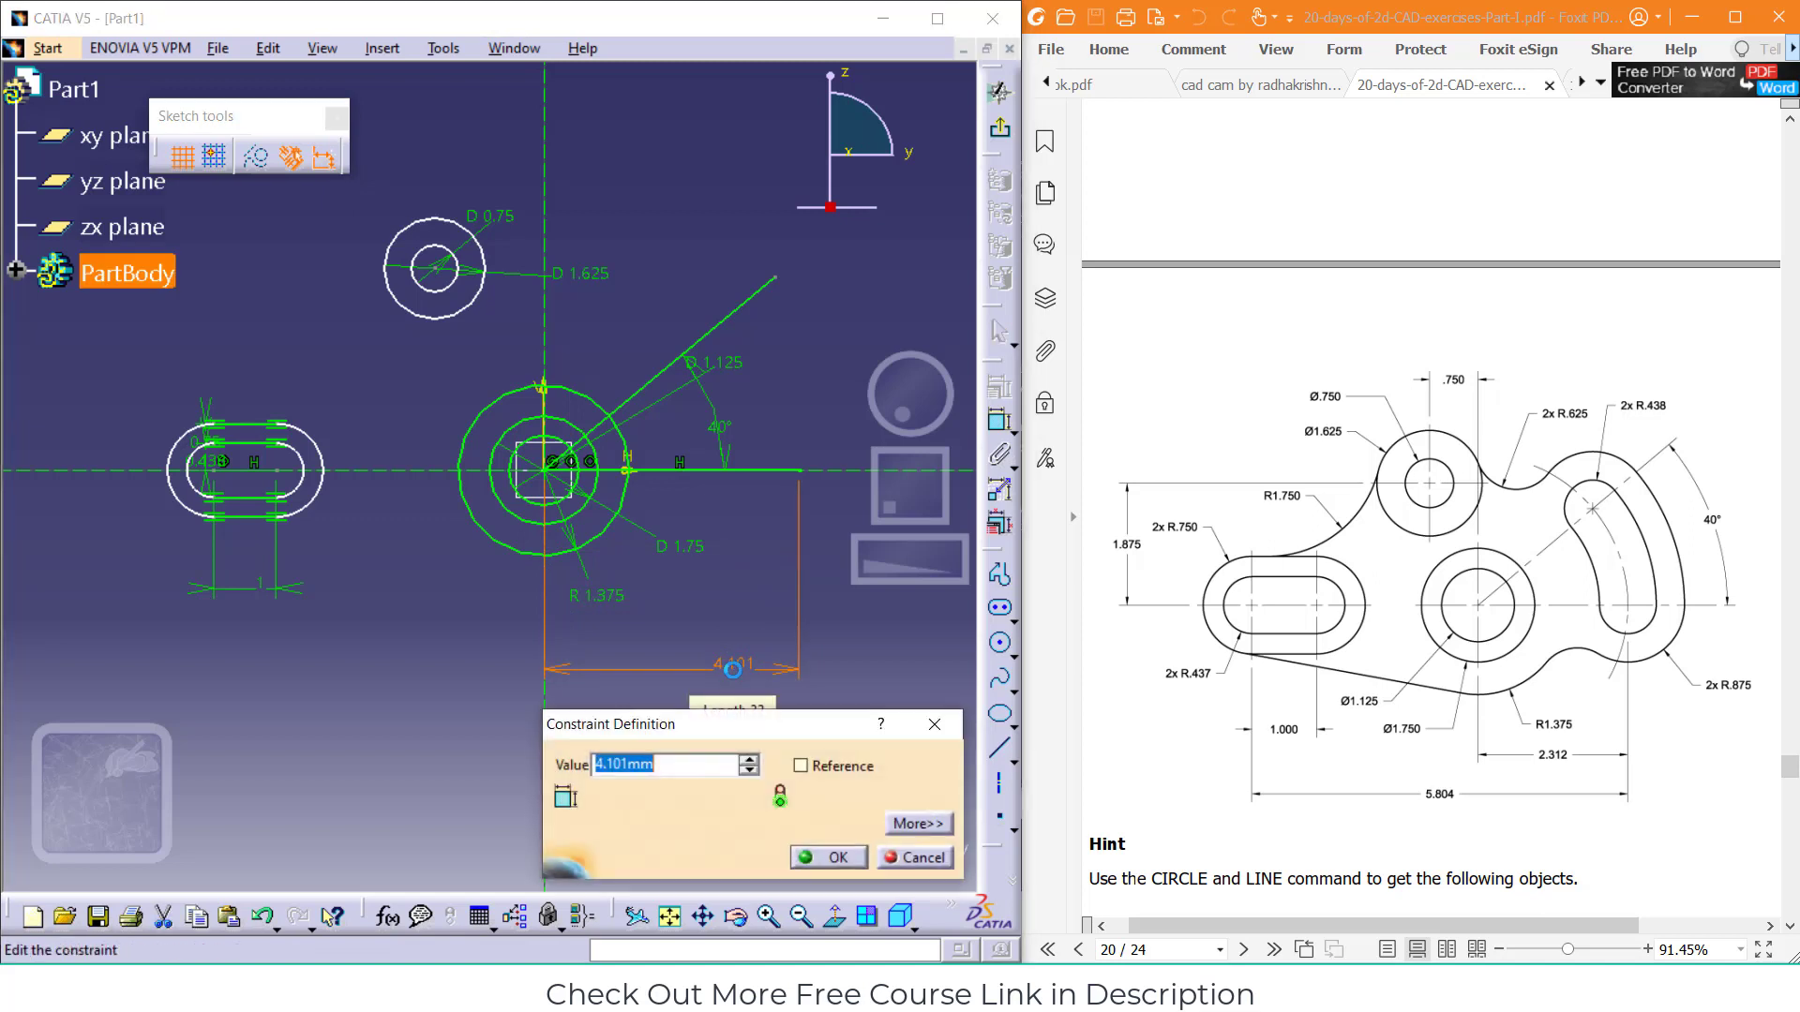
{"action": "type", "text": "2.312"}
{"action": "key", "text": "Return"}
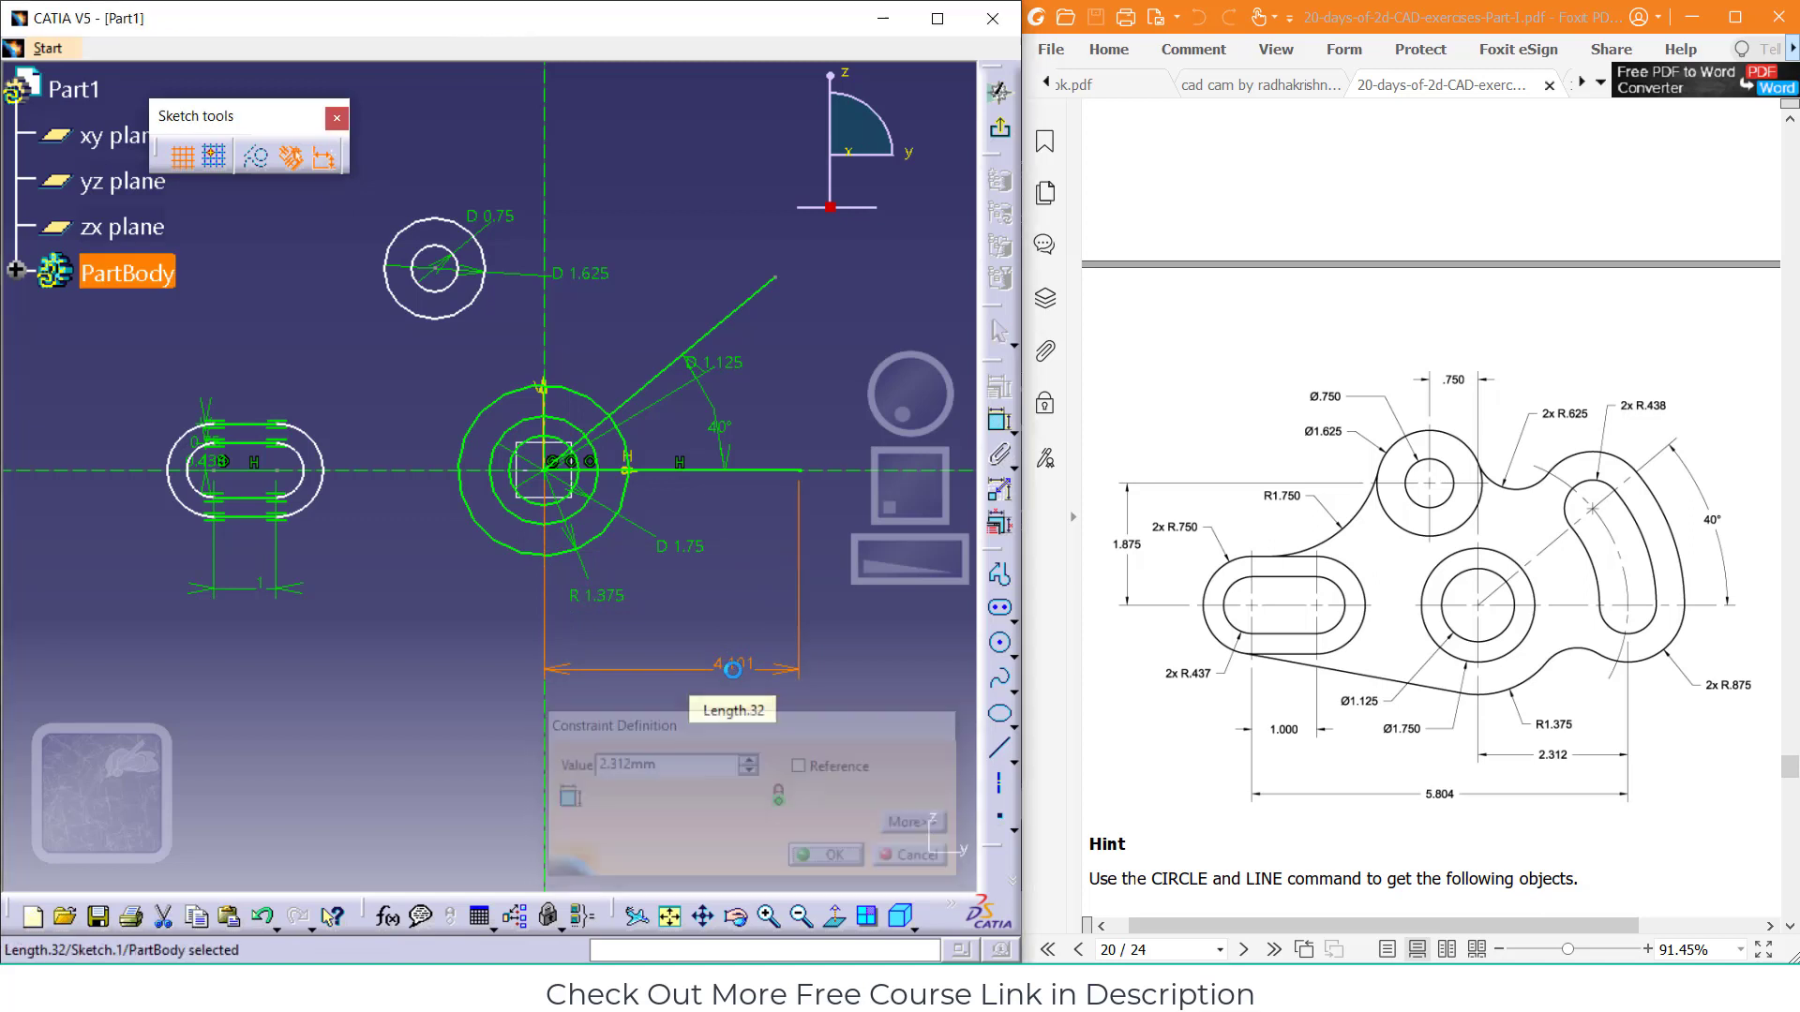
{"action": "left_click", "coordinate": [818, 644]}
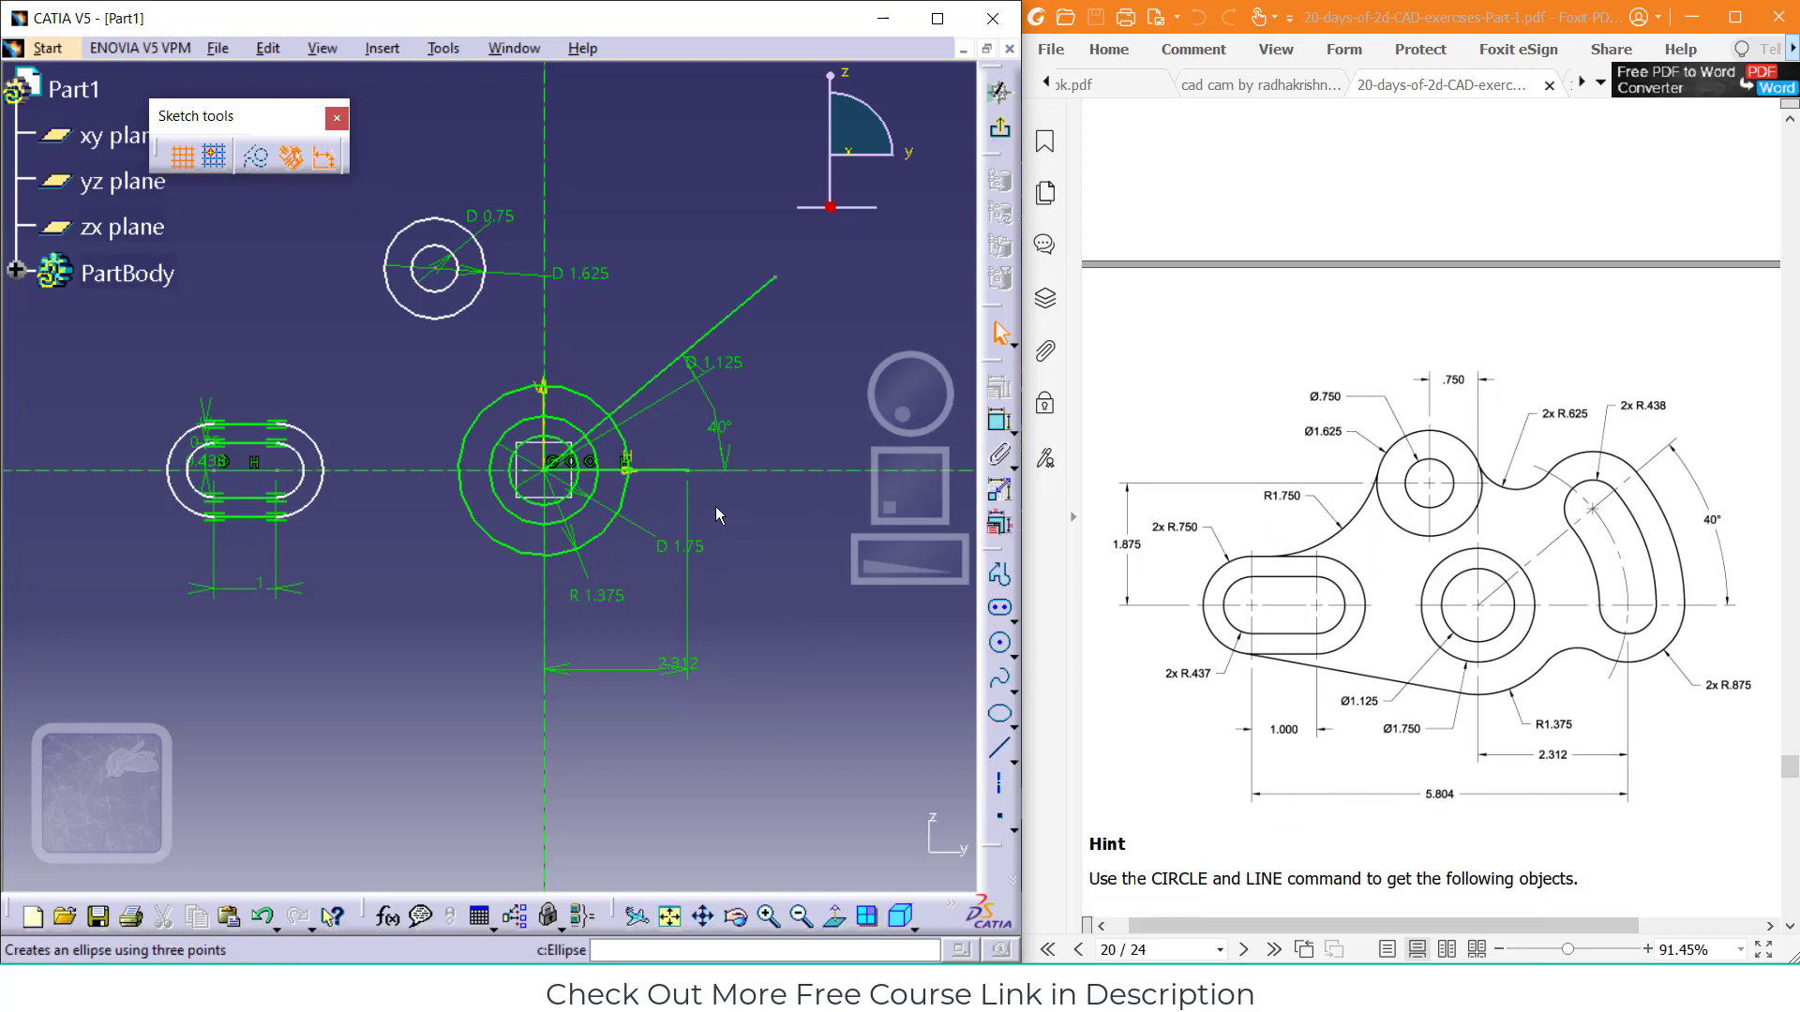
Dimension the distance from the slot's left arc centre to the horizontal line's right endpoint and set it to 5.804 mm
{"action": "left_click", "coordinate": [996, 422]}
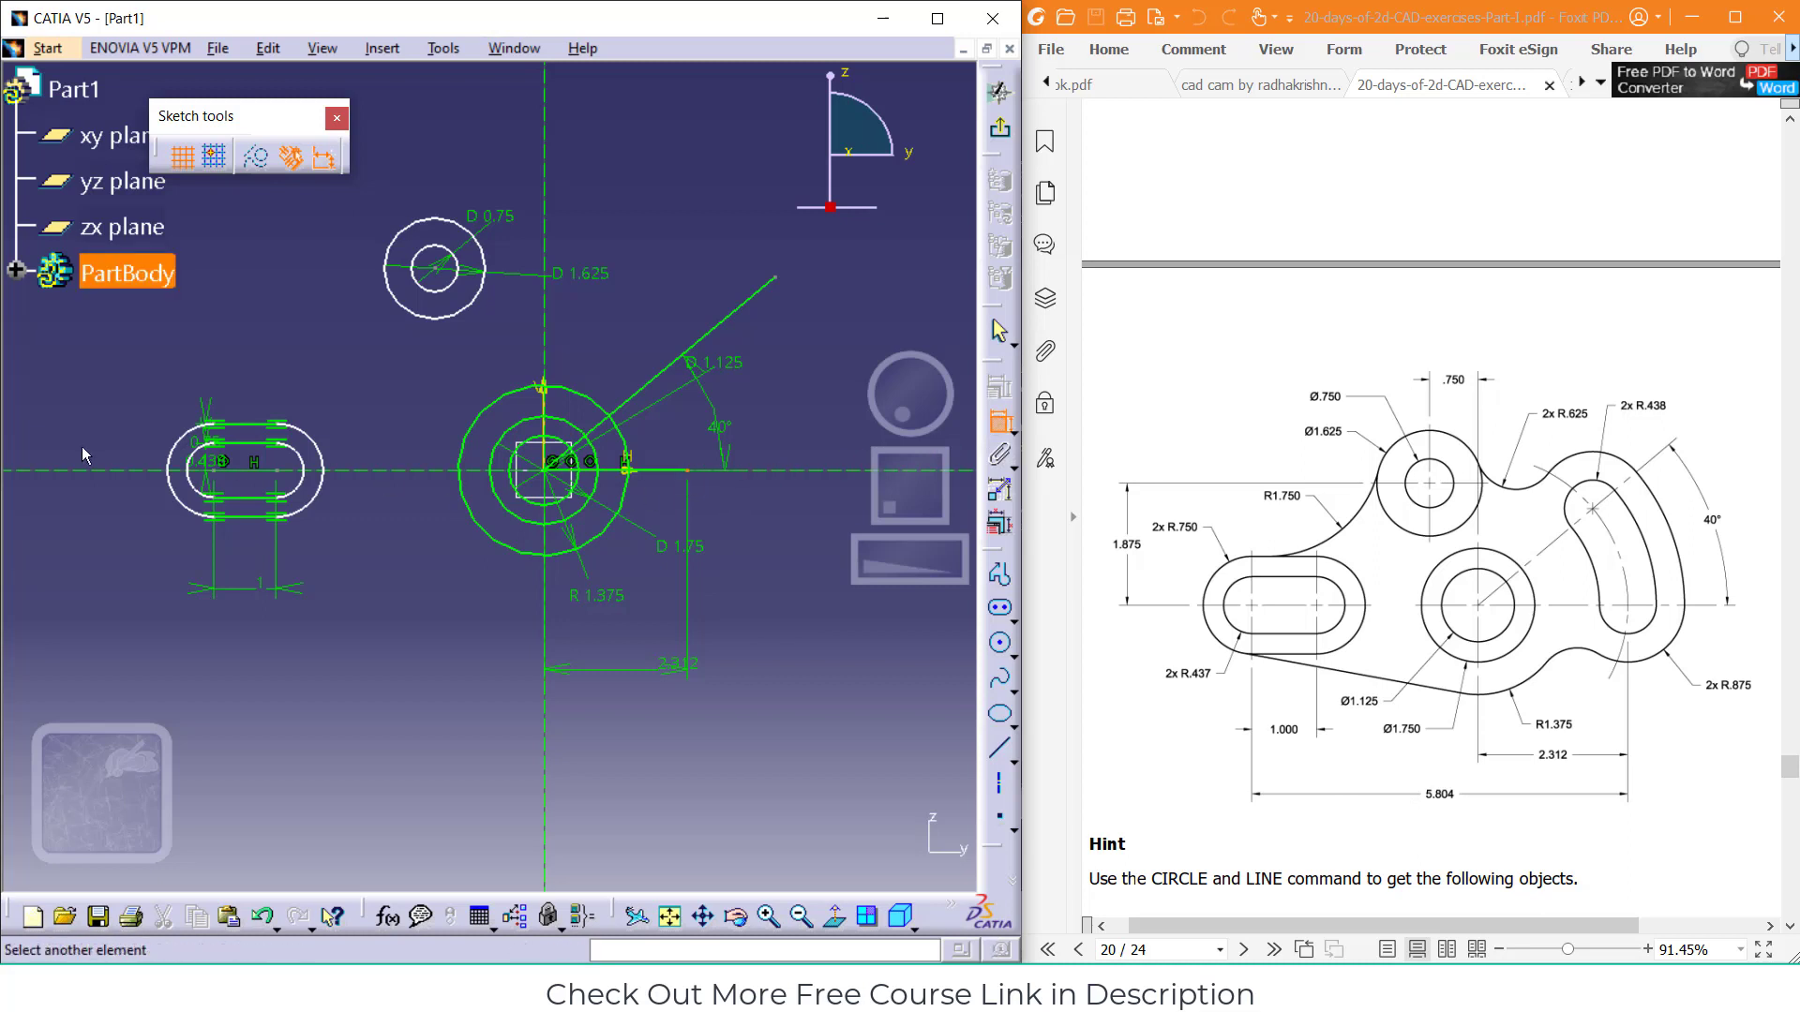
{"action": "left_click", "coordinate": [225, 480]}
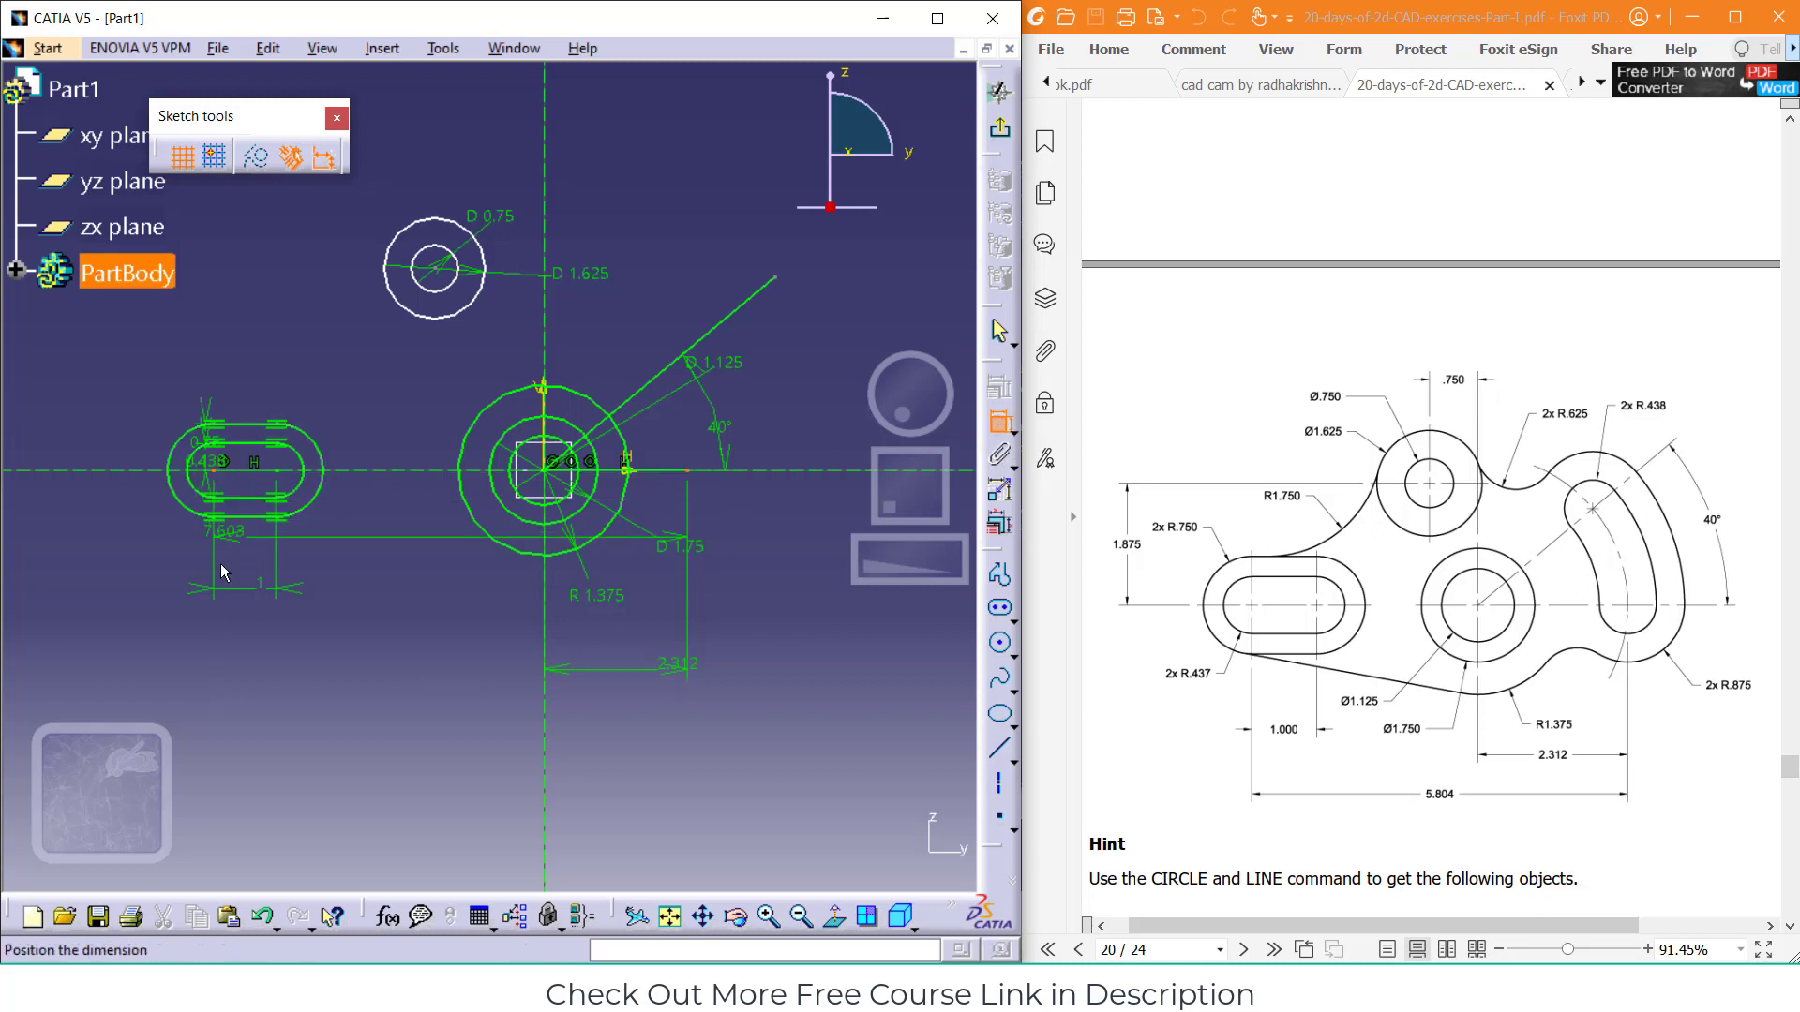
{"action": "left_click", "coordinate": [293, 722]}
{"action": "double_click", "coordinate": [283, 713]}
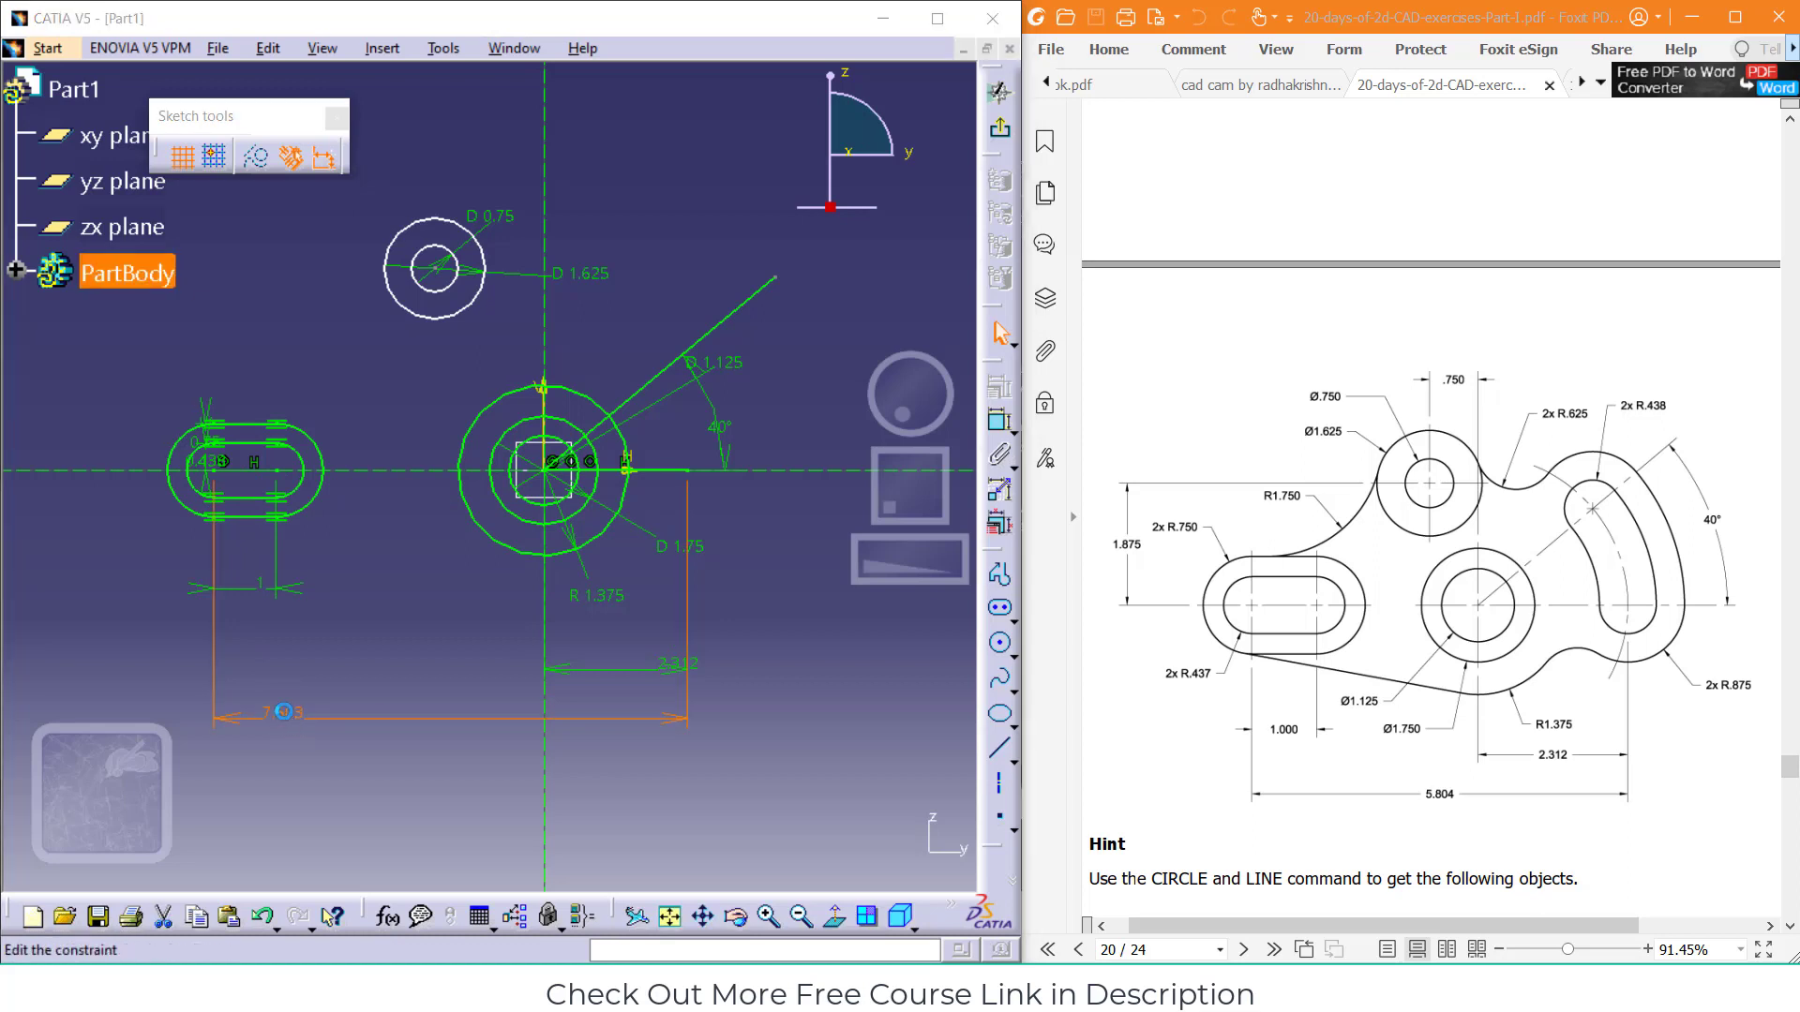
{"action": "type", "text": "5.804"}
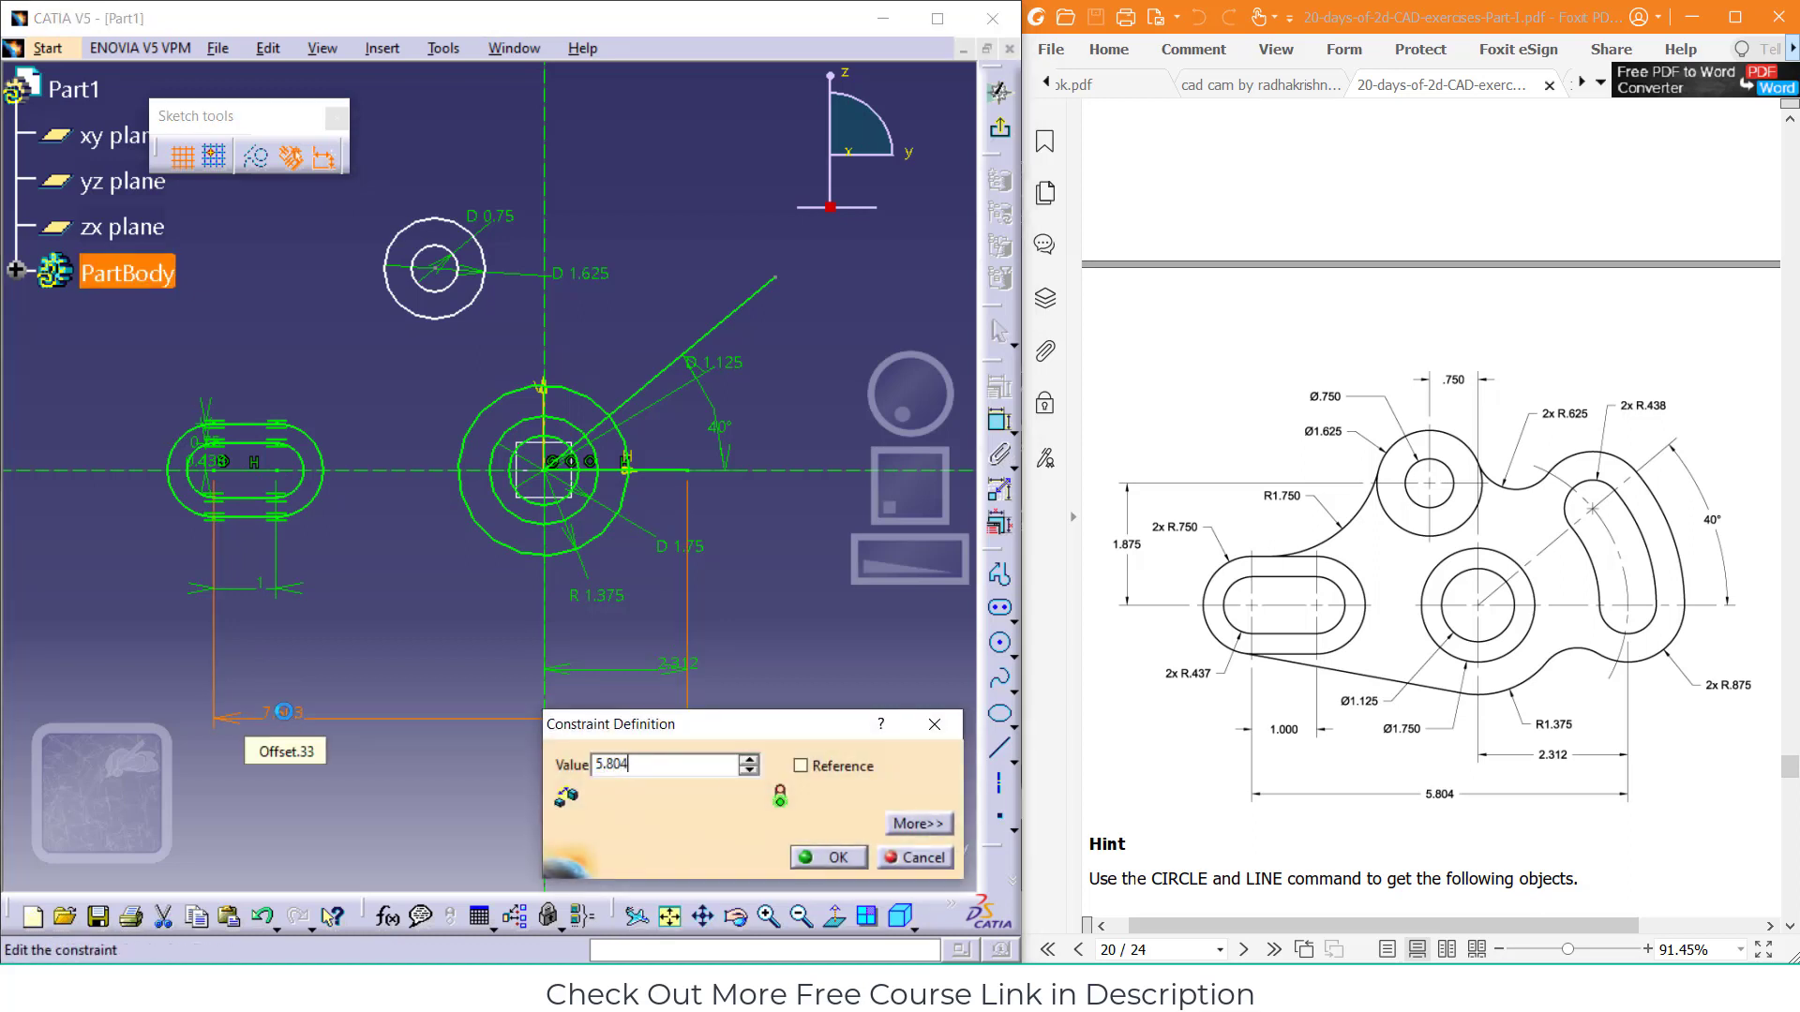
{"action": "key", "text": "Return"}
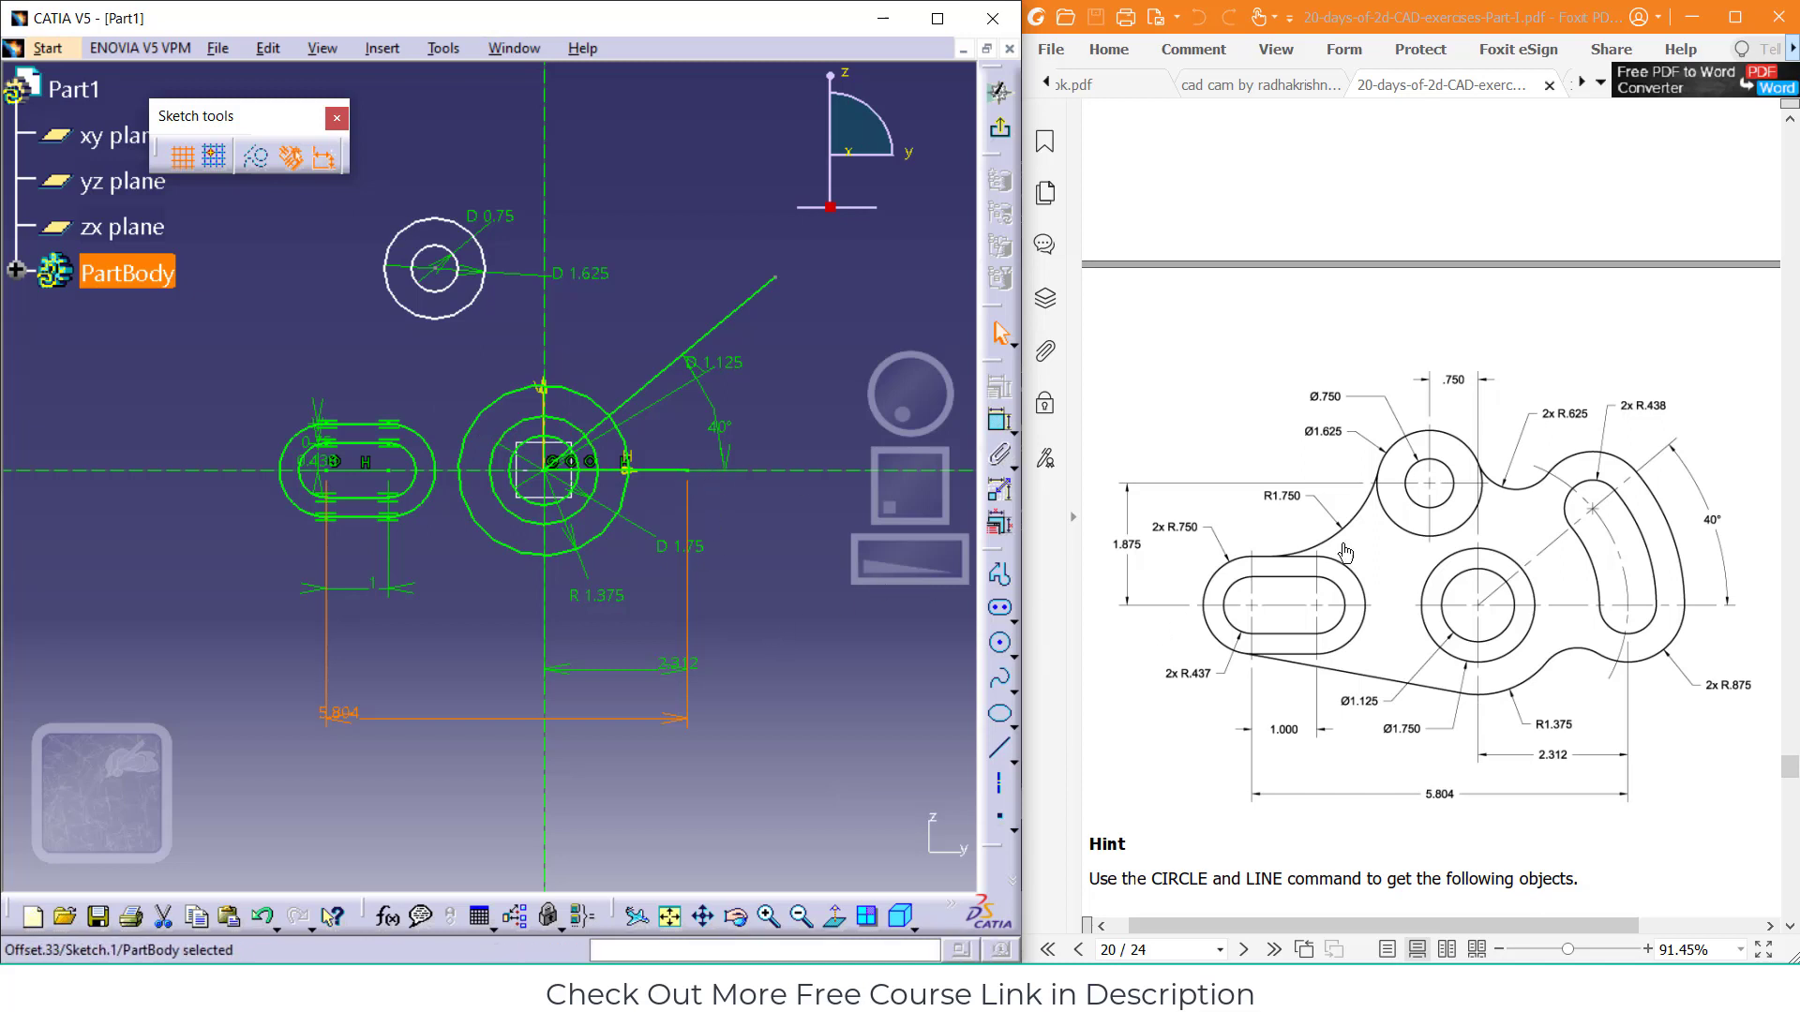
Draw a cylindrical elongated hole centred on the origin, from the horizontal line's endpoint to the 40° line, with about 0.6 mm radius
{"action": "left_click", "coordinate": [1013, 619]}
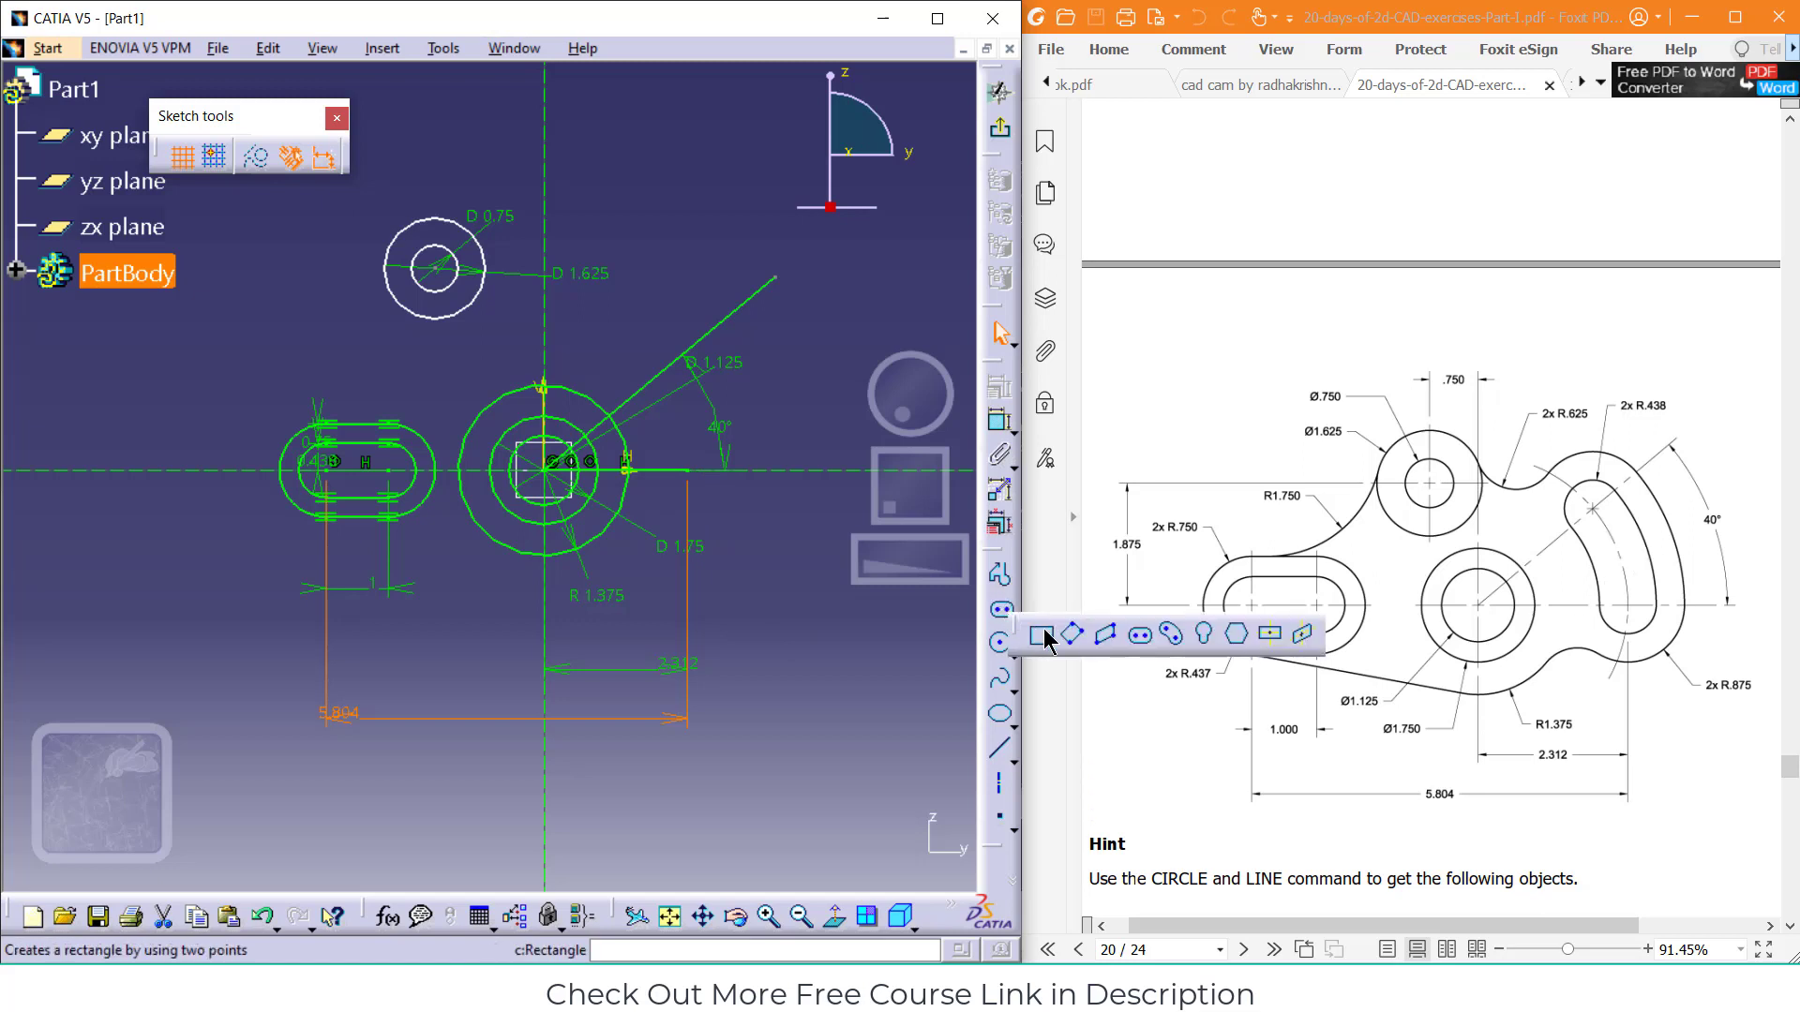
{"action": "left_click", "coordinate": [1171, 635]}
{"action": "left_click", "coordinate": [547, 473]}
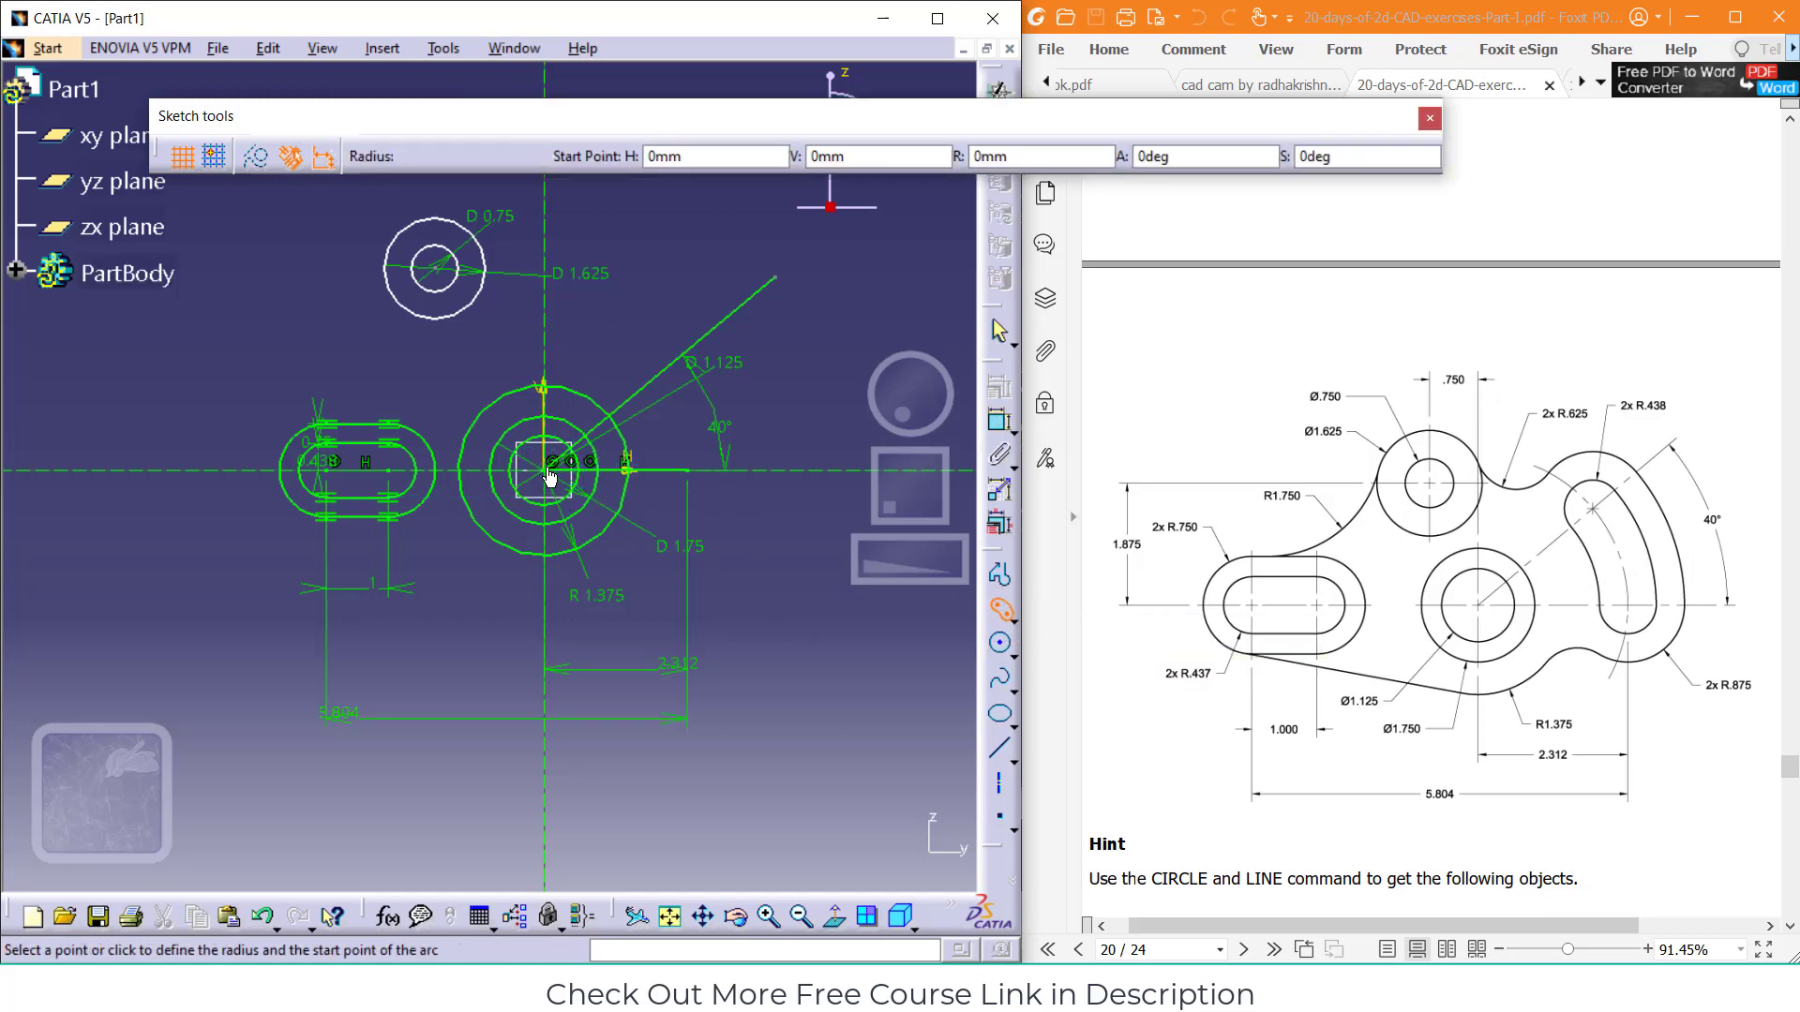
{"action": "left_click", "coordinate": [690, 474]}
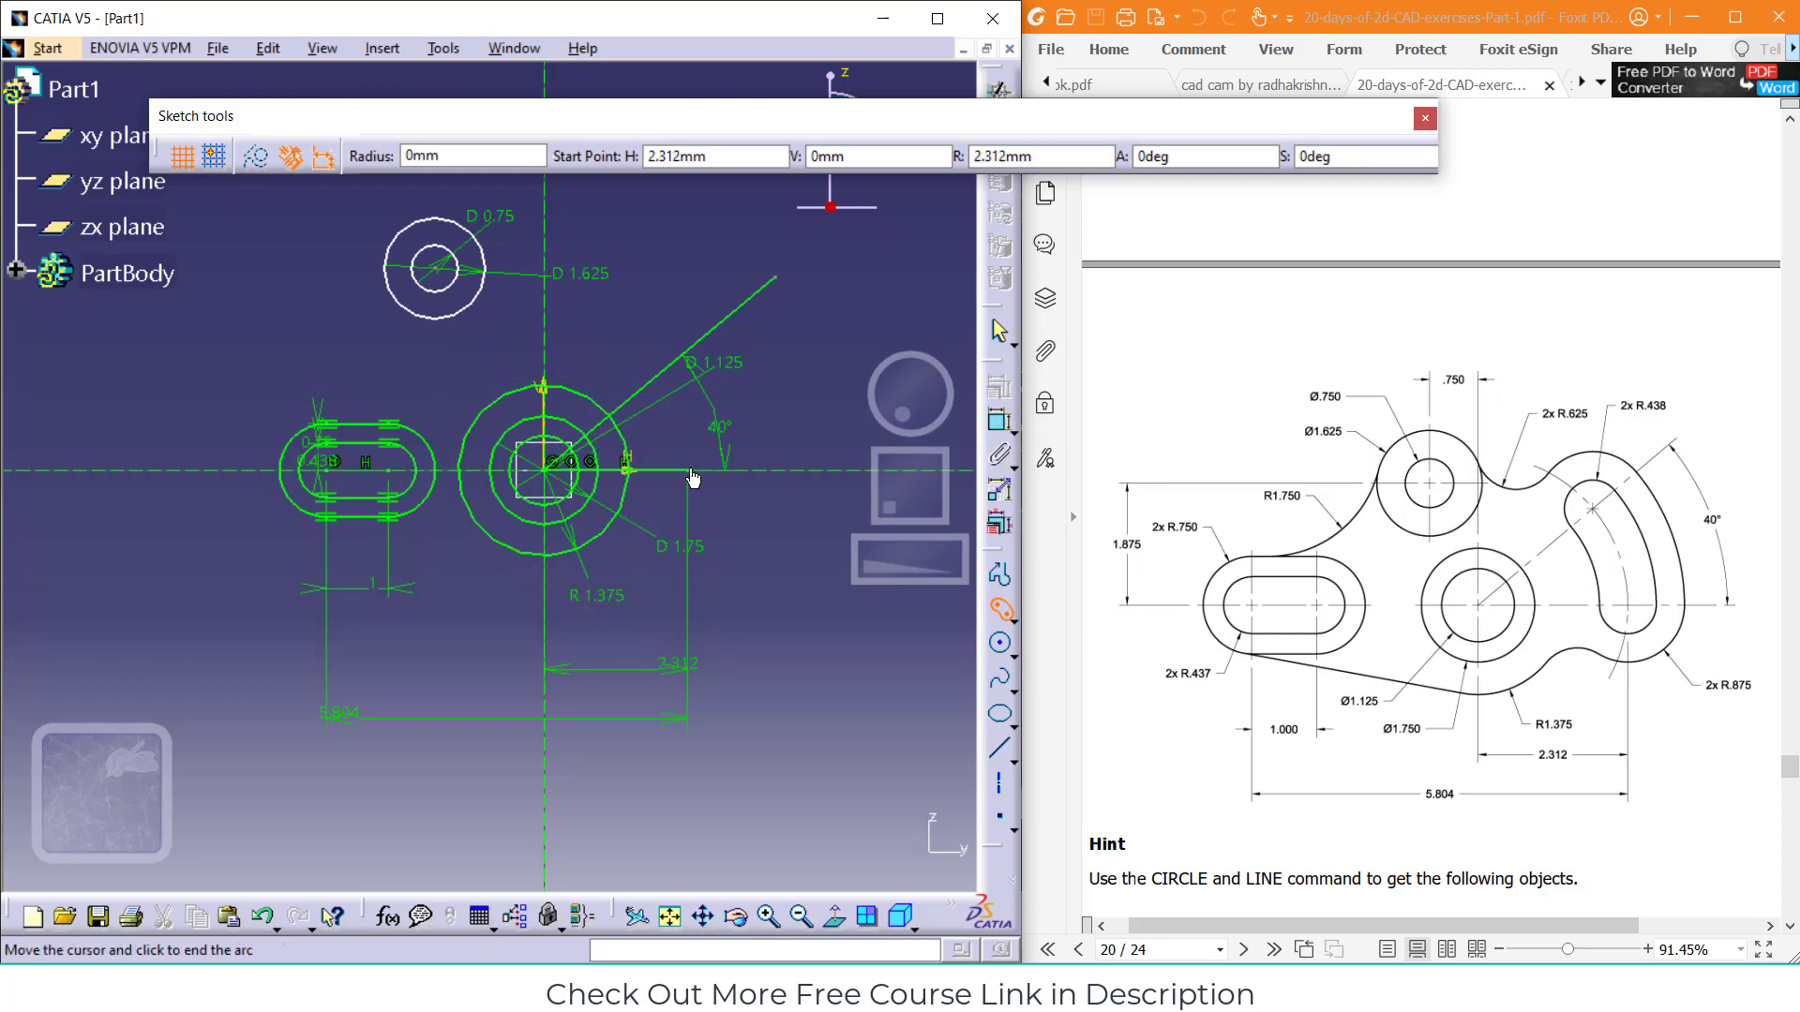
{"action": "left_click", "coordinate": [656, 382]}
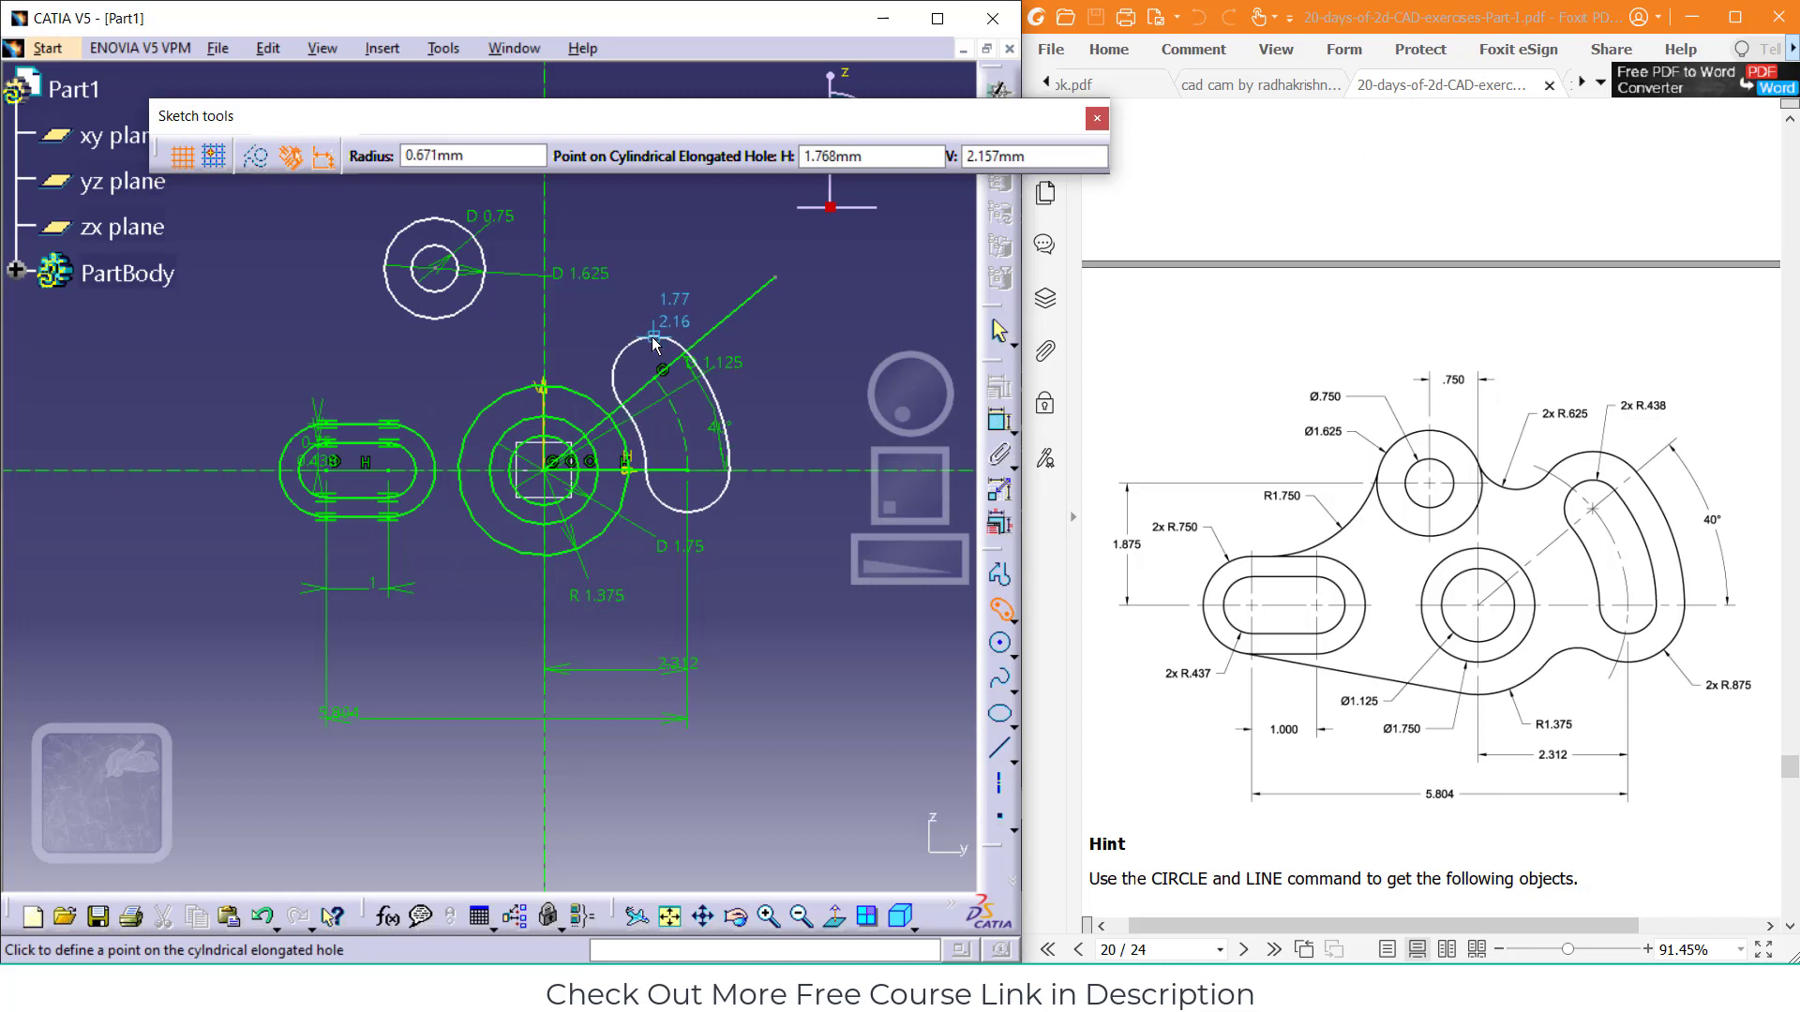
{"action": "left_click", "coordinate": [665, 343]}
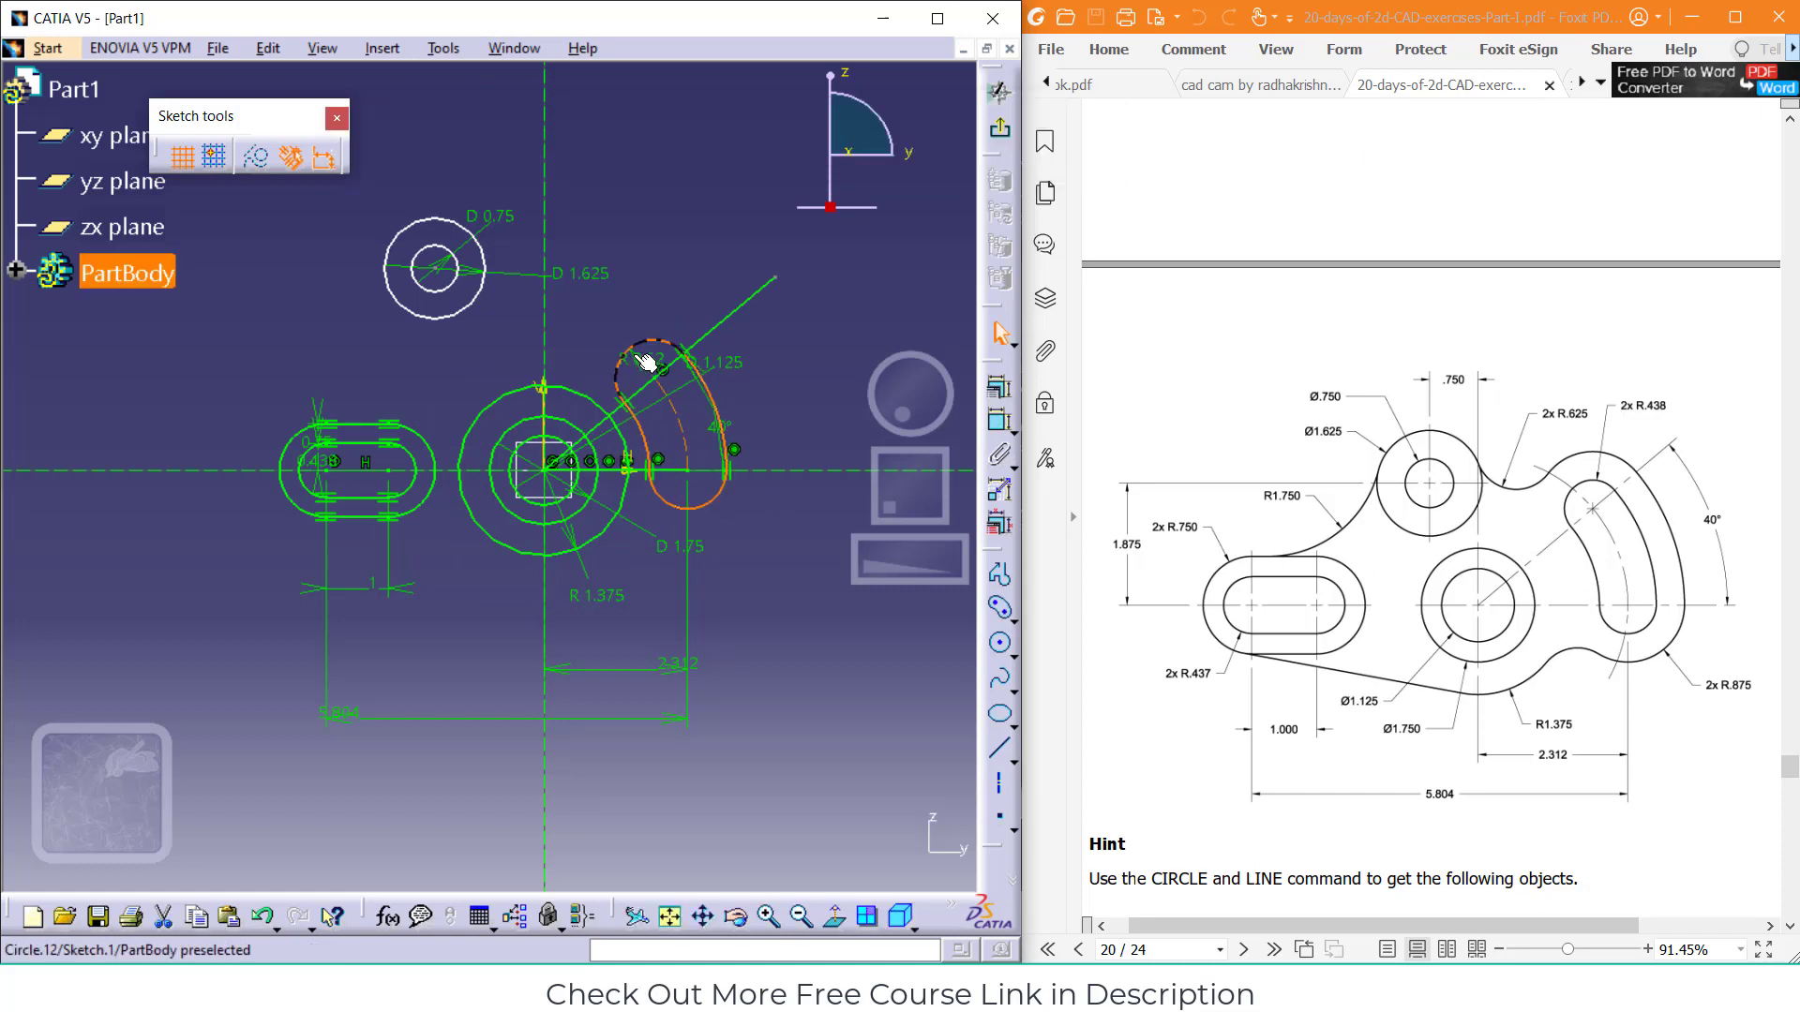
Set the curved slot's end radius to 0.438 mm
{"action": "double_click", "coordinate": [655, 369]}
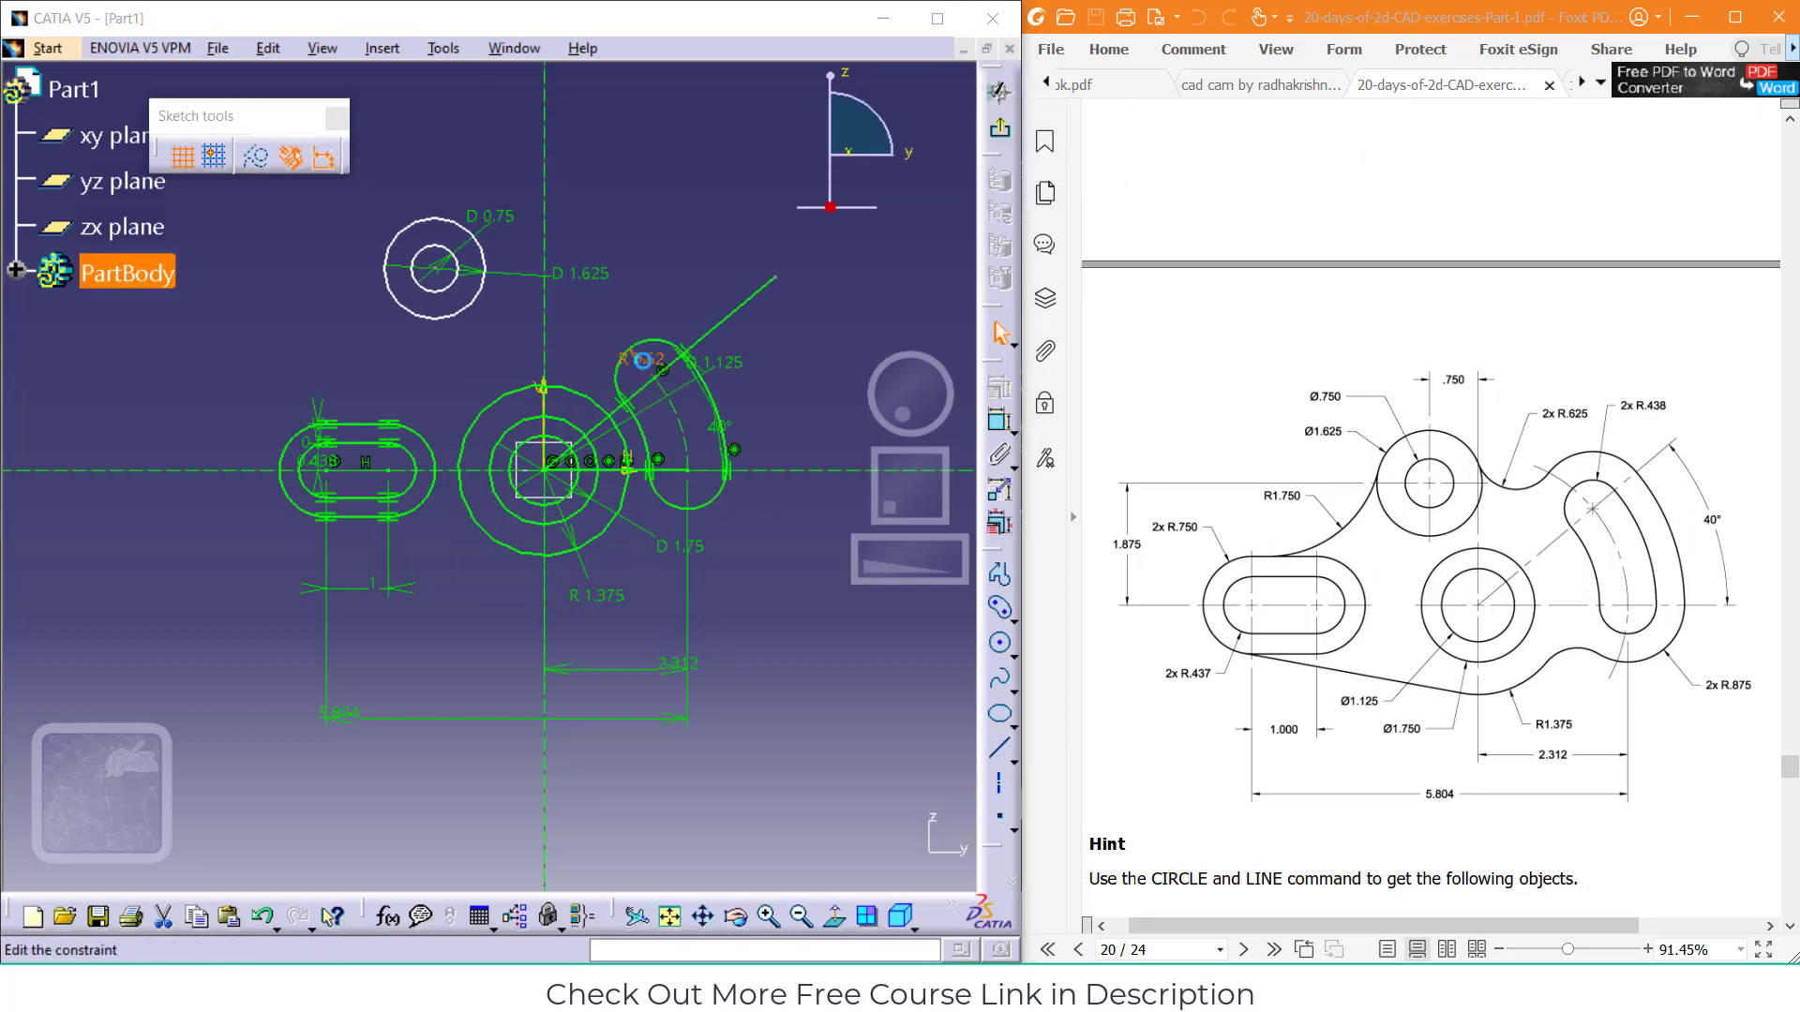
{"action": "type", "text": "."}
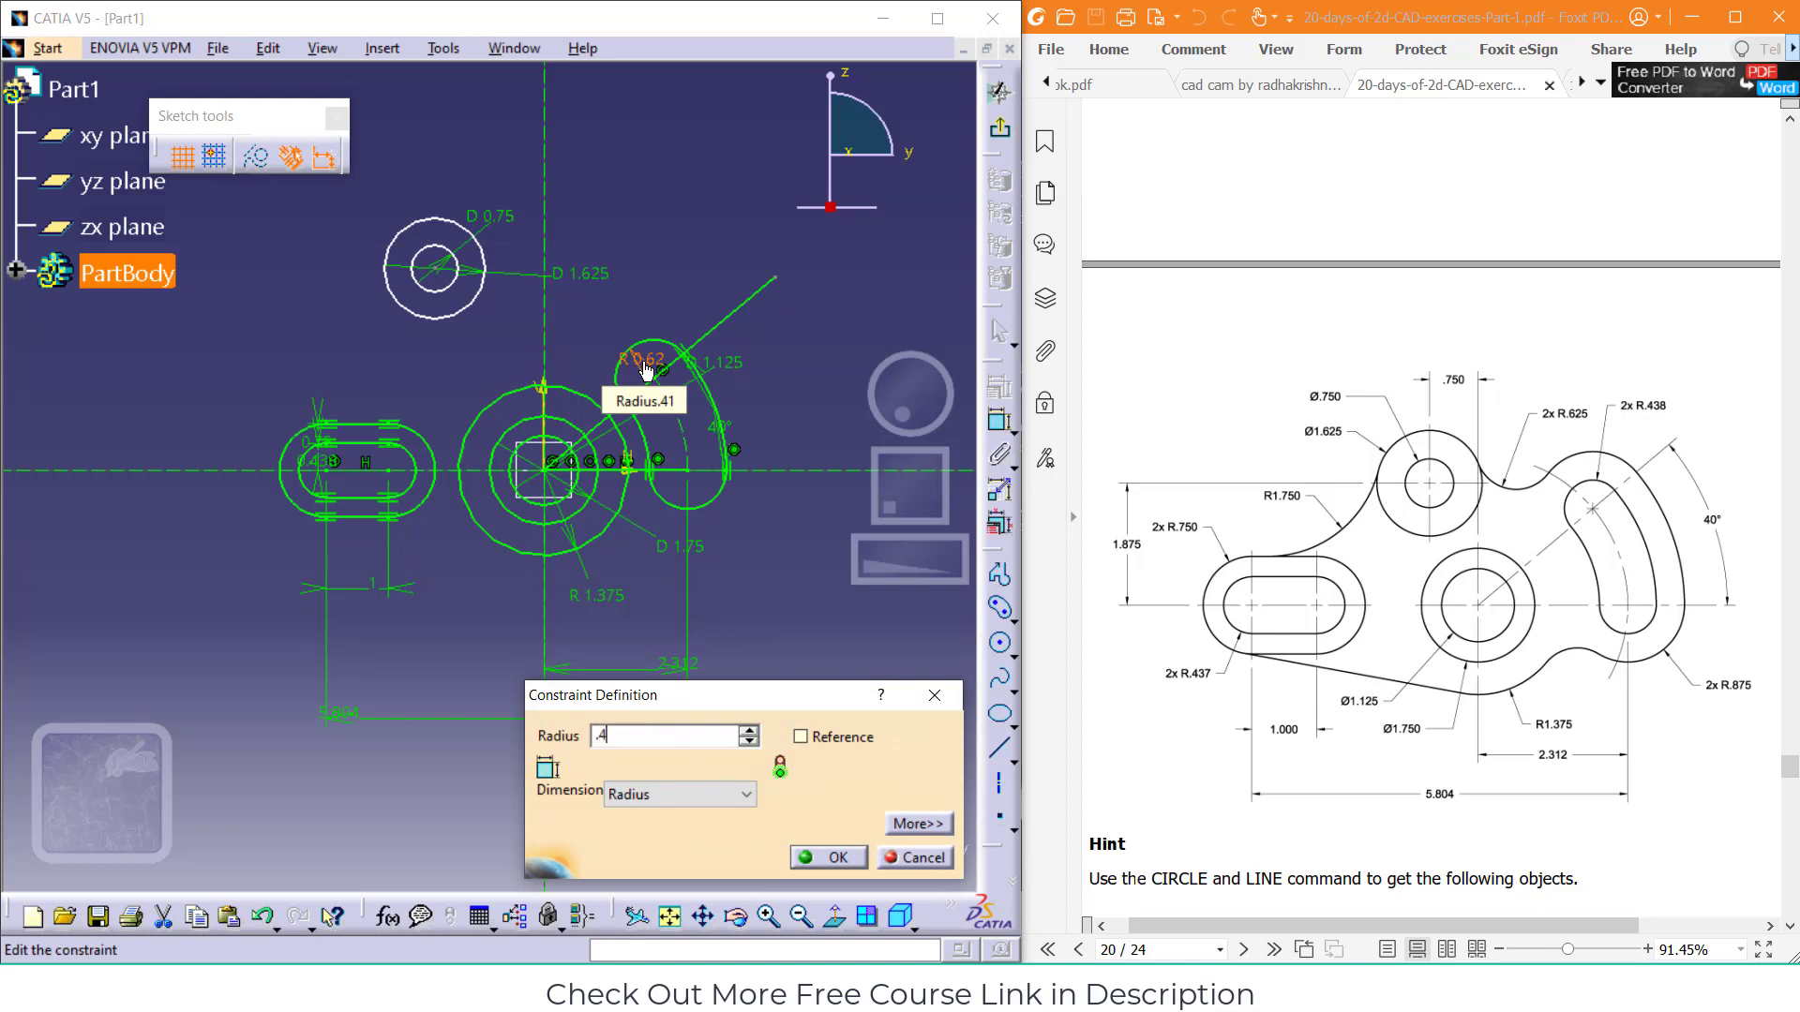
{"action": "type", "text": "438"}
{"action": "key", "text": "Return"}
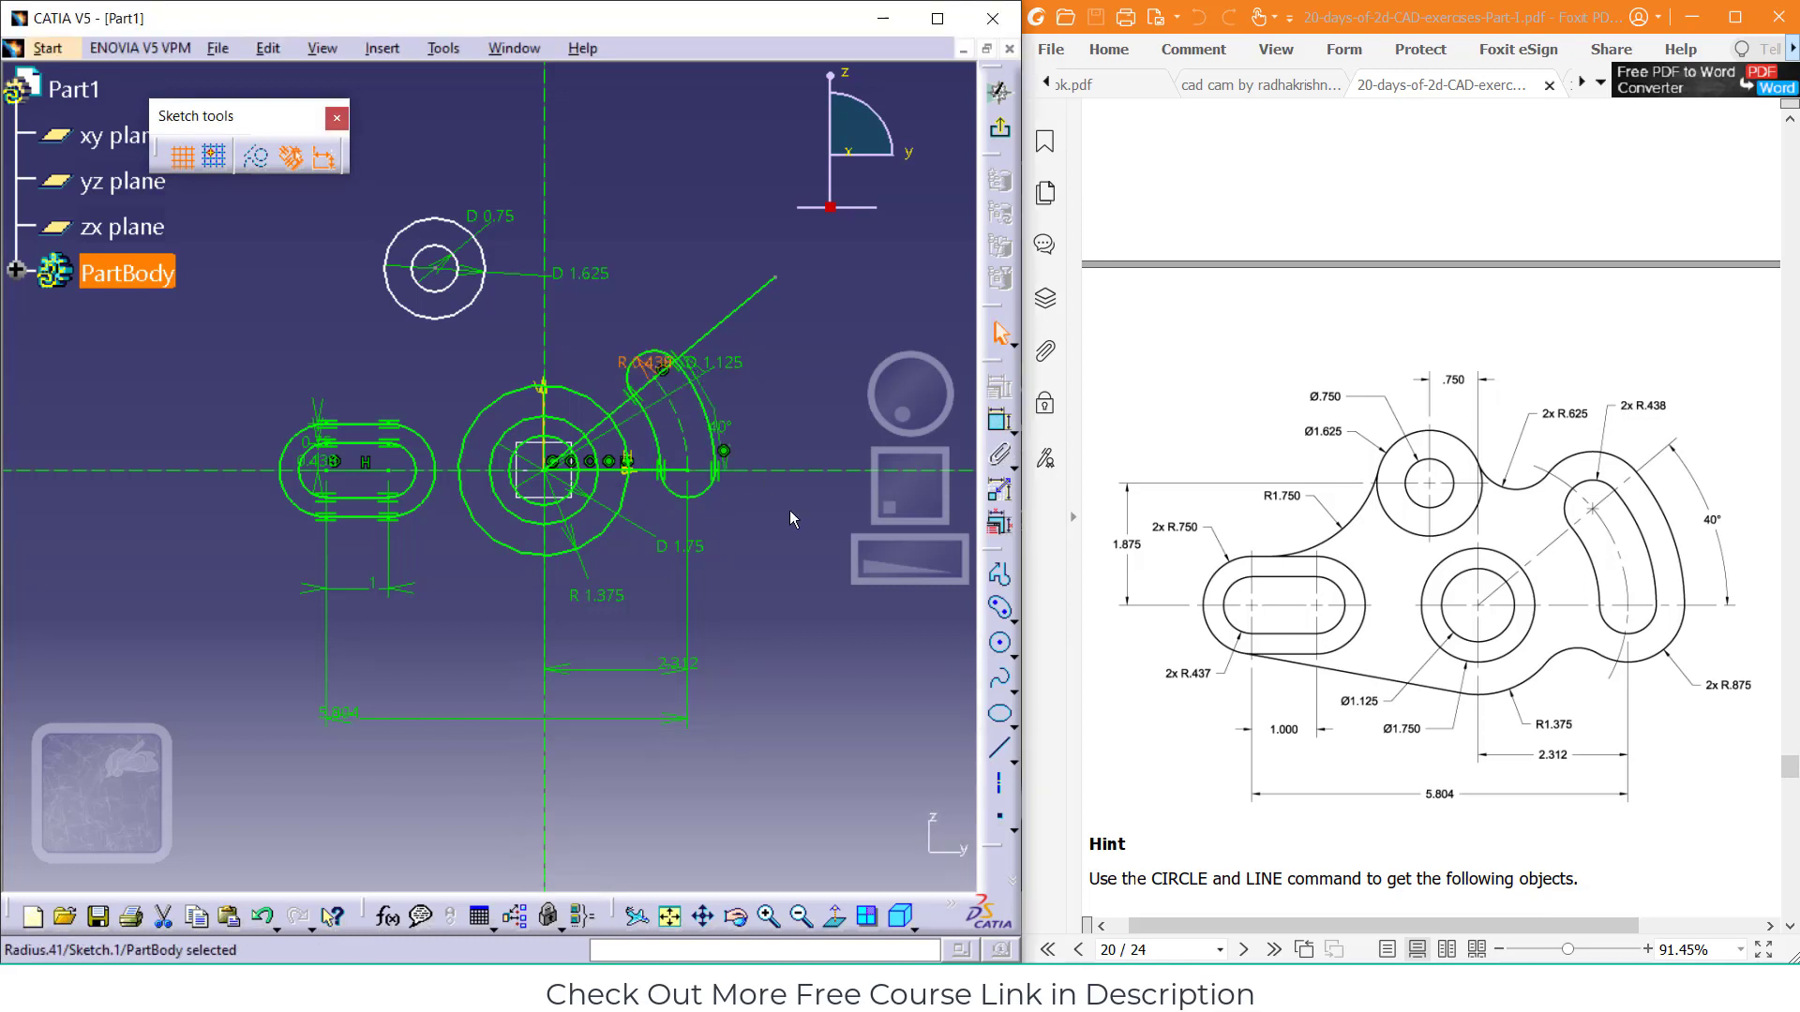
{"action": "left_click", "coordinate": [1000, 421]}
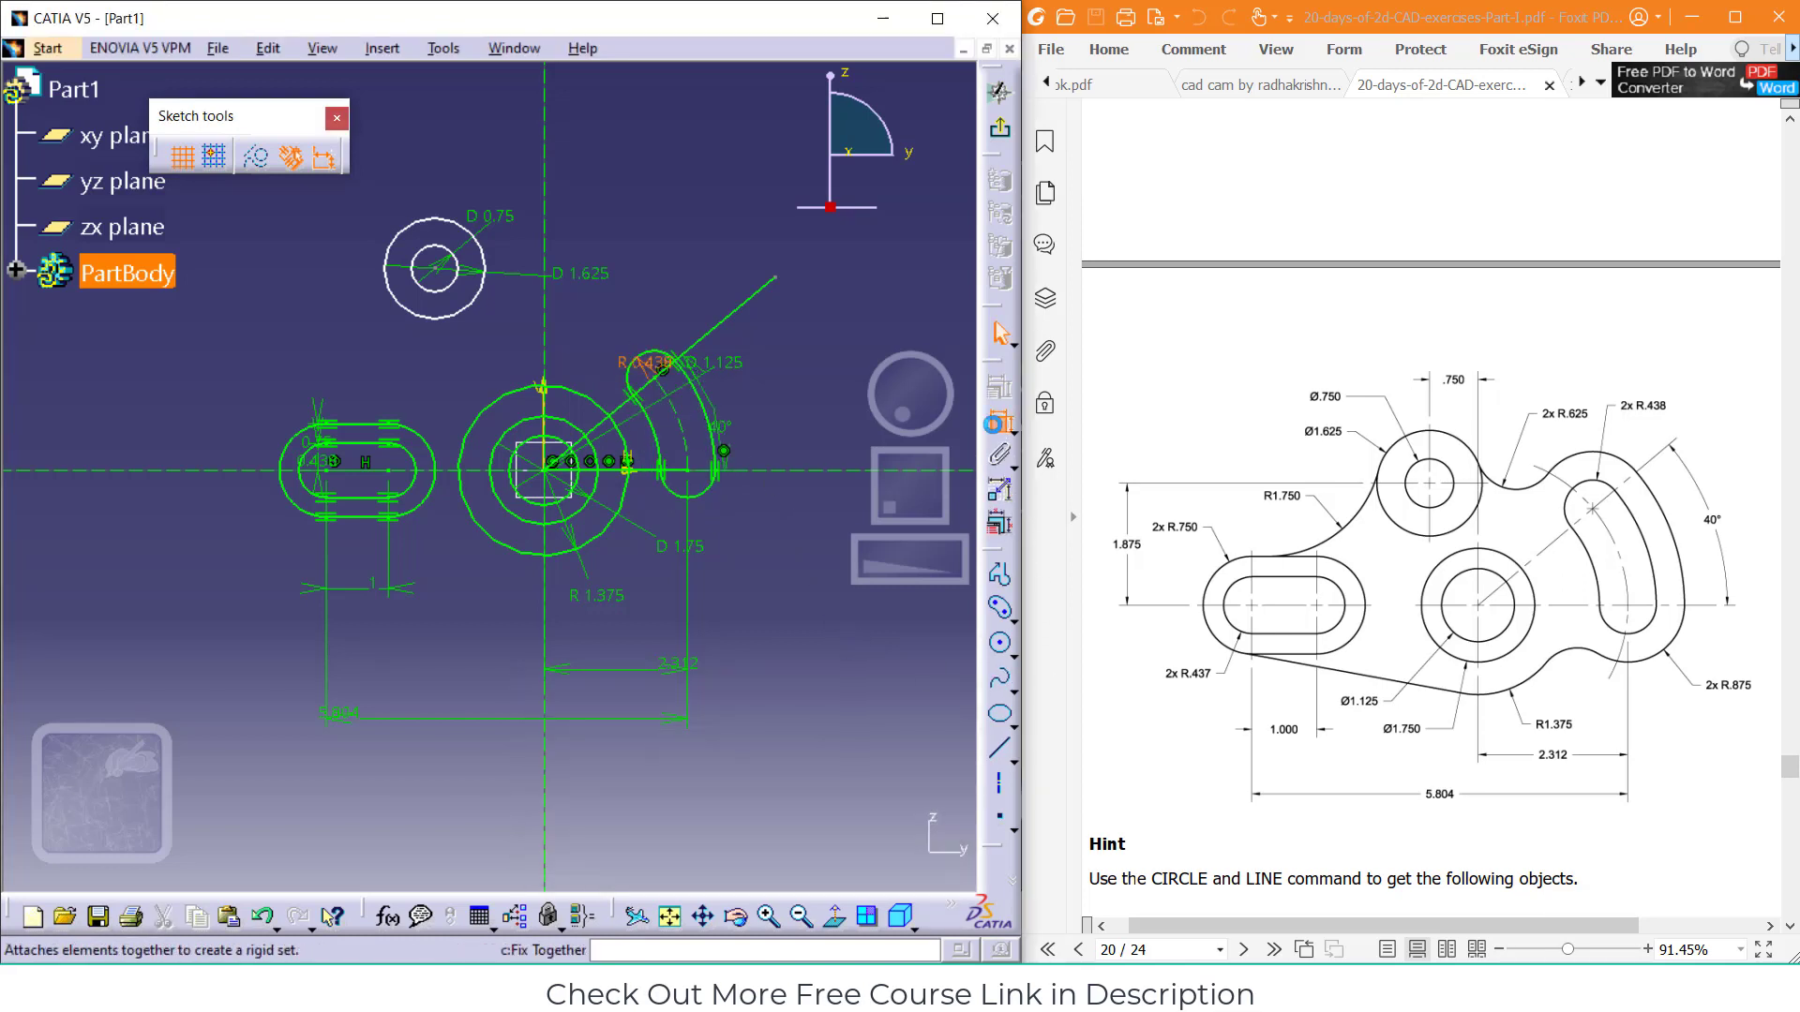
{"action": "left_click", "coordinate": [703, 408]}
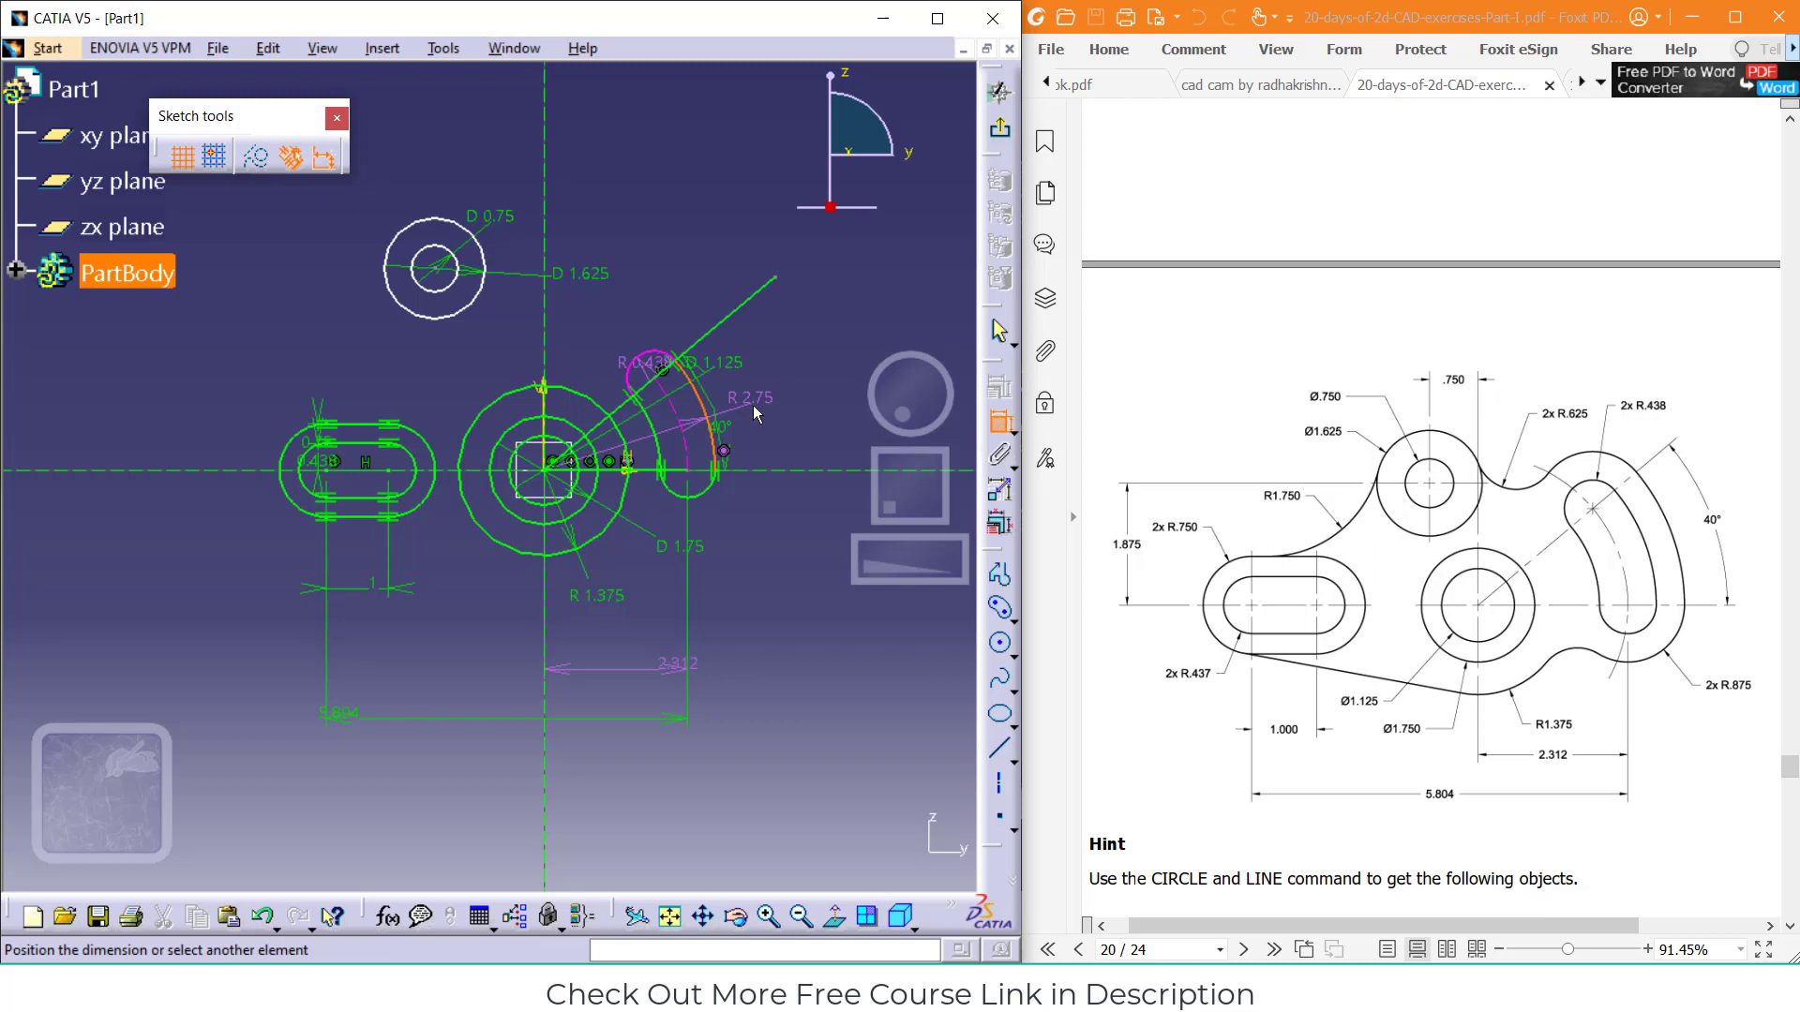
{"action": "left_click", "coordinate": [735, 418]}
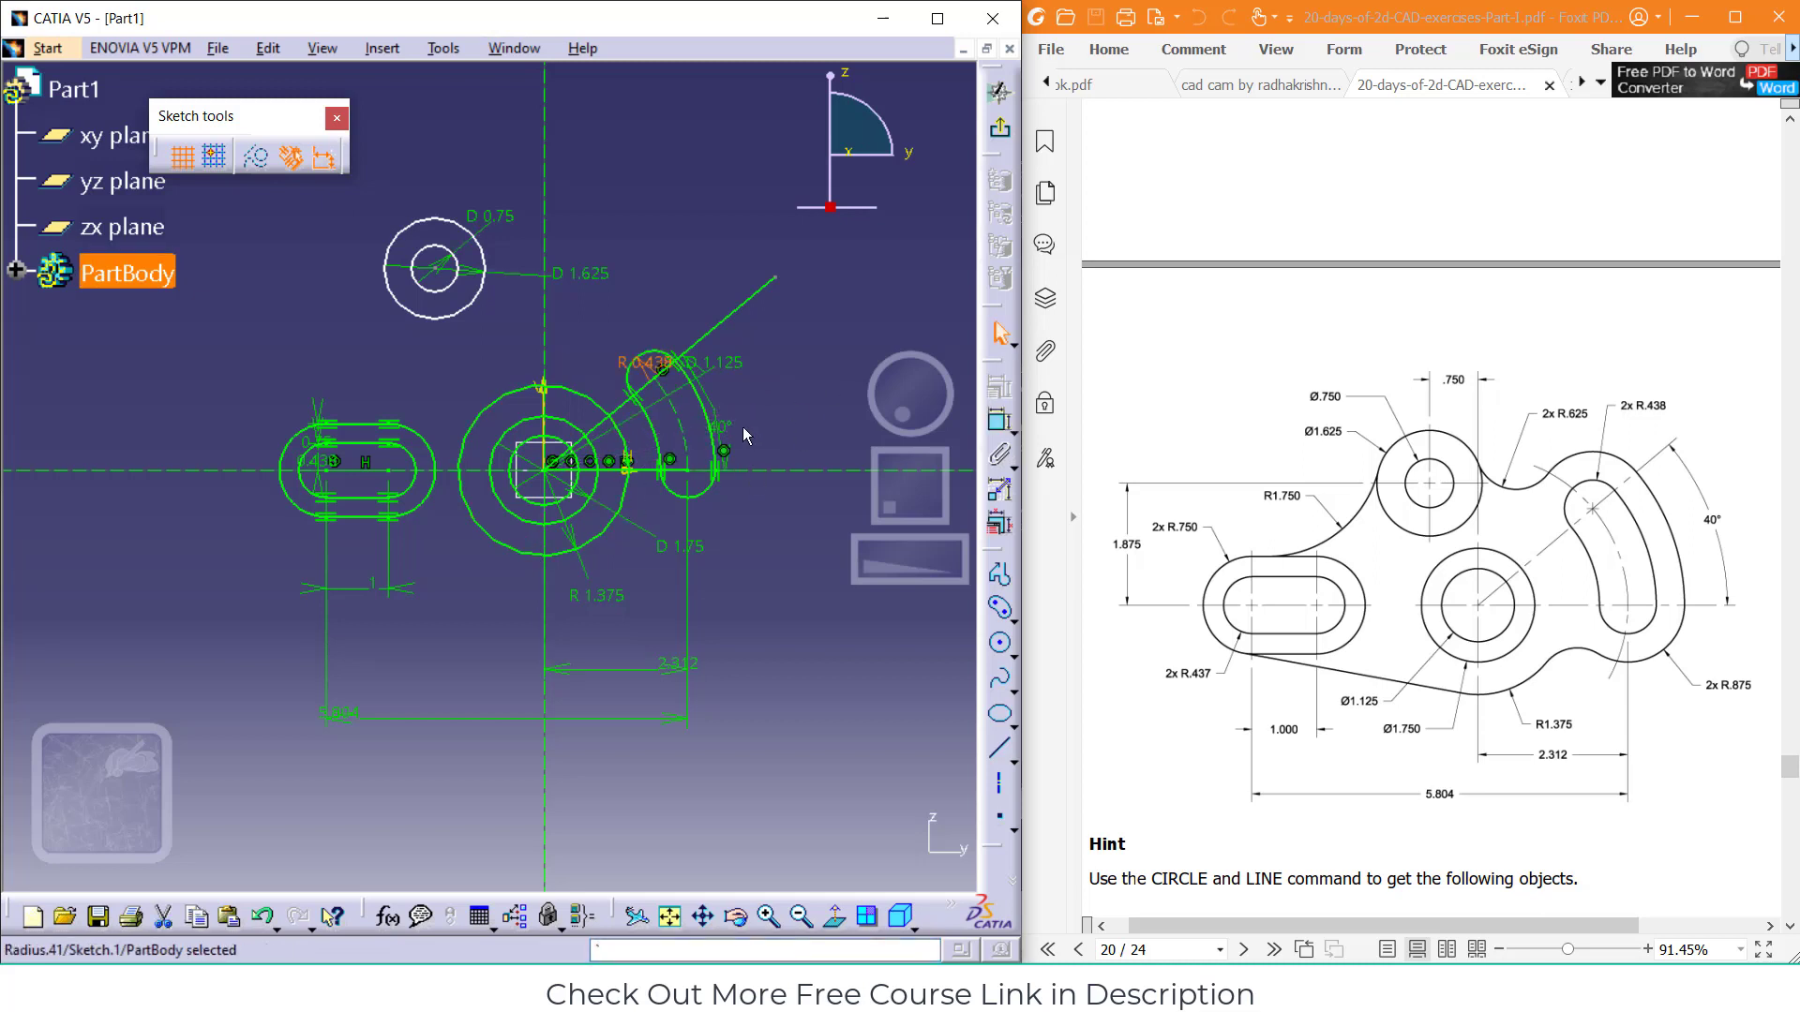
{"action": "left_click", "coordinate": [825, 684]}
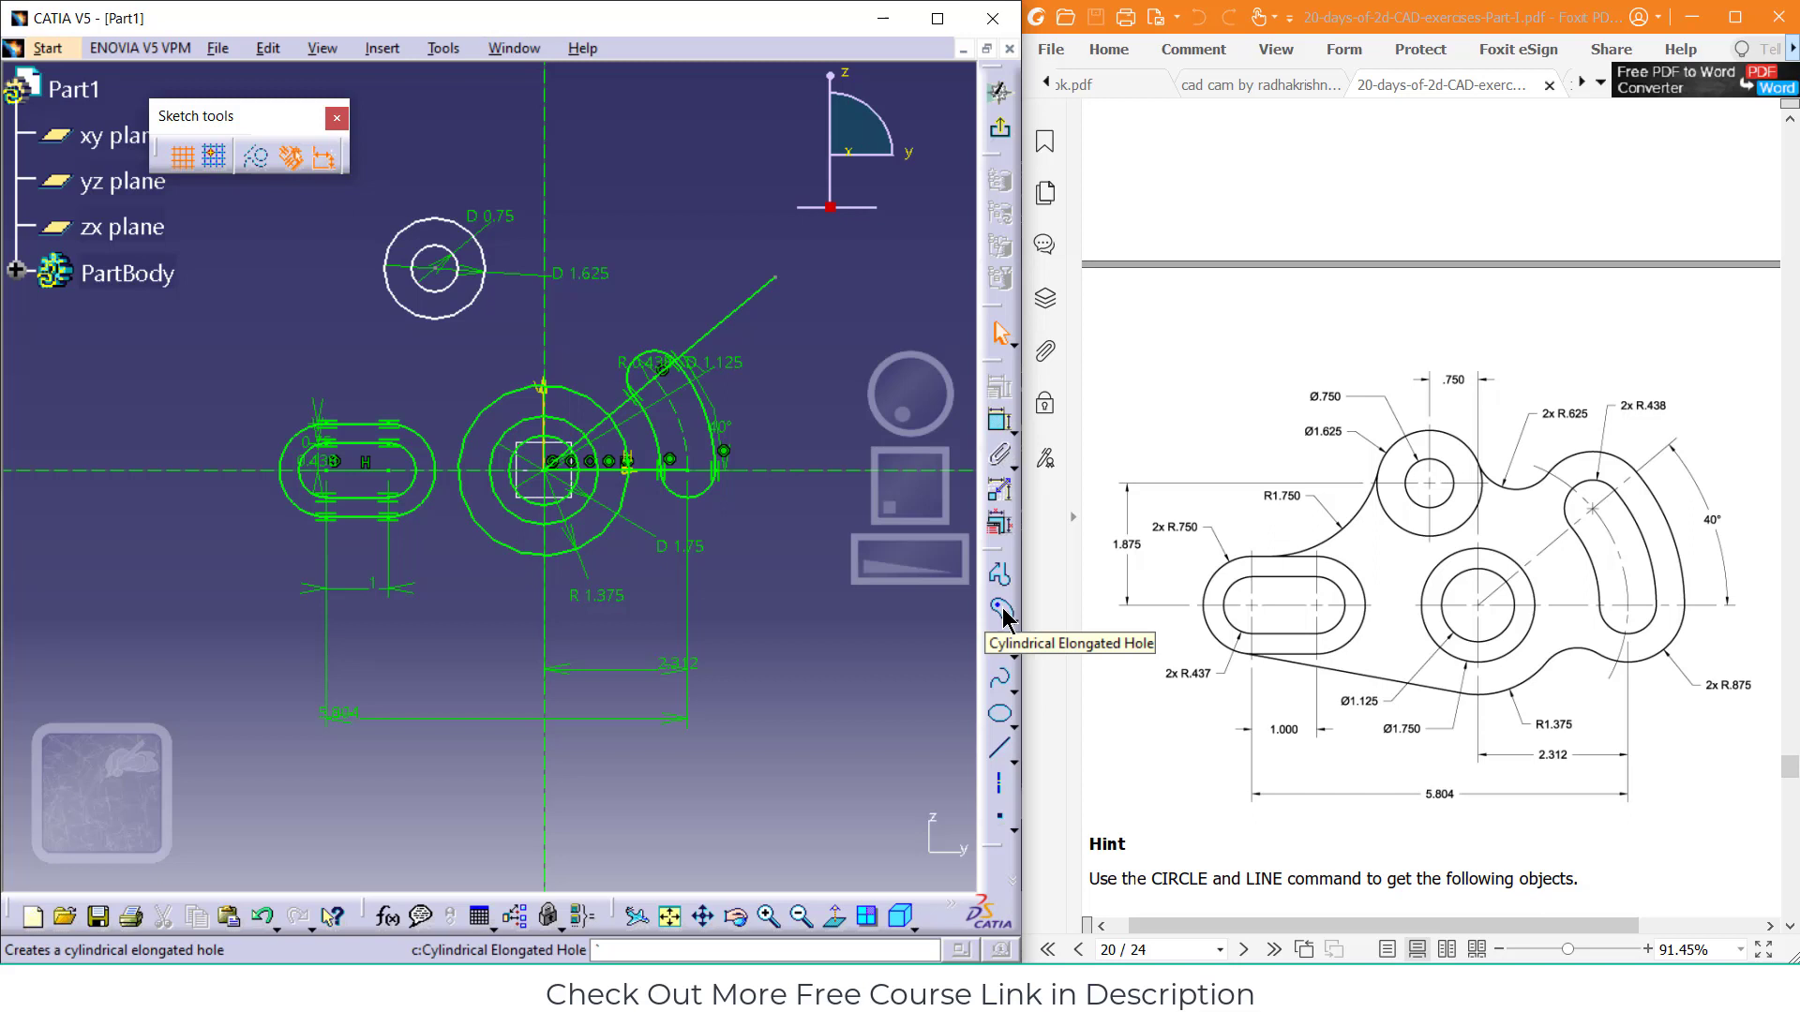
Draw an outer cylindrical elongated hole centred on the origin, around the curved slot through its two end-arc centres, with about 2.1 mm radius
{"action": "left_click", "coordinate": [1002, 611]}
{"action": "left_click", "coordinate": [546, 474]}
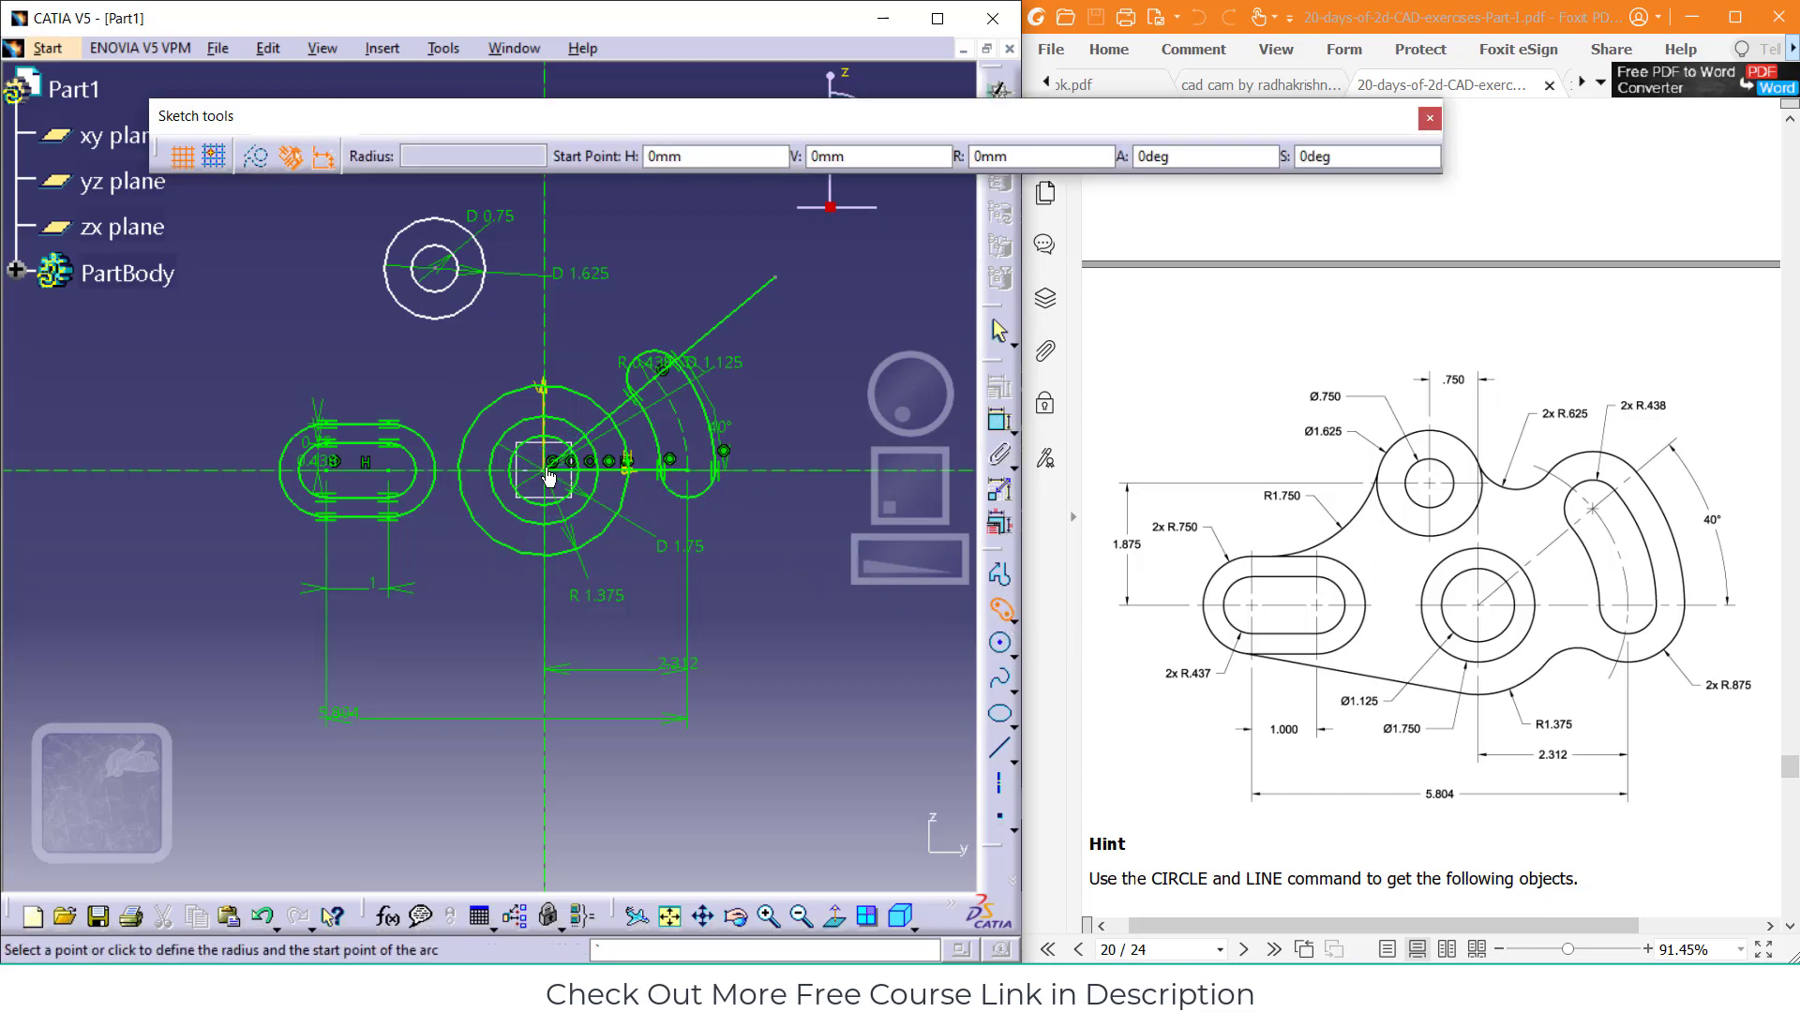
{"action": "left_click", "coordinate": [689, 472]}
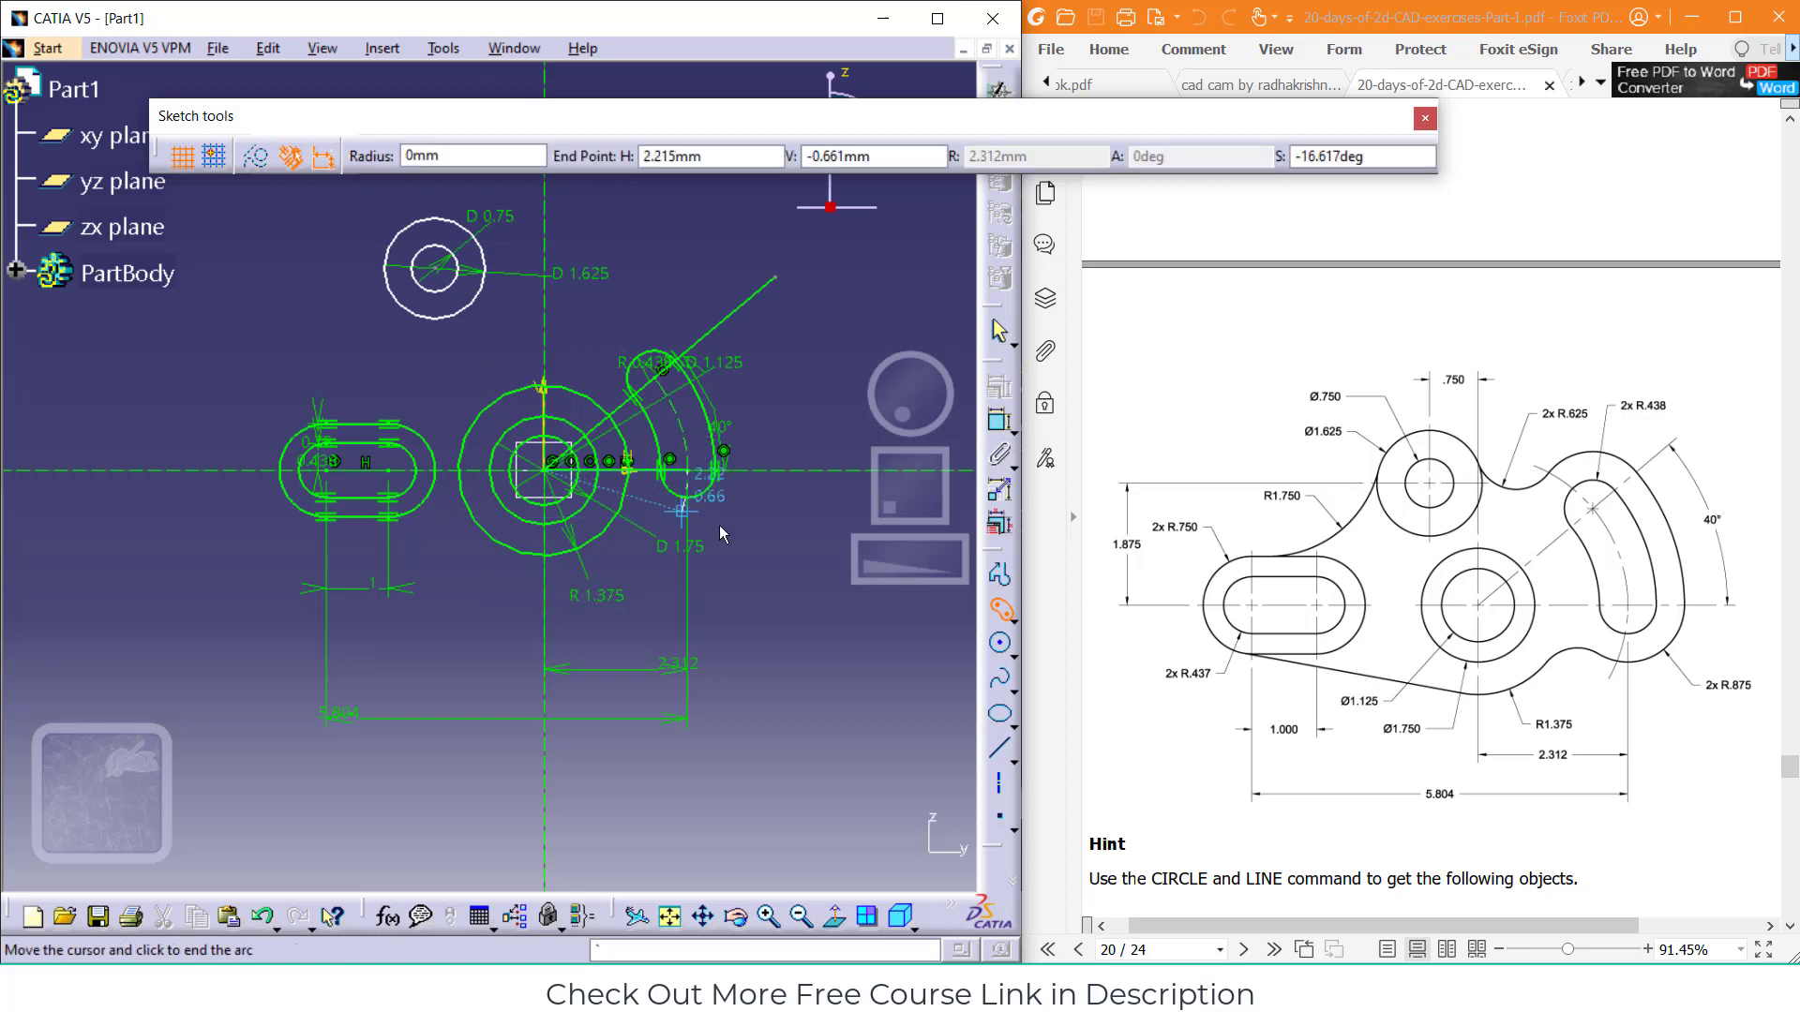
{"action": "left_click", "coordinate": [658, 382]}
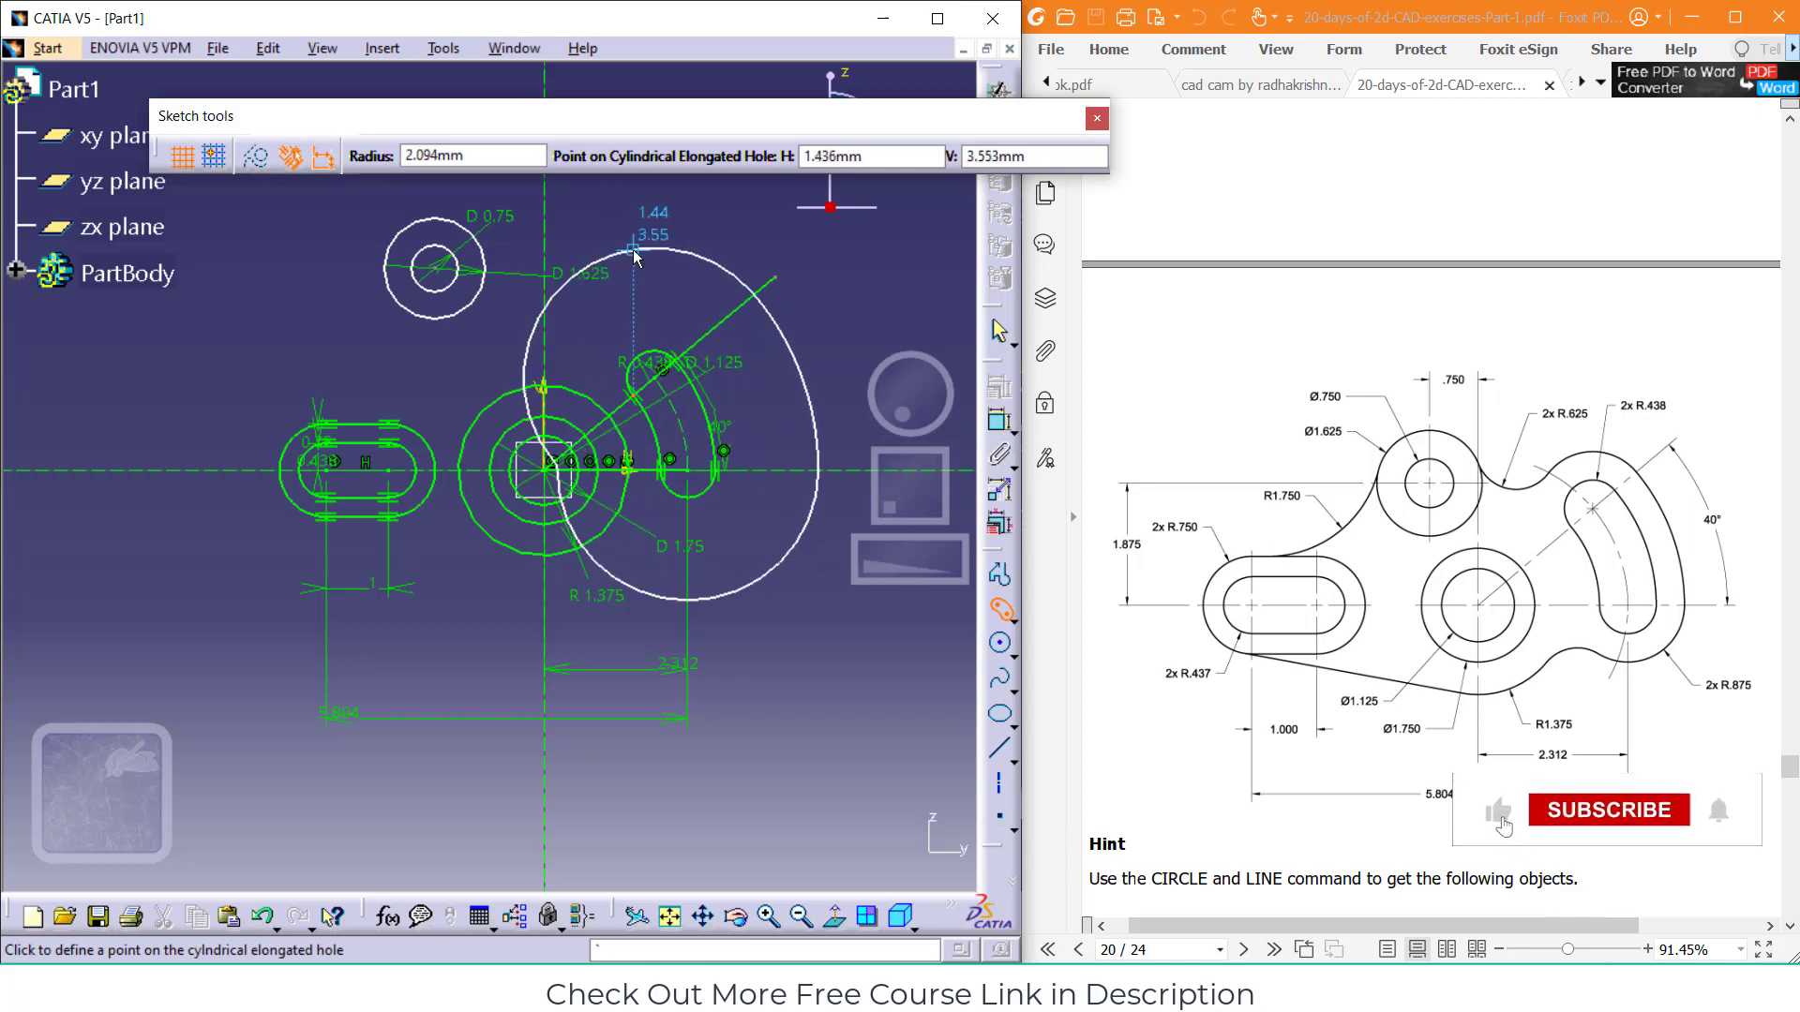
{"action": "left_click", "coordinate": [651, 288]}
Set the outer curved slot profile's radius to 0.875 mm
{"action": "double_click", "coordinate": [612, 323]}
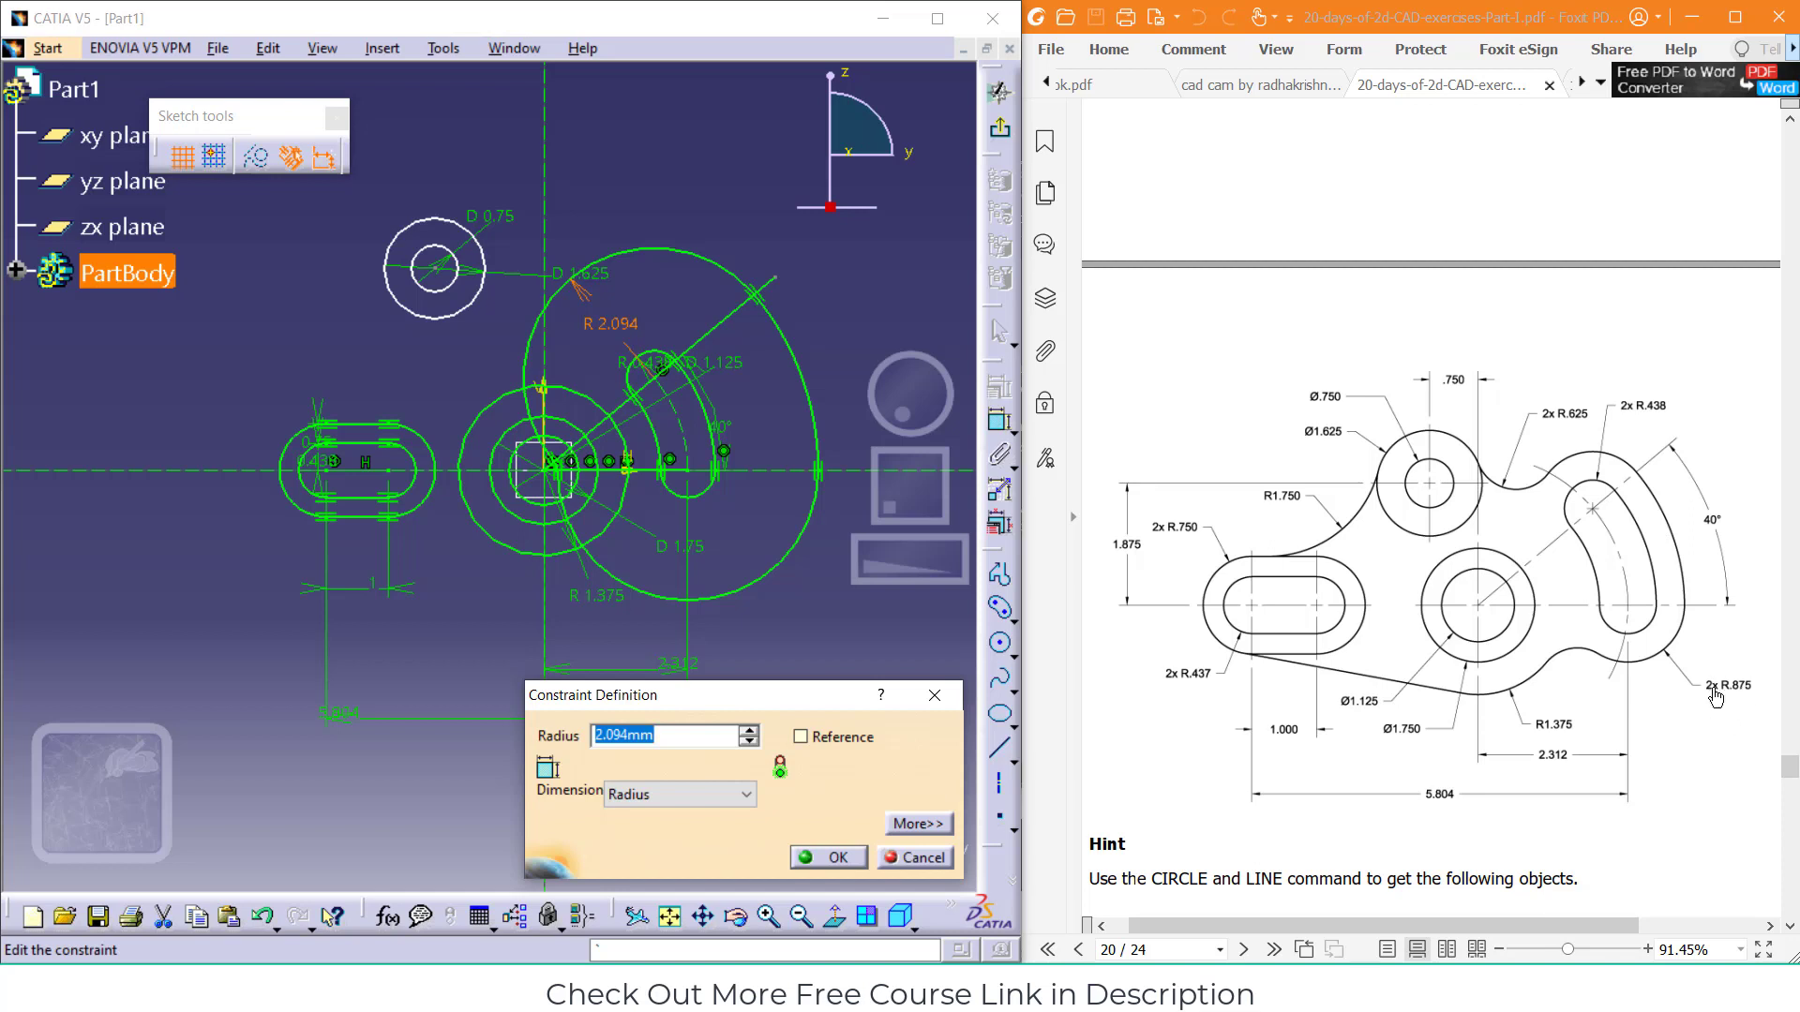
{"action": "type", "text": "0.875"}
{"action": "key", "text": "Return"}
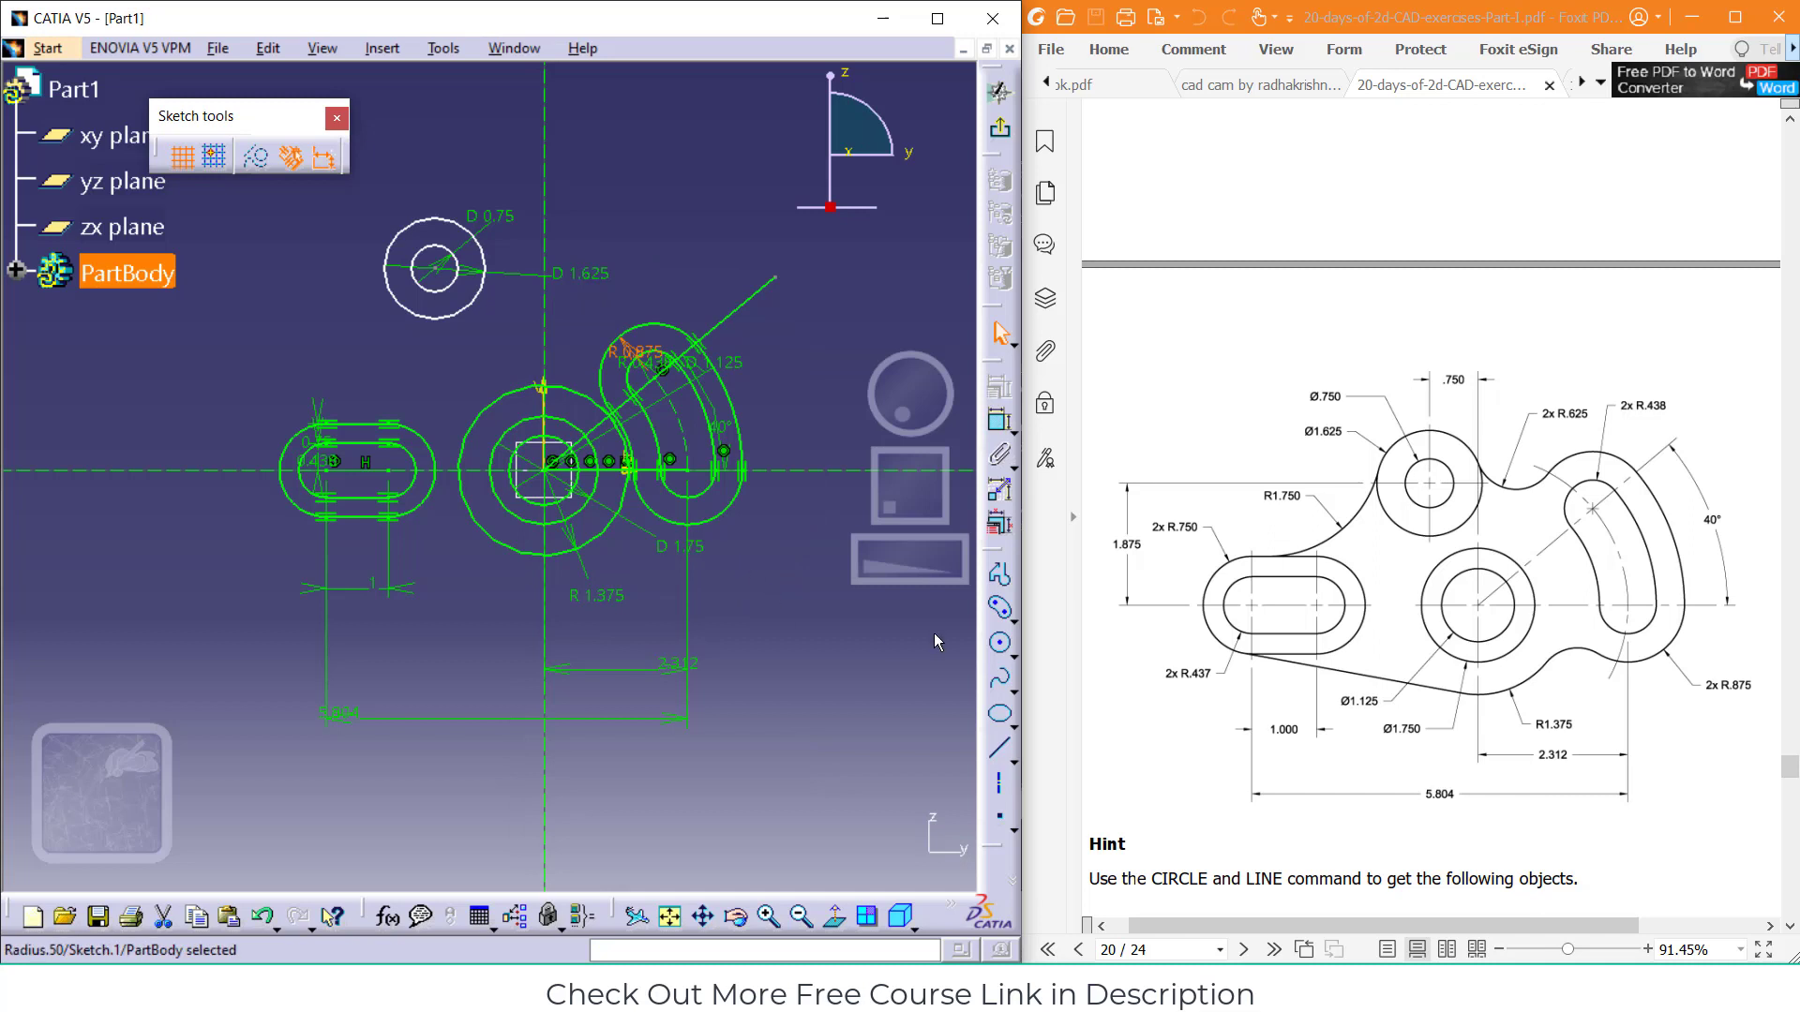
{"action": "left_click", "coordinate": [738, 607]}
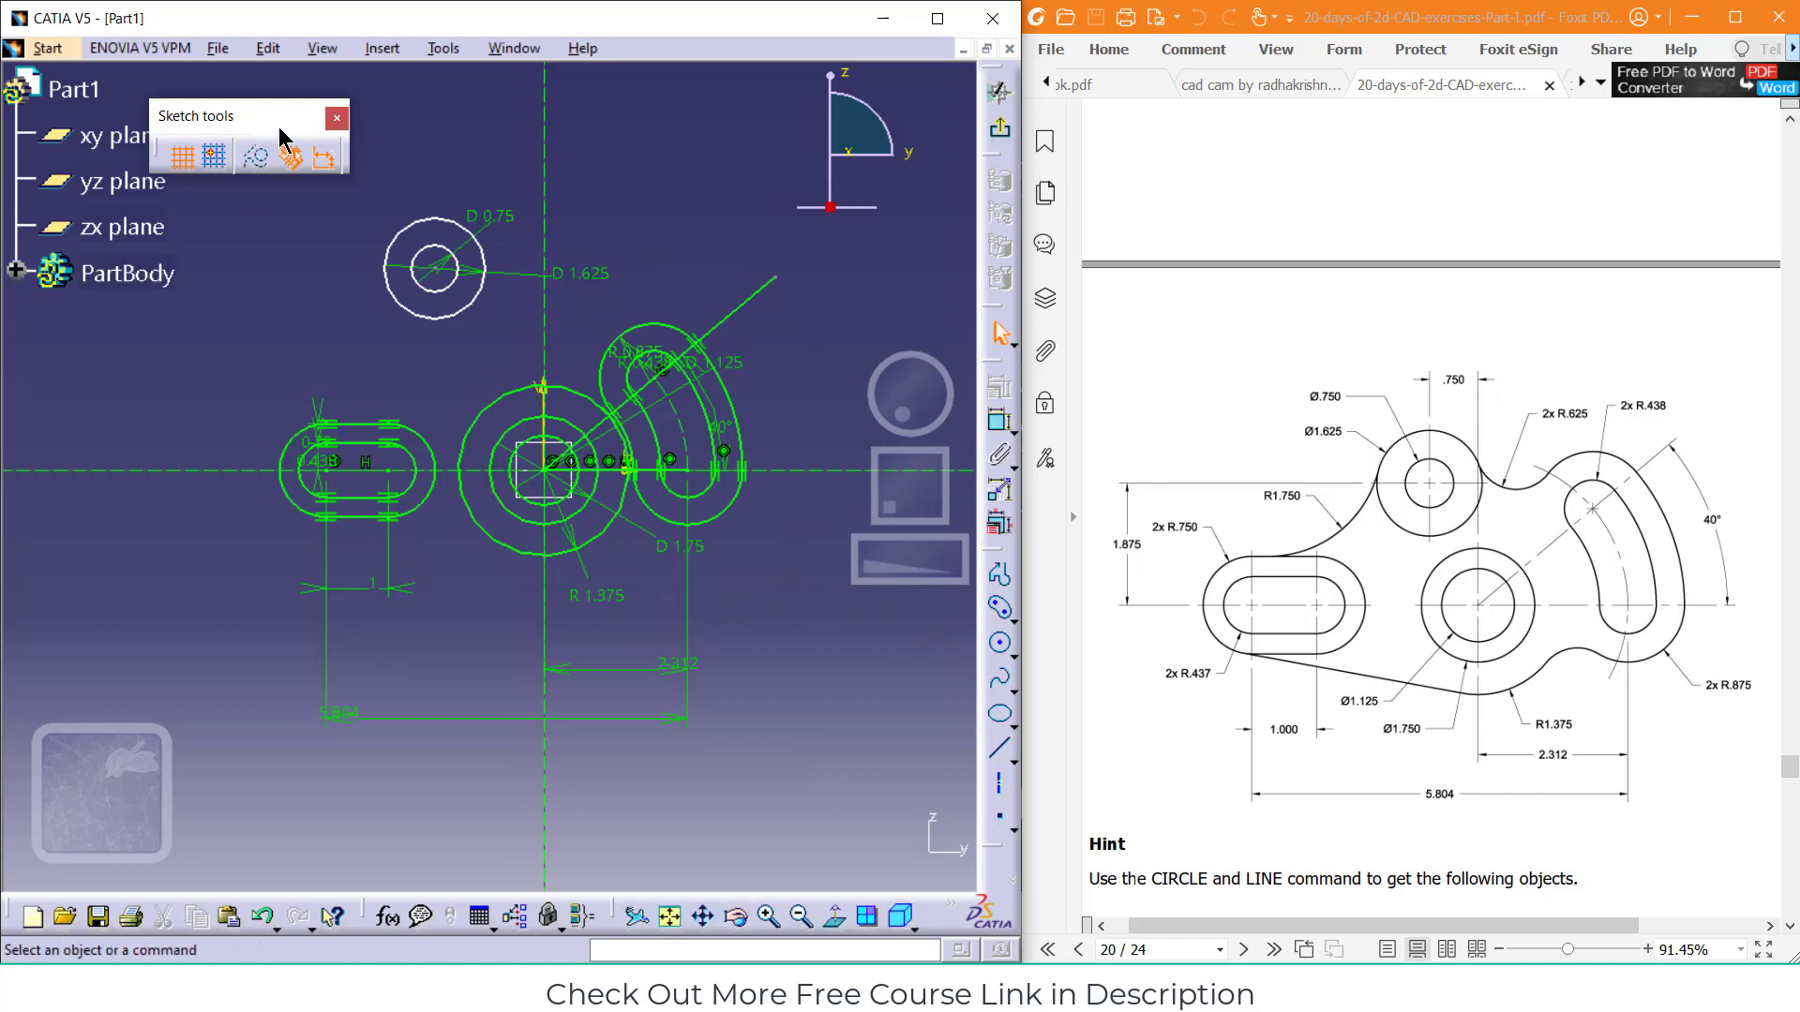
Dimension the upper circles' centre height above the horizontal axis, set it to 1.875 mm, and start another constraint
{"action": "left_click", "coordinate": [1001, 419]}
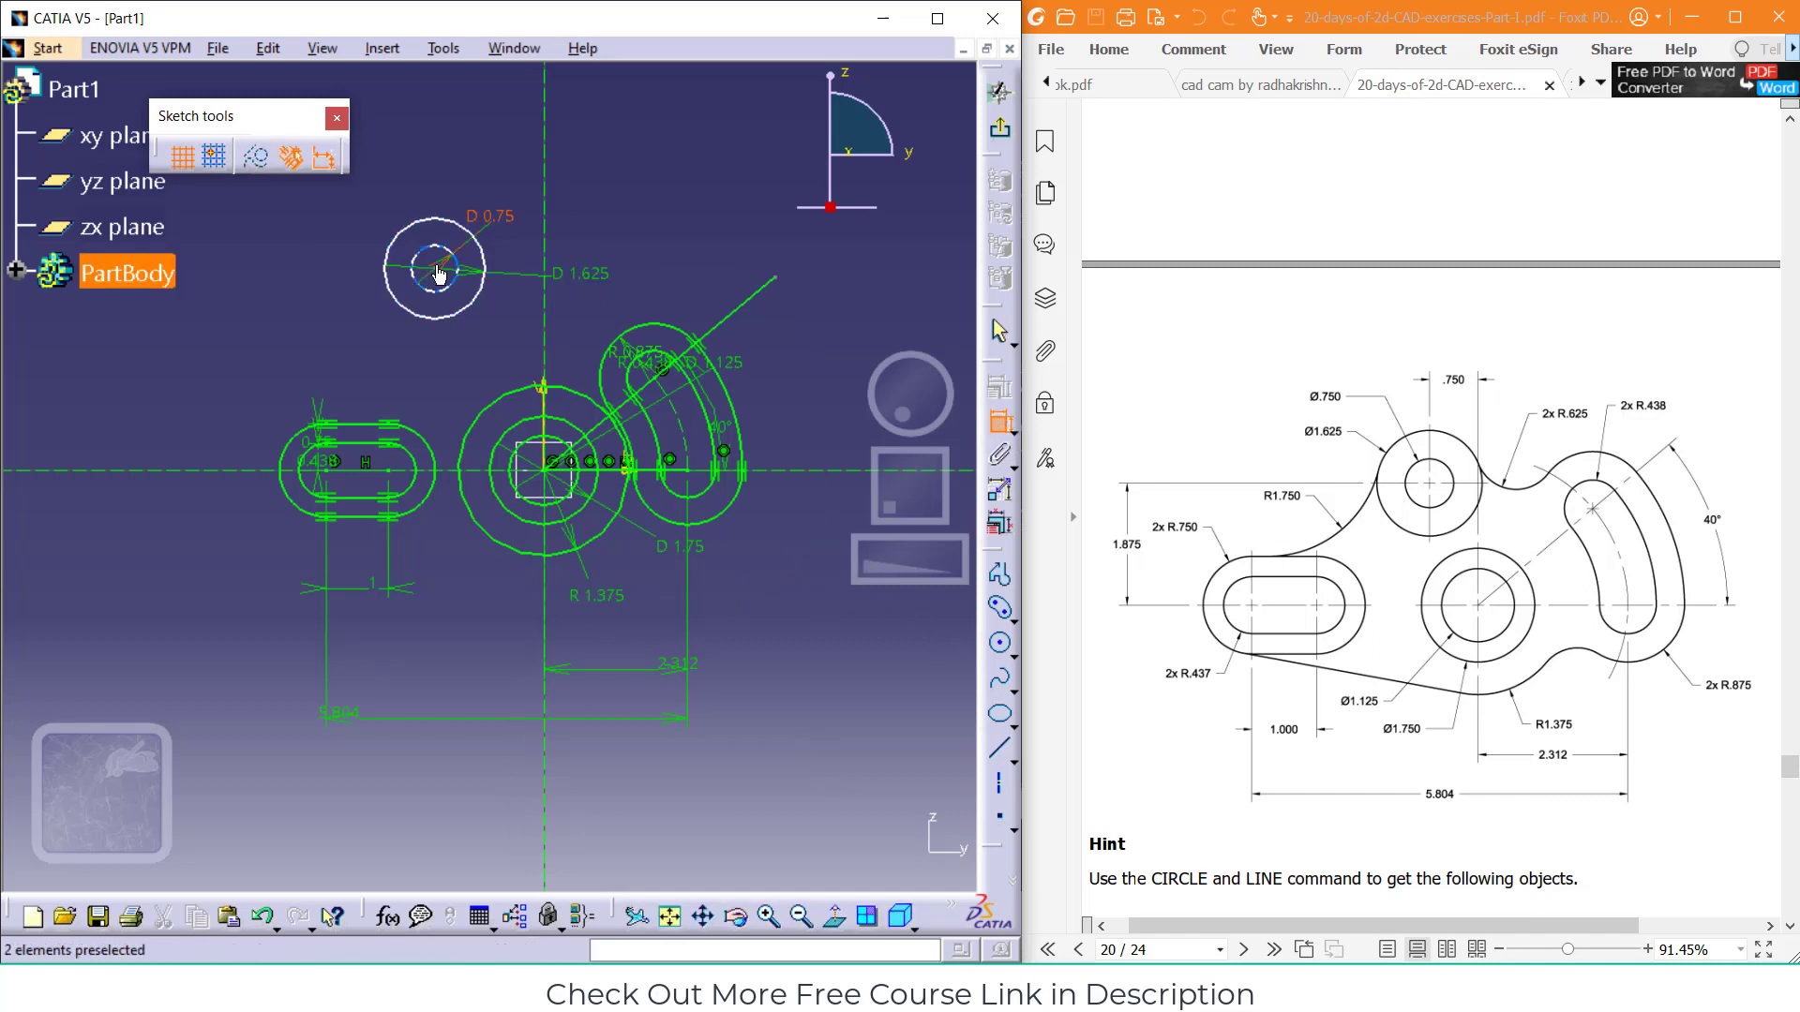
{"action": "left_click", "coordinate": [435, 277]}
{"action": "left_click", "coordinate": [456, 469]}
{"action": "left_click", "coordinate": [215, 405]}
{"action": "double_click", "coordinate": [214, 404]}
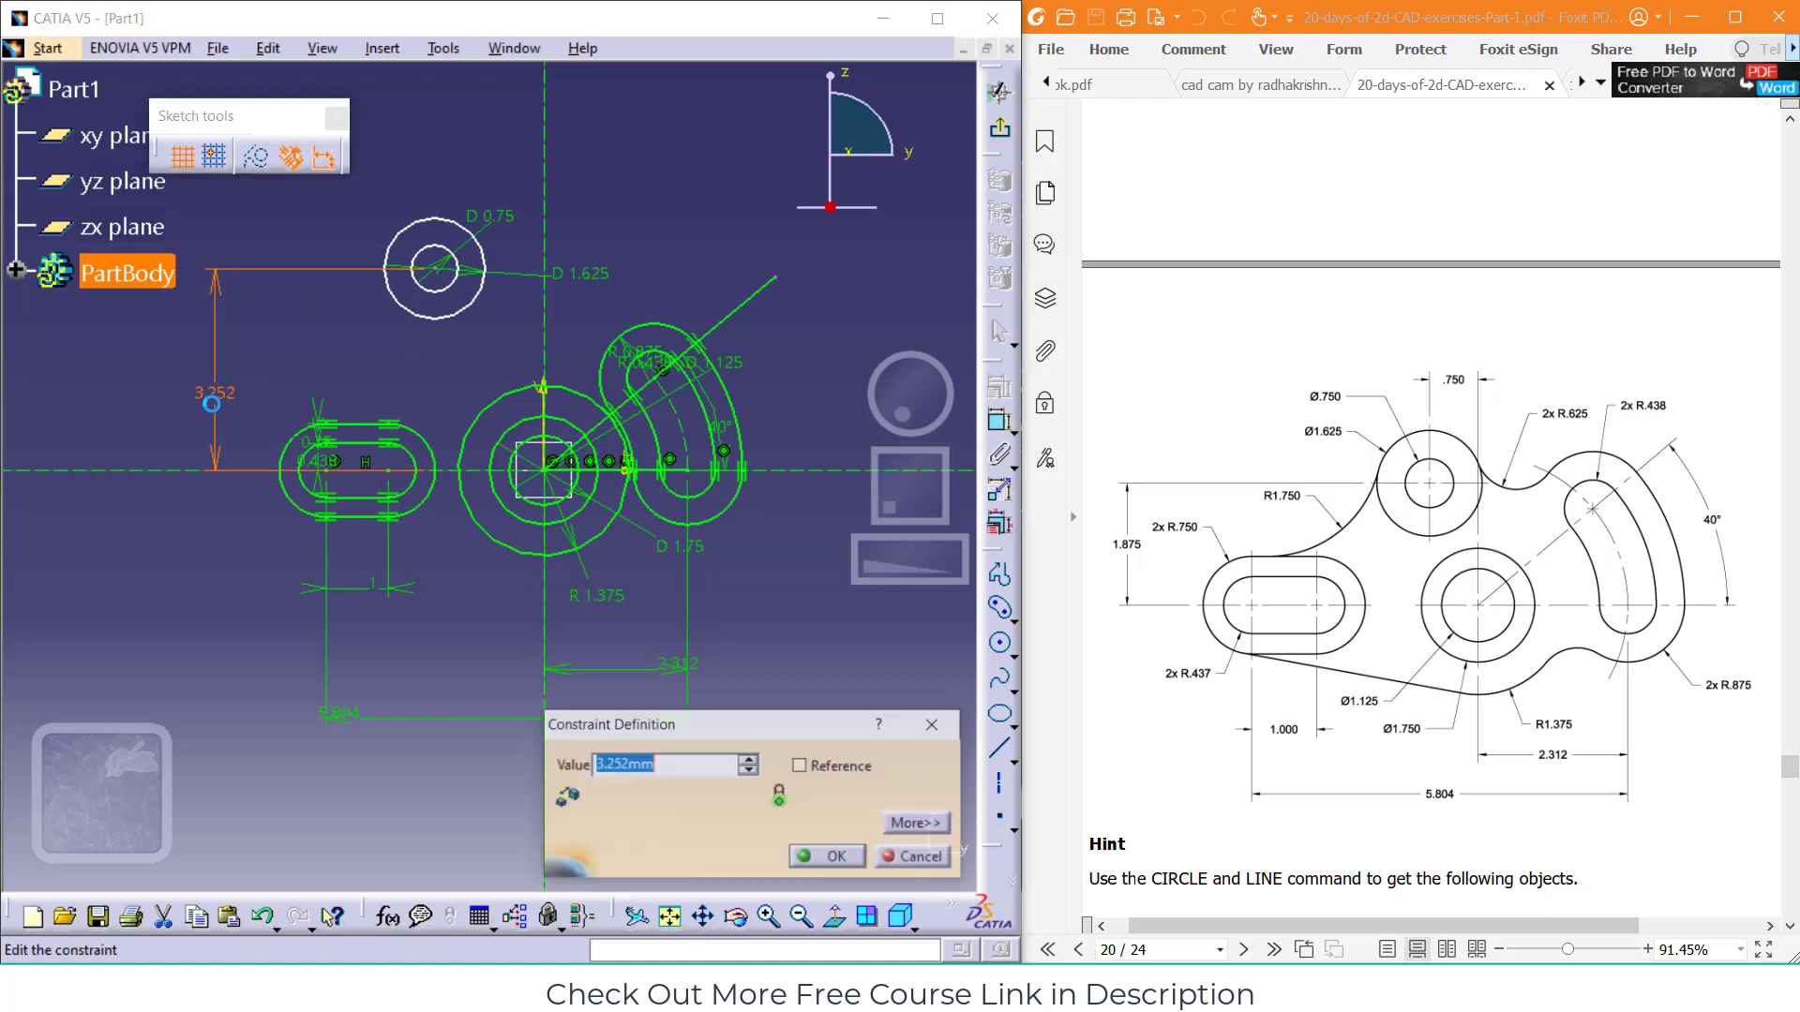
{"action": "type", "text": "1.875"}
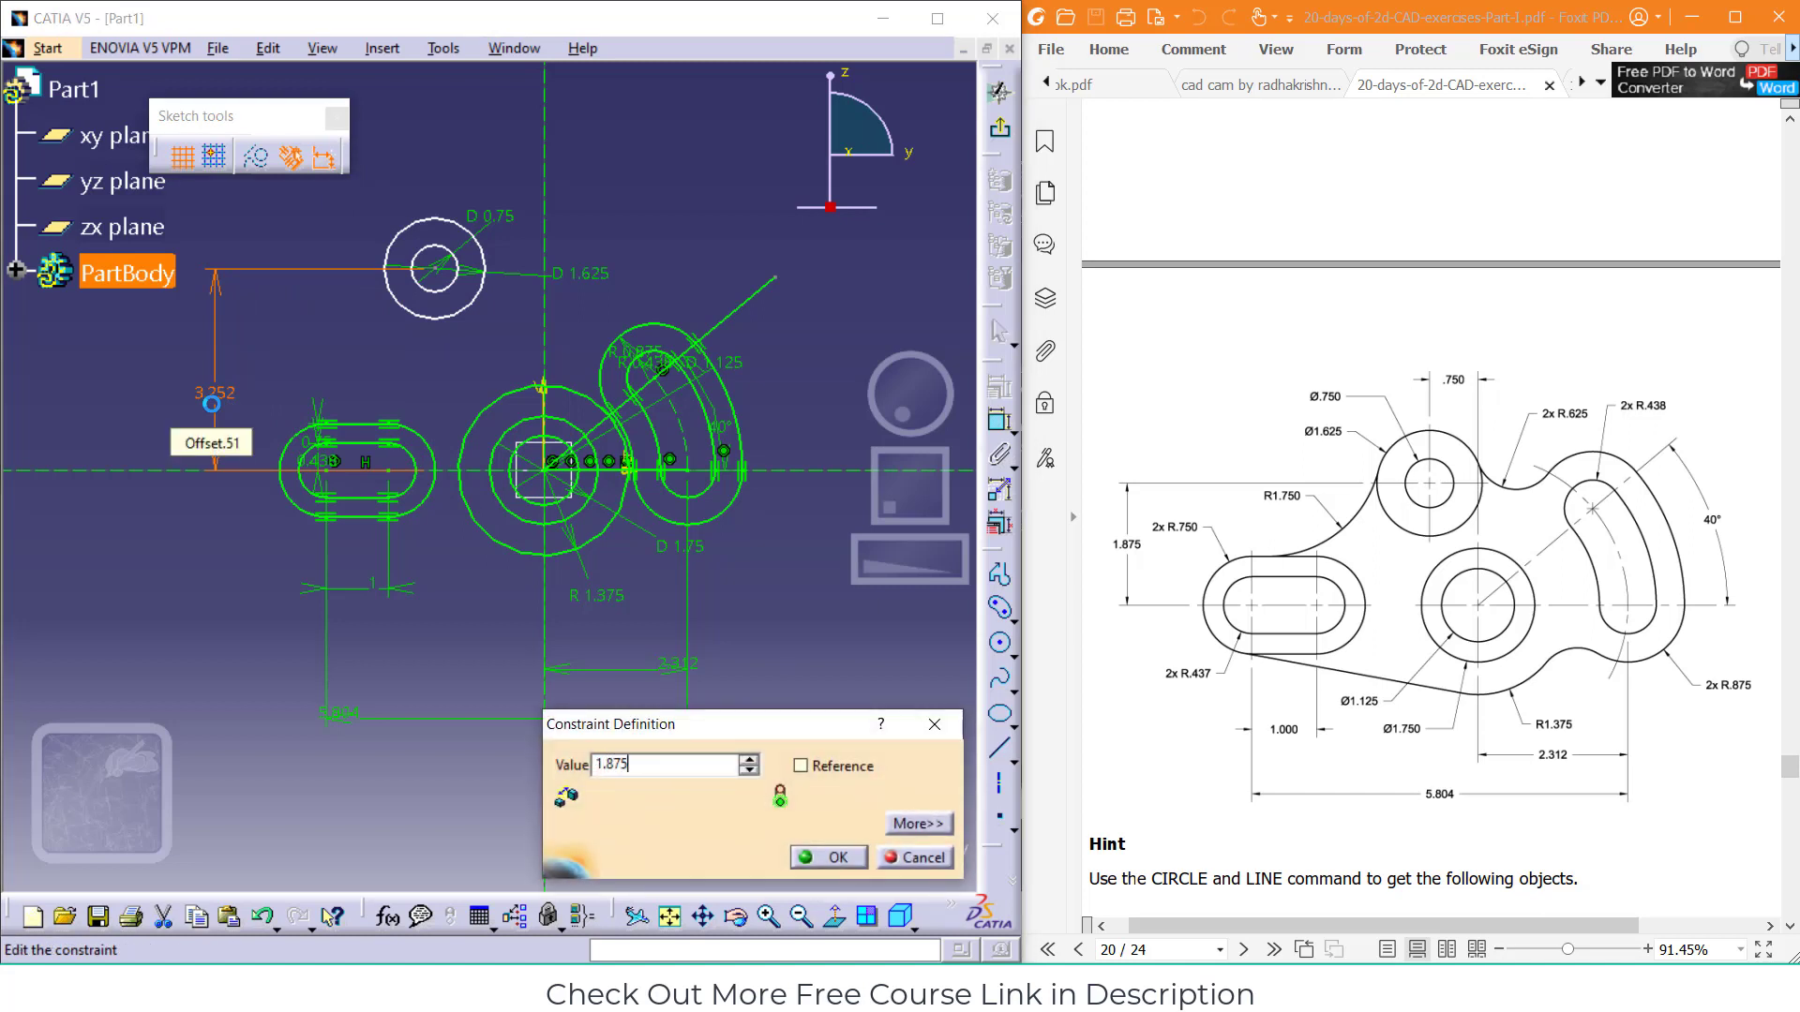
{"action": "key", "text": "Return"}
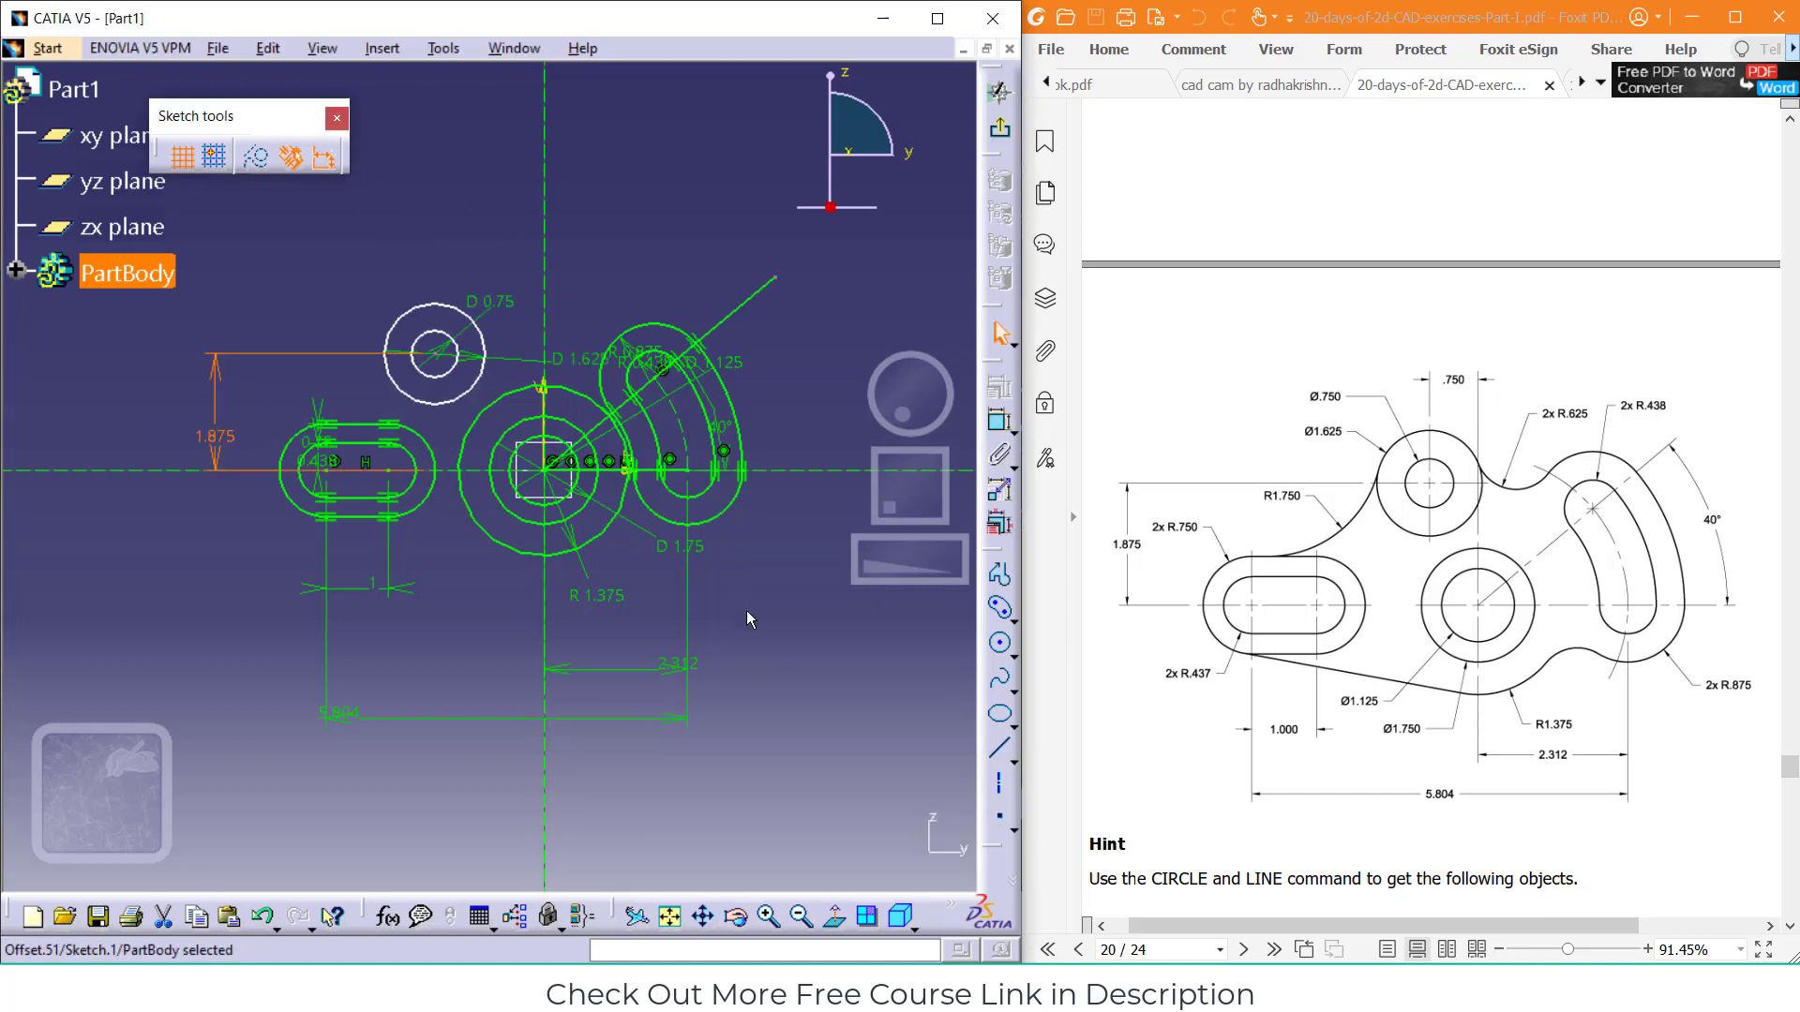
{"action": "left_click", "coordinate": [999, 422]}
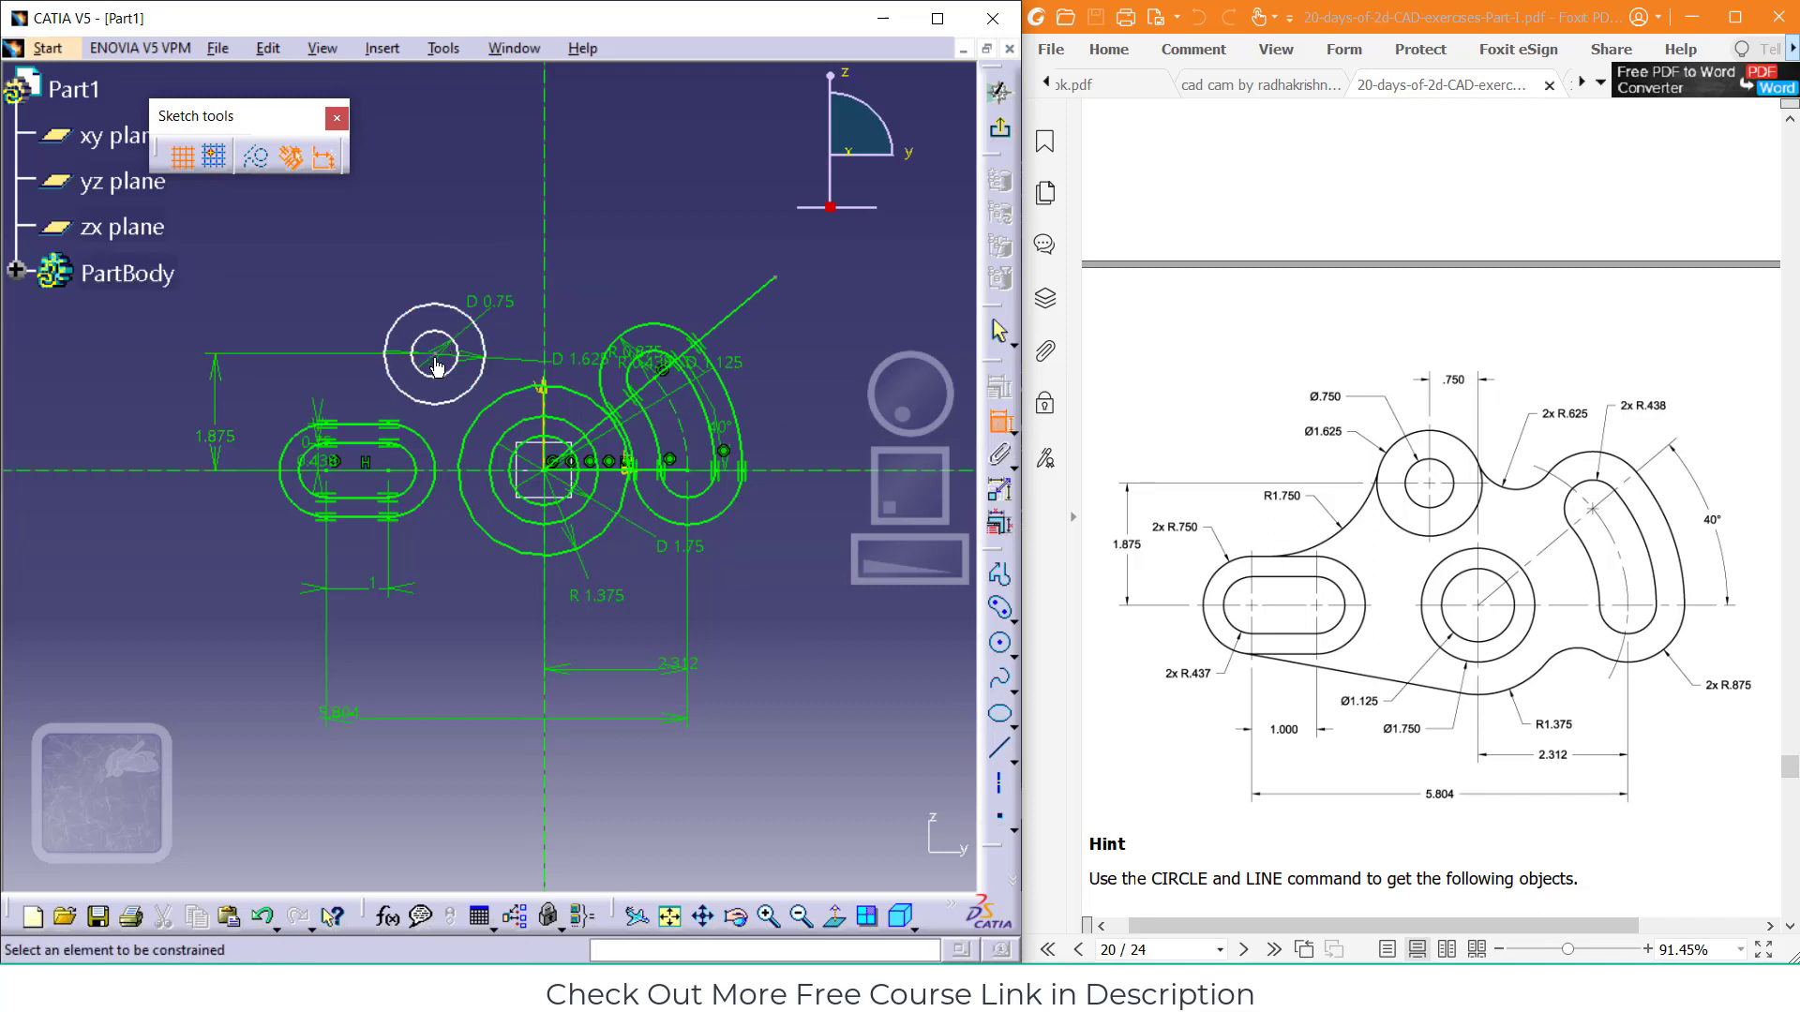
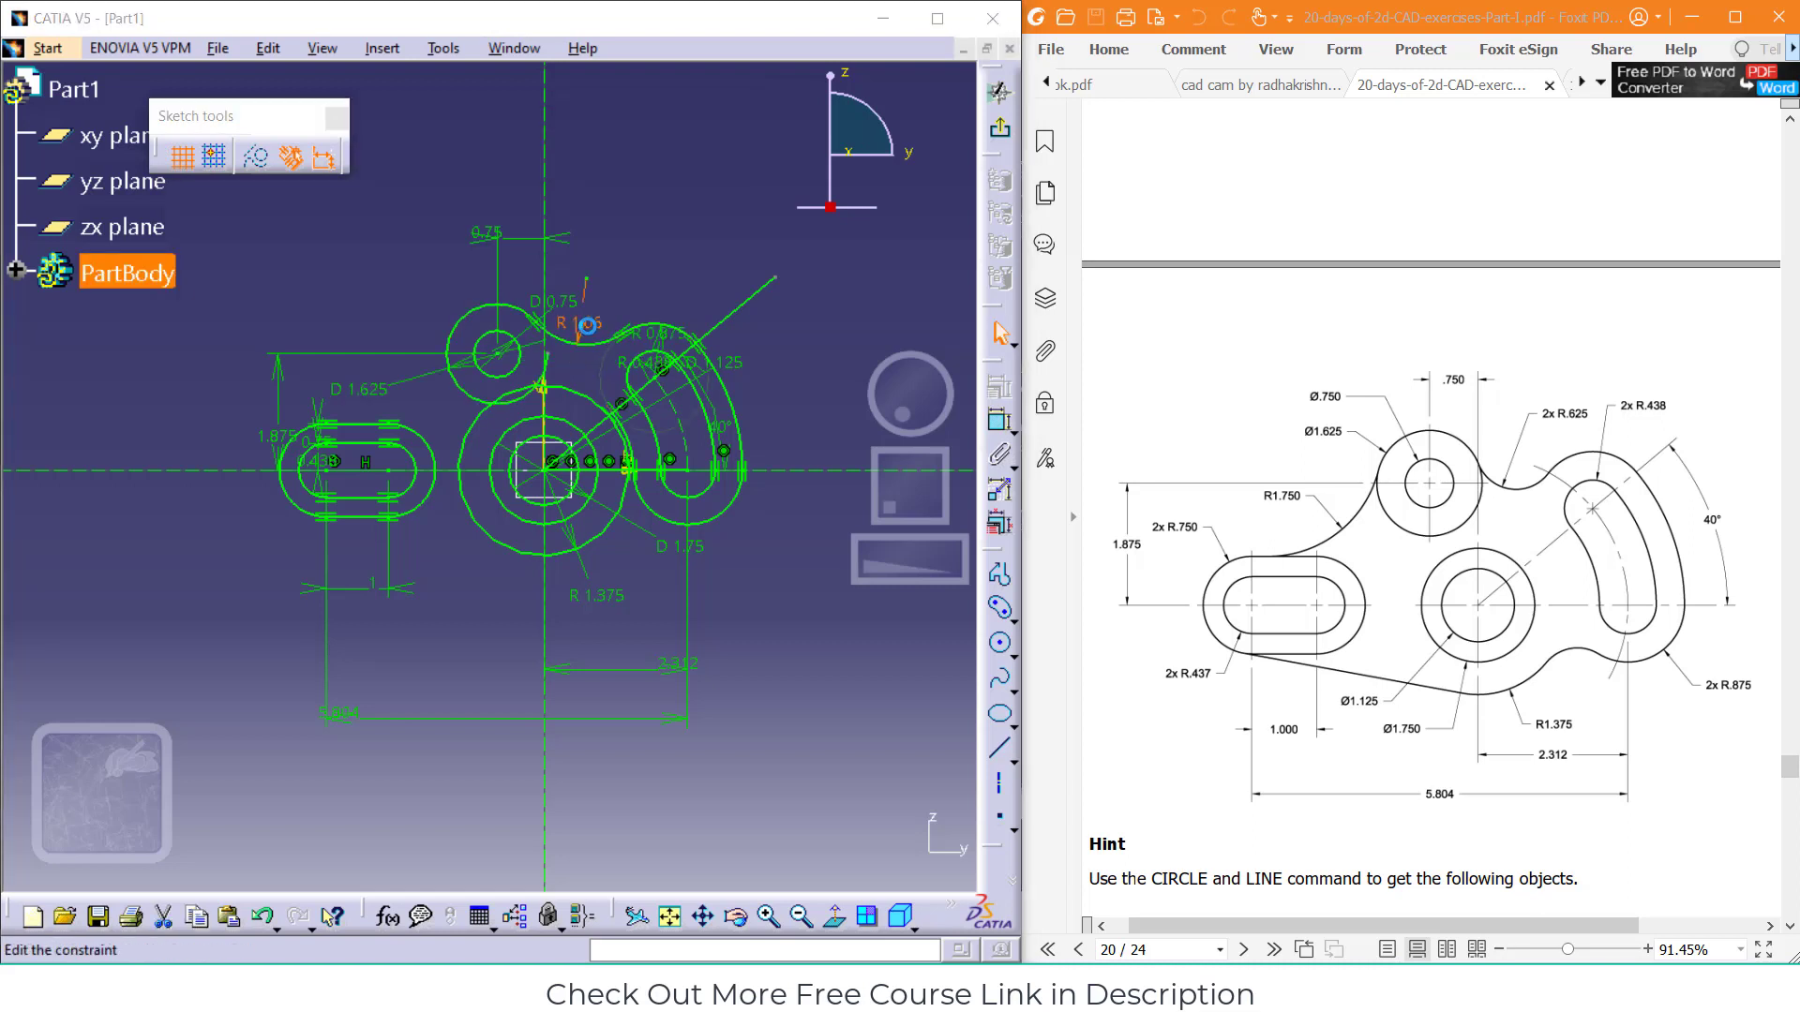
Set the radius of the corner arc joining the upper circle and the outer curved slot profile to 0.625 mm
{"action": "double_click", "coordinate": [600, 334]}
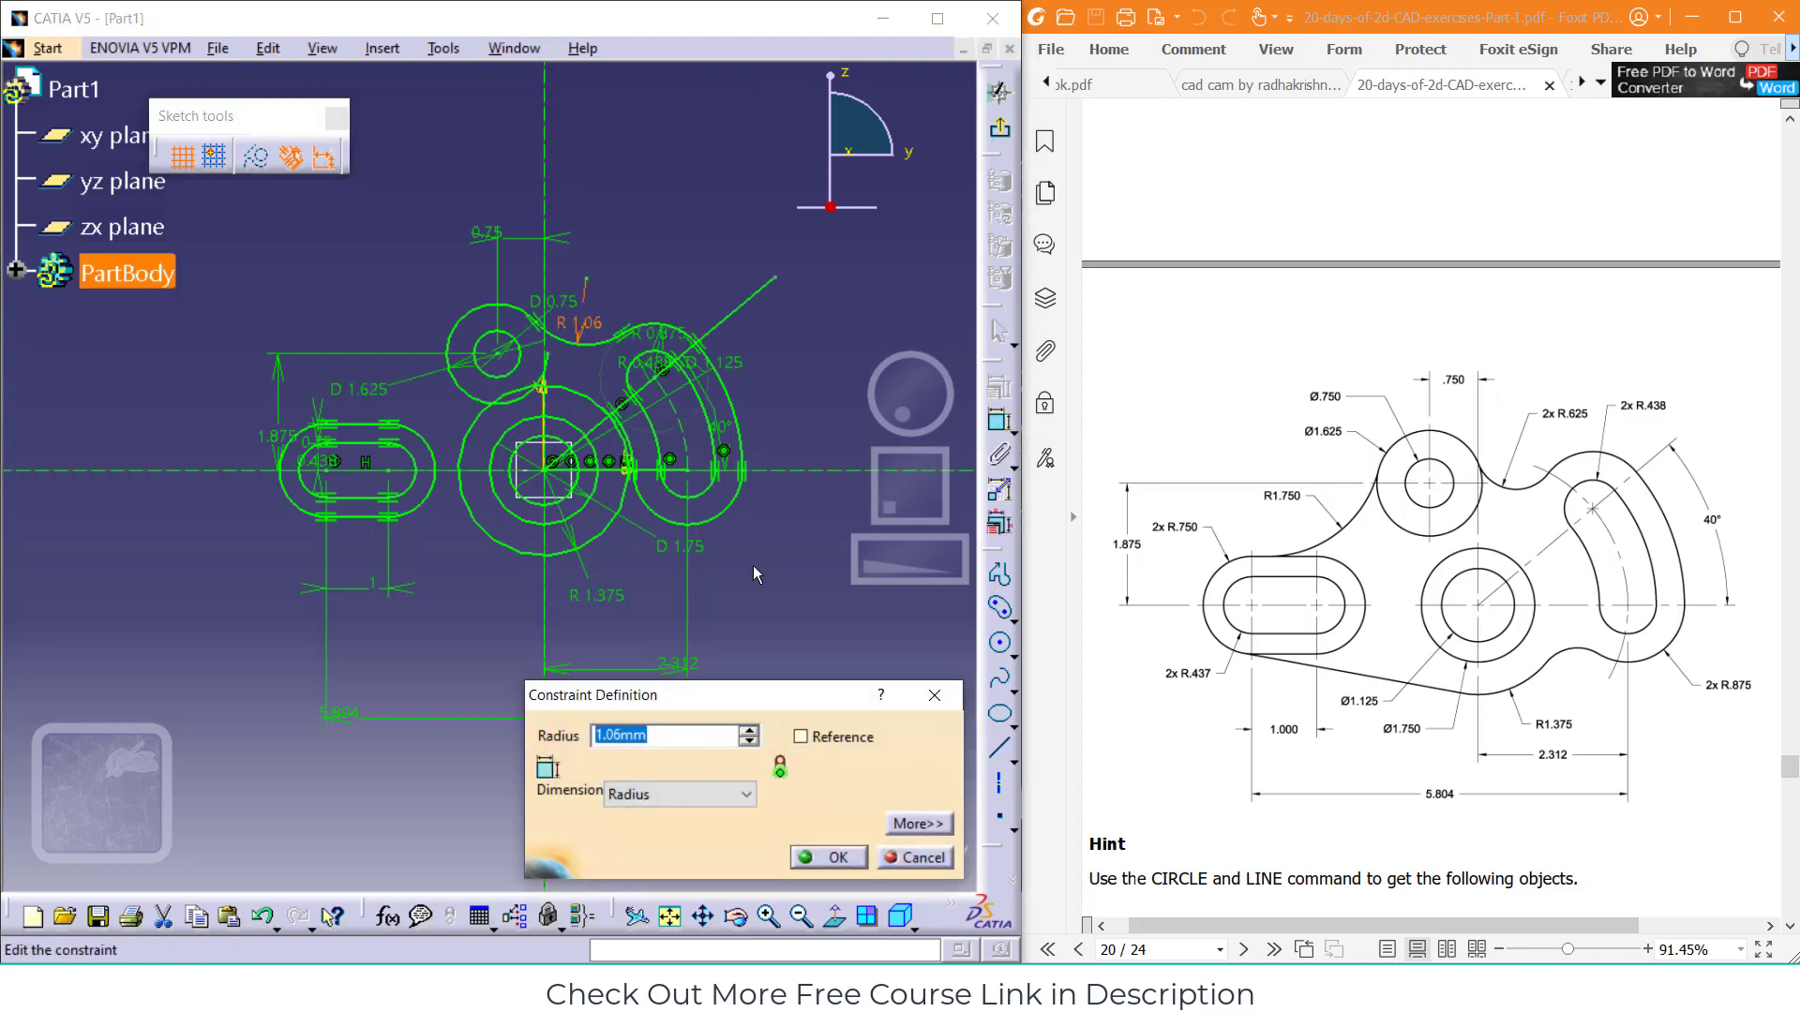
{"action": "type", "text": ".625"}
{"action": "key", "text": "Return"}
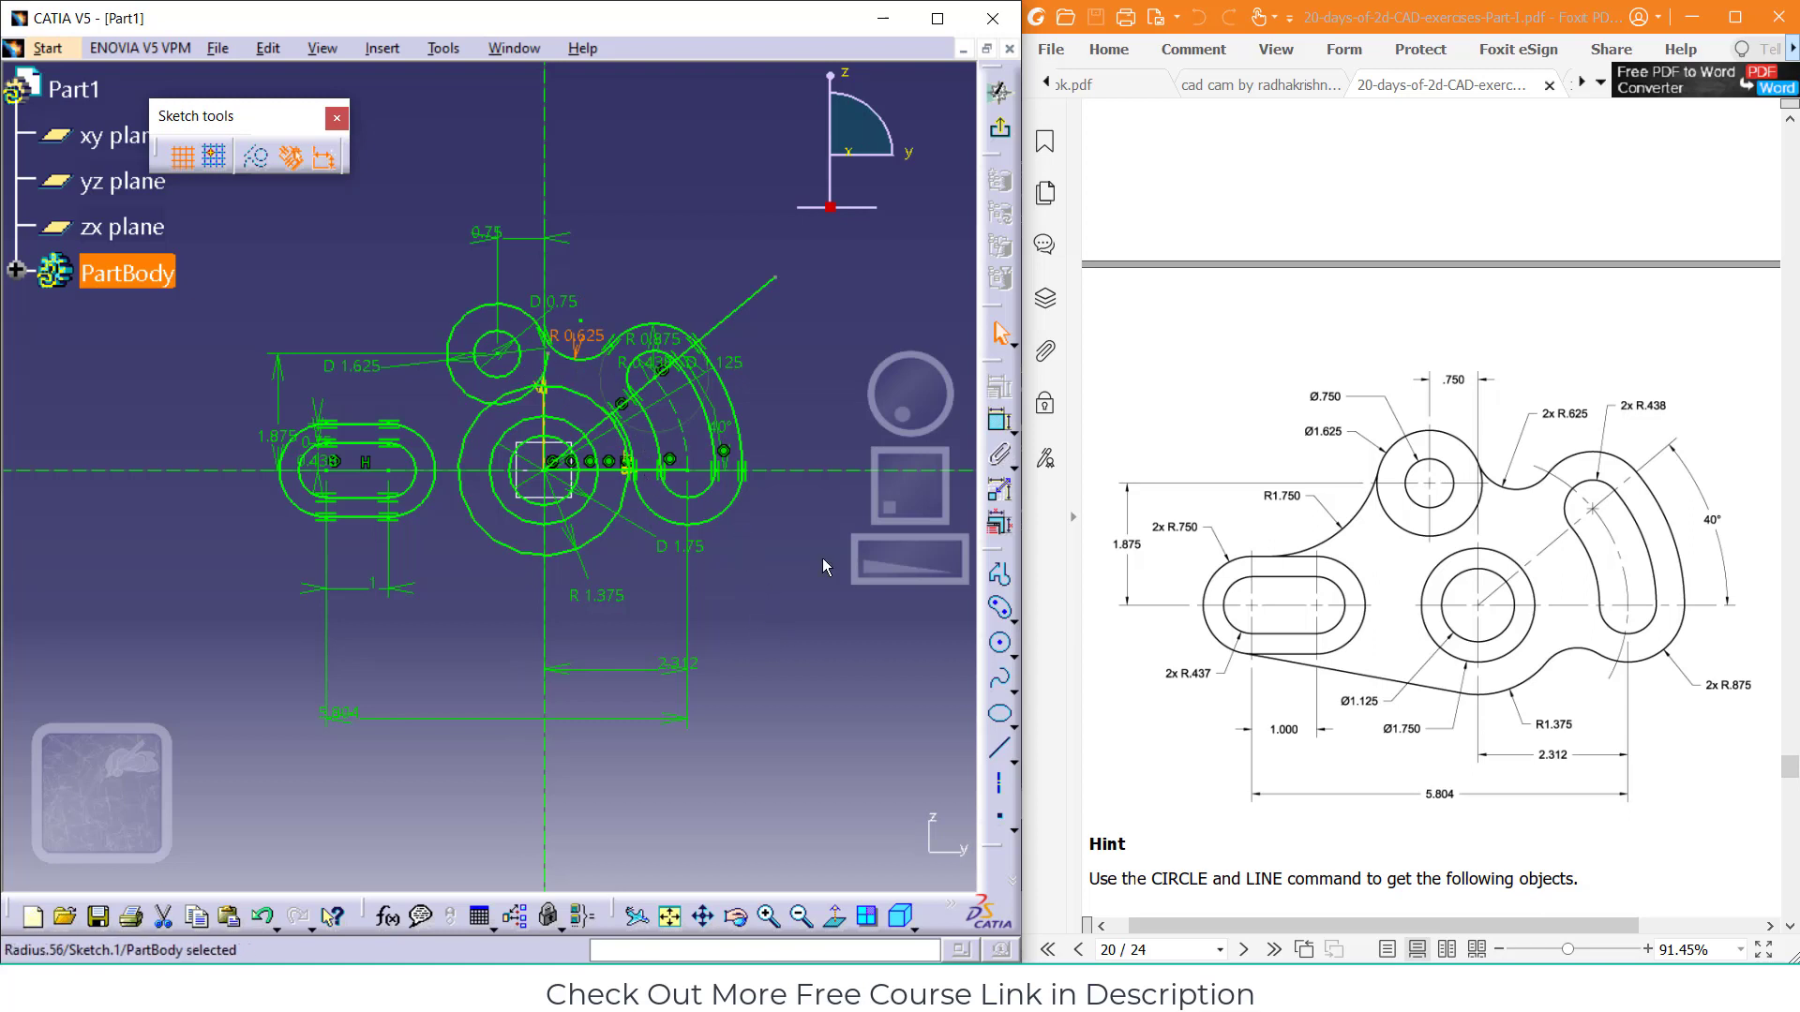
Add a corner of about 0.67 mm radius between the R1.375 circle and the lower end arc of the outer curved slot profile
{"action": "left_click", "coordinate": [673, 557]}
{"action": "left_click", "coordinate": [619, 541]}
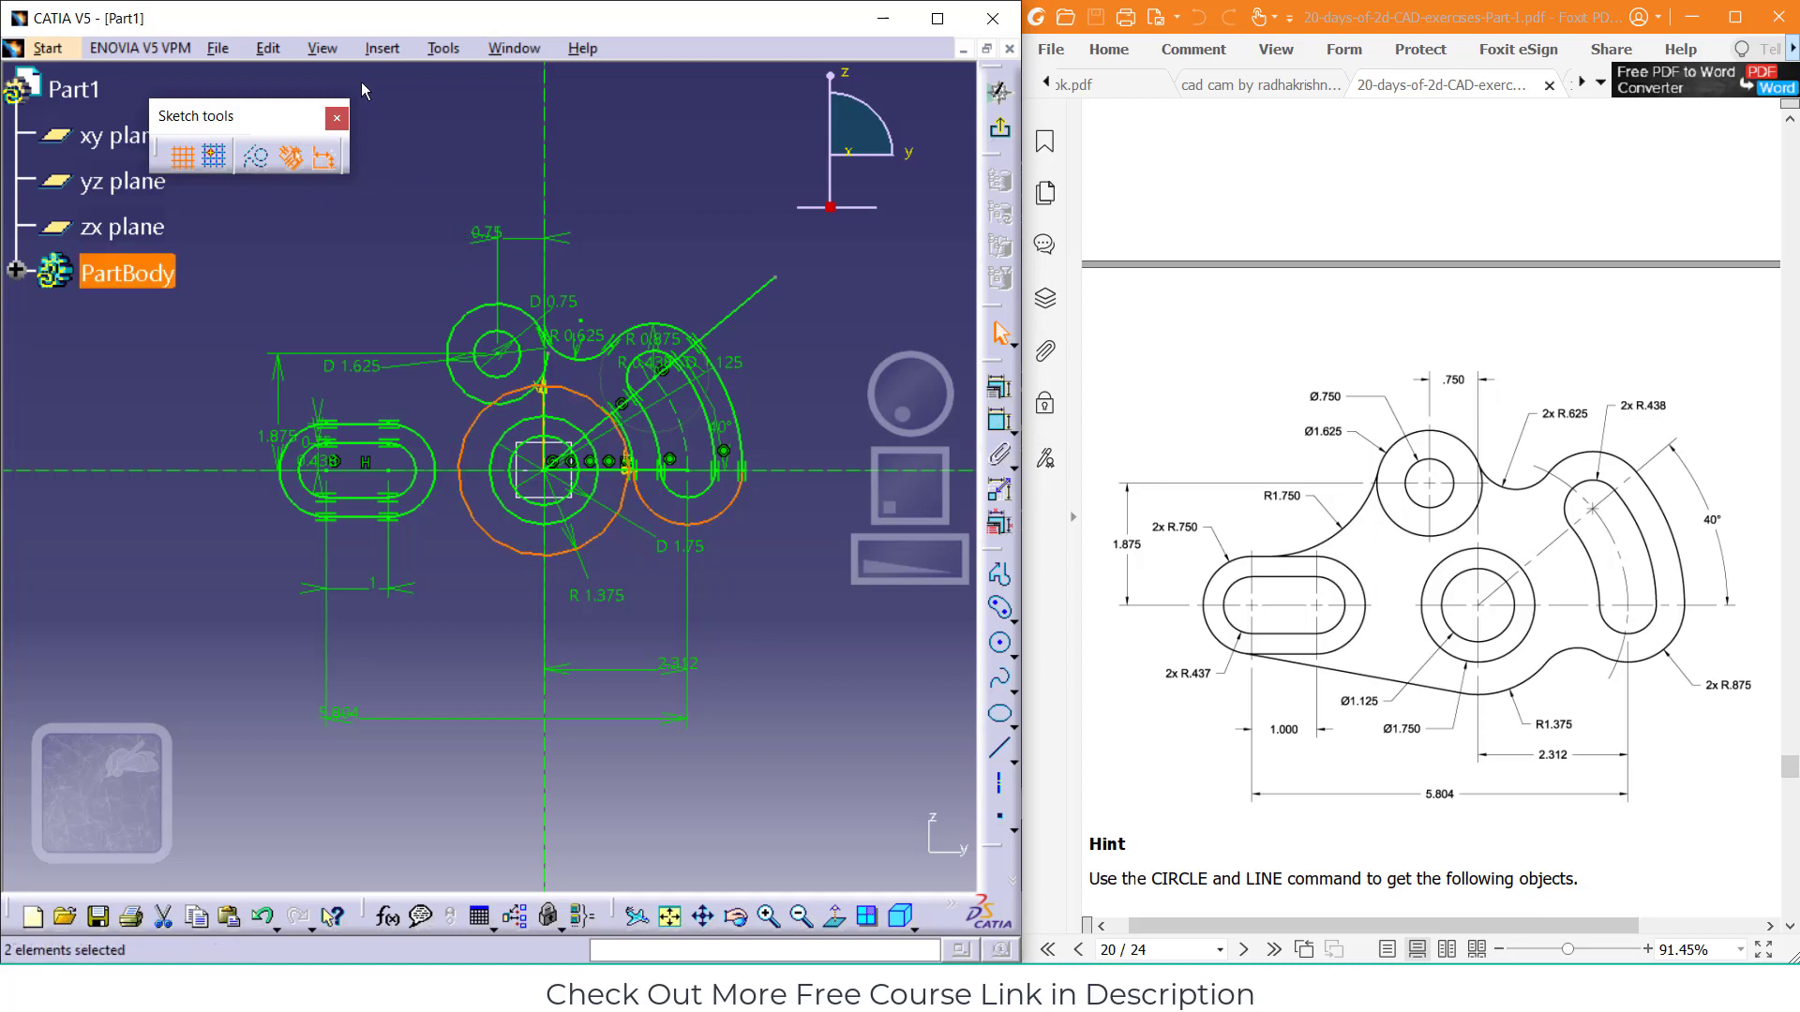
{"action": "left_click", "coordinate": [382, 48]}
{"action": "mouse_move", "coordinate": [491, 178]}
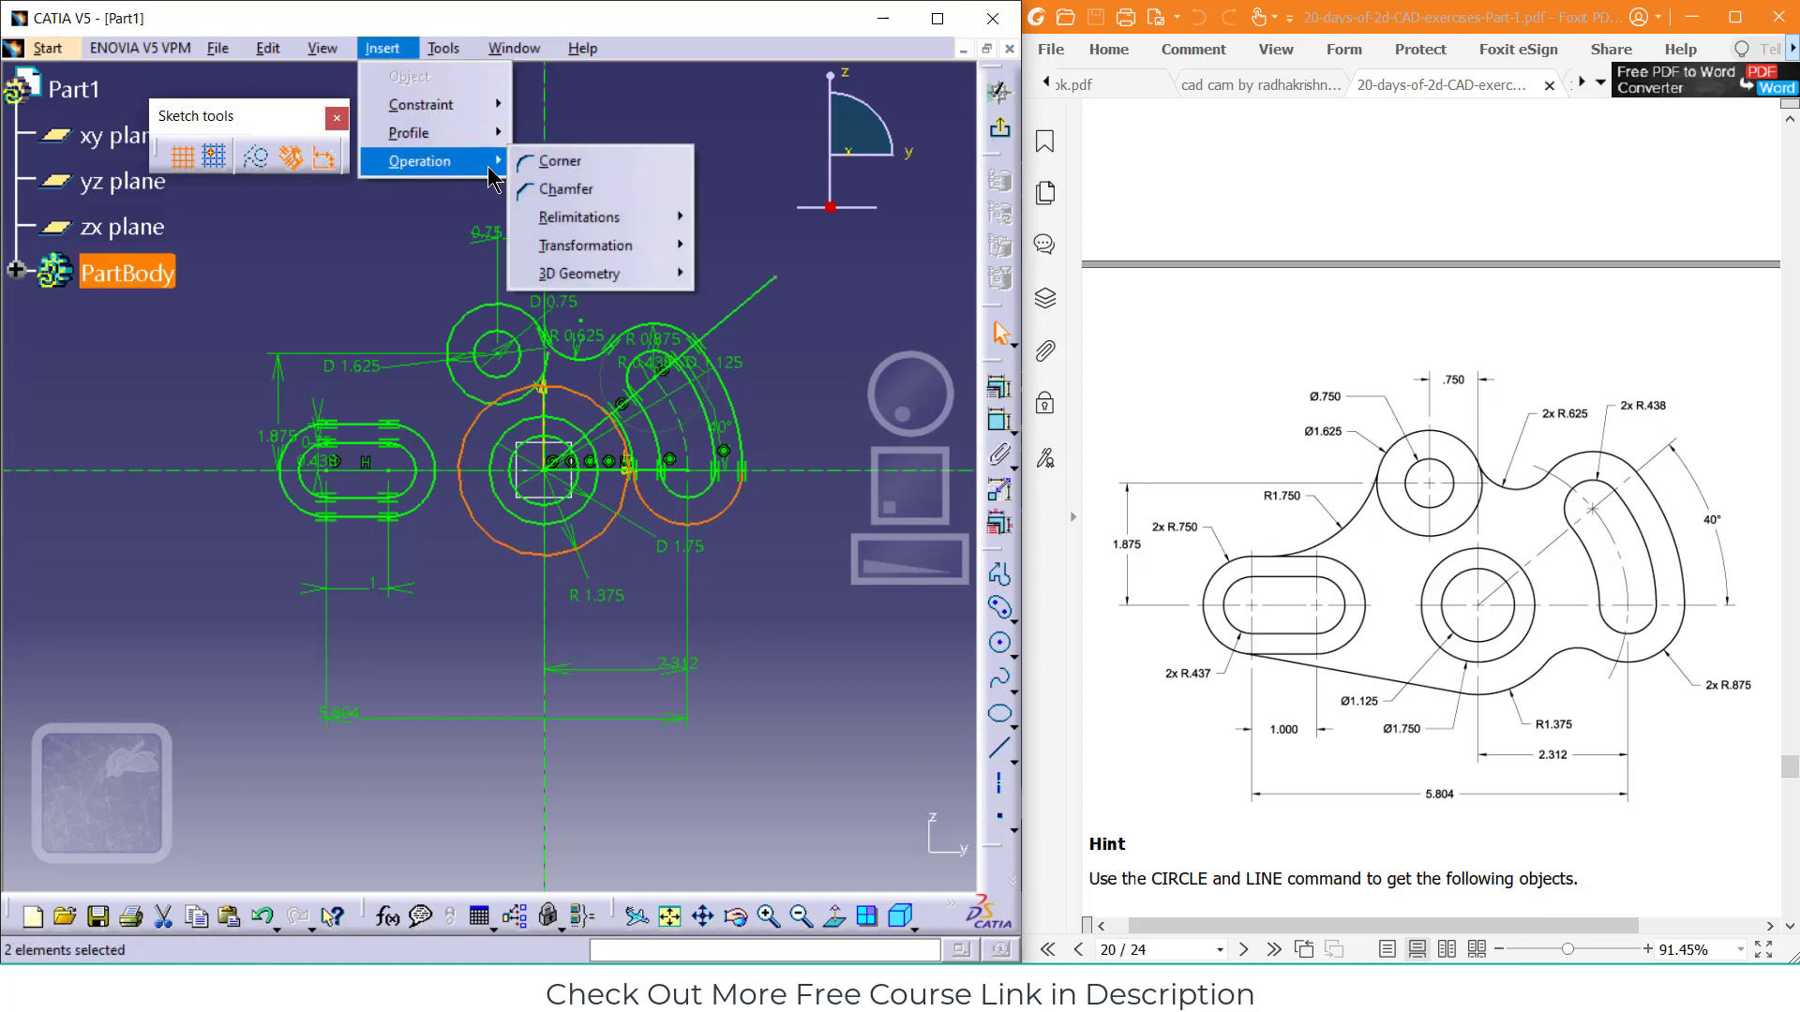
{"action": "left_click", "coordinate": [560, 161]}
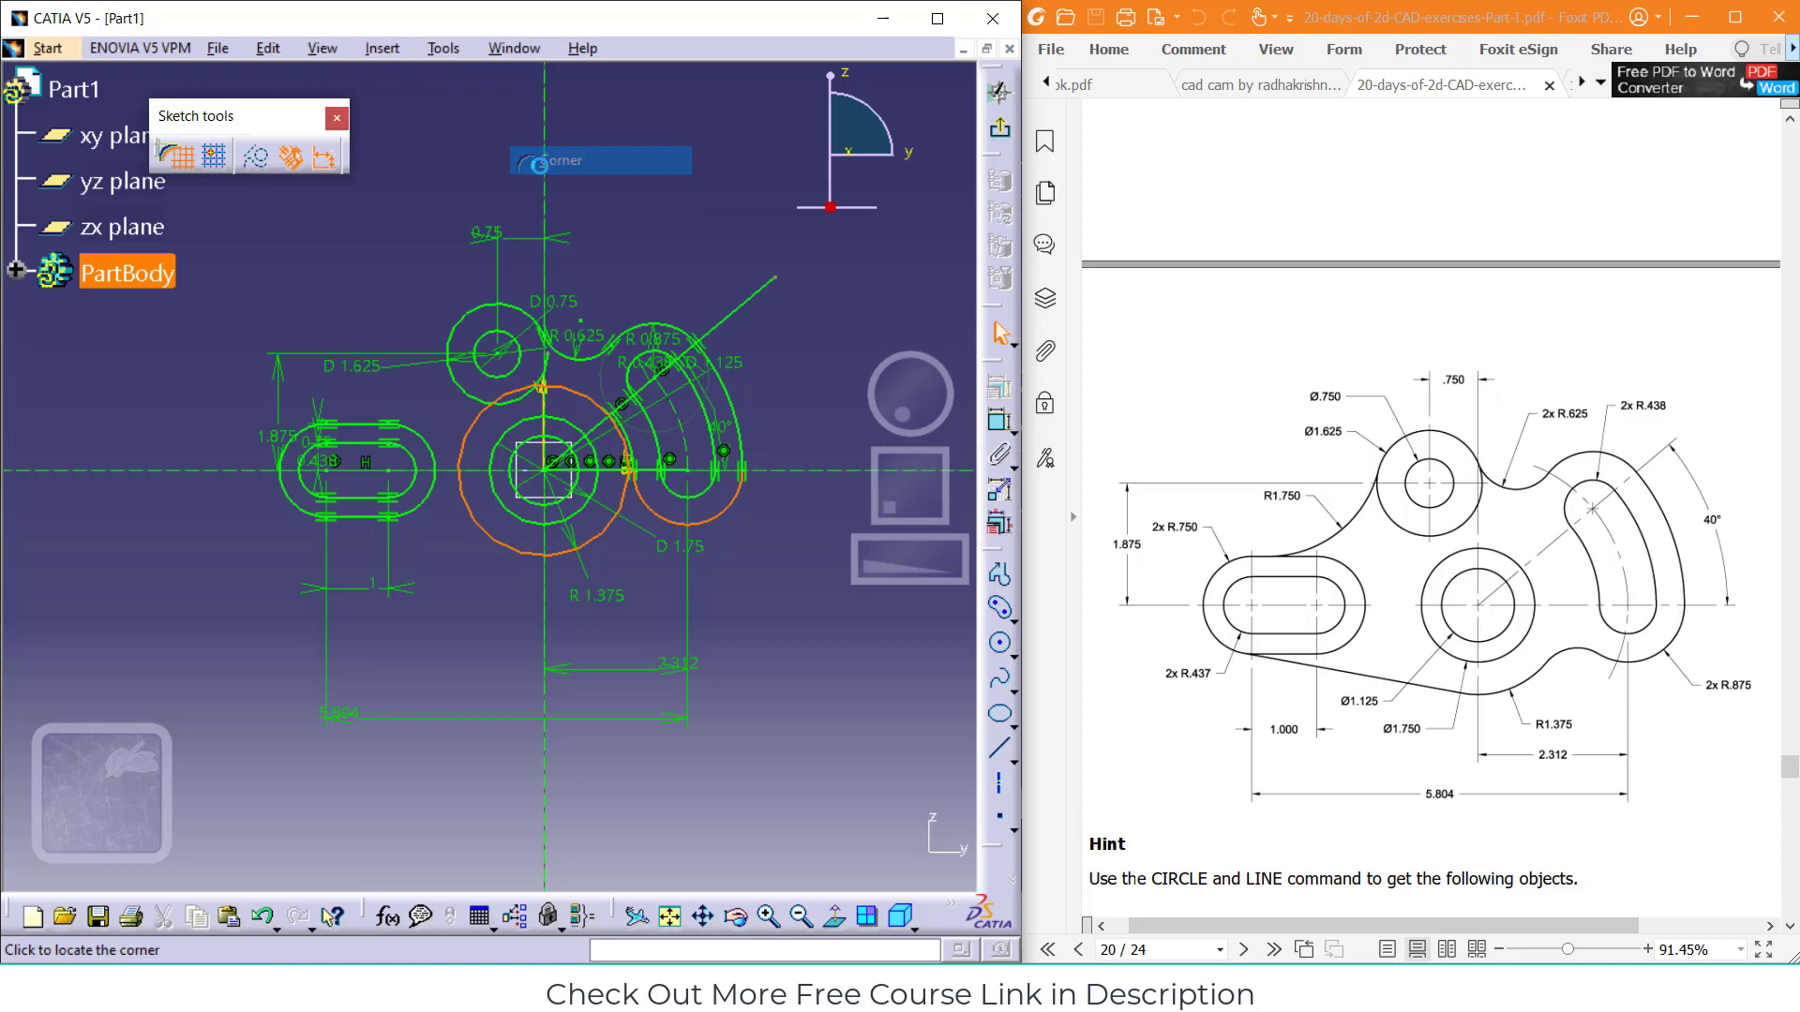
{"action": "left_click", "coordinate": [641, 523]}
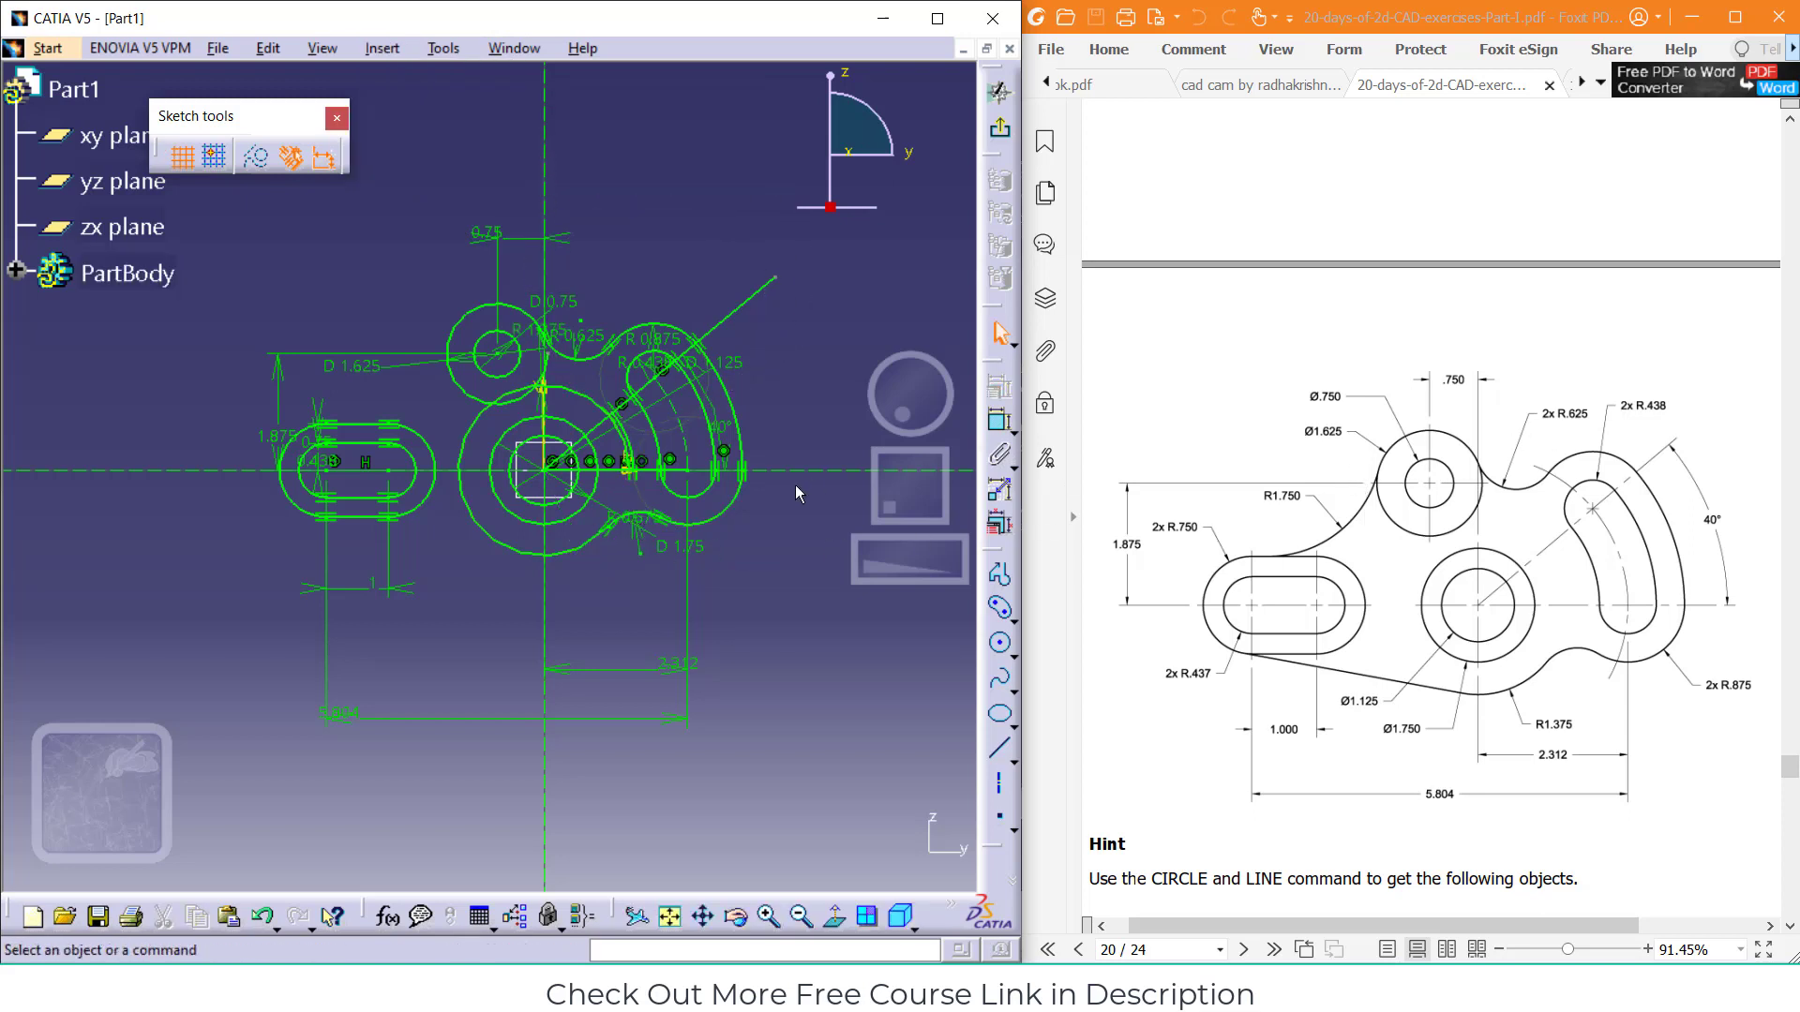
Set the radius of the lower corner beside the R1.375 circle to 0.625 mm
{"action": "double_click", "coordinate": [643, 525]}
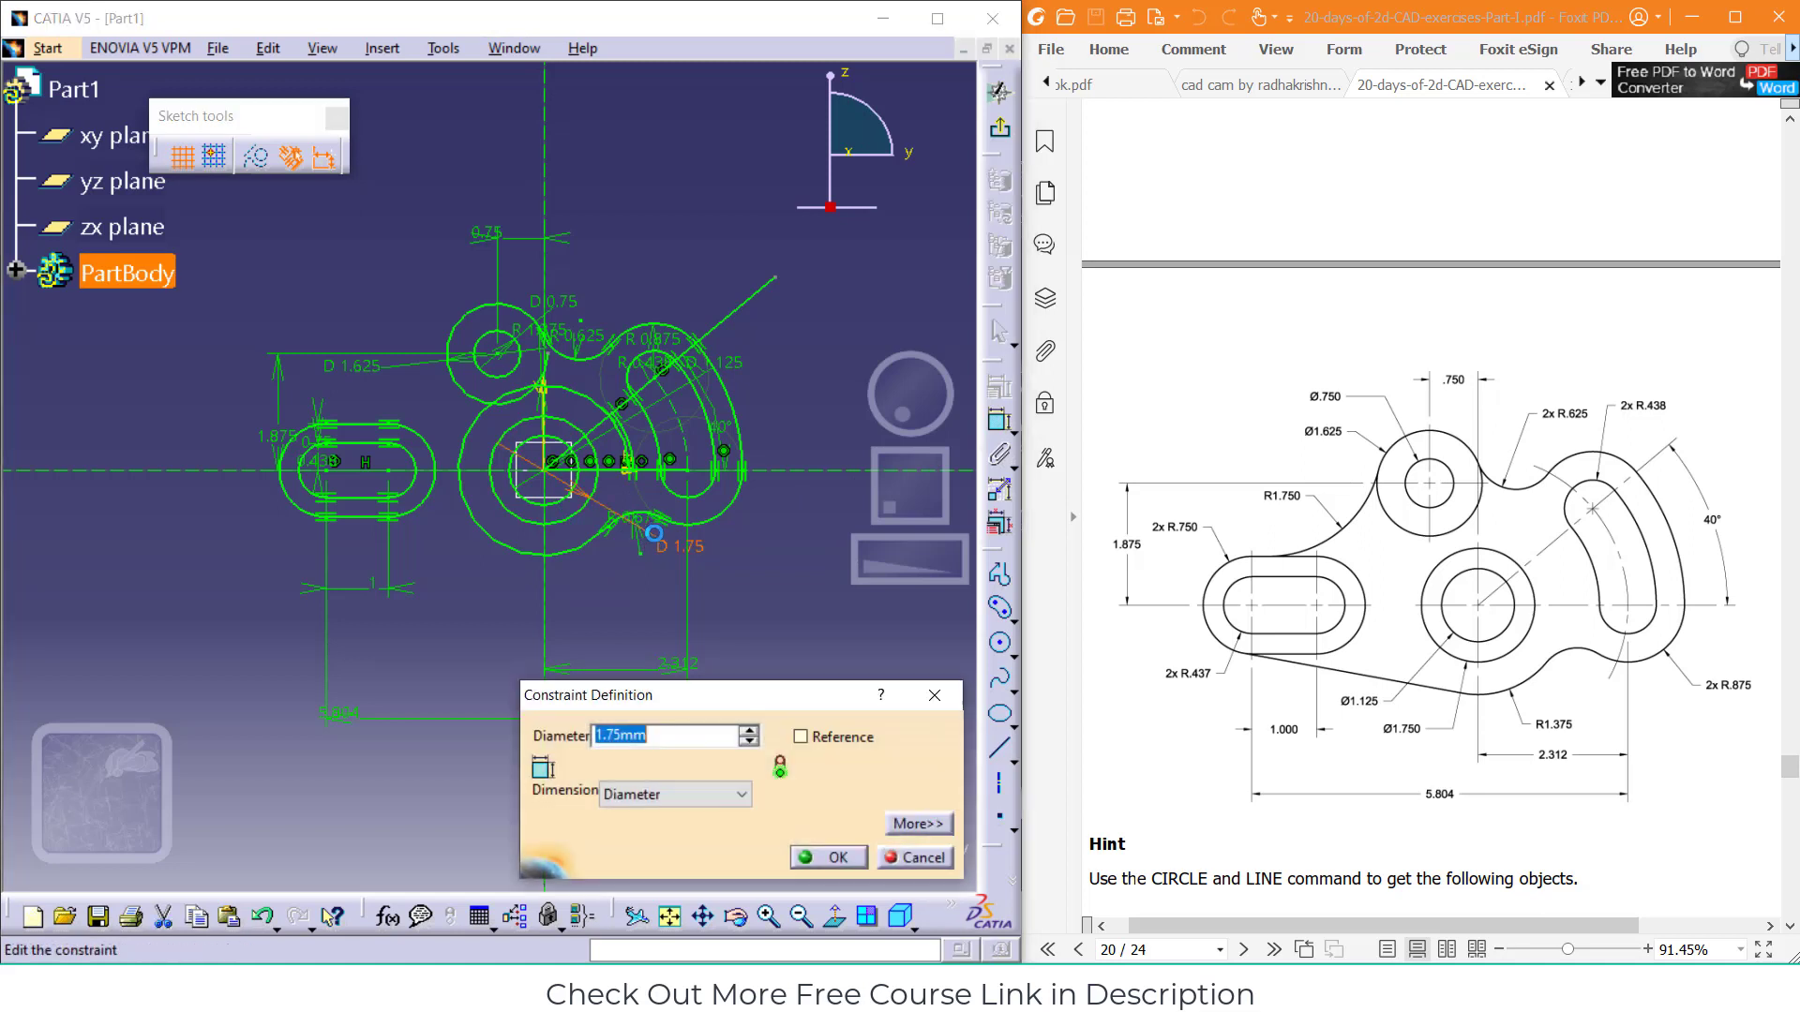
{"action": "left_click", "coordinate": [935, 696]}
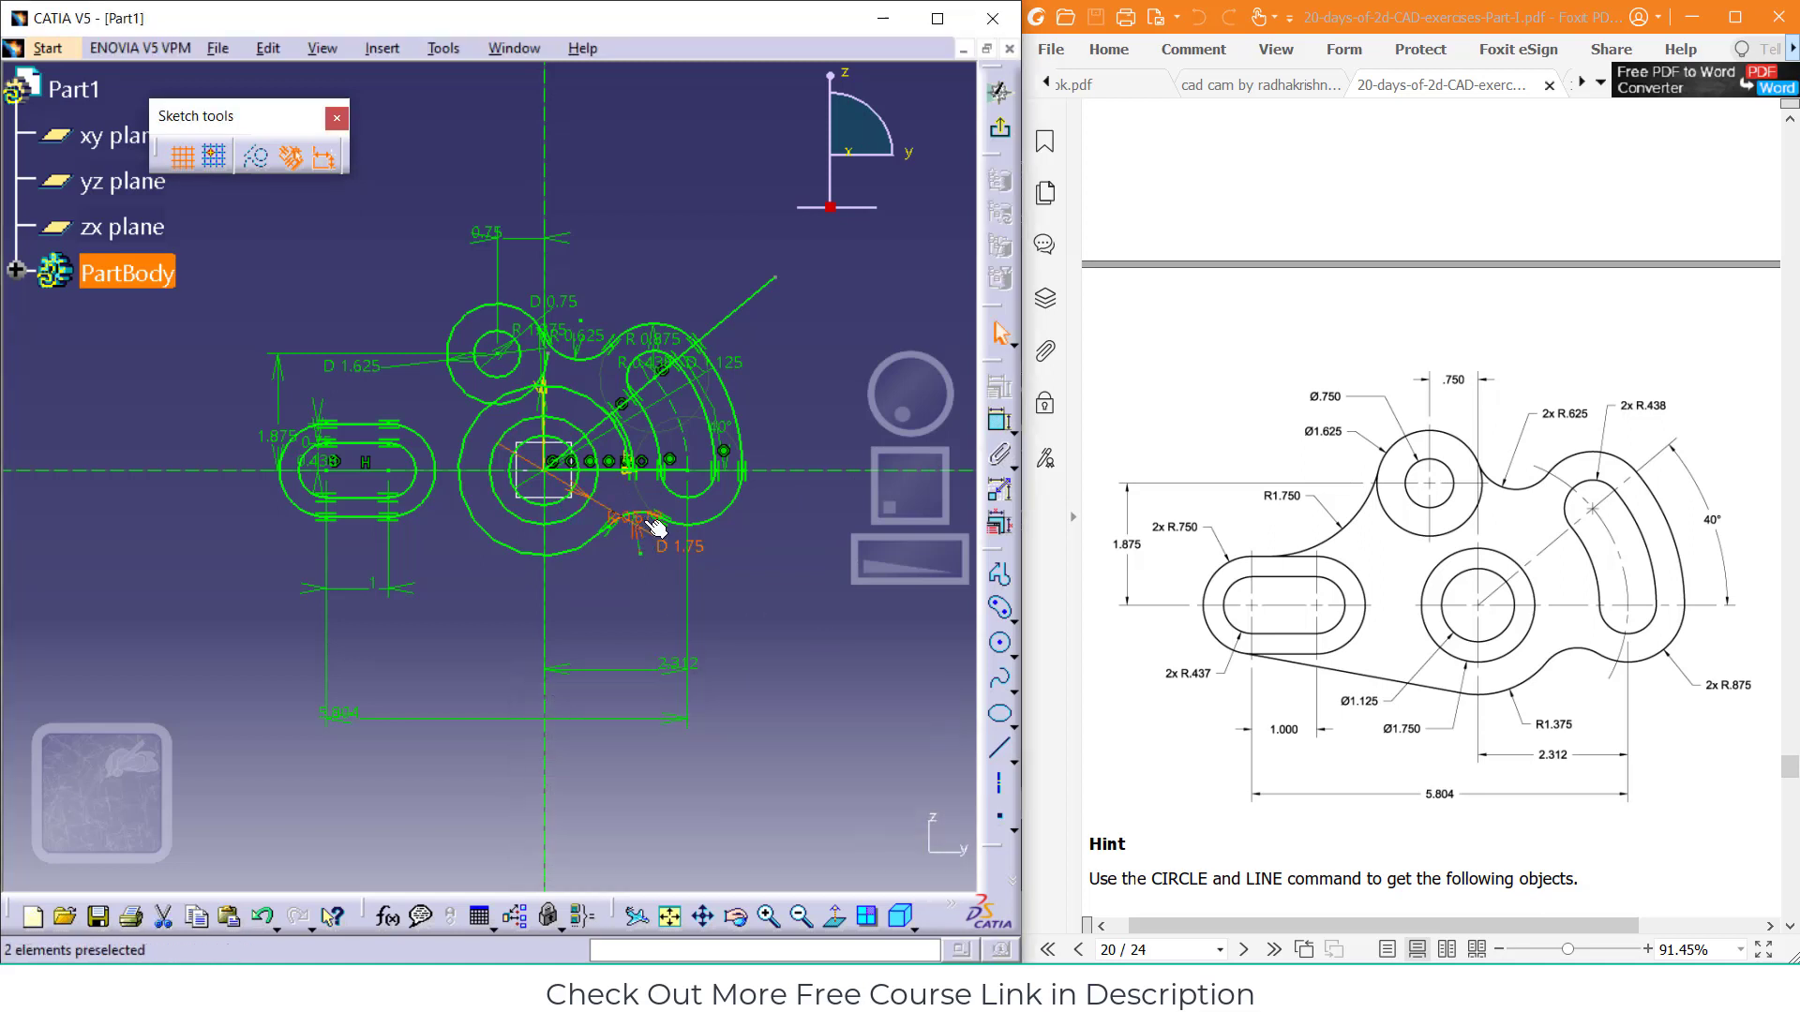
{"action": "double_click", "coordinate": [643, 521]}
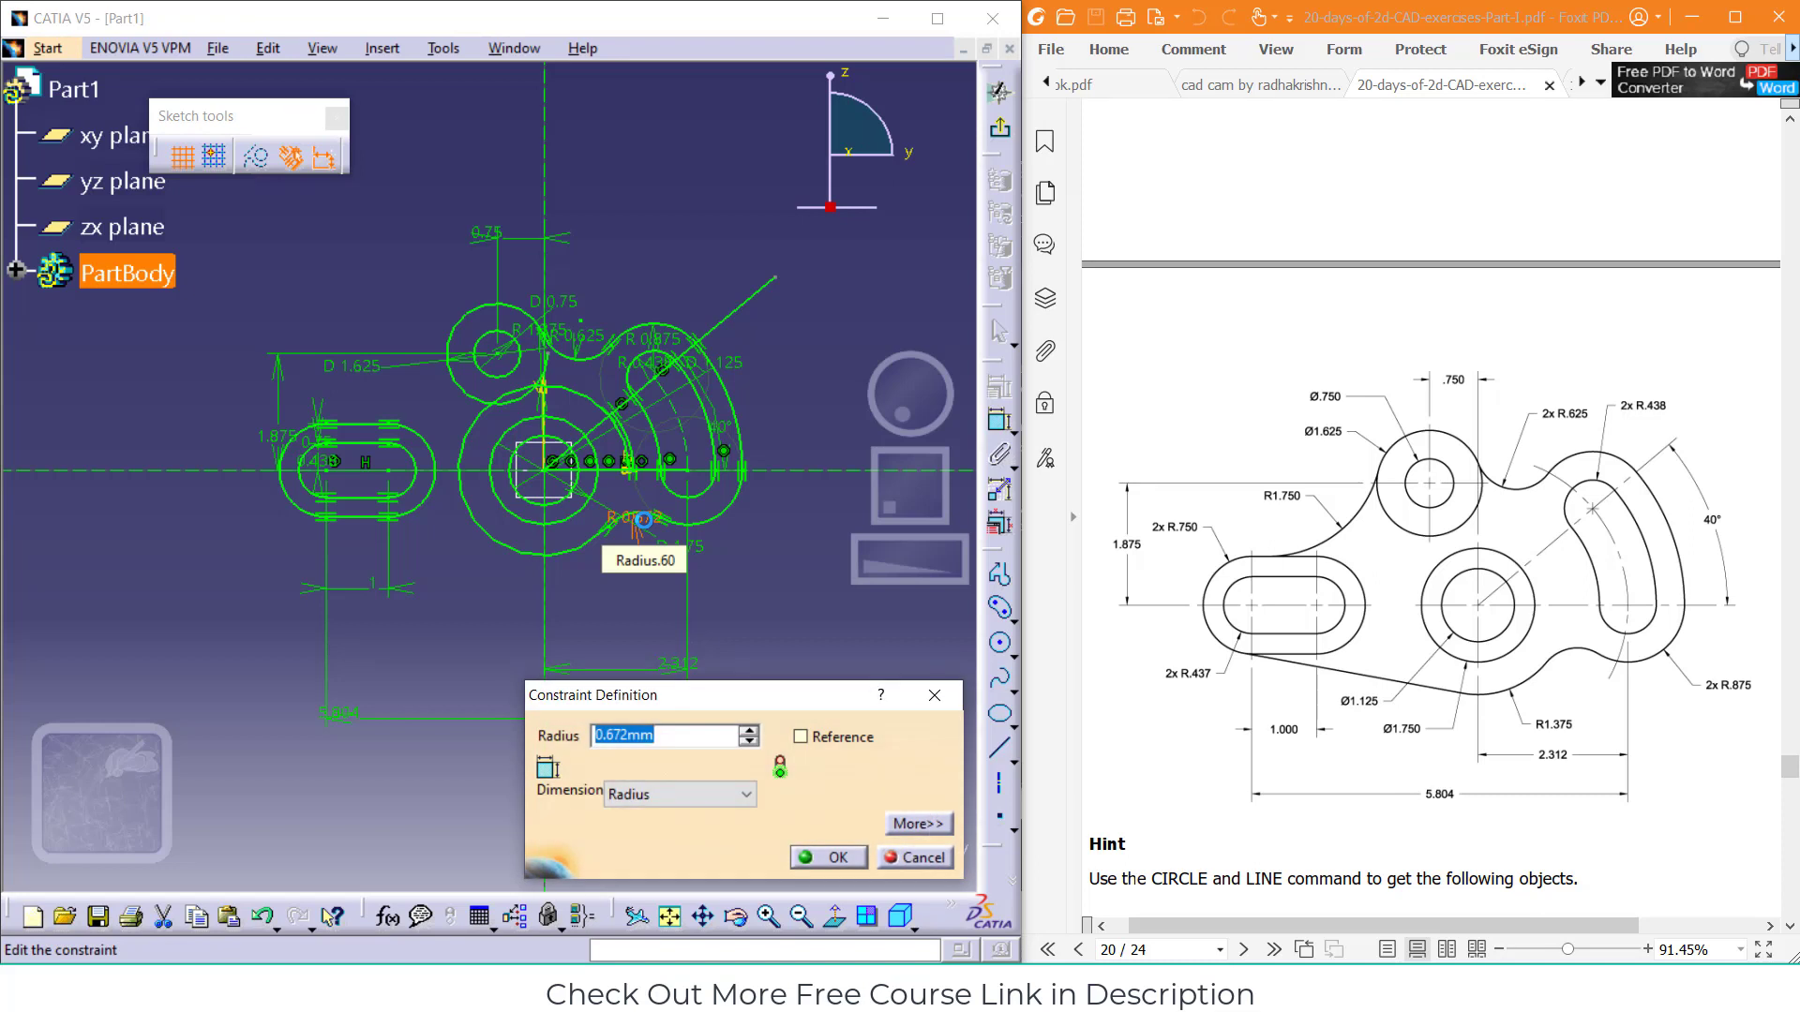
{"action": "type", "text": ".625"}
{"action": "key", "text": "Return"}
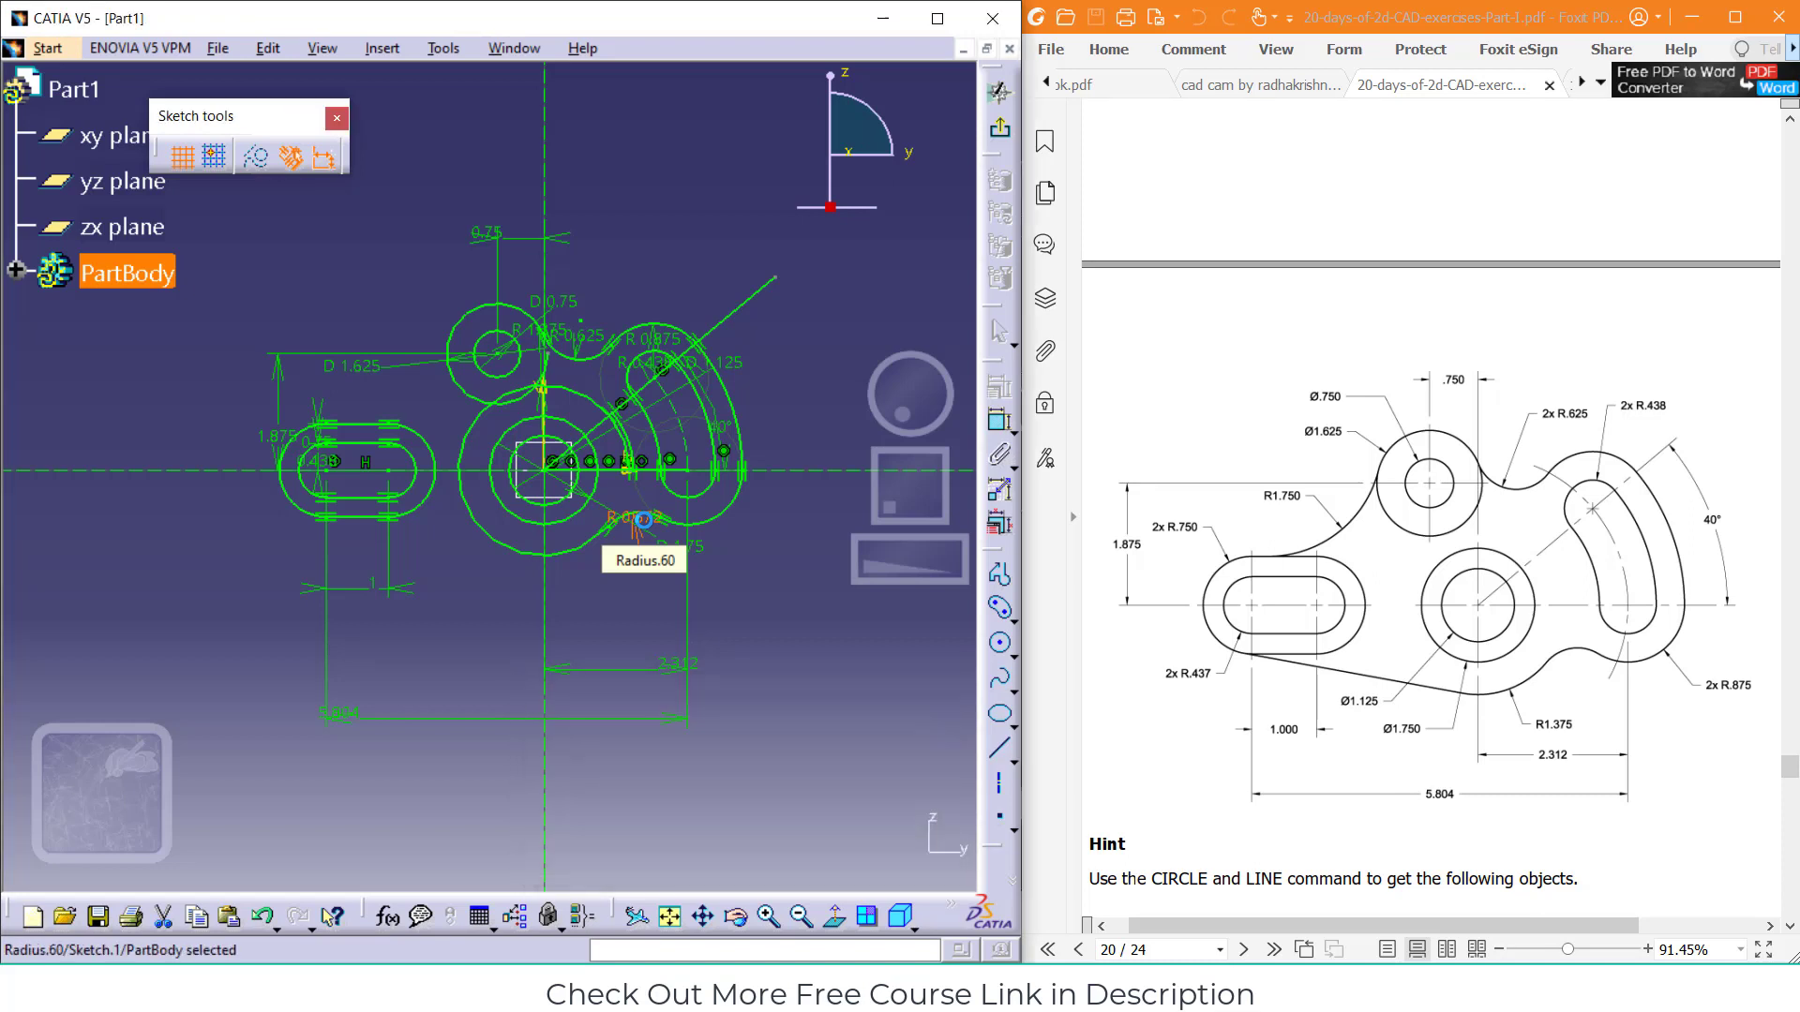
{"action": "left_click", "coordinate": [801, 626]}
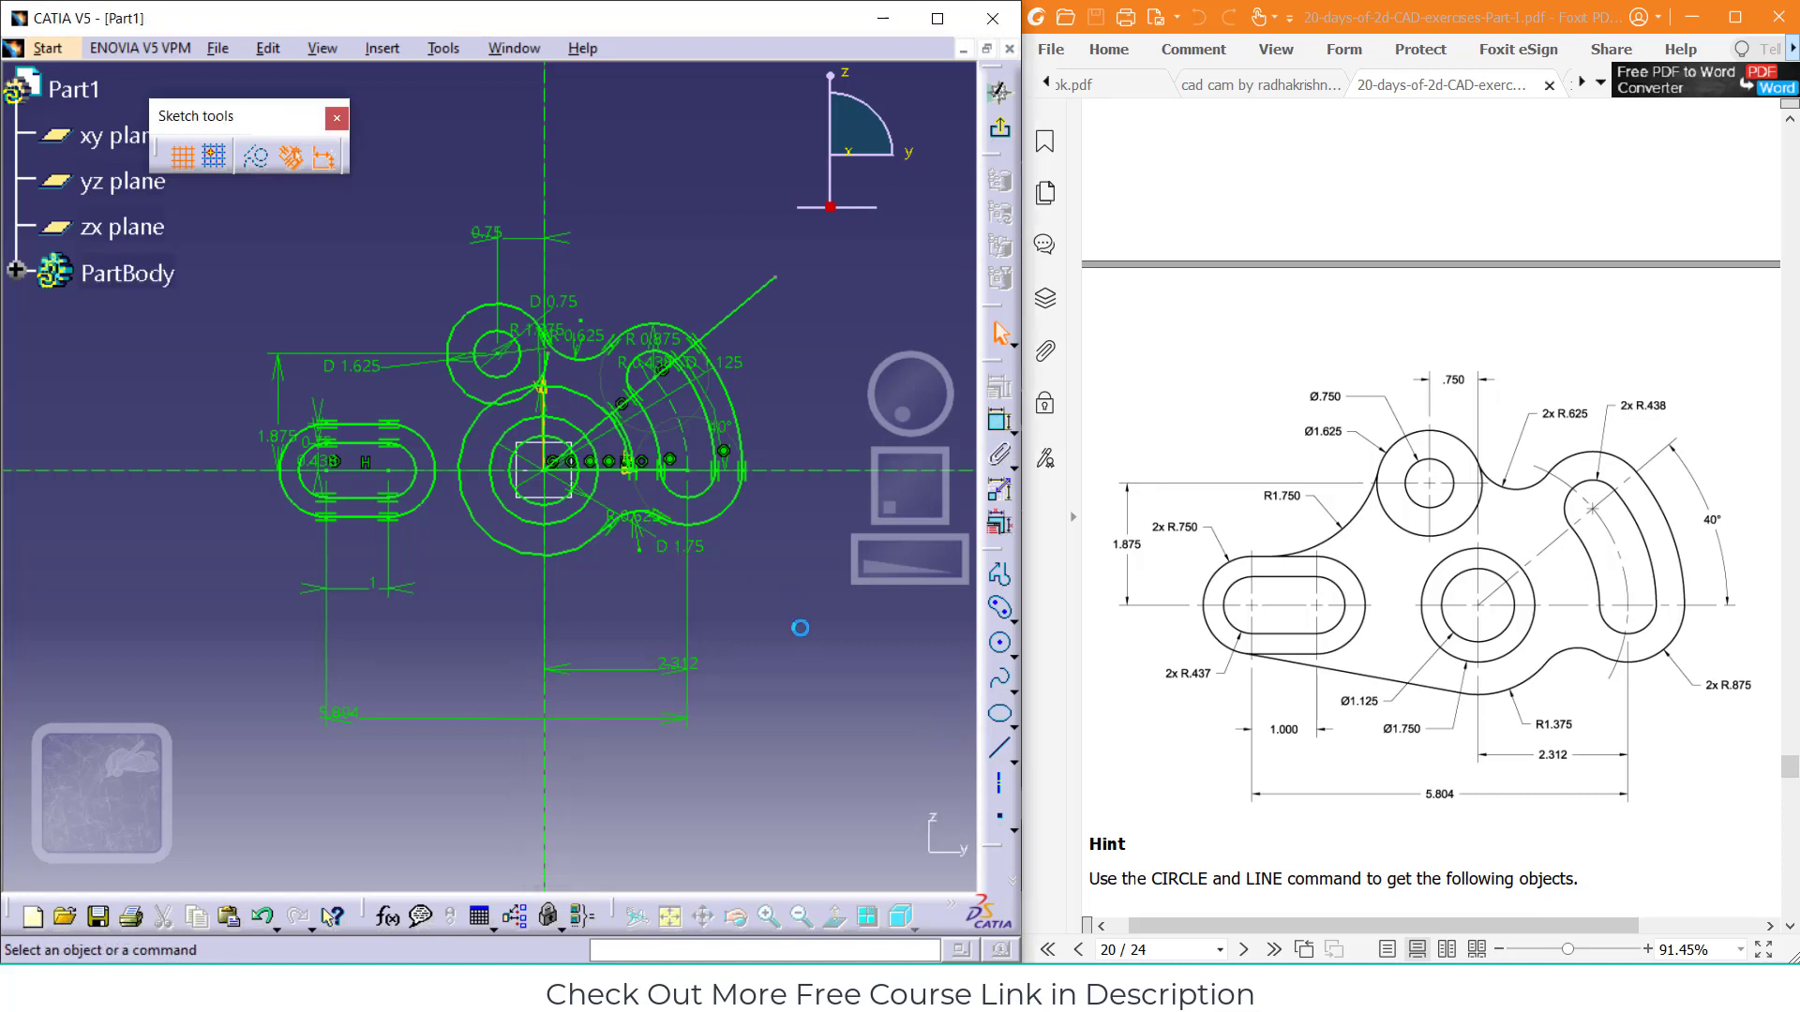
Delete the inner side arc of the outer curved slot profile
{"action": "left_click", "coordinate": [640, 450]}
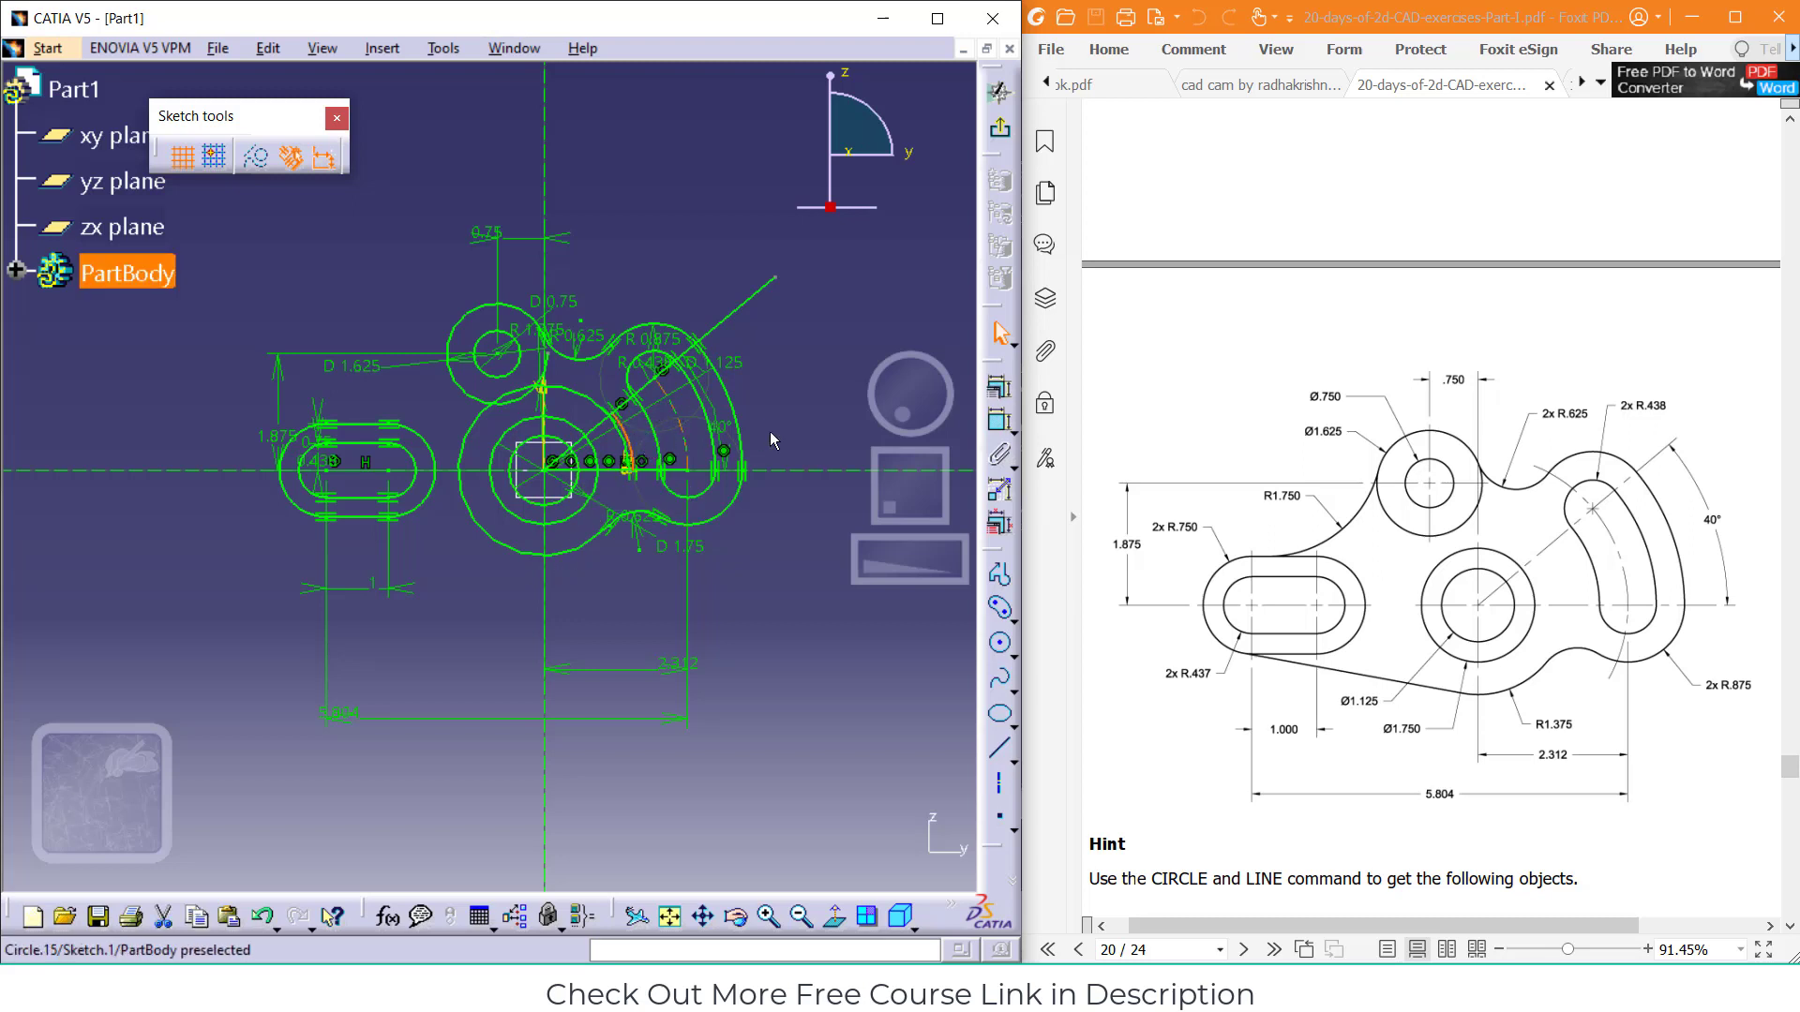
{"action": "left_click", "coordinate": [932, 861]}
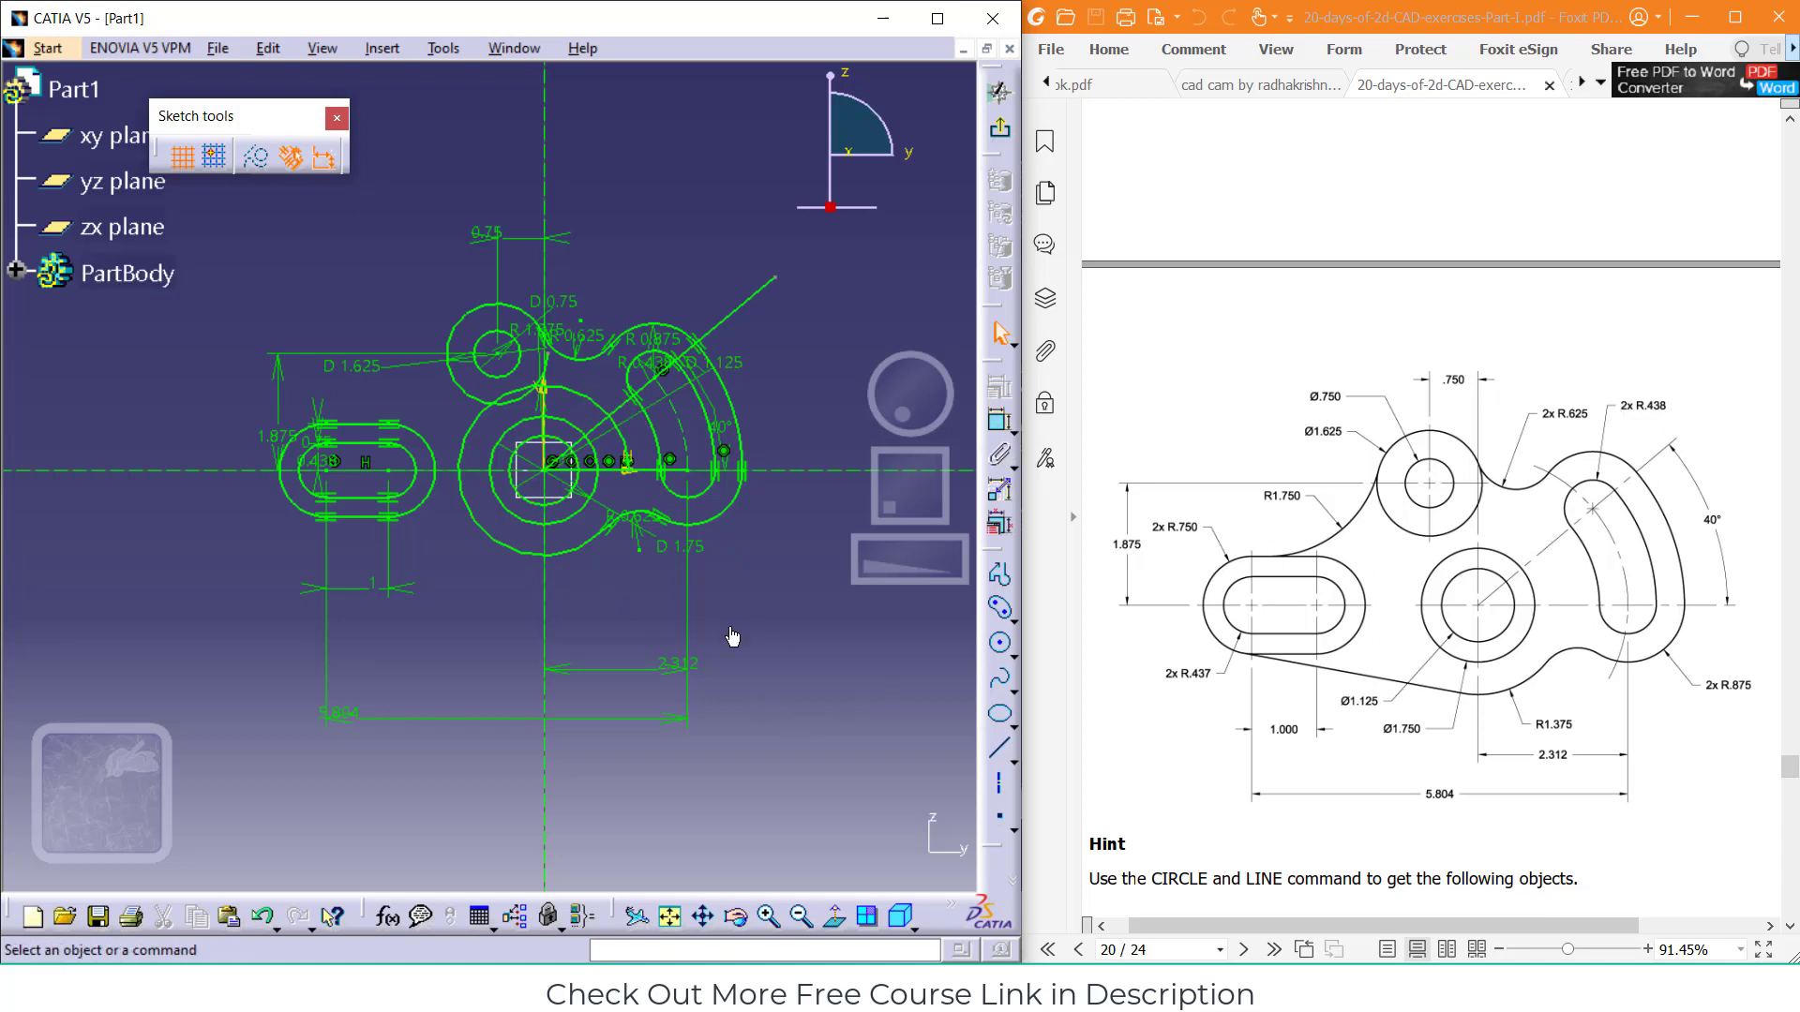
Draw a line from the lower left arc endpoint of the outer straight slot to the bottom of the R1.375 circle
{"action": "left_click", "coordinate": [1000, 752]}
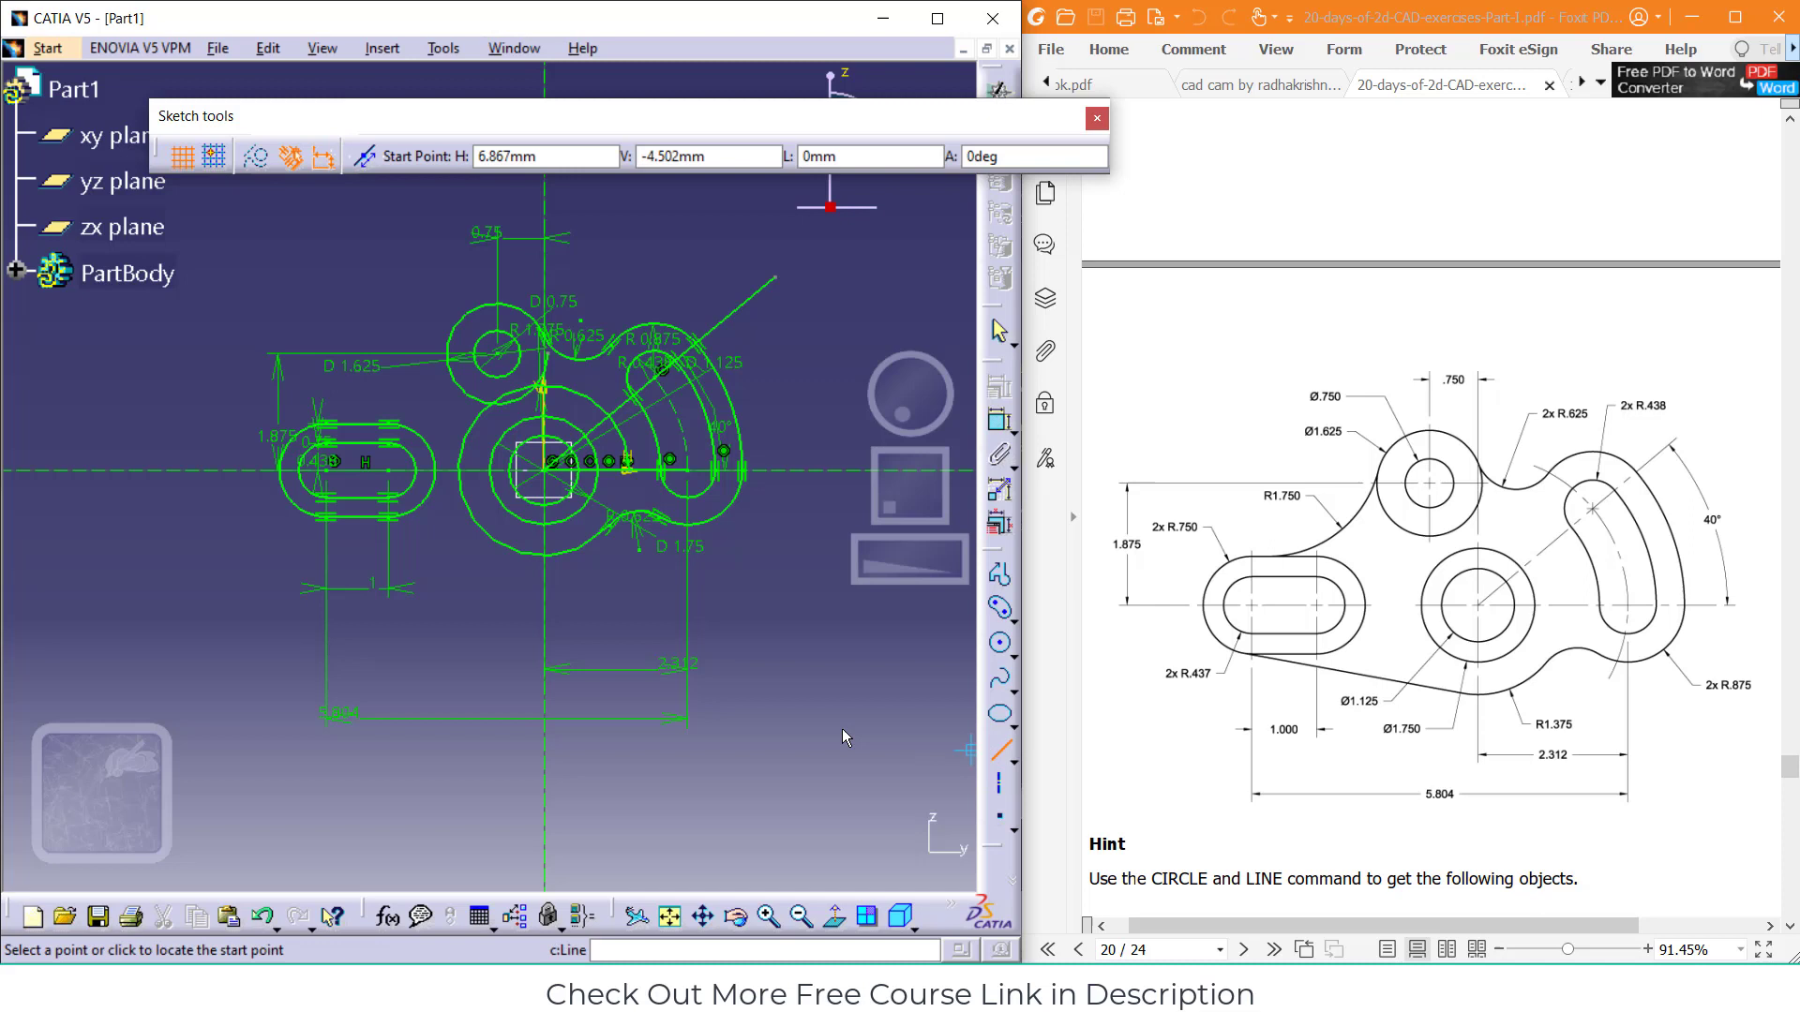
{"action": "left_click", "coordinate": [328, 518]}
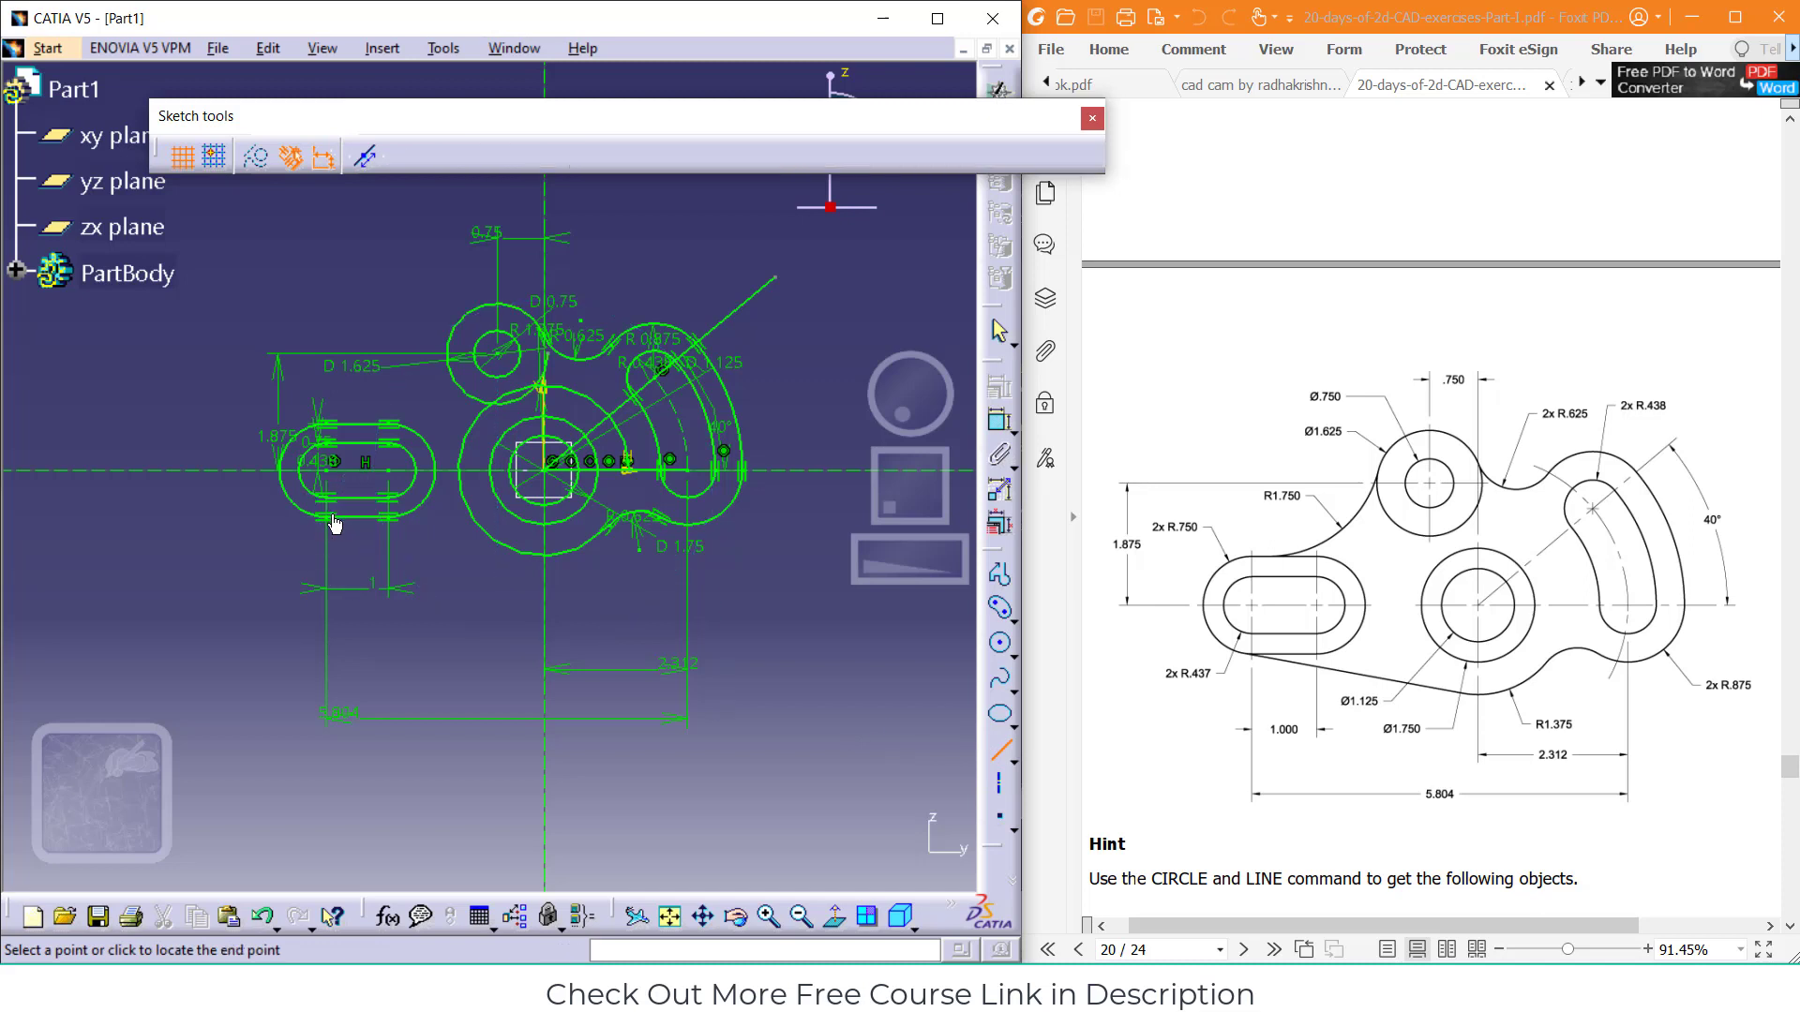
{"action": "left_click", "coordinate": [547, 559]}
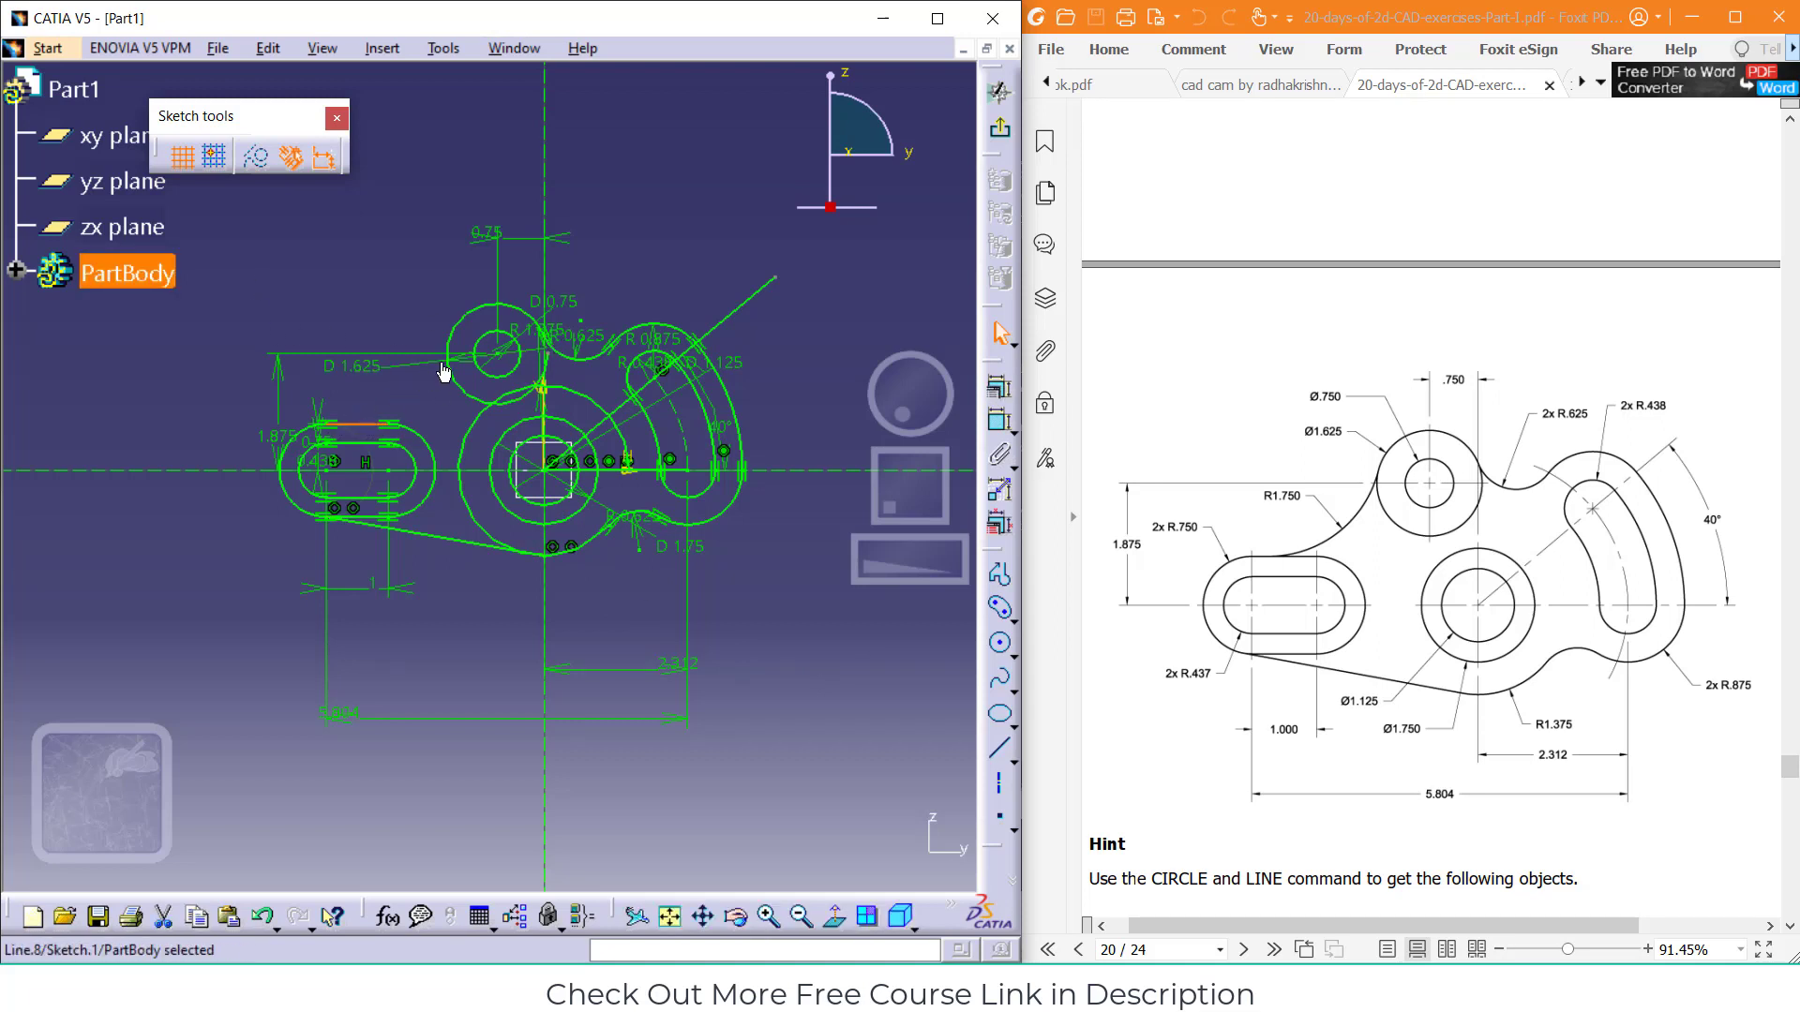
Add an untrimmed corner of about 1.69 mm radius between the outer straight slot's upper line and the 1.625 mm diameter circle
{"action": "left_click", "coordinate": [466, 383]}
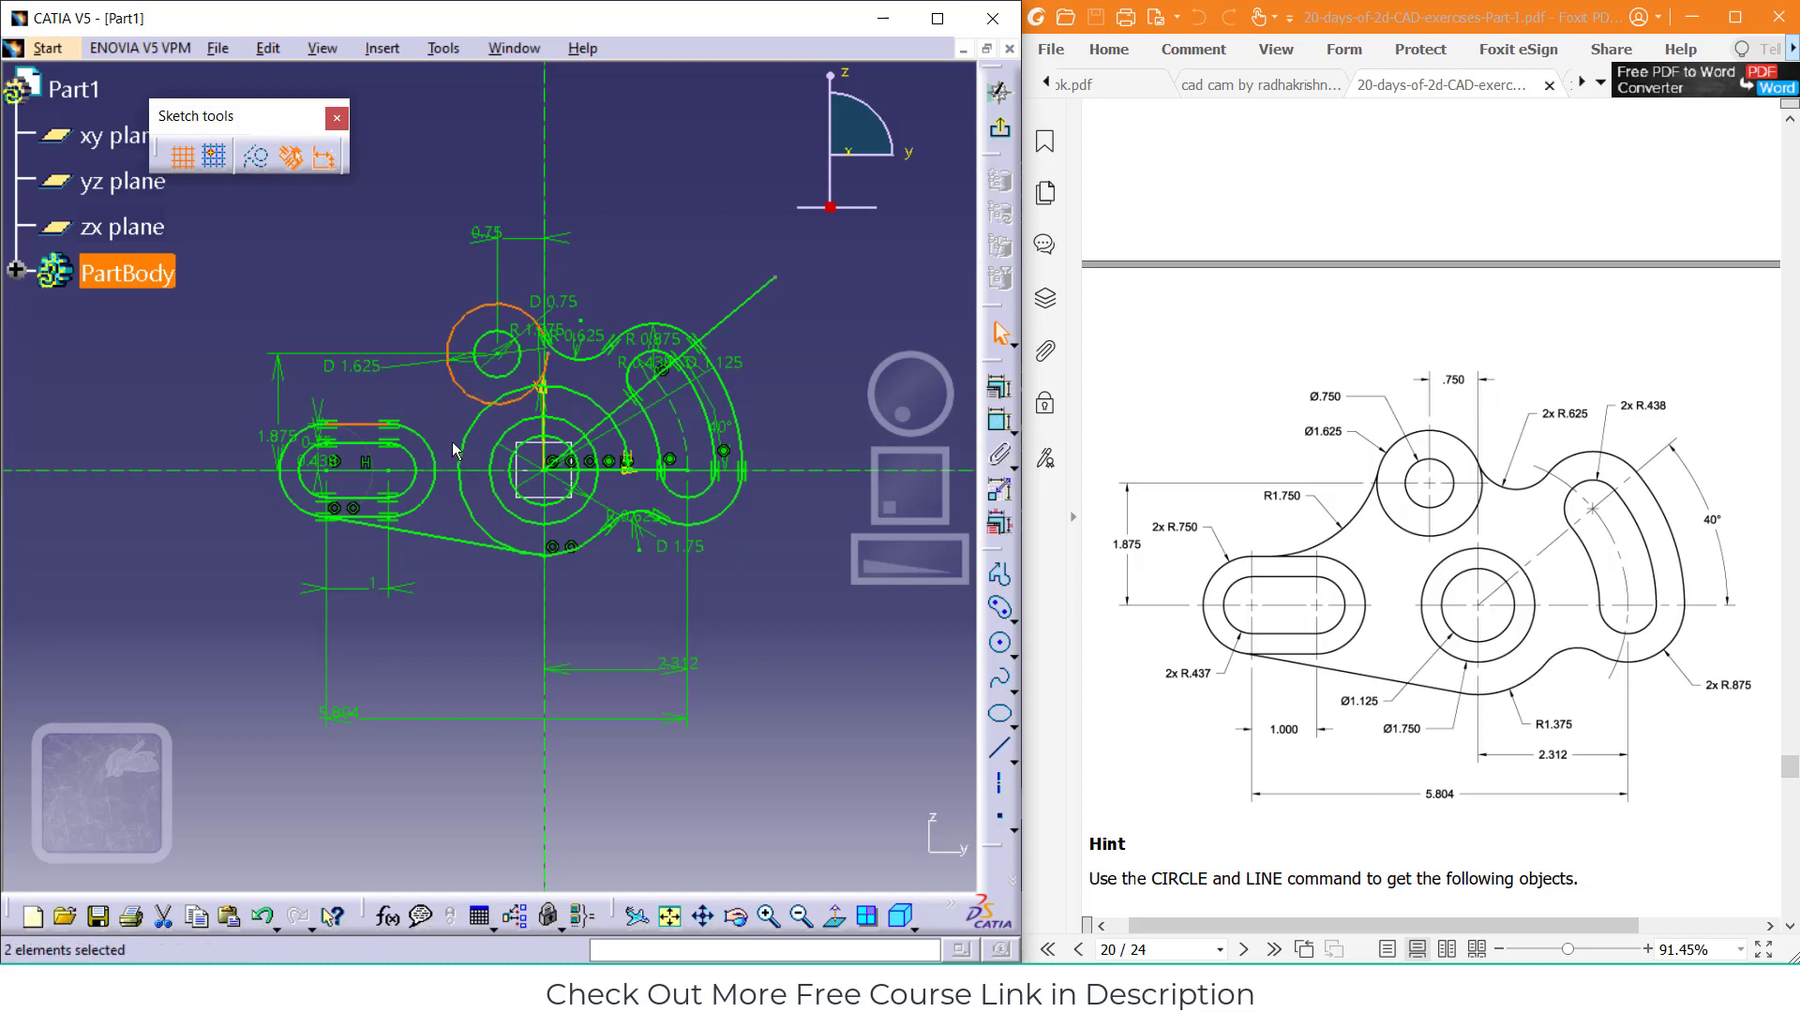
{"action": "left_click", "coordinate": [382, 49]}
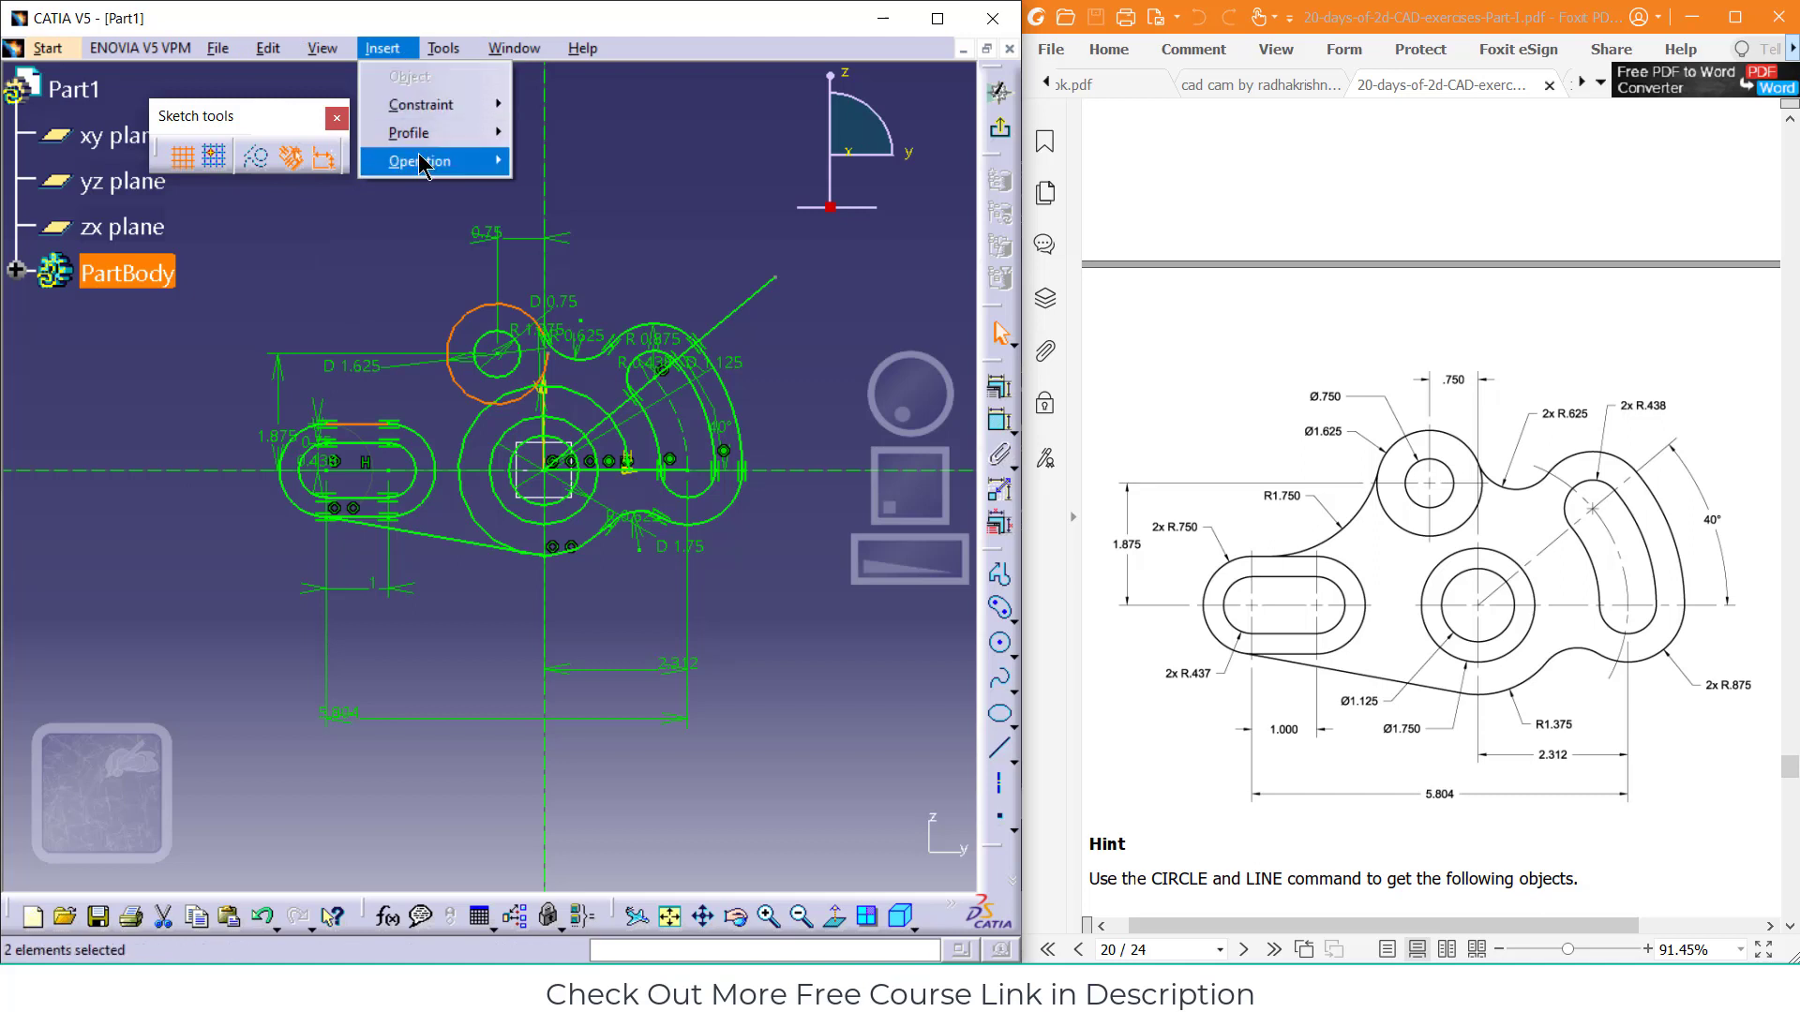
{"action": "mouse_move", "coordinate": [422, 163]}
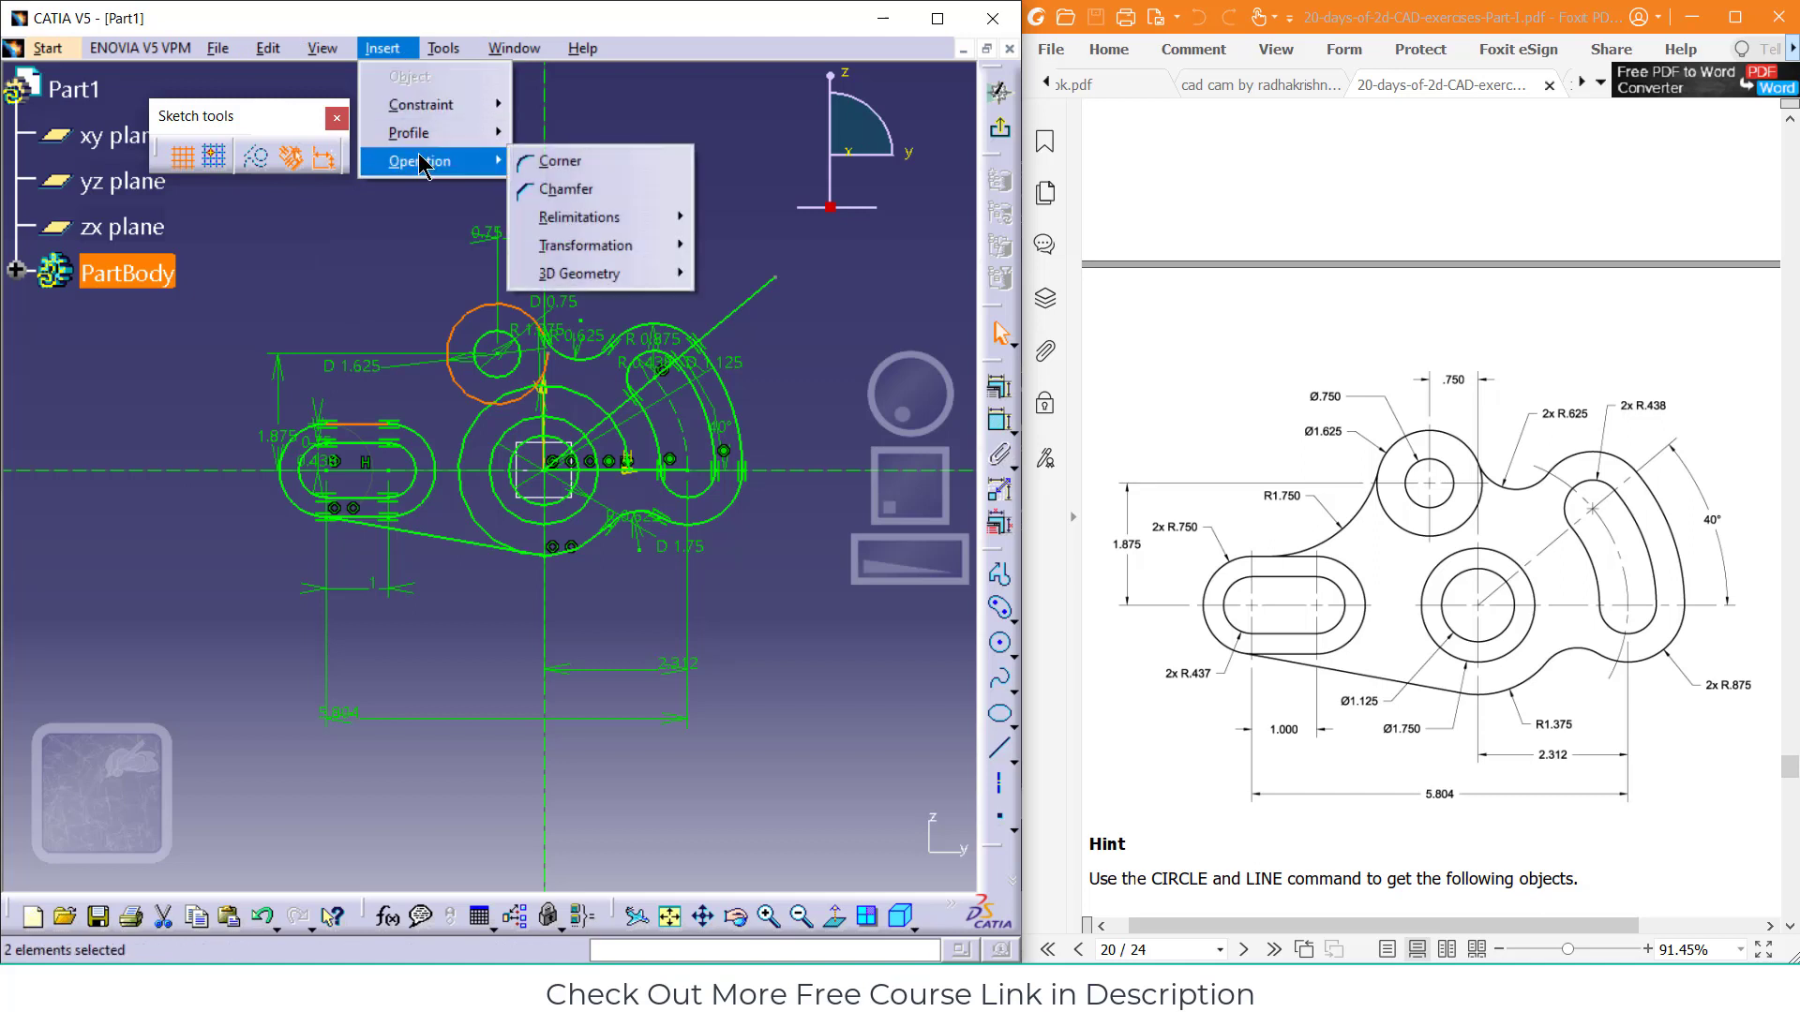
{"action": "left_click", "coordinate": [571, 166]}
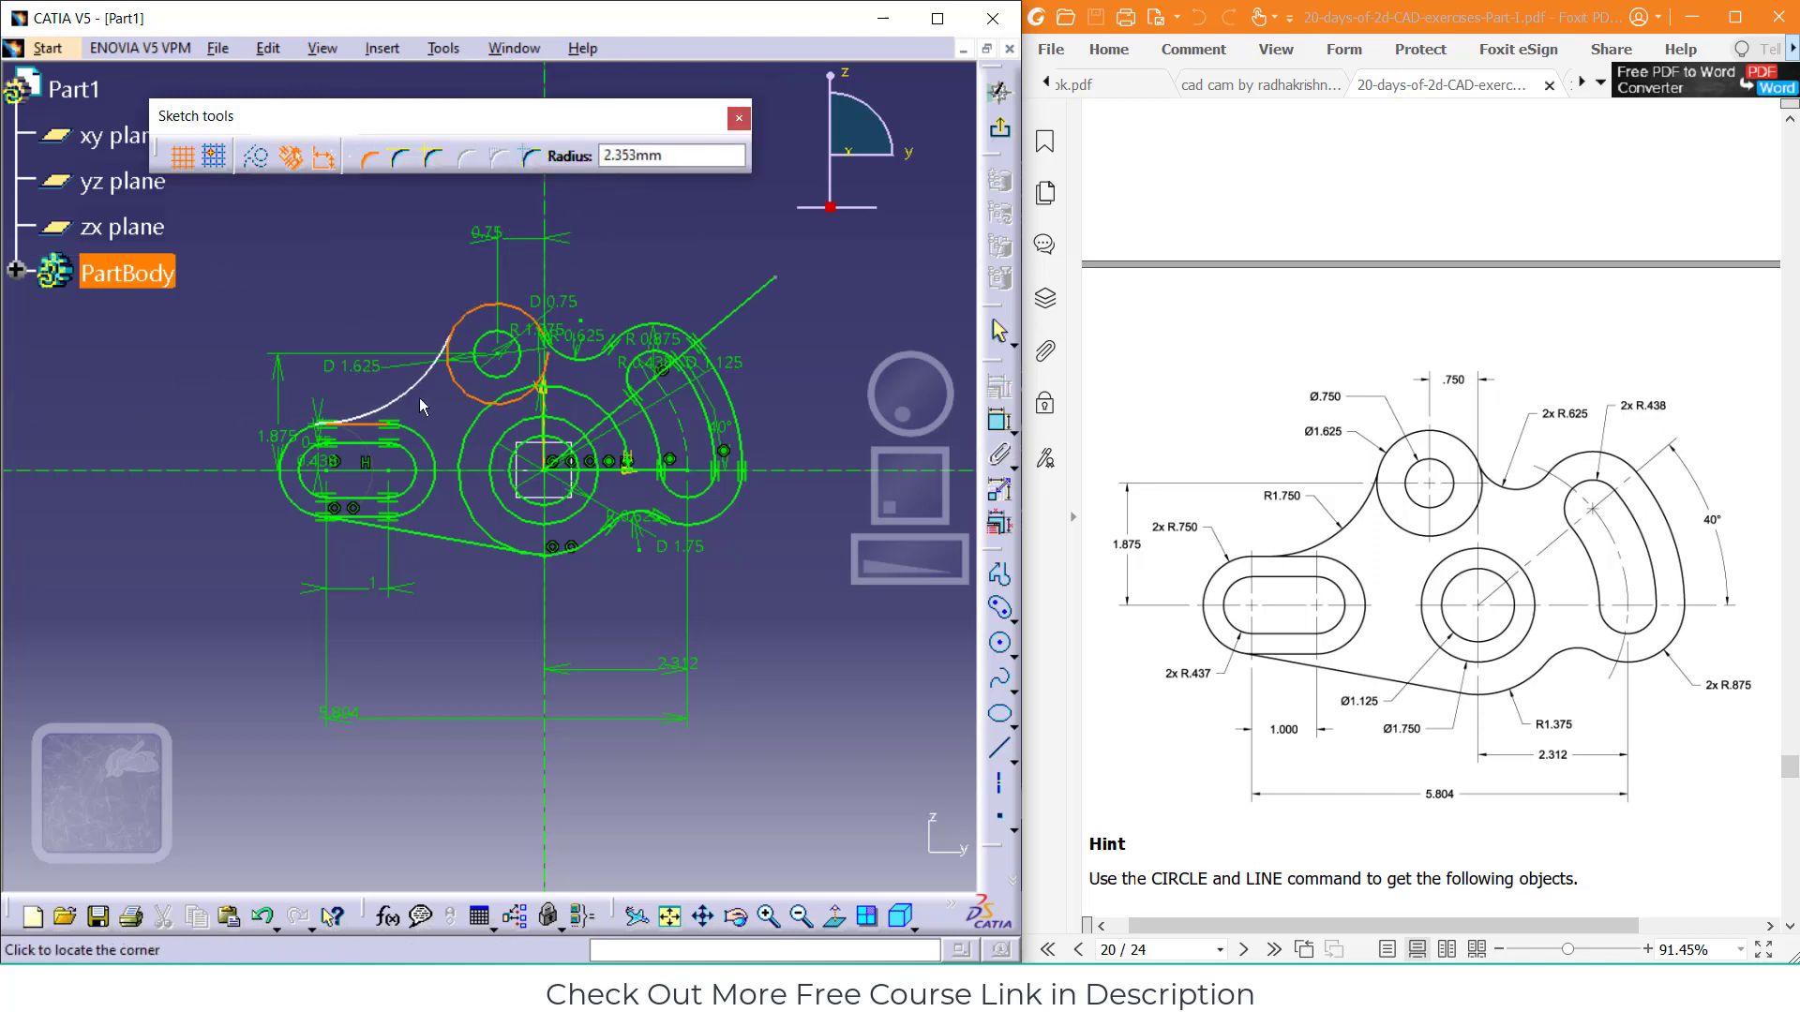
{"action": "left_click", "coordinate": [434, 161]}
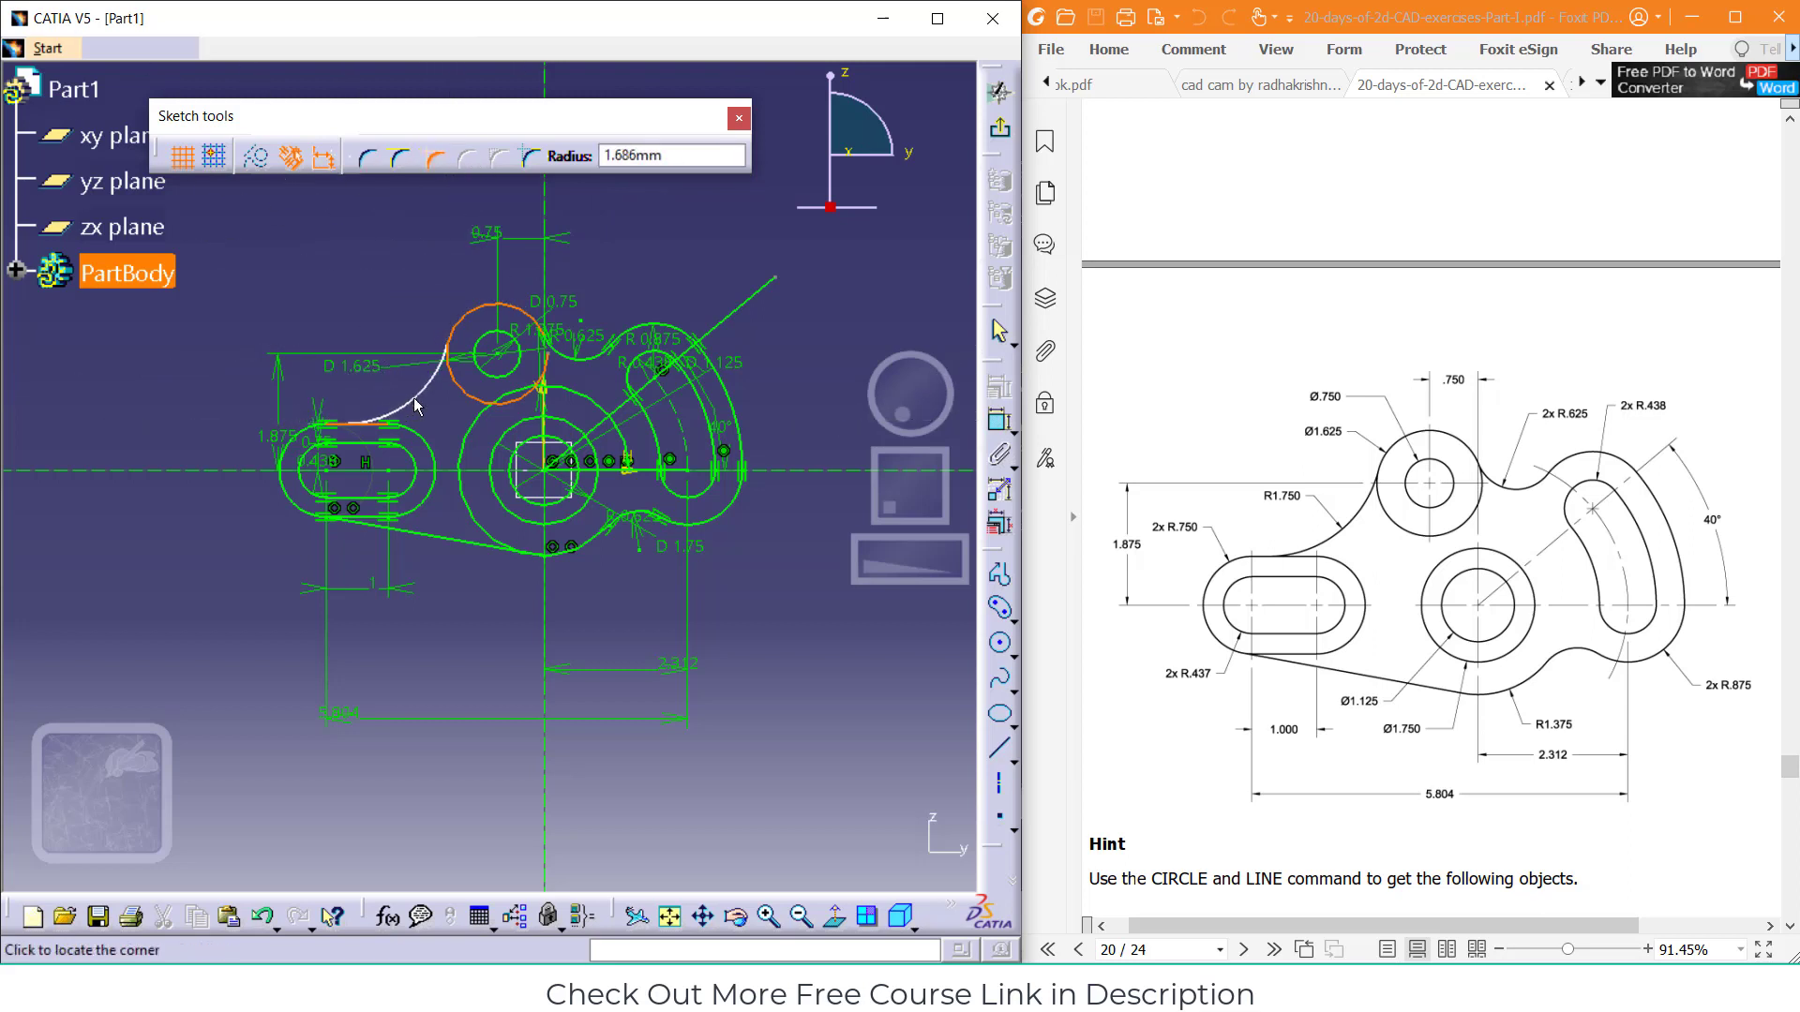
{"action": "left_click", "coordinate": [413, 407]}
Set the radius of the corner between the straight slot and the 1.625 mm circle to 1.750 mm
{"action": "double_click", "coordinate": [405, 382]}
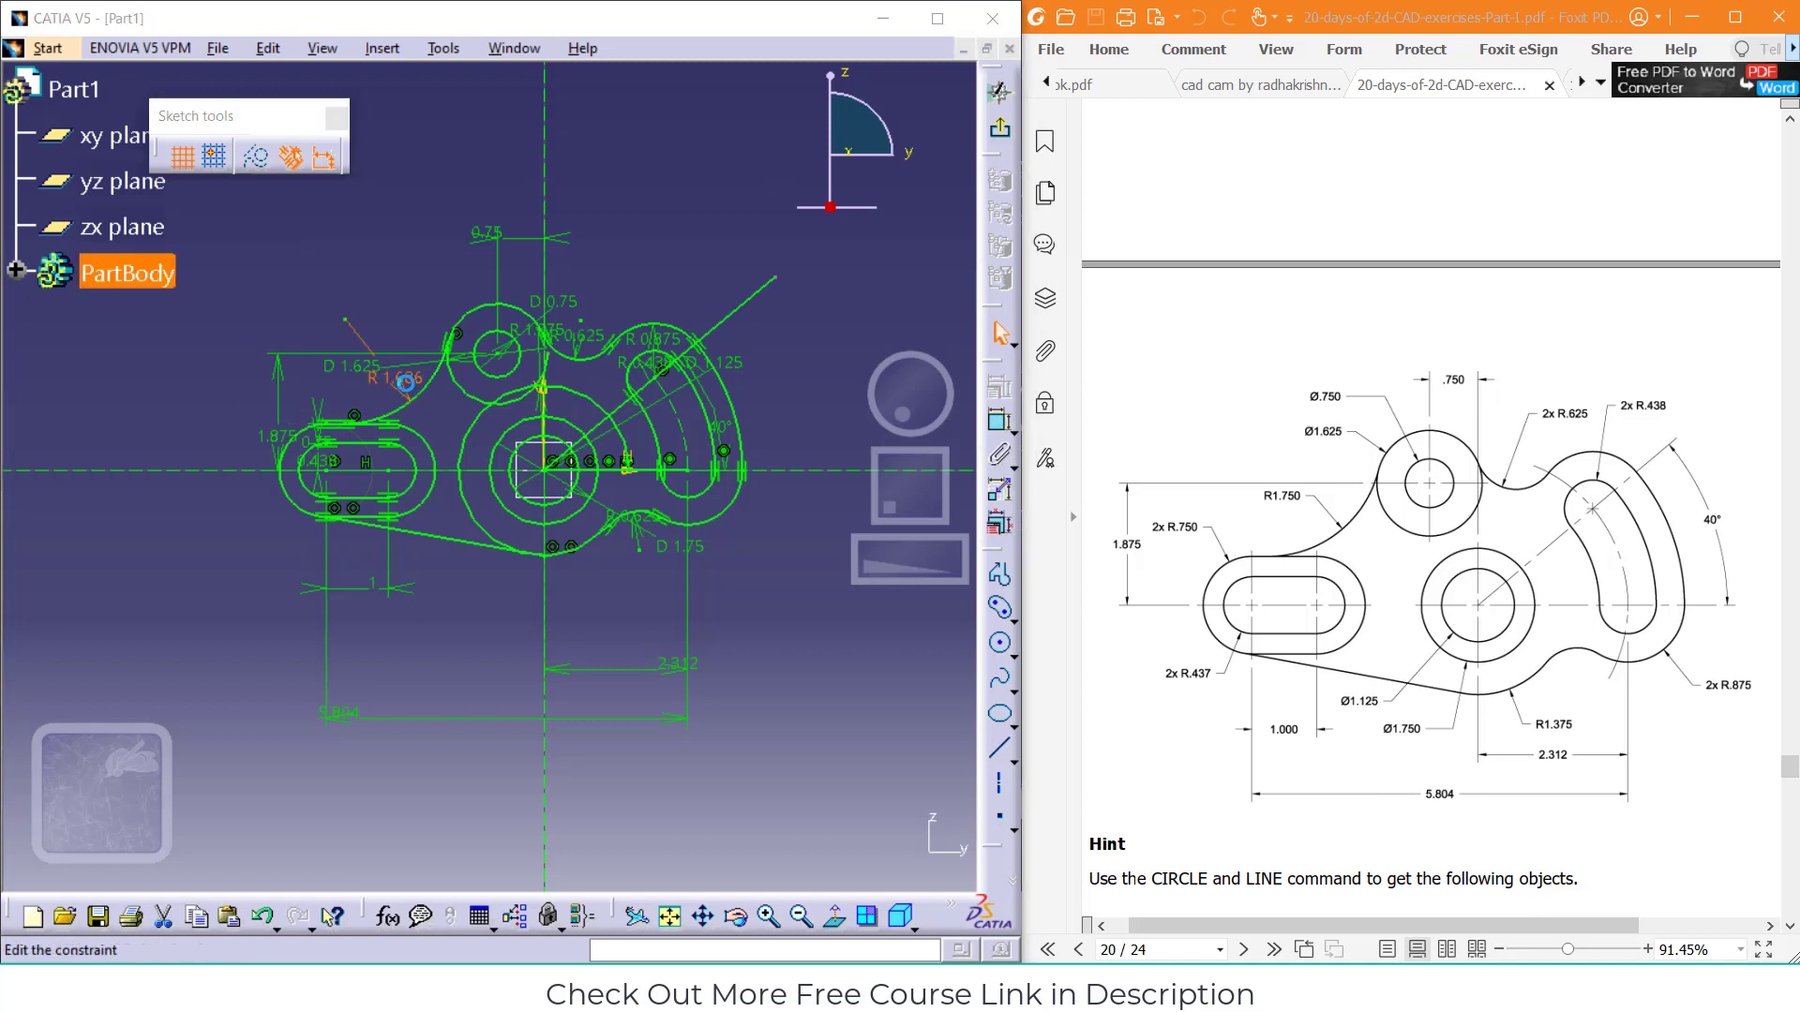
{"action": "type", "text": "1.750"}
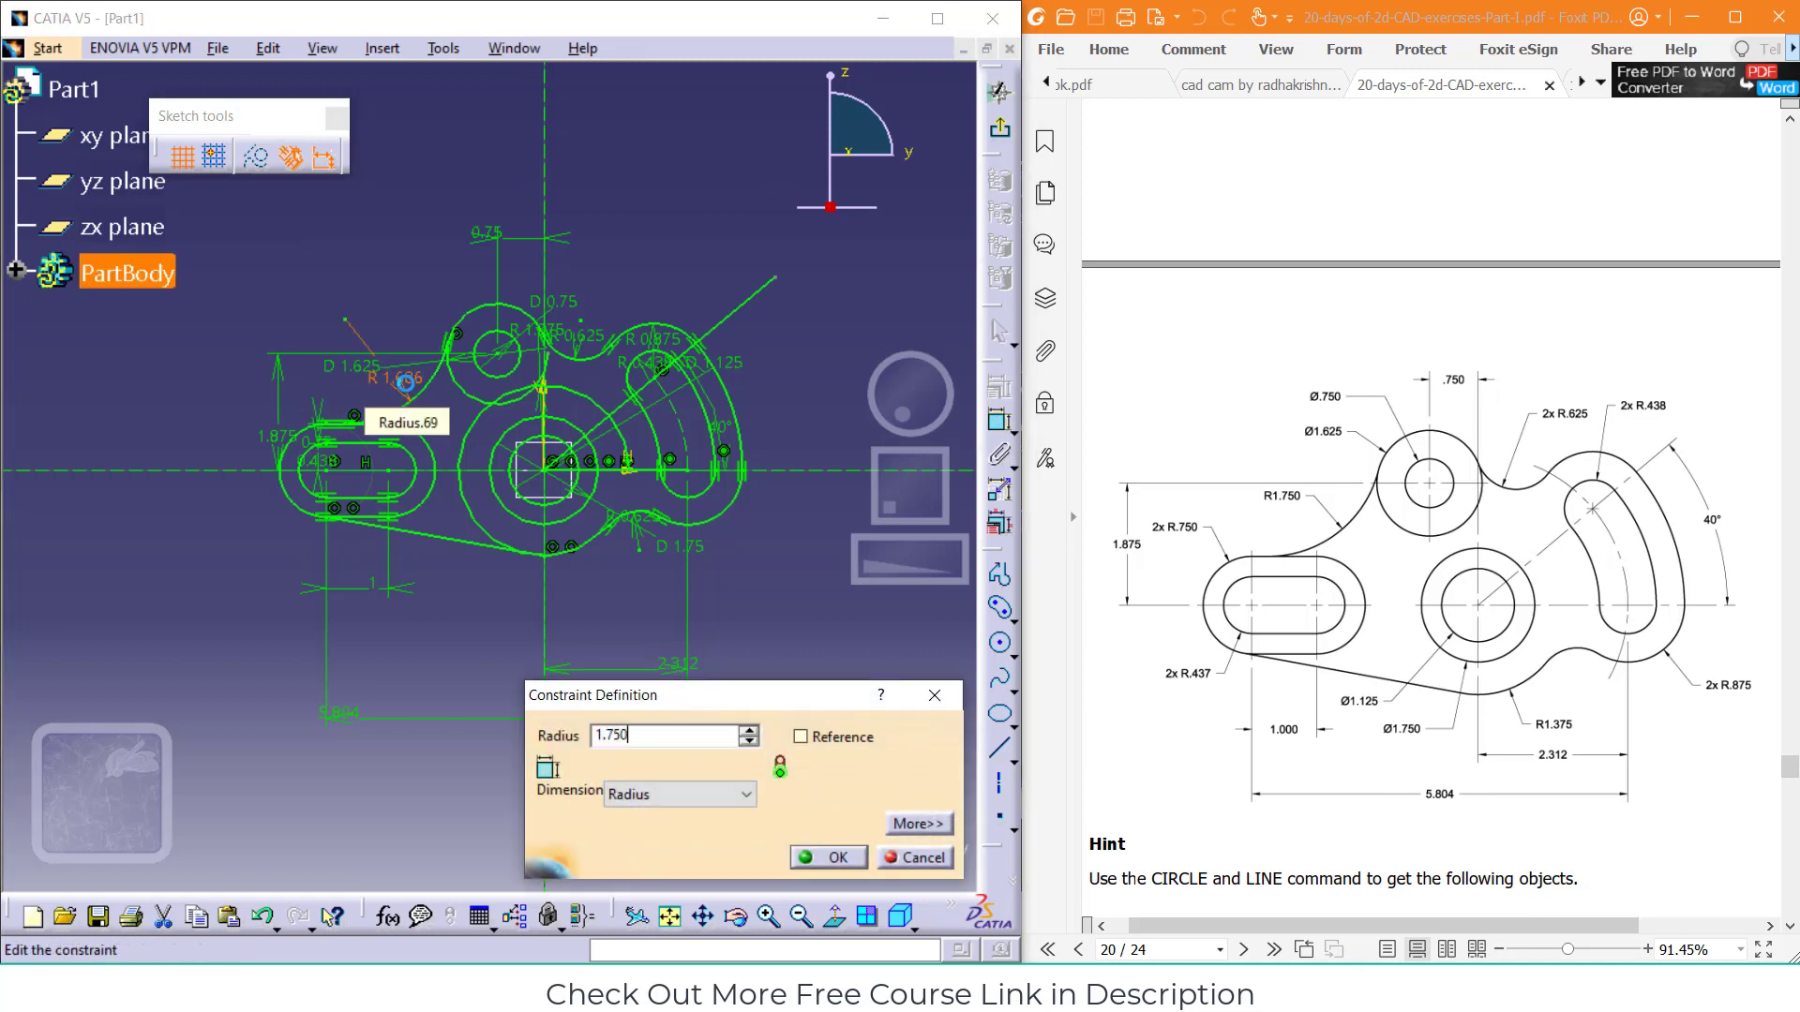
{"action": "key", "text": "Return"}
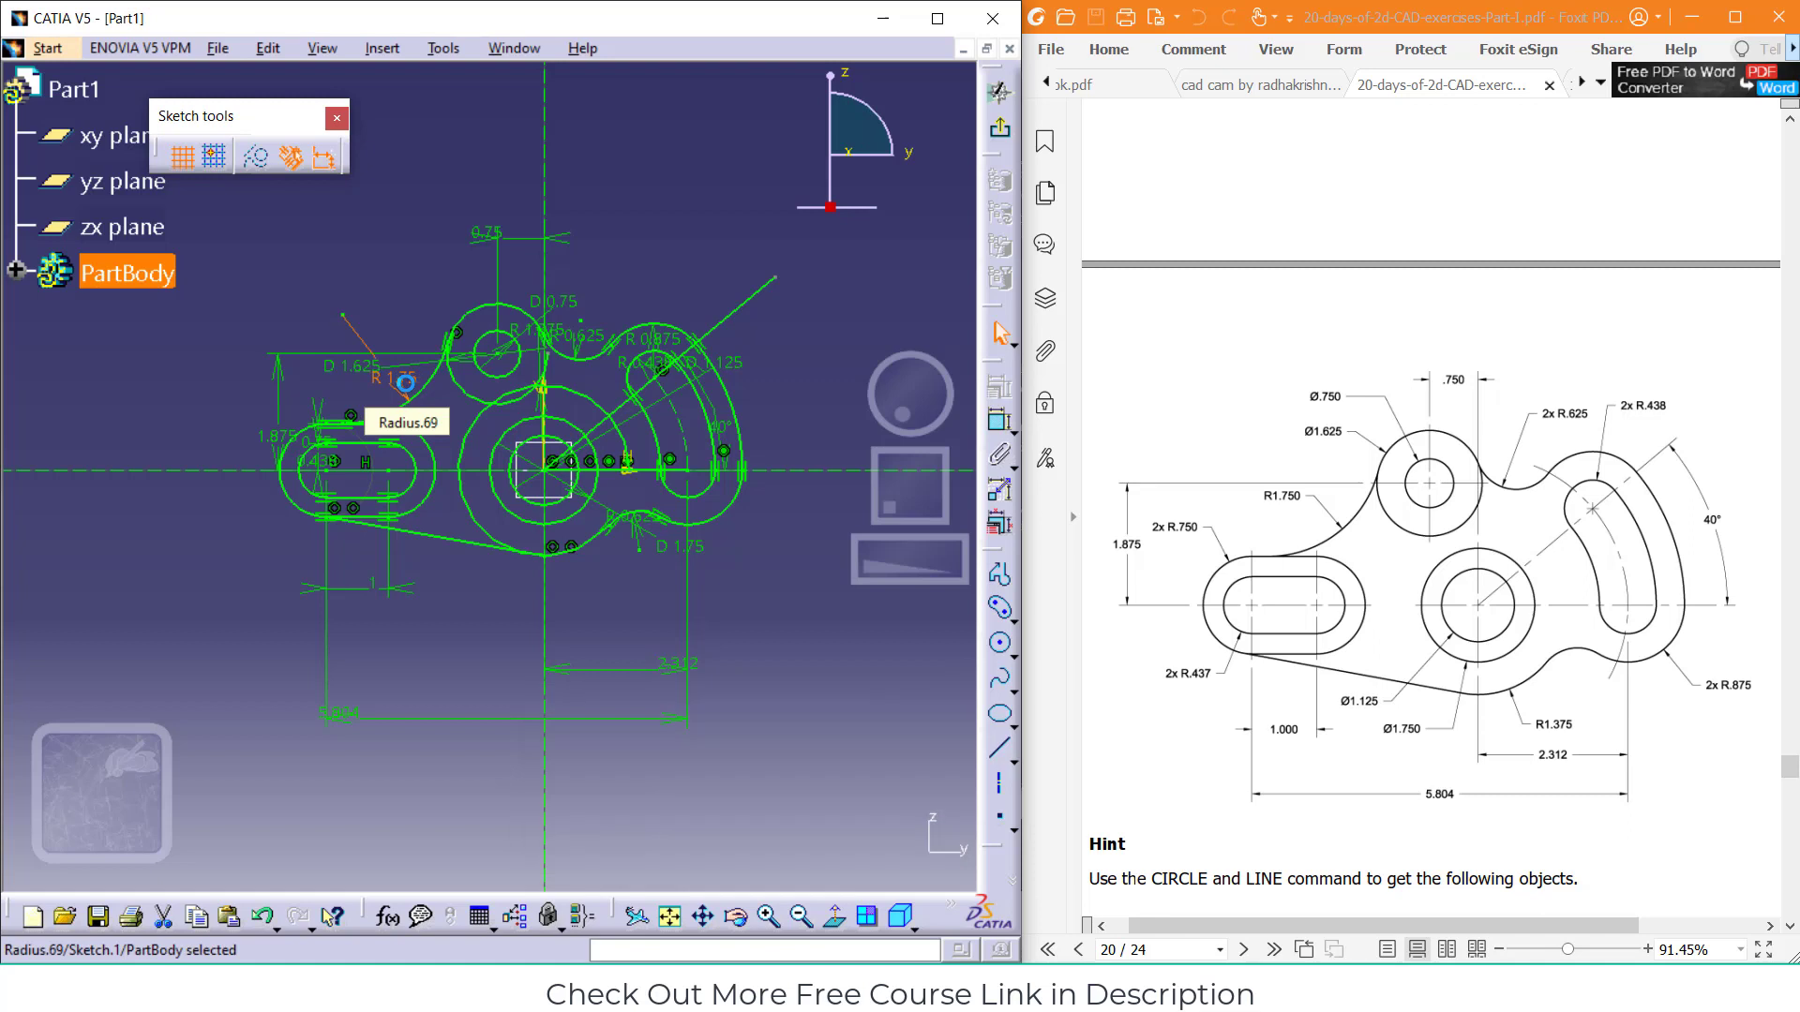
{"action": "left_click", "coordinate": [802, 717]}
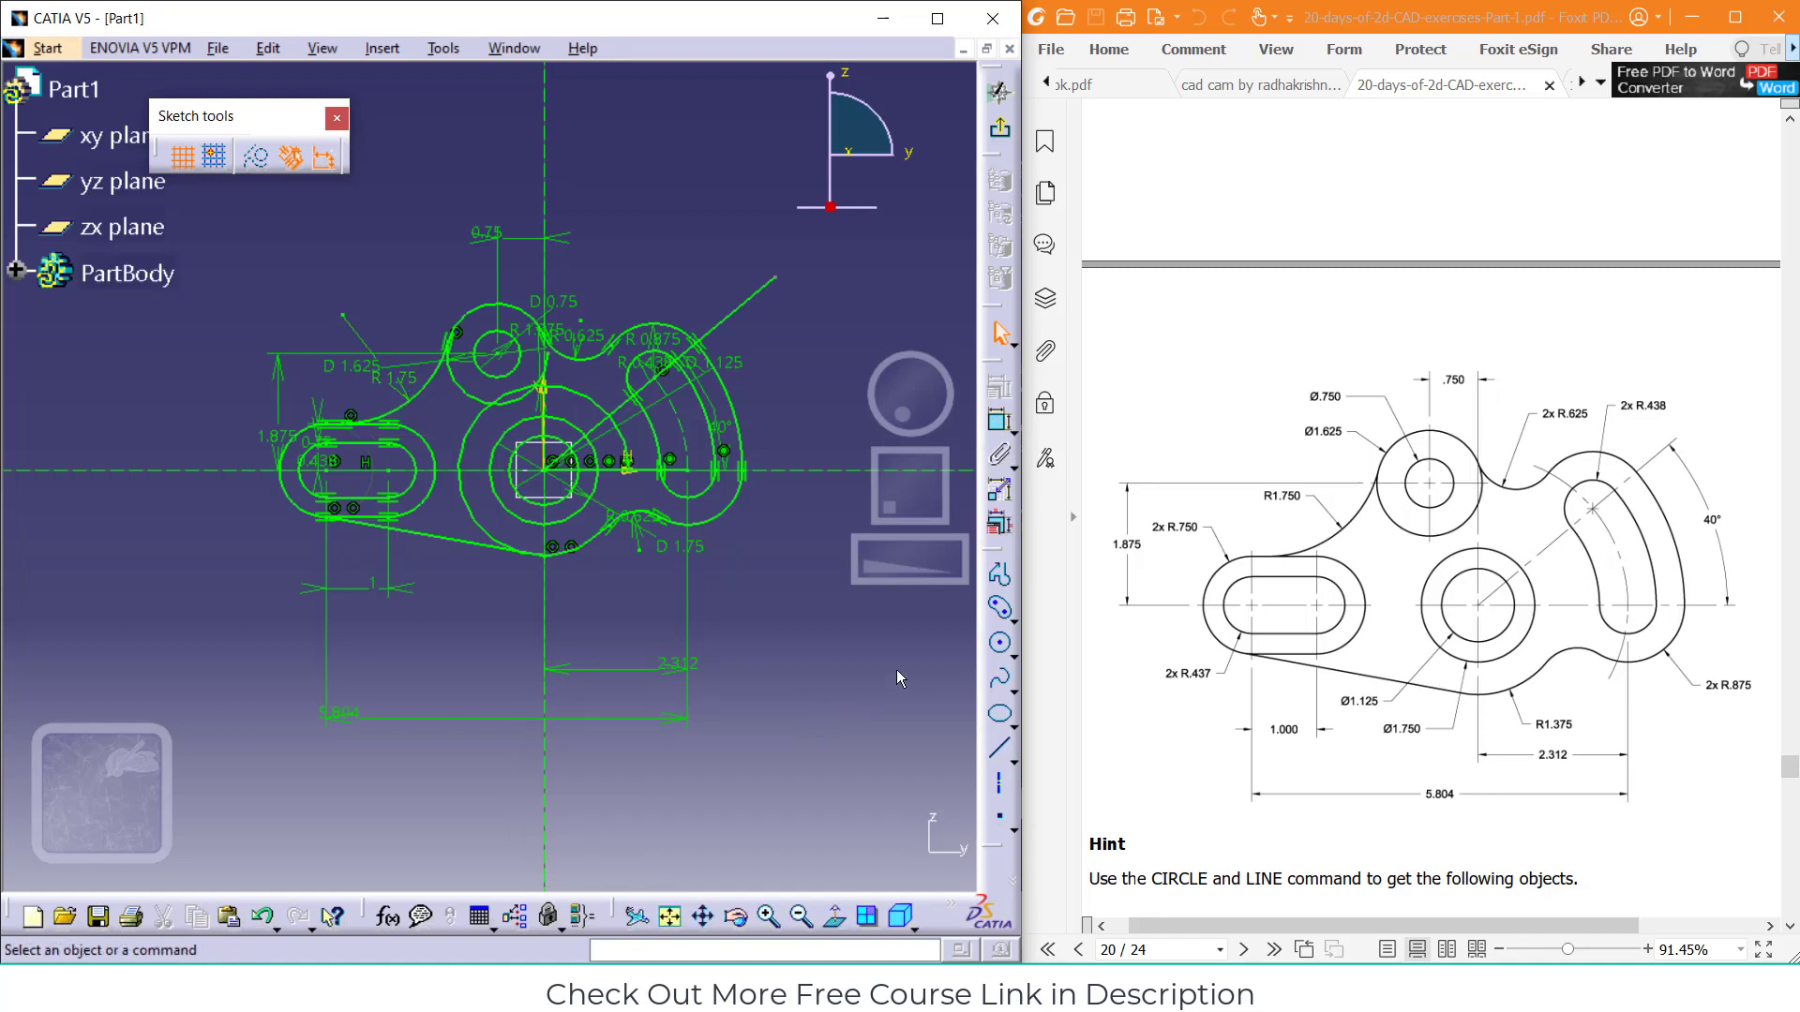
Quick-trim the upper left portion of the R1.375 circle, between the 1.625 mm circle and the horizontal axis
{"action": "left_click", "coordinate": [382, 48]}
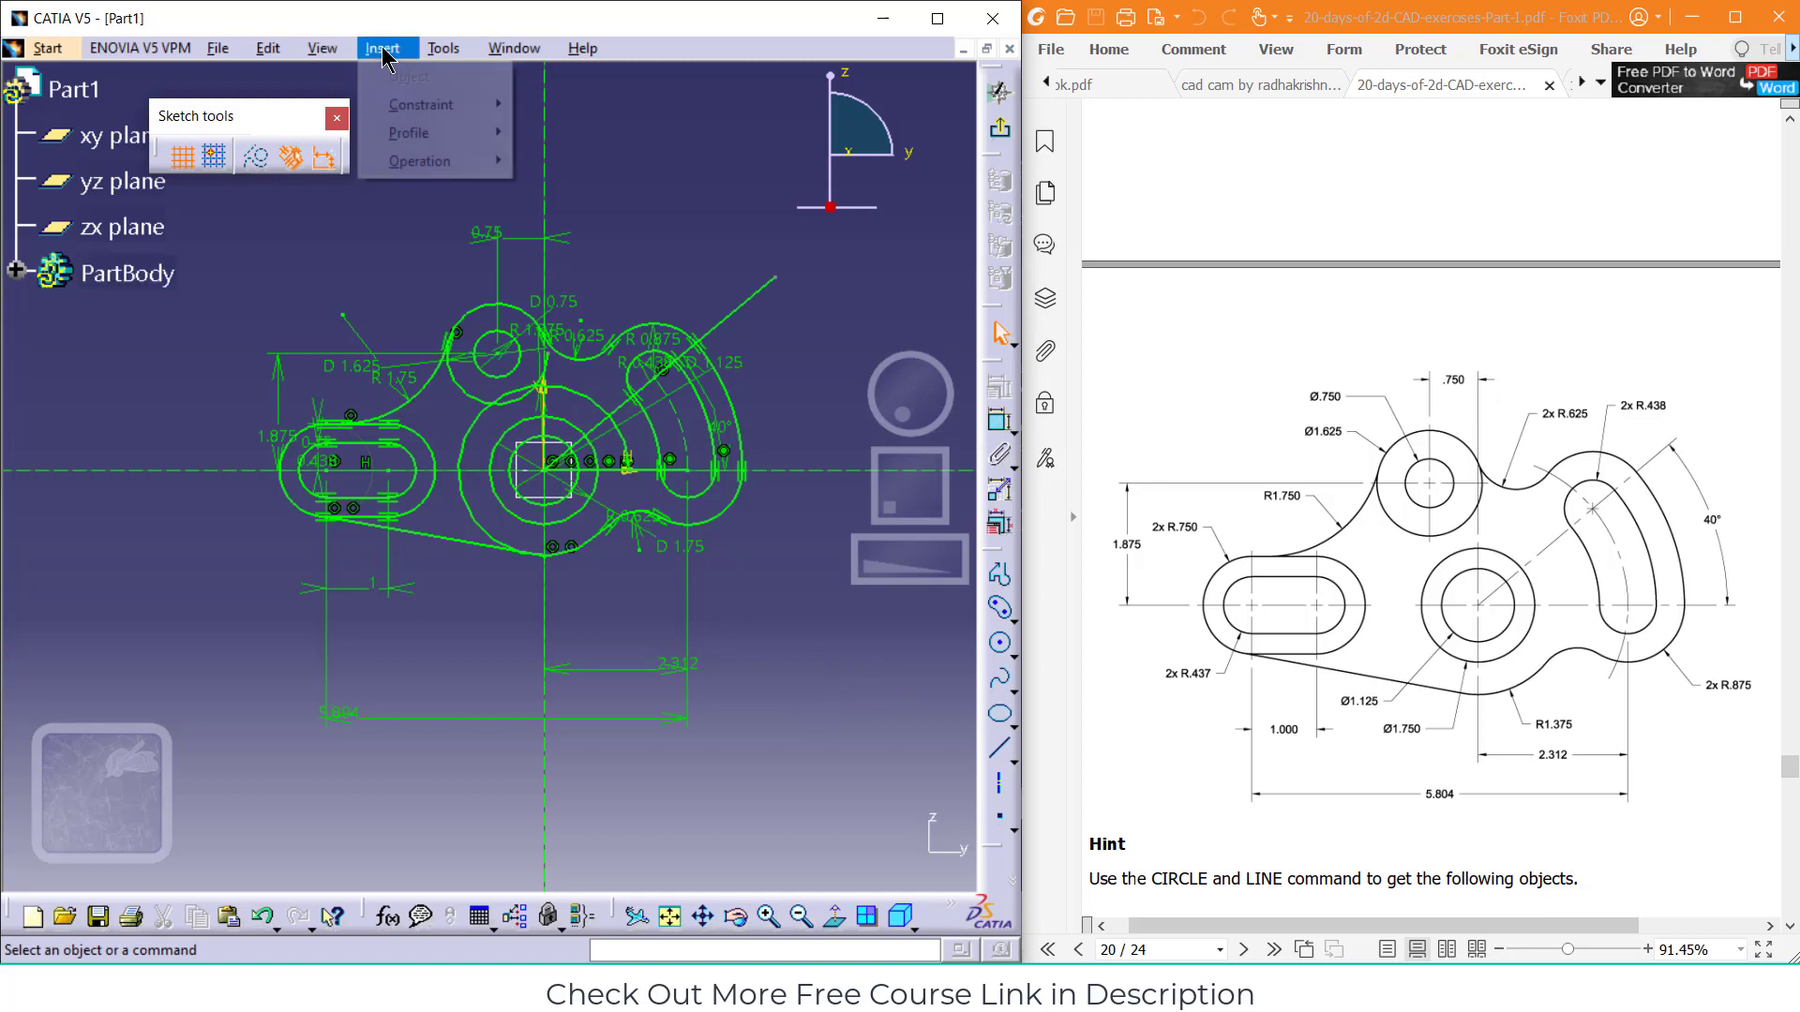
{"action": "mouse_move", "coordinate": [437, 164]}
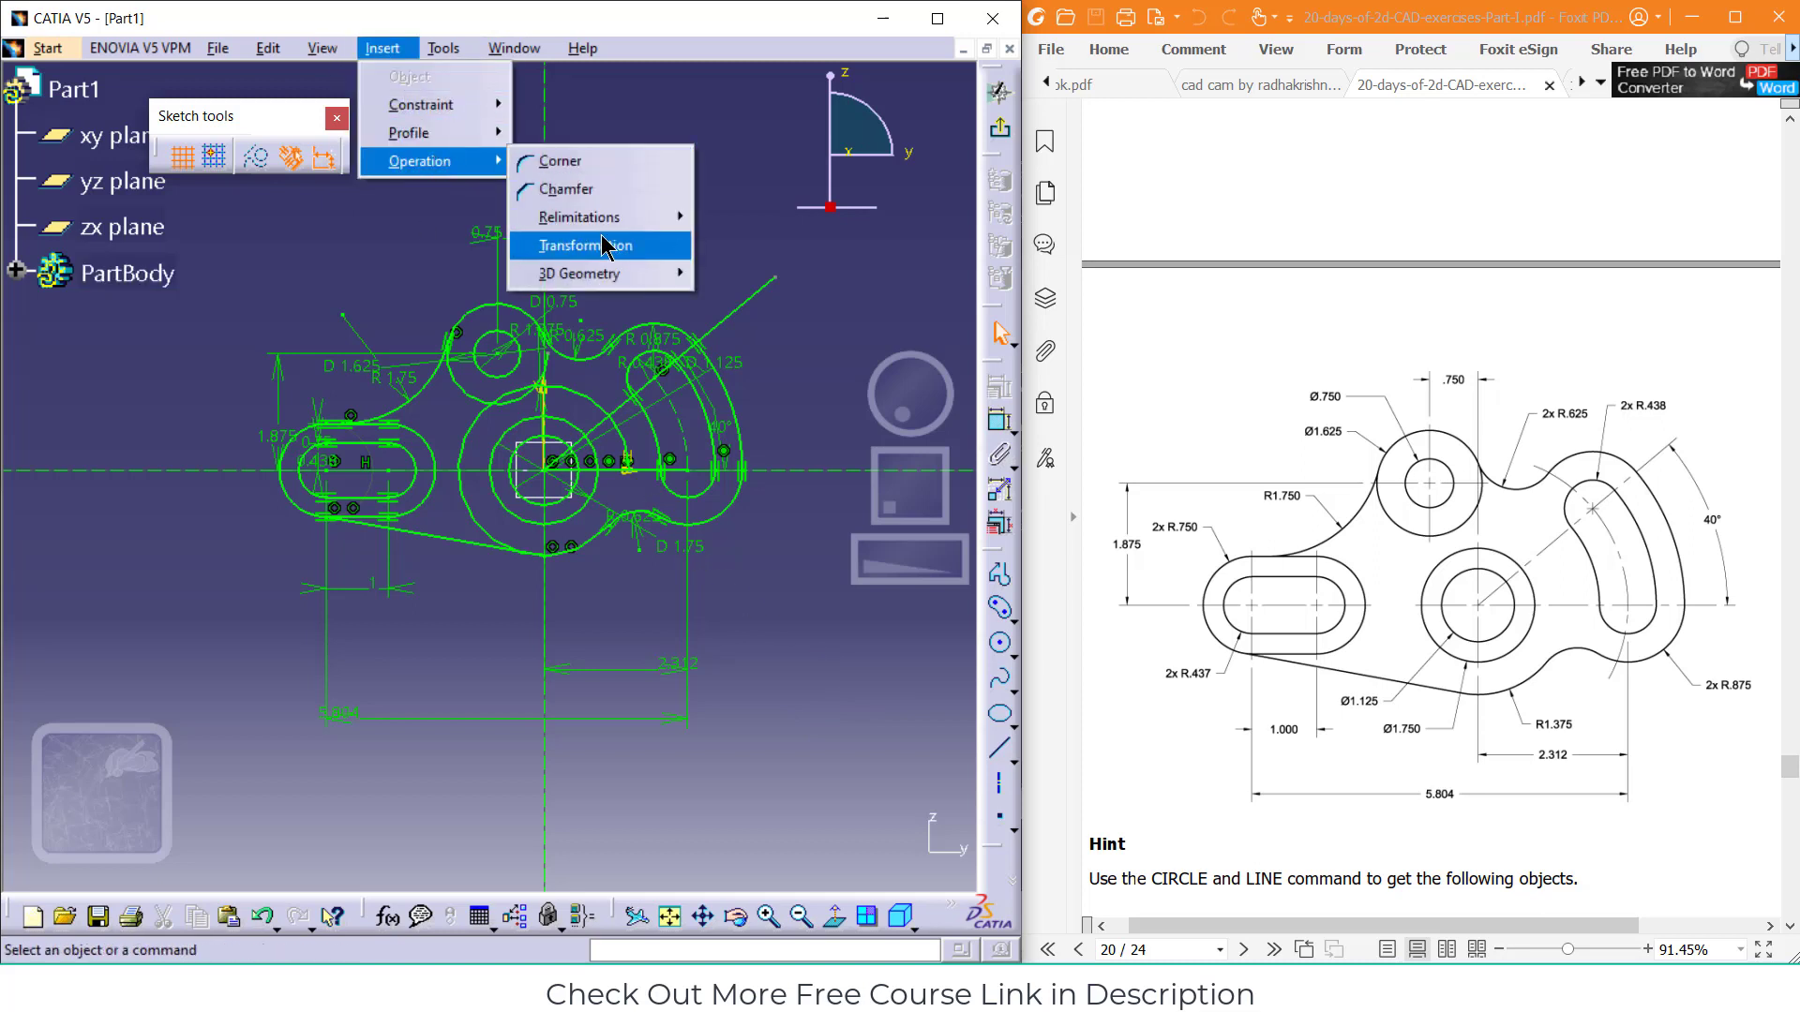
{"action": "mouse_move", "coordinate": [618, 220]}
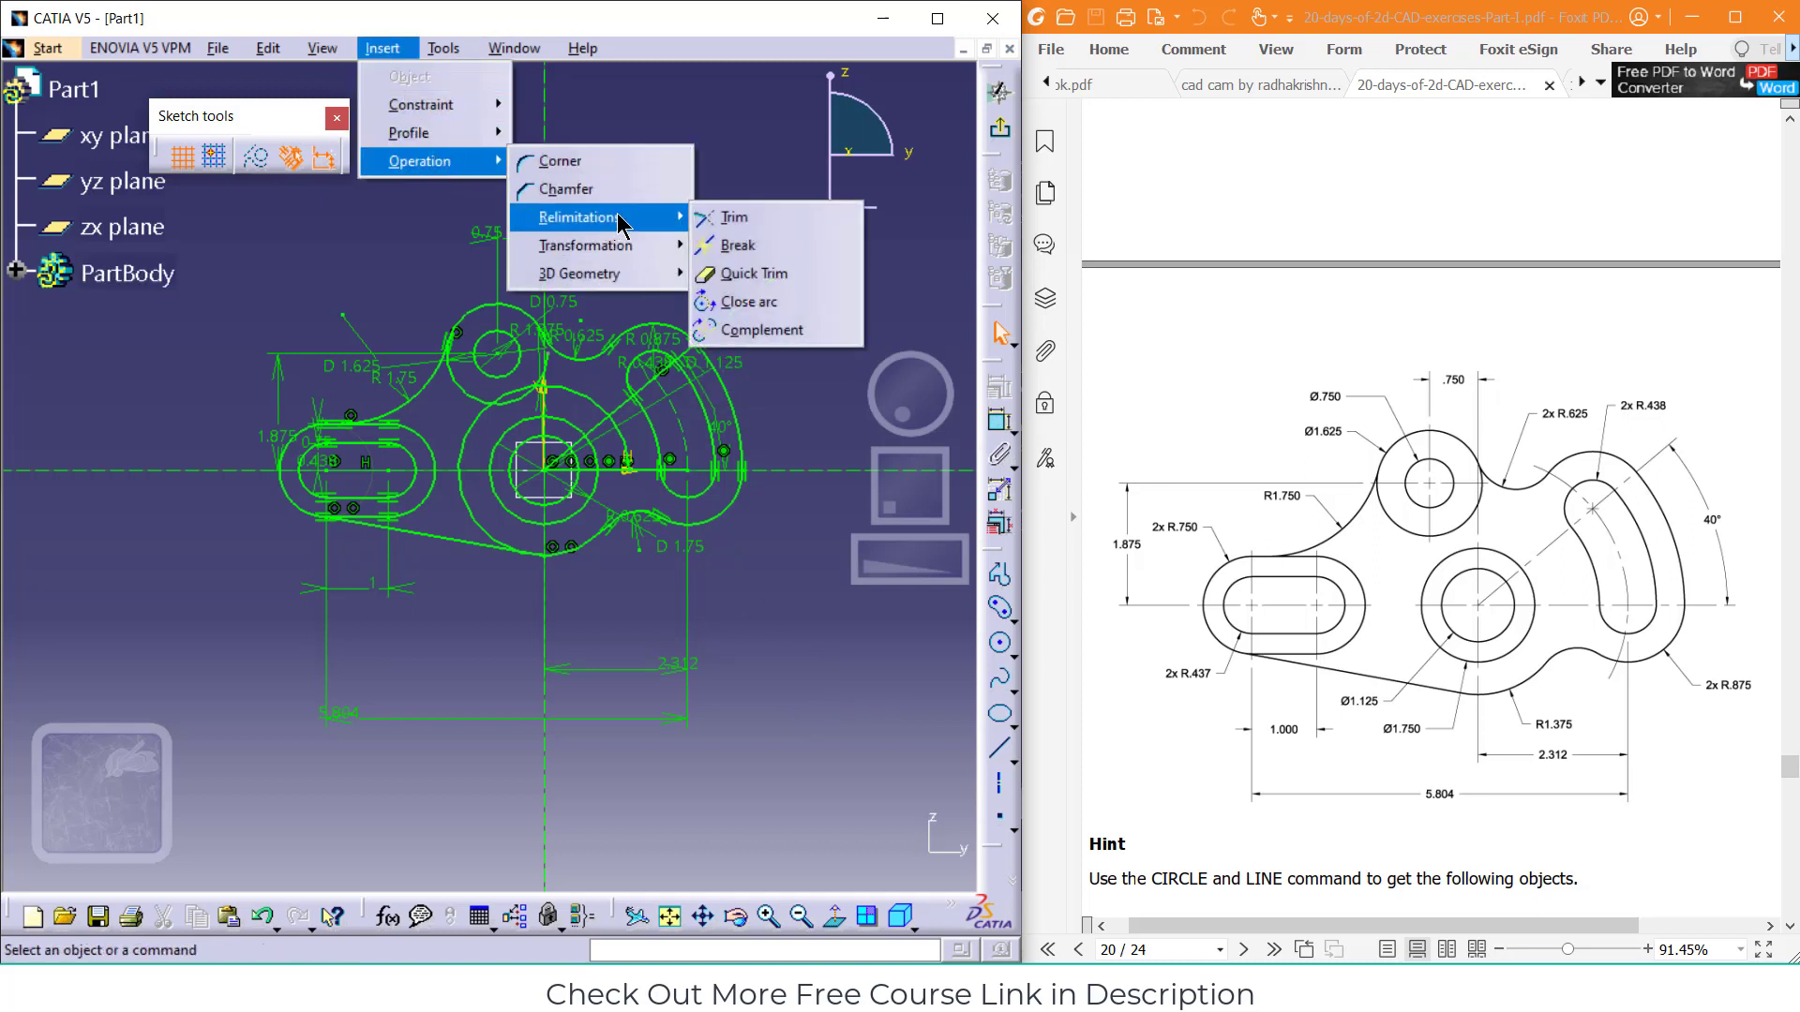
{"action": "left_click", "coordinate": [750, 274]}
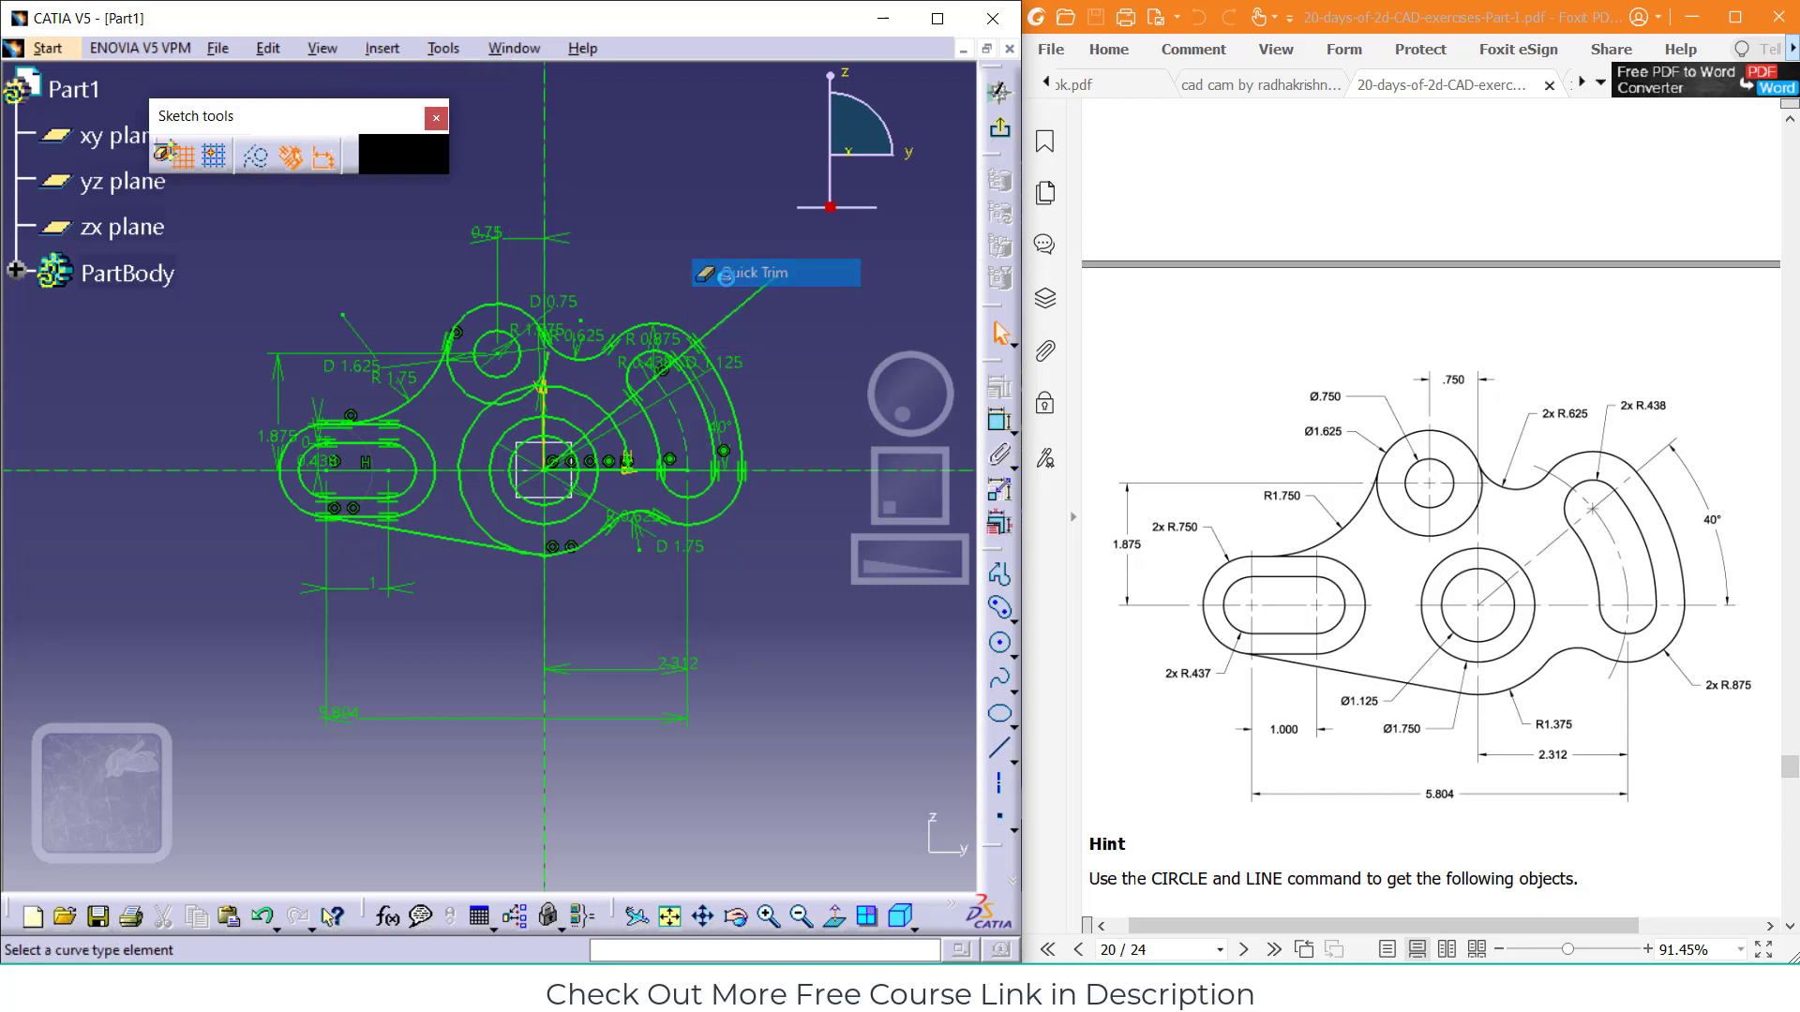
{"action": "left_click", "coordinate": [473, 448]}
{"action": "left_click", "coordinate": [463, 502]}
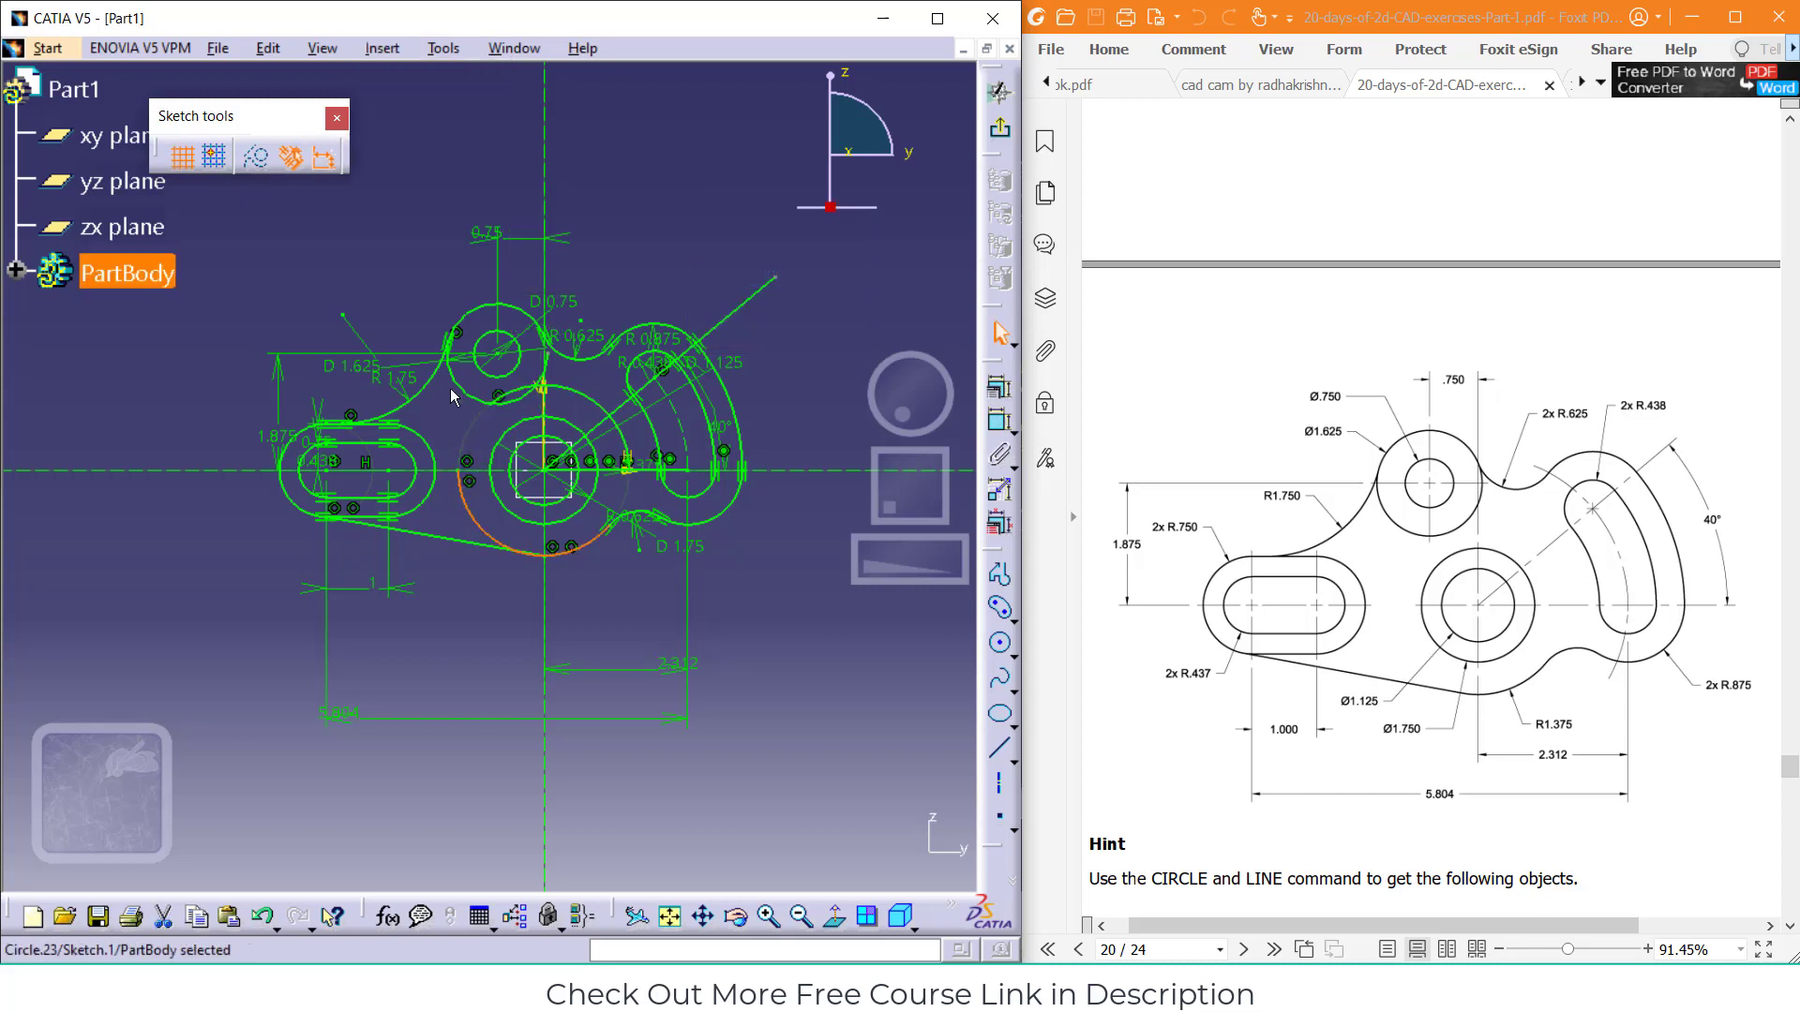
Quick-trim the lower left portion of the R1.375 circle, from the horizontal axis to the sloping bottom line
{"action": "left_click", "coordinate": [382, 47]}
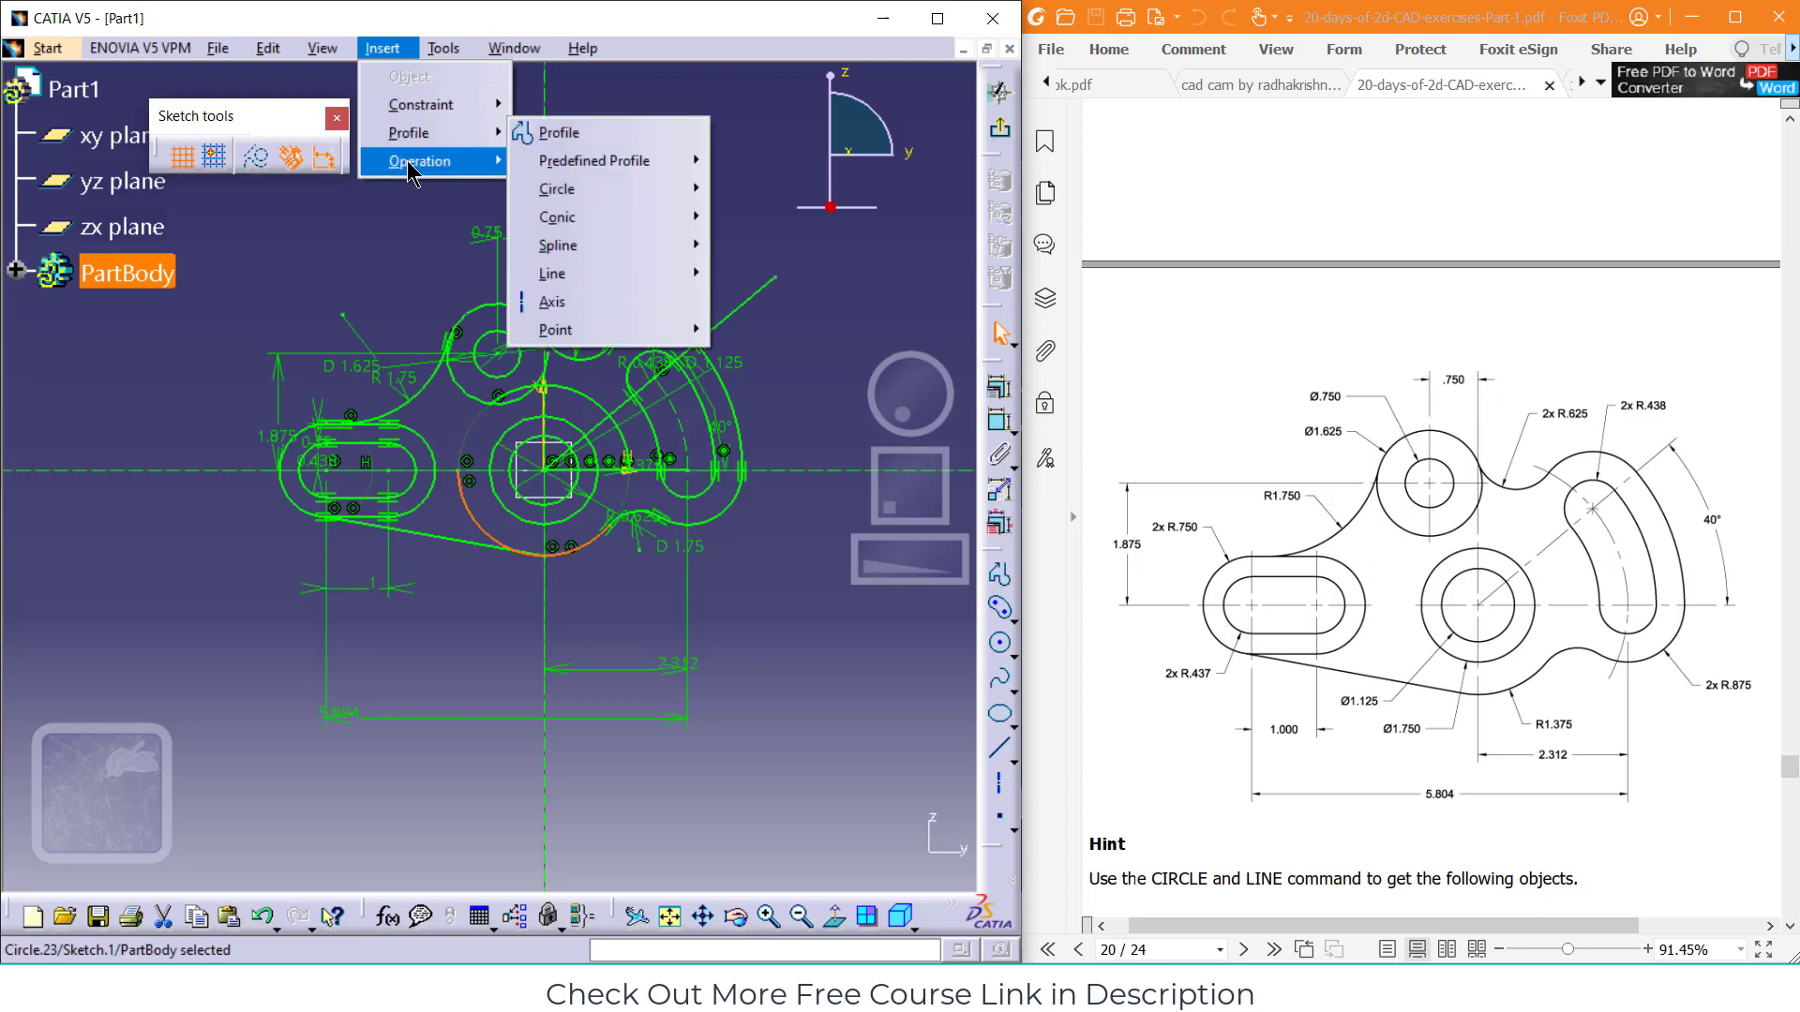
{"action": "mouse_move", "coordinate": [435, 161]}
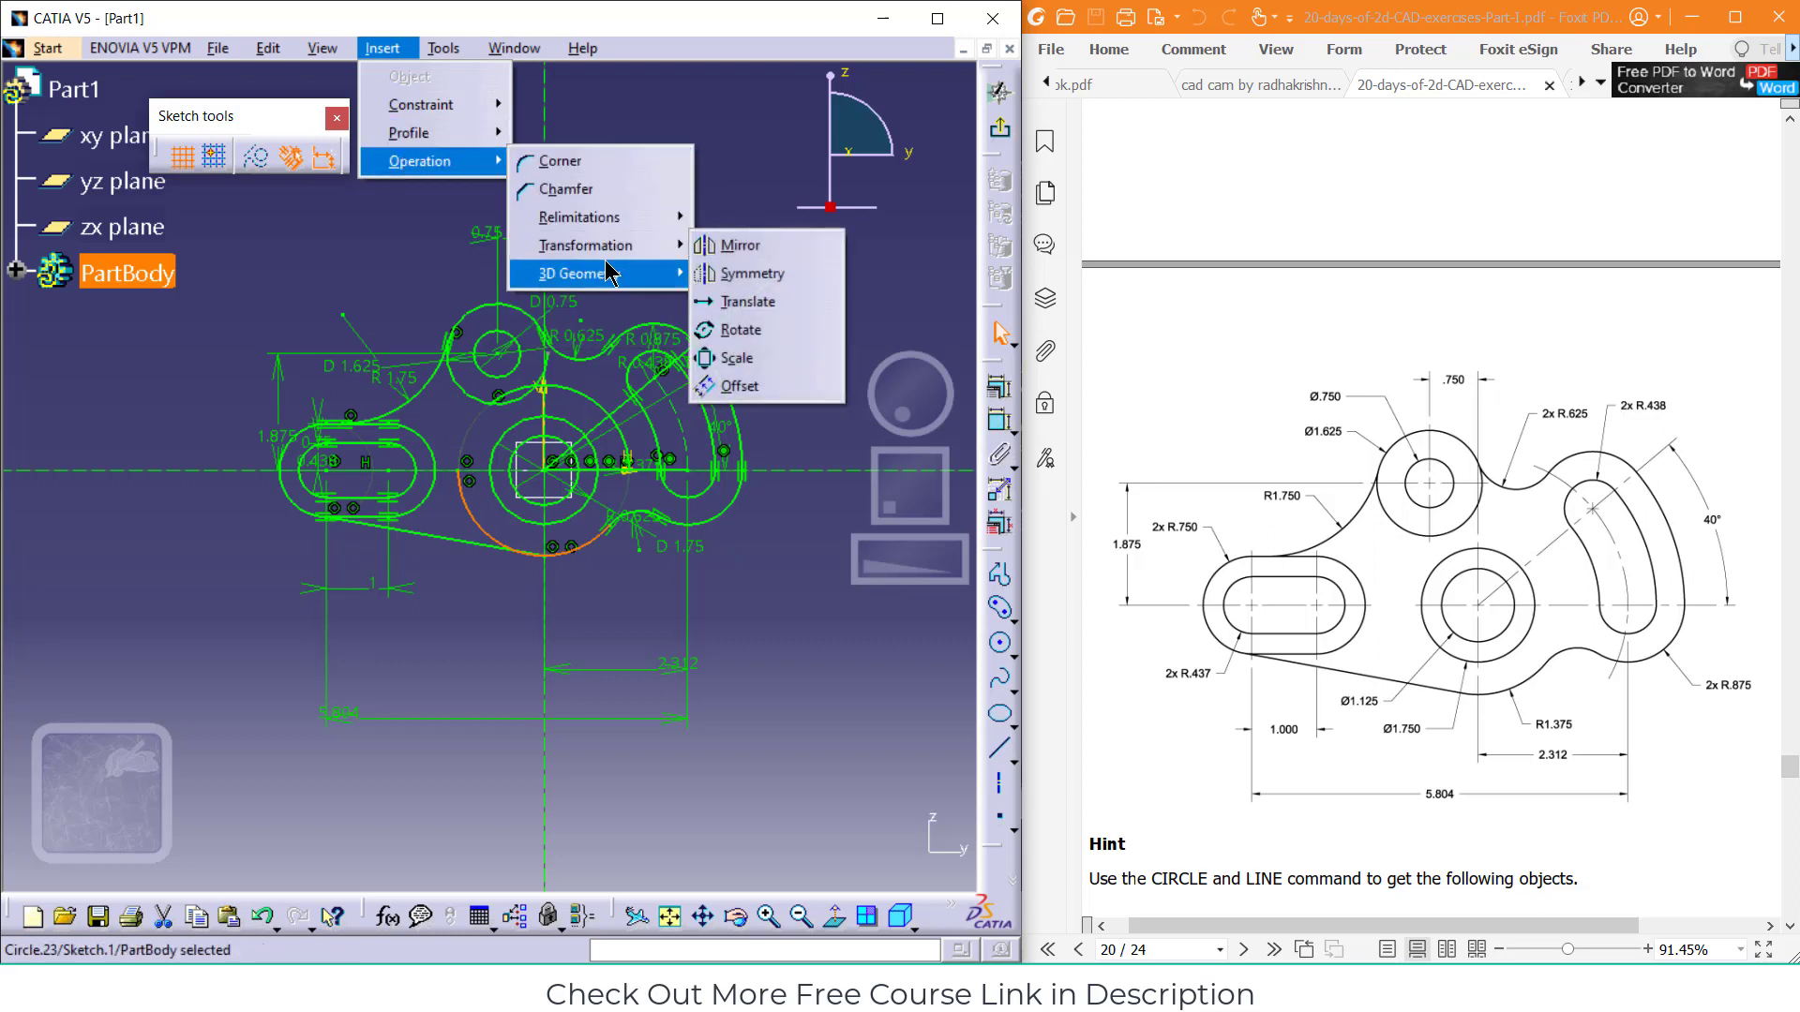
{"action": "mouse_move", "coordinate": [619, 248]}
{"action": "left_click", "coordinate": [778, 273]}
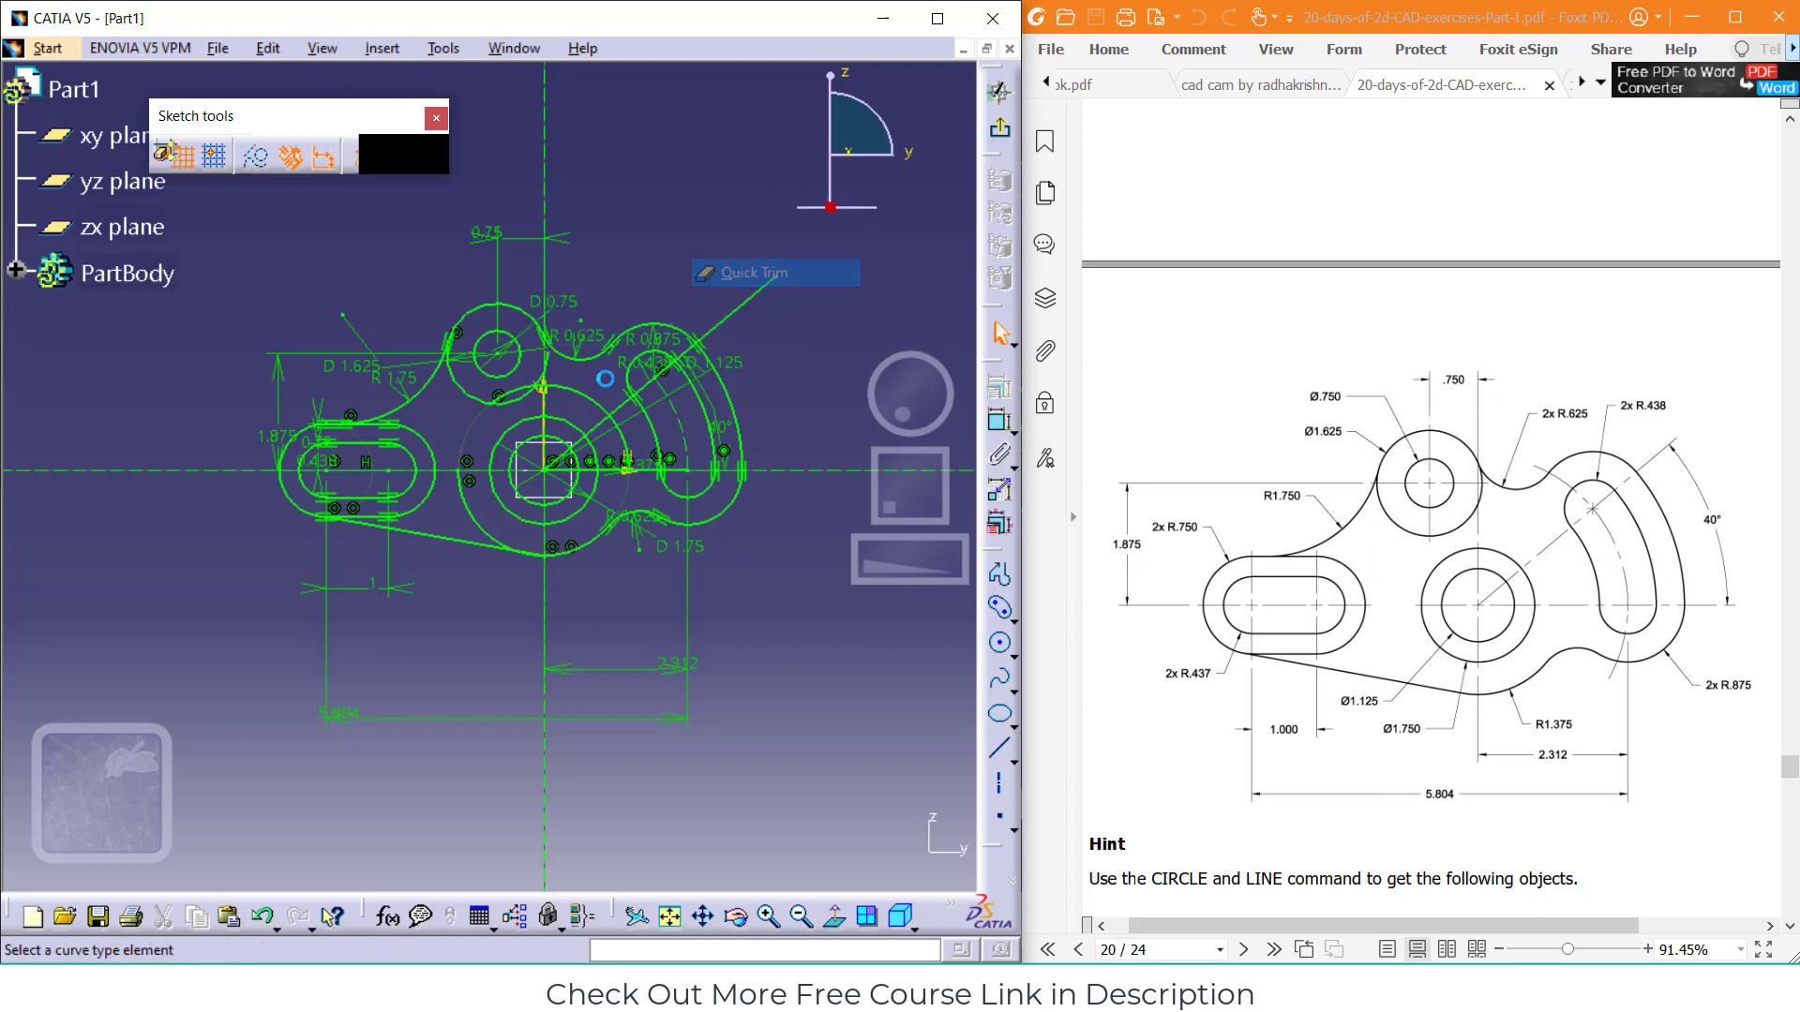
{"action": "key", "text": "Escape"}
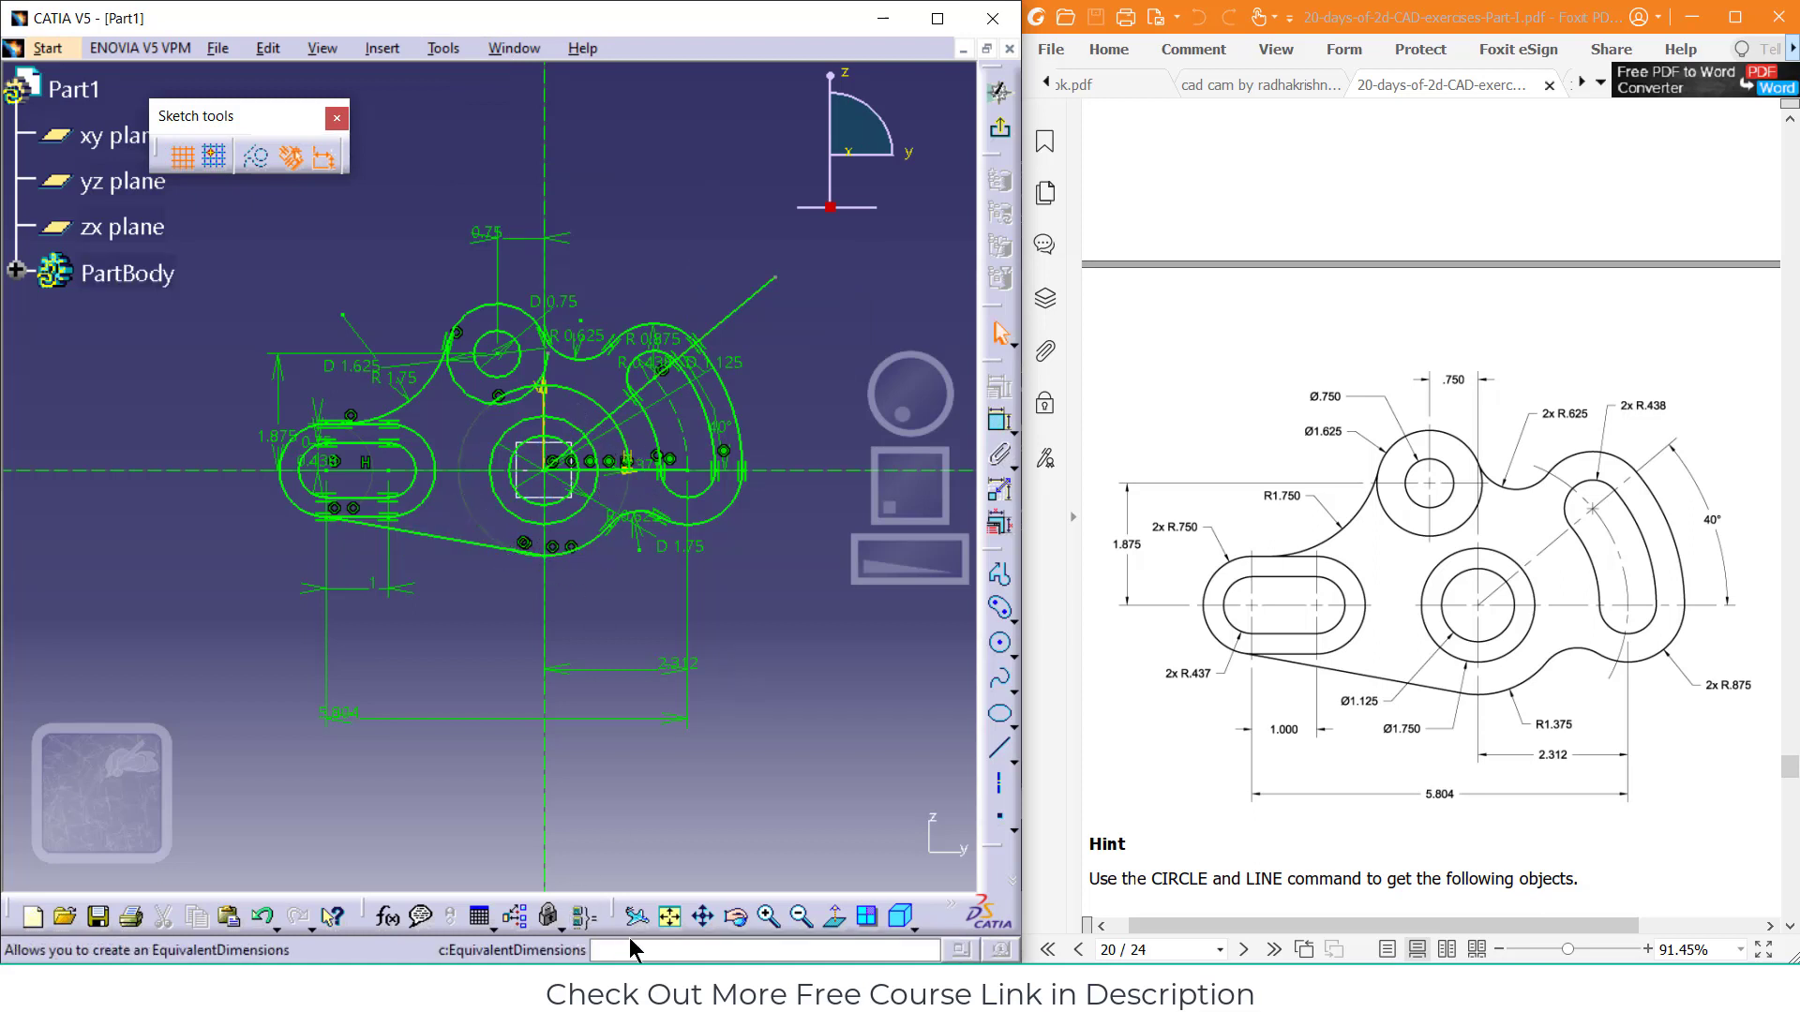
Try to make the sloping bottom line tangent to the R1.375 arc with a contact constraint
{"action": "left_click", "coordinate": [768, 916]}
{"action": "left_click", "coordinate": [768, 916]}
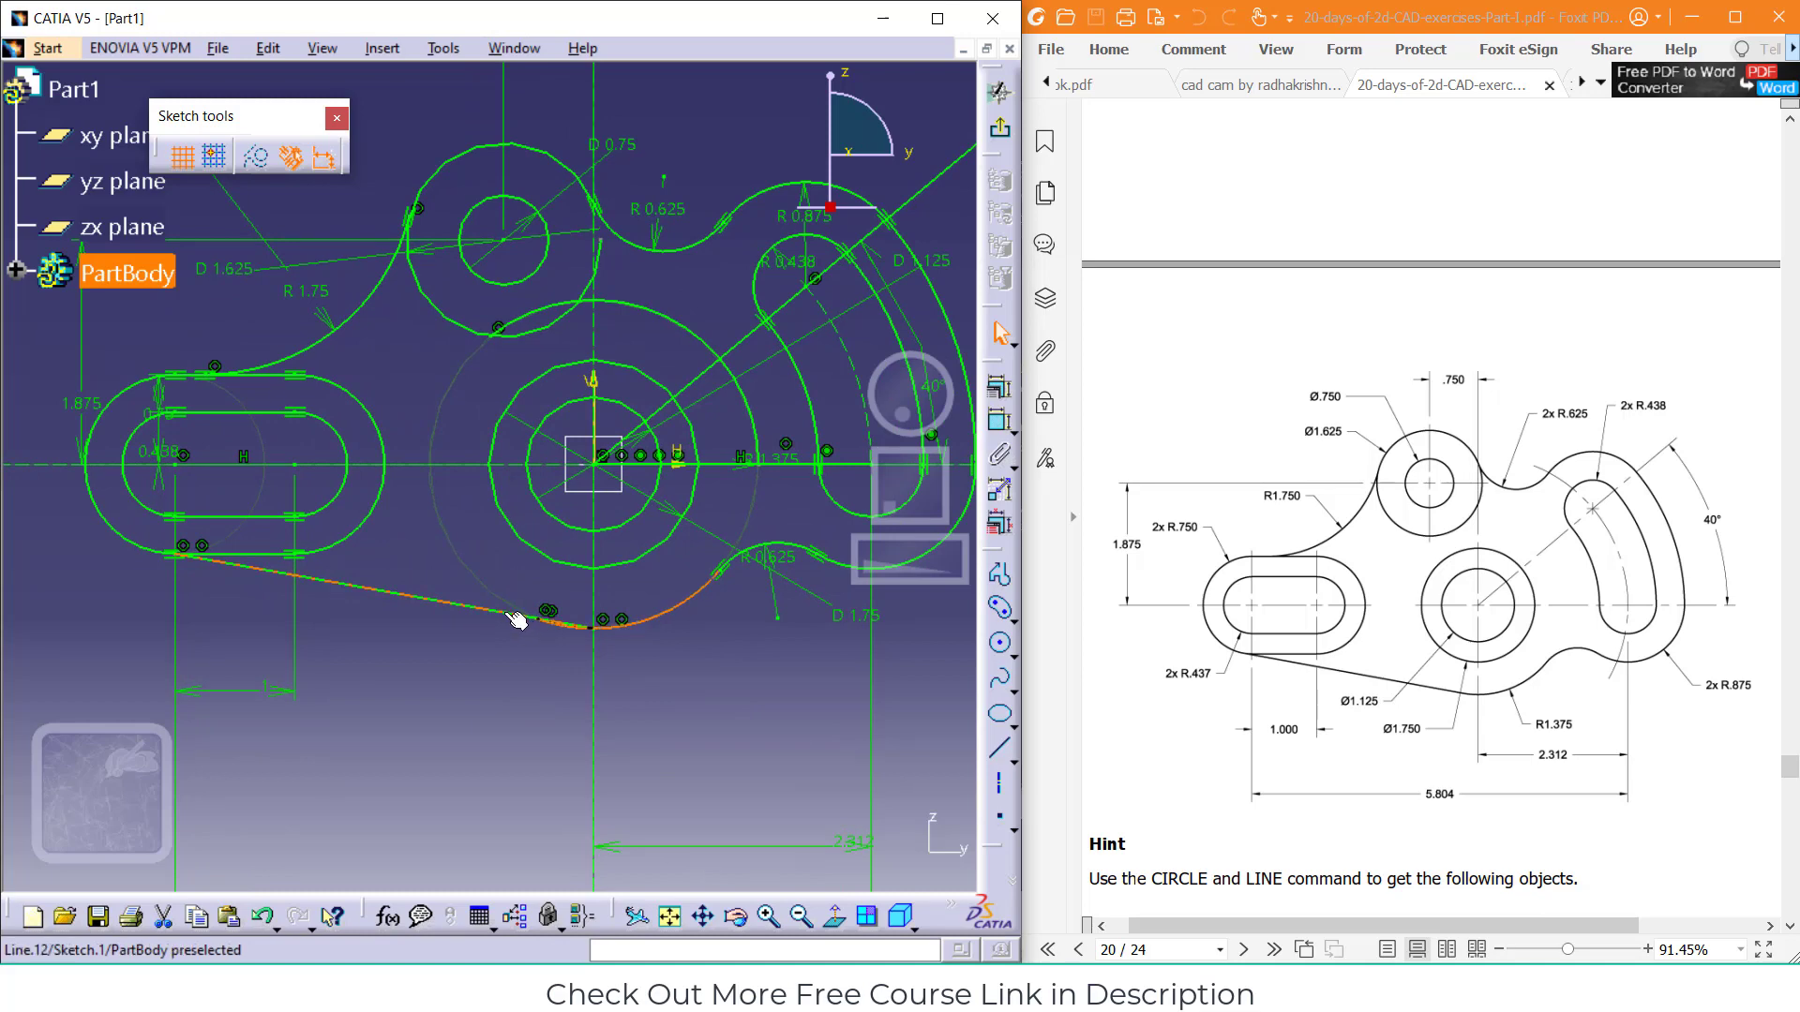
{"action": "left_click", "coordinate": [522, 622]}
{"action": "left_click", "coordinate": [469, 604]}
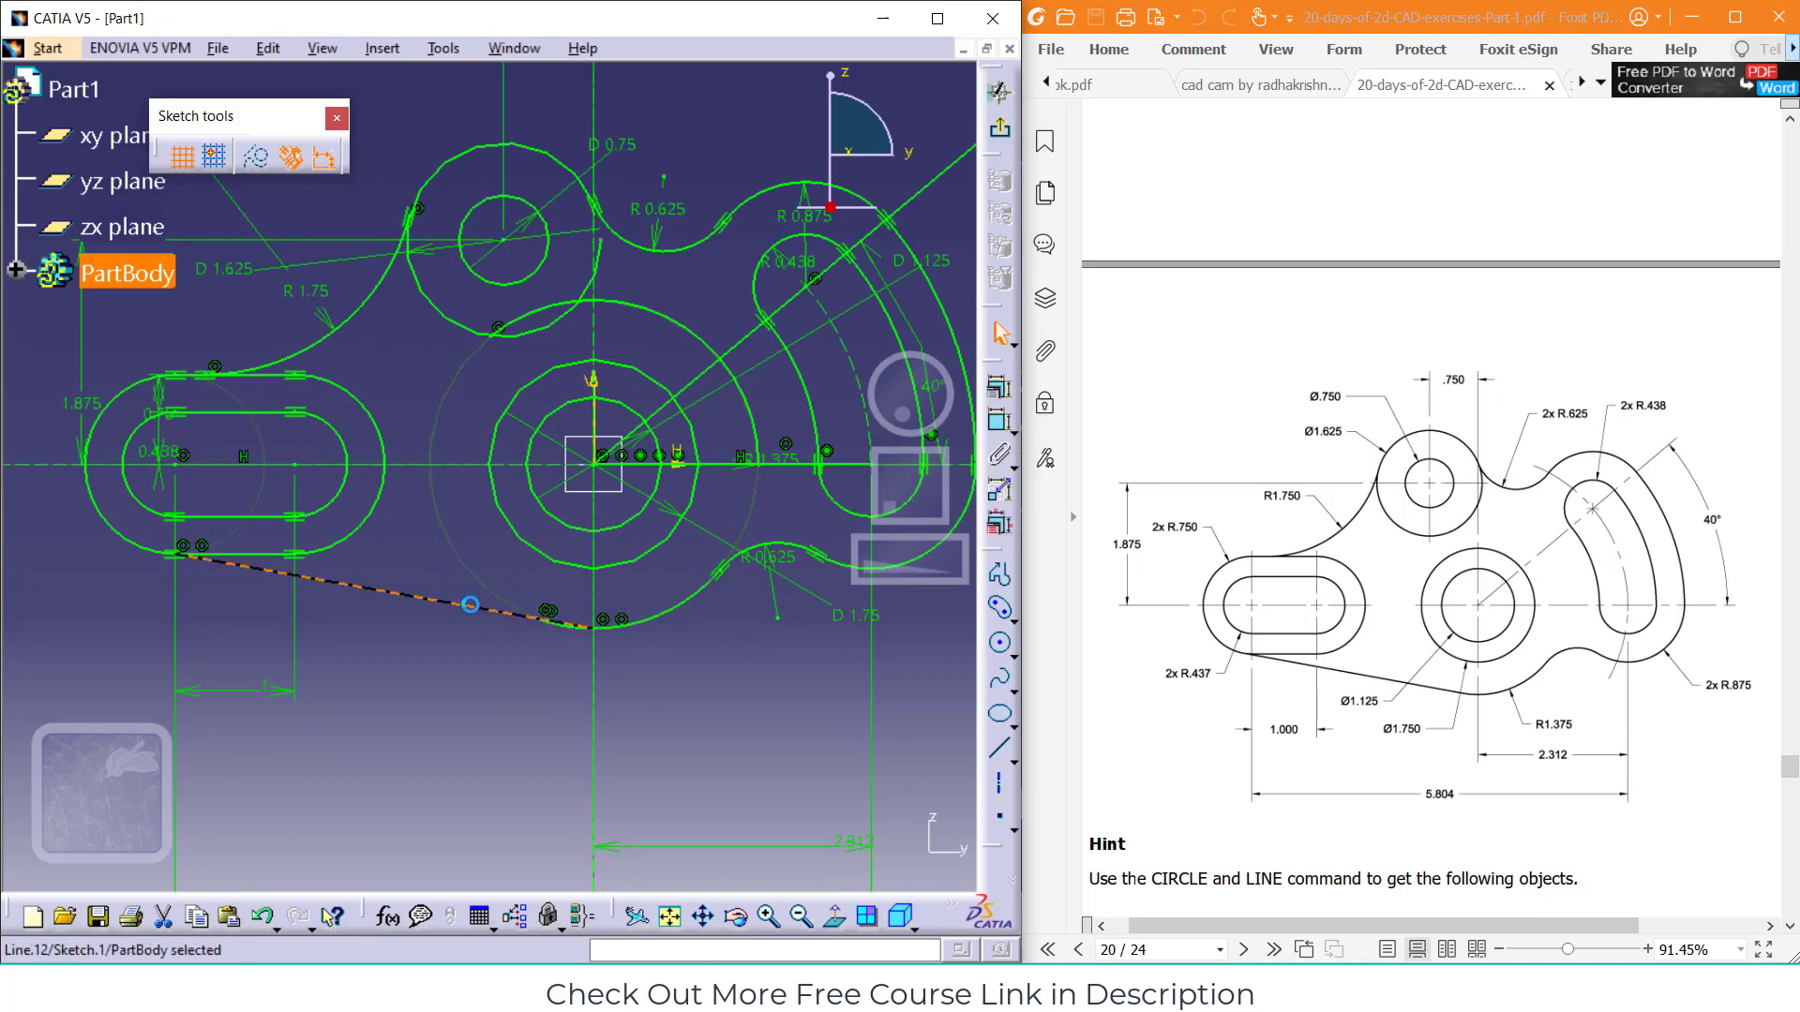
{"action": "left_click", "coordinate": [633, 626]}
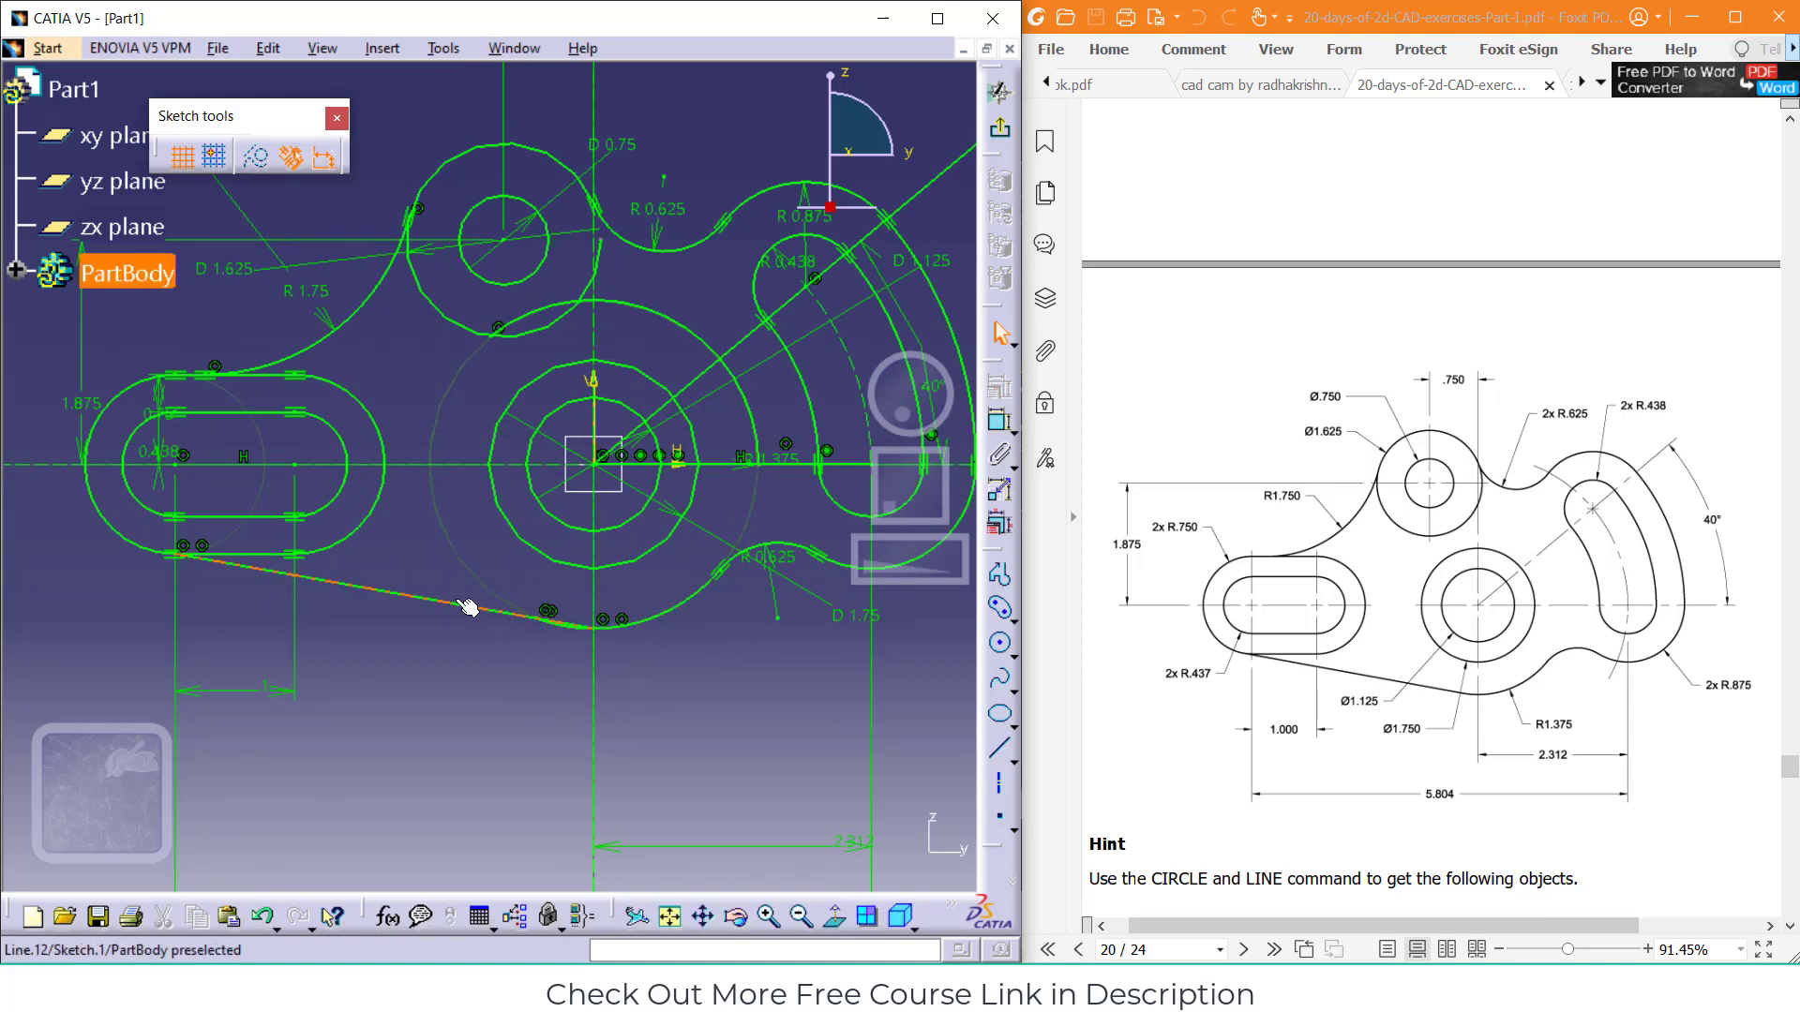
{"action": "left_click", "coordinate": [500, 617]}
{"action": "left_click", "coordinate": [651, 628], "text": "ctrl"}
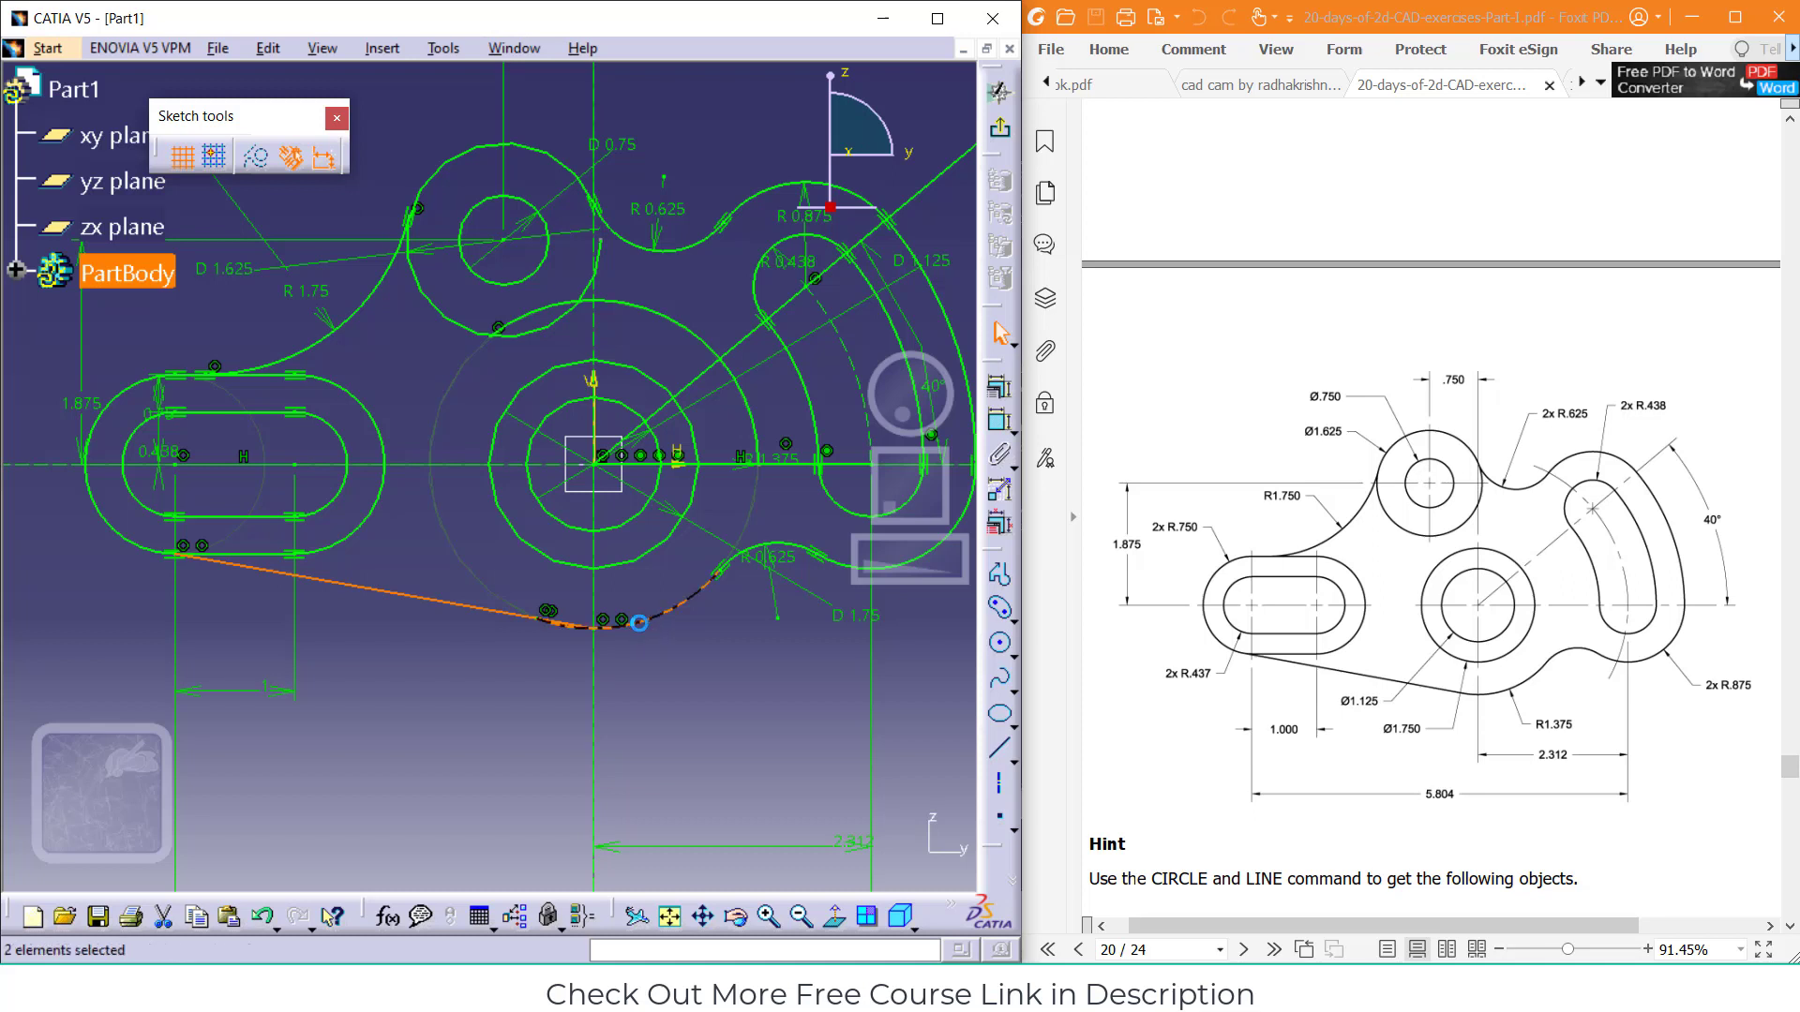
{"action": "left_click", "coordinate": [380, 48]}
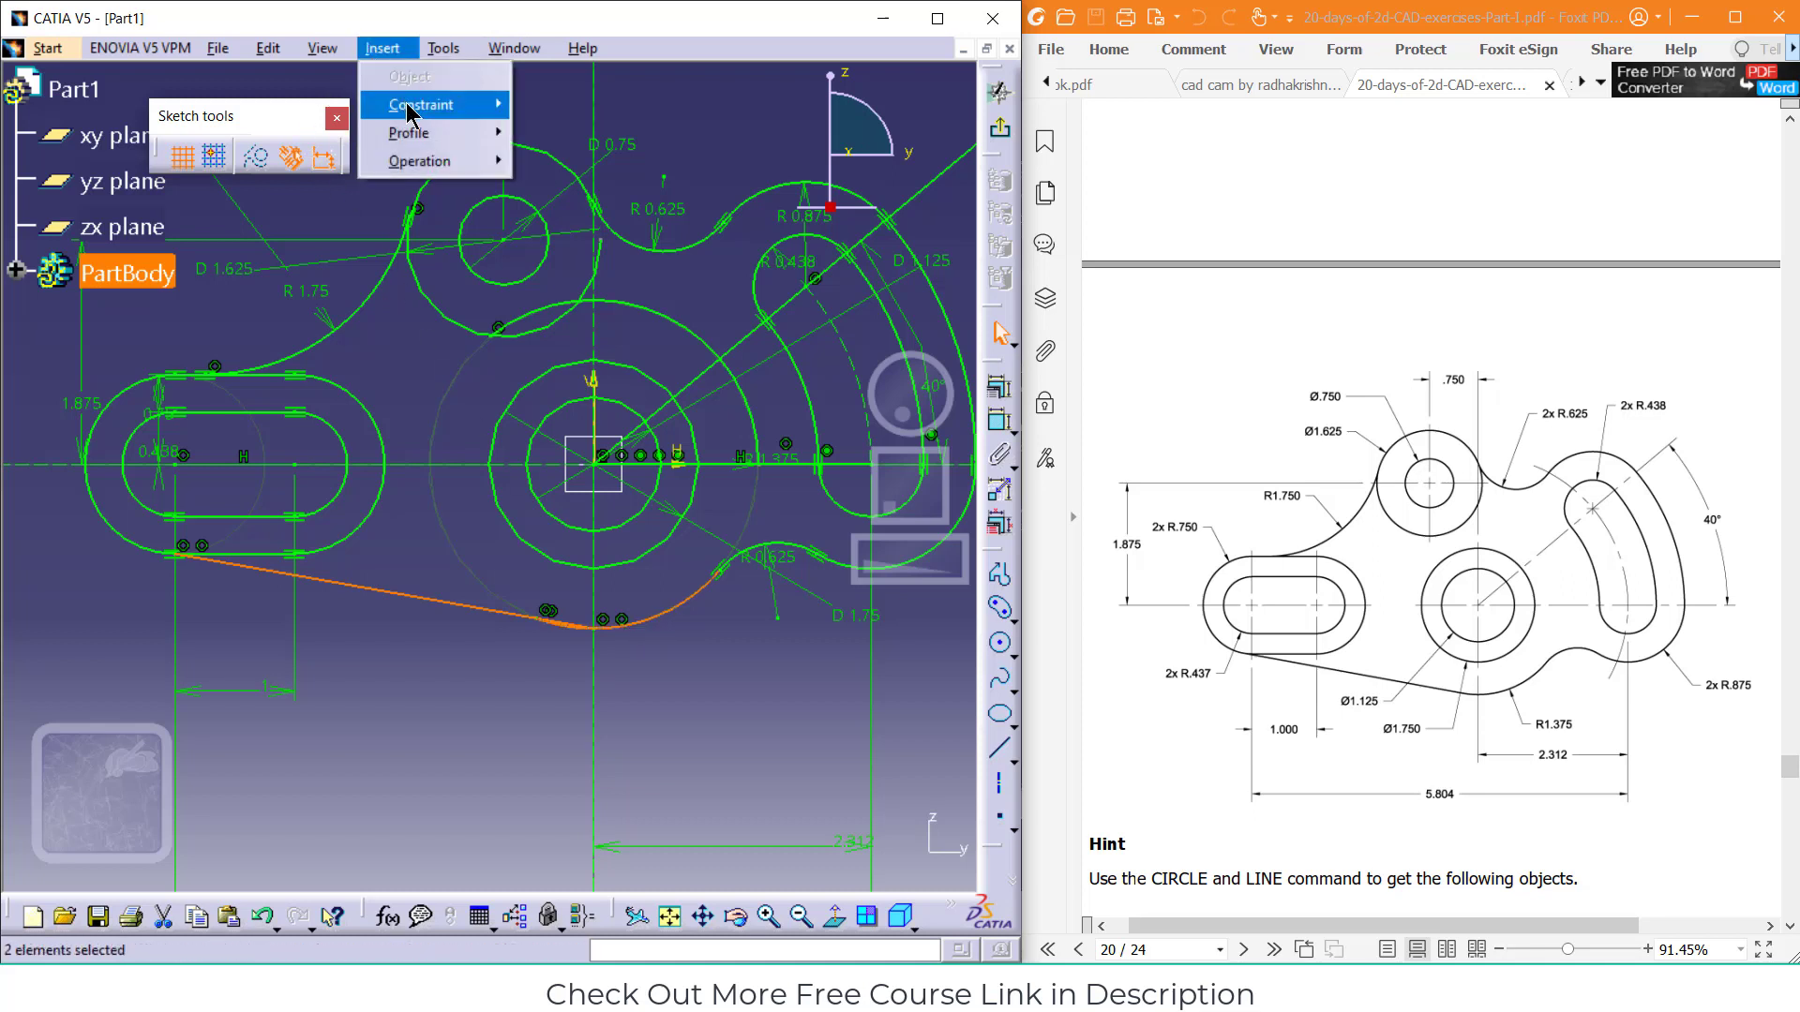
{"action": "mouse_move", "coordinate": [418, 105]}
{"action": "mouse_move", "coordinate": [637, 133]}
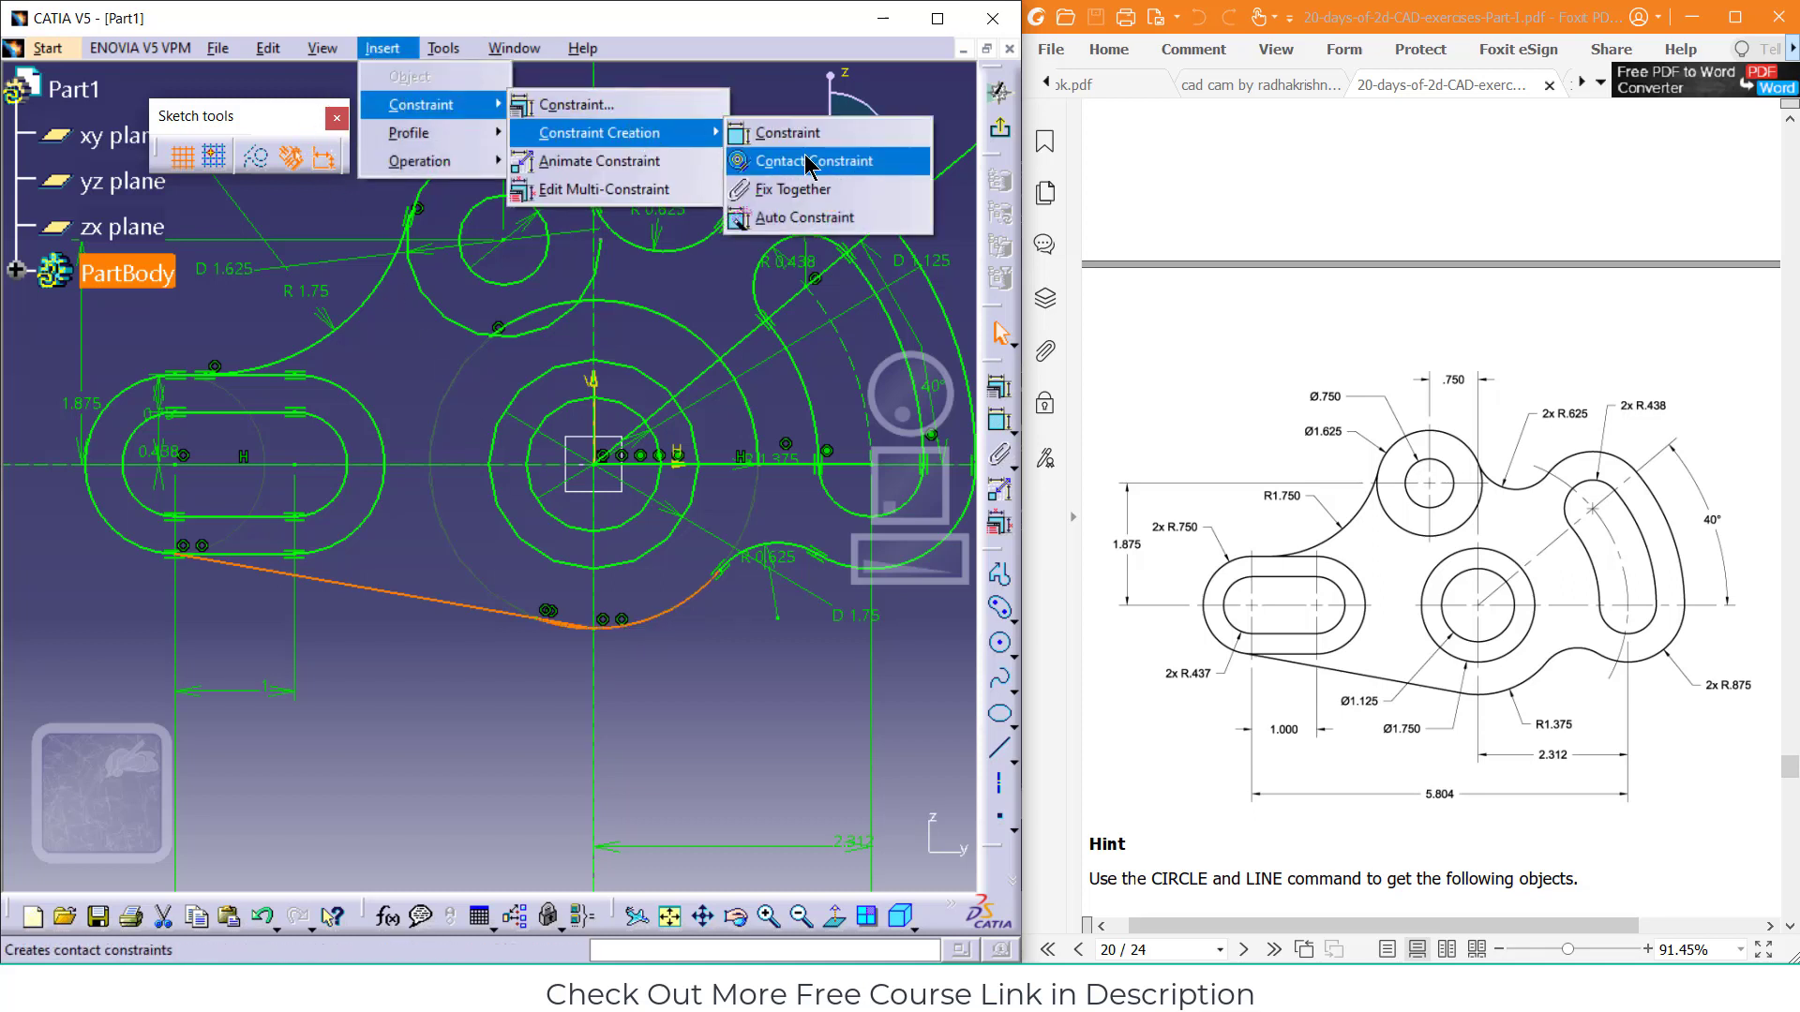
{"action": "left_click", "coordinate": [806, 157]}
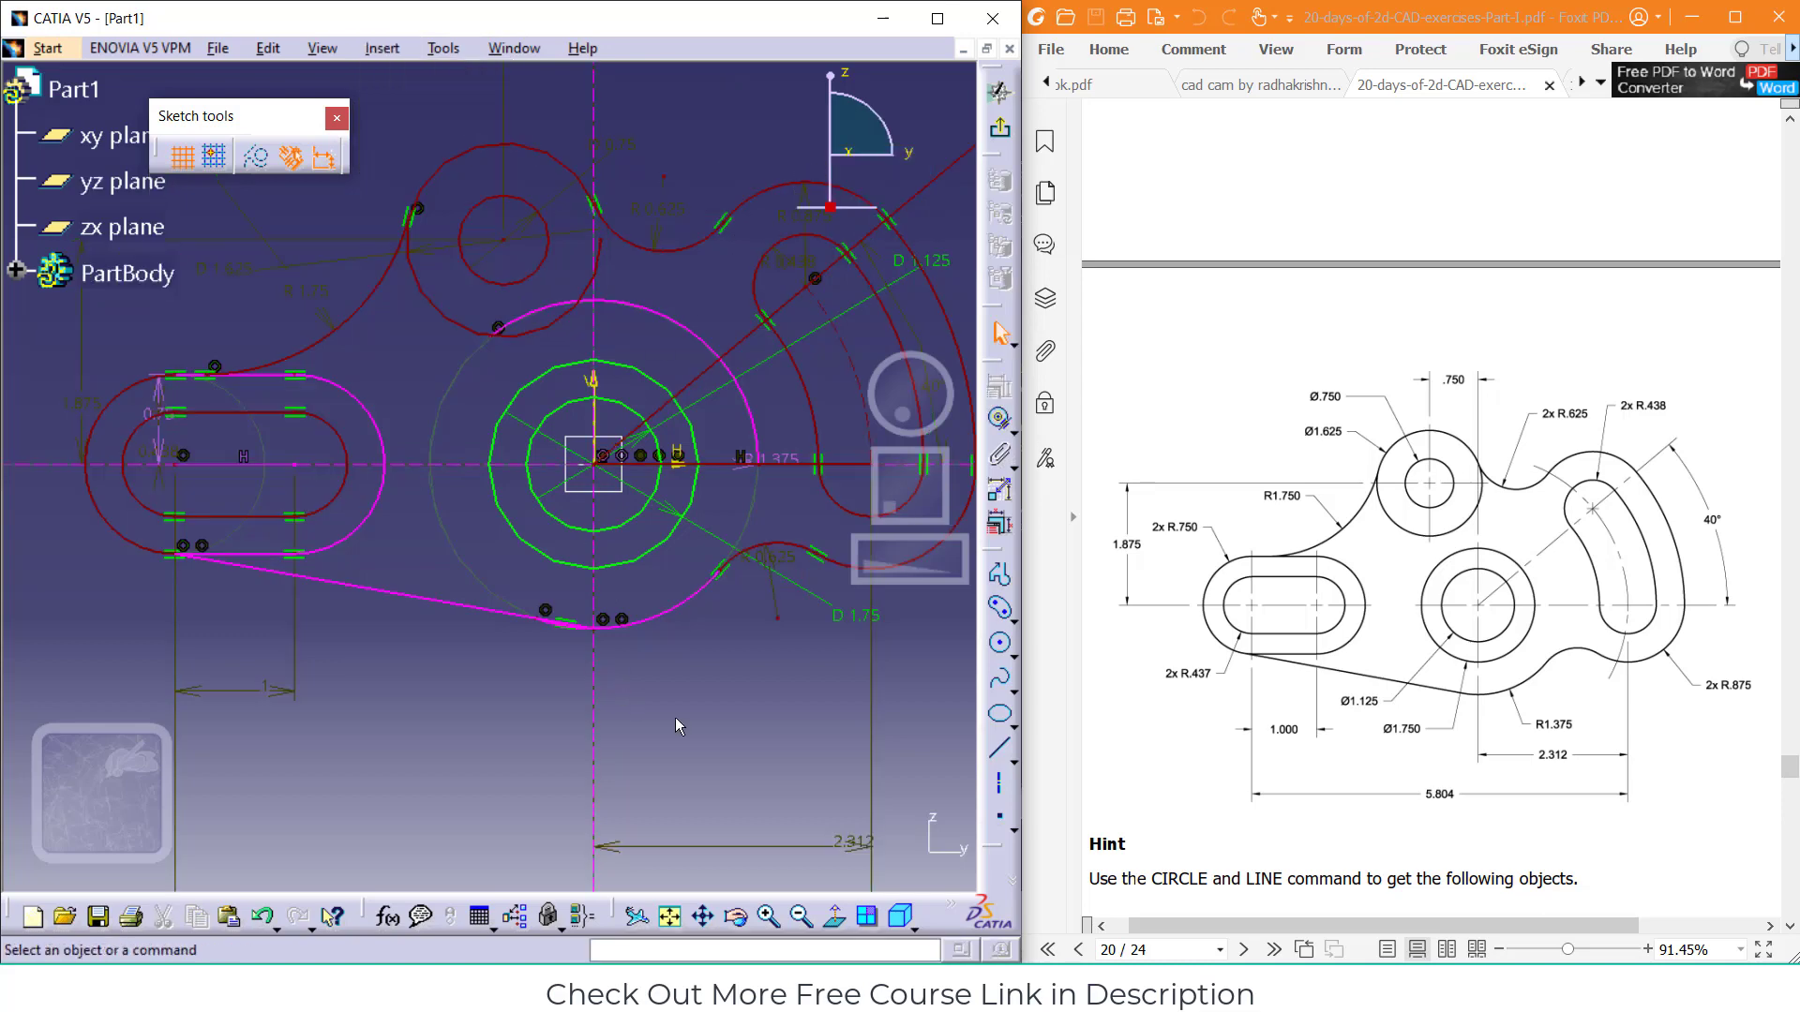
{"action": "left_click", "coordinate": [732, 709]}
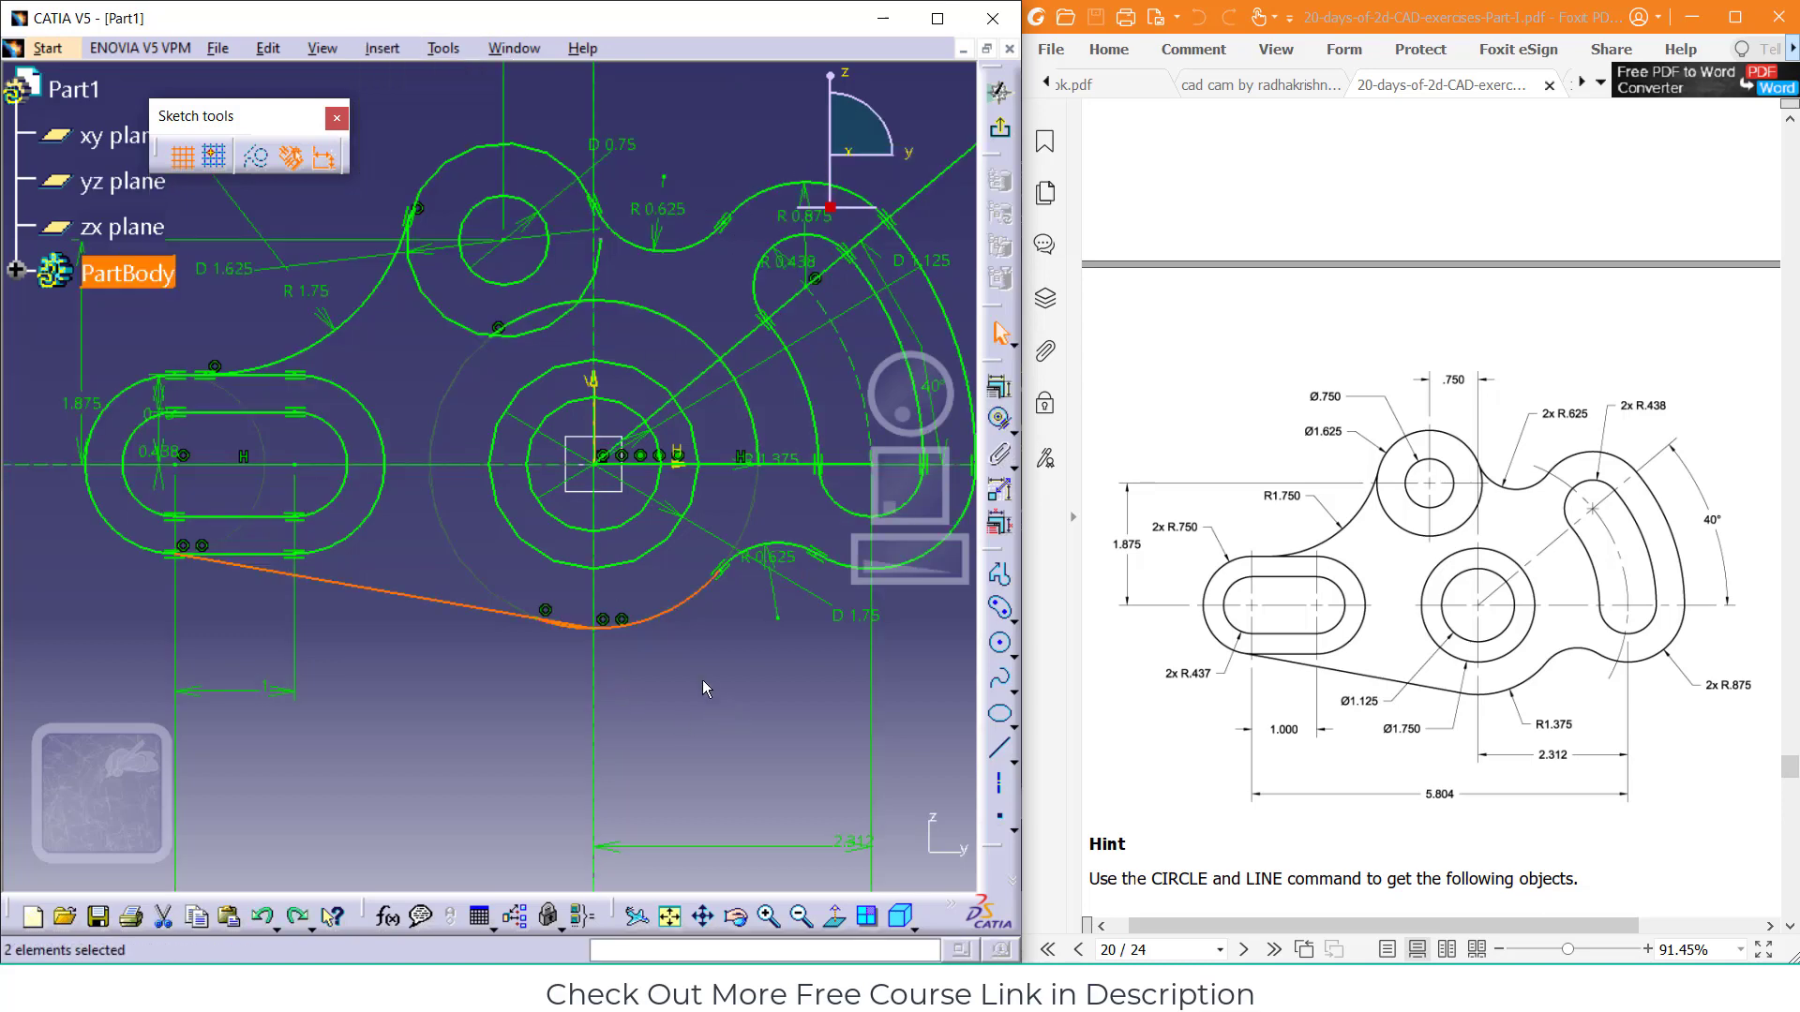
Quick-trim the short piece of the R1.375 arc that overlaps the end of the sloping bottom line
{"action": "left_click", "coordinate": [569, 634]}
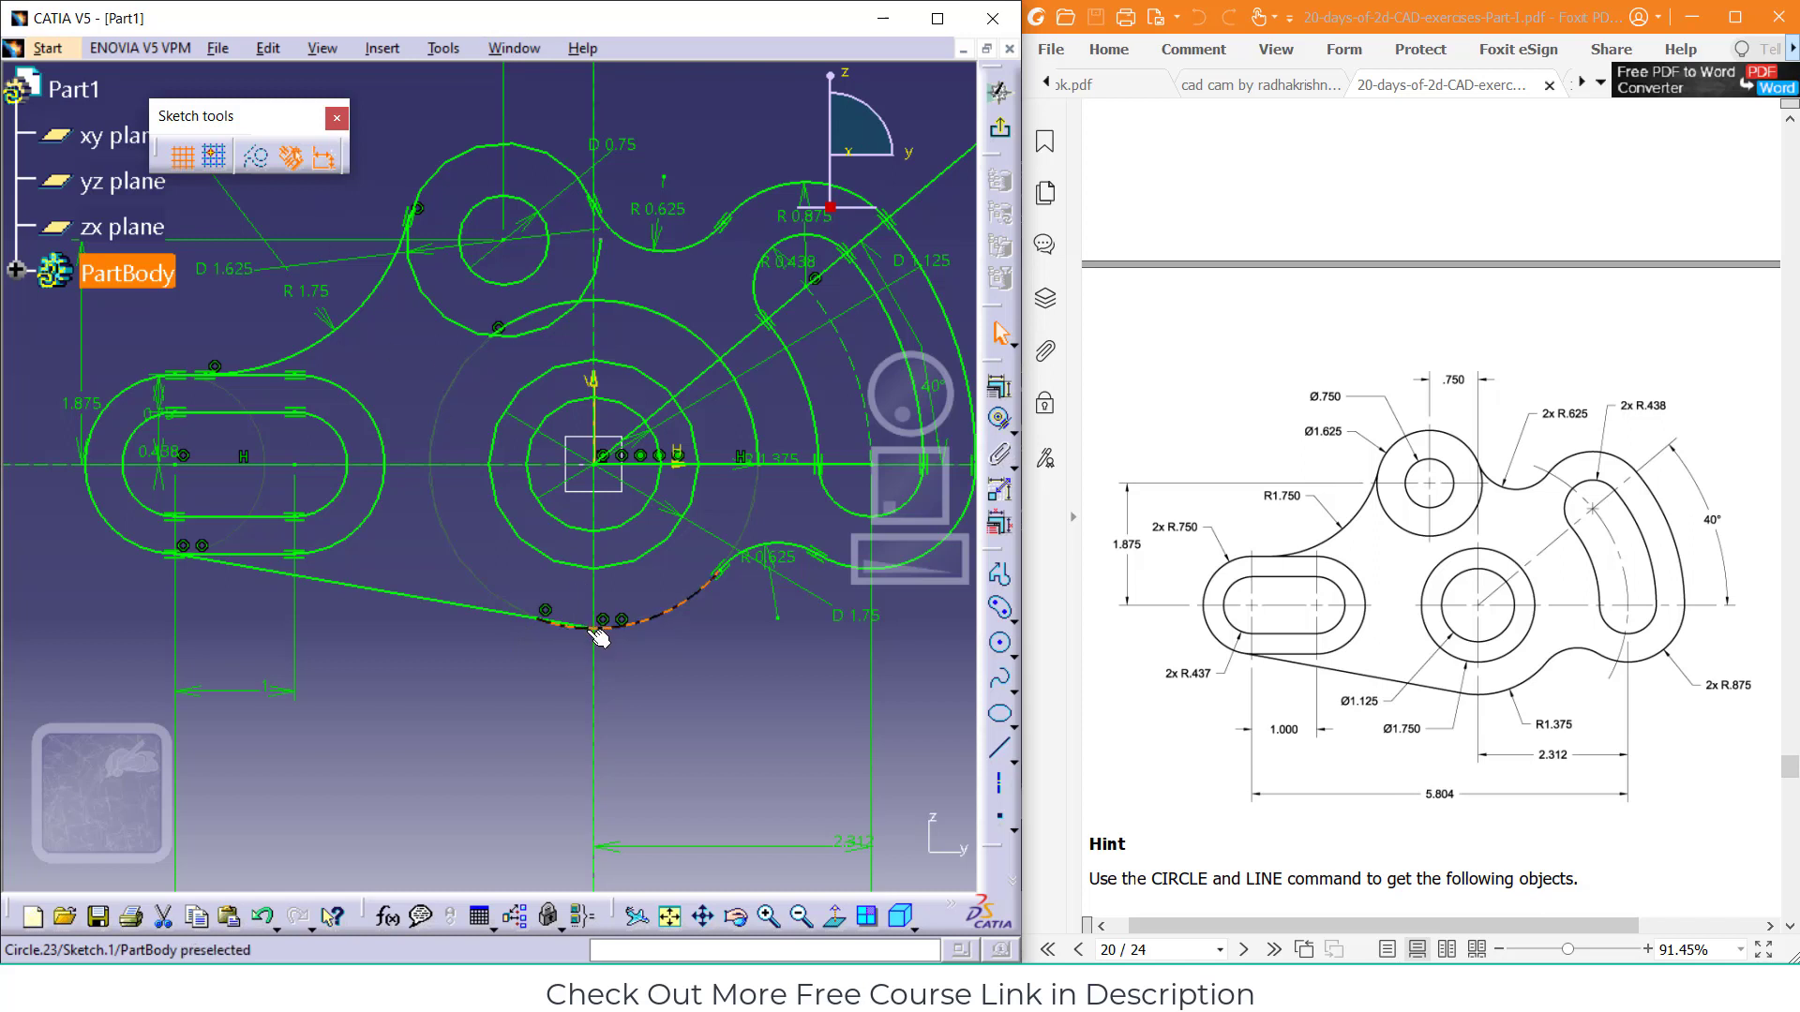
{"action": "left_click", "coordinate": [383, 48]}
{"action": "mouse_move", "coordinate": [422, 134]}
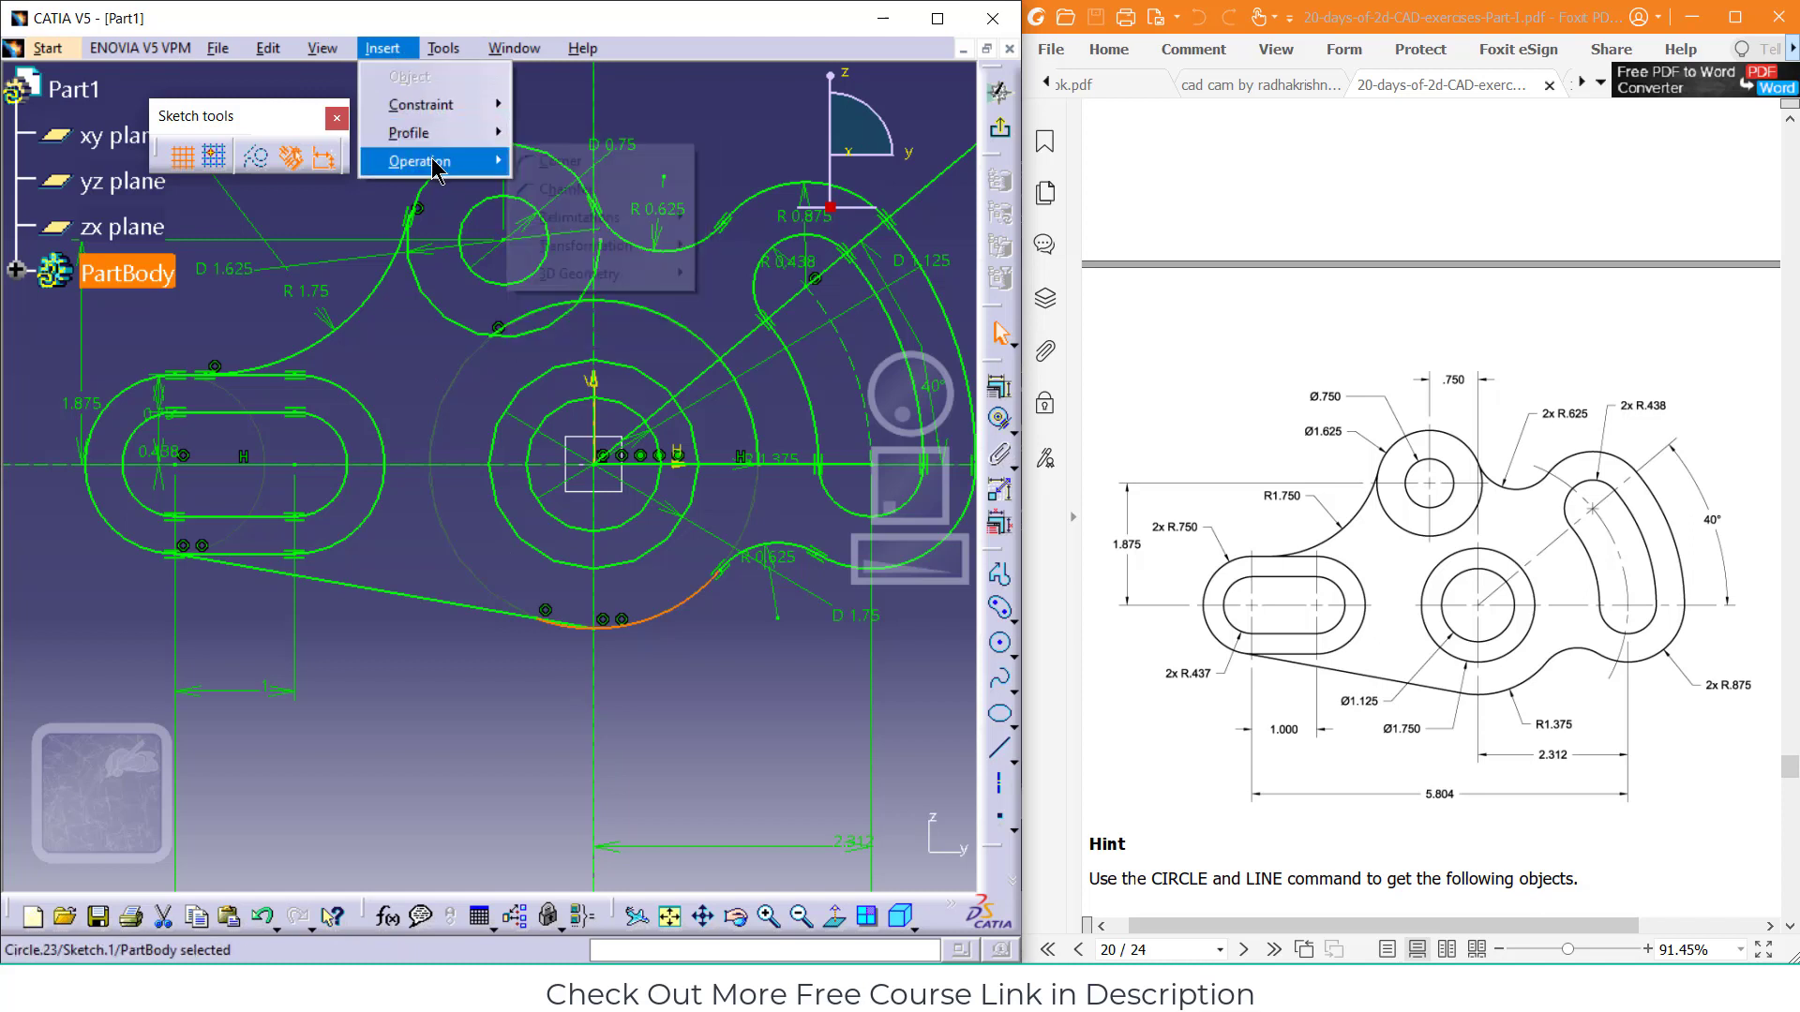
{"action": "mouse_move", "coordinate": [583, 217]}
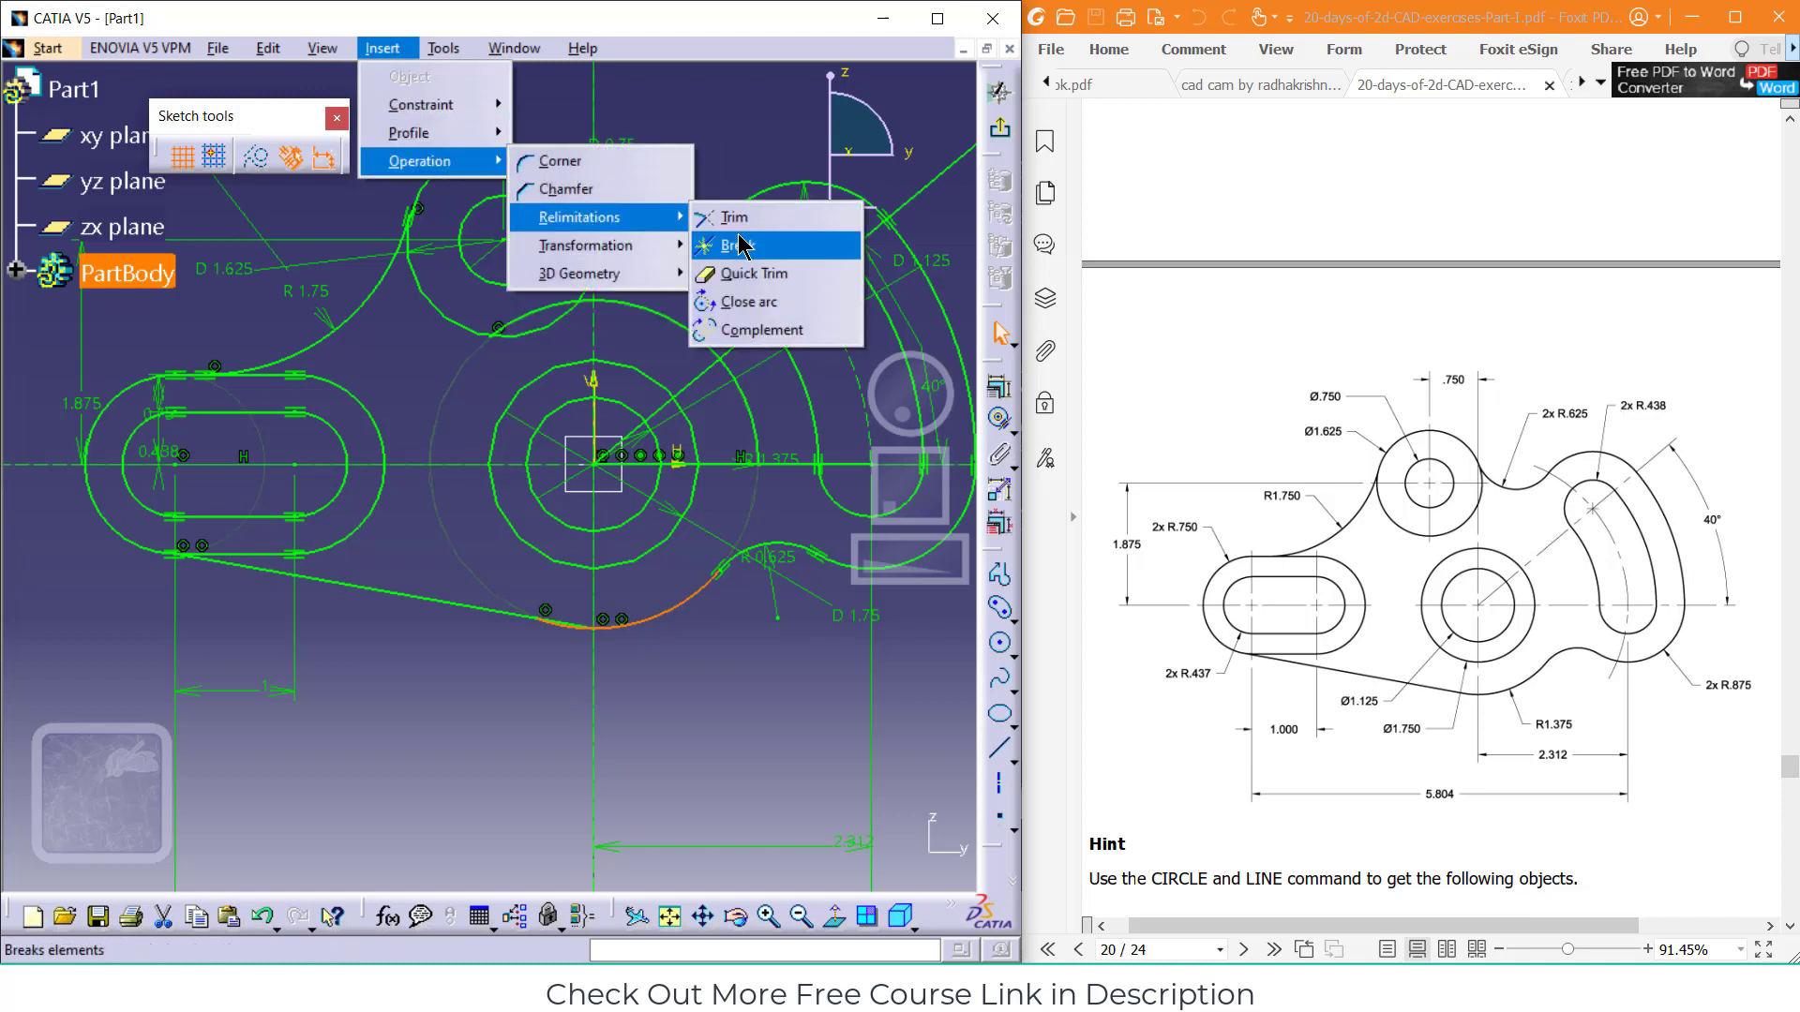
{"action": "left_click", "coordinate": [741, 273]}
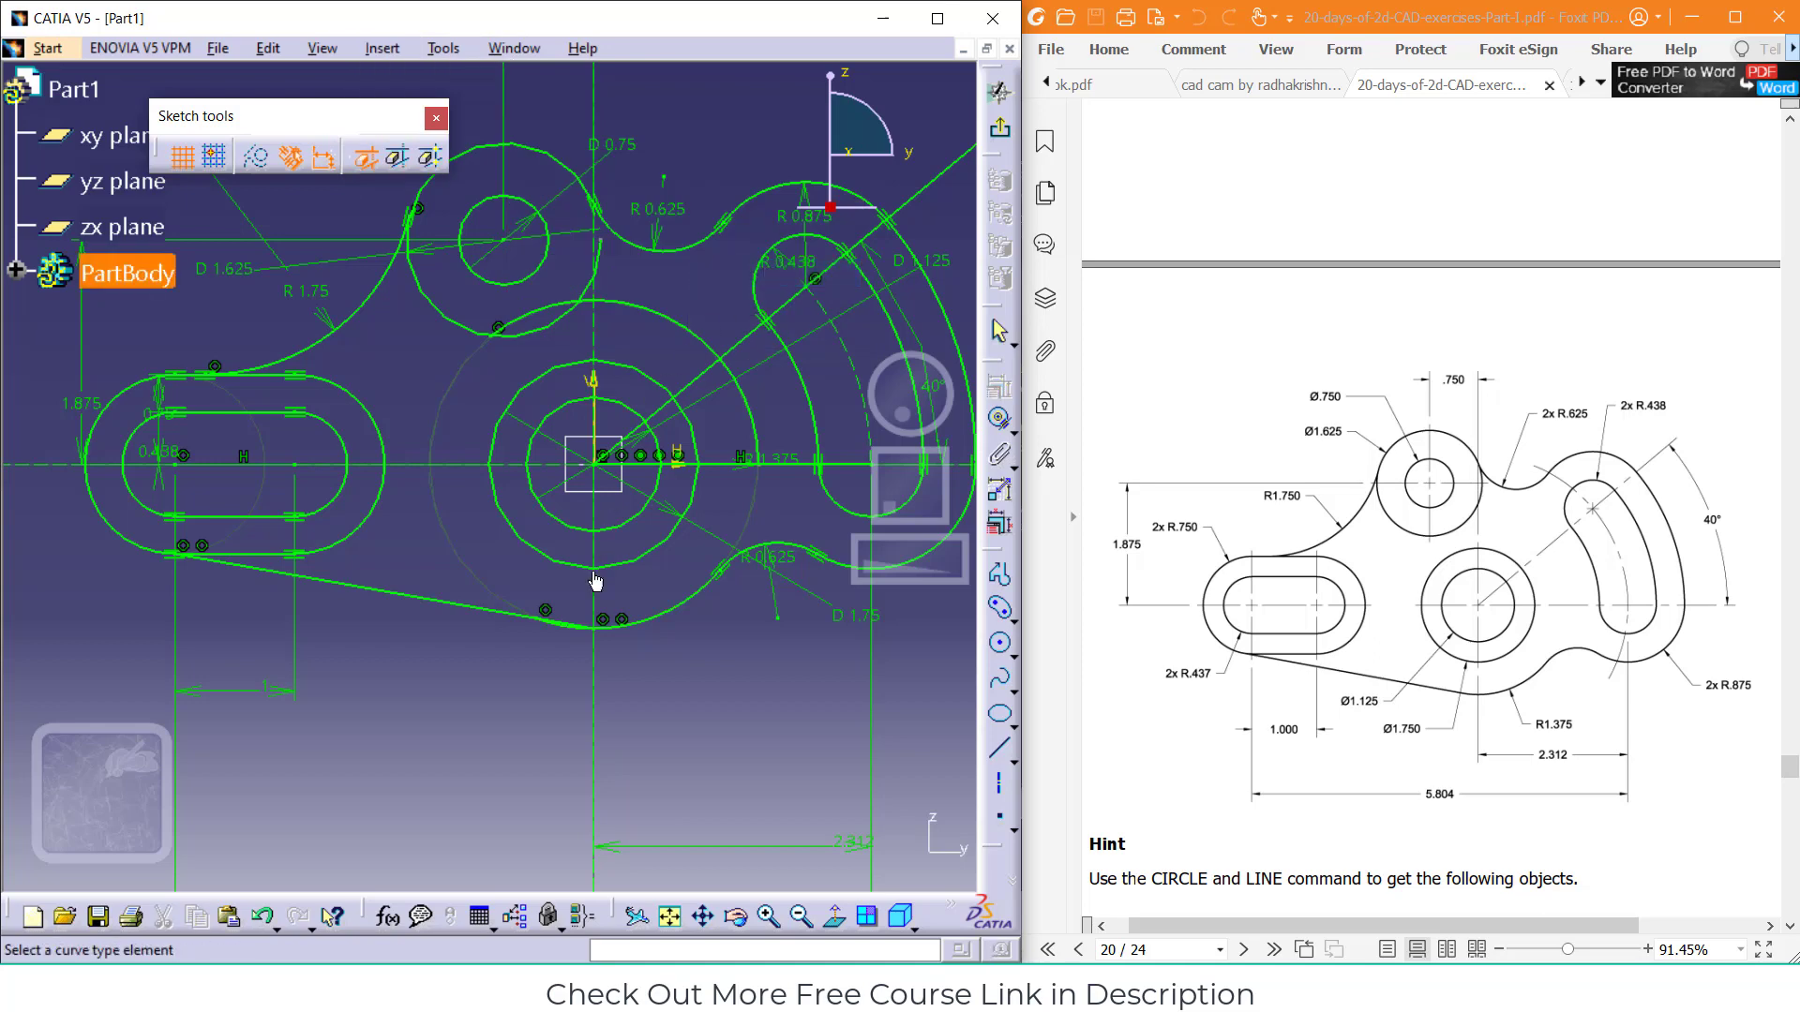
{"action": "left_click", "coordinate": [588, 638]}
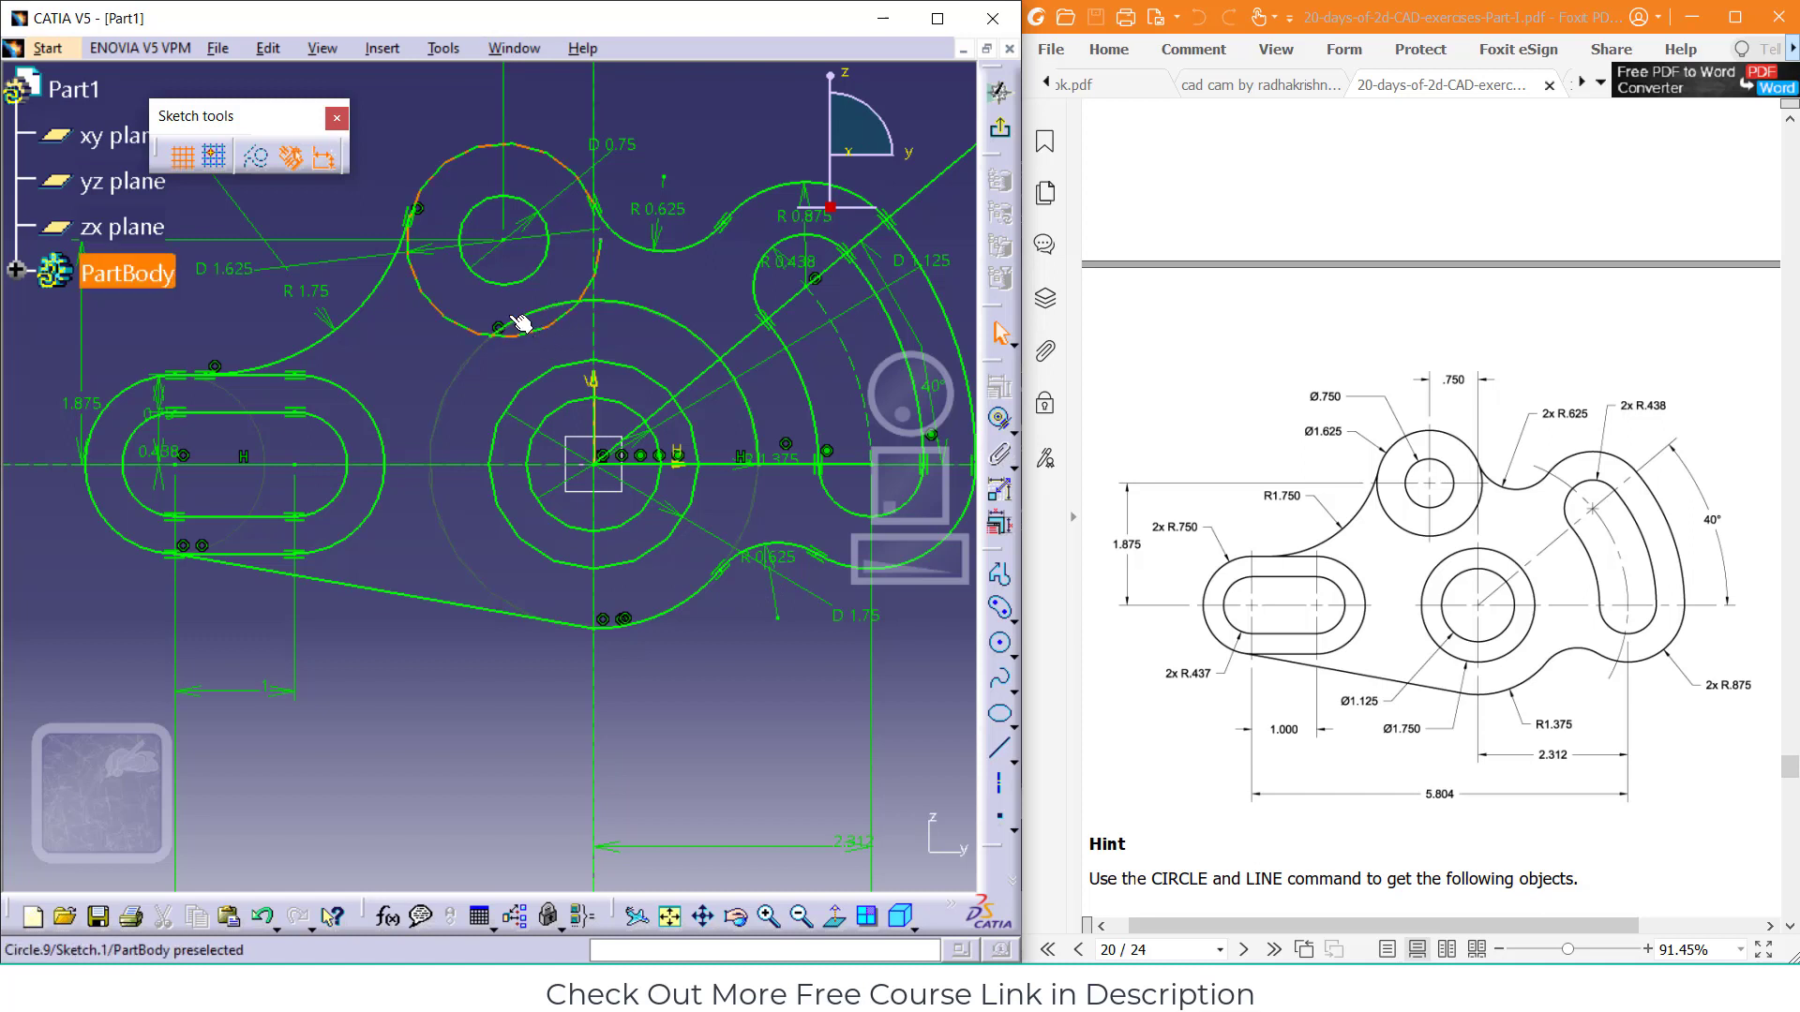
Quick-trim the lower right portion of the 1.625 mm diameter circle where it crosses inside the R1.375 circle
{"action": "left_click", "coordinate": [381, 48]}
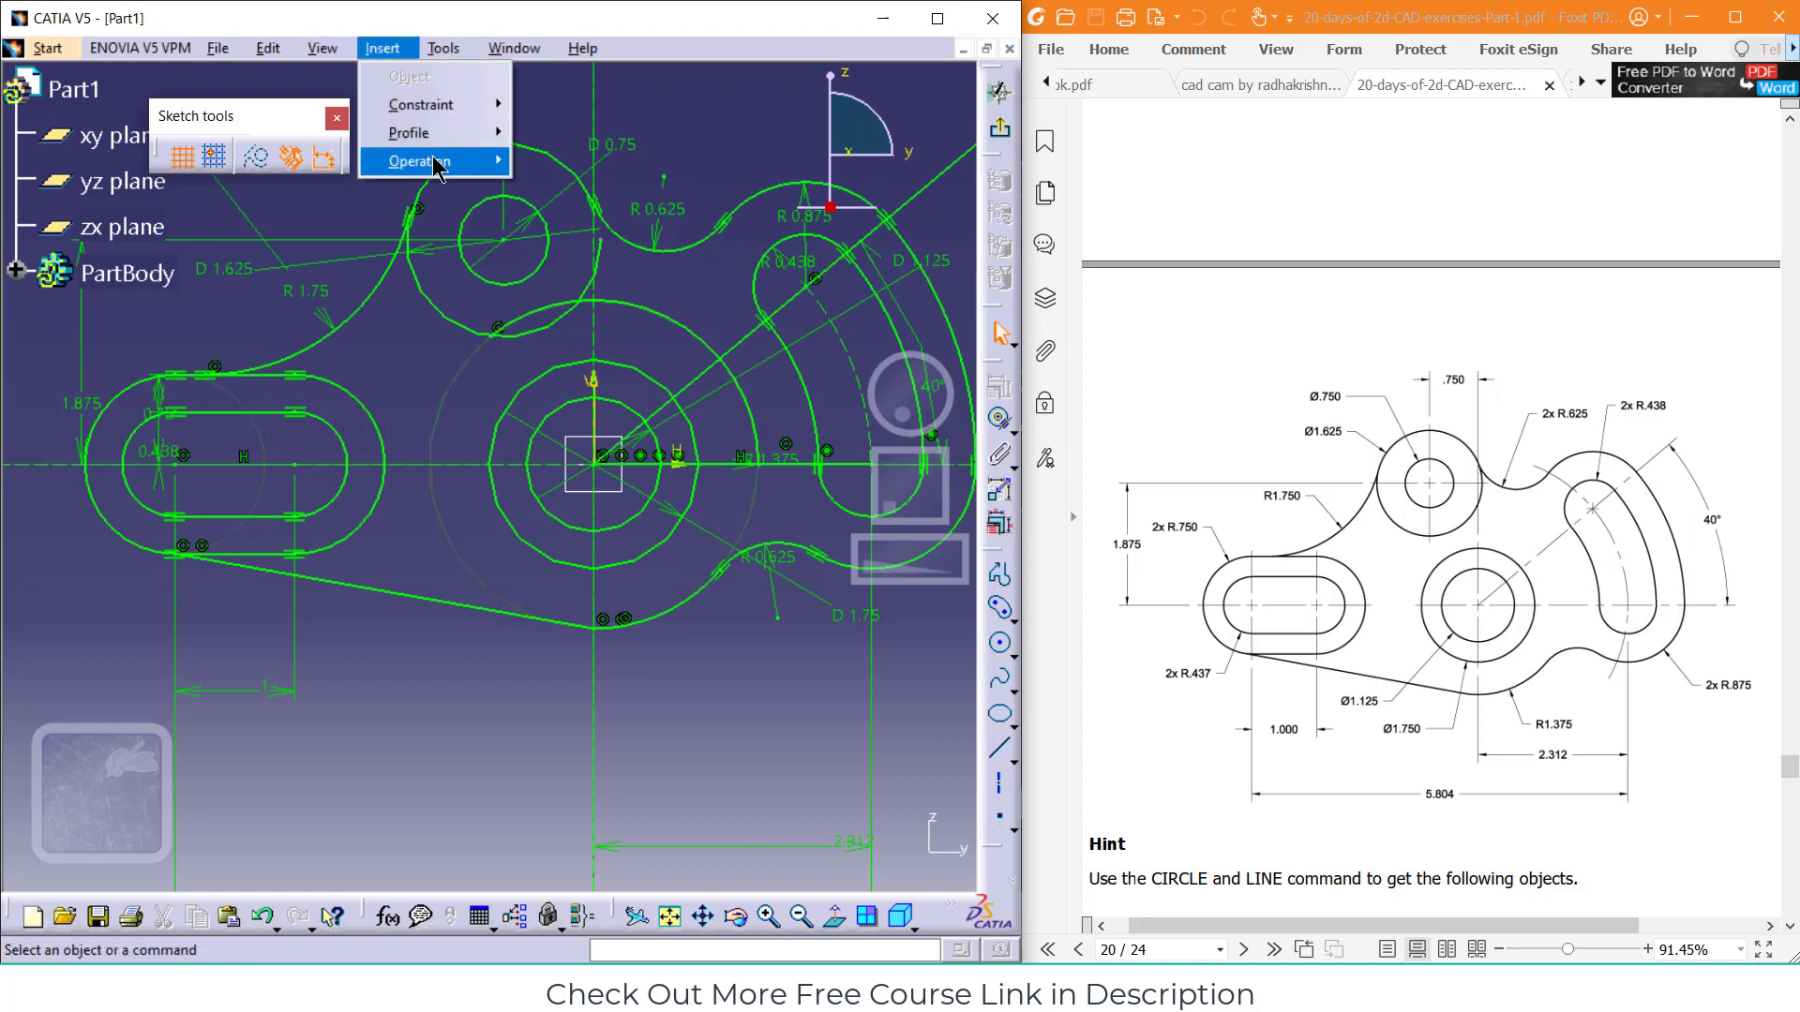
{"action": "mouse_move", "coordinate": [436, 169]}
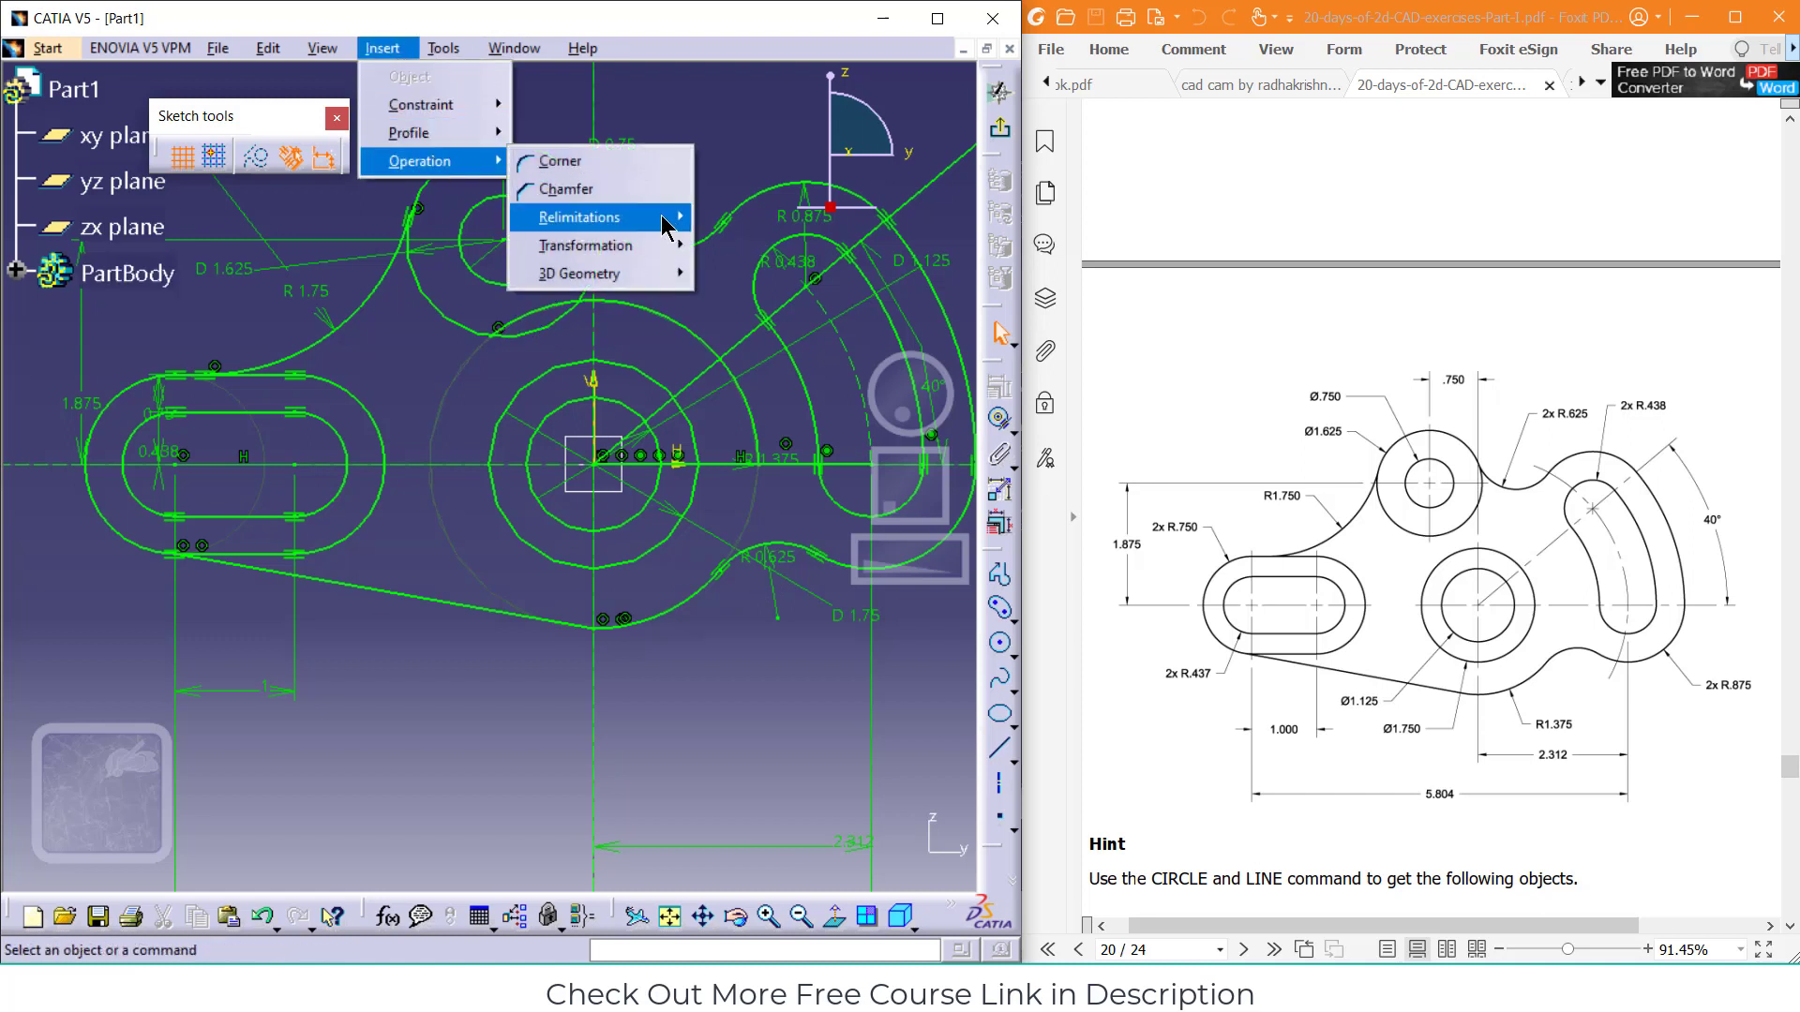
{"action": "mouse_move", "coordinate": [668, 225]}
{"action": "left_click", "coordinate": [733, 273]}
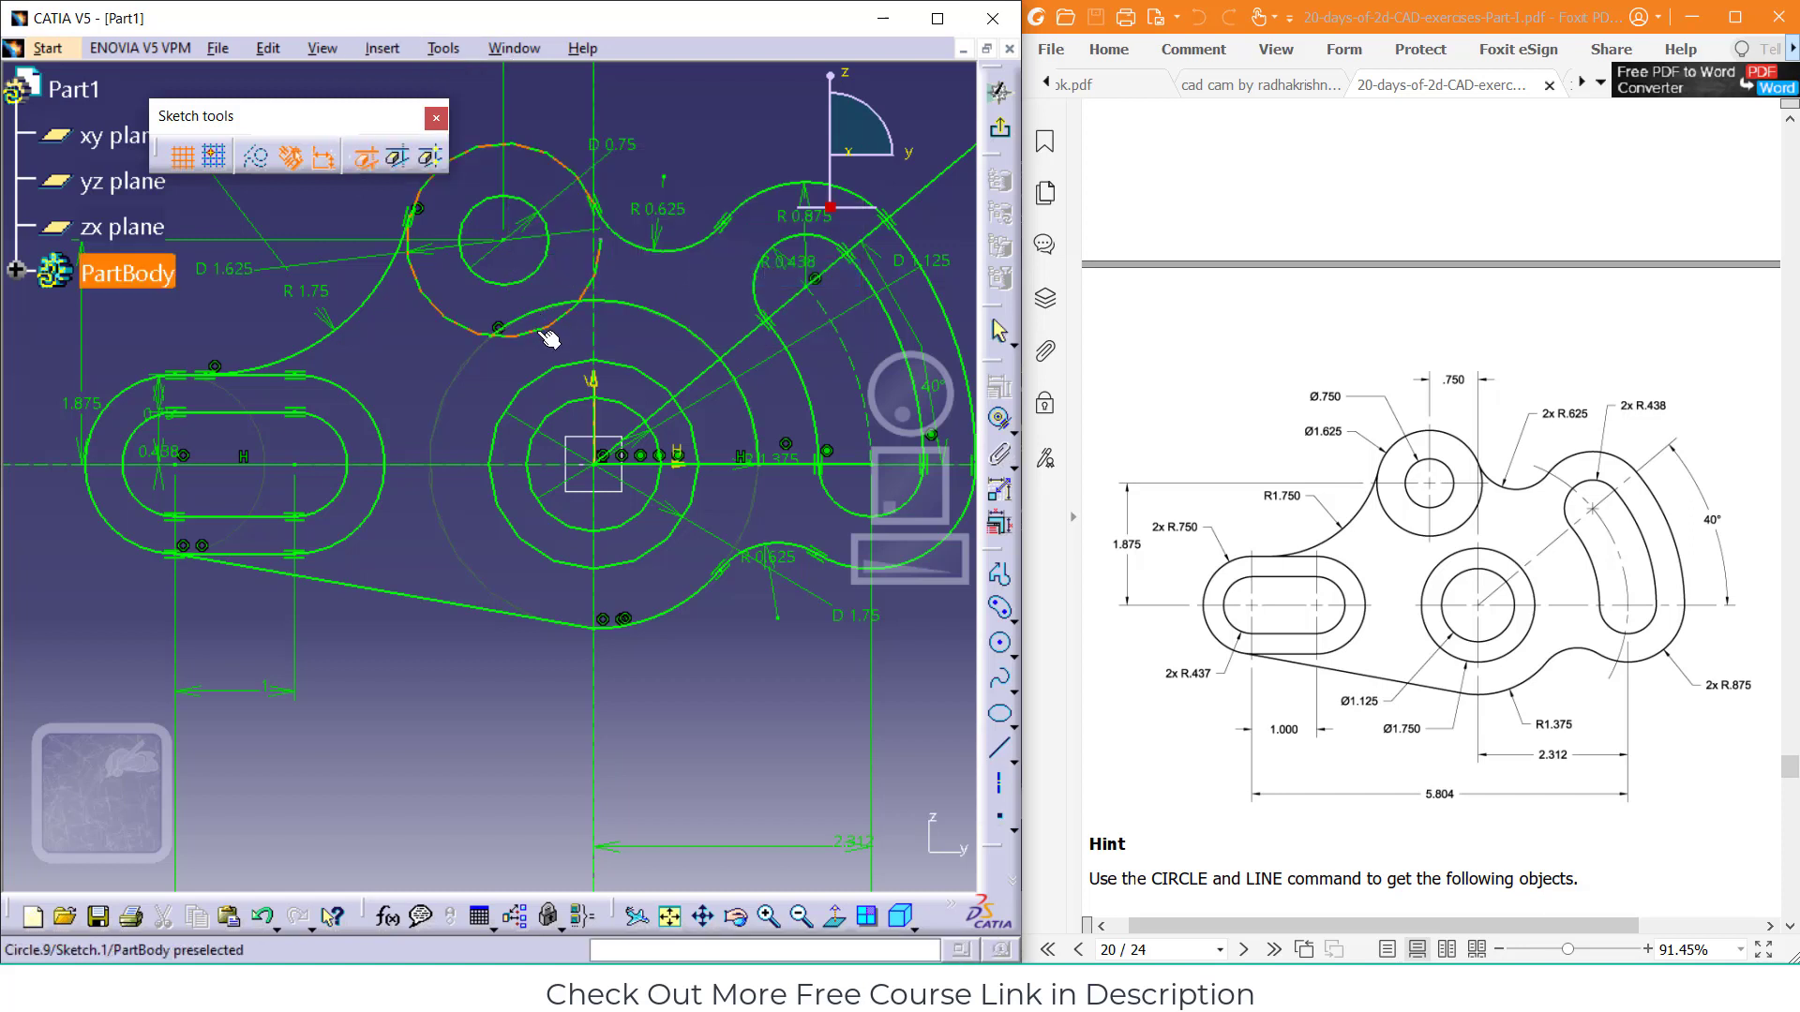
{"action": "left_click", "coordinate": [550, 339]}
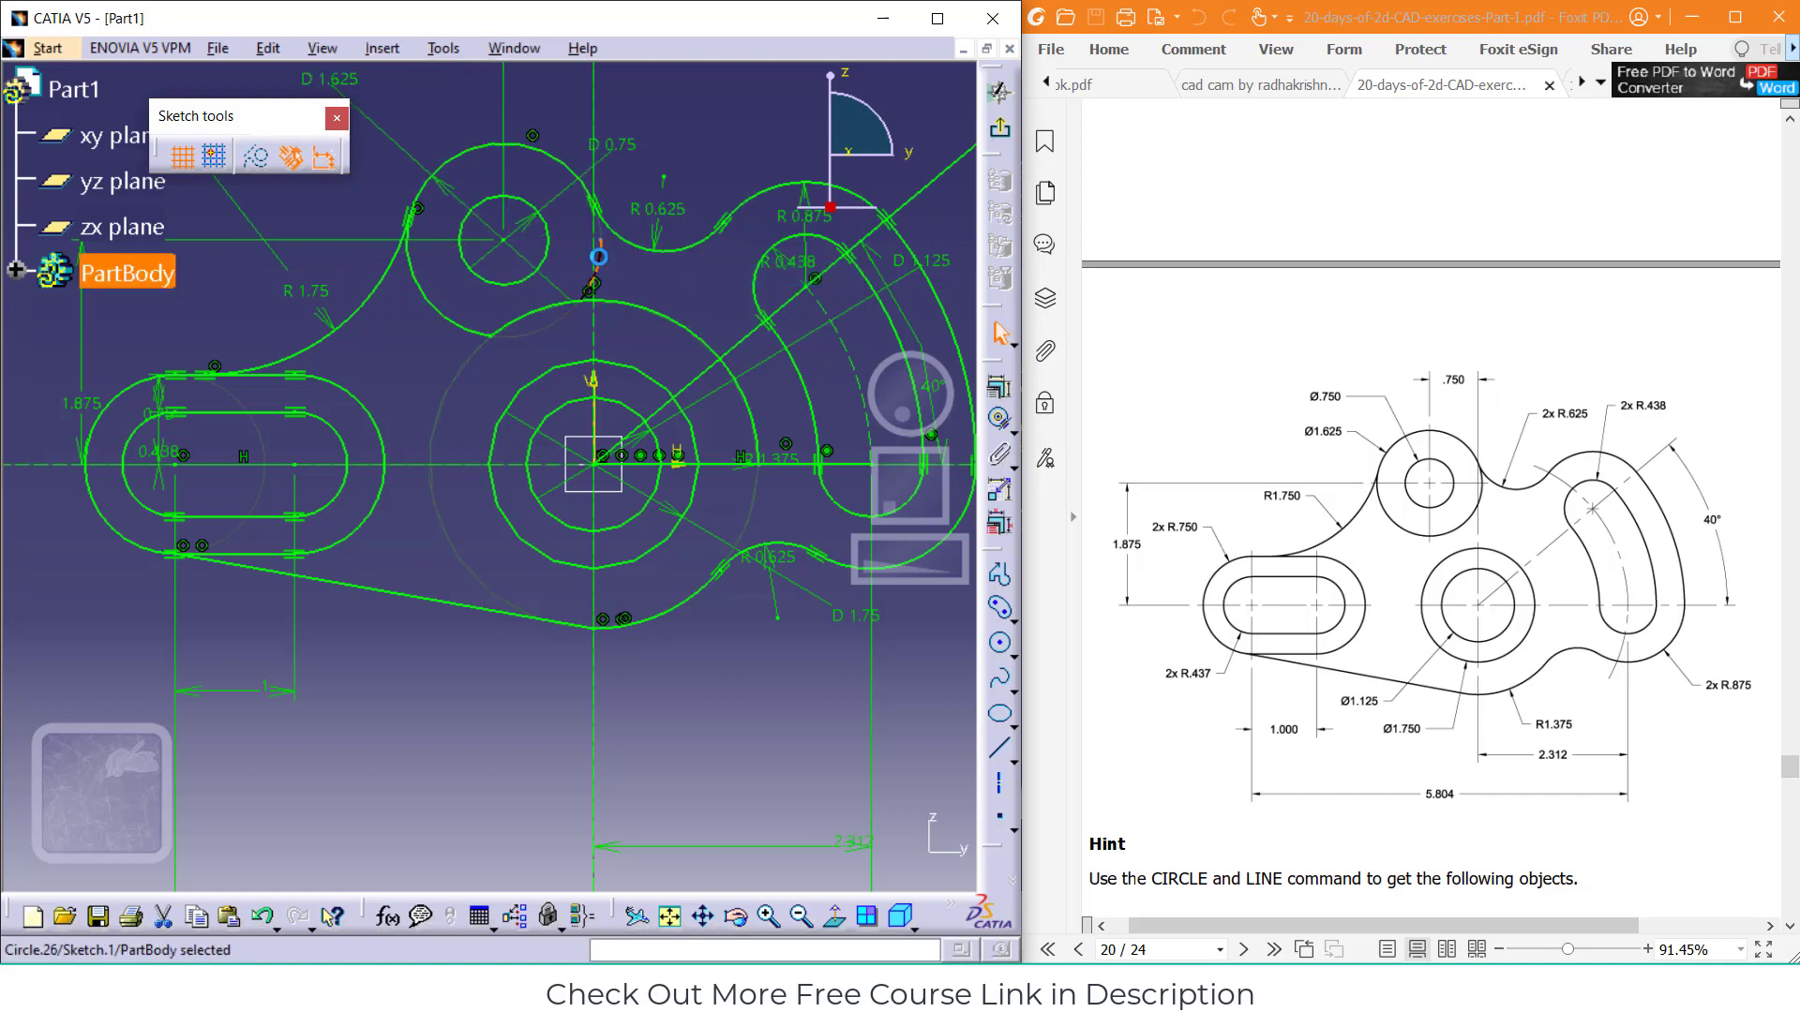
Quick-trim the lower left portion of the 1.625 mm diameter circle and delete the leftover upper arc of the R1.375 circle
{"action": "left_click", "coordinate": [436, 312]}
{"action": "left_click", "coordinate": [382, 48]}
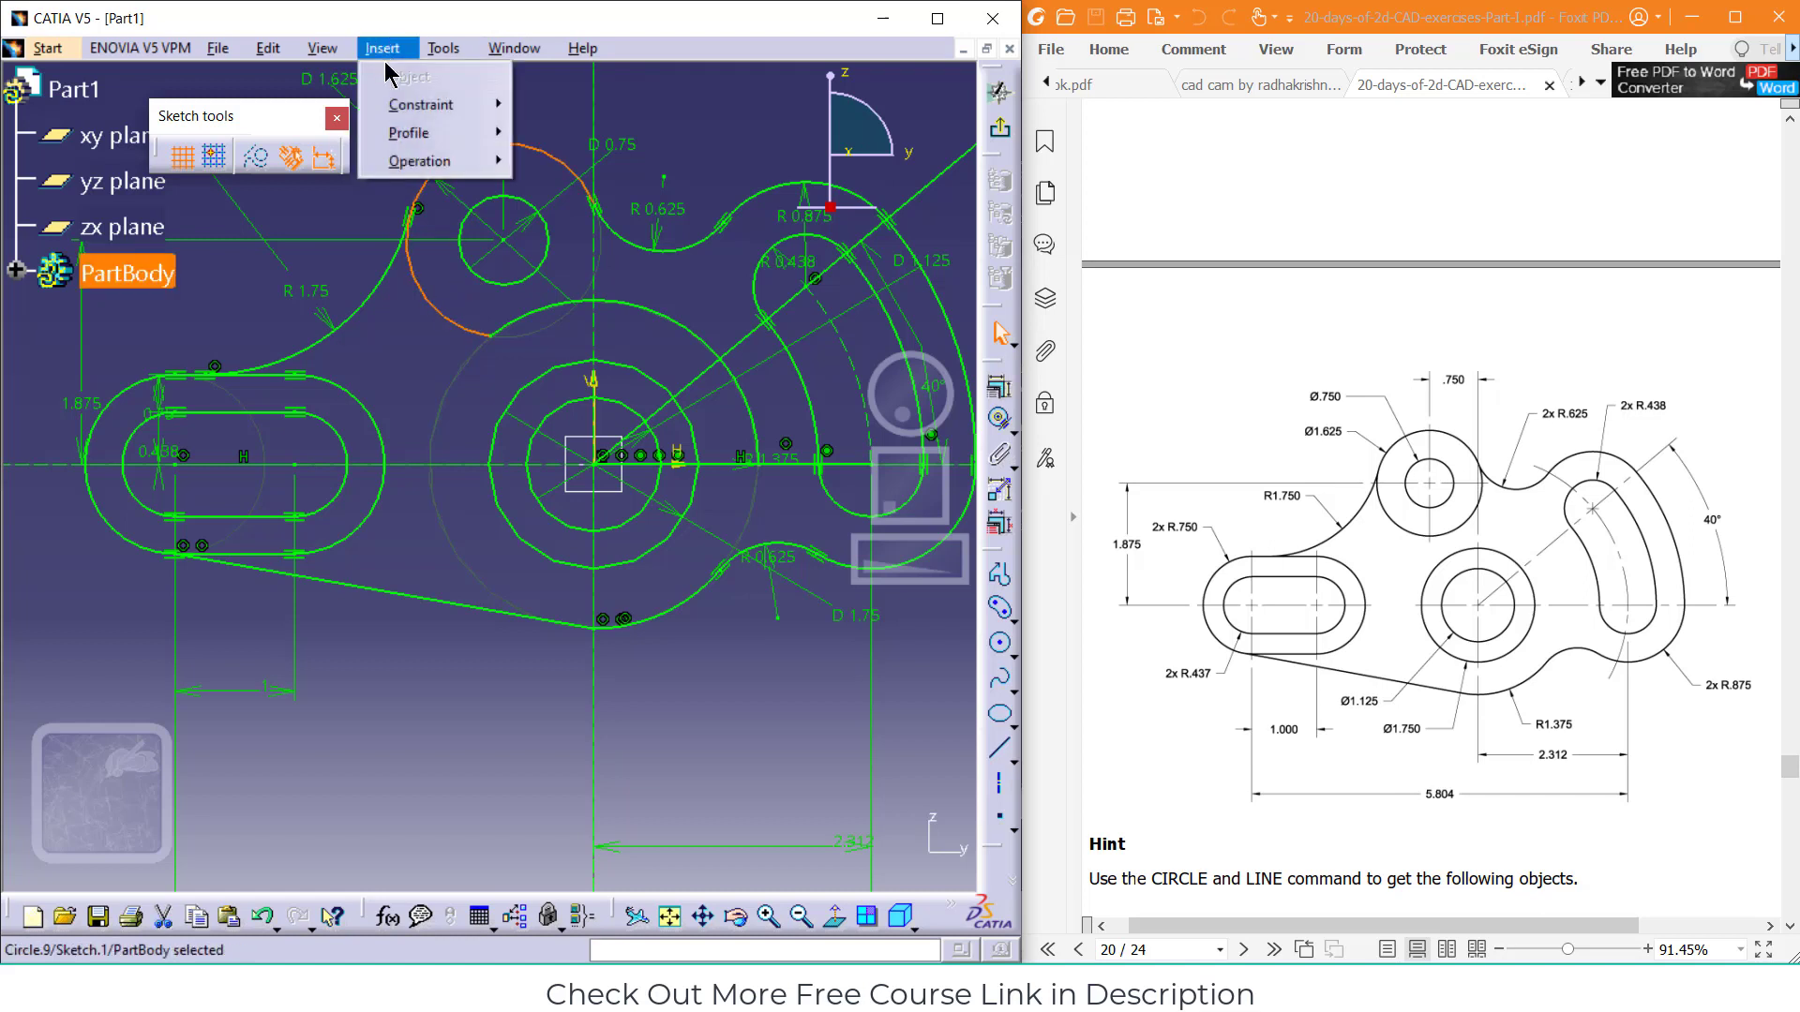
{"action": "mouse_move", "coordinate": [431, 161]}
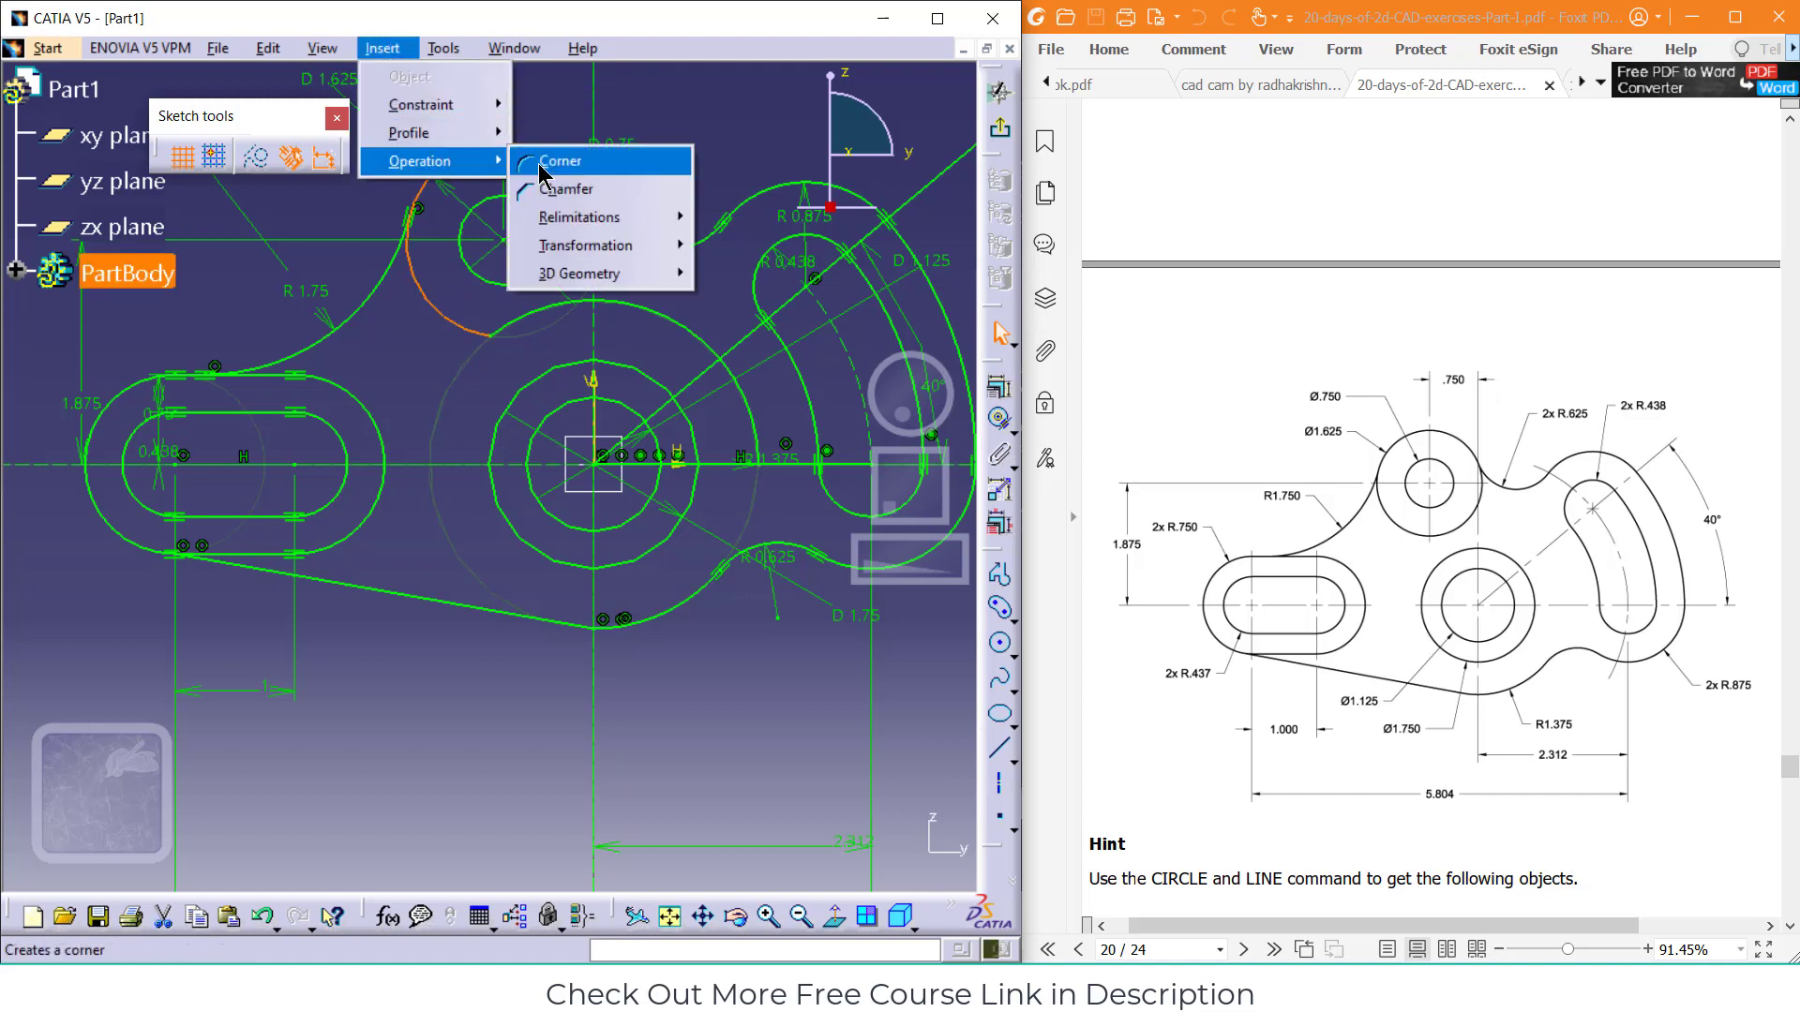
{"action": "mouse_move", "coordinate": [583, 219]}
{"action": "left_click", "coordinate": [740, 273]}
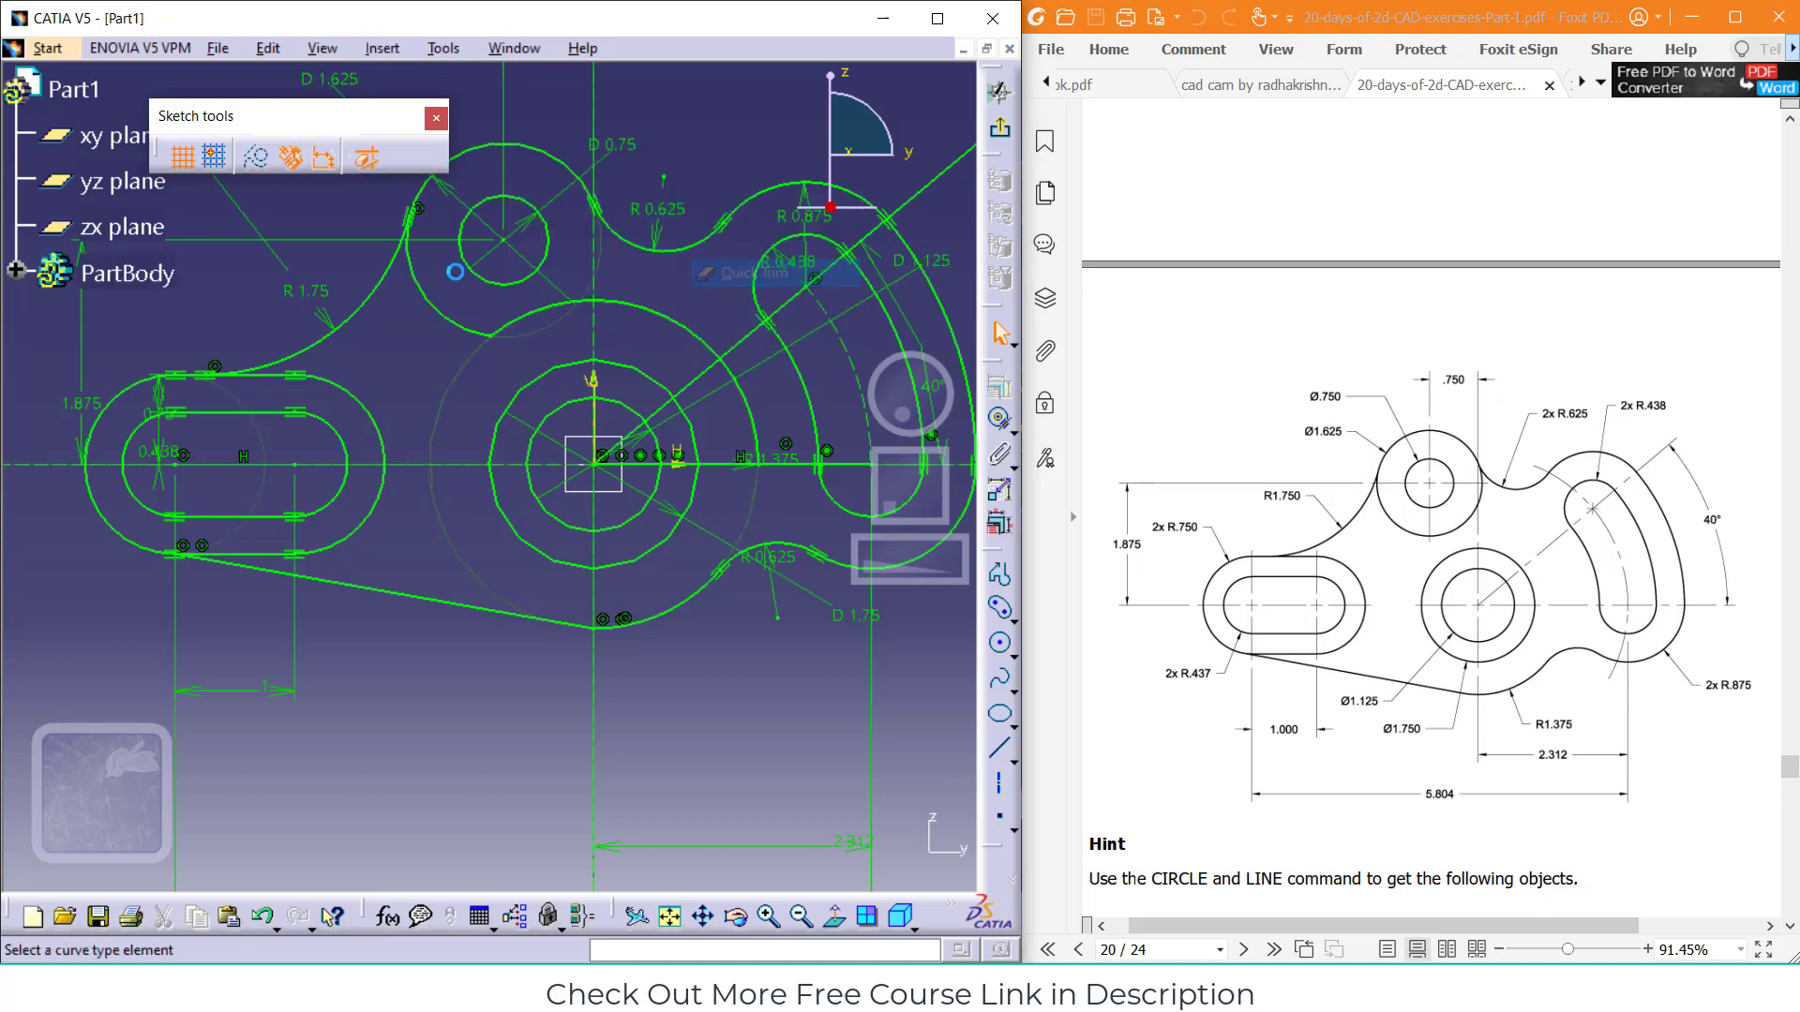
{"action": "left_click", "coordinate": [436, 312]}
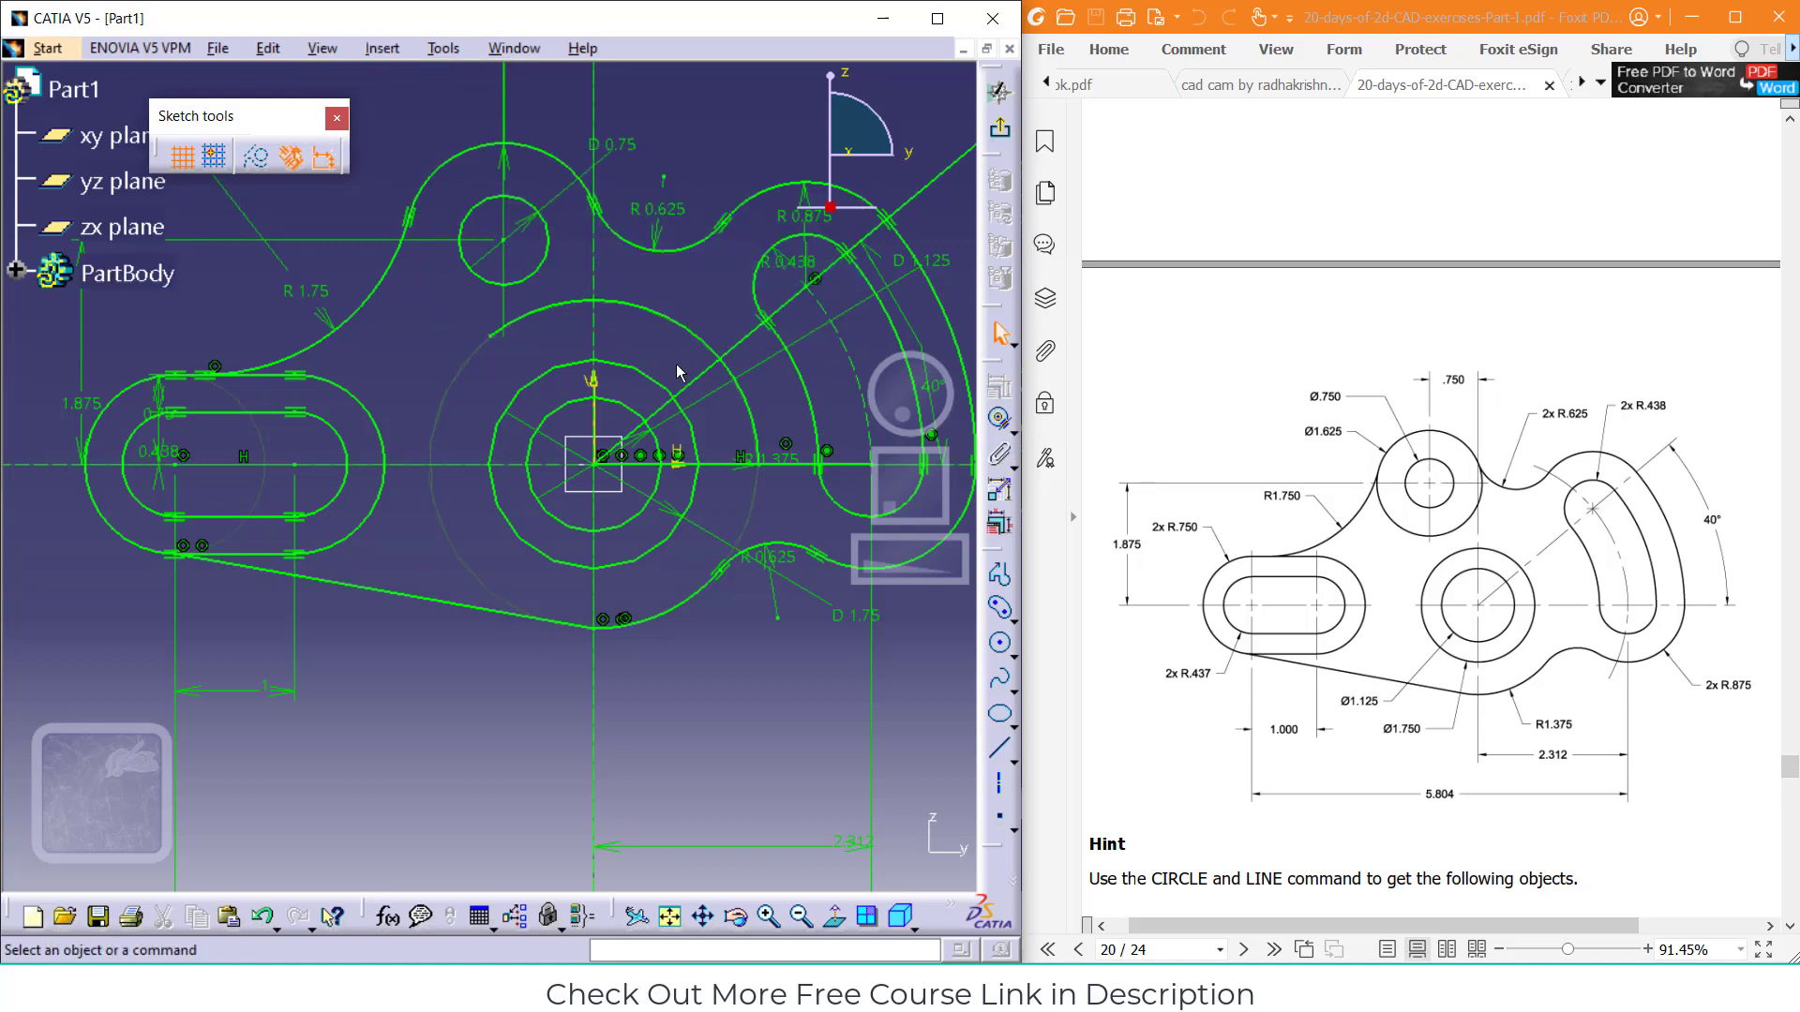
{"action": "left_click", "coordinate": [645, 309]}
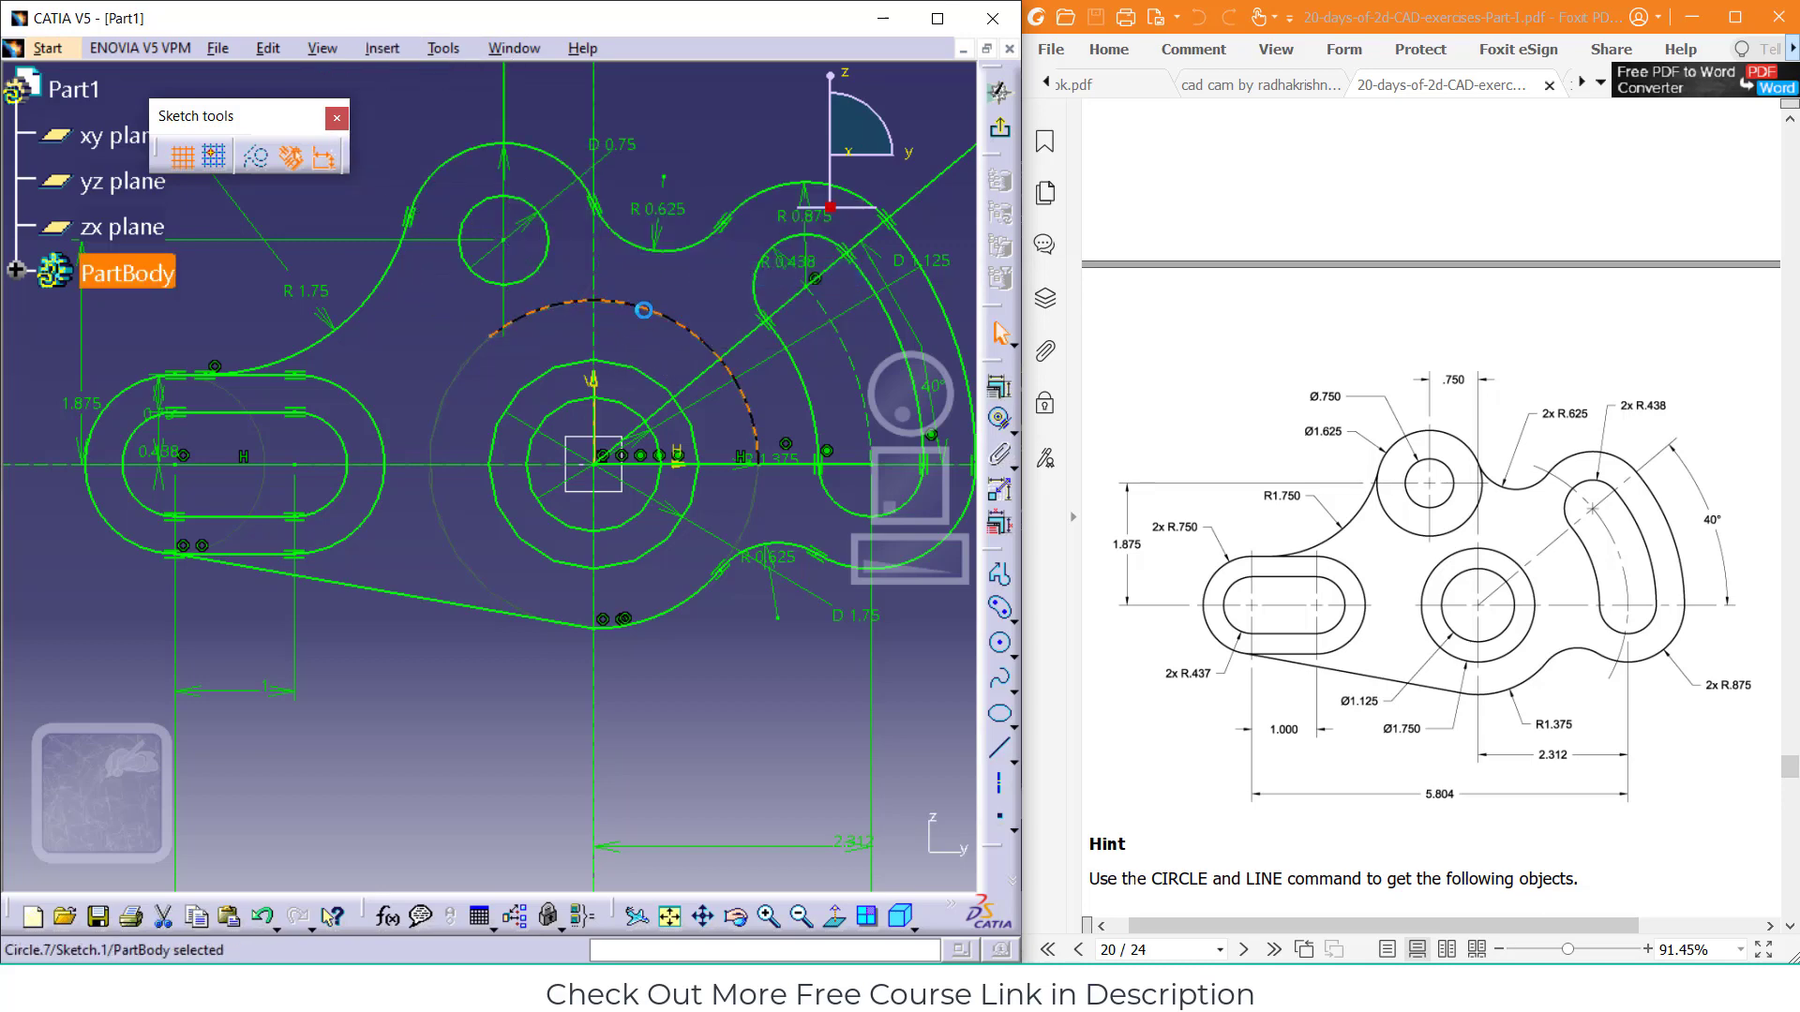
{"action": "key", "text": "Delete"}
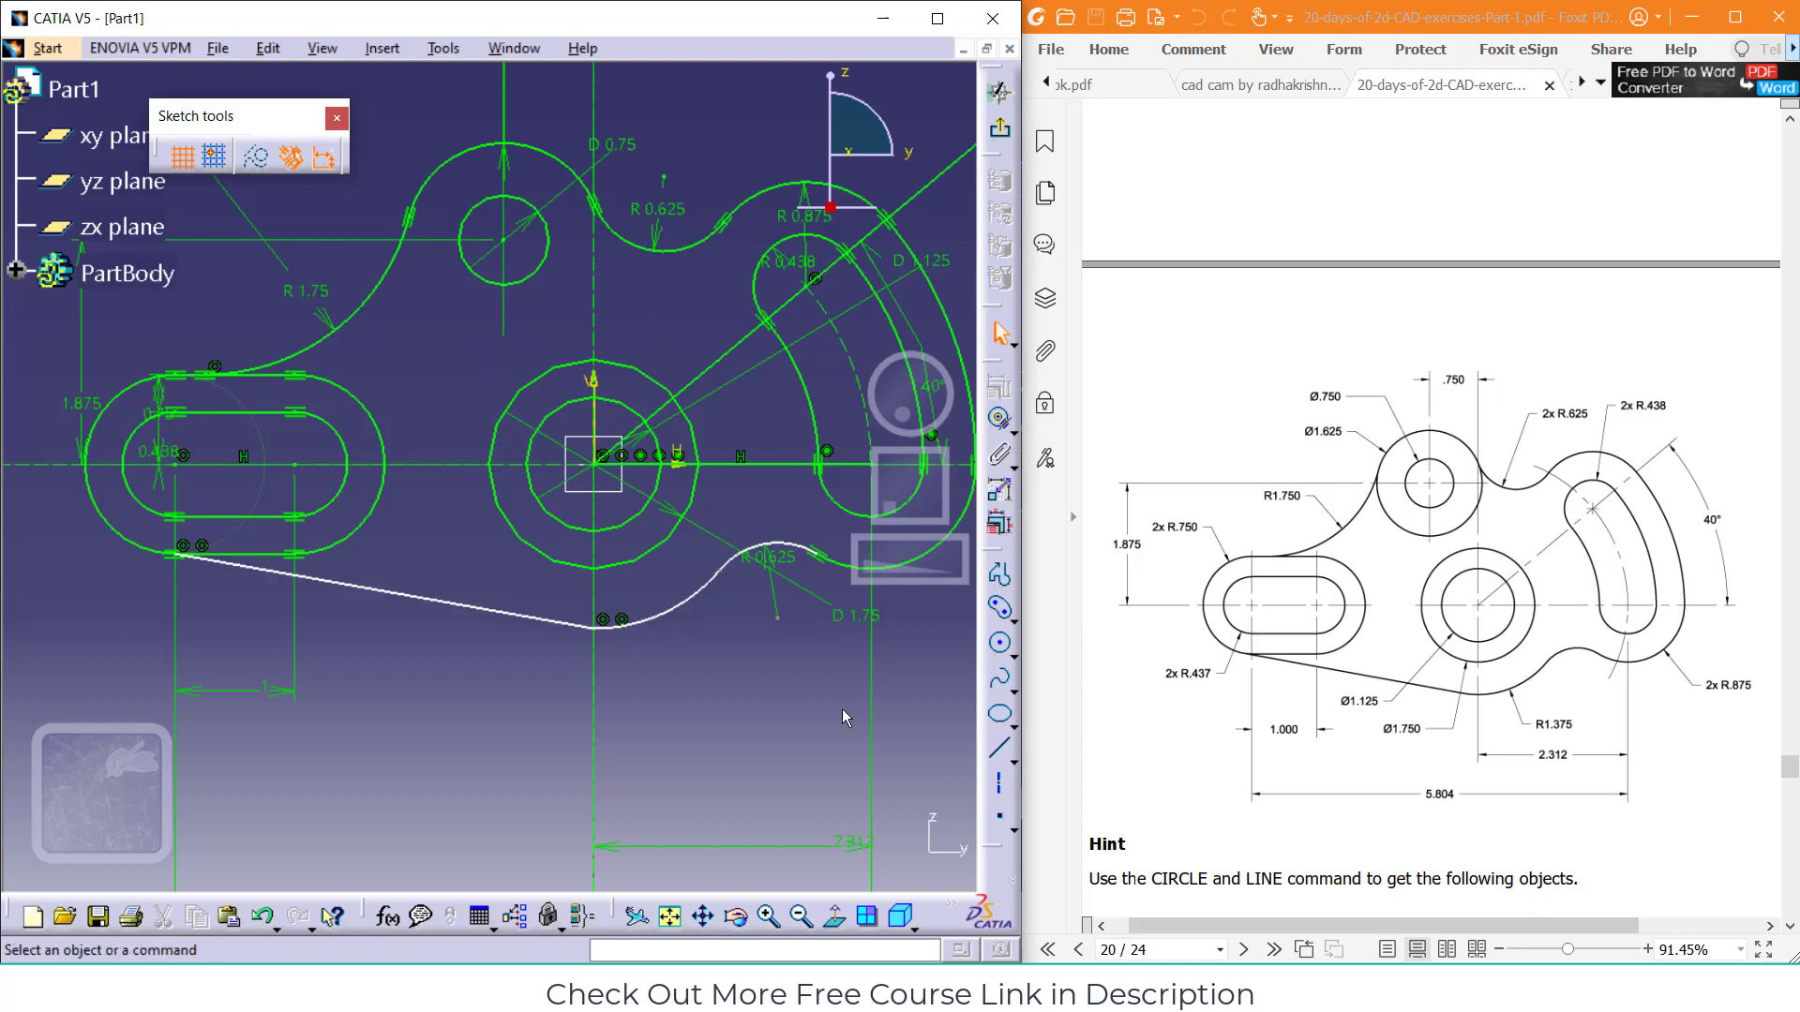
Maximize the sketch window, hide the dimensional constraints, and delete the inclined line running from the origin through the curved slot
{"action": "left_click", "coordinate": [918, 923]}
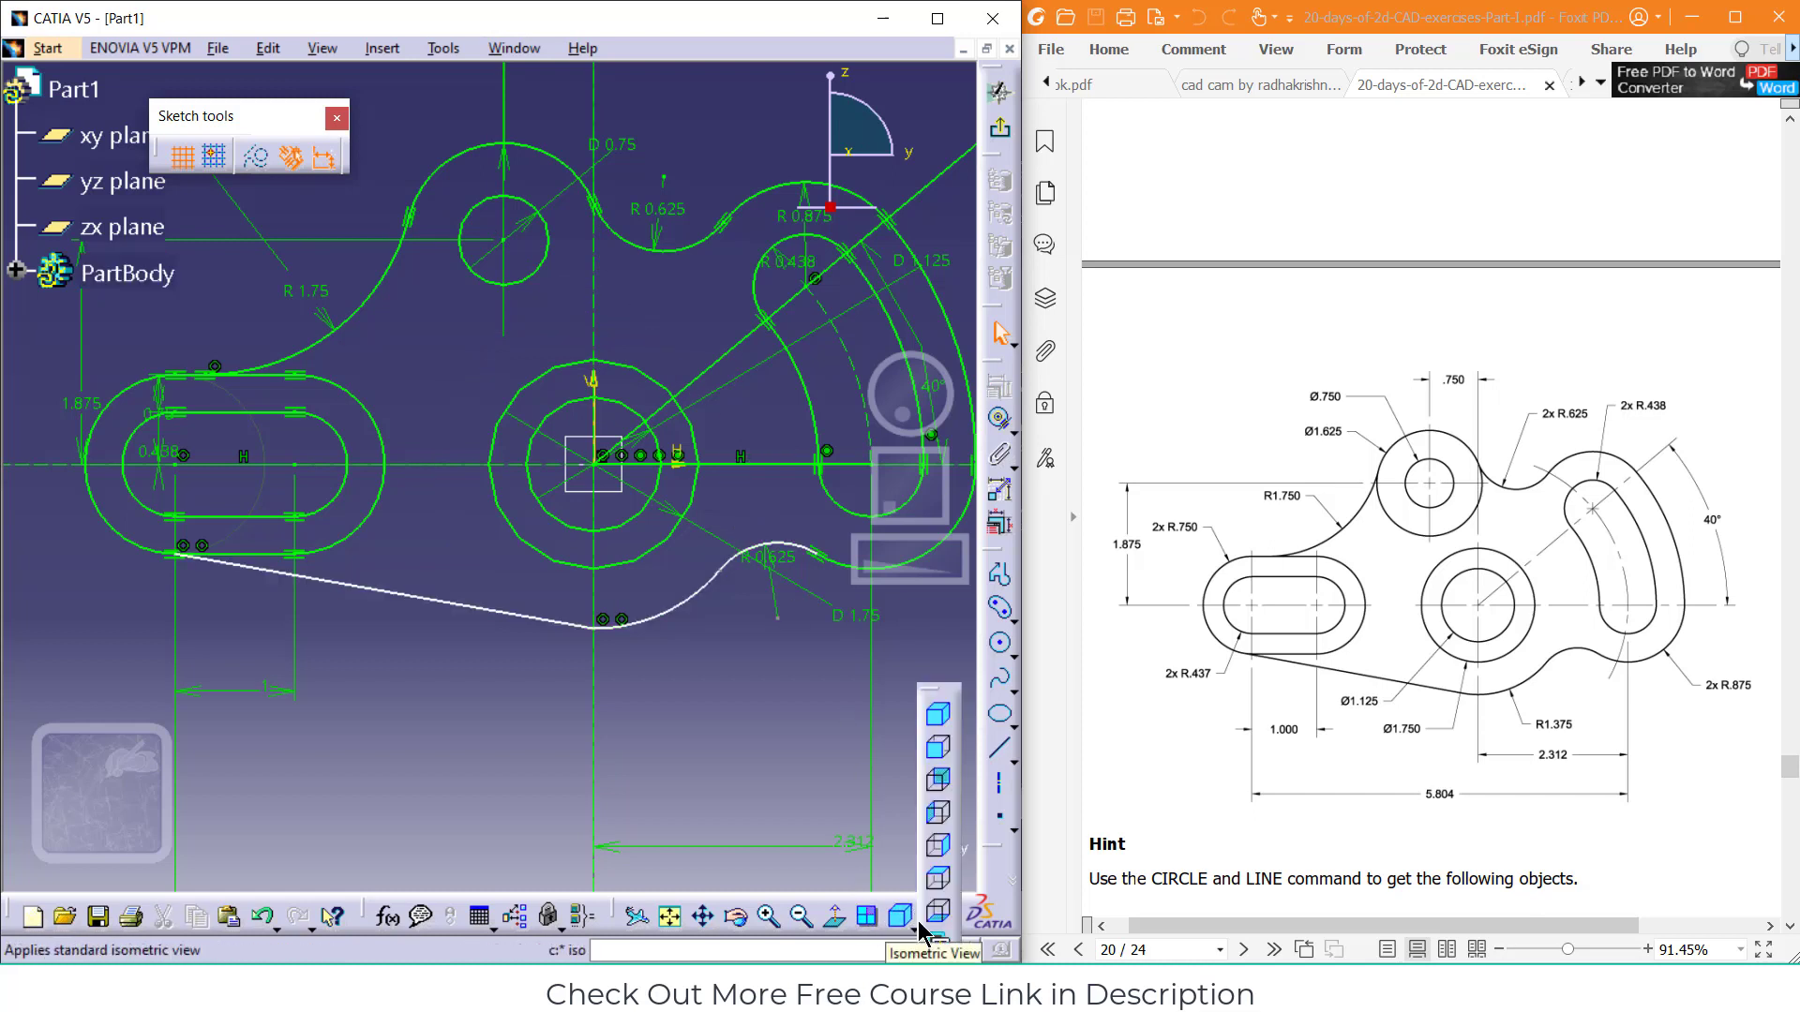
{"action": "left_click", "coordinate": [941, 20]}
{"action": "left_click", "coordinate": [1498, 919]}
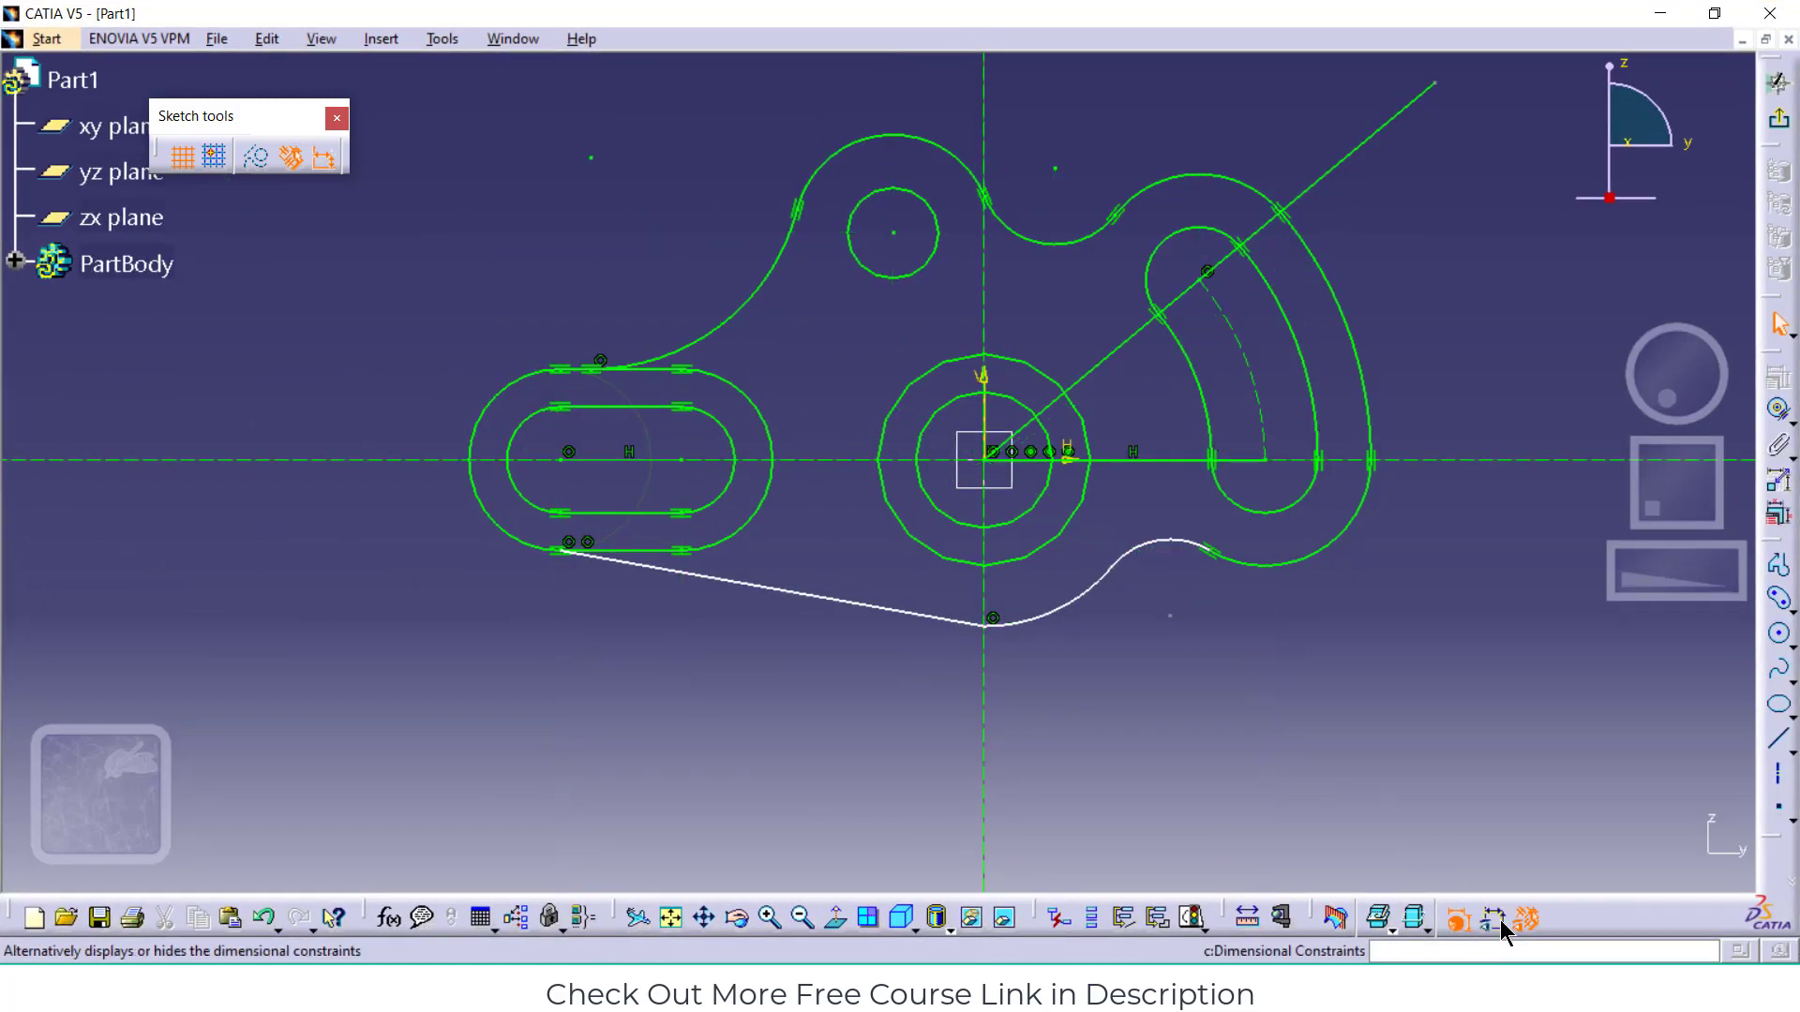
{"action": "left_click", "coordinate": [1386, 130]}
{"action": "key", "text": "Delete"}
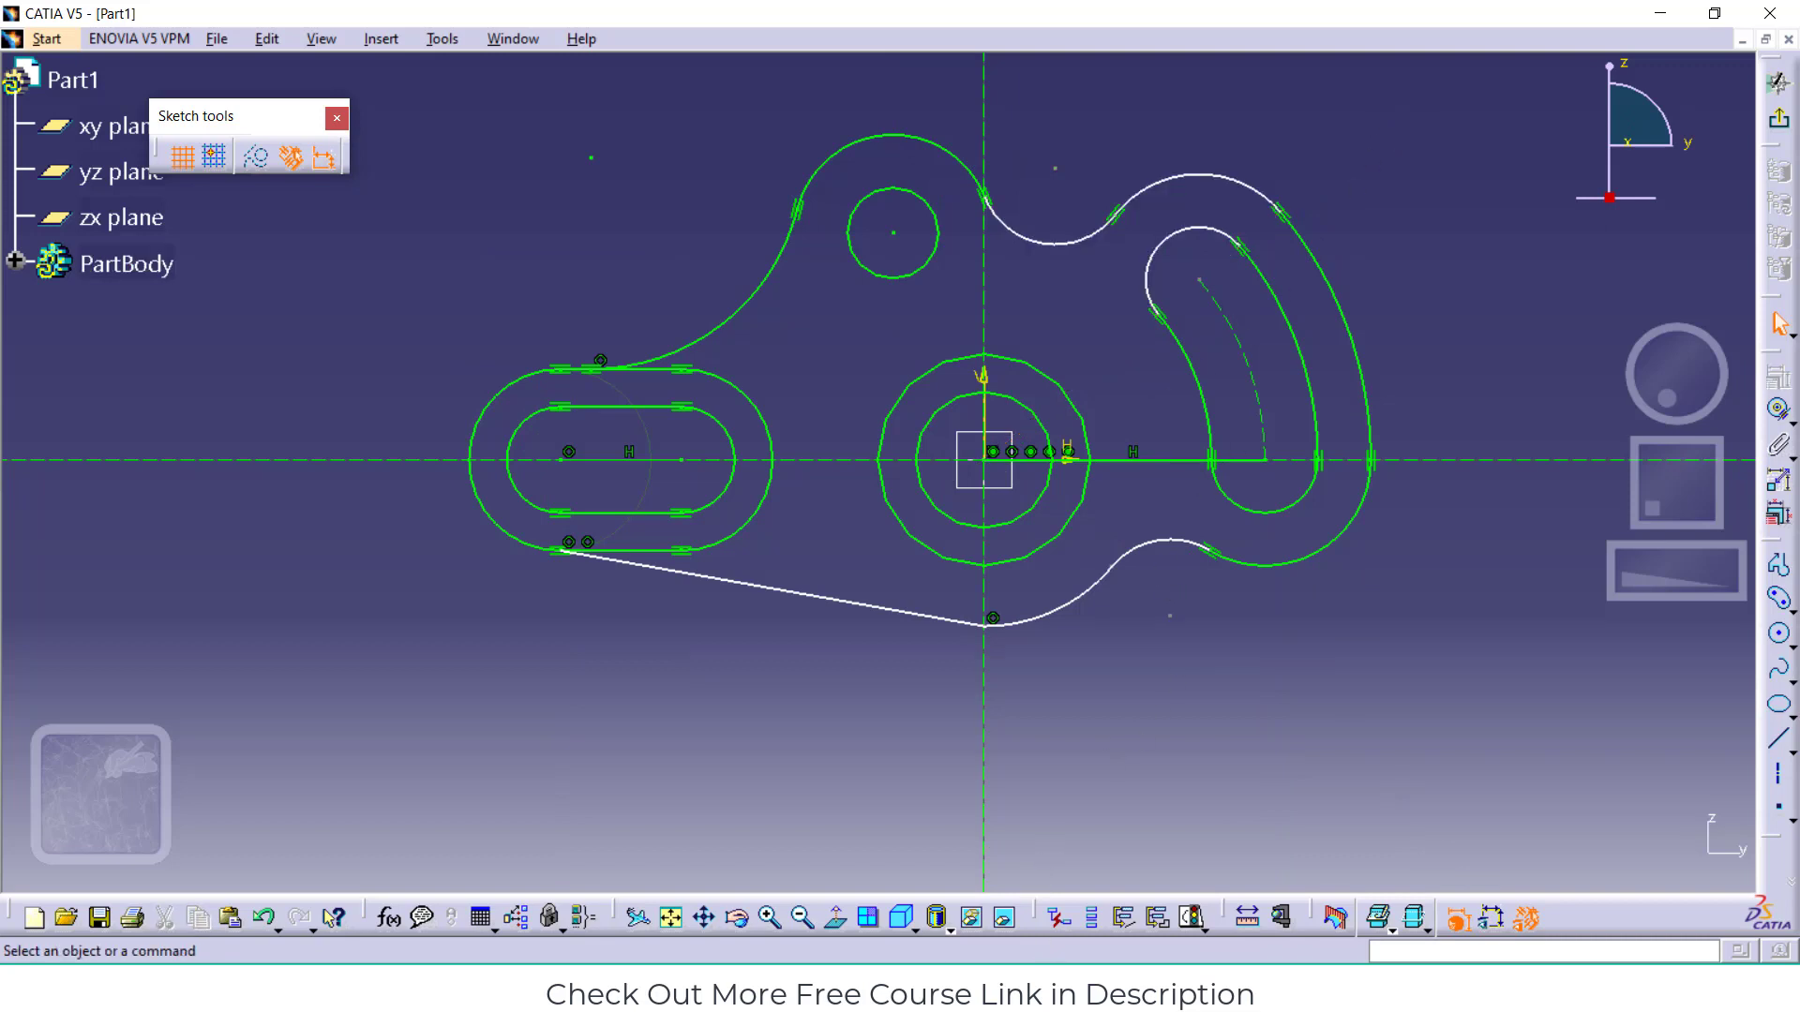
Compare the sketch with the PDF drawing and redisplay its dimensional constraints
{"action": "key", "text": "alt+Tab"}
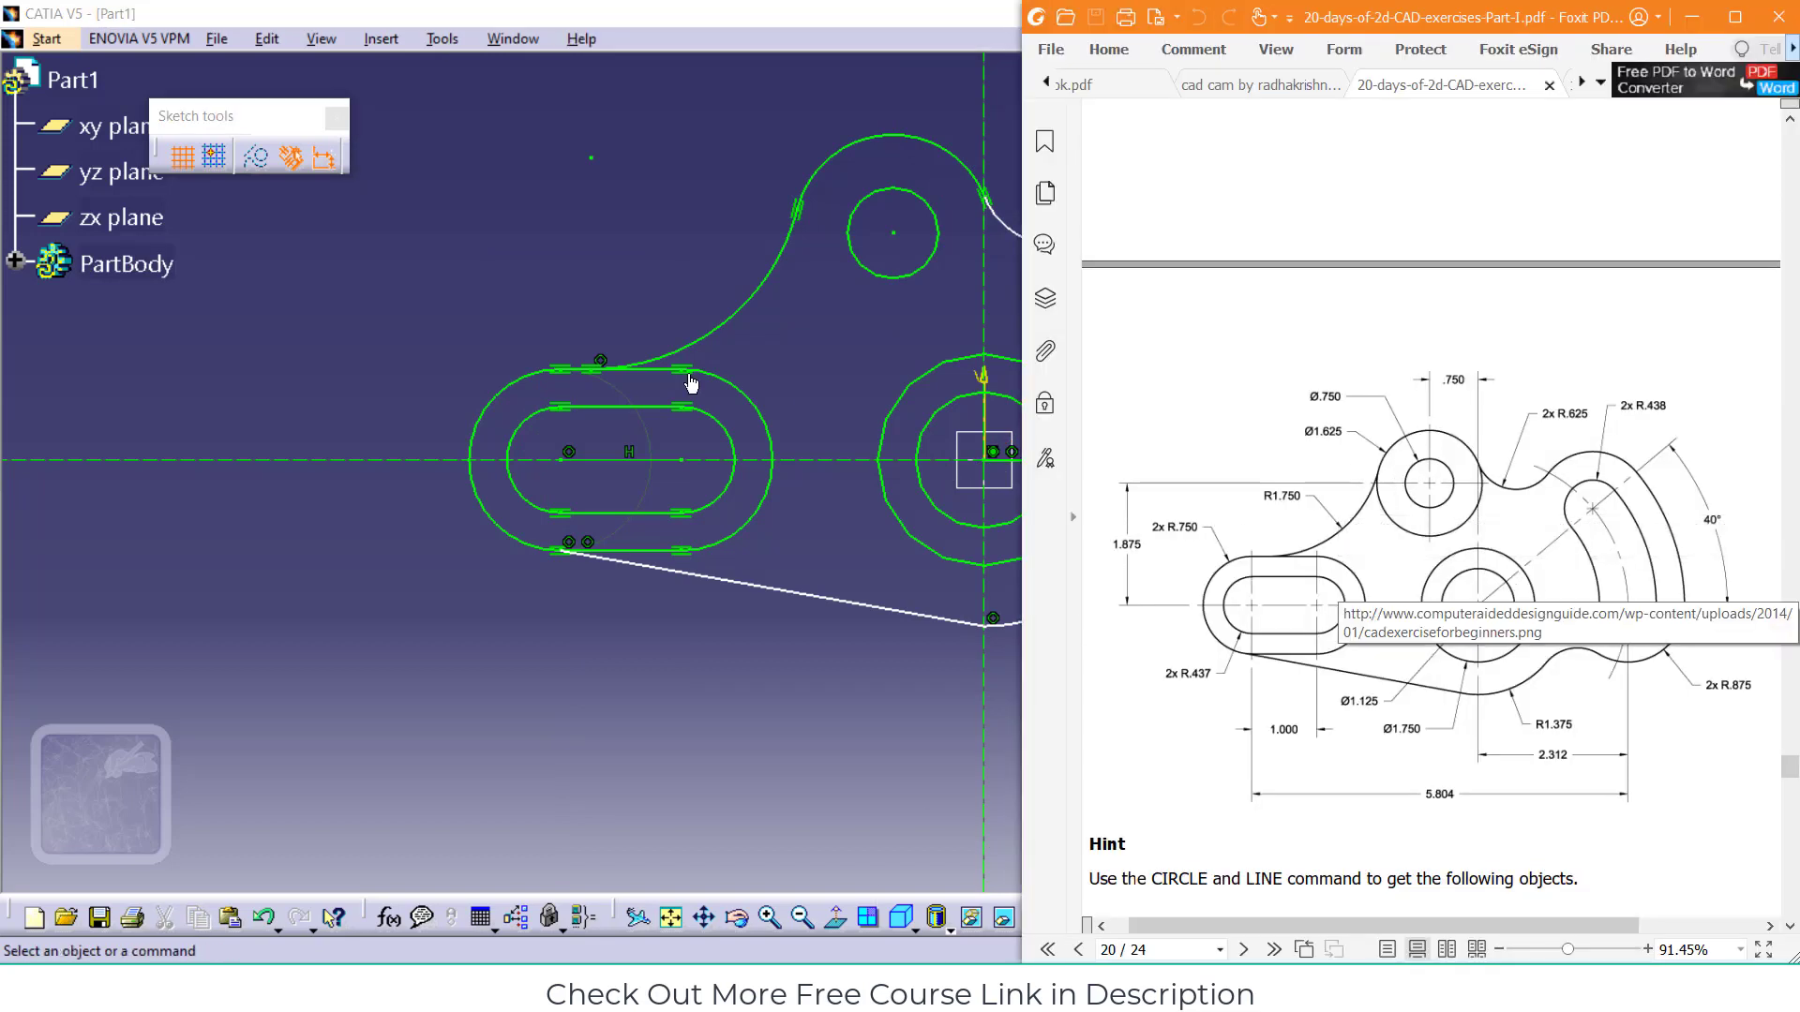
{"action": "left_click", "coordinate": [808, 418]}
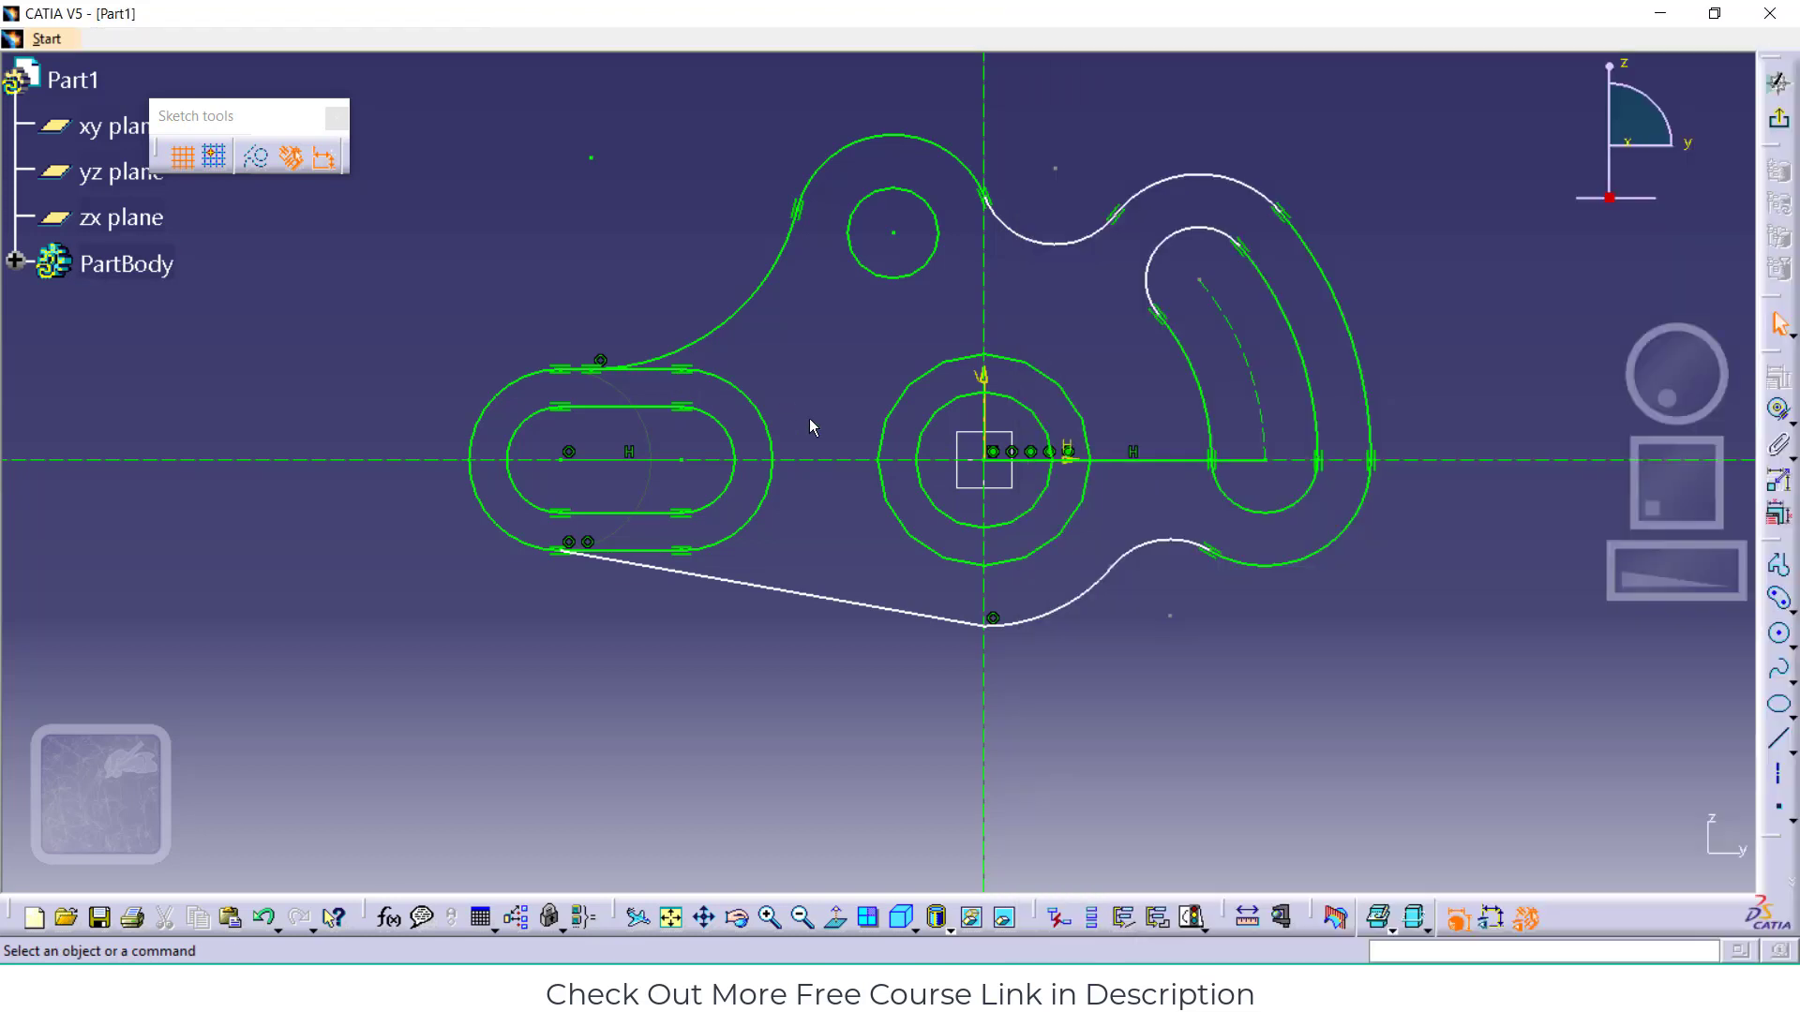
{"action": "left_click", "coordinate": [1490, 921]}
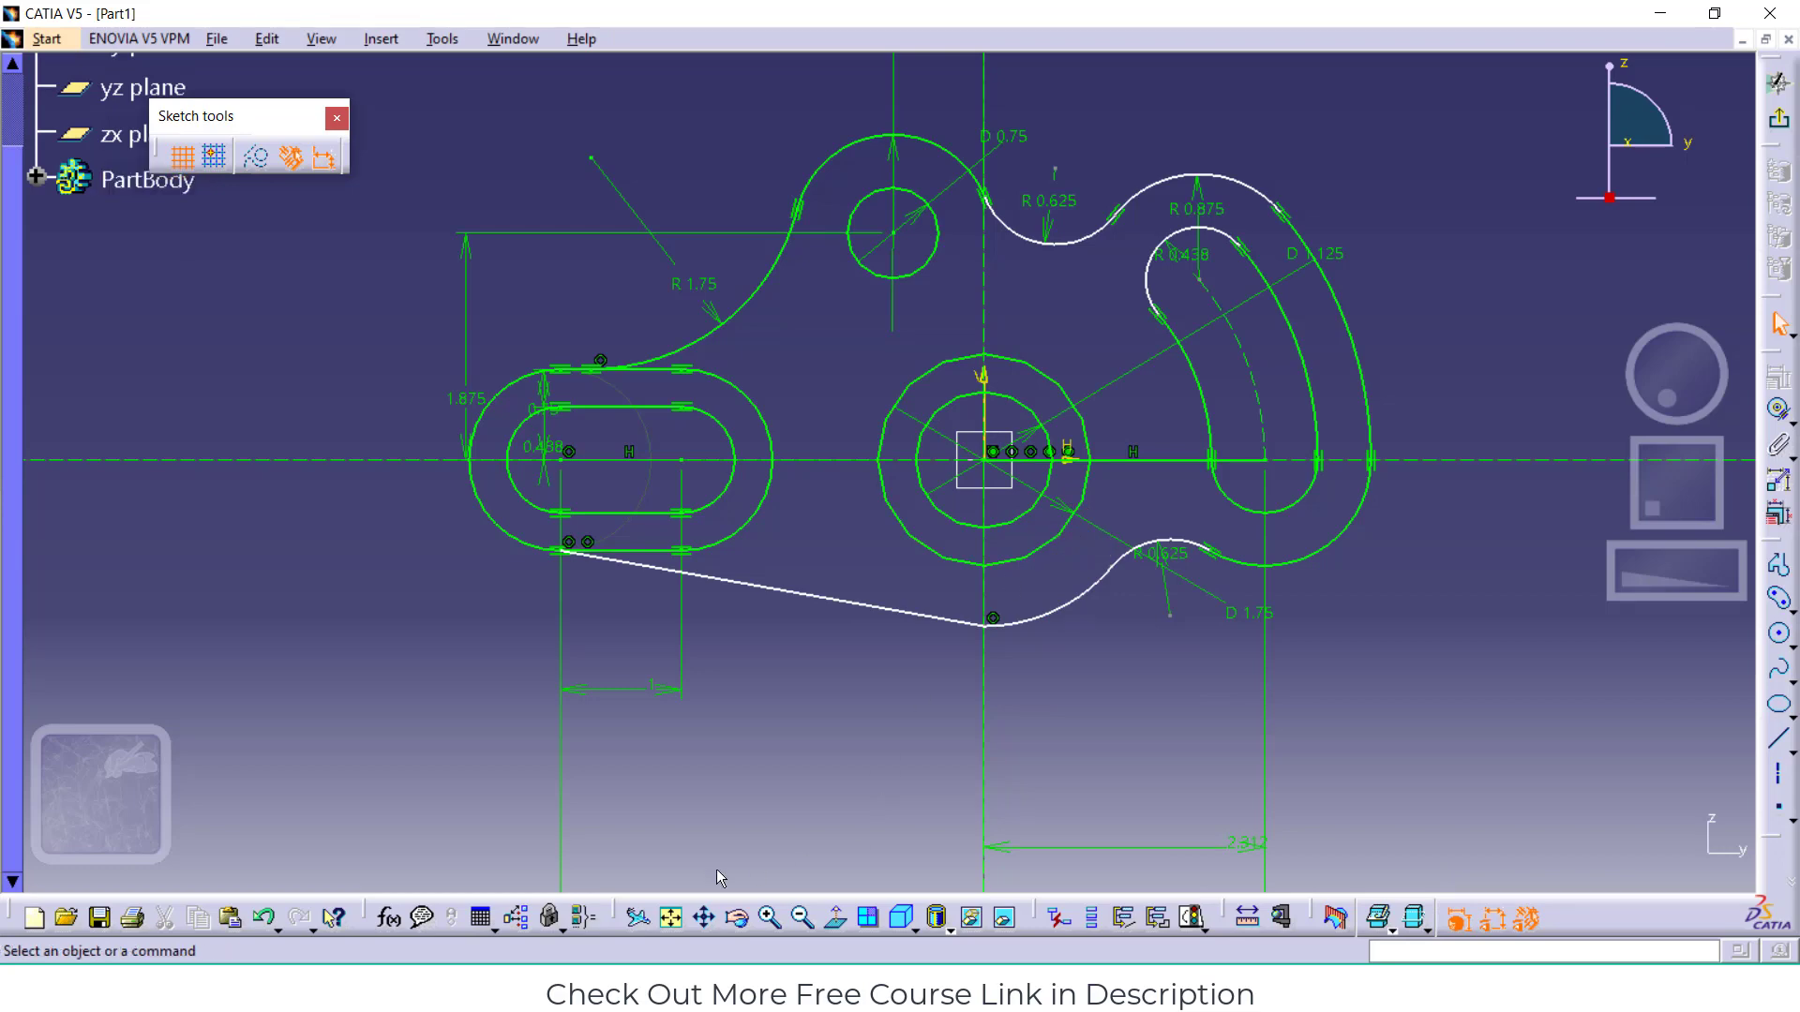
{"action": "left_click", "coordinate": [671, 921]}
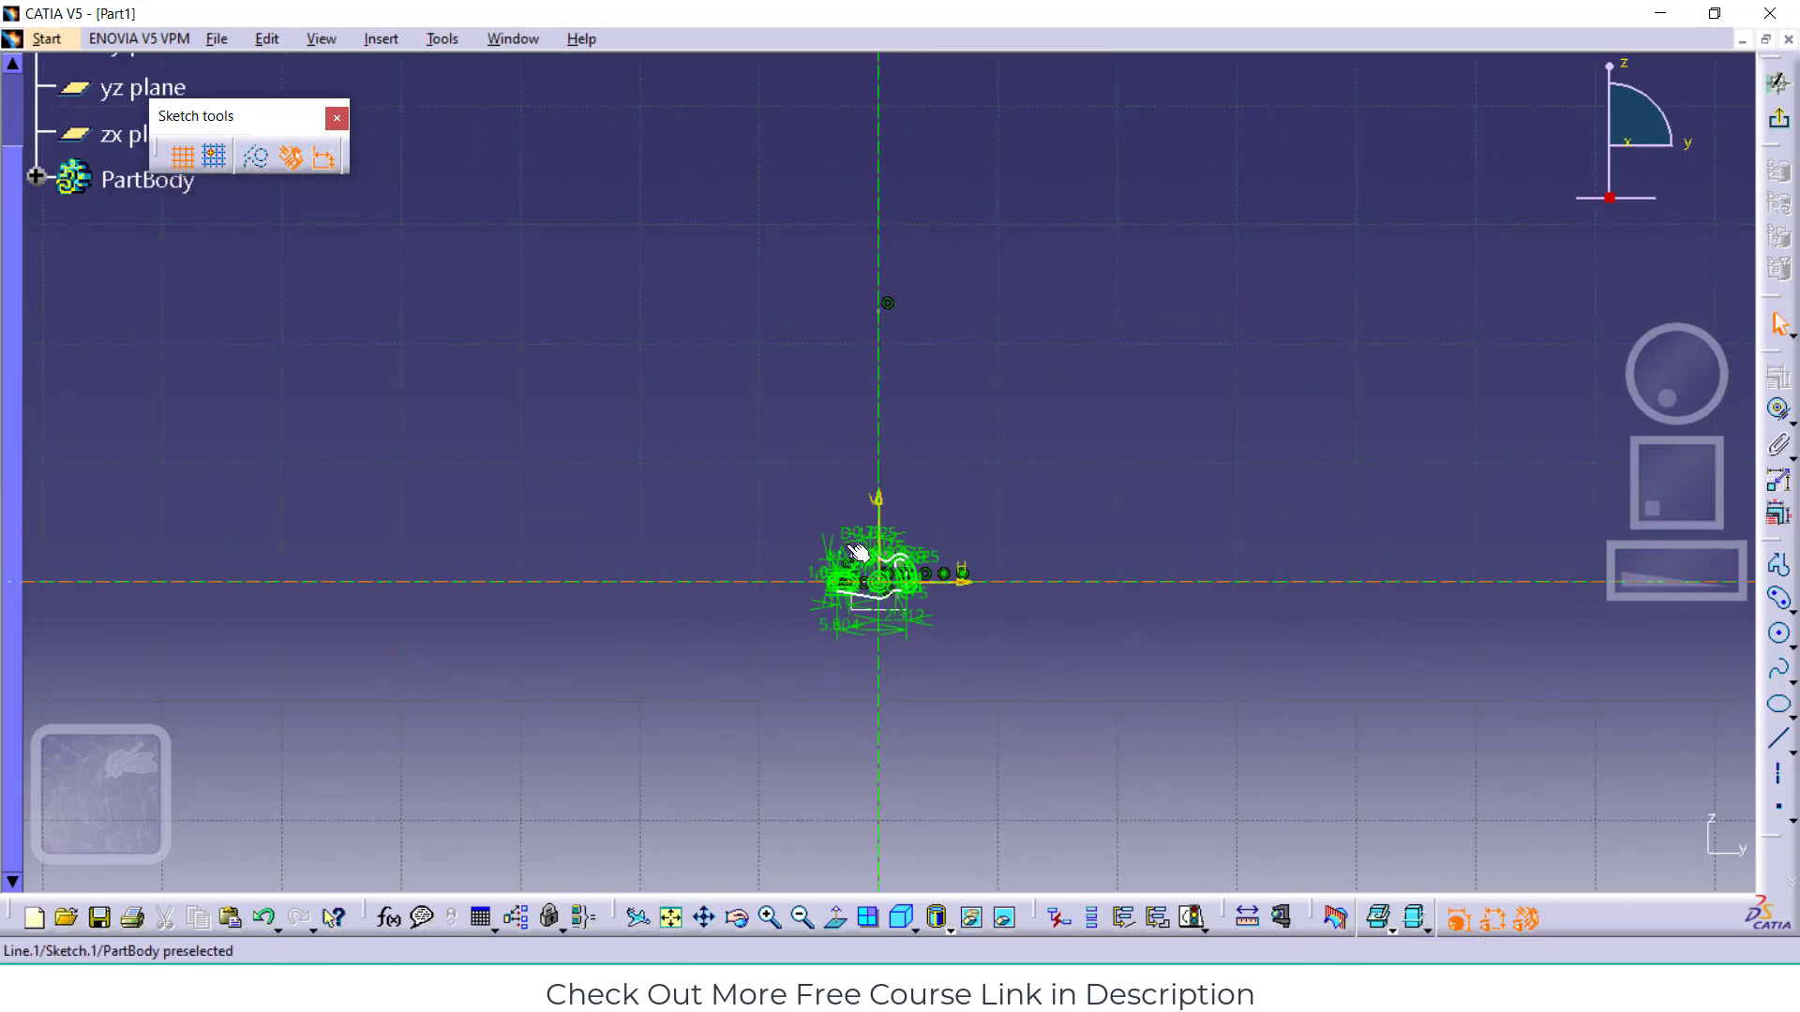
{"action": "left_click", "coordinate": [772, 918]}
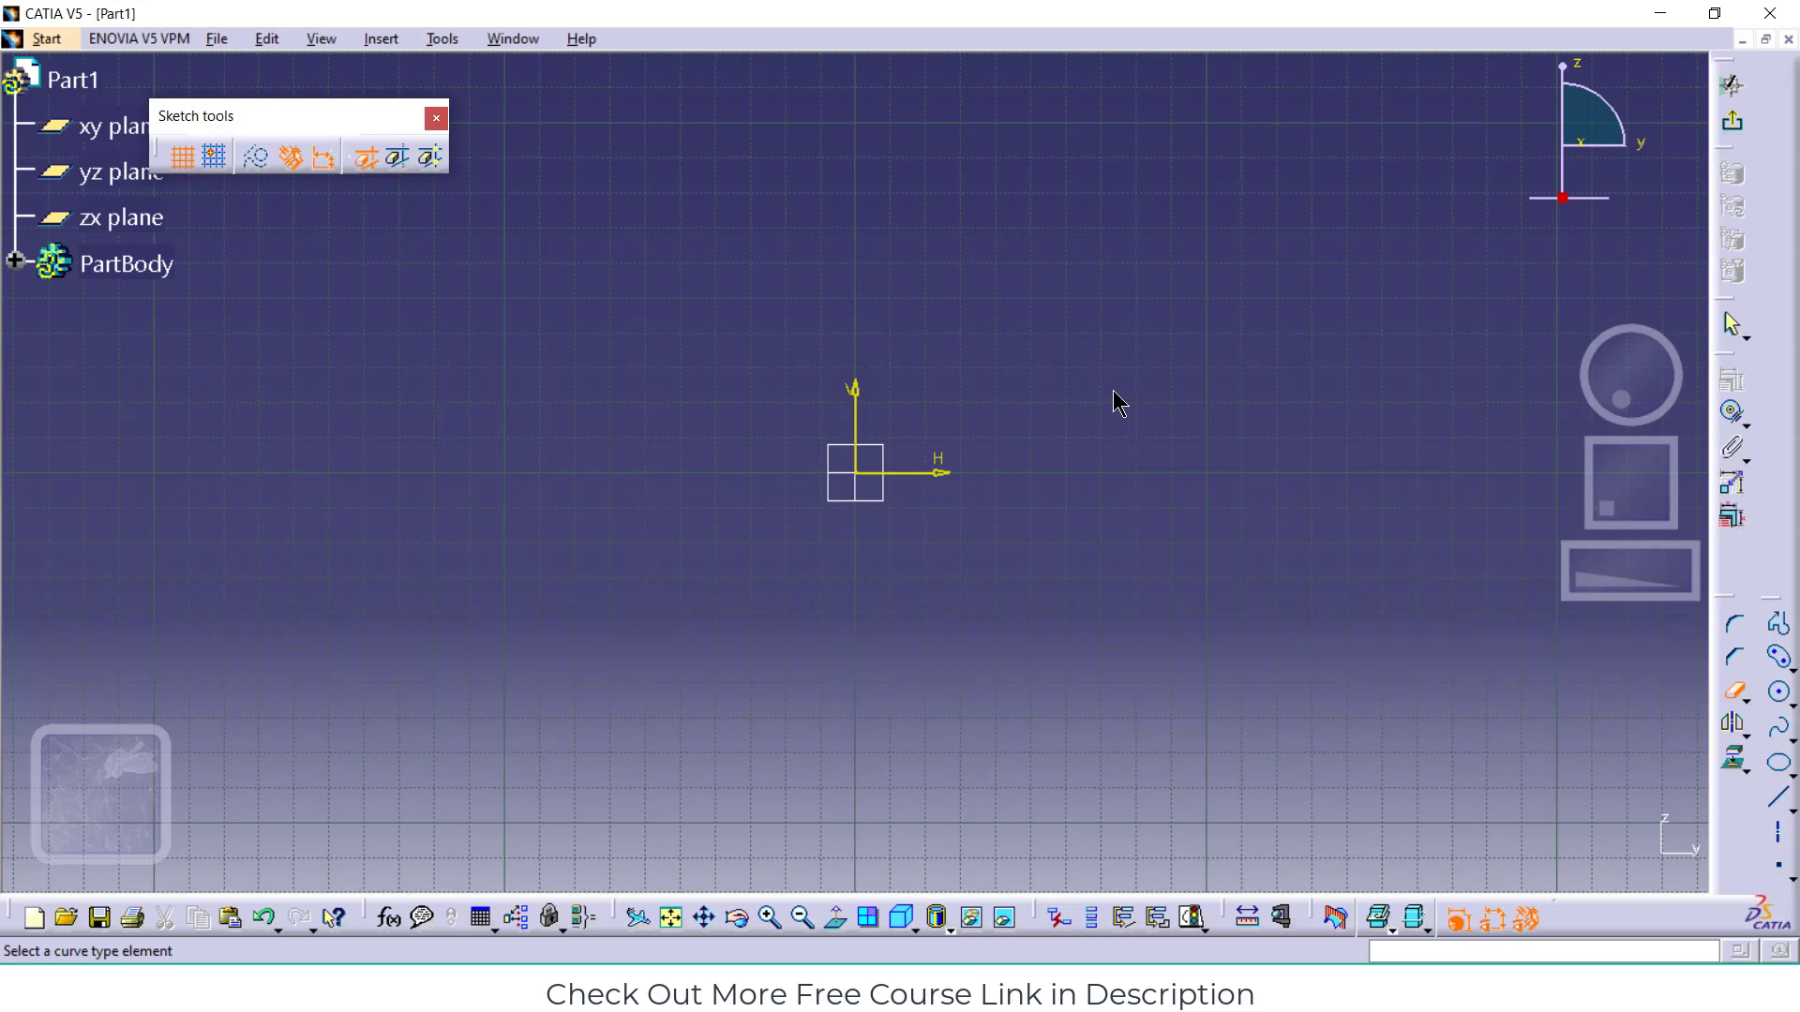
Draw a circle about 141 mm in diameter centred on the origin of the empty sketch
{"action": "left_click", "coordinate": [1778, 692]}
{"action": "left_click", "coordinate": [854, 472]}
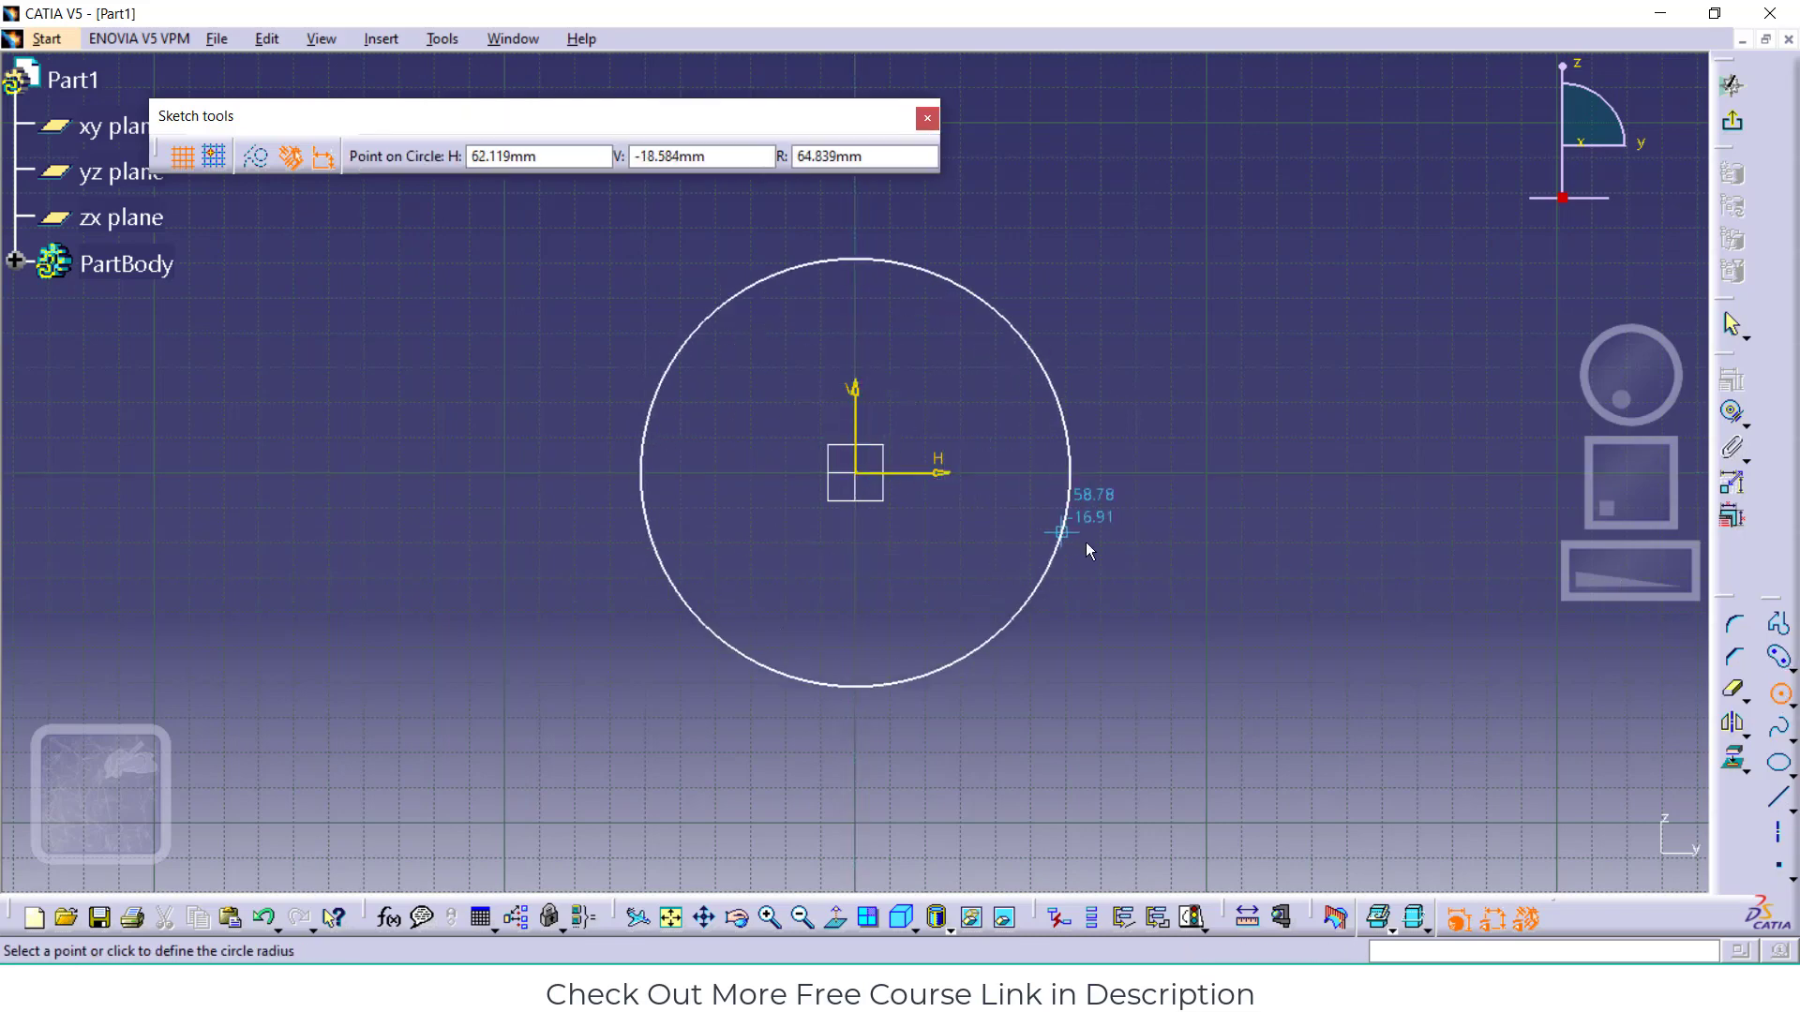
{"action": "left_click", "coordinate": [1093, 553]}
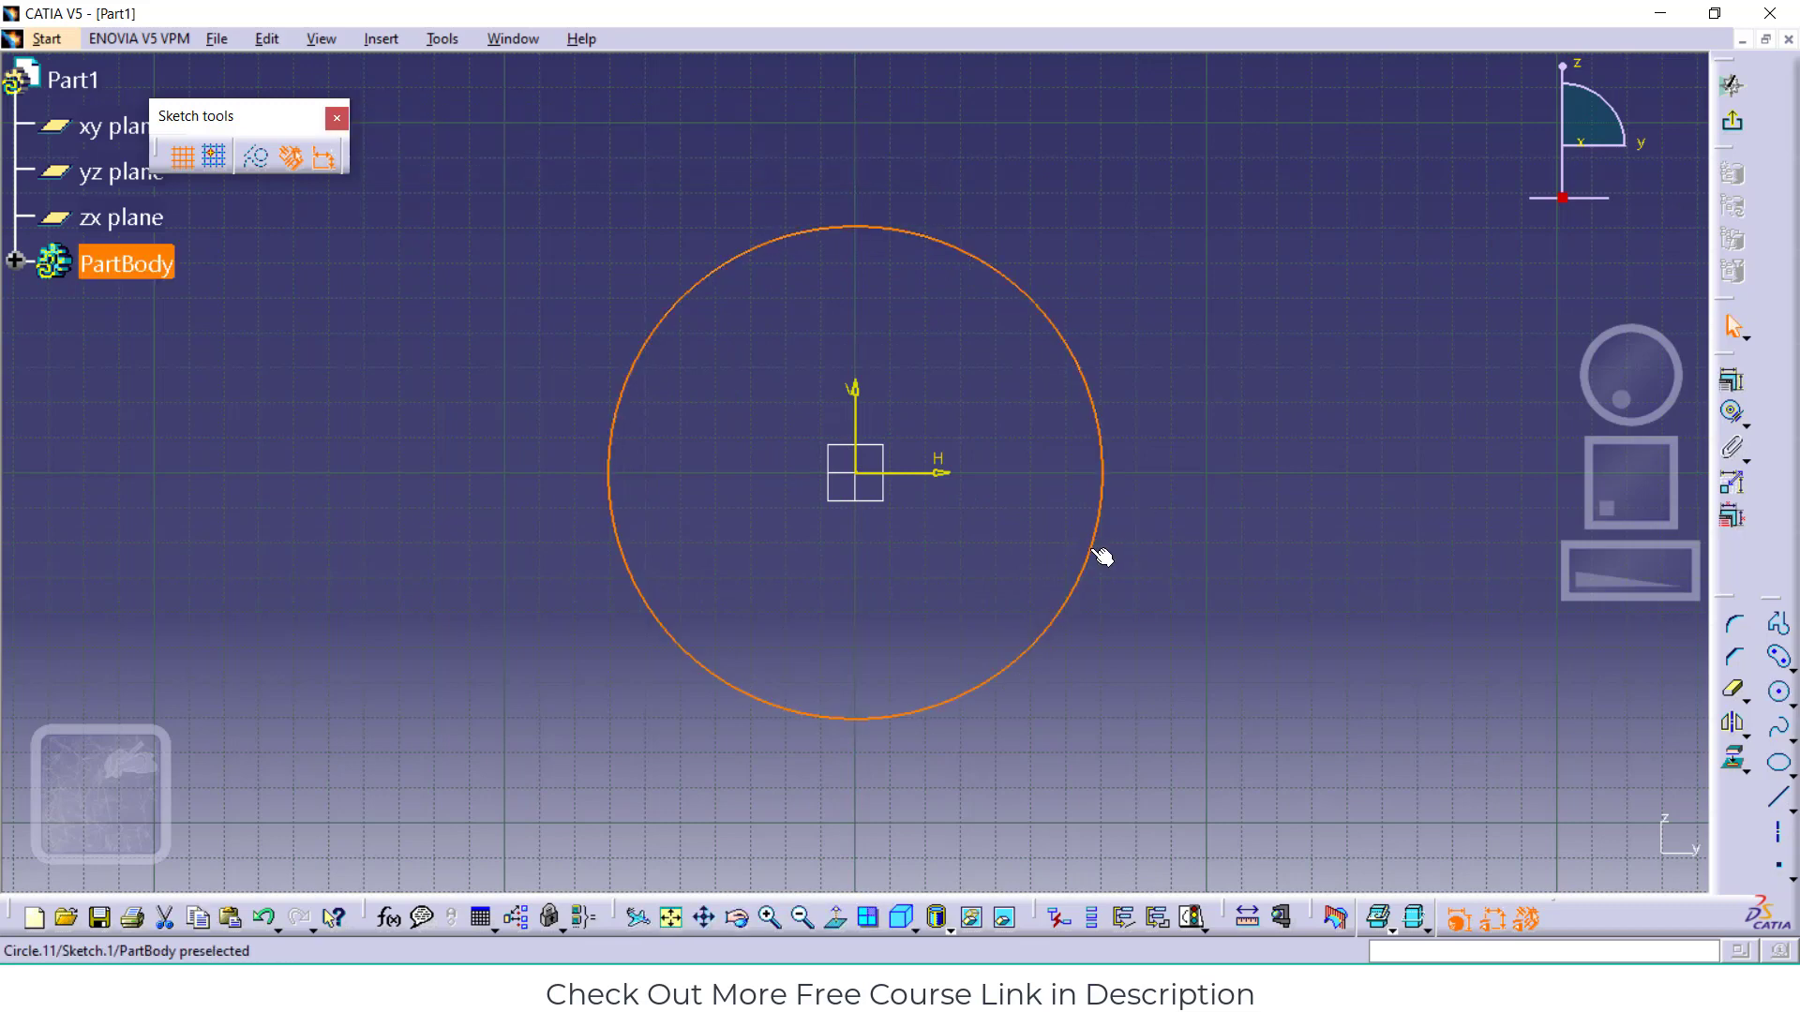
Dimension the circle's diameter and set it to 100 mm
{"action": "left_click", "coordinate": [1745, 428]}
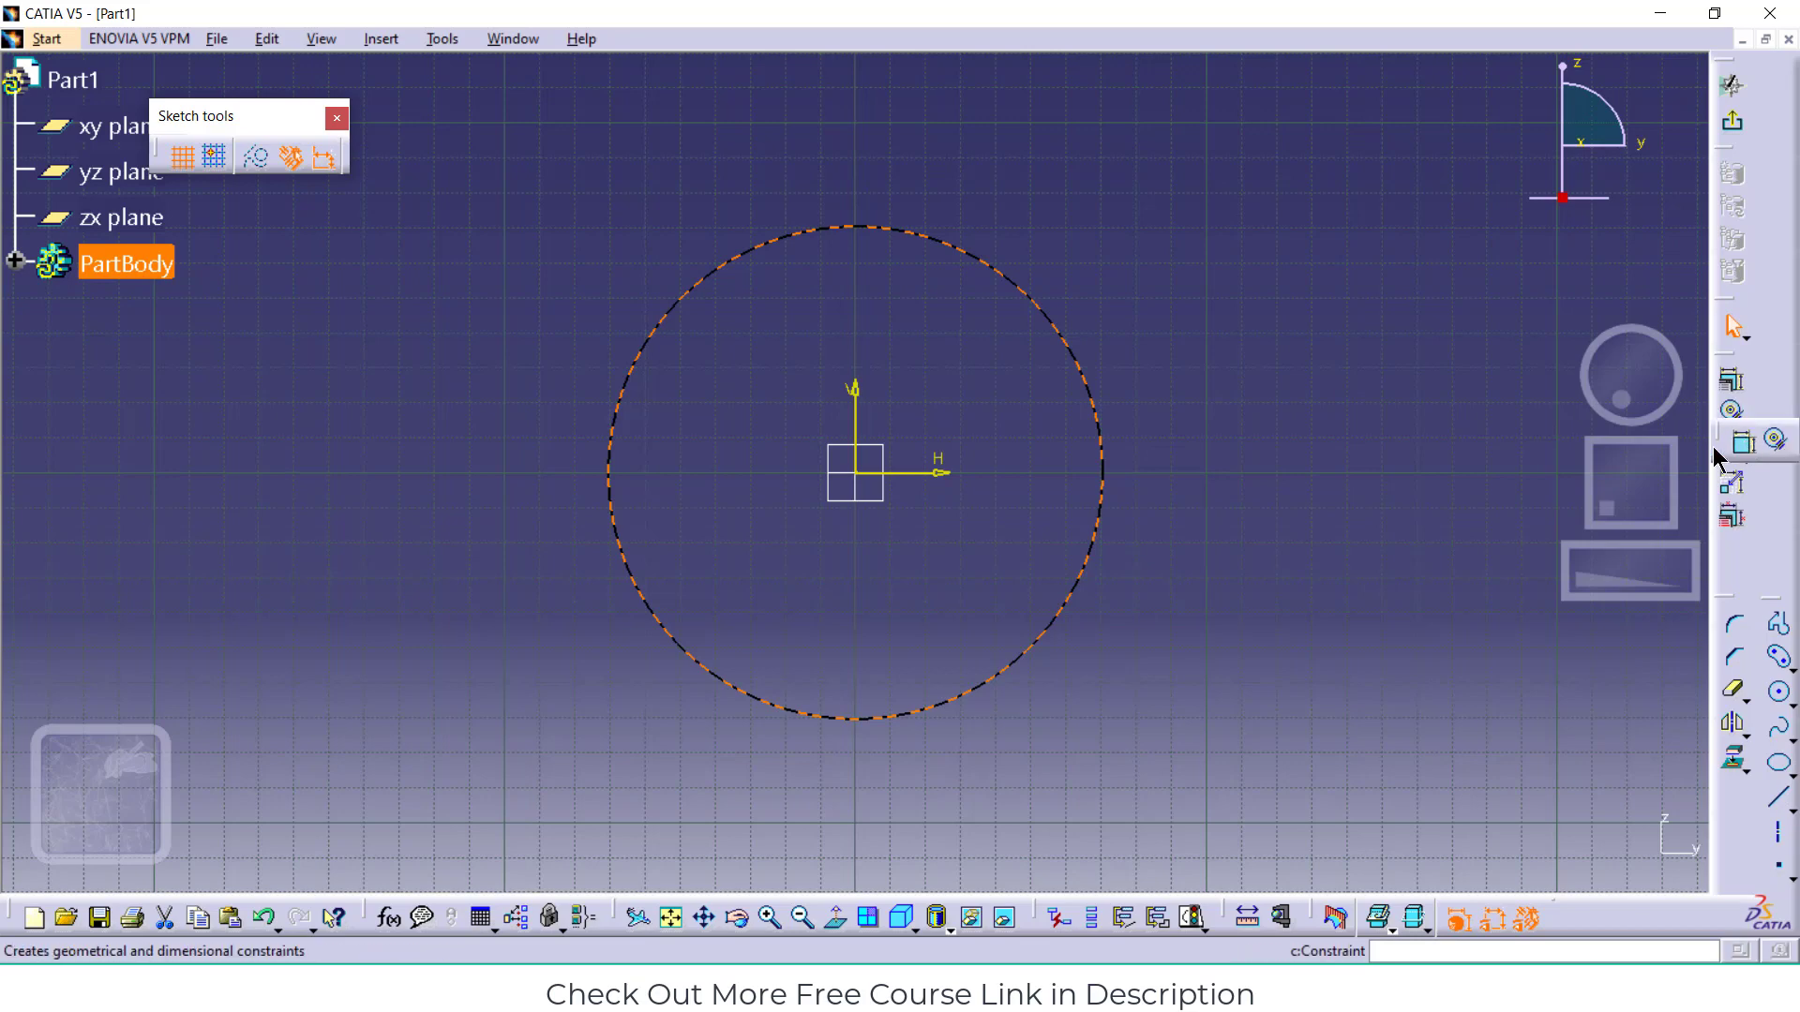
{"action": "left_click", "coordinate": [1742, 441]}
{"action": "left_click", "coordinate": [1239, 315]}
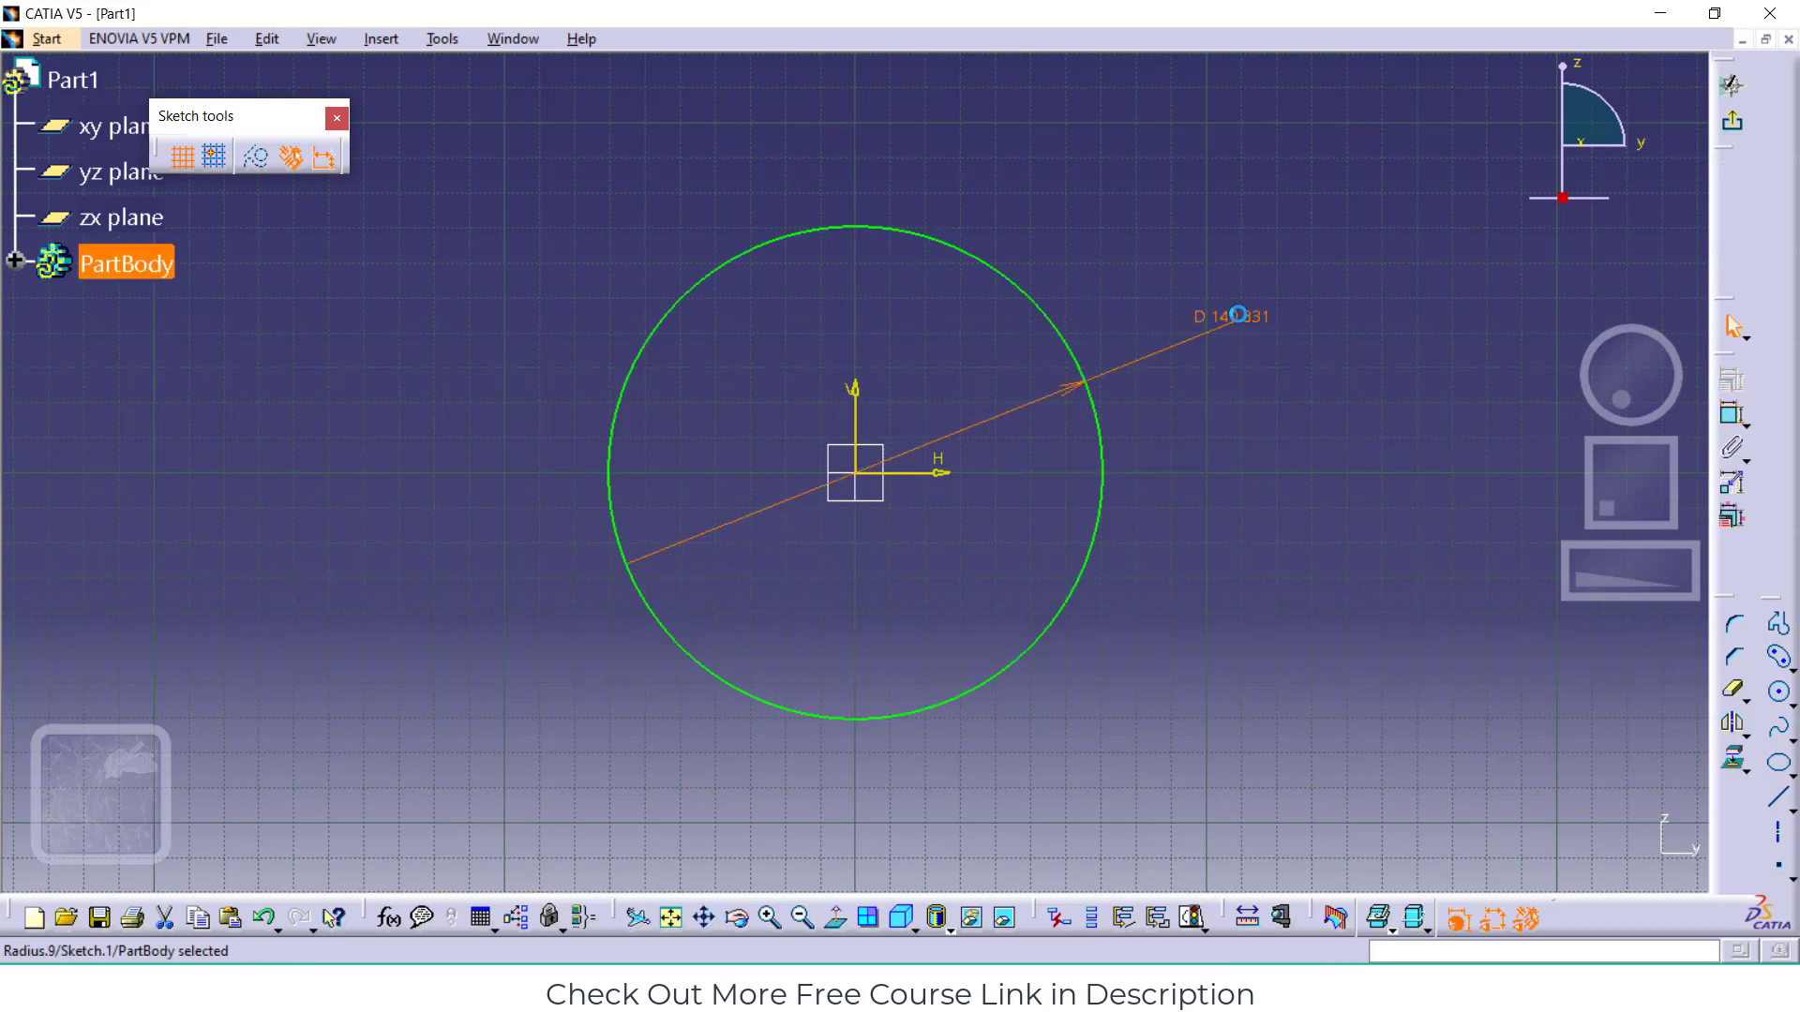
{"action": "double_click", "coordinate": [1238, 315]}
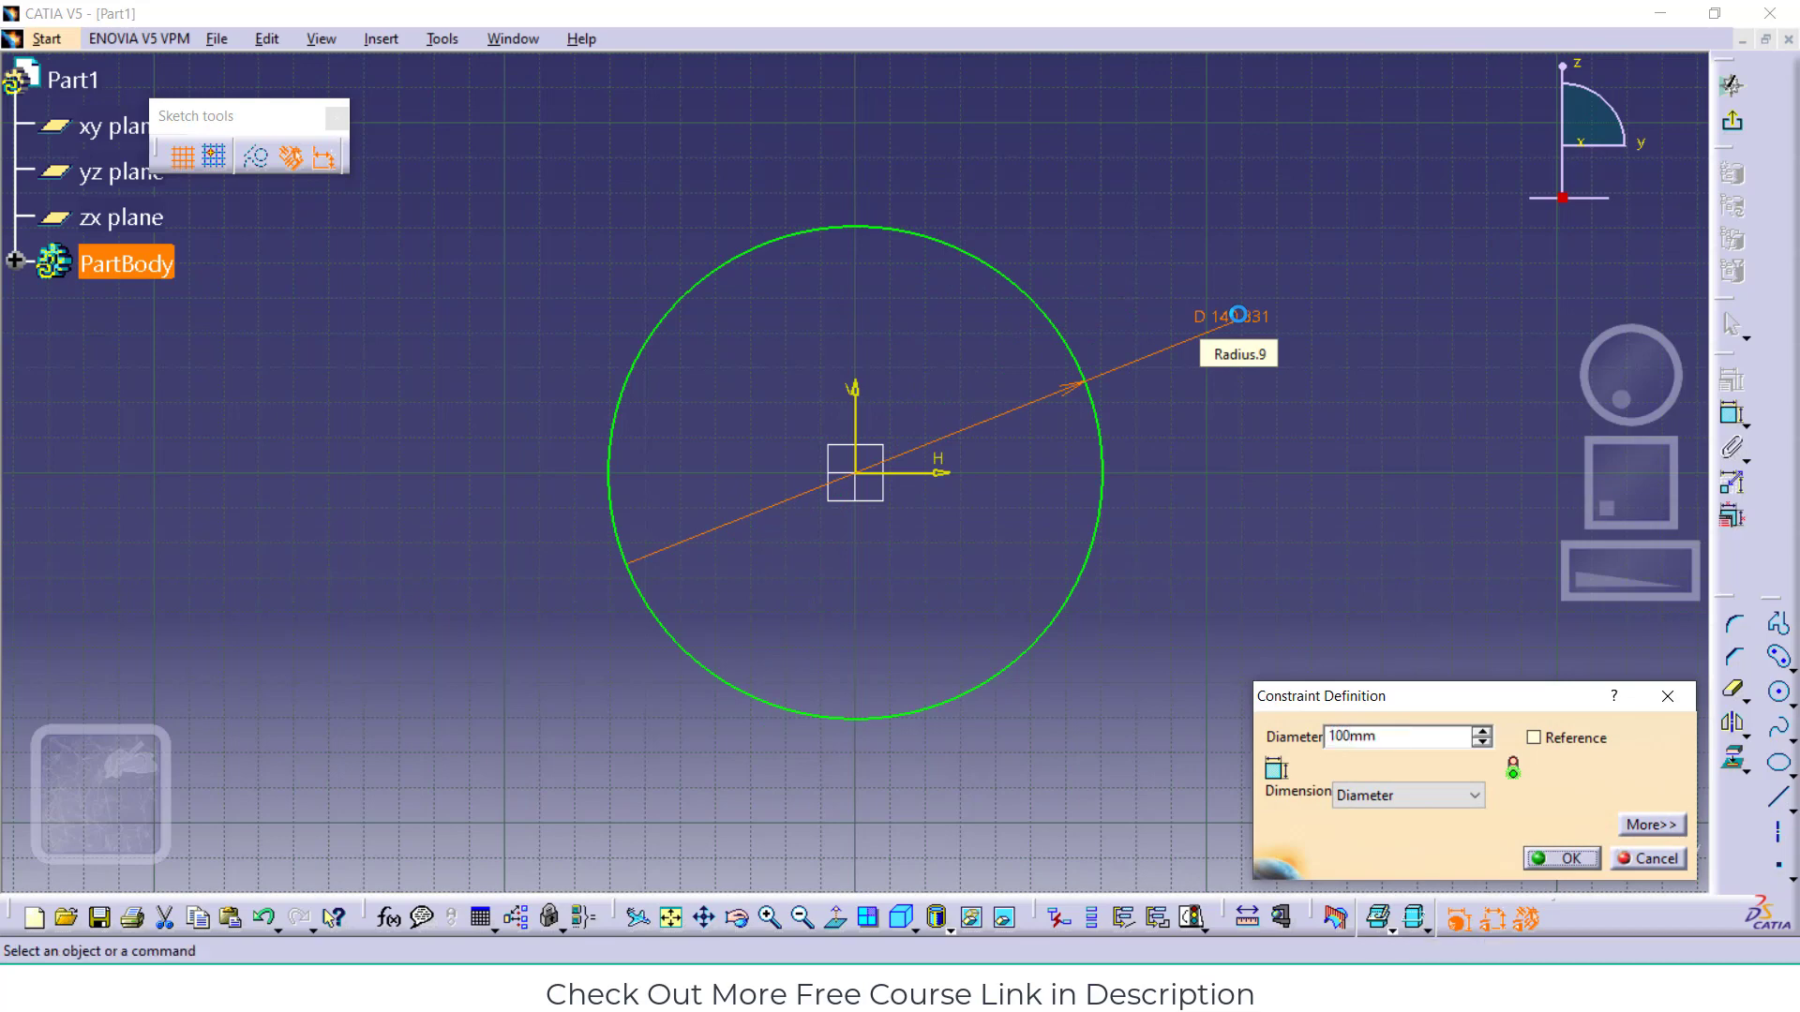
{"action": "type", "text": "100mm"}
{"action": "key", "text": "Return"}
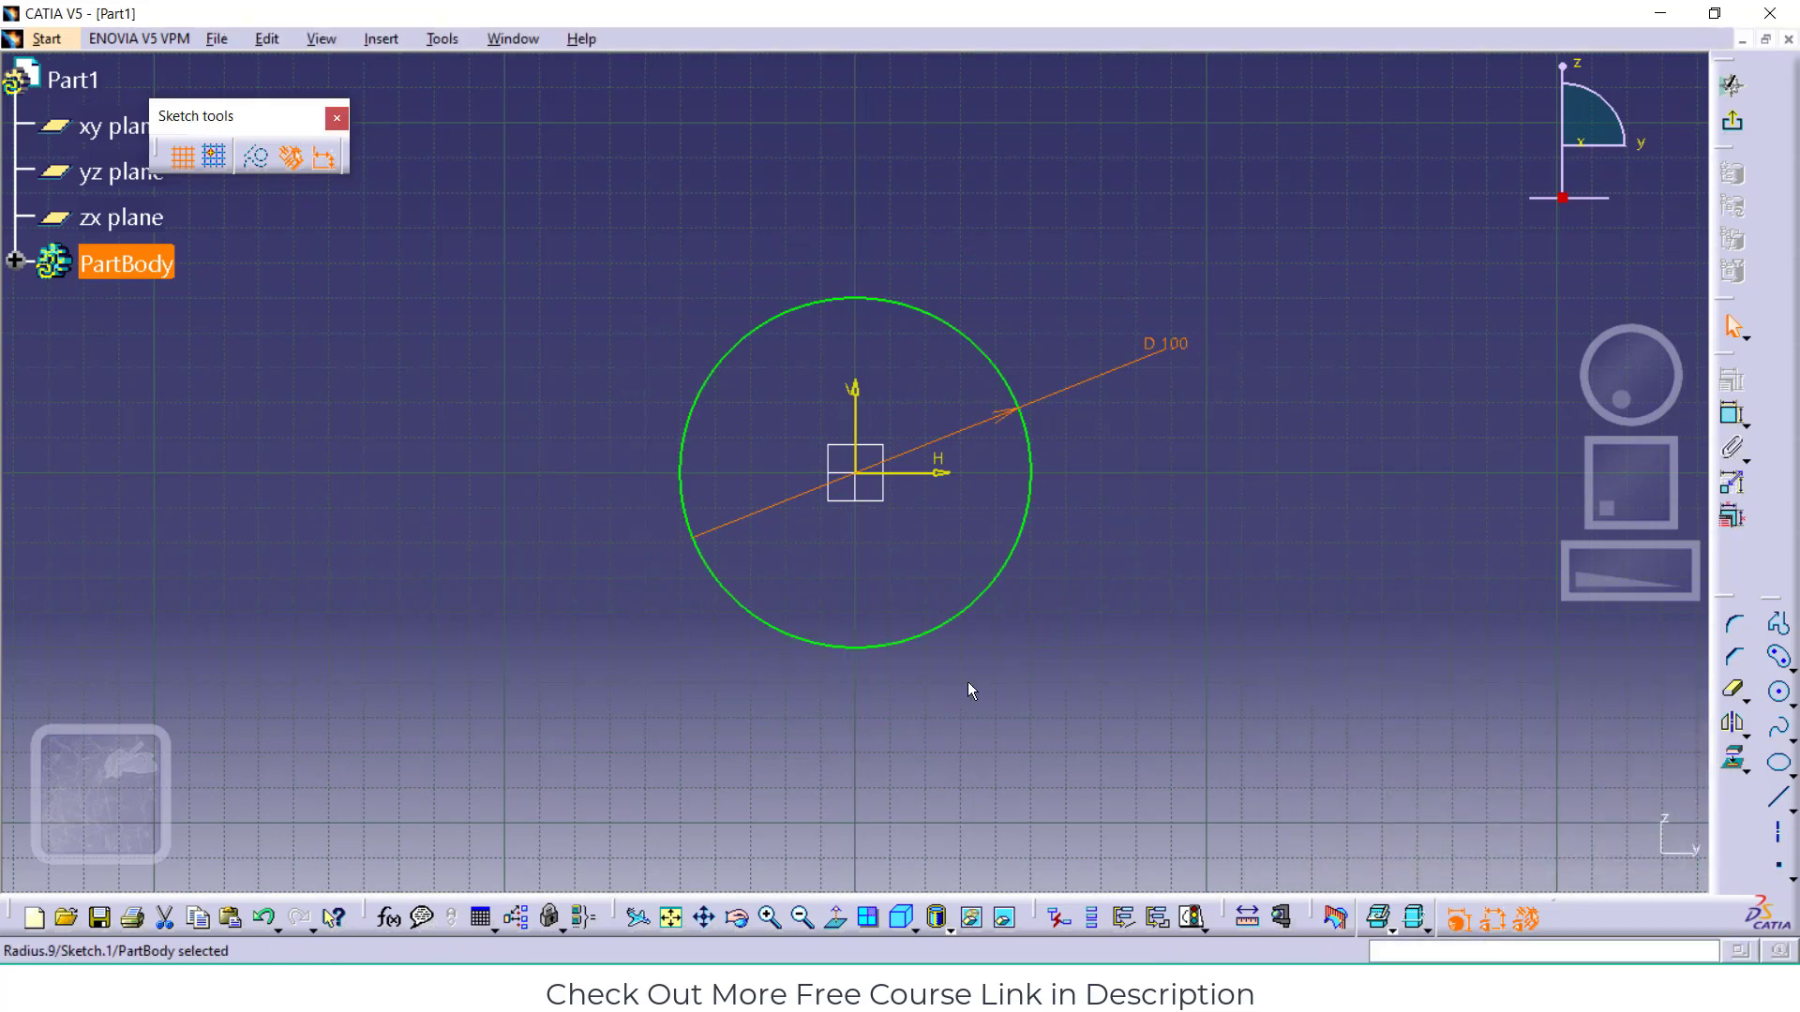
Draw a concentric circle about 64 mm in diameter inside the 100 mm circle and convert it to a construction element
{"action": "left_click", "coordinate": [1778, 692]}
{"action": "left_click", "coordinate": [855, 473]}
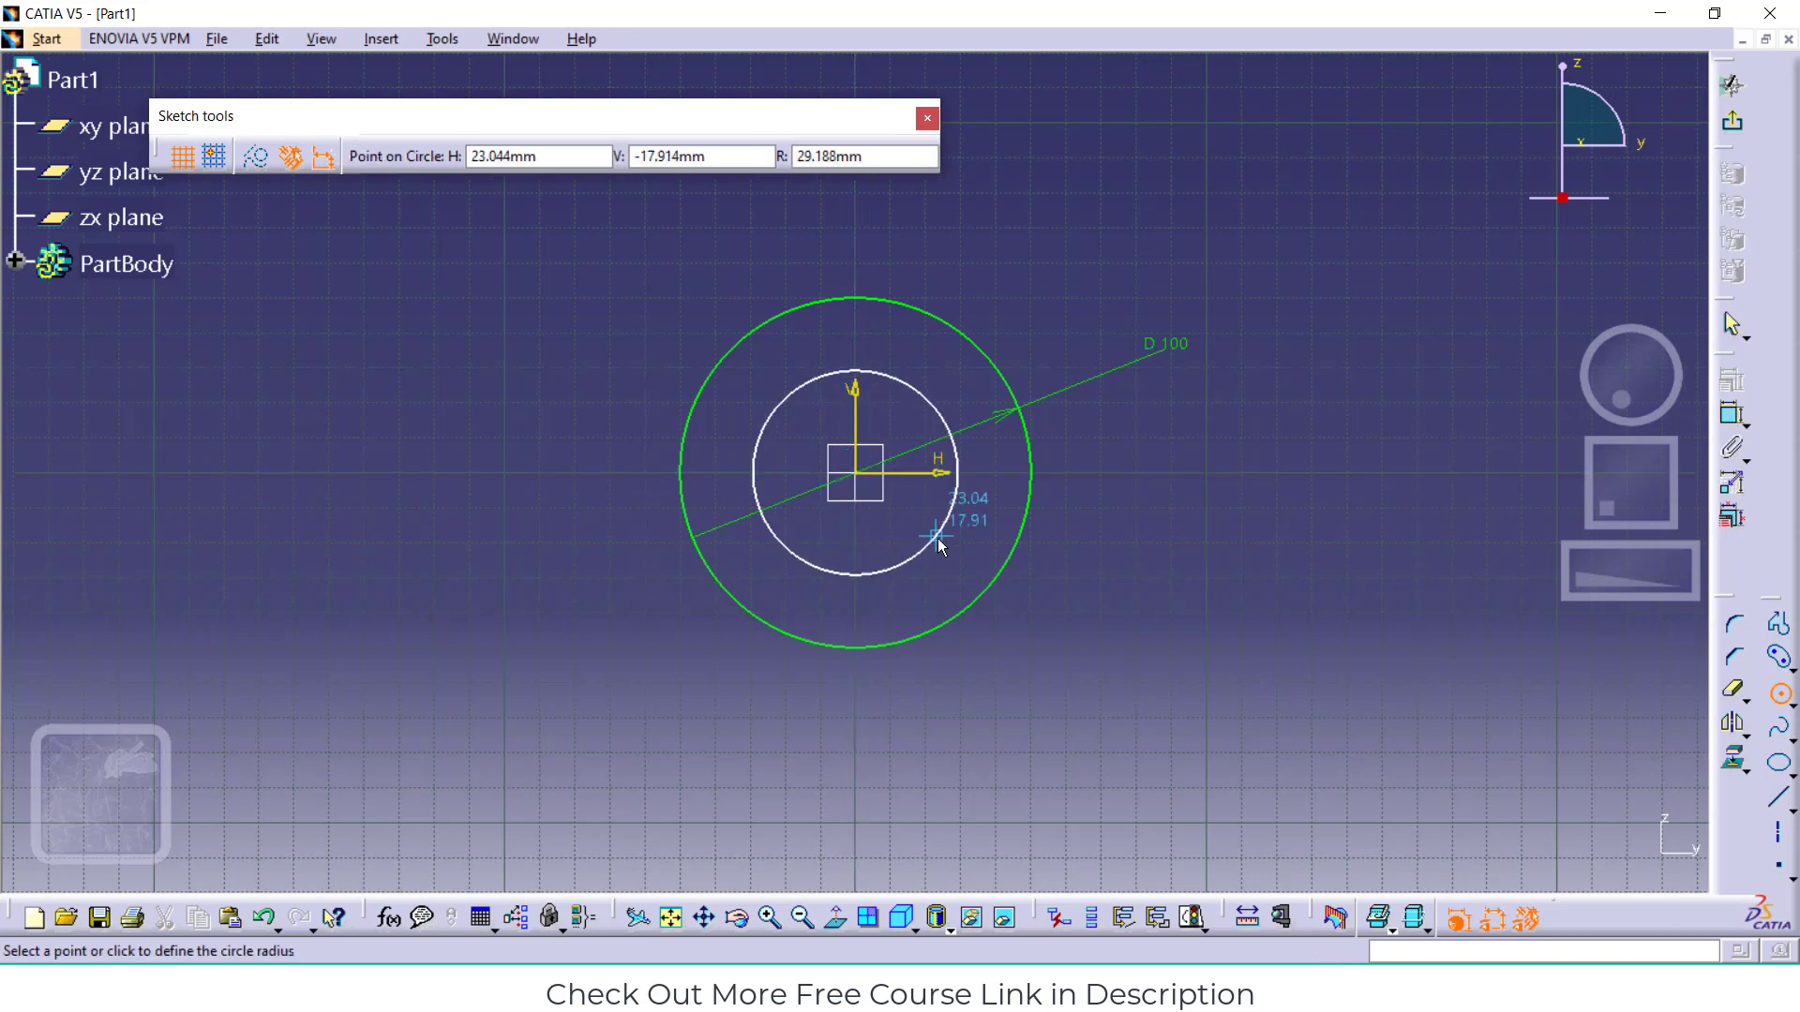
{"action": "left_click", "coordinate": [947, 532]}
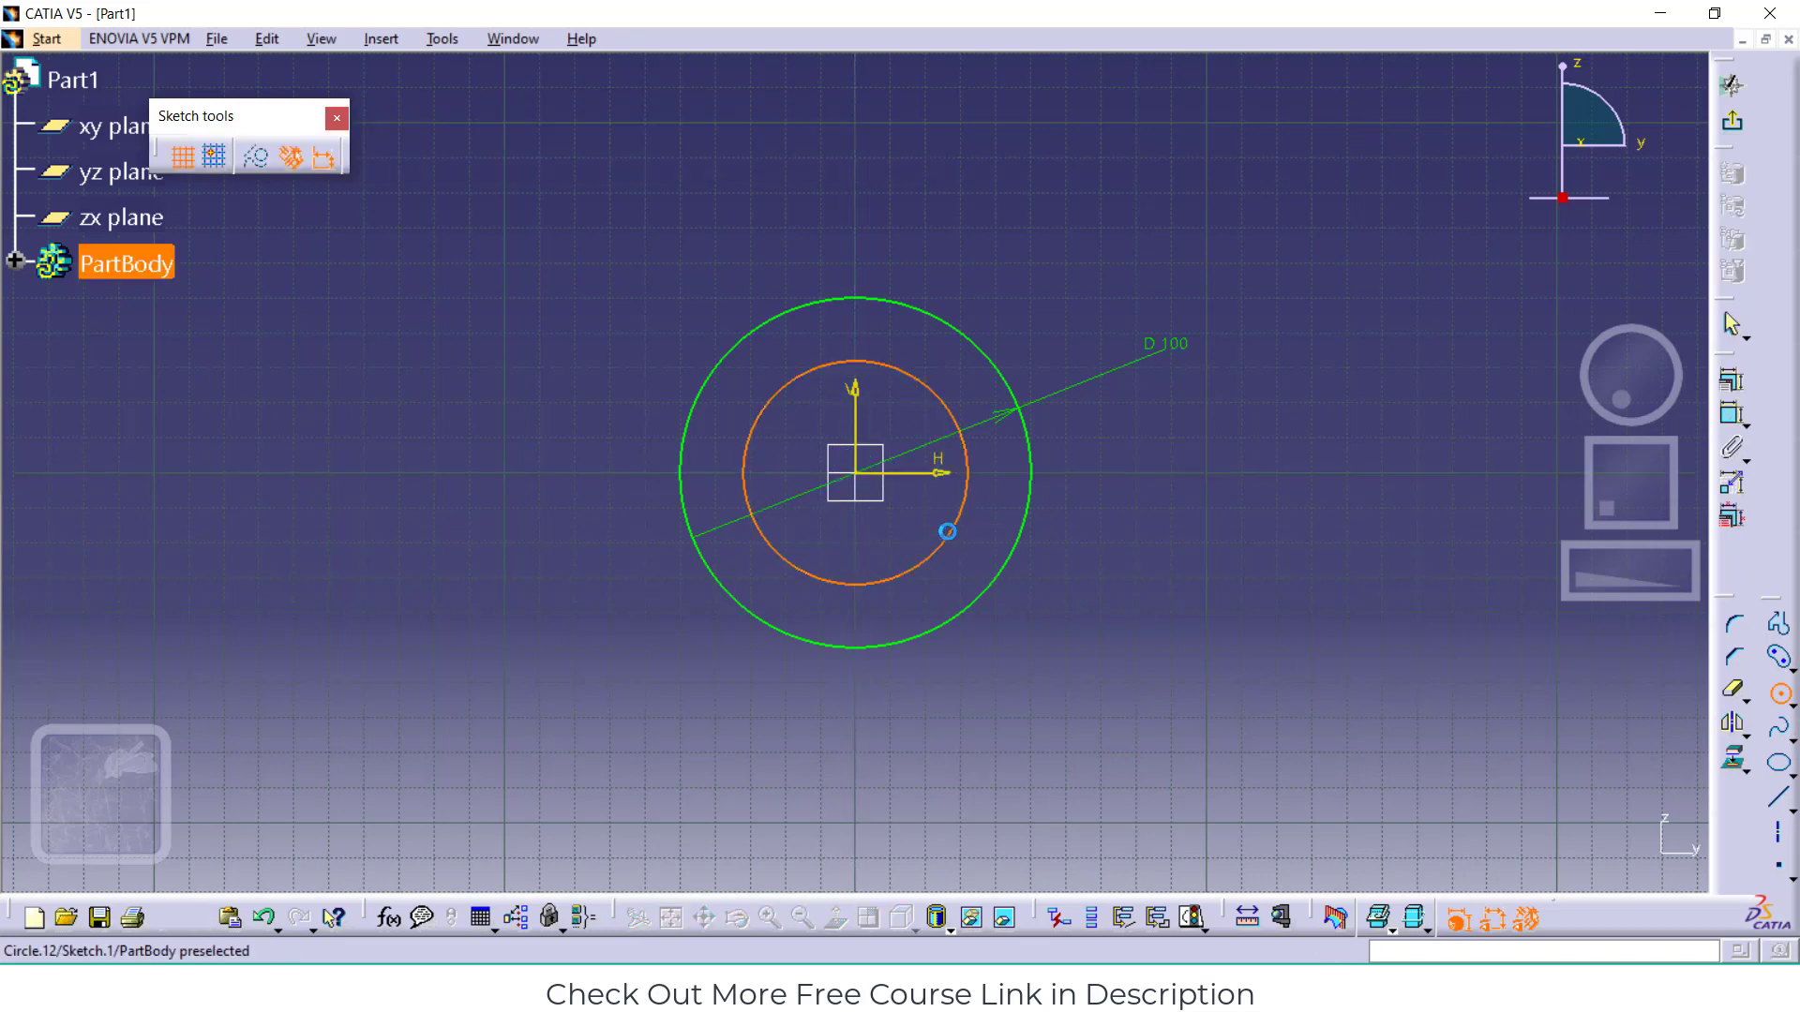
{"action": "left_click", "coordinate": [255, 157]}
{"action": "left_click", "coordinate": [1217, 629]}
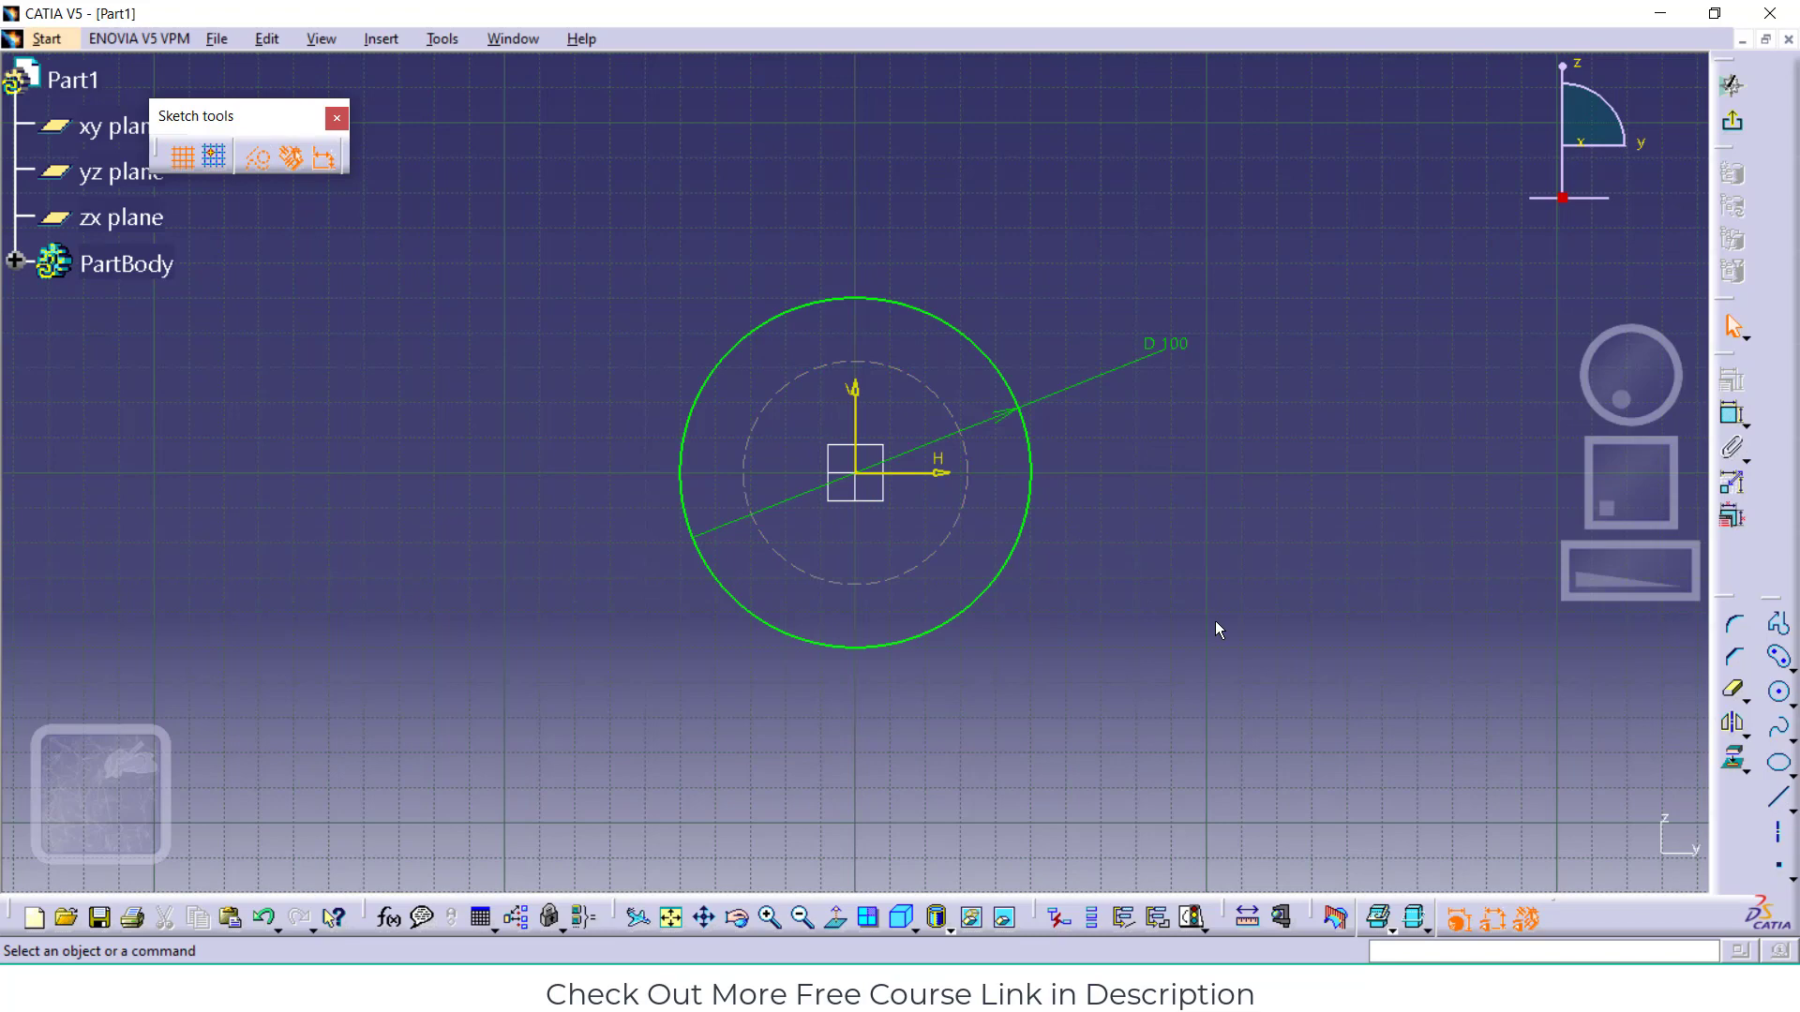
Dimension the dashed construction circle's diameter and set it to 70 mm
{"action": "left_click", "coordinate": [1732, 413]}
{"action": "left_click", "coordinate": [975, 462]}
{"action": "left_click", "coordinate": [1138, 486]}
{"action": "double_click", "coordinate": [1138, 485]}
{"action": "type", "text": "70"}
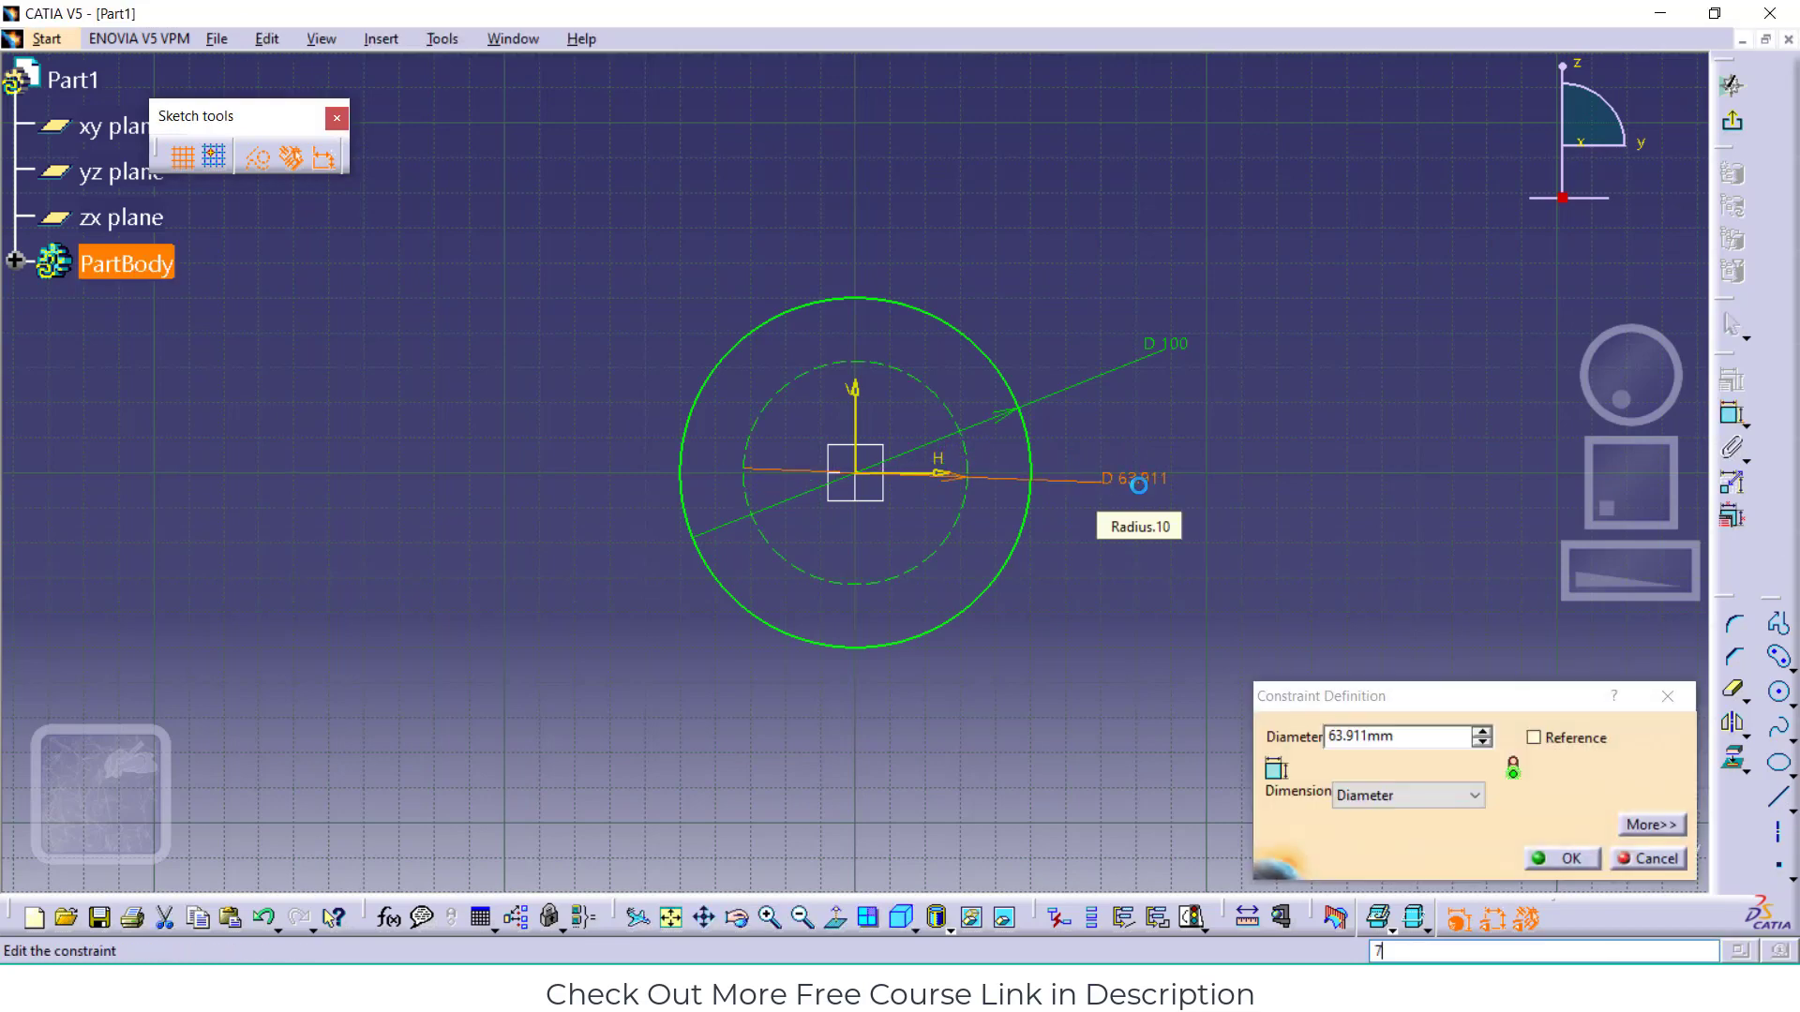
{"action": "key", "text": "Return"}
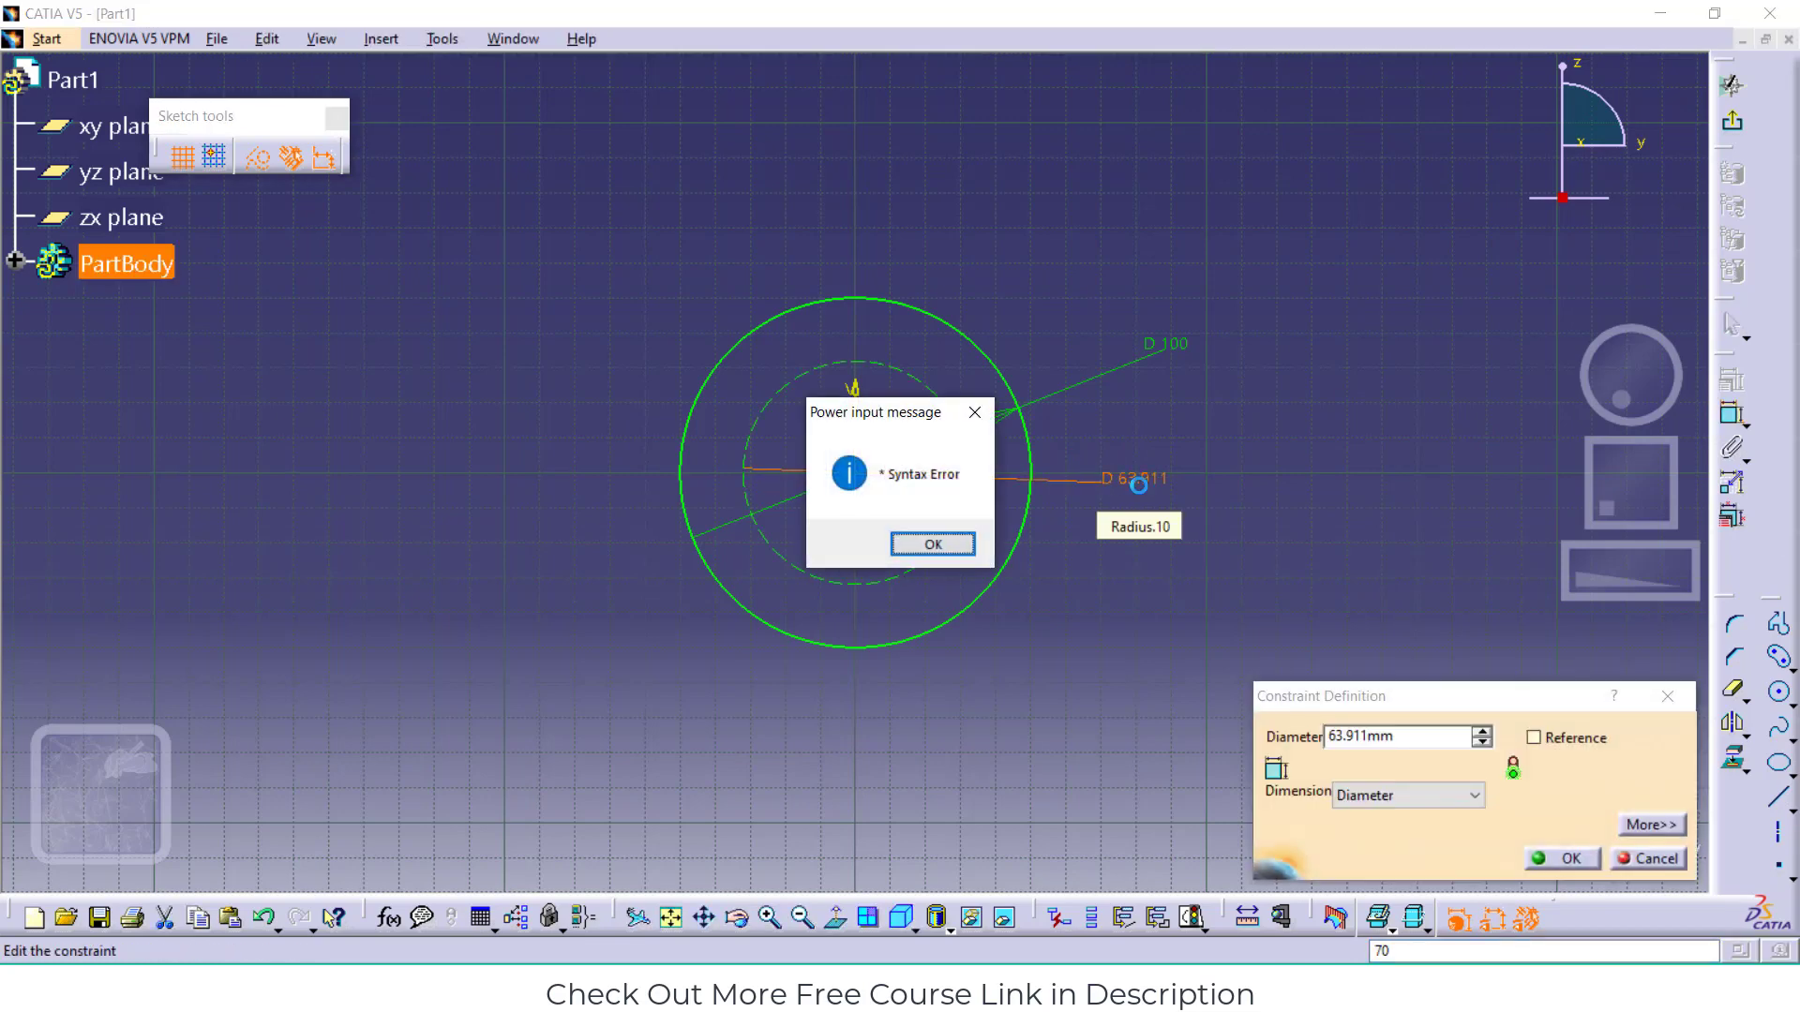
{"action": "left_click", "coordinate": [933, 545]}
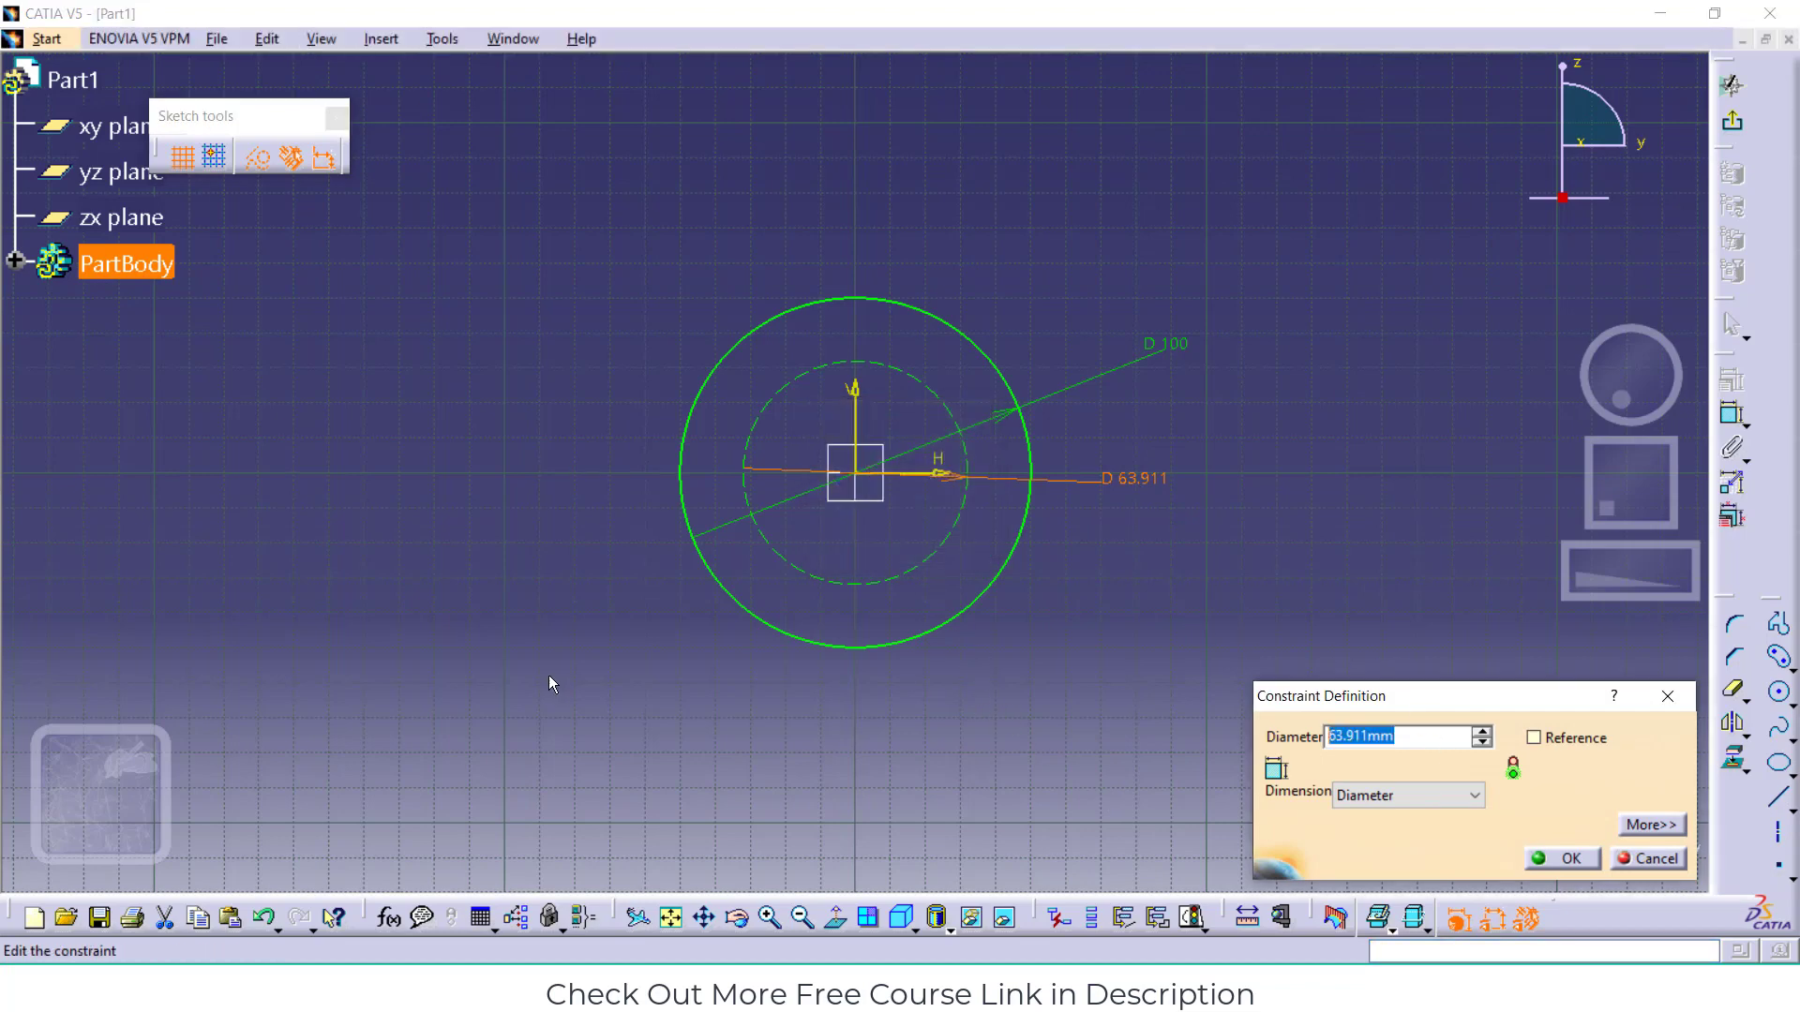
{"action": "type", "text": "70"}
{"action": "key", "text": "Return"}
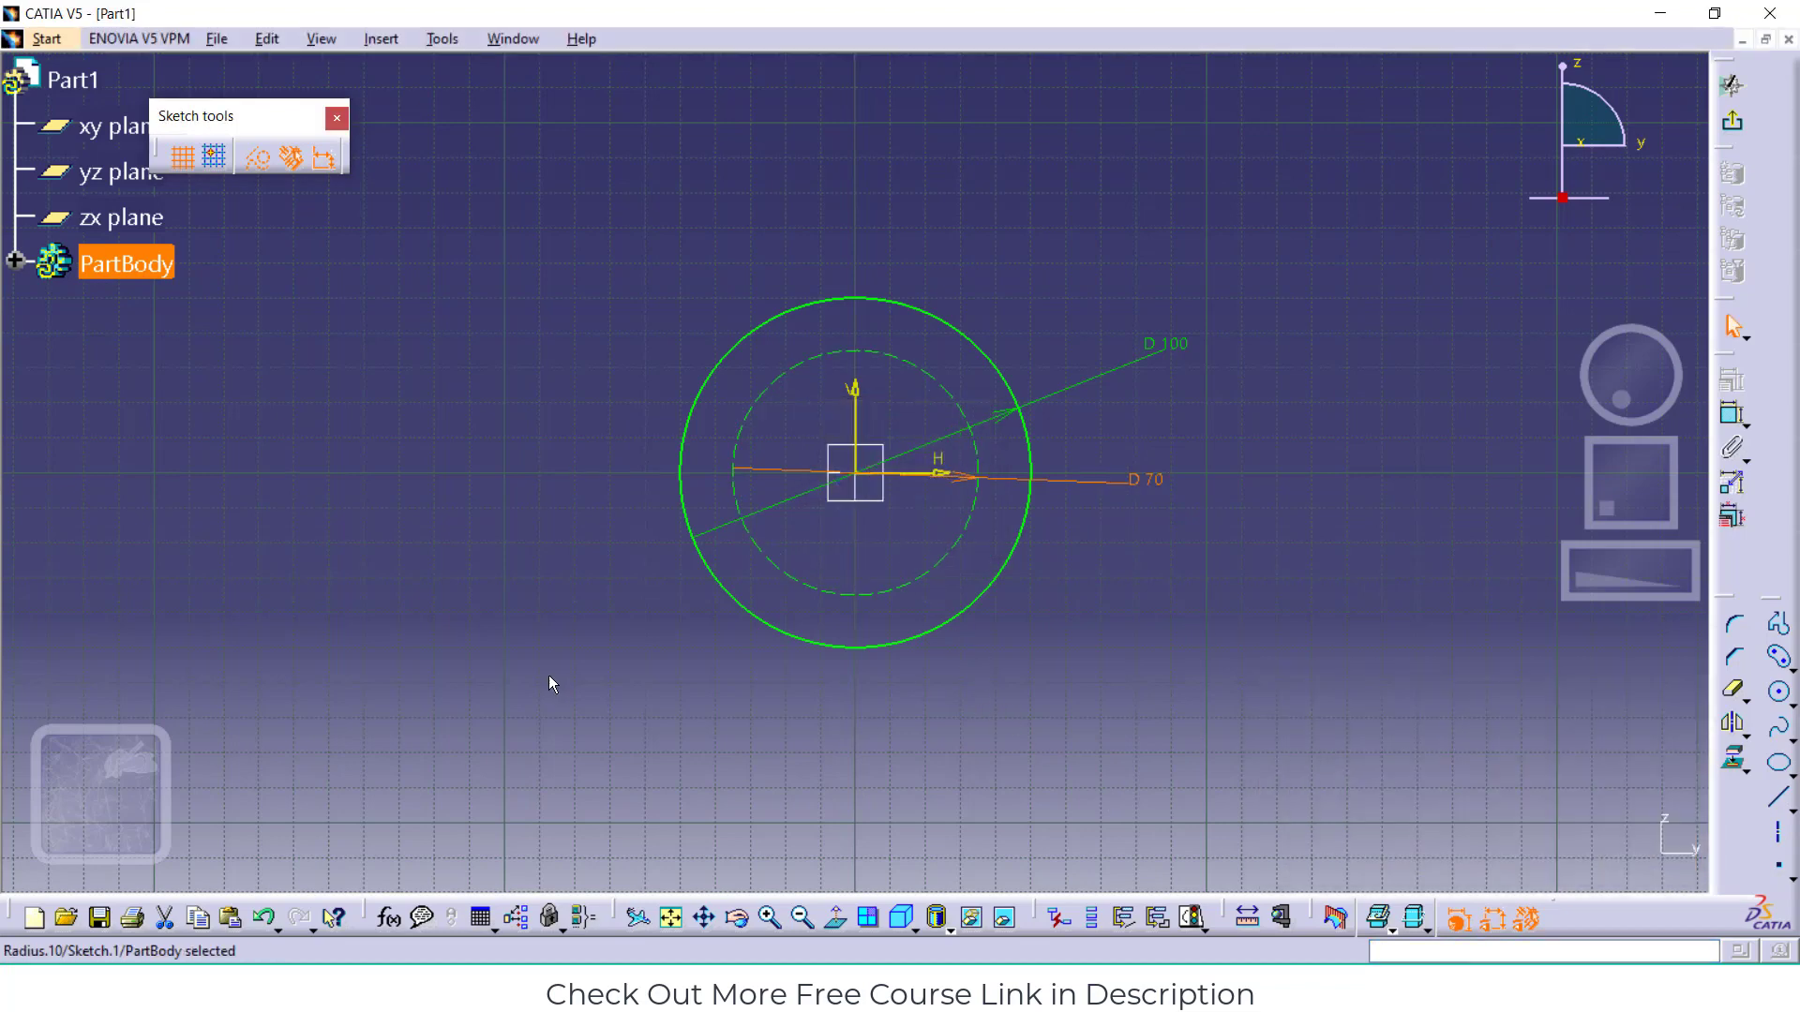
{"action": "left_click", "coordinate": [1322, 642]}
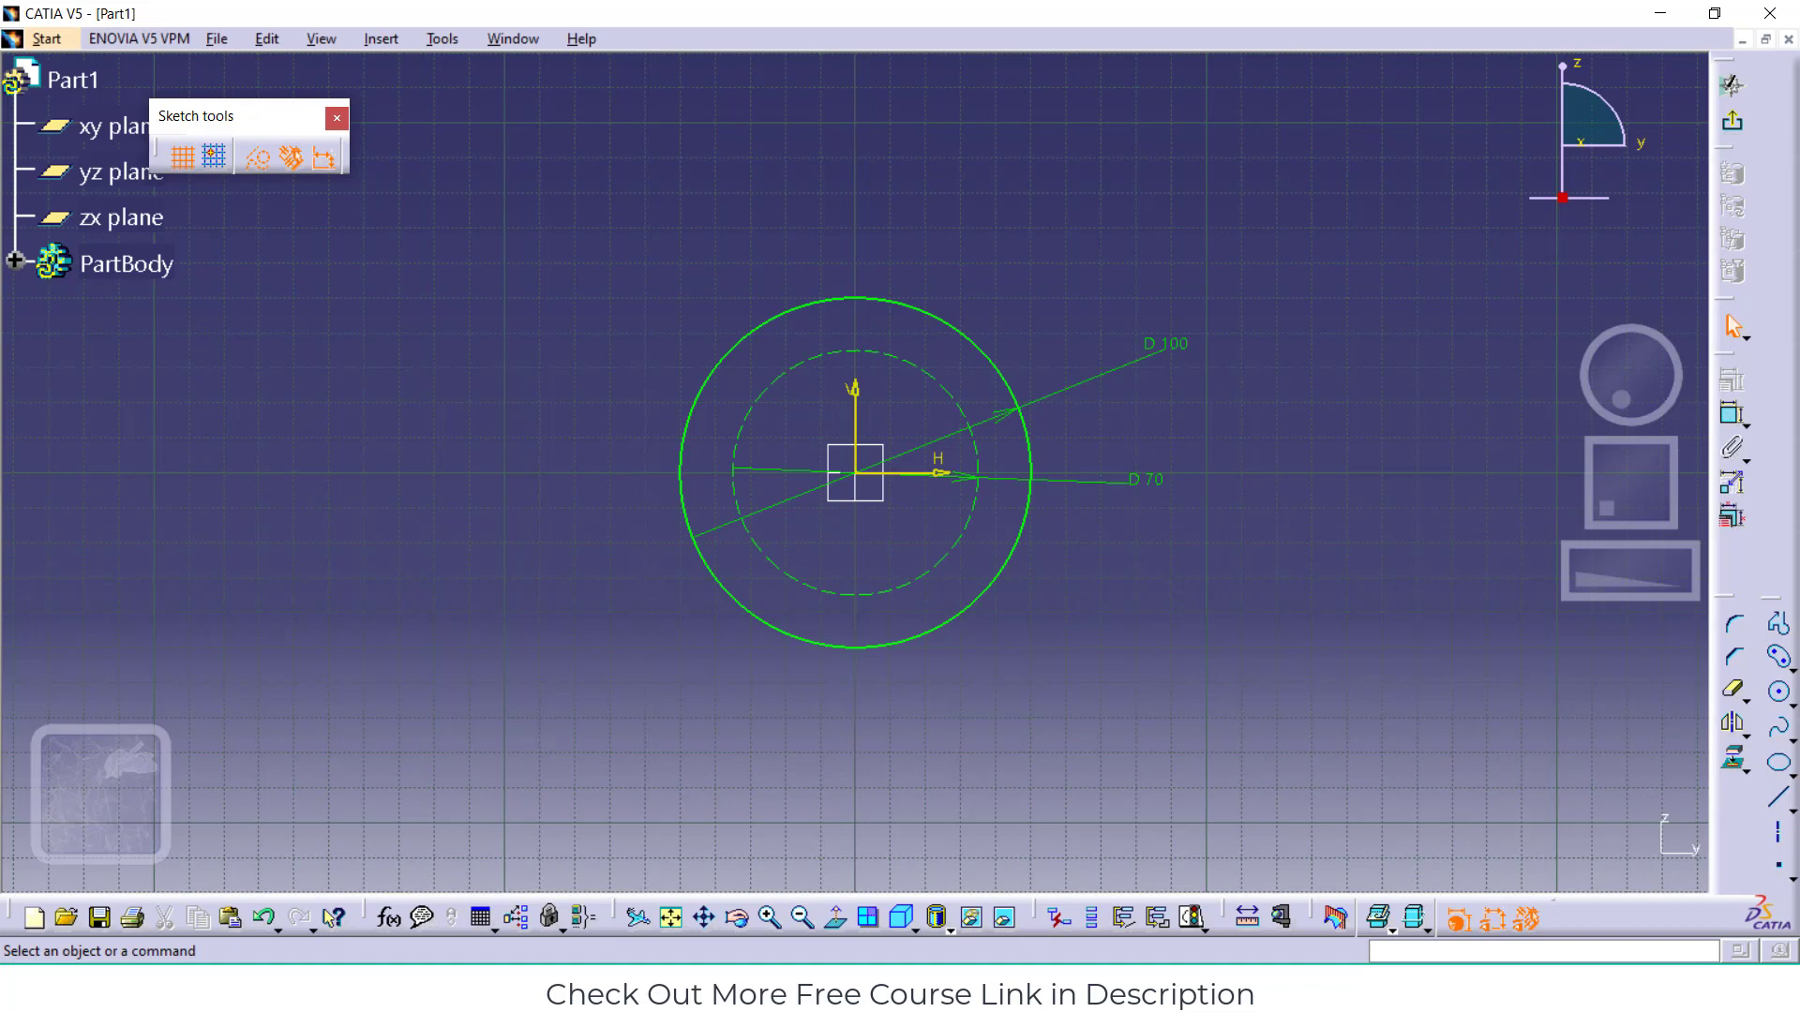
Draw three construction lines from above the circles to the origin: one from the upper left, one from the upper right, and one vertical
{"action": "left_click", "coordinate": [1779, 798]}
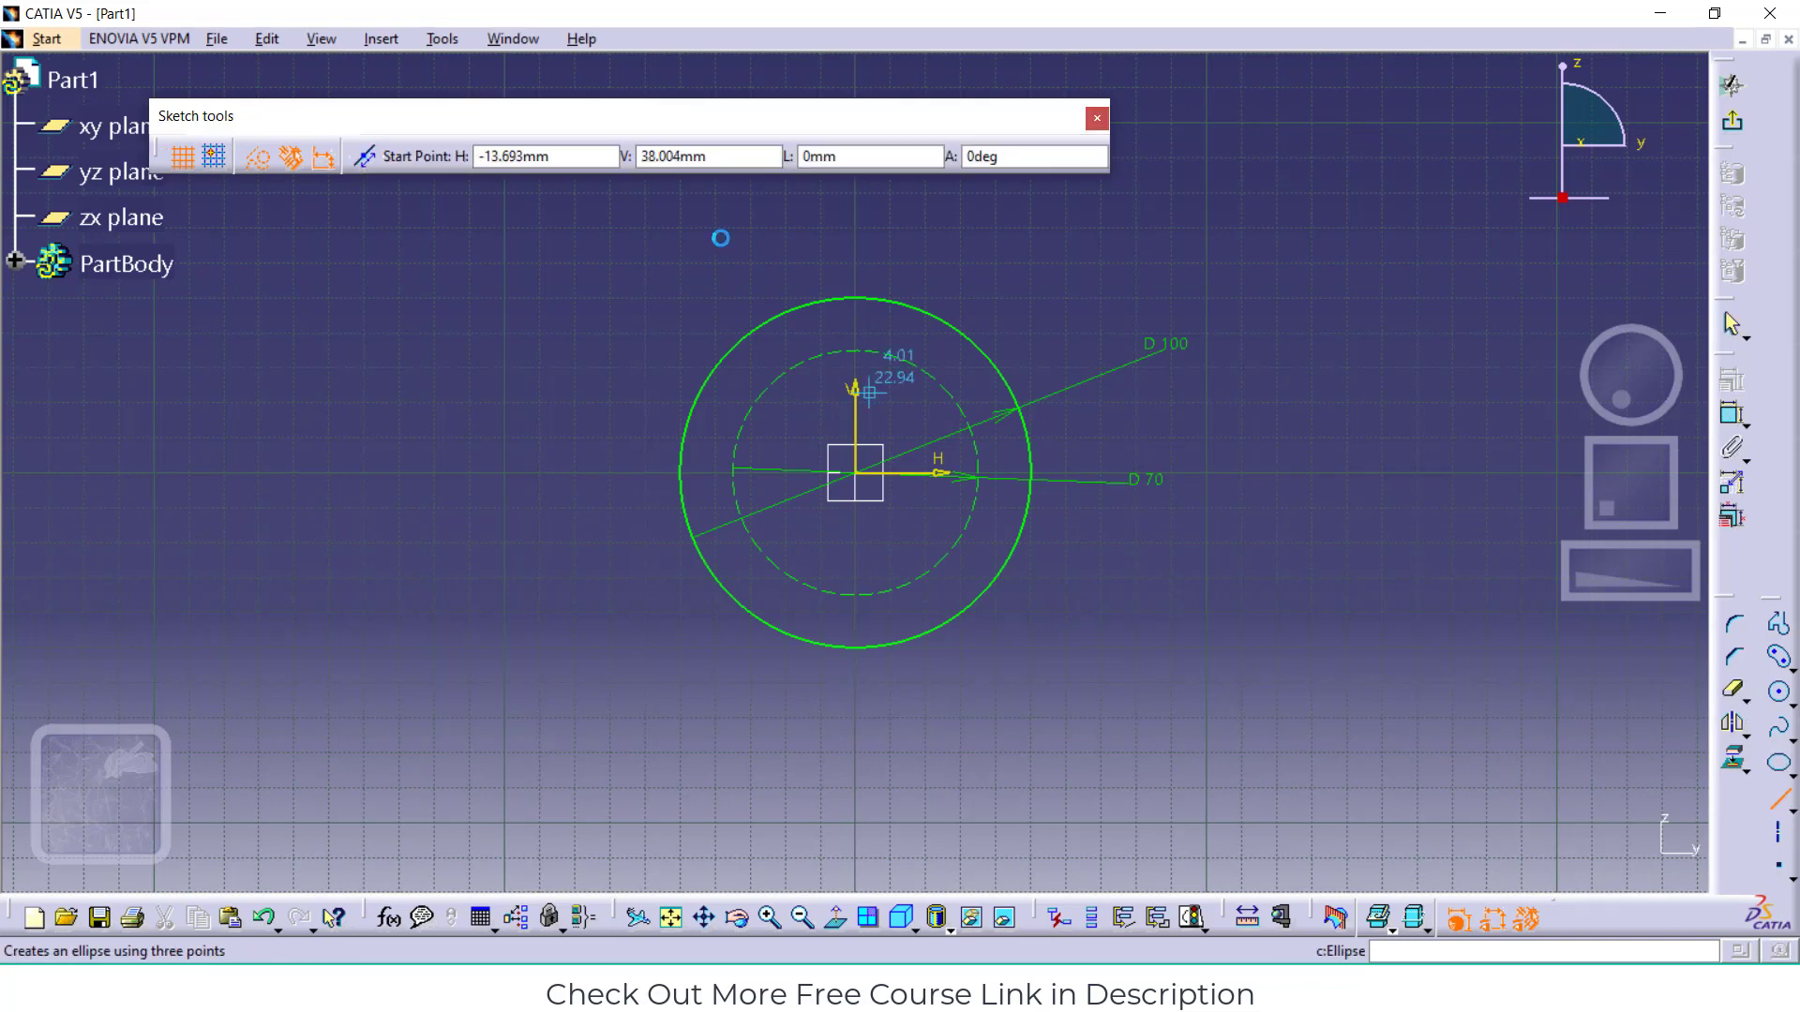
{"action": "left_click", "coordinate": [708, 214]}
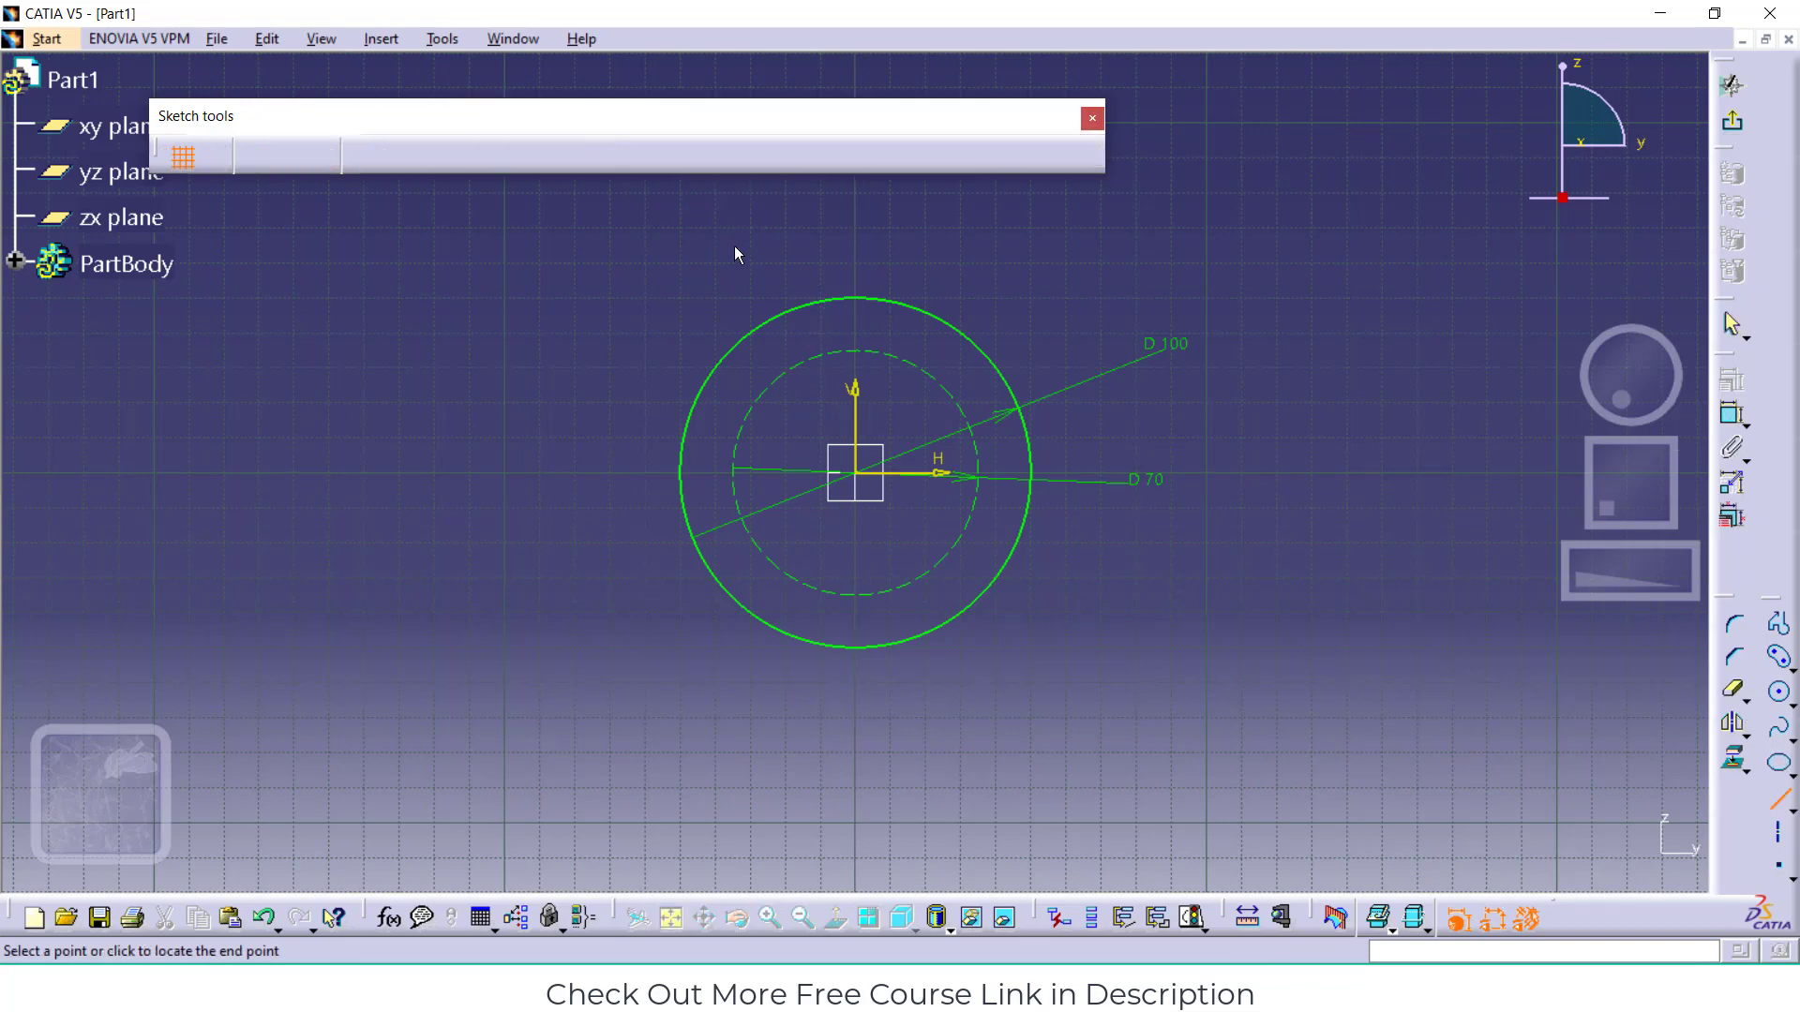
{"action": "left_click", "coordinate": [855, 471]}
{"action": "left_click", "coordinate": [1778, 798]}
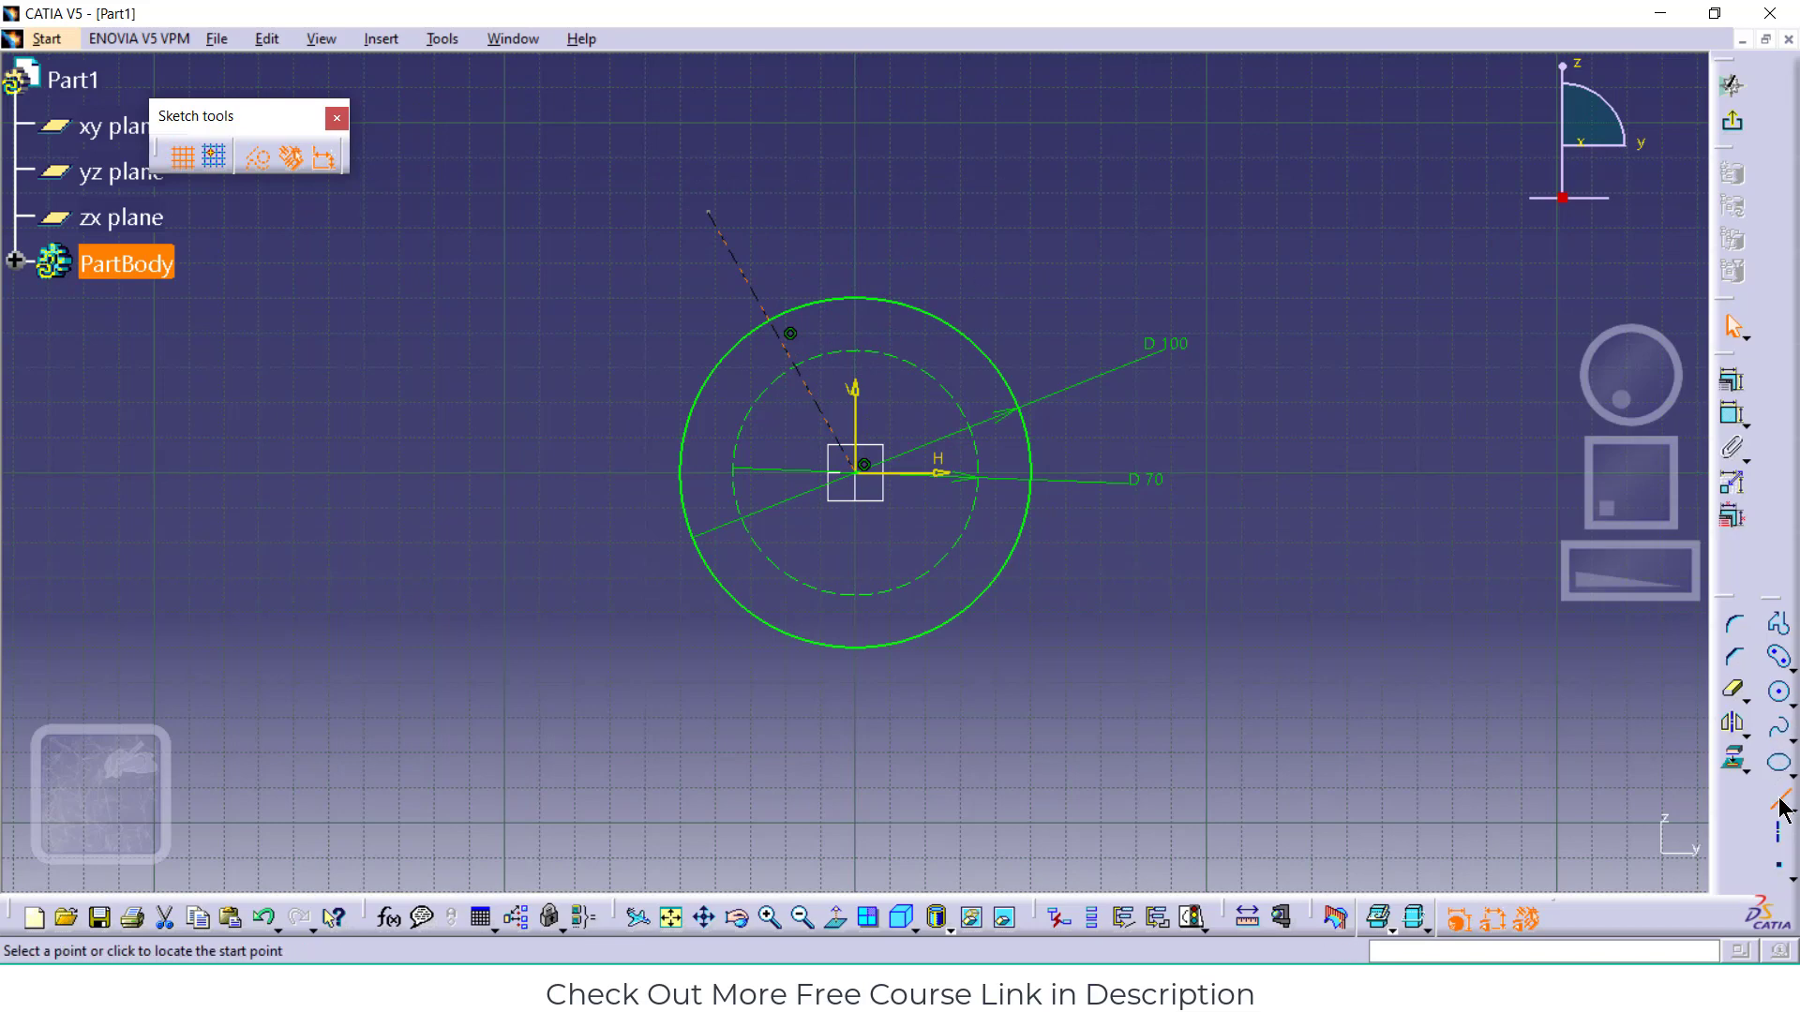
{"action": "left_click", "coordinate": [977, 214]}
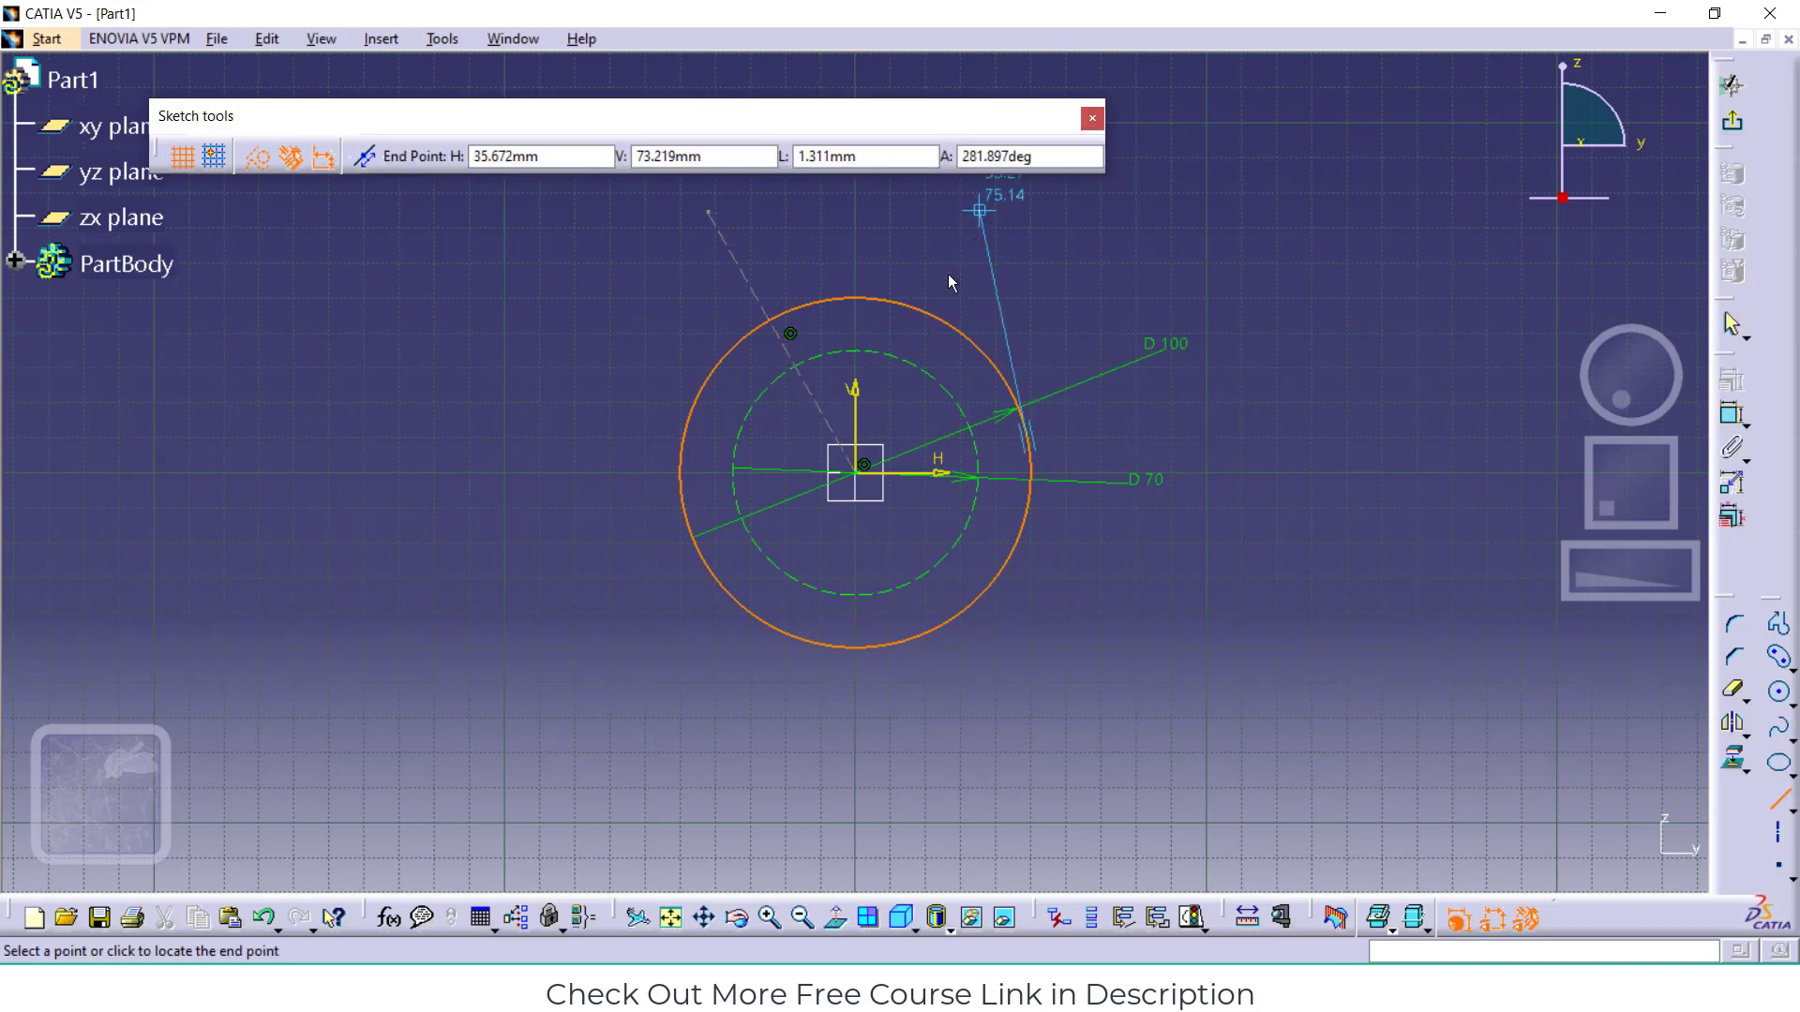
{"action": "left_click", "coordinate": [856, 474]}
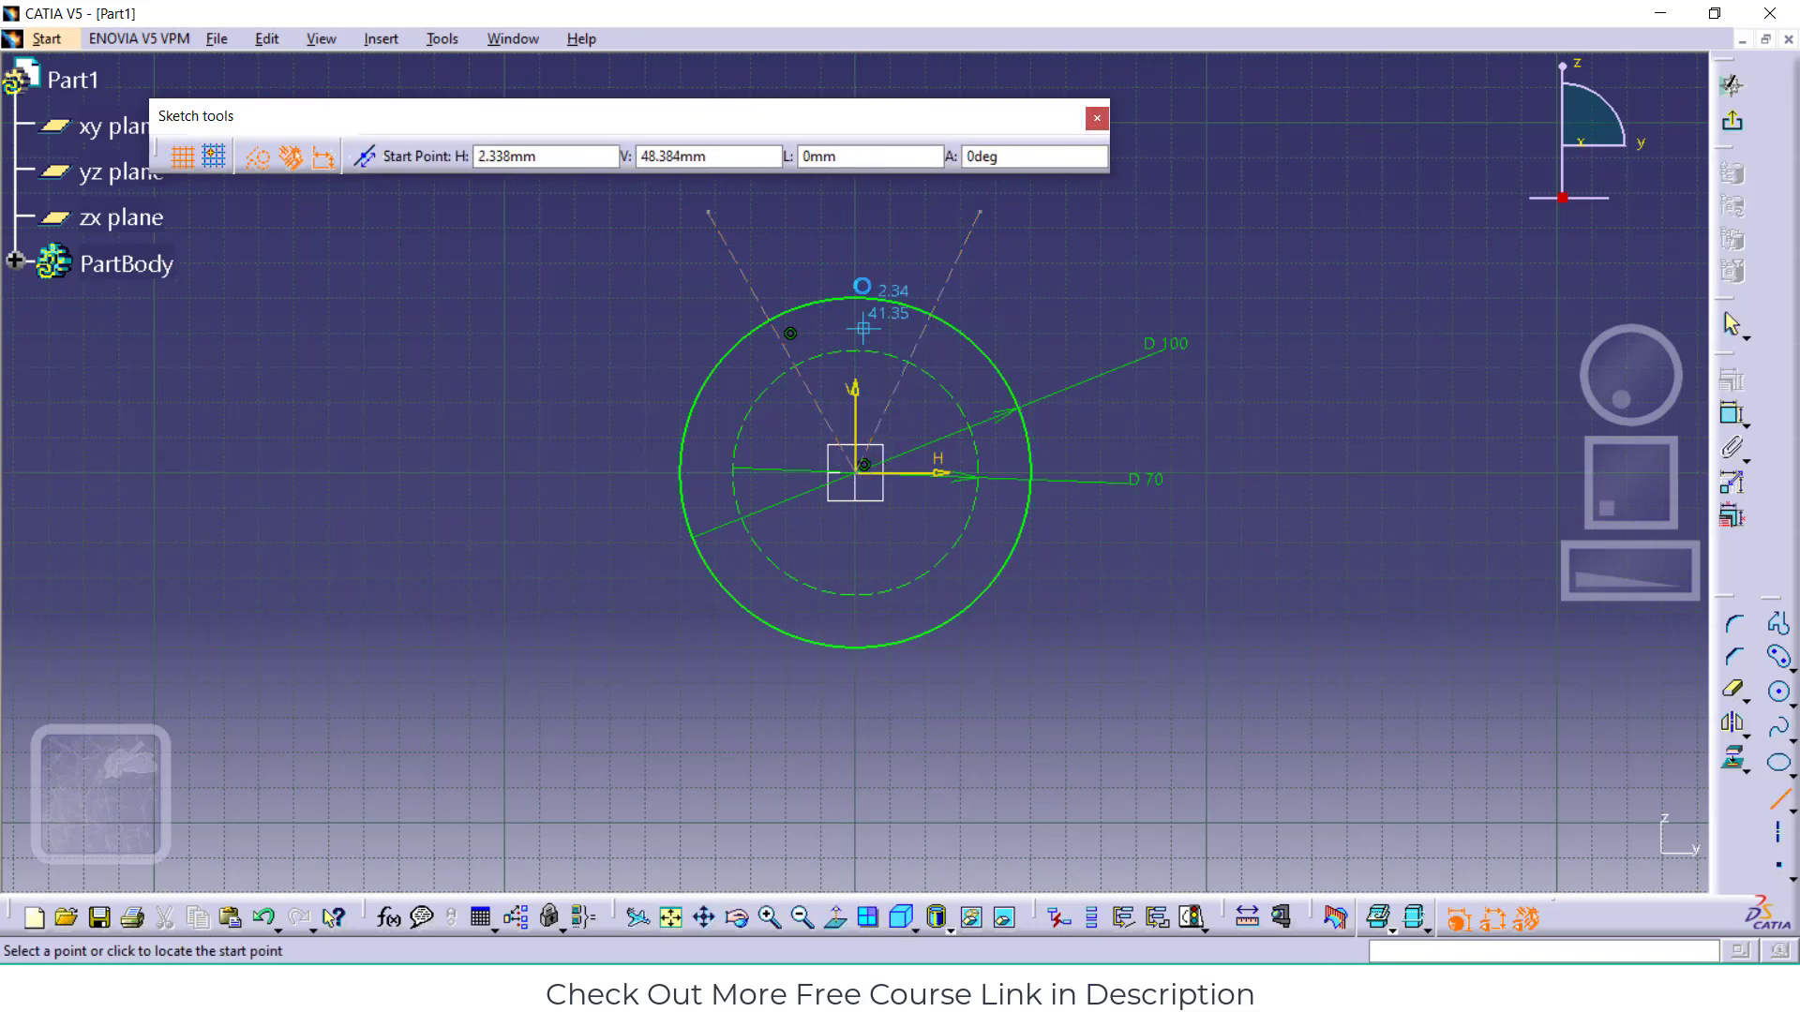
{"action": "left_click", "coordinate": [853, 206]}
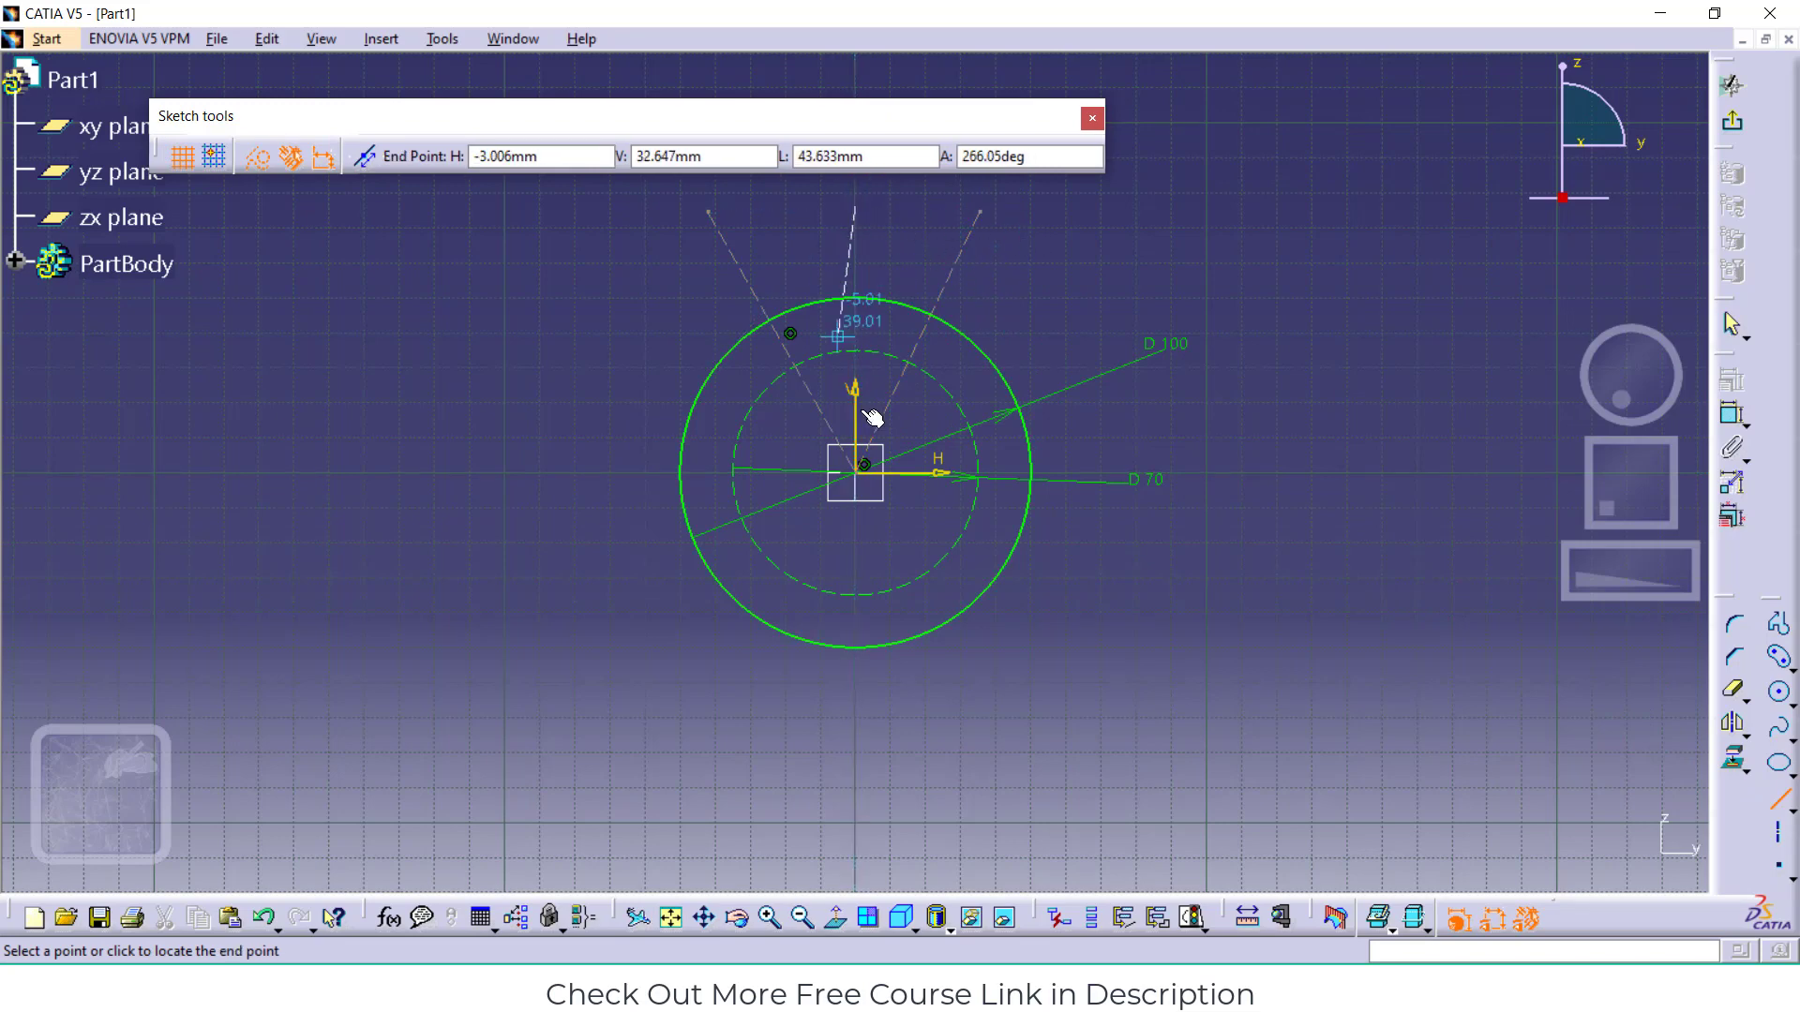
{"action": "left_click", "coordinate": [864, 475]}
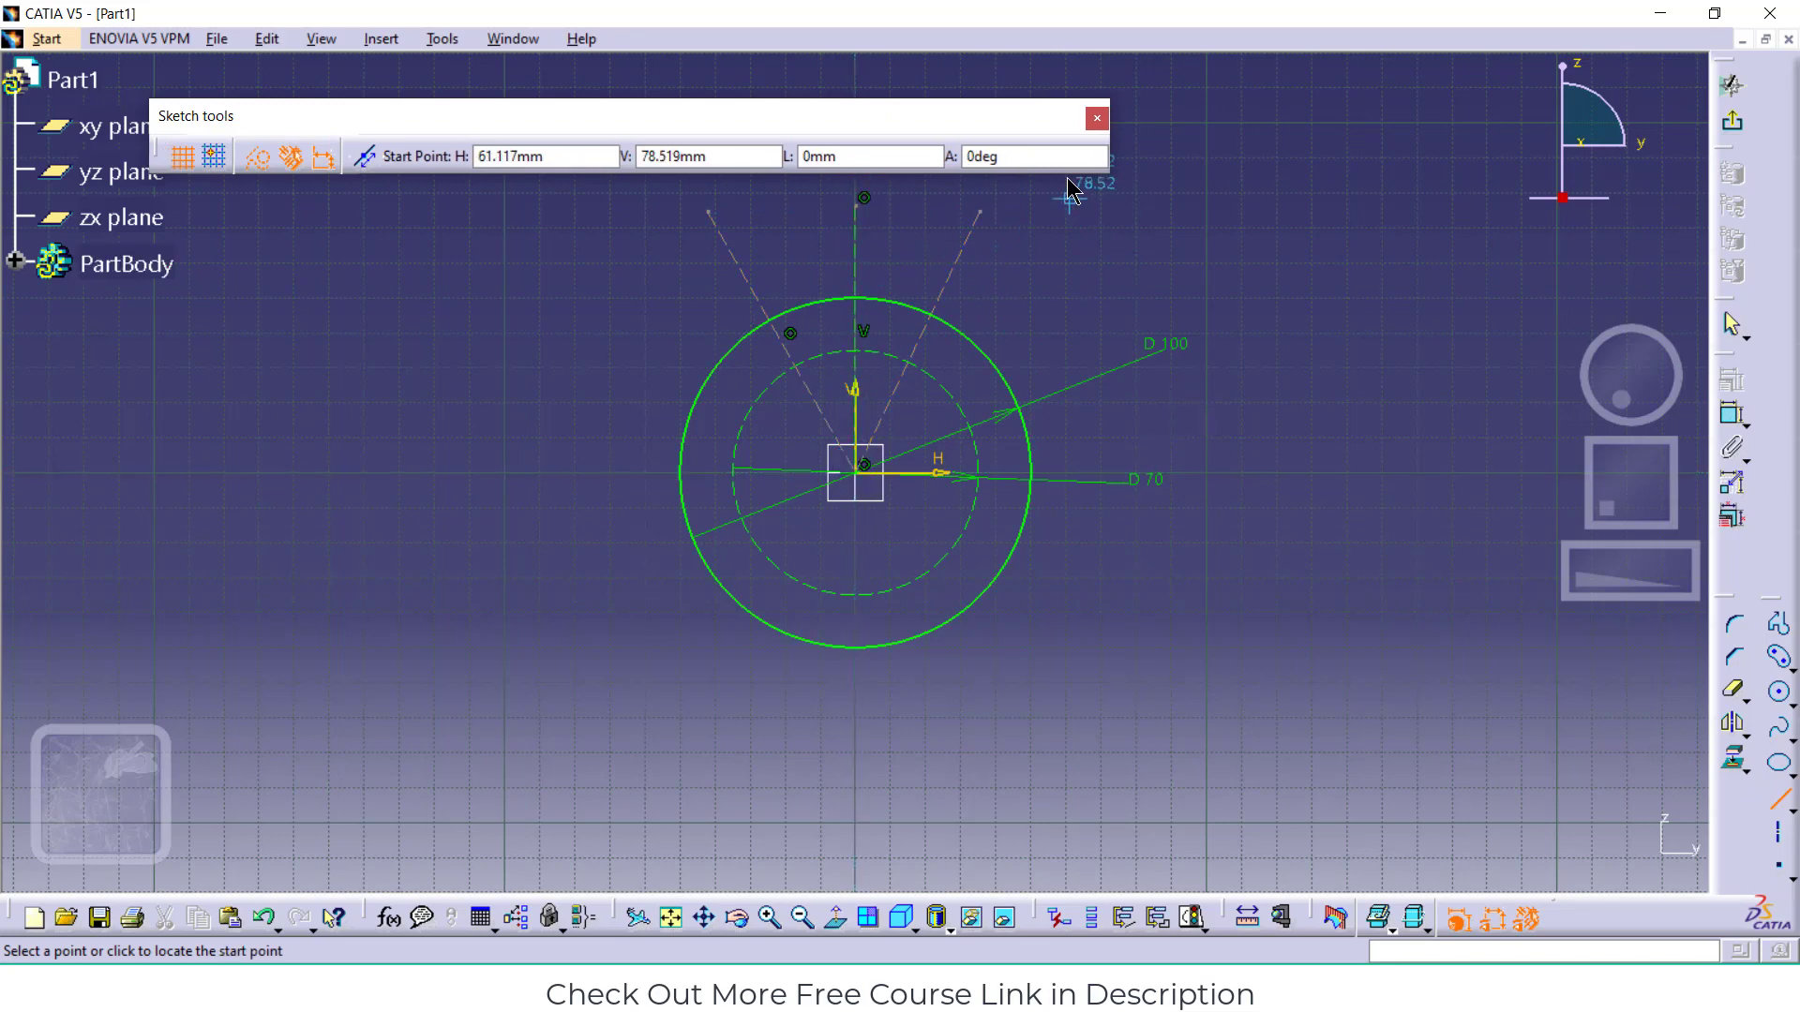
Dimension the angle between the vertical and upper-right construction lines and set it to 30°
{"action": "left_click", "coordinate": [1092, 117]}
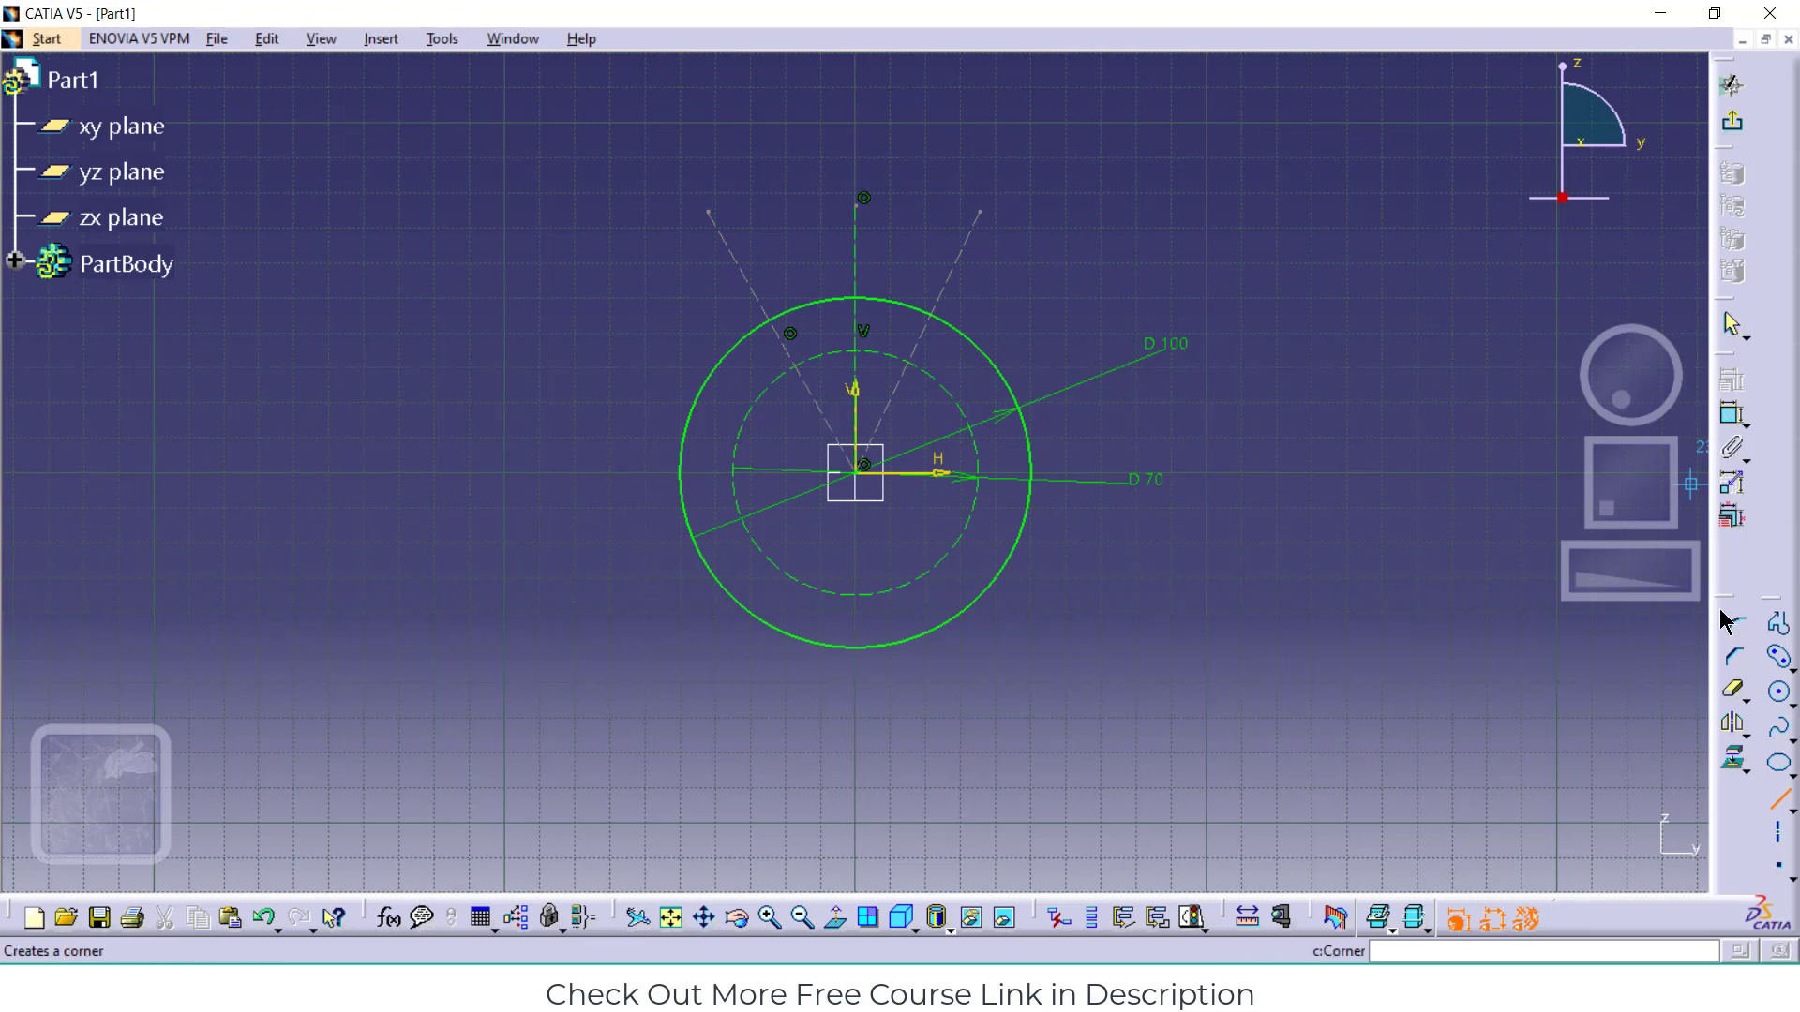
{"action": "left_click", "coordinate": [1733, 415]}
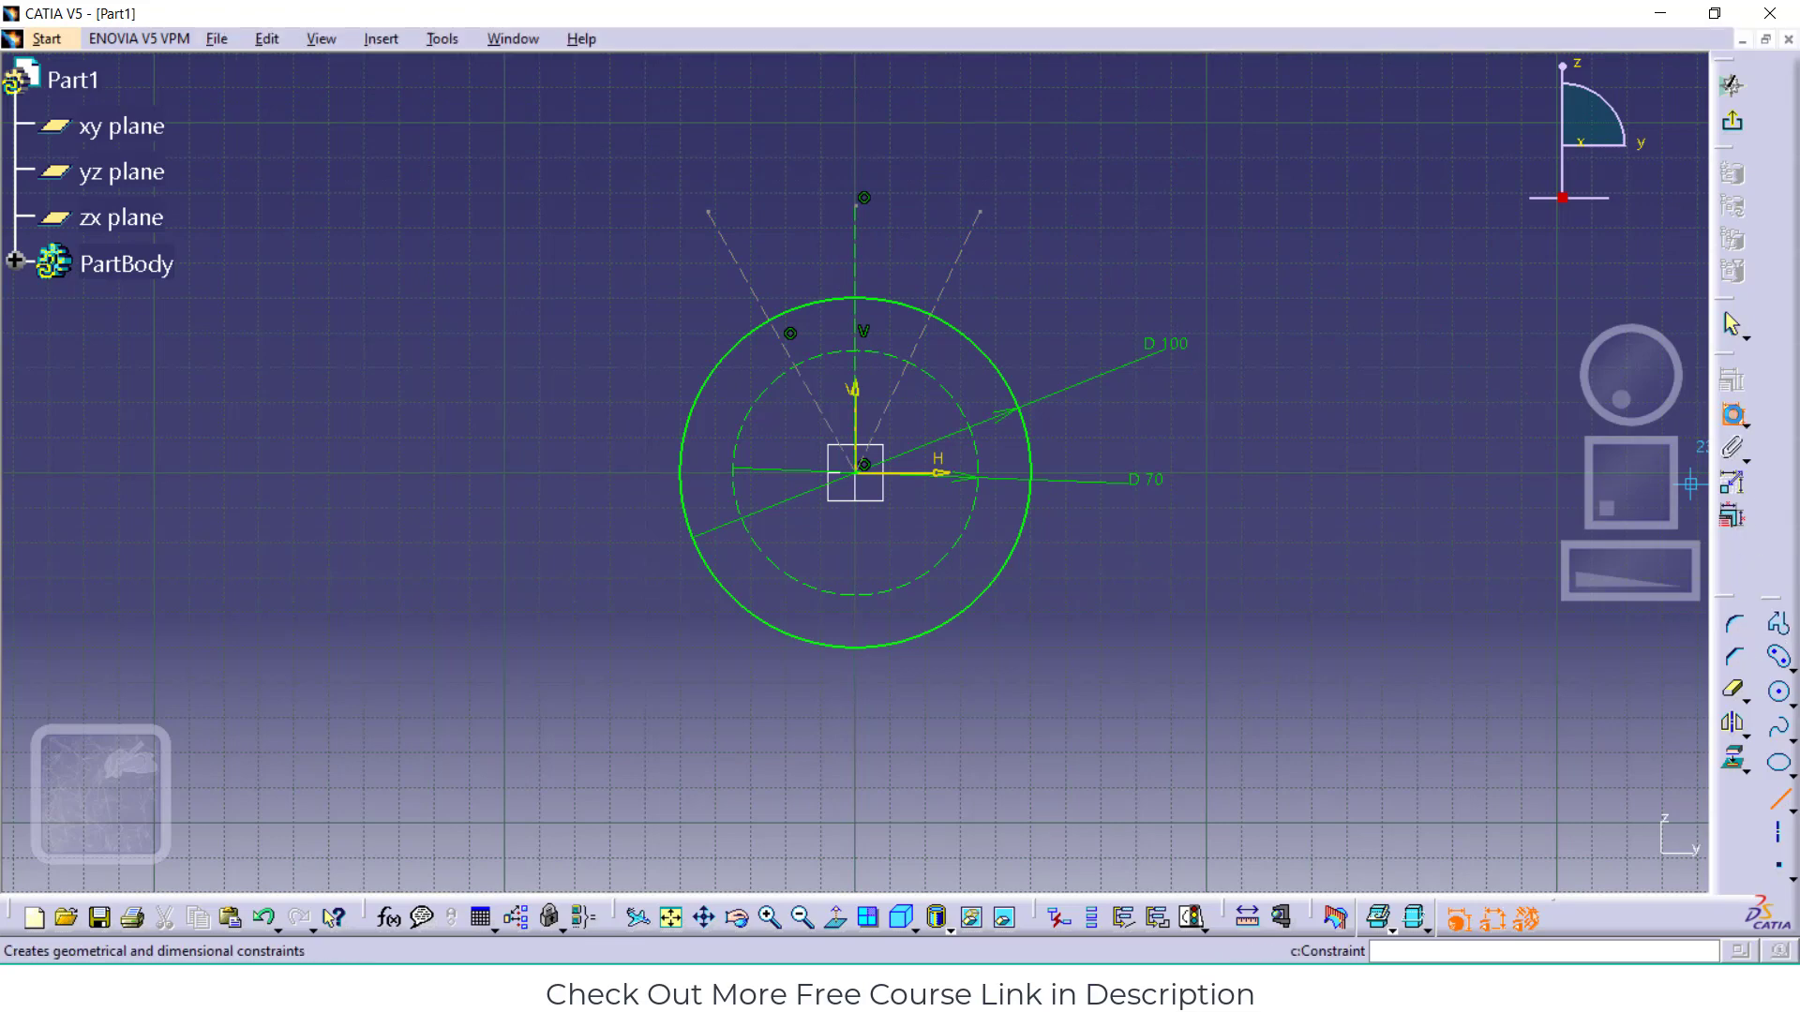
{"action": "left_click", "coordinate": [853, 266]}
{"action": "left_click", "coordinate": [945, 287]}
{"action": "left_click", "coordinate": [919, 260]}
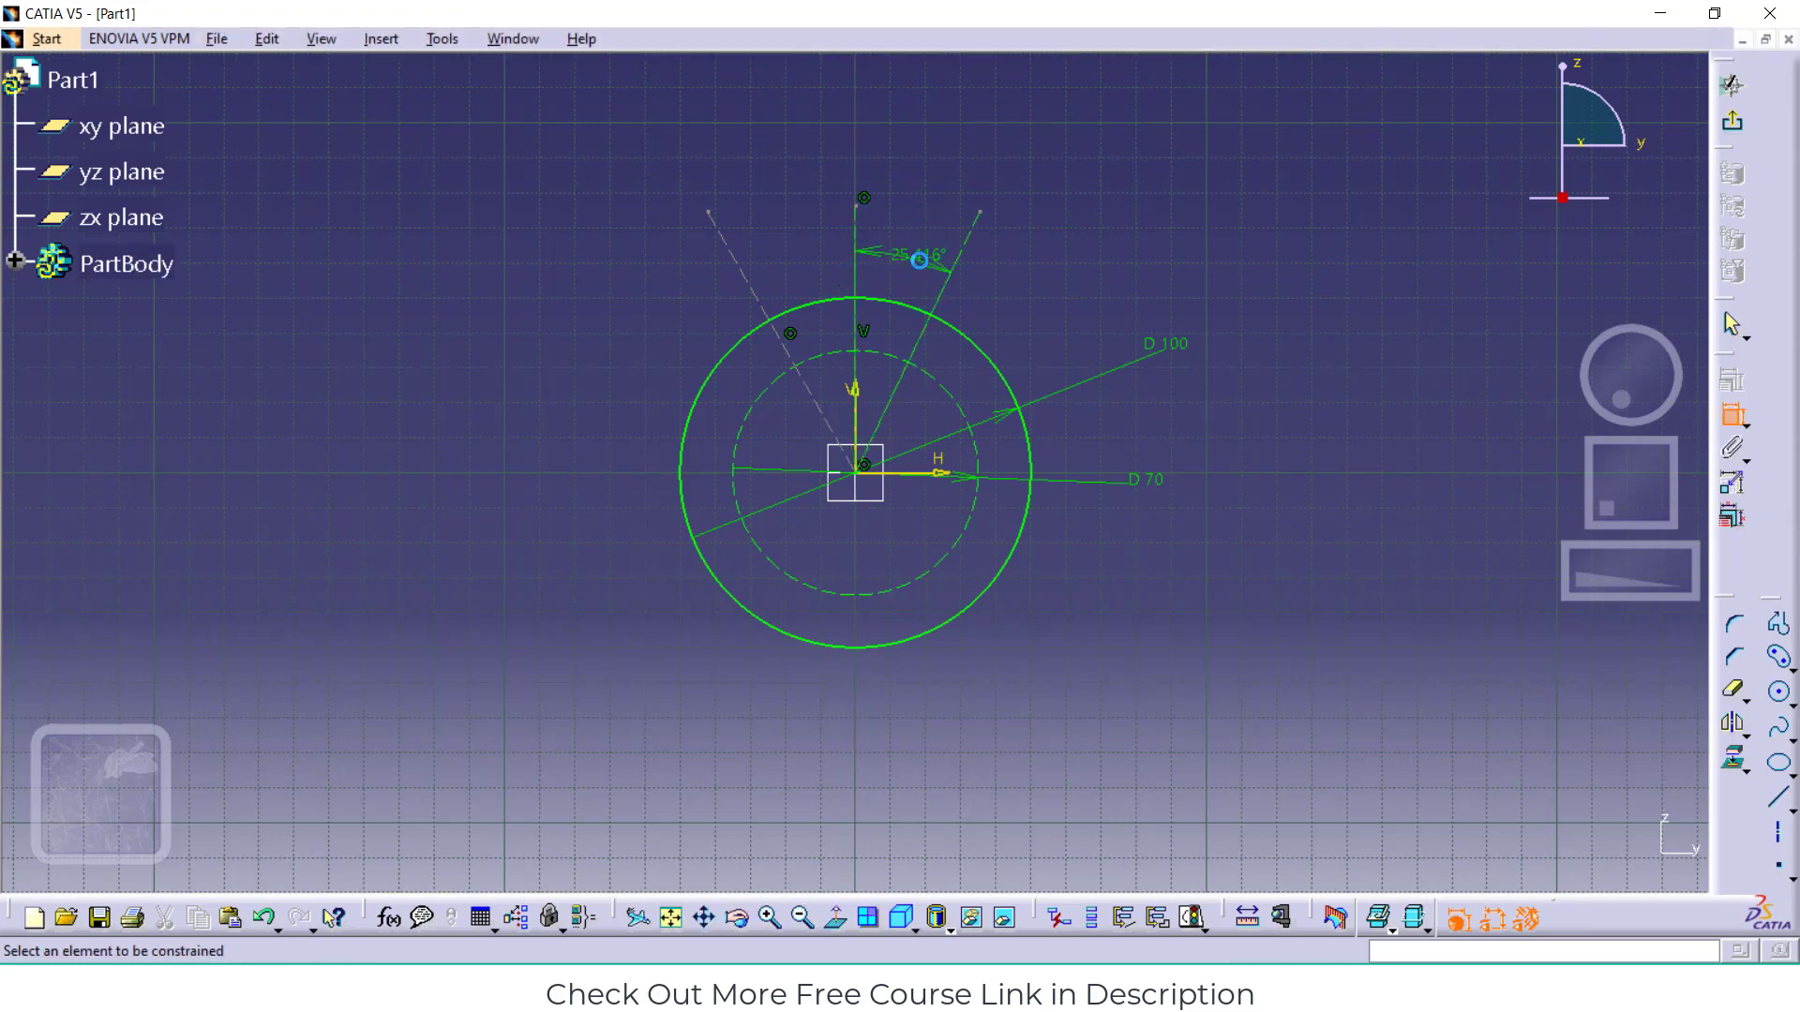
{"action": "double_click", "coordinate": [920, 257]}
{"action": "type", "text": "30"}
{"action": "key", "text": "Return"}
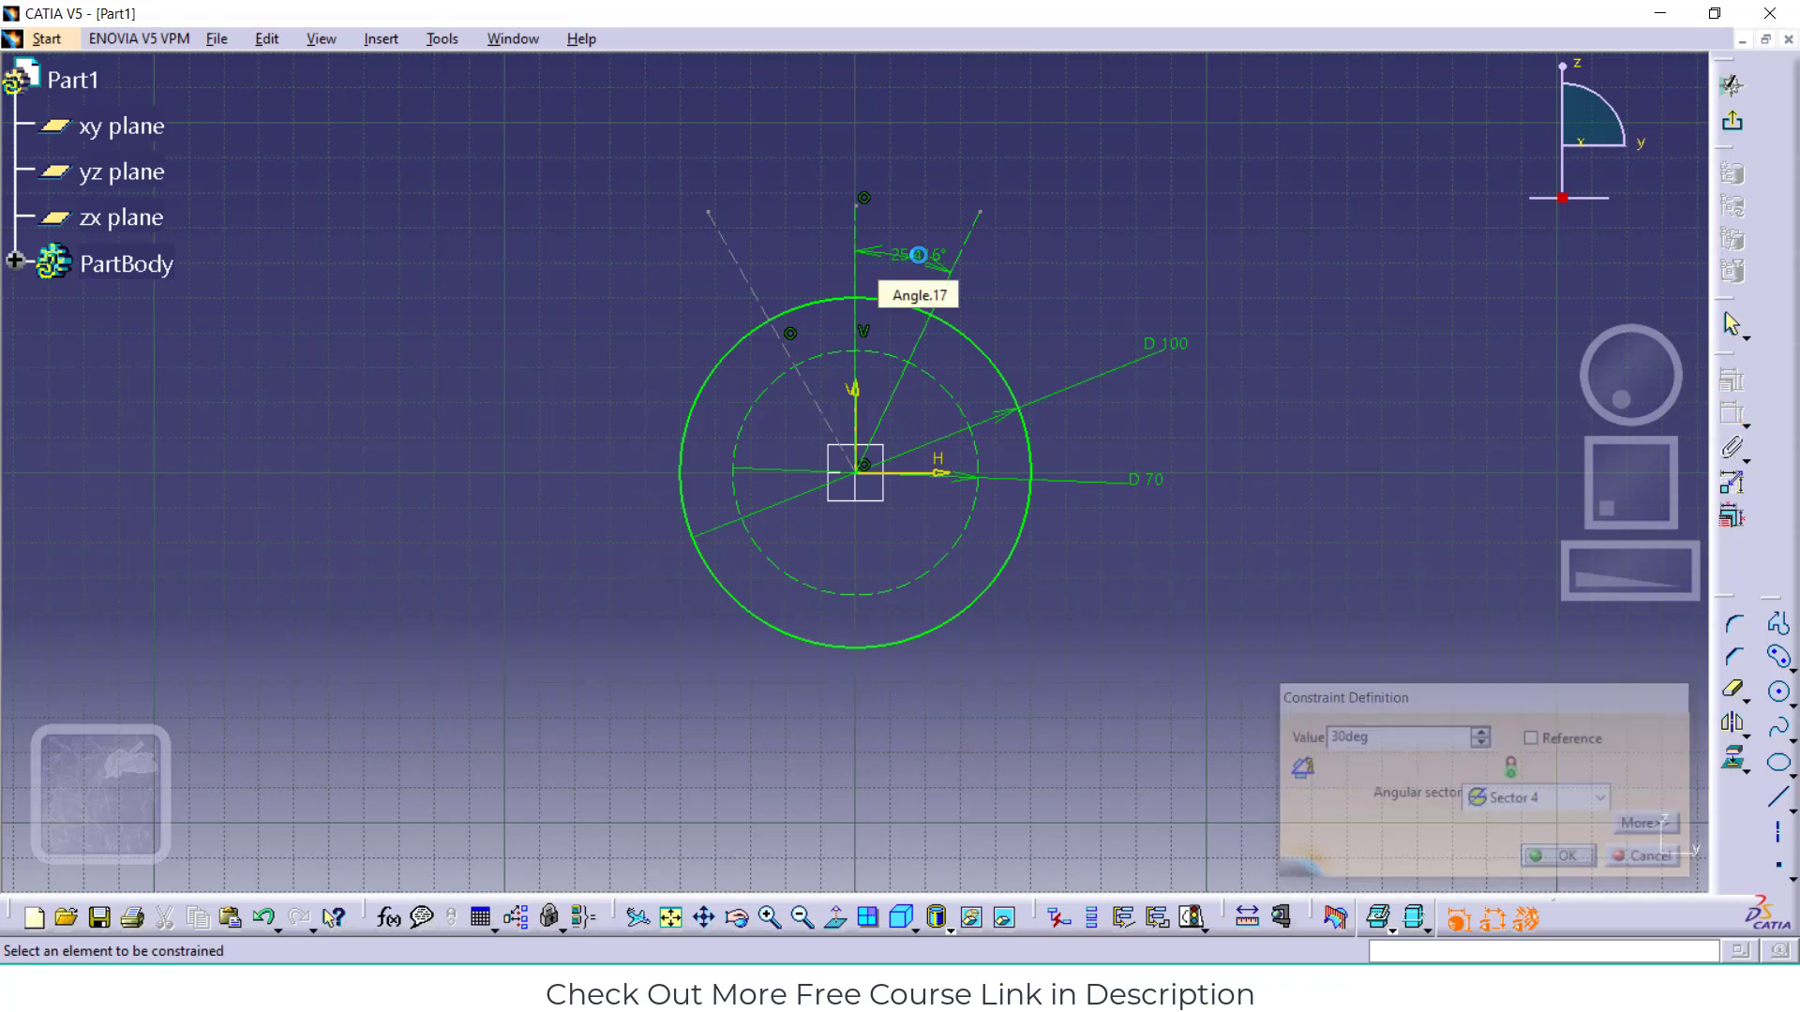
Dimension the angle between the upper-left and vertical construction lines and set it to 30°
{"action": "left_click", "coordinate": [746, 284]}
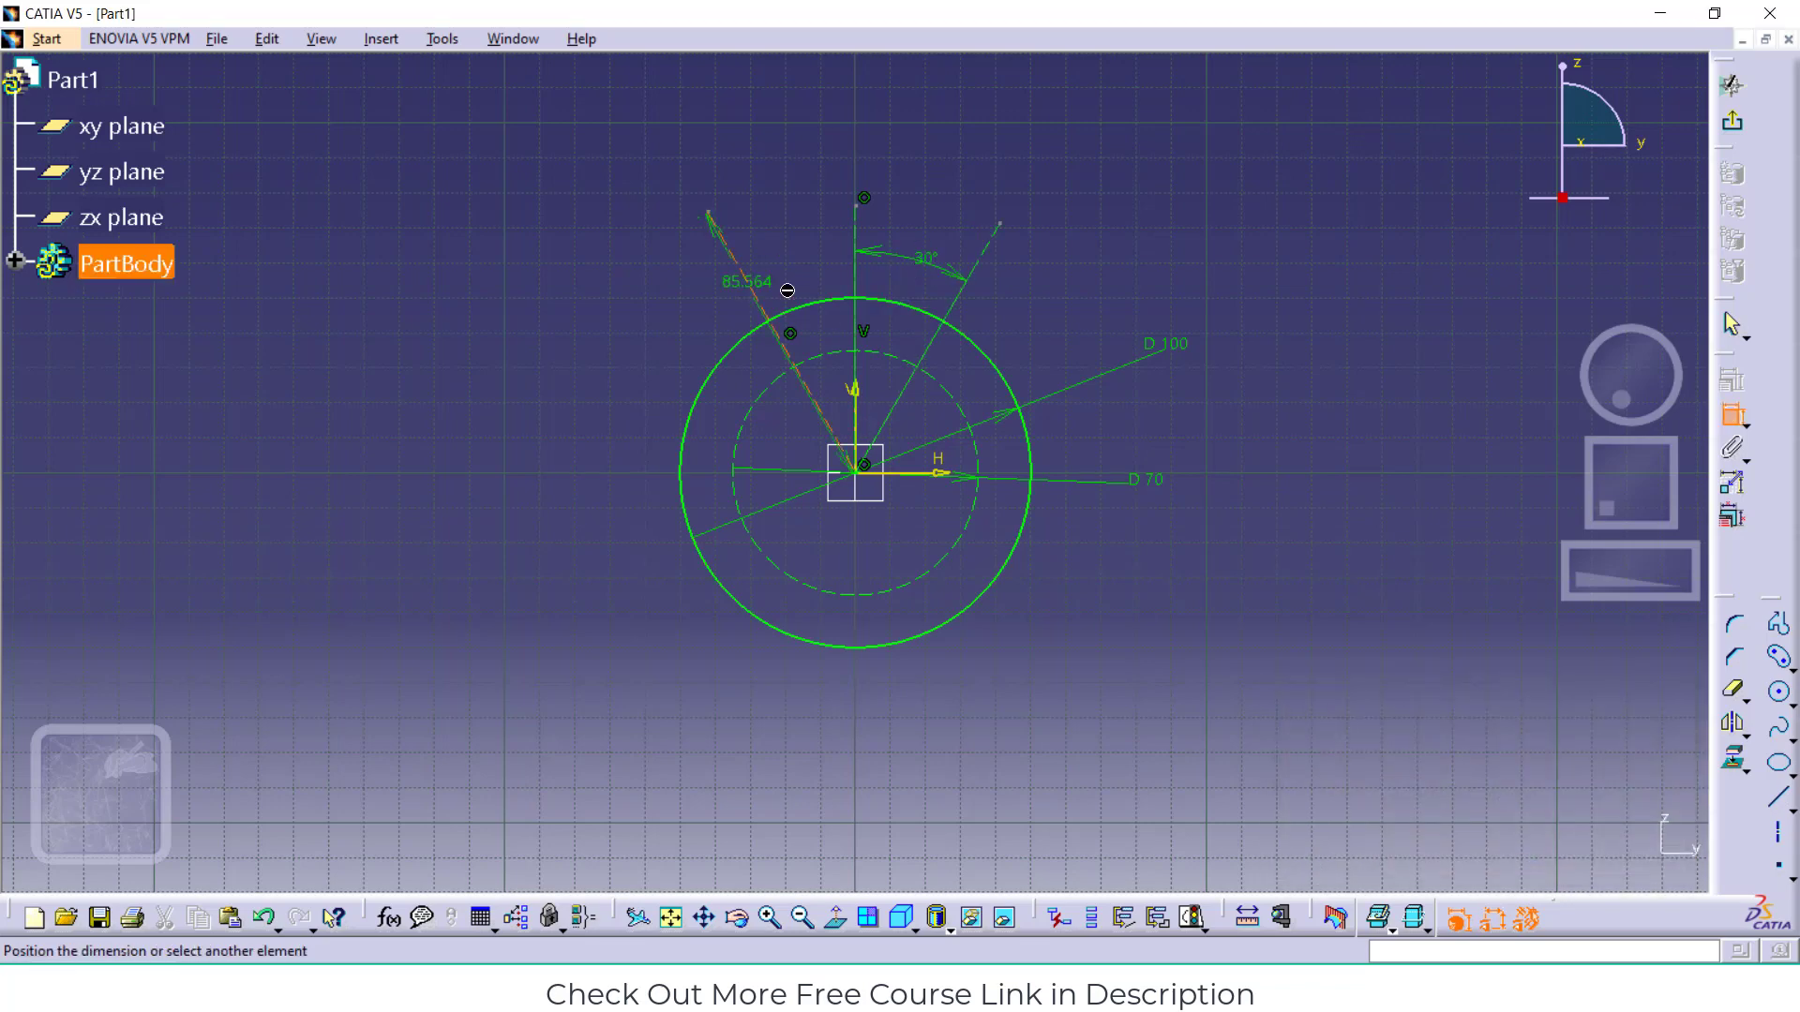
{"action": "left_click", "coordinate": [855, 270]}
{"action": "left_click", "coordinate": [808, 273]}
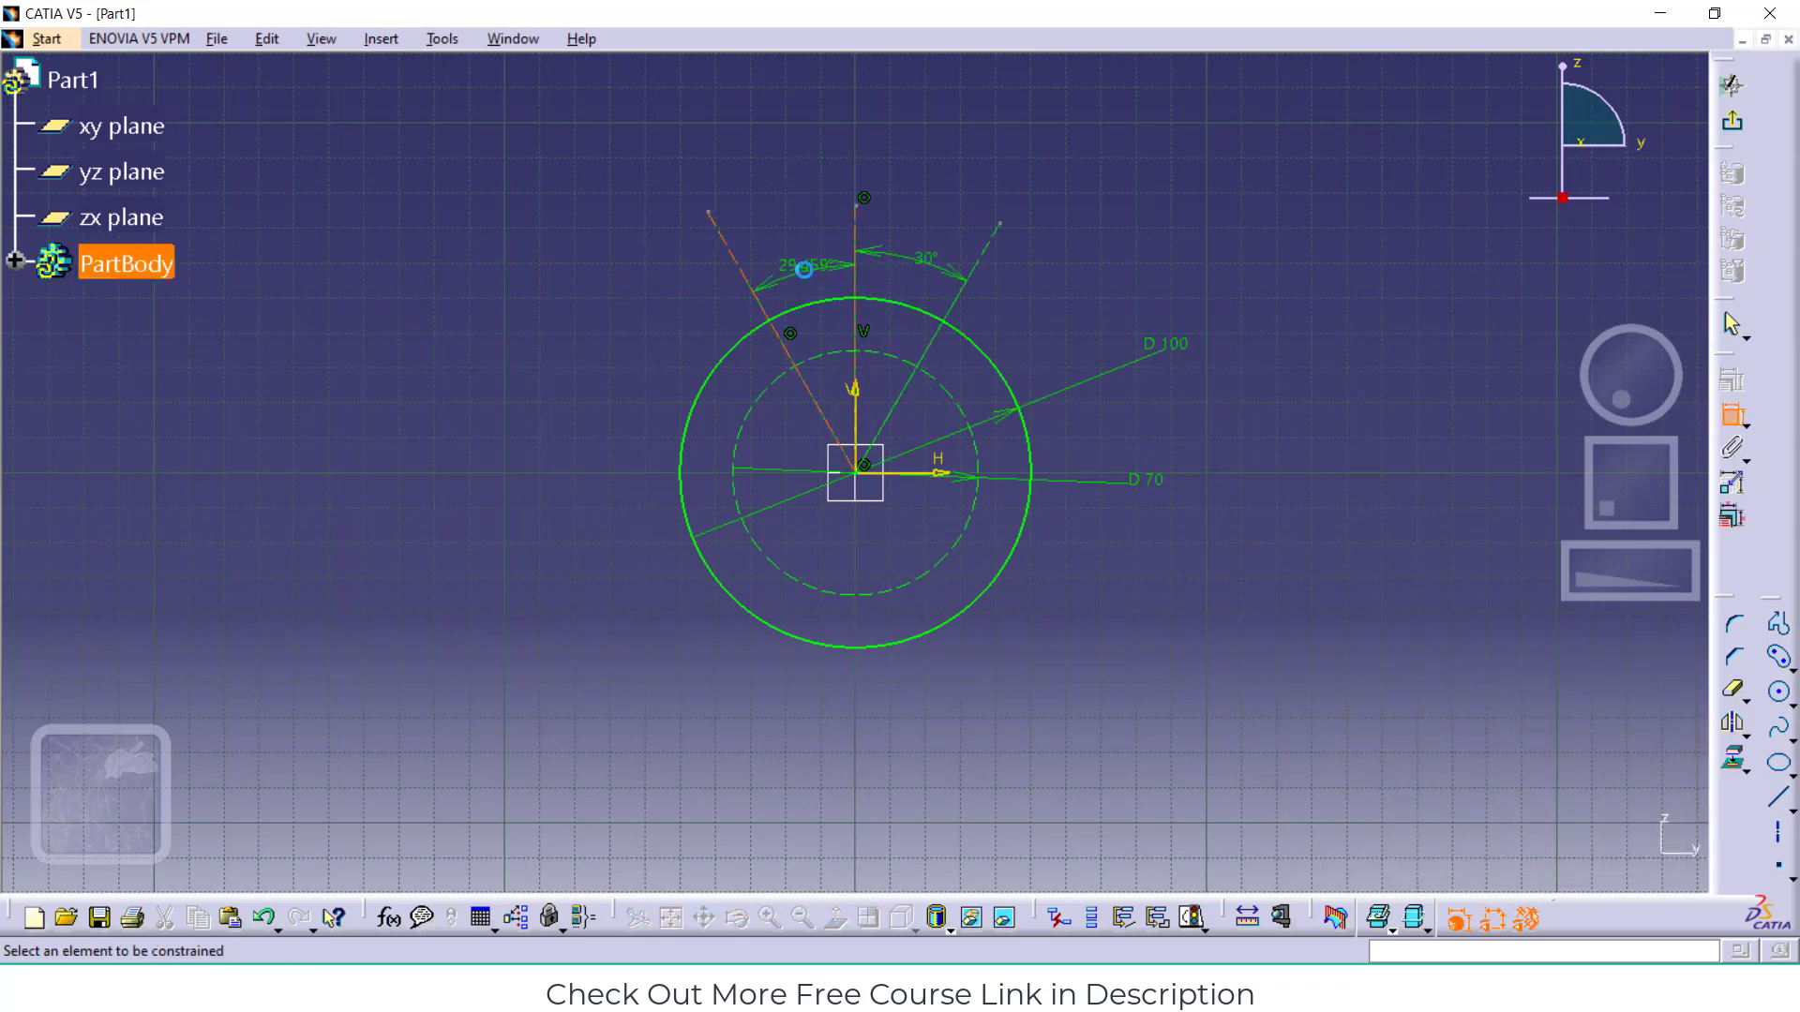
{"action": "double_click", "coordinate": [805, 271]}
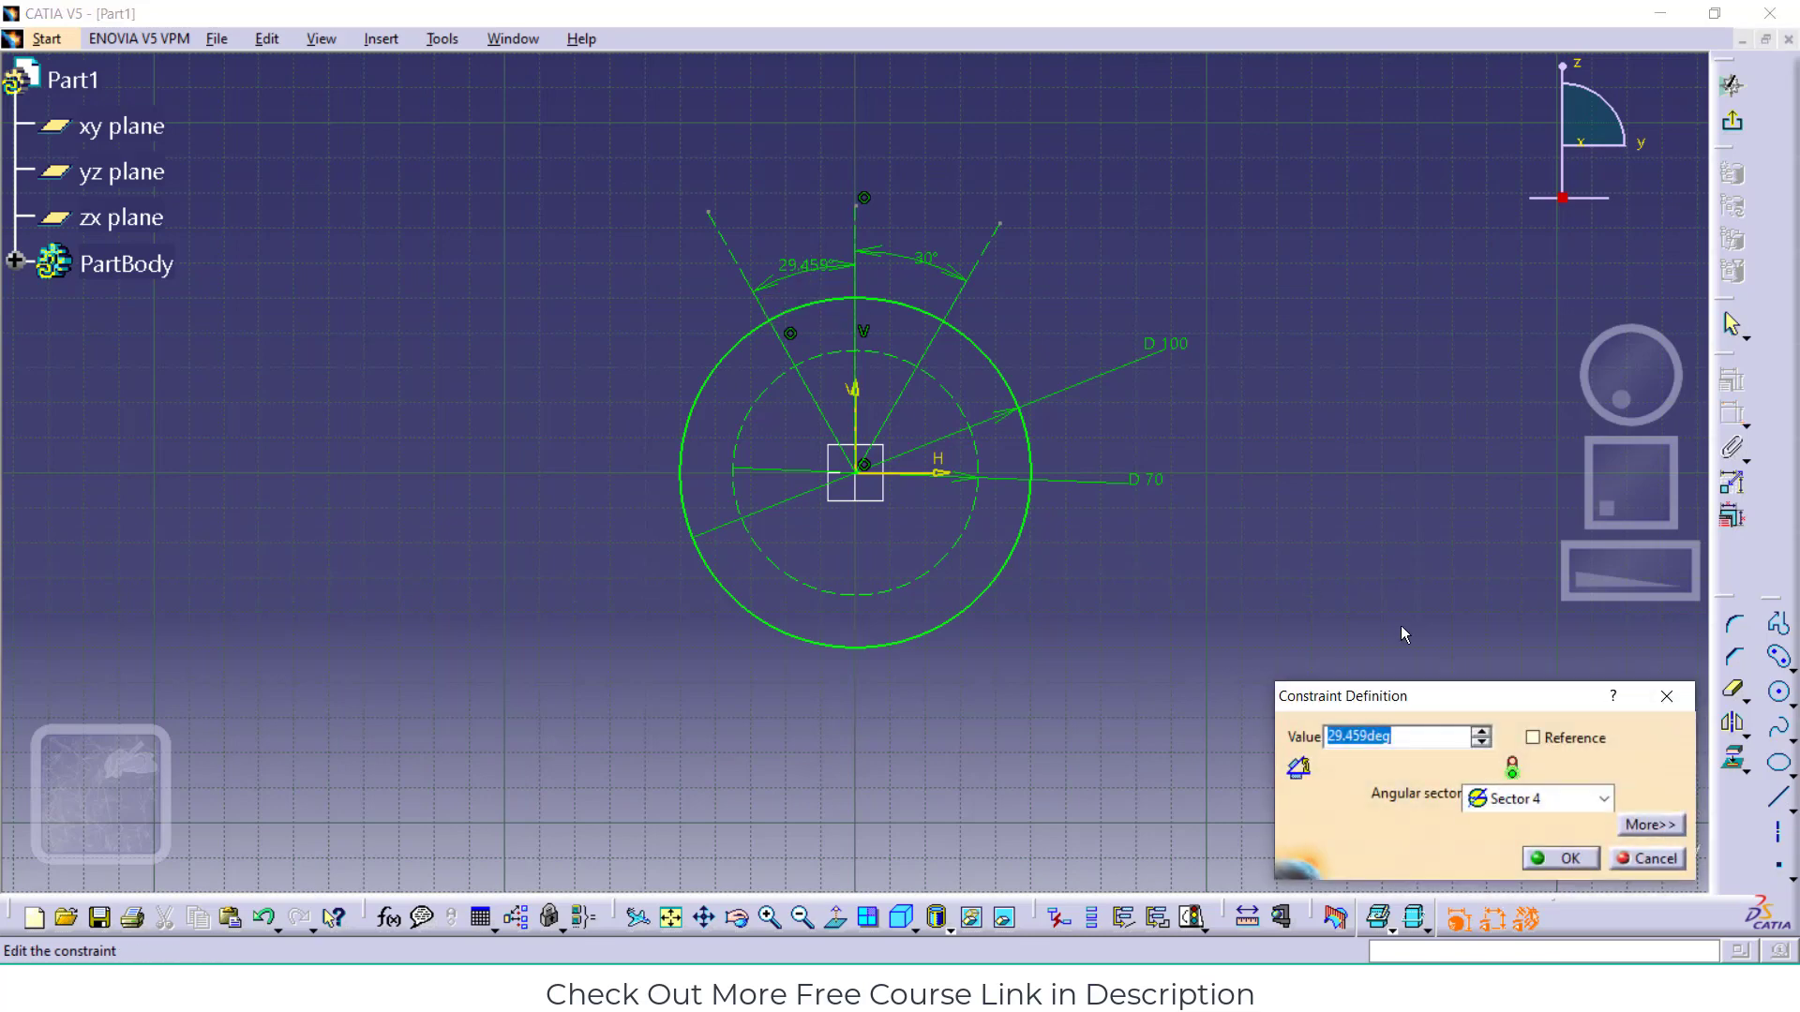
{"action": "type", "text": "30"}
{"action": "key", "text": "Return"}
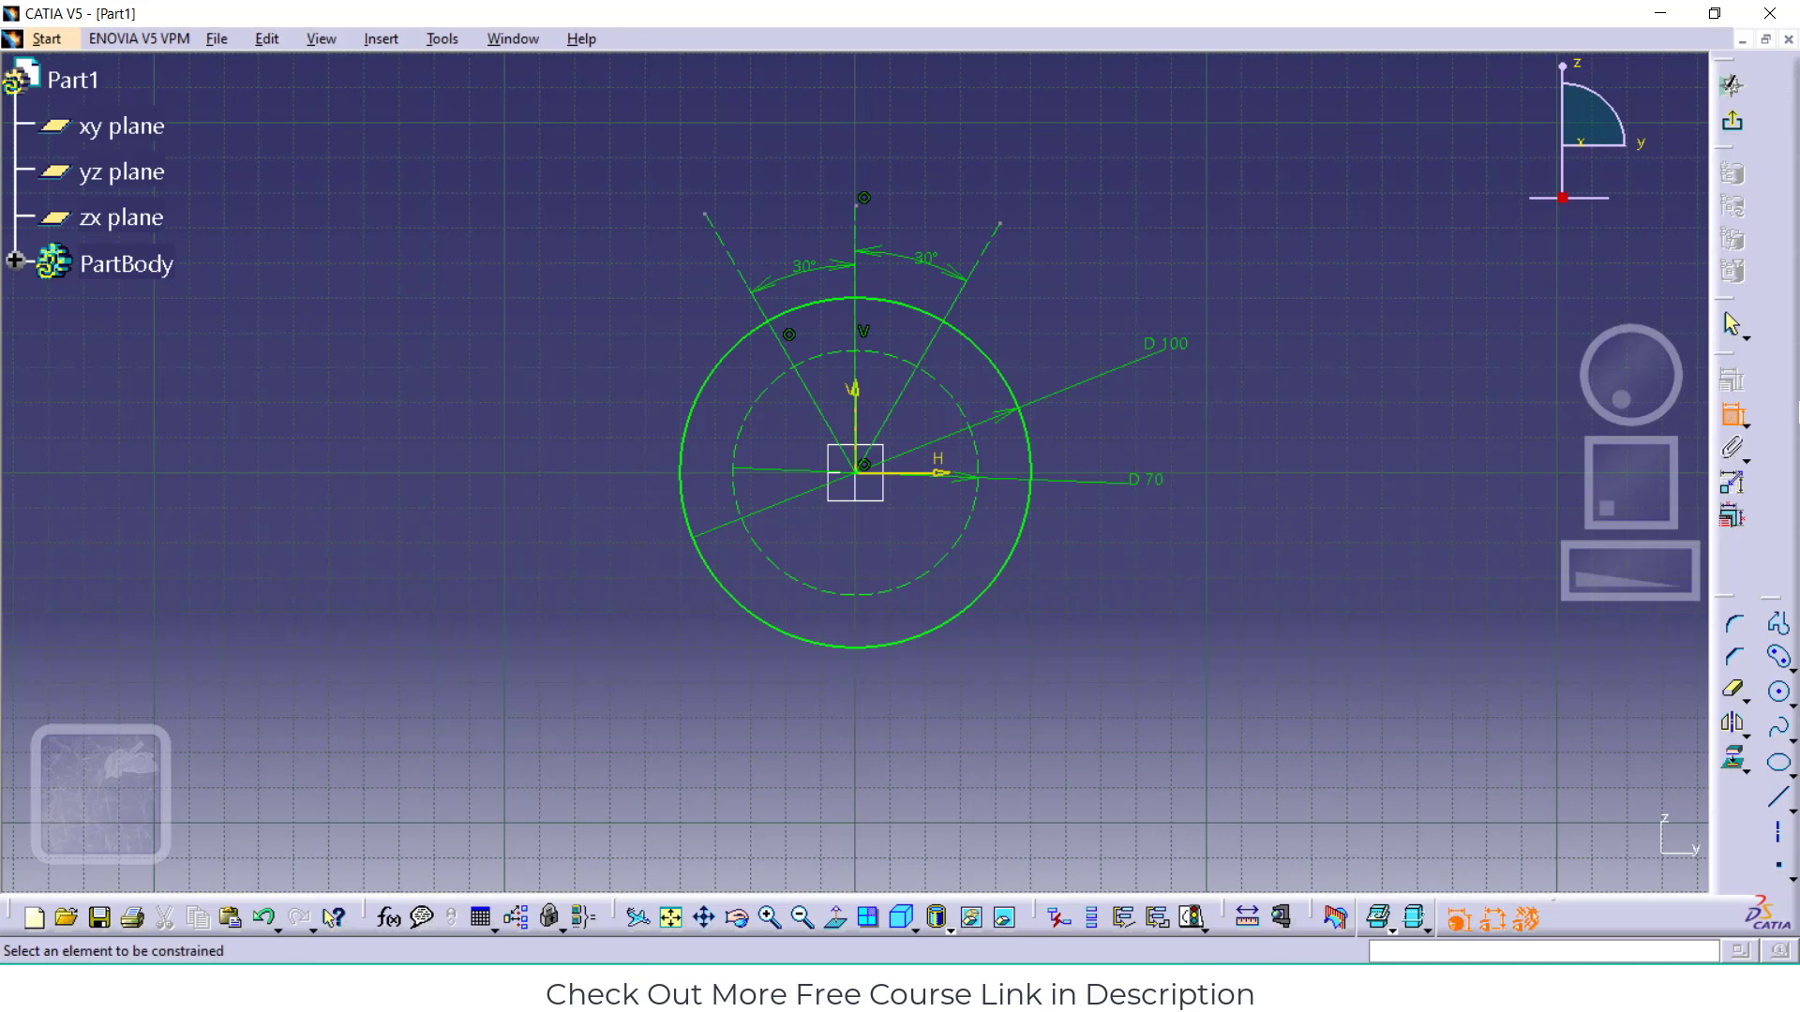
Draw a circle about 15 mm in diameter where the upper-right construction line crosses the dashed 70 mm circle
{"action": "left_click", "coordinate": [1779, 693]}
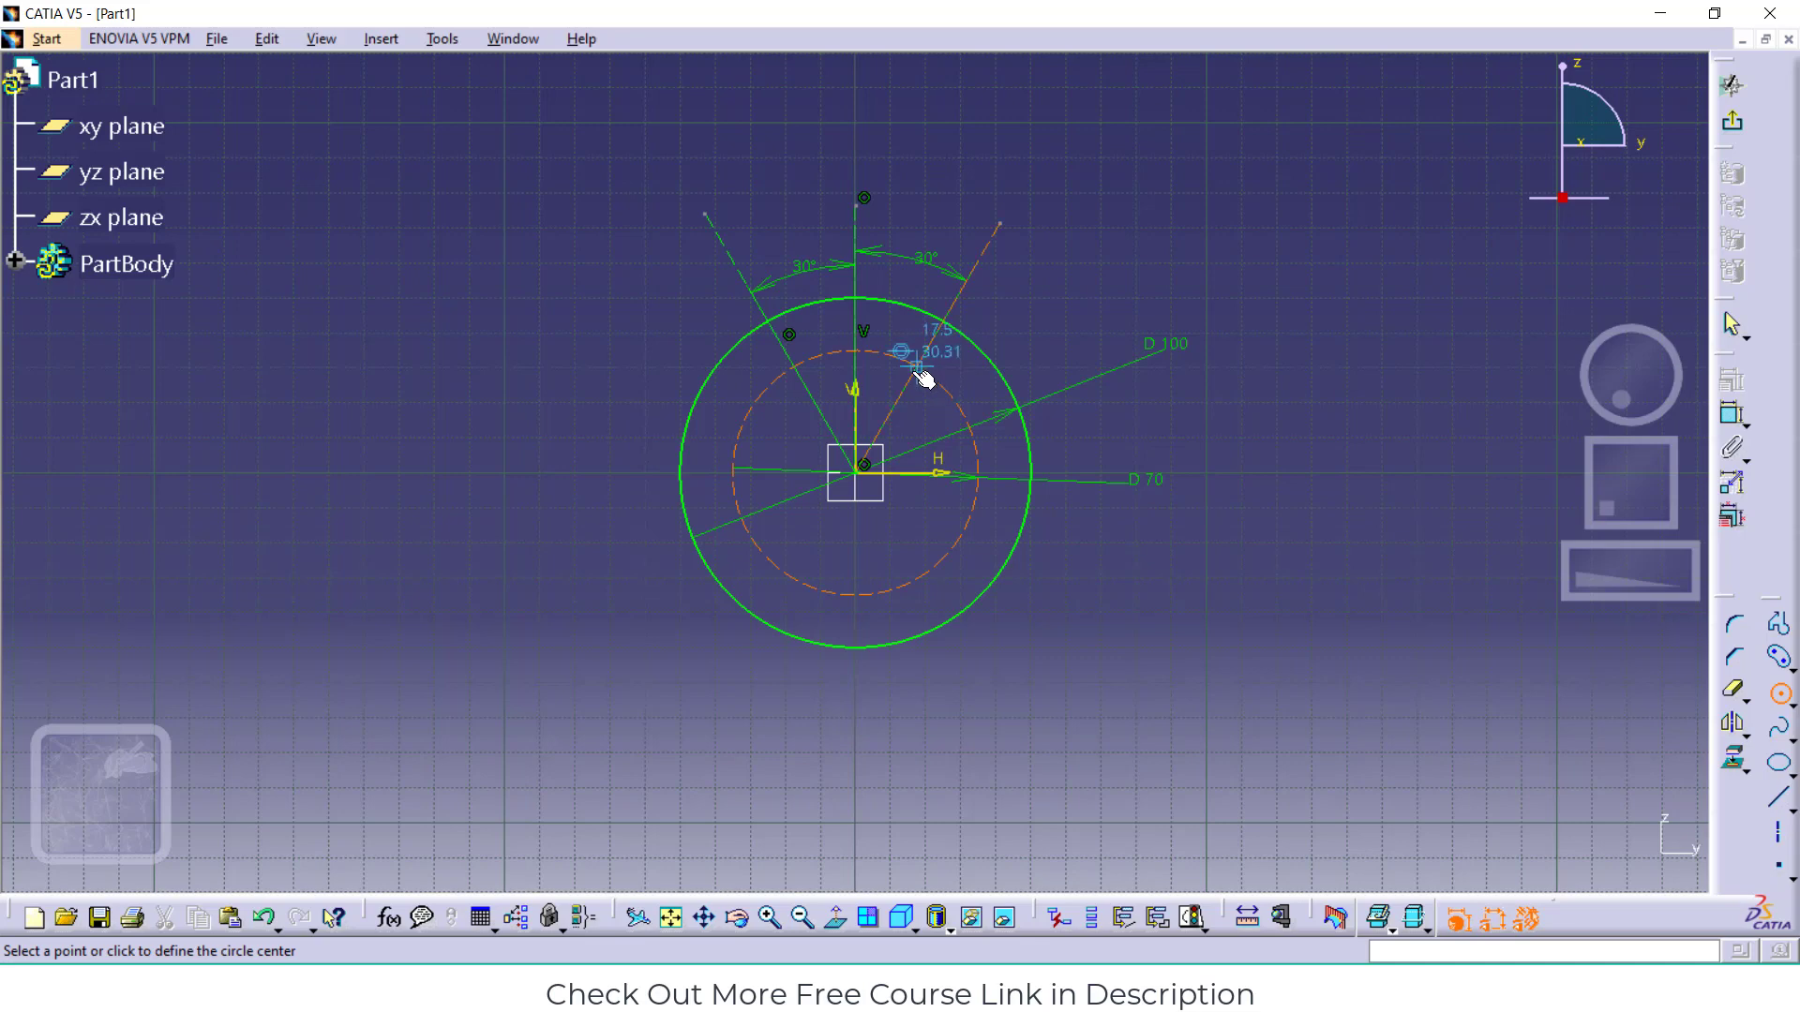
{"action": "left_click", "coordinate": [920, 373]}
{"action": "left_click", "coordinate": [946, 383]}
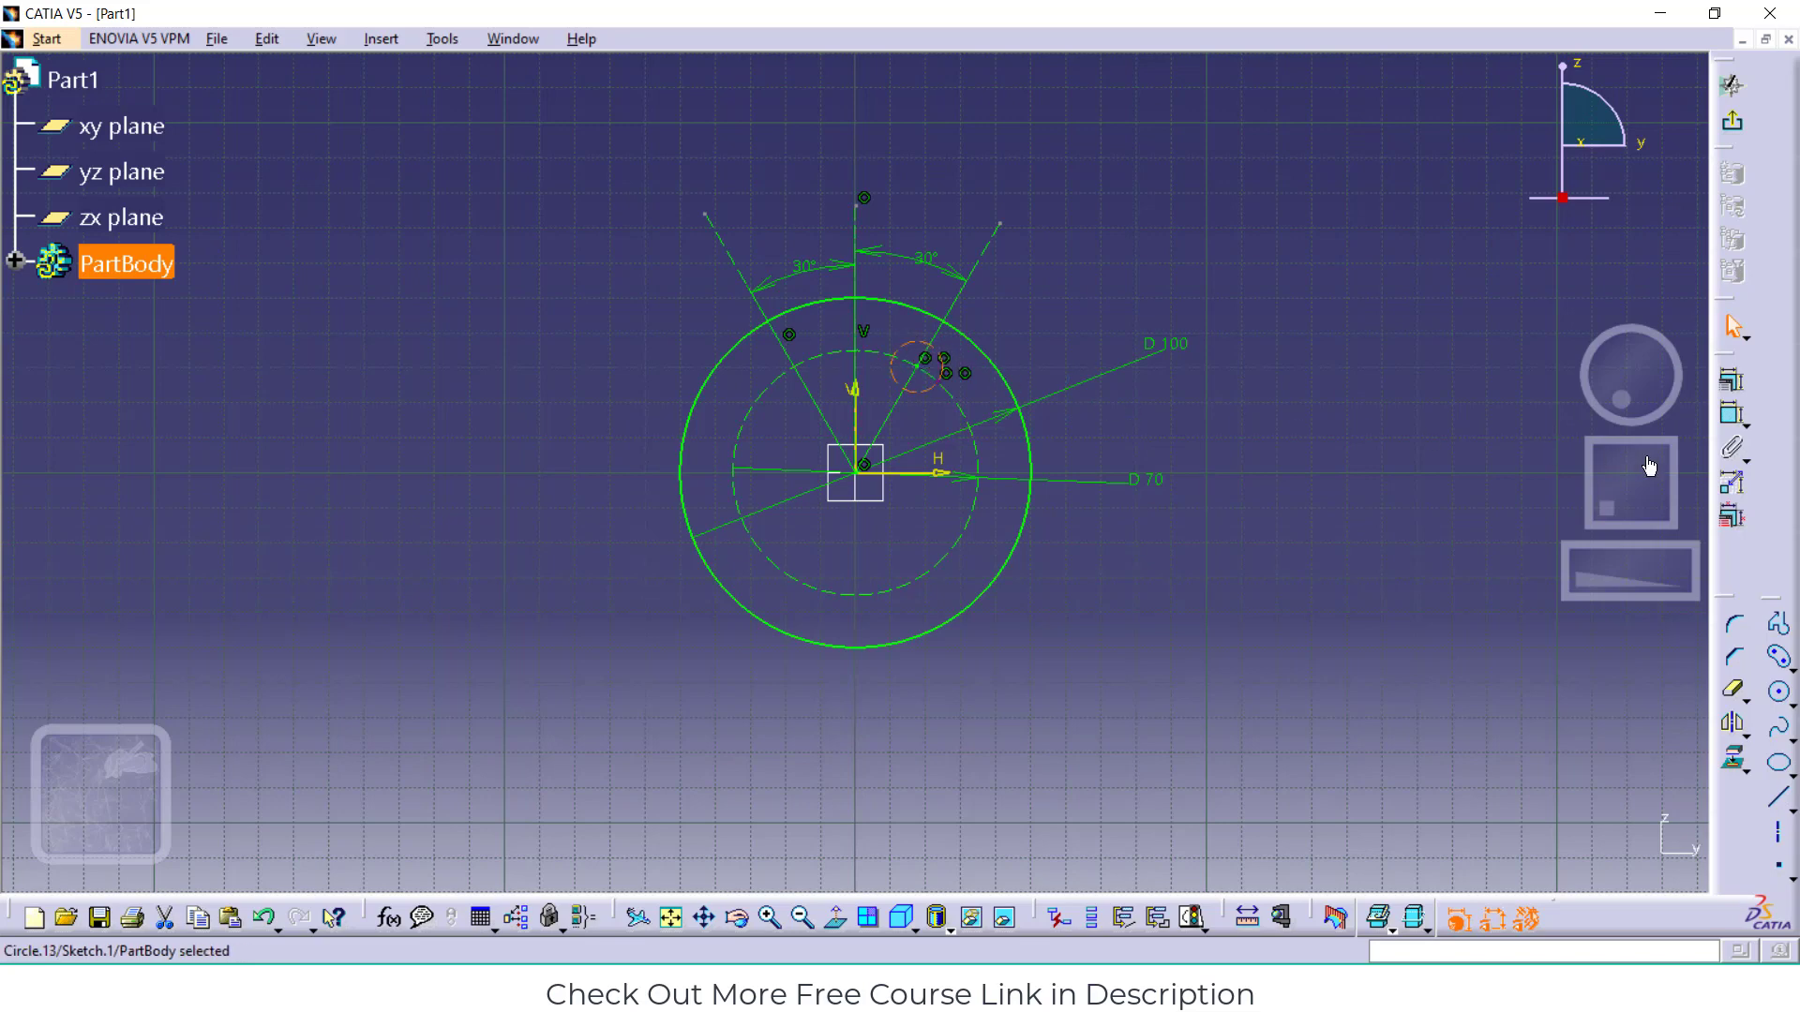
Show the Sketch tools again to convert the small circle to a standard element, and enable Snap to Point
{"action": "left_click", "coordinate": [322, 39]}
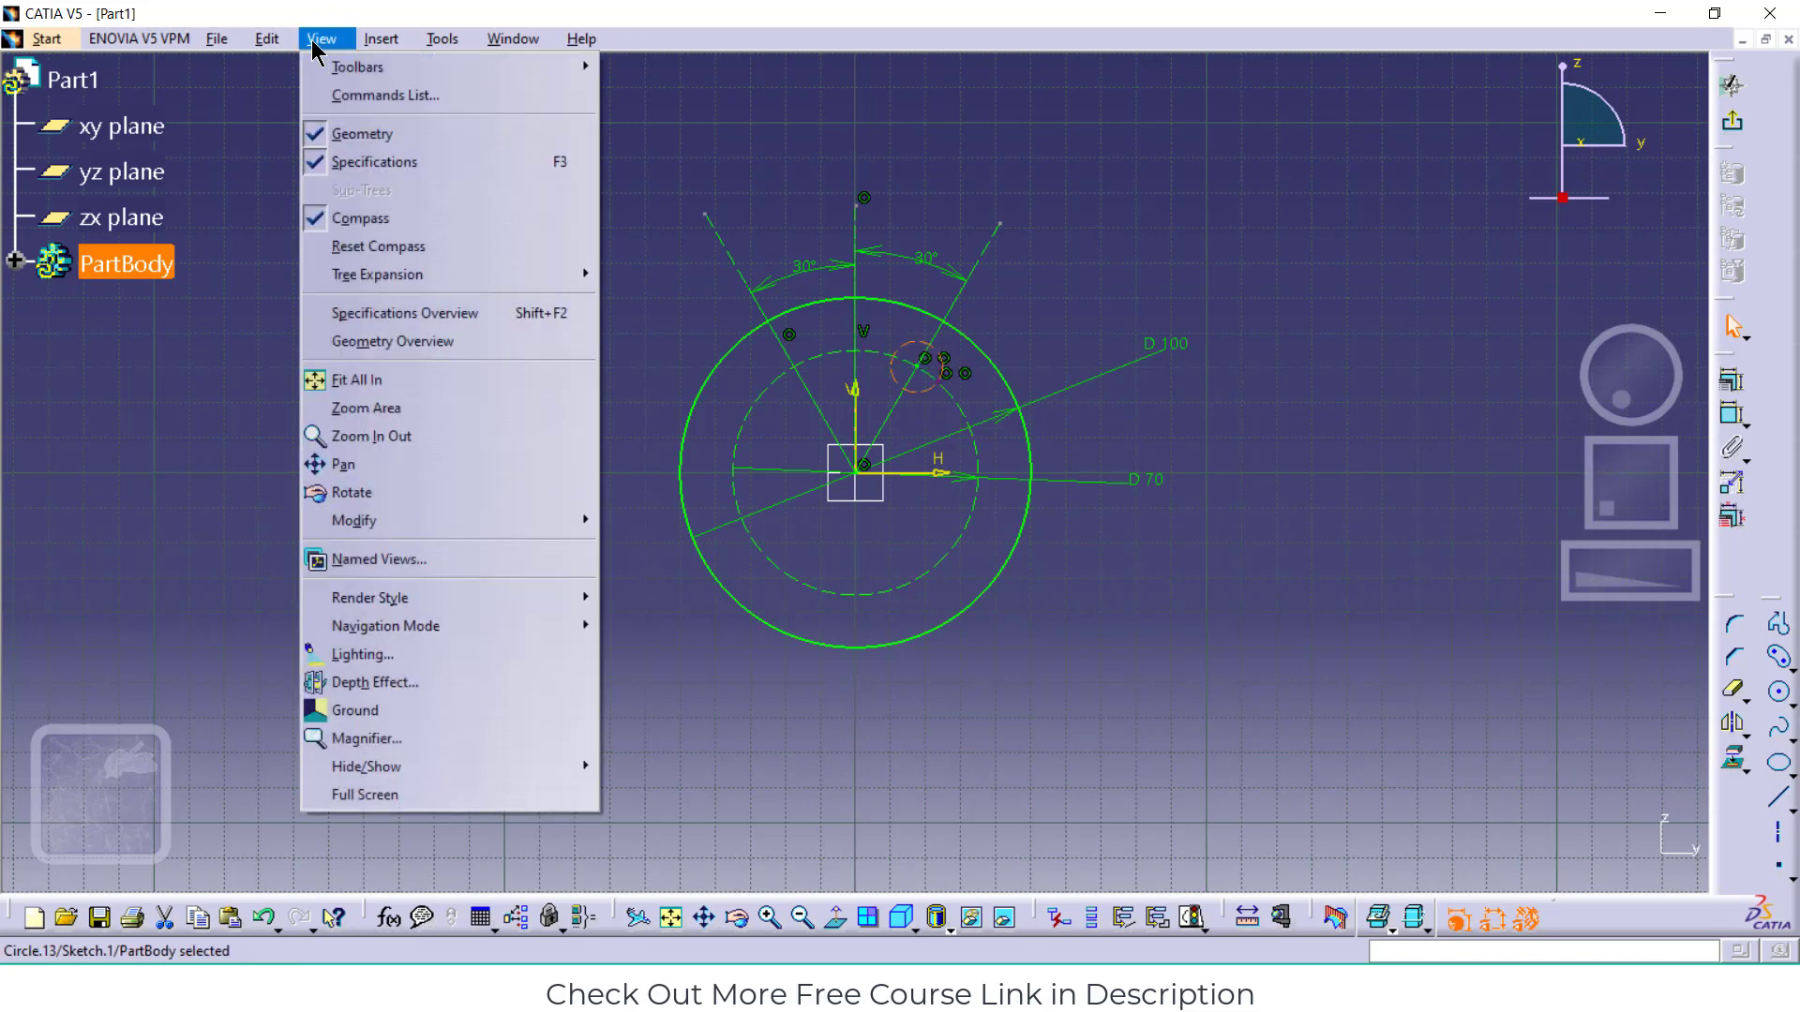
{"action": "mouse_move", "coordinate": [339, 80]}
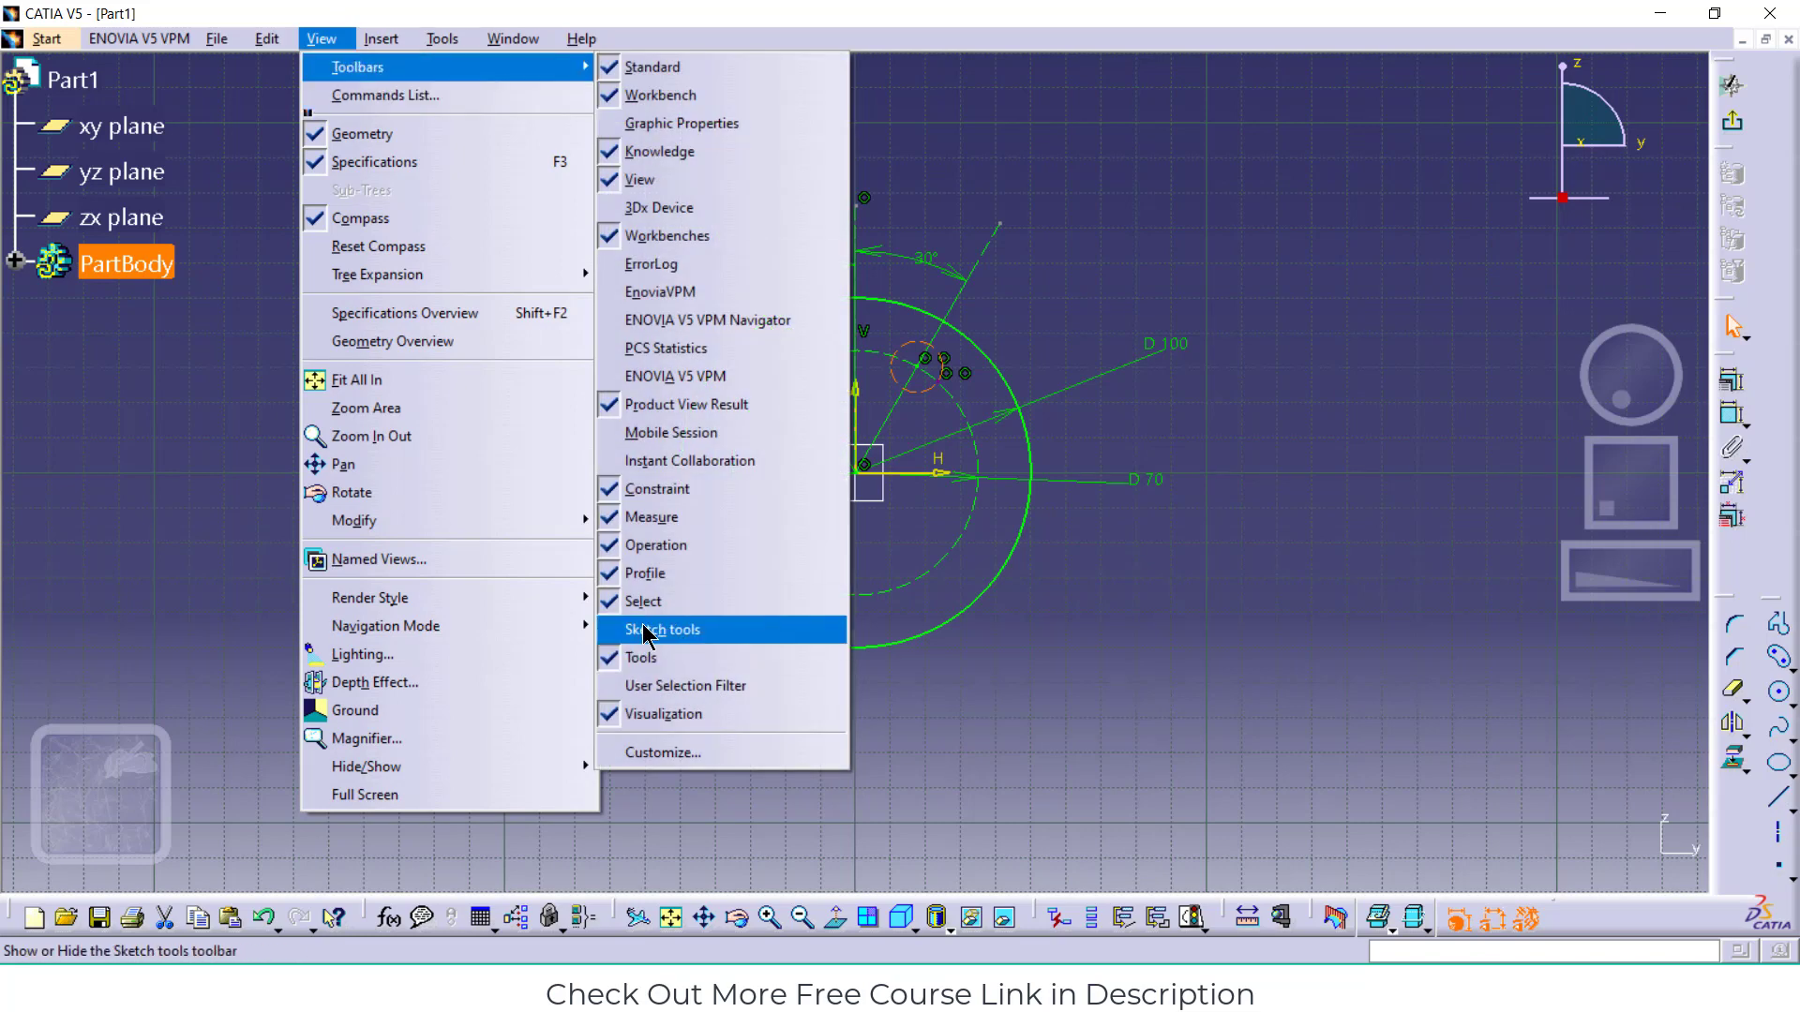
{"action": "left_click", "coordinate": [651, 629]}
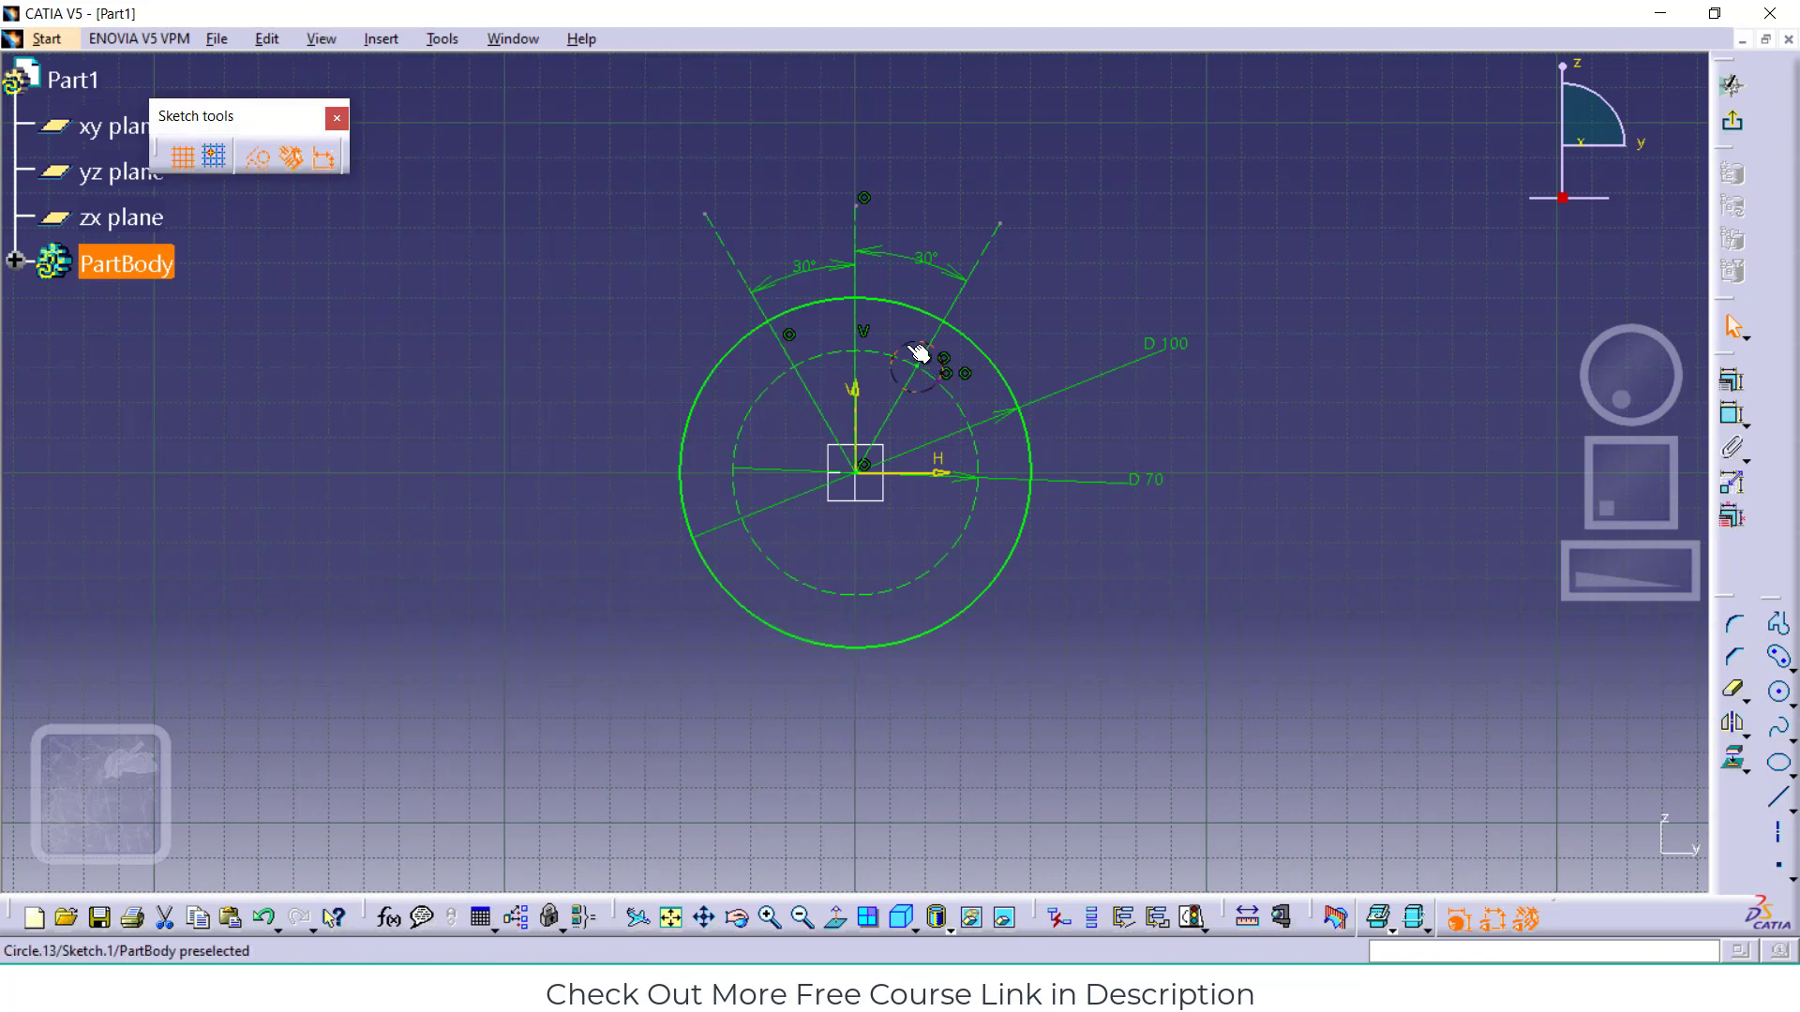
{"action": "left_click", "coordinate": [261, 164]}
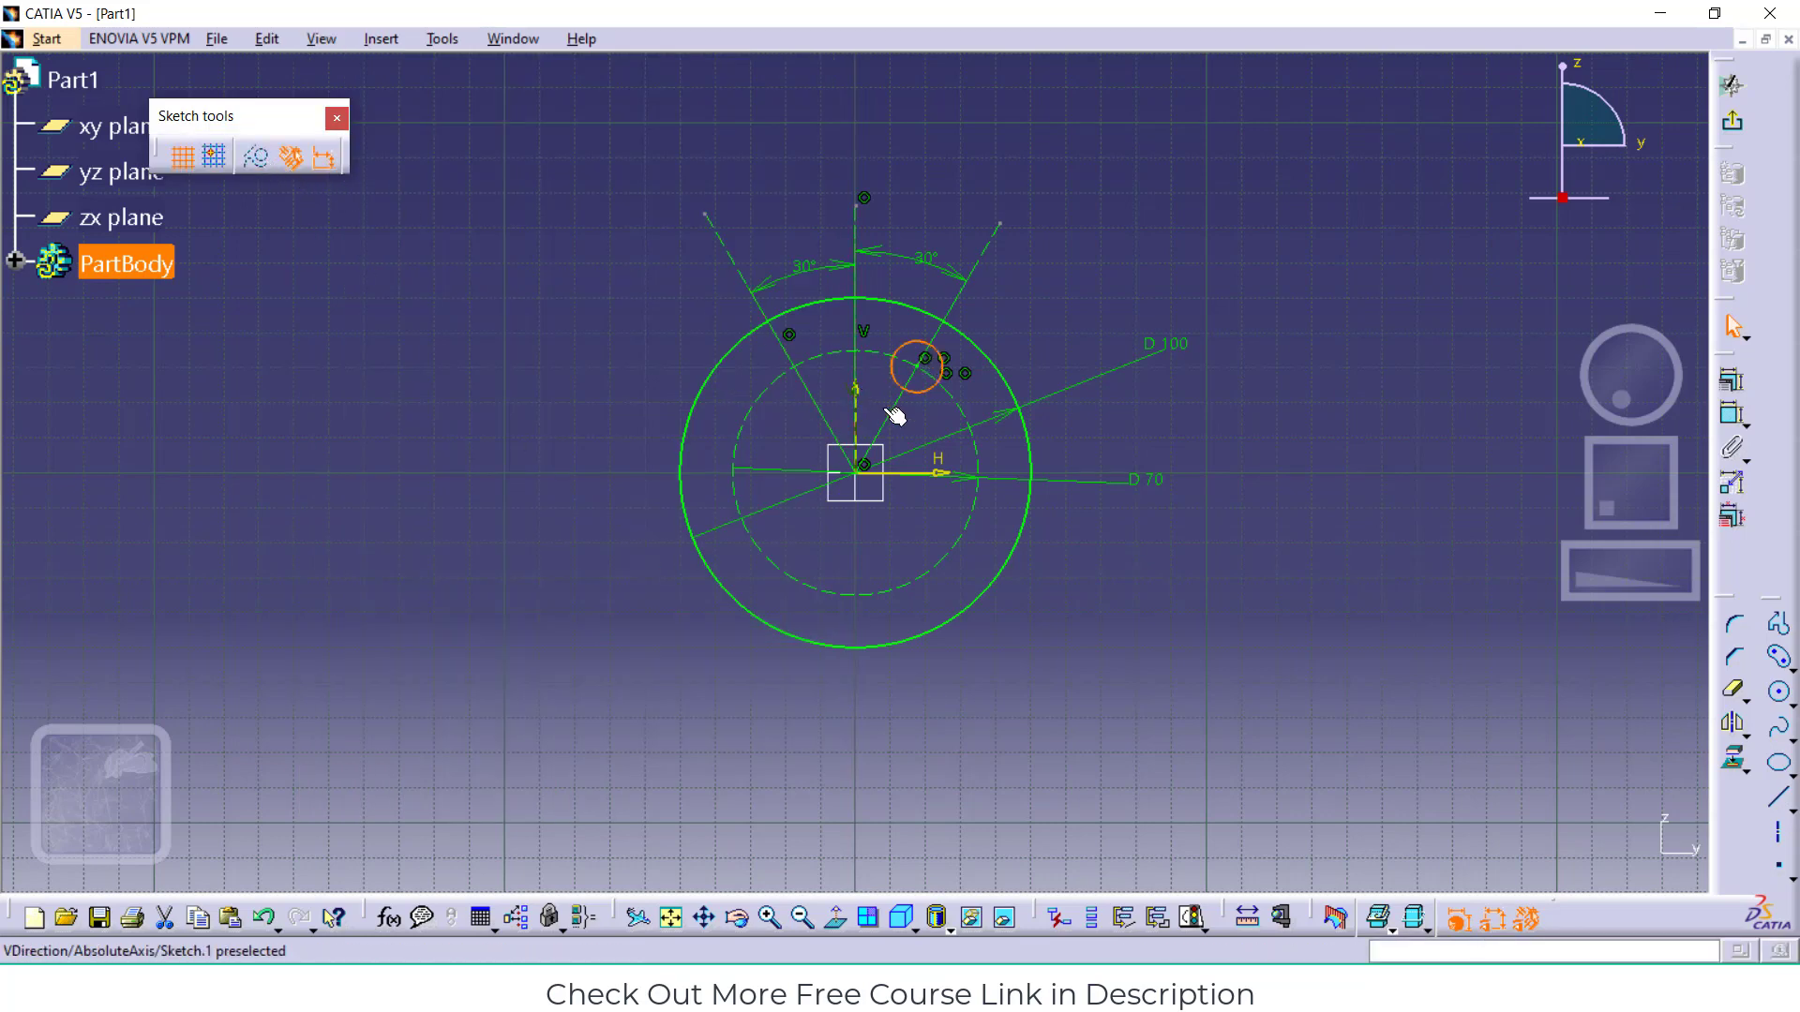
{"action": "left_click", "coordinate": [211, 158]}
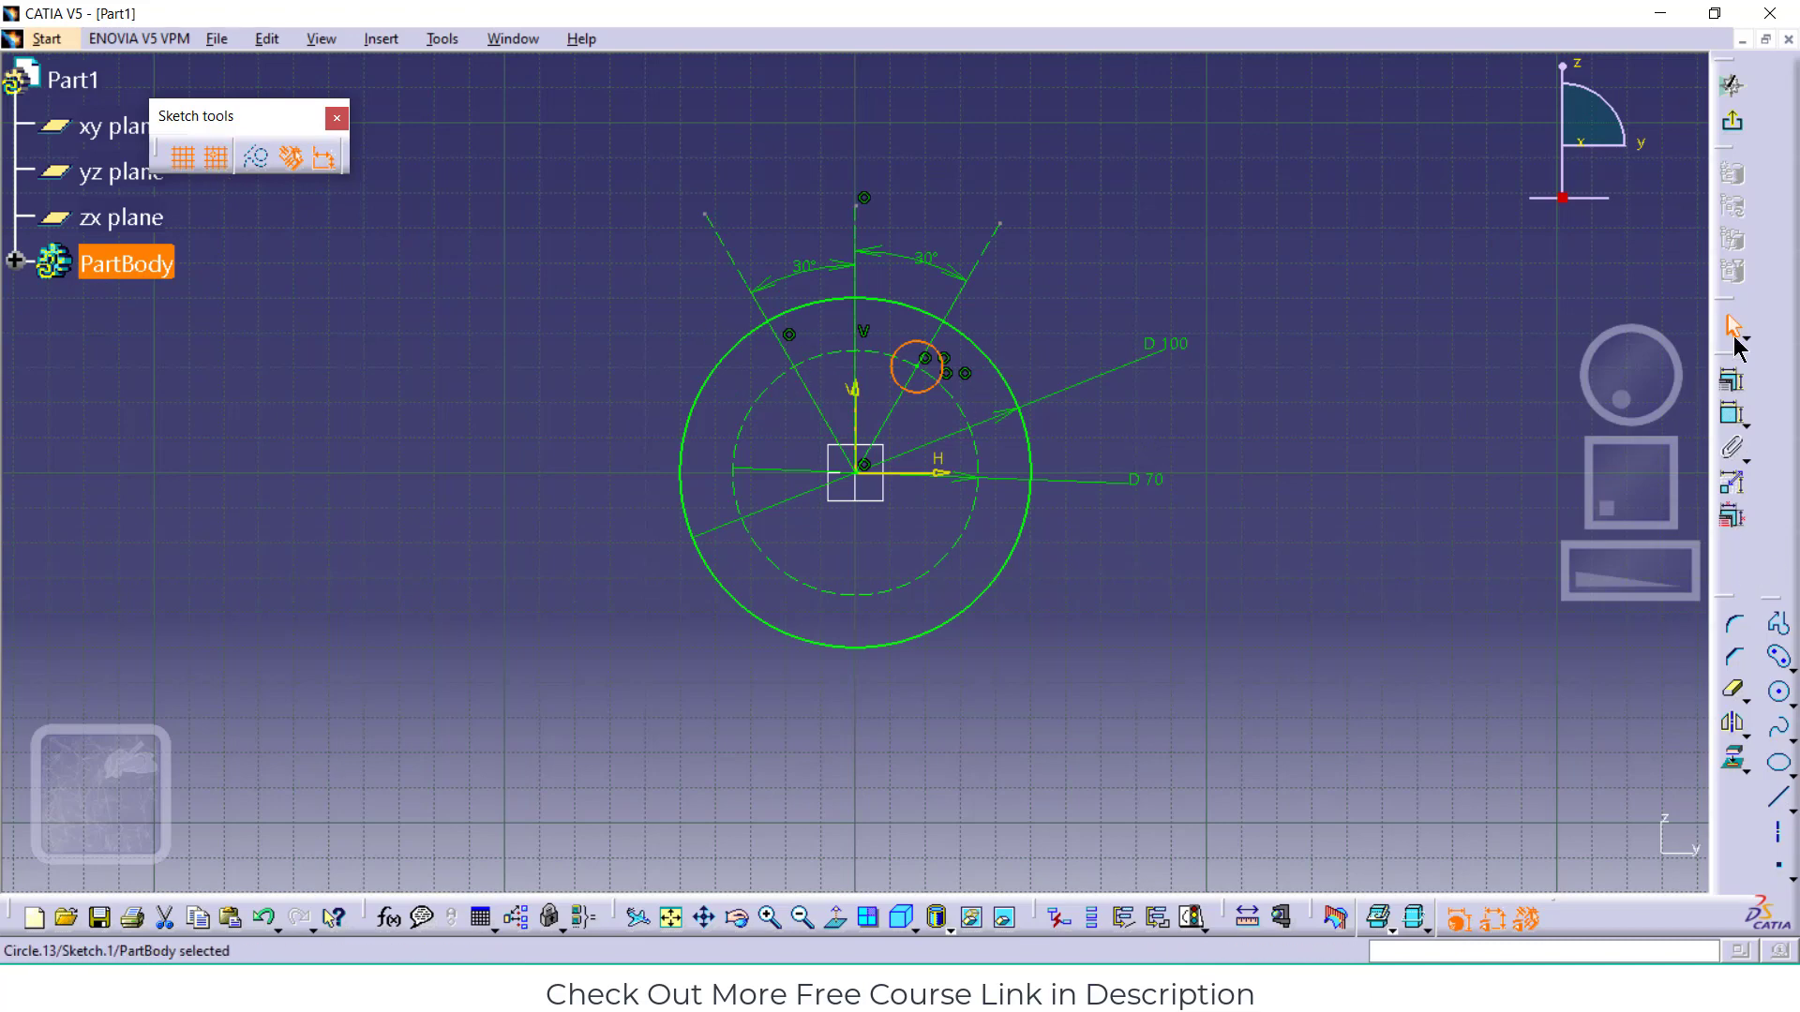
Dimension the small circle's diameter and set it to 10 mm
{"action": "left_click", "coordinate": [1743, 425]}
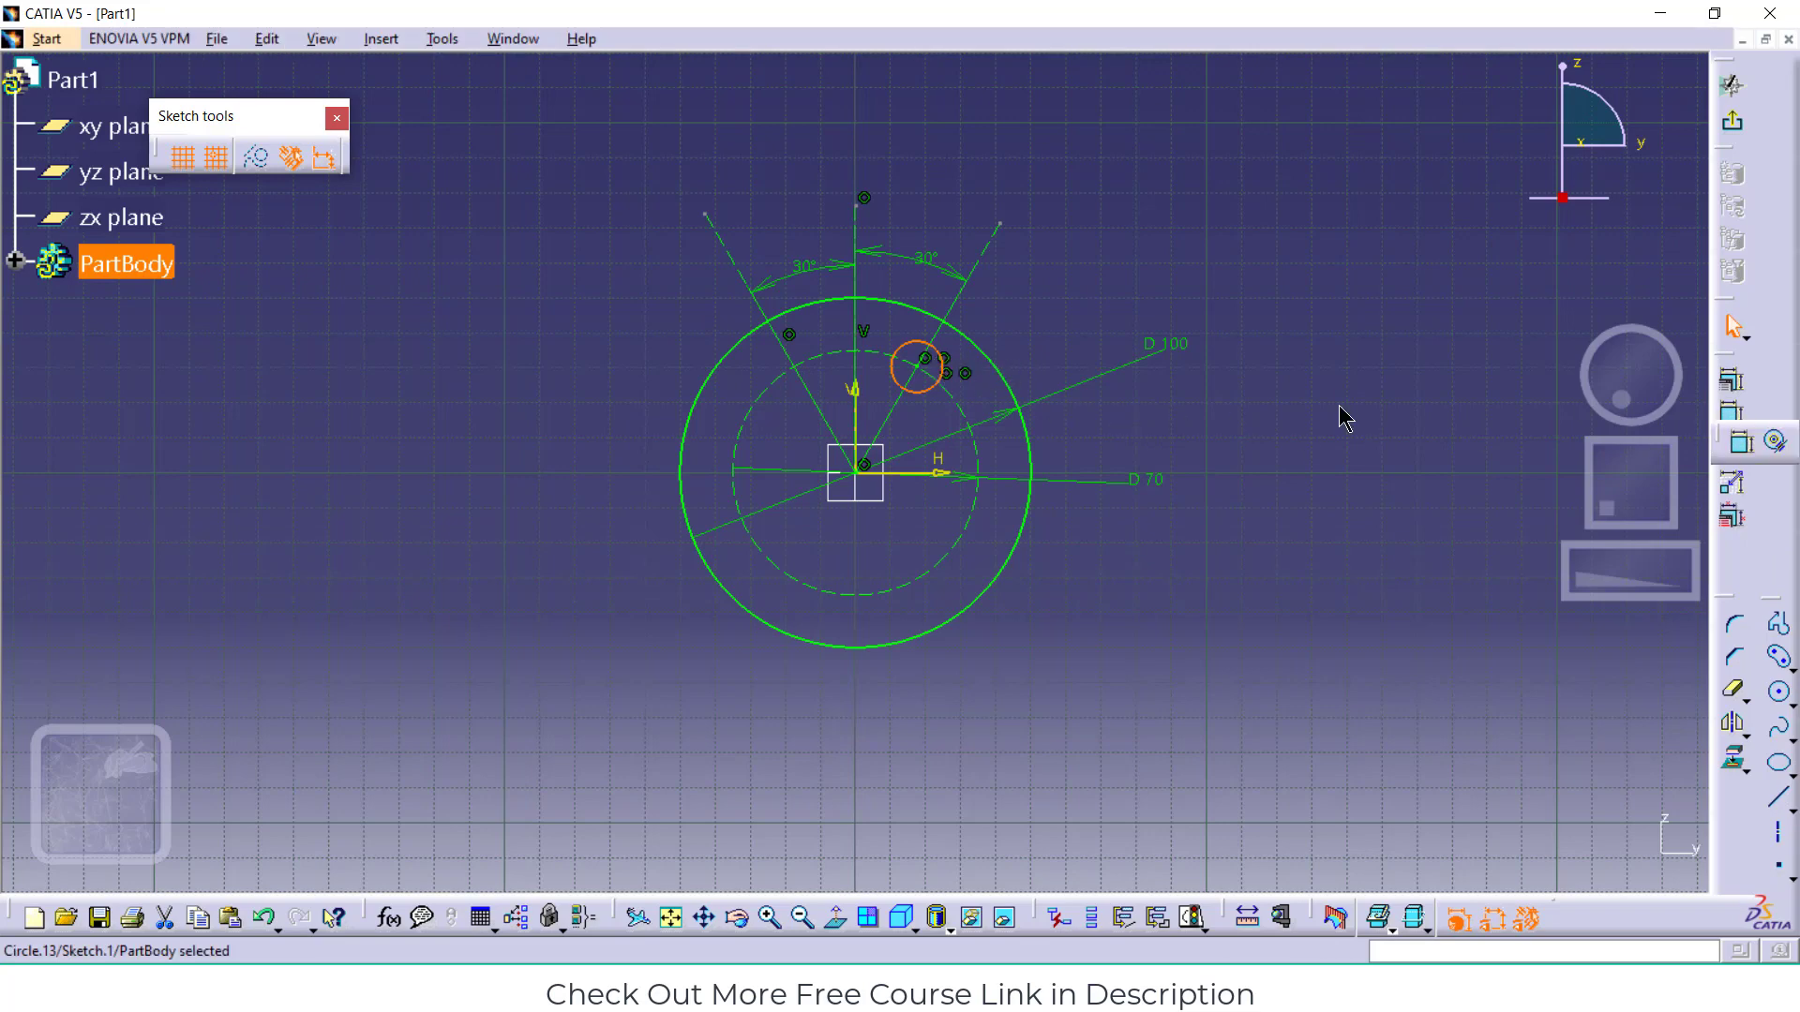
{"action": "left_click", "coordinate": [1740, 442]}
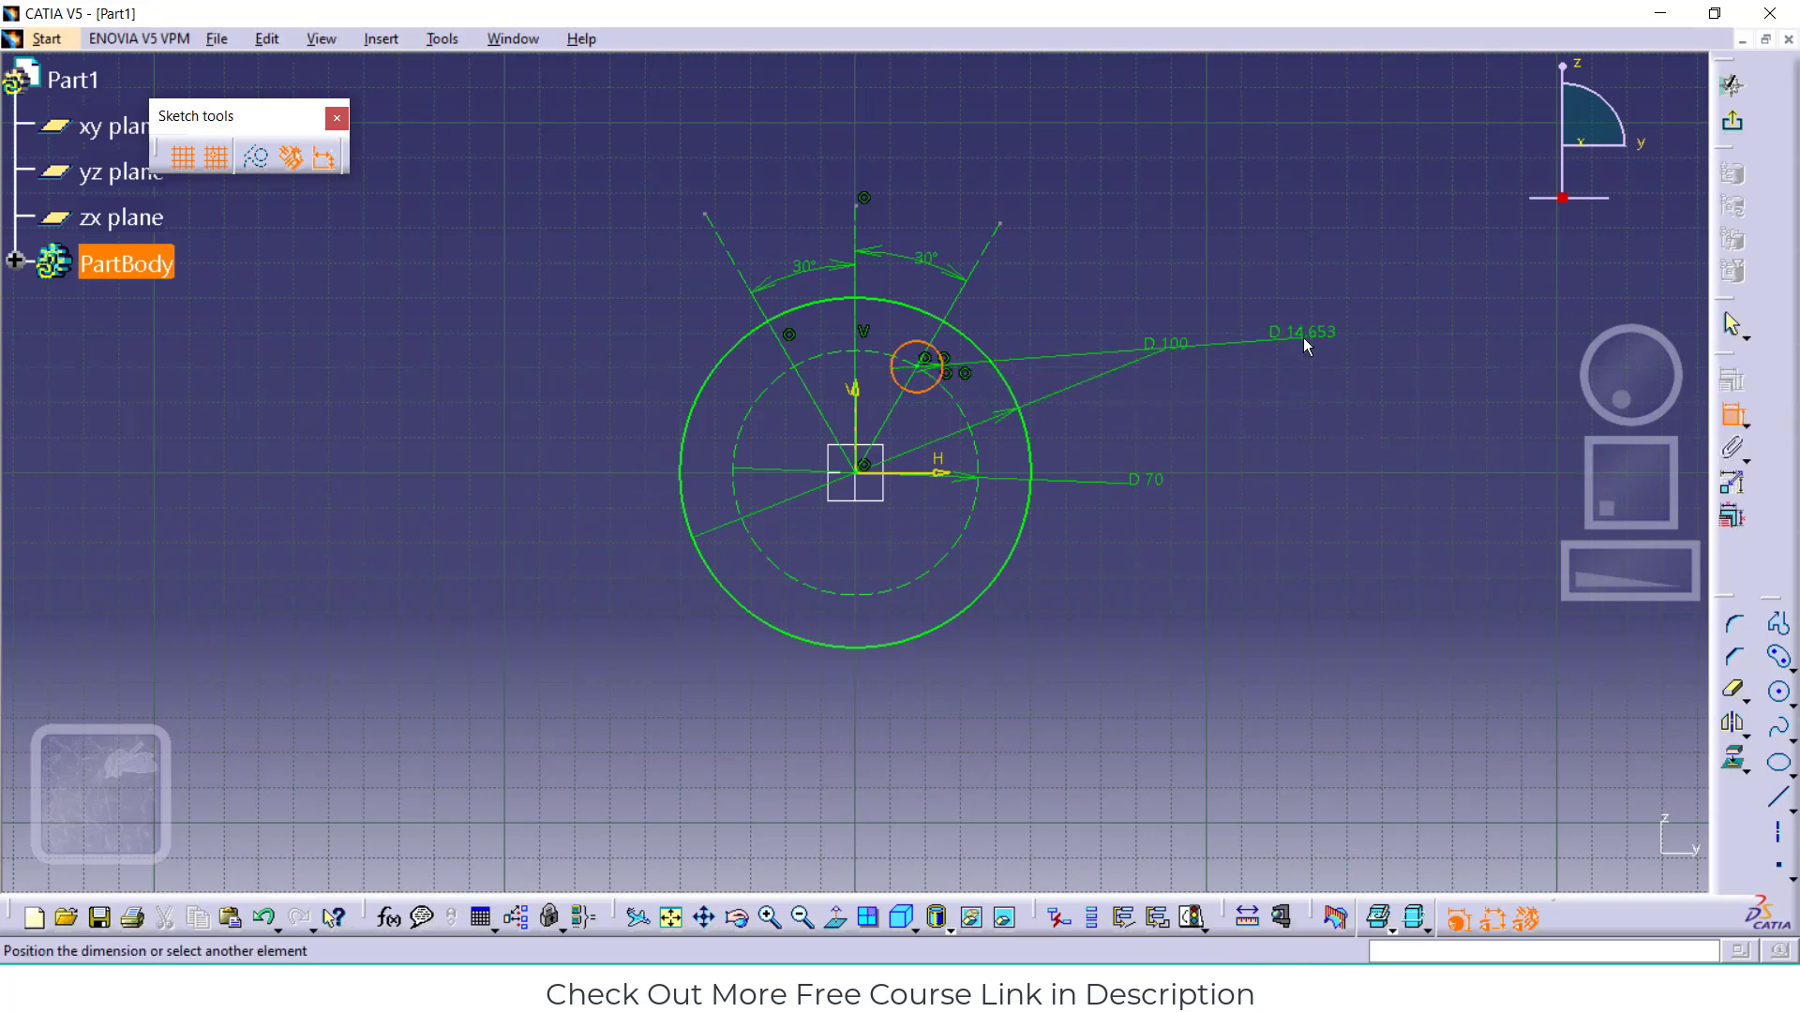
{"action": "left_click", "coordinate": [1303, 338]}
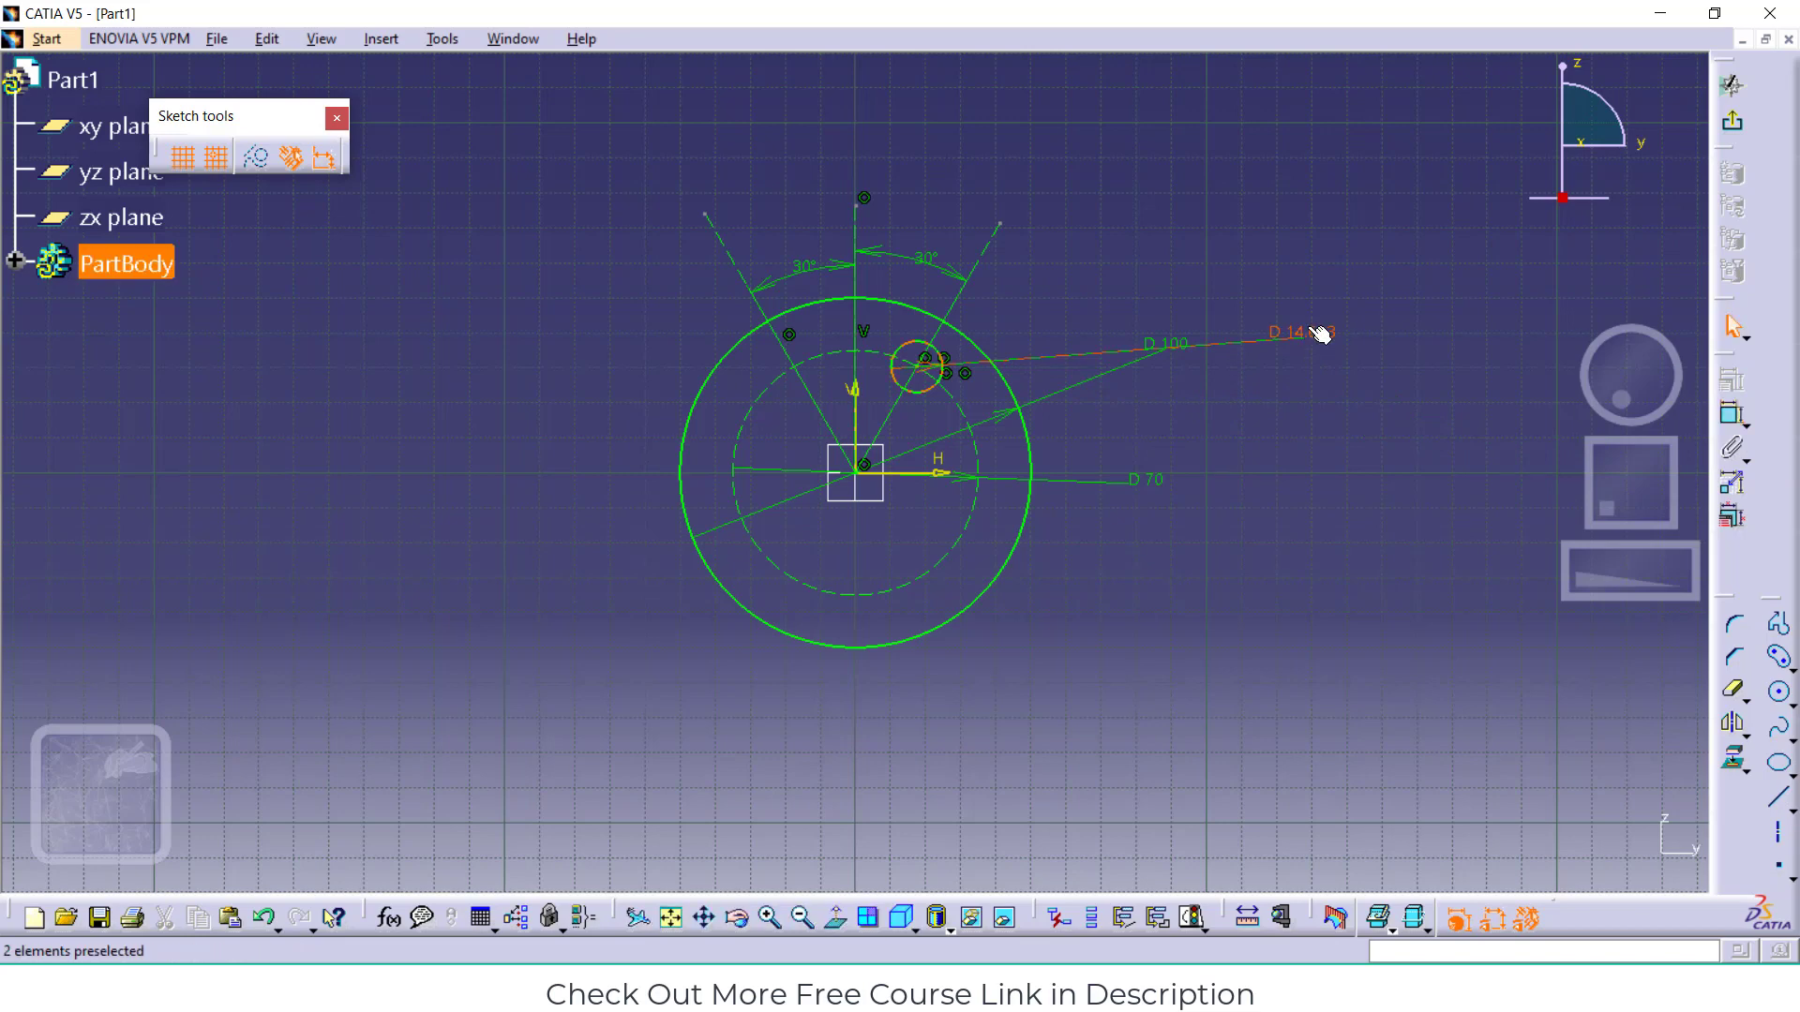
{"action": "double_click", "coordinate": [1308, 328]}
{"action": "type", "text": "10mm"}
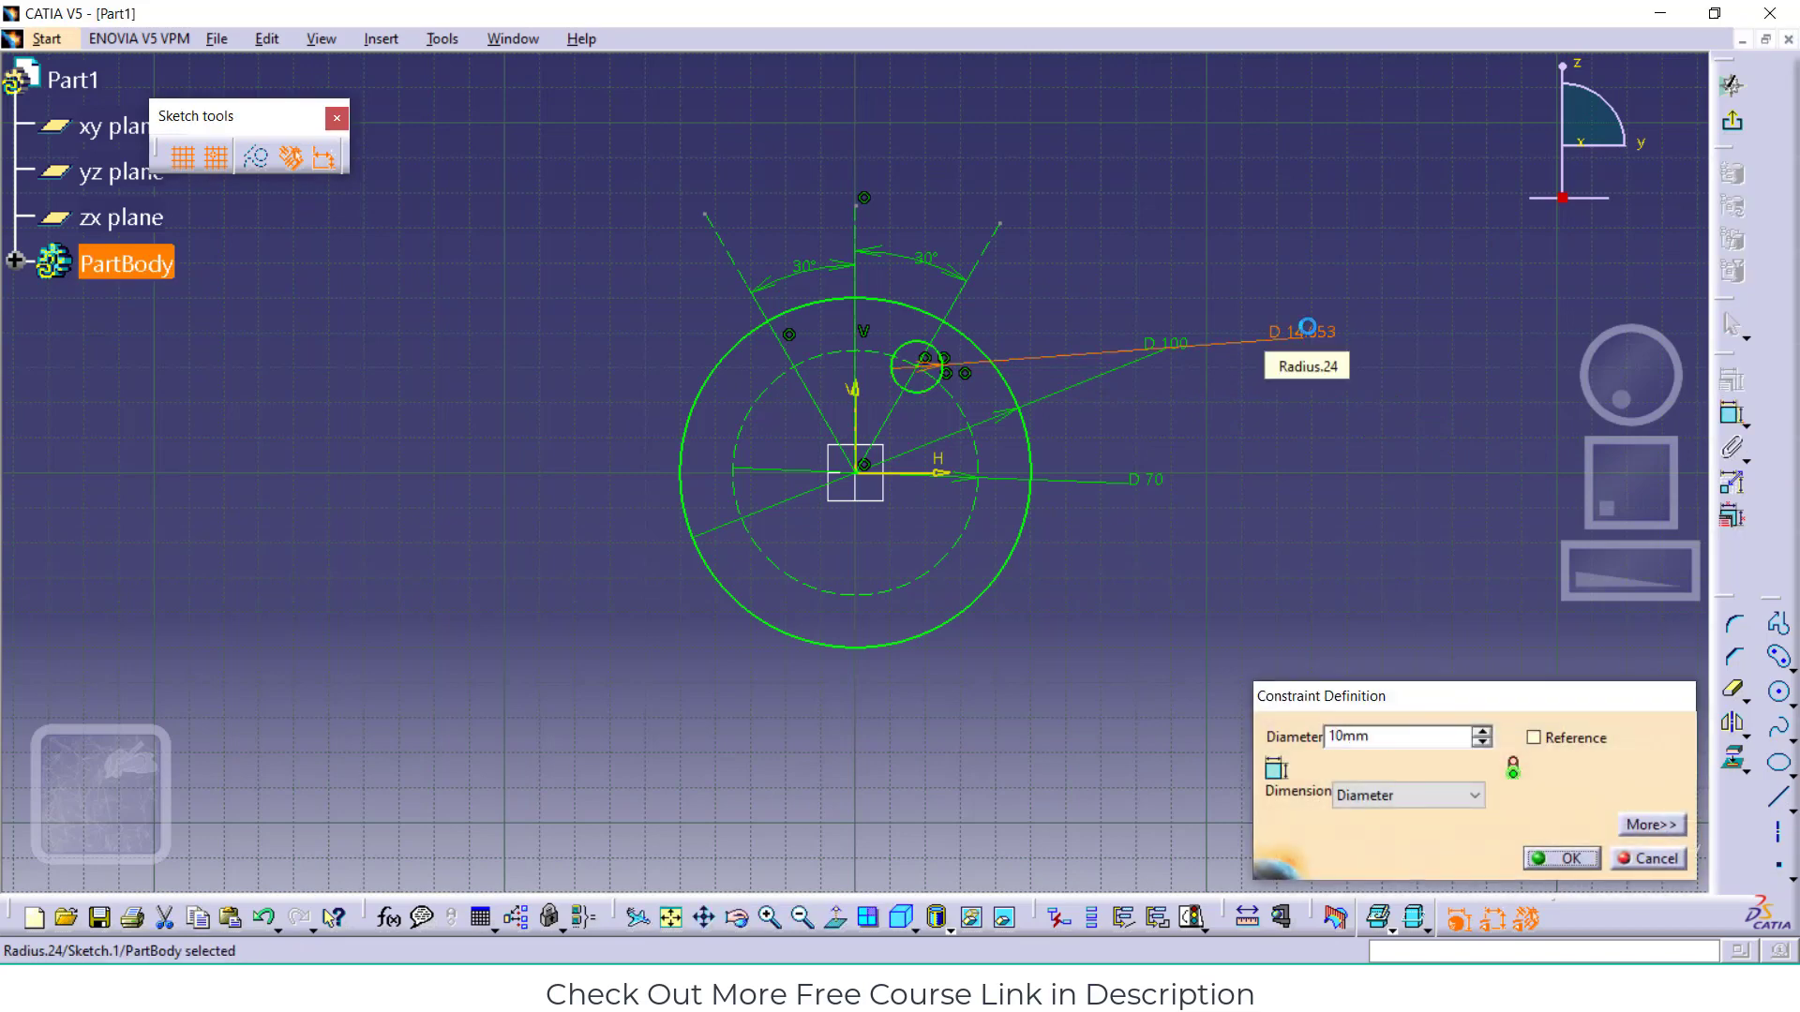
{"action": "key", "text": "Return"}
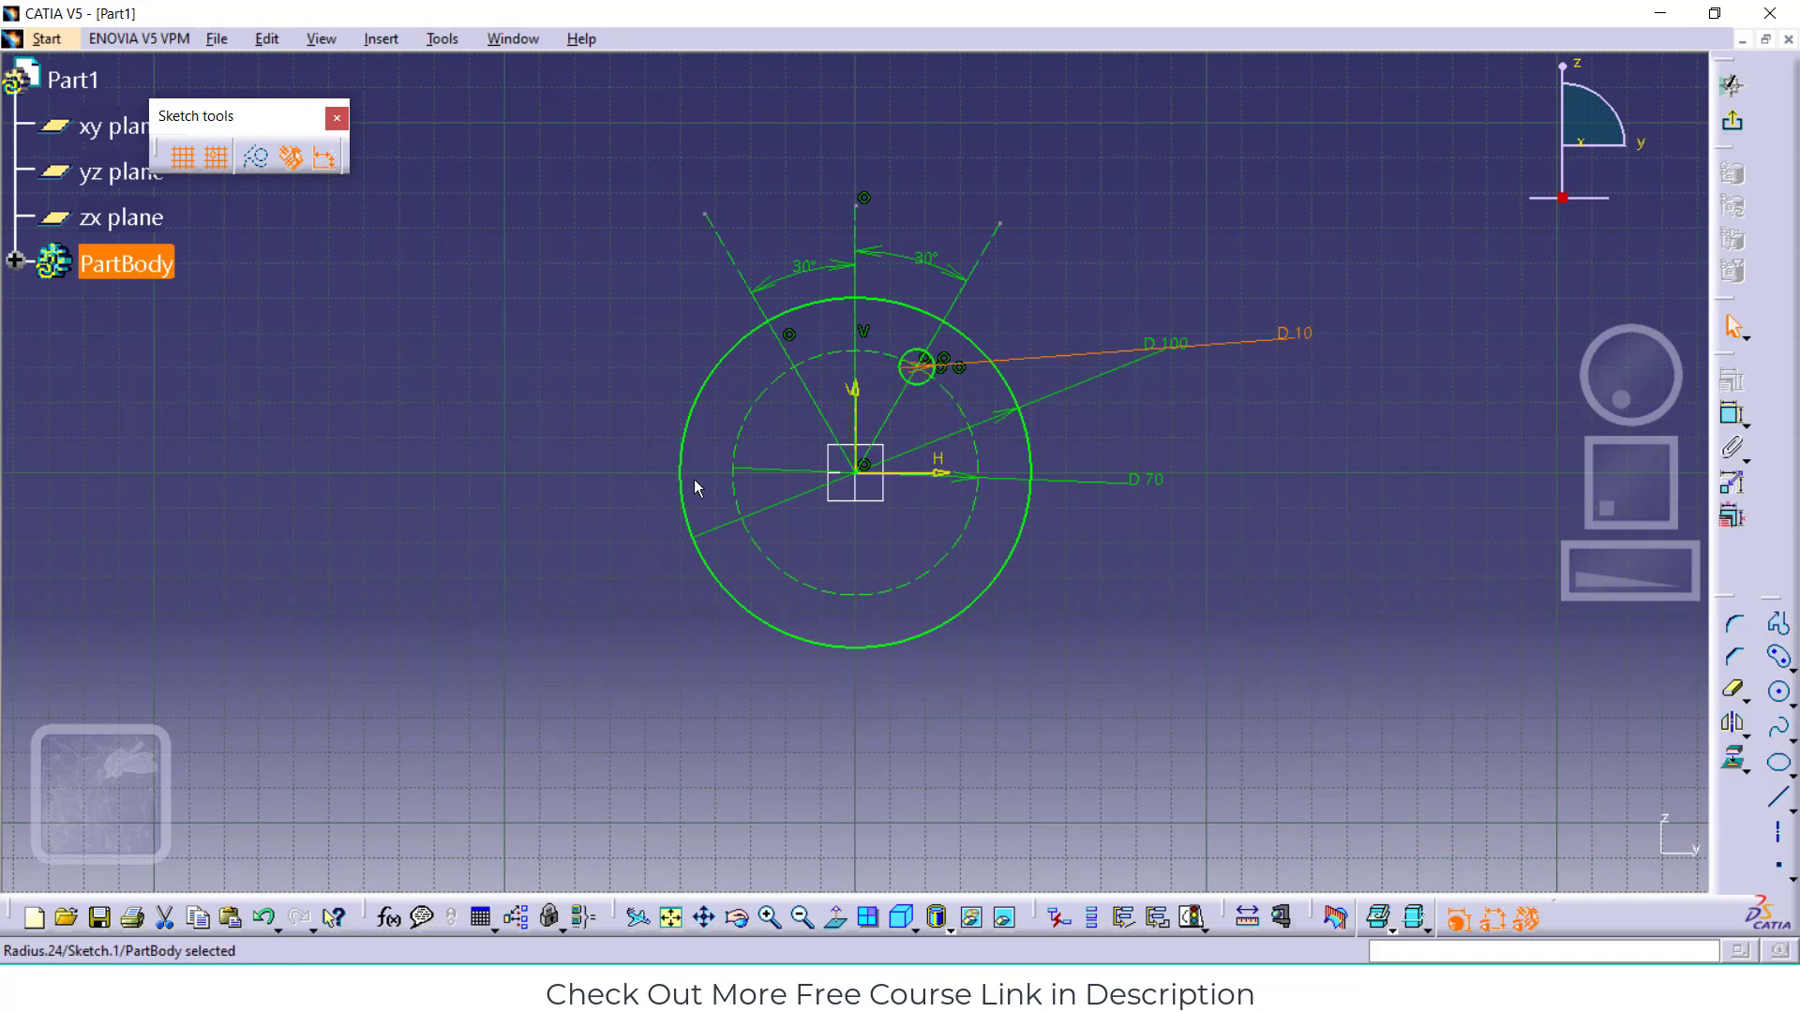
{"action": "left_click", "coordinate": [385, 39]}
{"action": "mouse_move", "coordinate": [469, 152]}
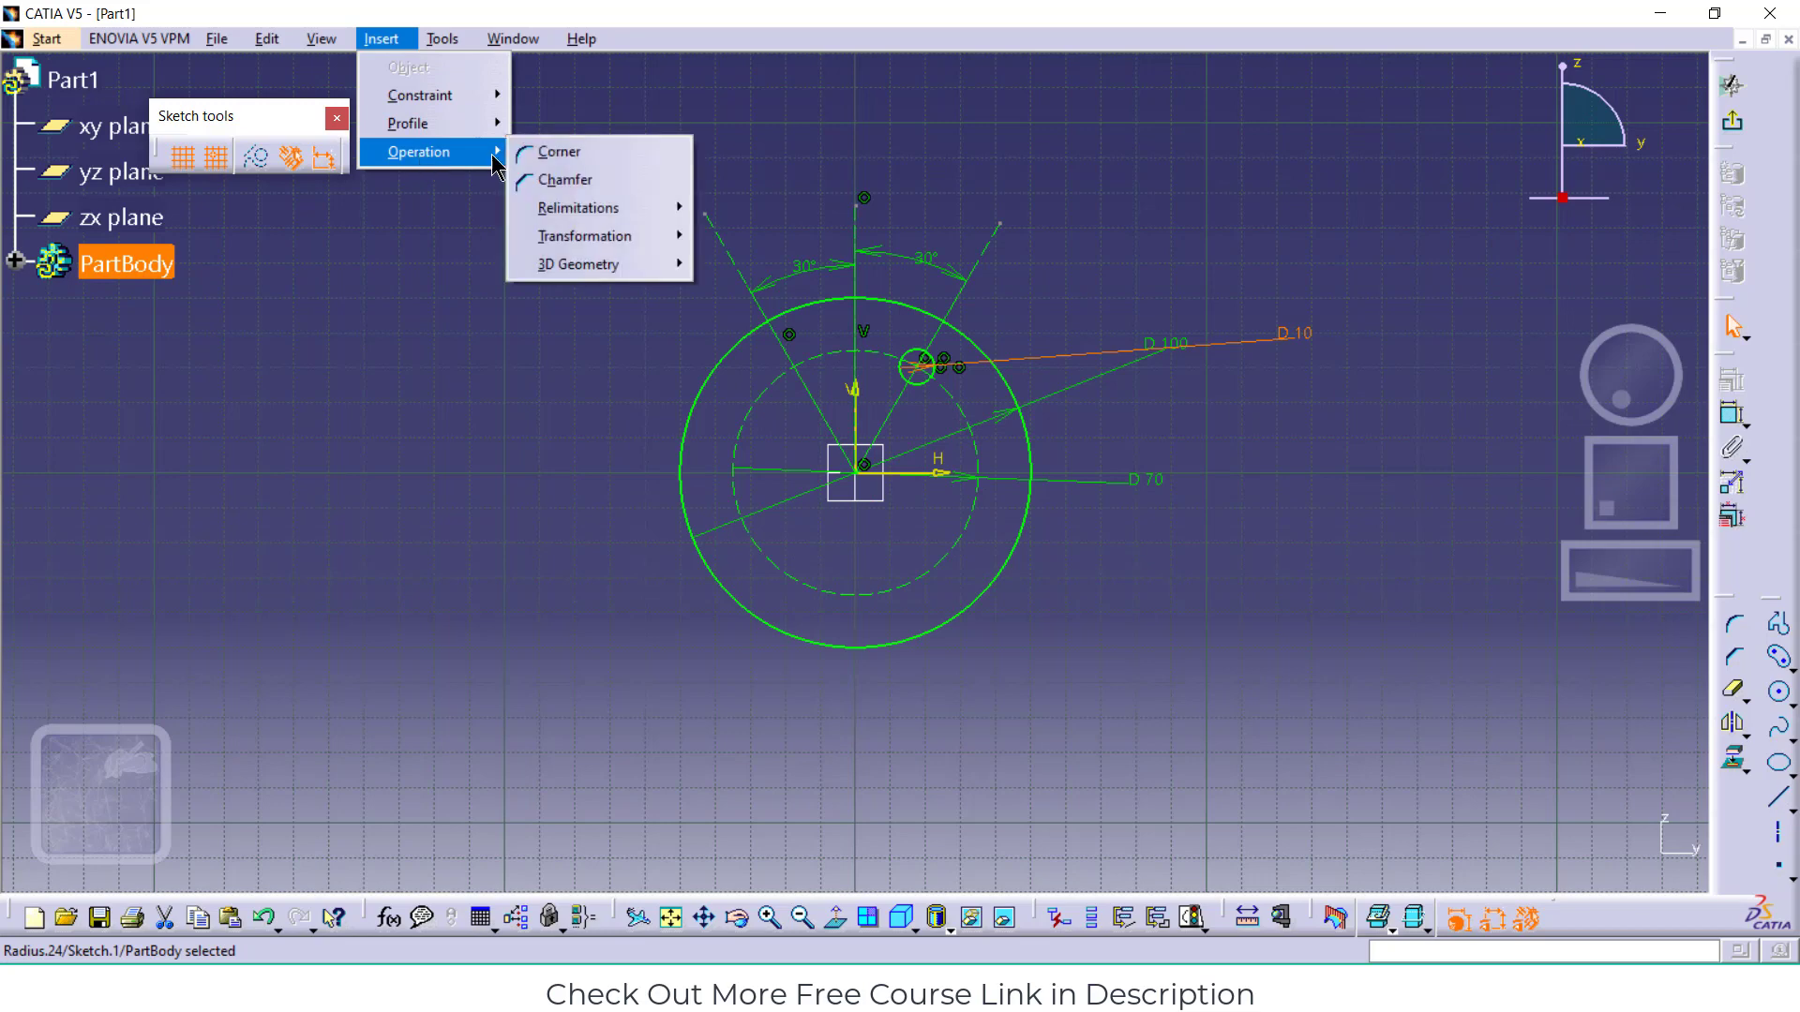
{"action": "left_click", "coordinate": [574, 159]}
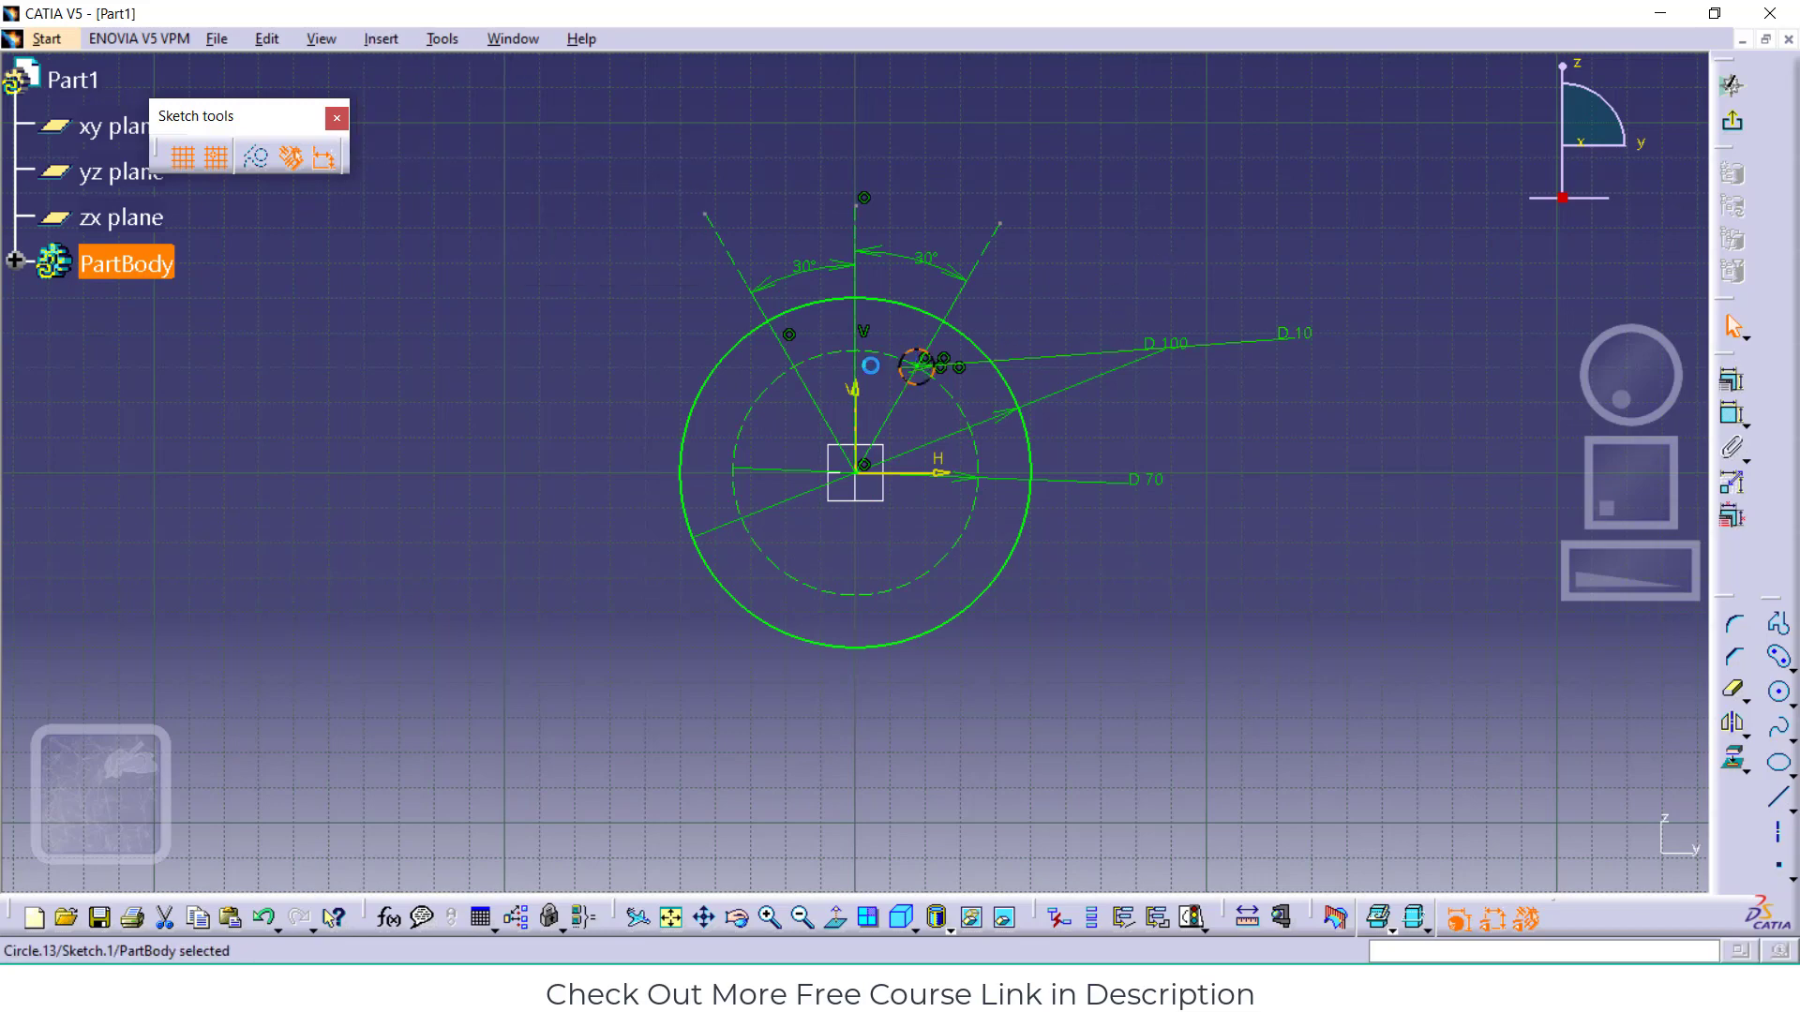
Rotate the 10 mm circle about the origin in duplicate mode with 5 instances at a 60° angle
{"action": "left_click", "coordinate": [387, 41]}
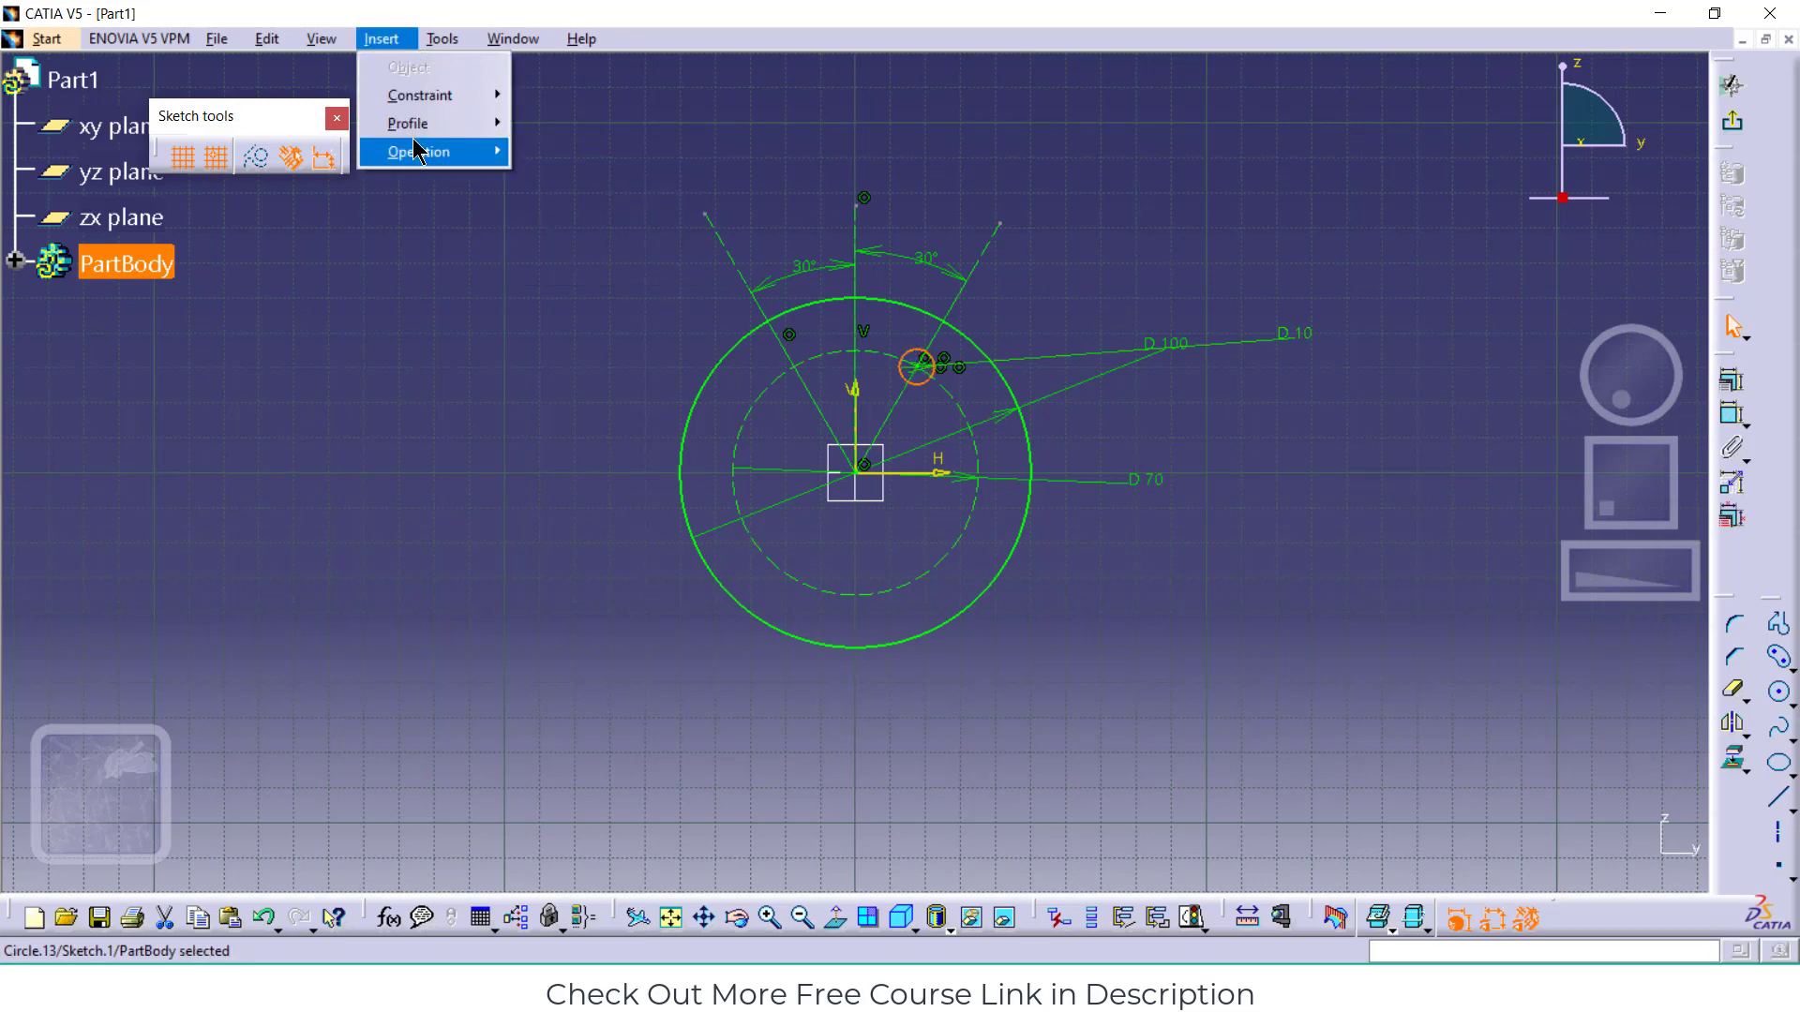
{"action": "mouse_move", "coordinate": [419, 152]}
{"action": "mouse_move", "coordinate": [593, 242]}
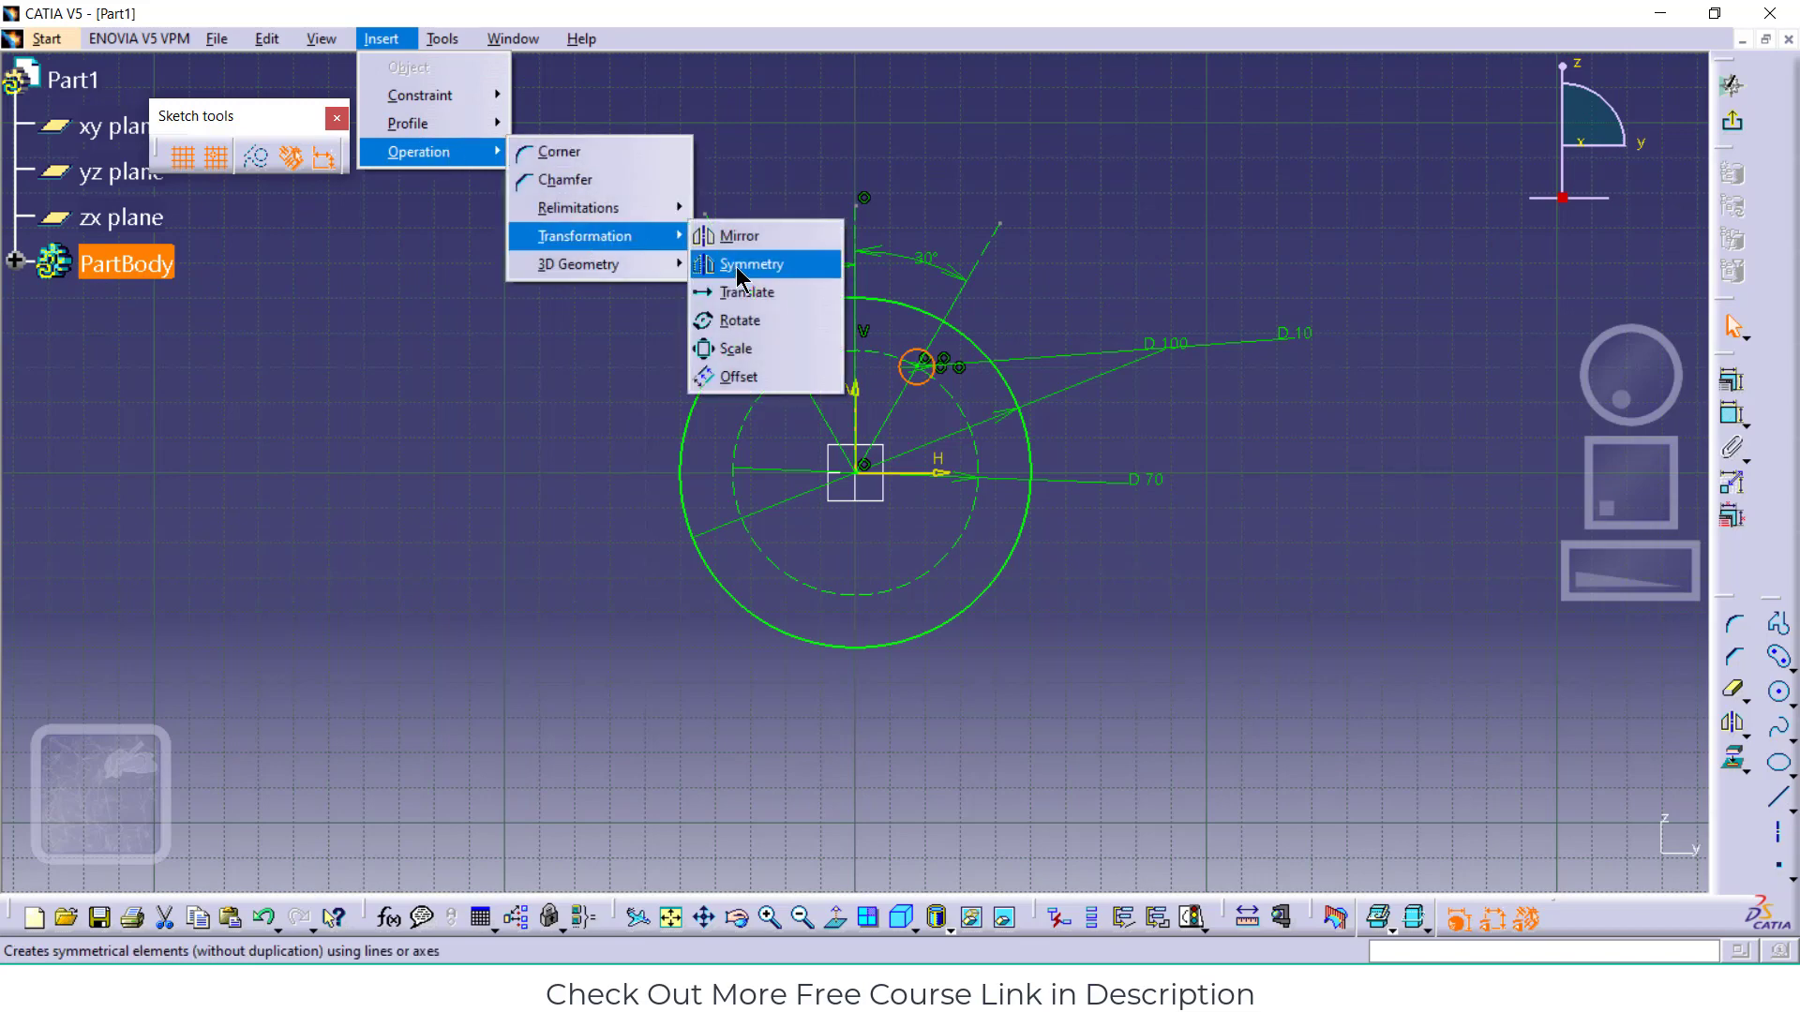
{"action": "left_click", "coordinate": [757, 317]}
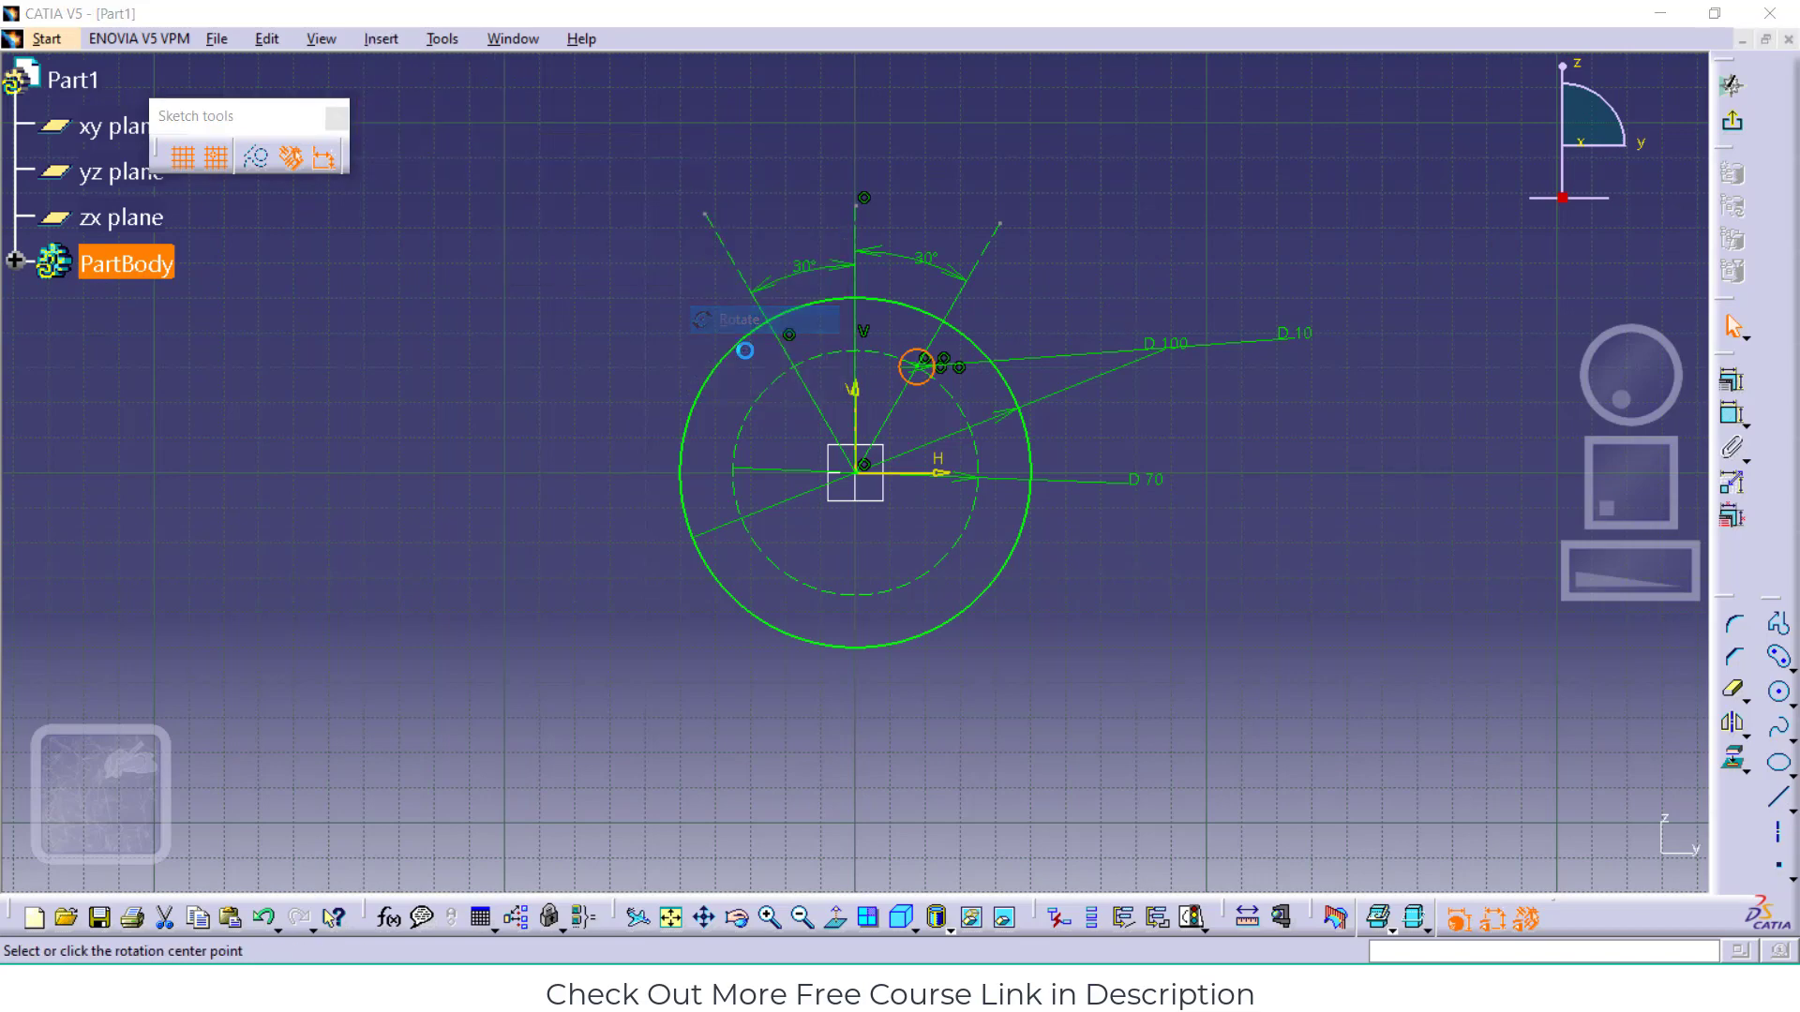
{"action": "left_click", "coordinate": [861, 475]}
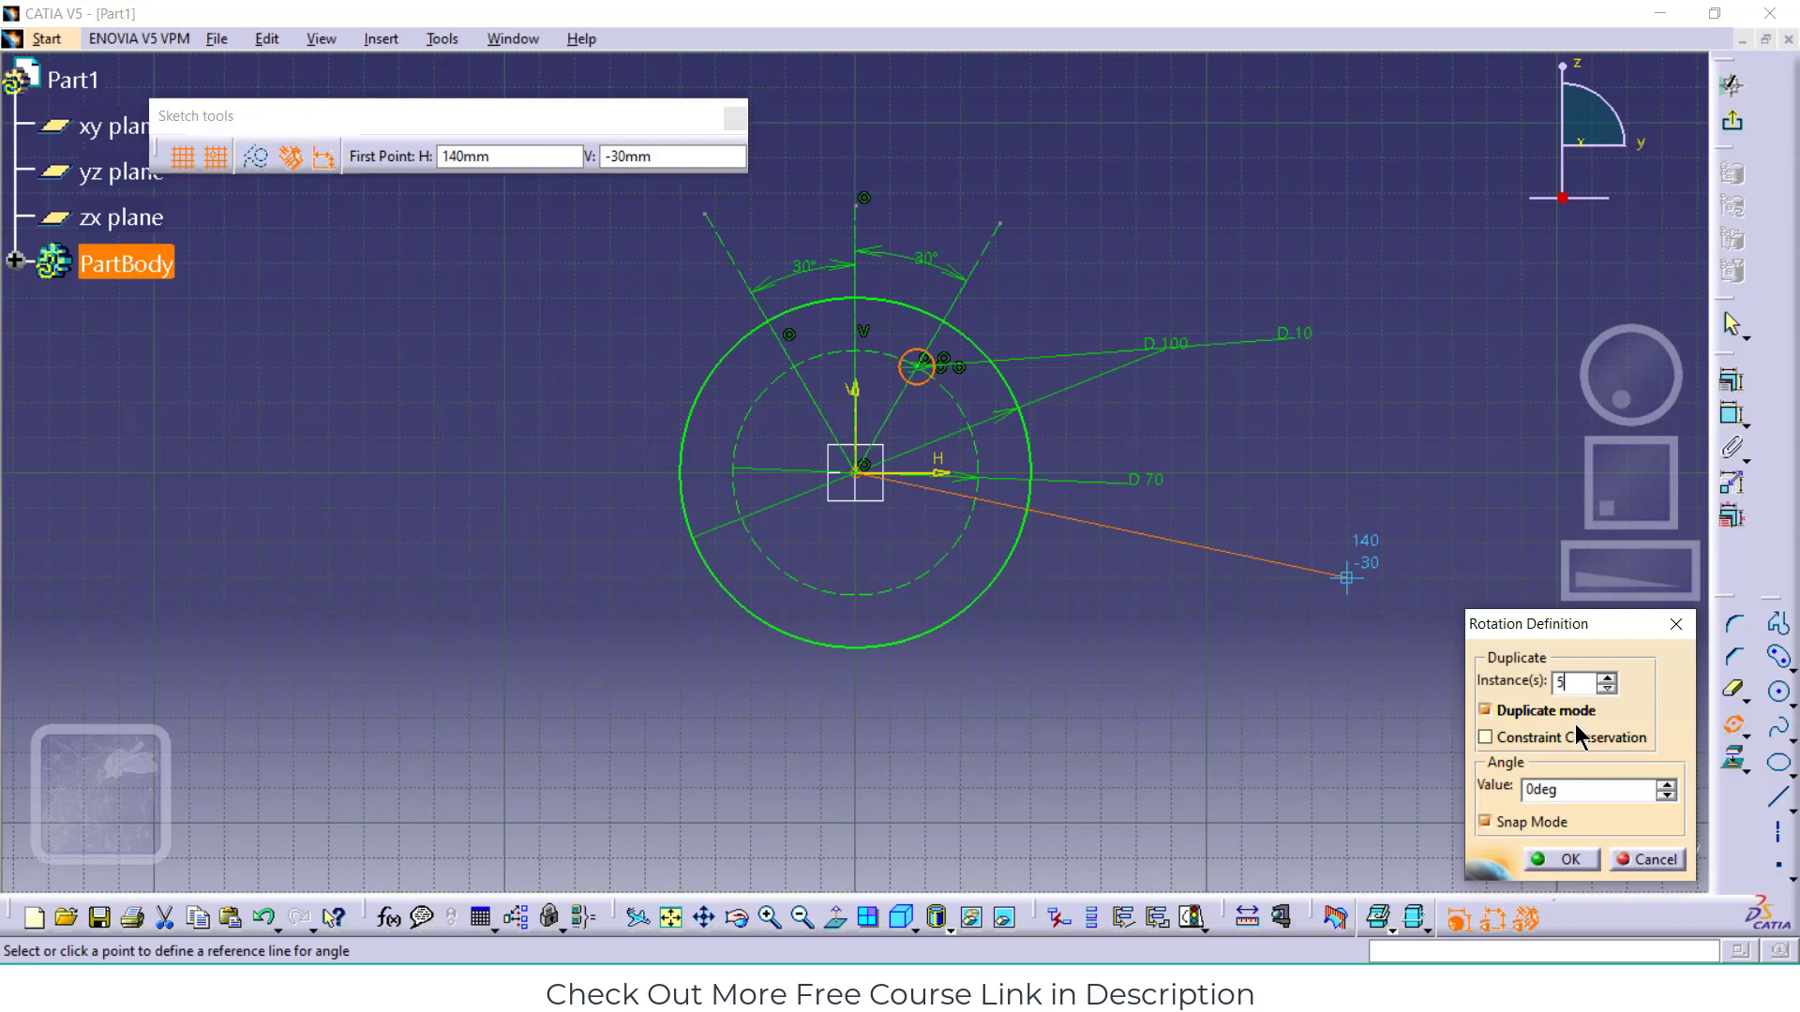
{"action": "double_click", "coordinate": [1584, 789]}
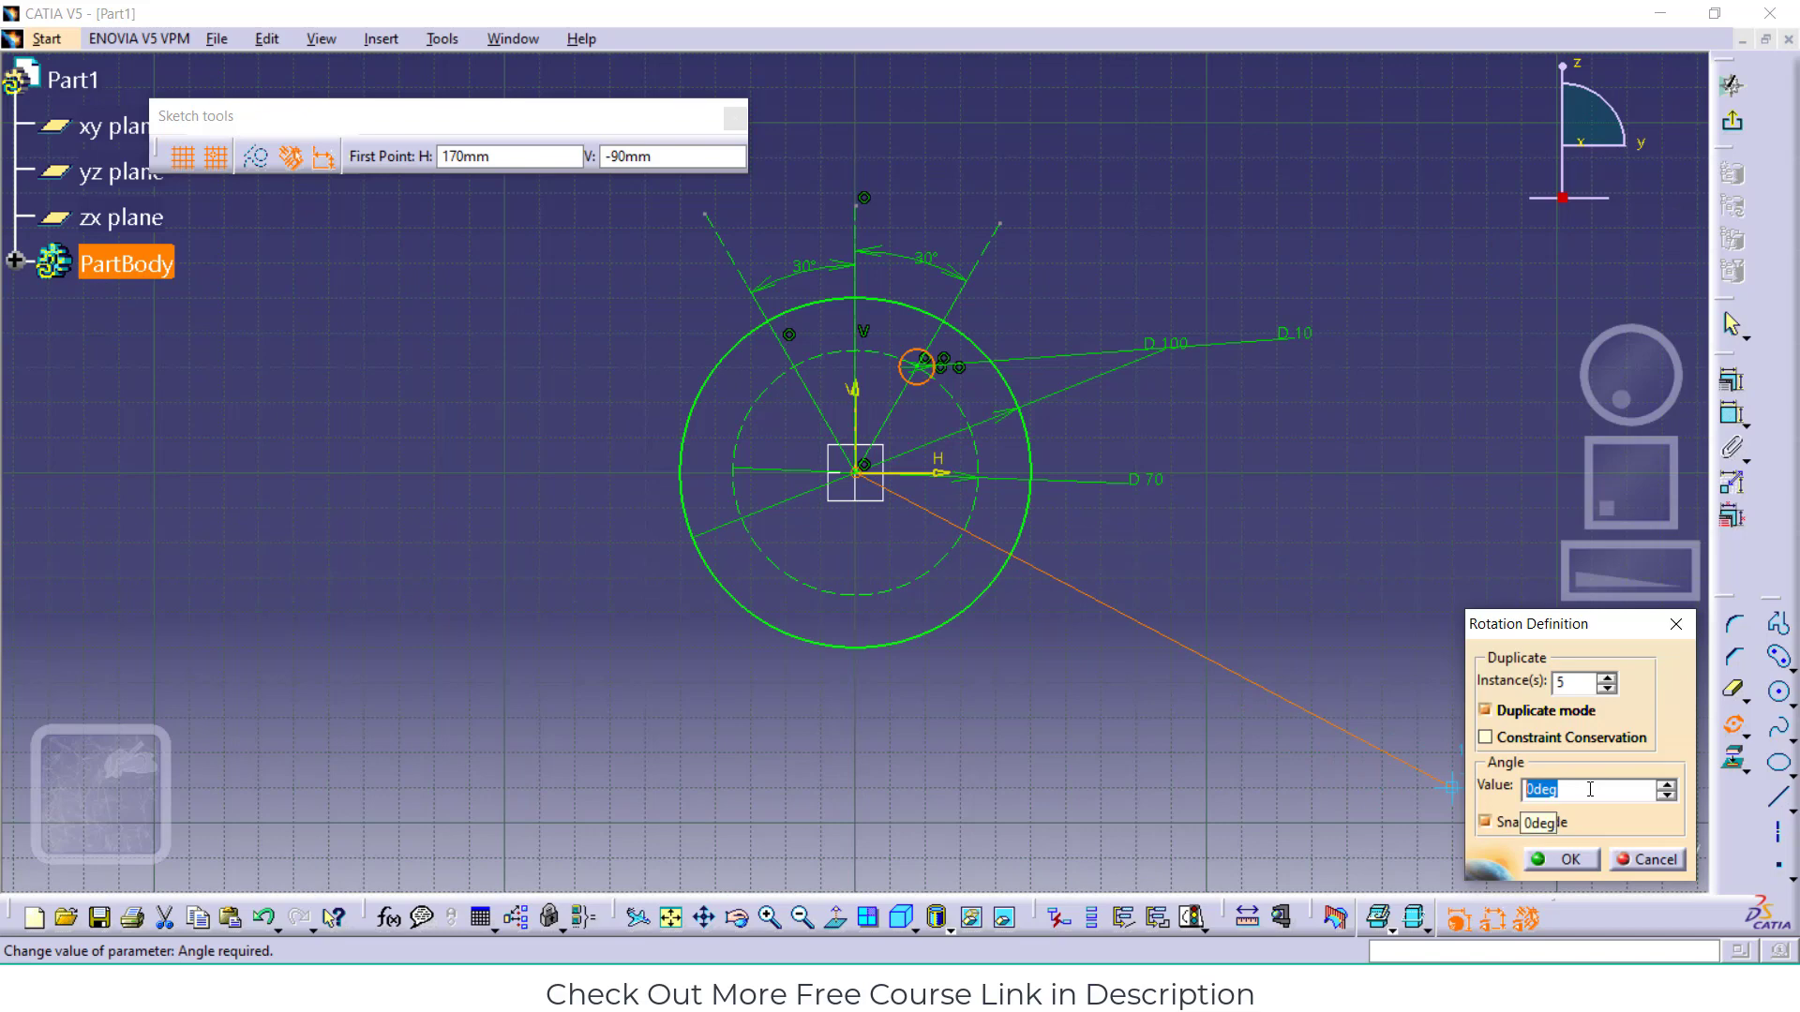
{"action": "type", "text": "60"}
{"action": "left_click", "coordinate": [1575, 858]}
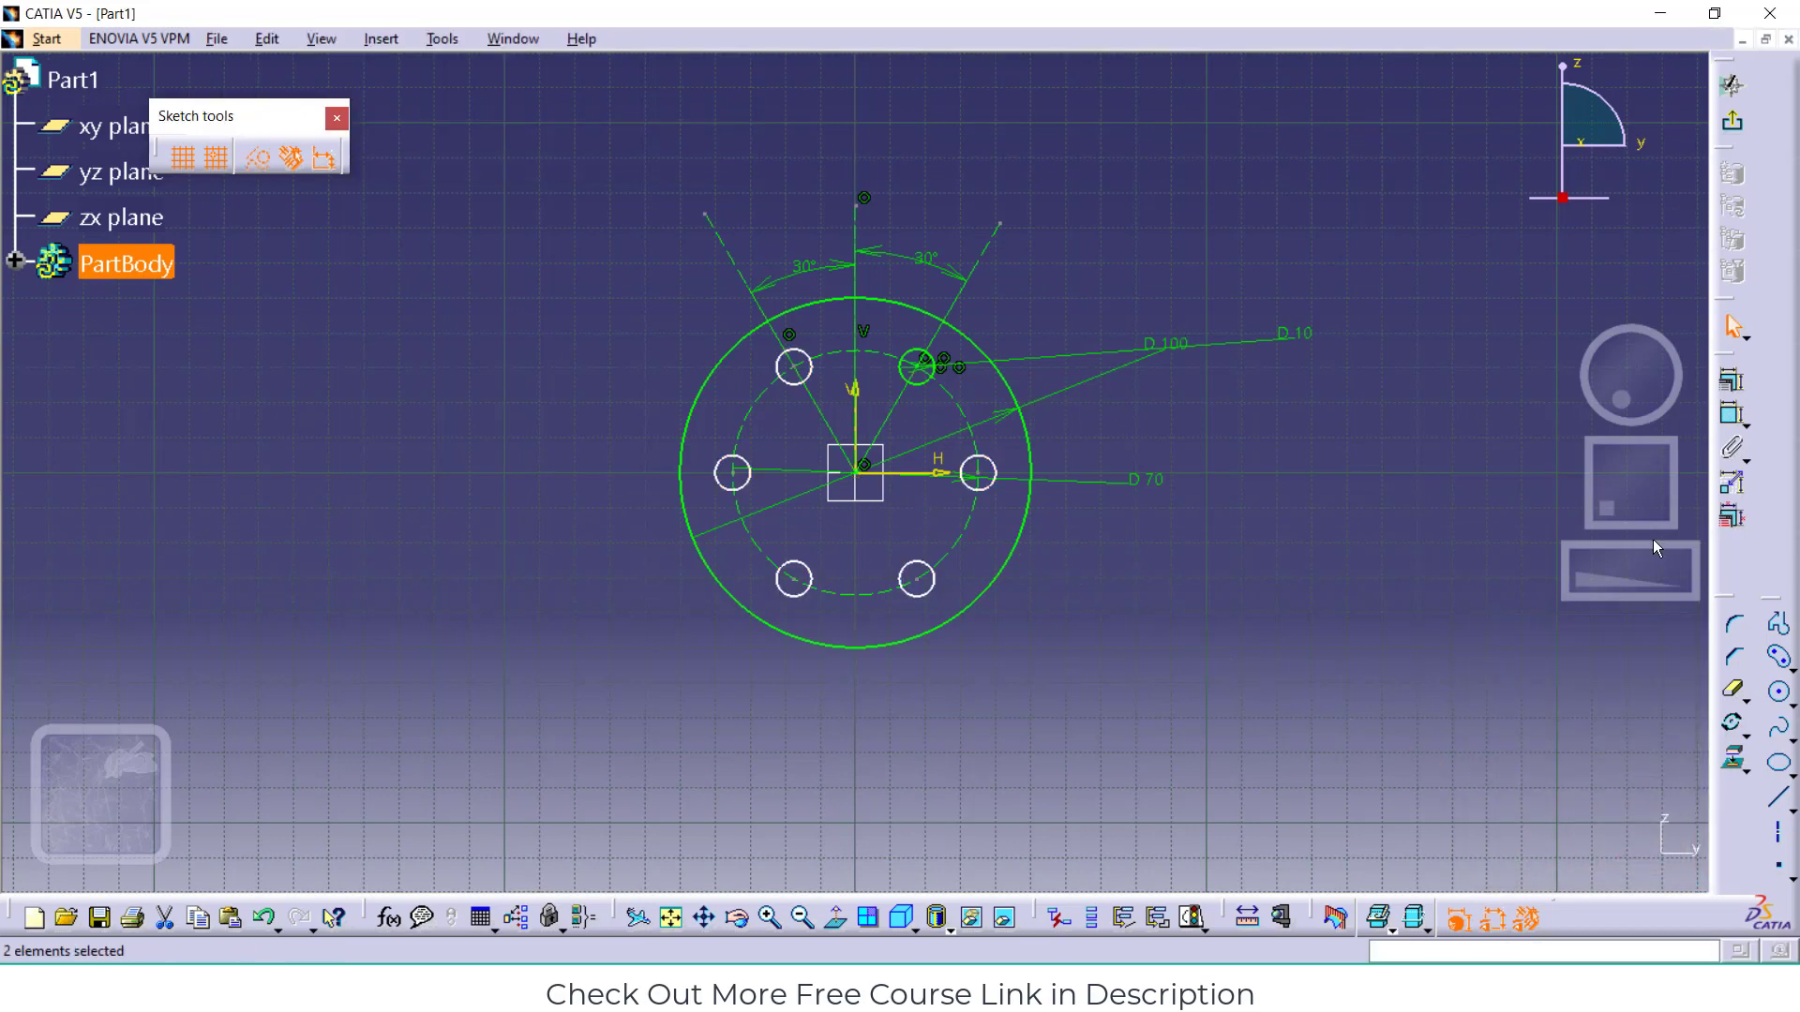
Draw a cylindrical elongated hole centred on the origin between the two angled construction lines, arc radius about 76 mm, end radius about 27 mm
{"action": "left_click", "coordinate": [1778, 657]}
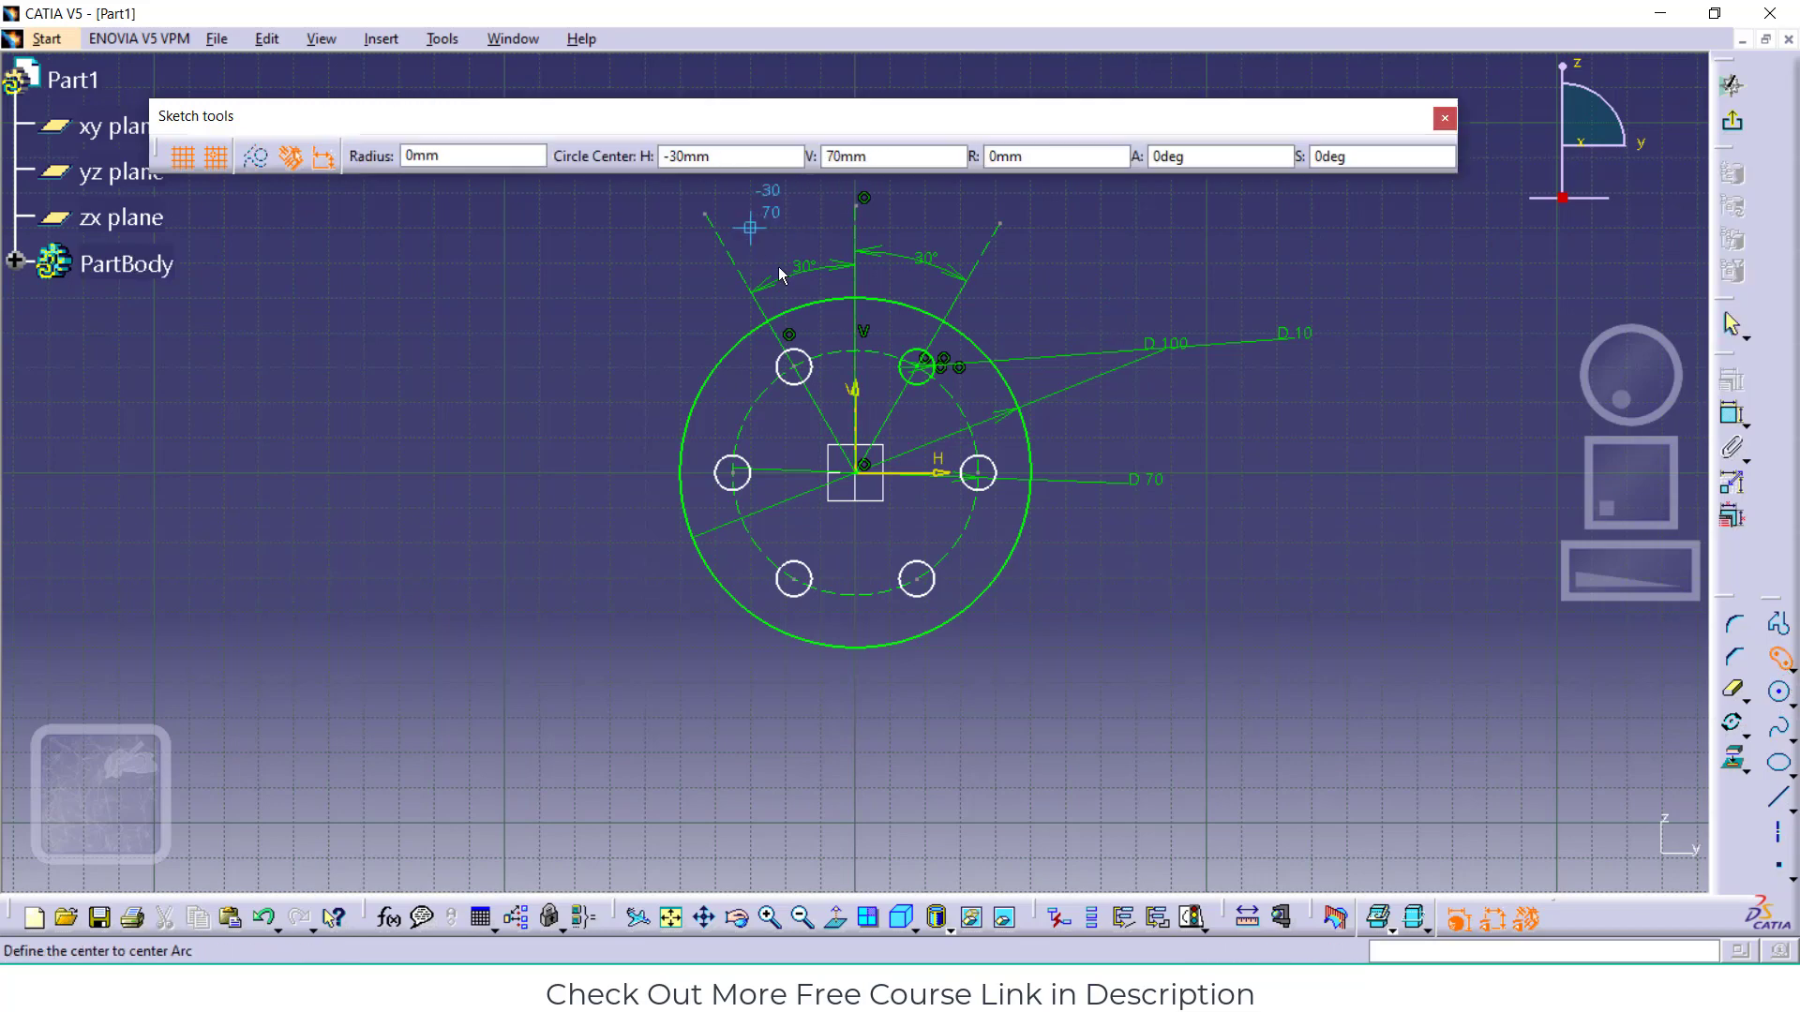
{"action": "left_click", "coordinate": [854, 472]}
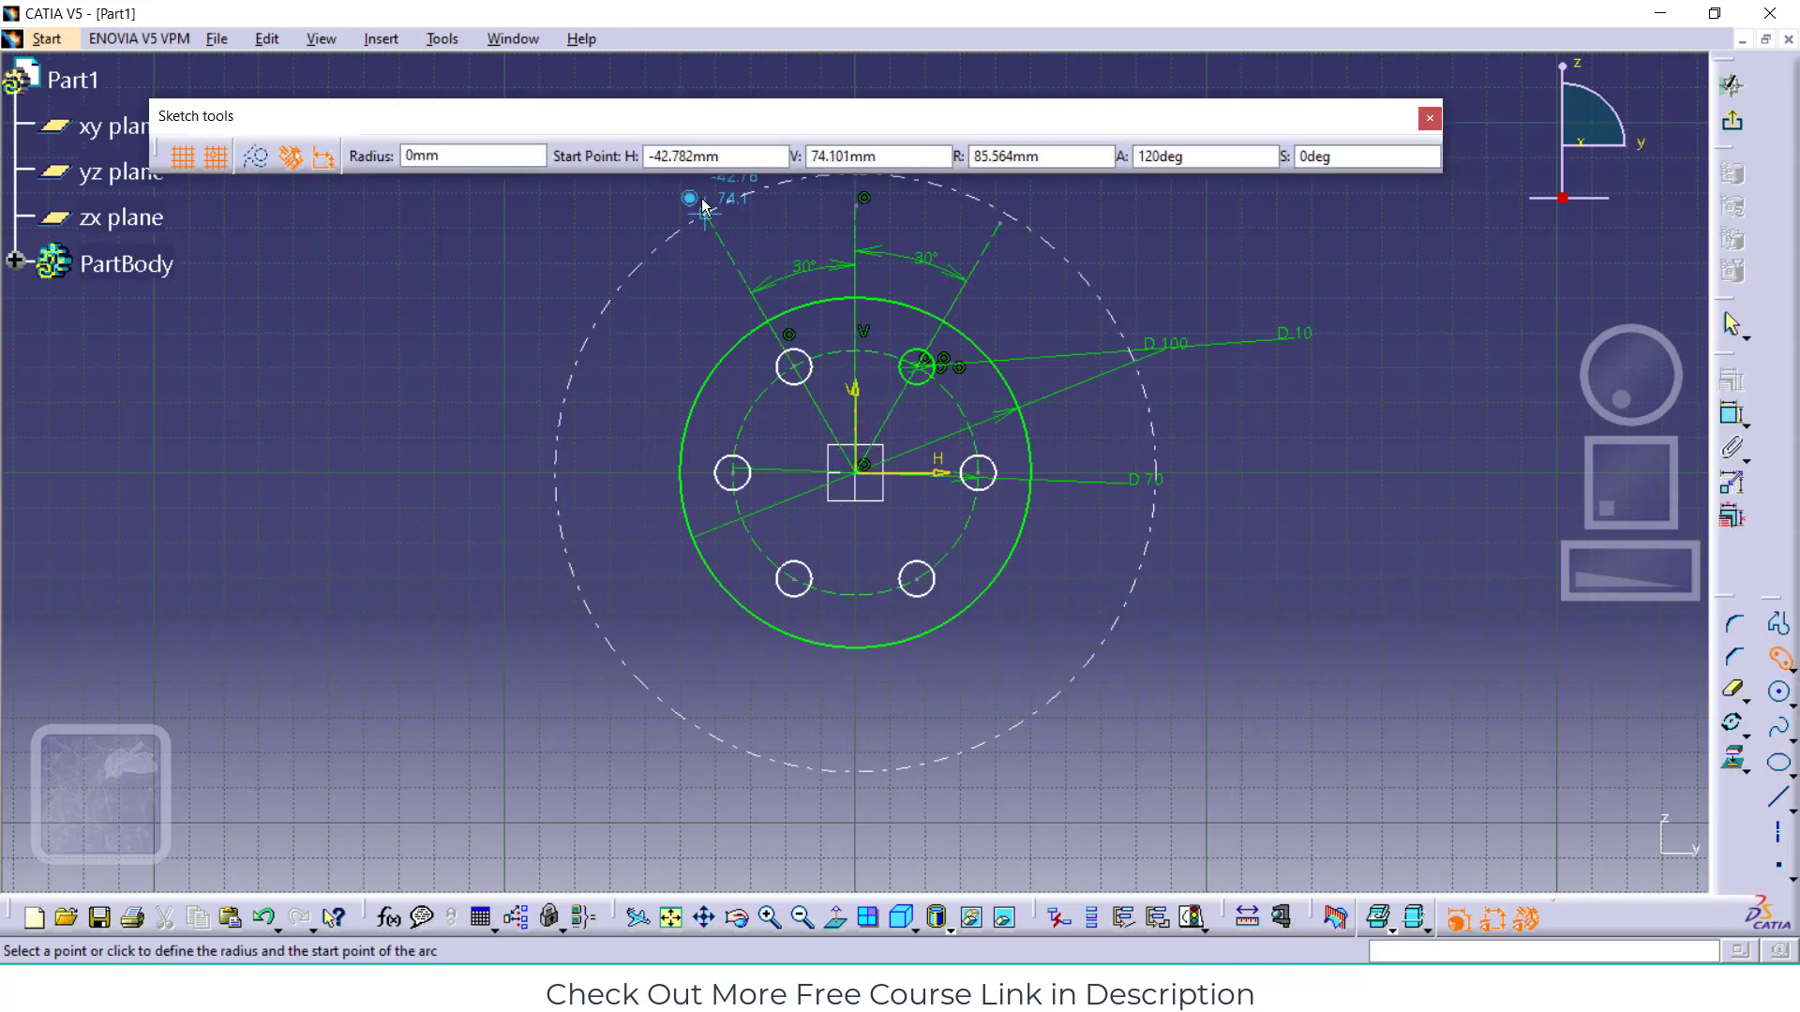
{"action": "left_click", "coordinate": [728, 242]}
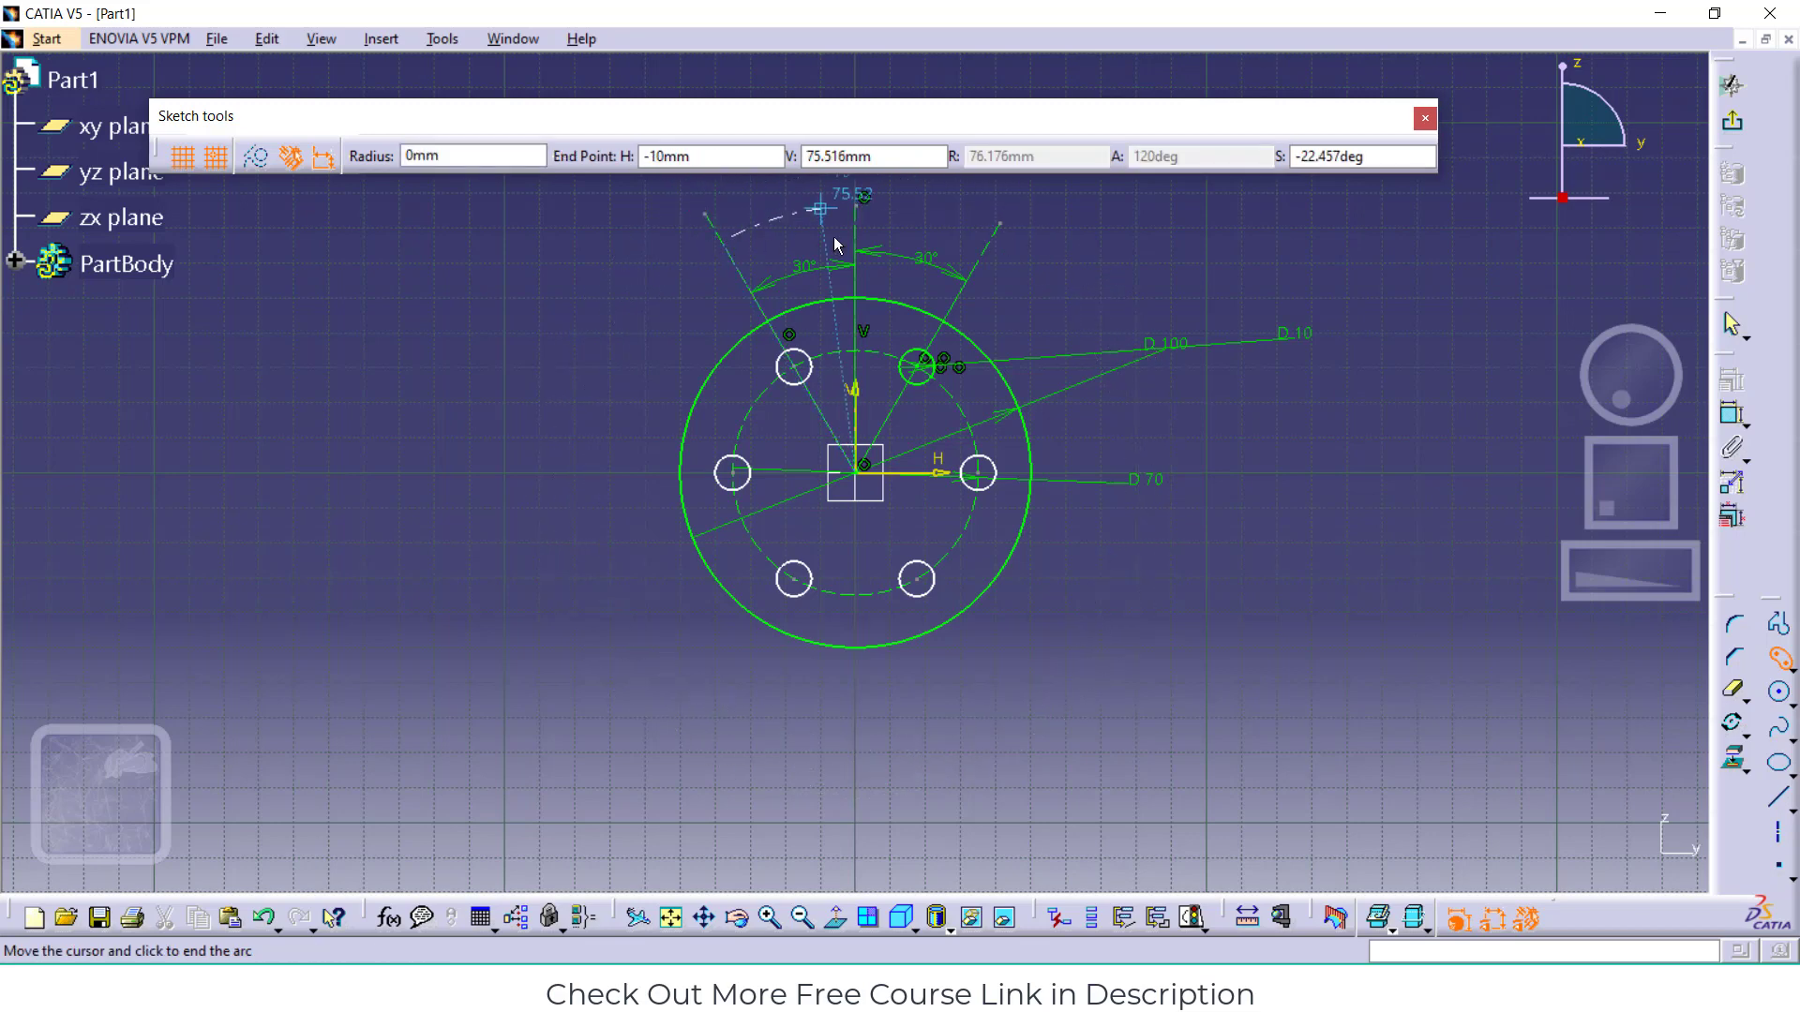
{"action": "left_click", "coordinate": [987, 247]}
{"action": "left_click", "coordinate": [1056, 316]}
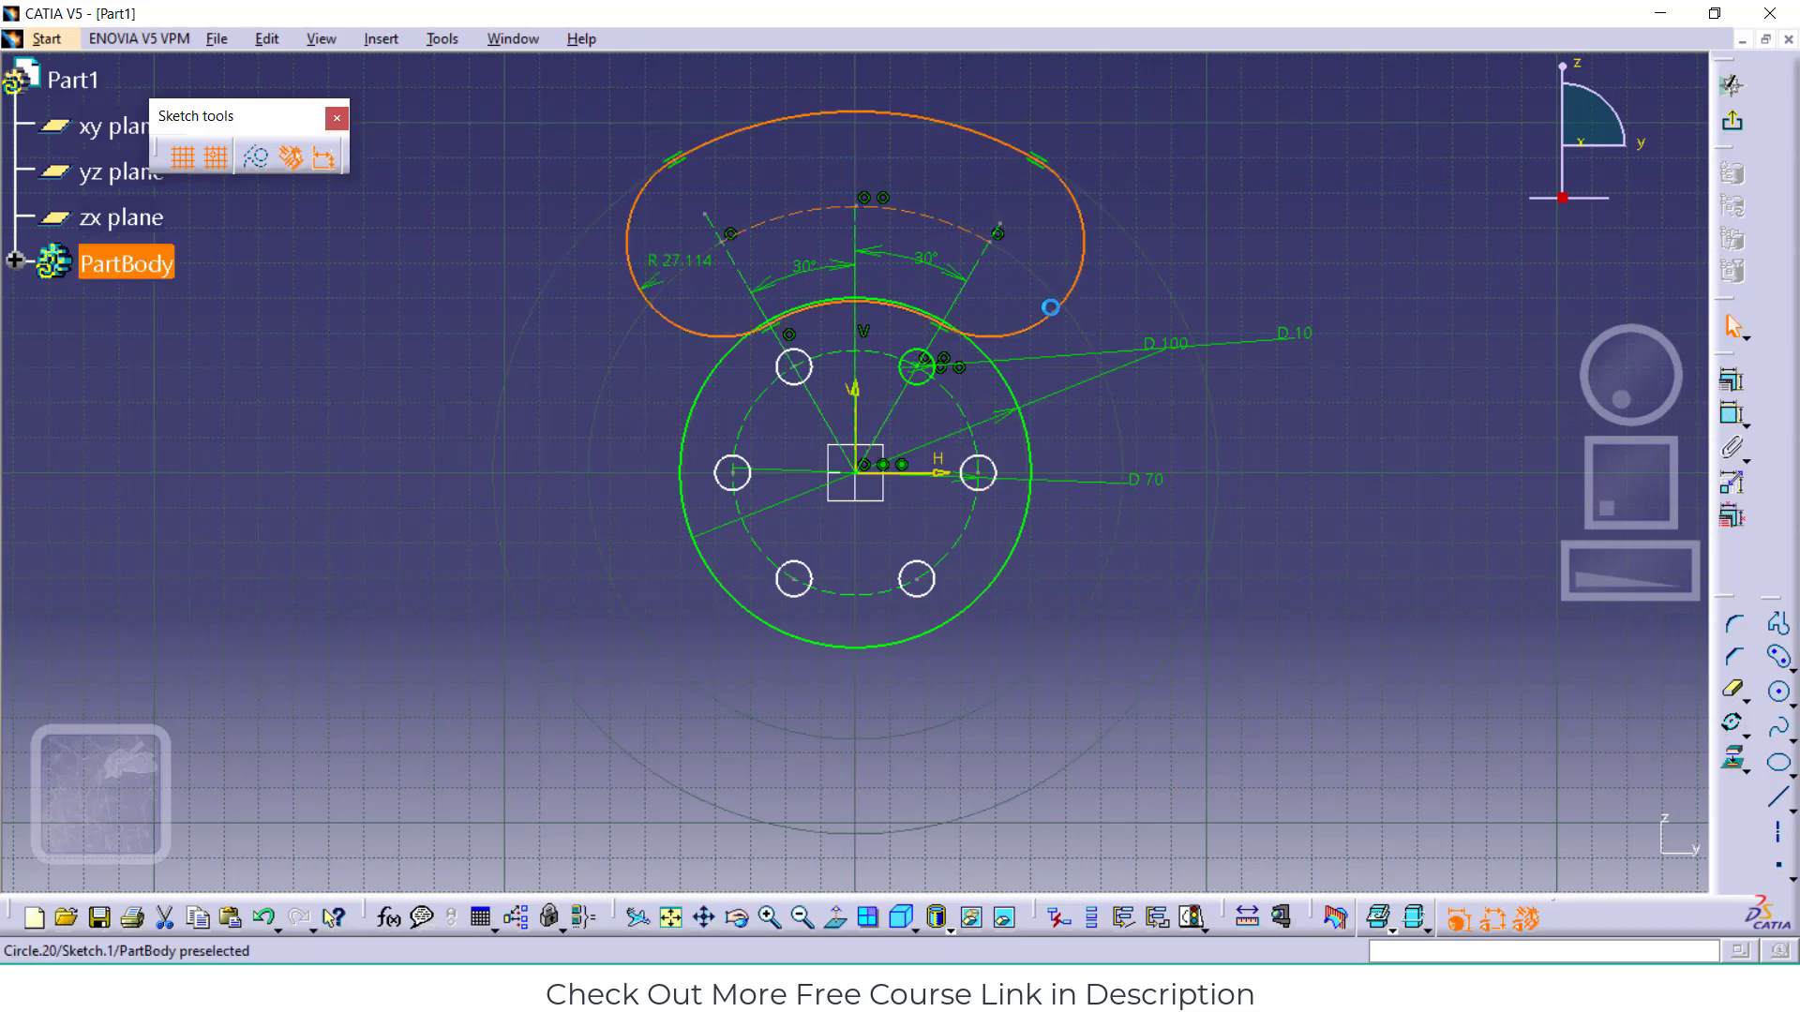
Set the curved slot's end radius to 20 mm
{"action": "double_click", "coordinate": [687, 265]}
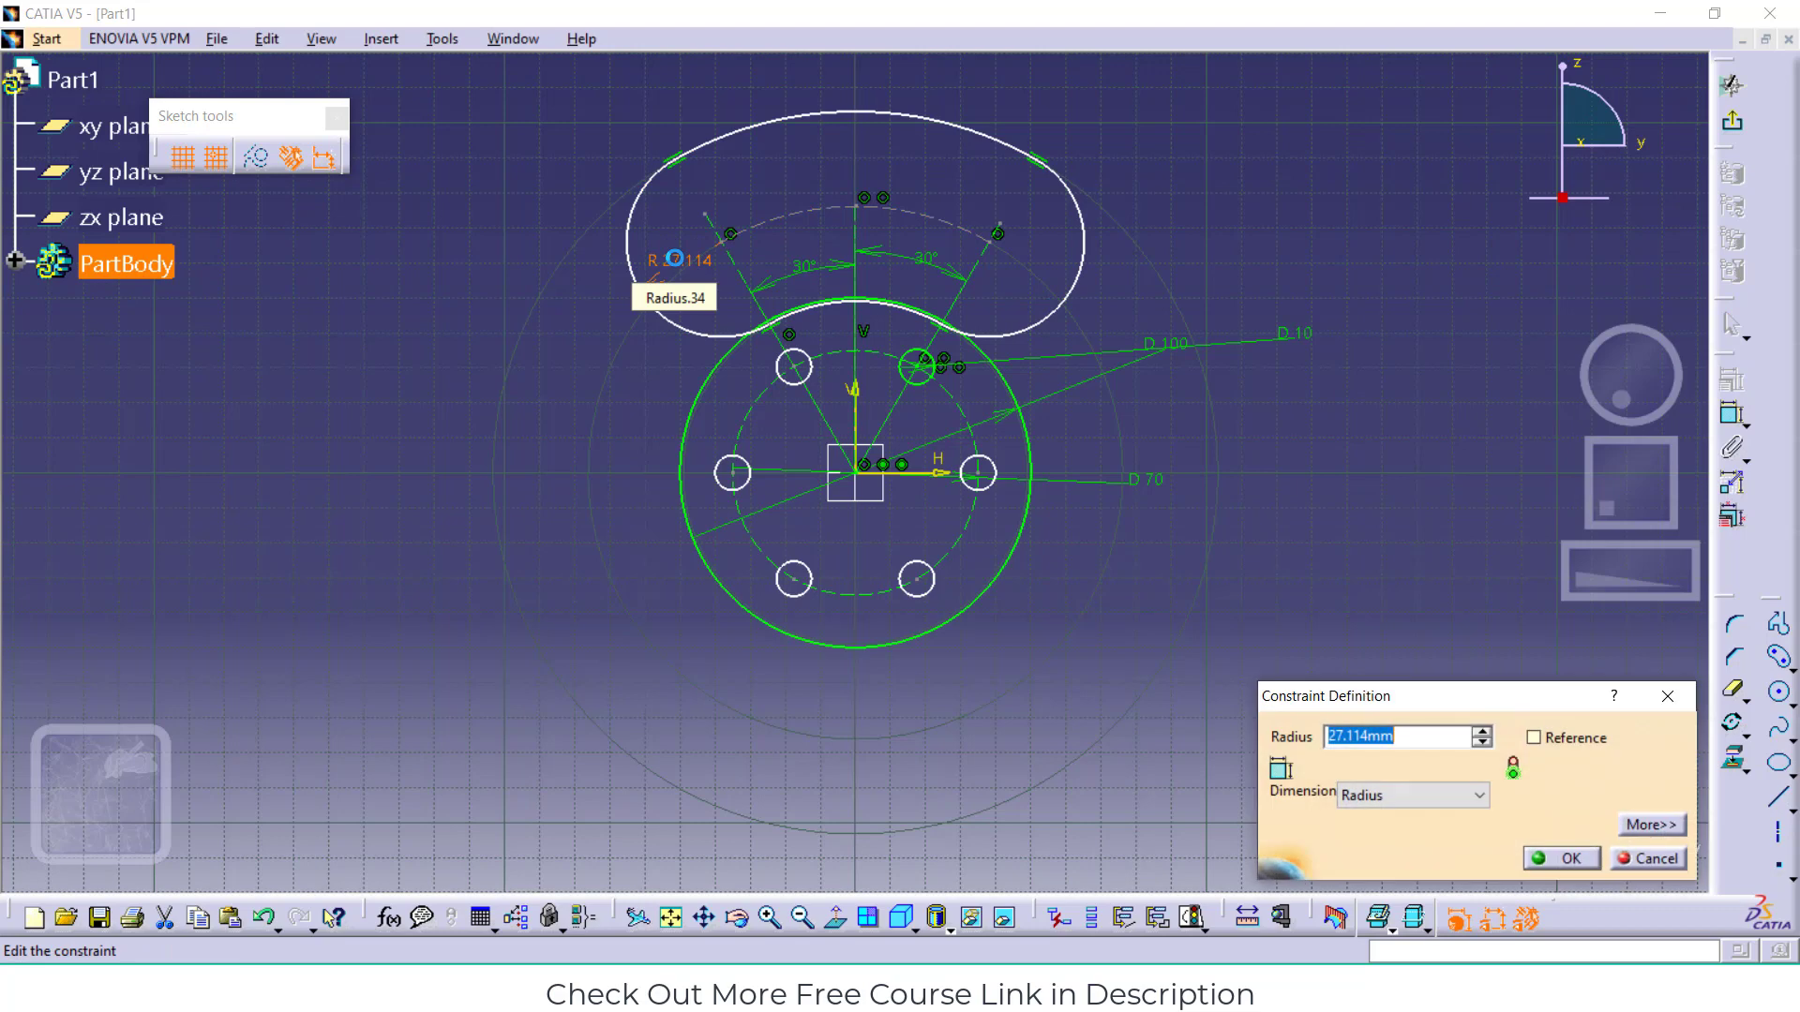
{"action": "type", "text": "20"}
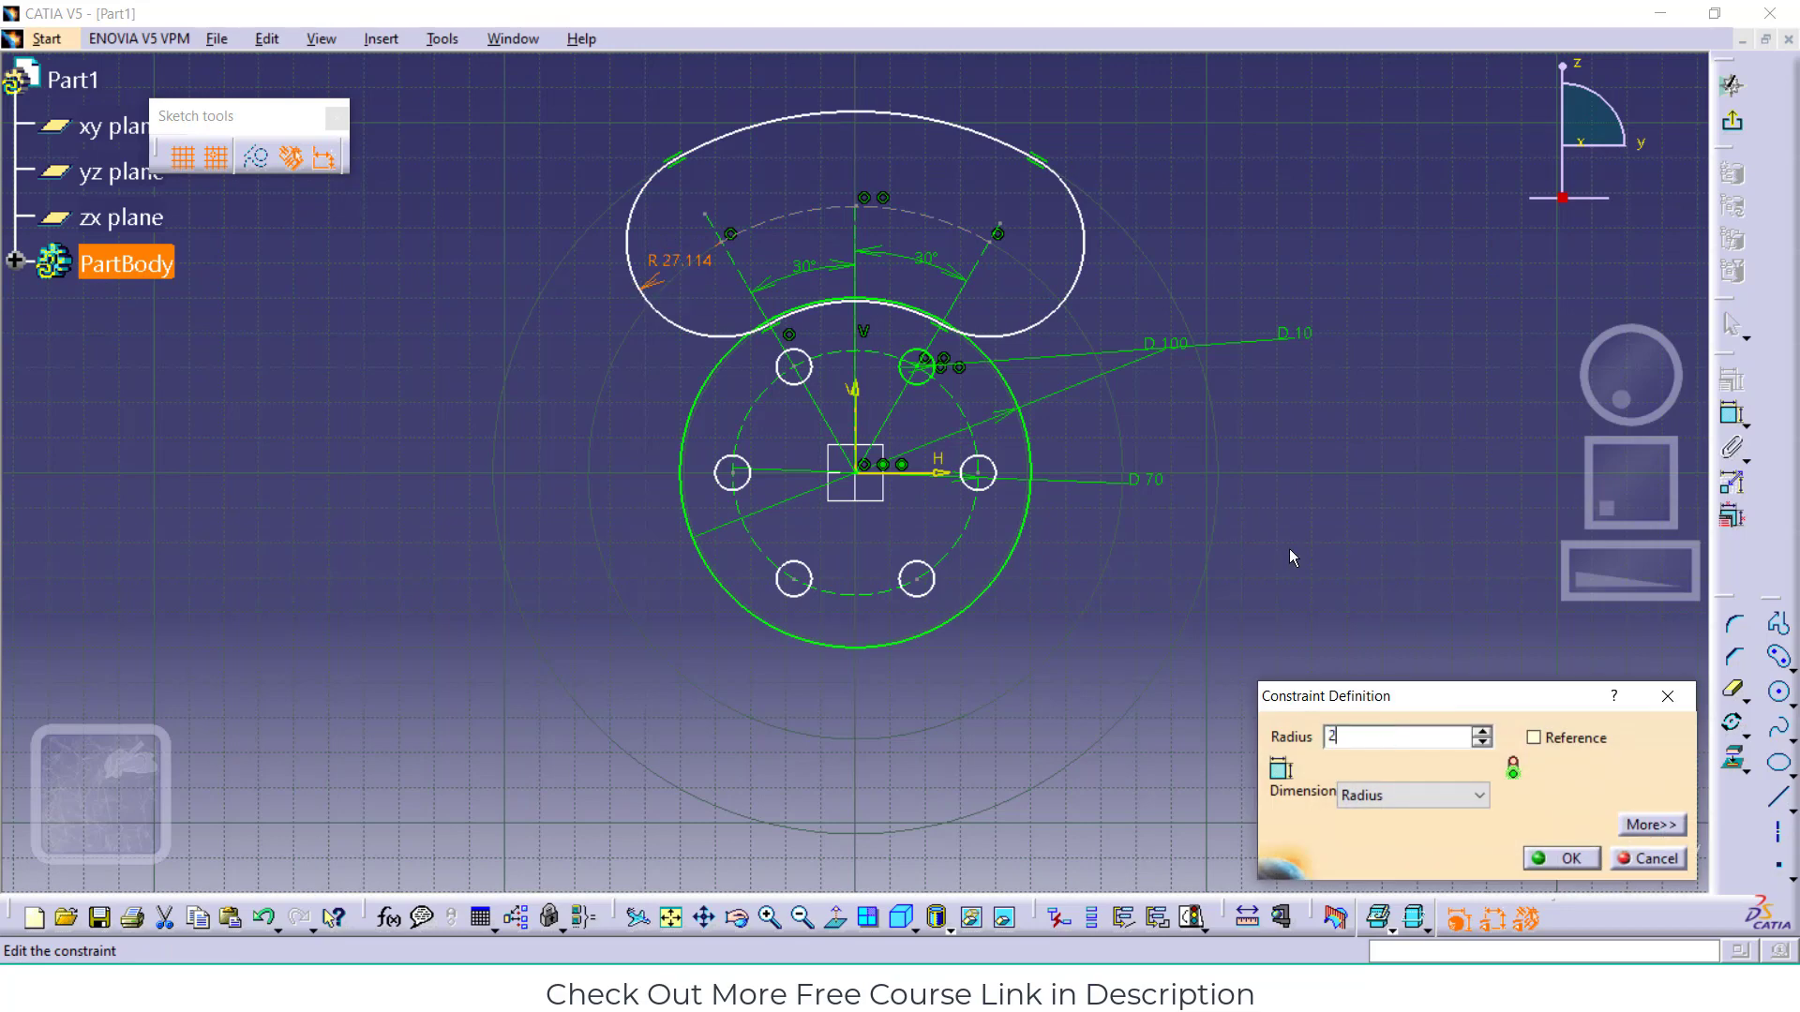
{"action": "key", "text": "Return"}
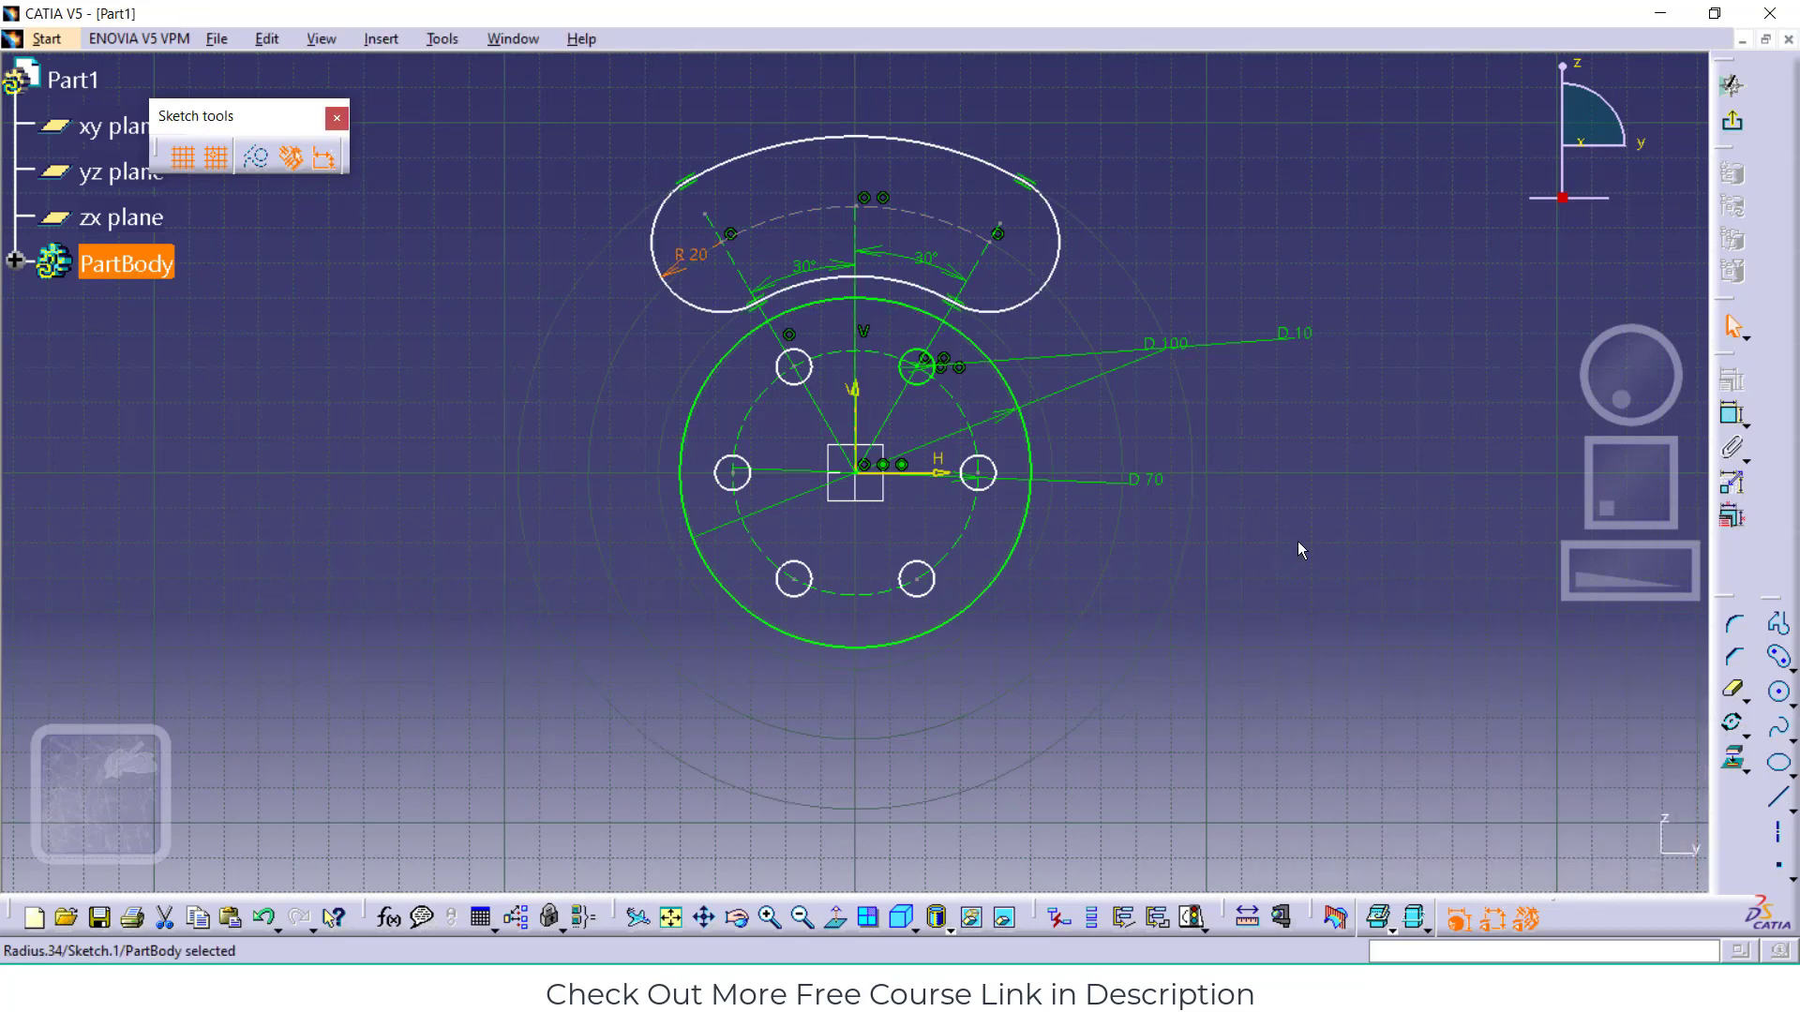
Dimension the radius of the curved slot's outer arc and set it to 100 mm
{"action": "left_click", "coordinate": [1731, 413]}
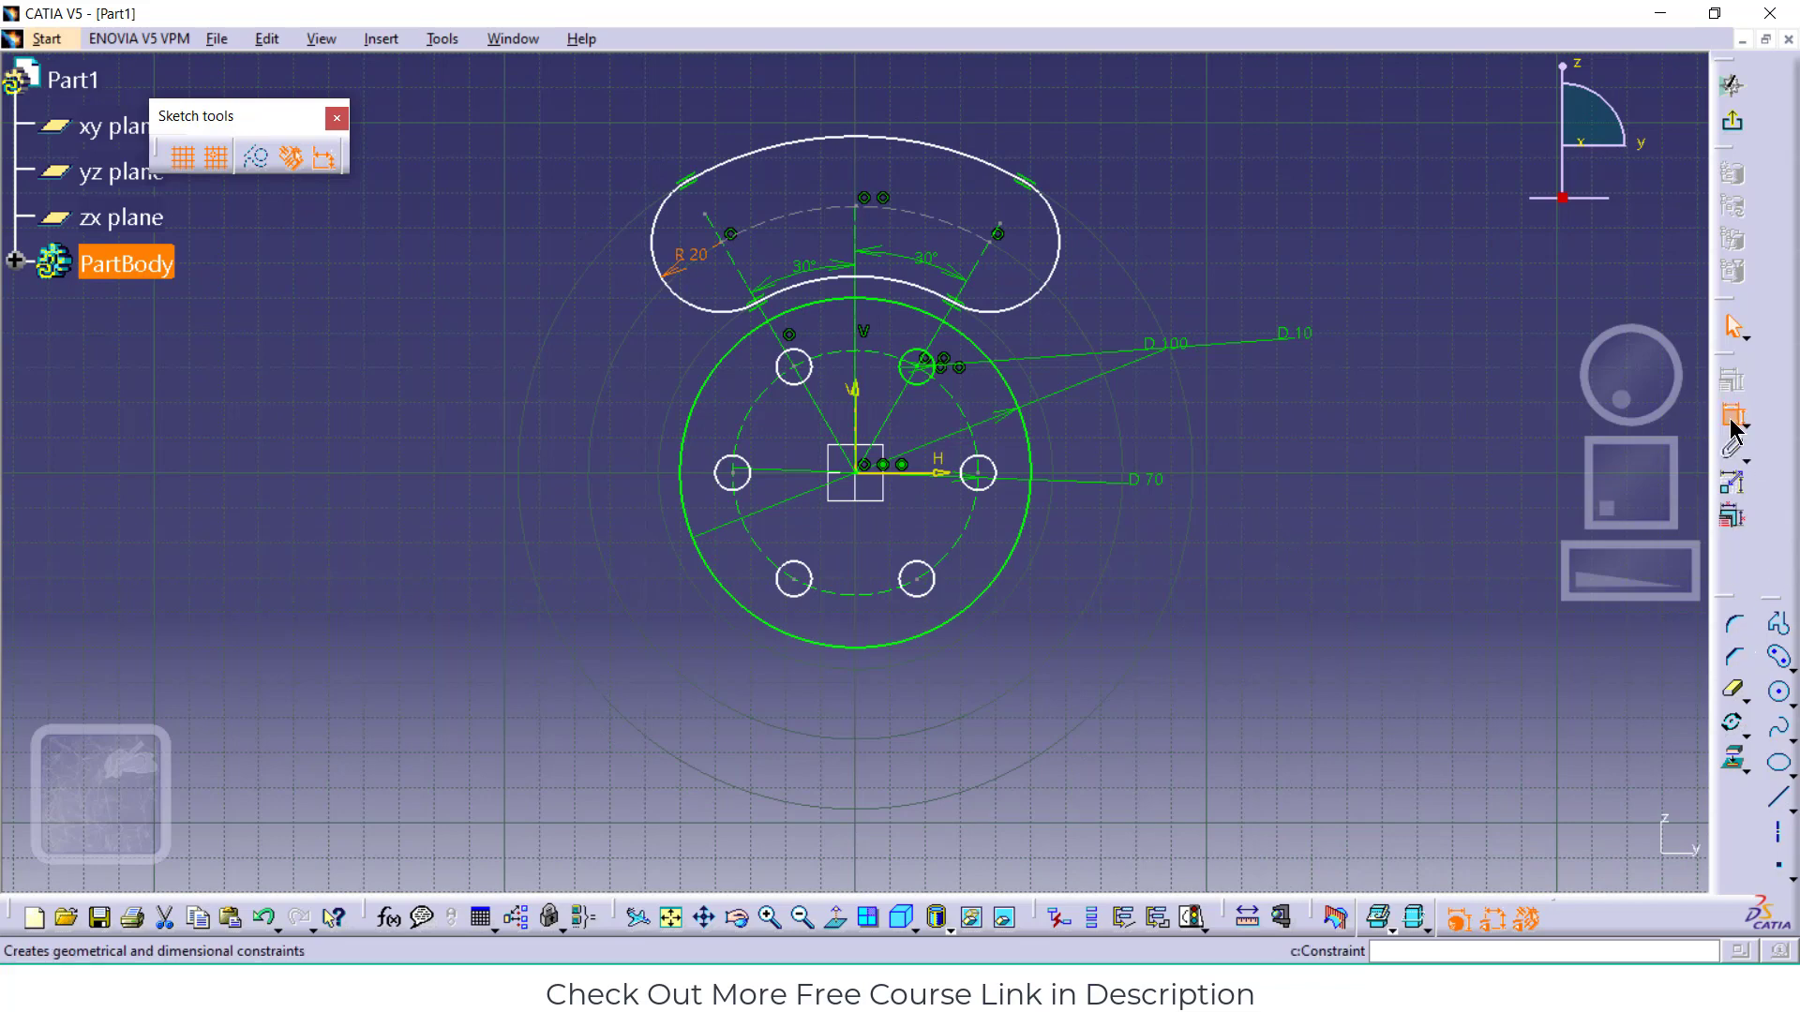
{"action": "left_click", "coordinate": [766, 155]}
{"action": "left_click", "coordinate": [736, 119]}
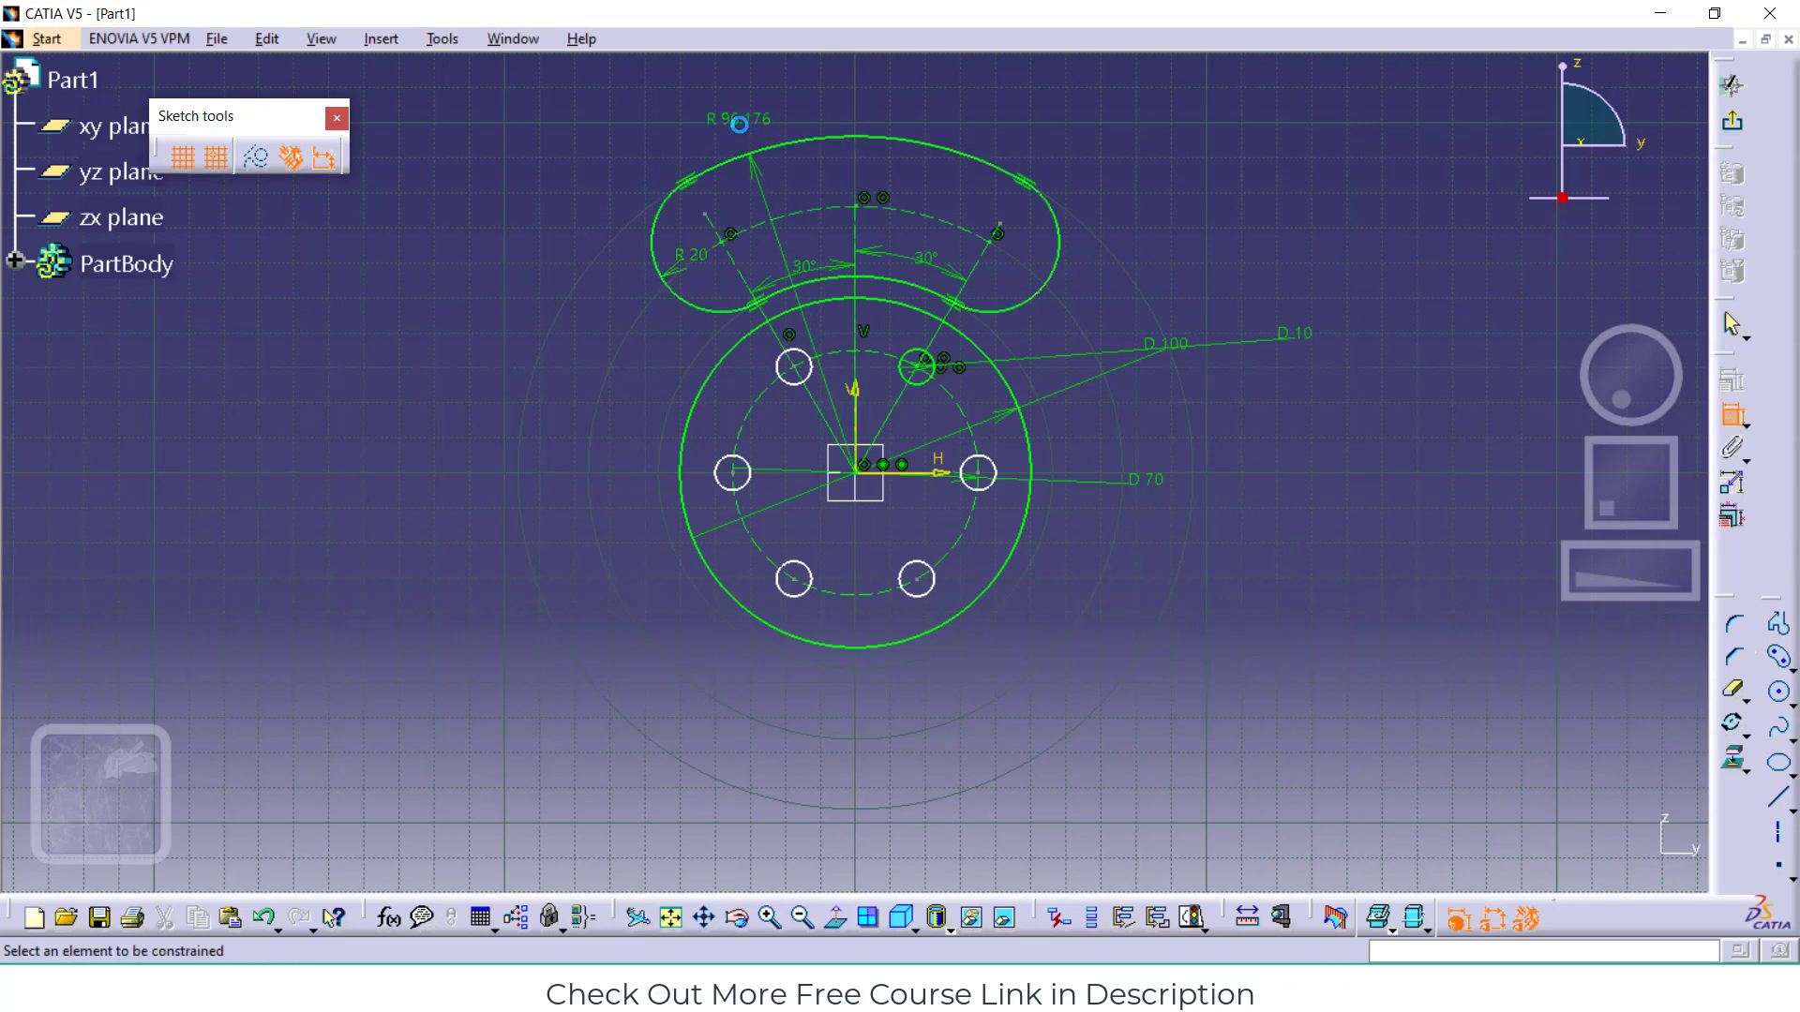
{"action": "double_click", "coordinate": [740, 119]}
{"action": "type", "text": "100"}
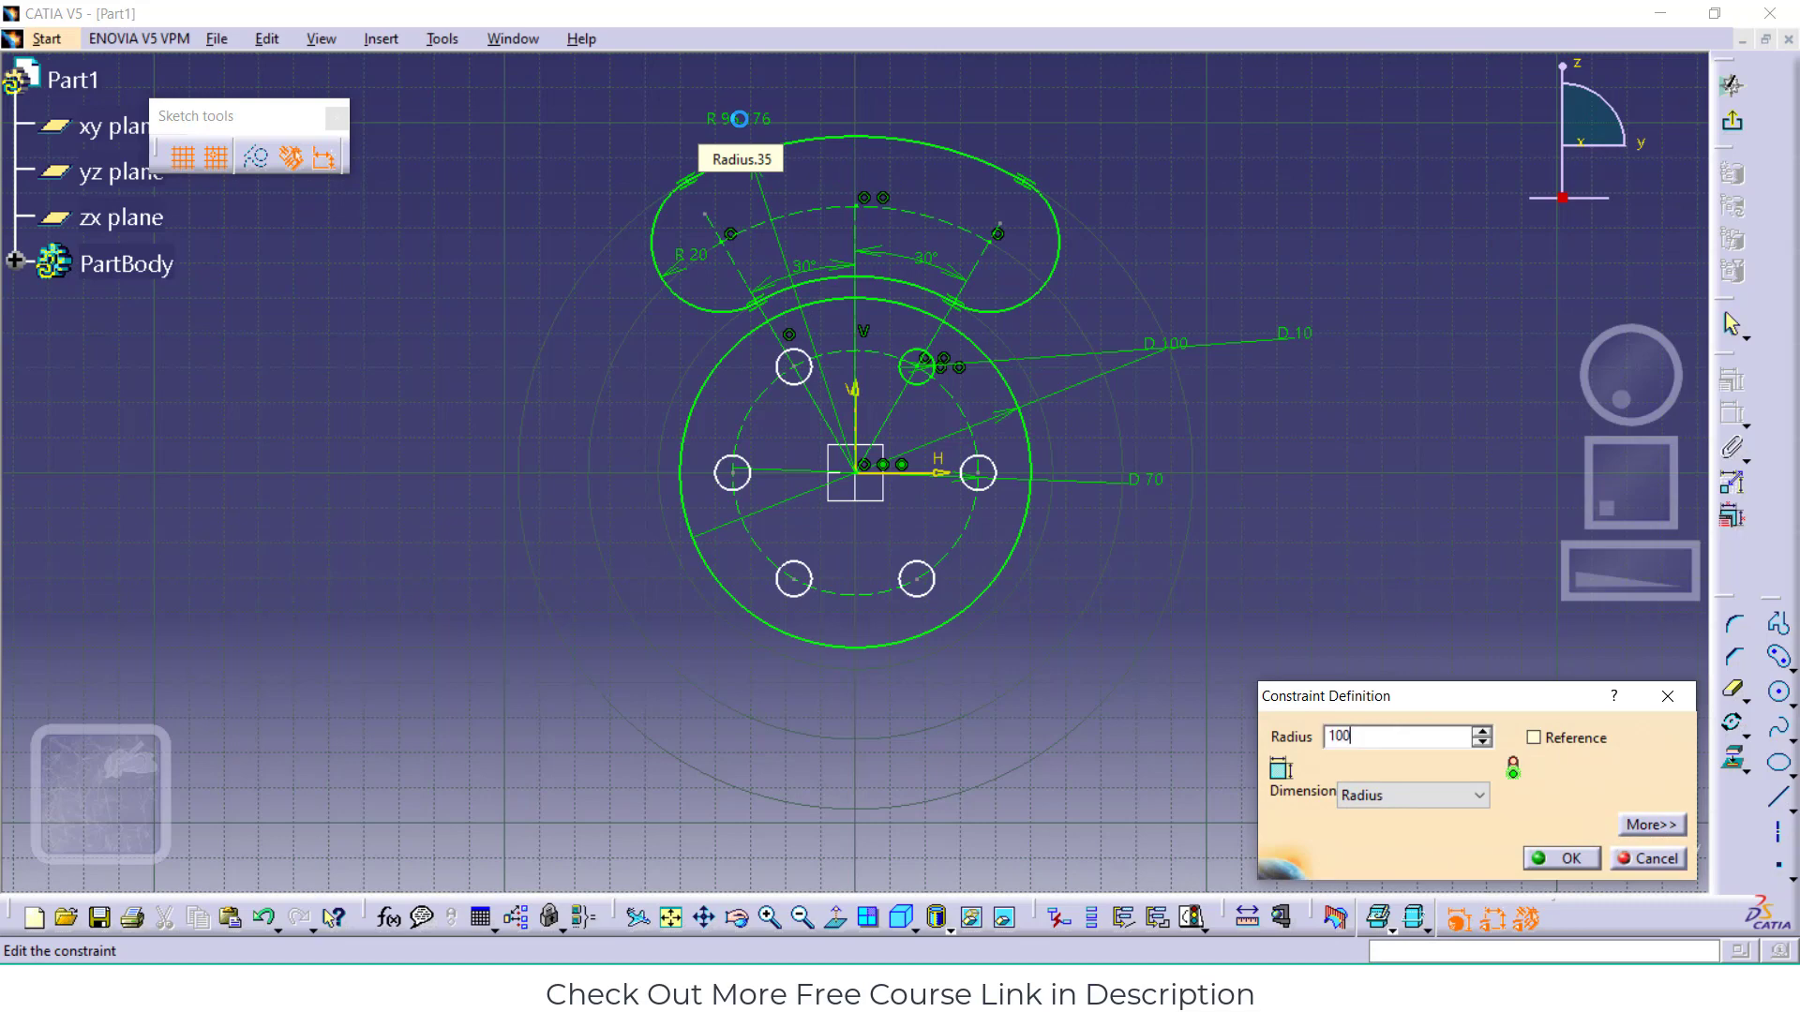
{"action": "key", "text": "Return"}
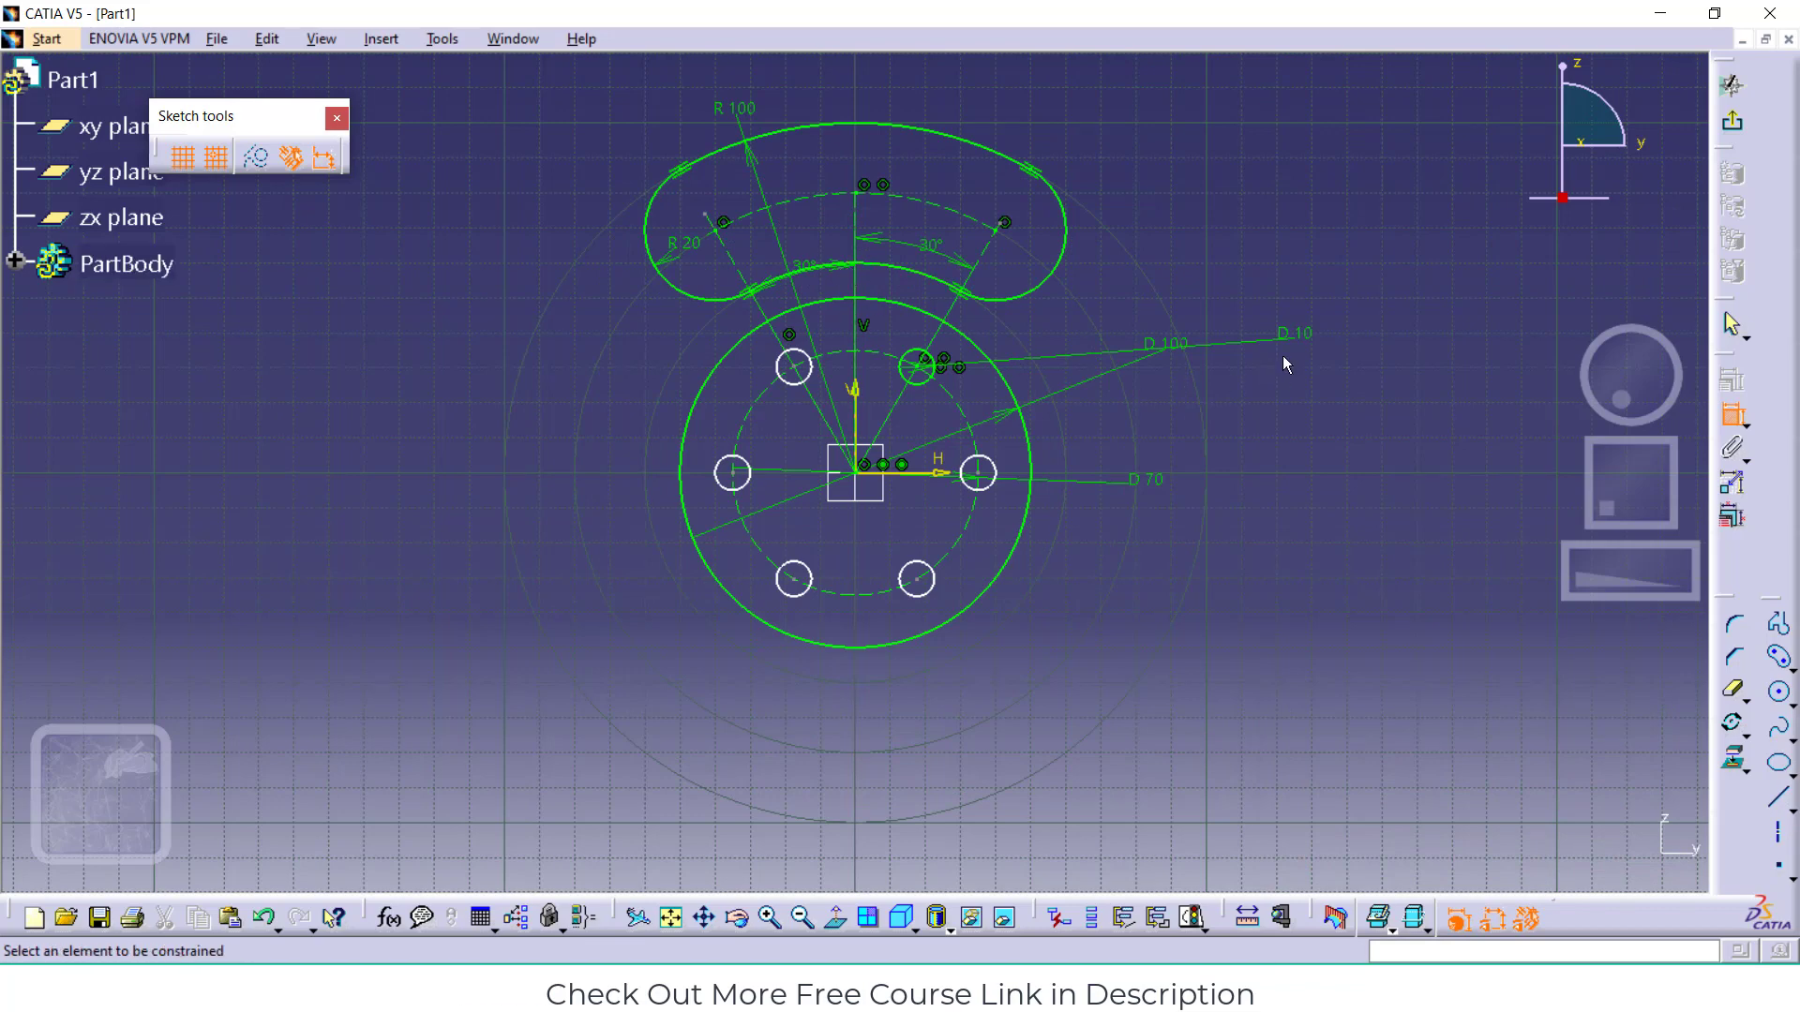
Draw a second cylindrical elongated hole centred on the origin between the first slot's end centres, arc radius 80 mm, end radius about 41 mm
{"action": "left_click", "coordinate": [1779, 658]}
{"action": "left_click", "coordinate": [855, 472]}
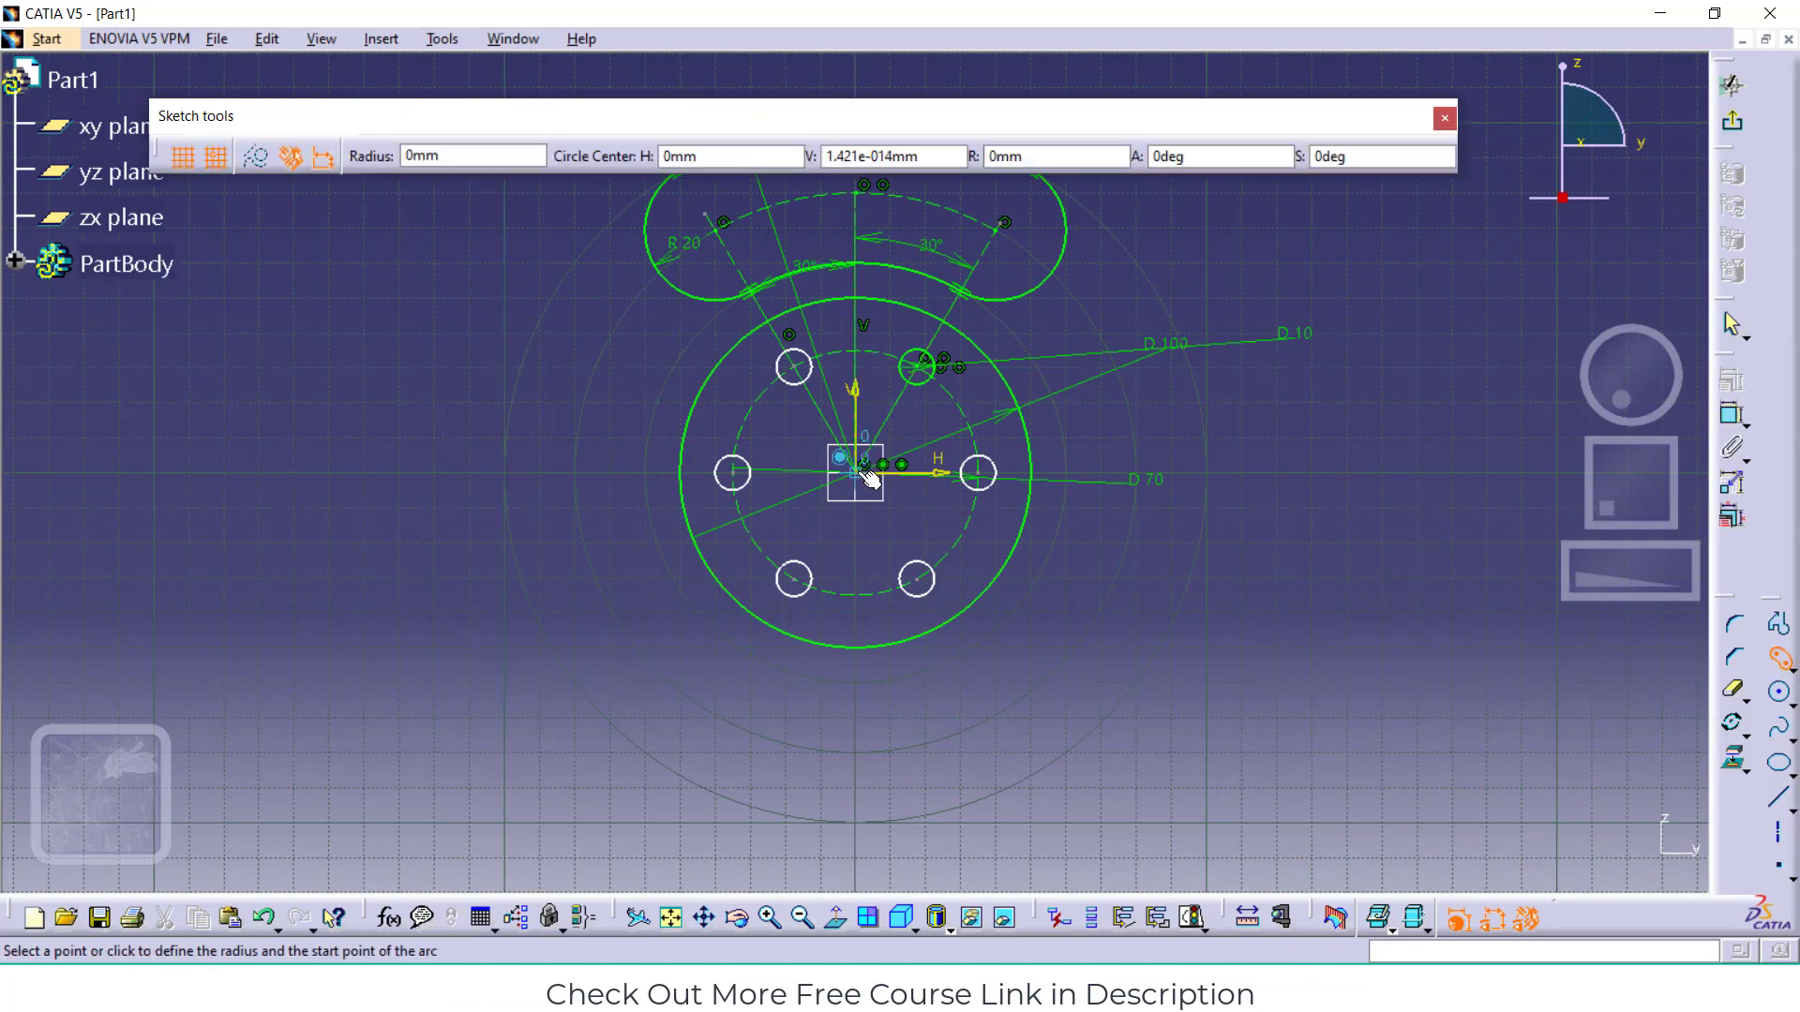
{"action": "left_click", "coordinate": [721, 234]}
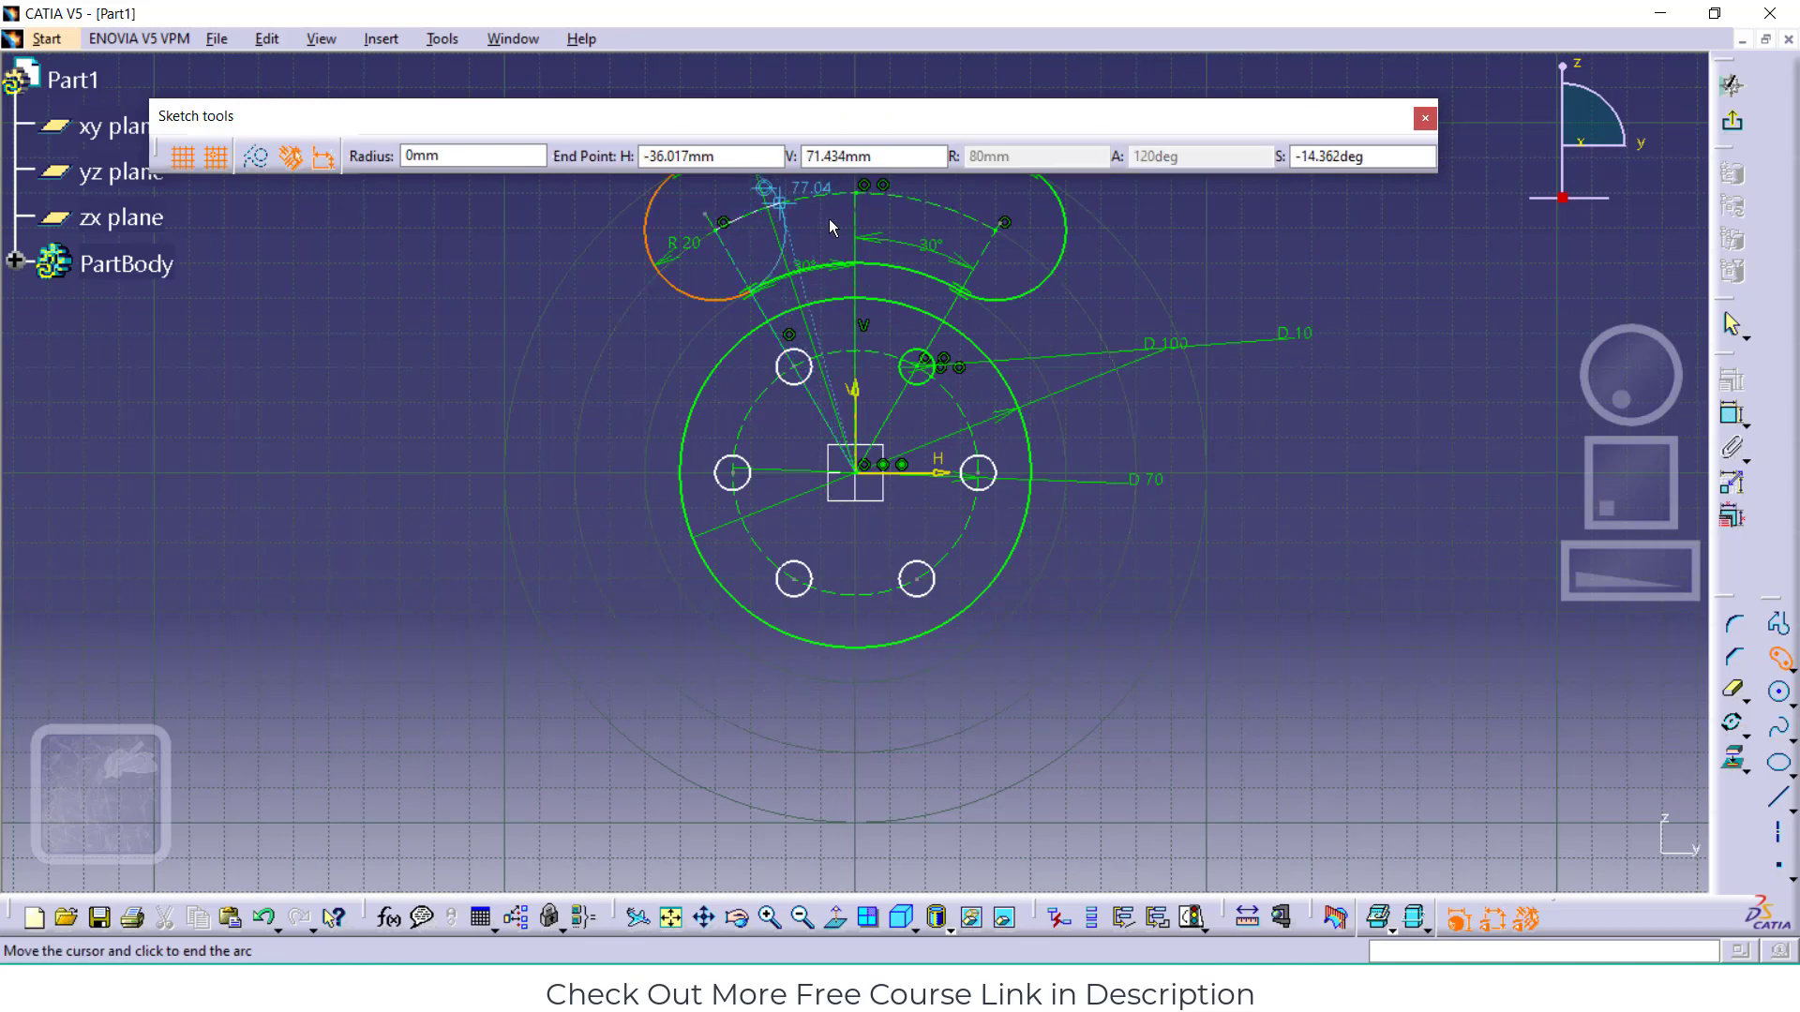
{"action": "left_click", "coordinate": [997, 232]}
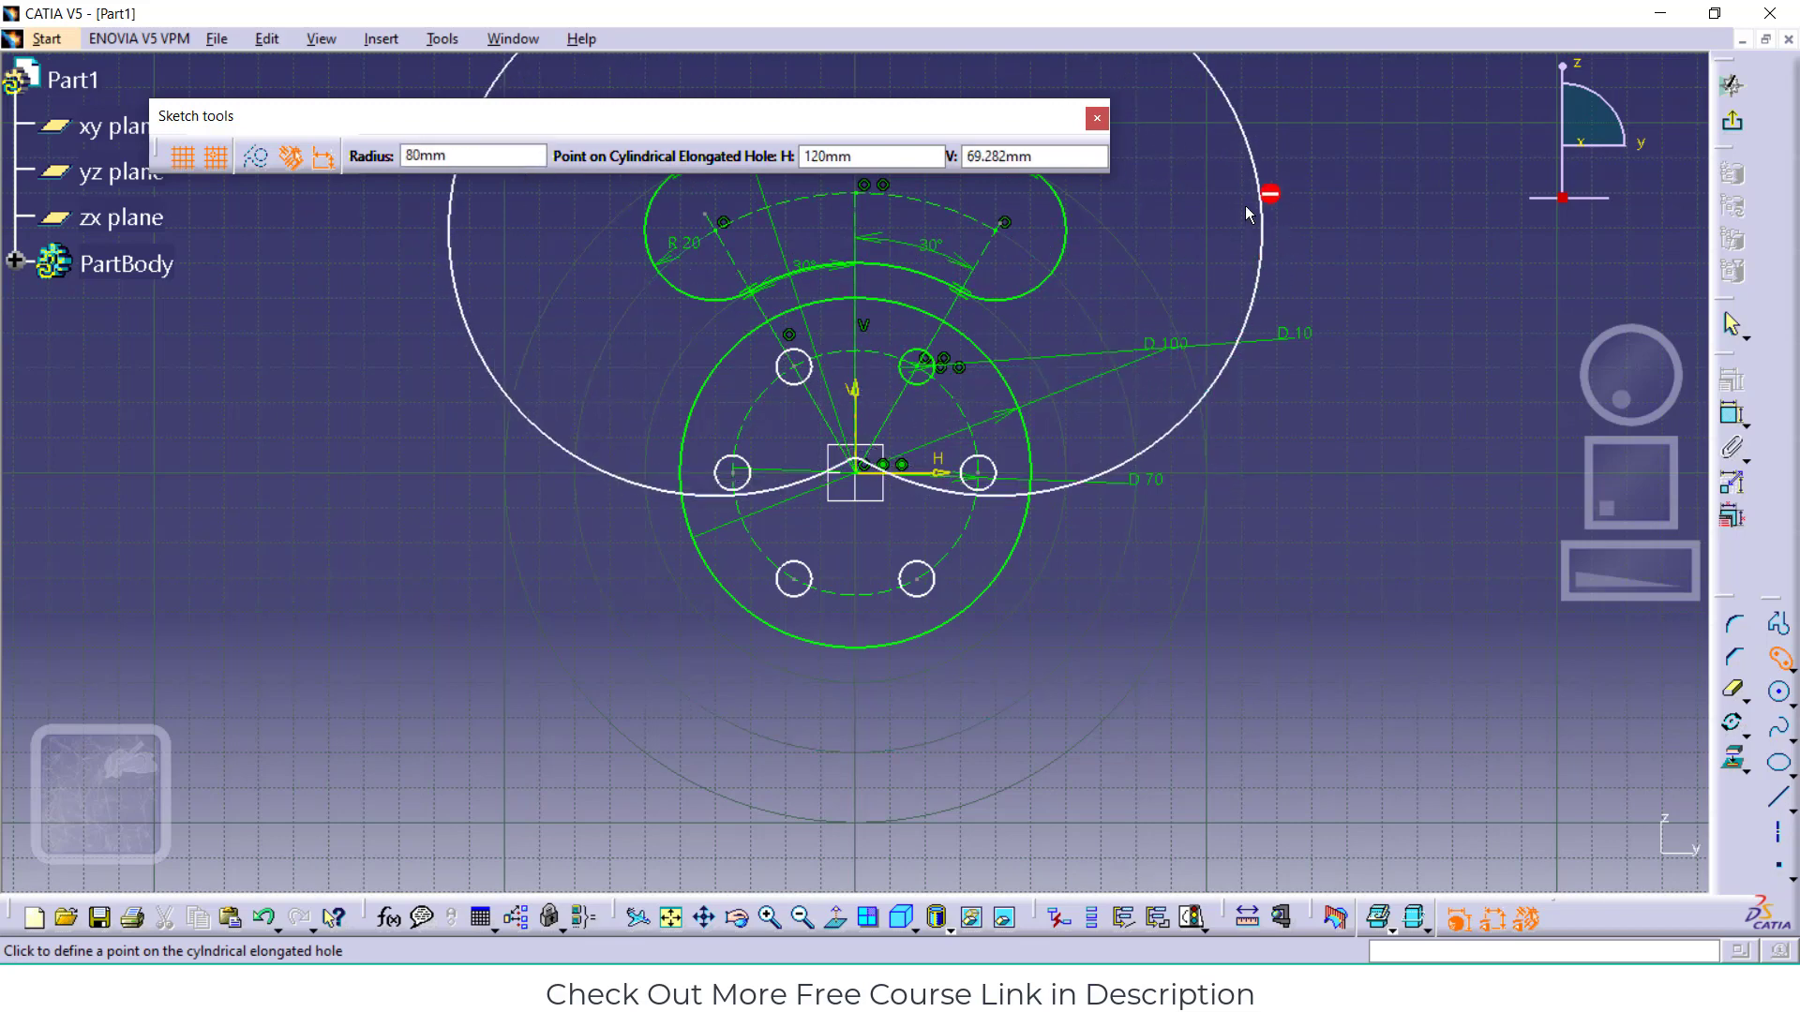
{"action": "left_click", "coordinate": [1127, 267]}
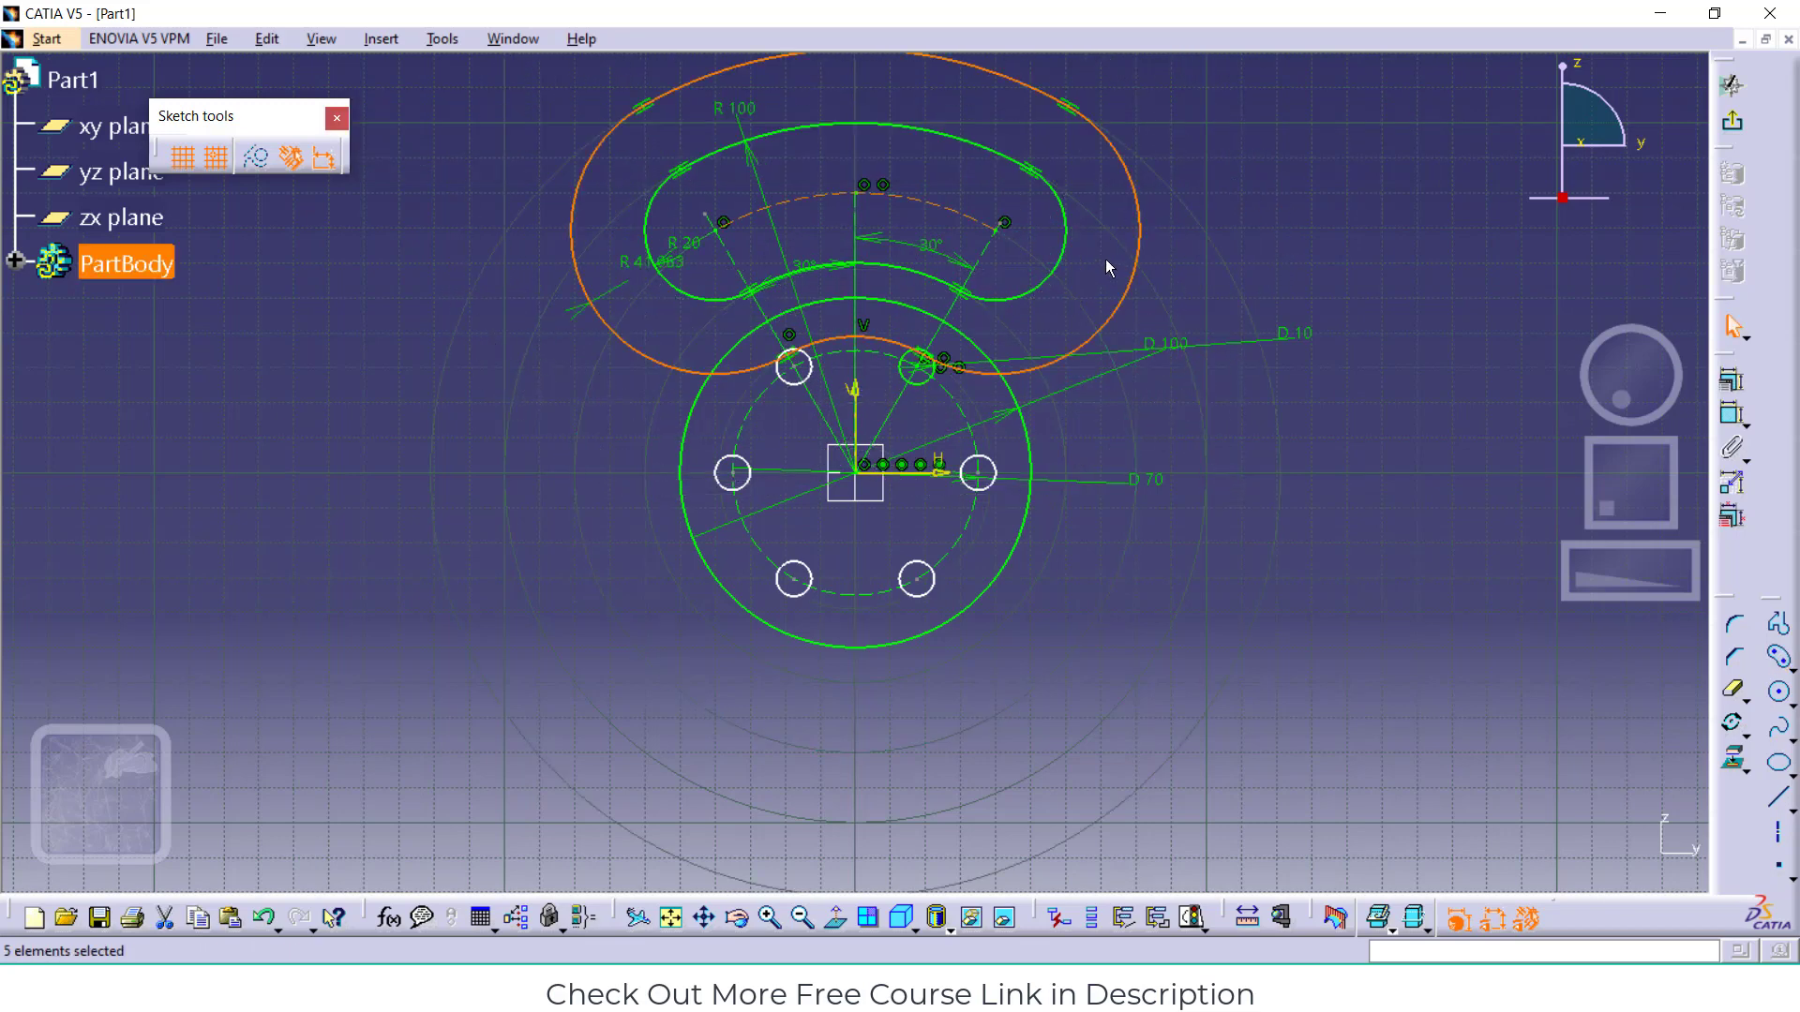
Move the second slot's end radius dimension clear of the profile and set it to 10 mm
{"action": "left_click_drag", "start_coordinate": [712, 314], "coordinate": [498, 322]}
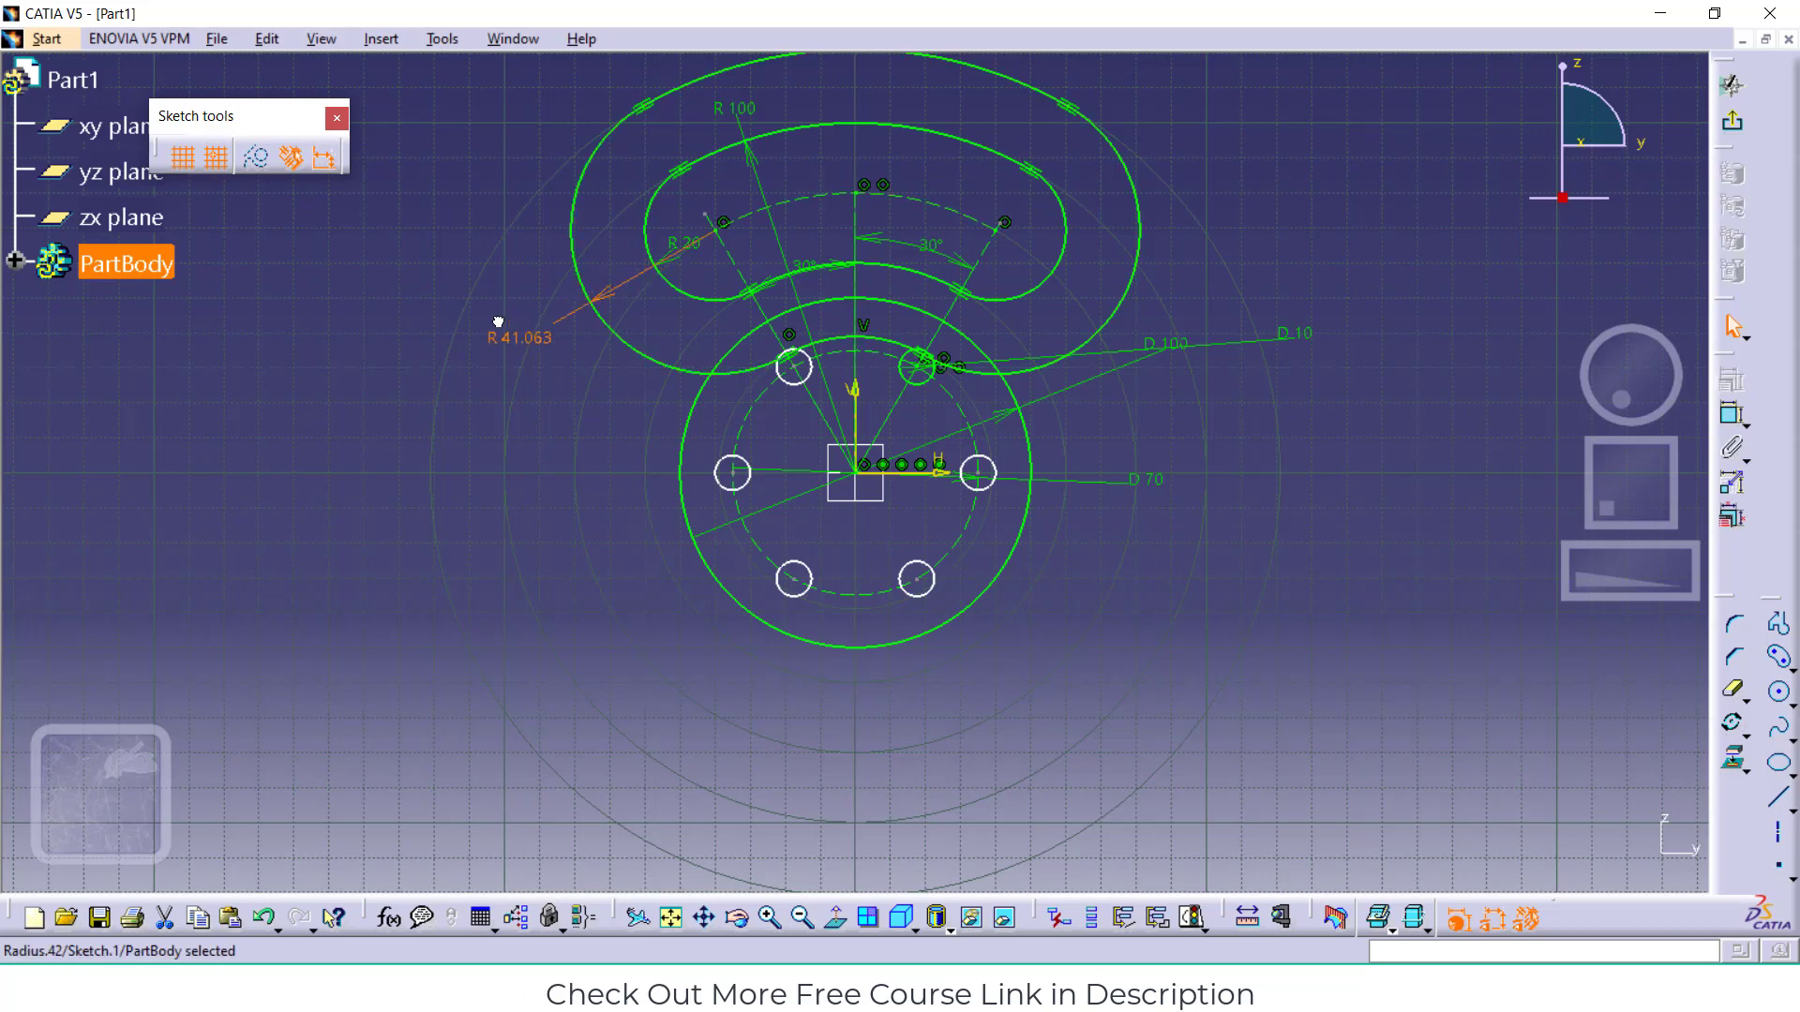
{"action": "double_click", "coordinate": [509, 338]}
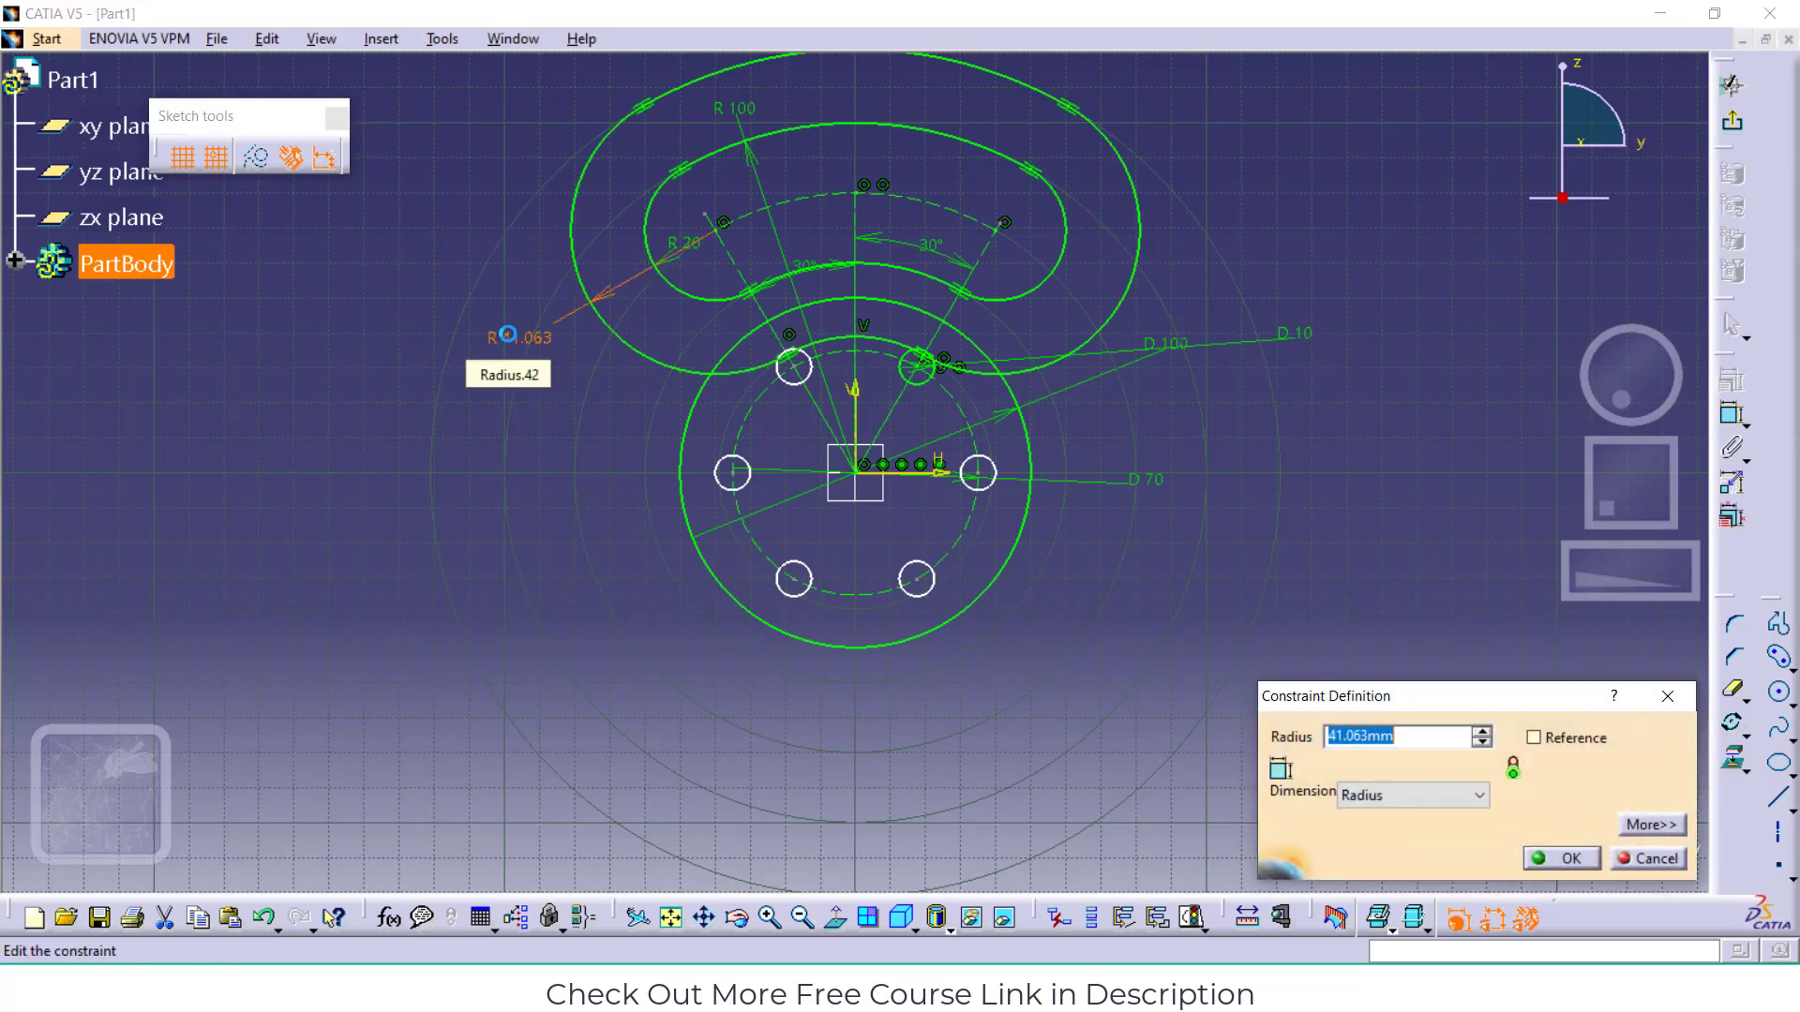
{"action": "type", "text": "10"}
{"action": "key", "text": "Return"}
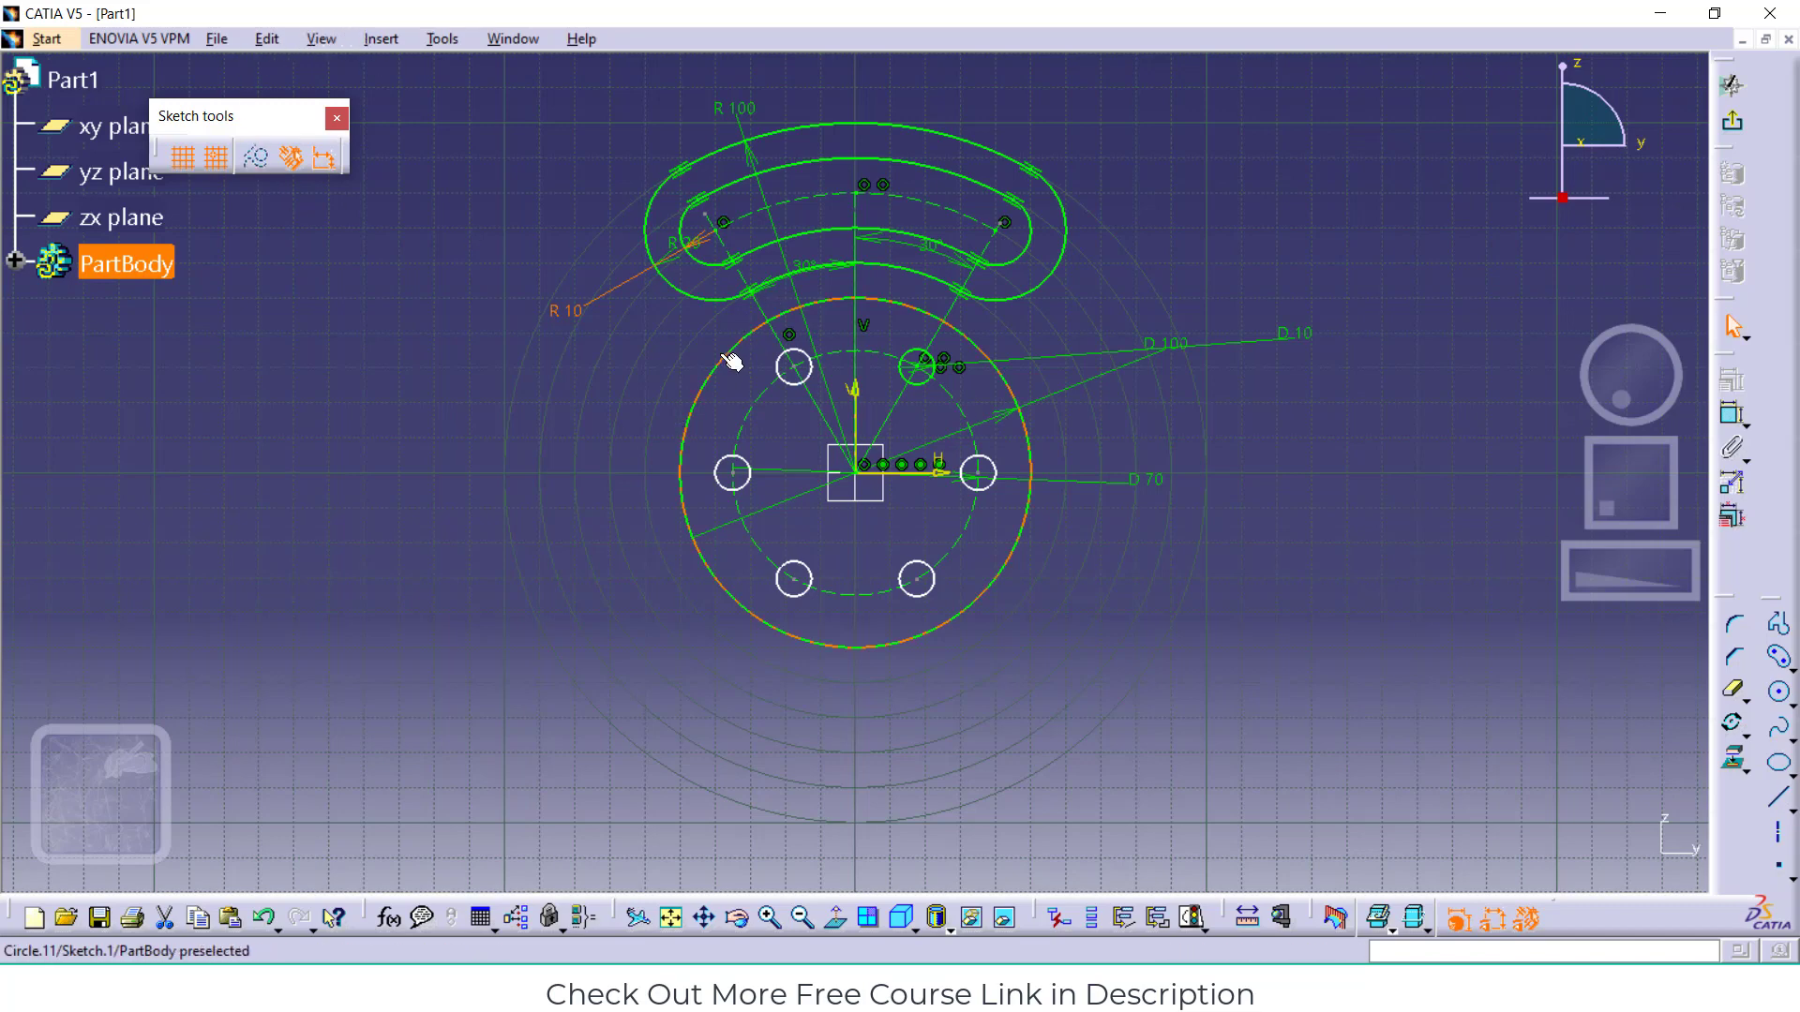
{"action": "left_click", "coordinate": [1350, 285]}
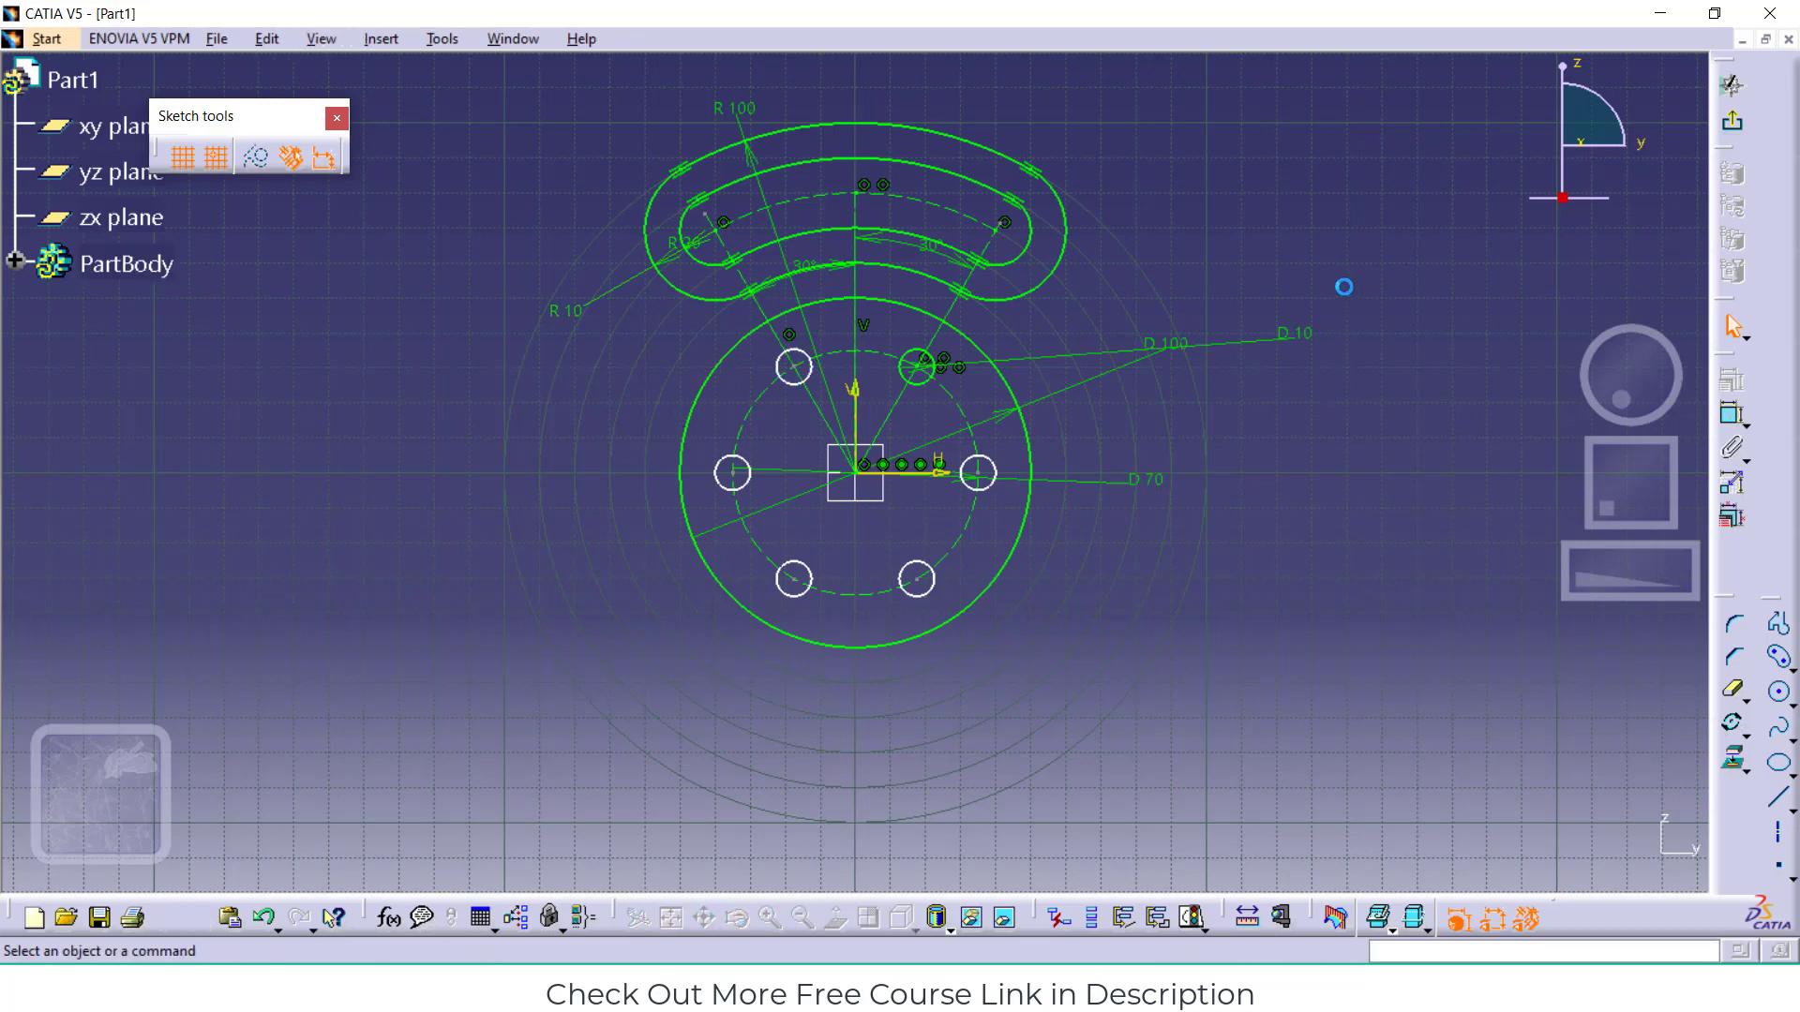
Add an untrimmed corner of about 18 mm radius between the 100 mm circle and the outer slot's left end arc
{"action": "left_click", "coordinate": [716, 371]}
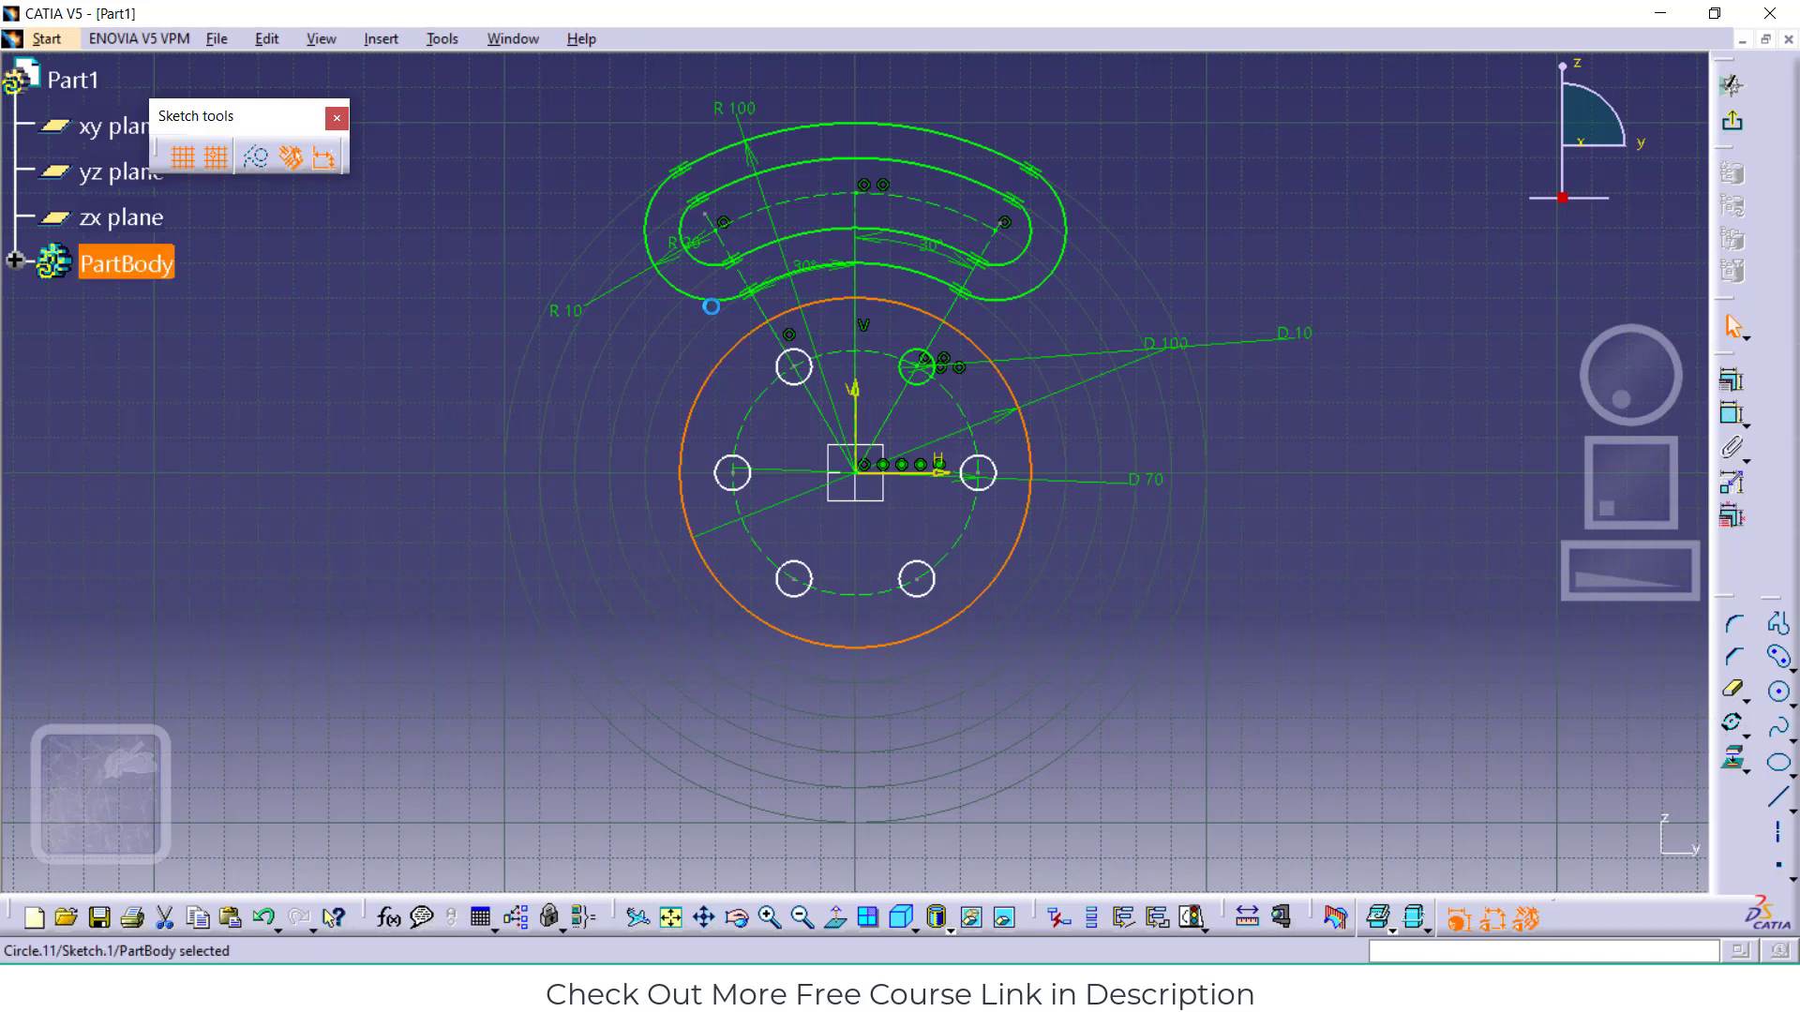
{"action": "left_click", "coordinate": [736, 307], "text": "ctrl"}
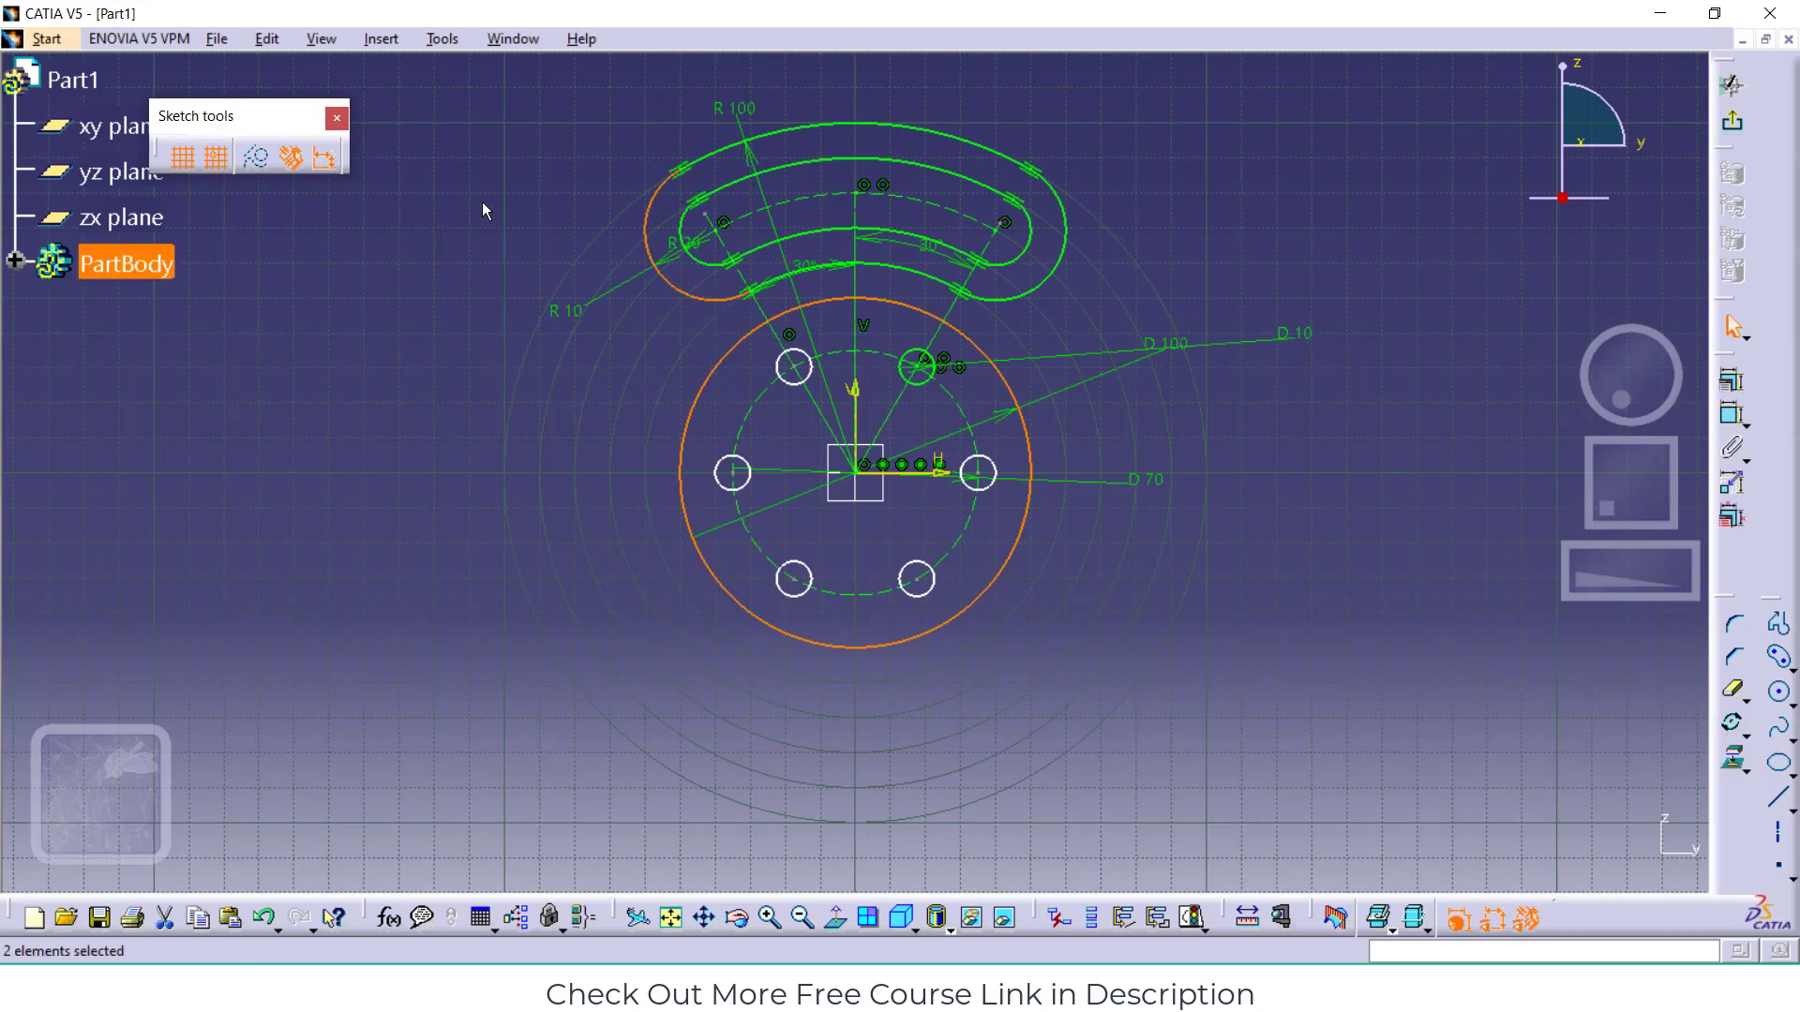
{"action": "left_click", "coordinate": [440, 39]}
{"action": "mouse_move", "coordinate": [381, 38]}
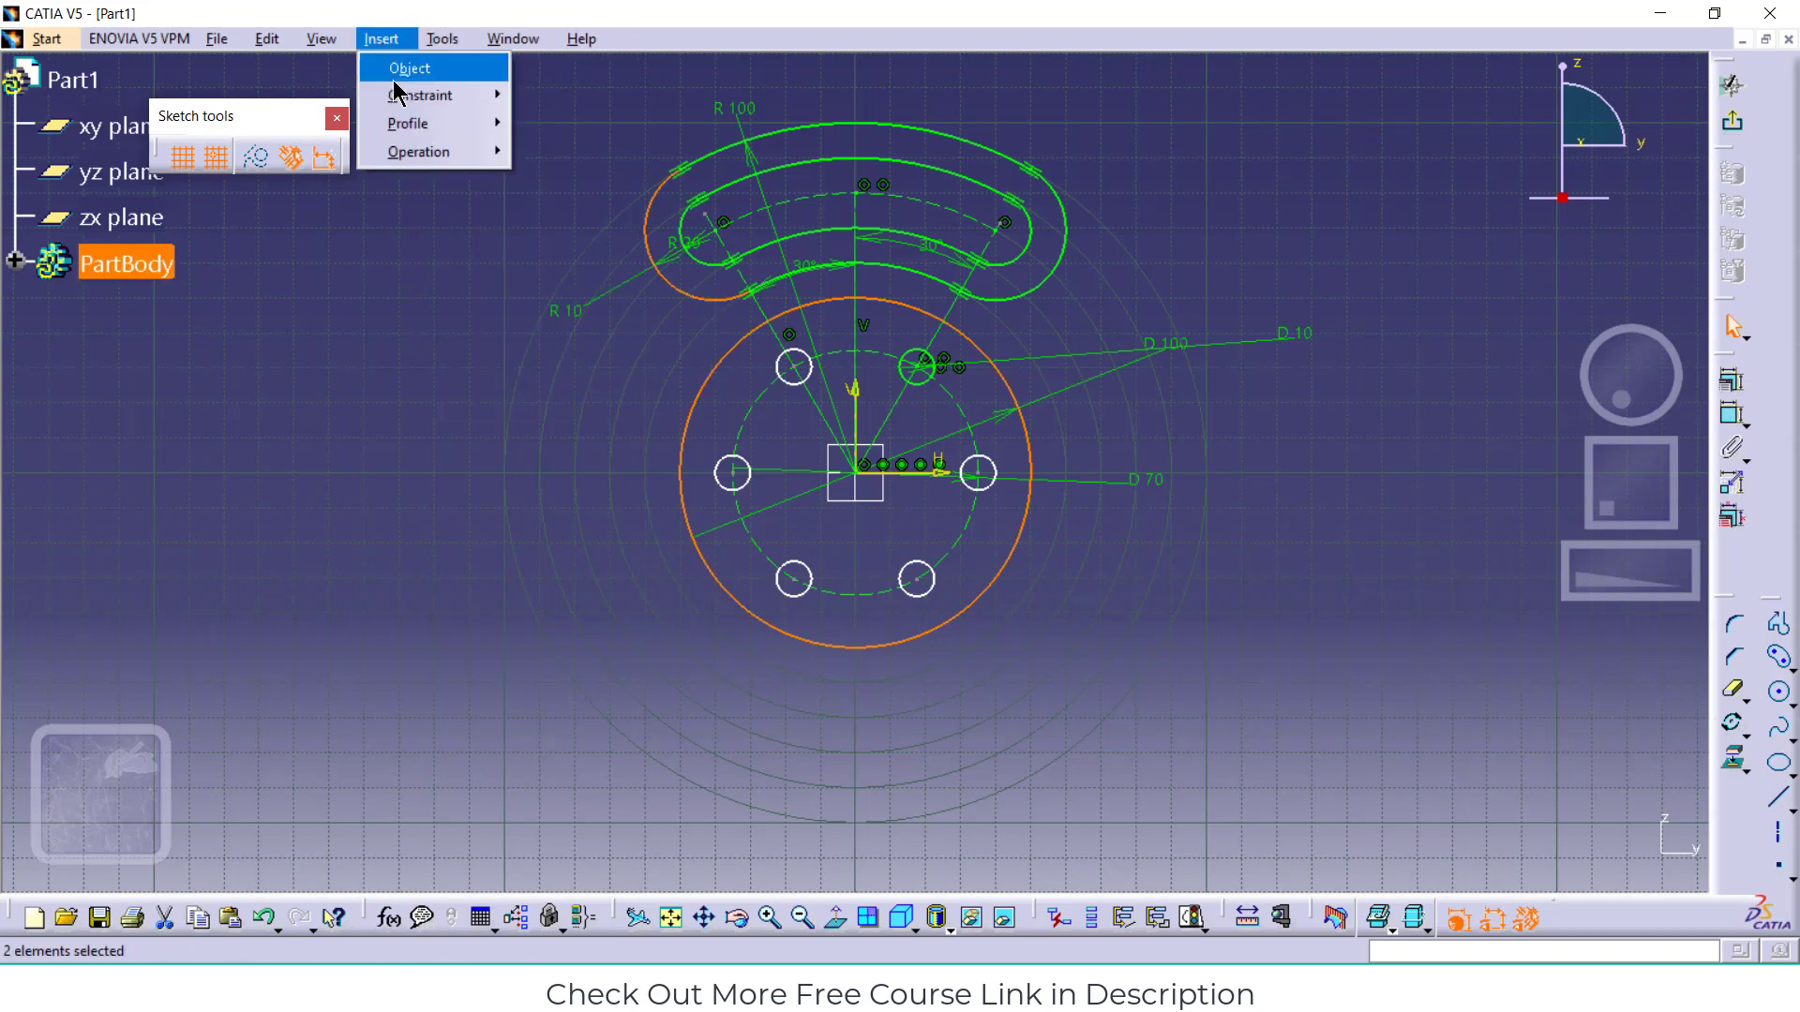
{"action": "mouse_move", "coordinate": [418, 153]}
{"action": "left_click", "coordinate": [549, 150]}
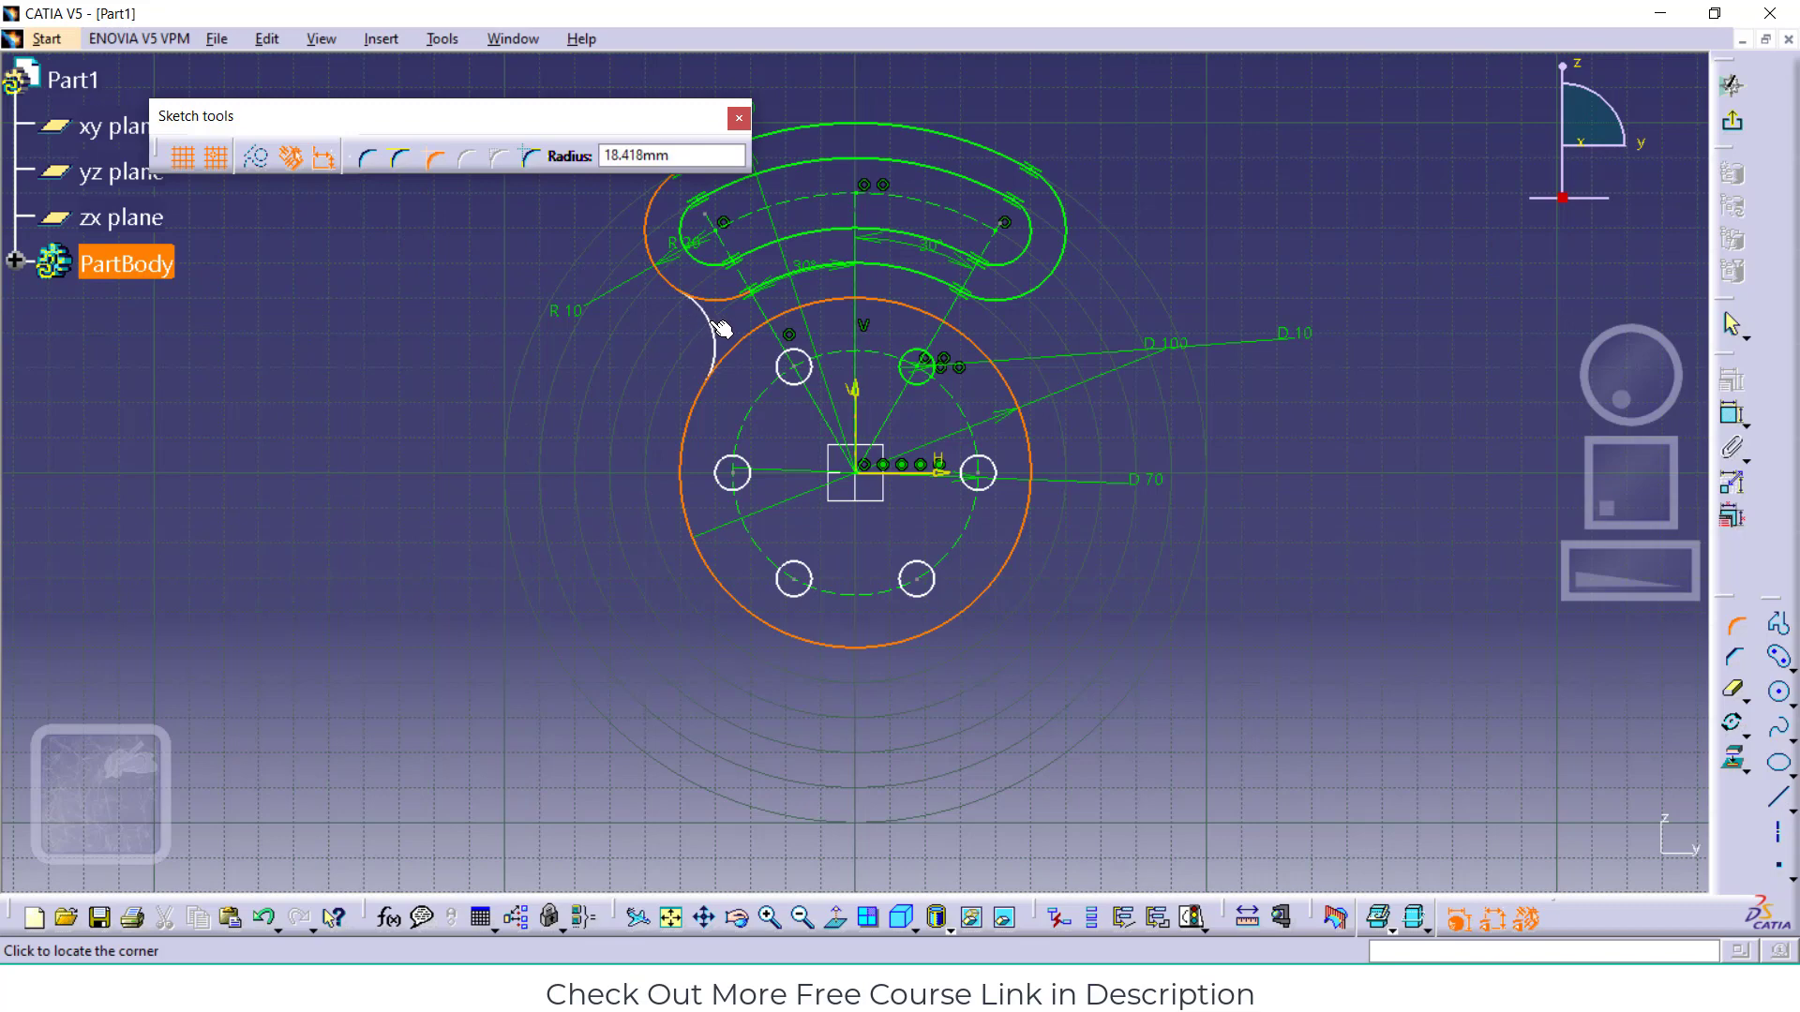
{"action": "left_click", "coordinate": [720, 329]}
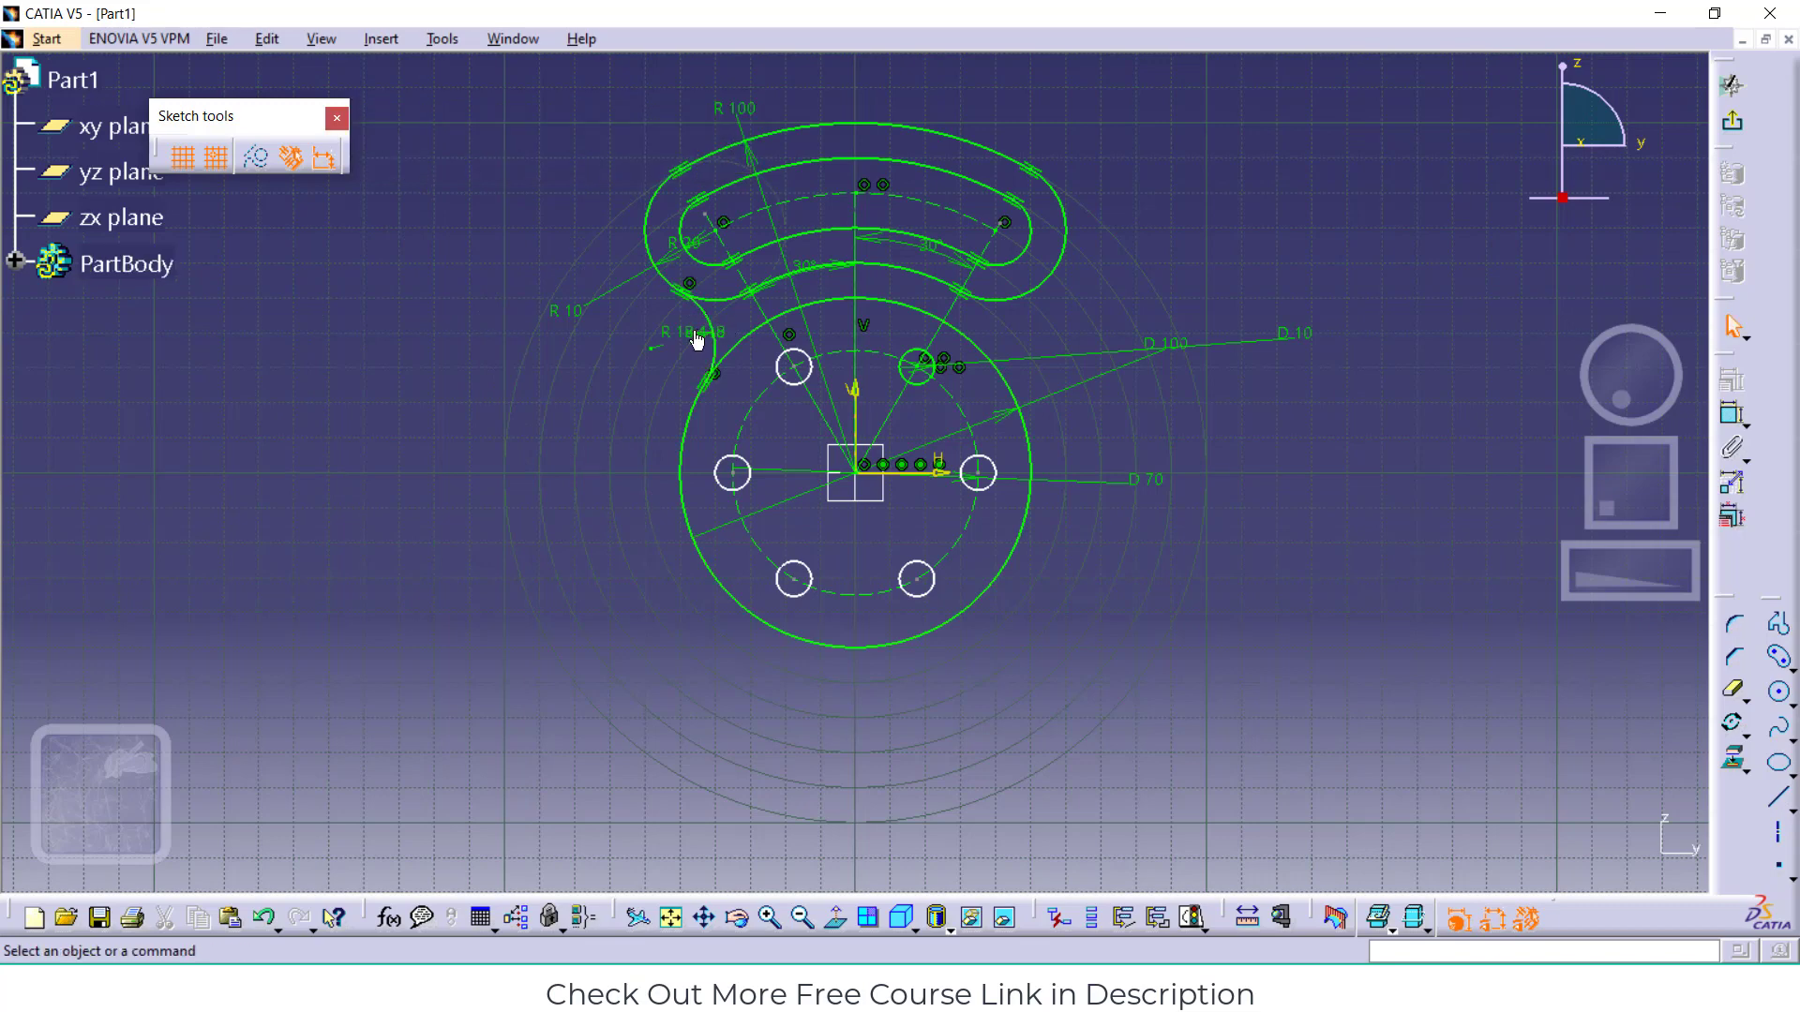
Set the radius of the corner joining the circle and the slot to 10 mm
{"action": "double_click", "coordinate": [675, 332]}
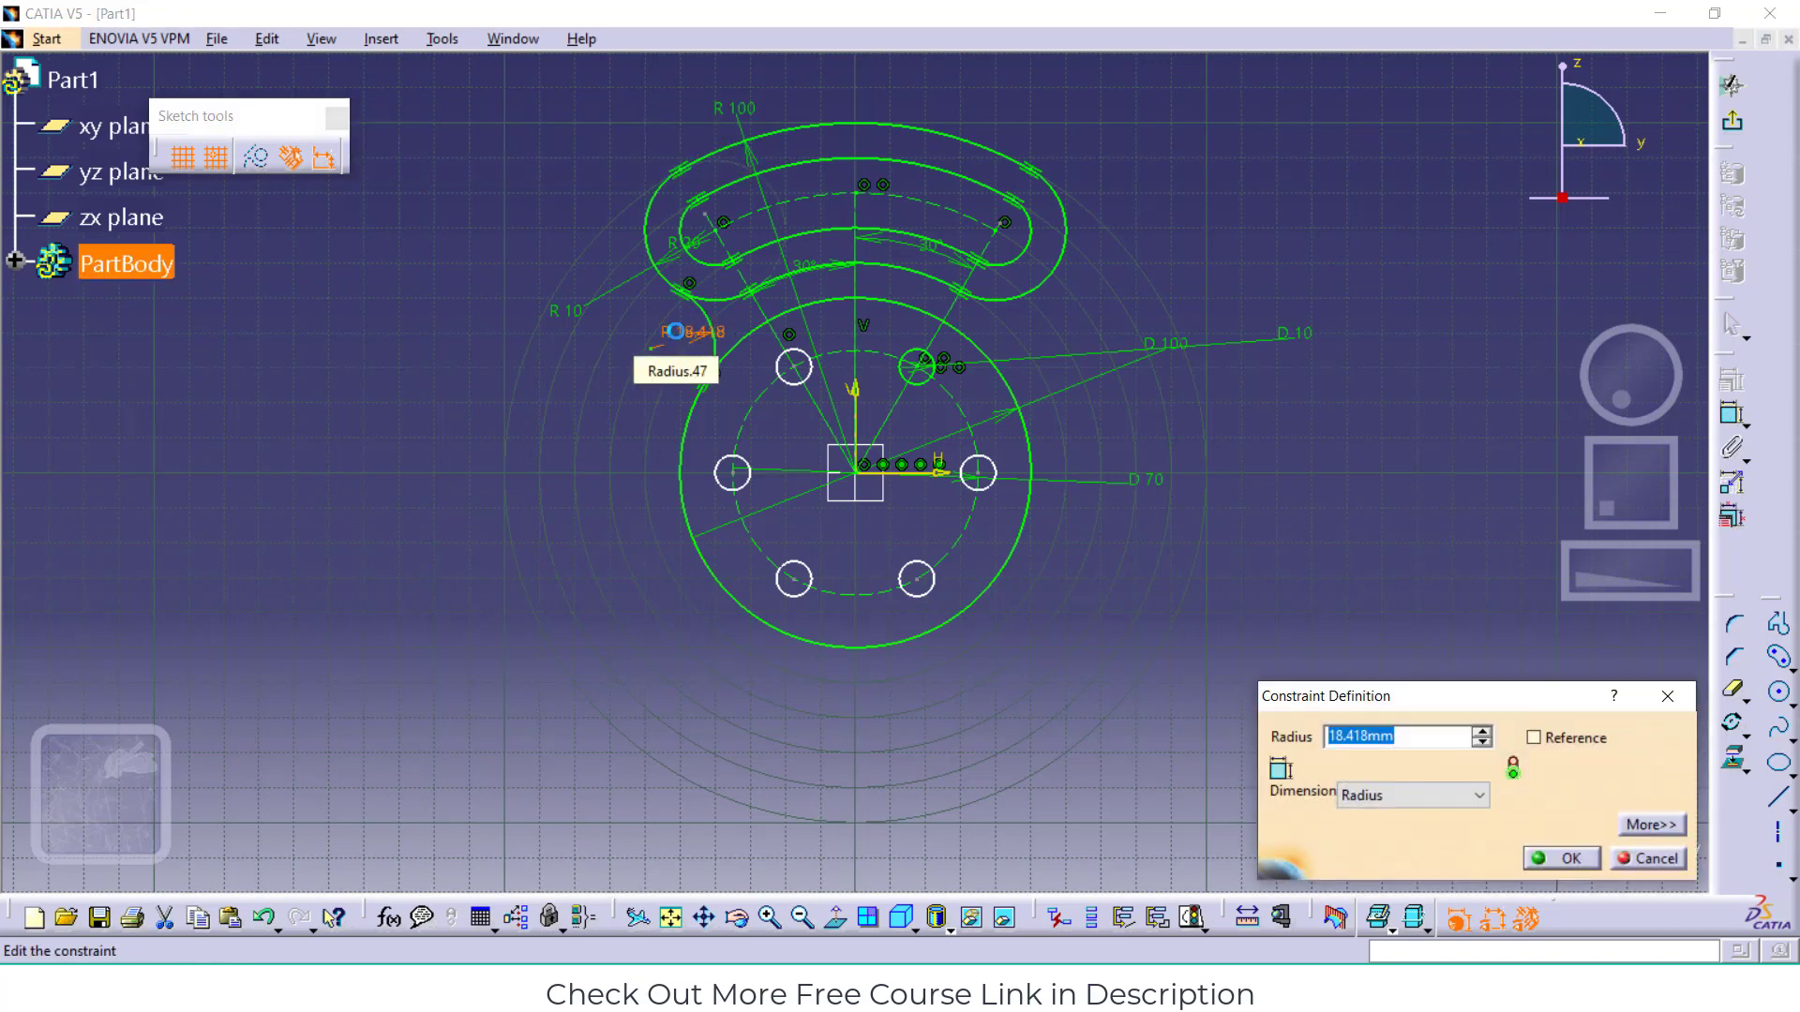
{"action": "type", "text": "10"}
{"action": "key", "text": "Return"}
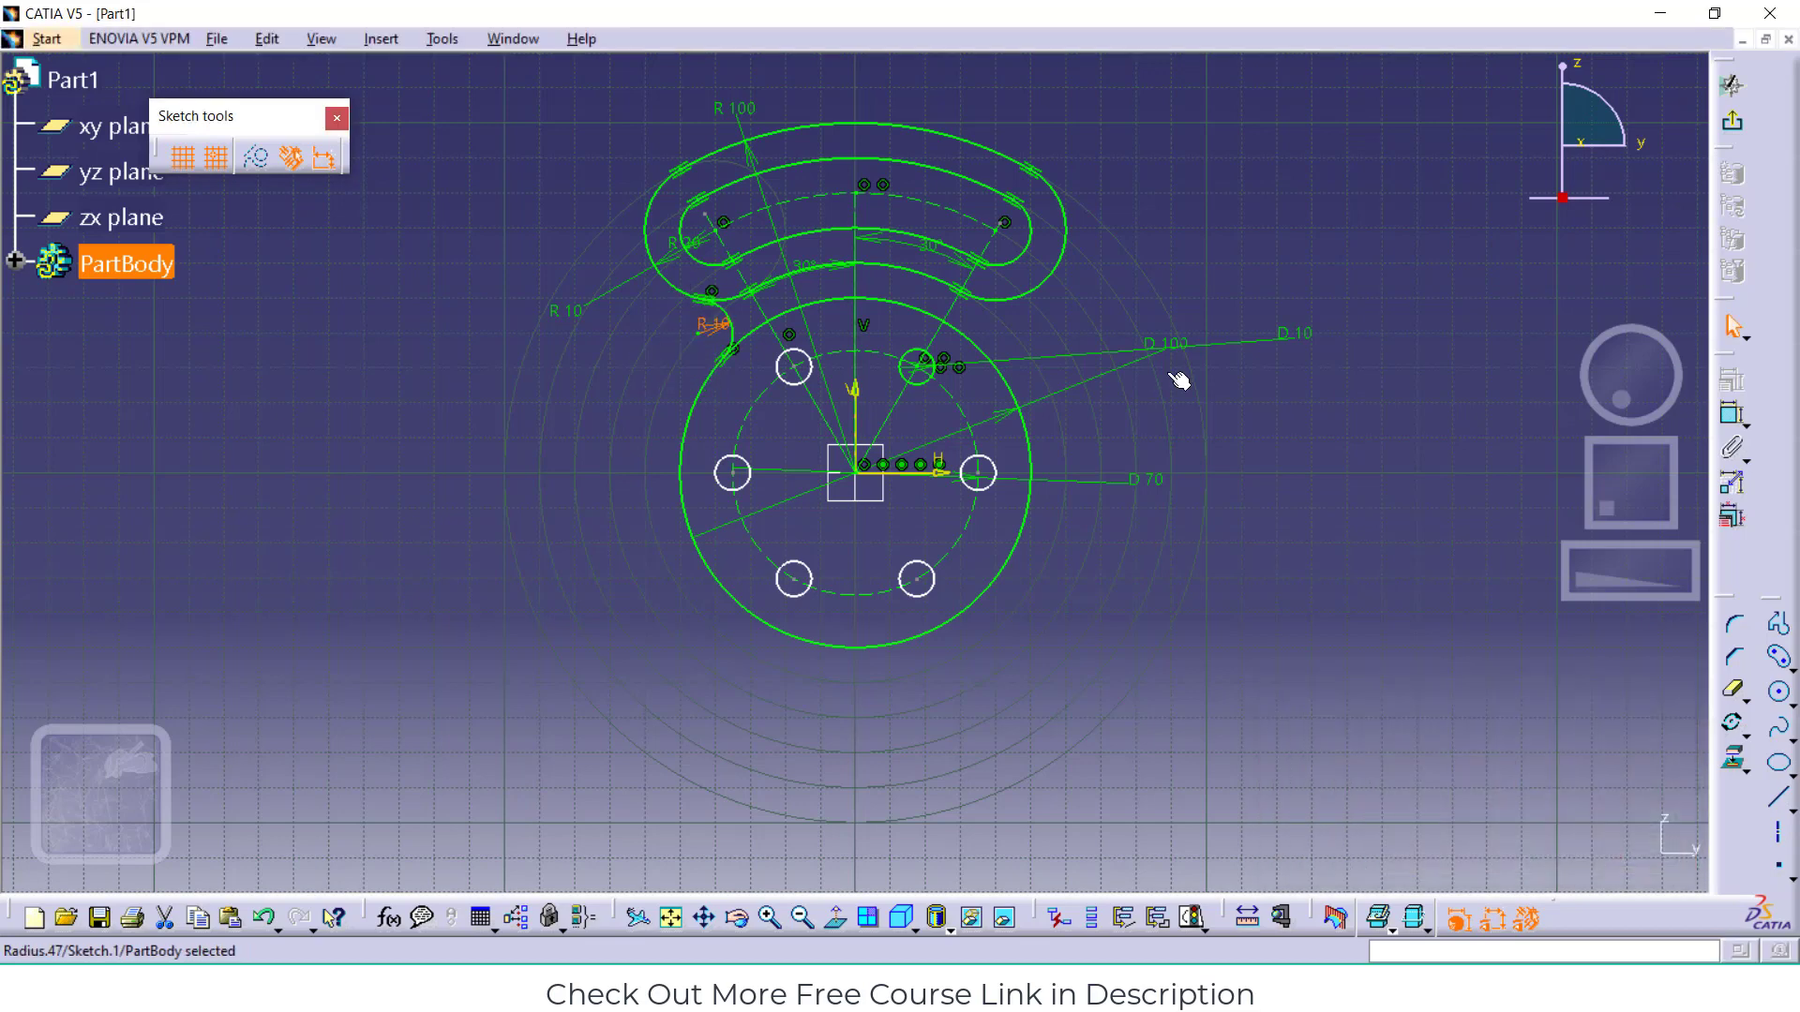
Mirror the 10 mm corner arc about the vertical axis to the other side of the profile
{"action": "left_click", "coordinate": [1004, 355]}
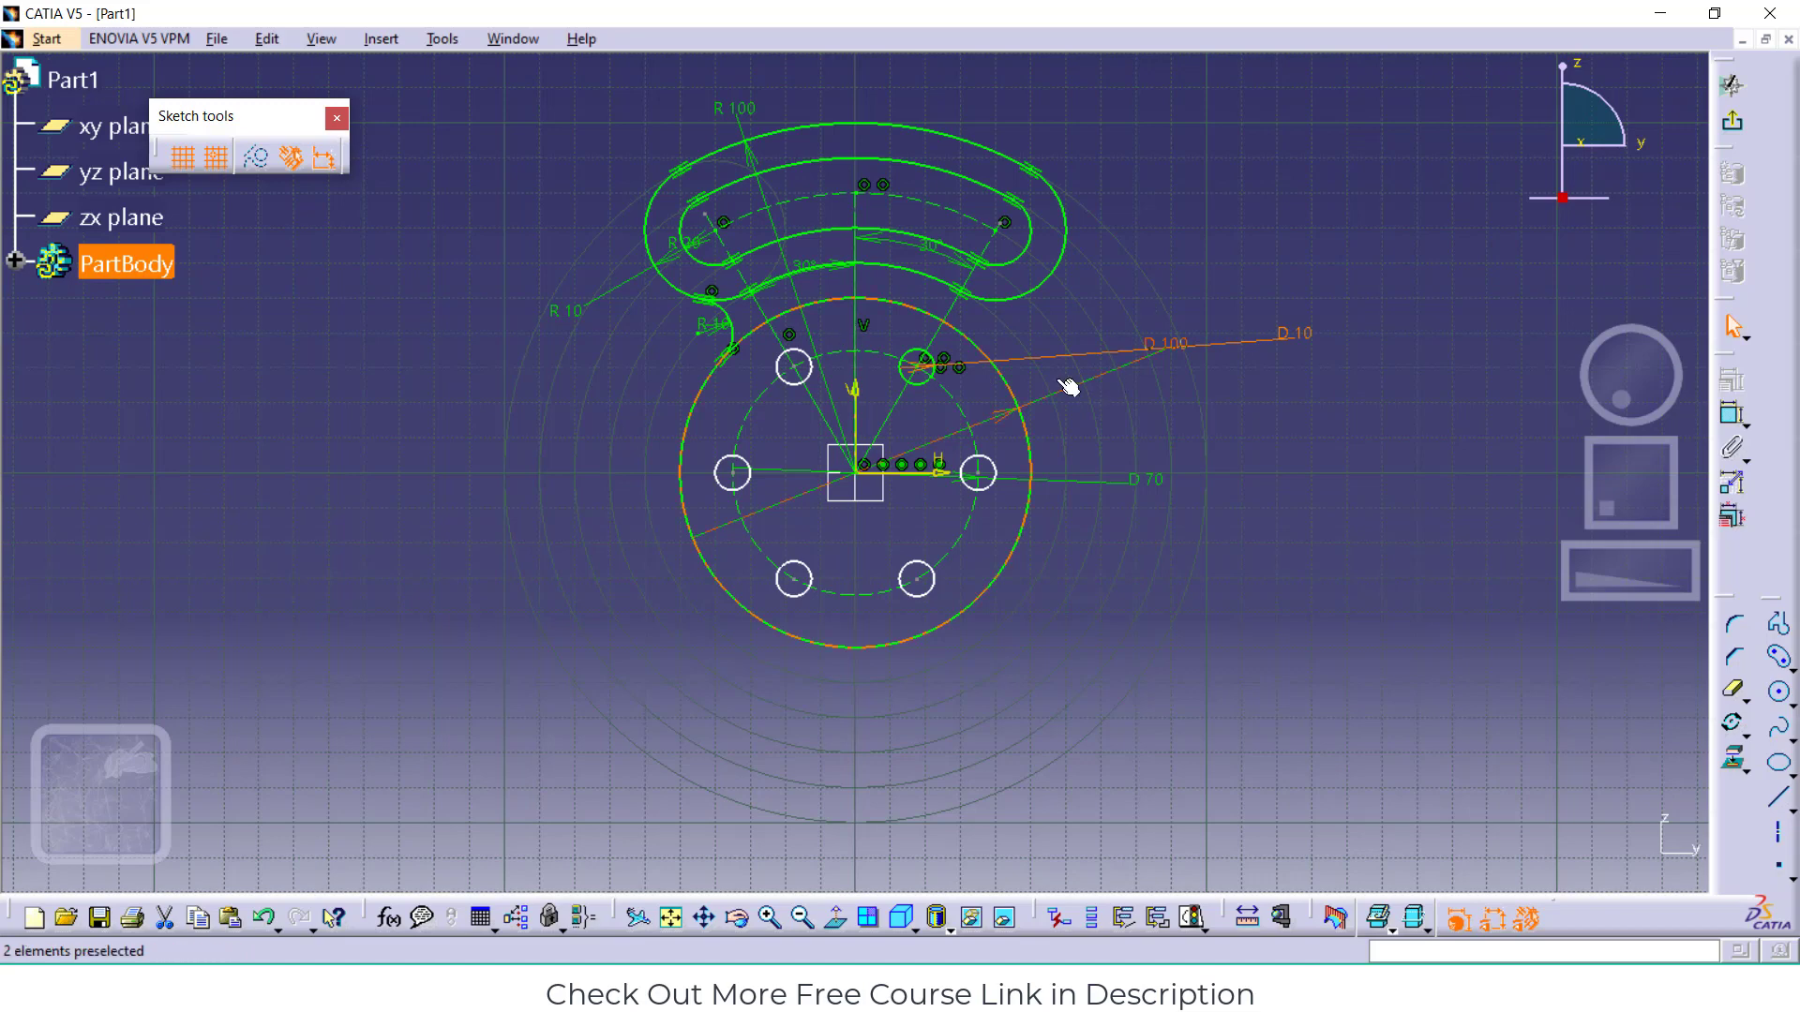
{"action": "left_click", "coordinate": [736, 326]}
{"action": "left_click", "coordinate": [394, 40]}
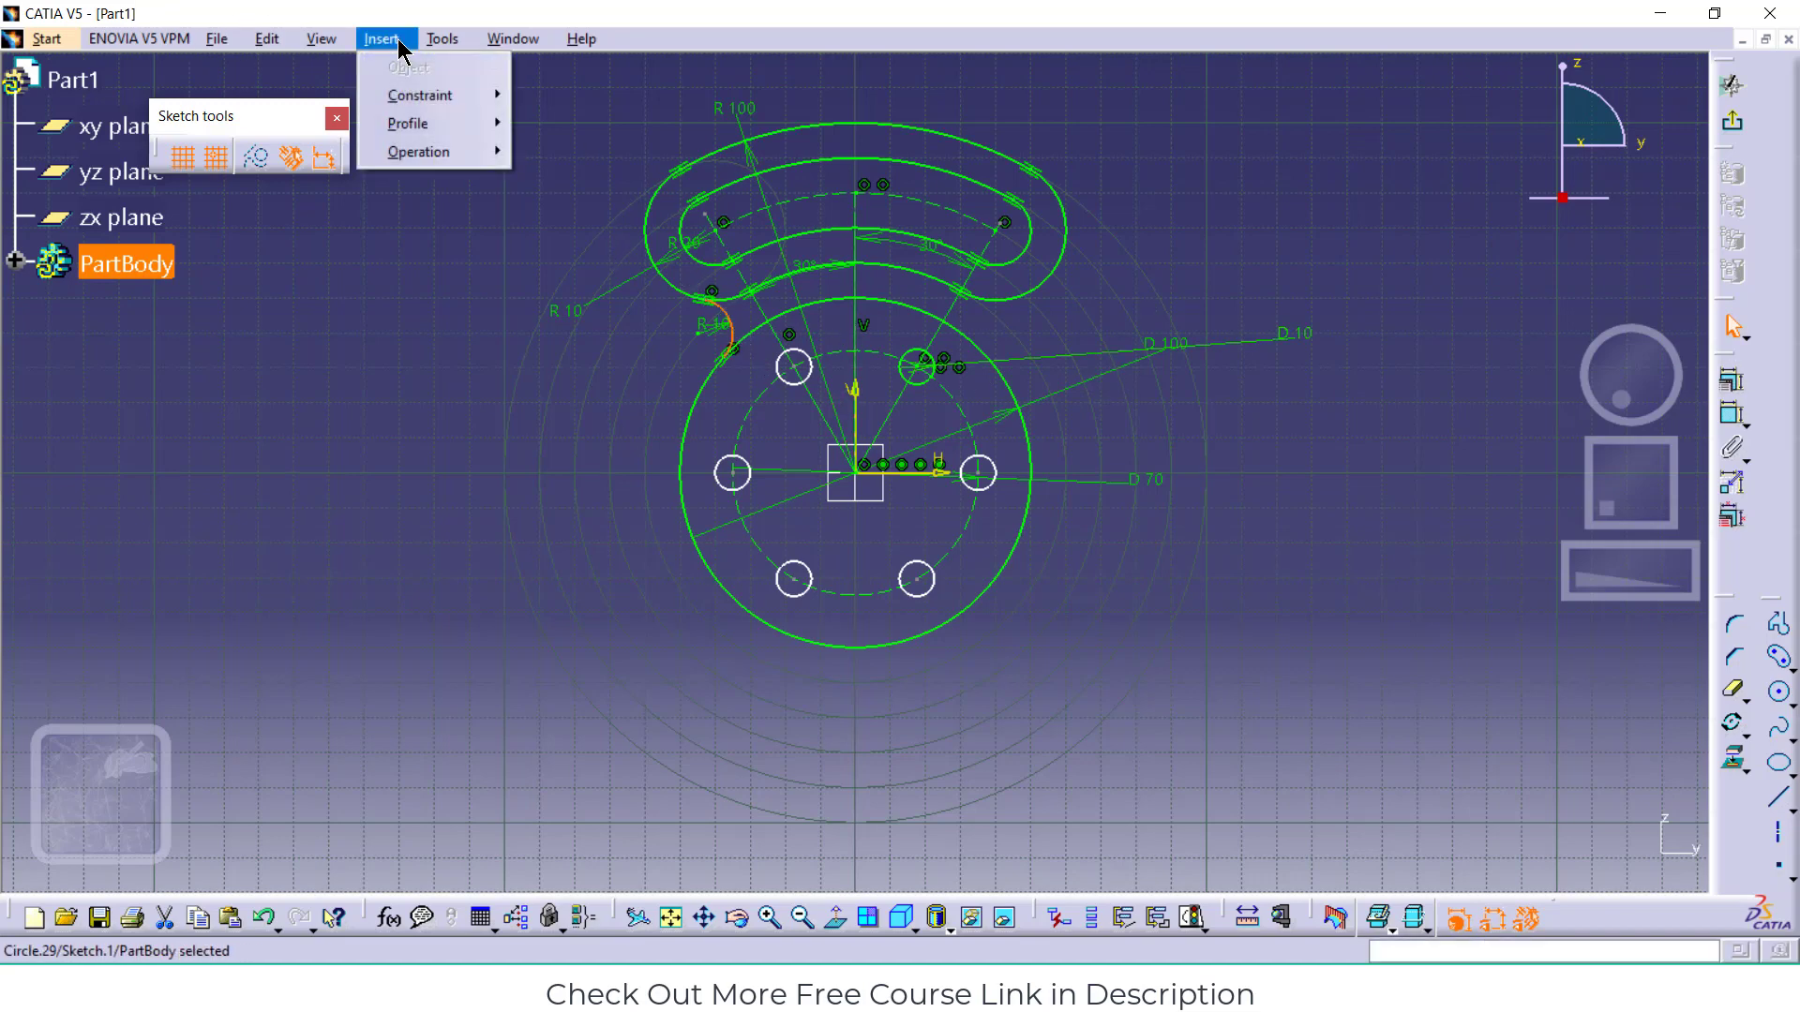
{"action": "mouse_move", "coordinate": [436, 151]}
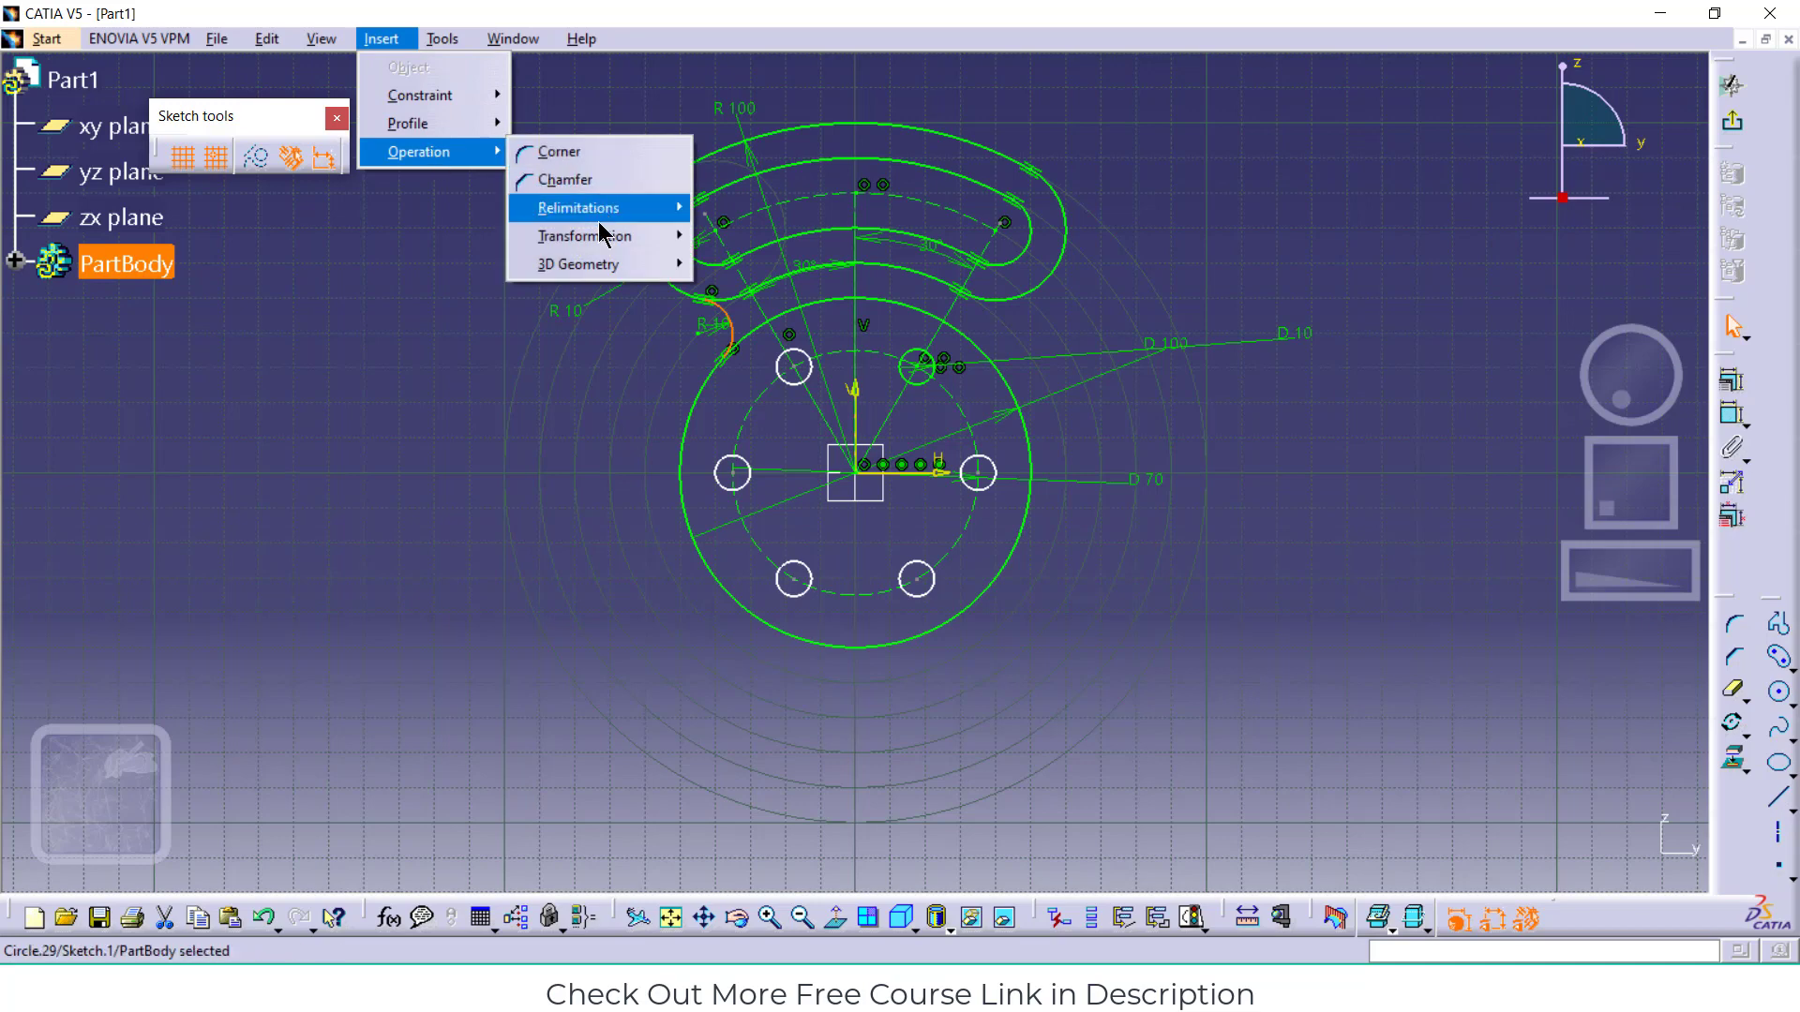
{"action": "mouse_move", "coordinate": [600, 236]}
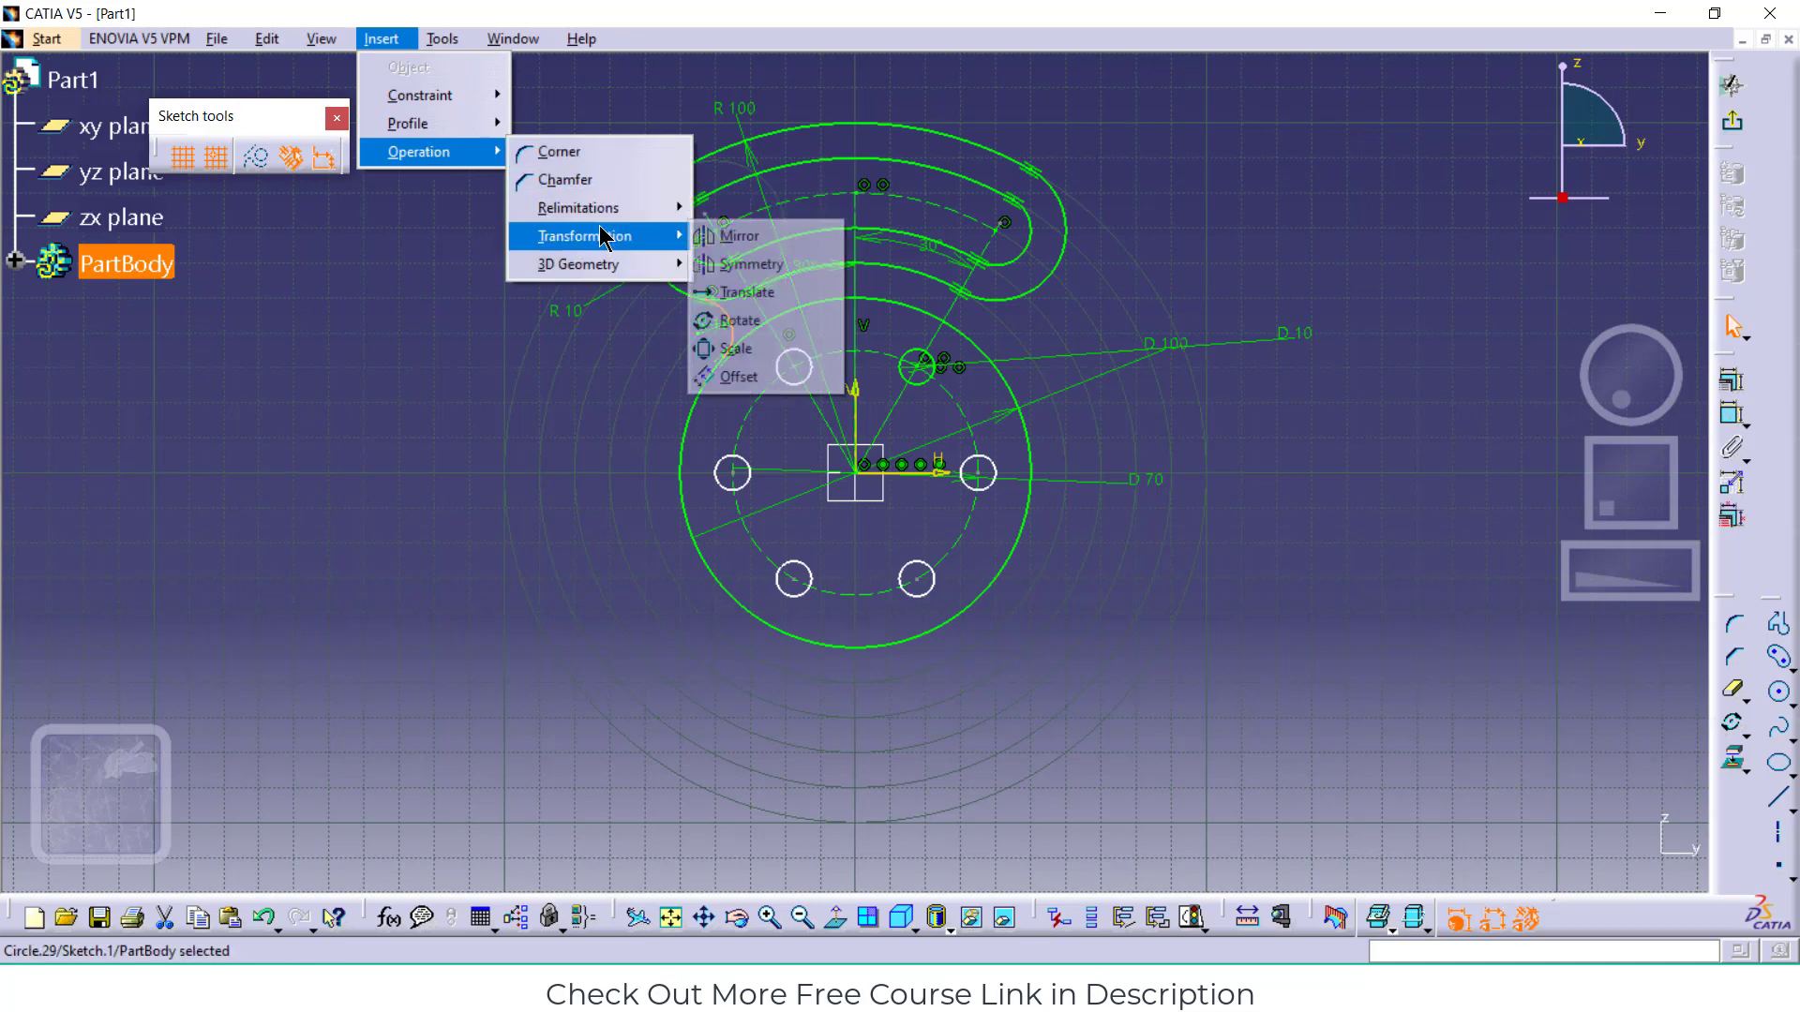
{"action": "left_click", "coordinate": [731, 237]}
{"action": "left_click", "coordinate": [856, 347]}
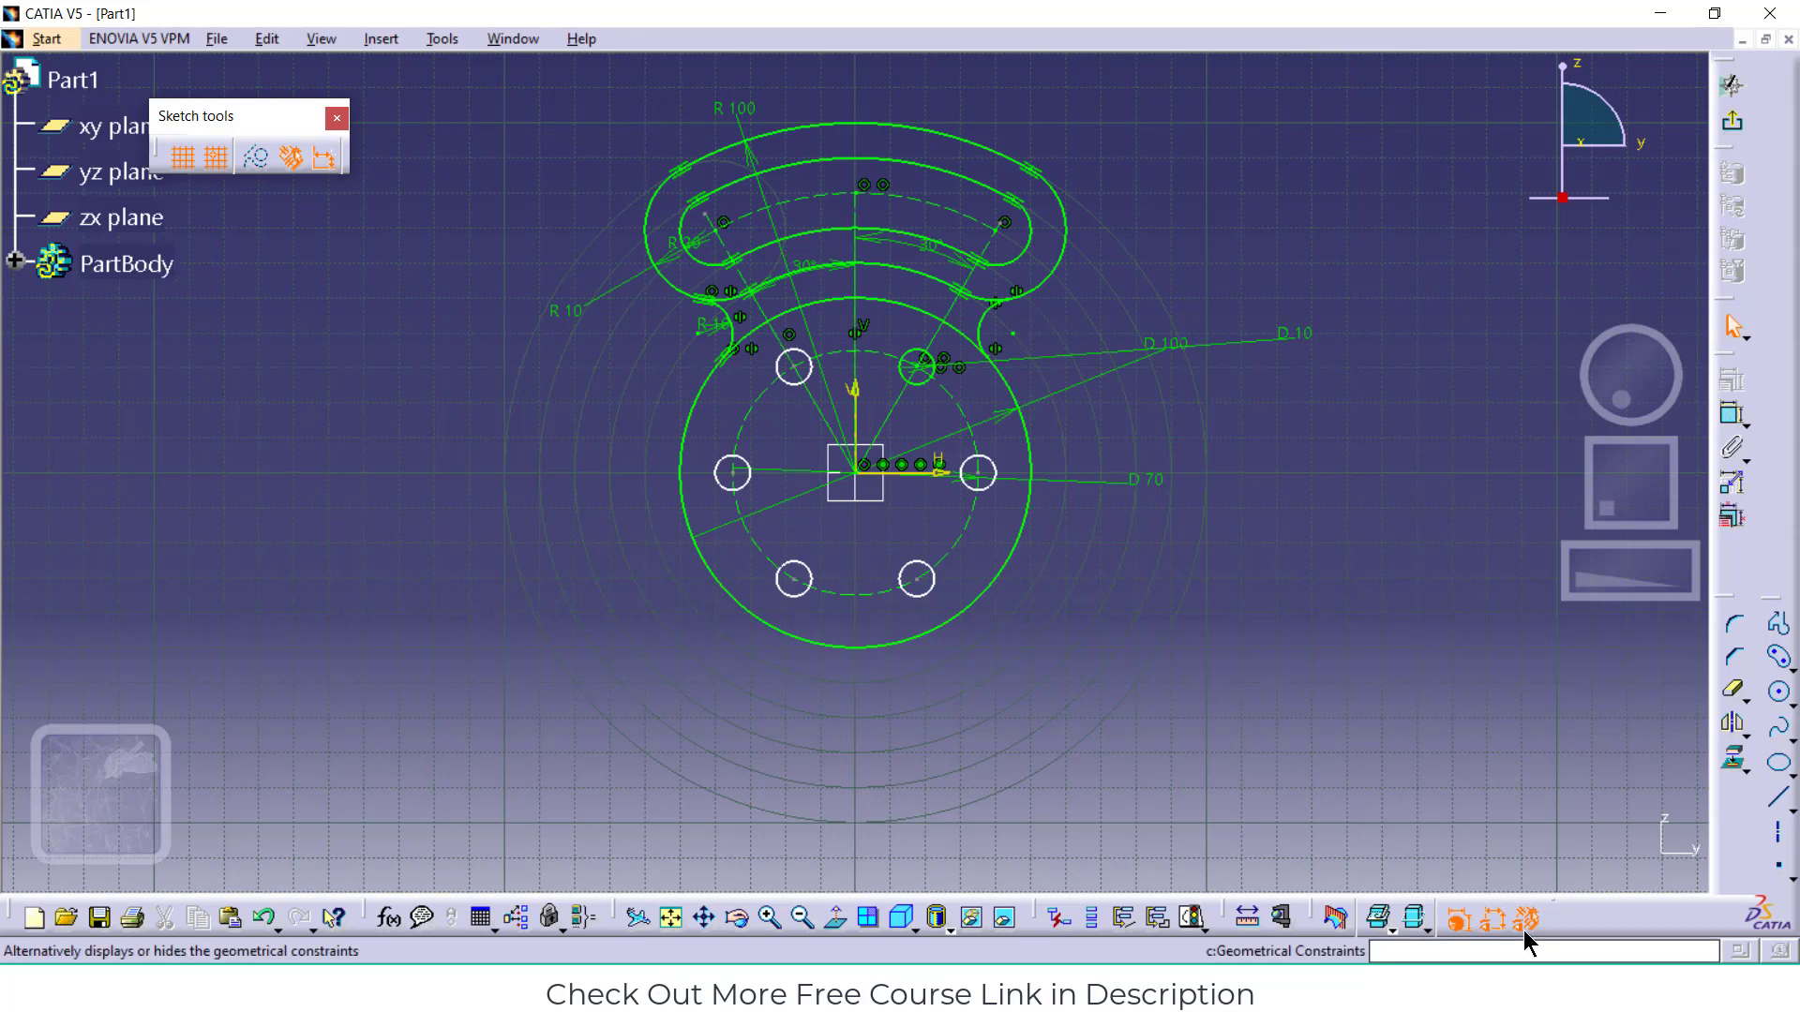
Hide the dimensional and geometrical constraints and remove both halves of the outer slot's lower arc with Quick Trim
{"action": "left_click", "coordinate": [1493, 919]}
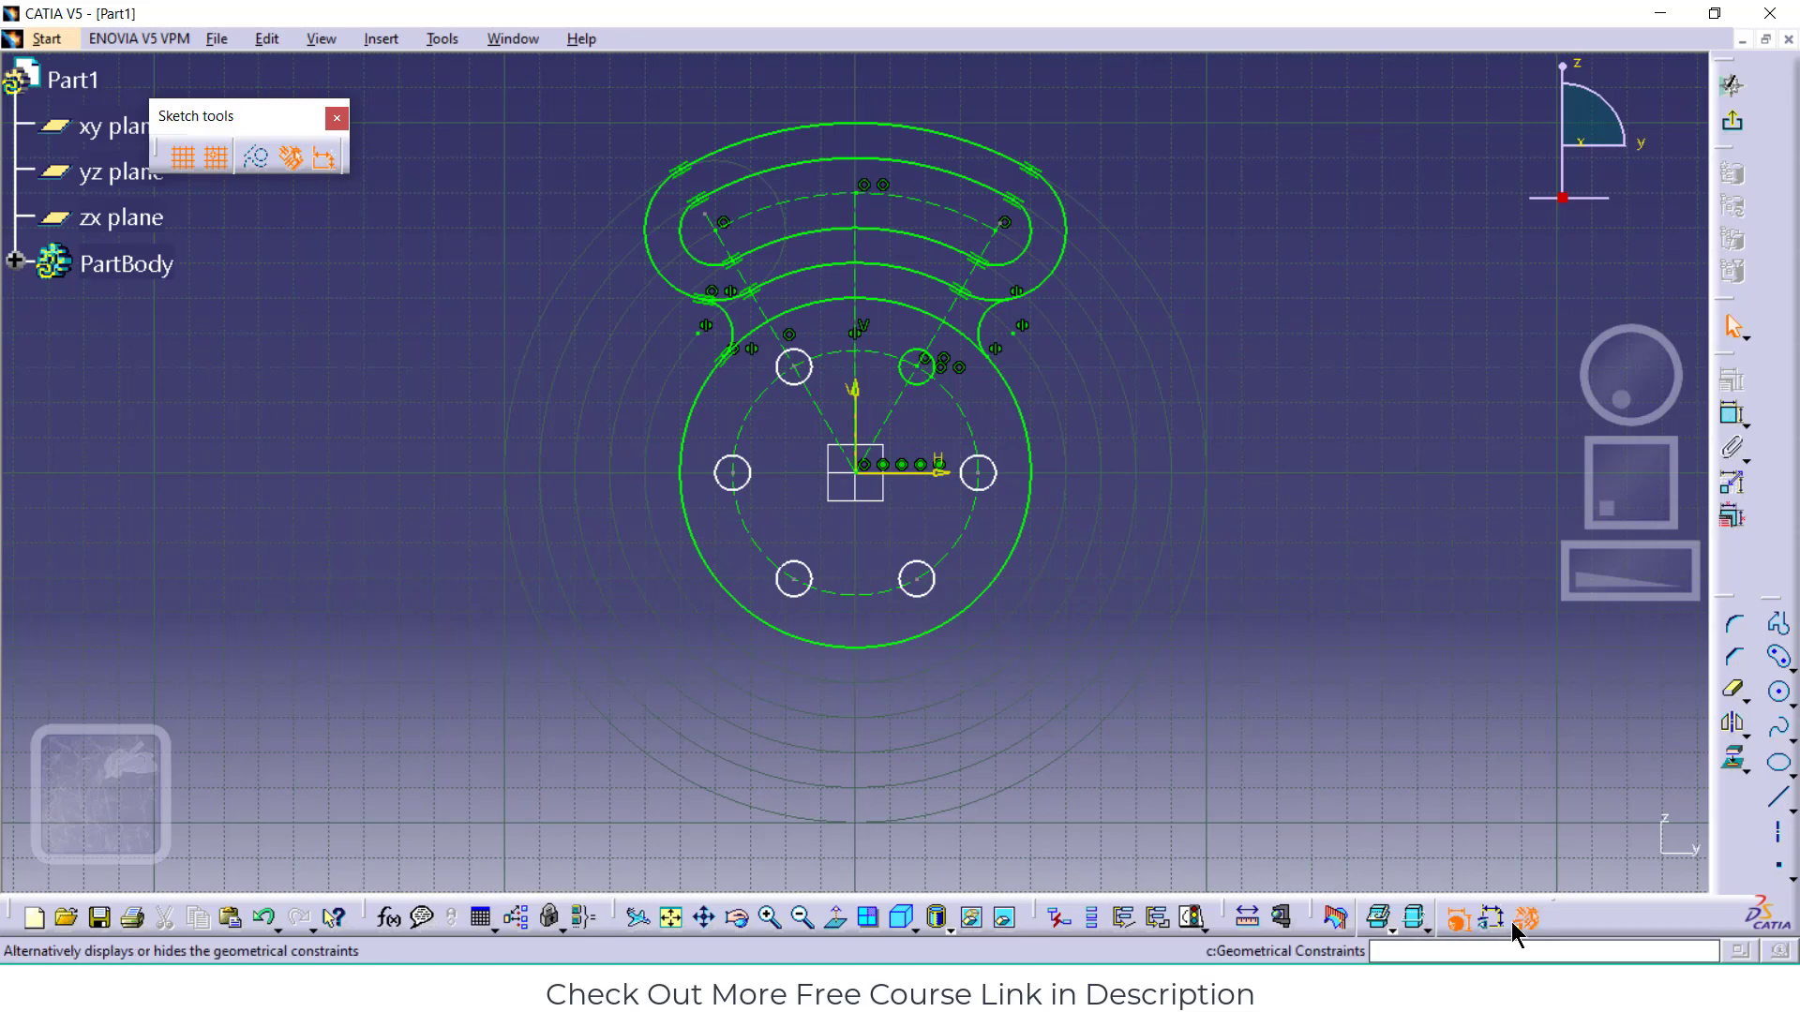
{"action": "left_click", "coordinate": [1528, 917]}
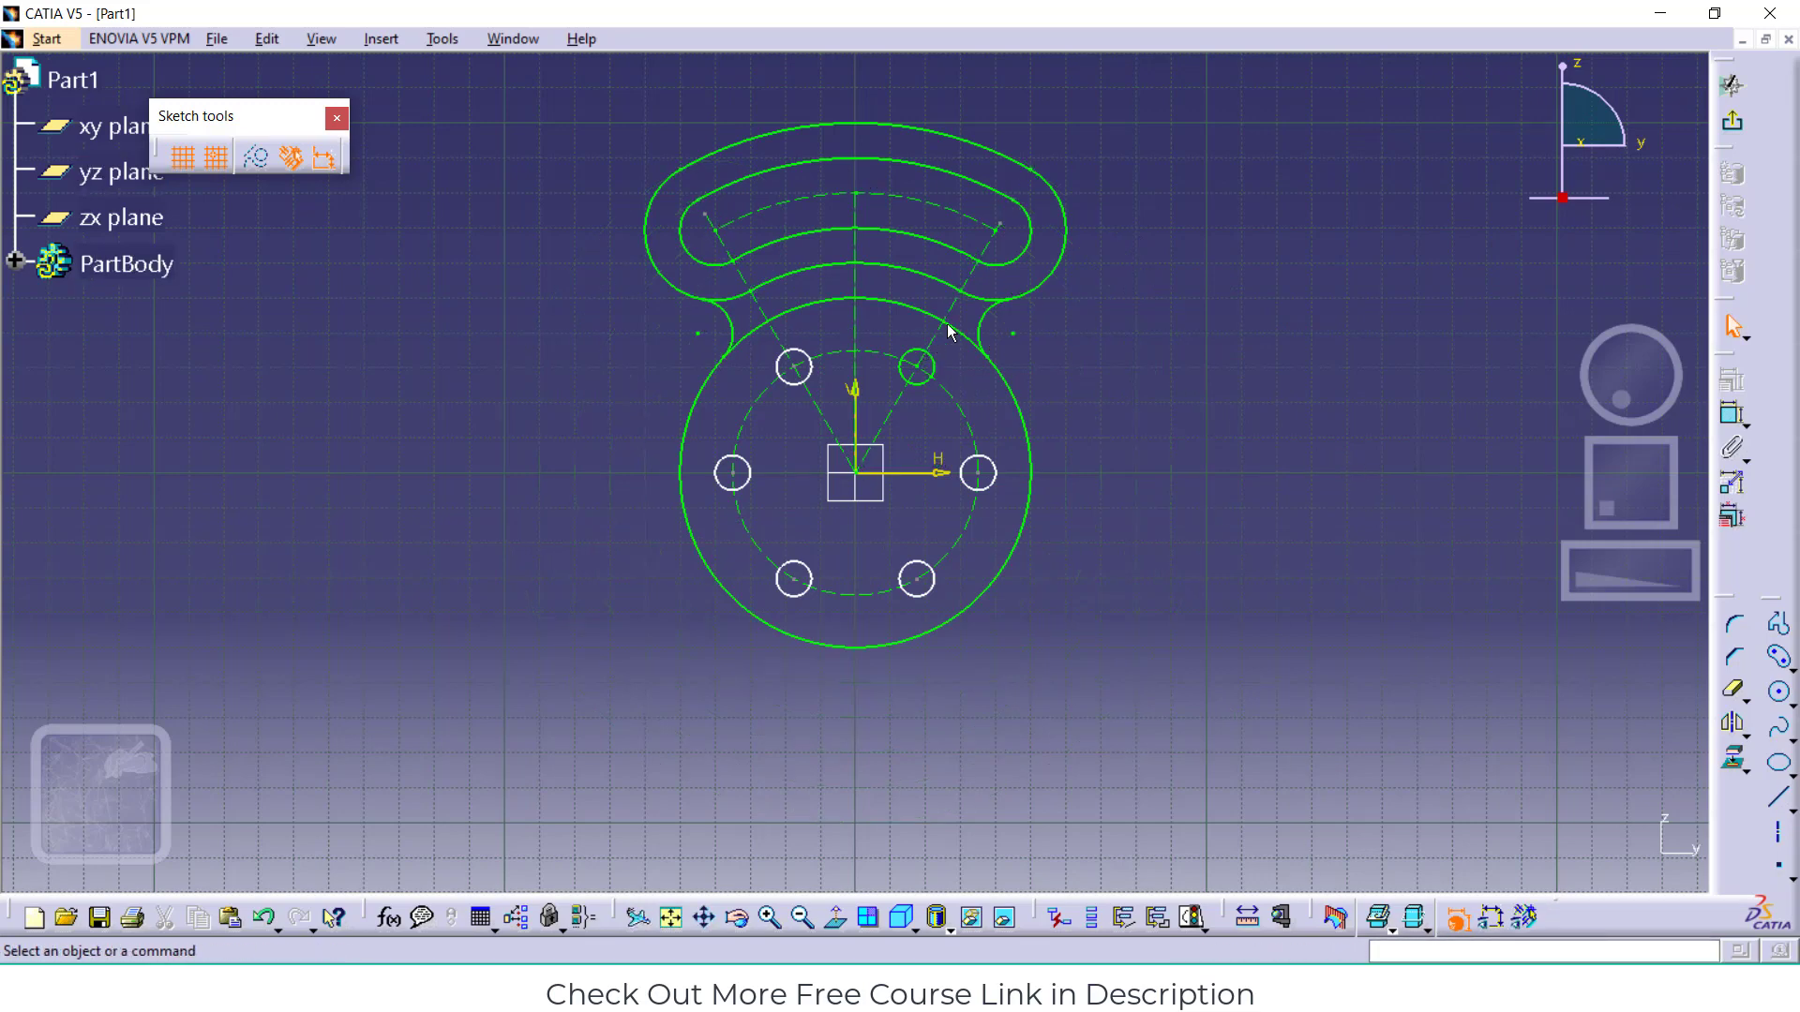
{"action": "left_click", "coordinate": [1732, 691]}
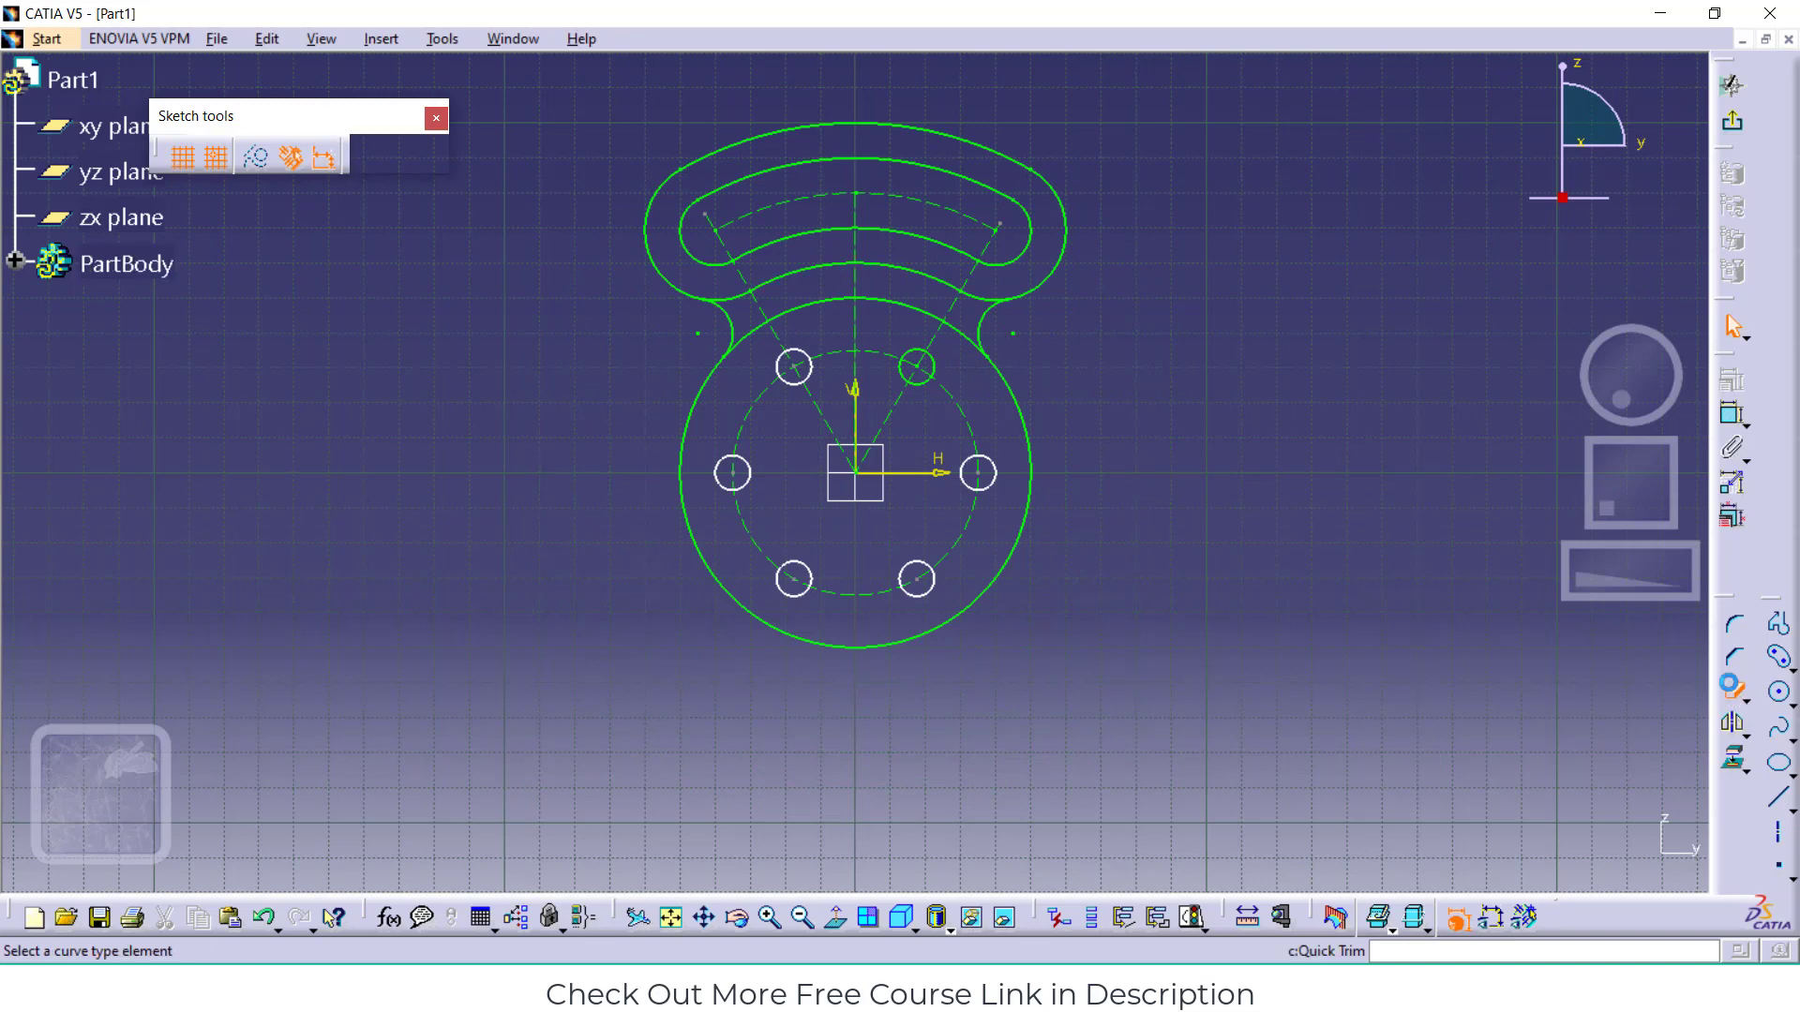
{"action": "left_click", "coordinate": [805, 281]}
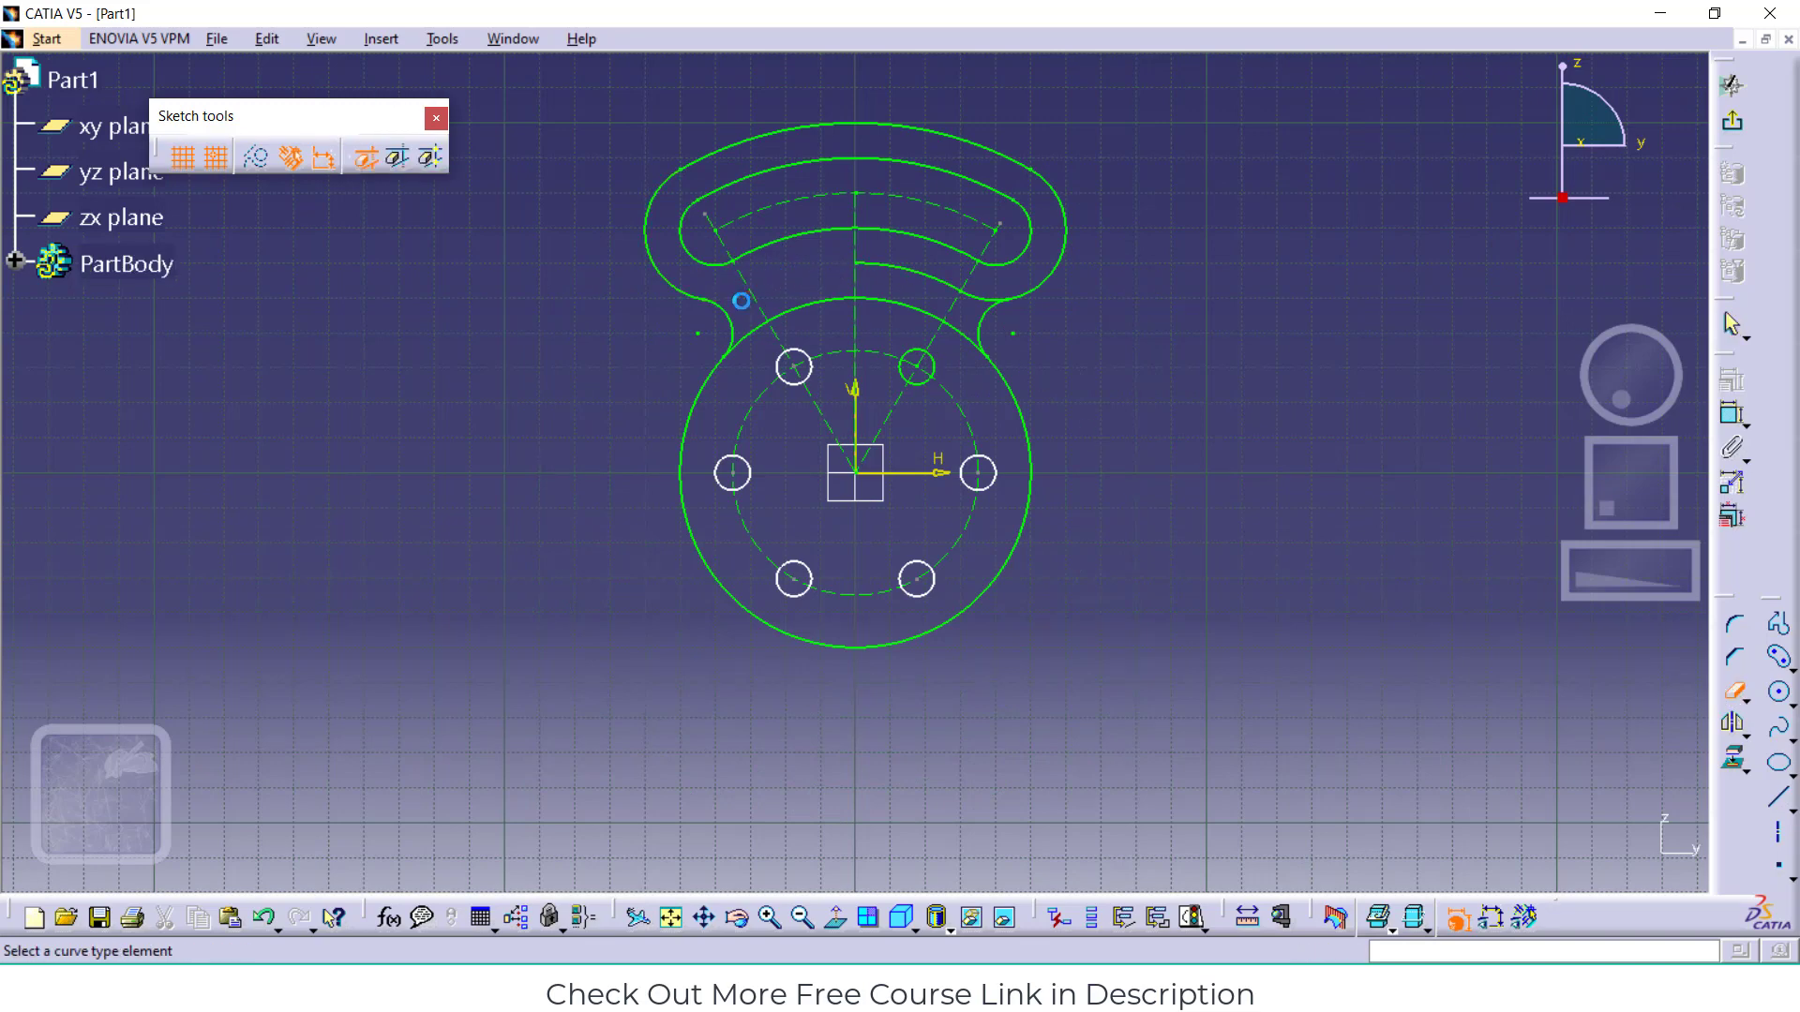
{"action": "left_click", "coordinate": [978, 290]}
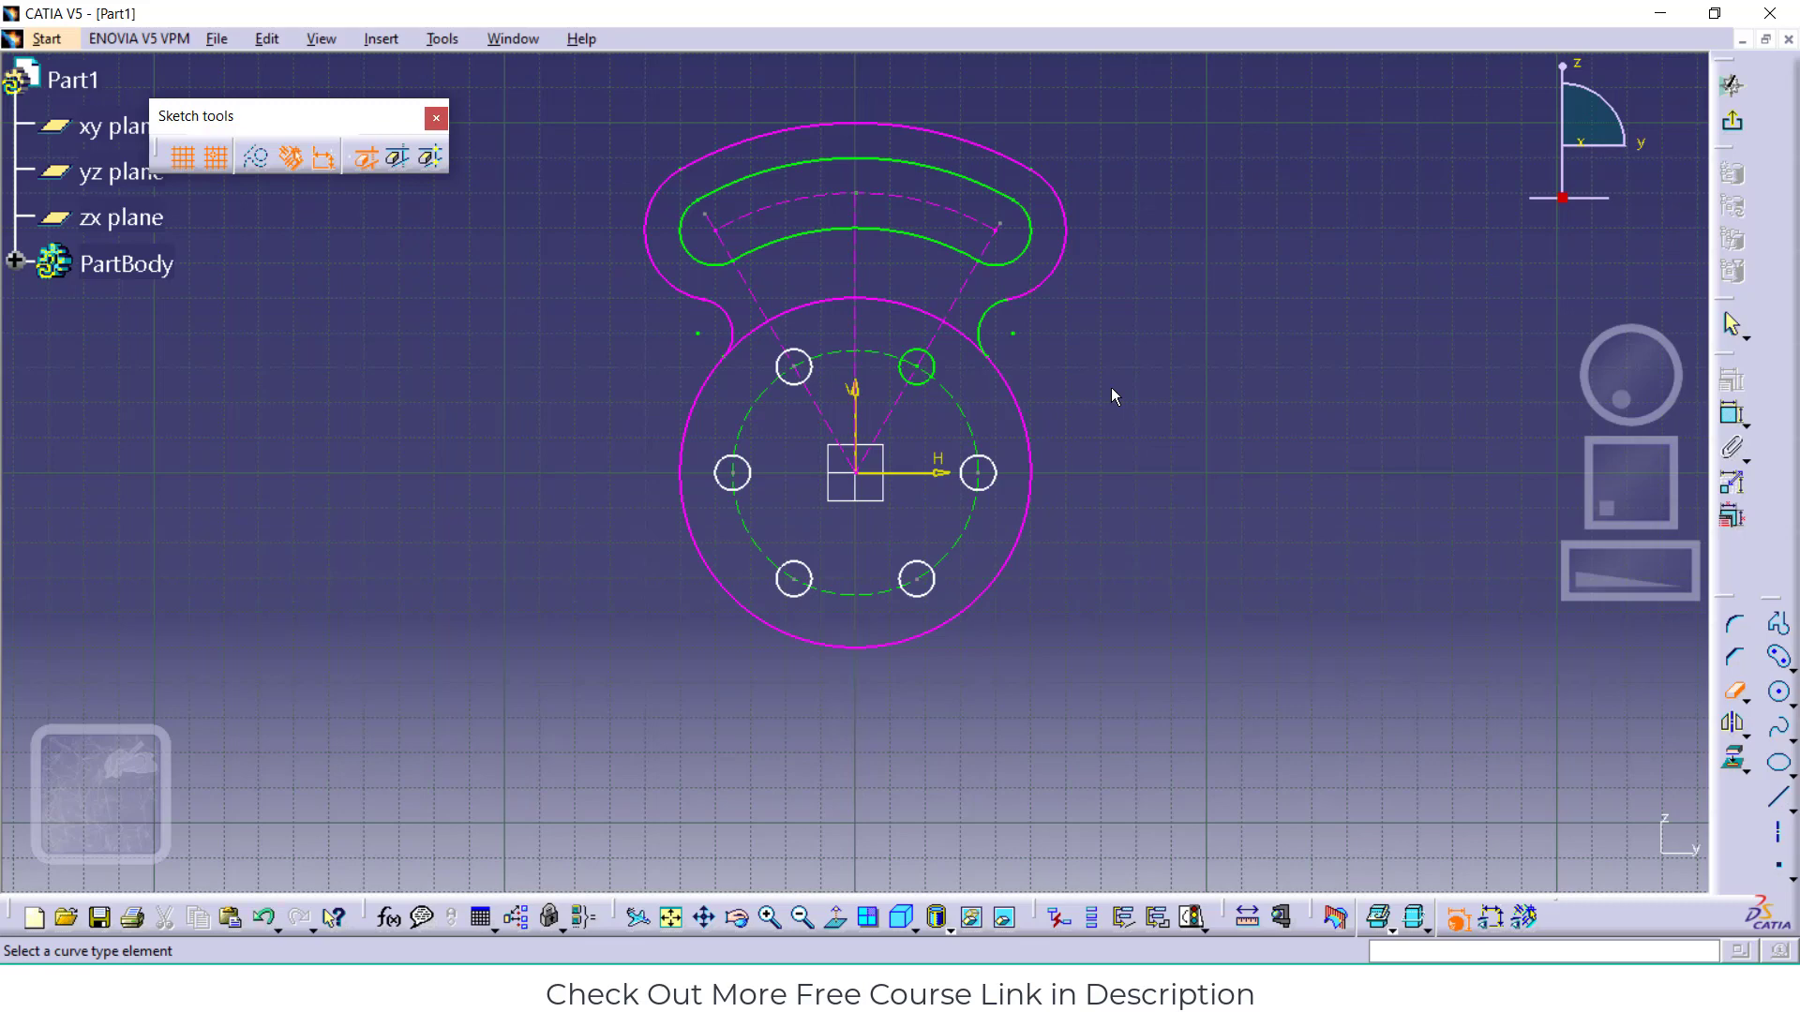
{"action": "key", "text": "Escape"}
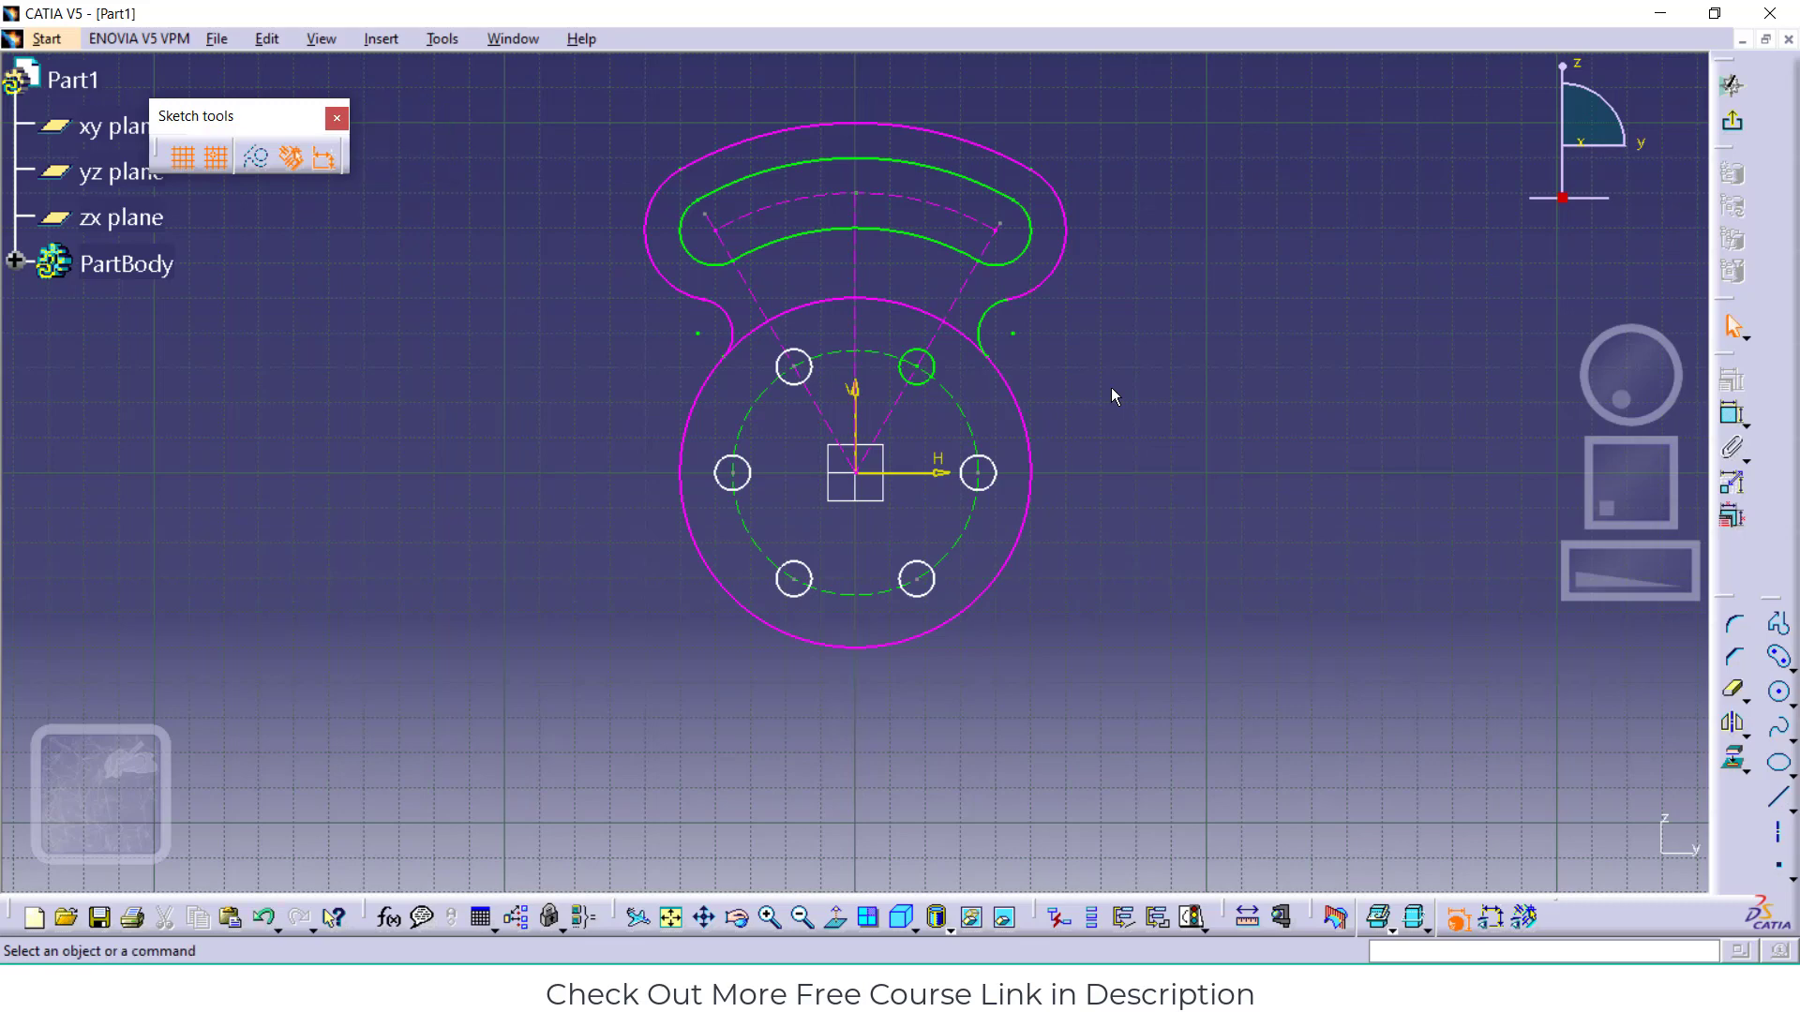
Close the current part and create a new part in the Part Design workbench
{"action": "left_click", "coordinate": [1788, 40]}
{"action": "left_click", "coordinate": [954, 545]}
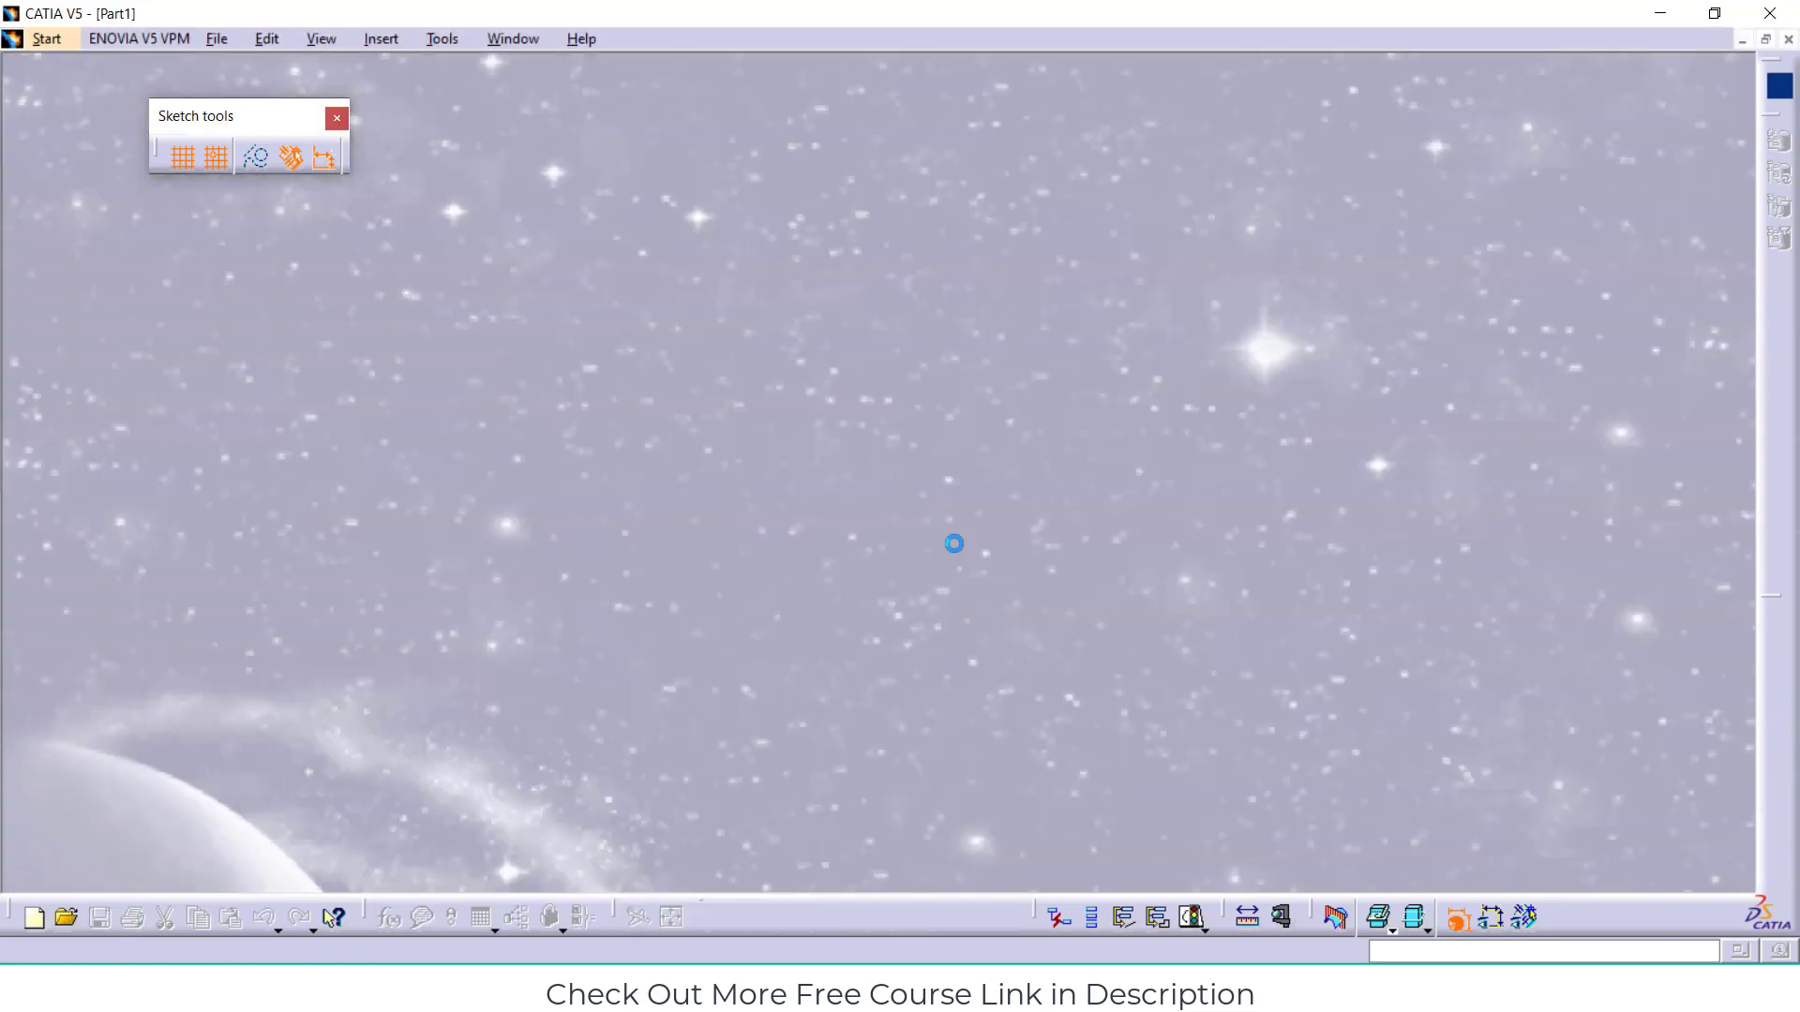
{"action": "left_click", "coordinate": [18, 39]}
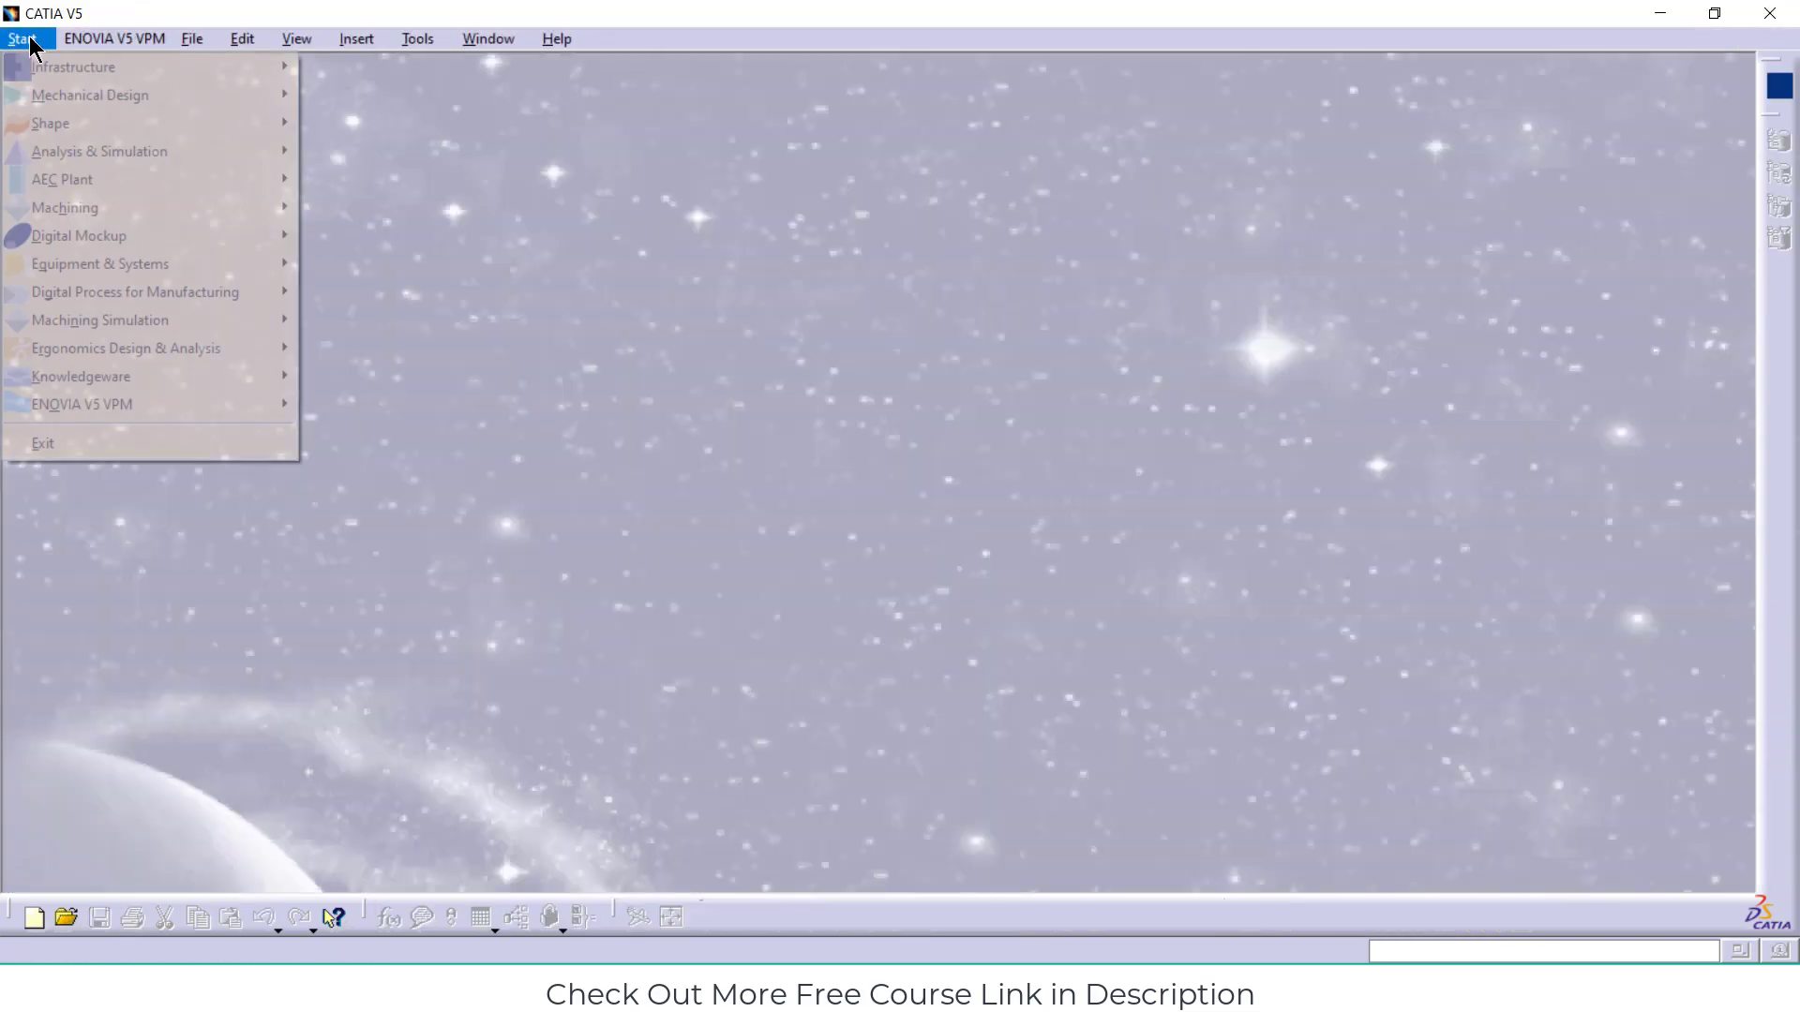
{"action": "mouse_move", "coordinate": [90, 94]}
{"action": "left_click", "coordinate": [351, 99]}
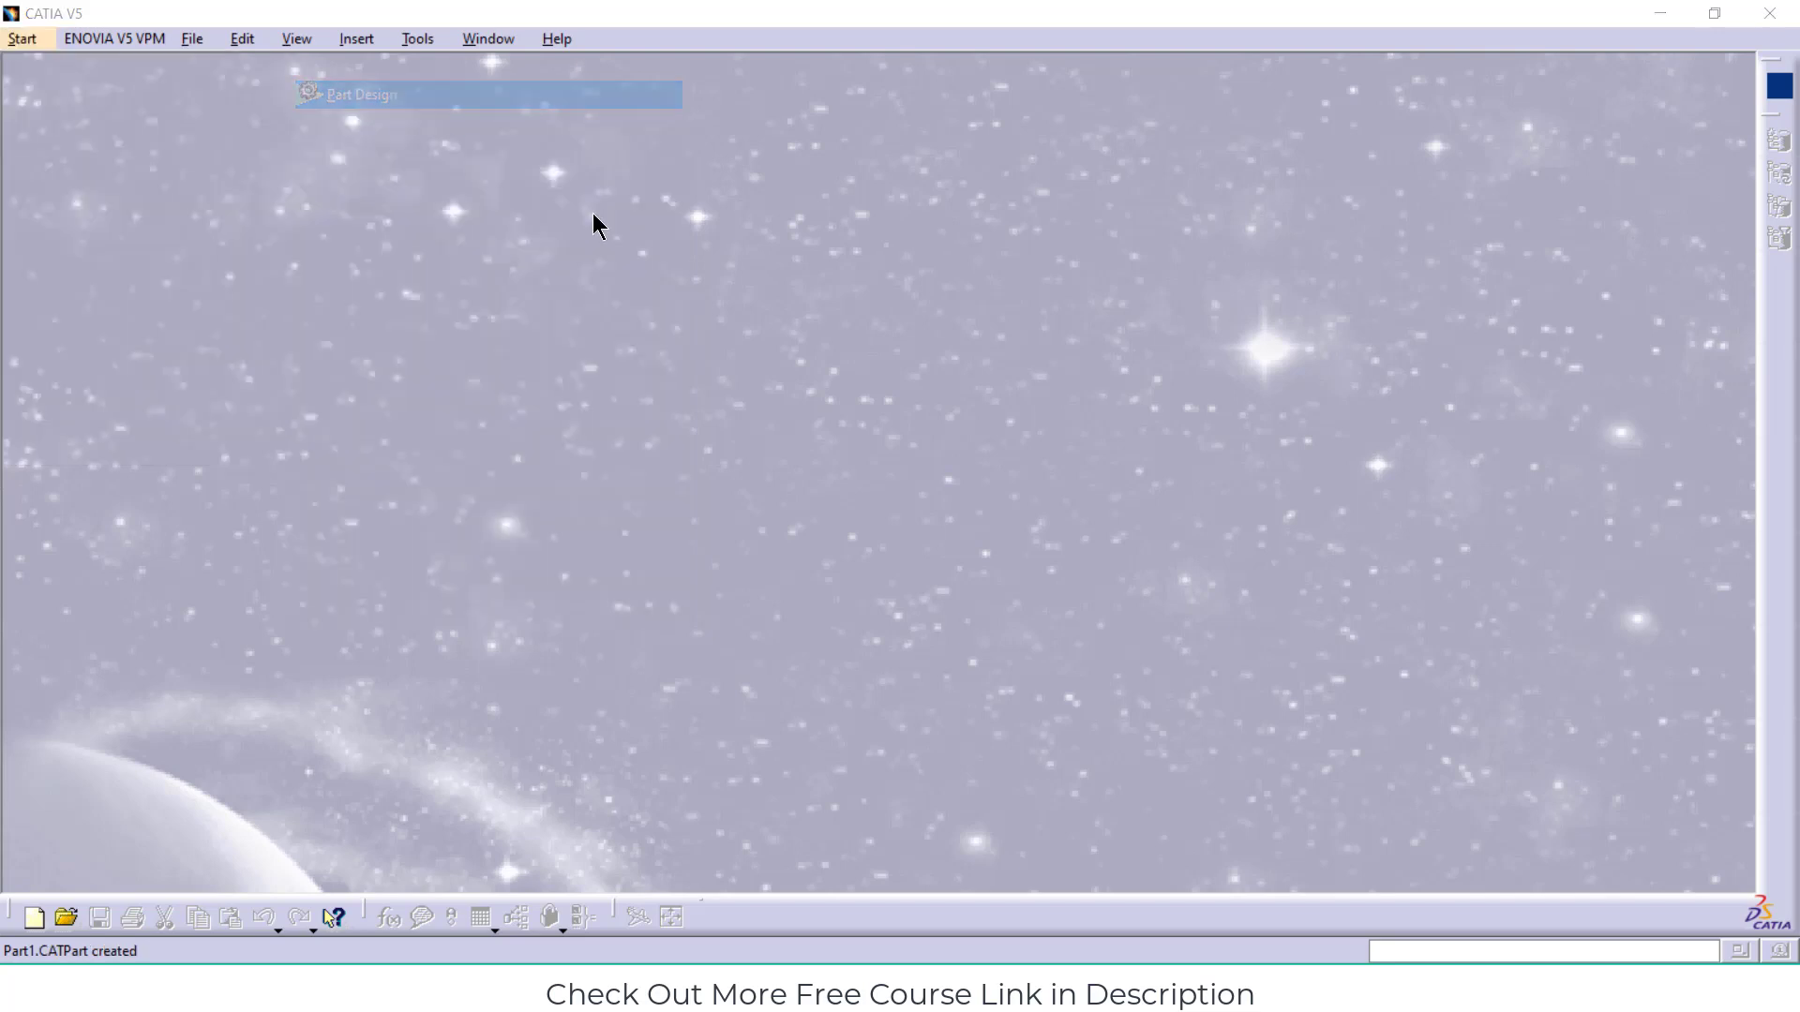
{"action": "left_click", "coordinate": [1607, 855]}
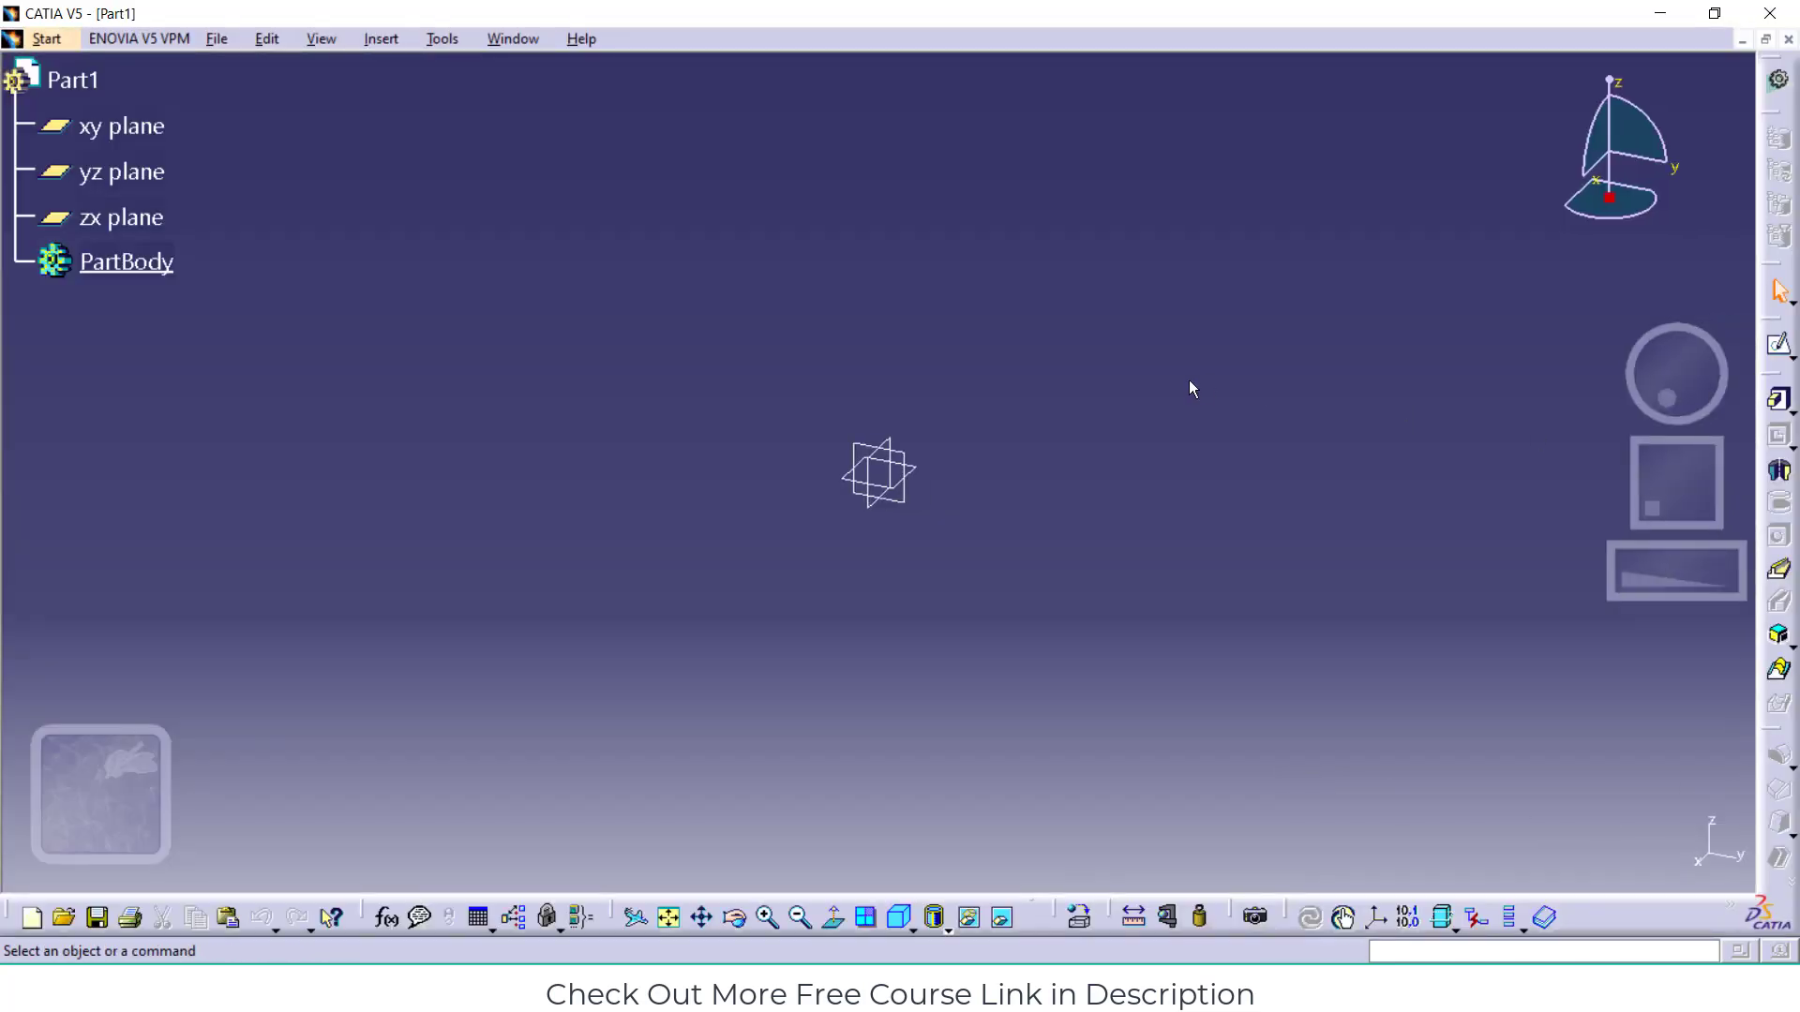
On the yz plane, sketch a line about 52 mm long up from the origin and a connected line about 93 mm long down to the horizontal axis
{"action": "left_click", "coordinate": [912, 464]}
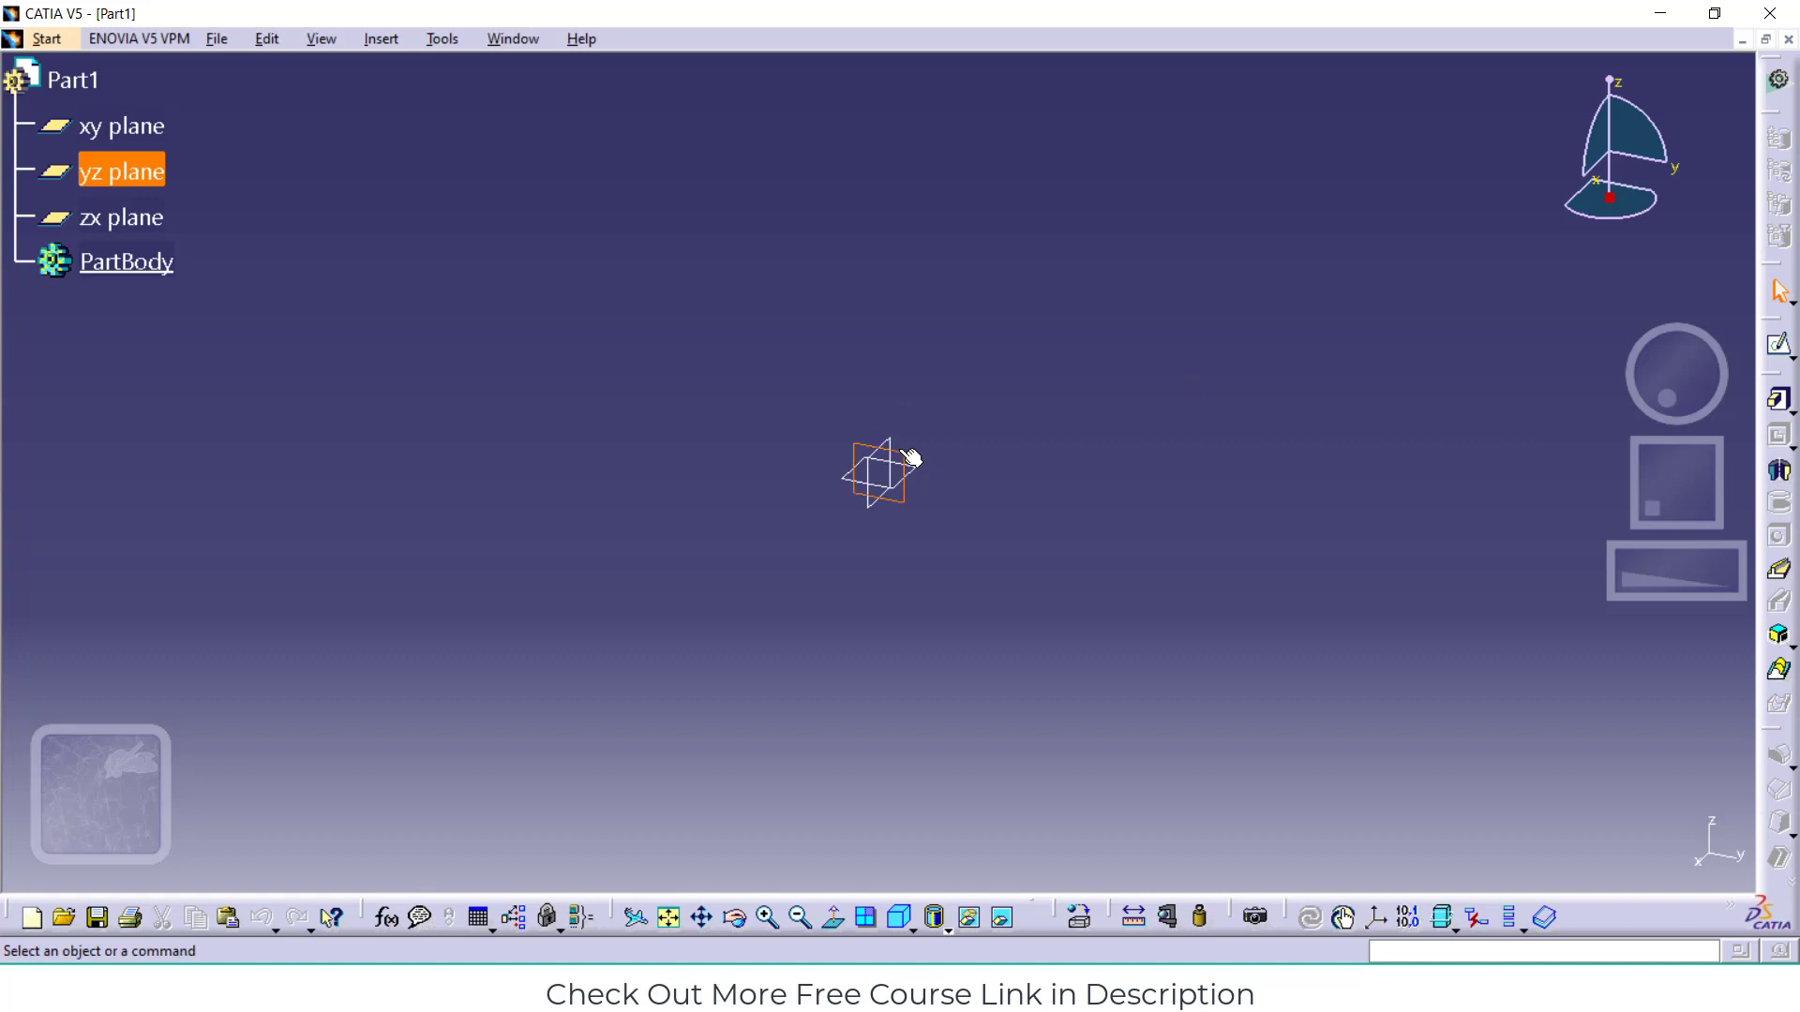
{"action": "left_click", "coordinate": [1778, 345]}
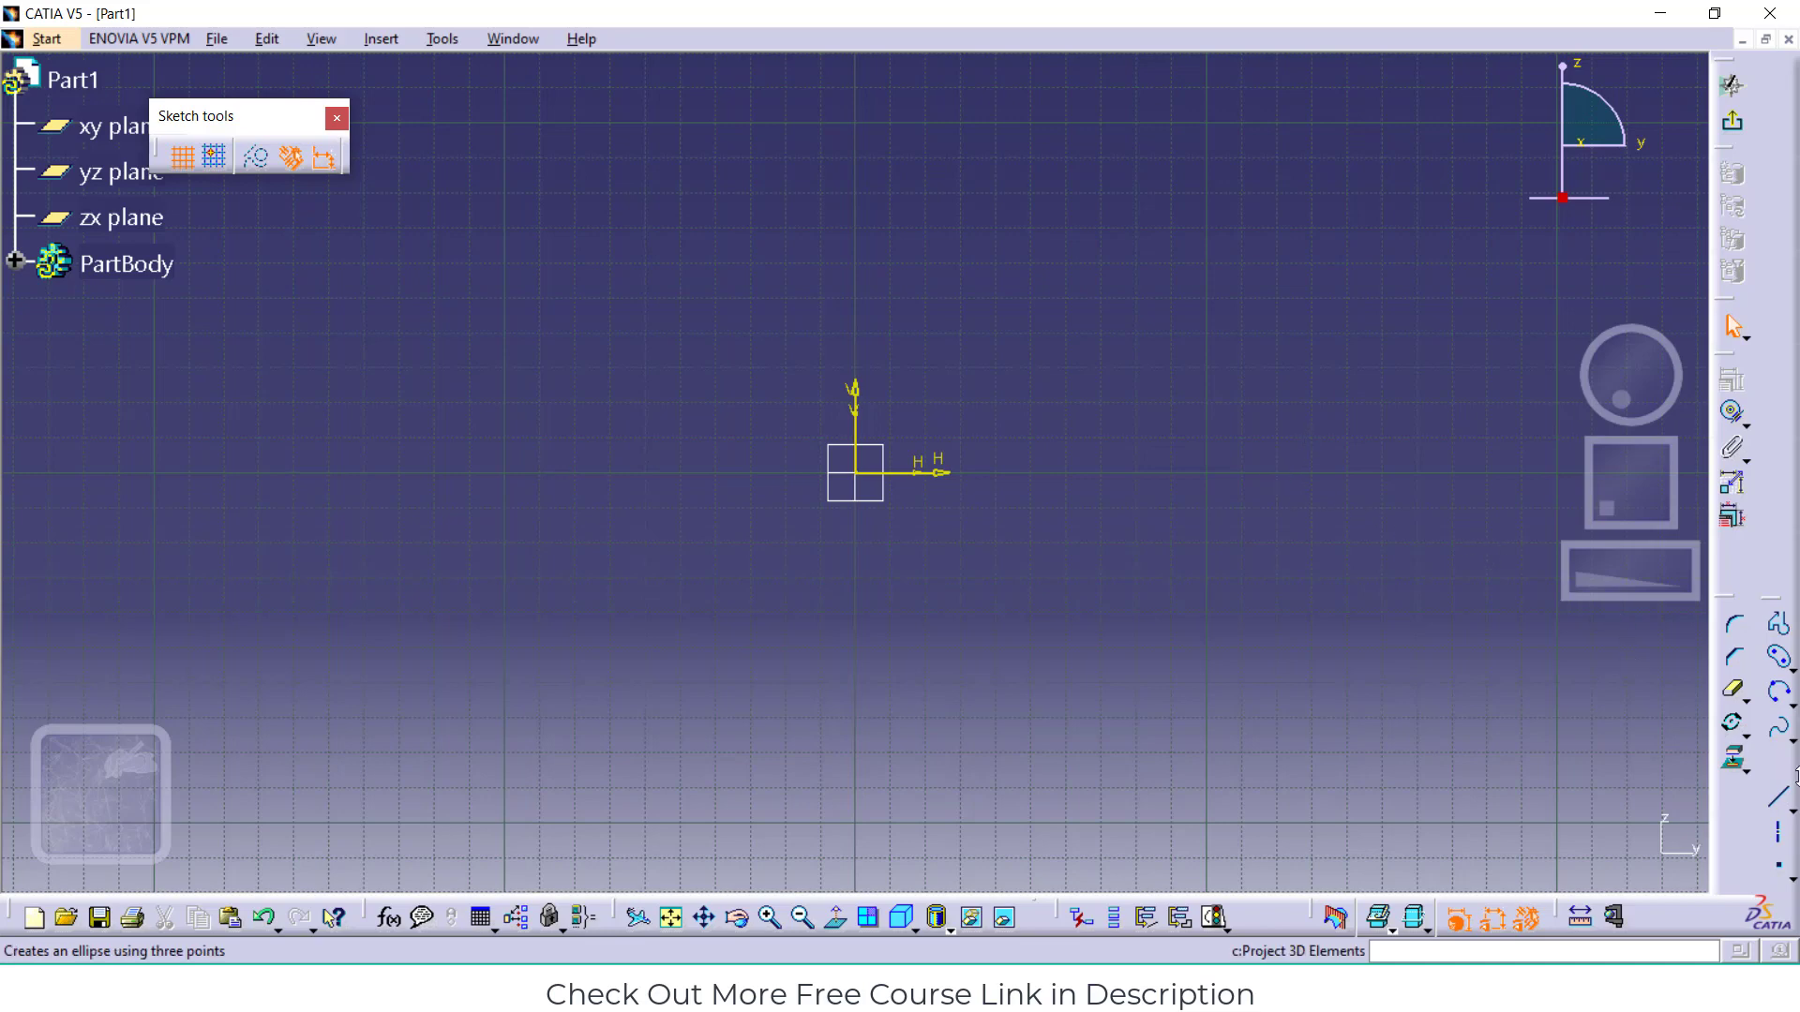
{"action": "left_click", "coordinate": [1778, 797]}
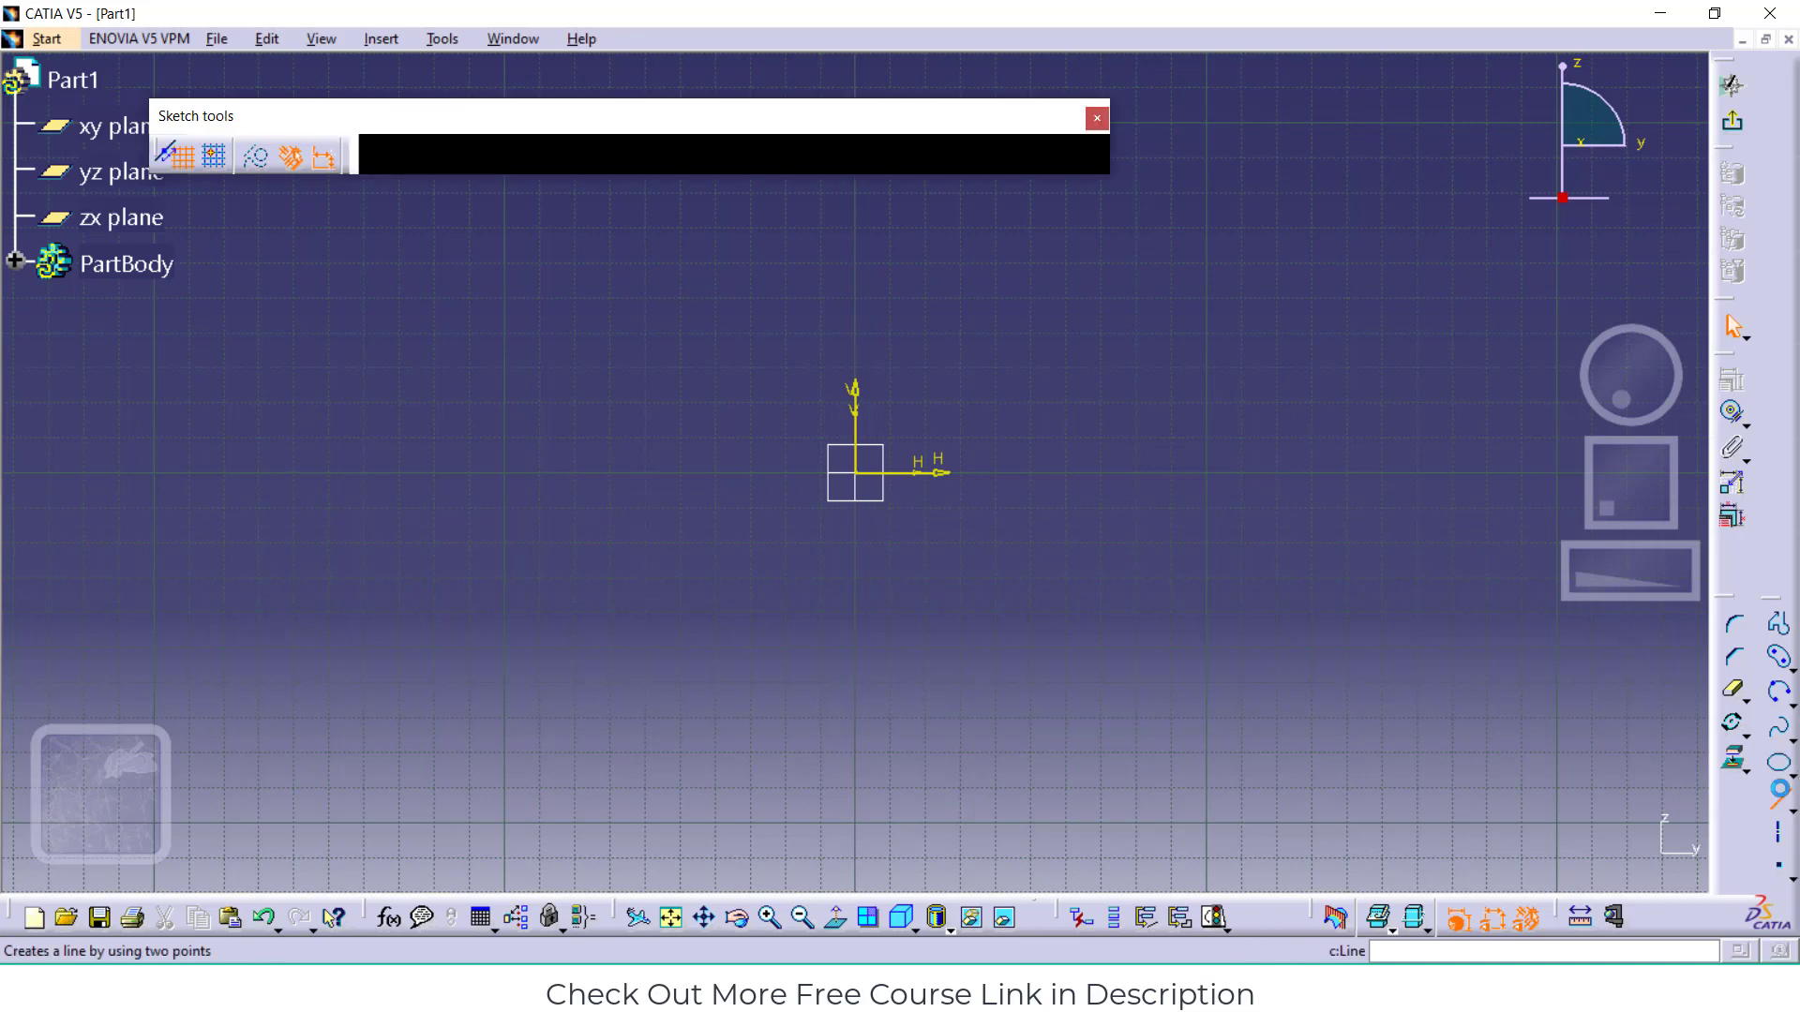
{"action": "left_click", "coordinate": [855, 473]}
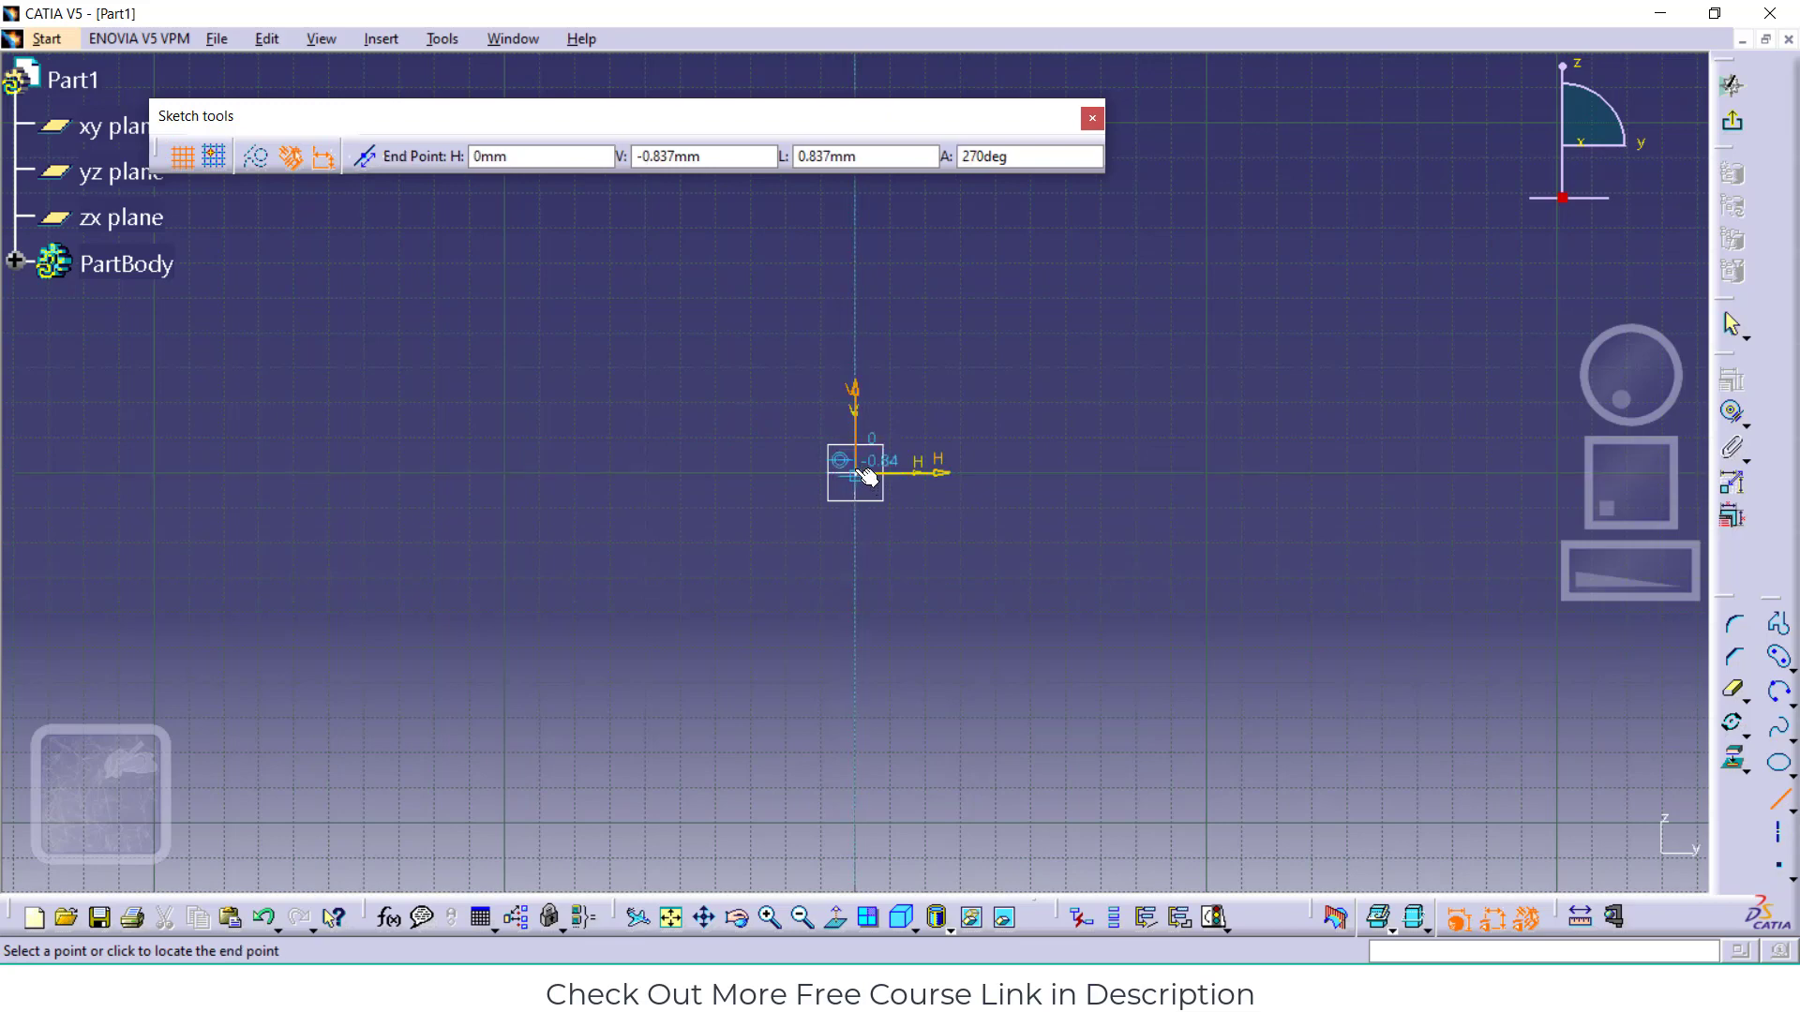
{"action": "left_click", "coordinate": [957, 322]}
{"action": "left_click", "coordinate": [956, 322]}
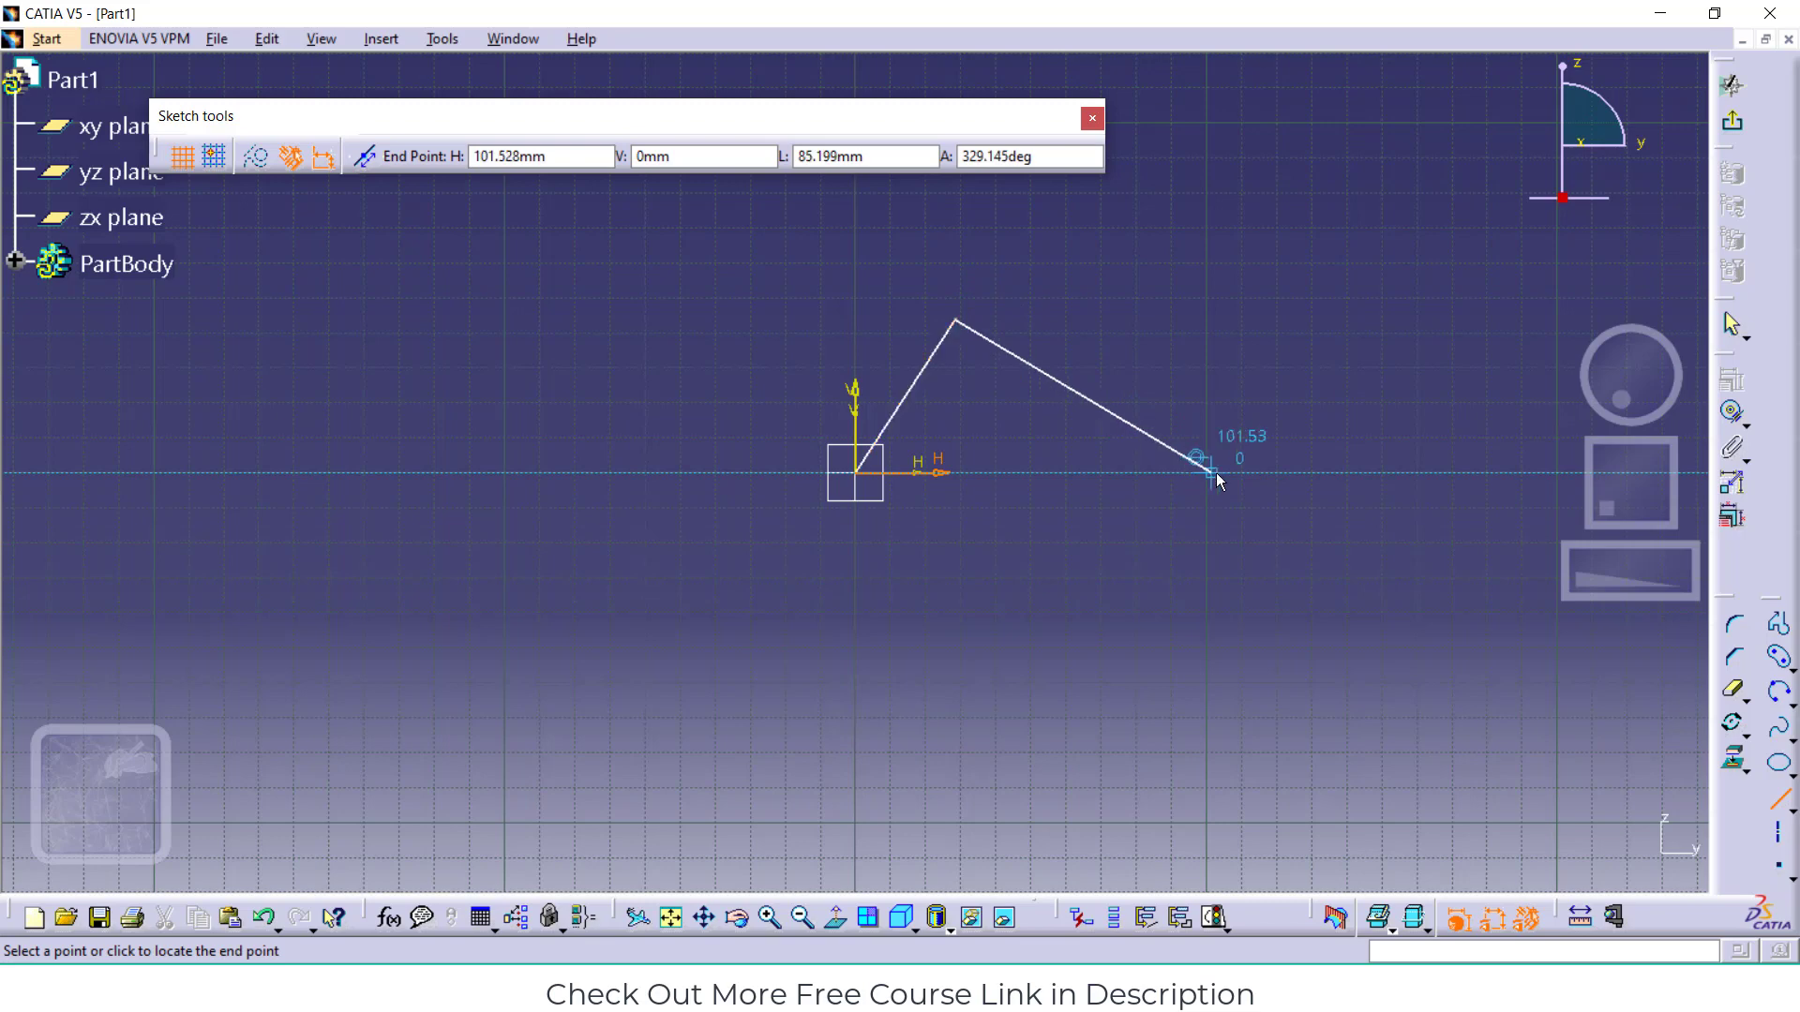
{"action": "left_click", "coordinate": [1245, 472]}
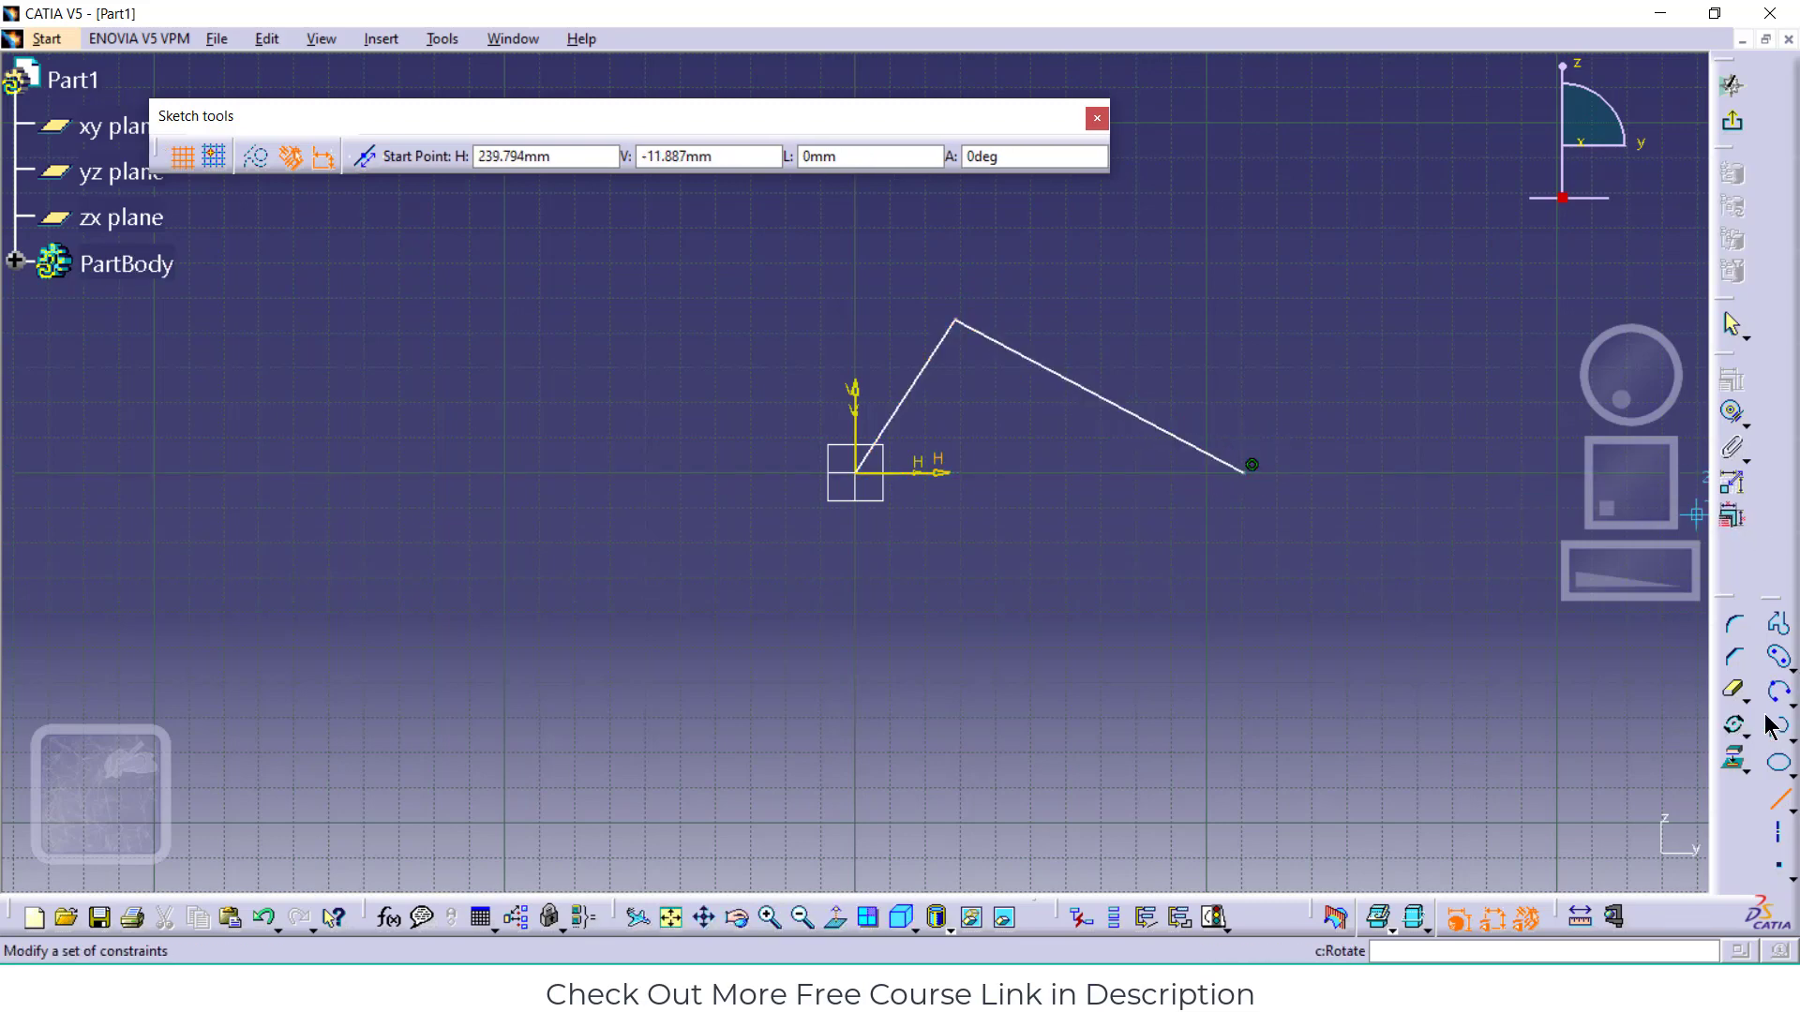
Draw a centered rectangle about 16 mm wide and 40 mm high on the second line's end point on the horizontal axis
{"action": "left_click", "coordinate": [1785, 661]}
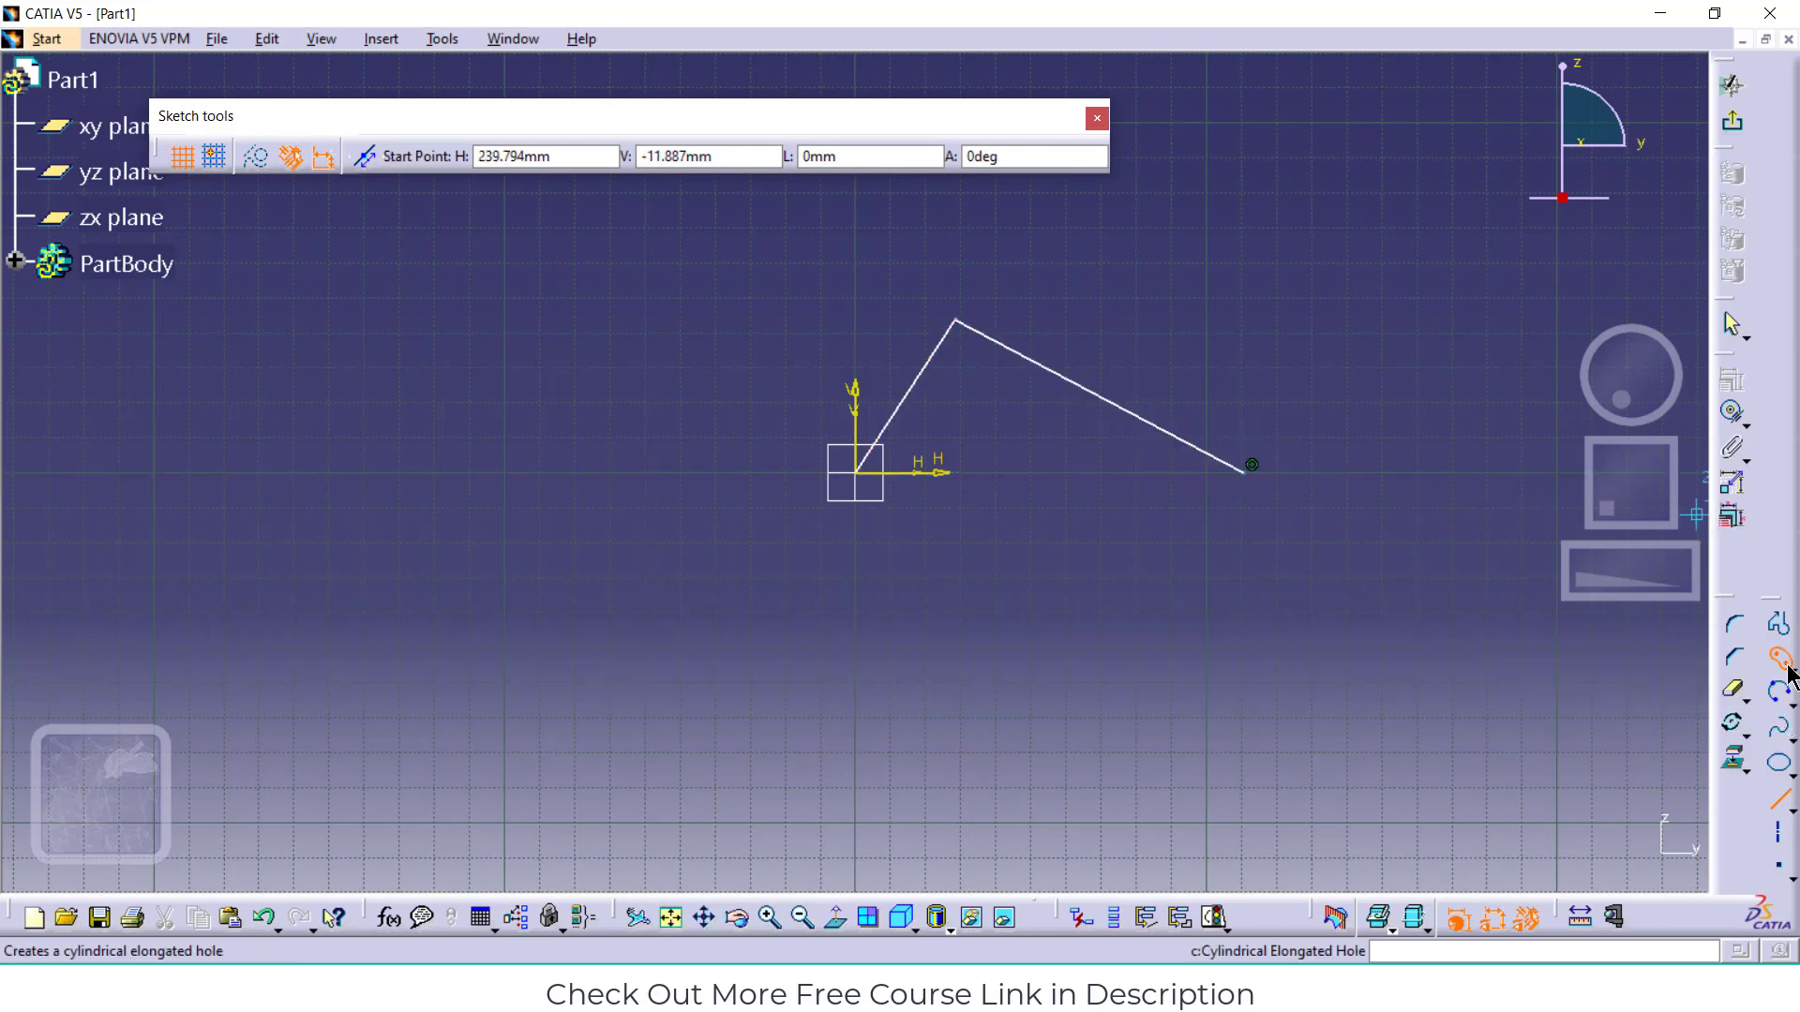
{"action": "left_click", "coordinate": [1788, 667]}
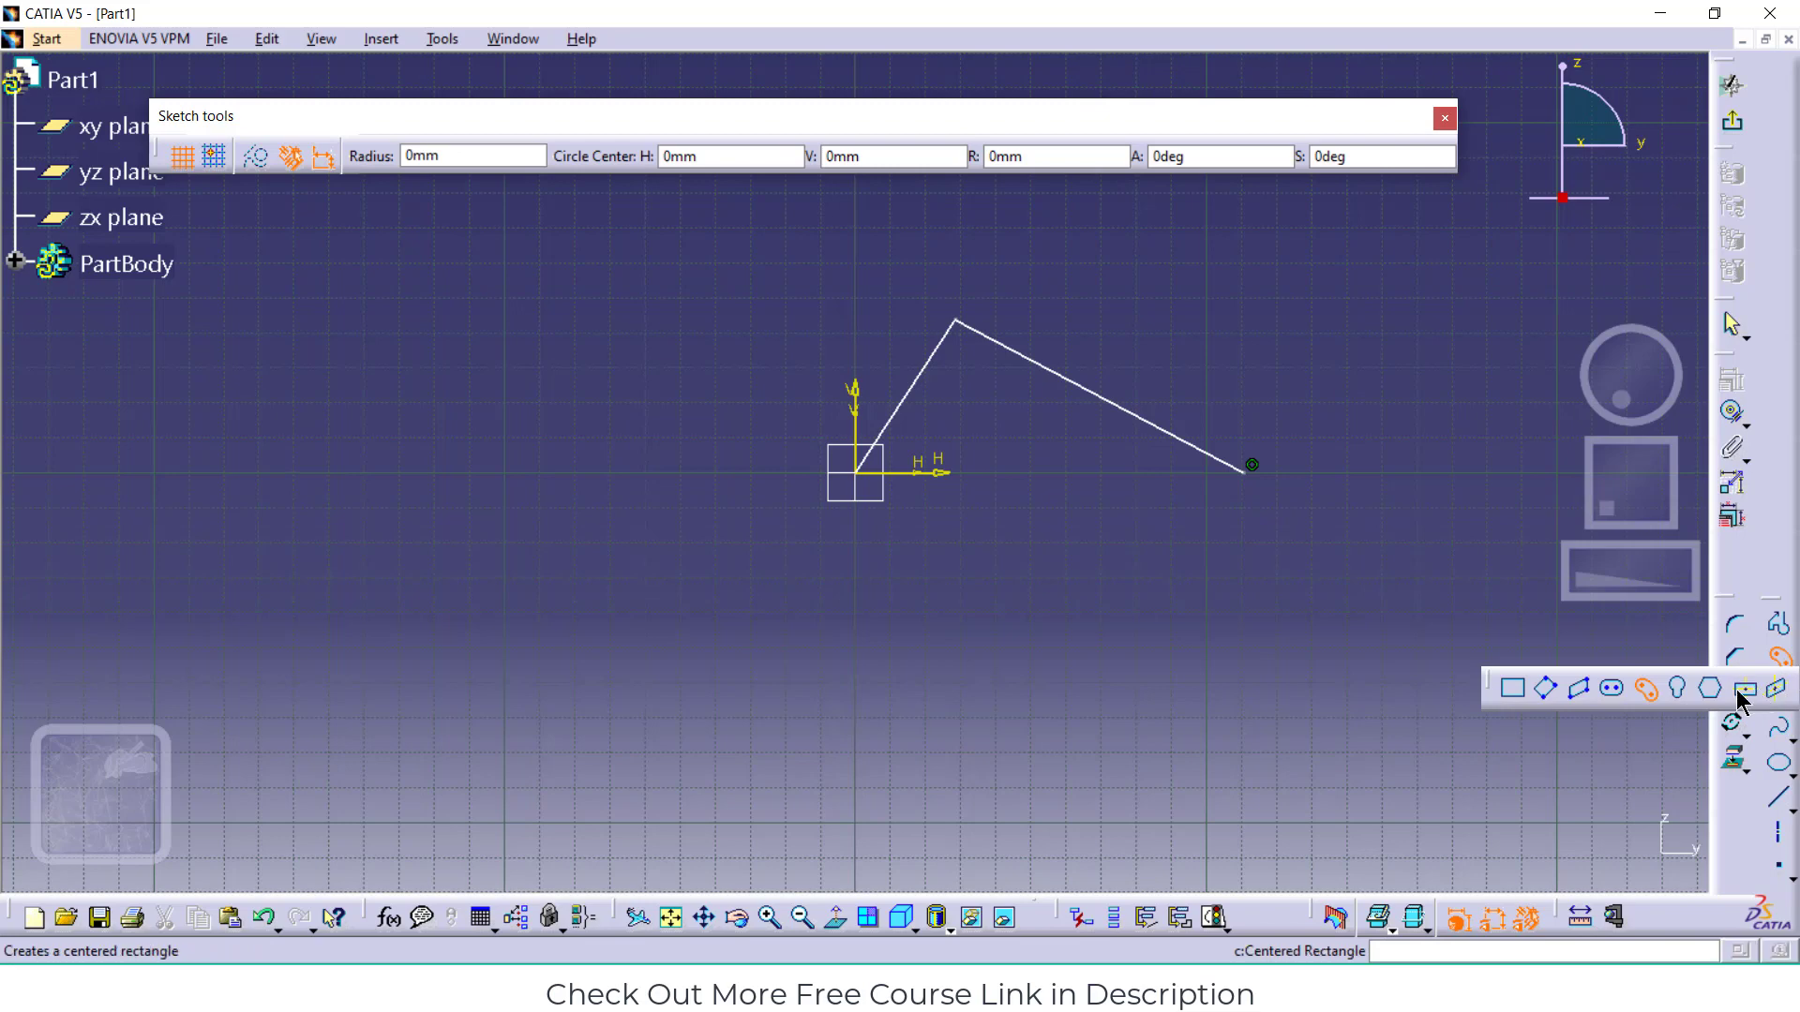
{"action": "left_click", "coordinate": [1755, 691]}
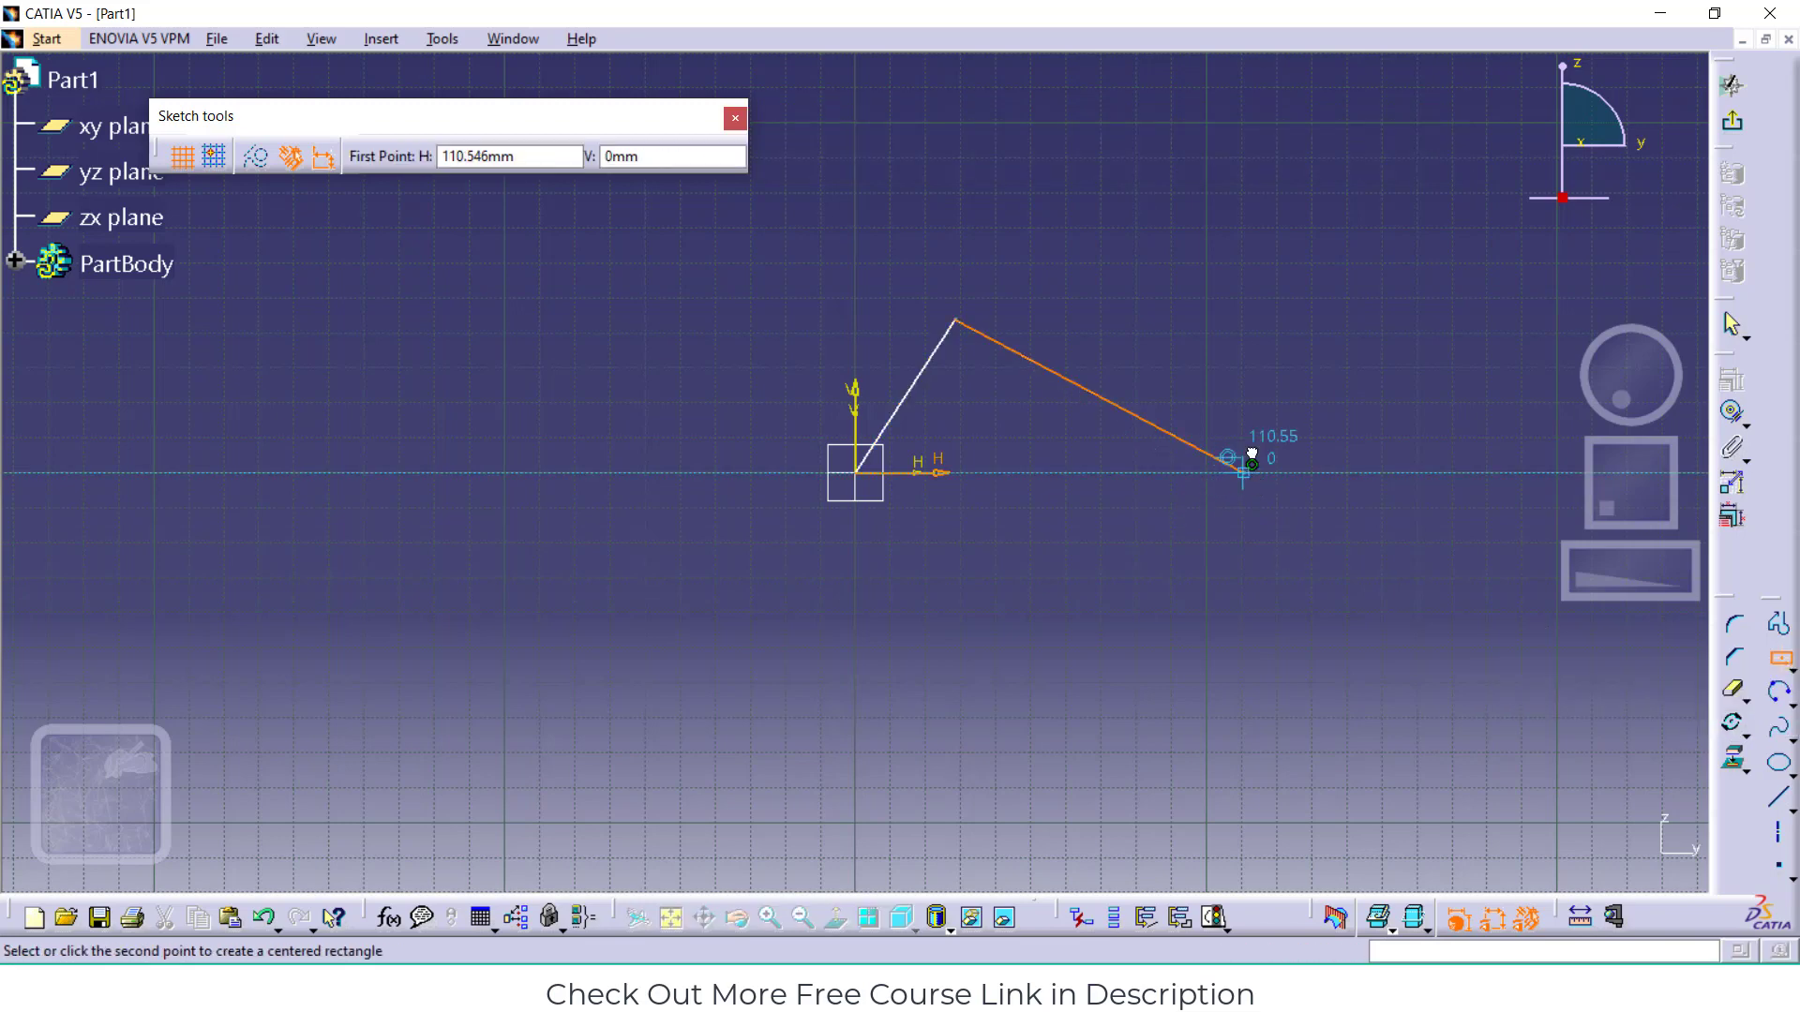
{"action": "left_click", "coordinate": [1254, 478]}
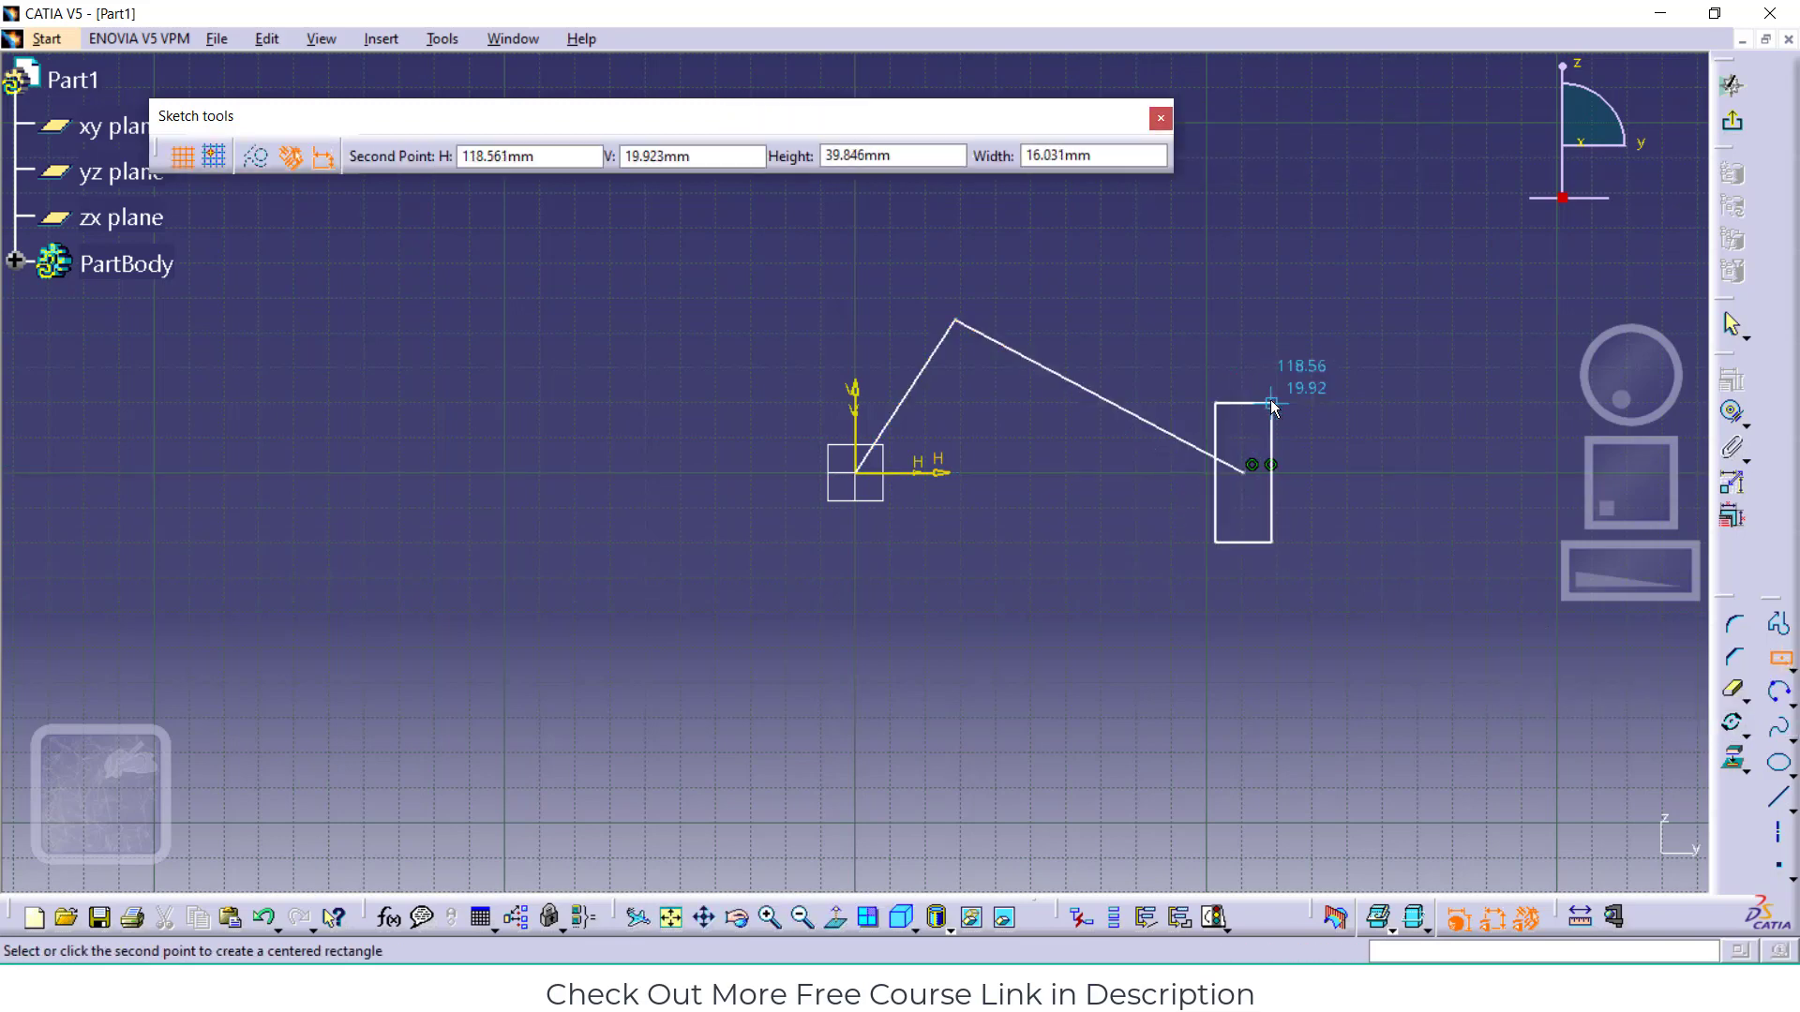
{"action": "left_click", "coordinate": [1273, 406]}
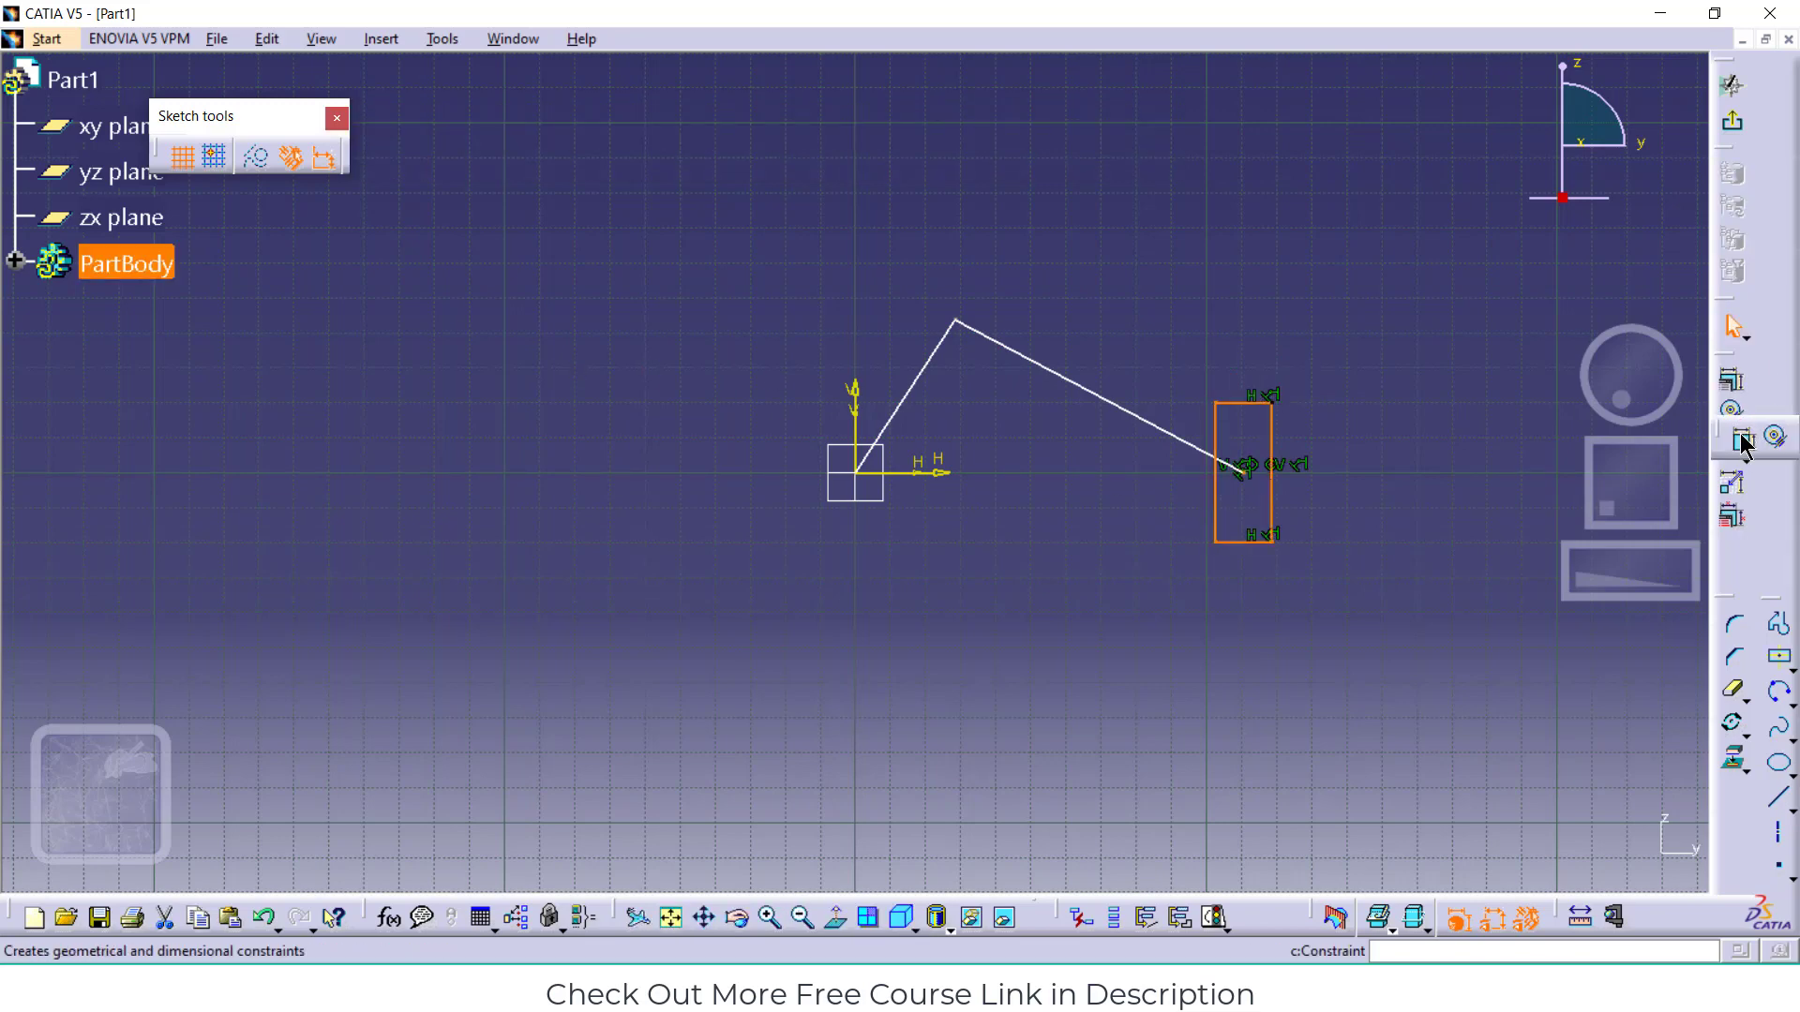
Dimension the rectangle's width and set it to 10 mm
{"action": "left_click", "coordinate": [1733, 415]}
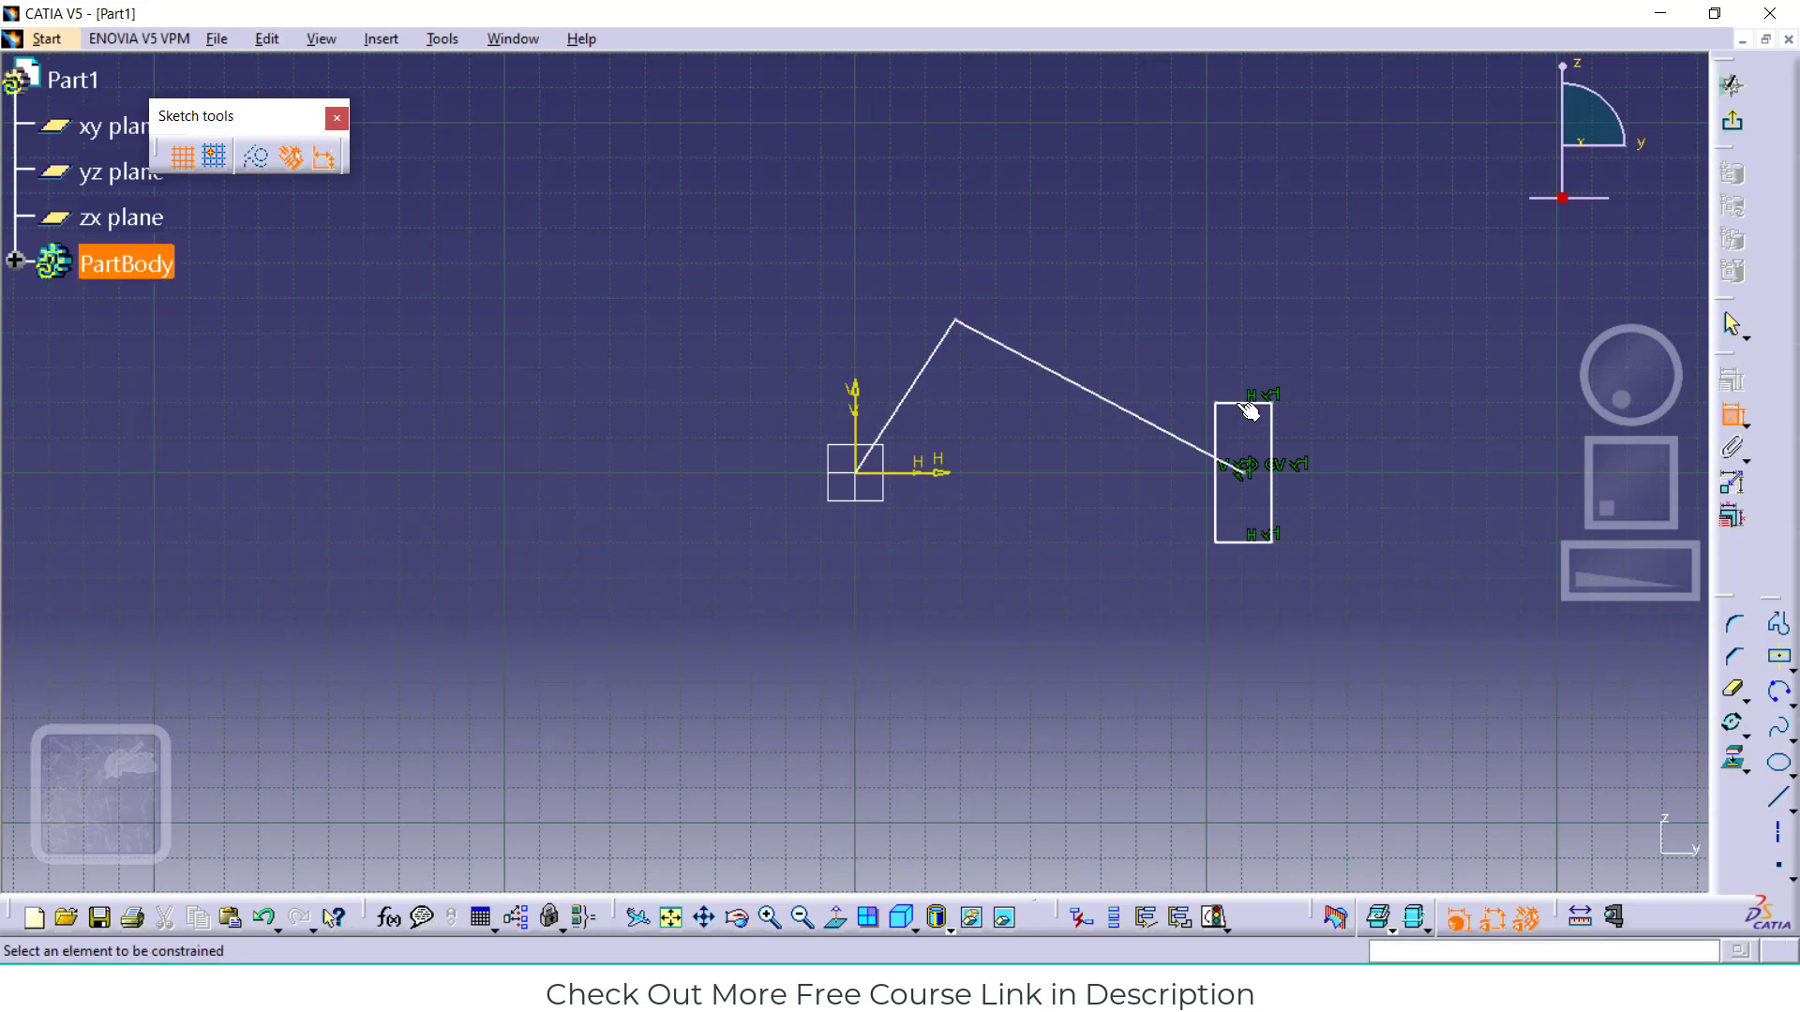
{"action": "left_click", "coordinate": [1249, 405]}
{"action": "left_click", "coordinate": [1230, 349]}
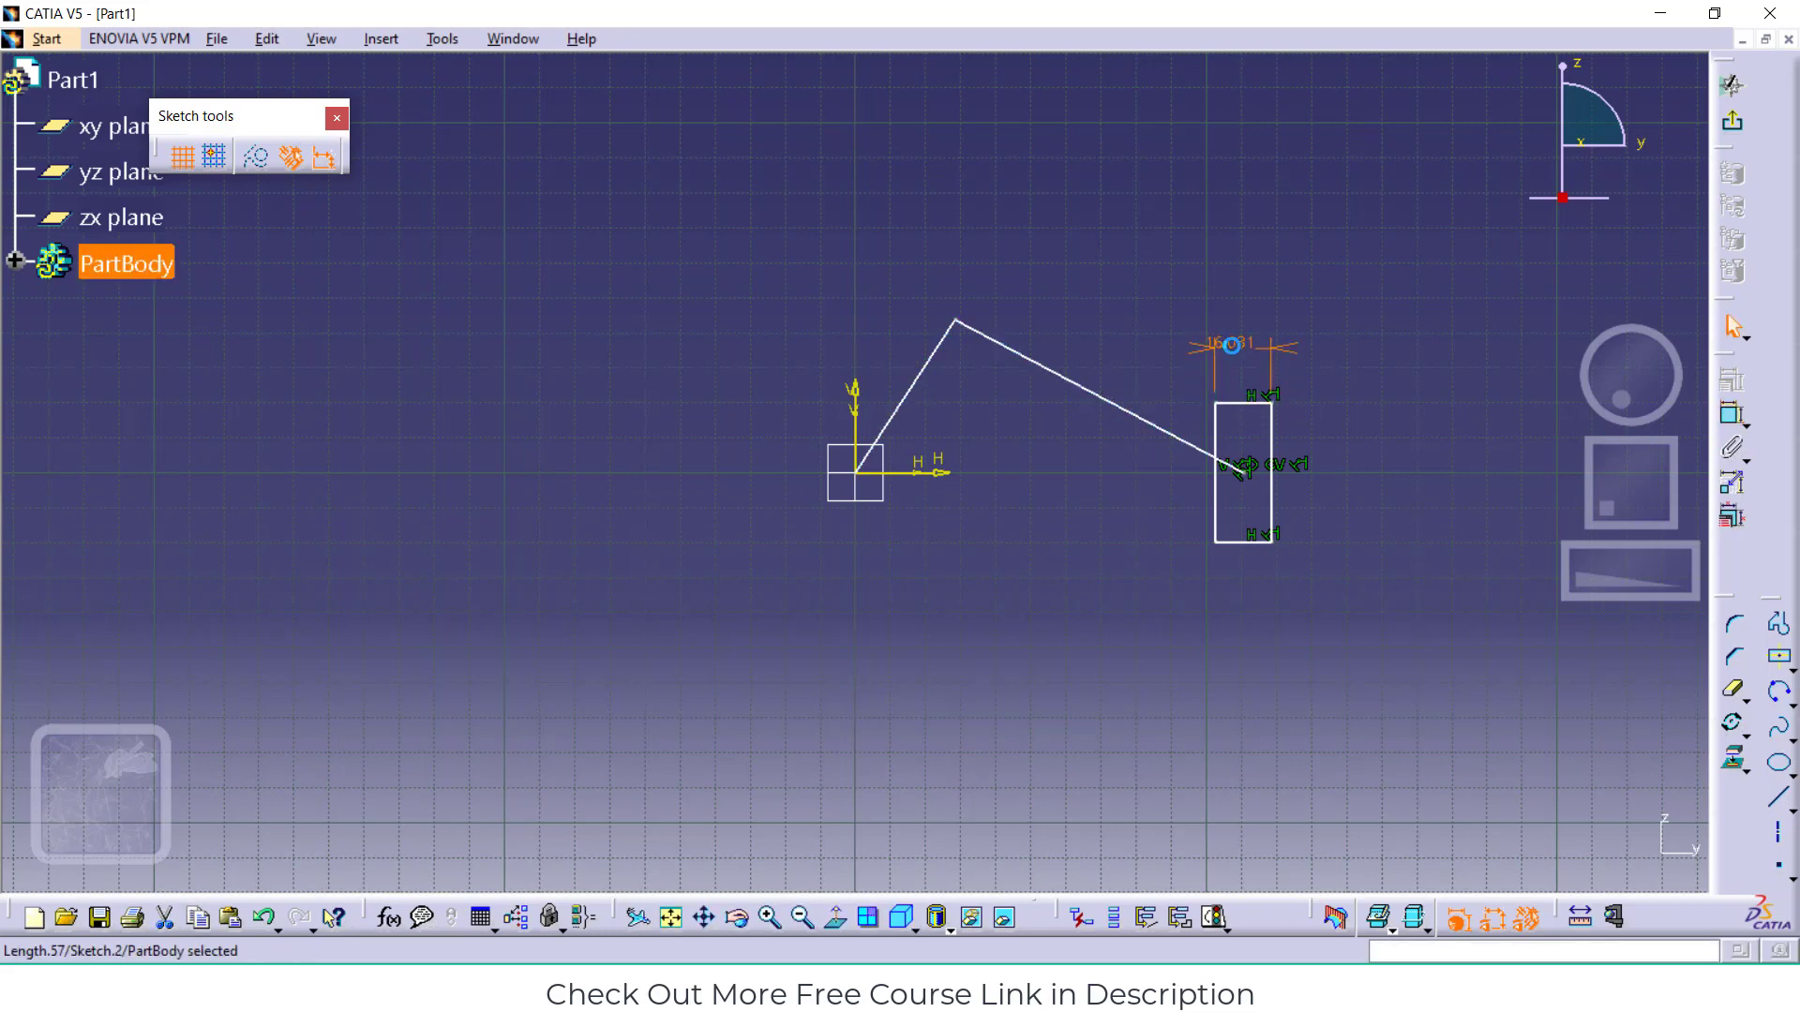
{"action": "double_click", "coordinate": [1229, 345]}
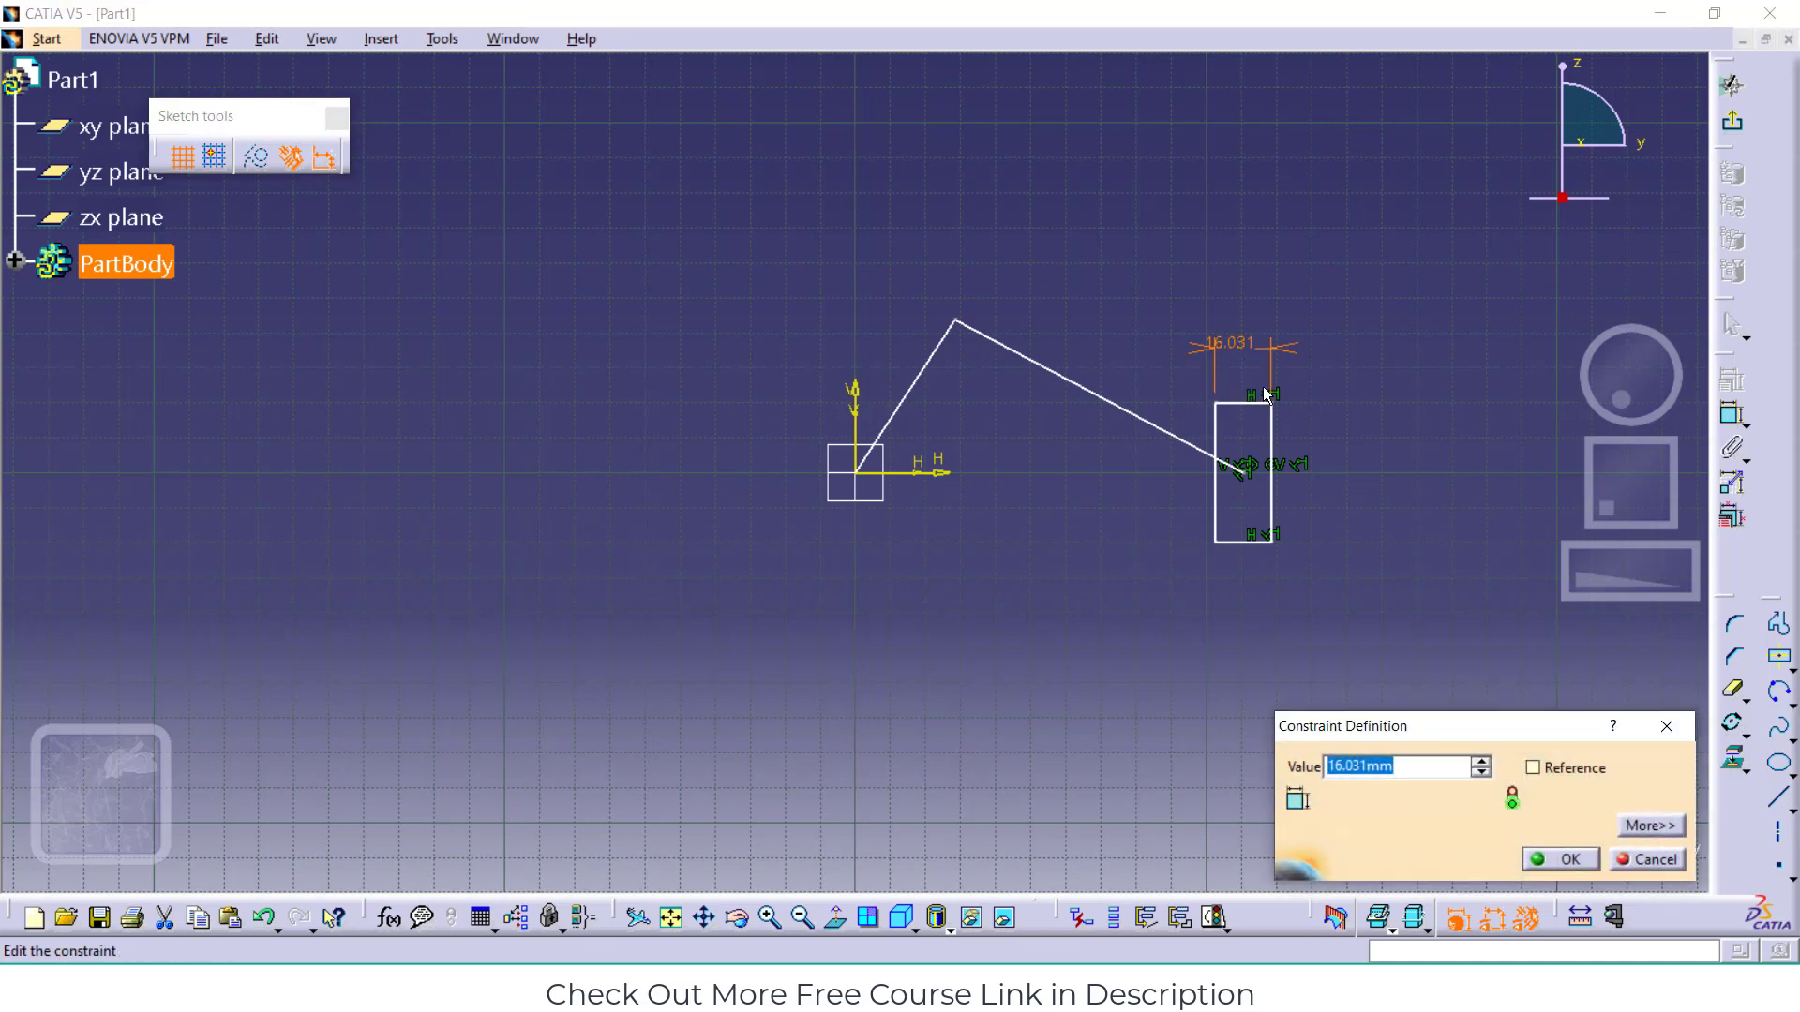
{"action": "type", "text": "10"}
{"action": "key", "text": "Return"}
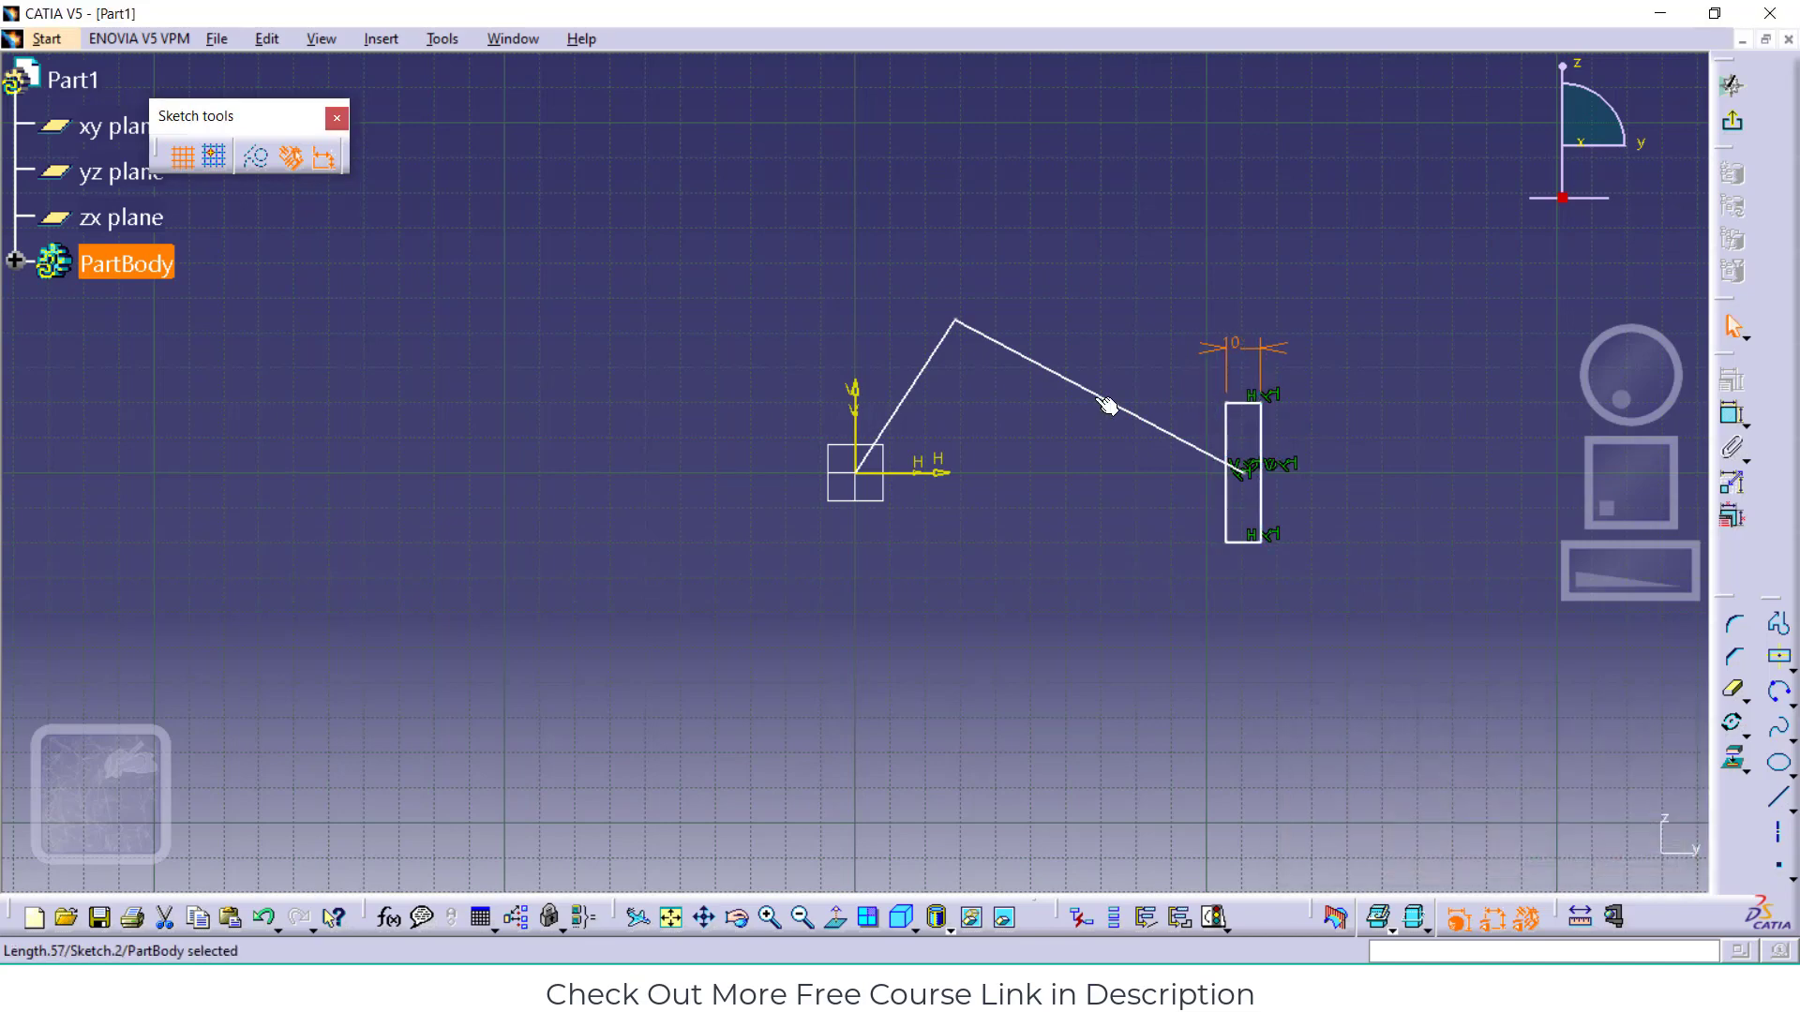
Constrain the length of the line starting at the origin to 50 mm
{"action": "left_click", "coordinate": [917, 383]}
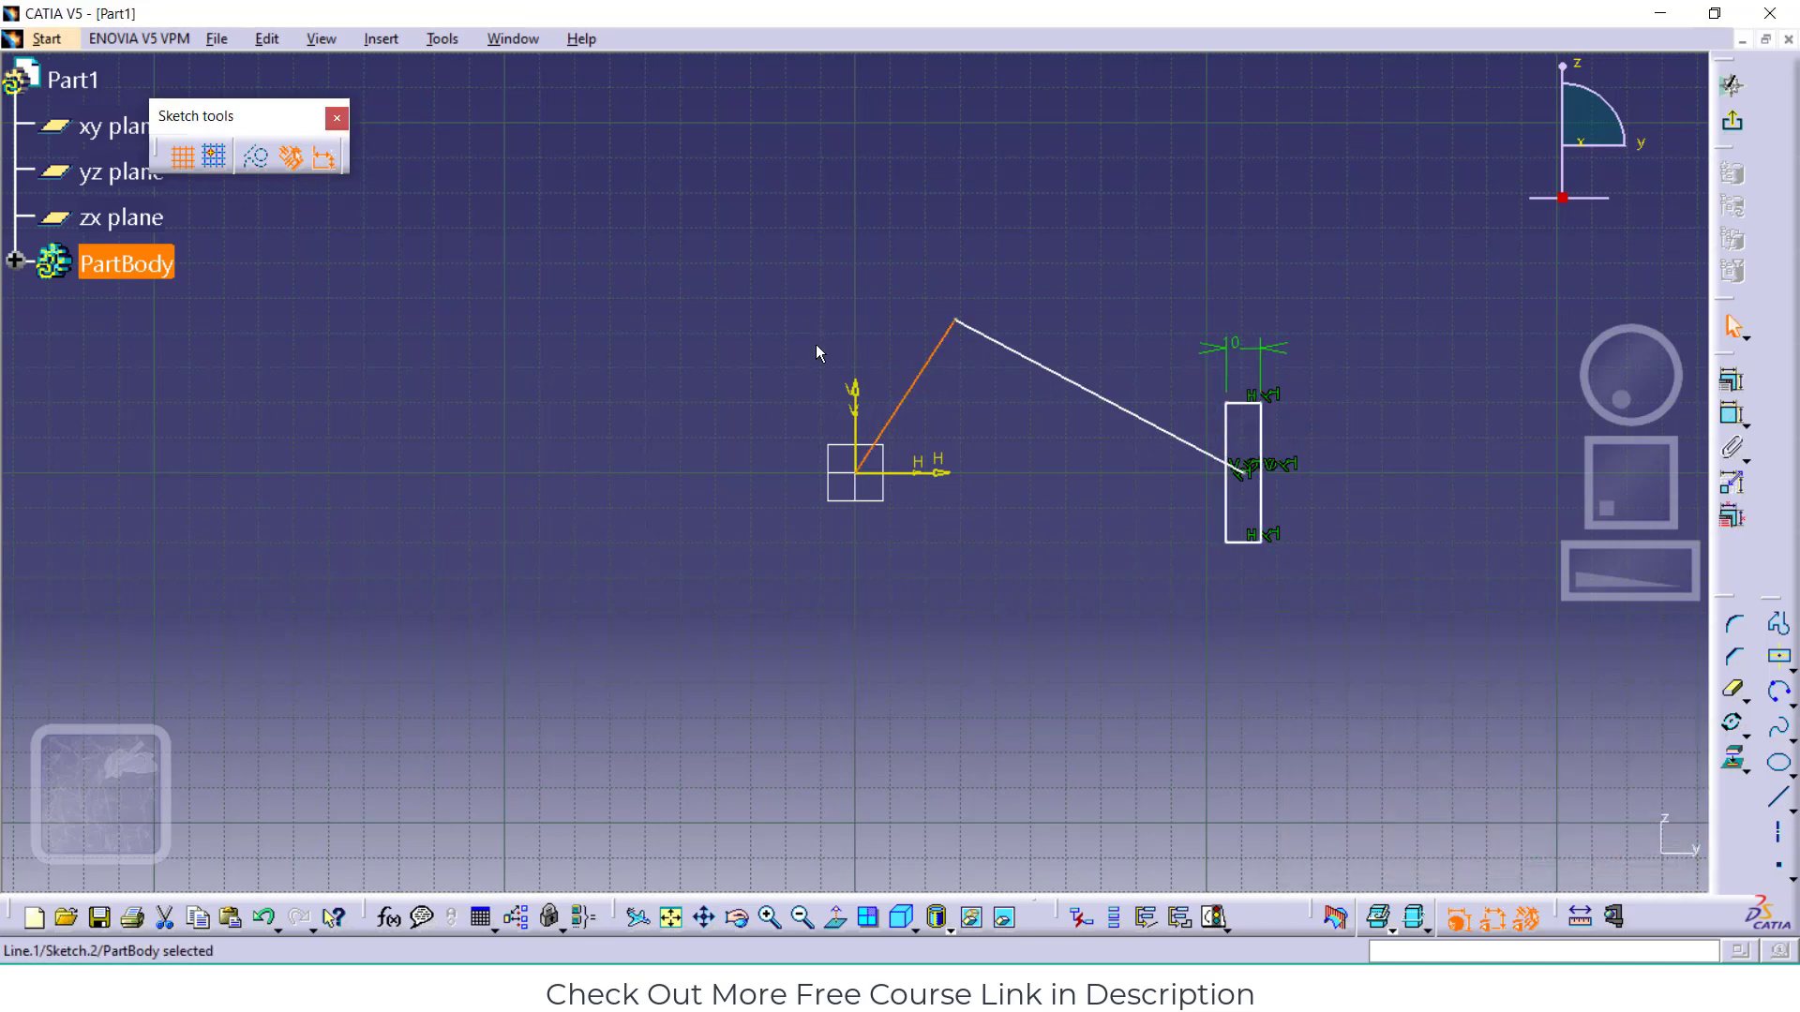
{"action": "left_click", "coordinate": [1732, 414]}
{"action": "left_click", "coordinate": [768, 340]}
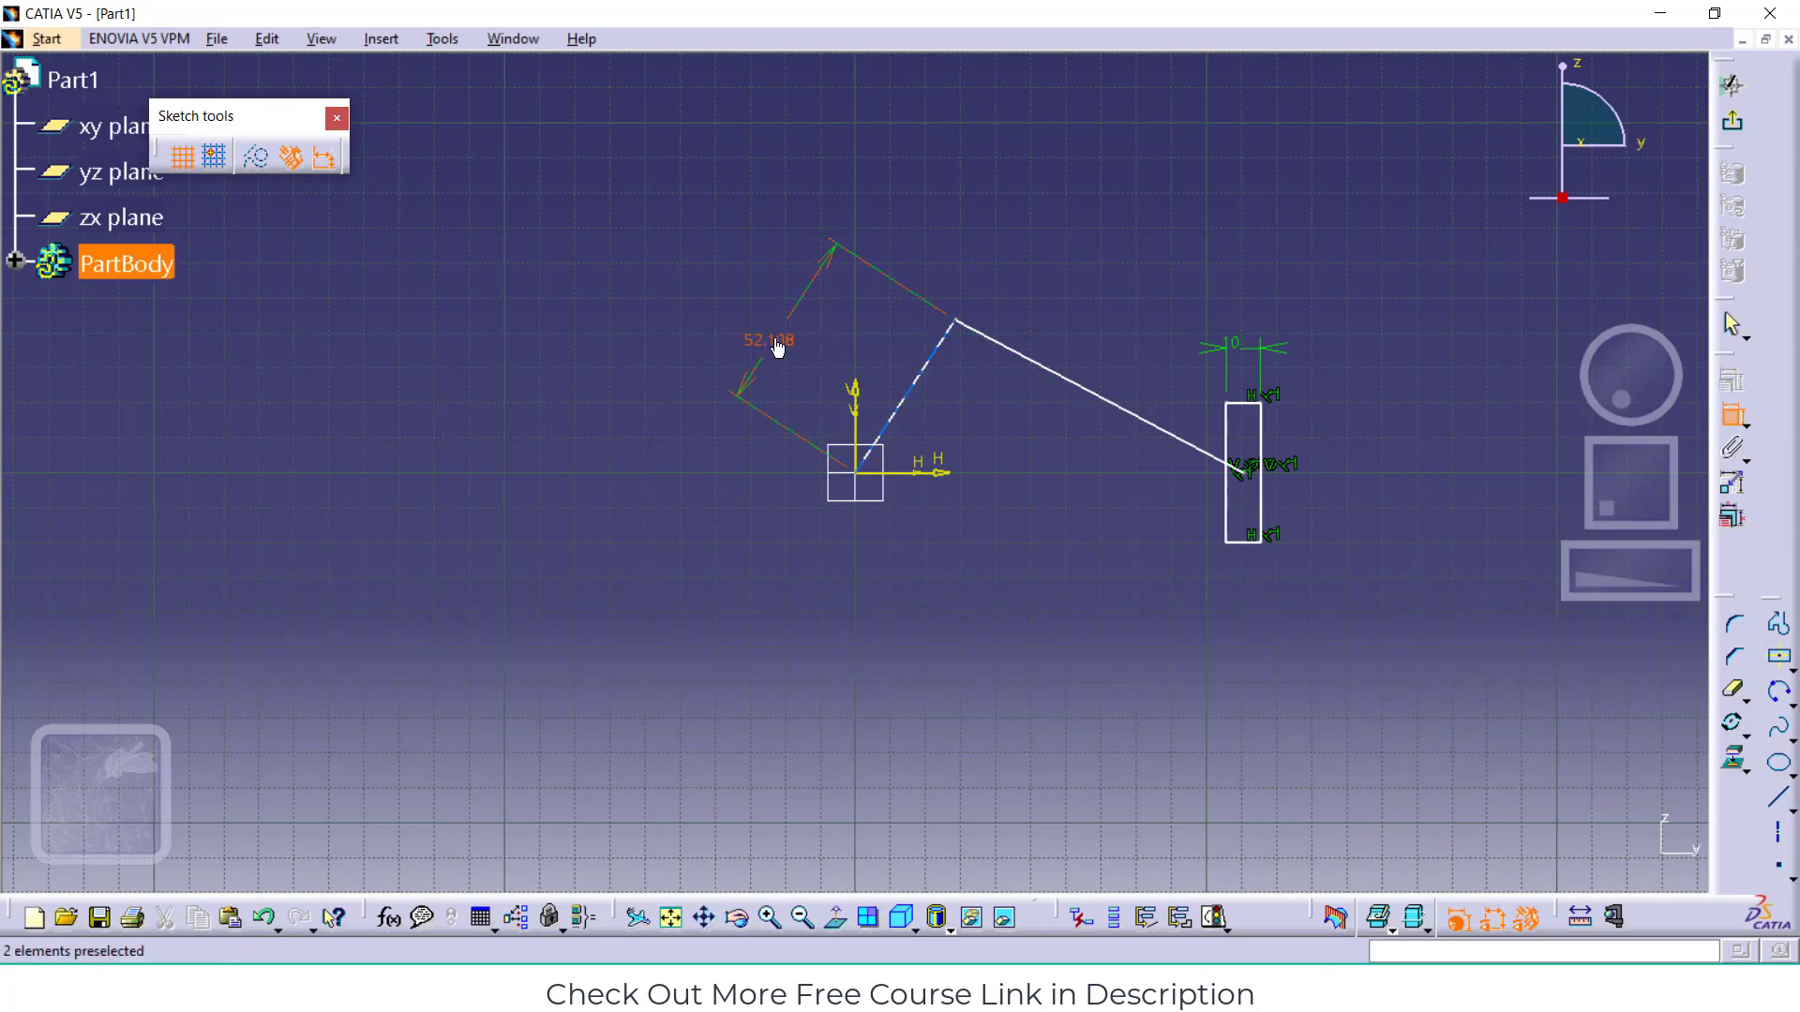
{"action": "double_click", "coordinate": [775, 339]}
{"action": "type", "text": "50"}
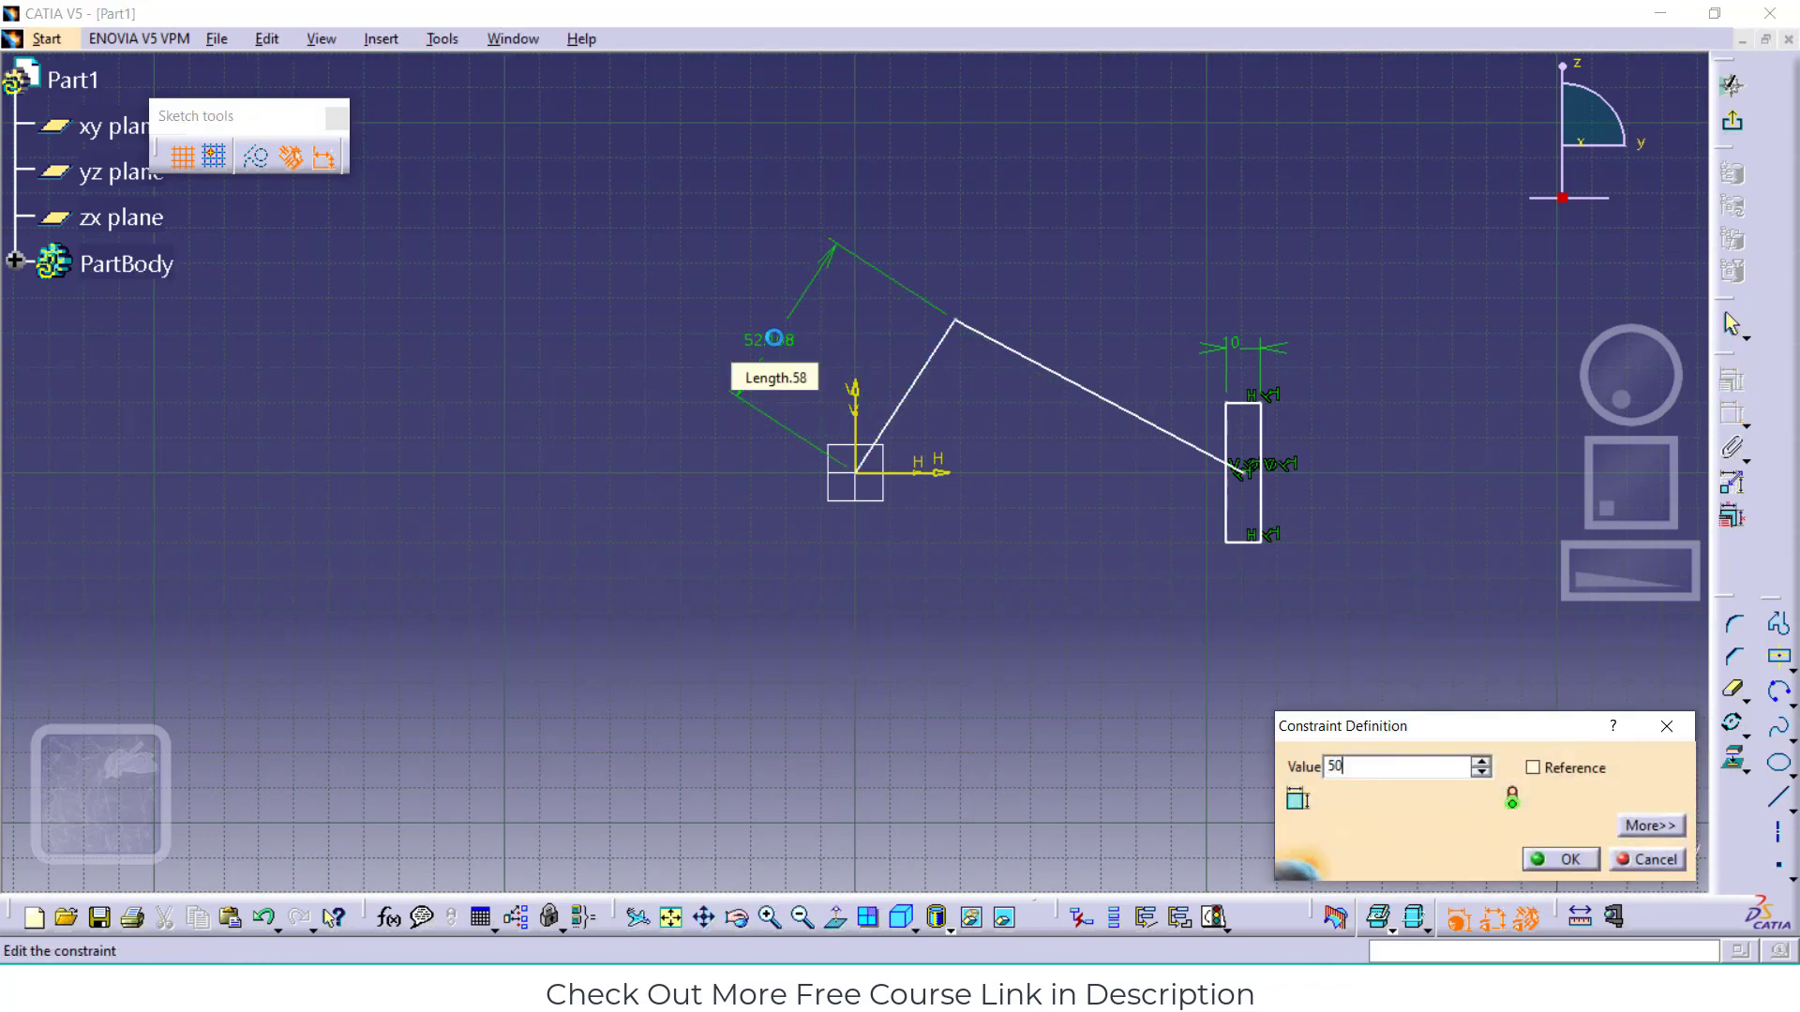
{"action": "key", "text": "Return"}
Constrain the length of the line ending at the rectangle to 100 mm
{"action": "left_click", "coordinate": [1049, 371]}
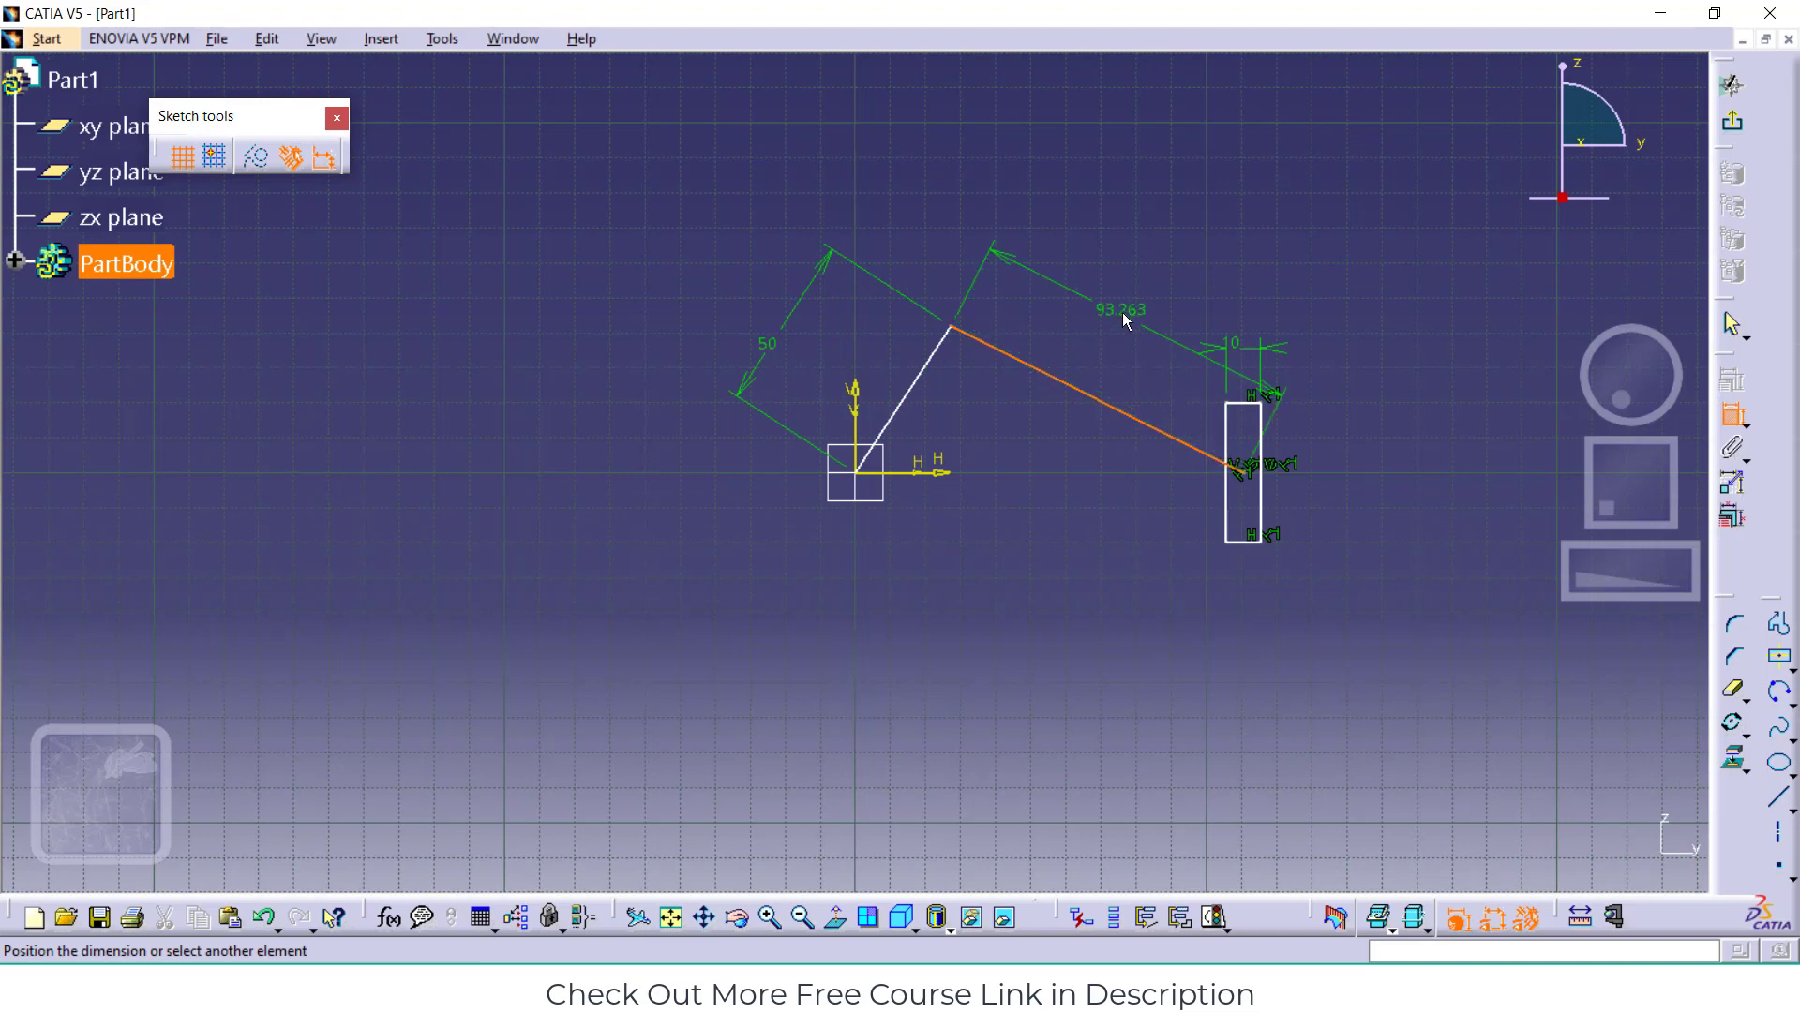
{"action": "left_click", "coordinate": [1122, 313]}
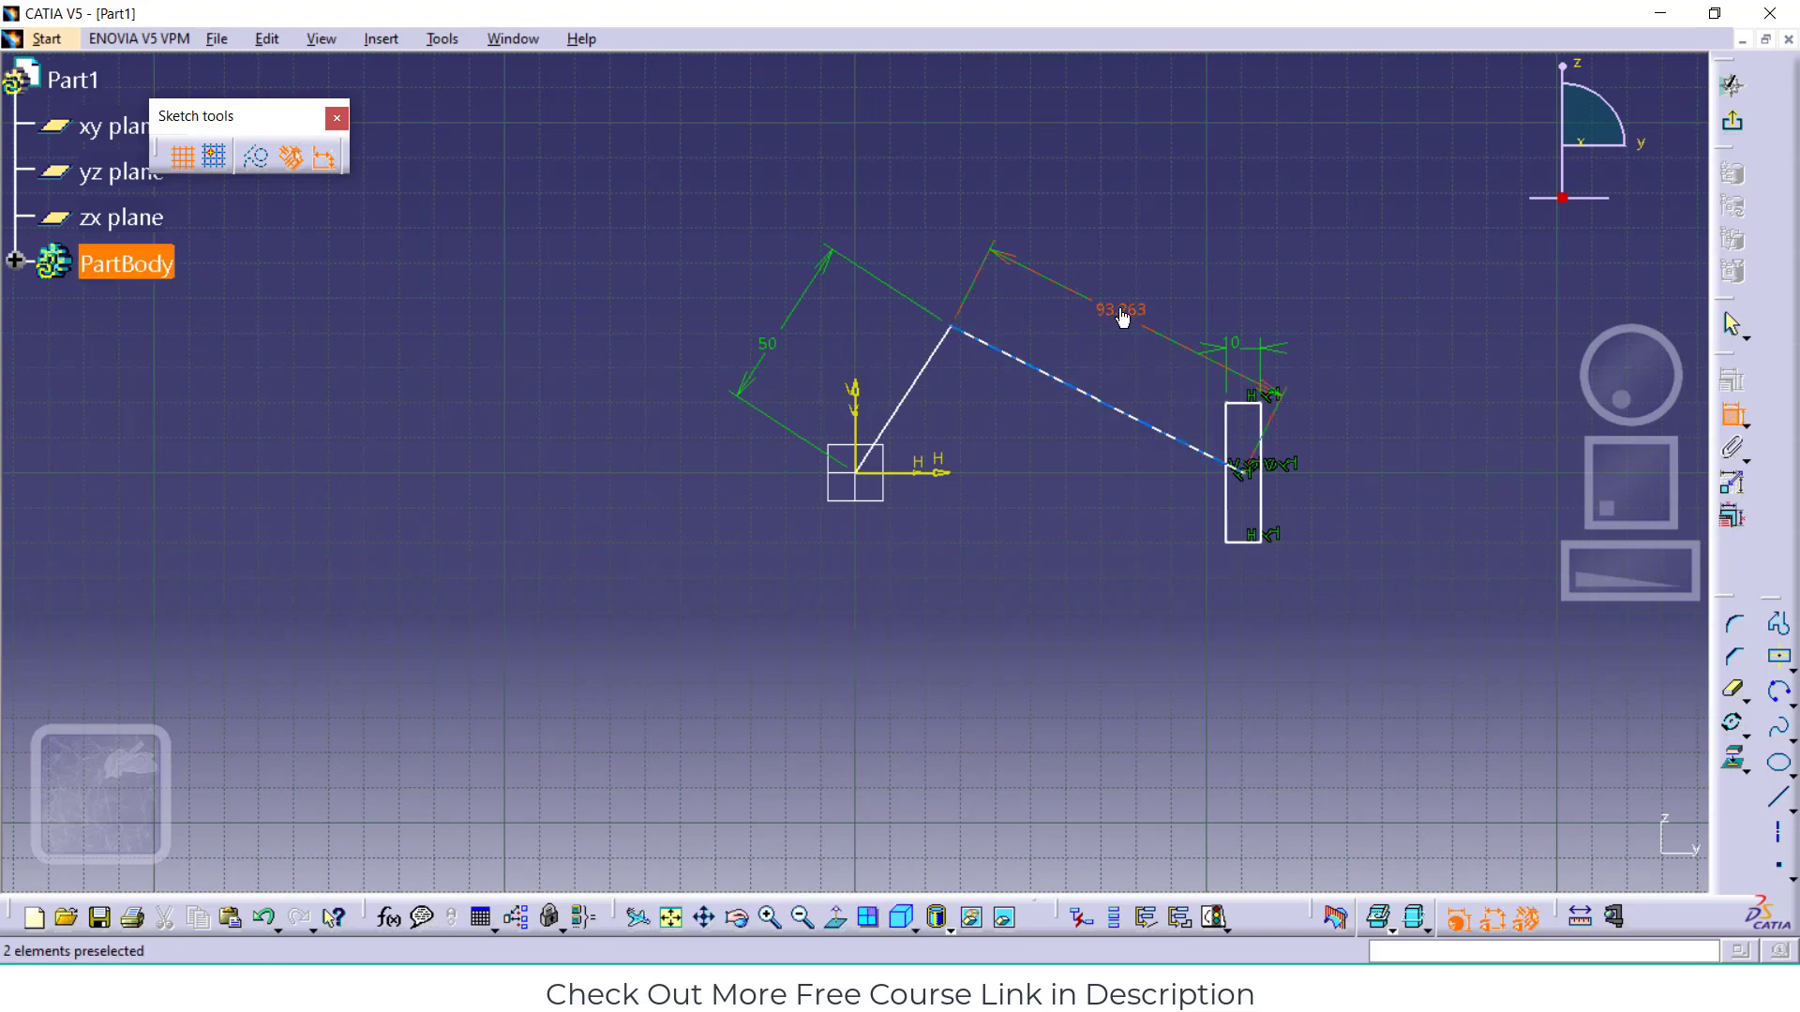
{"action": "double_click", "coordinate": [1122, 315]}
{"action": "type", "text": "10"}
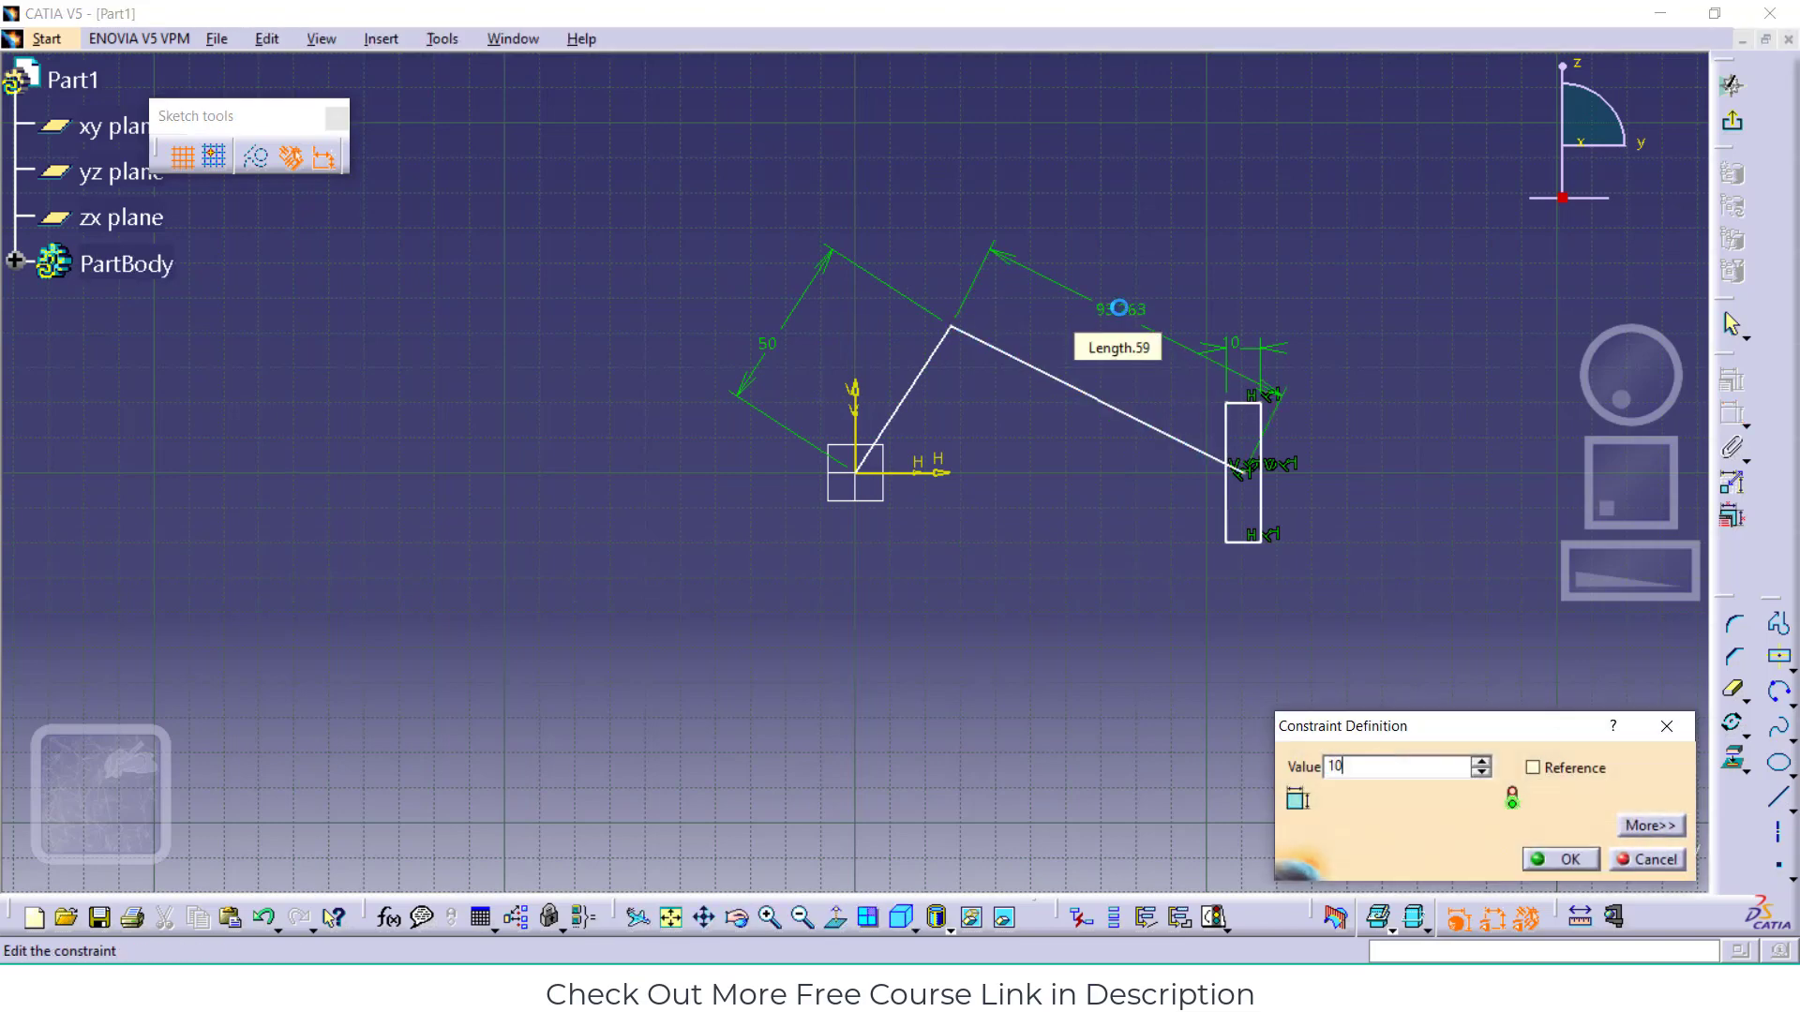
{"action": "type", "text": "0"}
{"action": "key", "text": "Return"}
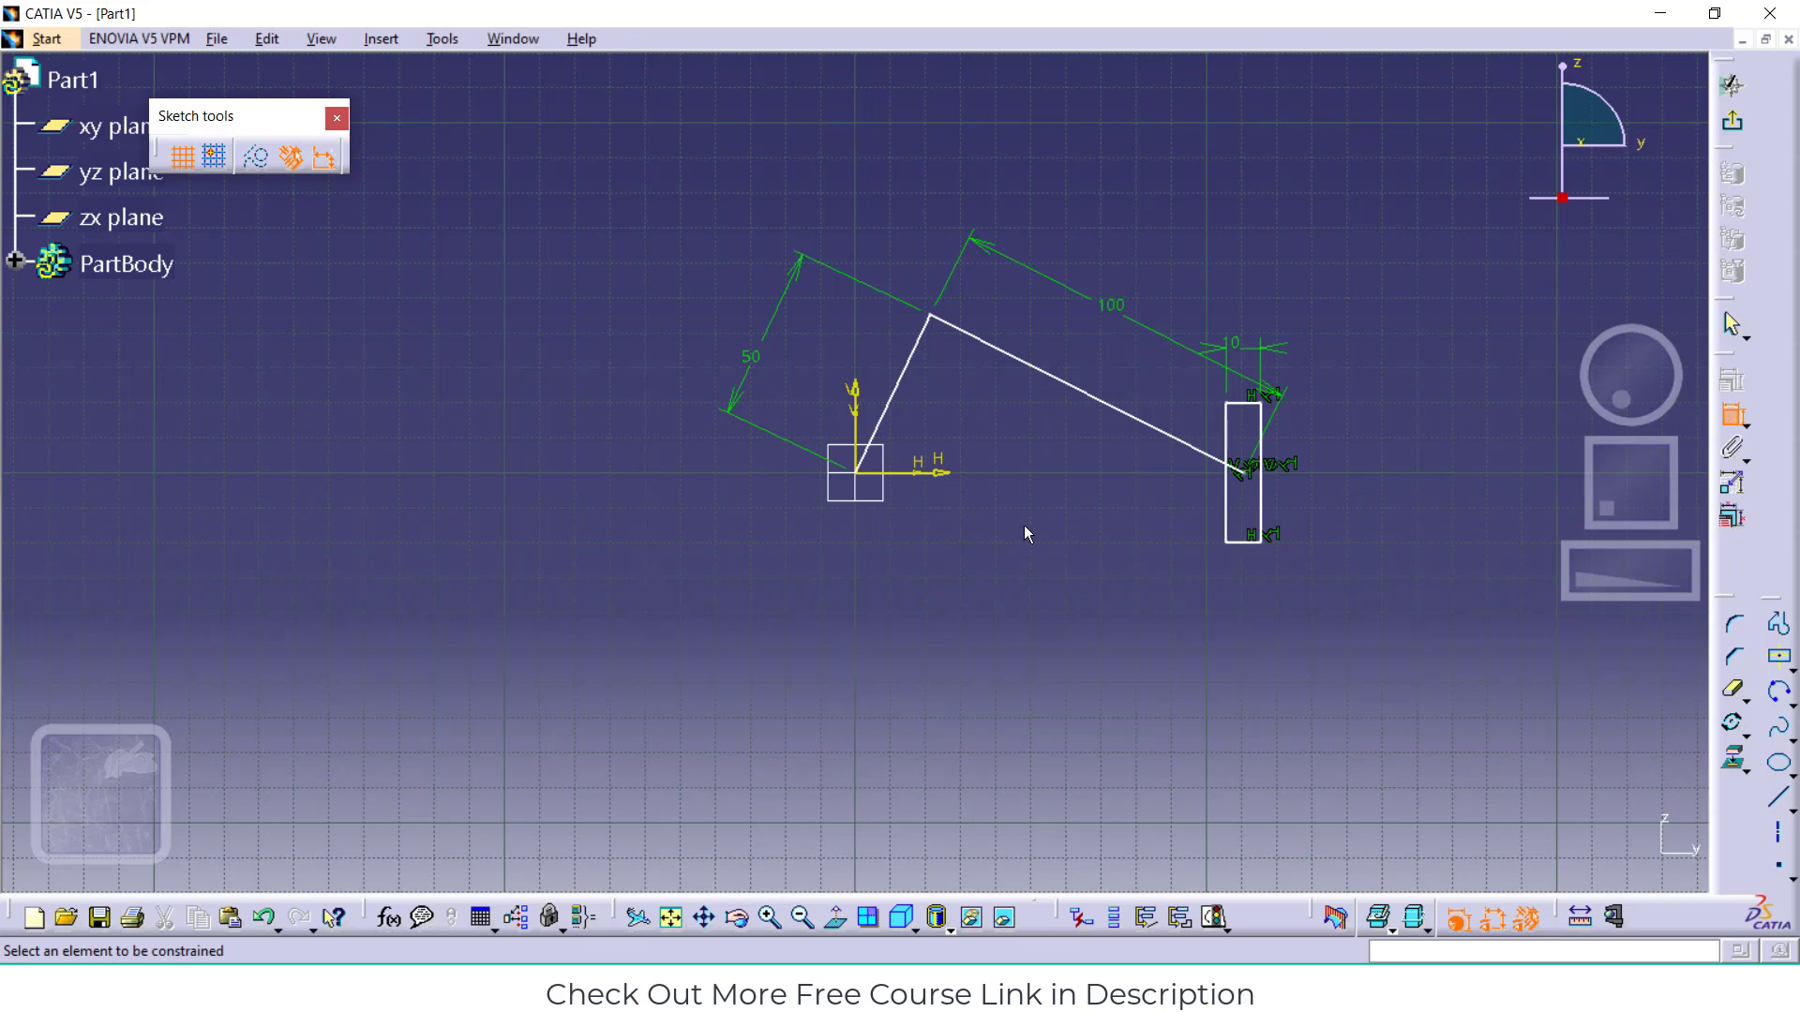
Add a horizontal infinite line through the origin and convert it to a construction element
{"action": "left_click", "coordinate": [1792, 807]}
{"action": "left_click", "coordinate": [1684, 829]}
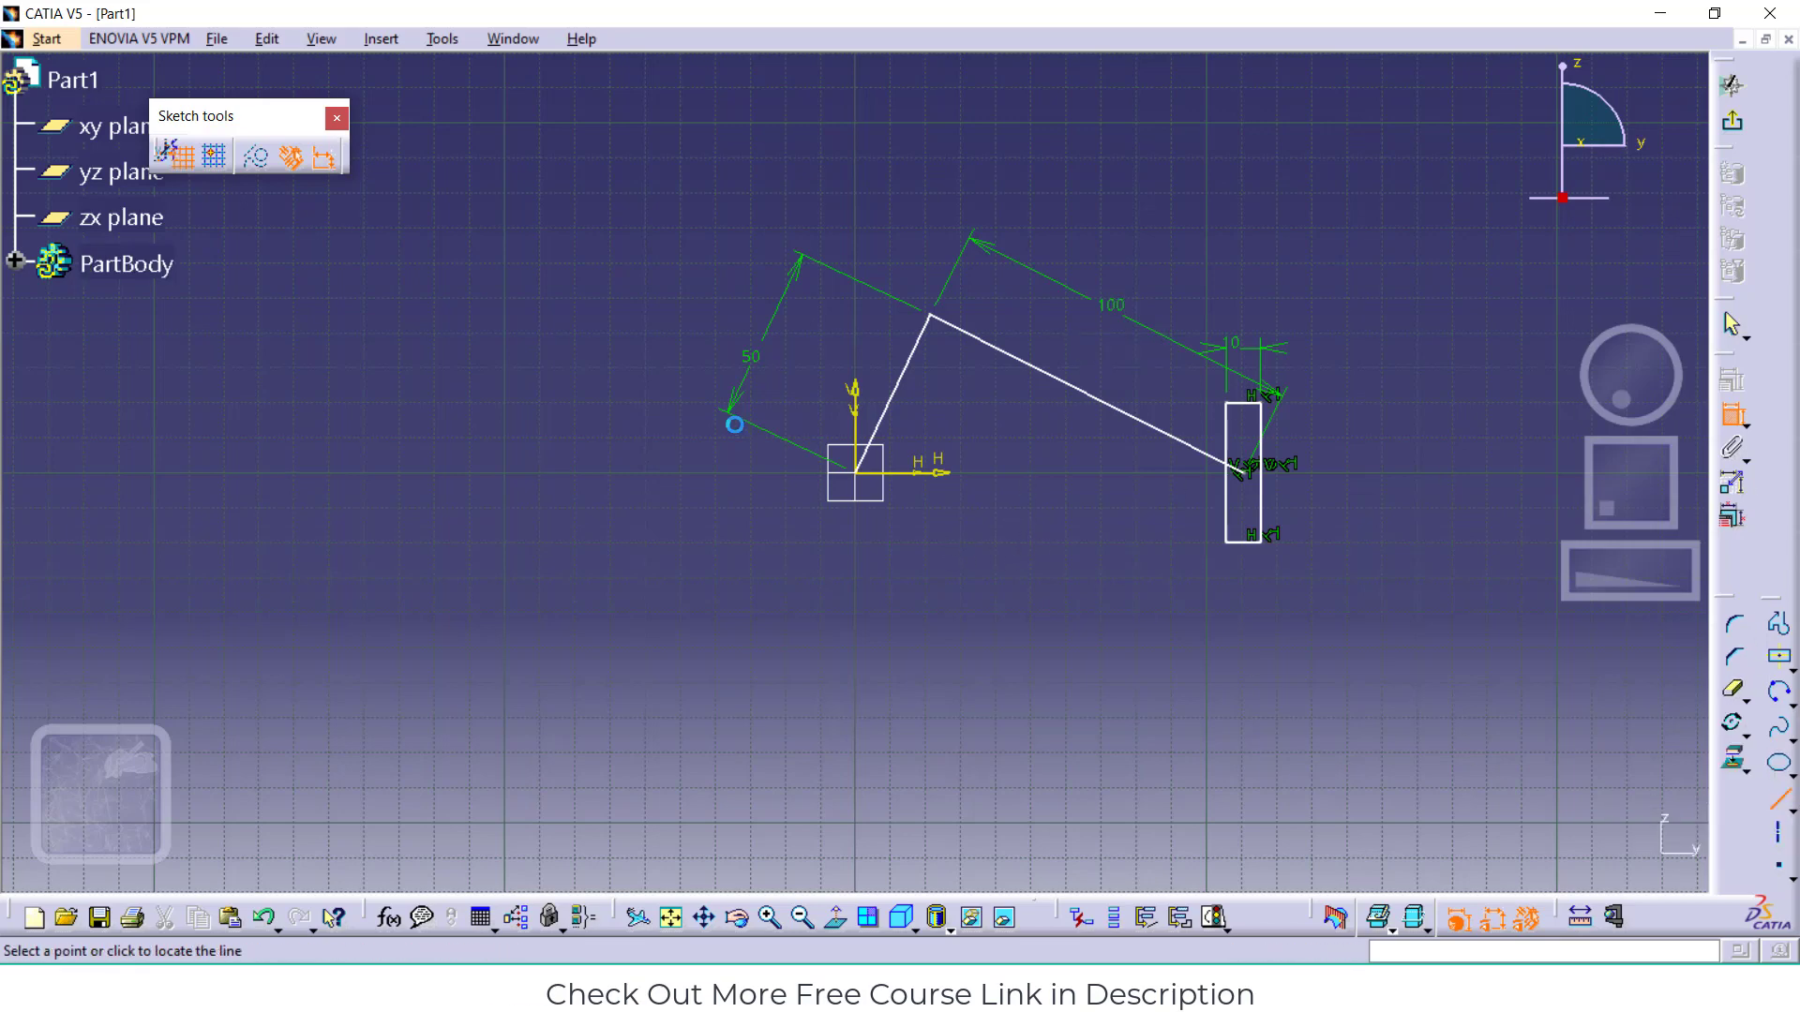
{"action": "left_click", "coordinate": [855, 473]}
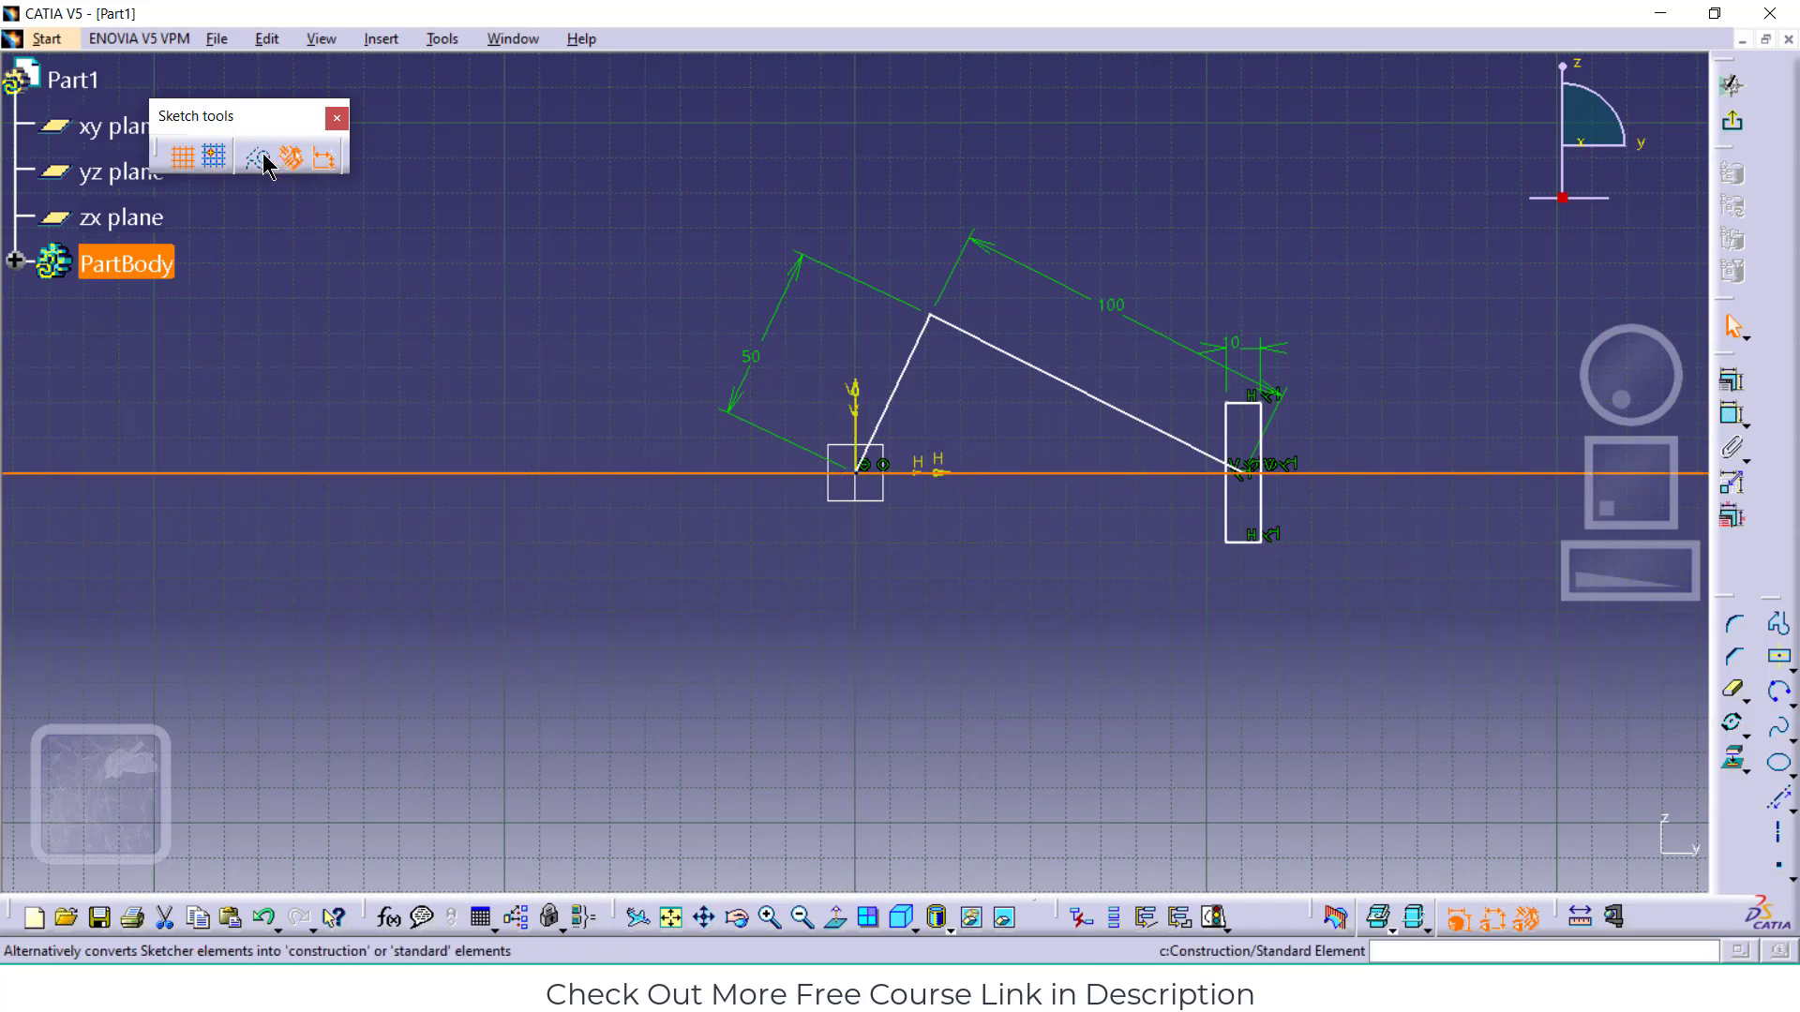
{"action": "left_click", "coordinate": [321, 160]}
{"action": "left_click", "coordinate": [1150, 706]}
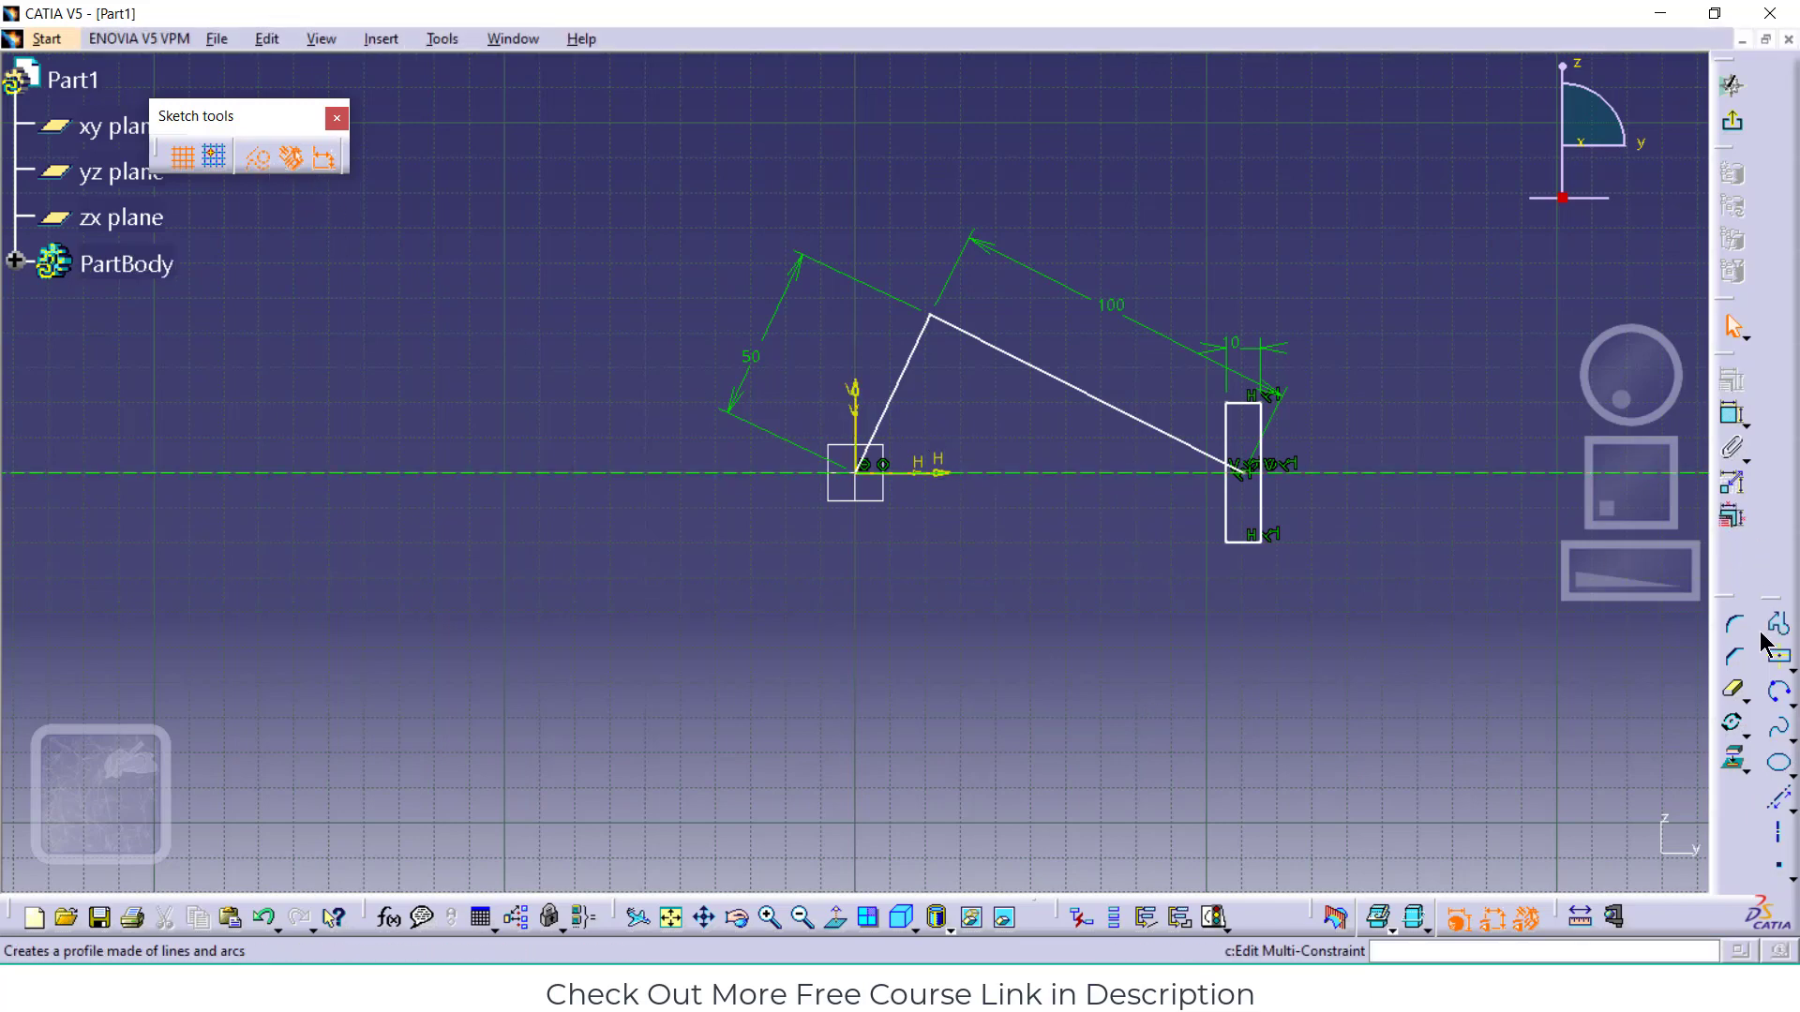
Add an angle constraint between the 50 mm line and the horizontal construction line
{"action": "left_click", "coordinate": [1731, 419]}
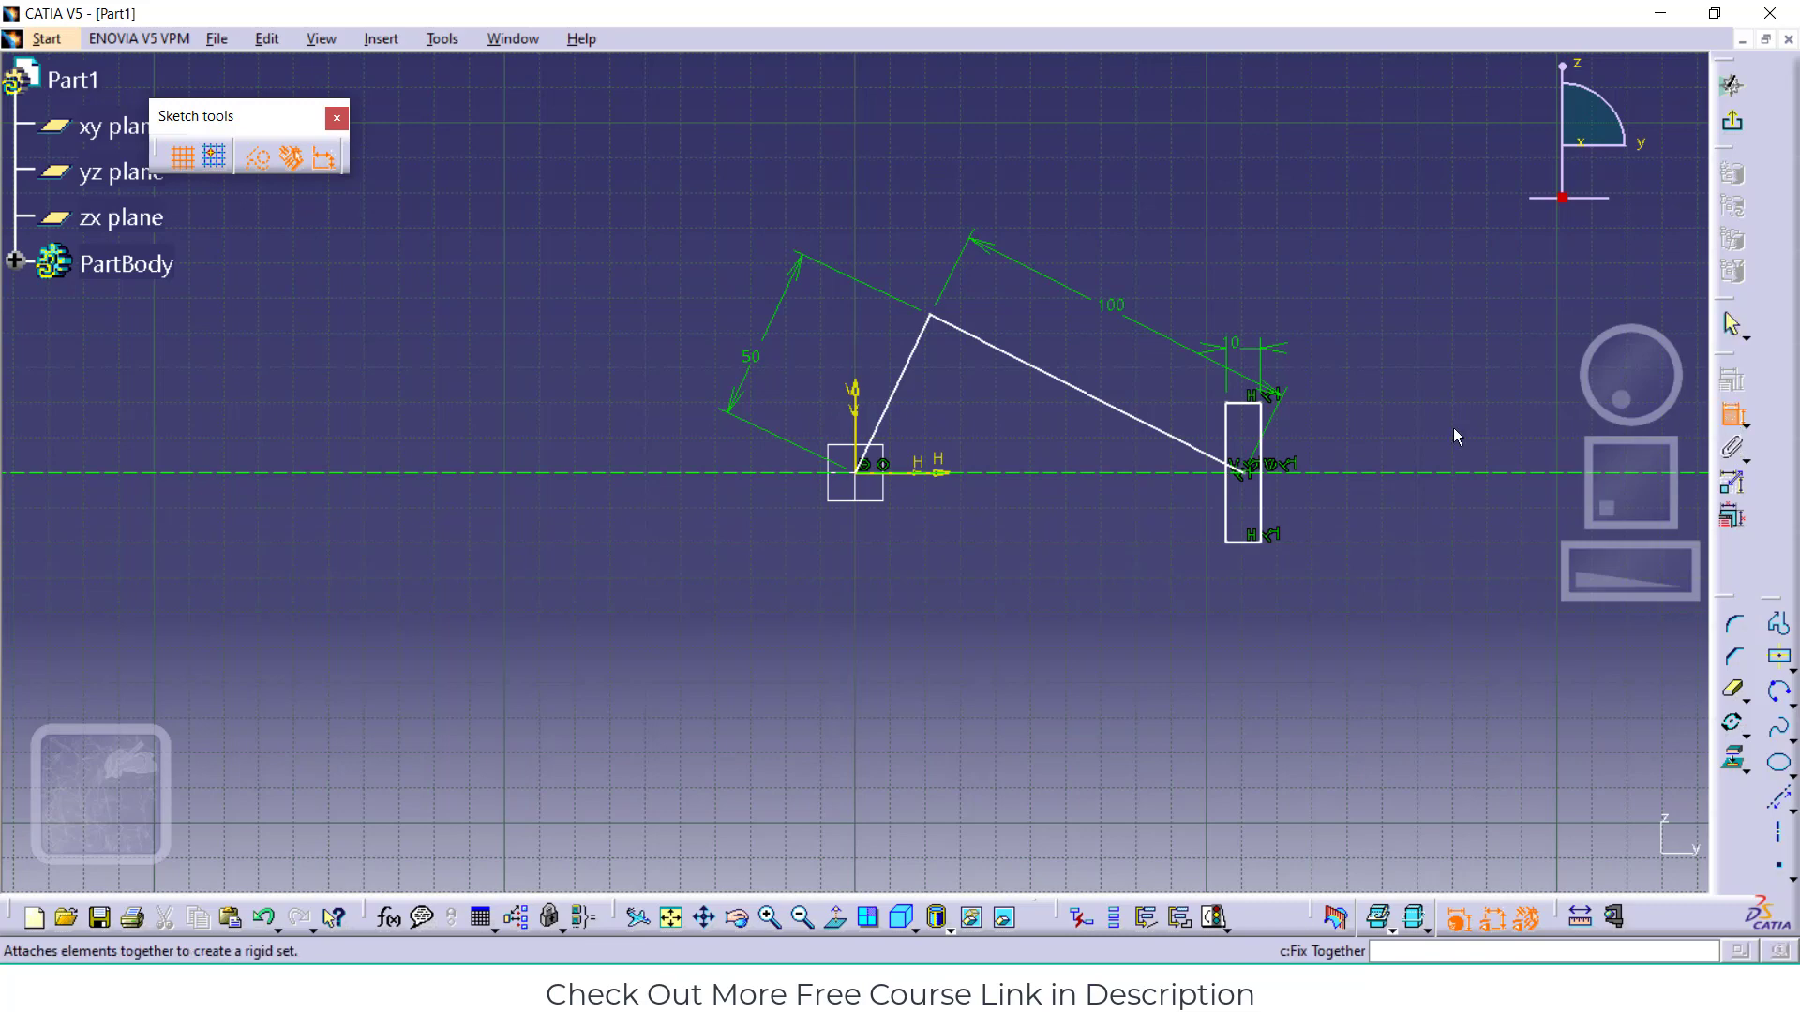
{"action": "left_click", "coordinate": [875, 431]}
{"action": "left_click", "coordinate": [980, 472]}
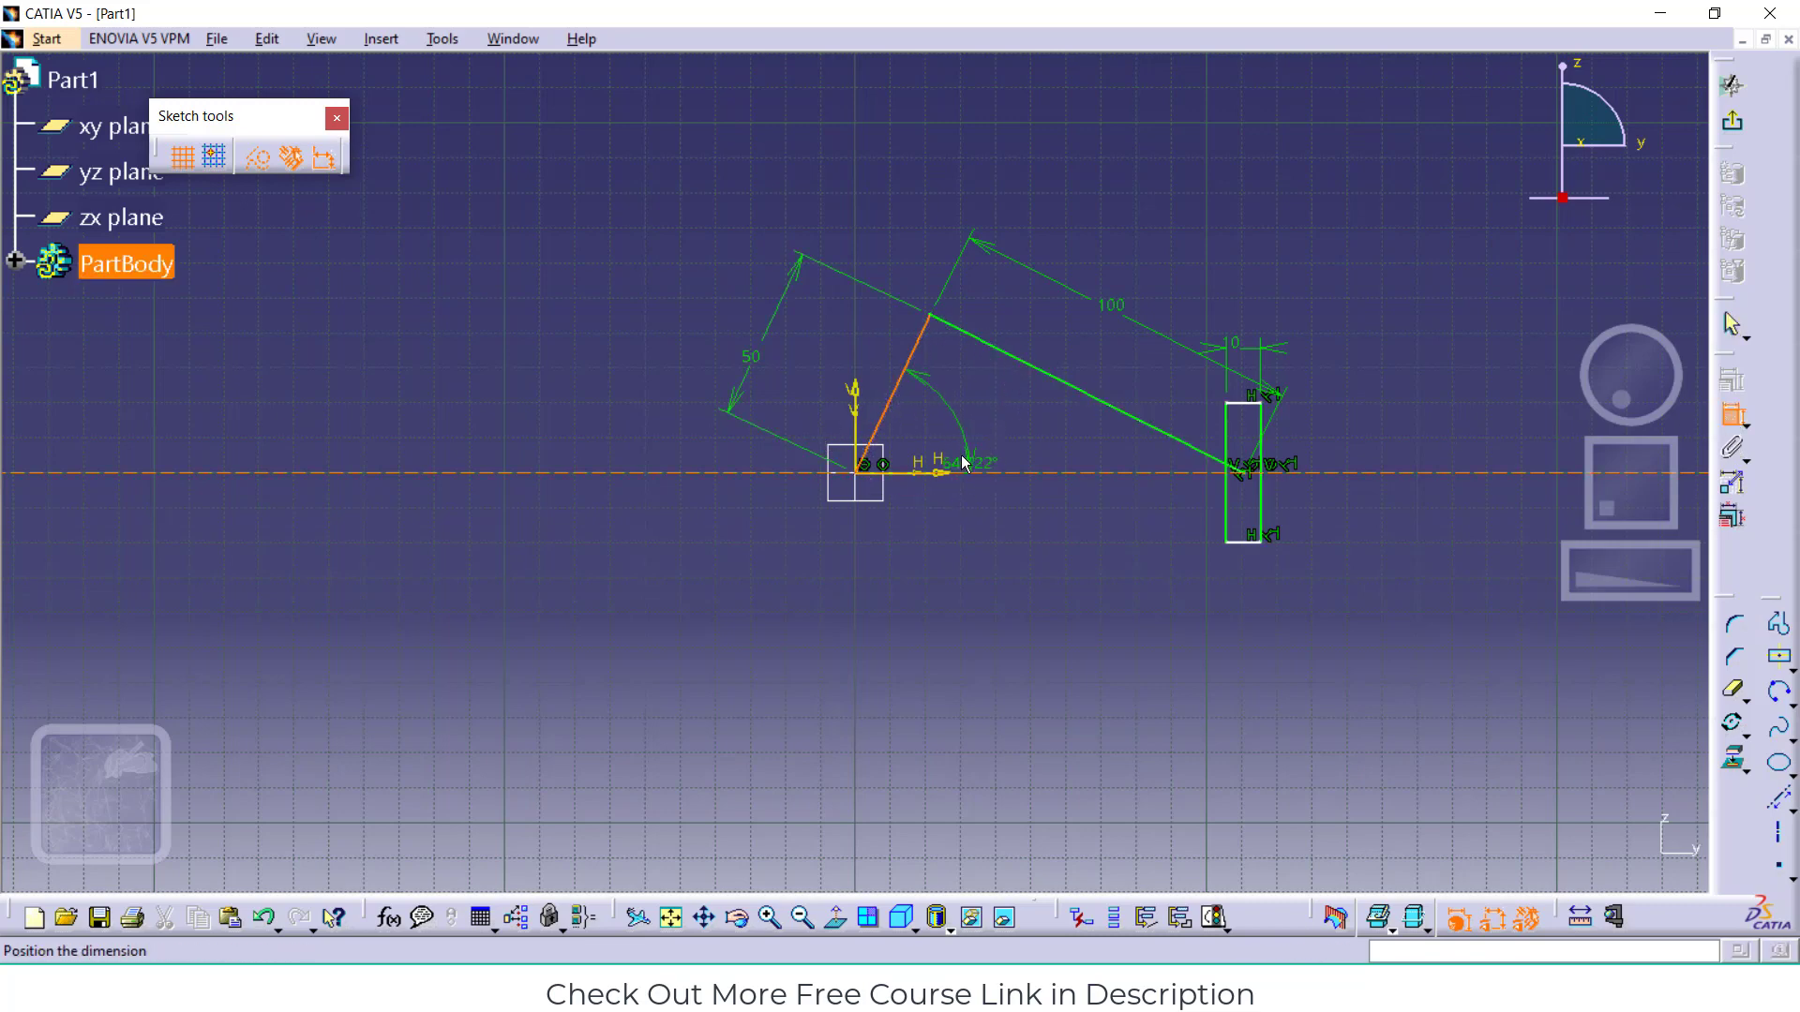
{"action": "left_click", "coordinate": [971, 451]}
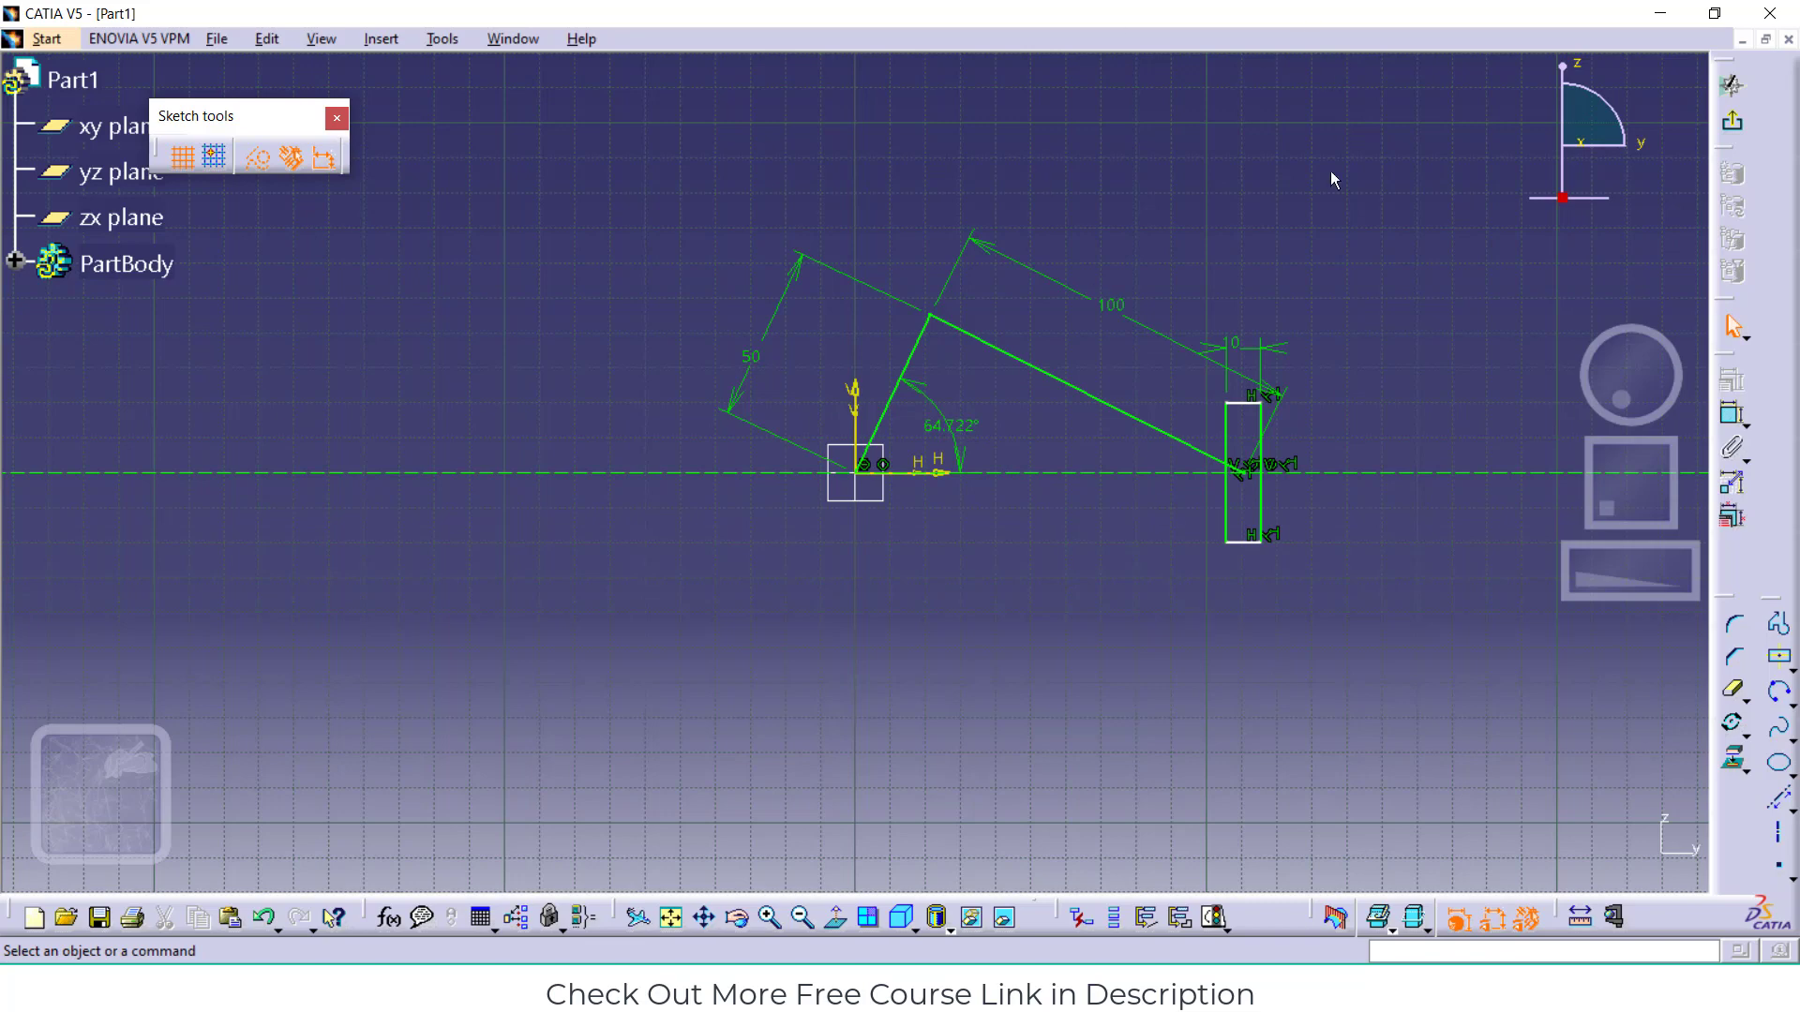
Animate the angle constraint from 0 to 360 degrees in 200 steps and run it forward
{"action": "left_click", "coordinate": [1733, 488]}
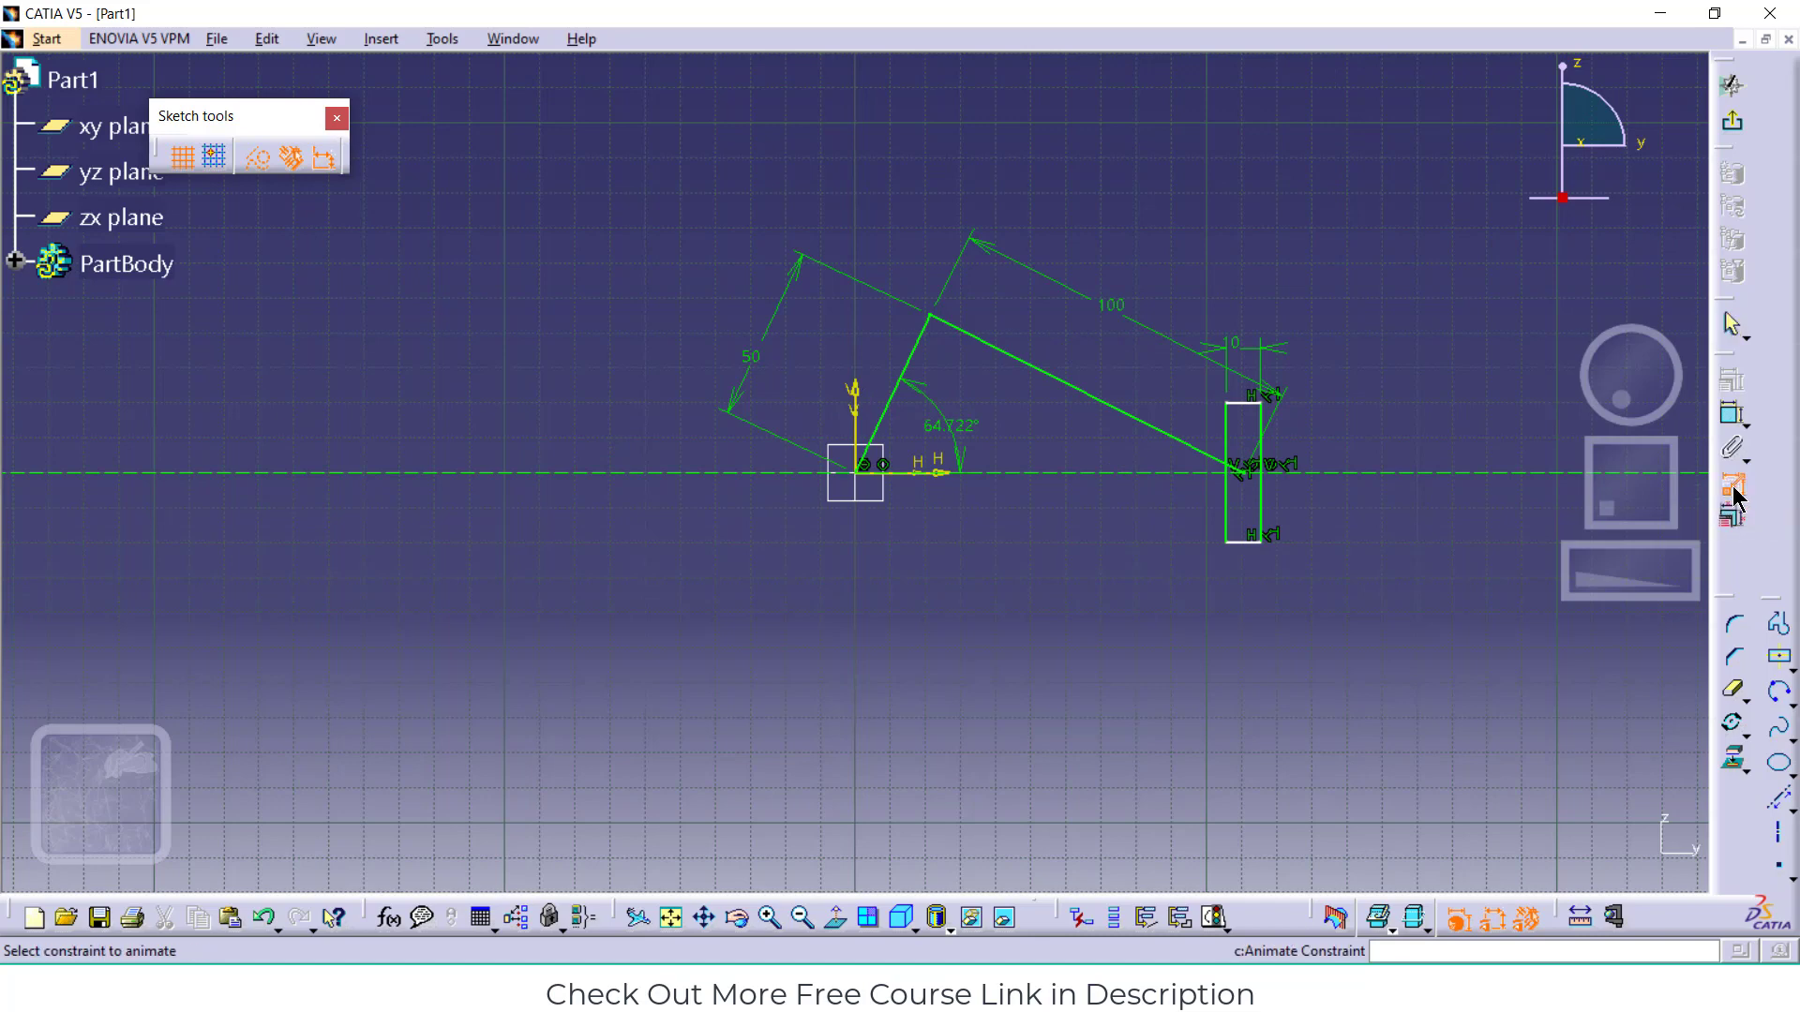
{"action": "left_click", "coordinate": [948, 424]}
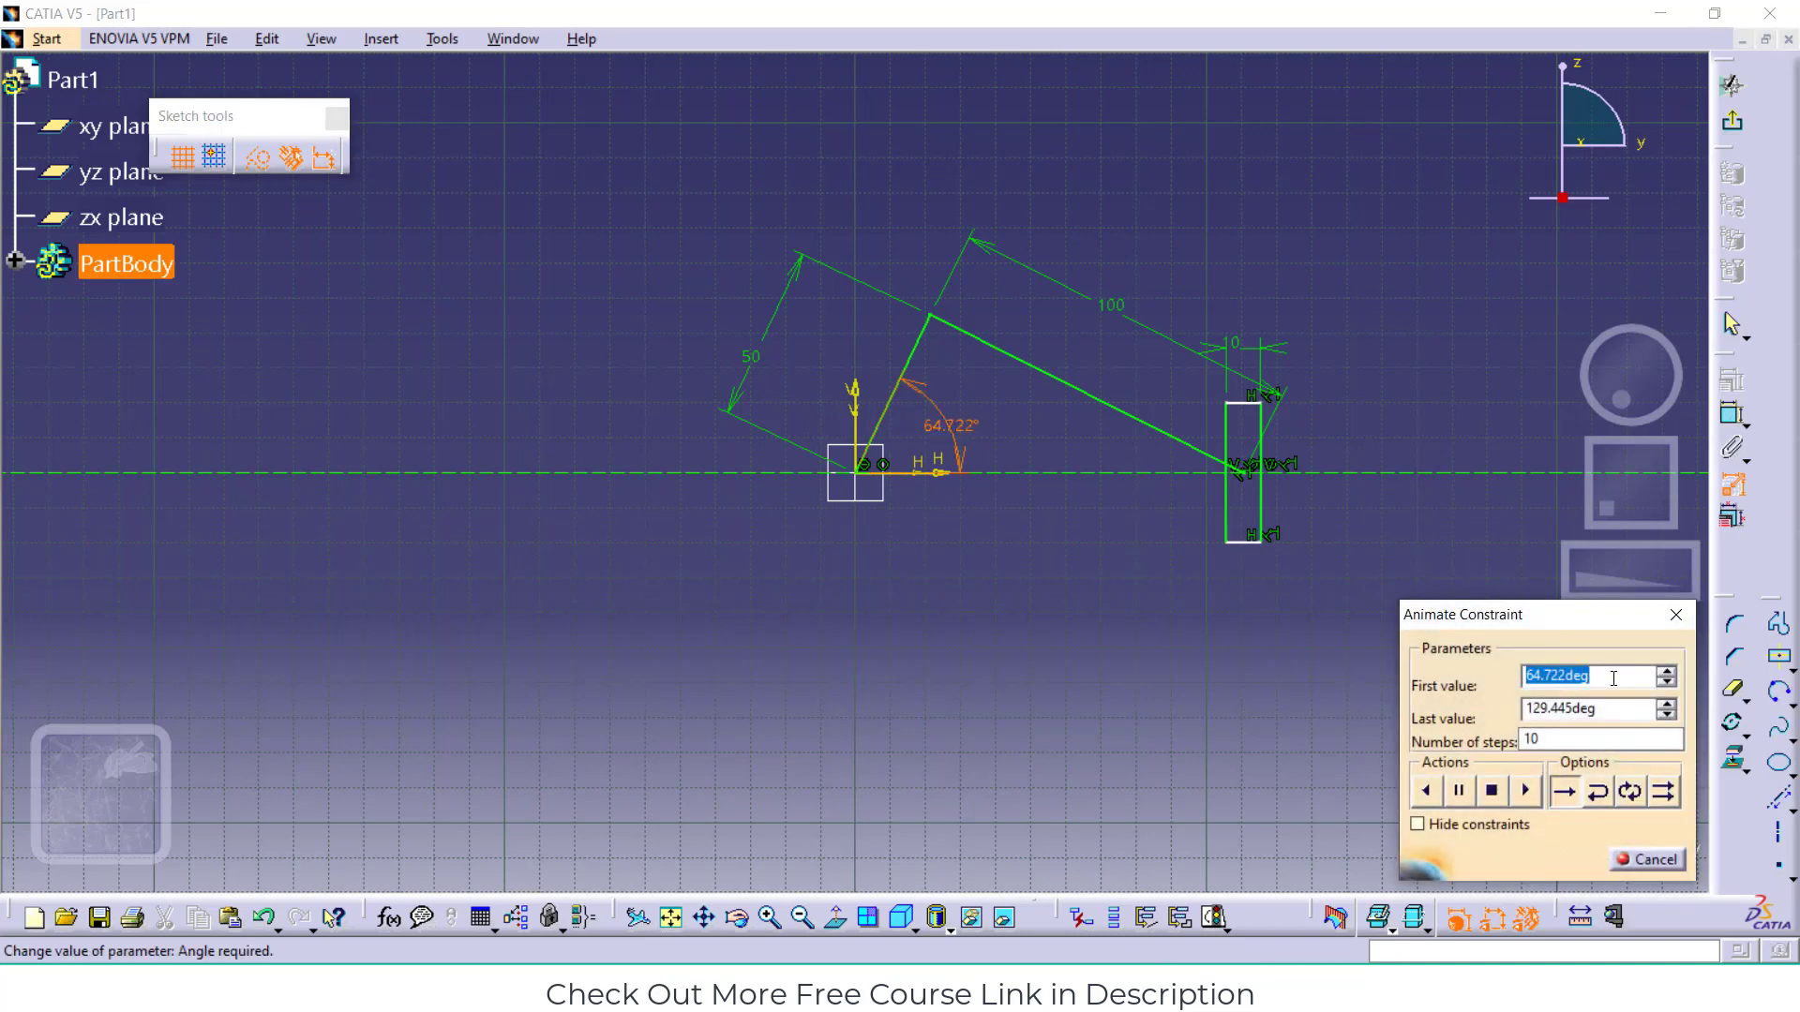
{"action": "type", "text": "0"}
{"action": "key", "text": "Tab"}
{"action": "type", "text": "360"}
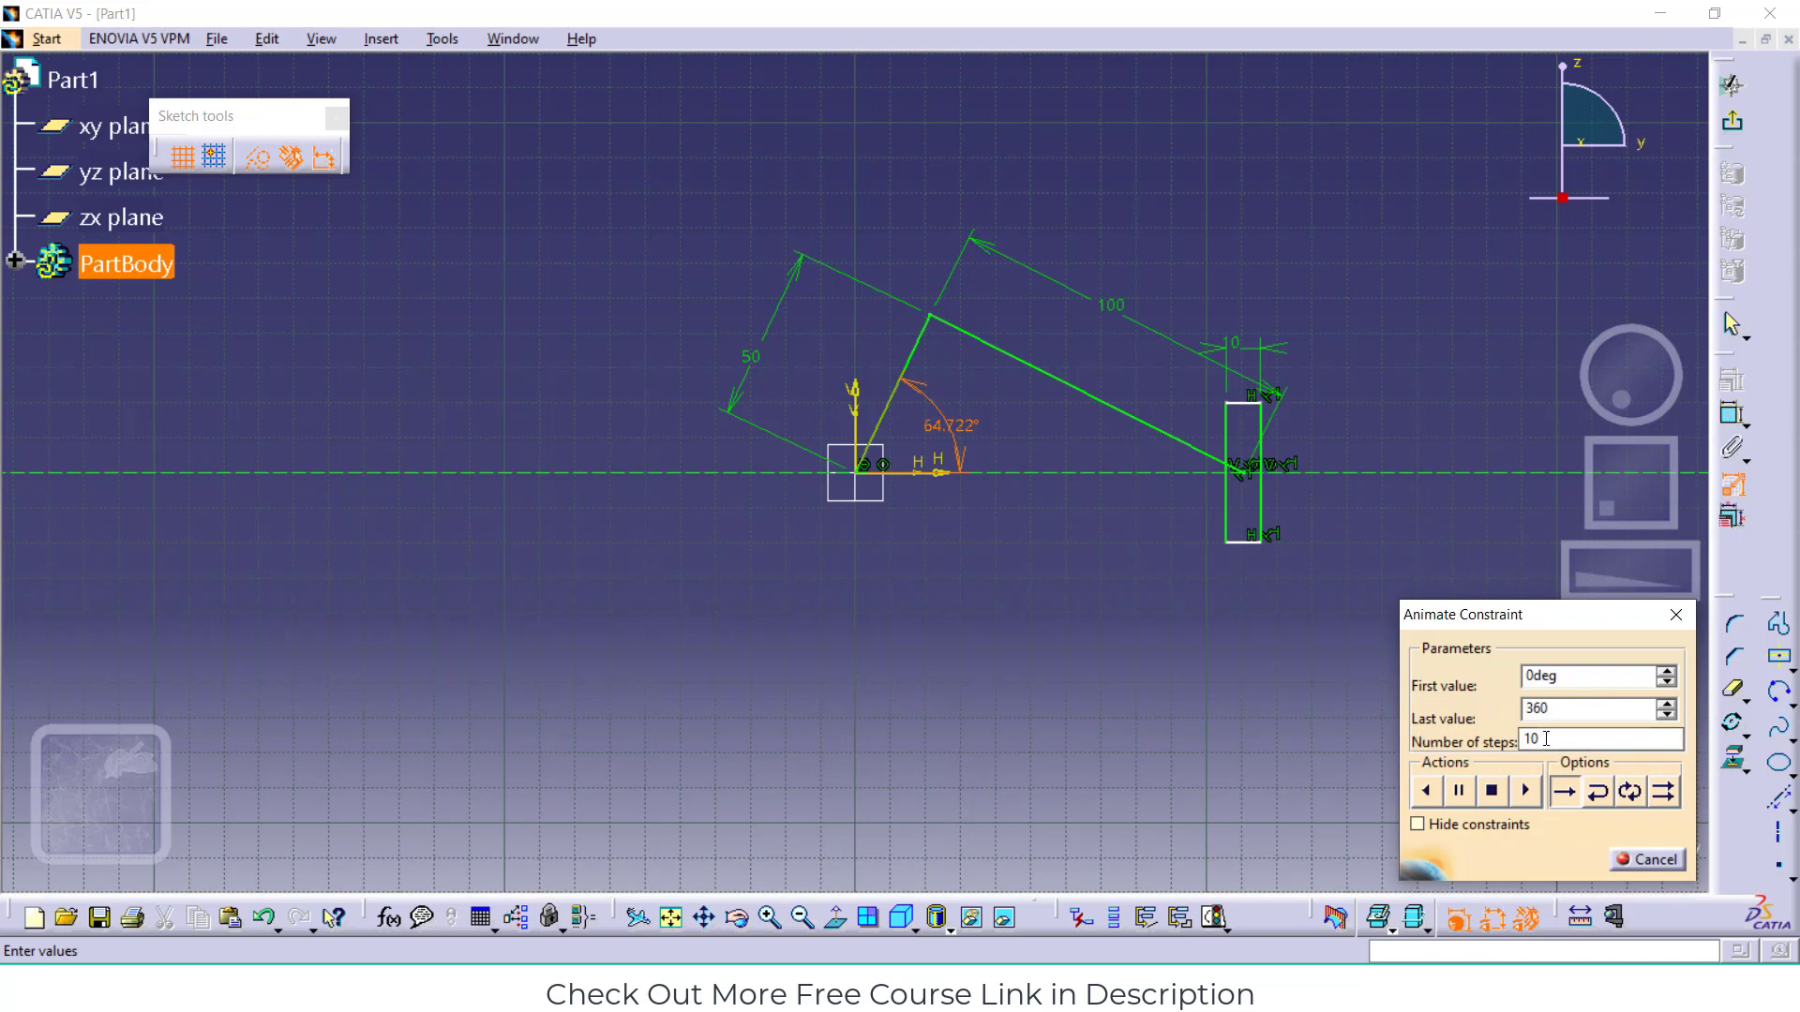
{"action": "key", "text": "Tab"}
{"action": "type", "text": "200"}
{"action": "left_click", "coordinate": [1520, 792]}
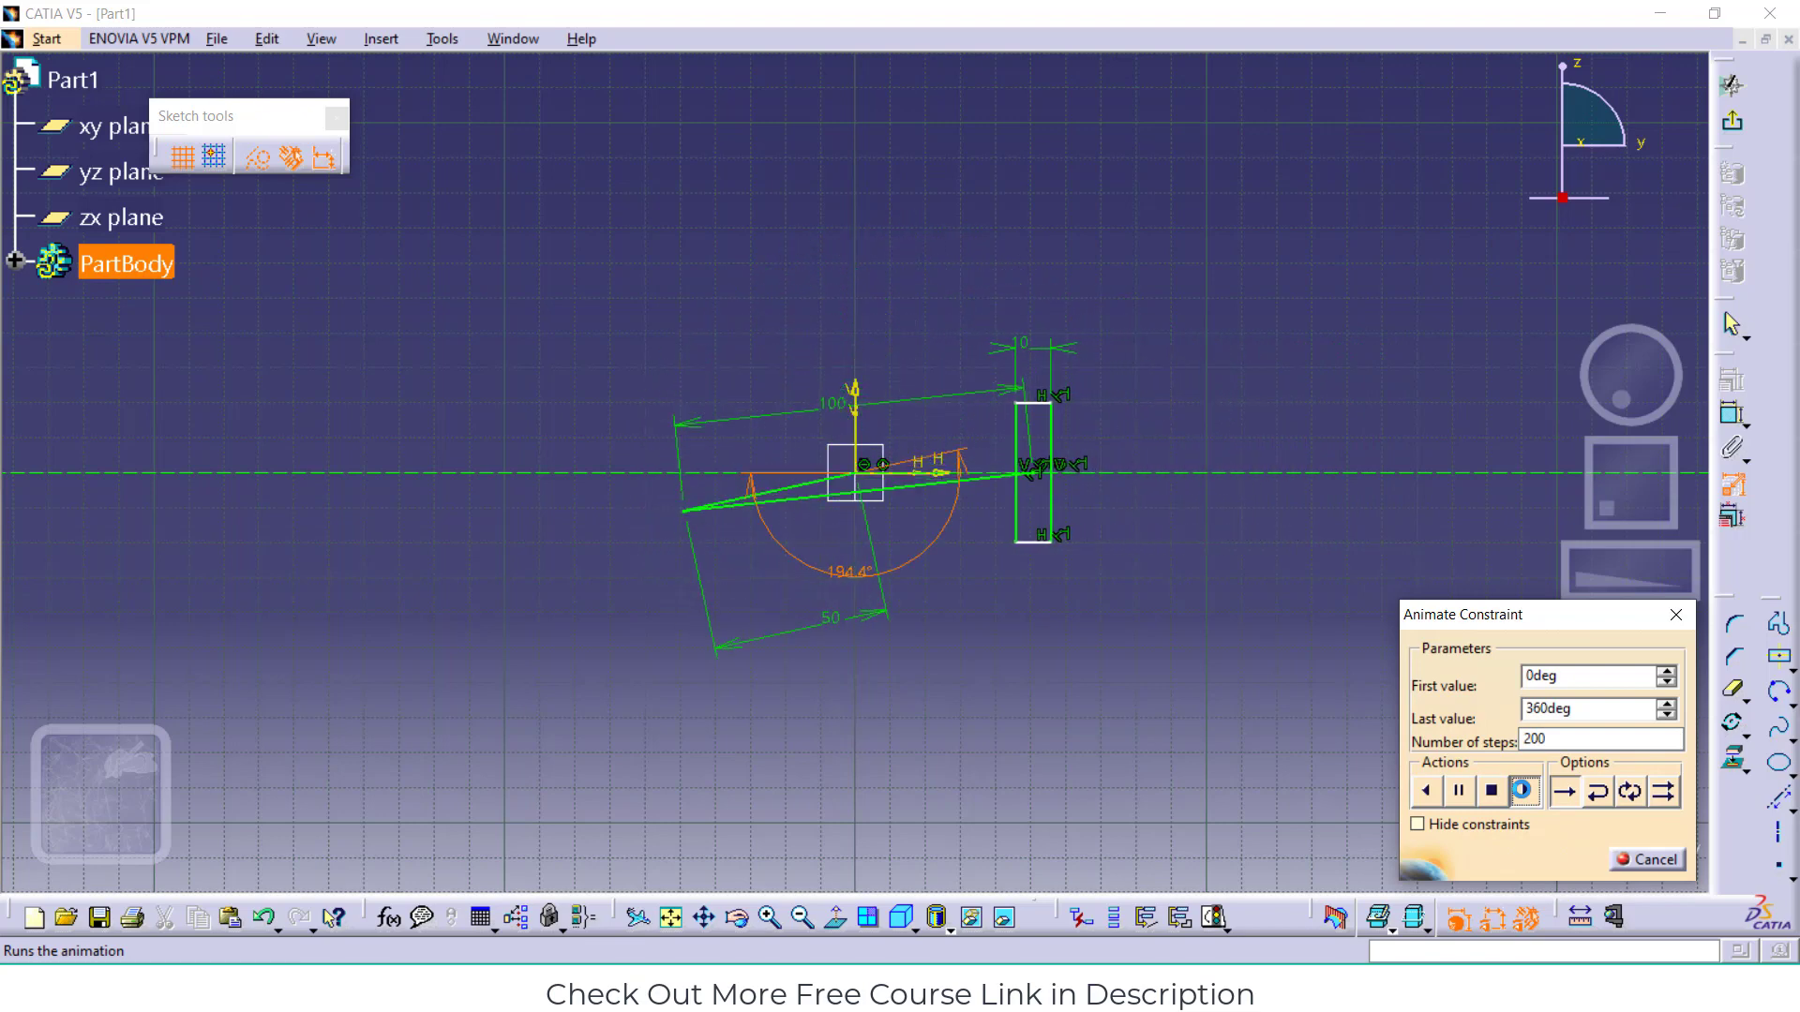
Hide the dimensional constraints and run the angle animation in loop mode
{"action": "left_click", "coordinate": [1495, 920]}
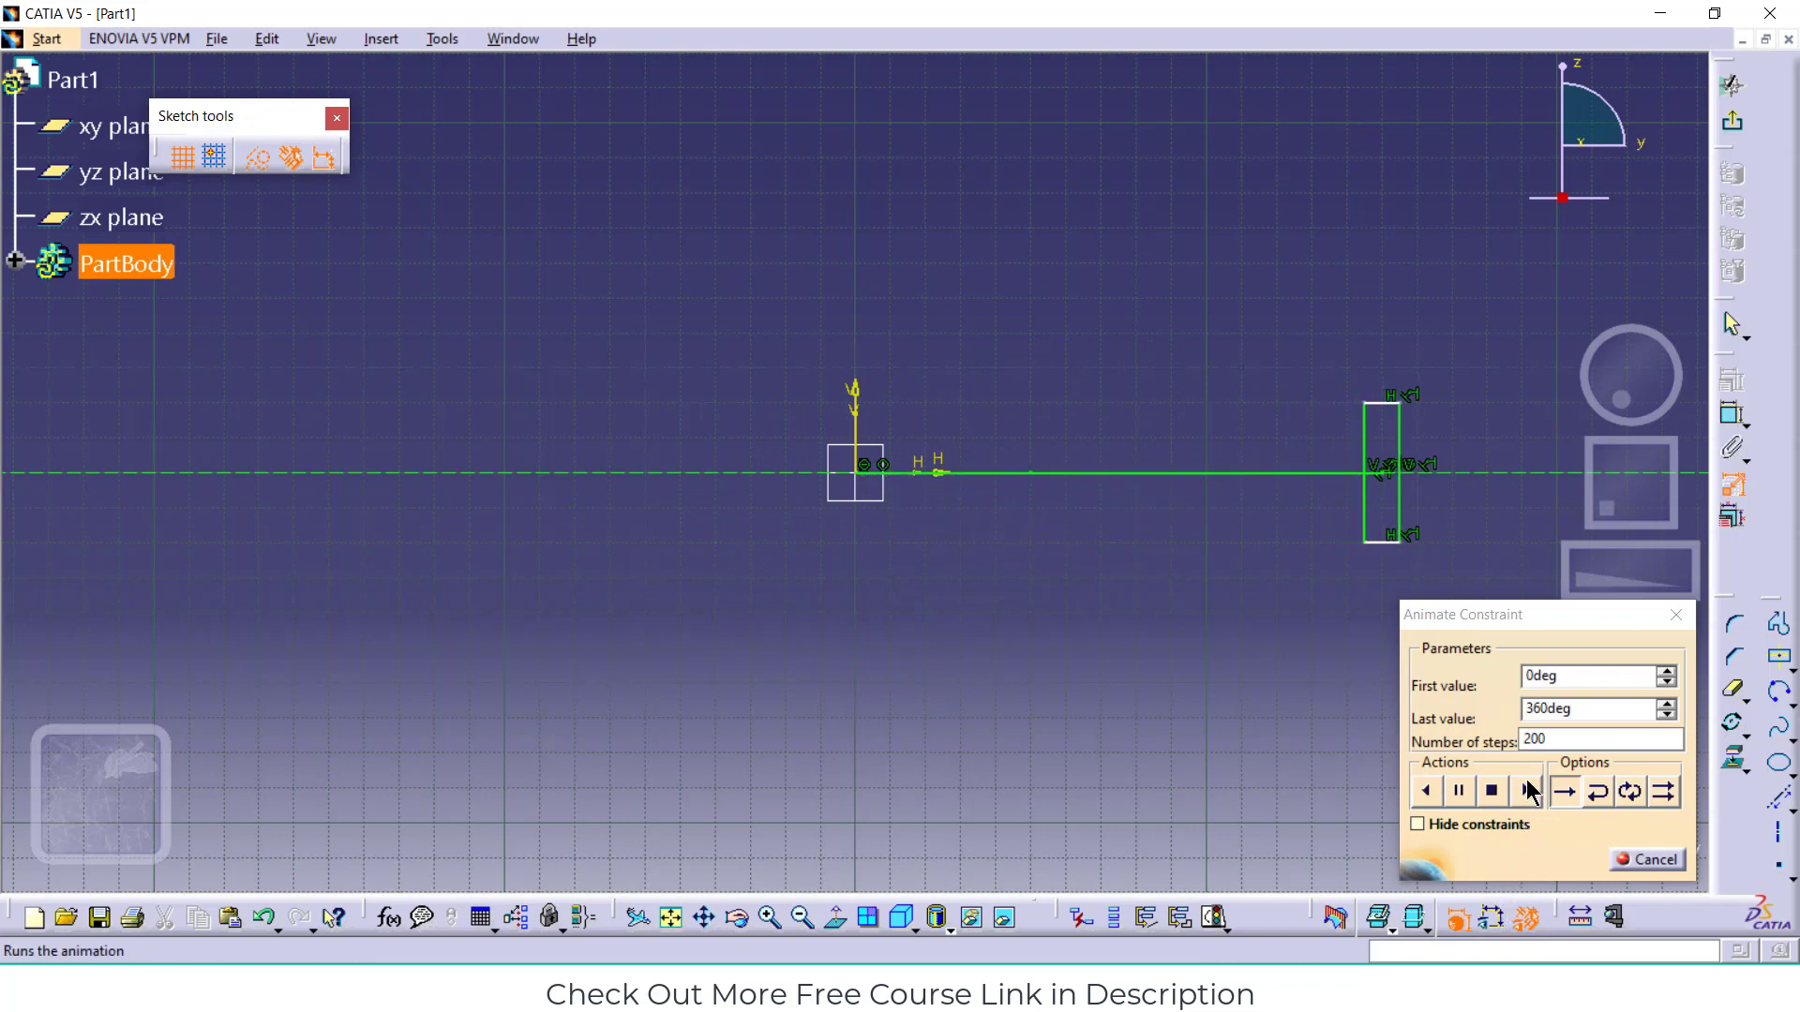
{"action": "left_click", "coordinate": [1595, 793]}
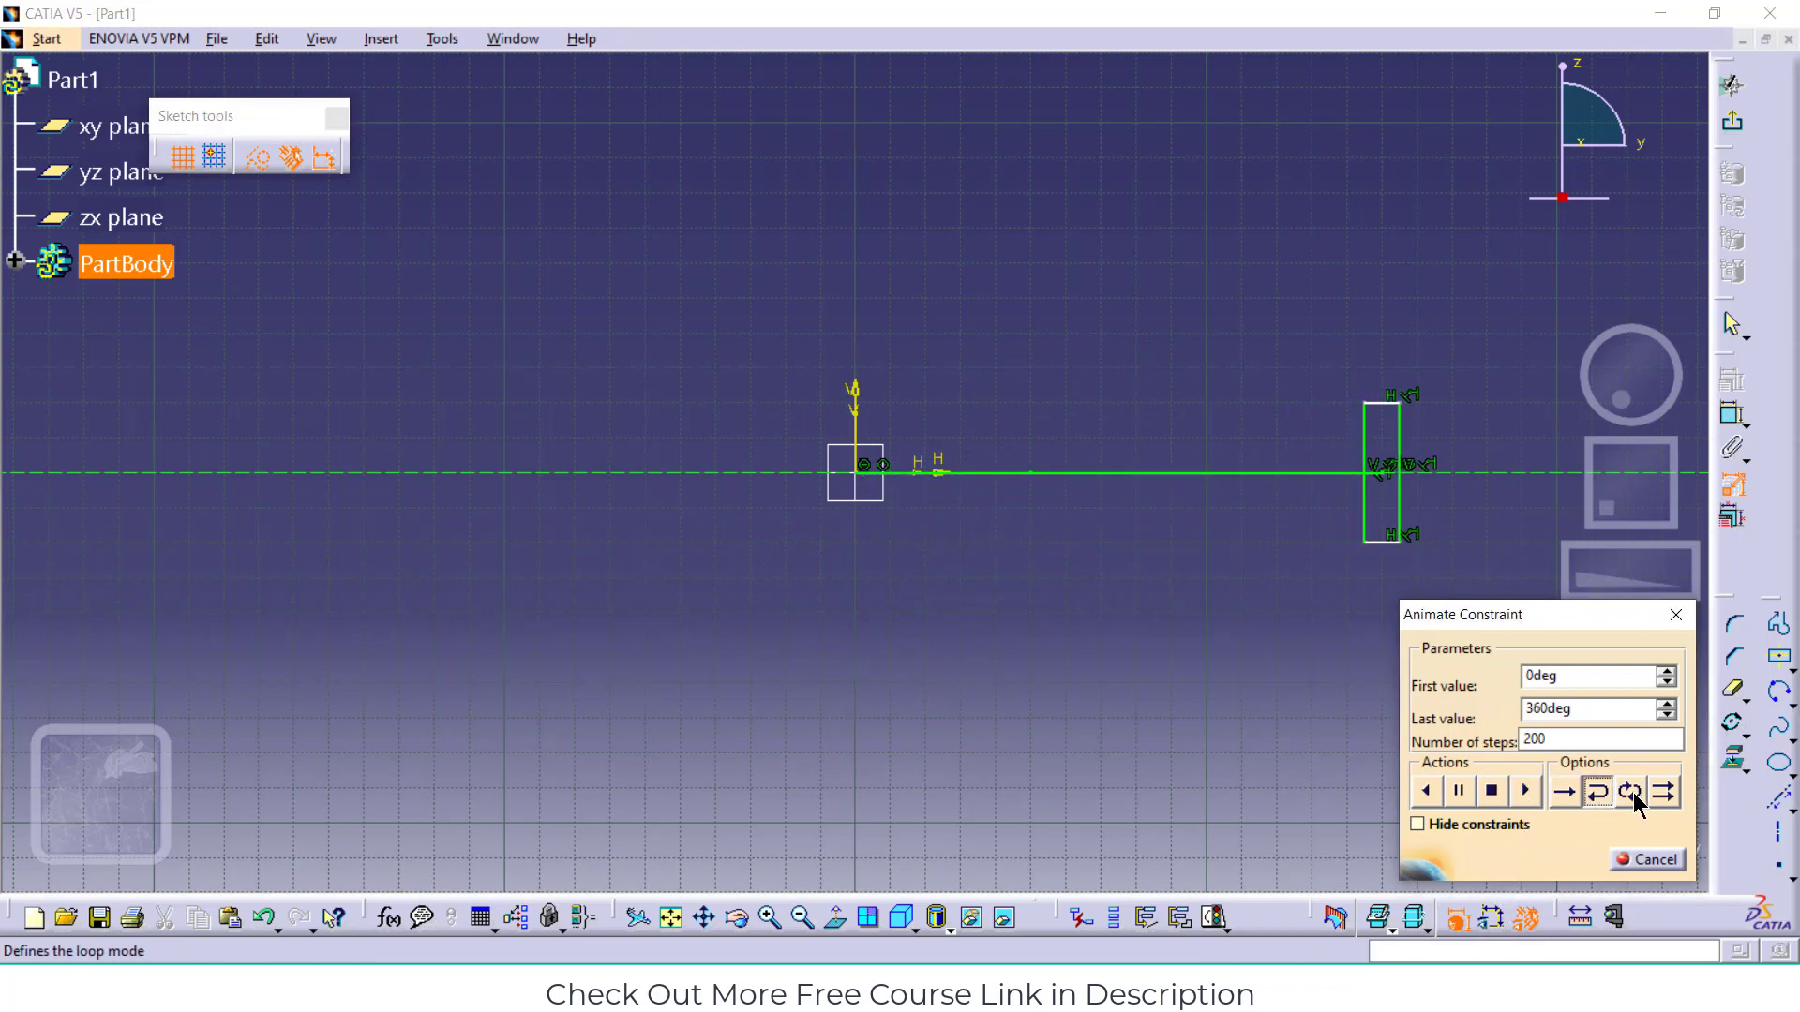
{"action": "left_click", "coordinate": [1631, 793]}
{"action": "left_click", "coordinate": [1525, 793]}
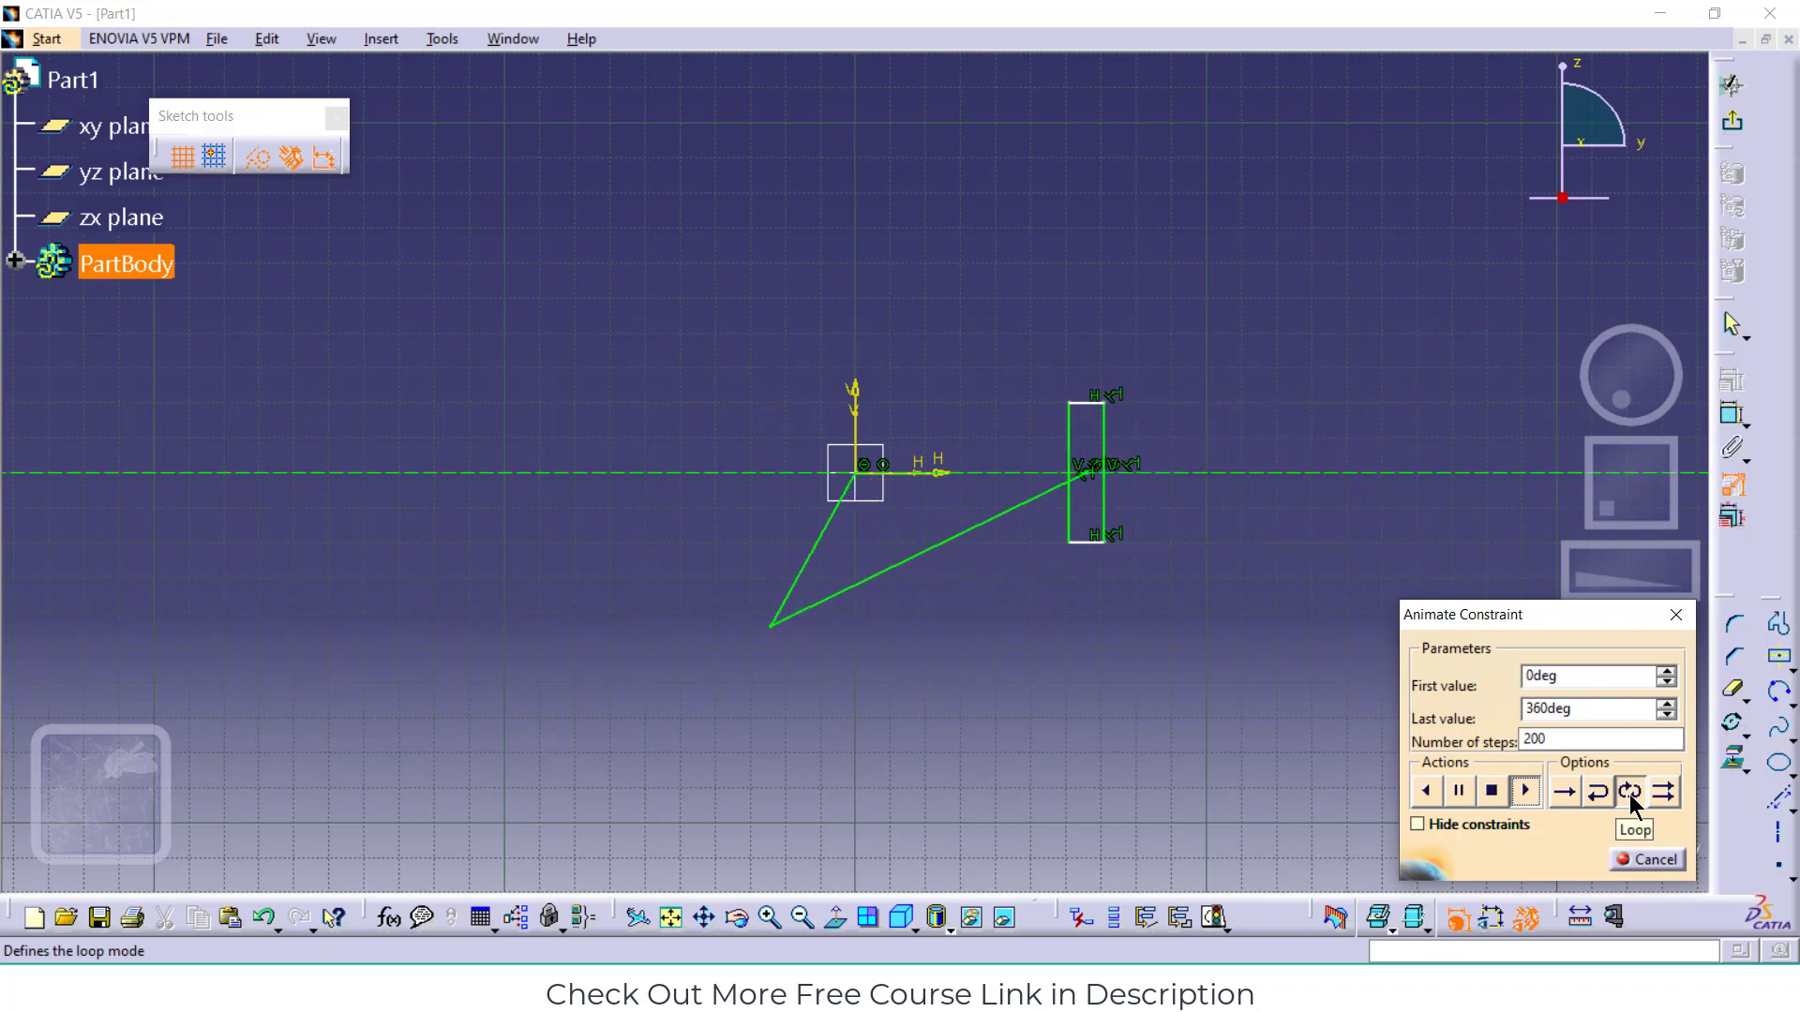
Switch the running angle animation from loop to repeat mode
{"action": "left_click", "coordinate": [1671, 785]}
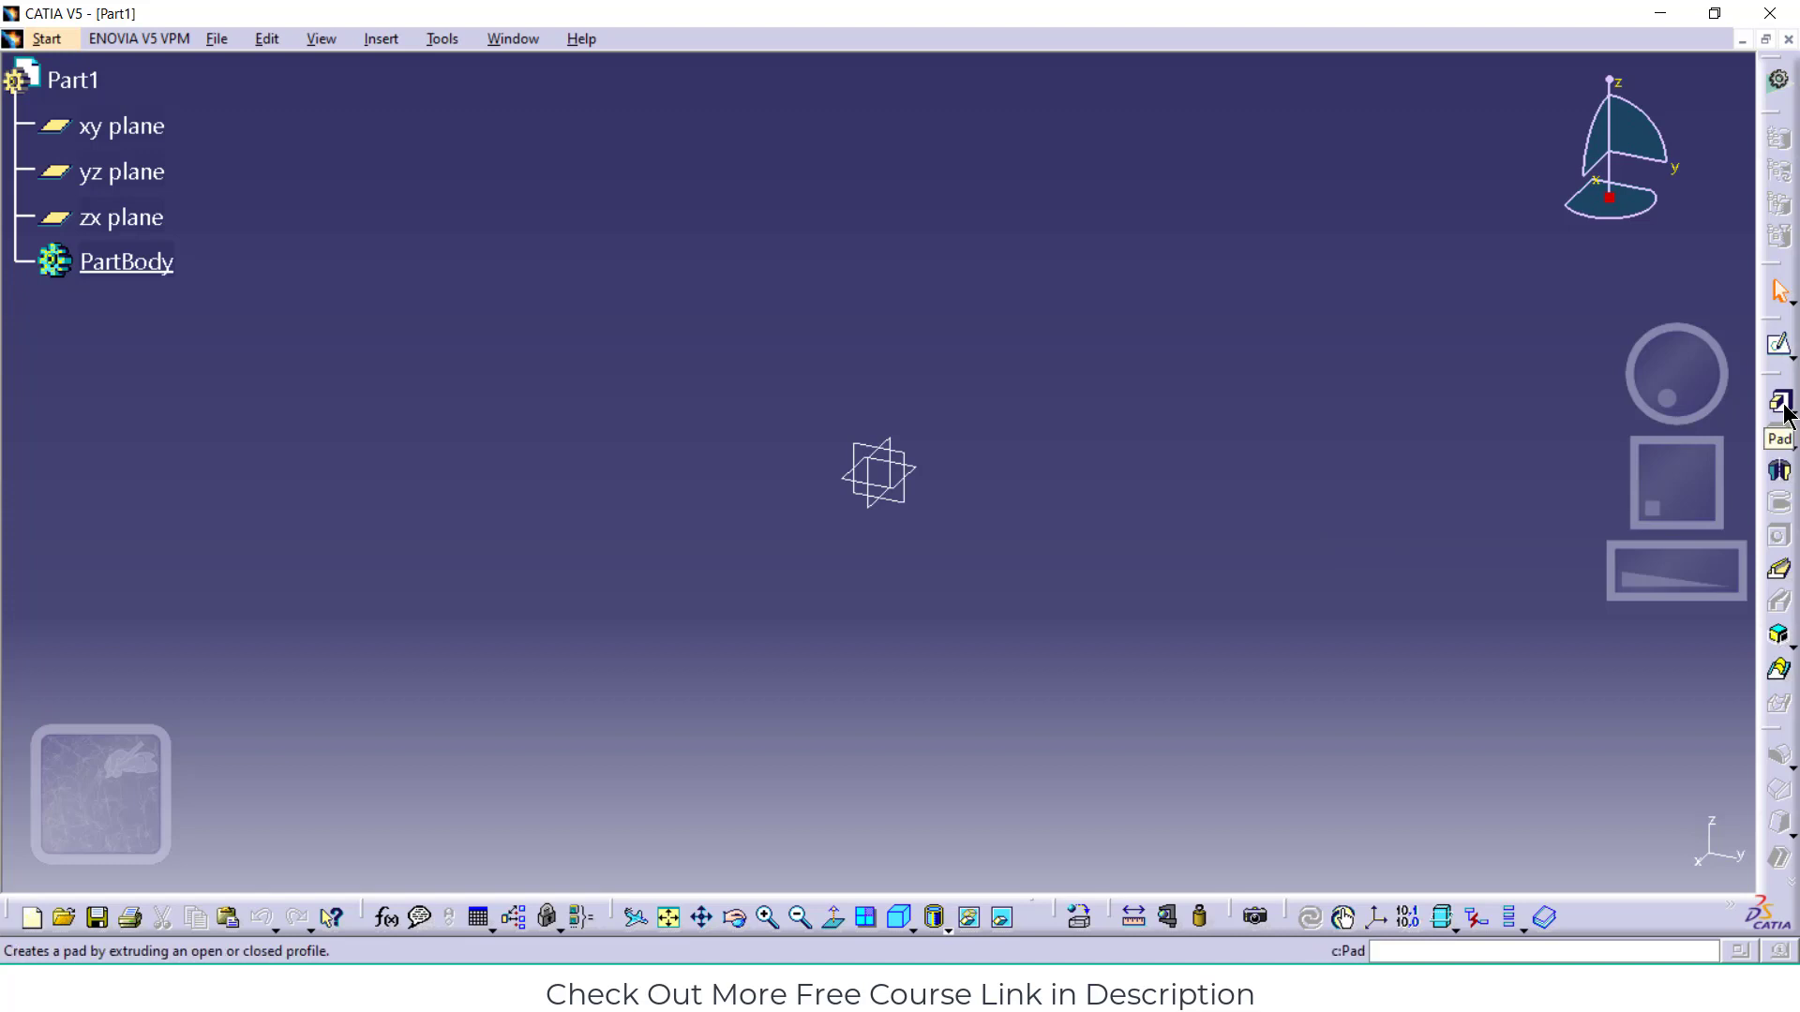
Start a sketch on the xy plane and draw a circle centred on the origin
{"action": "left_click", "coordinate": [914, 467]}
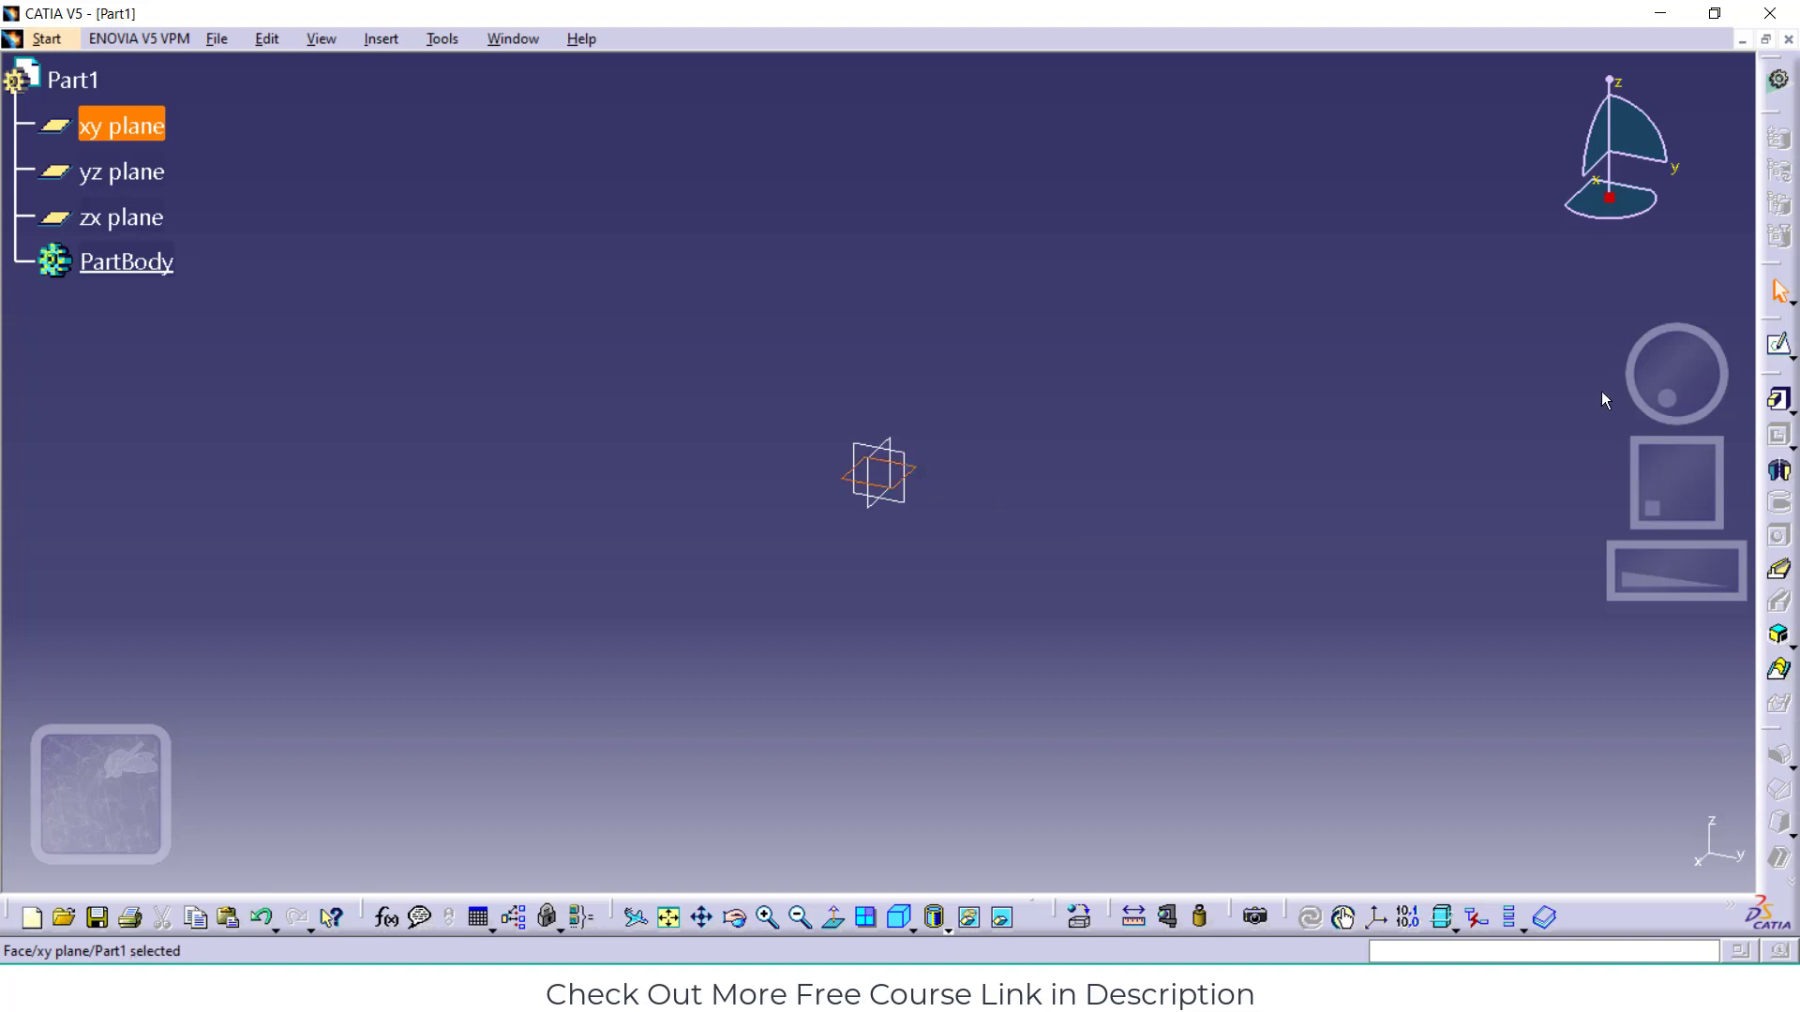
{"action": "left_click", "coordinate": [1778, 344]}
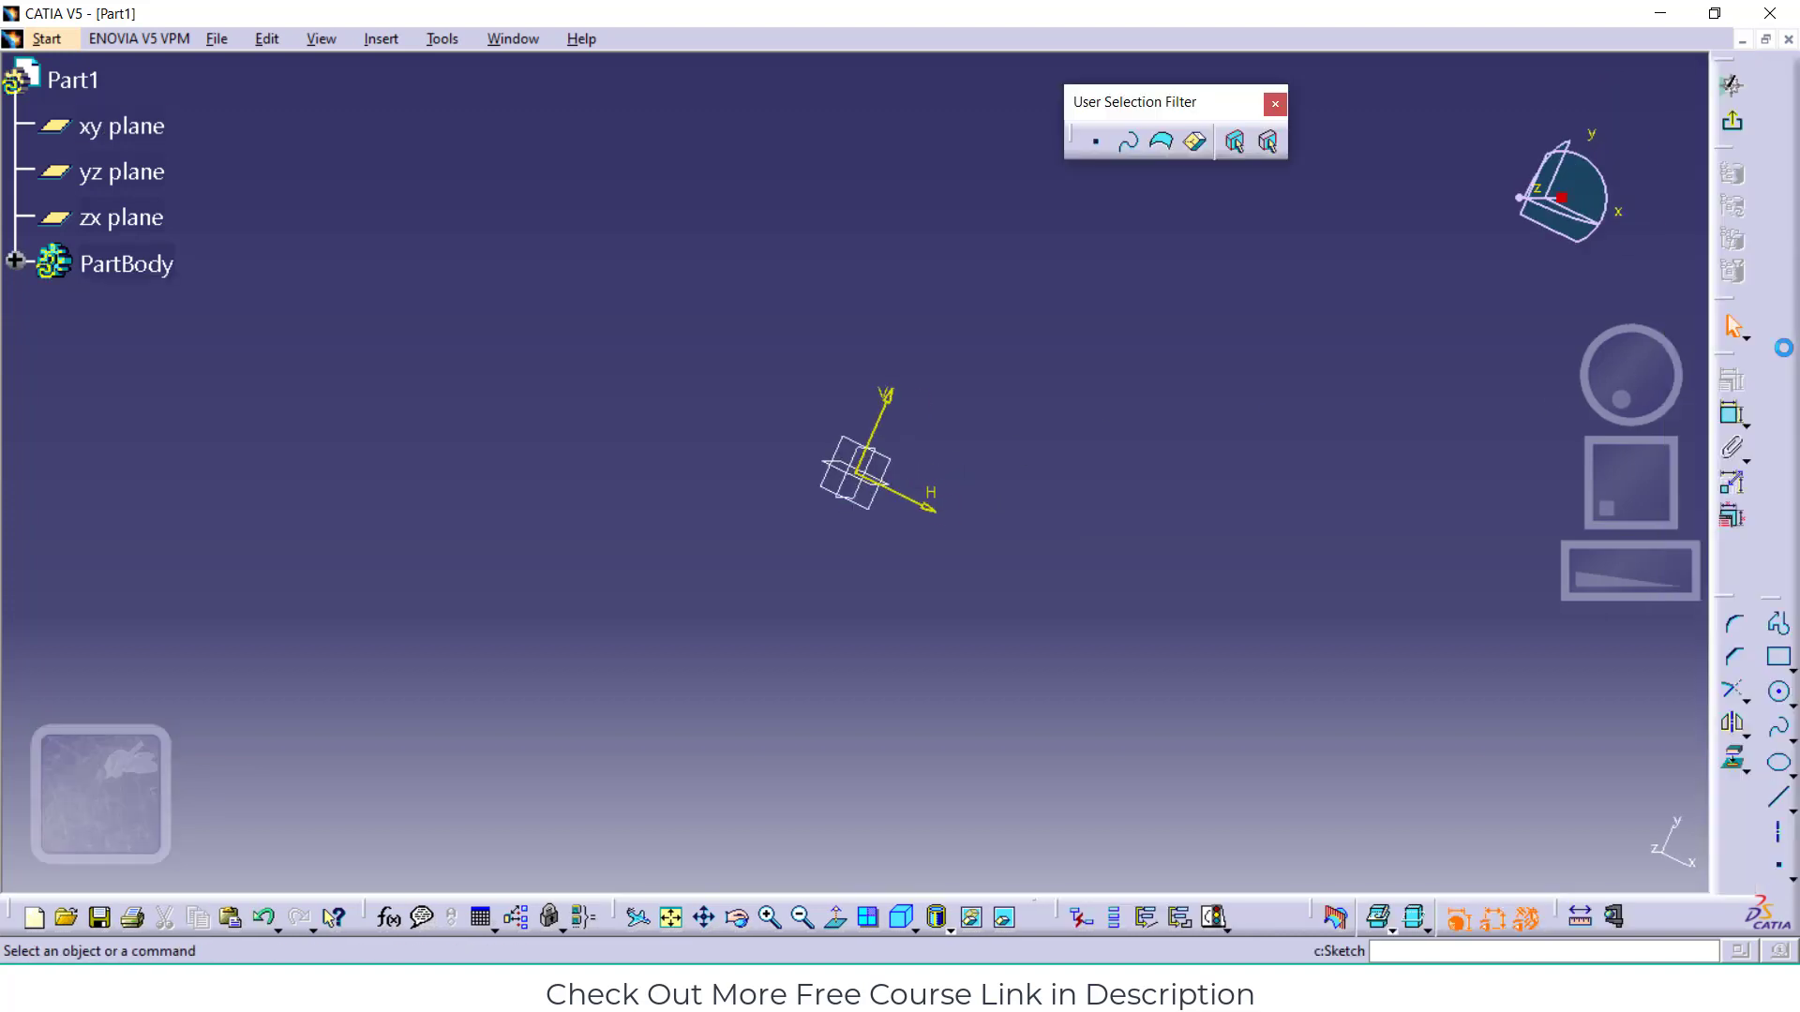
{"action": "left_click", "coordinate": [1782, 697]}
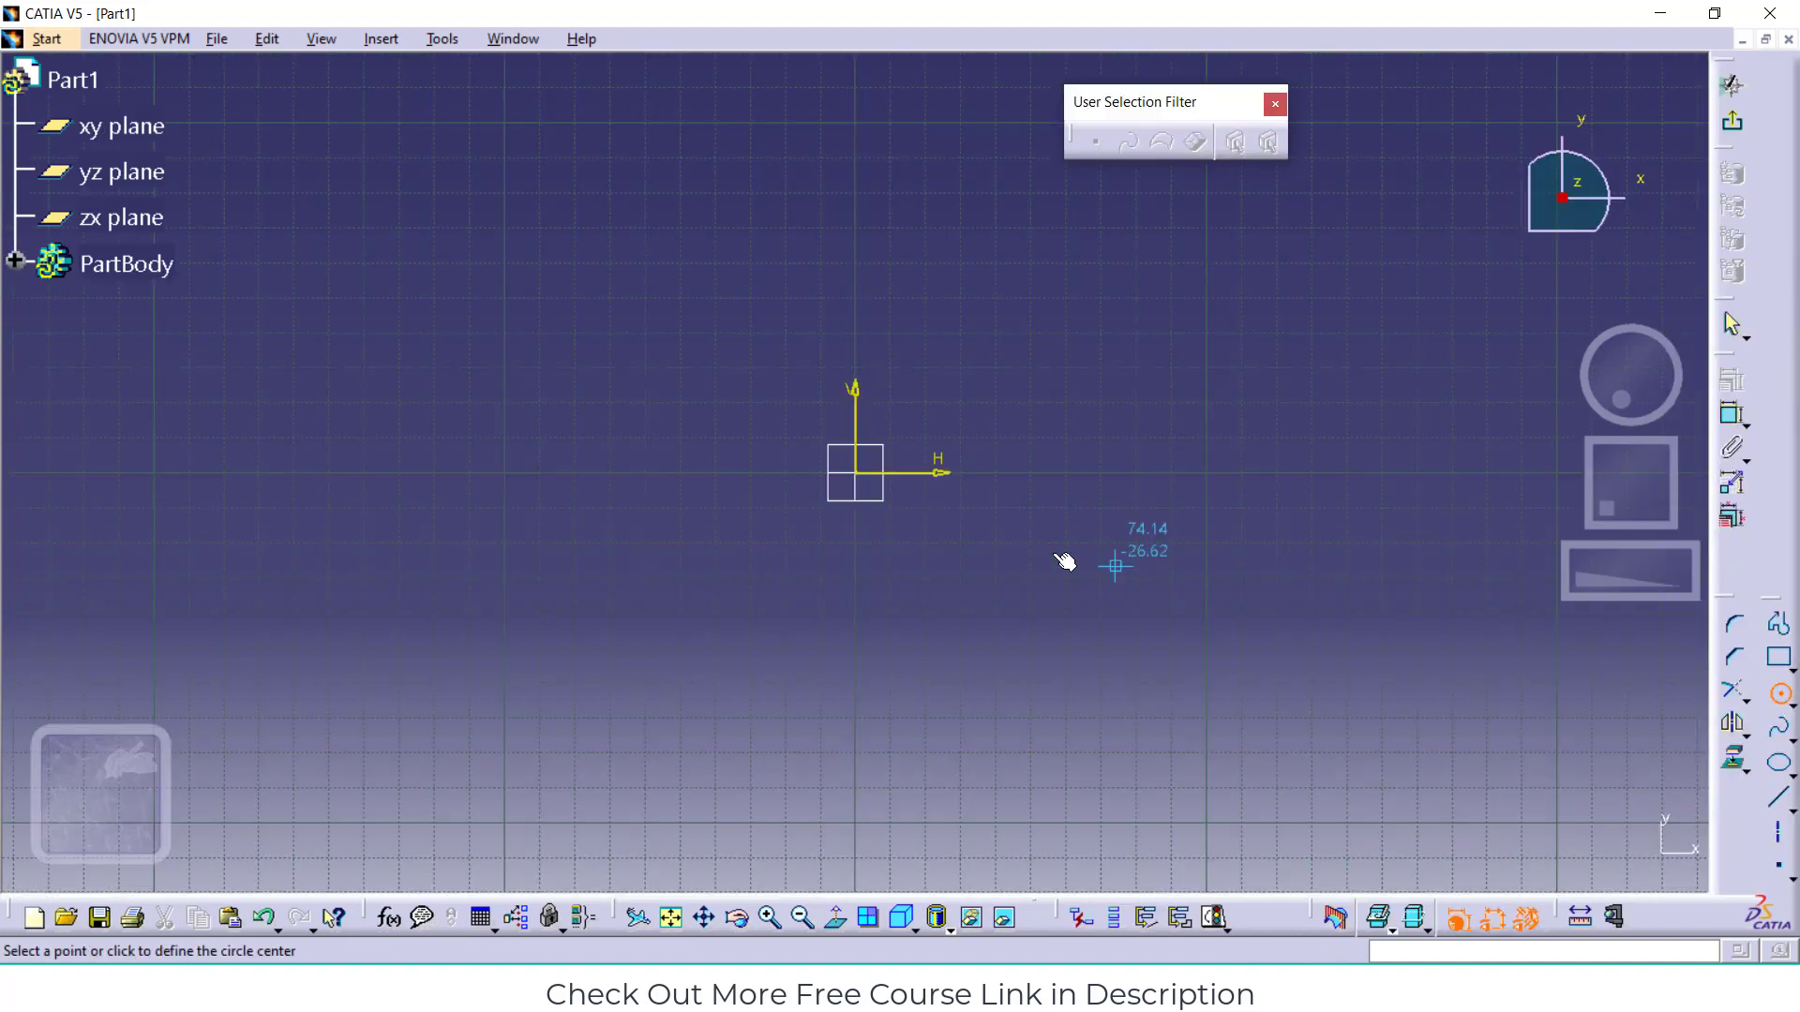
{"action": "left_click", "coordinate": [855, 472]}
{"action": "left_click", "coordinate": [964, 491]}
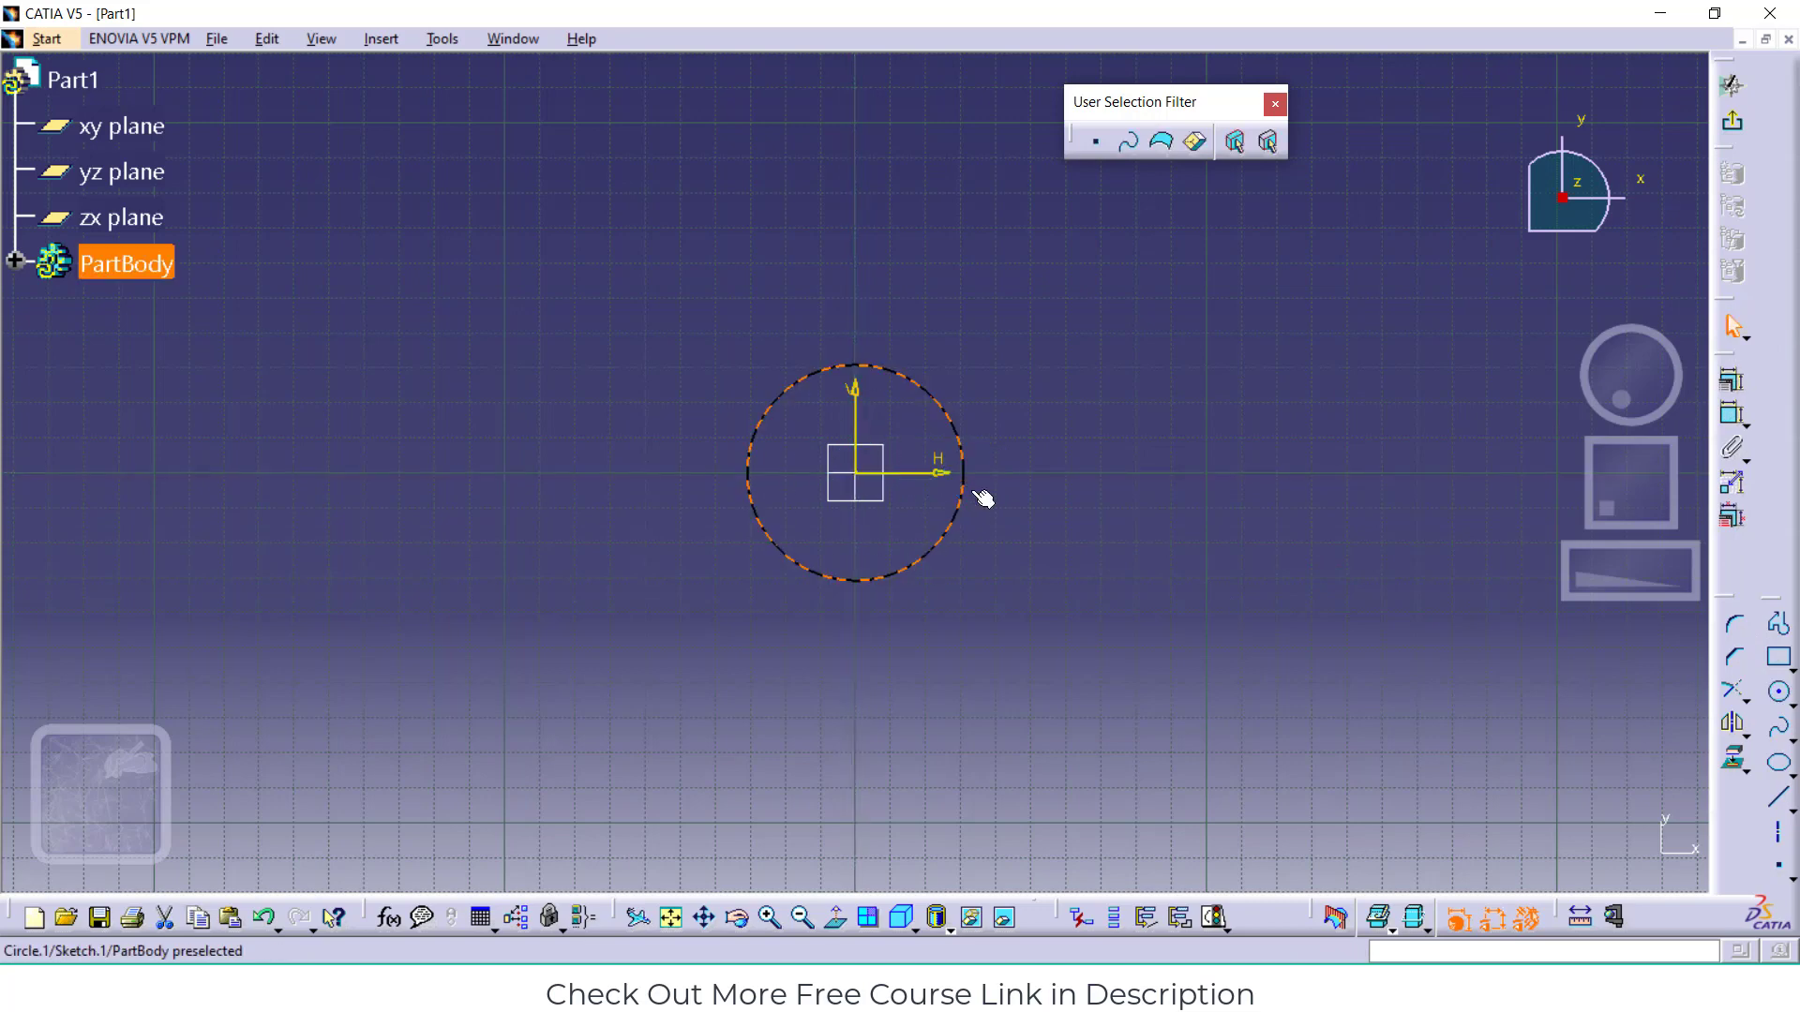
Draw a separate rectangle beside the circle, crossing the horizontal axis, and exit the sketch
{"action": "left_click", "coordinate": [1779, 659]}
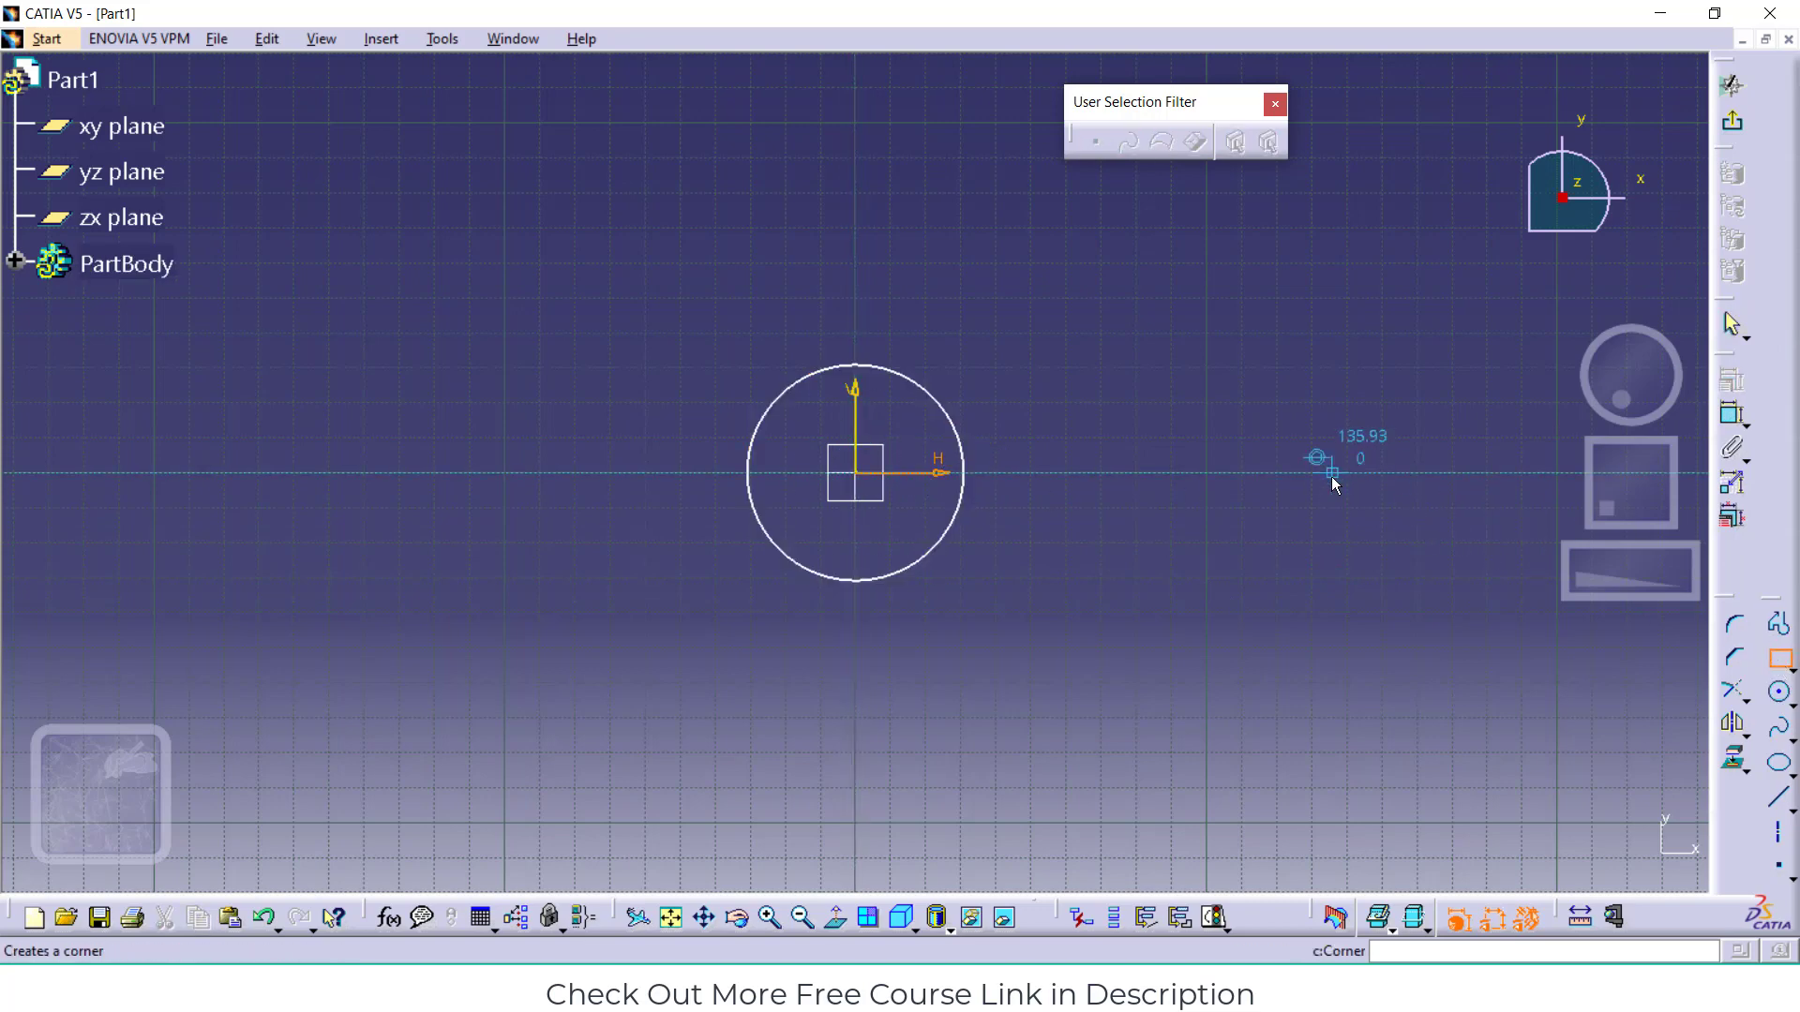
{"action": "left_click", "coordinate": [1328, 366]}
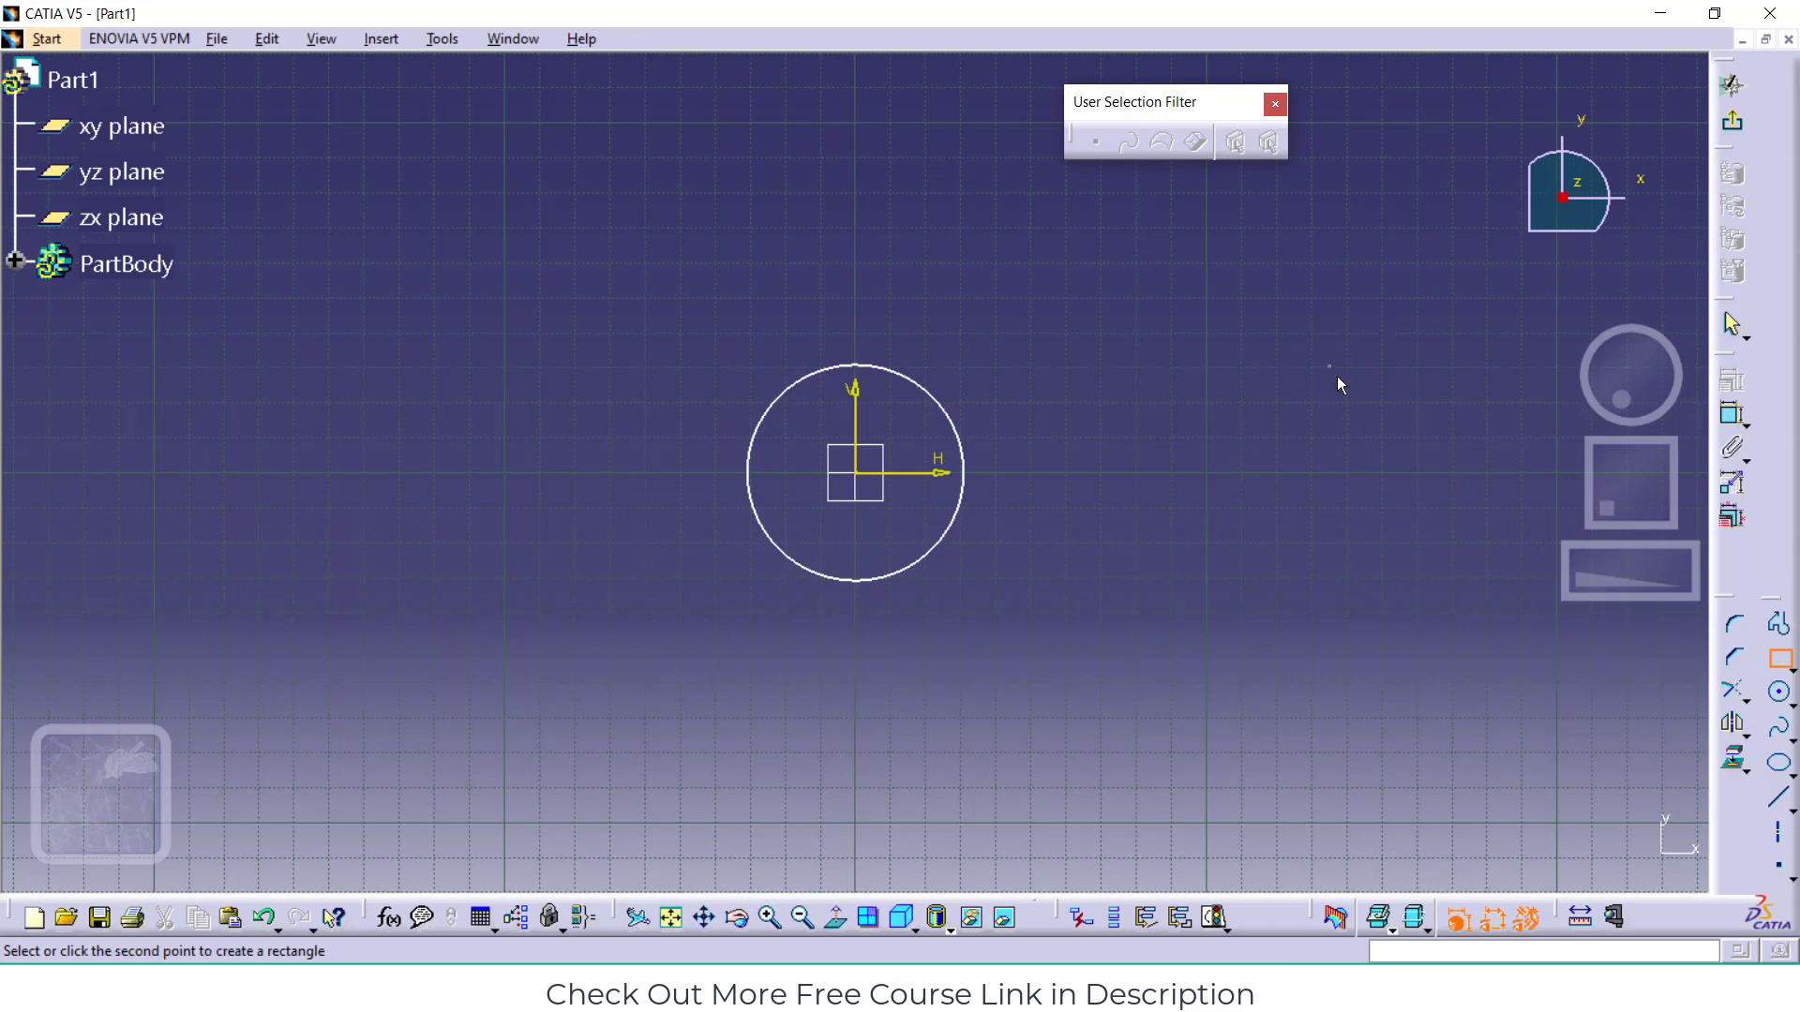
{"action": "left_click", "coordinate": [1515, 603]}
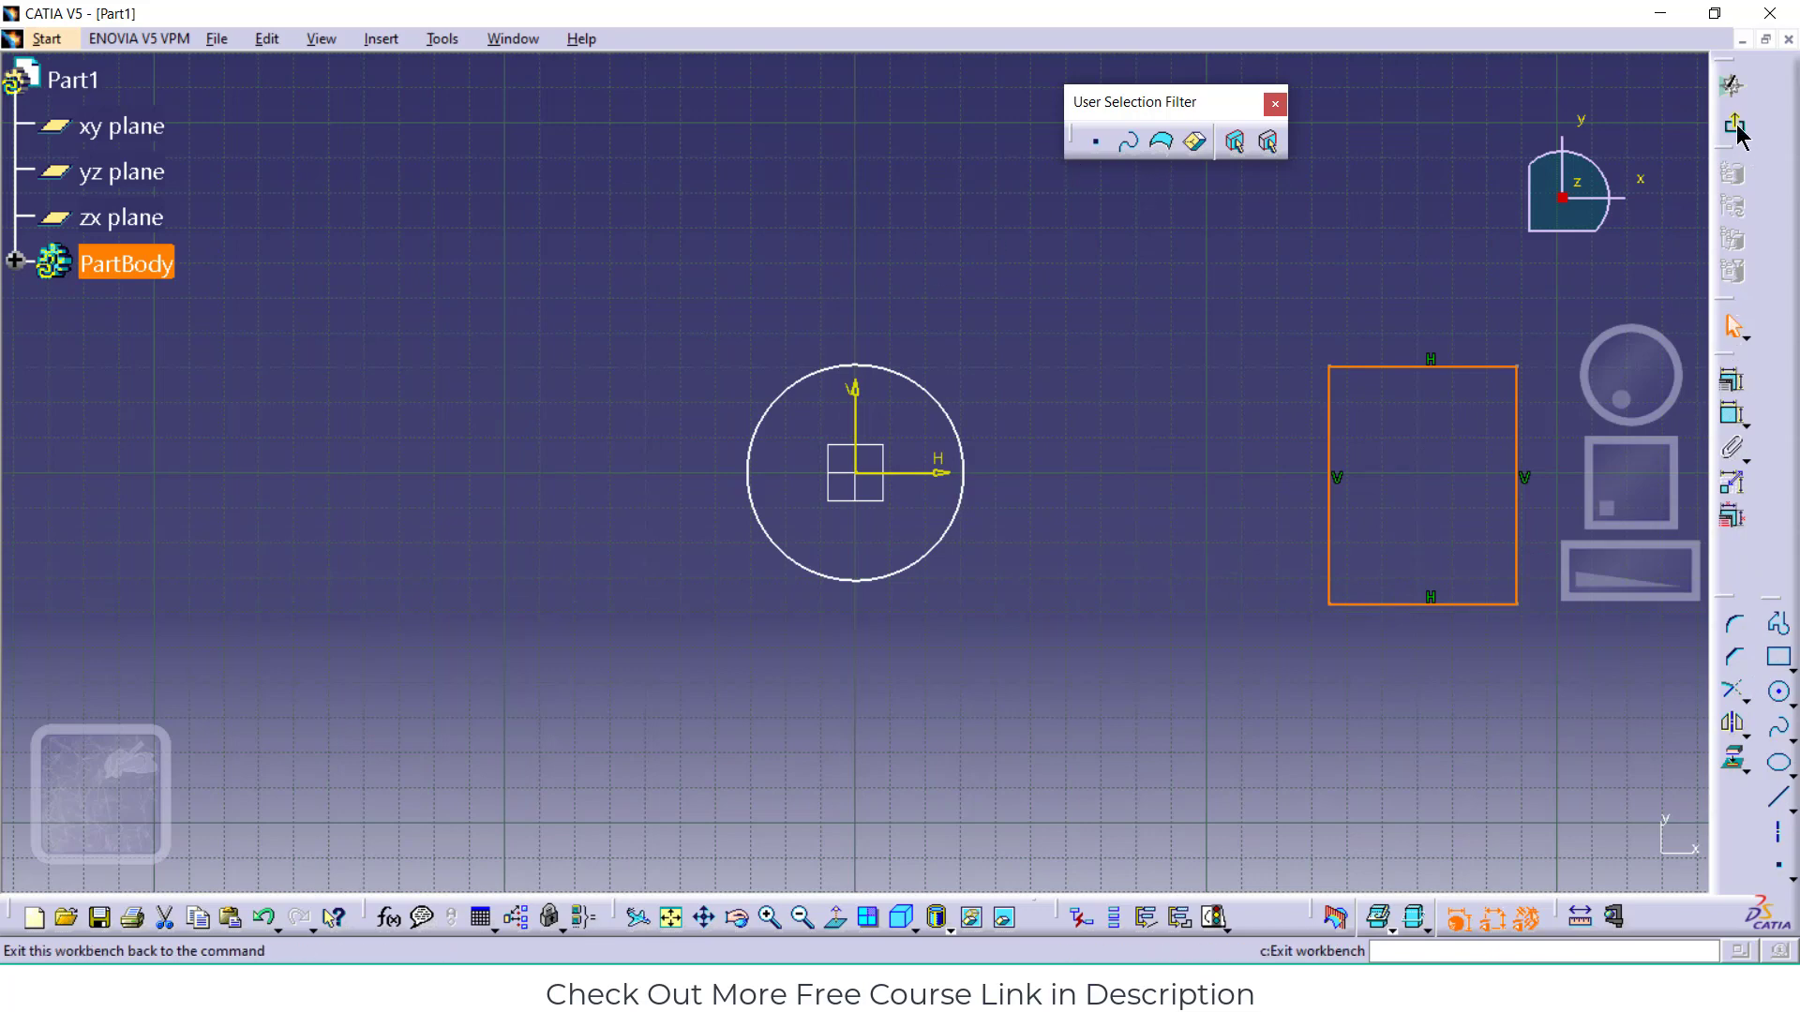
{"action": "left_click", "coordinate": [1732, 373]}
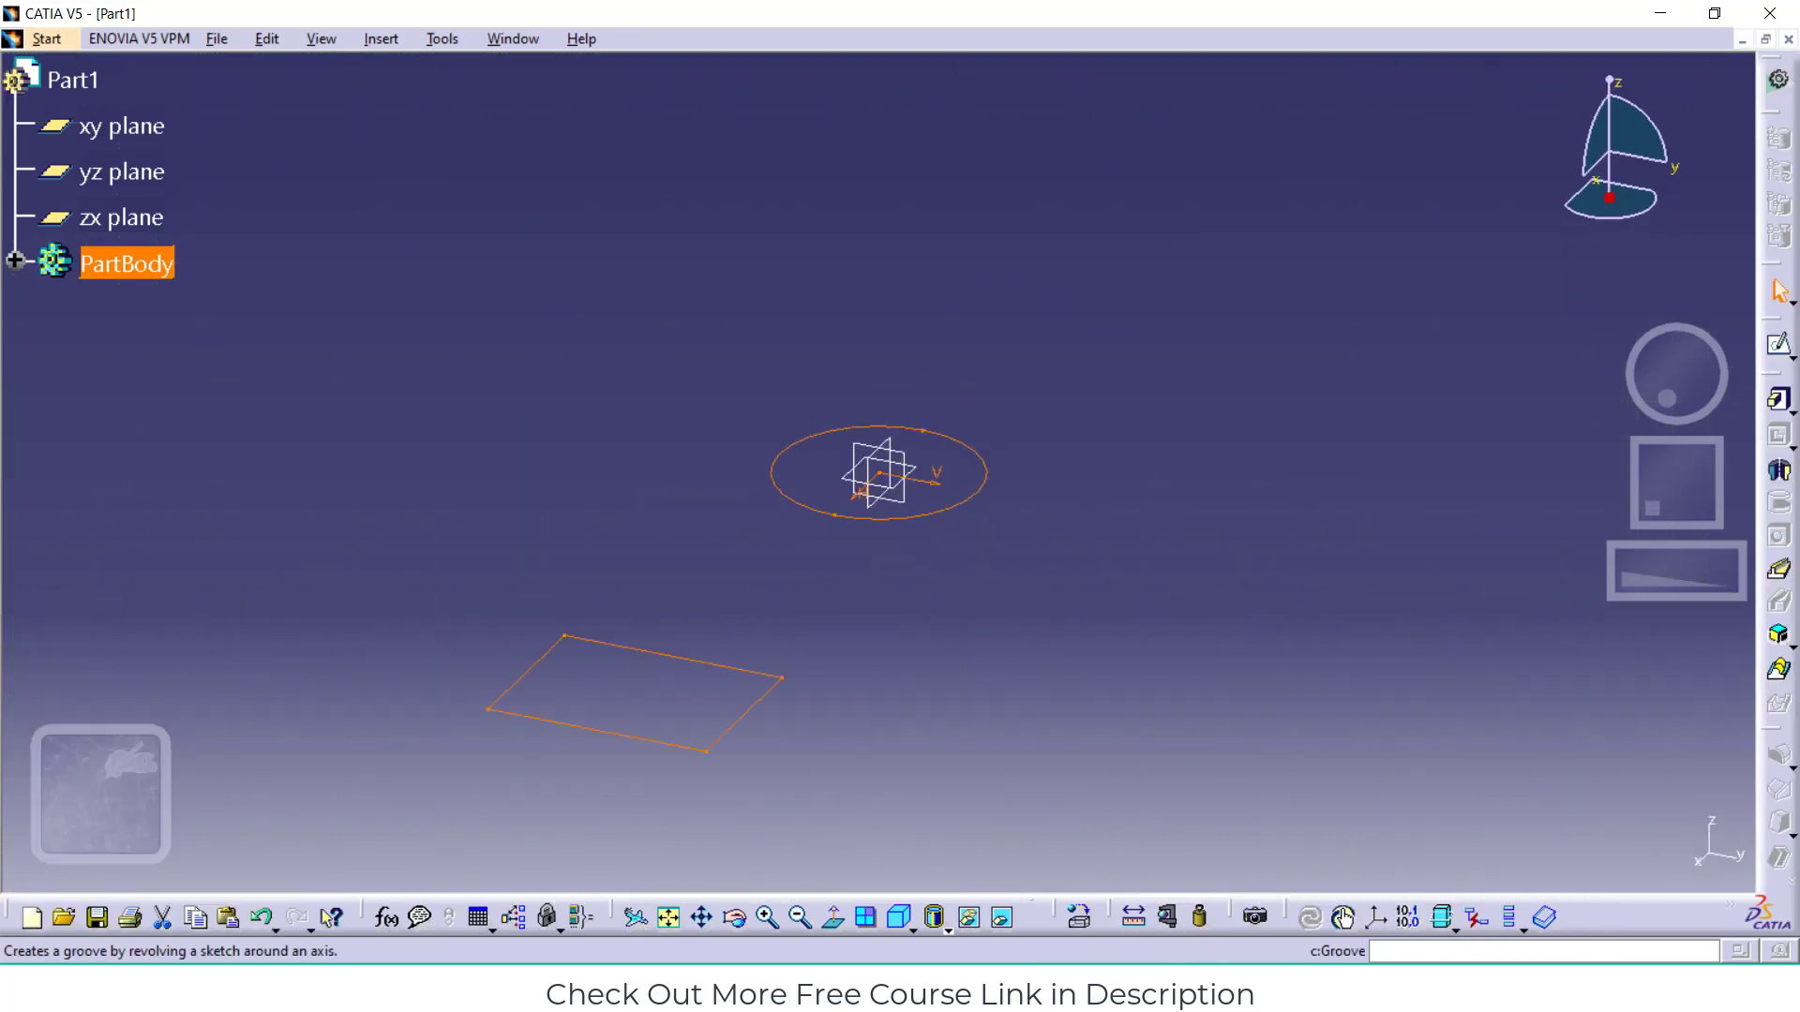
Start a pad of the circle and rectangle sketch with a length of 50 mm and preview it
{"action": "left_click", "coordinate": [1778, 403]}
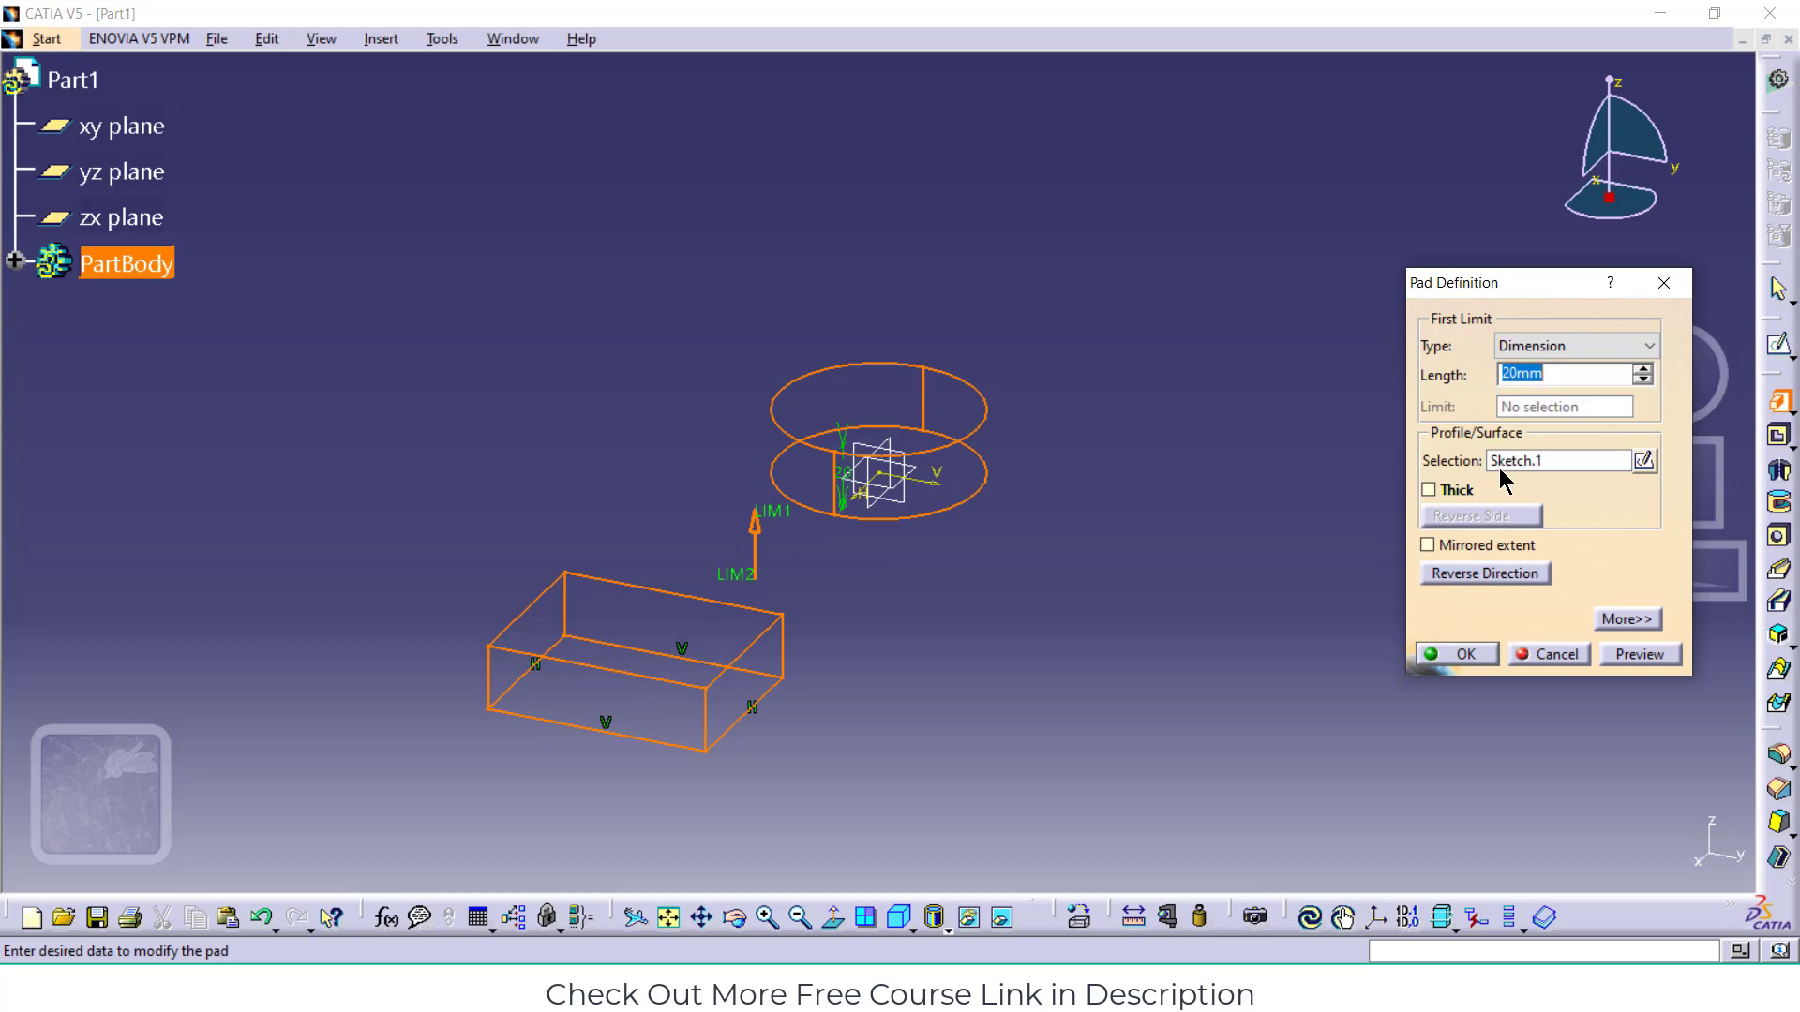
{"action": "type", "text": "50"}
{"action": "left_click", "coordinate": [1605, 653]}
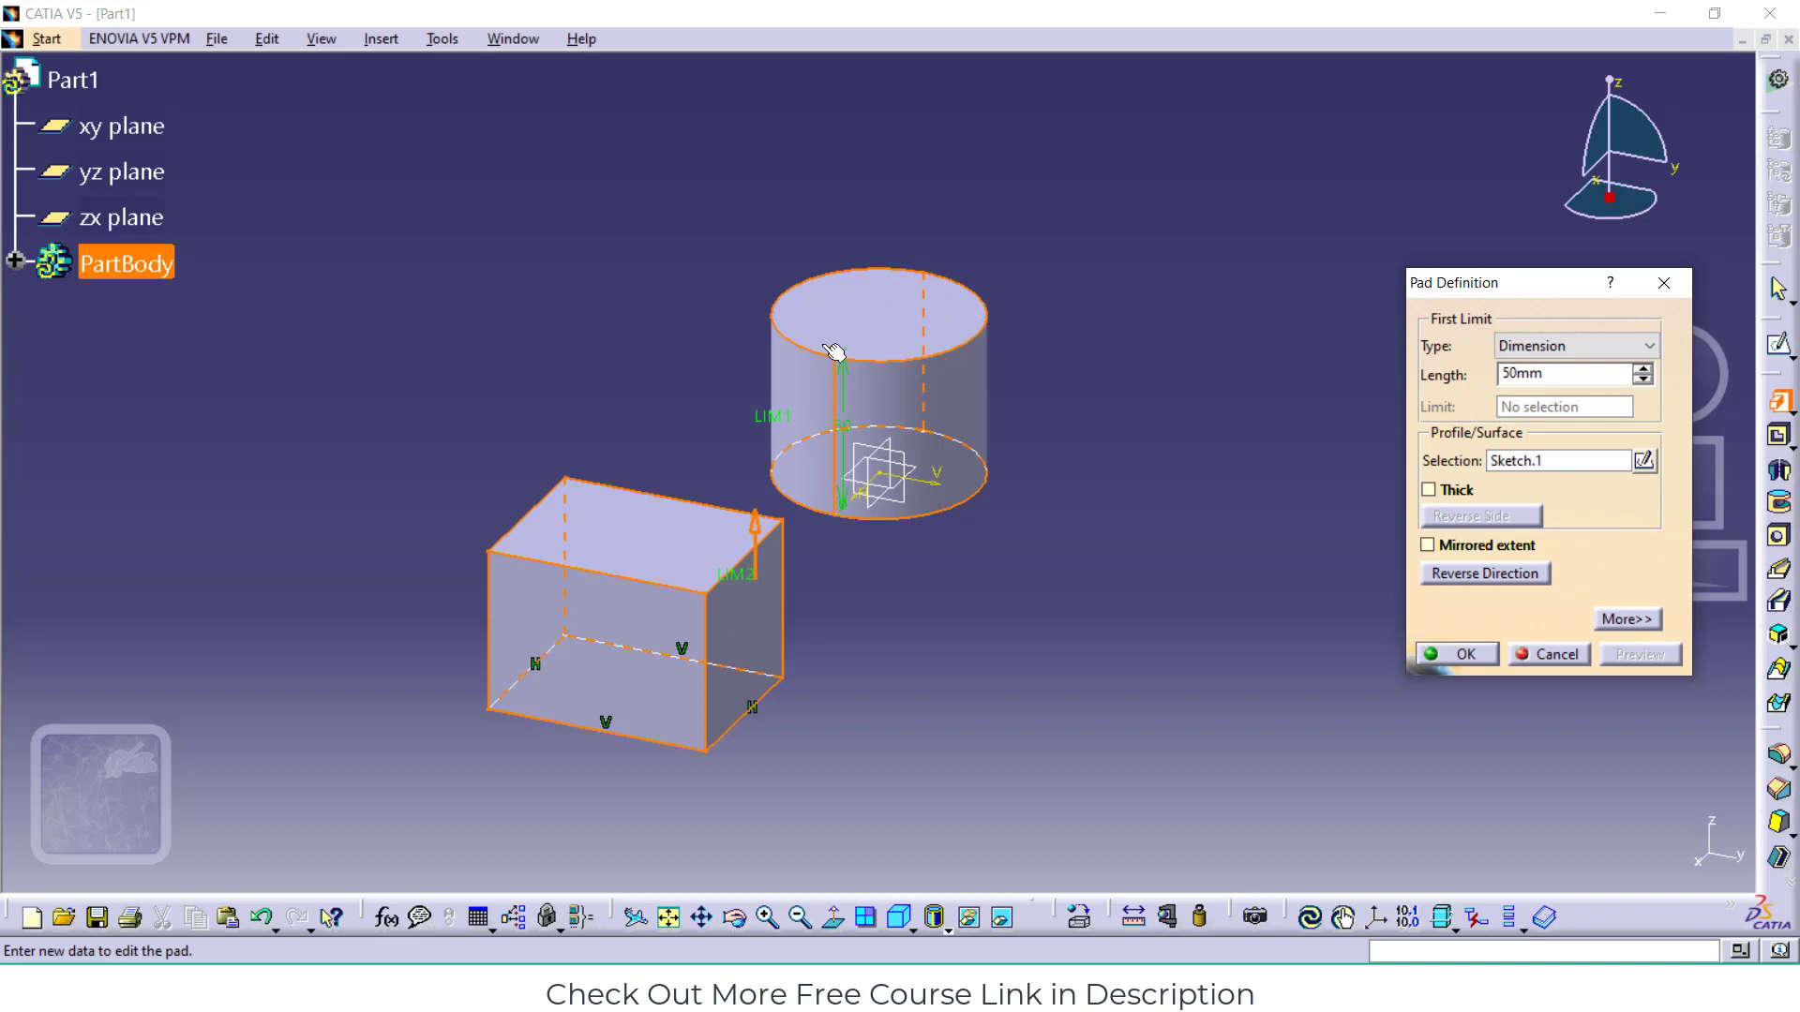
Make the pad thick with Thickness1 set to 5 mm and preview the hollow walls
{"action": "left_click", "coordinate": [1428, 490]}
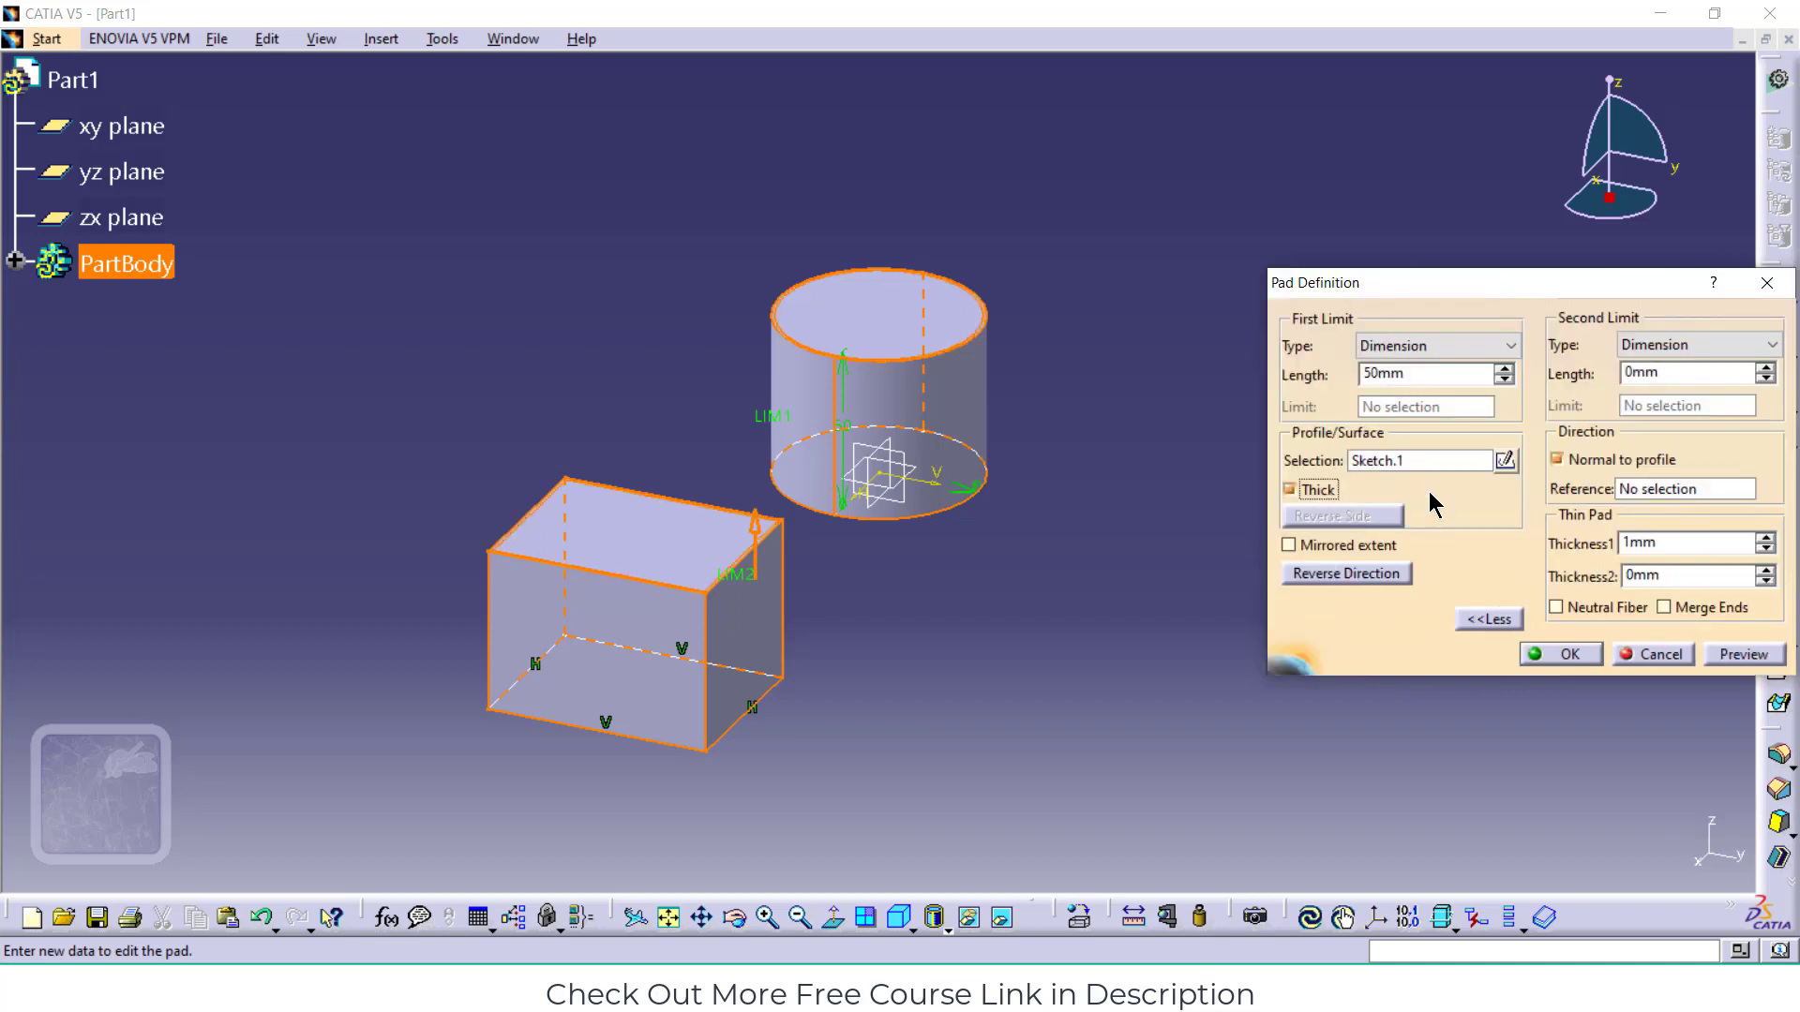
{"action": "double_click", "coordinate": [1639, 542]}
{"action": "type", "text": "5"}
{"action": "left_click", "coordinate": [1740, 656]}
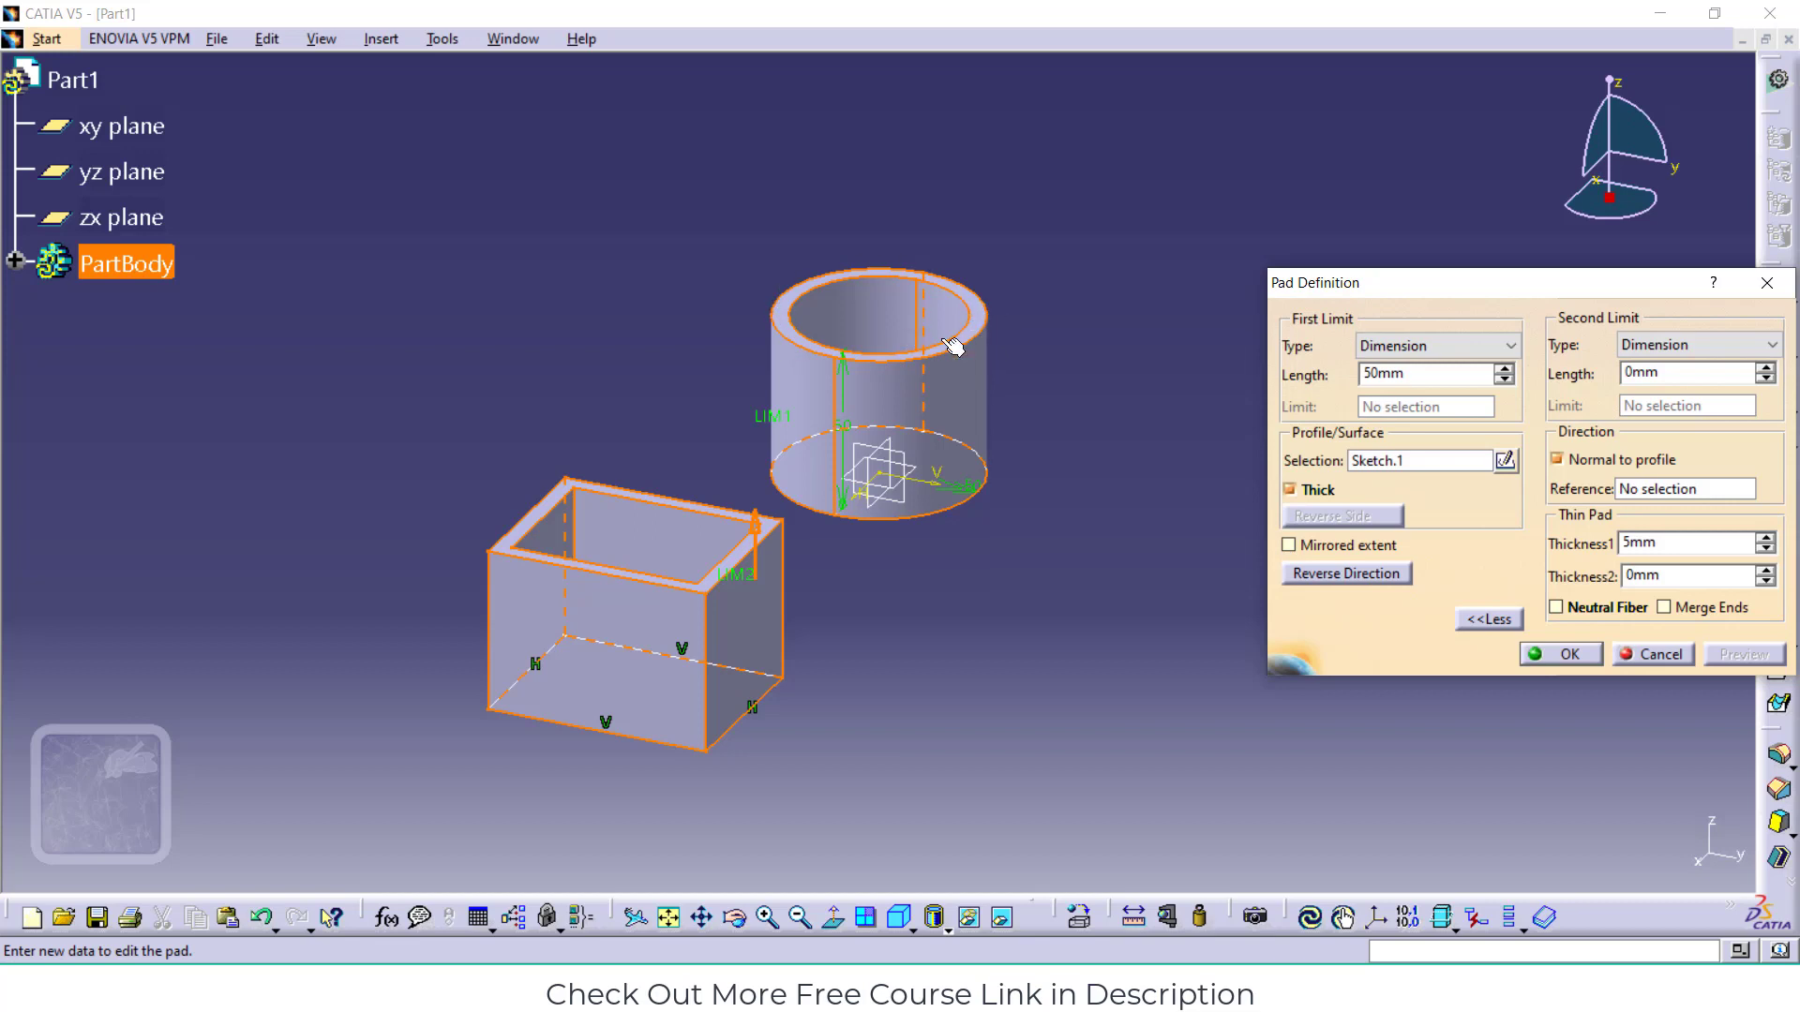
Set the thin pad's Thickness2 to 3 mm, preview it and create the pad
{"action": "left_click_drag", "start_coordinate": [1699, 573], "coordinate": [1024, 540]}
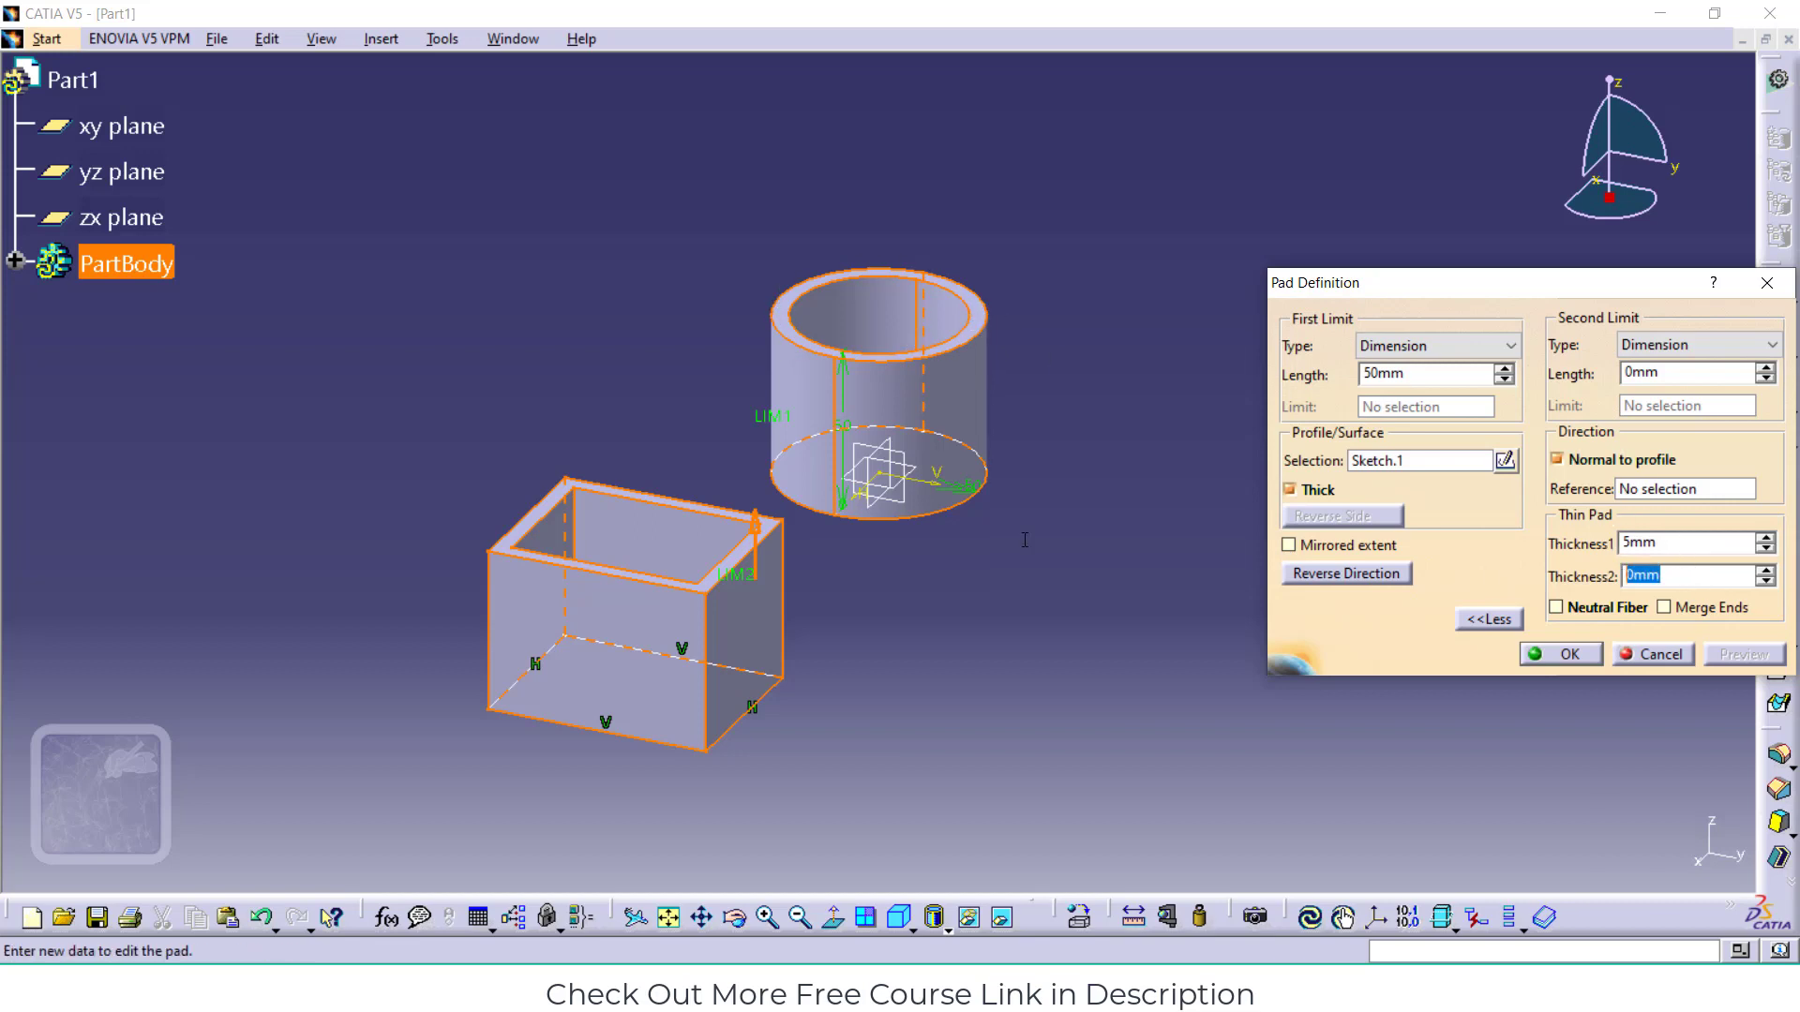
{"action": "type", "text": "20"}
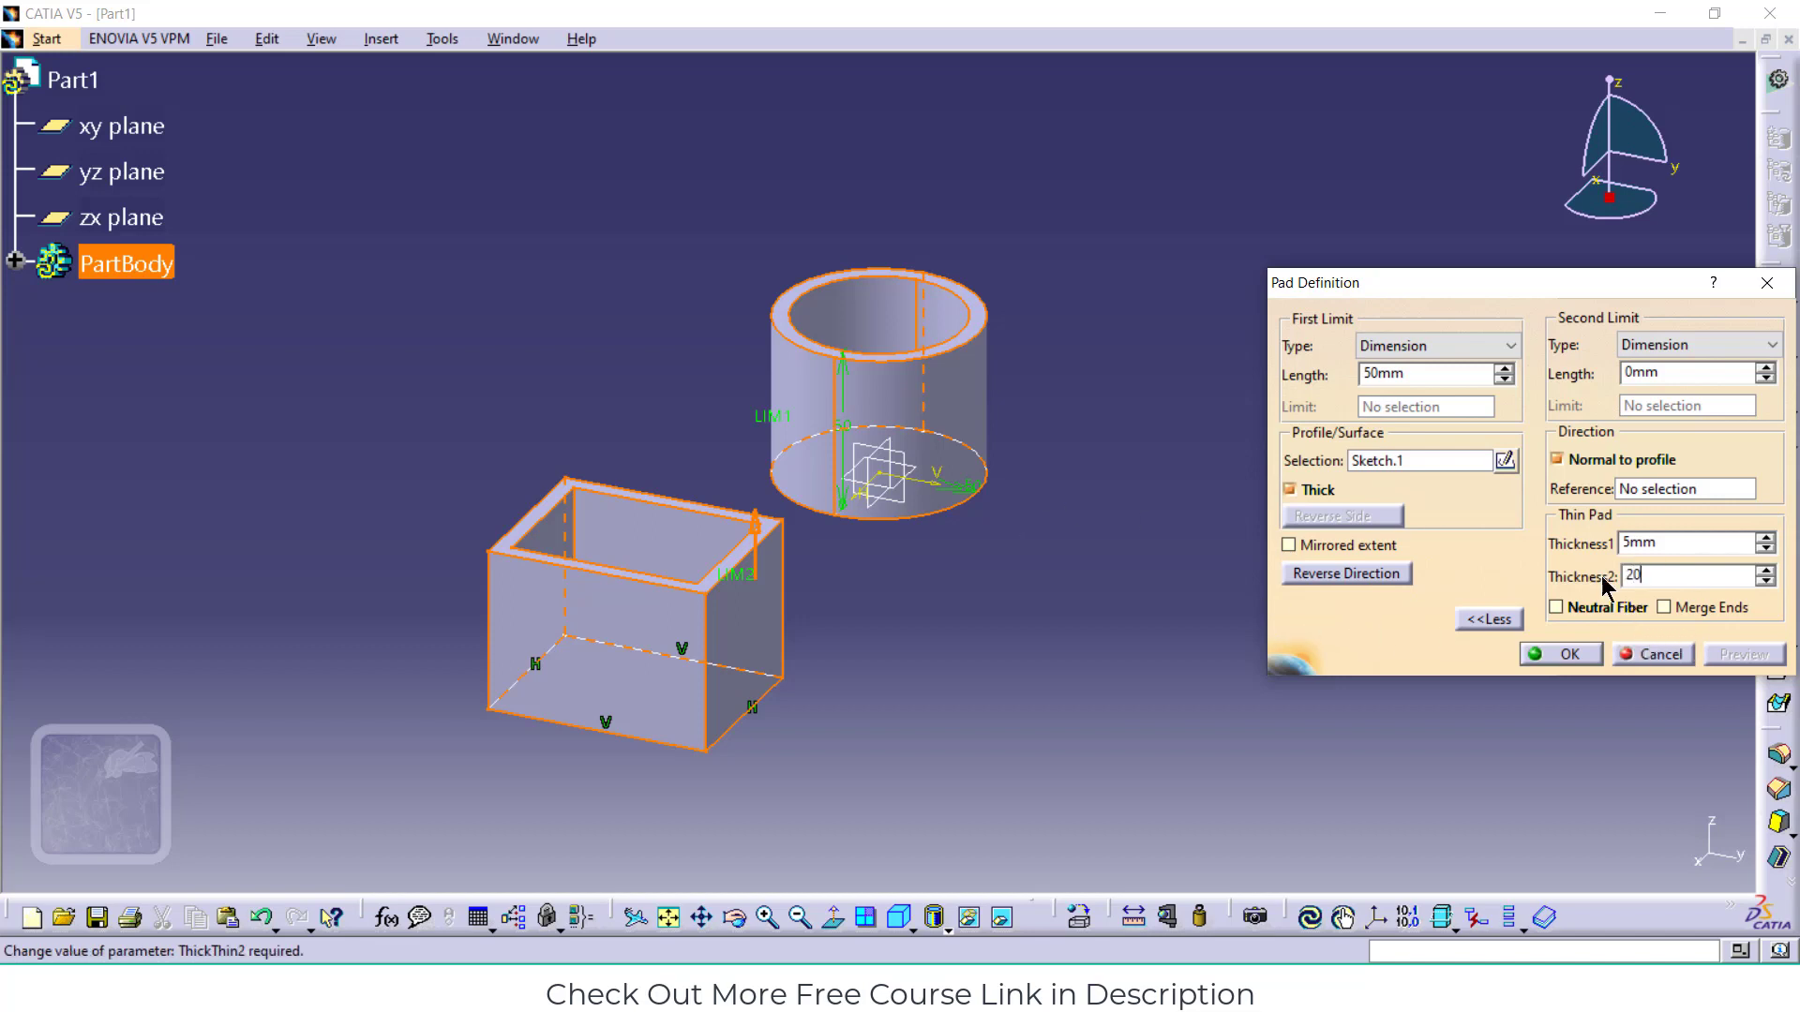
{"action": "left_click_drag", "start_coordinate": [1642, 576], "coordinate": [1253, 540]}
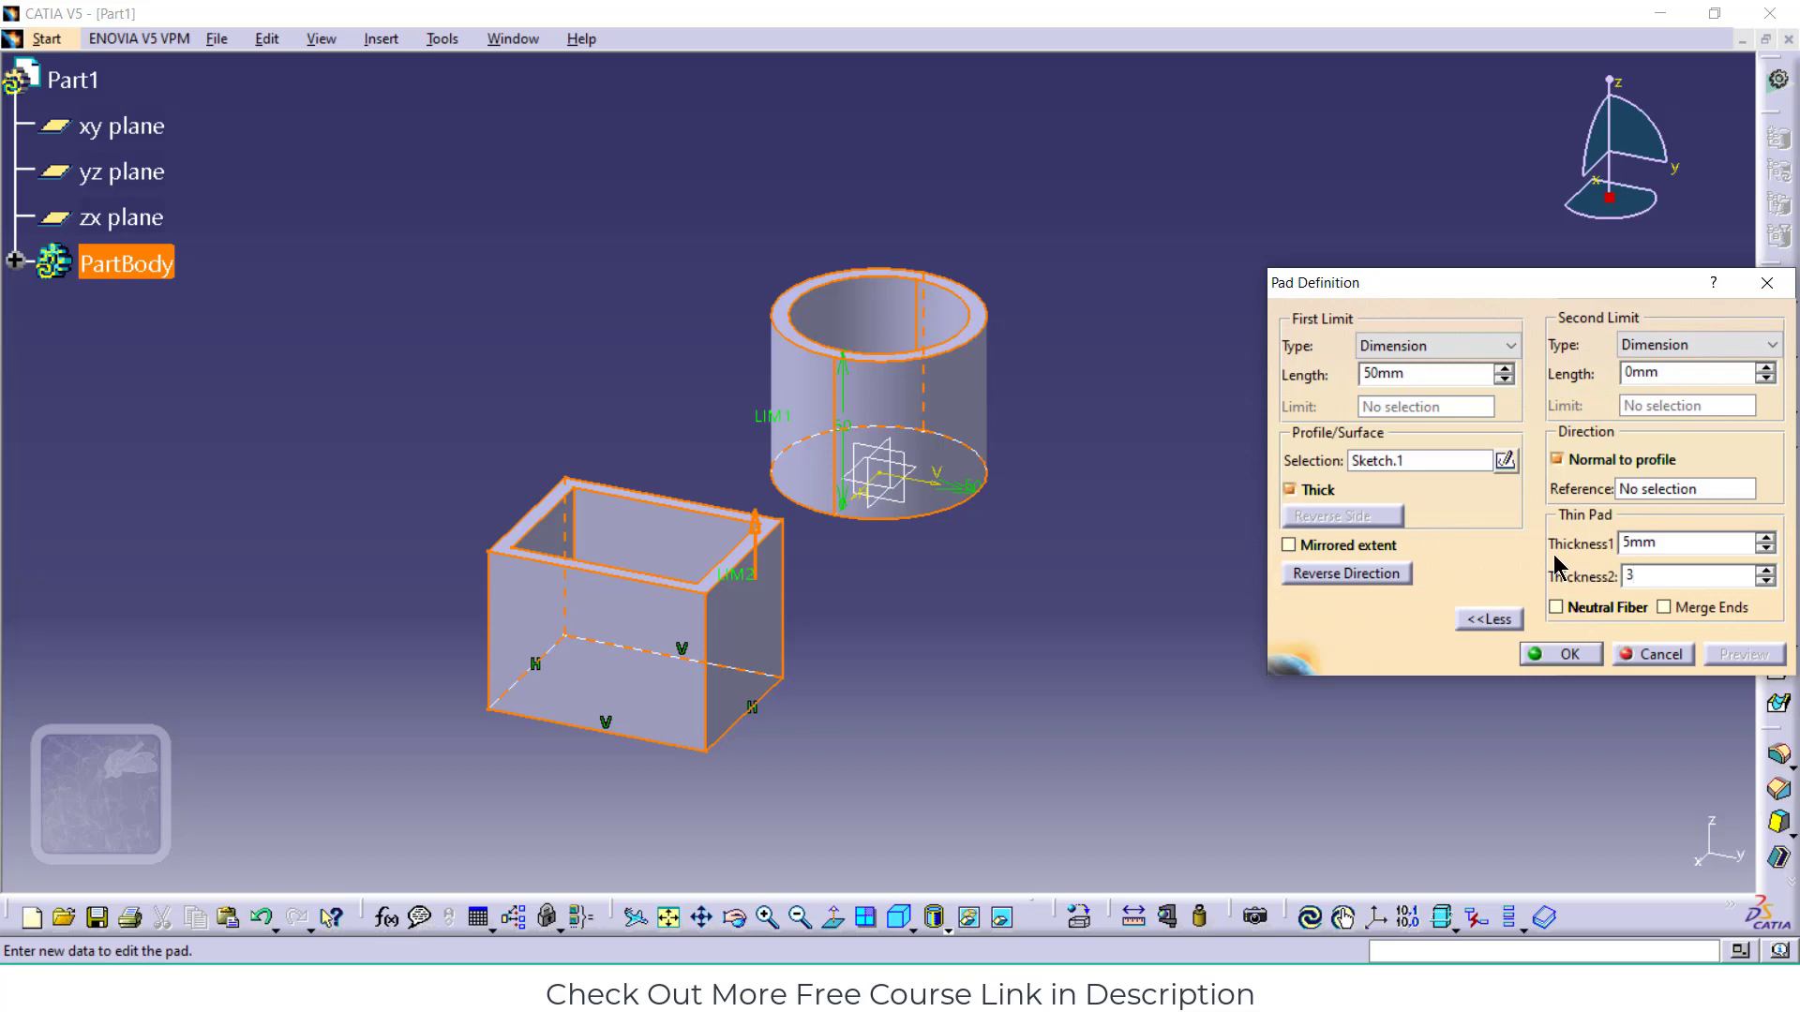
{"action": "left_click", "coordinate": [1675, 486]}
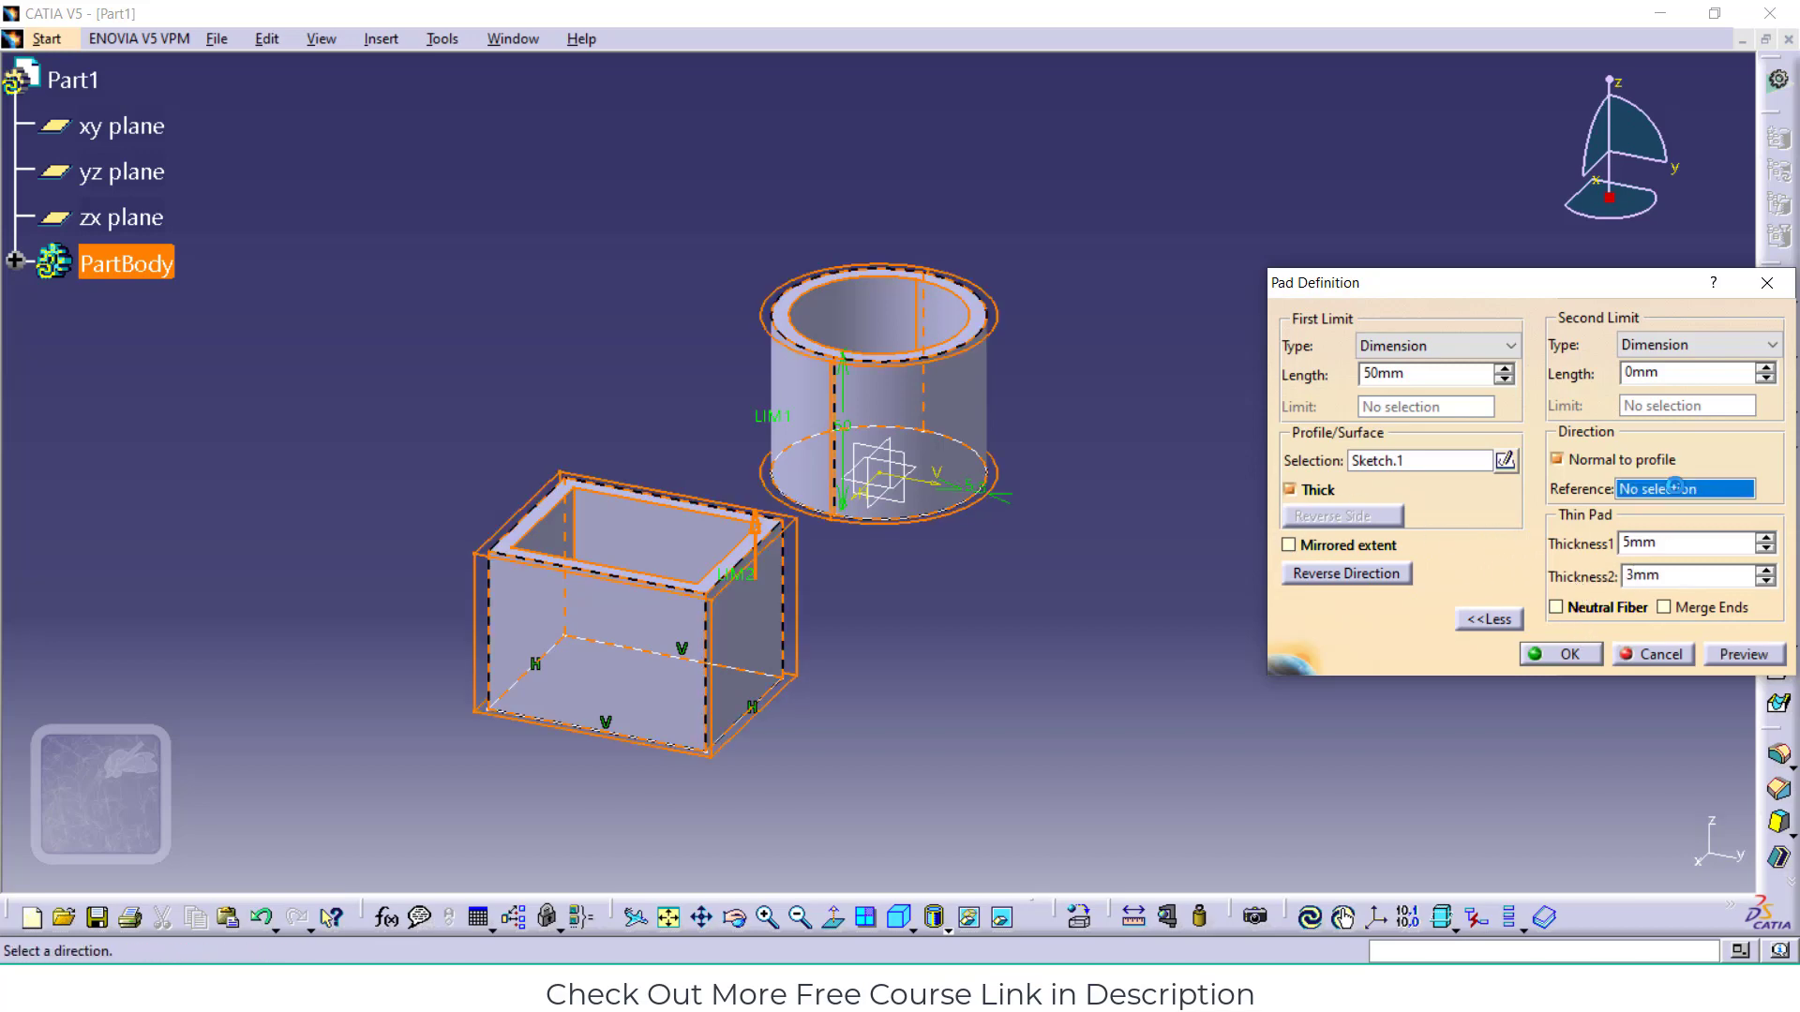
{"action": "left_click", "coordinate": [1746, 655]}
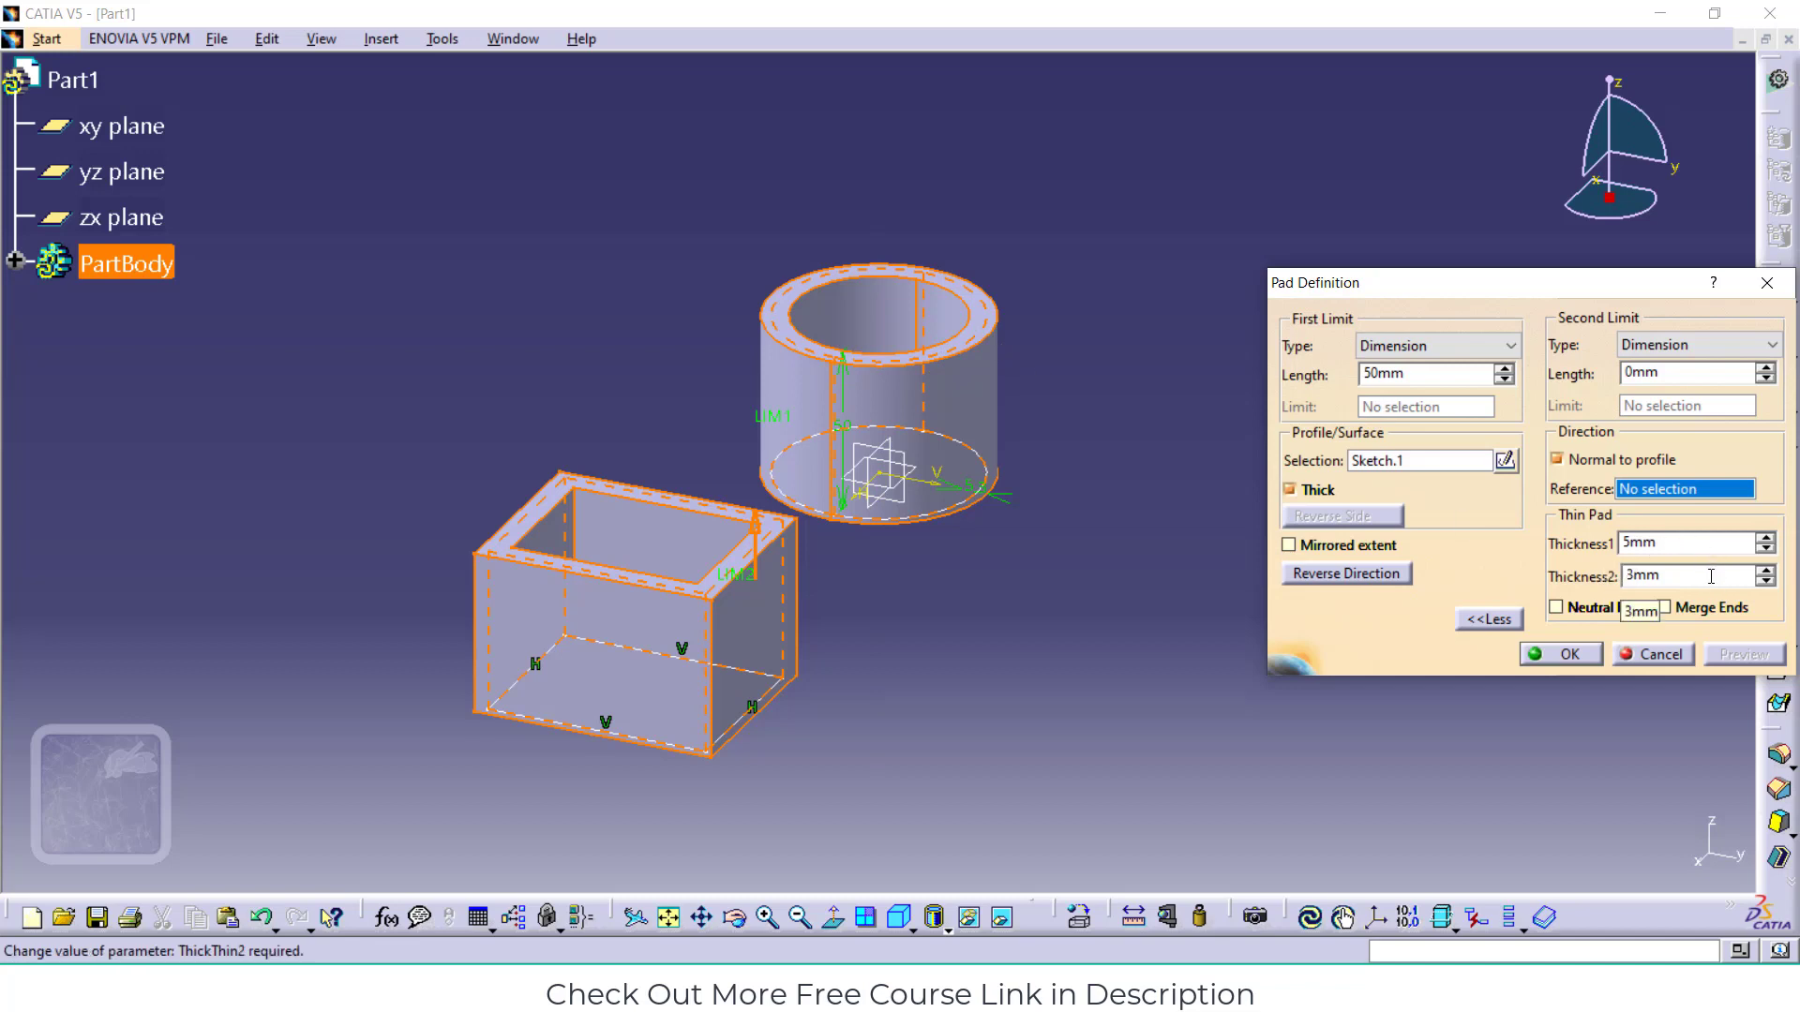
{"action": "left_click", "coordinate": [1417, 353]}
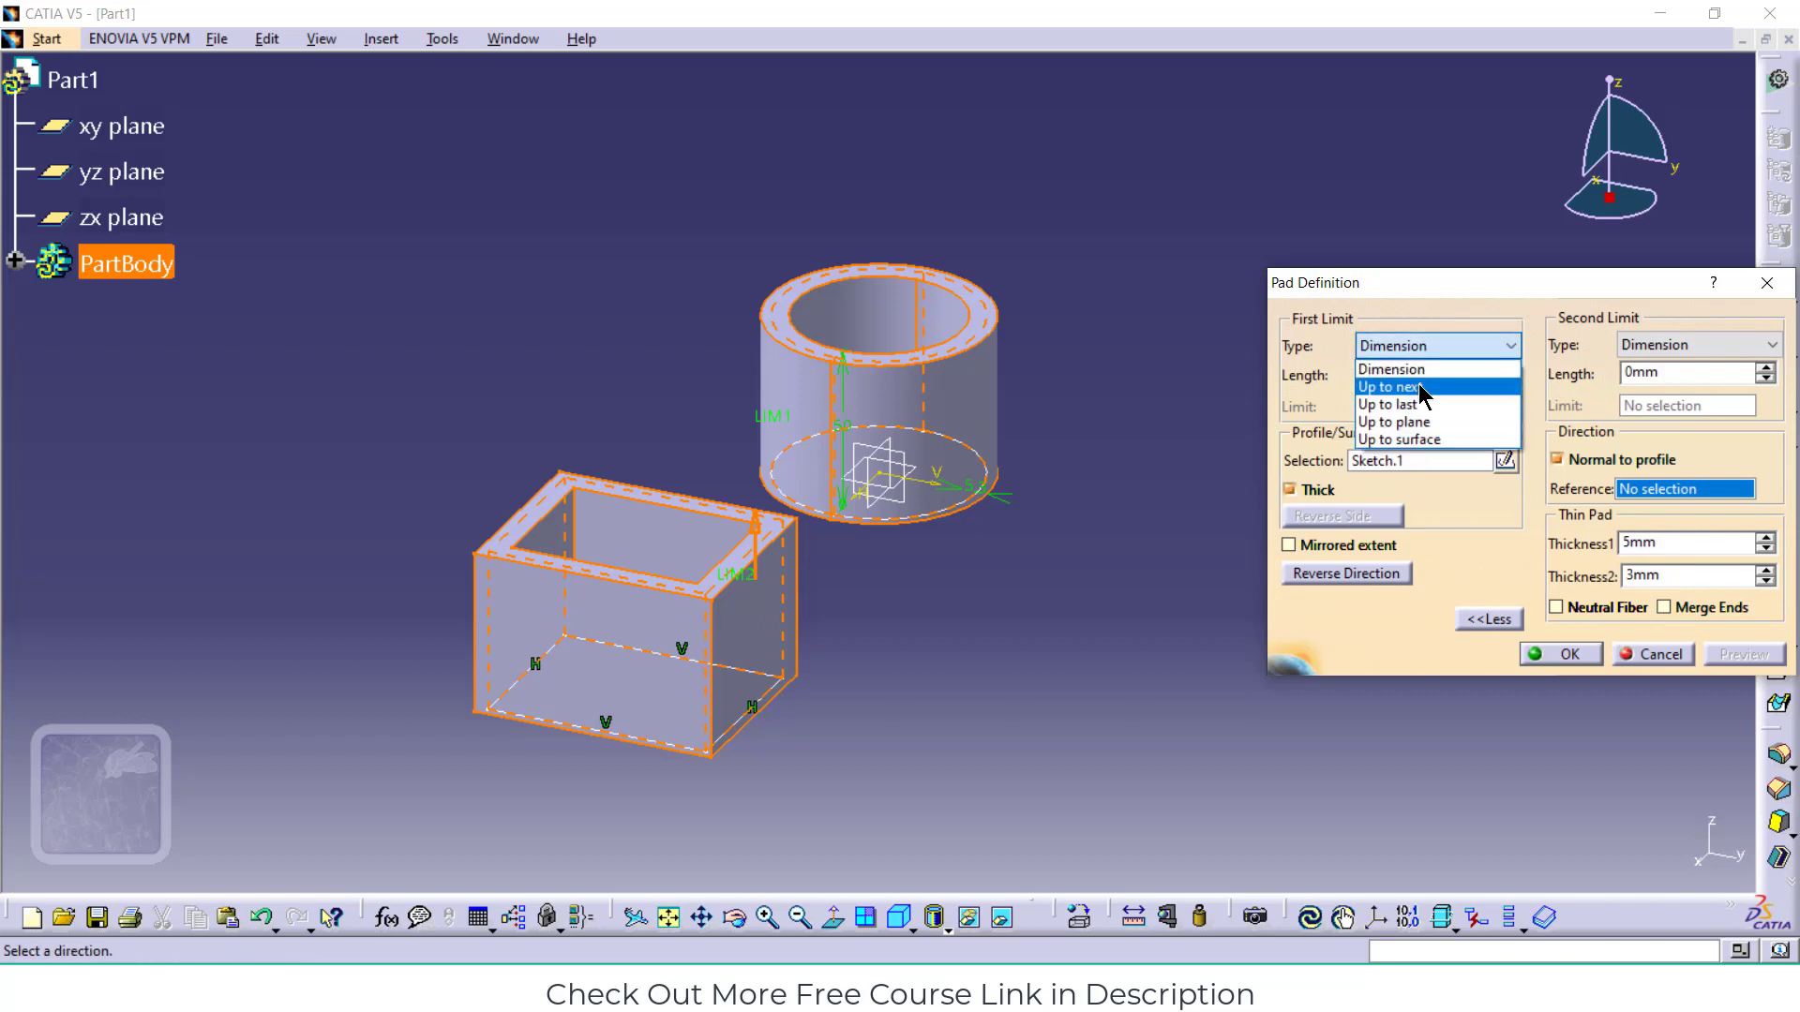
{"action": "left_click", "coordinate": [1483, 323]}
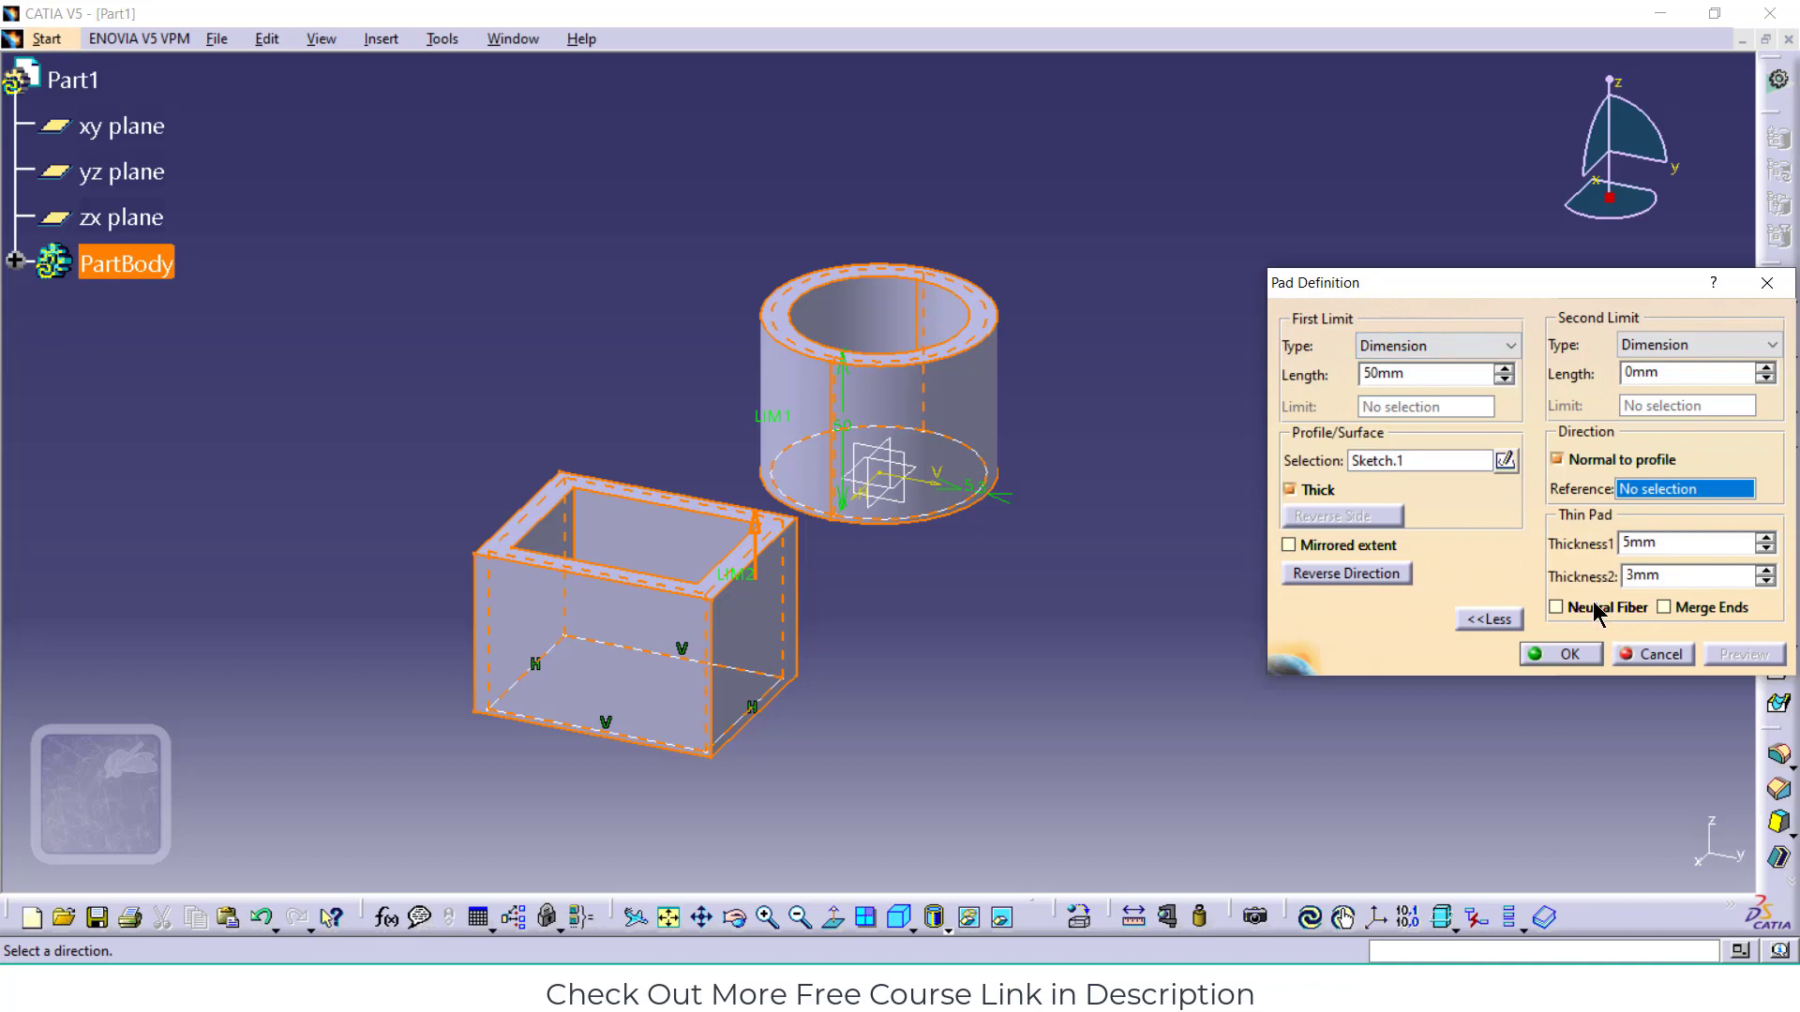
{"action": "left_click", "coordinate": [1567, 654]}
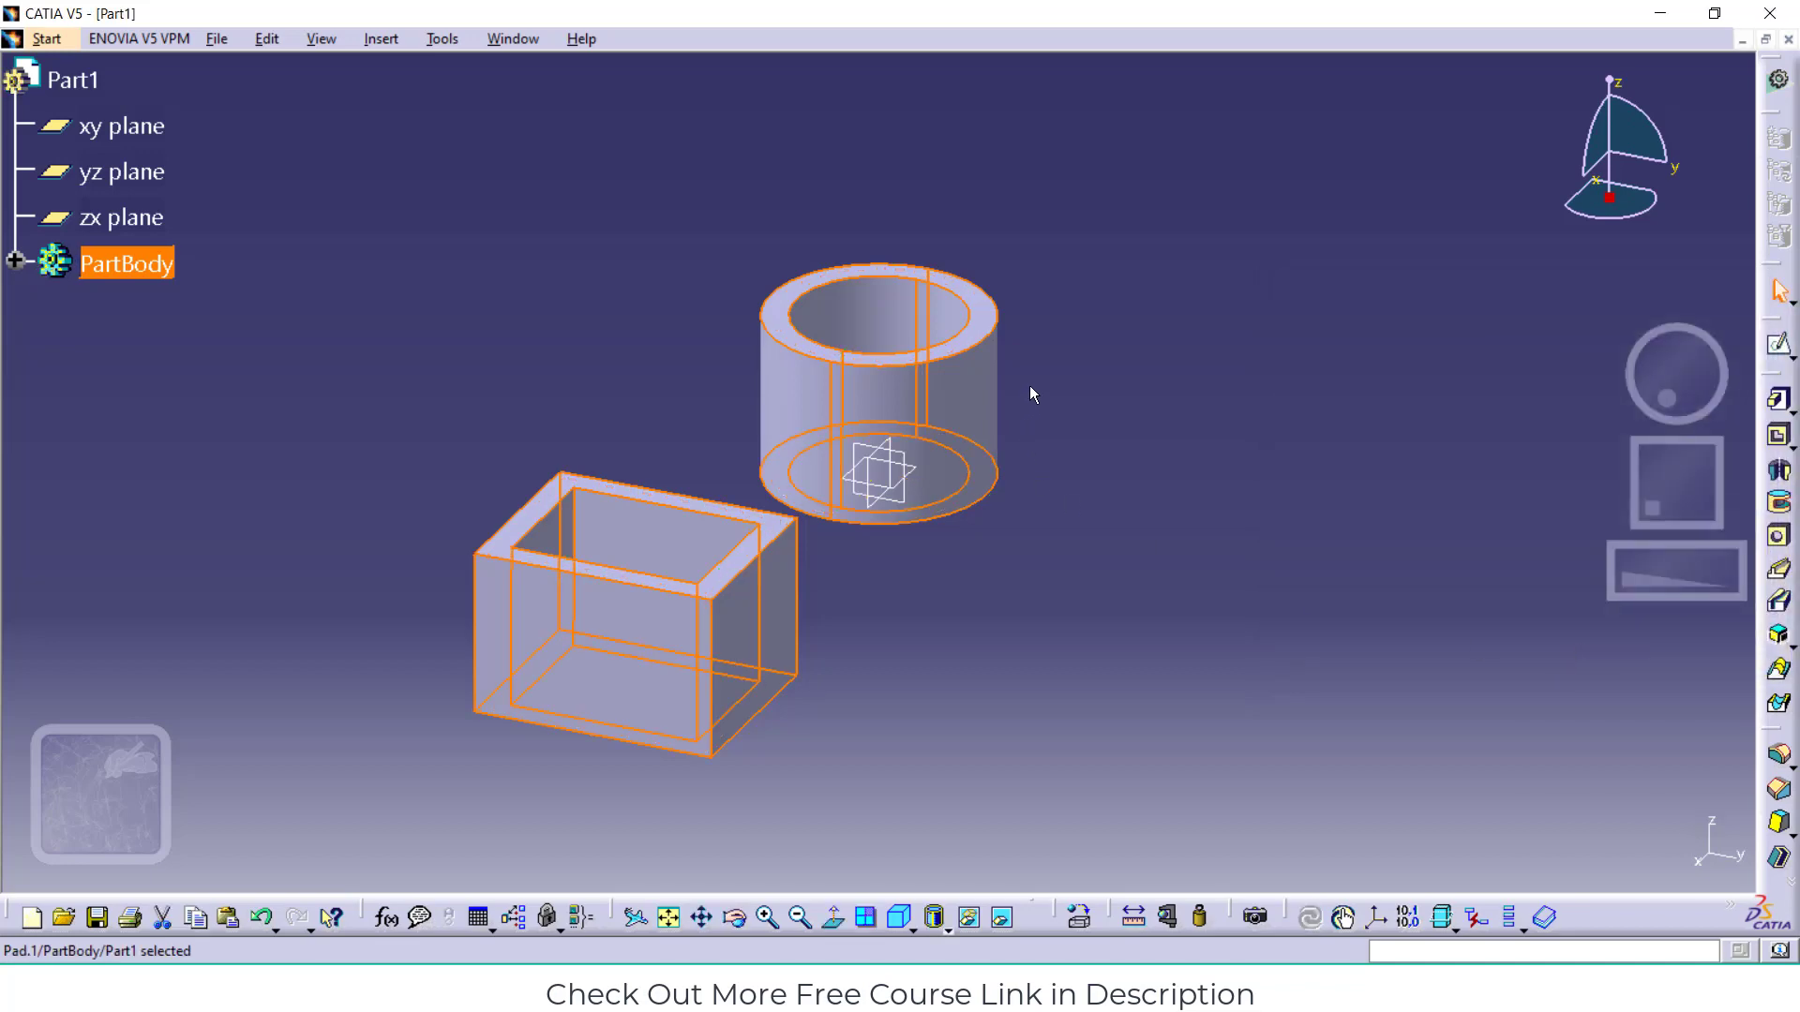
Sketch a circle on the rectangular tube's outer side face that faces the round tube, centred on the vertical axis, and exit the sketch
{"action": "left_click", "coordinate": [1076, 516]}
{"action": "middle_click_drag", "start_coordinate": [1076, 516], "coordinate": [1172, 511]}
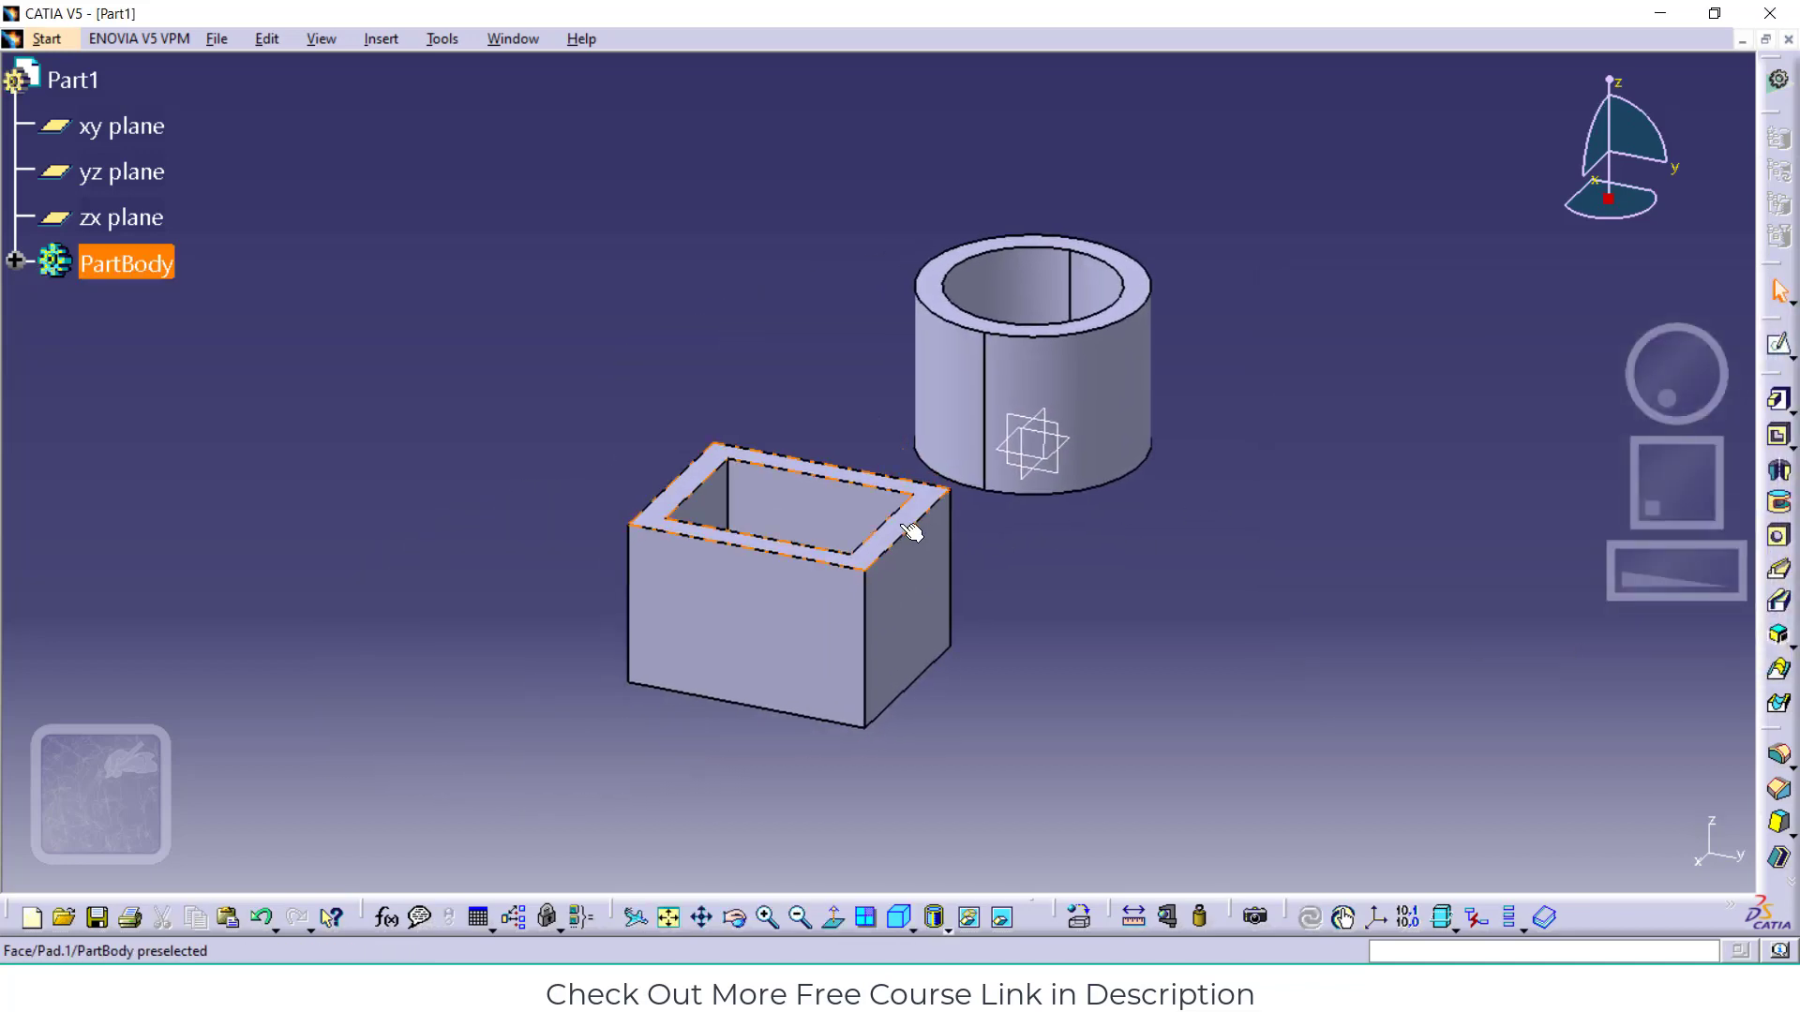
{"action": "left_click", "coordinate": [735, 918]}
{"action": "left_click_drag", "start_coordinate": [908, 706], "coordinate": [440, 737]}
{"action": "left_click", "coordinate": [488, 584]}
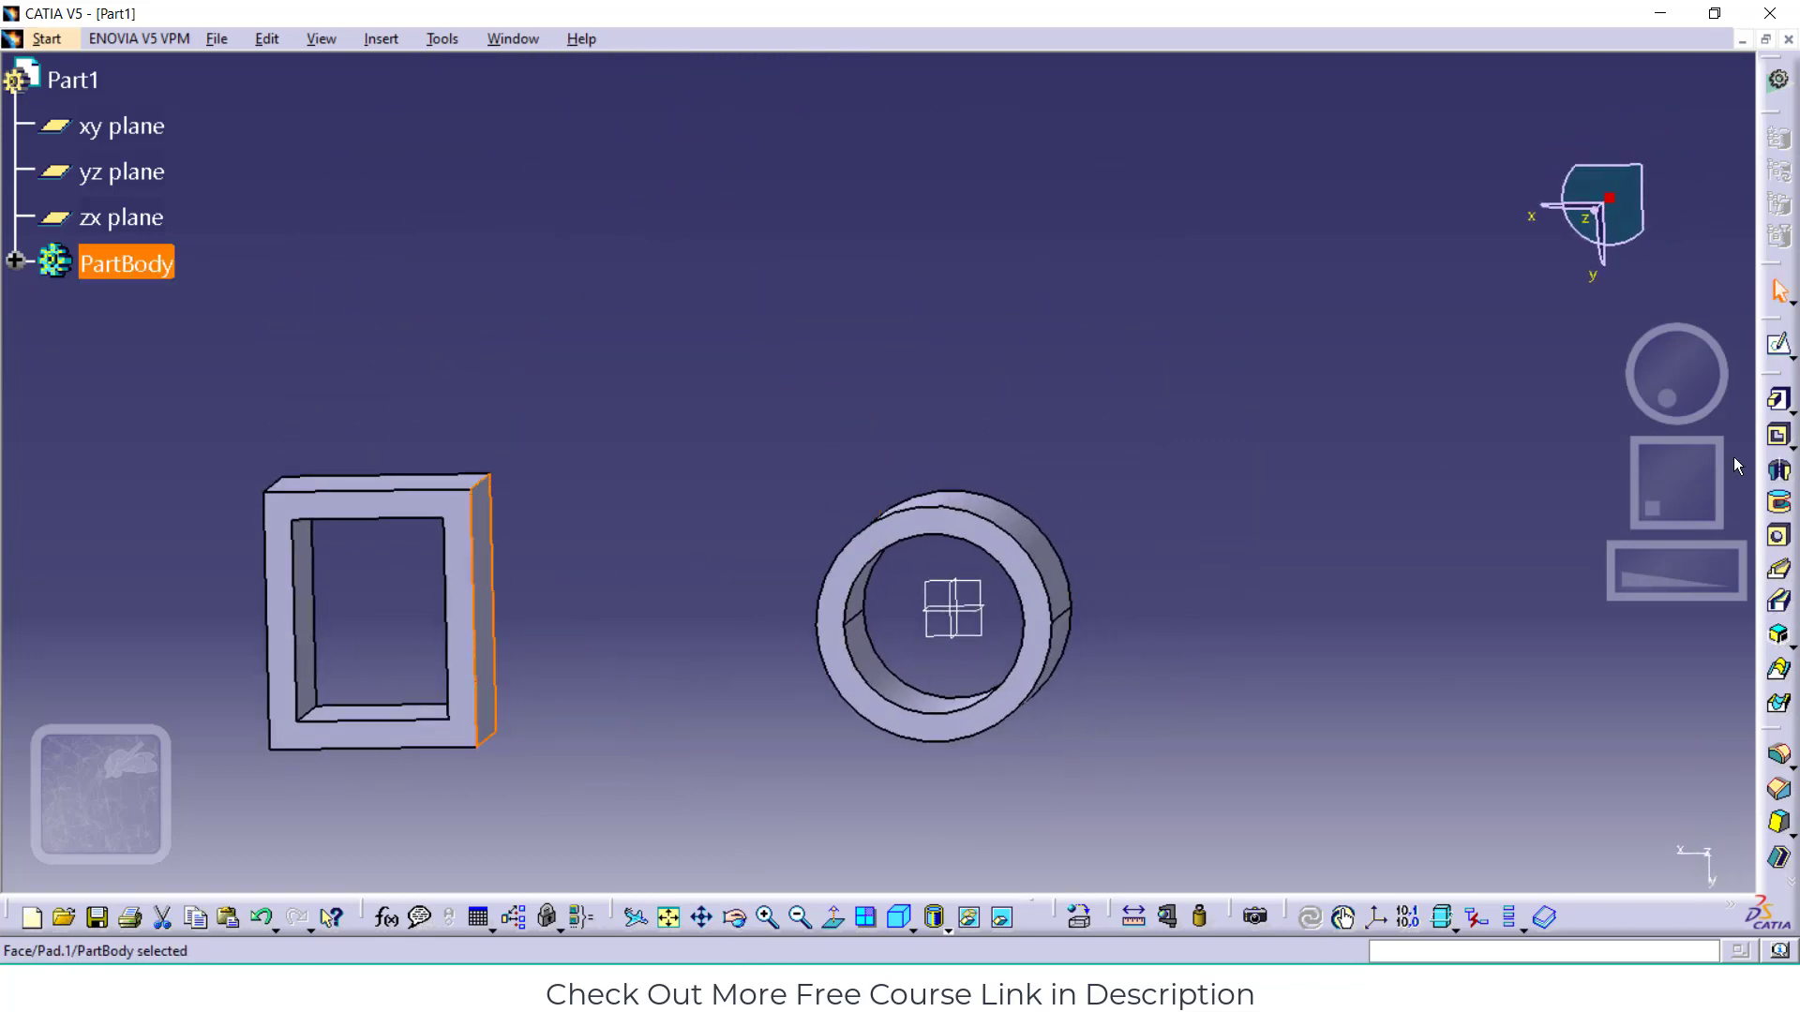
{"action": "left_click", "coordinate": [1764, 340]}
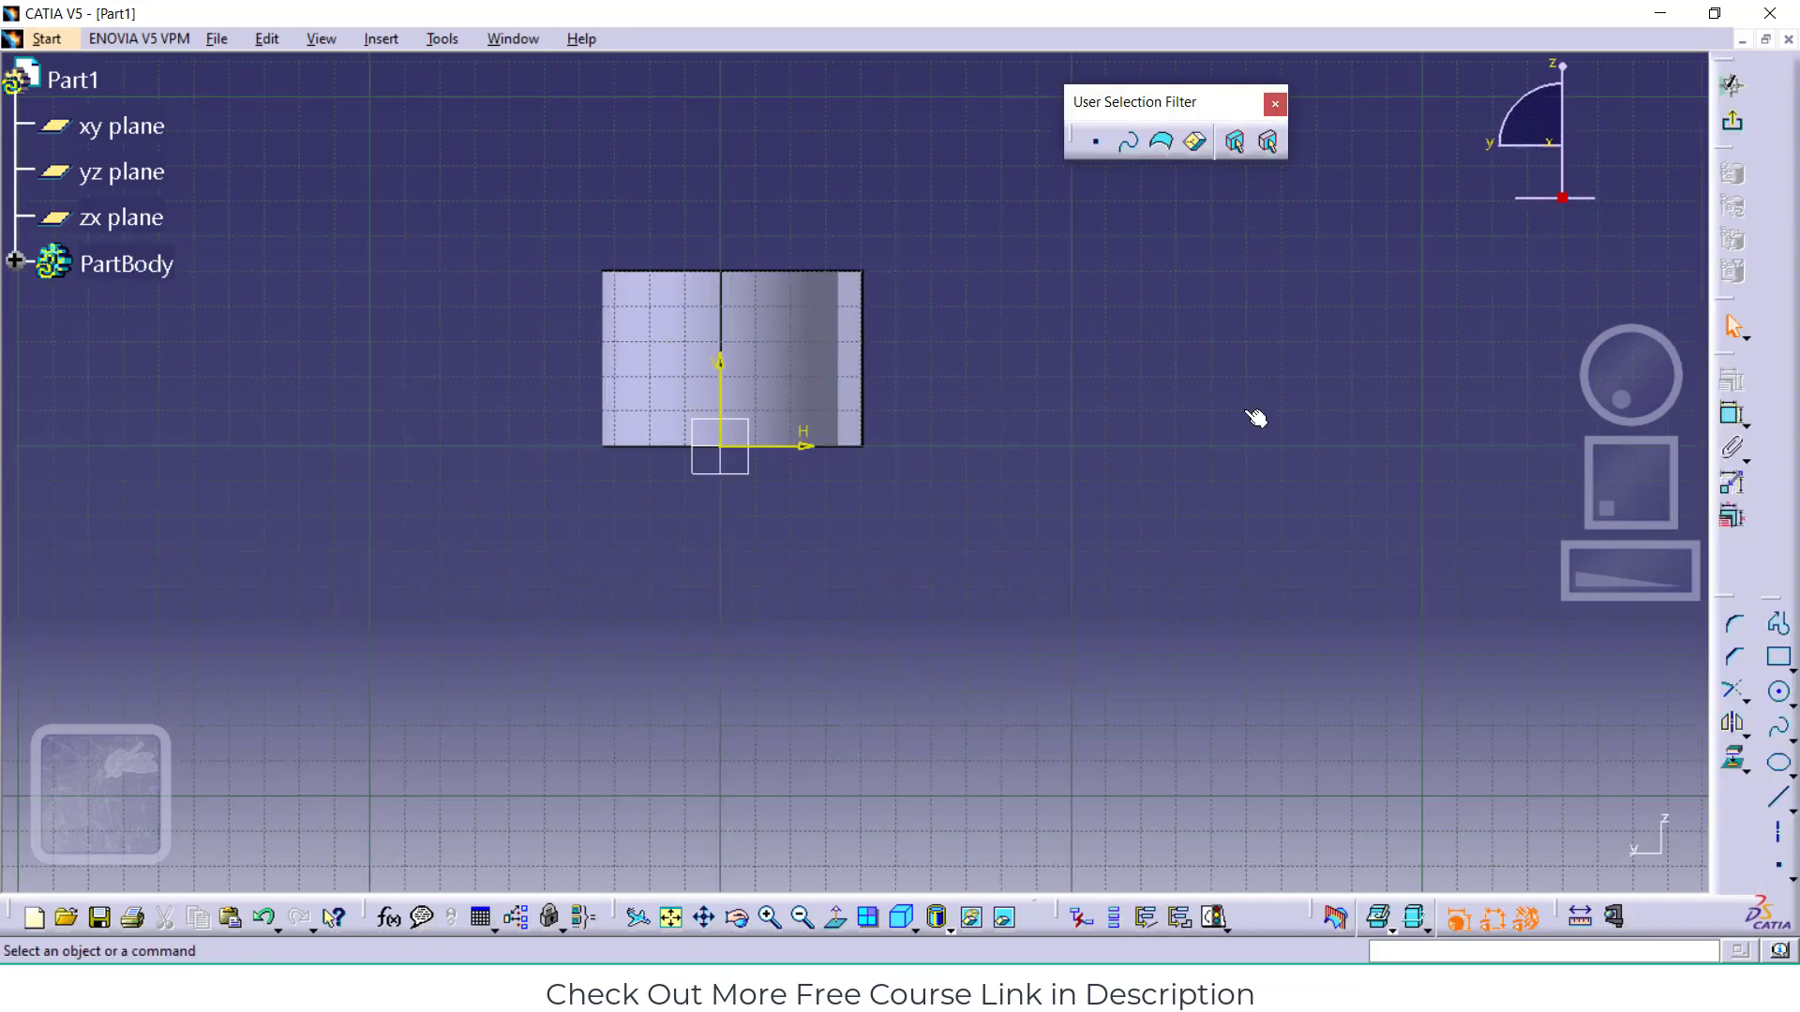
{"action": "left_click", "coordinate": [1779, 693]}
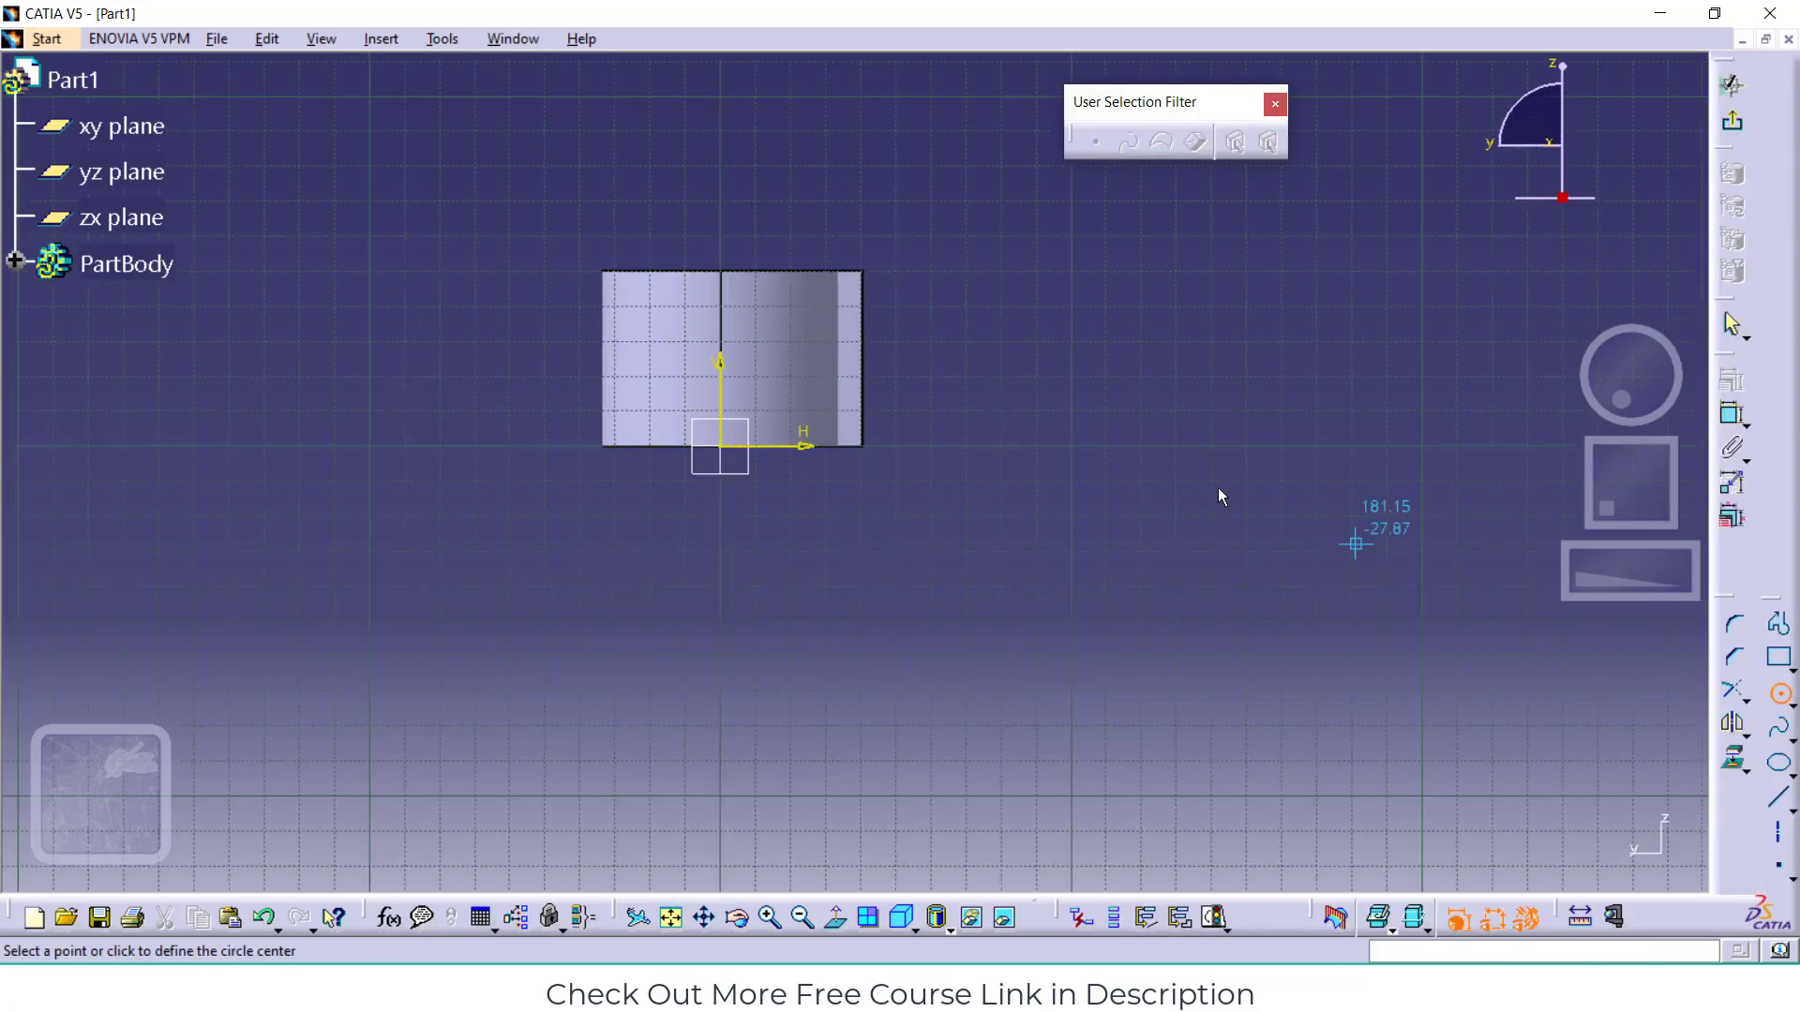
{"action": "left_click", "coordinate": [720, 353]}
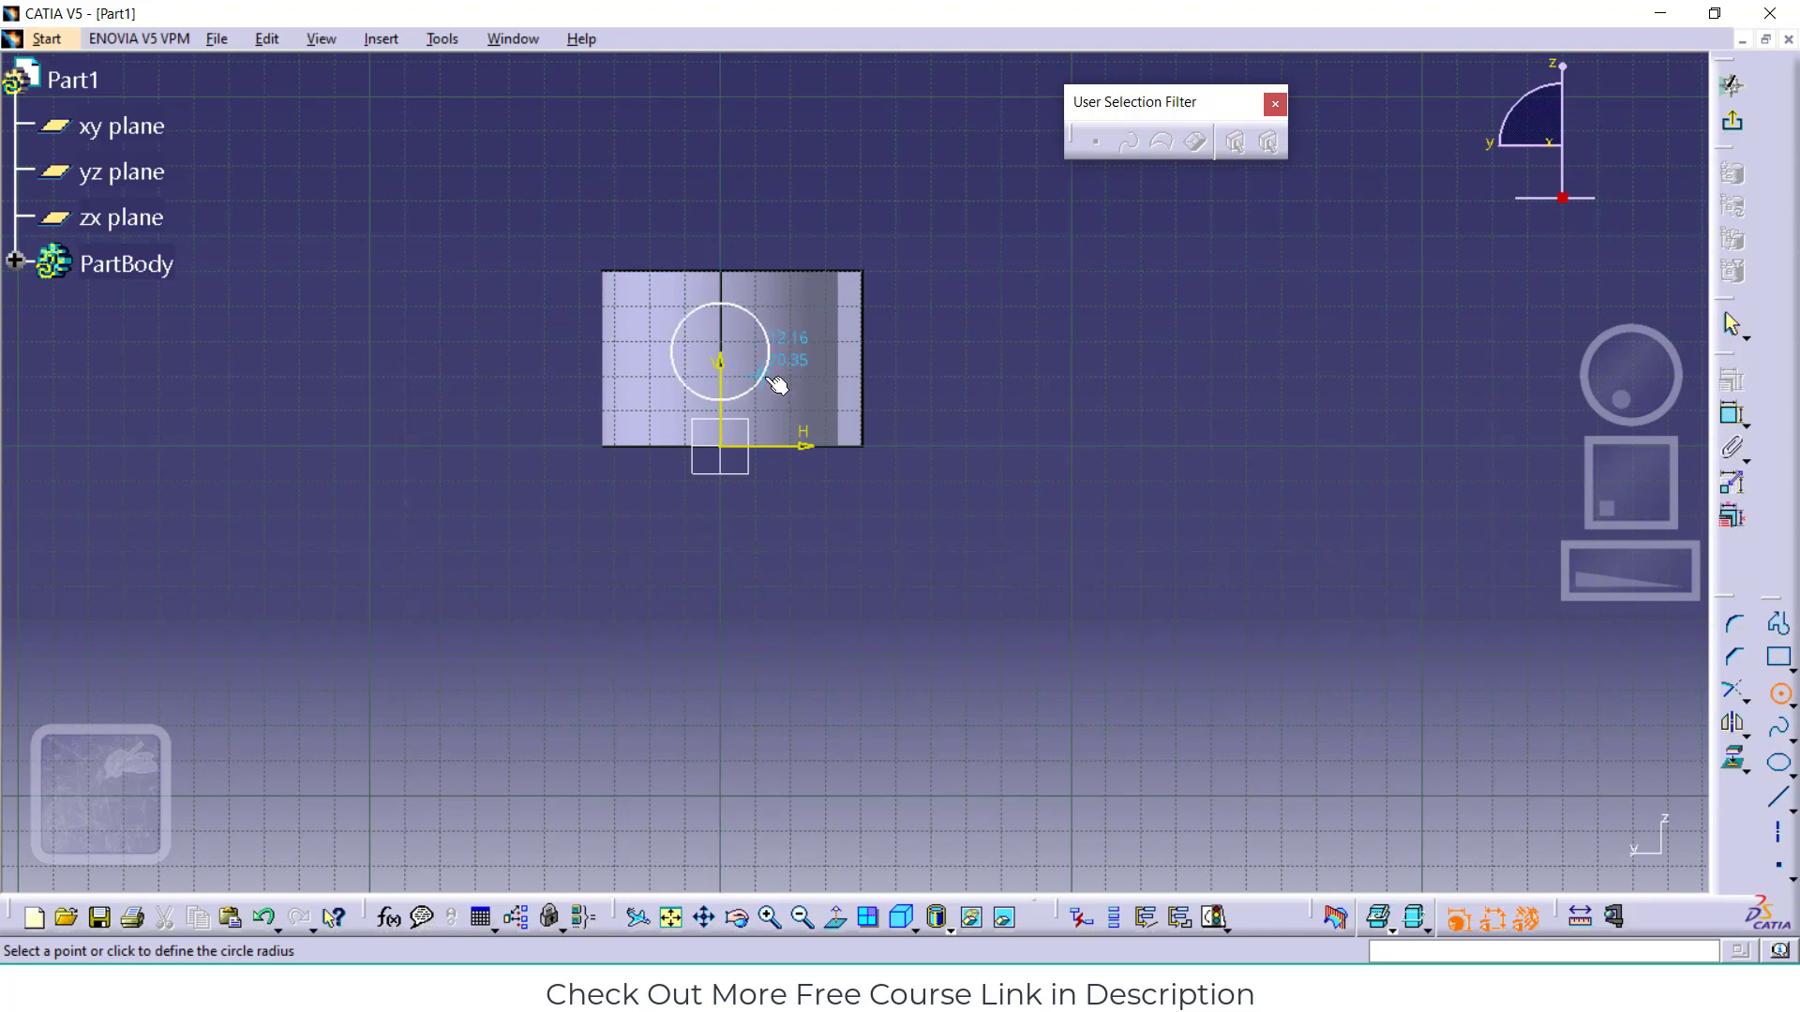
{"action": "left_click", "coordinate": [774, 382]}
{"action": "middle_click_drag", "start_coordinate": [1127, 460], "coordinate": [1114, 555]}
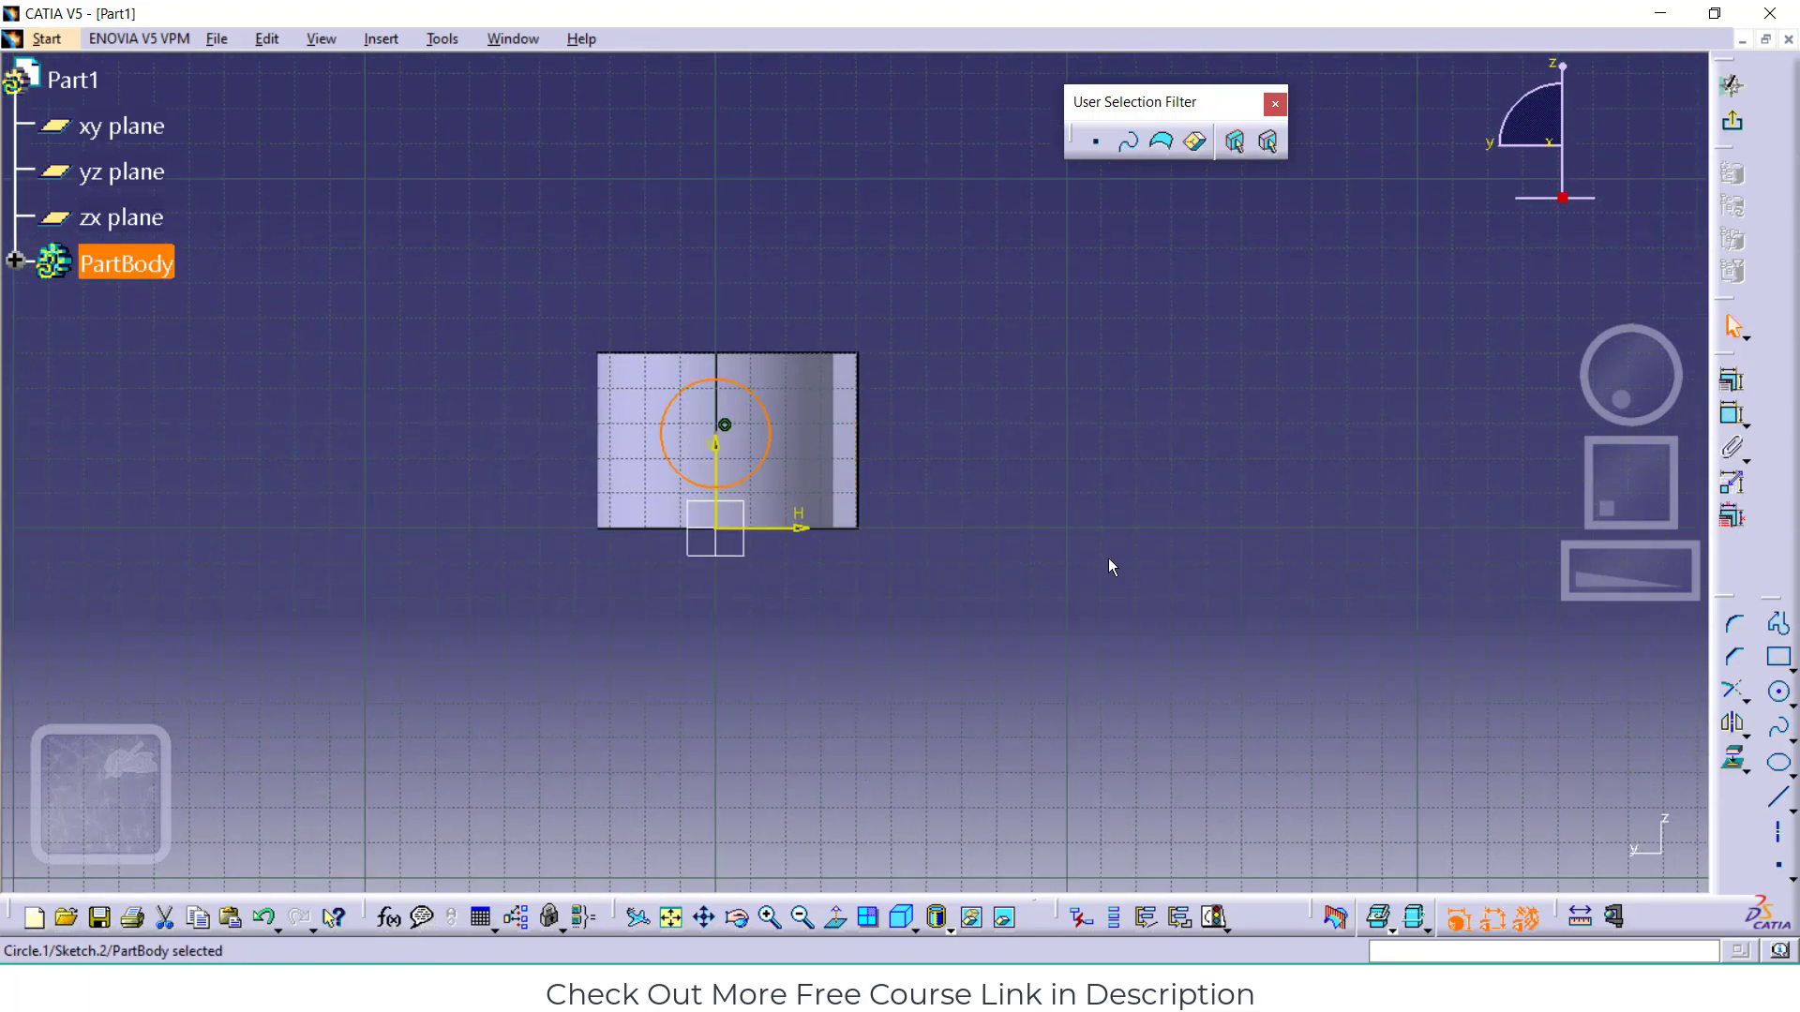
{"action": "left_click", "coordinate": [749, 919]}
{"action": "mouse_move", "coordinate": [747, 675]}
{"action": "left_mouse_down"}
{"action": "mouse_move", "coordinate": [807, 265]}
{"action": "mouse_move", "coordinate": [838, 211]}
{"action": "left_mouse_up"}
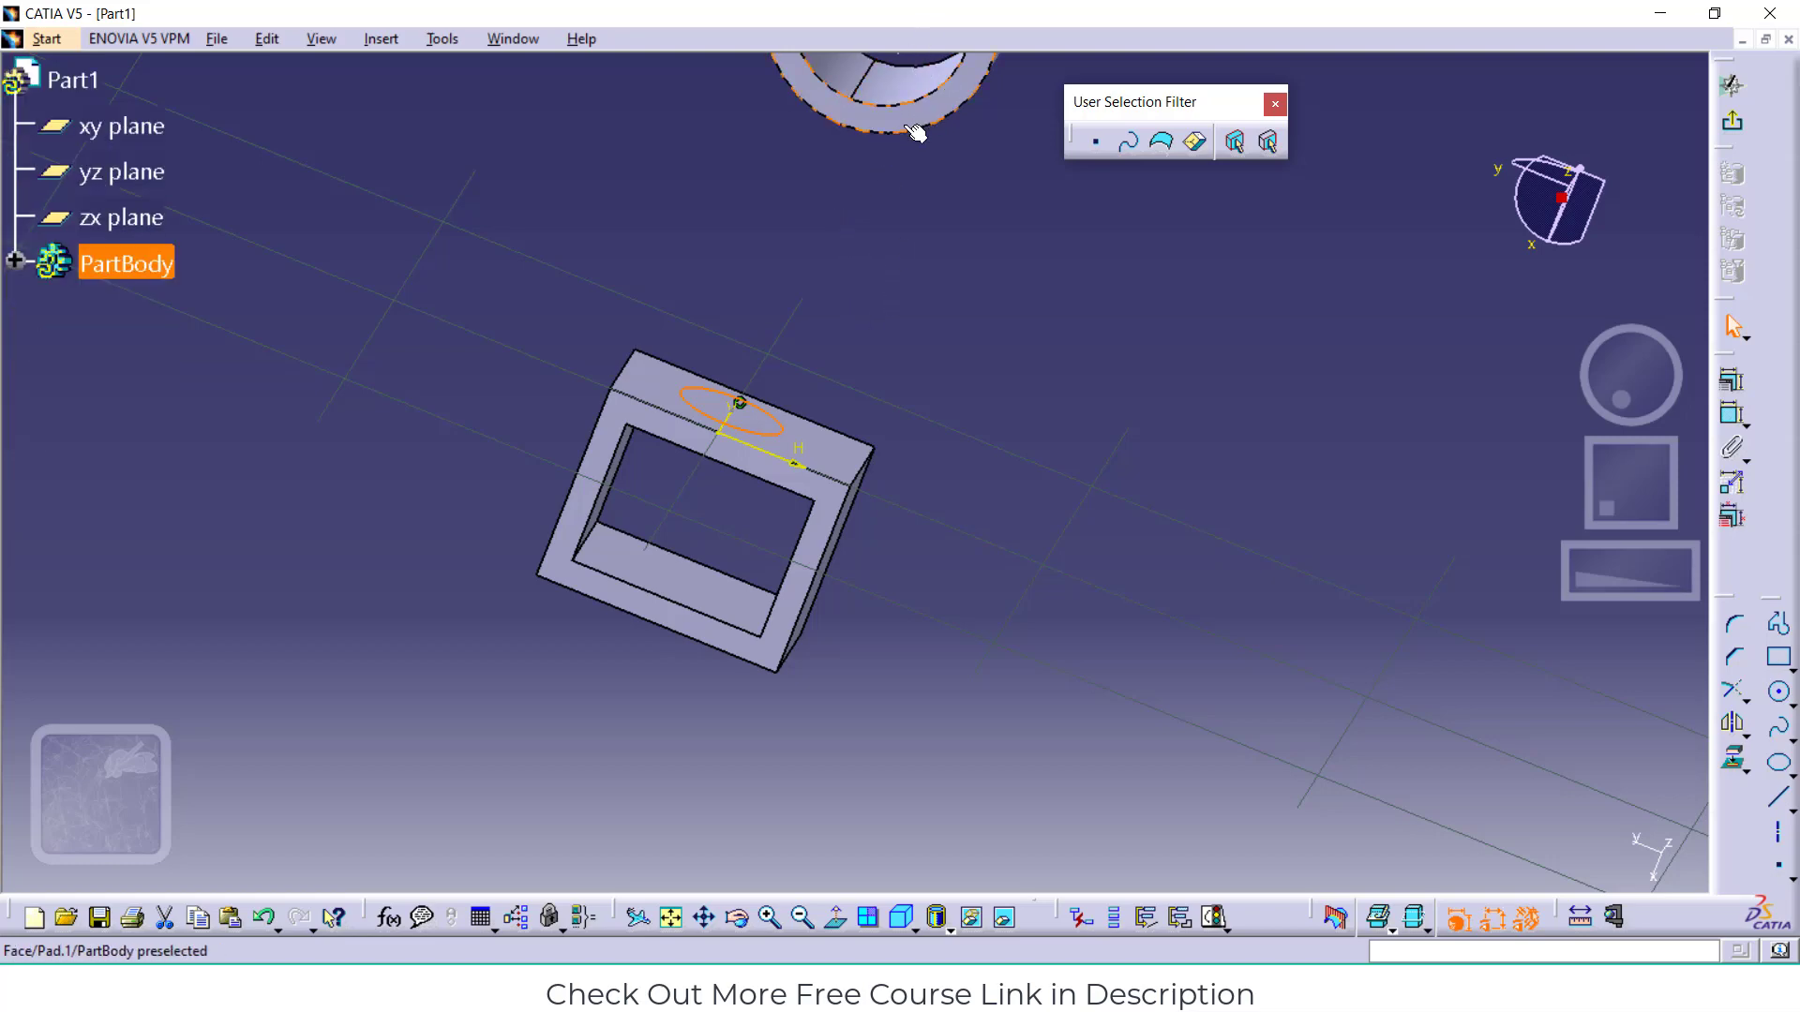
{"action": "left_click", "coordinate": [736, 917]}
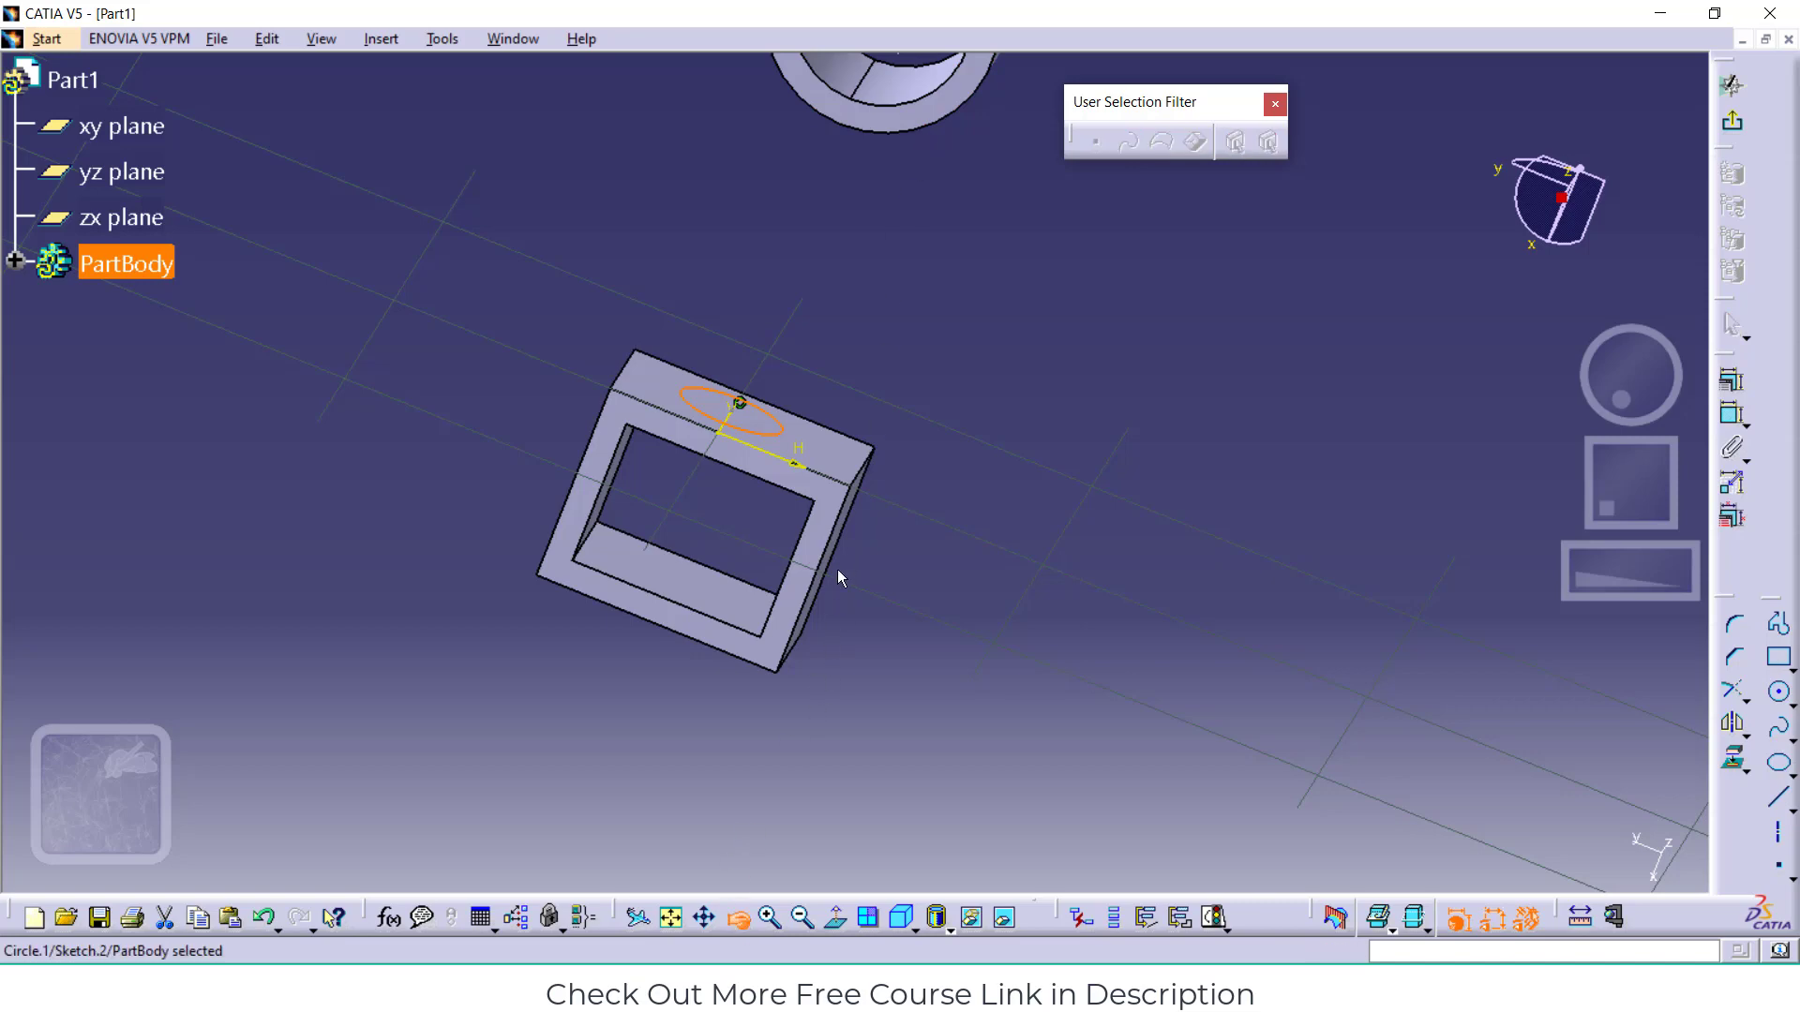
{"action": "left_click_drag", "start_coordinate": [836, 575], "coordinate": [895, 358]}
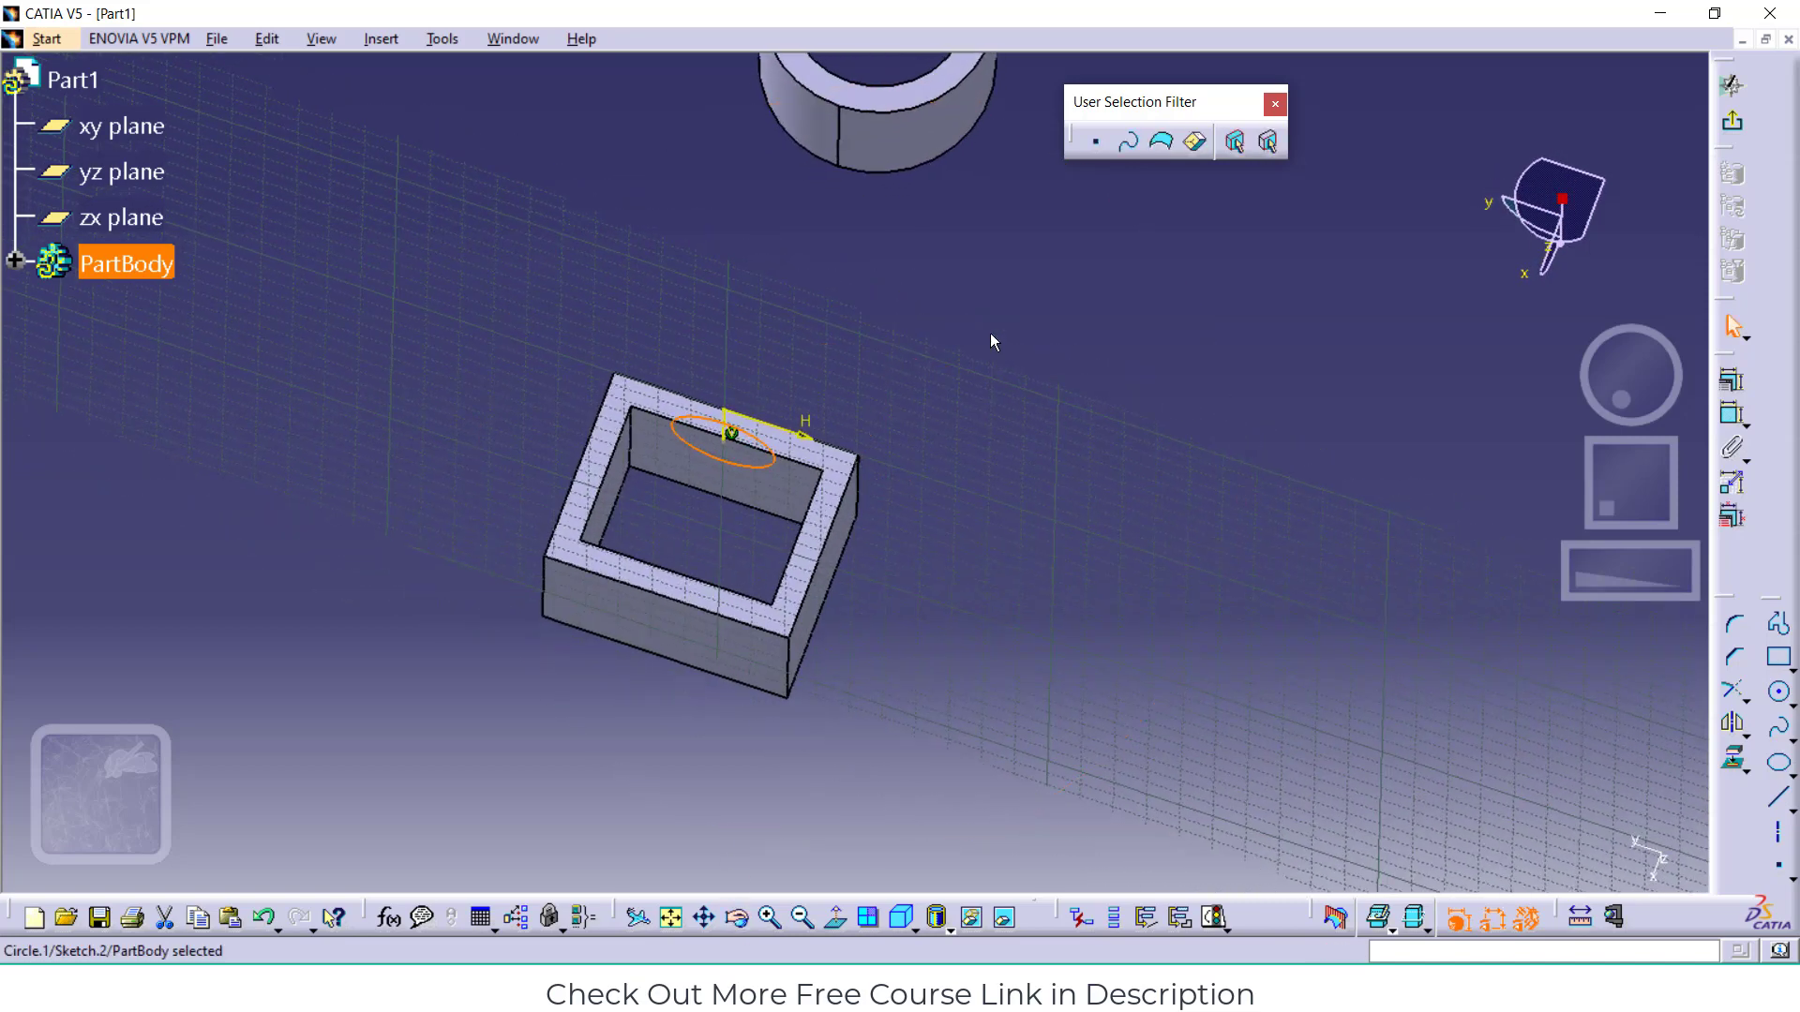
{"action": "left_click", "coordinate": [1731, 120]}
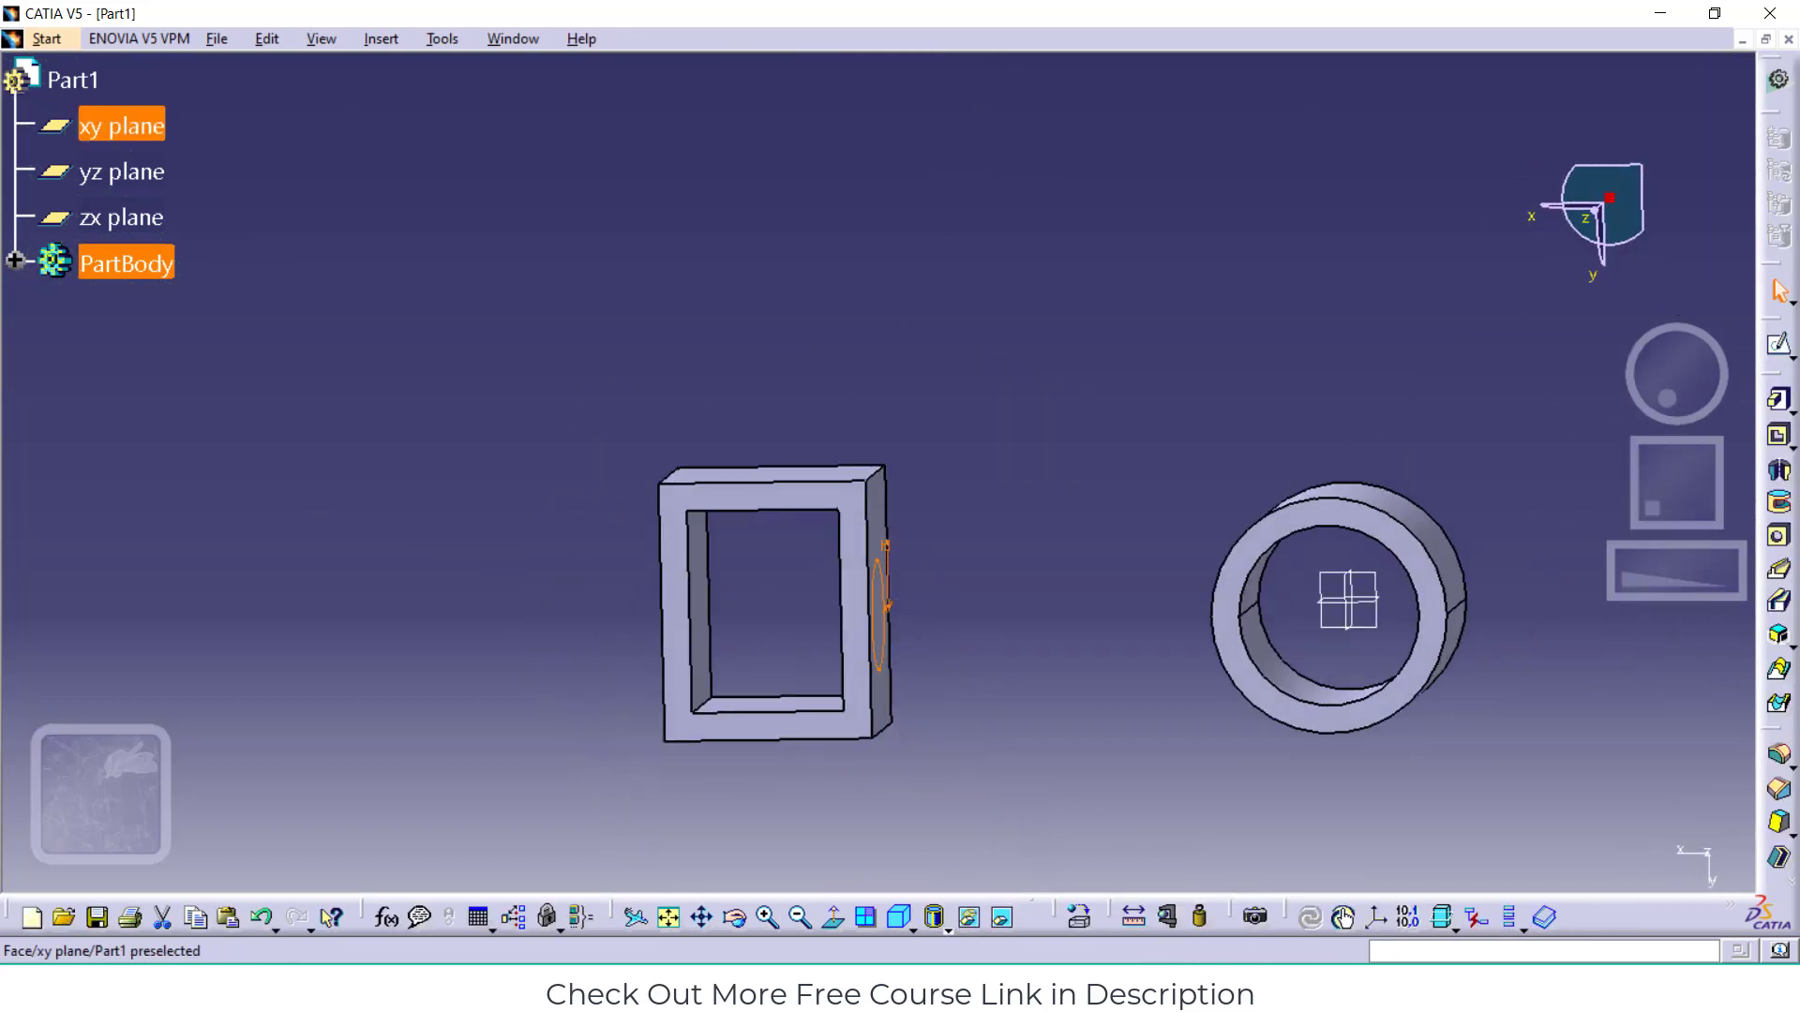
Pad the circle sketch with an Up to surface limit on the round tube's outer face, preview it and create the pad
{"action": "left_click", "coordinate": [1776, 398]}
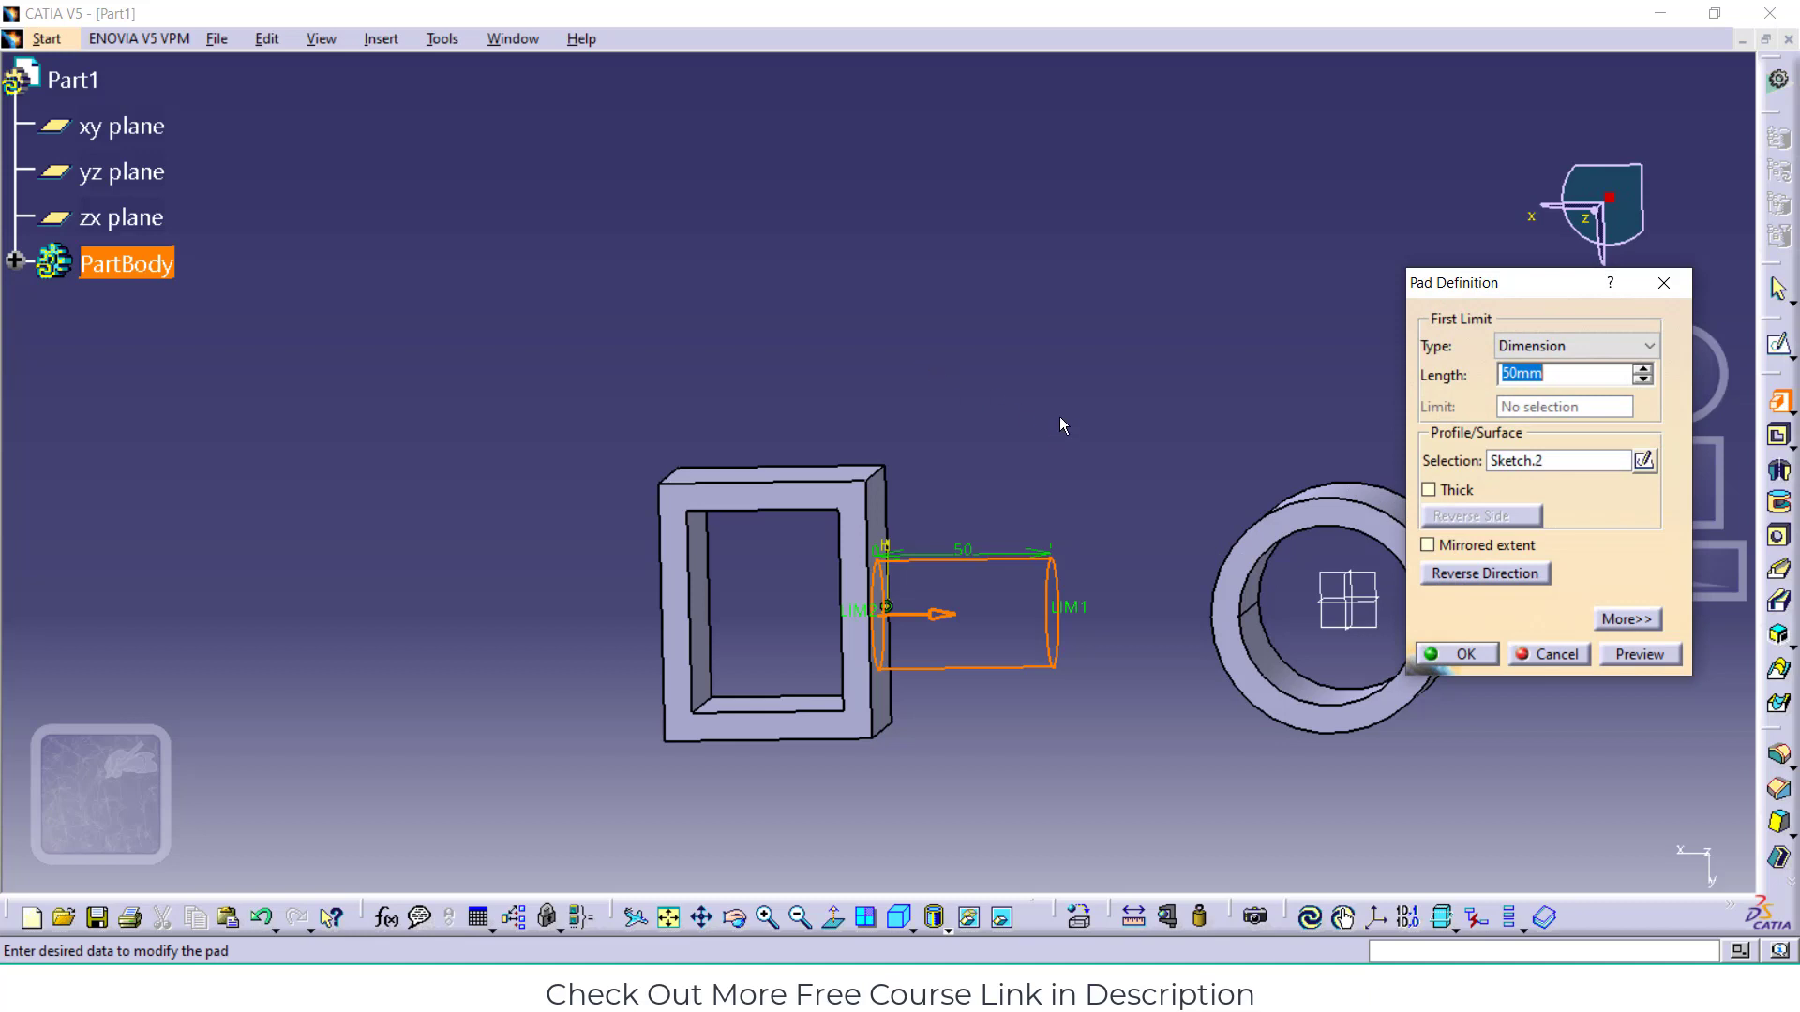
{"action": "left_click", "coordinate": [1509, 349]}
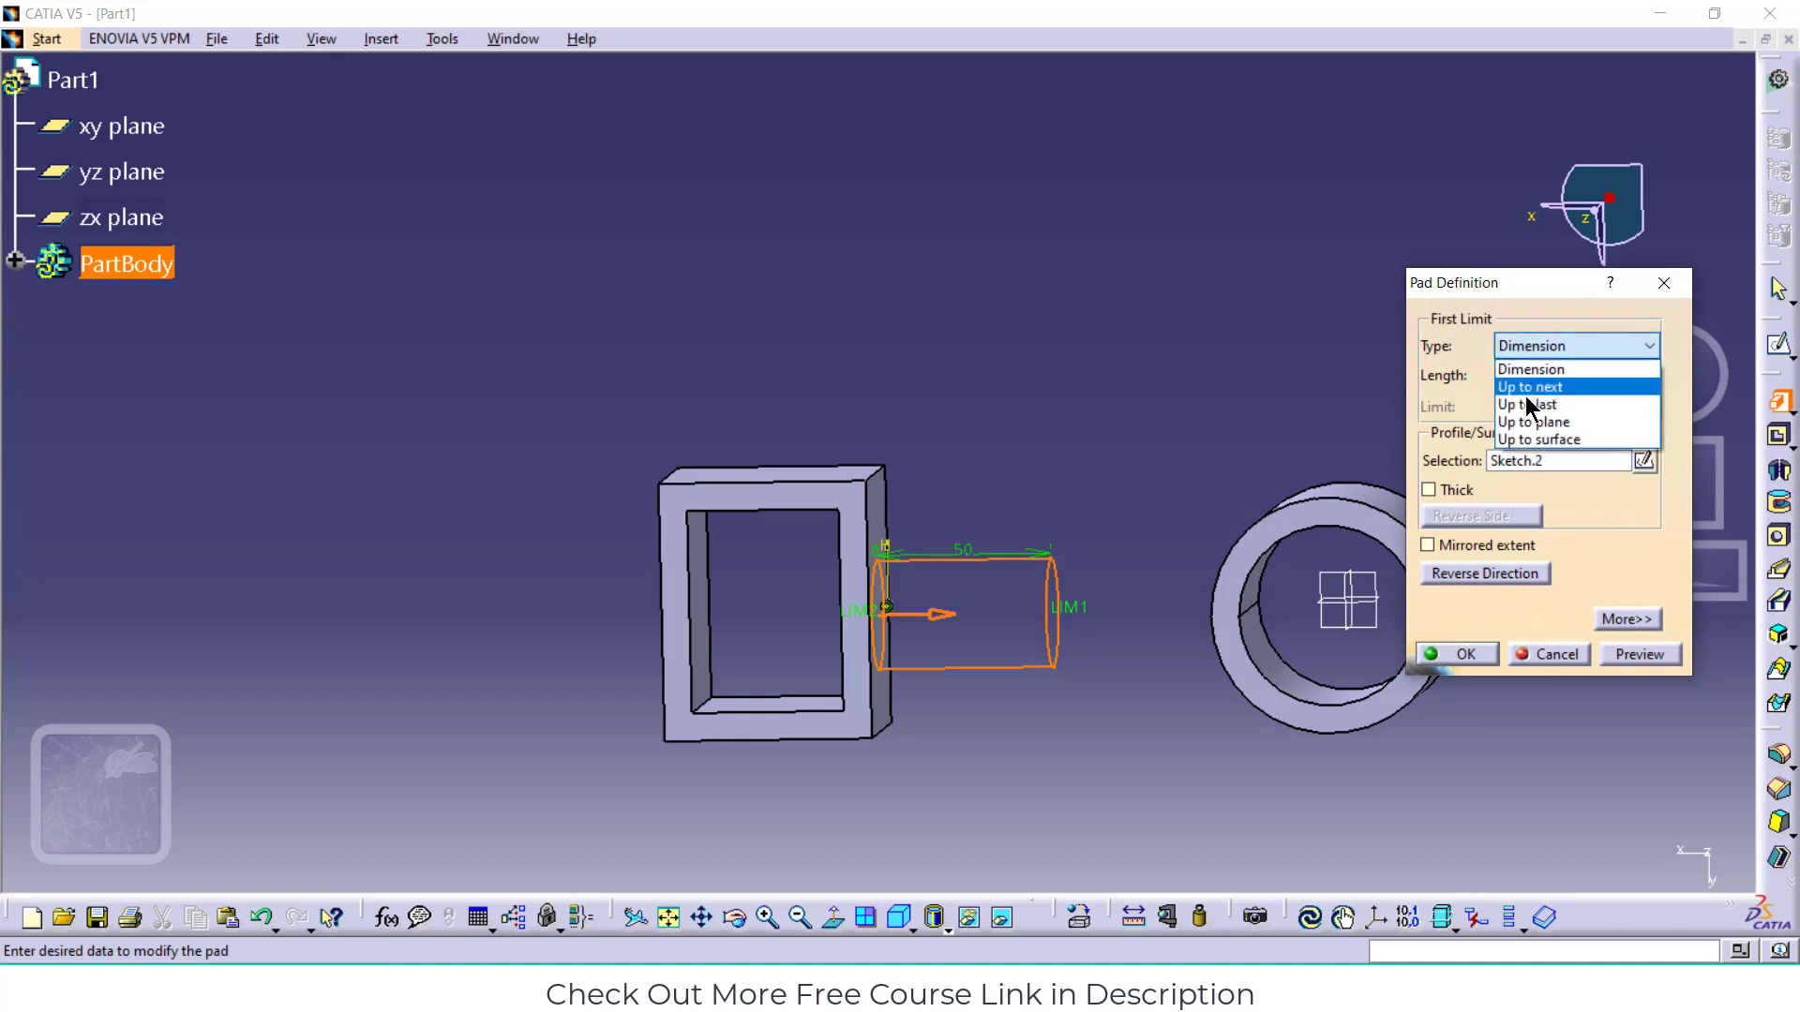
{"action": "left_click", "coordinate": [1526, 439]}
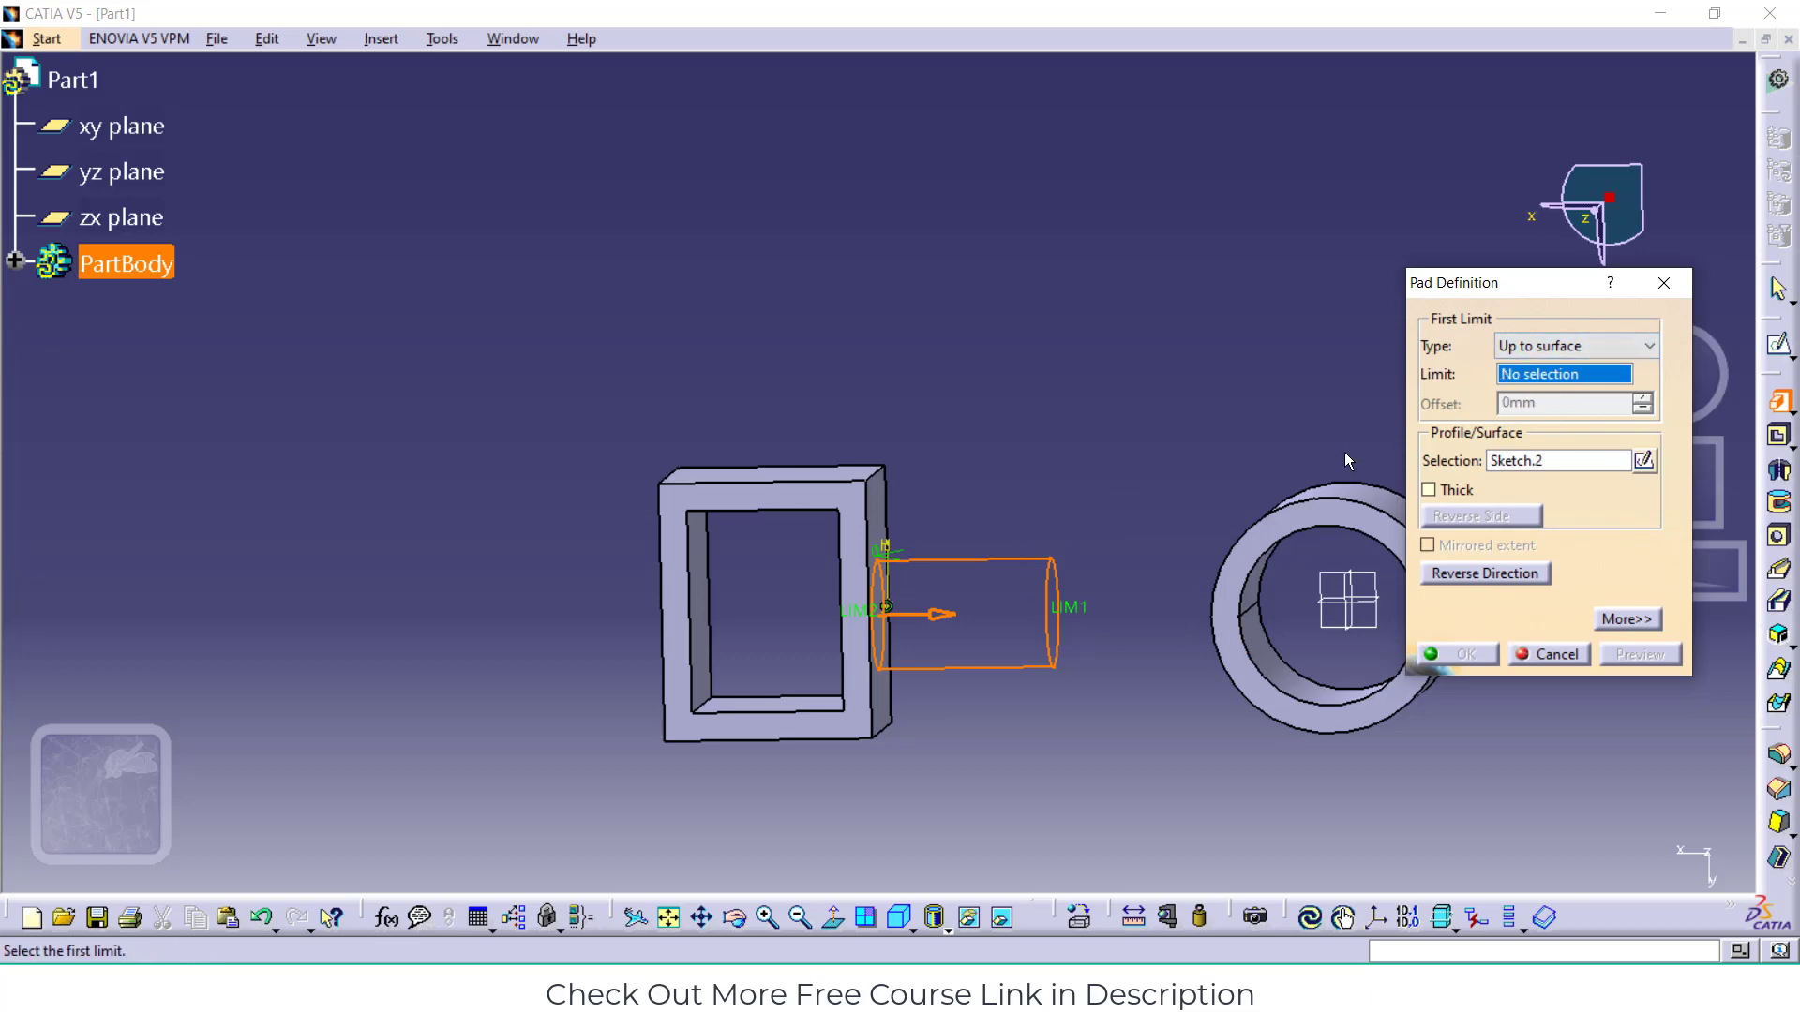
{"action": "left_click", "coordinate": [735, 917]}
{"action": "left_click_drag", "start_coordinate": [904, 812], "coordinate": [1219, 657]}
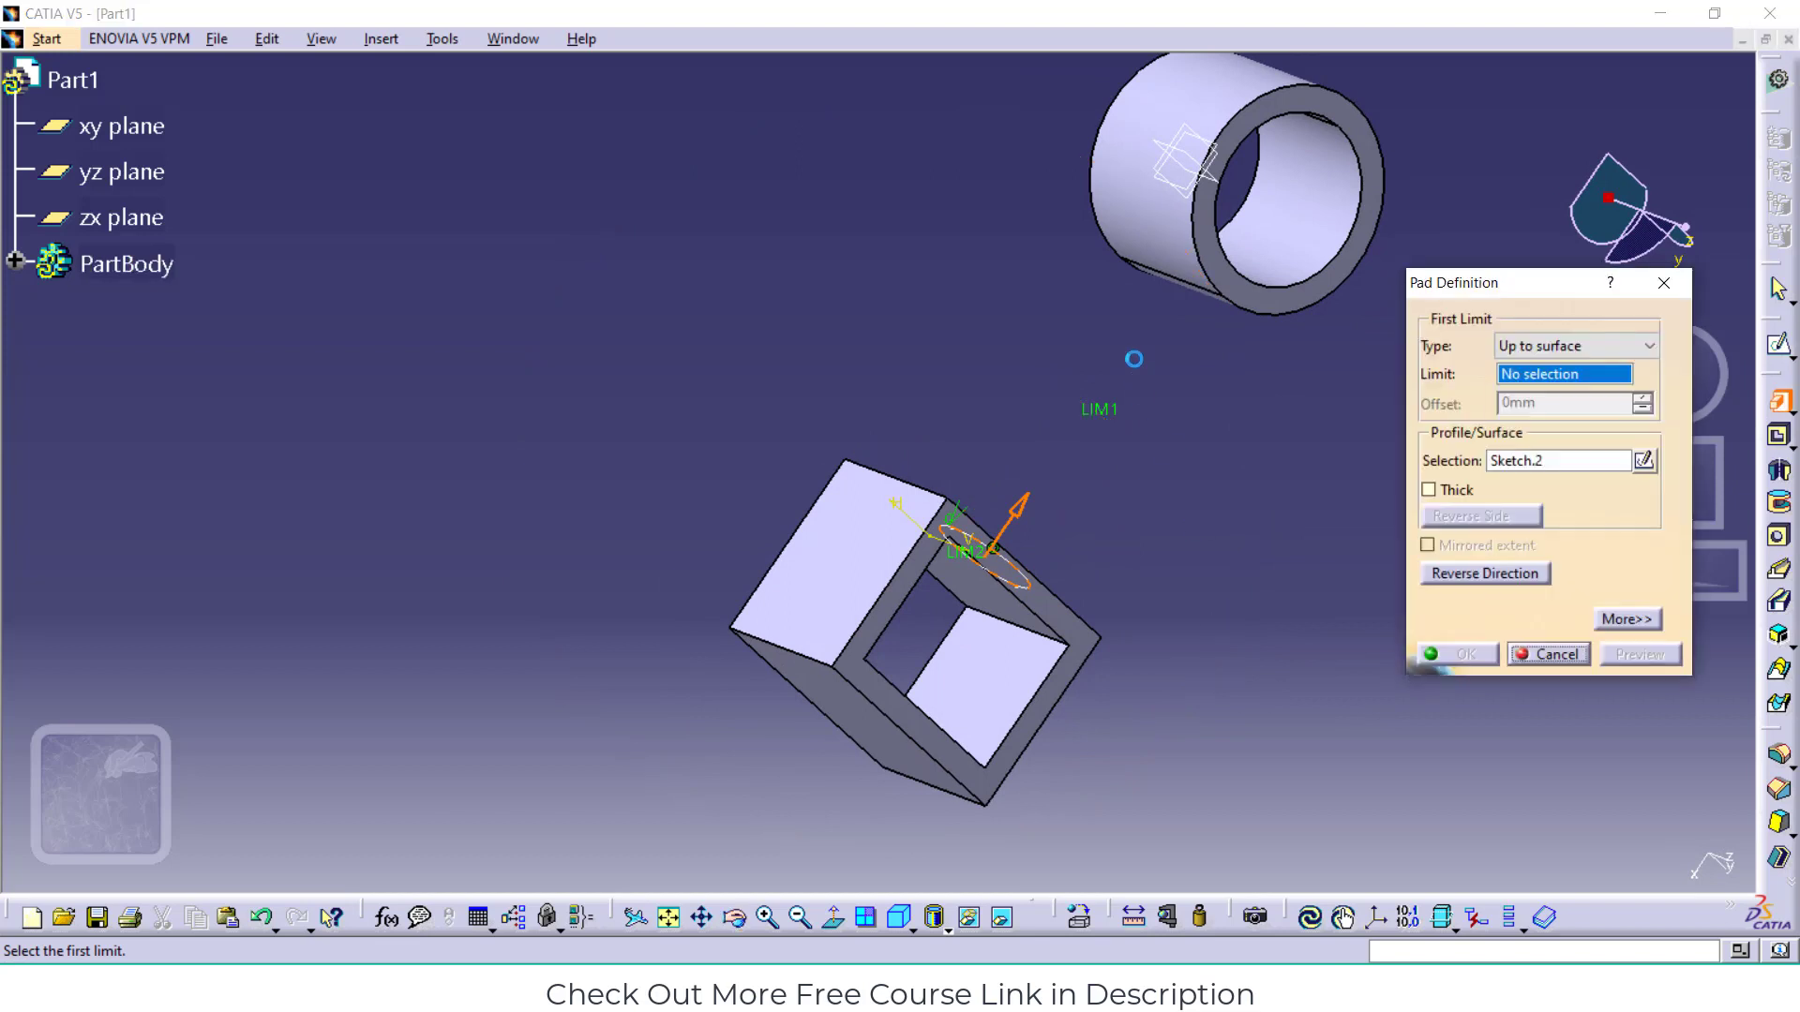
{"action": "left_click", "coordinate": [1172, 261]}
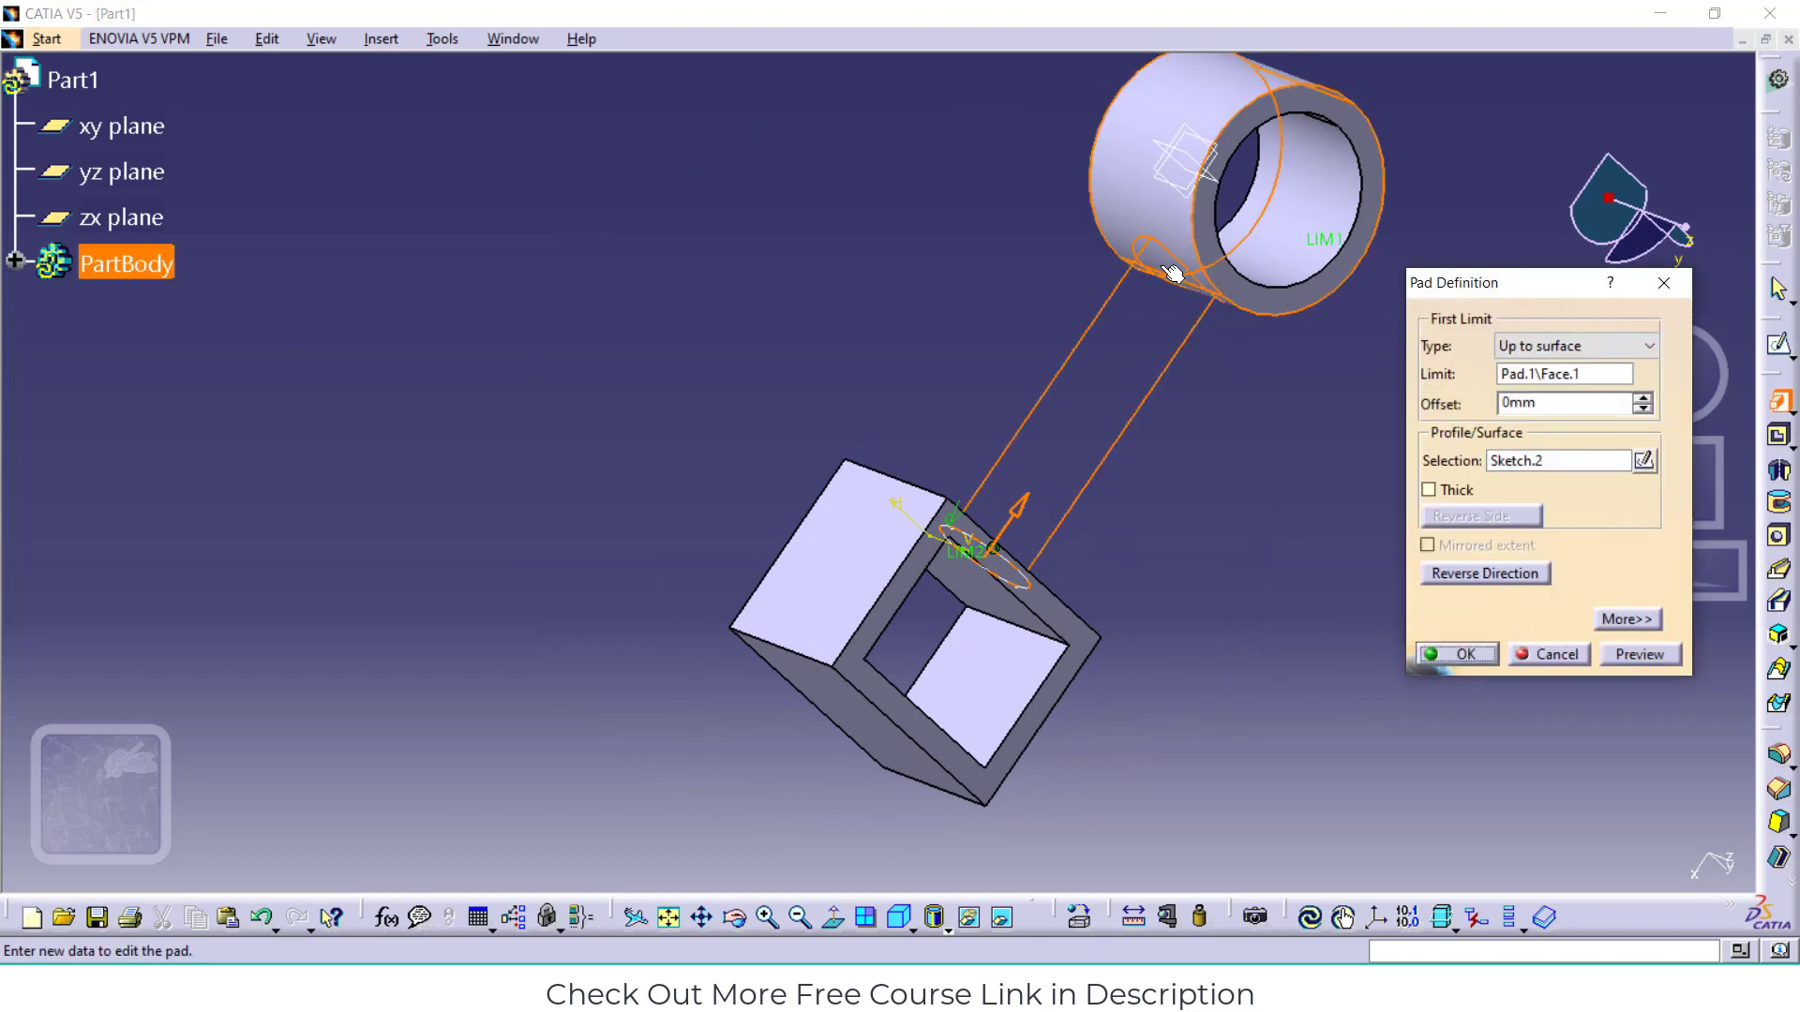
{"action": "left_click", "coordinate": [1633, 654]}
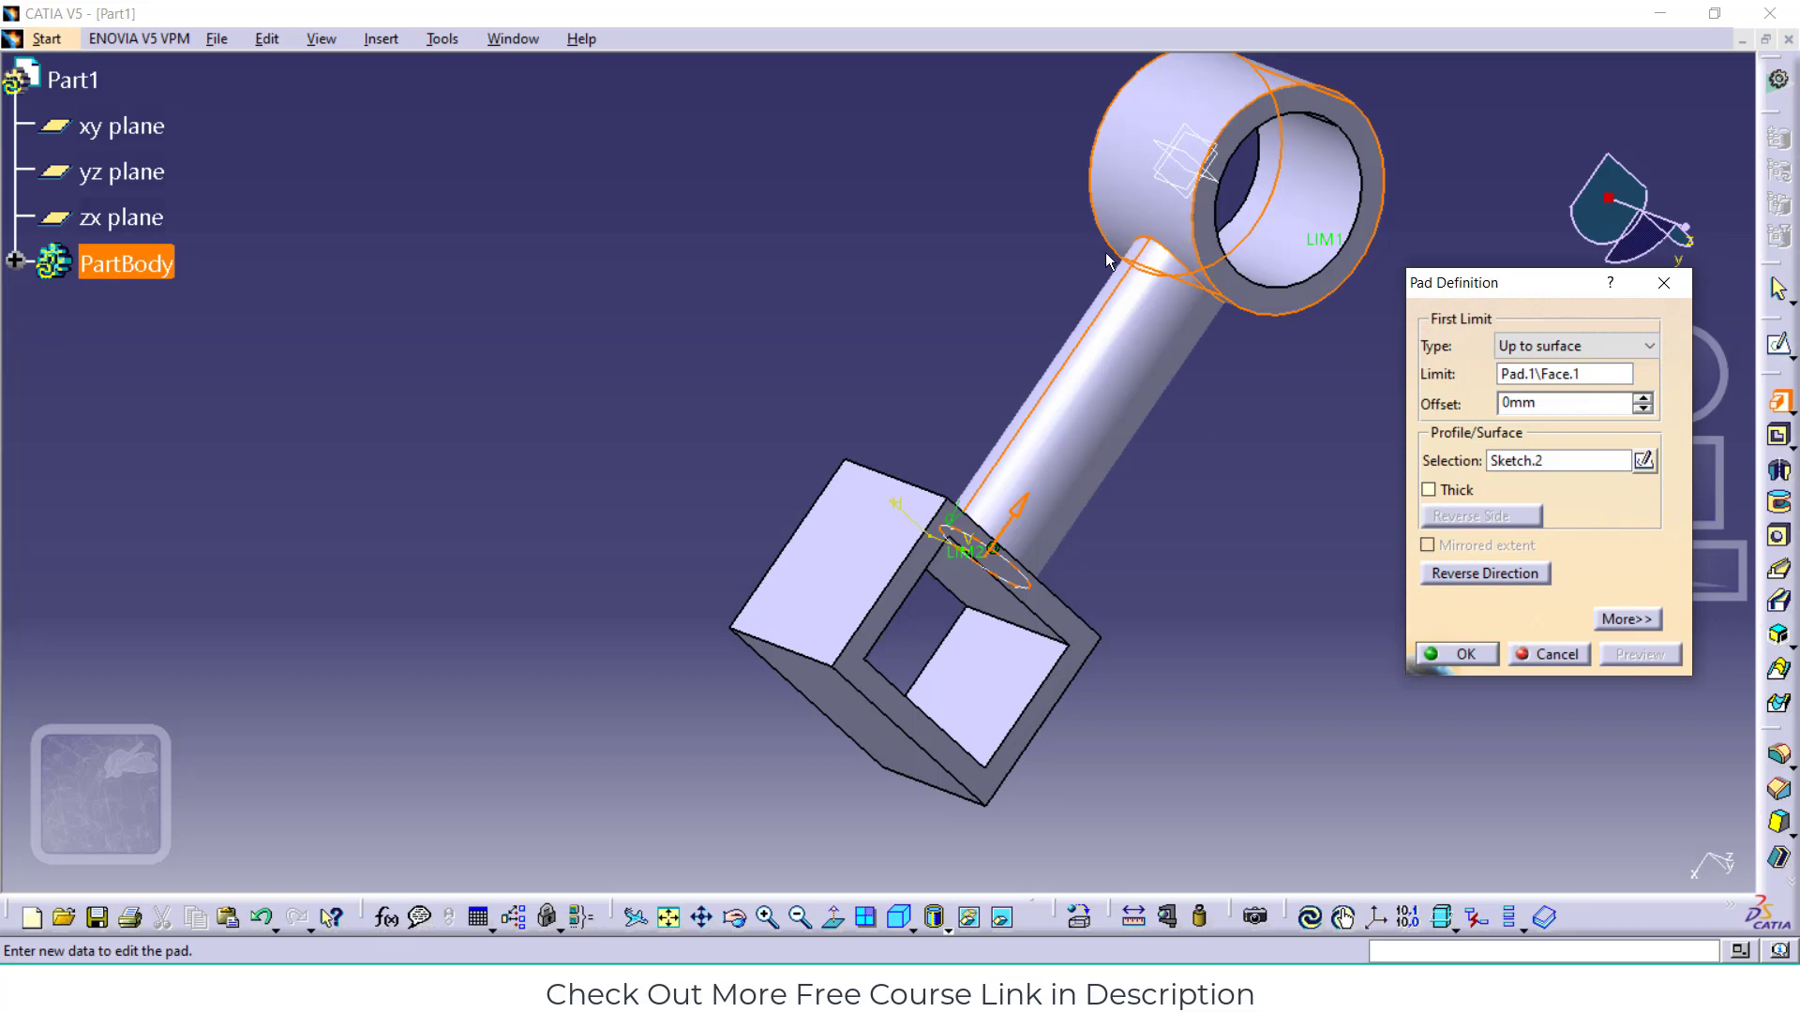
{"action": "left_click", "coordinate": [1456, 654]}
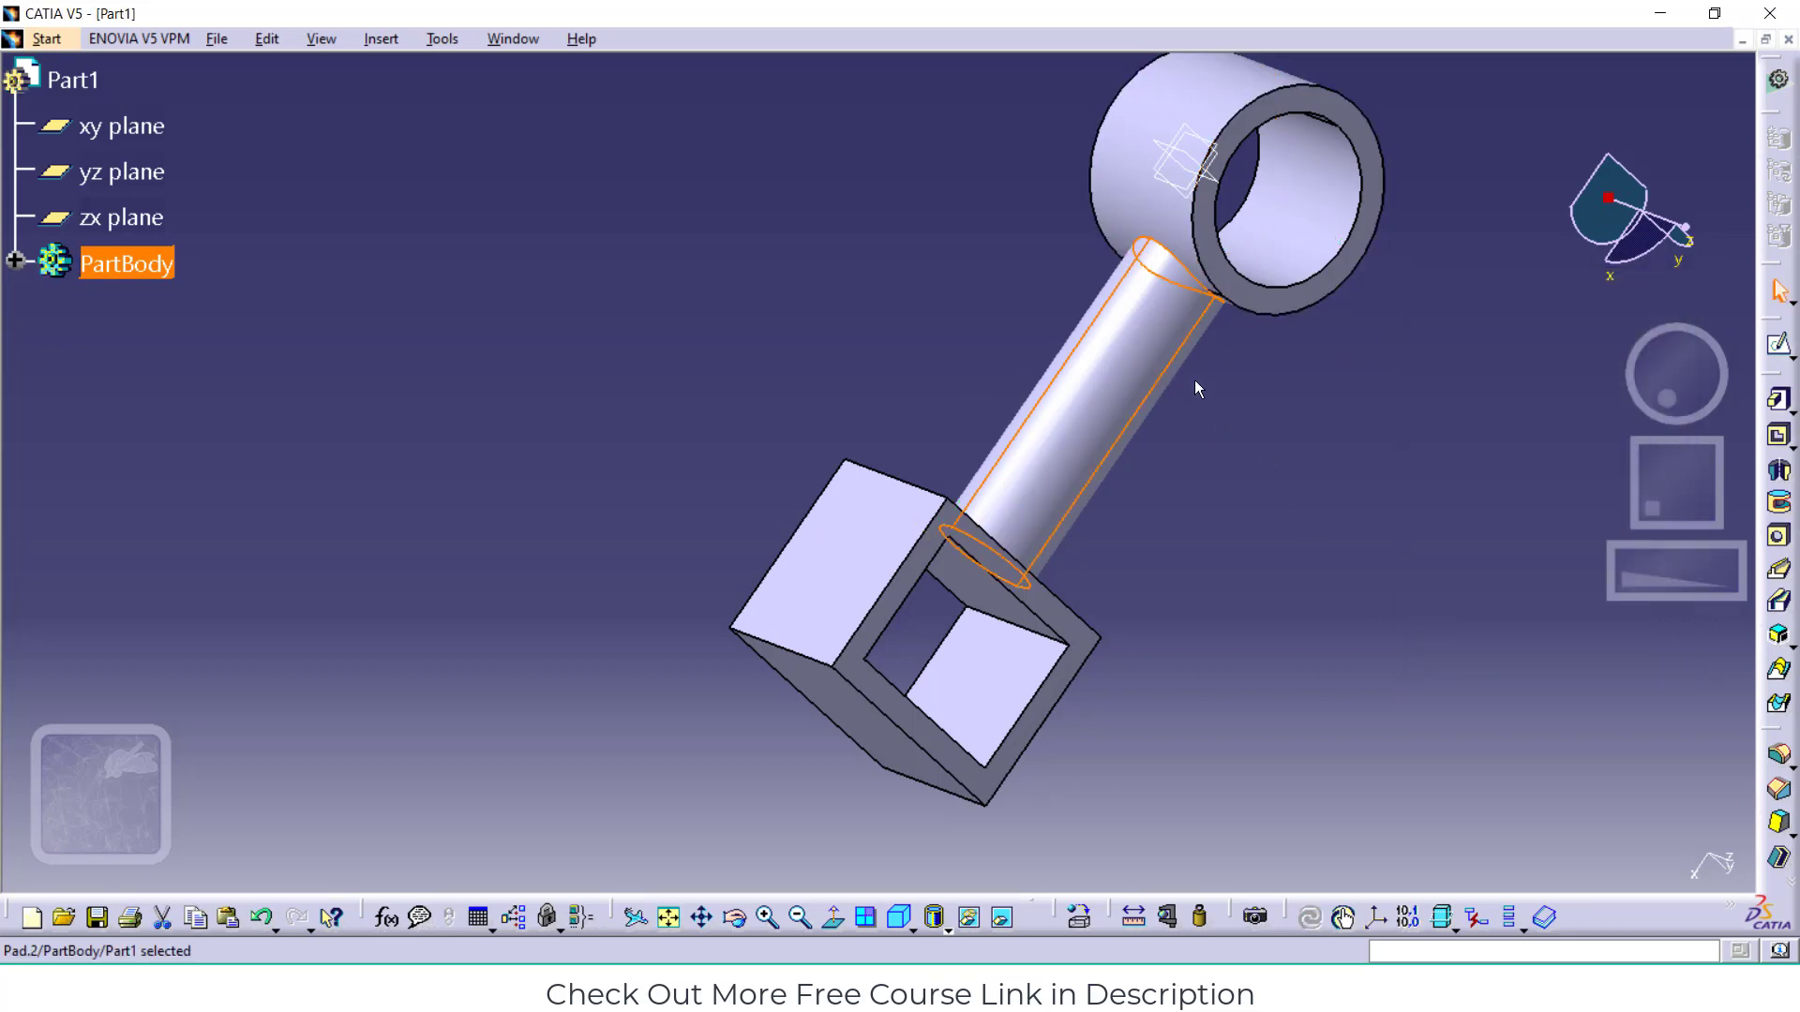
{"action": "mouse_move", "coordinate": [1200, 389]}
{"action": "middle_mouse_down"}
{"action": "mouse_move", "coordinate": [1139, 330]}
{"action": "mouse_move", "coordinate": [1164, 475]}
{"action": "mouse_move", "coordinate": [1166, 397]}
{"action": "middle_mouse_up"}
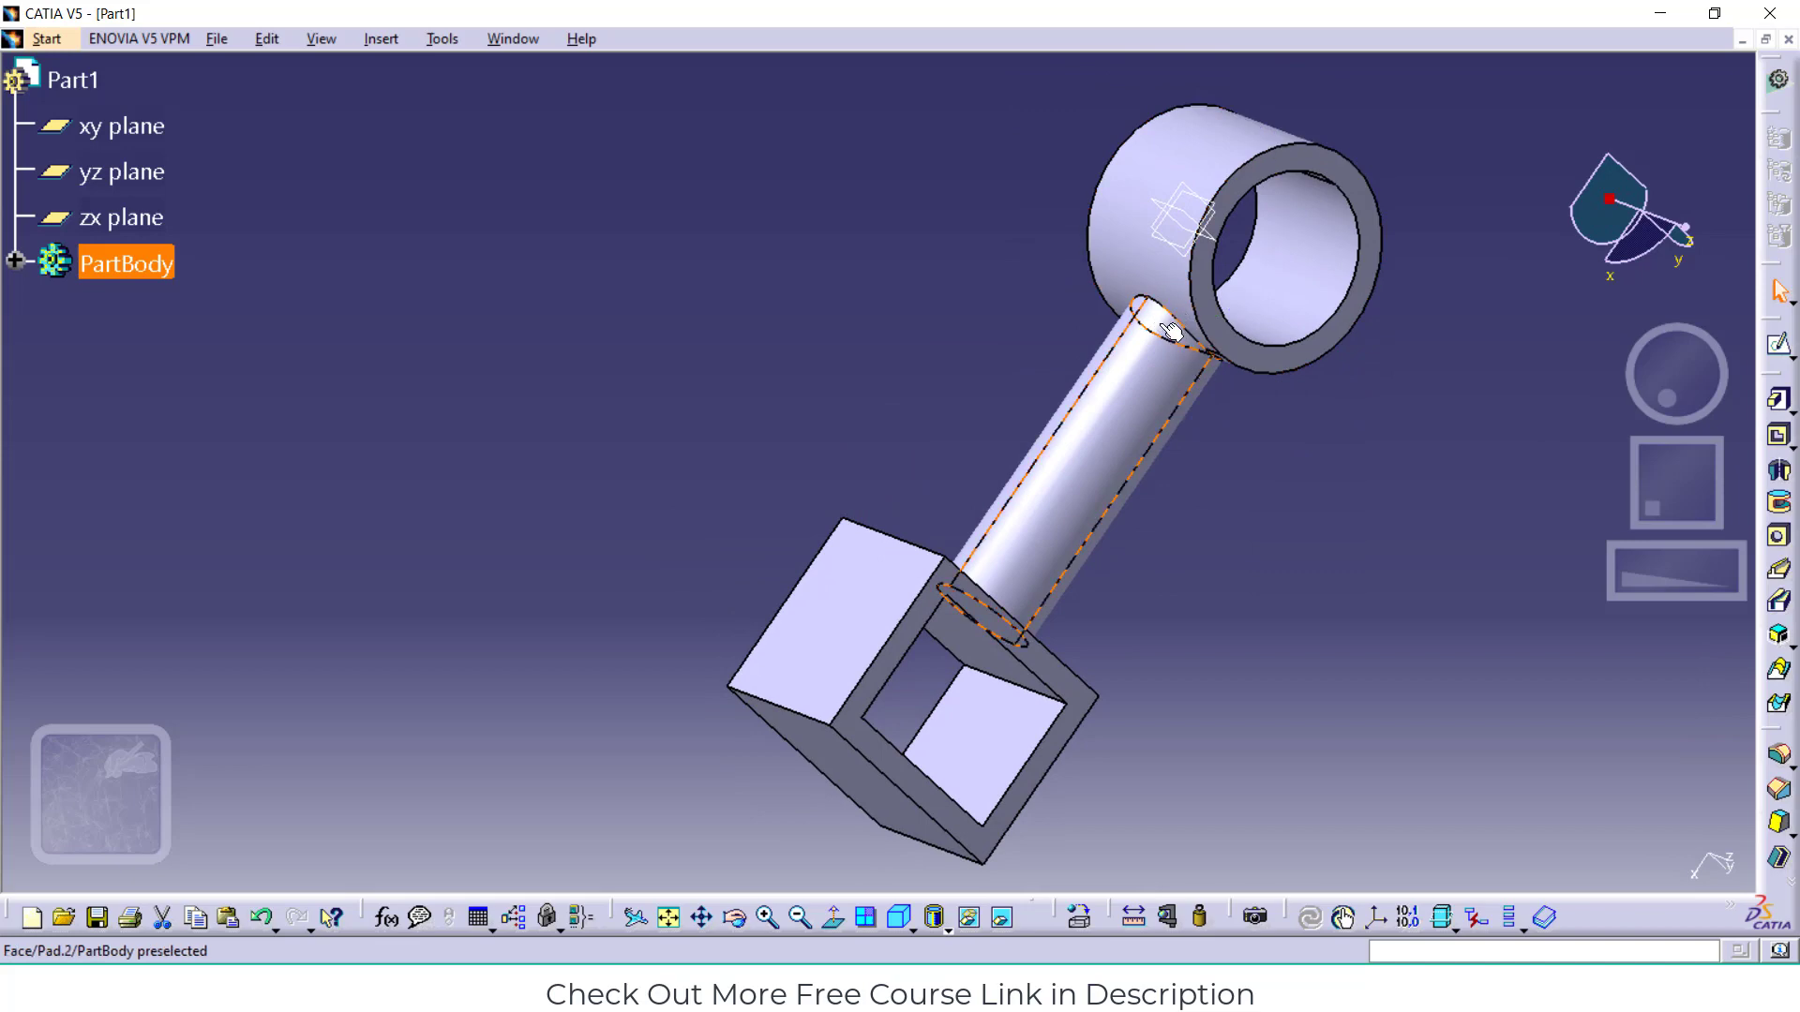
{"action": "left_click", "coordinate": [1159, 402]}
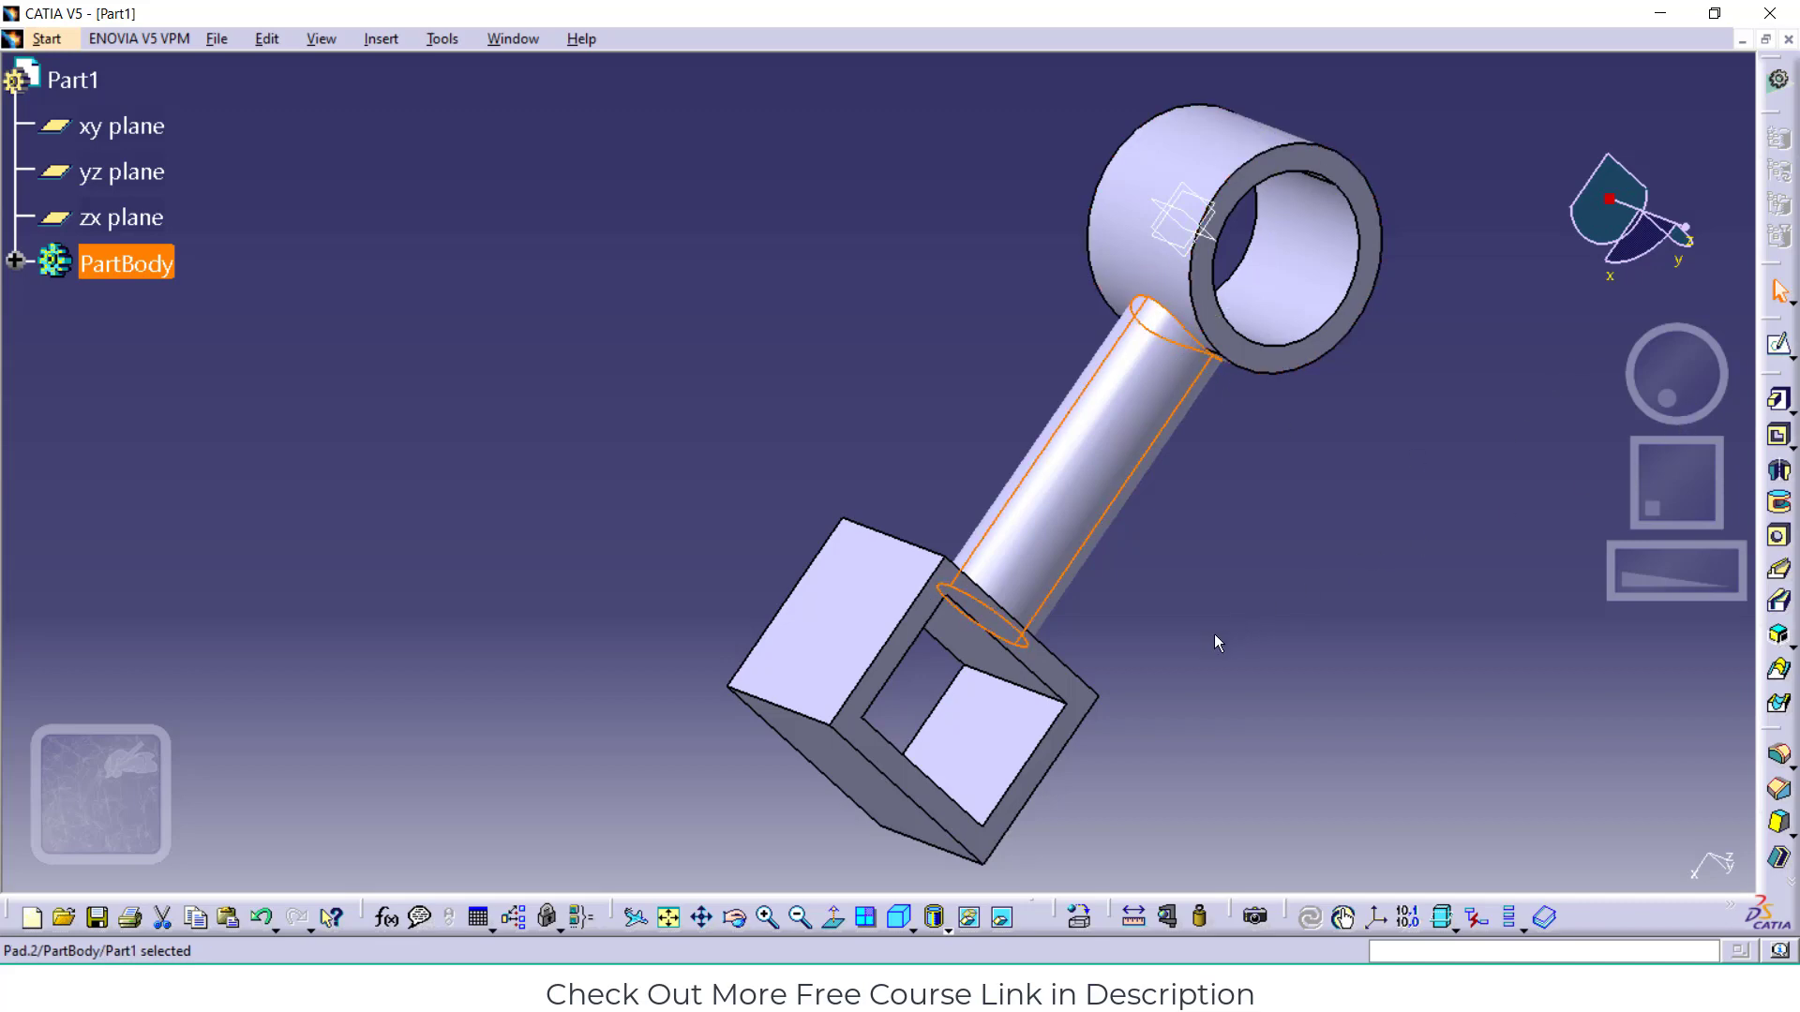
{"action": "left_click", "coordinate": [1778, 401]}
{"action": "left_click", "coordinate": [1582, 346]}
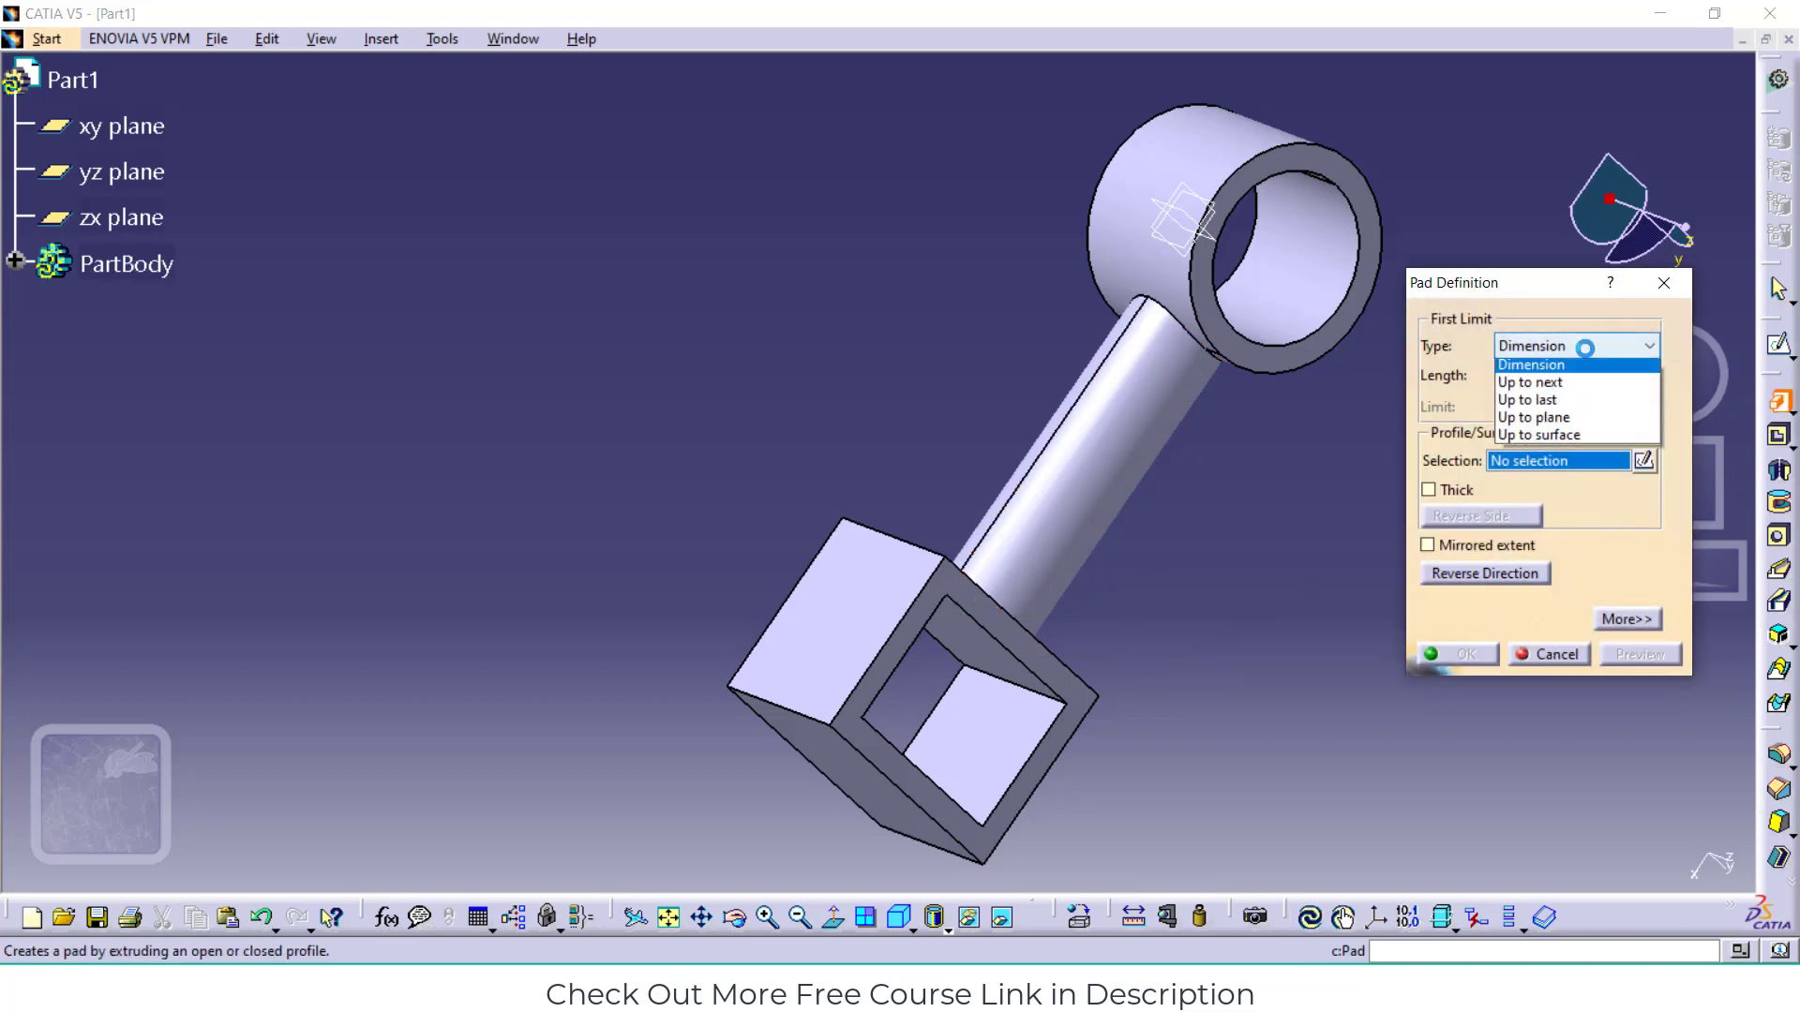
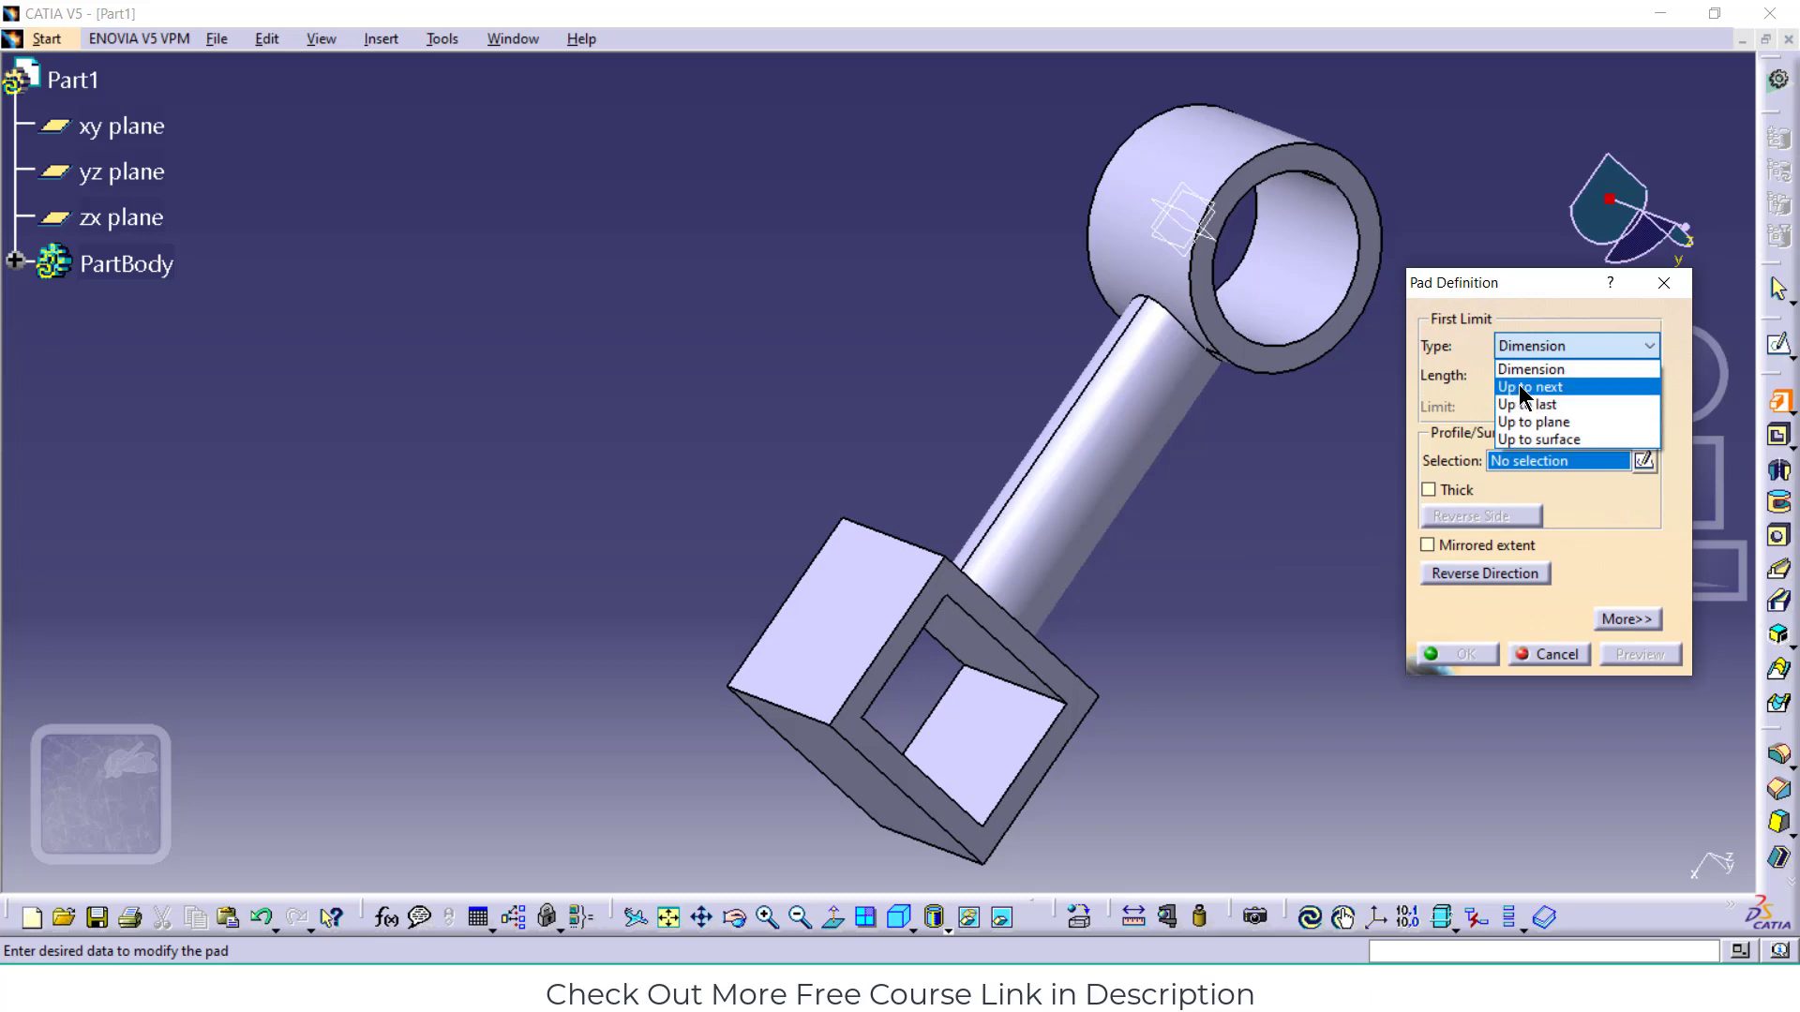
{"action": "left_click", "coordinate": [1242, 473]}
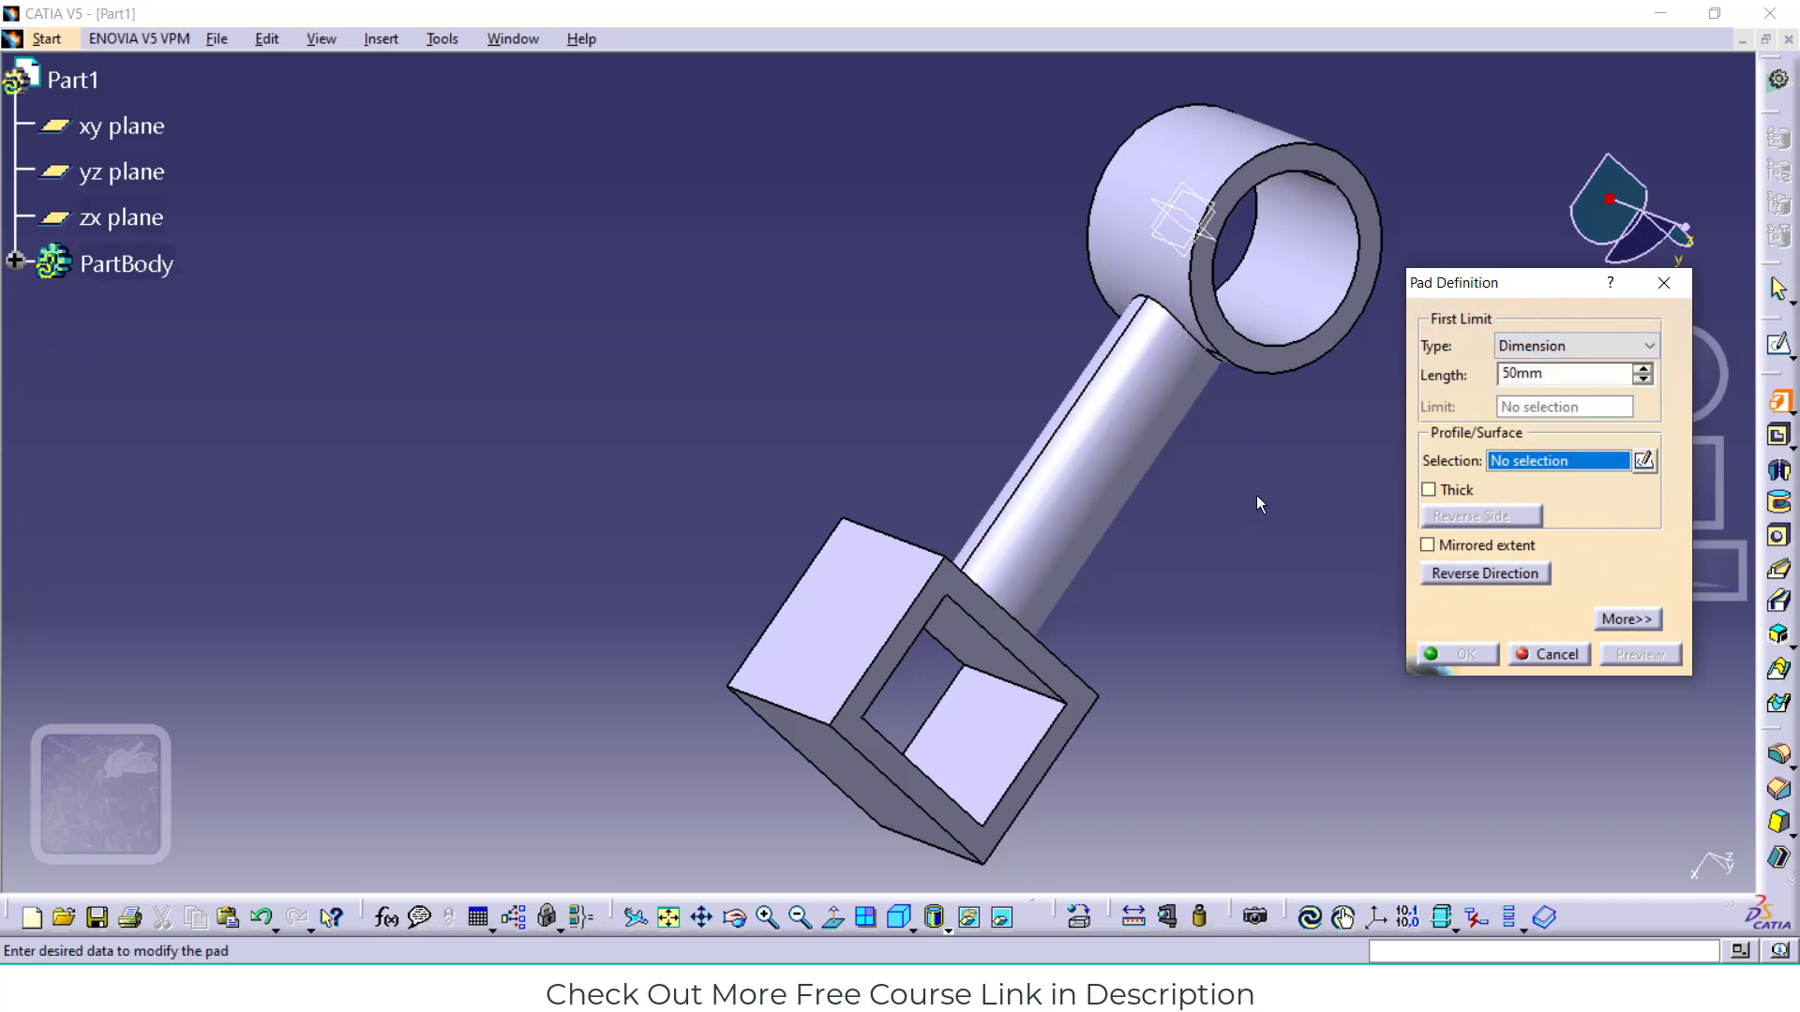
{"action": "left_click", "coordinate": [1256, 495]}
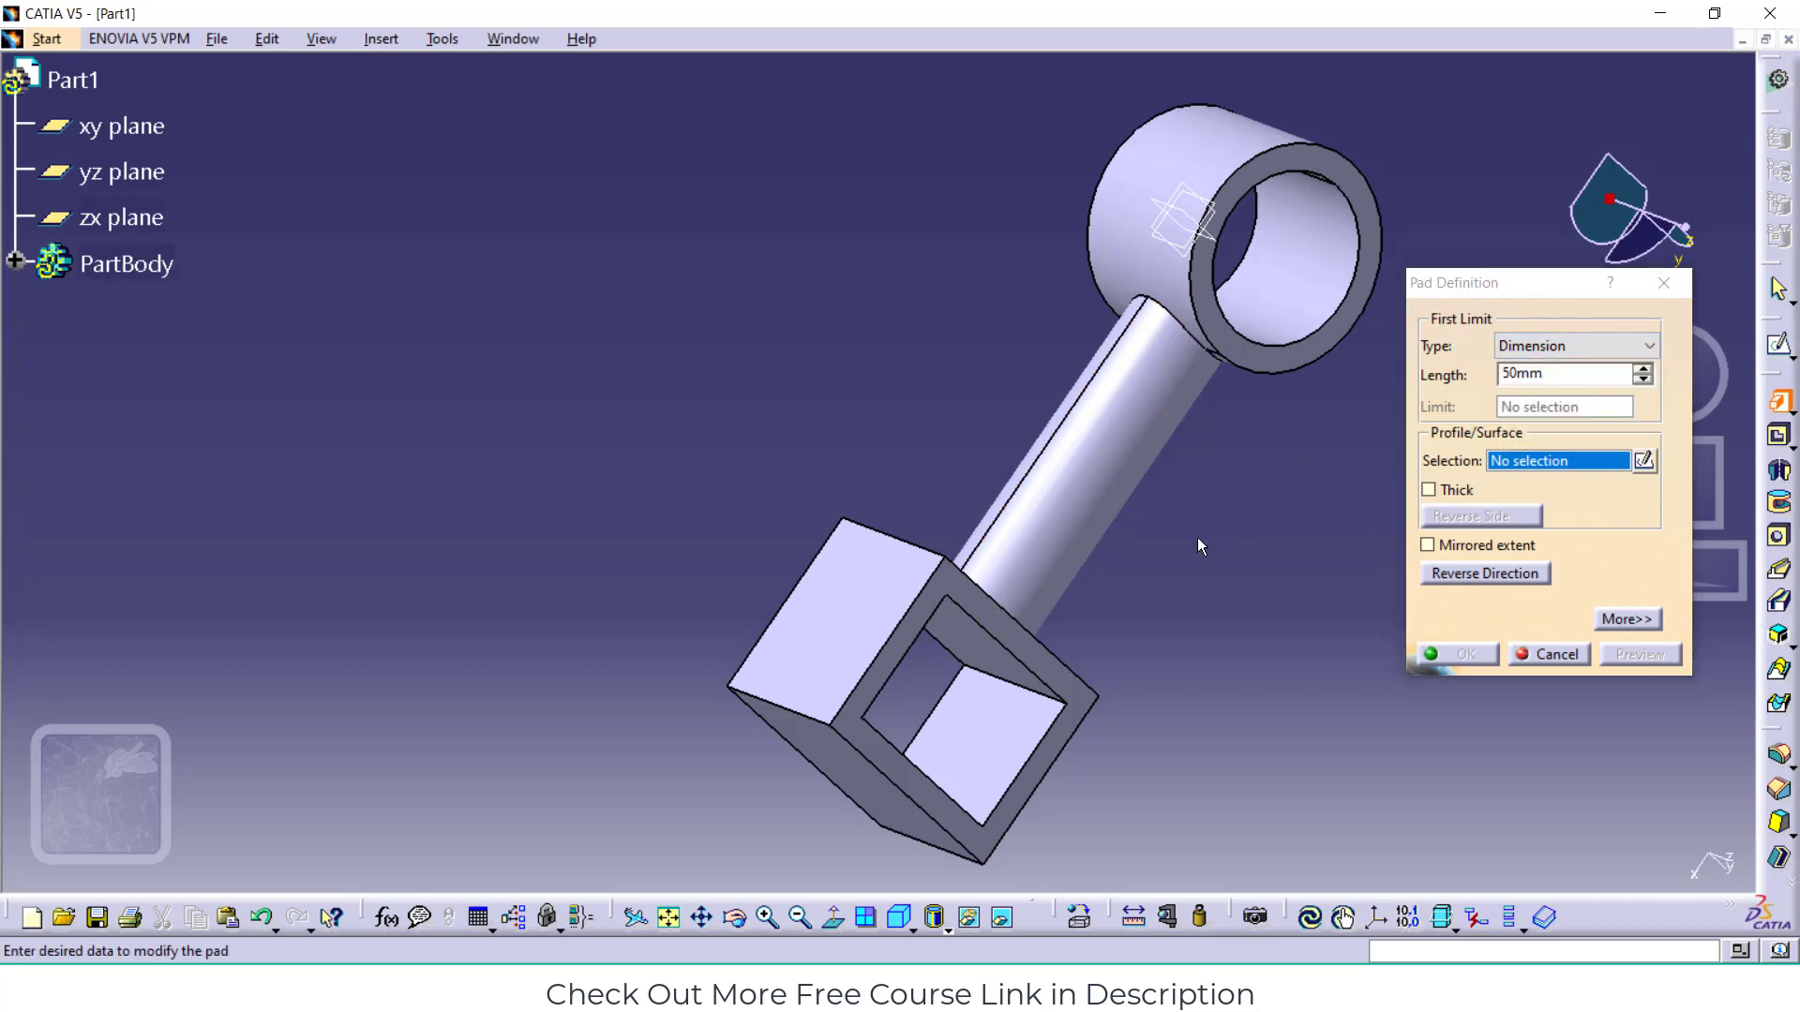
{"action": "left_click", "coordinate": [18, 259]}
{"action": "left_click", "coordinate": [1650, 283]}
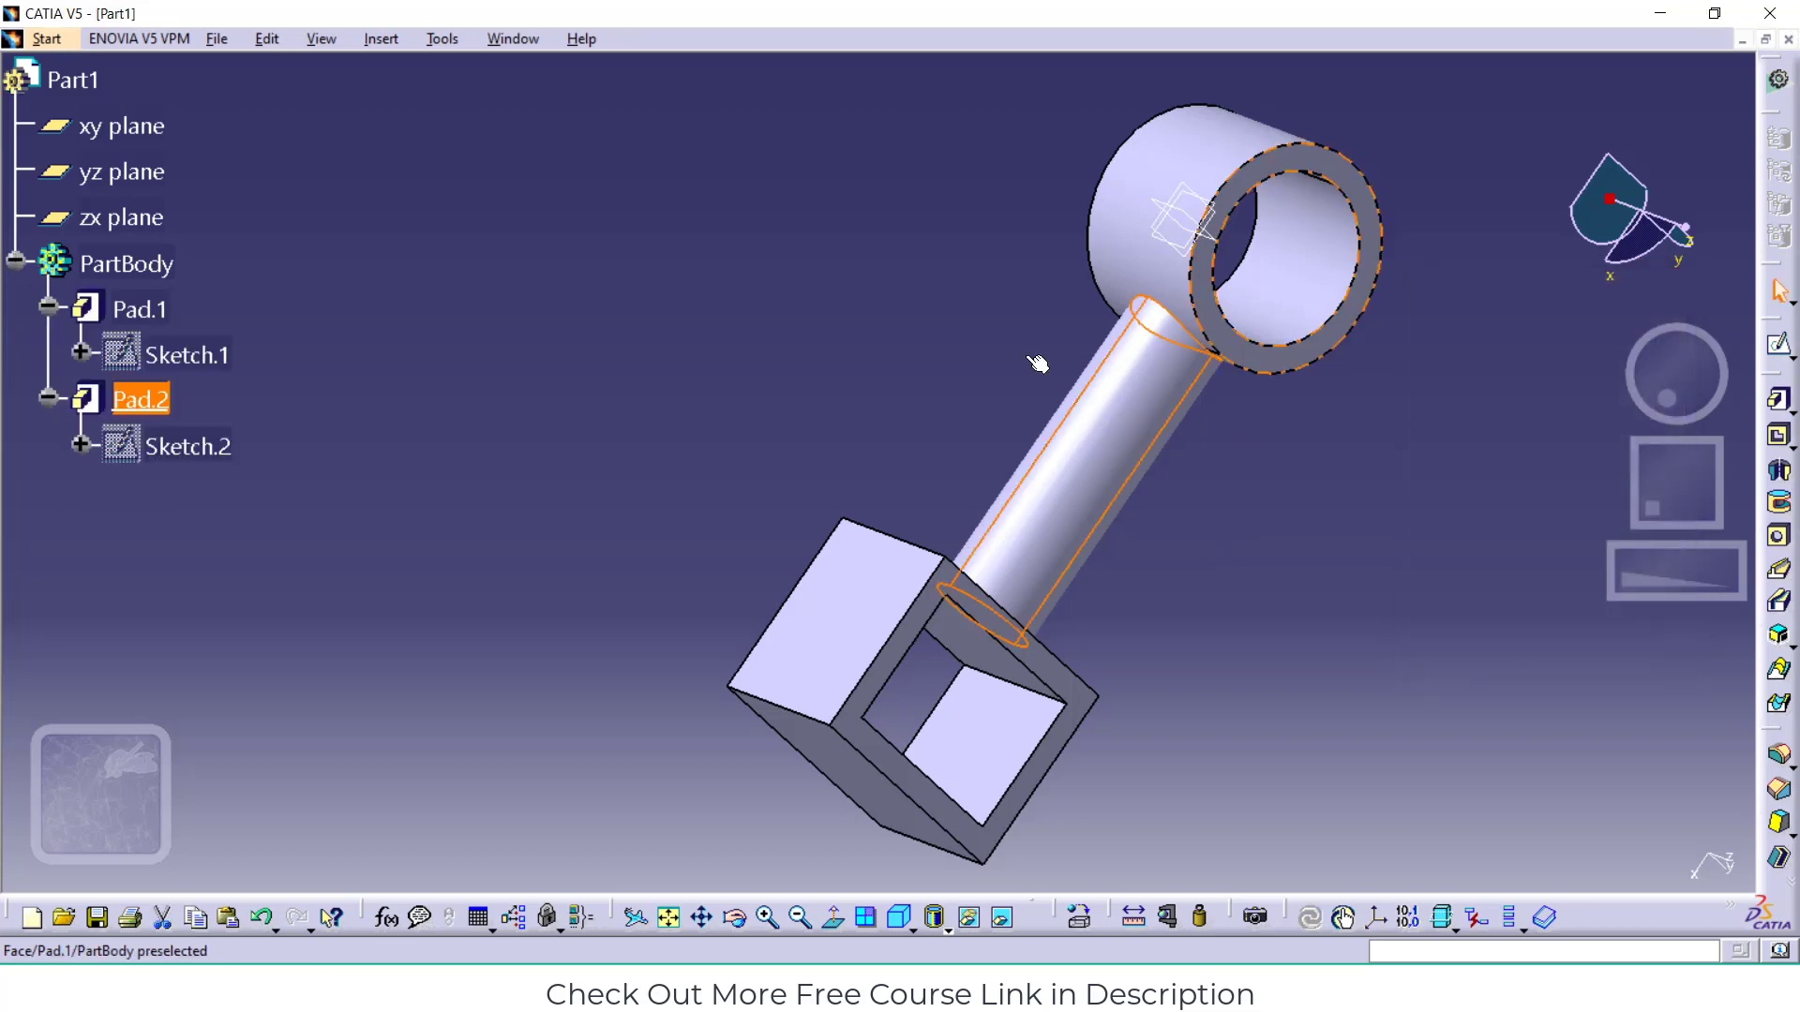
Delete the Up to surface pad between the two tubes, together with its aggregated circle sketch
{"action": "right_click", "coordinate": [143, 404]}
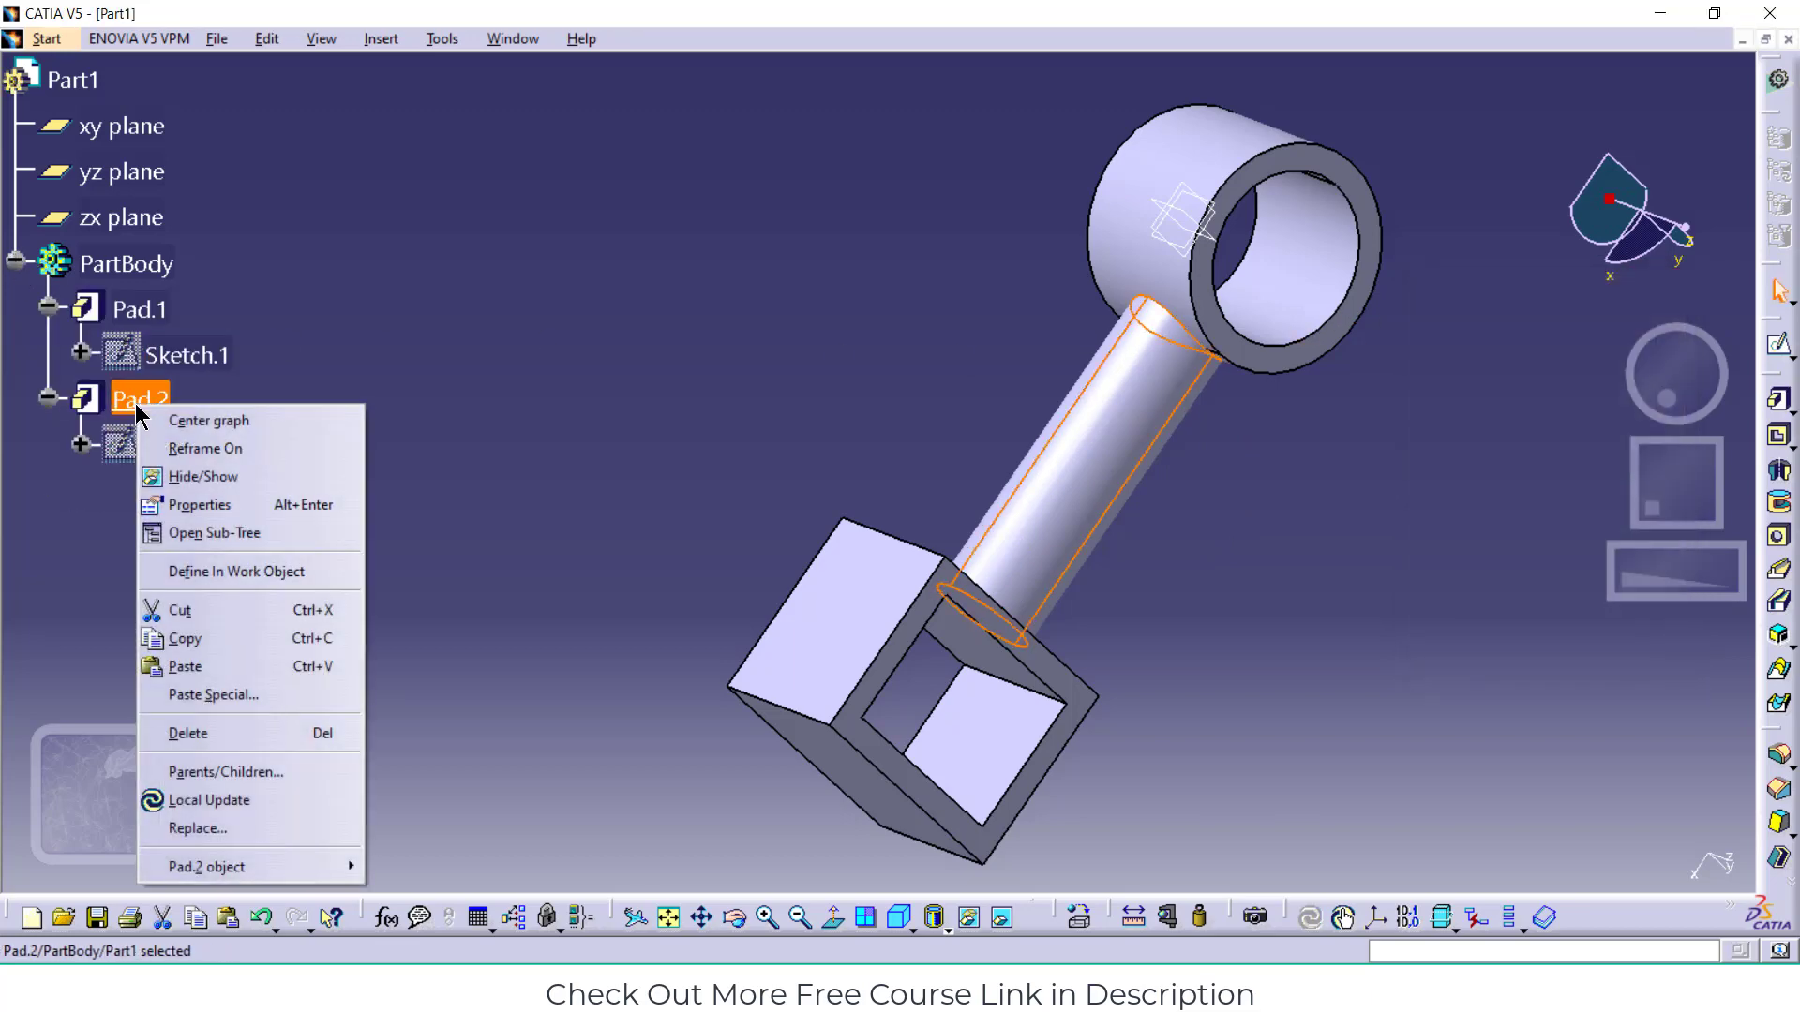
{"action": "left_click", "coordinate": [223, 732]}
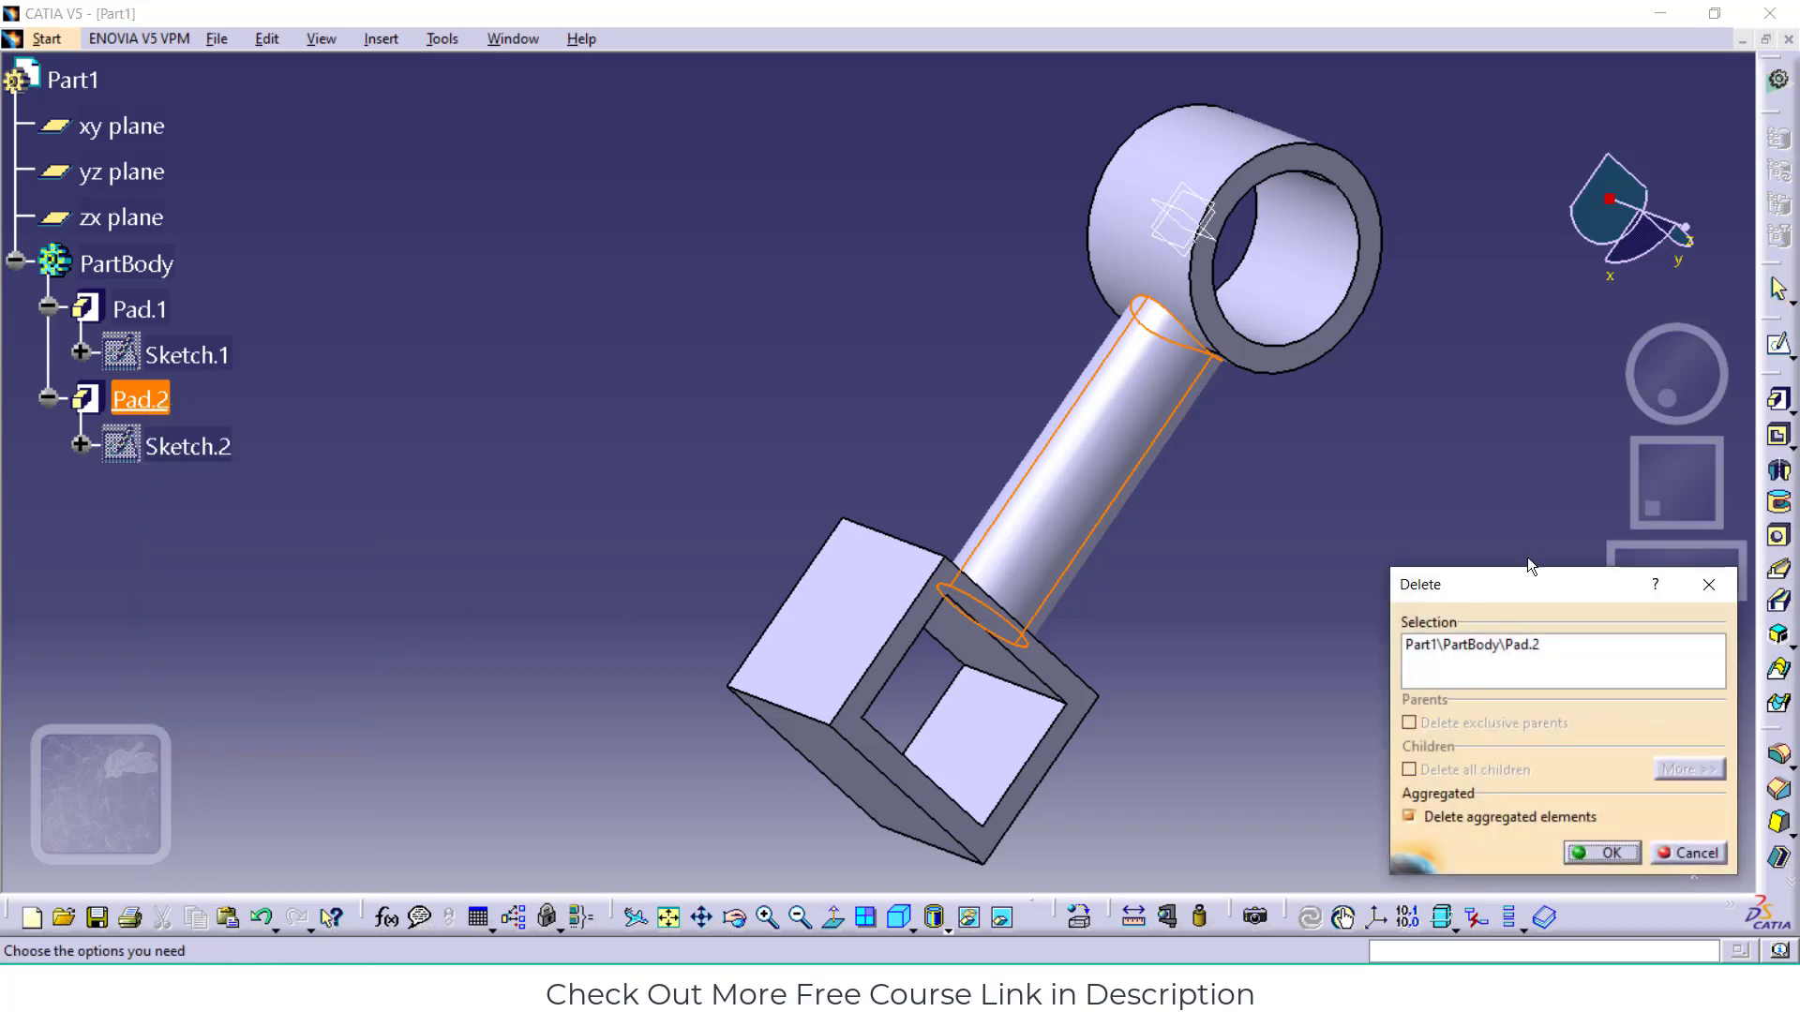
{"action": "left_click", "coordinate": [1605, 865]}
Undo the deletion and the creation of the Up to surface pad, keeping the circle sketch
{"action": "middle_click_drag", "start_coordinate": [1218, 365], "coordinate": [1174, 440]}
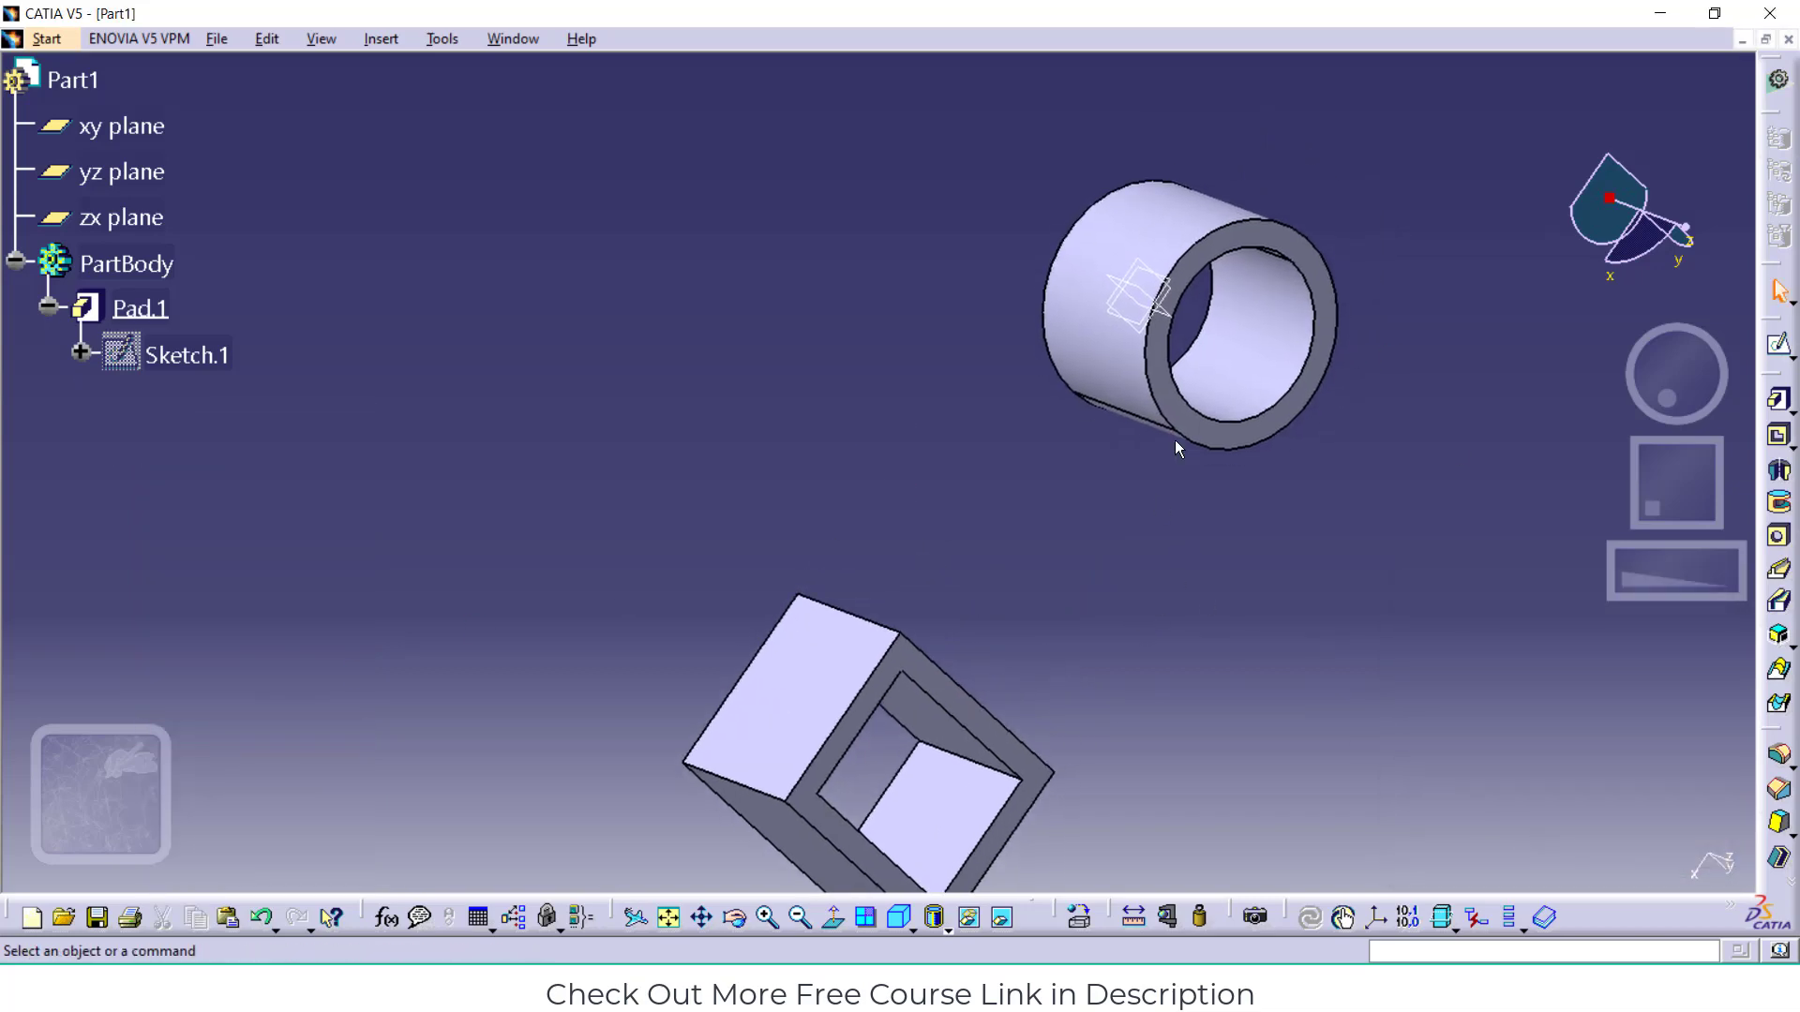
{"action": "scroll", "coordinate": [1066, 553], "scroll_direction": "down", "scroll_amount": 2}
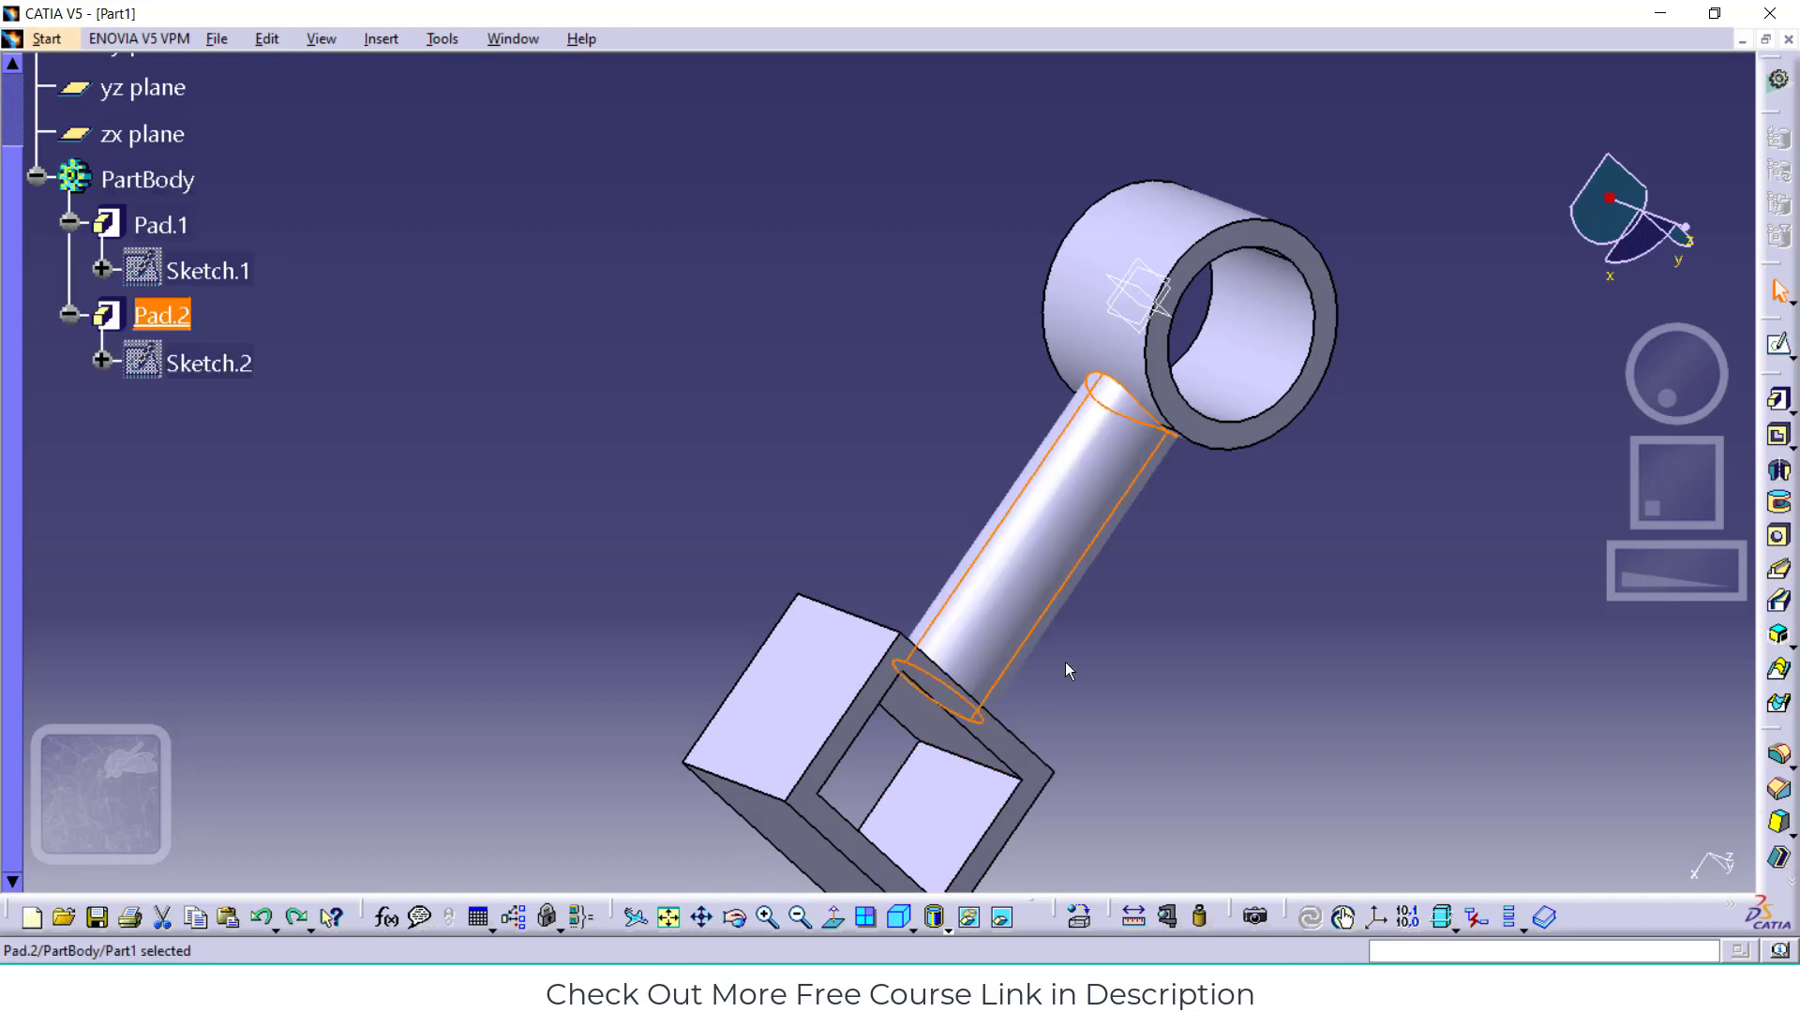
{"action": "key", "text": "ctrl+z"}
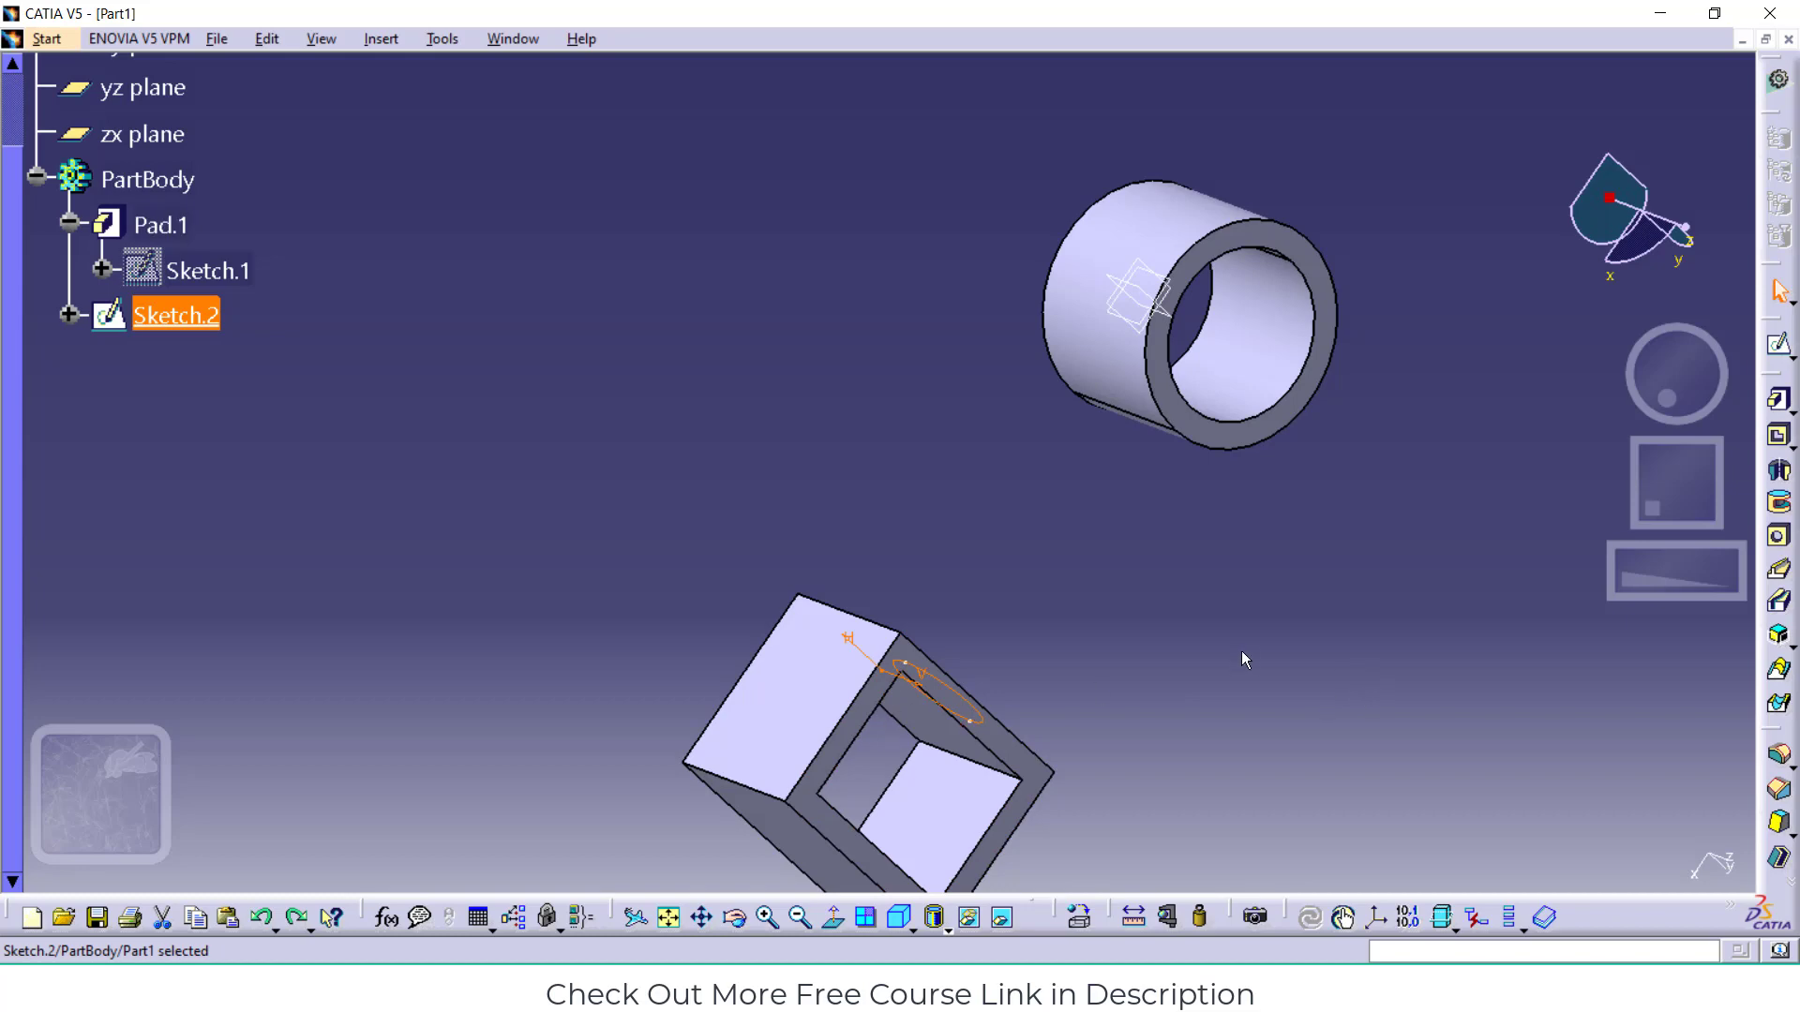
Start a pad of the circle sketch with the Up to last limit type and preview it
{"action": "left_click", "coordinate": [1778, 399]}
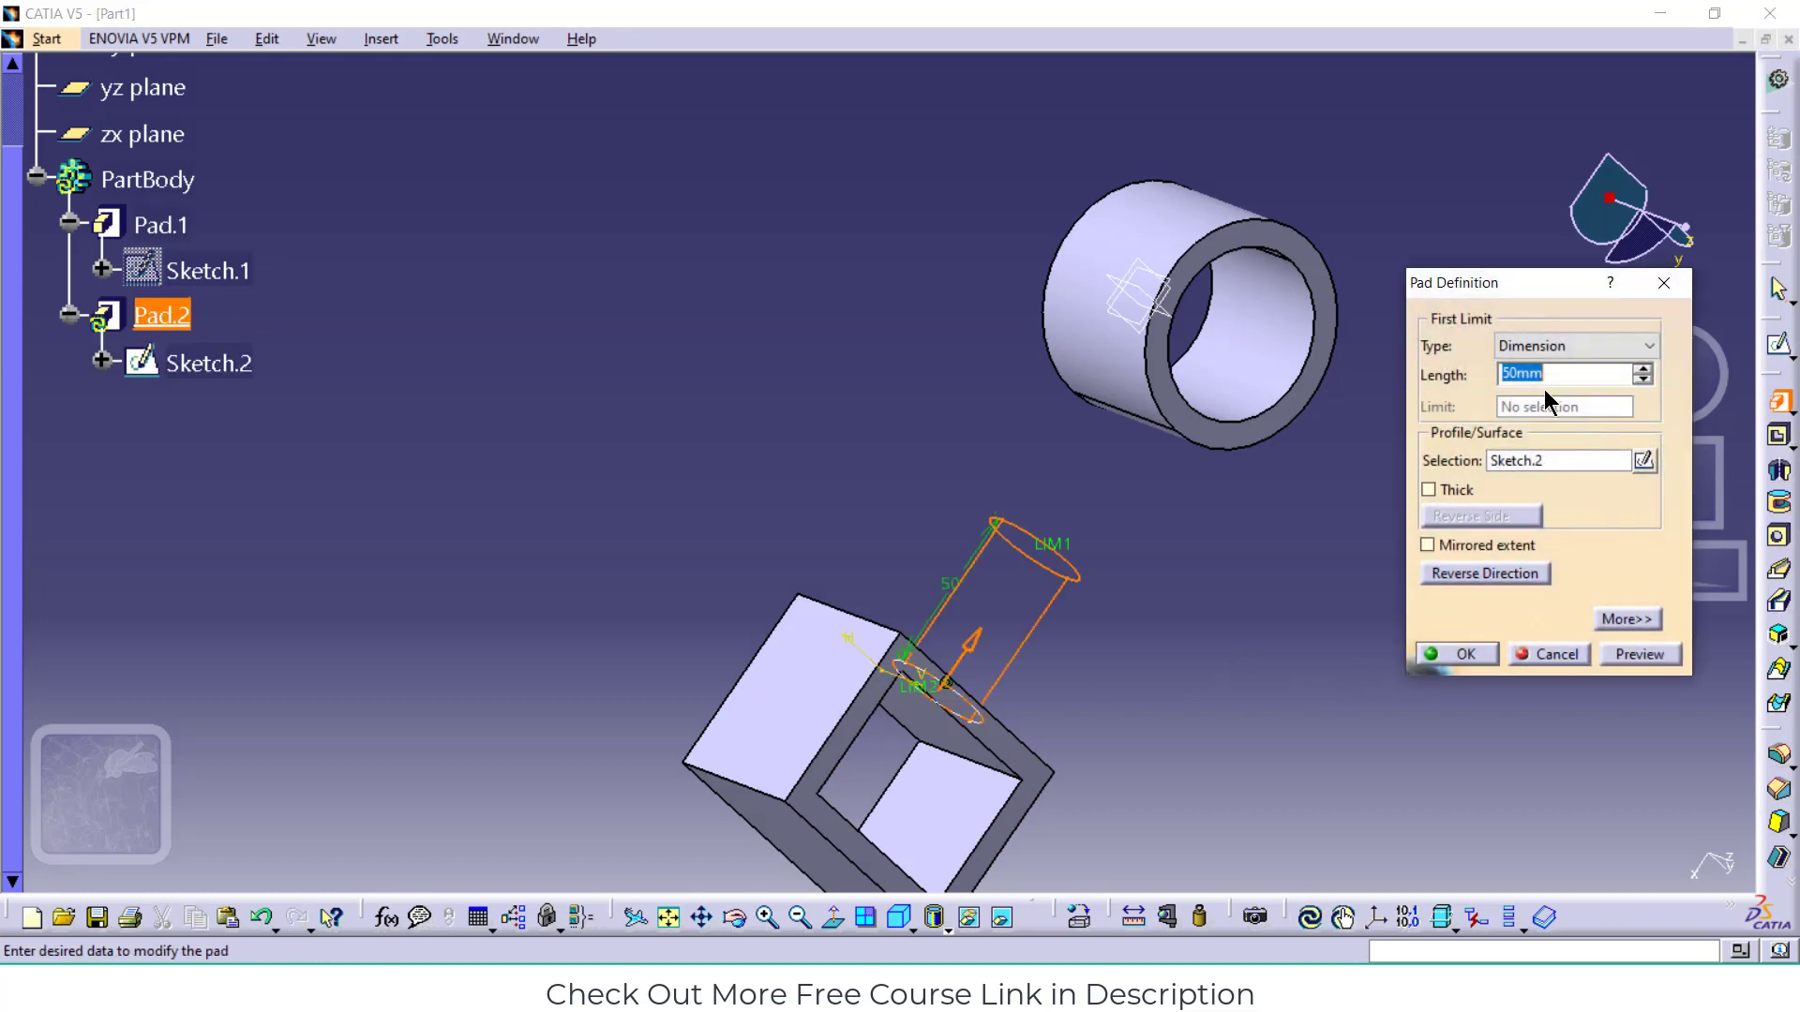
{"action": "left_click", "coordinate": [1560, 352]}
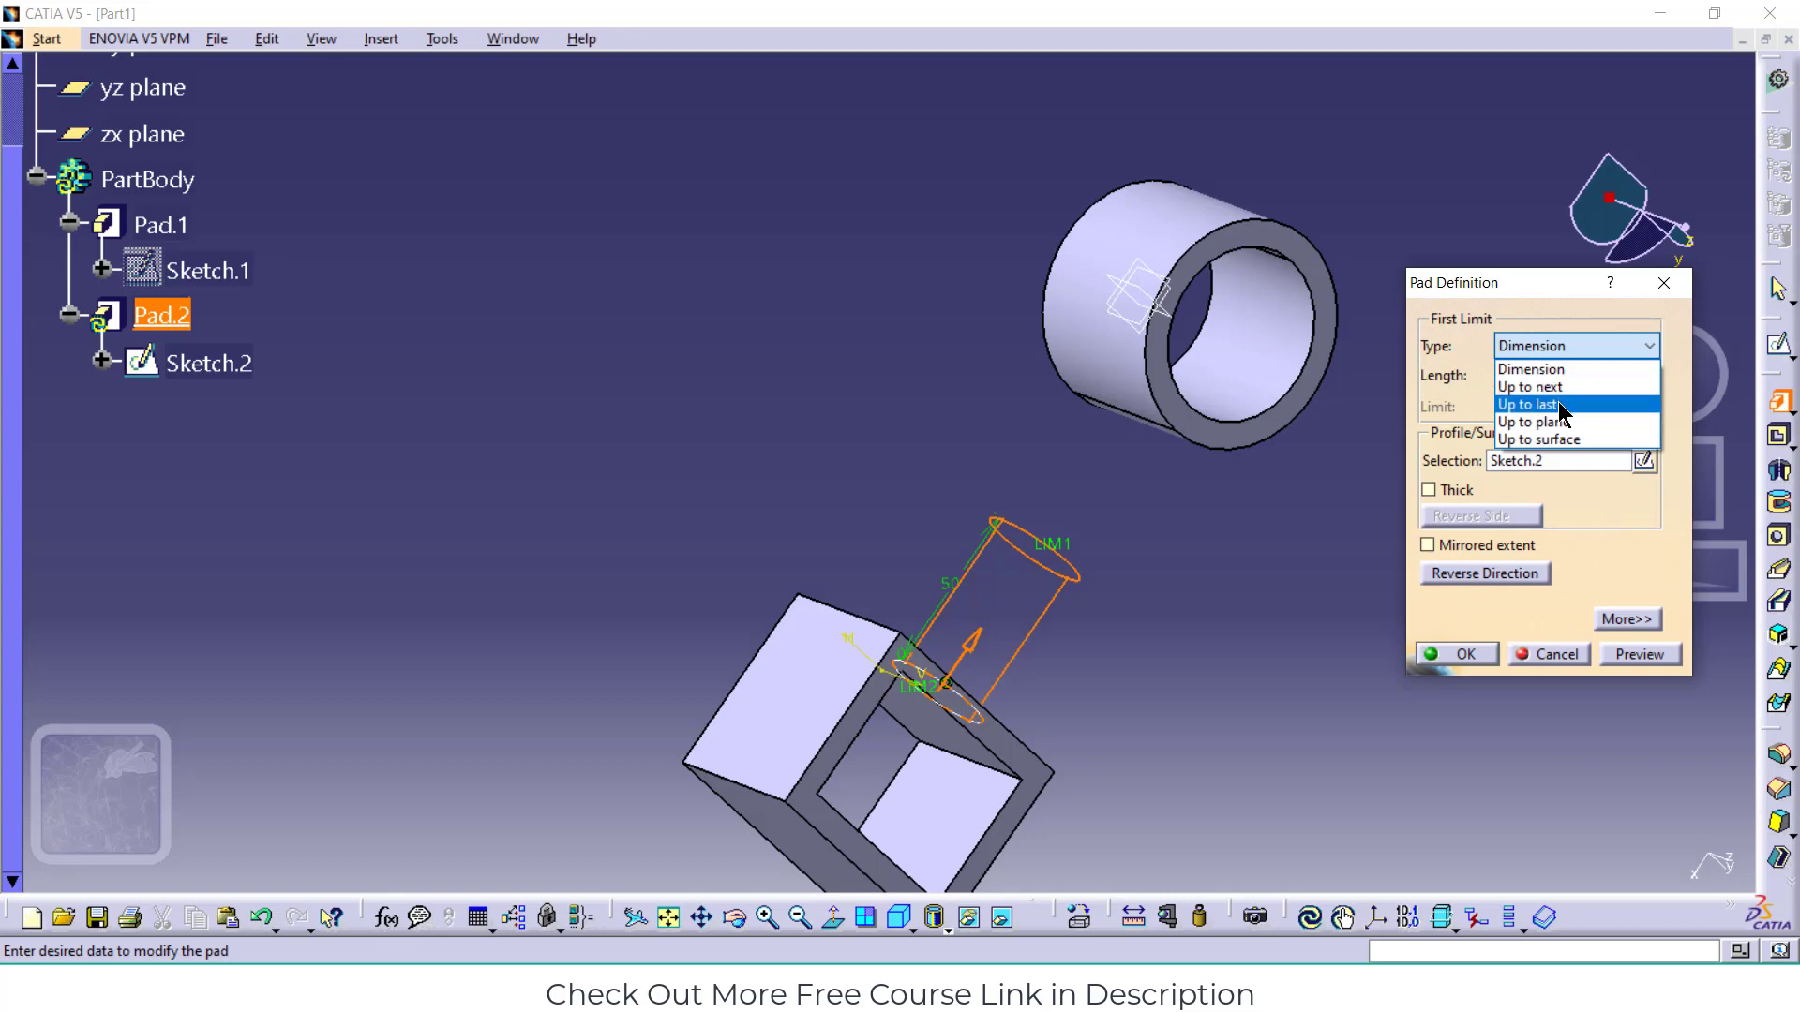
{"action": "left_click", "coordinate": [1560, 405]}
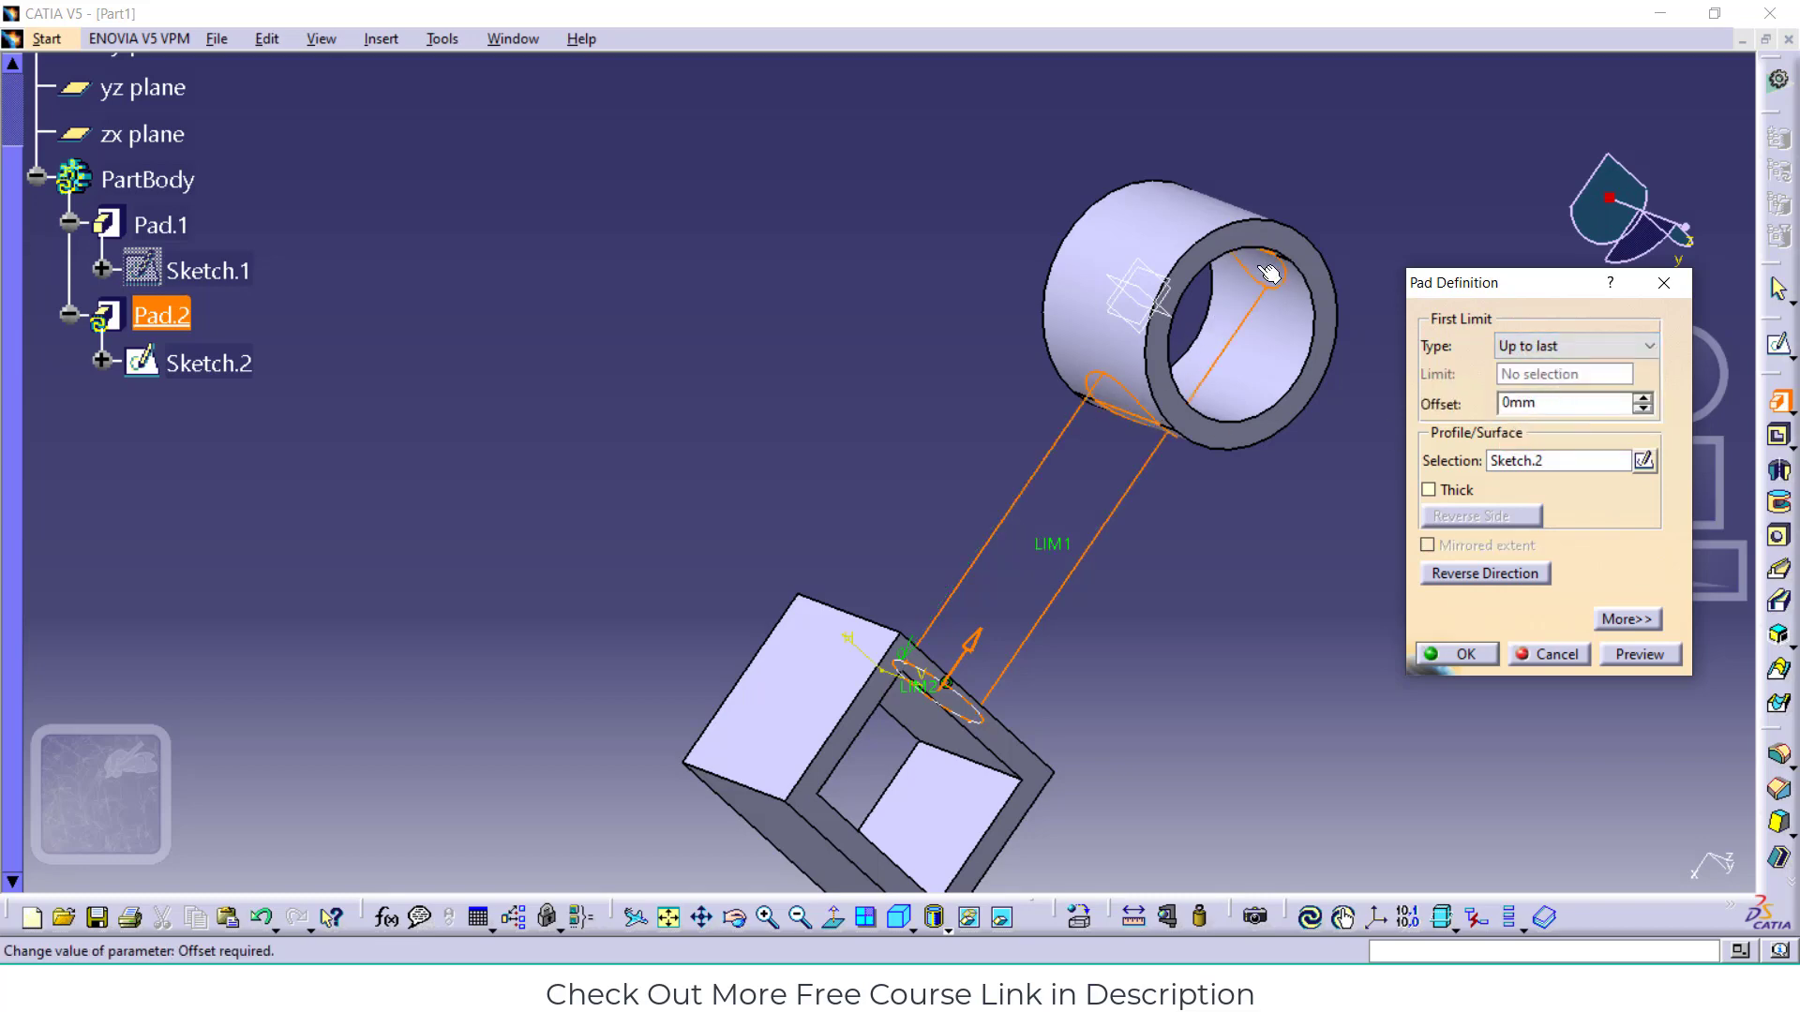
{"action": "scroll", "coordinate": [1325, 250], "scroll_direction": "down", "scroll_amount": 2}
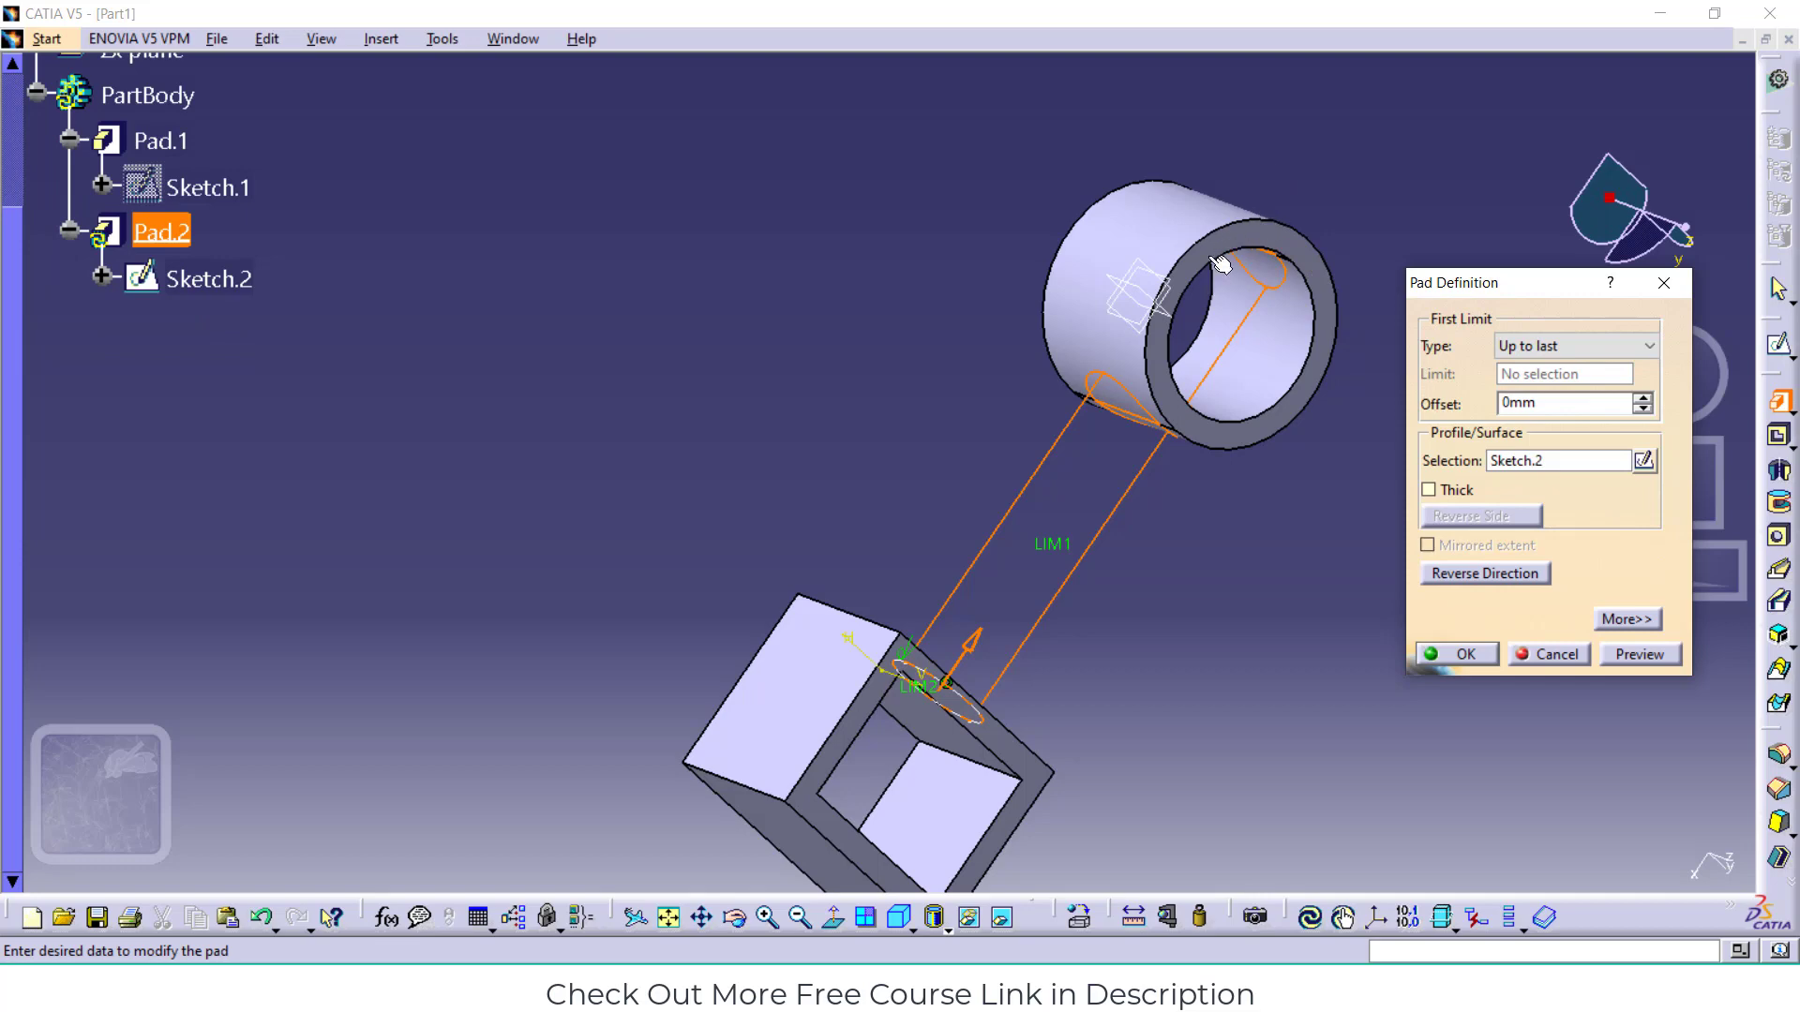
{"action": "left_click", "coordinate": [1624, 656]}
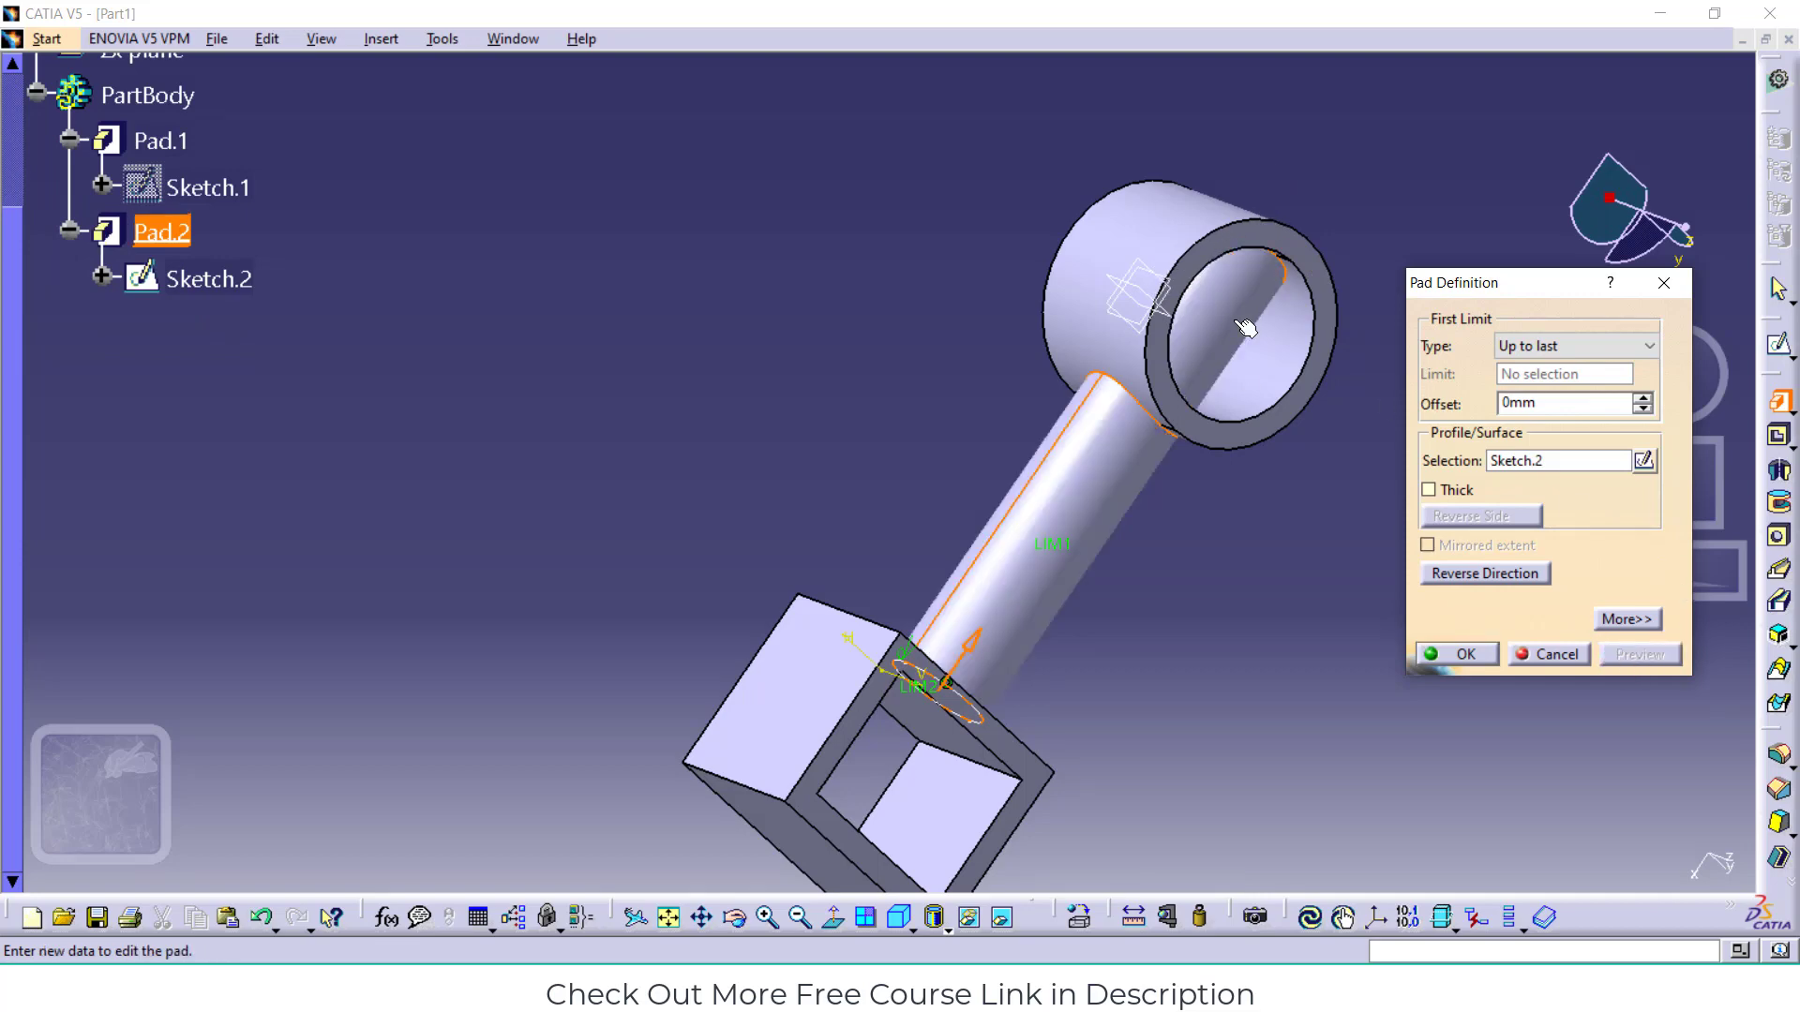
Change the circle pad's first limit to Up to next and preview it
{"action": "left_click", "coordinate": [1580, 343]}
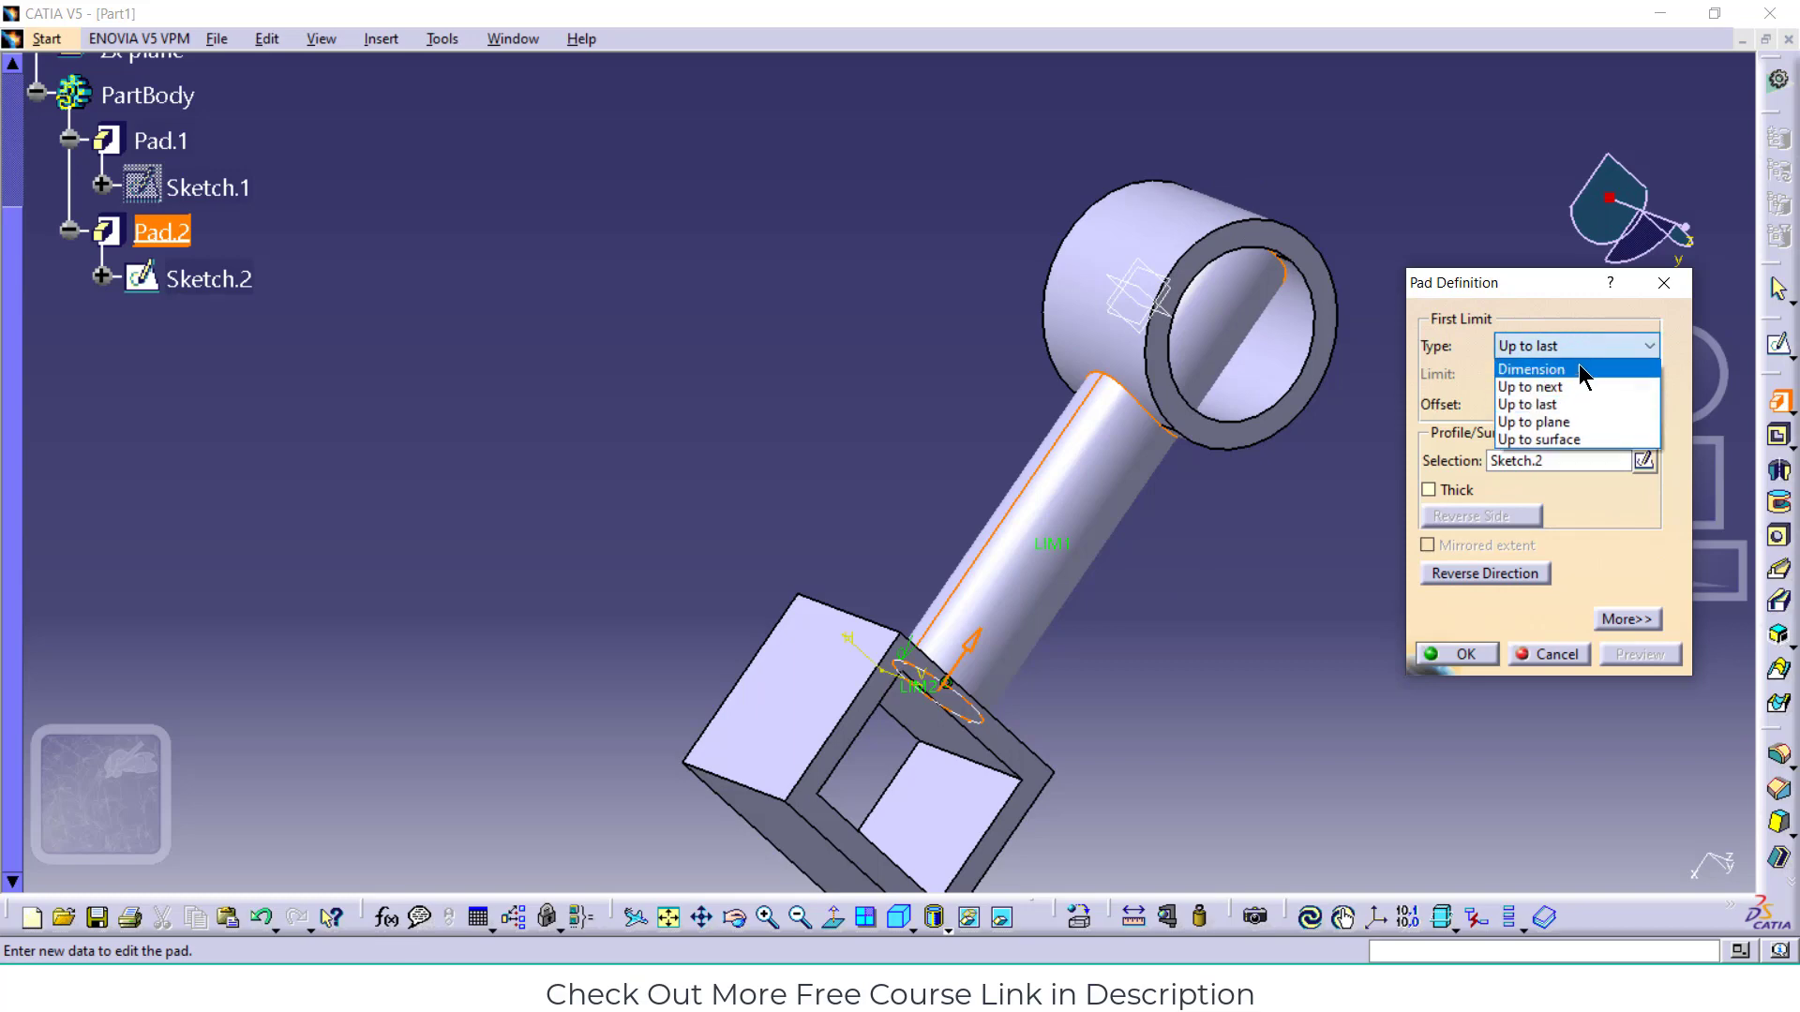
{"action": "left_click", "coordinate": [1569, 387]}
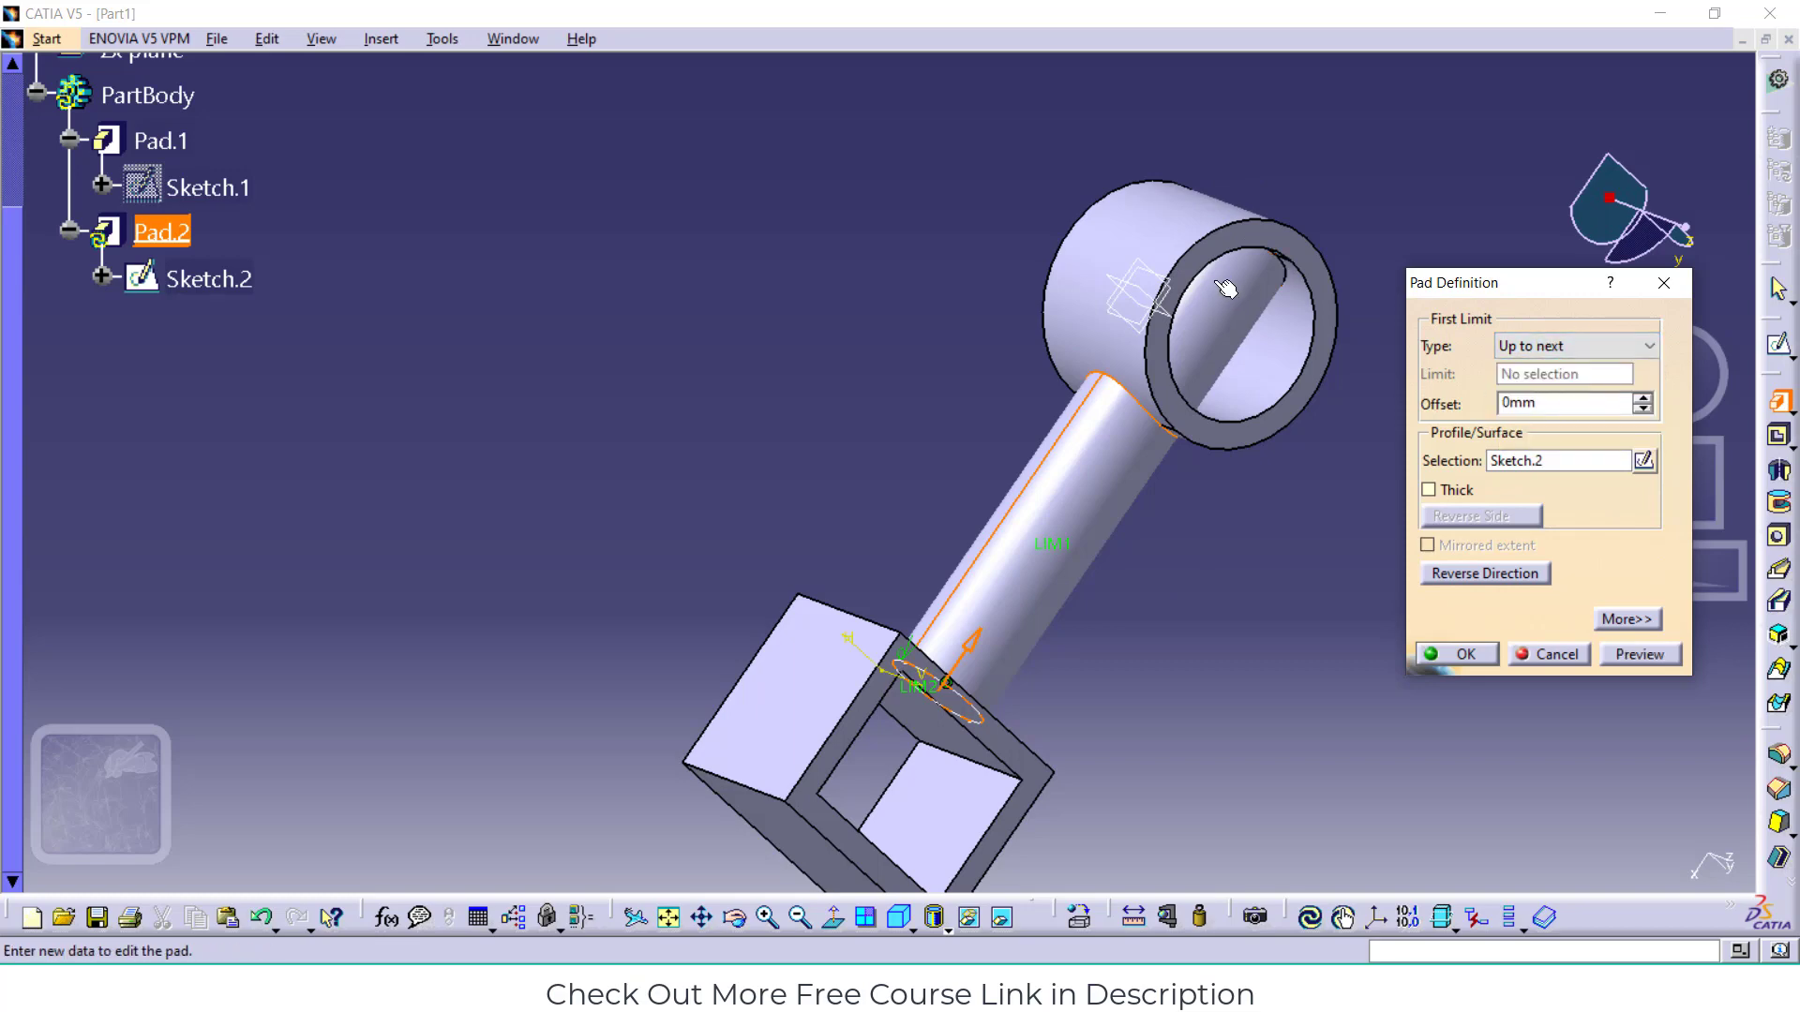
{"action": "middle_click_drag", "start_coordinate": [1239, 276], "coordinate": [1022, 319]}
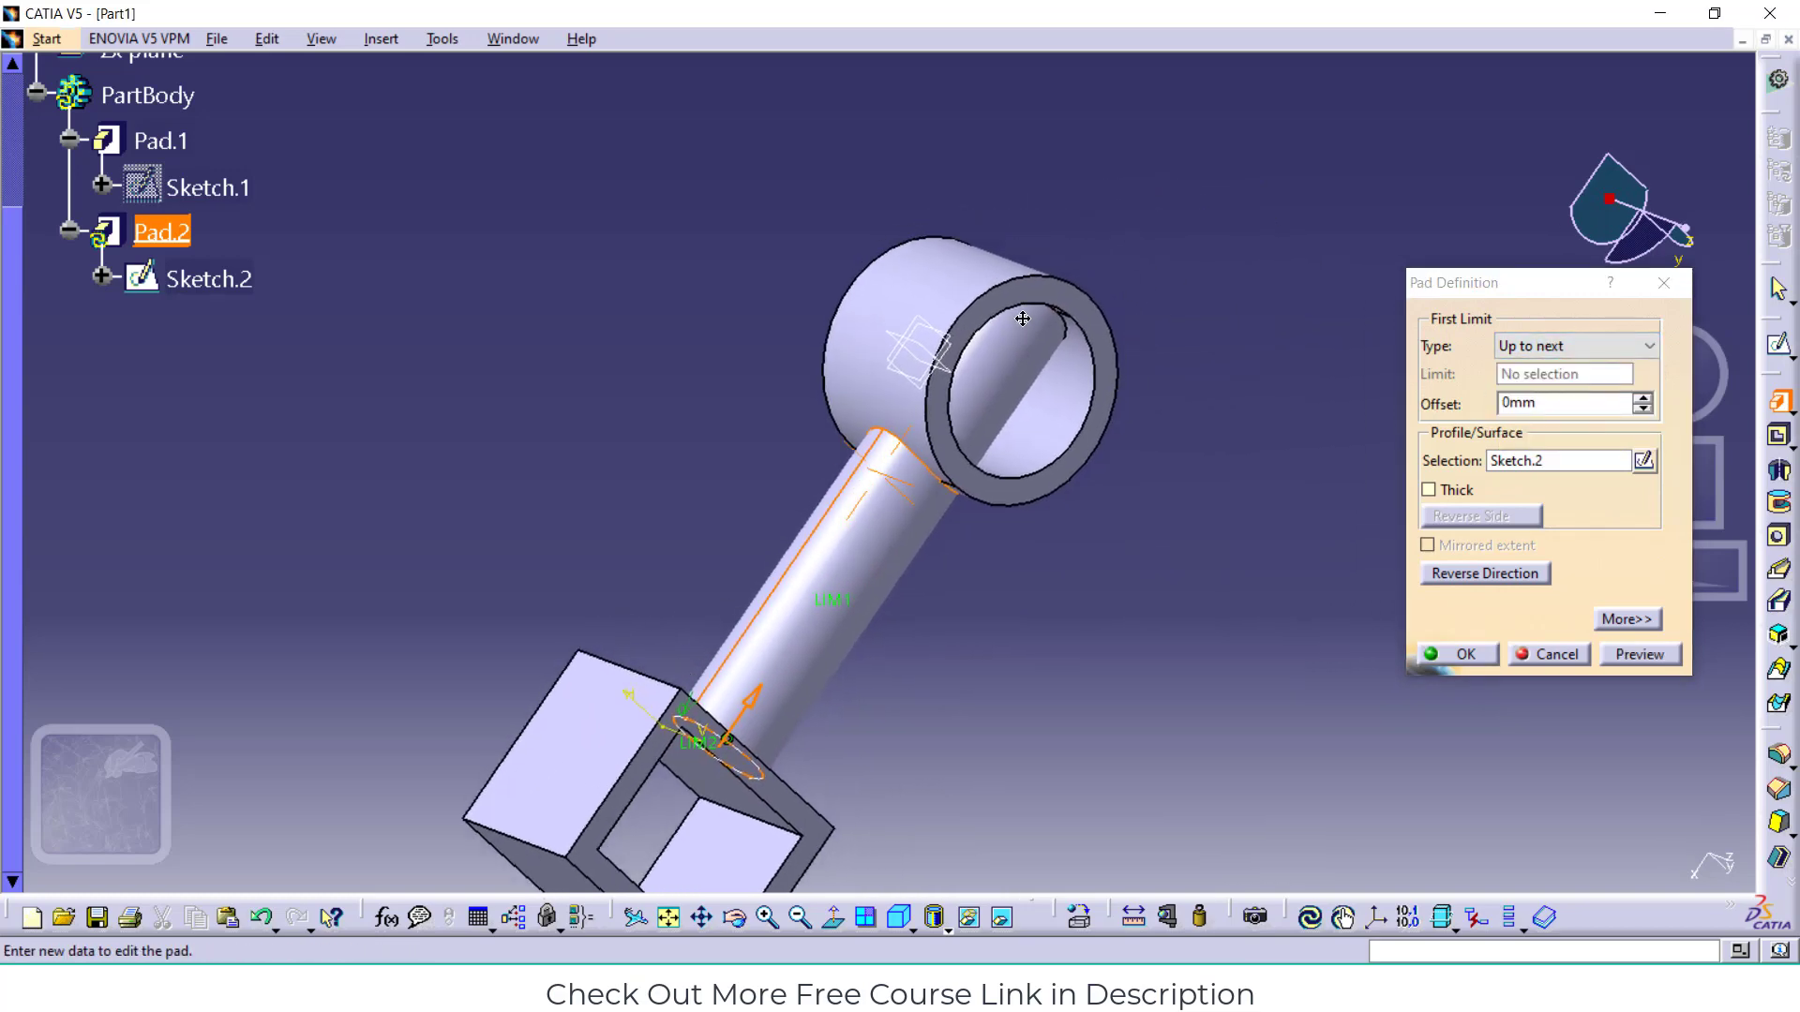
{"action": "left_click", "coordinate": [1638, 653]}
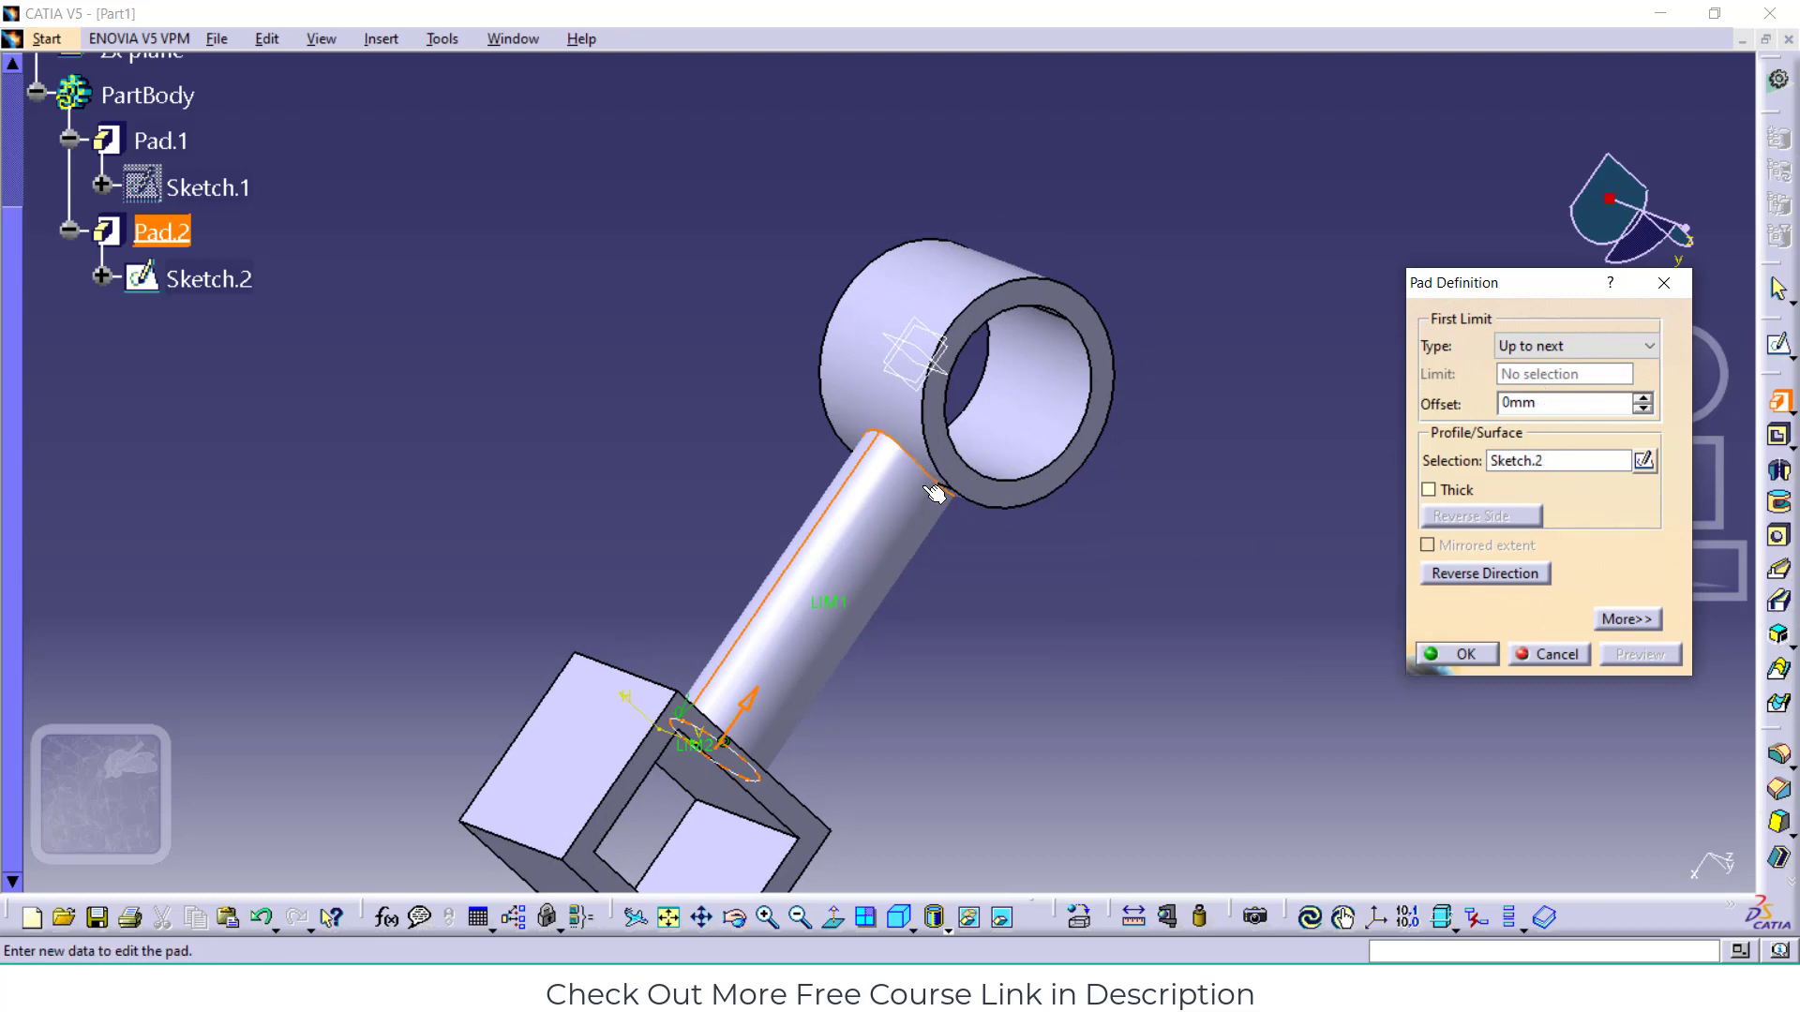
Compare both limit types by previewing the circle pad with Up to last and again with Up to next
{"action": "left_click", "coordinate": [1542, 349]}
{"action": "left_click", "coordinate": [1545, 401]}
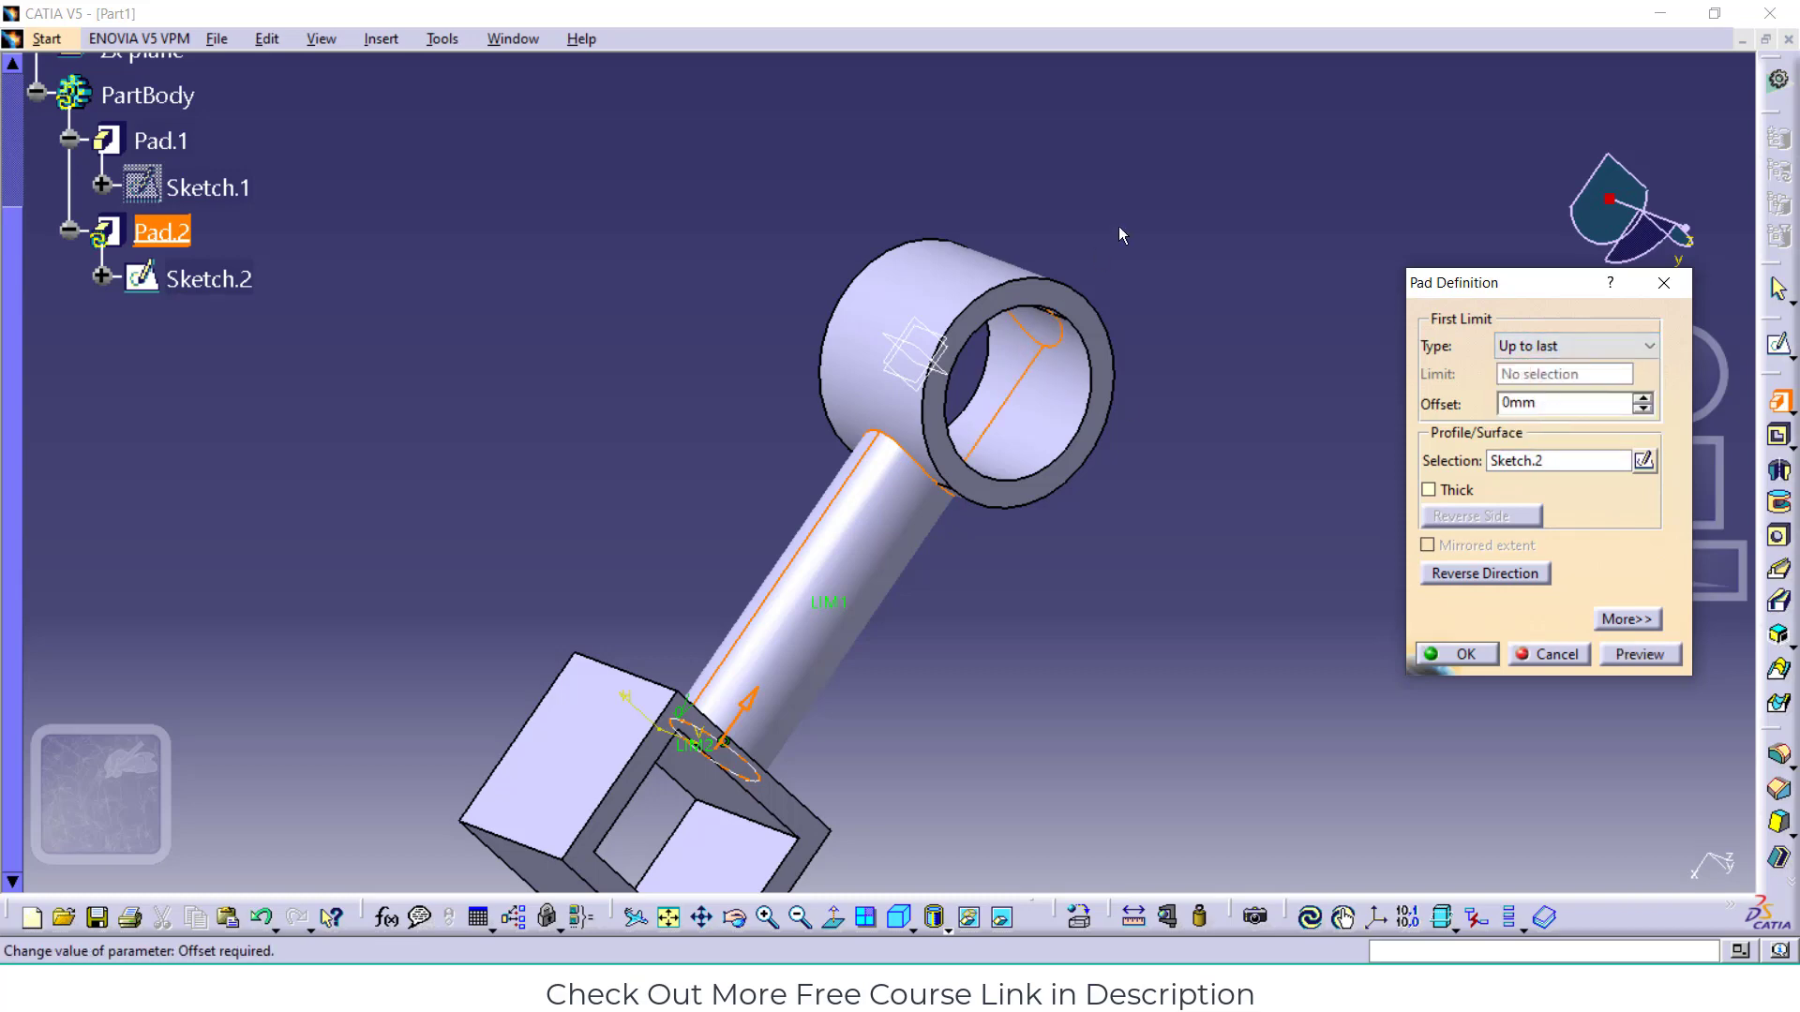
{"action": "left_click", "coordinate": [1640, 654]}
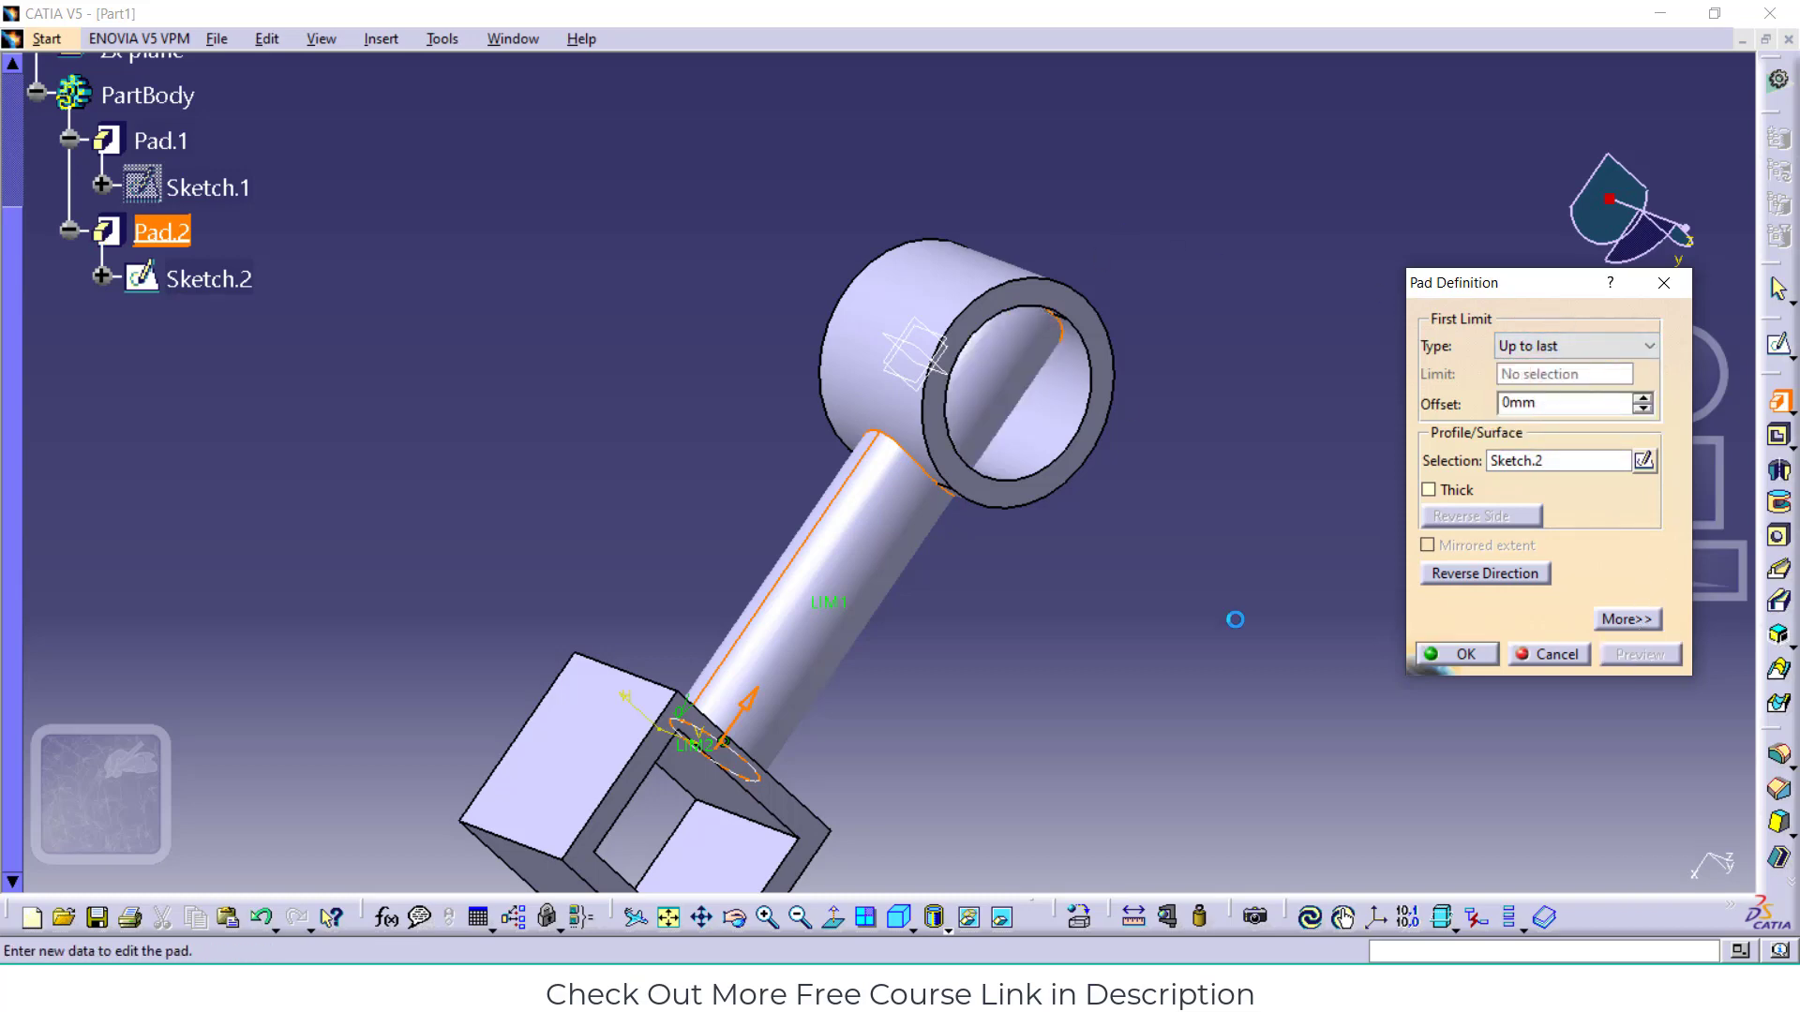
{"action": "left_click", "coordinate": [1575, 346]}
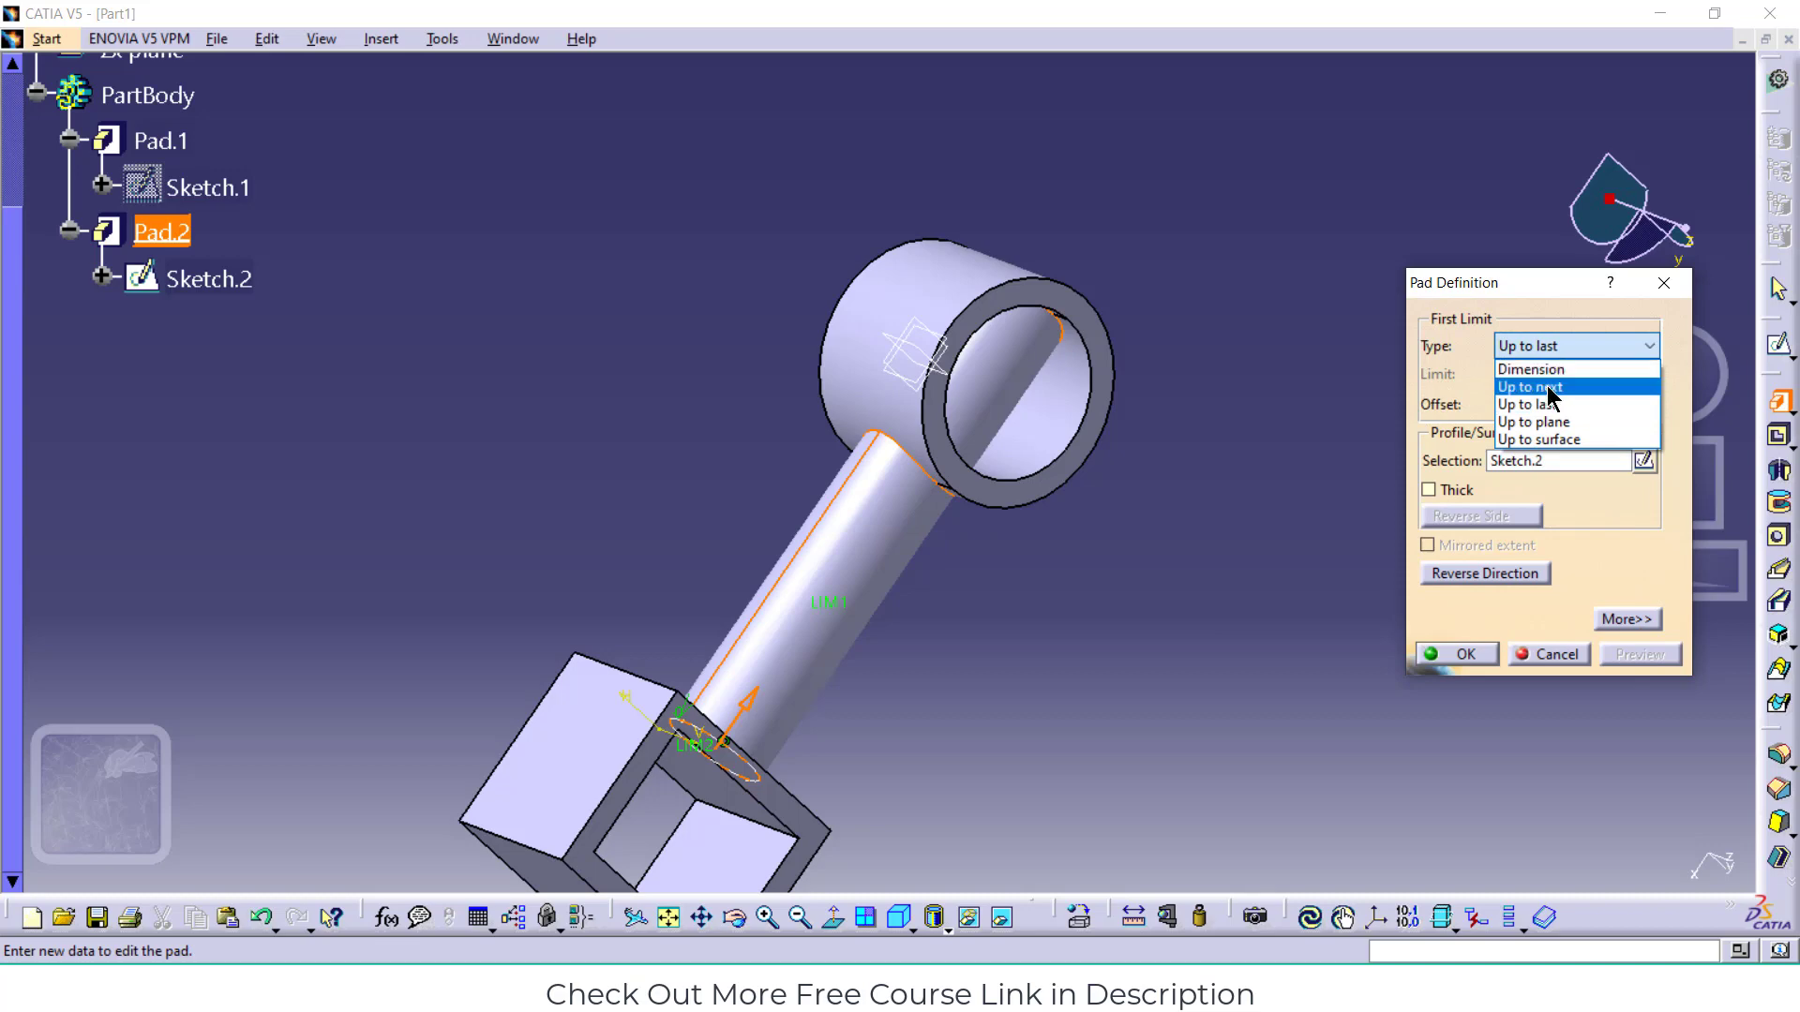
{"action": "left_click", "coordinate": [1551, 388]}
{"action": "left_click", "coordinate": [1639, 654]}
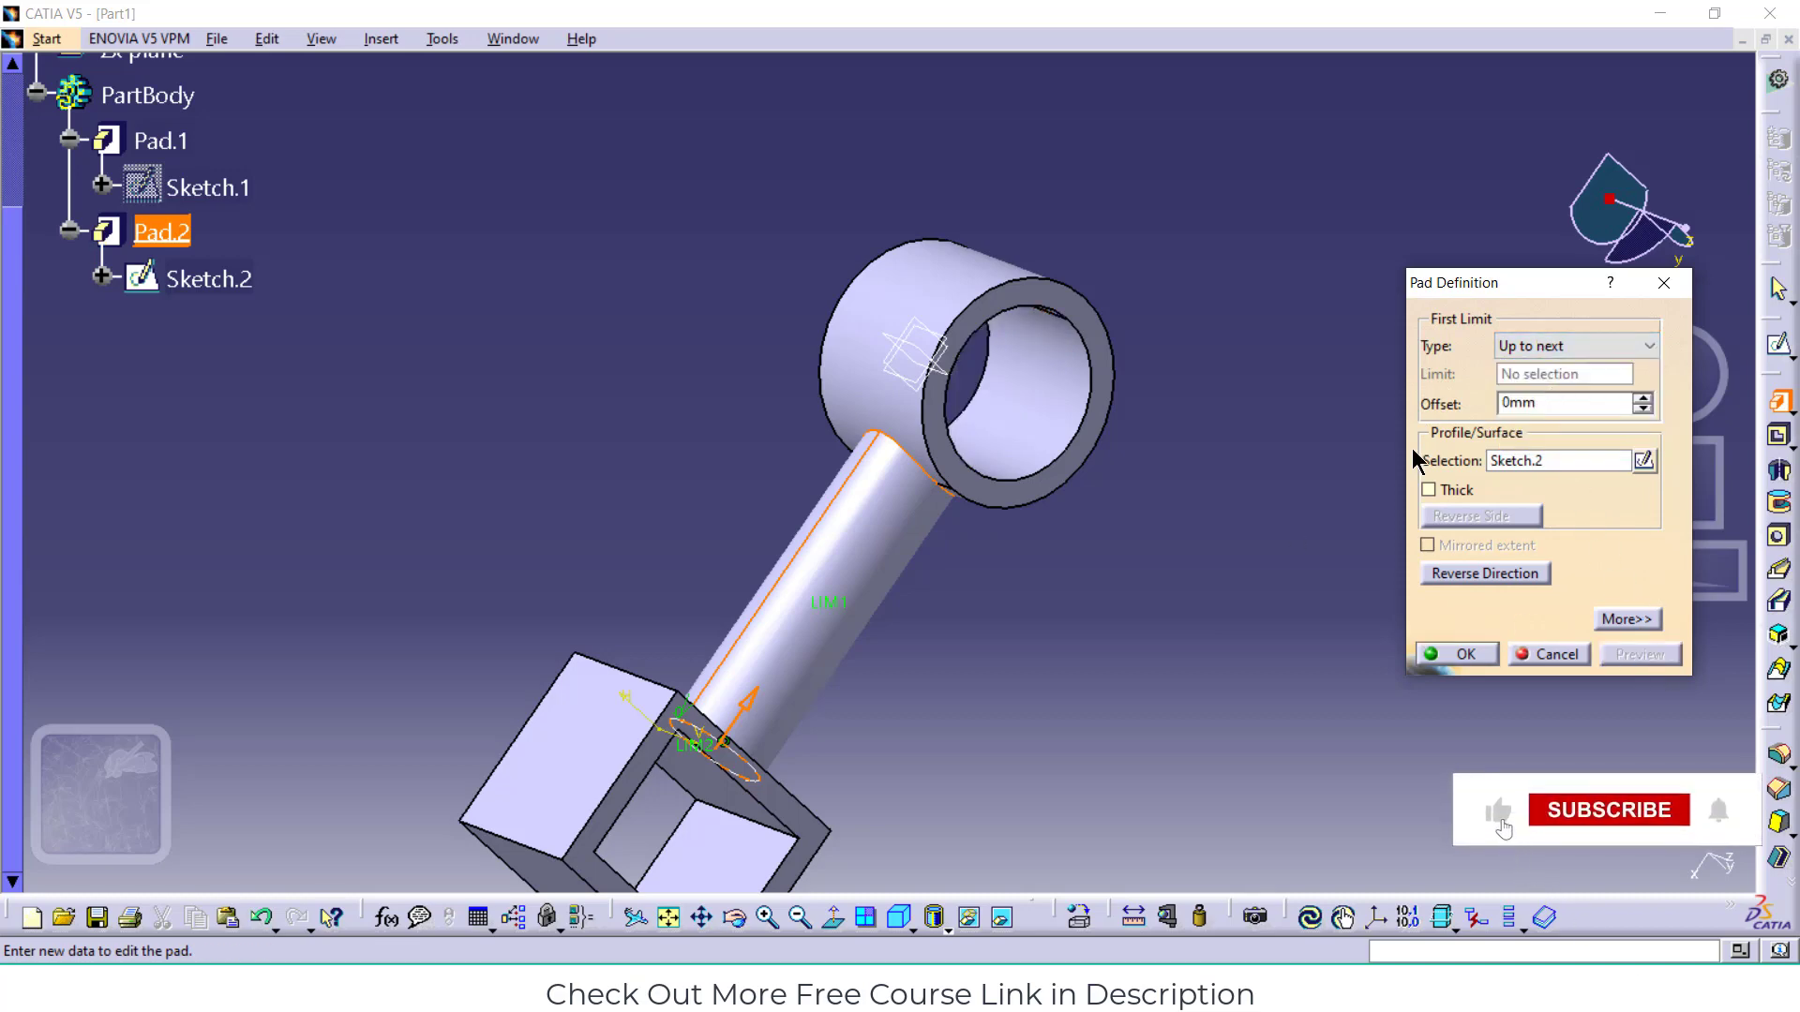
Keep the circle pad's limit type at Up to next and reverse its extrusion direction
{"action": "left_click", "coordinate": [1554, 350]}
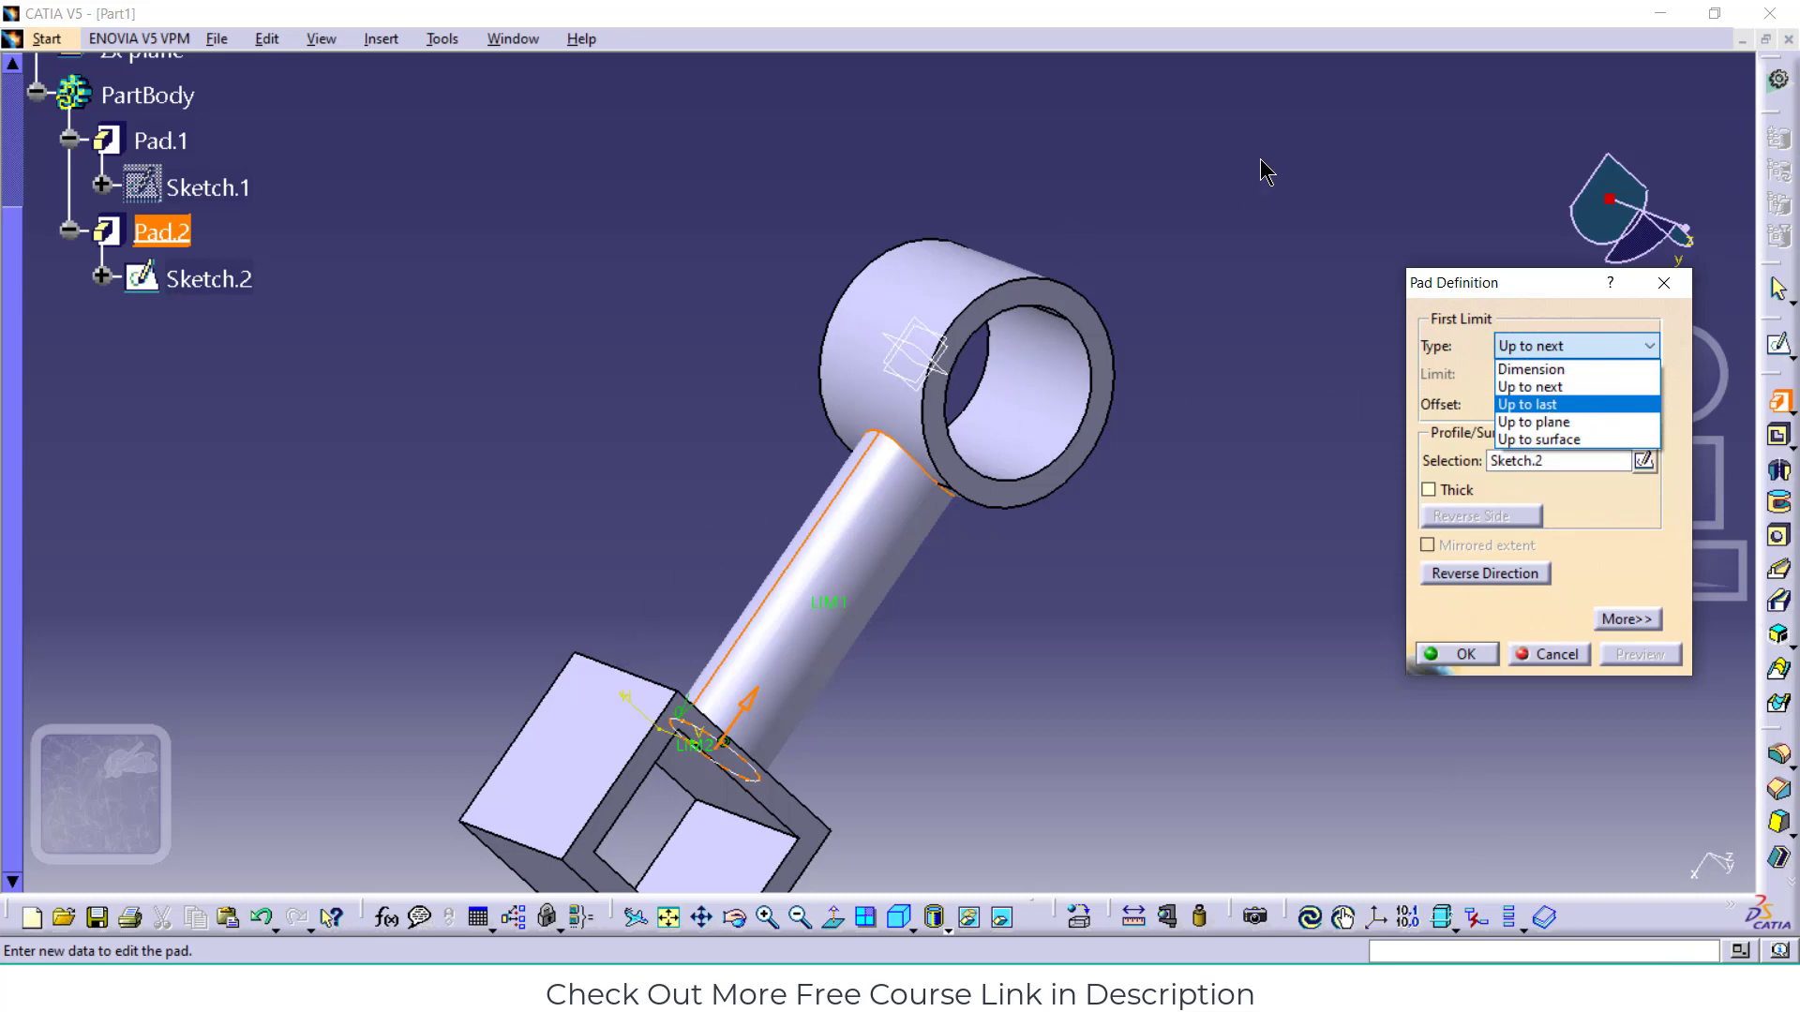
{"action": "key", "text": "Up"}
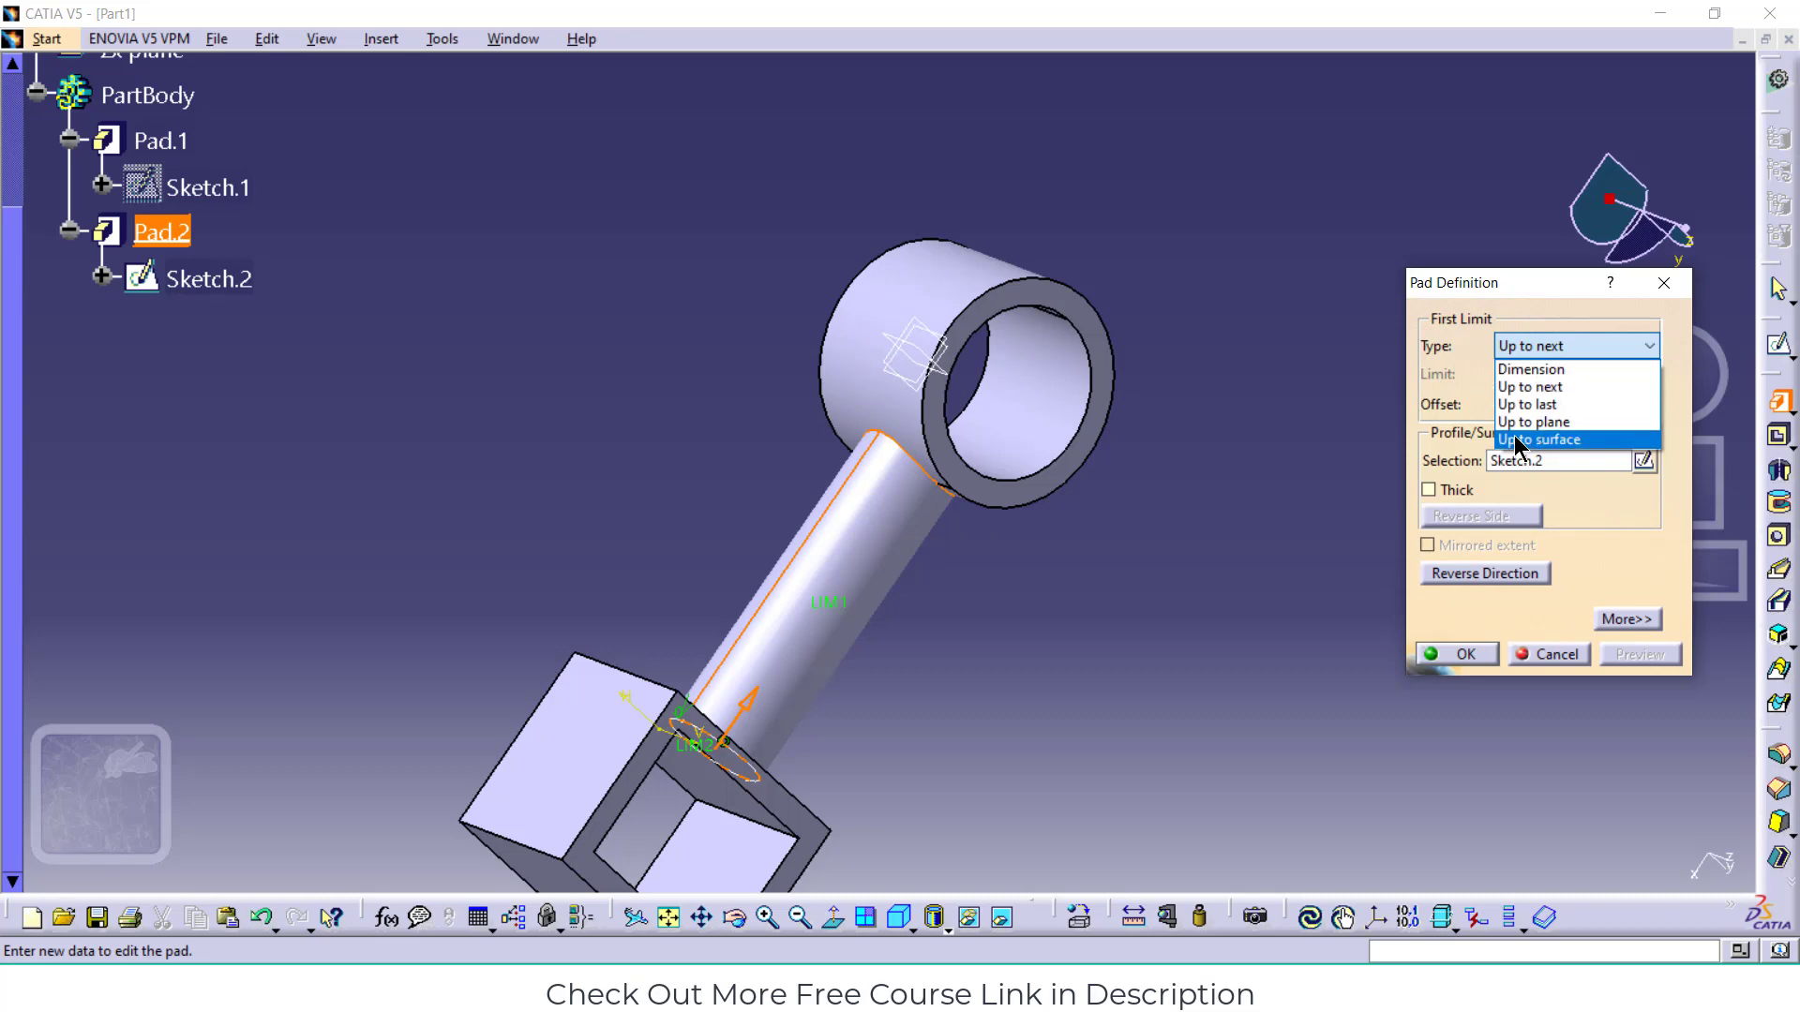
{"action": "left_click", "coordinate": [1596, 505]}
{"action": "left_click", "coordinate": [1473, 572]}
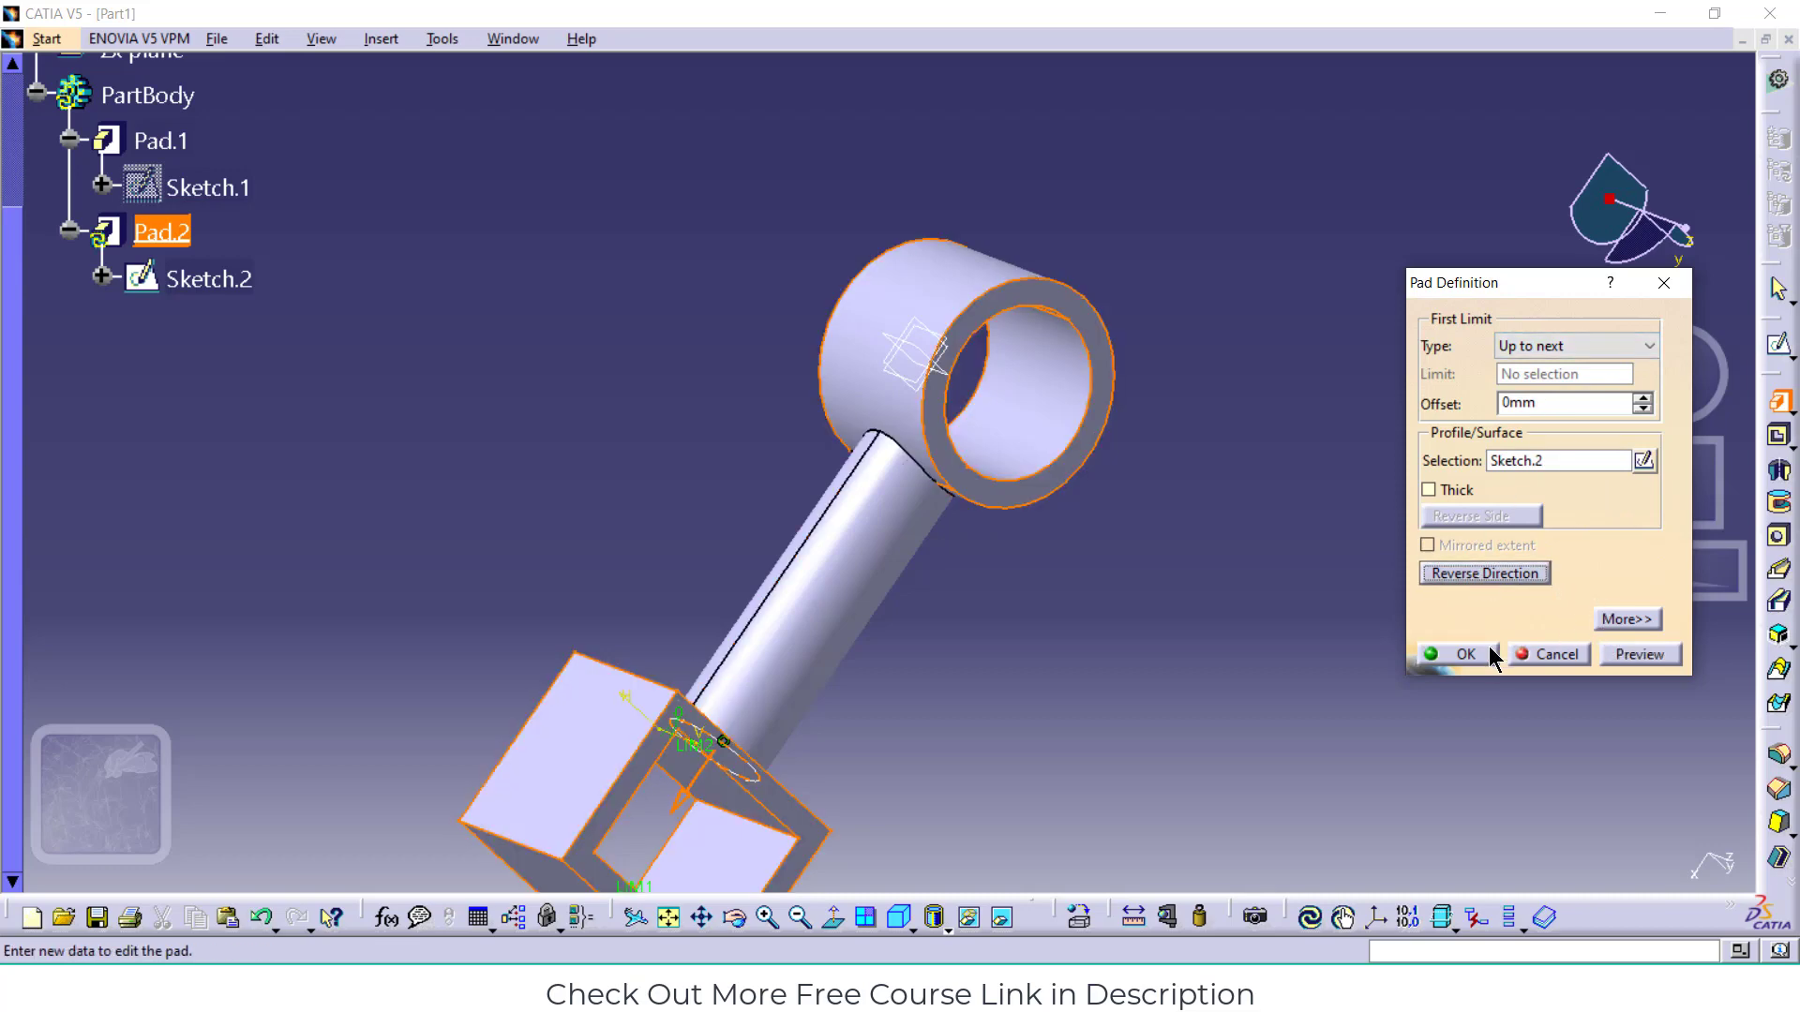
Discard the Up to next pad and preview the circle as a 50 mm Dimension pad in the reversed direction without keeping it
{"action": "left_click", "coordinate": [1522, 652]}
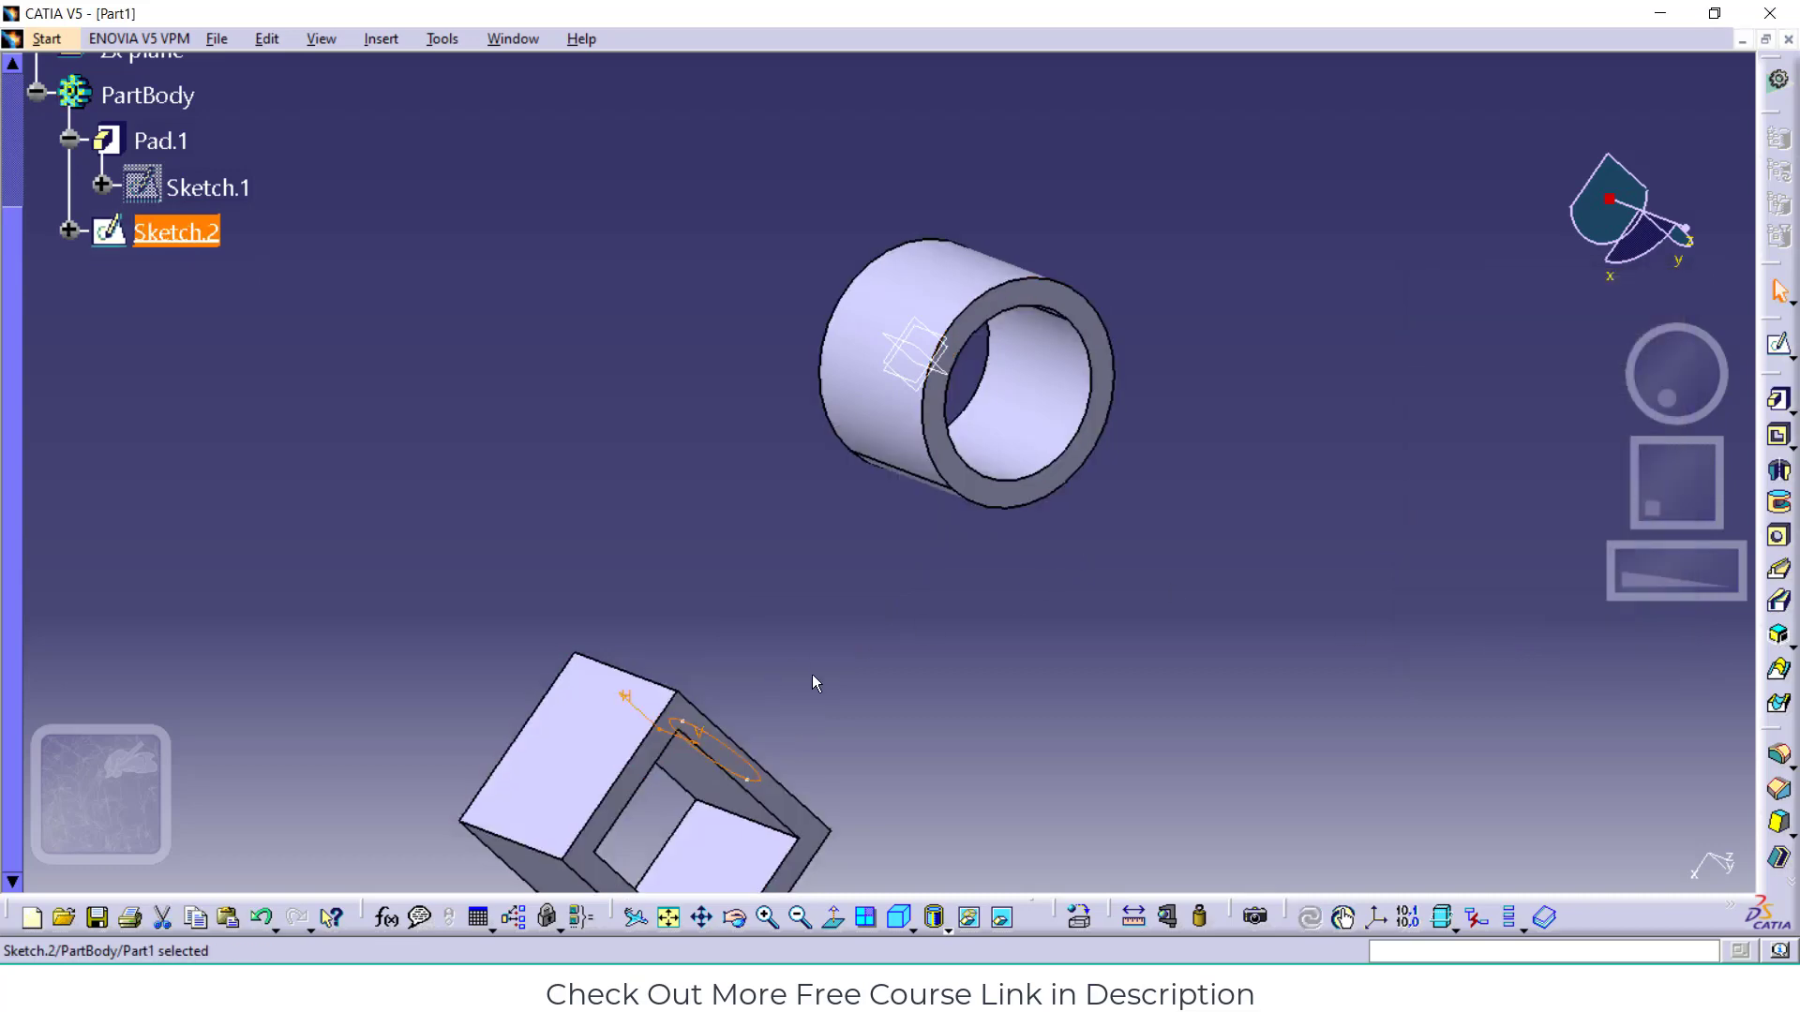
{"action": "left_click", "coordinate": [1786, 392]}
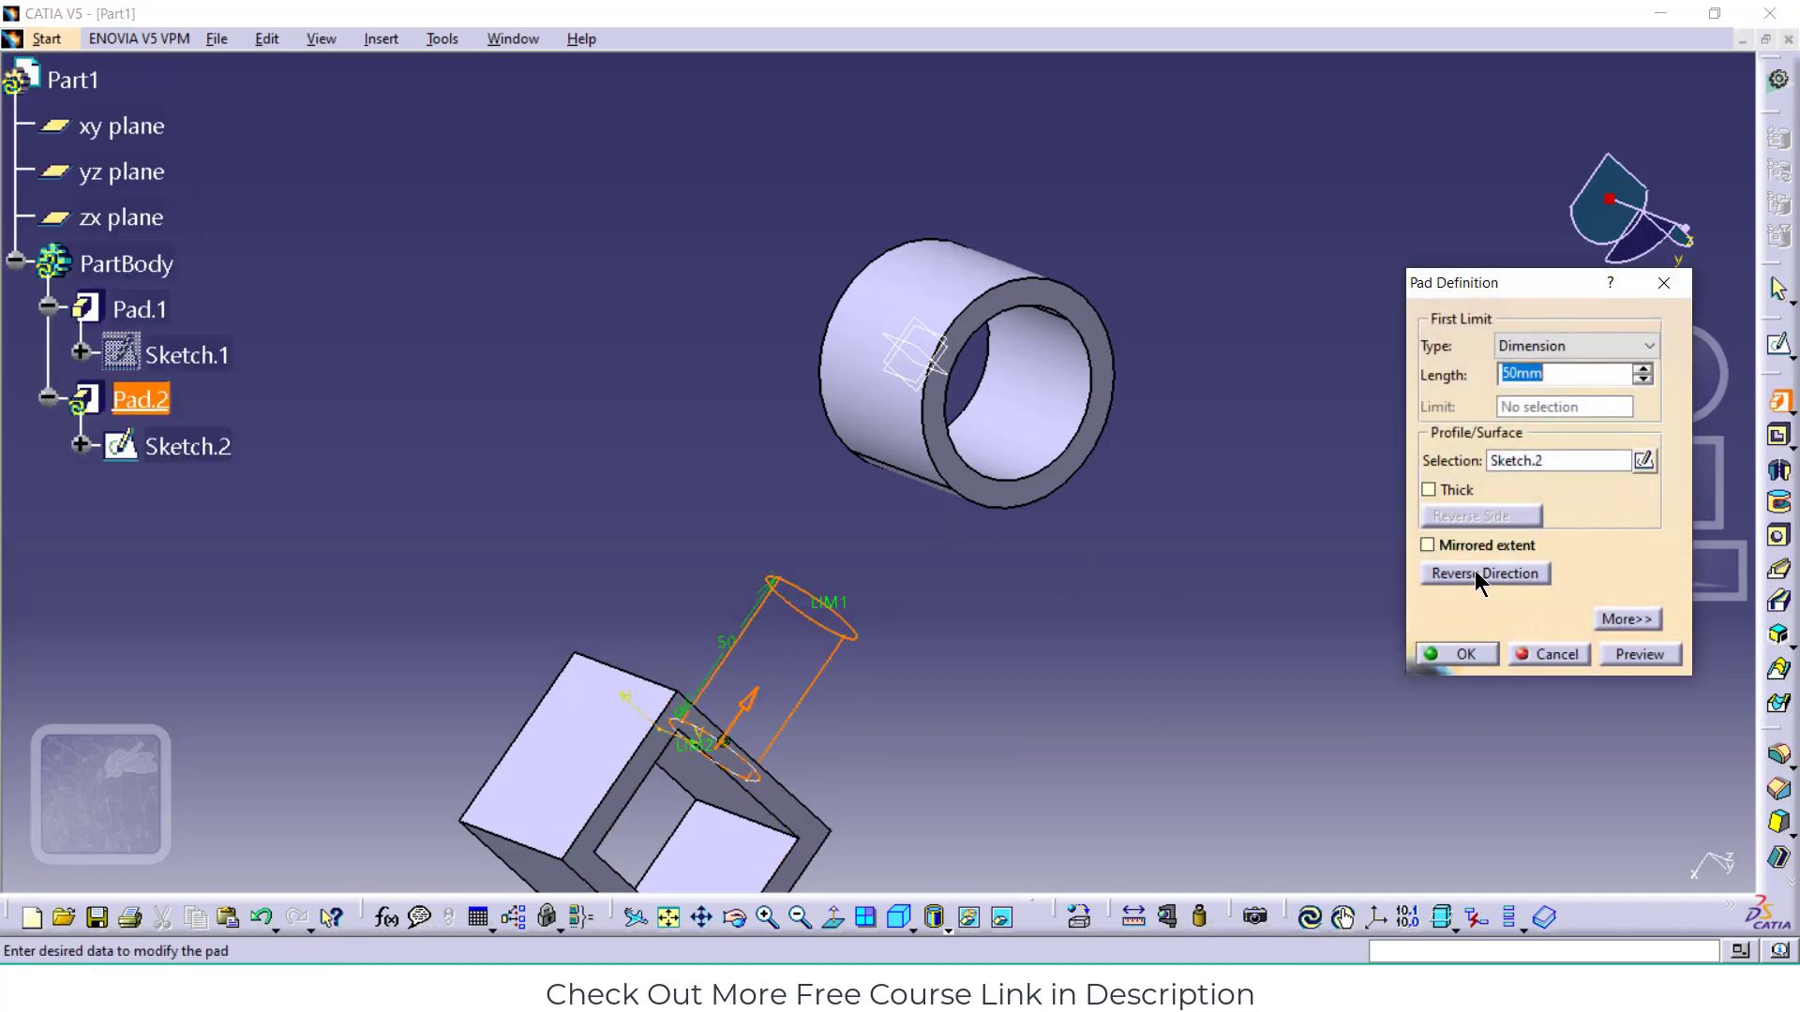
{"action": "left_click", "coordinate": [1476, 572]}
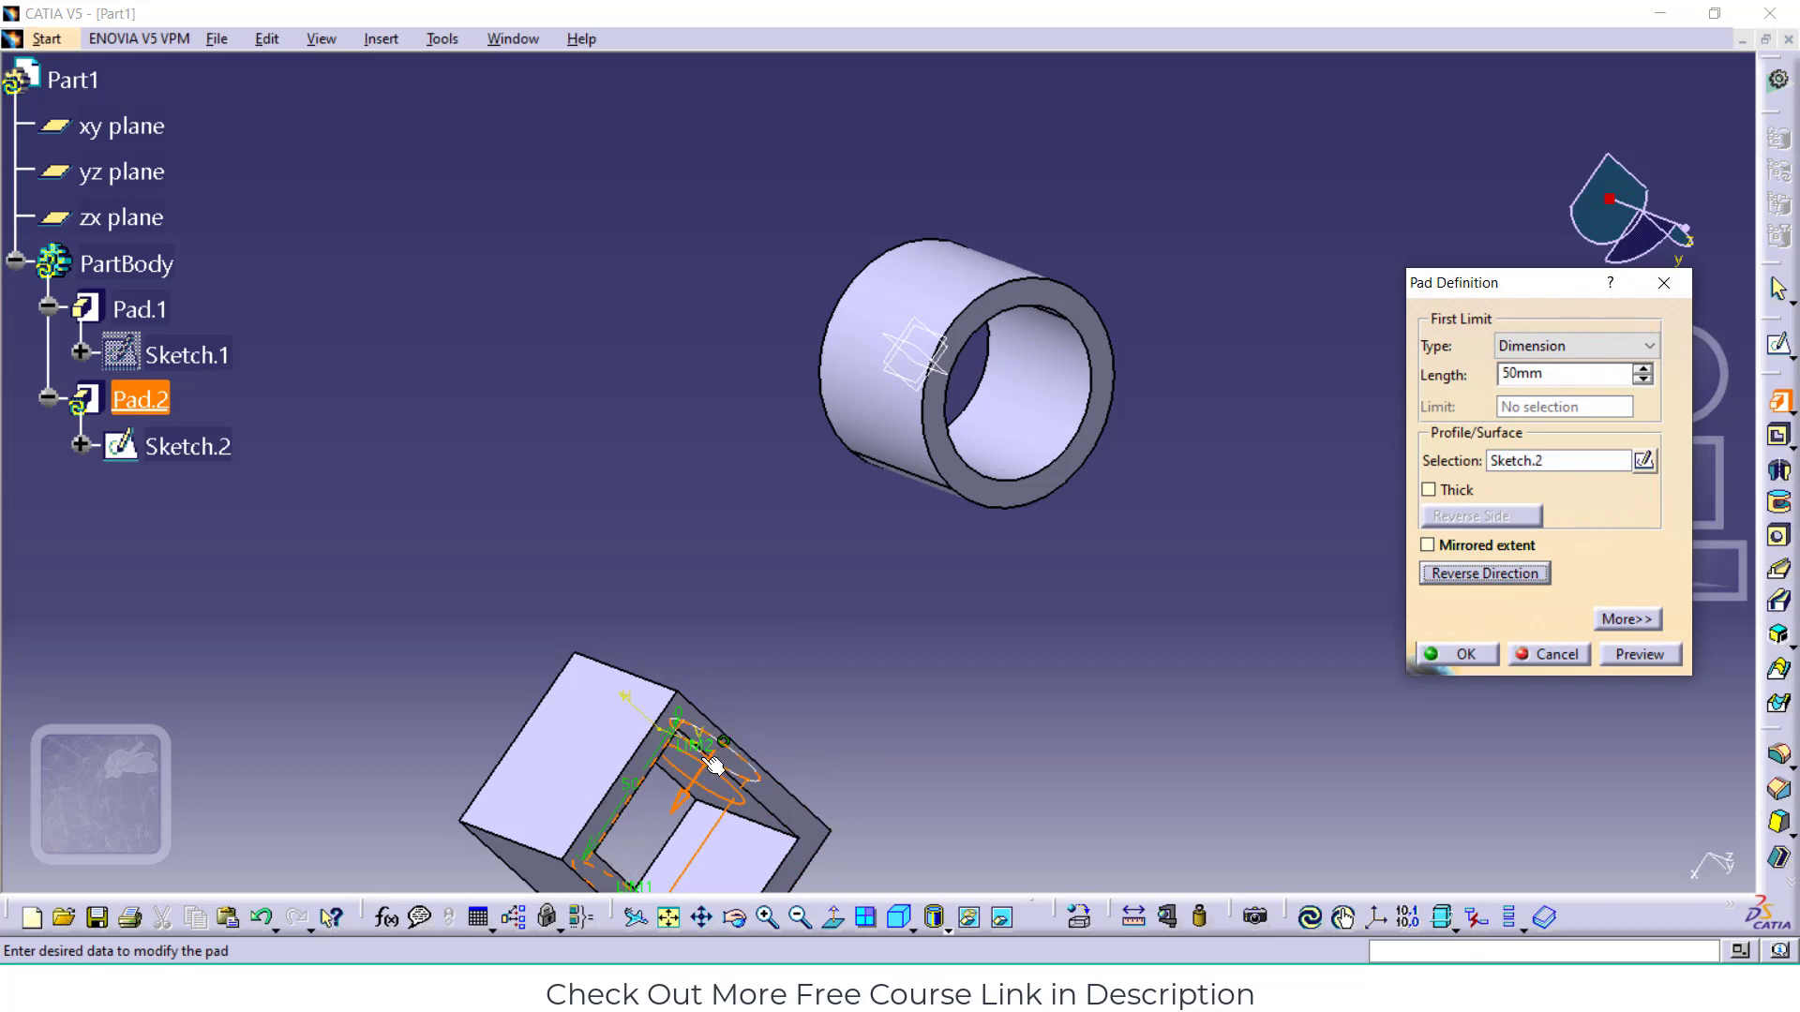
{"action": "left_click", "coordinate": [670, 917]}
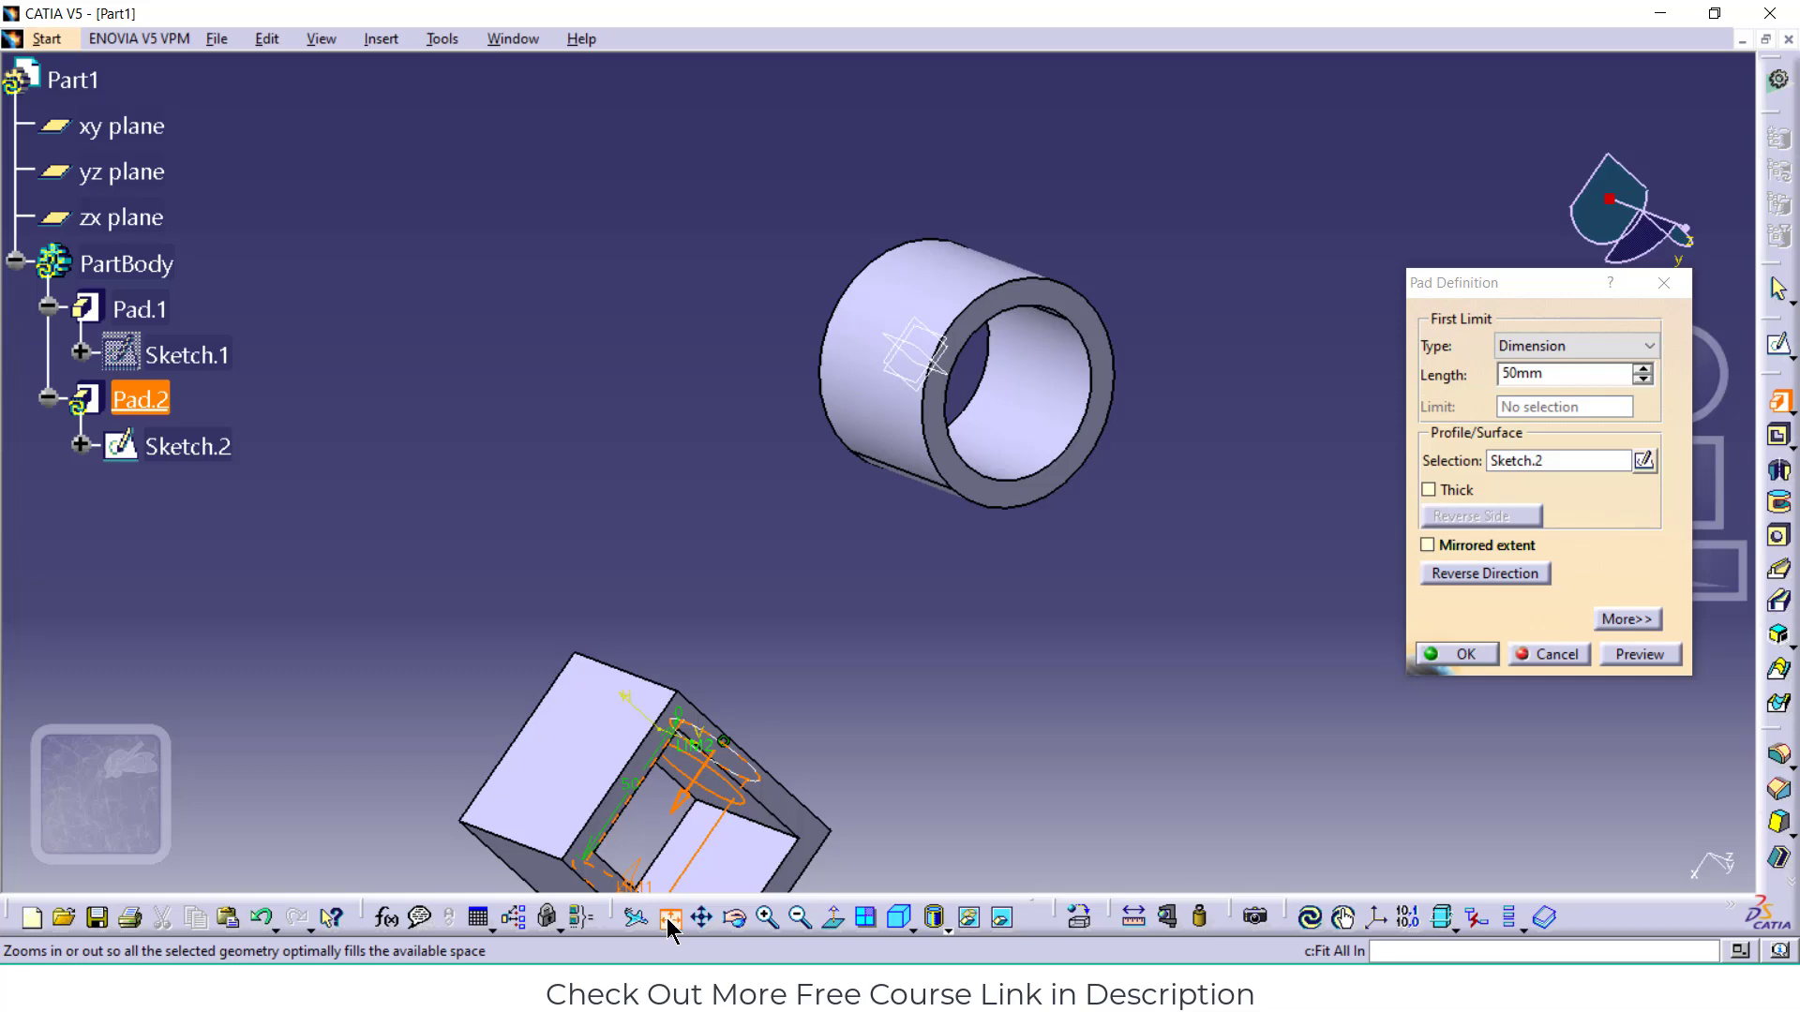
{"action": "left_click", "coordinate": [1638, 661]}
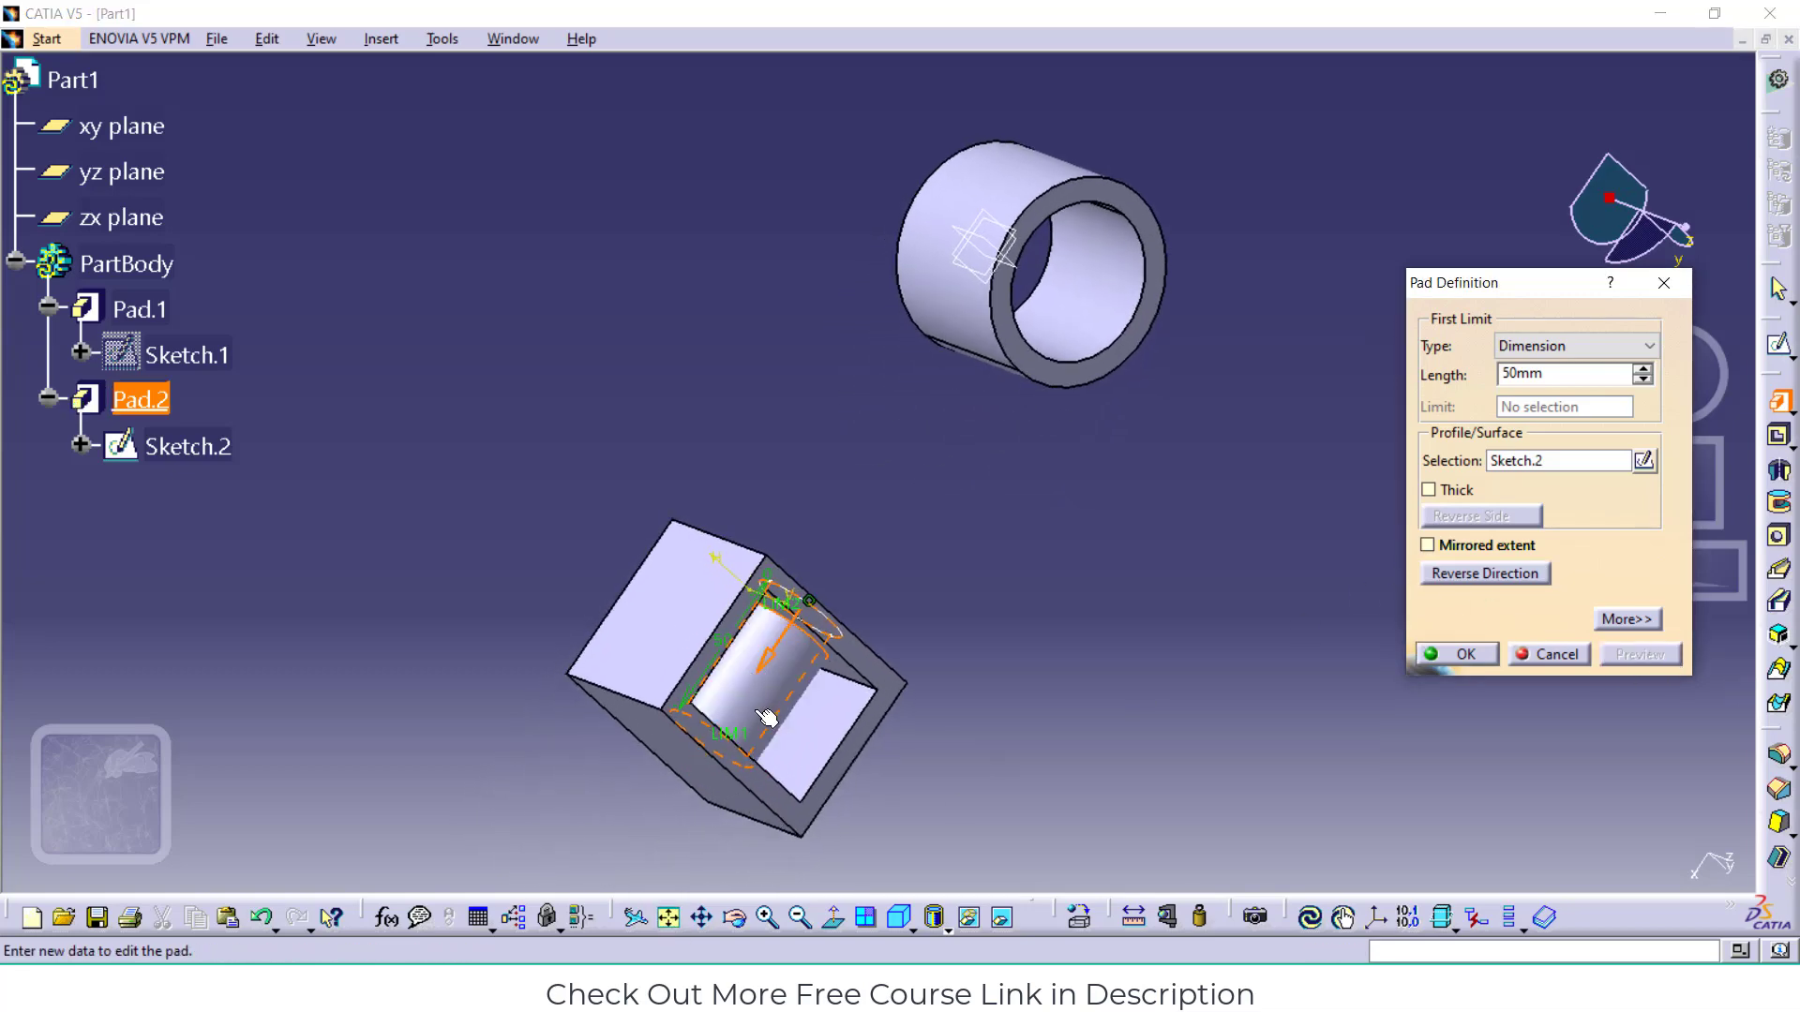
{"action": "left_click", "coordinate": [1662, 284]}
{"action": "left_click", "coordinate": [1150, 516]}
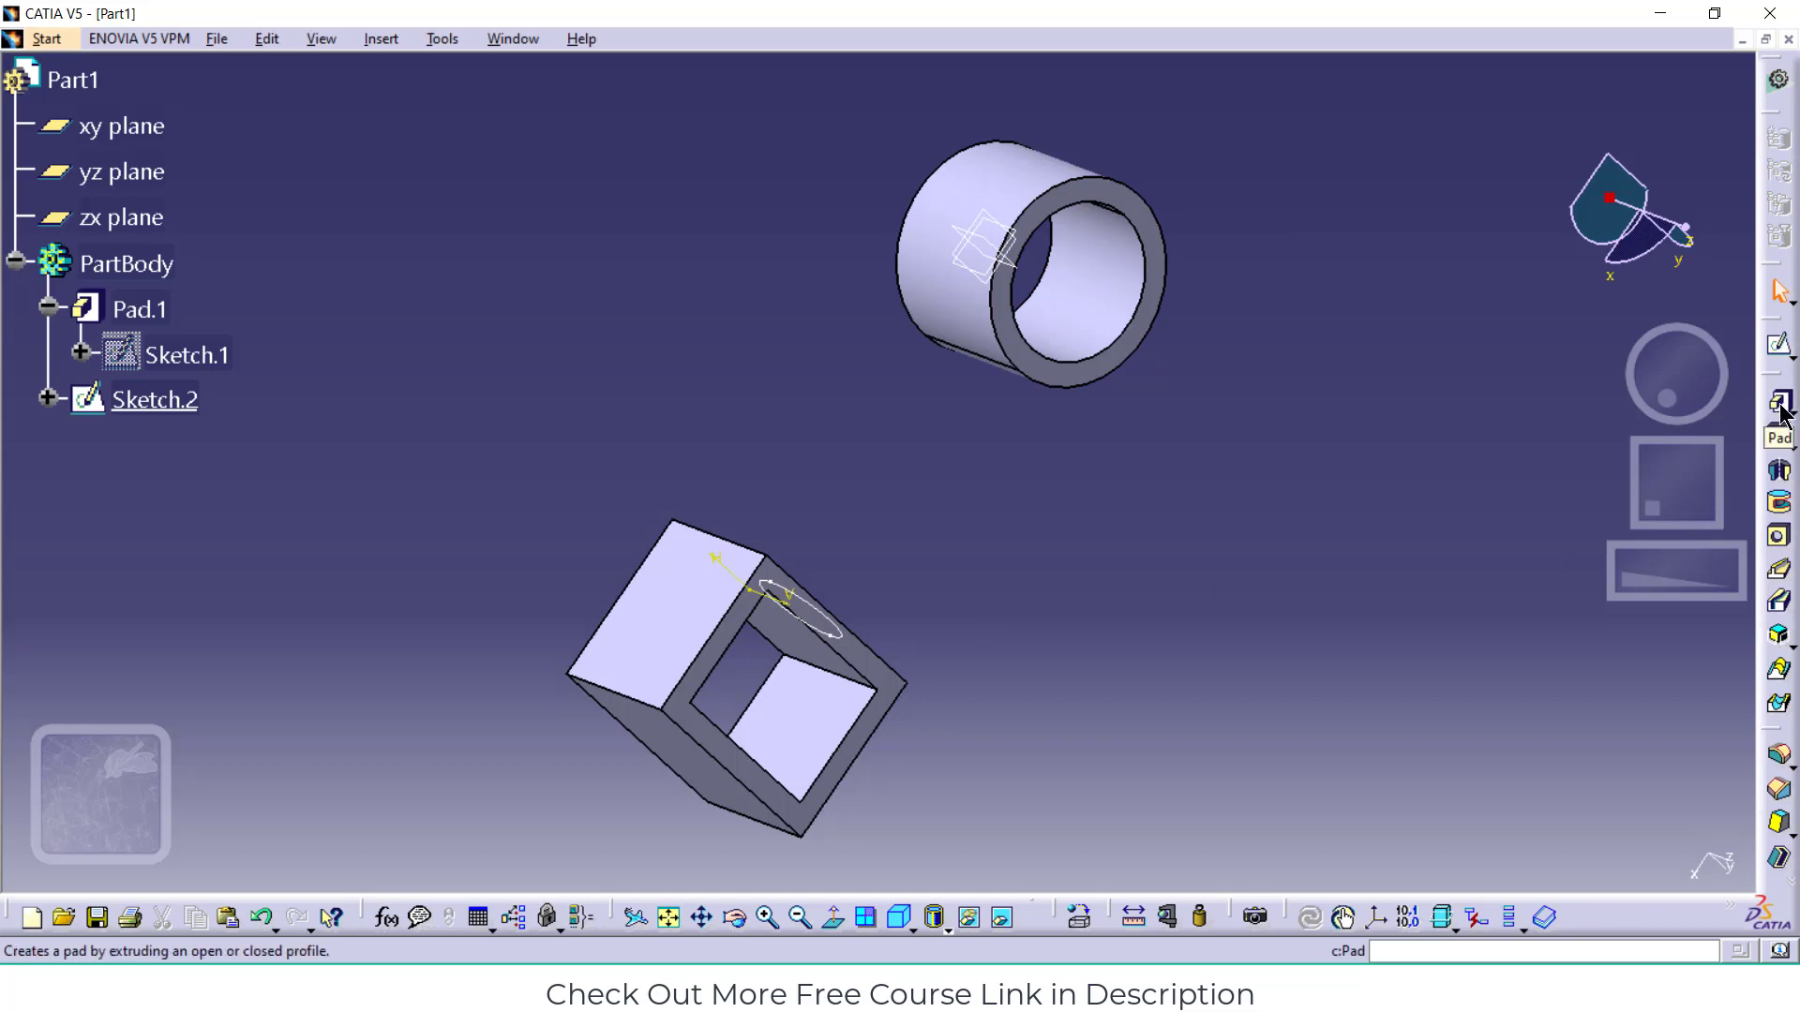
Sketch a horizontal rectangle on the xy plane between the round and rectangular tubes, with its lower edge on the horizontal axis
{"action": "left_click", "coordinate": [962, 259]}
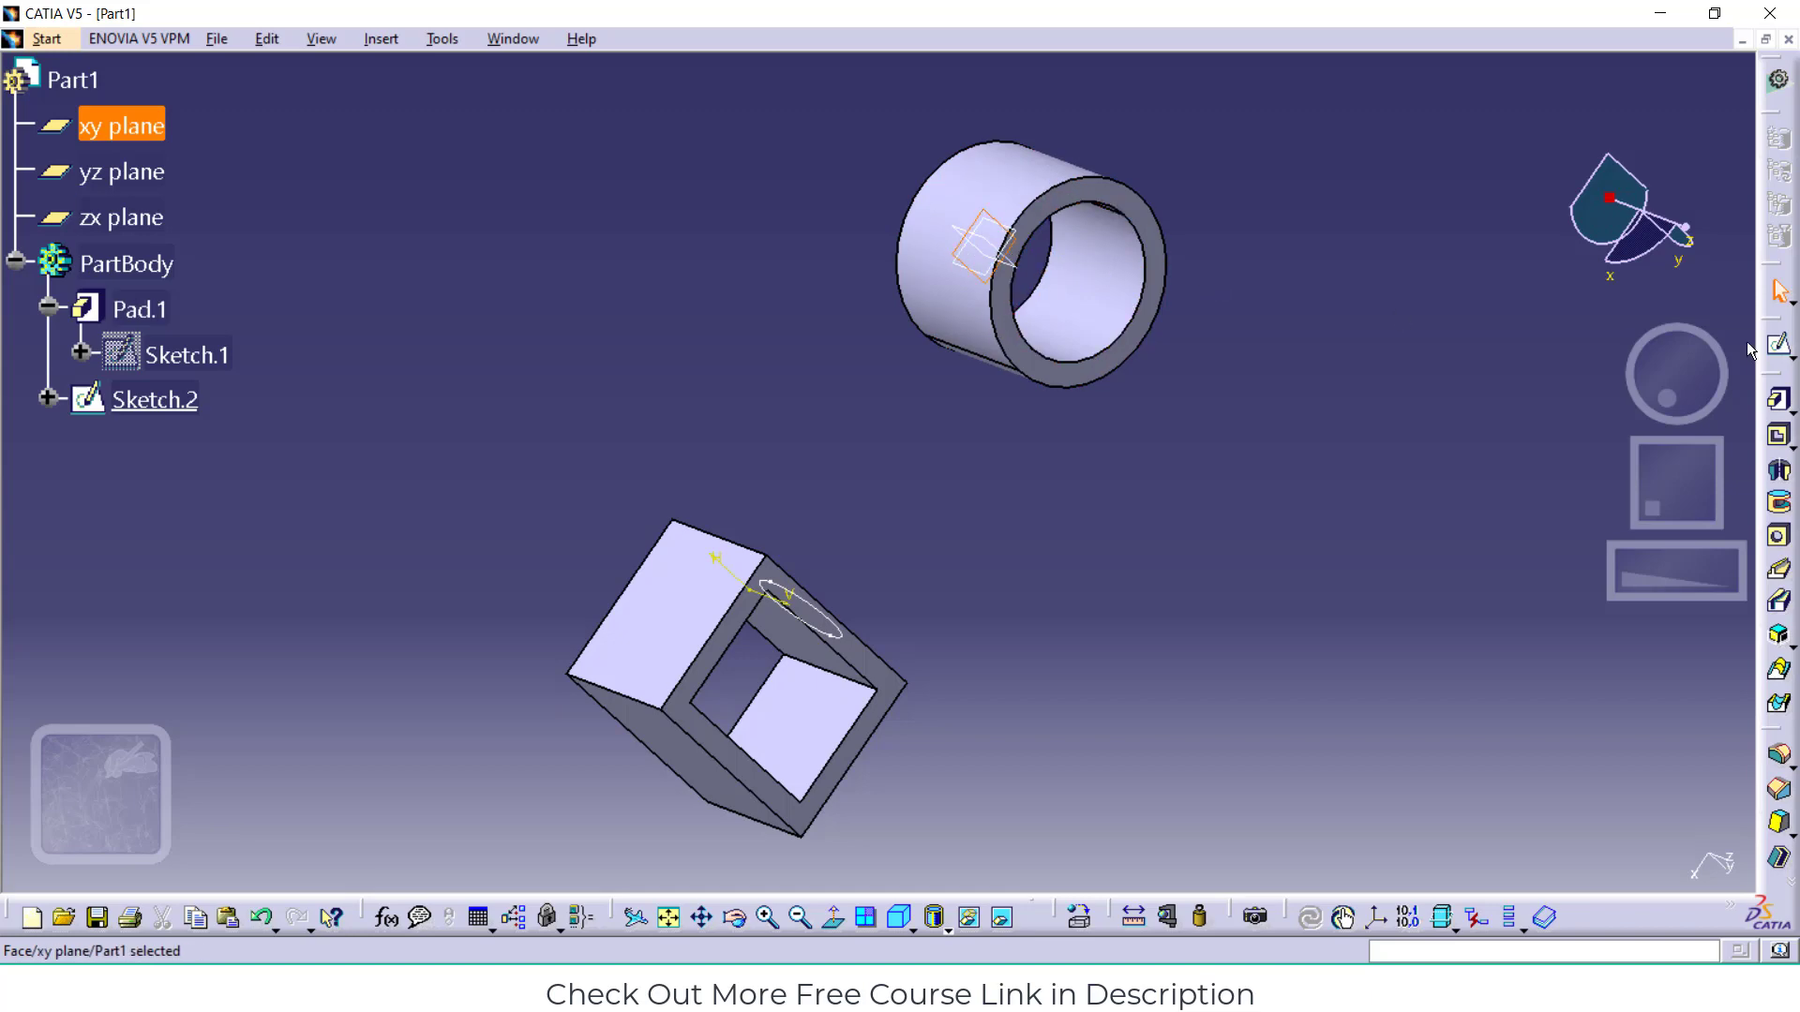
{"action": "left_click", "coordinate": [1779, 348]}
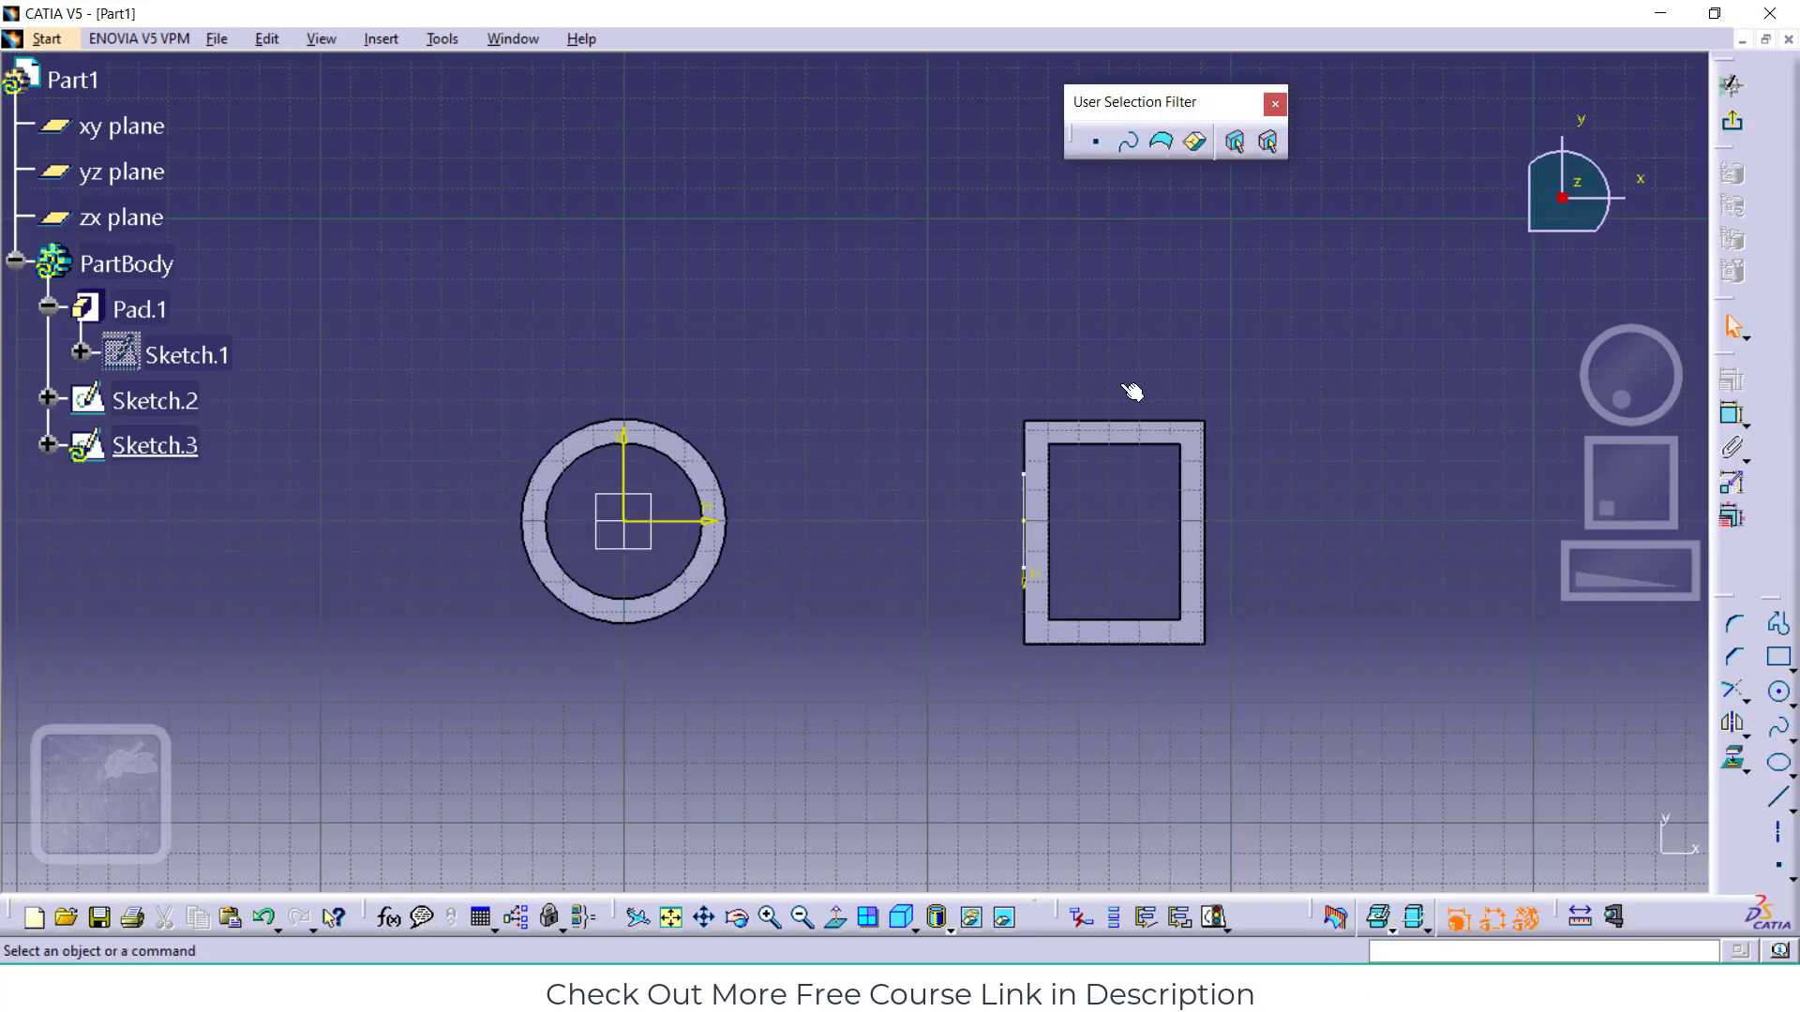
{"action": "left_click", "coordinate": [1778, 656]}
{"action": "left_click", "coordinate": [773, 521]}
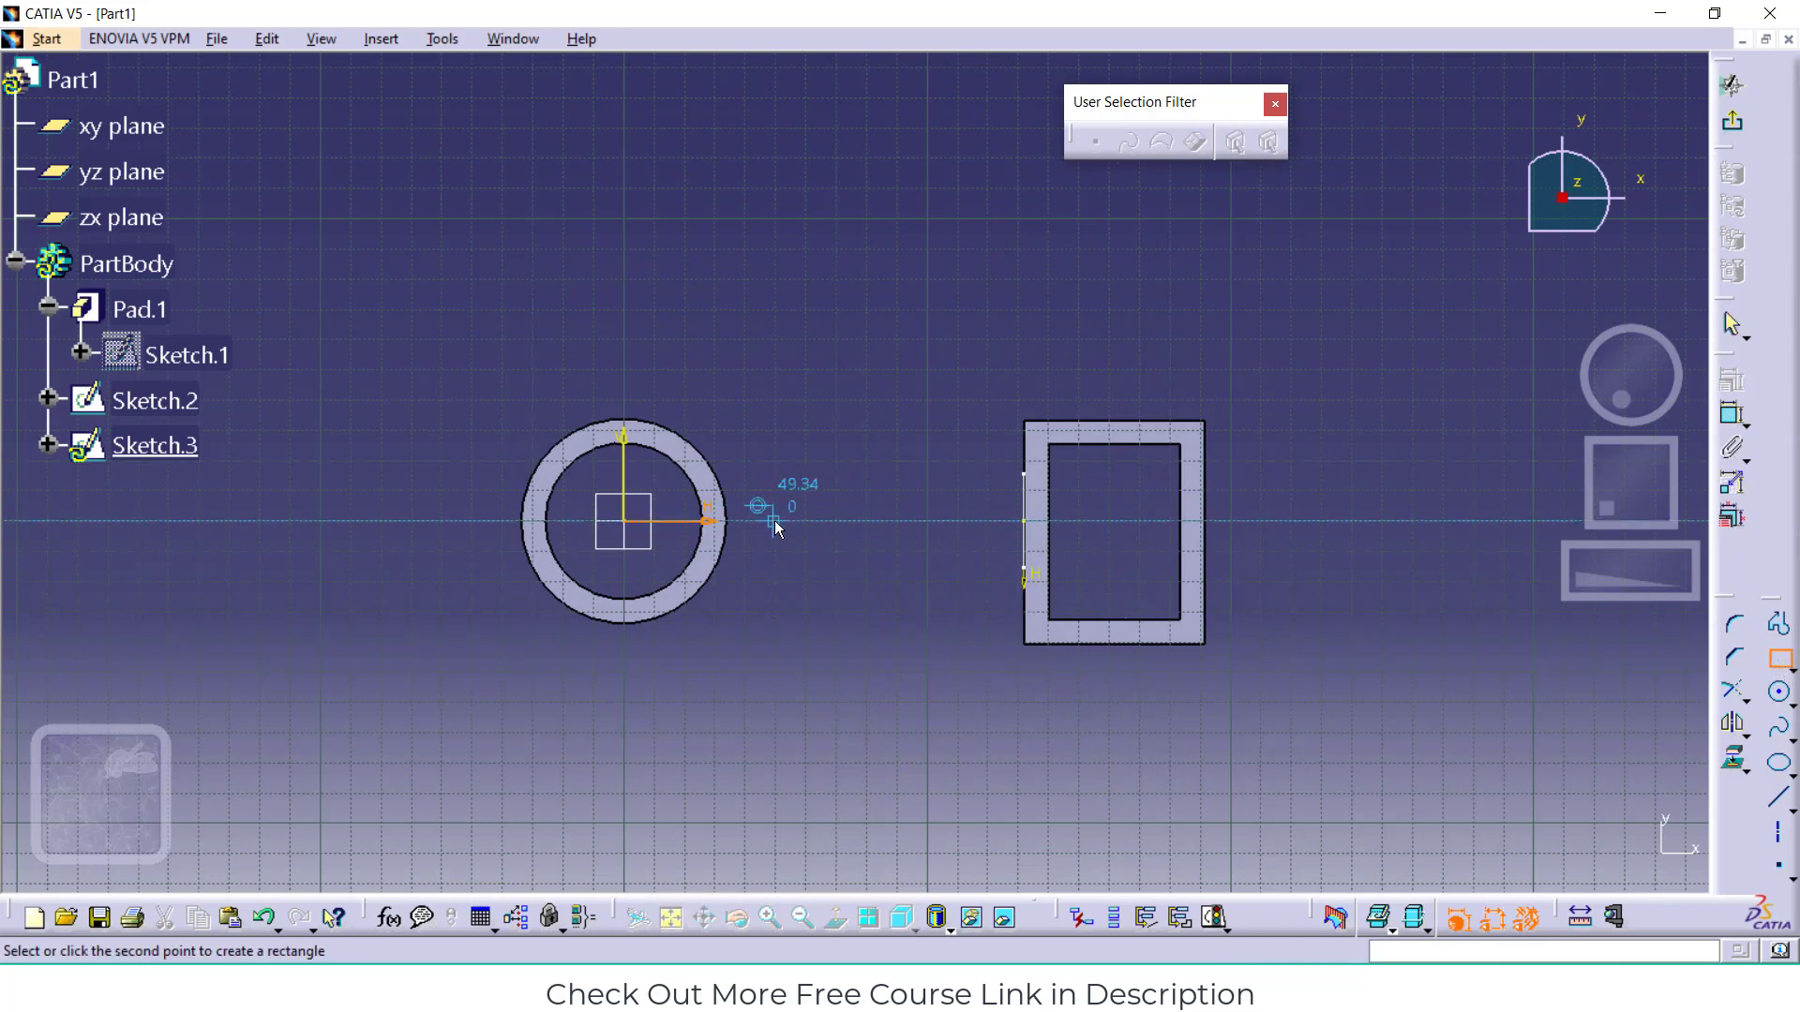
{"action": "left_click", "coordinate": [988, 446]}
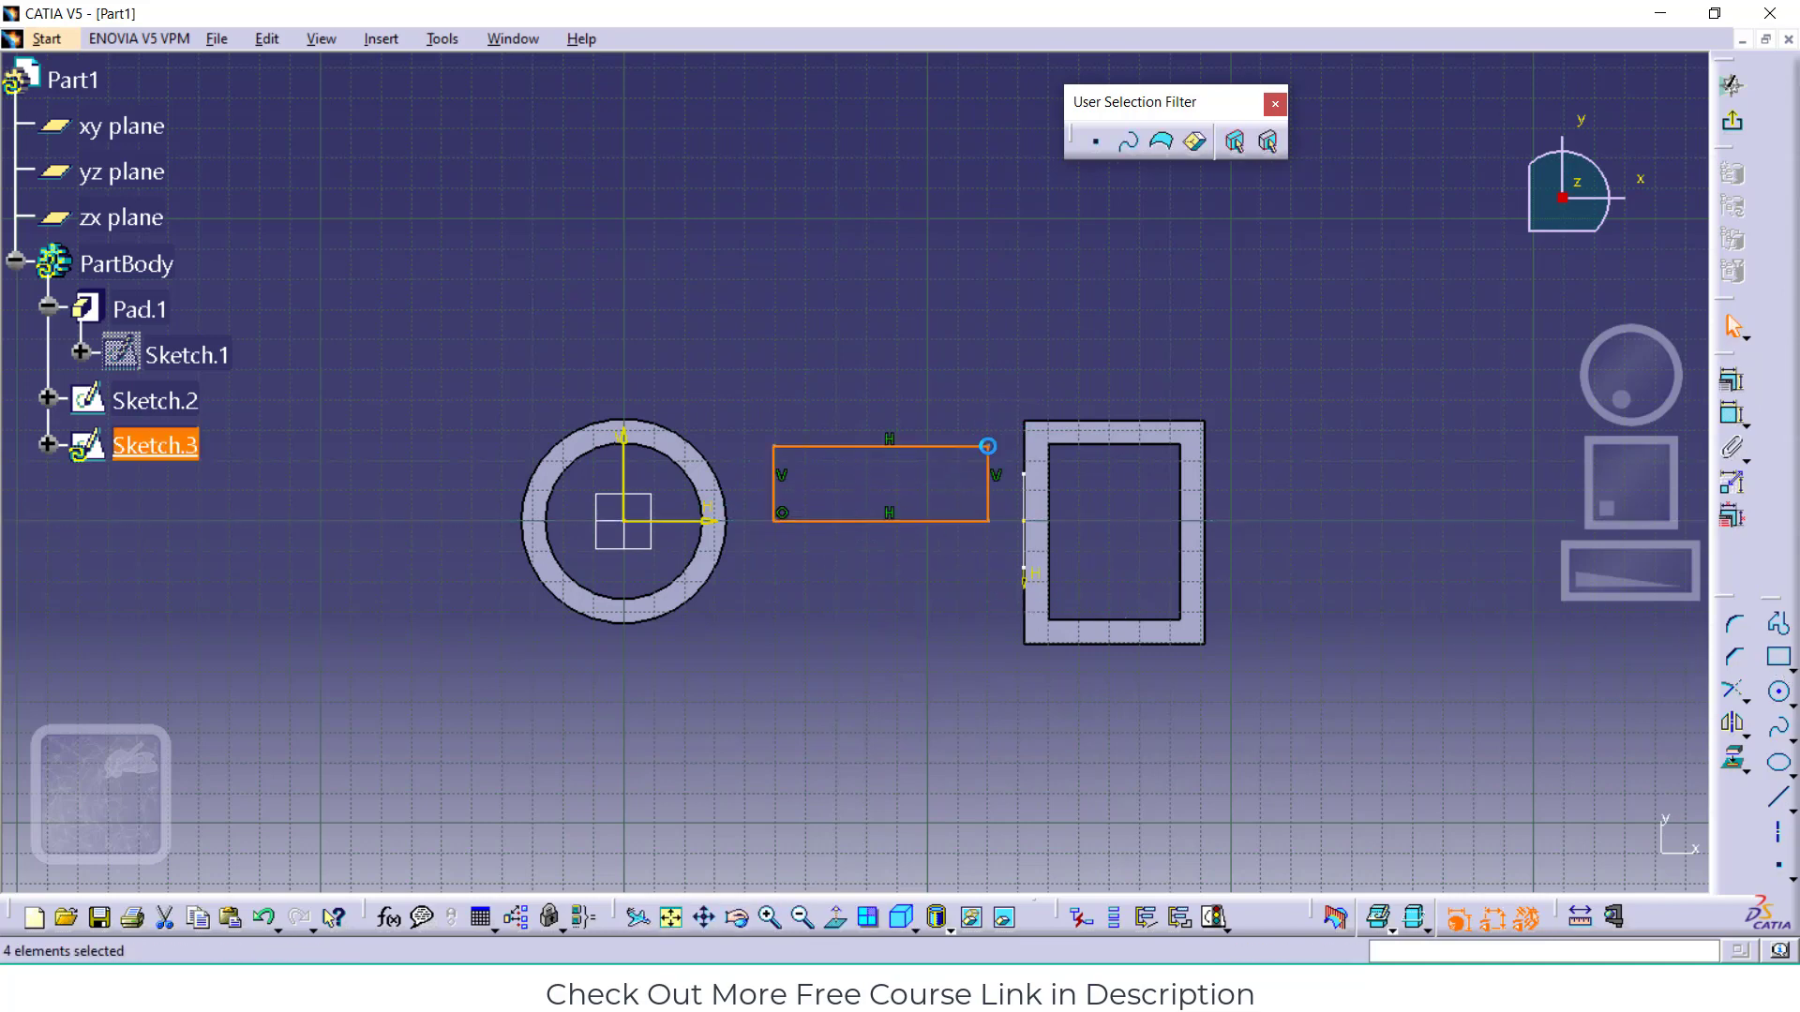
{"action": "left_click", "coordinate": [1732, 120]}
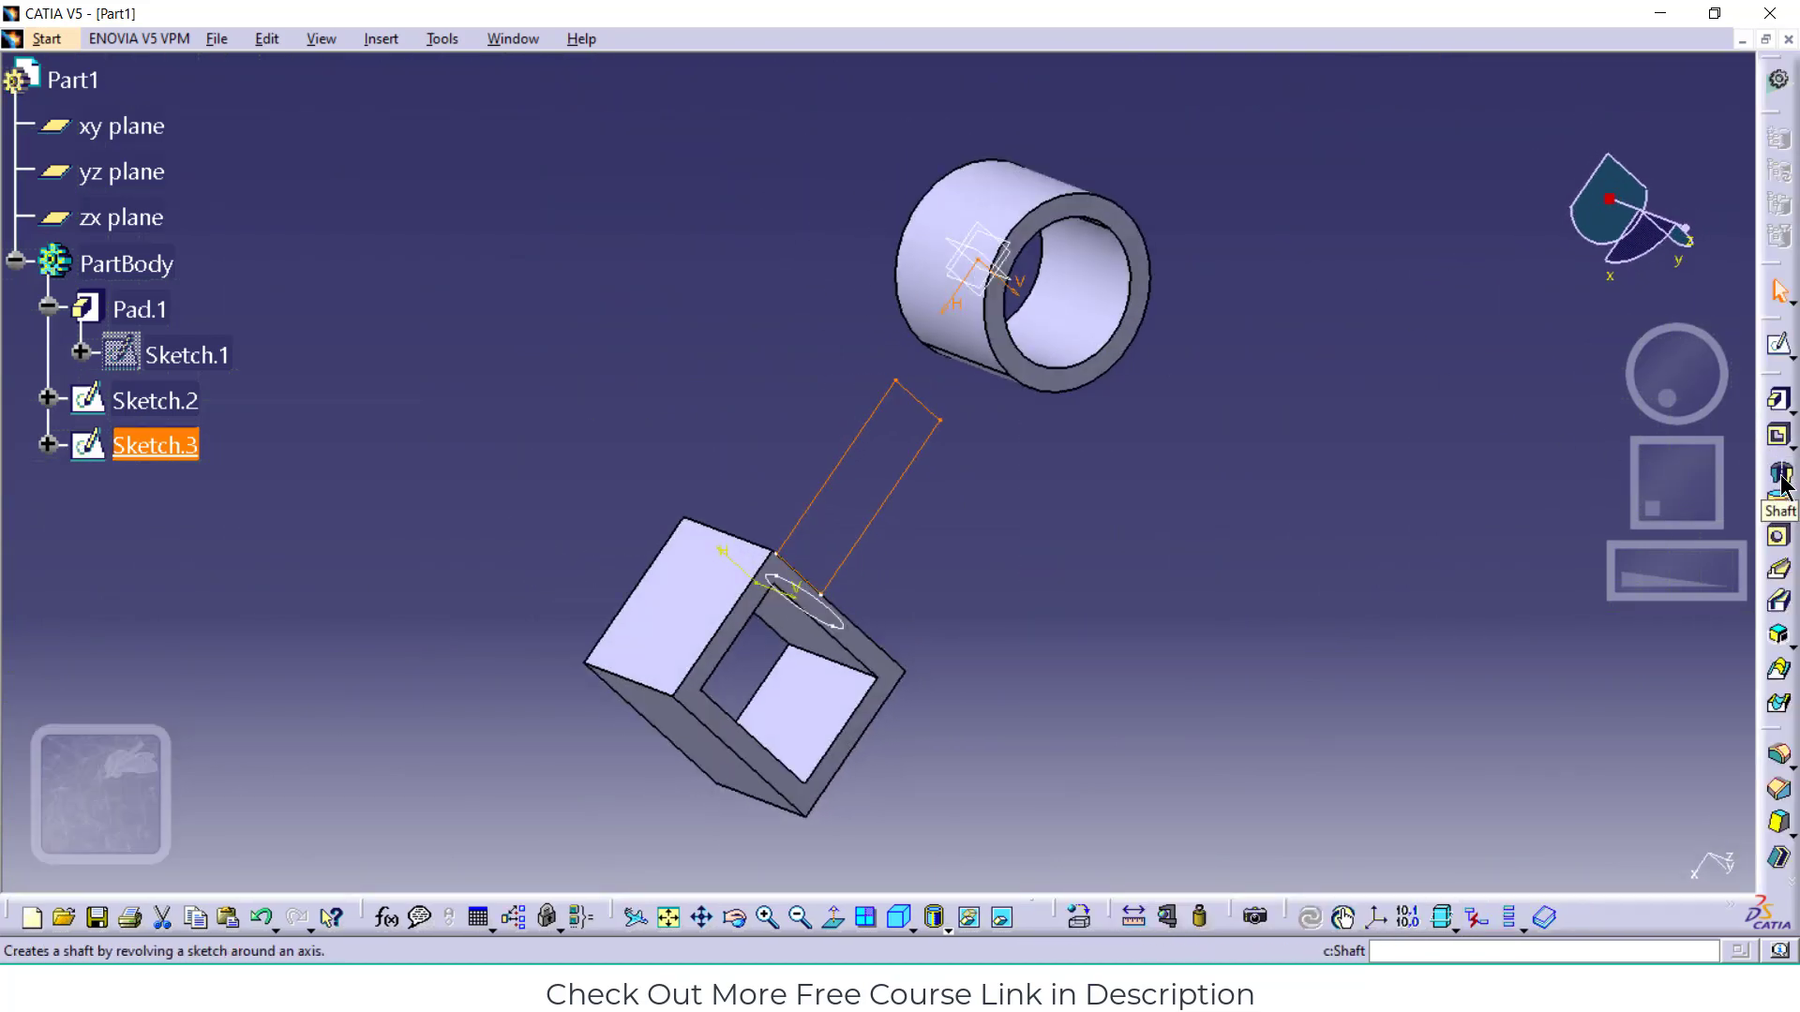
Preview a 360-degree shaft of the rectangle sketch about its long edge opposite the horizontal axis, without keeping it
{"action": "left_click", "coordinate": [1781, 476]}
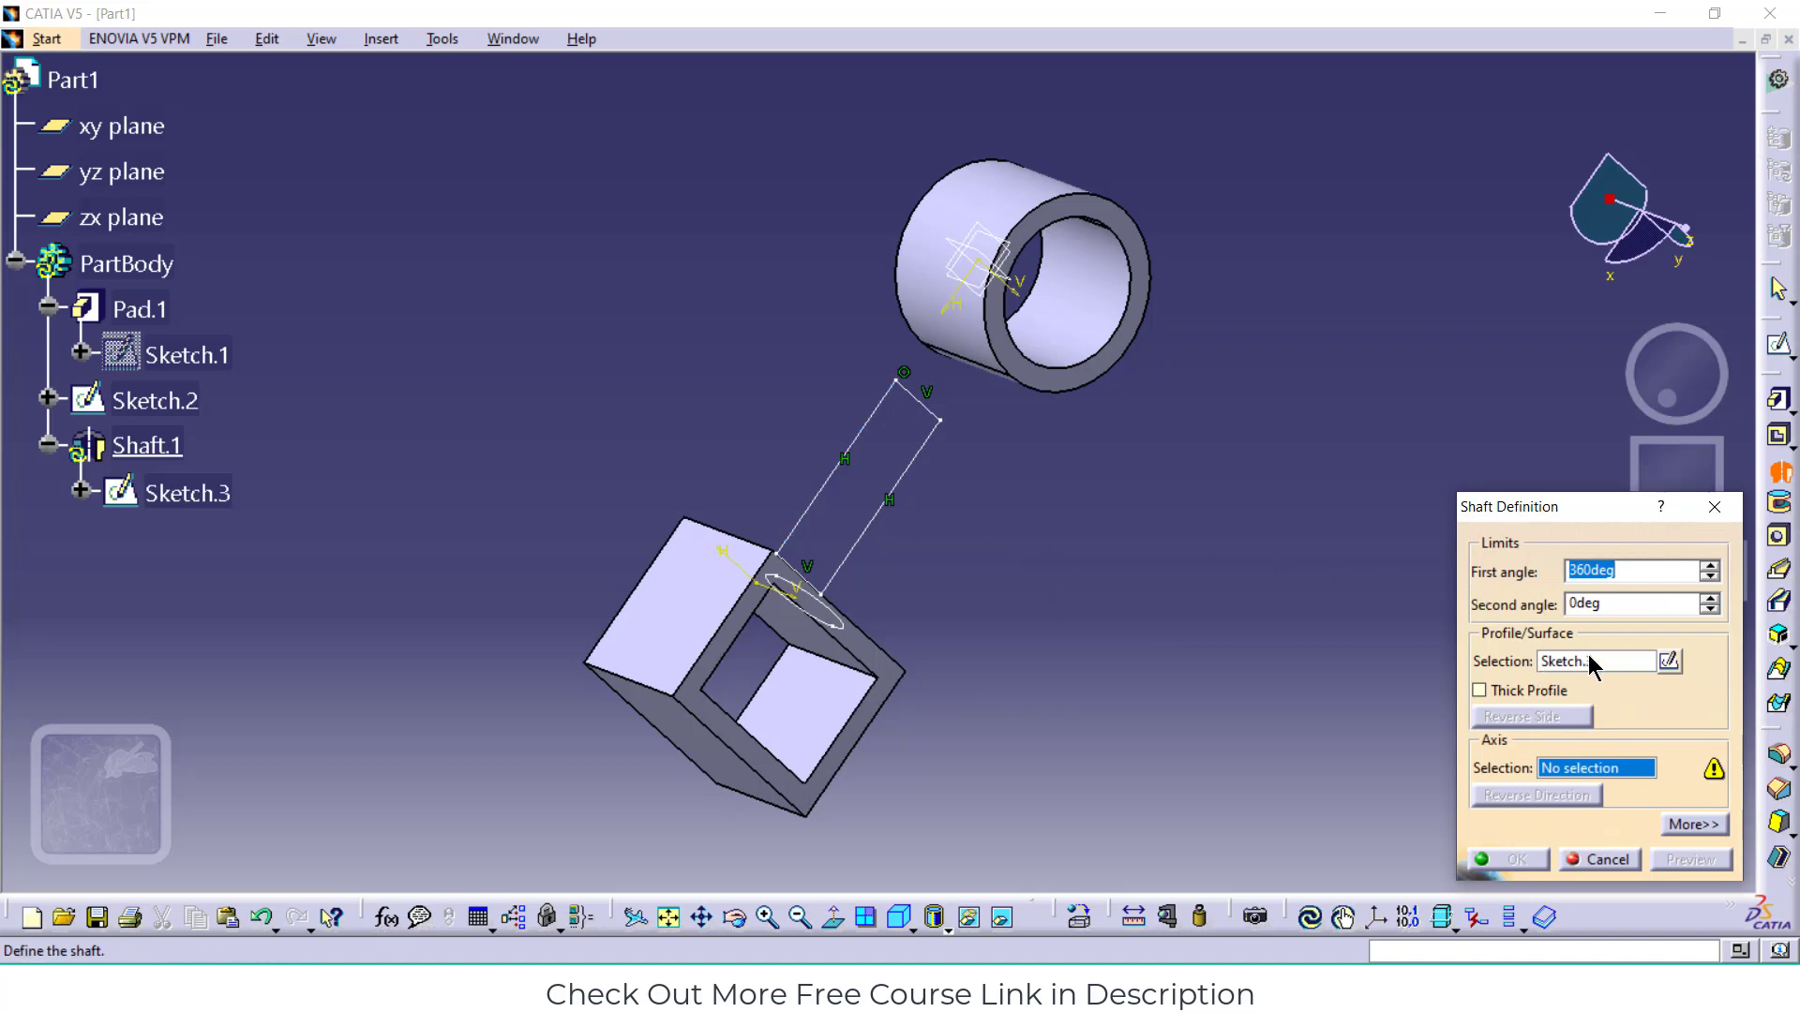
{"action": "left_click", "coordinate": [1599, 770]}
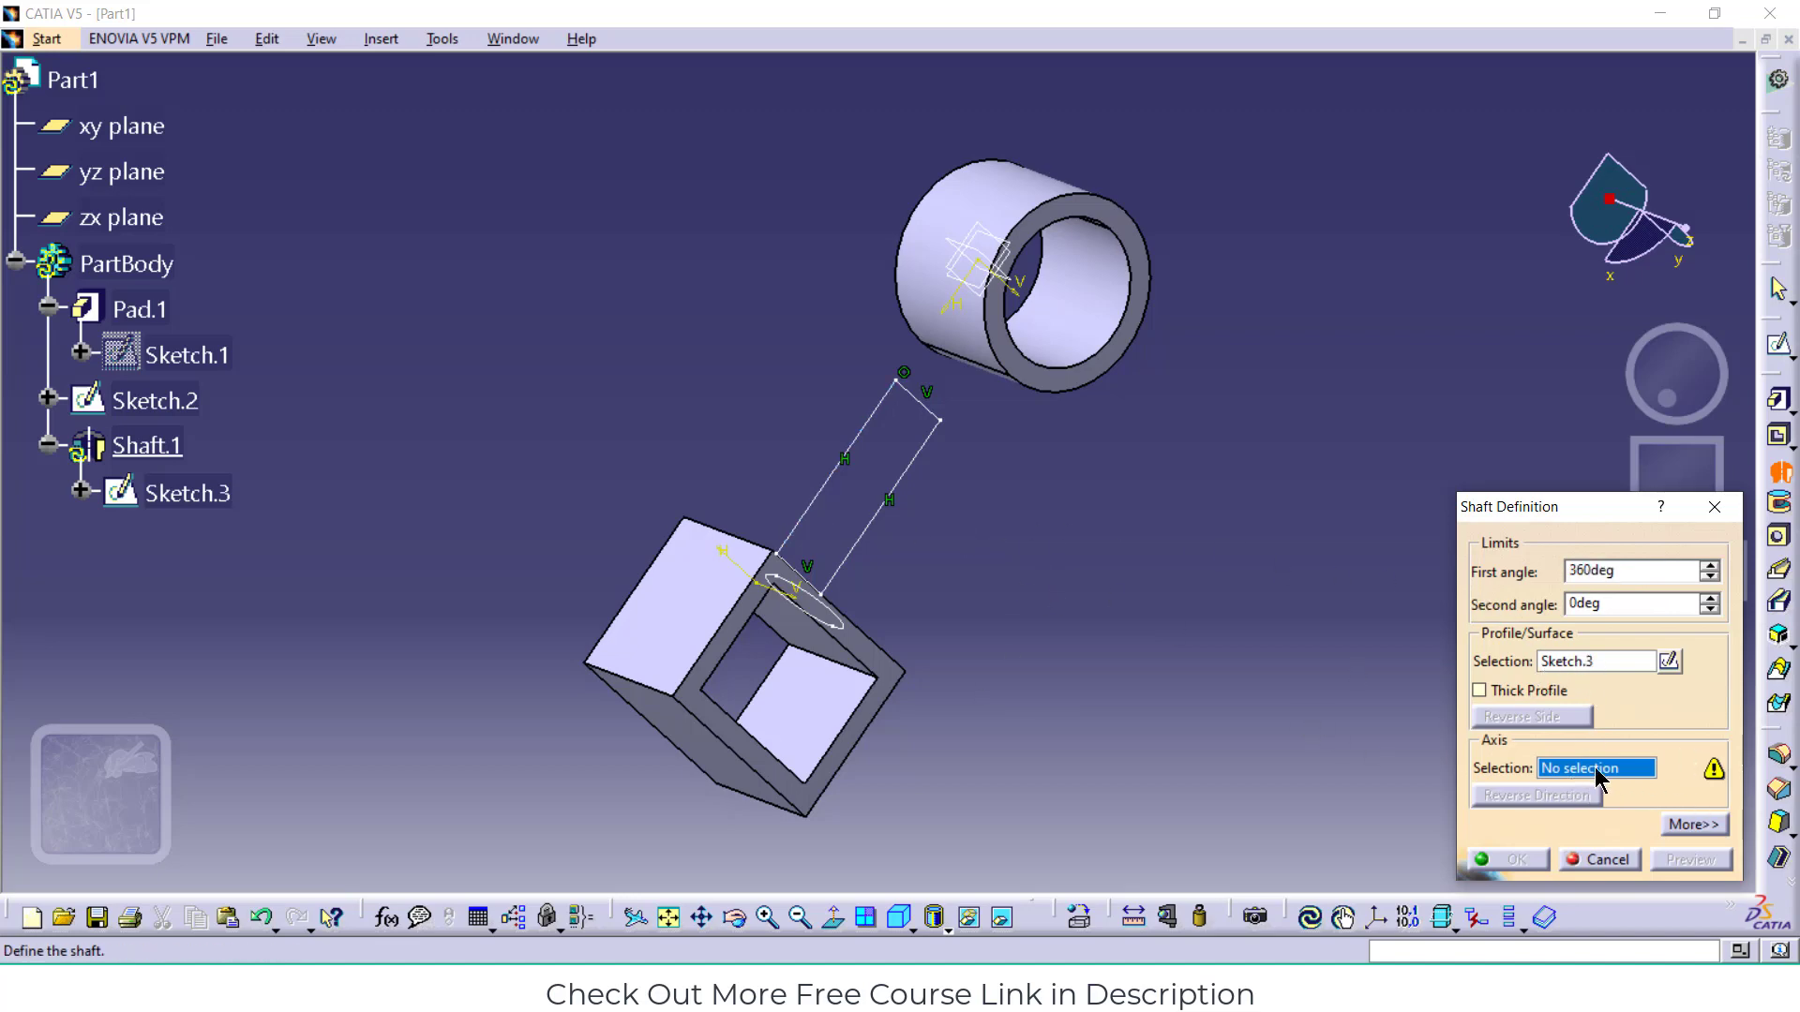
{"action": "left_click", "coordinate": [855, 545]}
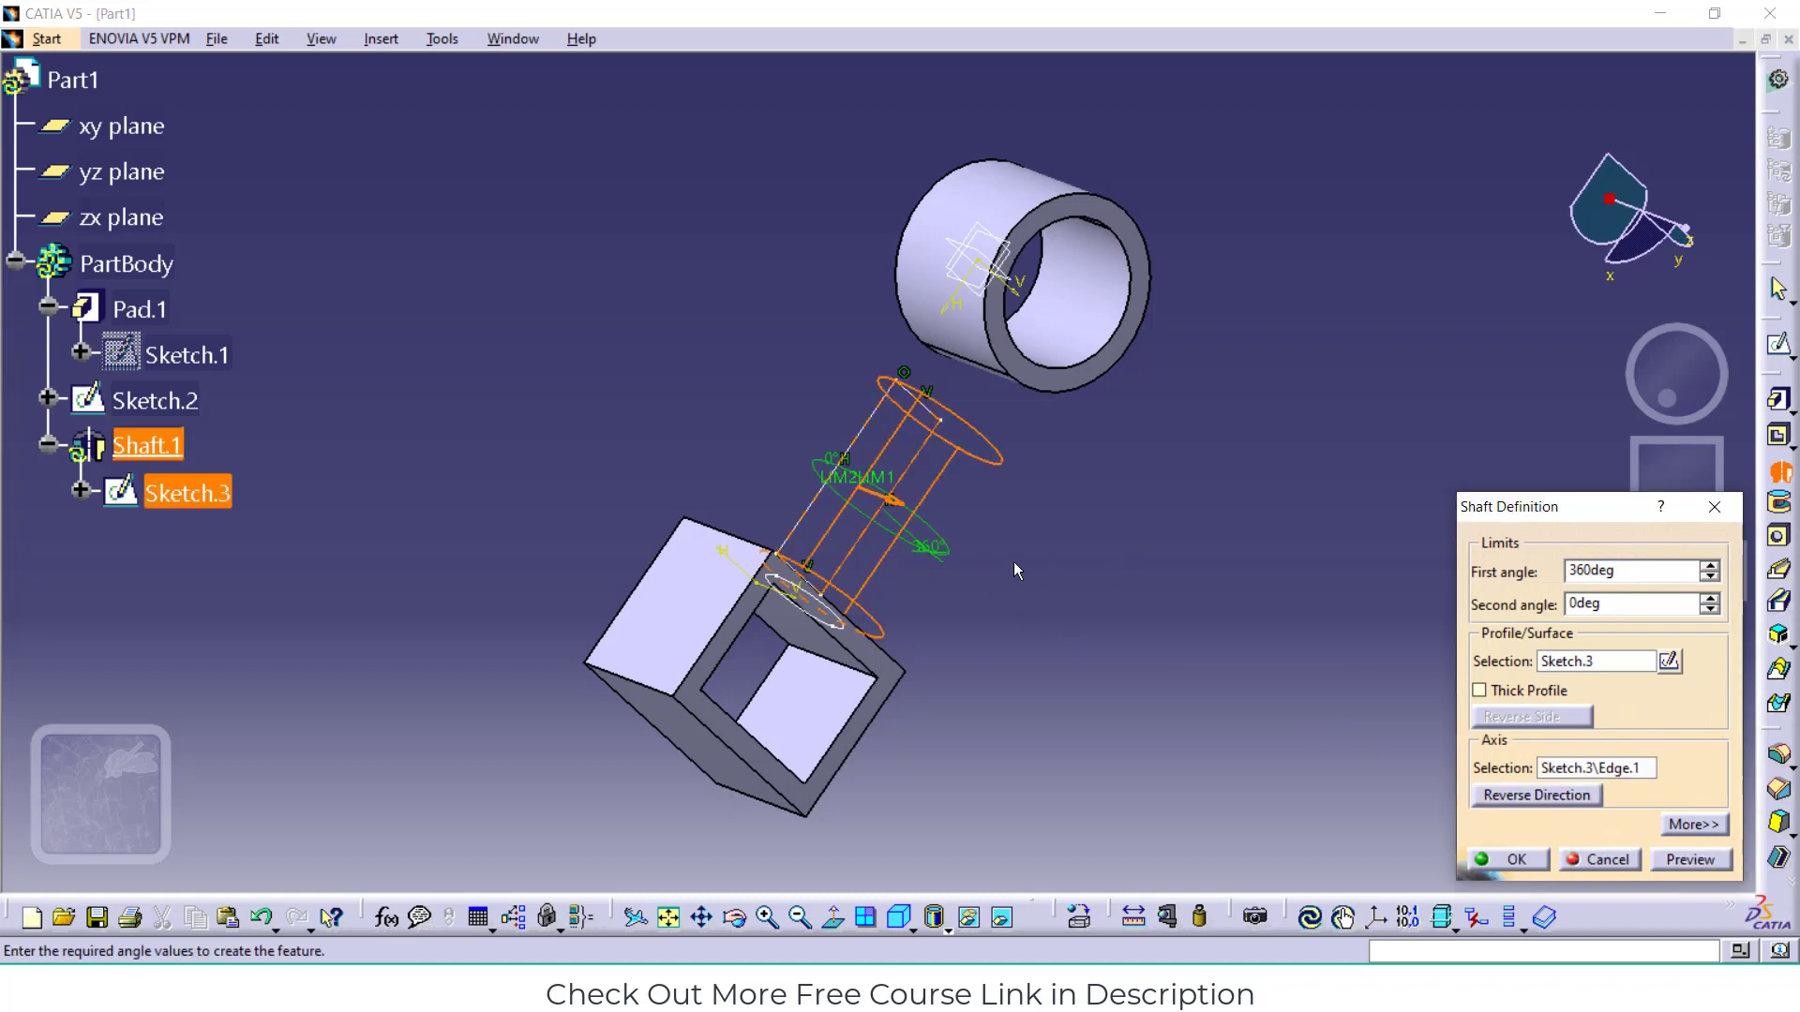
{"action": "left_click", "coordinate": [1682, 860]}
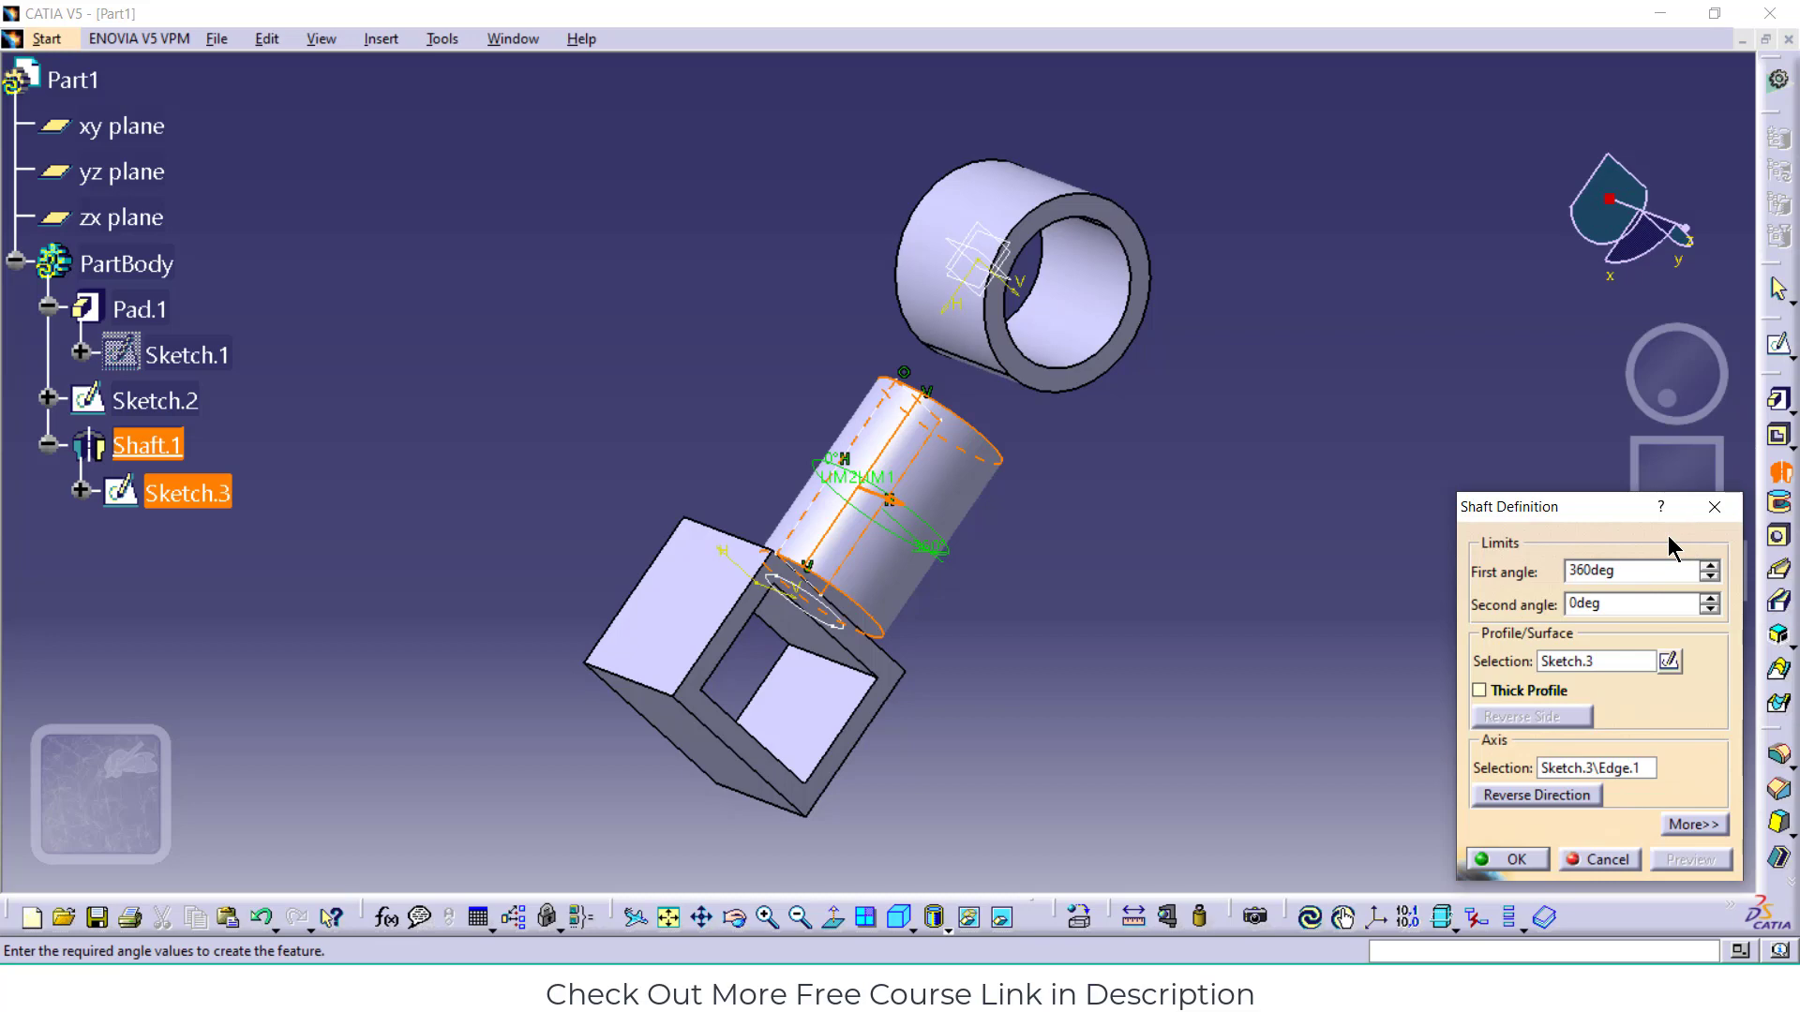
{"action": "left_click", "coordinate": [1712, 509]}
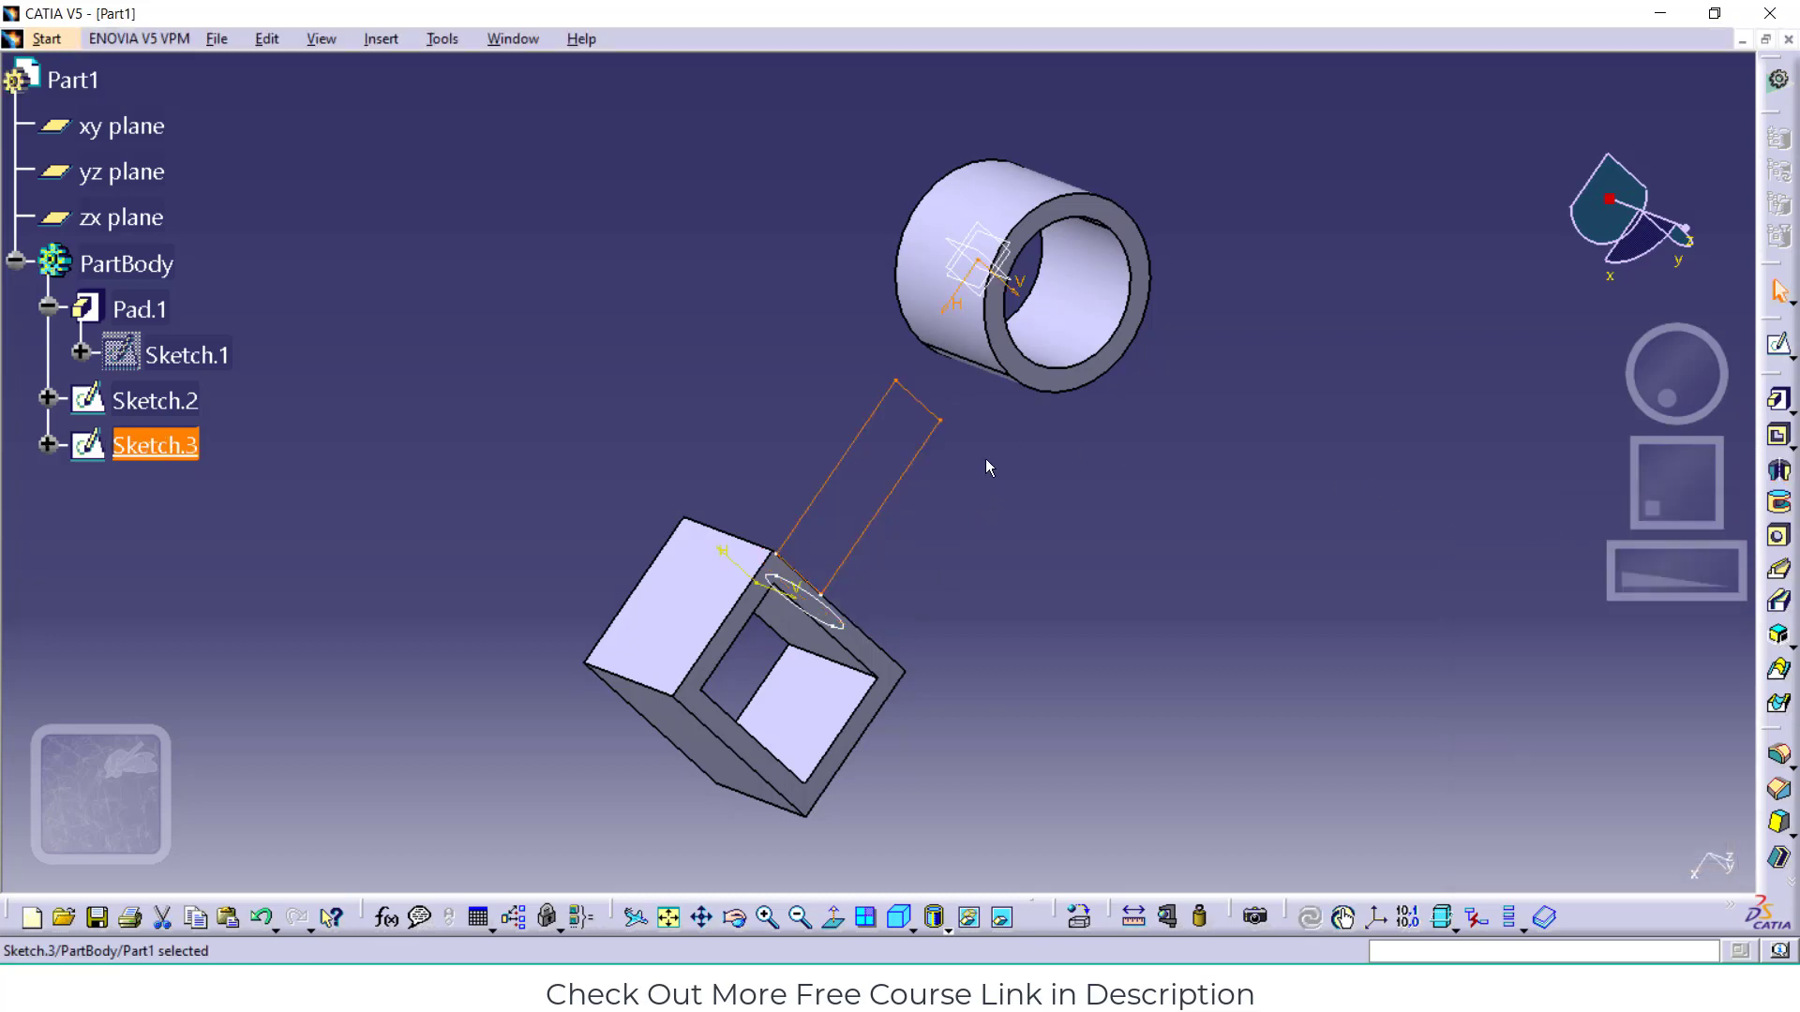
Start a new sketch on the xy plane and draw a wavy five-point spline from the origin, away from the rectangle
{"action": "left_click", "coordinate": [137, 132]}
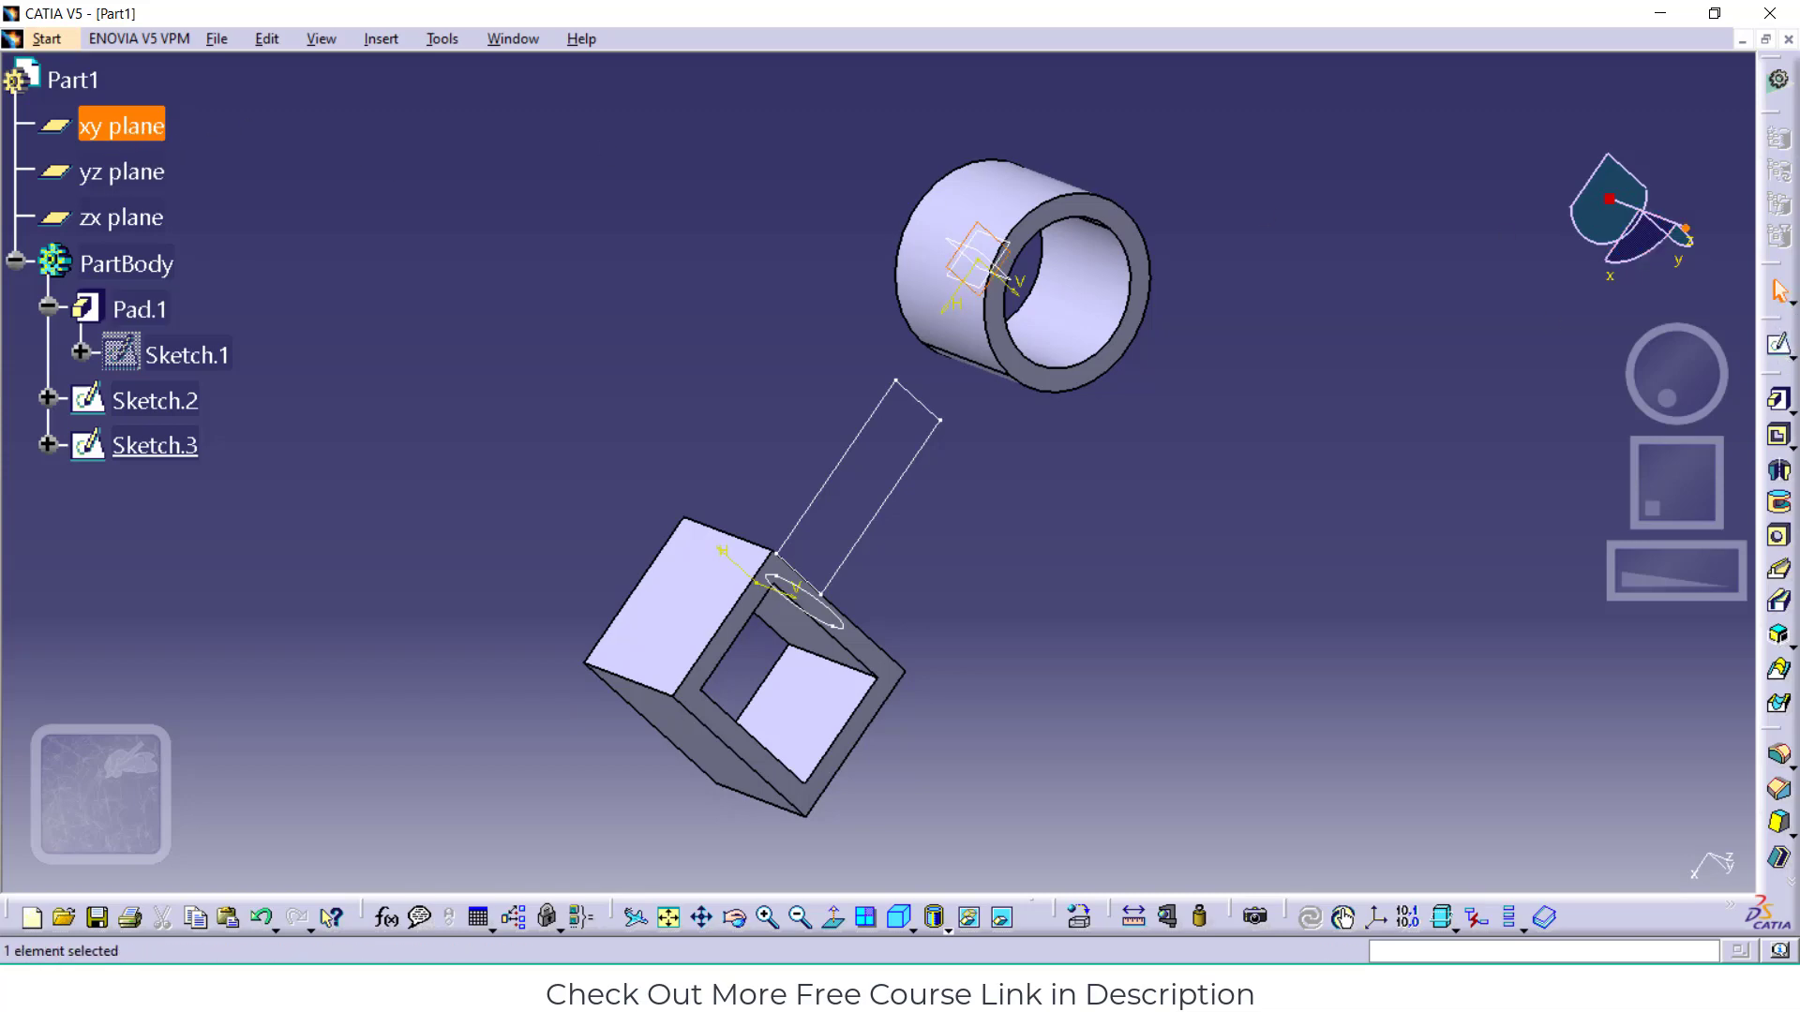
{"action": "left_click", "coordinate": [1780, 351]}
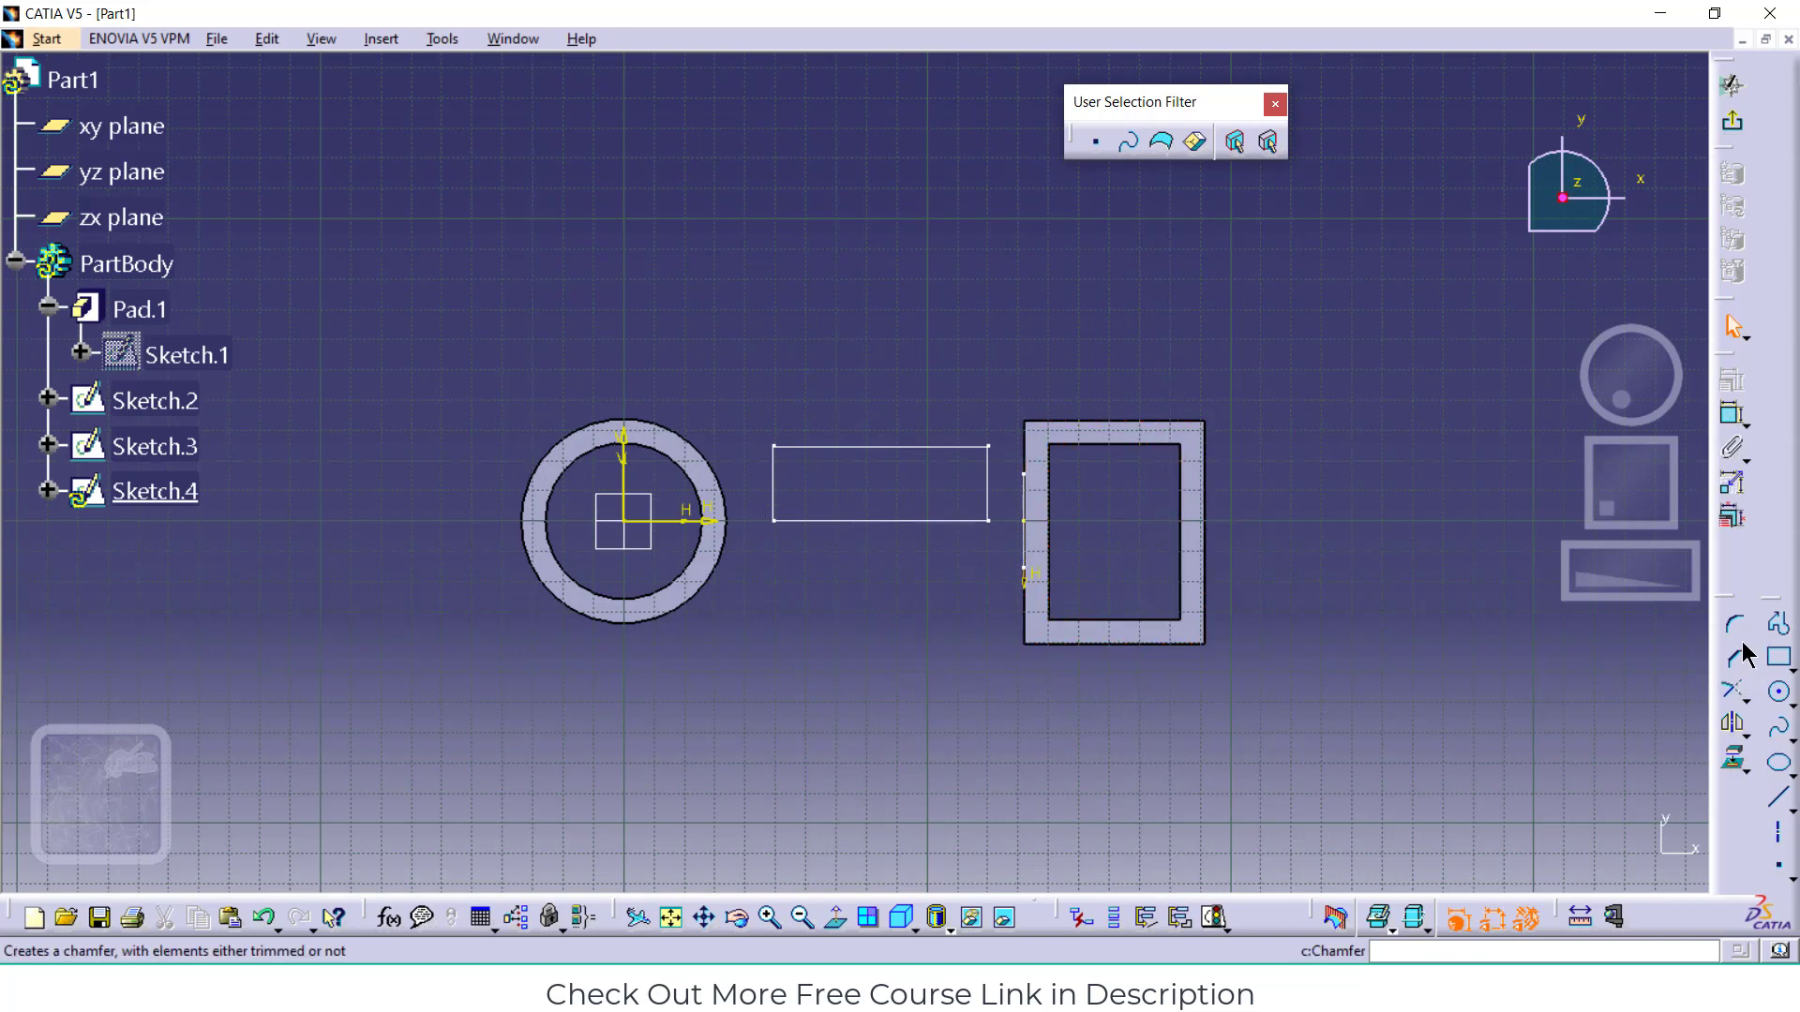
{"action": "left_click", "coordinate": [1779, 724]}
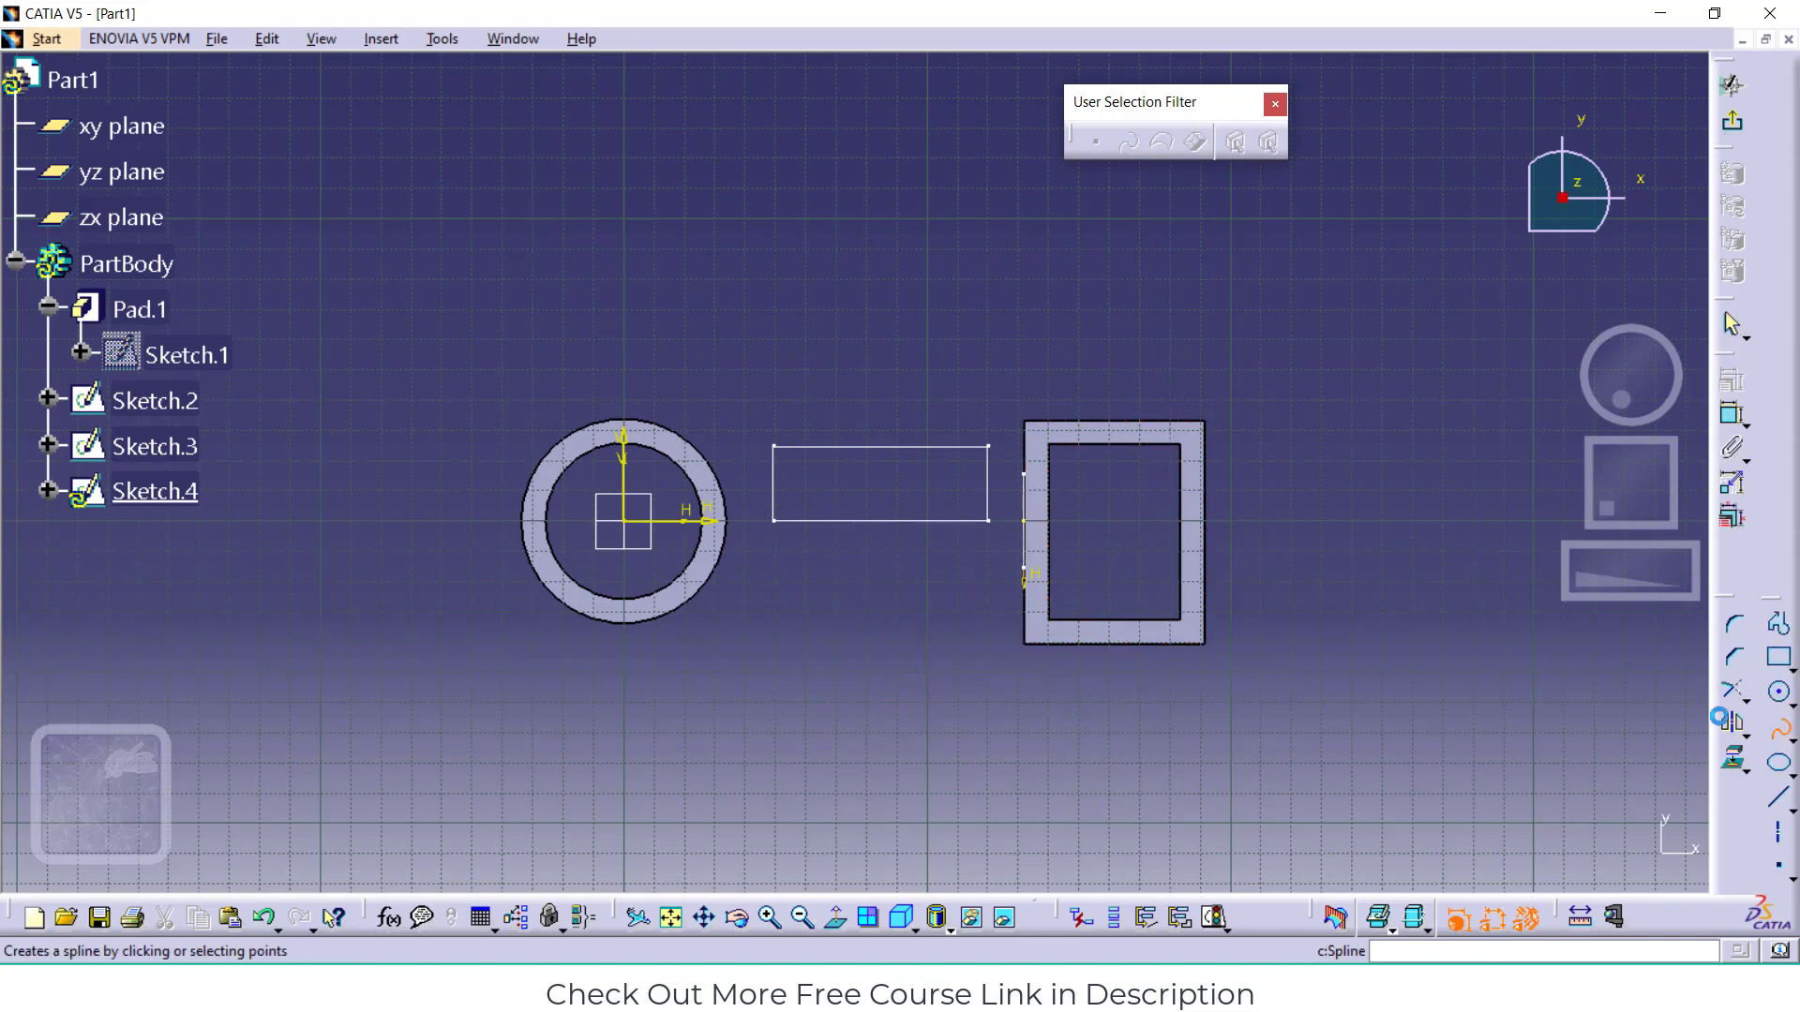
{"action": "left_click", "coordinate": [625, 515]}
{"action": "left_click", "coordinate": [518, 369]}
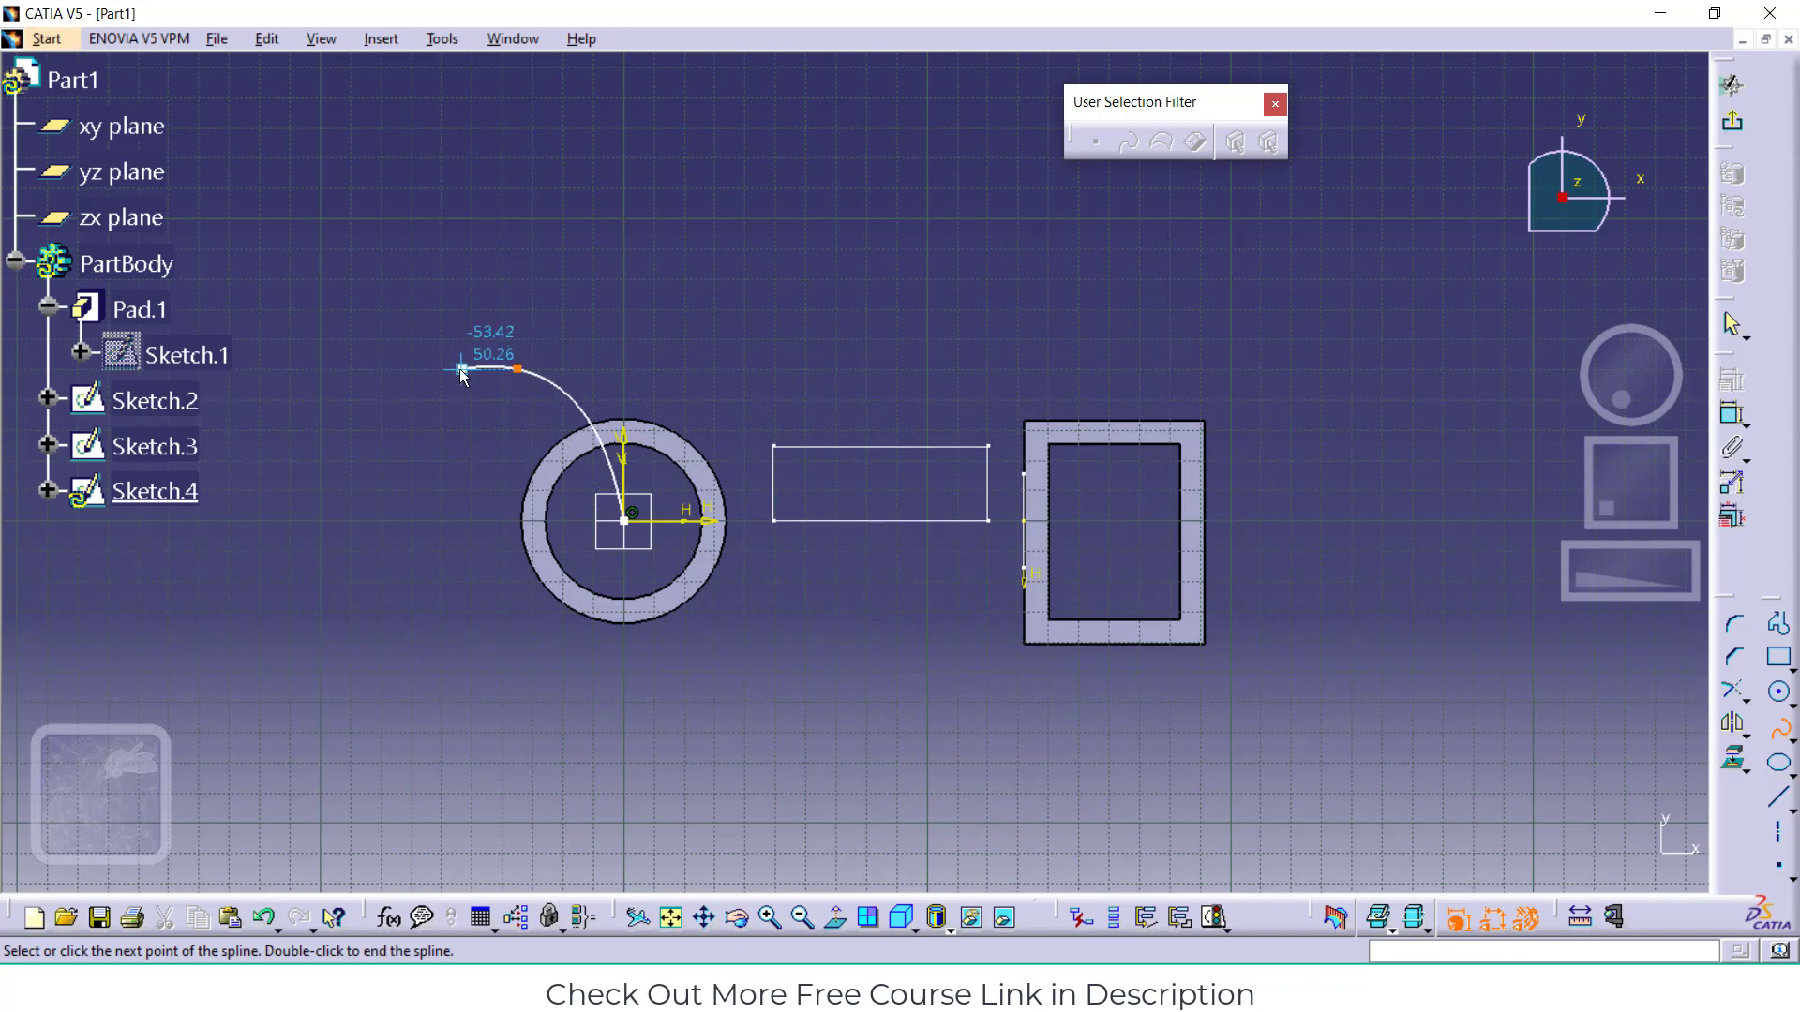
{"action": "left_click", "coordinate": [405, 368]}
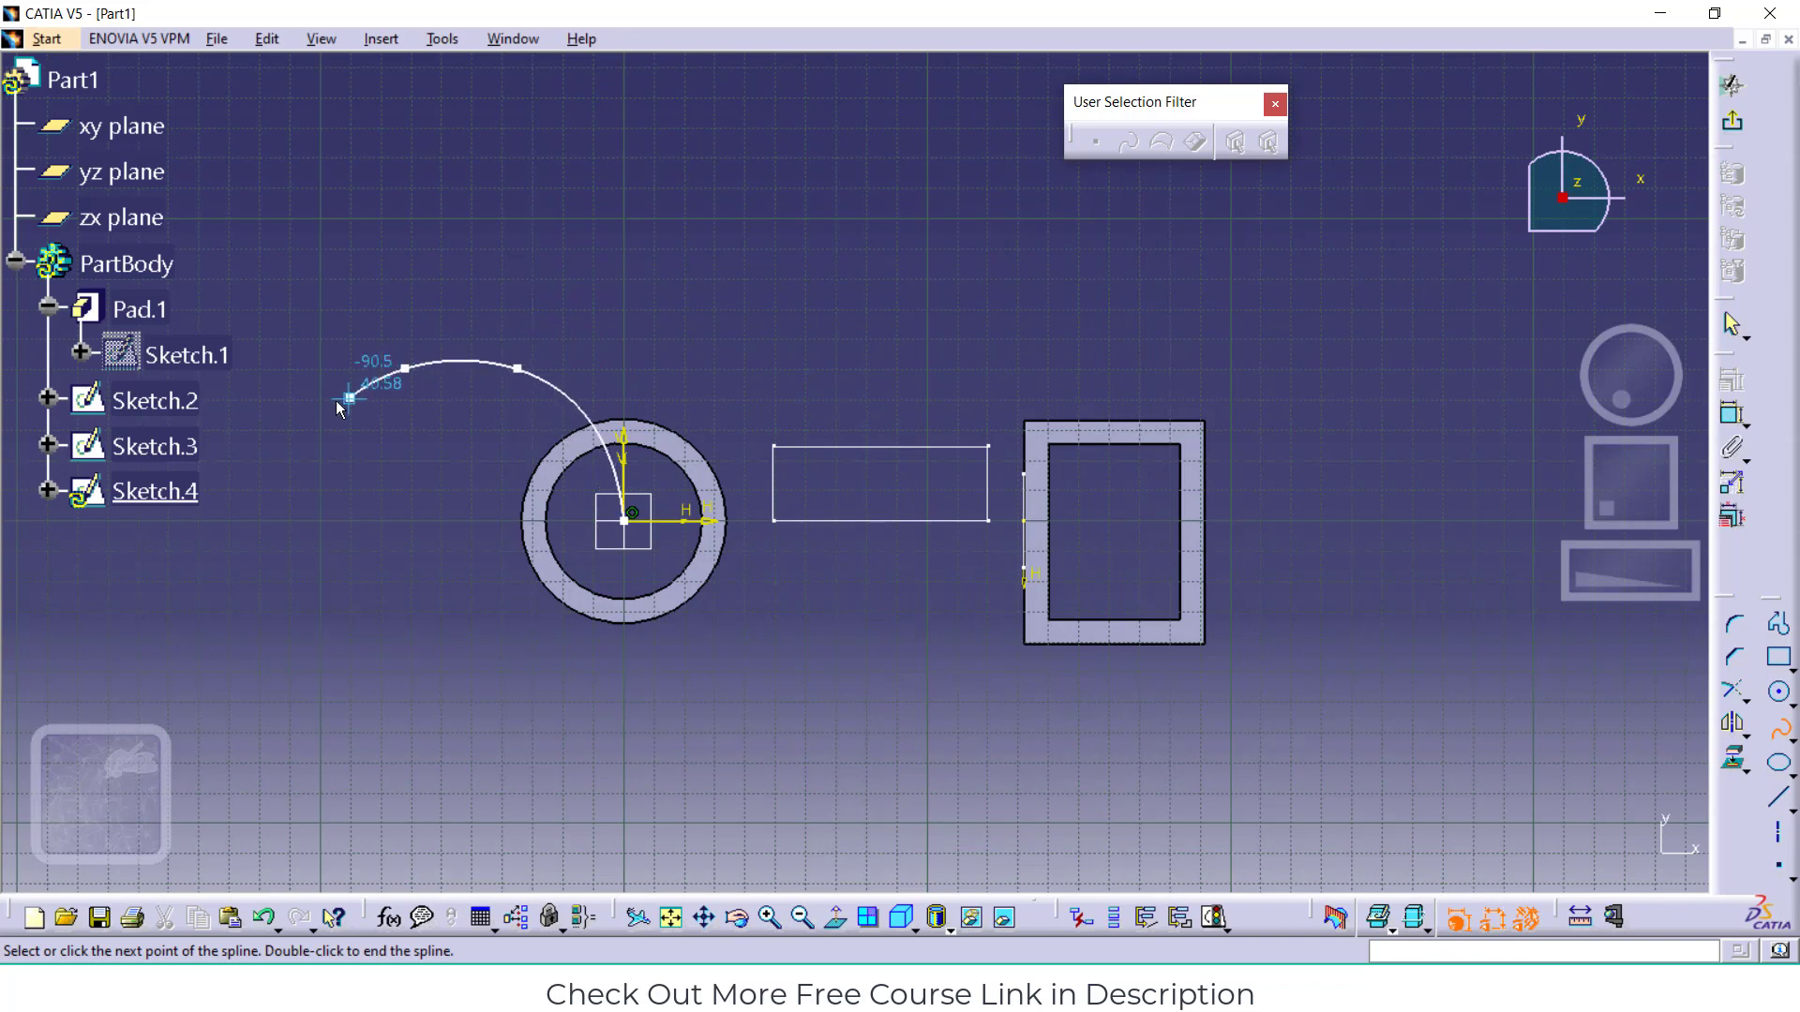
{"action": "left_click", "coordinate": [279, 452]}
{"action": "left_click", "coordinate": [225, 418]}
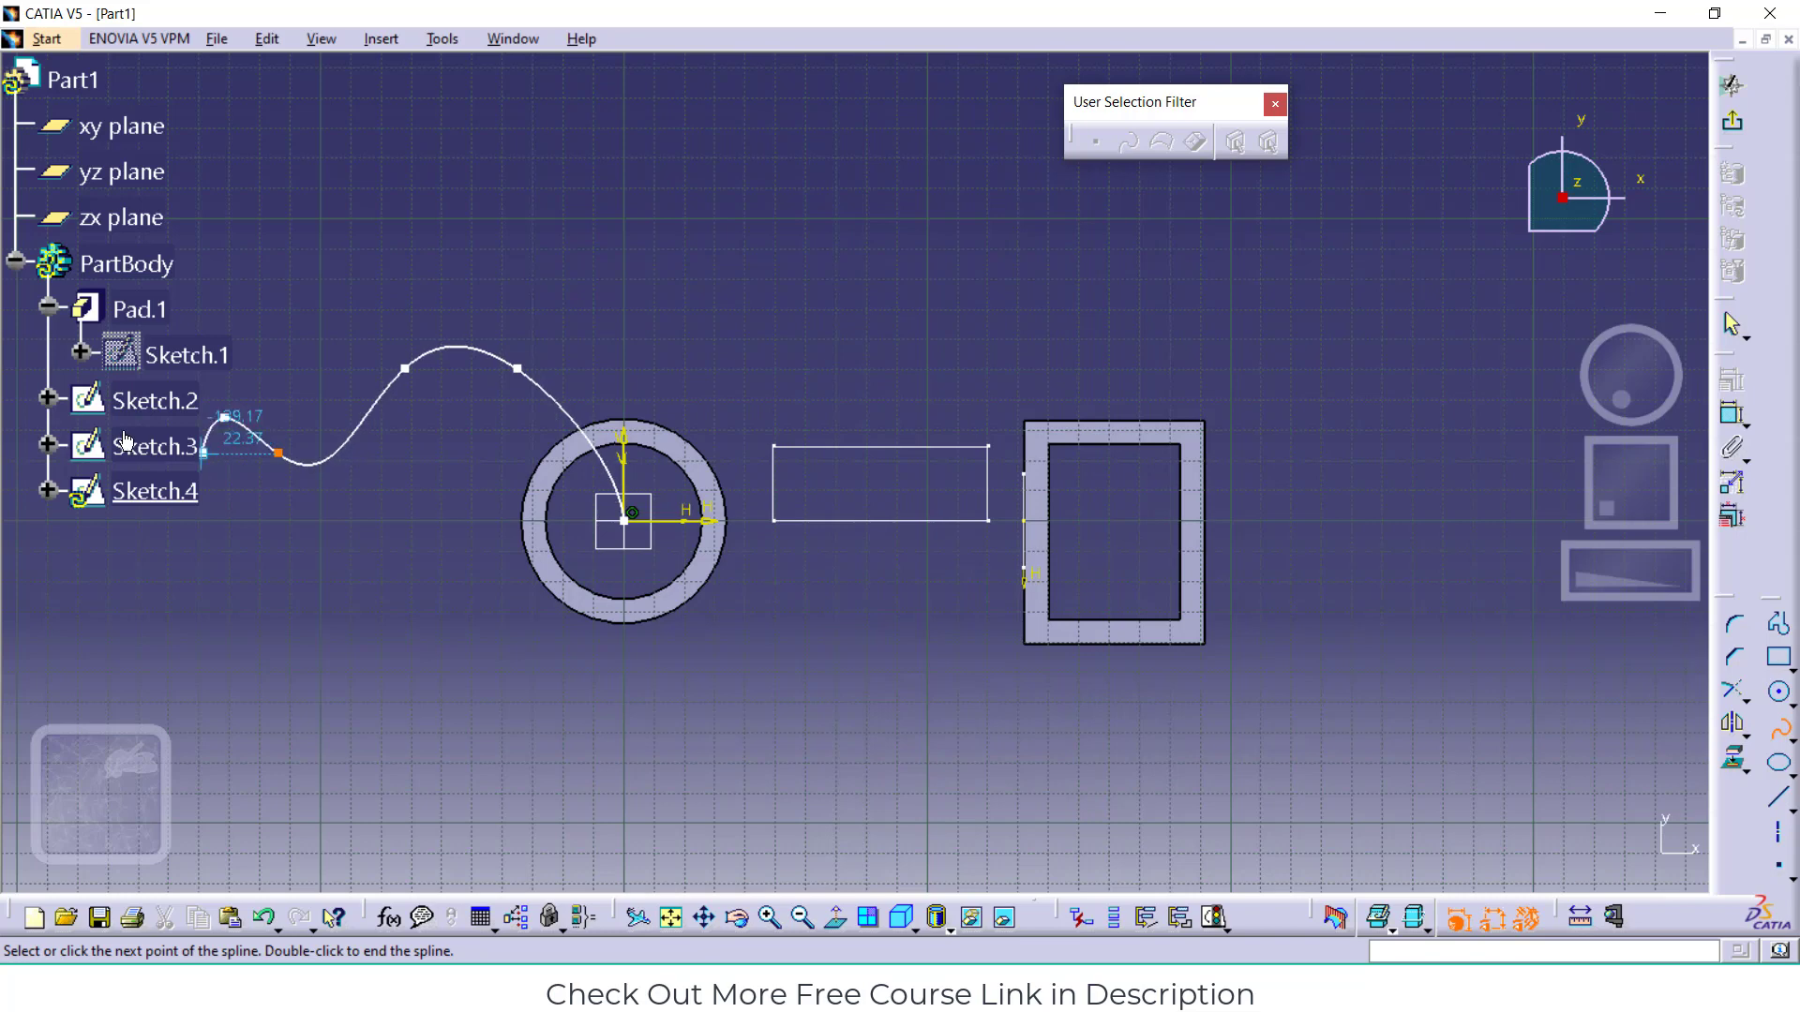
{"action": "key", "text": "Escape"}
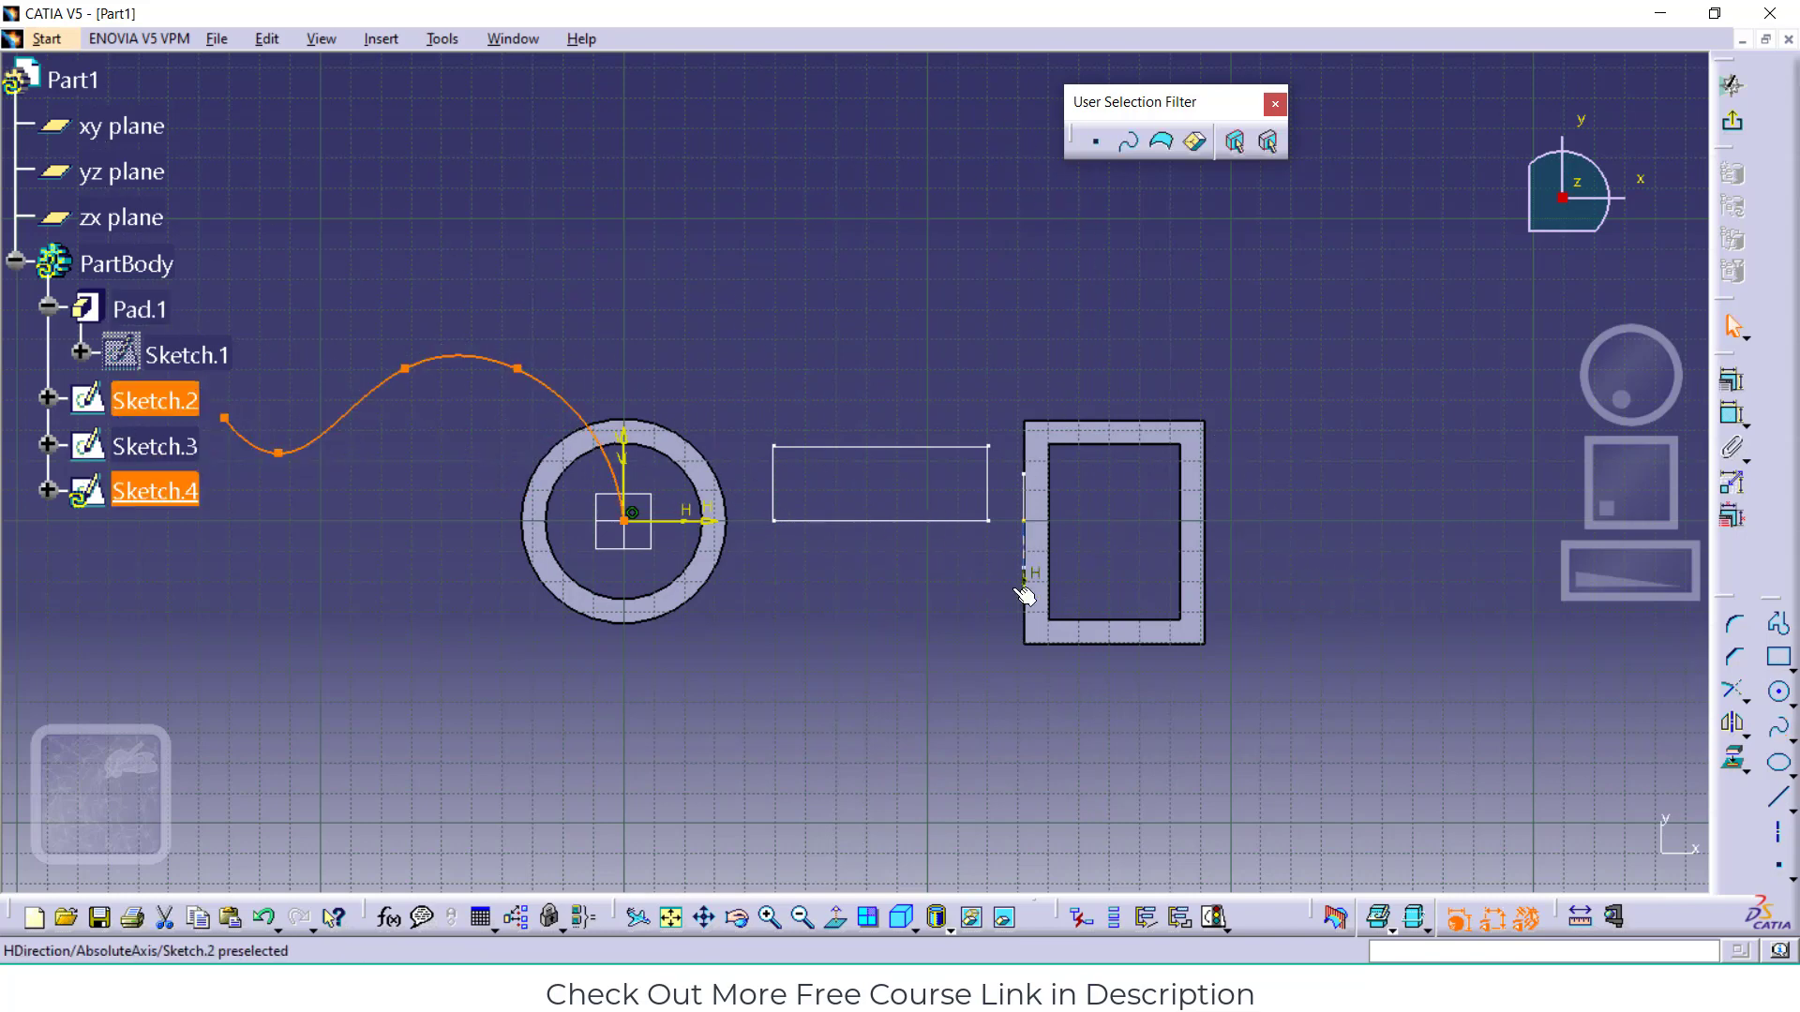
Close the spline profile with a vertical line down to the horizontal axis and a horizontal line back to the origin
{"action": "left_click", "coordinate": [1778, 761]}
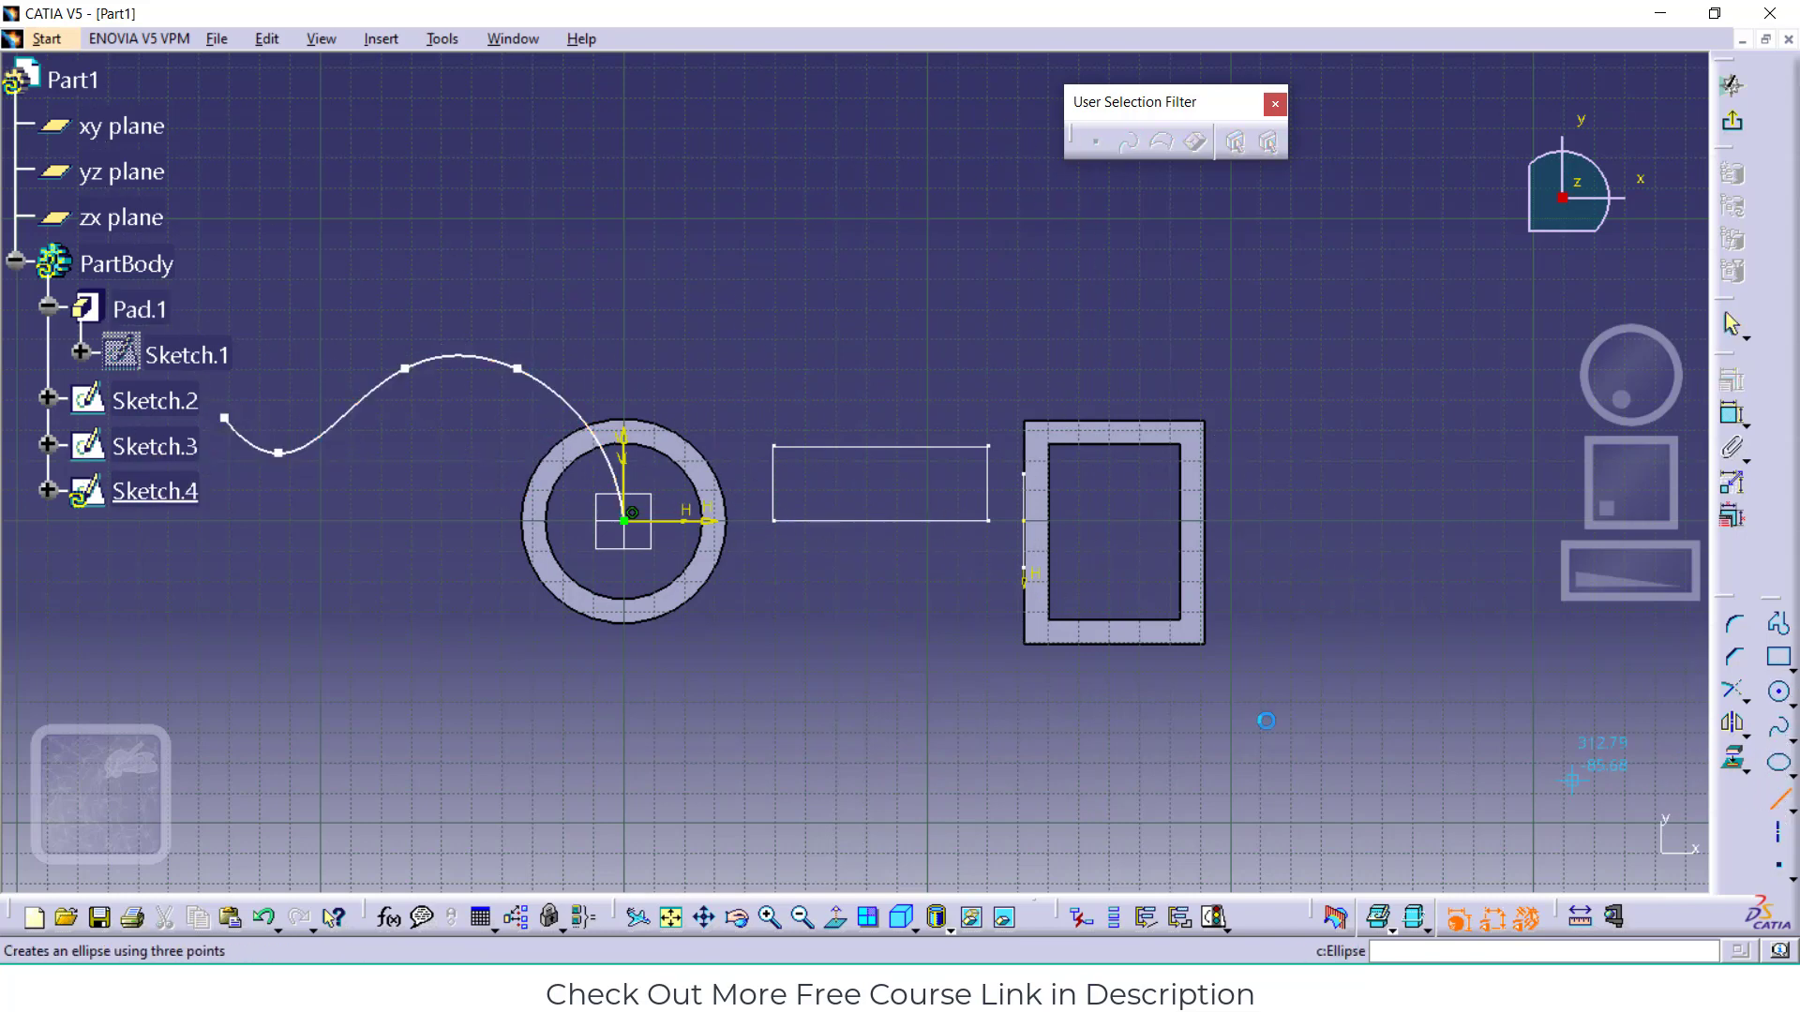
{"action": "left_click", "coordinate": [224, 418]}
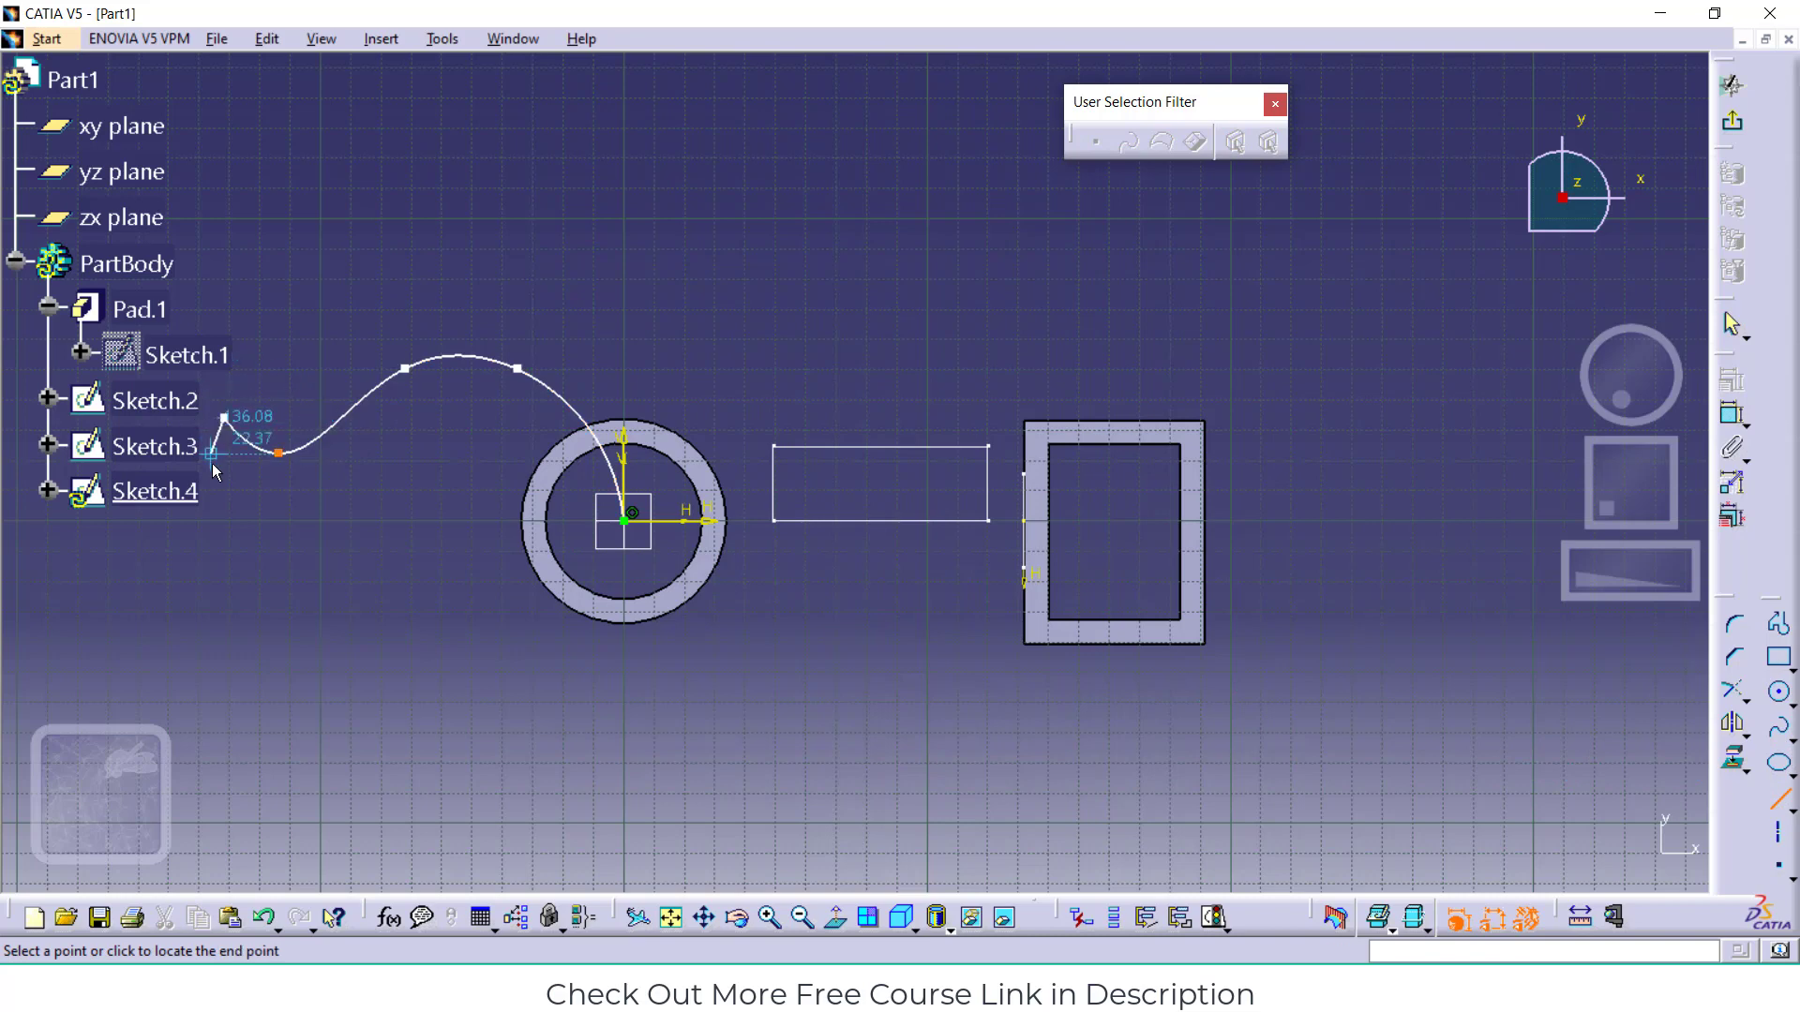
{"action": "left_click", "coordinate": [222, 518]}
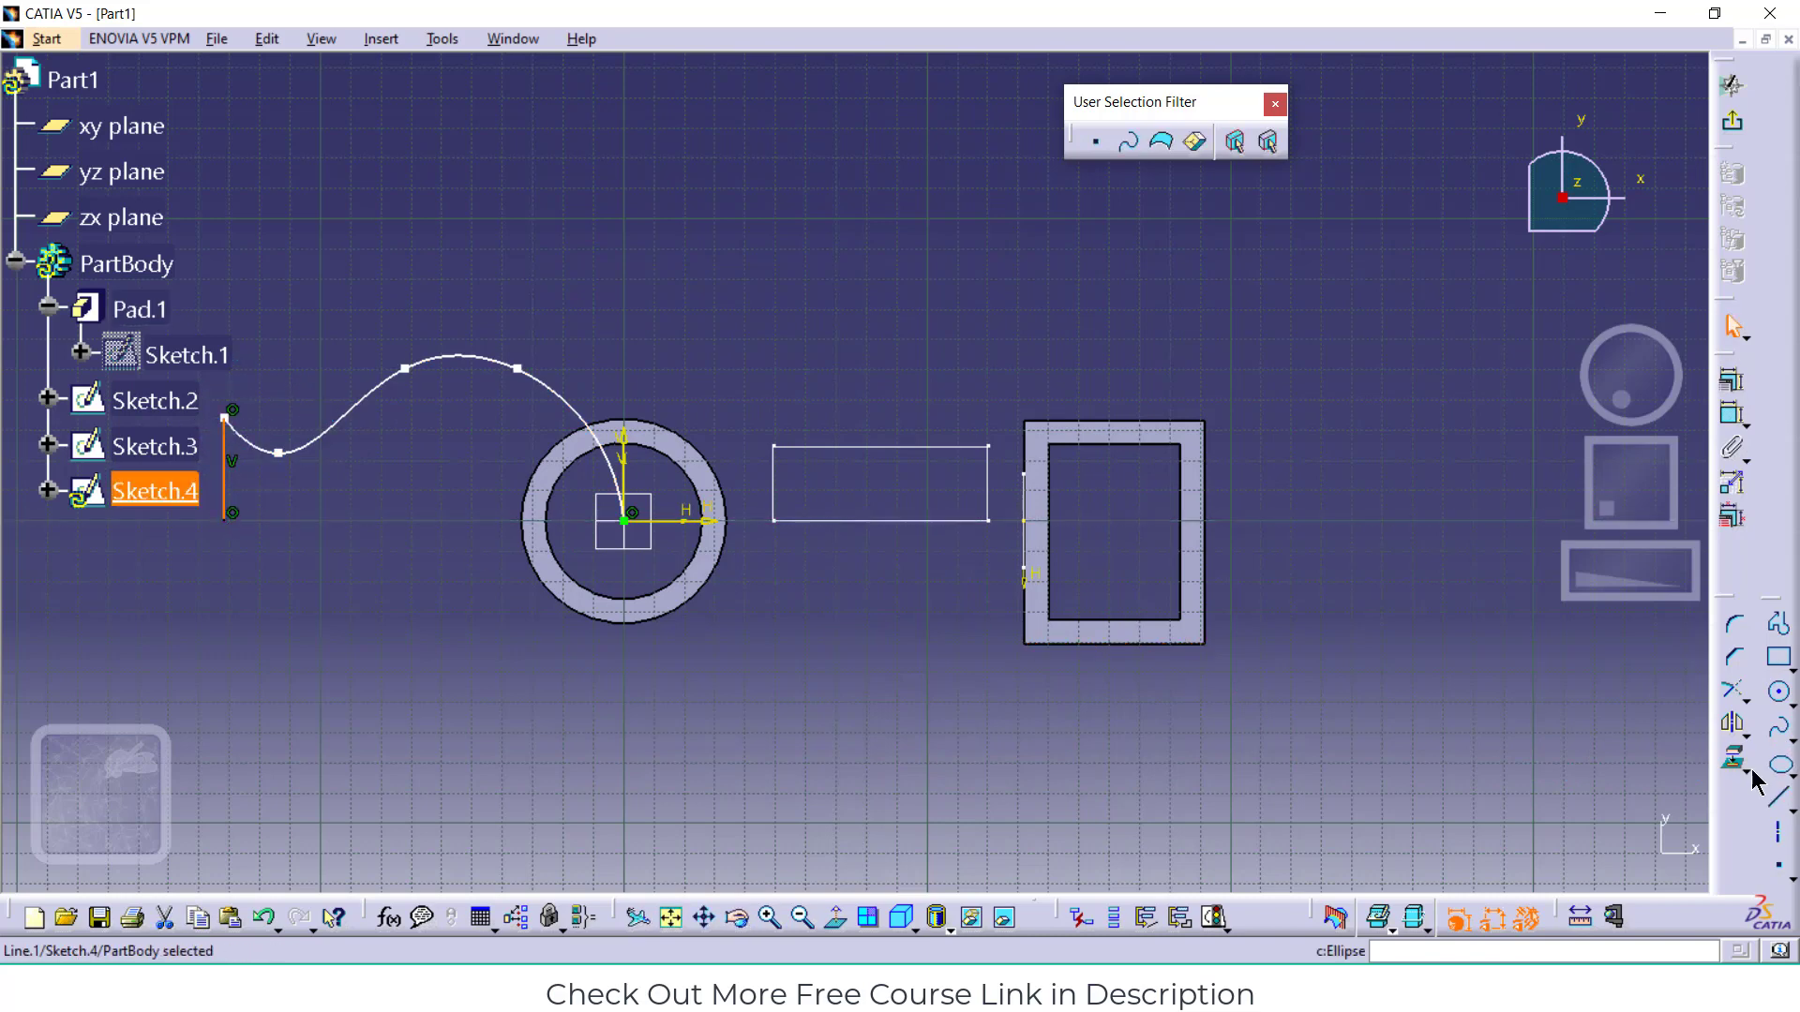
{"action": "left_click", "coordinate": [1780, 799]}
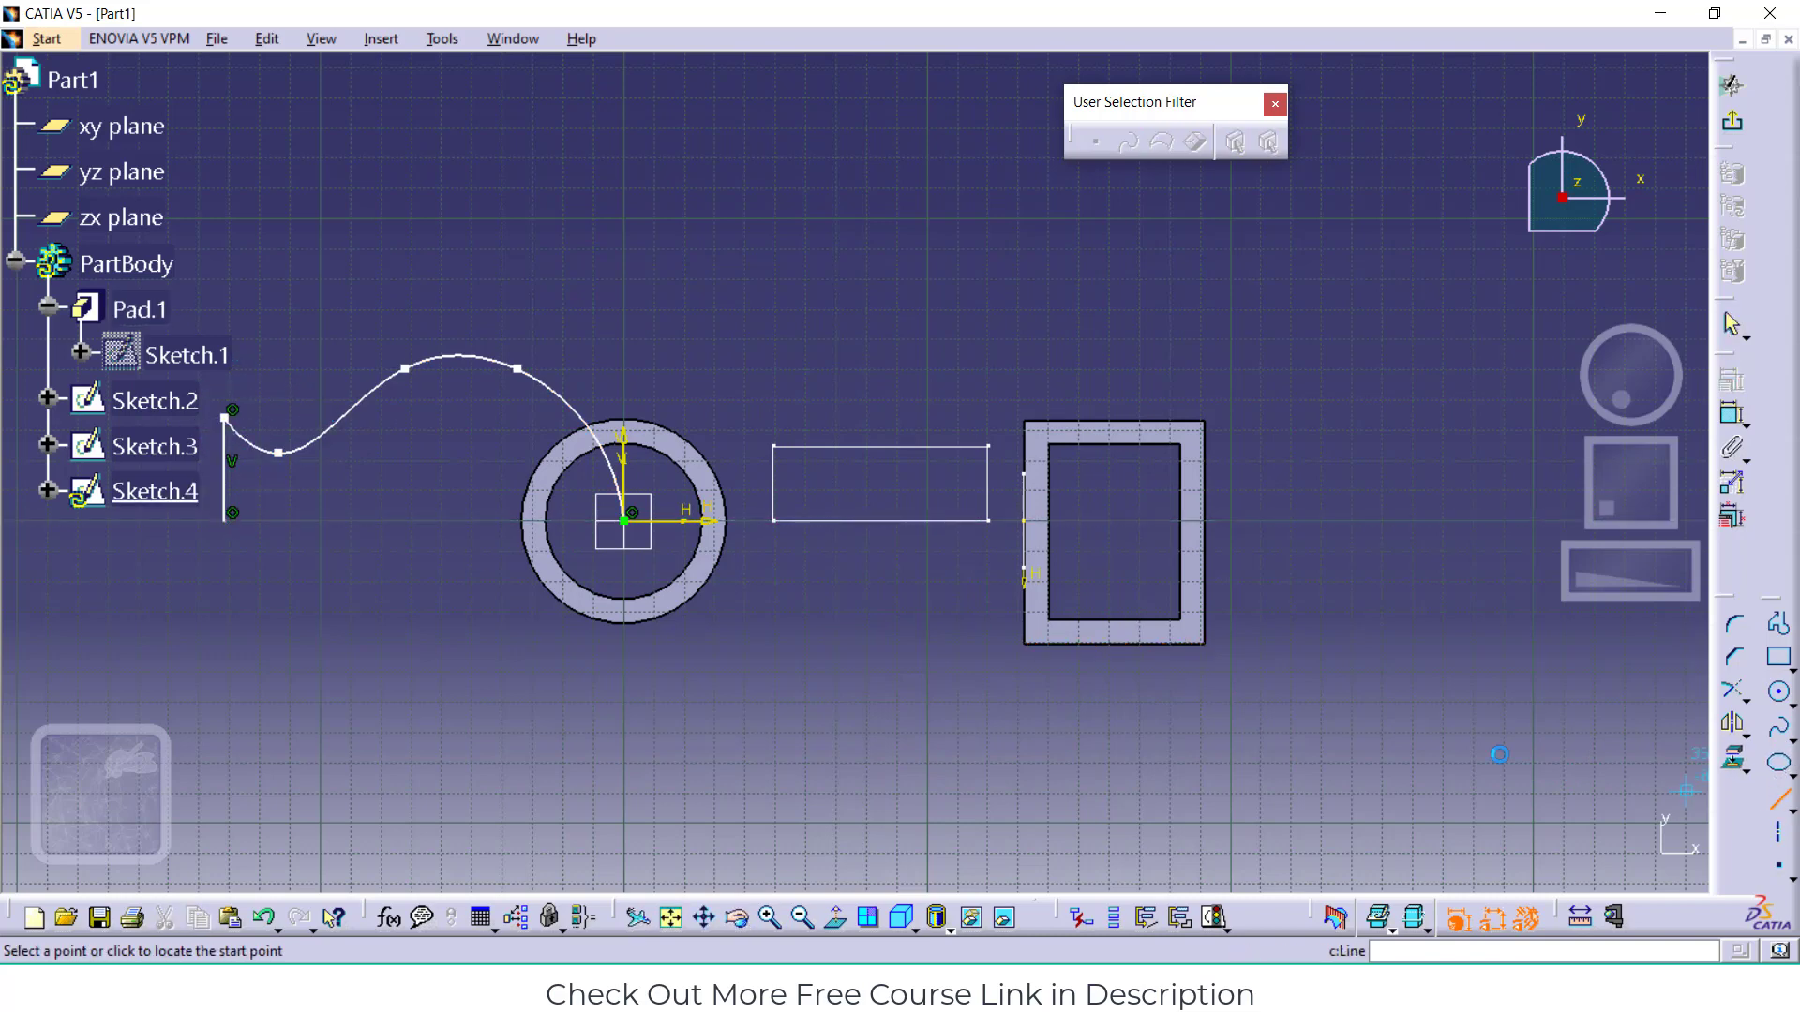
{"action": "left_click", "coordinate": [225, 519]}
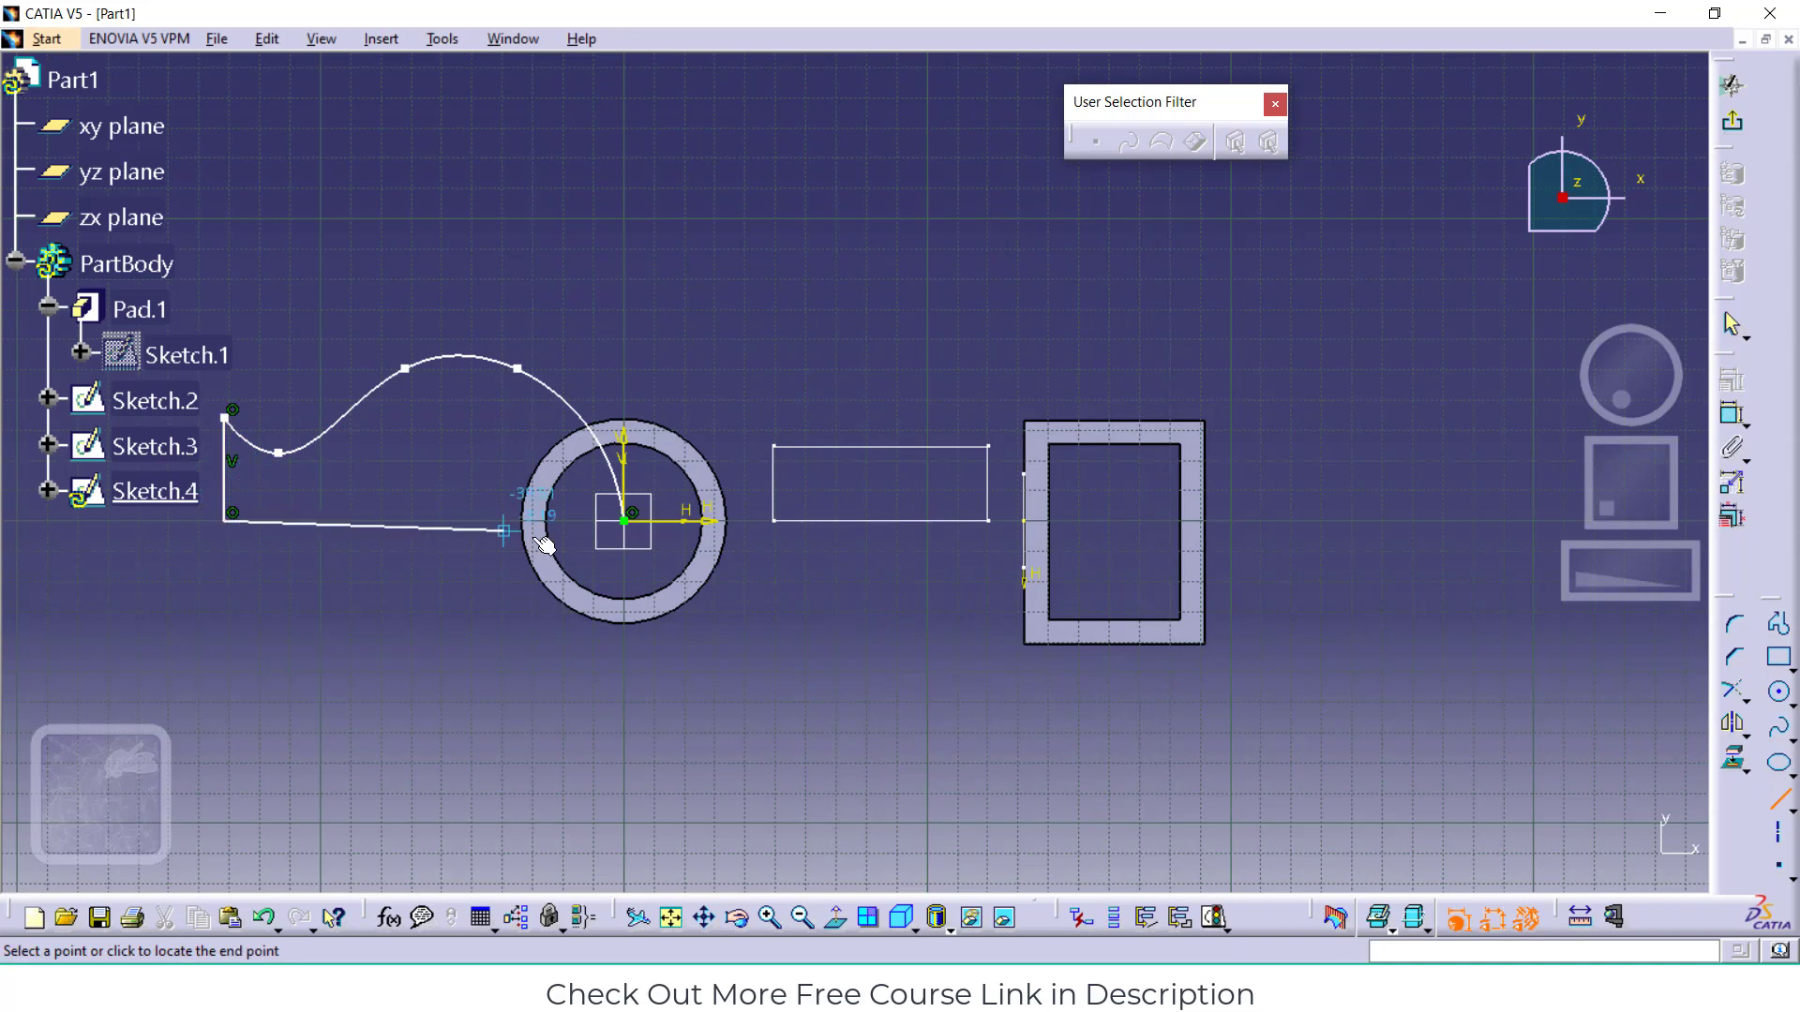
{"action": "left_click", "coordinate": [624, 521]}
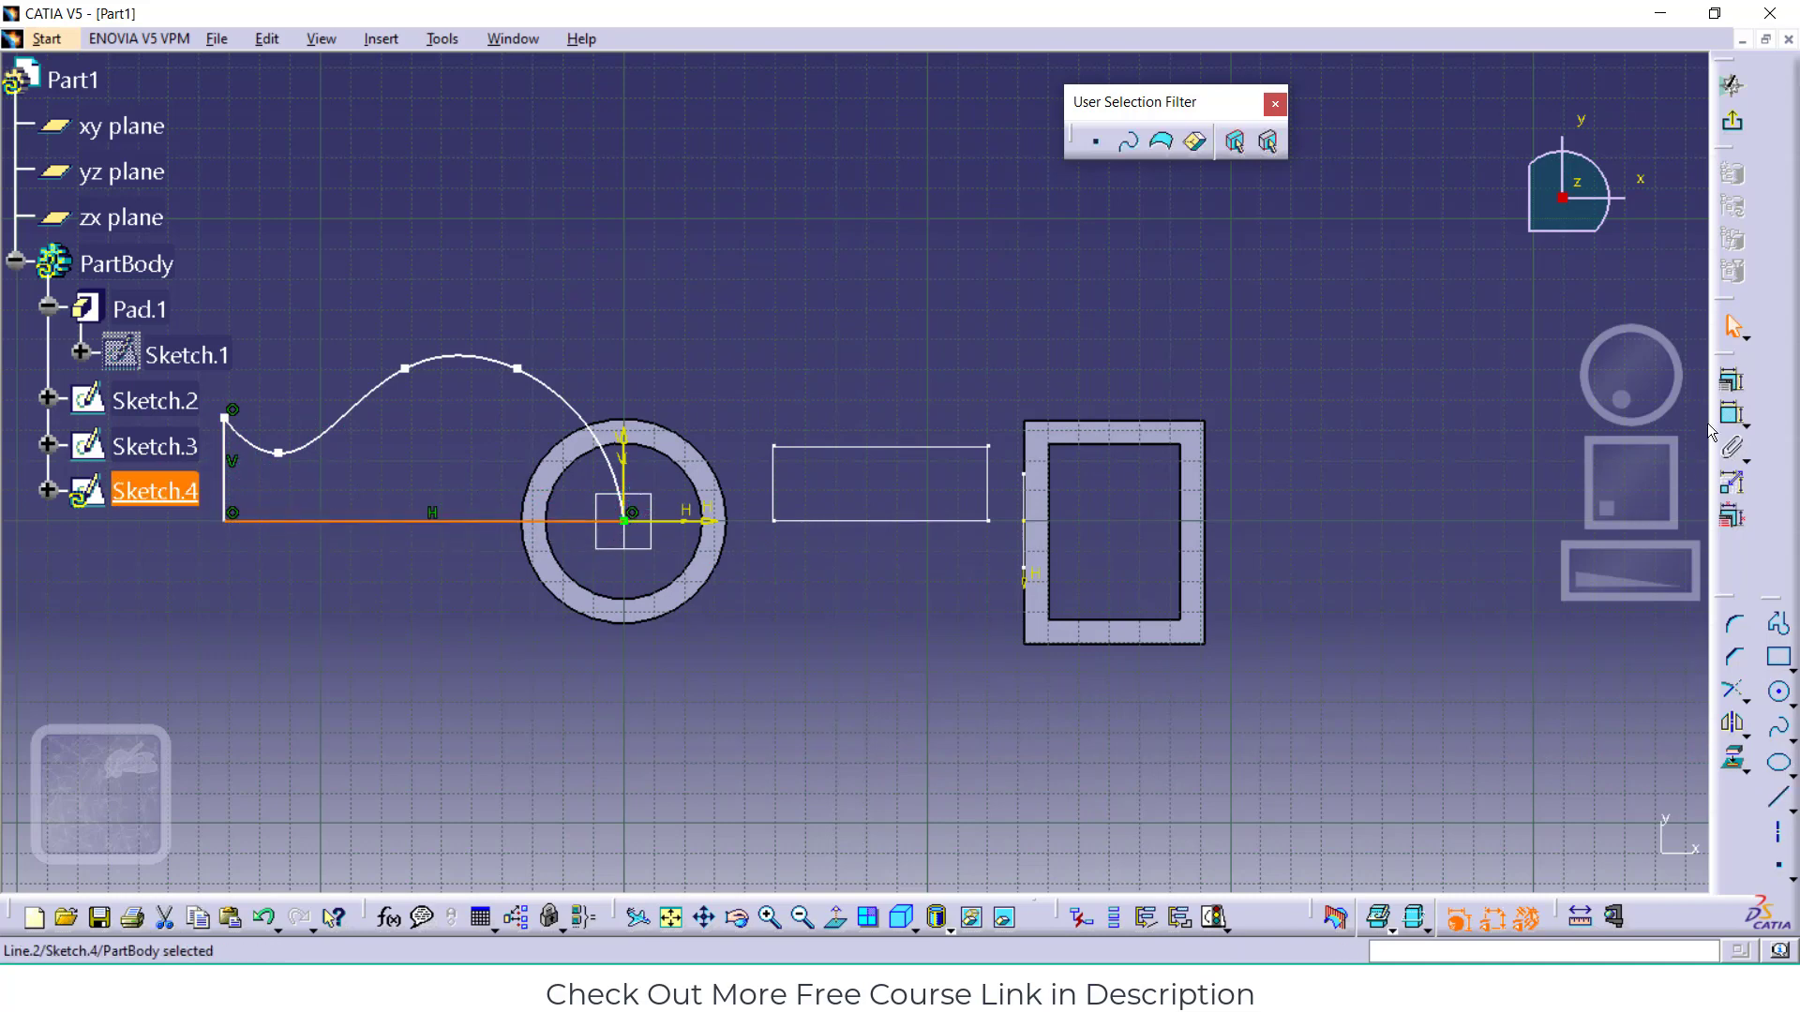
{"action": "left_click", "coordinate": [1732, 121]}
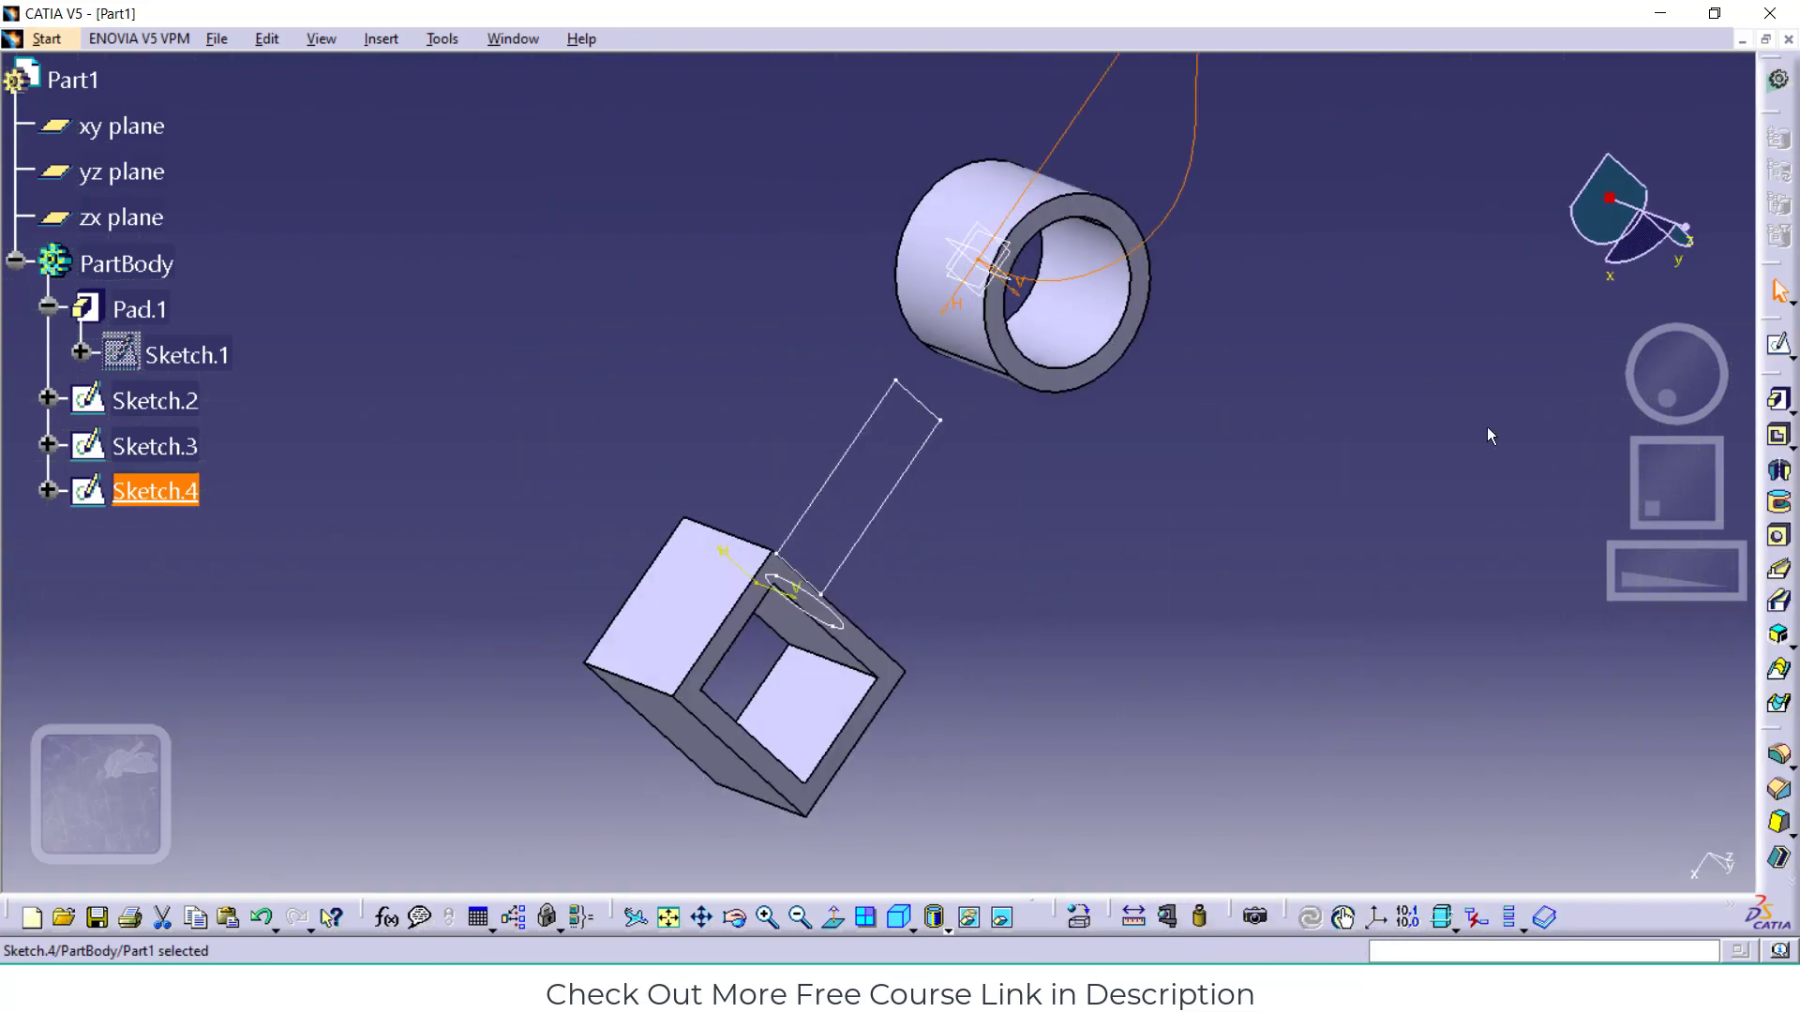
Revolve the closed spline profile 360 degrees about its long straight edge with the Shaft command
{"action": "left_click", "coordinate": [671, 919]}
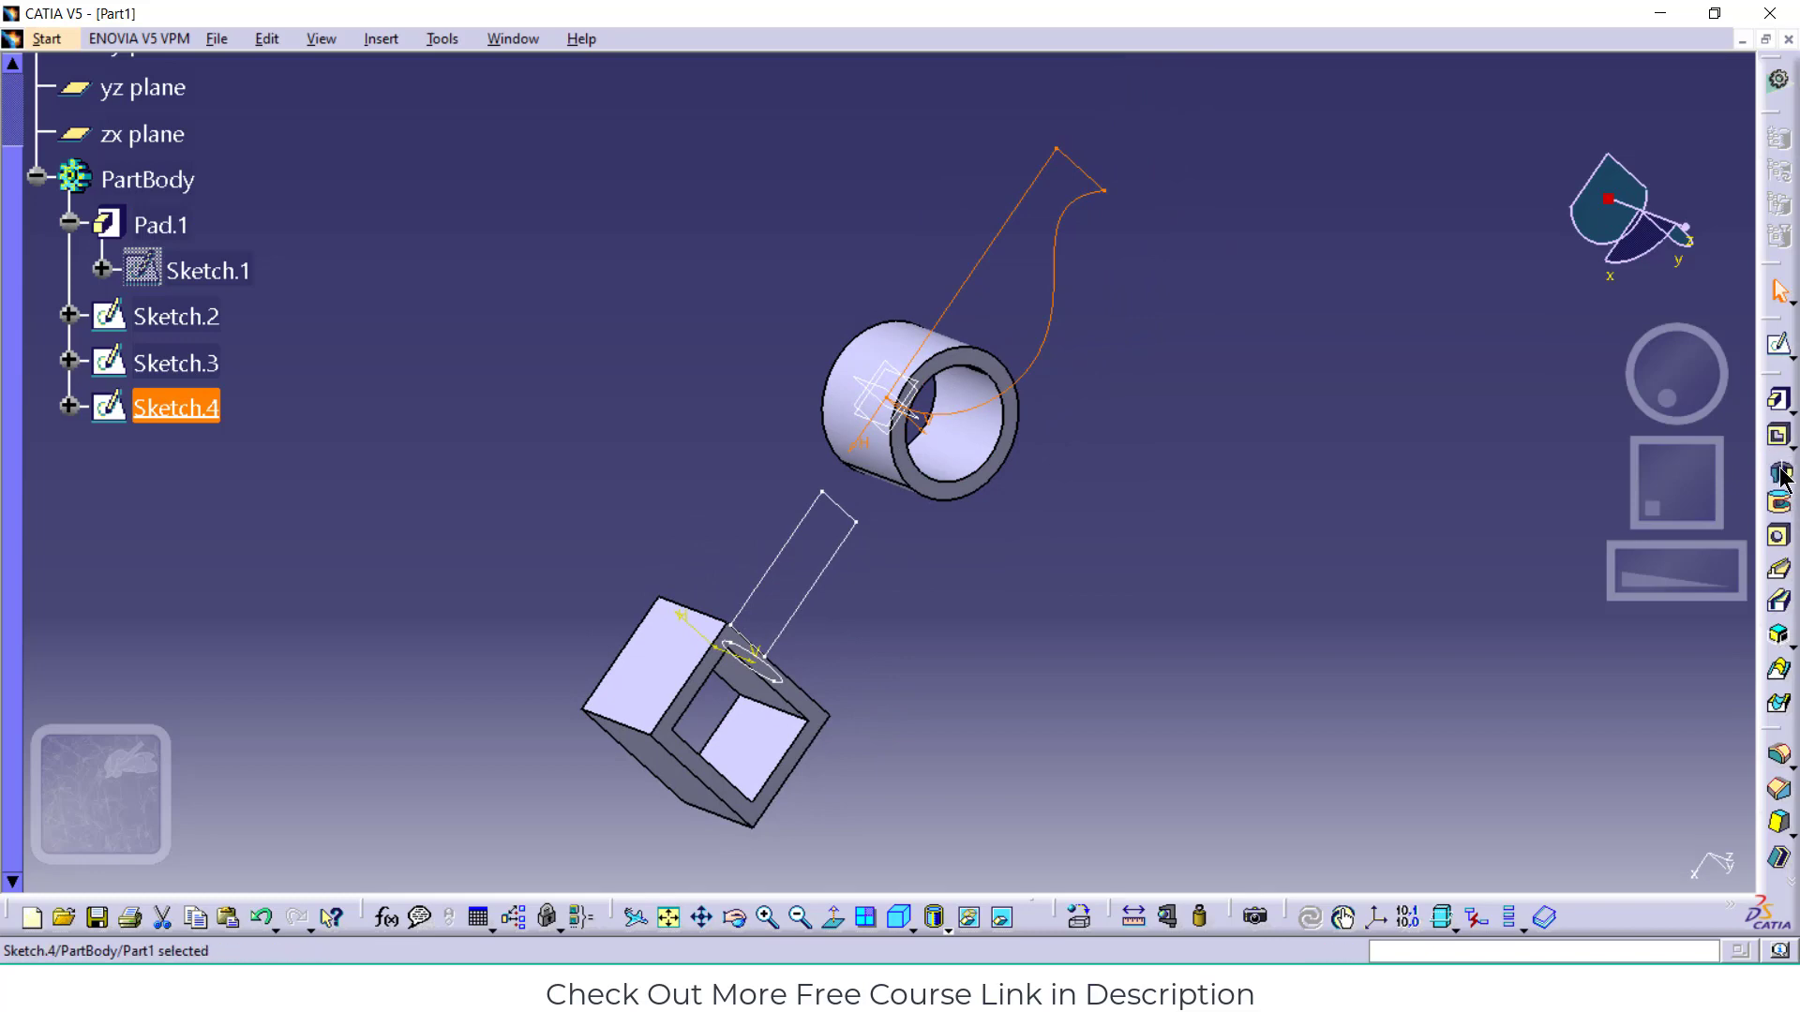
{"action": "left_click", "coordinate": [1781, 474]}
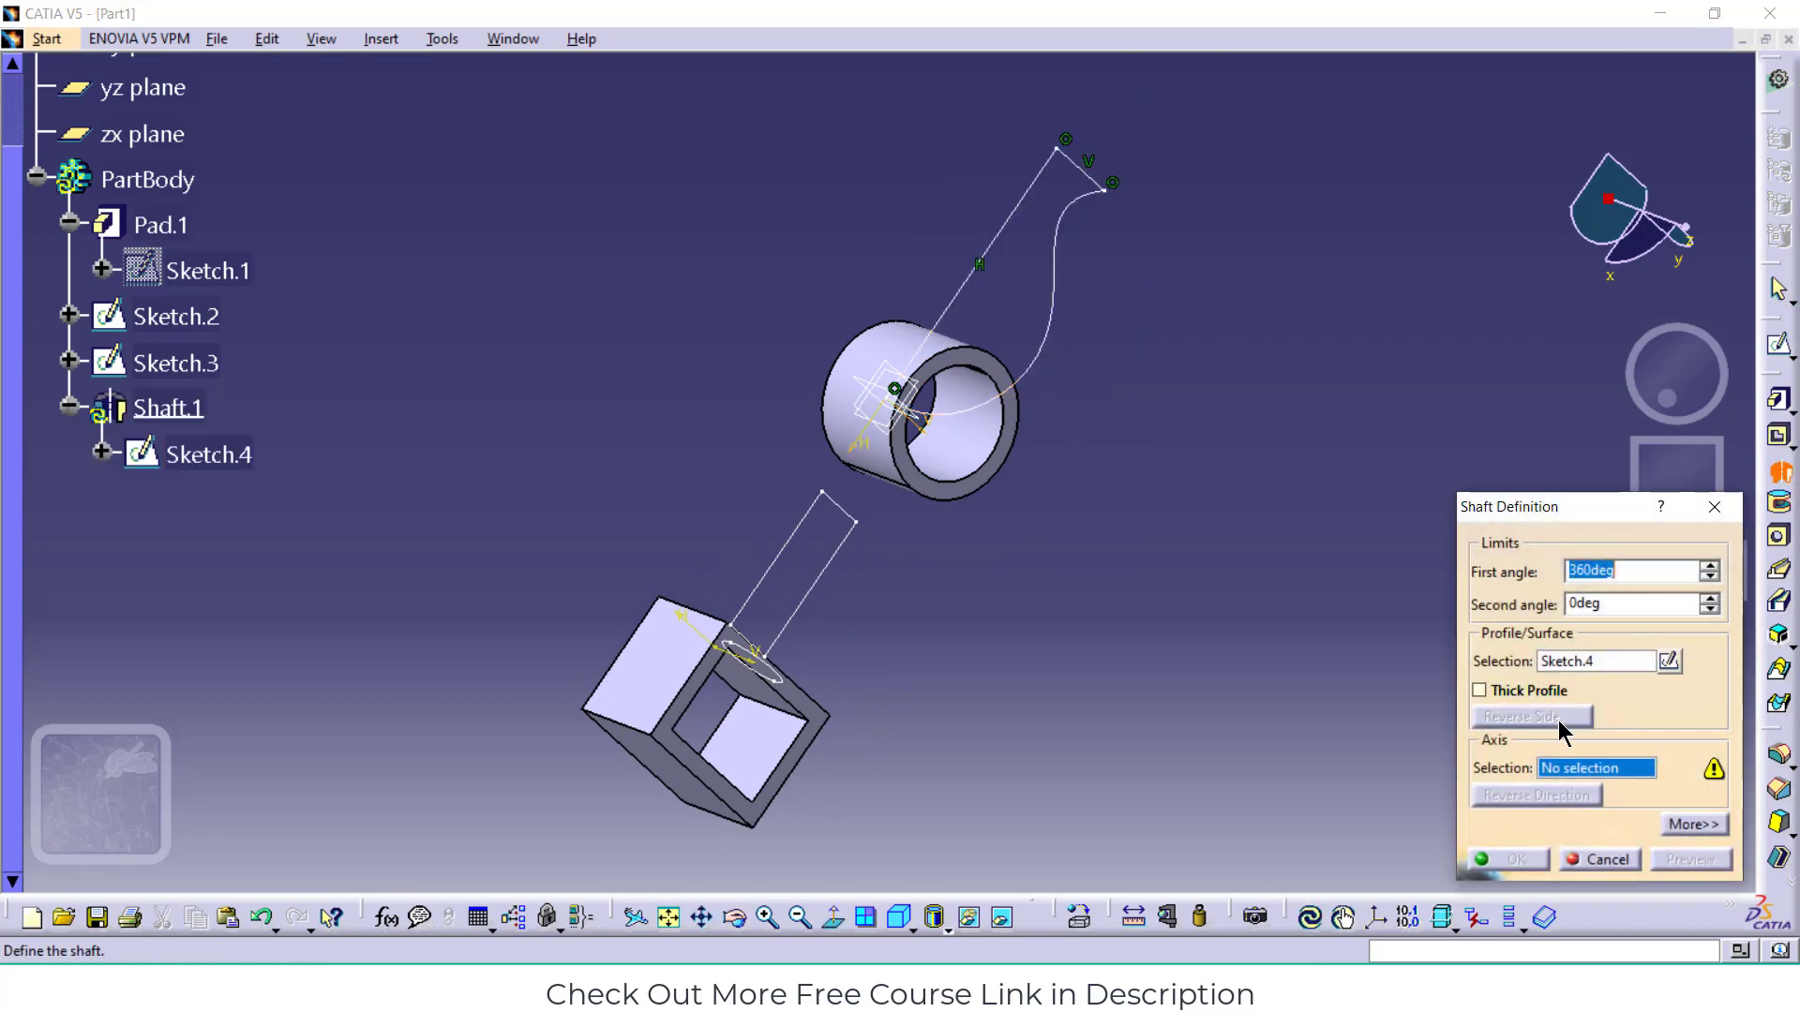
{"action": "left_click", "coordinate": [983, 261]}
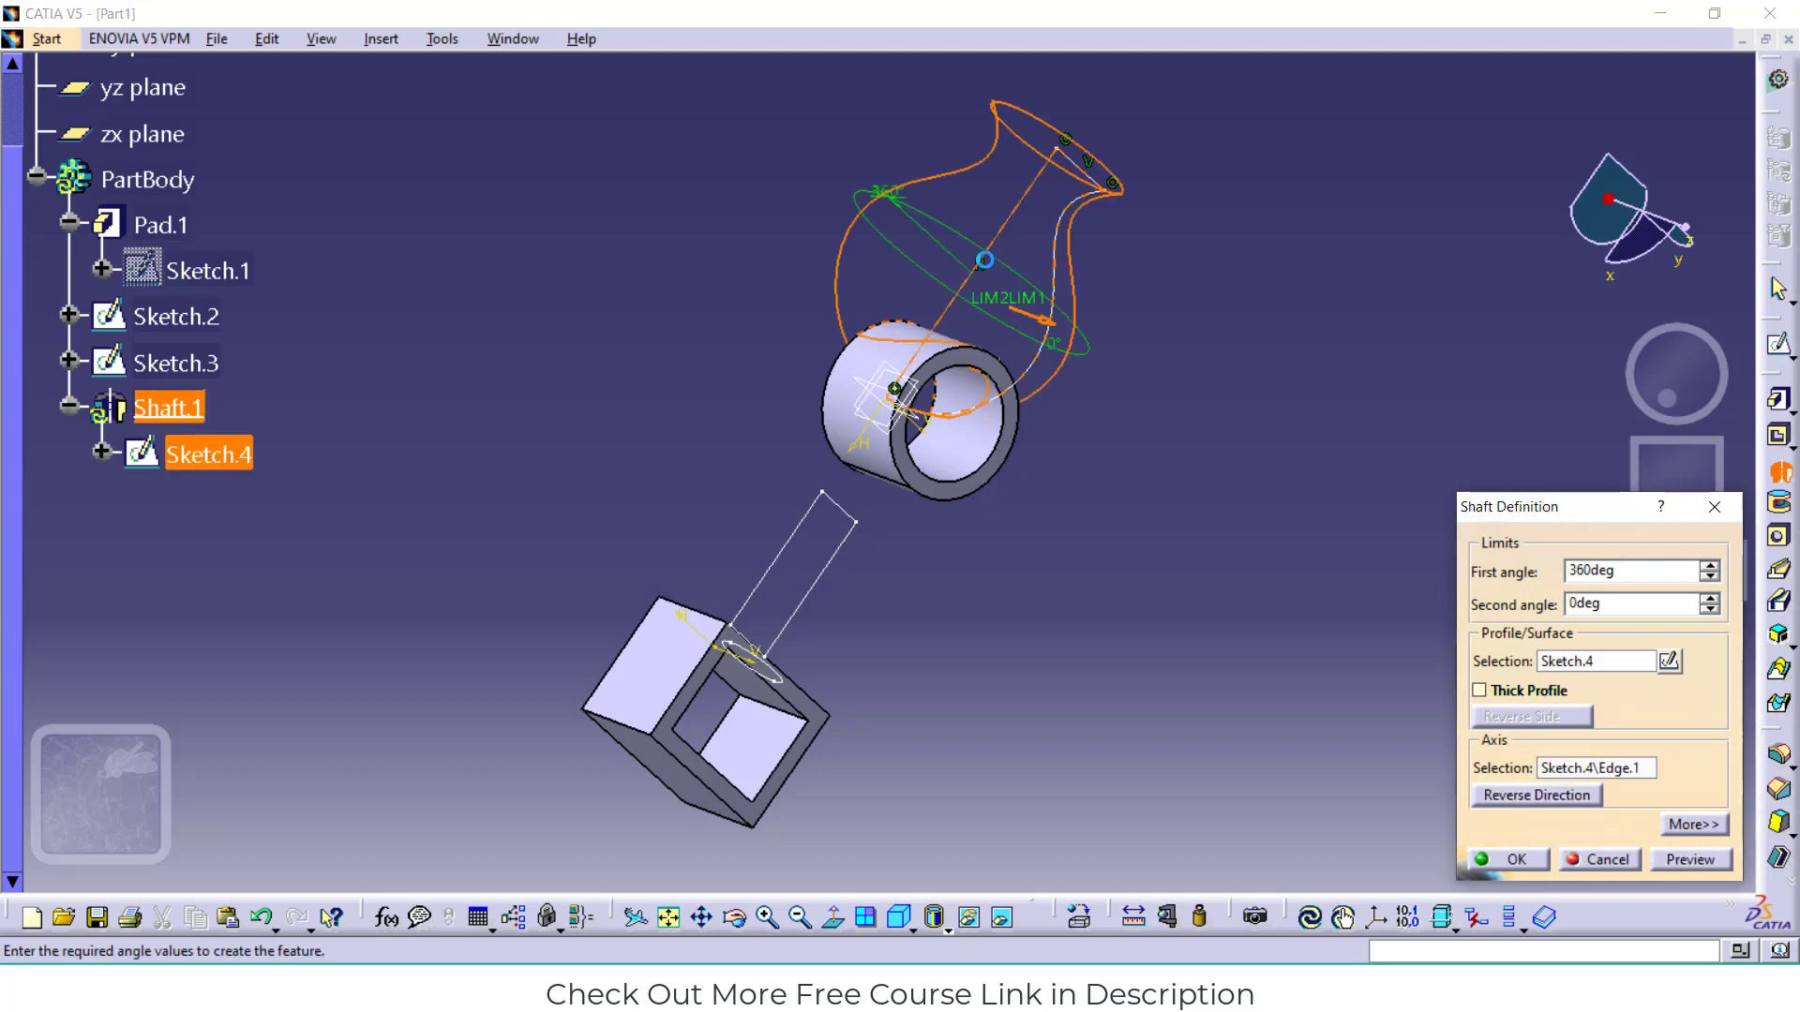
{"action": "left_click", "coordinate": [1716, 862]}
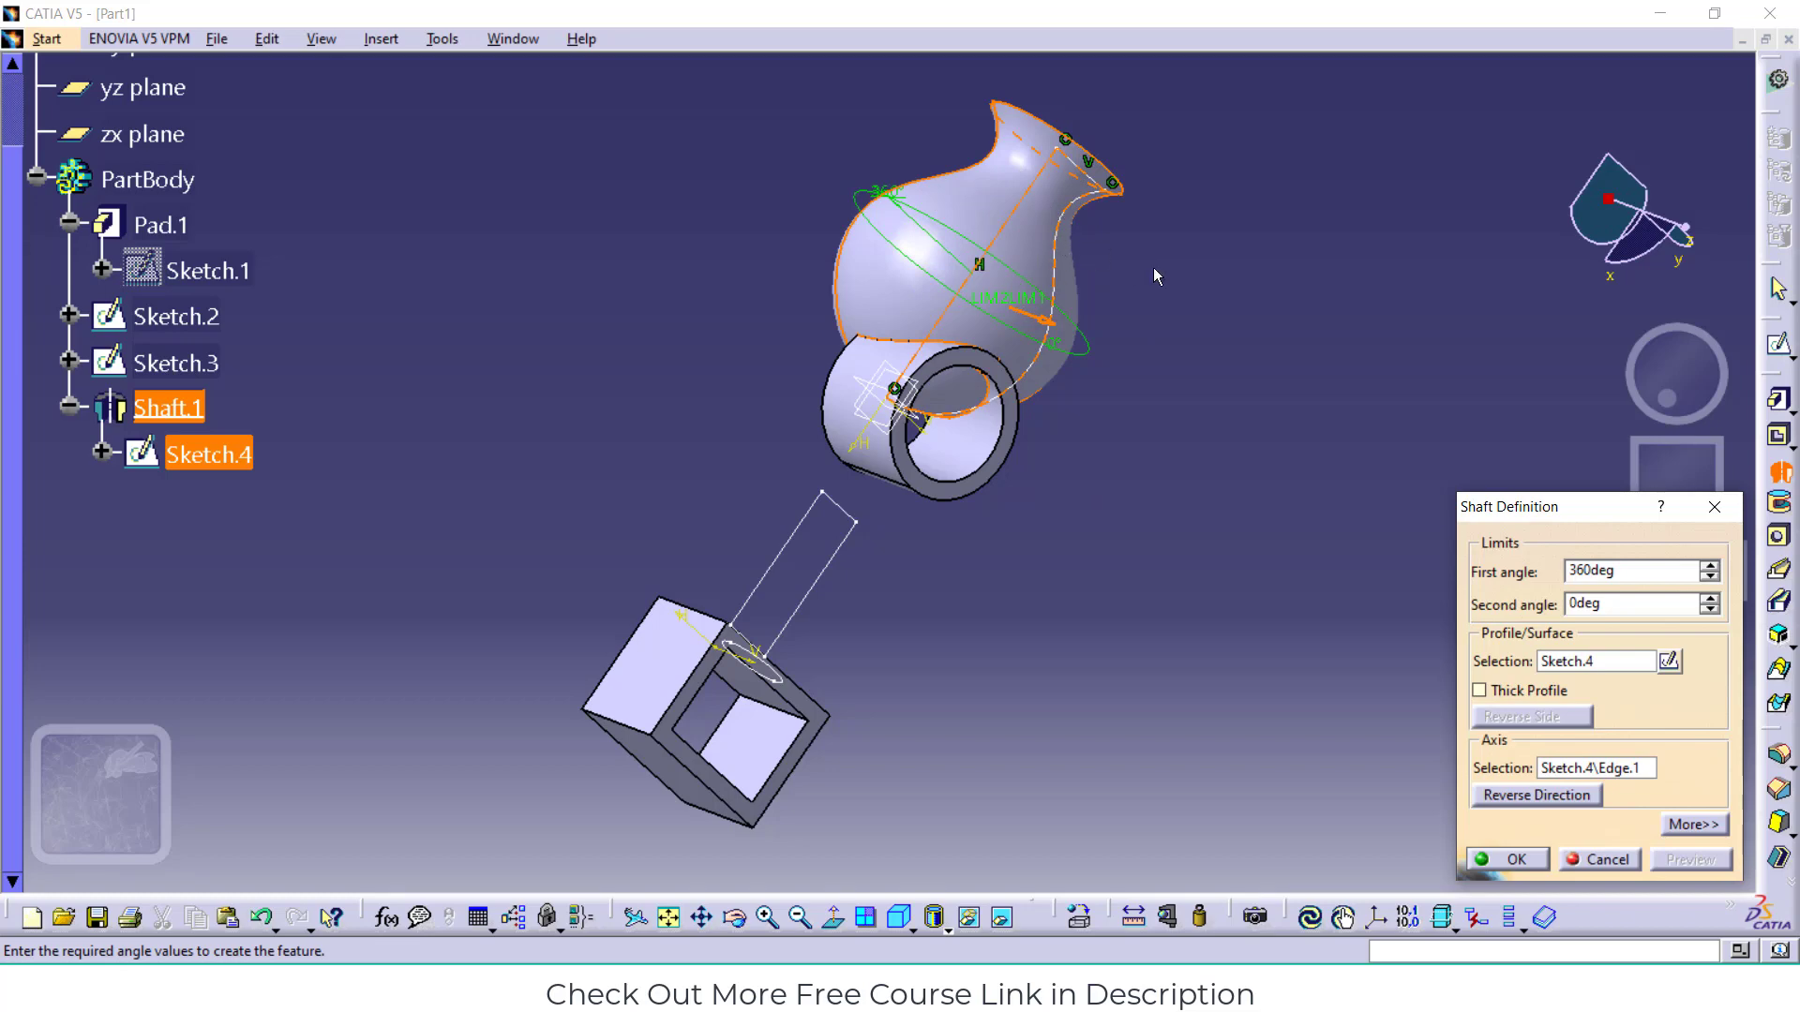
{"action": "left_click", "coordinate": [1506, 860]}
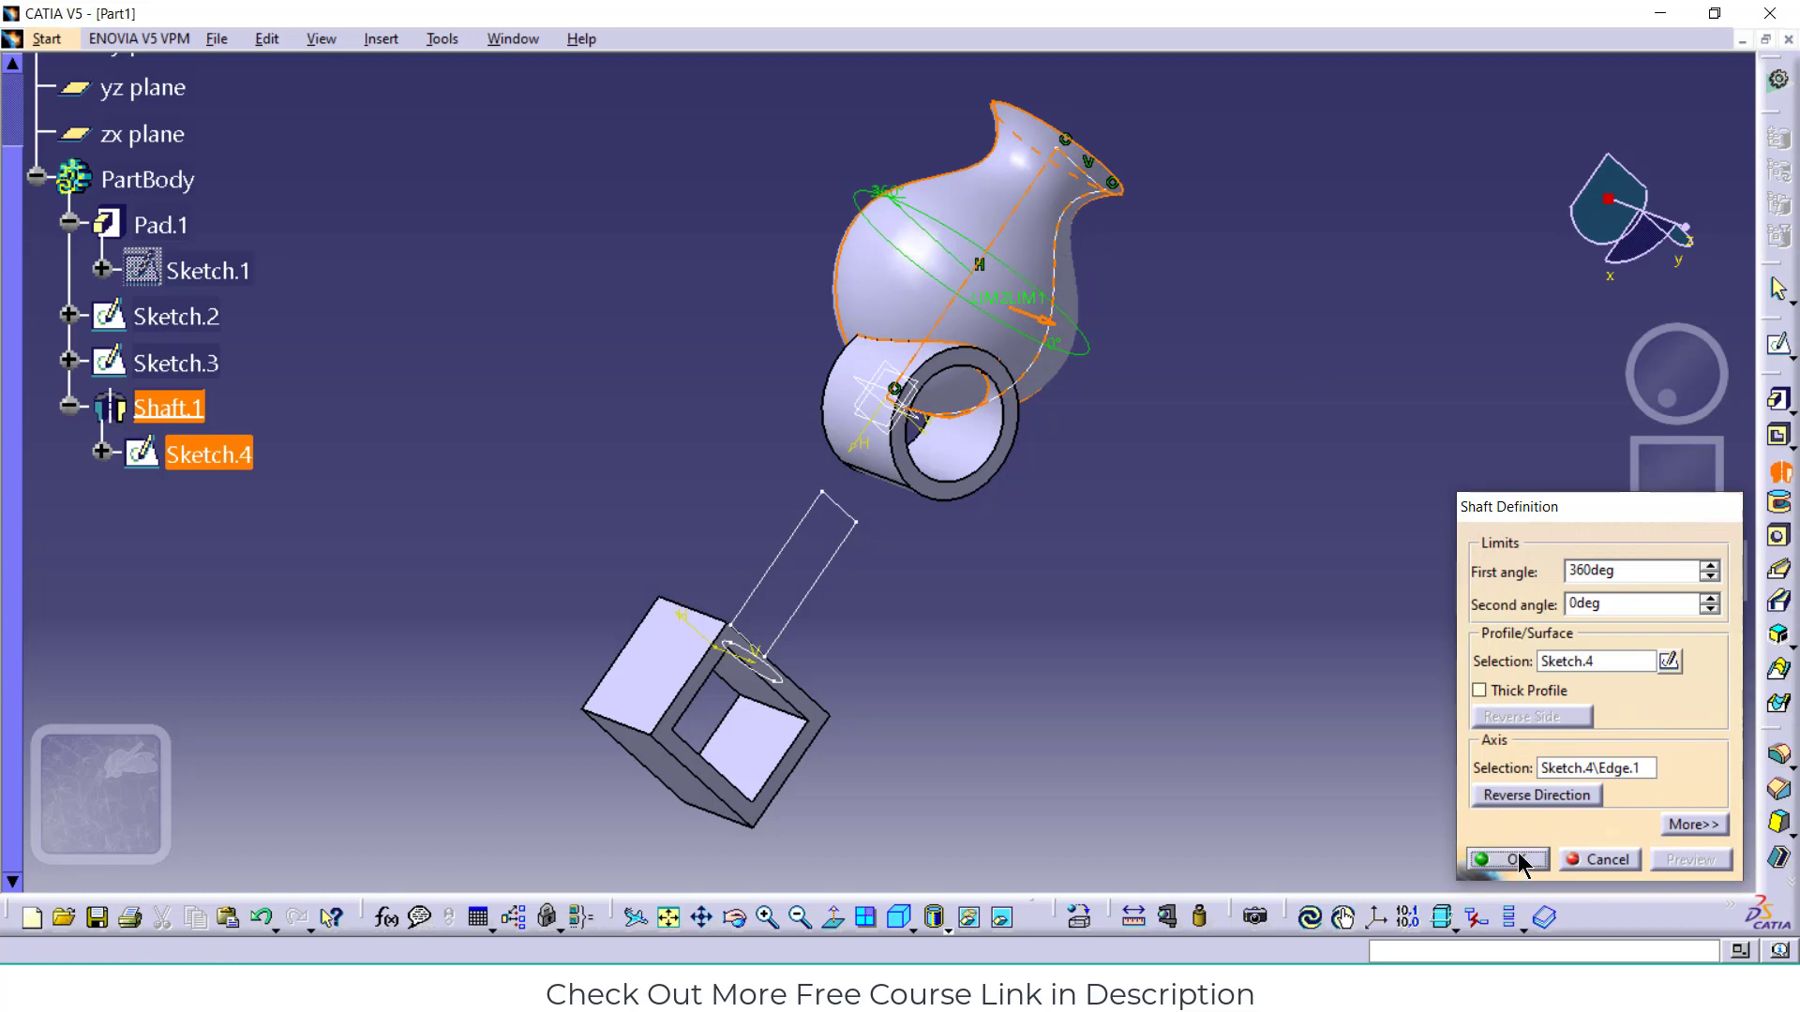
Start a new sketch on the xy plane and draw a wavy seven-point spline within the vase outline, with both ends near the horizontal axis
{"action": "middle_click_drag", "start_coordinate": [1062, 222], "coordinate": [954, 362]}
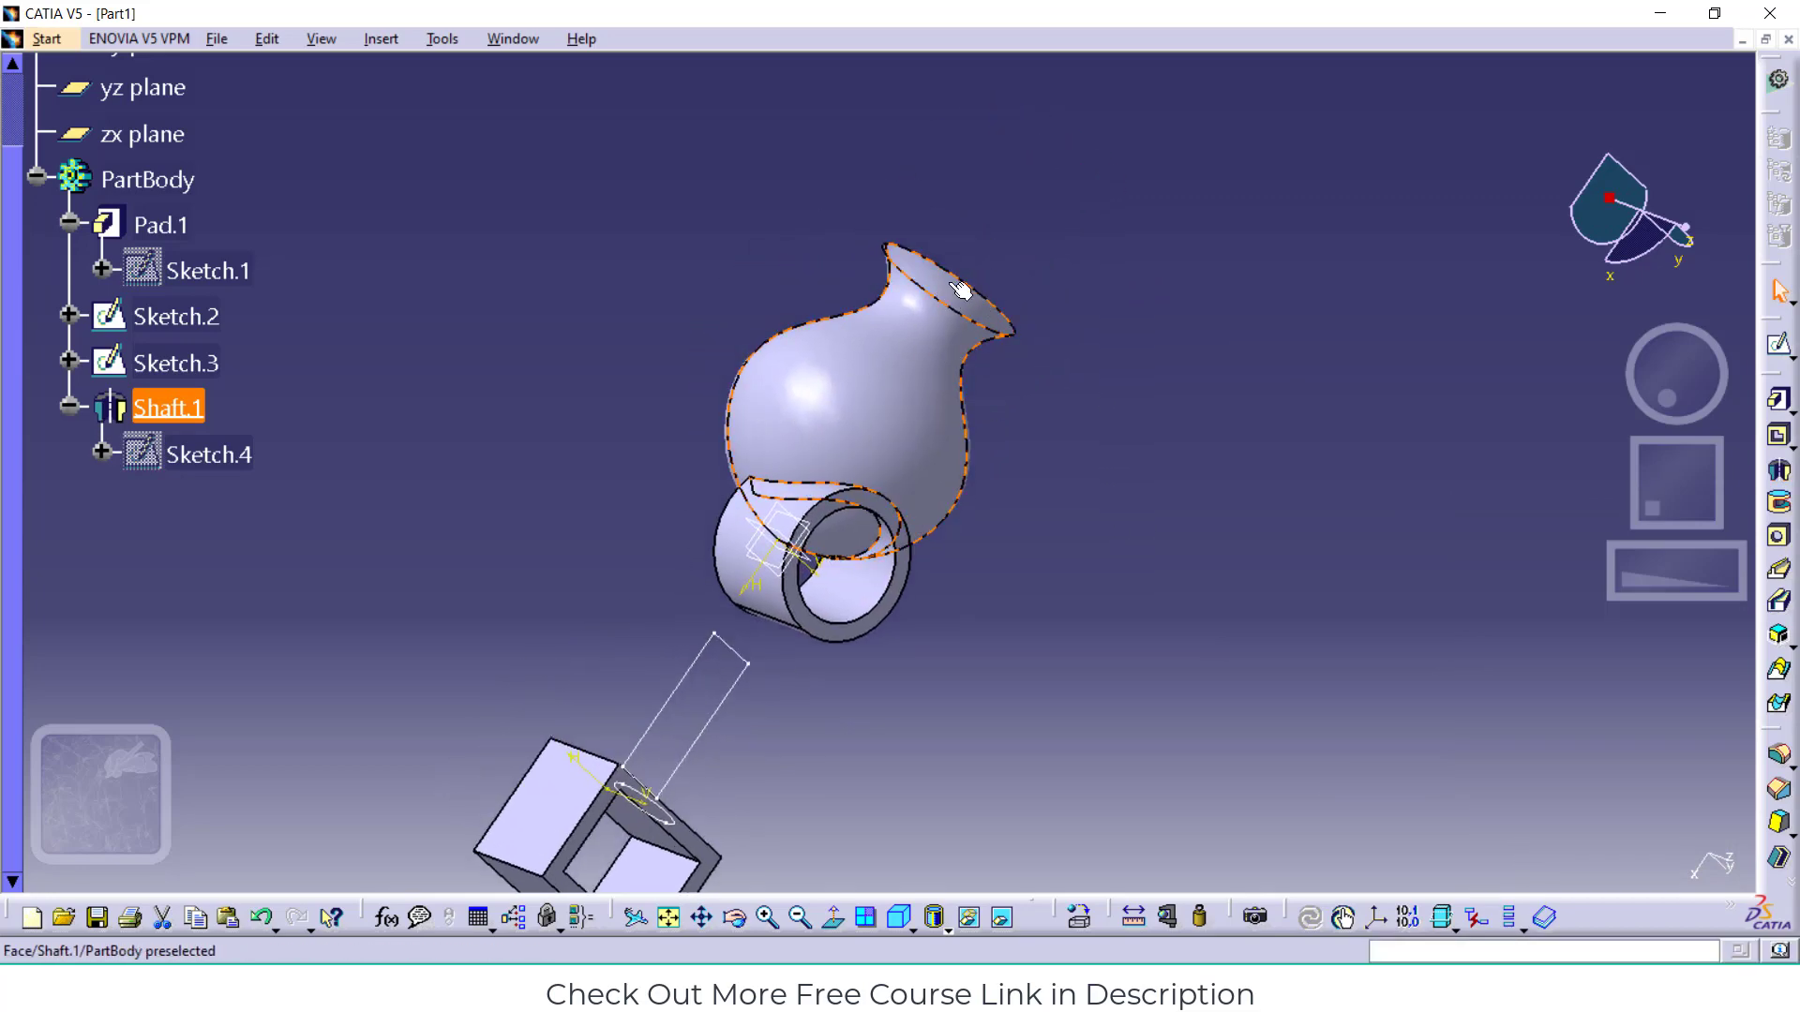
{"action": "scroll", "coordinate": [131, 136], "scroll_direction": "up", "scroll_amount": 2}
{"action": "left_click", "coordinate": [122, 129]}
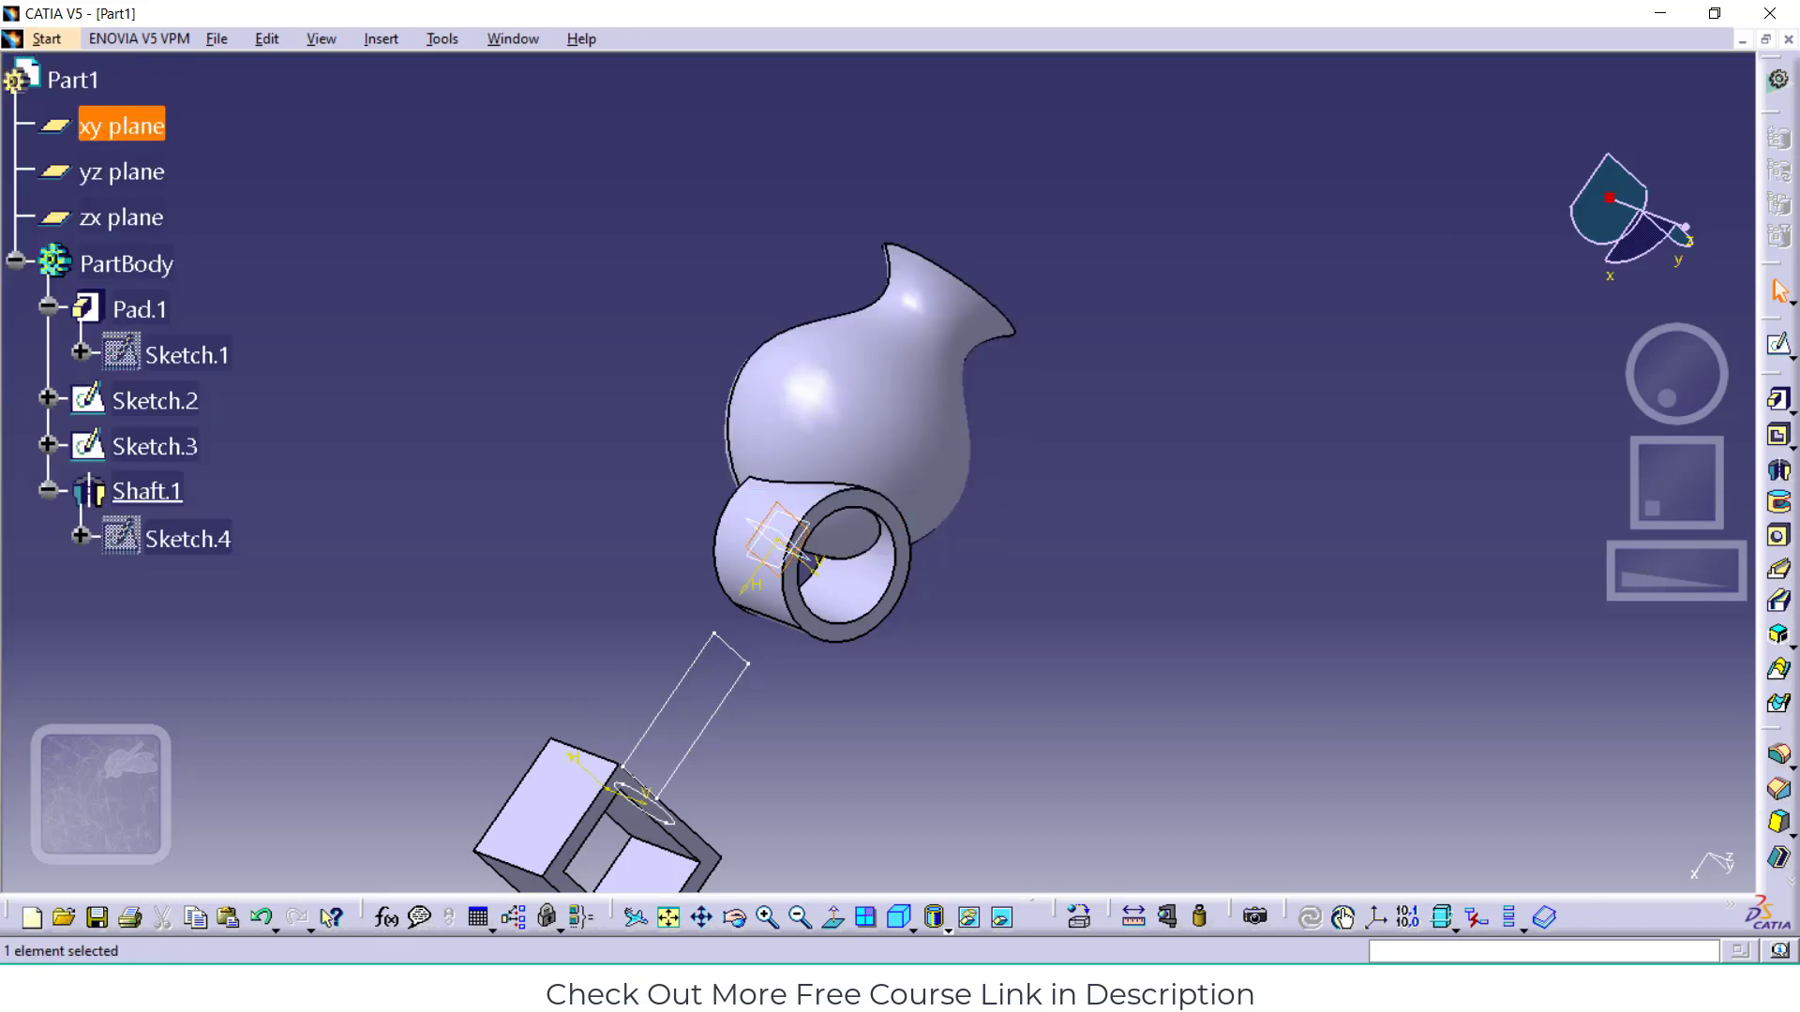
{"action": "left_click", "coordinate": [1778, 344]}
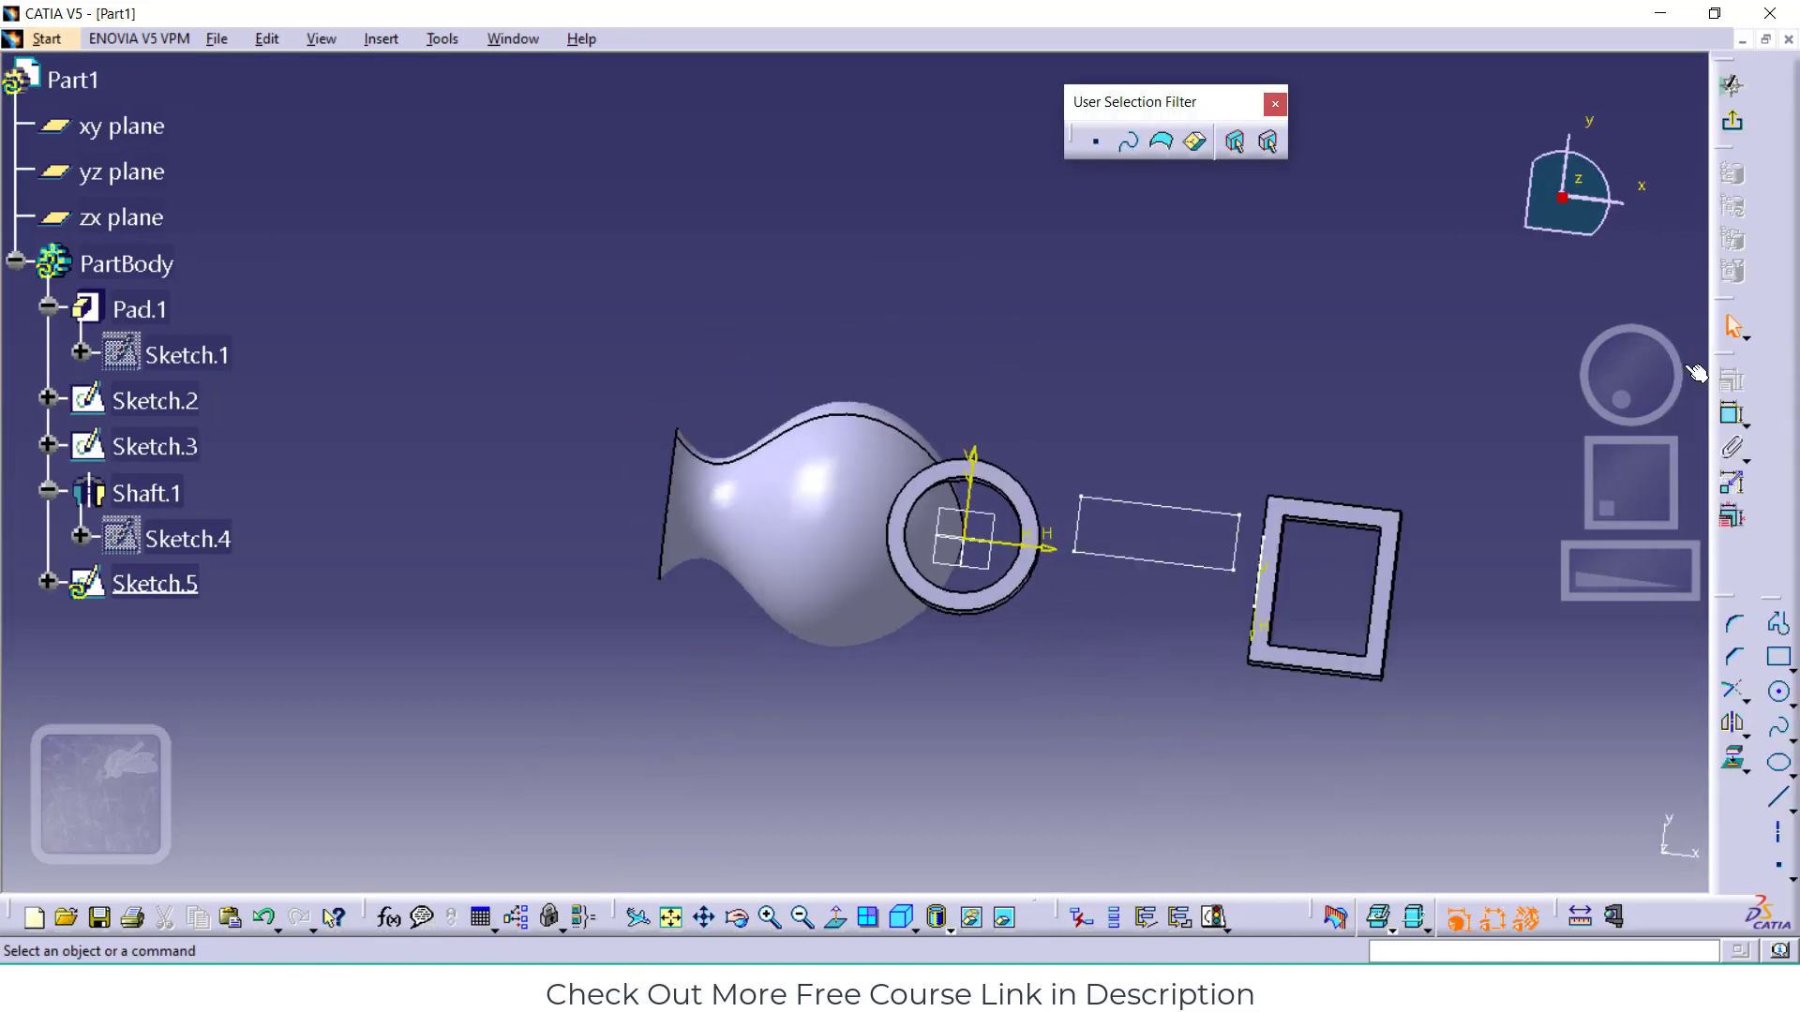
{"action": "left_click", "coordinate": [1780, 727]}
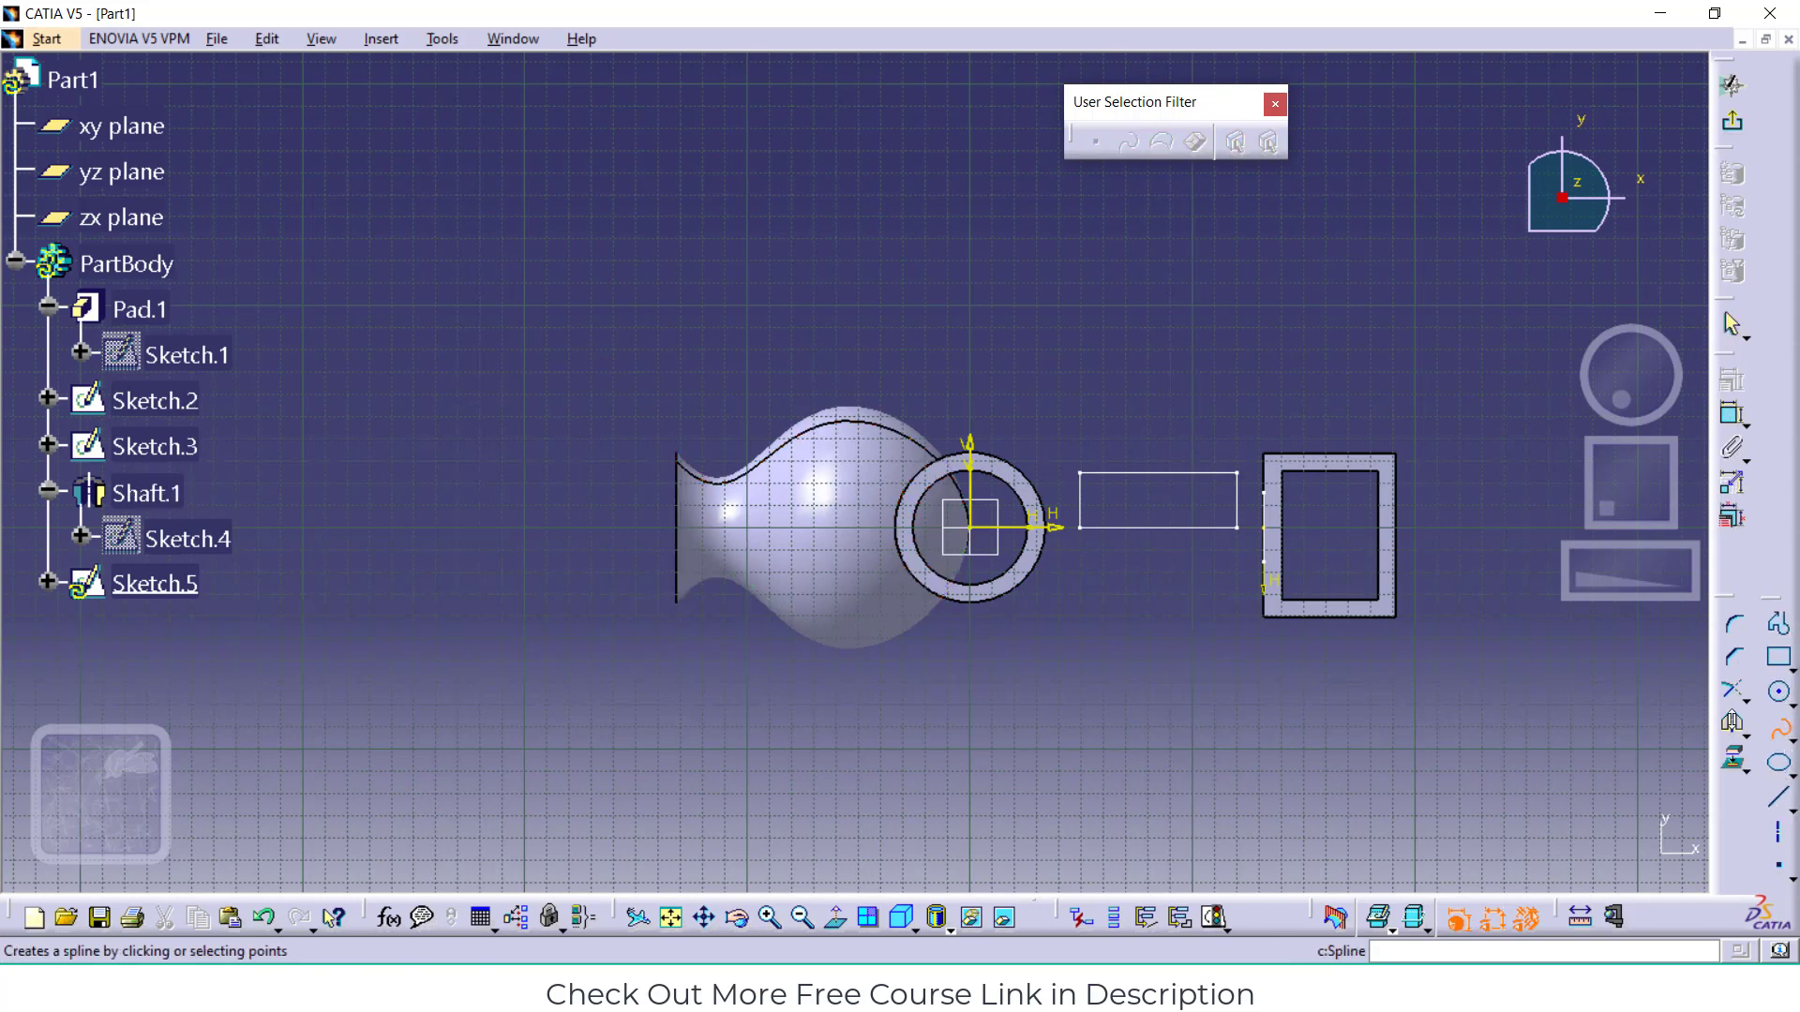
{"action": "left_click", "coordinate": [956, 526]}
{"action": "left_click", "coordinate": [927, 461]}
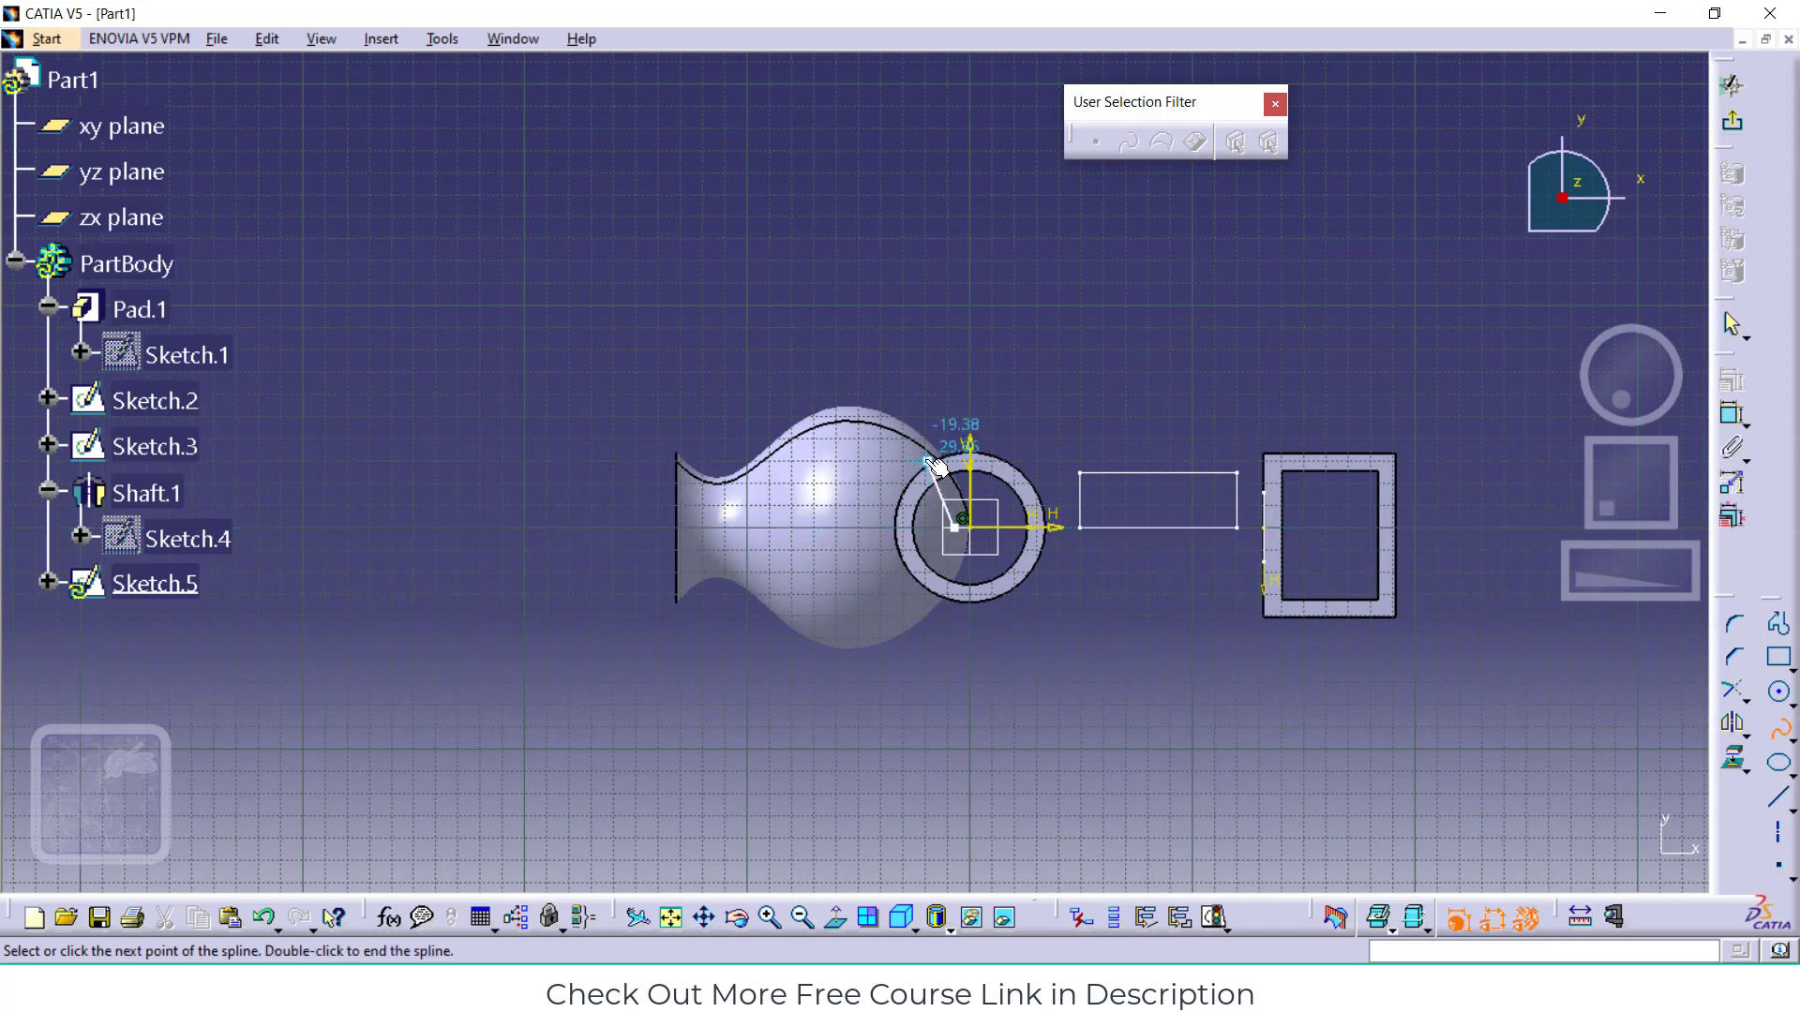
{"action": "left_click", "coordinate": [875, 437]}
{"action": "left_click", "coordinate": [823, 460]}
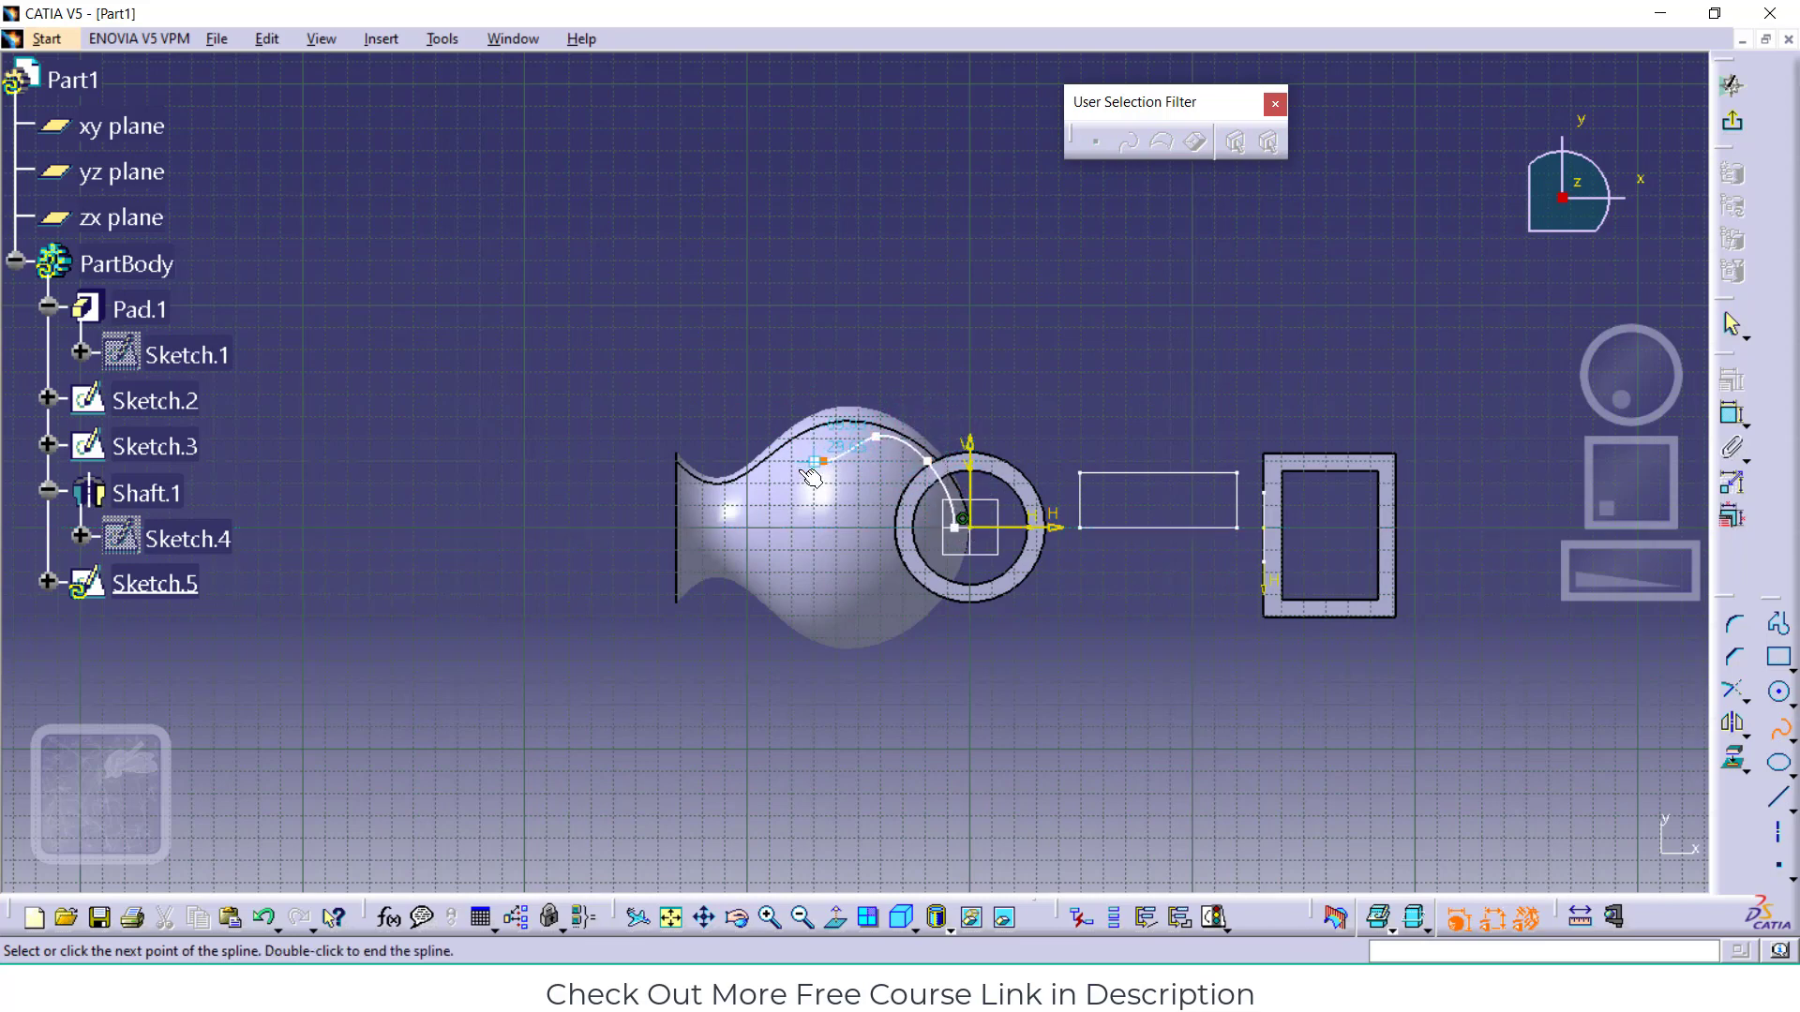
{"action": "left_click", "coordinate": [798, 511]}
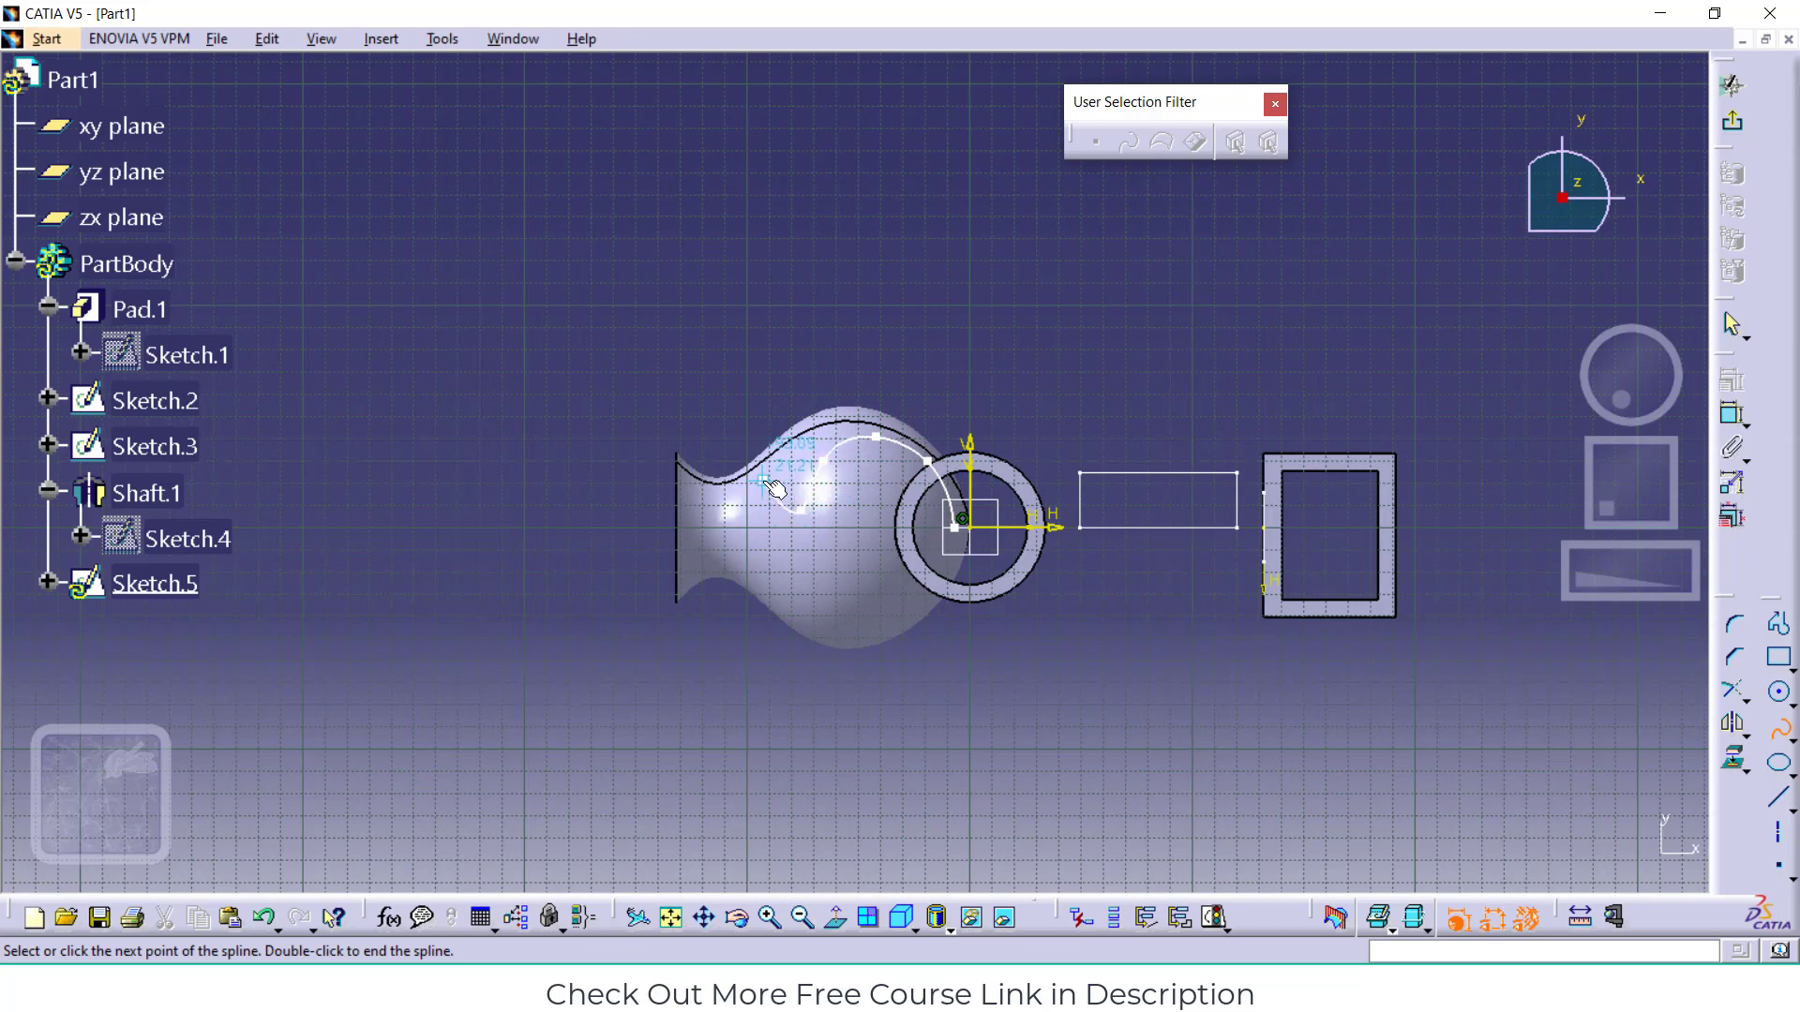
{"action": "left_click", "coordinate": [765, 481]}
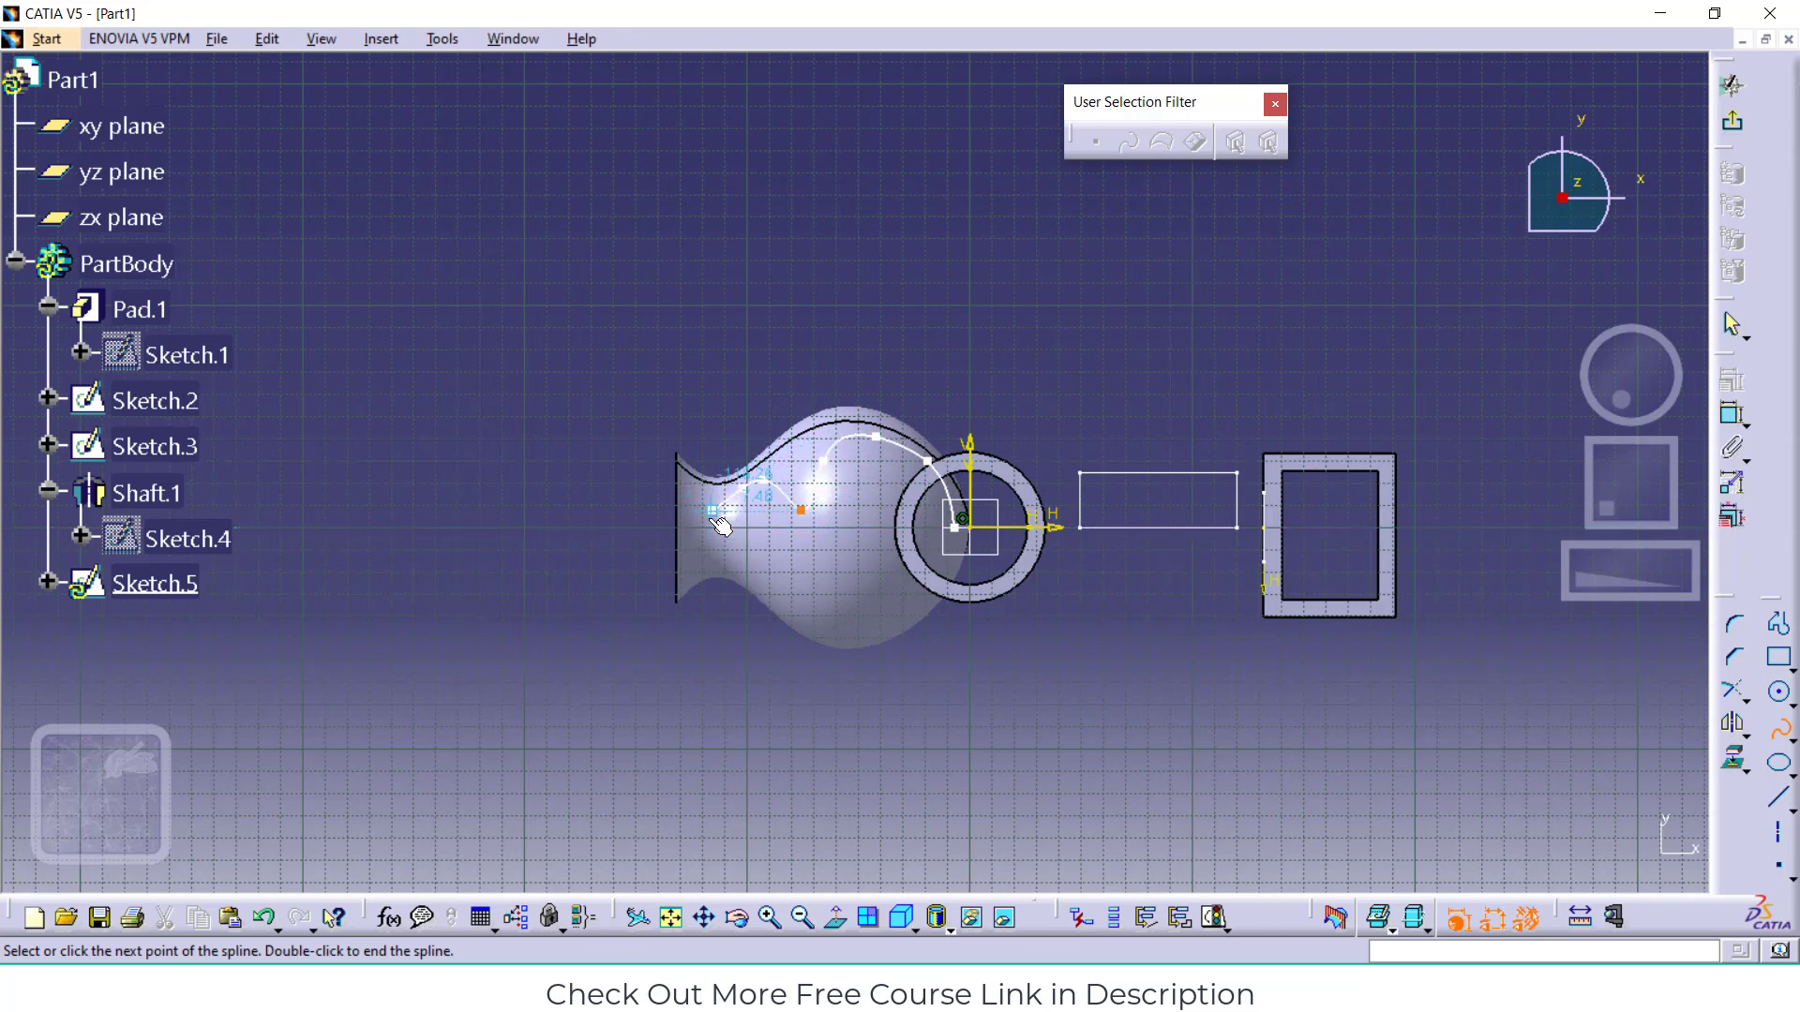
{"action": "left_click", "coordinate": [714, 523]}
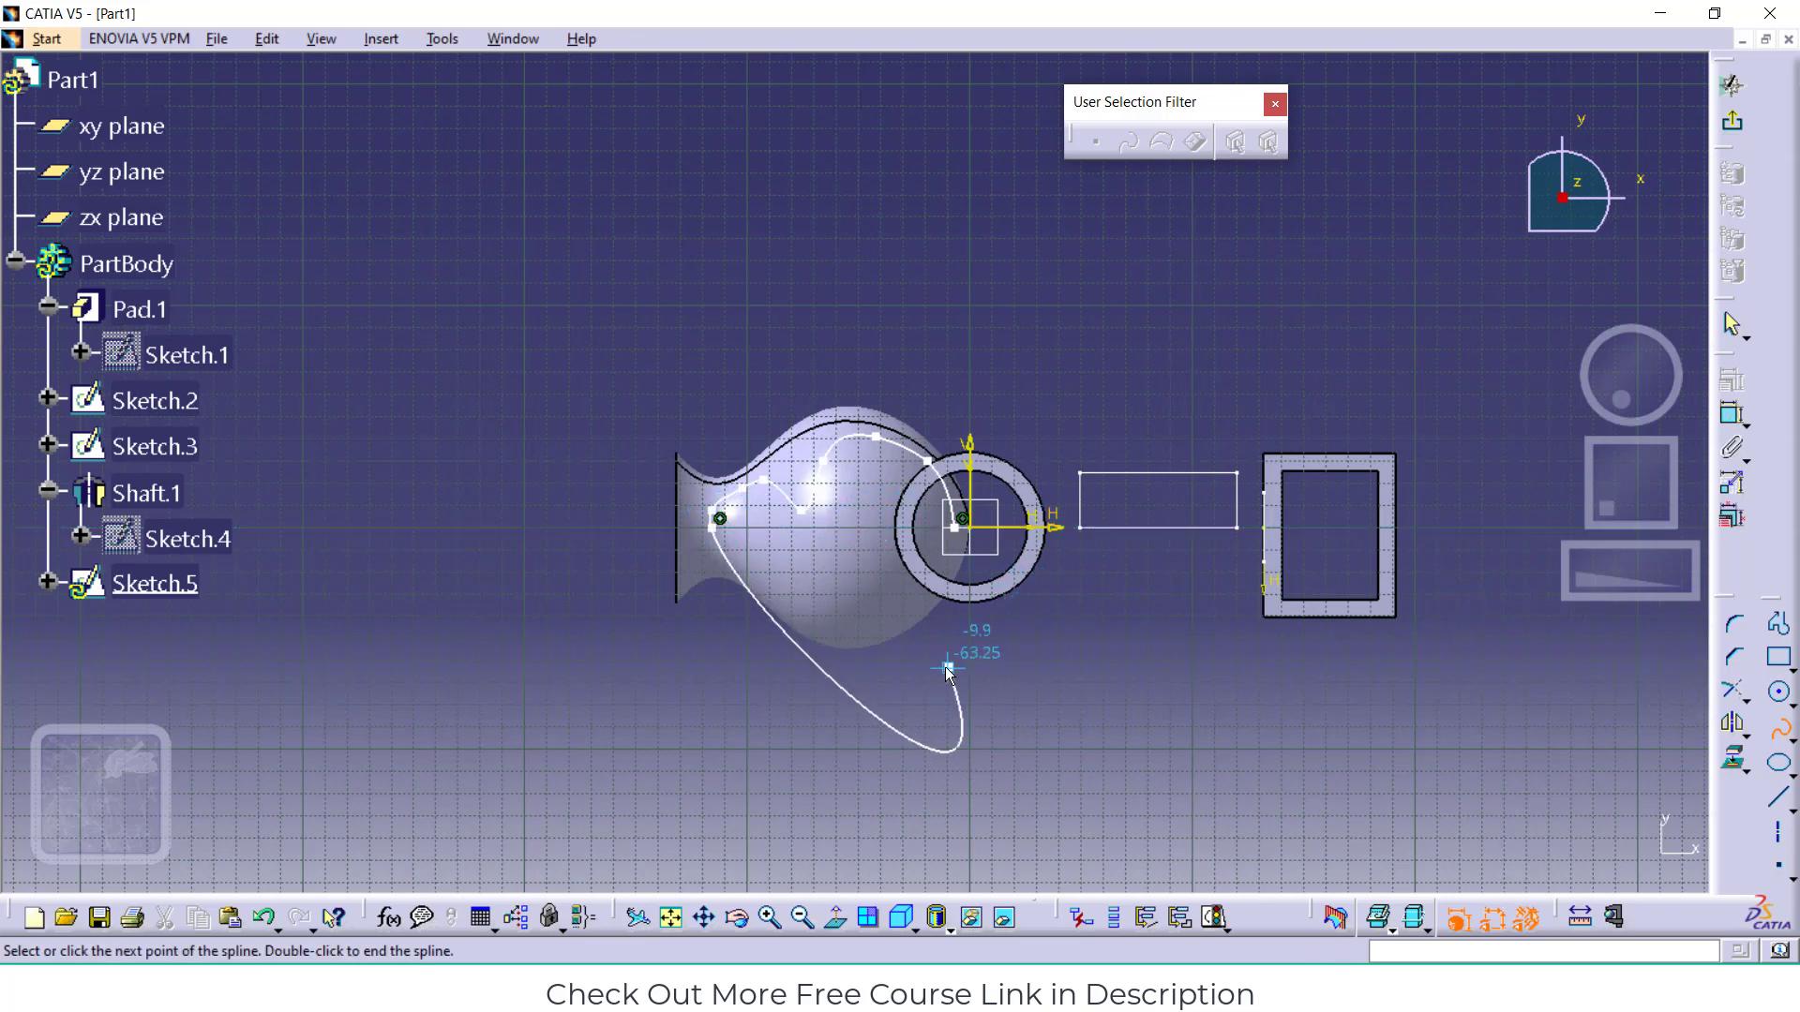
{"action": "key", "text": "Escape"}
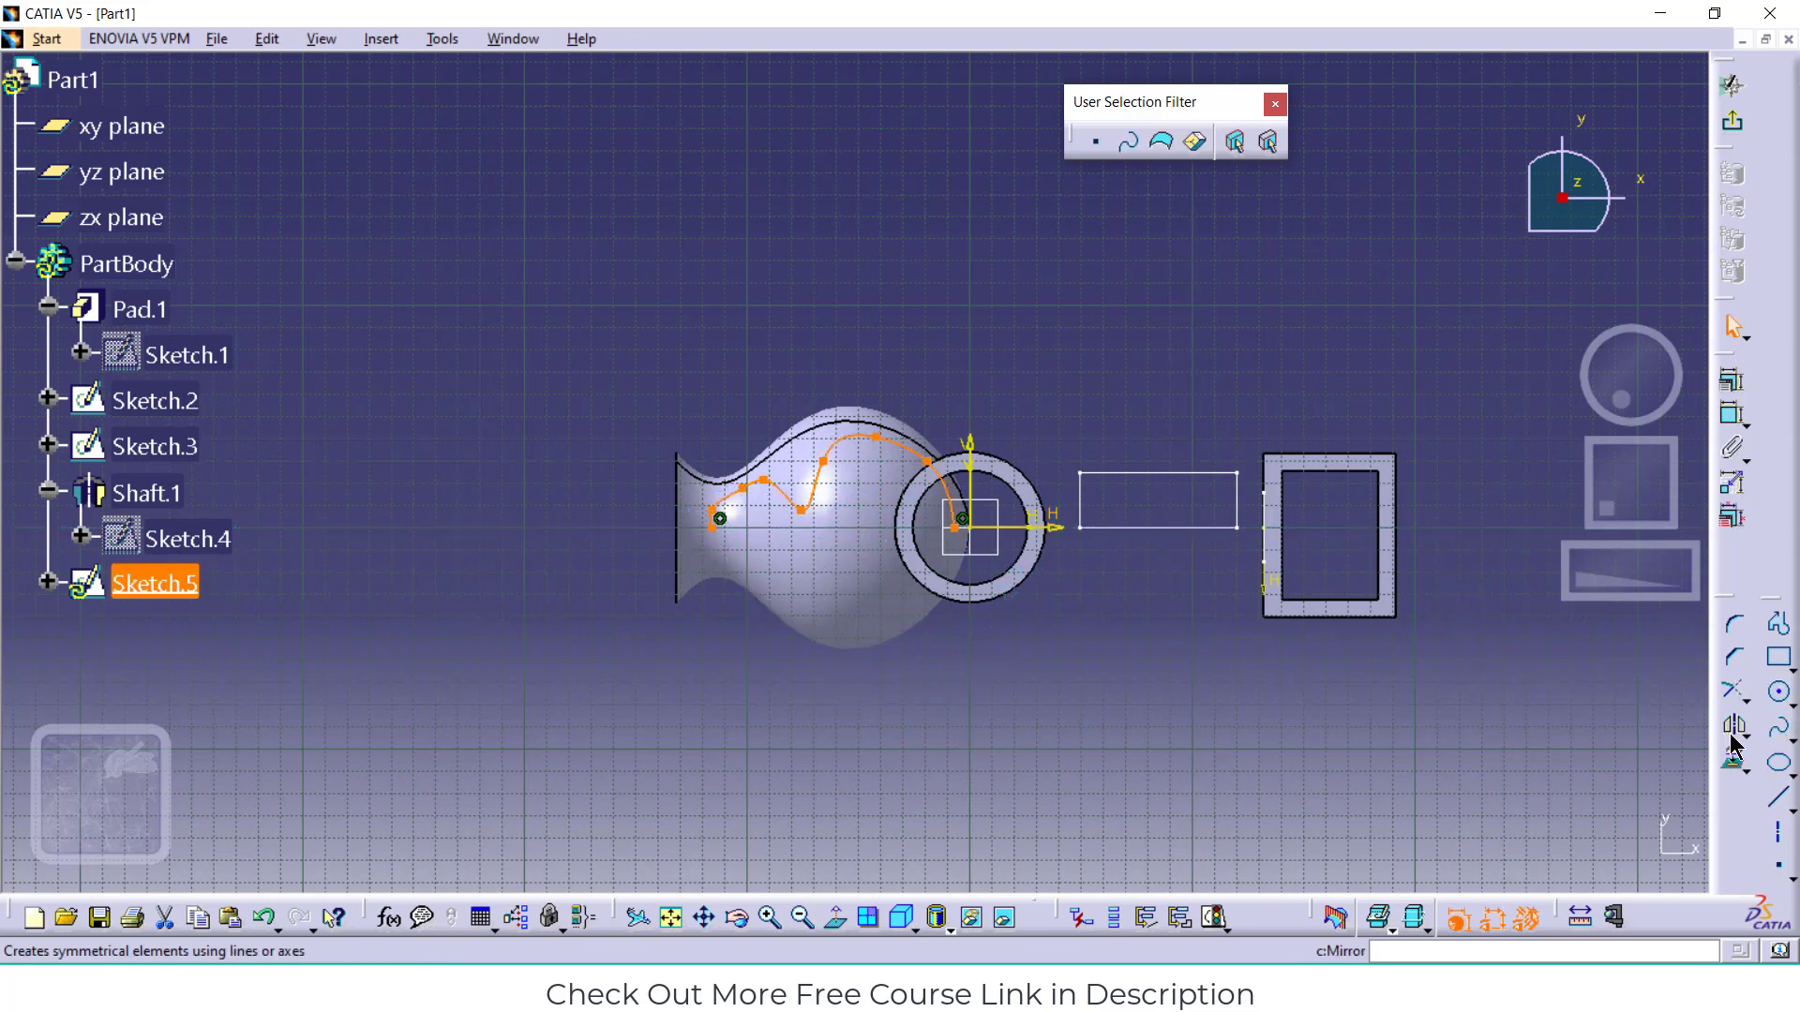
Close the inner spline profile with a horizontal line joining its two endpoints and exit the sketch
{"action": "left_click", "coordinate": [1778, 797]}
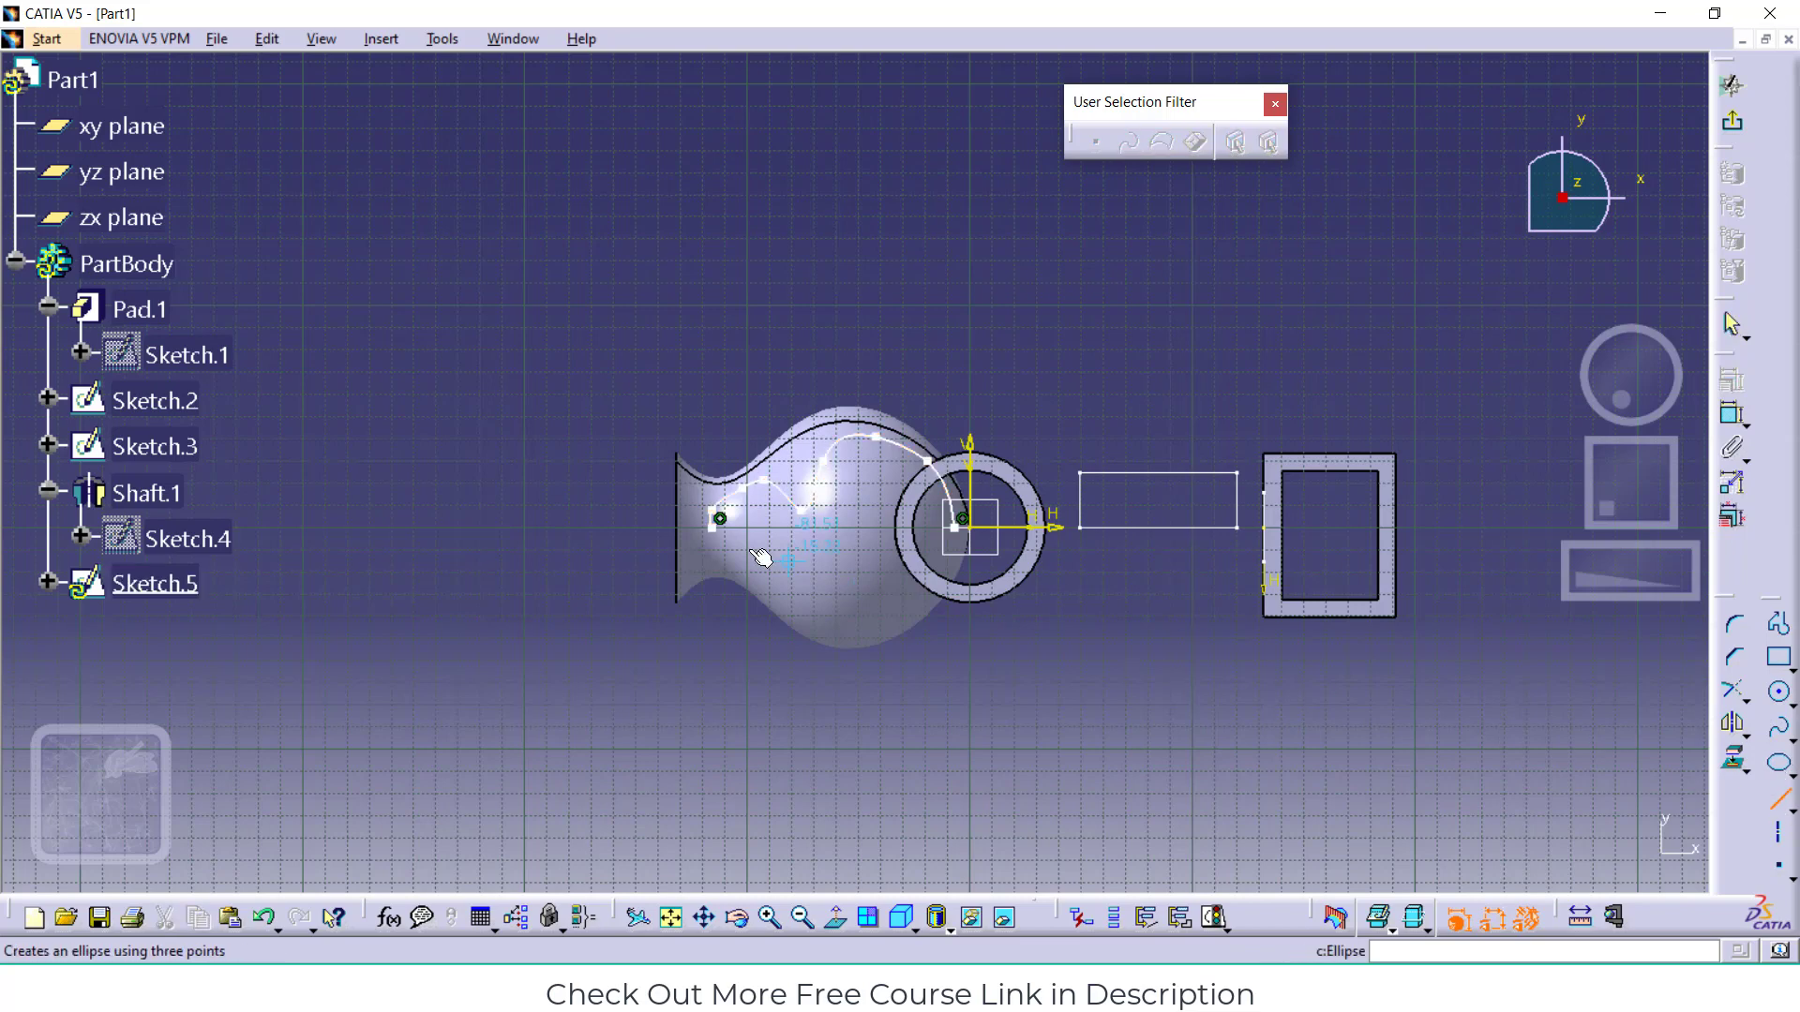
{"action": "left_click", "coordinate": [712, 527]}
{"action": "left_click", "coordinate": [957, 528]}
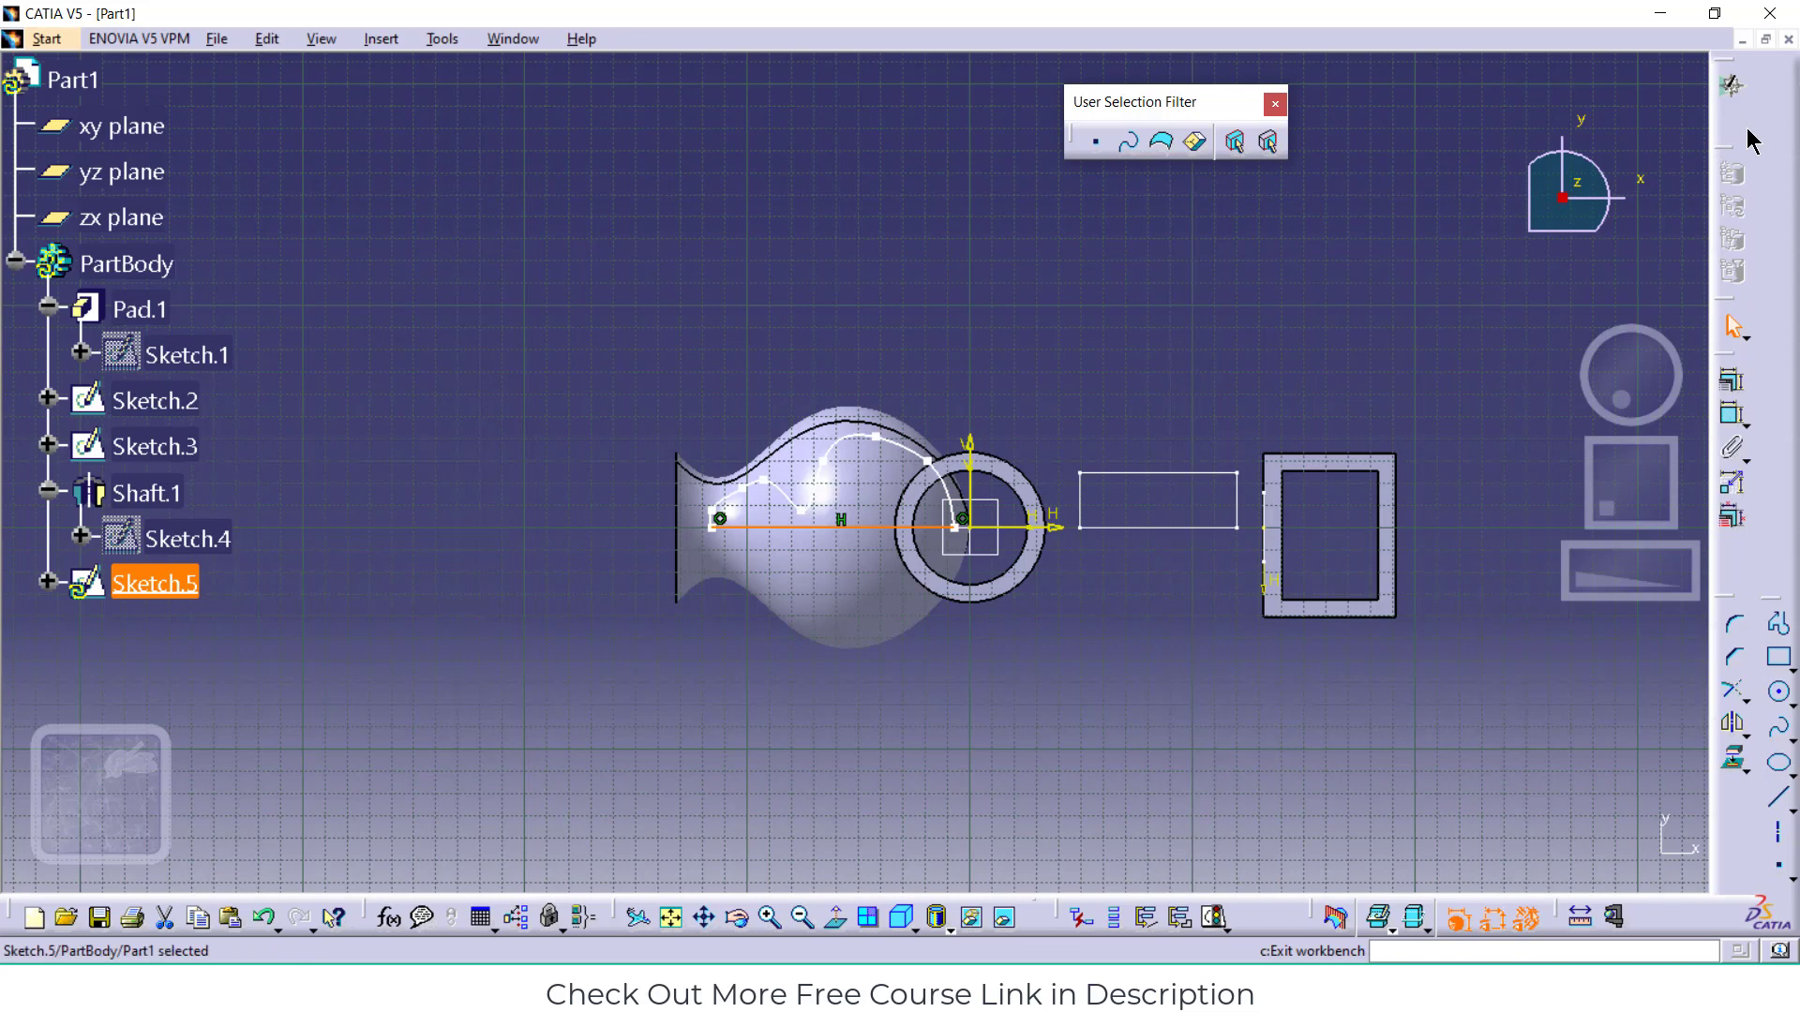
{"action": "left_click", "coordinate": [1742, 131]}
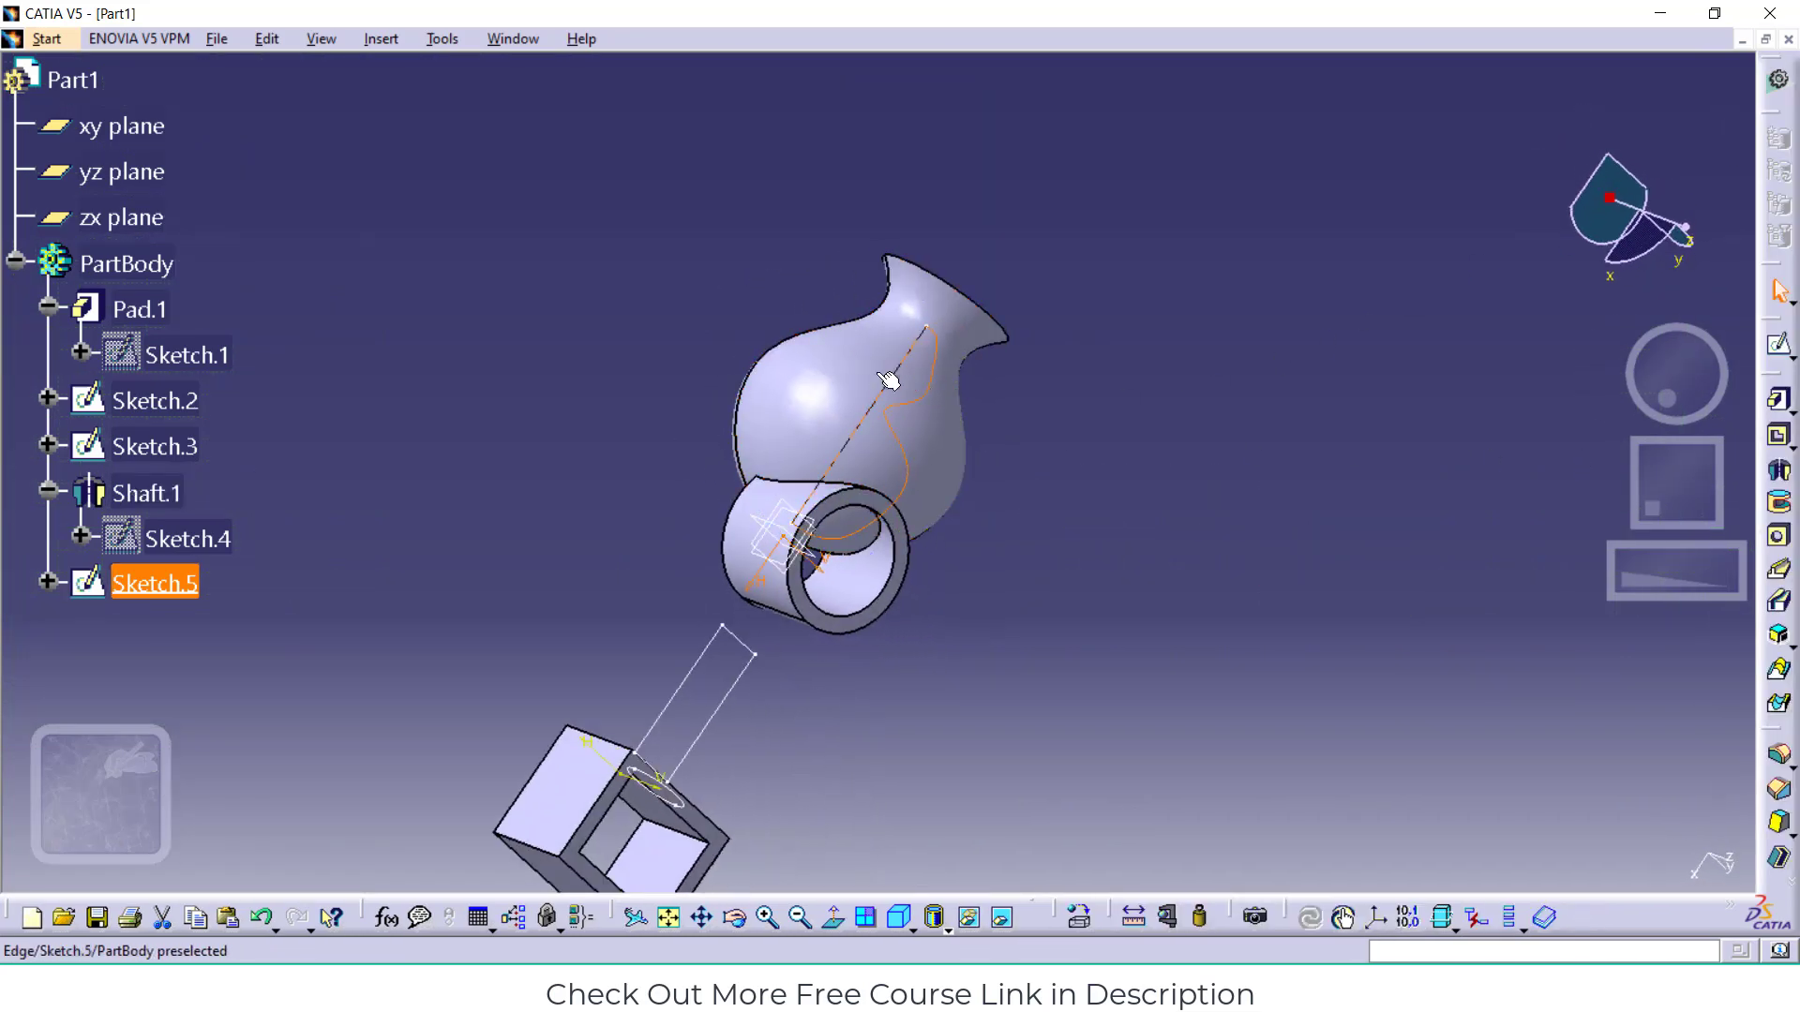
Cut a 360-degree groove from the vase by revolving the inner spline profile about its straight edge
{"action": "left_click", "coordinate": [1780, 508]}
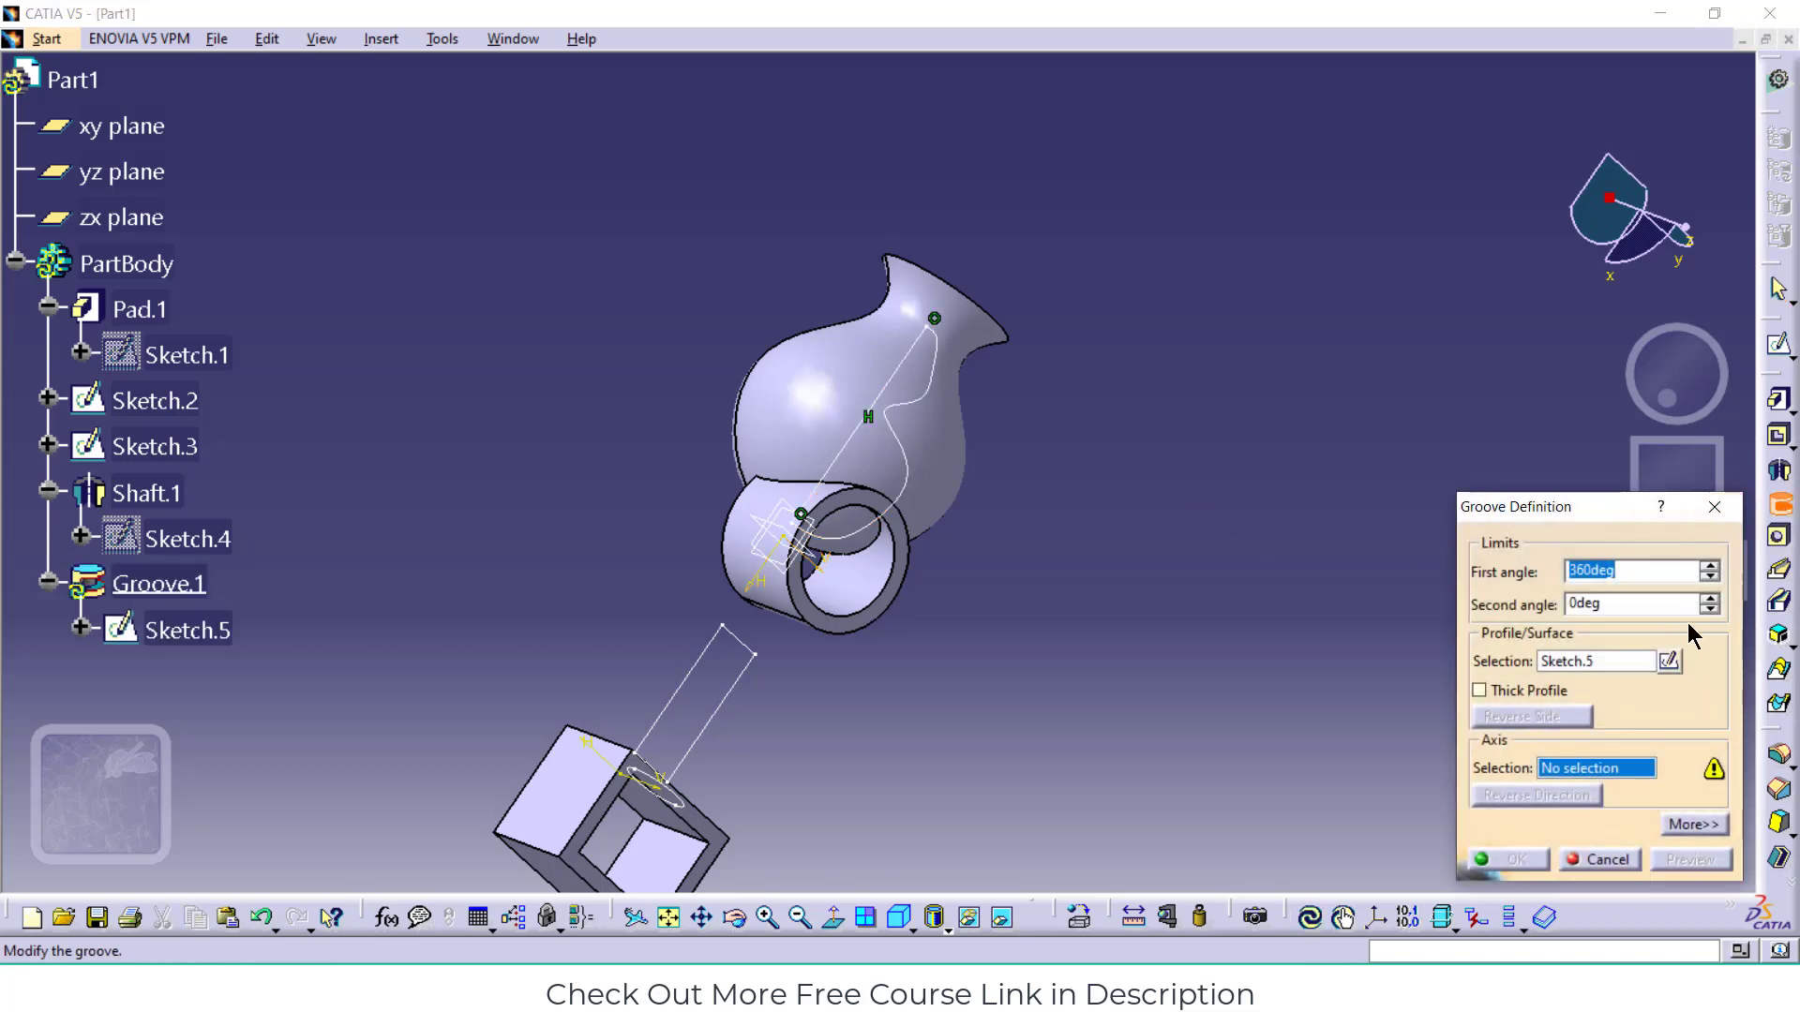
{"action": "left_click", "coordinate": [847, 448]}
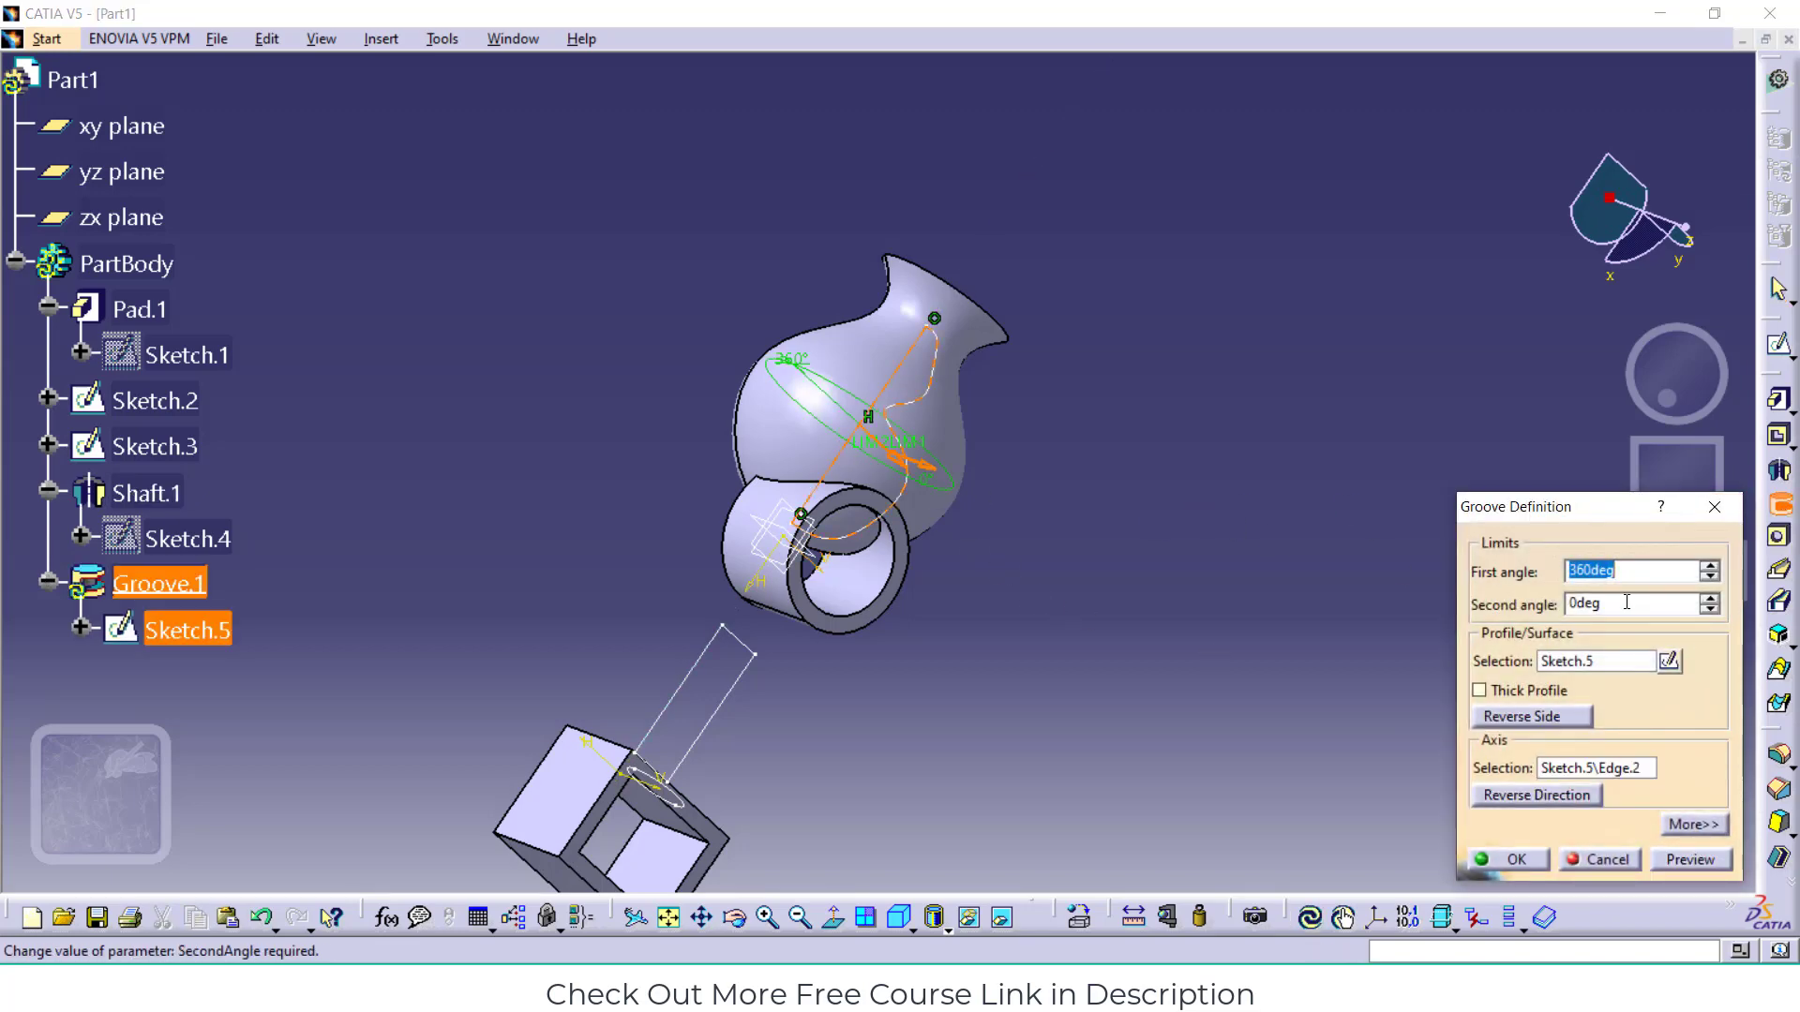
{"action": "left_click", "coordinate": [1688, 860]}
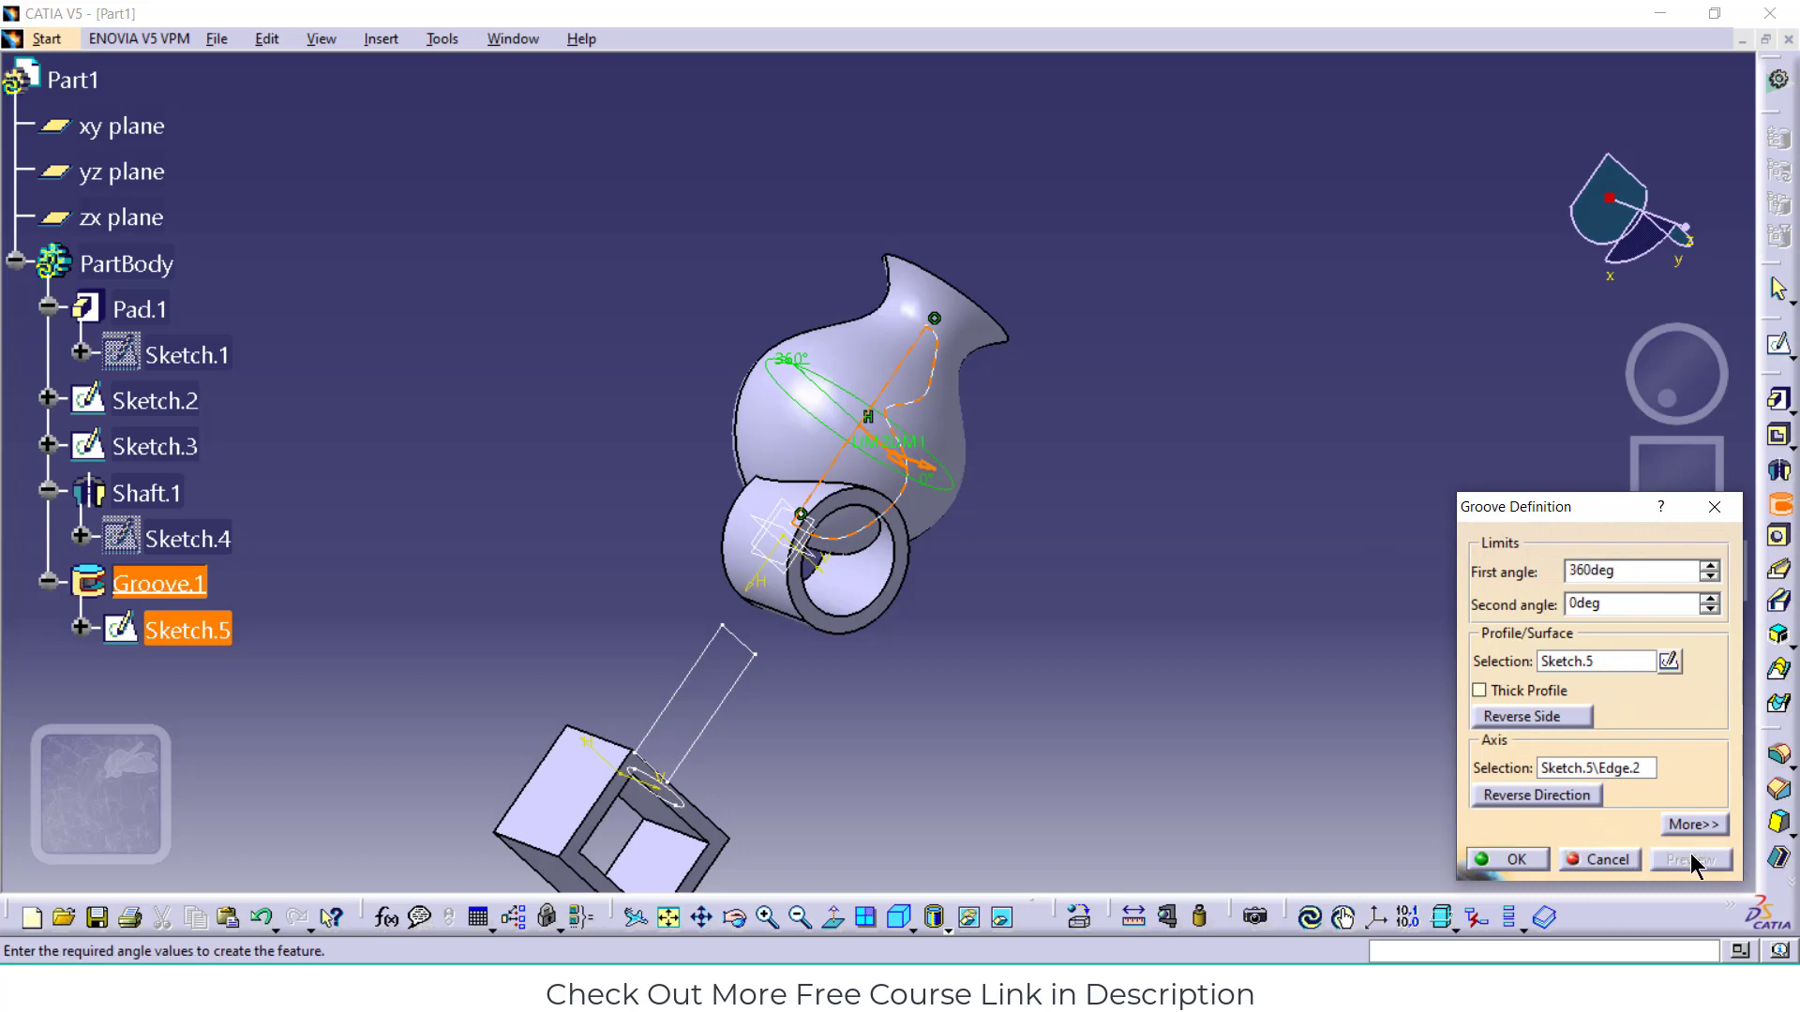
{"action": "left_click", "coordinate": [1513, 859]}
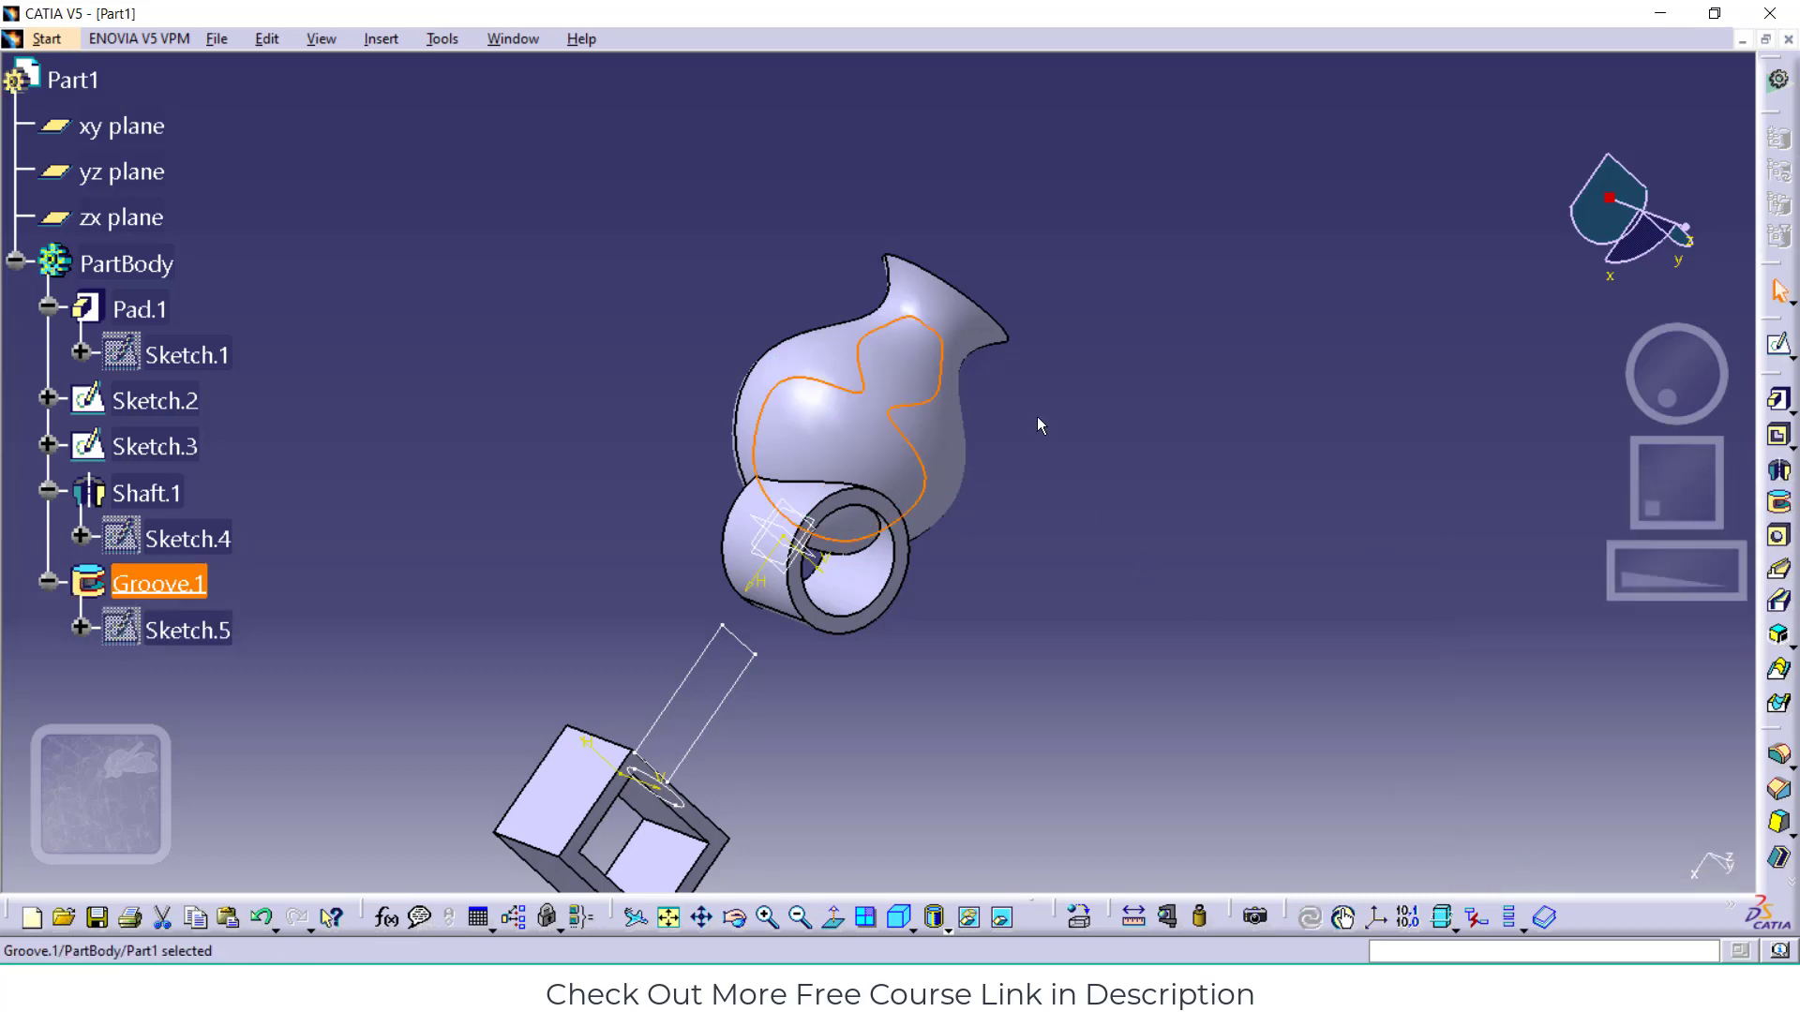
Examine the groove inside the vase from a rotated view using shading with hidden edges and a wireframe display
{"action": "middle_click_drag", "start_coordinate": [1000, 340], "coordinate": [1046, 324]}
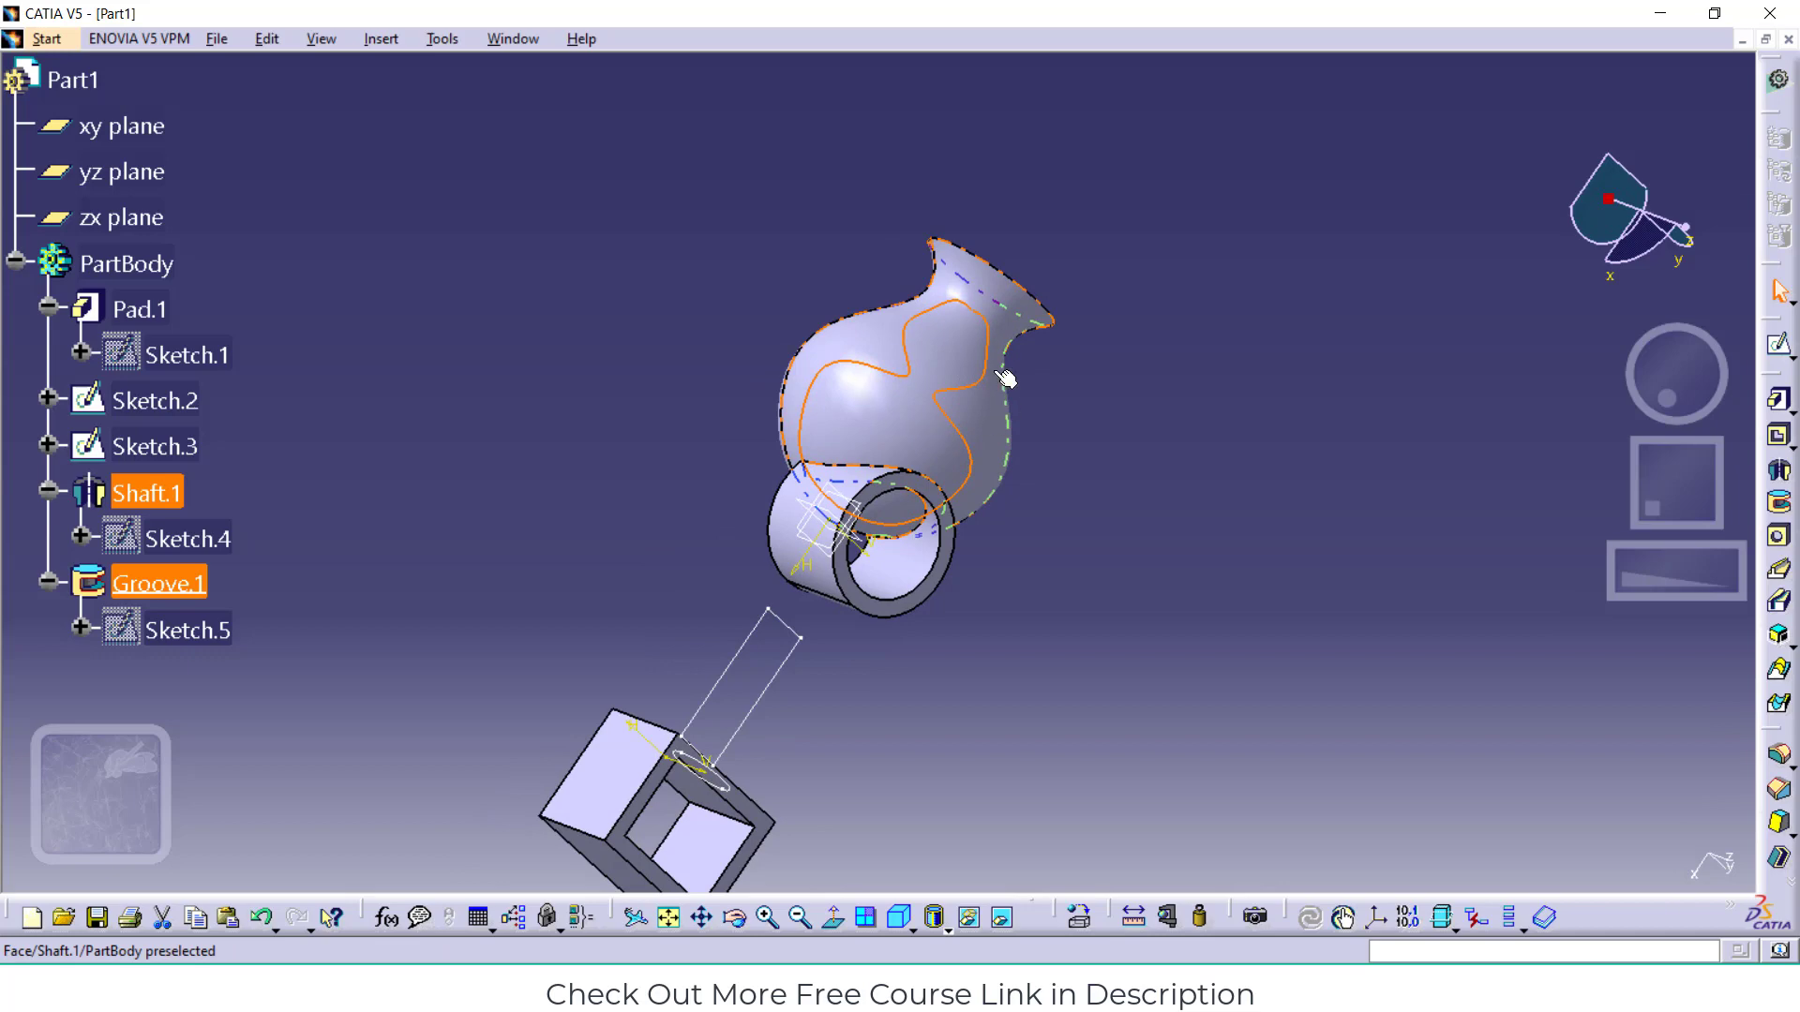
{"action": "left_click", "coordinate": [735, 919]}
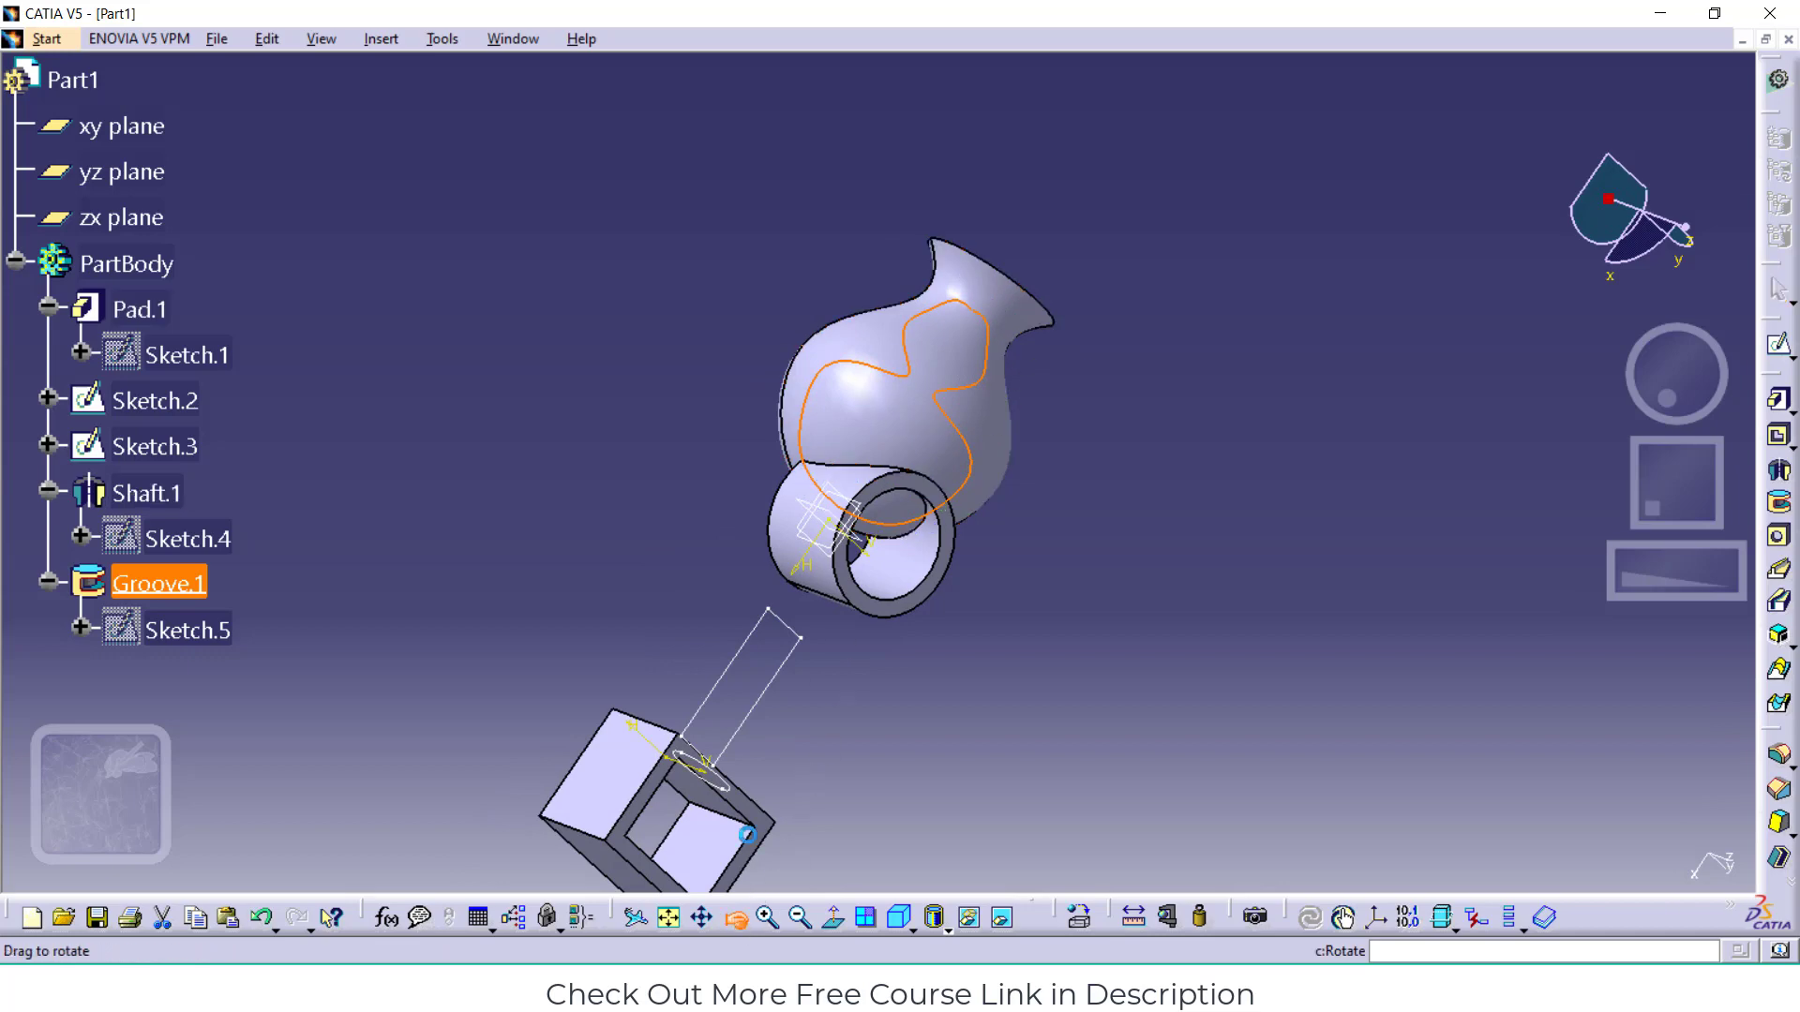
{"action": "left_click_drag", "start_coordinate": [851, 586], "coordinate": [794, 581]}
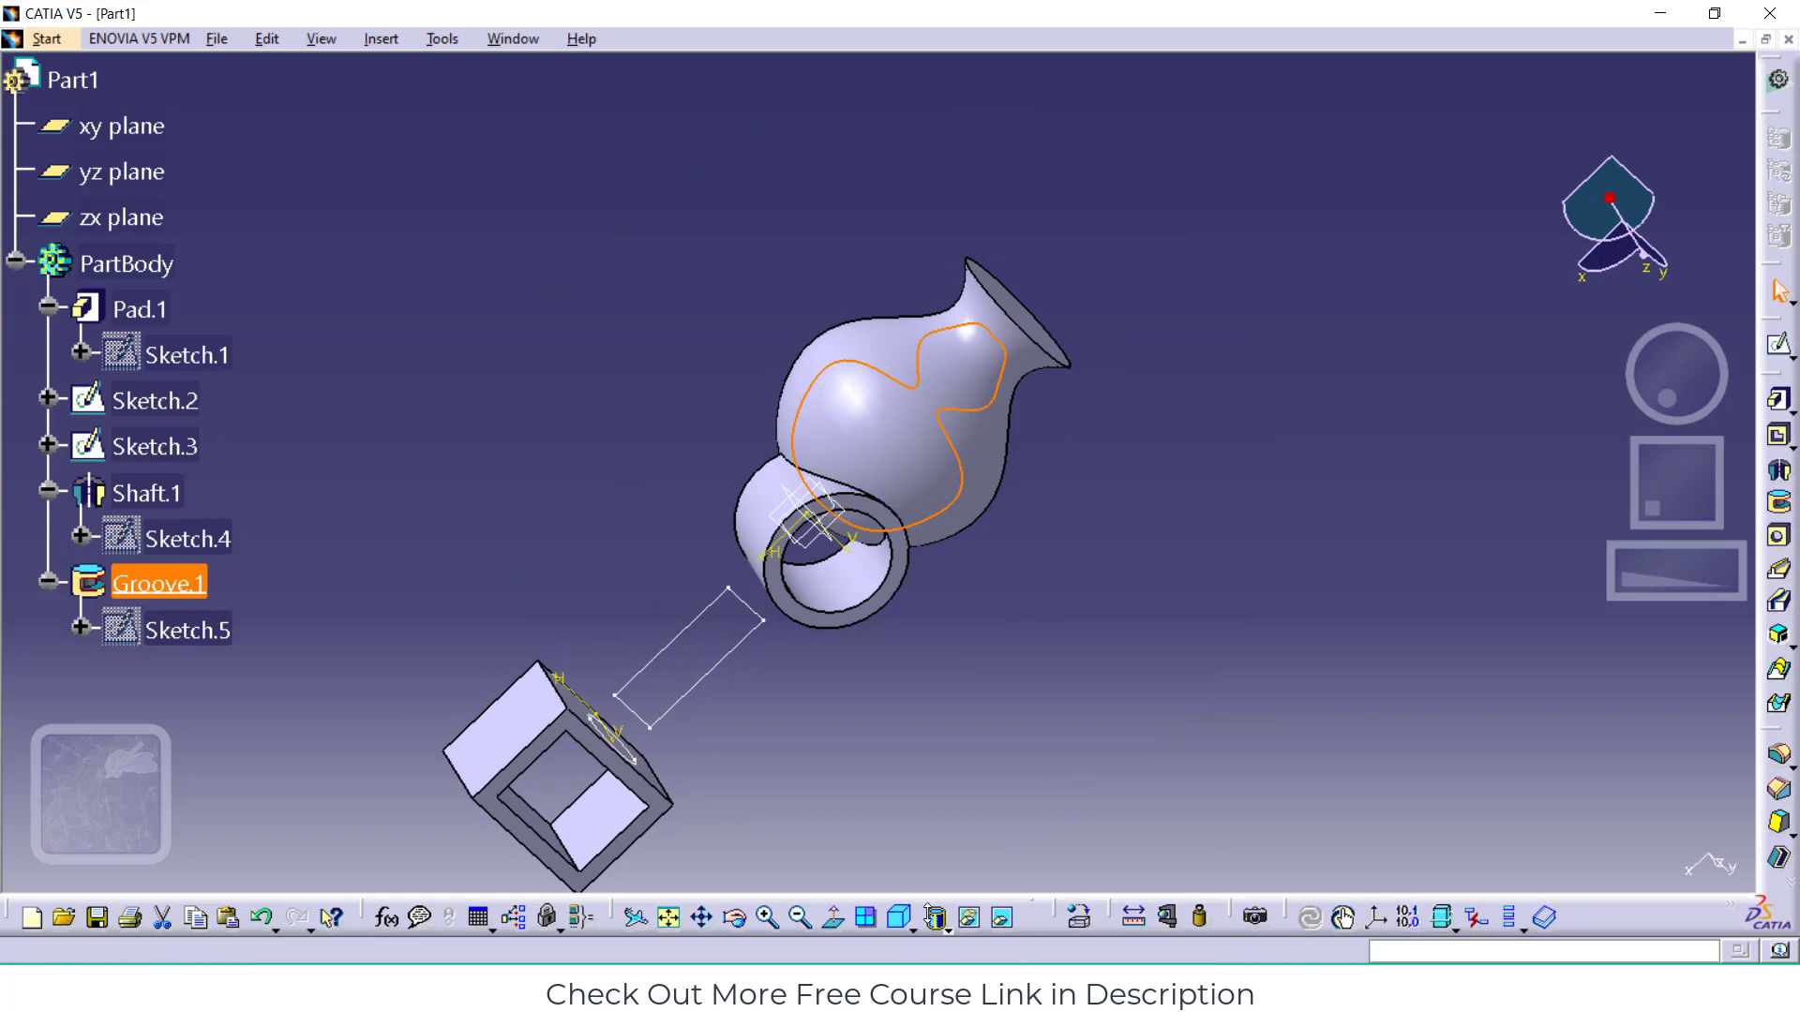
{"action": "left_click", "coordinate": [946, 928]}
{"action": "left_click", "coordinate": [969, 845]}
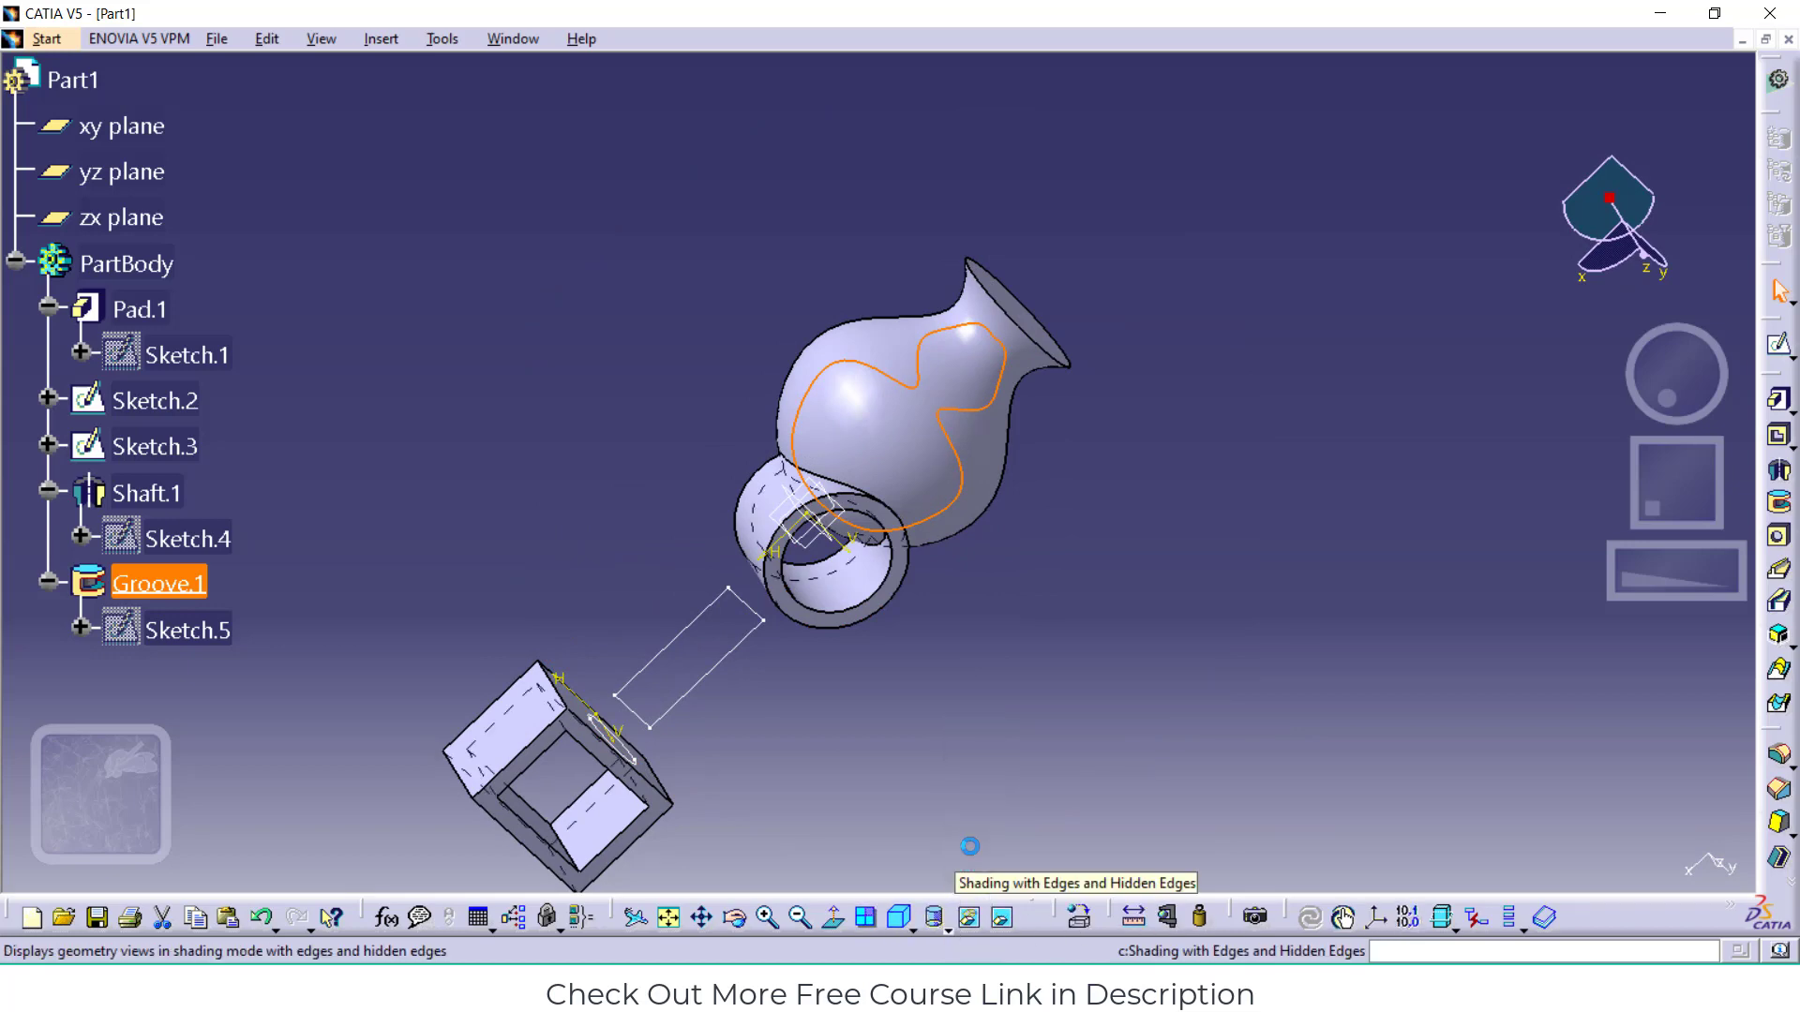
{"action": "left_click", "coordinate": [945, 928]}
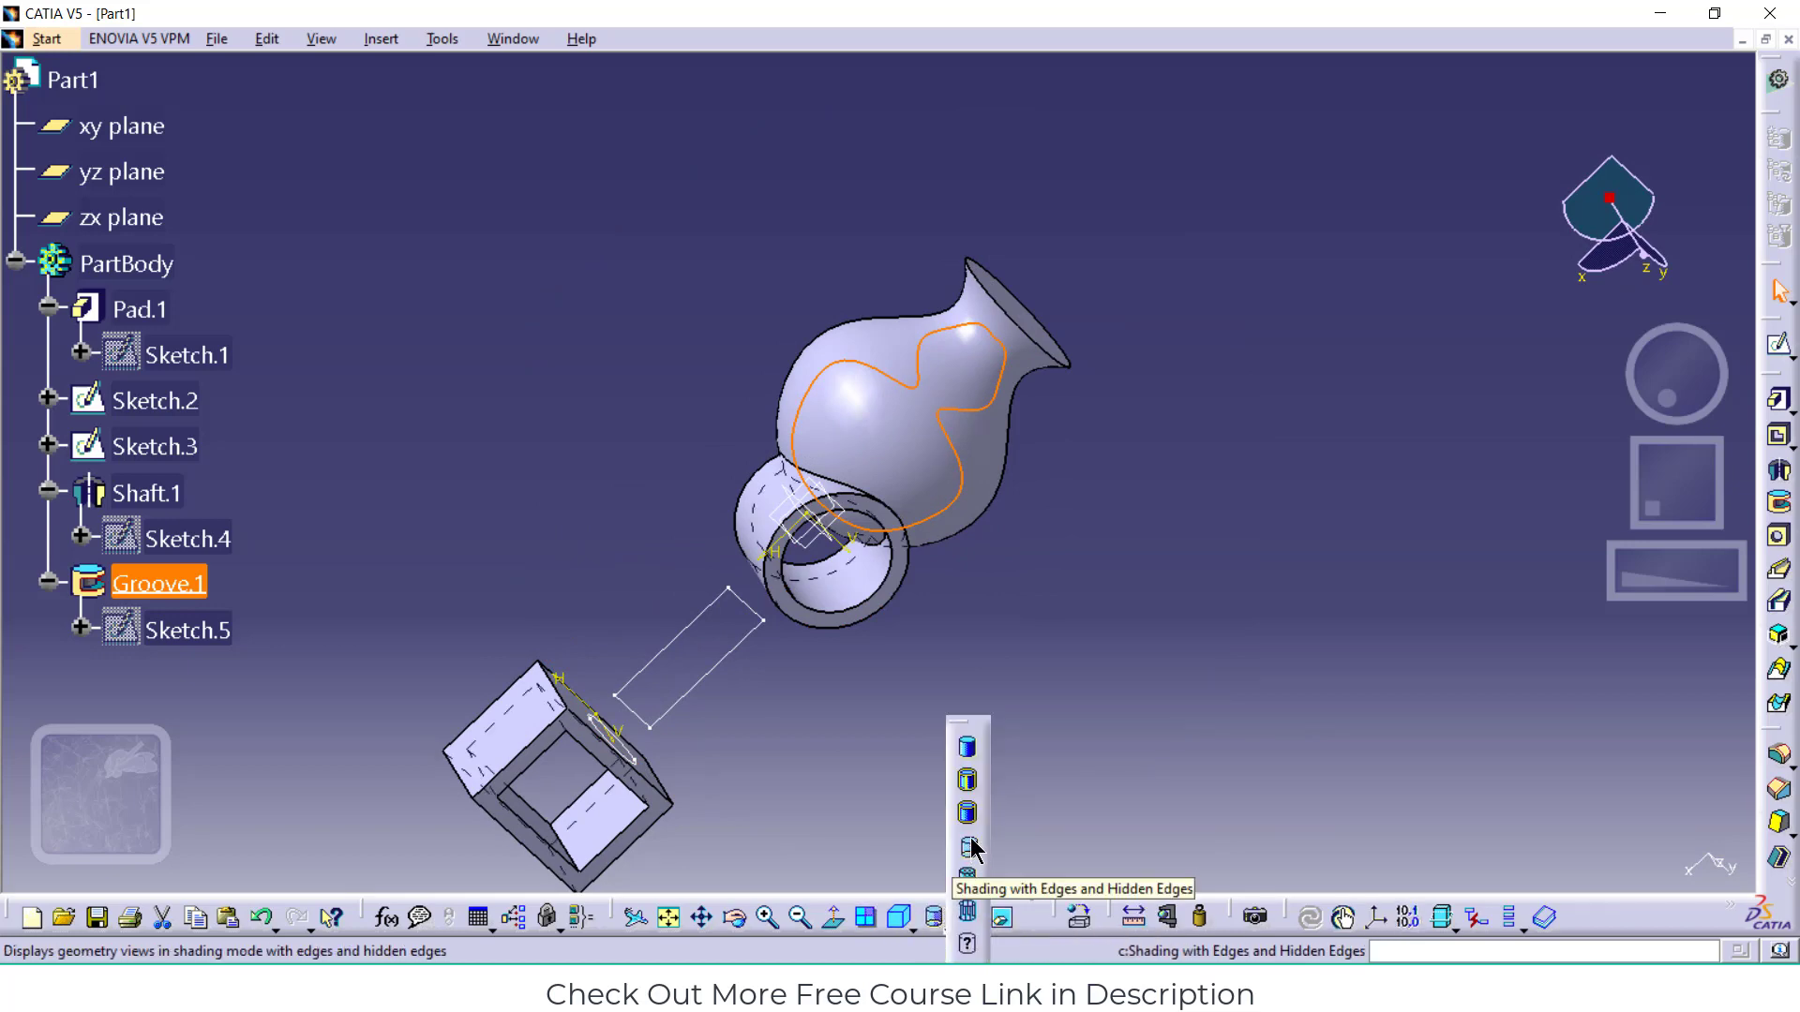
{"action": "left_click", "coordinate": [968, 913]}
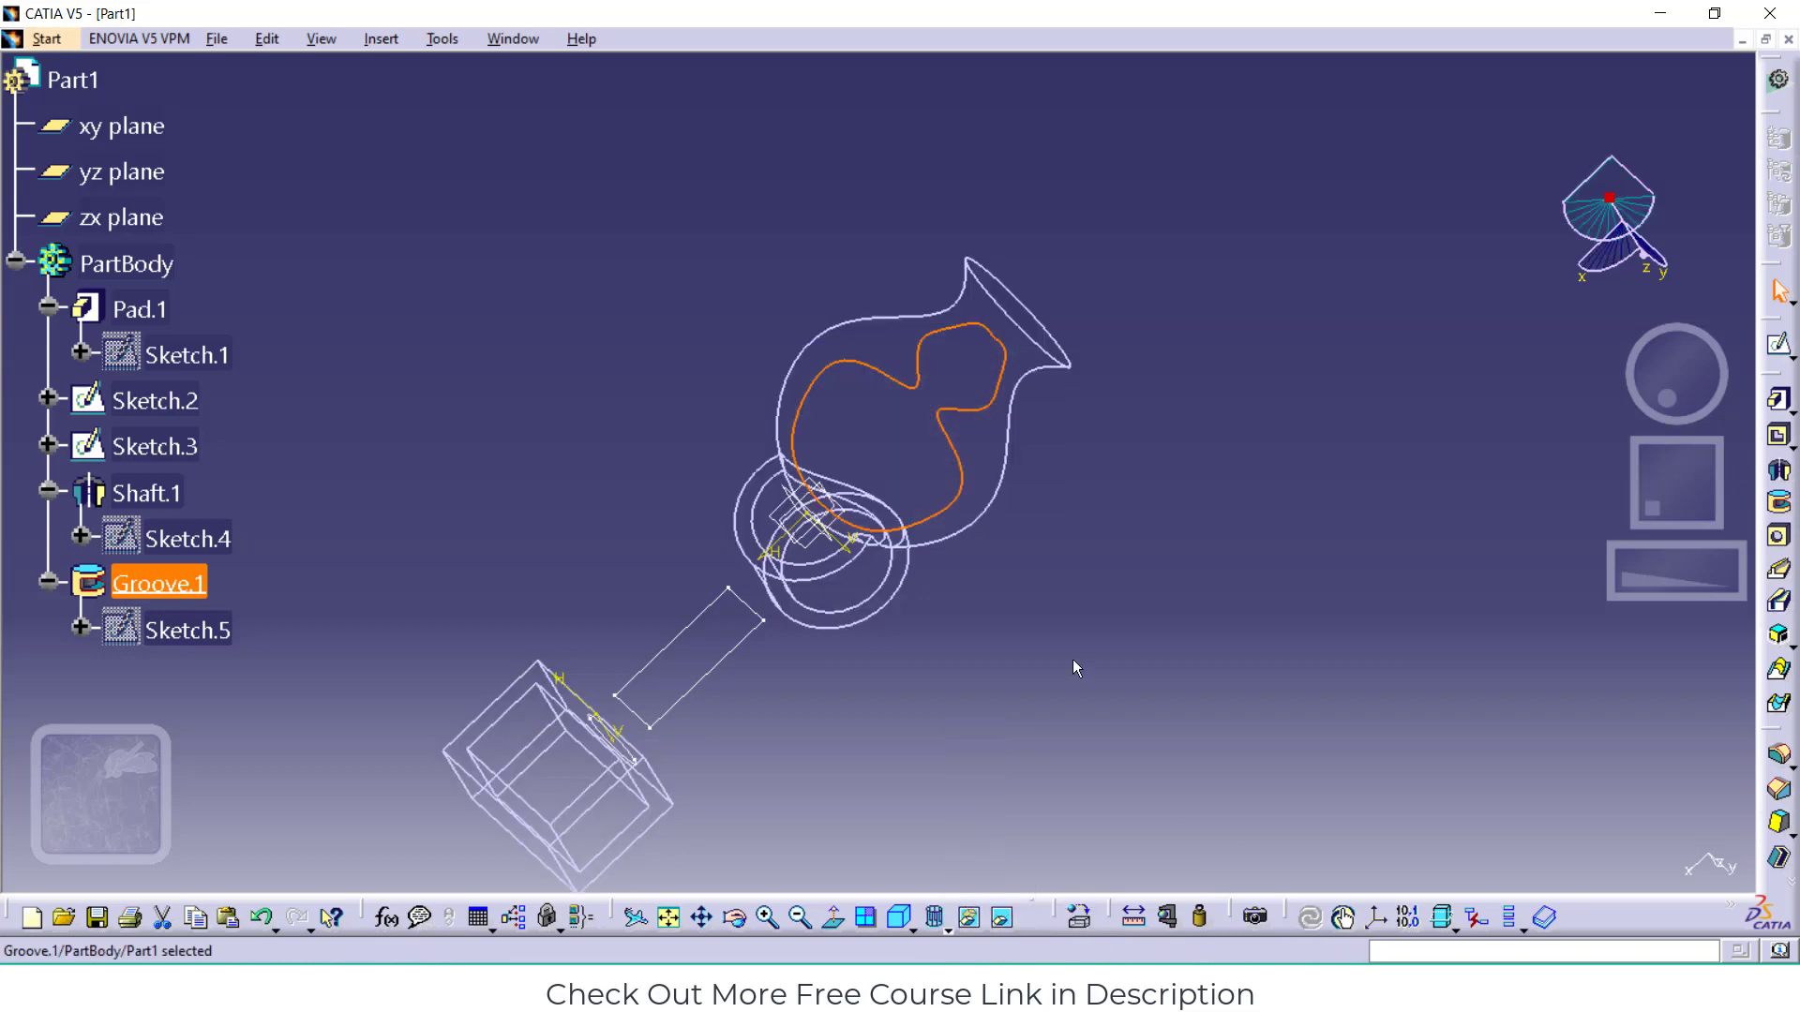
Compare plain shading with shading with edges and hidden edges, leaving the groove deselected
{"action": "left_click", "coordinate": [943, 357]}
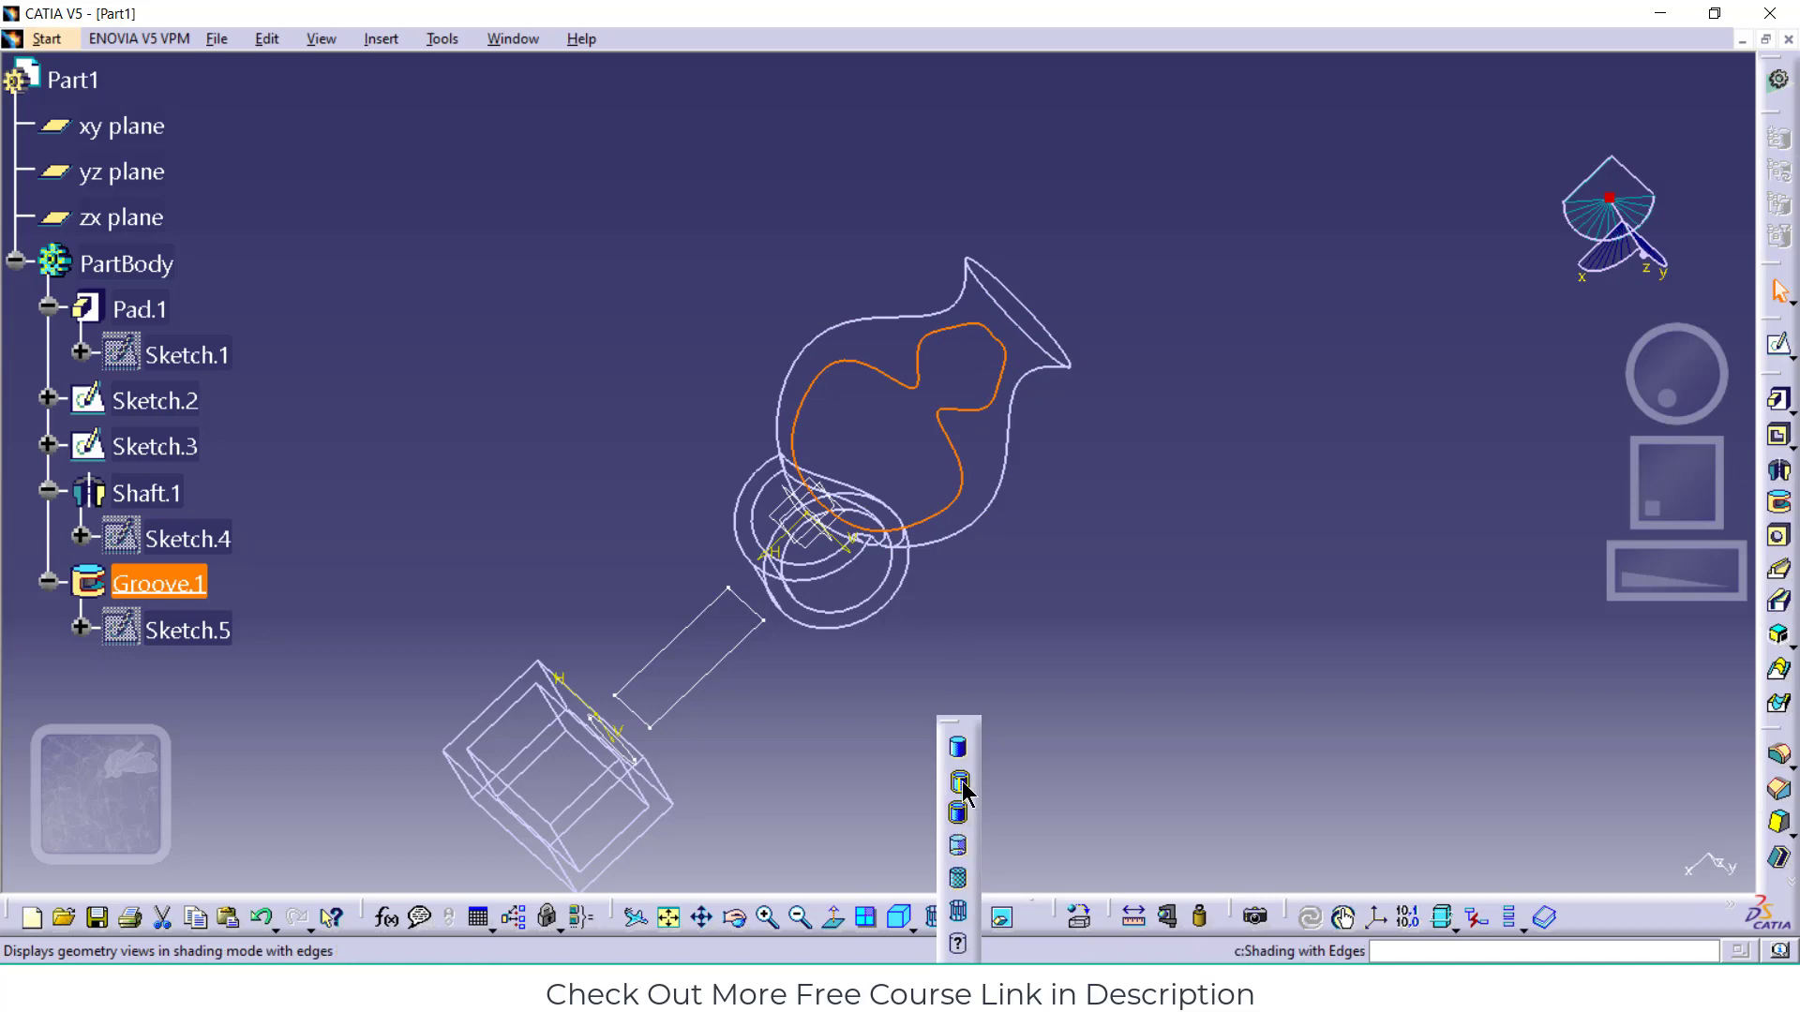
{"action": "left_click", "coordinate": [957, 747]}
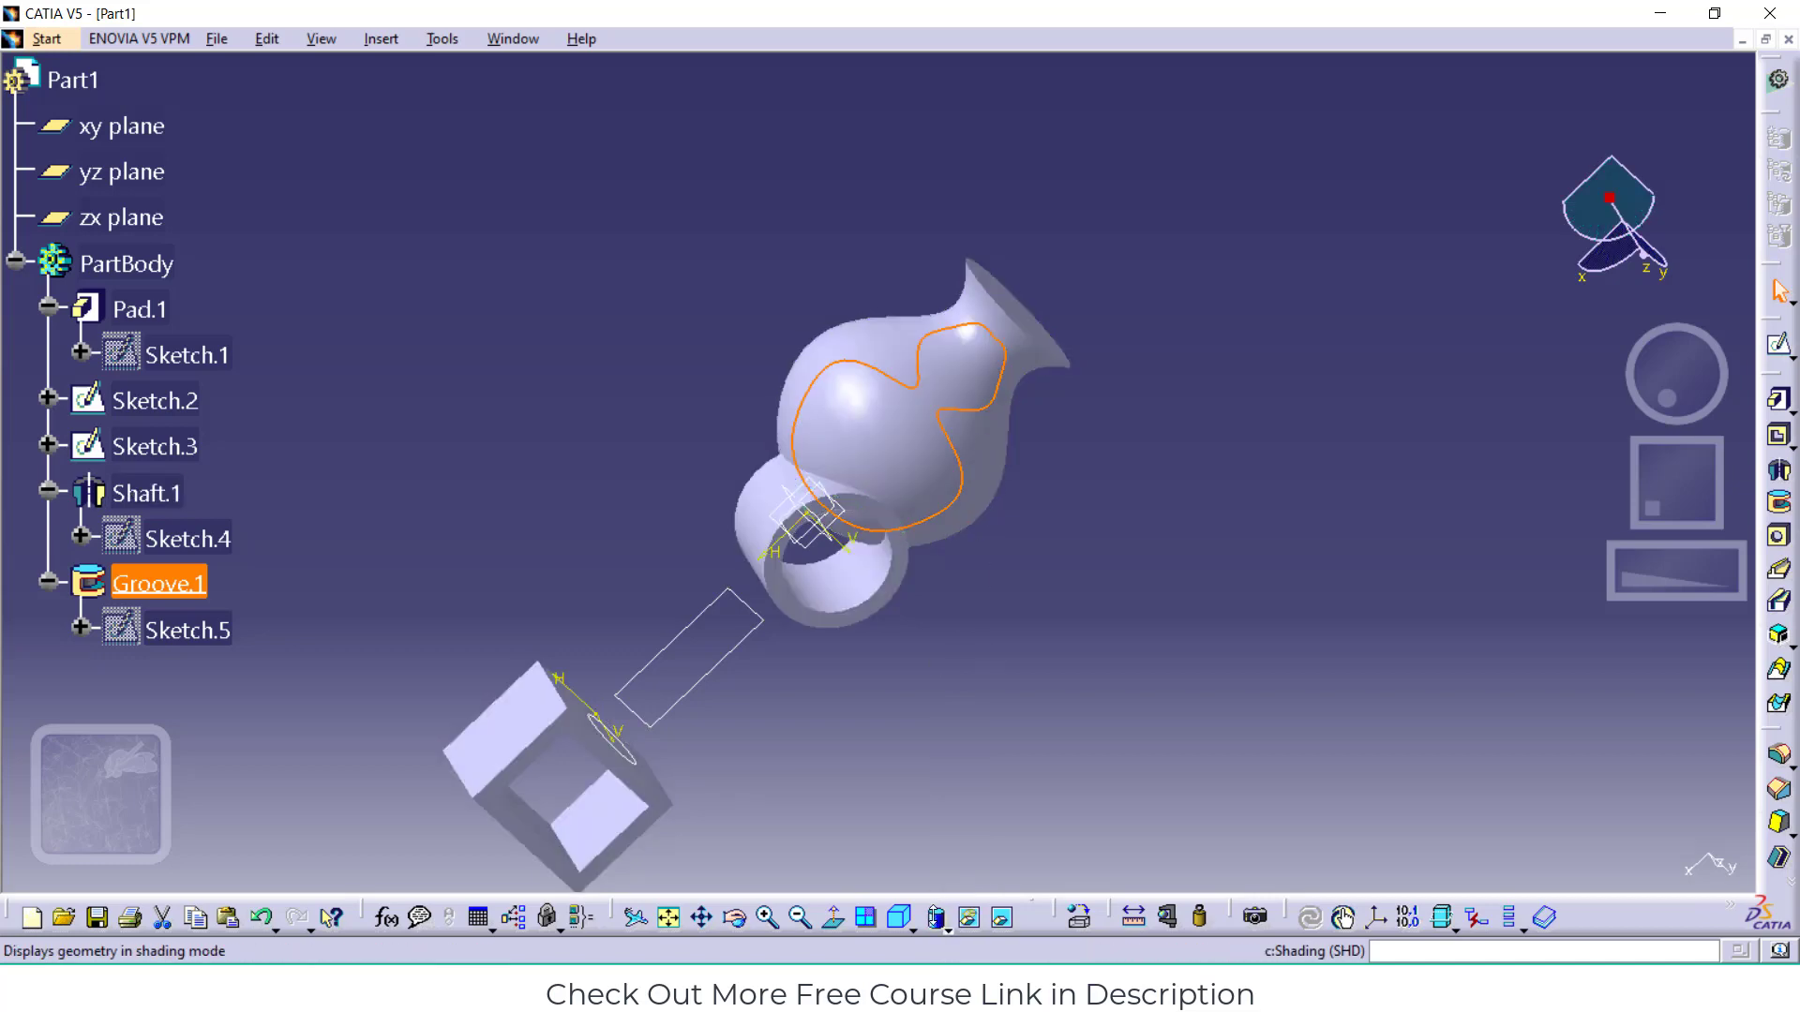
{"action": "left_click", "coordinate": [934, 919]}
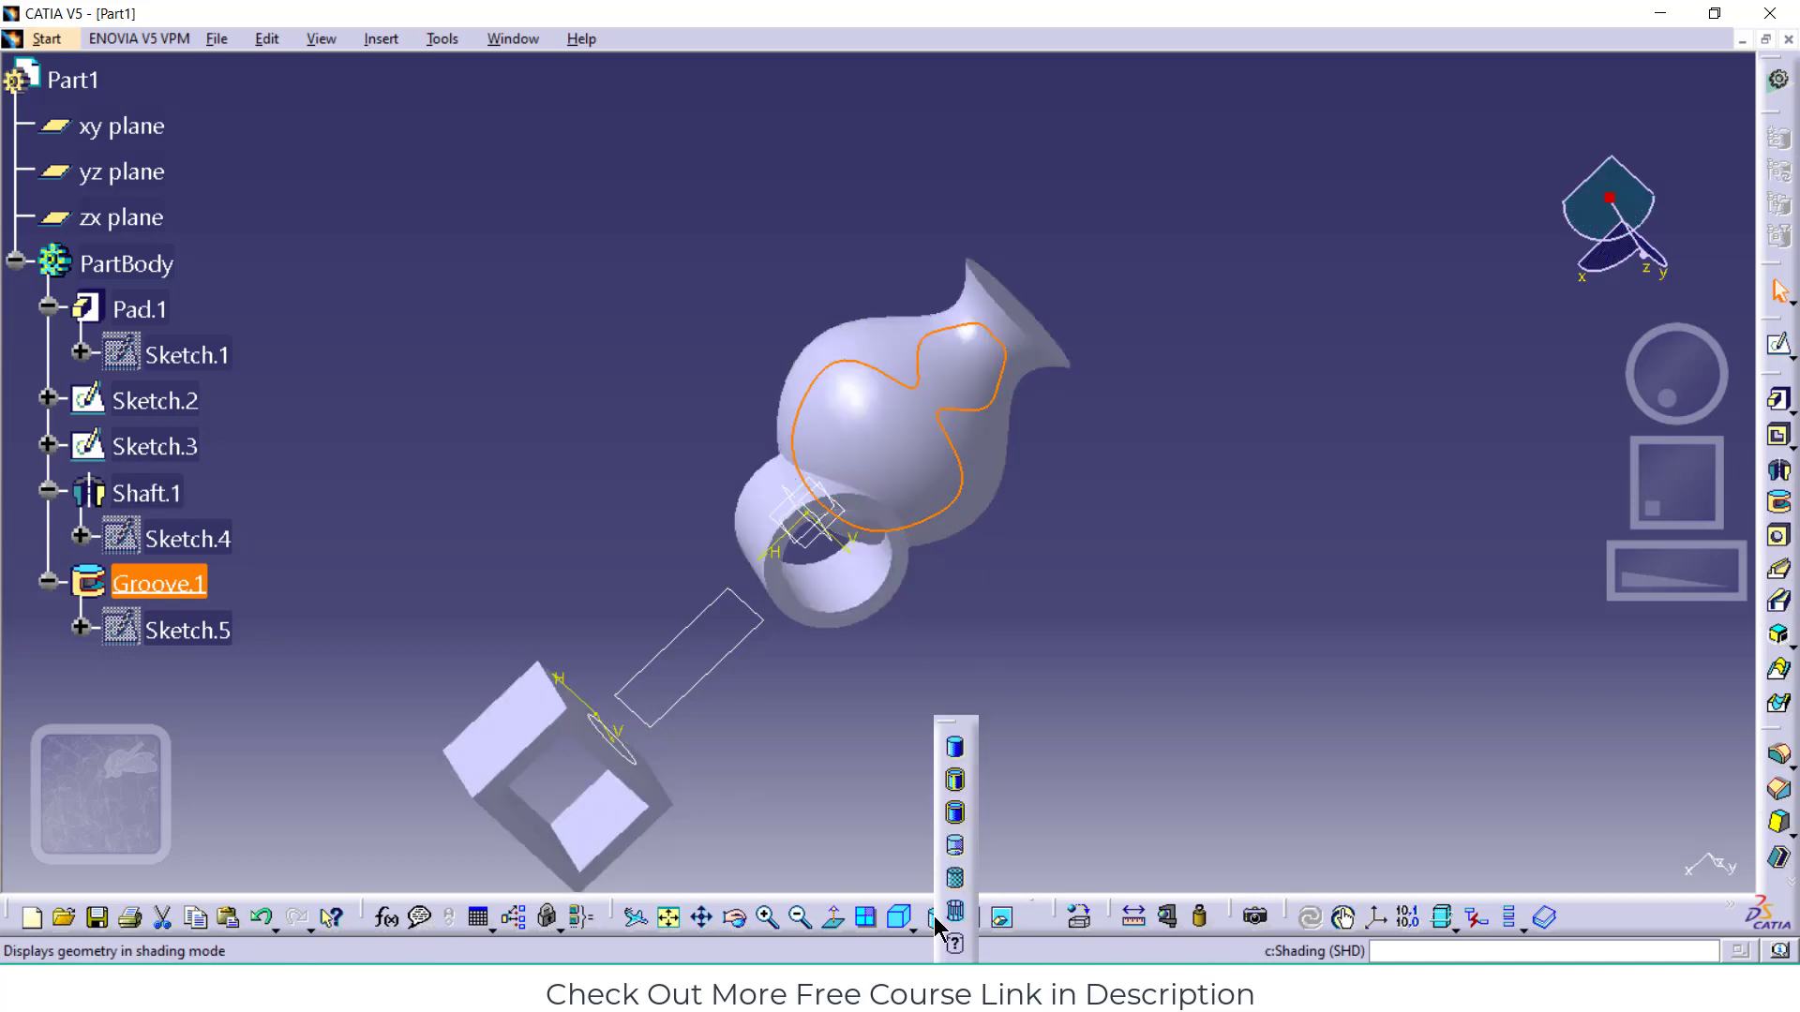
{"action": "left_click", "coordinate": [955, 847]}
{"action": "left_click", "coordinate": [947, 583]}
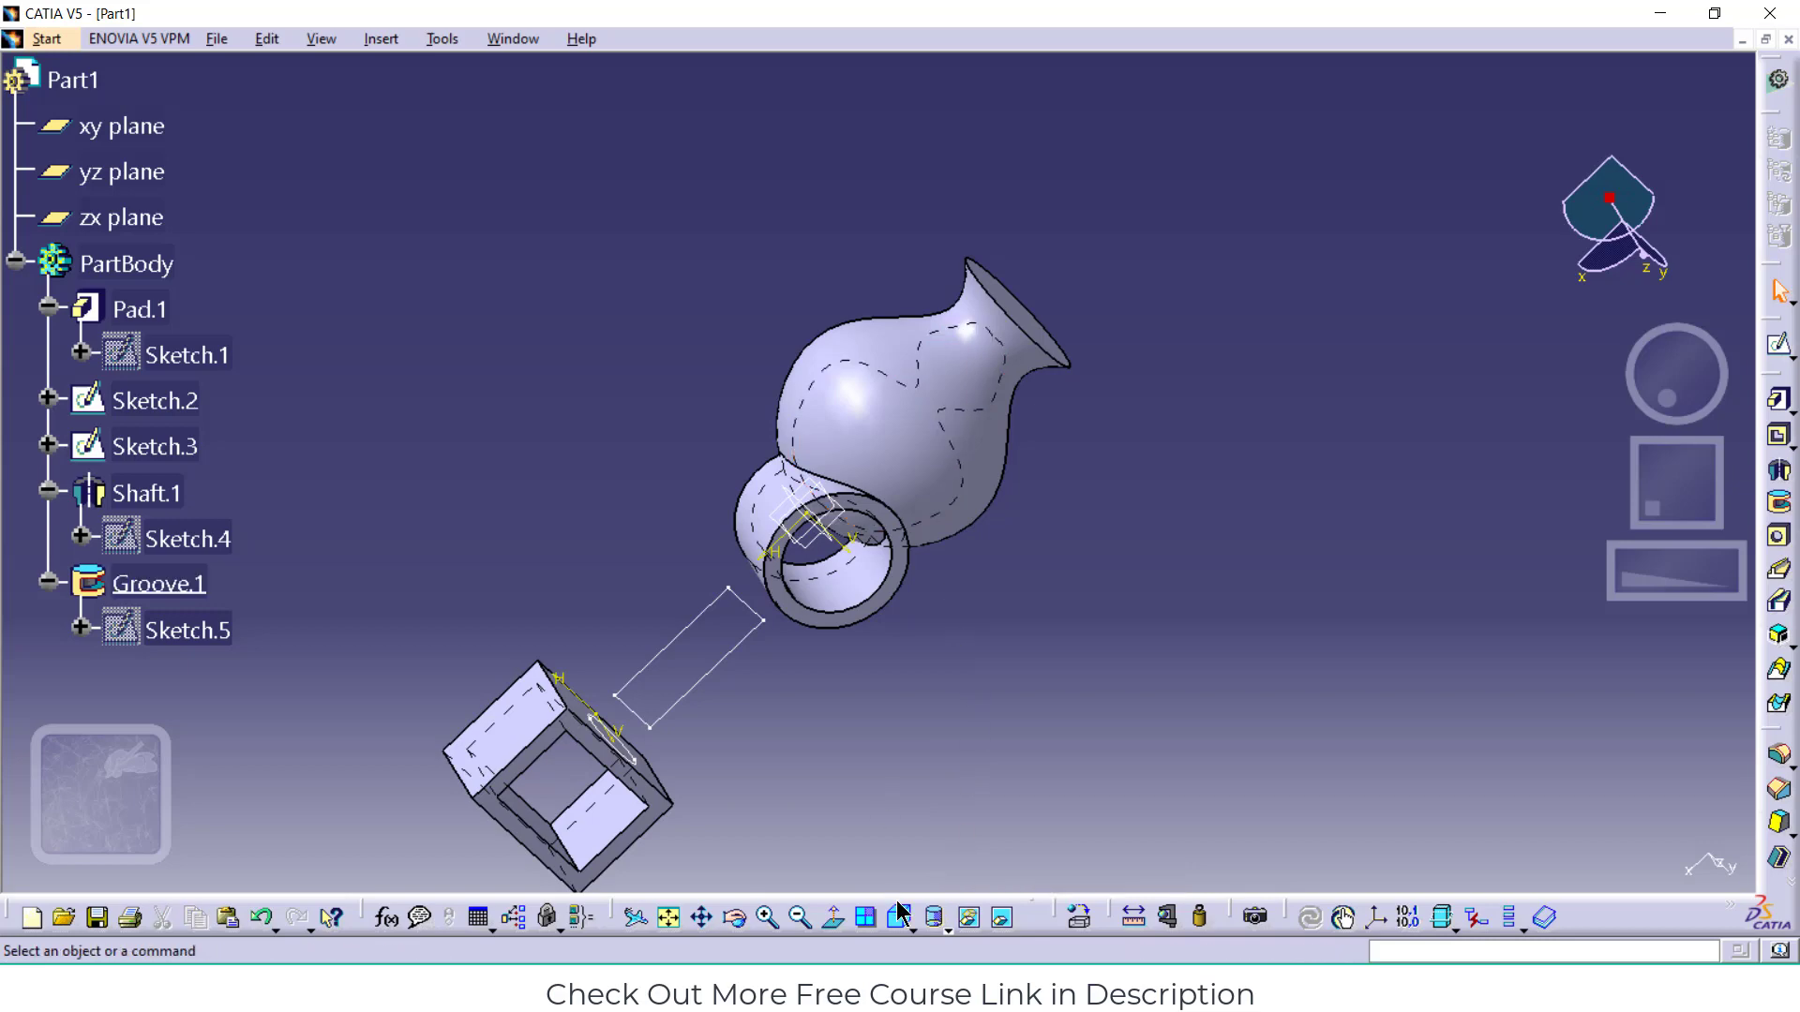
Set the part to isometric view and display it with Shading with Edges
{"action": "left_click", "coordinate": [901, 918]}
{"action": "left_click", "coordinate": [933, 919]}
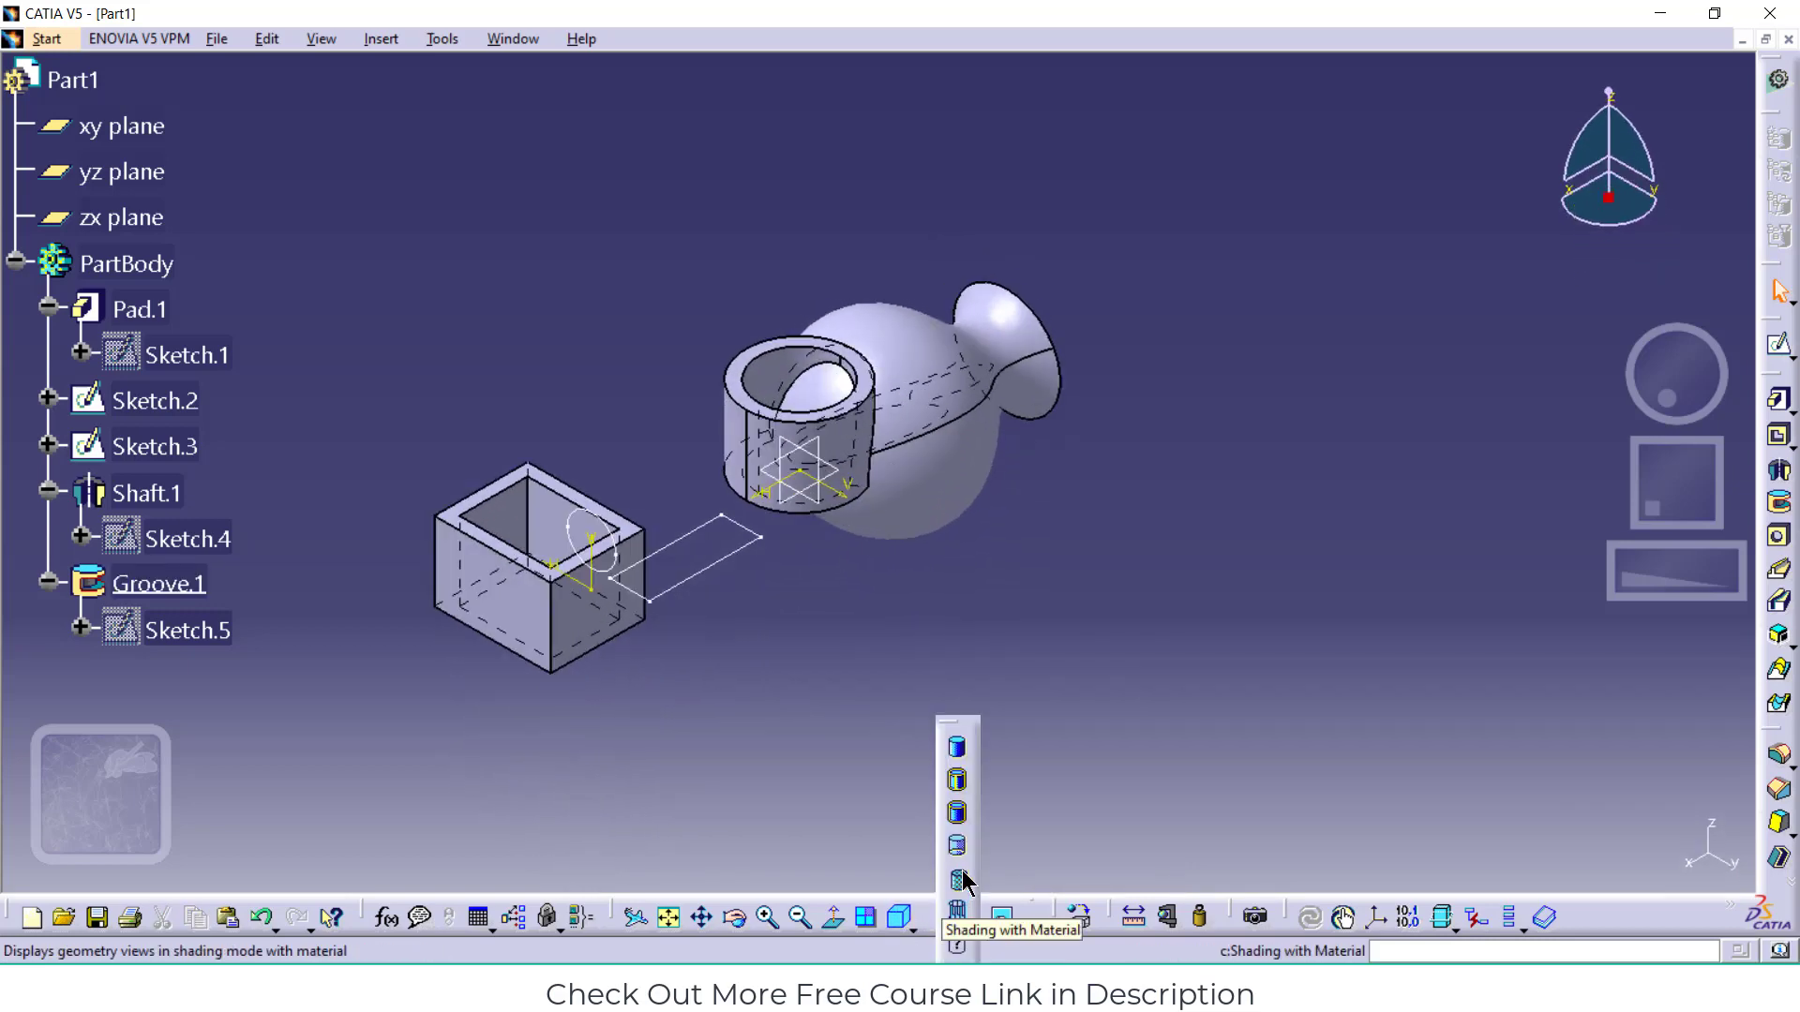
{"action": "left_click", "coordinate": [960, 786]}
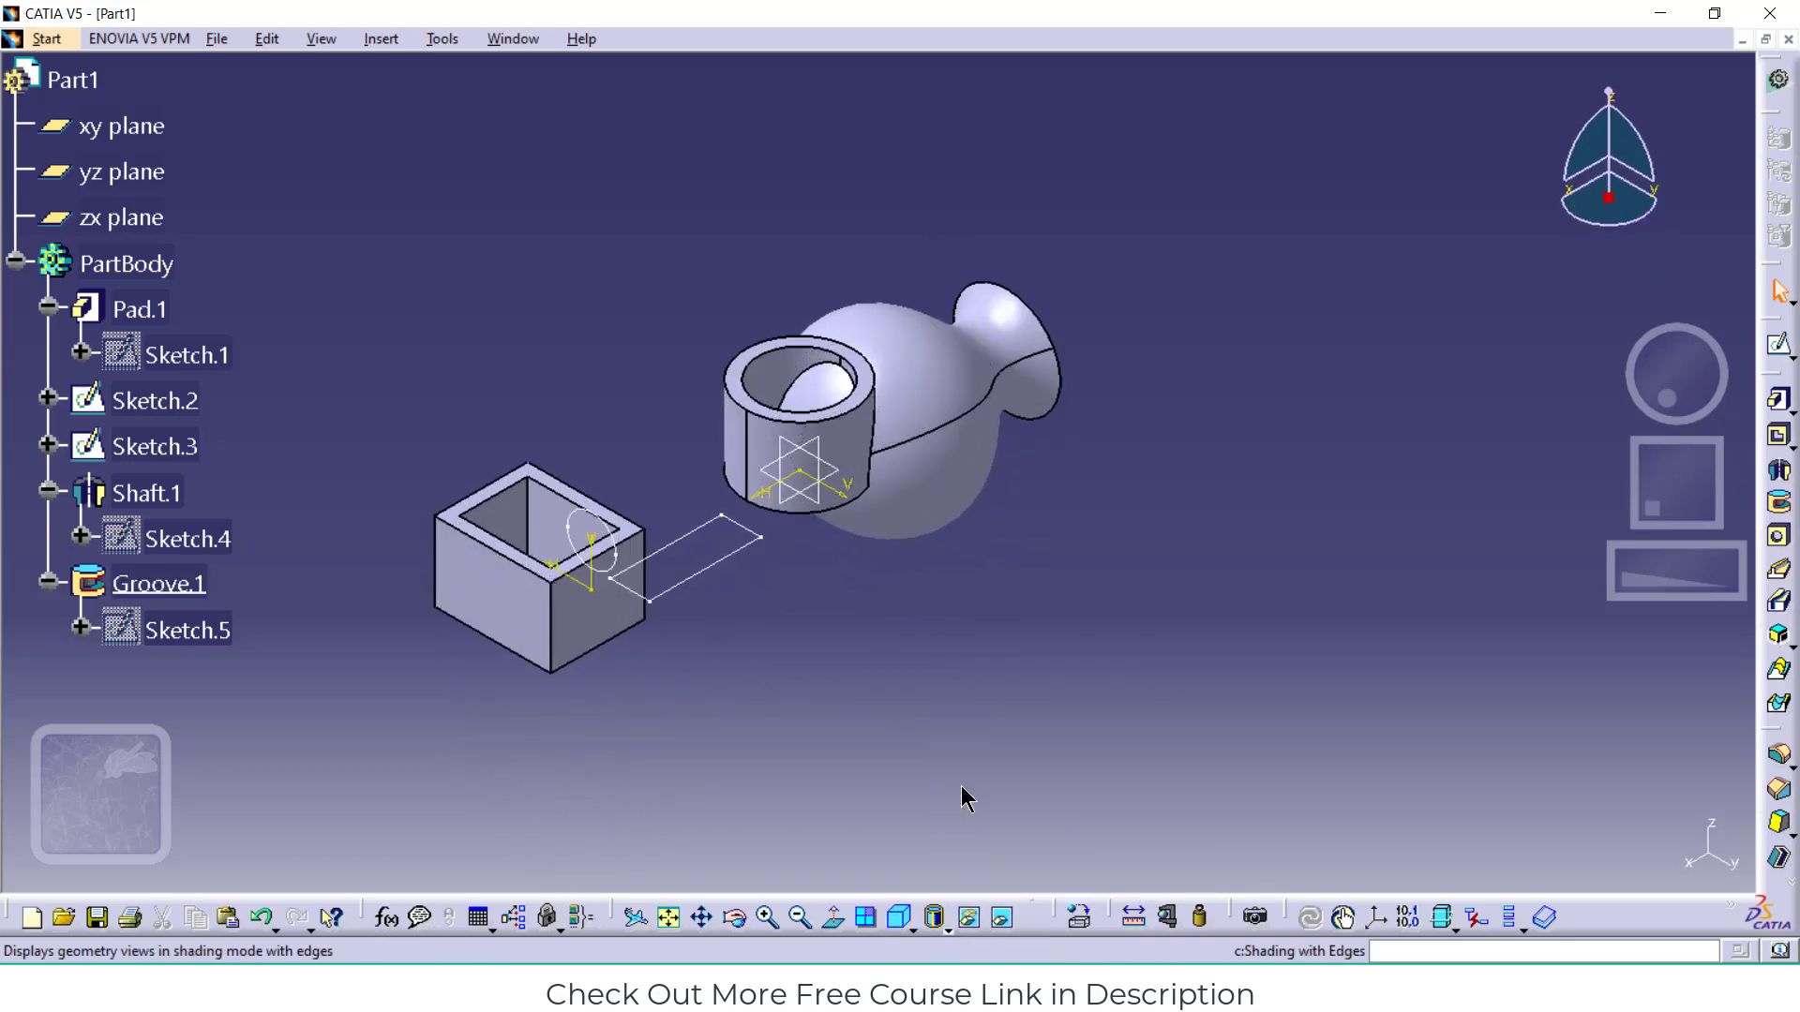
Compare the Shading with Material, edges without smooth edges, and plain Shading displays on the part, ending in Shading with Edges
{"action": "left_click", "coordinate": [934, 919]}
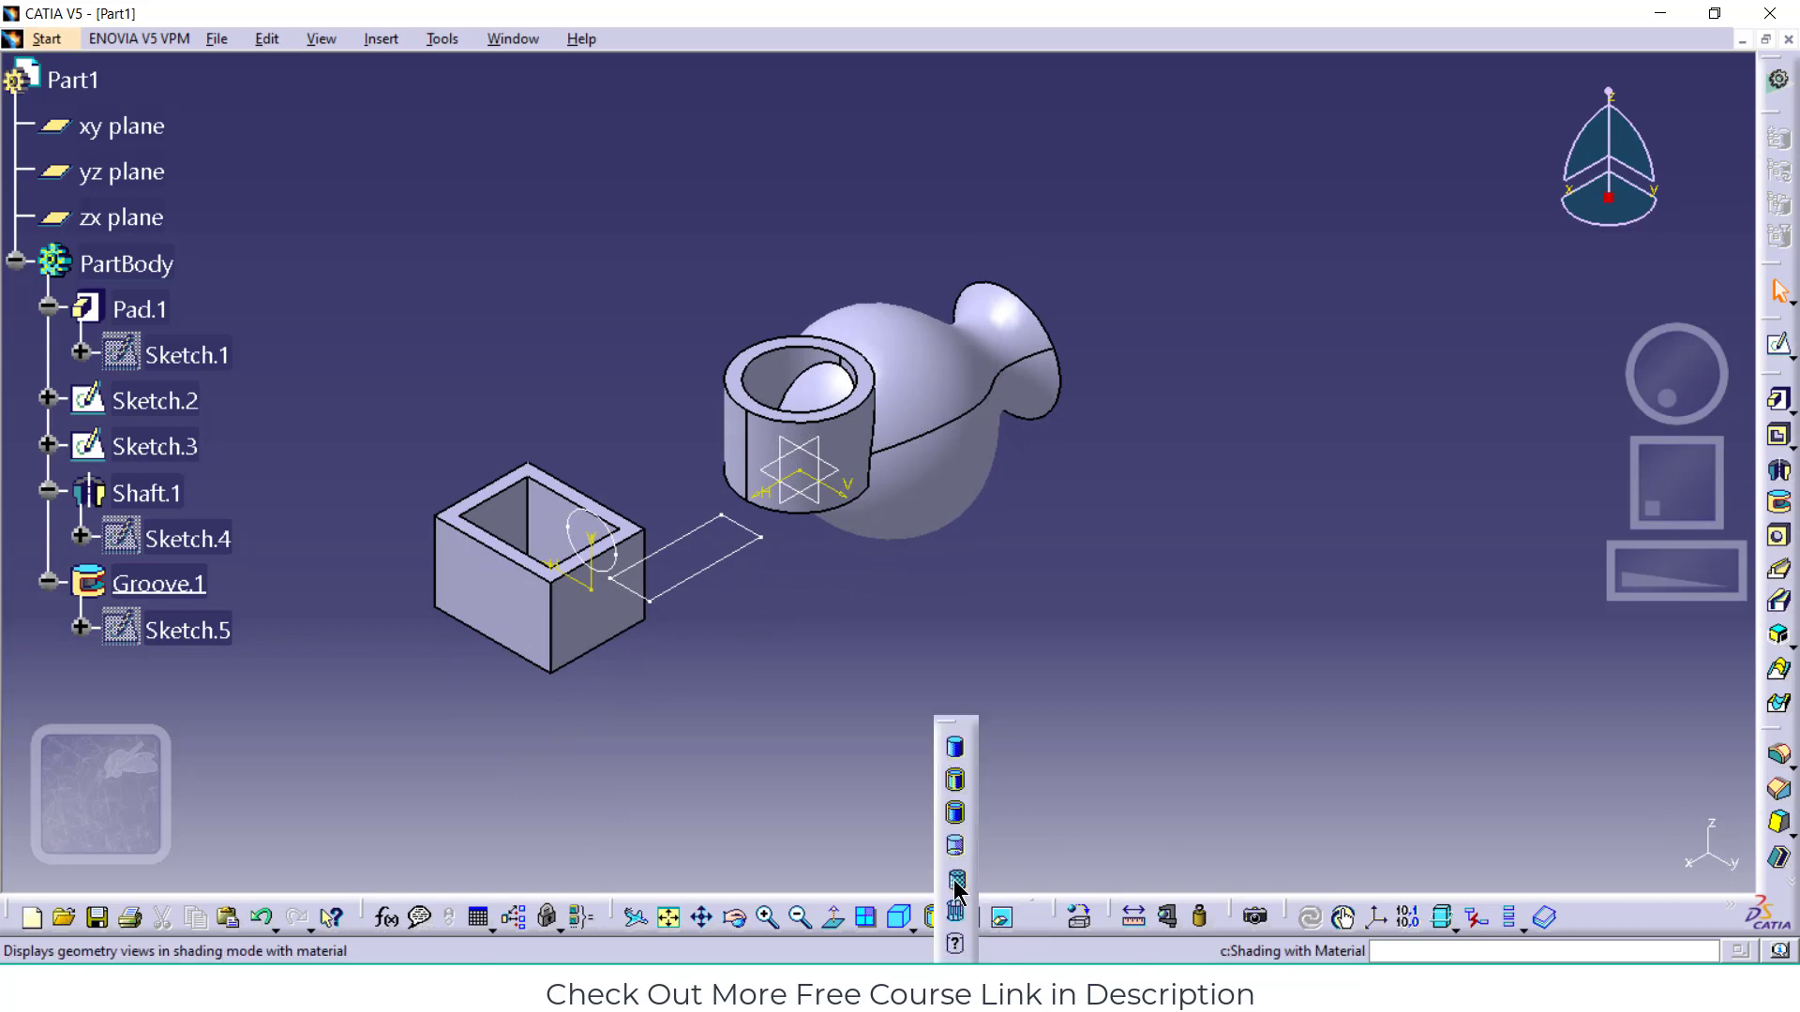
{"action": "left_click", "coordinate": [954, 879]}
{"action": "left_click", "coordinate": [931, 919]}
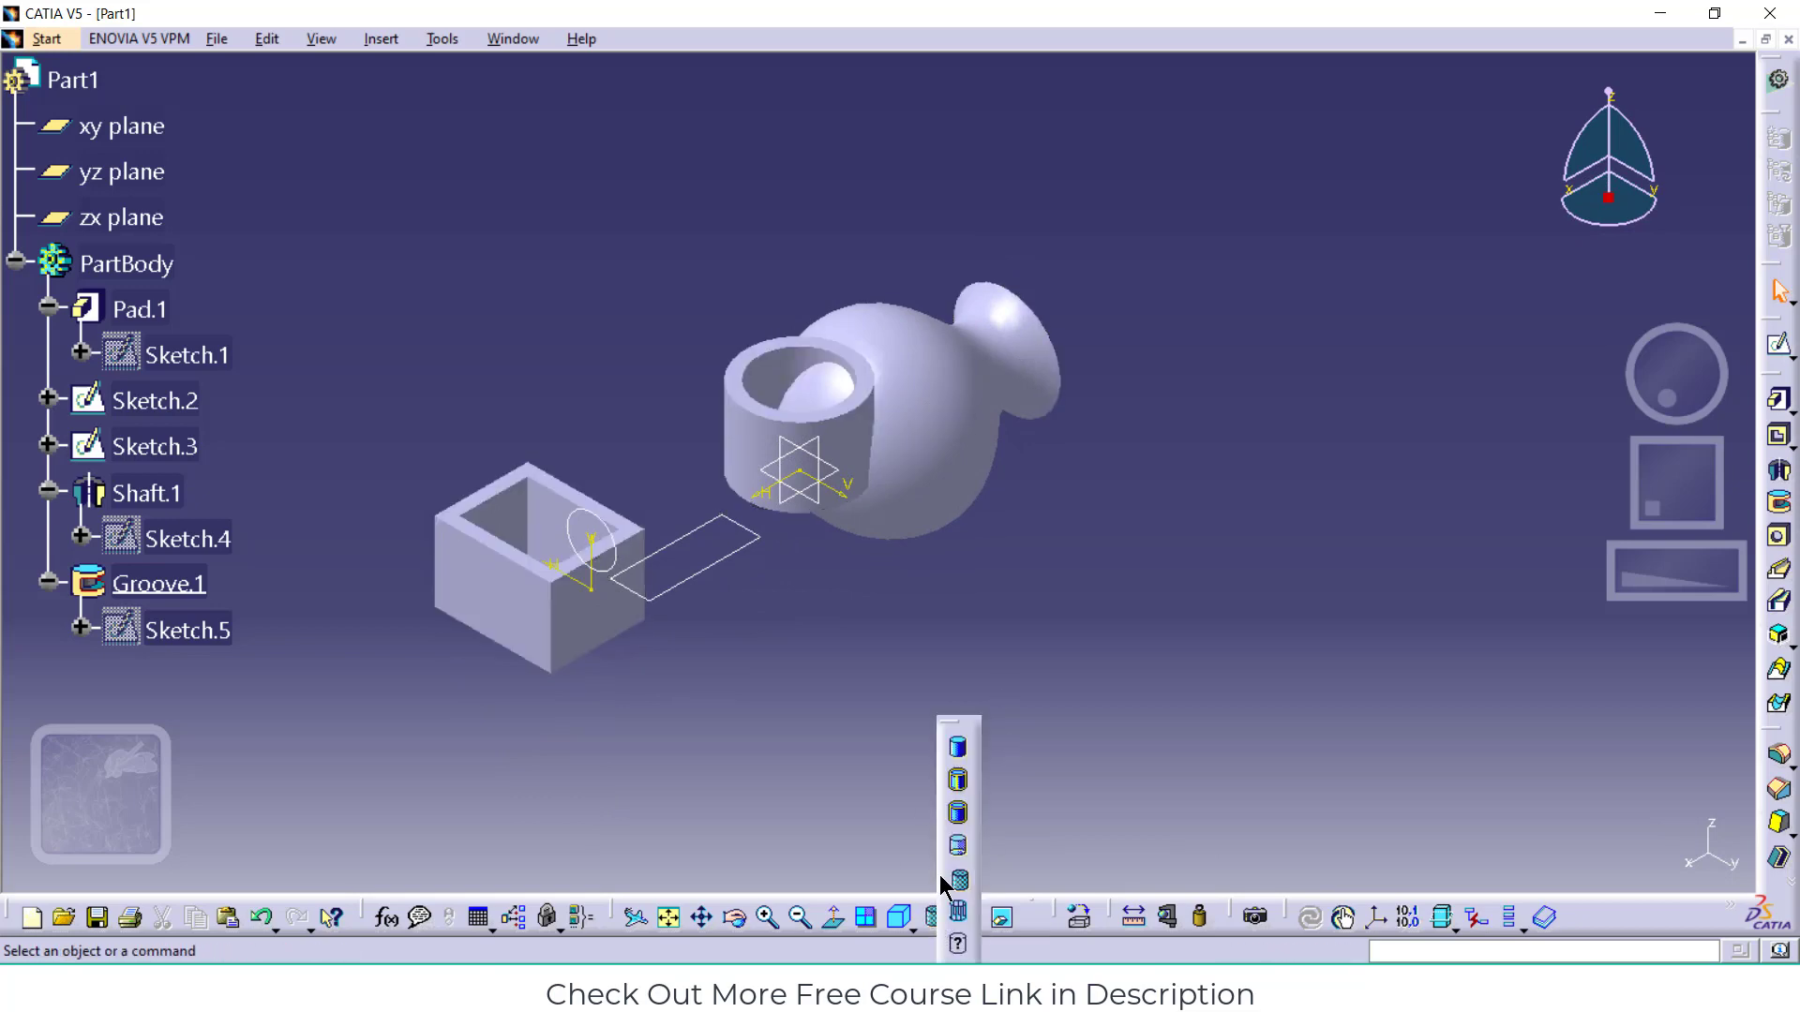
{"action": "left_click", "coordinate": [959, 814]}
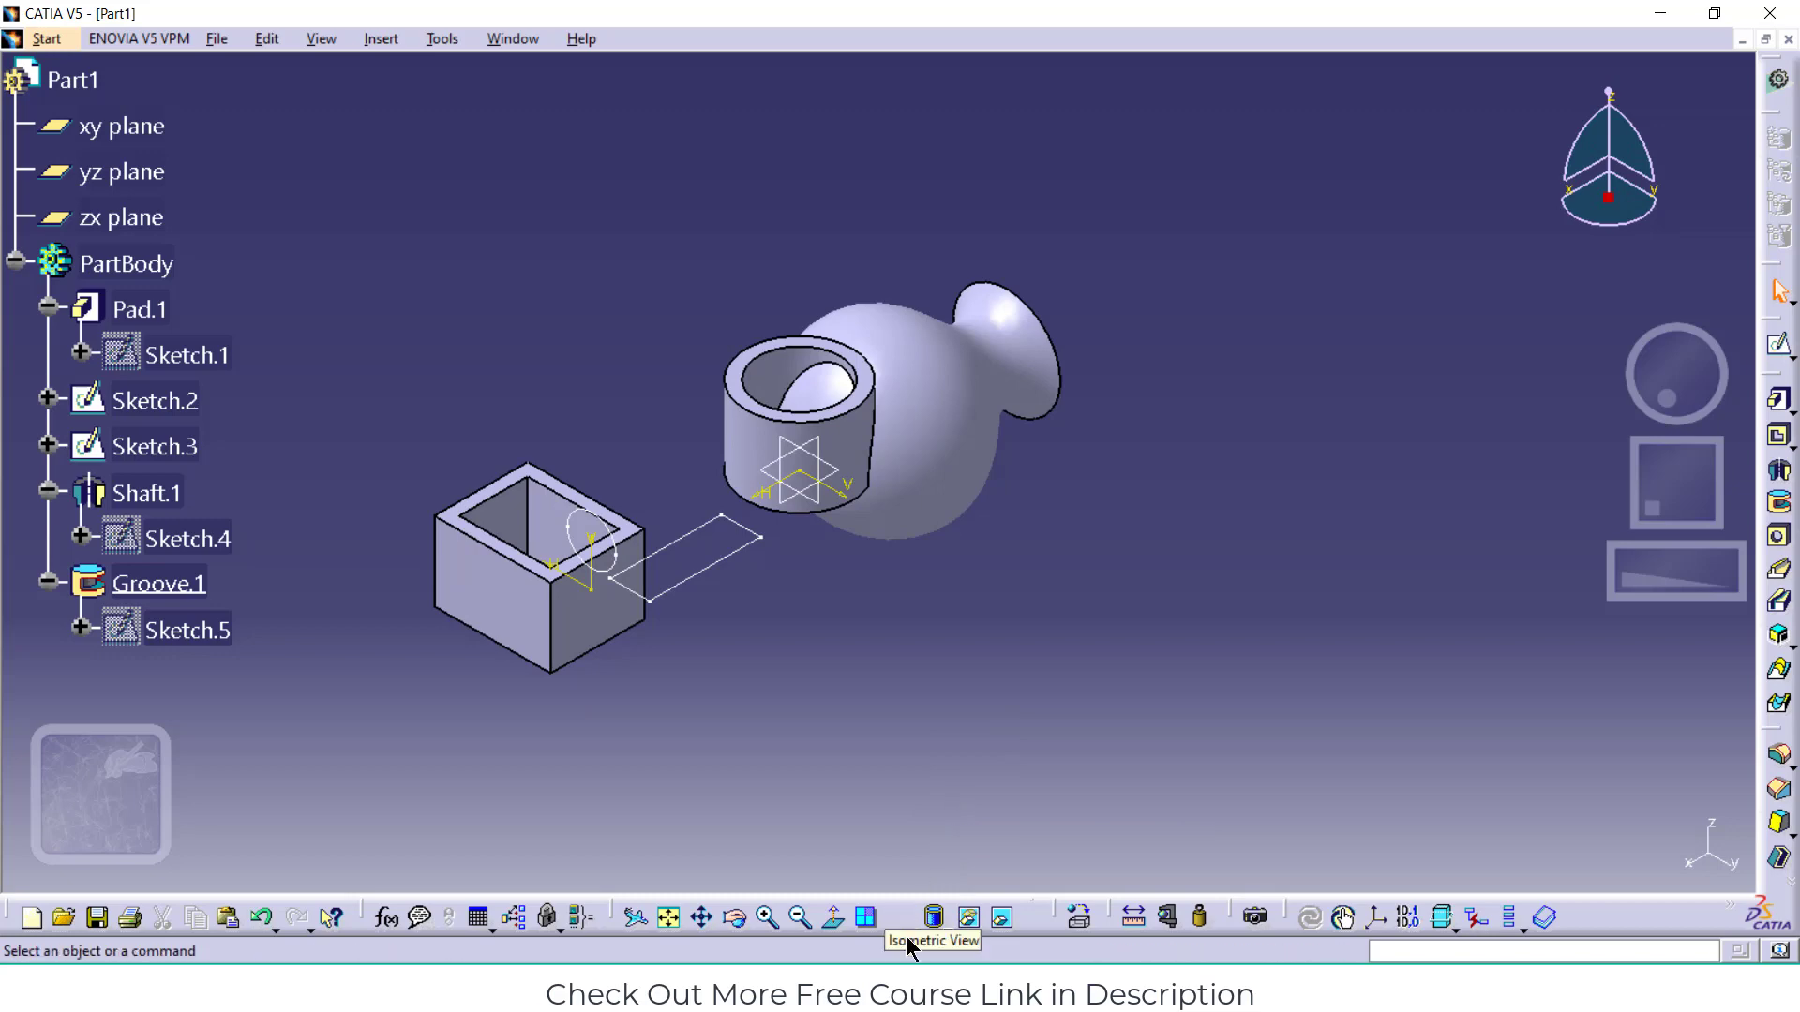
{"action": "left_click", "coordinate": [930, 918]}
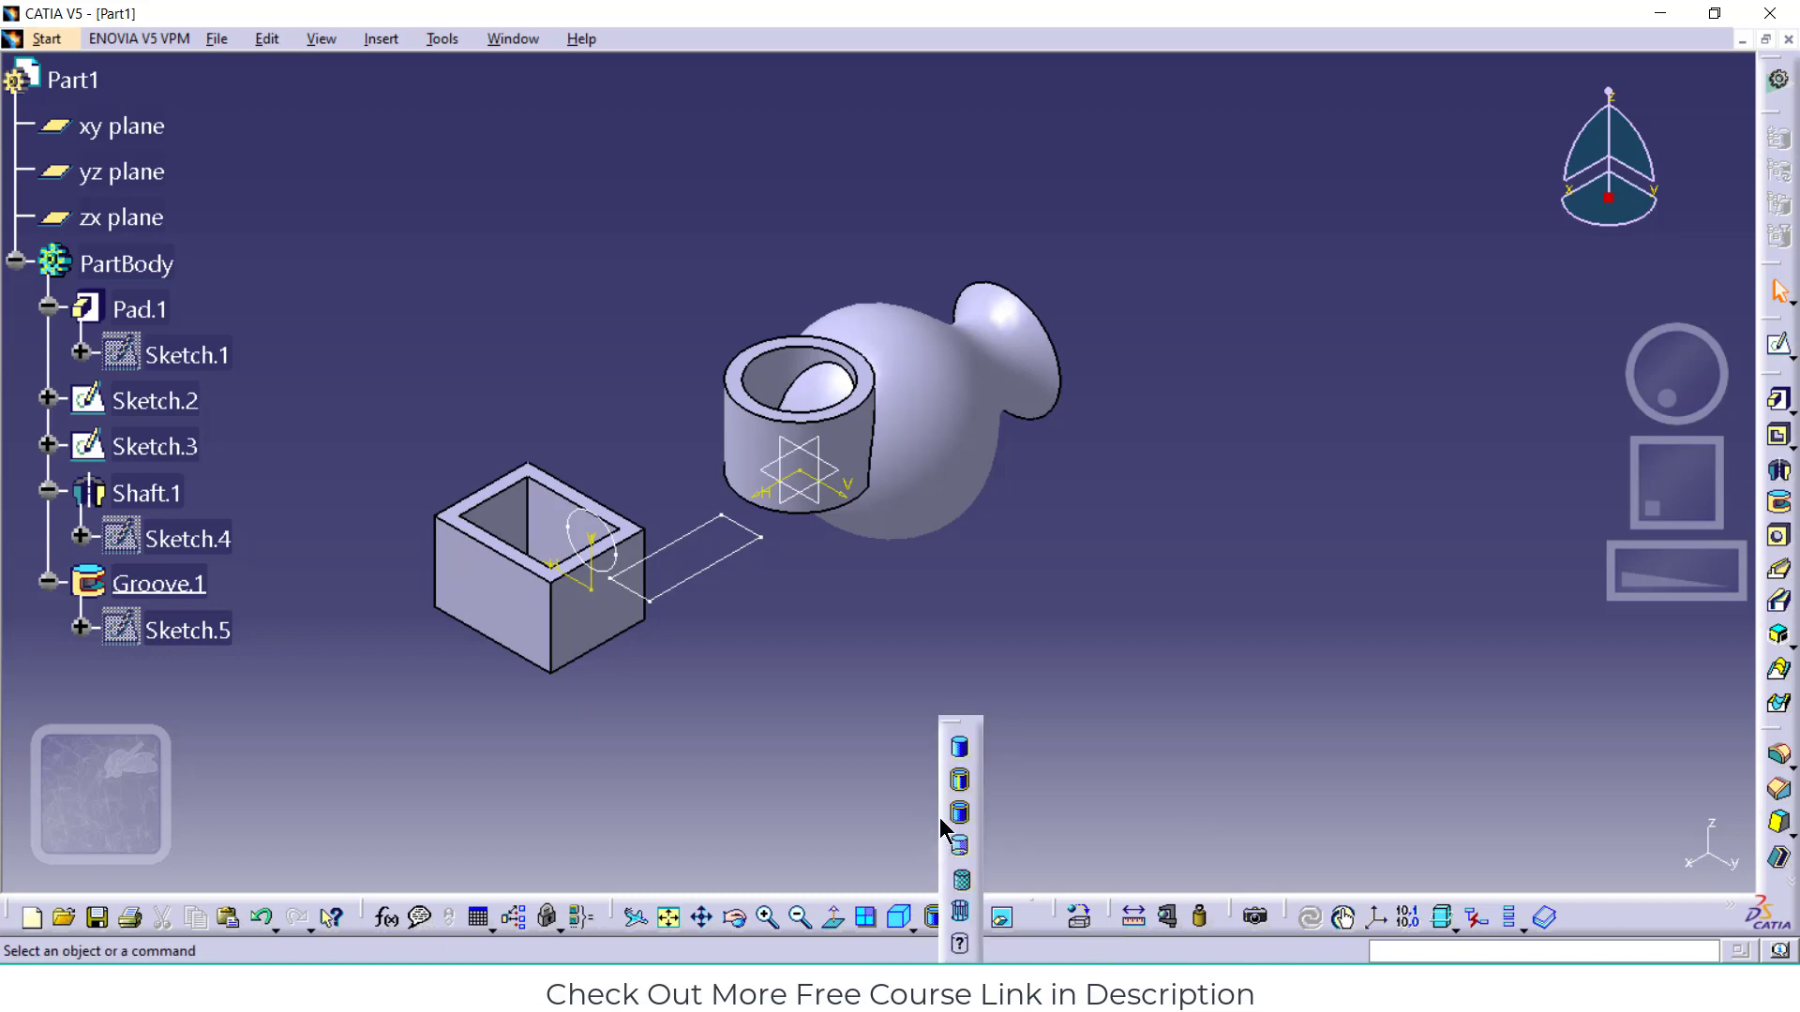
{"action": "left_click", "coordinate": [959, 748]}
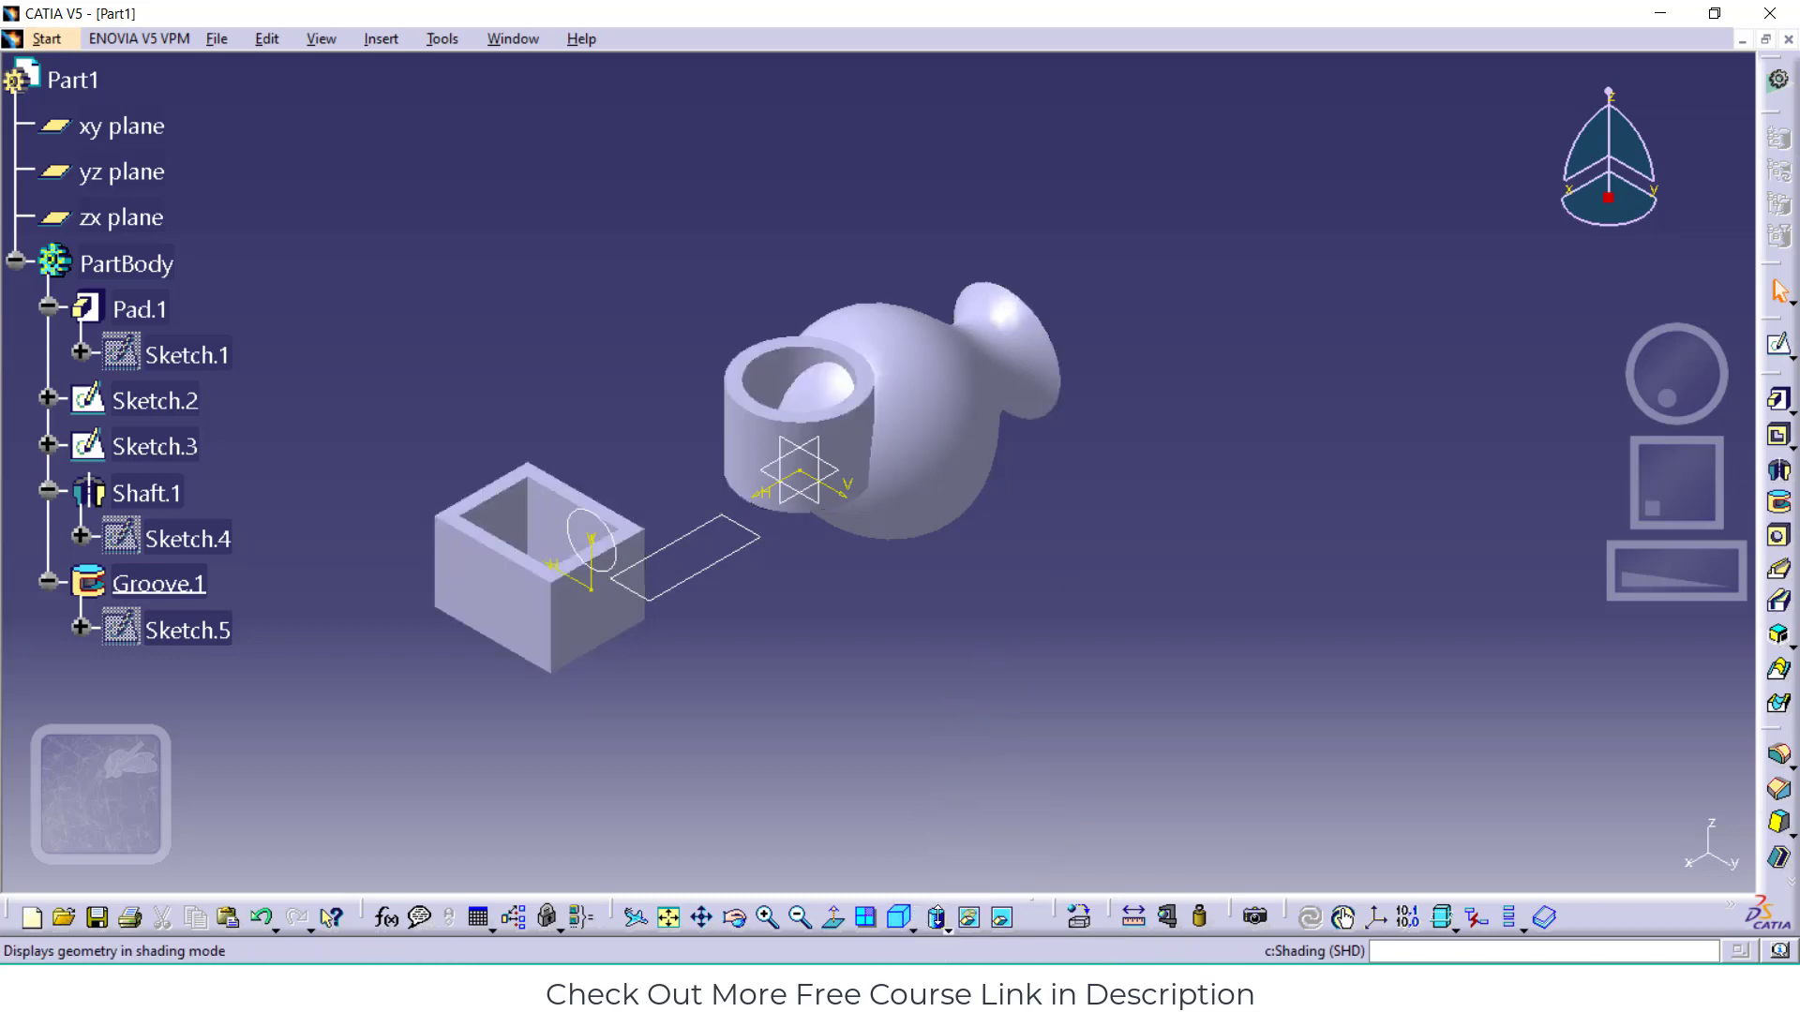
{"action": "left_click", "coordinate": [935, 919]}
{"action": "left_click", "coordinate": [966, 783]}
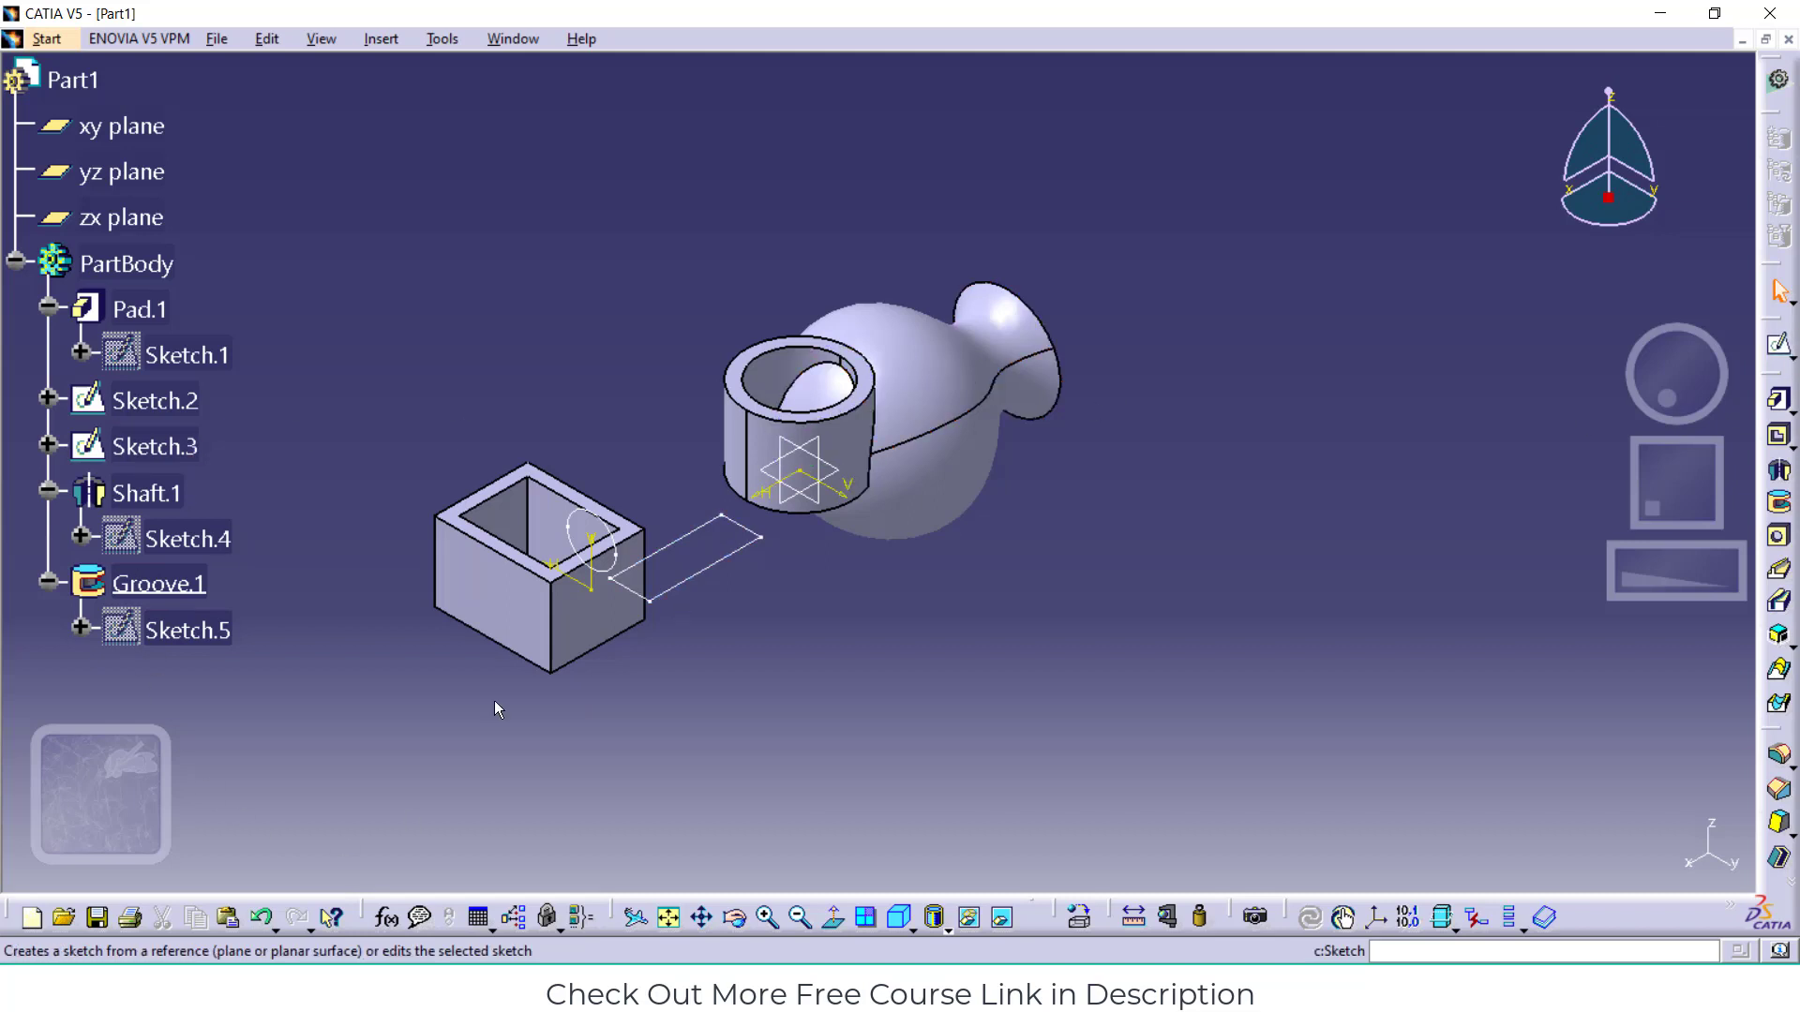
Sketch a small circle on the hollow box's front-left face and finish the sketch
{"action": "left_click", "coordinate": [501, 588]}
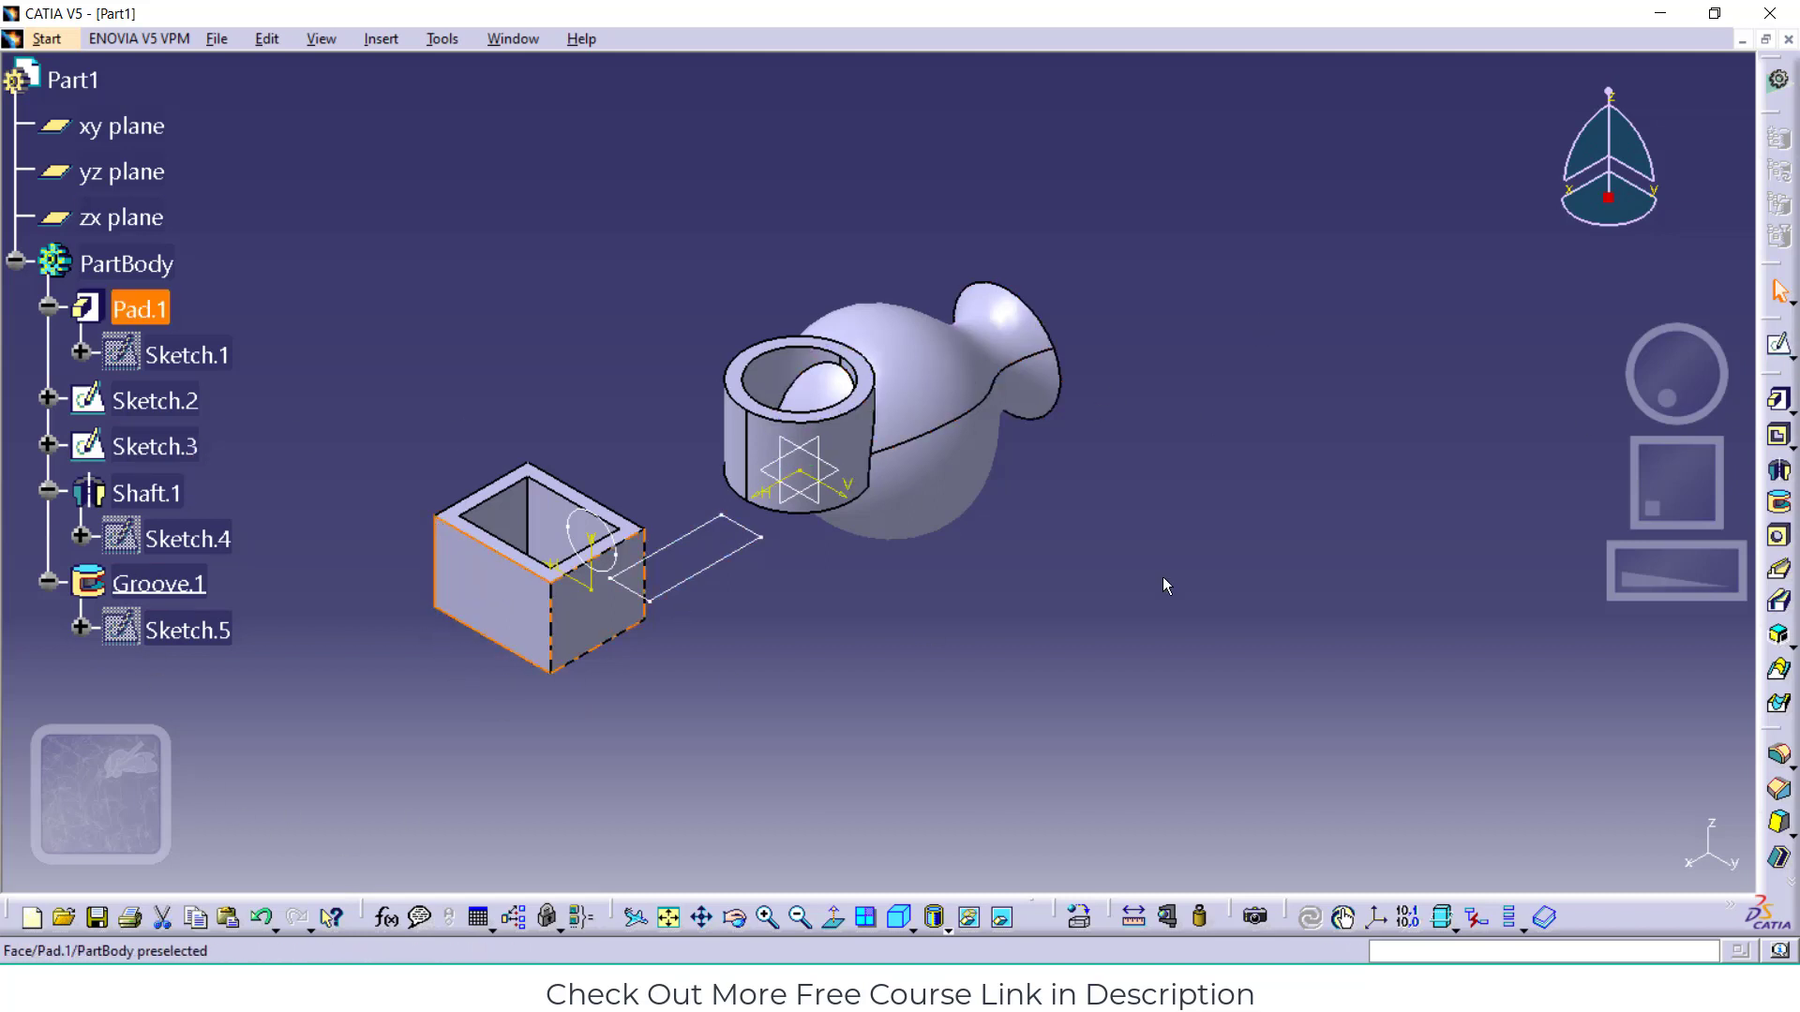
{"action": "left_click", "coordinate": [1778, 349]}
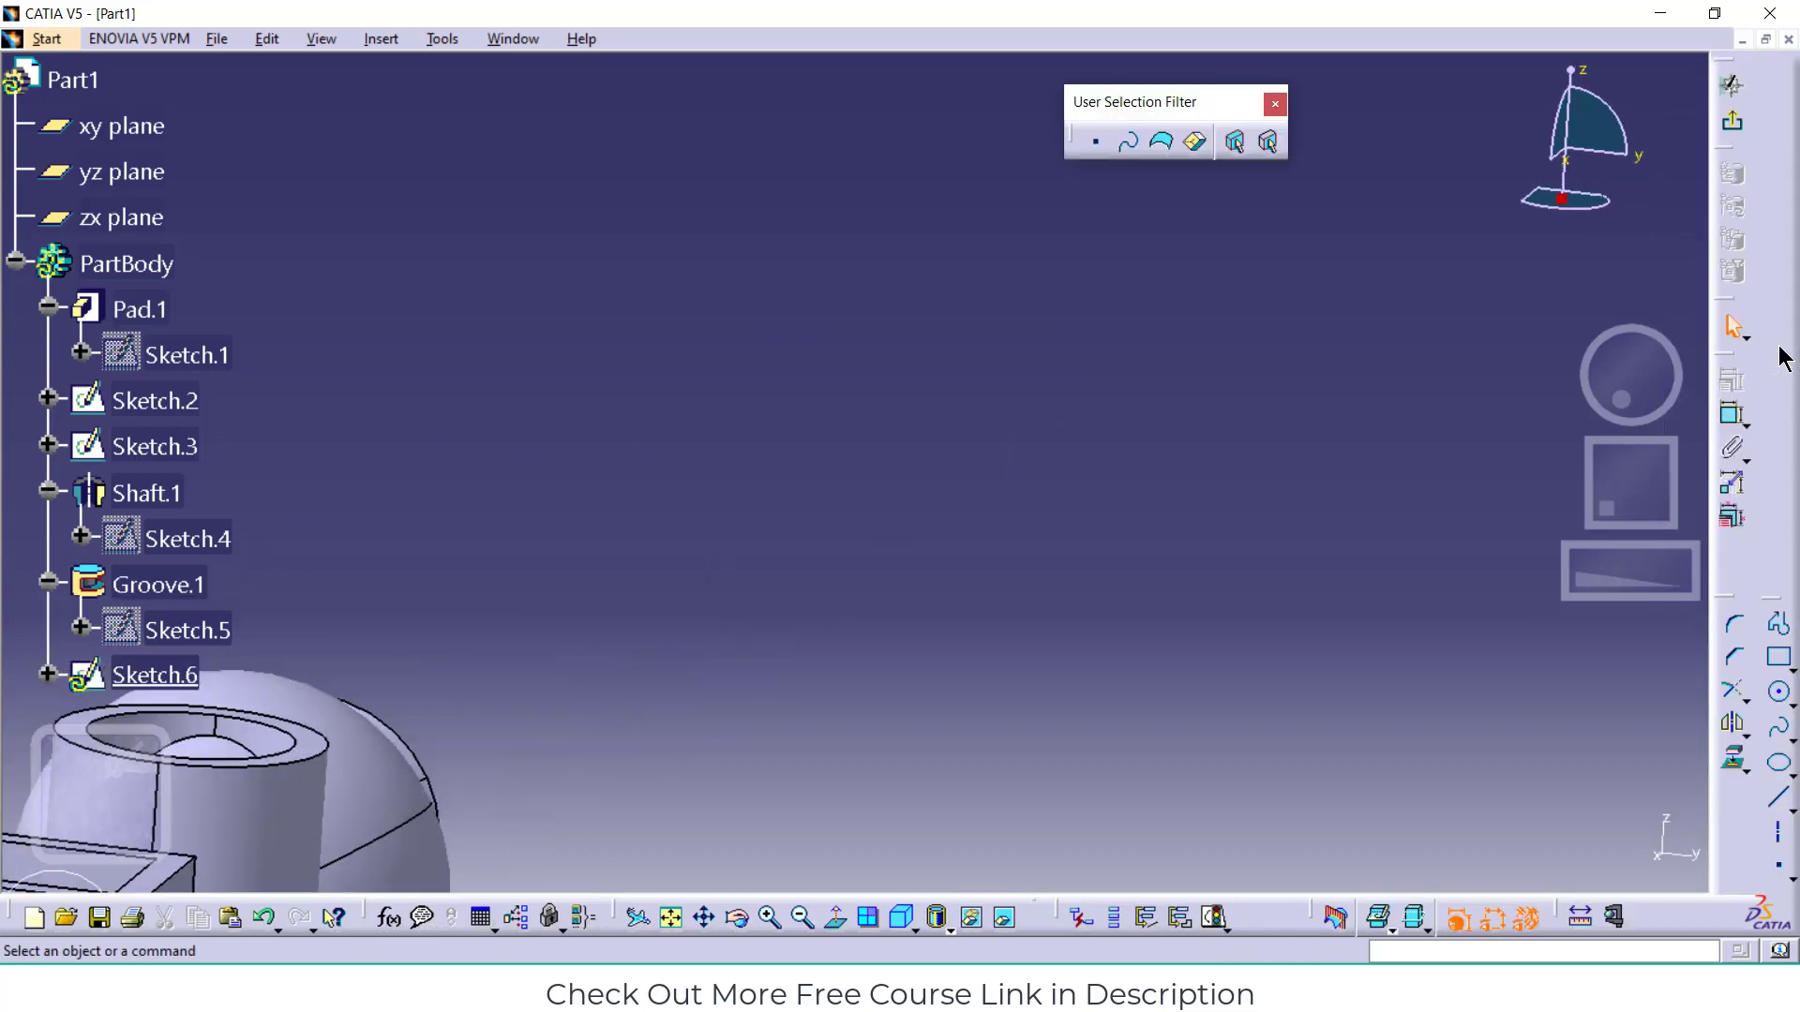
{"action": "left_click", "coordinate": [671, 917]}
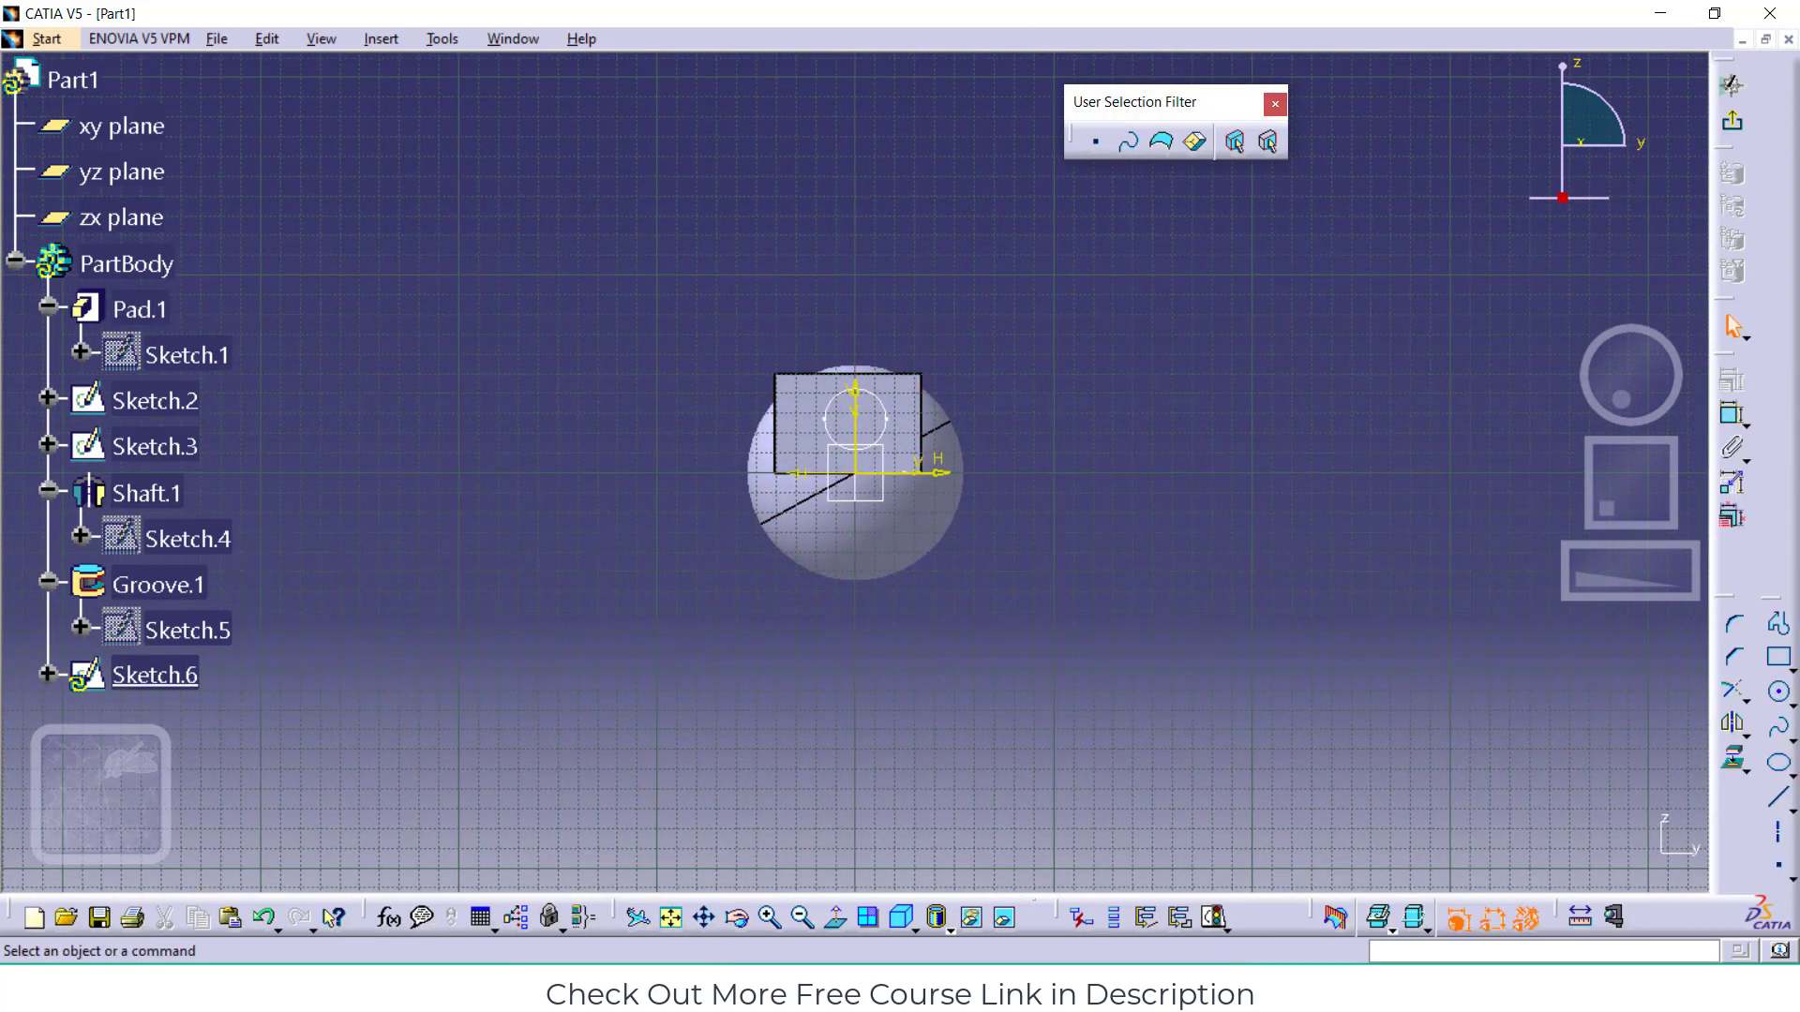
{"action": "left_click", "coordinate": [1778, 692]}
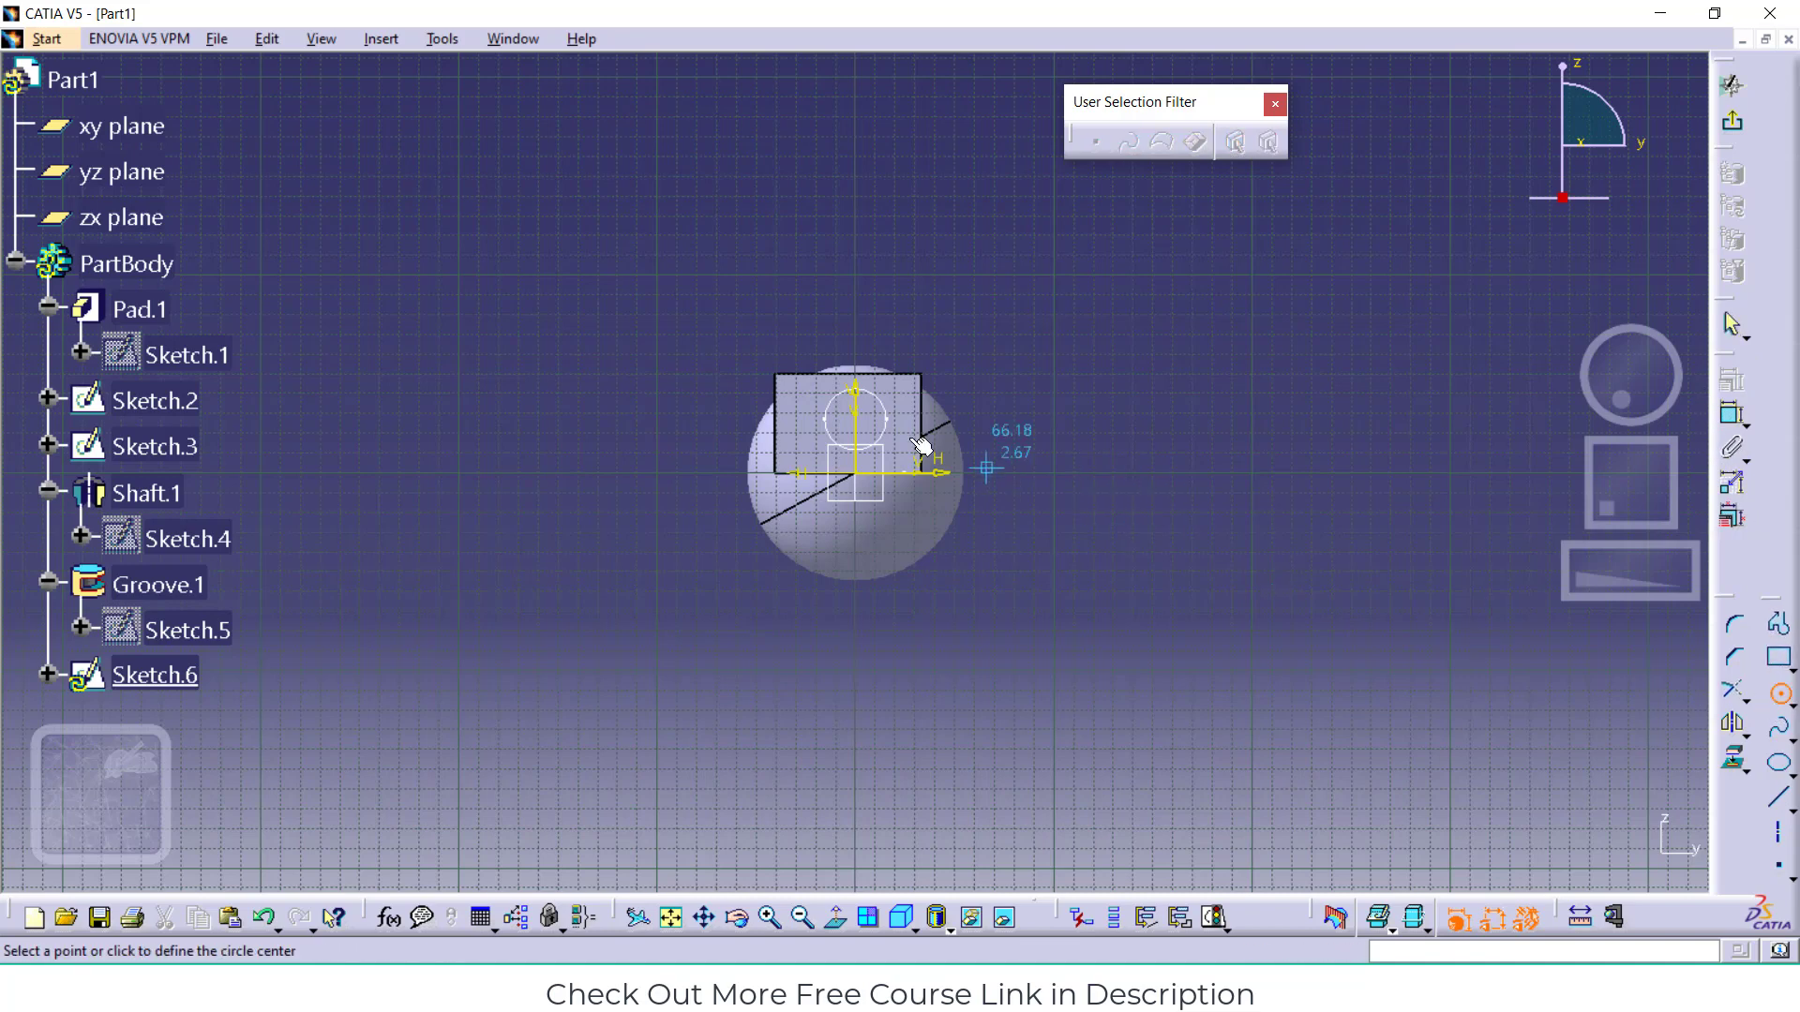
{"action": "left_click", "coordinate": [863, 441]}
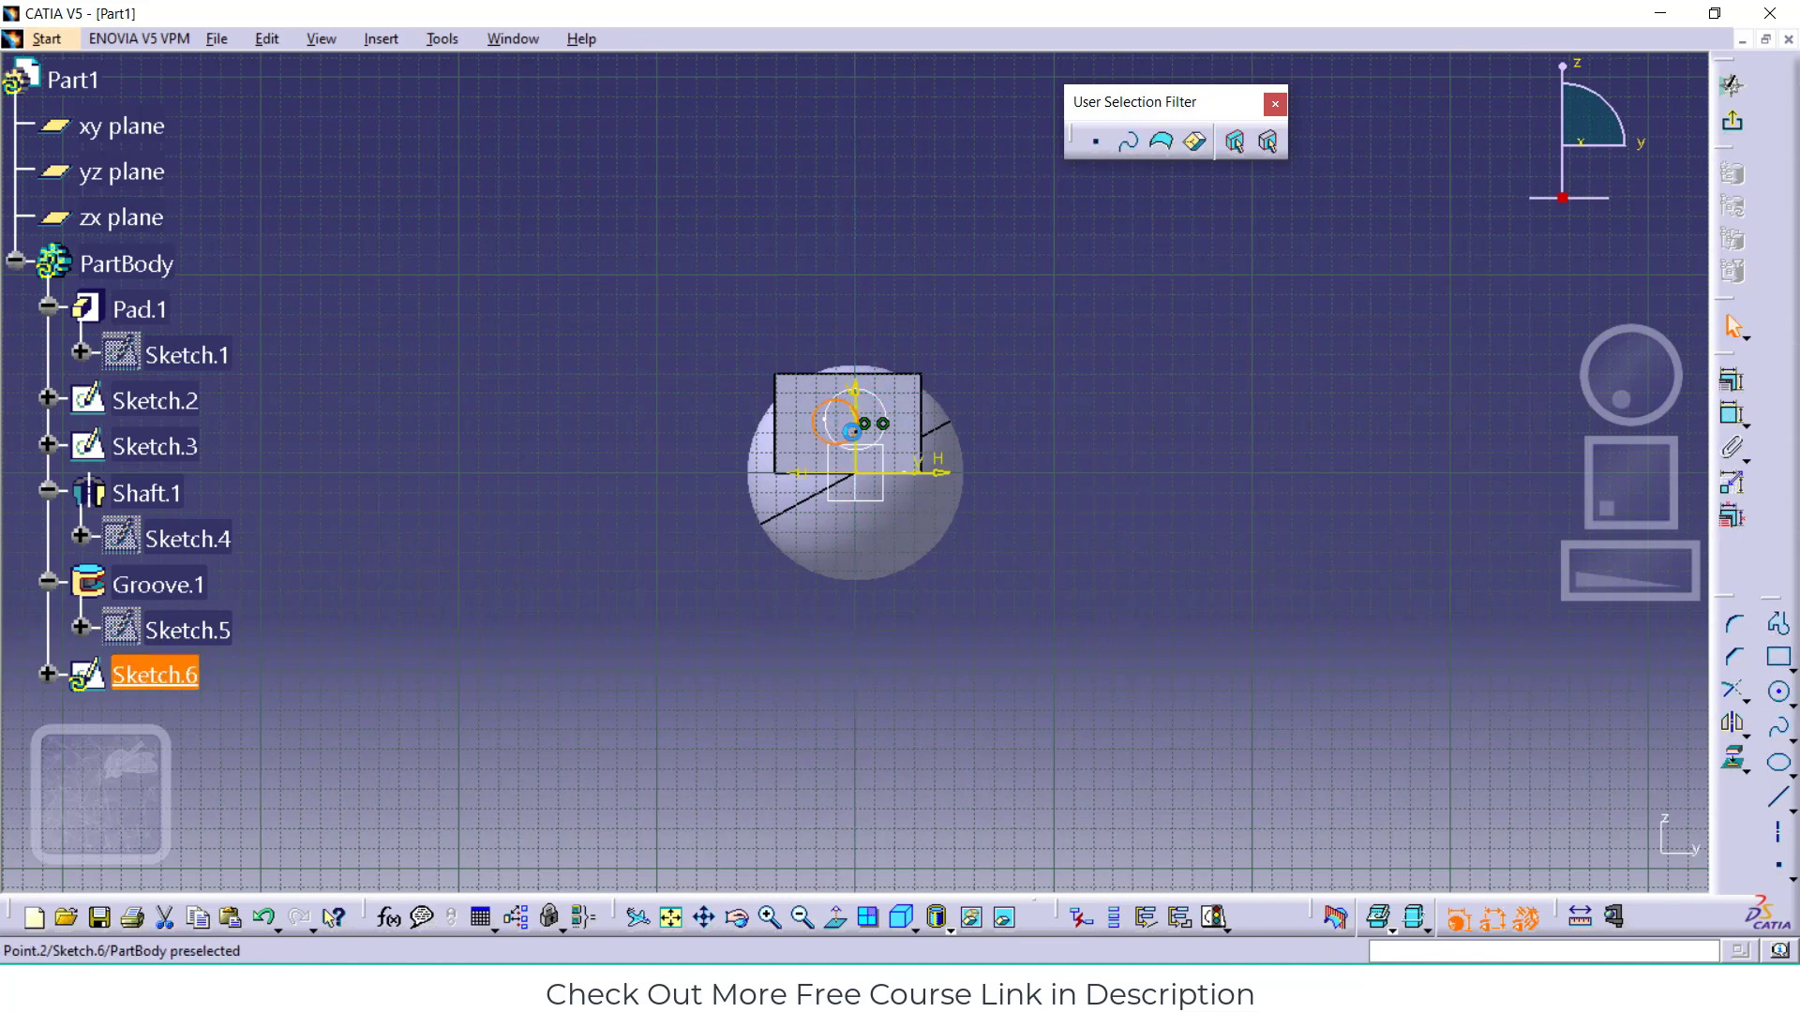
{"action": "left_click", "coordinate": [1735, 127]}
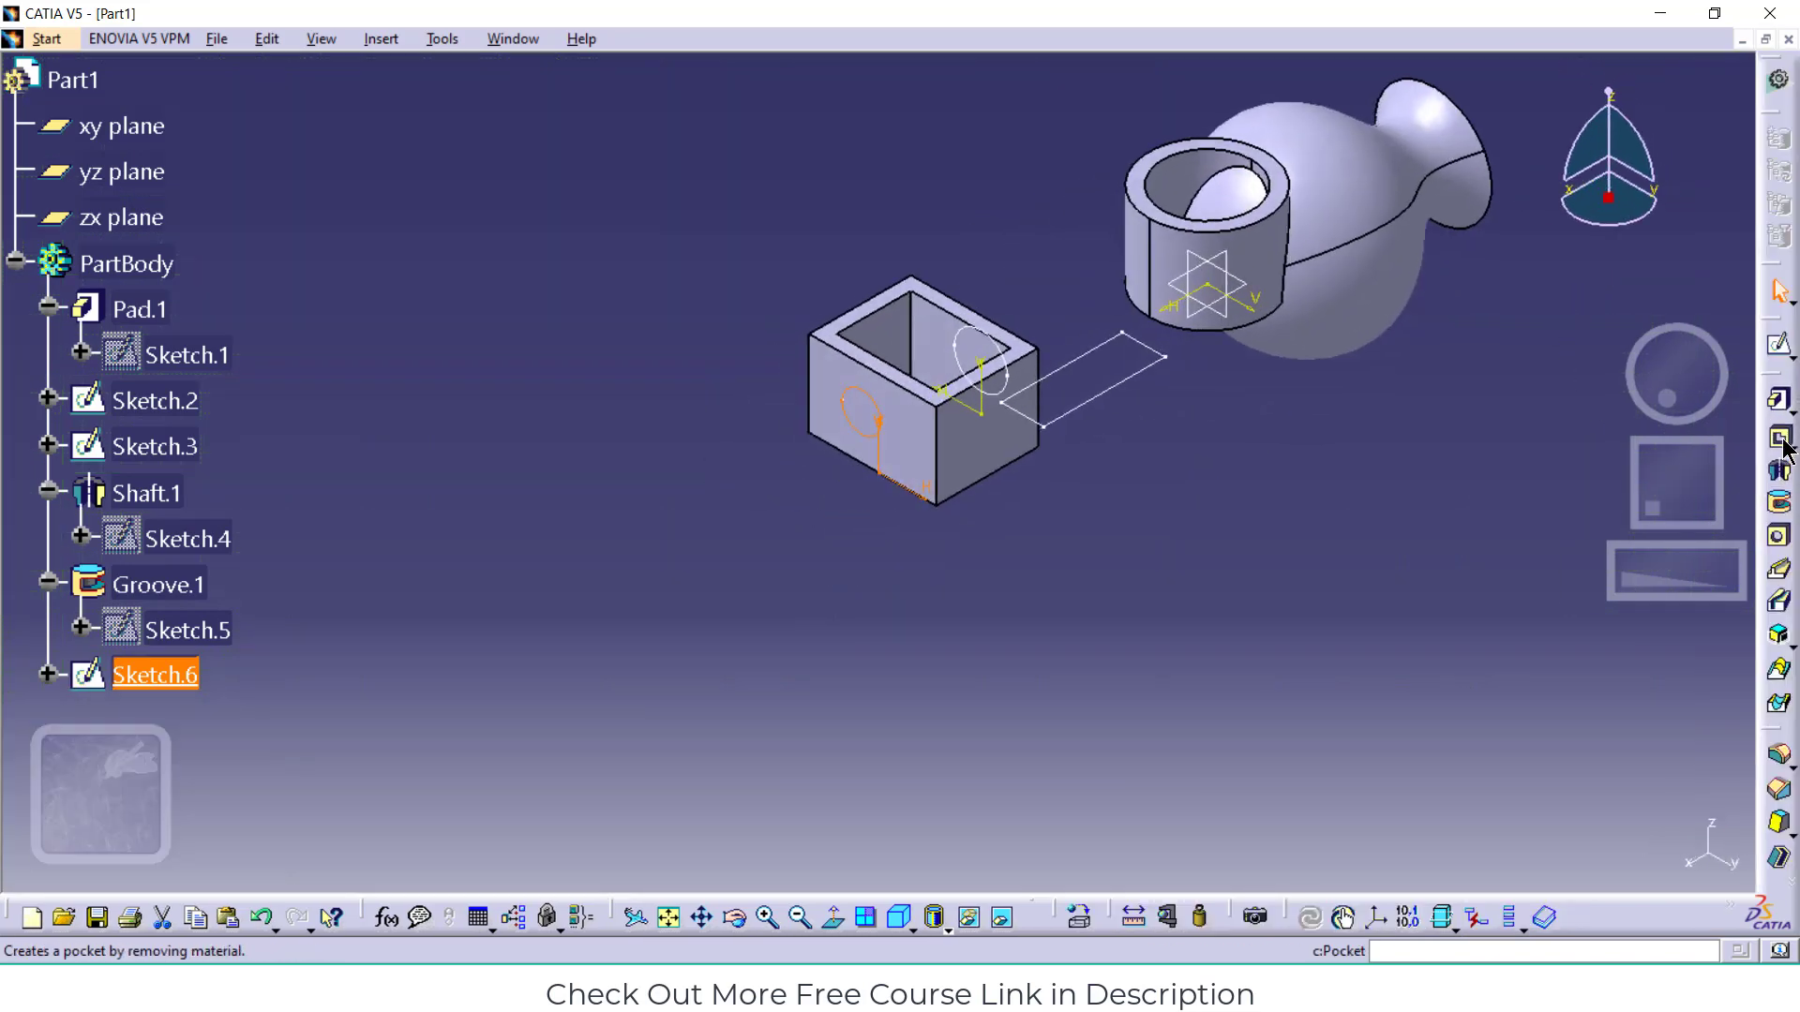
Cut the circle through the hollow box as a Pocket with limit type Dimension and depth 70 mm
{"action": "left_click", "coordinate": [1781, 474]}
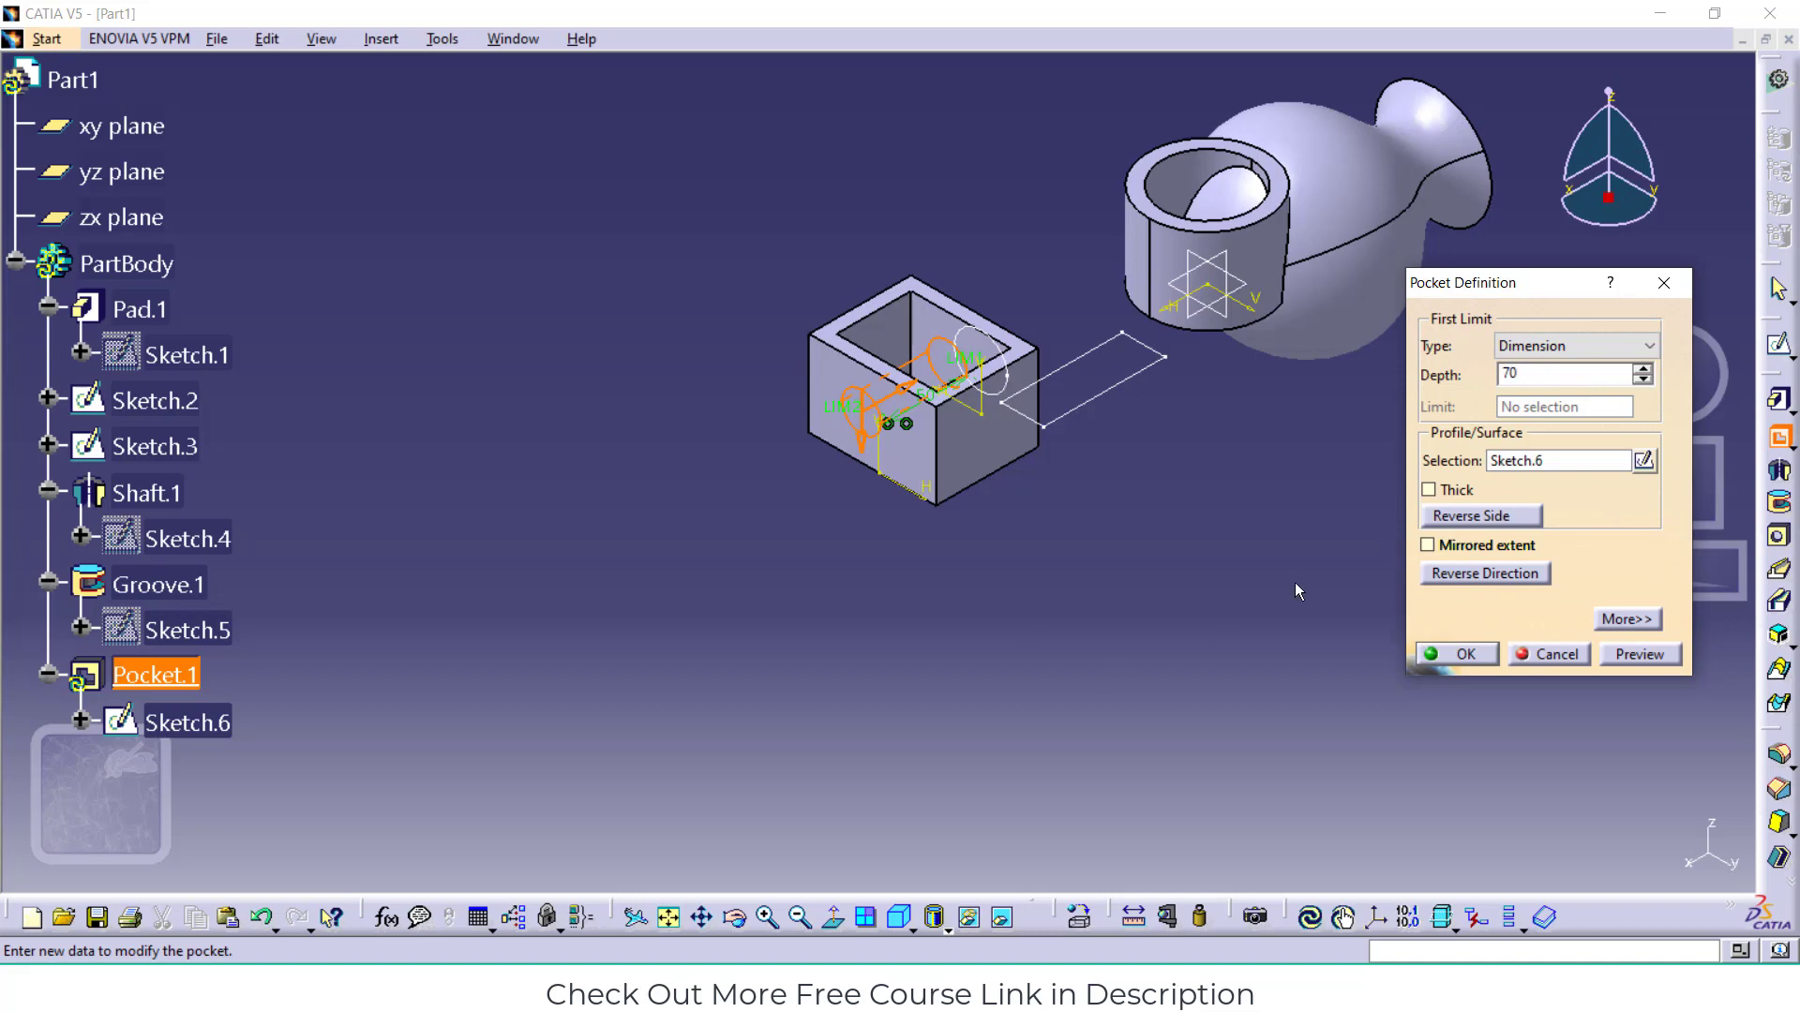
{"action": "left_click", "coordinate": [1648, 656]}
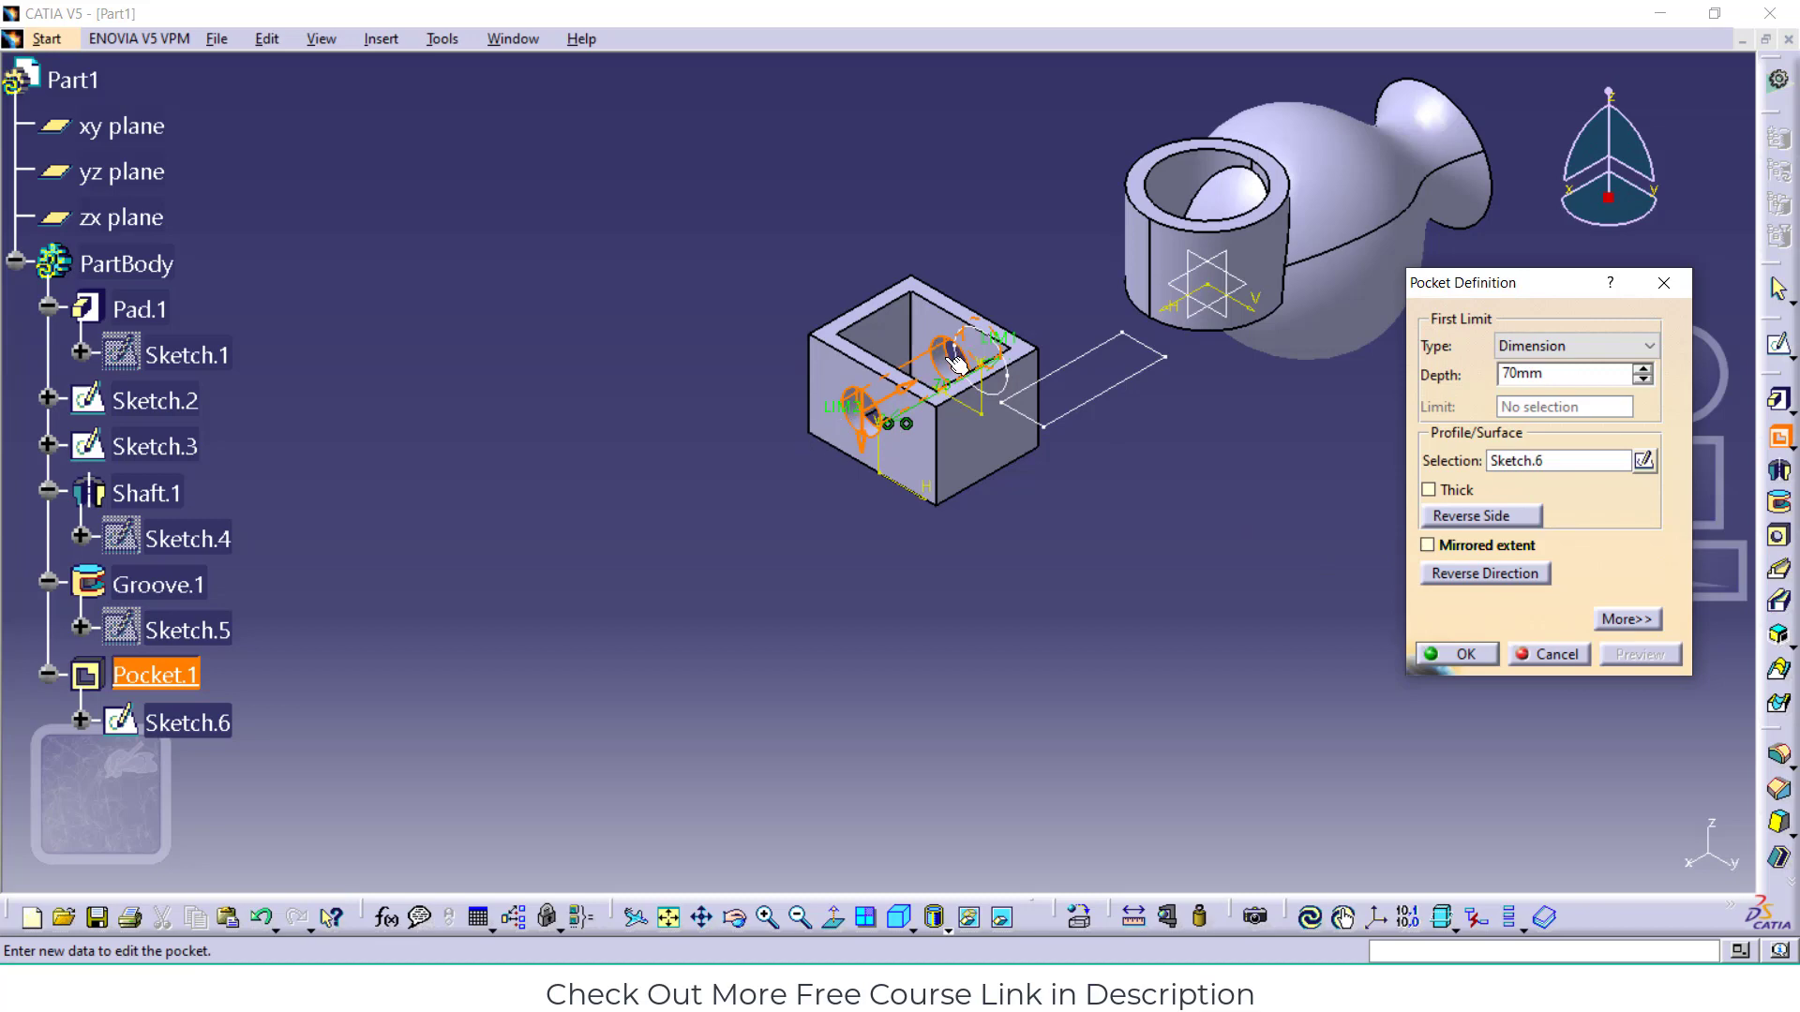
{"action": "left_click", "coordinate": [1556, 349]}
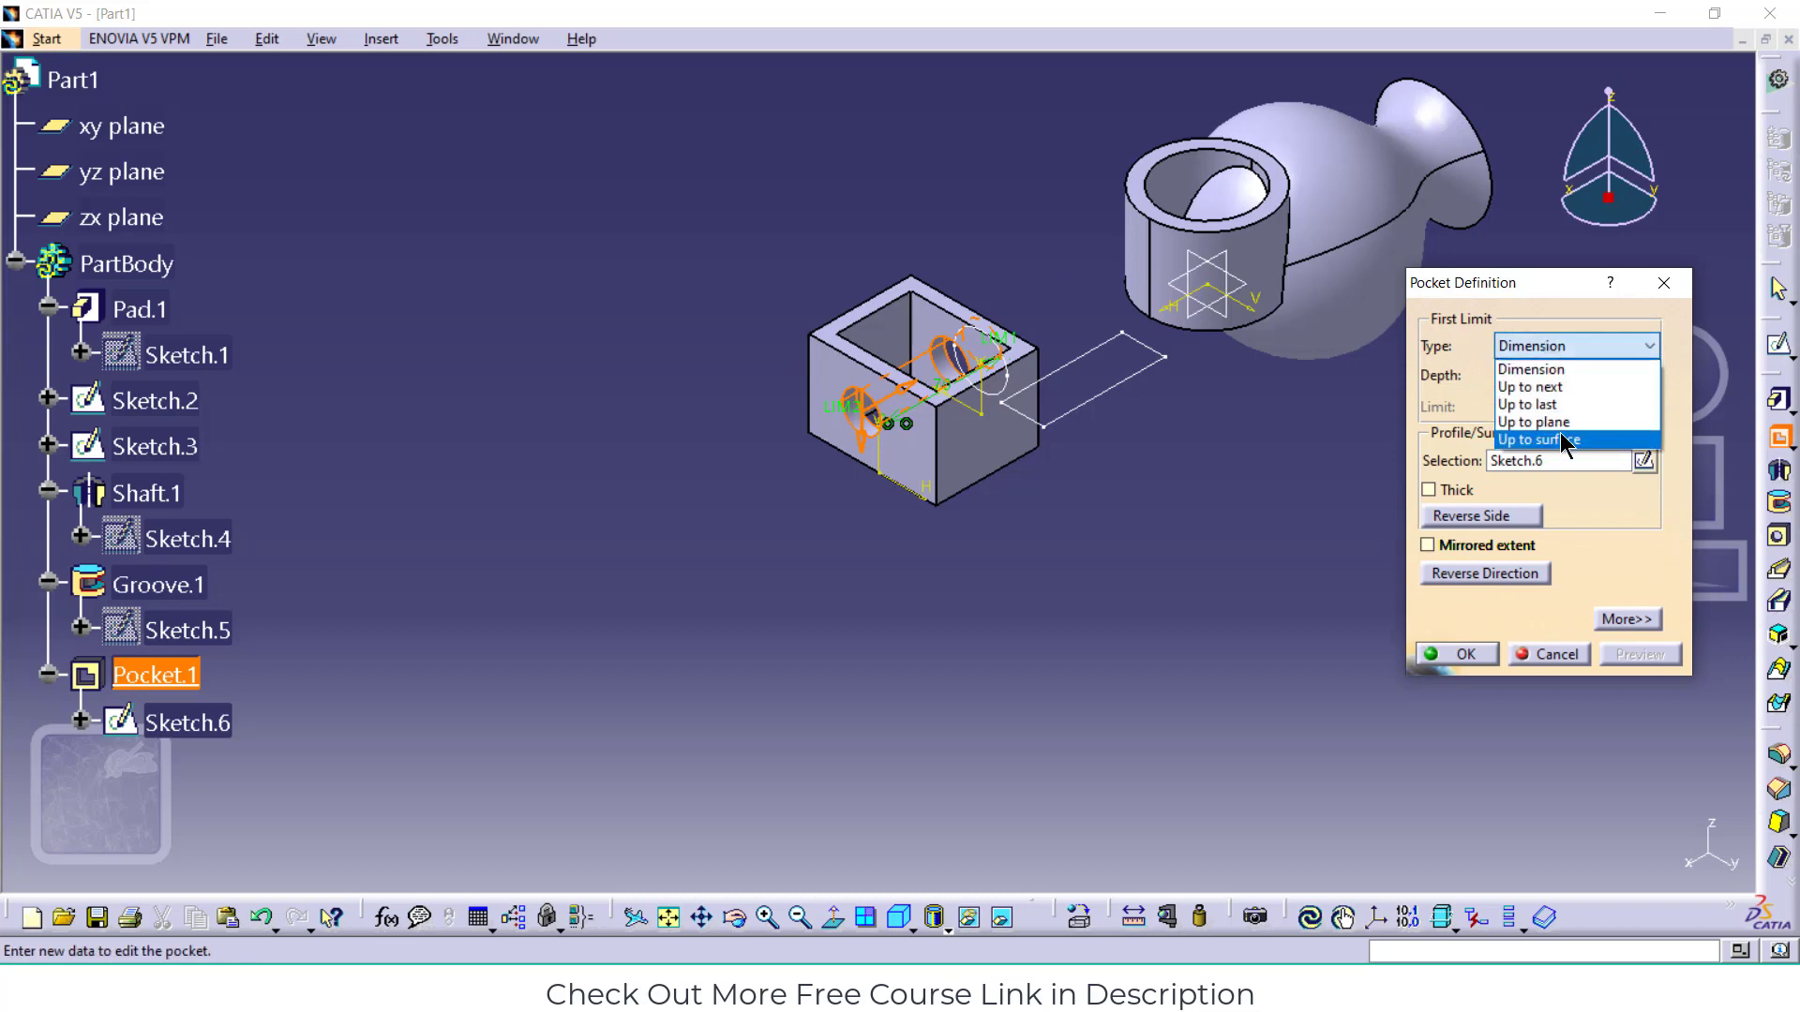
{"action": "left_click", "coordinate": [1548, 294]}
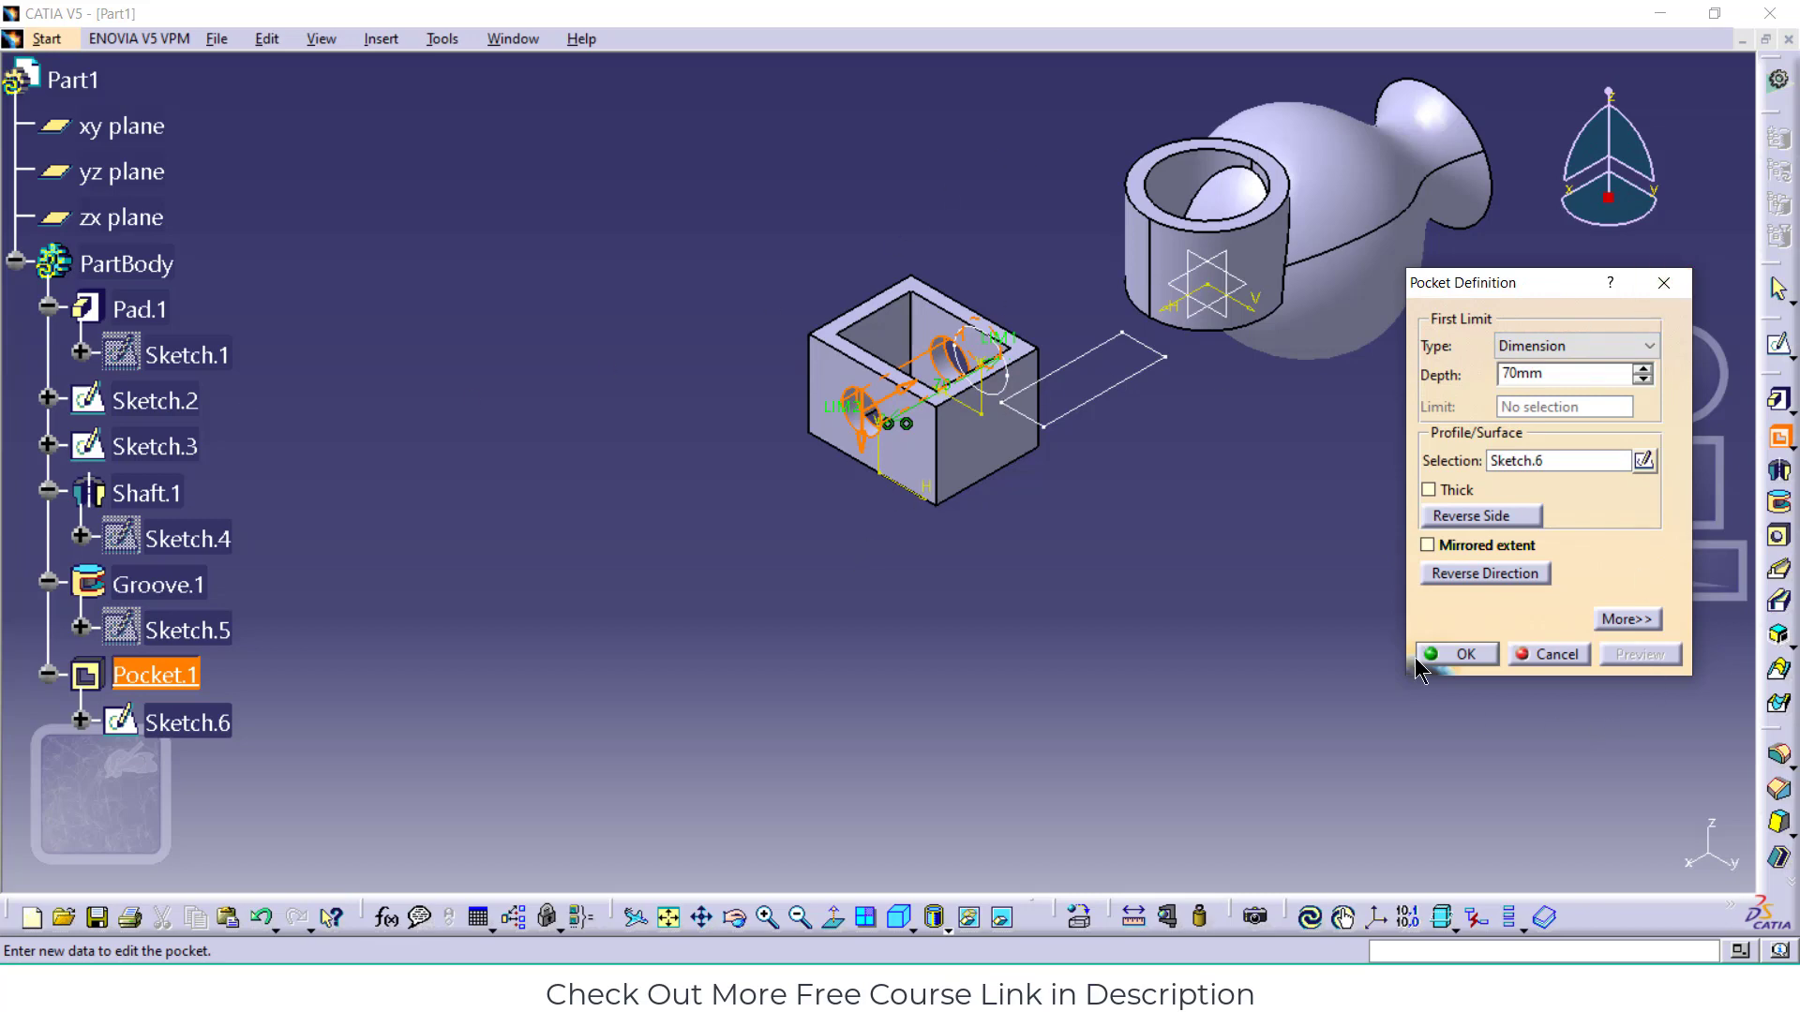
{"action": "left_click", "coordinate": [1464, 654]}
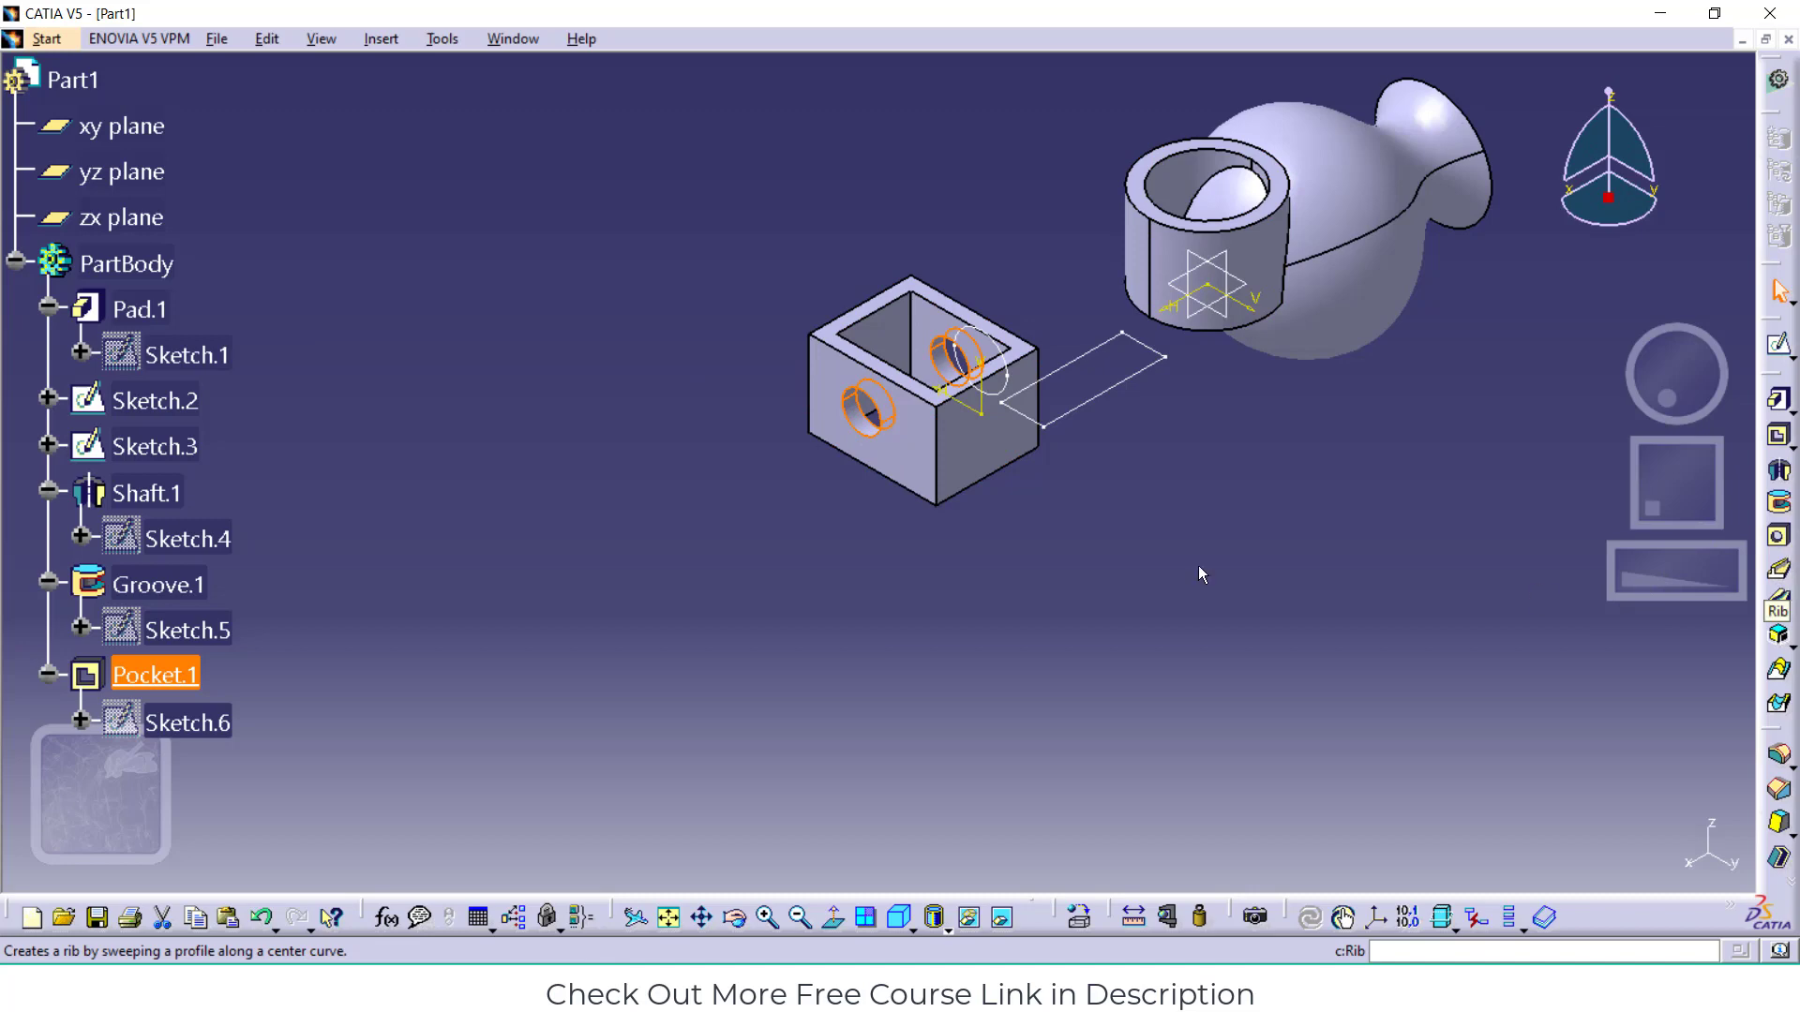
{"action": "left_click", "coordinate": [1166, 452]}
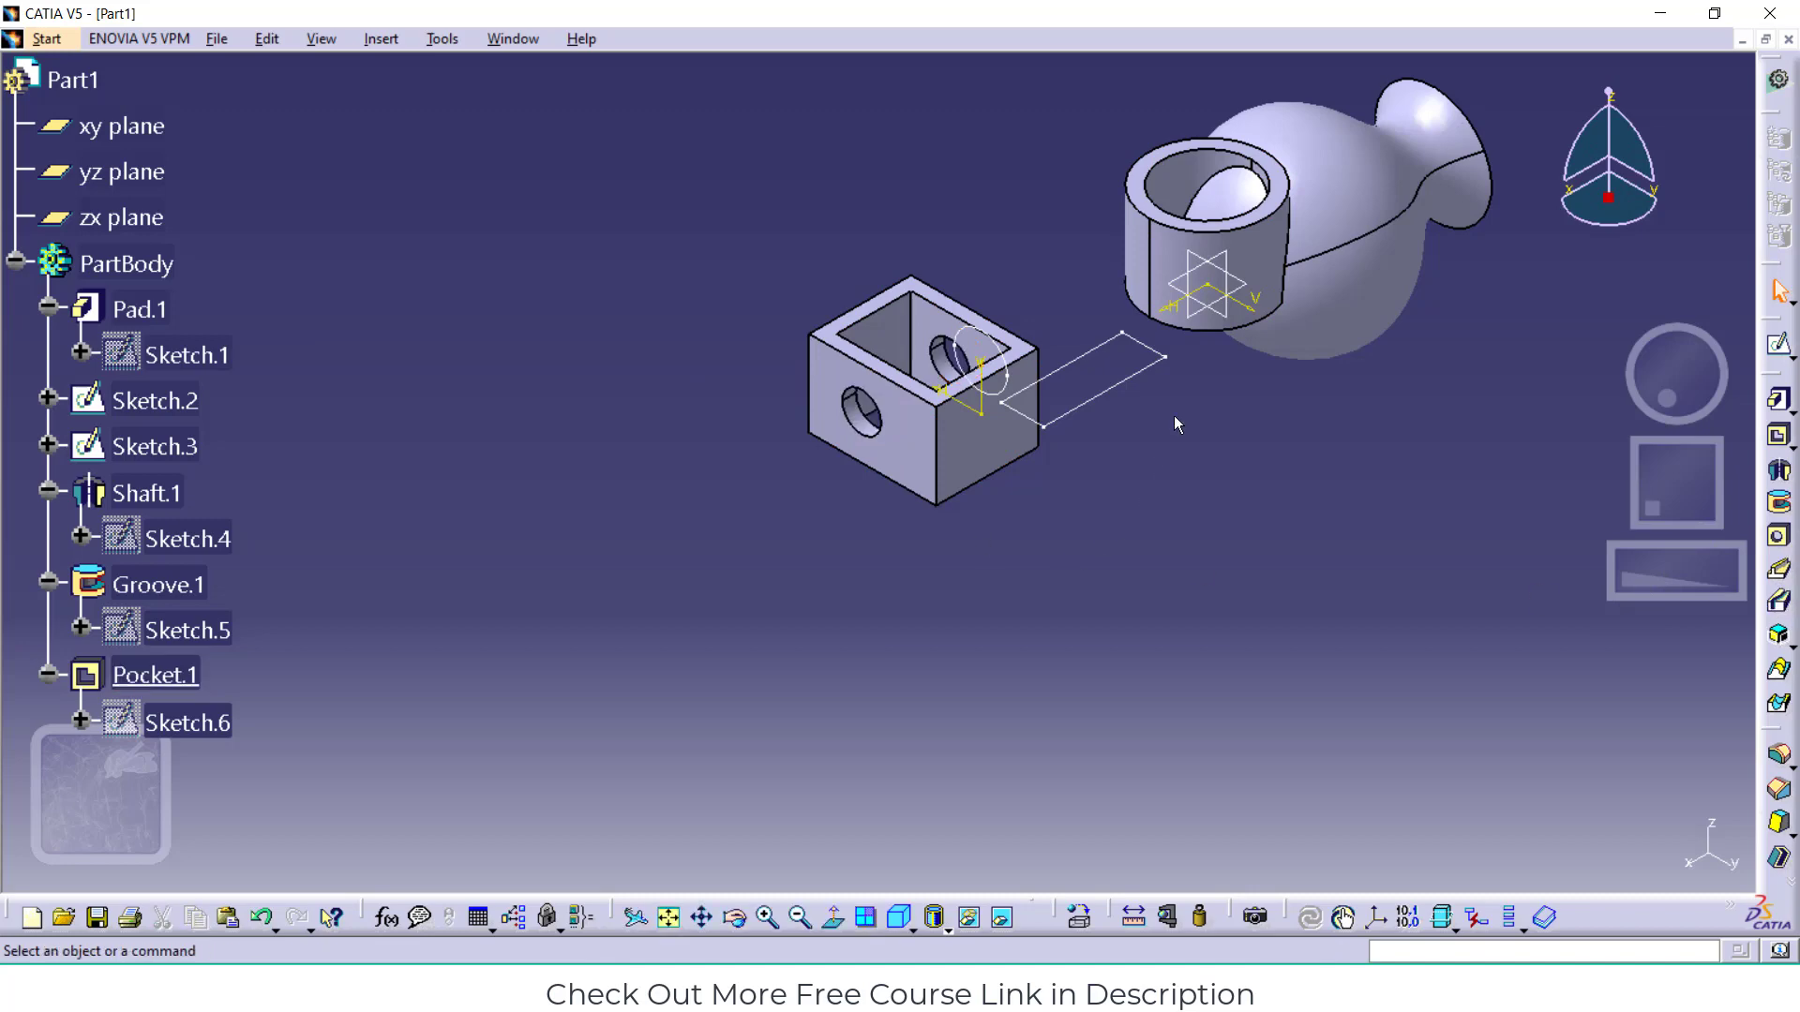
Delete Pad.1 together with all its children and aggregated elements
{"action": "right_click", "coordinate": [146, 311]}
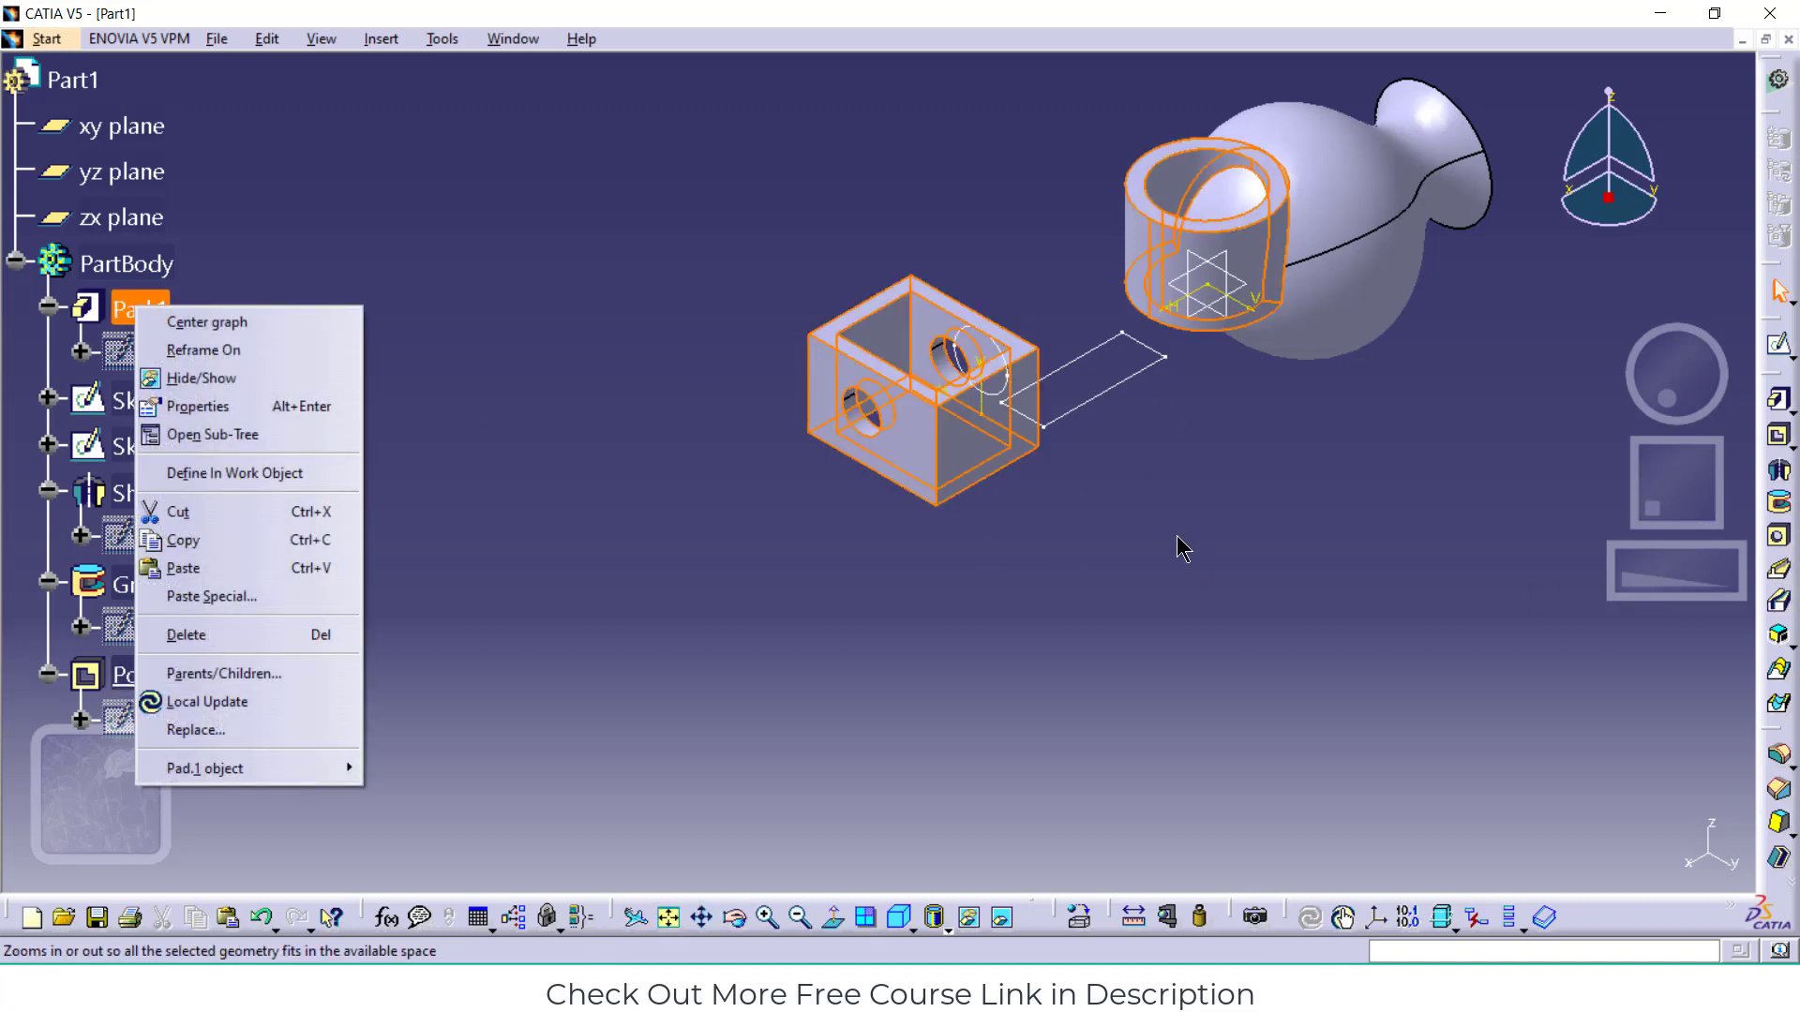
{"action": "left_click", "coordinate": [247, 635]}
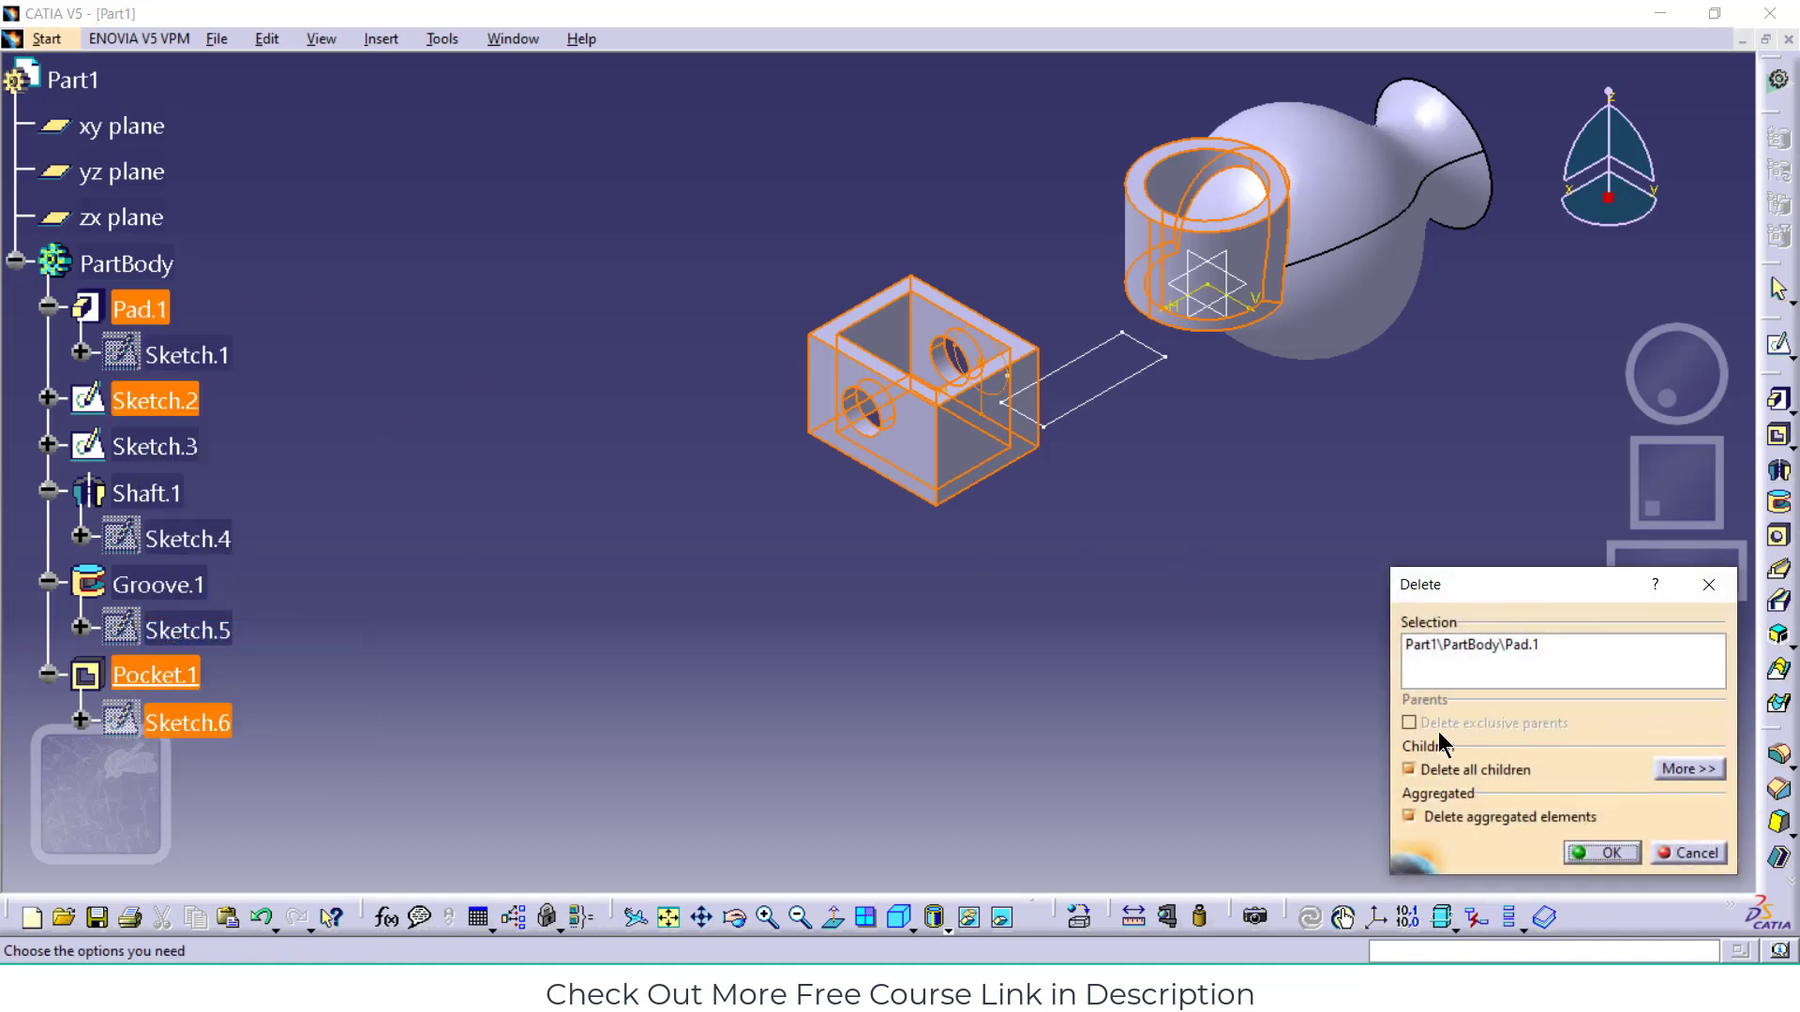
{"action": "left_click", "coordinate": [1599, 852]}
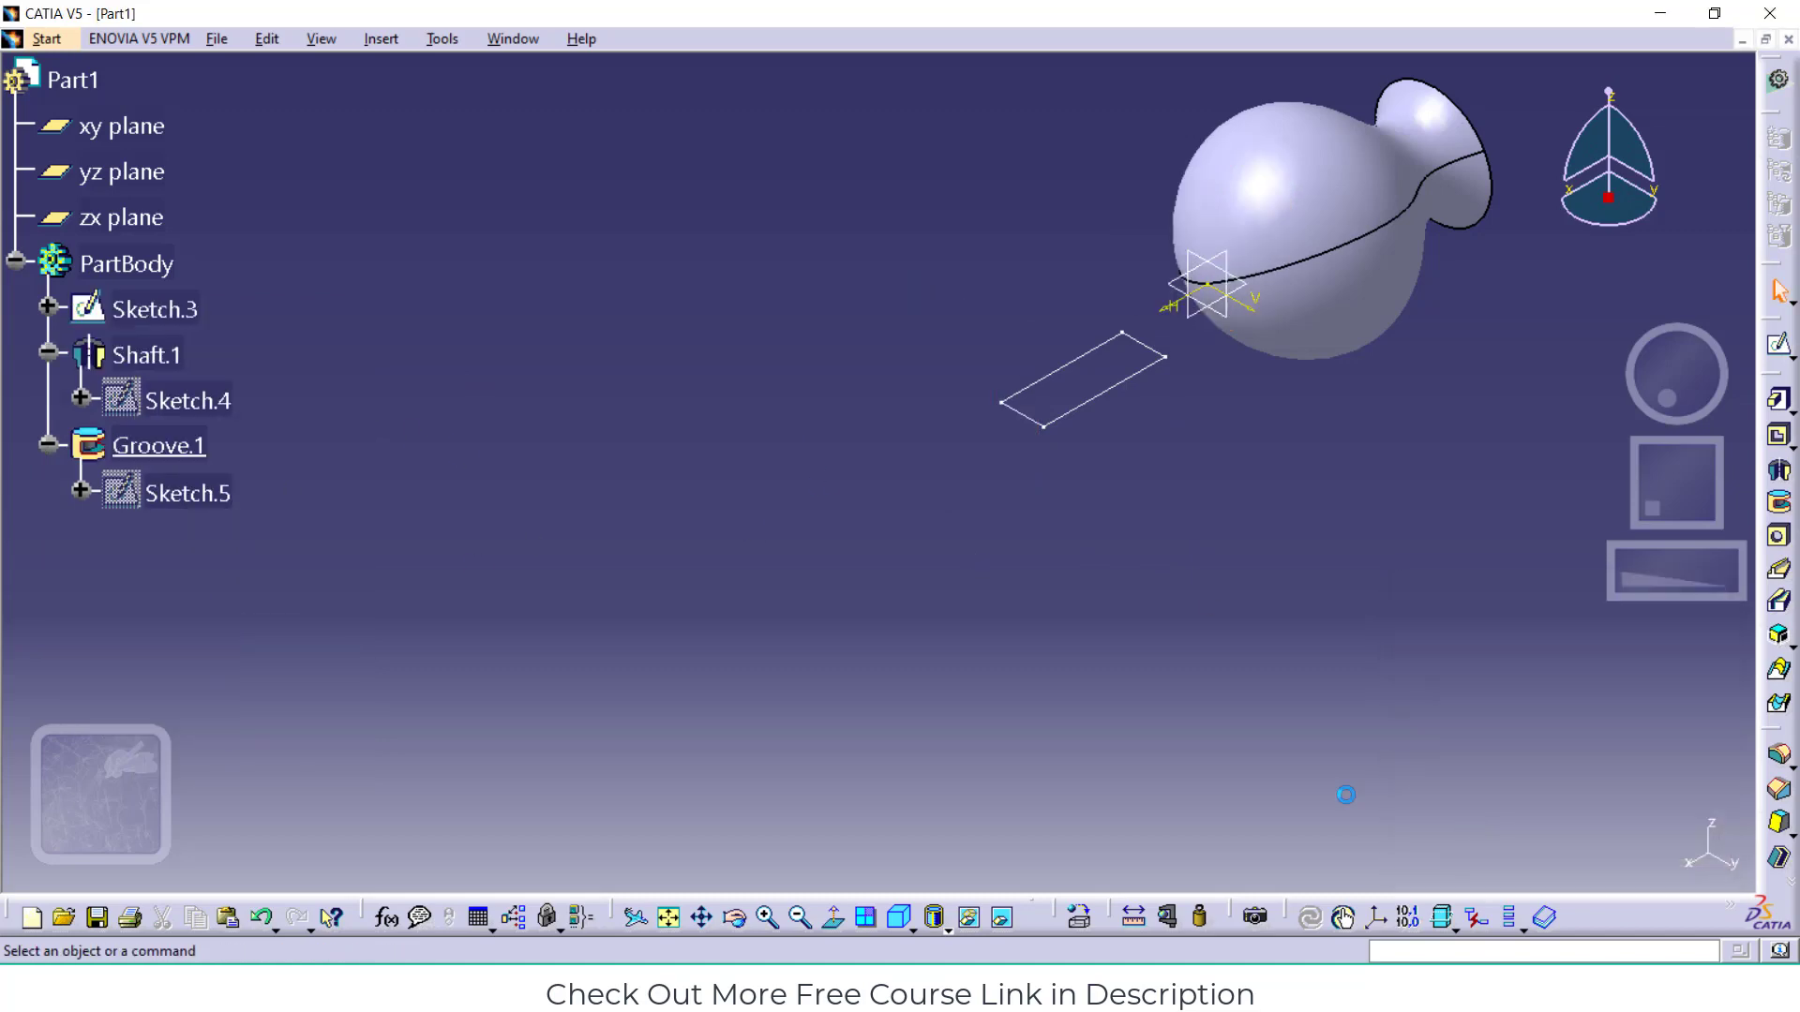
Try to delete Shaft.1 from the part body
{"action": "right_click", "coordinate": [171, 356]}
{"action": "left_click", "coordinate": [211, 678]}
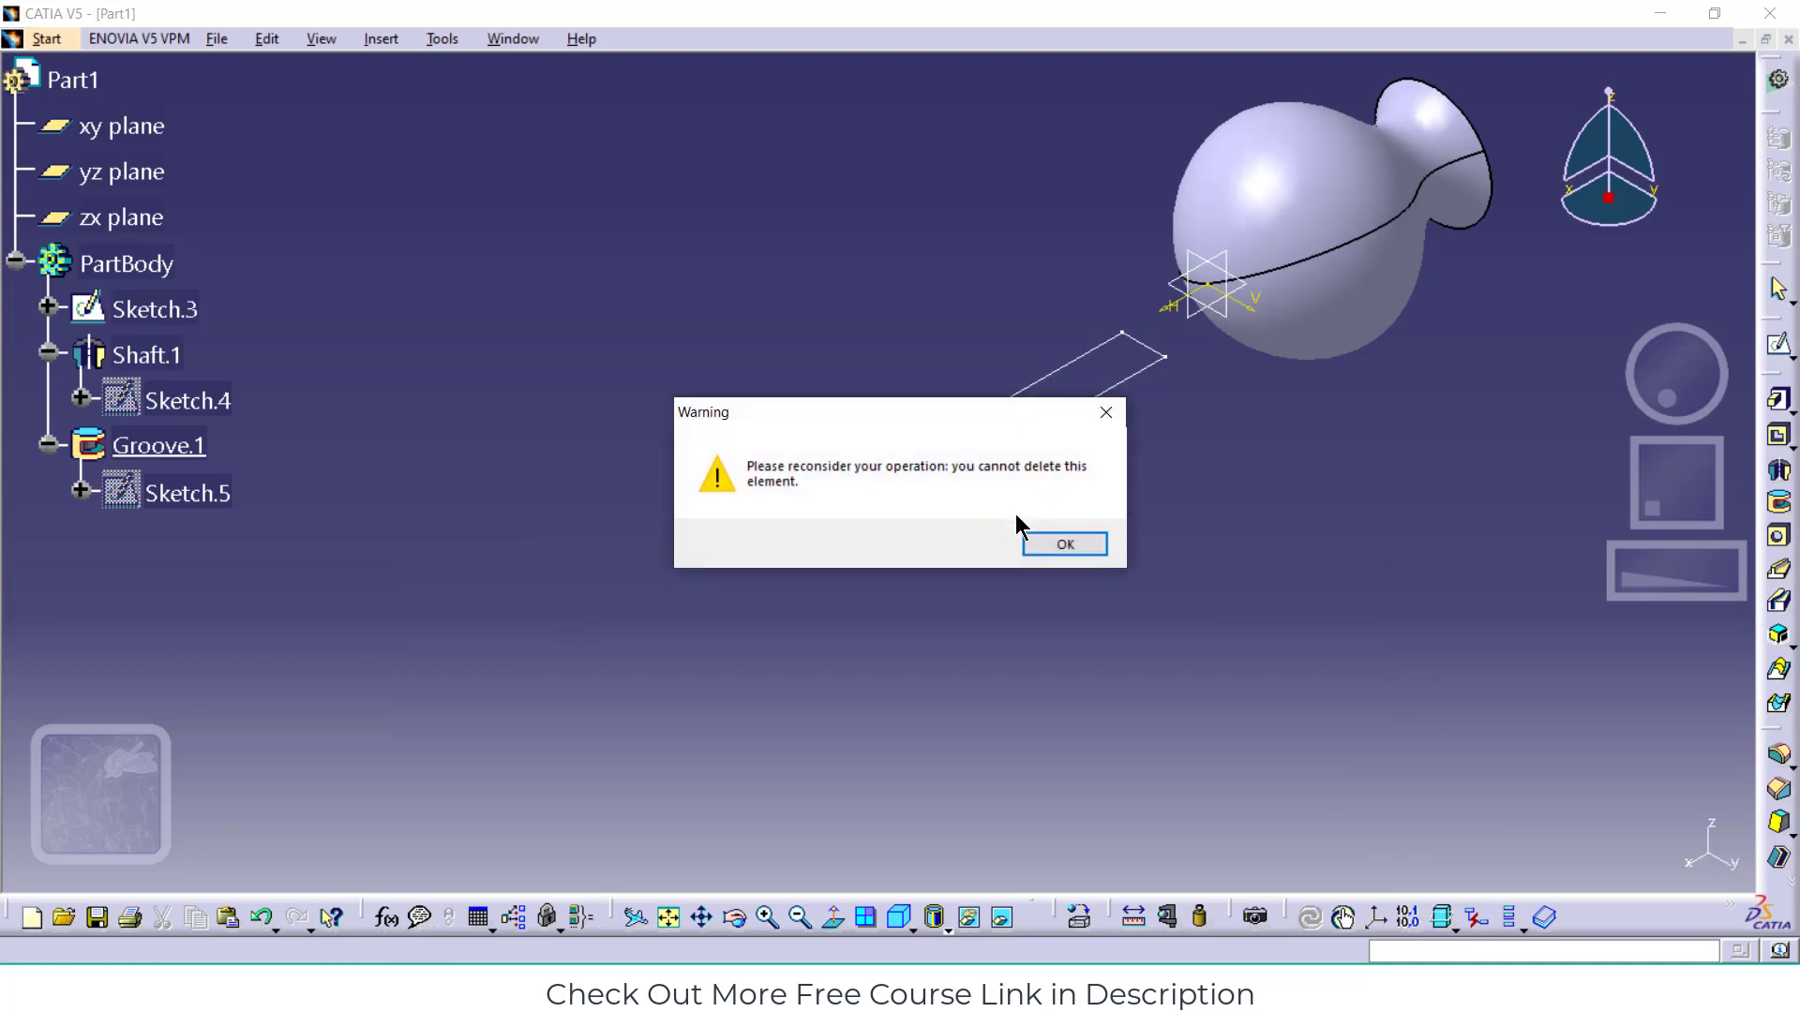
{"action": "left_click", "coordinate": [1030, 541]}
Delete Groove.1 together with its aggregated elements
{"action": "right_click", "coordinate": [160, 433]}
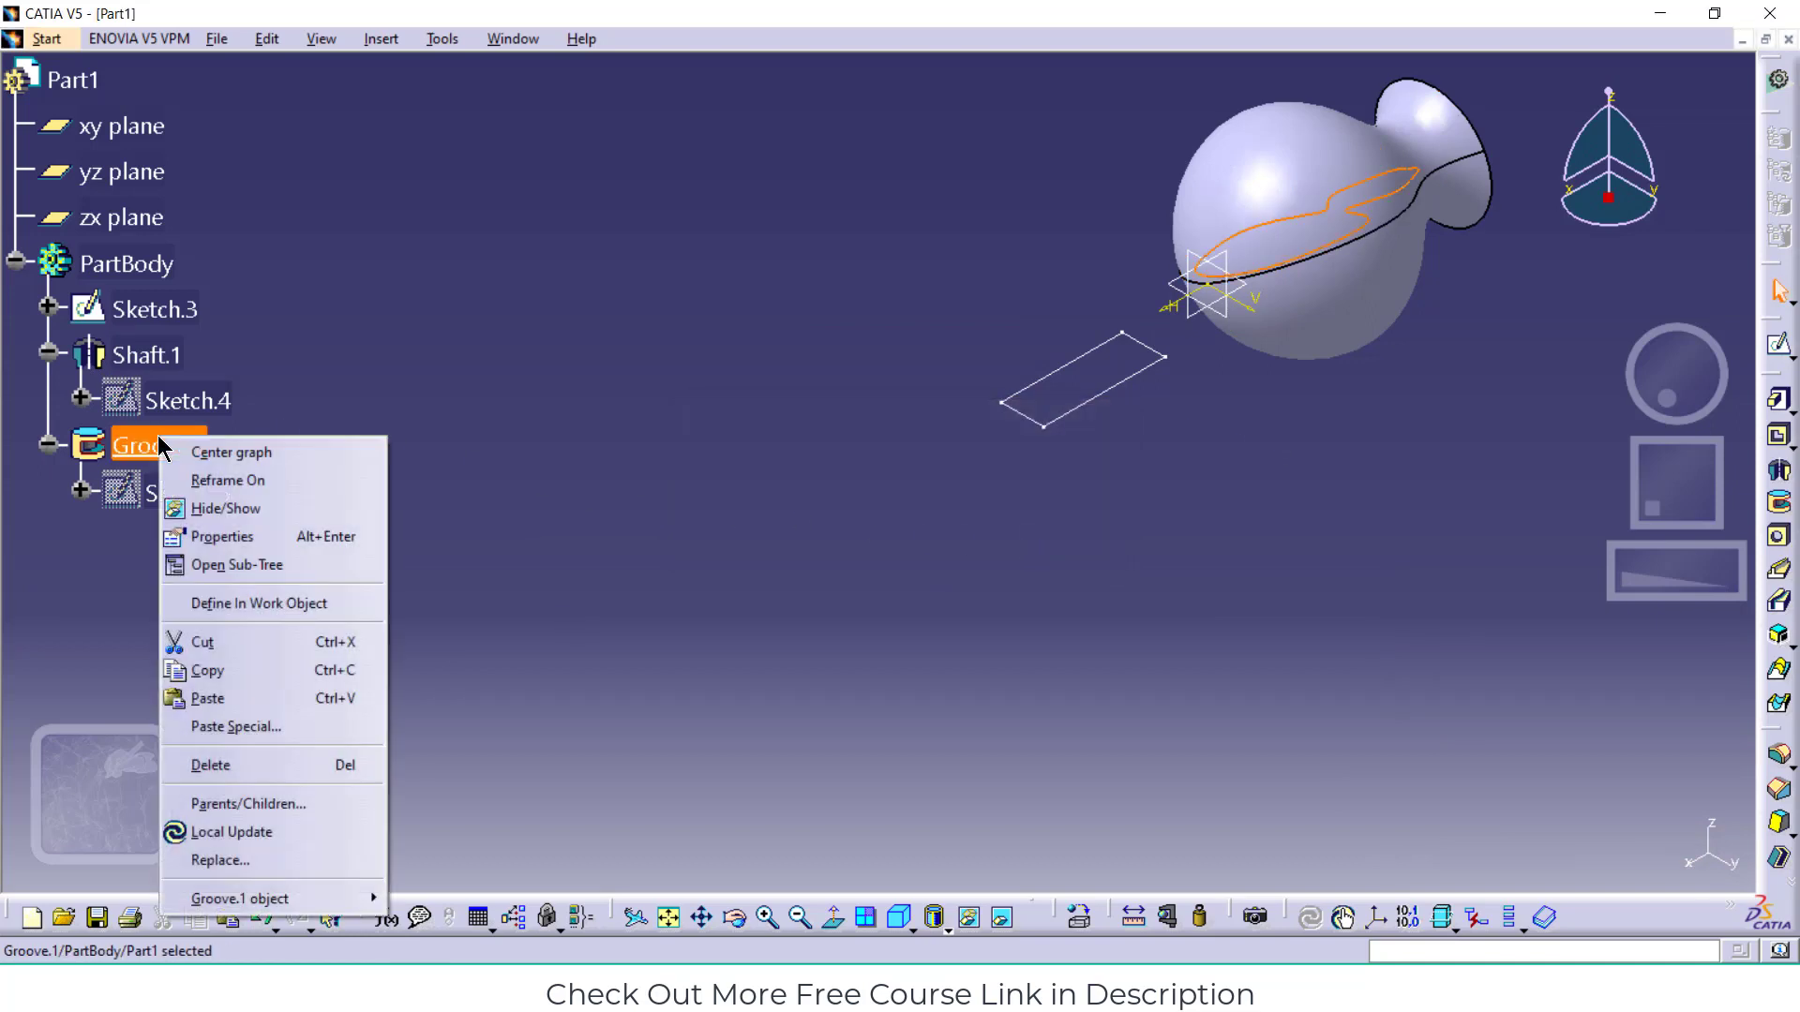
{"action": "left_click", "coordinate": [211, 767]}
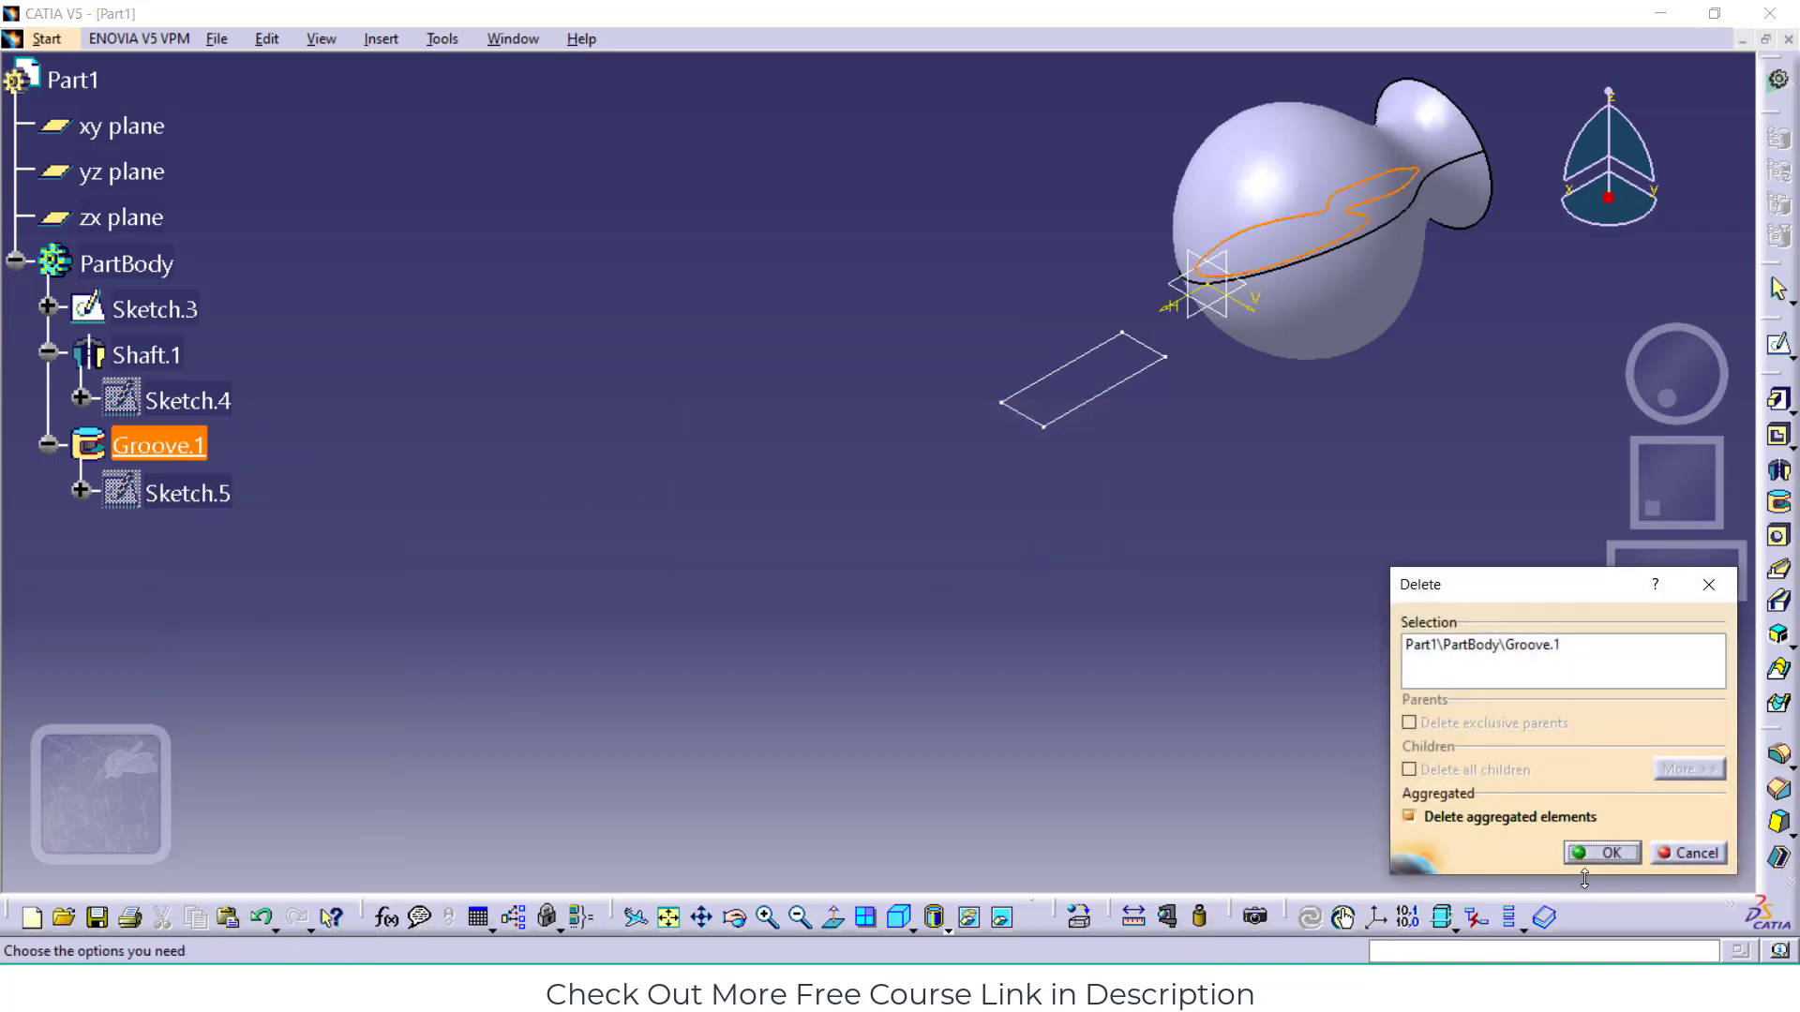
{"action": "left_click", "coordinate": [1601, 853]}
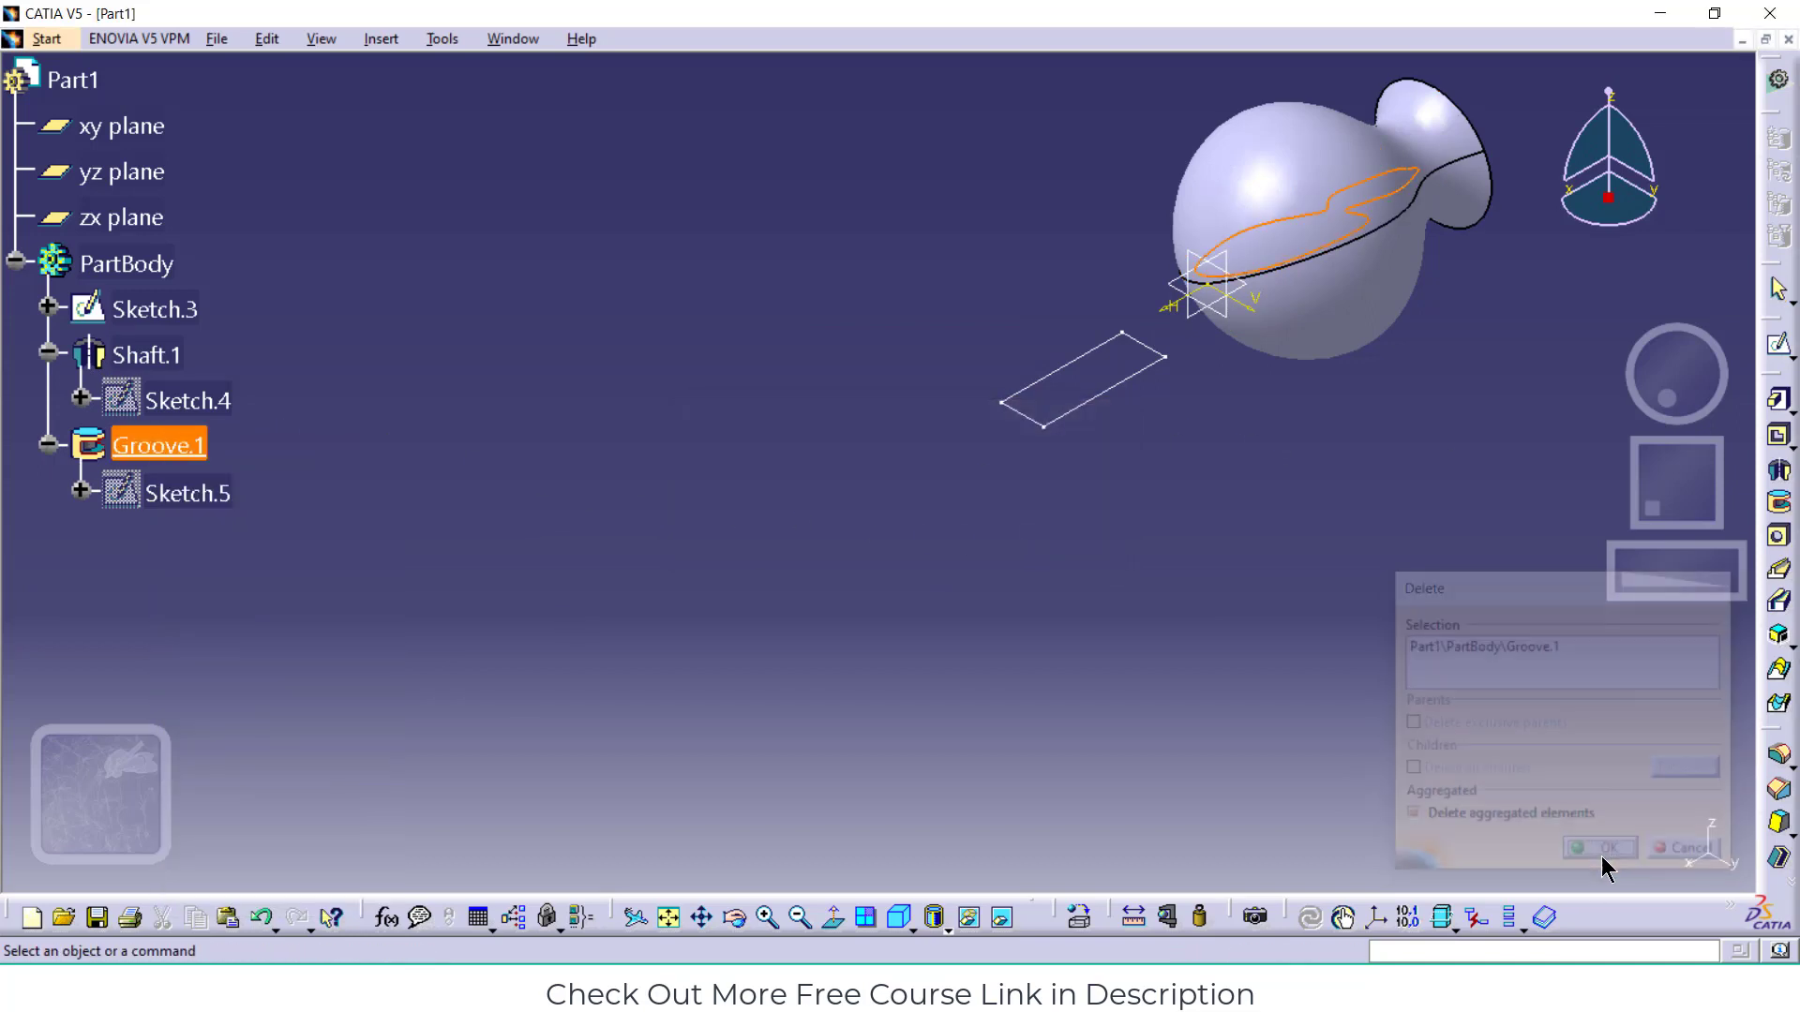
Delete Shaft.1 with its aggregated elements and the remaining Sketch.3 to empty the part body
{"action": "right_click", "coordinate": [157, 362]}
{"action": "left_click", "coordinate": [255, 699]}
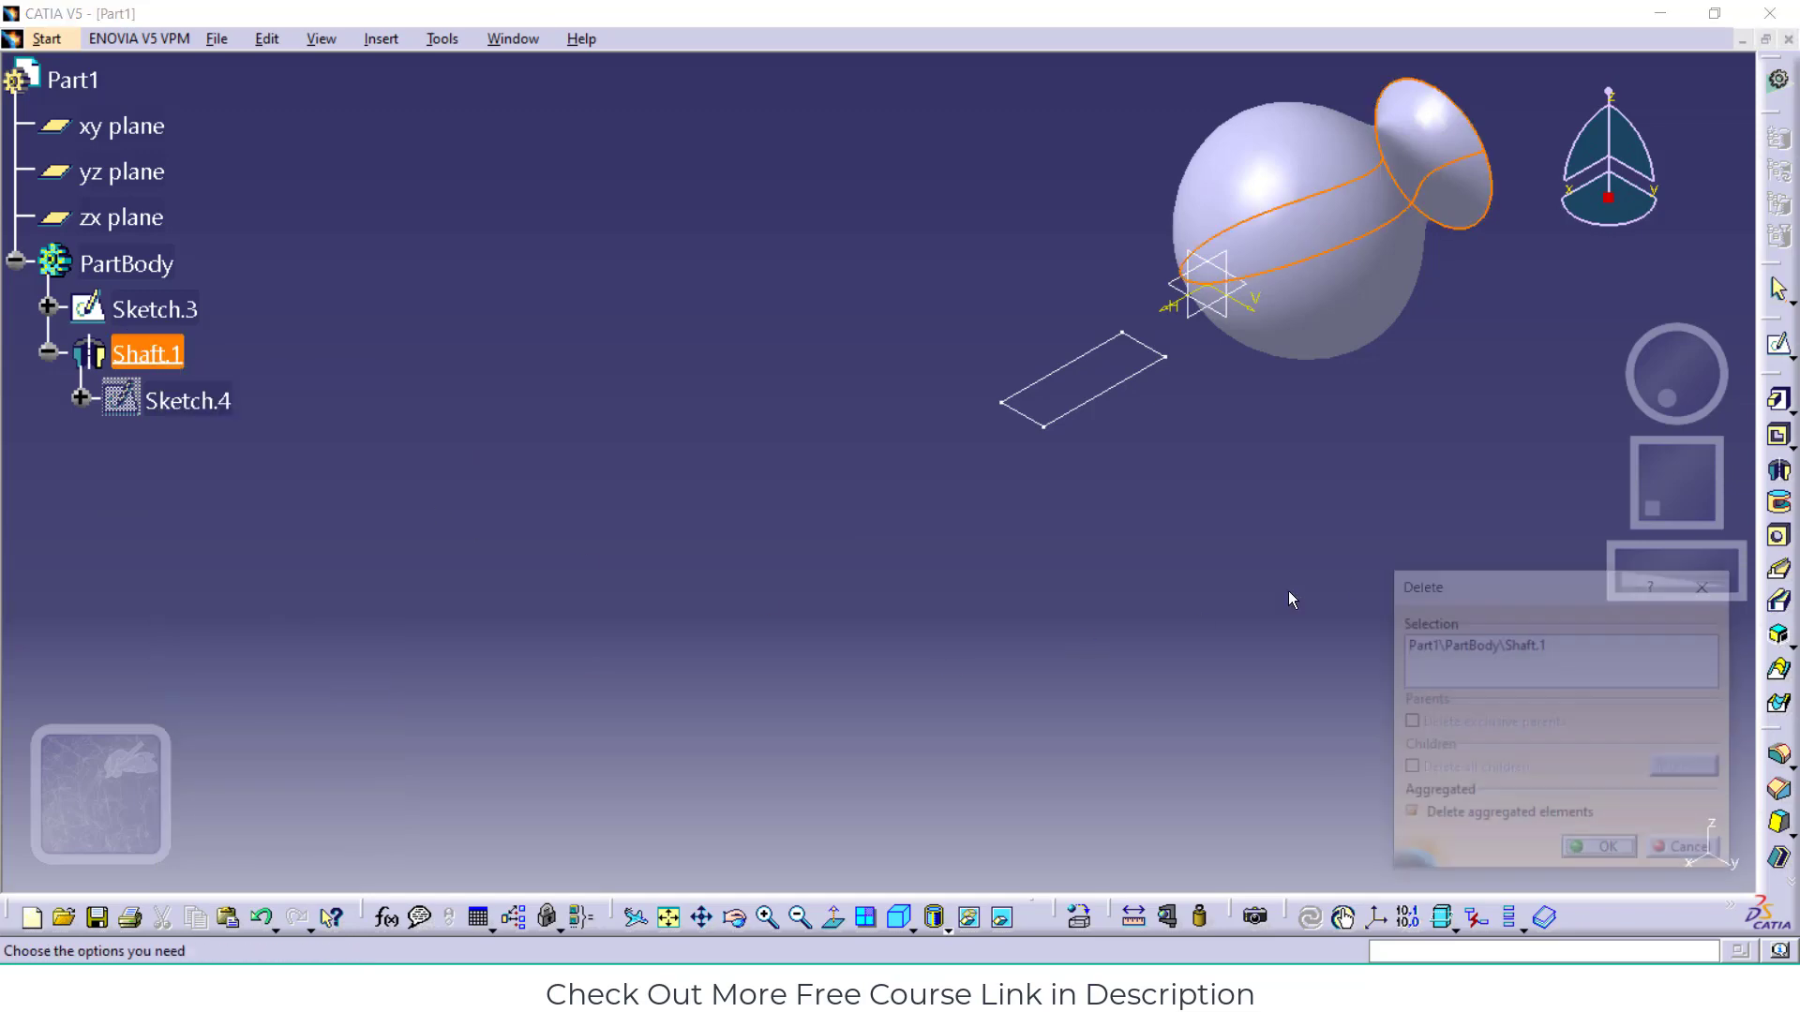
{"action": "left_click", "coordinate": [1601, 853]}
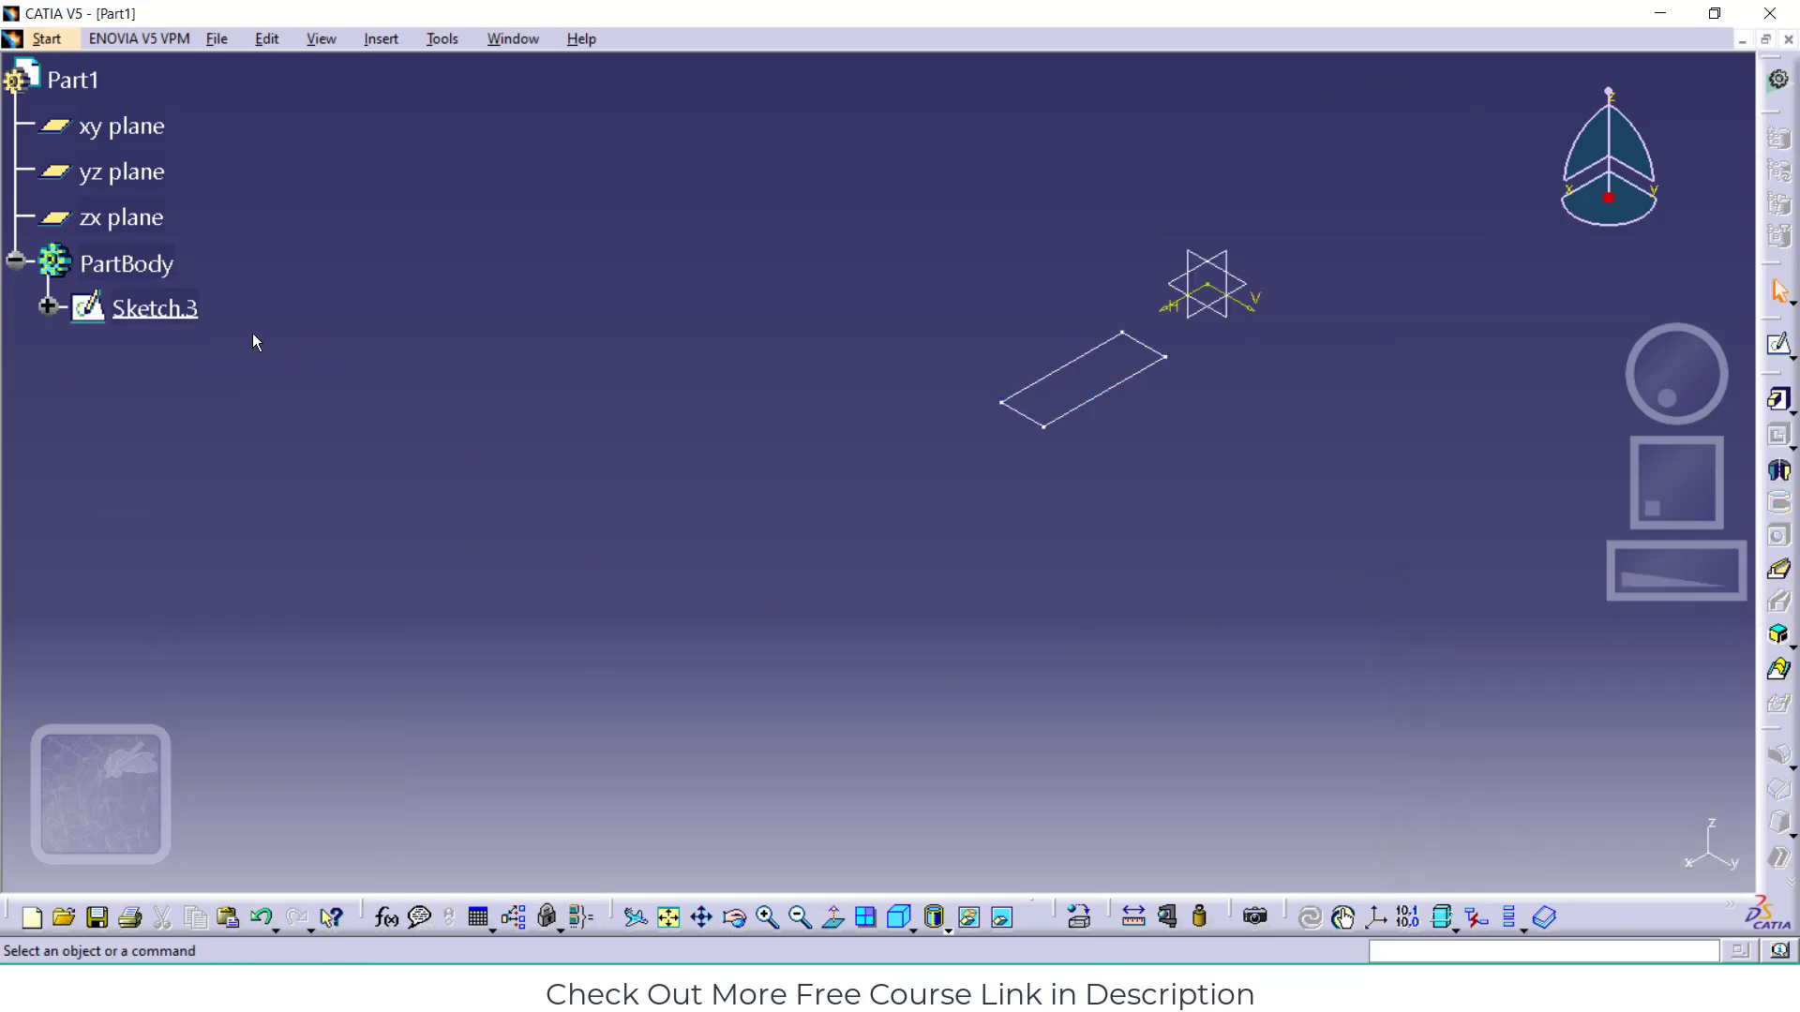
{"action": "right_click", "coordinate": [150, 314]}
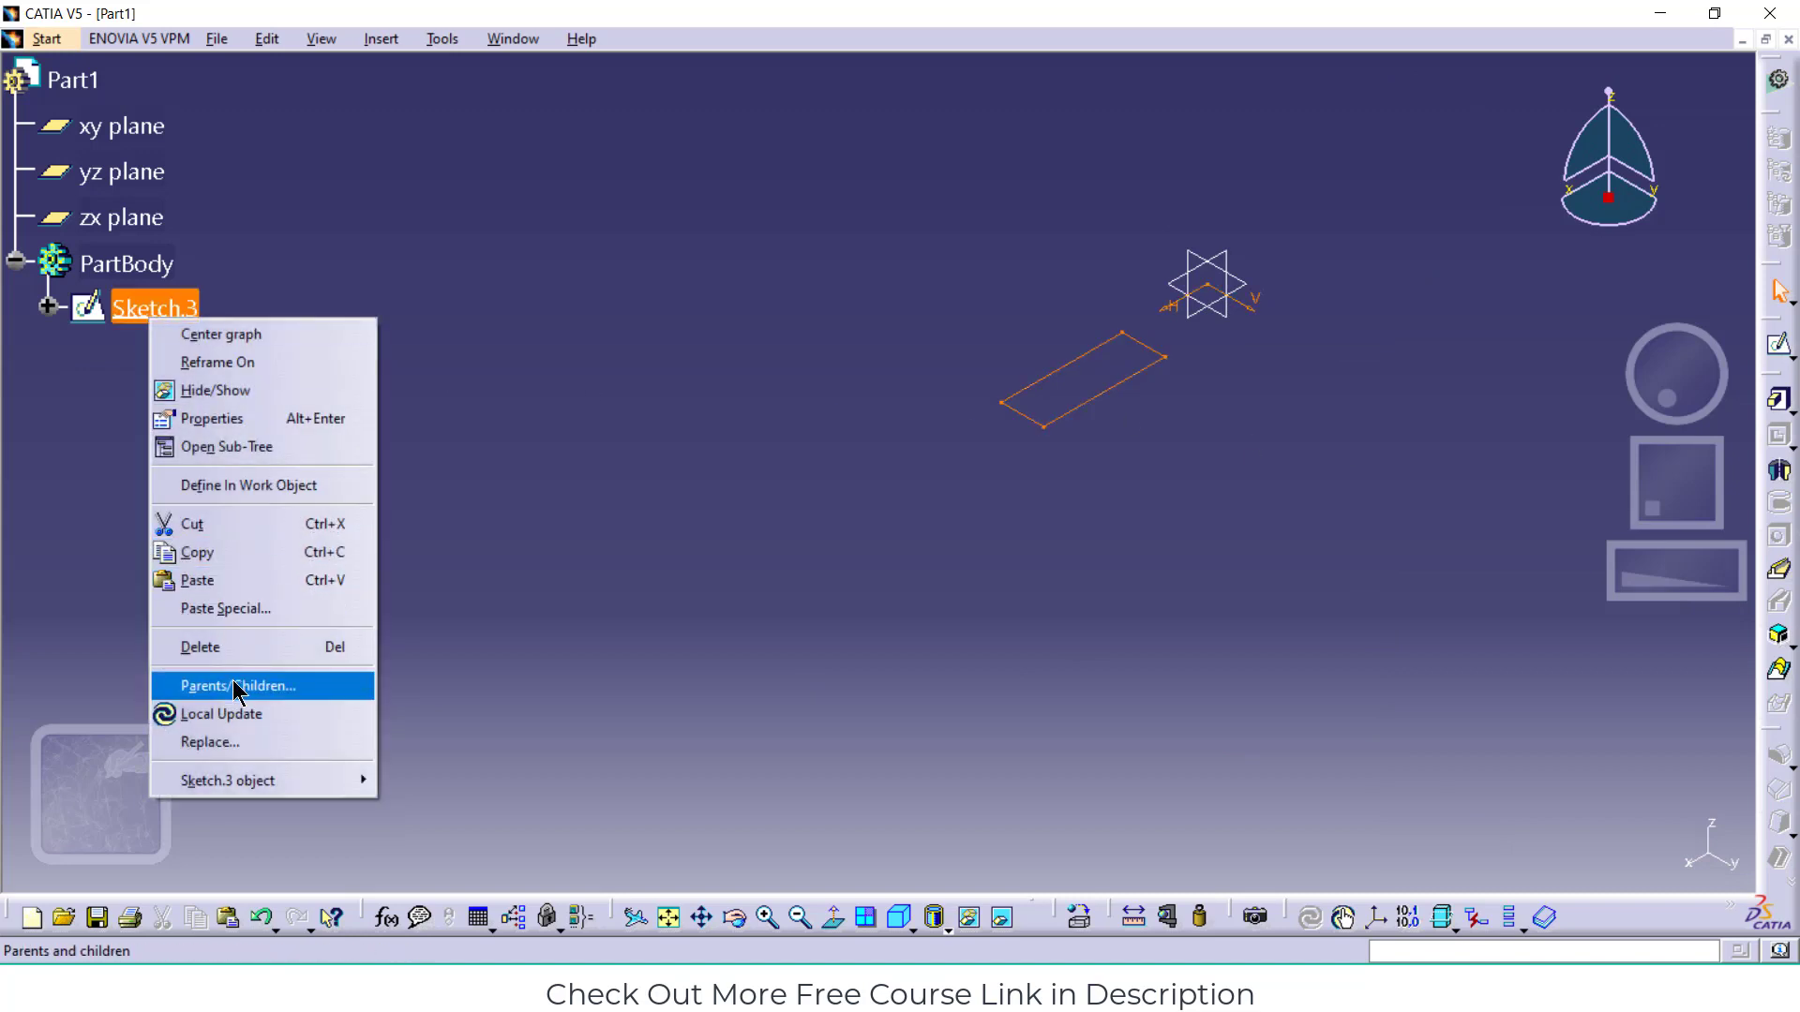
{"action": "left_click", "coordinate": [286, 646]}
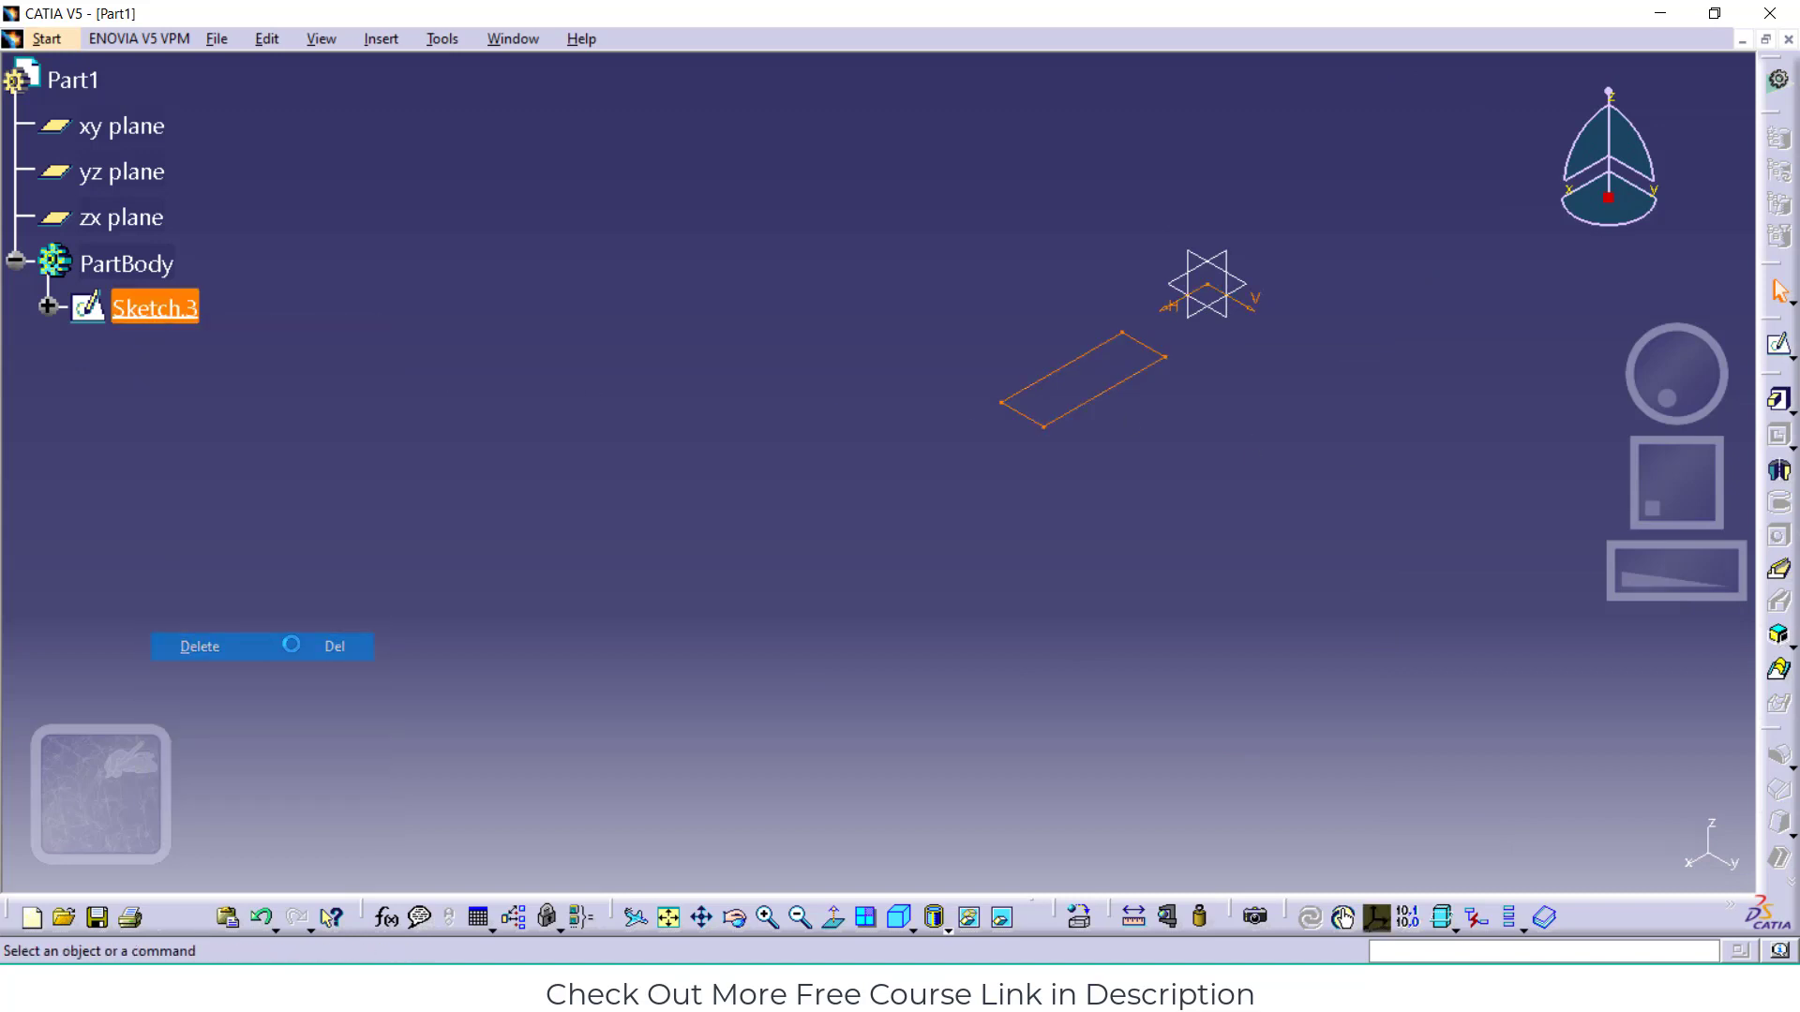
Start a sketch on the xy plane and draw a circle of about 12.1 mm diameter centred on the origin
{"action": "left_click", "coordinate": [668, 915]}
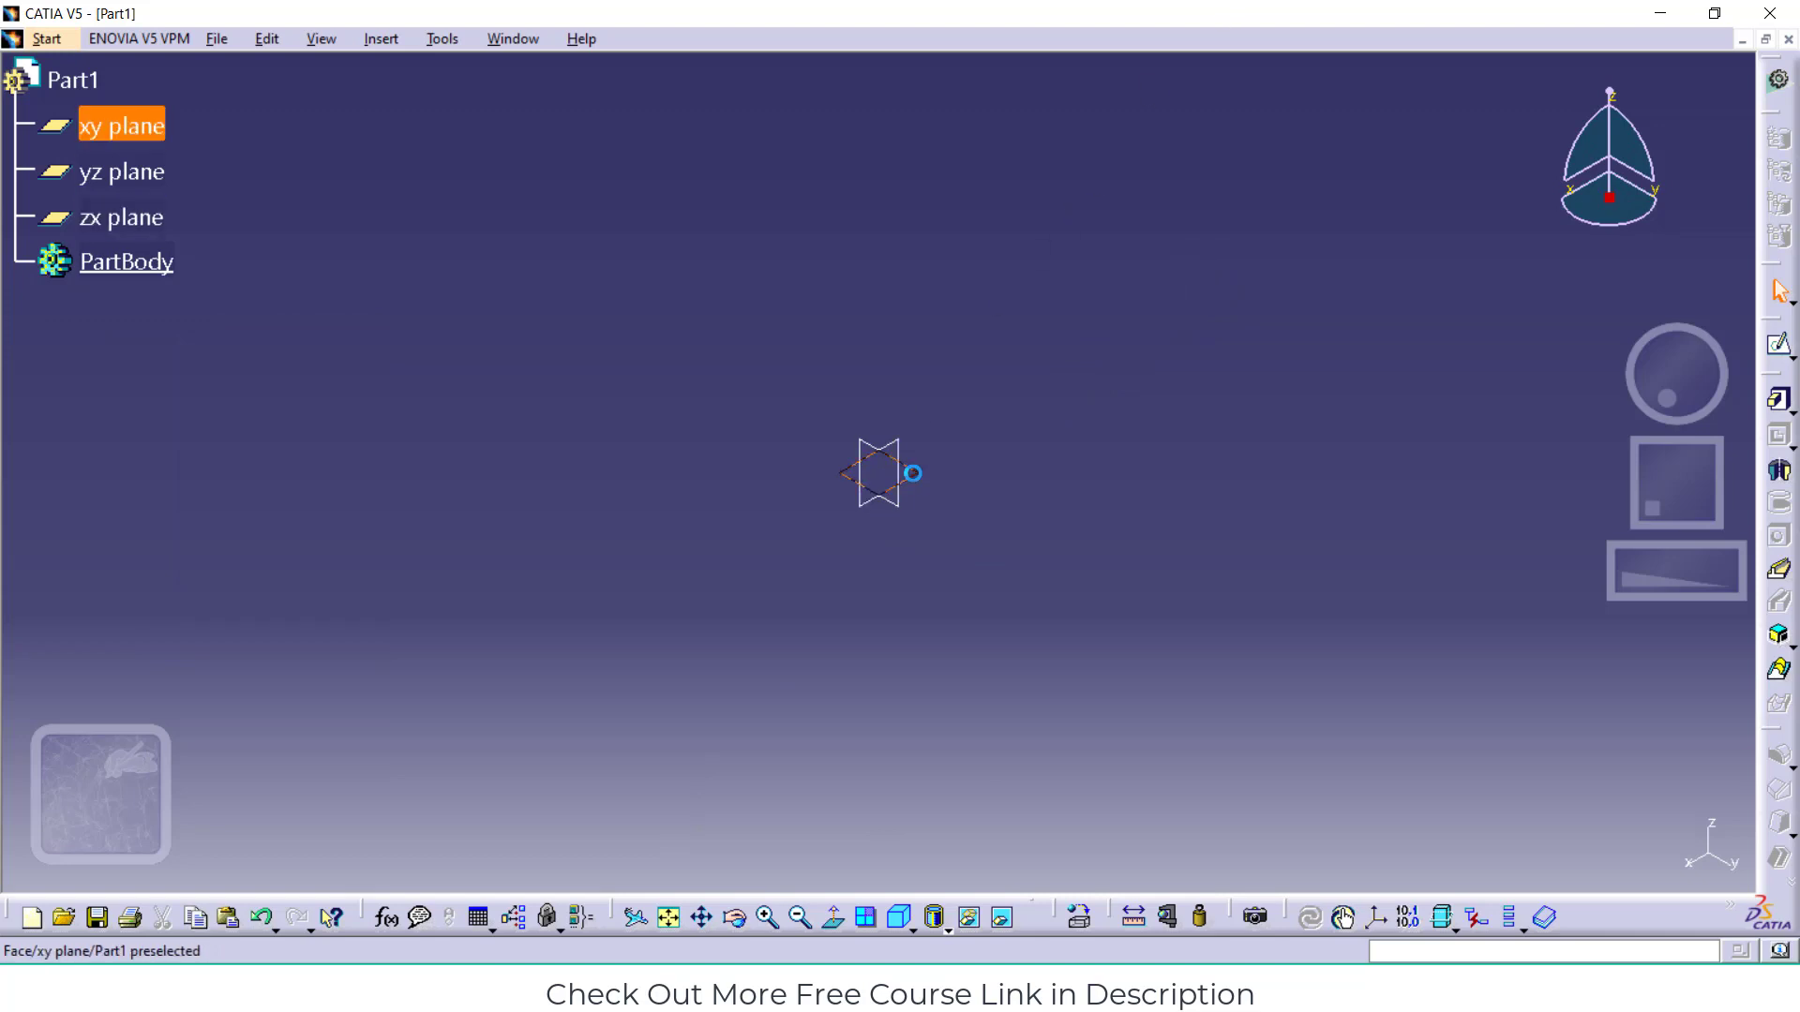
{"action": "left_click", "coordinate": [1778, 344]}
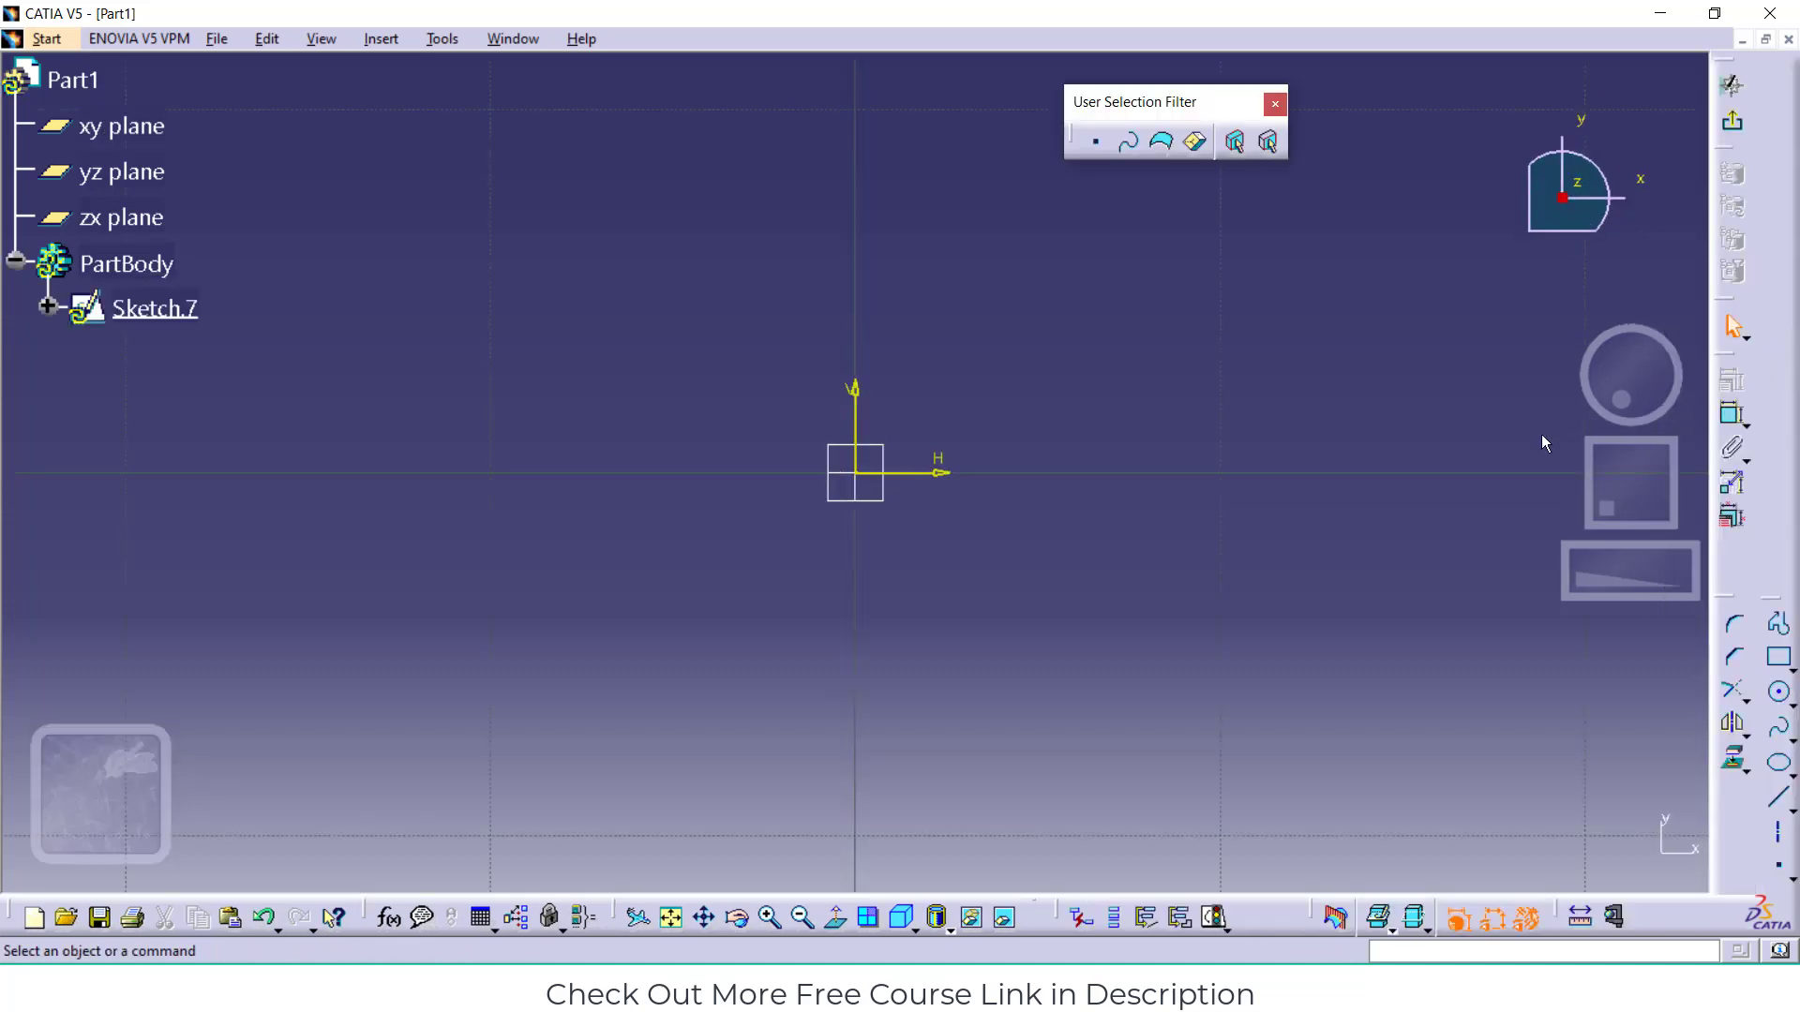
{"action": "left_click", "coordinate": [1778, 691]}
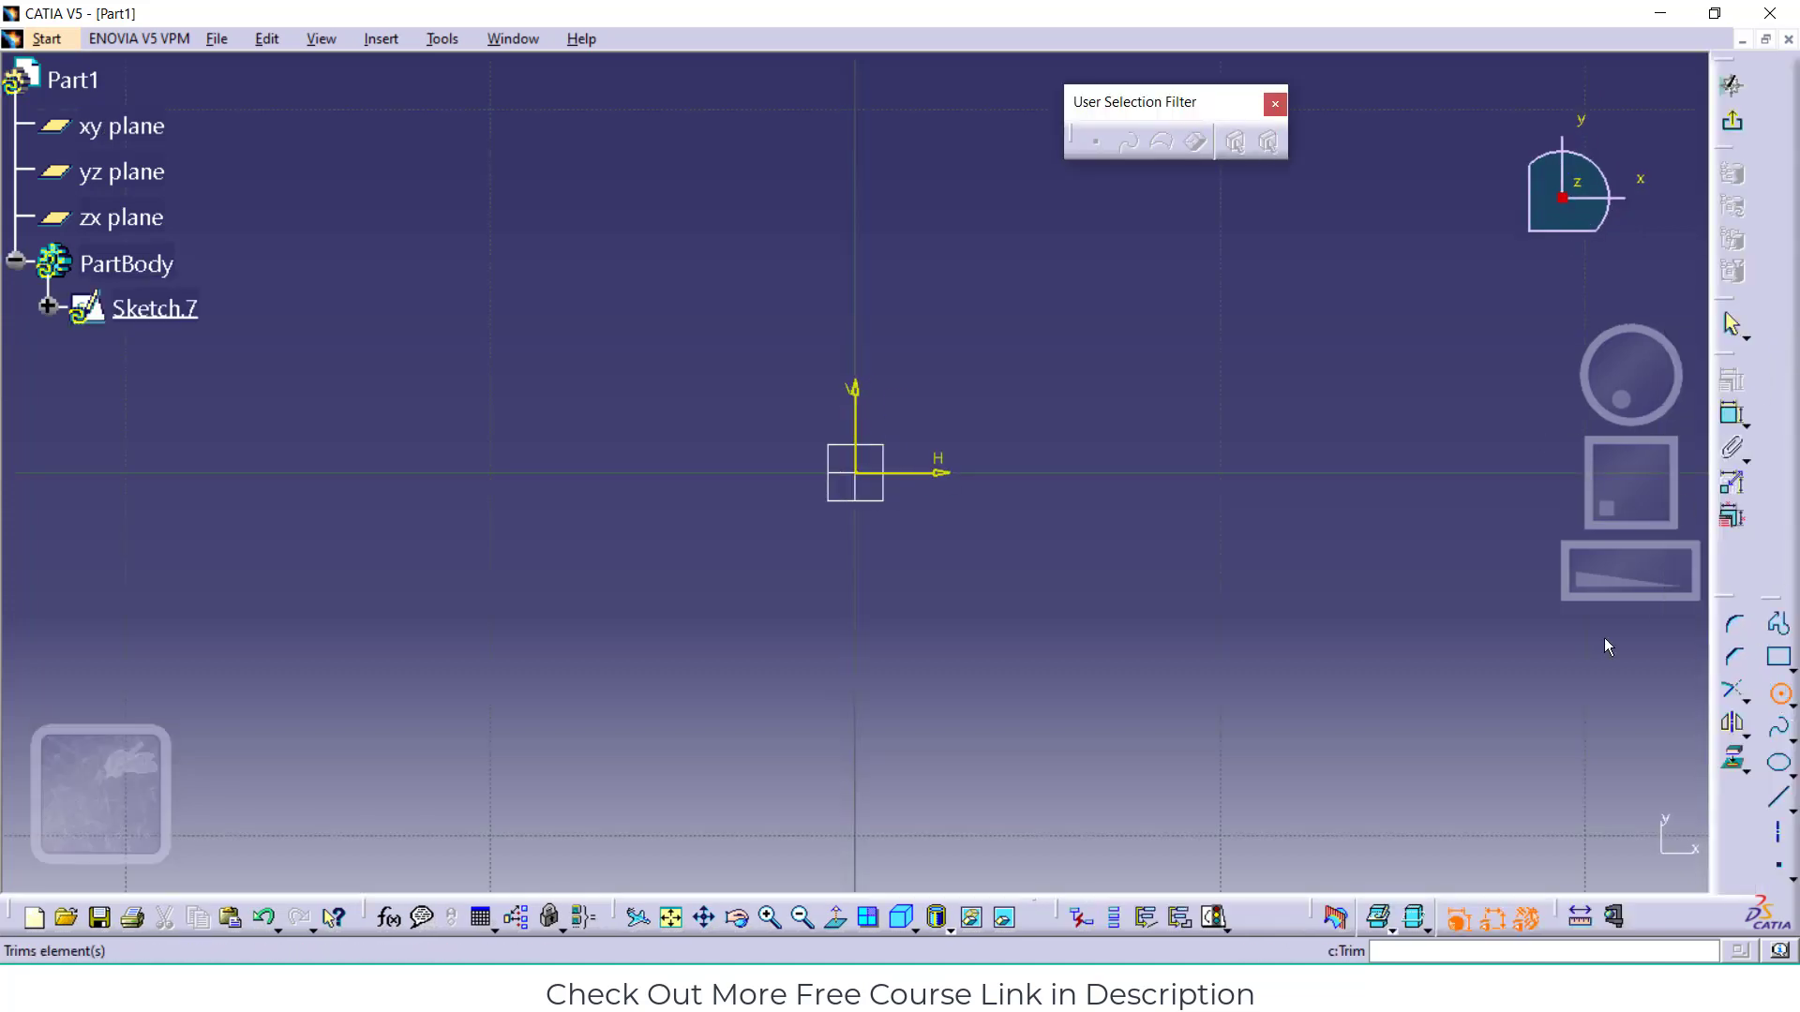
{"action": "left_click", "coordinate": [857, 475]}
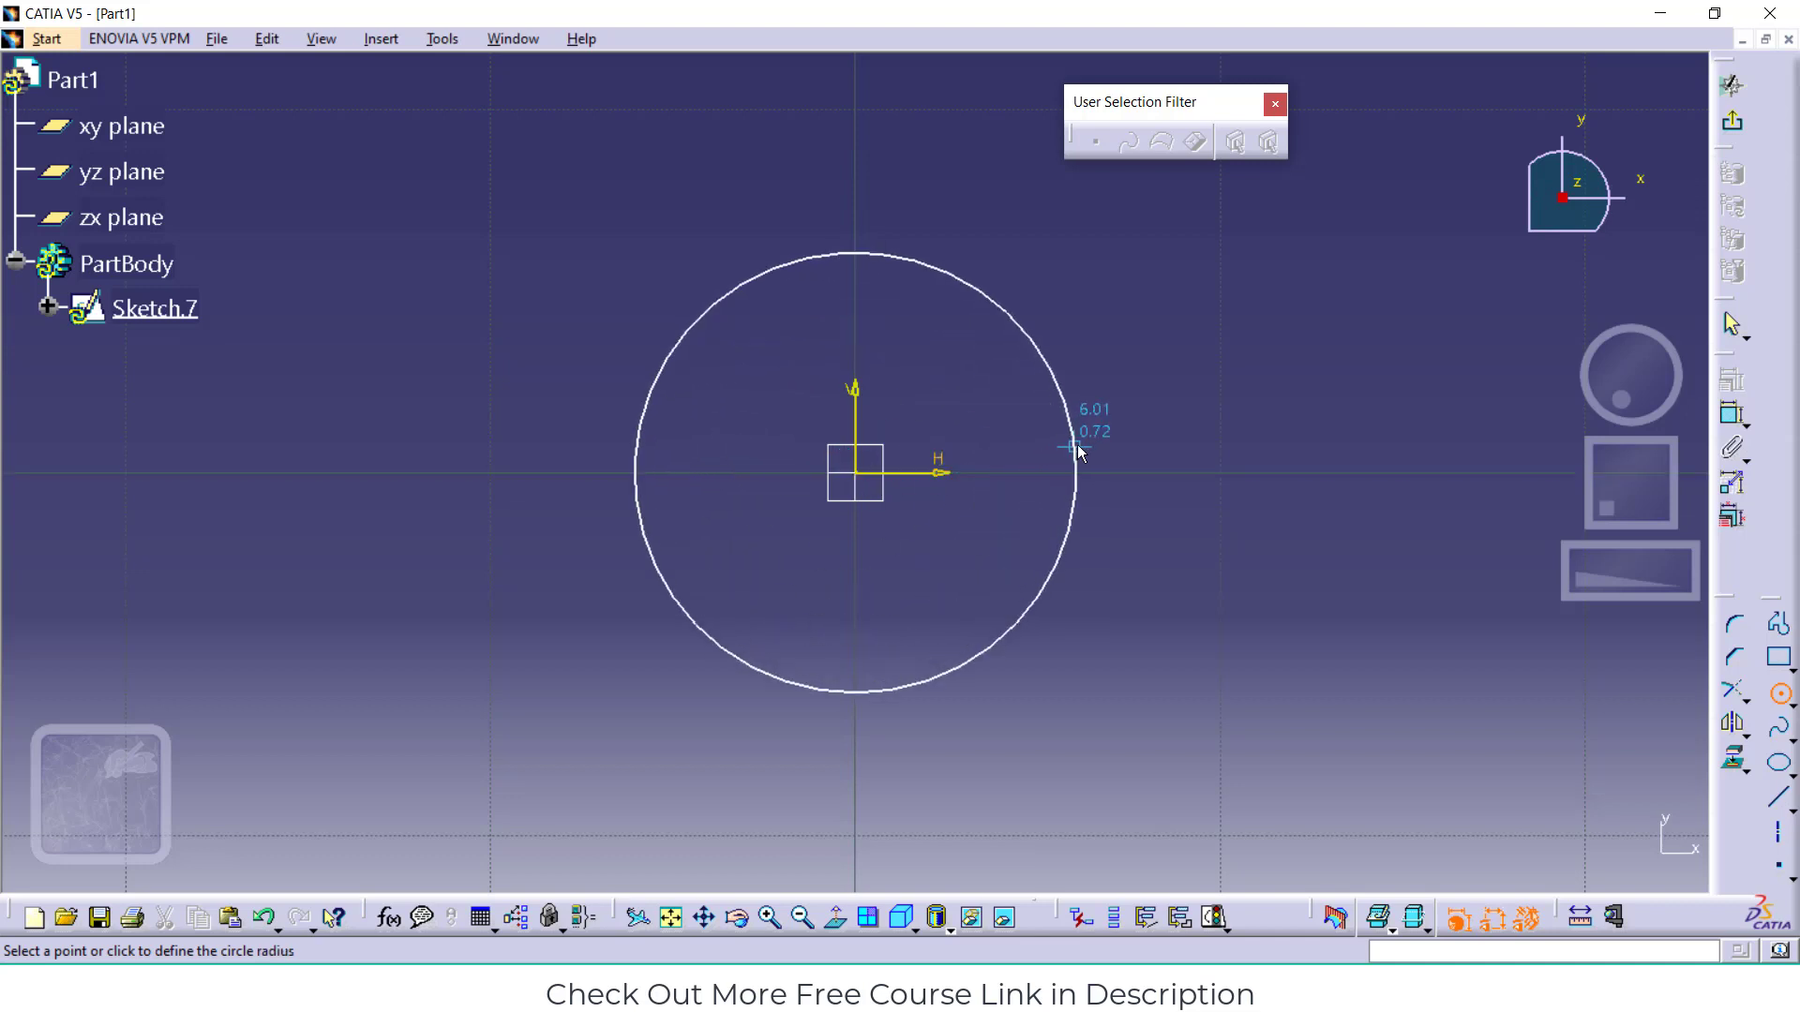
{"action": "left_click", "coordinate": [1075, 455]}
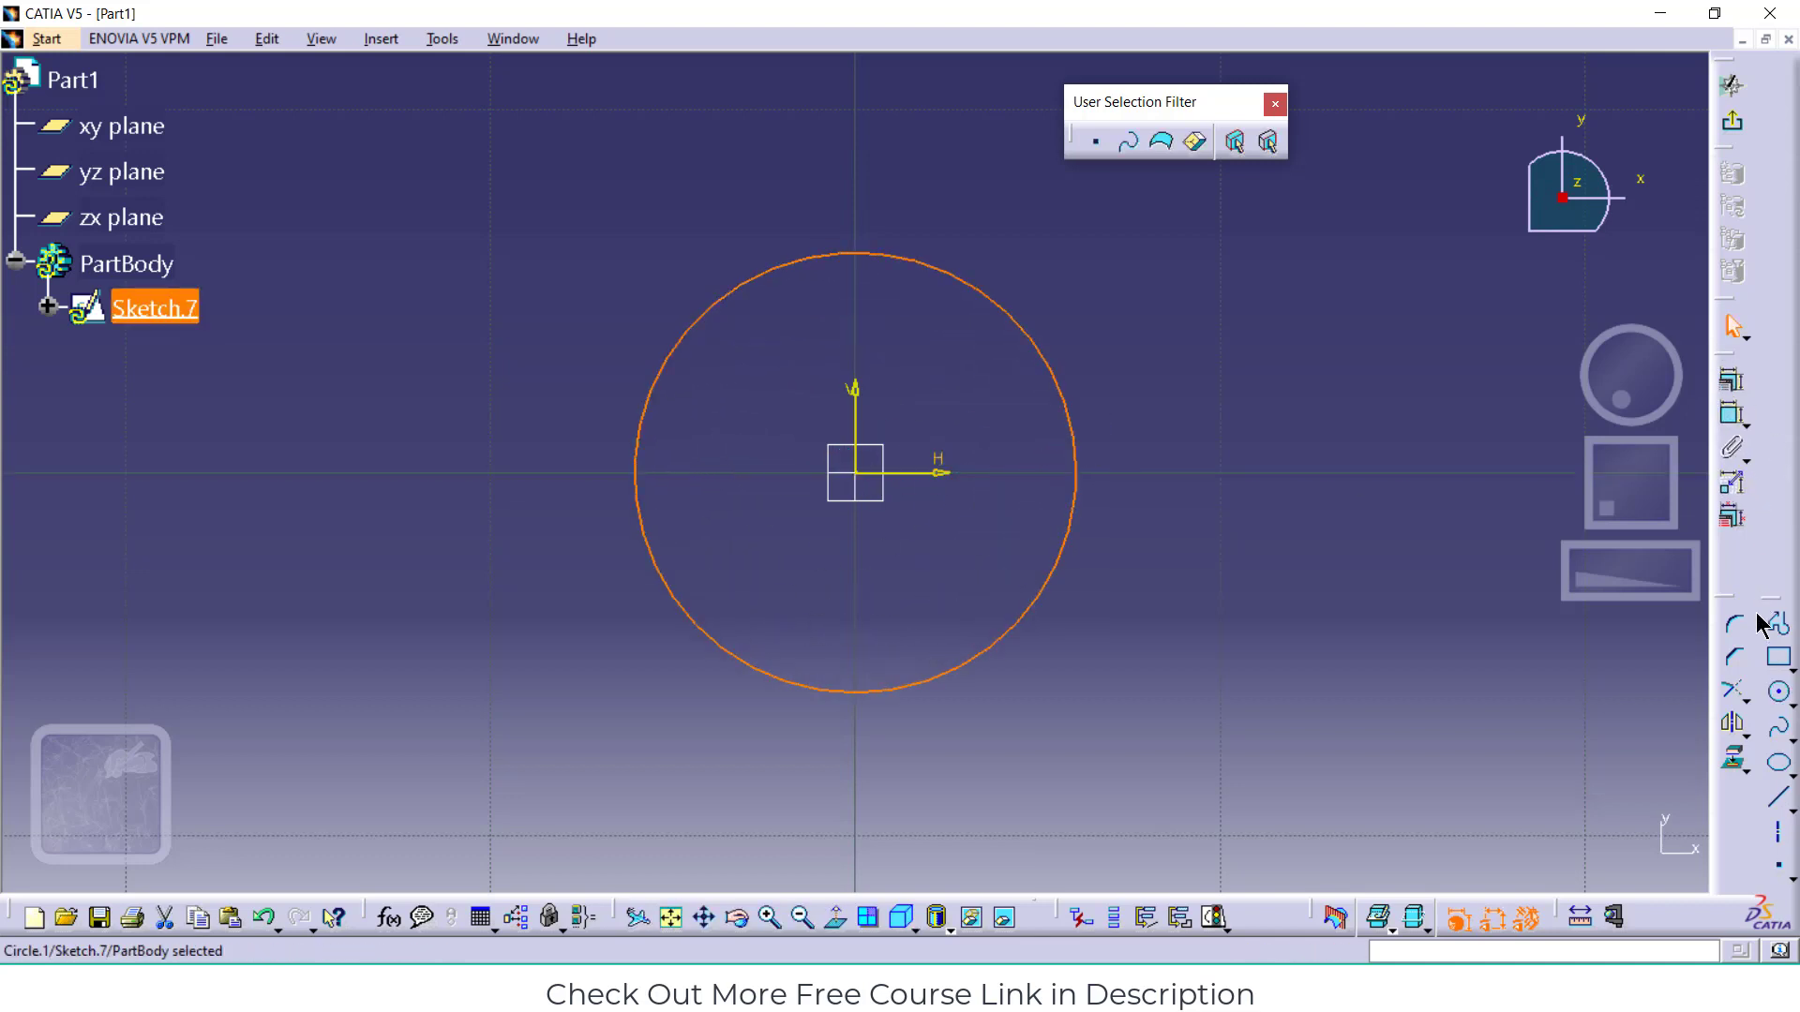
Dimension the circle's diameter, set it to 20 mm, and exit the sketch
{"action": "left_click", "coordinate": [1731, 413]}
{"action": "left_click", "coordinate": [1265, 349]}
{"action": "double_click", "coordinate": [1272, 349]}
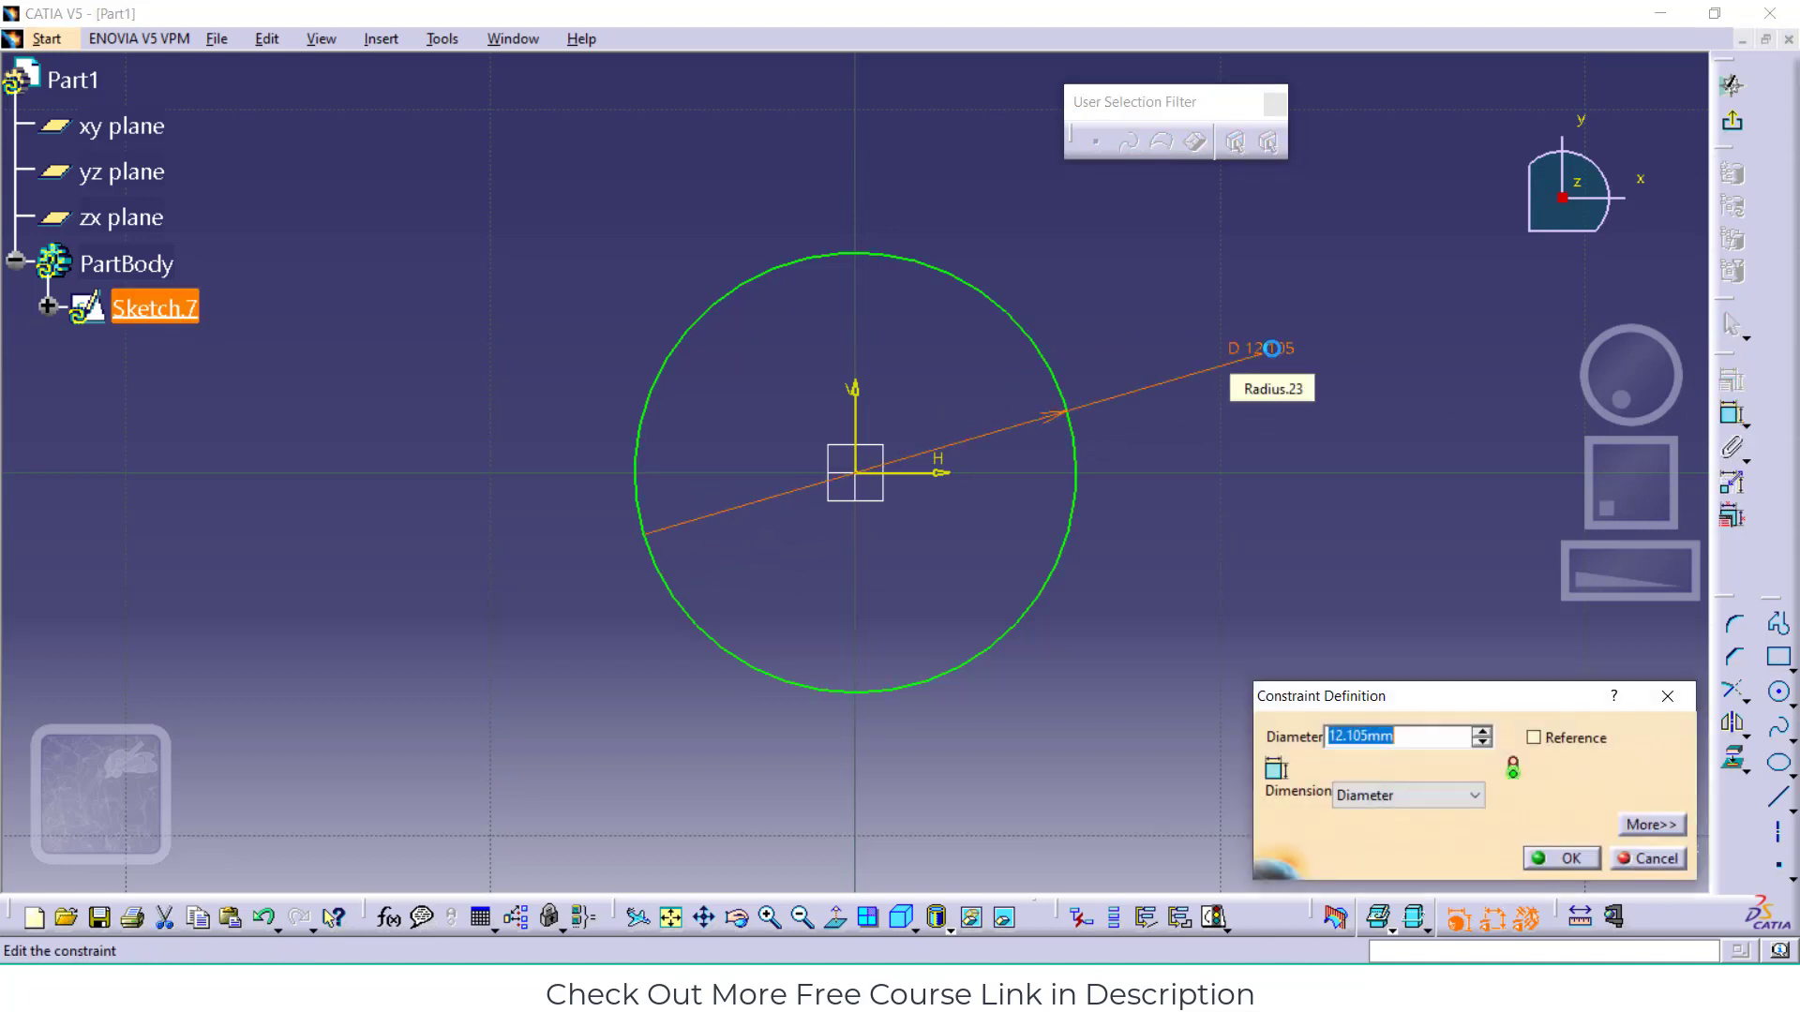
{"action": "key", "text": "Return"}
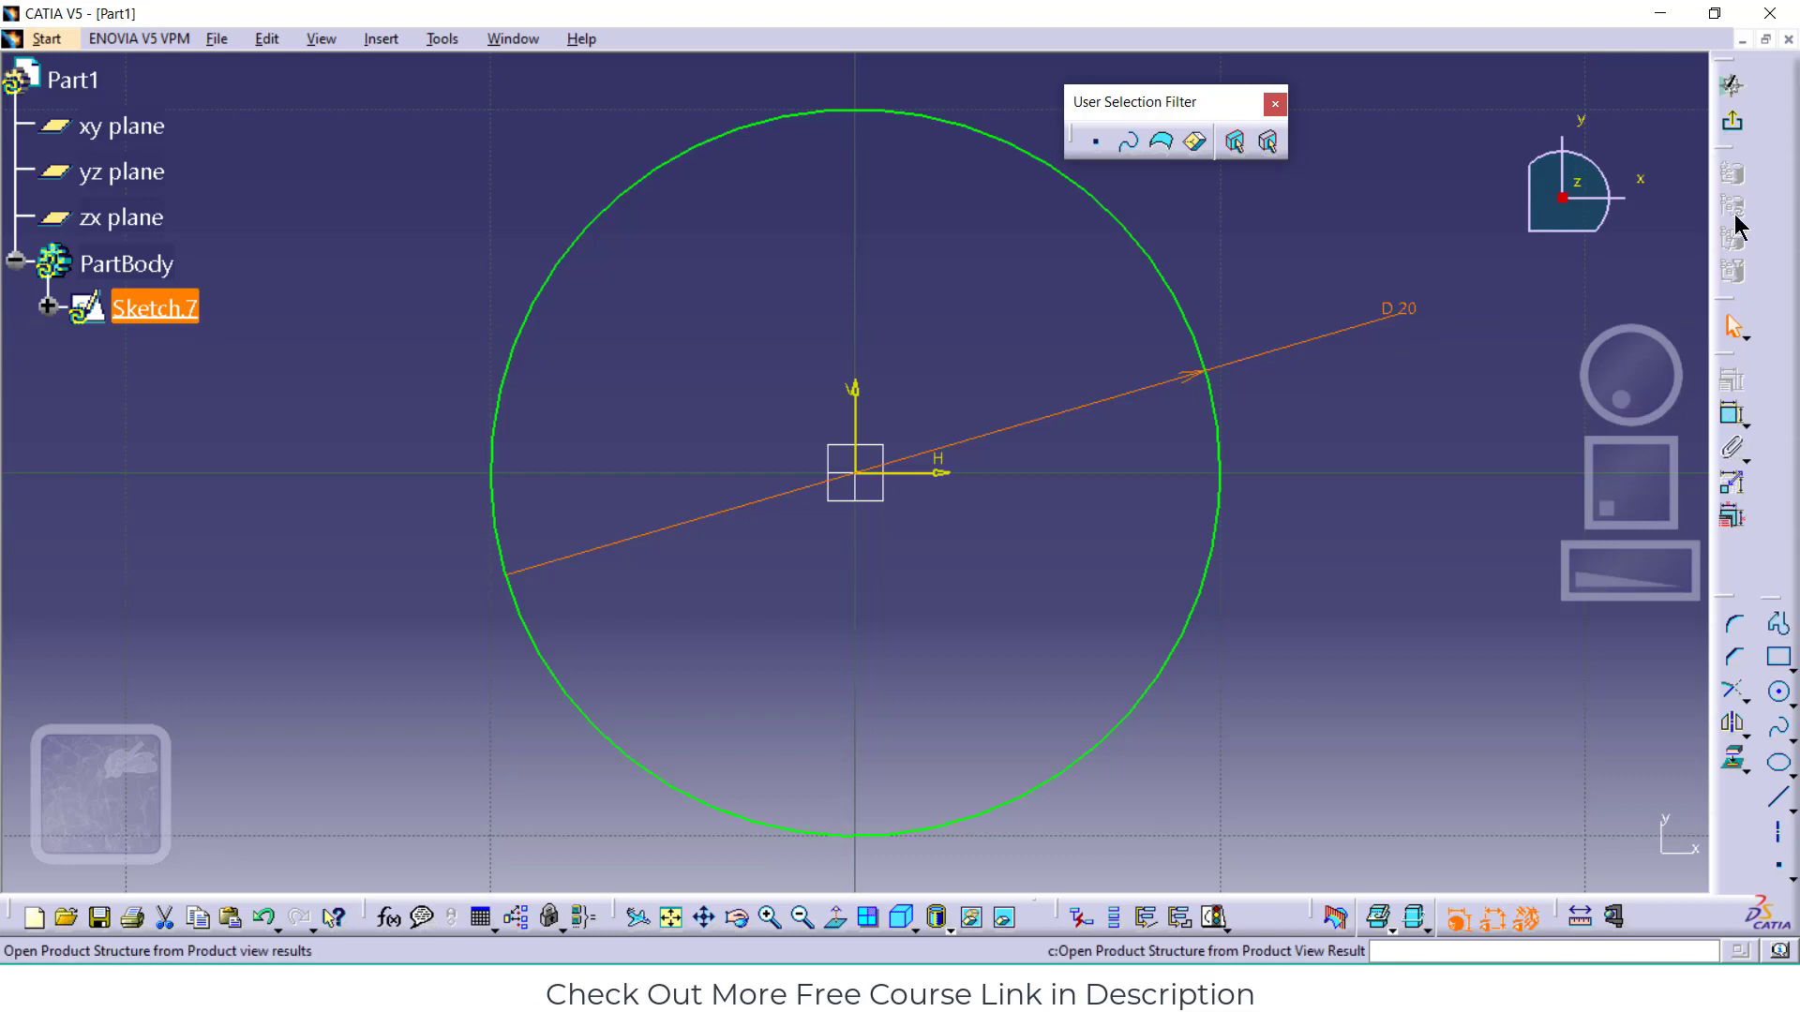
{"action": "left_click", "coordinate": [1730, 128]}
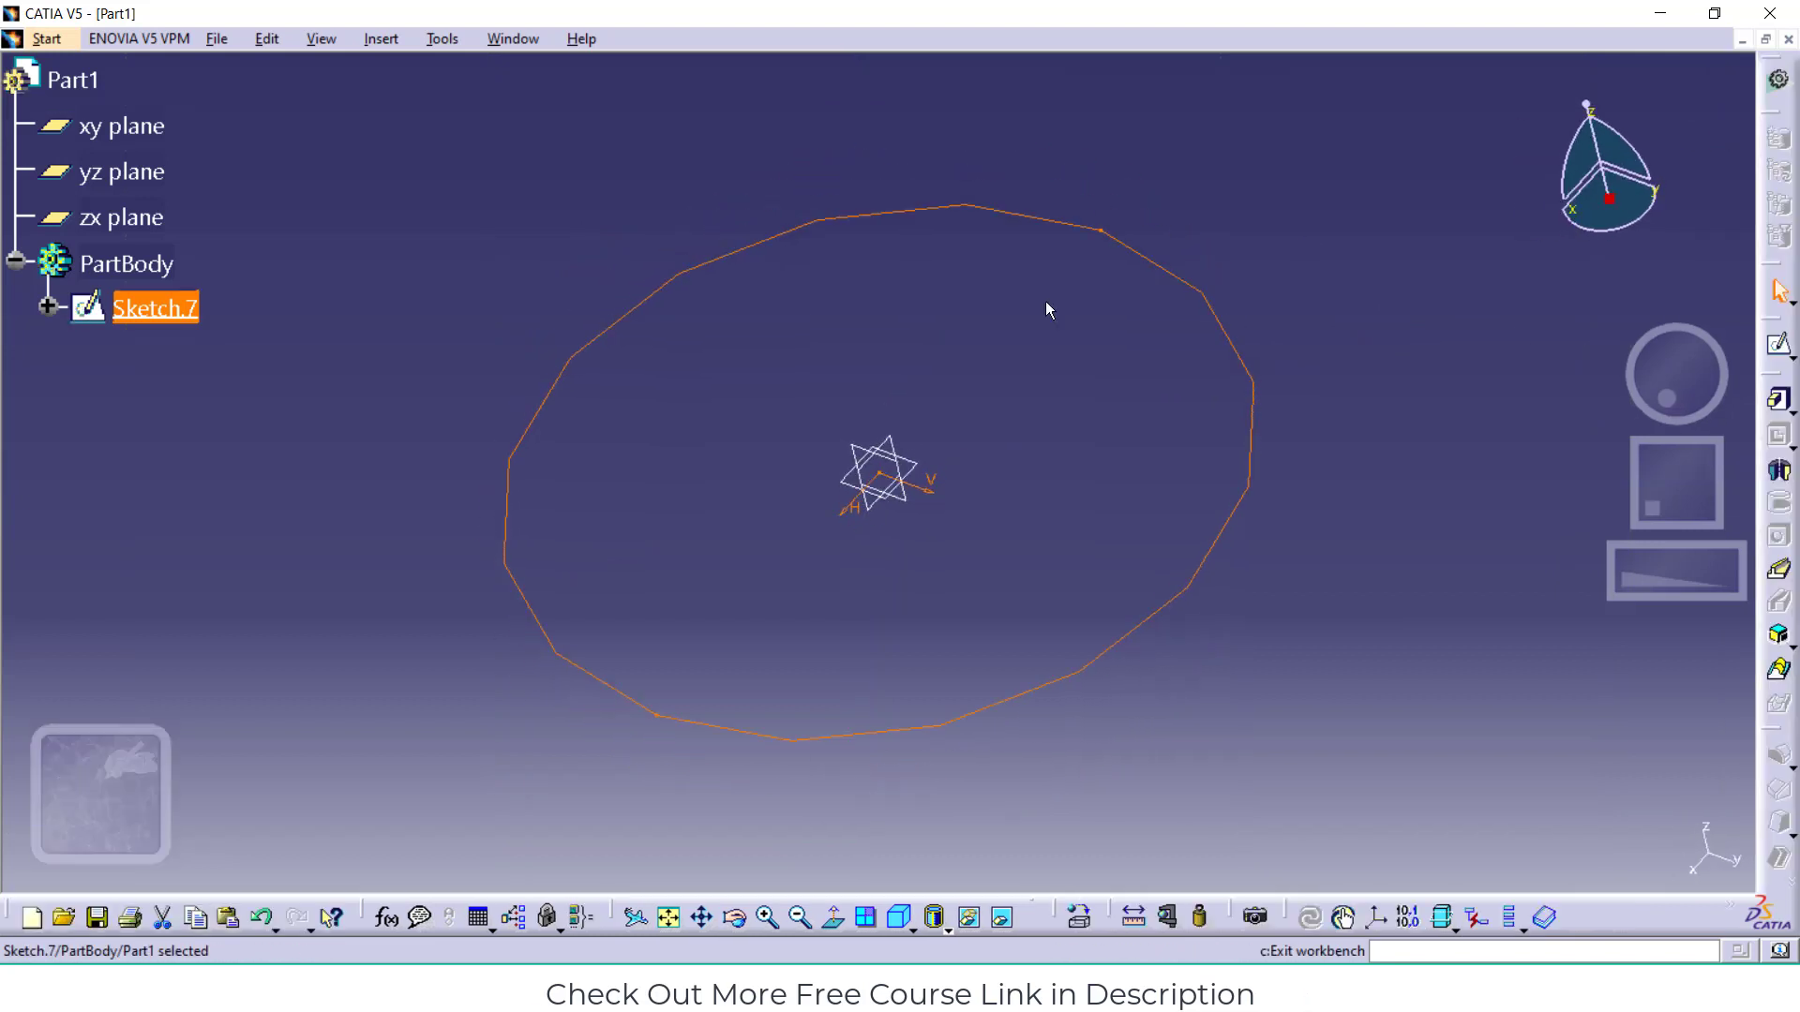
Start a sketch on the yz plane and draw a vertical line about 106 mm long upward from the origin
{"action": "left_click", "coordinate": [111, 173]}
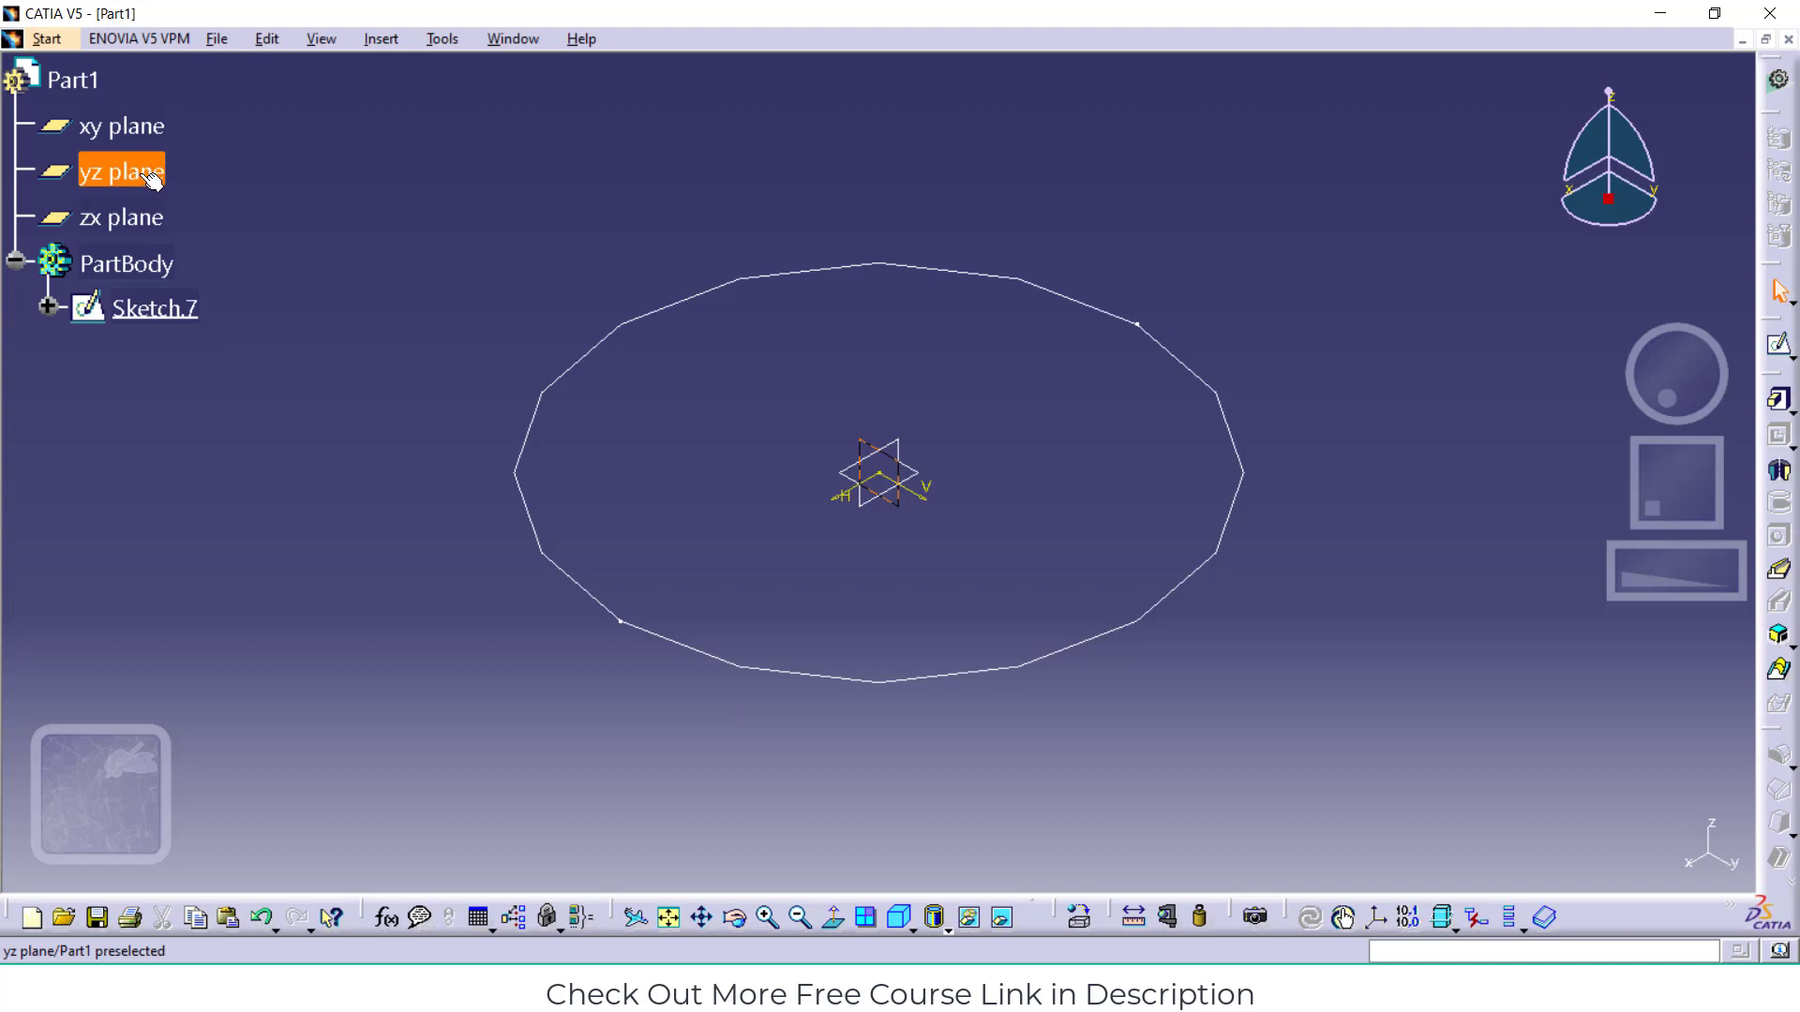
{"action": "left_click", "coordinate": [1778, 344]}
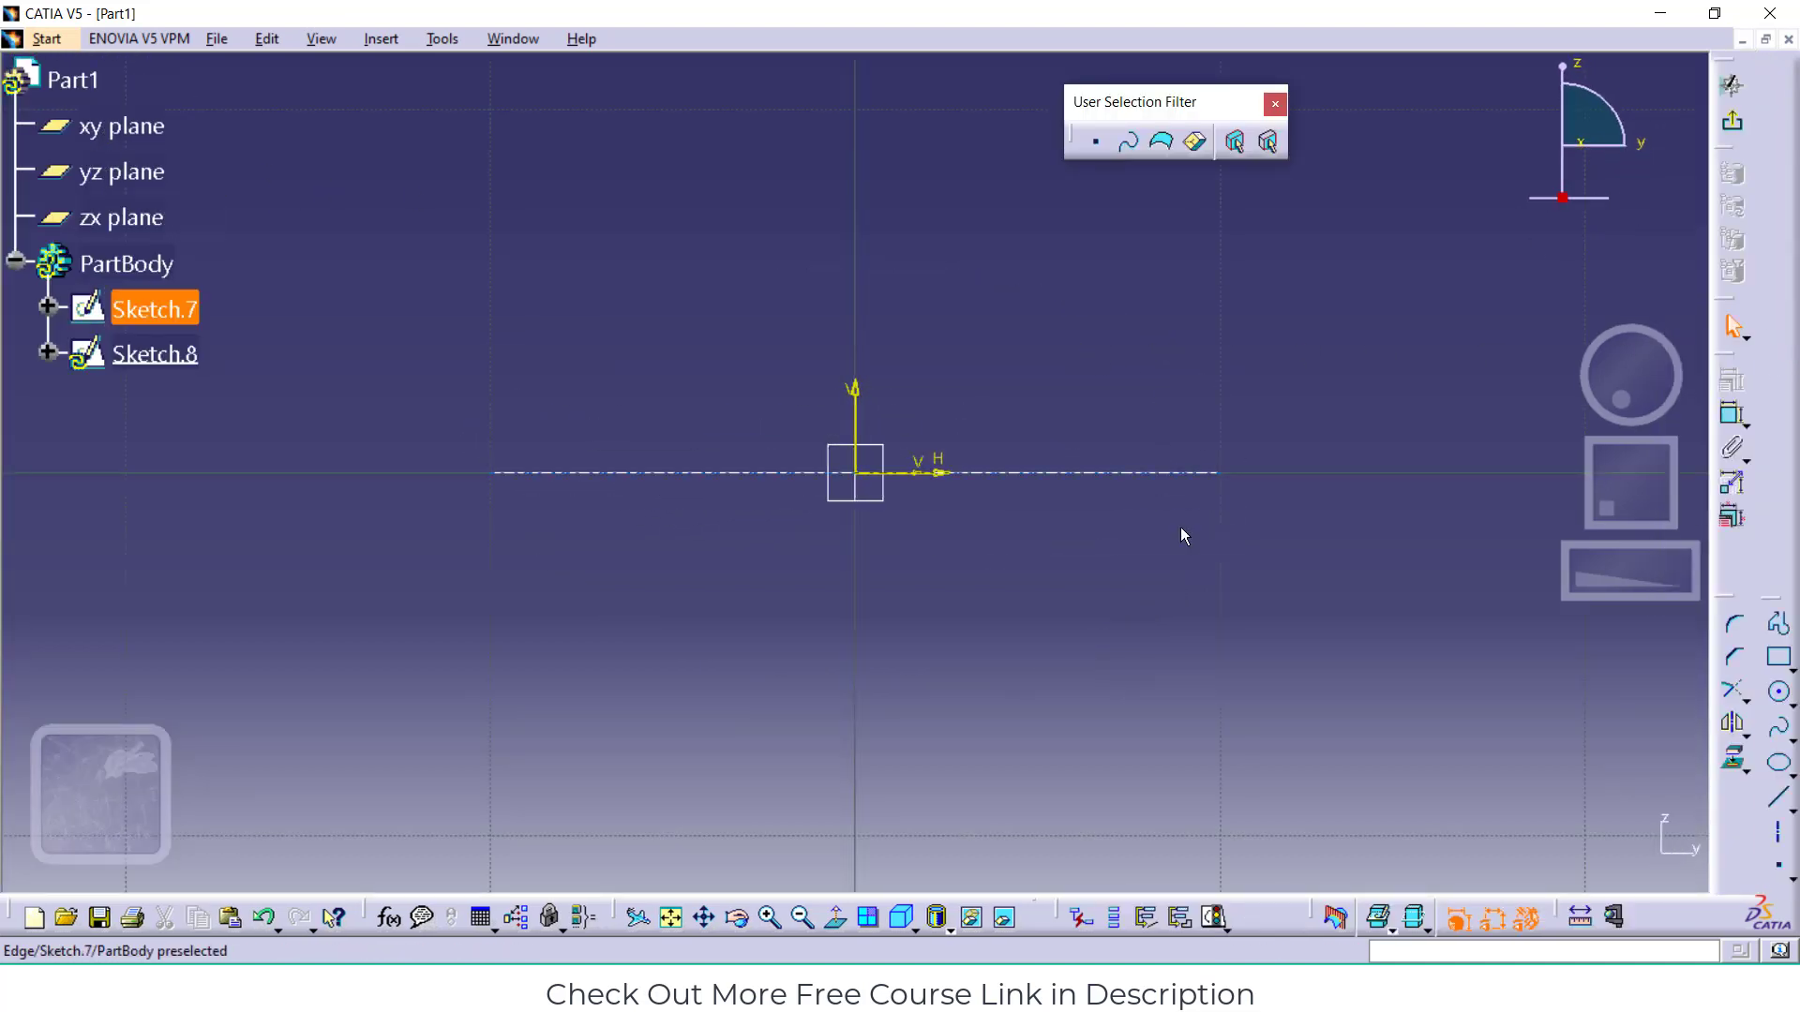
{"action": "left_click", "coordinate": [804, 919]}
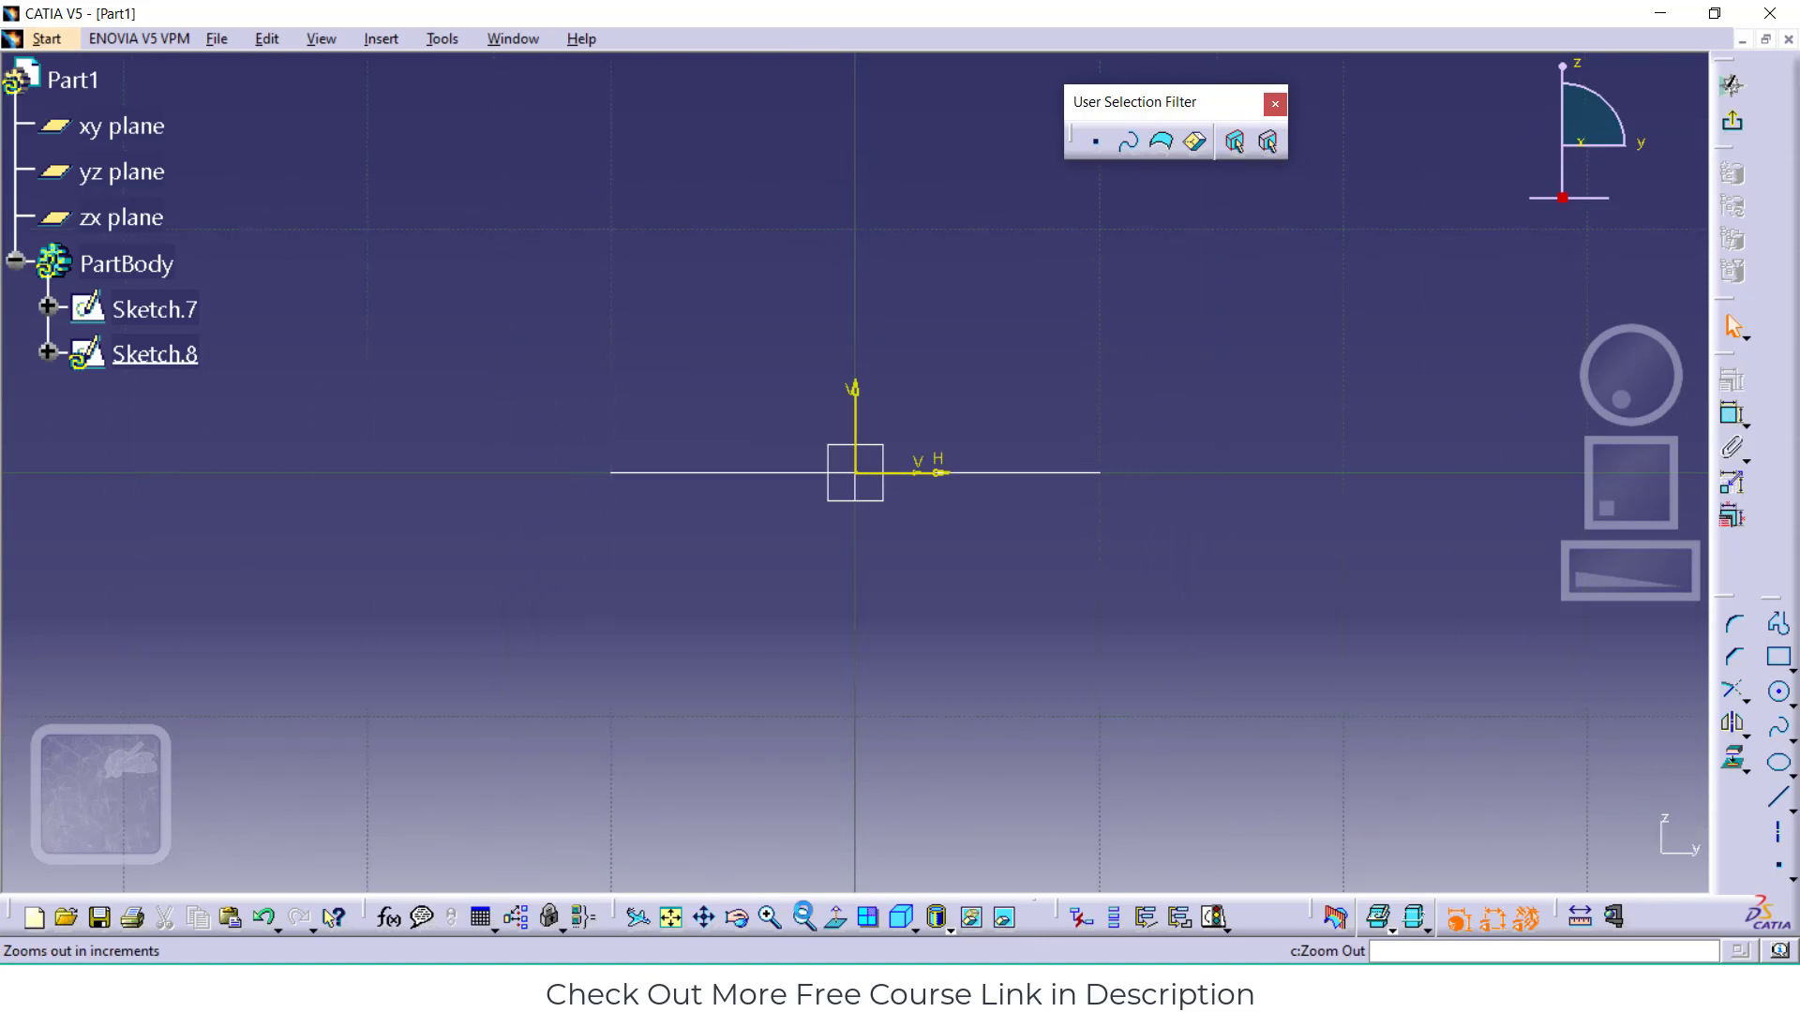
{"action": "left_click", "coordinate": [803, 918]}
{"action": "left_click", "coordinate": [803, 919]}
{"action": "left_click", "coordinate": [804, 919]}
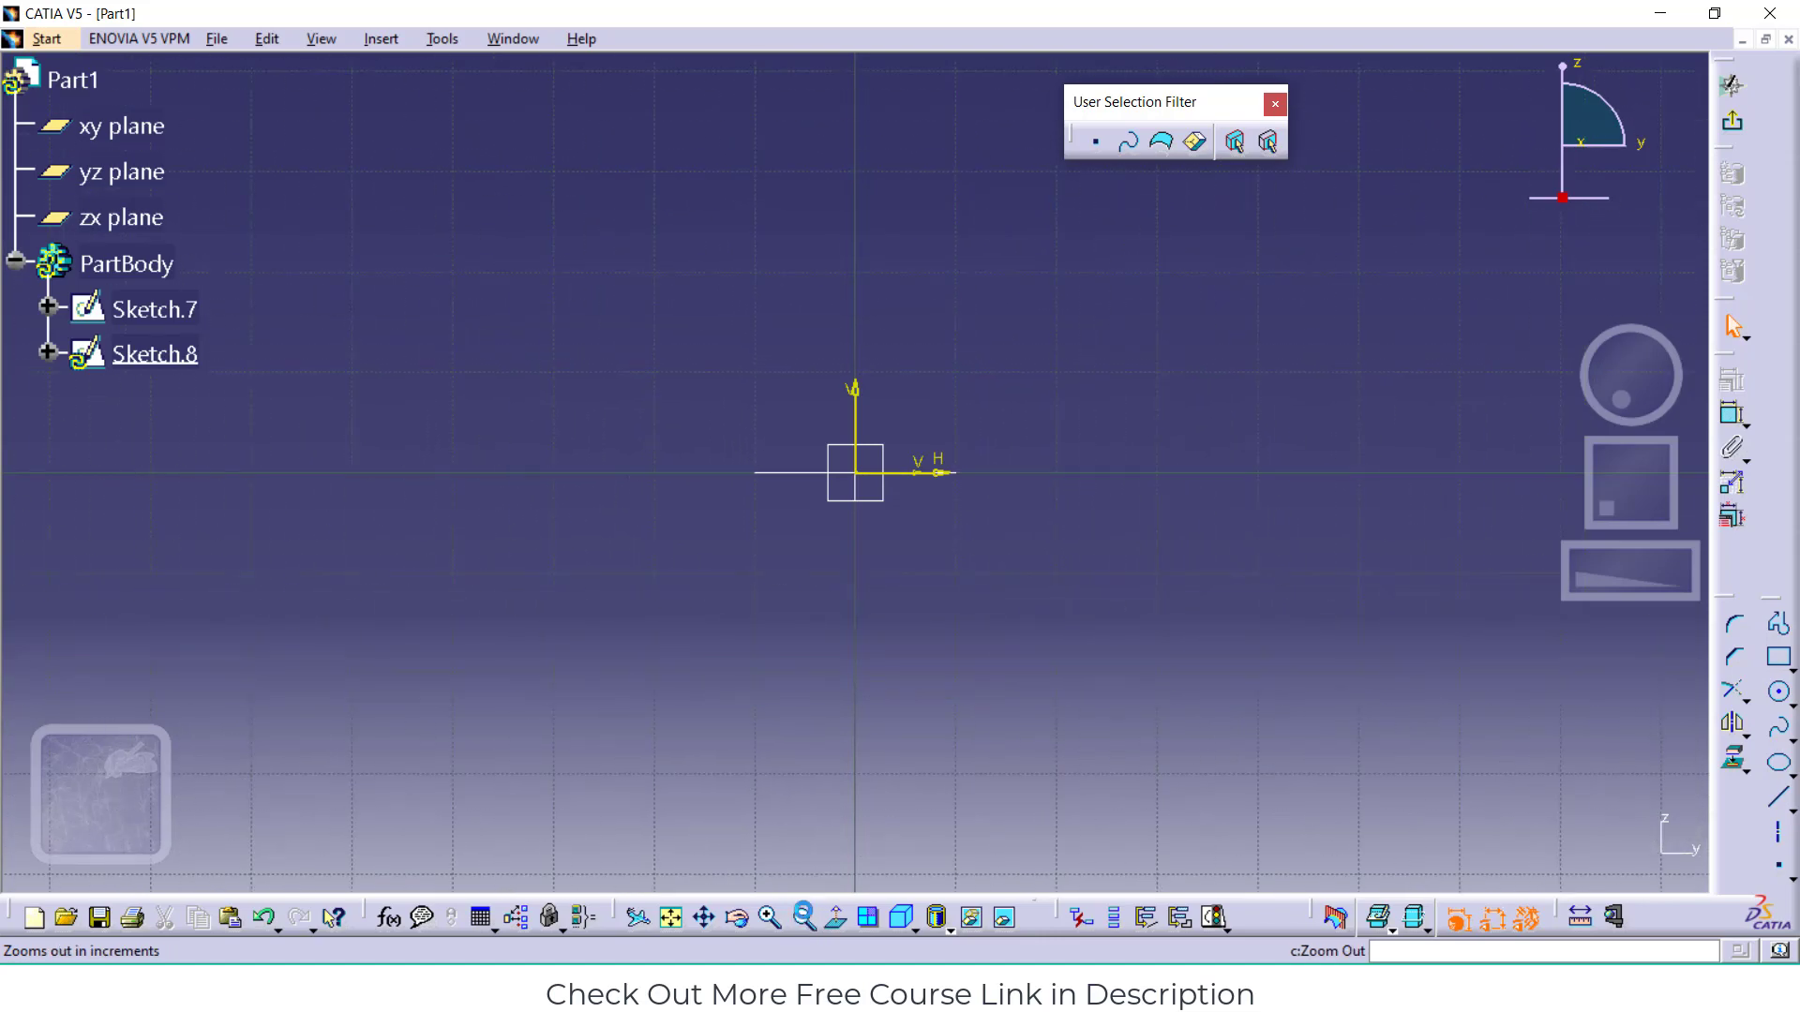
{"action": "left_click", "coordinate": [804, 919]}
{"action": "left_click", "coordinate": [803, 919]}
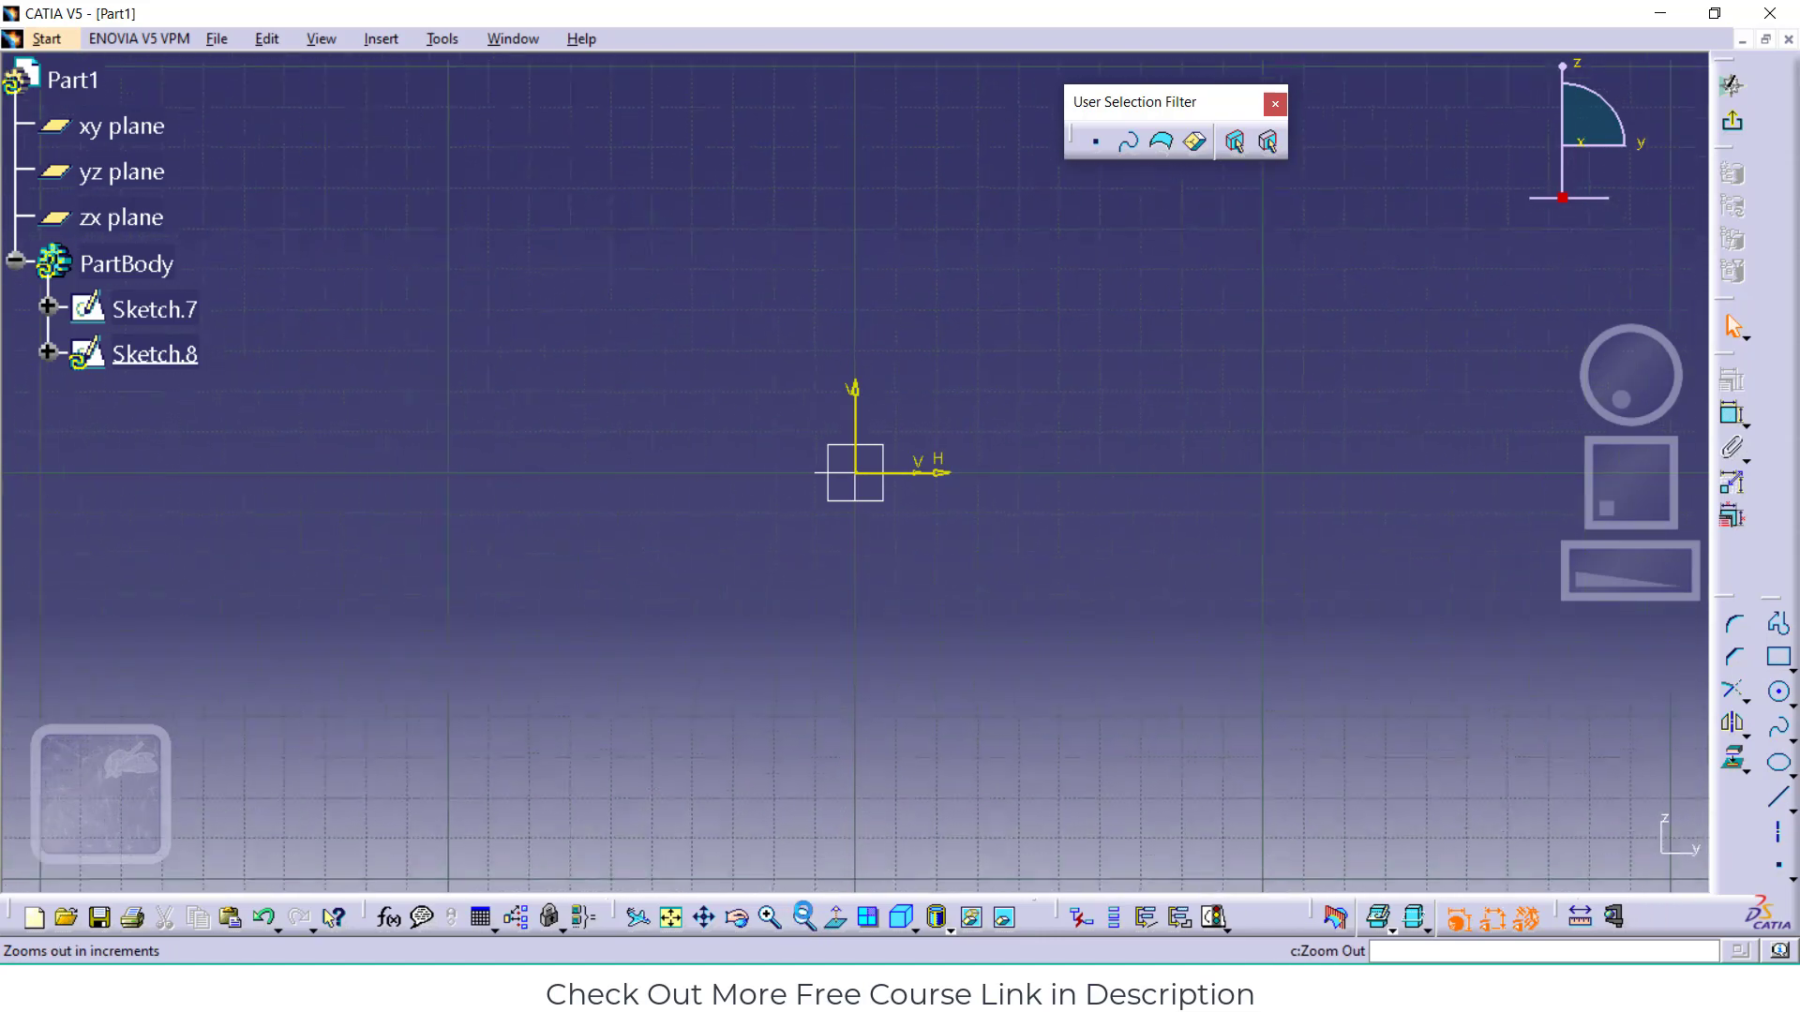
{"action": "left_click", "coordinate": [1779, 798]}
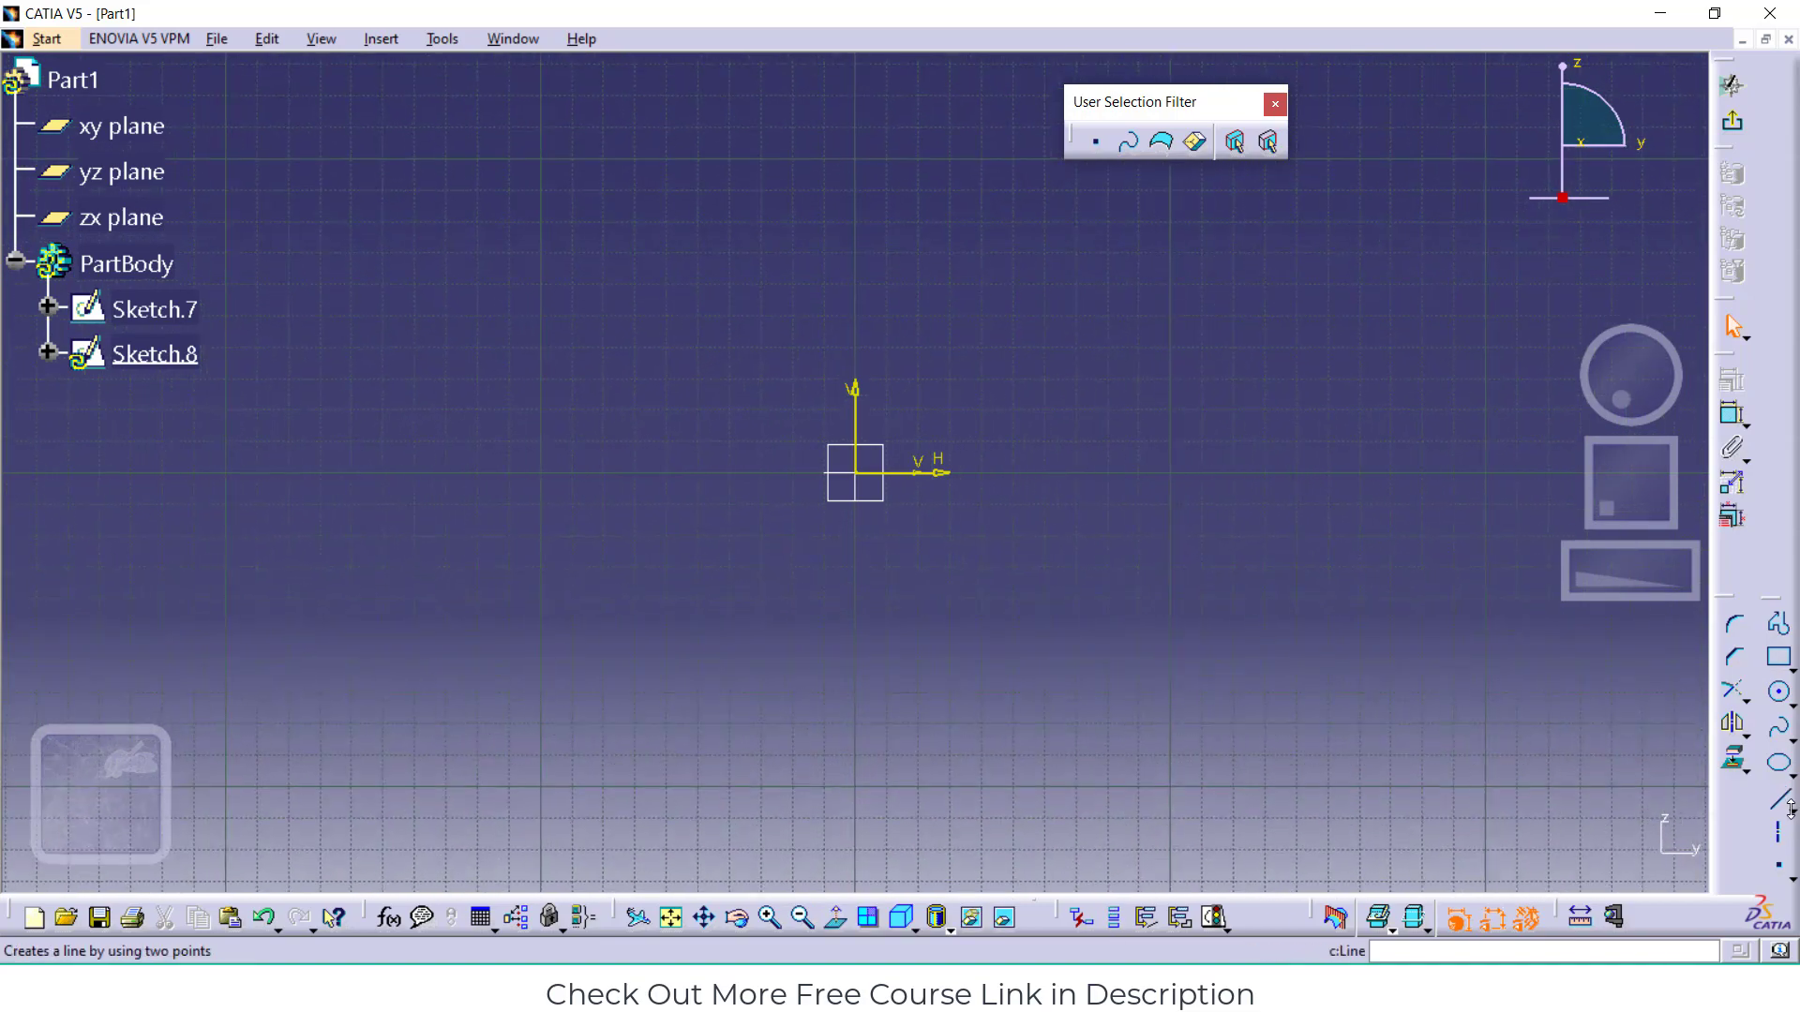
{"action": "left_click", "coordinate": [868, 476]}
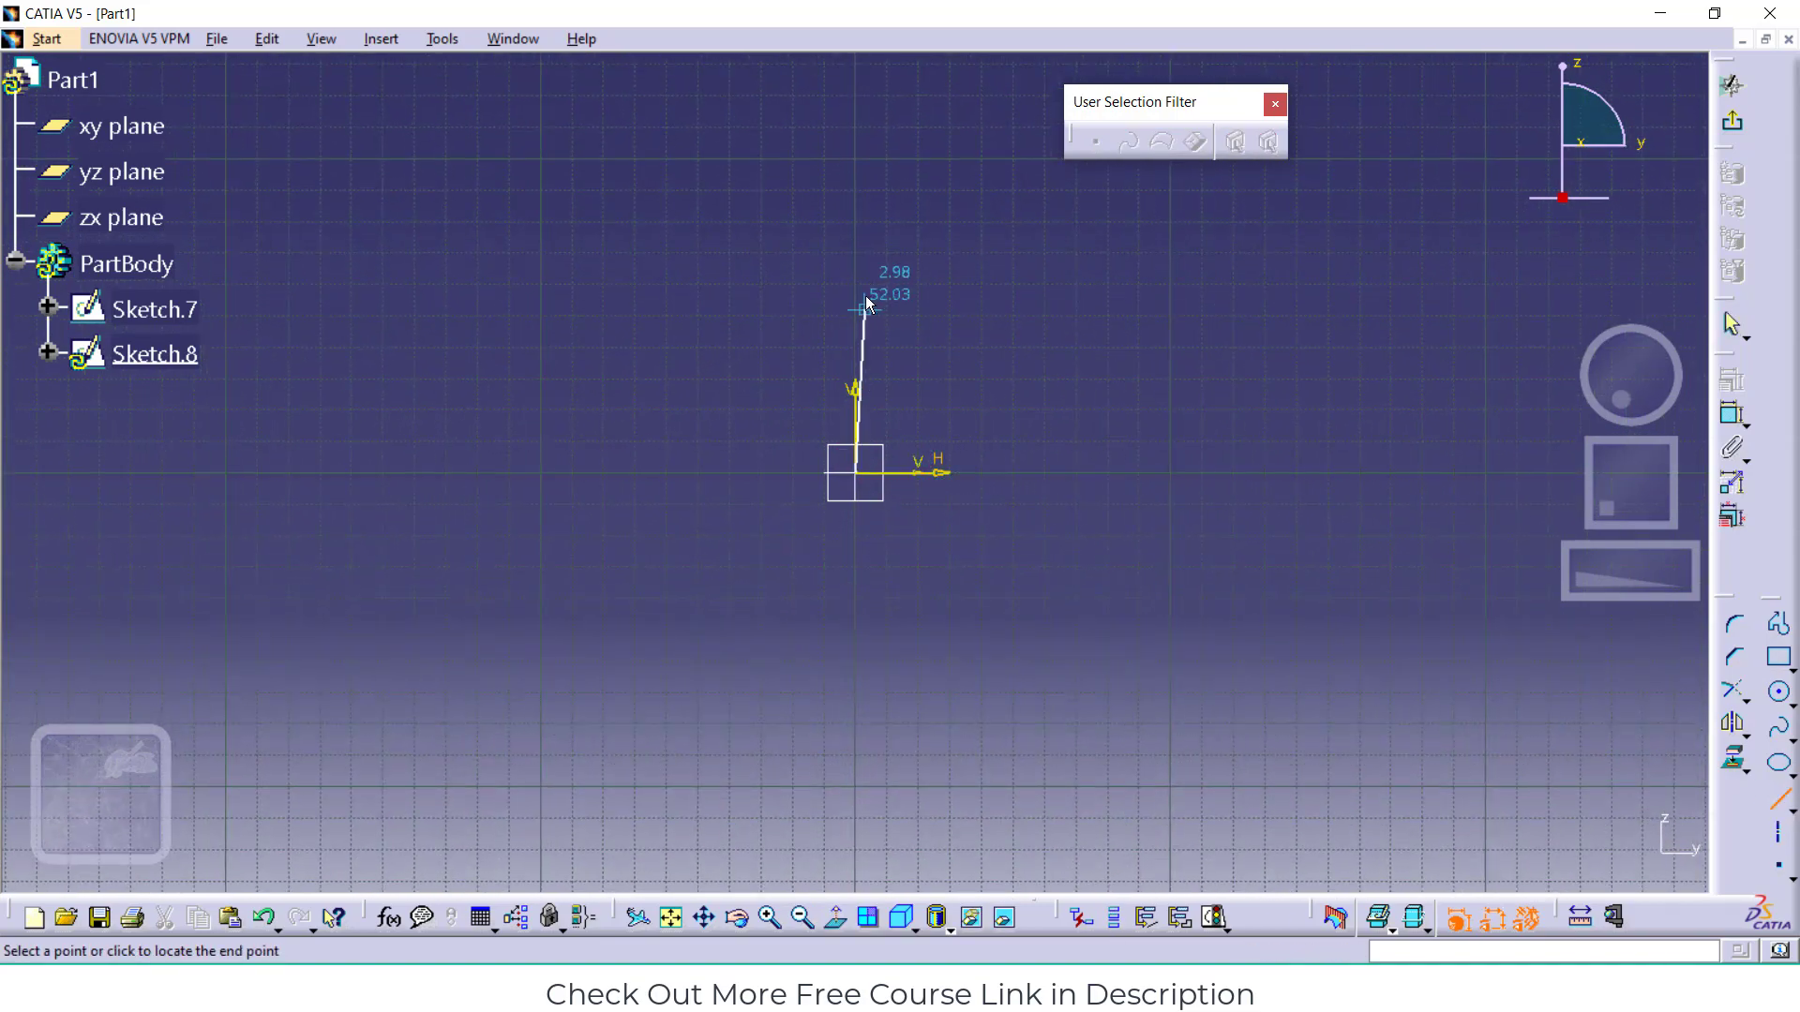
{"action": "left_click", "coordinate": [855, 141]}
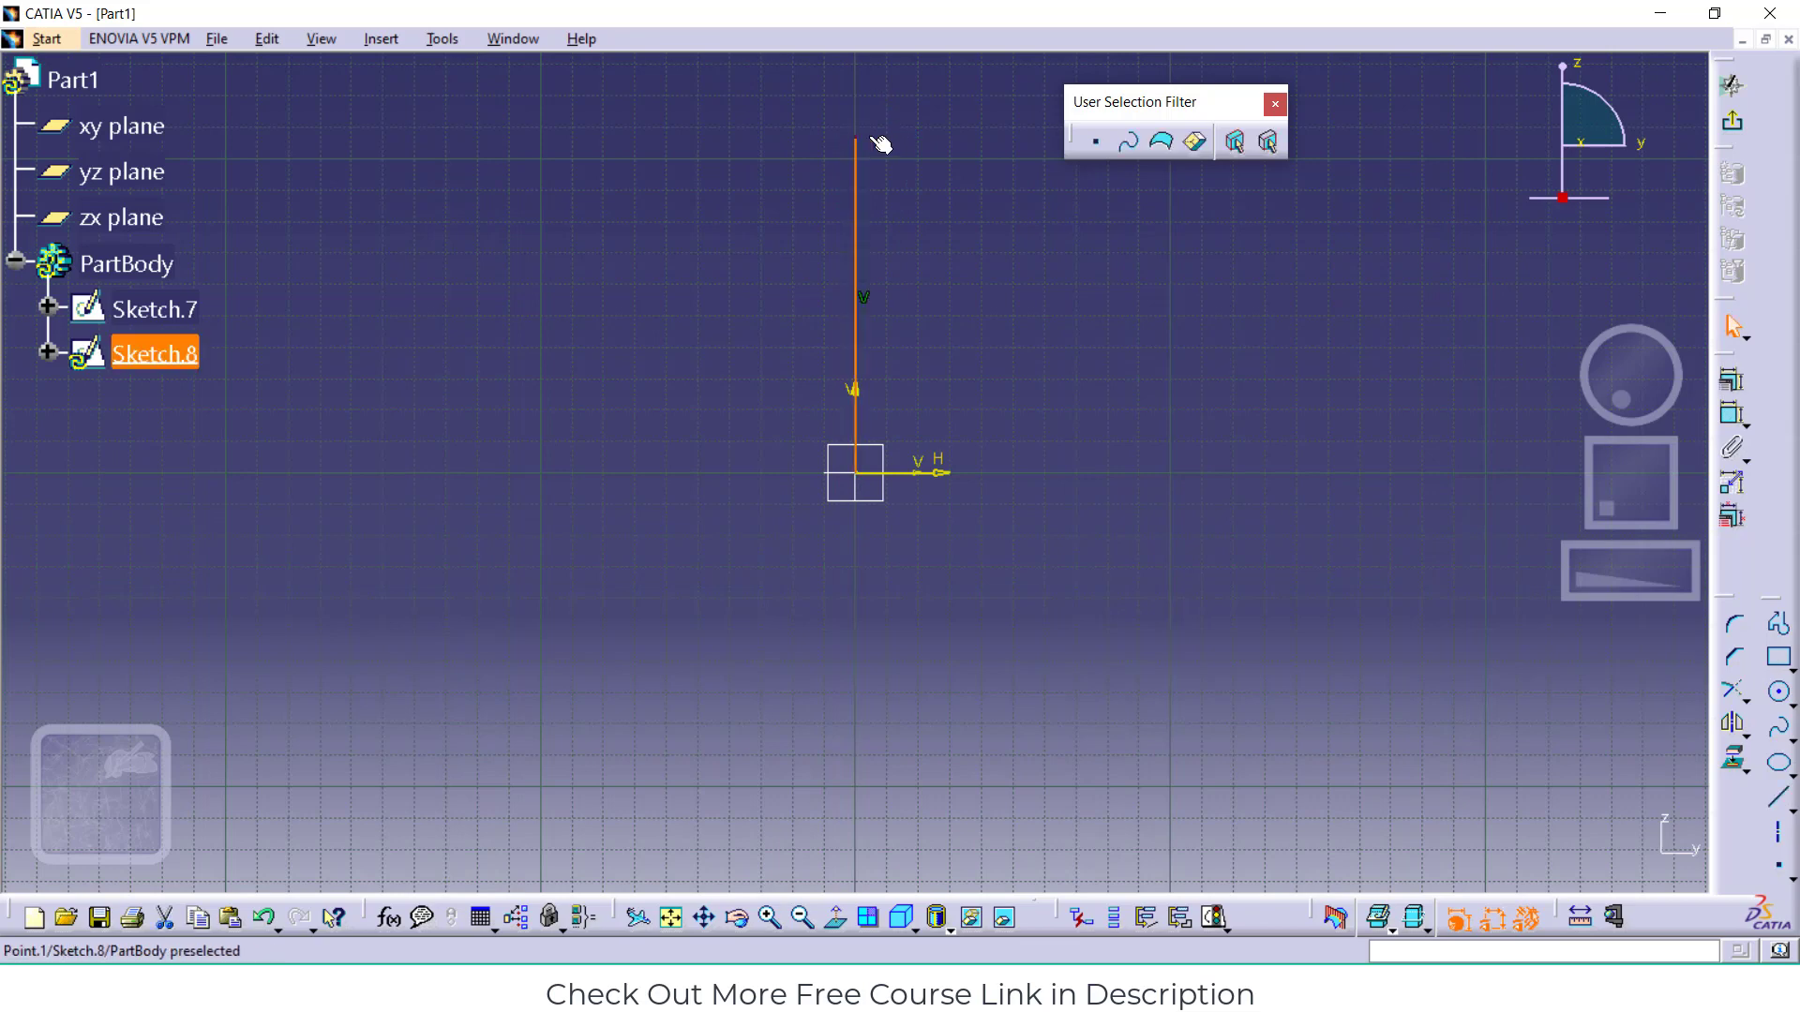
Add a horizontal line about 50 mm long from the vertical line's upper end and a vertical line about 45 mm down from its far end
{"action": "left_click", "coordinate": [1781, 795]}
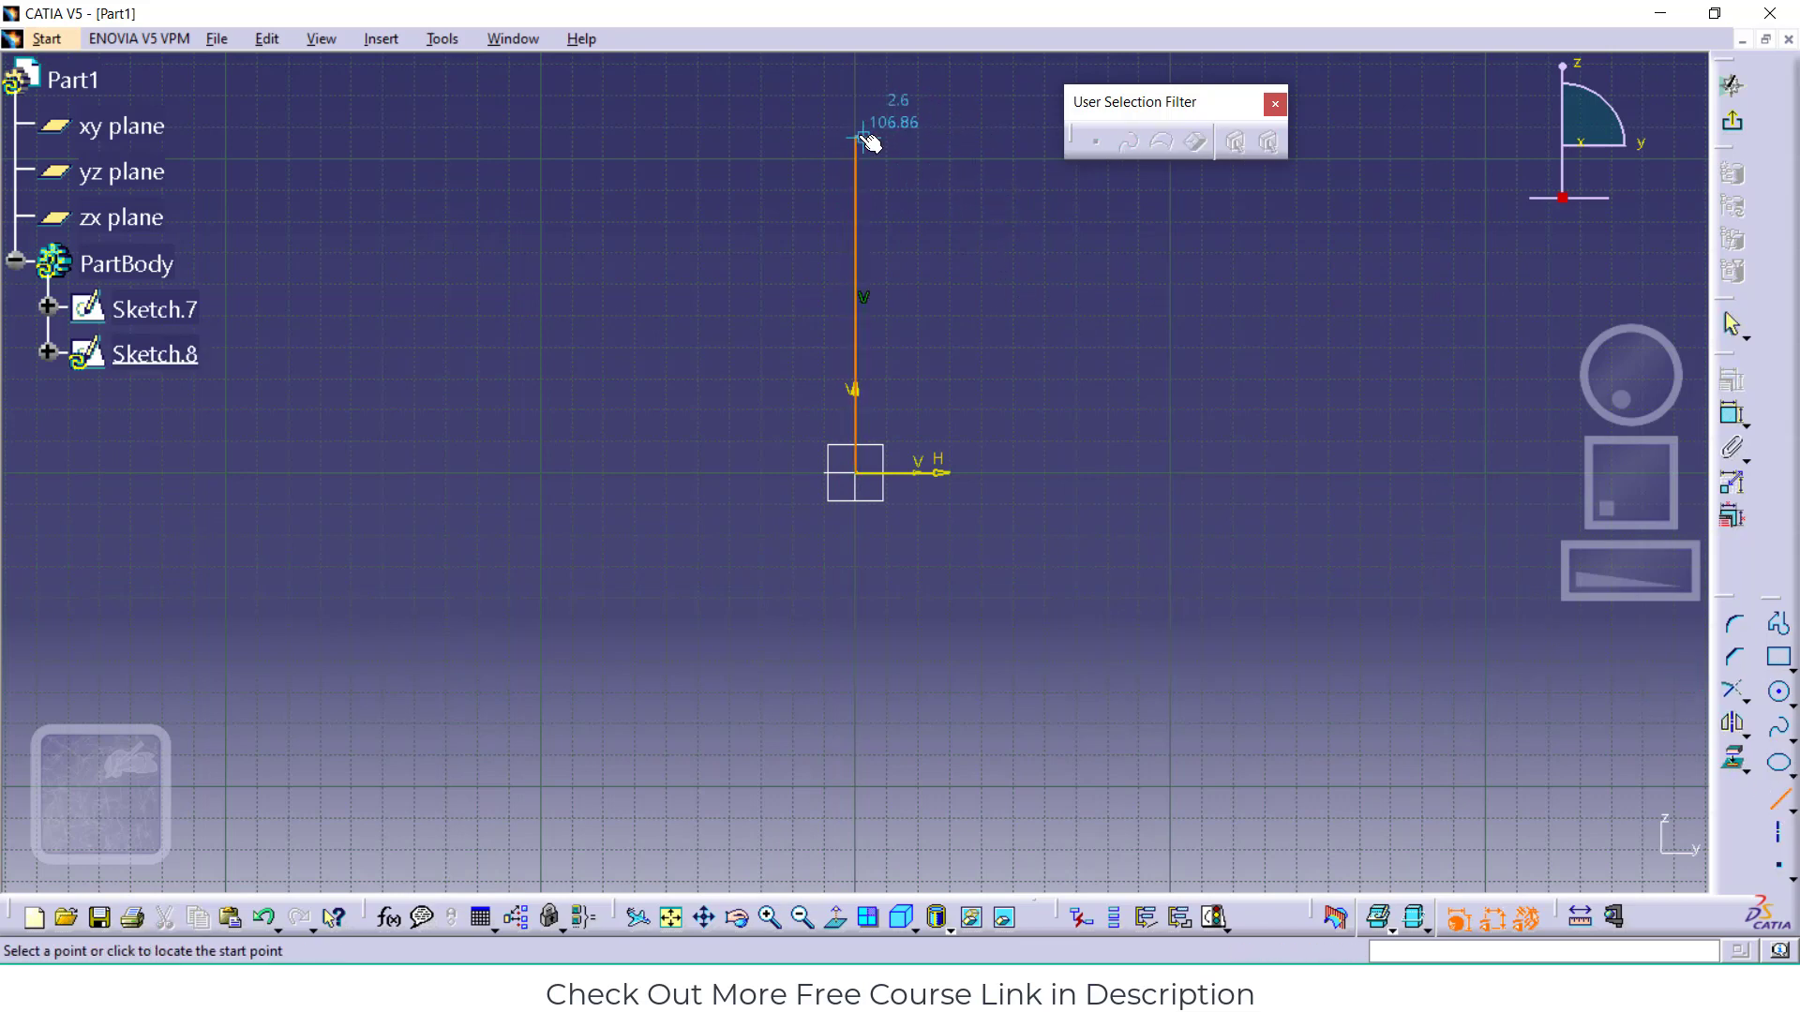
{"action": "left_click", "coordinate": [1015, 139]}
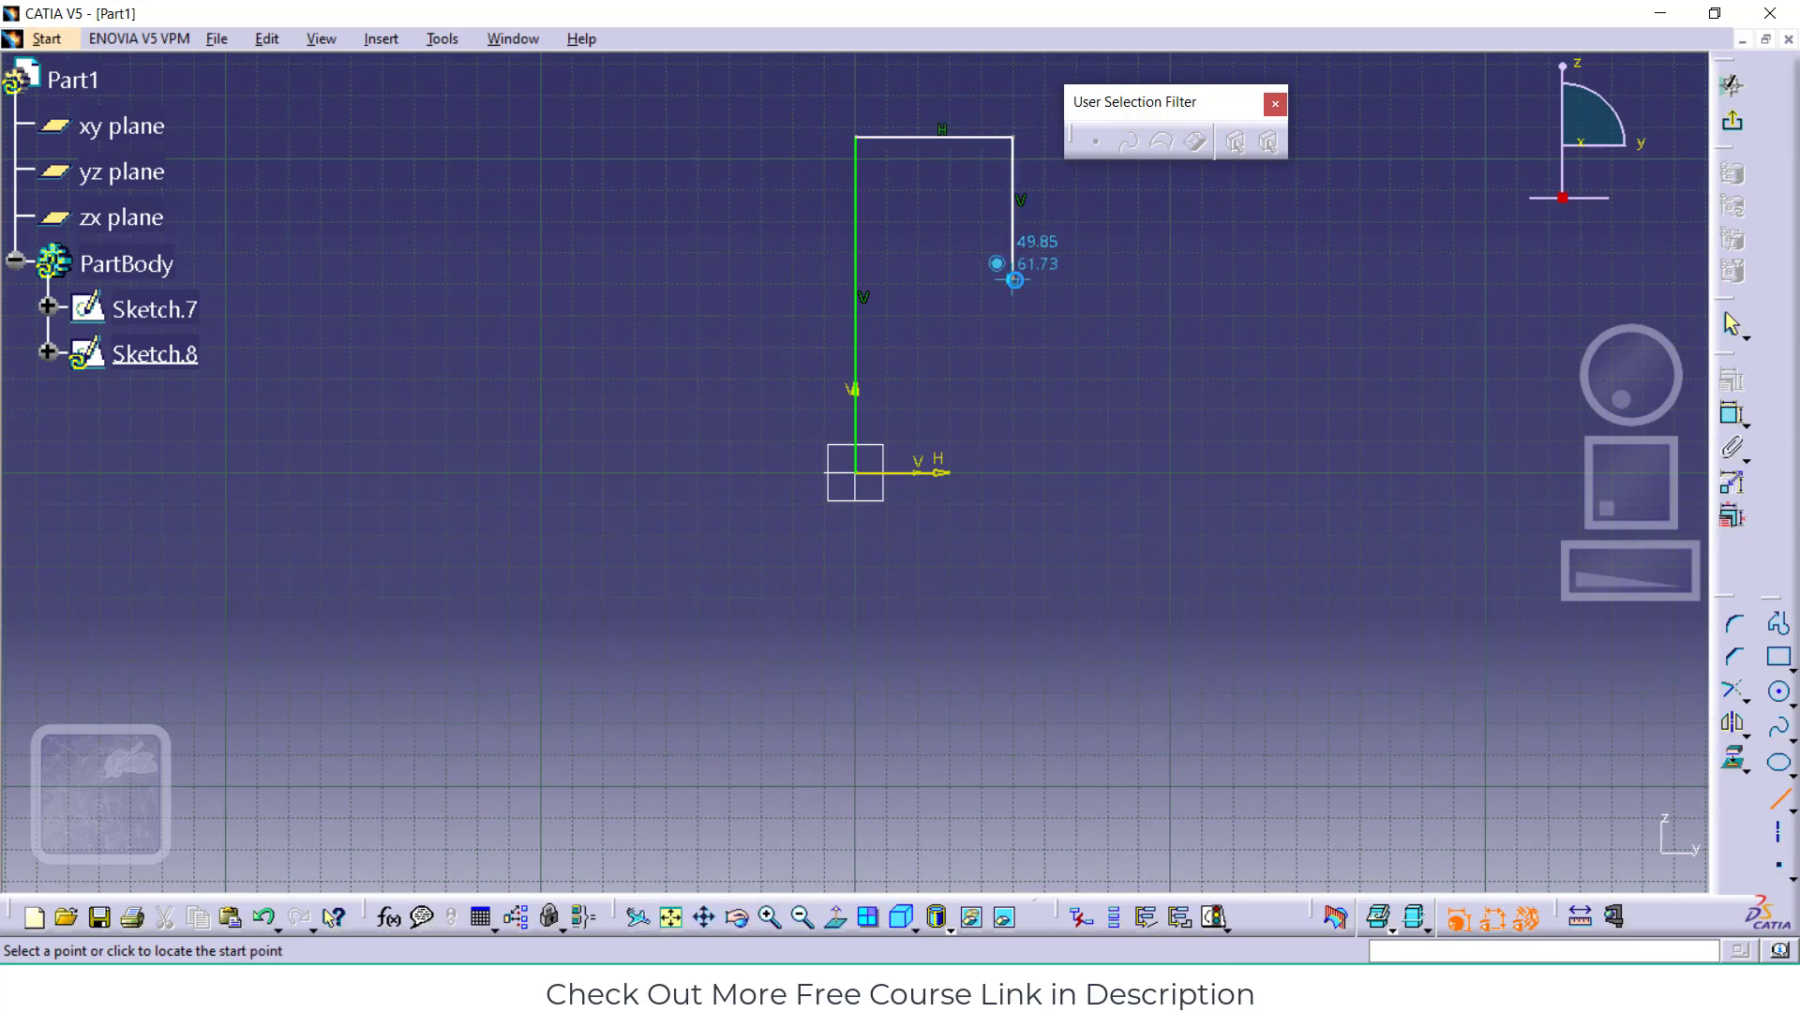
{"action": "left_click", "coordinate": [1015, 279]}
Round the corner between the long vertical line and the horizontal line with a radius of about 16.6 mm
{"action": "left_click", "coordinate": [1736, 696]}
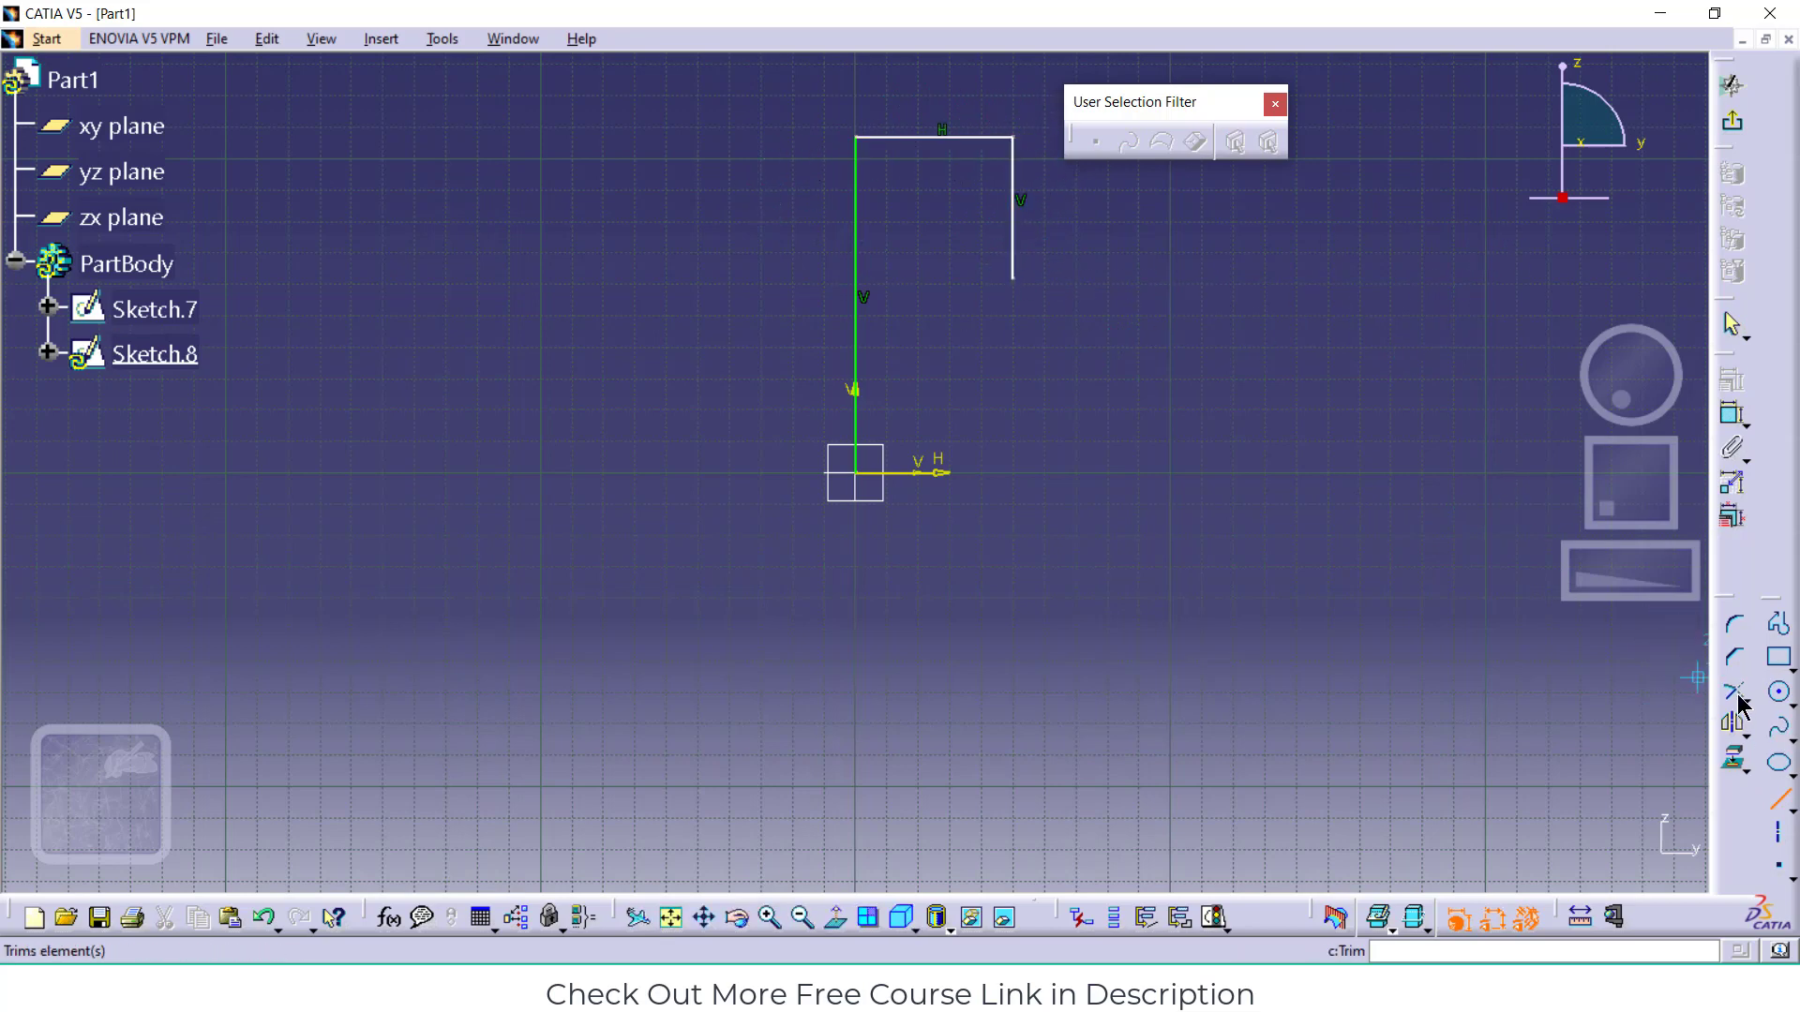
{"action": "left_click", "coordinate": [1735, 623]}
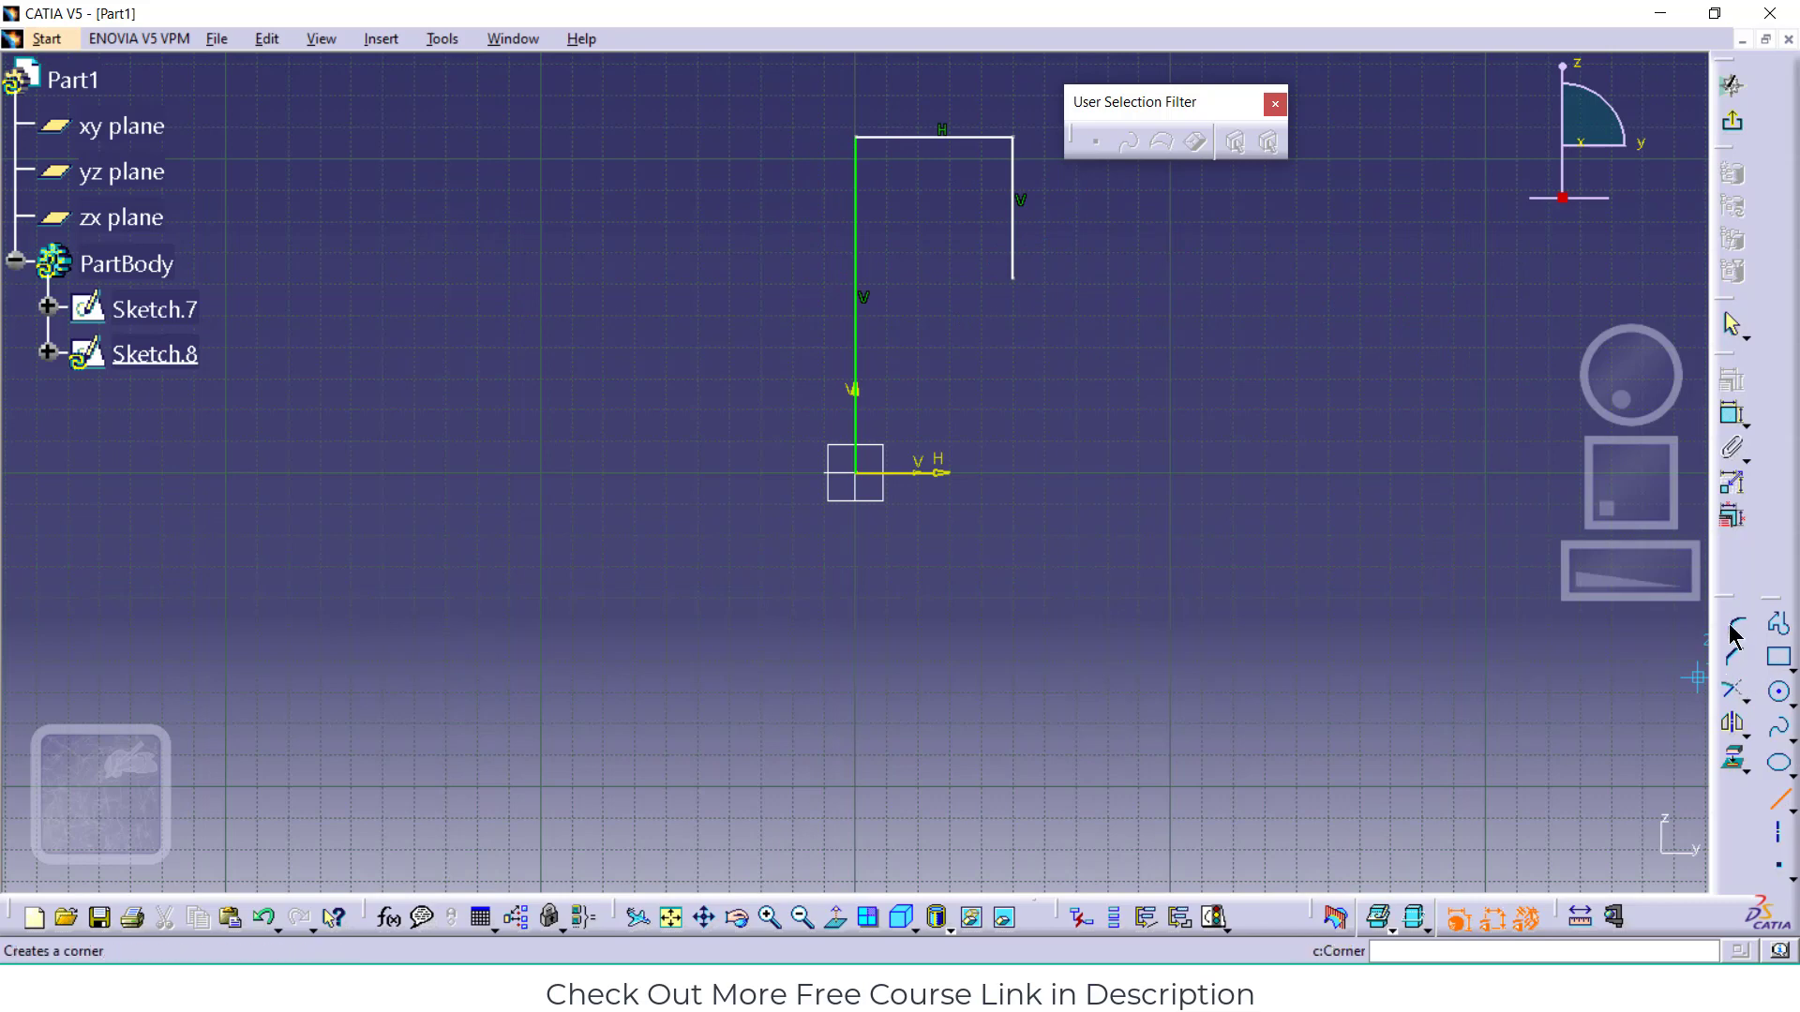
{"action": "left_click", "coordinate": [857, 139]}
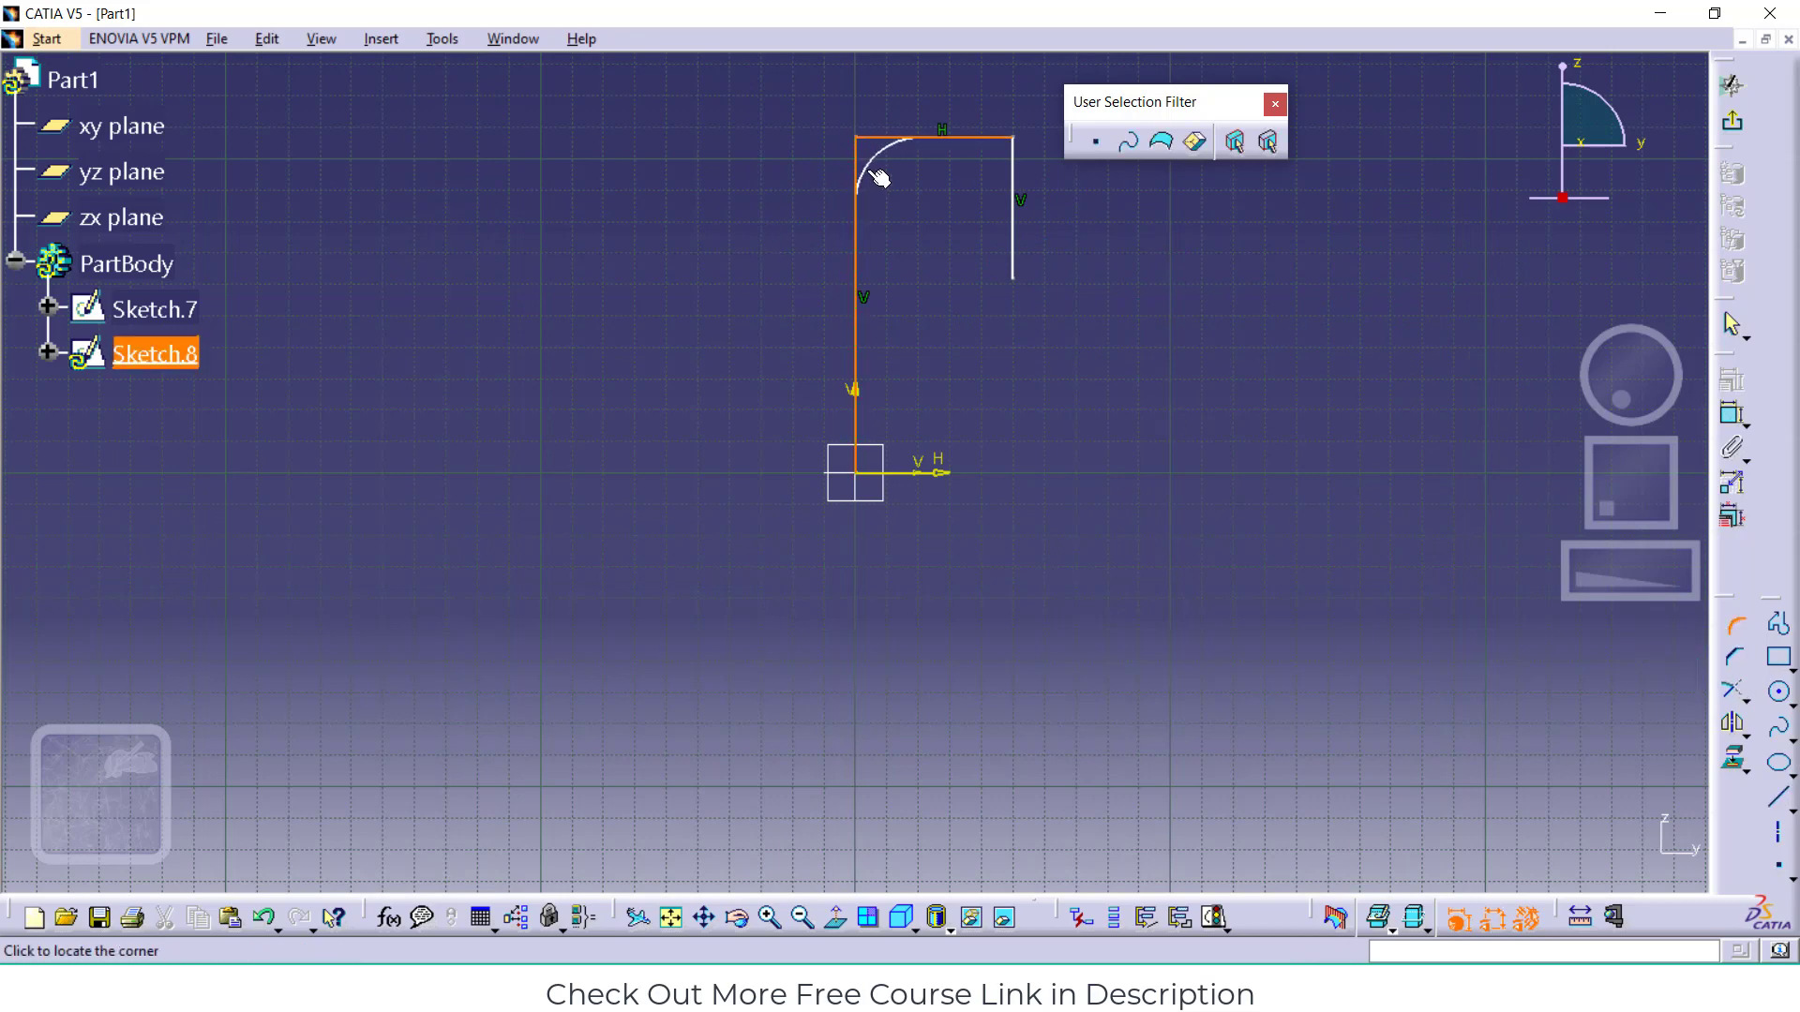
{"action": "left_click", "coordinate": [871, 169]}
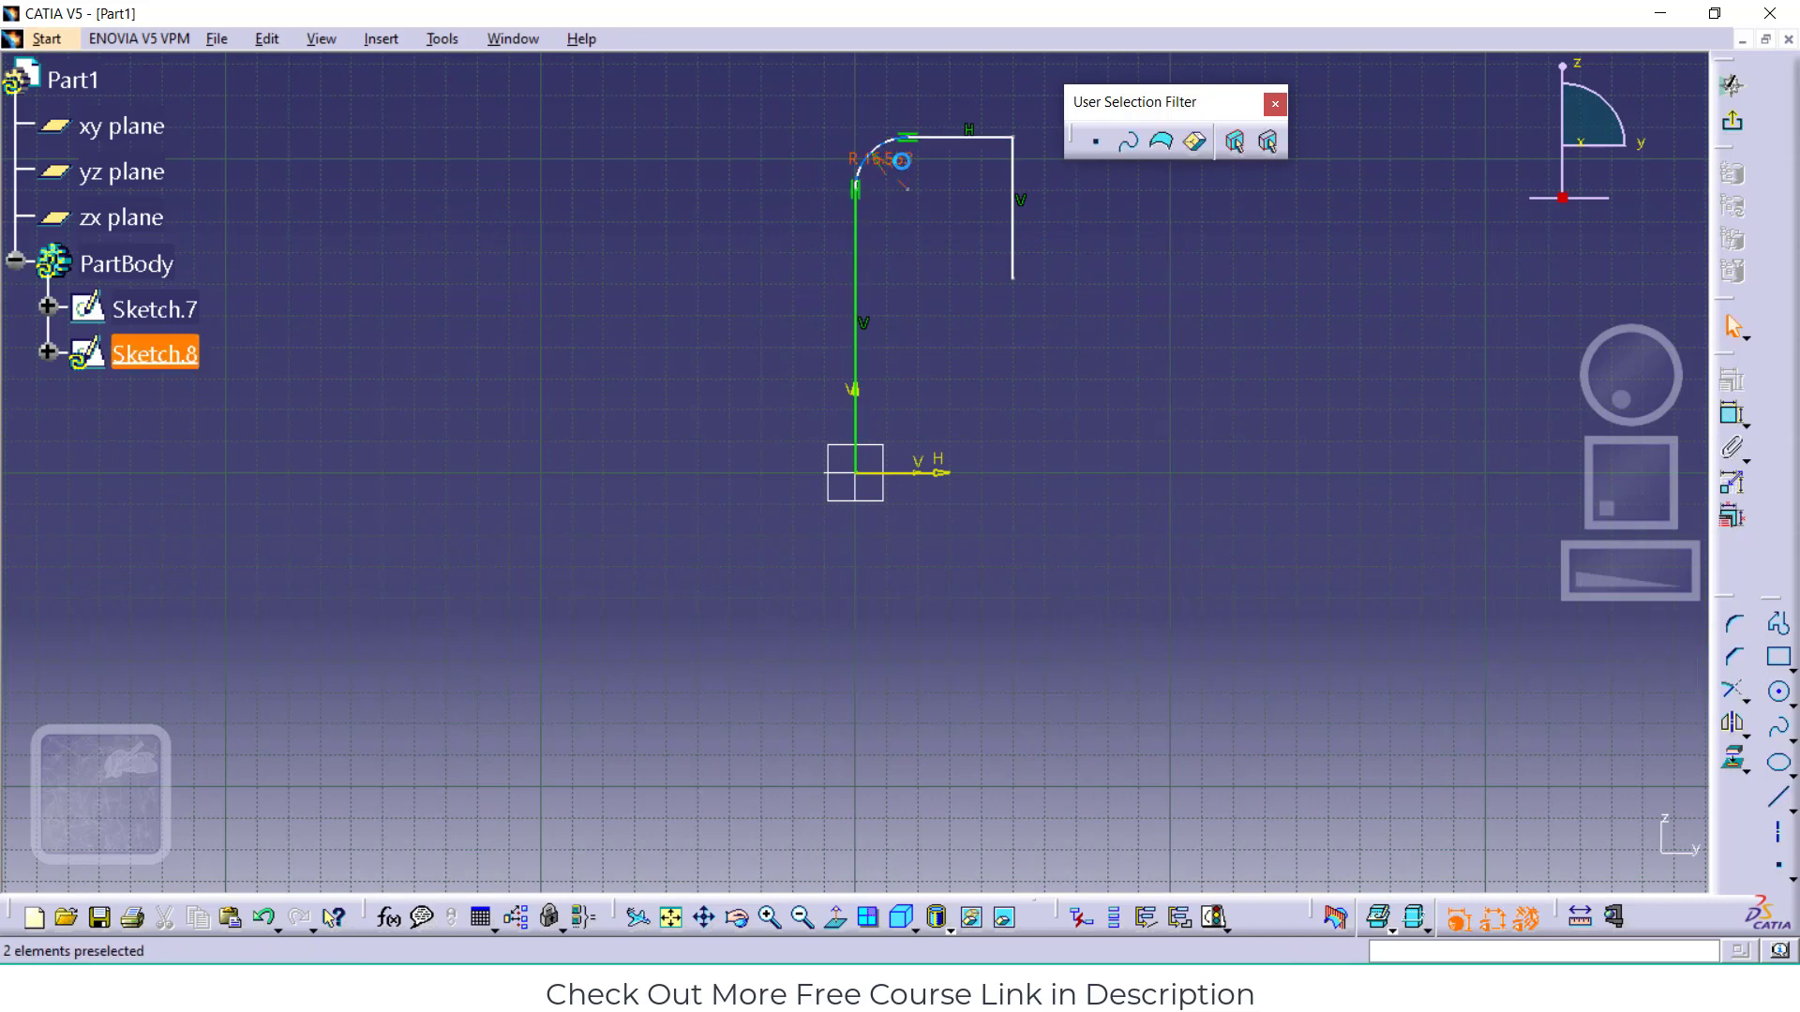
Round the corner between the horizontal line and the short vertical line with a radius of about 14.9 mm and exit the sketch
{"action": "left_click", "coordinate": [956, 142]}
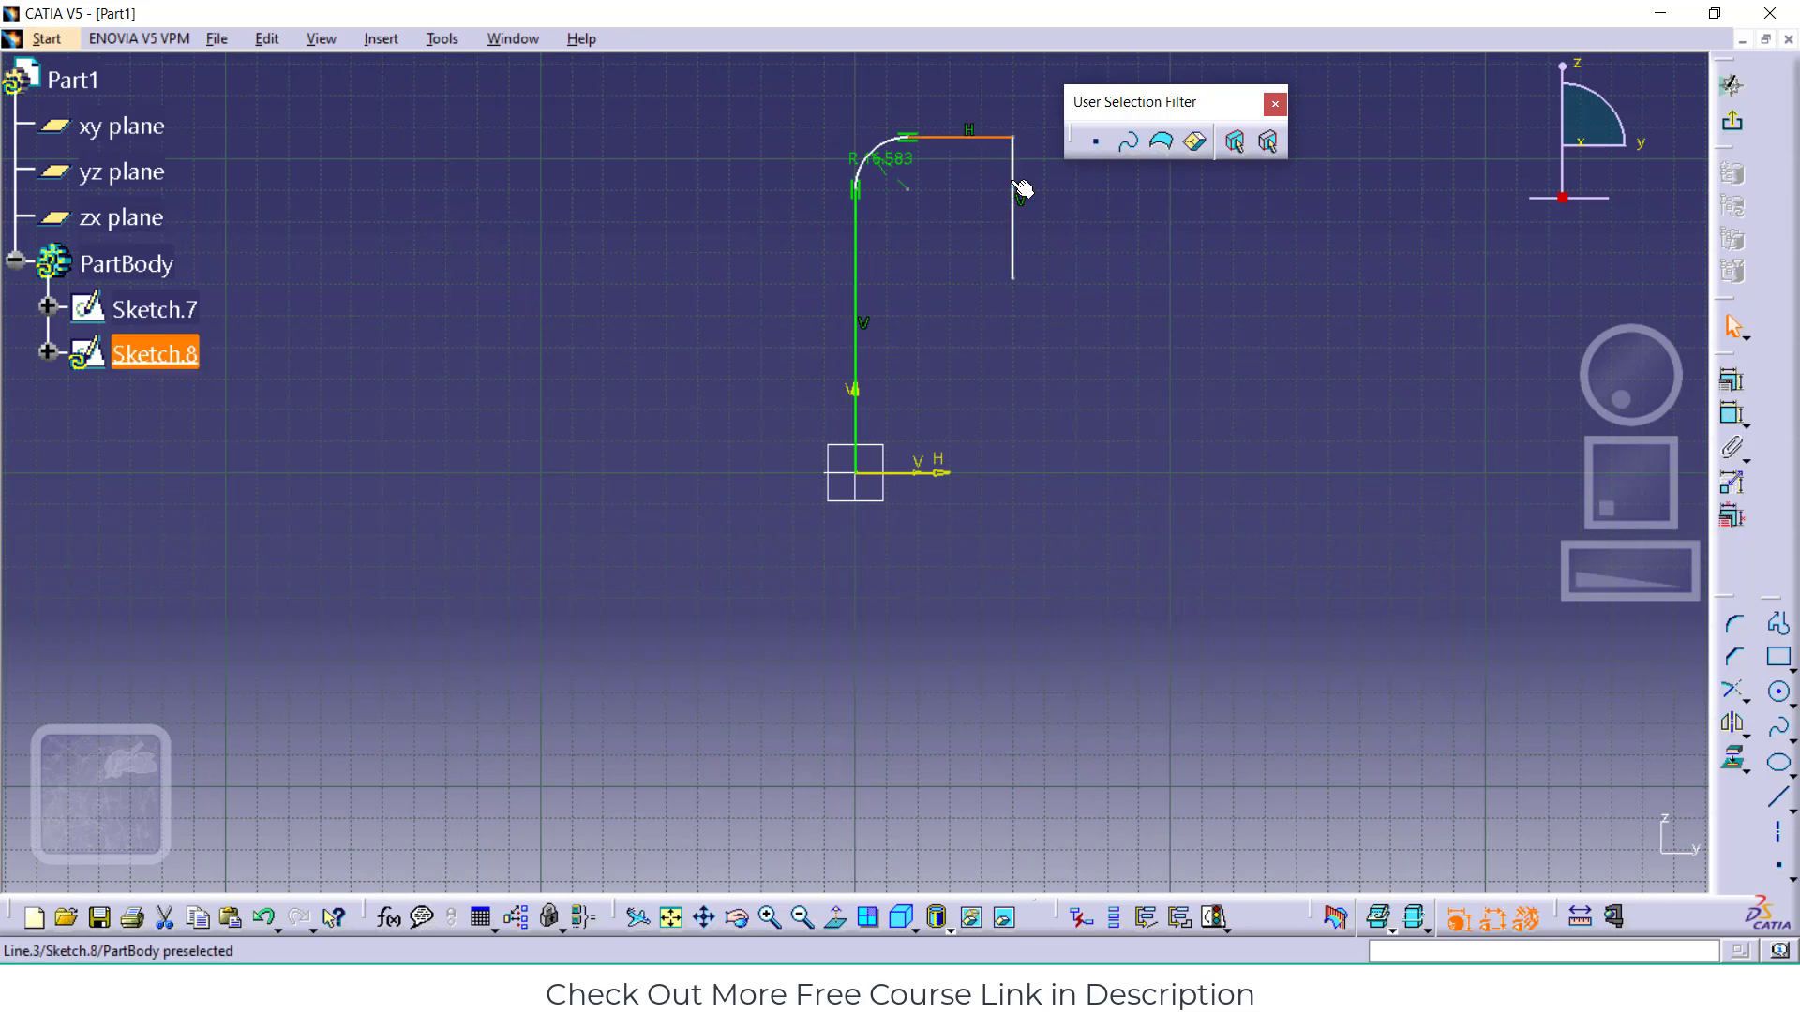
{"action": "left_click", "coordinate": [1014, 188]}
{"action": "left_click", "coordinate": [1734, 625]}
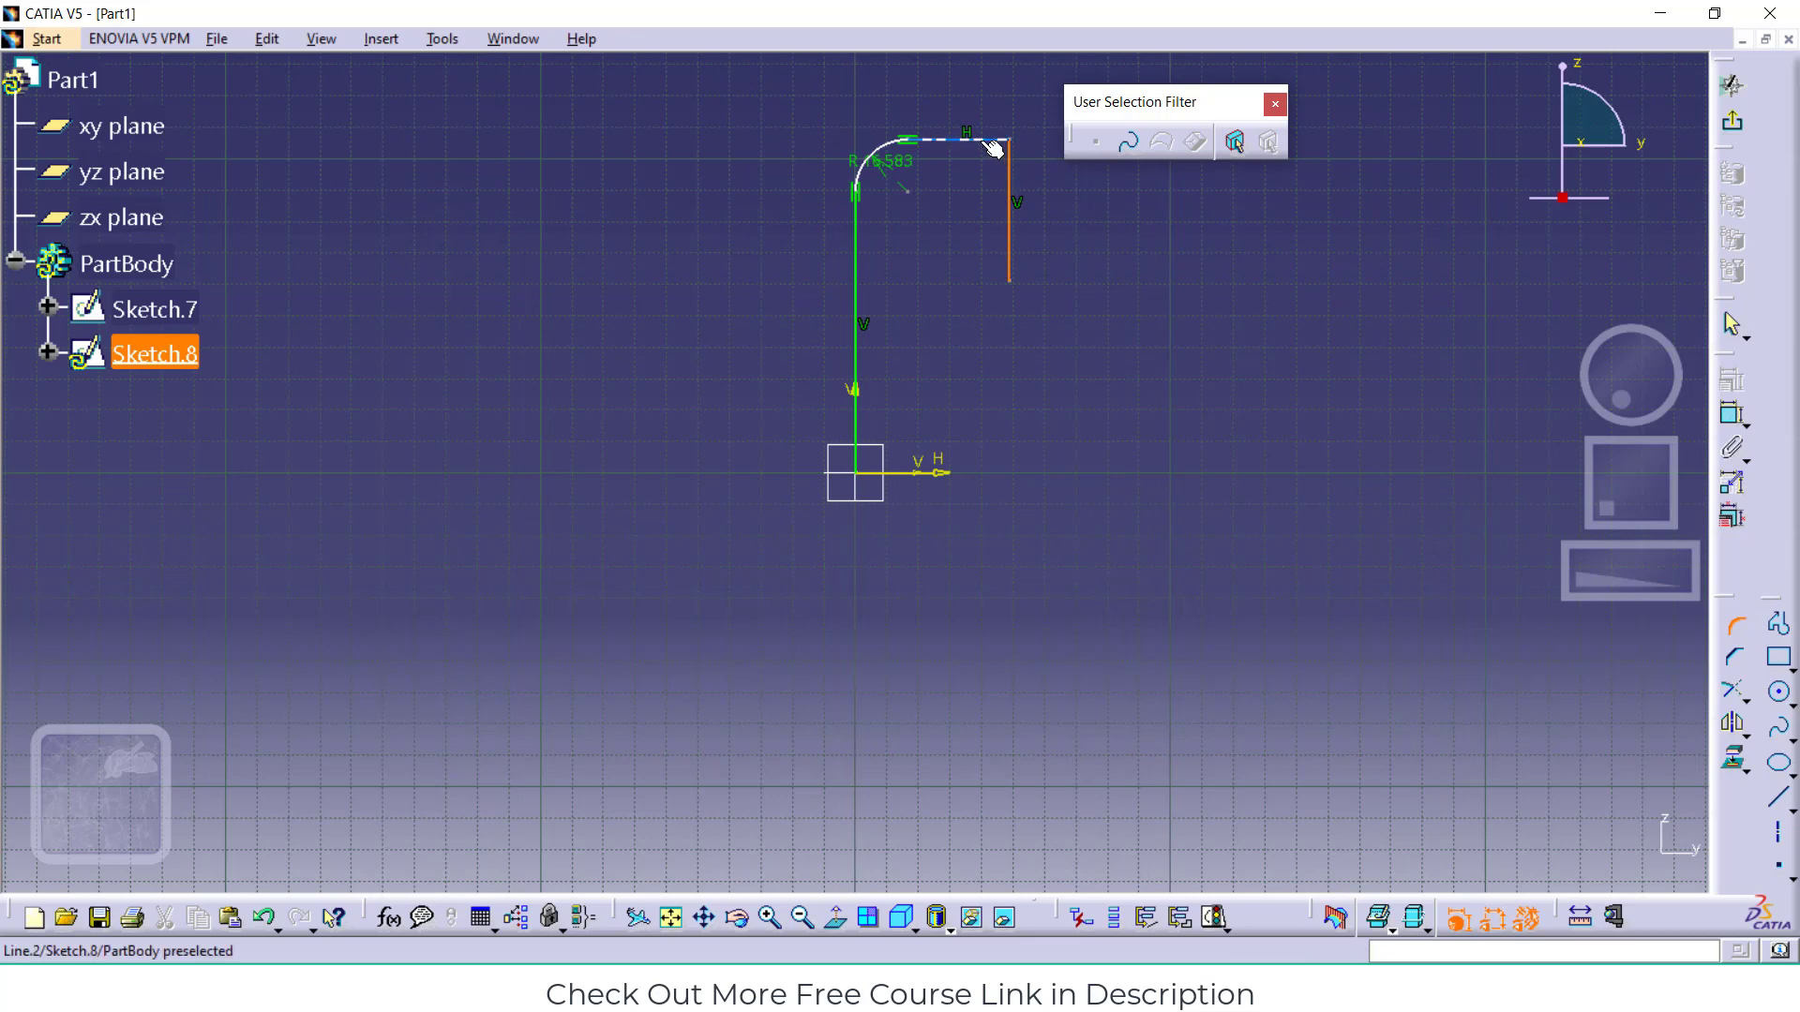
{"action": "left_click", "coordinate": [989, 142]}
{"action": "left_click", "coordinate": [1013, 167]}
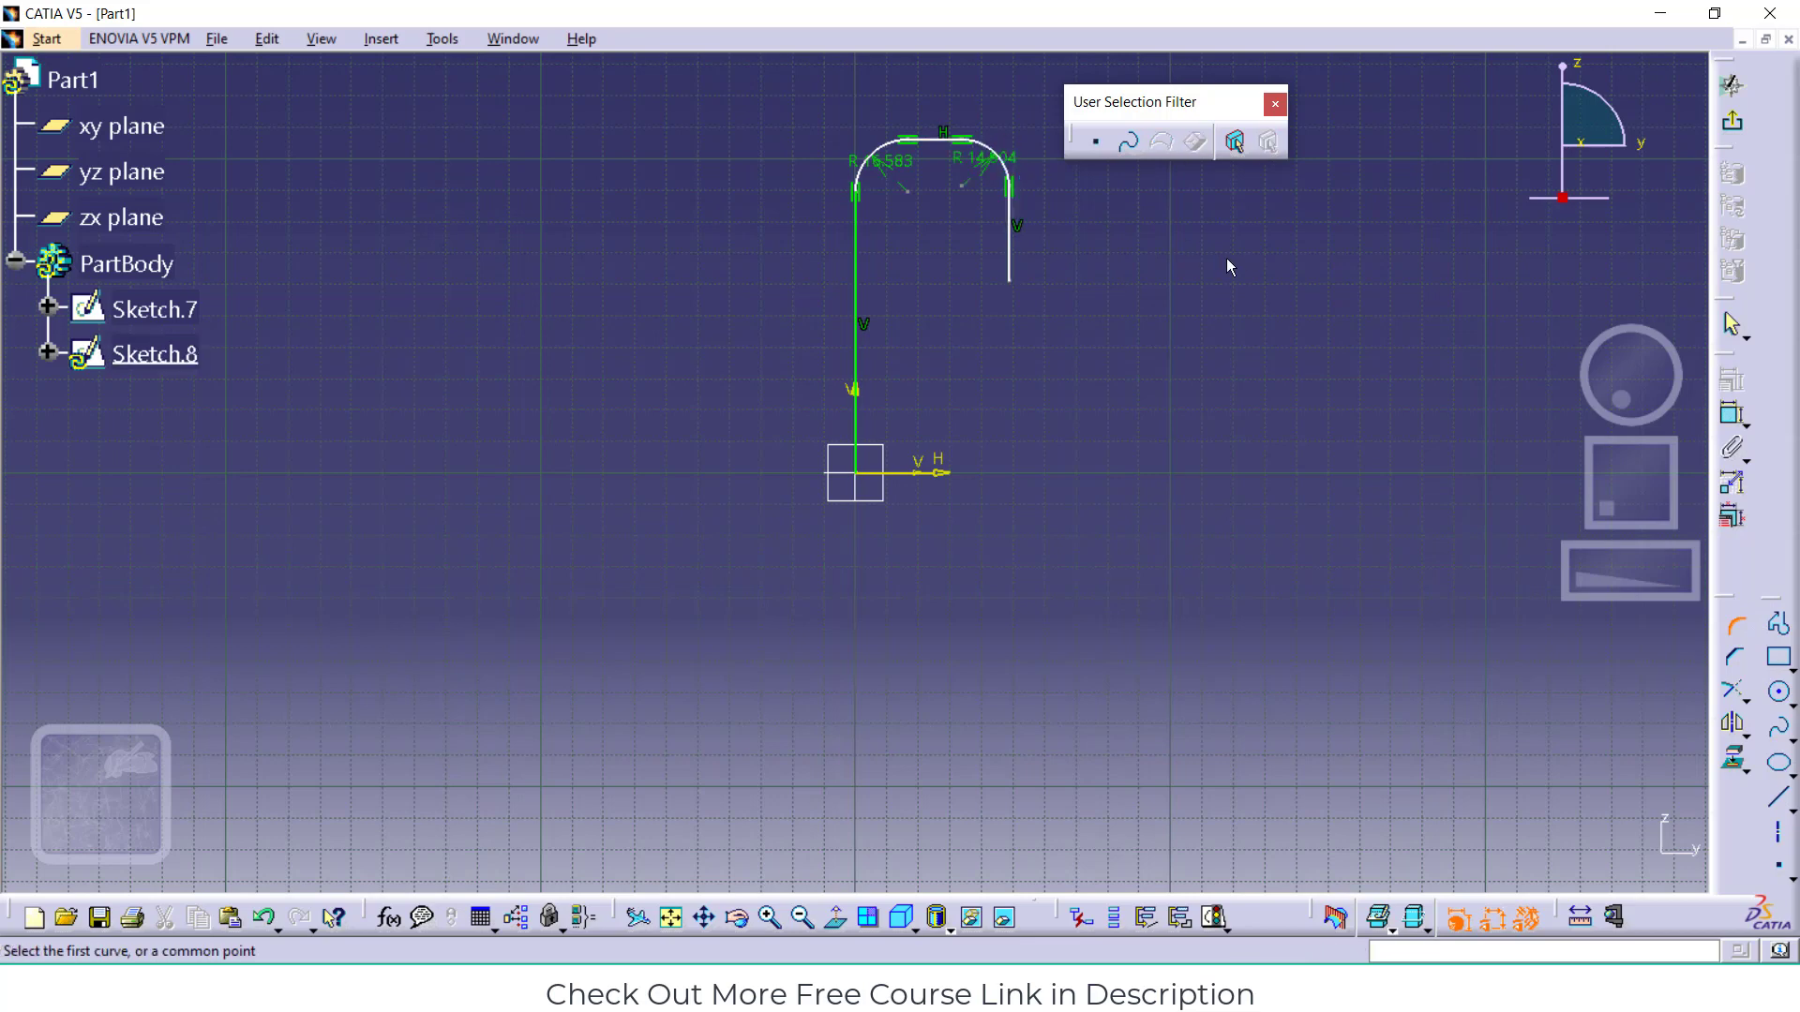
{"action": "left_click", "coordinate": [1275, 104]}
{"action": "left_click", "coordinate": [1731, 85]}
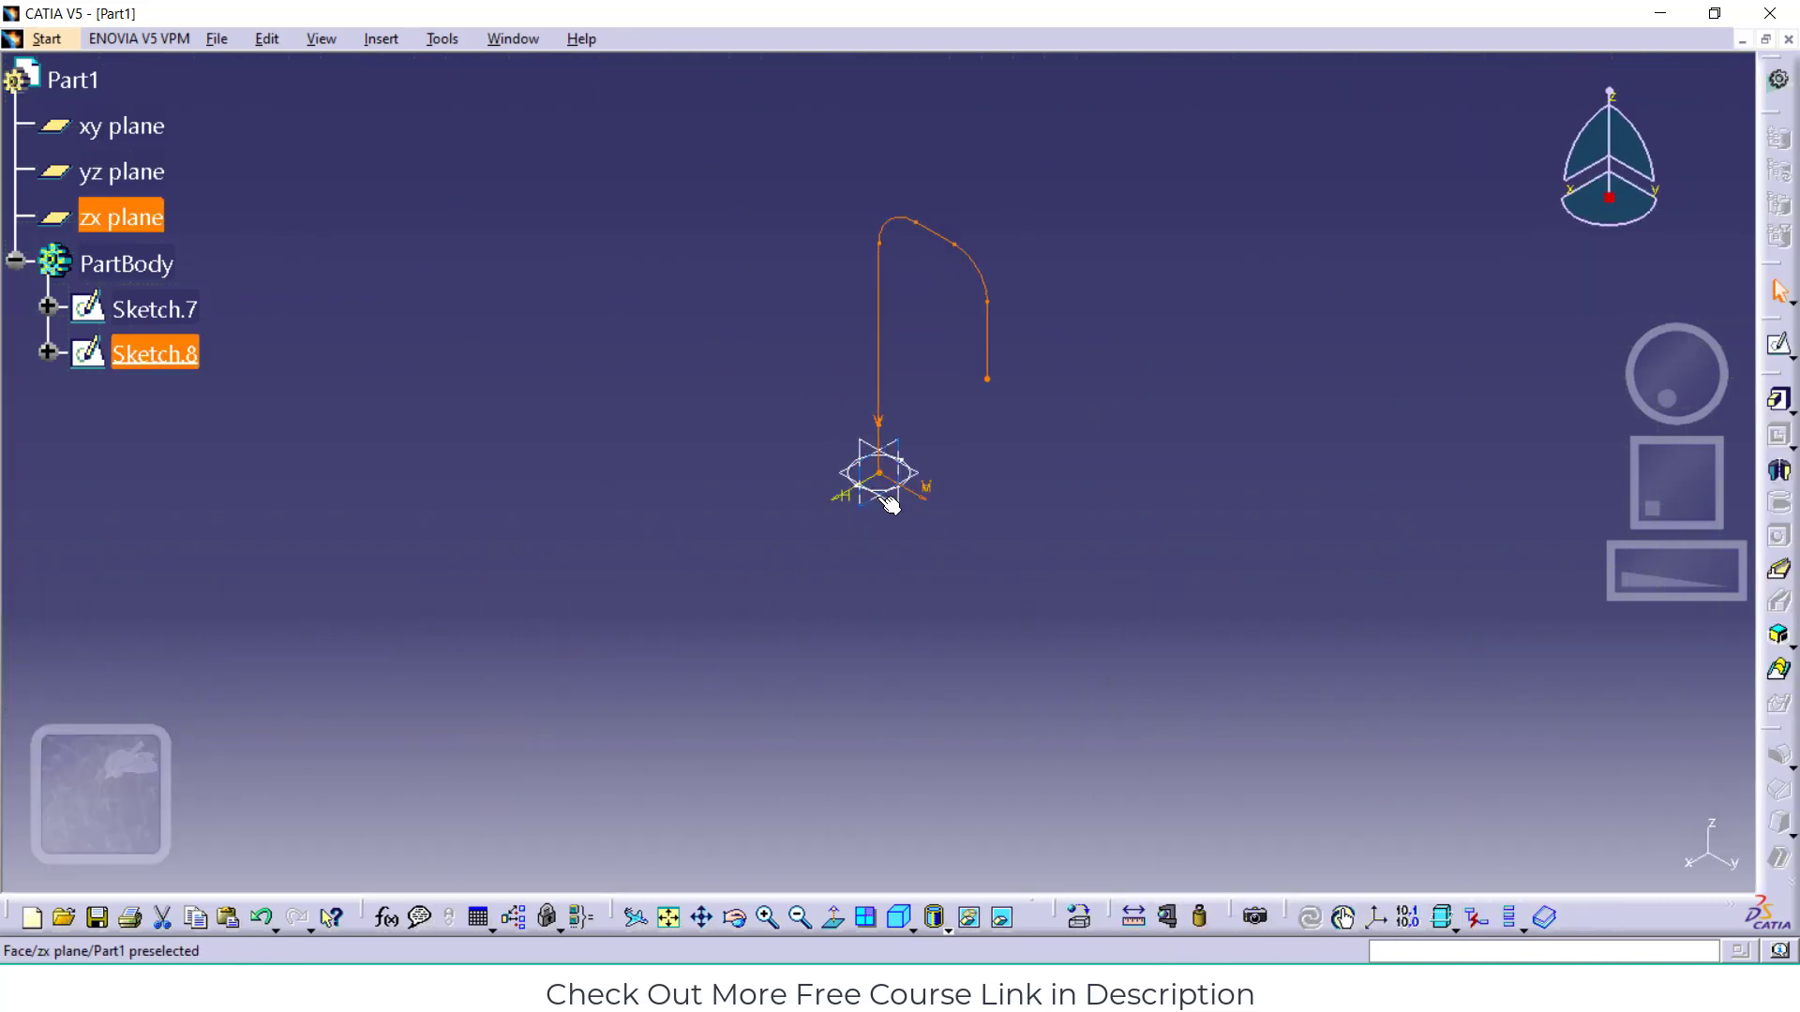
Review the bent path, then open the circular profile sketch for inspection and exit it
{"action": "left_click", "coordinate": [951, 236]}
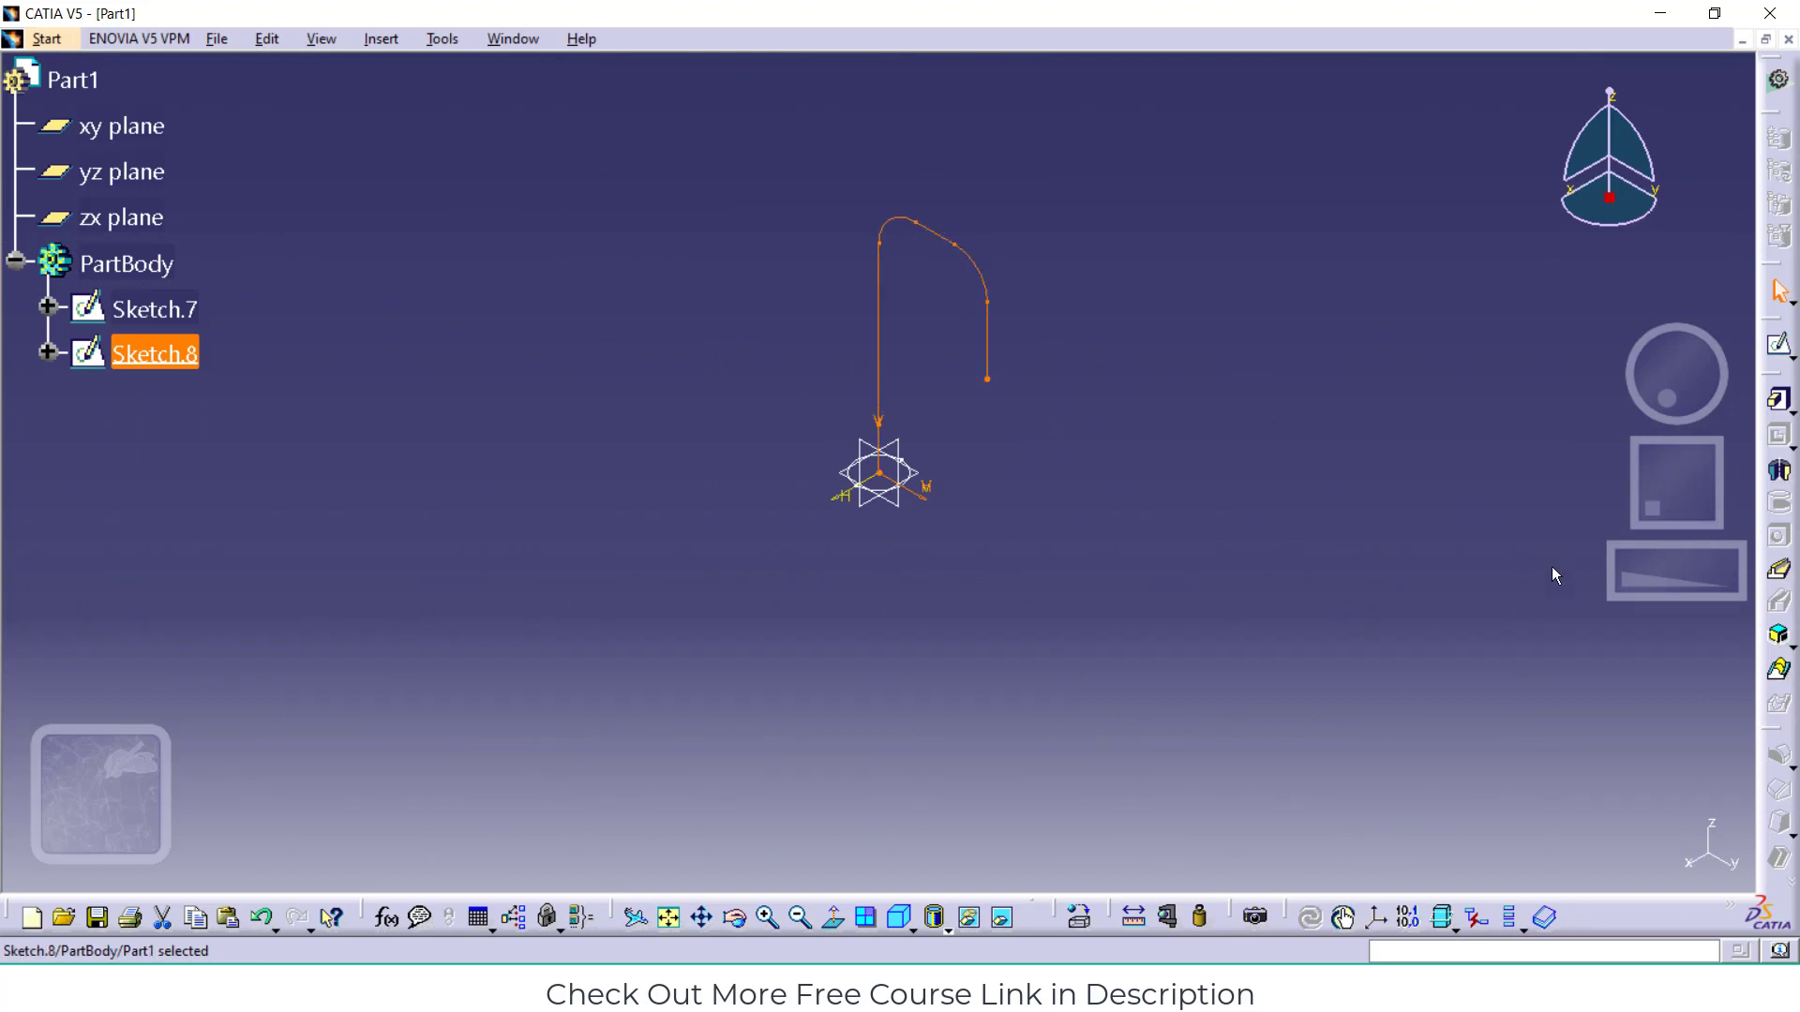
{"action": "left_click", "coordinate": [1556, 623]}
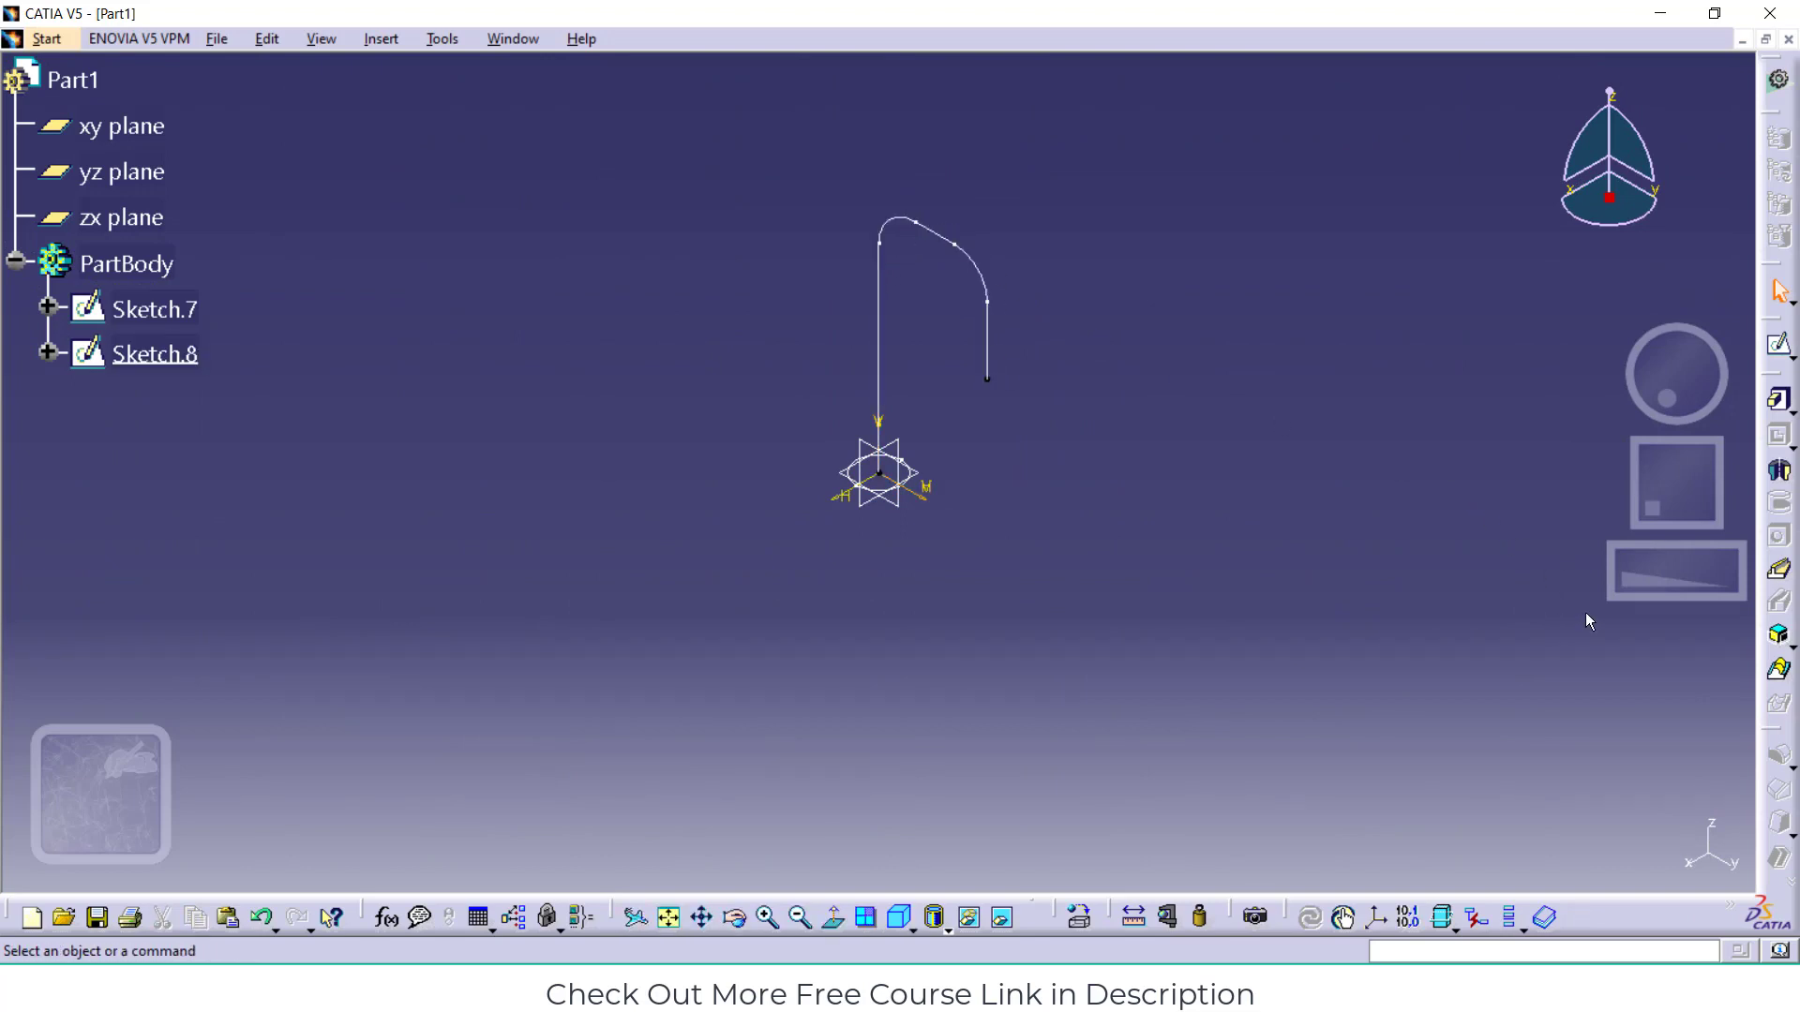
{"action": "left_click", "coordinate": [168, 316]}
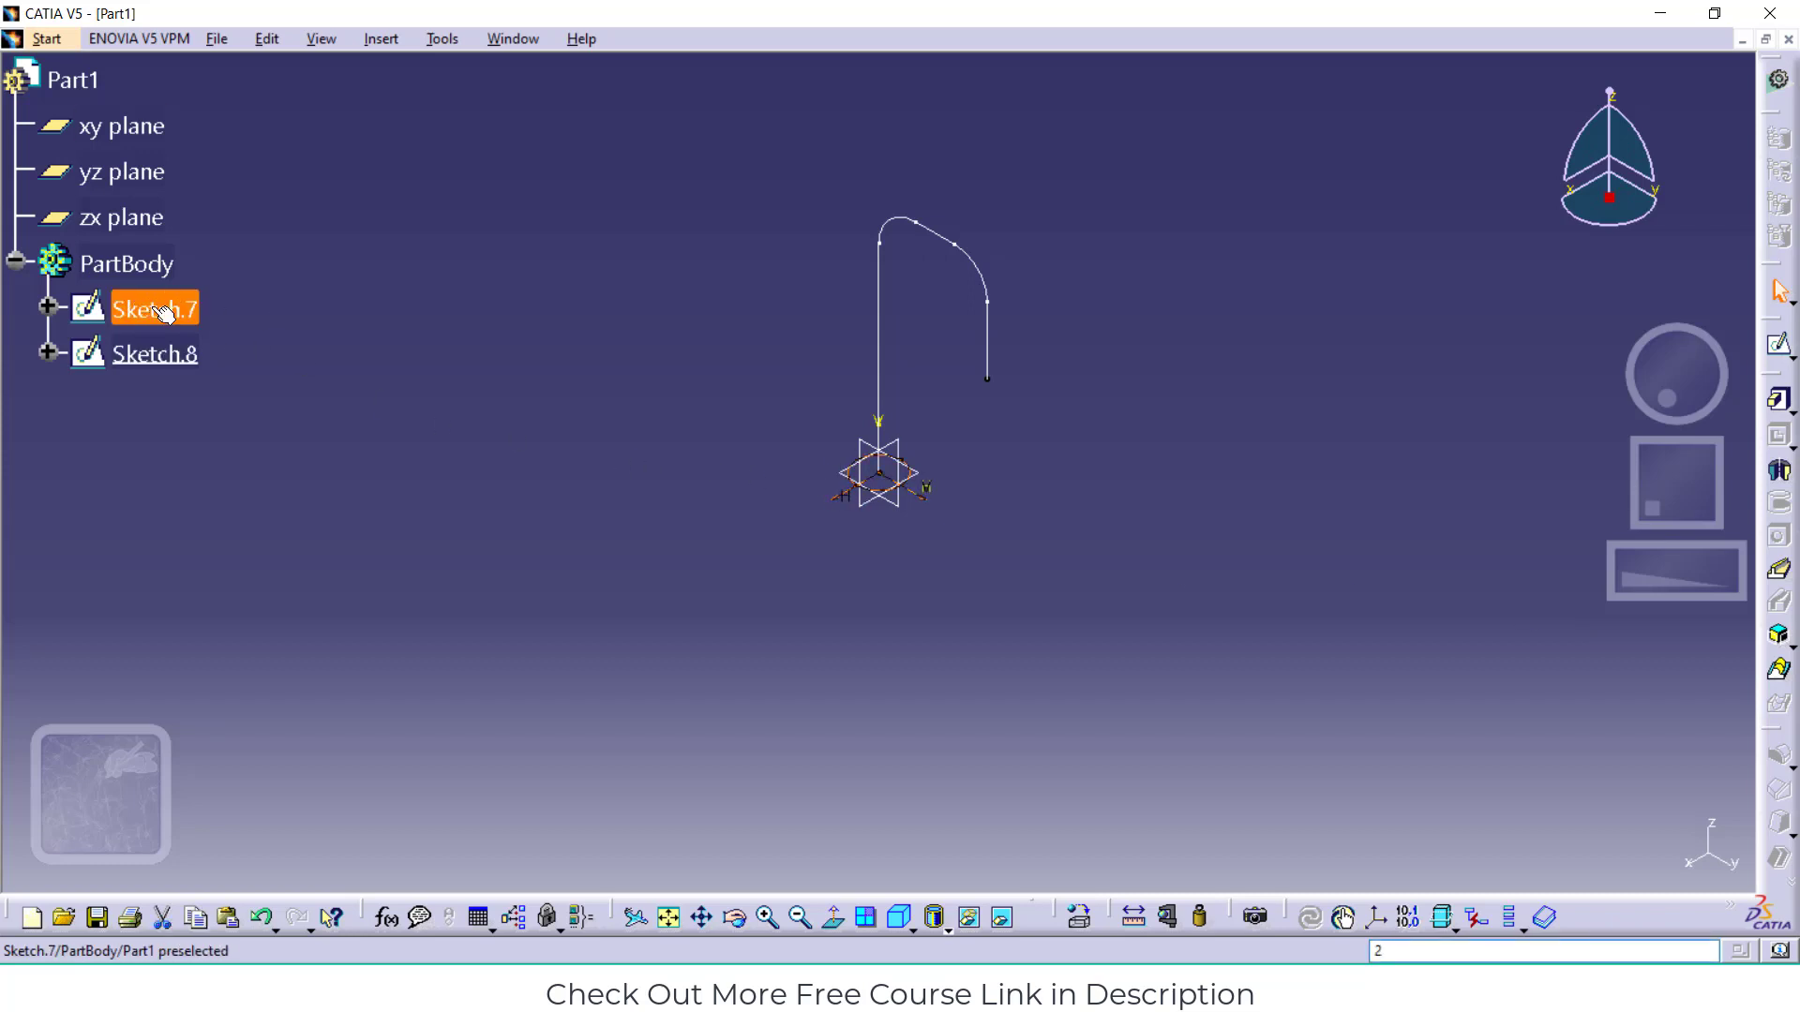
{"action": "double_click", "coordinate": [153, 309]}
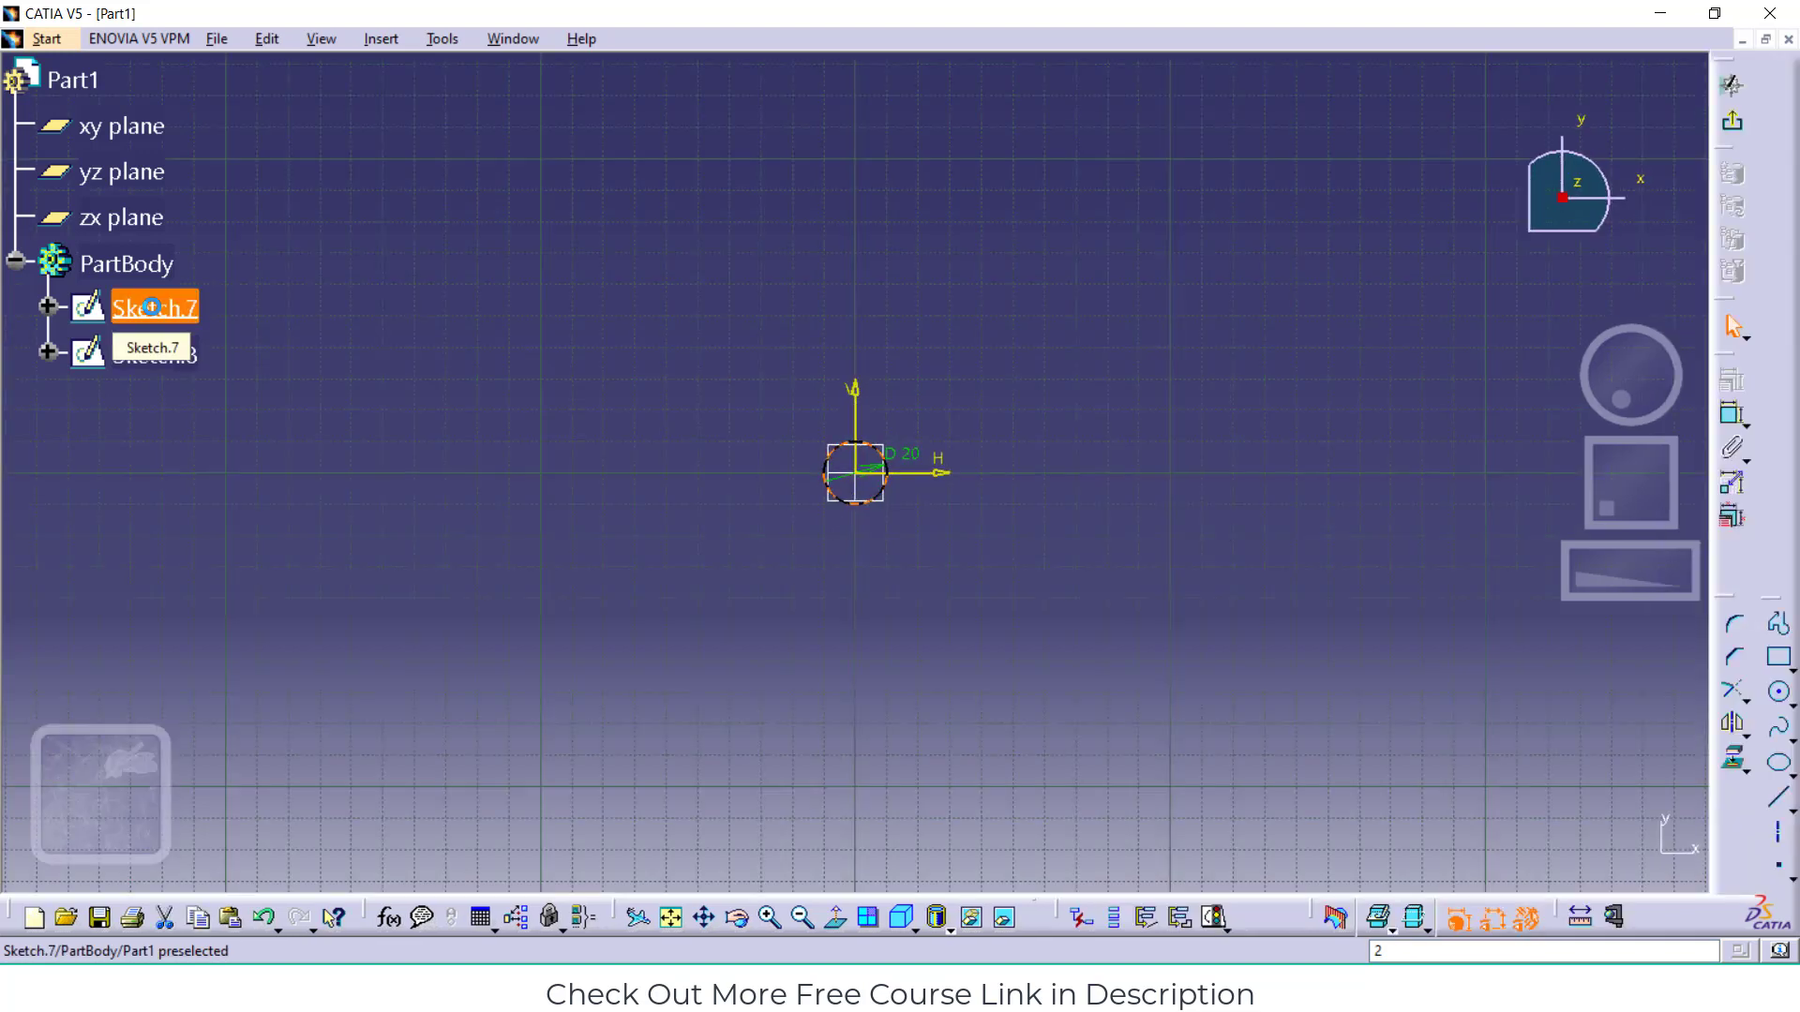
{"action": "left_click", "coordinate": [1731, 84]}
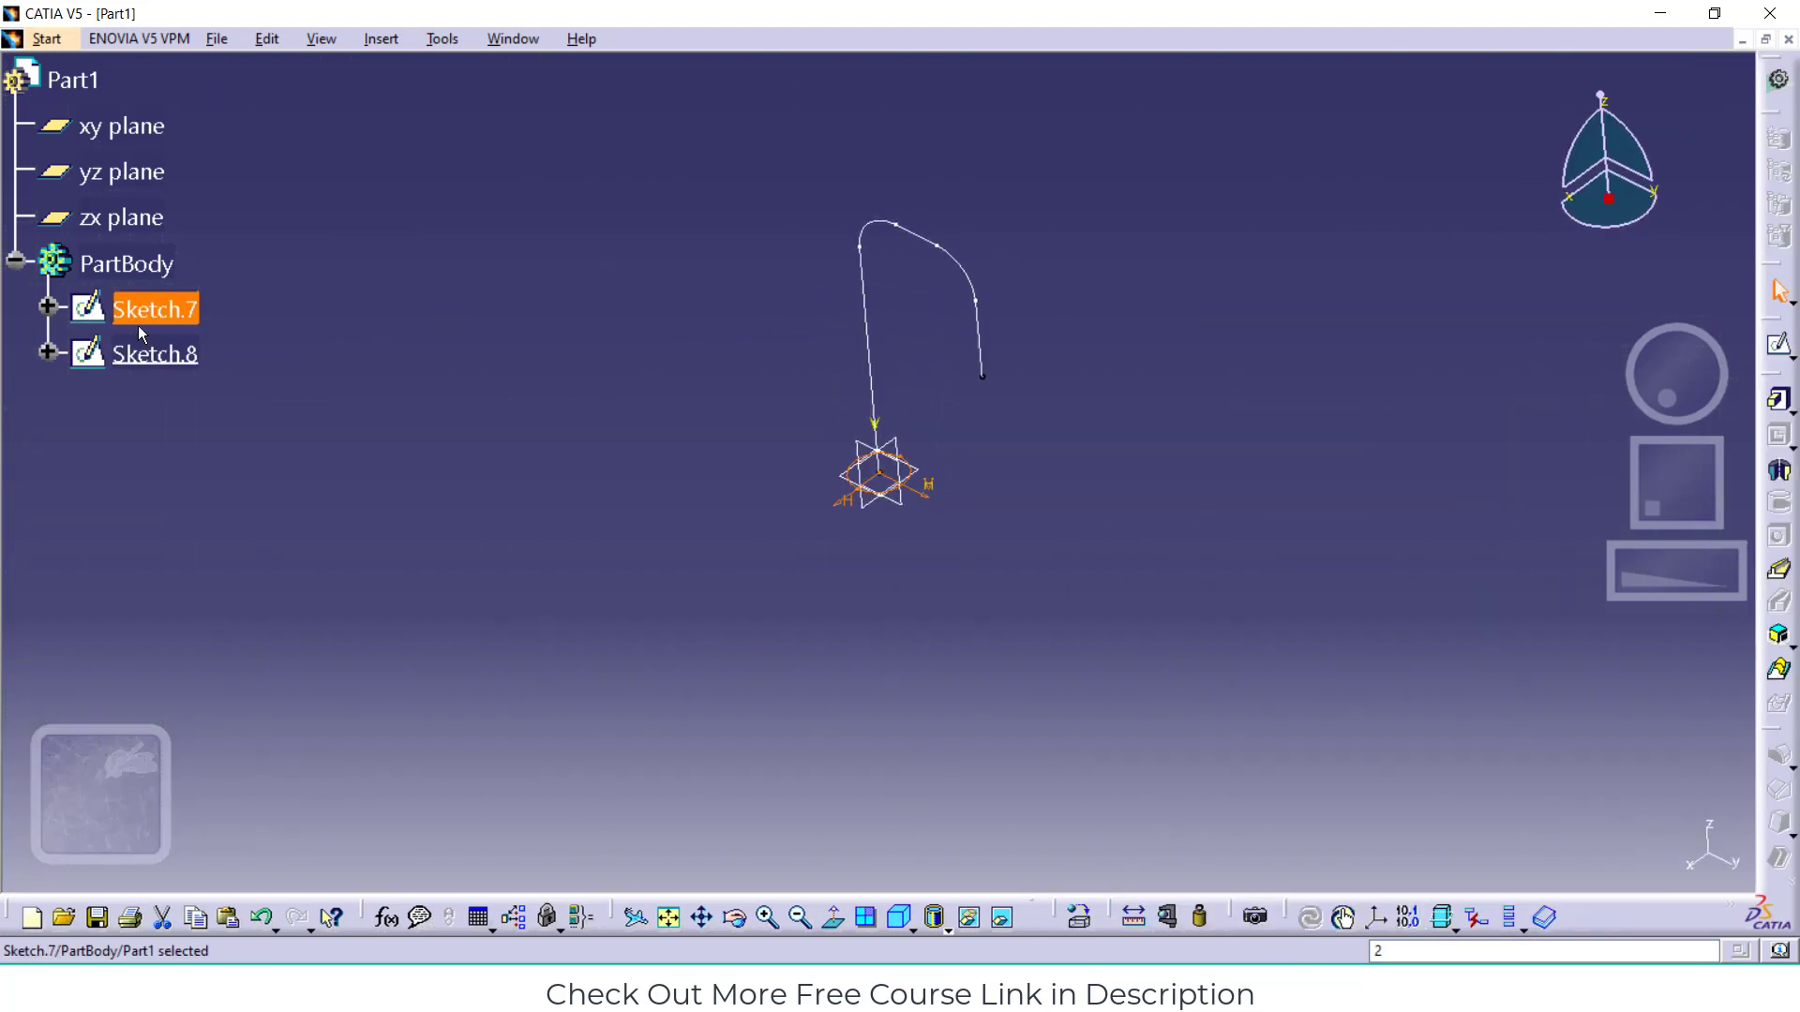
{"action": "right_click", "coordinate": [162, 311]}
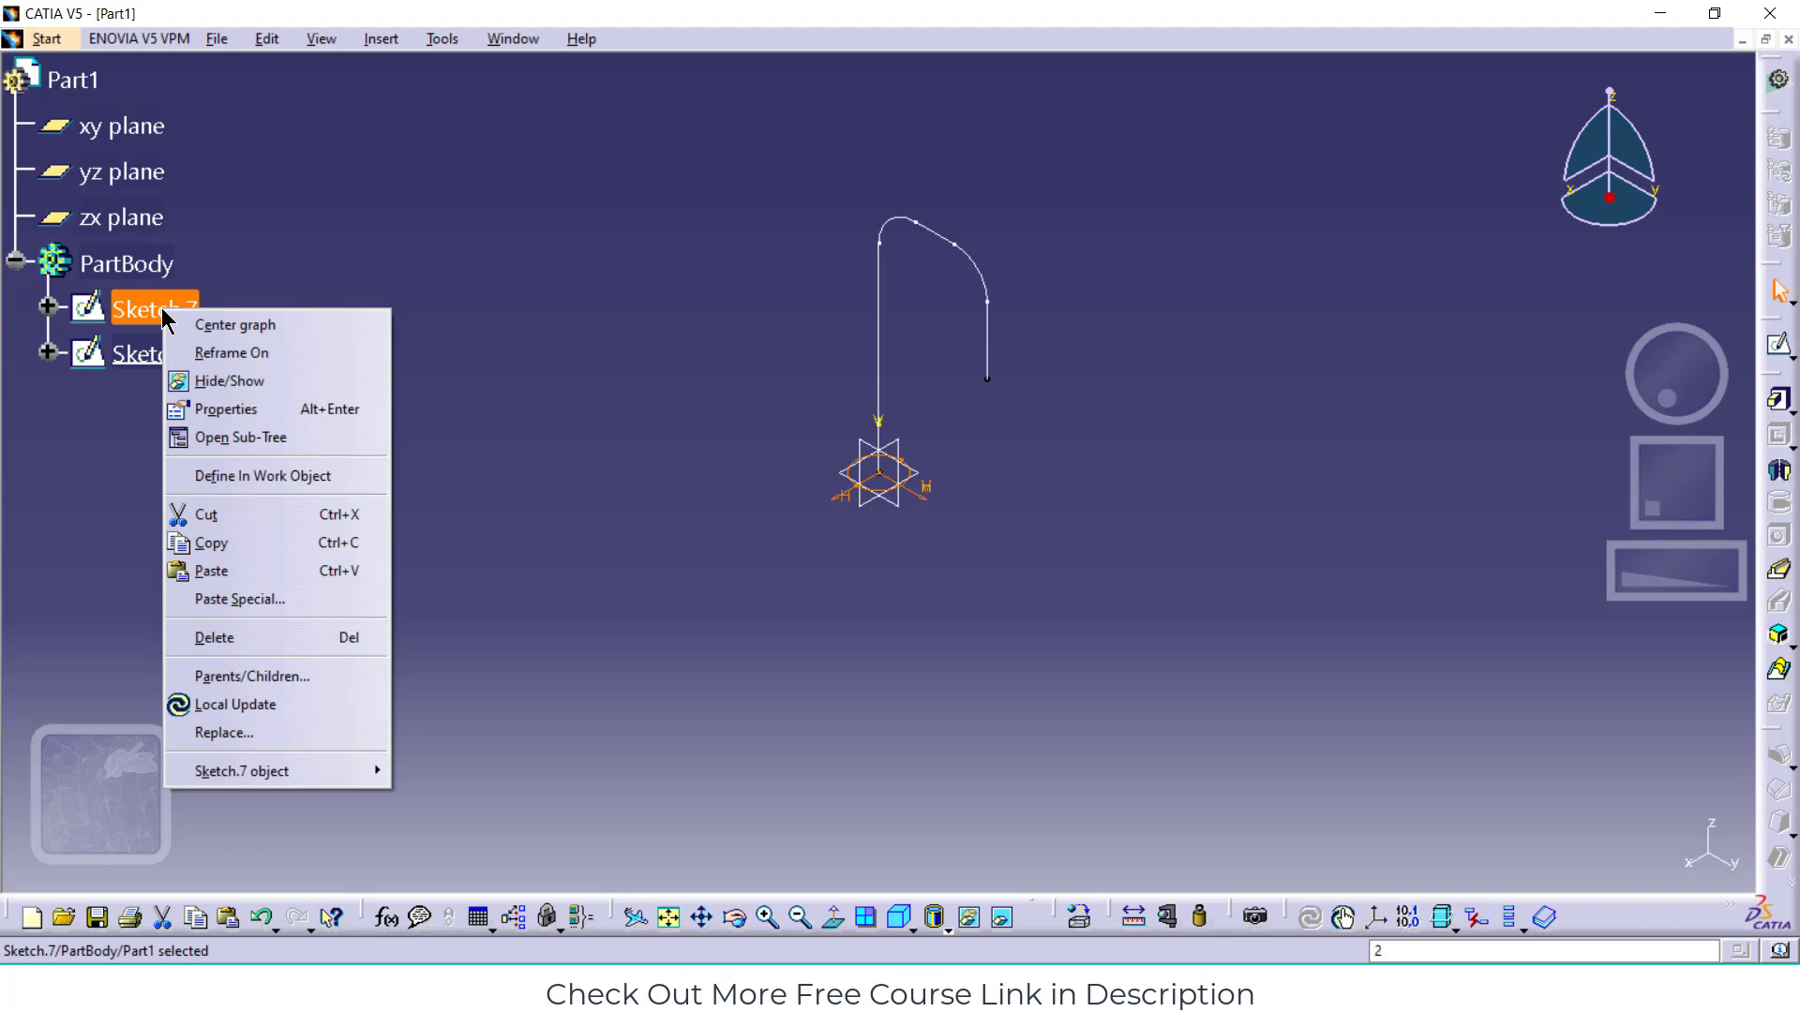
{"action": "left_click", "coordinate": [460, 277]}
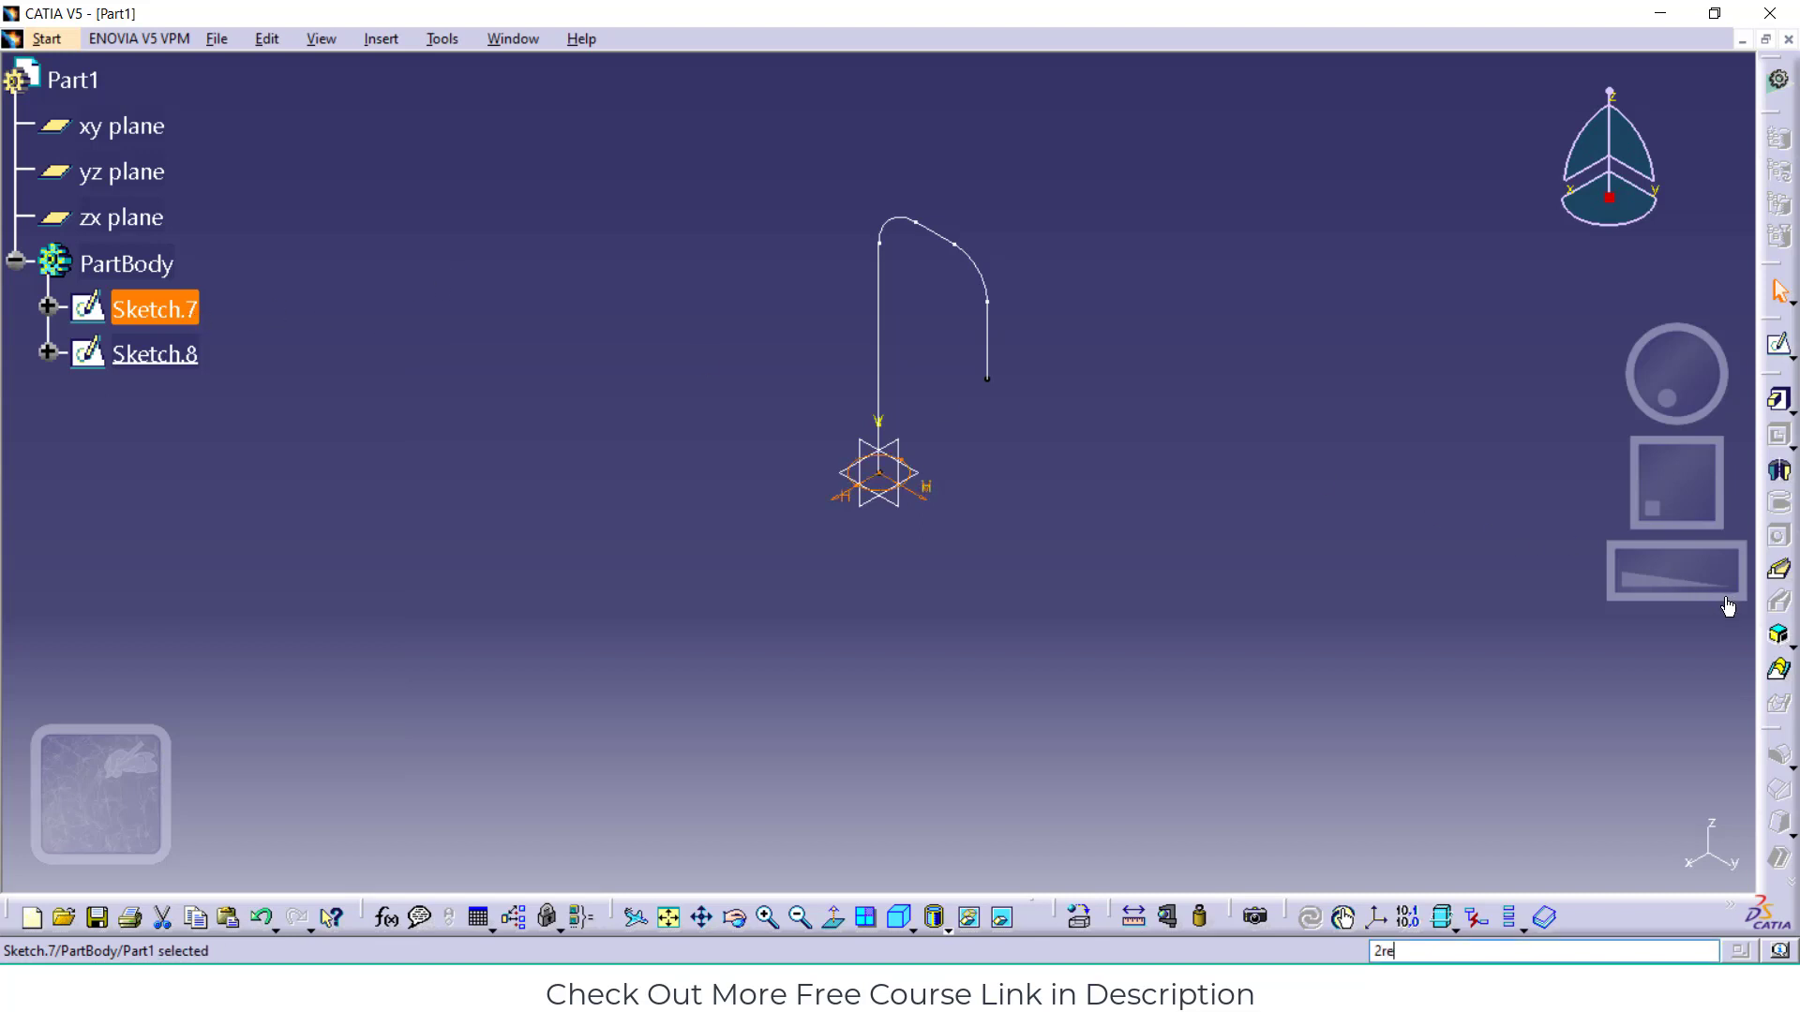
{"action": "left_click", "coordinate": [1781, 574]}
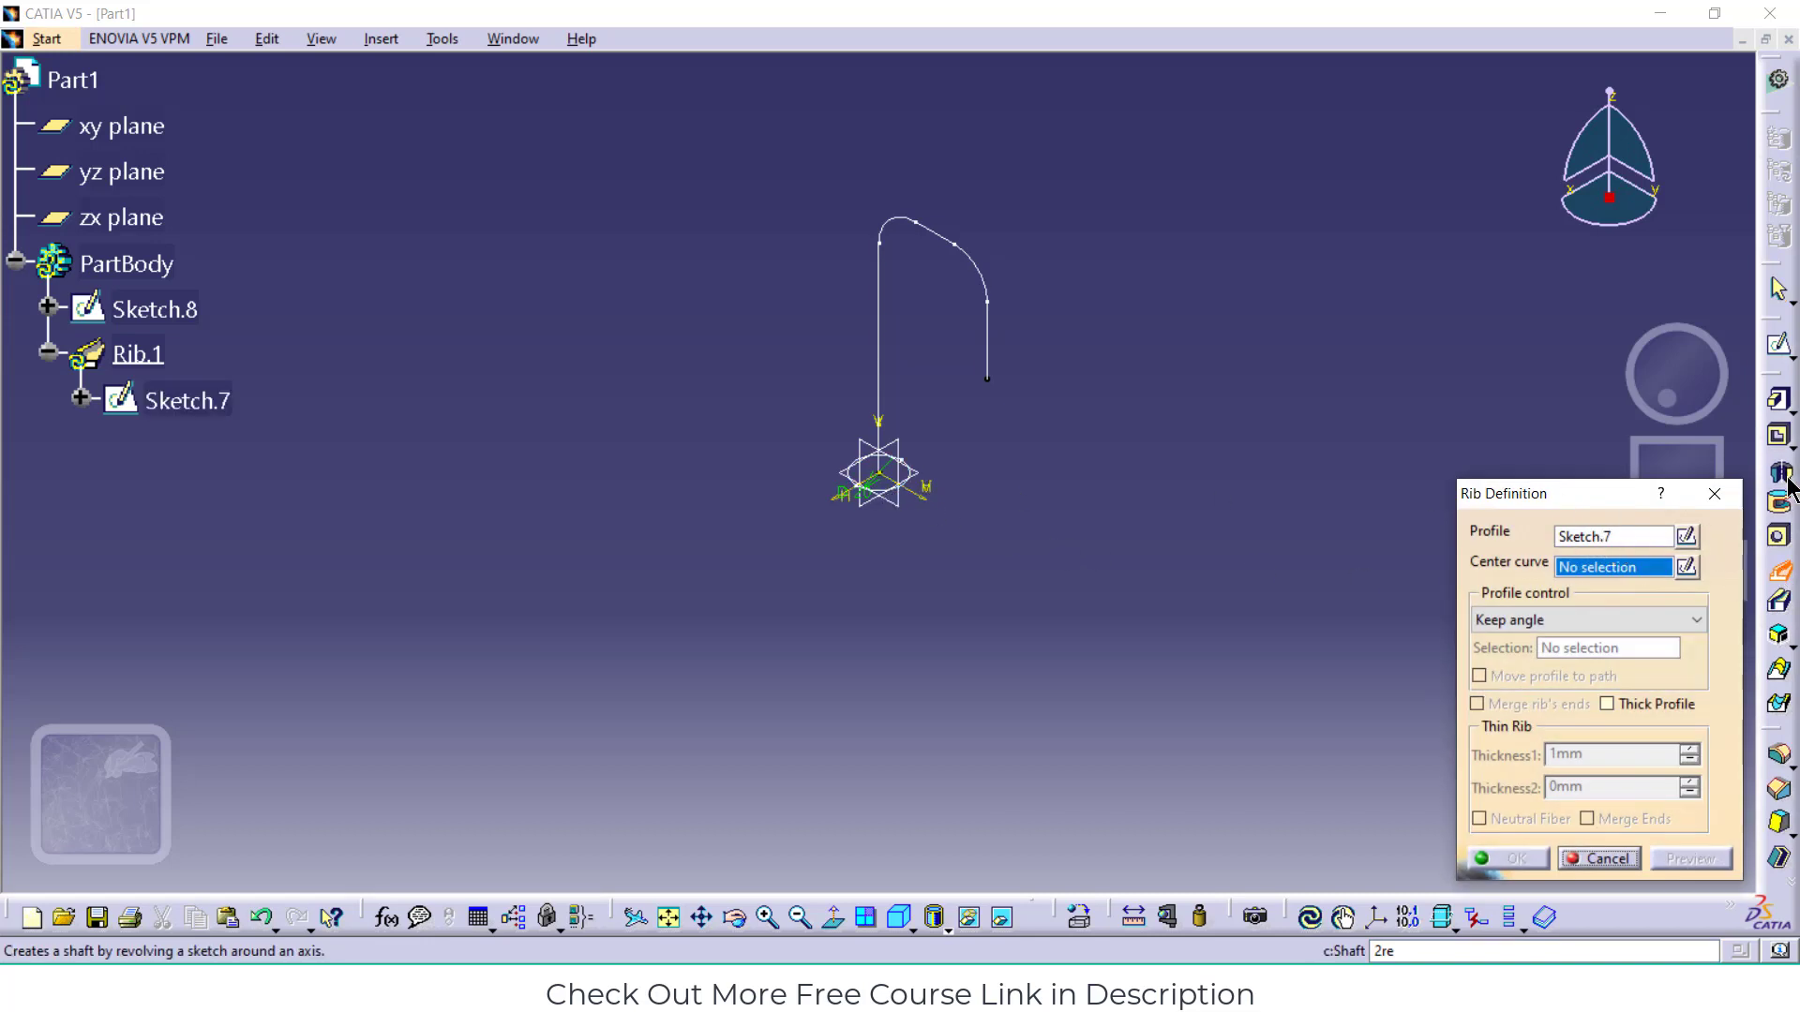
{"action": "left_click", "coordinate": [1714, 493]}
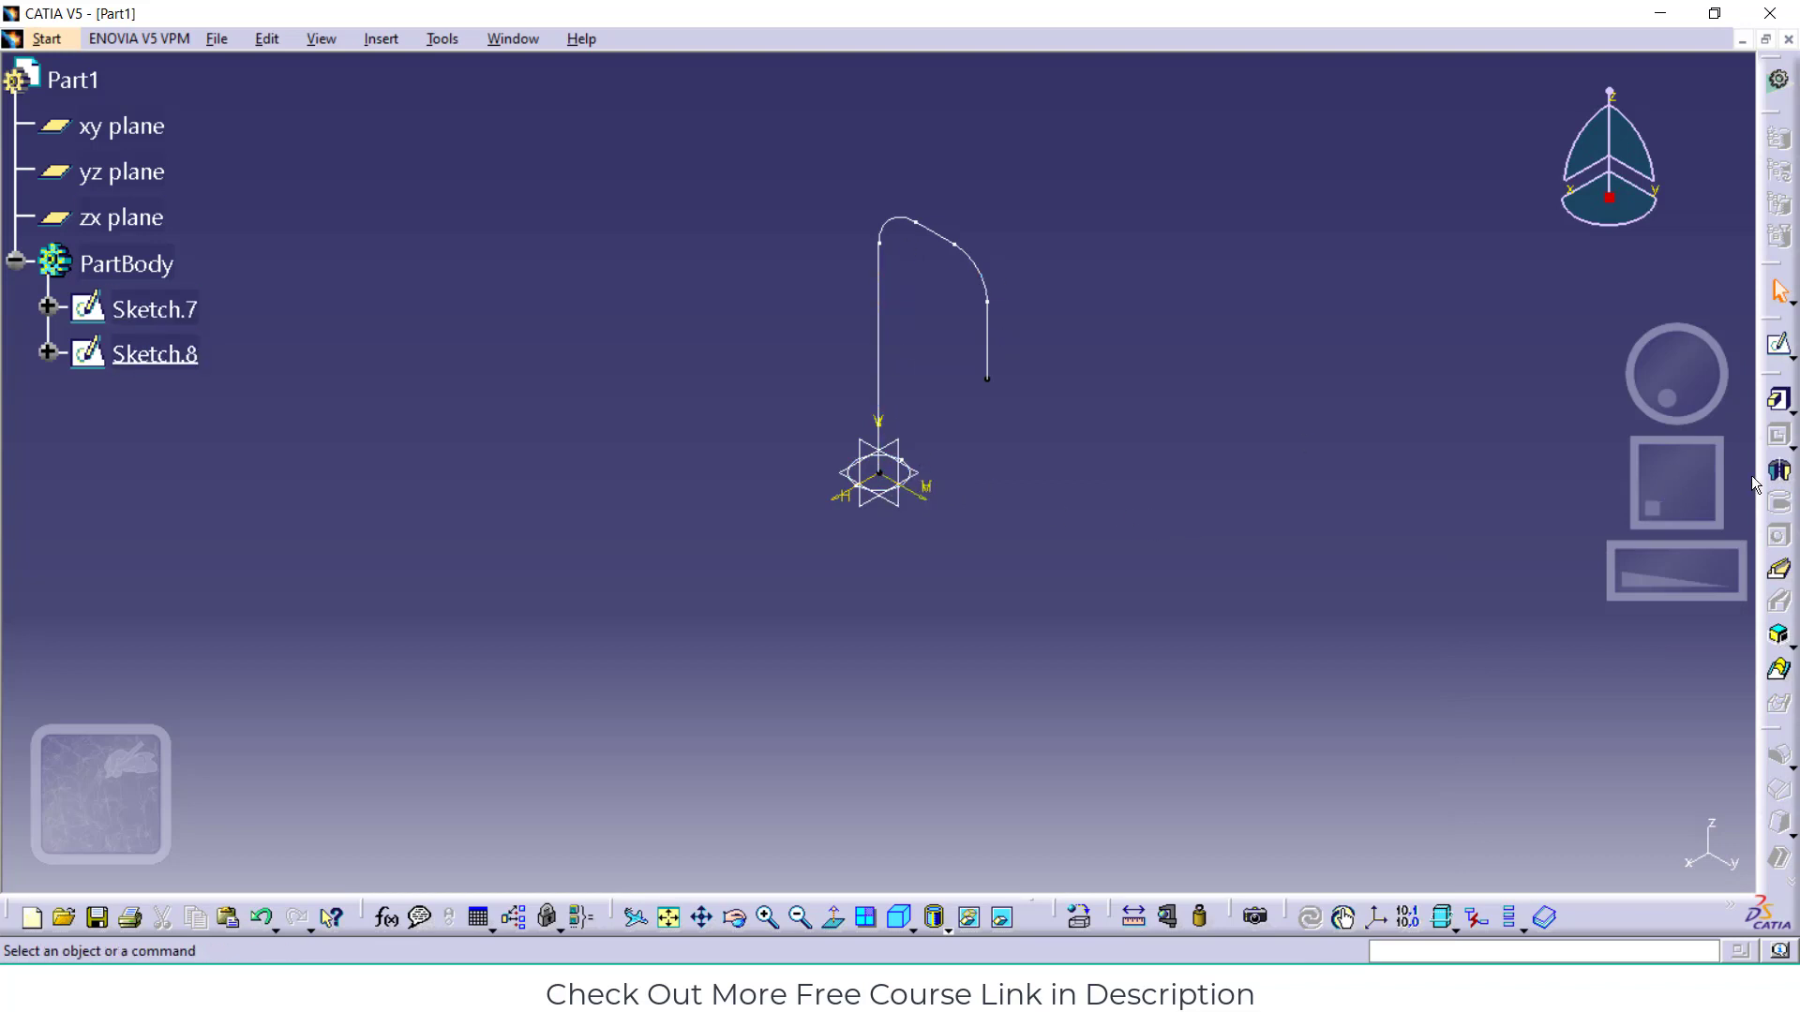
Define a Rib with the circle sketch as profile and the bent path sketch as center curve, and preview it
{"action": "left_click", "coordinate": [1779, 570]}
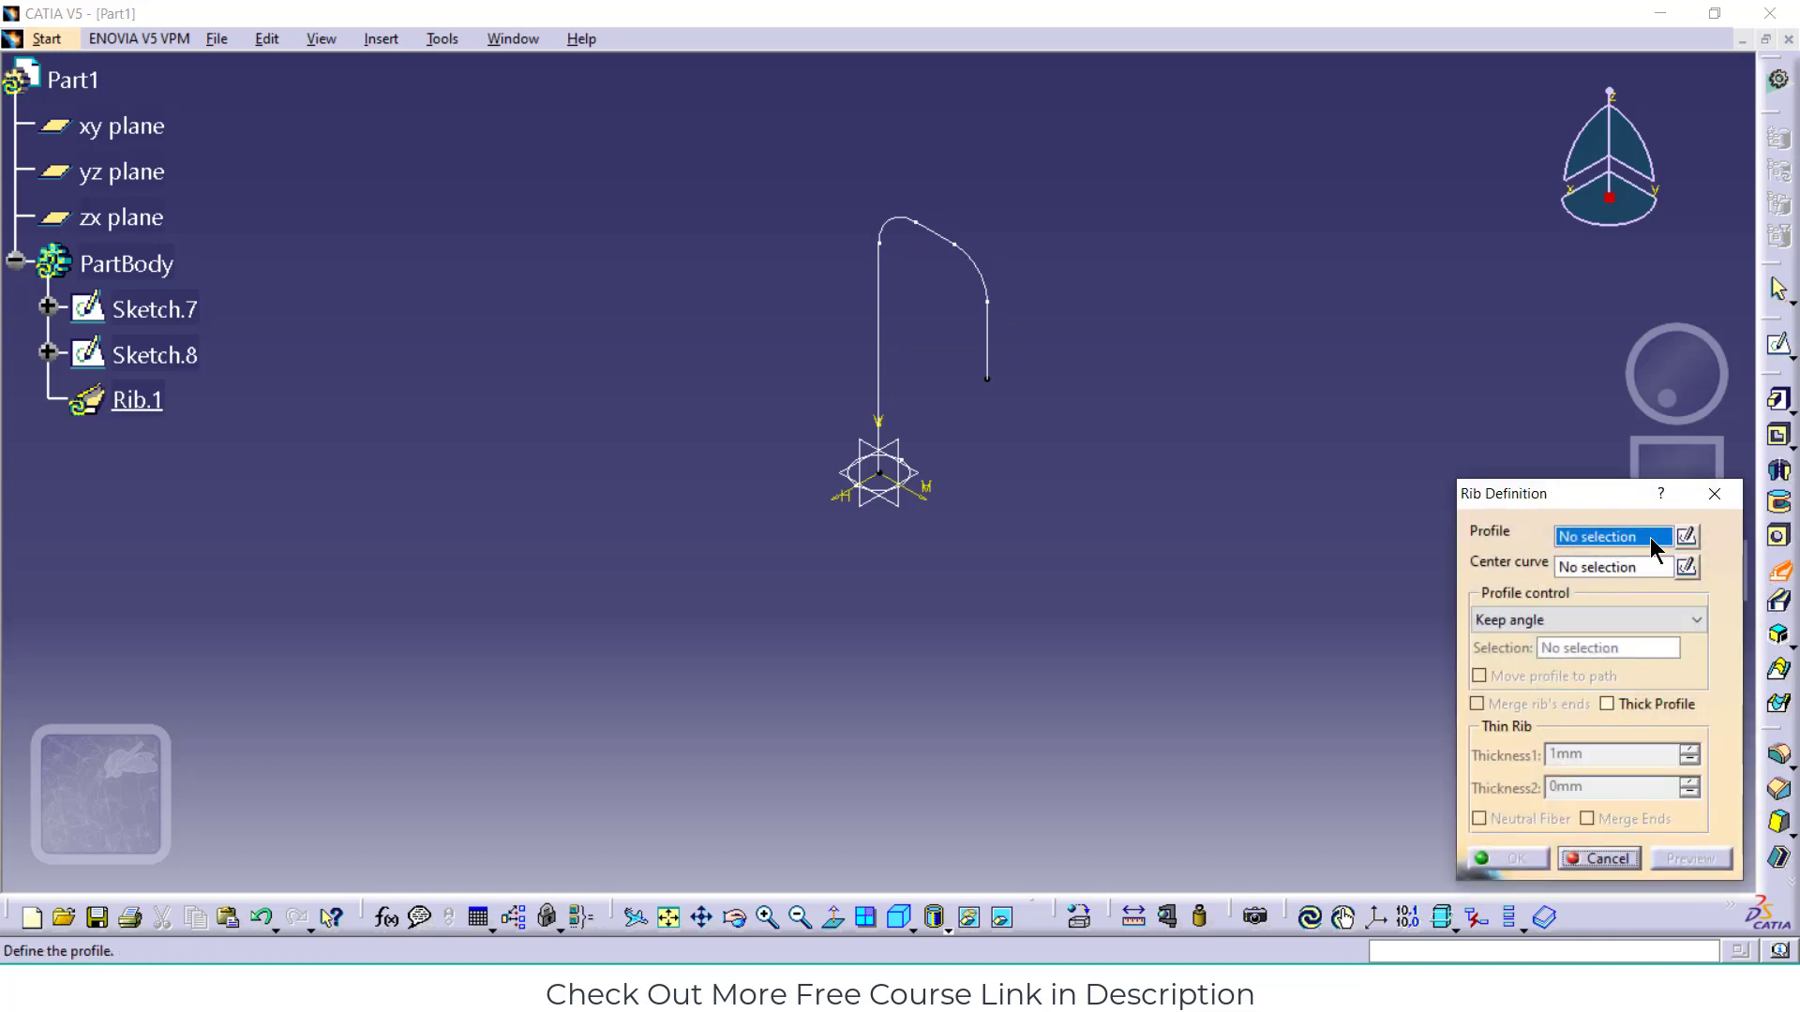
{"action": "left_click", "coordinate": [898, 498]}
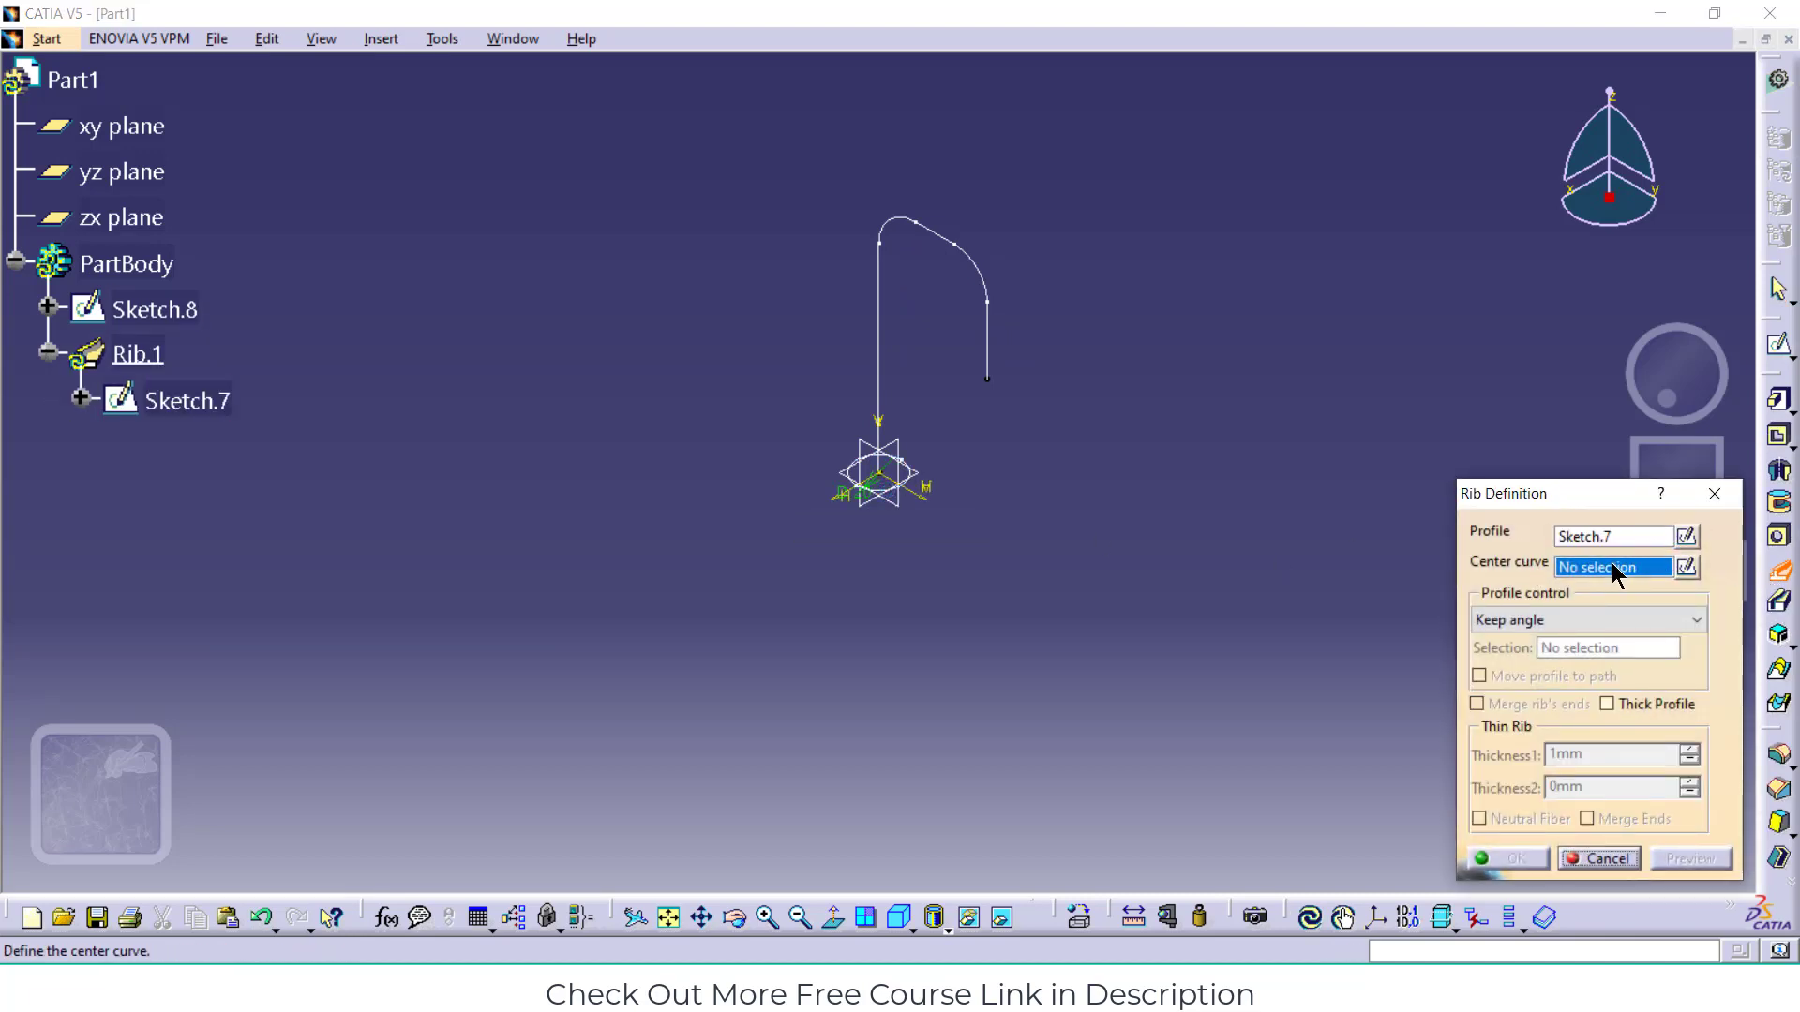
{"action": "left_click", "coordinate": [878, 348]}
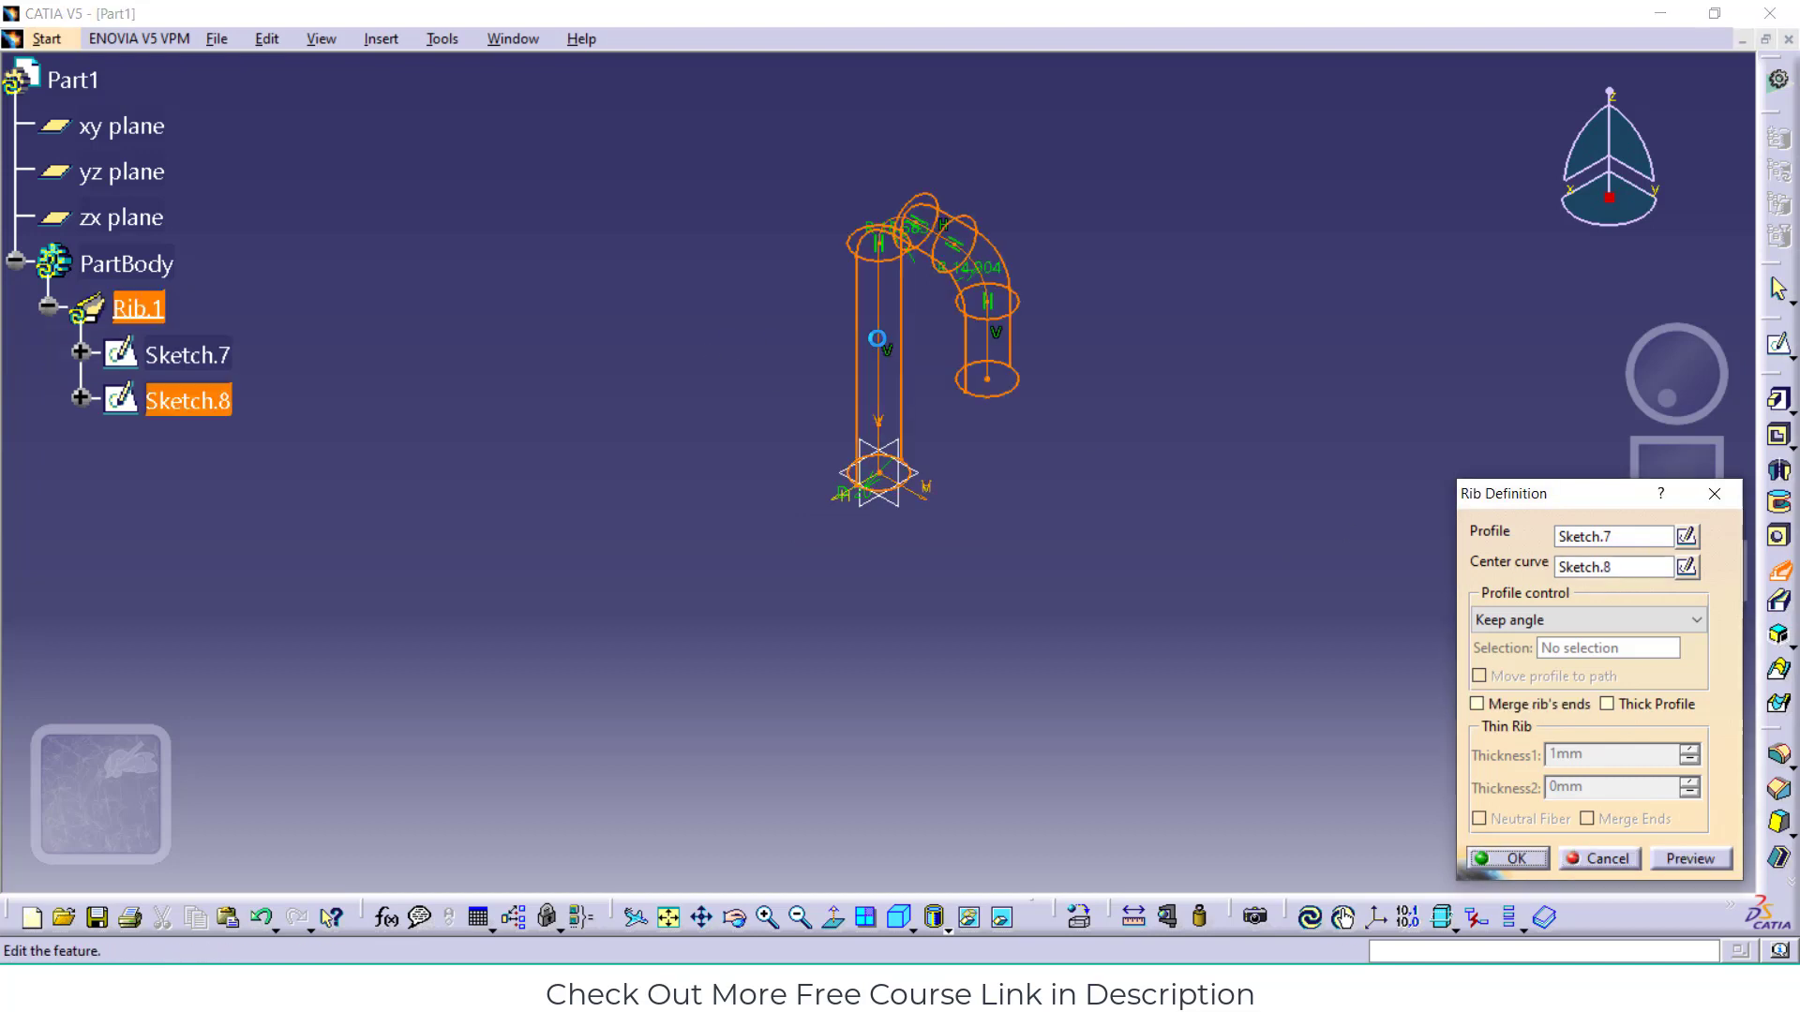
{"action": "left_click", "coordinate": [1690, 859]}
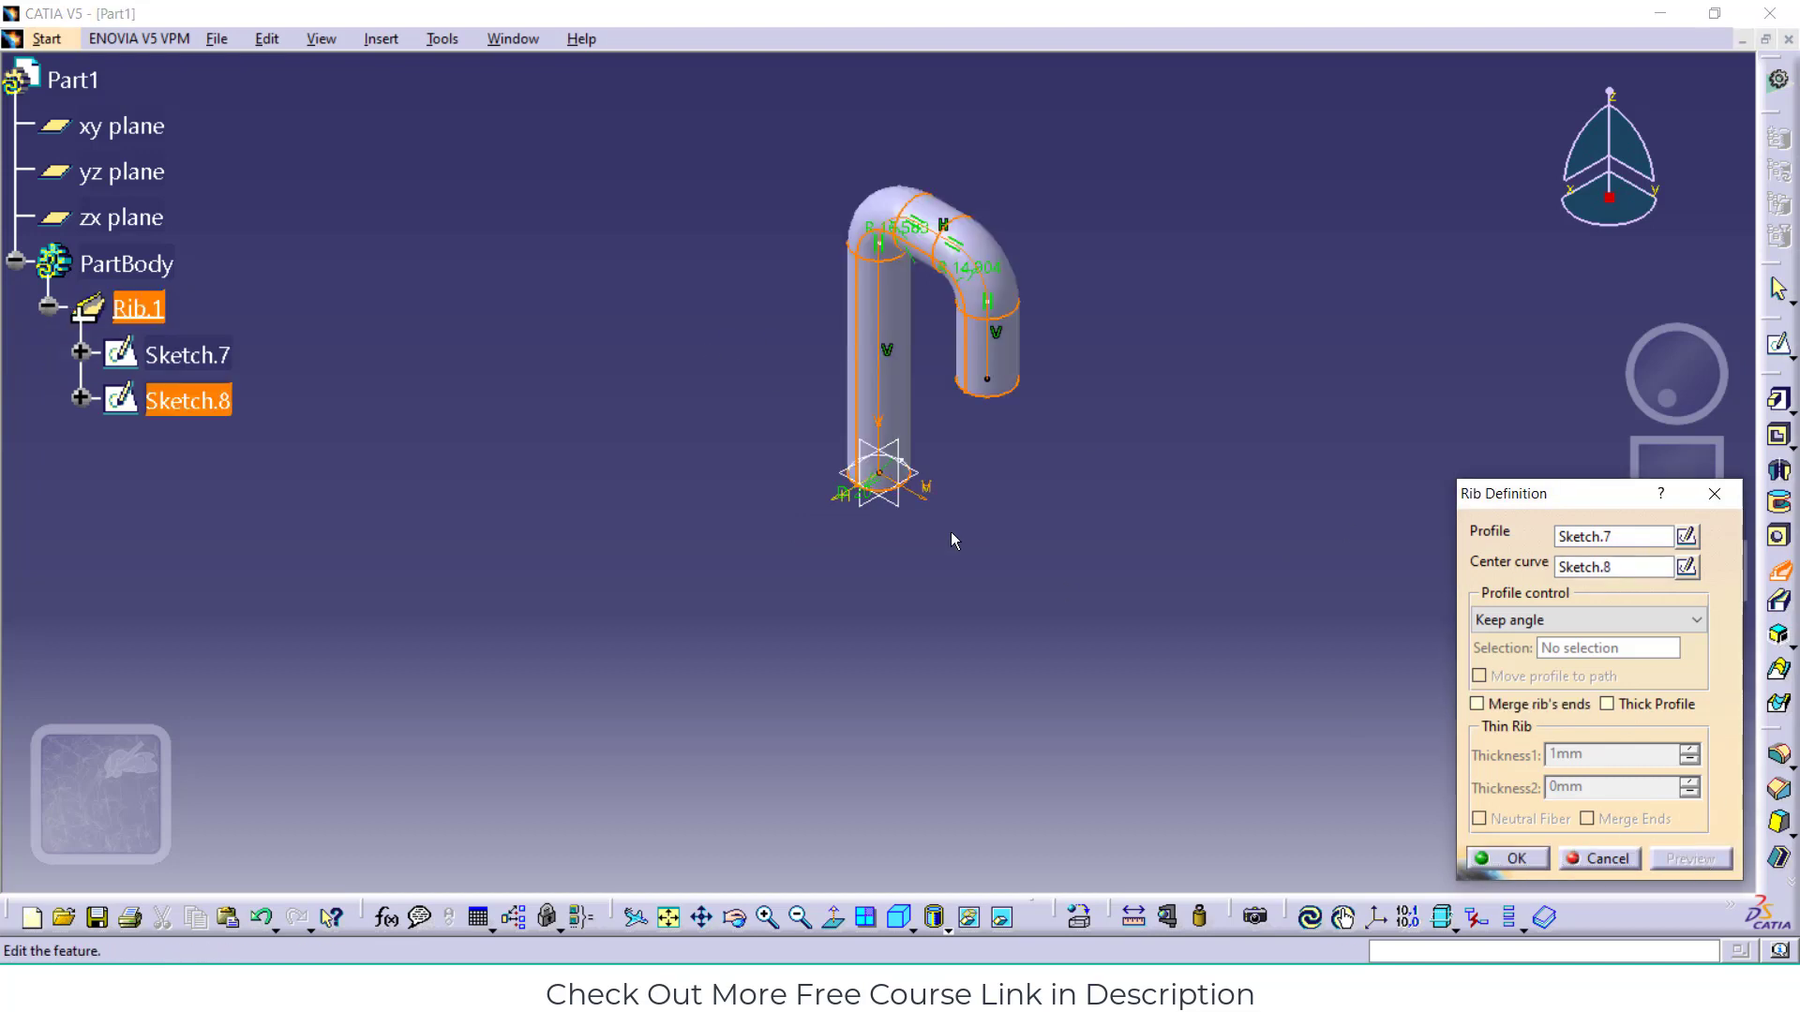
Try a thick profile on the rib with Thickness1 of 2 mm and the Neutral Fiber option, and preview the hollow tube
{"action": "left_click", "coordinate": [734, 917]}
{"action": "left_click_drag", "start_coordinate": [959, 683], "coordinate": [940, 403]}
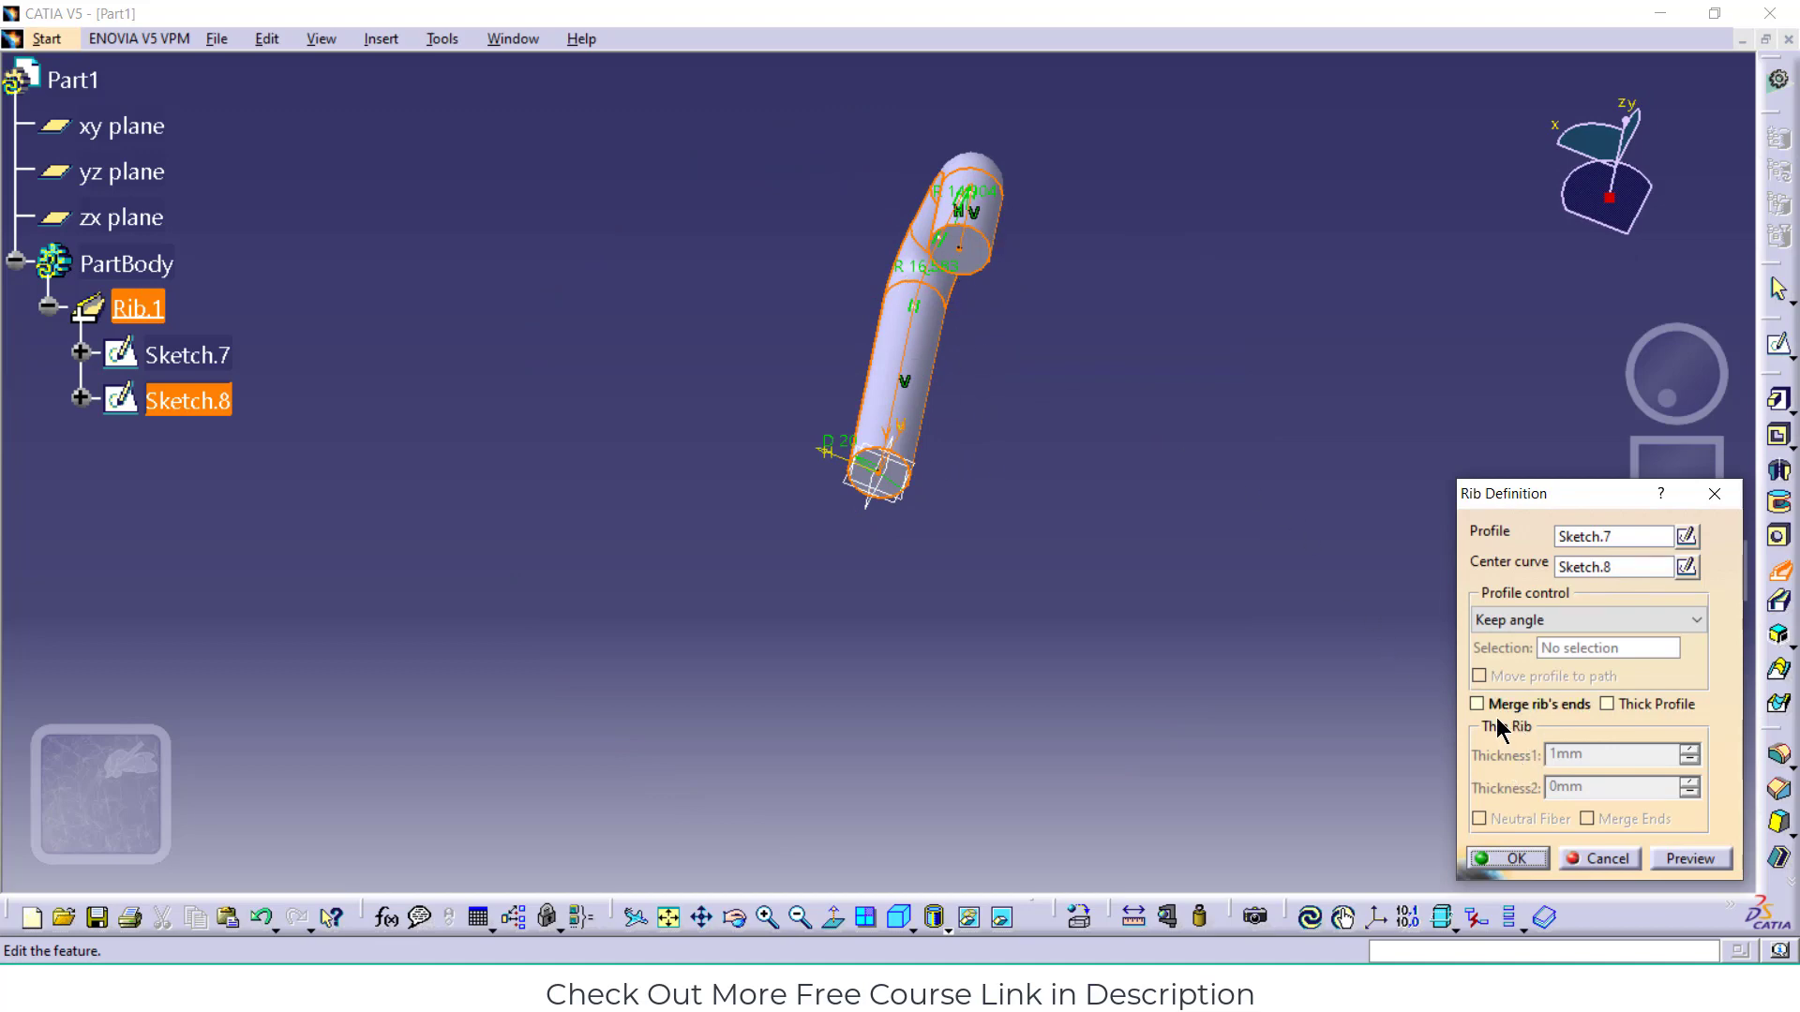
{"action": "left_click", "coordinate": [1605, 704]}
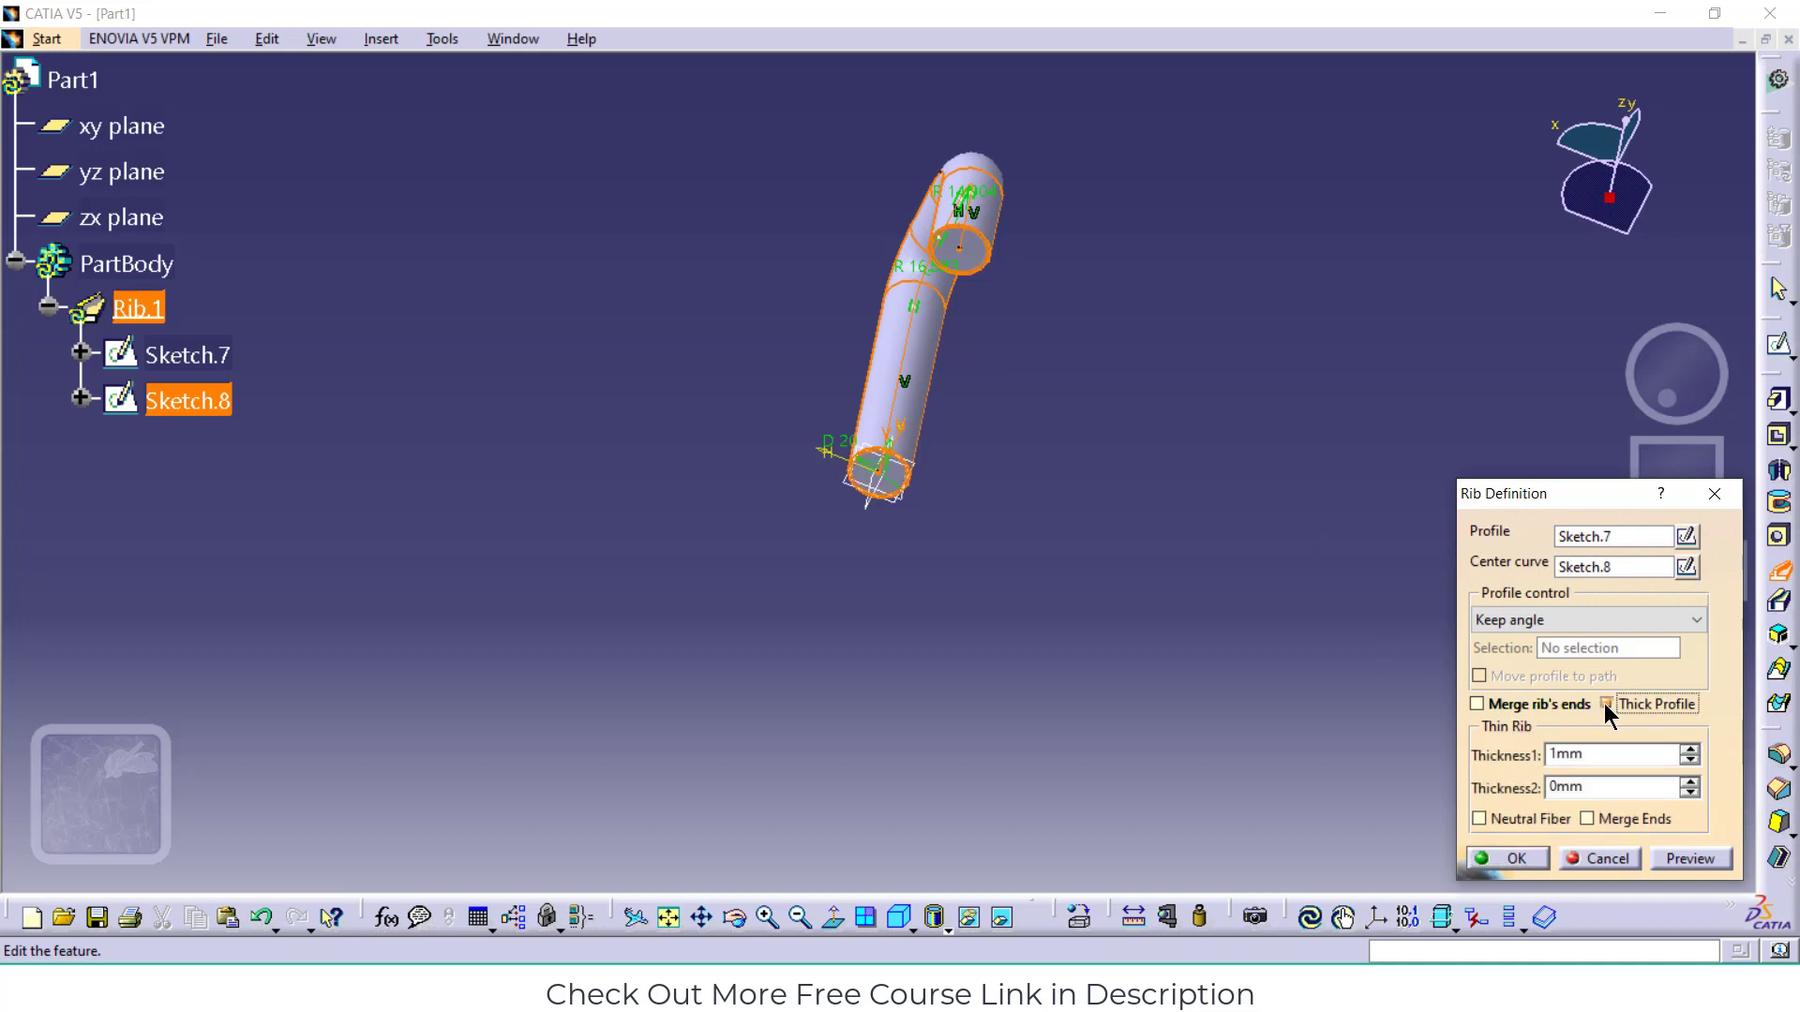
{"action": "left_click", "coordinate": [1686, 860]}
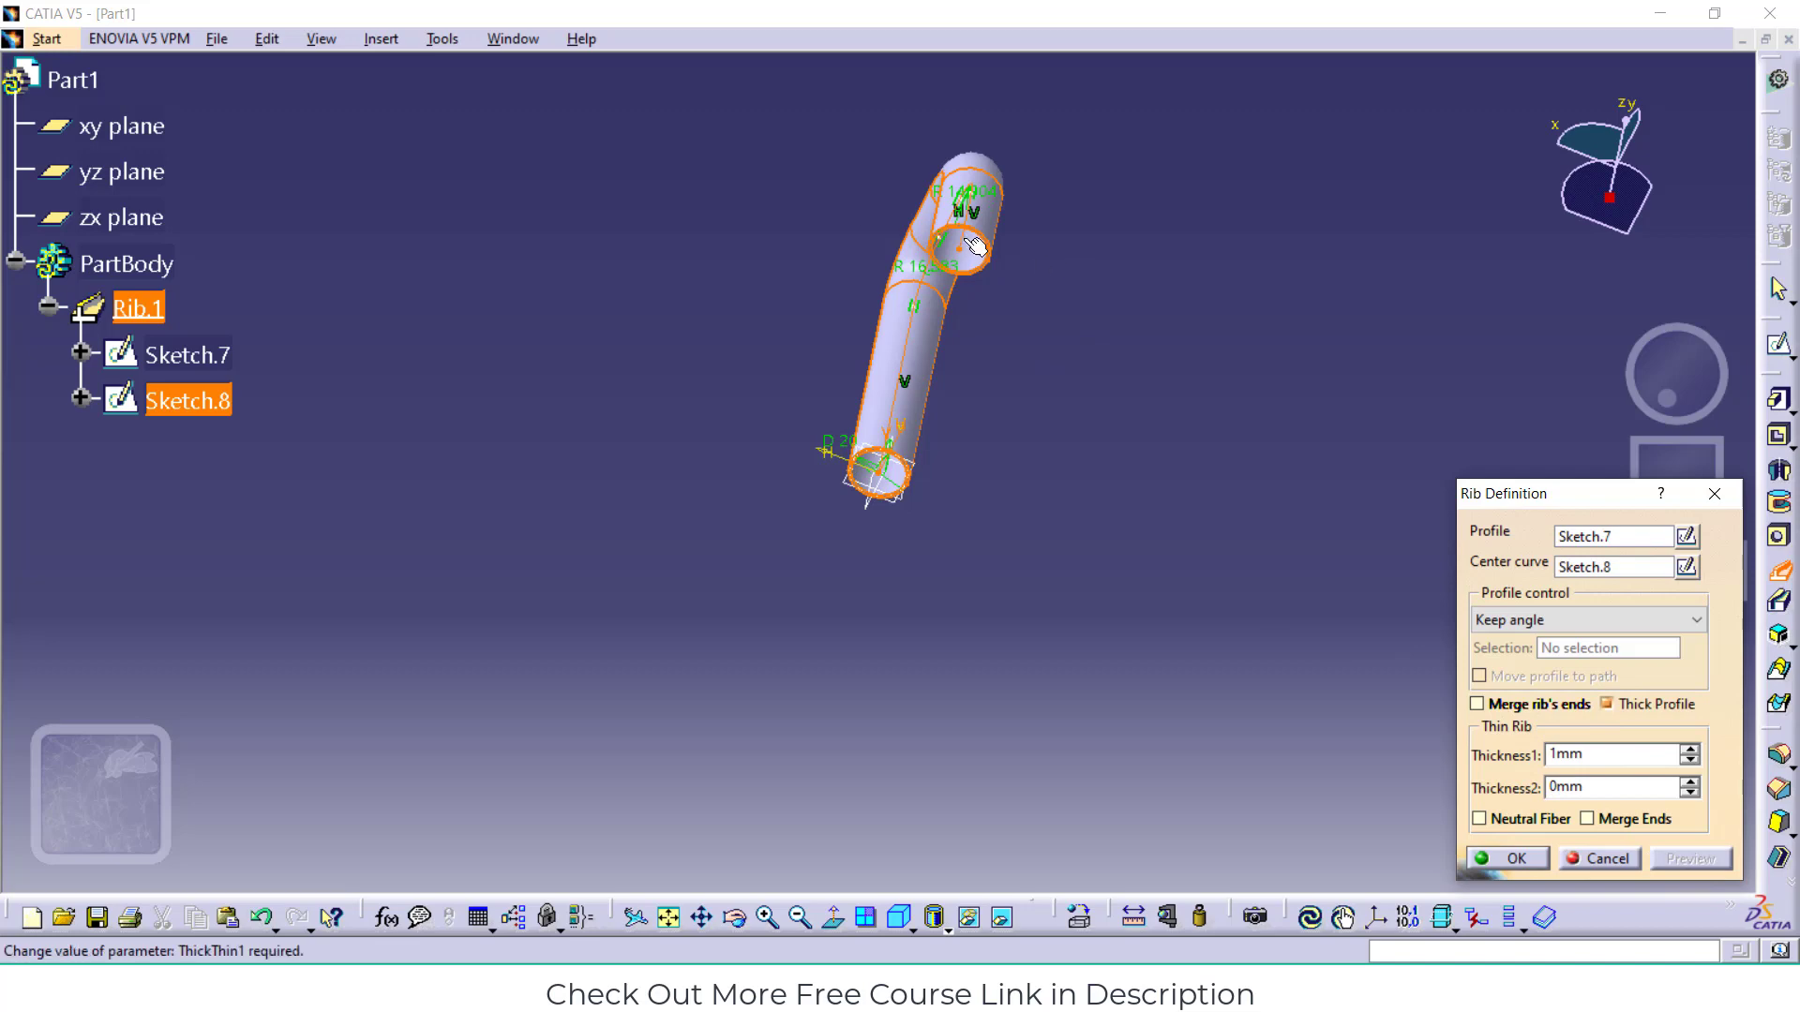
{"action": "double_click", "coordinate": [1580, 754]}
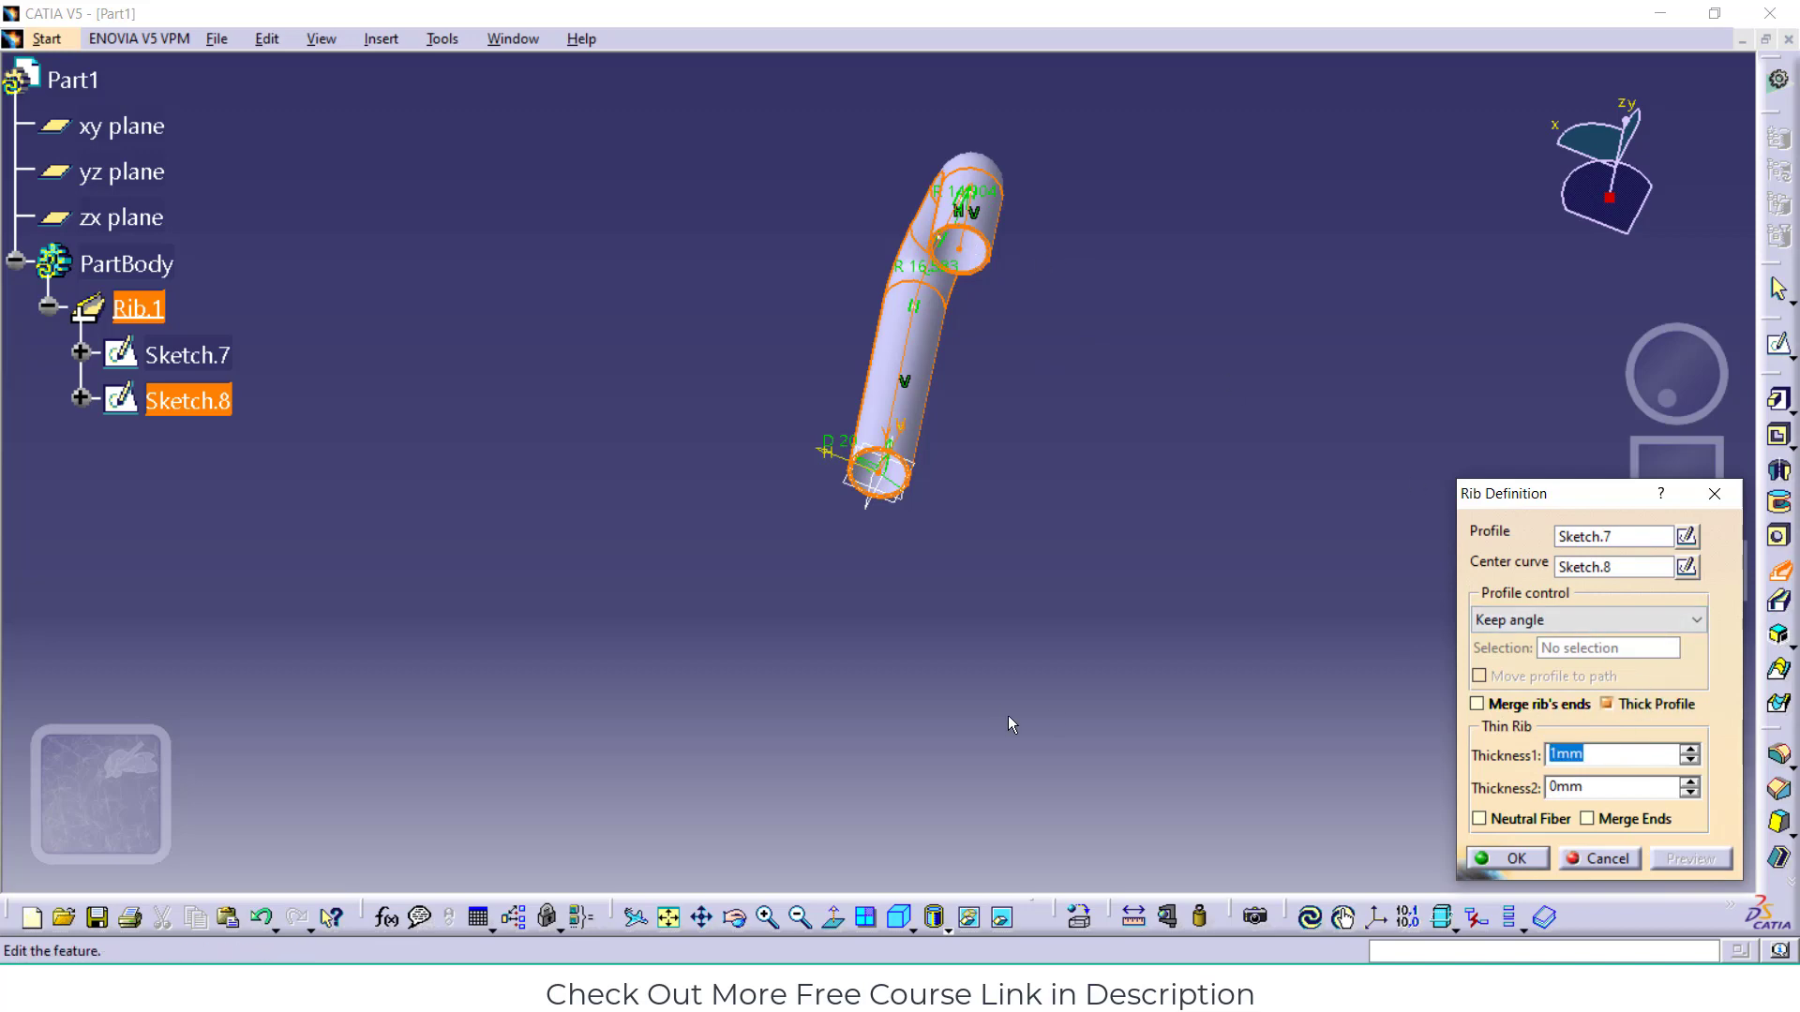
{"action": "type", "text": "2"}
{"action": "left_click", "coordinate": [1518, 815]}
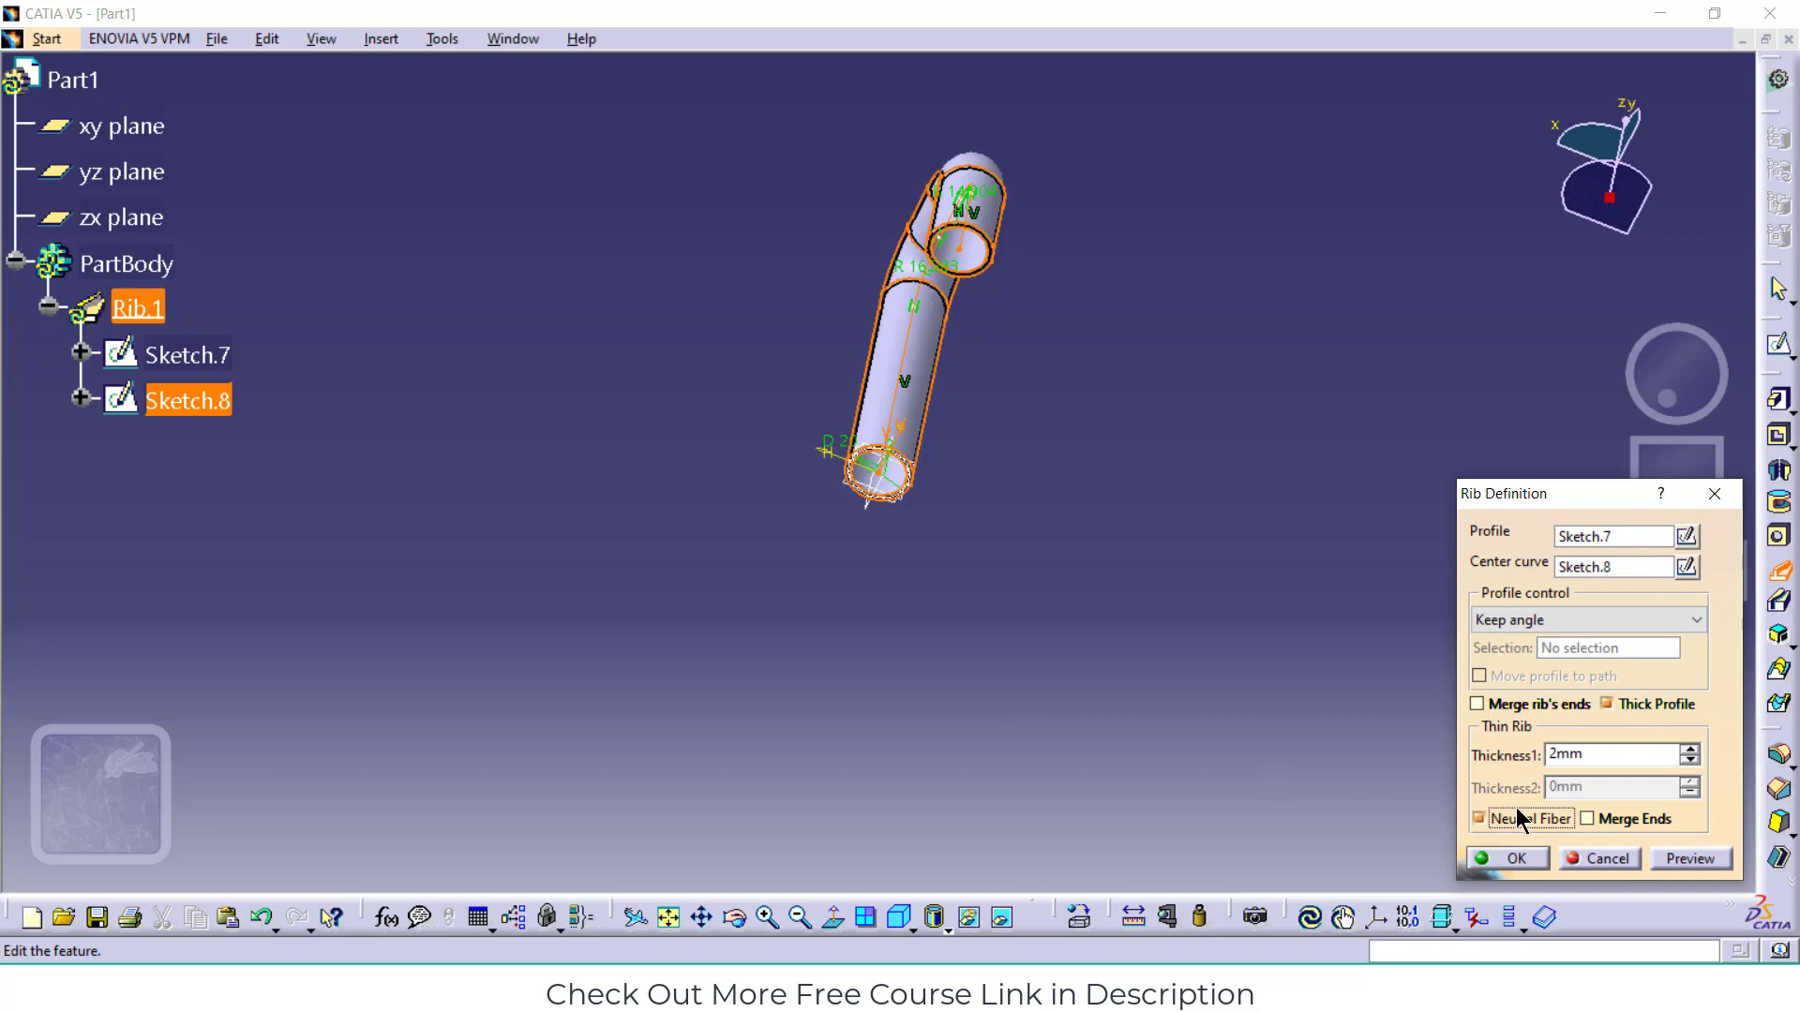
{"action": "left_click", "coordinate": [1674, 857]}
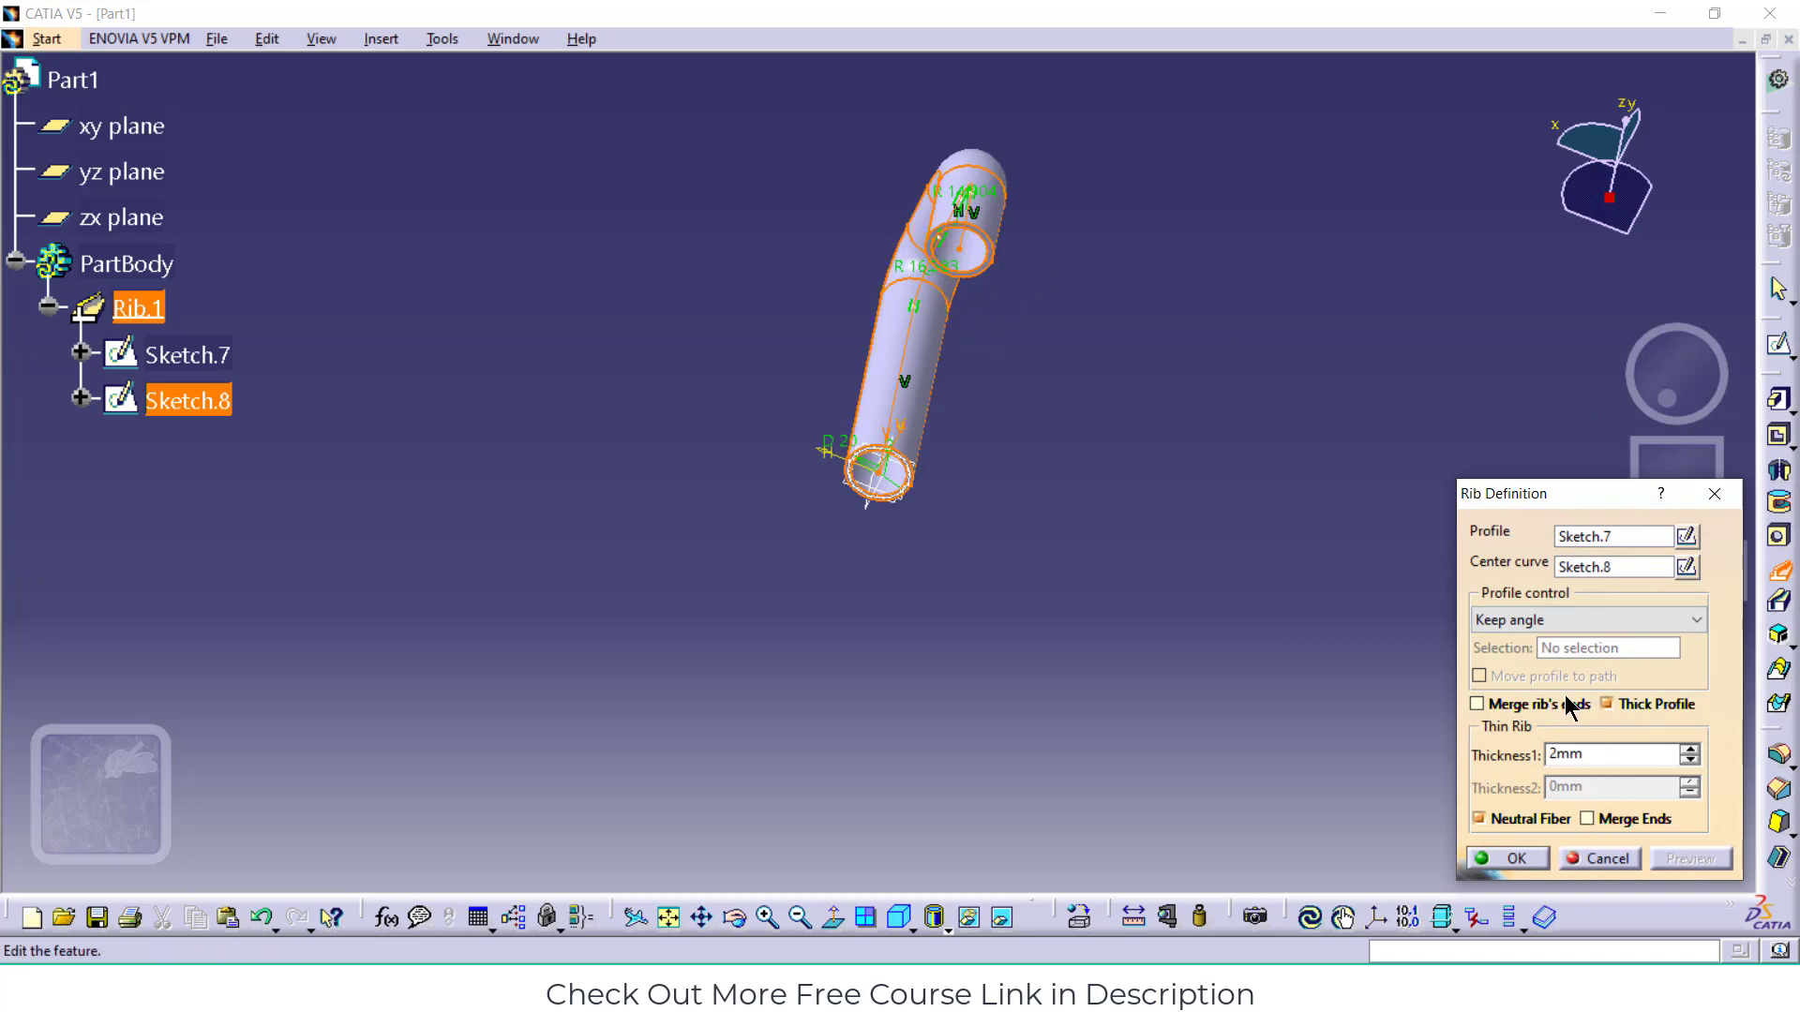
Turn off the rib's Thick Profile option, preview the solid version, and create the rib
{"action": "left_click", "coordinate": [1608, 705]}
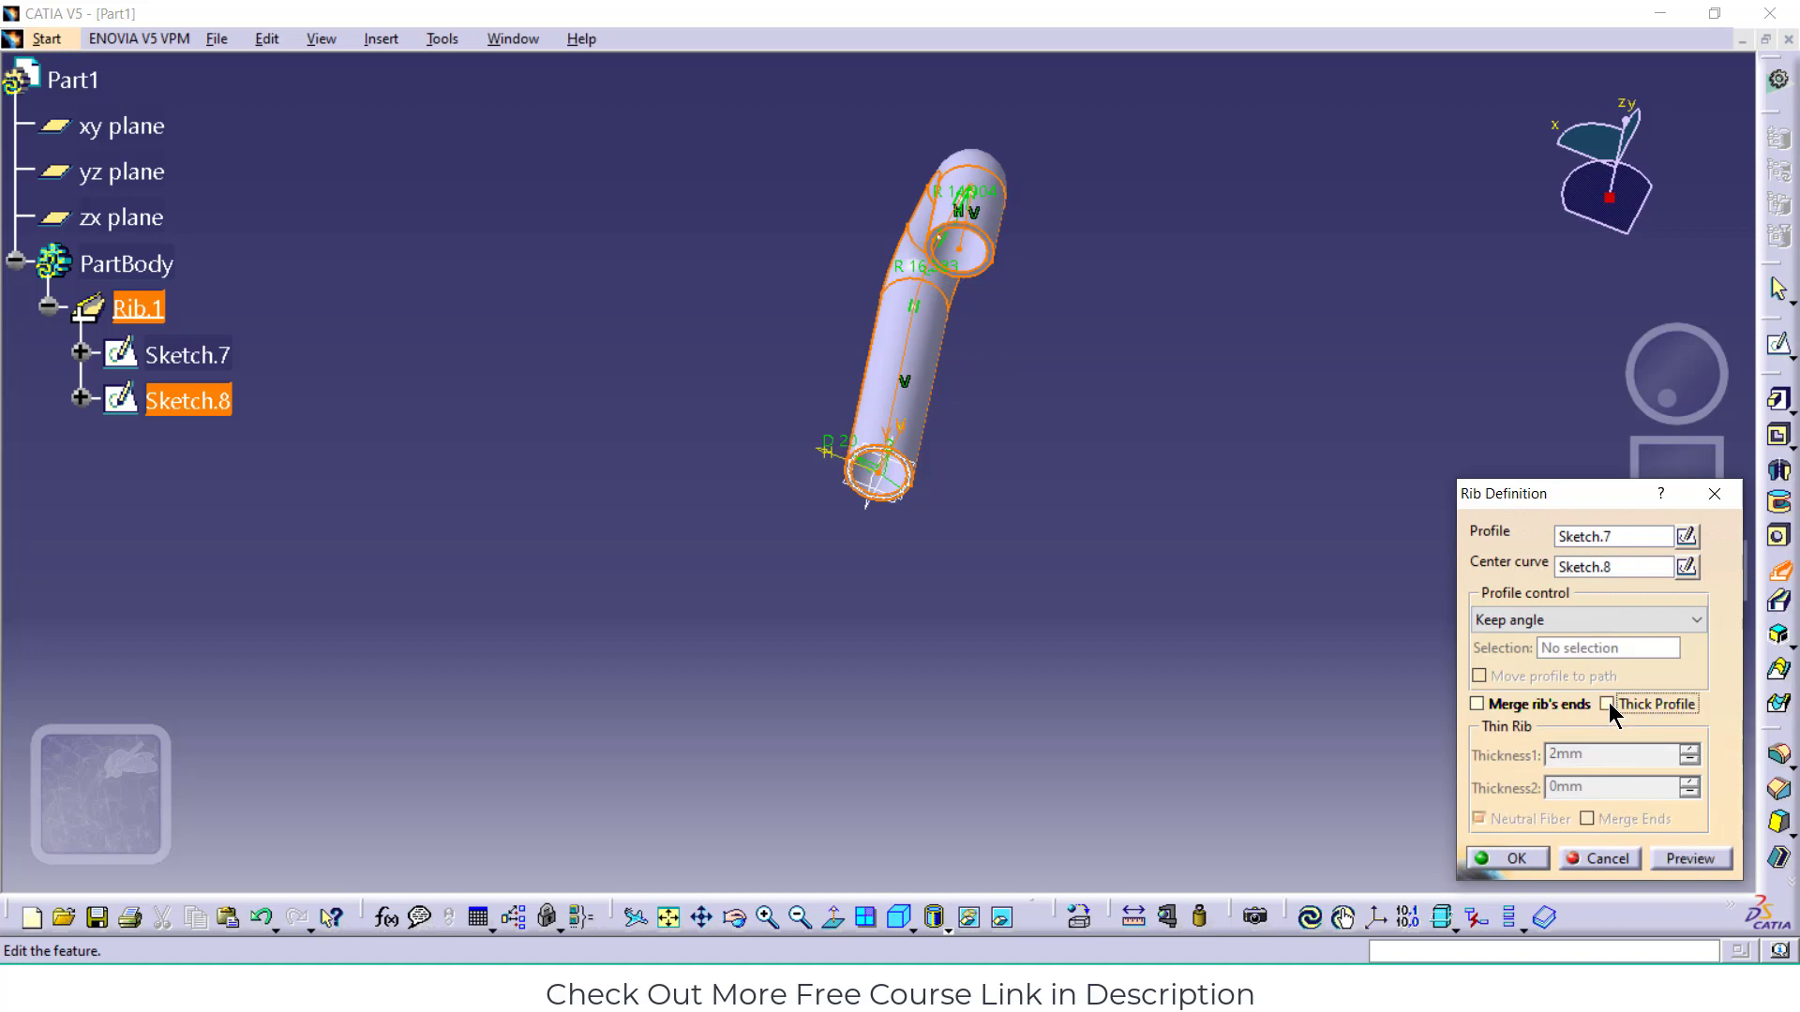
{"action": "left_click", "coordinate": [1699, 857]}
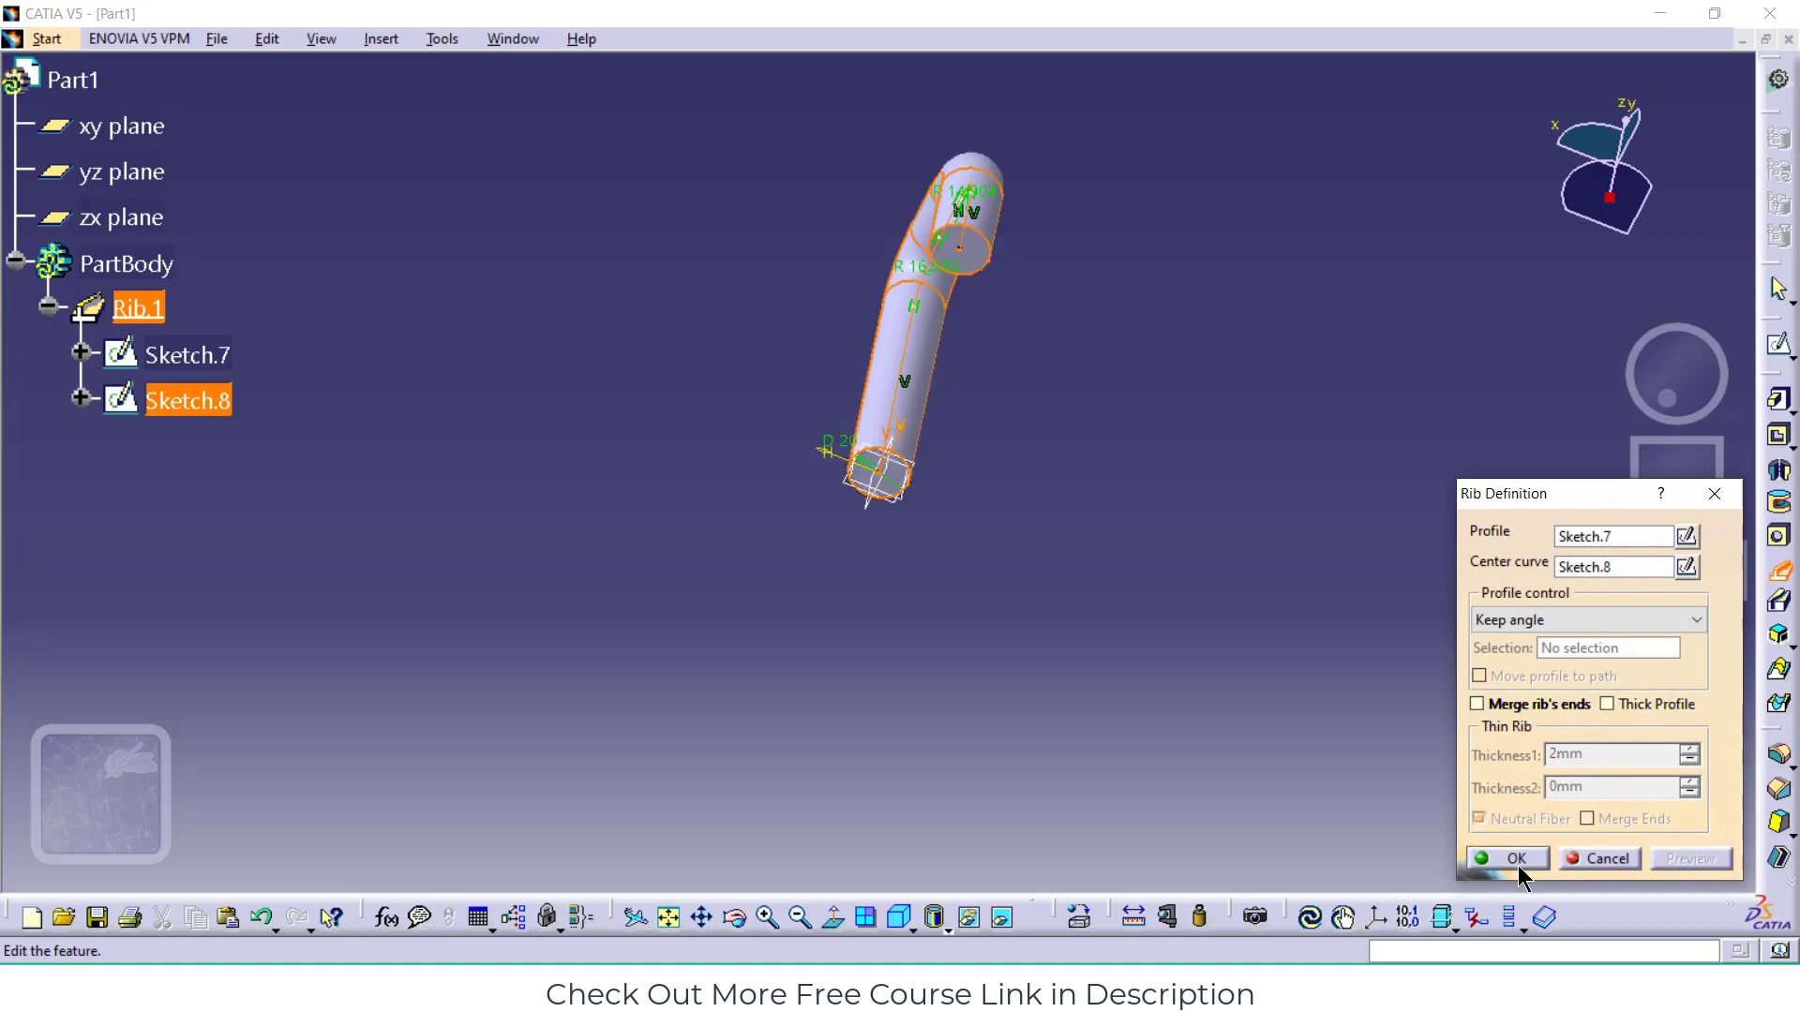
{"action": "left_click", "coordinate": [1513, 859]}
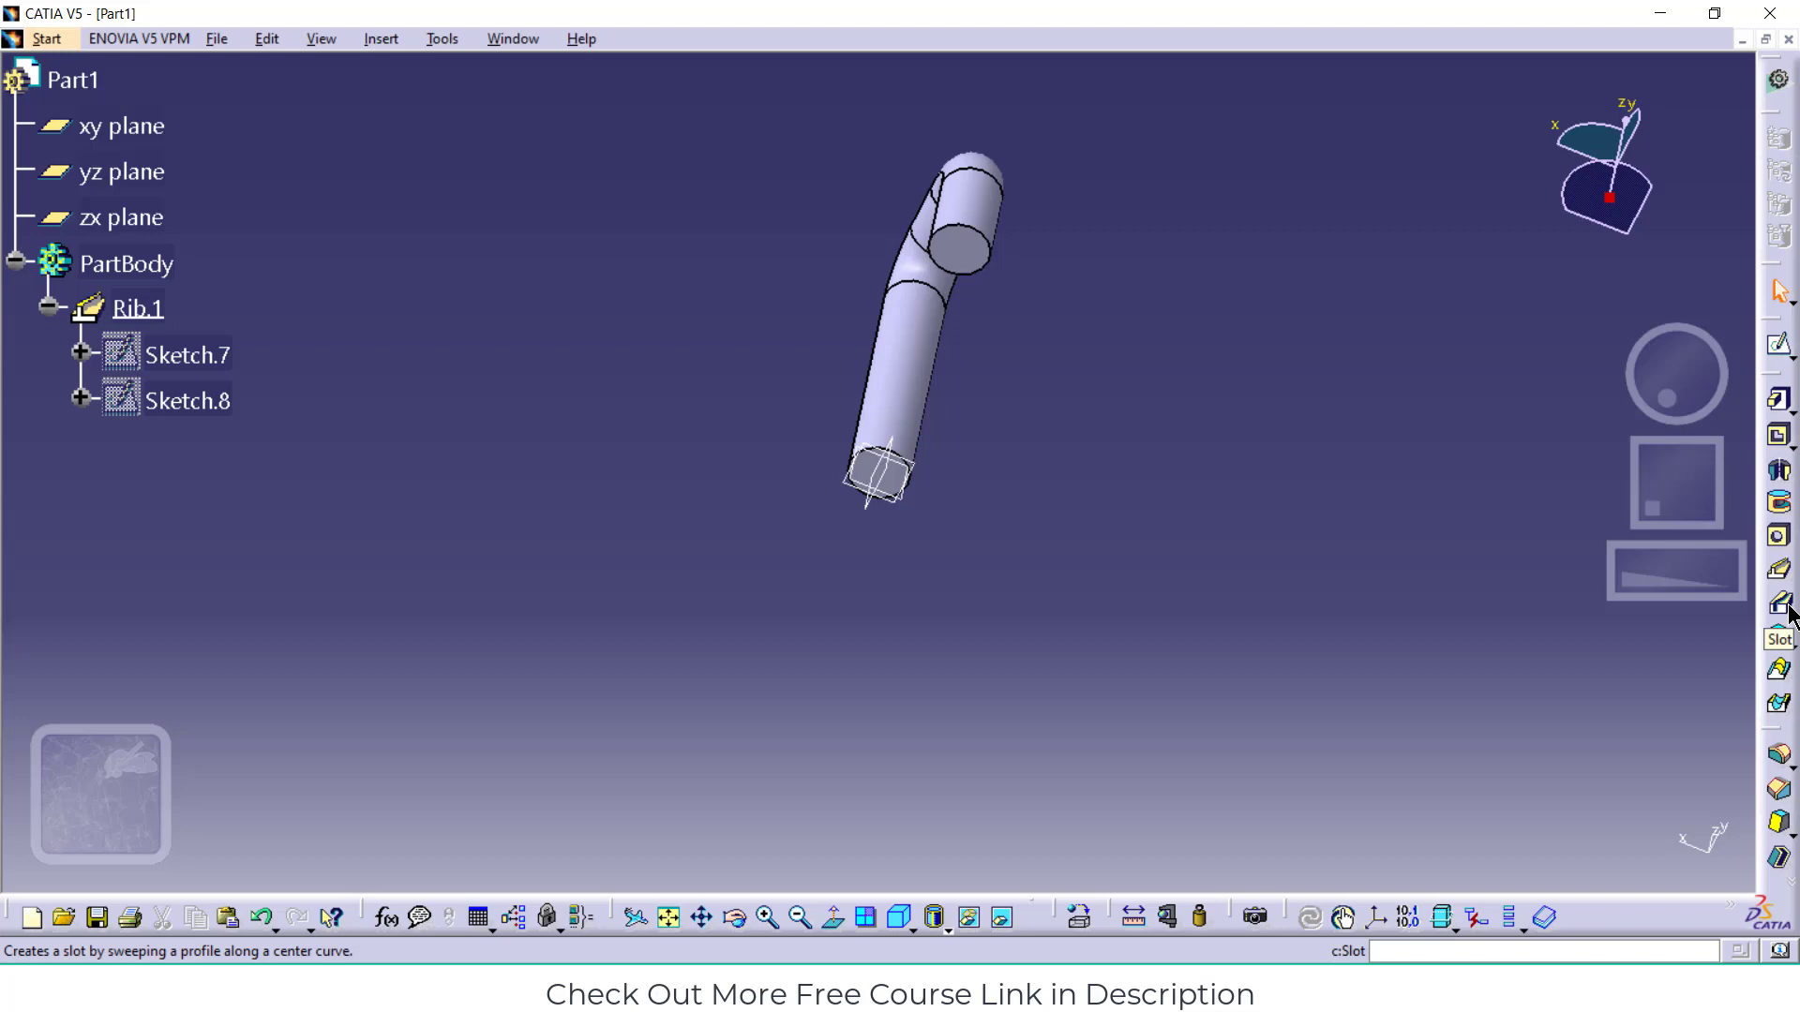
Sketch a small centered rectangle at the origin on the end face of the rib's long leg and exit the sketch
{"action": "left_click", "coordinate": [905, 473]}
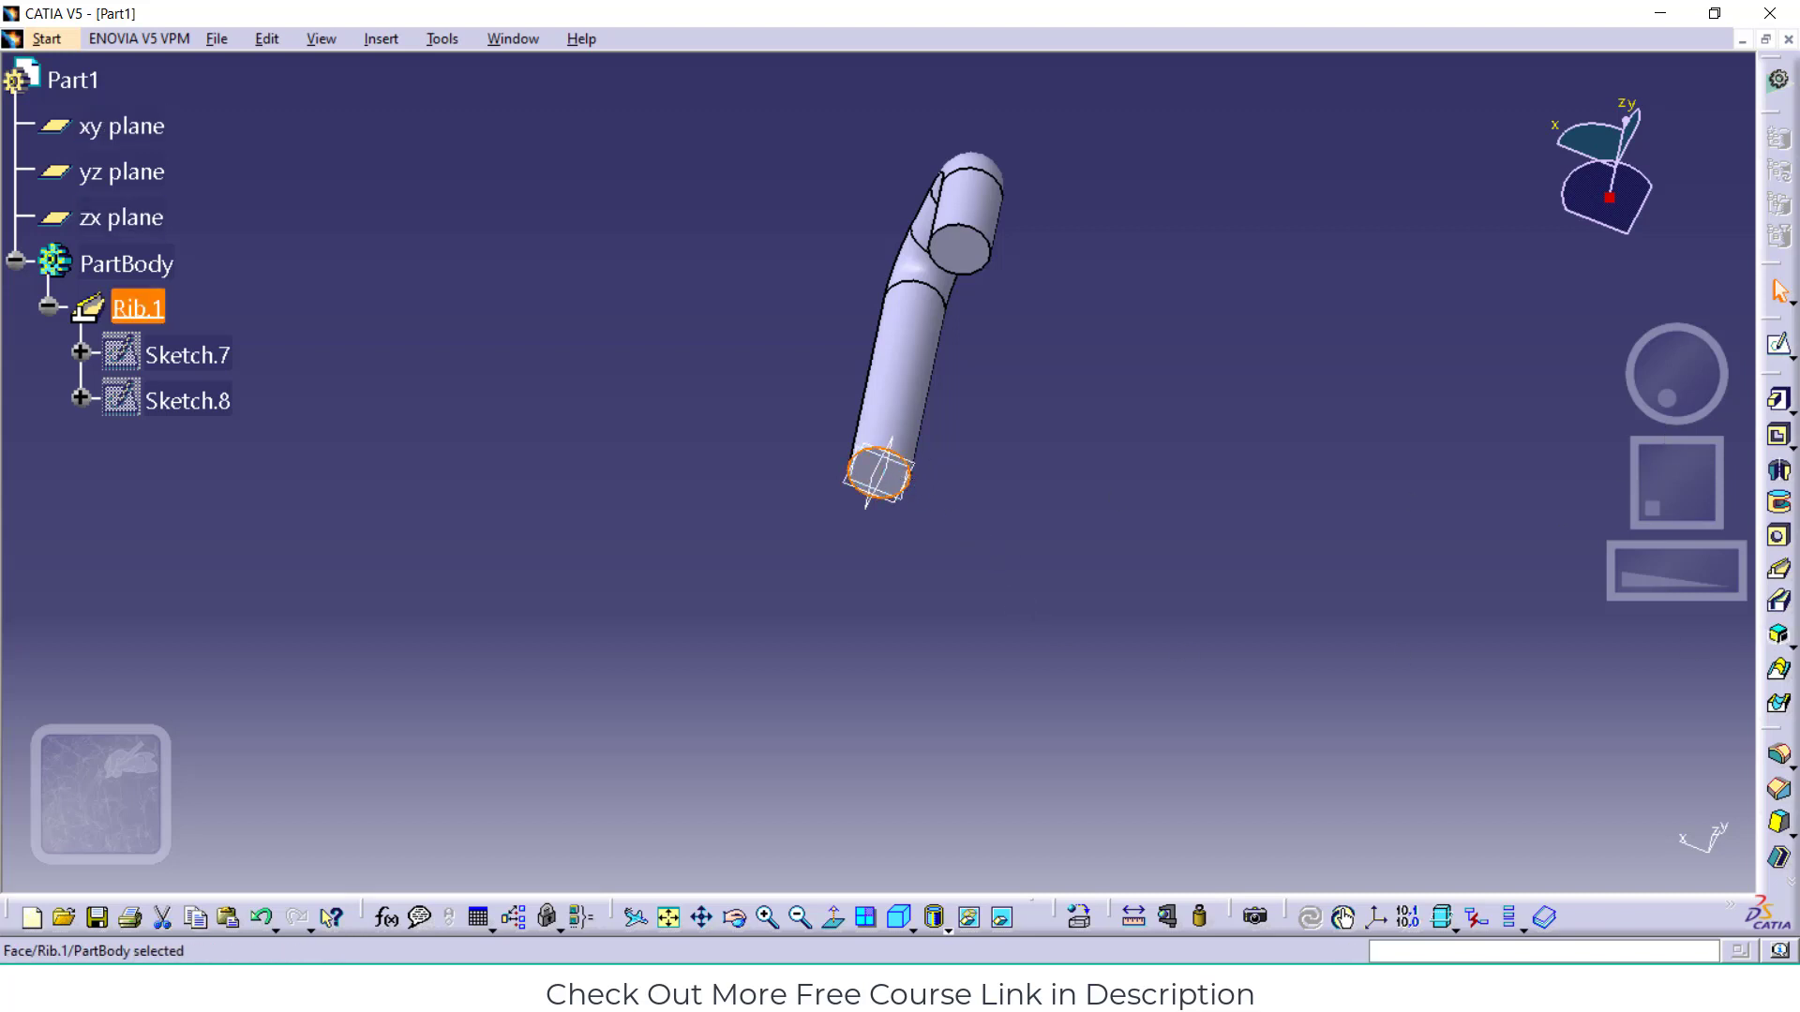
{"action": "left_click", "coordinate": [1778, 344]}
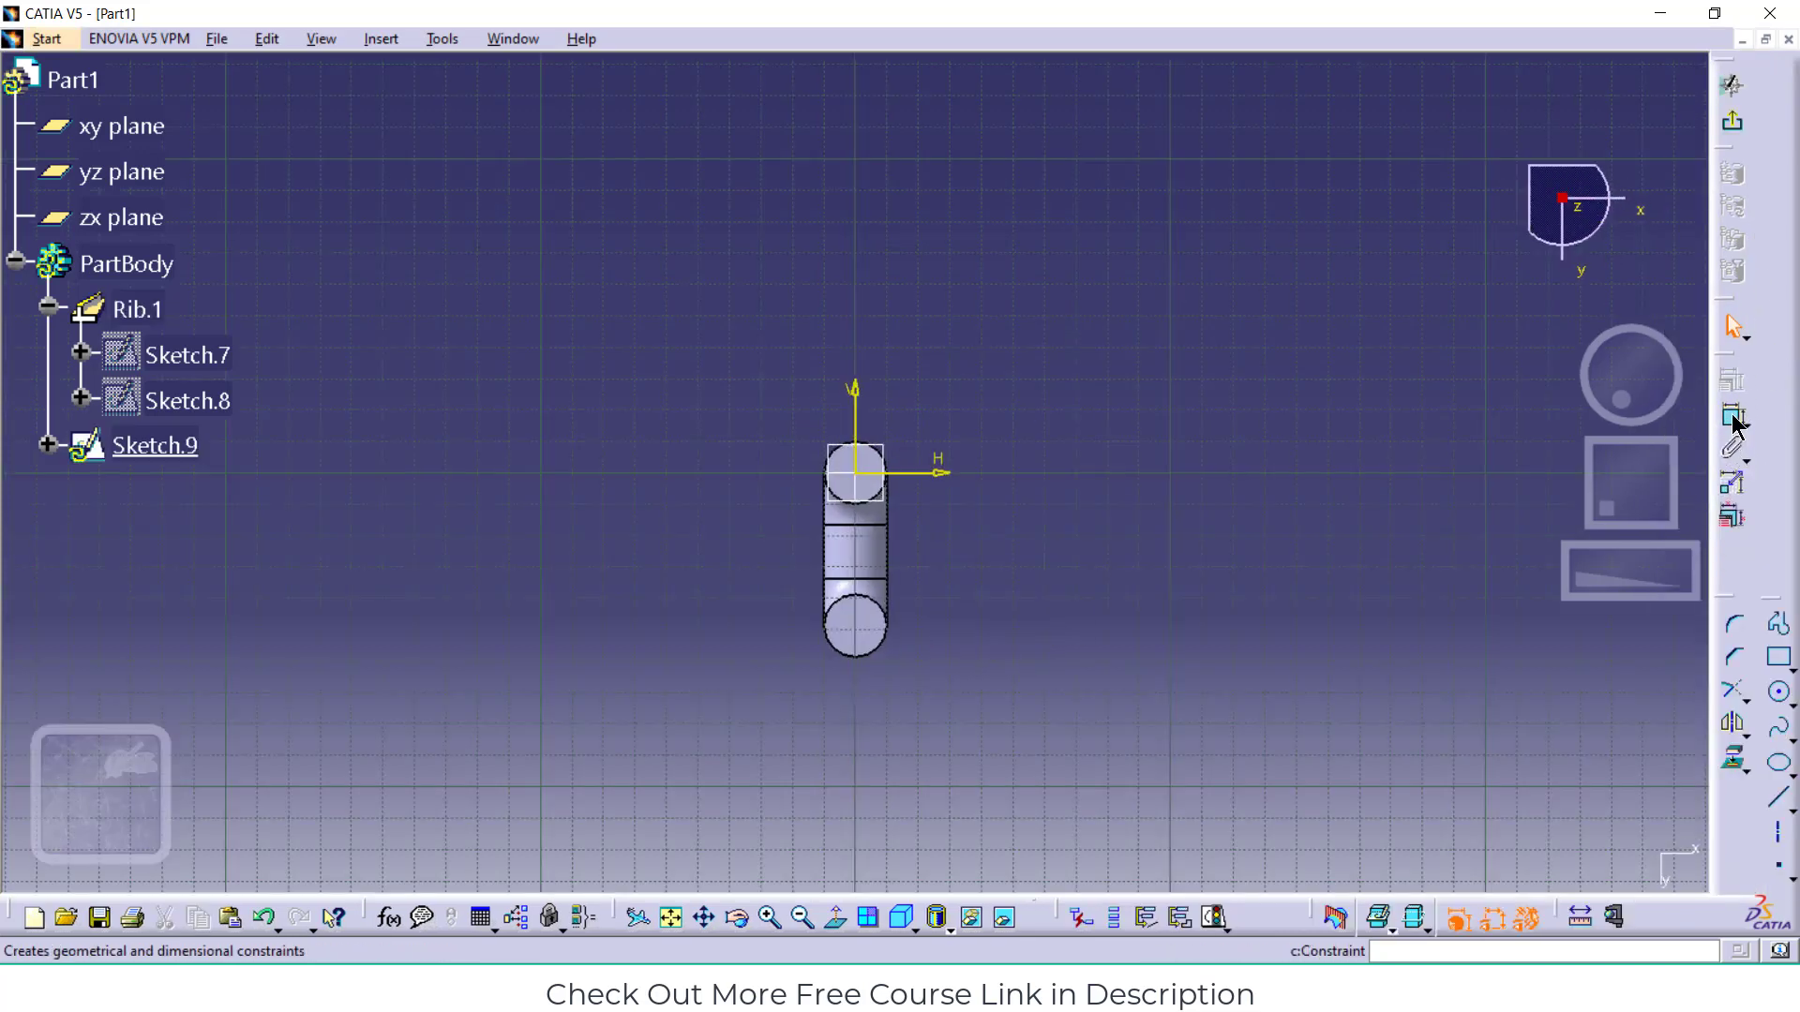
{"action": "left_click", "coordinate": [1778, 691]}
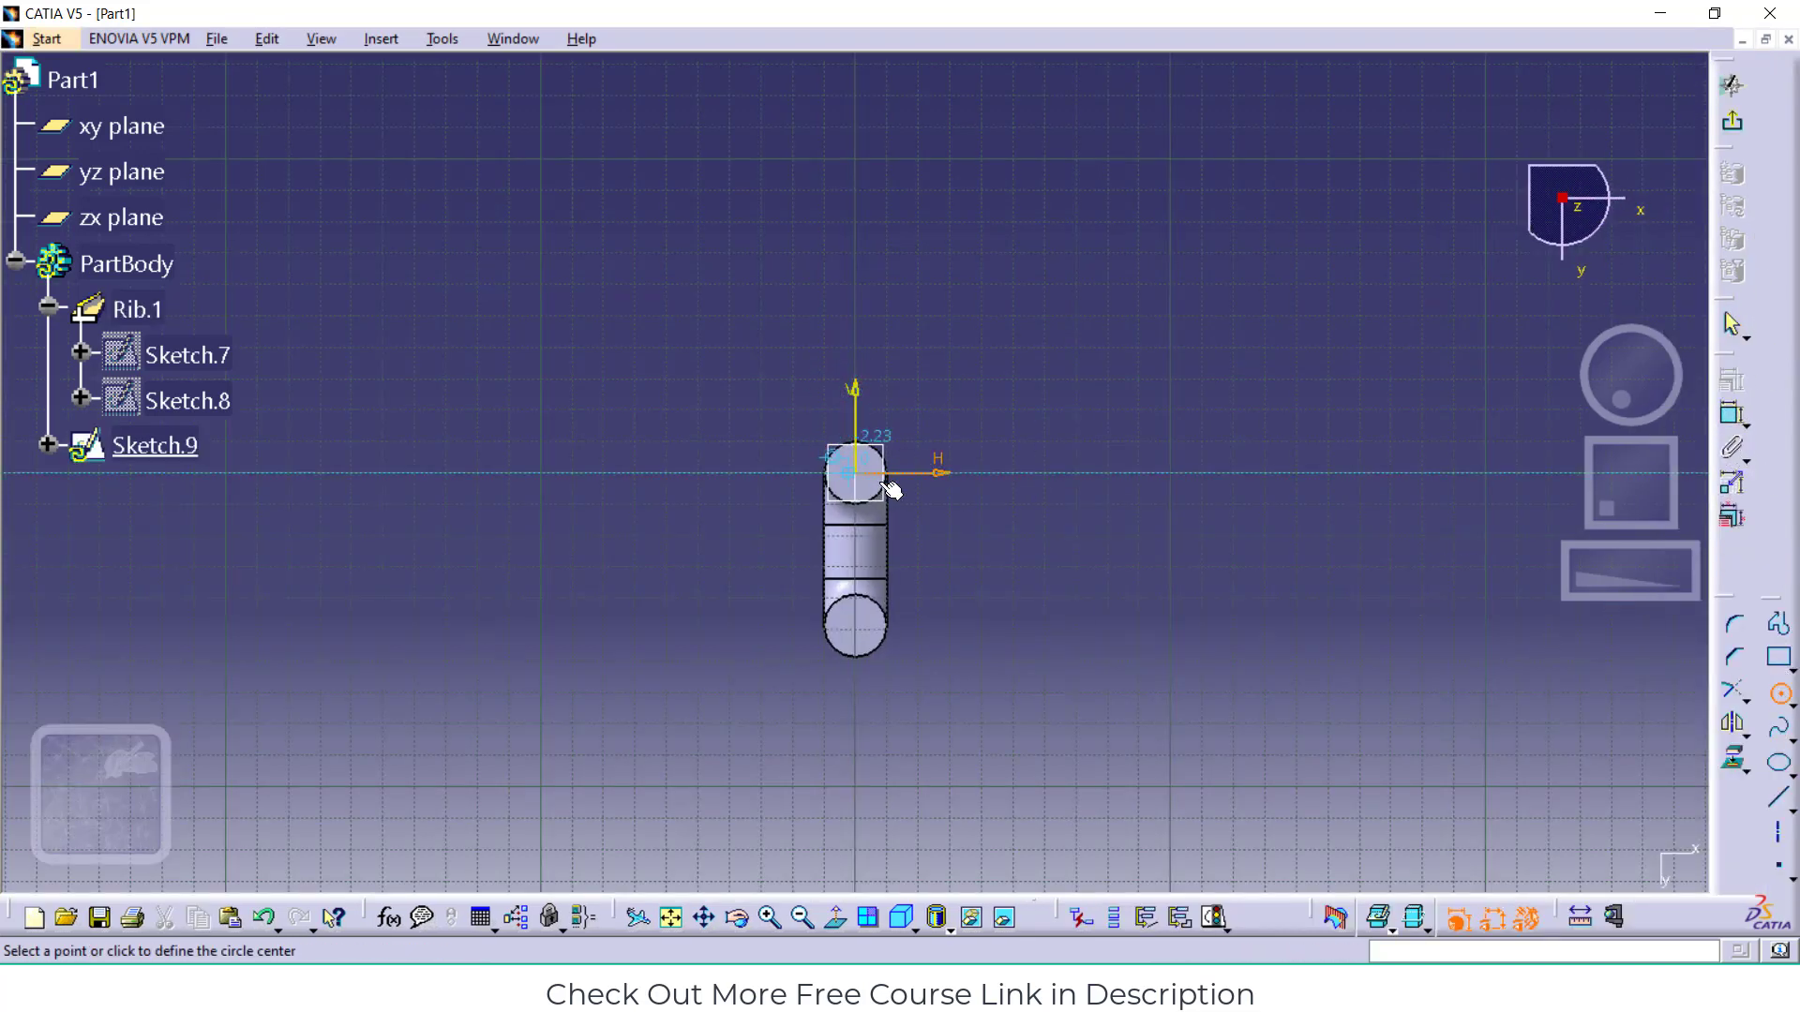
{"action": "left_click", "coordinate": [1779, 665]}
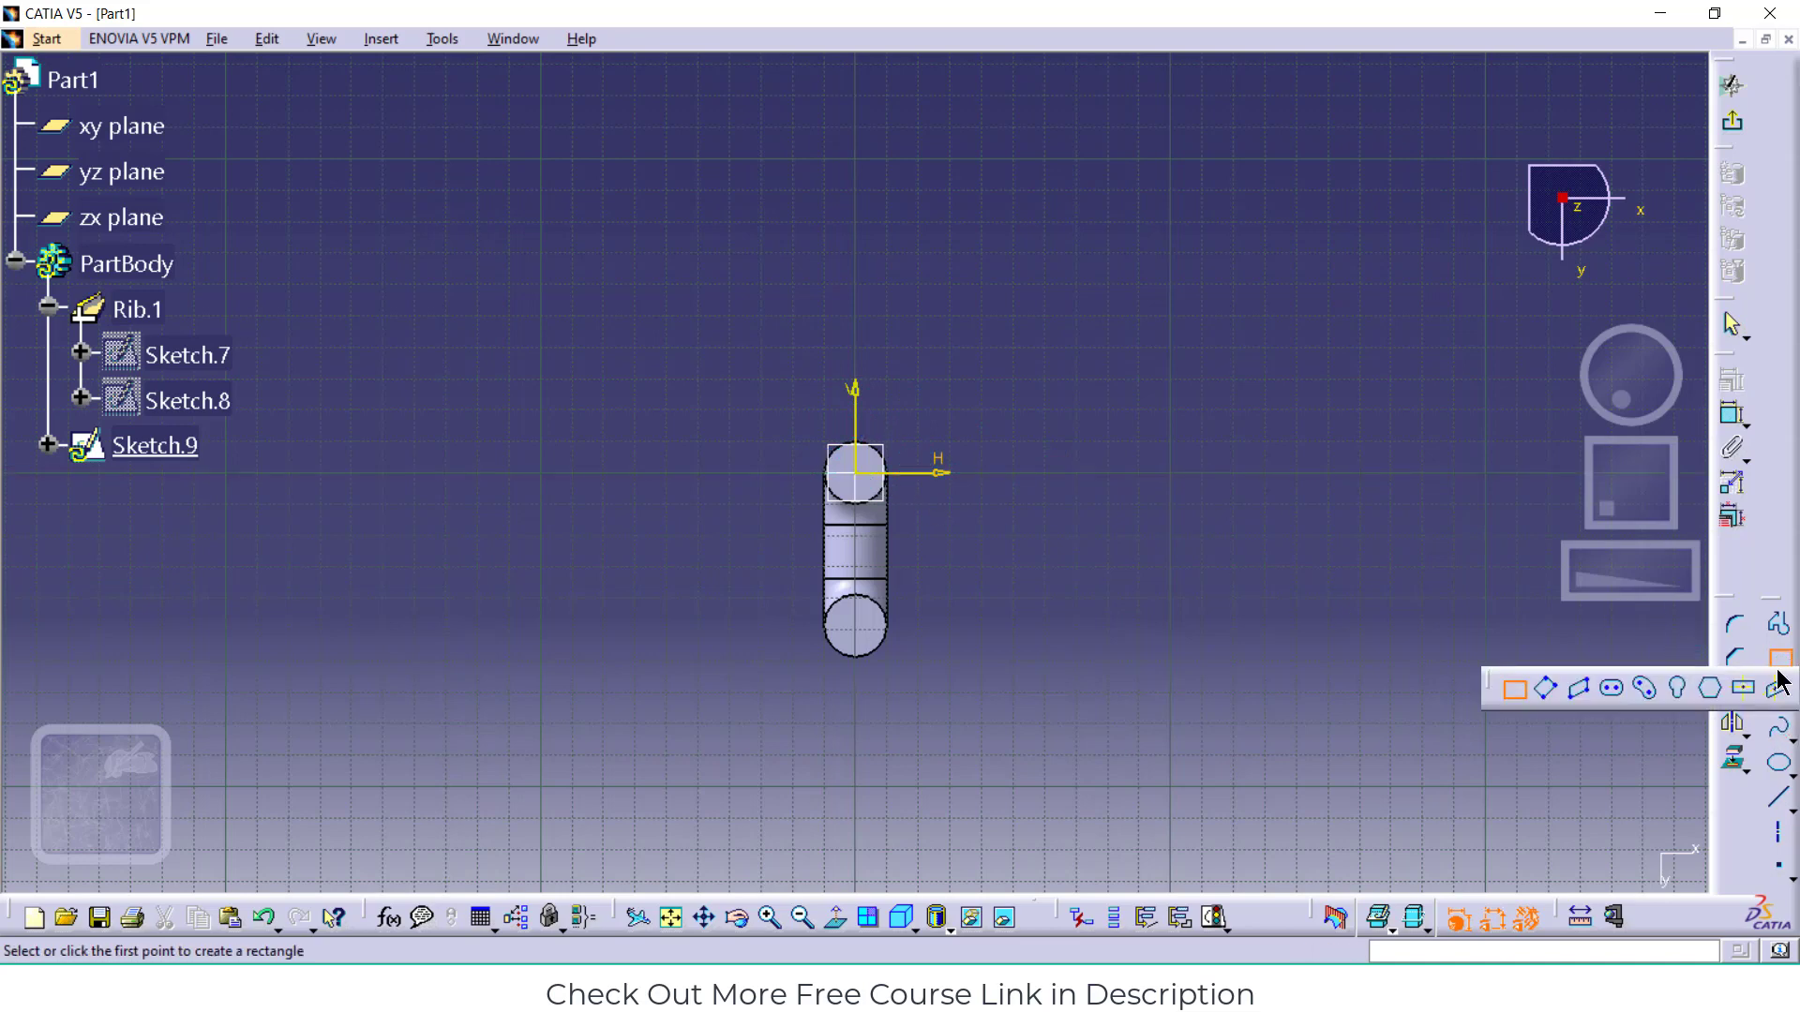
{"action": "left_click", "coordinate": [1743, 691]}
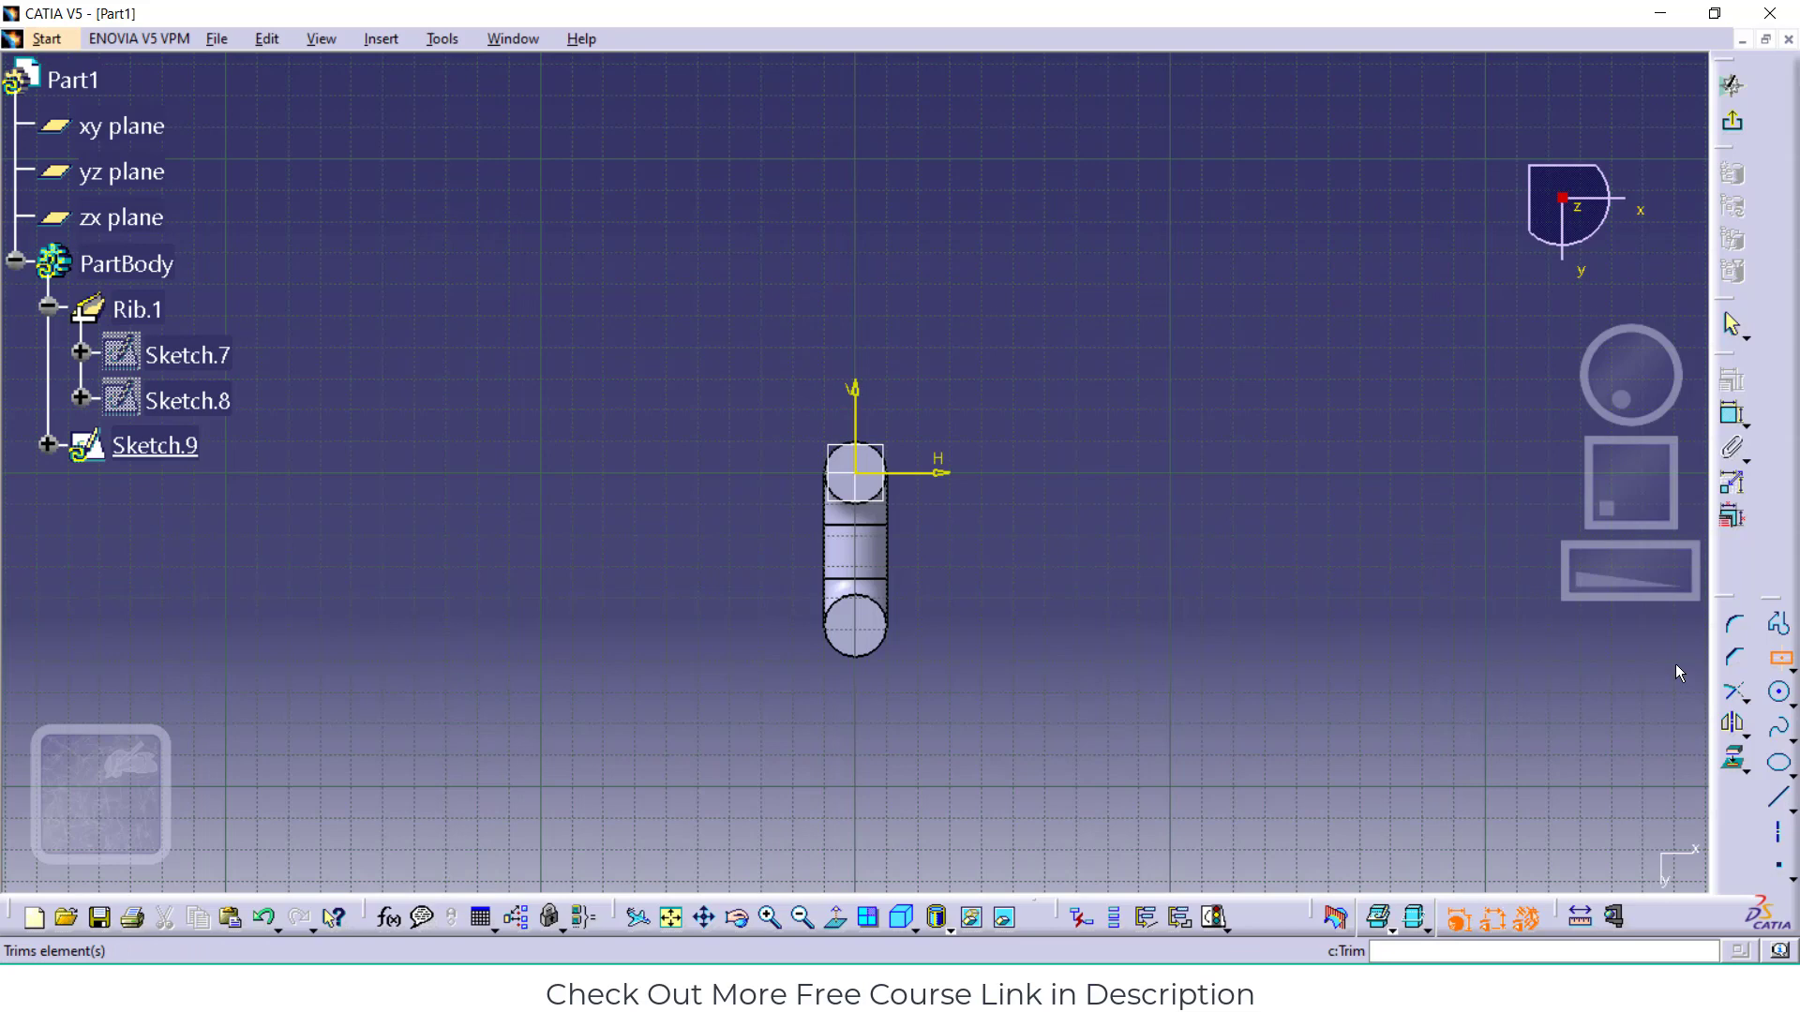
{"action": "left_click", "coordinate": [857, 474]}
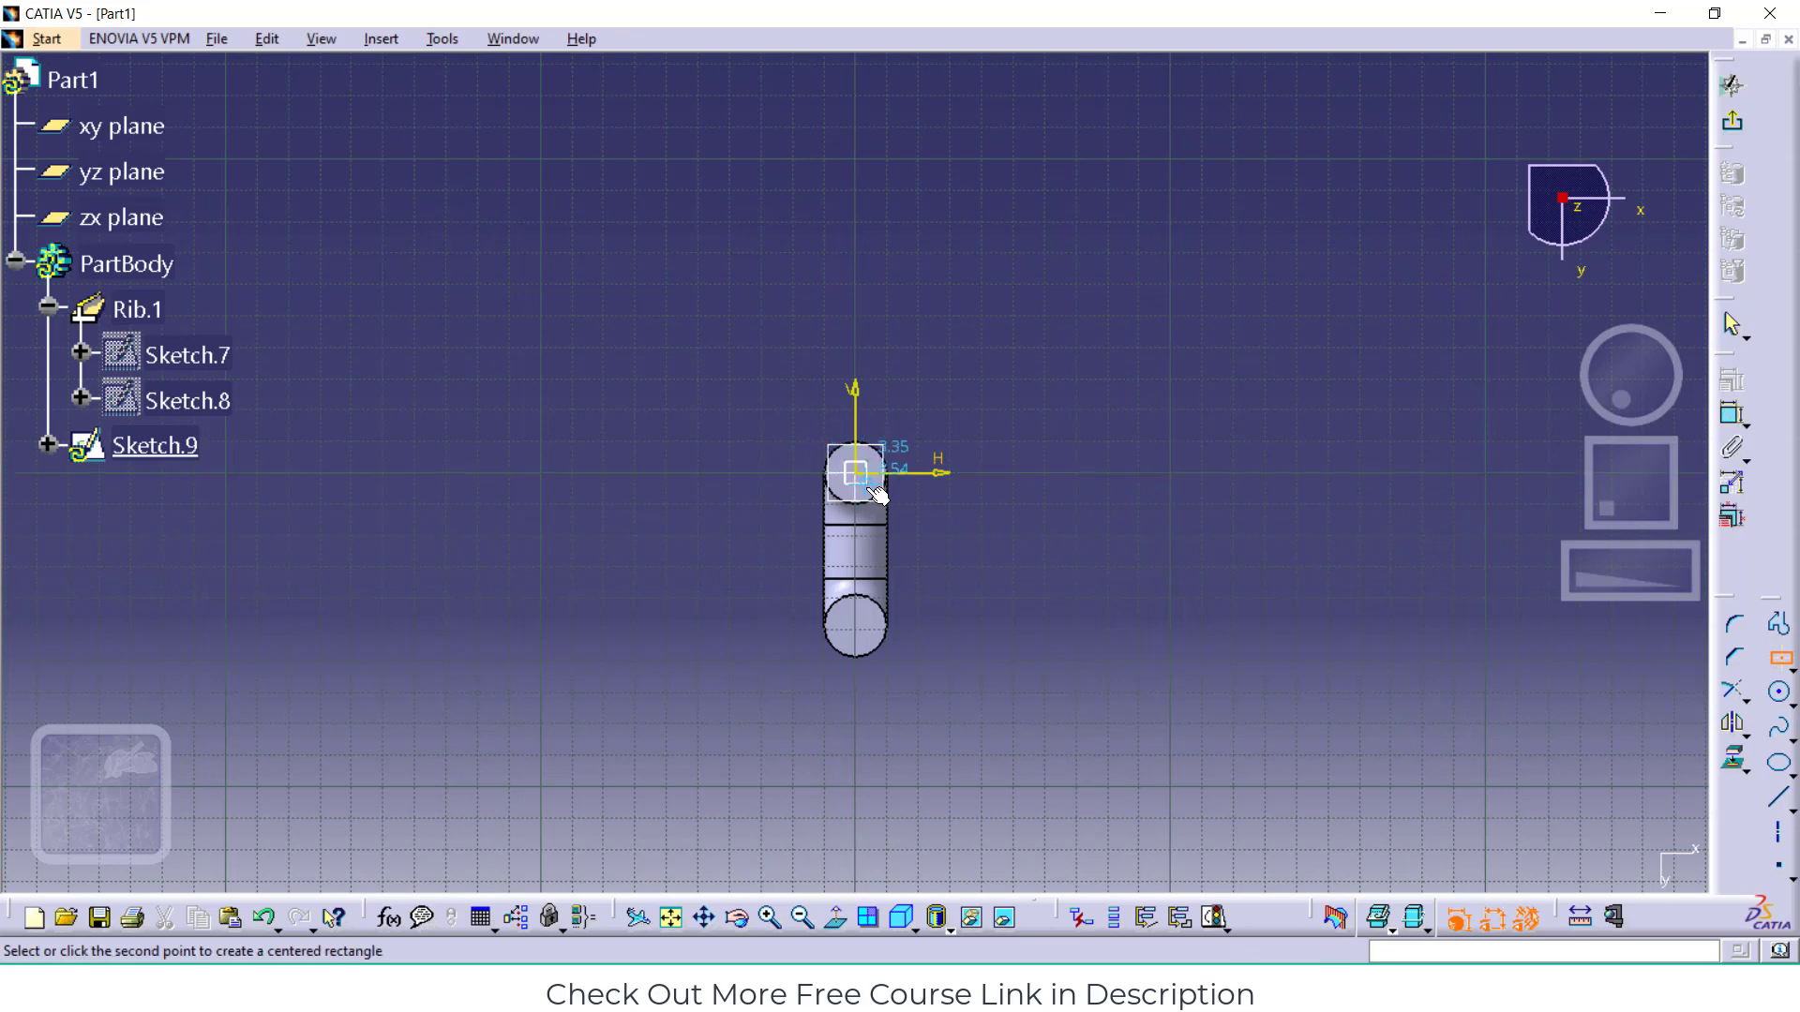
{"action": "left_click", "coordinate": [878, 495]}
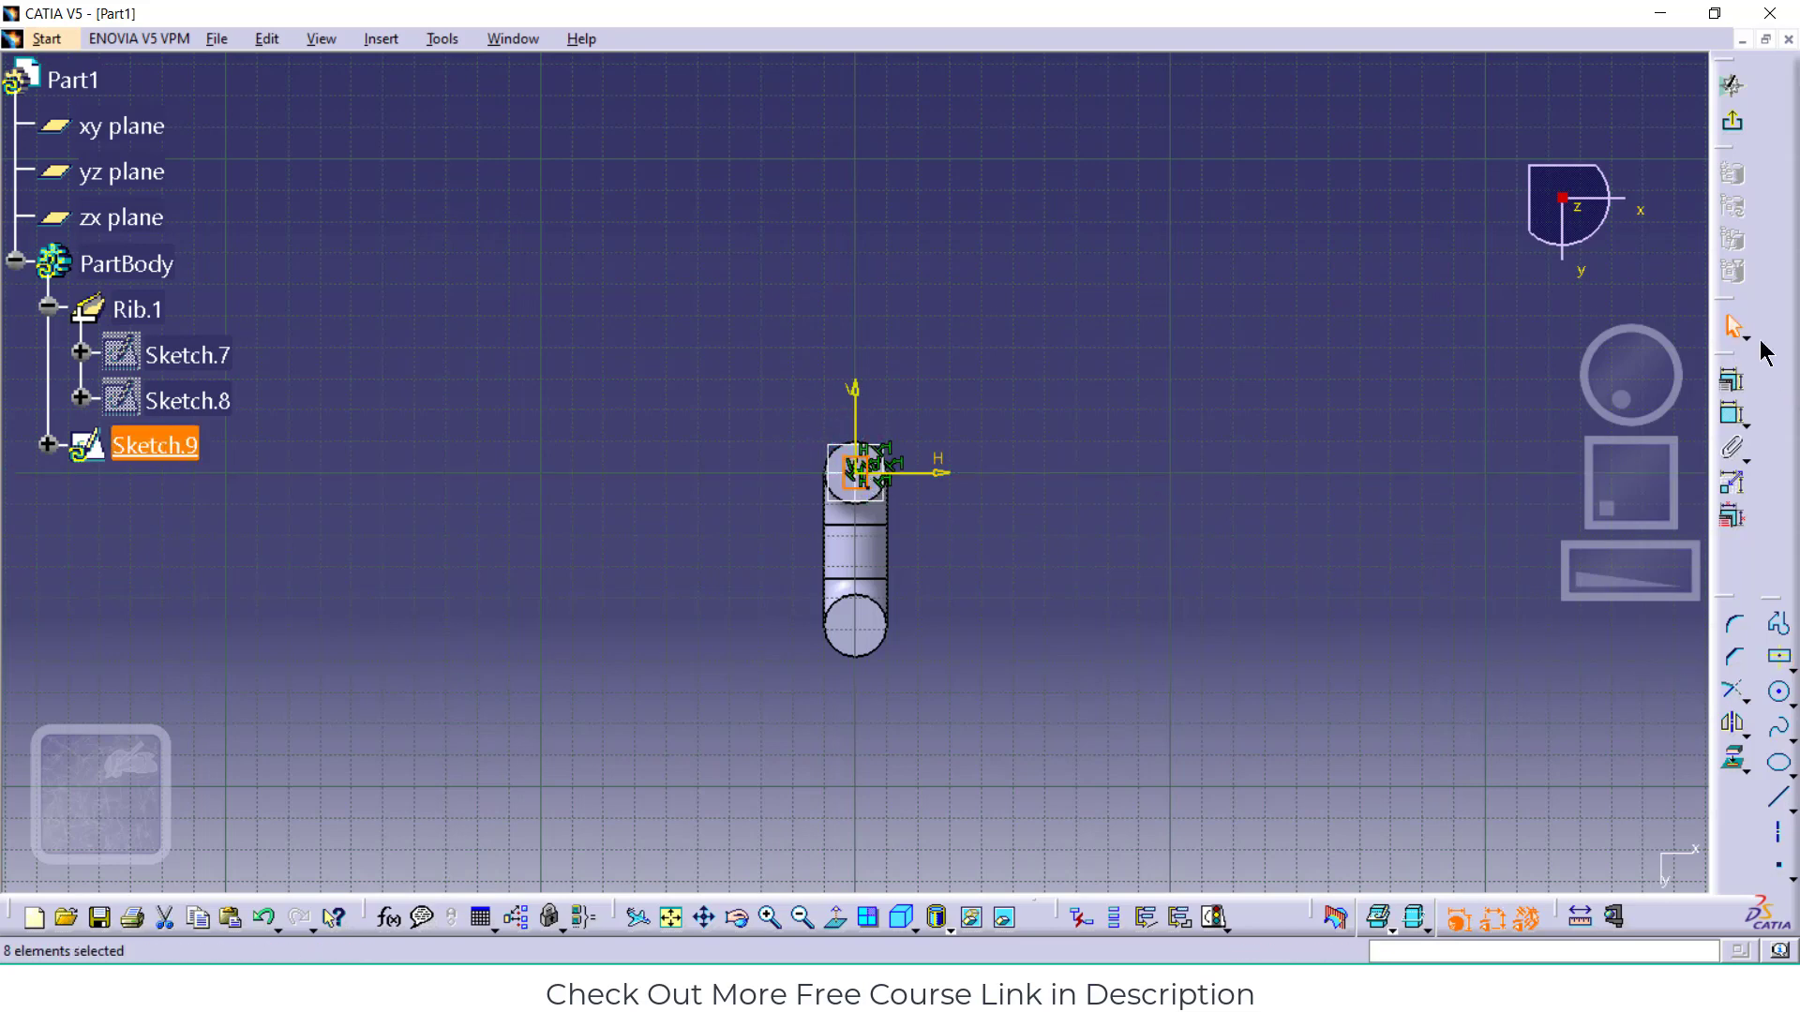
{"action": "left_click", "coordinate": [1732, 121]}
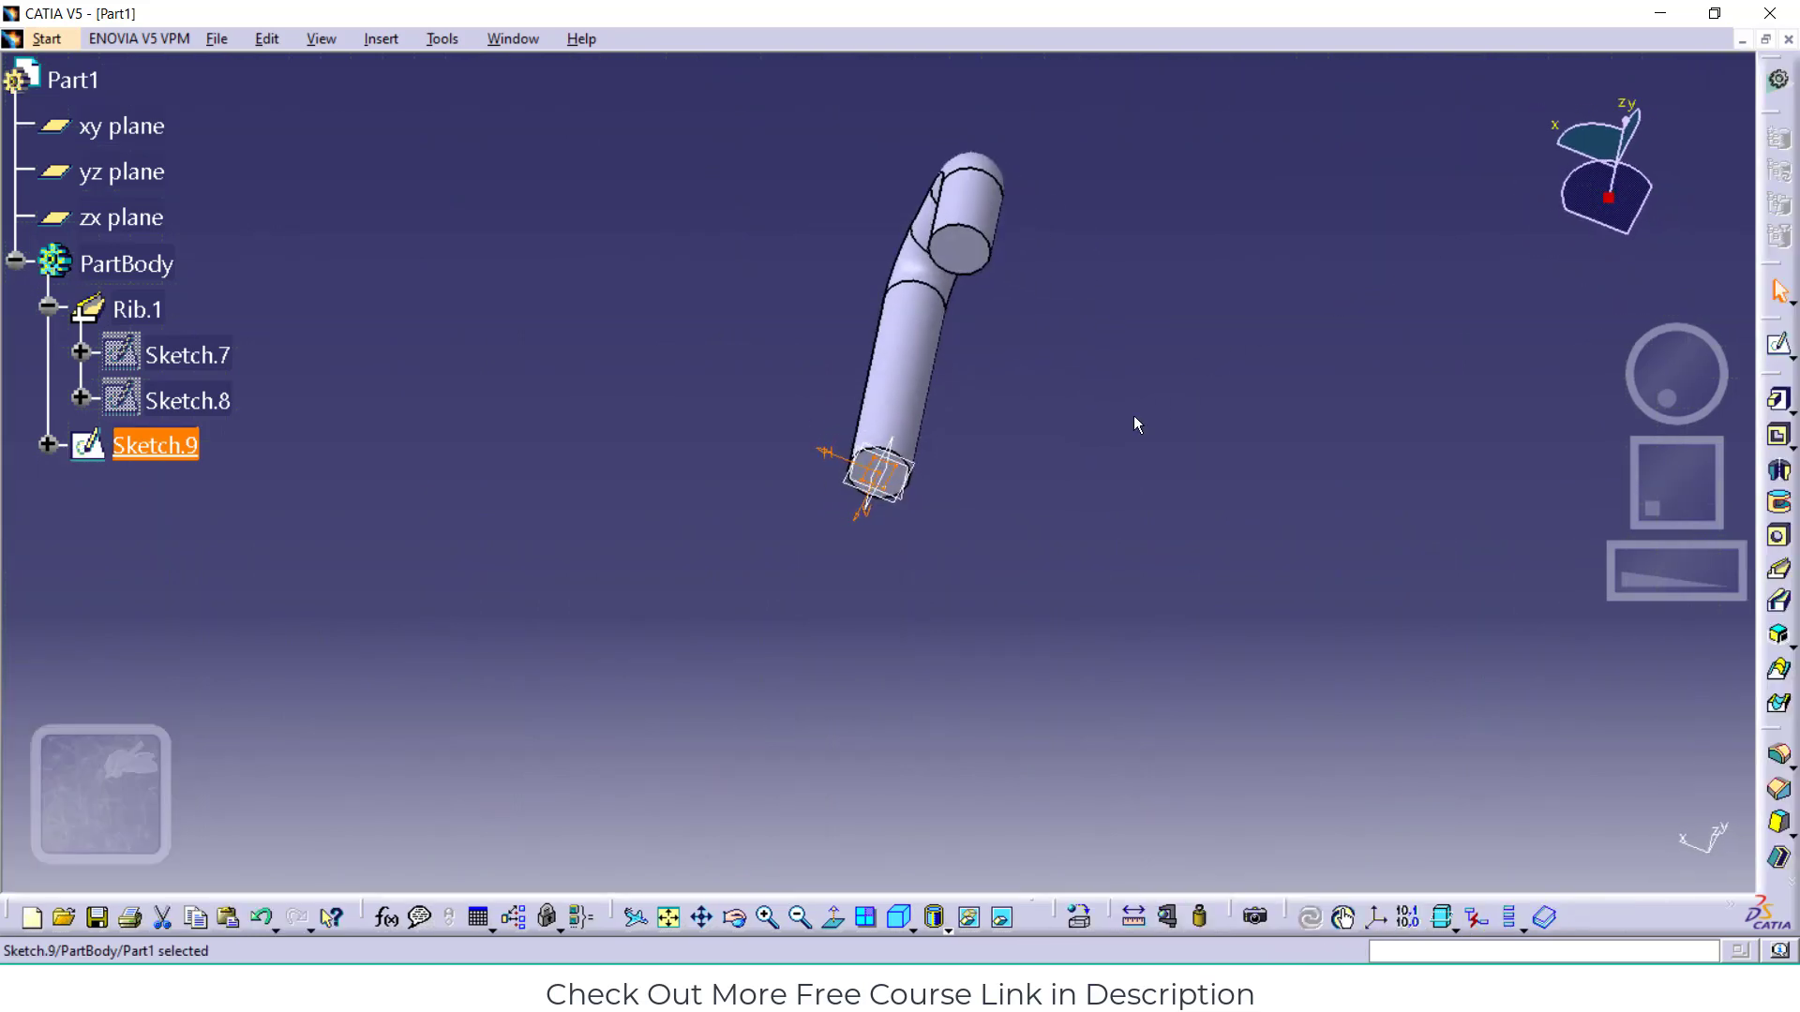
{"action": "left_click", "coordinate": [955, 490]}
{"action": "middle_click_drag", "start_coordinate": [924, 470], "coordinate": [888, 537]}
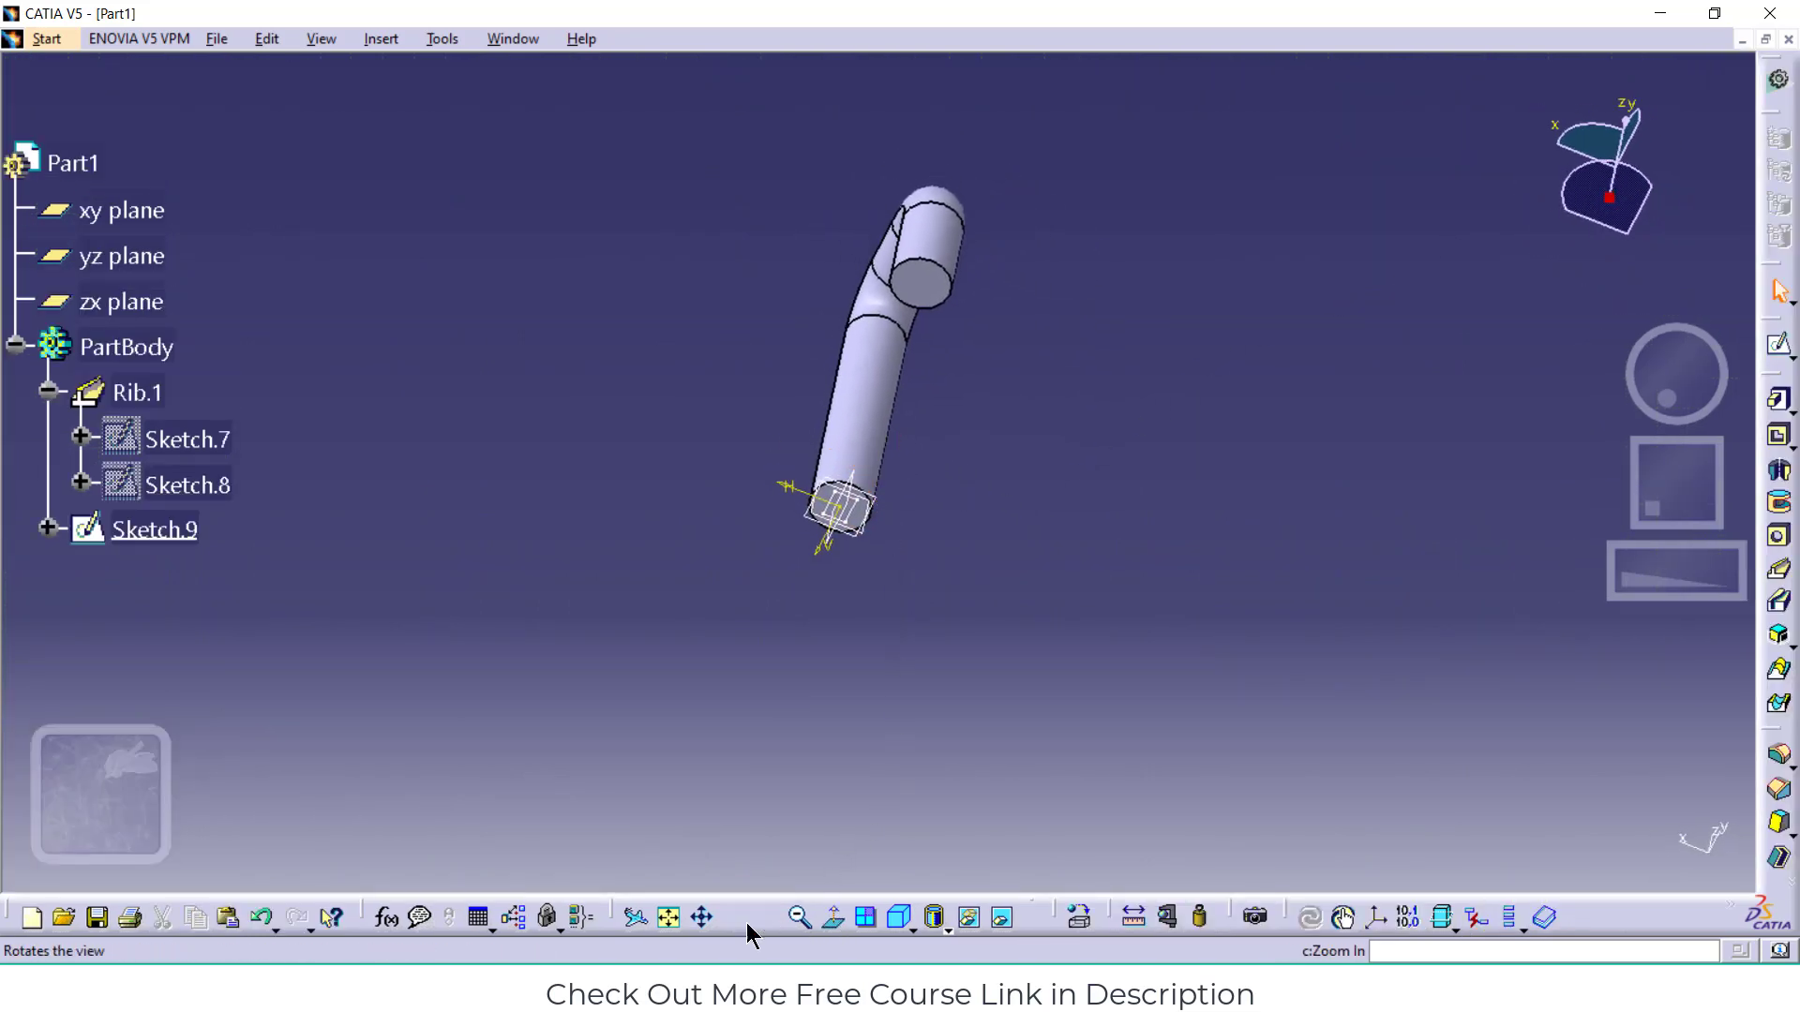
Start a sketch on the yz plane and draw a vertical line about 105 mm long from the origin up the rib's long leg
{"action": "left_click", "coordinate": [737, 918]}
{"action": "left_click_drag", "start_coordinate": [737, 579], "coordinate": [777, 804]}
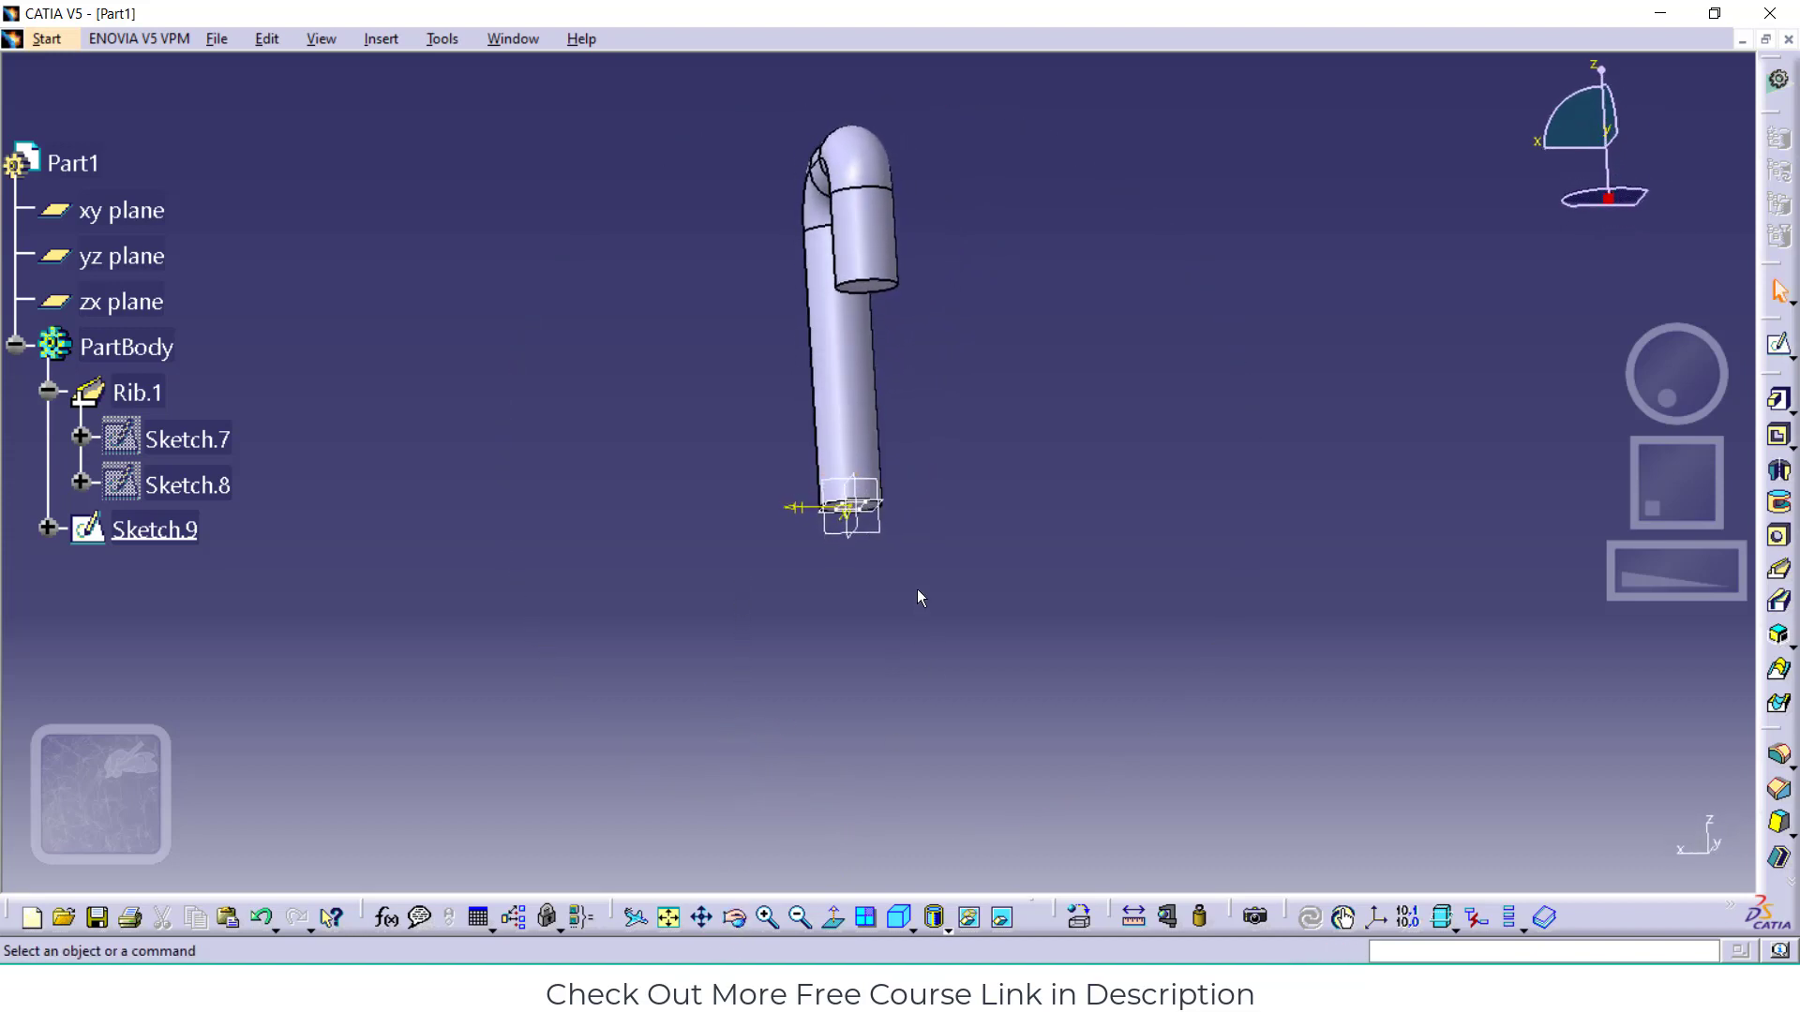
{"action": "left_click", "coordinate": [851, 520]}
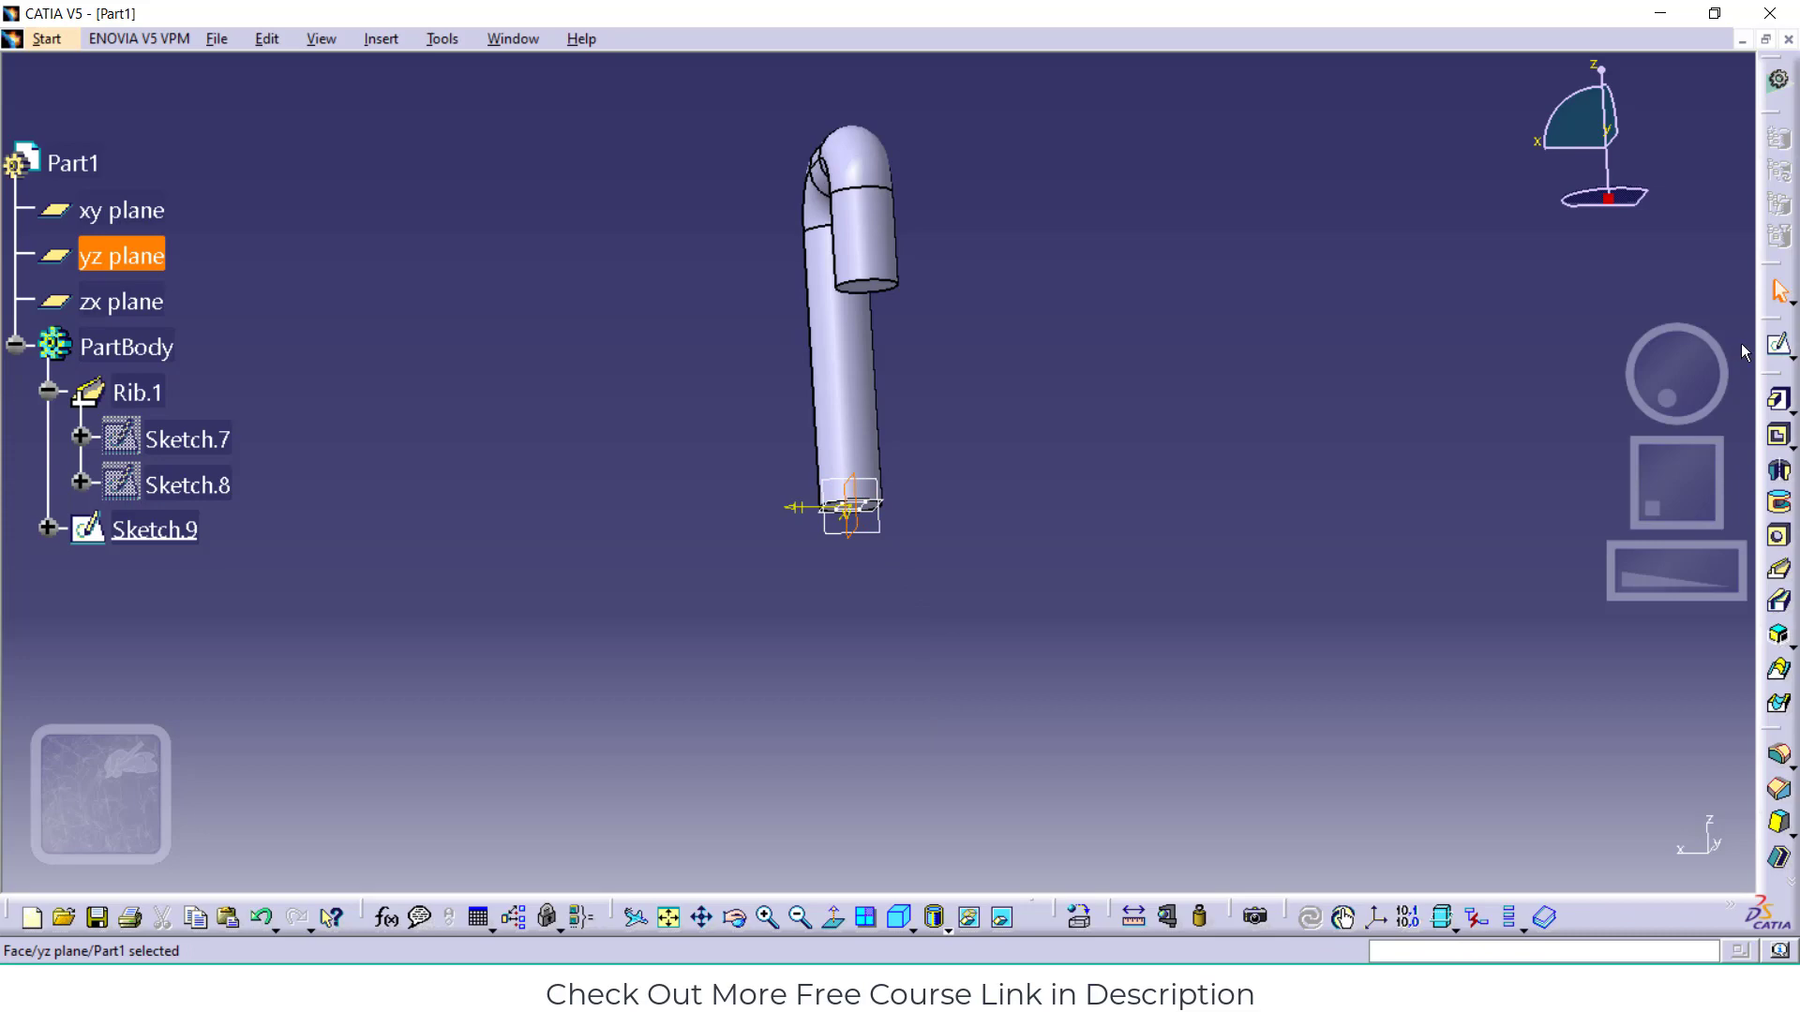
{"action": "left_click", "coordinate": [1778, 347]}
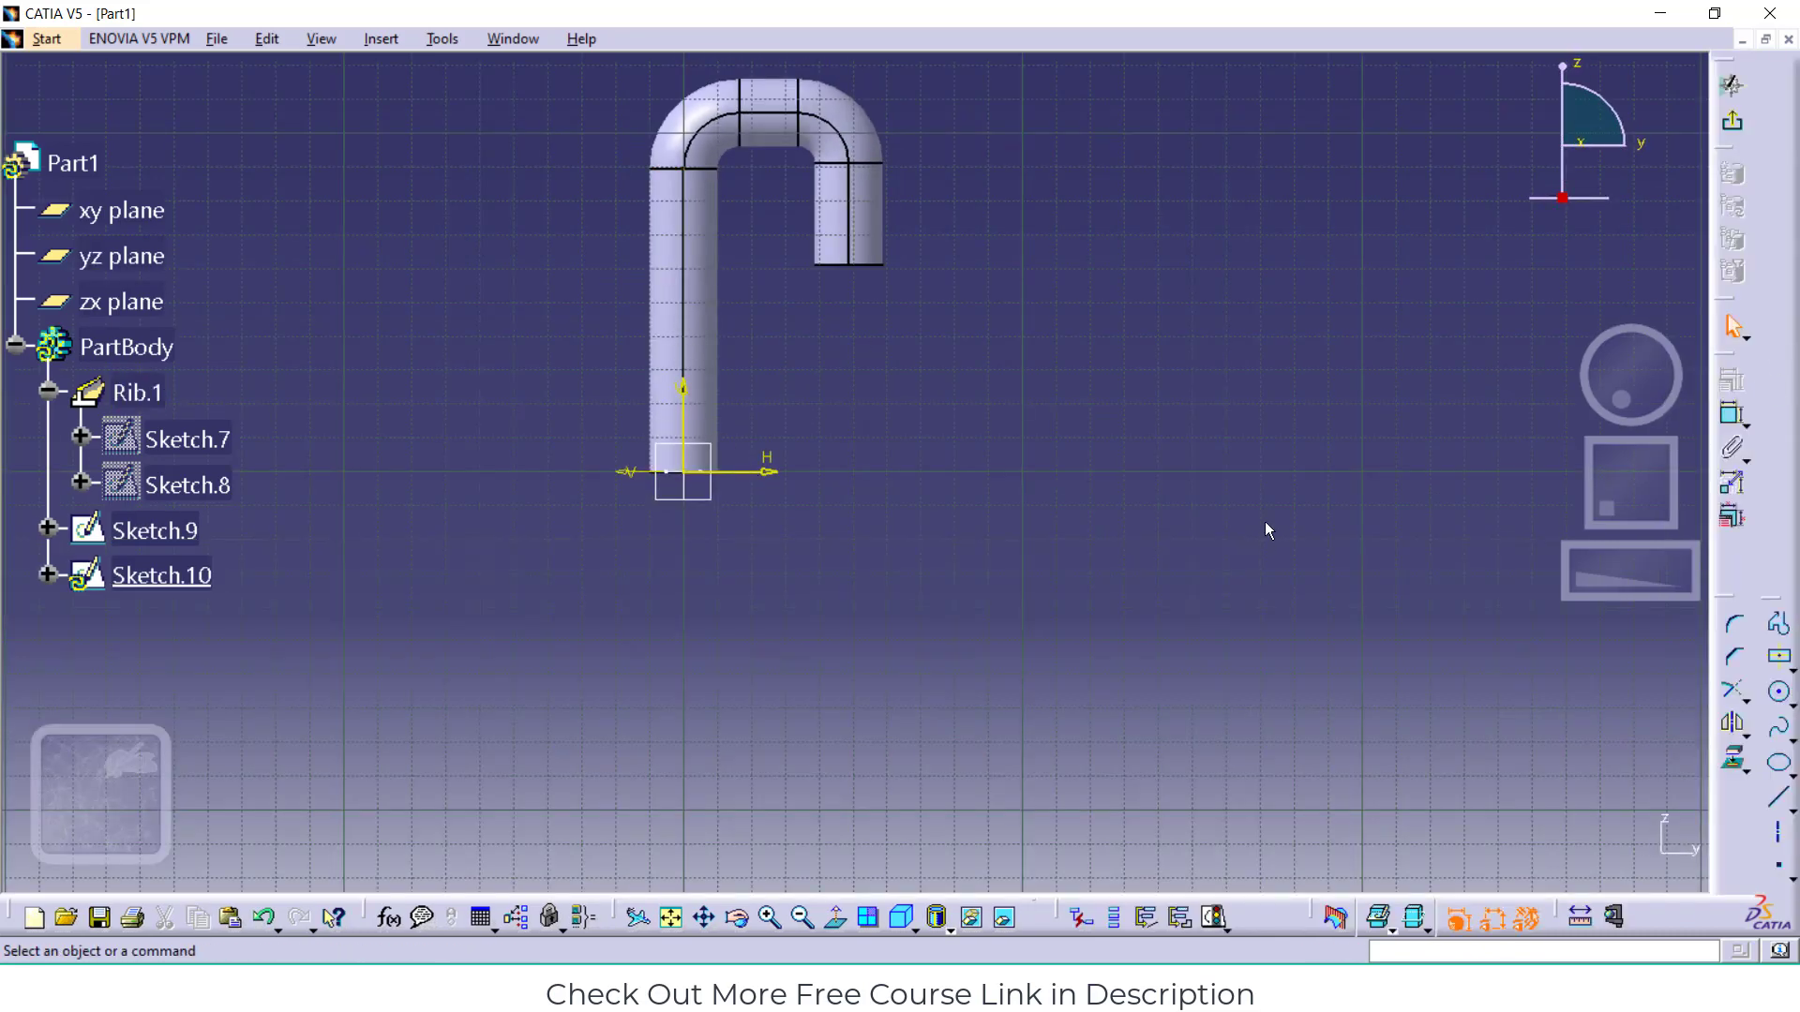
{"action": "left_click", "coordinate": [1778, 798]}
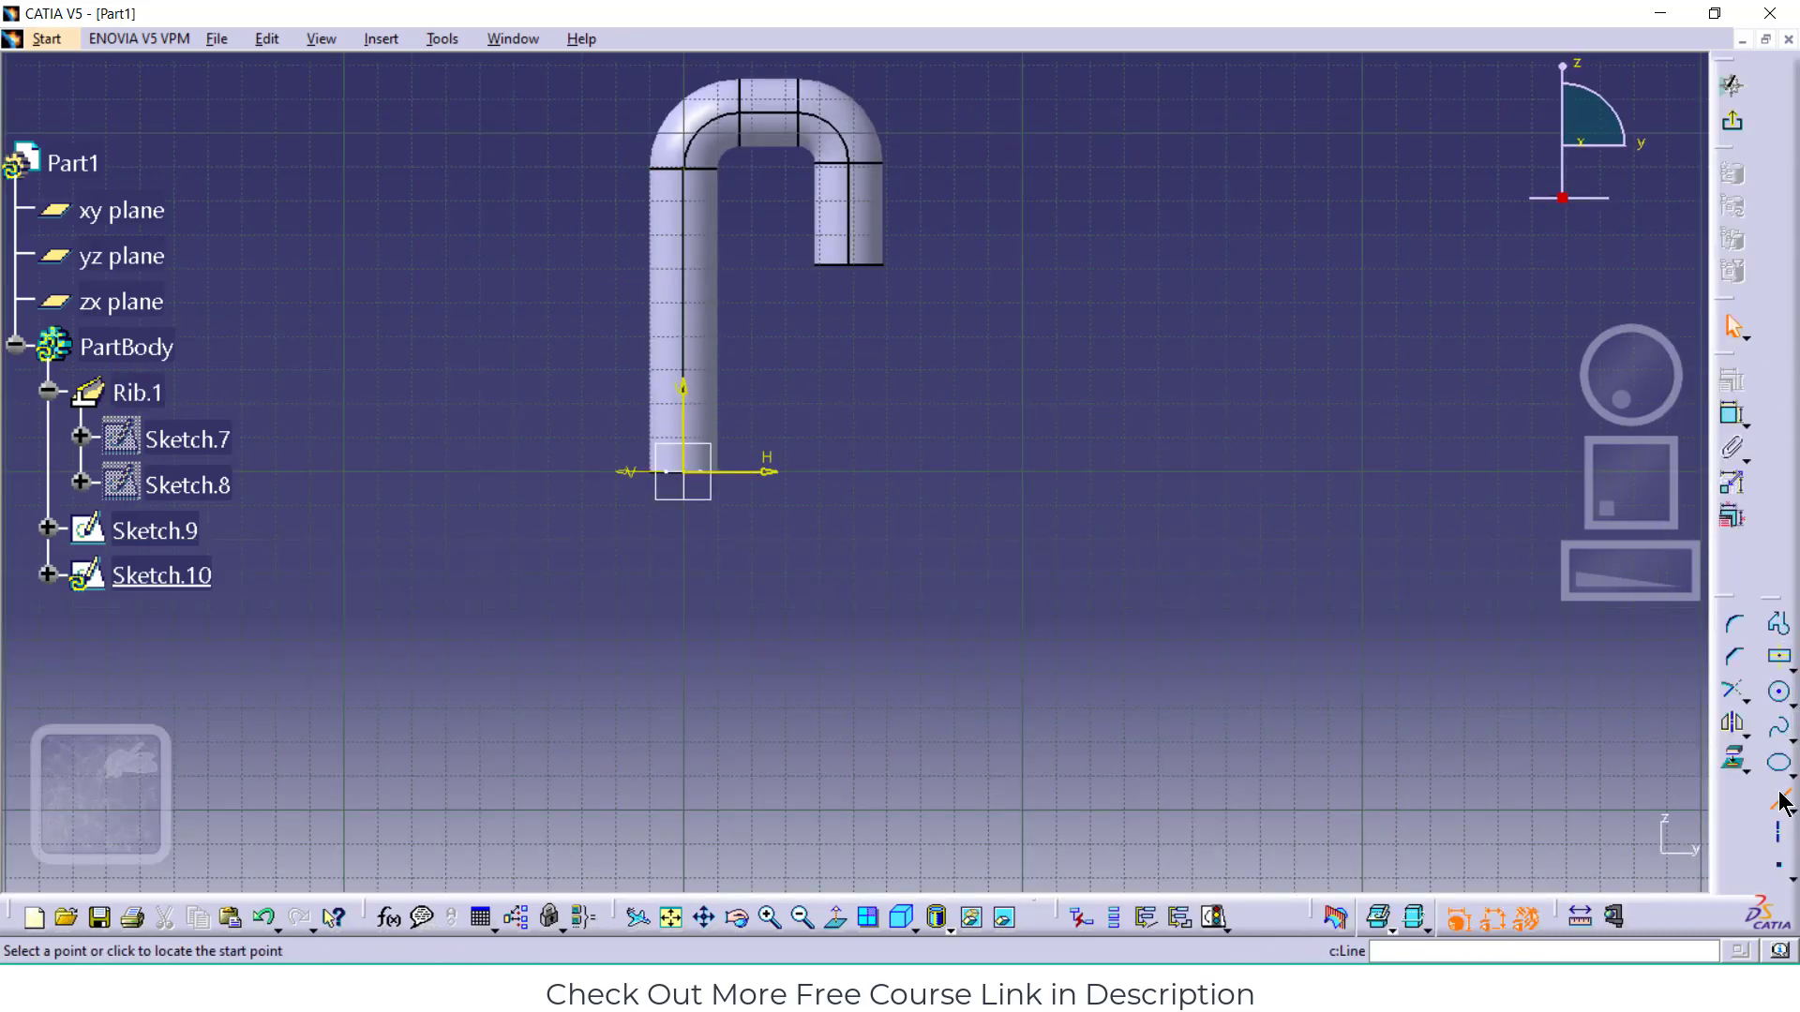
{"action": "left_click", "coordinate": [683, 471]}
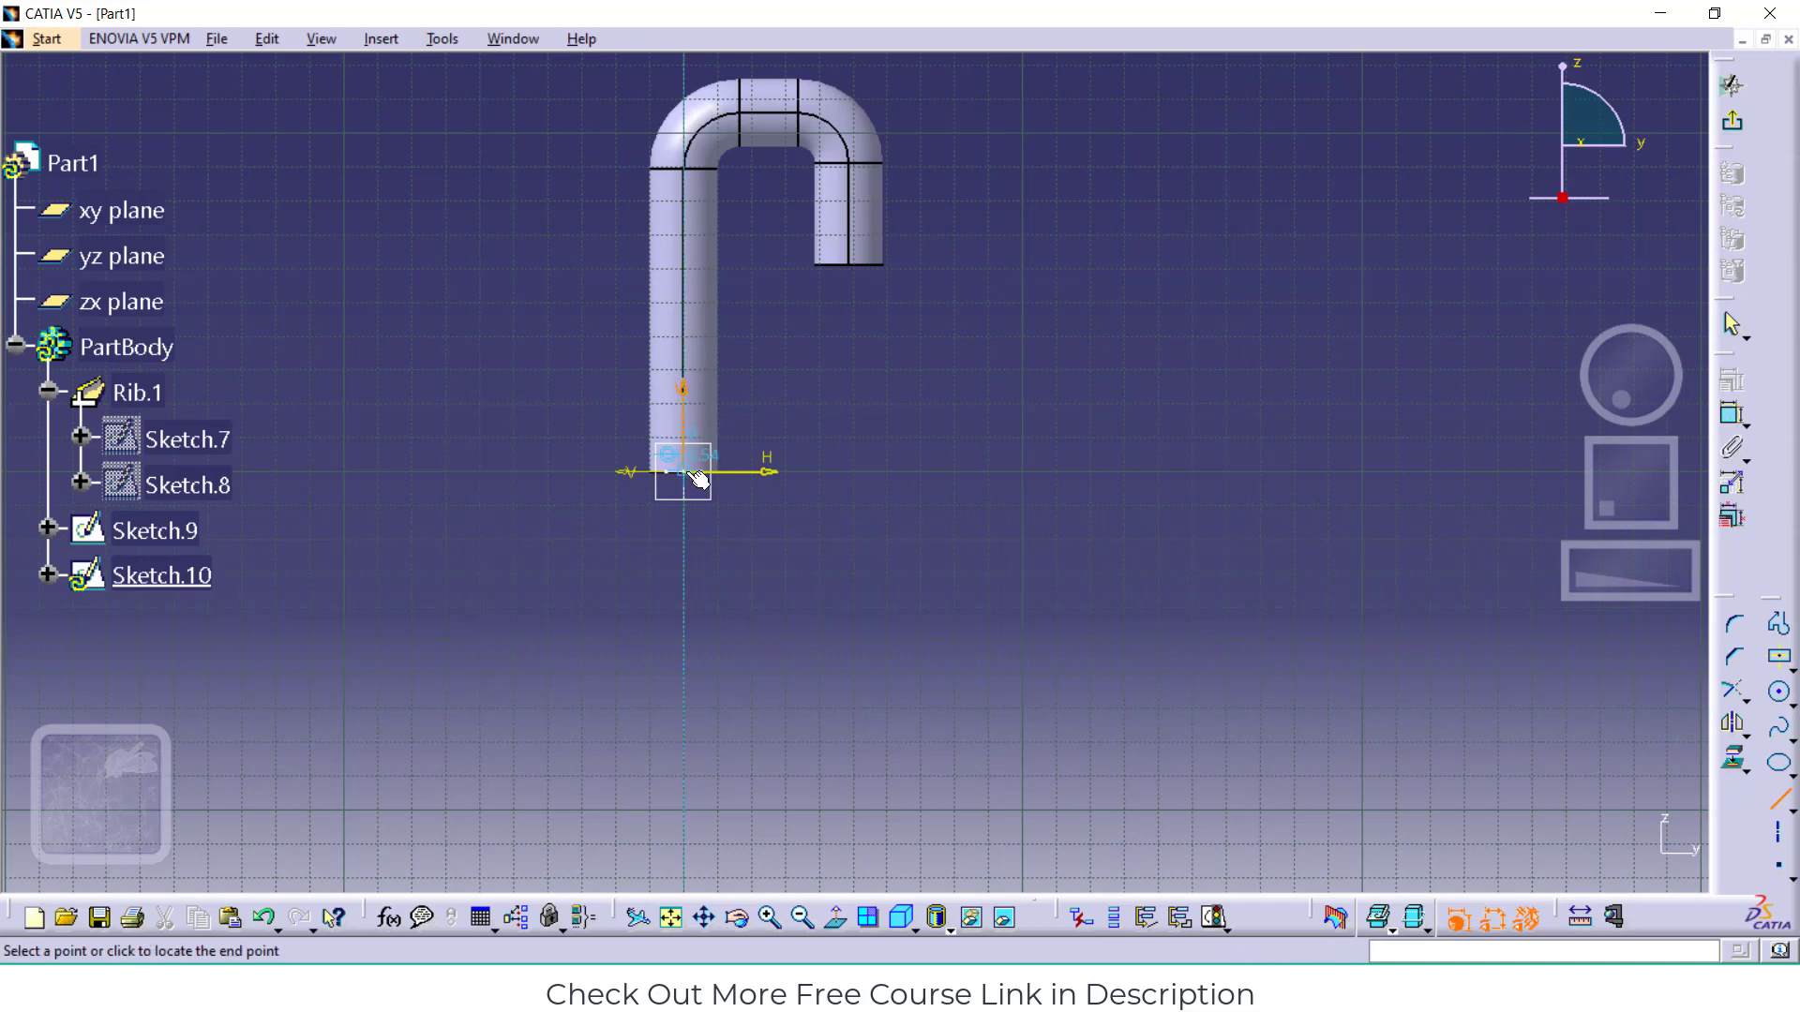
{"action": "left_click", "coordinate": [684, 119]}
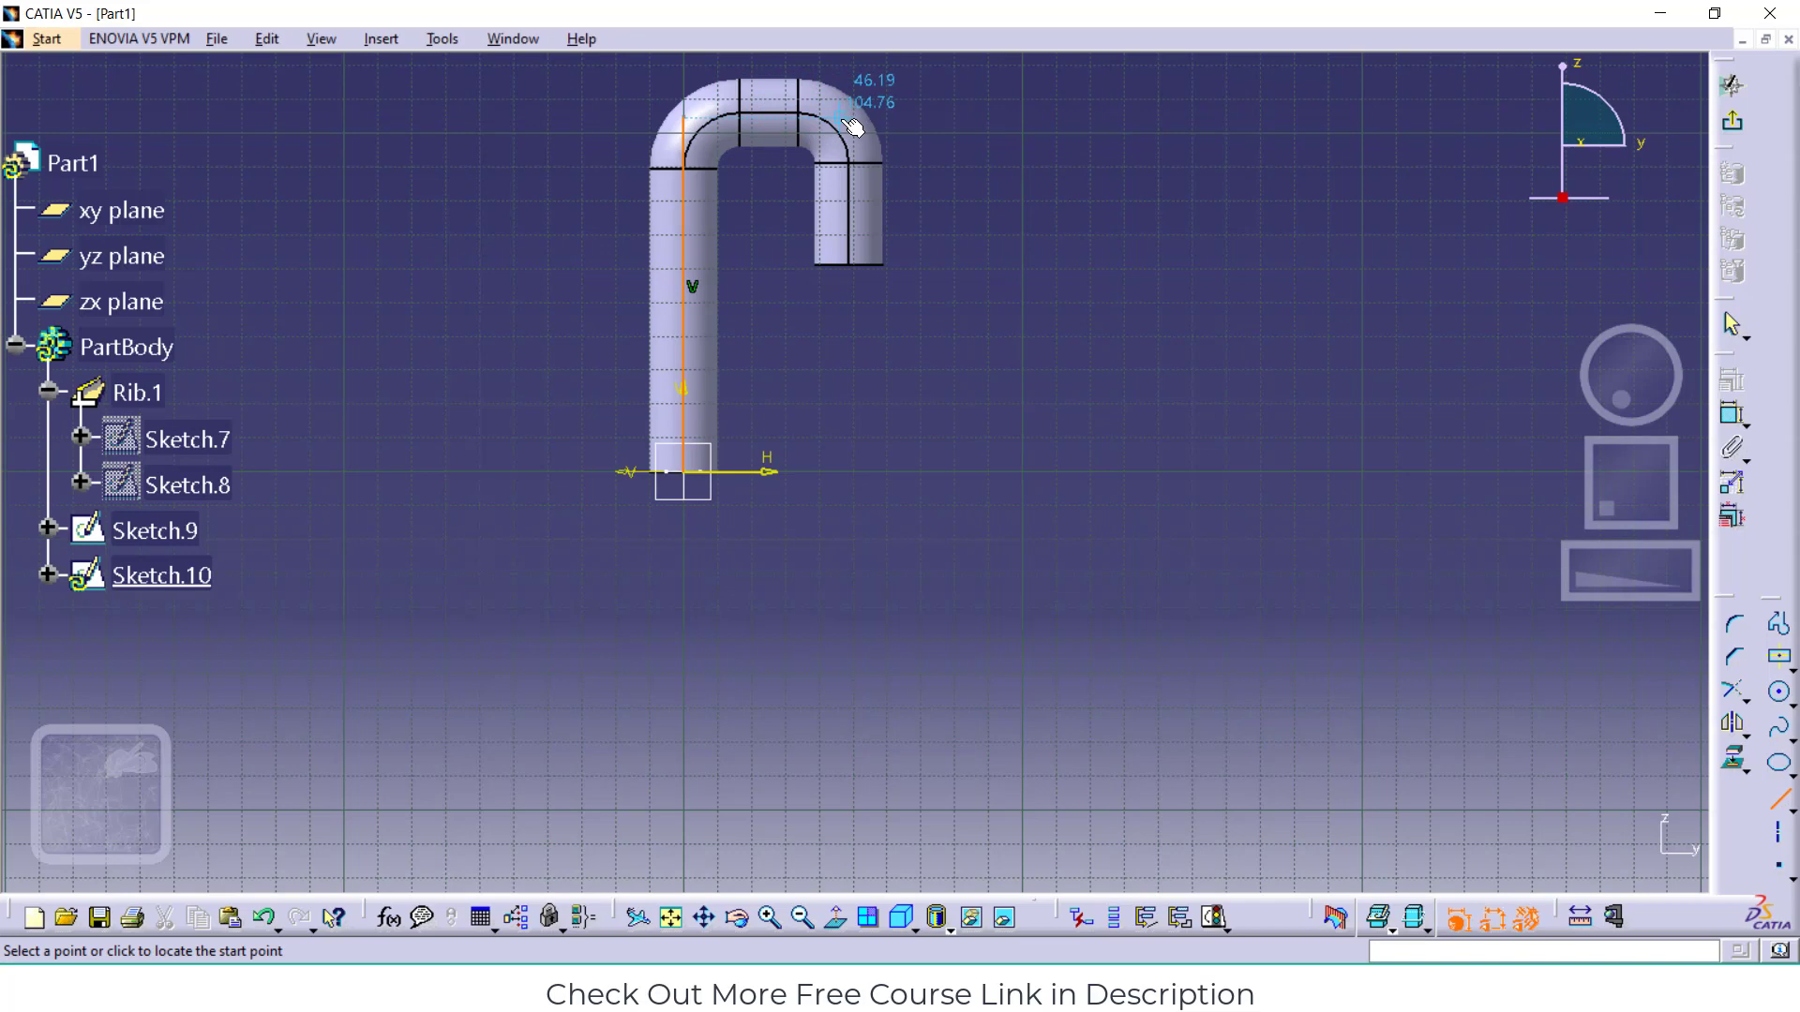
Add a vertical line down the short leg about 46 mm away, connect both upper ends horizontally, and exit the sketch
{"action": "left_click", "coordinate": [842, 120]}
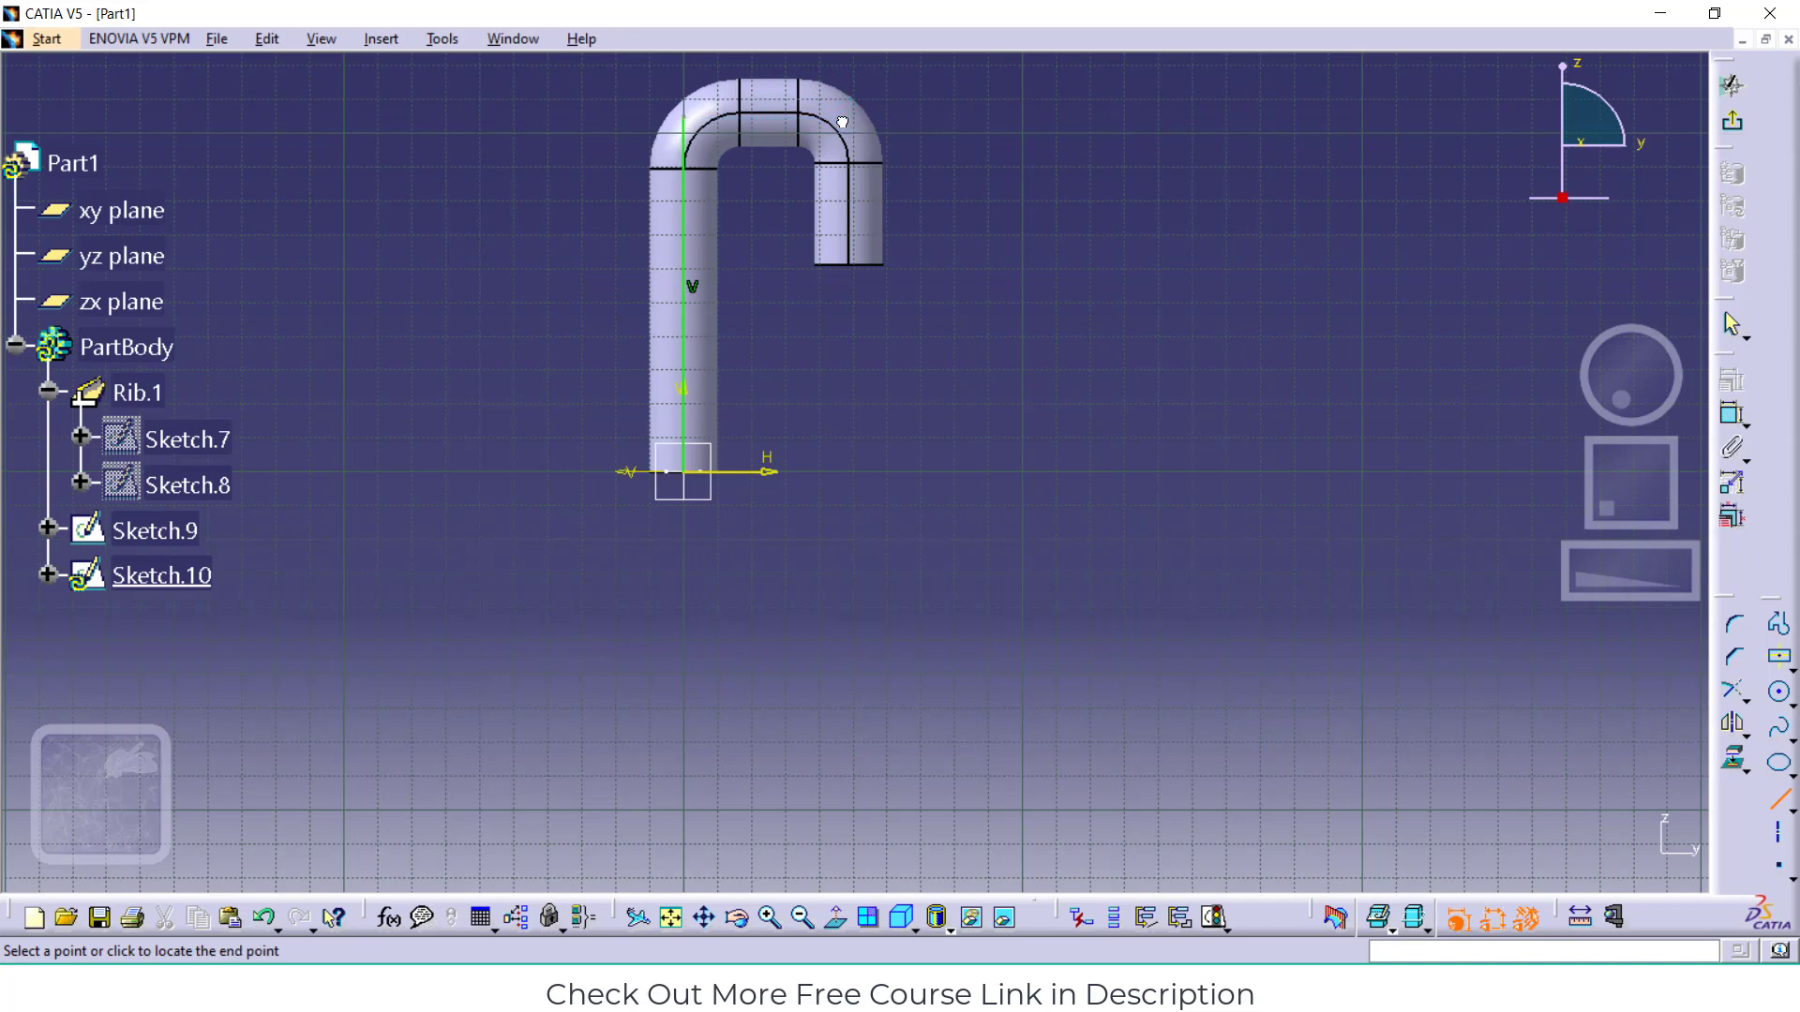
{"action": "left_click", "coordinate": [842, 266]}
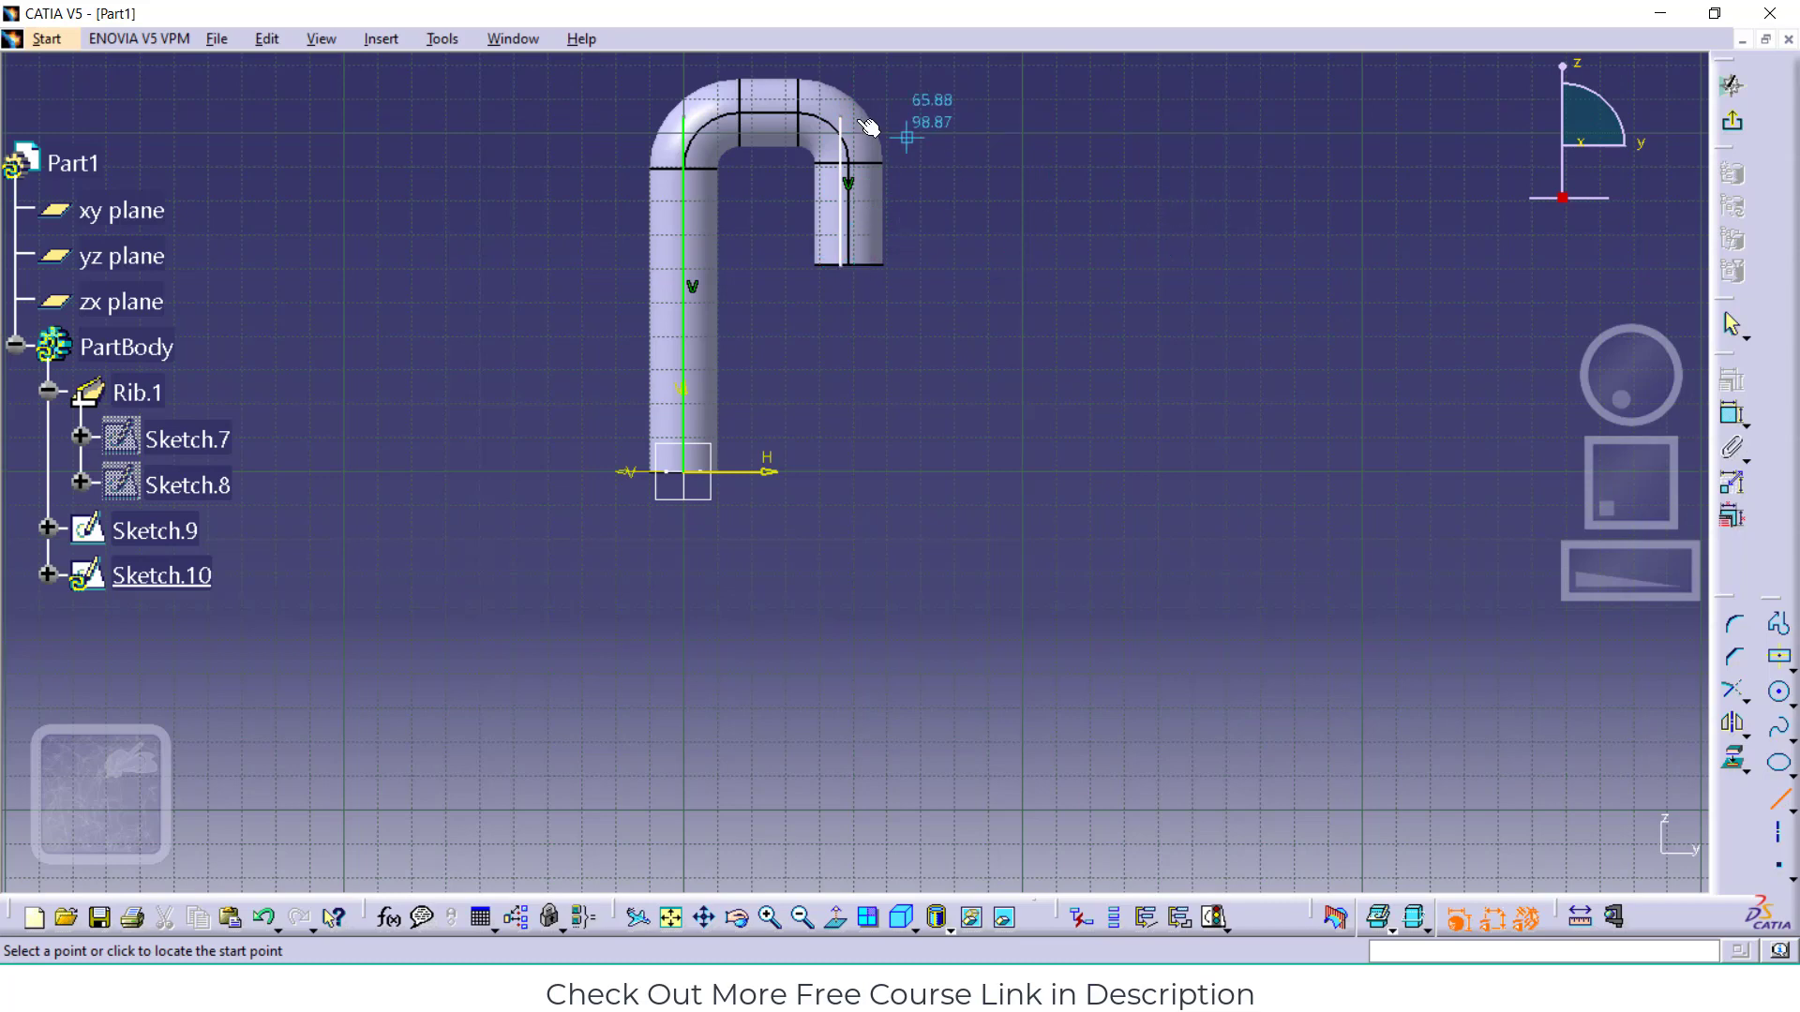
{"action": "left_click", "coordinate": [687, 117]}
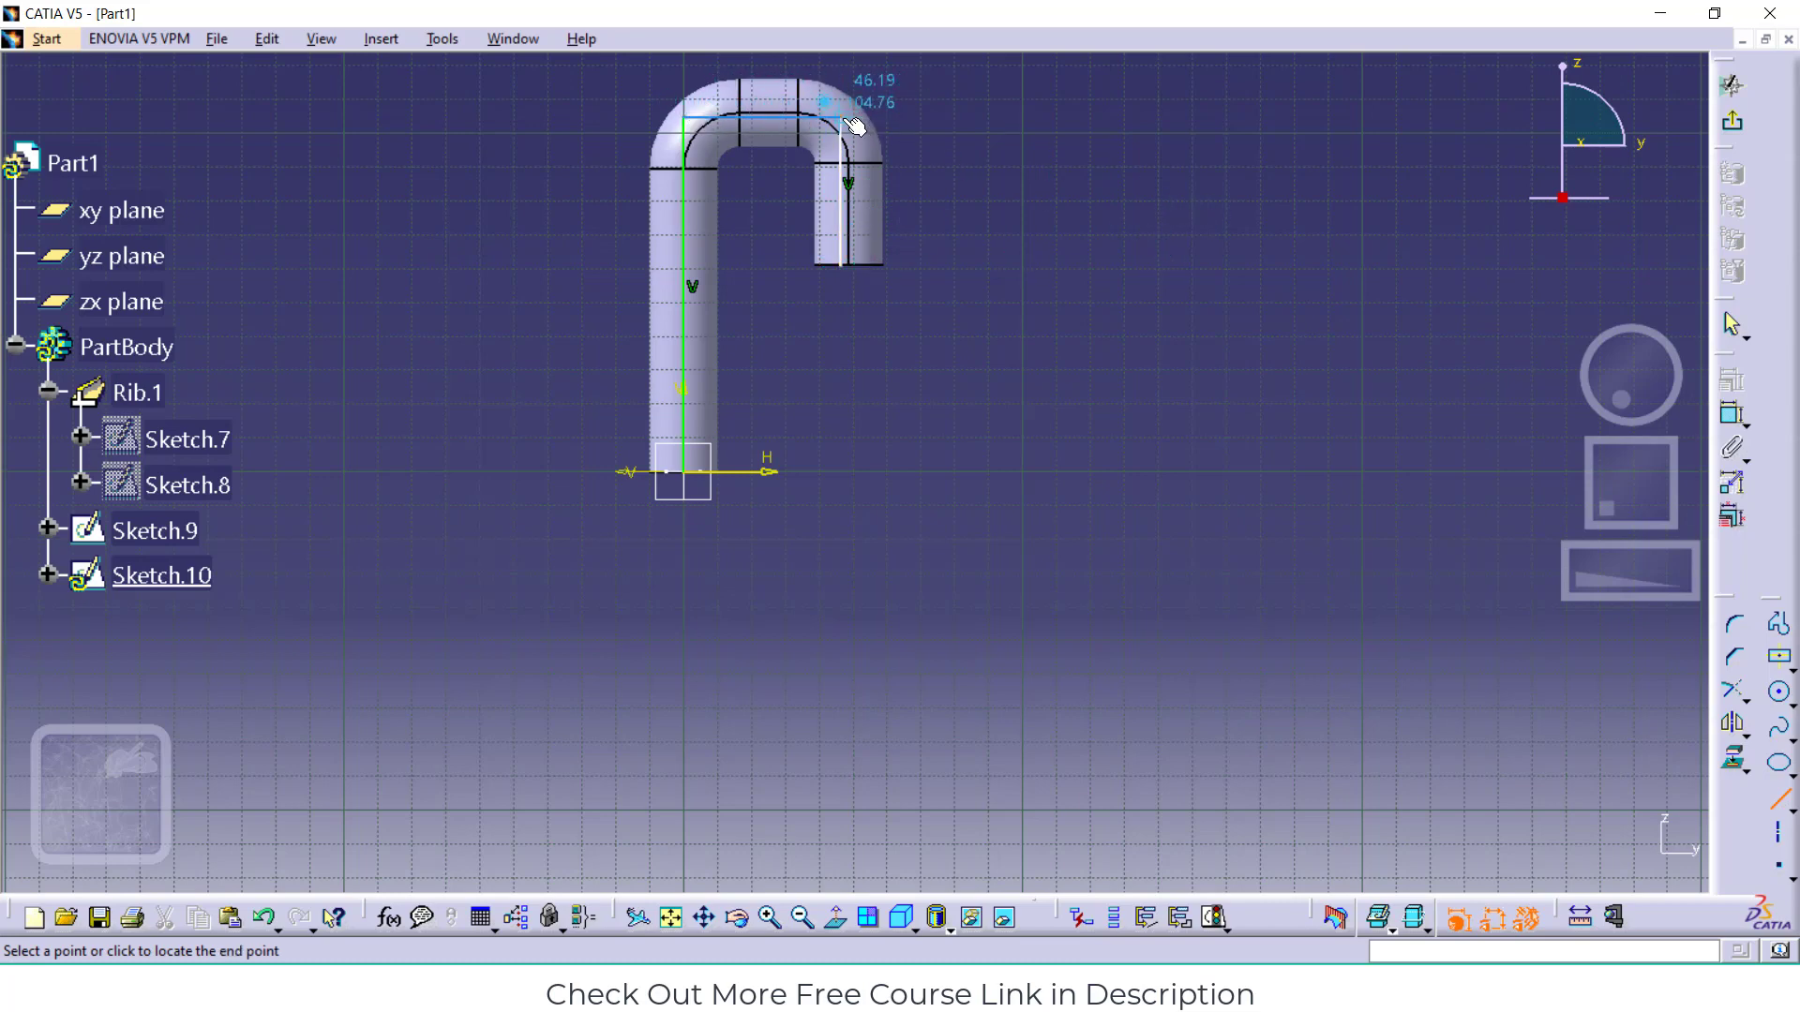
{"action": "left_click", "coordinate": [852, 122]}
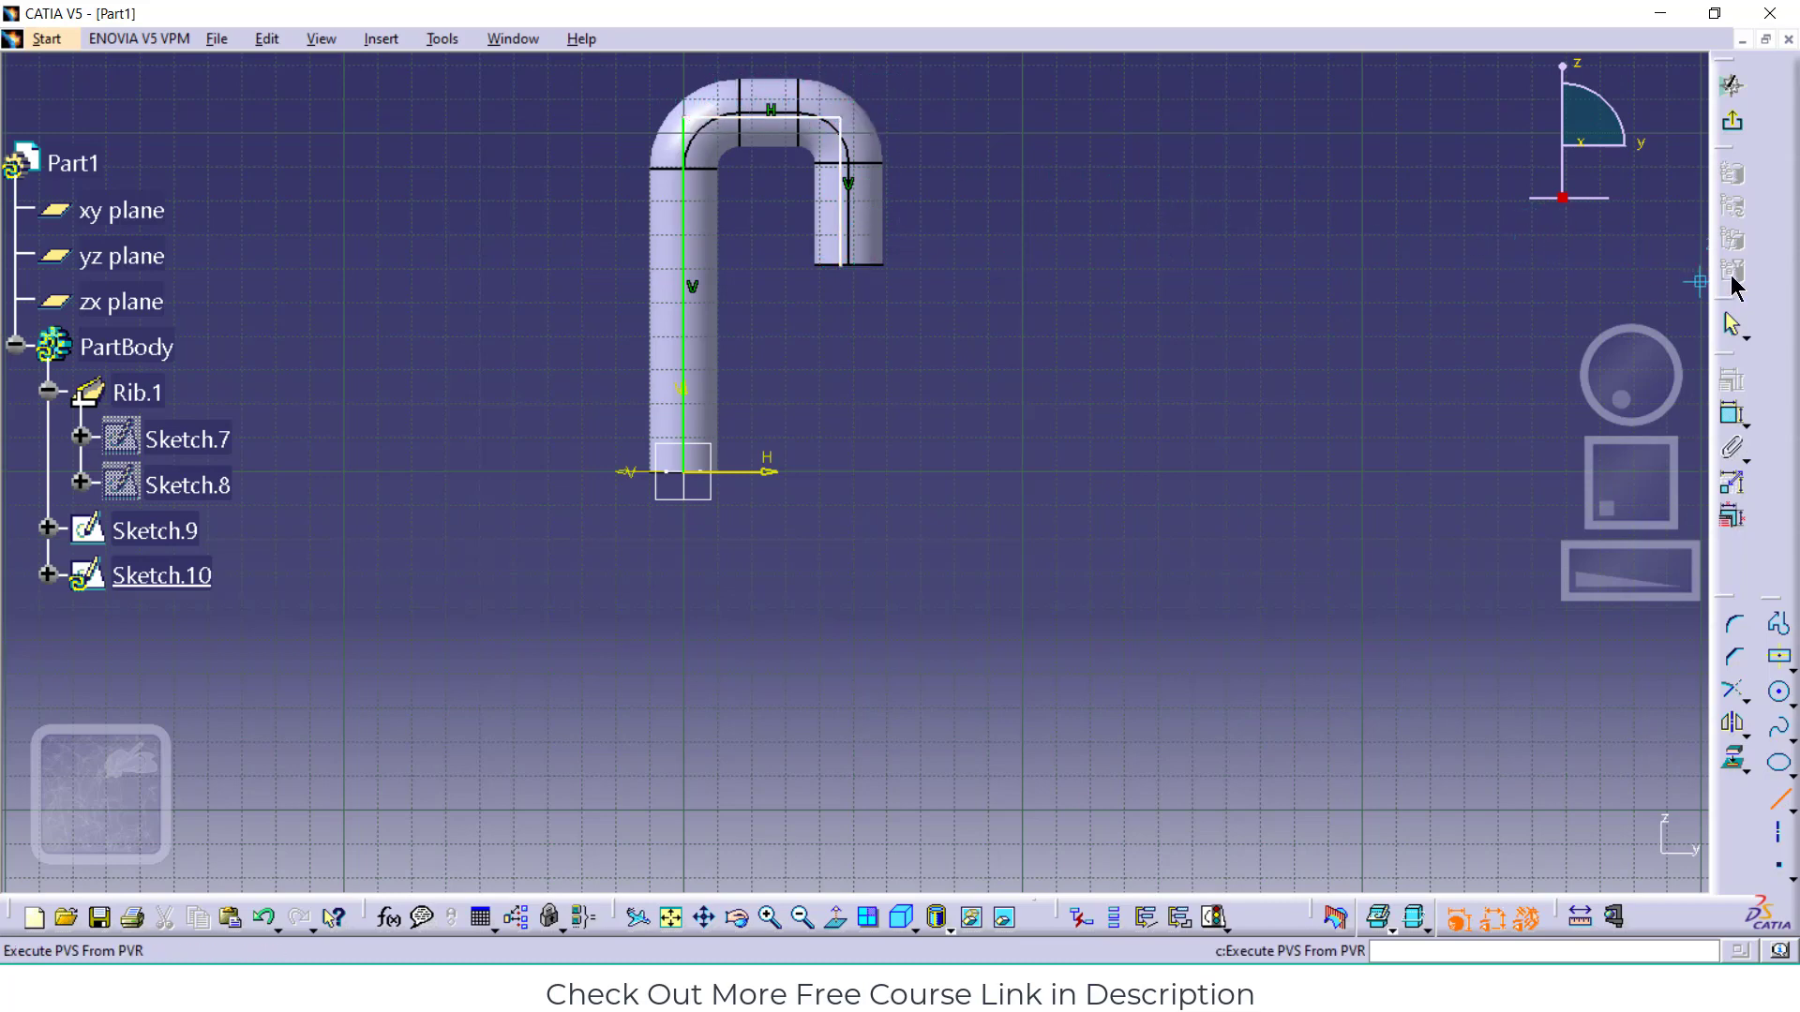
{"action": "left_click", "coordinate": [1731, 120]}
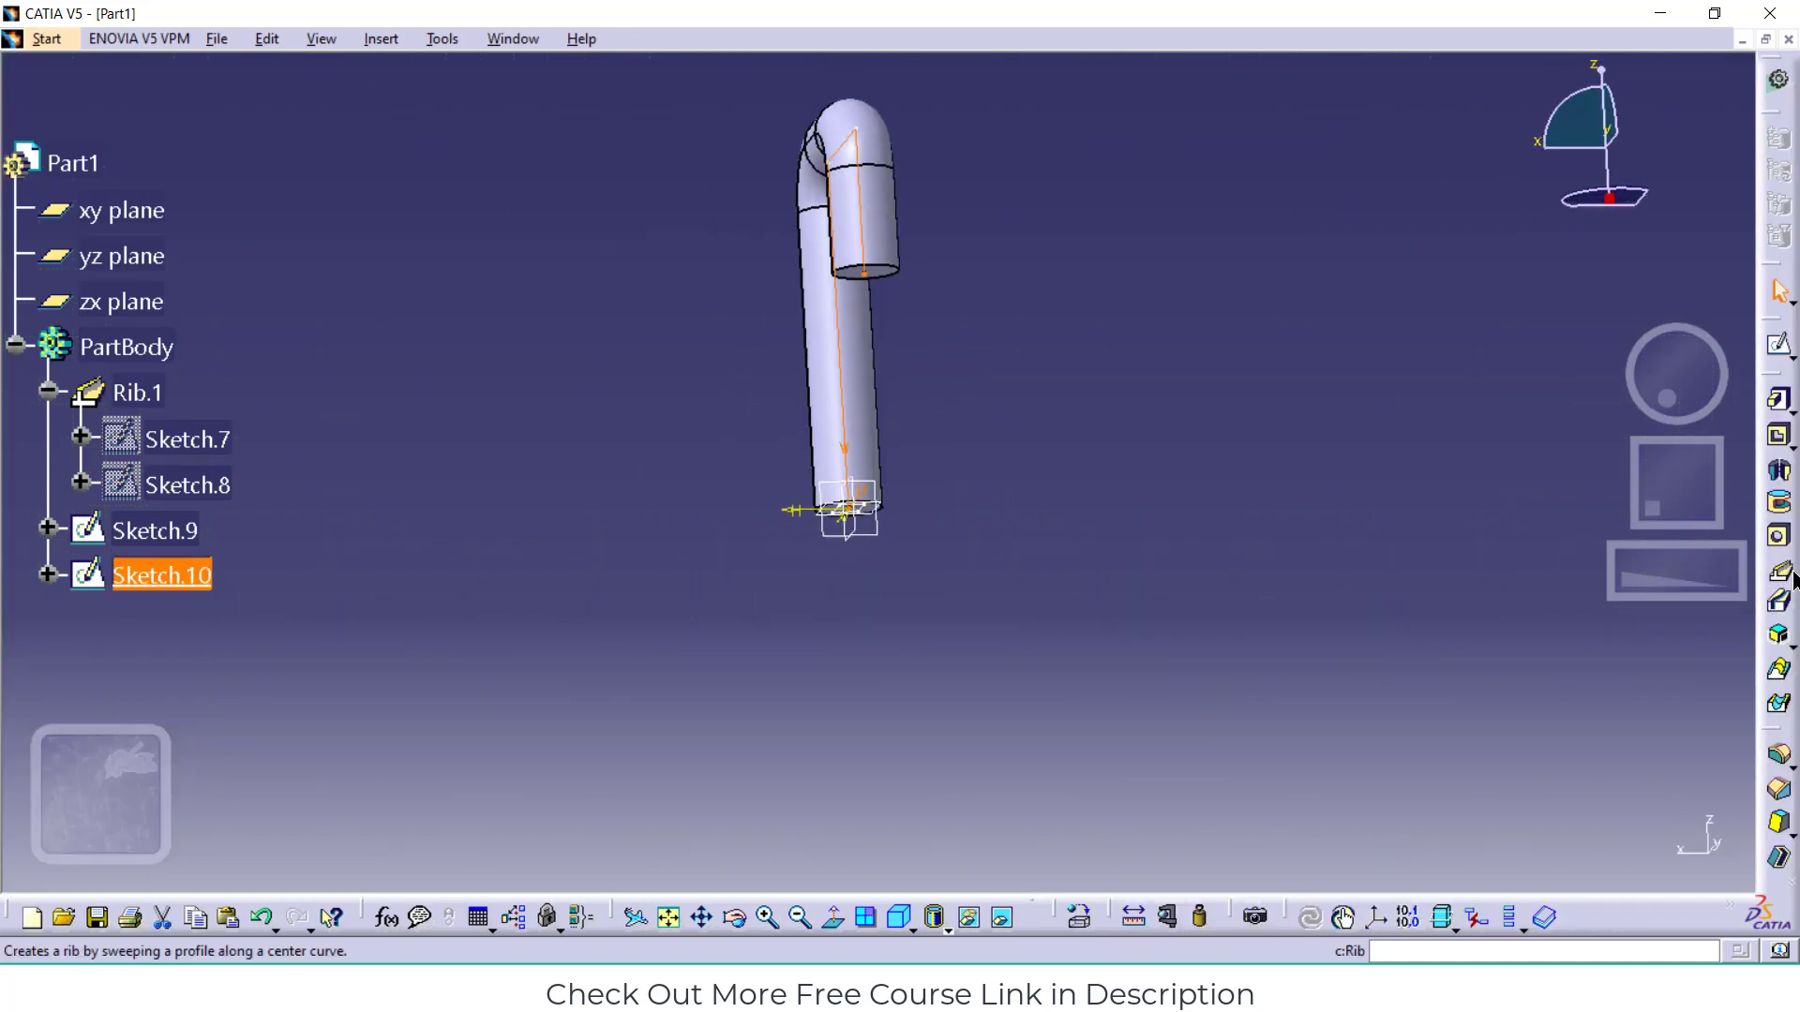
Define a Slot with the small rectangle sketch as profile and the three-line path sketch as center curve, and preview it
{"action": "left_click", "coordinate": [1778, 601]}
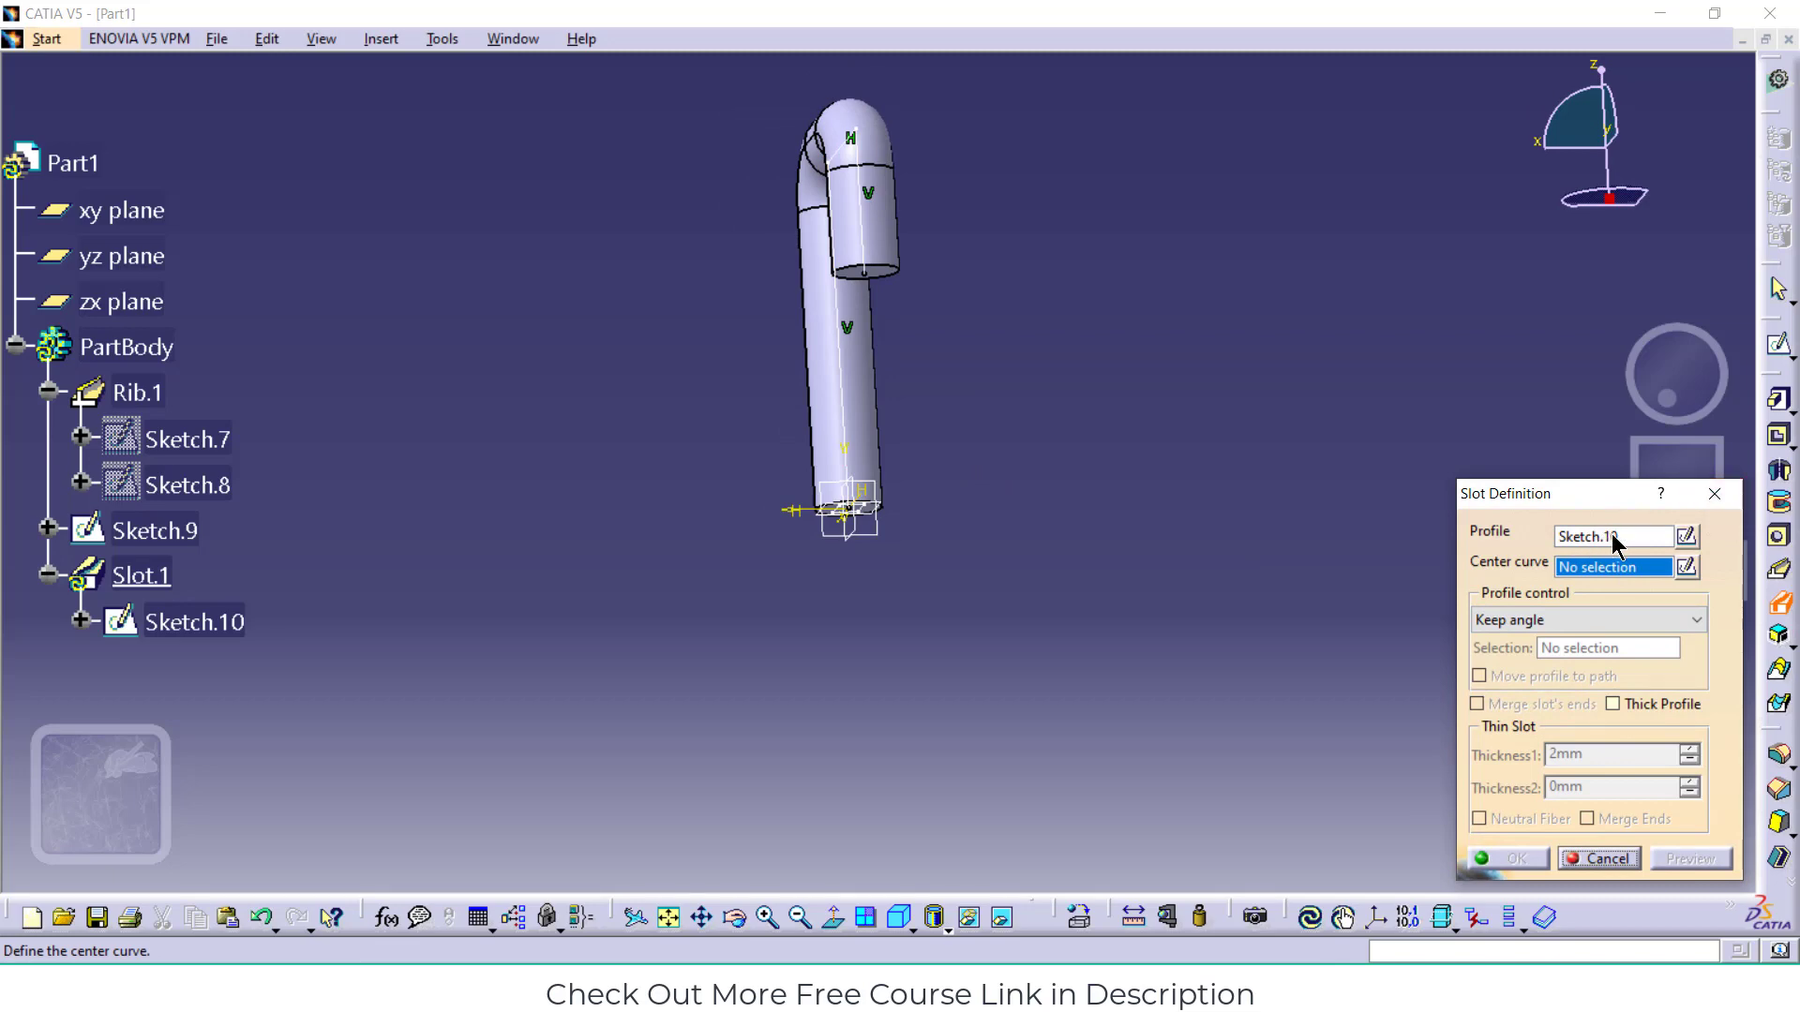
{"action": "left_click", "coordinate": [1714, 493]}
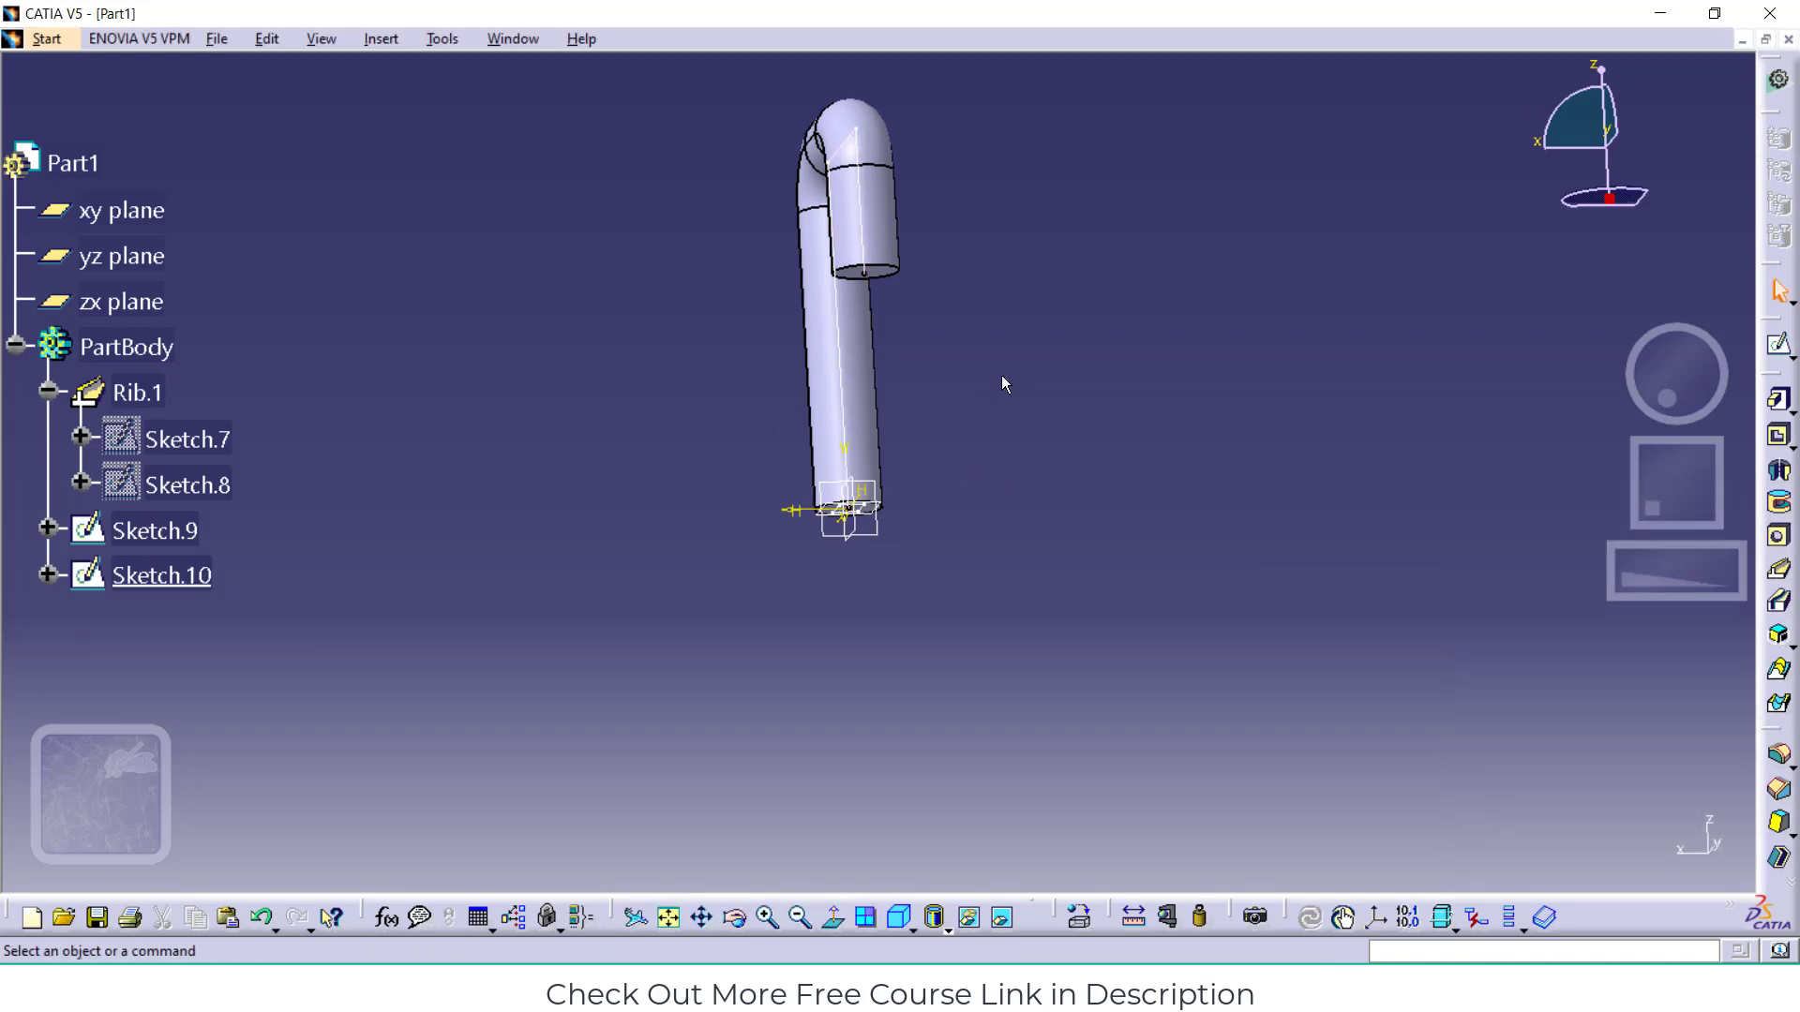
{"action": "middle_click_drag", "start_coordinate": [877, 542], "coordinate": [924, 561]}
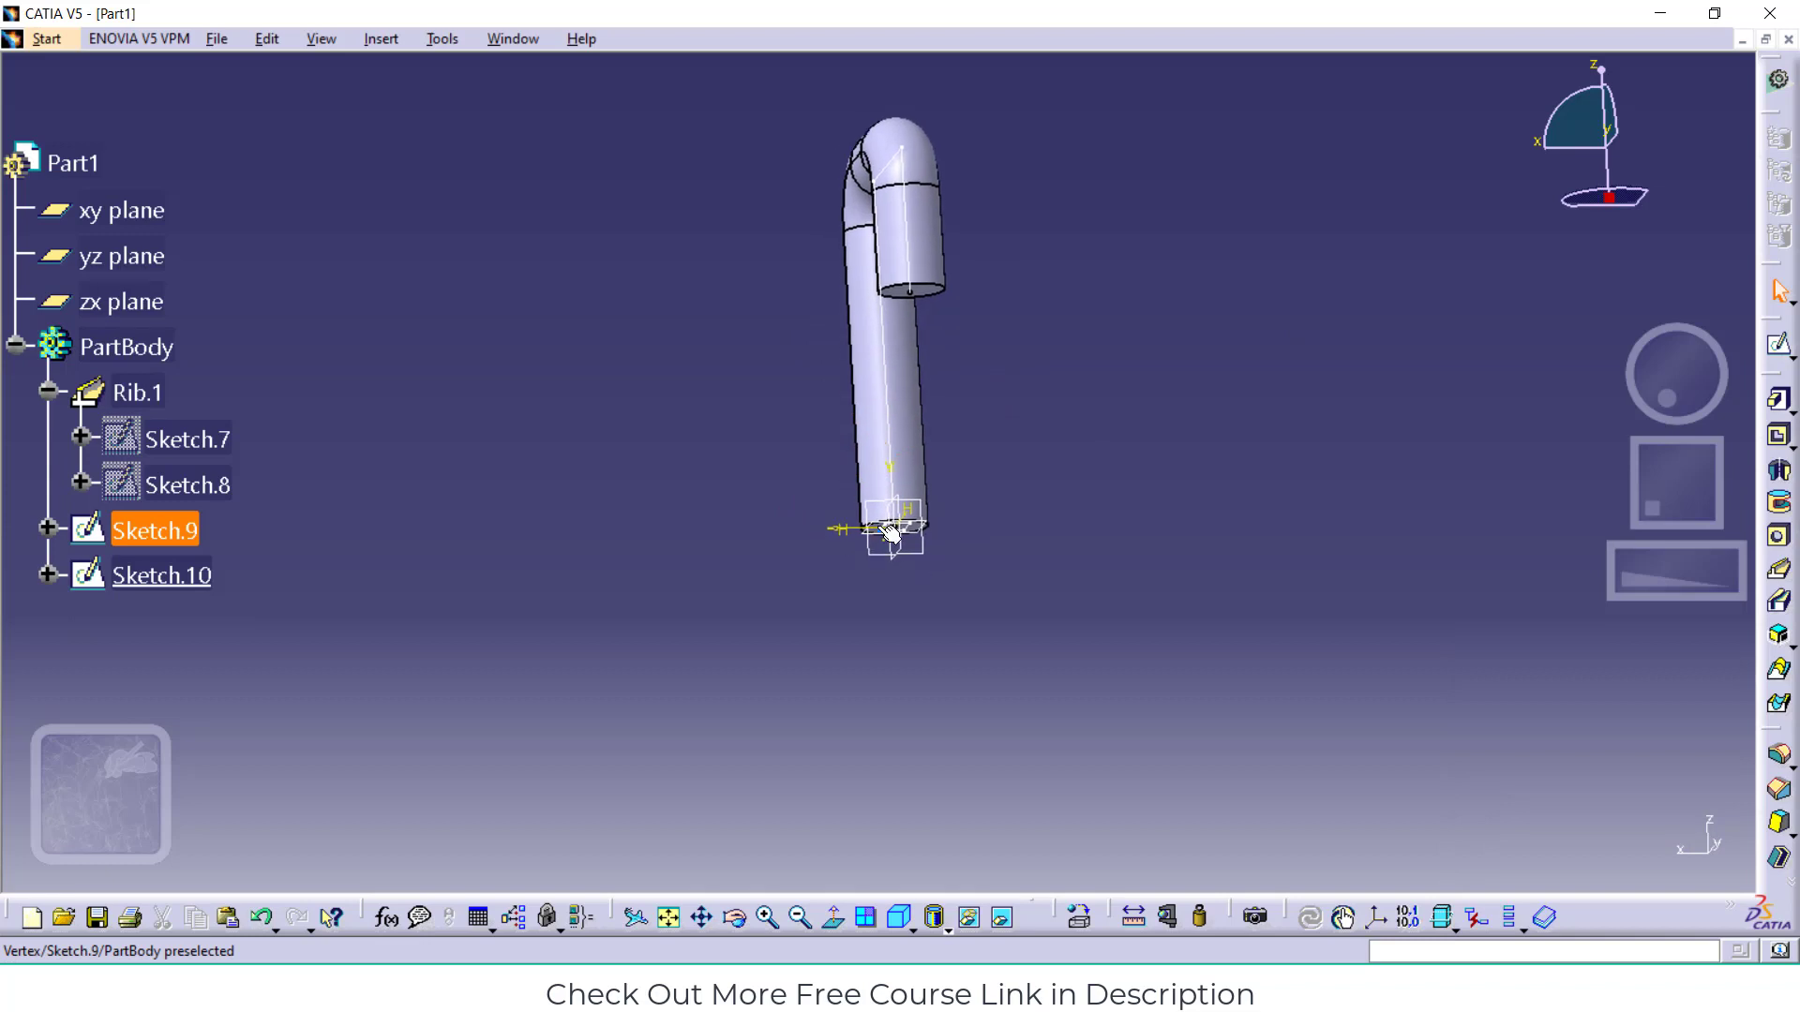
{"action": "left_click", "coordinate": [736, 919]}
{"action": "left_click_drag", "start_coordinate": [775, 575], "coordinate": [1078, 703]}
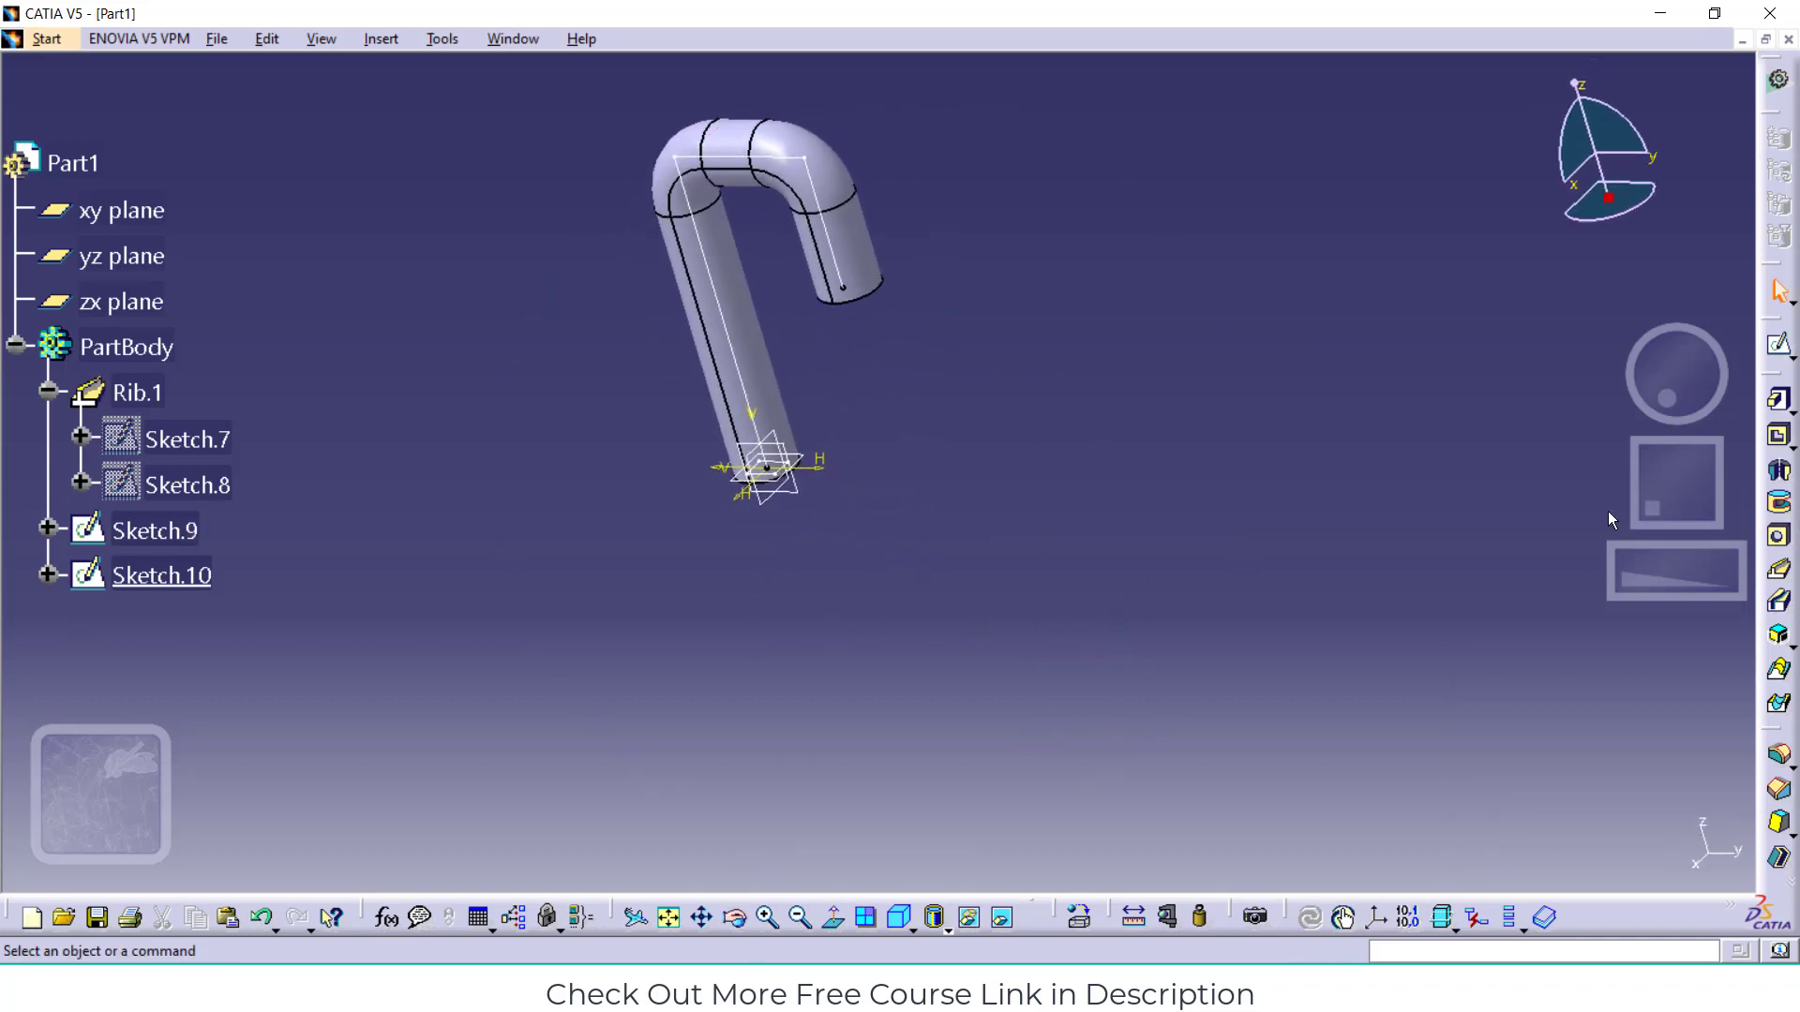
{"action": "left_click", "coordinate": [1779, 569]}
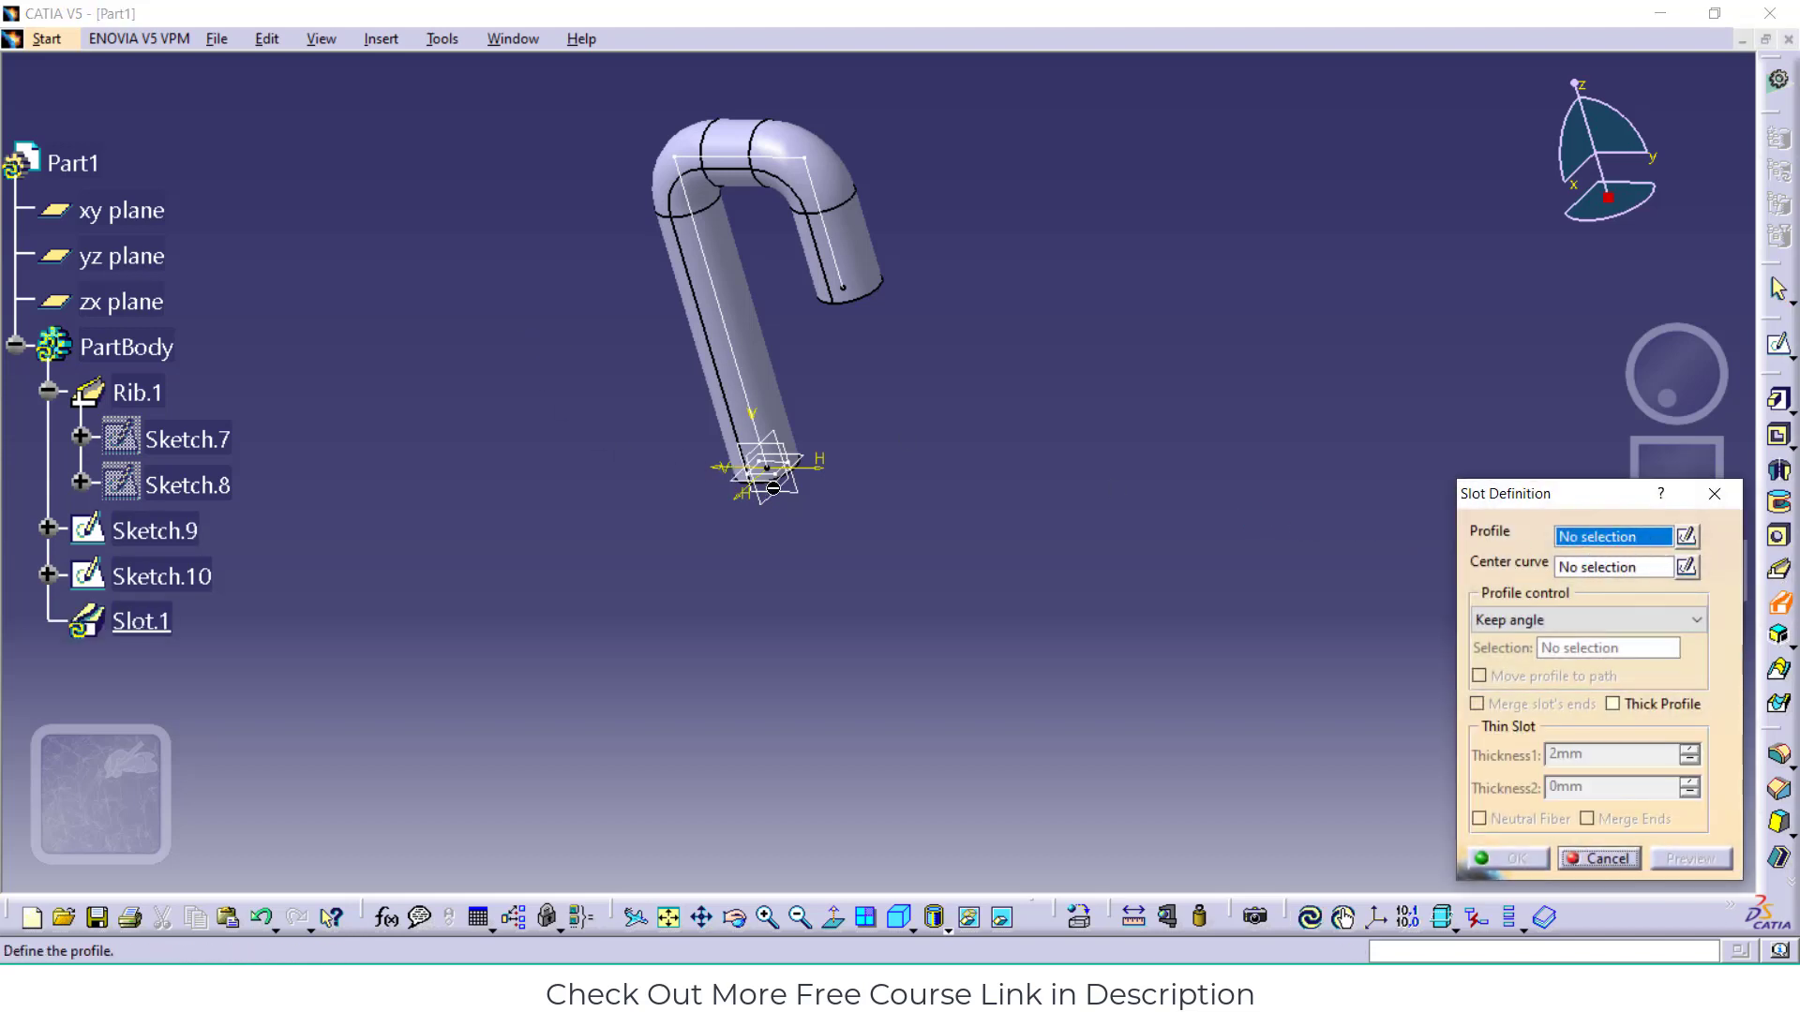
{"action": "left_click", "coordinate": [154, 531]}
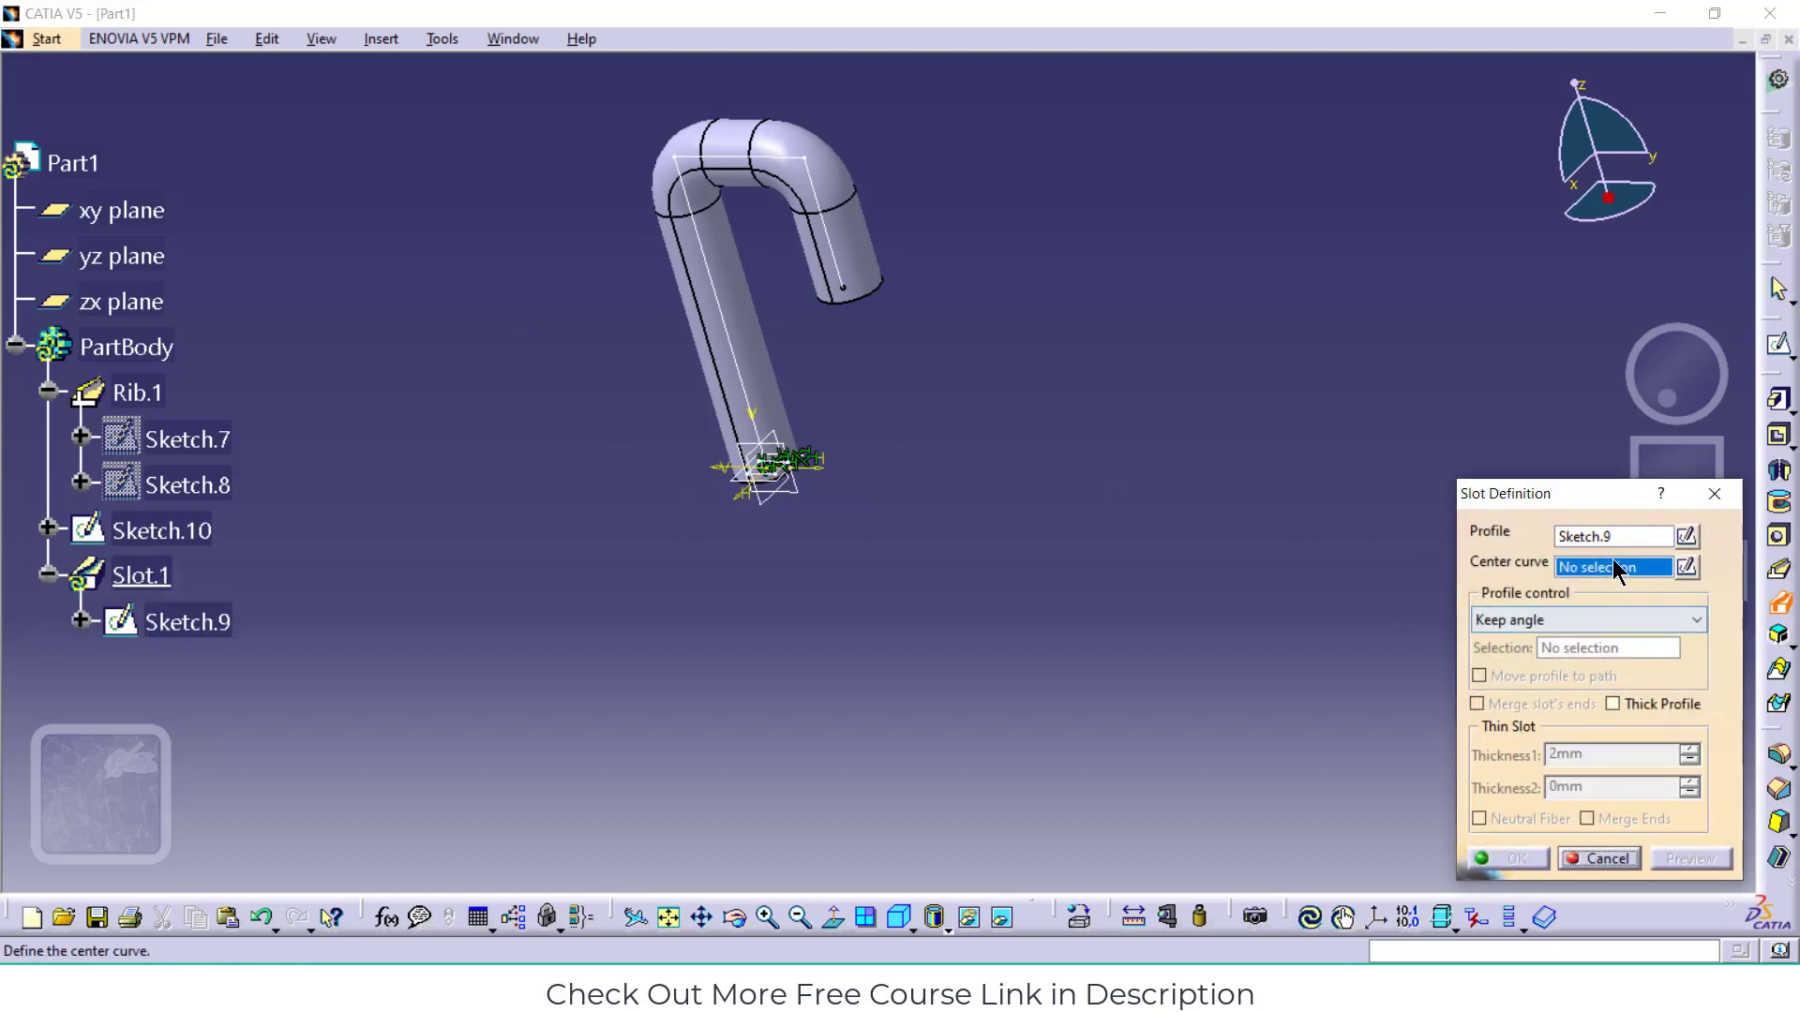
{"action": "left_click", "coordinate": [739, 159]}
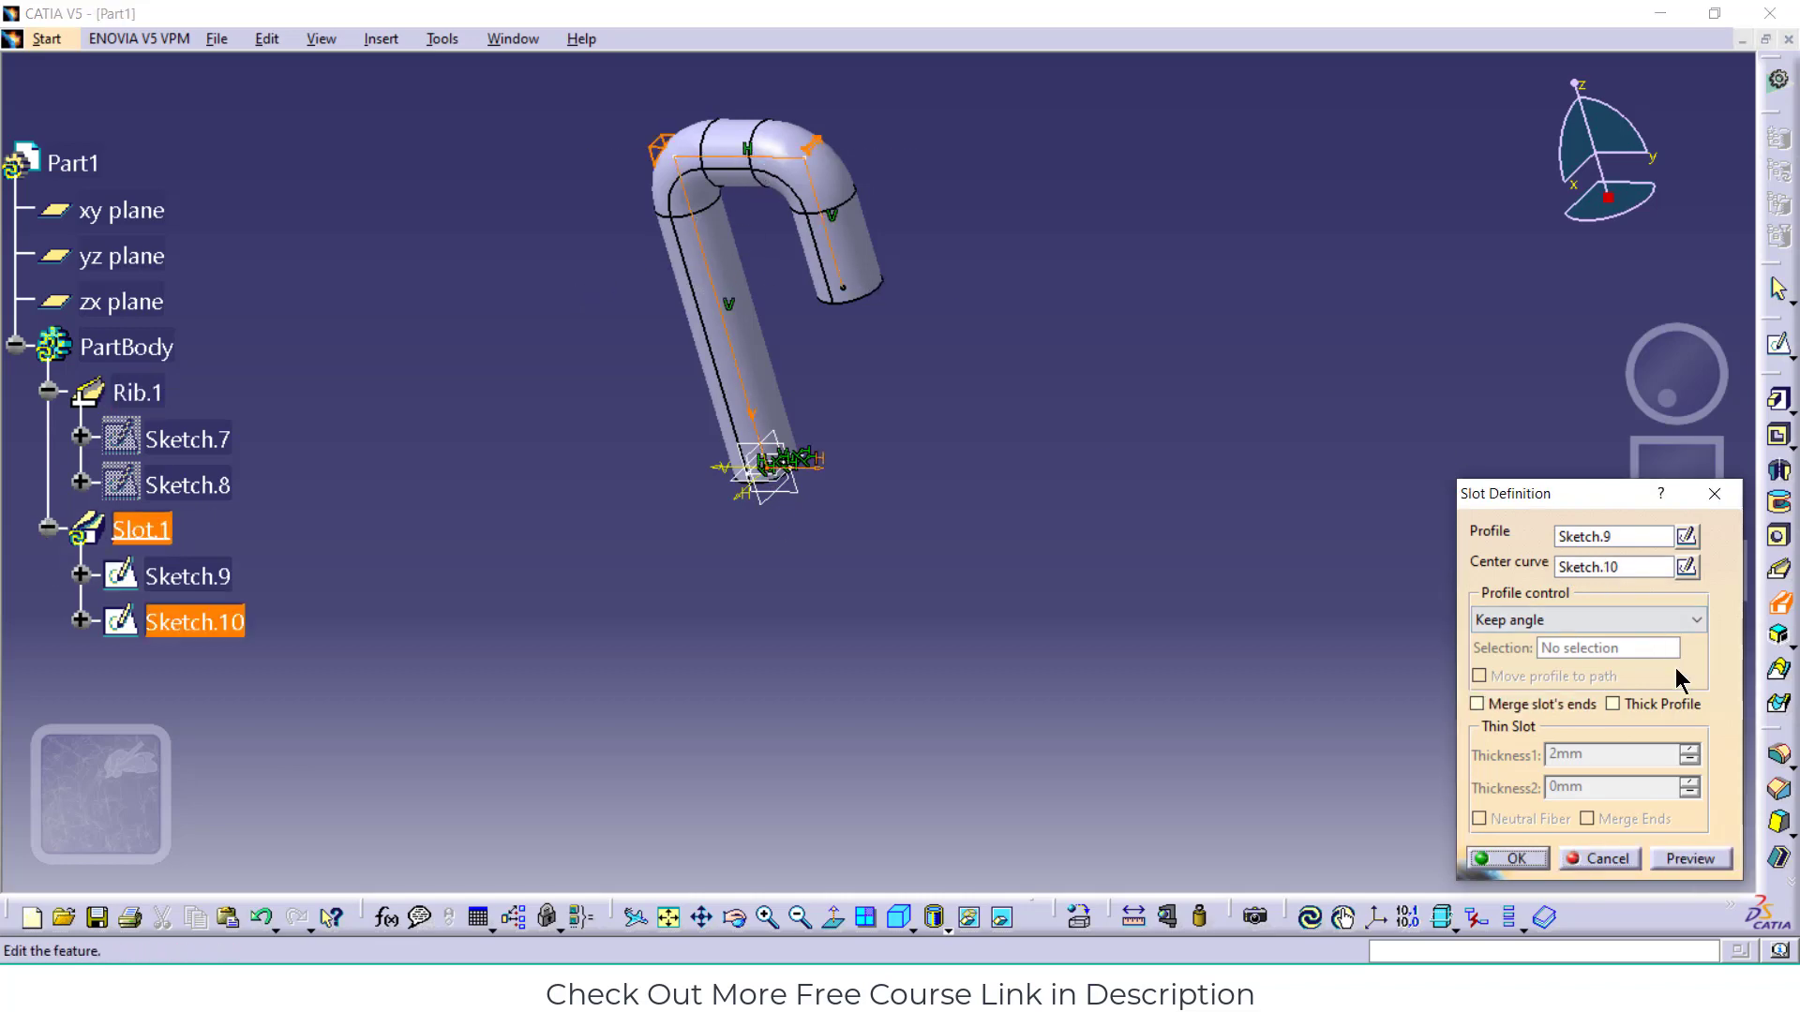
{"action": "left_click", "coordinate": [1668, 853]}
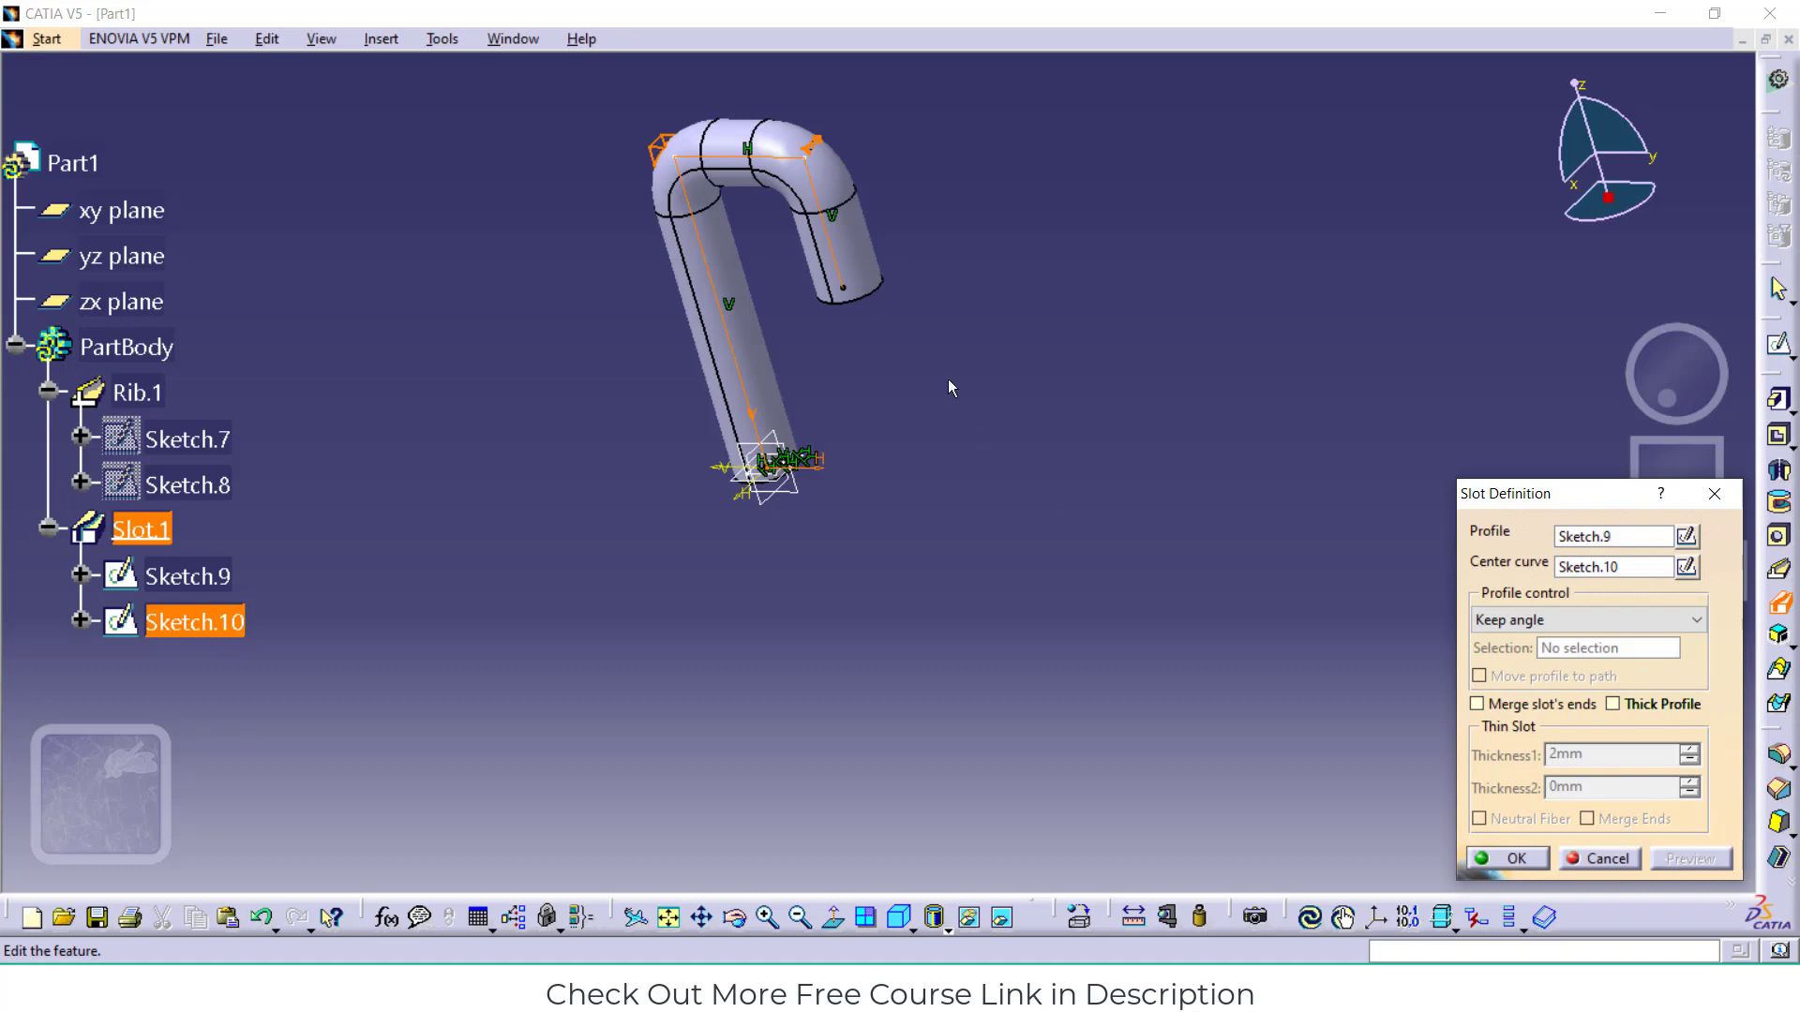
Check the previewed cut at both rib ends and create the slot
{"action": "left_click", "coordinate": [734, 917]}
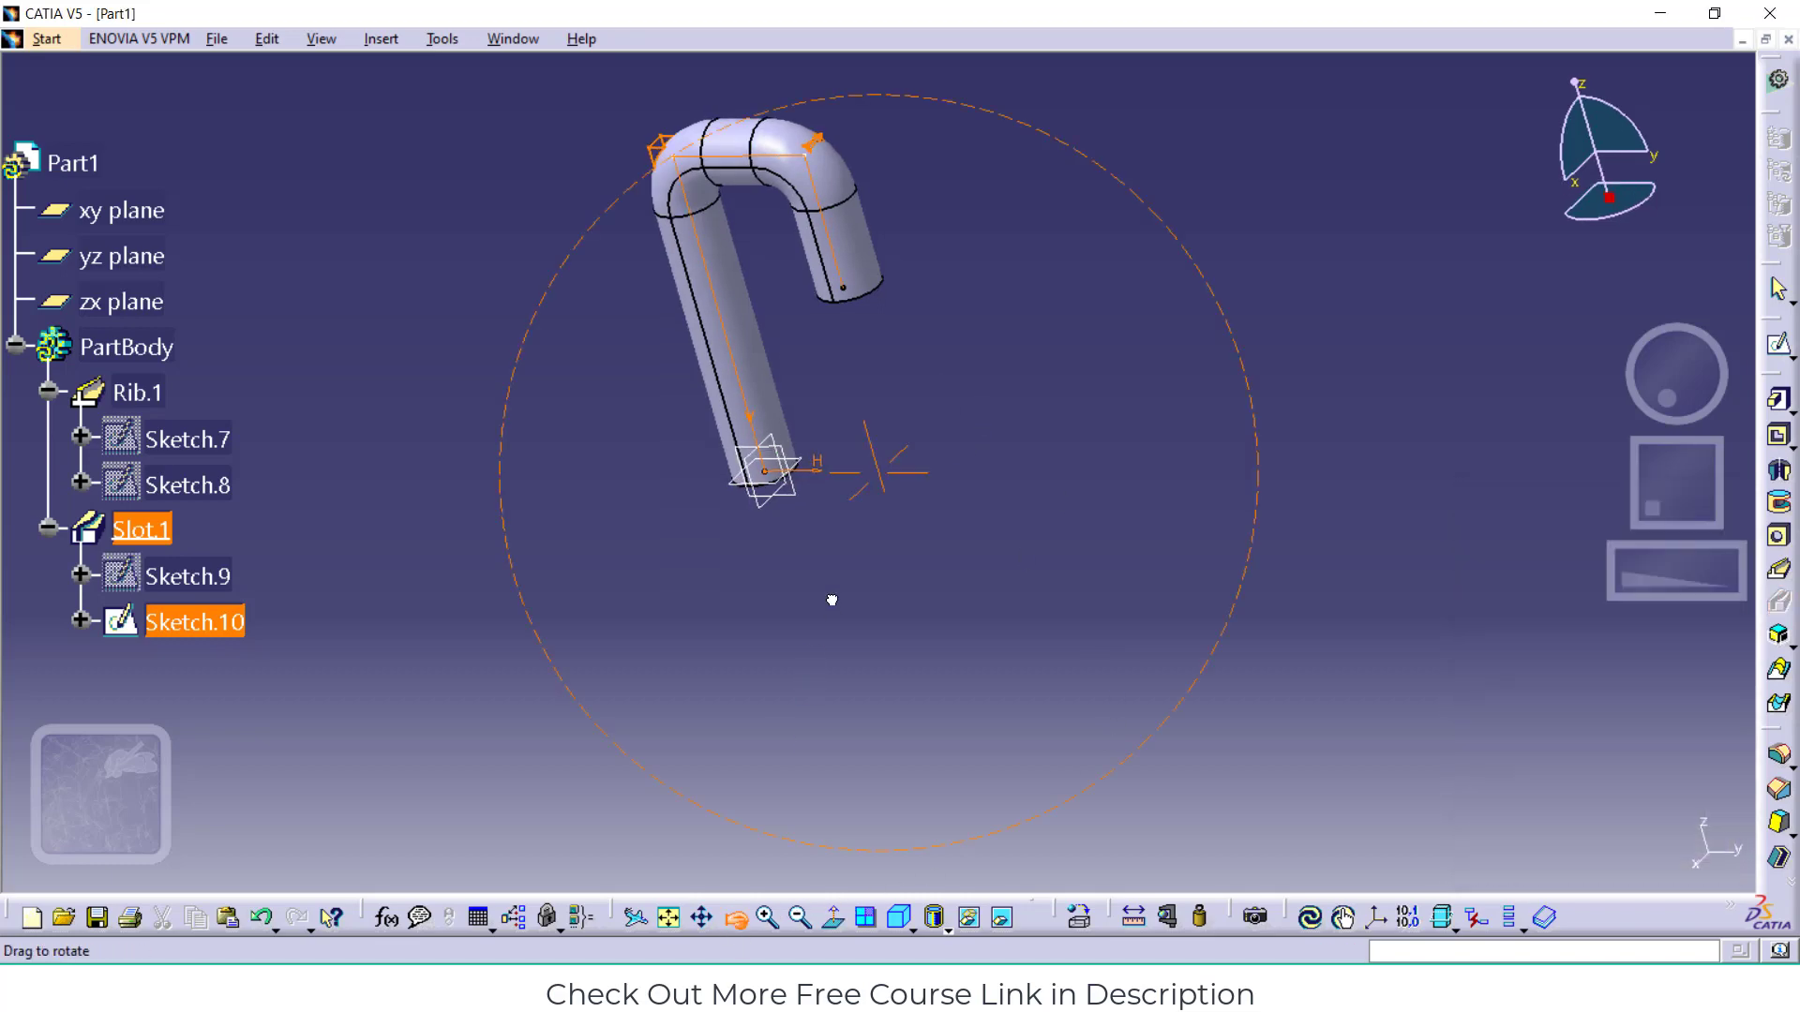
{"action": "left_click_drag", "start_coordinate": [832, 603], "coordinate": [1114, 473]}
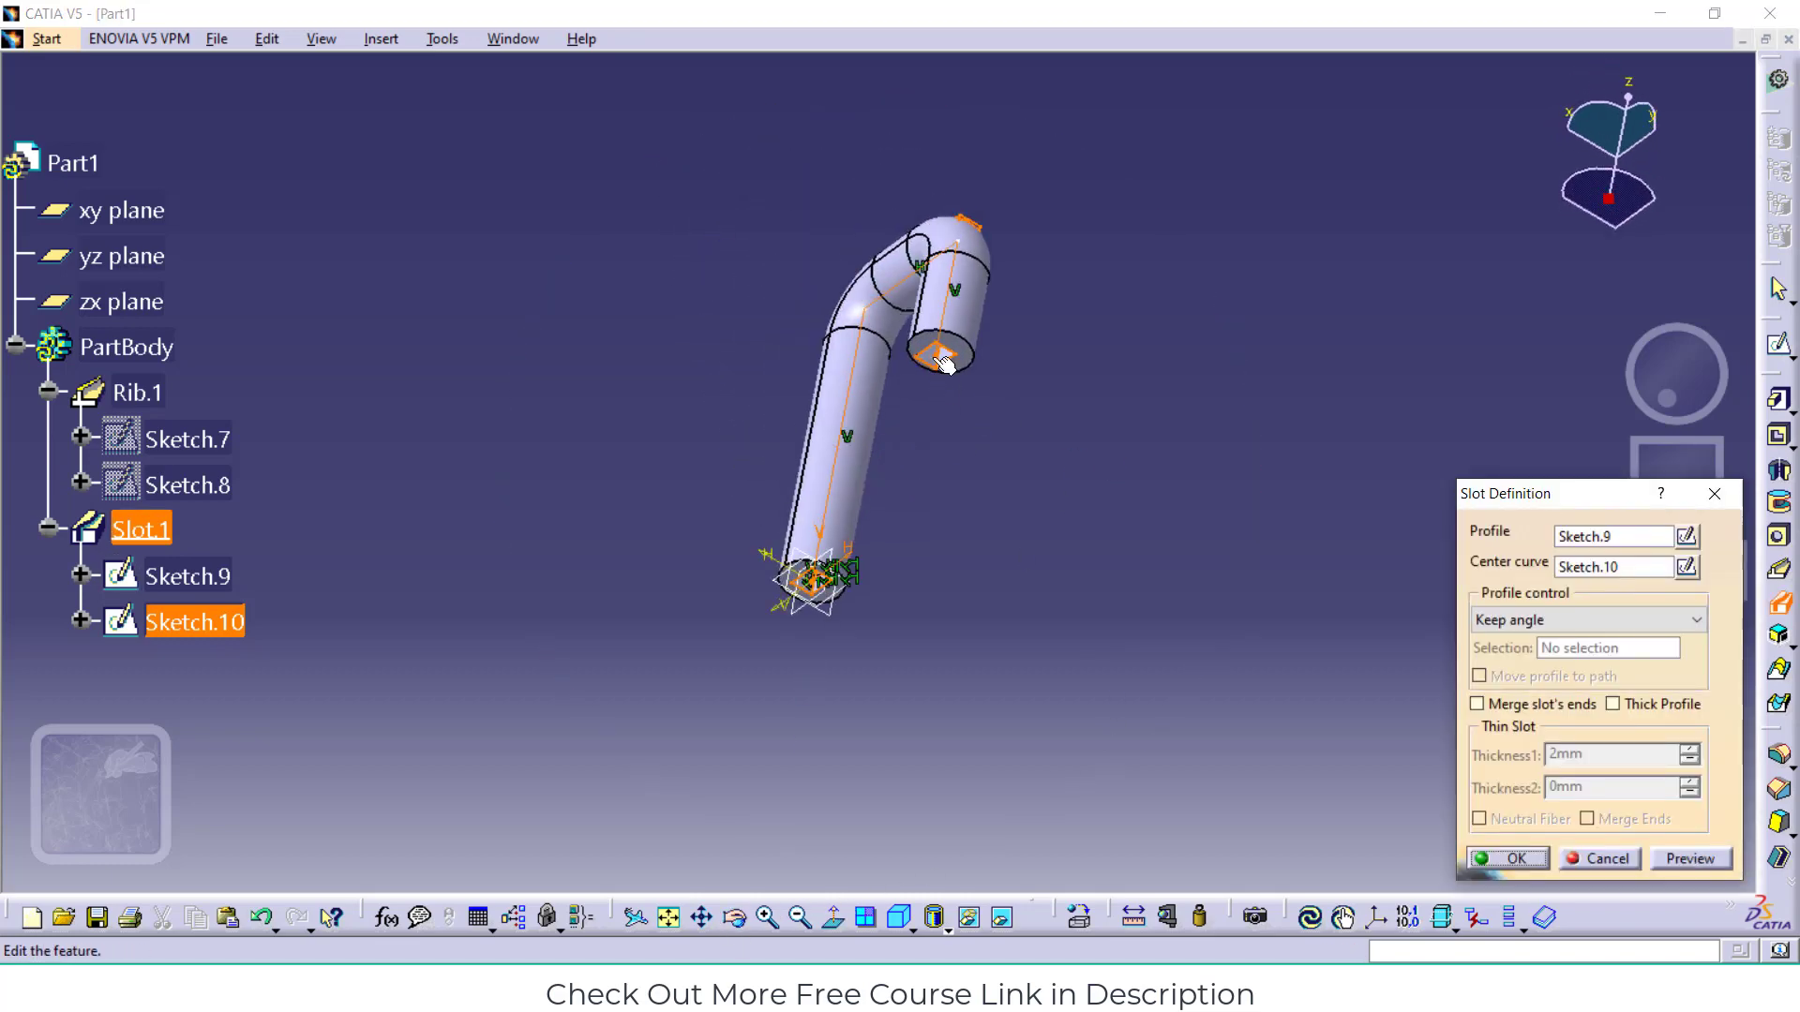
{"action": "left_click", "coordinate": [1530, 857]}
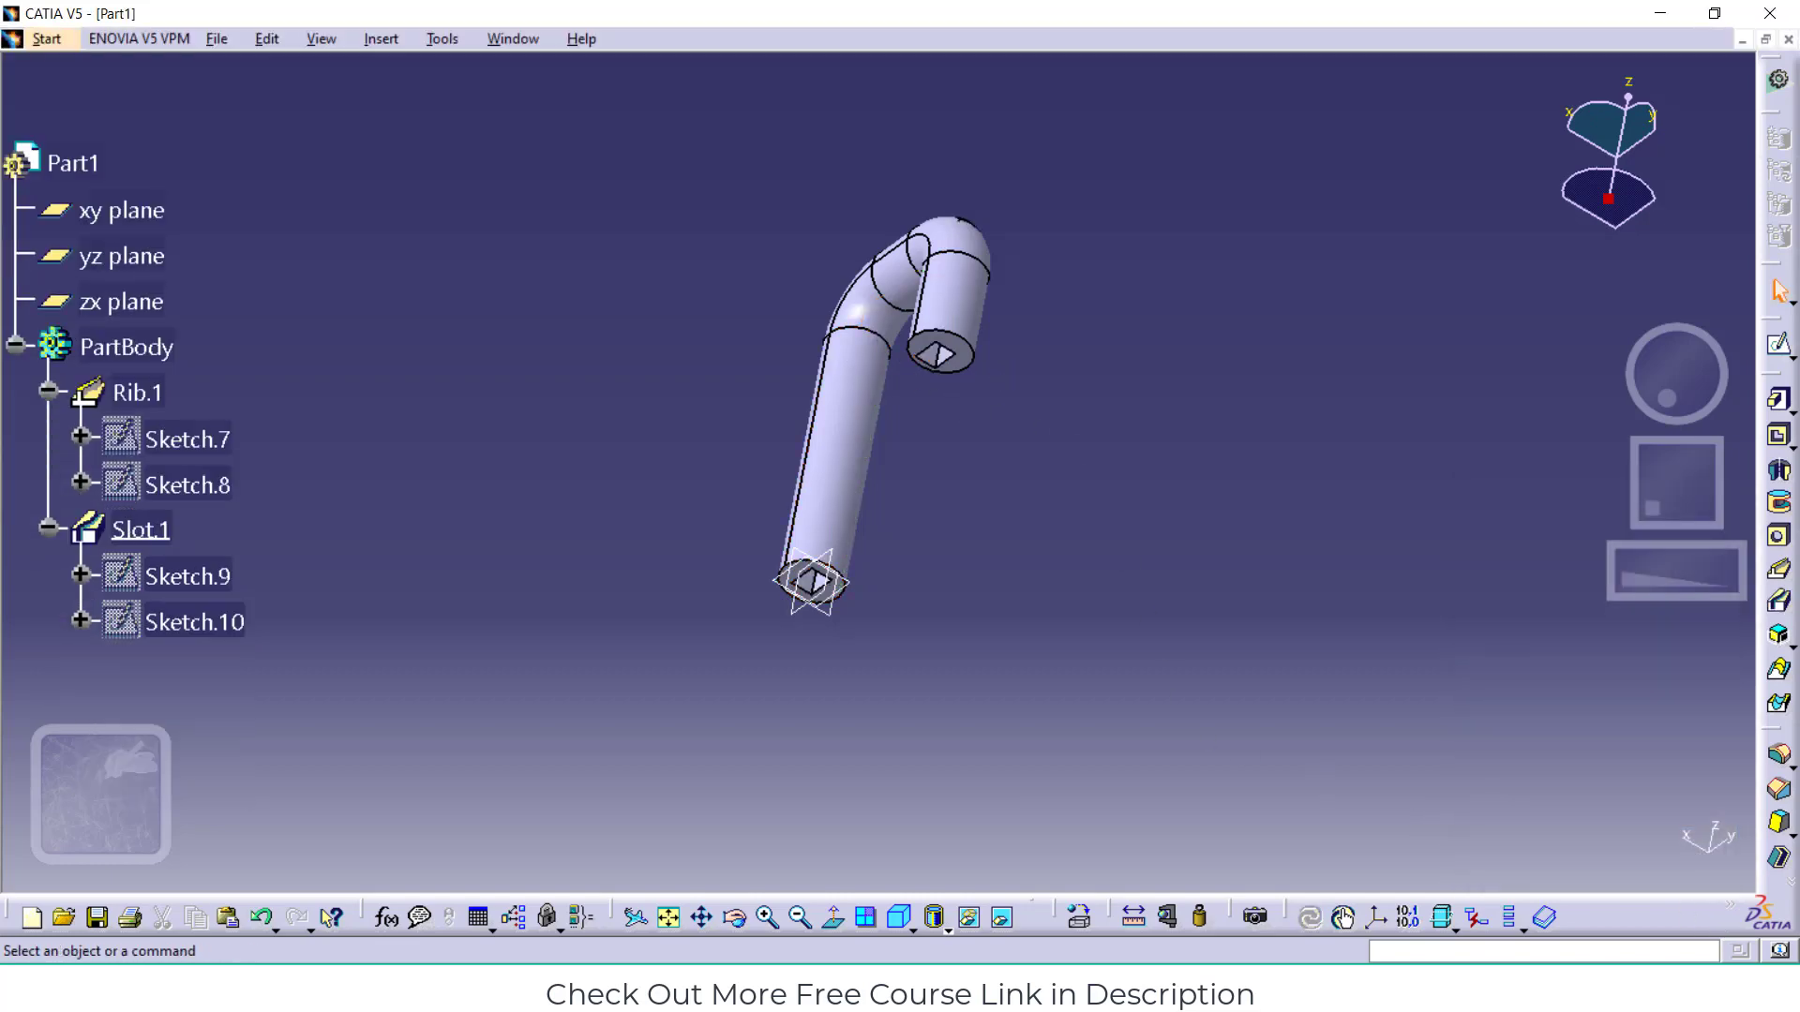
Examine the slotted rib in shading with material, wireframe and shading with hidden edges, and restore shading with edges
{"action": "left_click", "coordinate": [936, 919]}
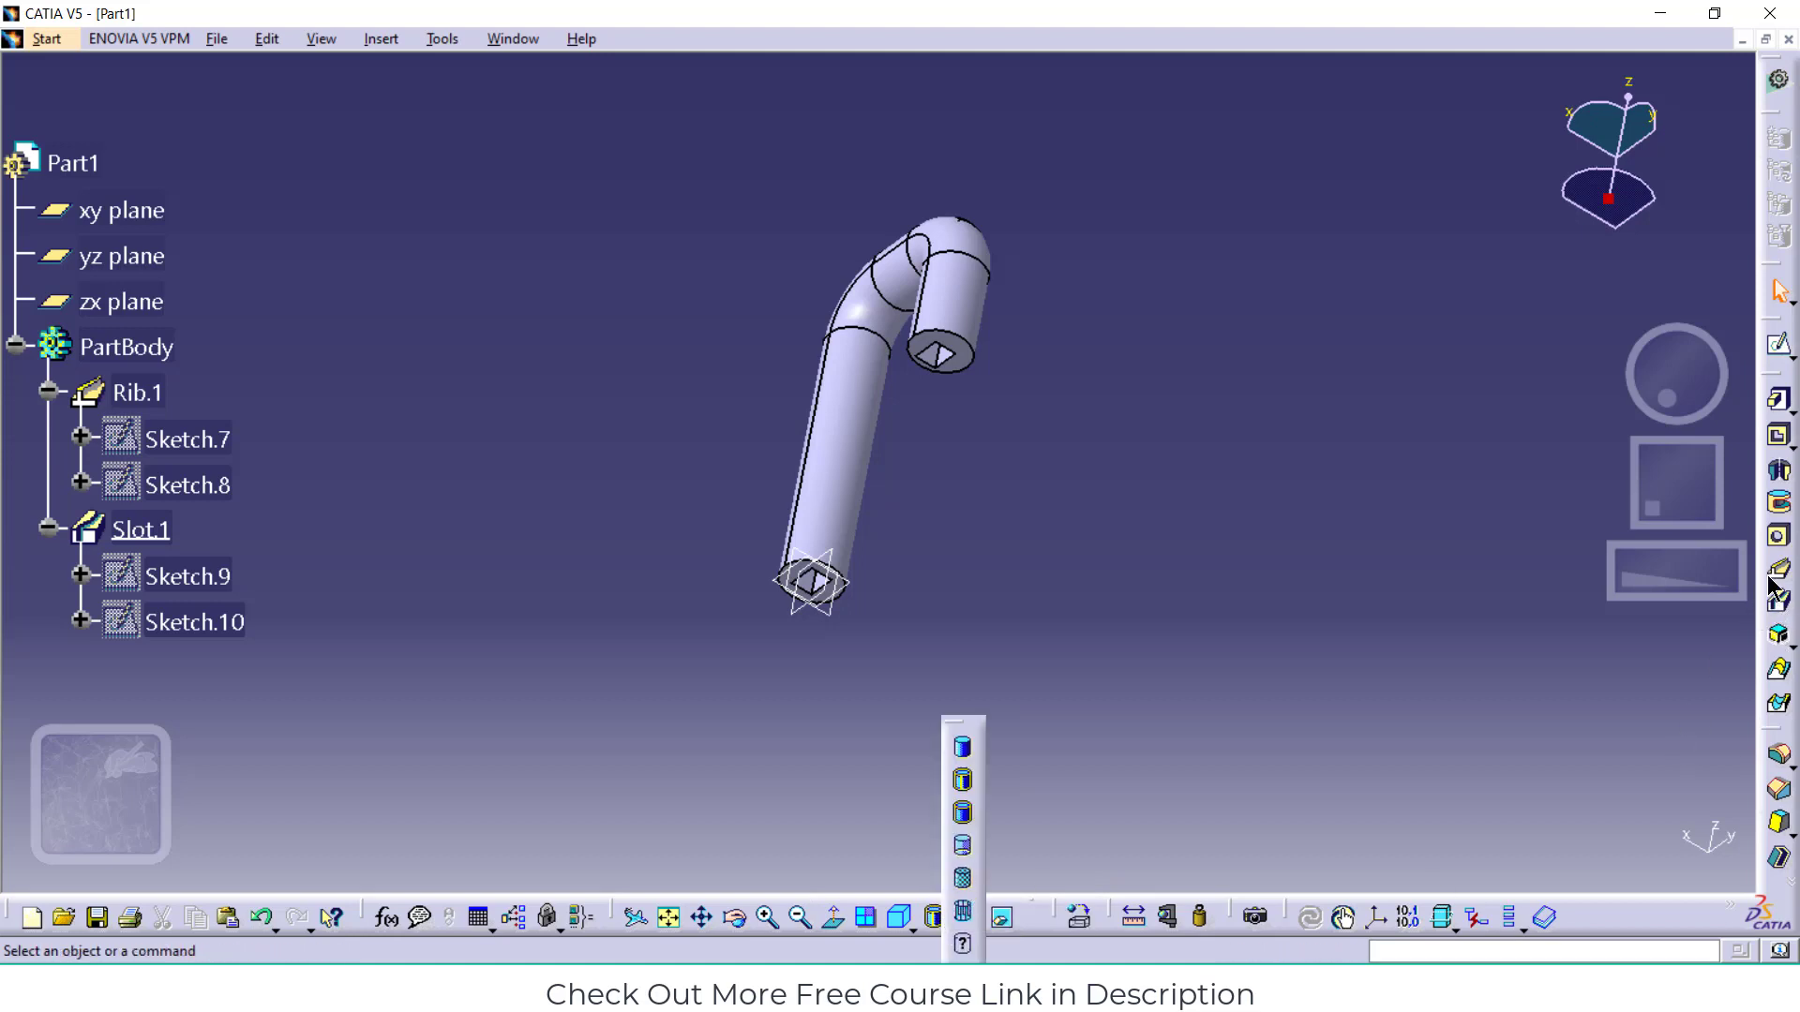
{"action": "left_click", "coordinate": [963, 878]}
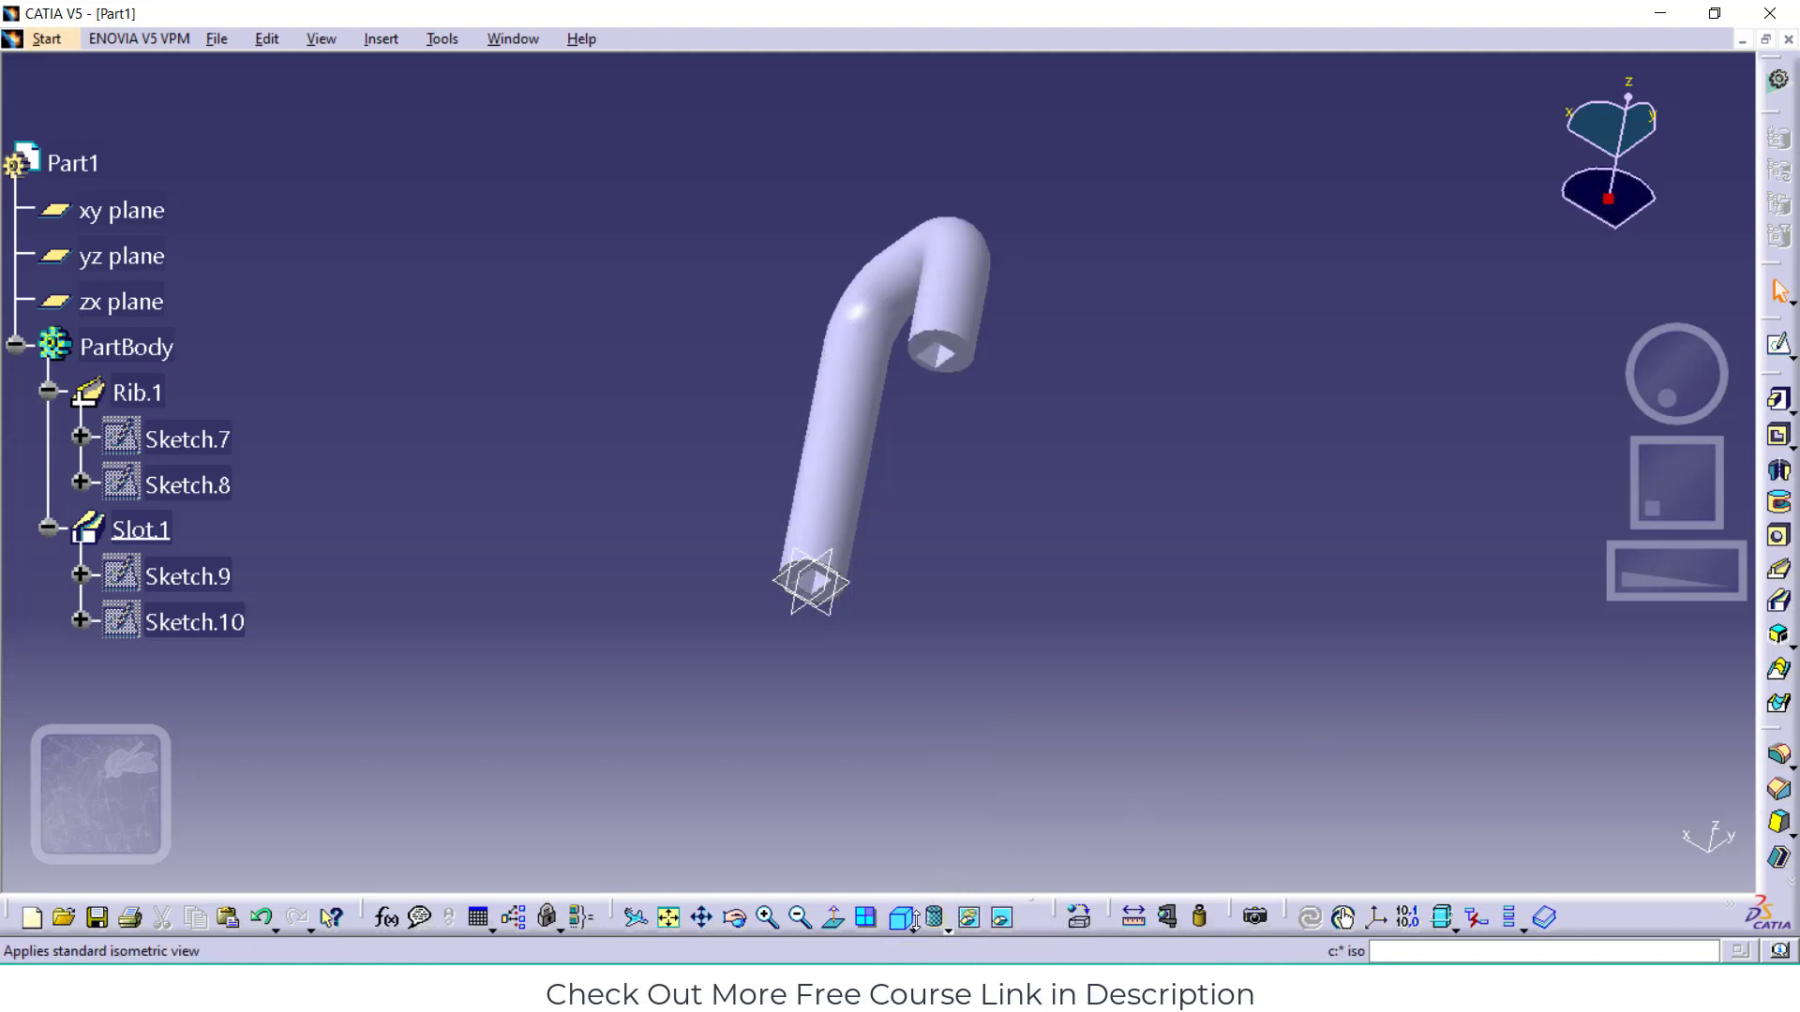
{"action": "left_click", "coordinate": [965, 917]}
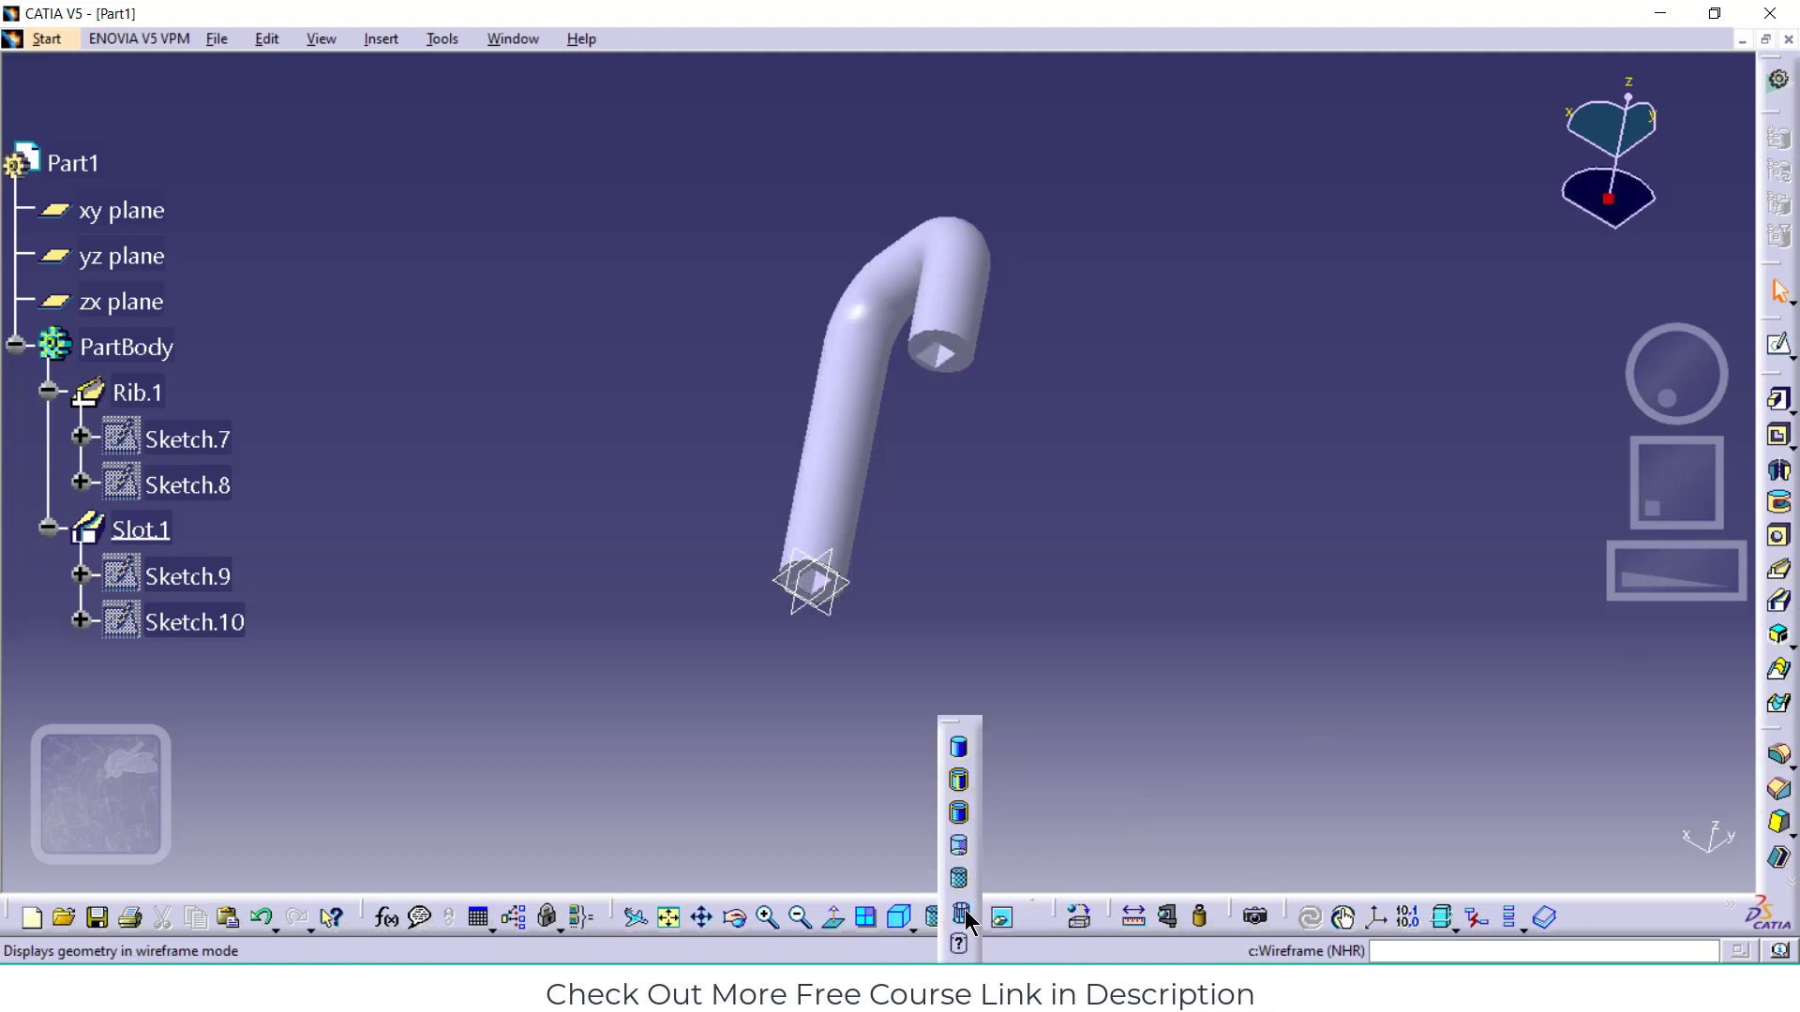
{"action": "left_click", "coordinate": [964, 917]}
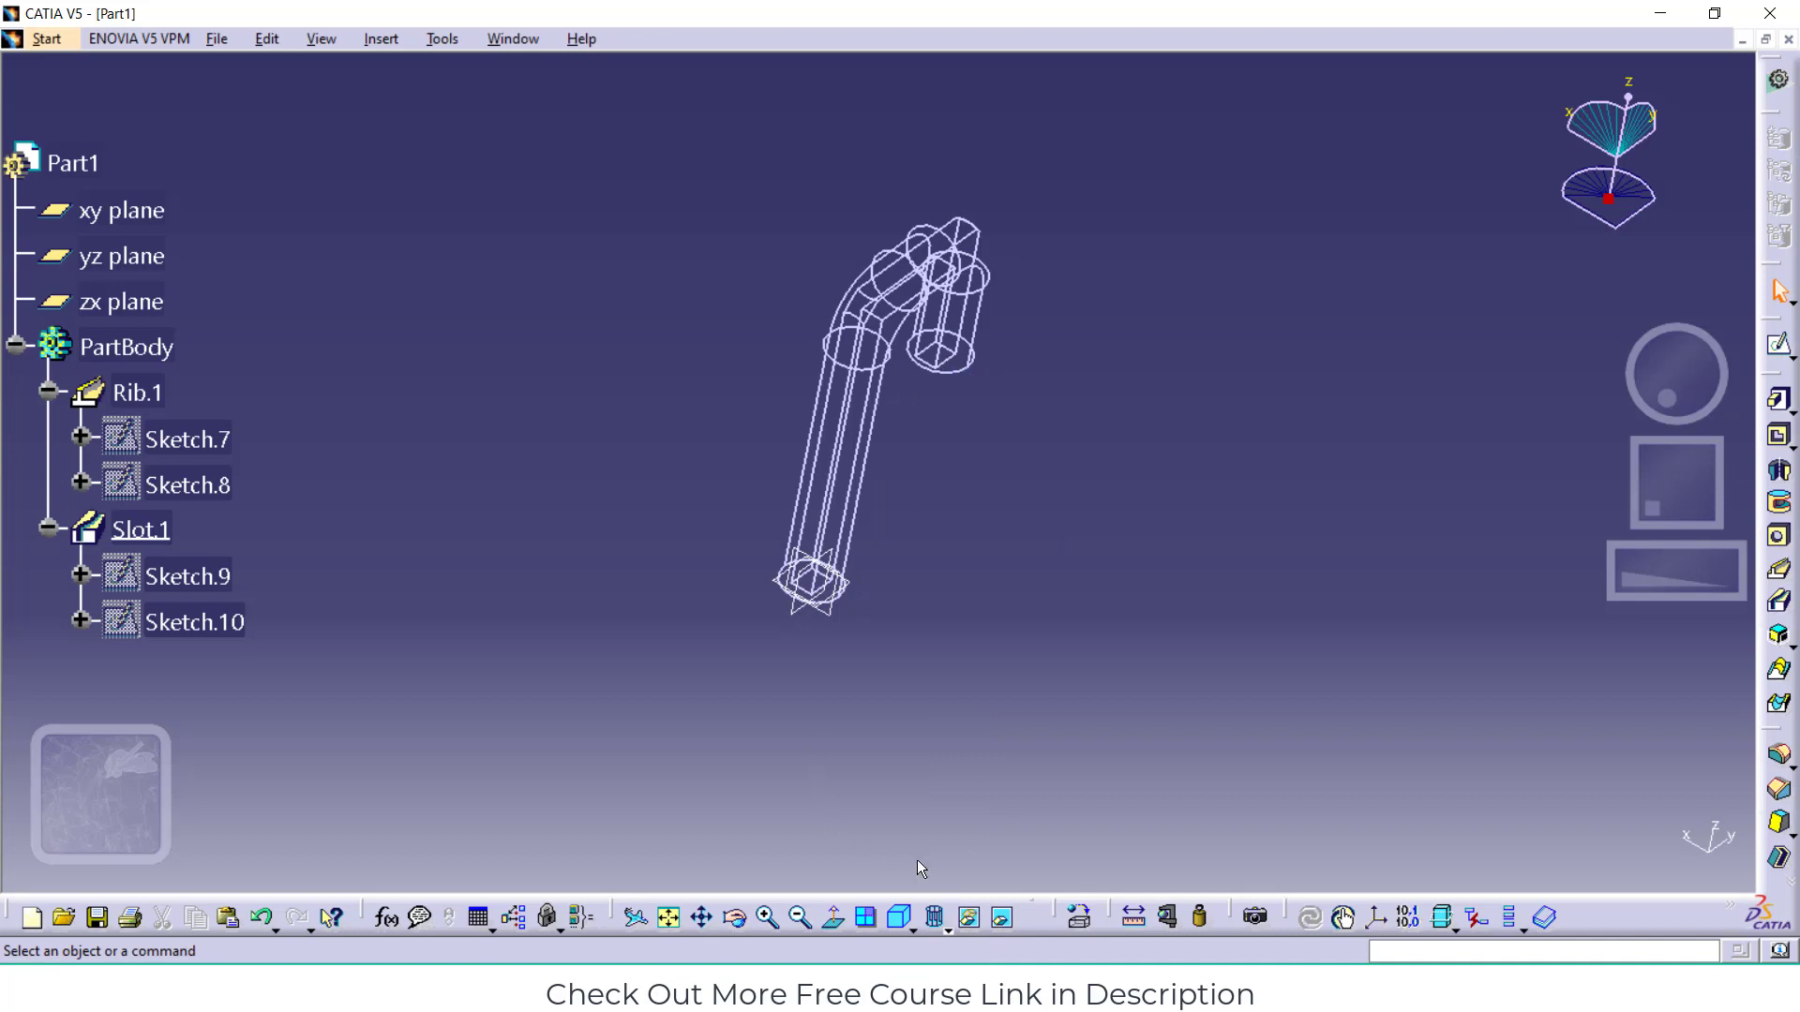
{"action": "left_click", "coordinate": [935, 916]}
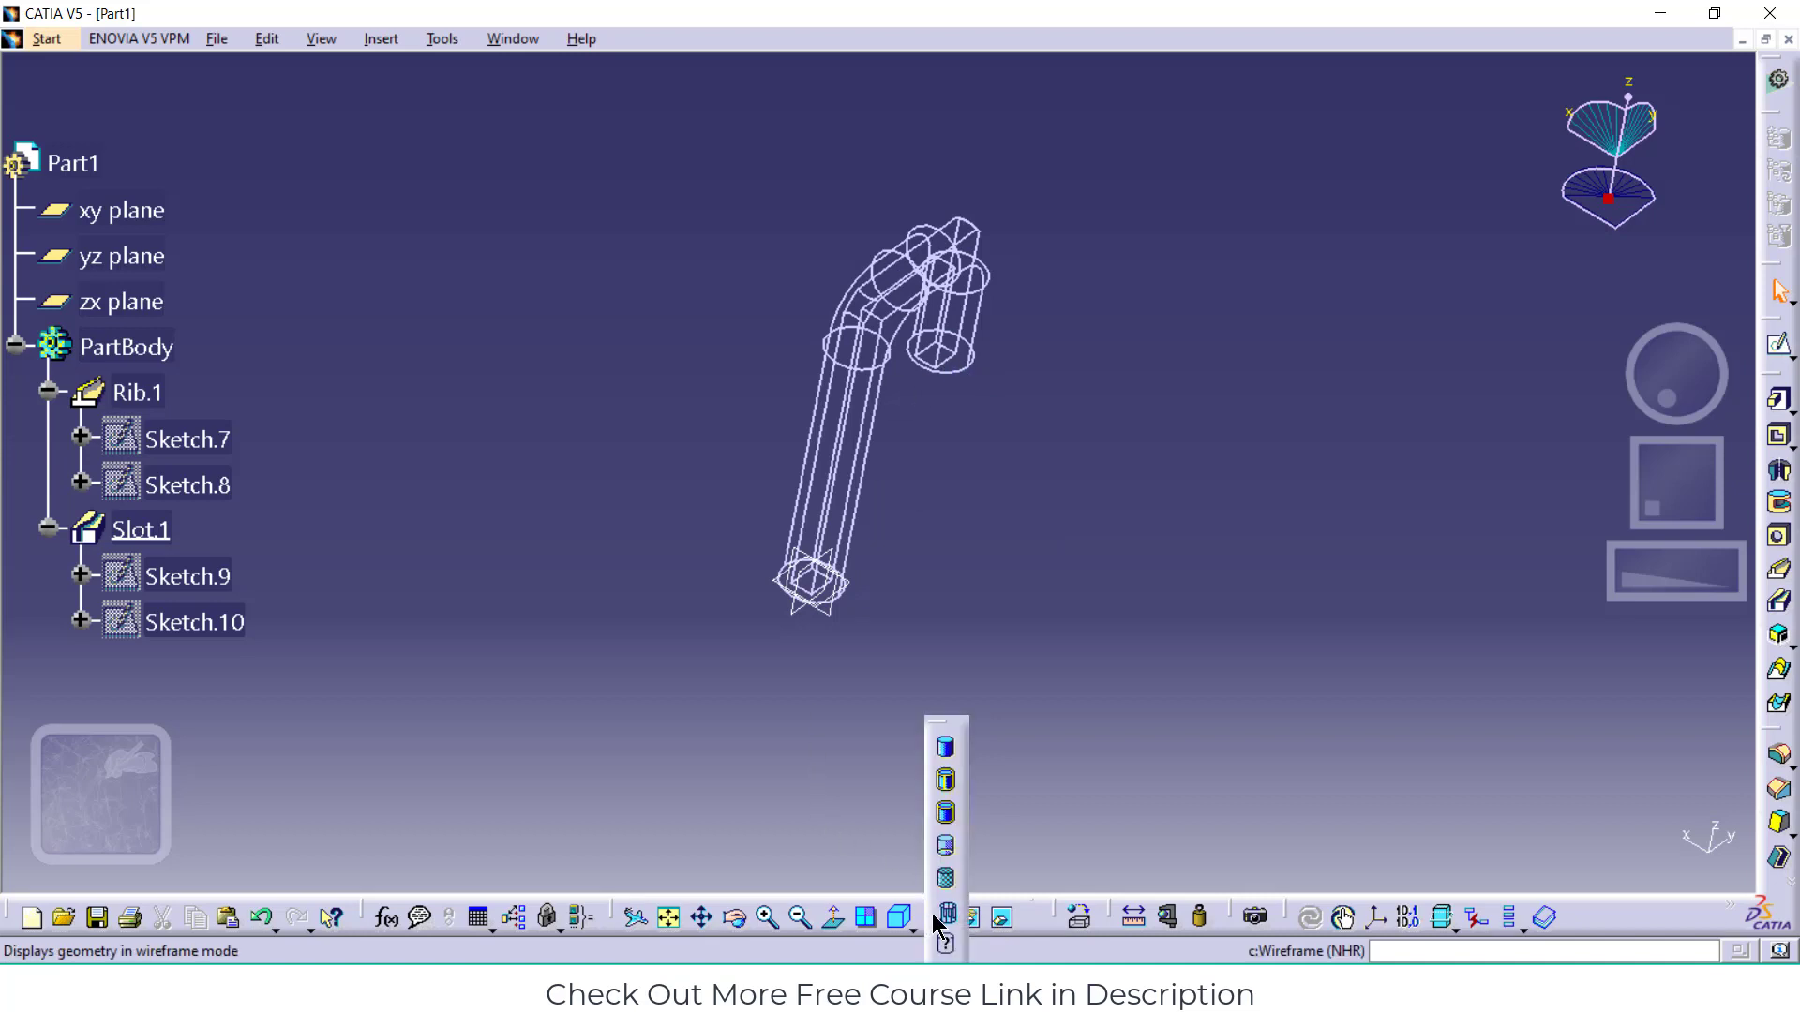
{"action": "left_click", "coordinate": [947, 849]}
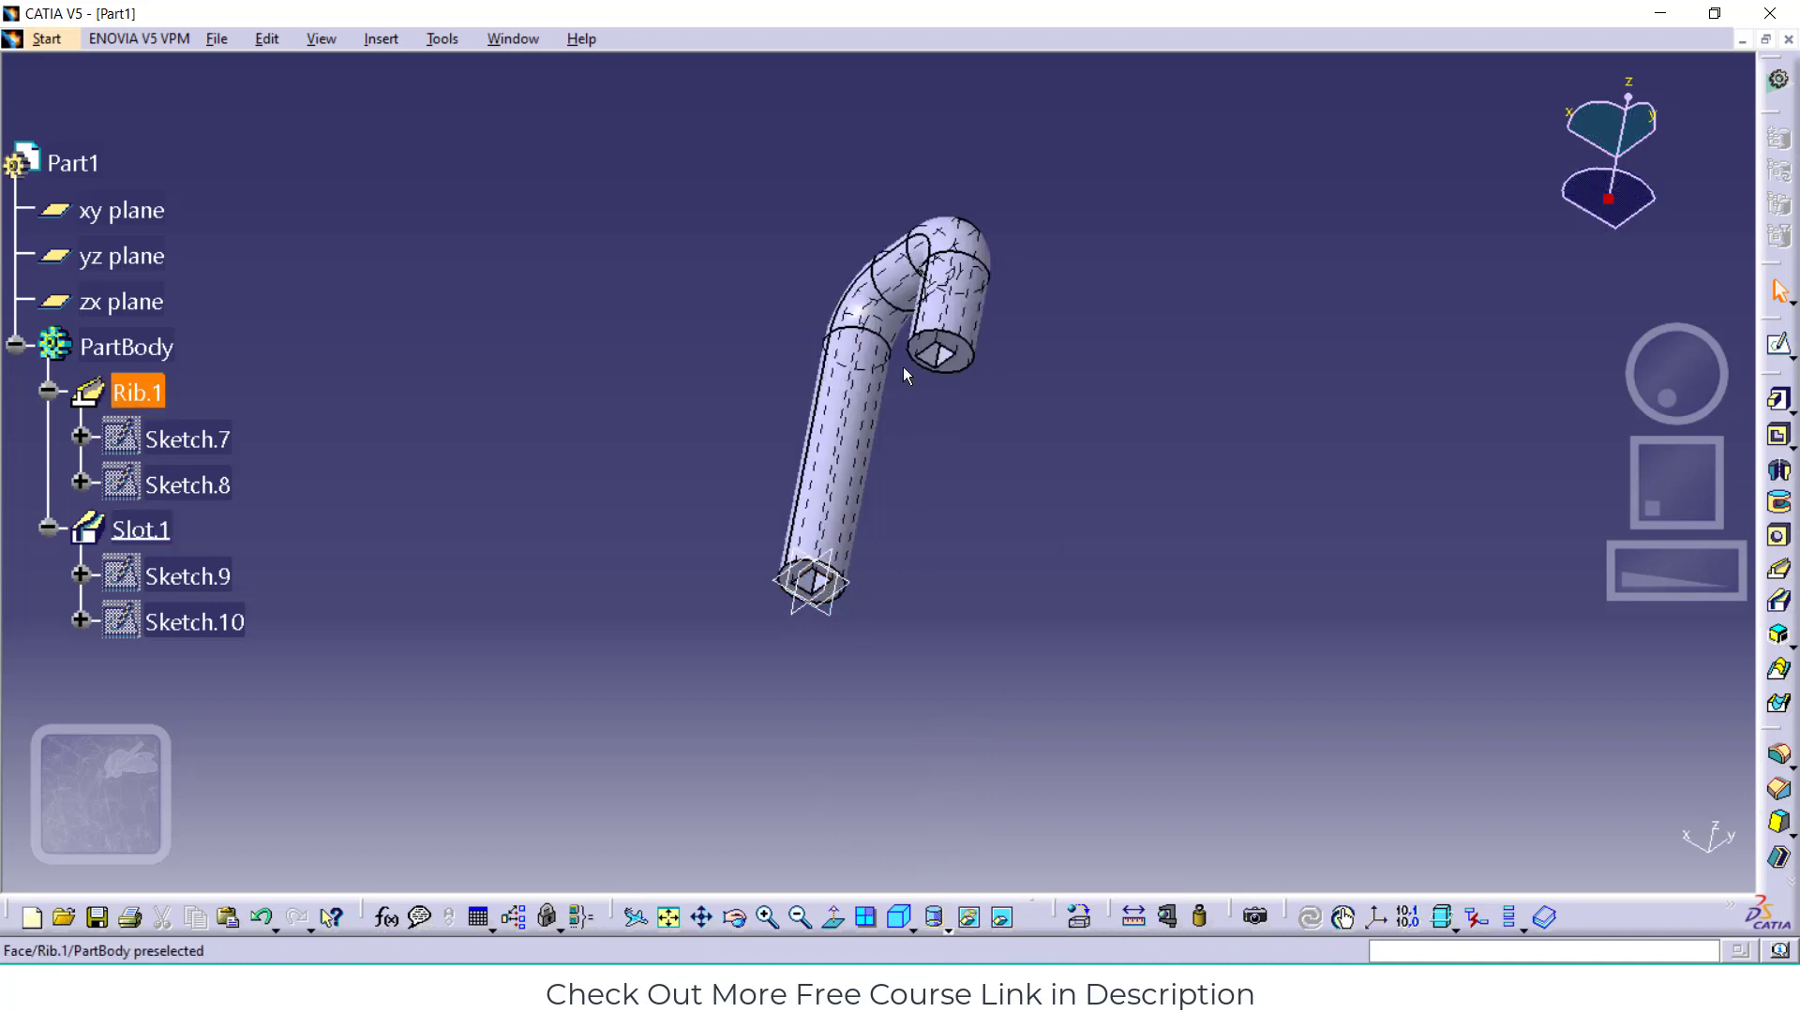
{"action": "left_click", "coordinate": [935, 917]}
{"action": "left_click", "coordinate": [952, 781]}
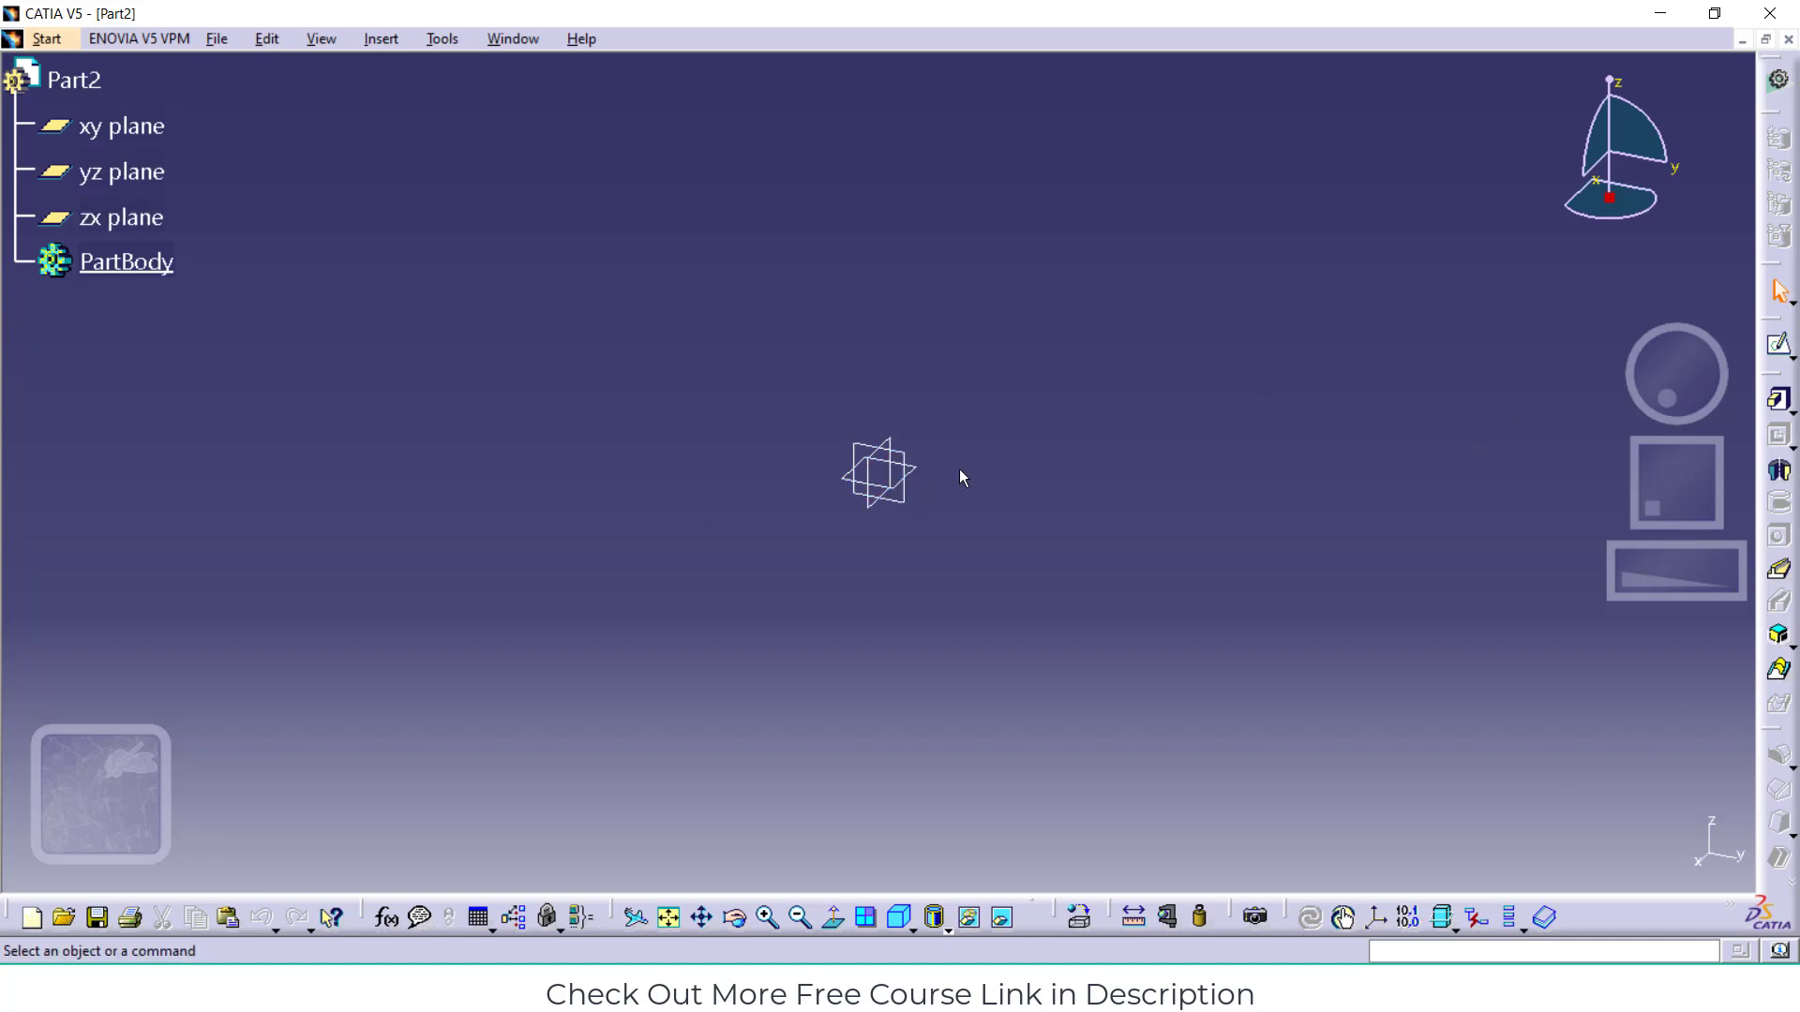
Sketch a circle about 90 mm in diameter centered at the origin on the new part's xy plane and dimension its diameter
{"action": "left_click", "coordinate": [914, 468]}
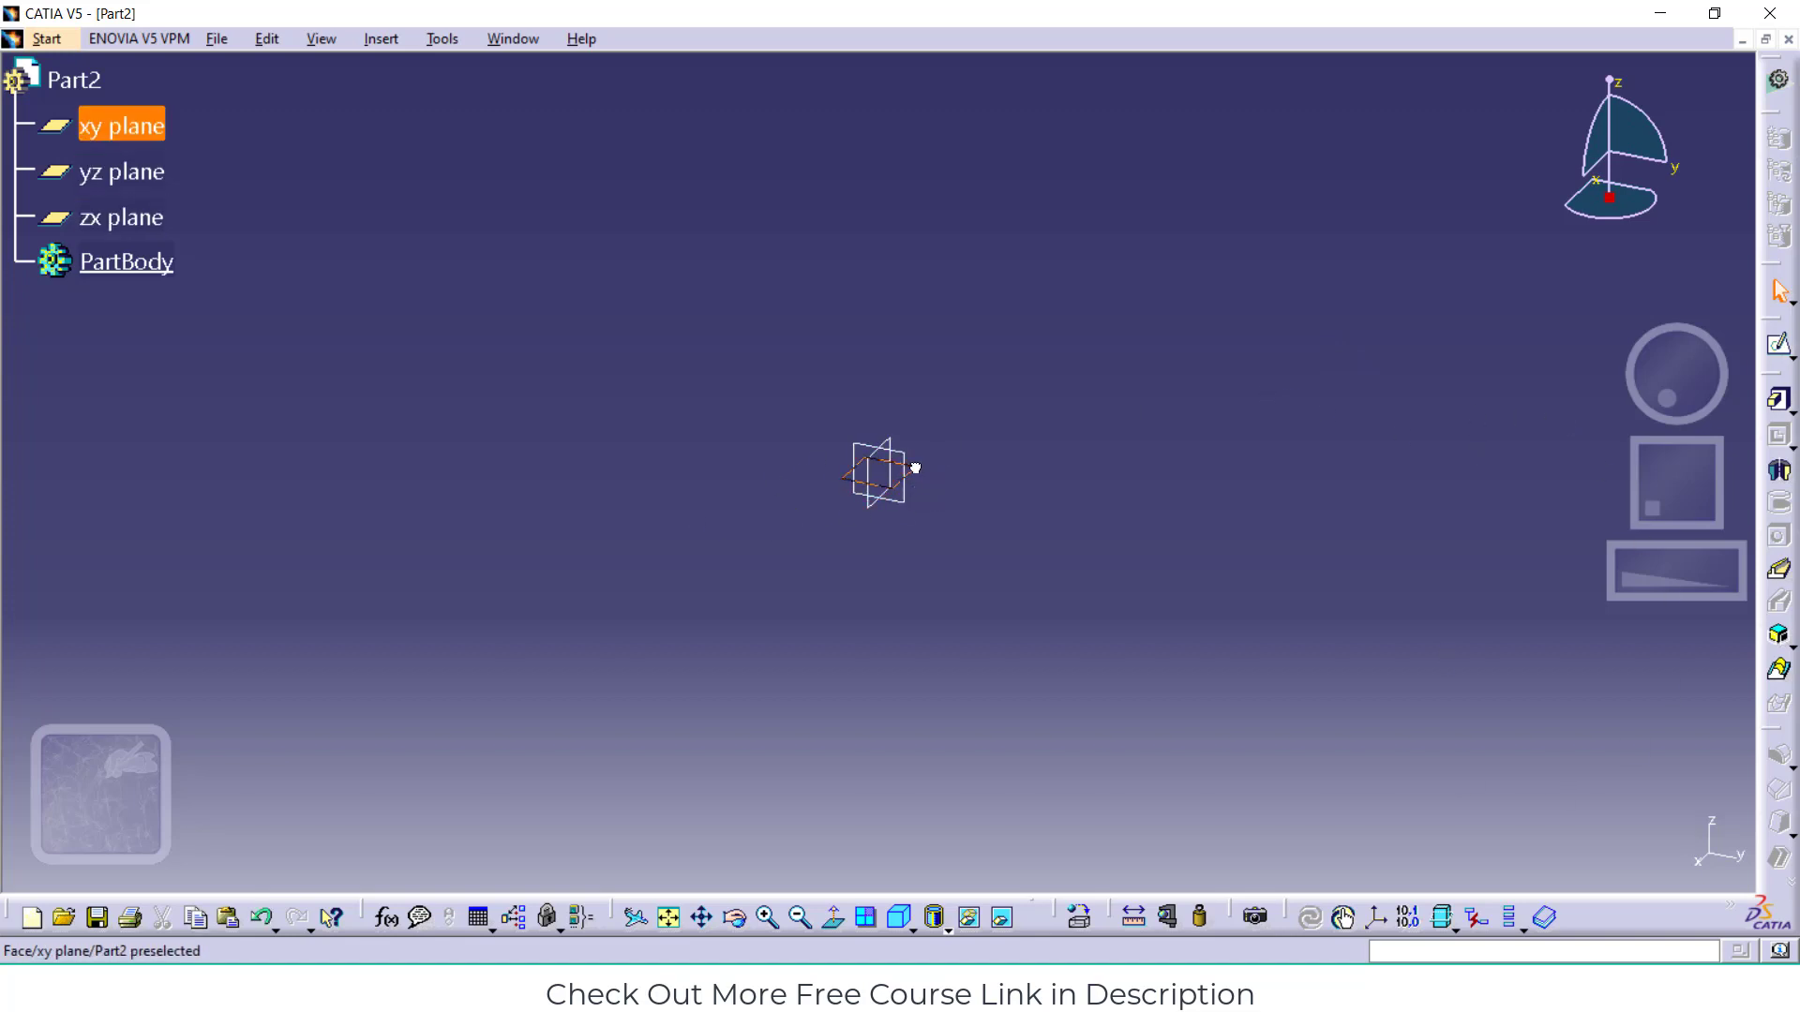
{"action": "left_click", "coordinate": [1778, 344]}
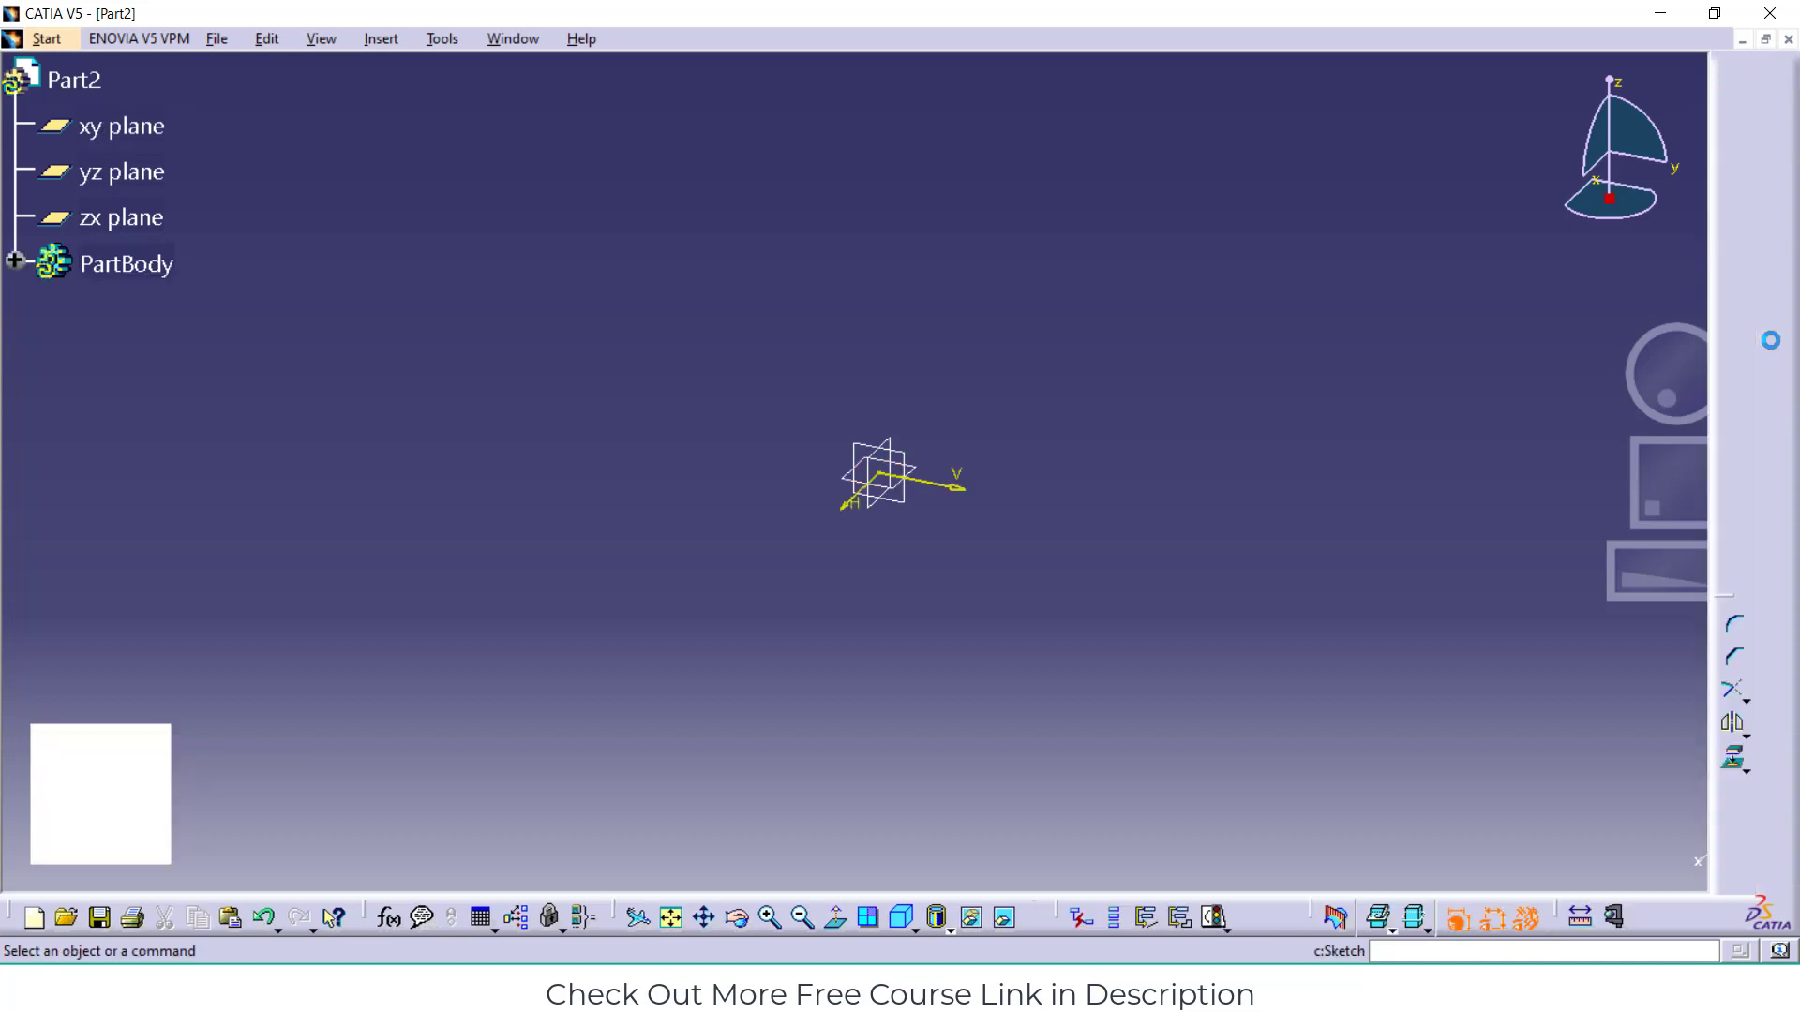
{"action": "left_click", "coordinate": [1778, 694]}
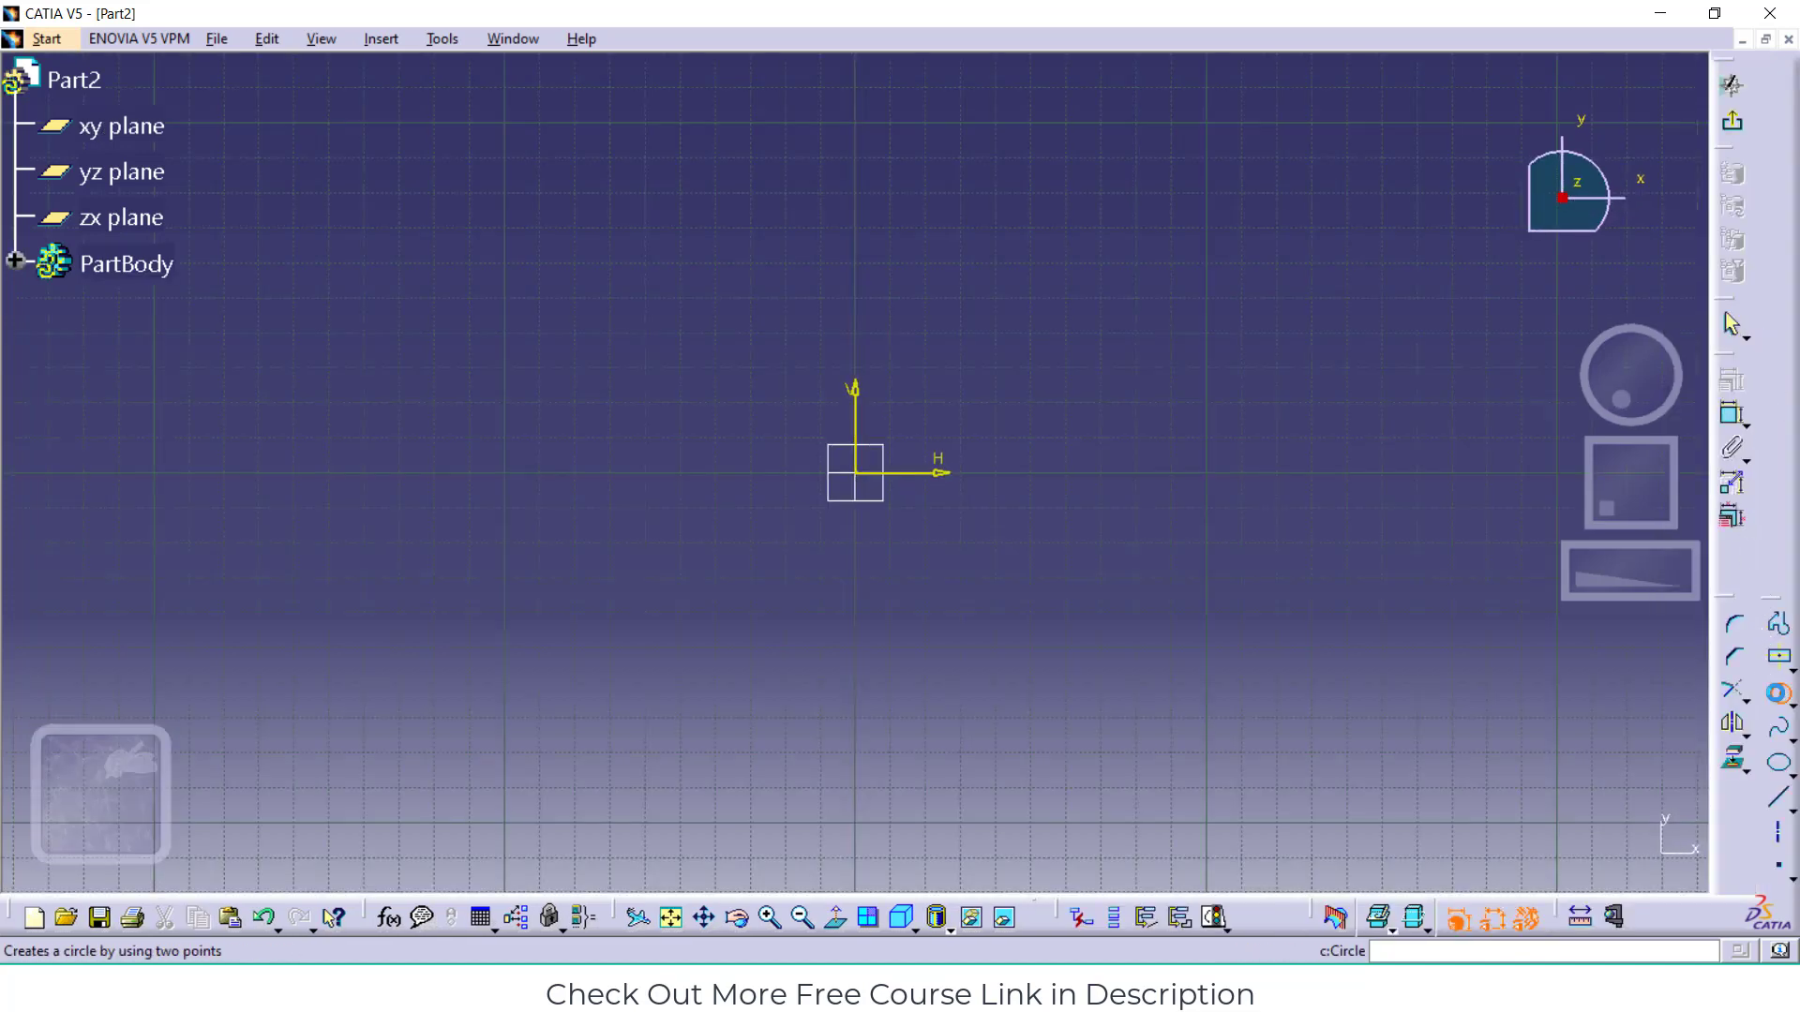
{"action": "left_click", "coordinate": [855, 473]}
{"action": "left_click", "coordinate": [1013, 473]}
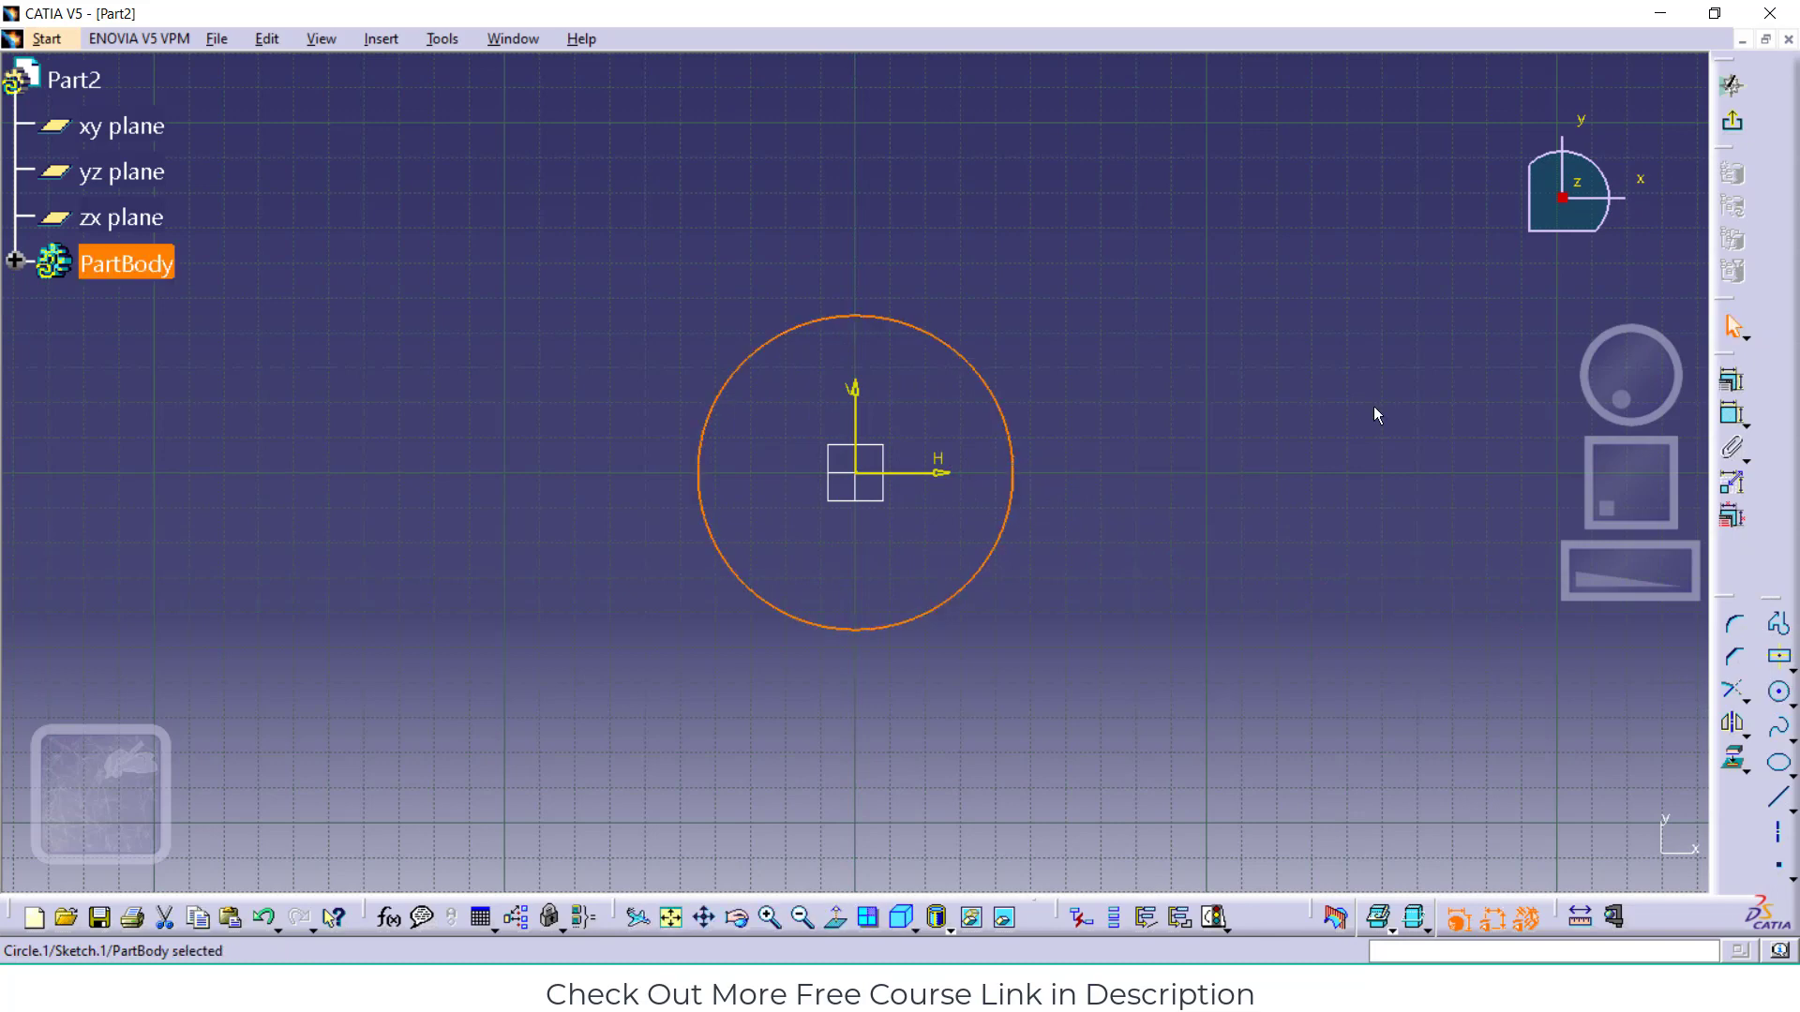
{"action": "left_click", "coordinate": [1732, 417]}
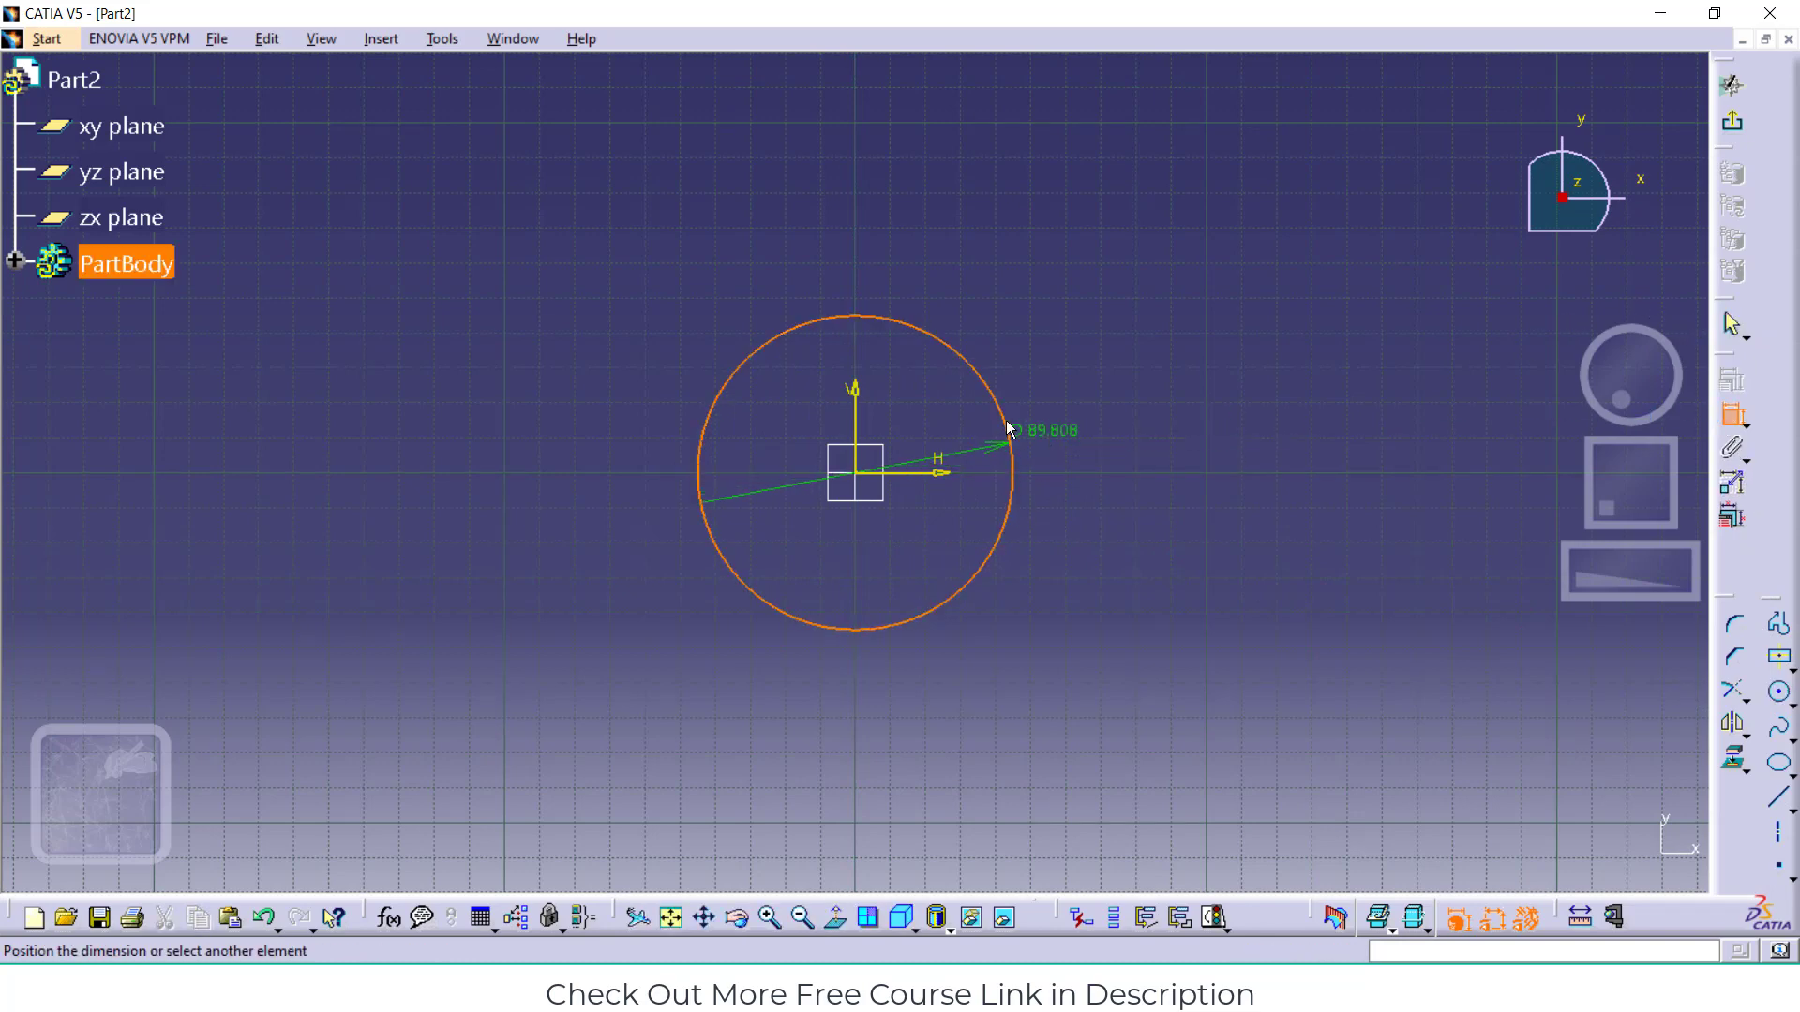
{"action": "left_click", "coordinate": [1108, 332]}
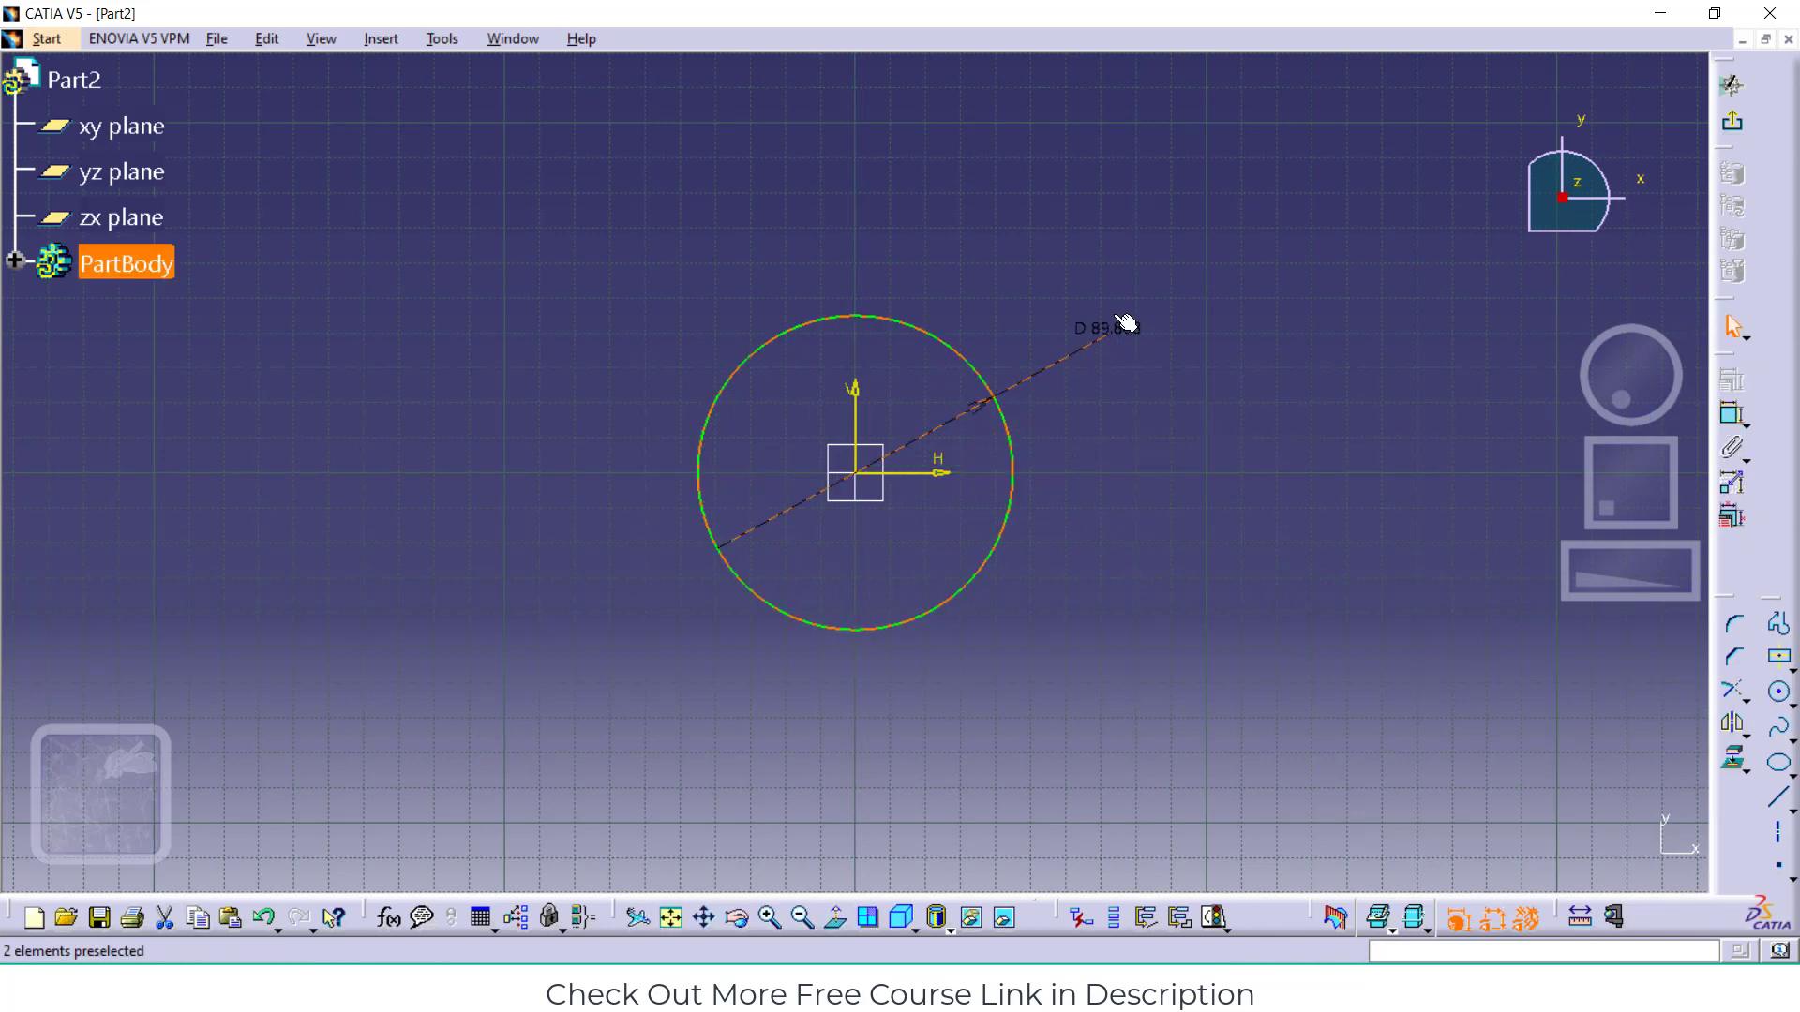
Set the sketched circle's diameter to 50 mm
{"action": "double_click", "coordinate": [1108, 322]}
{"action": "type", "text": "50mm"}
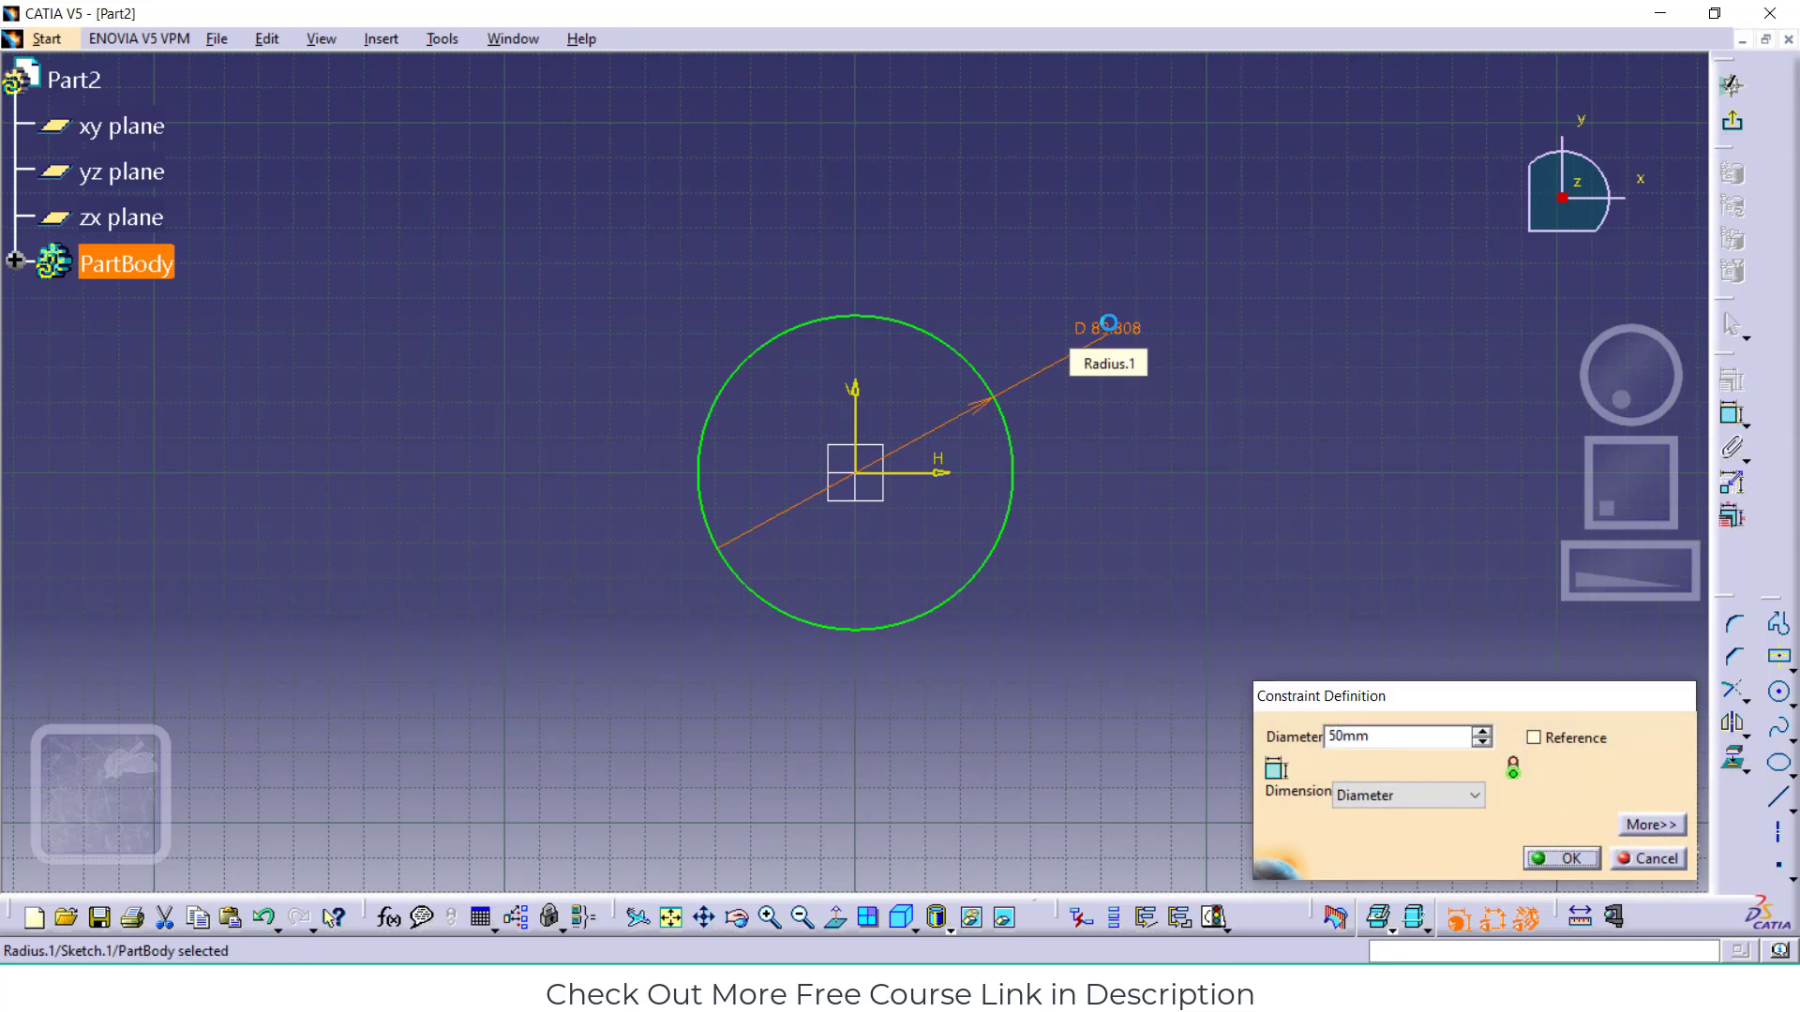
{"action": "key", "text": "Return"}
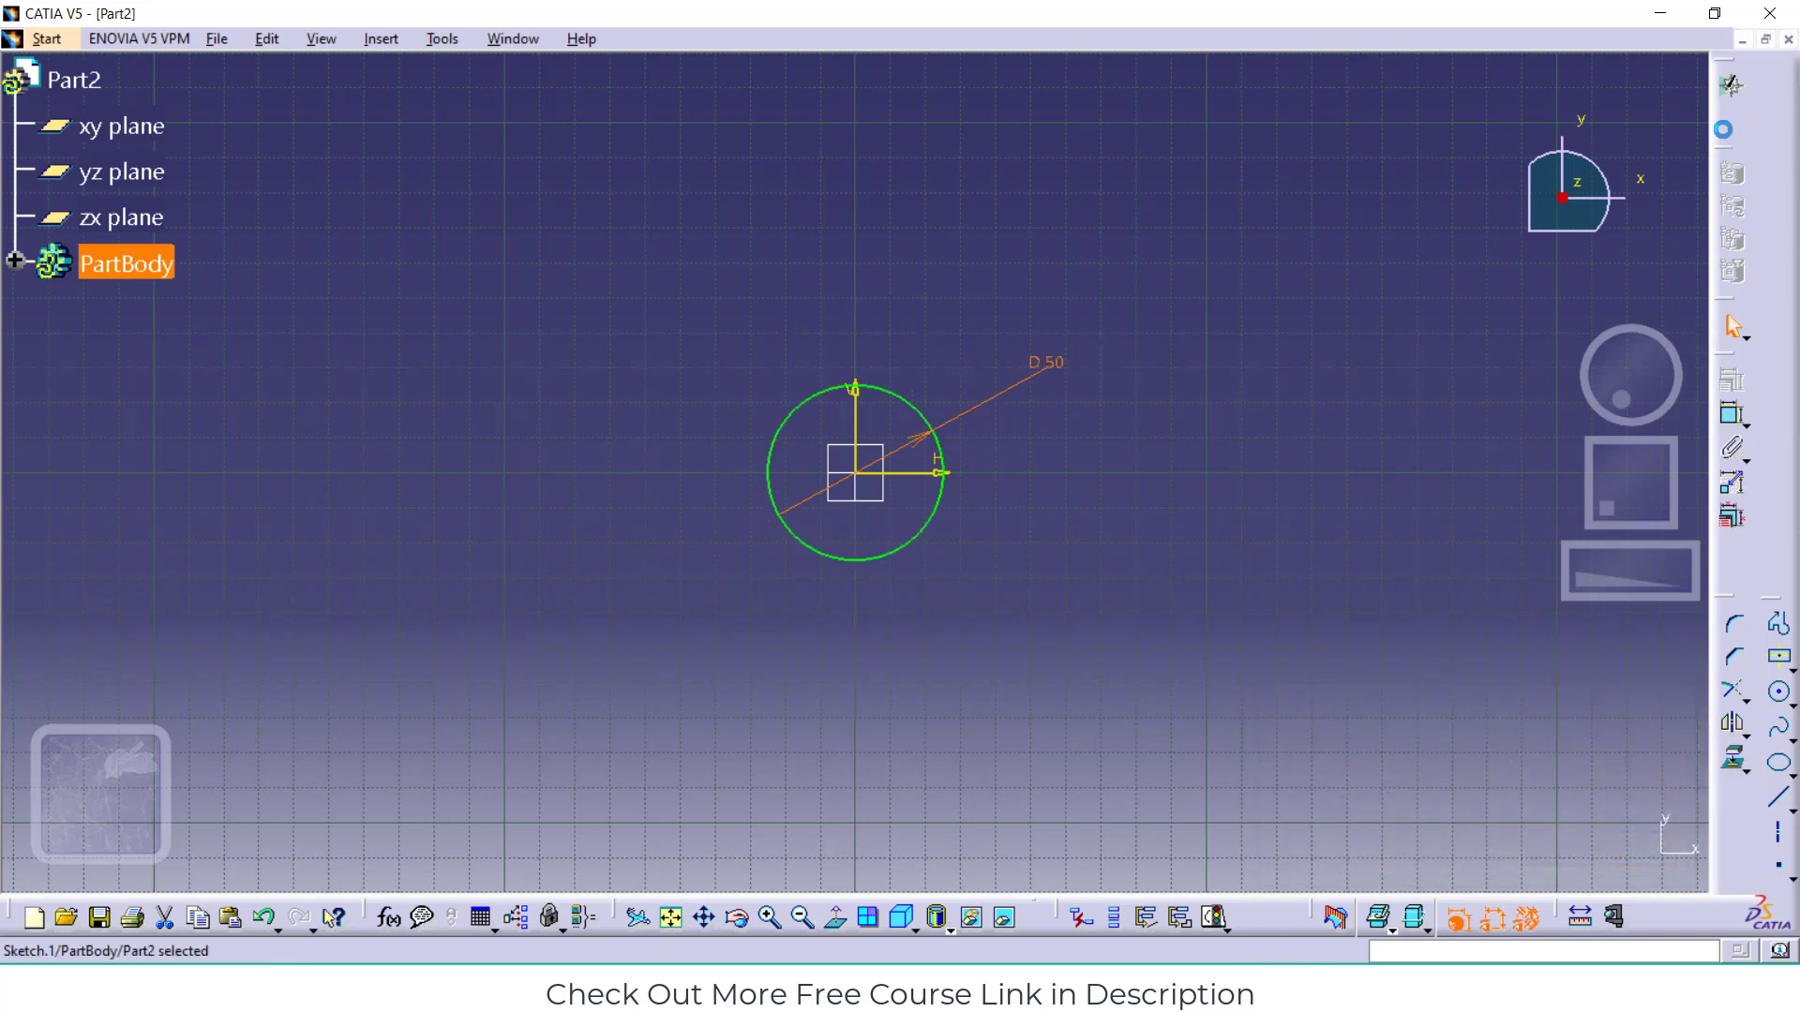
Finish the circle sketch and extrude it as a Pad with a length of 150 mm
{"action": "left_click", "coordinate": [1732, 120]}
{"action": "left_click", "coordinate": [1775, 408]}
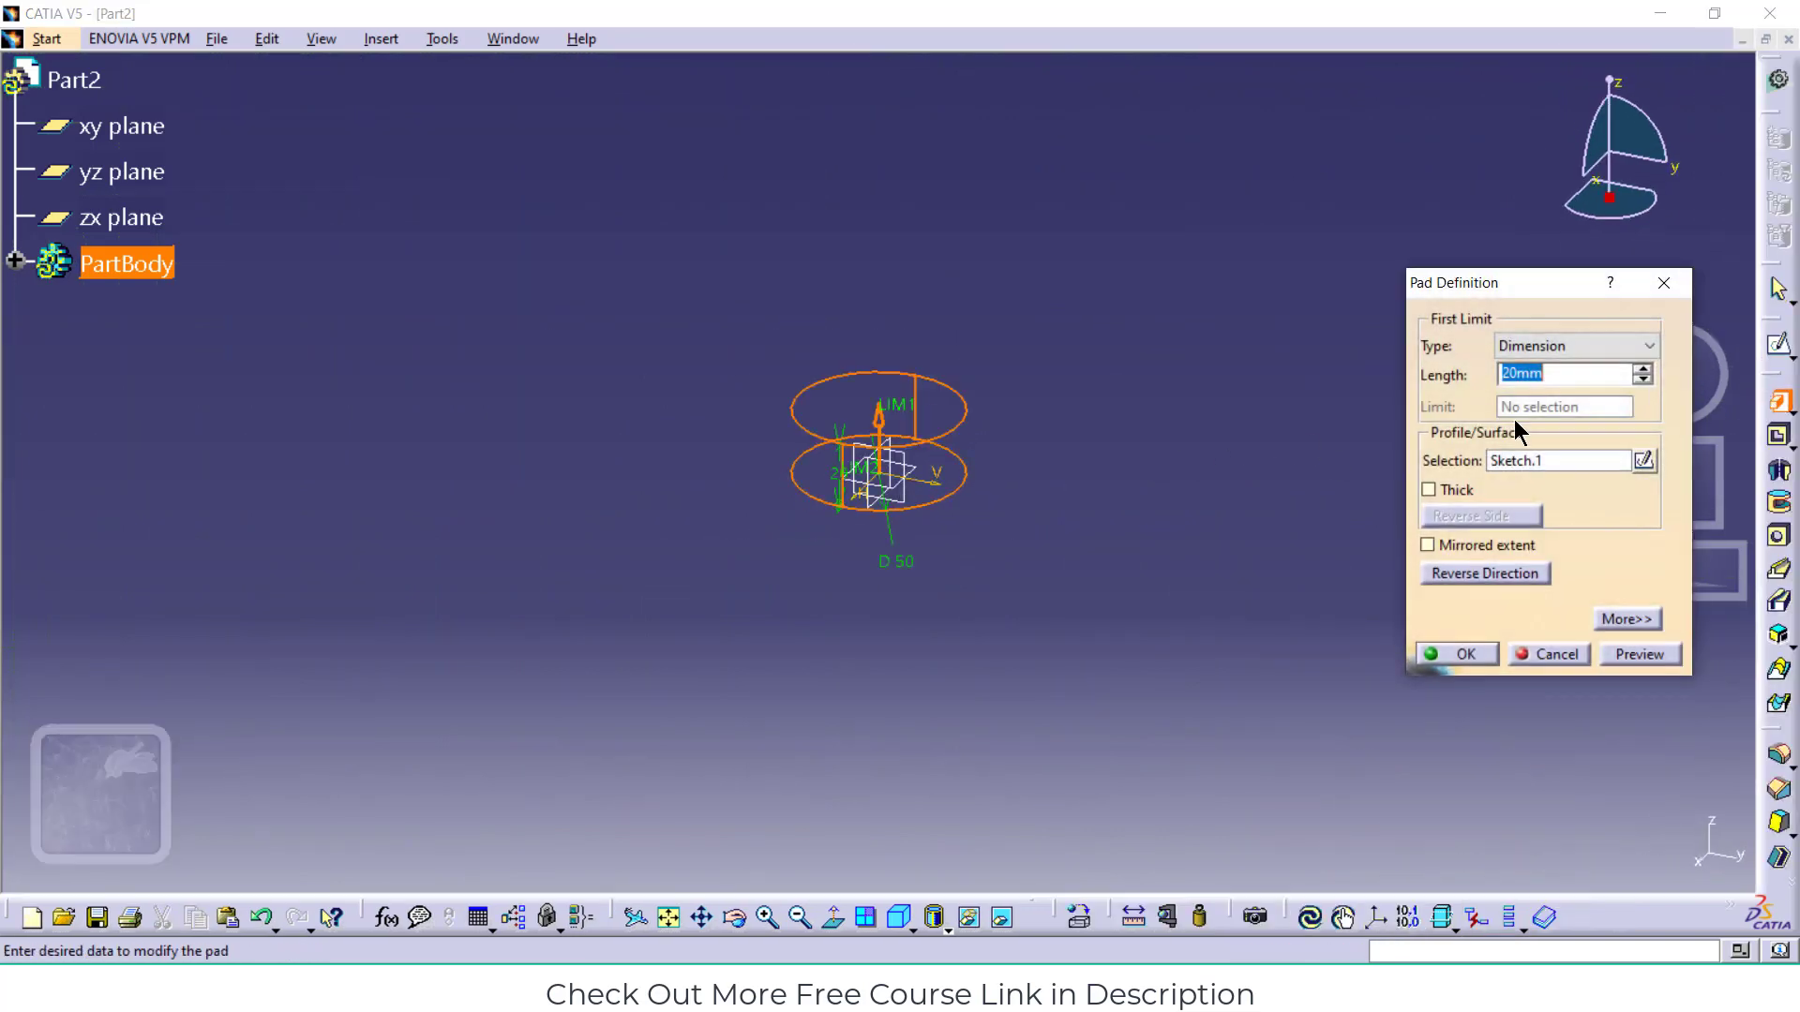
{"action": "type", "text": "150"}
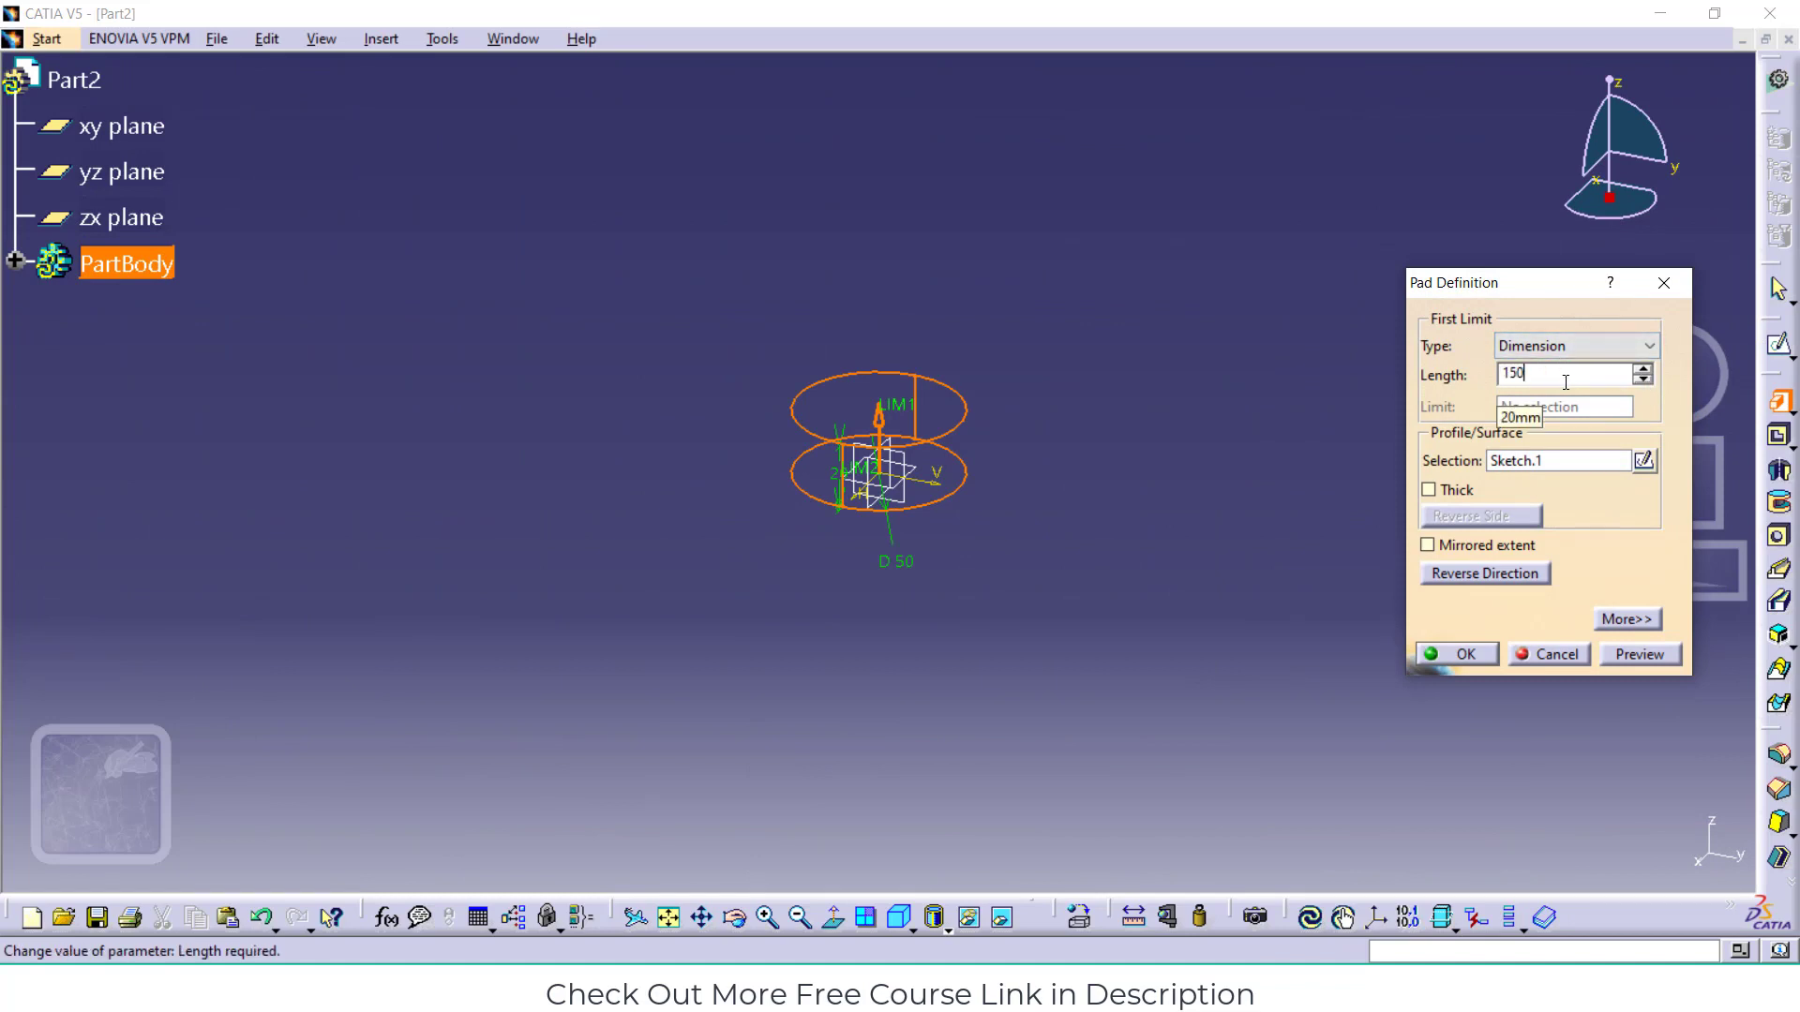
{"action": "key", "text": "Return"}
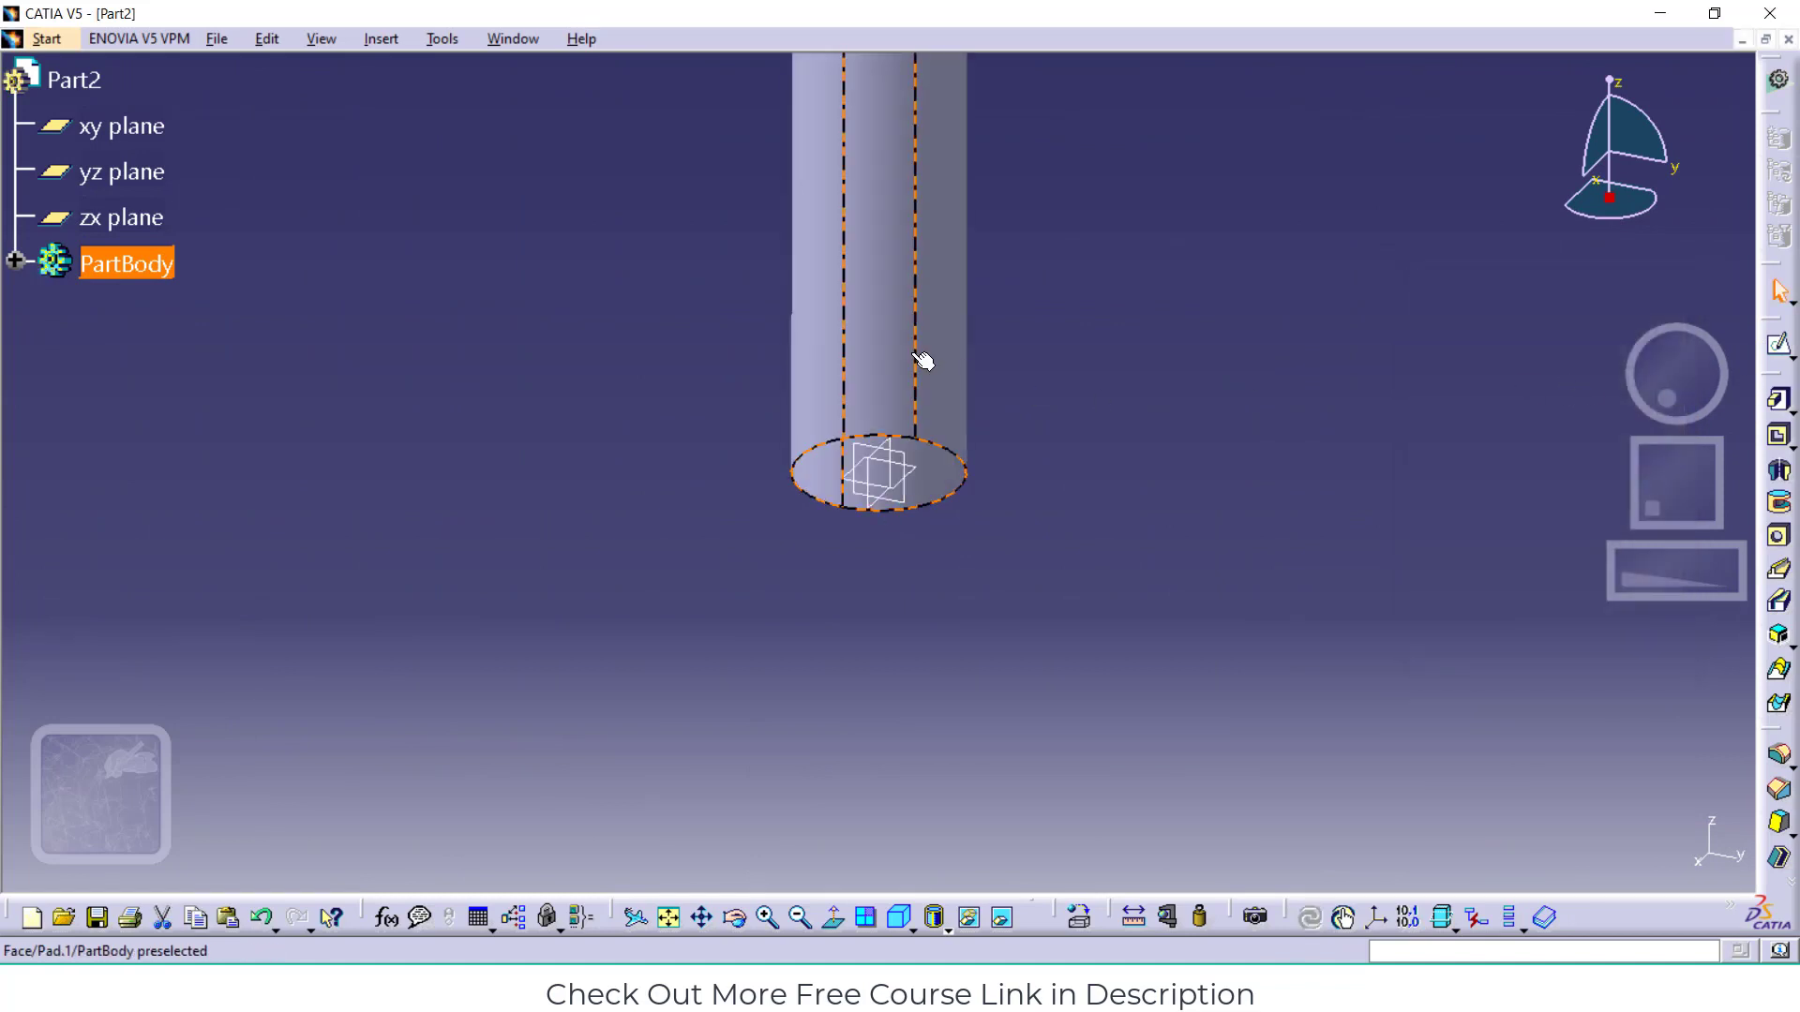
Edit the cylinder's pad from the tree and set its length to 50 mm
{"action": "left_click", "coordinate": [15, 261]}
{"action": "double_click", "coordinate": [140, 307]}
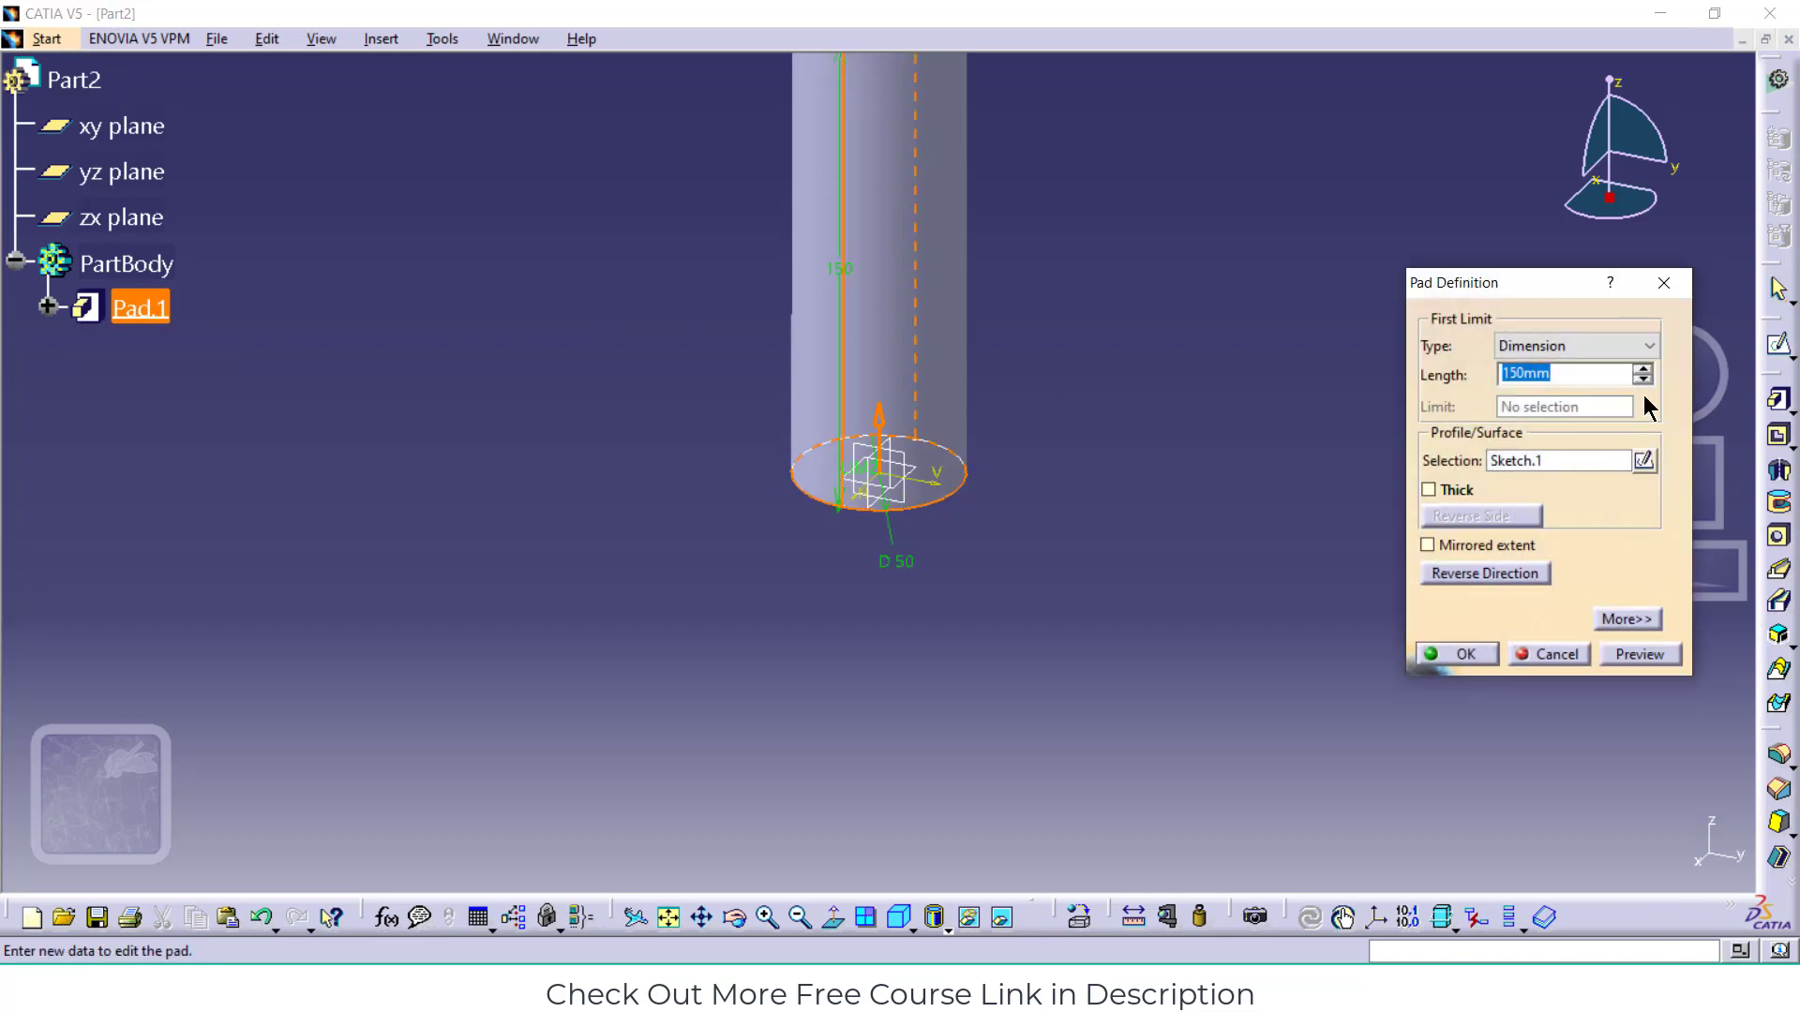
{"action": "type", "text": "50"}
{"action": "key", "text": "Return"}
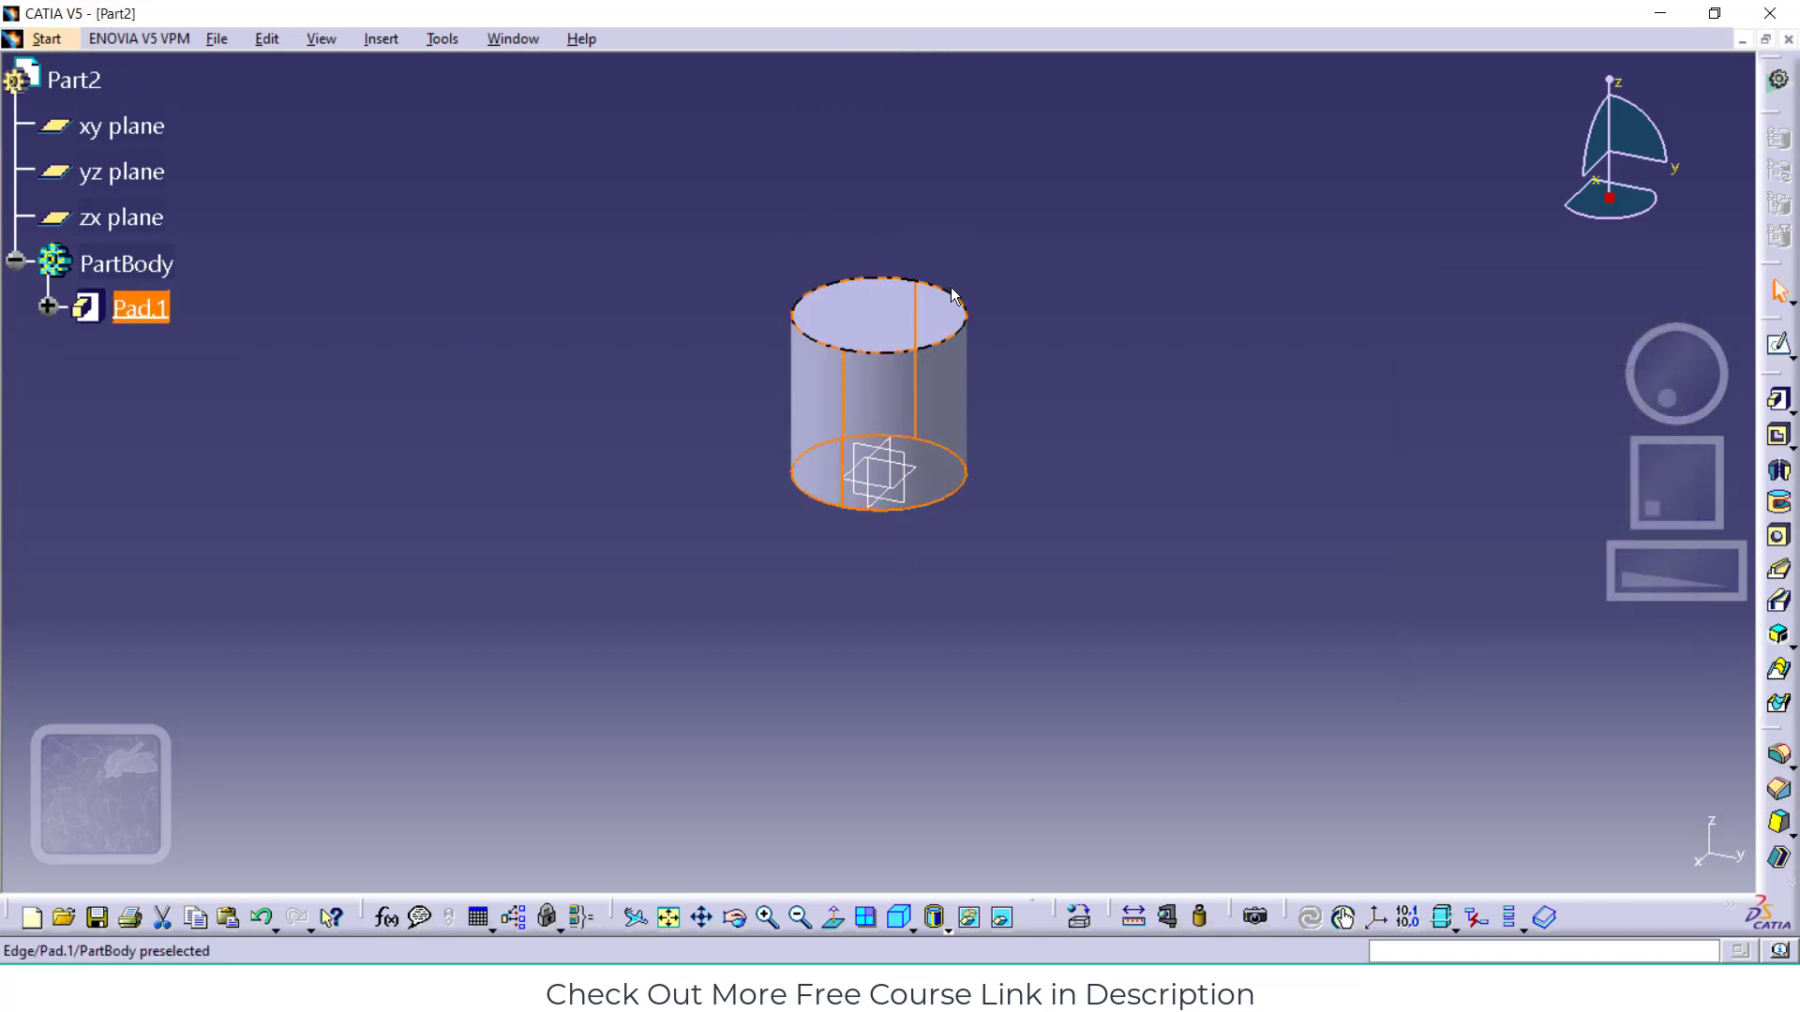
{"action": "left_click", "coordinate": [1181, 321]}
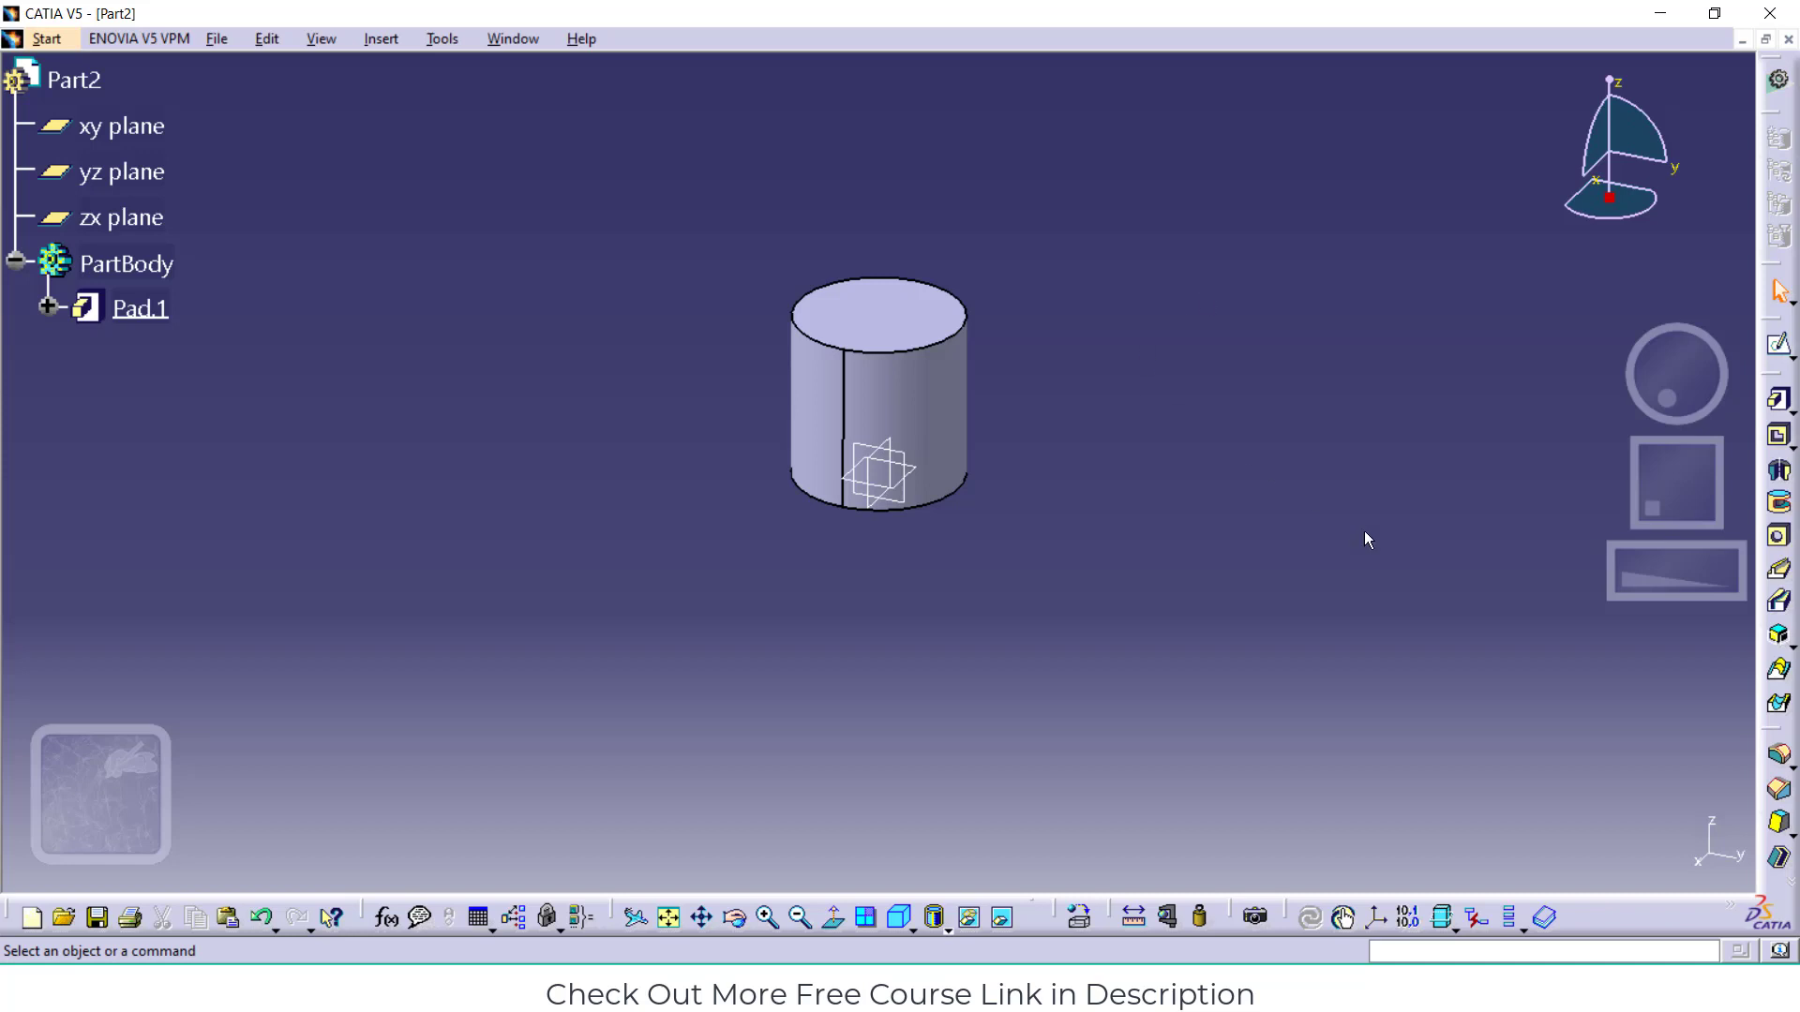
Preview and create a 5 mm Edge Fillet with Tangency selection on the cylinder's upper circular edge
{"action": "left_click", "coordinate": [1784, 764]}
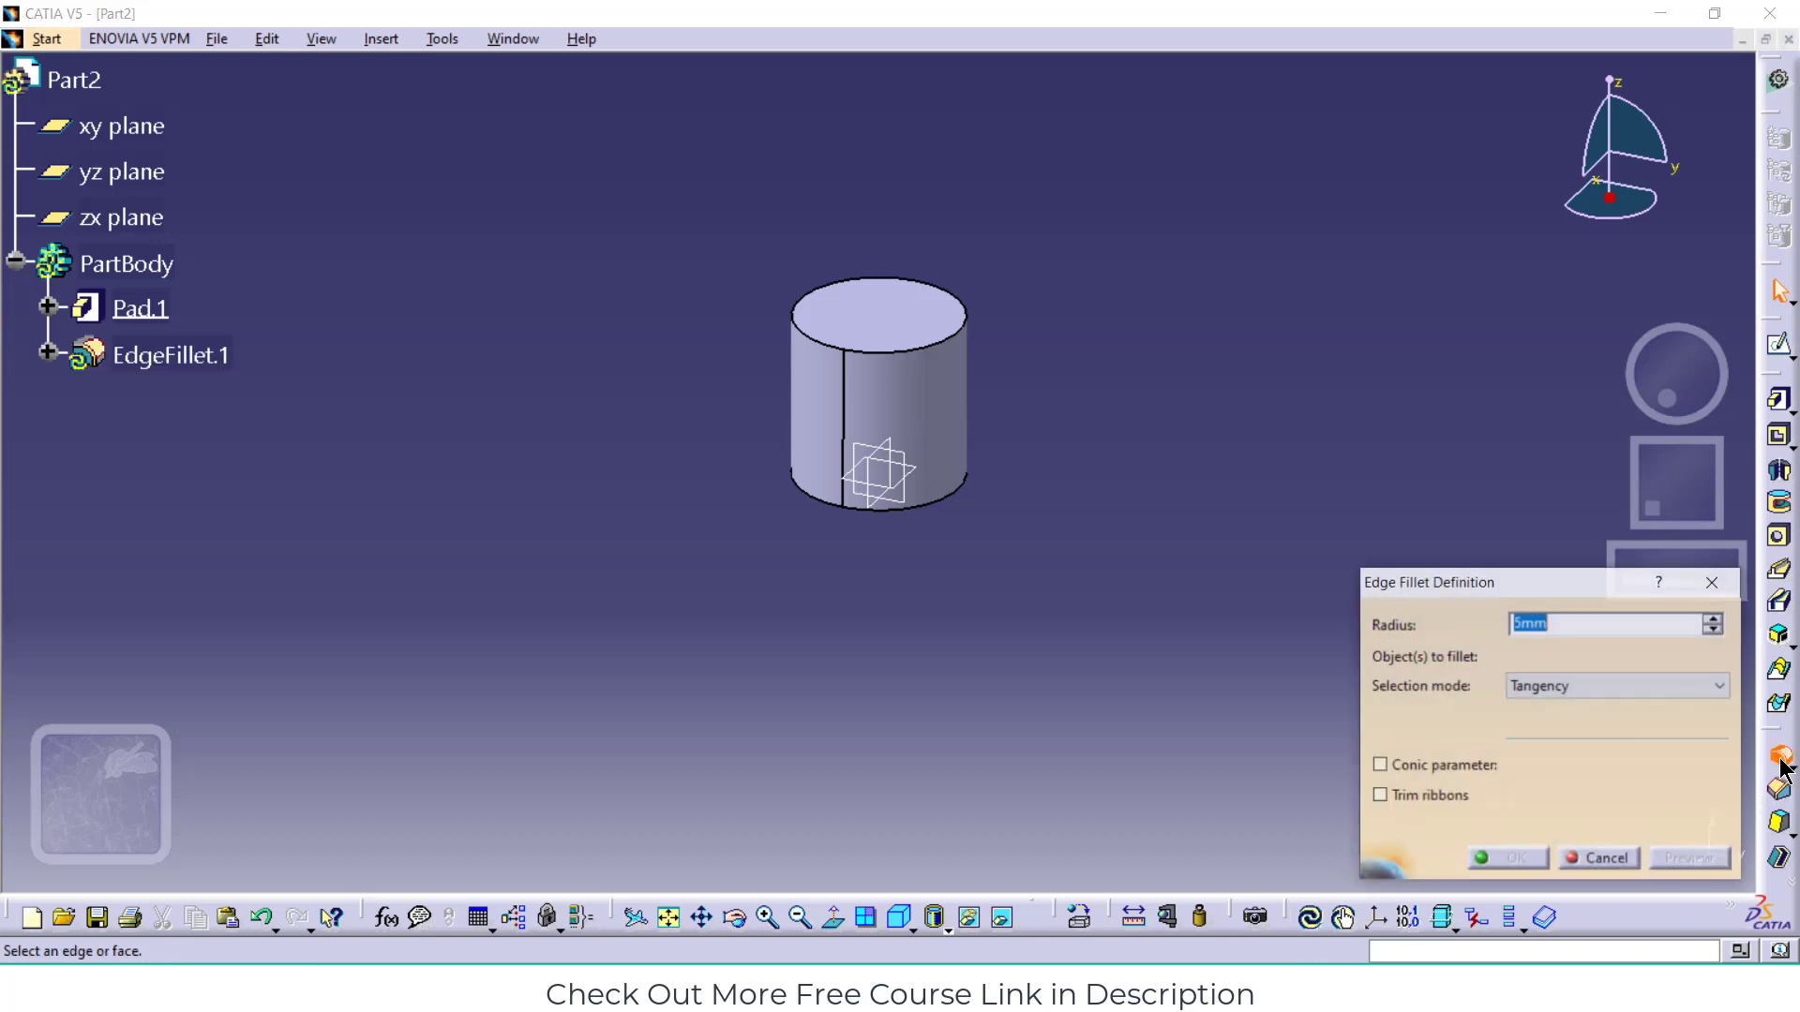
{"action": "left_click", "coordinate": [926, 356]}
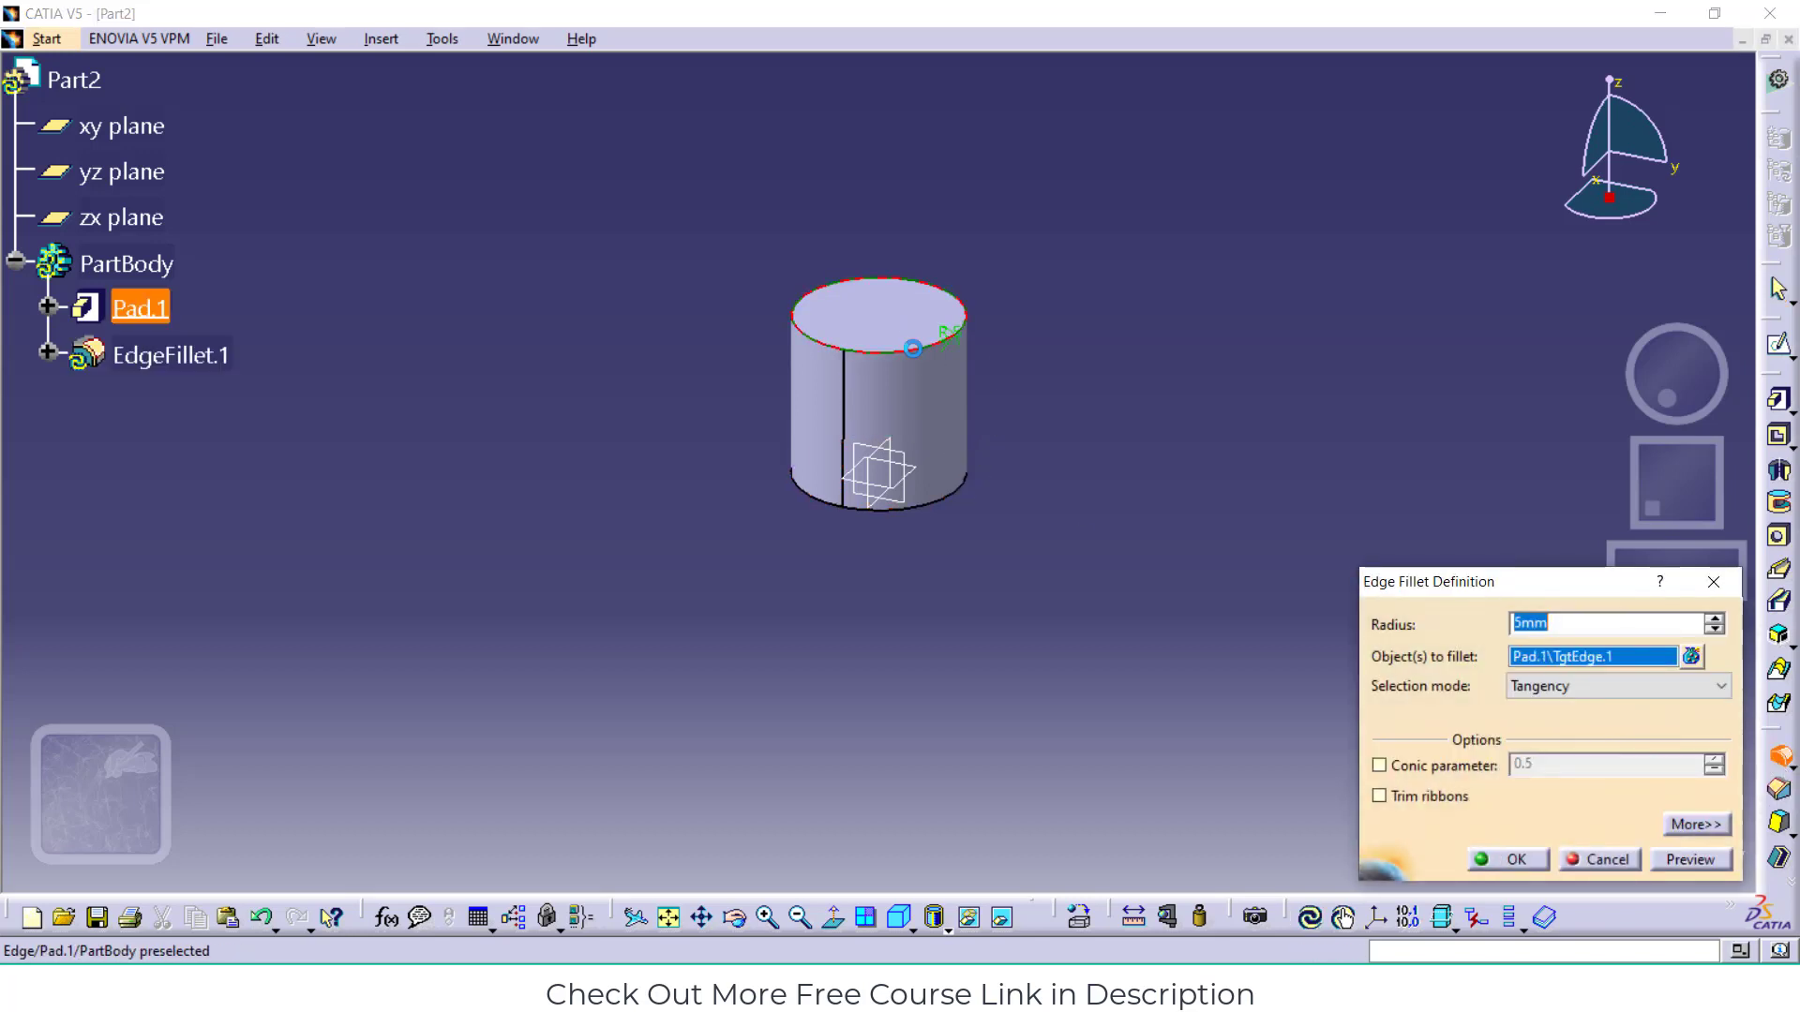
{"action": "left_click", "coordinate": [1679, 859]}
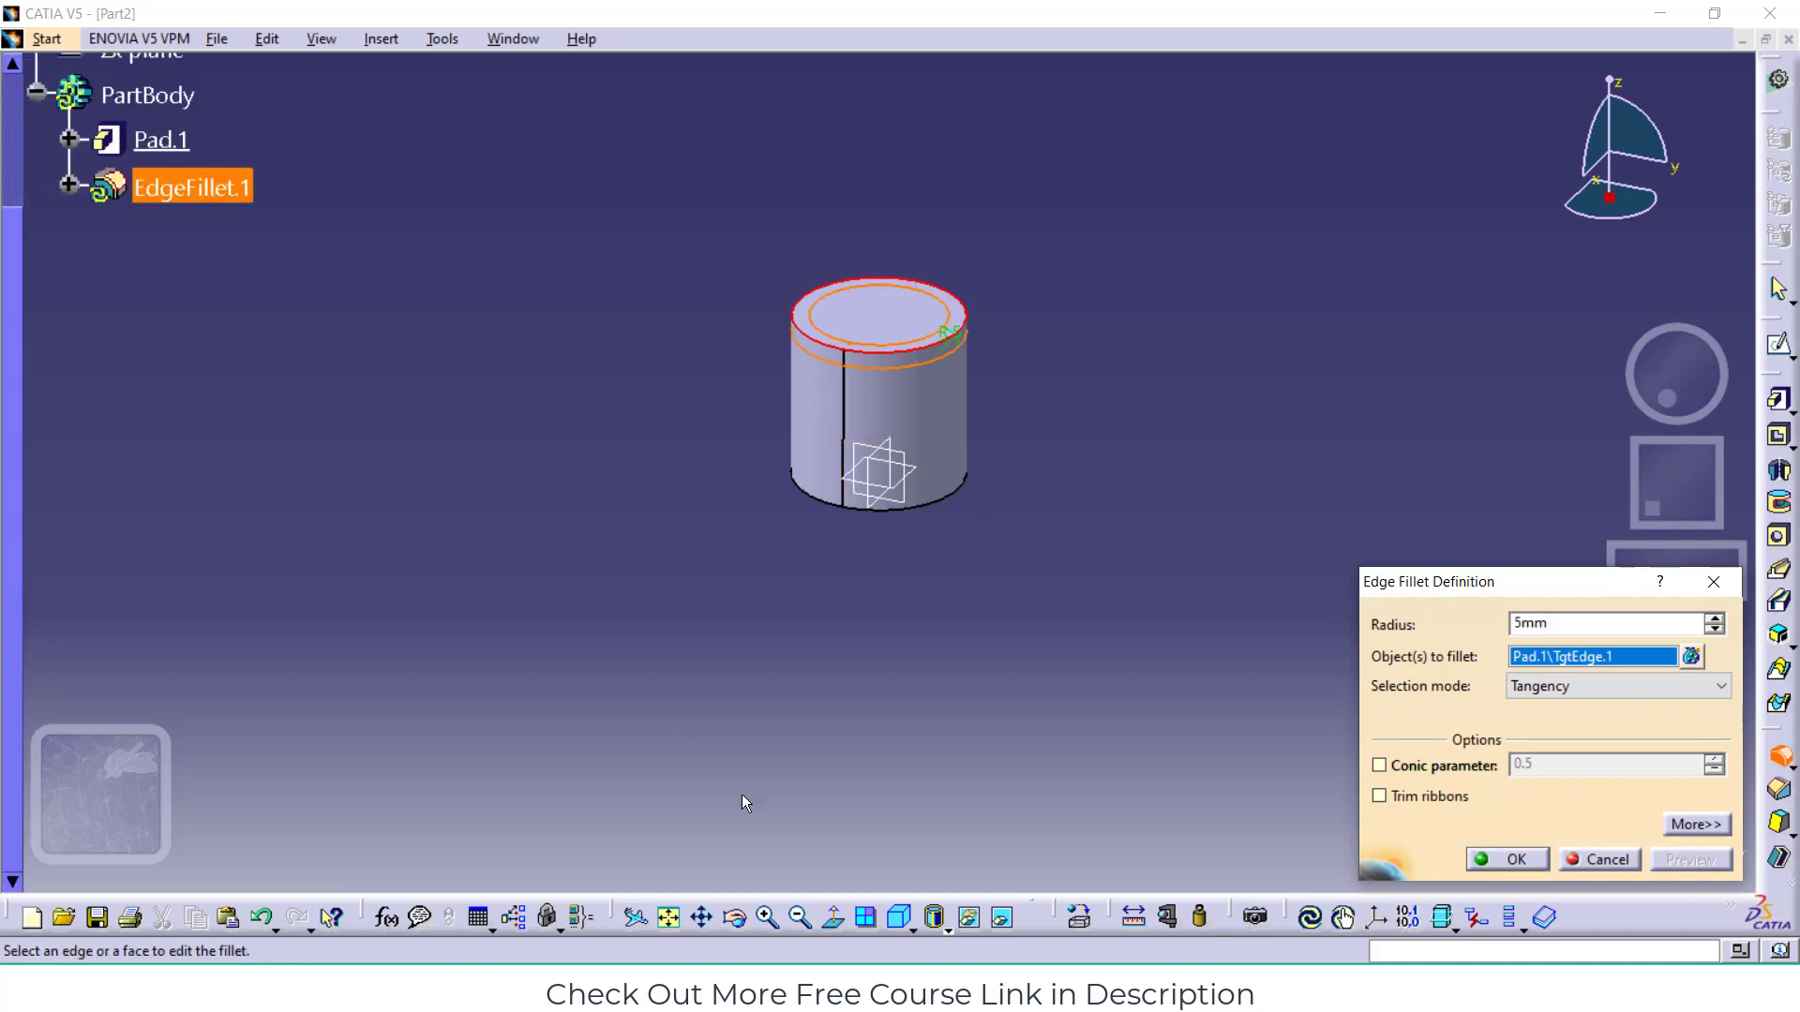
{"action": "left_click", "coordinate": [767, 917]}
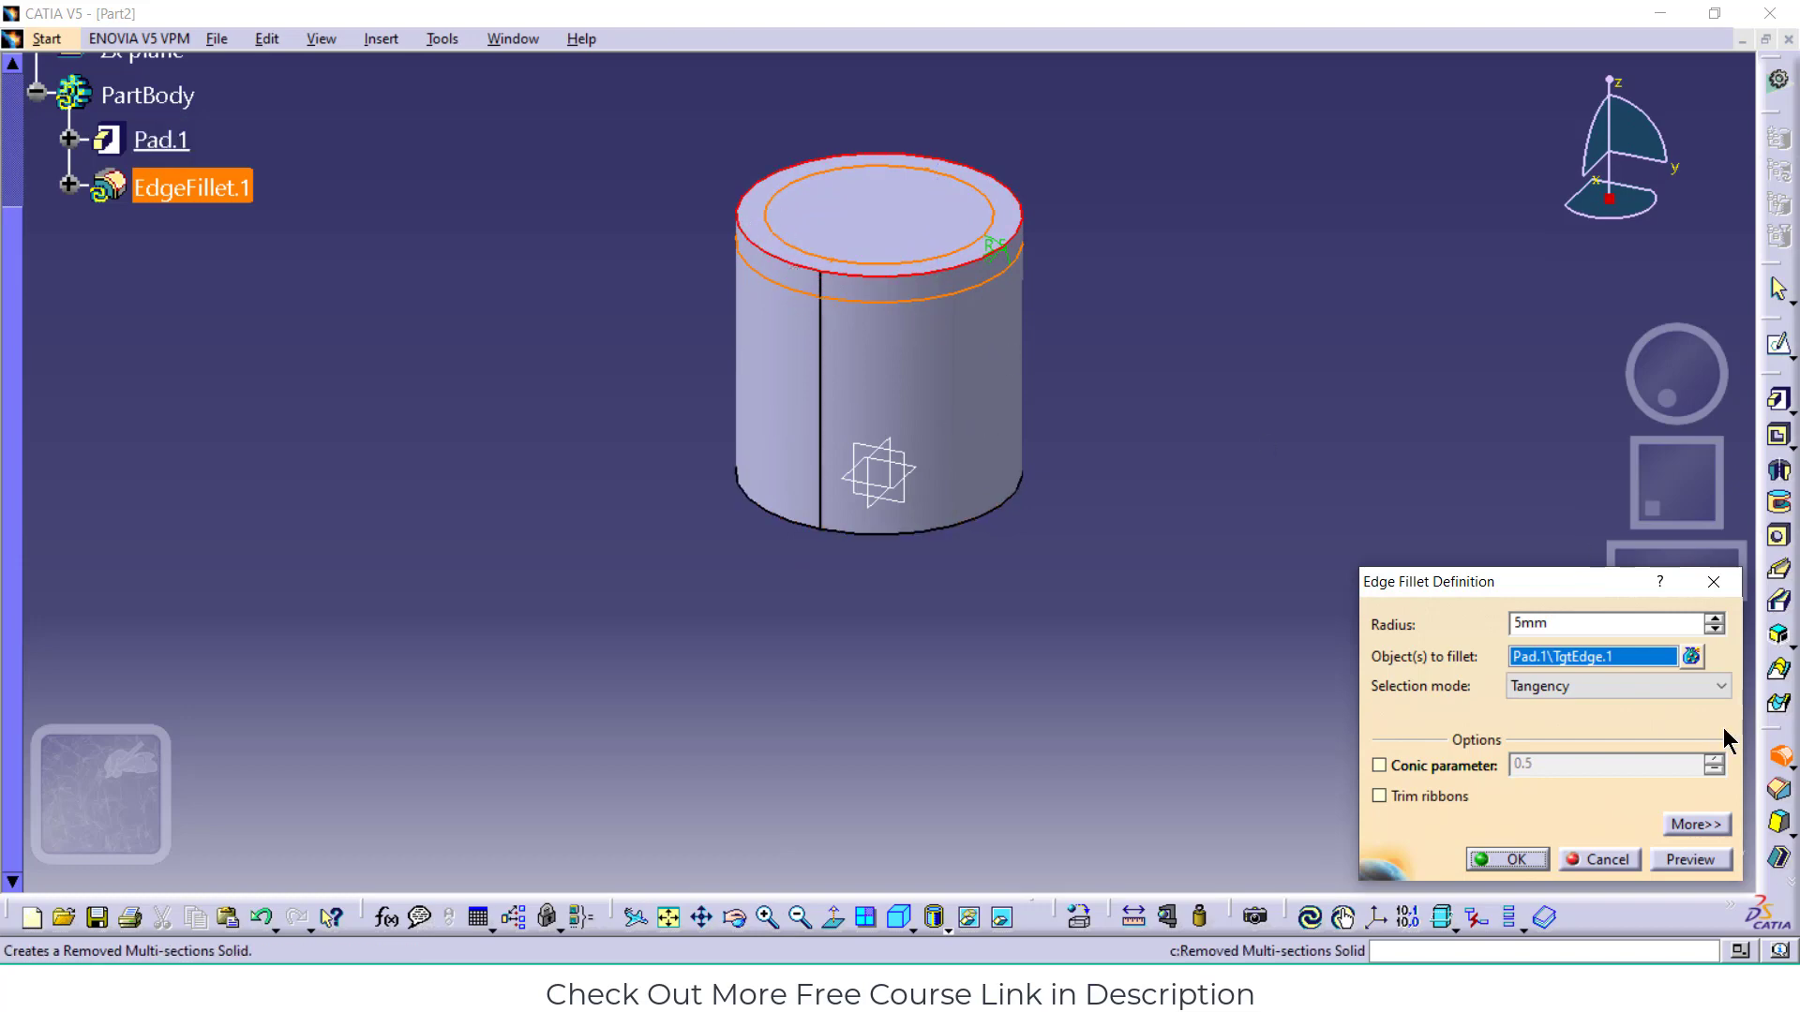
{"action": "left_click", "coordinate": [1704, 859]}
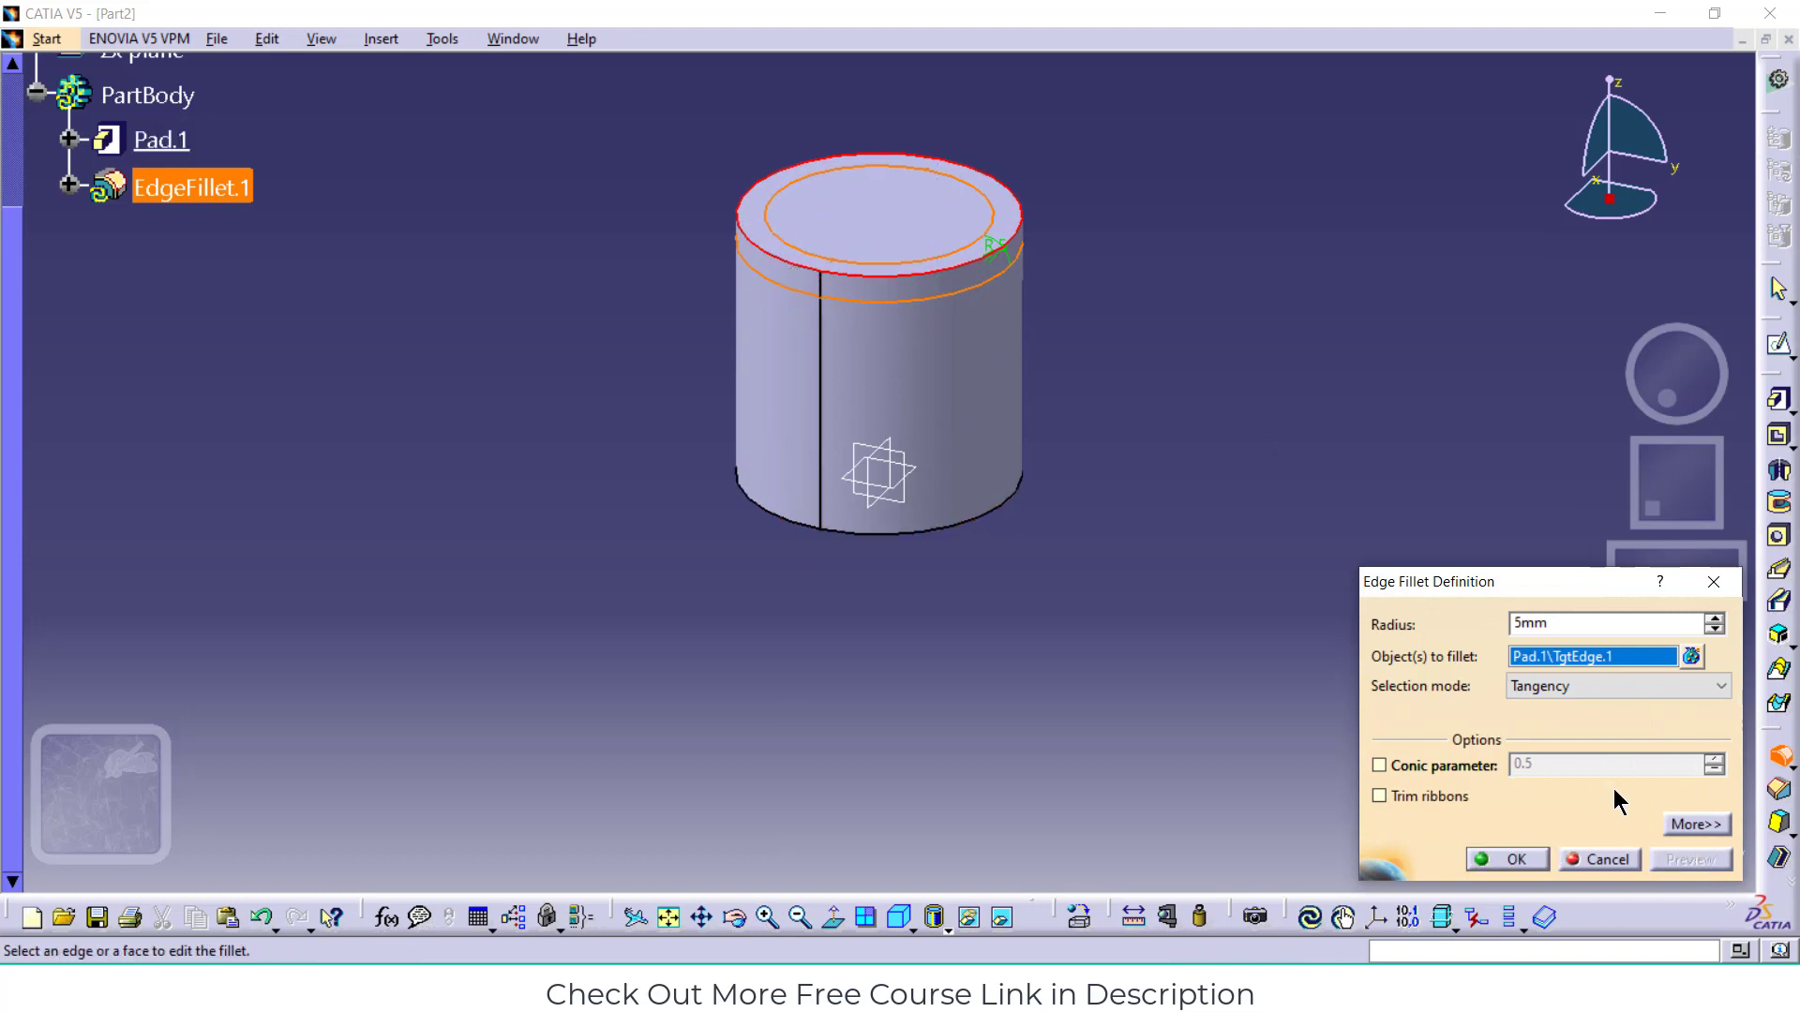
{"action": "left_click", "coordinate": [1506, 859]}
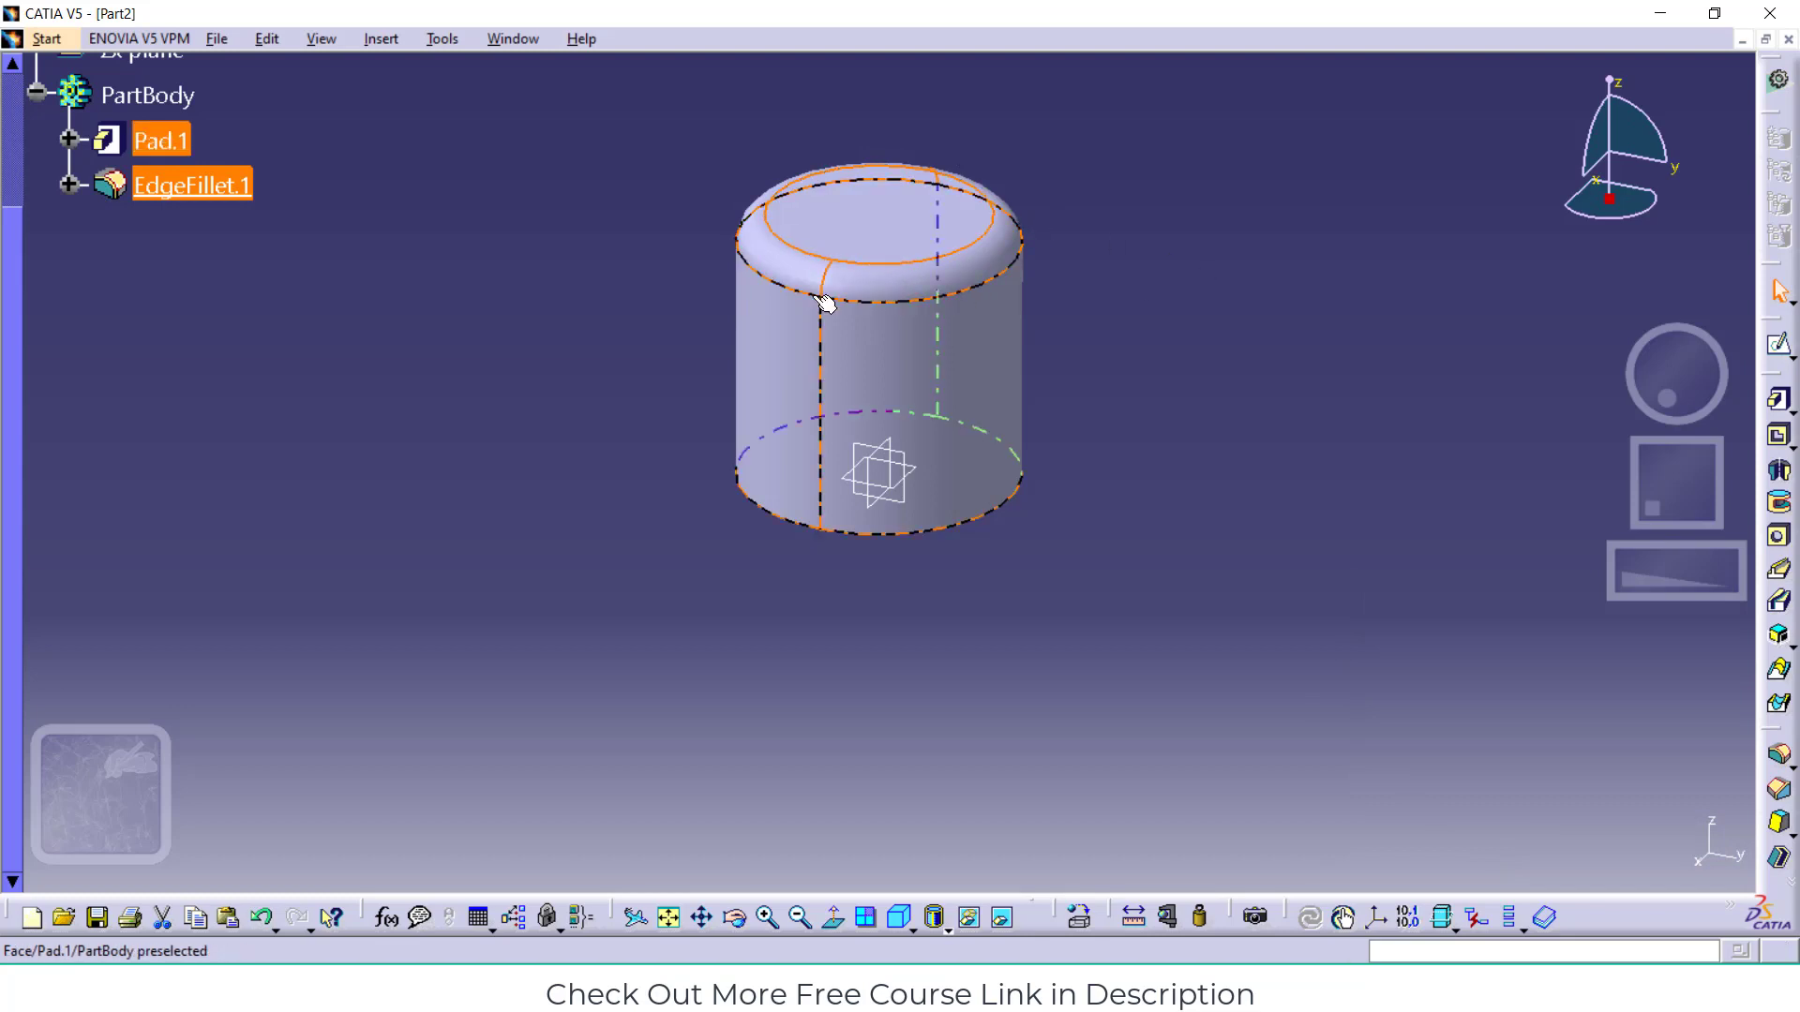
Reopen the edge fillet, look through its selection modes while keeping Tangency, and set the radius to 10 mm
{"action": "left_click", "coordinate": [216, 188]}
{"action": "double_click", "coordinate": [216, 187]}
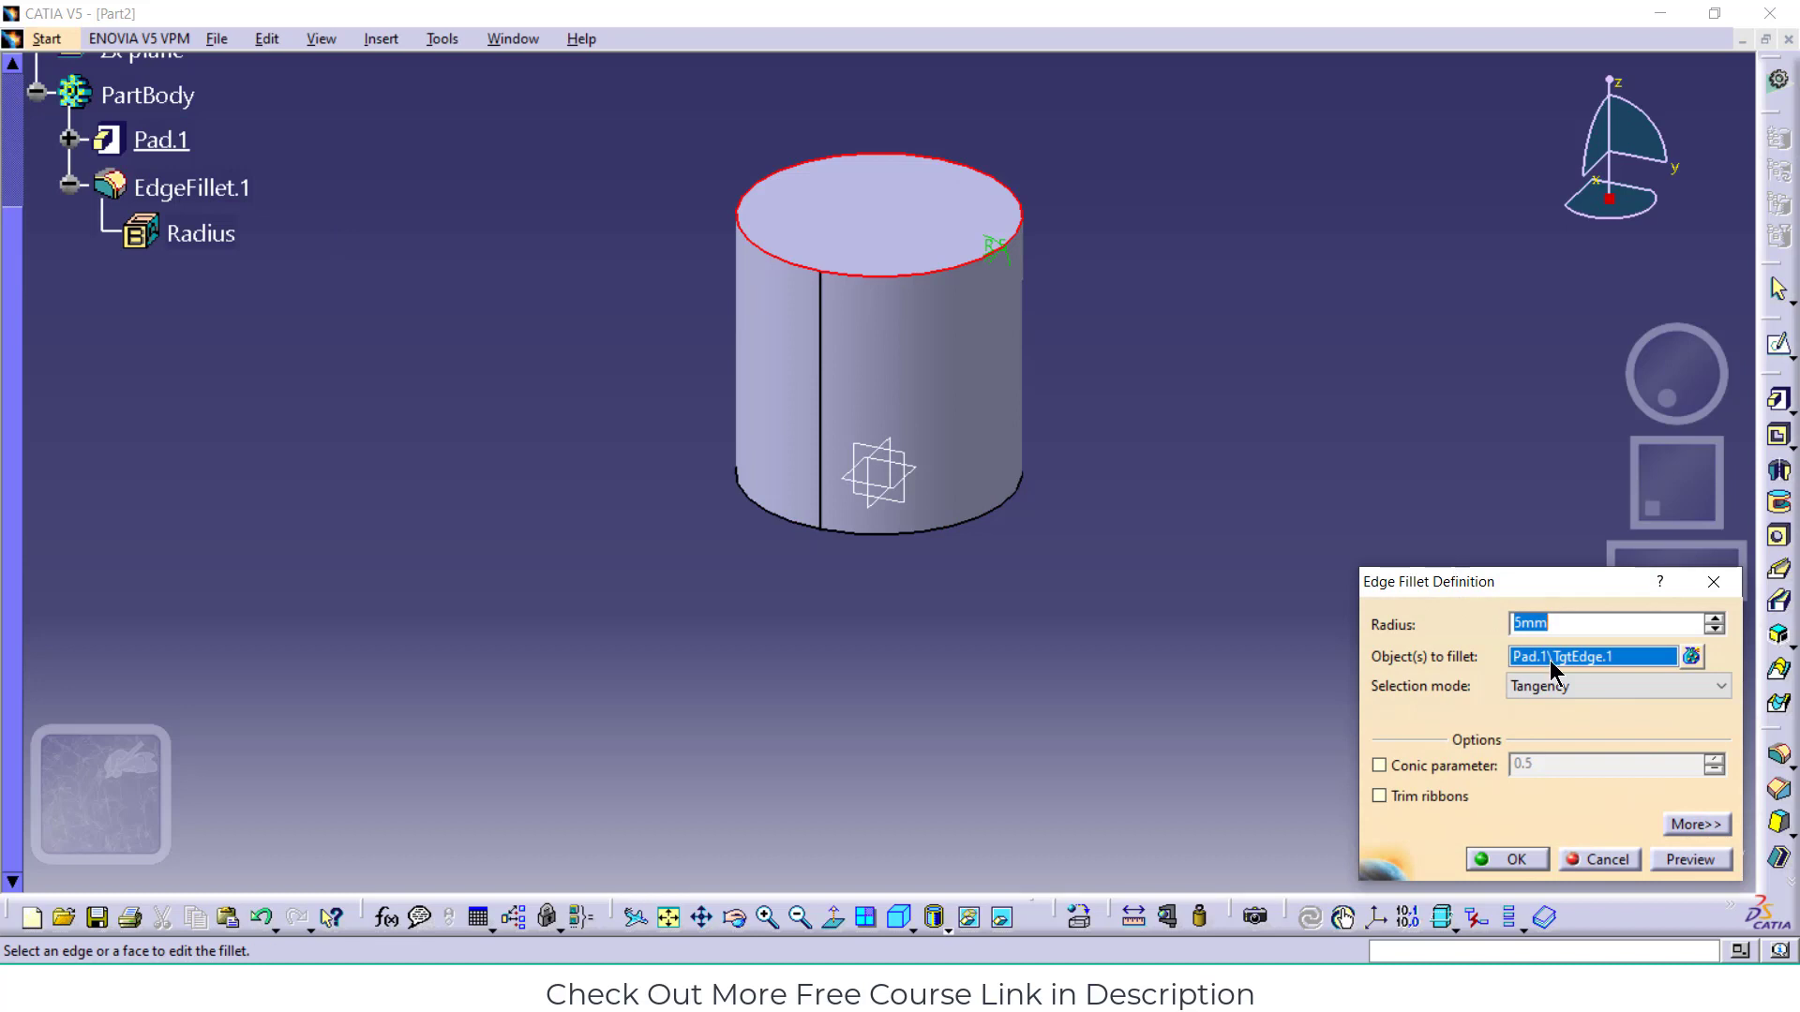
{"action": "left_click", "coordinate": [1603, 688]}
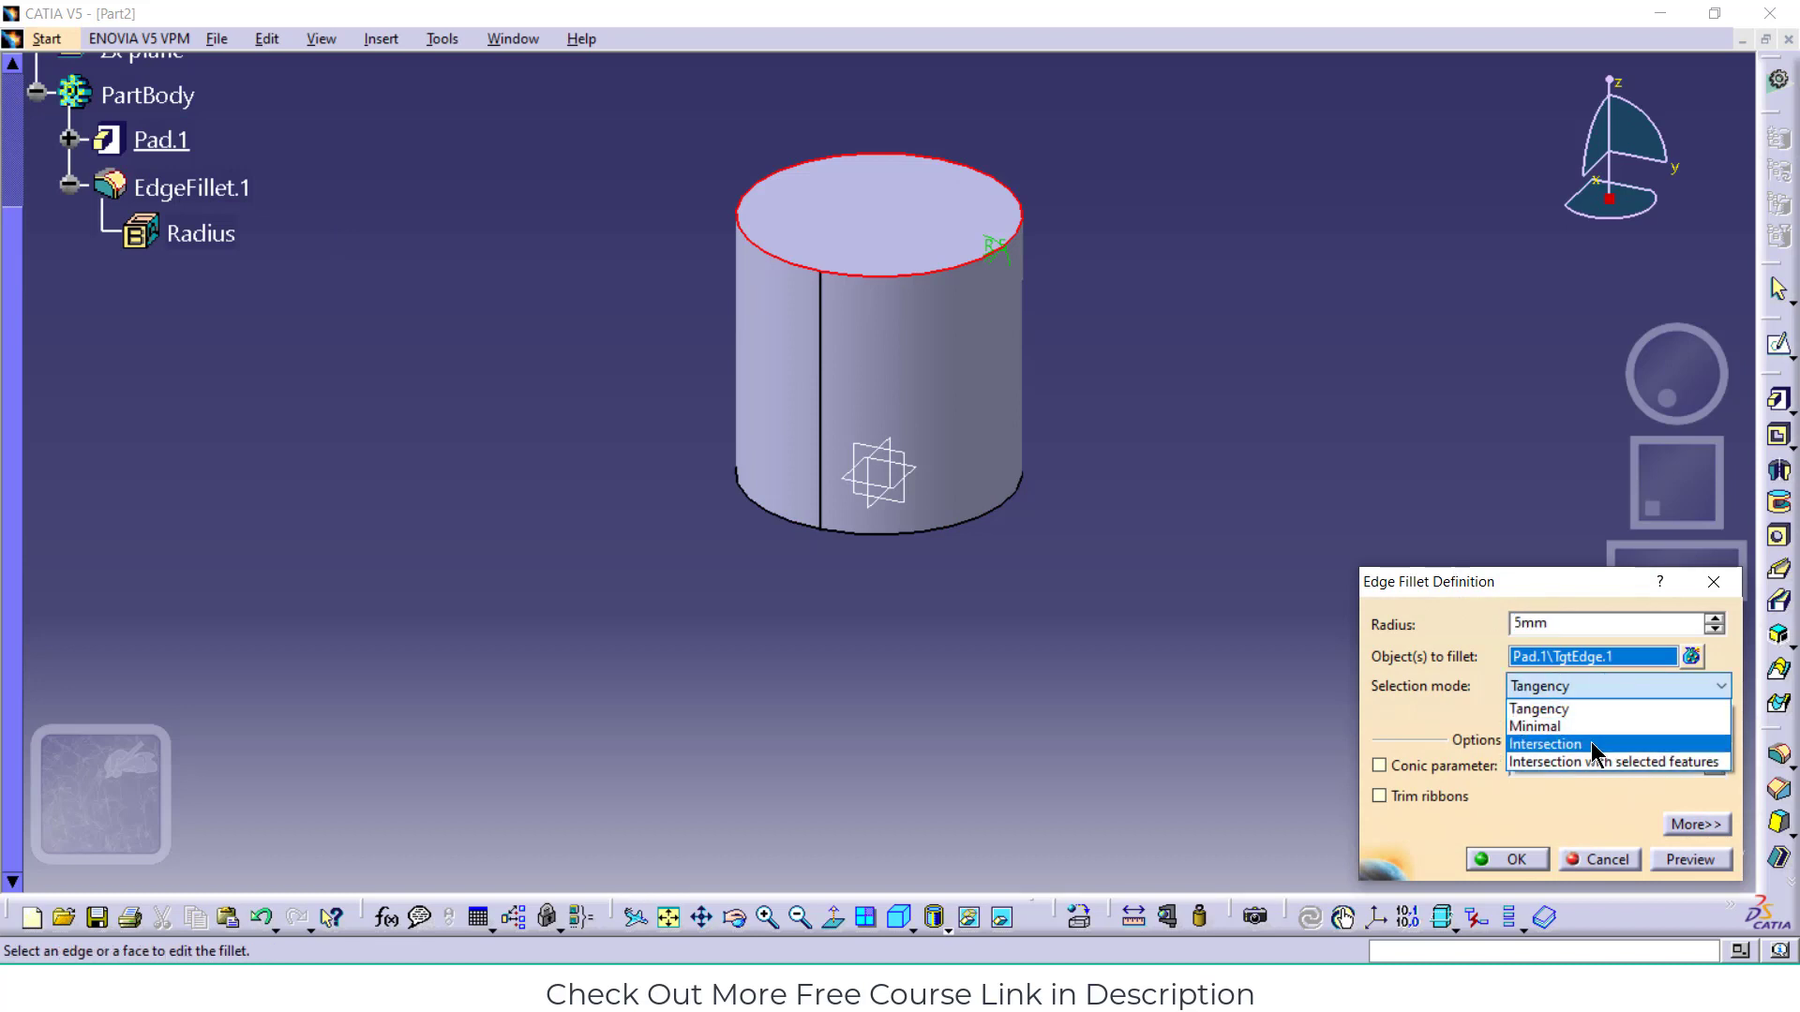
{"action": "left_click", "coordinate": [1464, 621]}
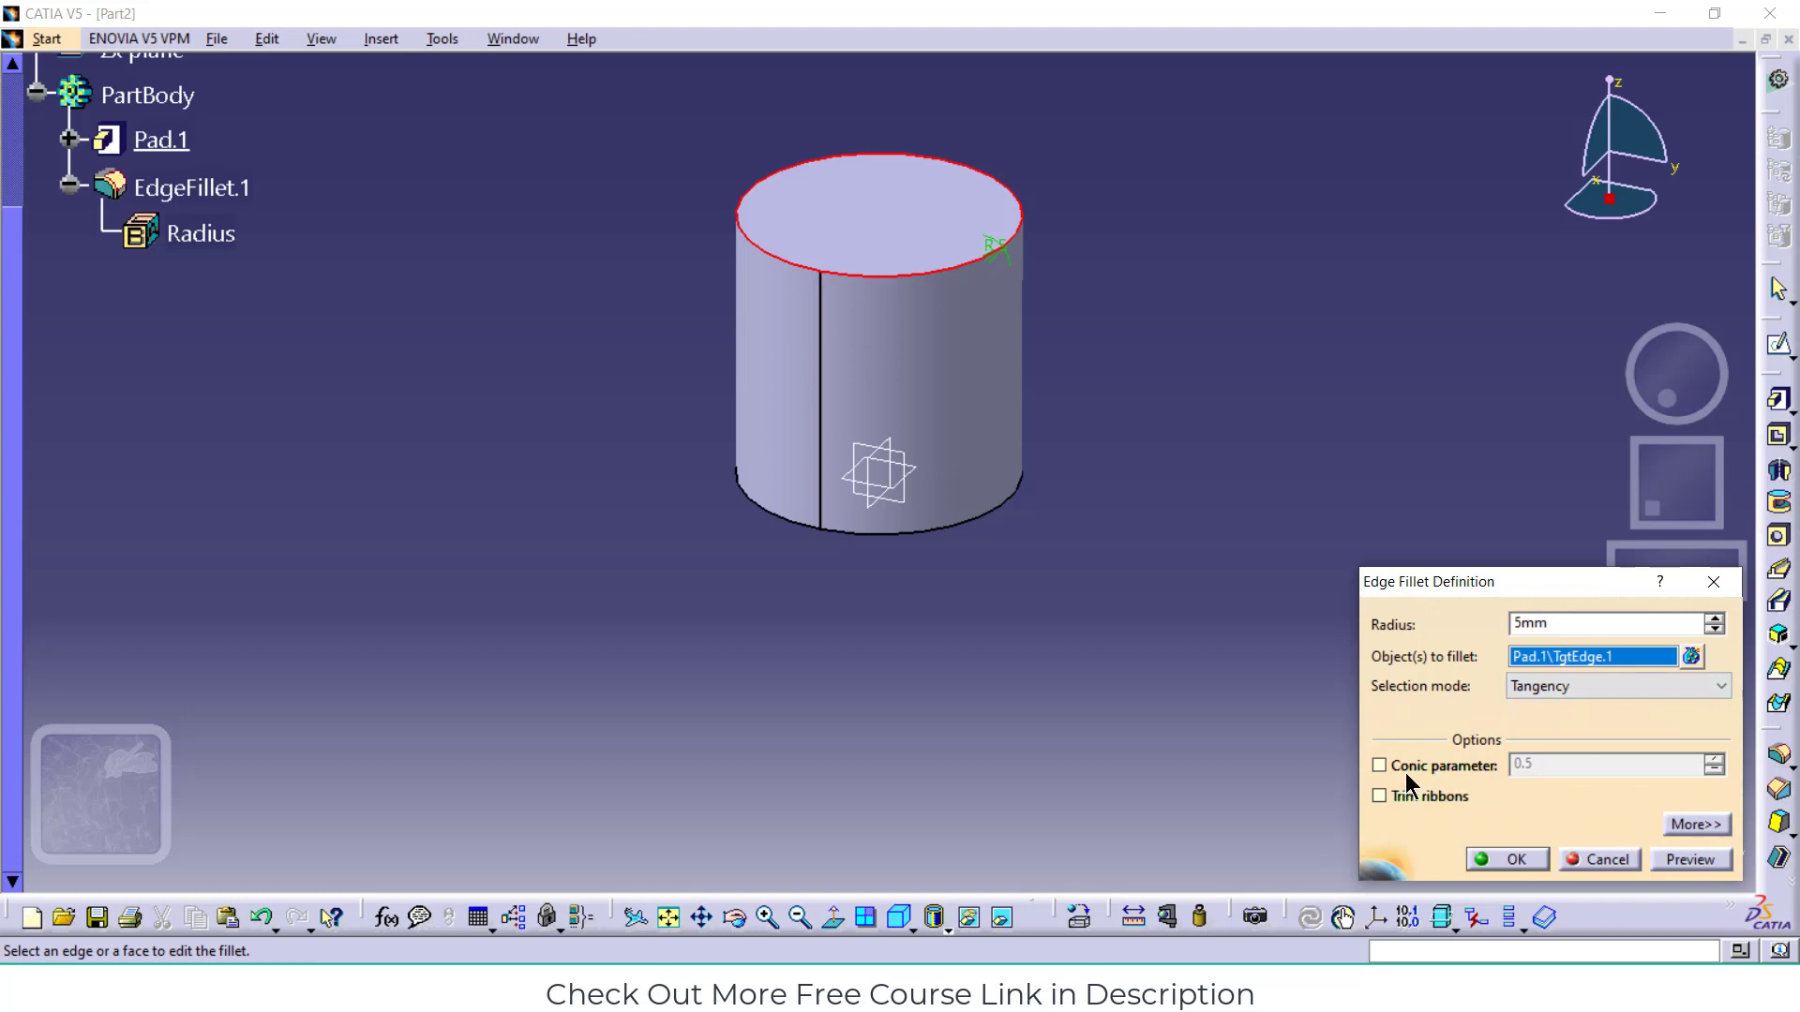
{"action": "left_click_drag", "start_coordinate": [1571, 625], "coordinate": [955, 574]}
{"action": "type", "text": "10"}
{"action": "left_click", "coordinate": [1692, 860]}
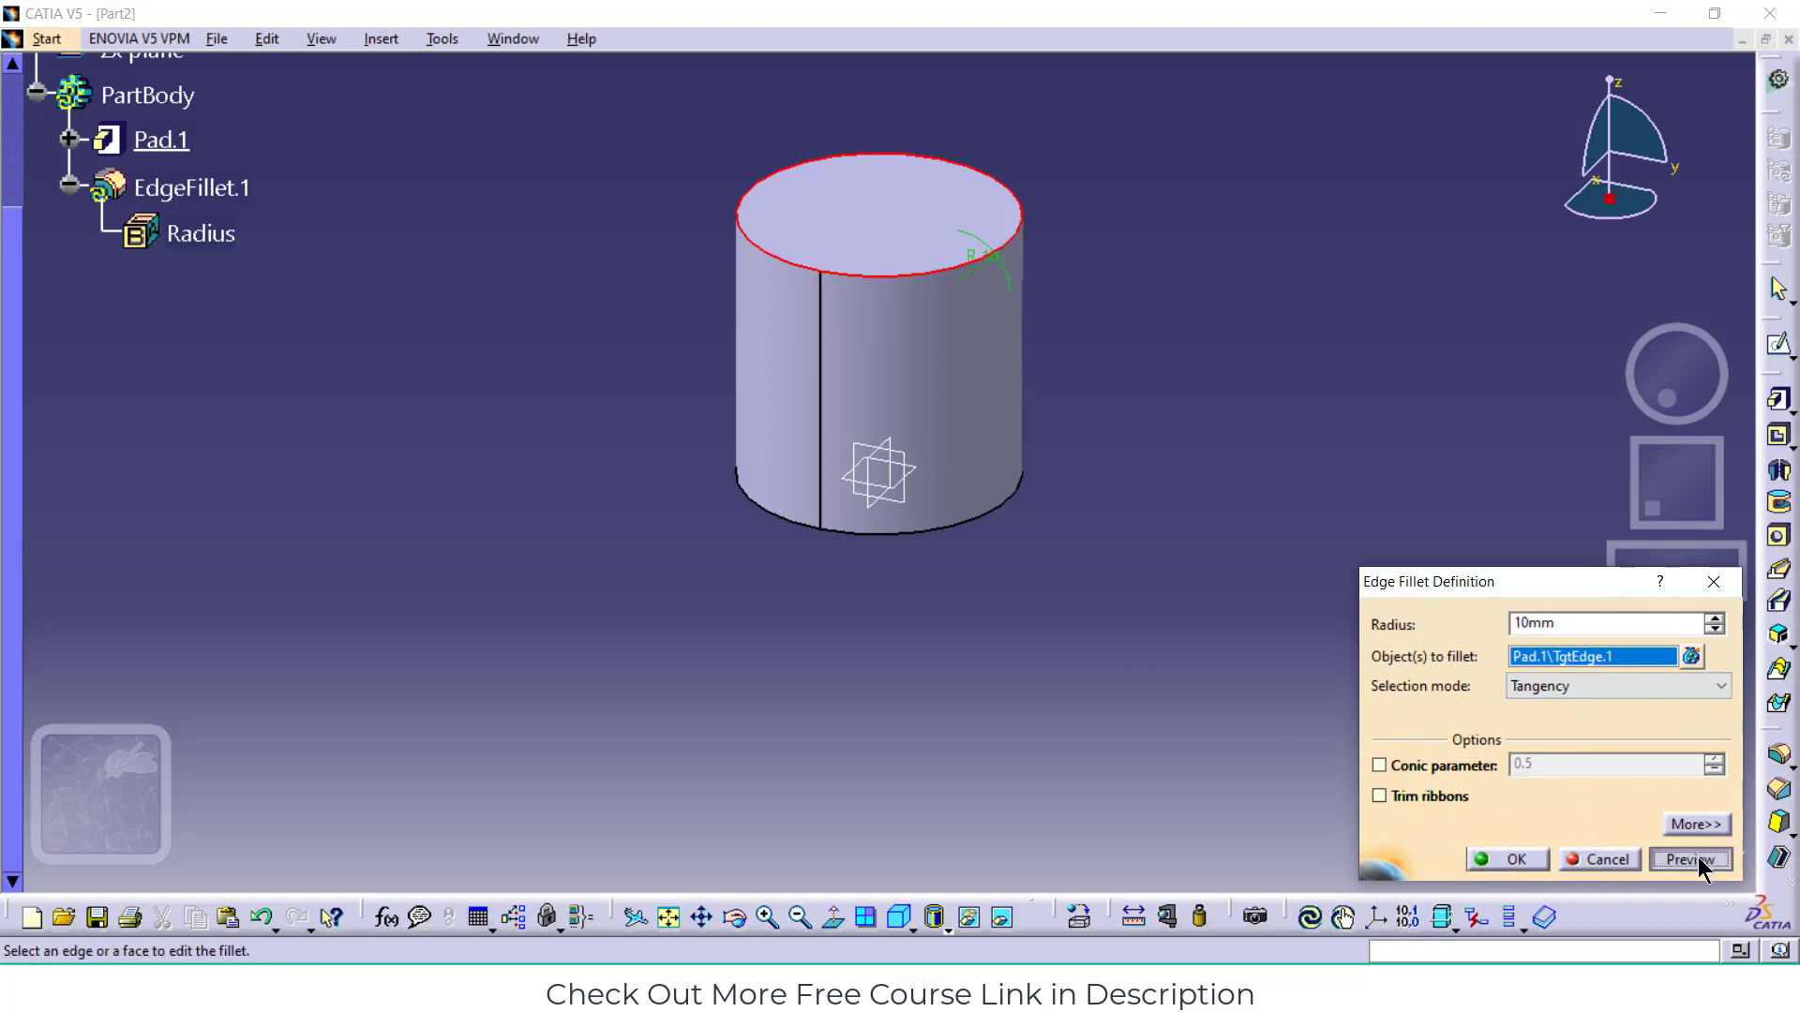
{"action": "left_click", "coordinate": [1481, 859]}
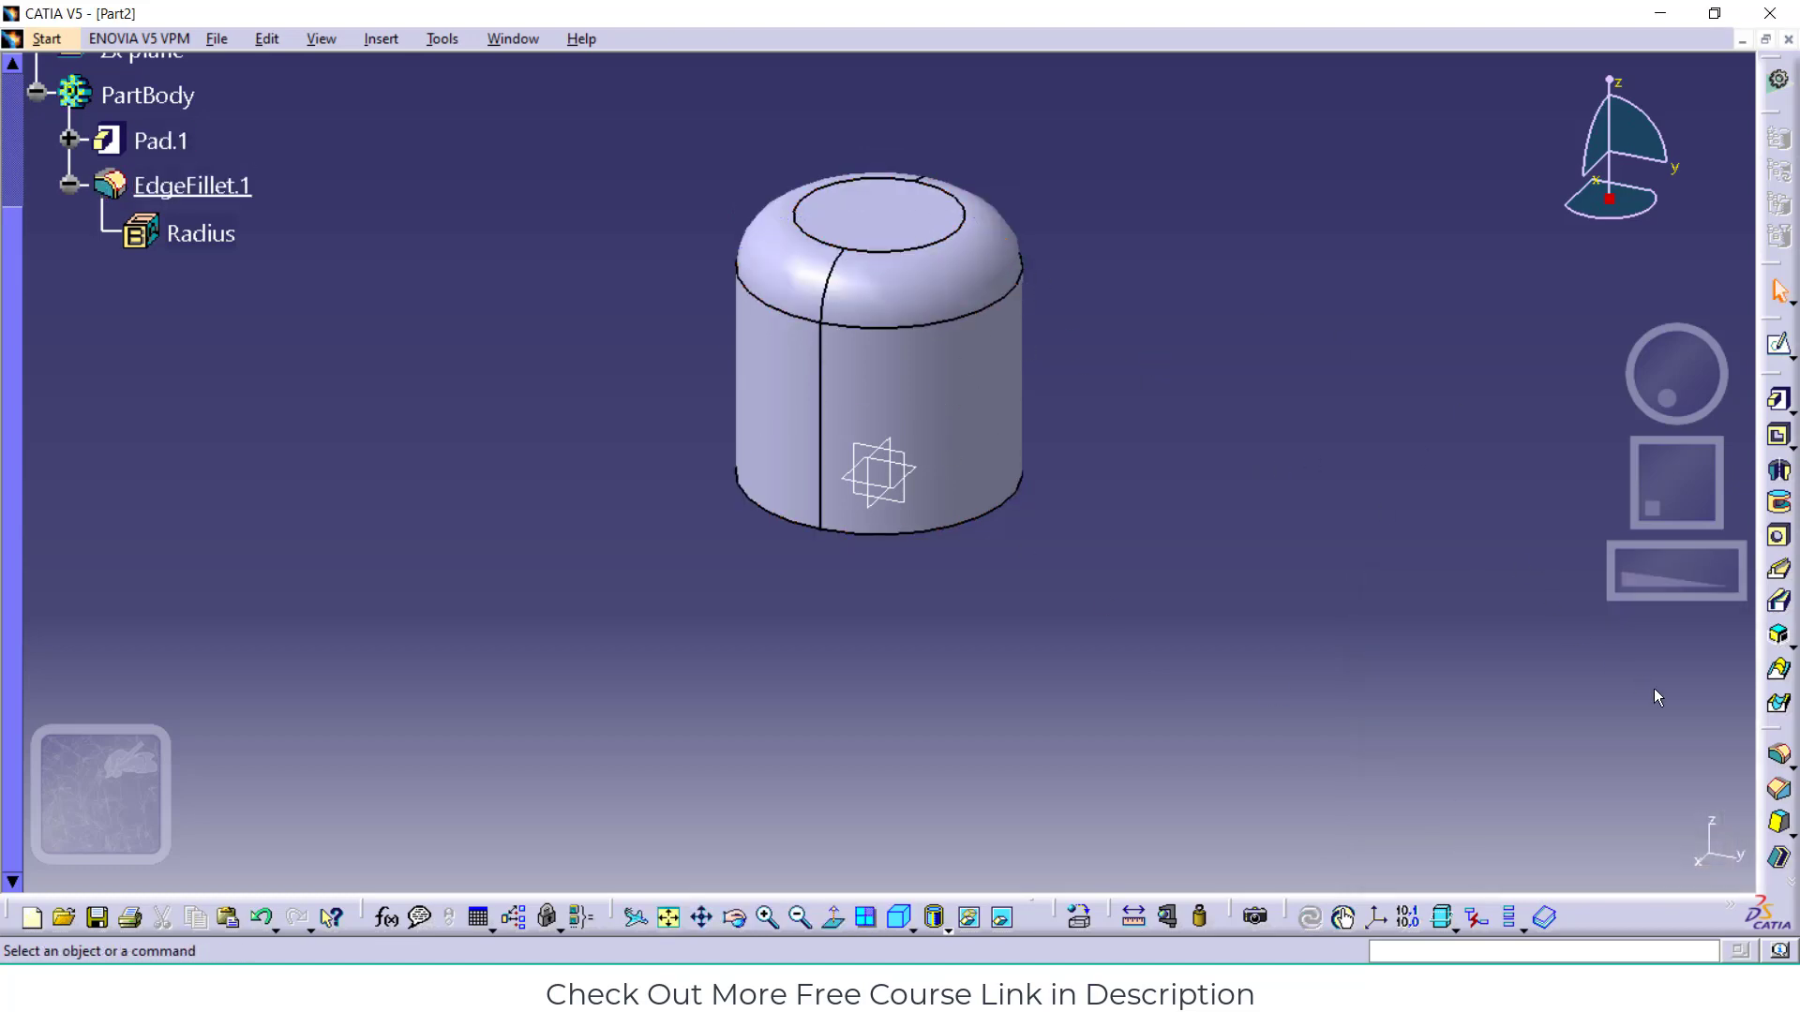
Chamfer the cylinder's bottom circular edge with a length of 3 mm at 45 degrees, checking the preview from below
{"action": "left_click", "coordinate": [1781, 792]}
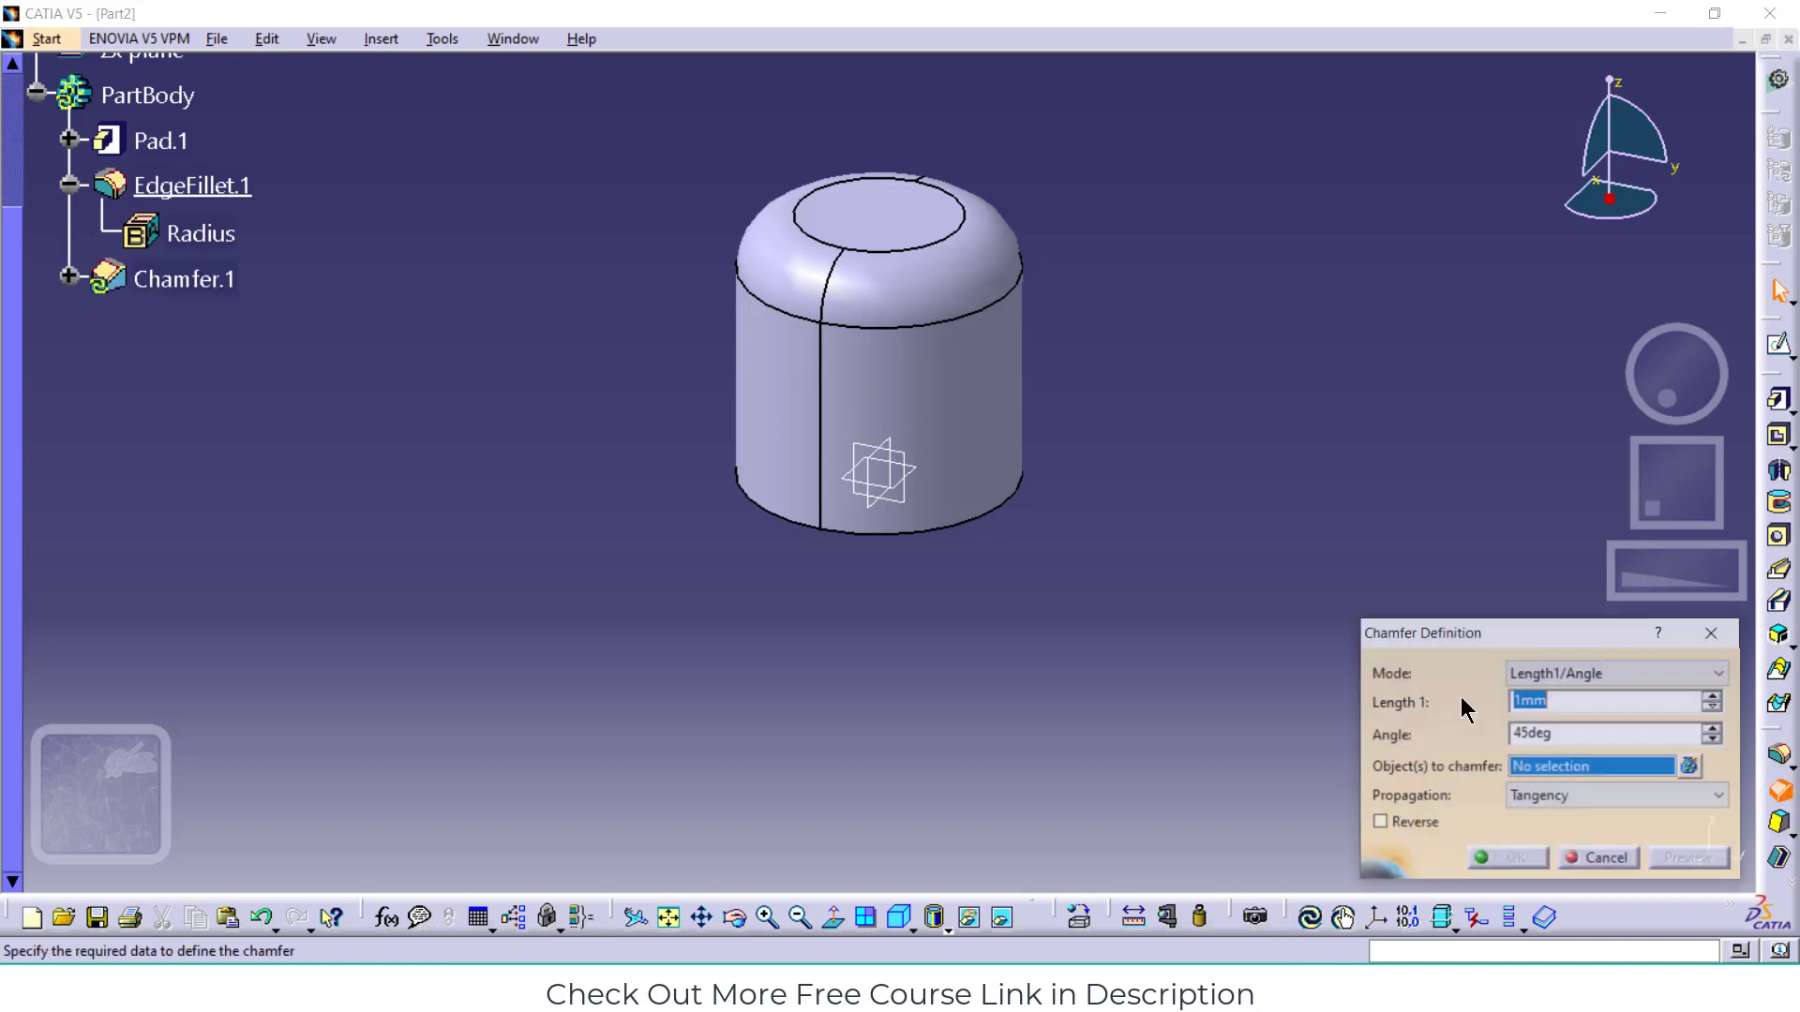
{"action": "left_click", "coordinate": [956, 525]}
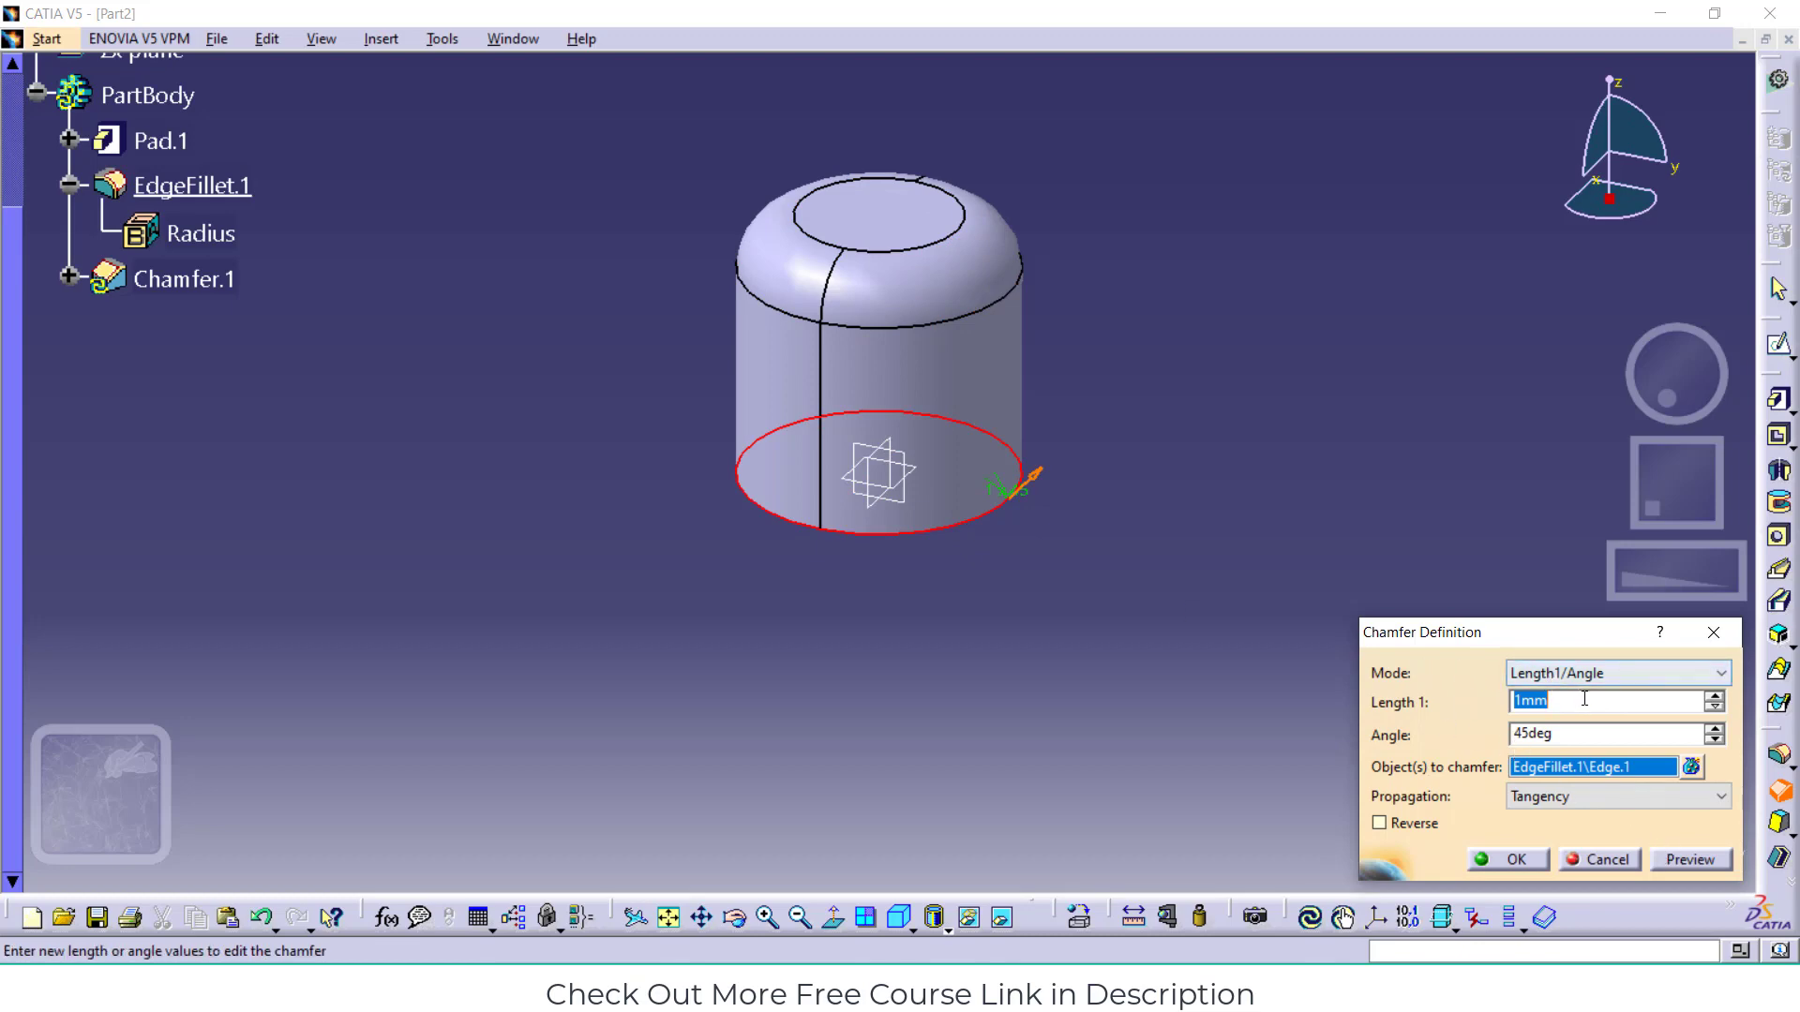
{"action": "type", "text": "3"}
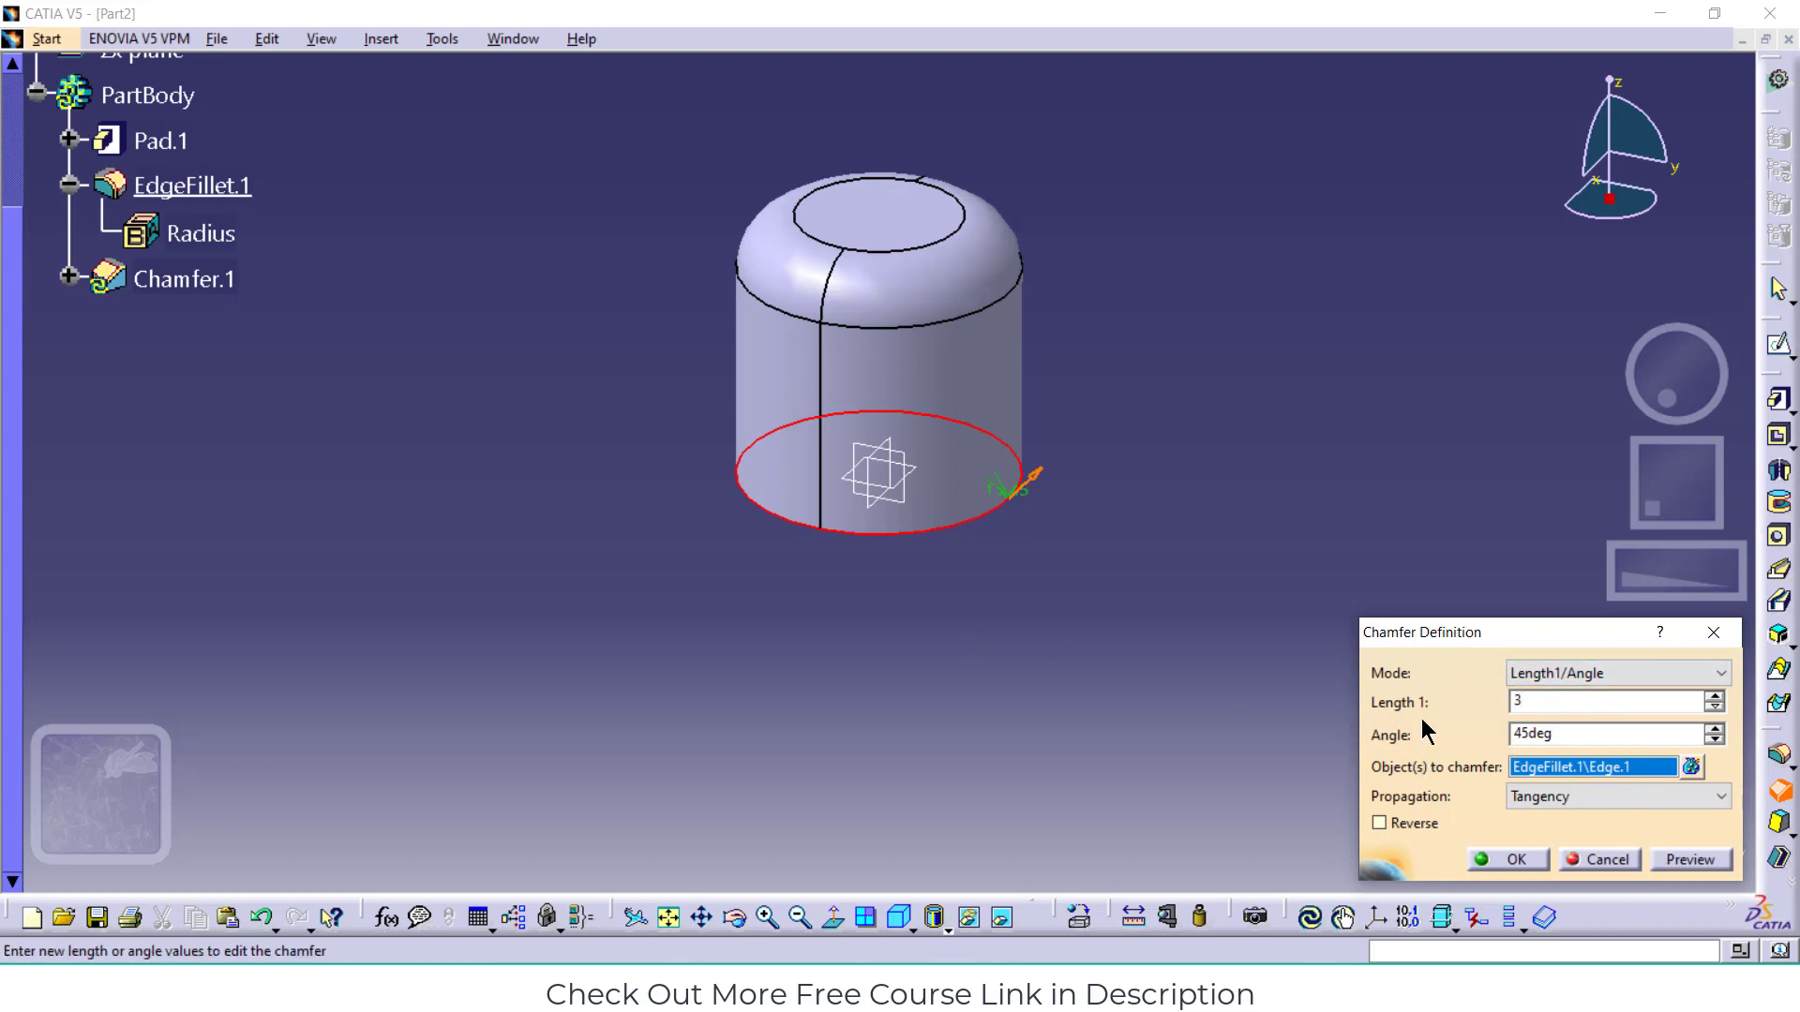
{"action": "left_click", "coordinate": [1690, 860]}
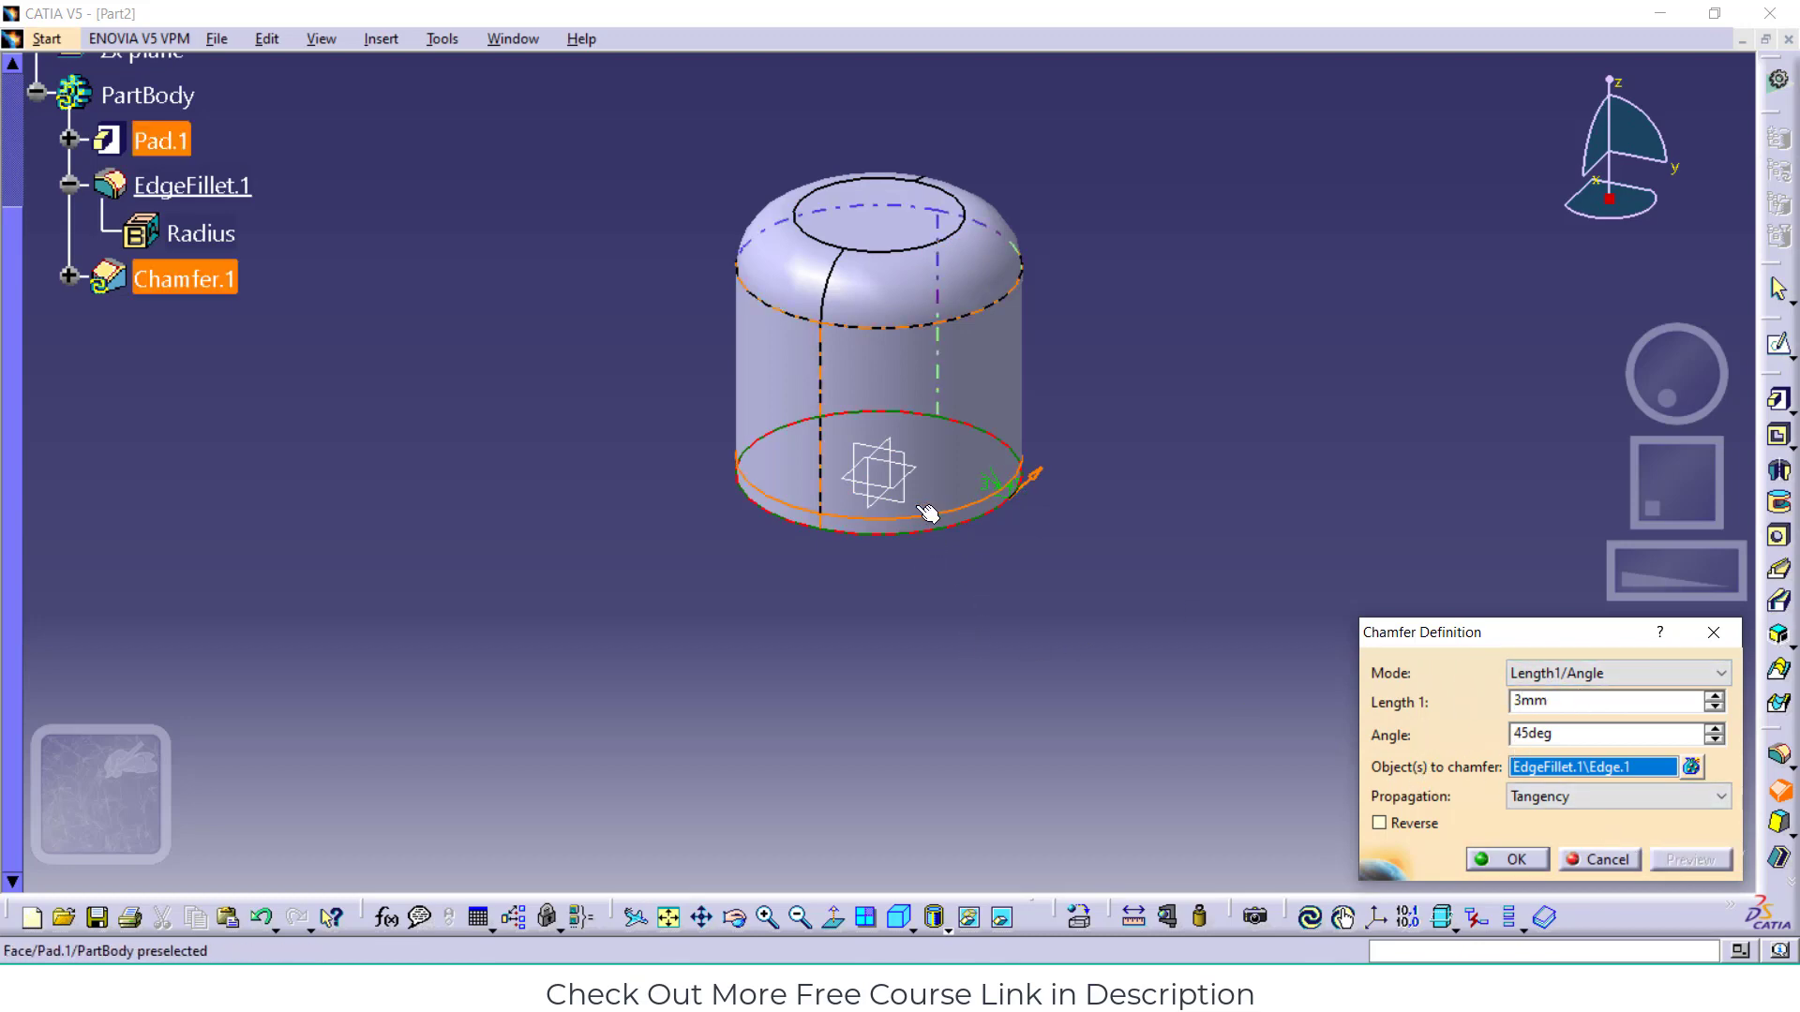
{"action": "left_click", "coordinate": [736, 919]}
{"action": "left_click_drag", "start_coordinate": [827, 649], "coordinate": [847, 365]}
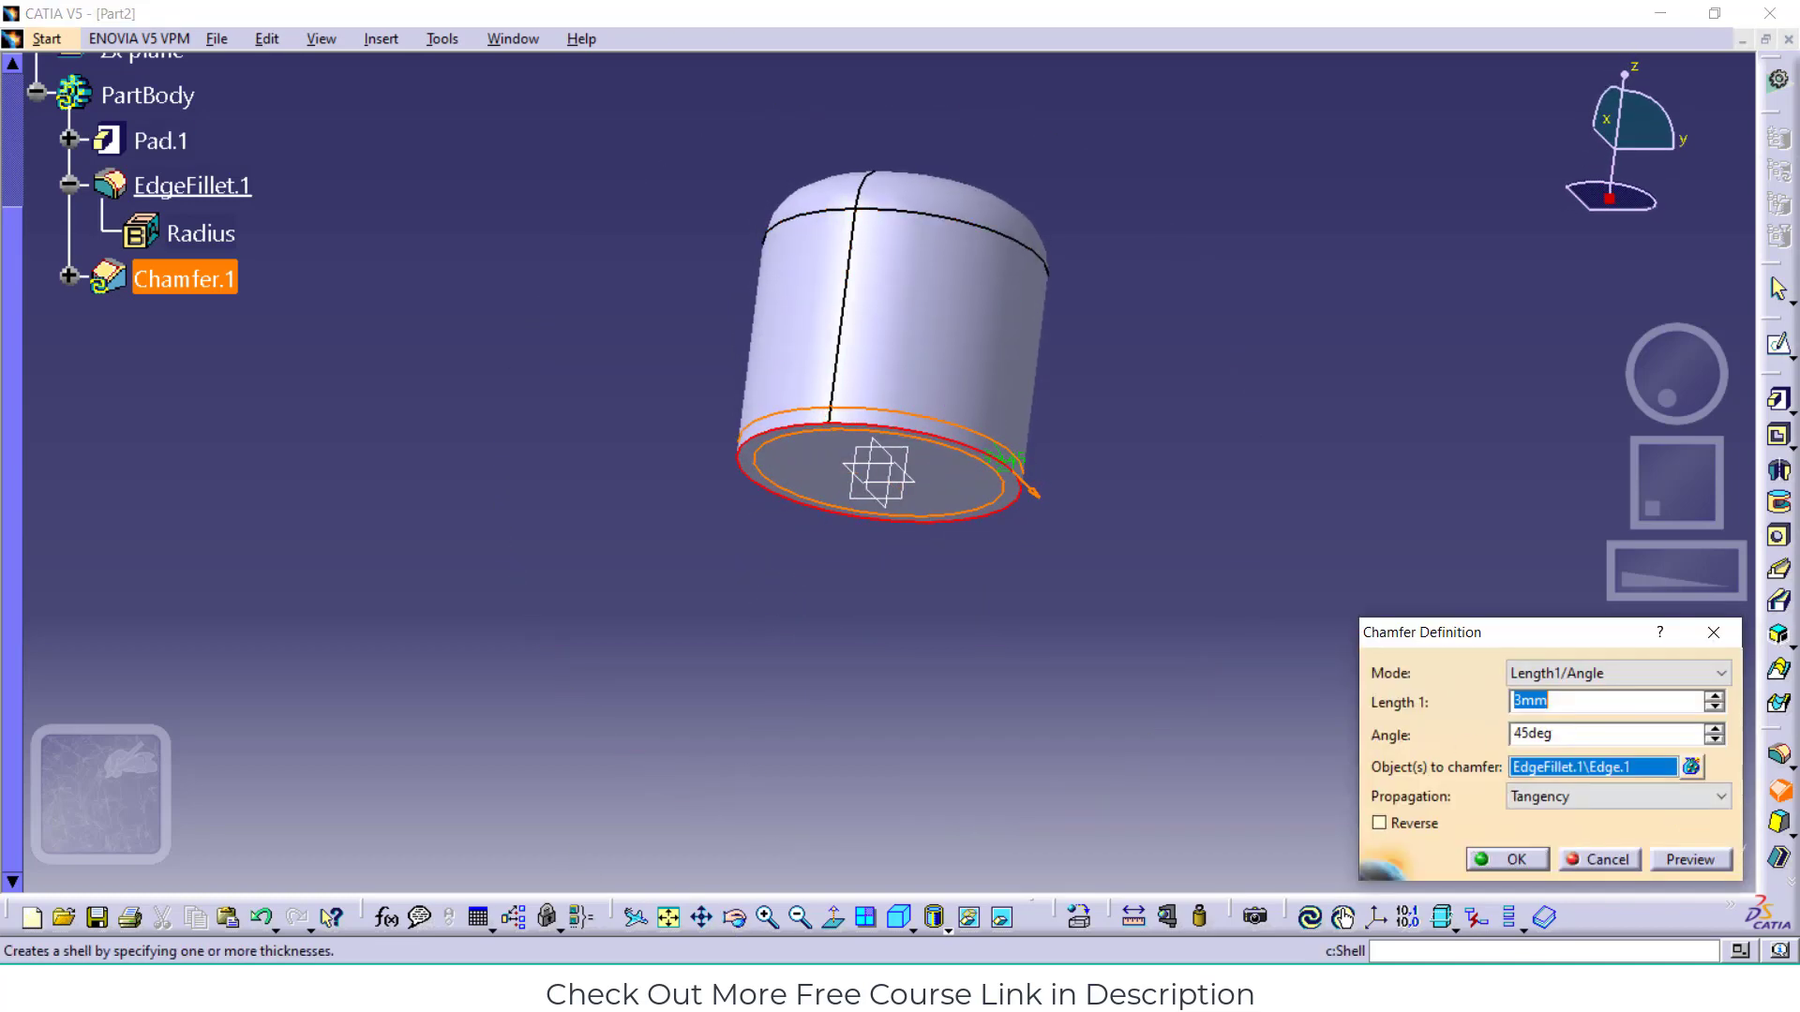
{"action": "left_click", "coordinate": [1526, 859]}
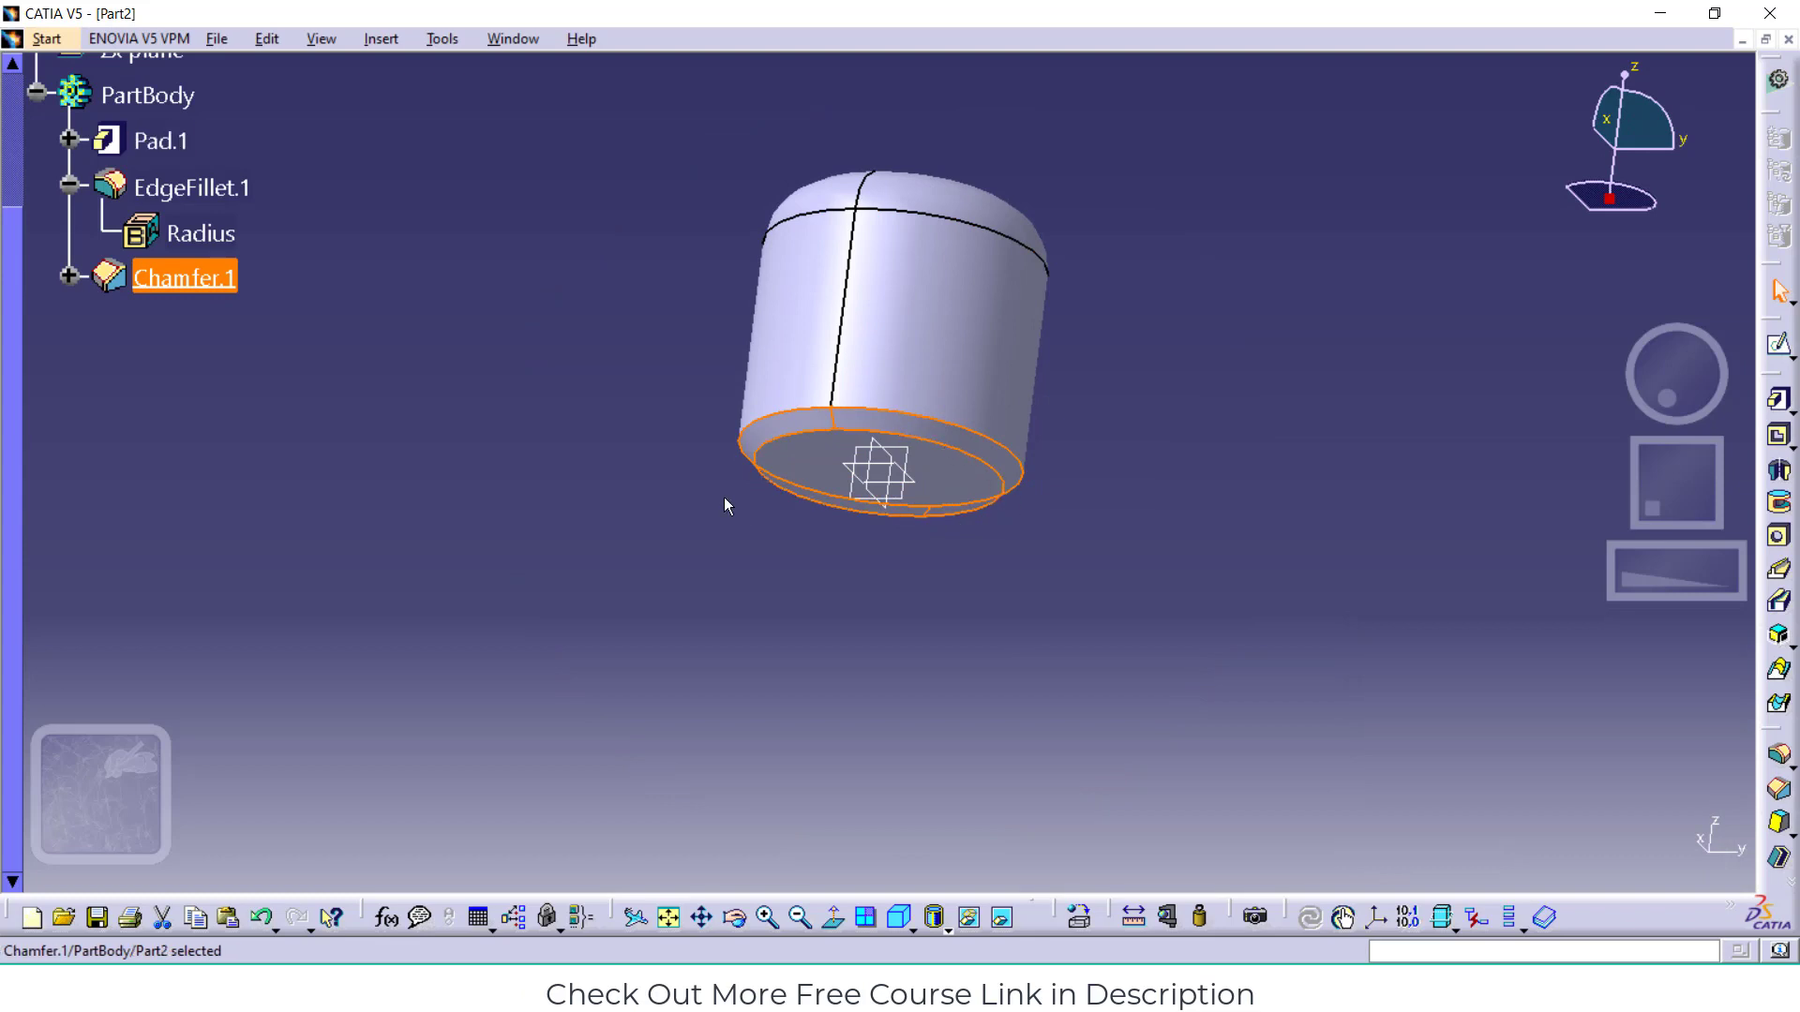
Change the bottom chamfer's mode to Length1/Length2 and set Length 2 to 5 mm
{"action": "double_click", "coordinate": [161, 284]}
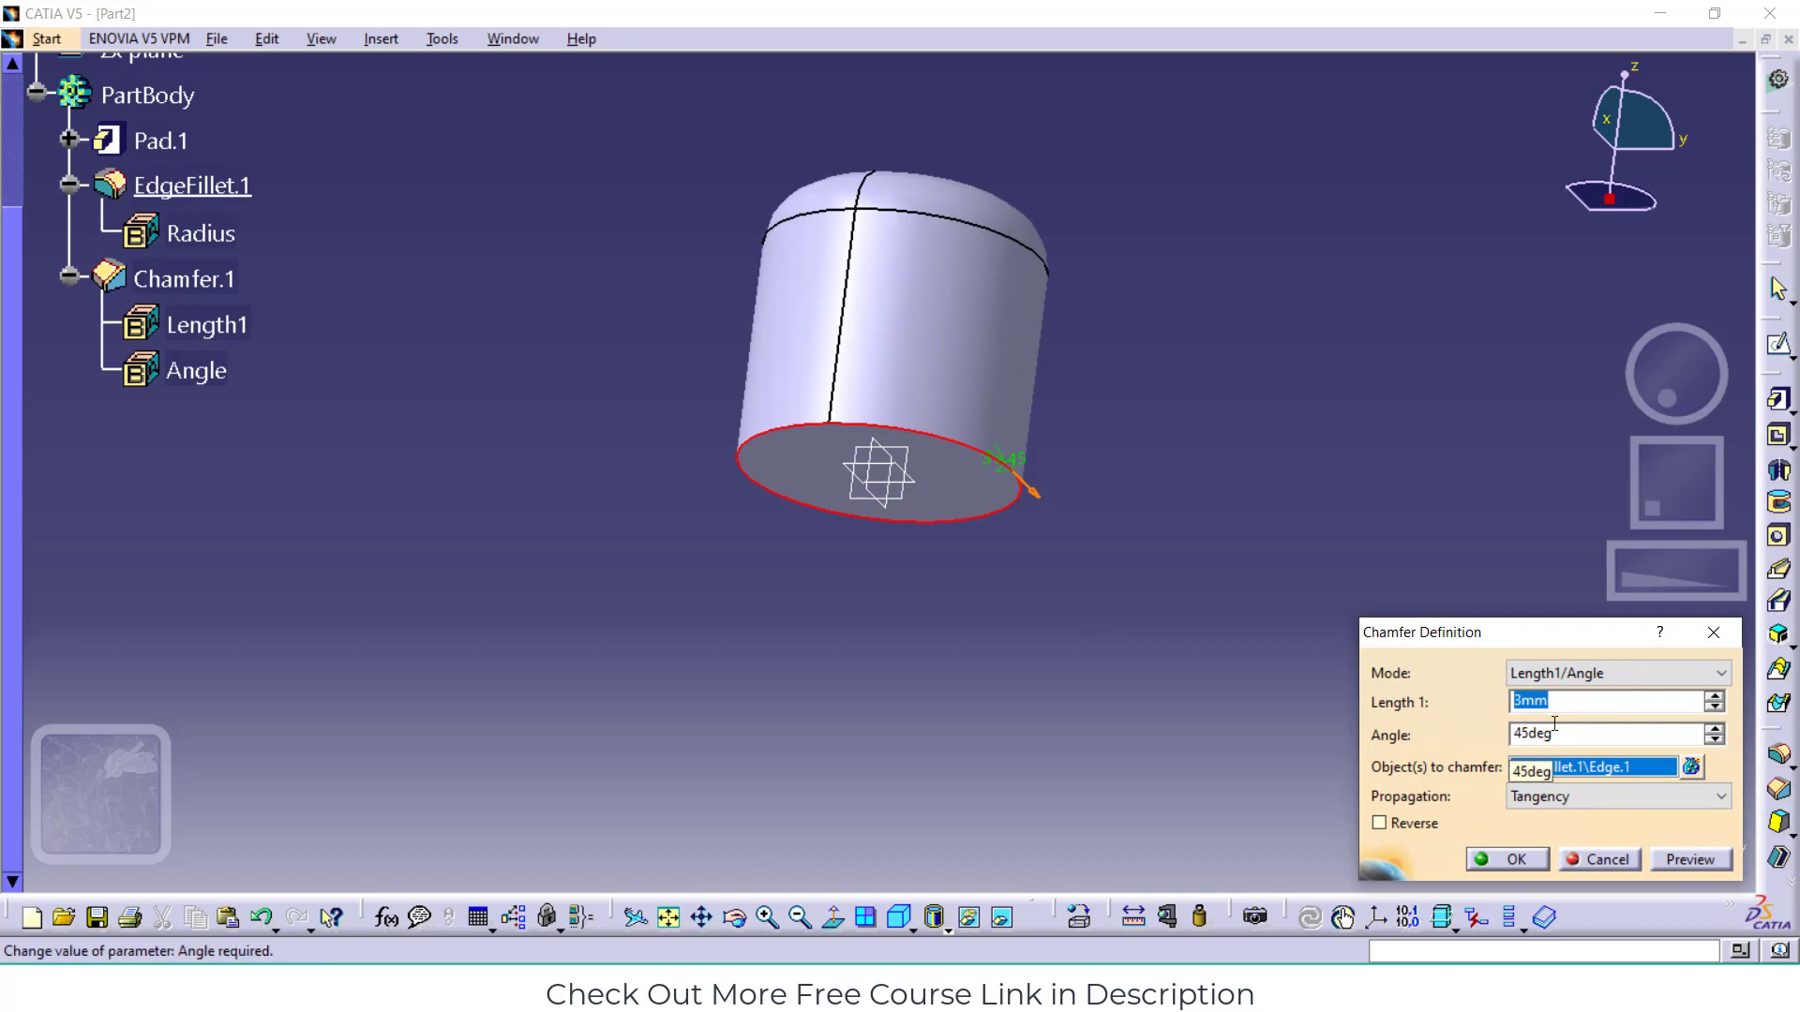
{"action": "left_click", "coordinate": [1584, 682]}
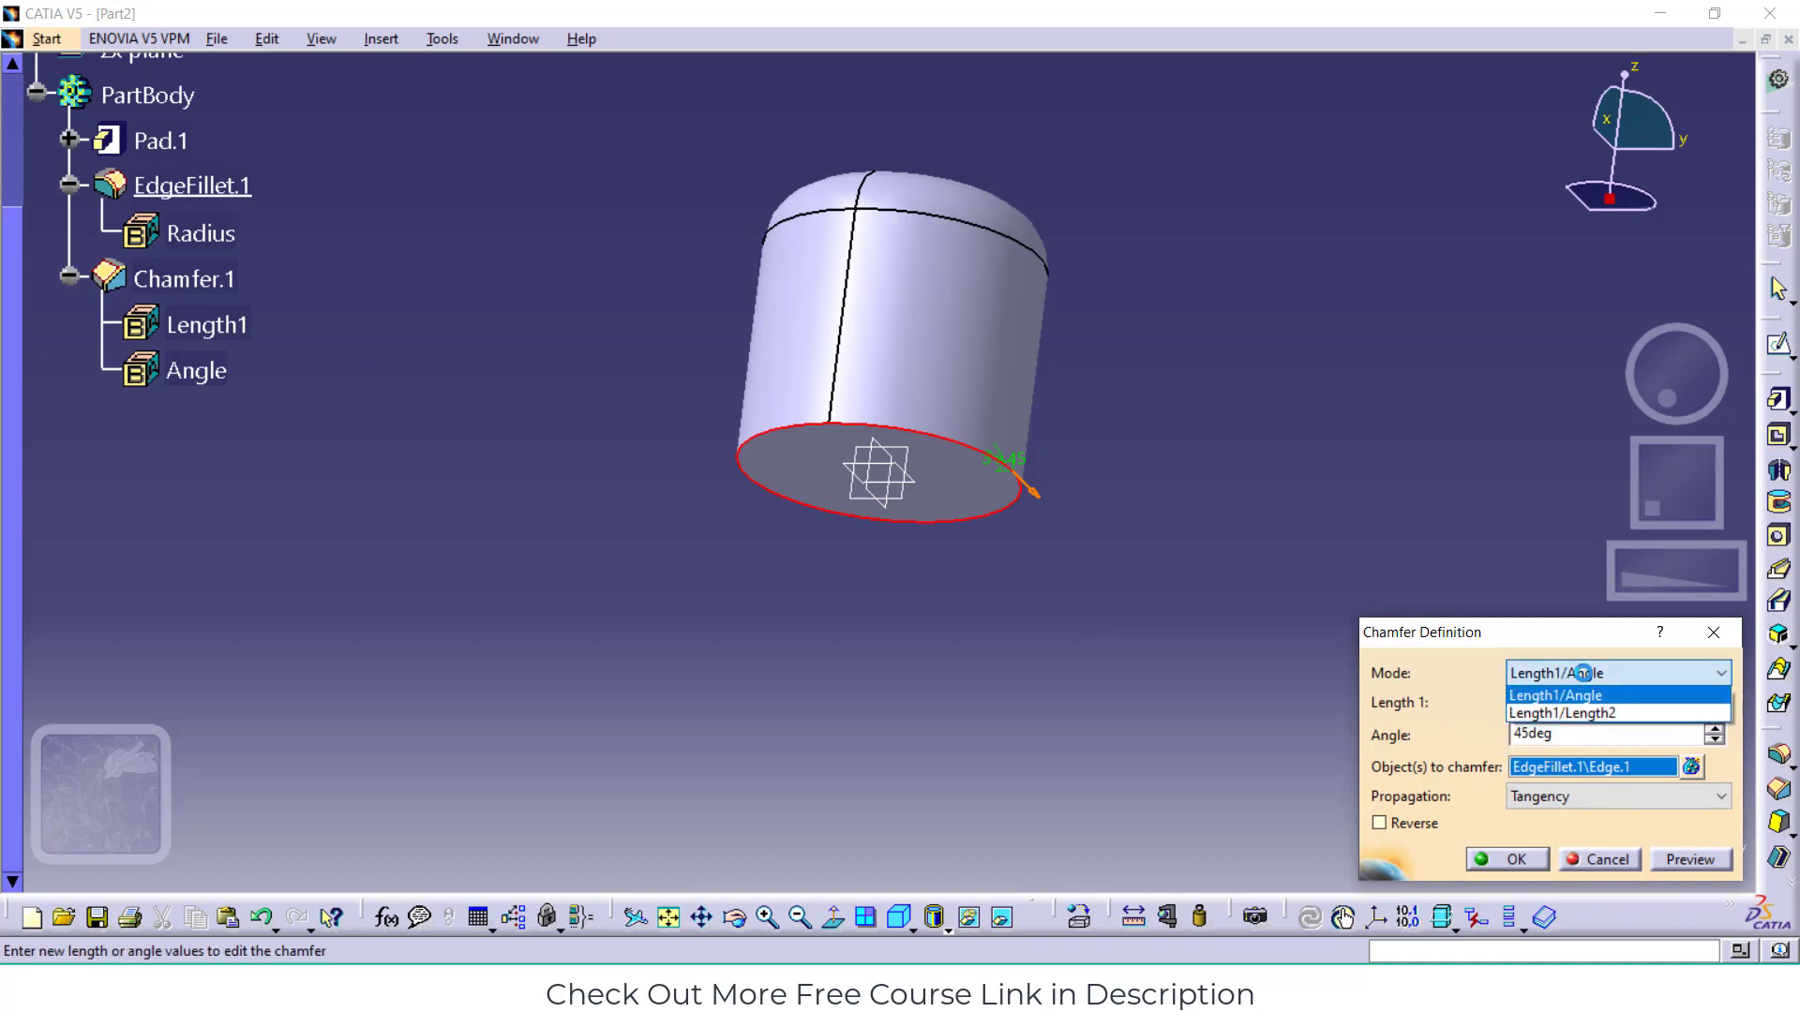
{"action": "left_click", "coordinate": [1563, 711]}
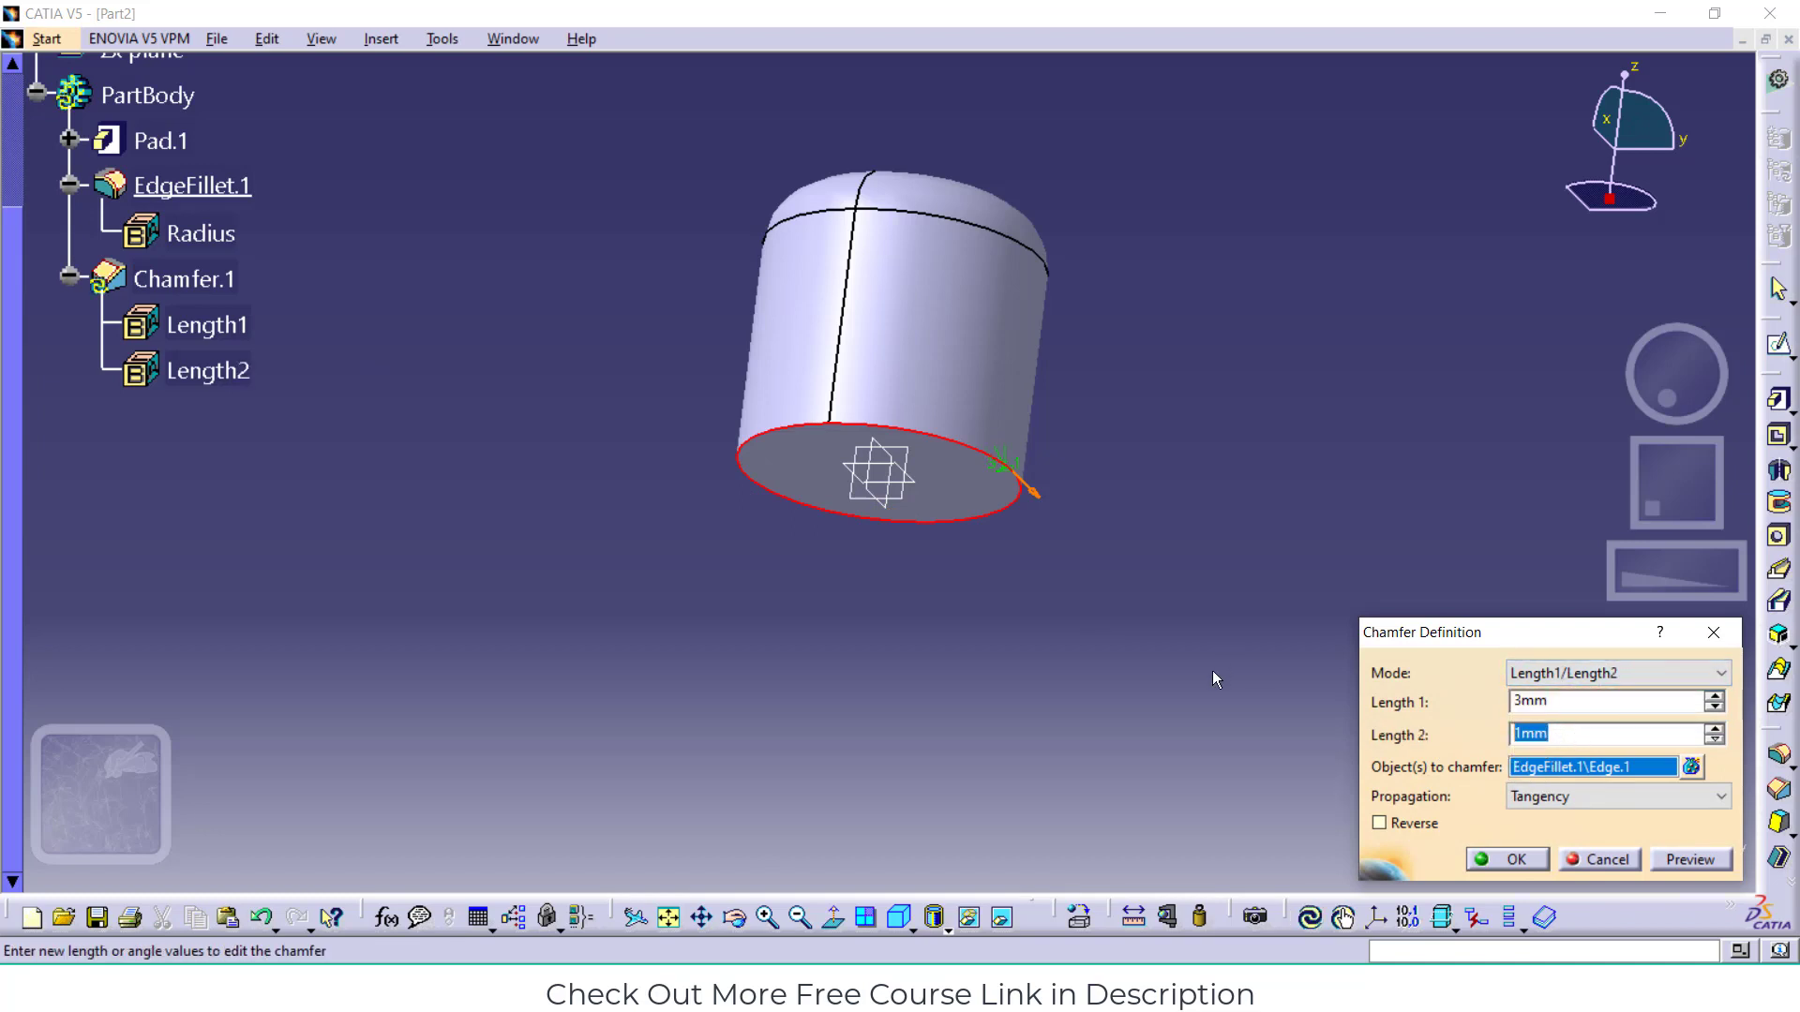
{"action": "left_click_drag", "start_coordinate": [1580, 737], "coordinate": [1415, 736]}
{"action": "type", "text": "5"}
{"action": "left_click", "coordinate": [1679, 859]}
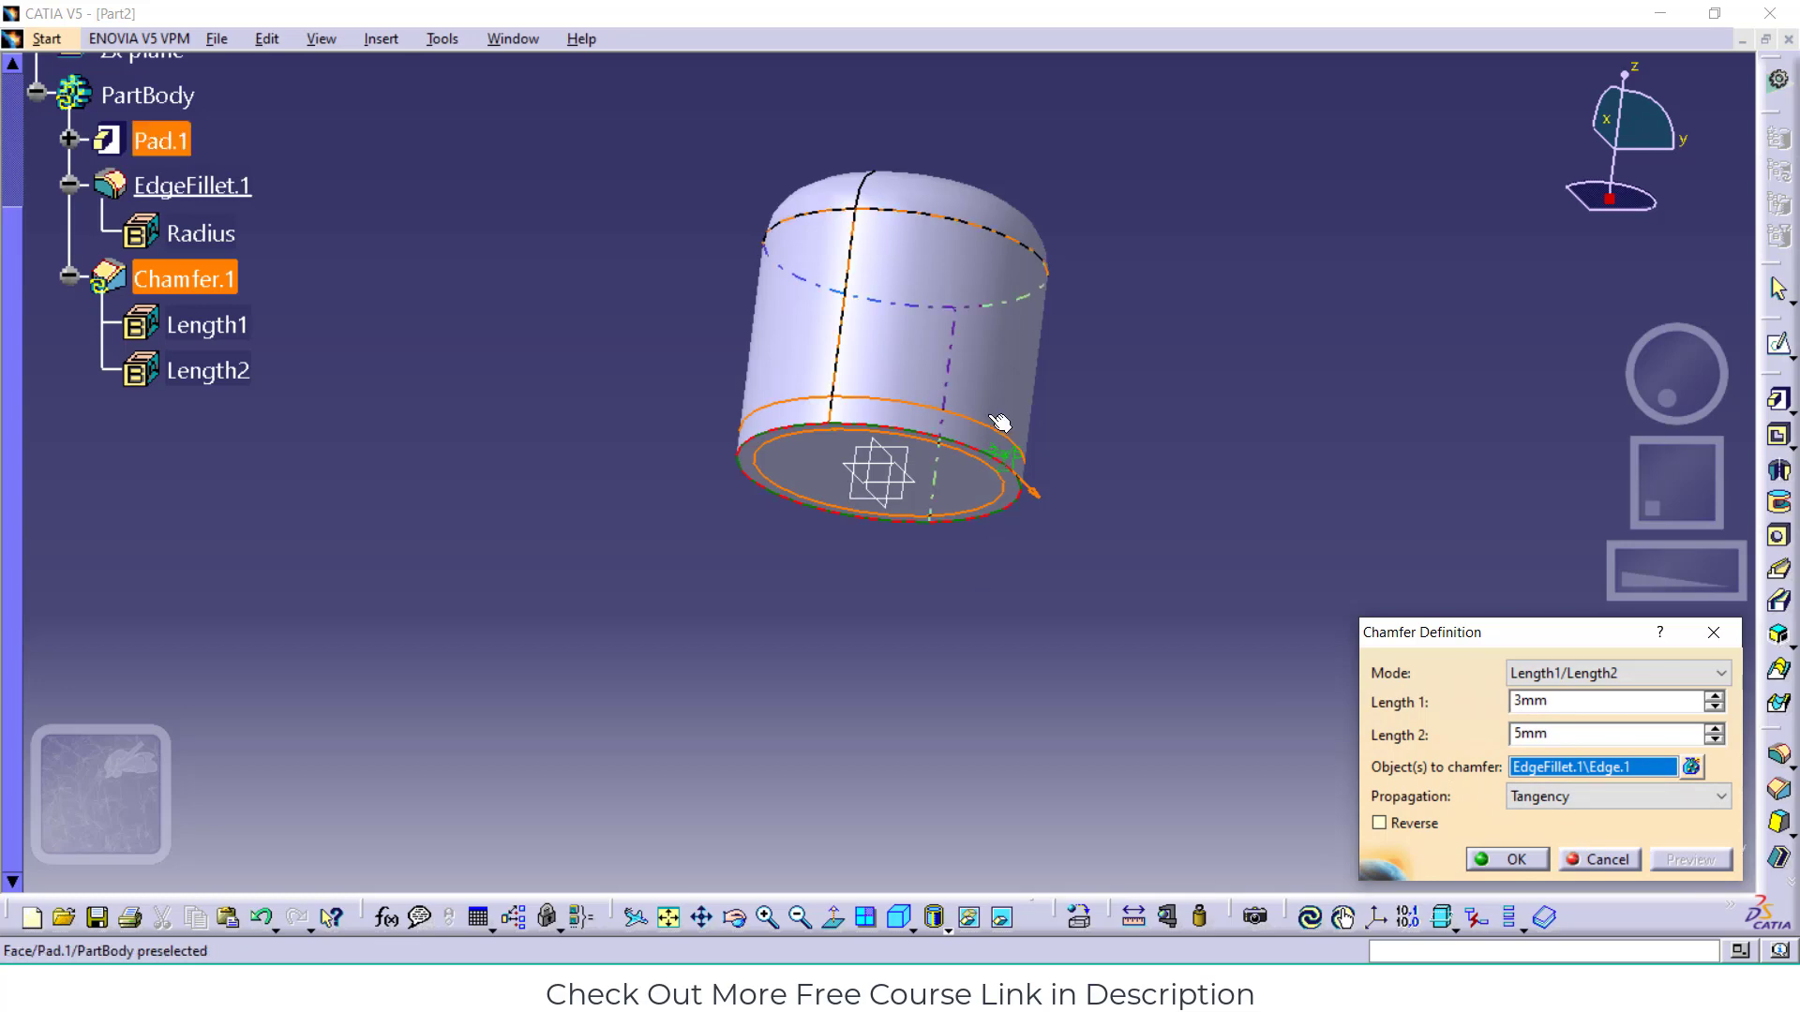
{"action": "left_click", "coordinate": [1503, 858]}
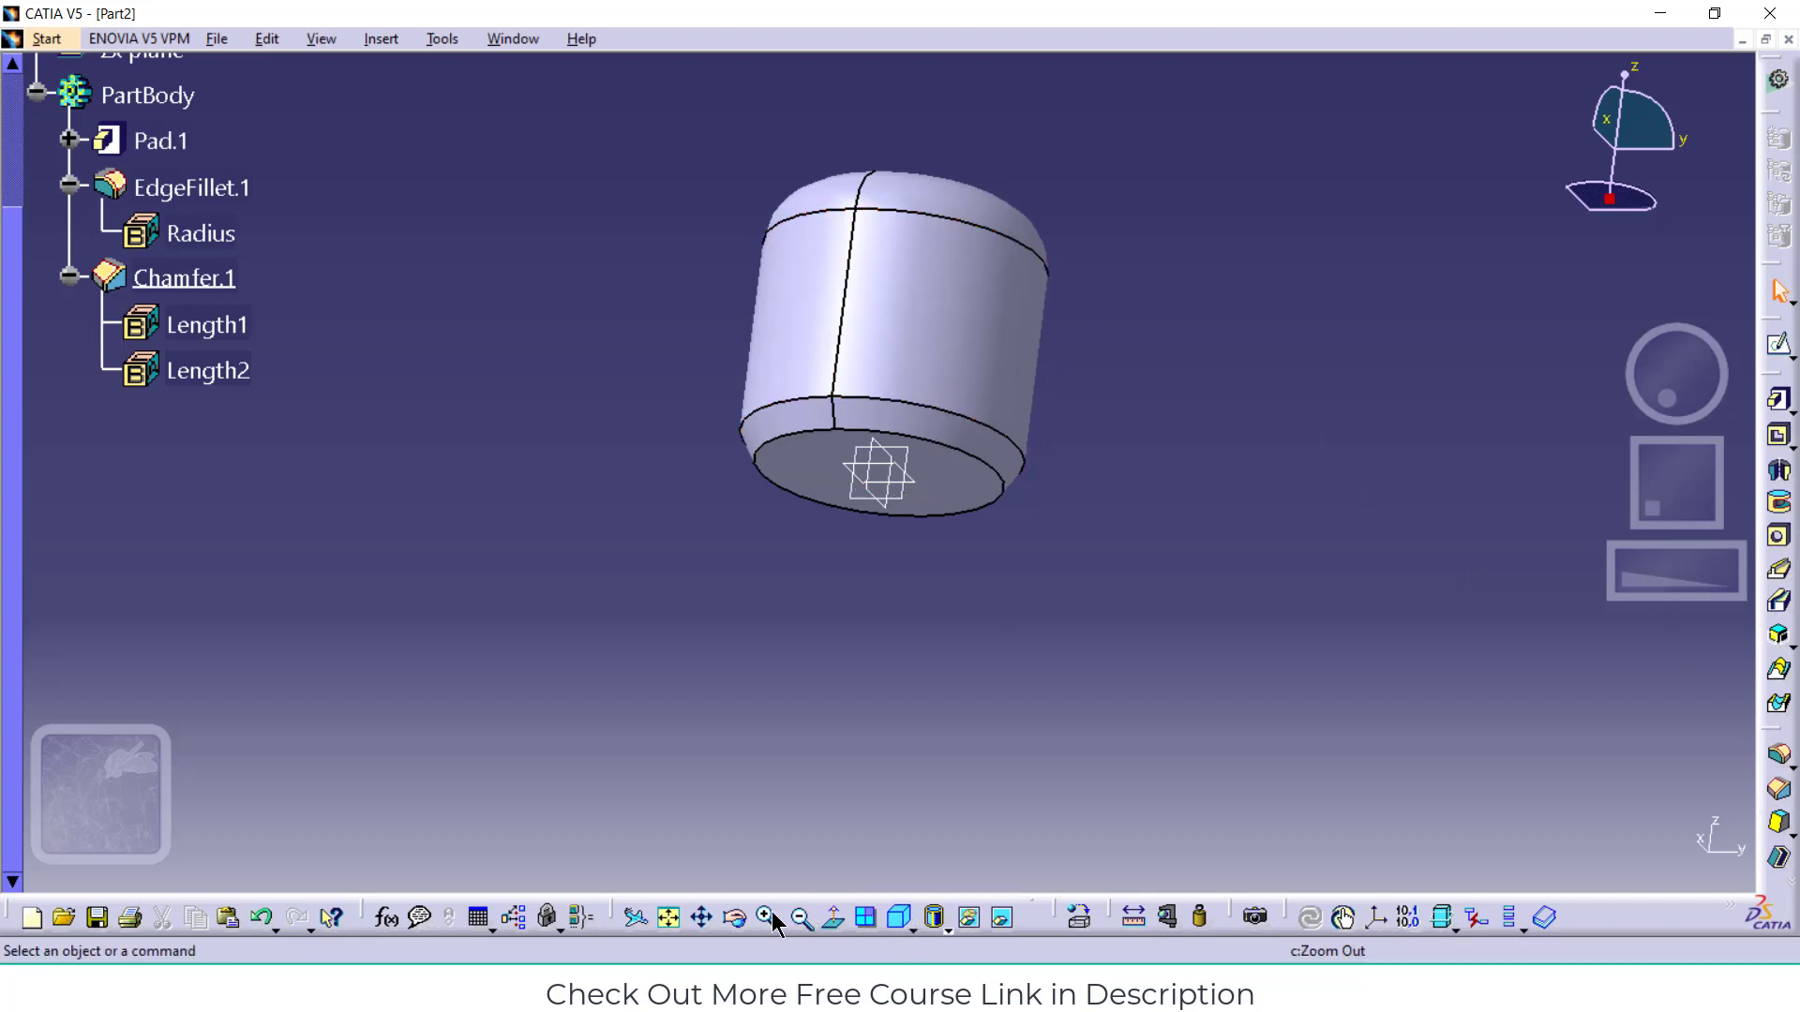
Shell the body with 2 mm inside thickness, removing the bottom face and adding the cylindrical and chamfer faces as other thickness faces
{"action": "left_click", "coordinate": [1781, 860]}
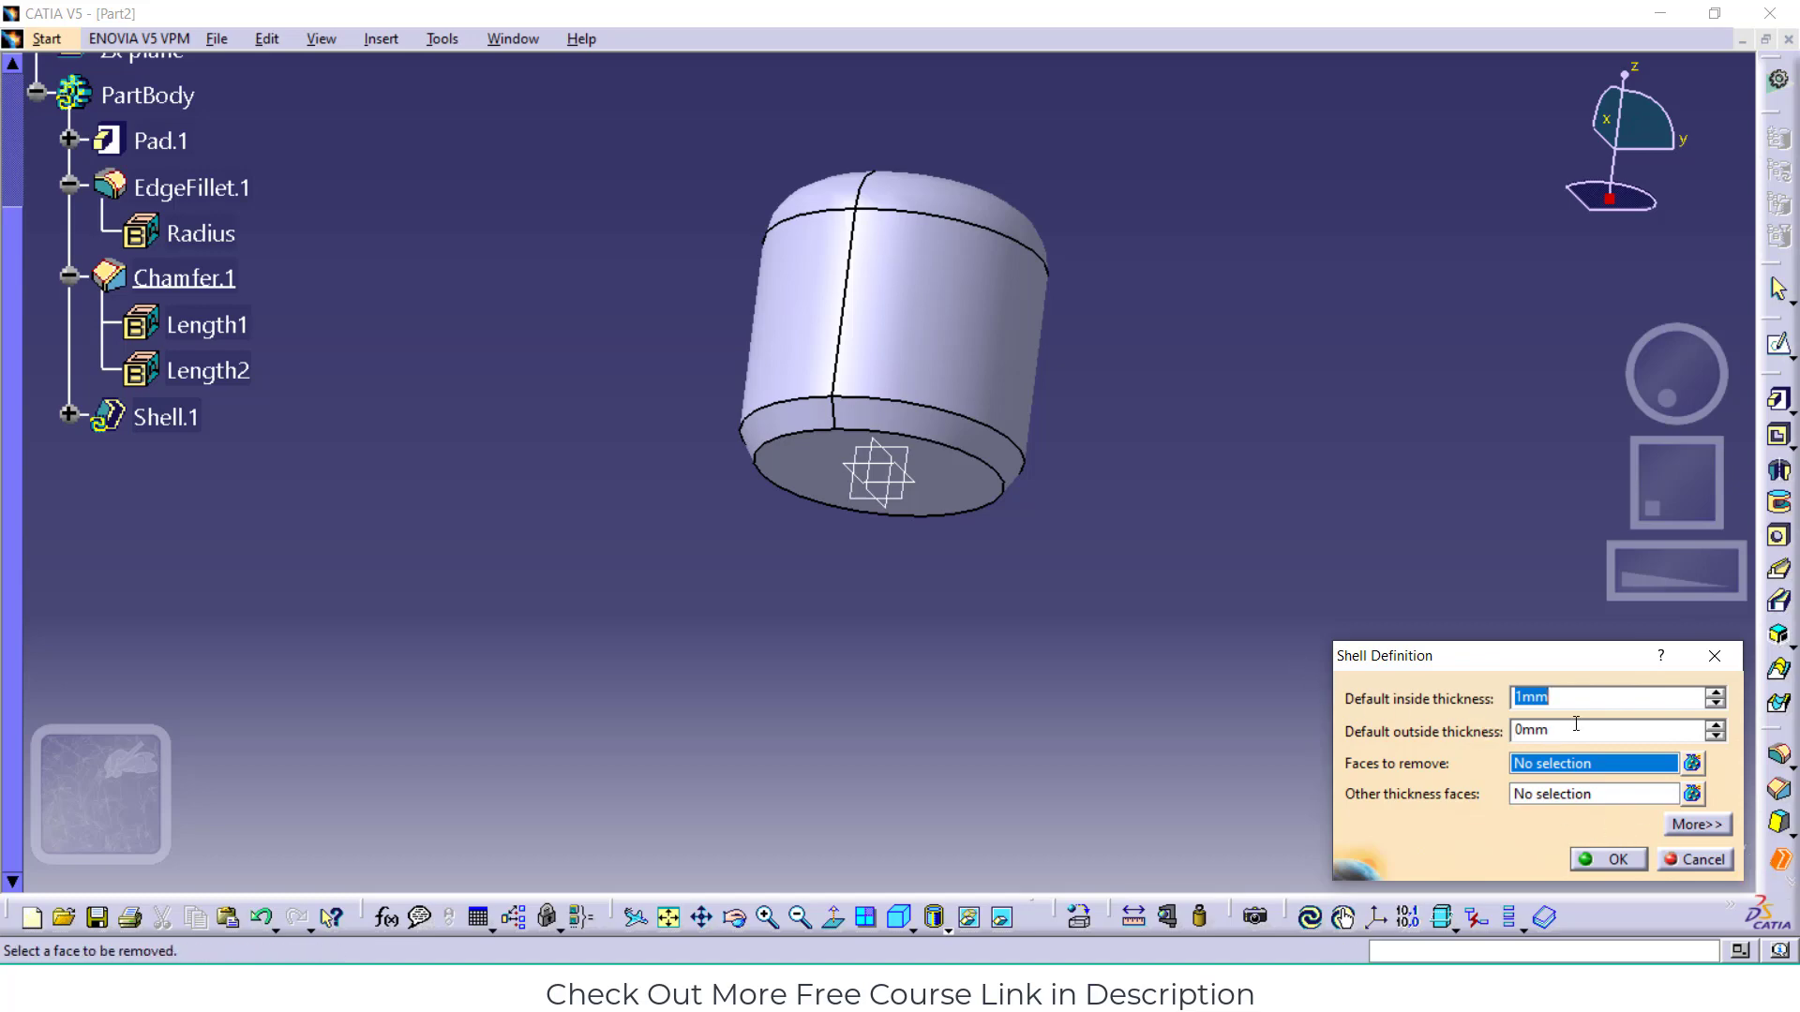
{"action": "type", "text": "2"}
{"action": "left_click", "coordinate": [963, 487]}
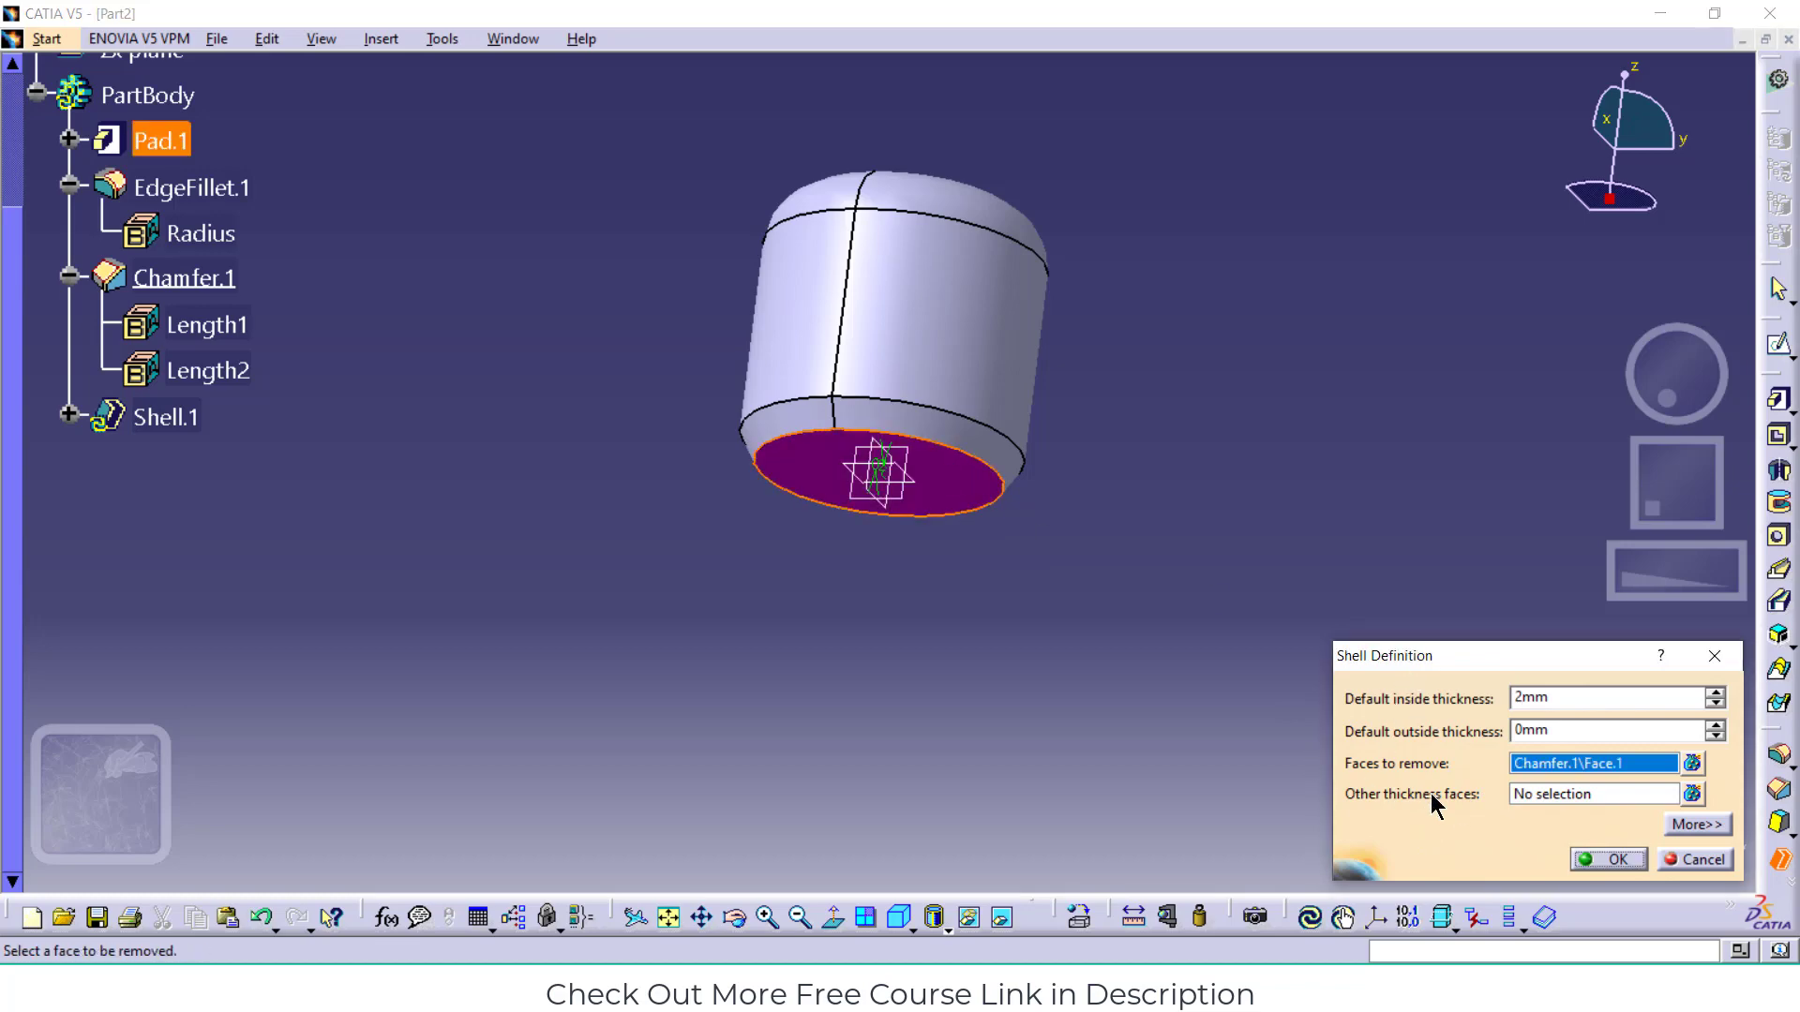
{"action": "left_click", "coordinate": [1609, 791]}
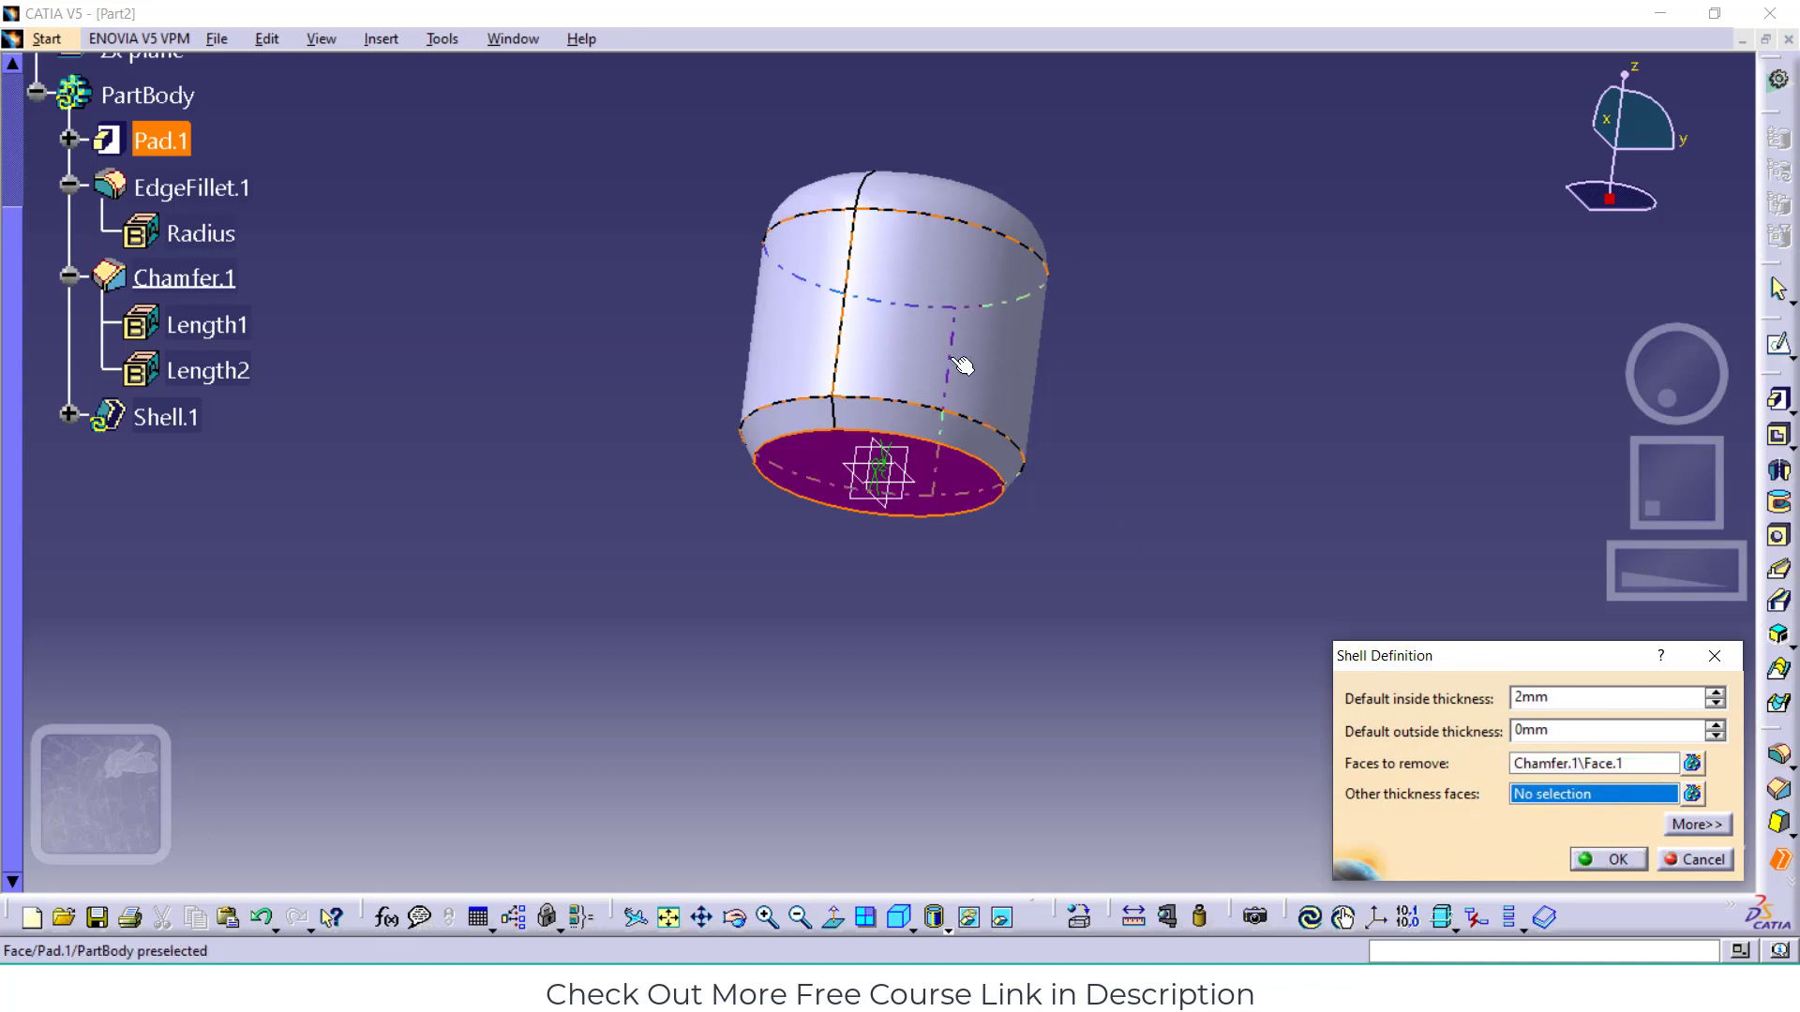
{"action": "left_click", "coordinate": [958, 389]}
{"action": "left_click", "coordinate": [929, 427]}
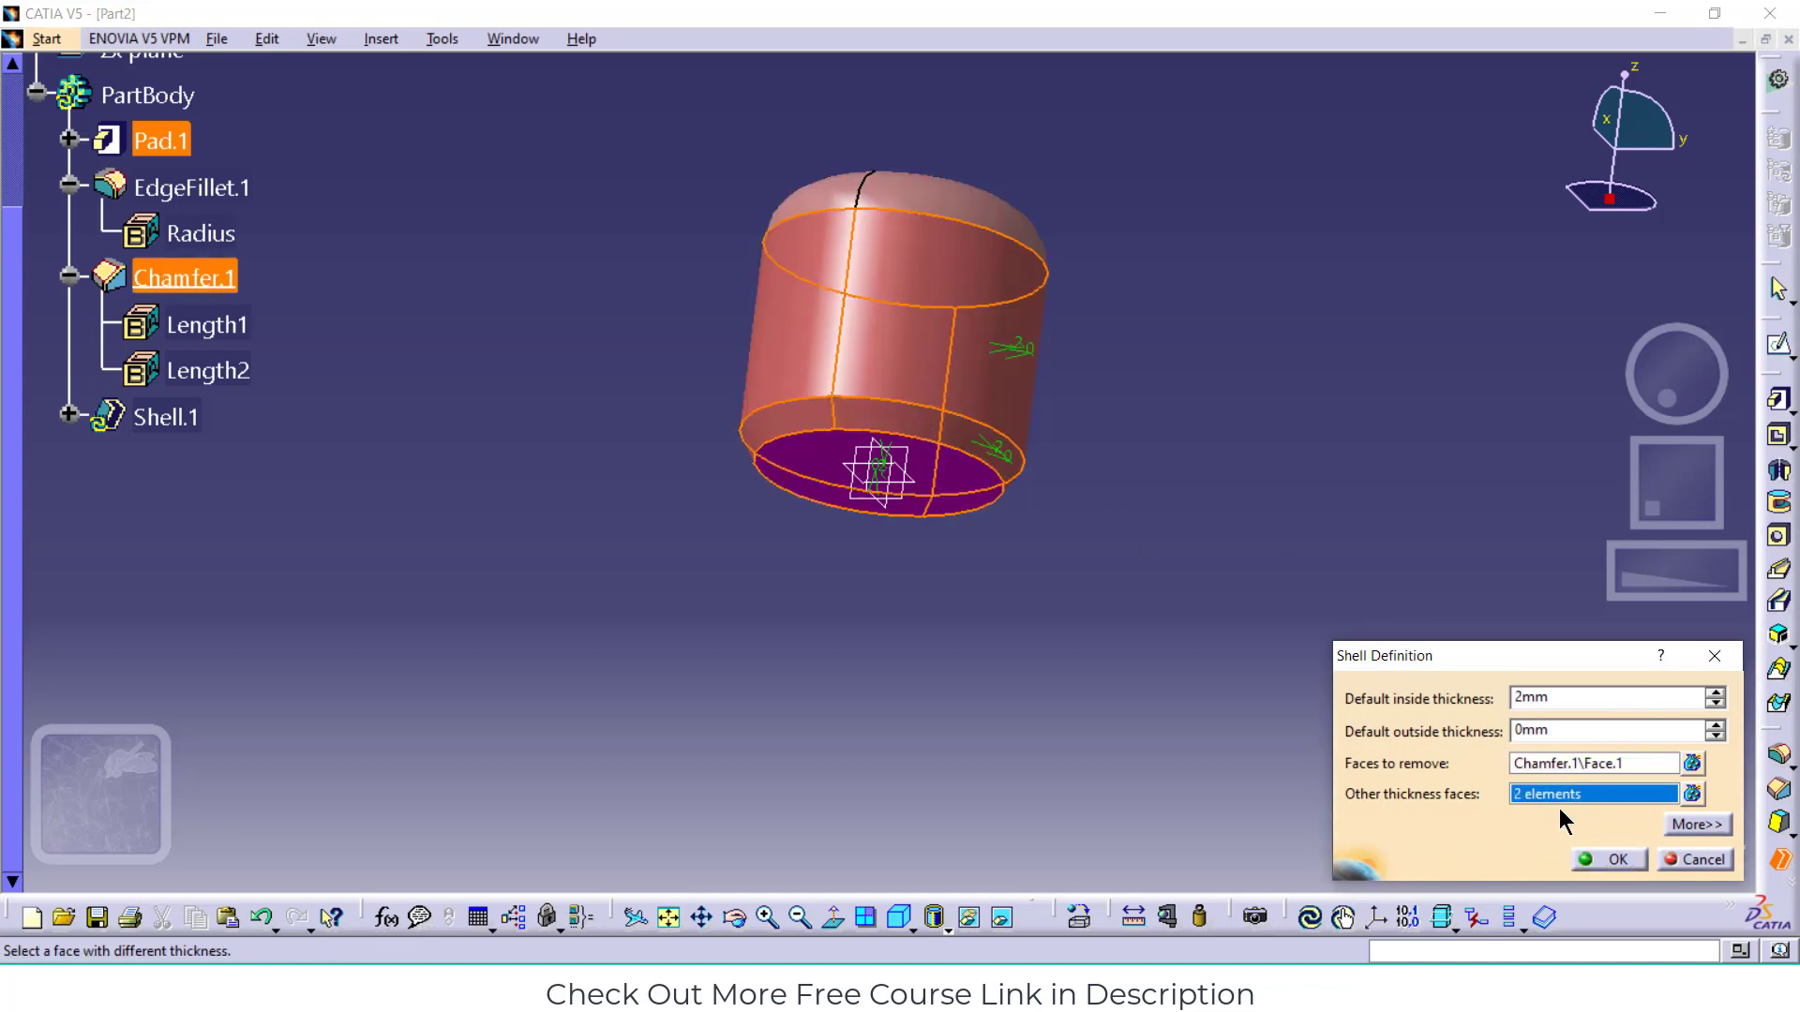
{"action": "left_click", "coordinate": [1614, 862]}
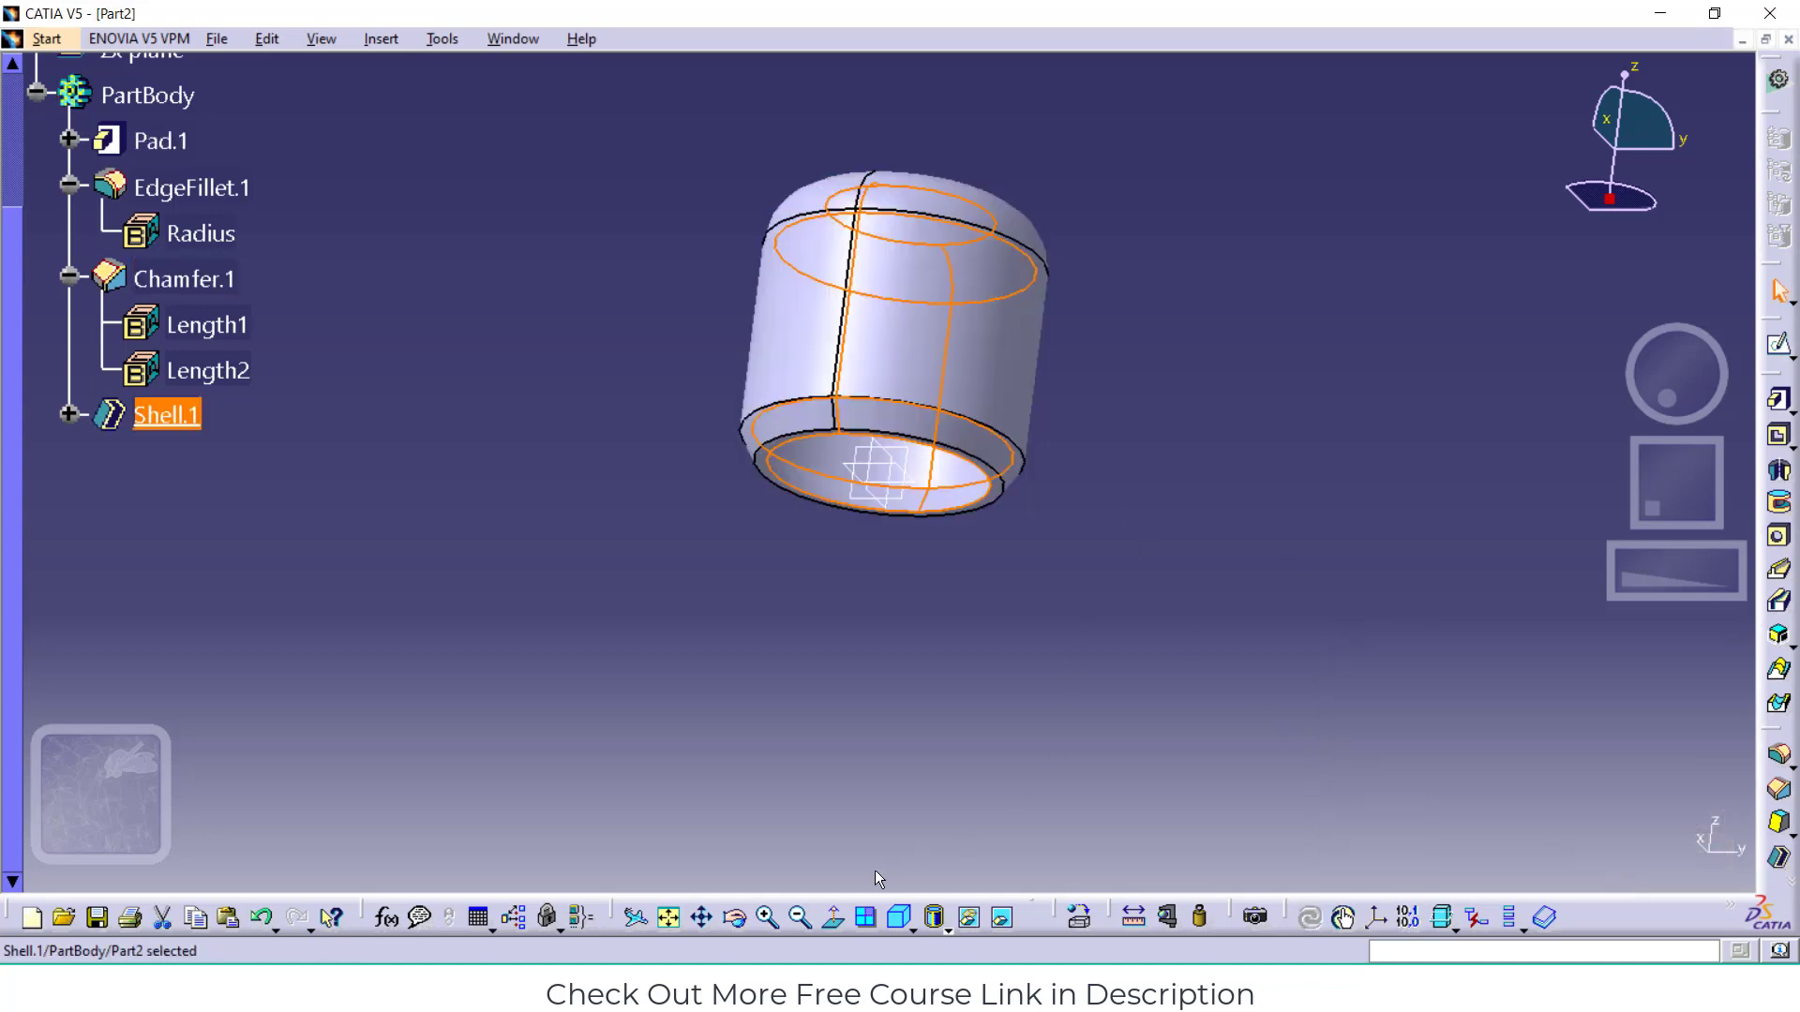
Examine the shelled body's hollow interior, chamfered rim and outer wall from several angles
{"action": "left_click", "coordinate": [734, 917]}
{"action": "left_click_drag", "start_coordinate": [864, 519], "coordinate": [936, 56]}
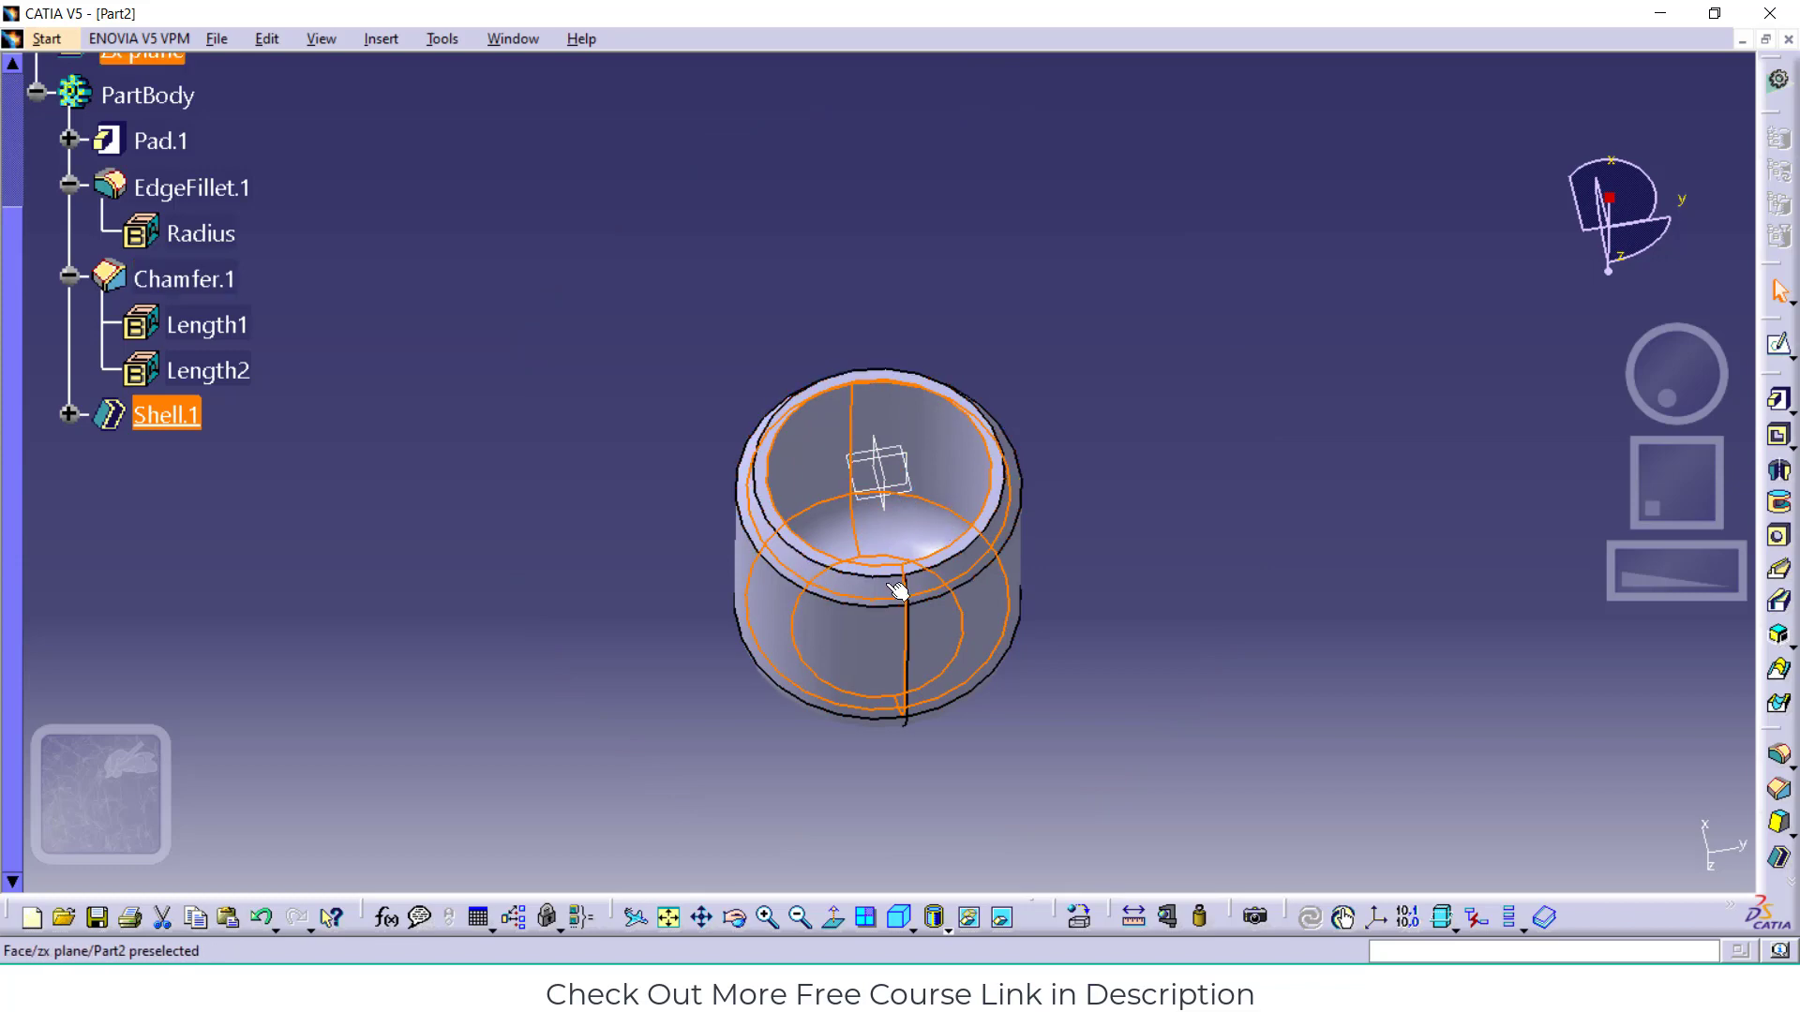
{"action": "left_click", "coordinate": [1095, 515]}
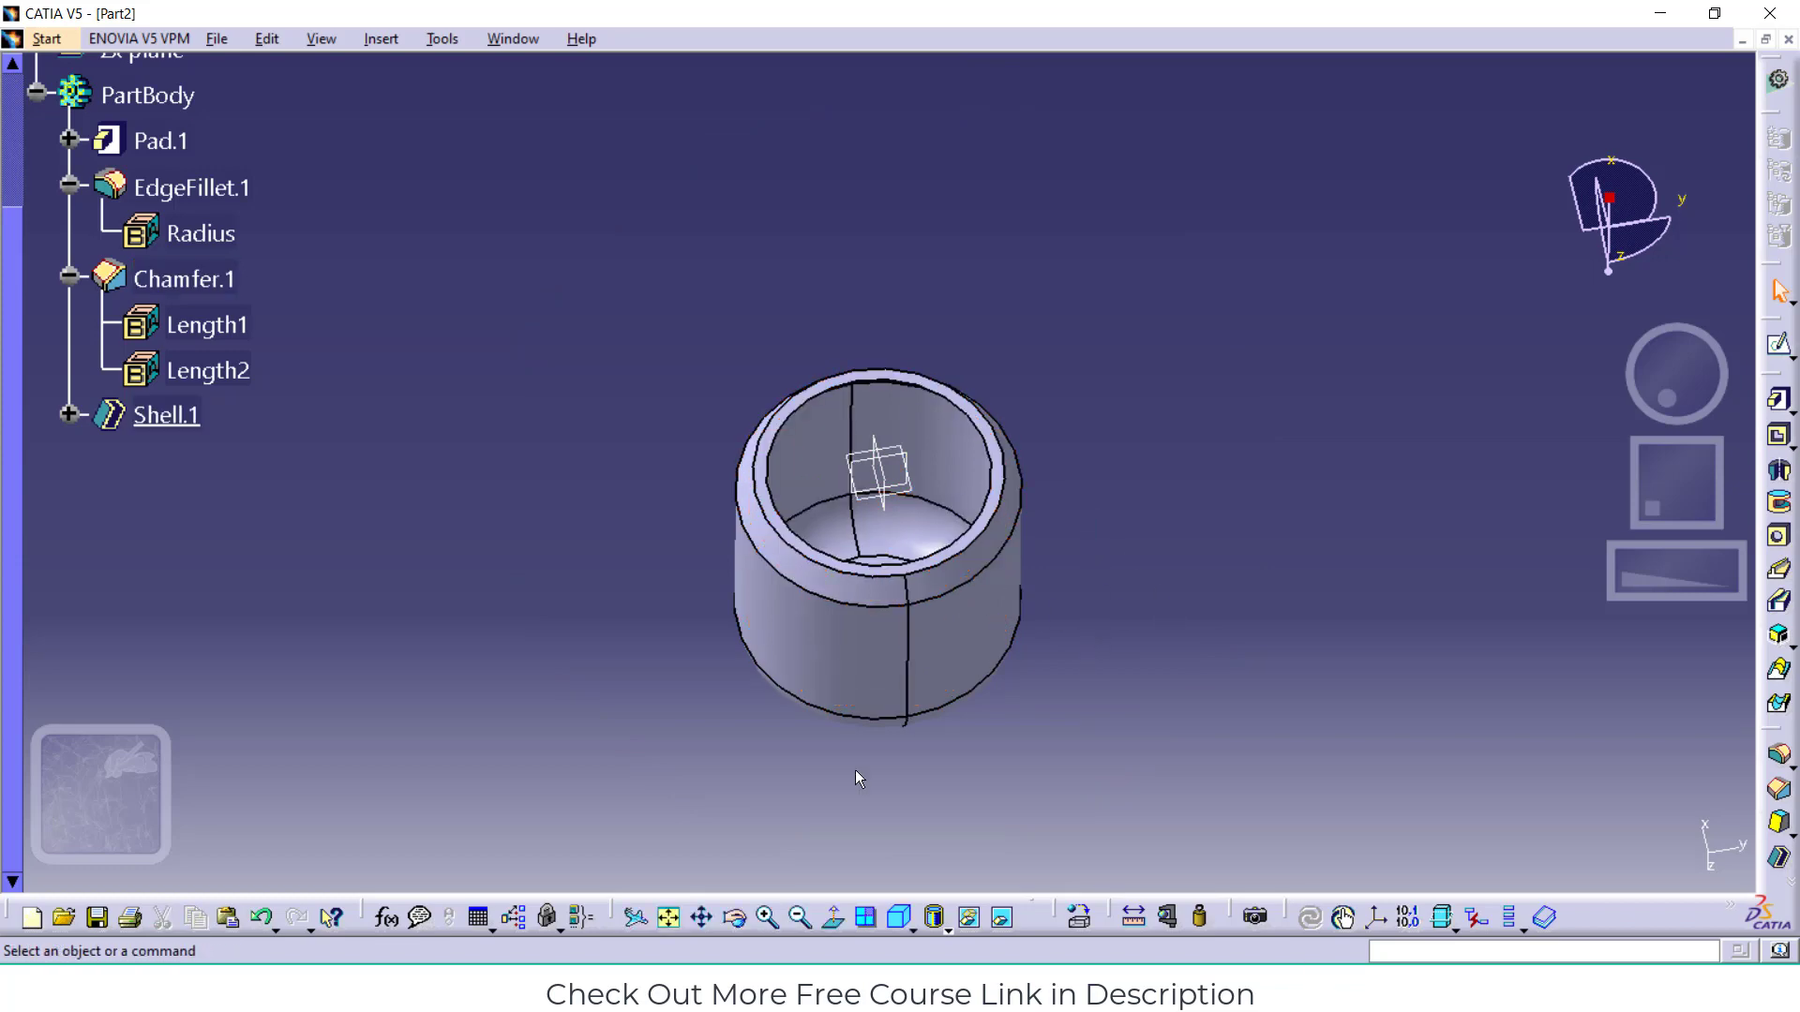
{"action": "left_click", "coordinate": [735, 916]}
{"action": "left_click_drag", "start_coordinate": [1165, 623], "coordinate": [964, 486]}
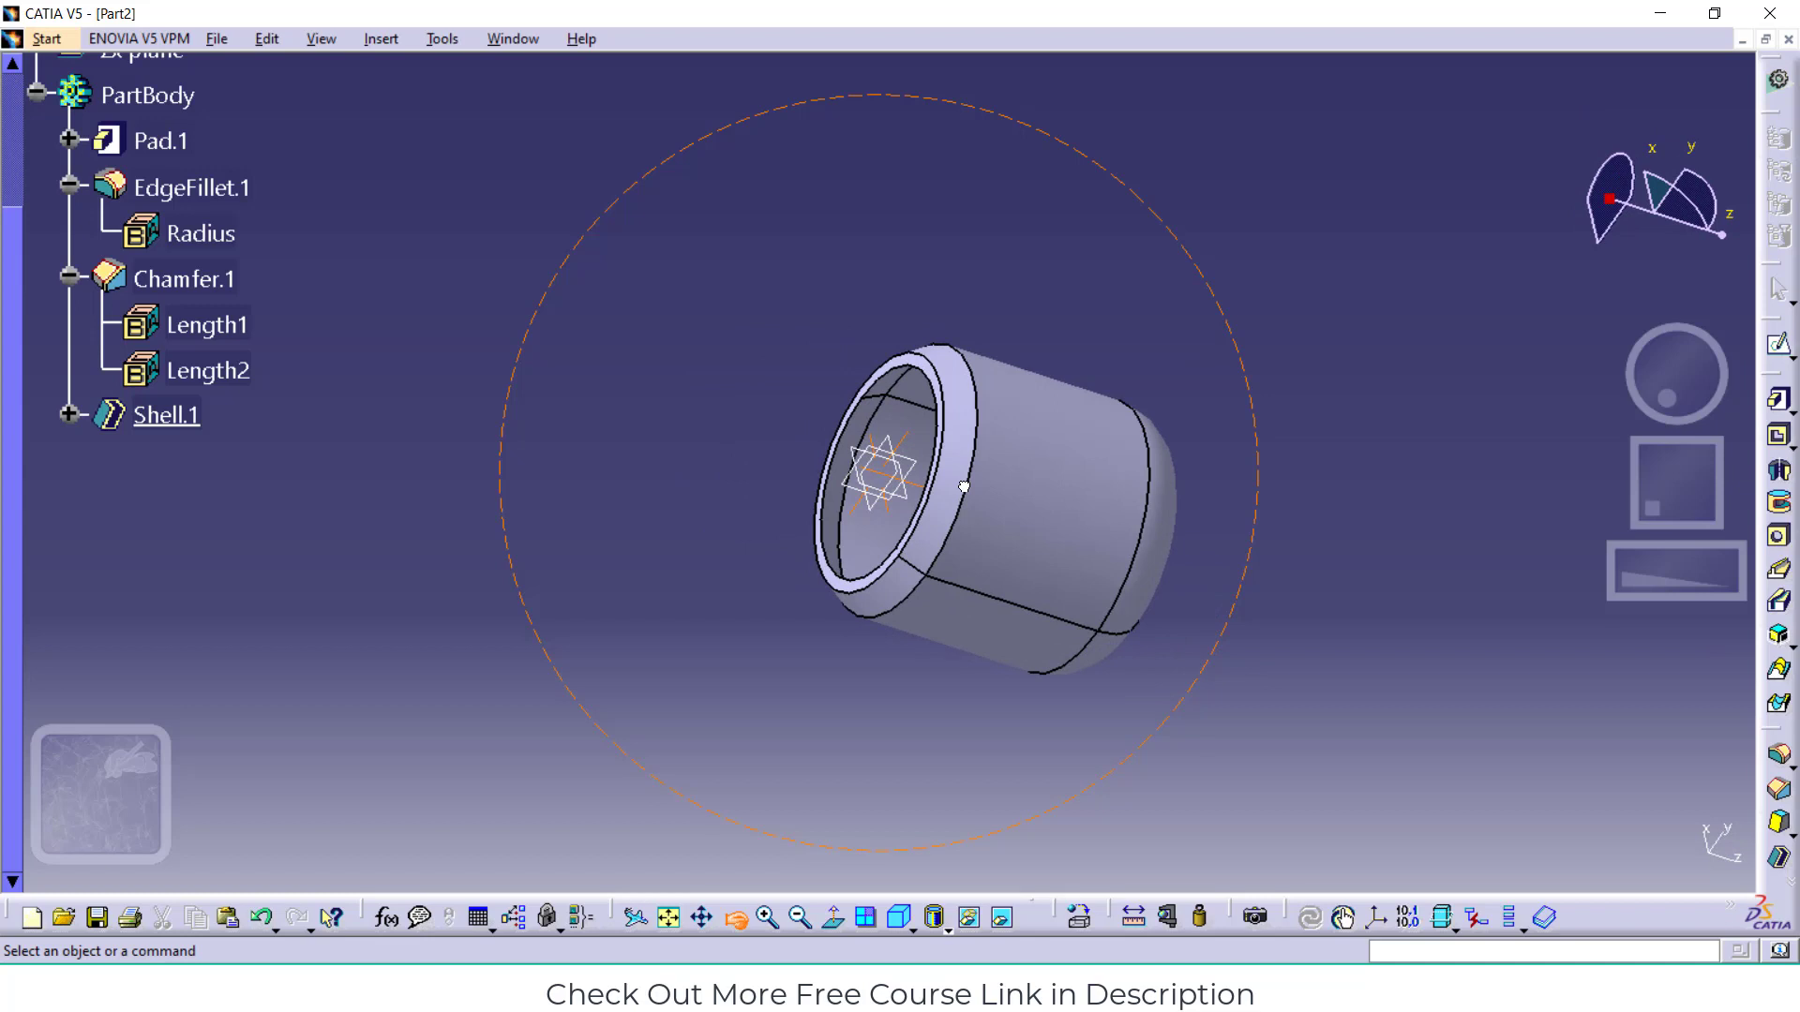
{"action": "left_click_drag", "start_coordinate": [963, 487], "coordinate": [964, 487]}
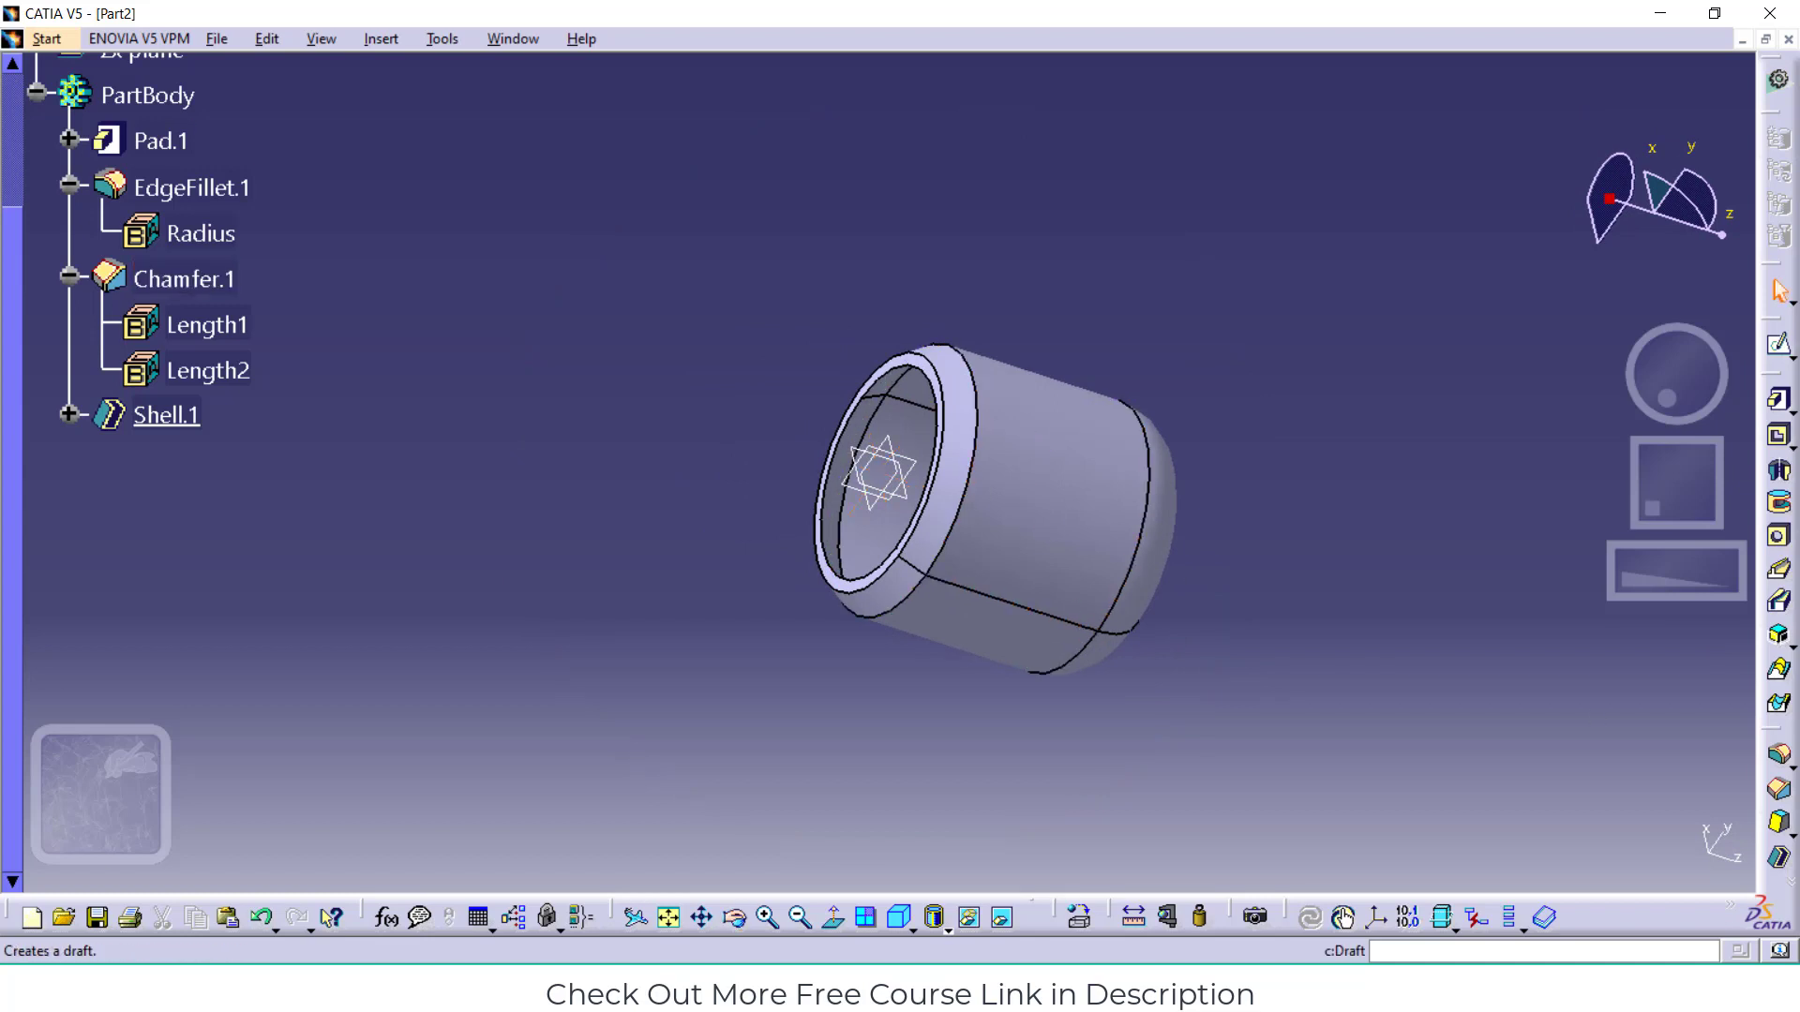
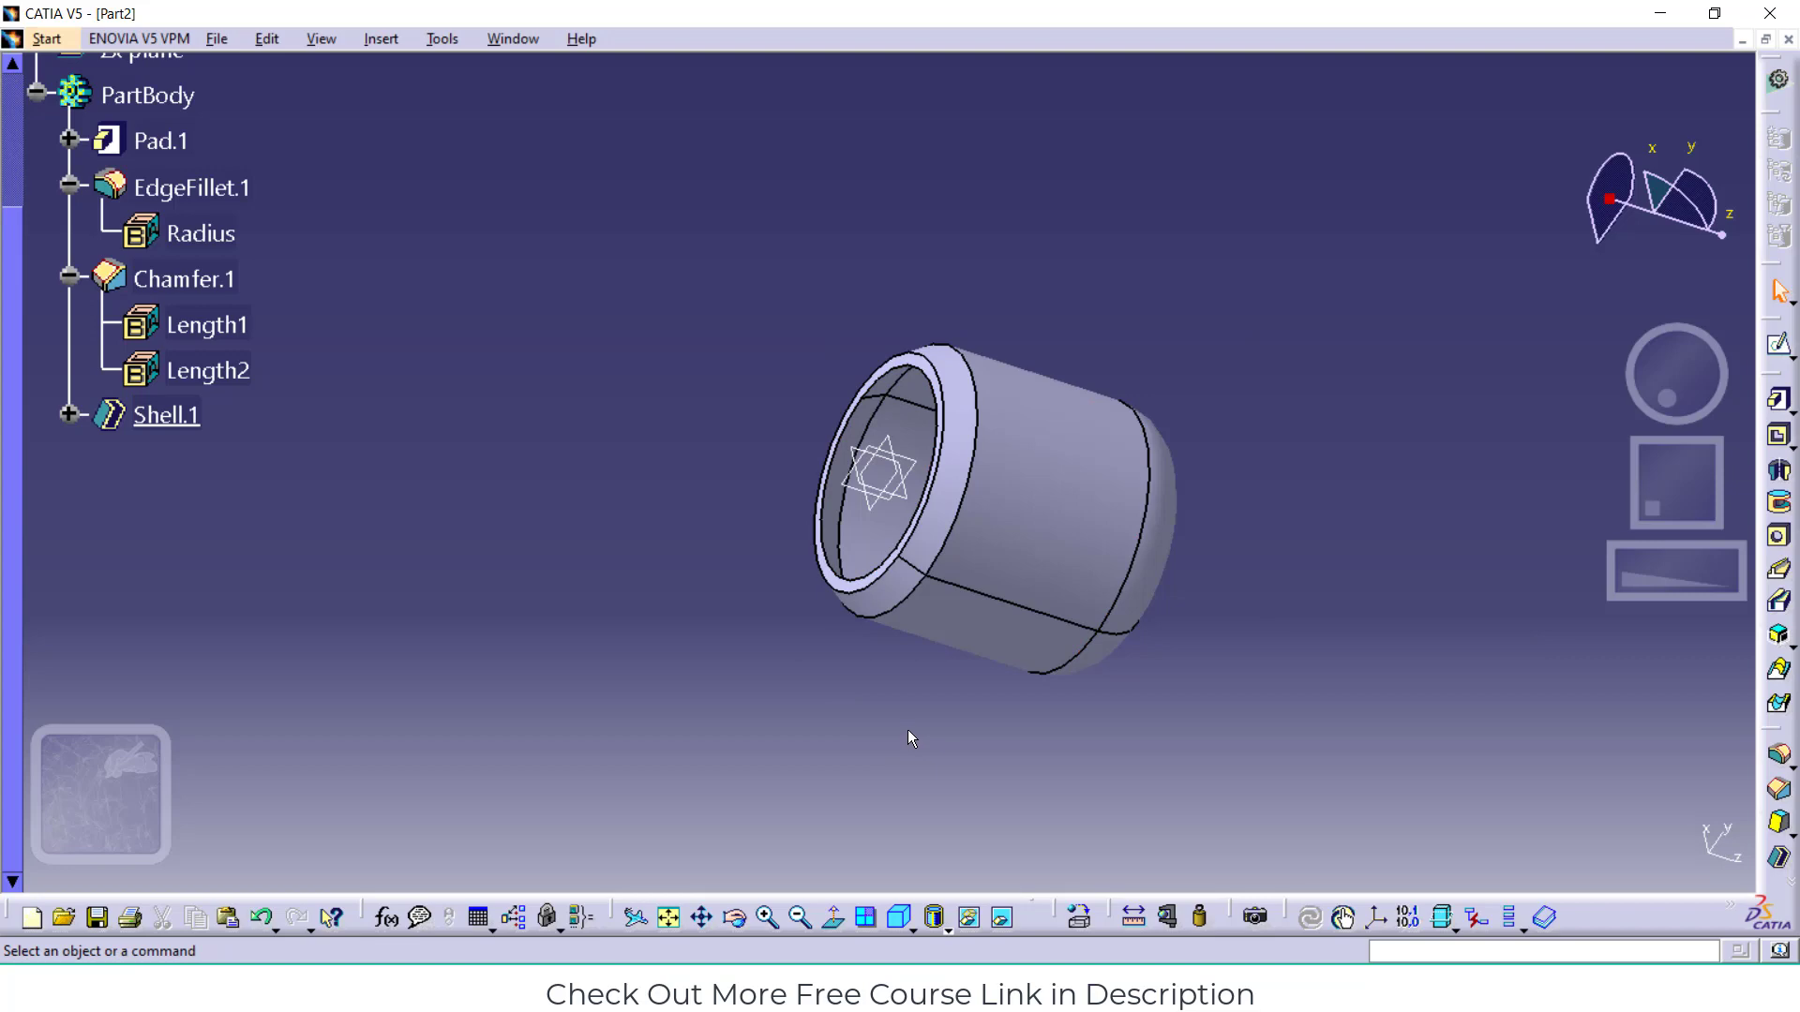
Set up a rectangular pattern of the current solid with 2 instances spaced 150 mm, referenced to the zx plane, and preview it
{"action": "left_click", "coordinate": [382, 41]}
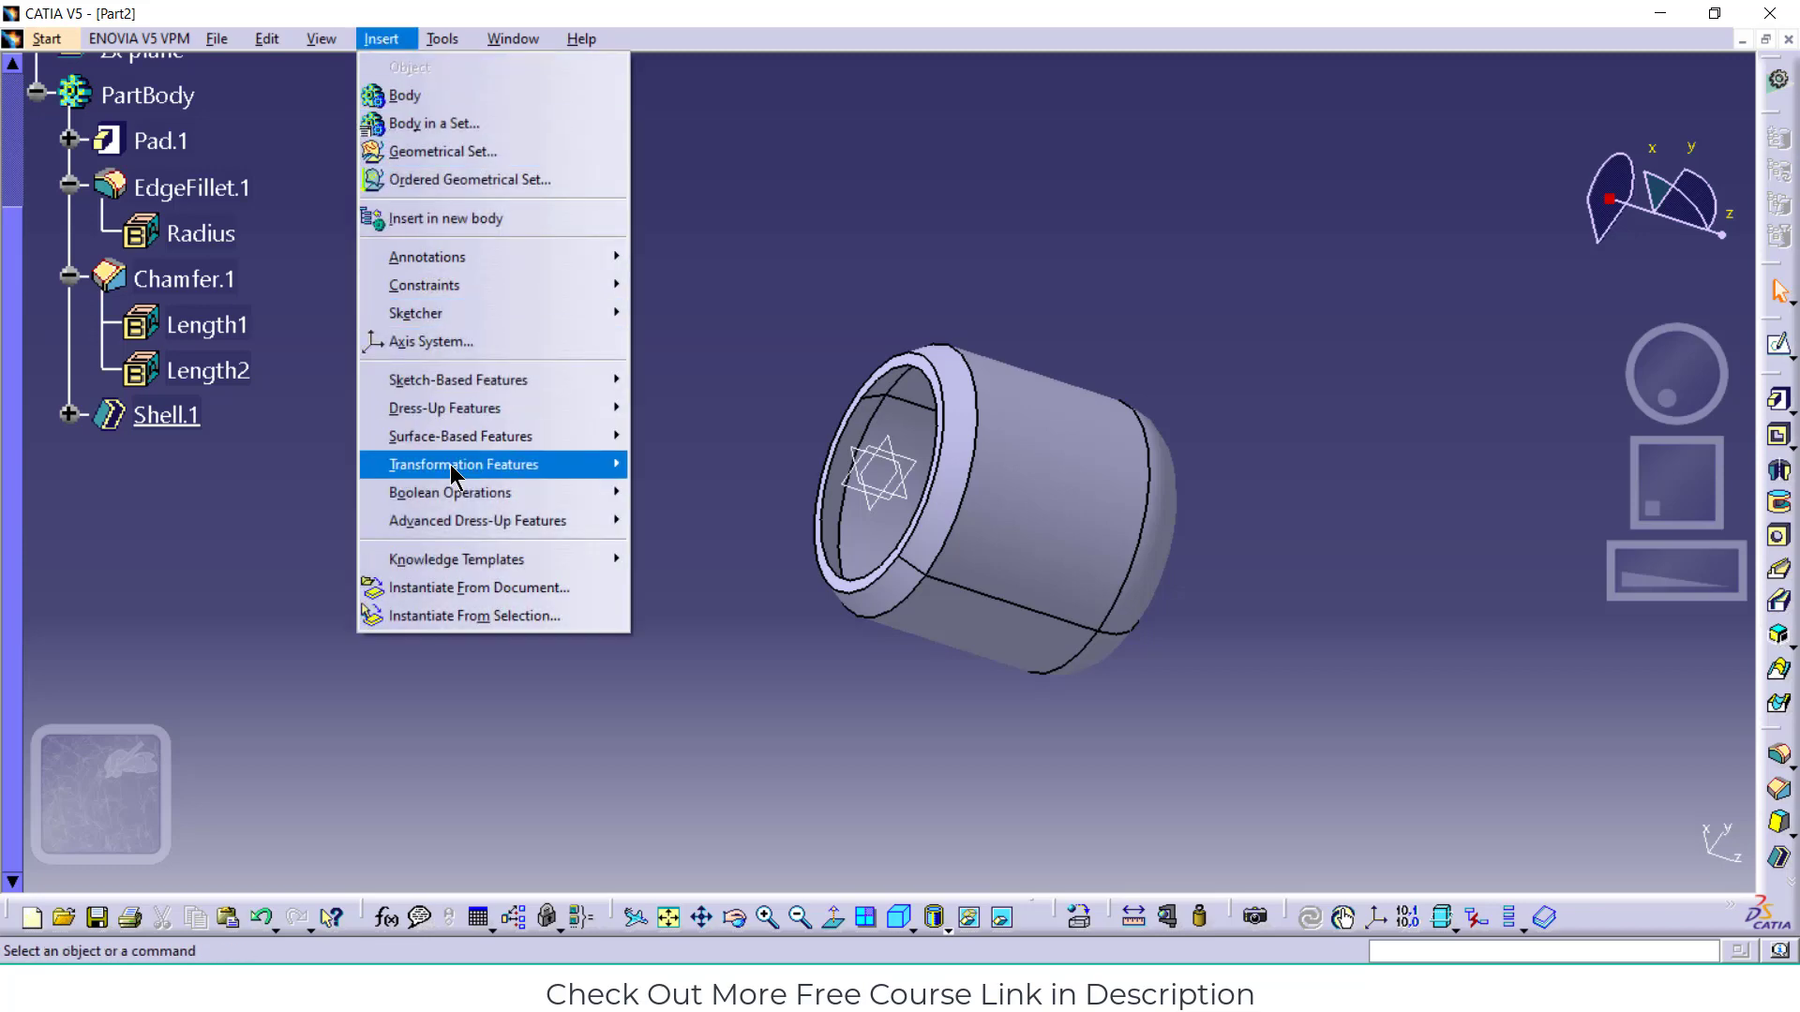
{"action": "mouse_move", "coordinate": [452, 466]}
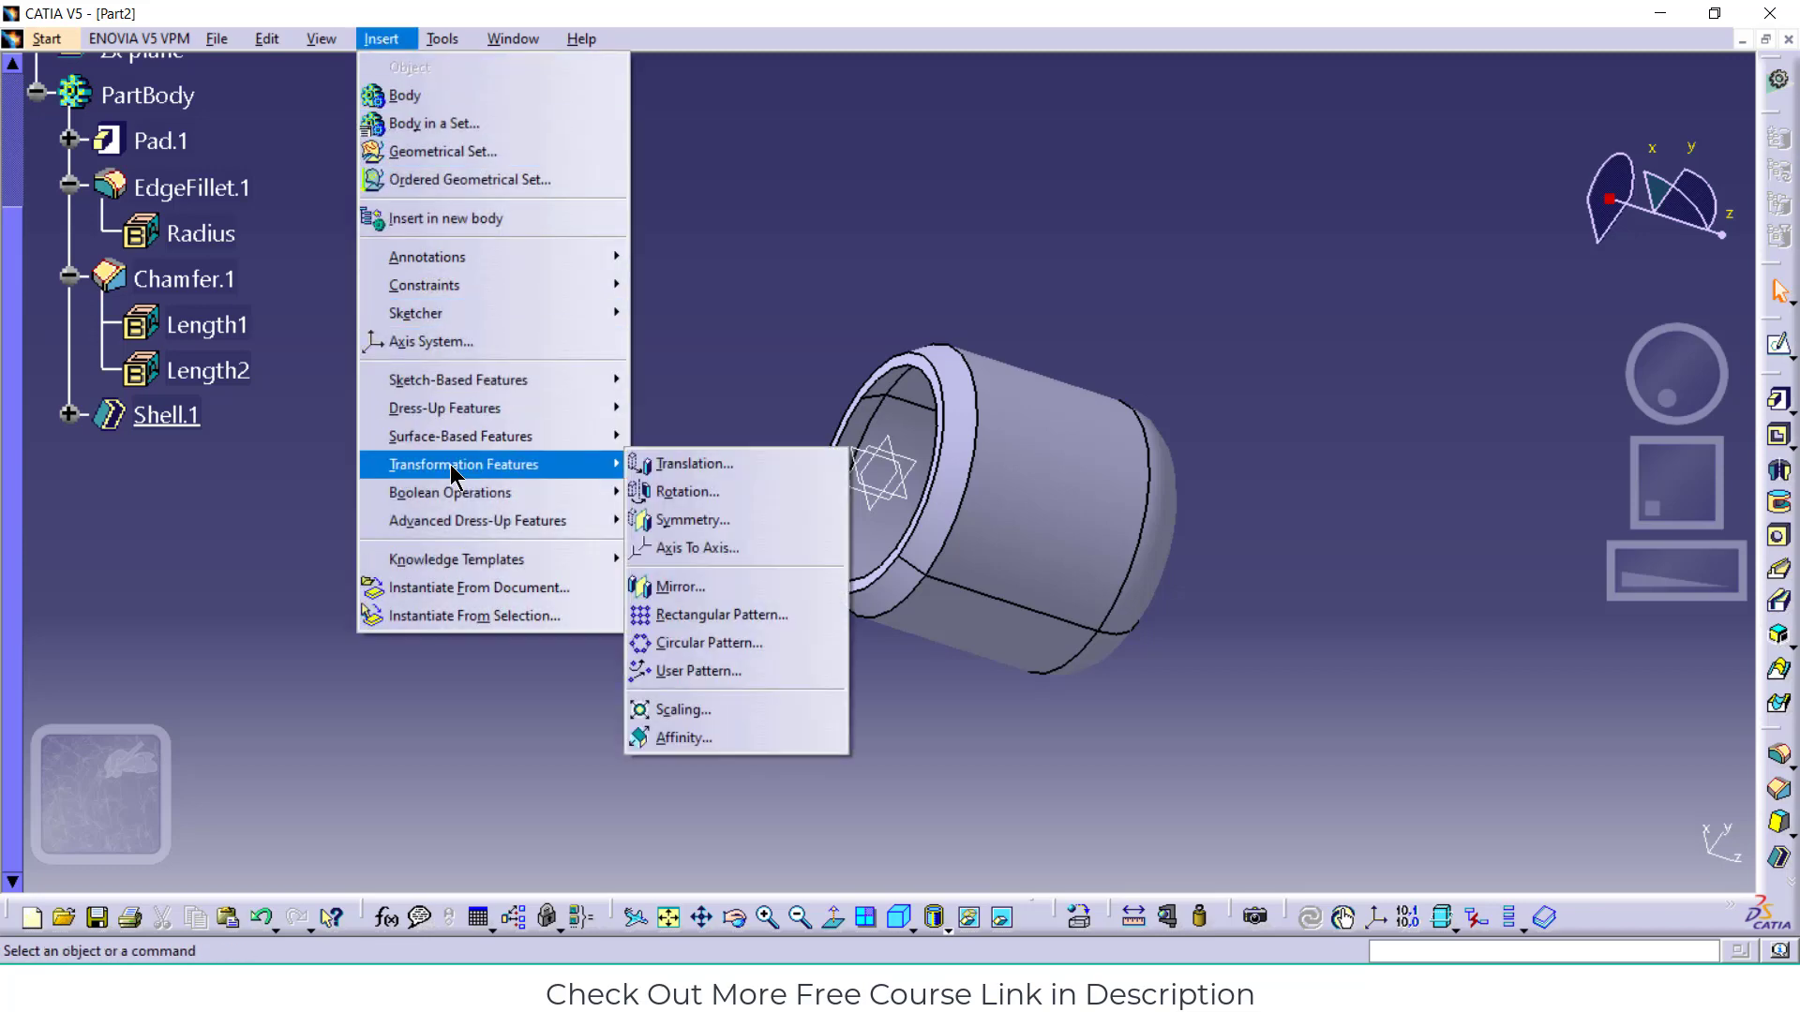
{"action": "left_click", "coordinate": [717, 615]}
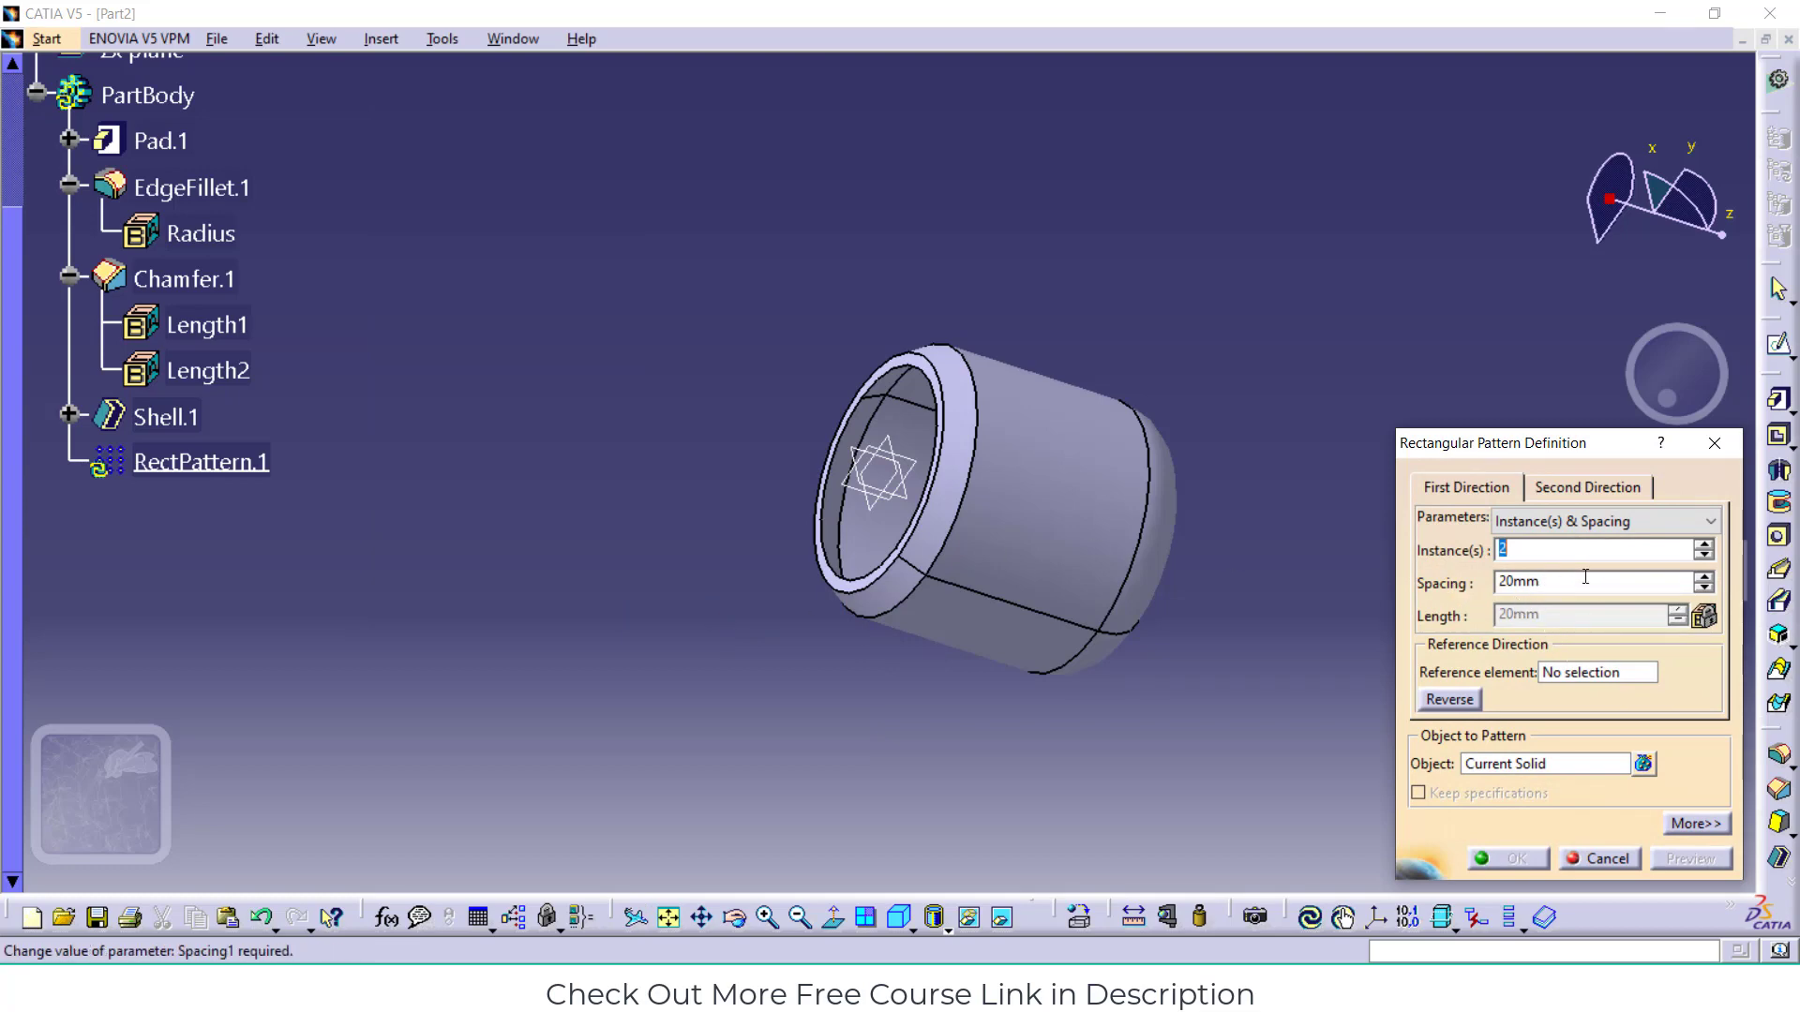
{"action": "left_click", "coordinate": [1576, 582]}
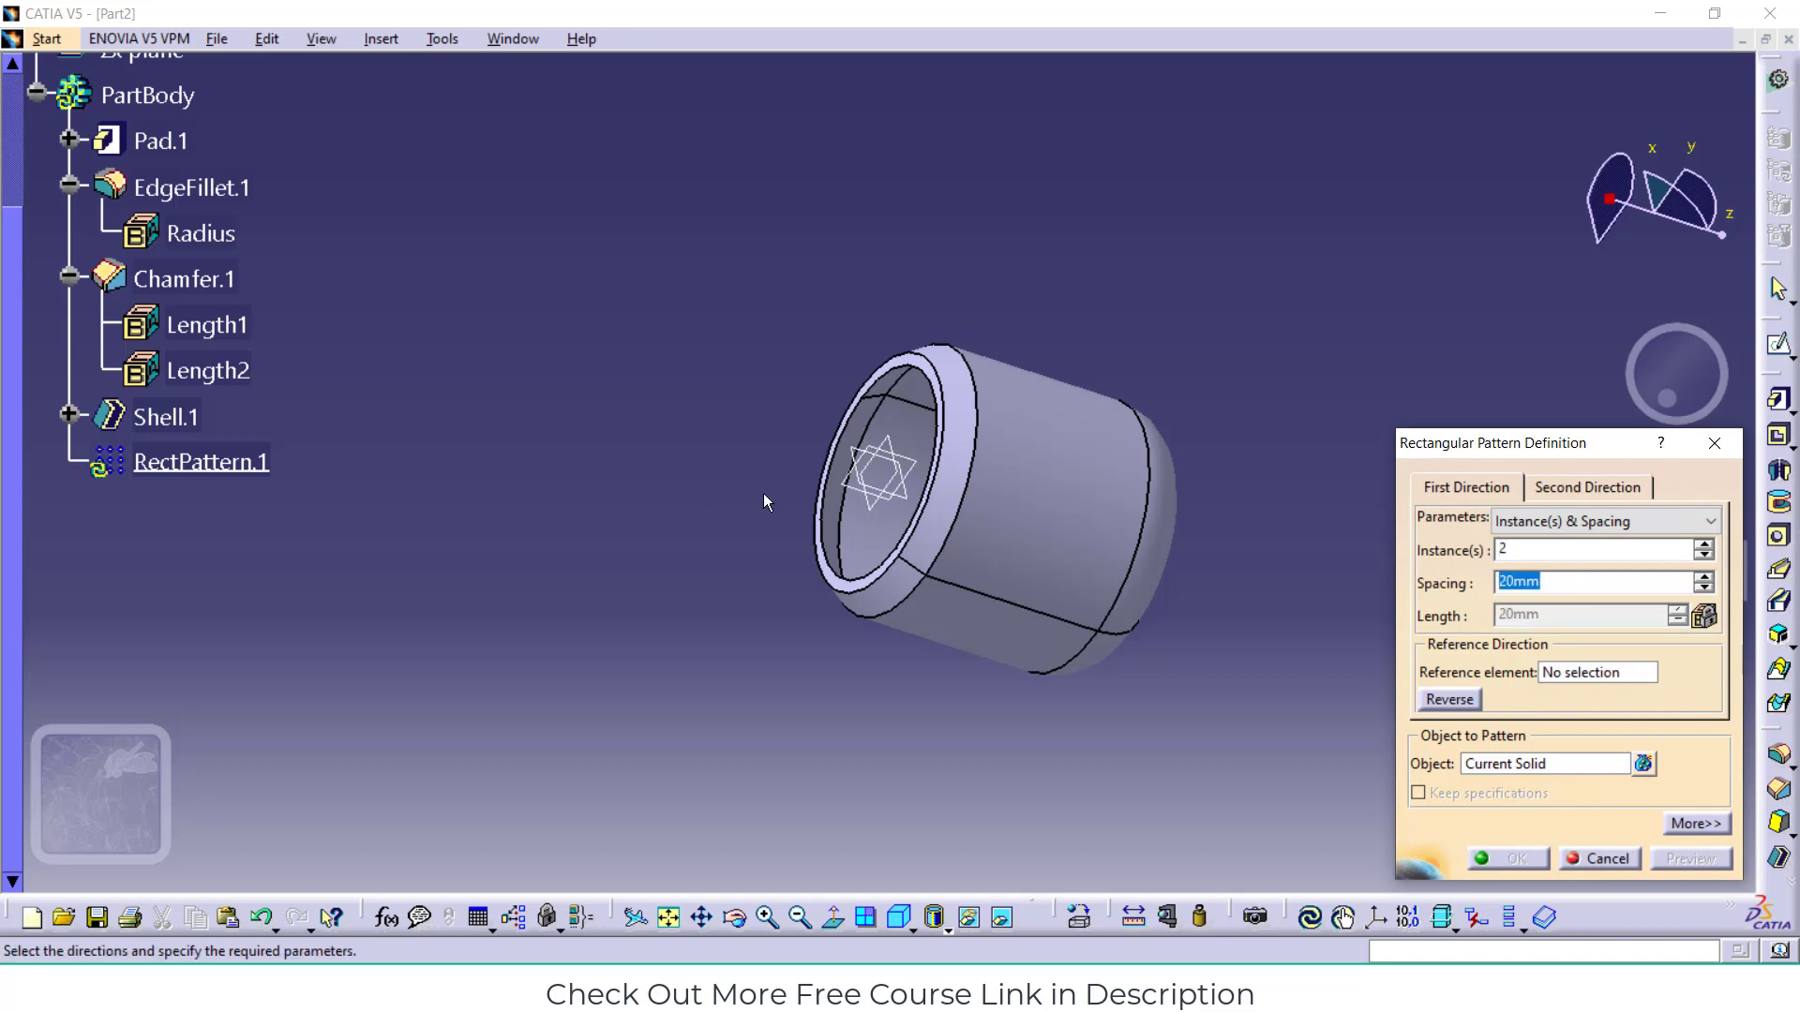
{"action": "type", "text": "2"}
{"action": "left_click", "coordinate": [1604, 673]}
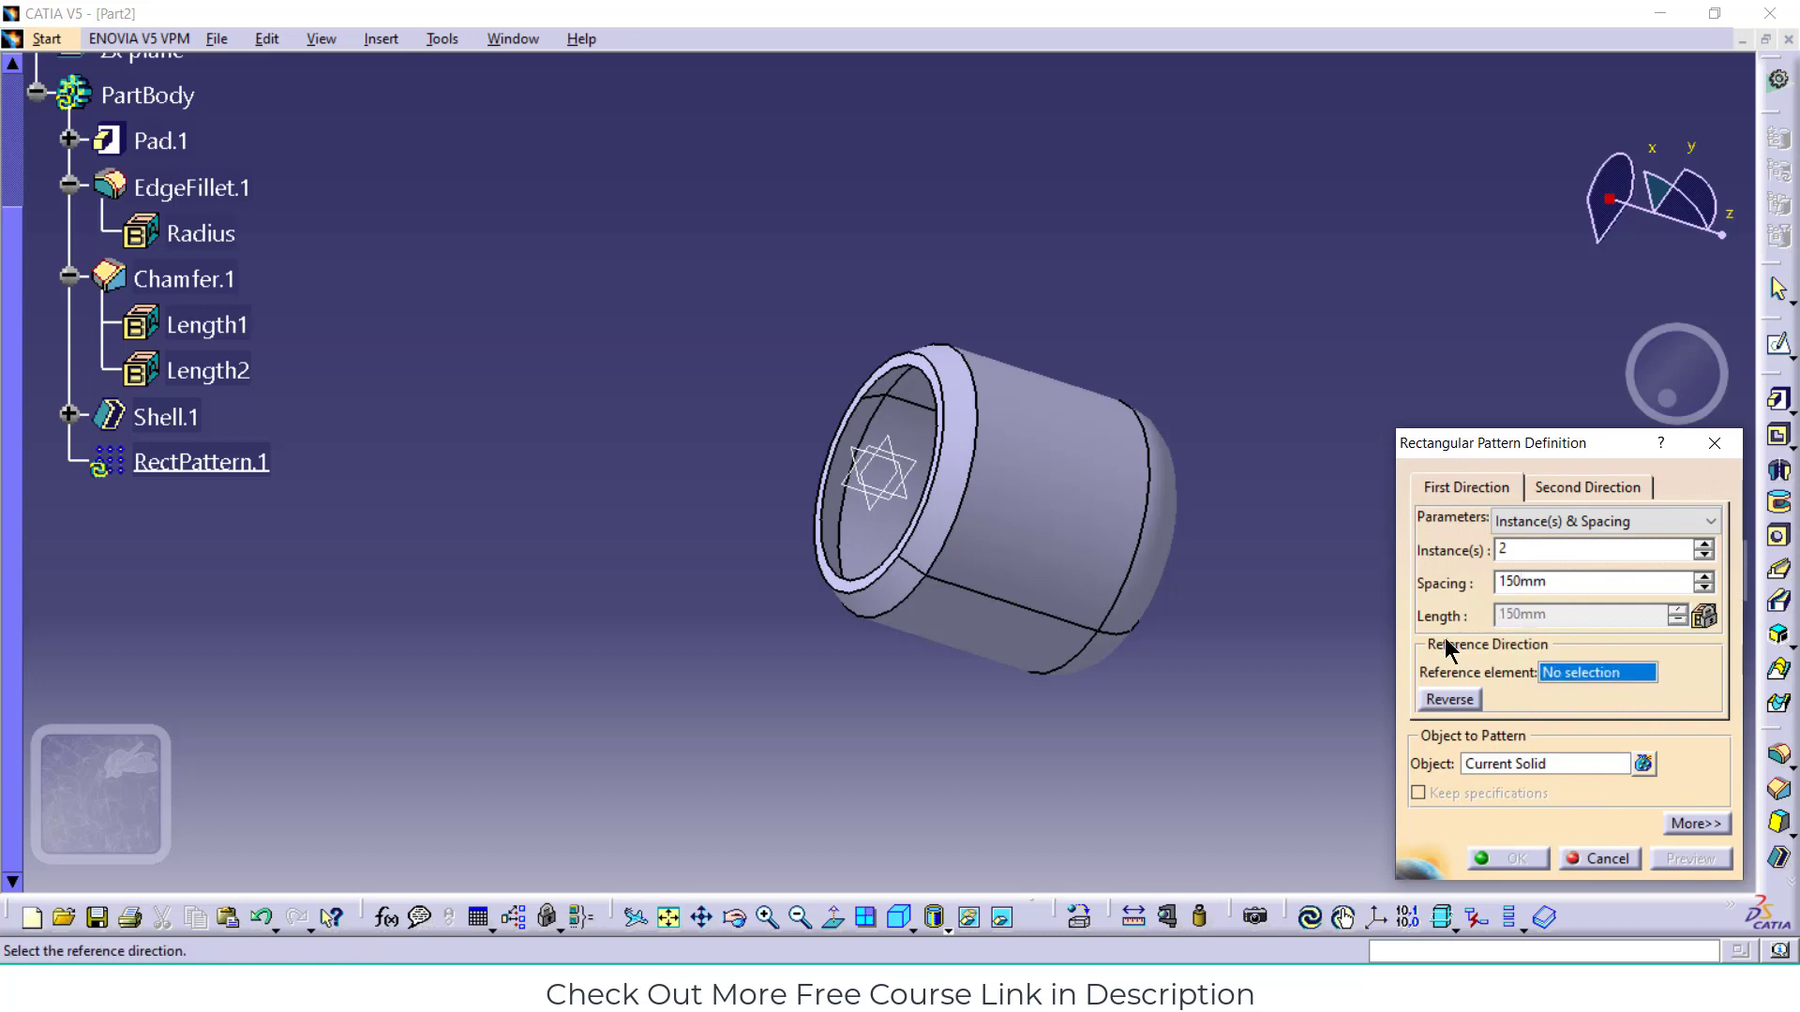
{"action": "left_click", "coordinate": [904, 505]}
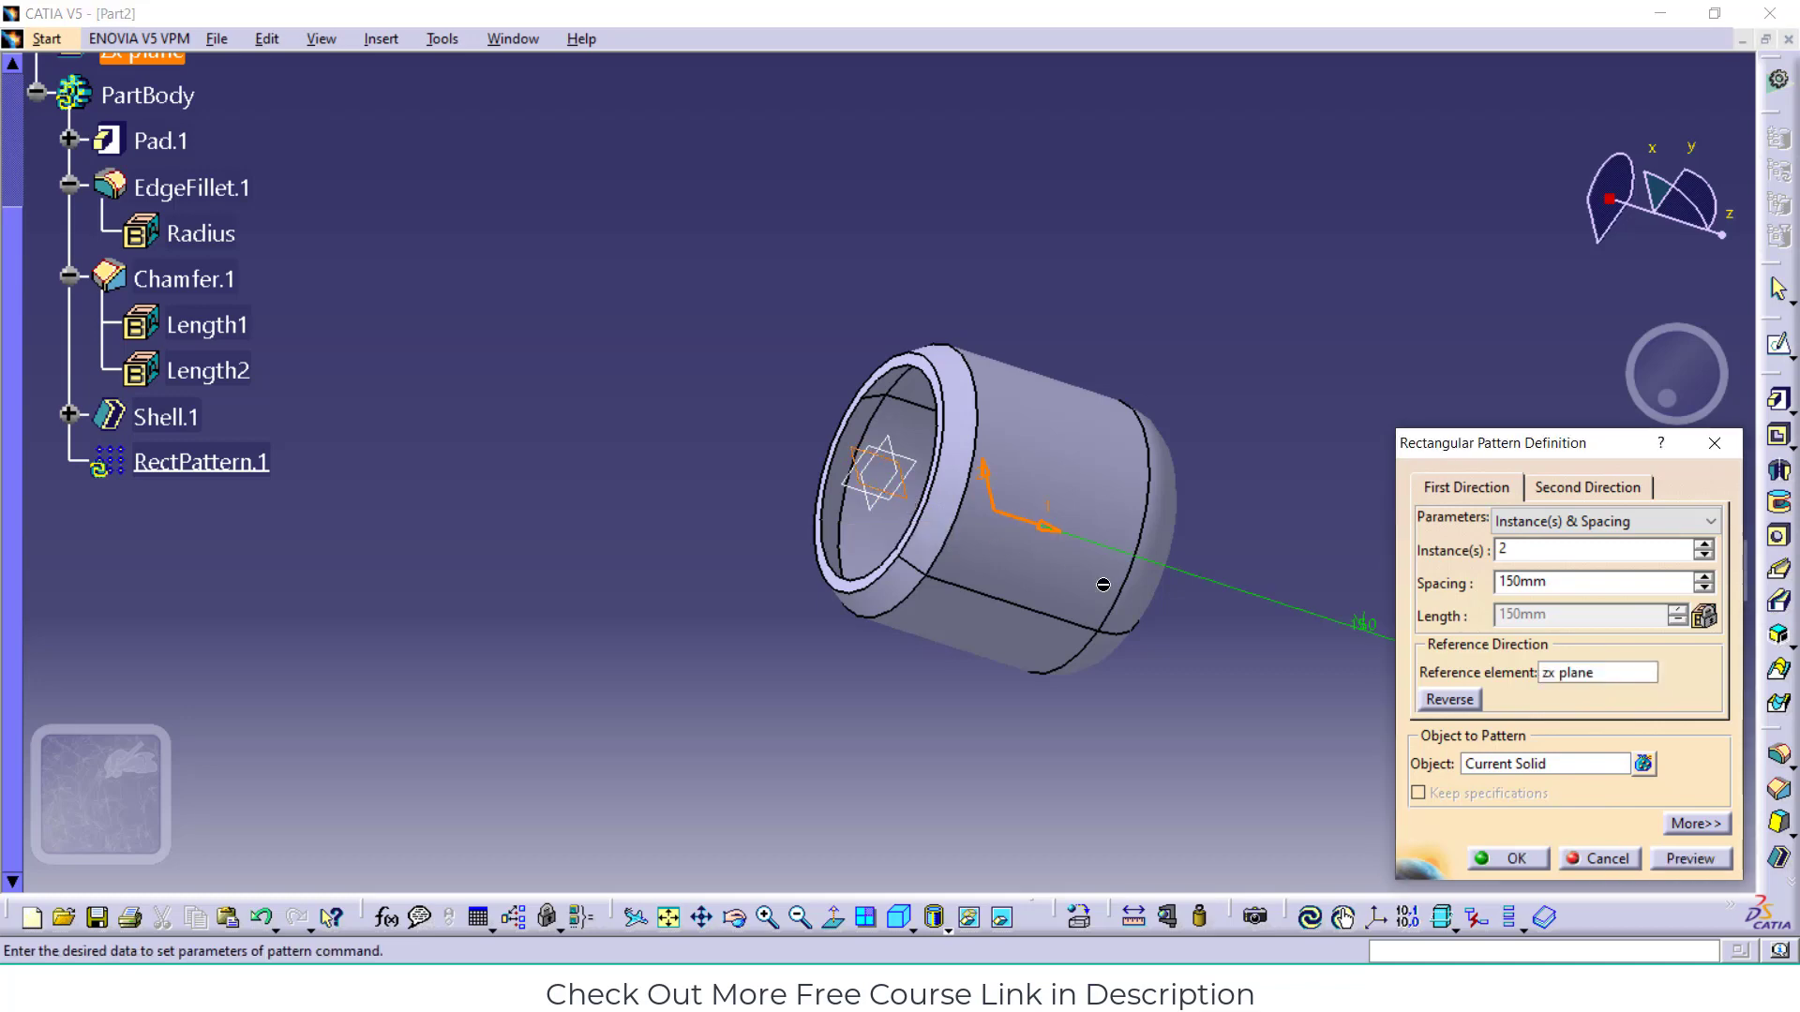
{"action": "left_click", "coordinate": [669, 919]}
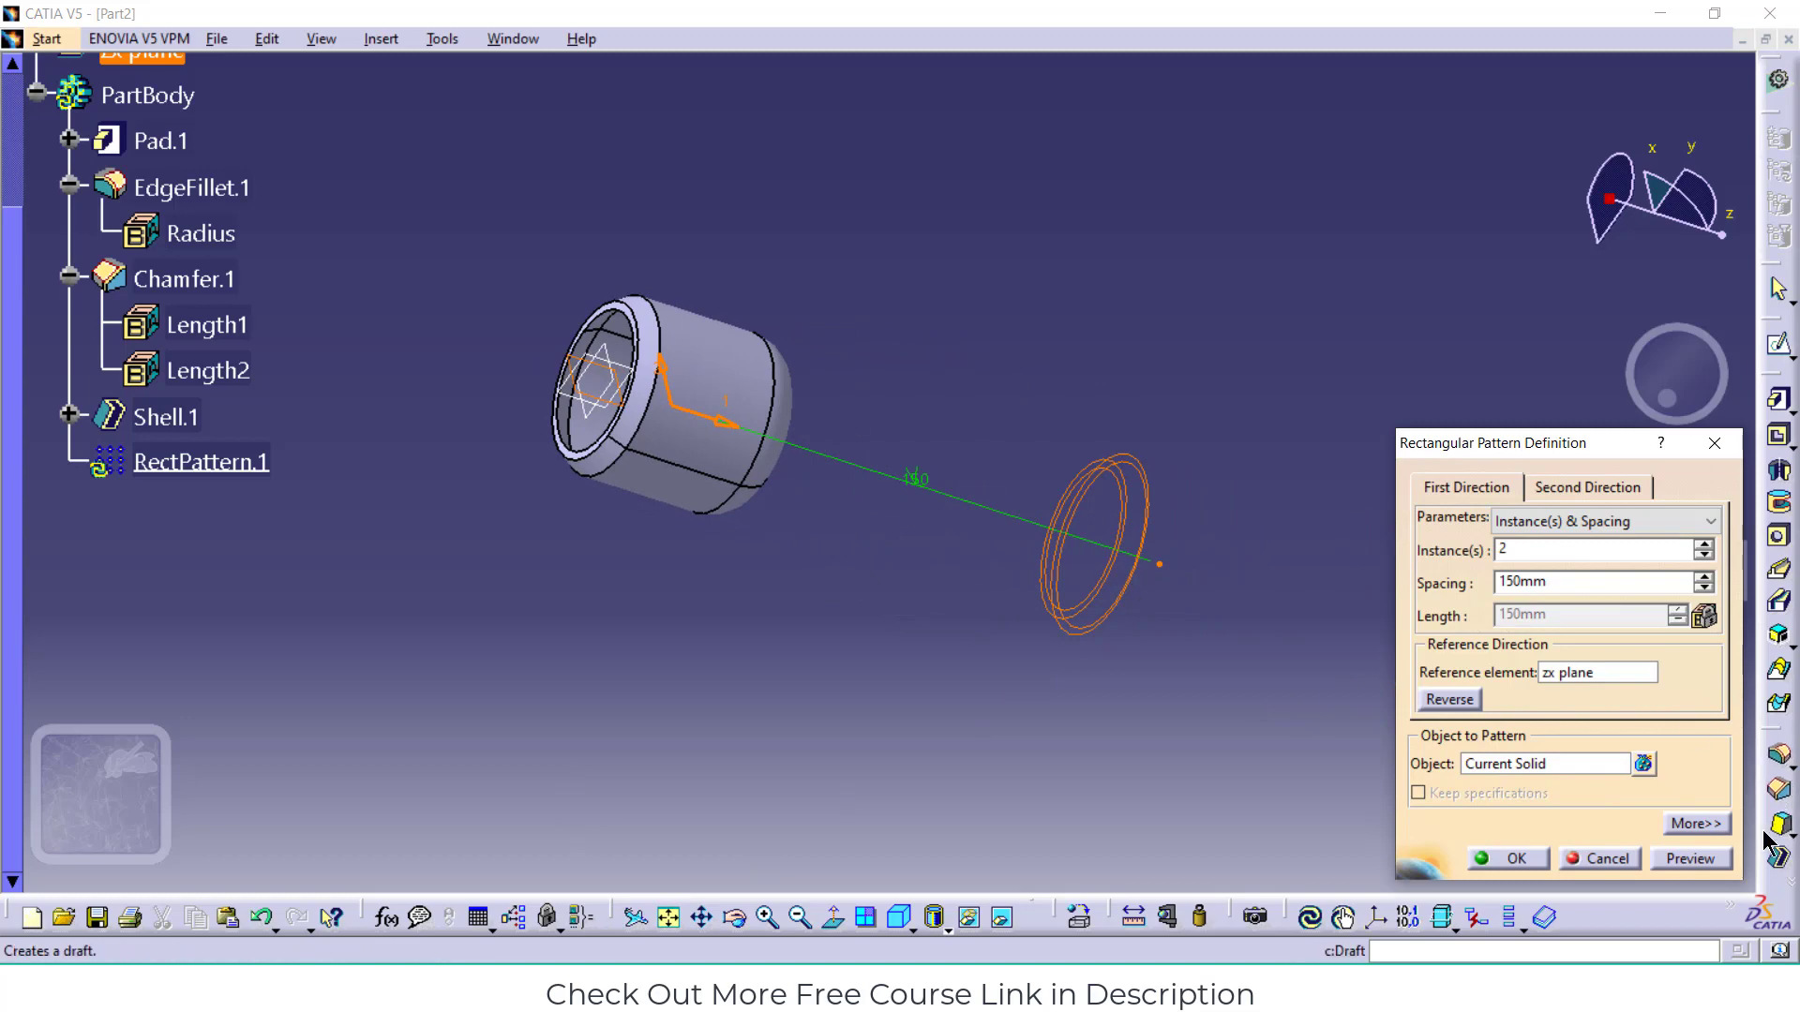
{"action": "left_click", "coordinate": [1689, 859]}
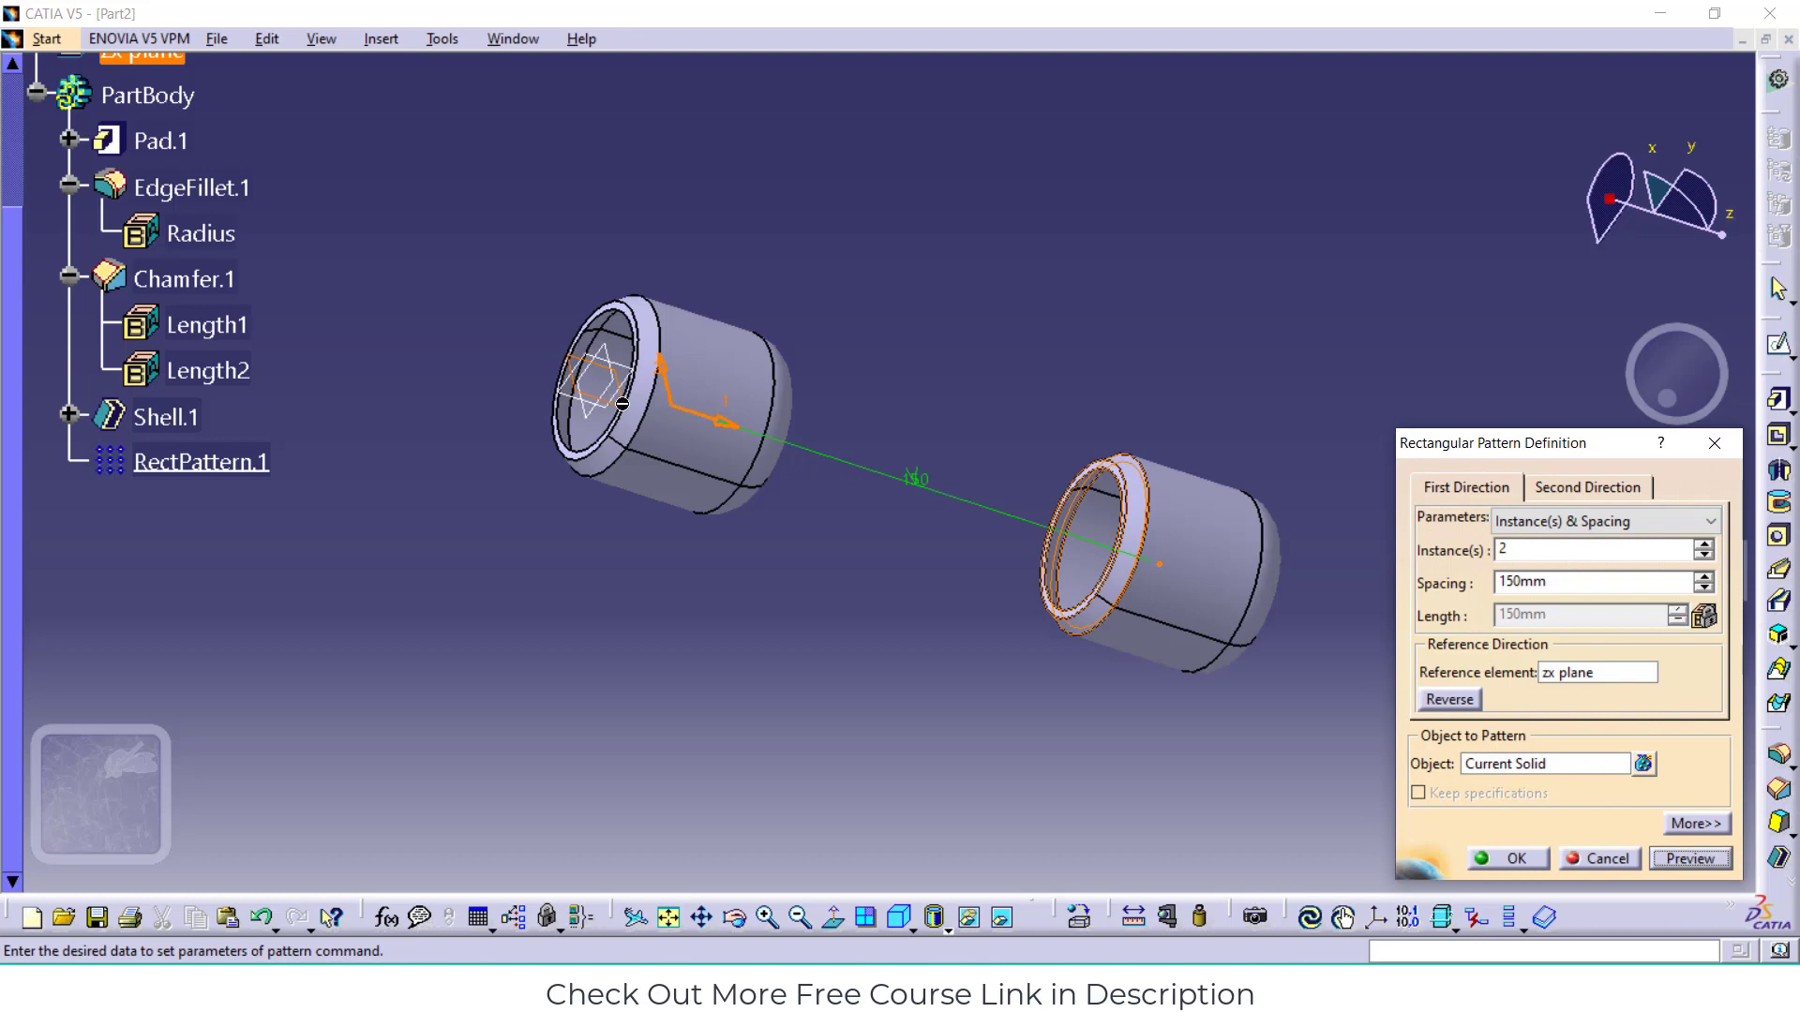
{"action": "left_click", "coordinate": [1591, 673]}
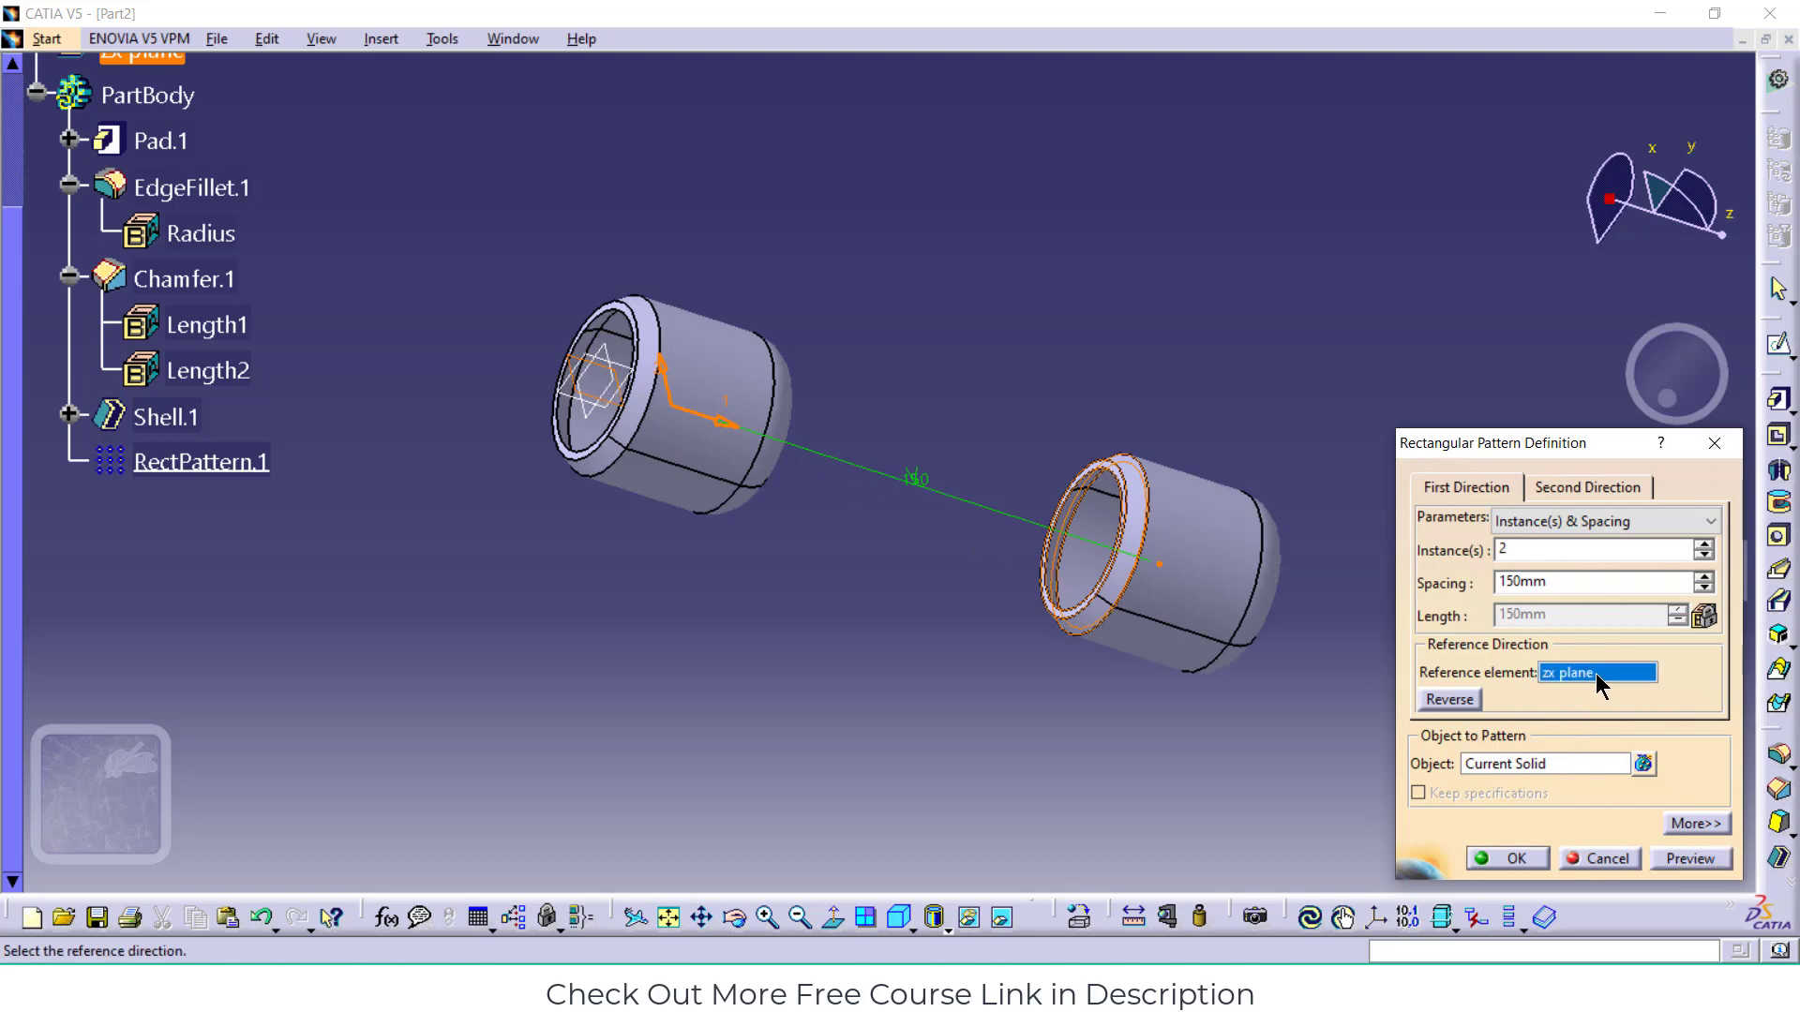
{"action": "right_click", "coordinate": [1597, 672]}
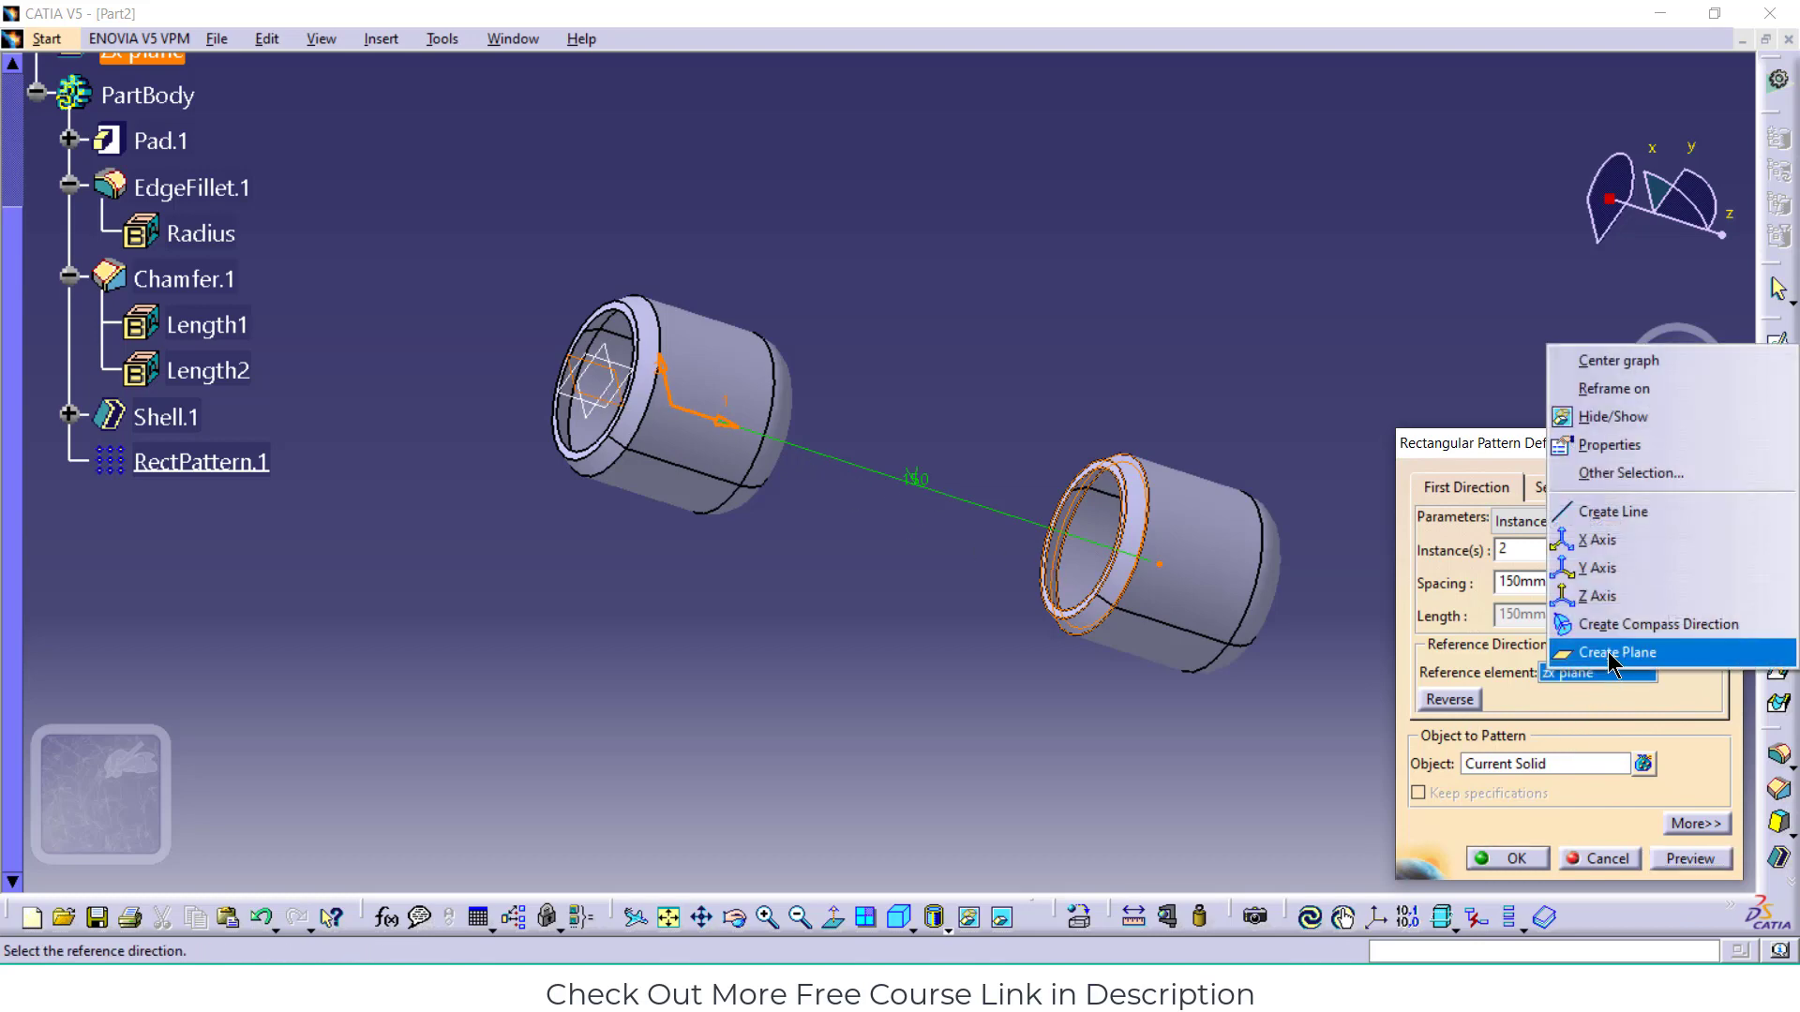
{"action": "left_click", "coordinate": [1604, 515]}
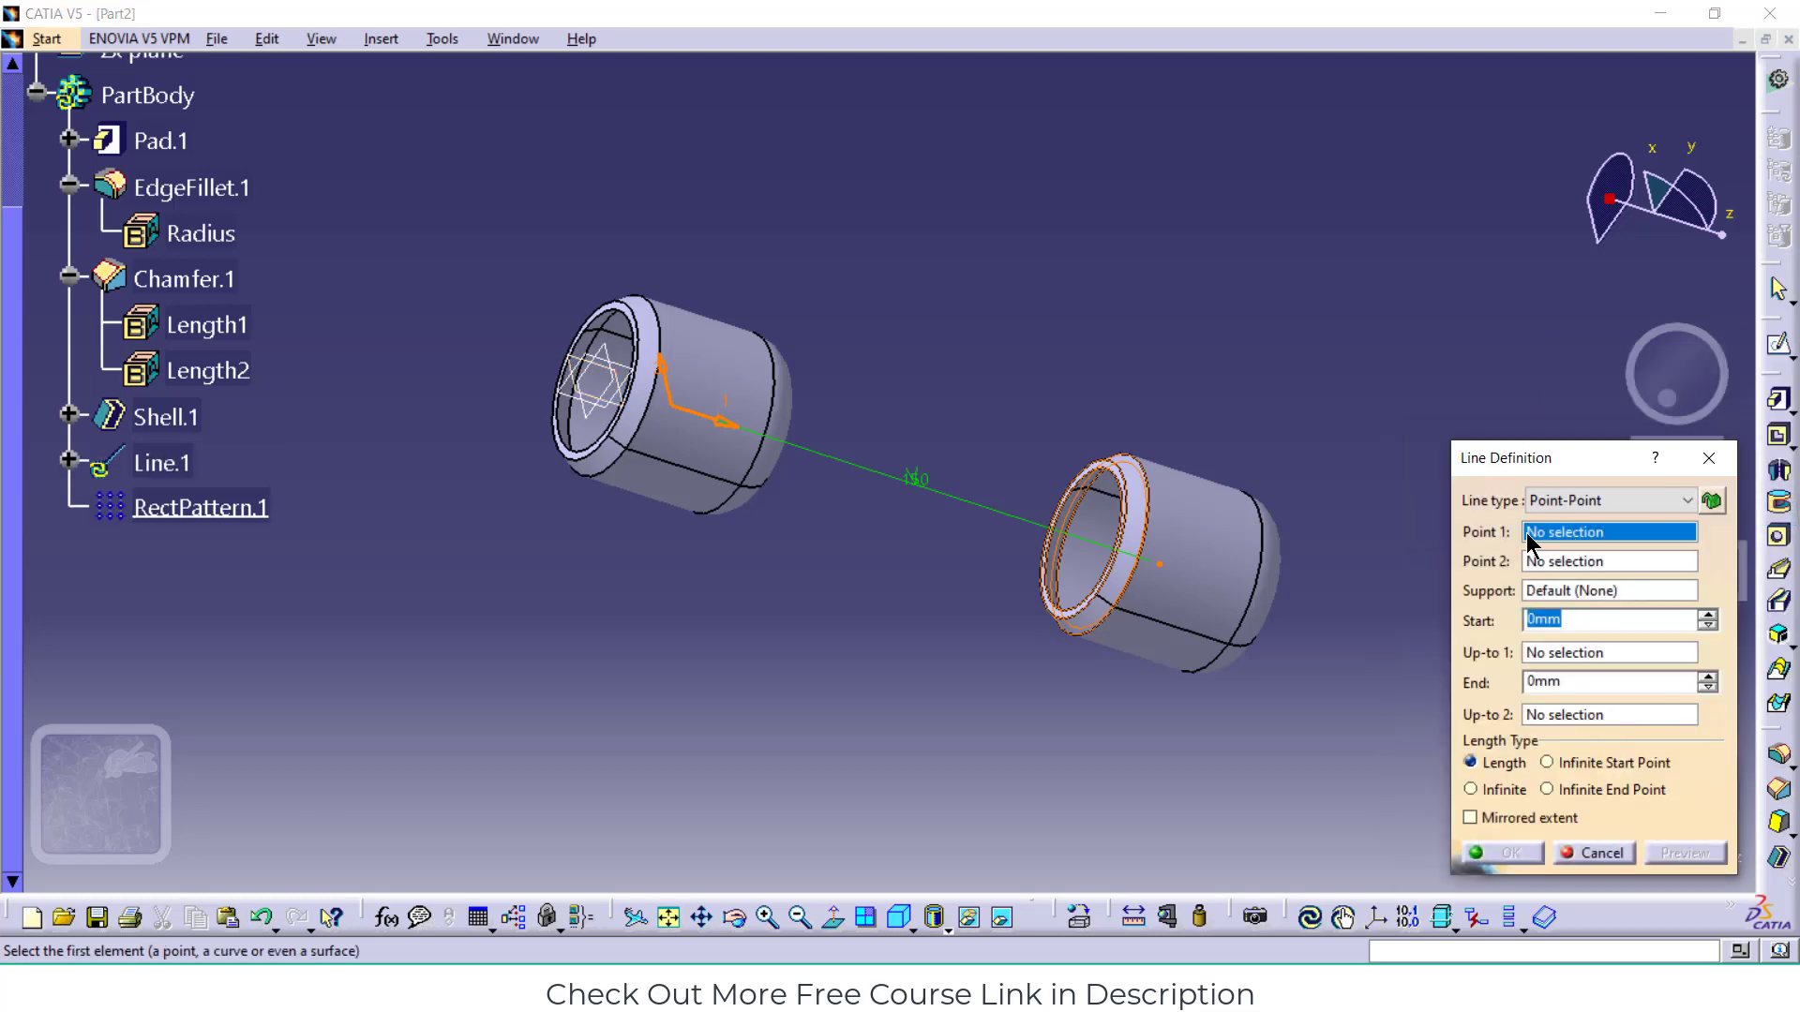
{"action": "left_click", "coordinate": [1709, 458]}
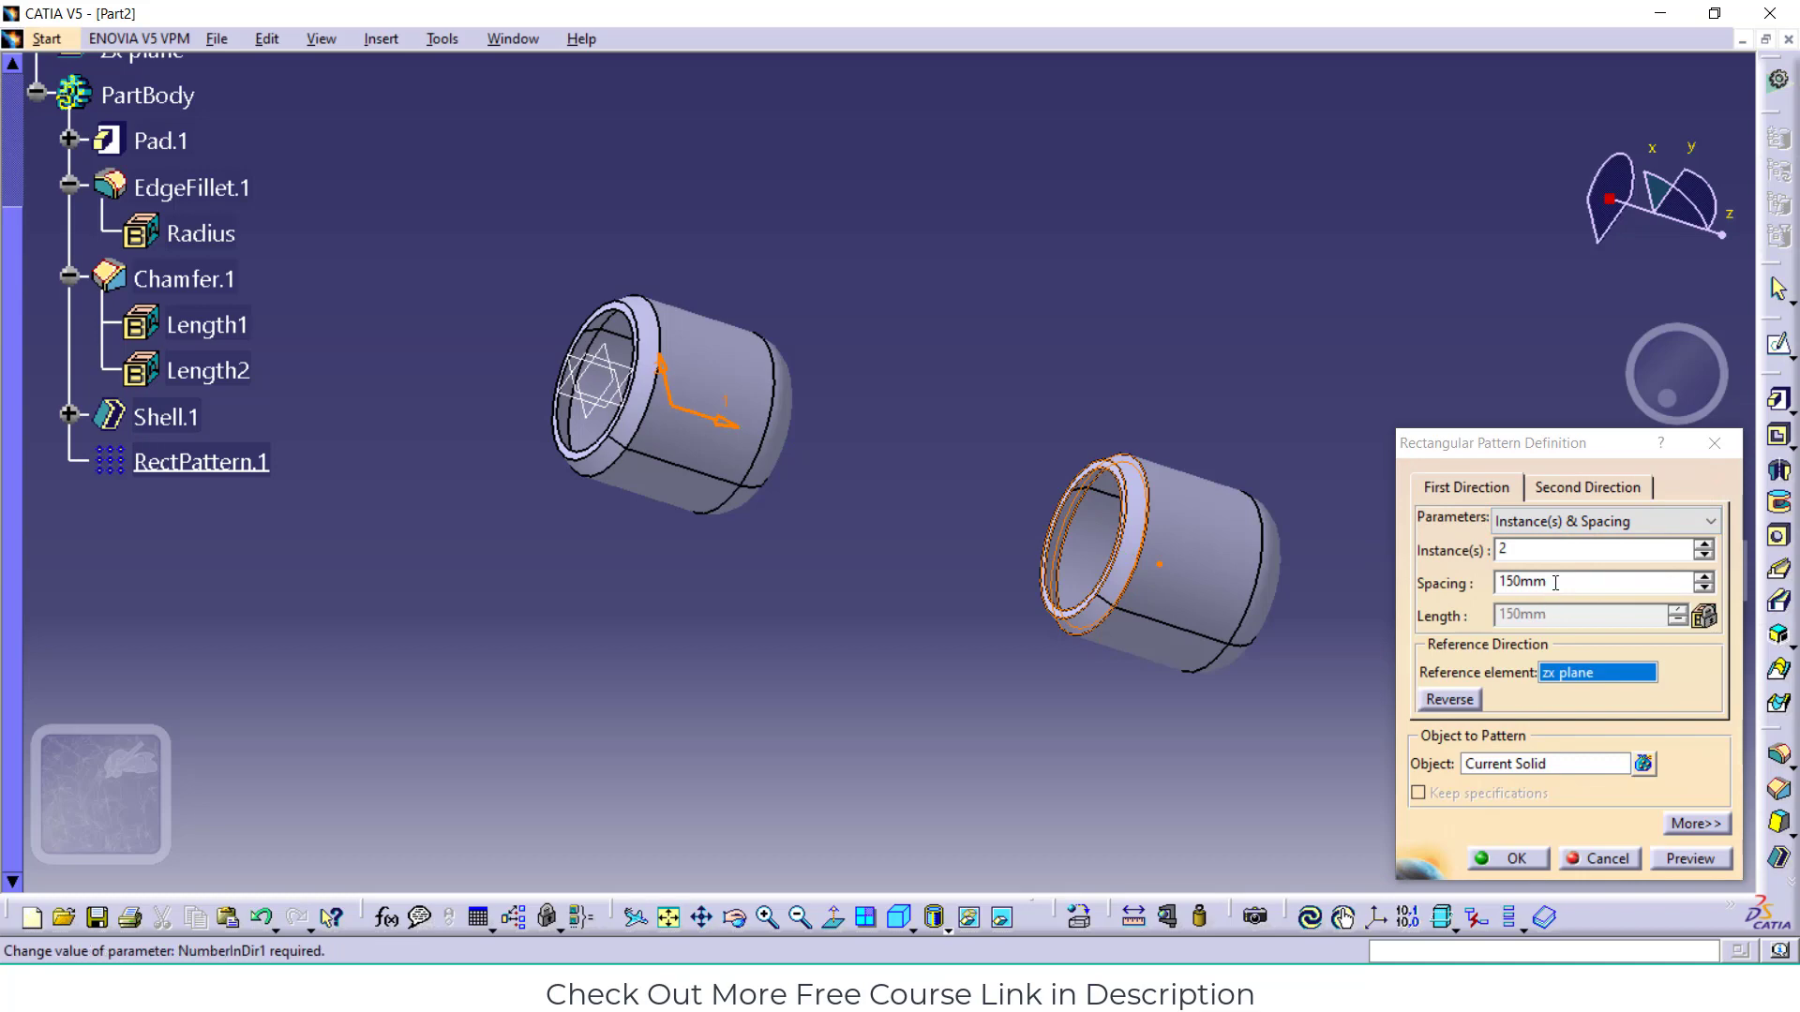
{"action": "right_click", "coordinate": [1591, 675]}
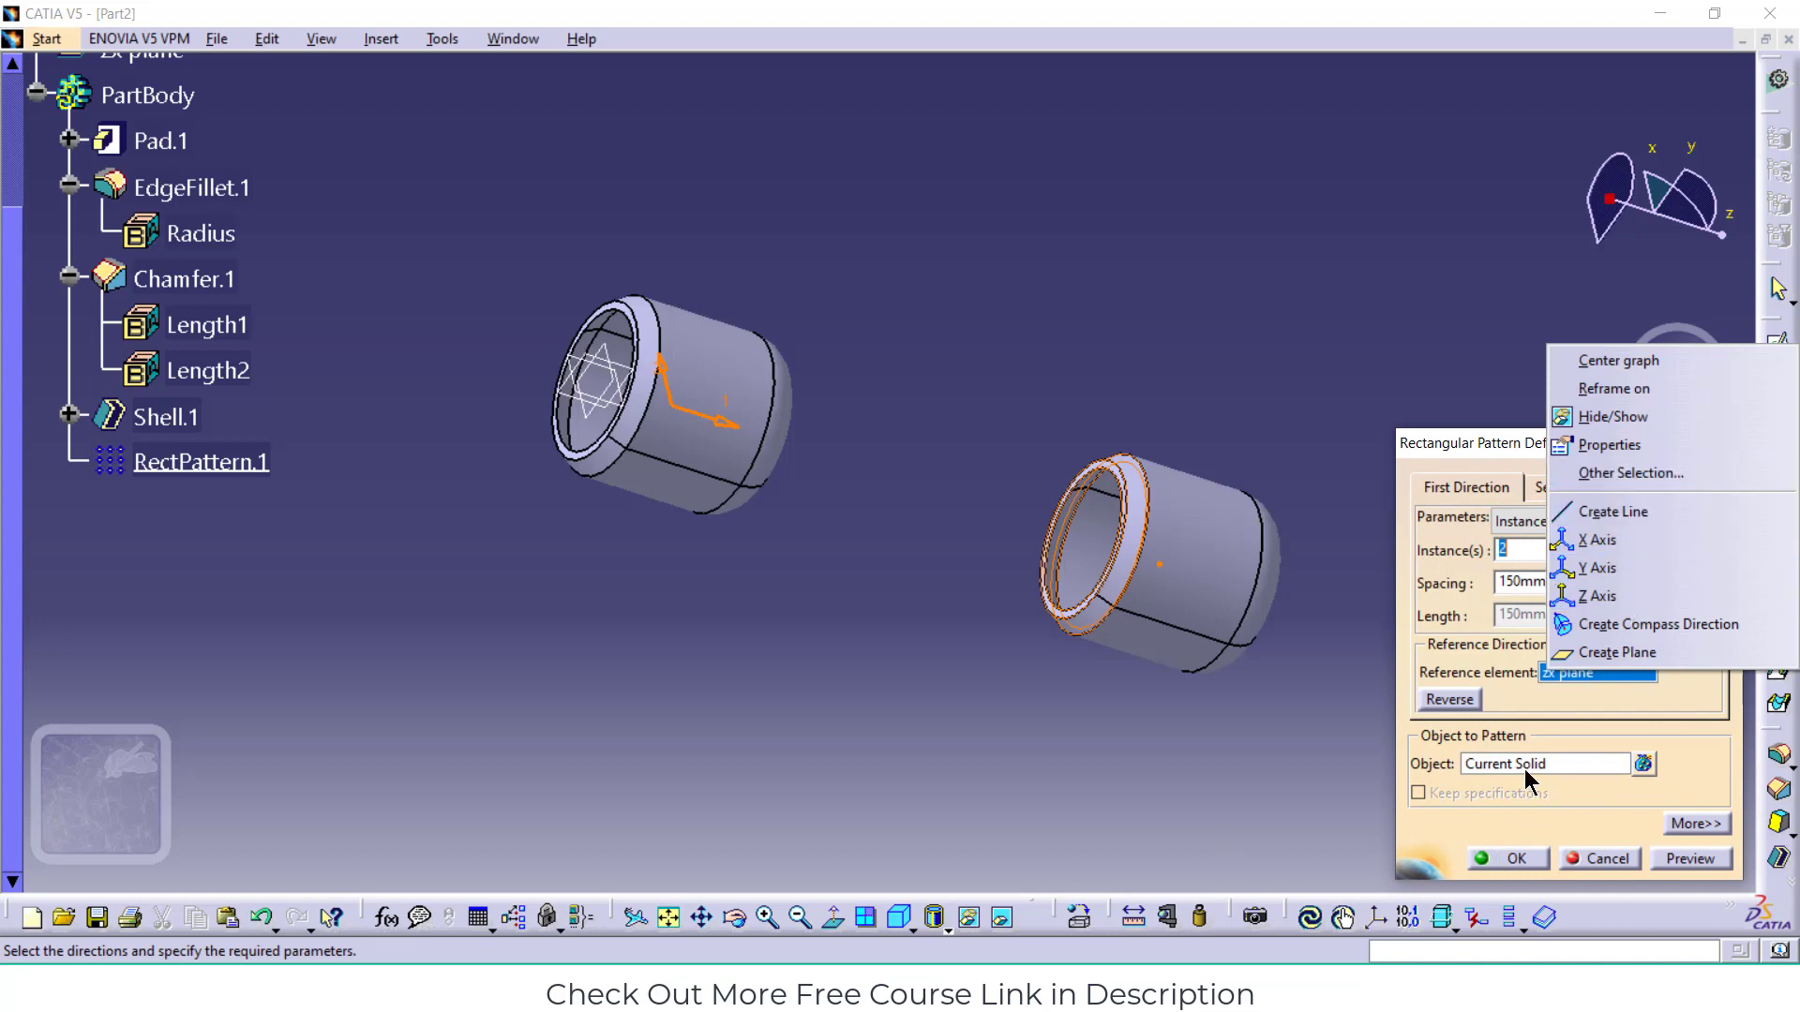
{"action": "left_click", "coordinate": [1551, 720]}
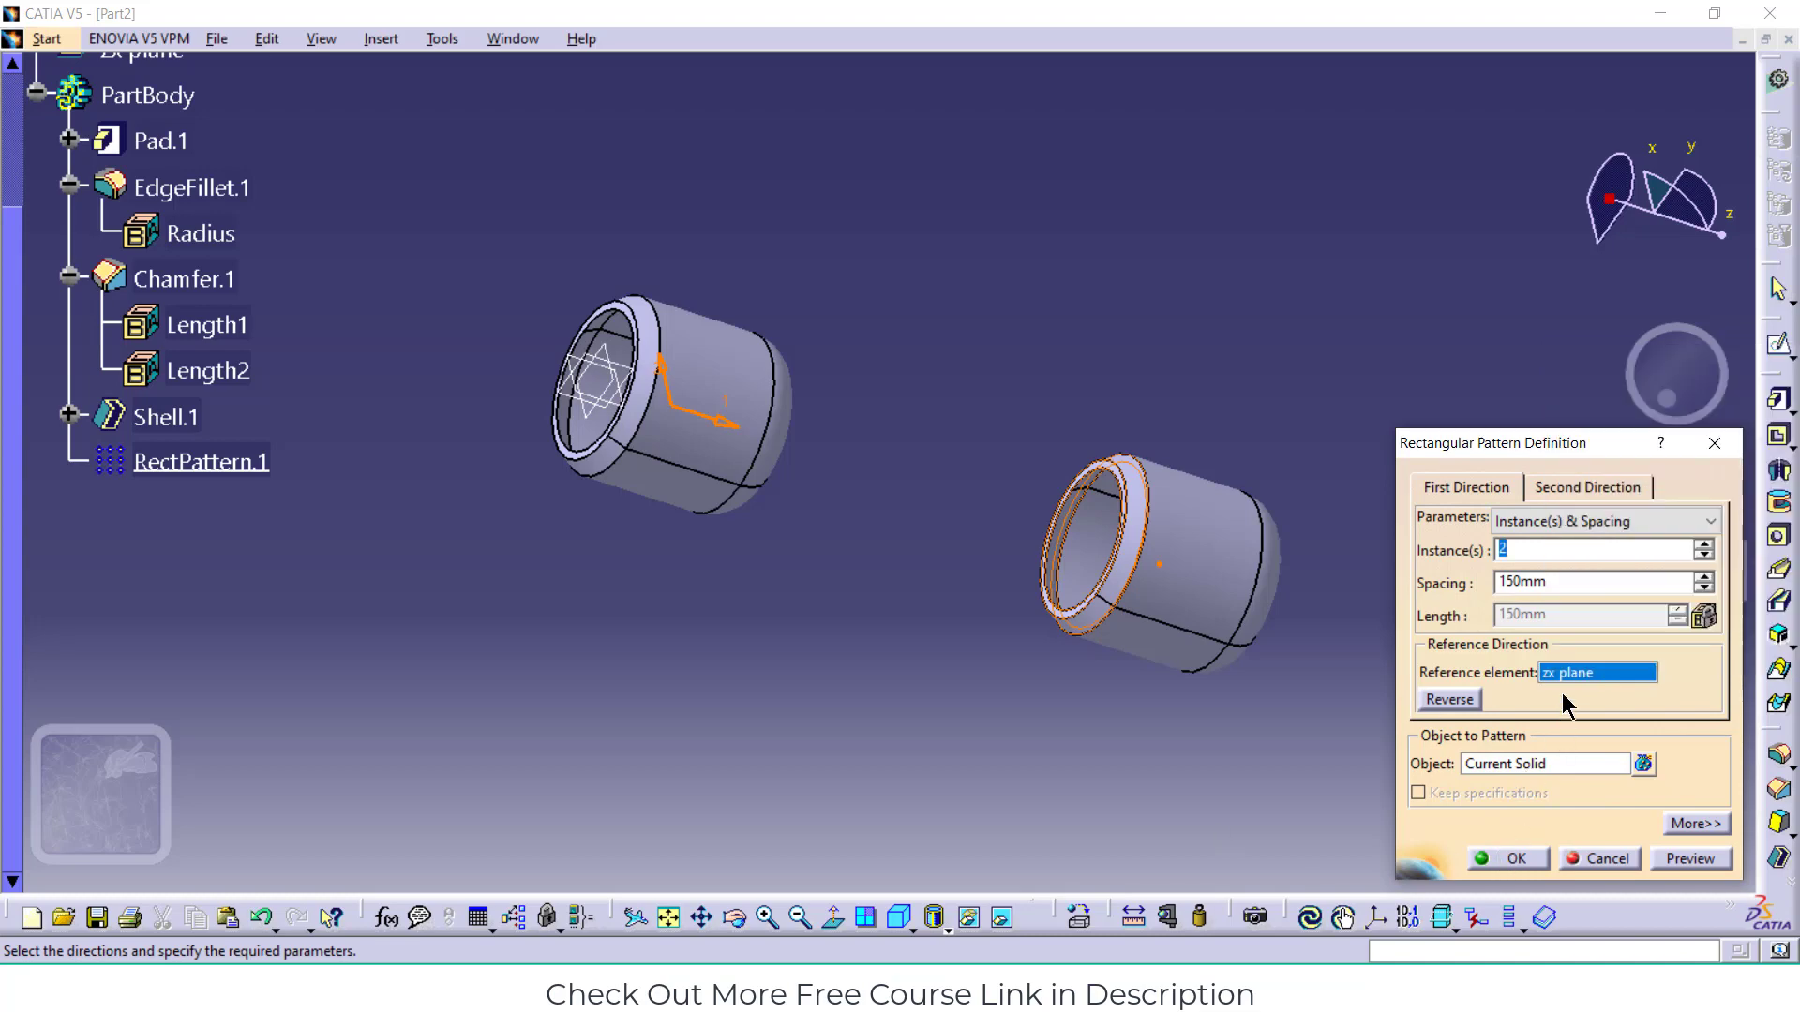
Change the rectangular pattern's reference element to the xy plane and preview the result
{"action": "left_click", "coordinate": [2, 139]}
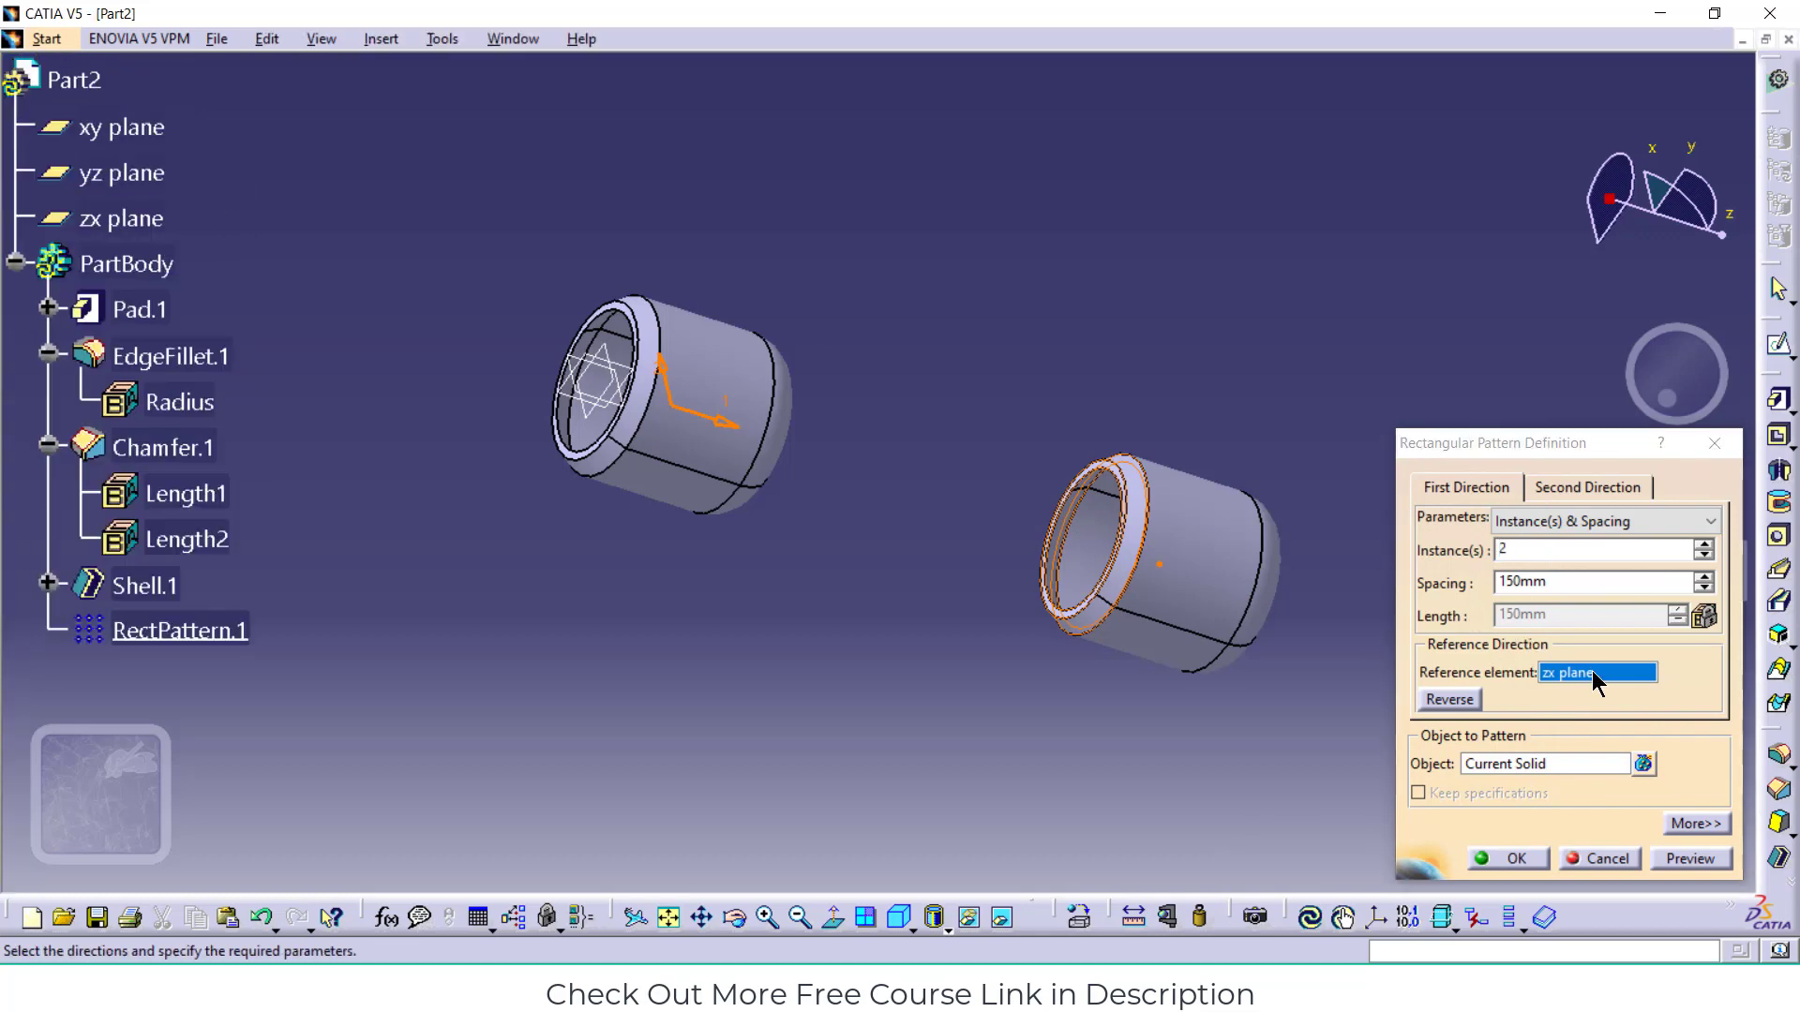
{"action": "left_click", "coordinate": [131, 129]}
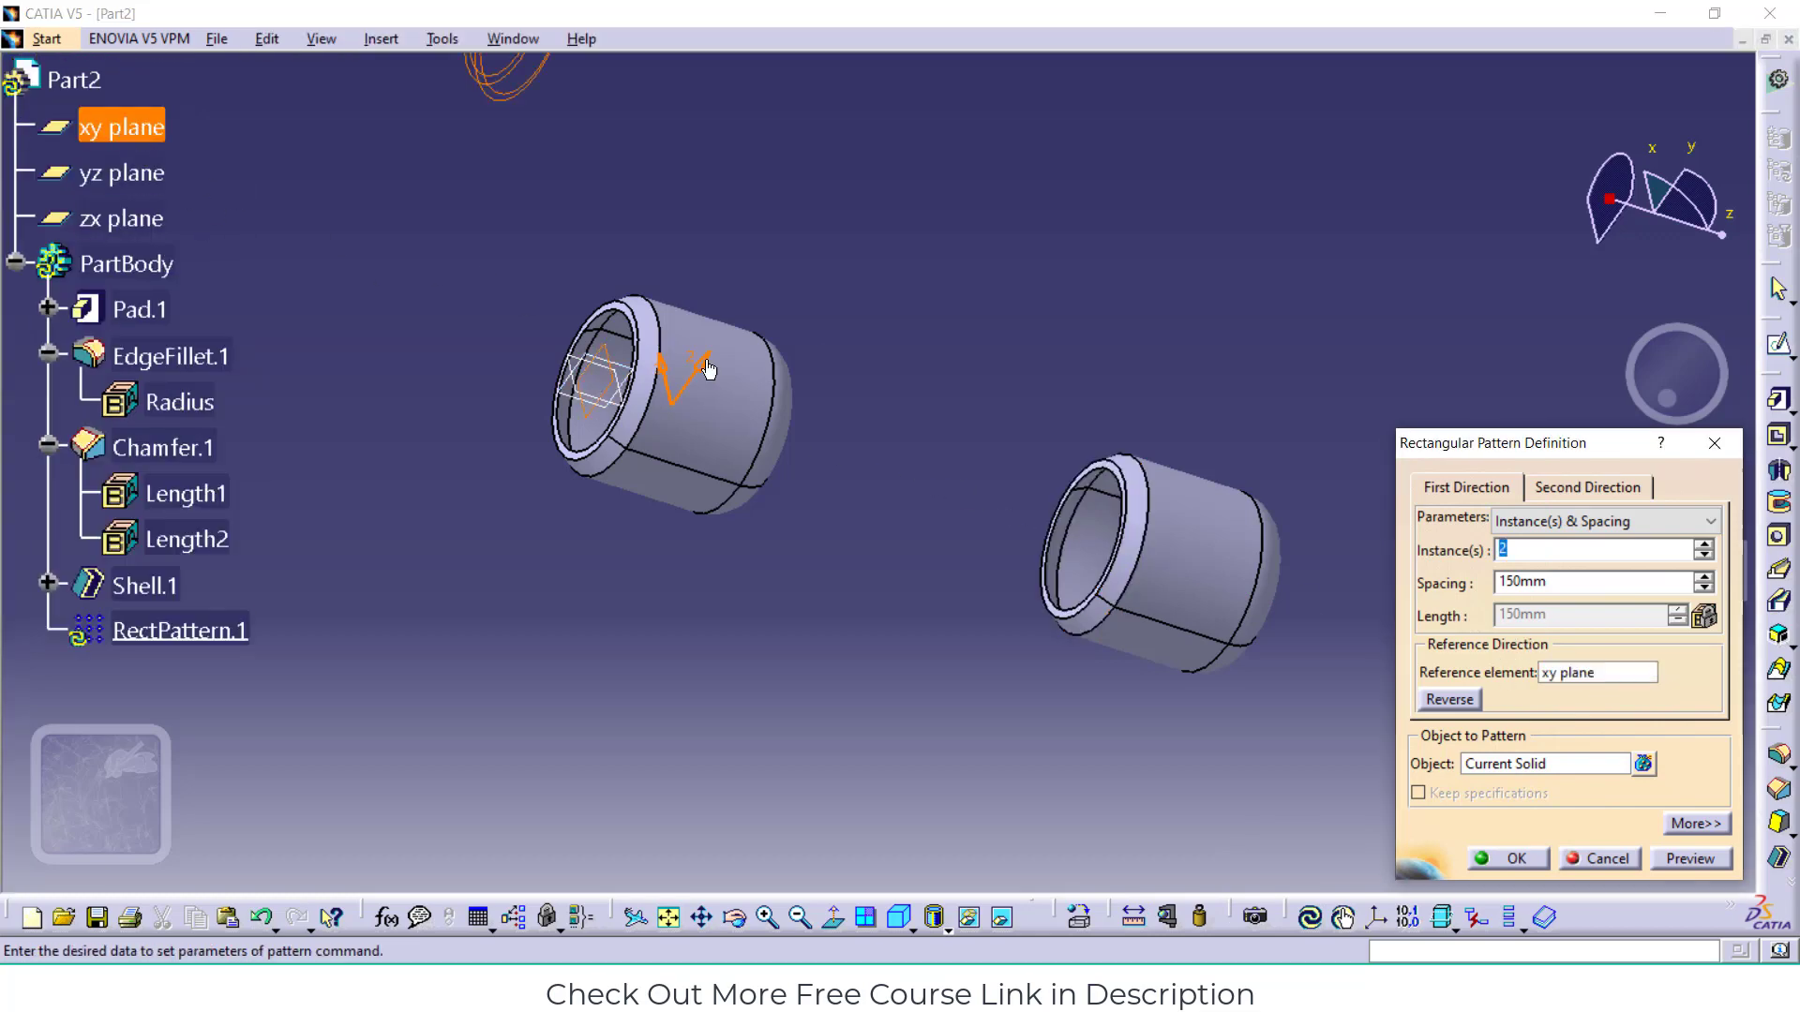
{"action": "left_click", "coordinate": [1692, 860]}
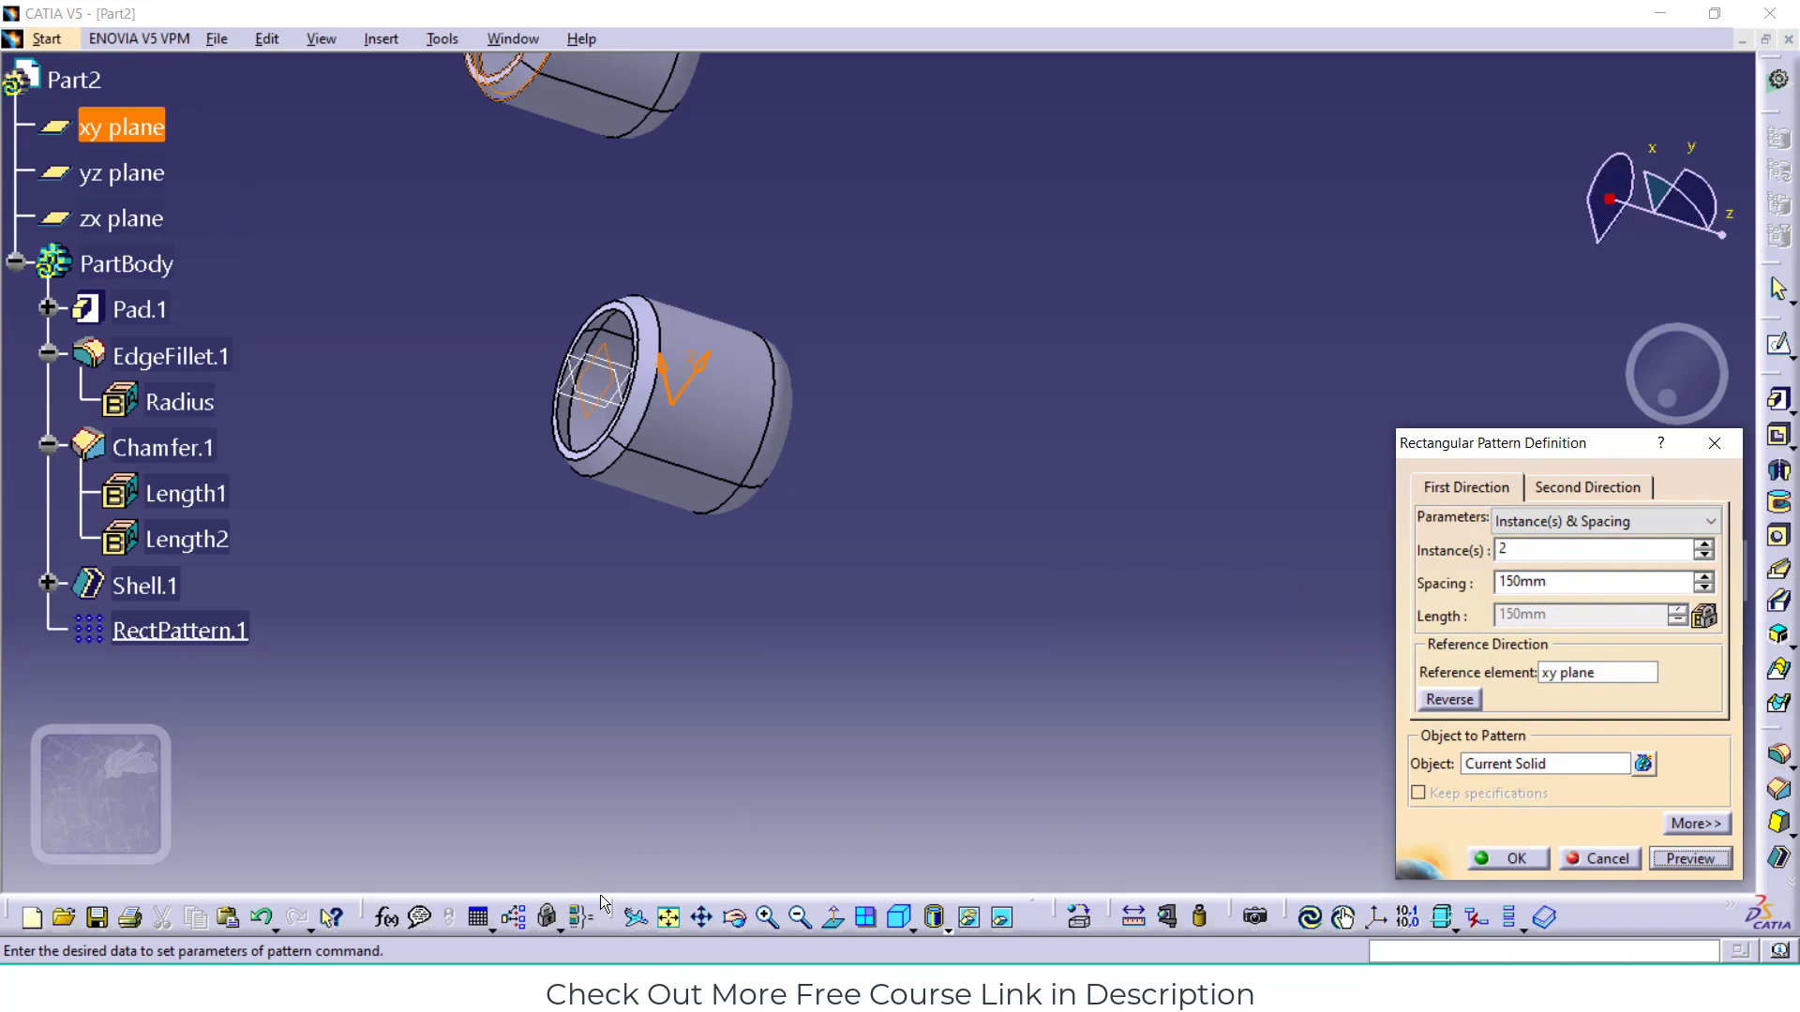
{"action": "left_click", "coordinate": [667, 918]}
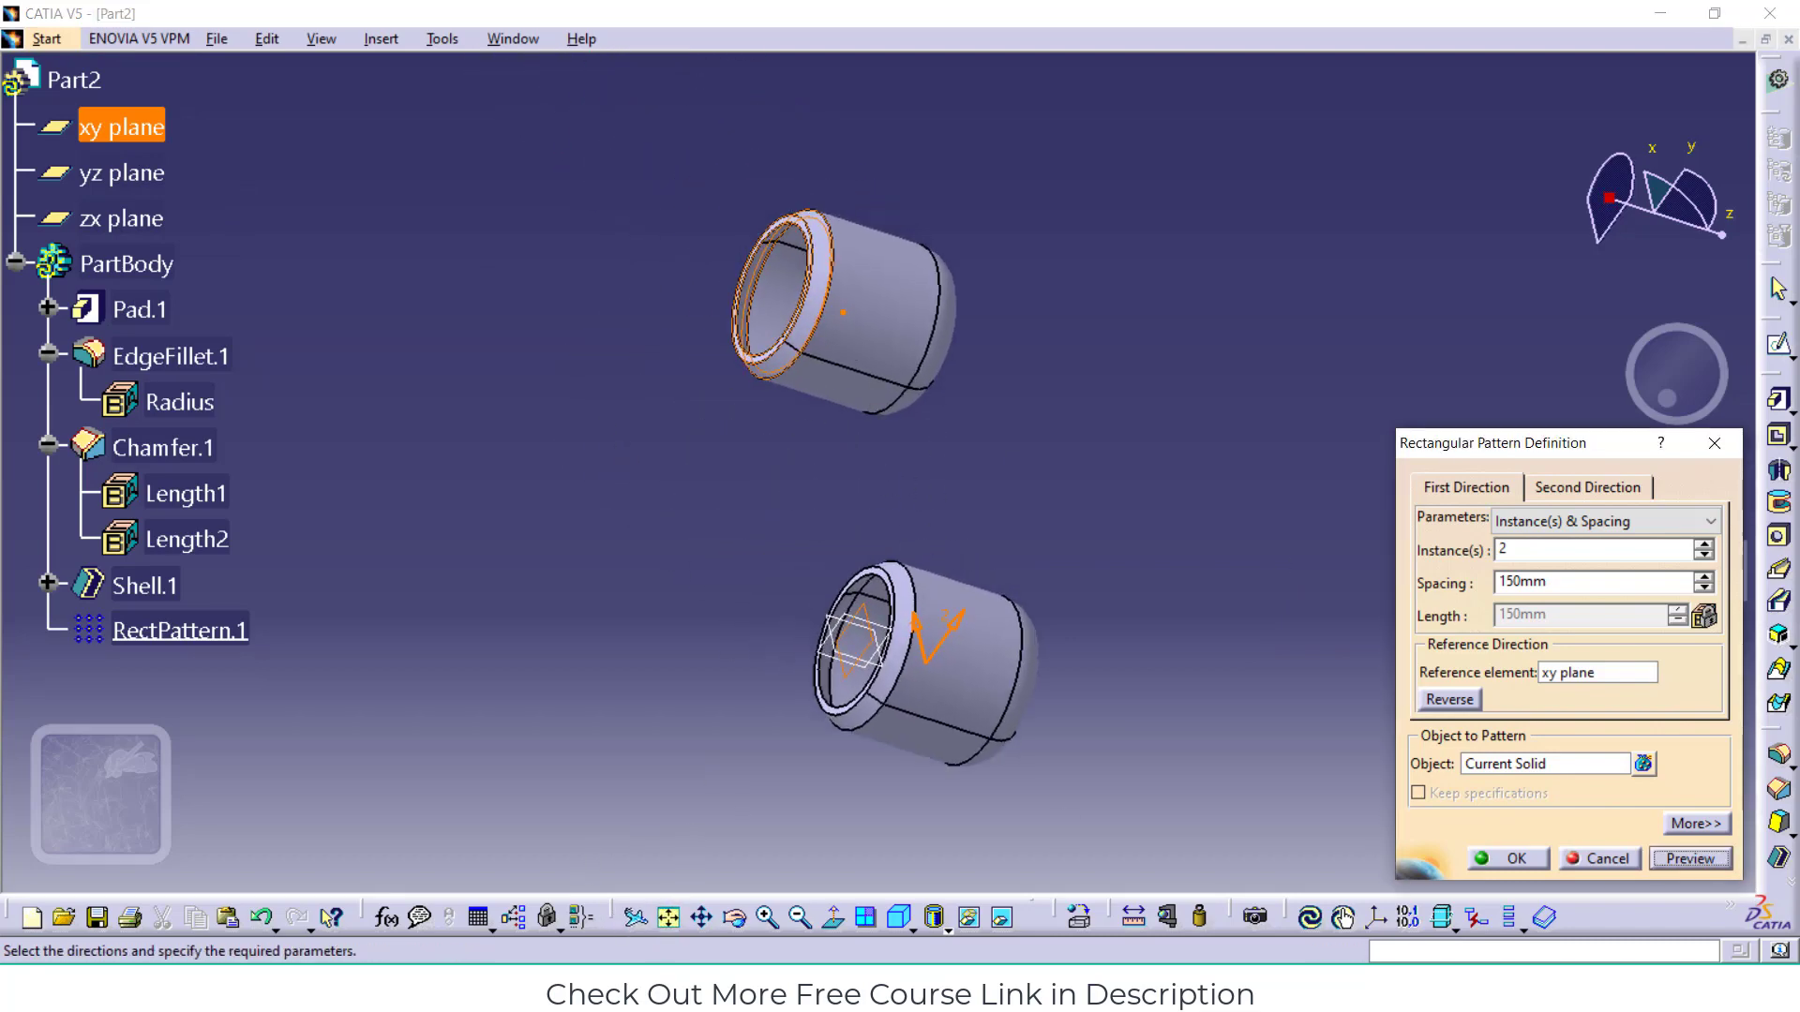
Set the rectangular pattern to 4 instances, preview it and create the pattern
{"action": "left_click", "coordinate": [1704, 544]}
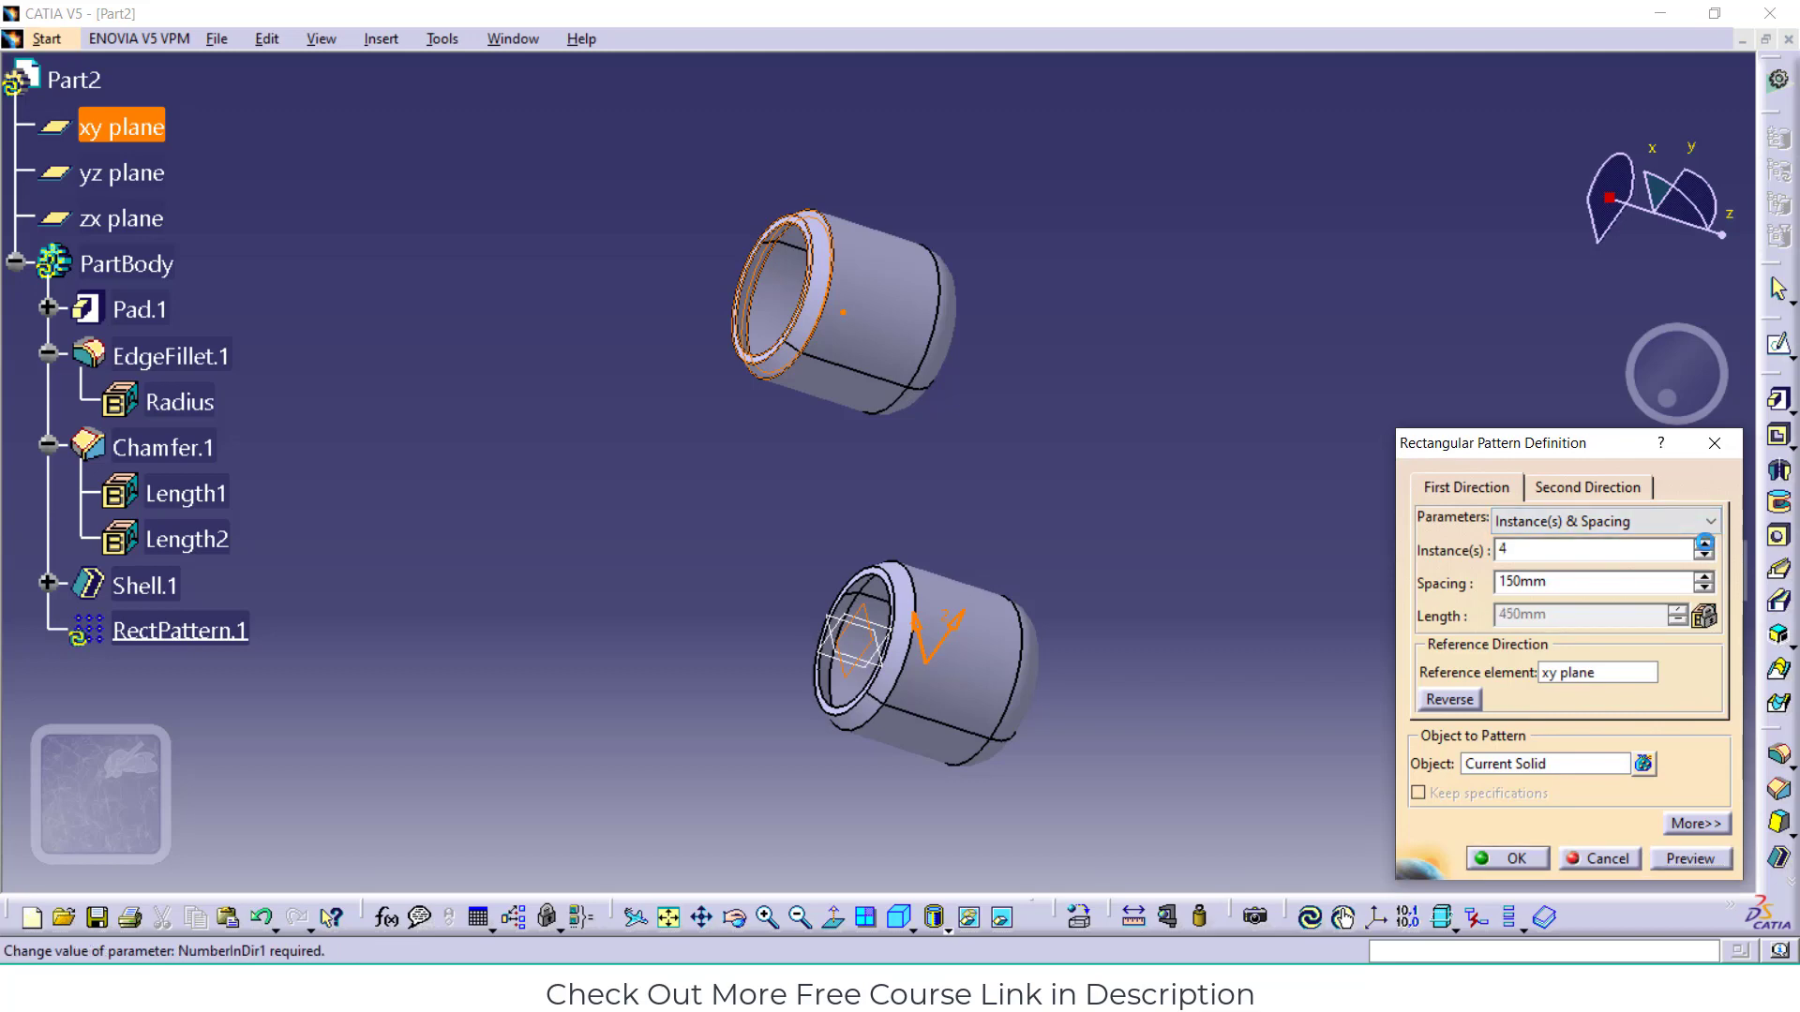
{"action": "left_click", "coordinate": [667, 917]}
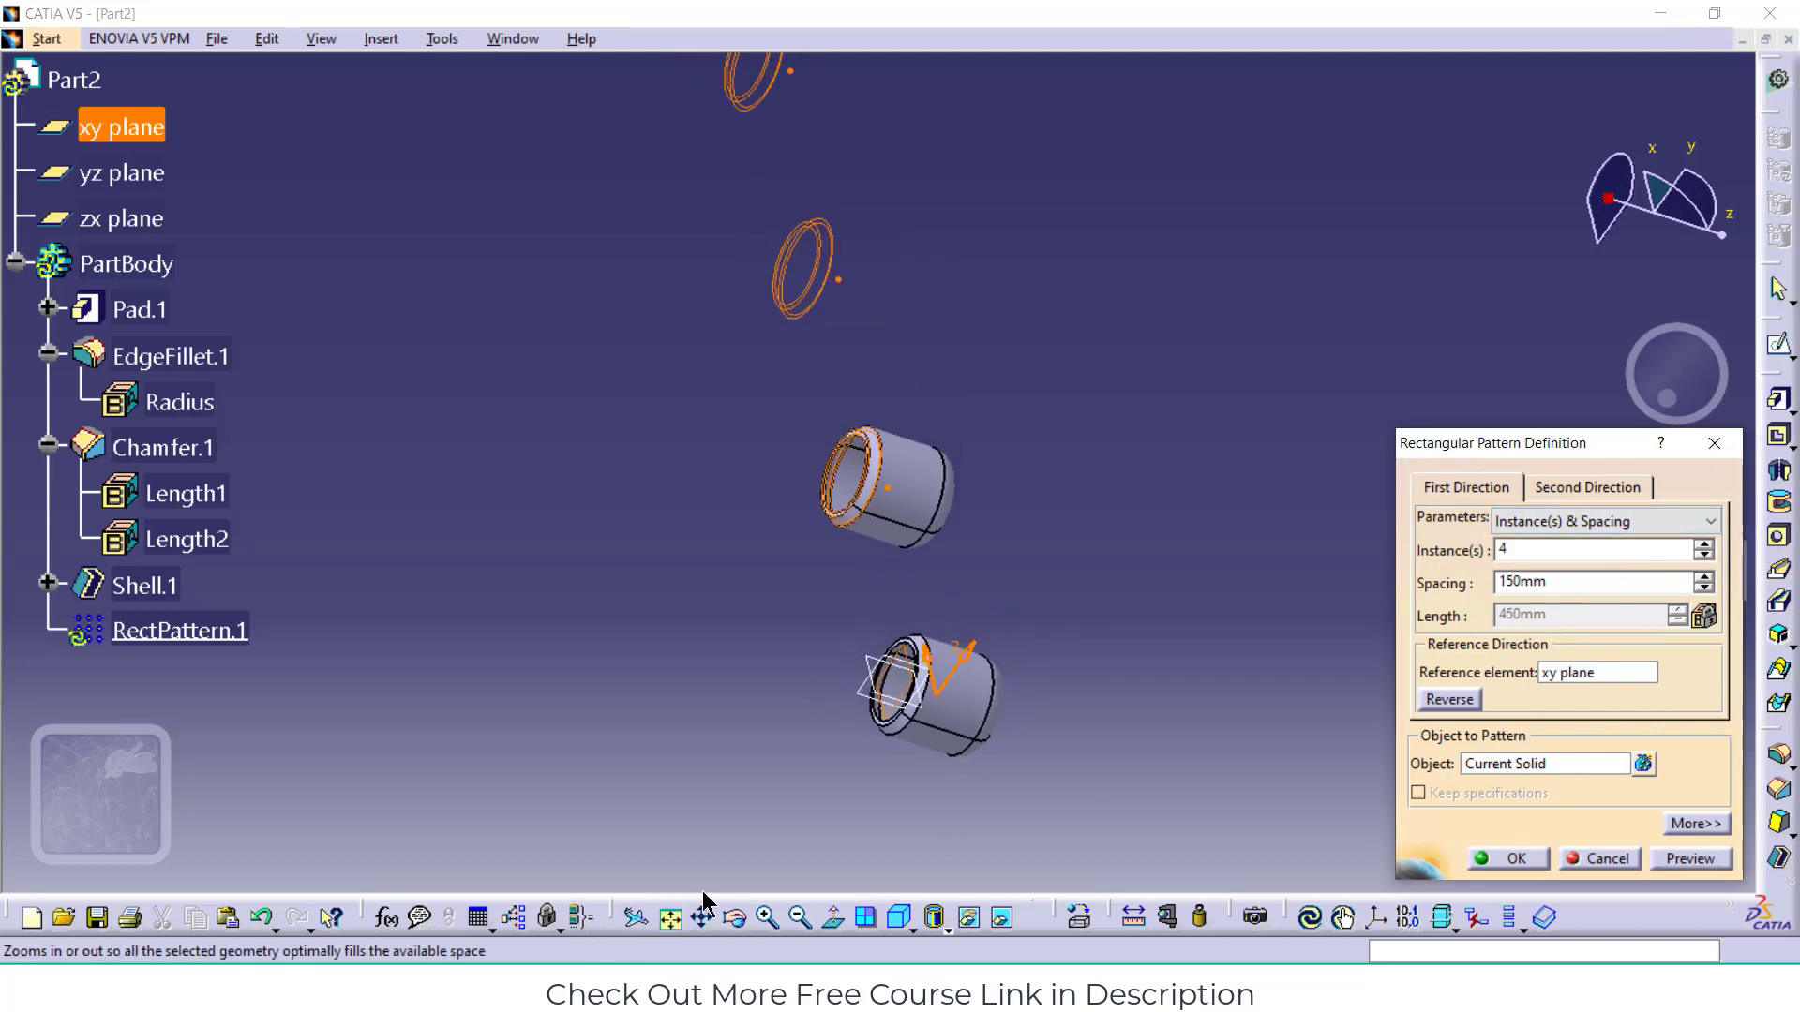
{"action": "left_click", "coordinate": [1688, 858]}
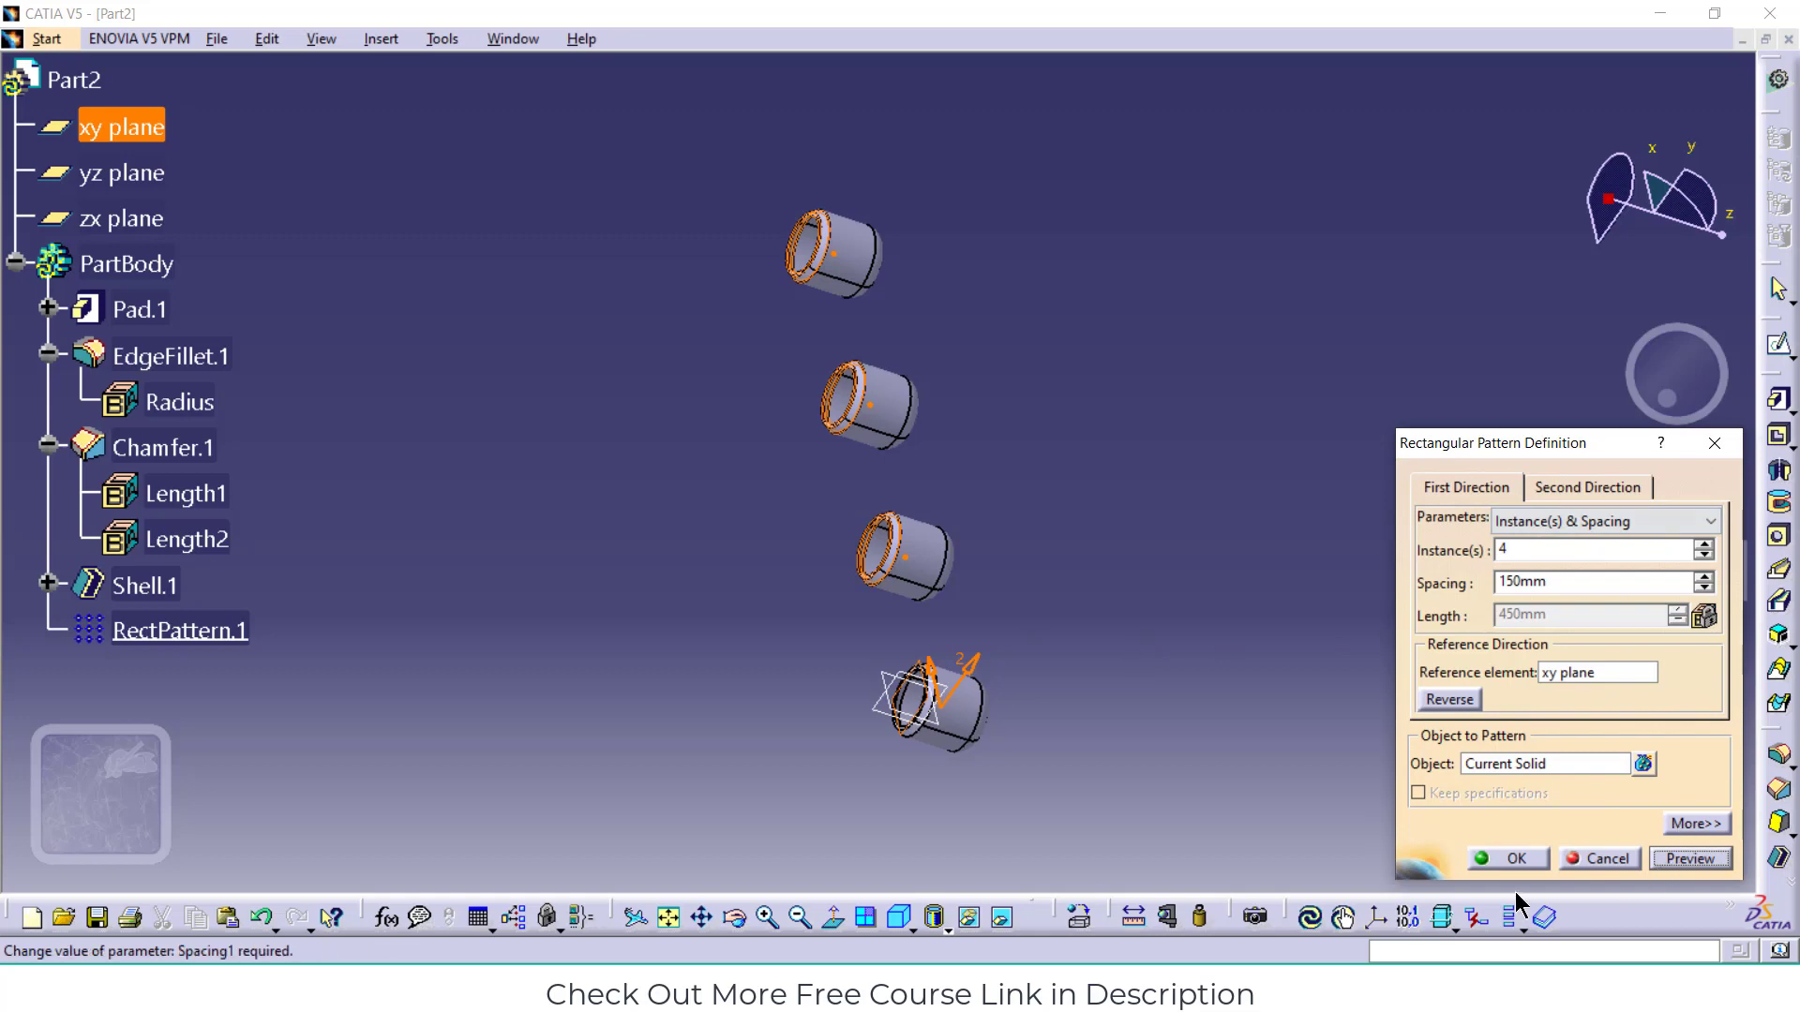
{"action": "left_click", "coordinate": [1505, 859]}
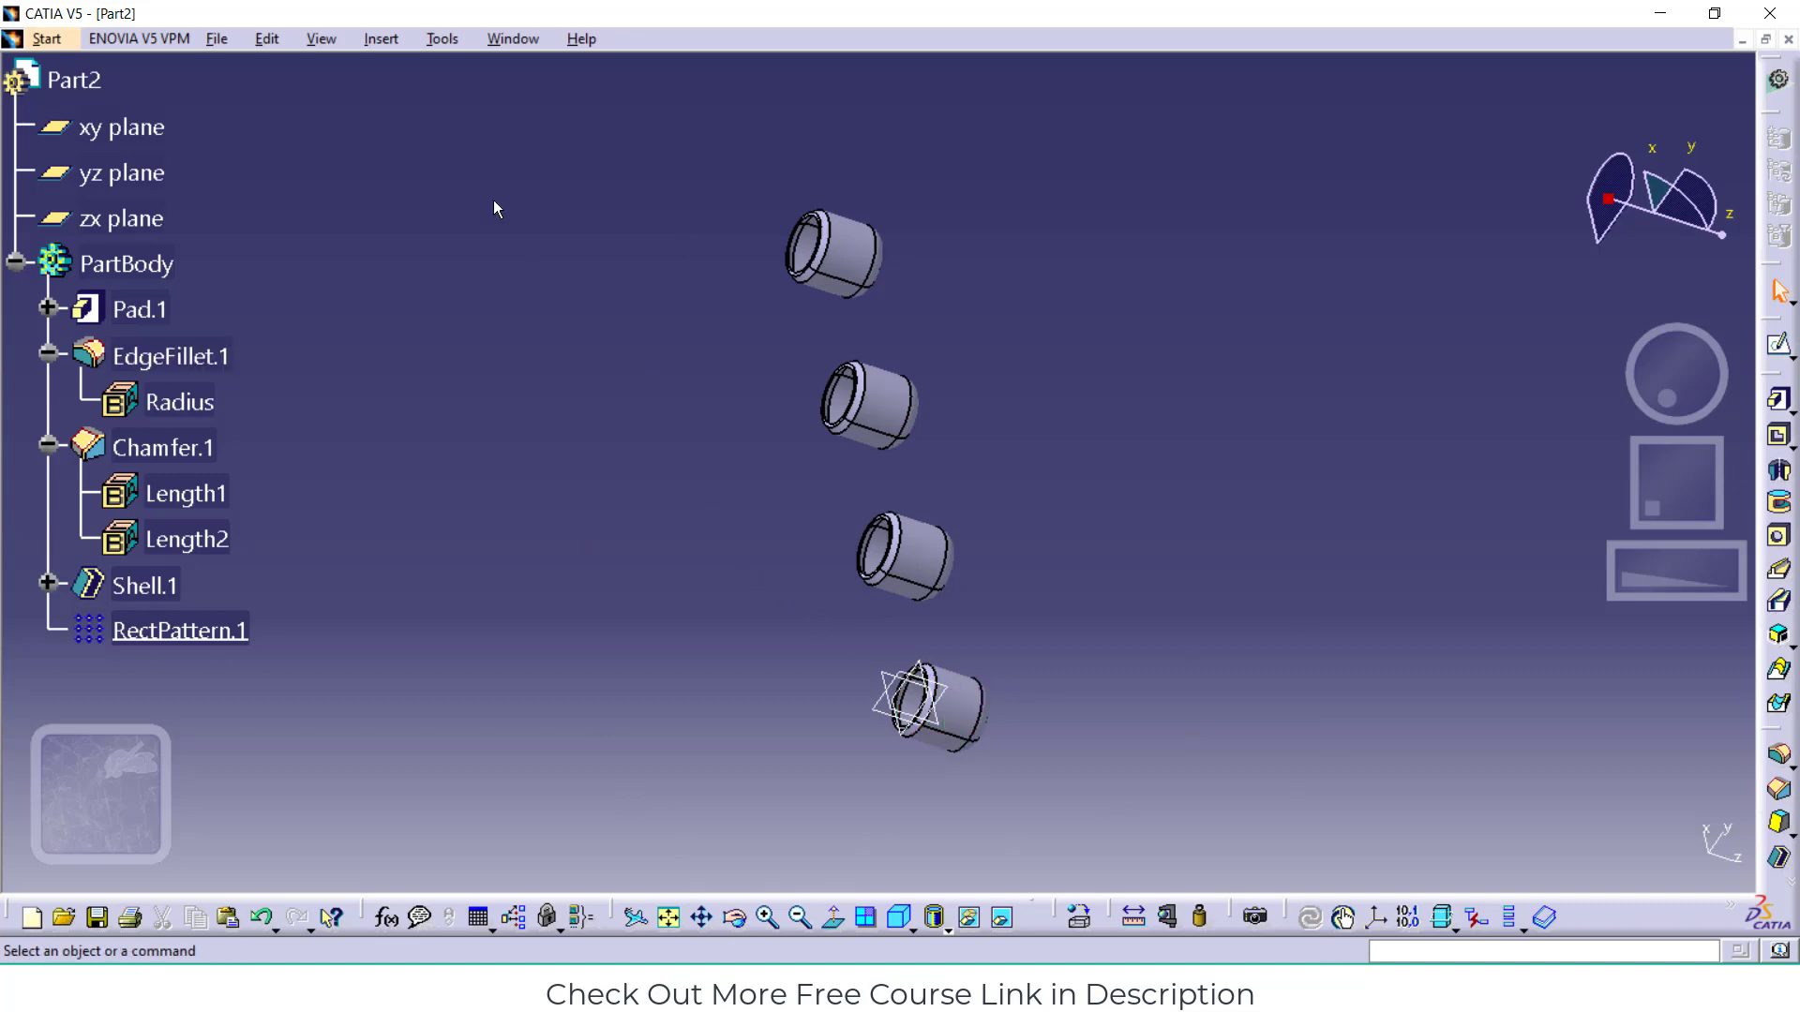
Start a circular pattern of the rectangular pattern, using the Z axis as the reference element
{"action": "left_click", "coordinate": [942, 711]}
{"action": "left_click", "coordinate": [905, 514]}
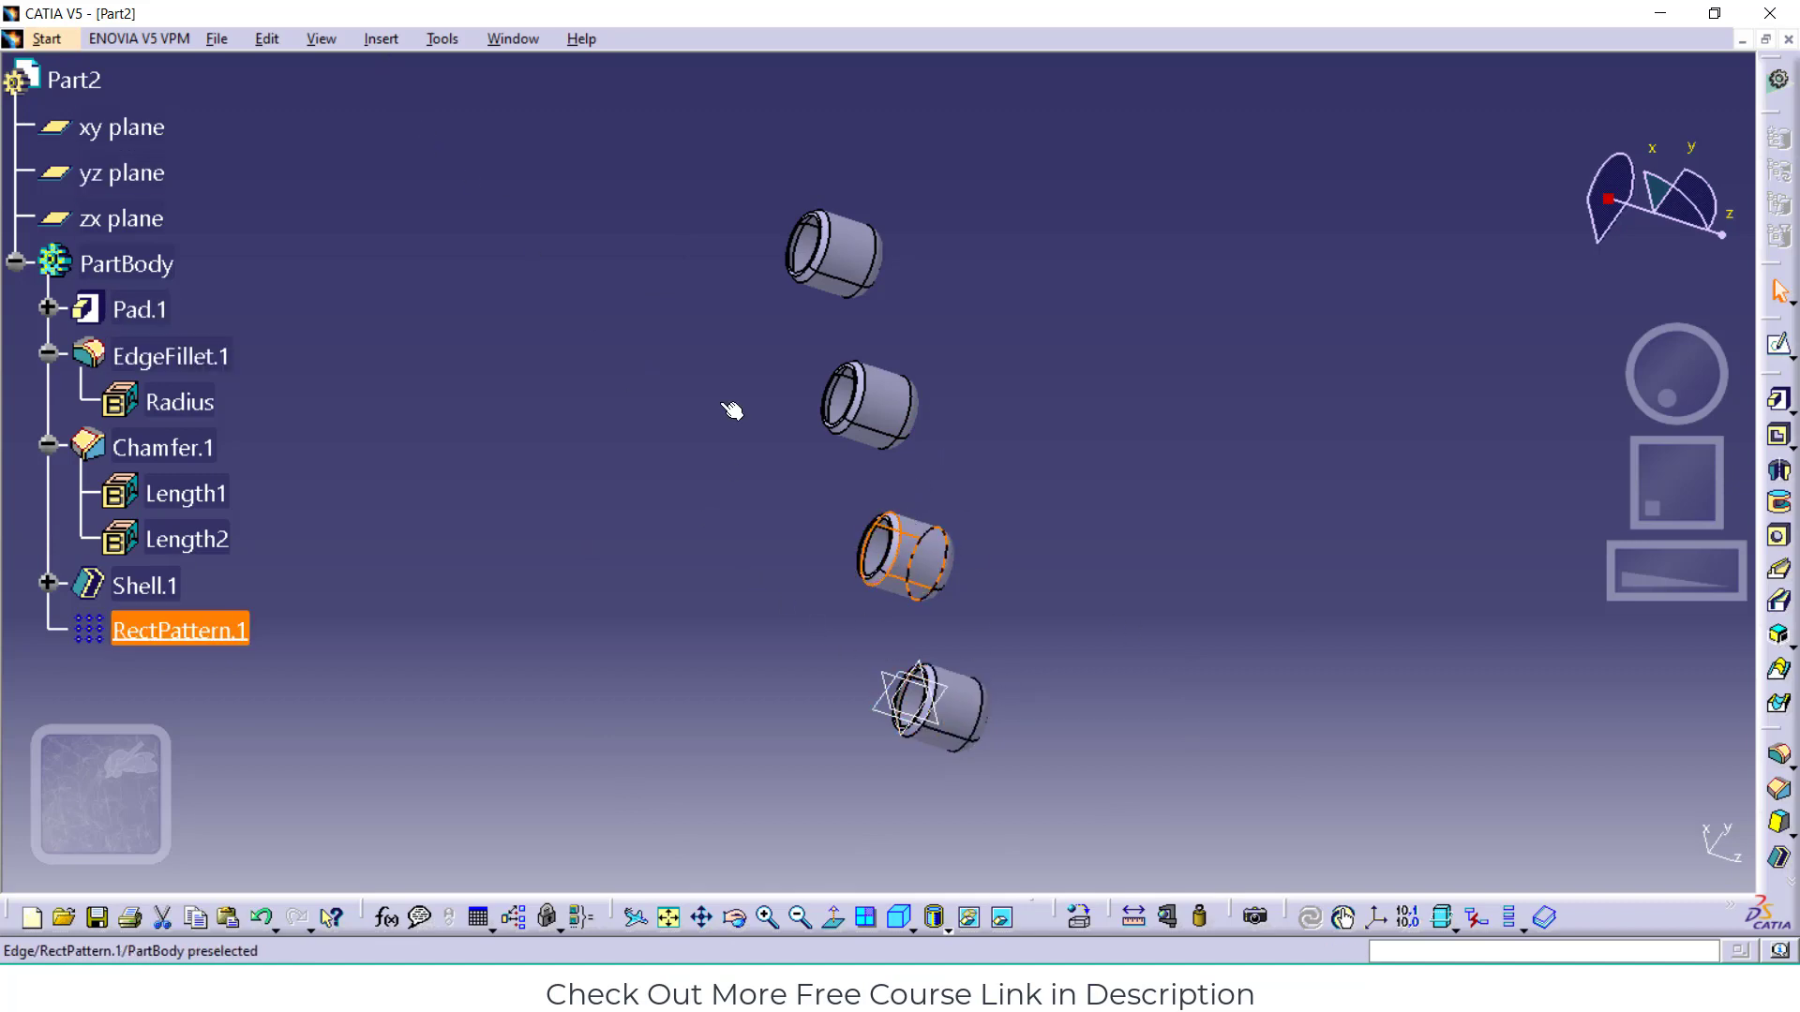
{"action": "left_click", "coordinate": [380, 39]}
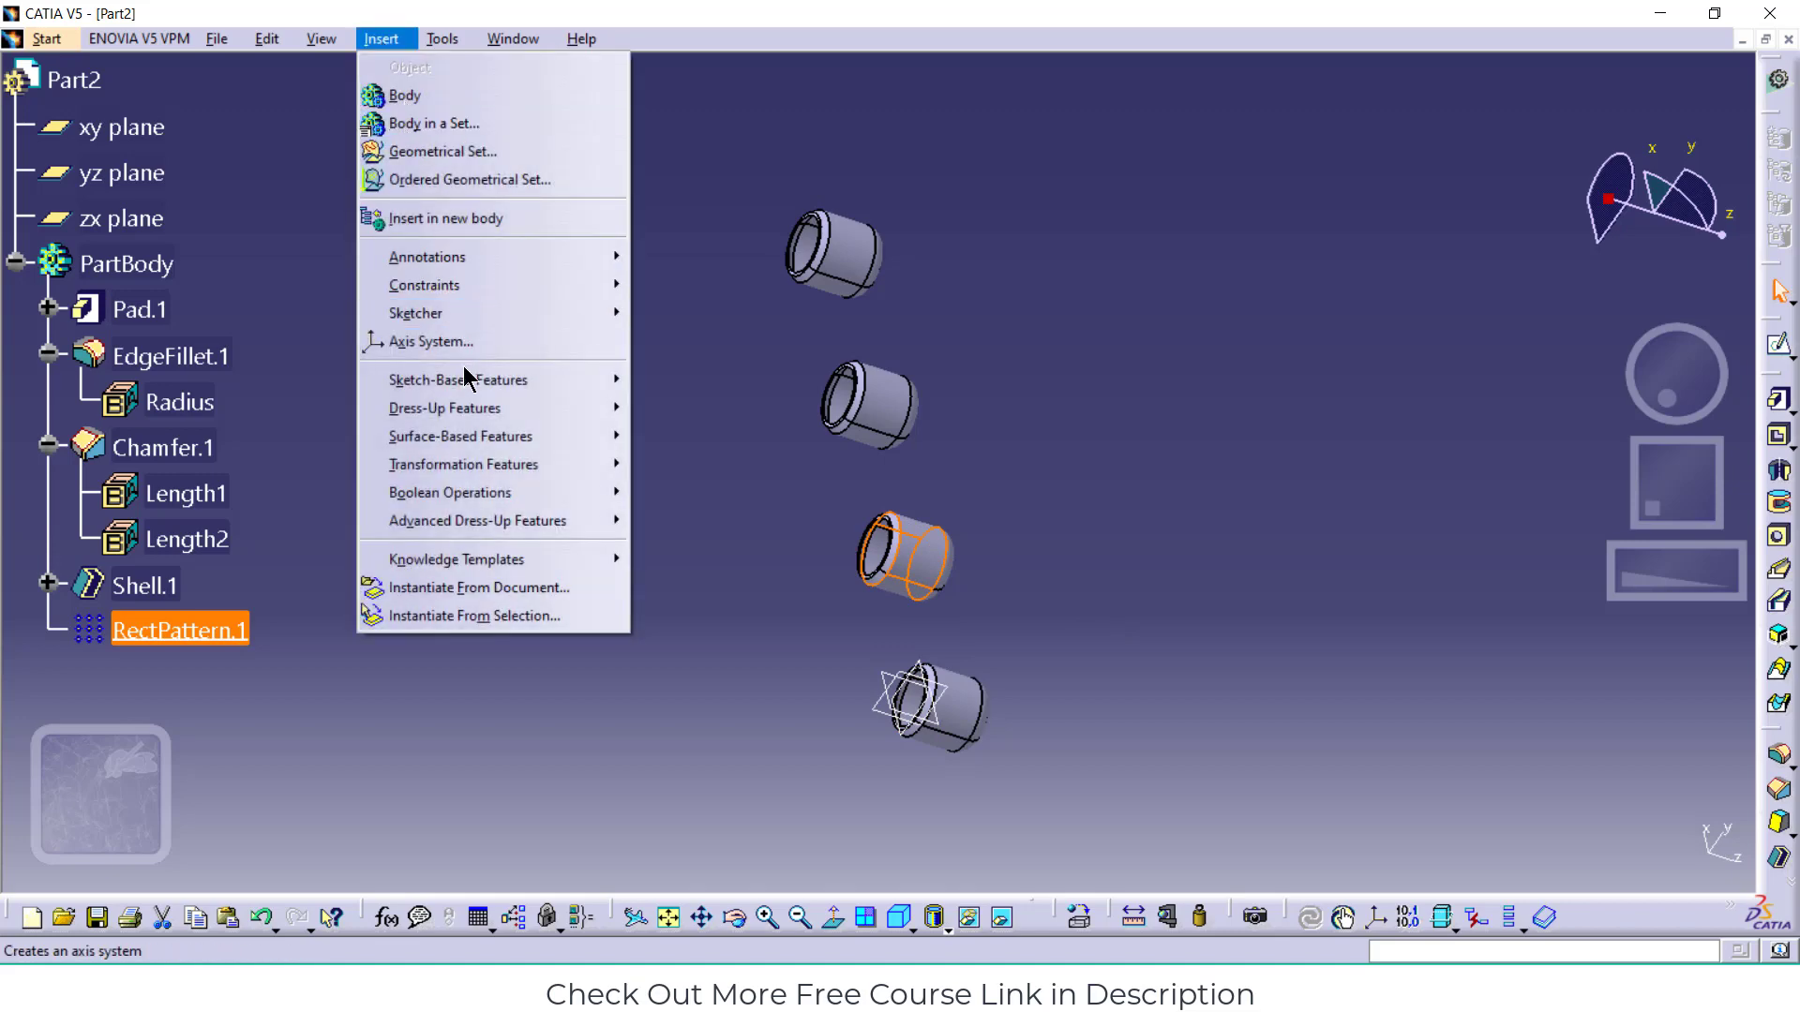
{"action": "mouse_move", "coordinate": [497, 464]}
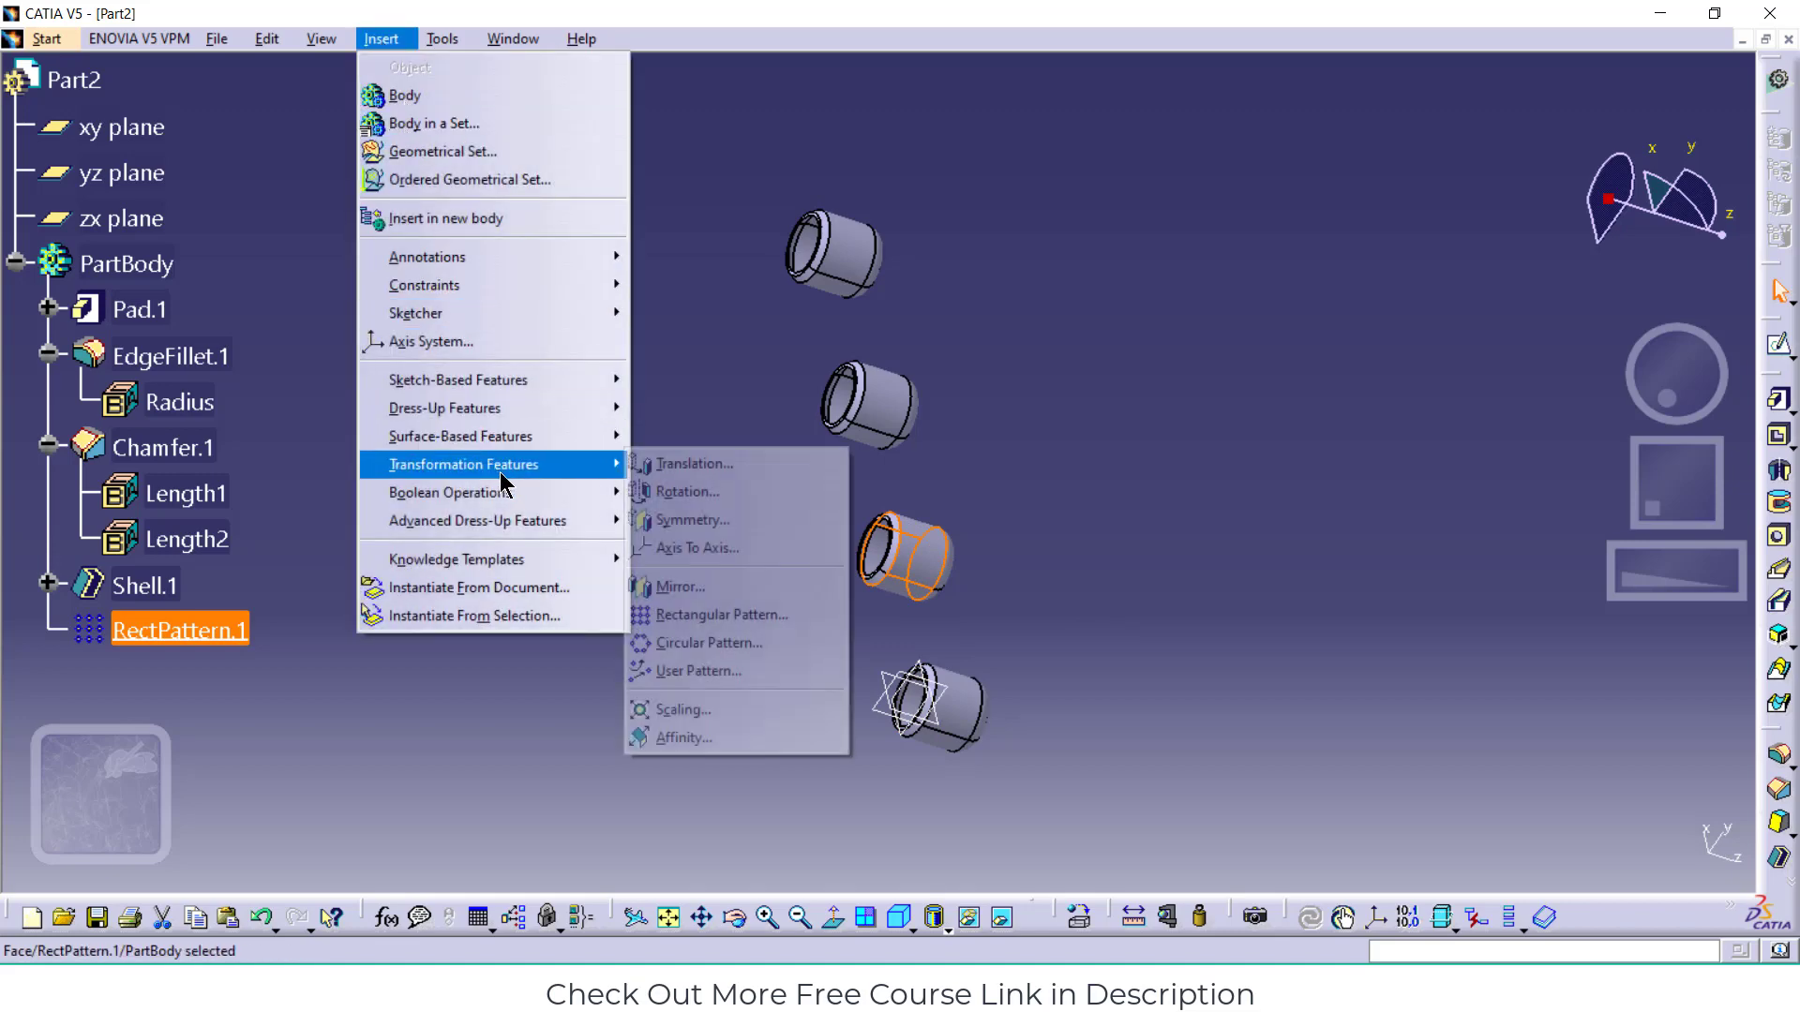
{"action": "left_click", "coordinate": [722, 642]}
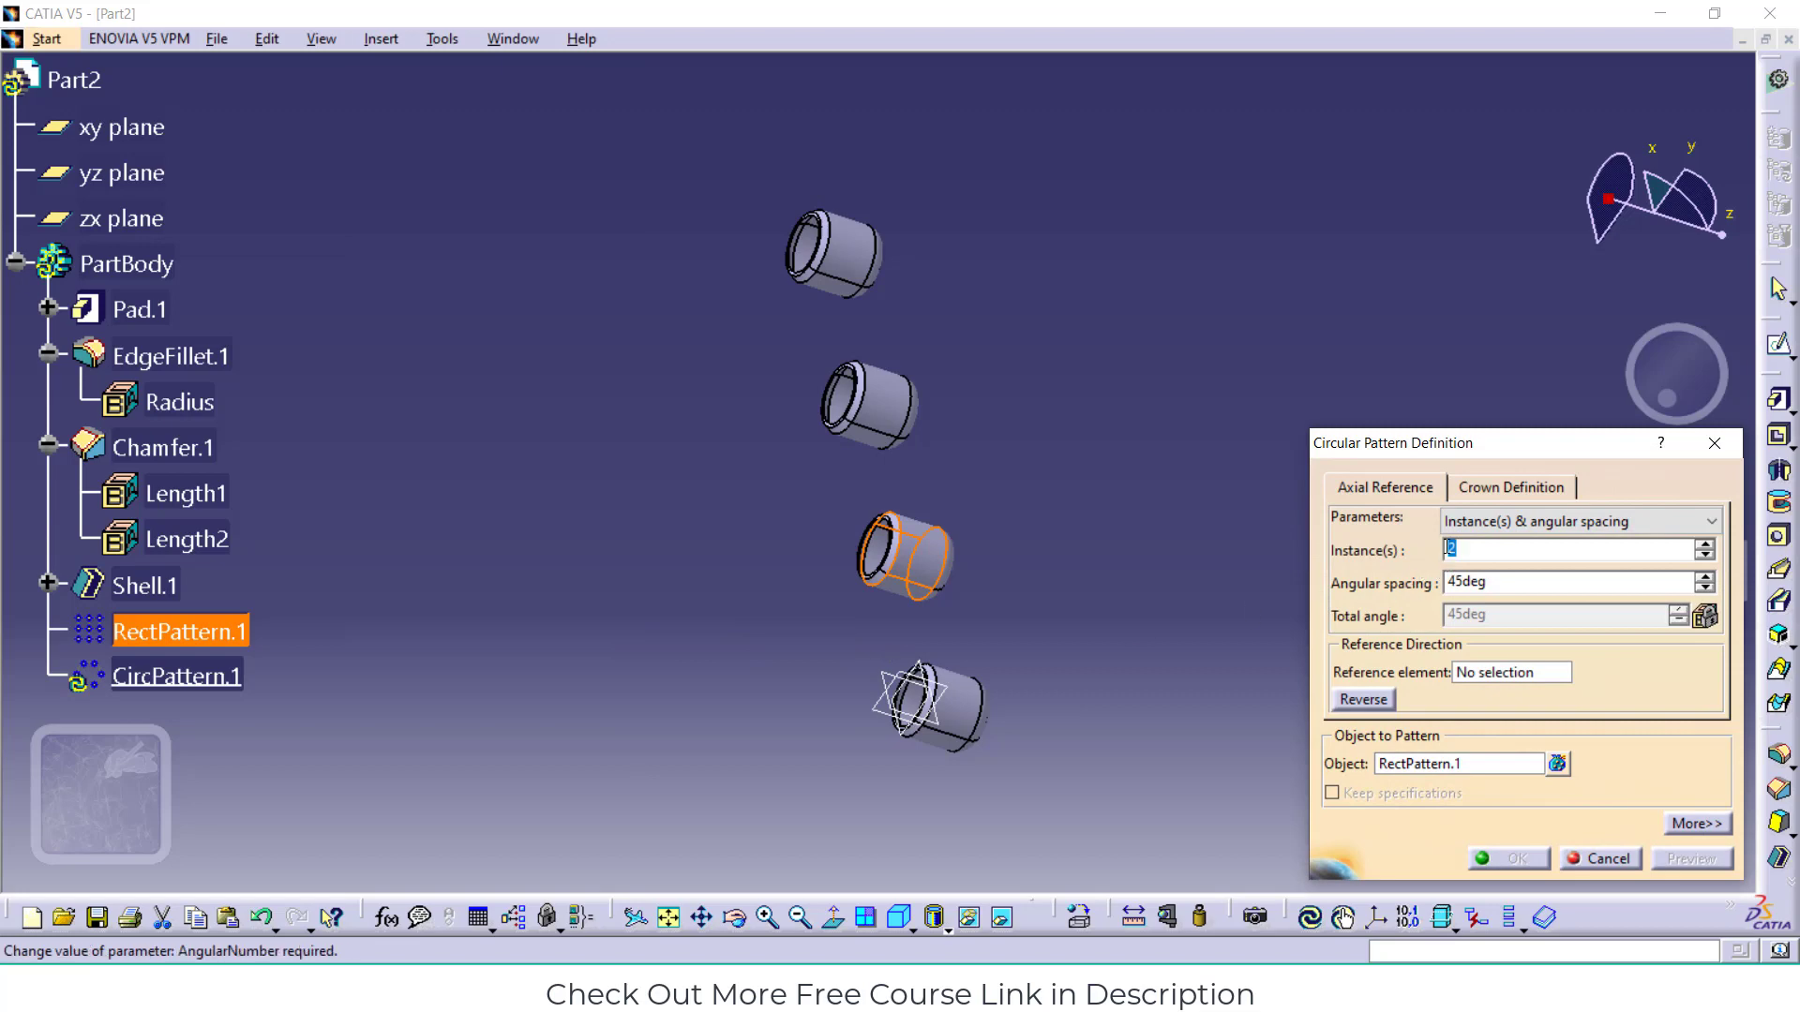
{"action": "left_click", "coordinate": [1522, 672]}
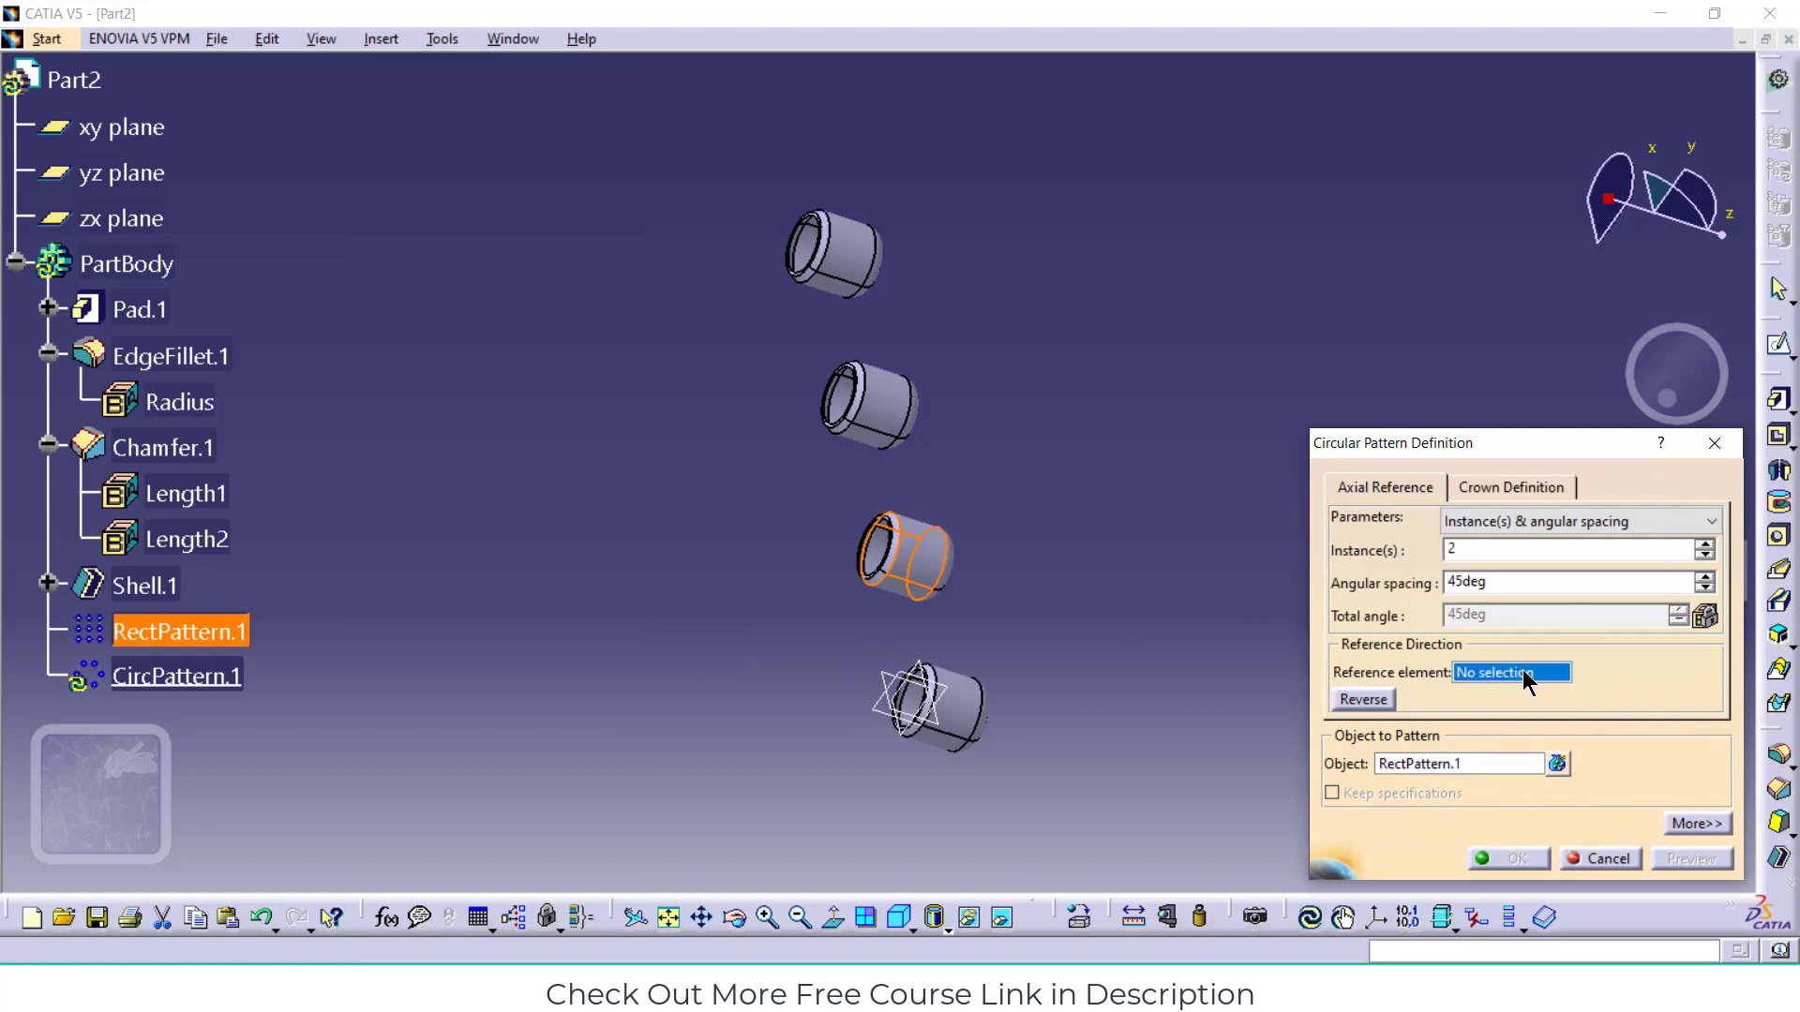
{"action": "right_click", "coordinate": [1523, 672]}
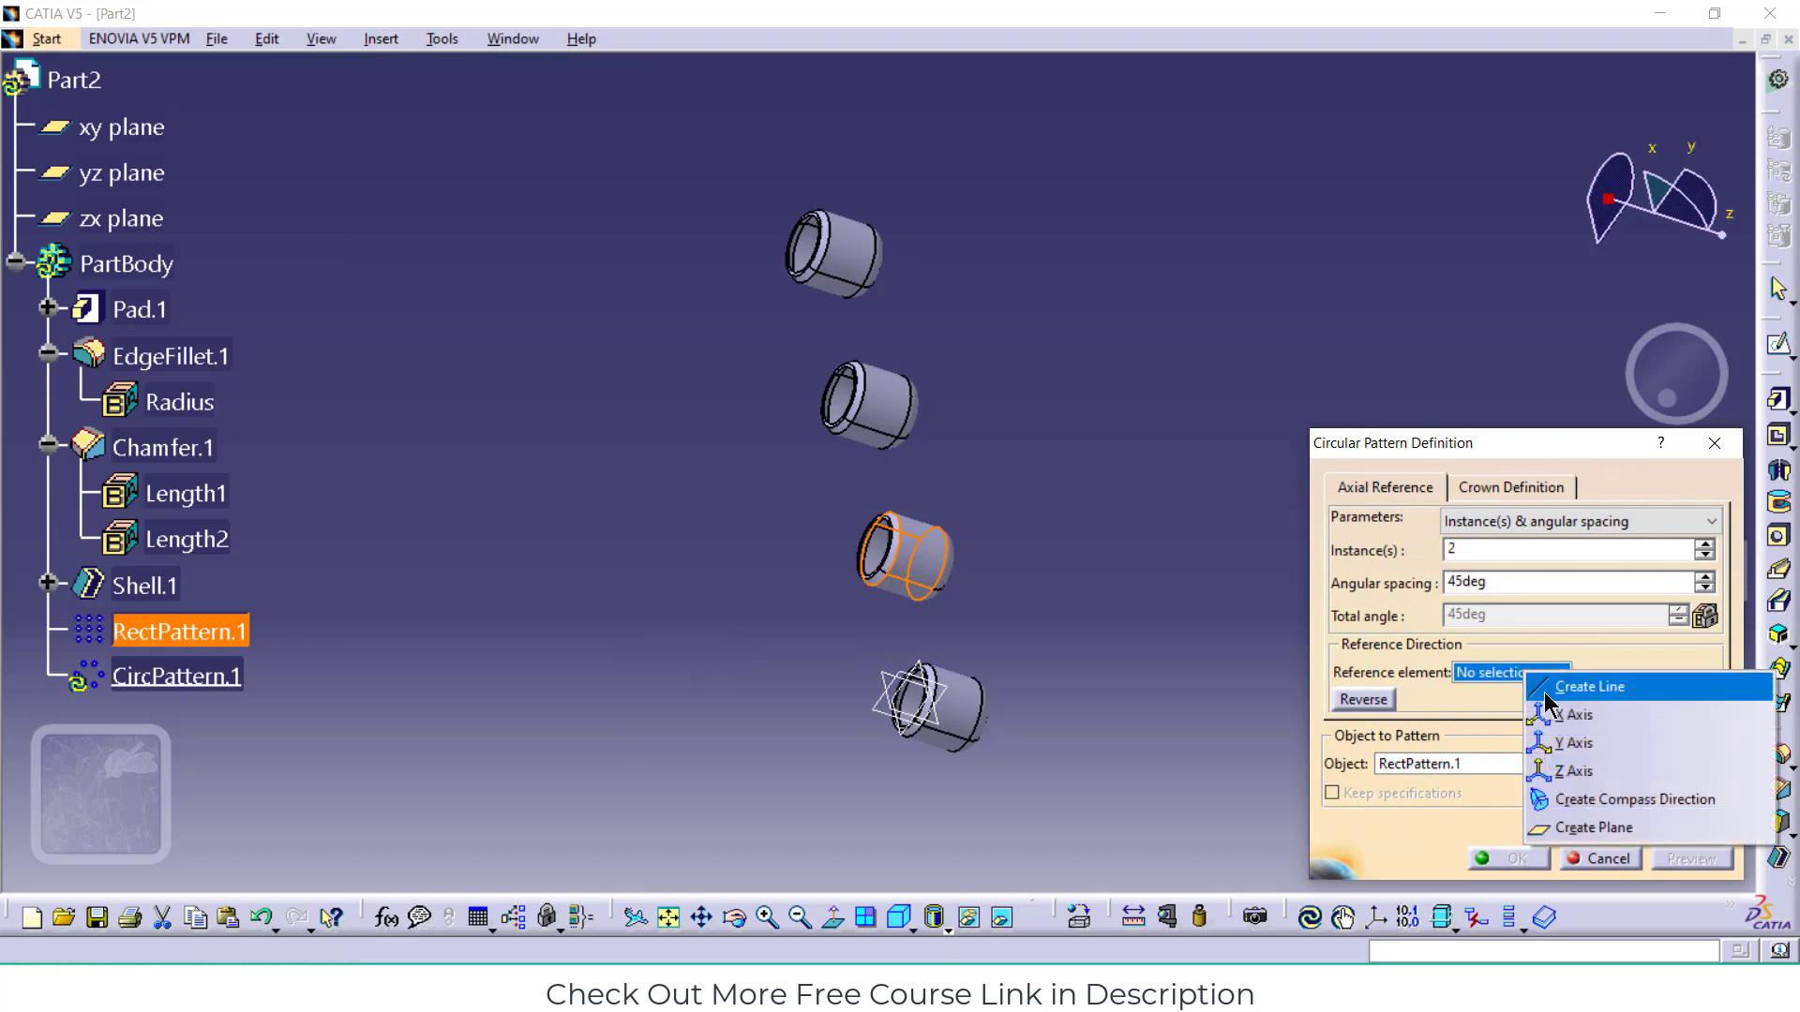
{"action": "left_click", "coordinate": [1558, 771]}
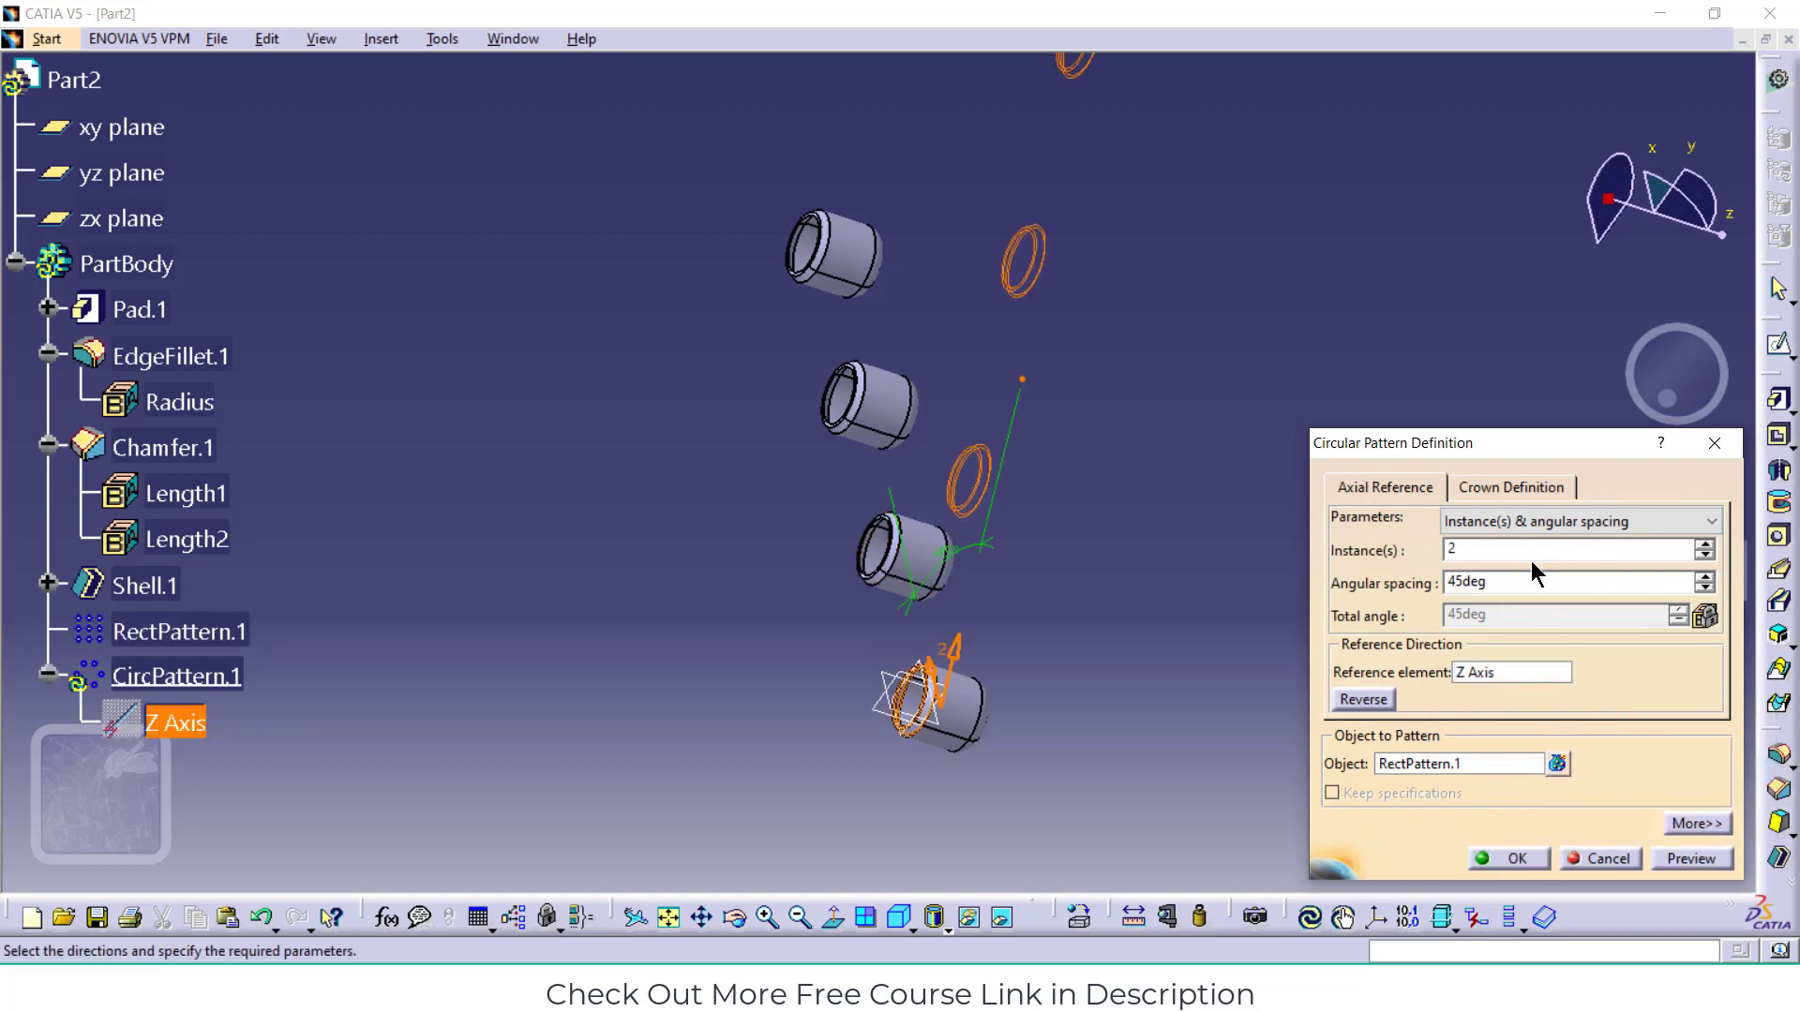
Set the circular pattern to 9 instances, preview it and create the pattern
{"action": "left_click", "coordinate": [1704, 544]}
{"action": "left_click", "coordinate": [1705, 545]}
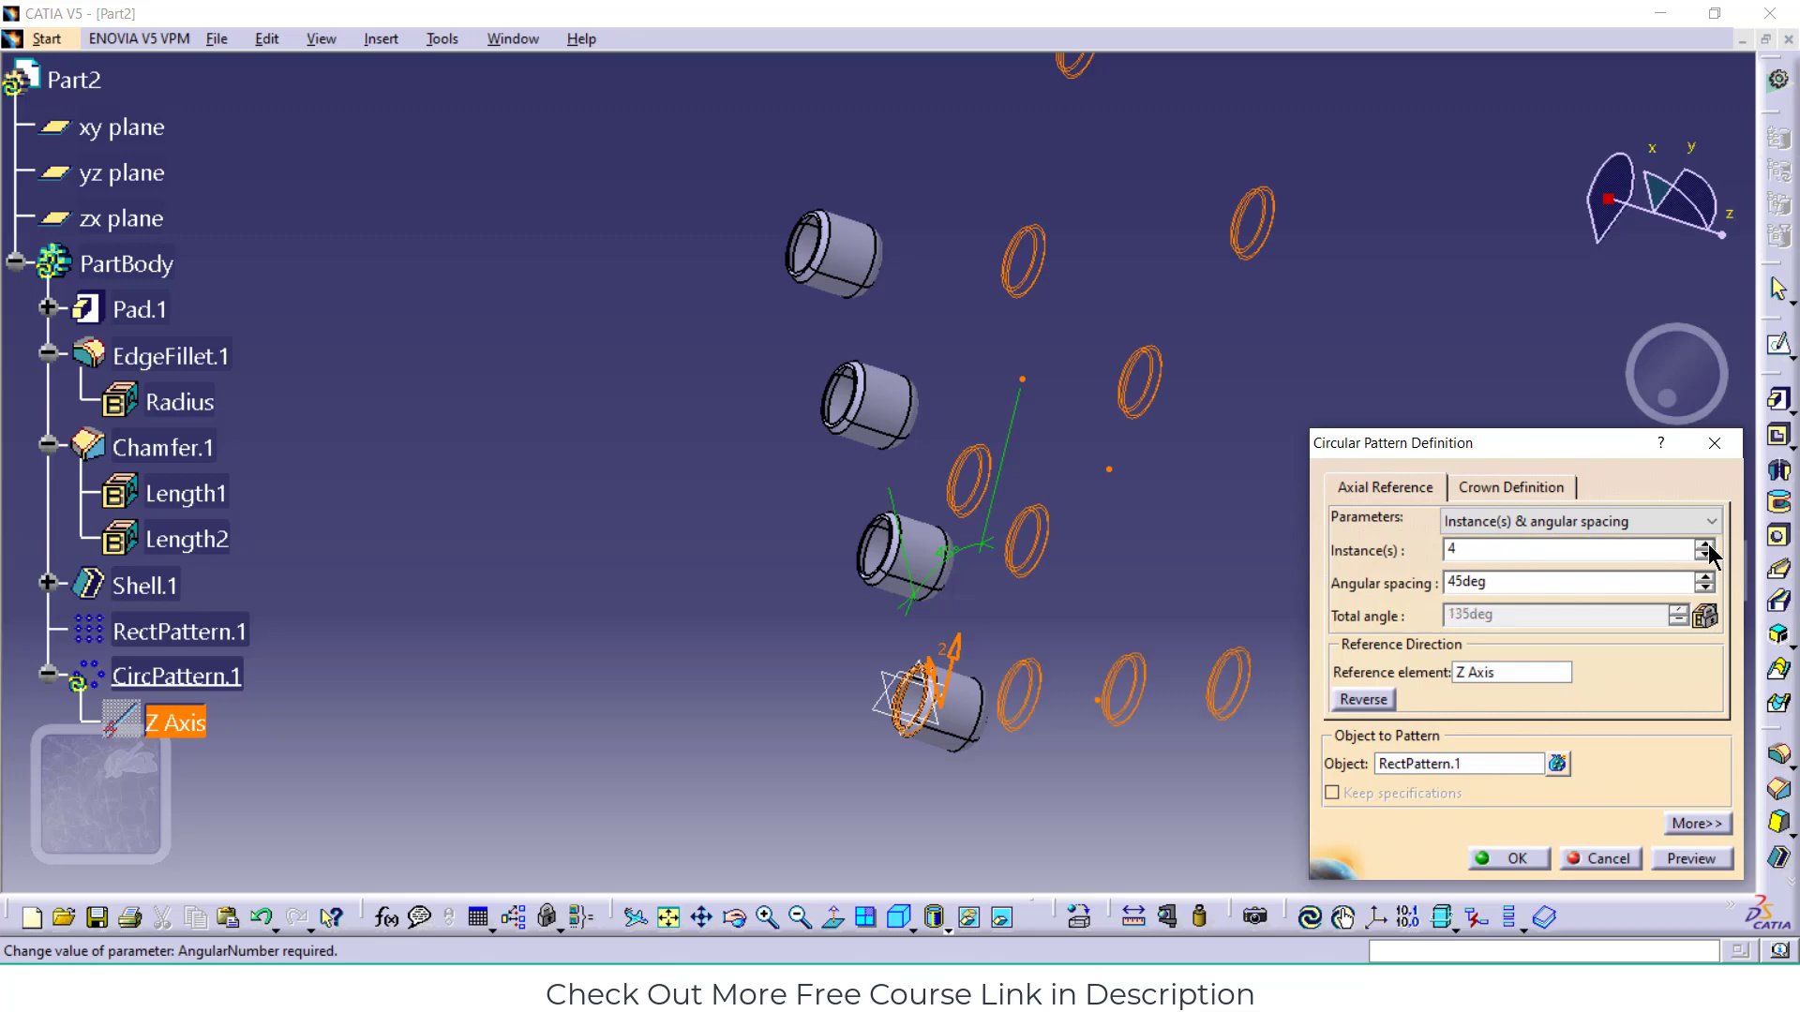
{"action": "left_click", "coordinate": [1705, 545]}
{"action": "left_click", "coordinate": [1705, 545]}
{"action": "left_click", "coordinate": [1705, 545]}
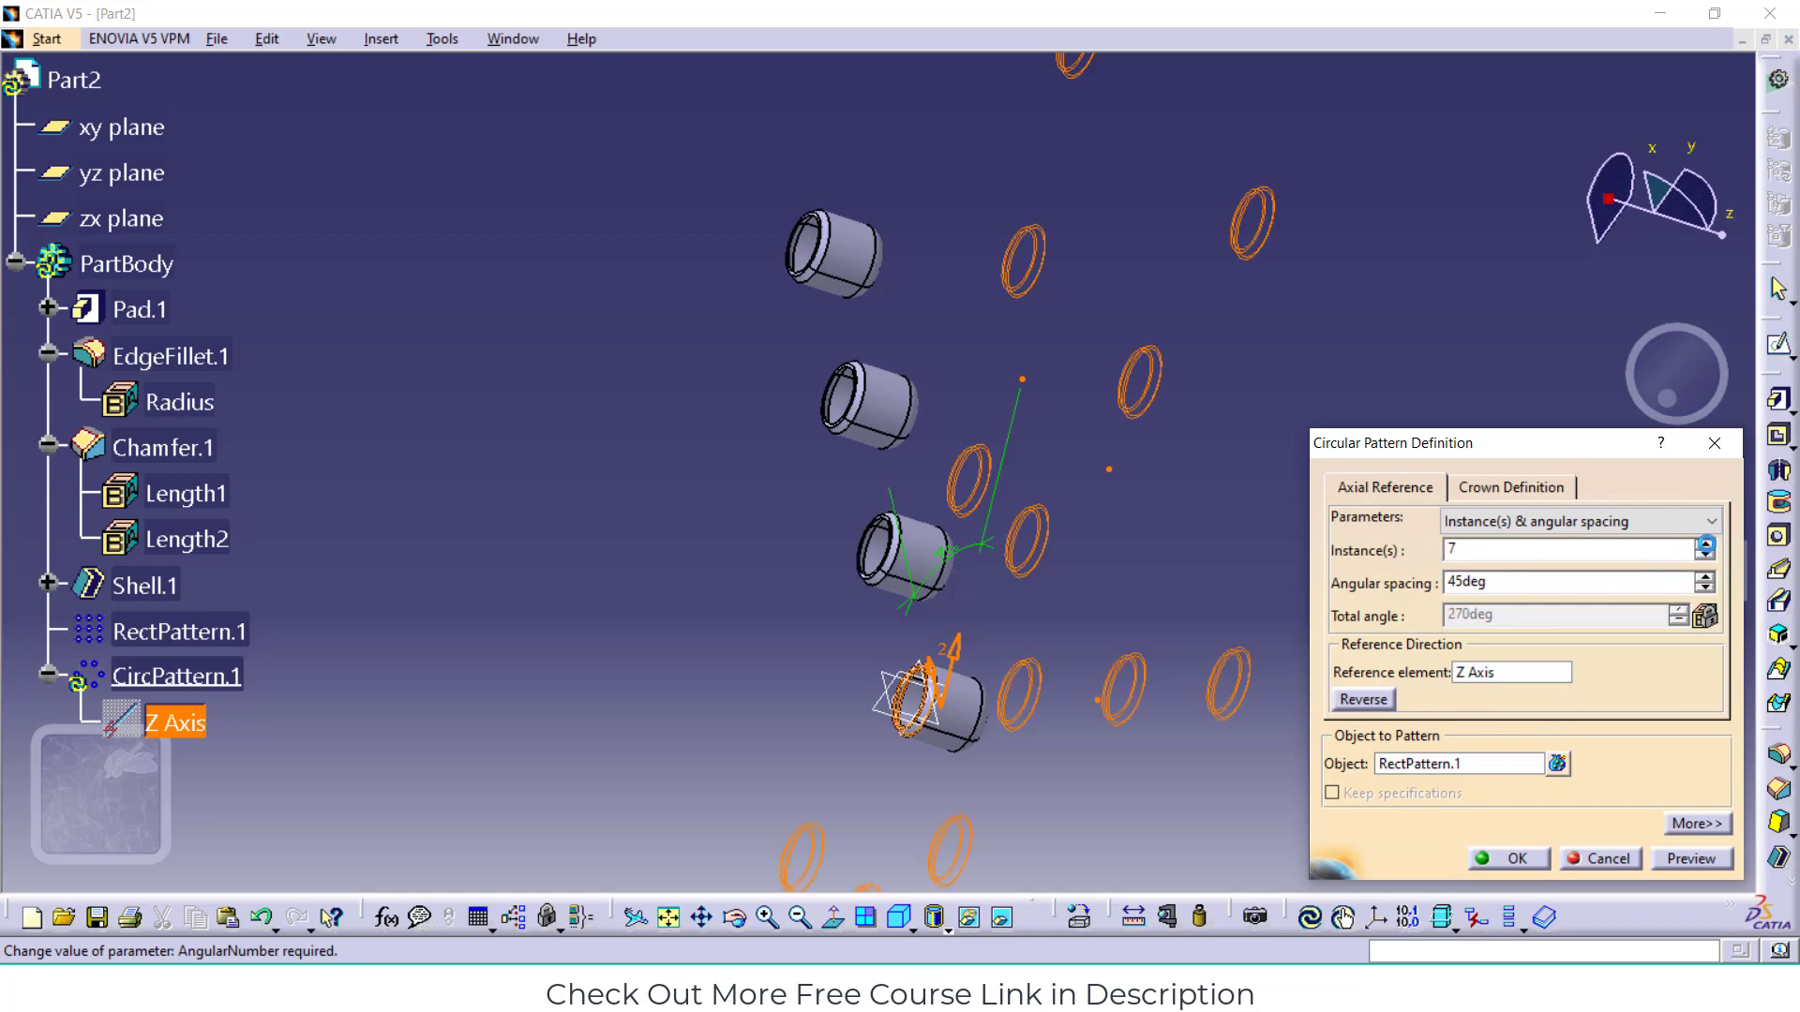
{"action": "left_click", "coordinate": [1705, 545]}
{"action": "left_click", "coordinate": [1705, 545]}
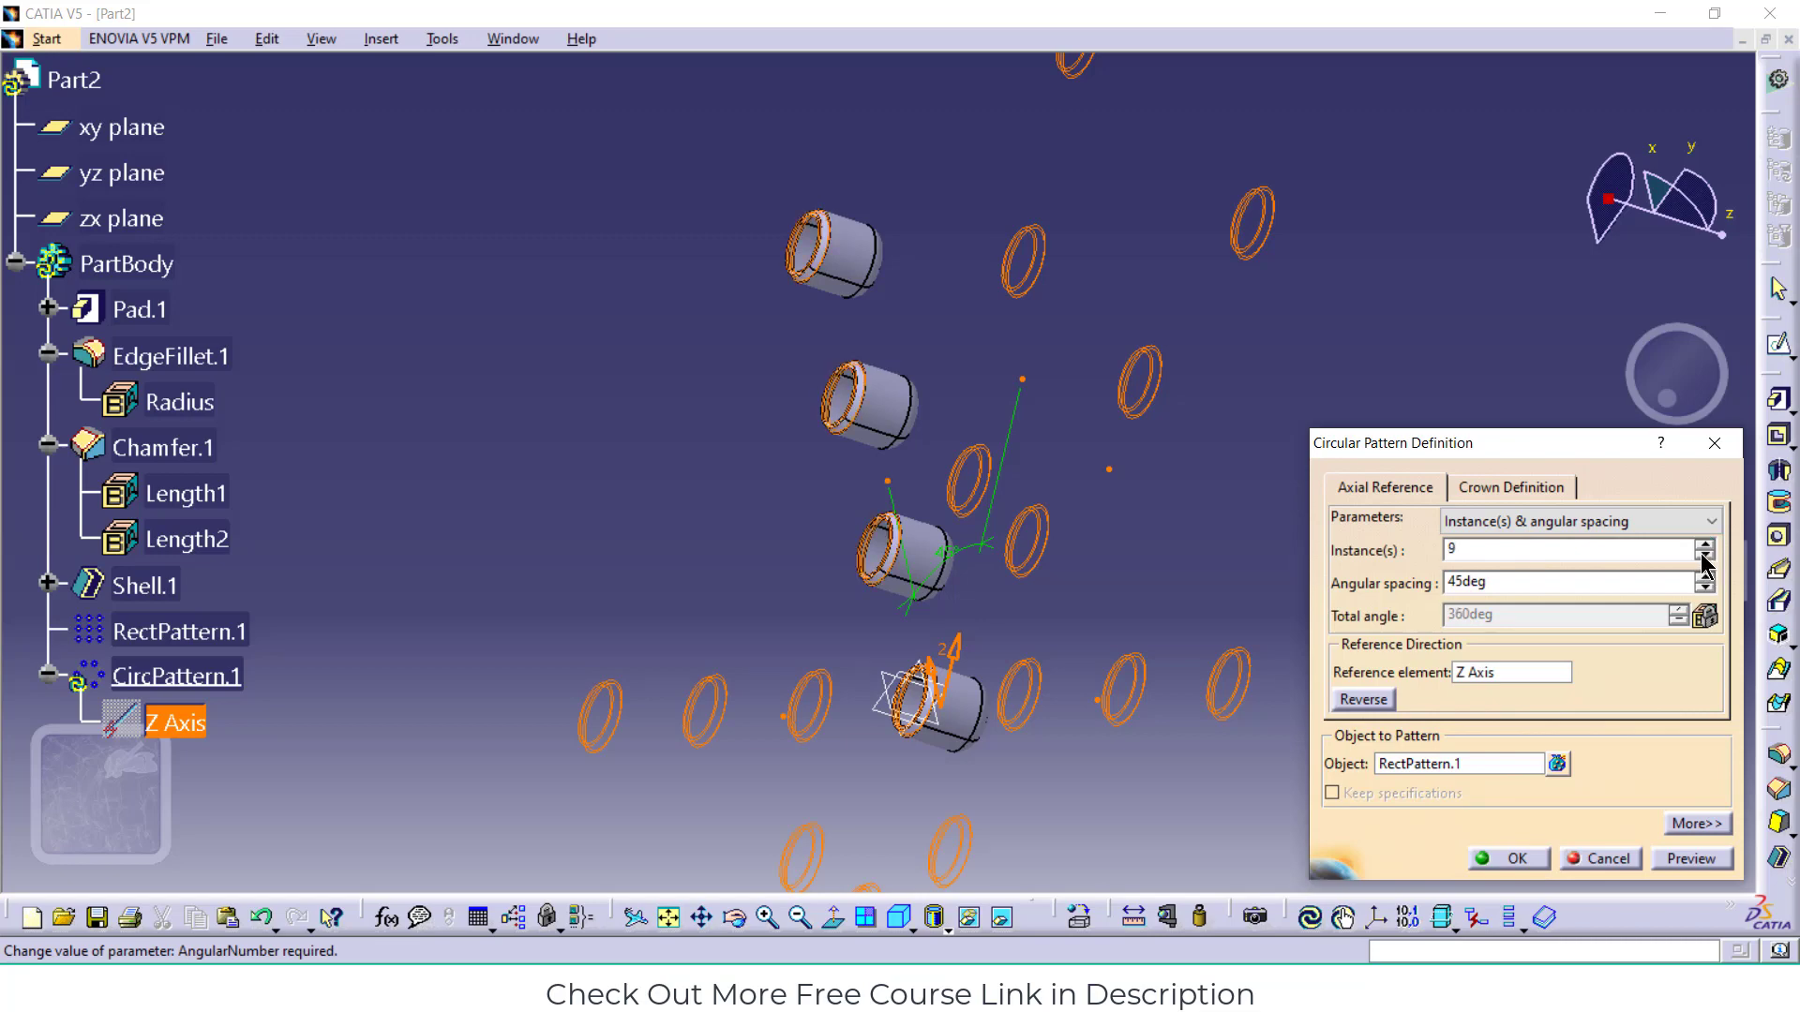
{"action": "left_click", "coordinate": [1699, 858]}
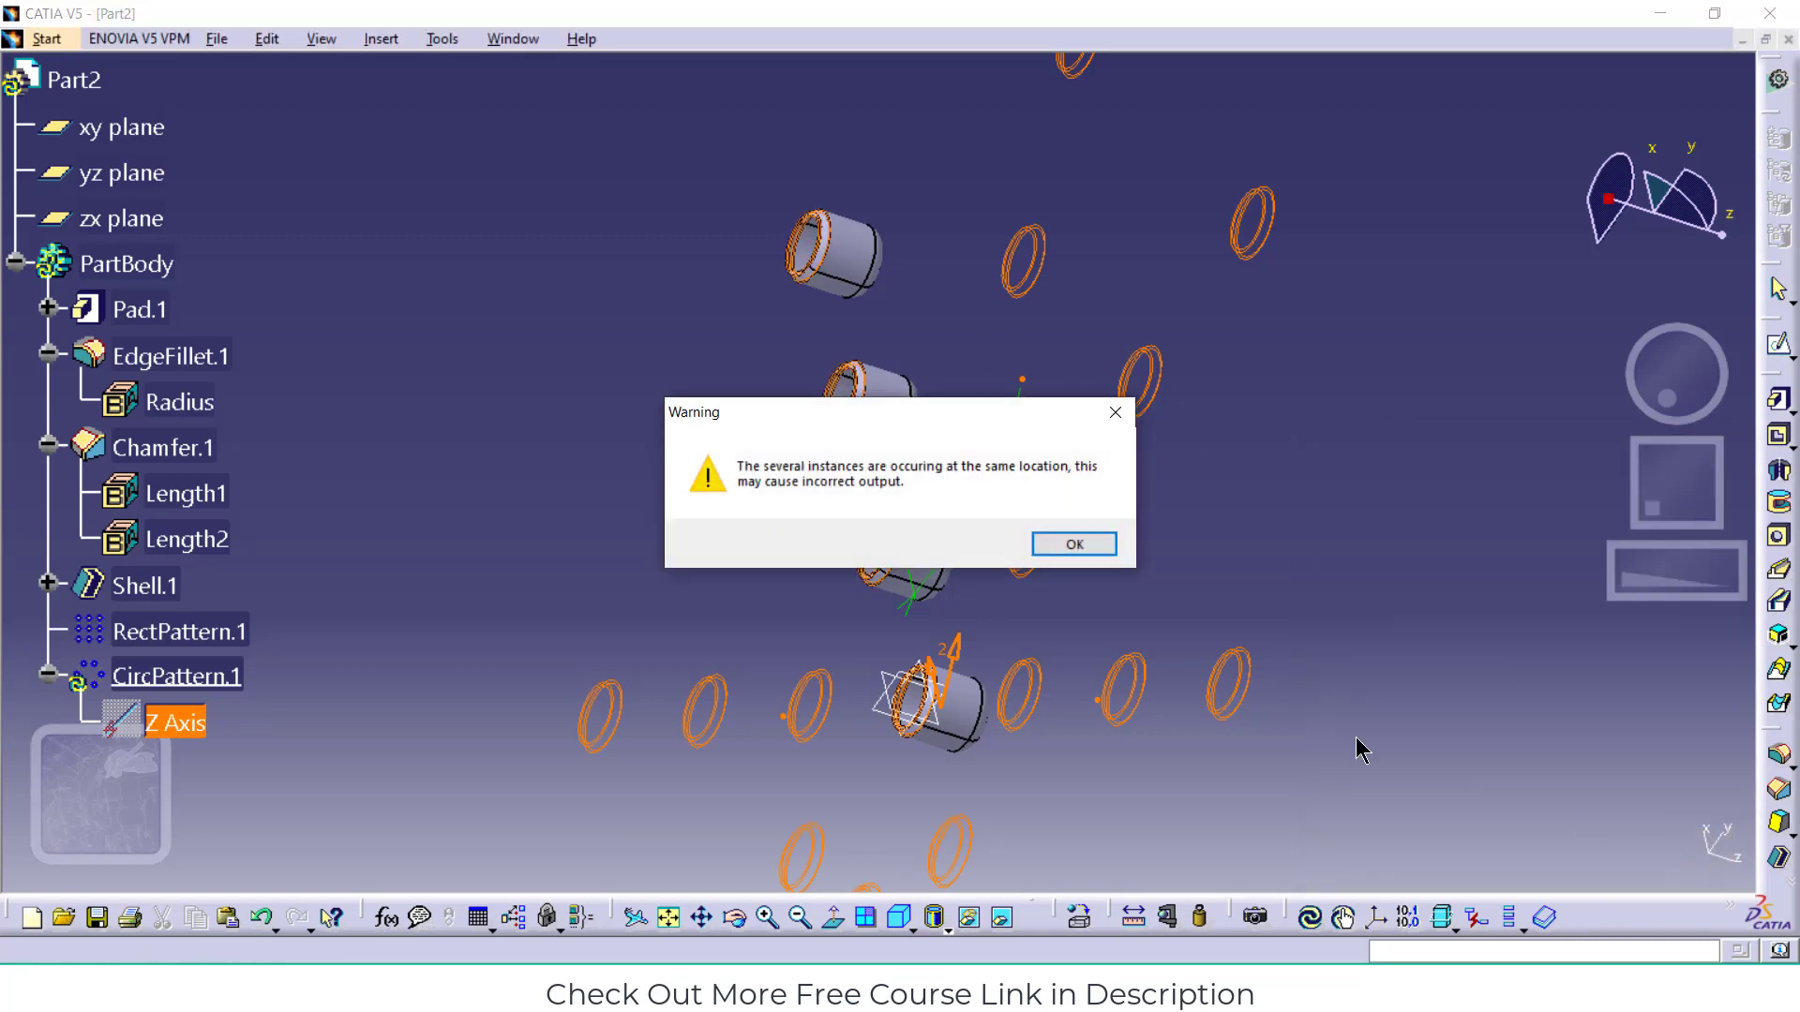
{"action": "left_click", "coordinate": [1075, 545]}
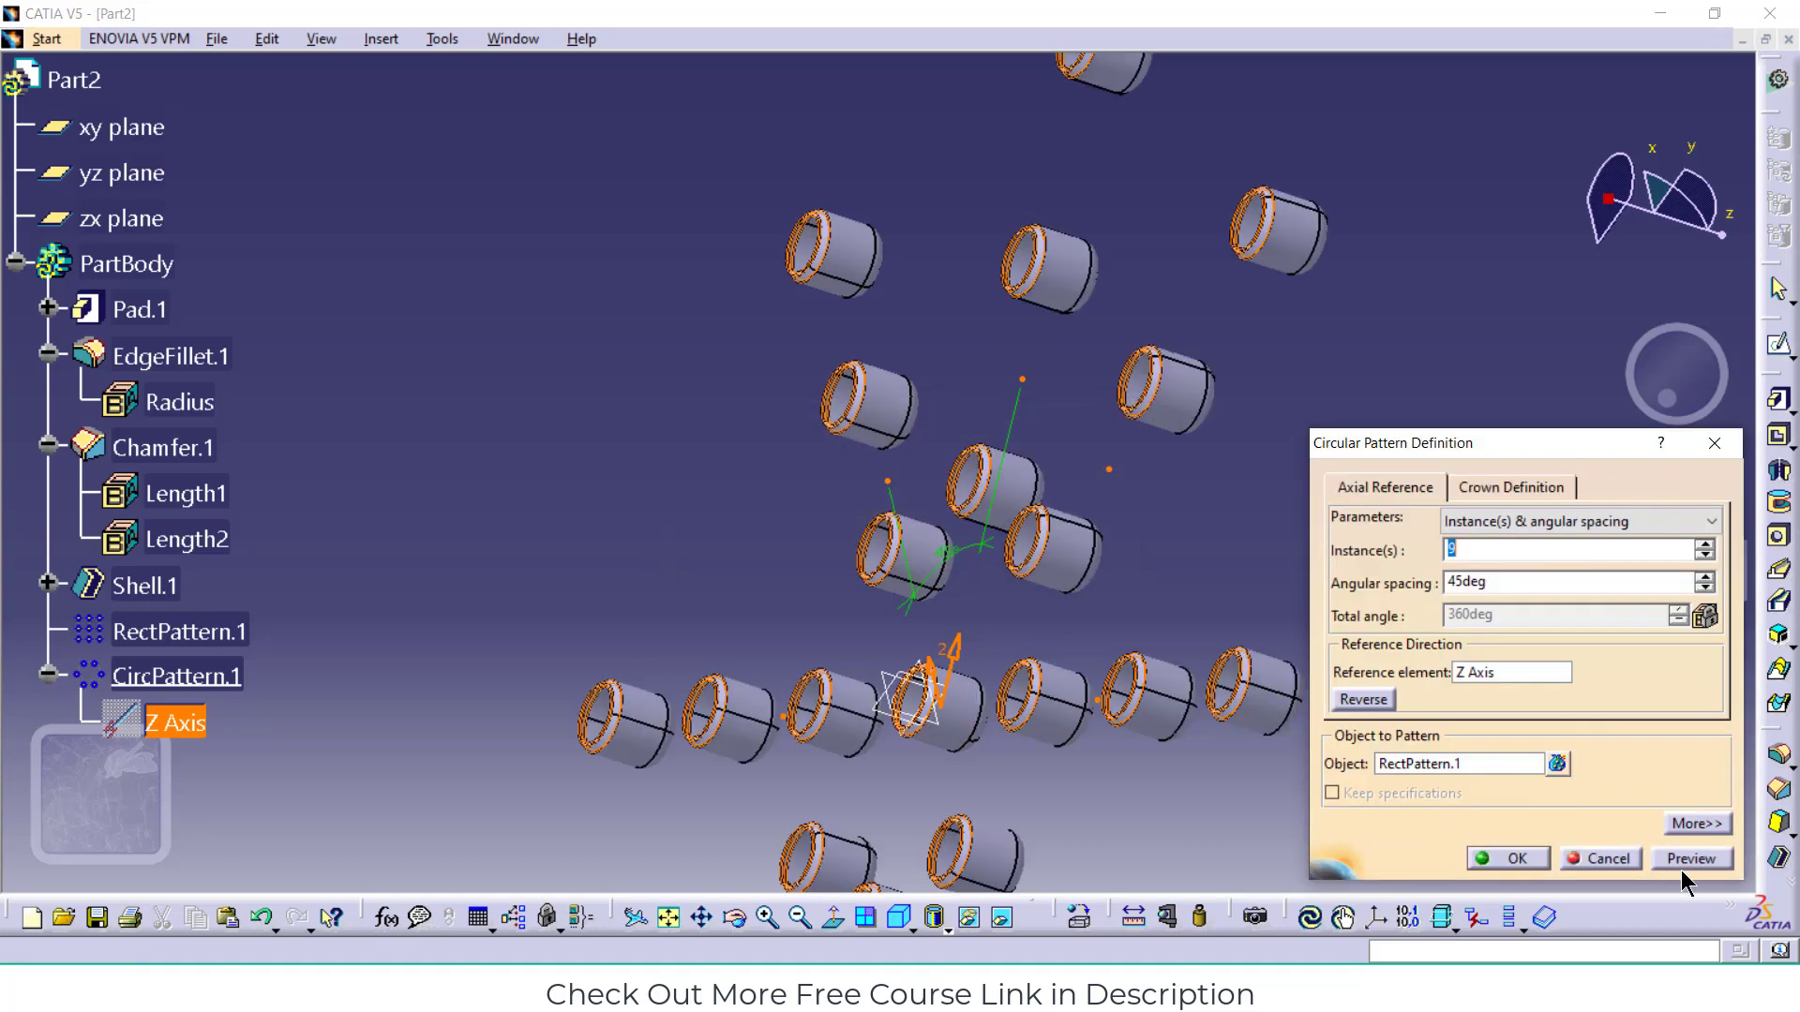
{"action": "left_click", "coordinate": [1542, 861]}
{"action": "left_click", "coordinate": [1074, 544]}
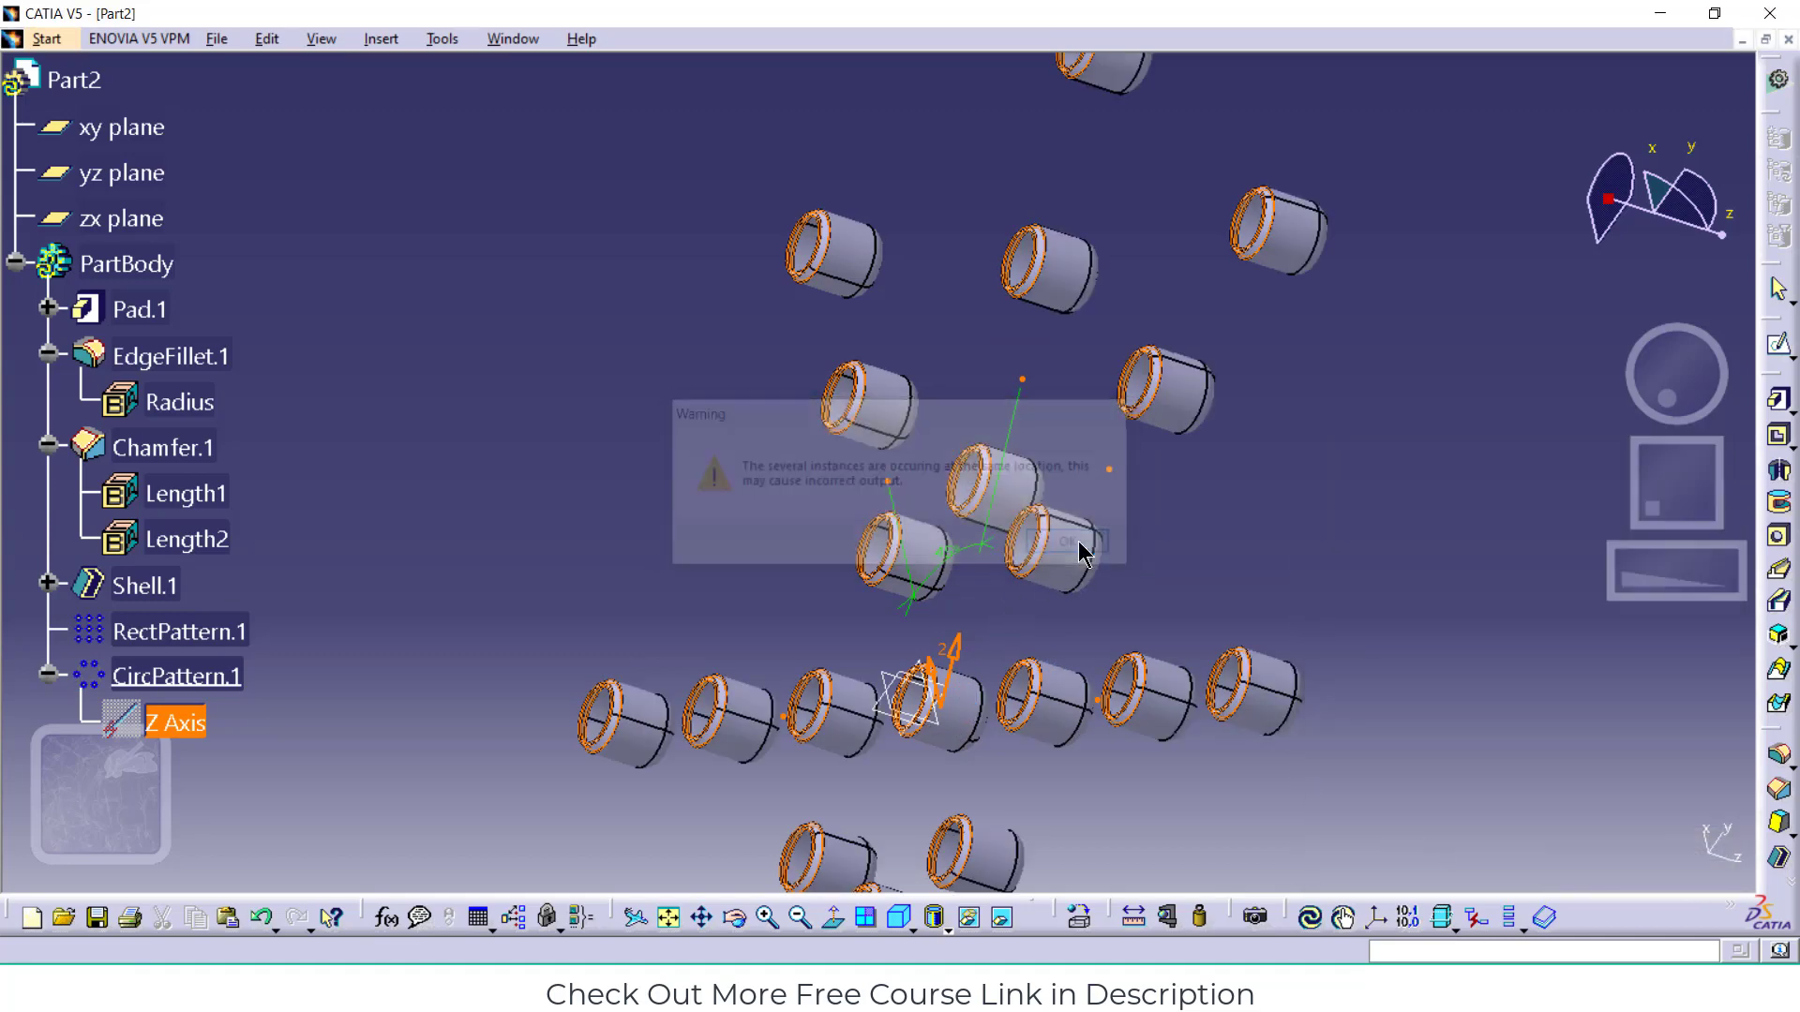
Examine the whole circular pattern, both normal to the xy plane and from an oblique angle
{"action": "left_click", "coordinate": [672, 919]}
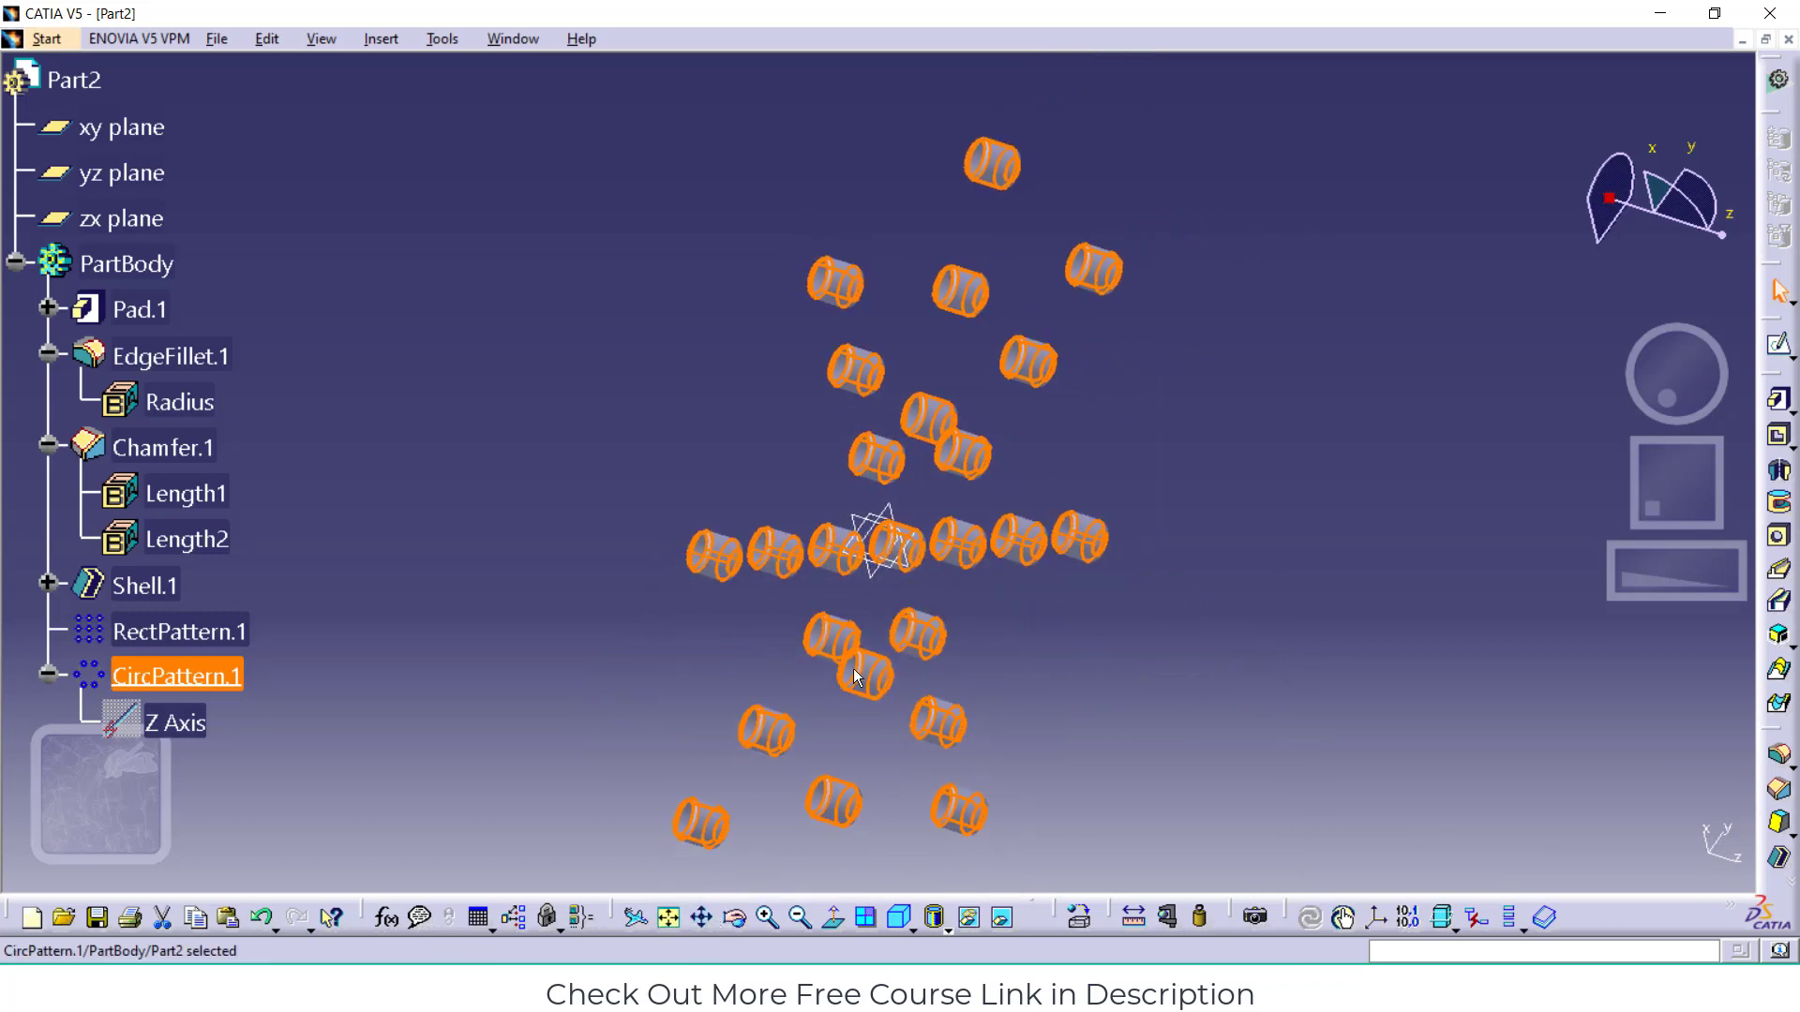
{"action": "left_click", "coordinate": [1031, 560]}
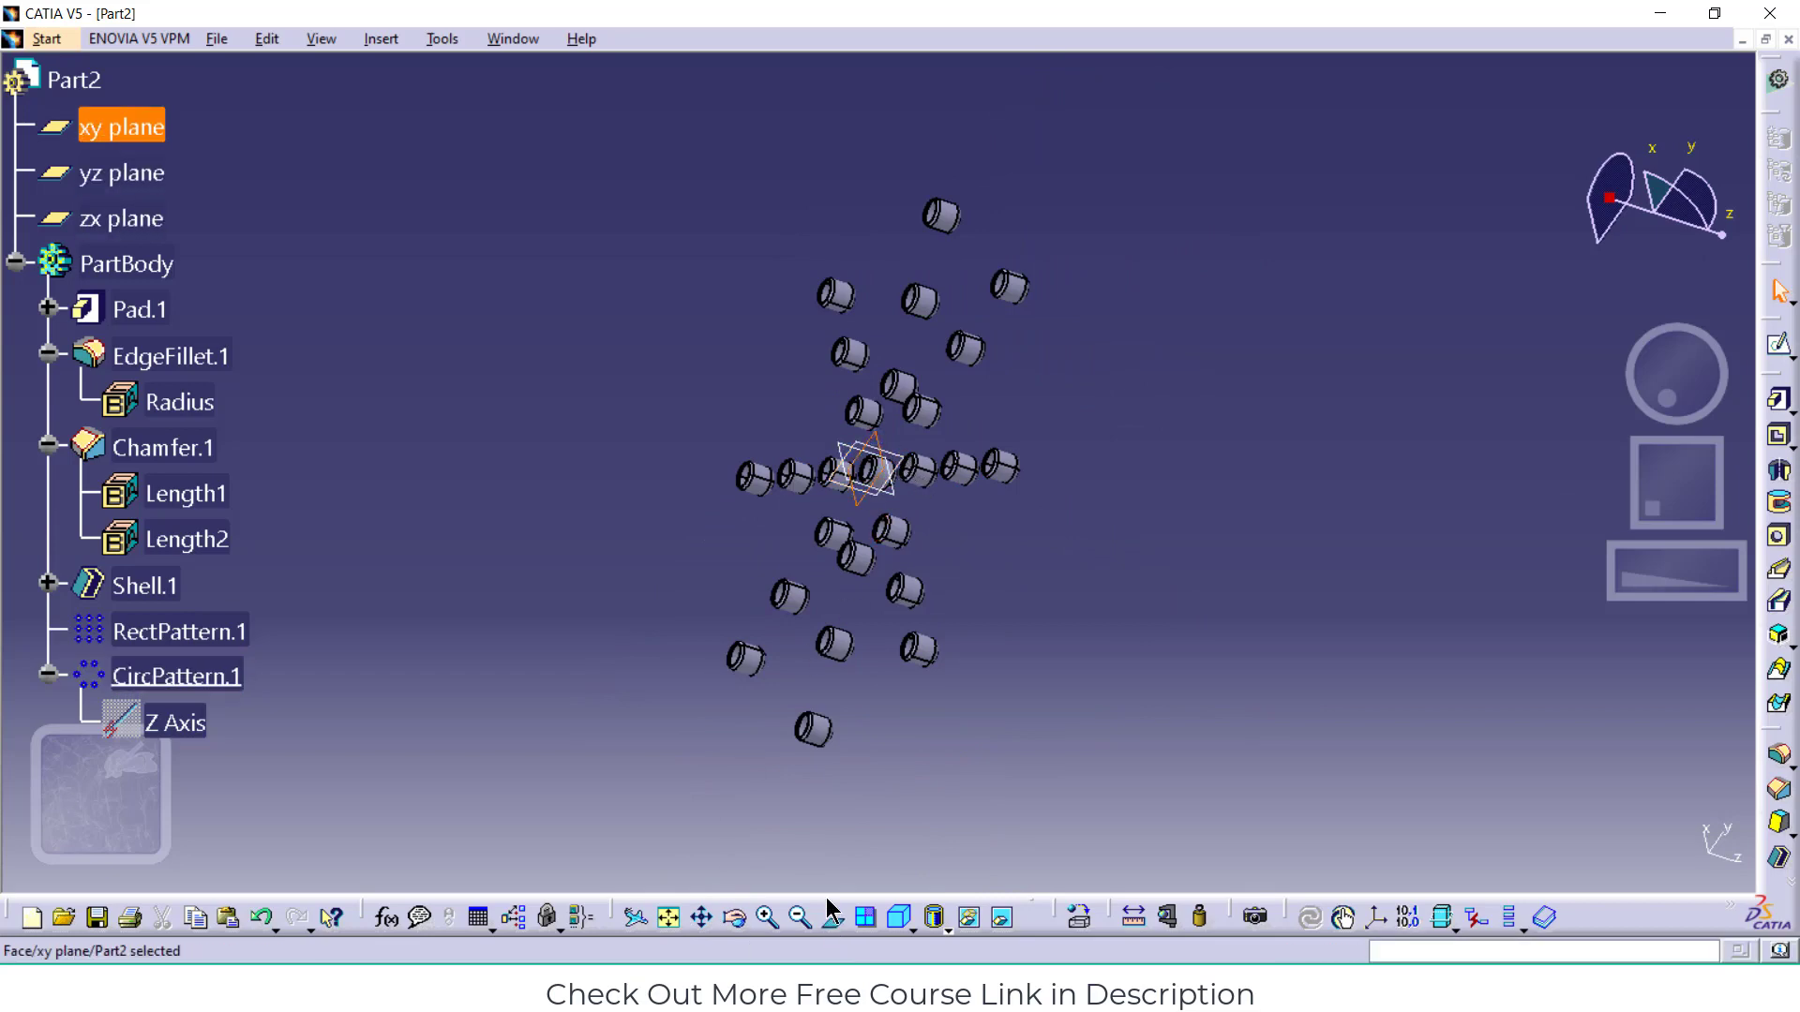
{"action": "left_click", "coordinate": [866, 916]}
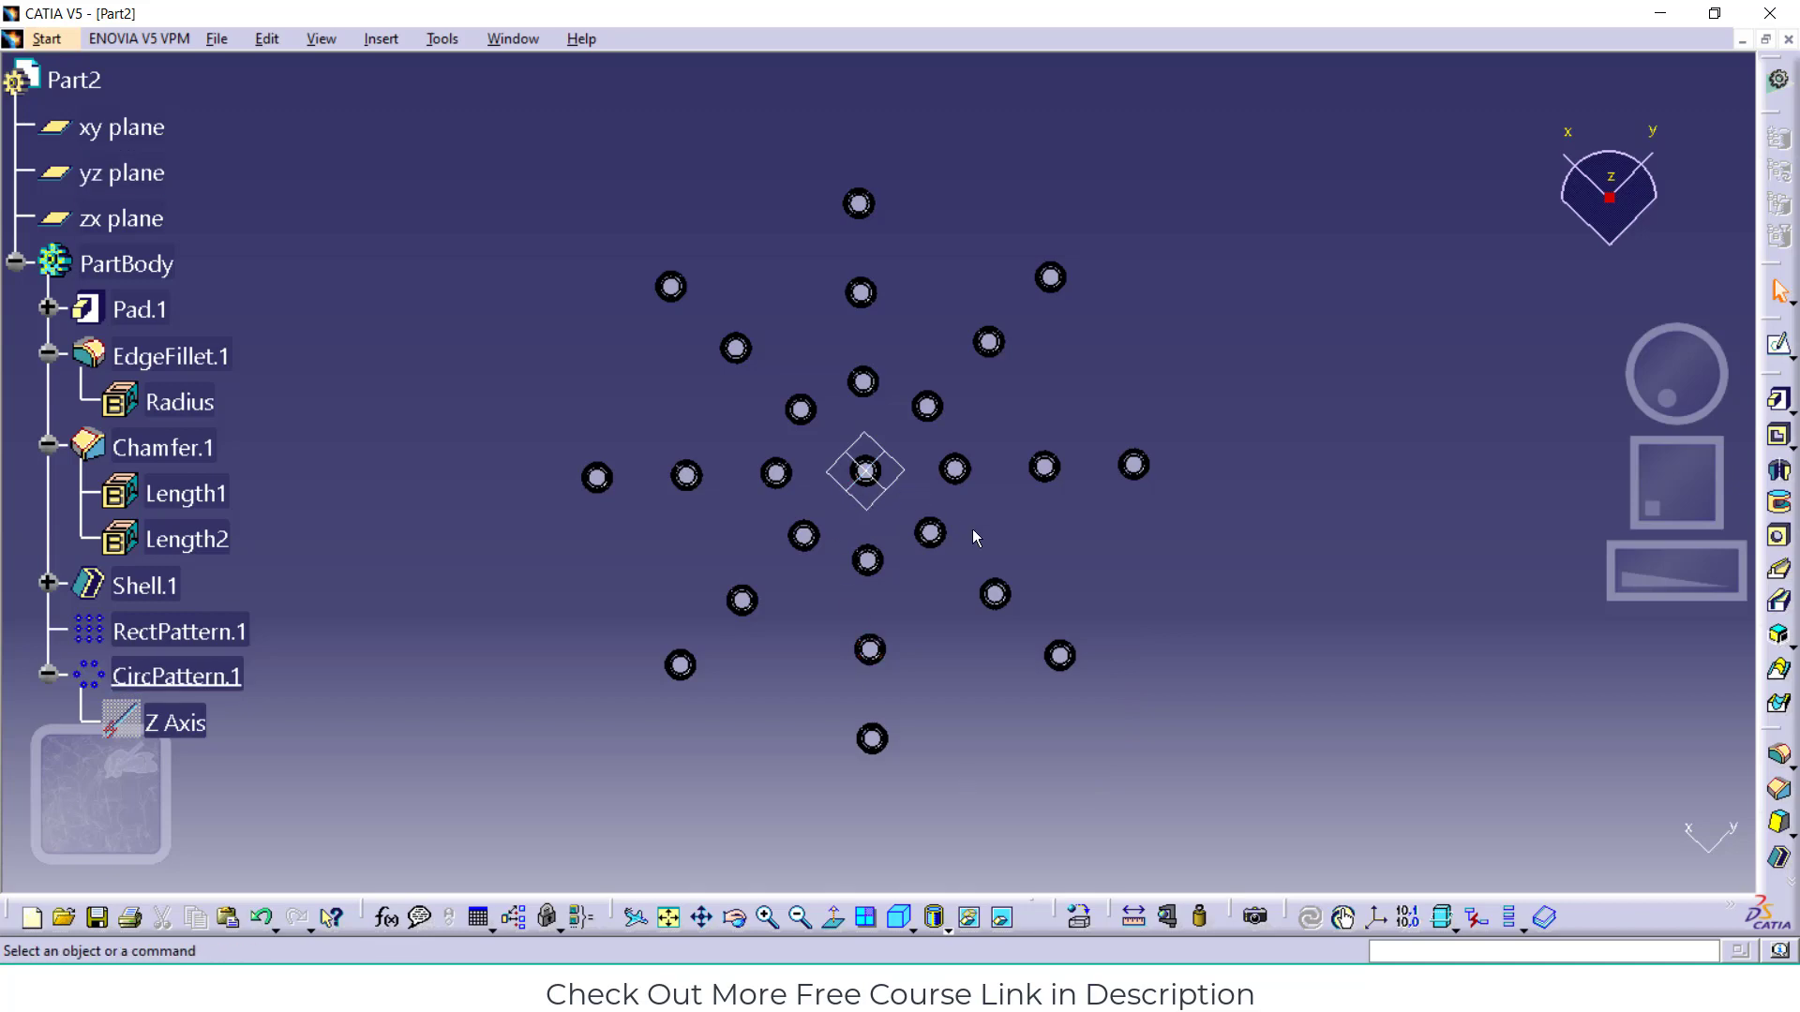
{"action": "left_click", "coordinate": [737, 928]}
{"action": "left_click_drag", "start_coordinate": [940, 684], "coordinate": [1166, 476]}
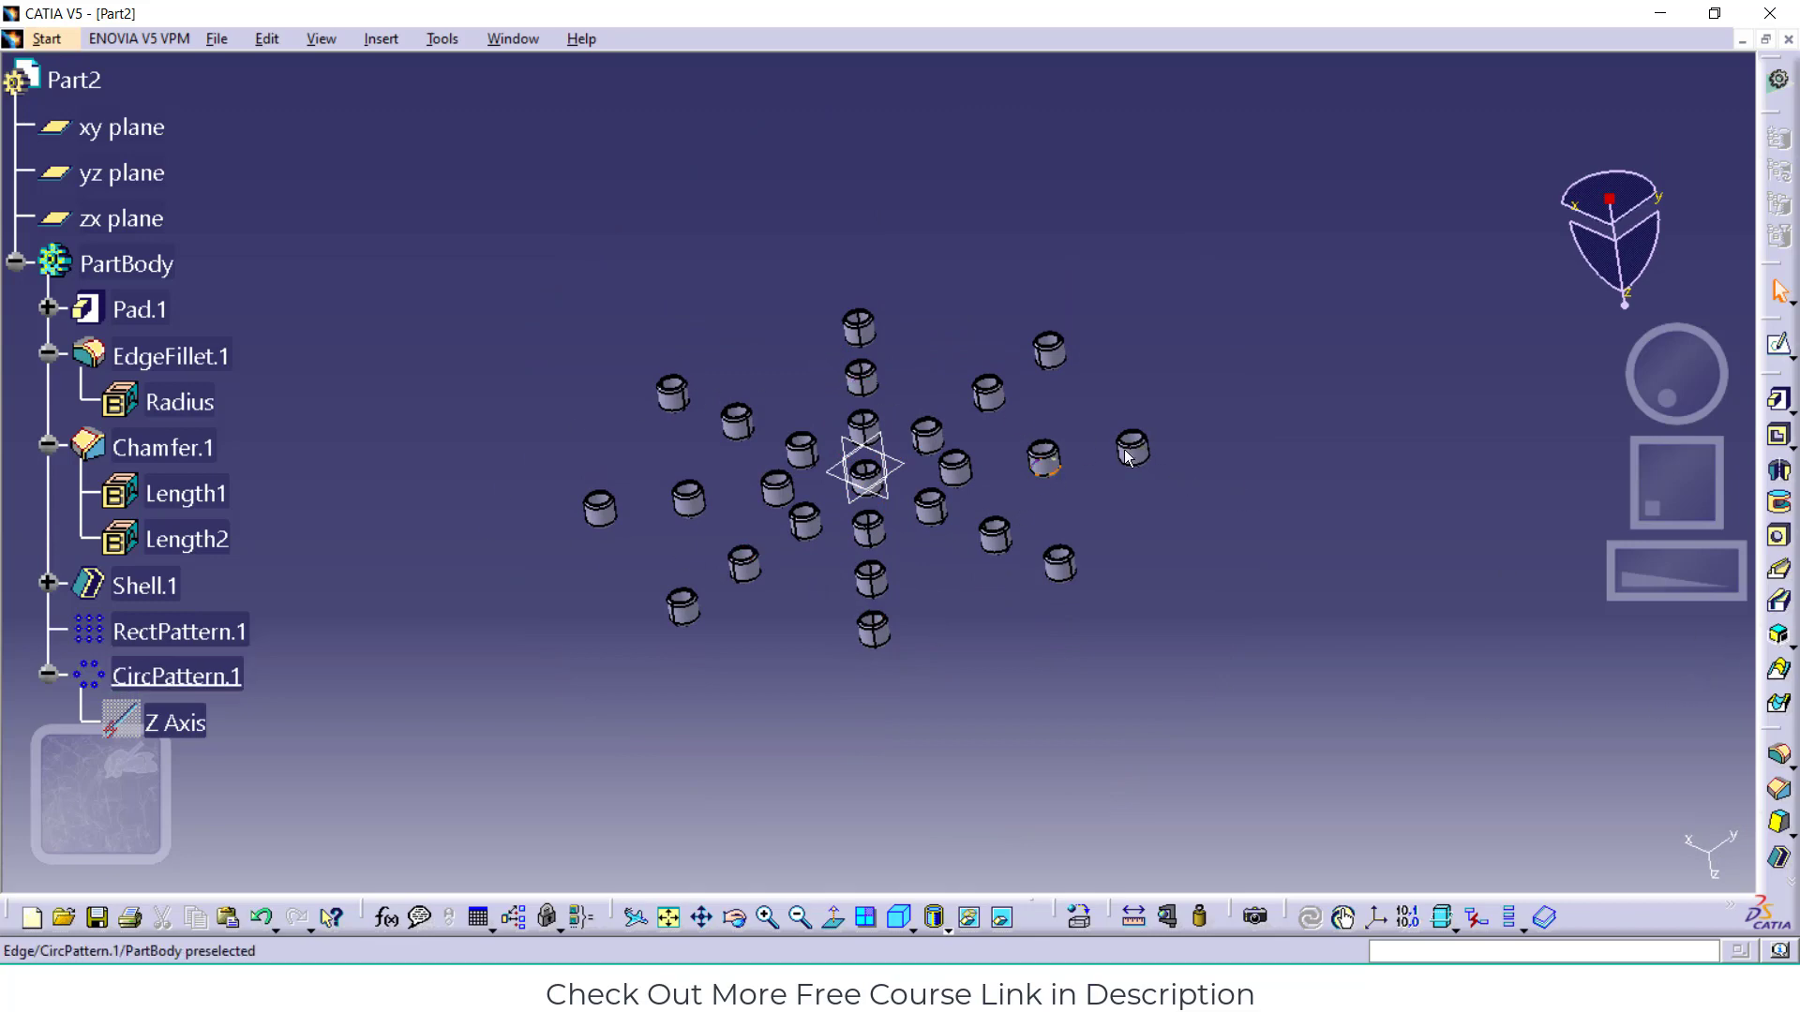
Create a new empty part in the Part Design workbench
{"action": "left_click", "coordinate": [45, 39]}
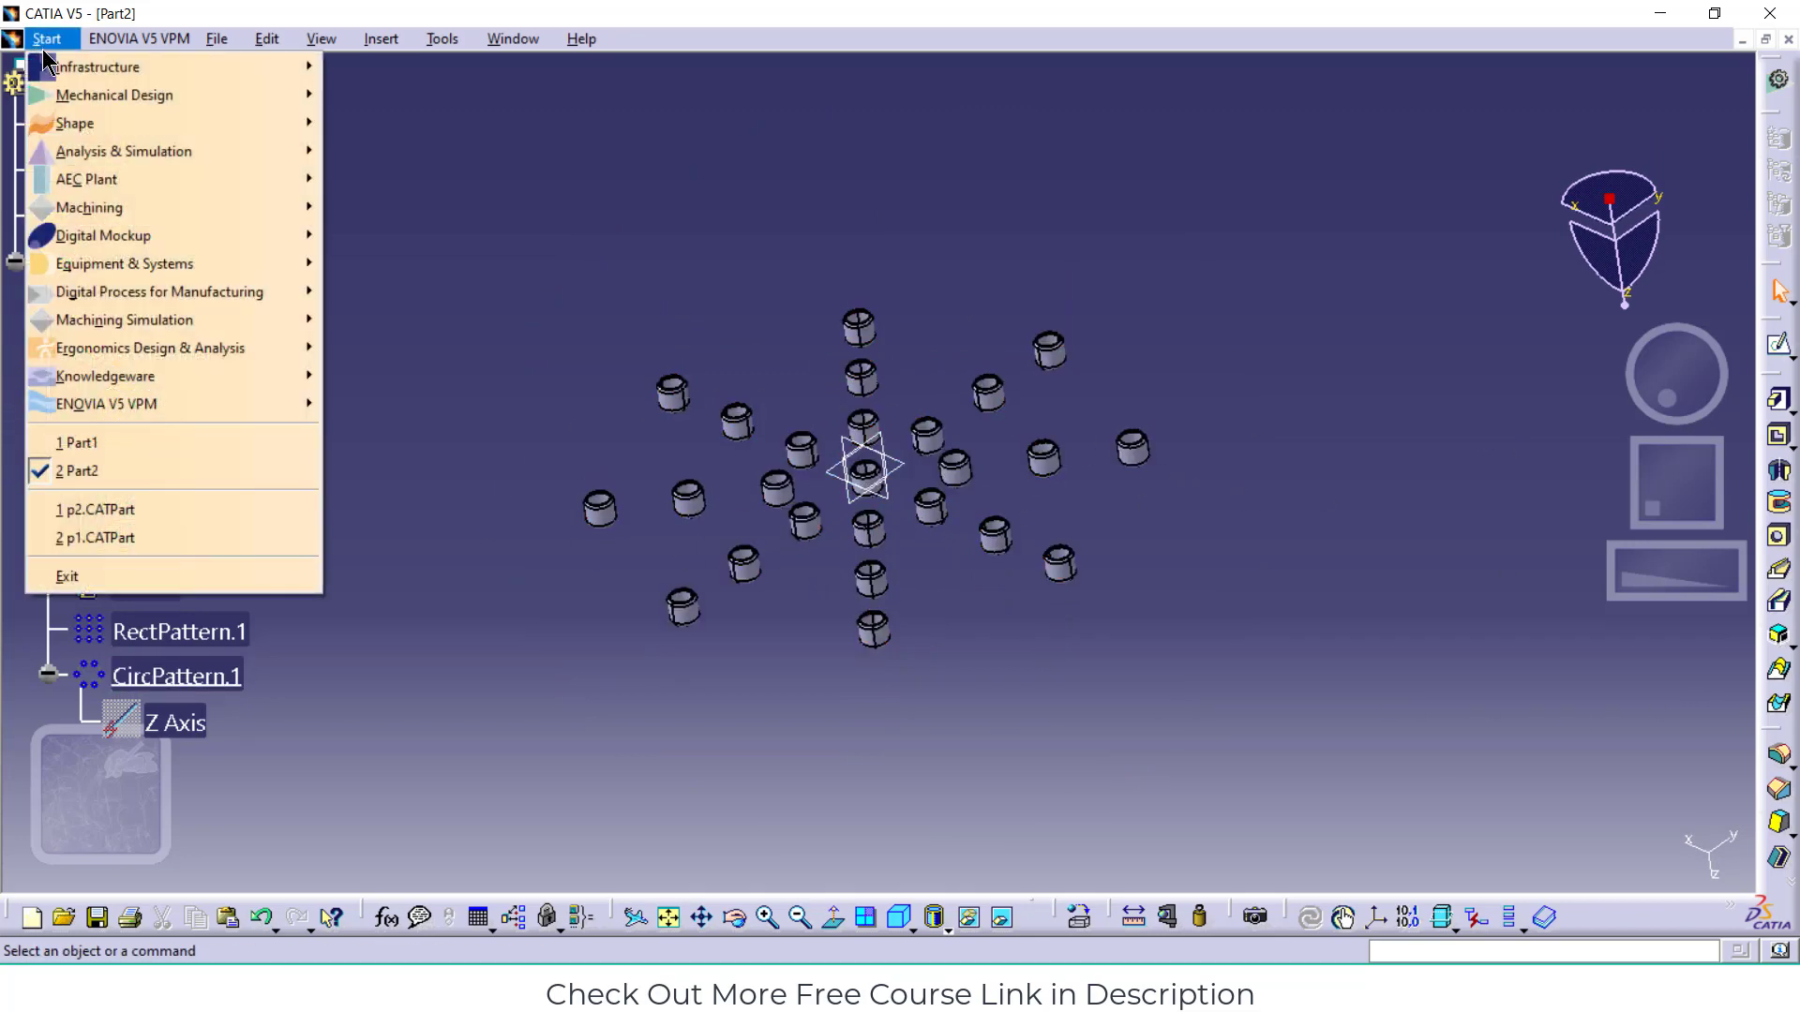
{"action": "mouse_move", "coordinate": [67, 70]}
{"action": "left_click", "coordinate": [413, 95]}
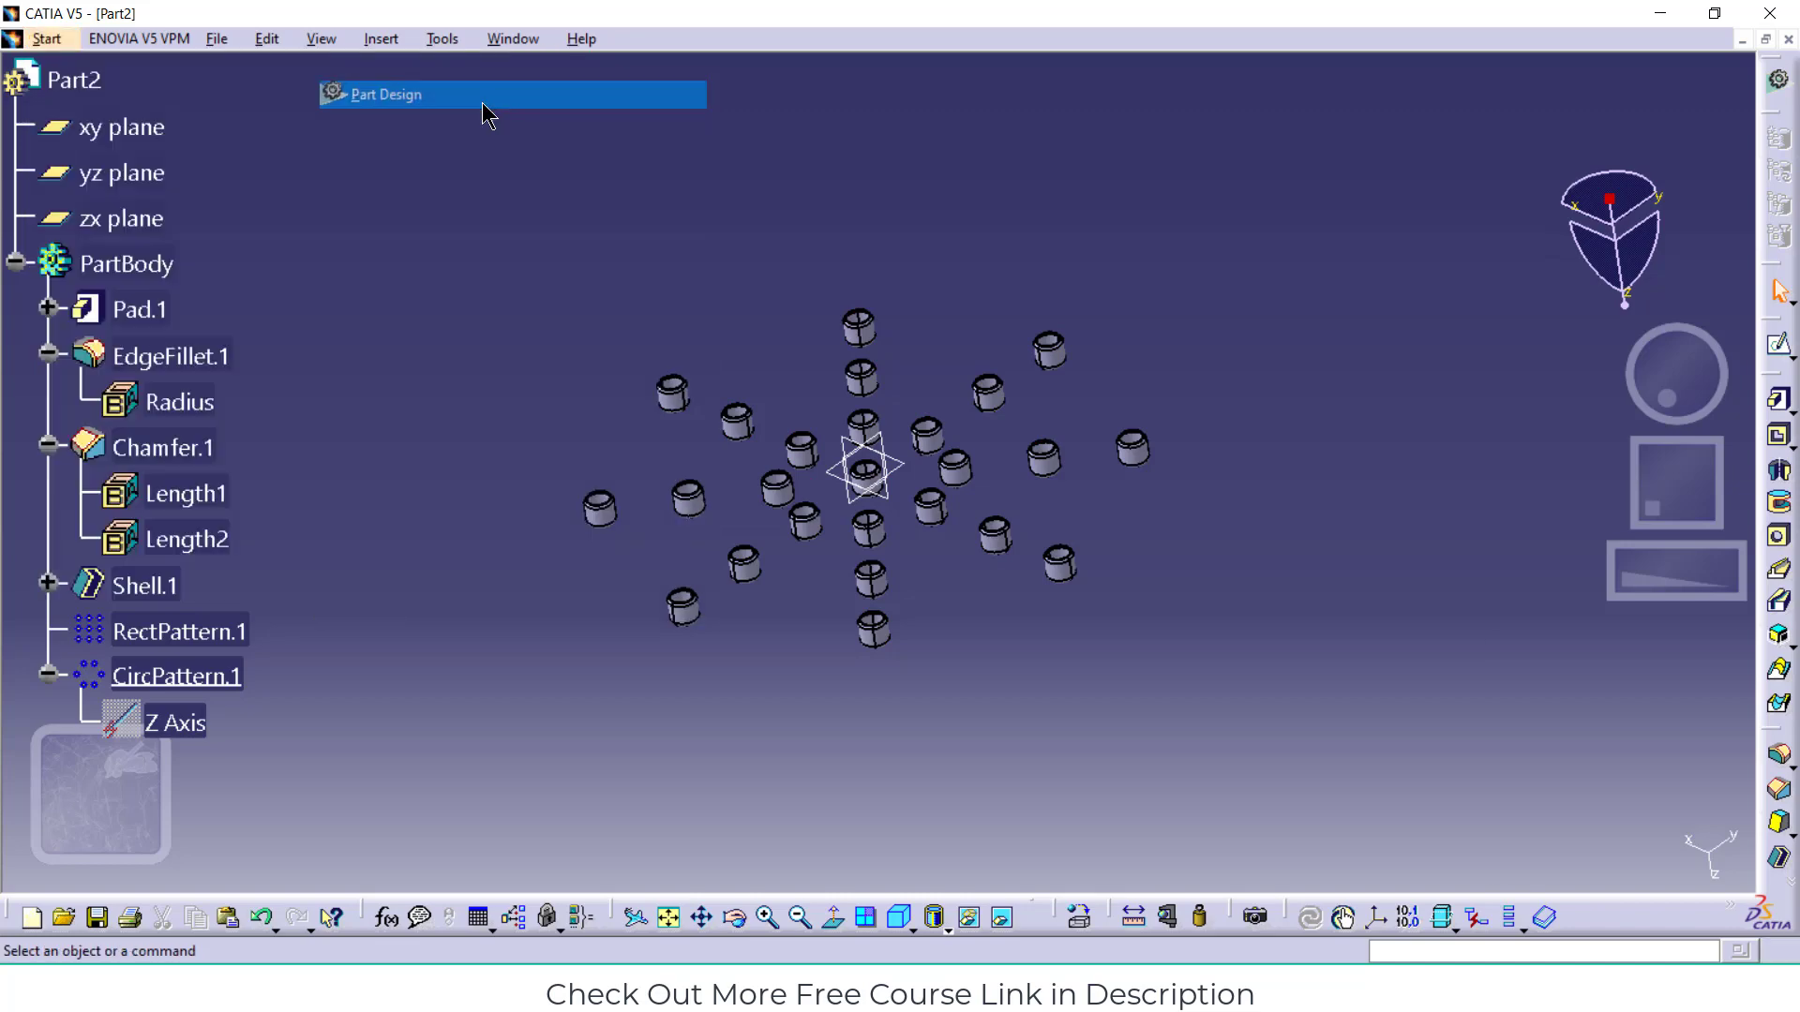
{"action": "left_click", "coordinate": [1604, 859]}
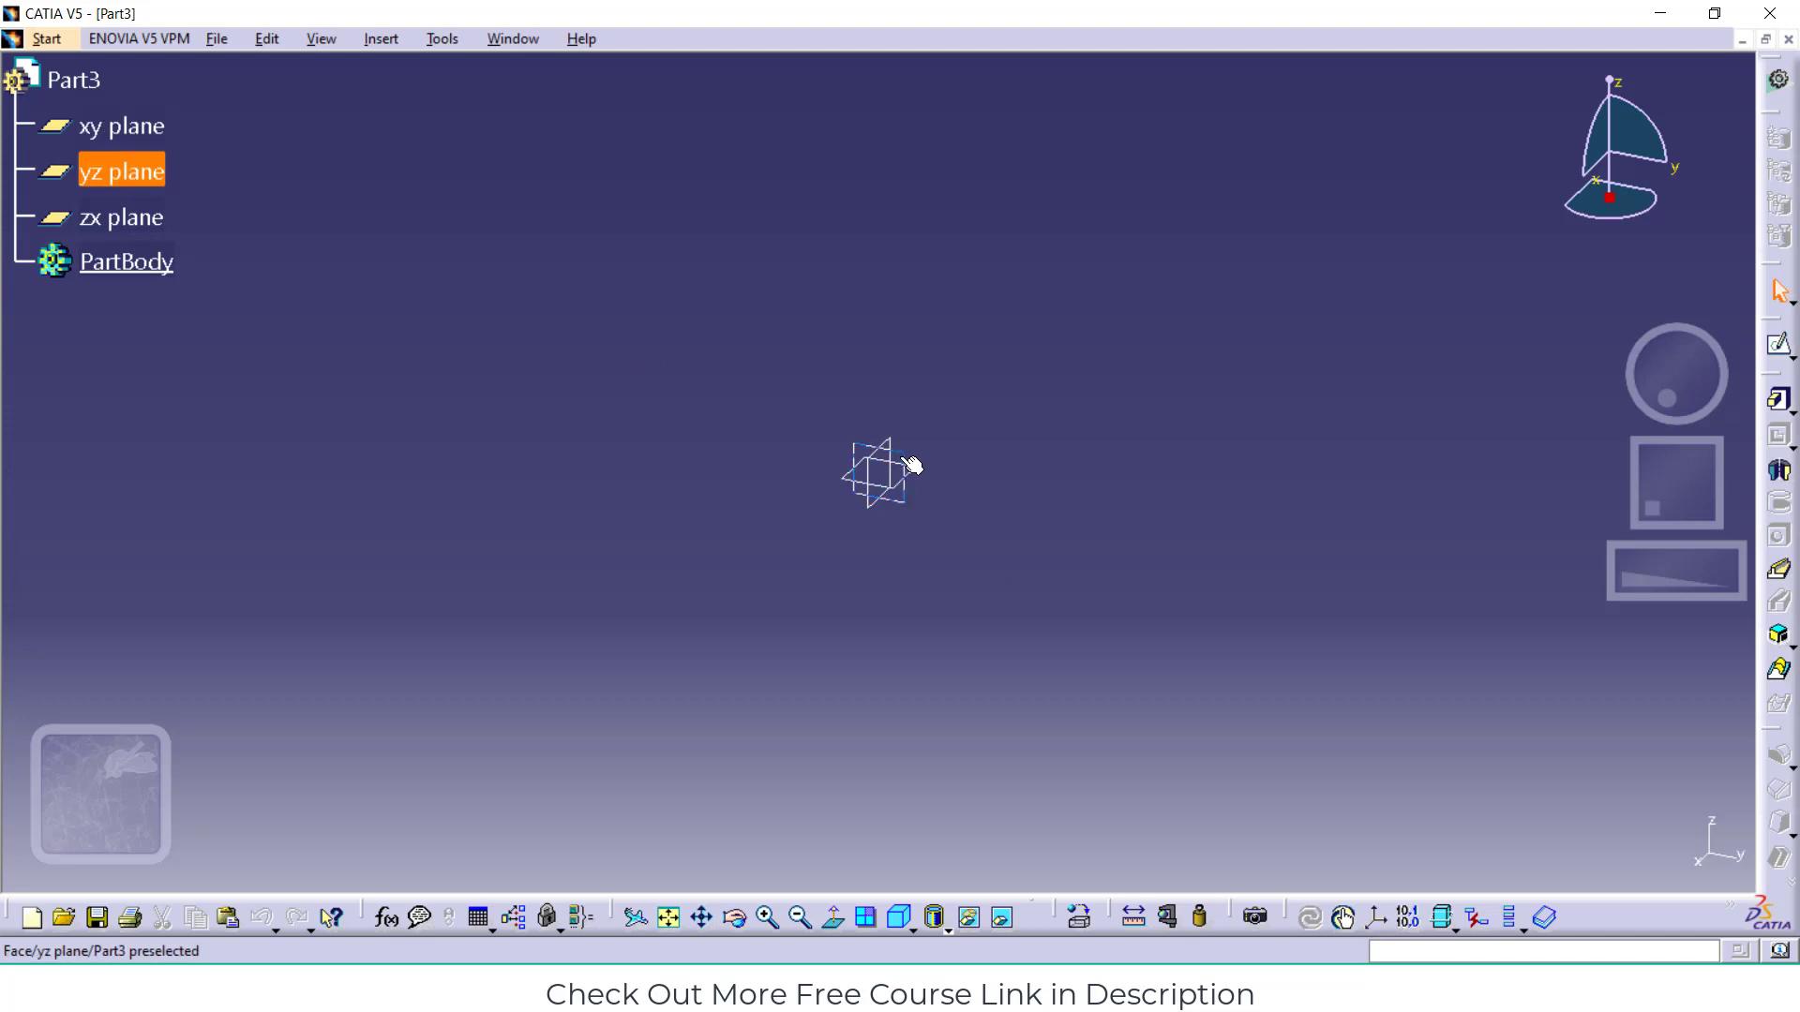
Sketch a rectangle on the yz plane, offset from the origin with its base on the H axis, and pad it into a block
{"action": "left_click", "coordinate": [911, 466]}
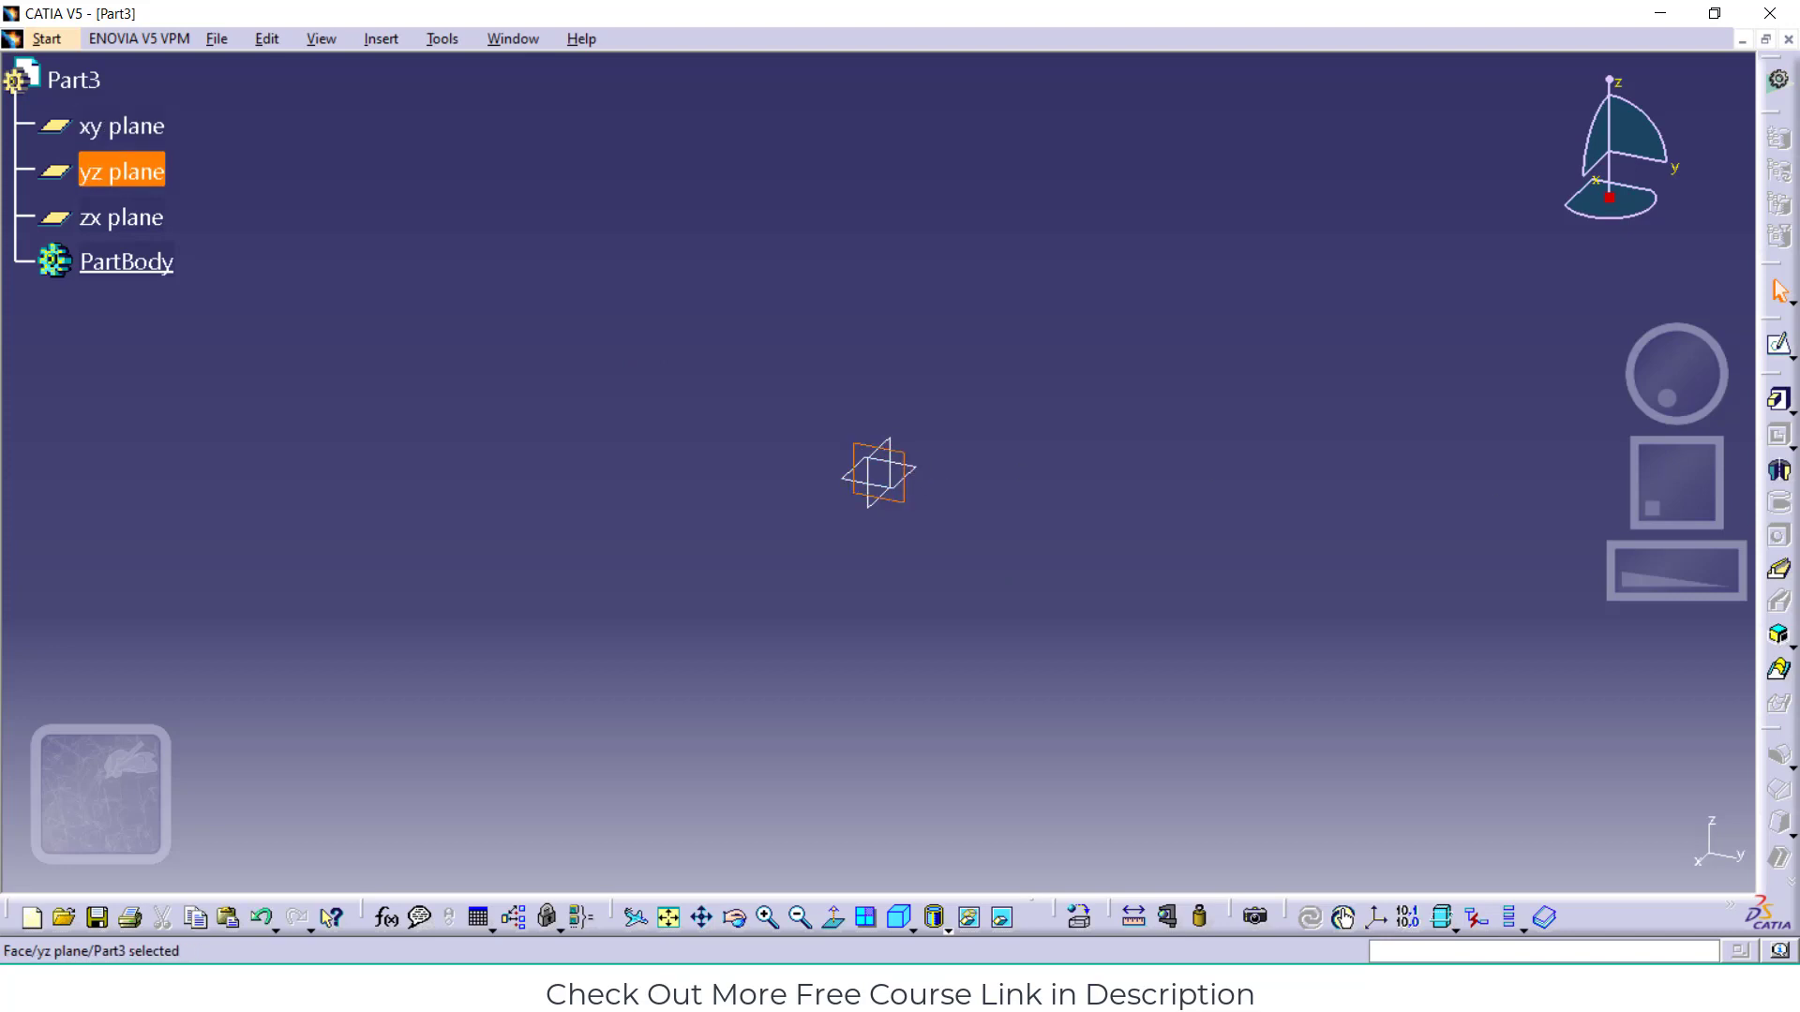
{"action": "left_click", "coordinate": [1777, 349]}
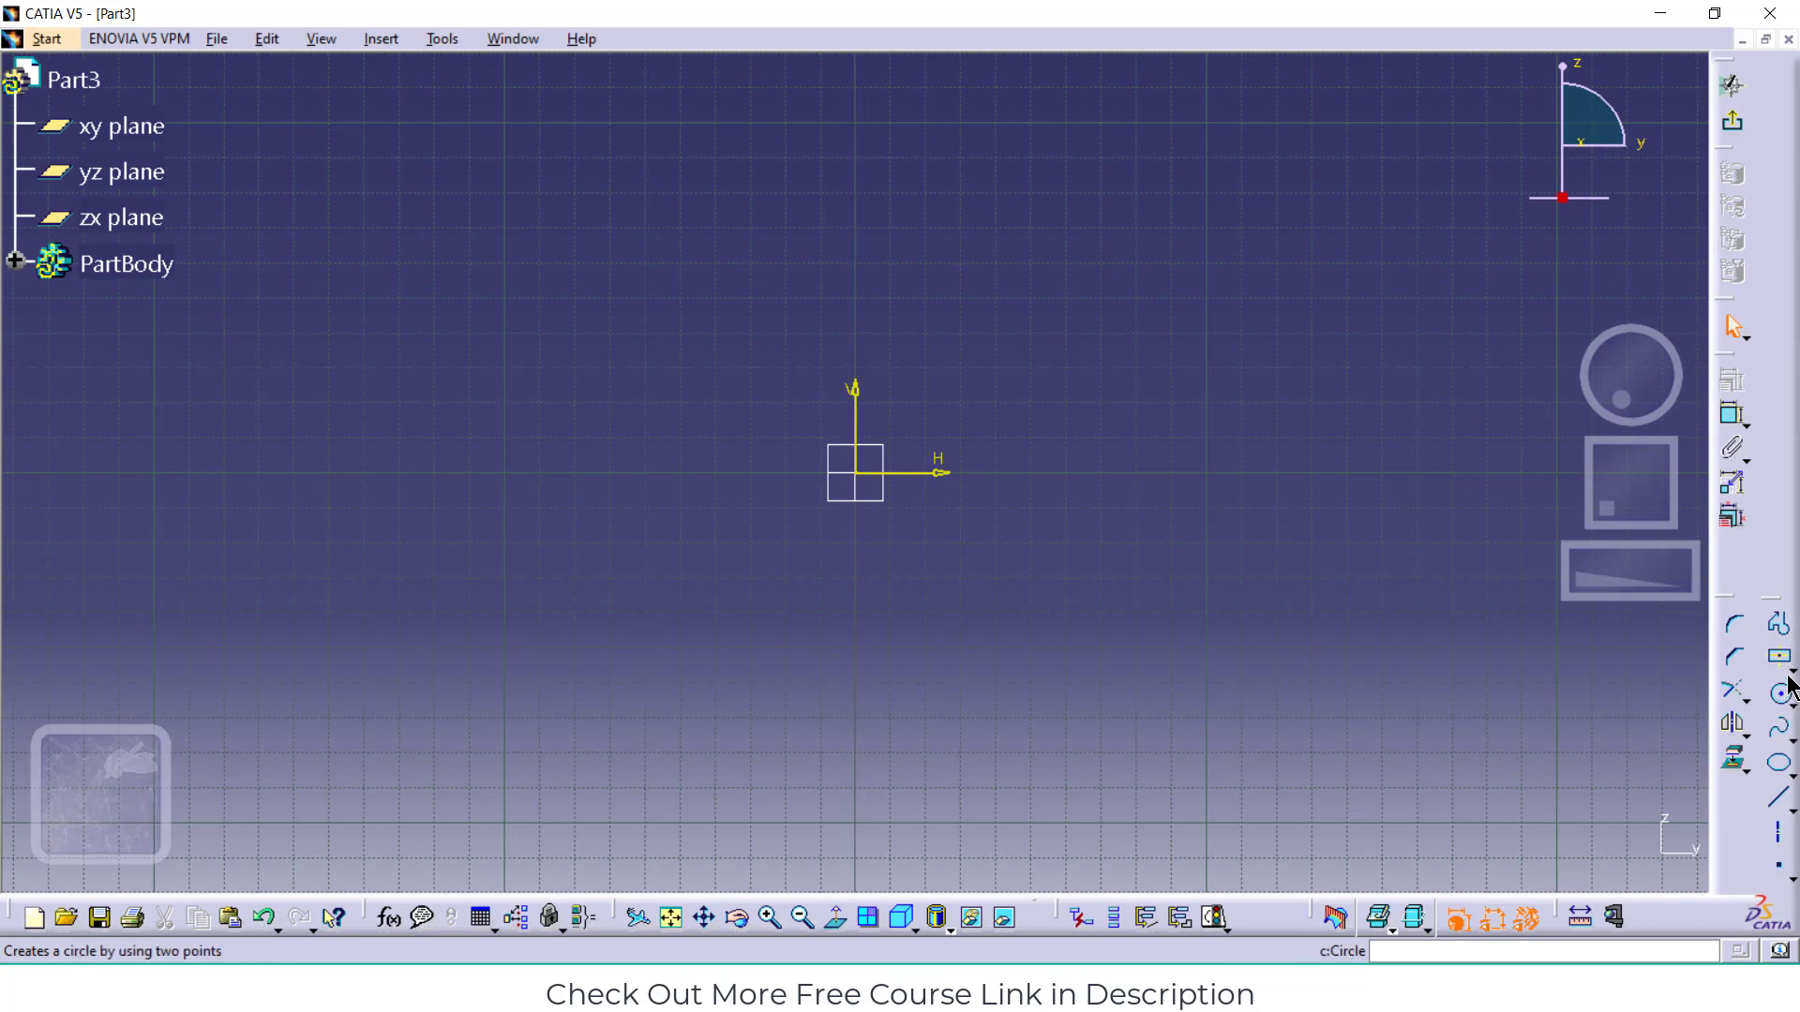
{"action": "left_click", "coordinate": [1793, 668]}
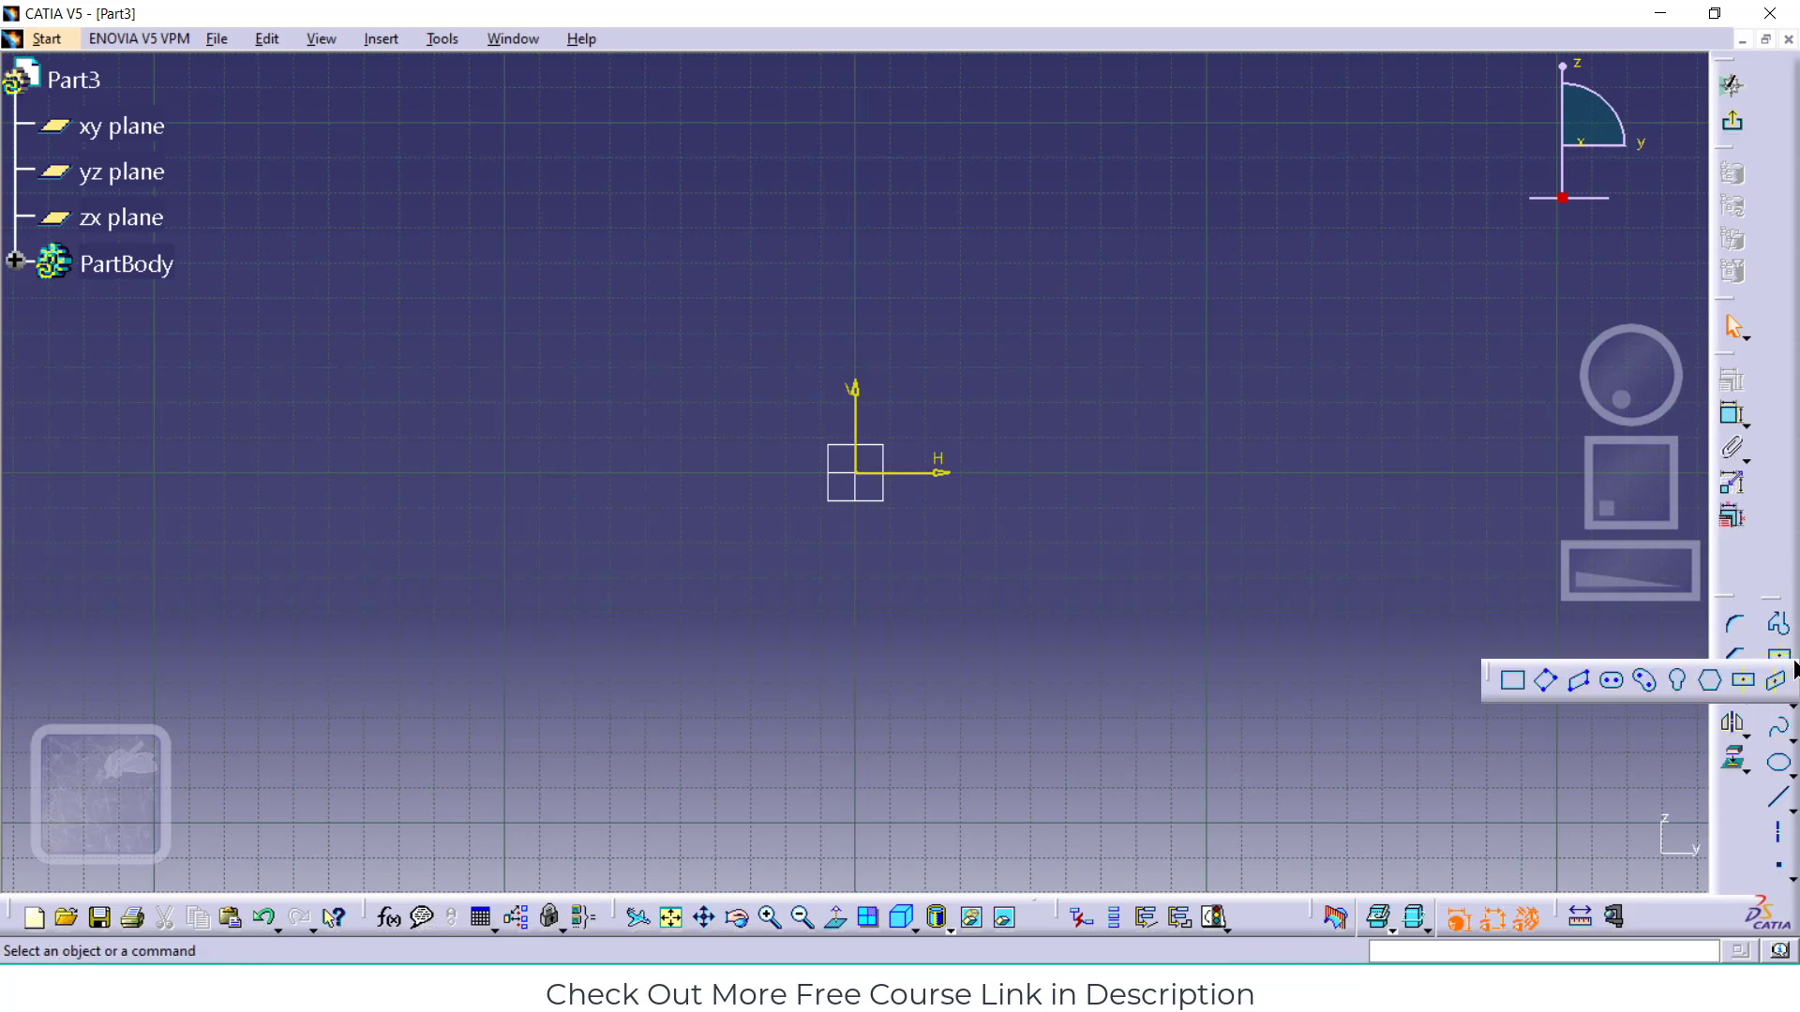
{"action": "left_click", "coordinate": [1512, 680]}
{"action": "left_click", "coordinate": [1026, 474]}
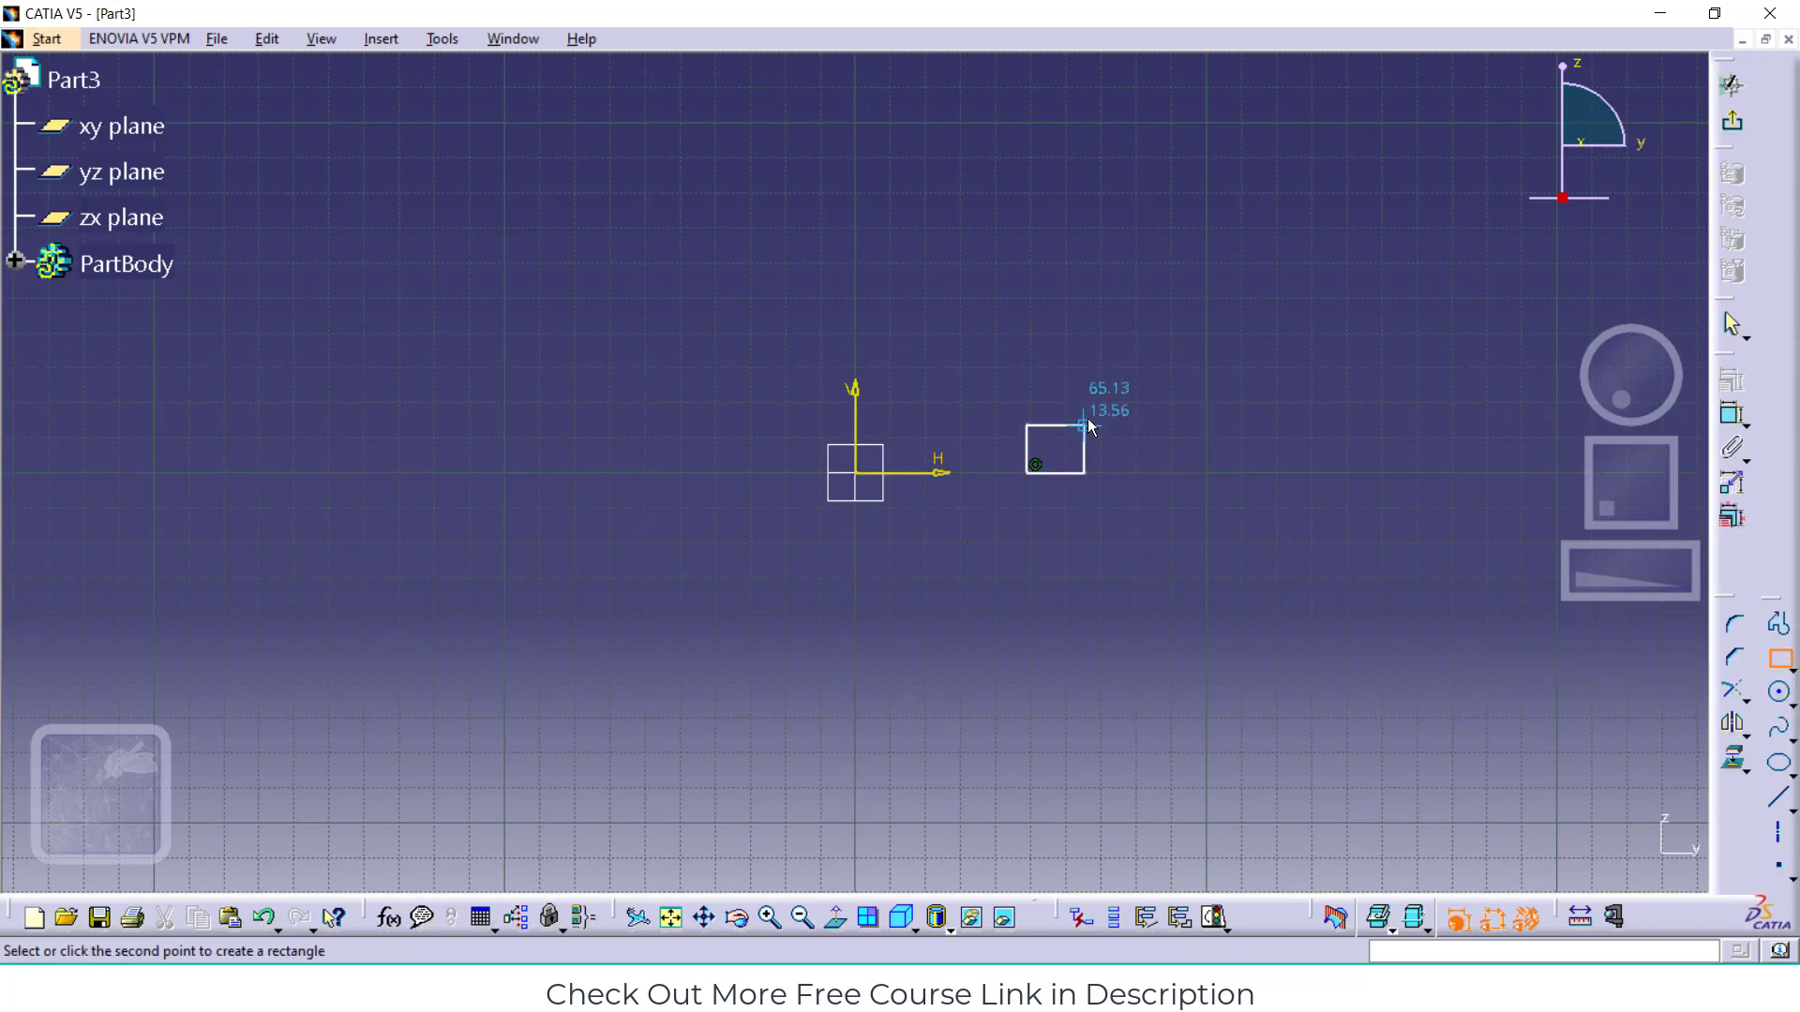
{"action": "left_click", "coordinate": [1172, 271]}
{"action": "left_click", "coordinate": [1732, 120]}
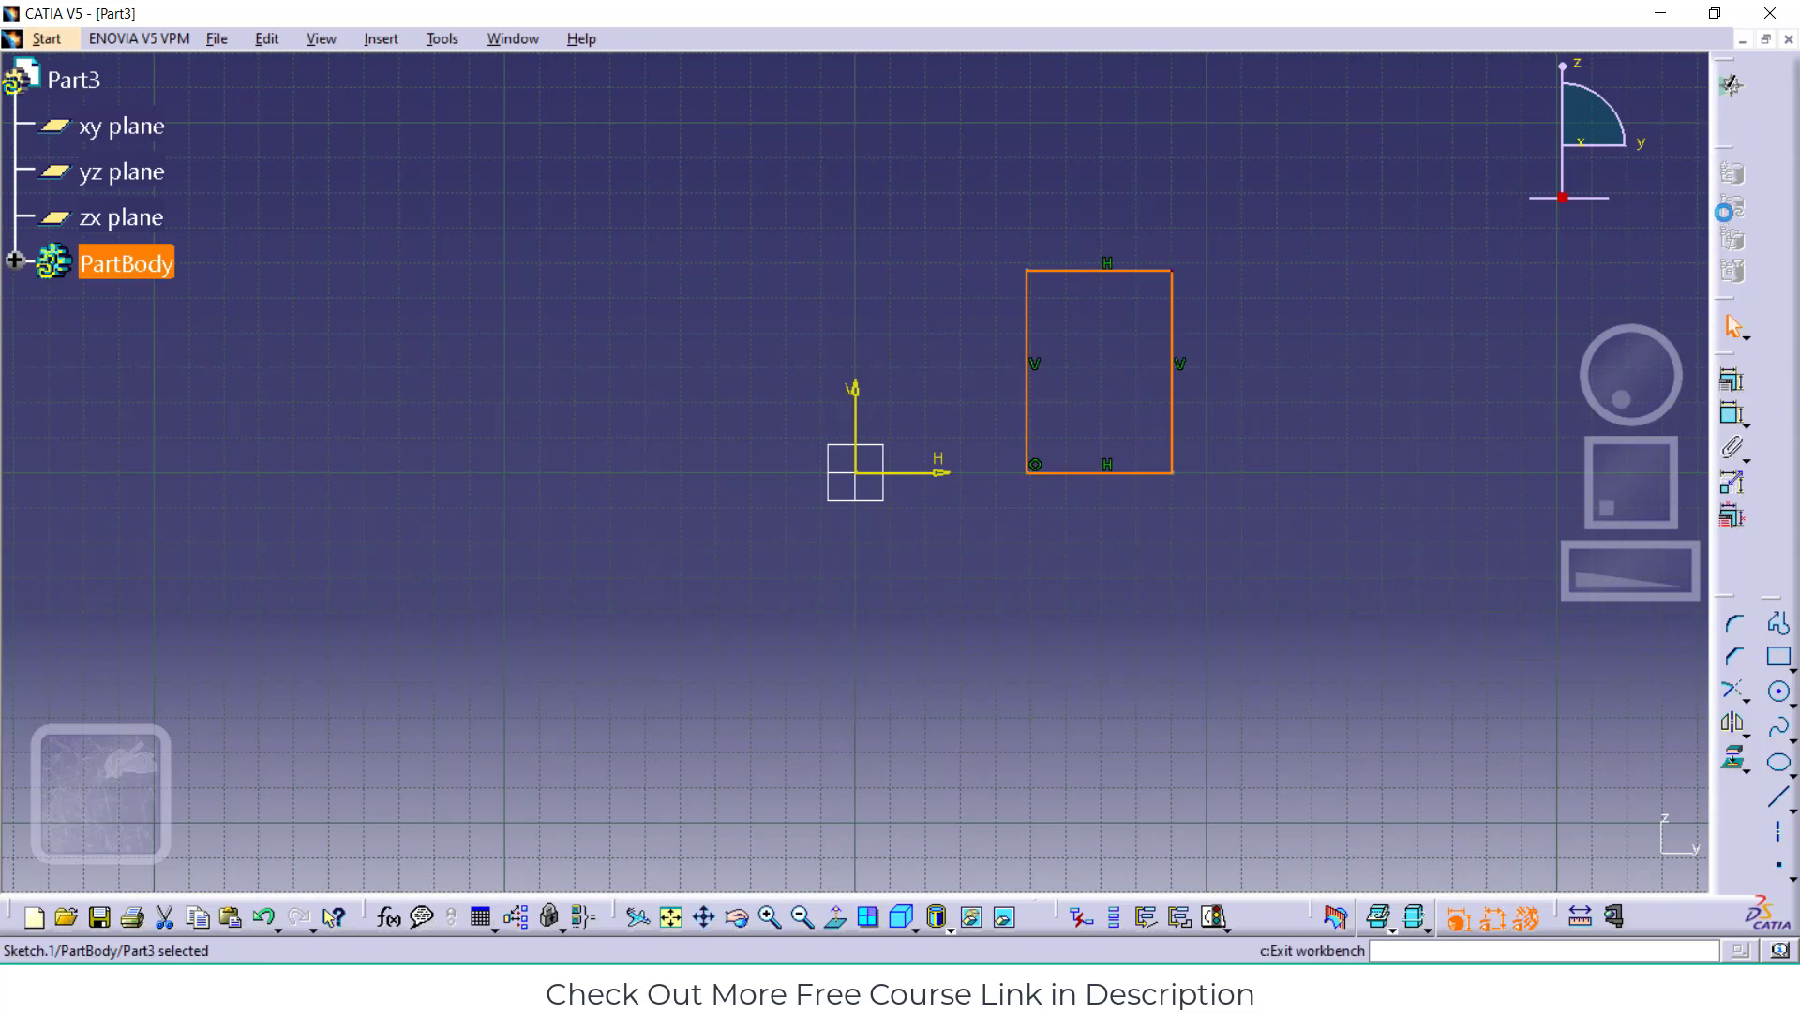
{"action": "left_click", "coordinate": [1779, 401]}
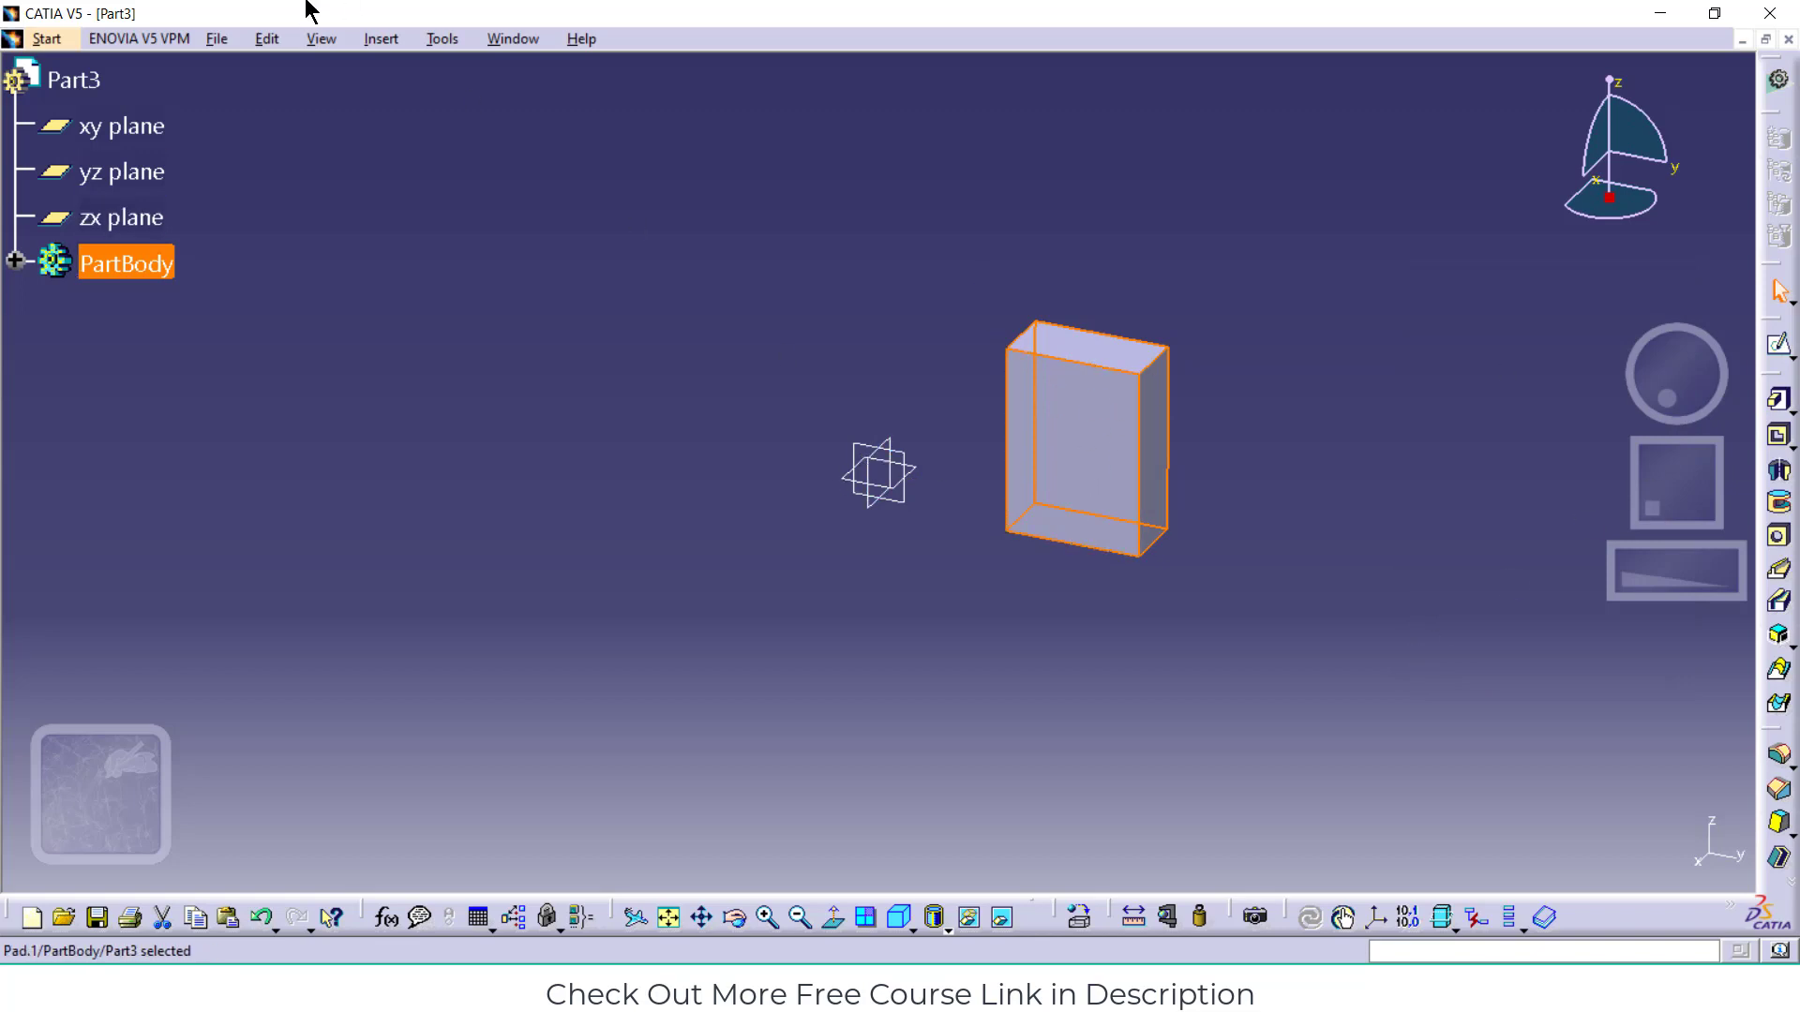
Mirror the padded block about the zx plane
{"action": "left_click", "coordinate": [384, 38]}
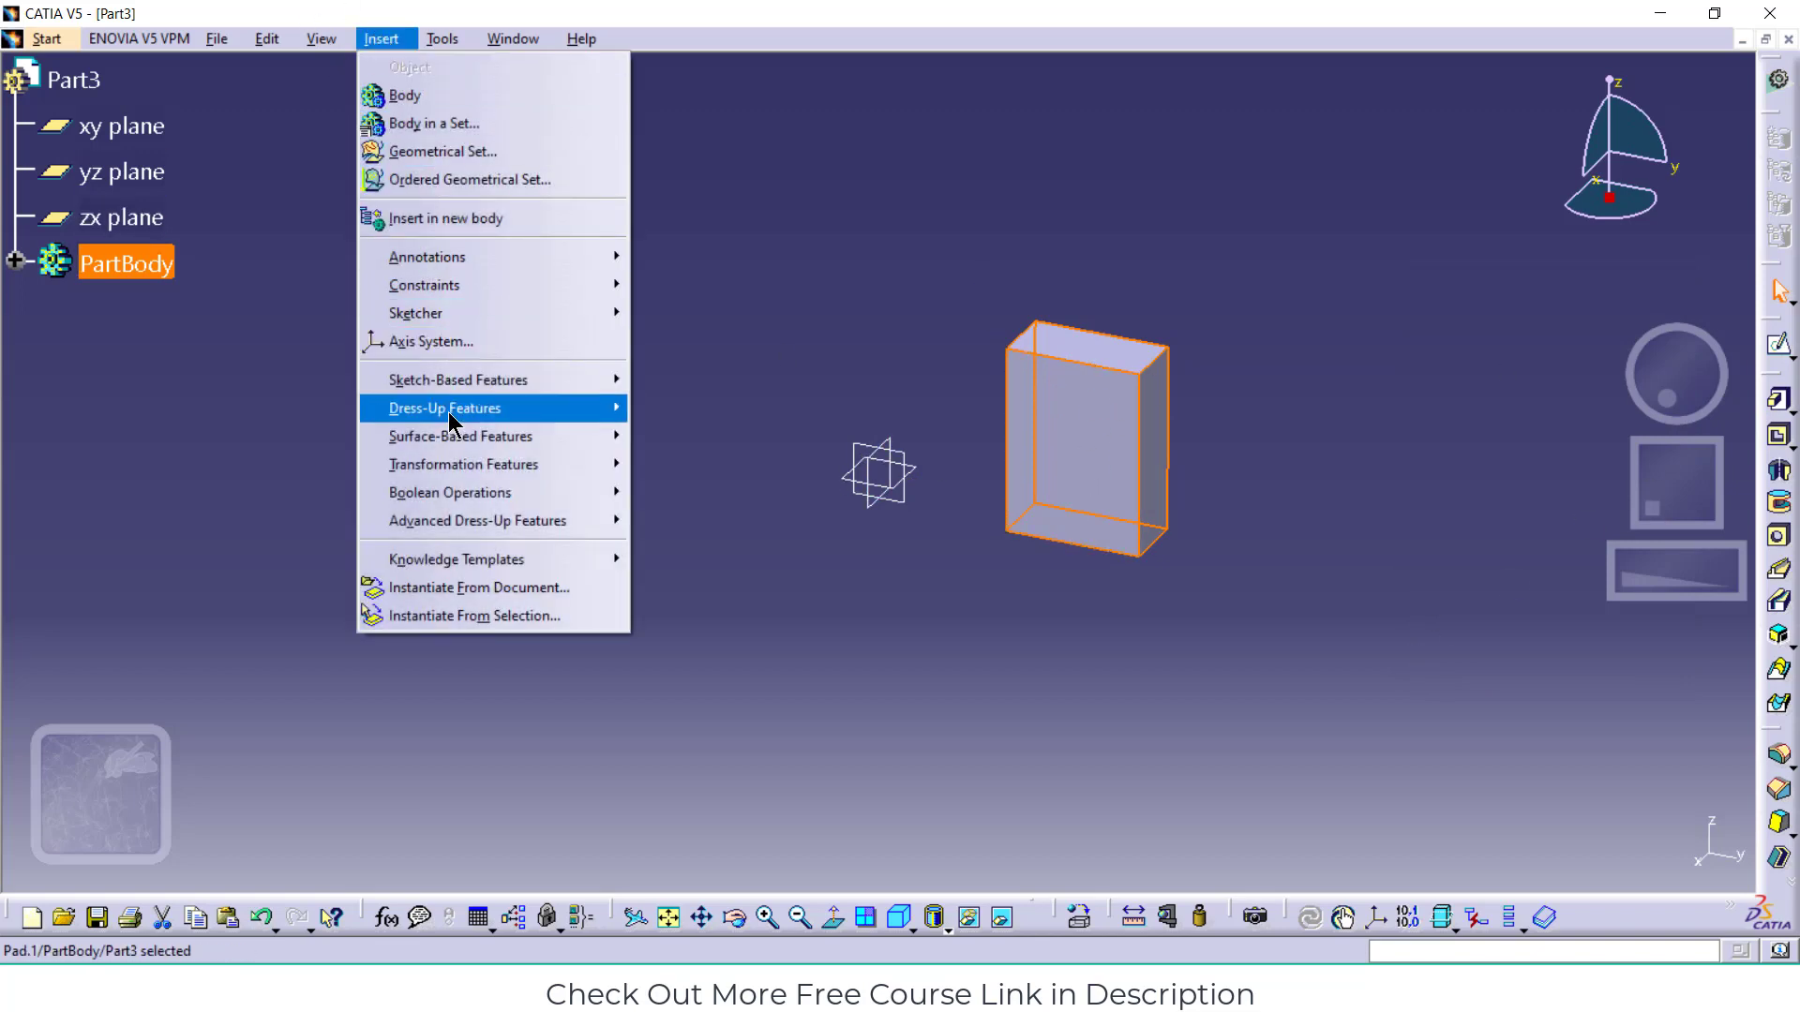
{"action": "mouse_move", "coordinate": [607, 473]}
{"action": "left_click", "coordinate": [638, 585]}
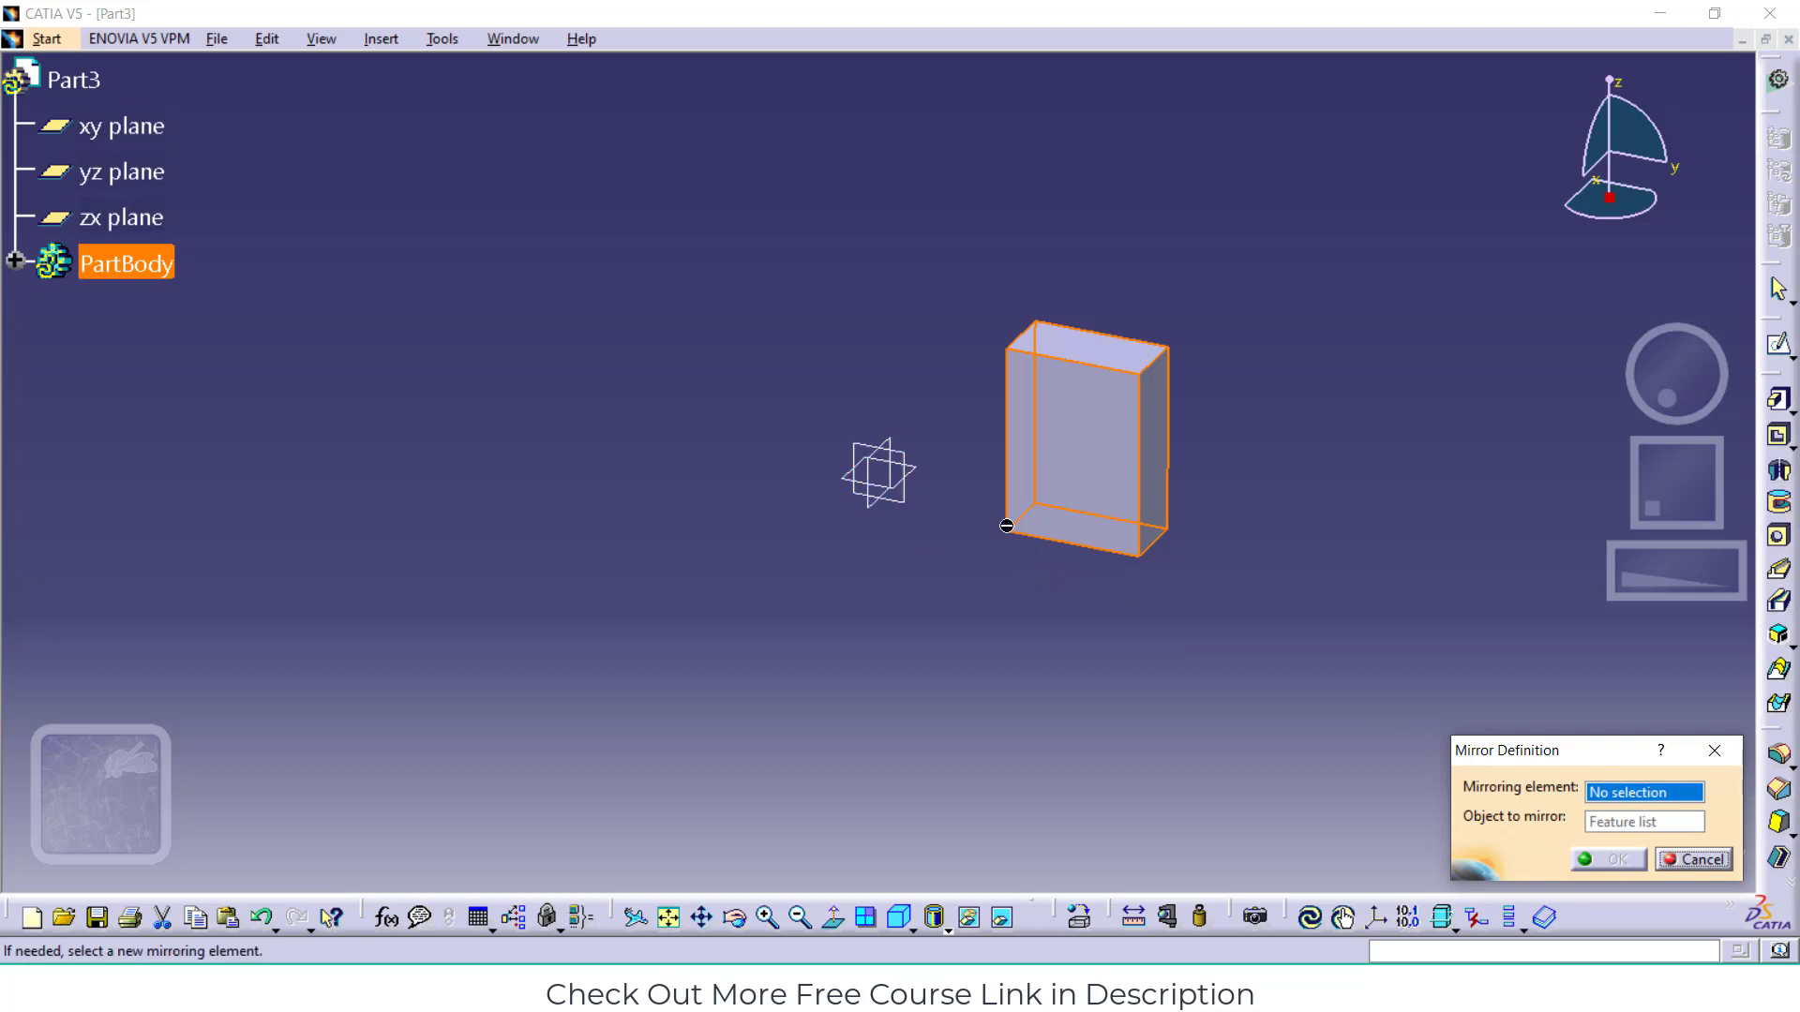
{"action": "left_click", "coordinate": [881, 467]}
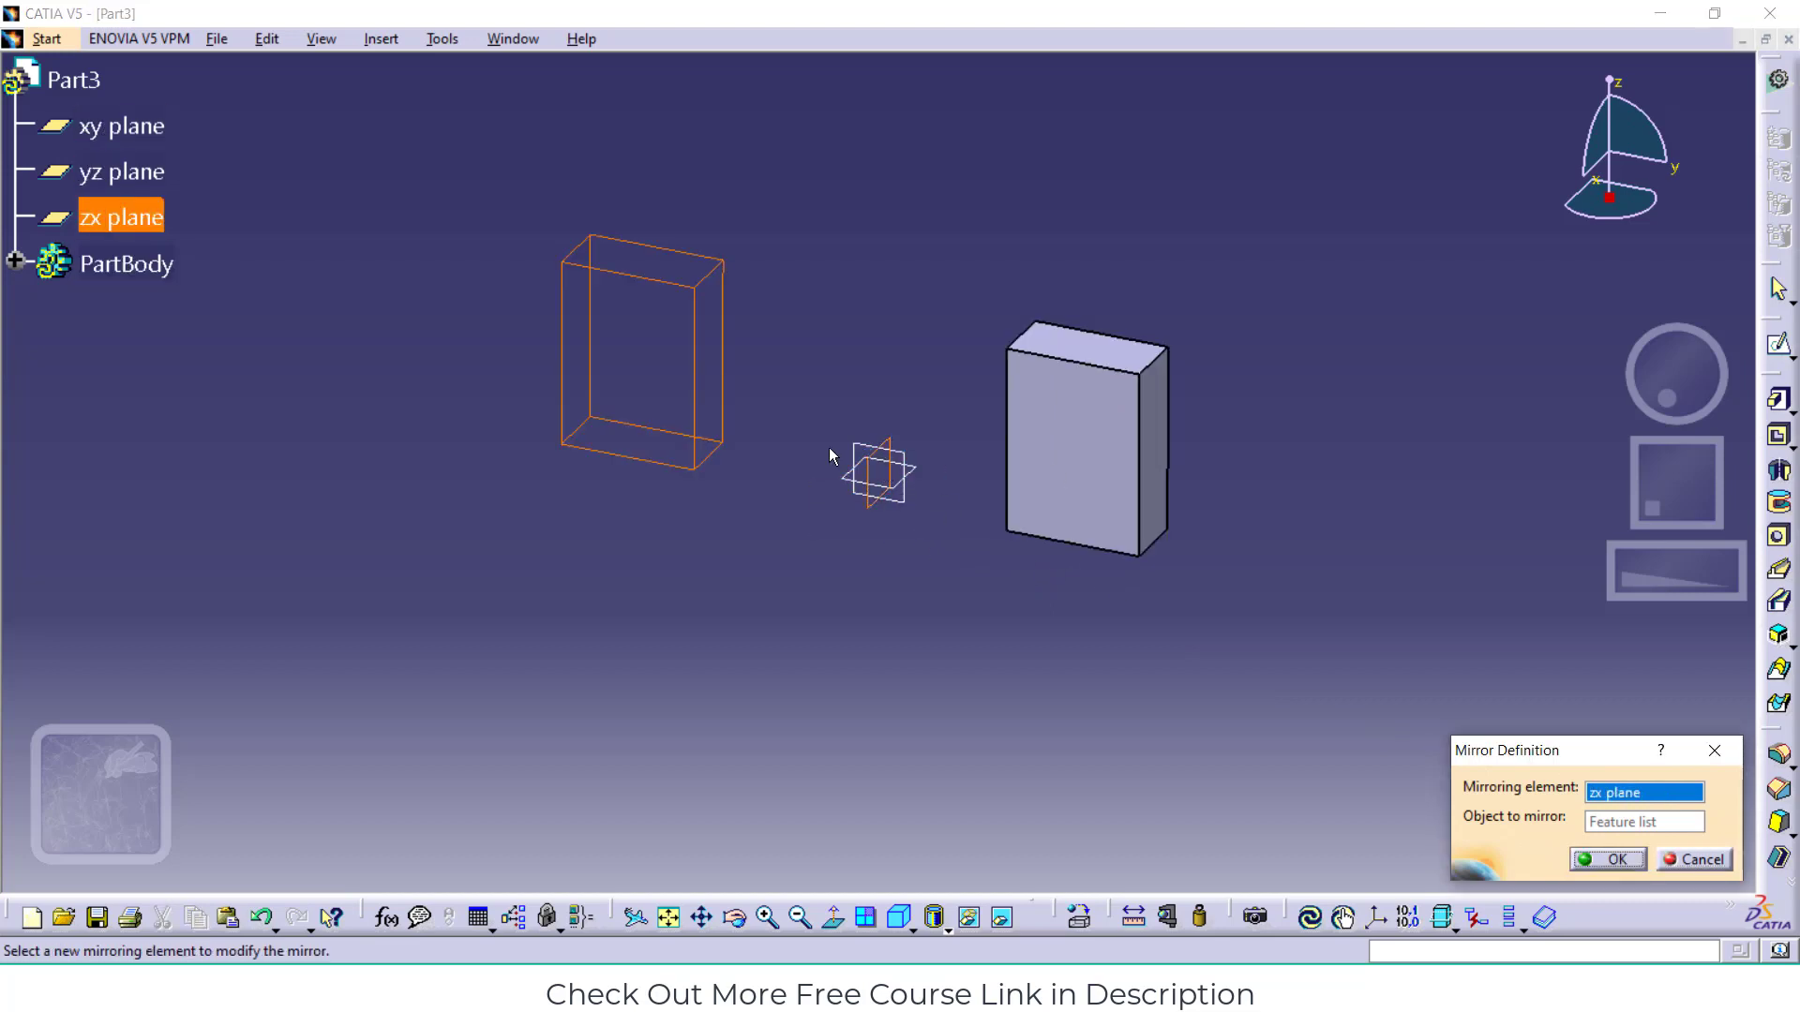
{"action": "left_click", "coordinate": [1612, 855]}
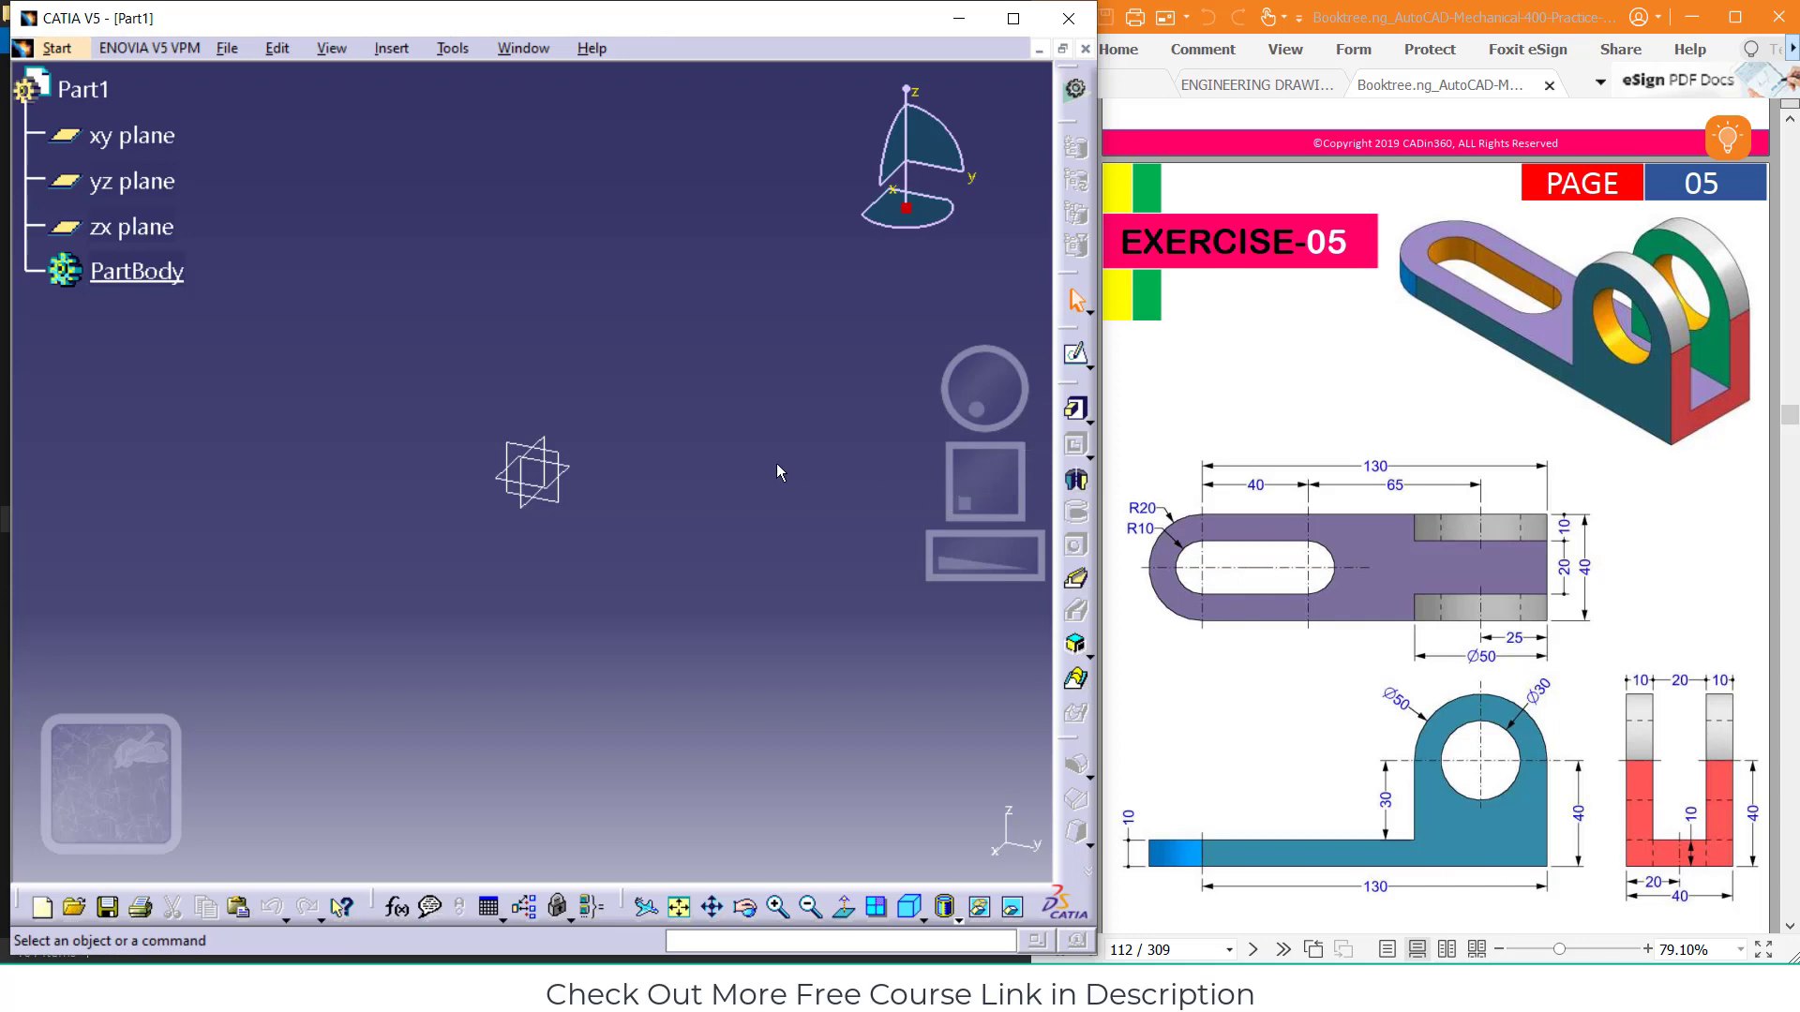
Bring the full Exercise-05 drawing into view in the PDF reader, and open a sketch on the xy plane of Part1 in CATIA
{"action": "left_click", "coordinate": [1434, 71]}
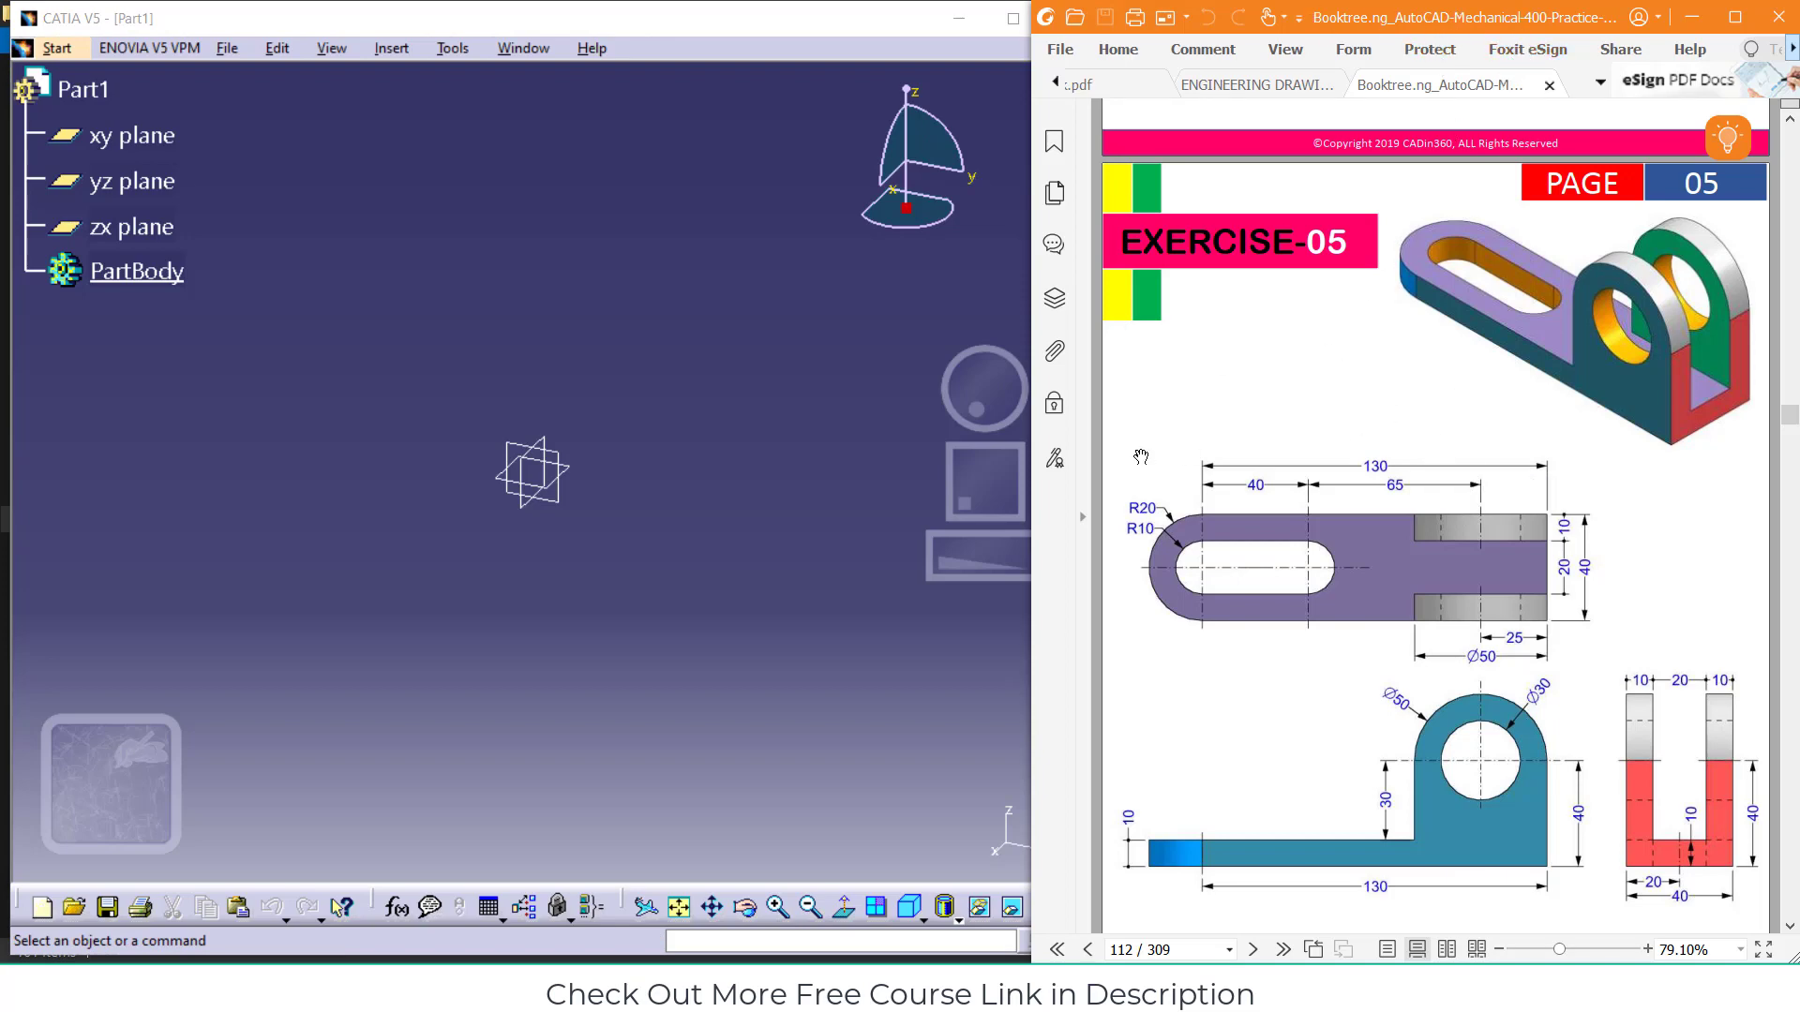
{"action": "scroll", "coordinate": [1637, 431], "scroll_direction": "down", "scroll_amount": 1}
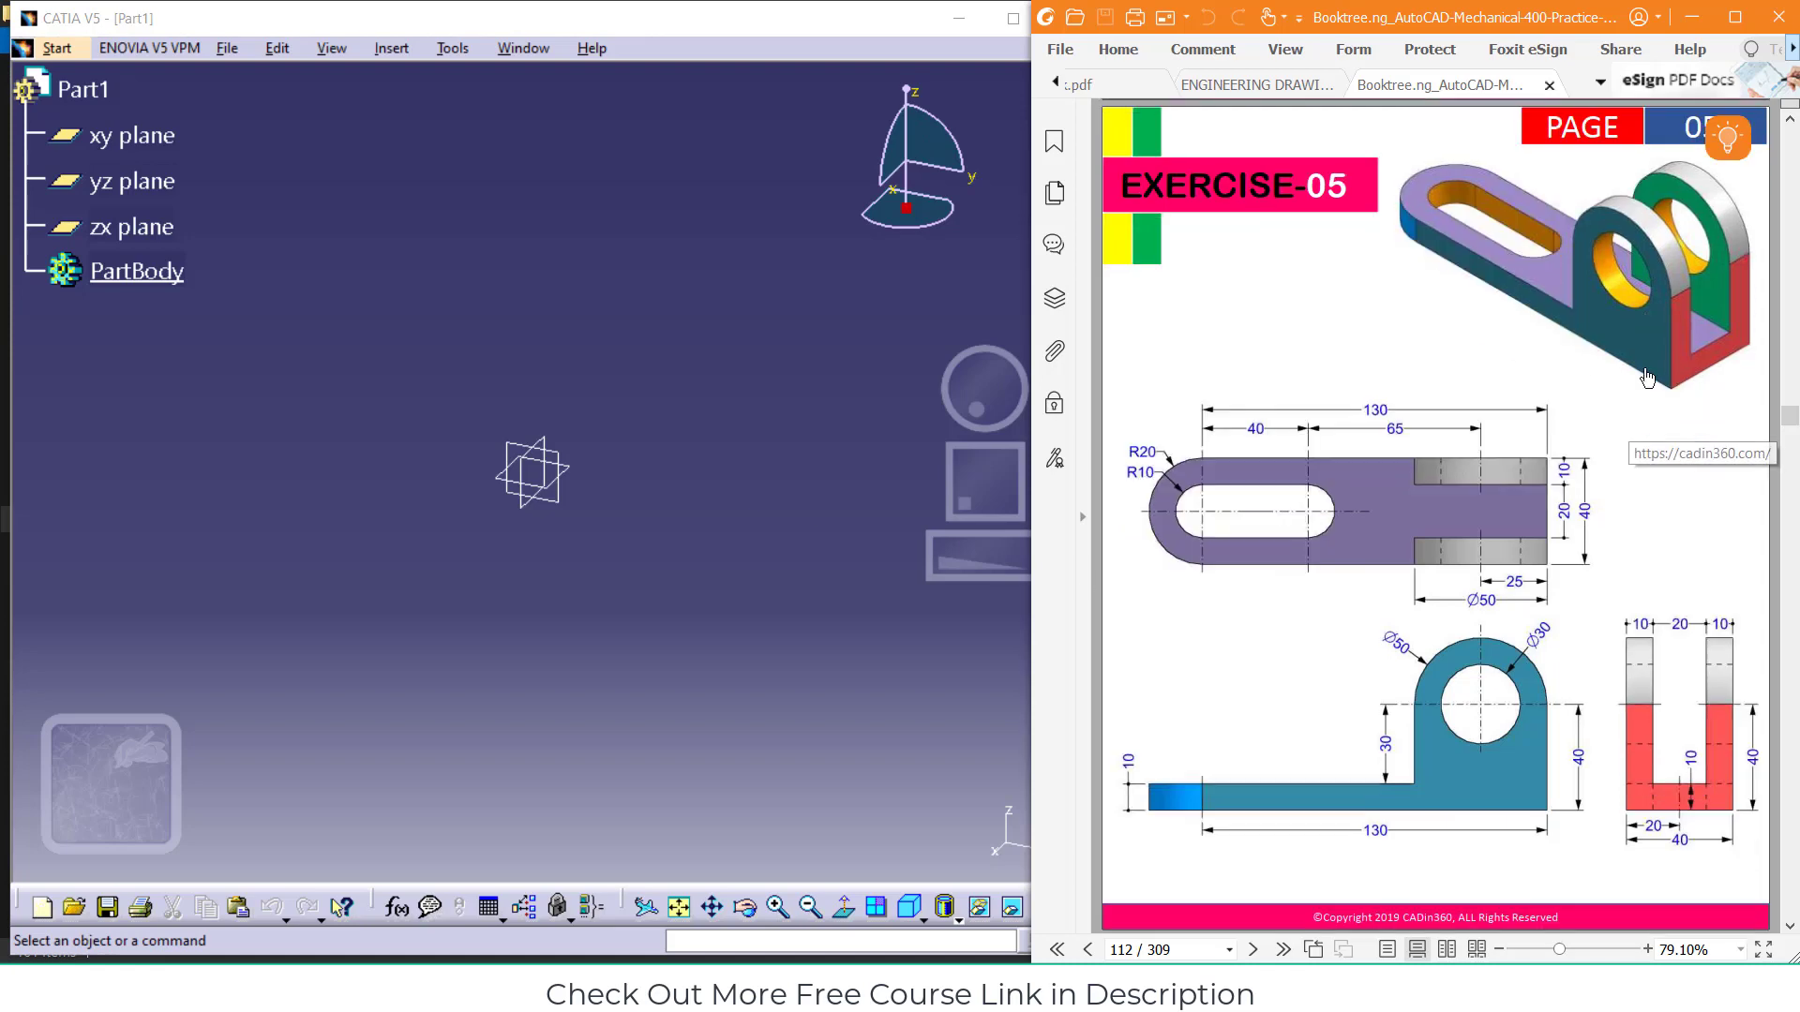
{"action": "scroll", "coordinate": [557, 466], "scroll_direction": "down", "scroll_amount": 2}
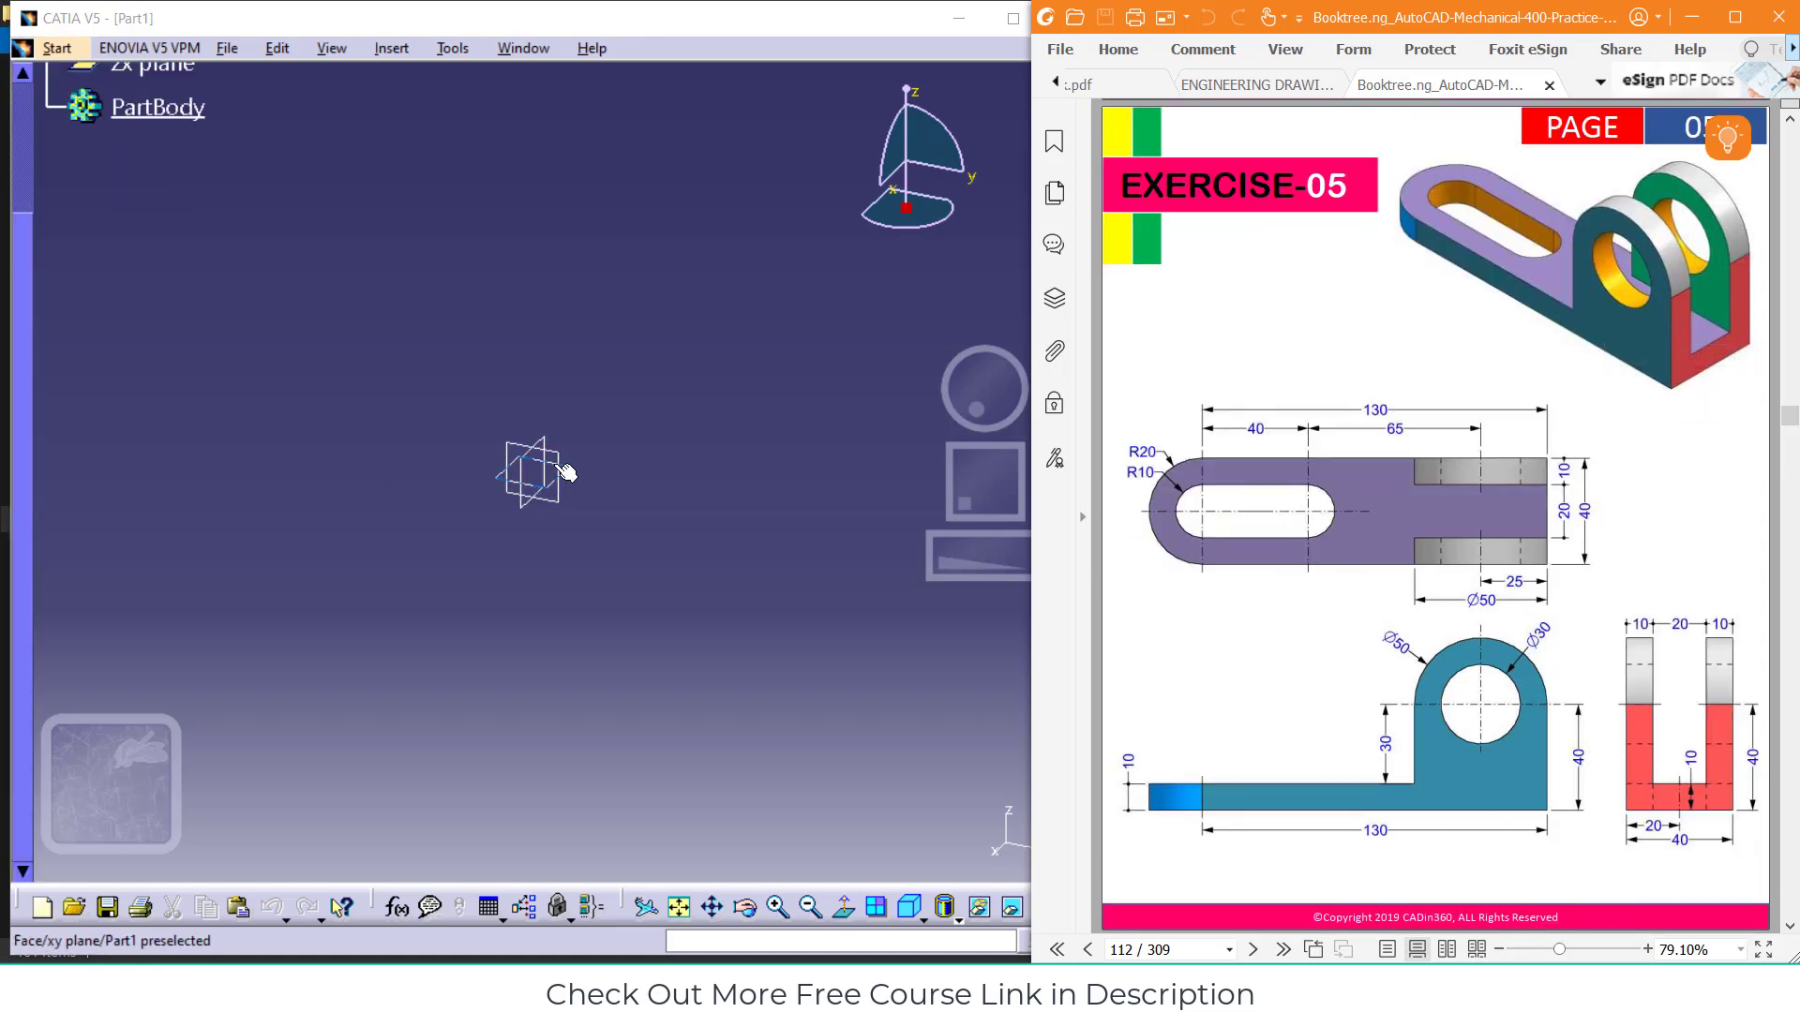
{"action": "scroll", "coordinate": [562, 467], "scroll_direction": "up", "scroll_amount": 1}
{"action": "left_click", "coordinate": [565, 468]}
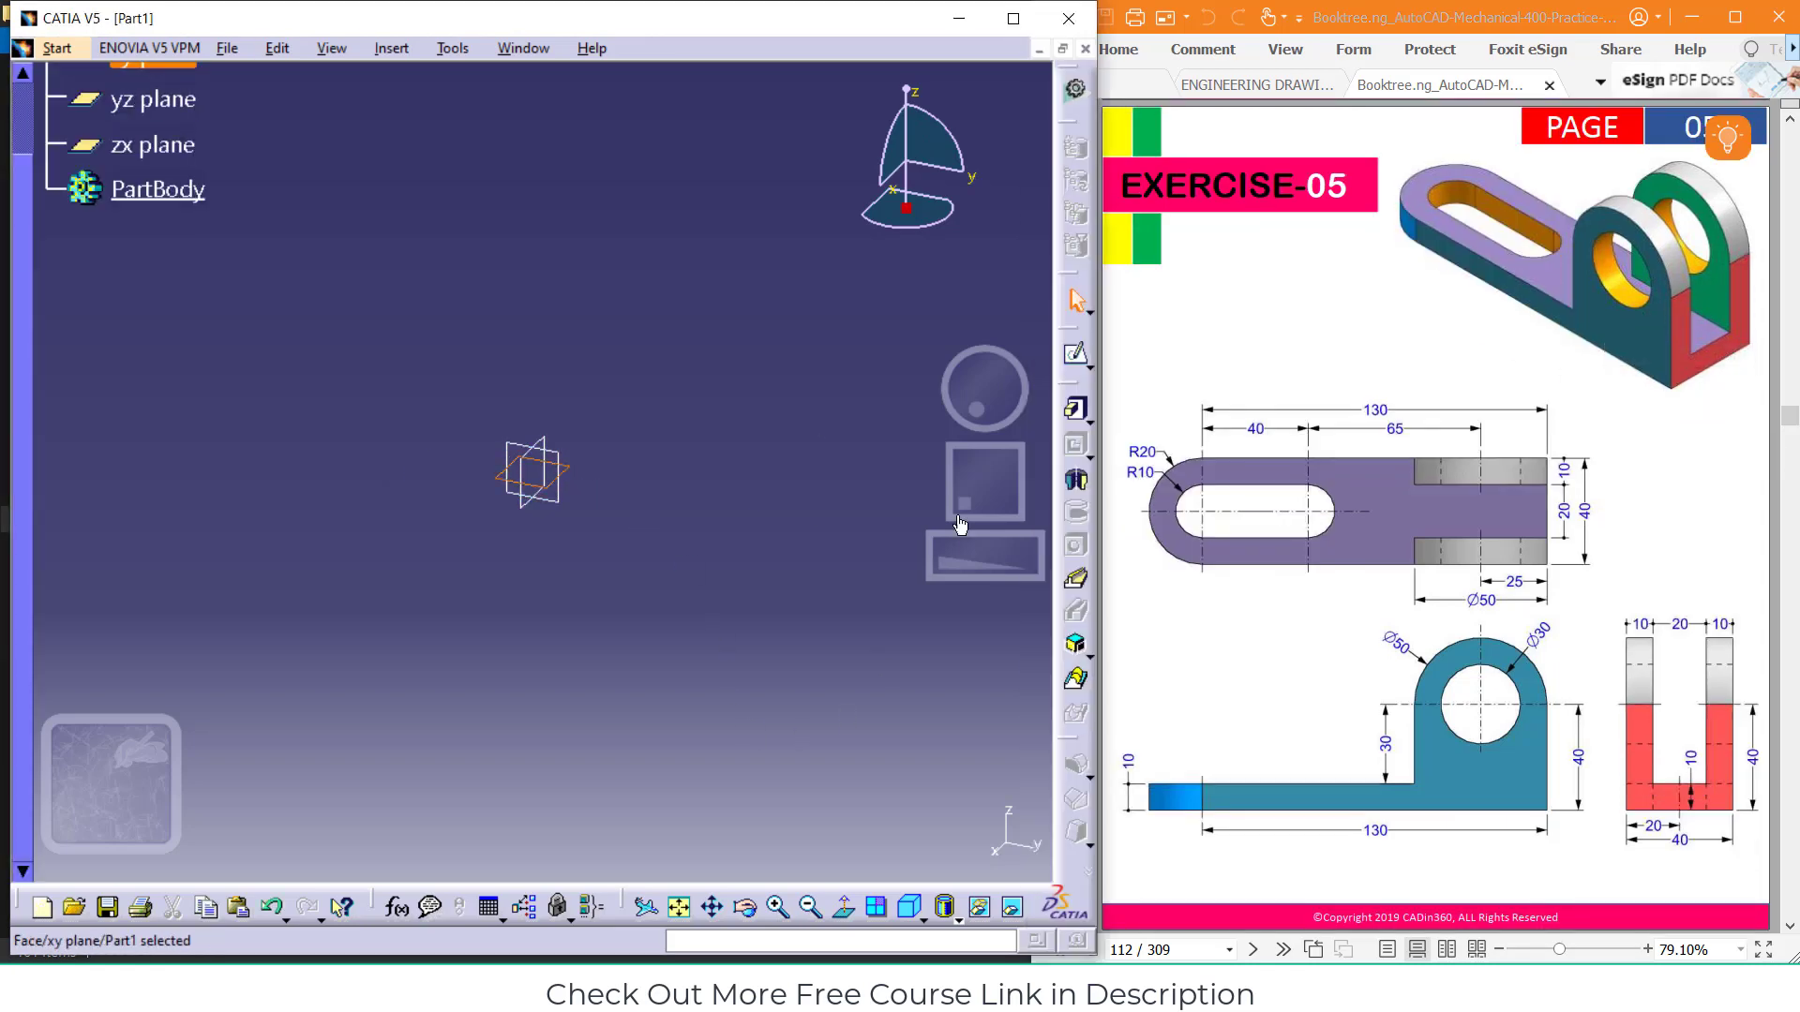
{"action": "left_click", "coordinate": [1077, 357]}
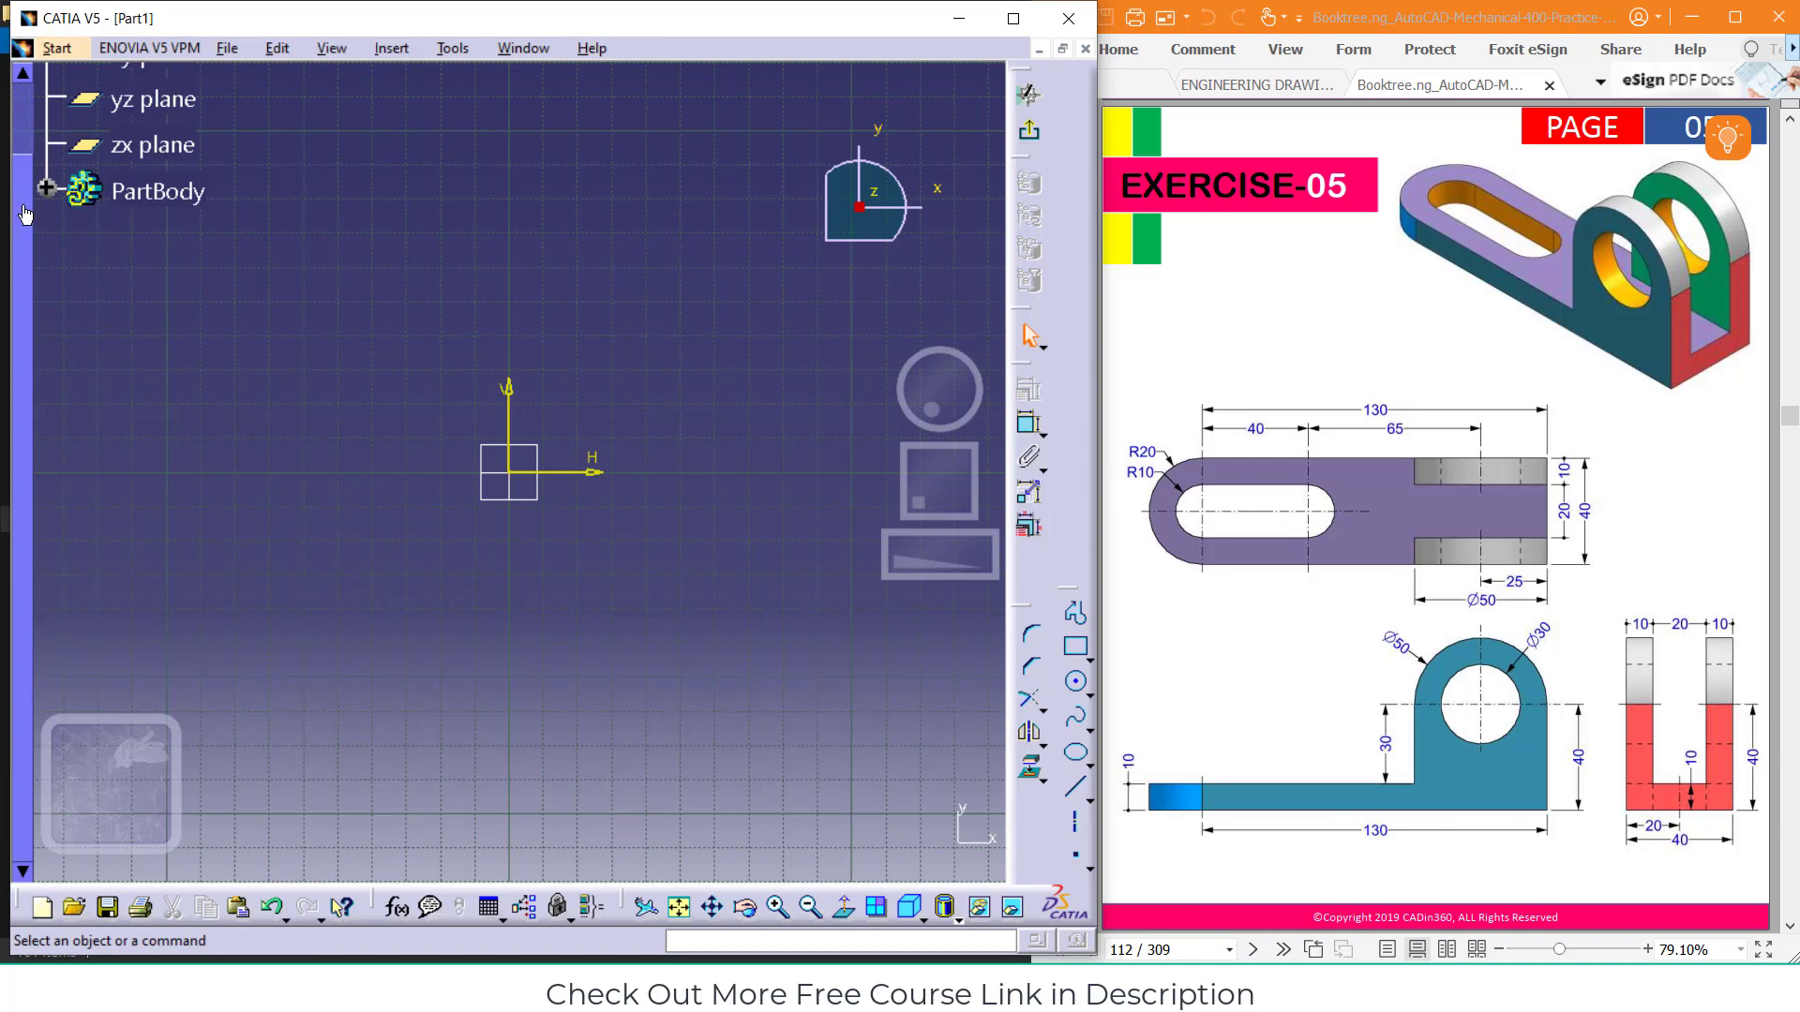
Sketch a rectangle centred on the origin, about 124 mm long in the H direction
{"action": "scroll", "coordinate": [26, 214], "scroll_direction": "up", "scroll_amount": 1}
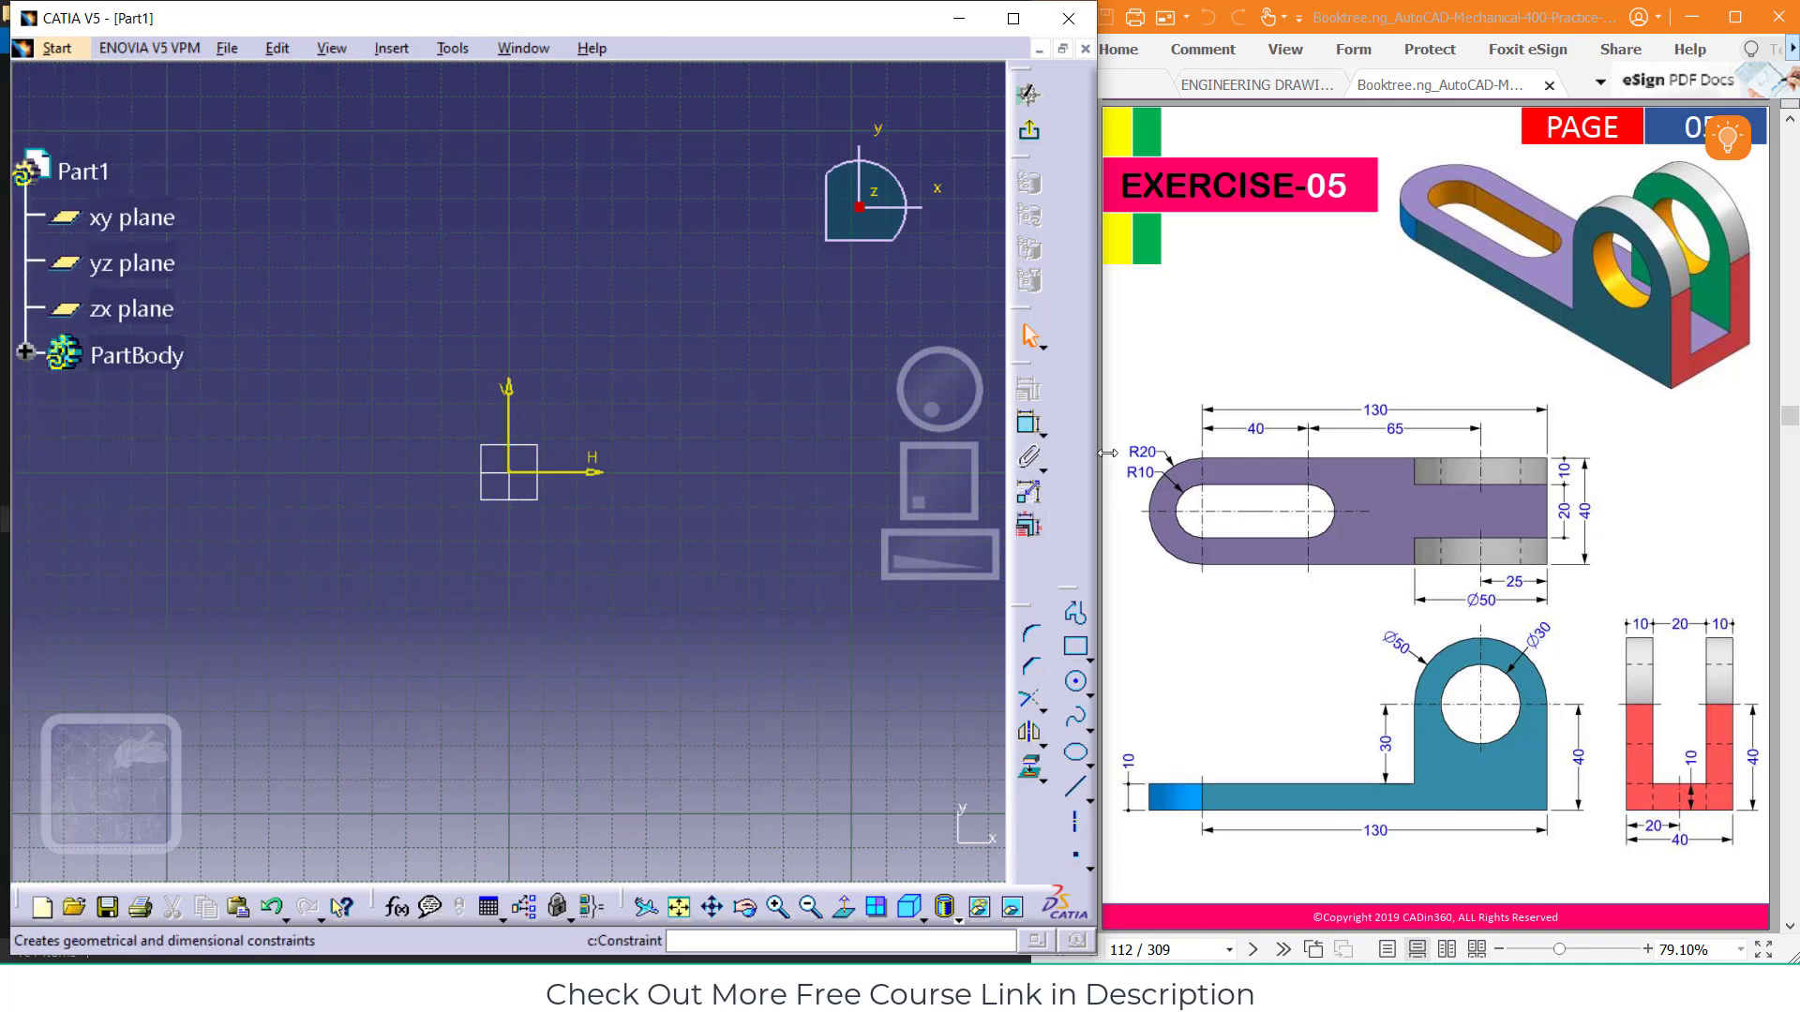
{"action": "left_click", "coordinate": [1089, 653]}
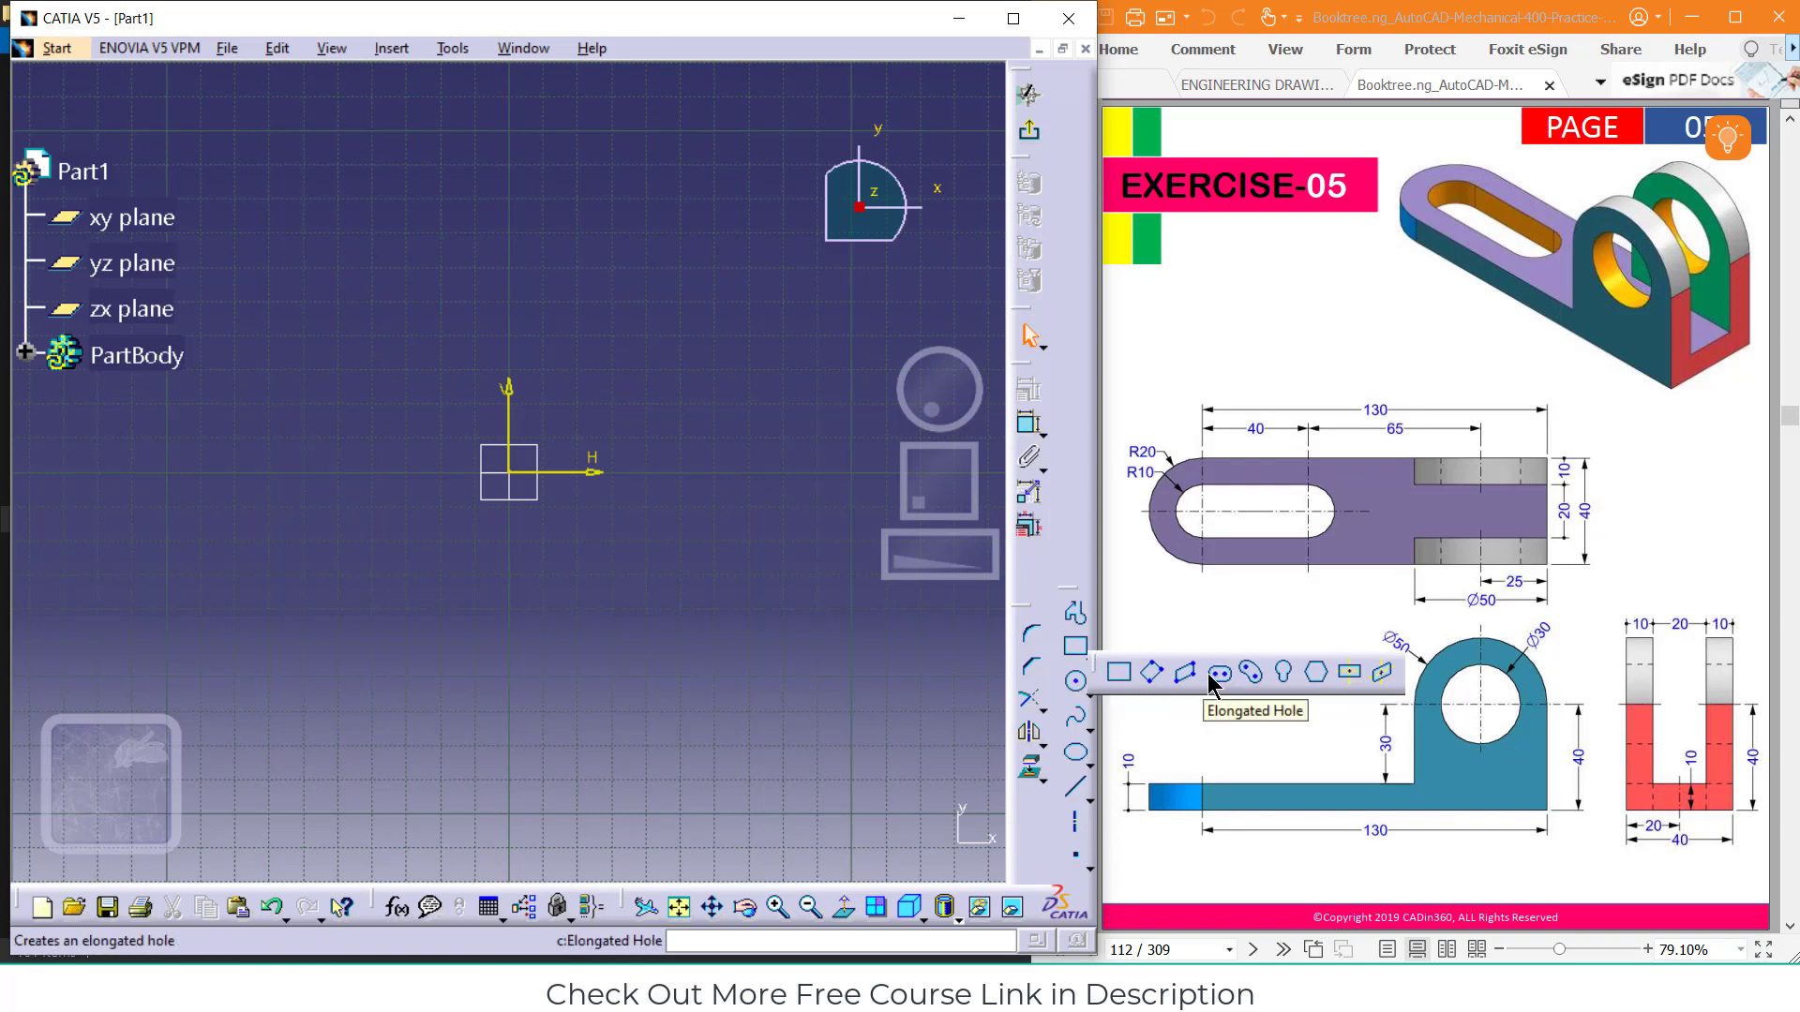
{"action": "left_click", "coordinate": [1351, 673]}
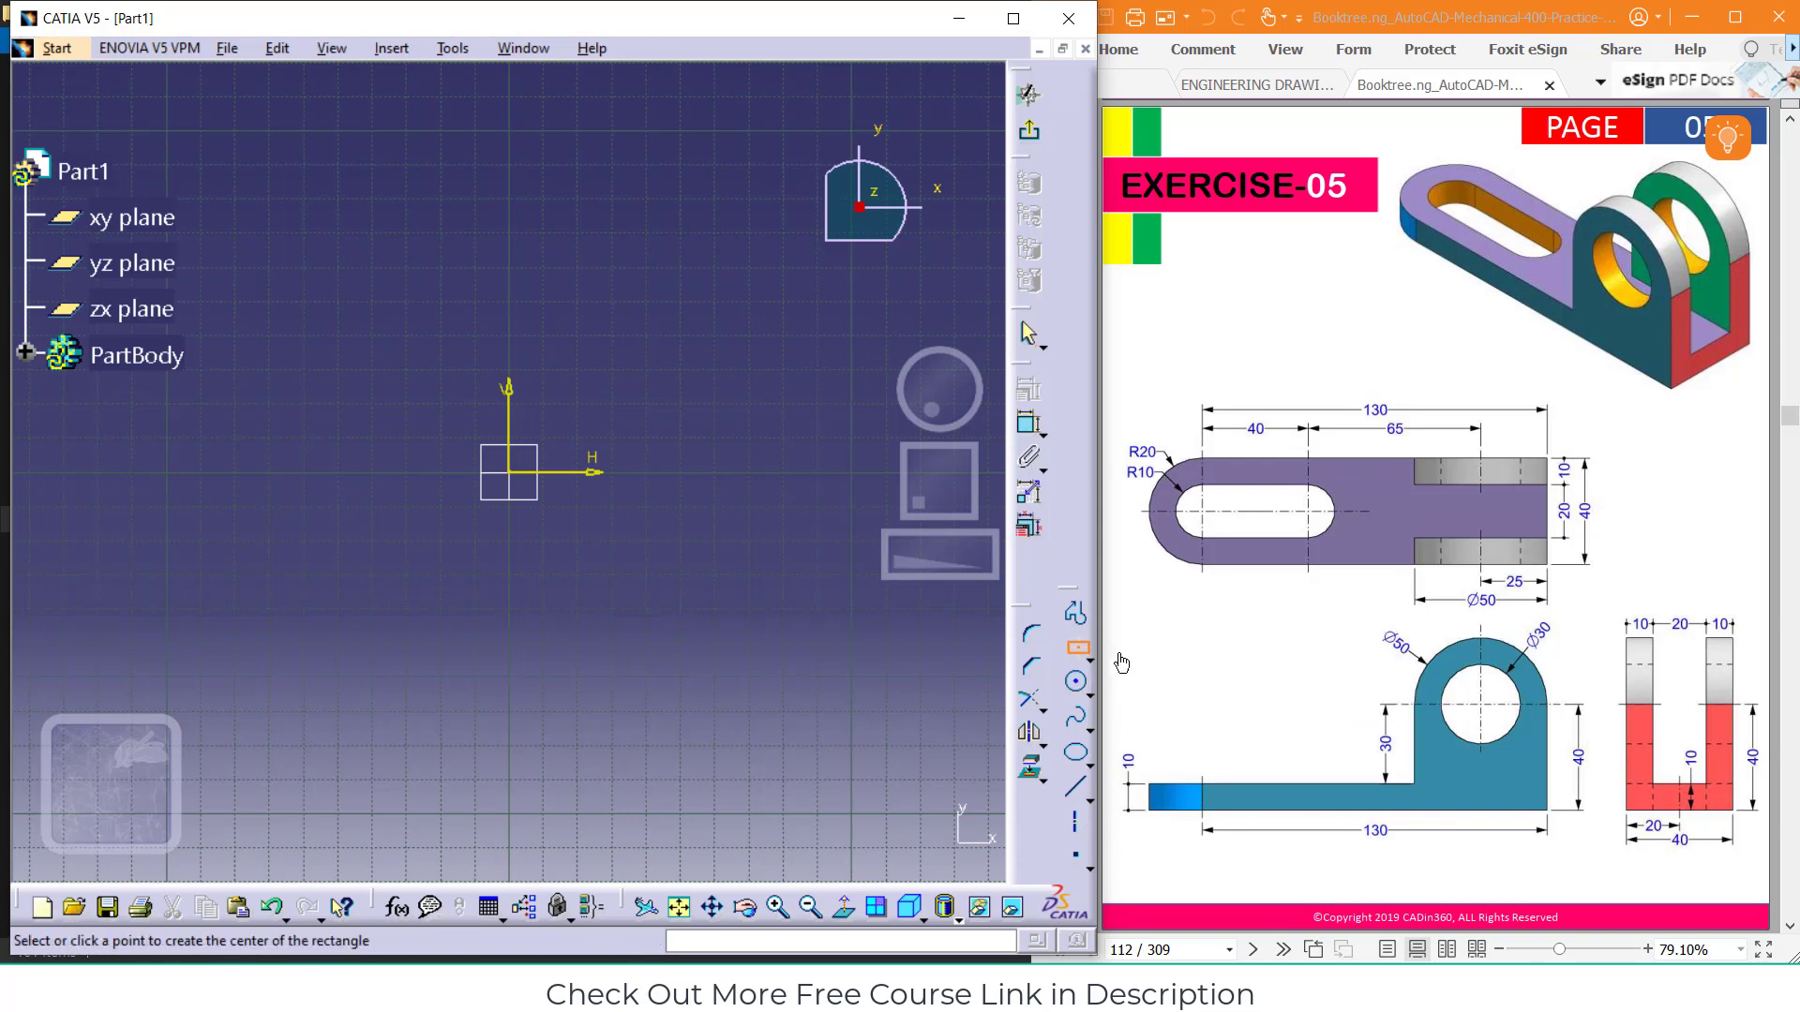
{"action": "left_click", "coordinate": [508, 471]}
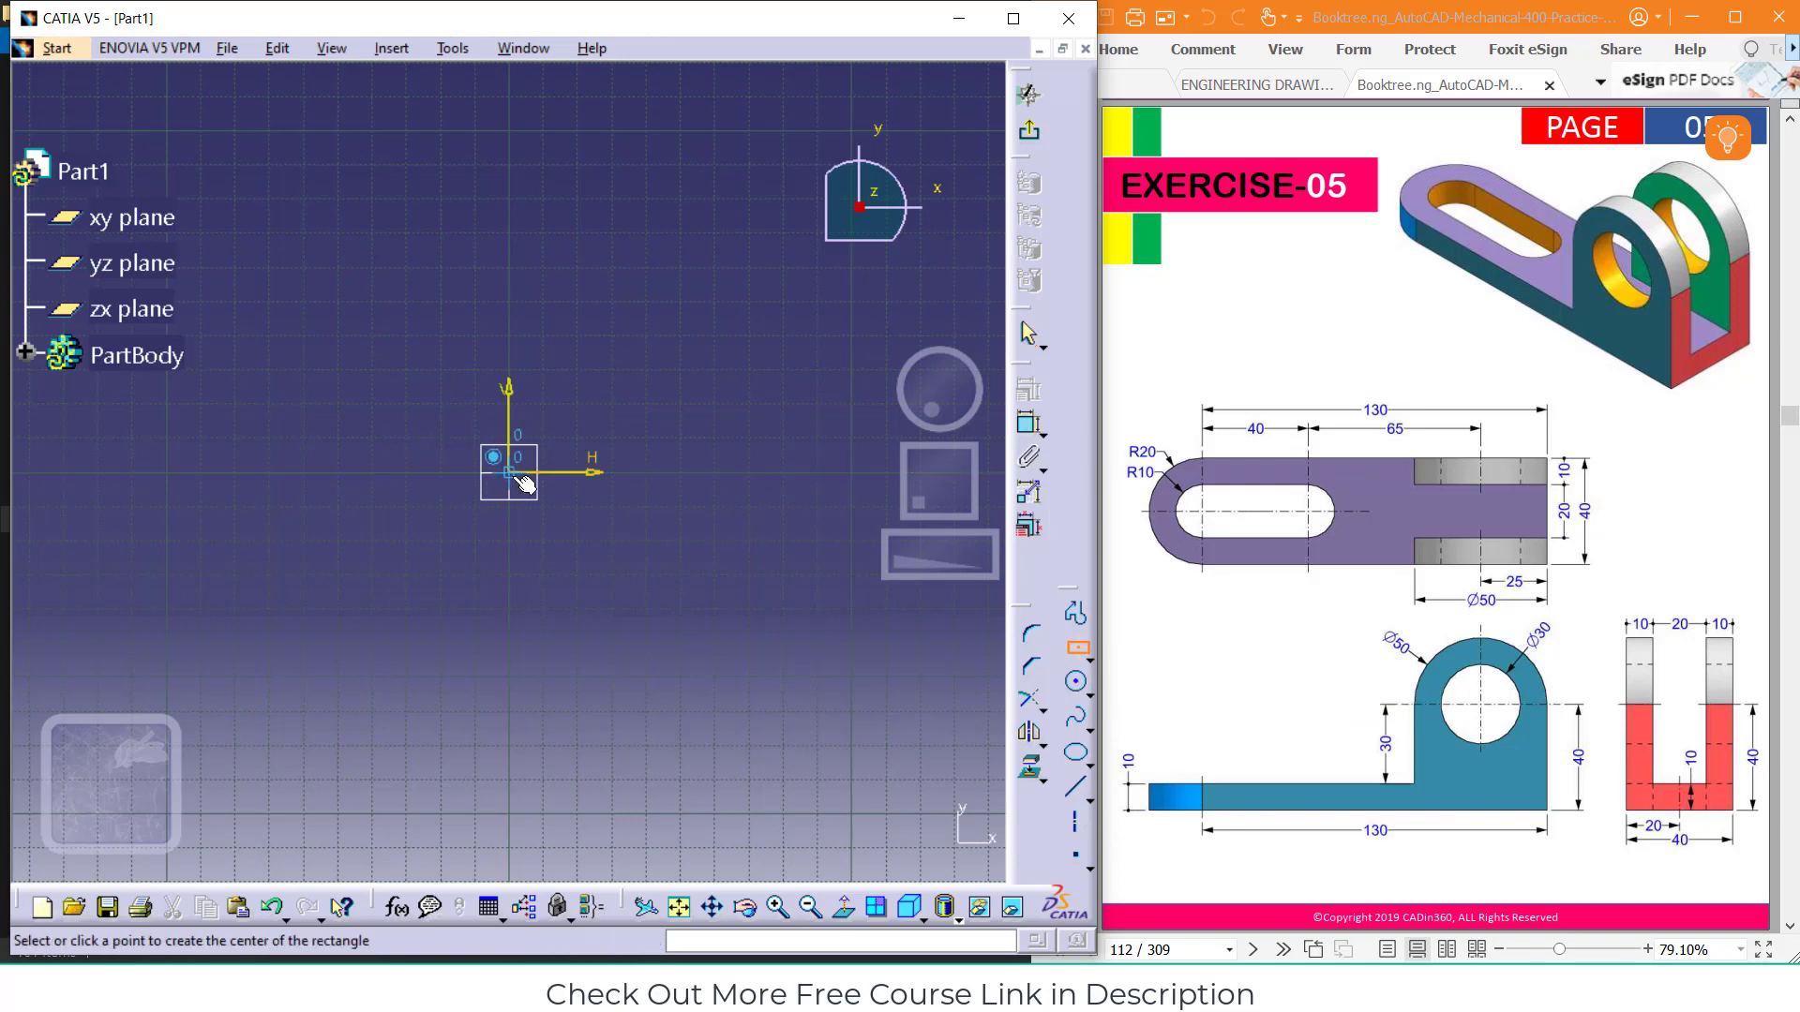
{"action": "left_click", "coordinate": [721, 391]}
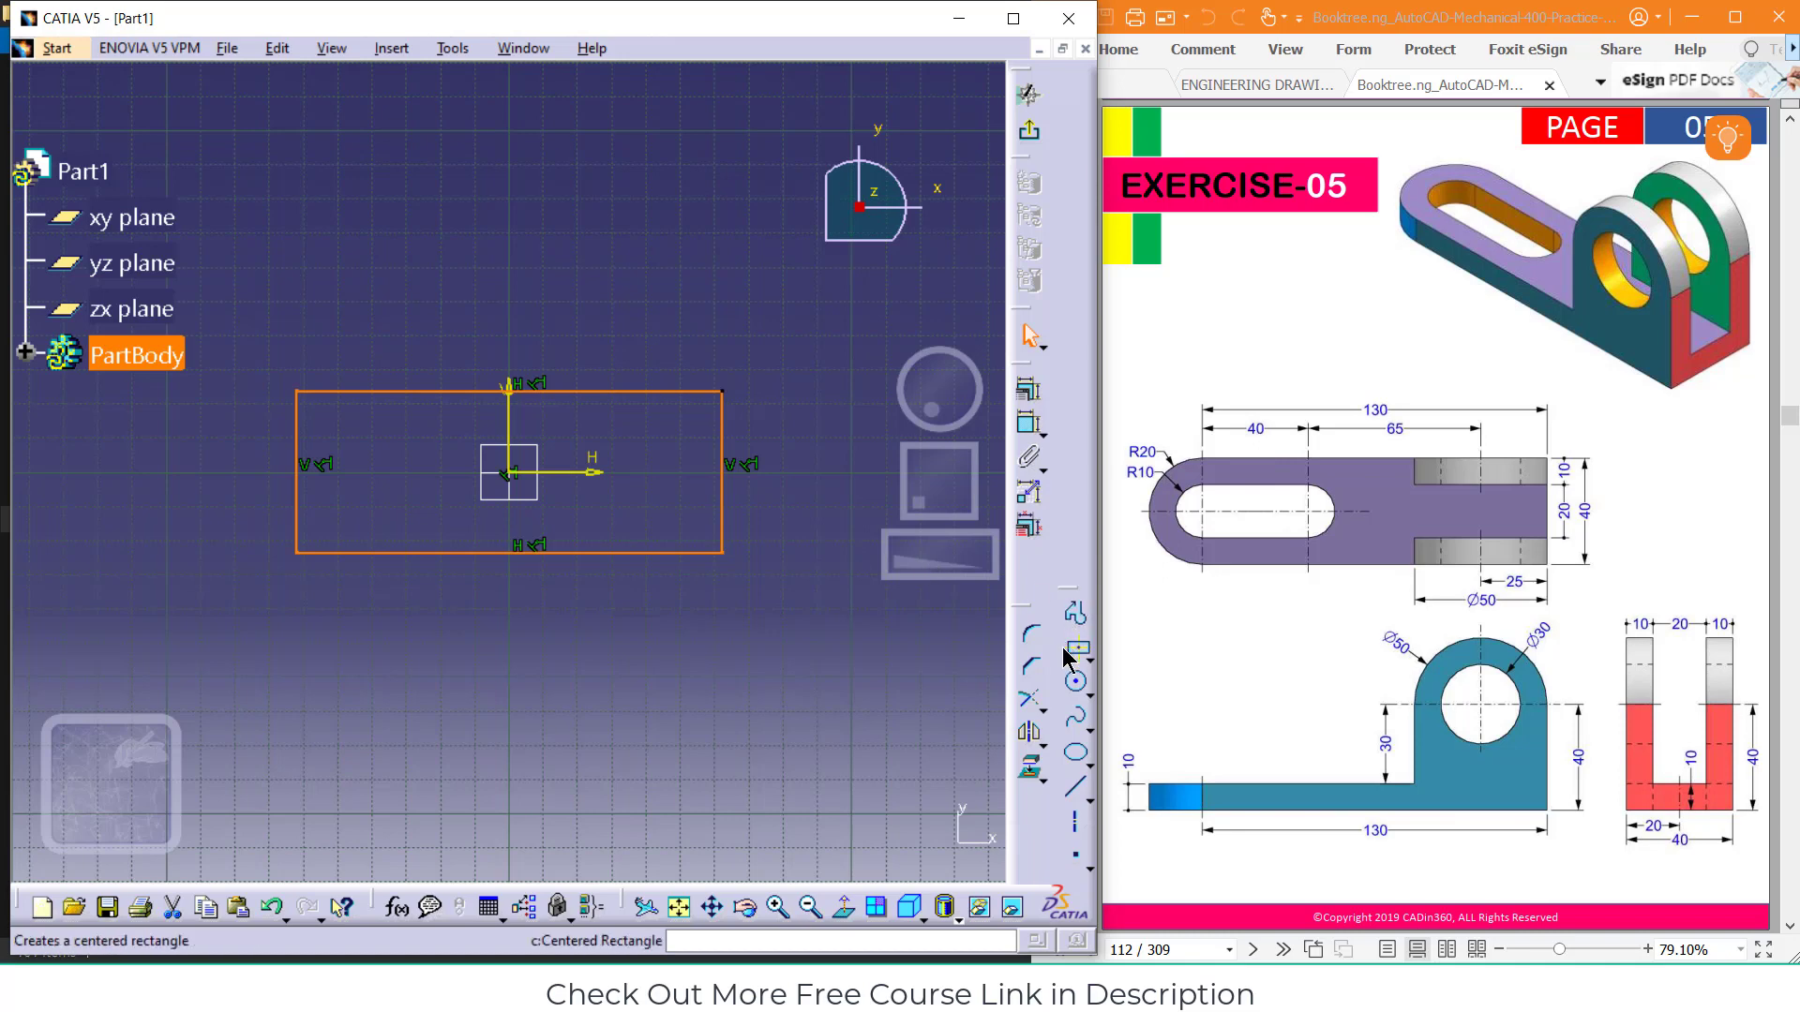
Dimension the centred rectangle to 130 mm long and 40 mm high
{"action": "left_click", "coordinate": [1028, 425]}
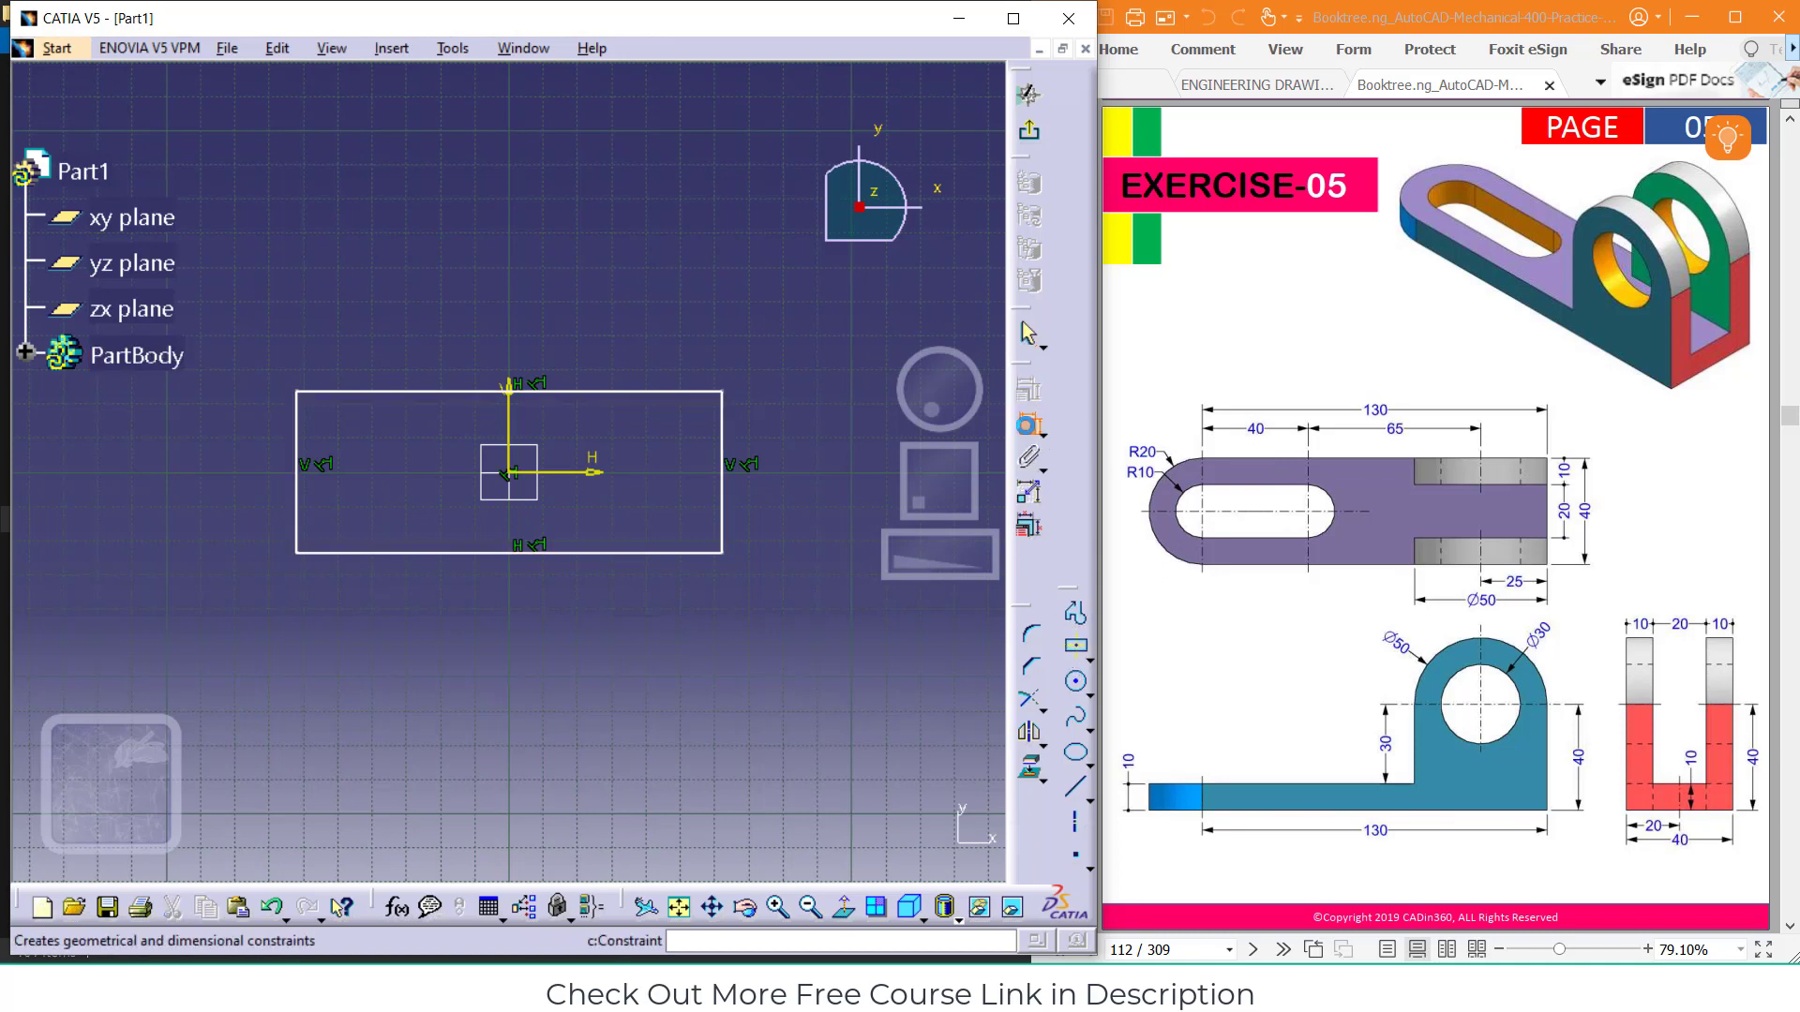
{"action": "left_click", "coordinate": [532, 391]}
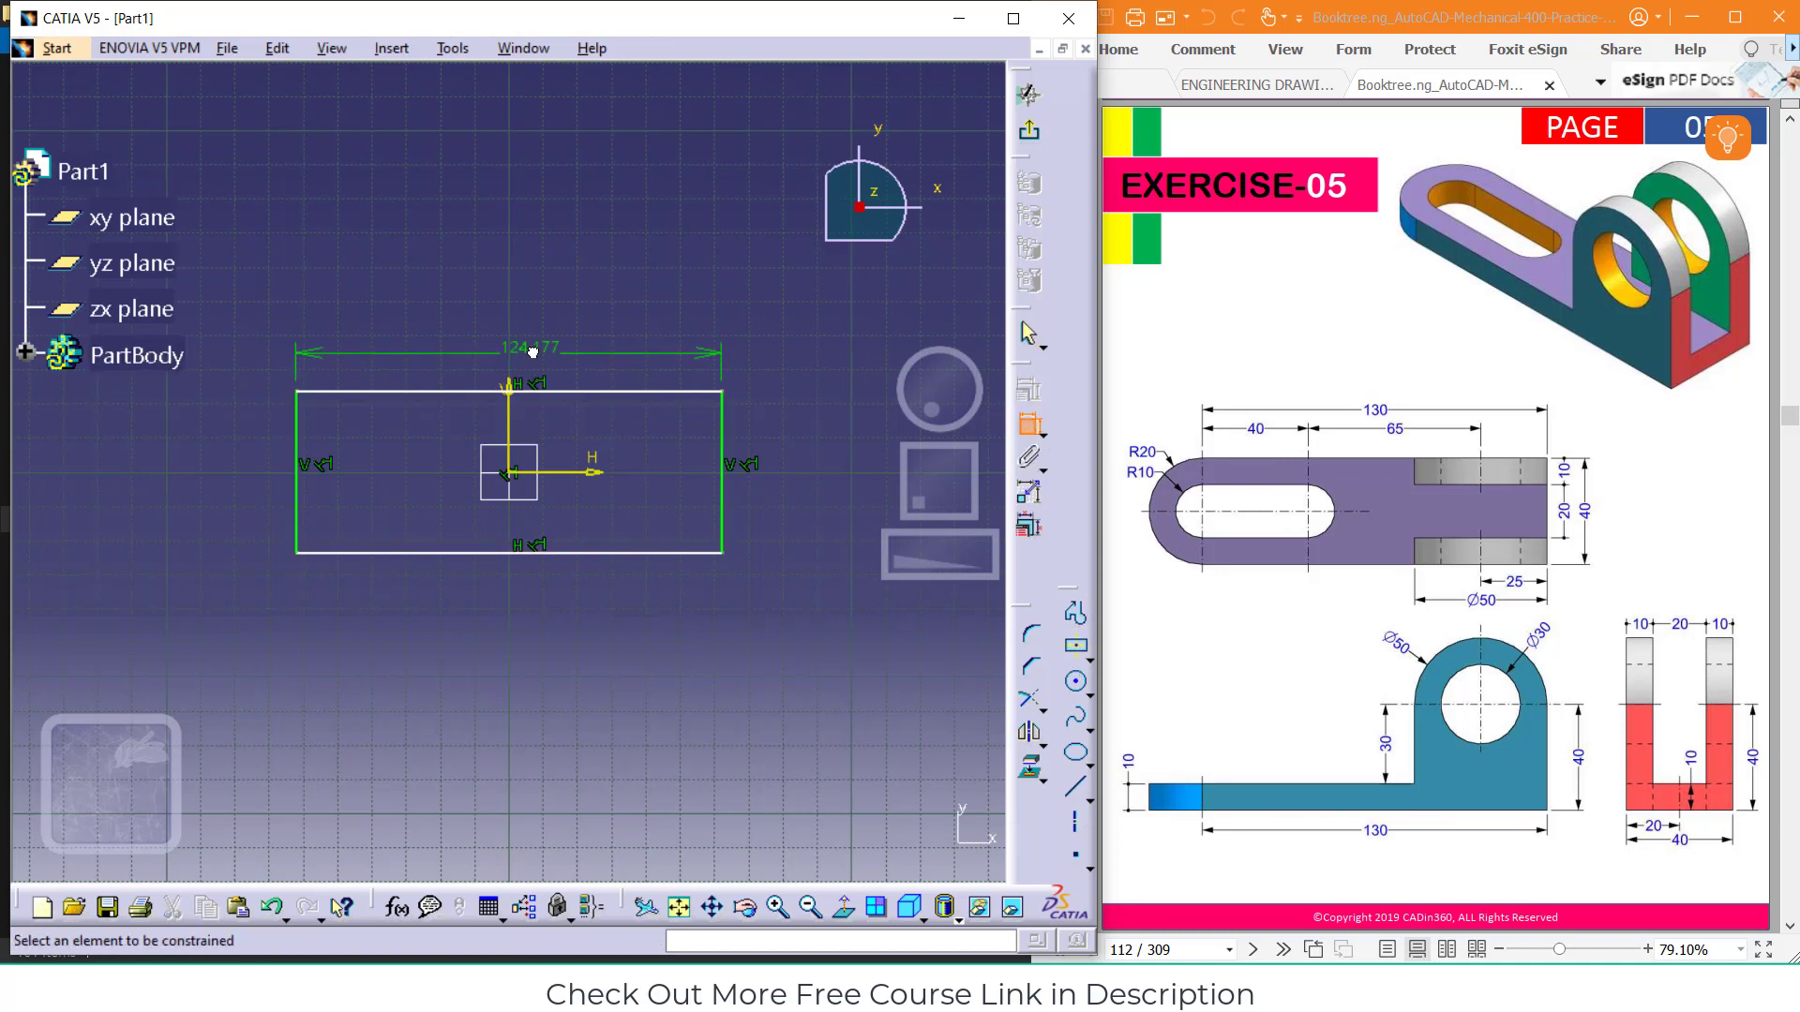
{"action": "double_click", "coordinate": [532, 351]}
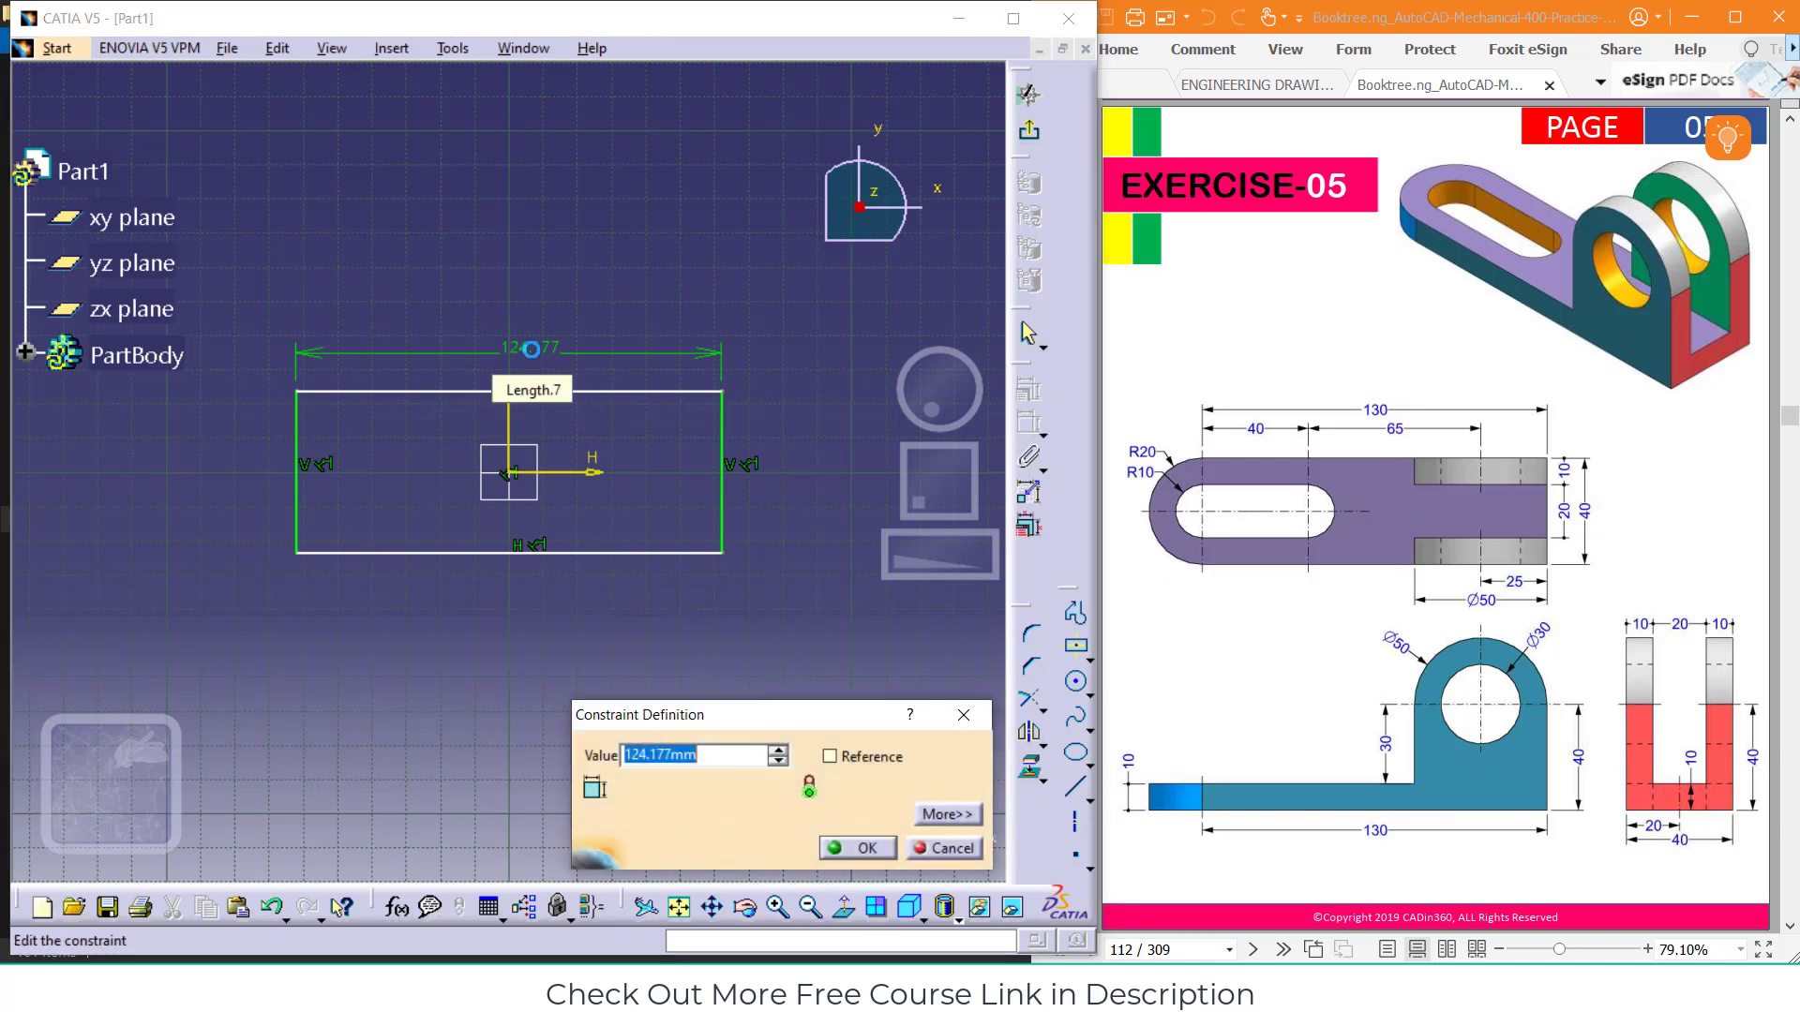
{"action": "type", "text": "130"}
{"action": "key", "text": "Return"}
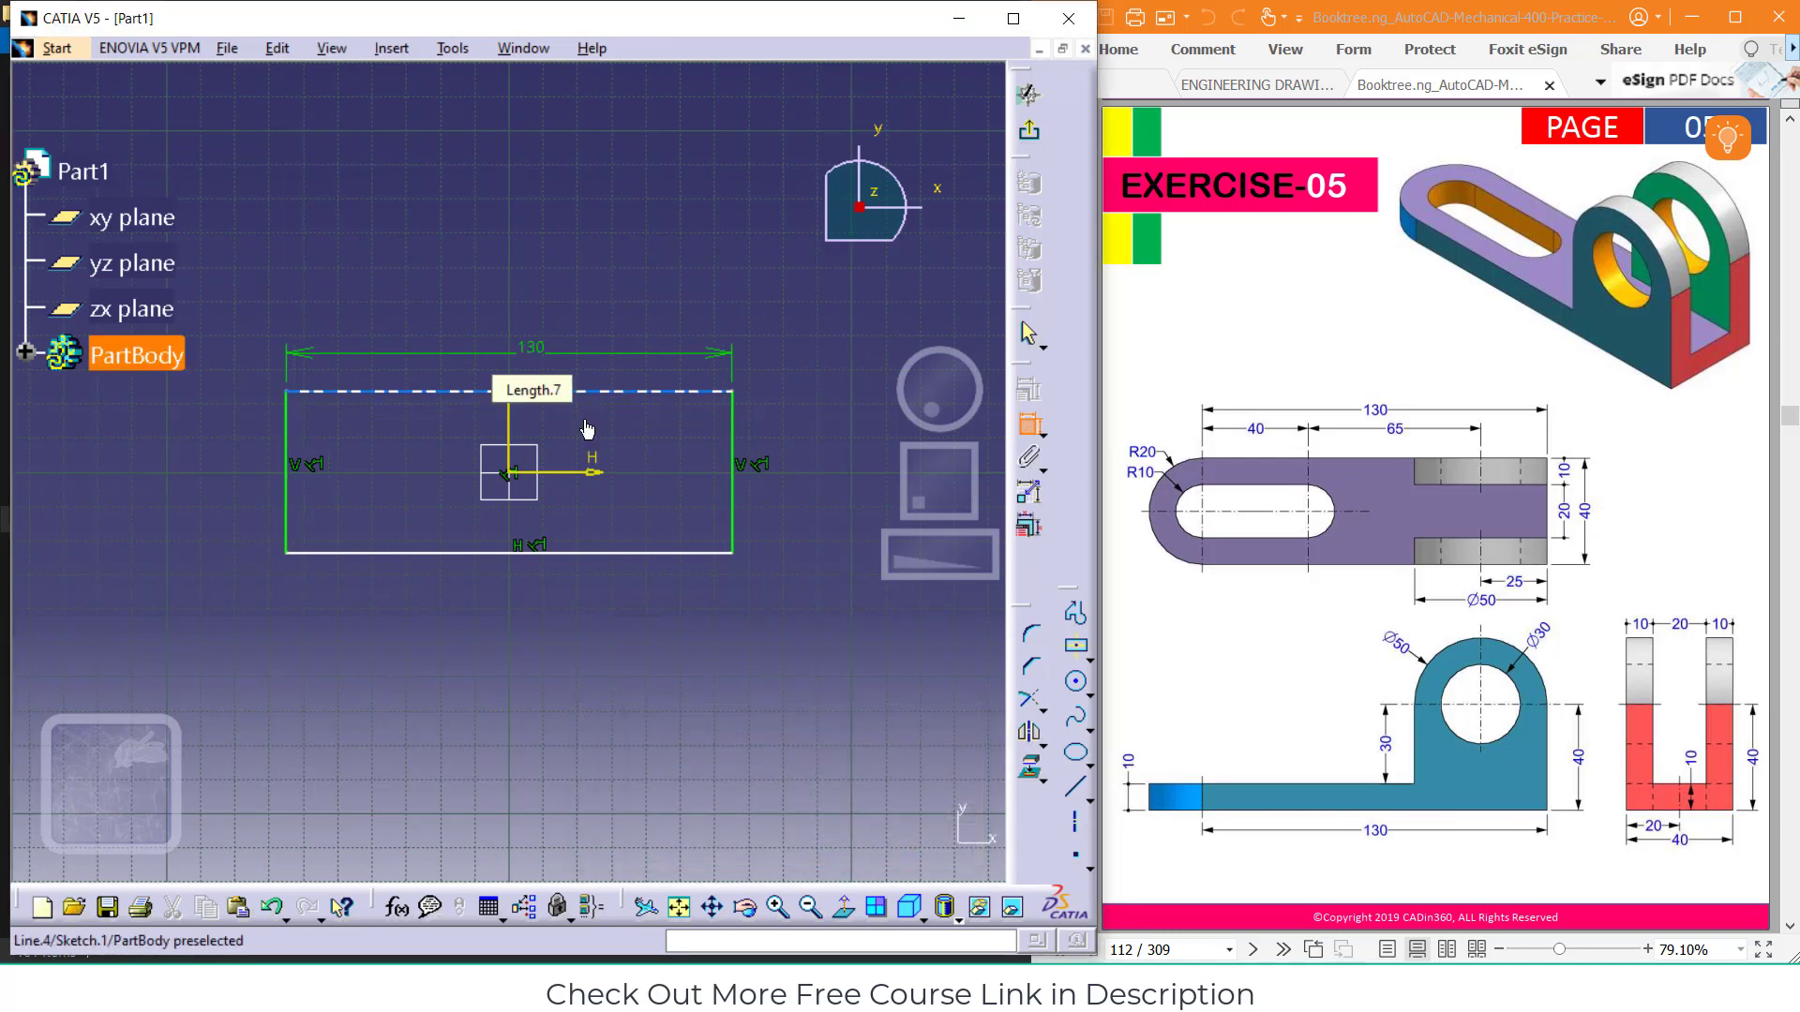
{"action": "left_click", "coordinate": [737, 456]}
{"action": "left_click", "coordinate": [788, 433]}
{"action": "double_click", "coordinate": [788, 429]}
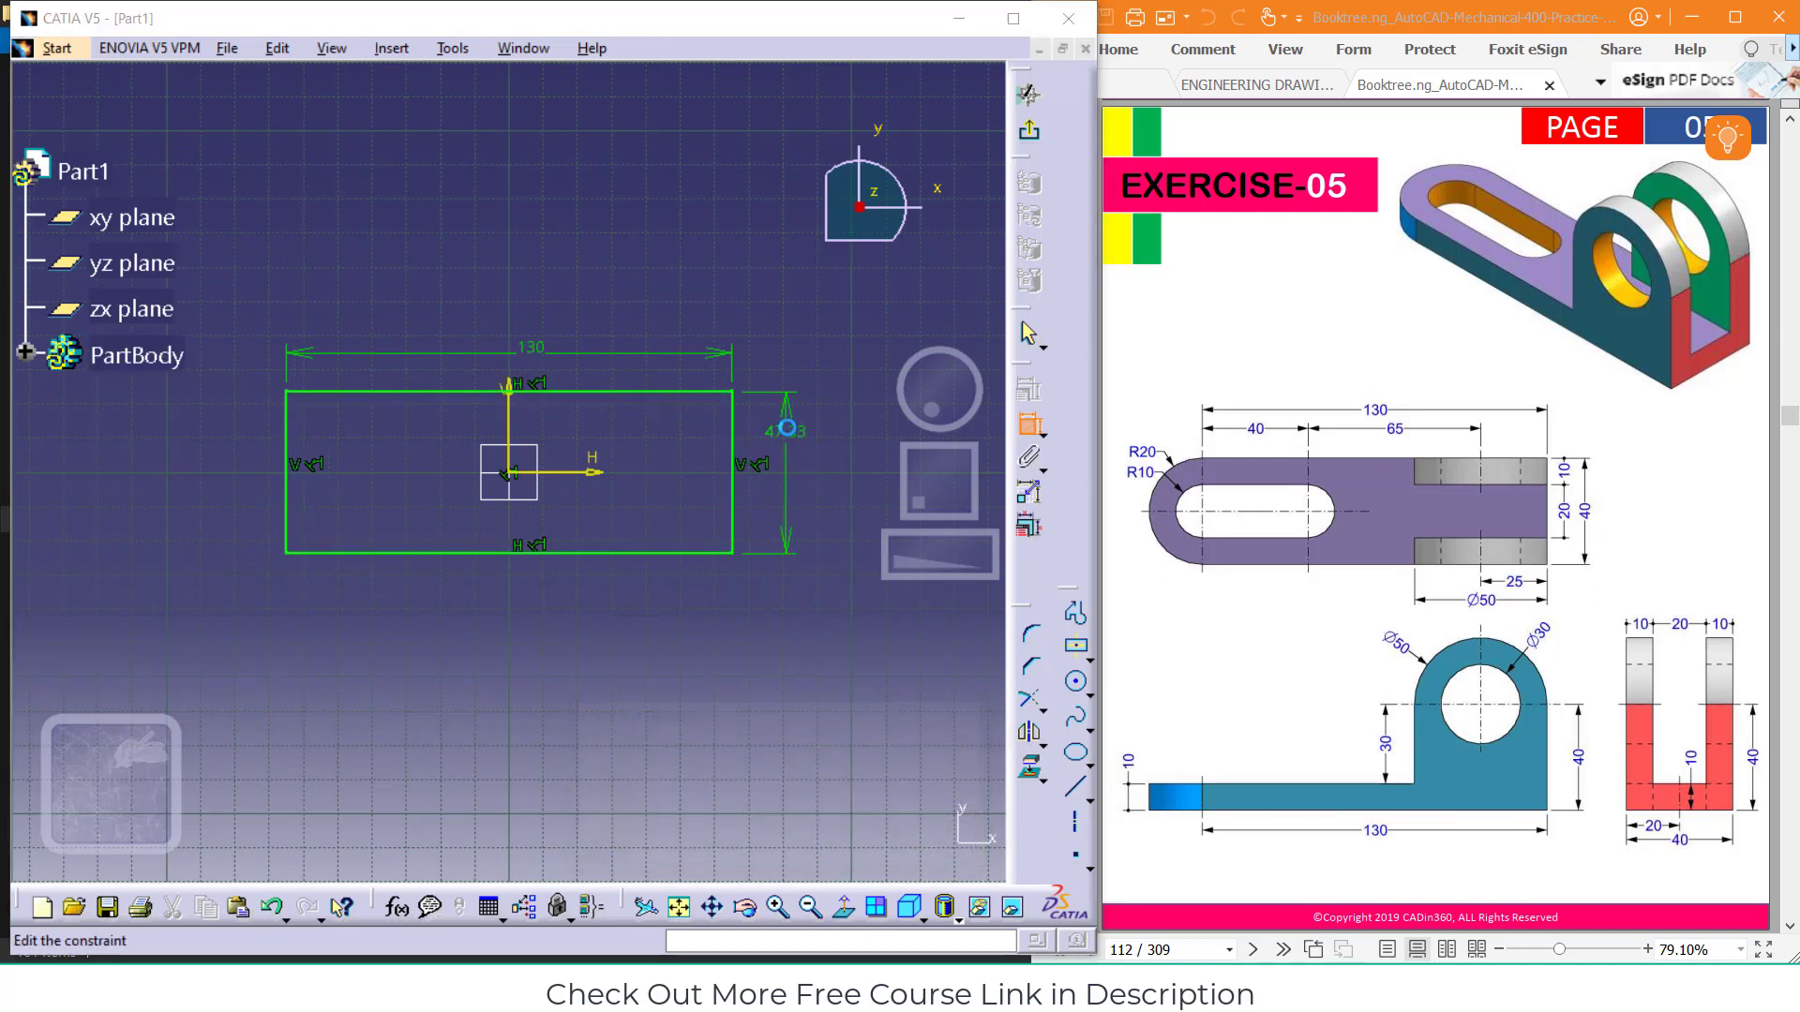
{"action": "type", "text": "40"}
{"action": "key", "text": "Return"}
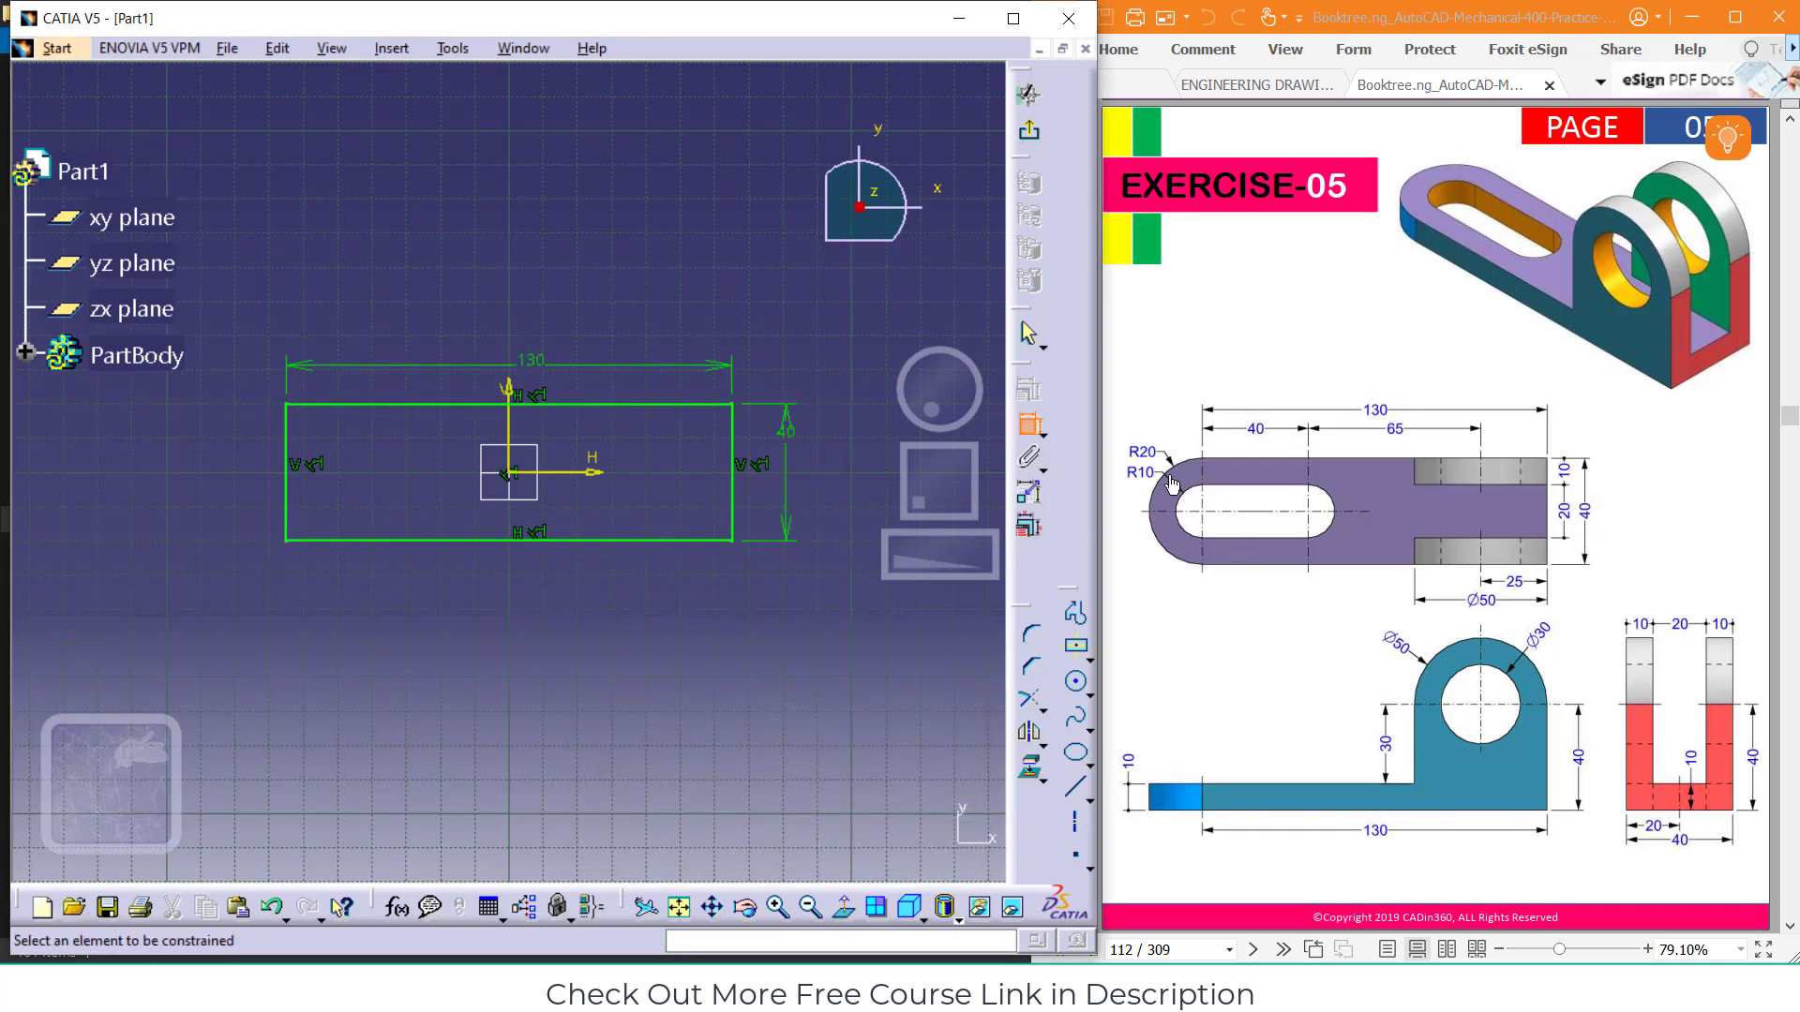
Draw a circle centred on the midpoint of the rectangle's left short edge, with its radius reaching the edge's corners
{"action": "left_click", "coordinate": [1076, 682]}
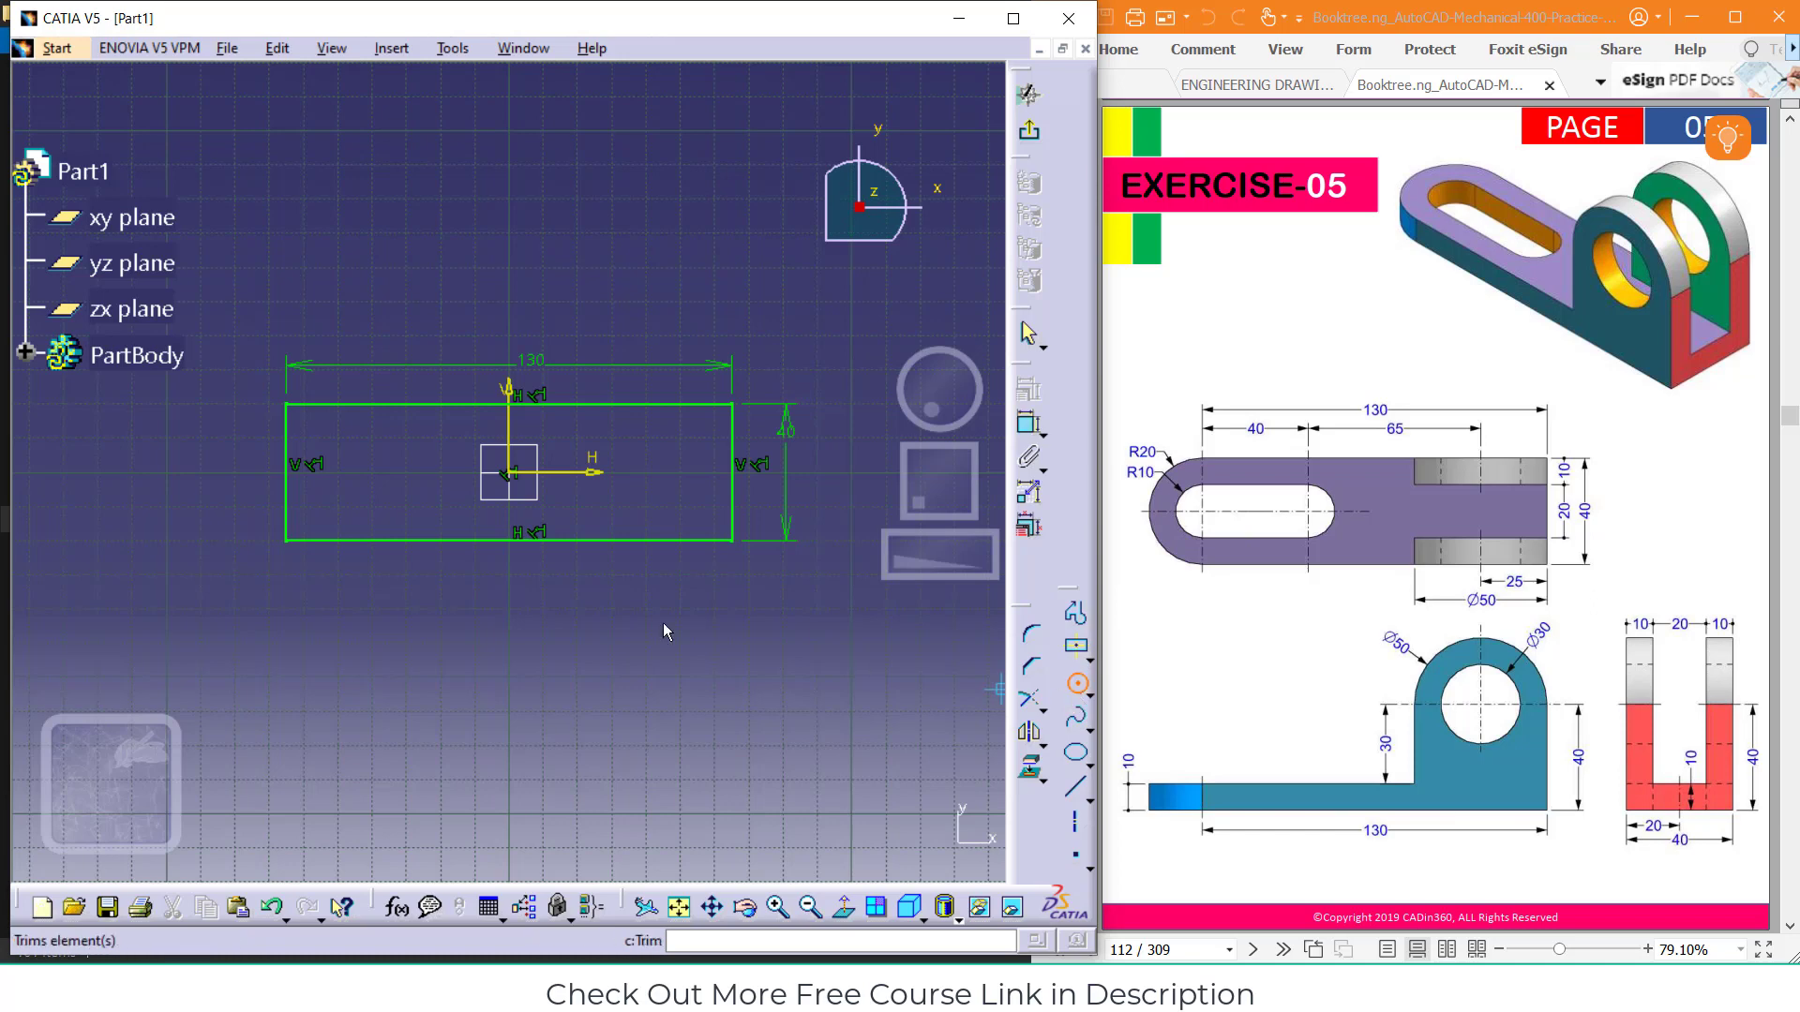
{"action": "left_click", "coordinate": [287, 471]}
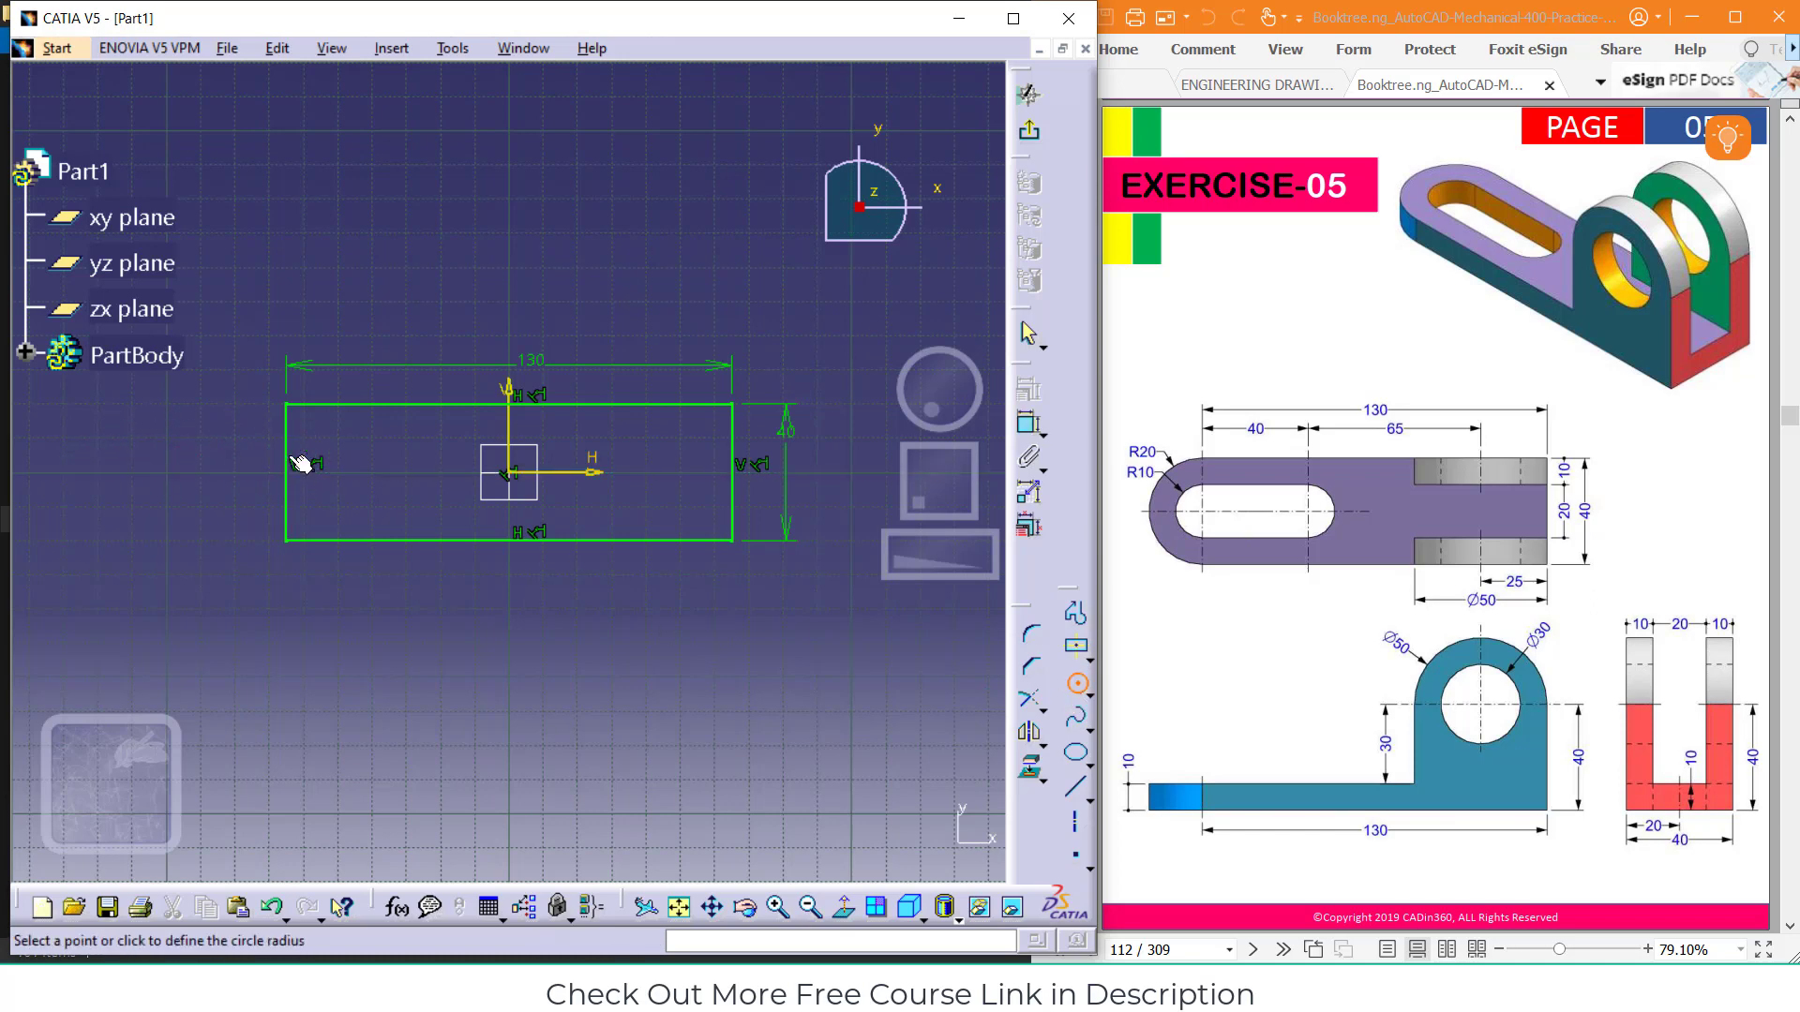
{"action": "left_click", "coordinate": [296, 416]}
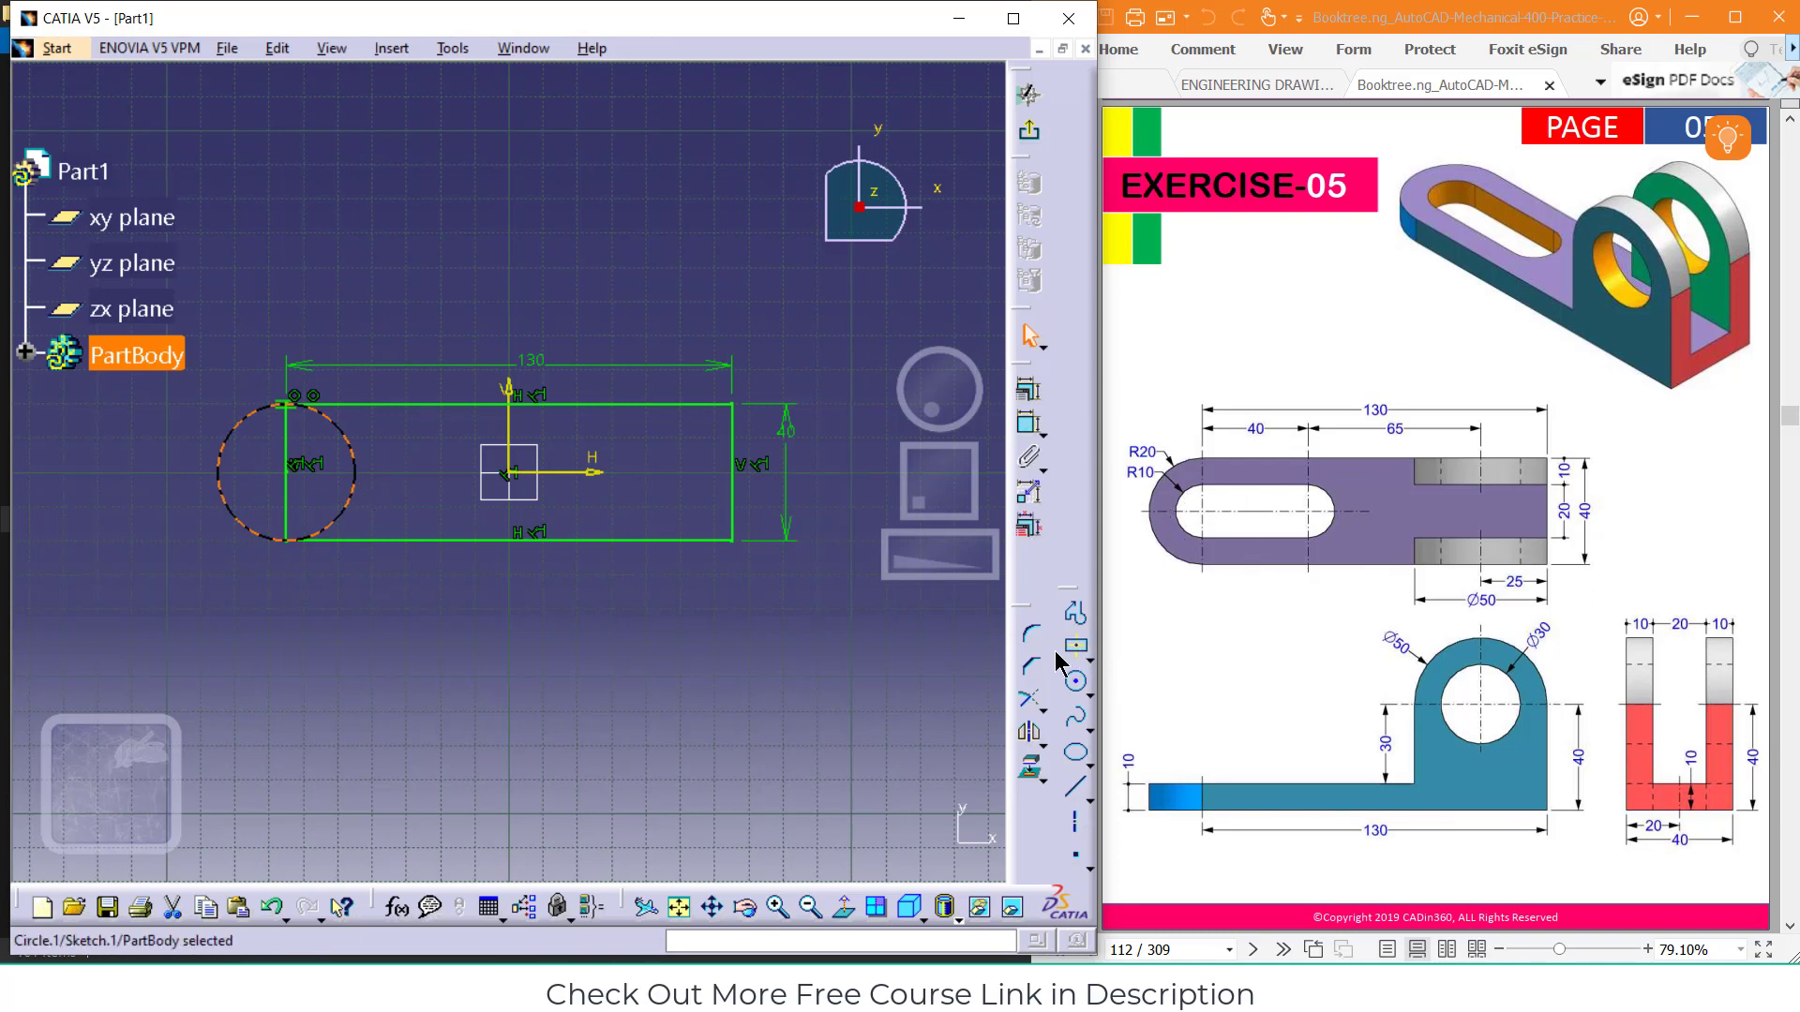
Sketch a horizontal elongated hole from the circle's centre toward the origin and set its end radius to 10 mm
{"action": "left_click", "coordinate": [1089, 660]}
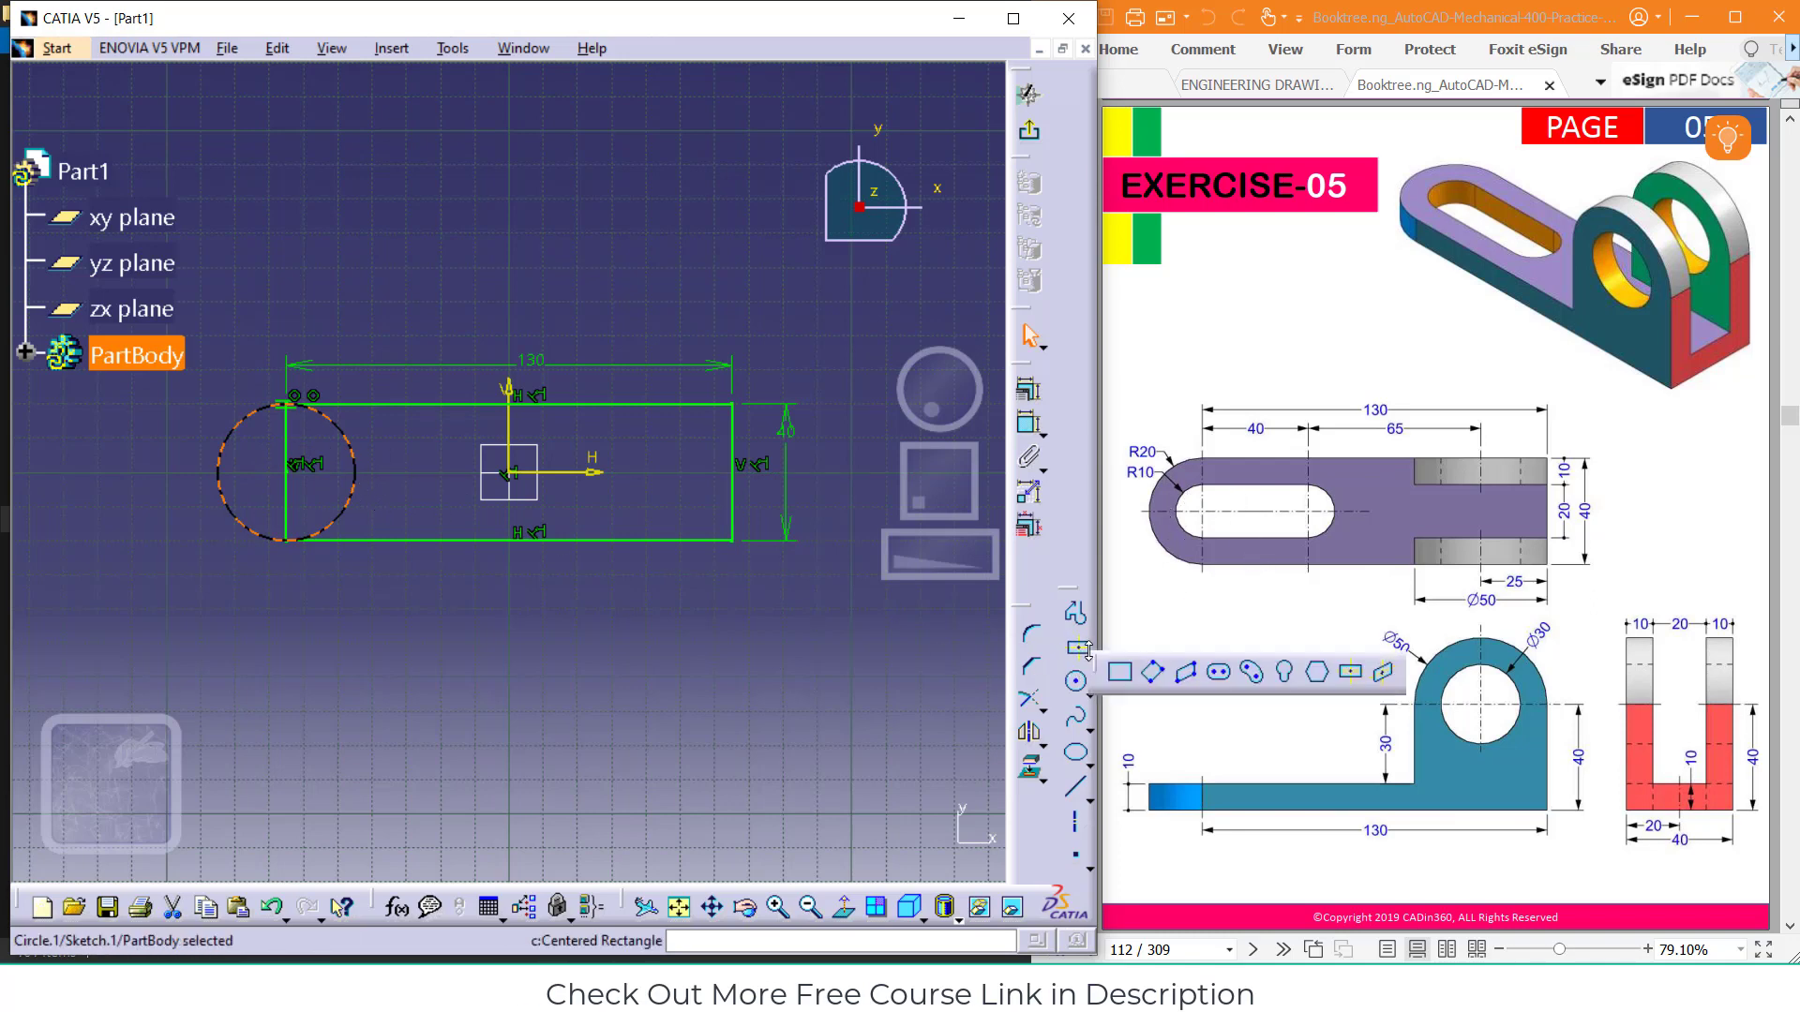
{"action": "left_click", "coordinate": [1219, 673]}
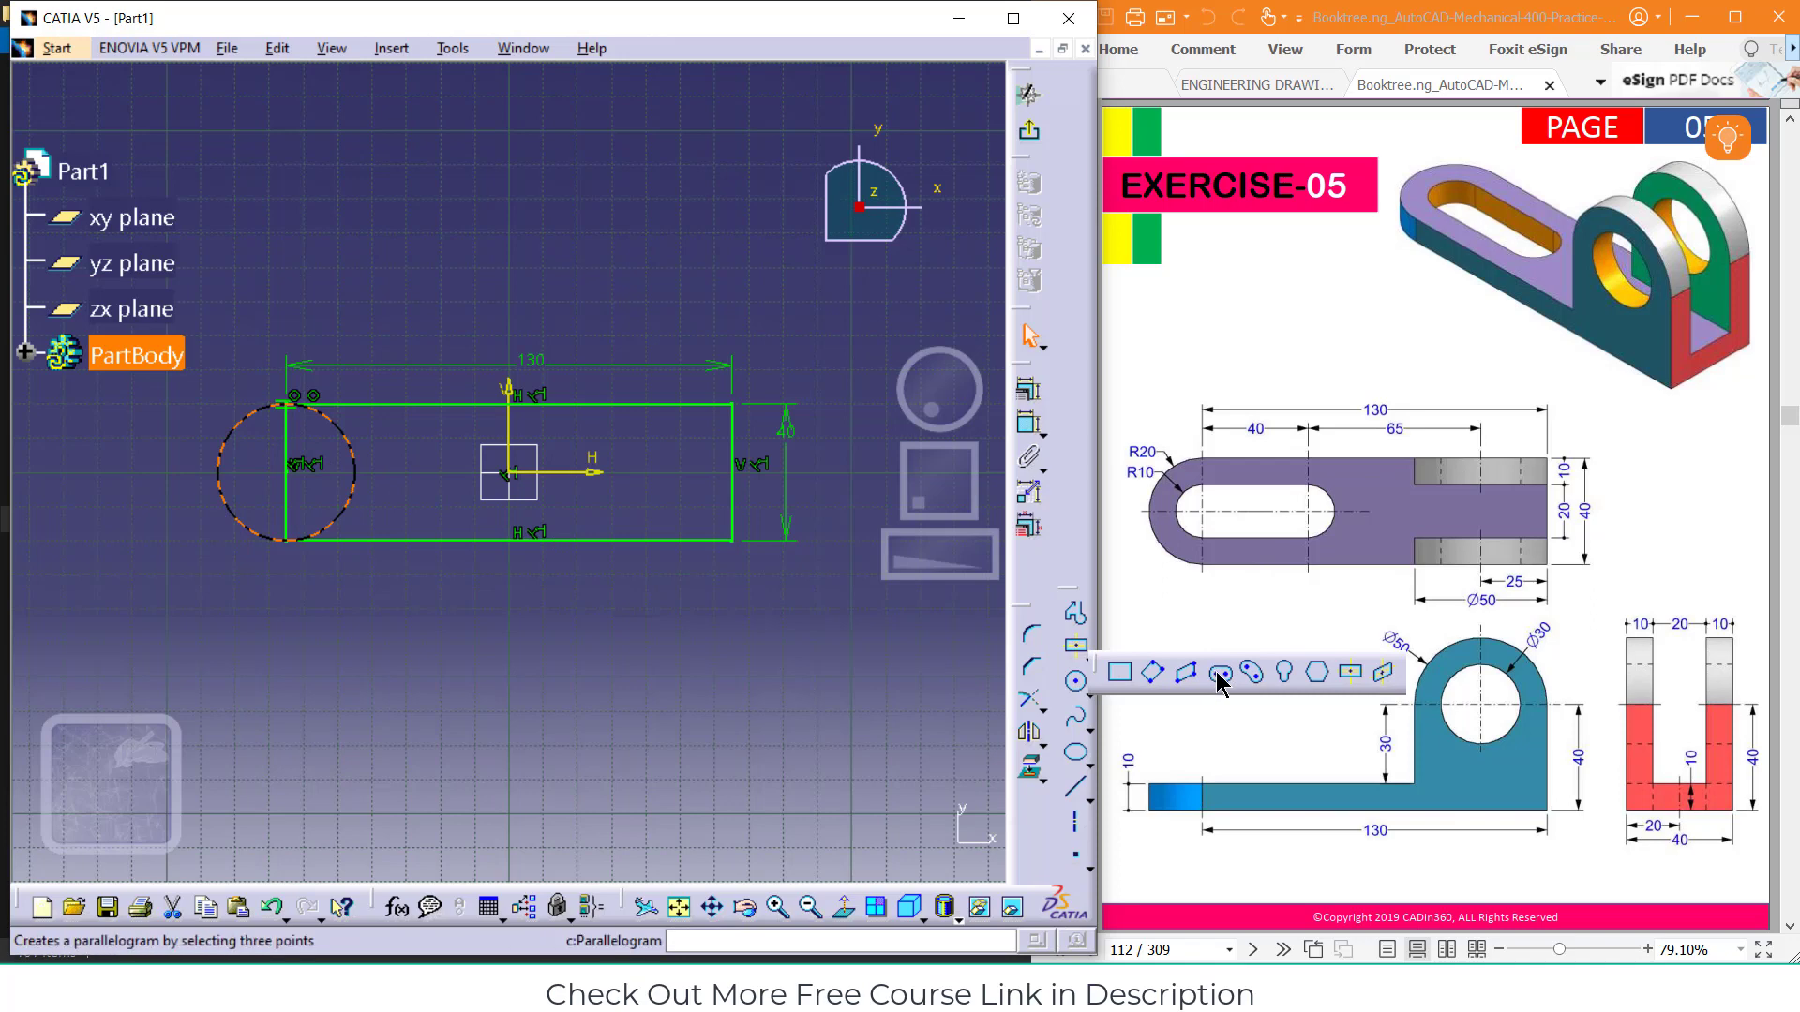
{"action": "left_click", "coordinate": [296, 474]}
{"action": "left_click", "coordinate": [430, 470]}
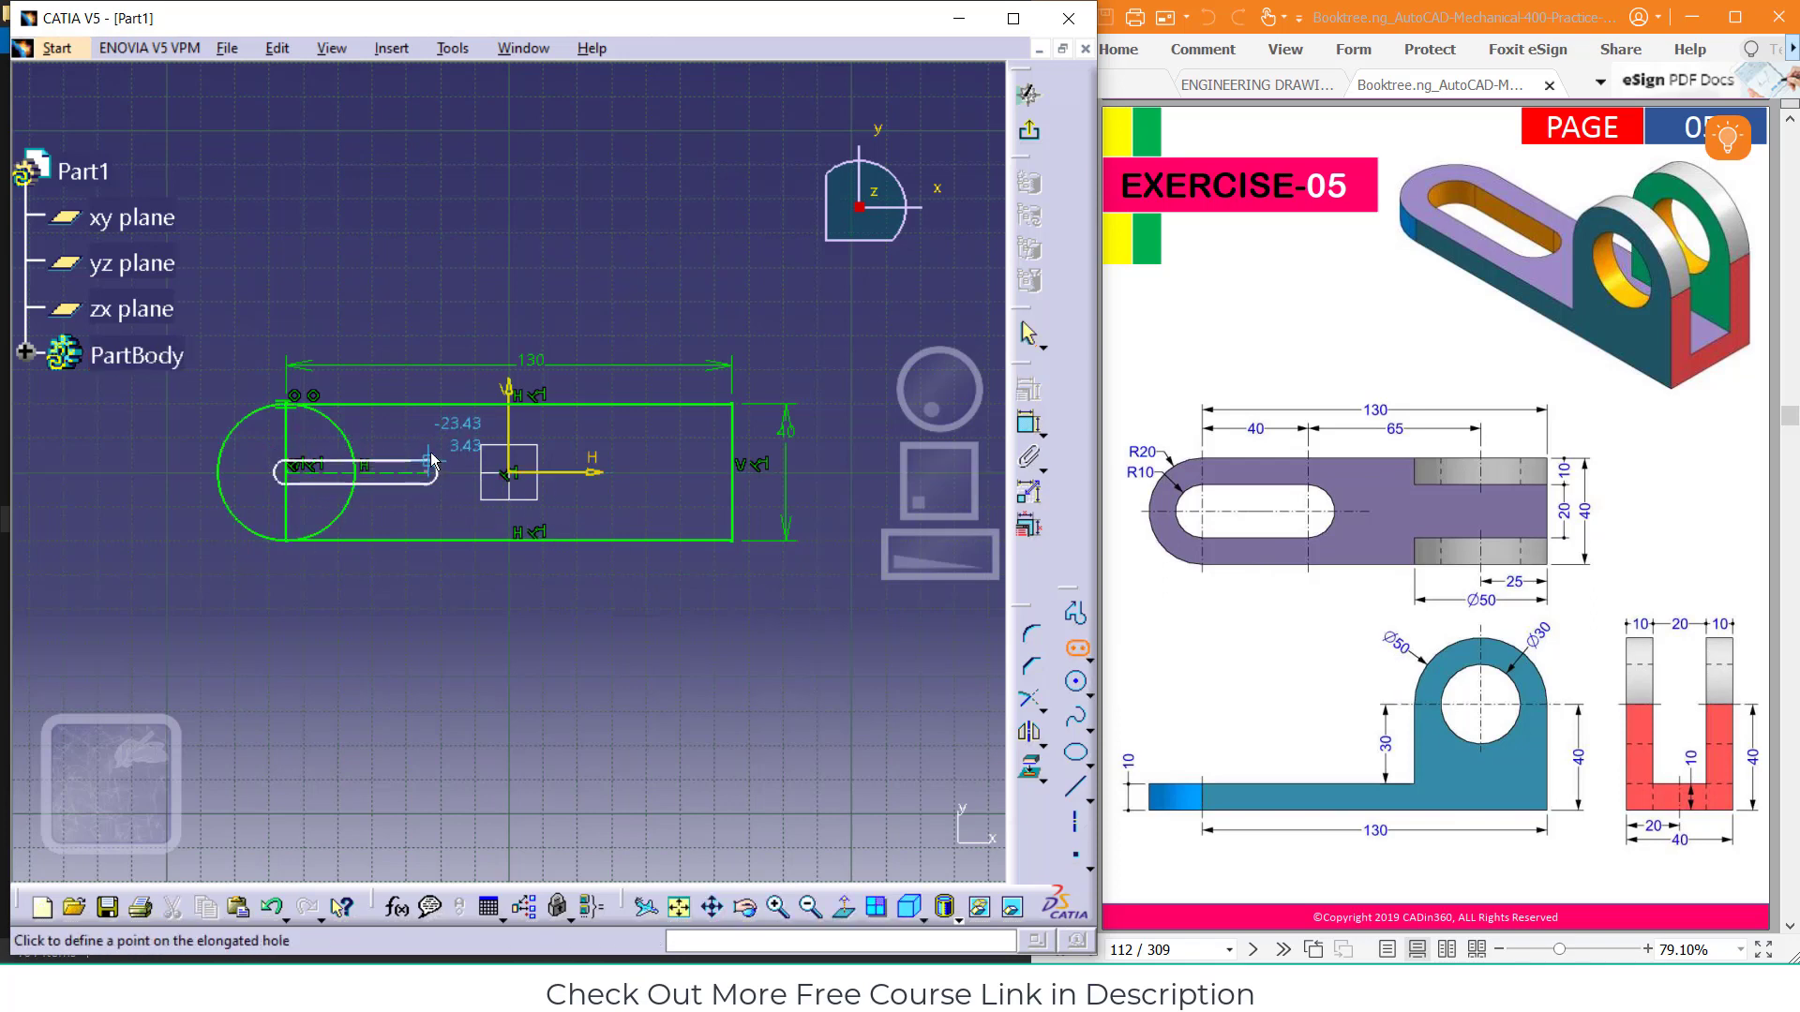
{"action": "left_click", "coordinate": [436, 431]}
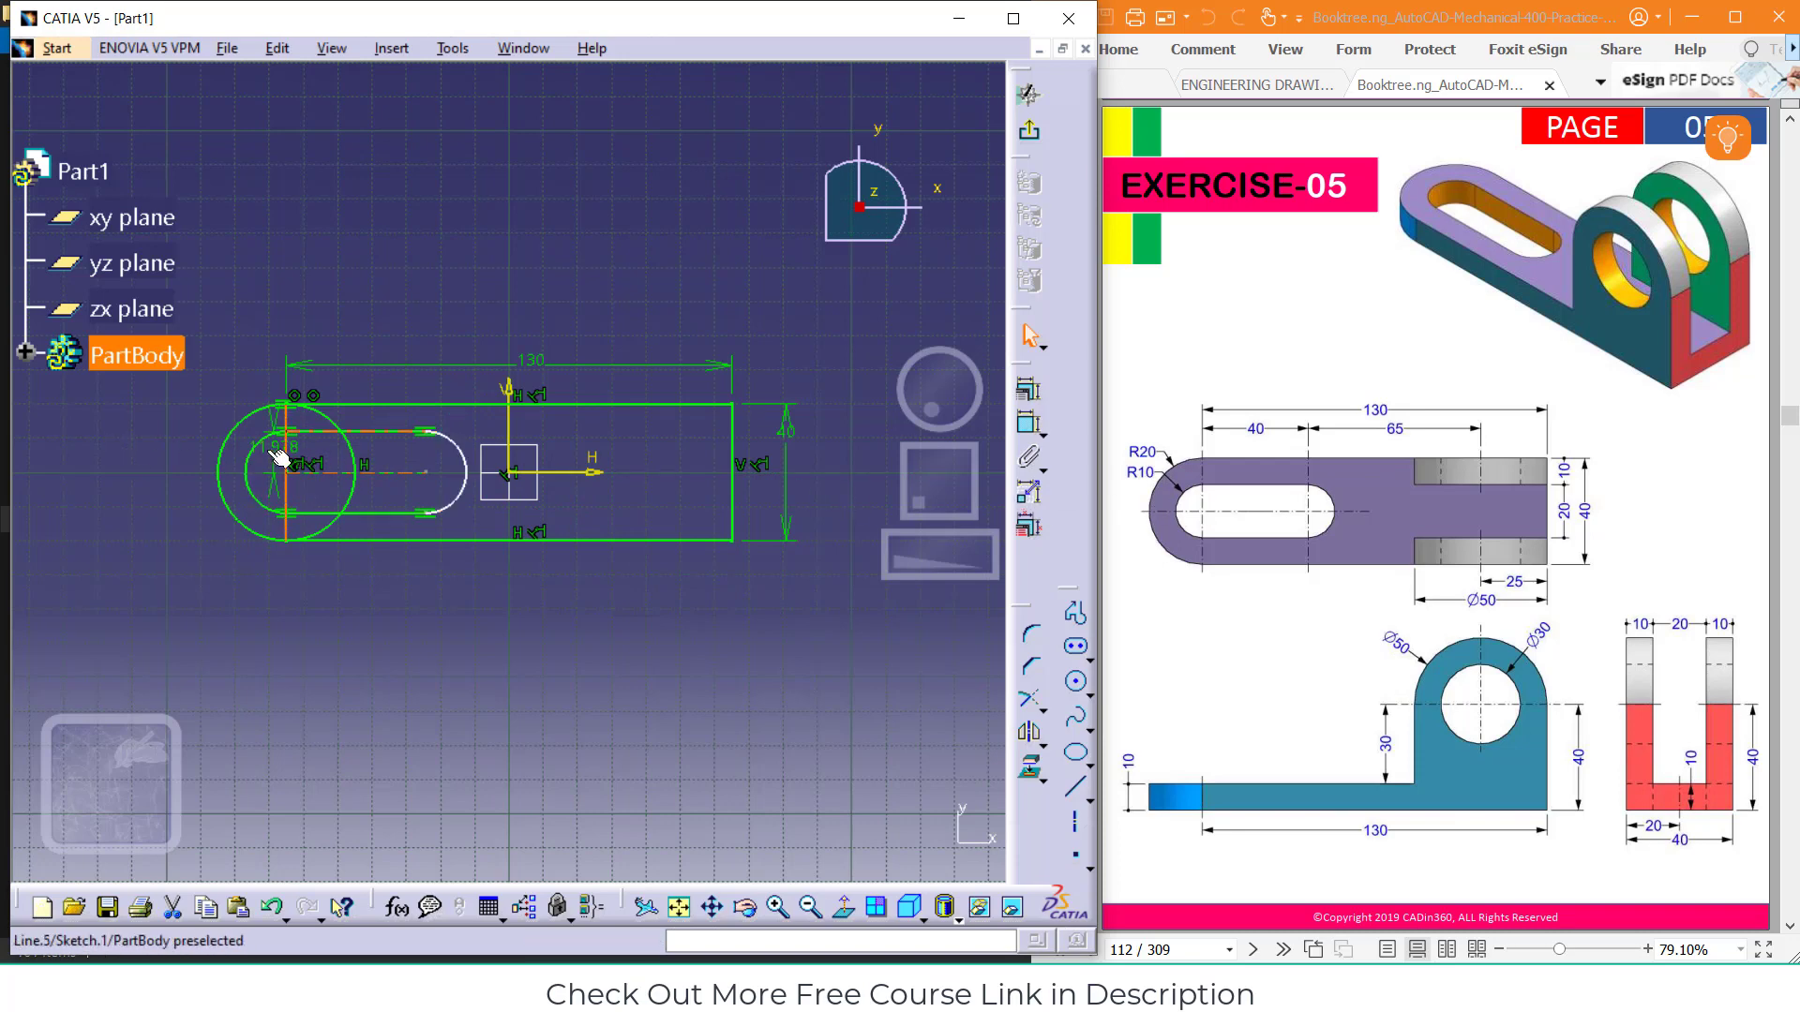
{"action": "double_click", "coordinate": [268, 448]}
{"action": "type", "text": "10"}
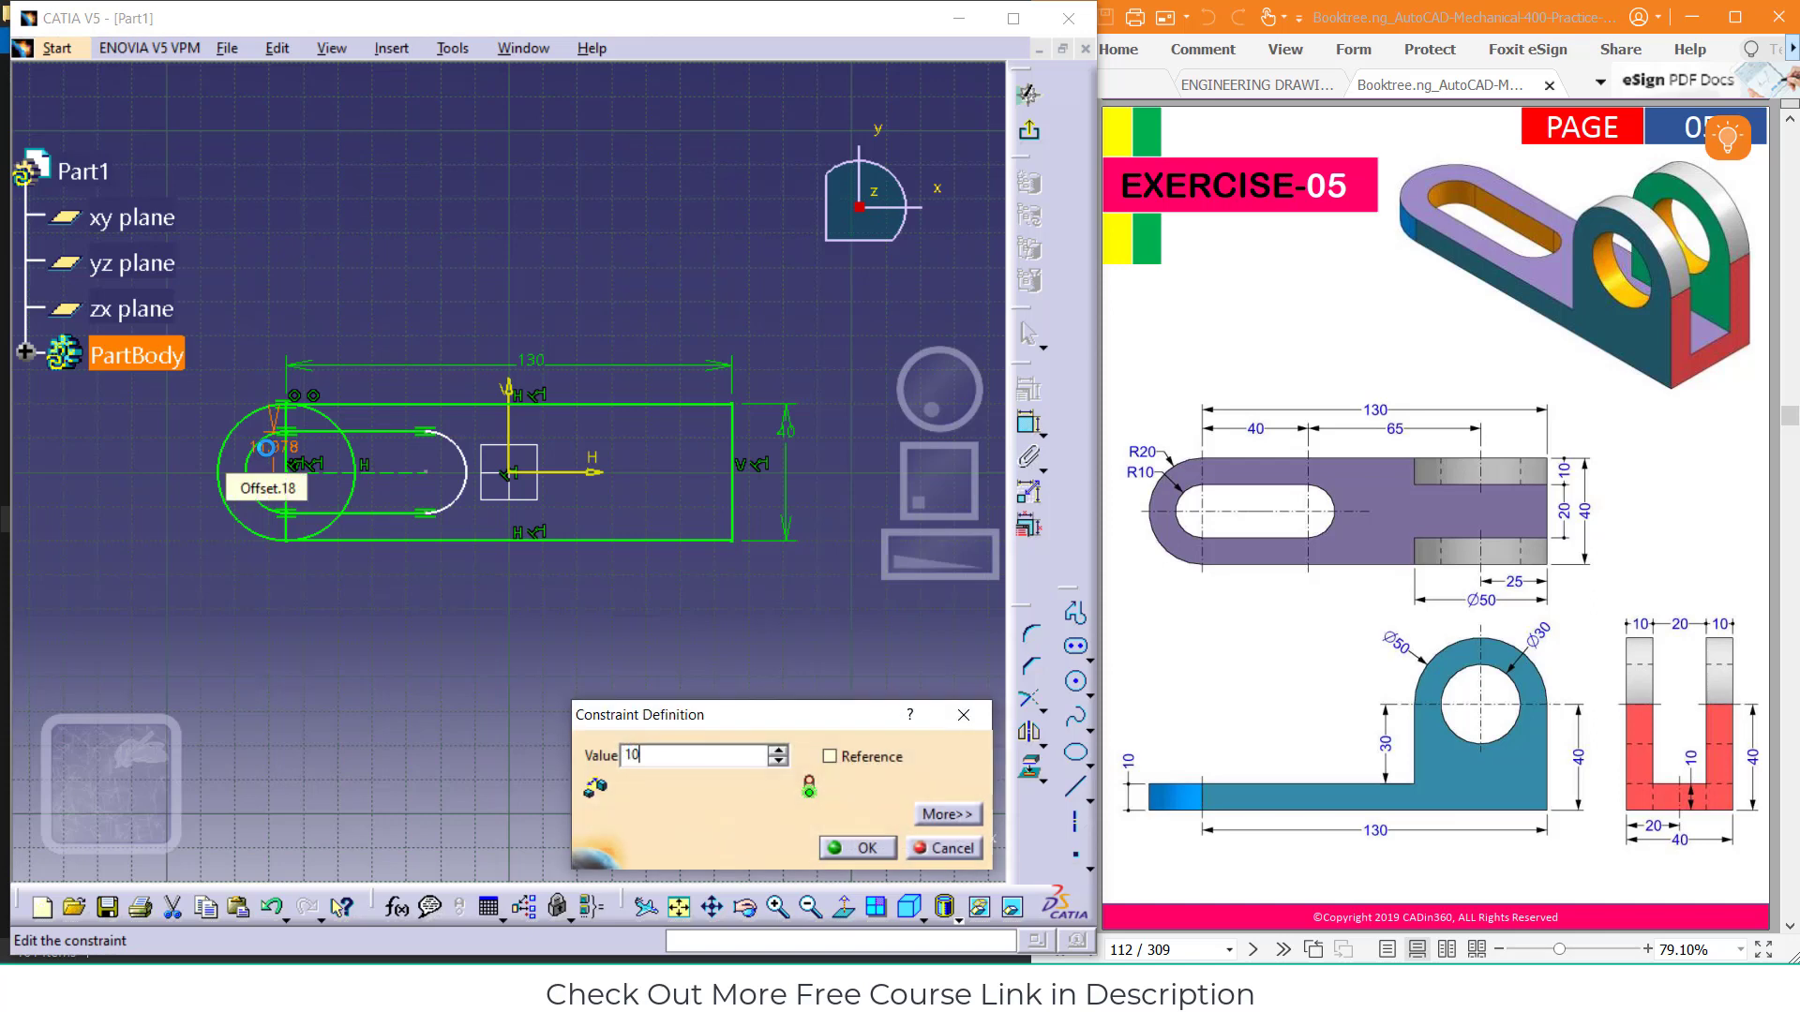
{"action": "key", "text": "Return"}
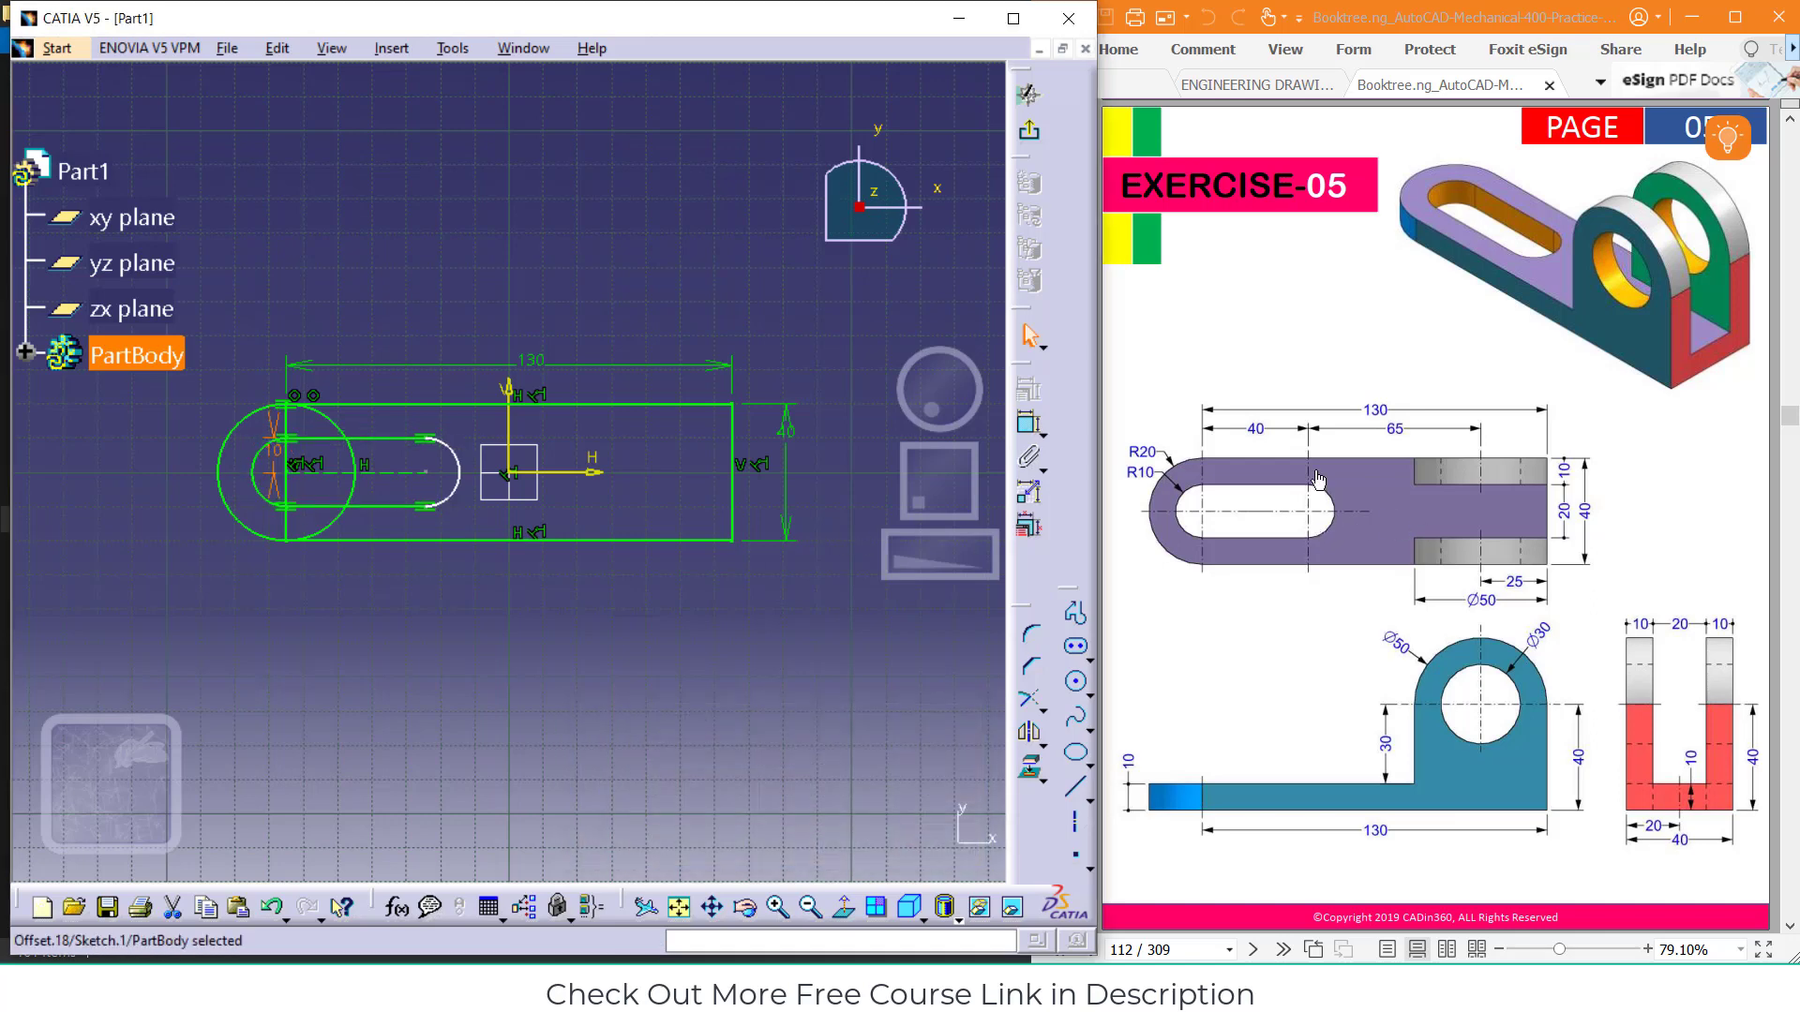
Constrain the distance between the elongated hole's two arc centres to 40 mm
{"action": "left_click", "coordinate": [1029, 424]}
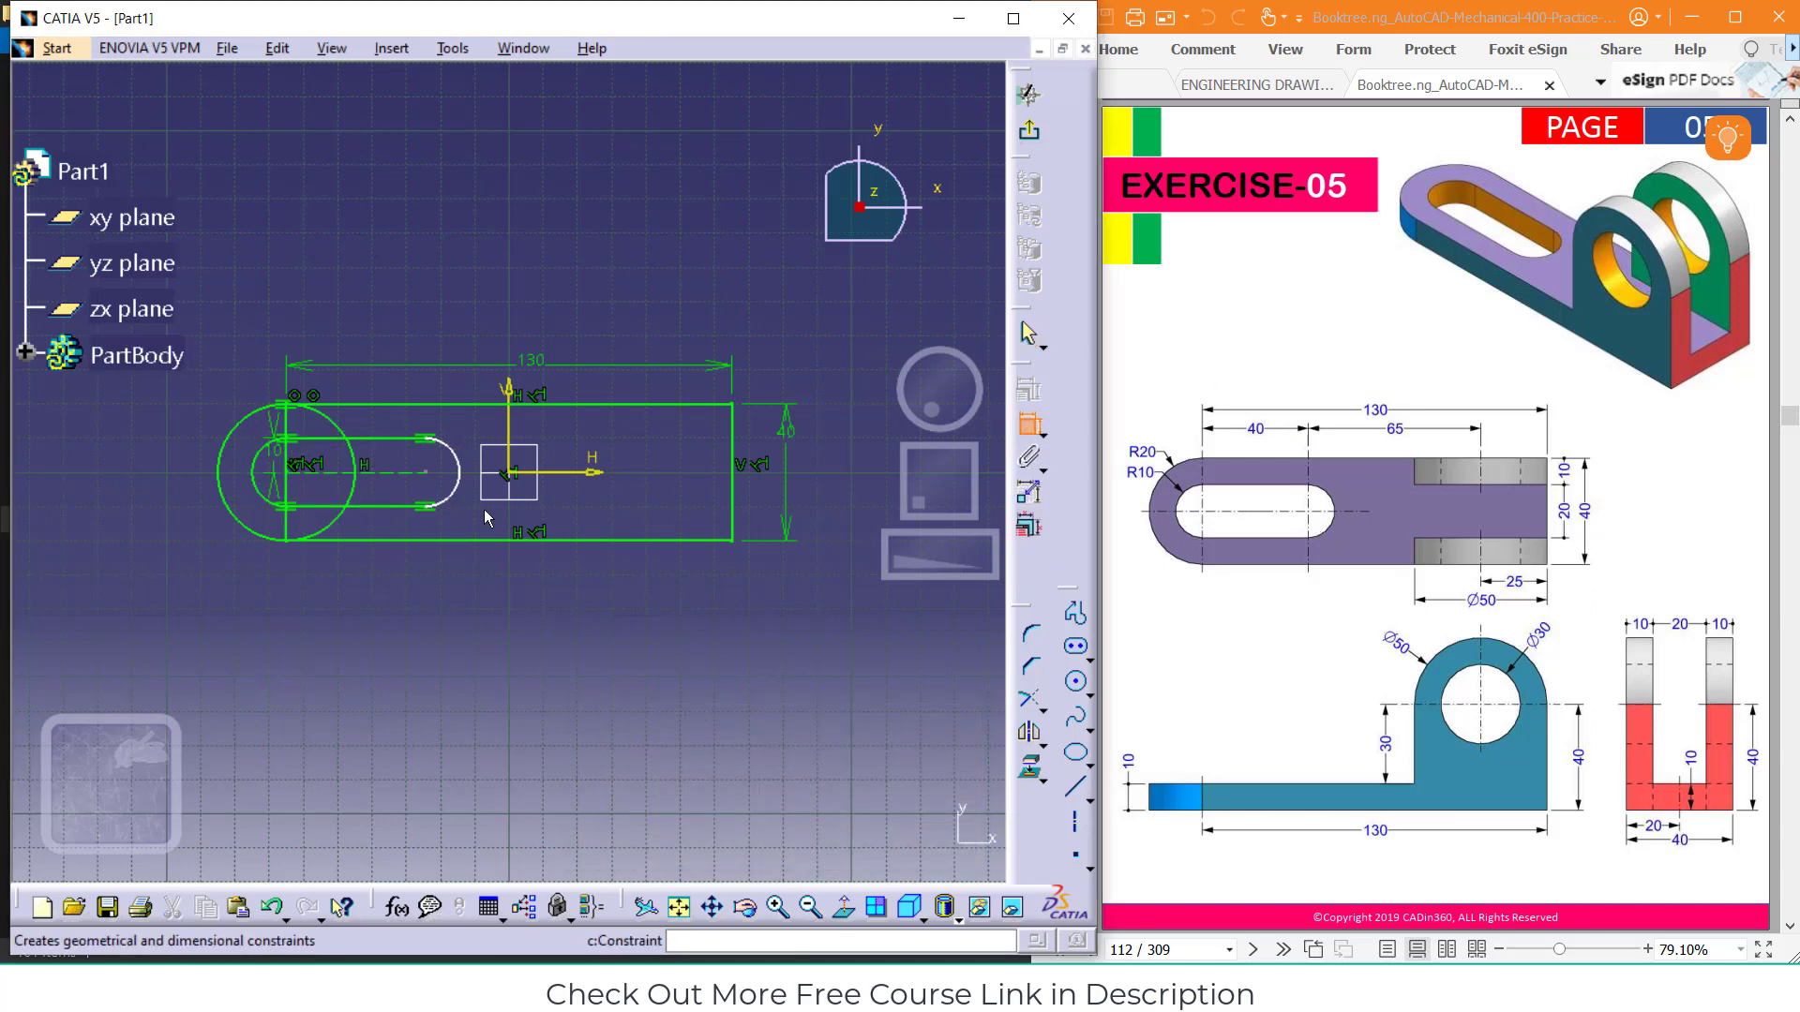
{"action": "left_click", "coordinate": [401, 473]}
{"action": "left_click", "coordinate": [379, 291]}
{"action": "double_click", "coordinate": [379, 291]}
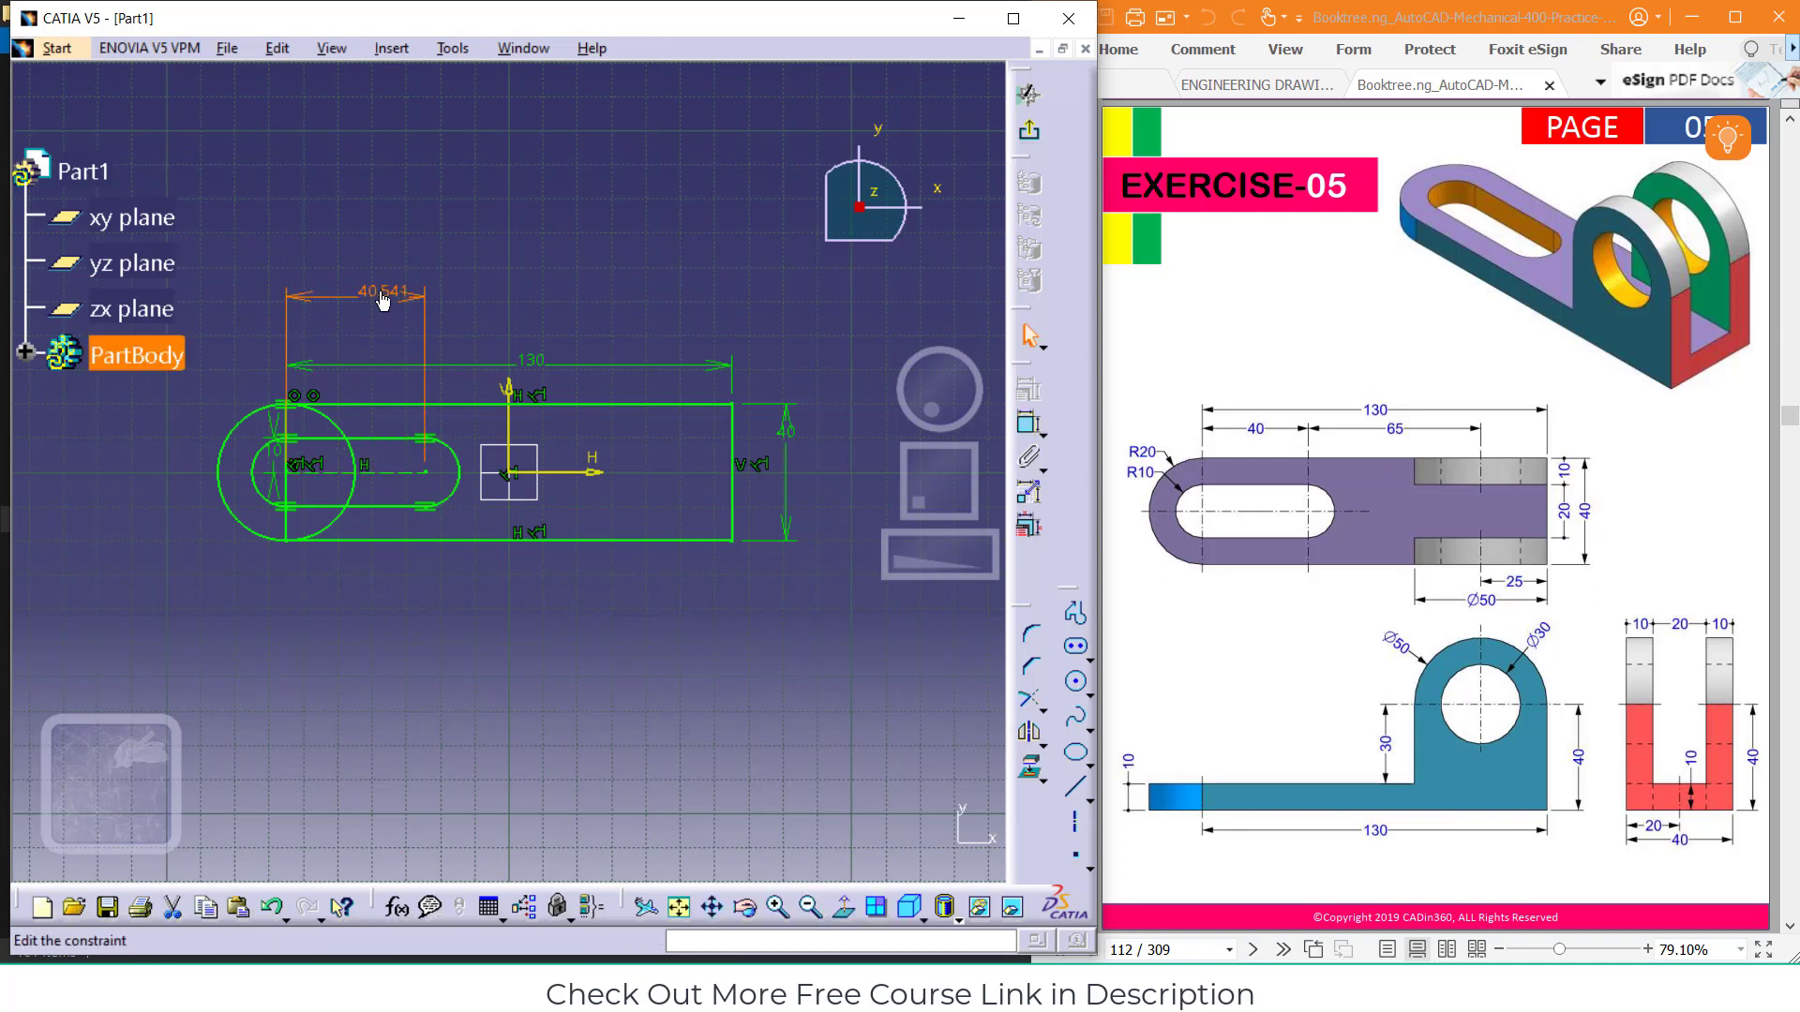
{"action": "type", "text": "40mm"}
{"action": "key", "text": "Return"}
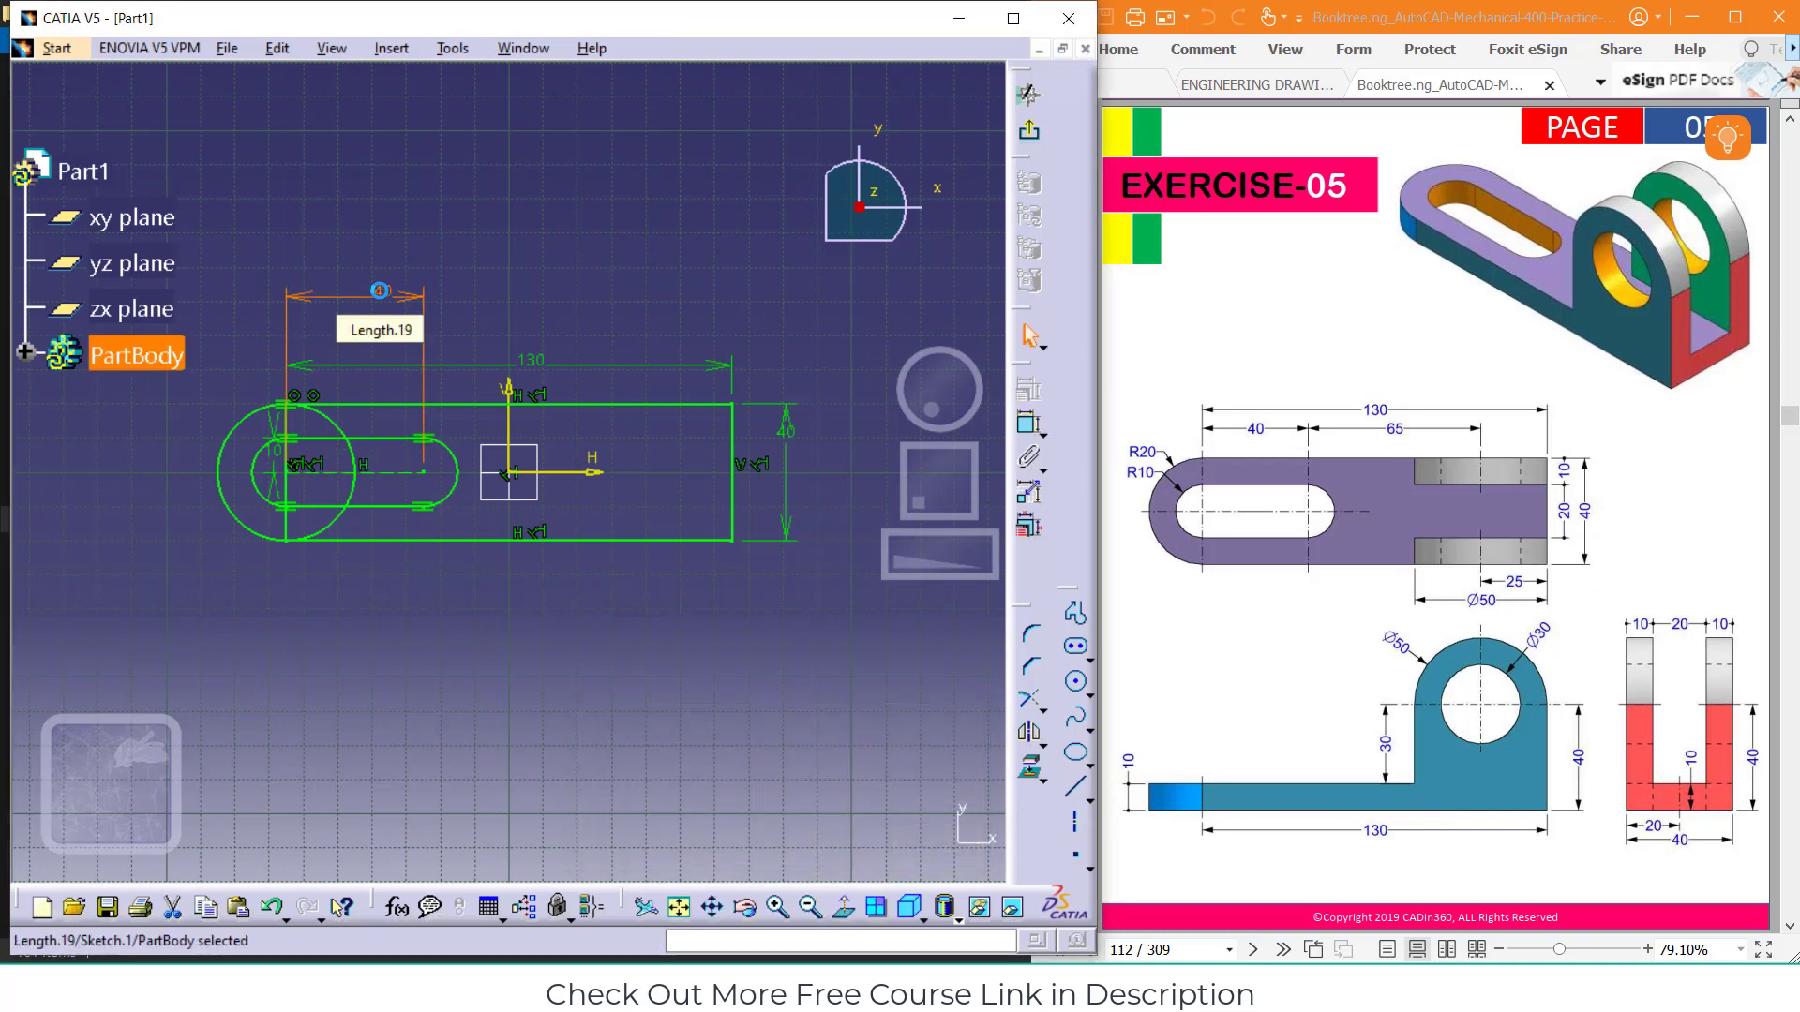
Quick-trim the circle's half inside the rectangle and all segments of the left short edge, accepting the change to the midpoint constraint
{"action": "left_click", "coordinate": [1033, 702]}
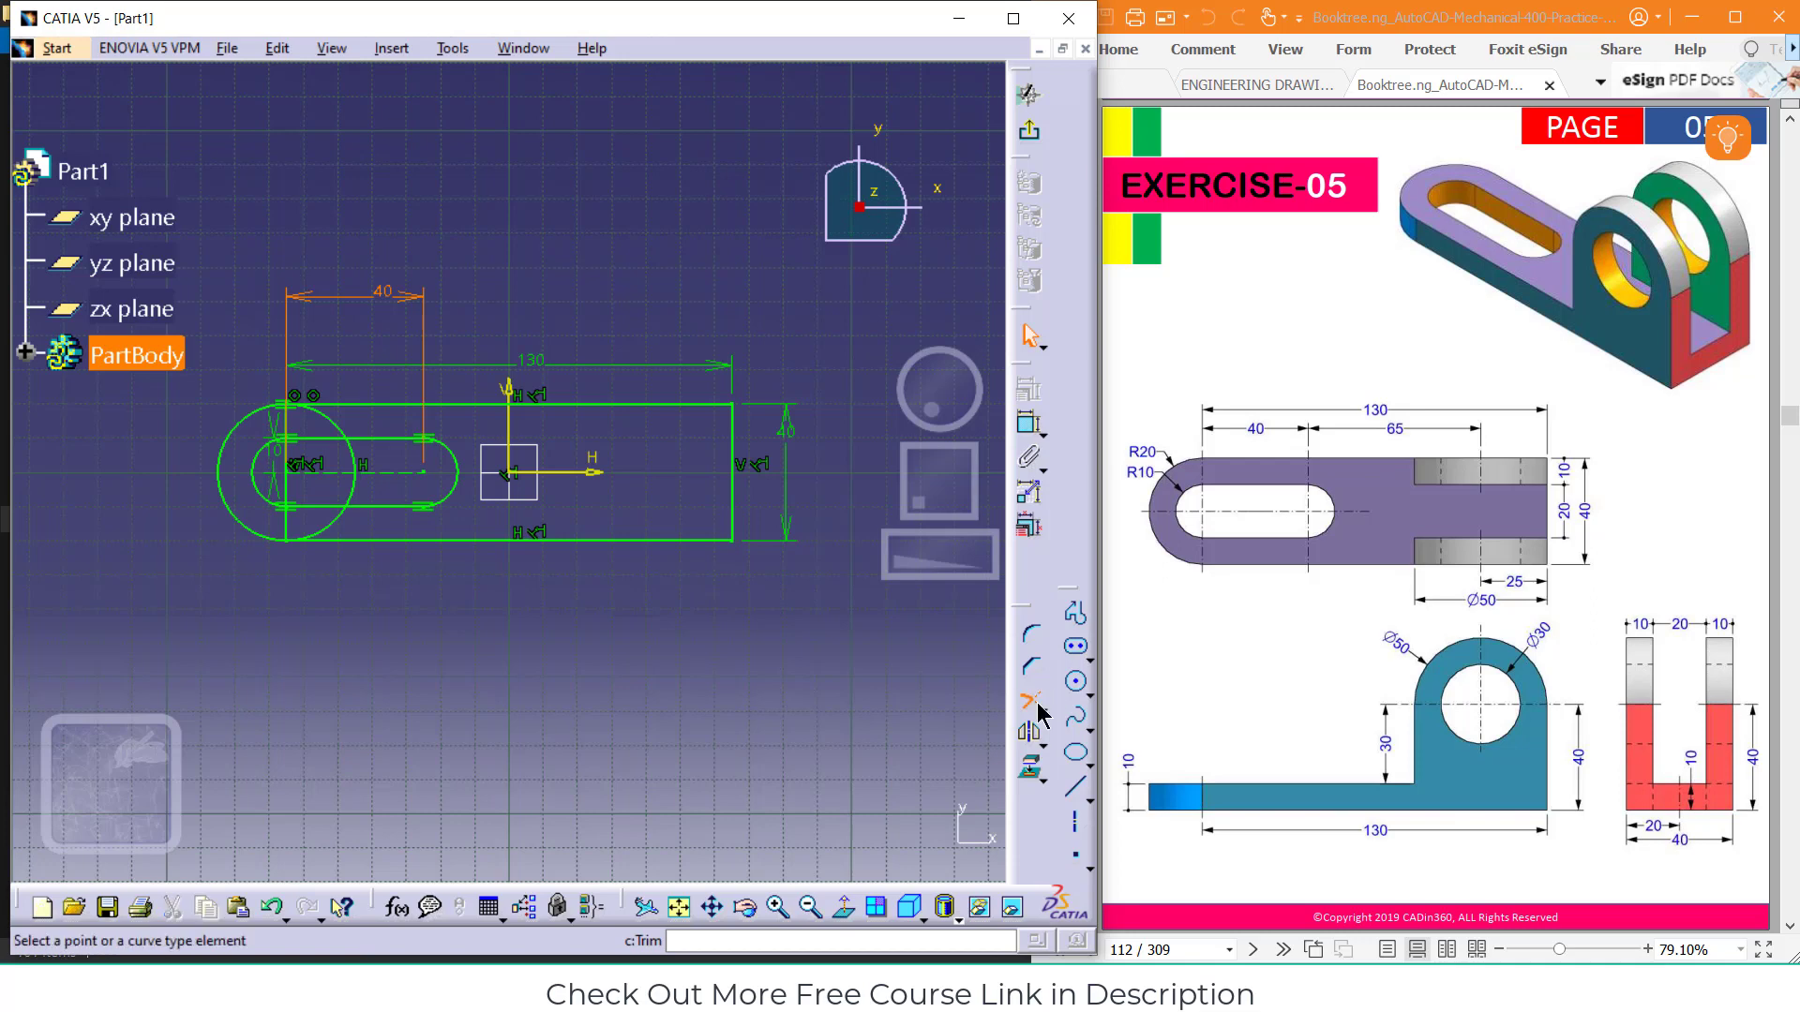
{"action": "left_click", "coordinate": [1043, 709]}
{"action": "left_click", "coordinate": [1163, 734]}
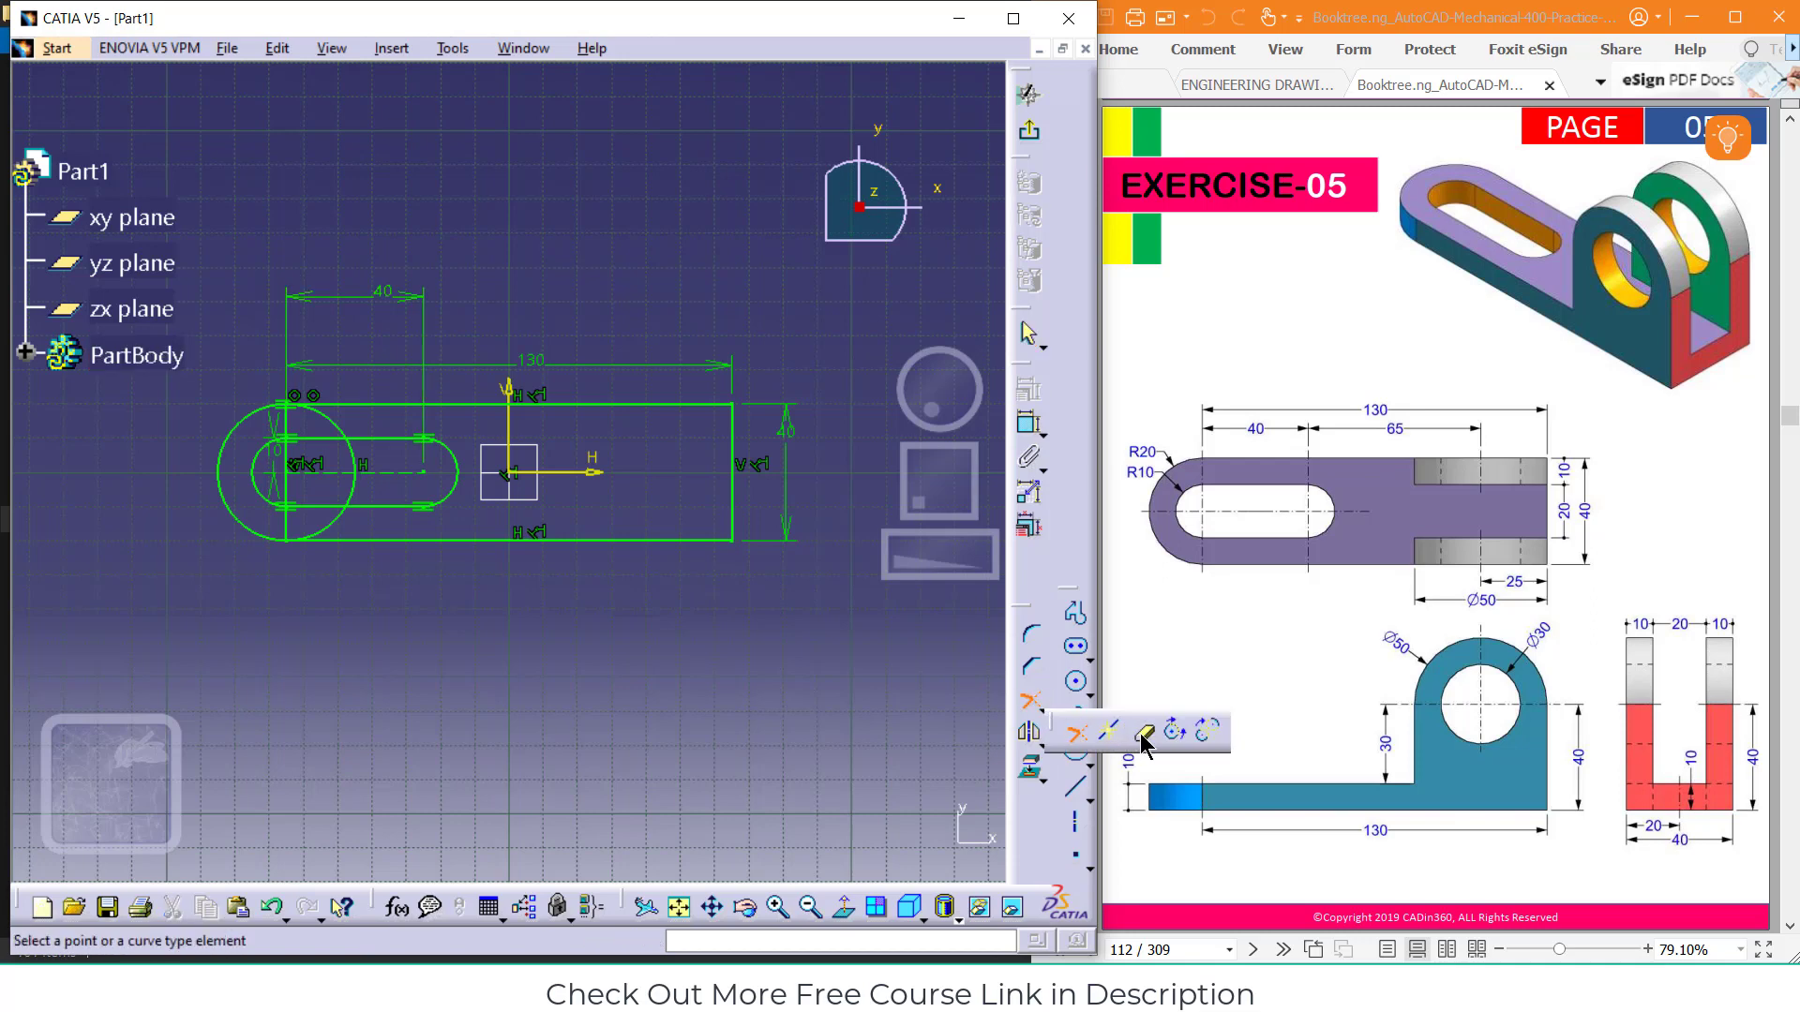
{"action": "left_click", "coordinate": [348, 436]}
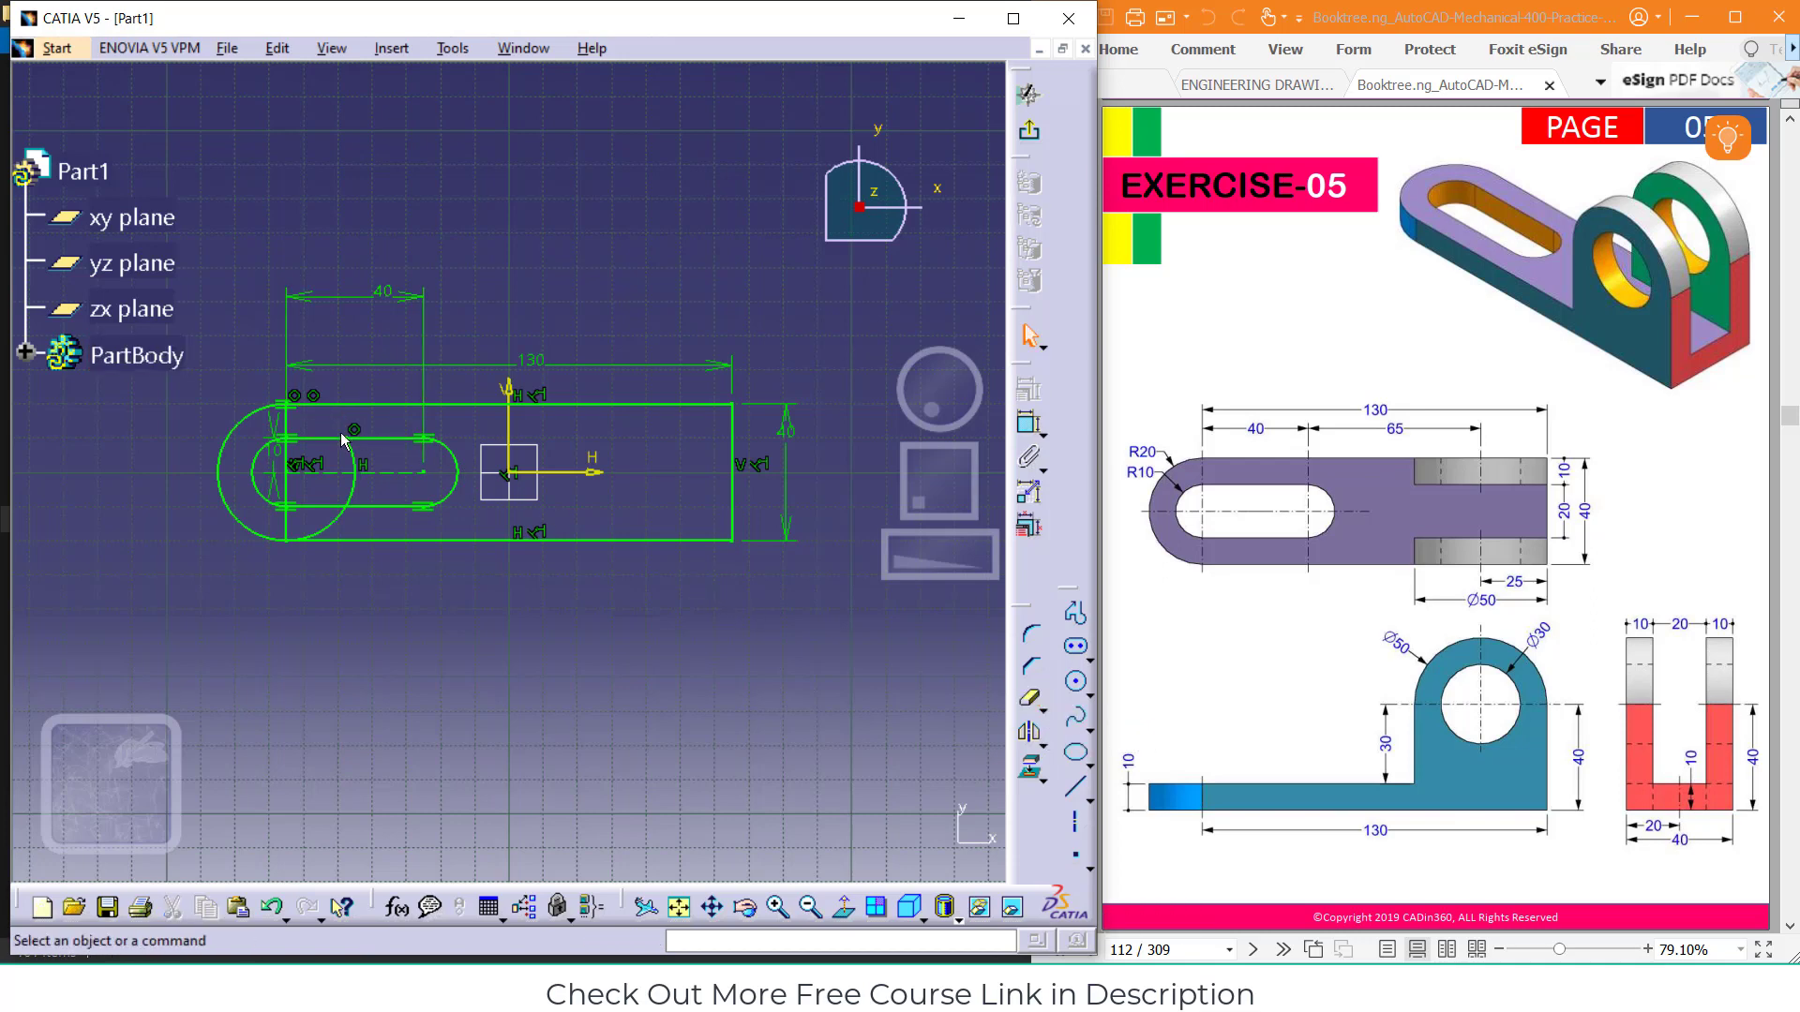
{"action": "left_click", "coordinate": [1031, 698]}
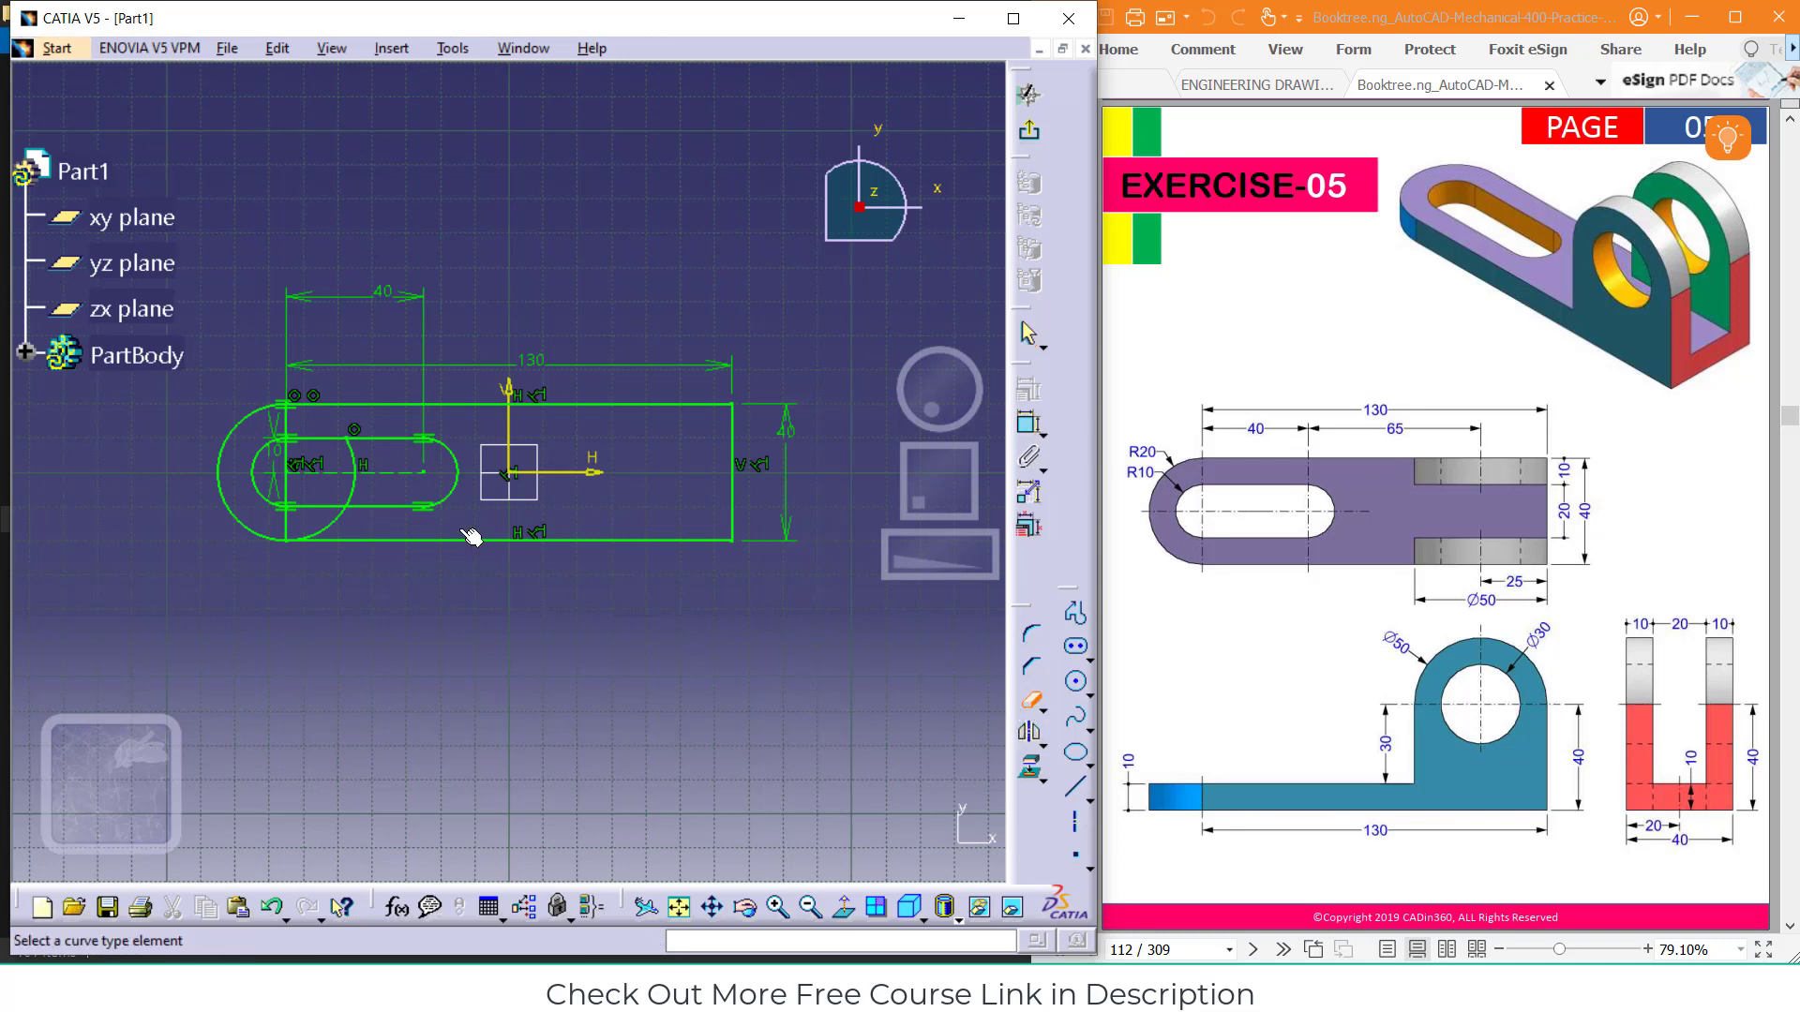
{"action": "left_click", "coordinate": [364, 467]}
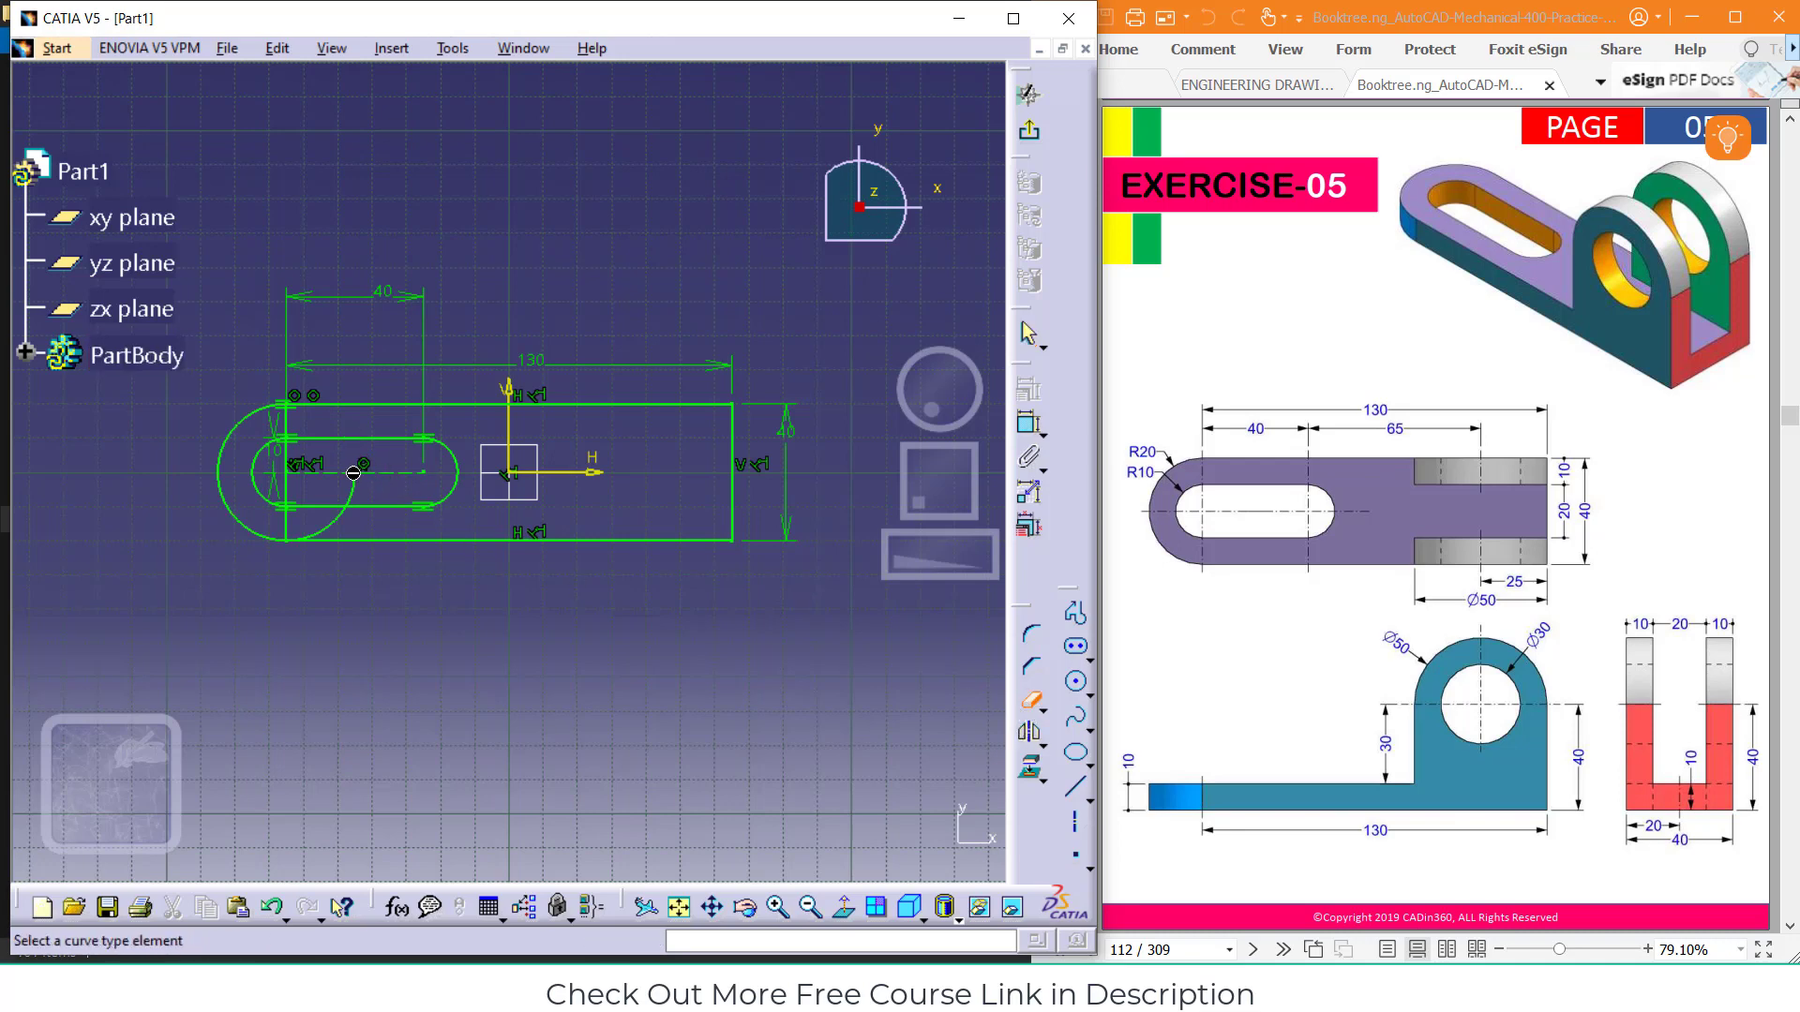
{"action": "left_click", "coordinate": [339, 536]}
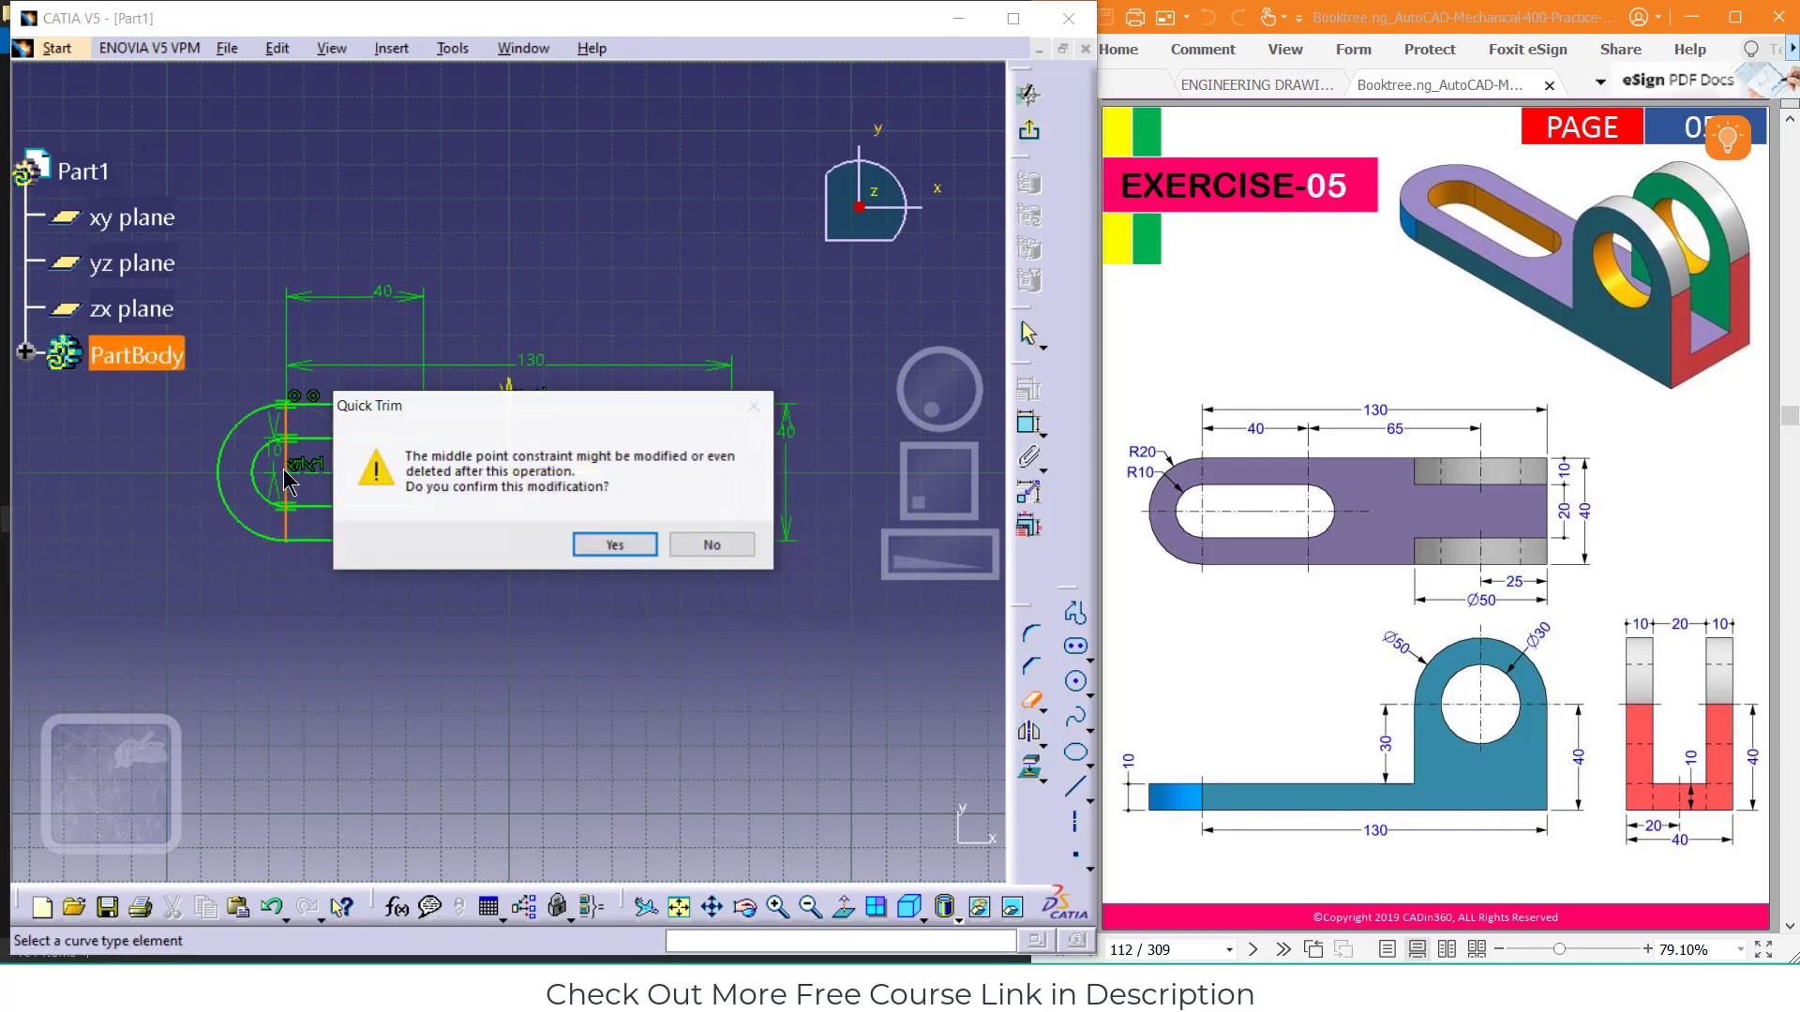
{"action": "left_click", "coordinate": [605, 548]}
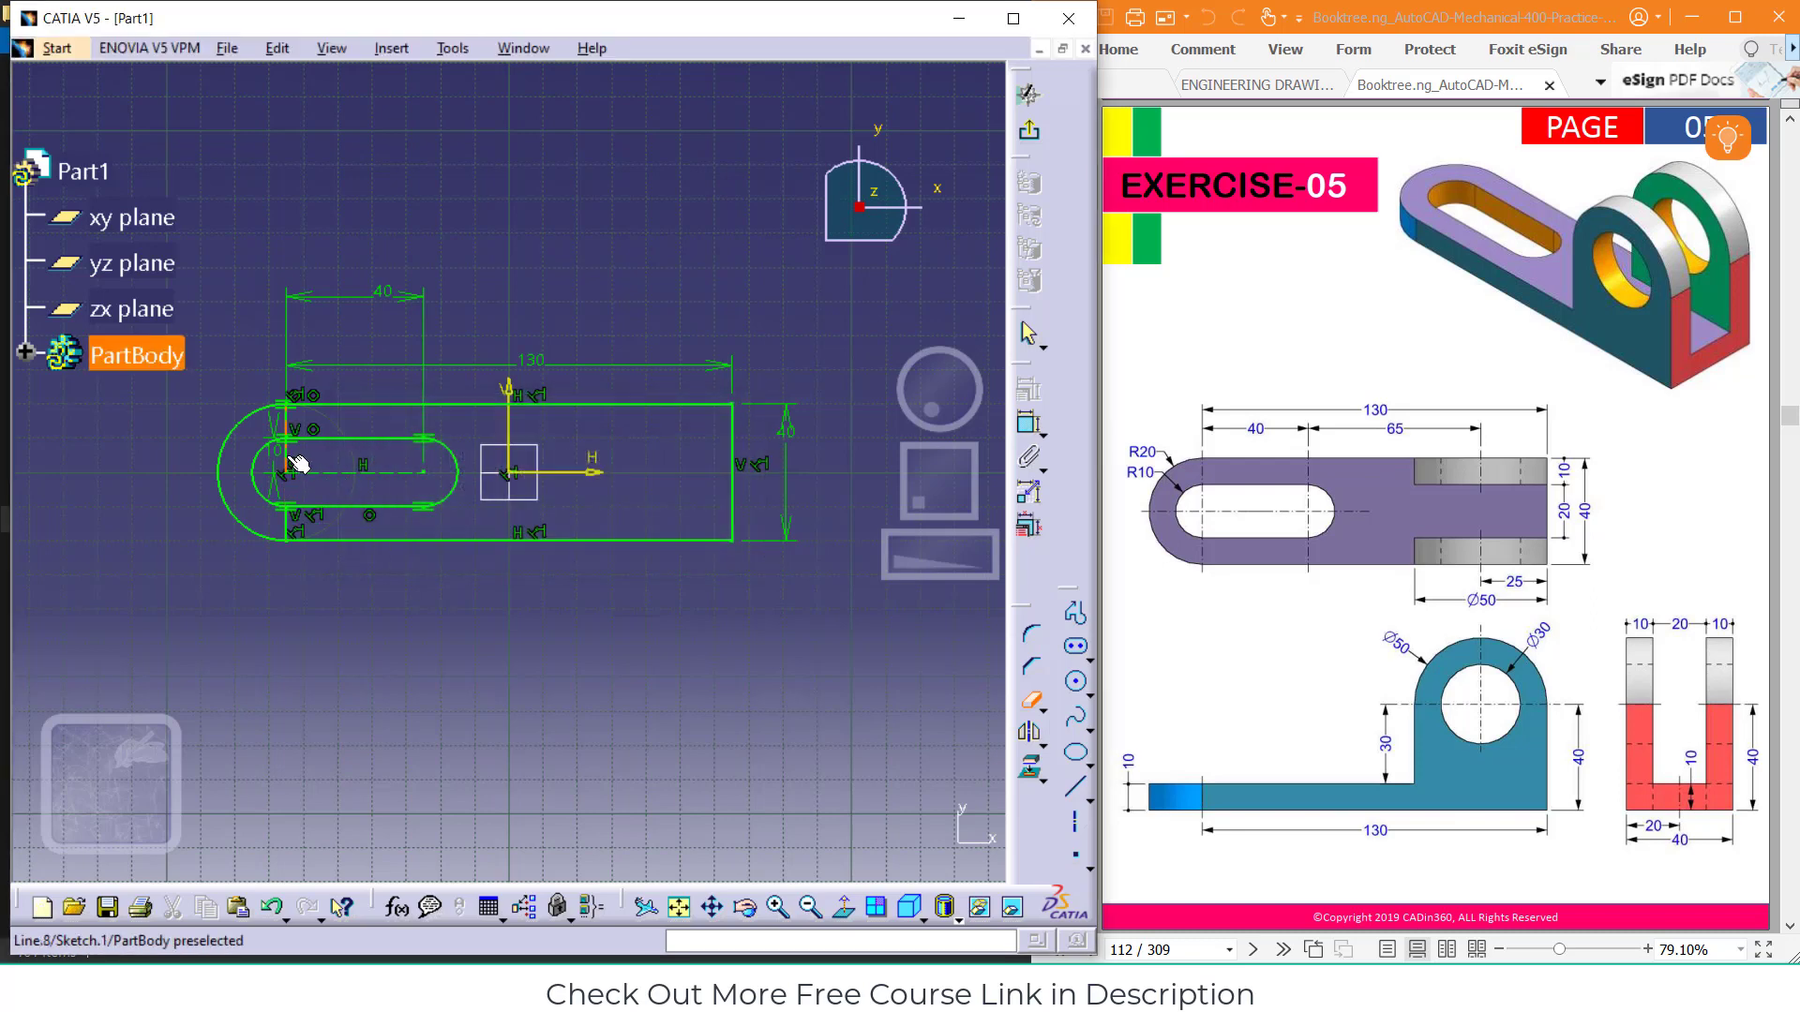
{"action": "left_click", "coordinate": [290, 457]}
{"action": "left_click", "coordinate": [289, 415]}
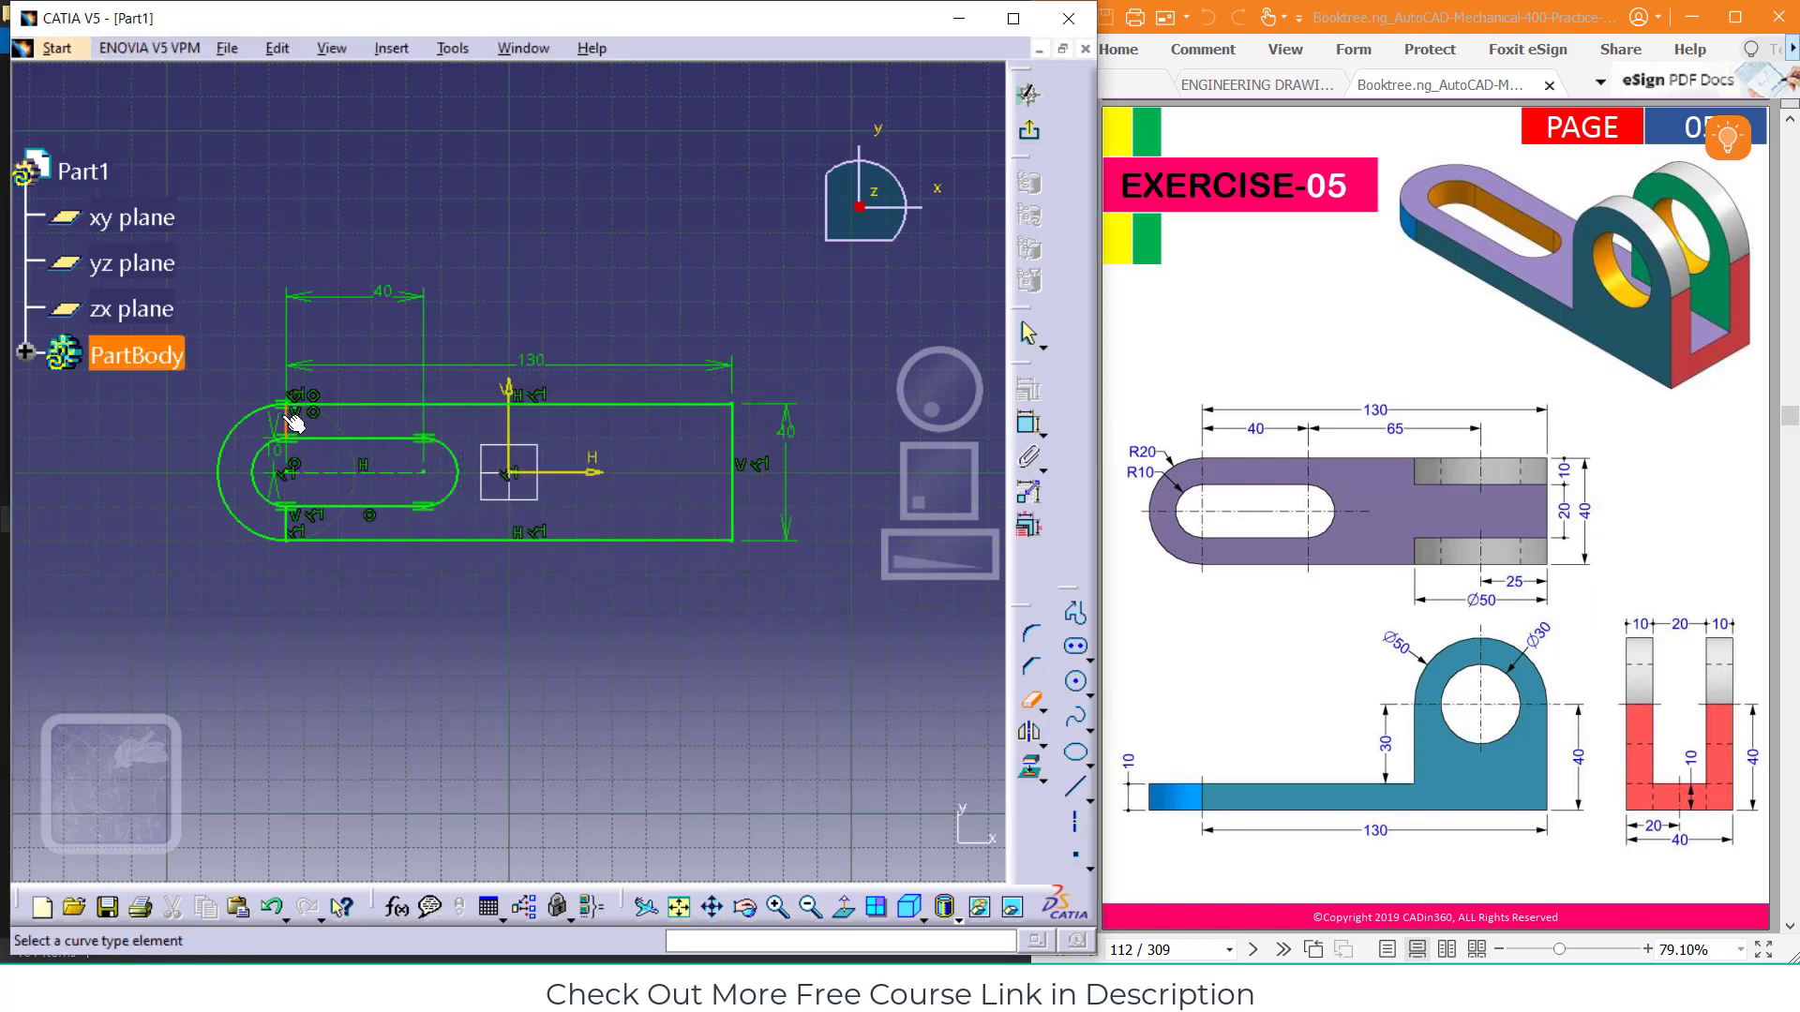
{"action": "left_click", "coordinate": [294, 530]}
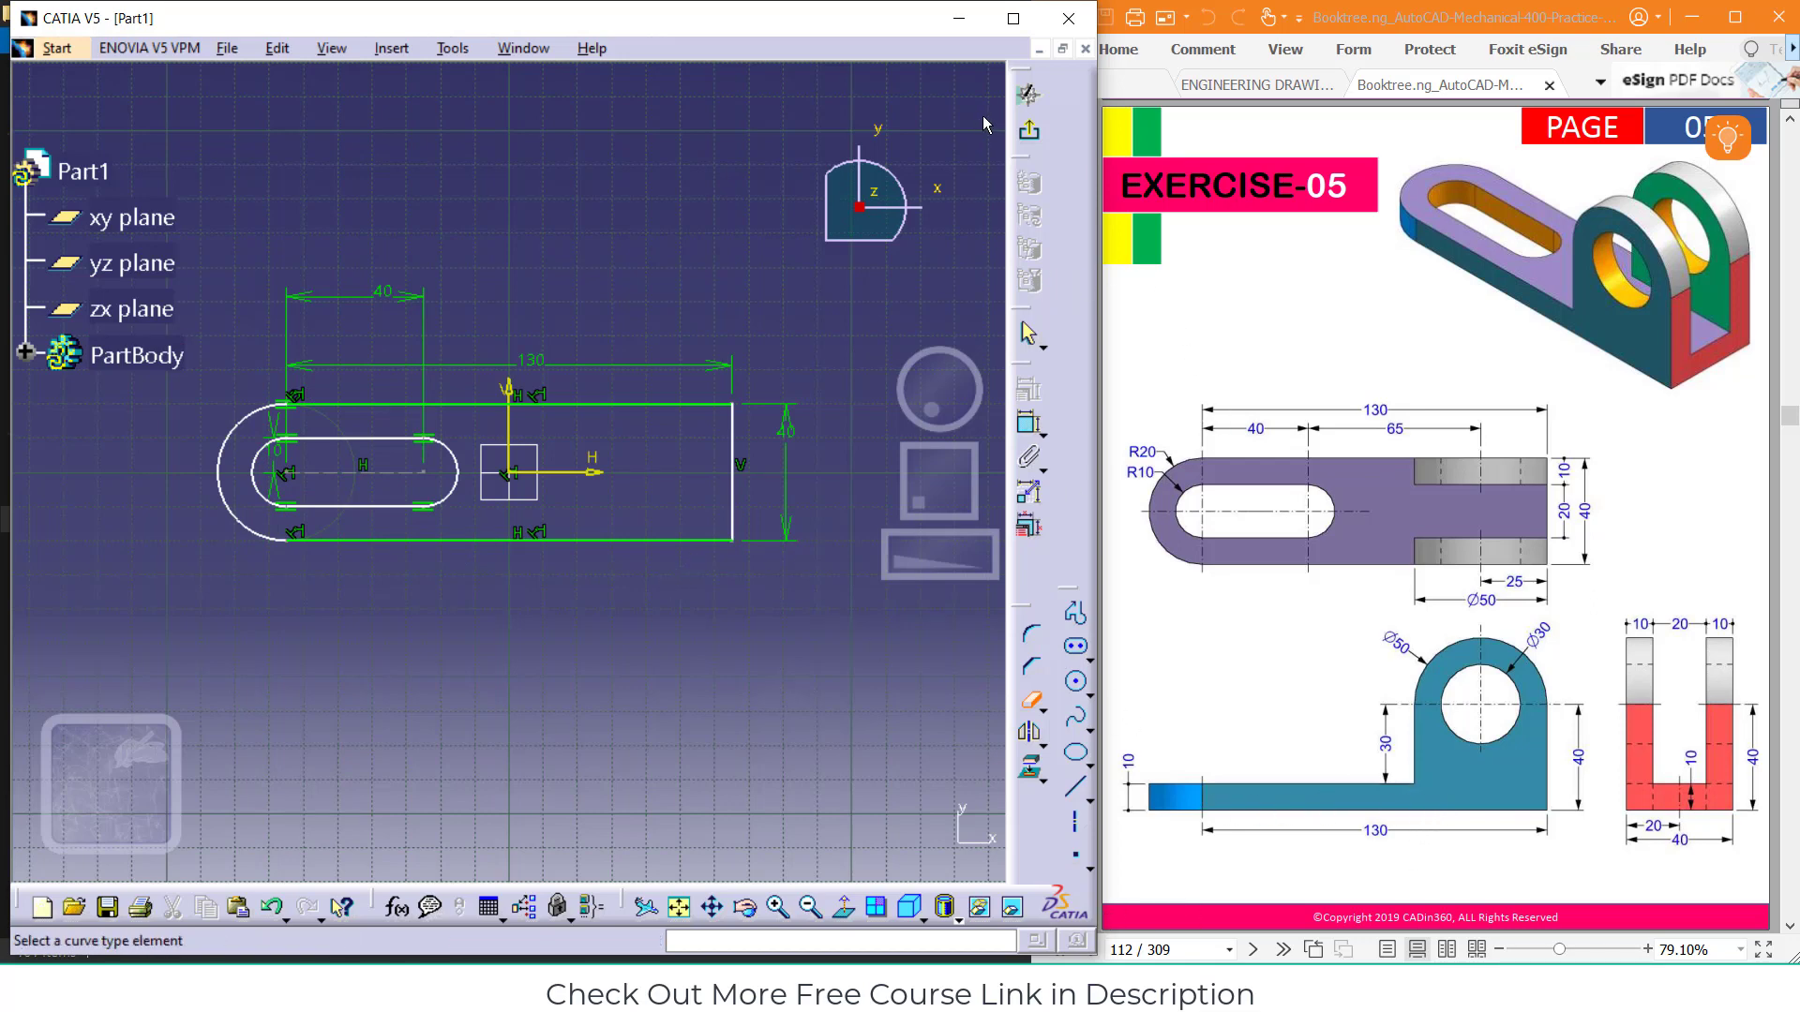
Exit the sketch and pad the slotted base profile to a length of 10 mm
{"action": "left_click", "coordinate": [1028, 130]}
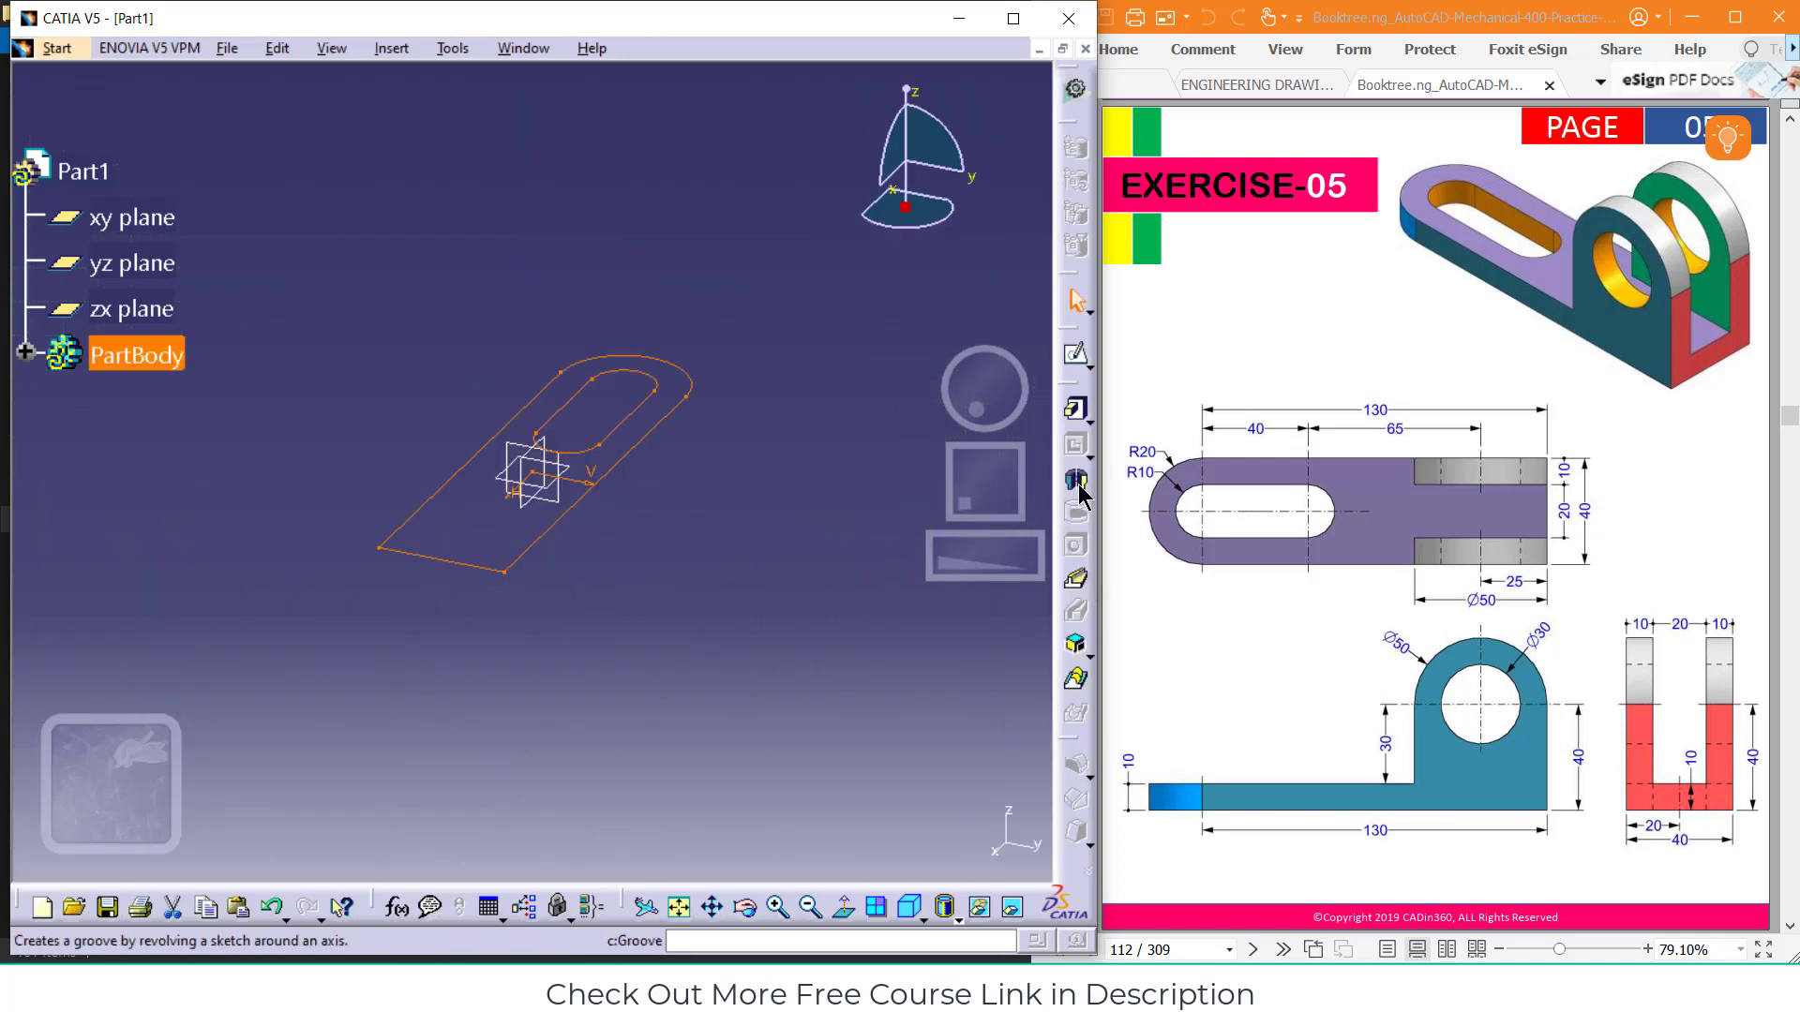
{"action": "left_click", "coordinate": [1075, 410]}
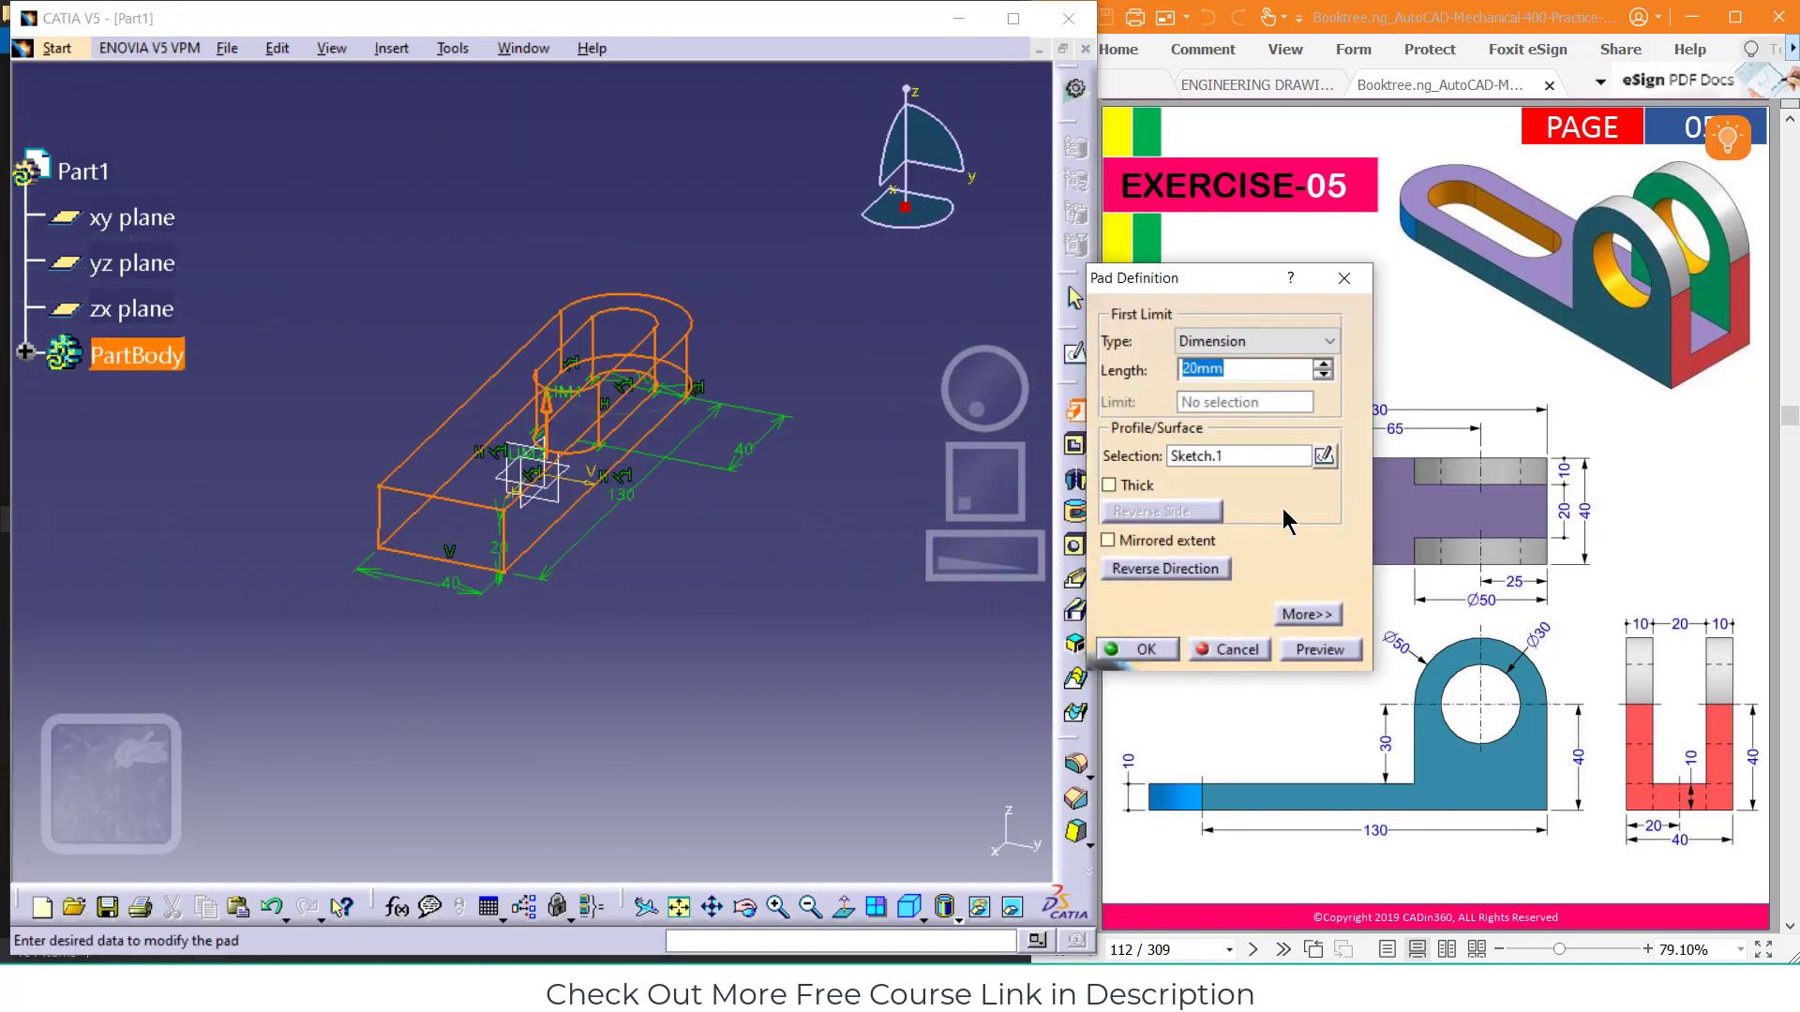
{"action": "type", "text": "10"}
{"action": "key", "text": "Return"}
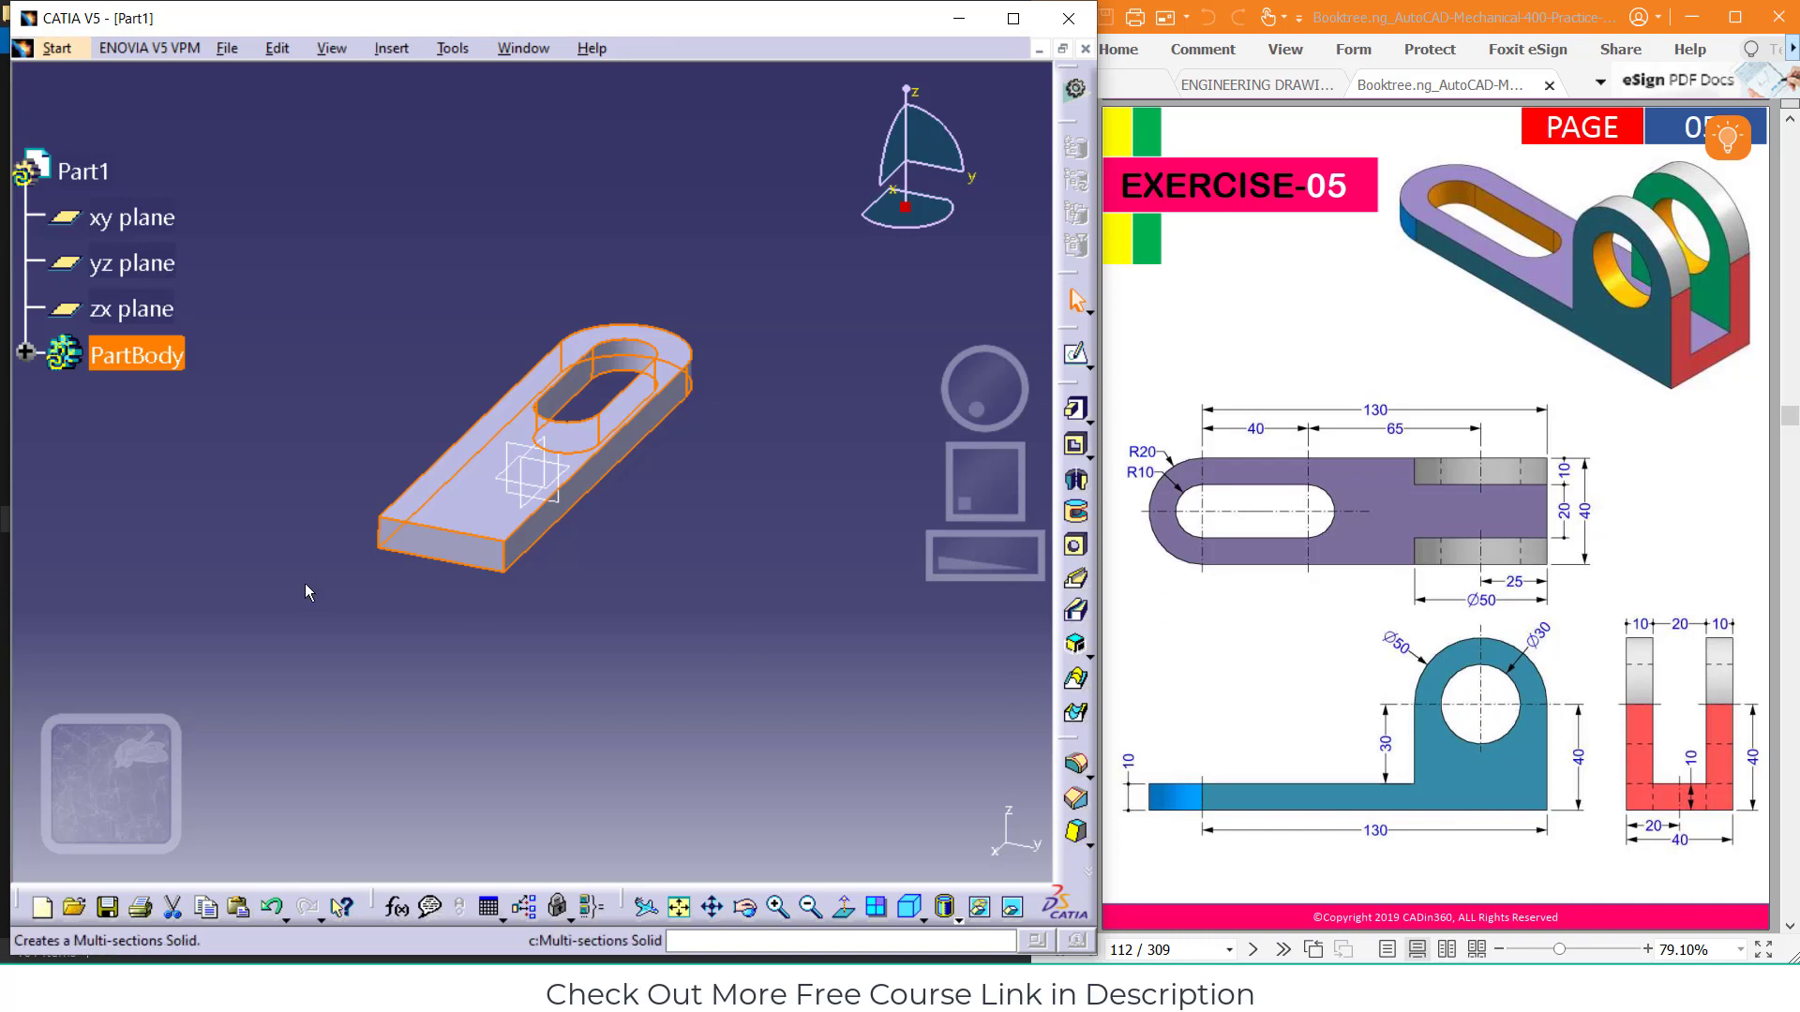
Start a sketch on the base plate's long side face and draw a rectangle about 53 by 54 mm from its lower corner at the square end
{"action": "middle_click_drag", "start_coordinate": [434, 603], "coordinate": [495, 576]}
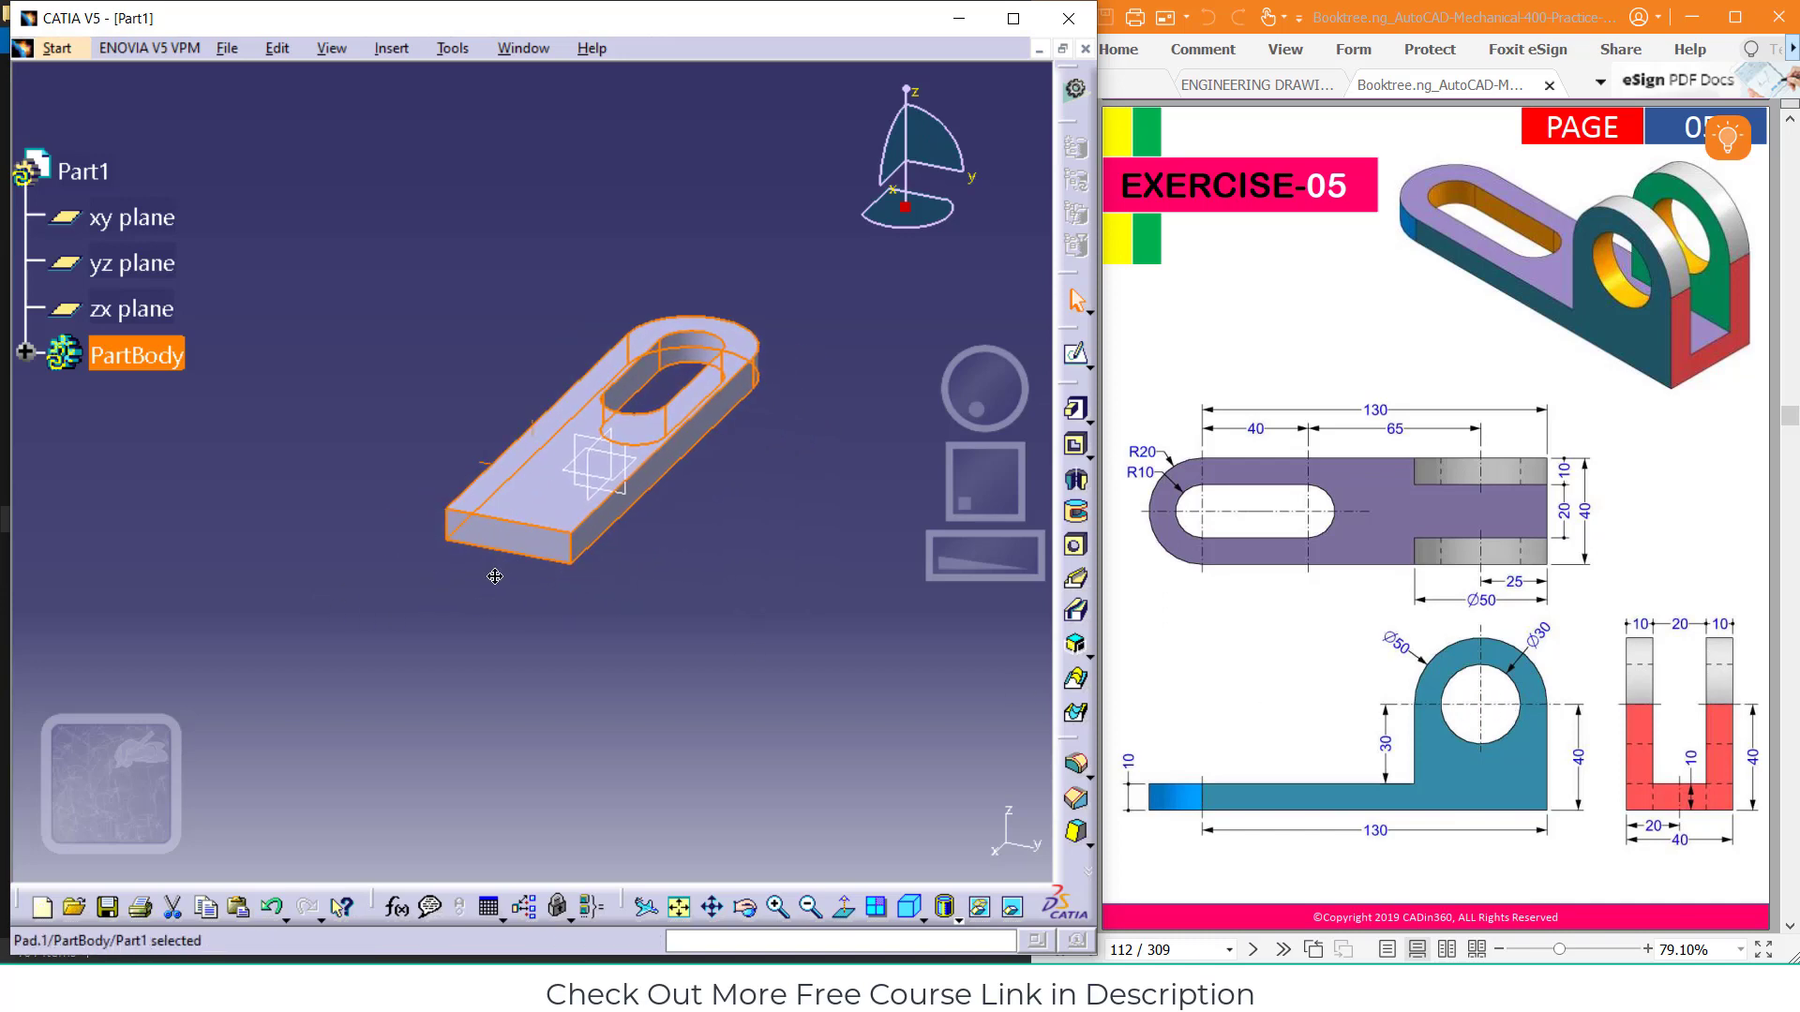
{"action": "left_click", "coordinate": [588, 533]}
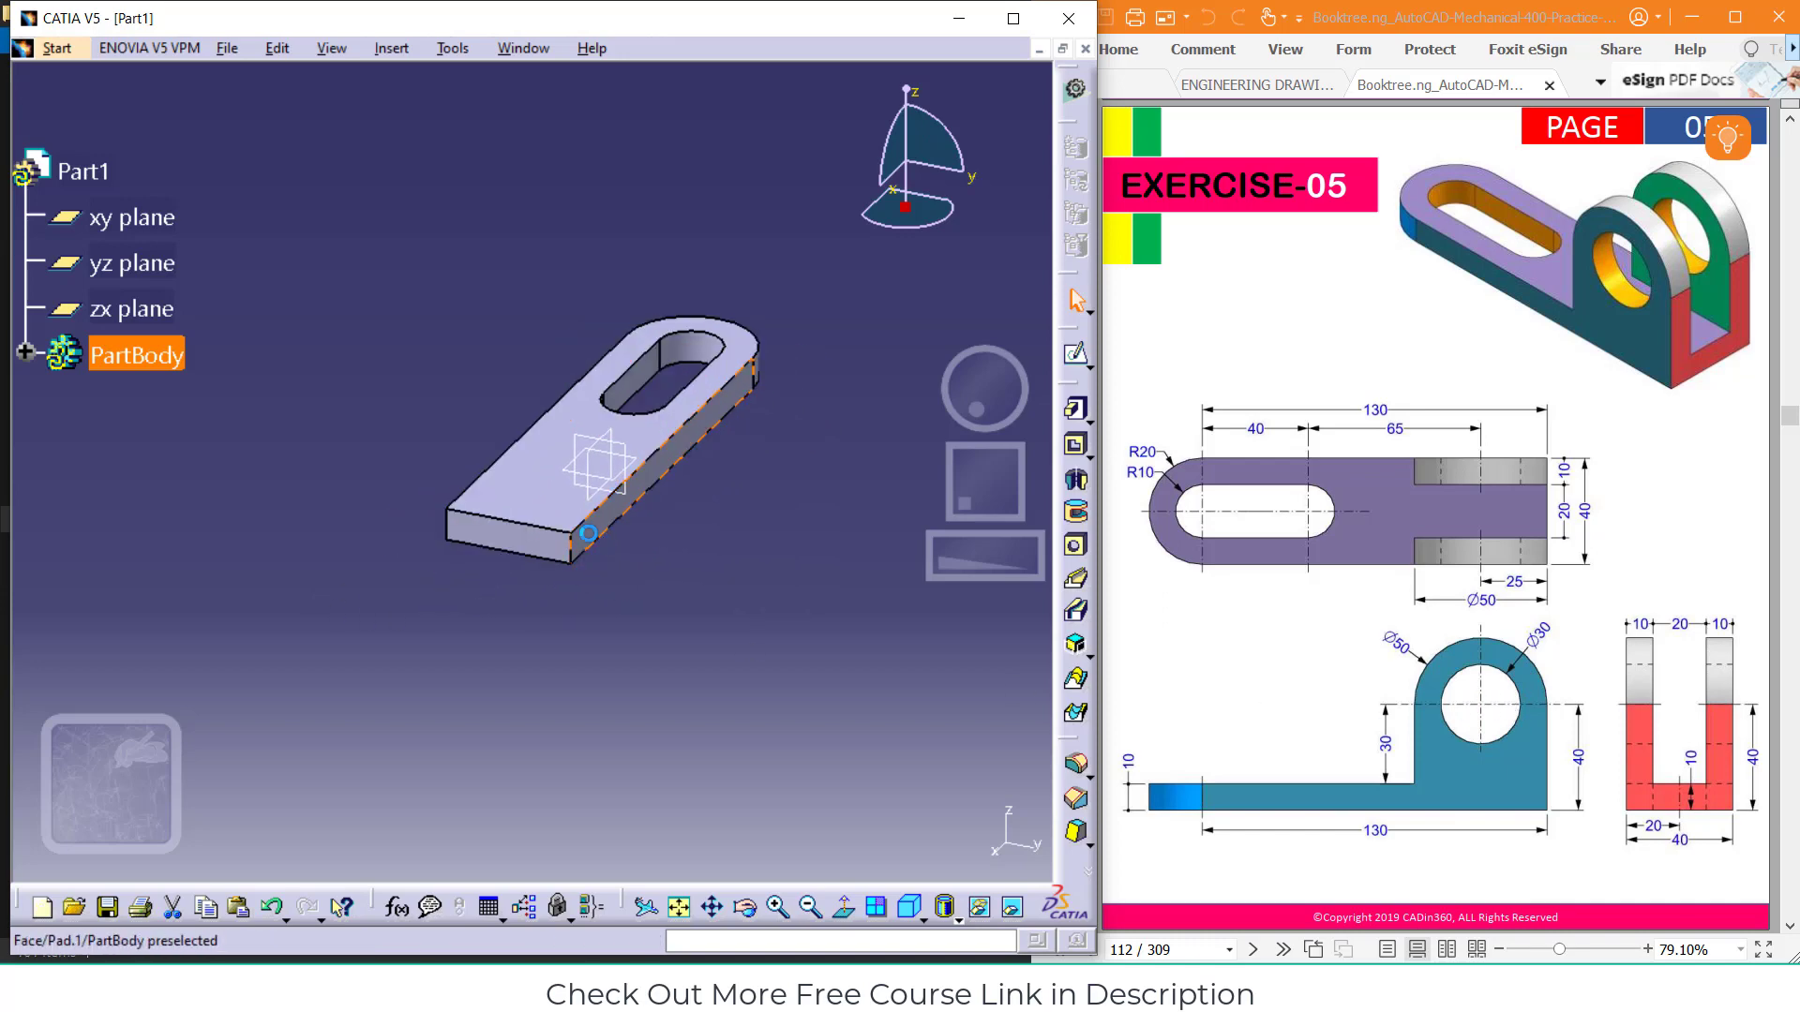
{"action": "left_click", "coordinate": [1075, 353]}
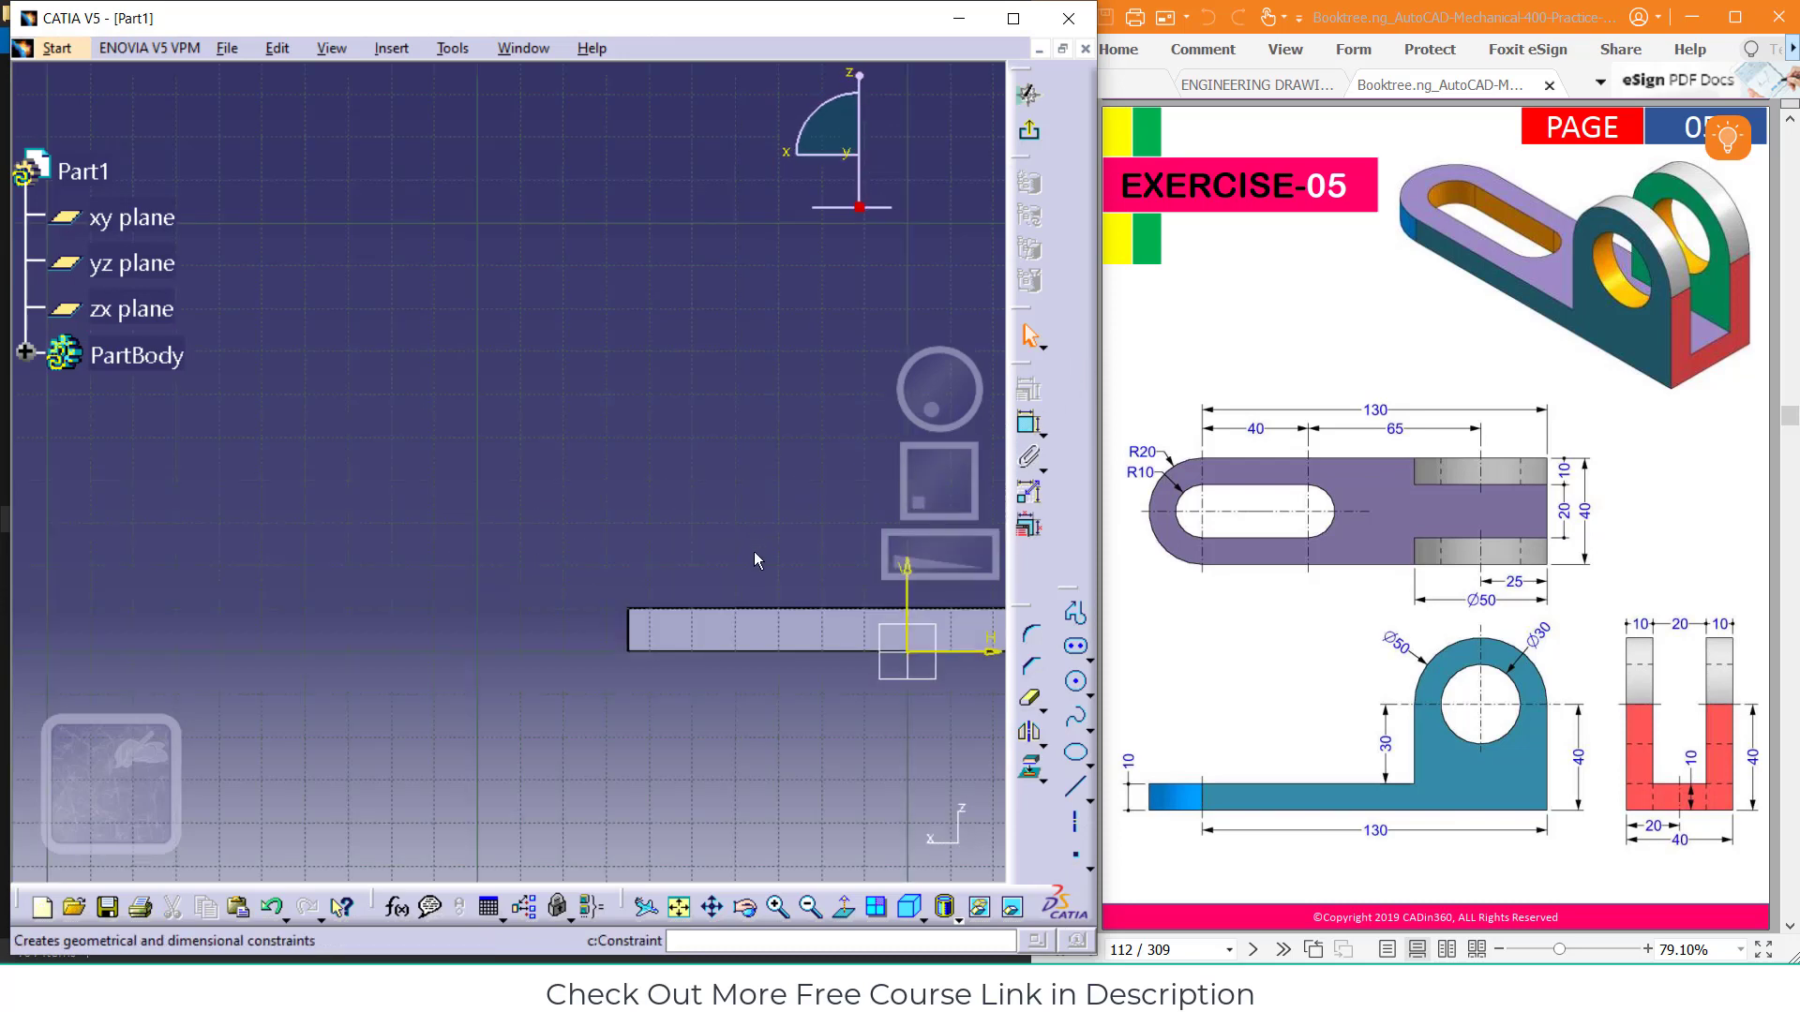
{"action": "left_click", "coordinate": [687, 907]}
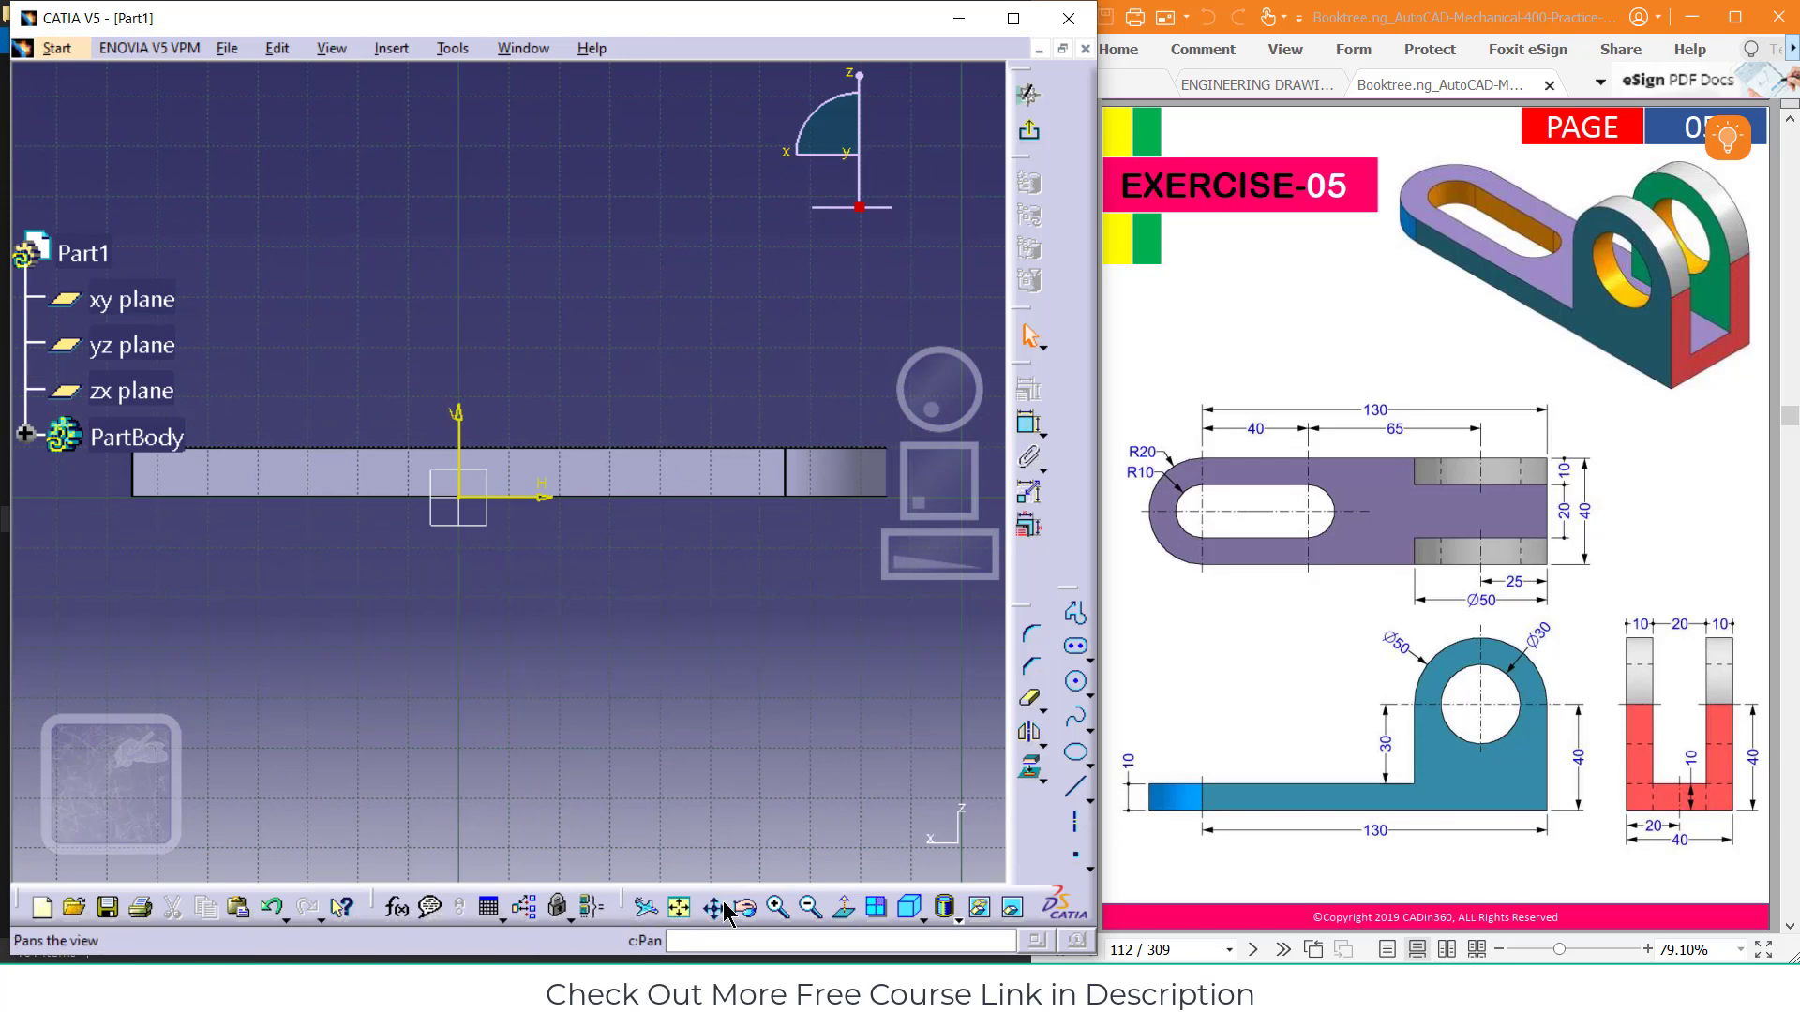
{"action": "left_click", "coordinate": [810, 907]}
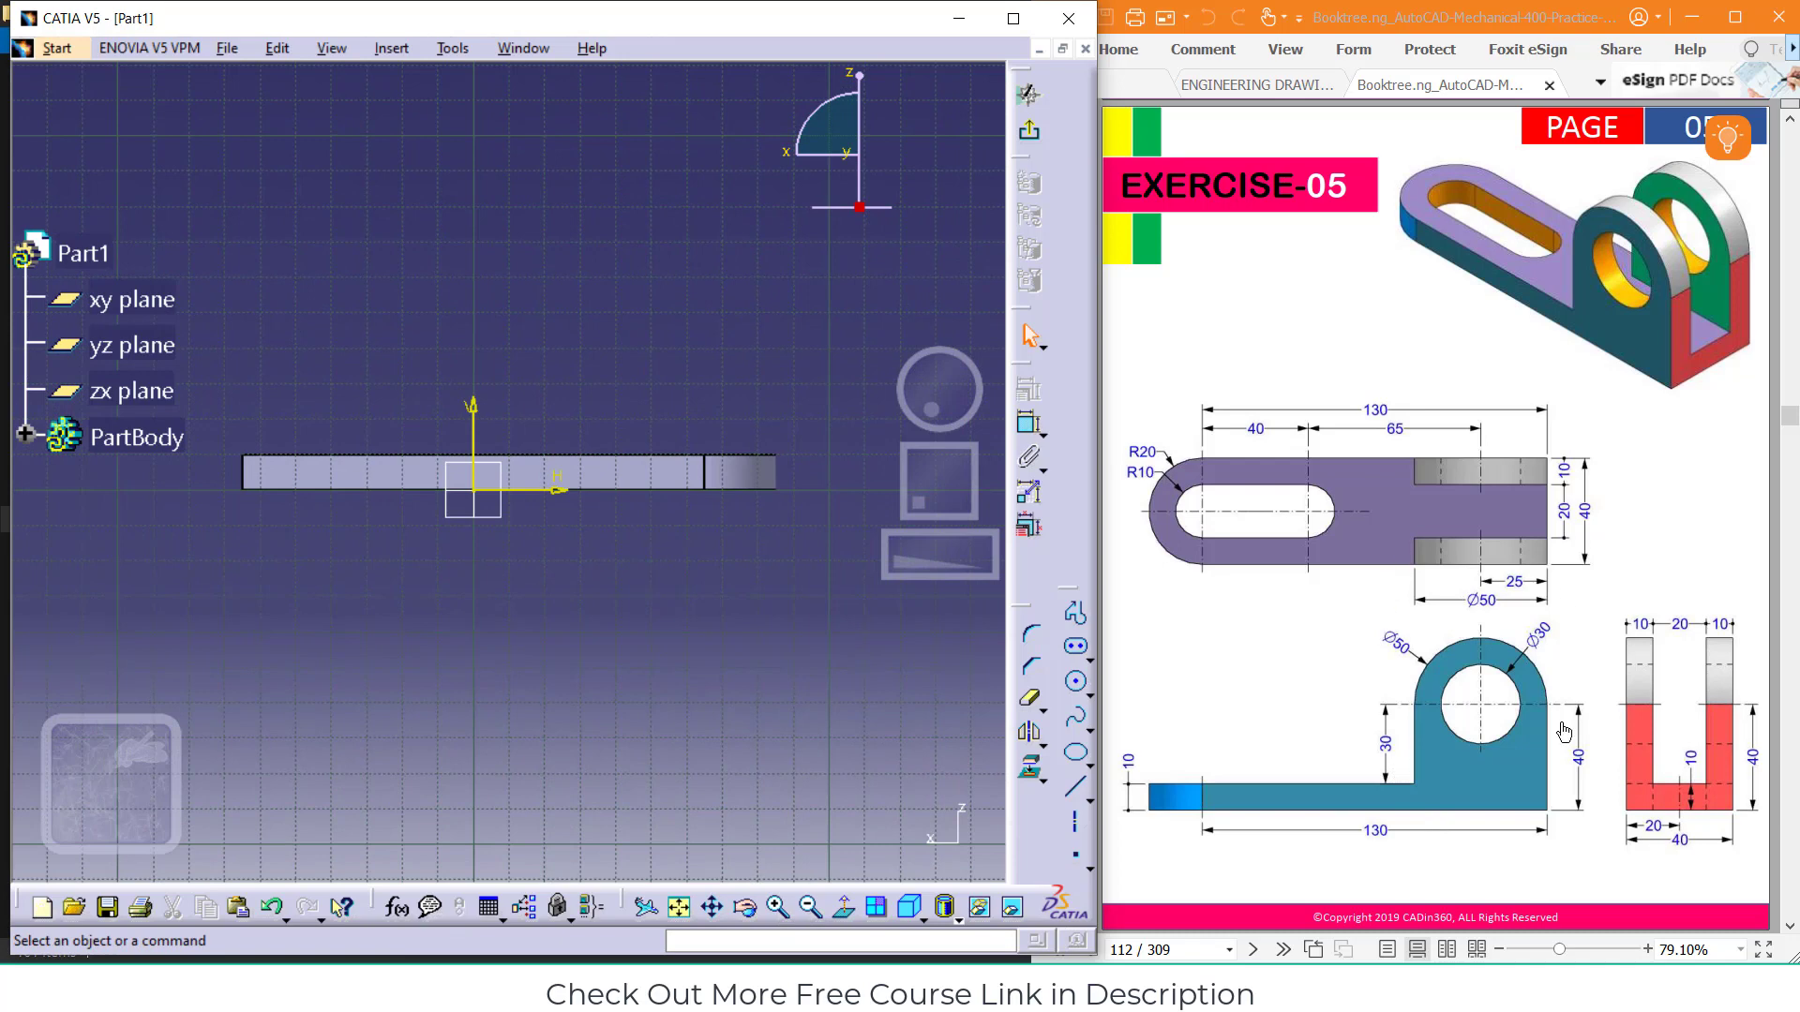
{"action": "left_click", "coordinate": [1089, 659]}
{"action": "left_click", "coordinate": [1119, 670]}
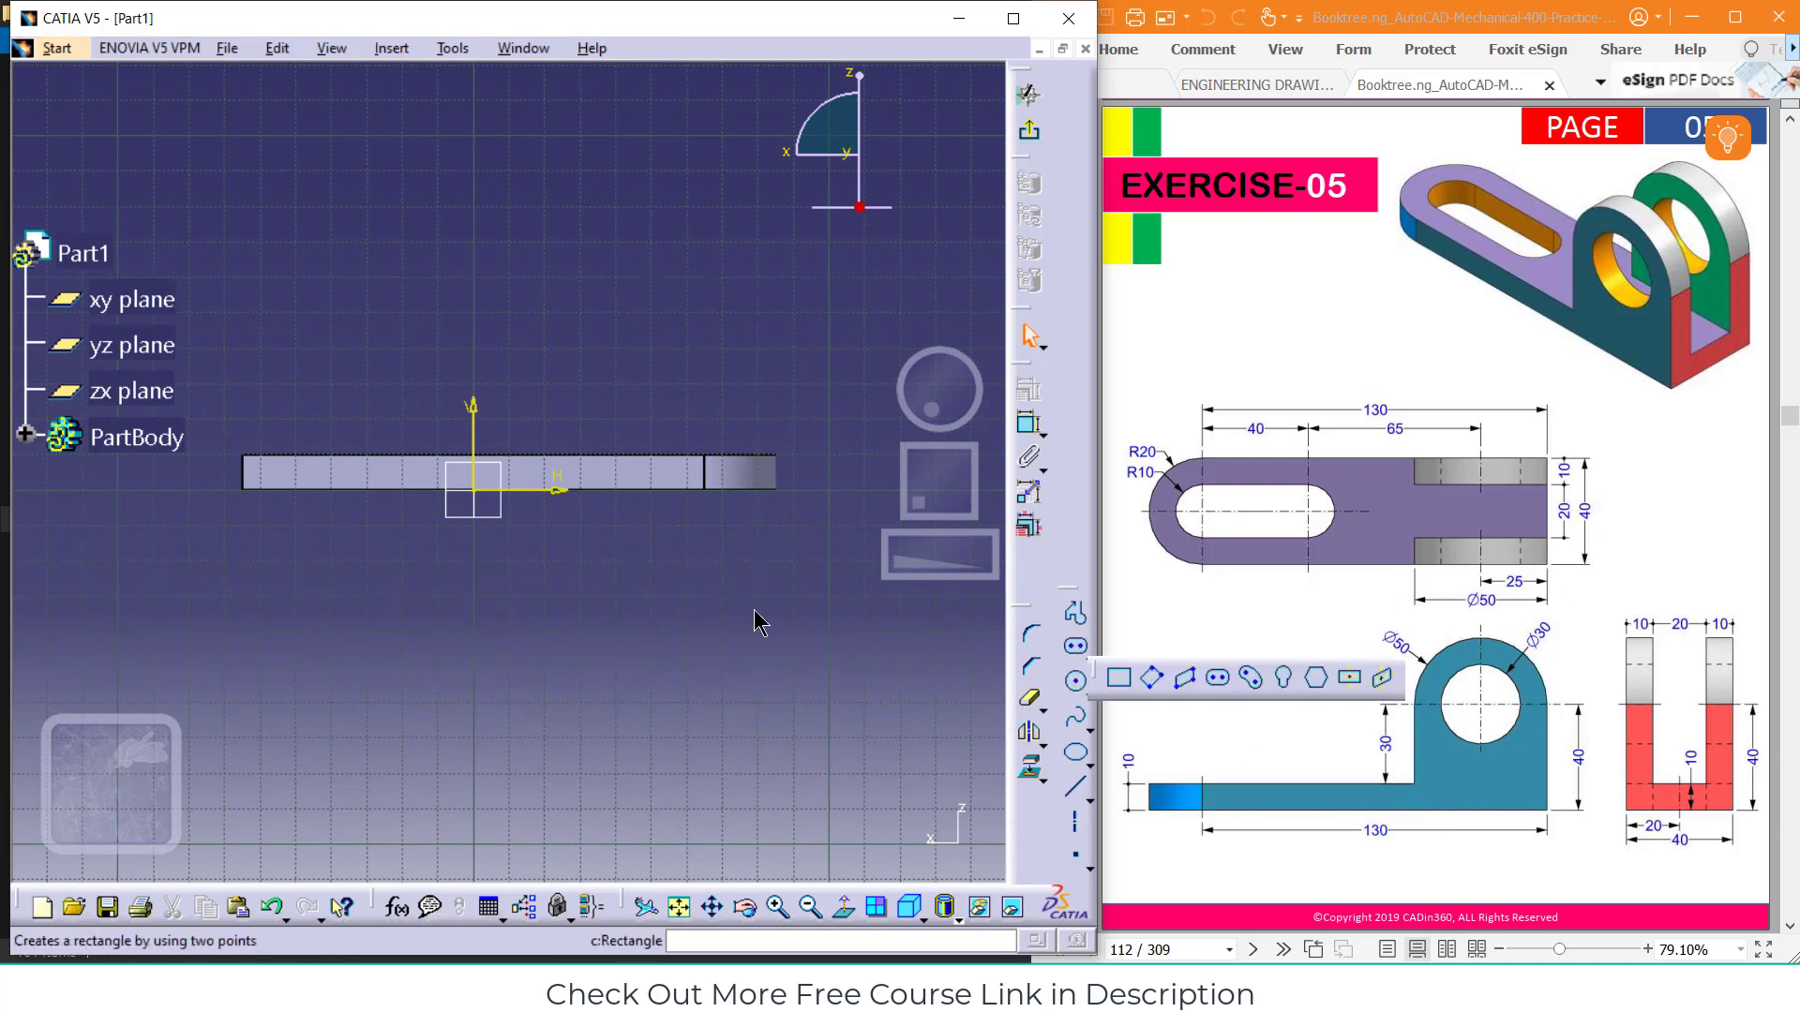
{"action": "left_click", "coordinate": [247, 485]}
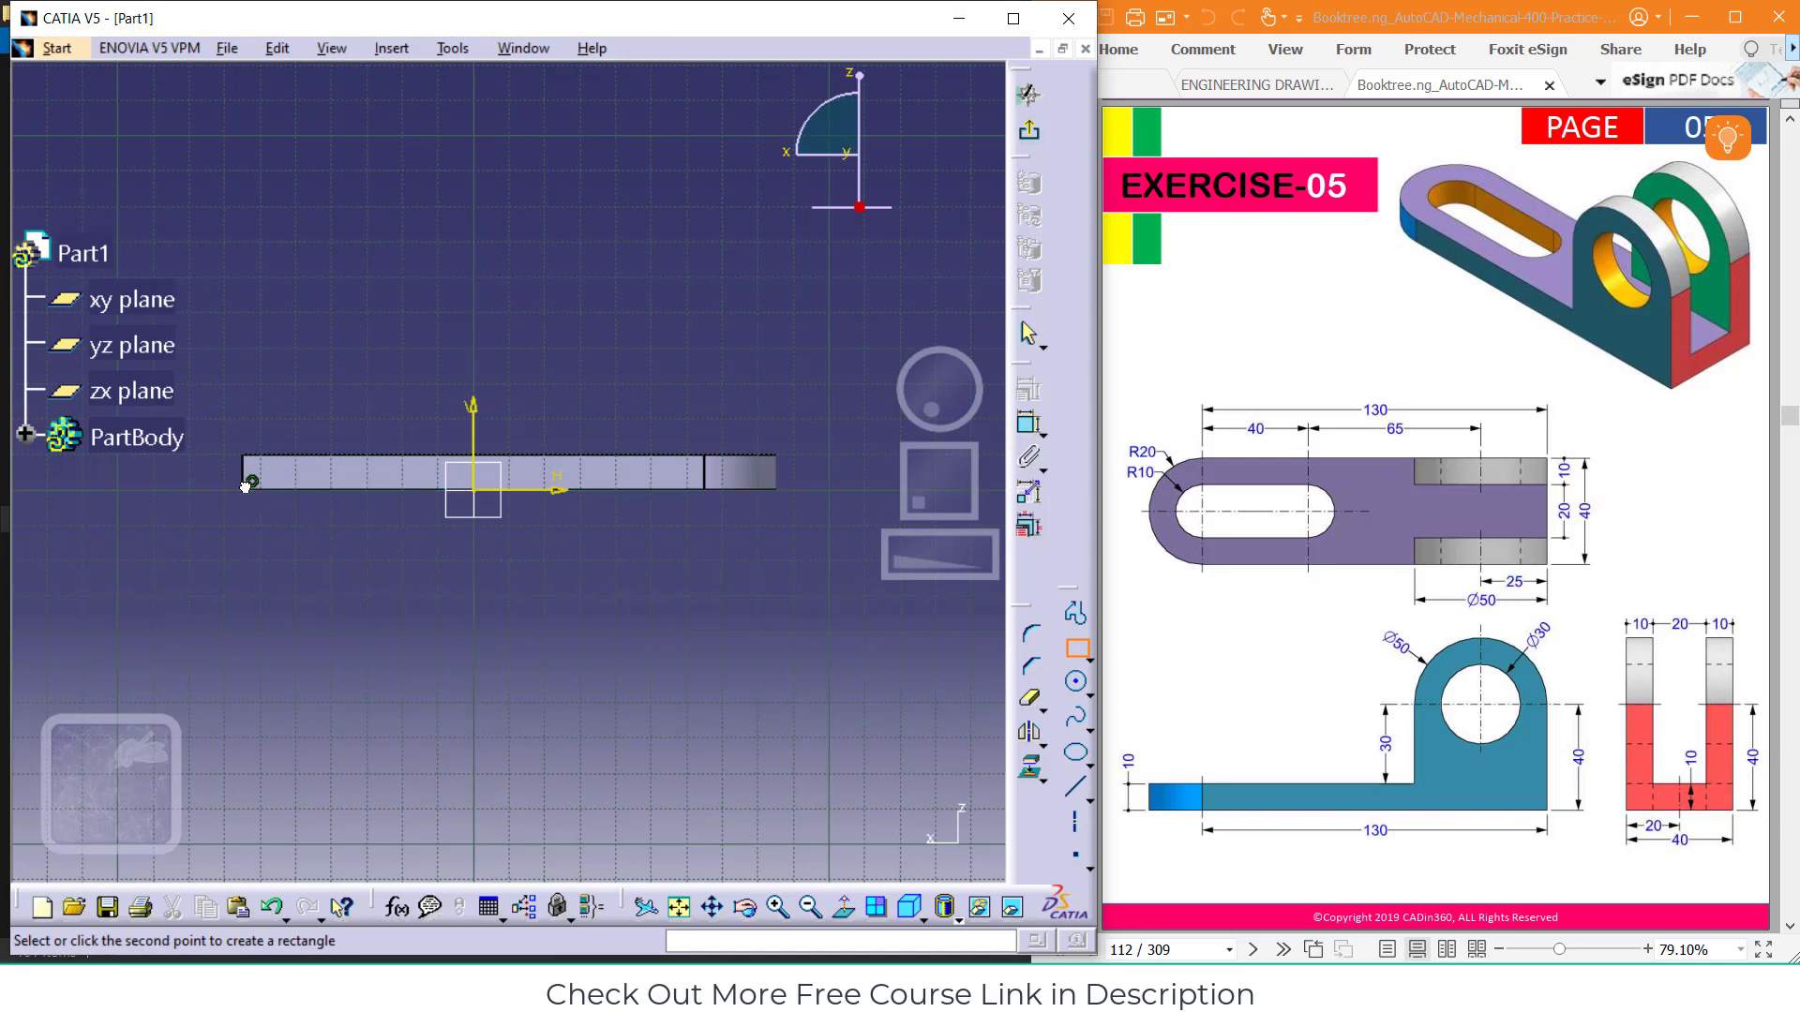
{"action": "left_click", "coordinate": [431, 300]}
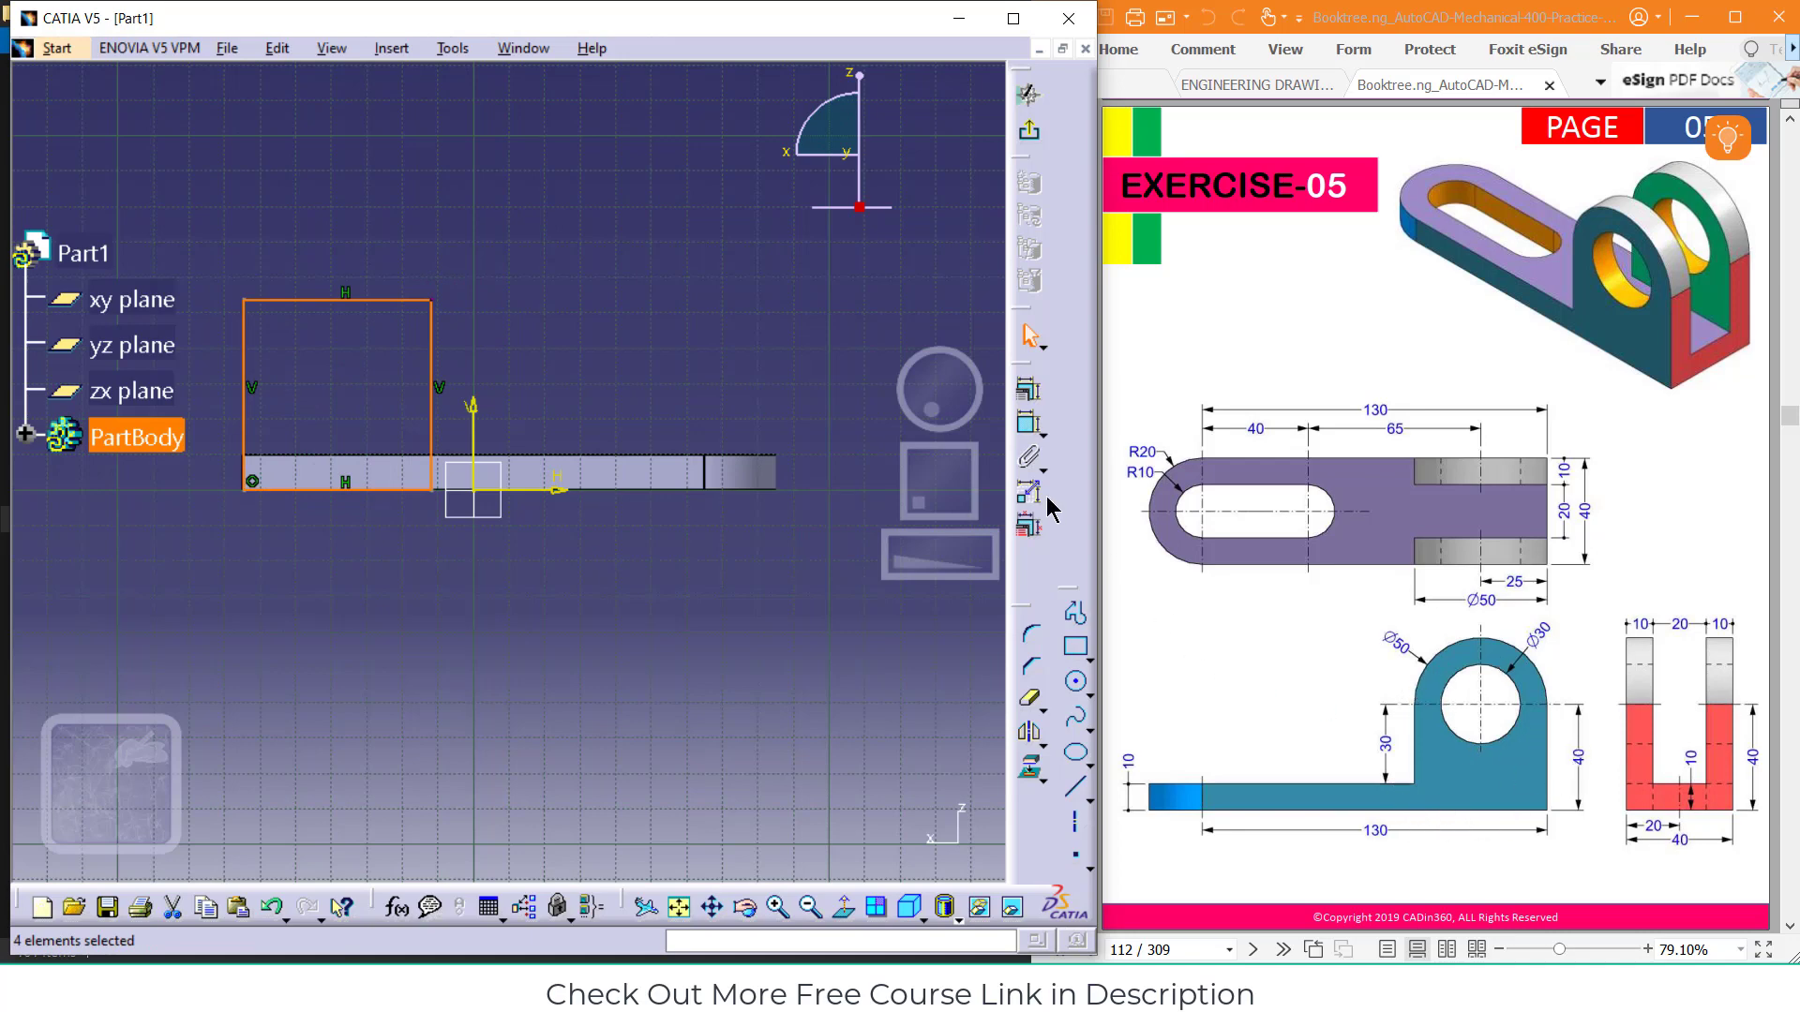
Constrain the rectangle's height to 40 mm and its width to 50 mm
{"action": "left_click", "coordinate": [1029, 422]}
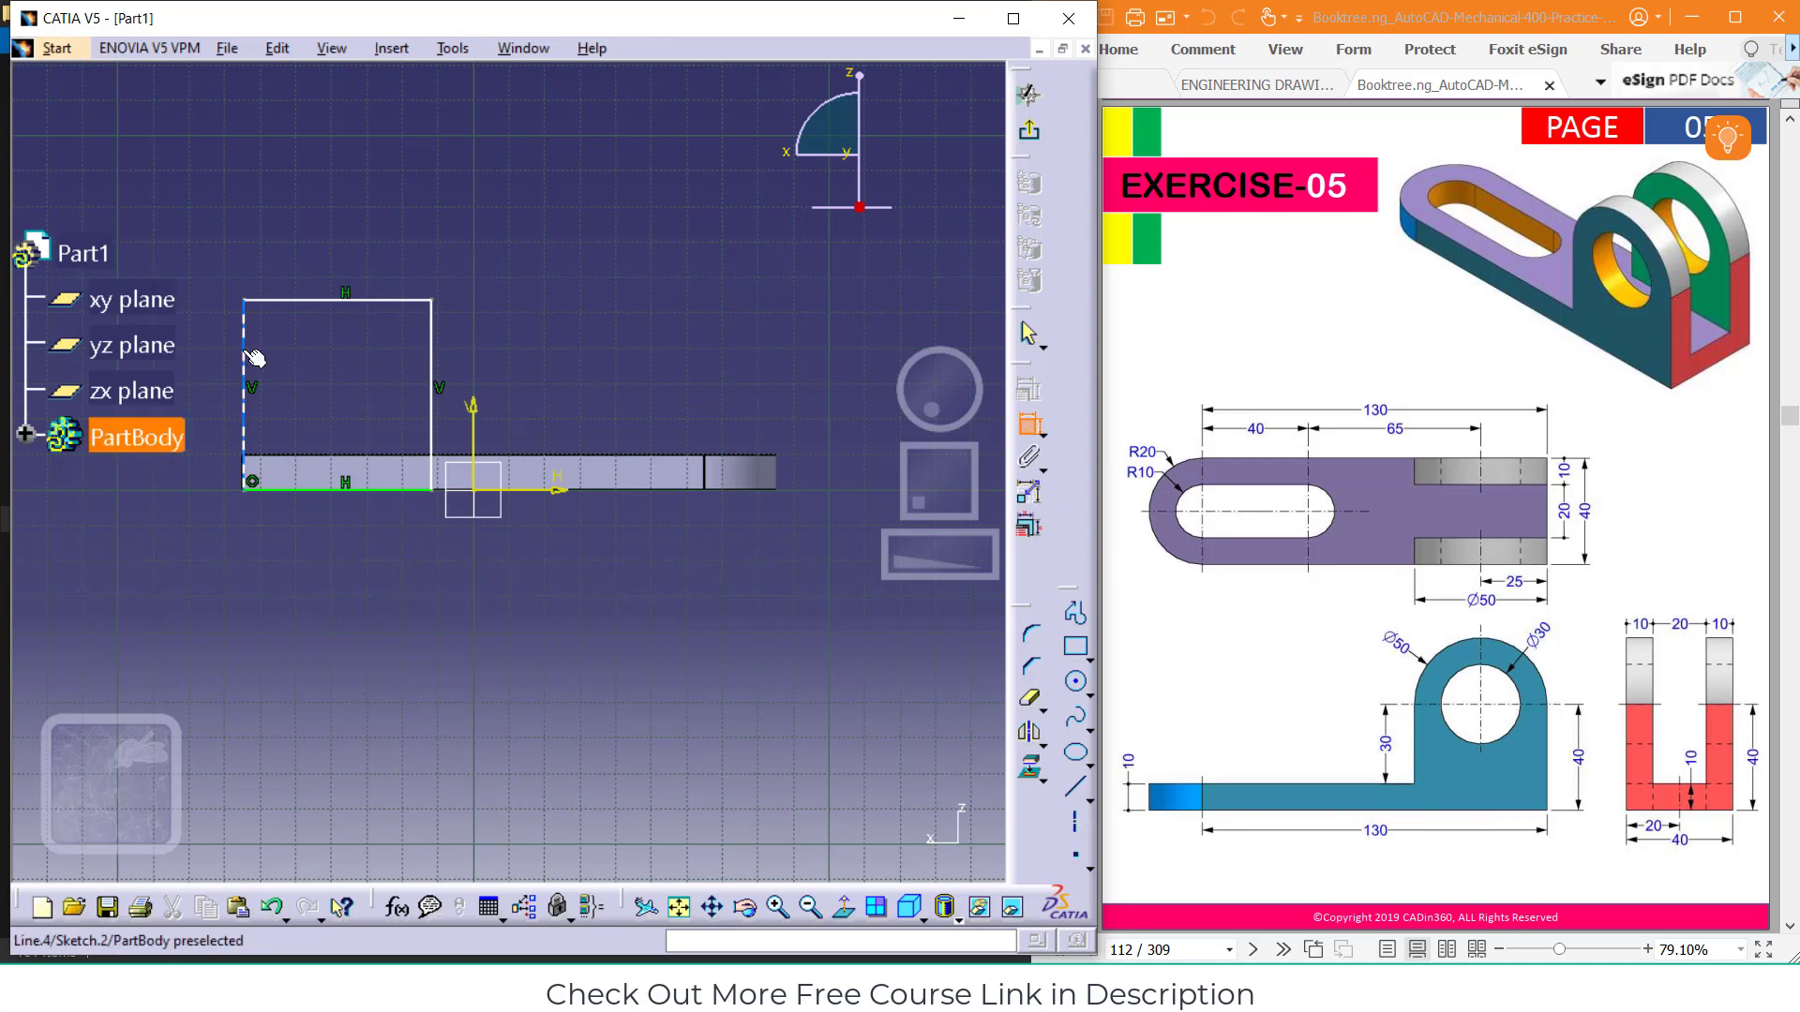
{"action": "left_click", "coordinate": [254, 358]}
{"action": "left_click", "coordinate": [225, 353]}
{"action": "double_click", "coordinate": [216, 345]}
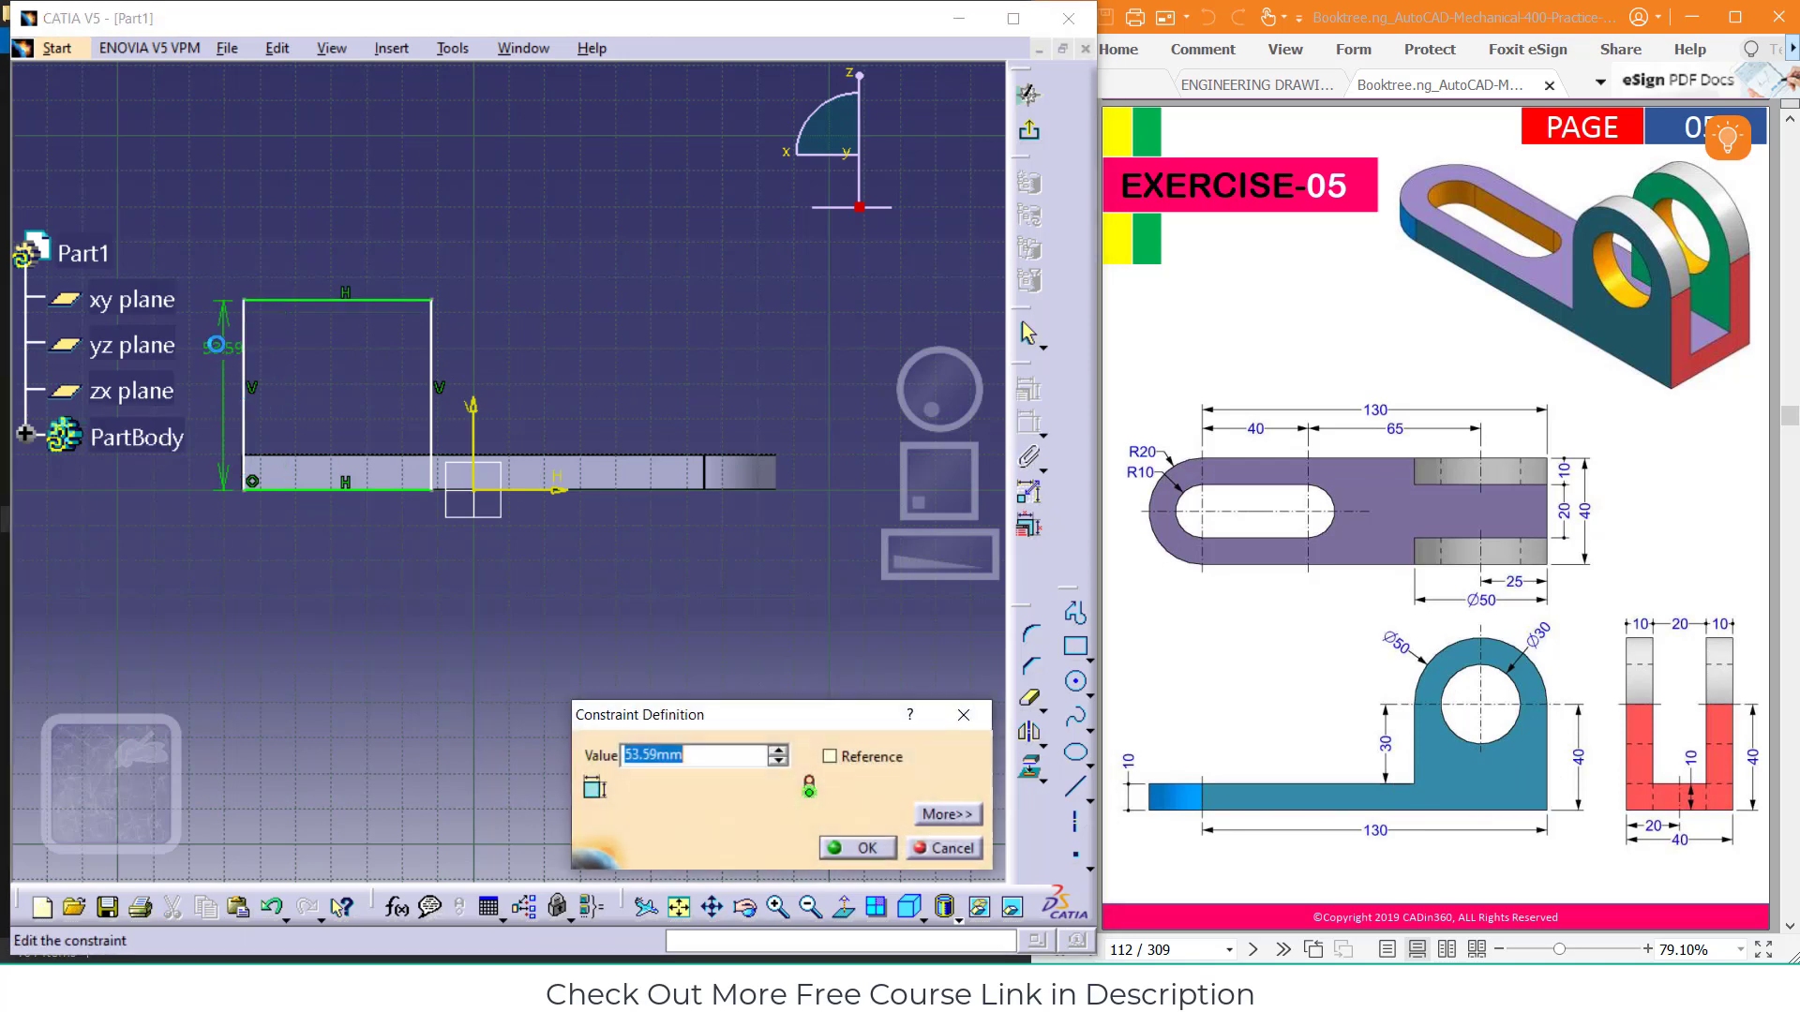
{"action": "type", "text": "40"}
{"action": "key", "text": "Return"}
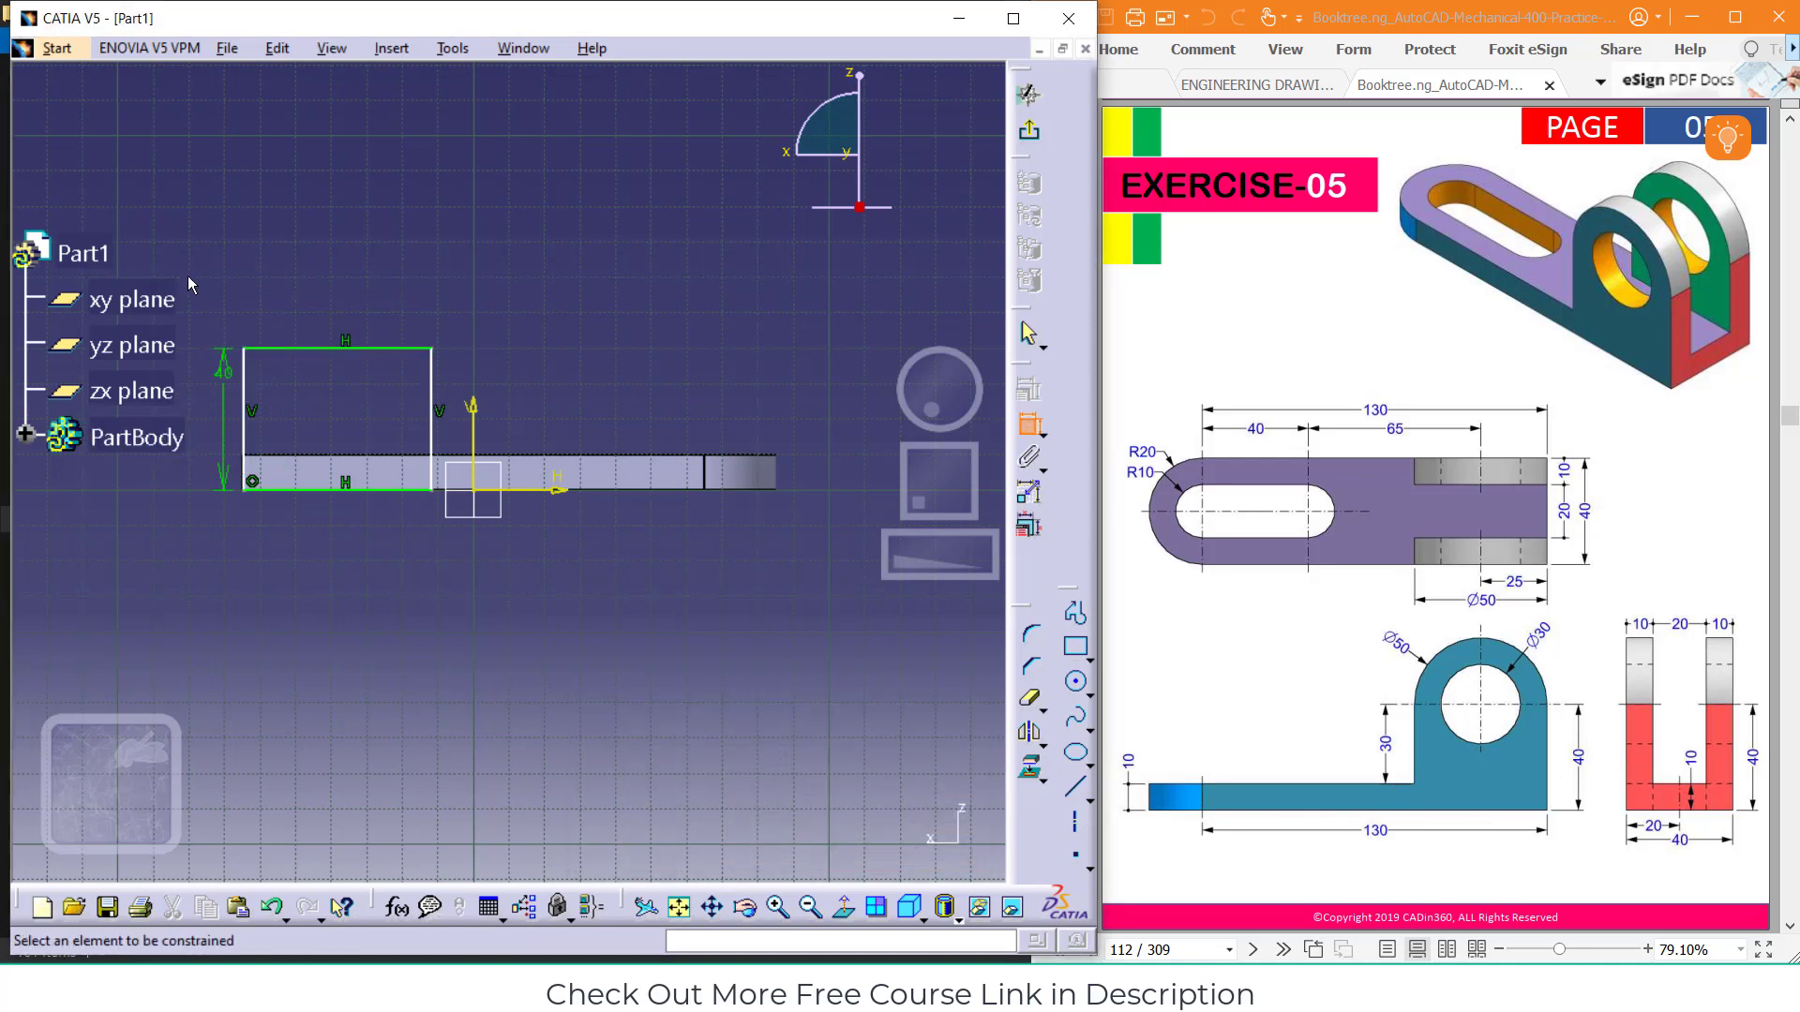
{"action": "left_click", "coordinate": [320, 349]}
{"action": "left_click", "coordinate": [321, 300]}
{"action": "double_click", "coordinate": [323, 298]}
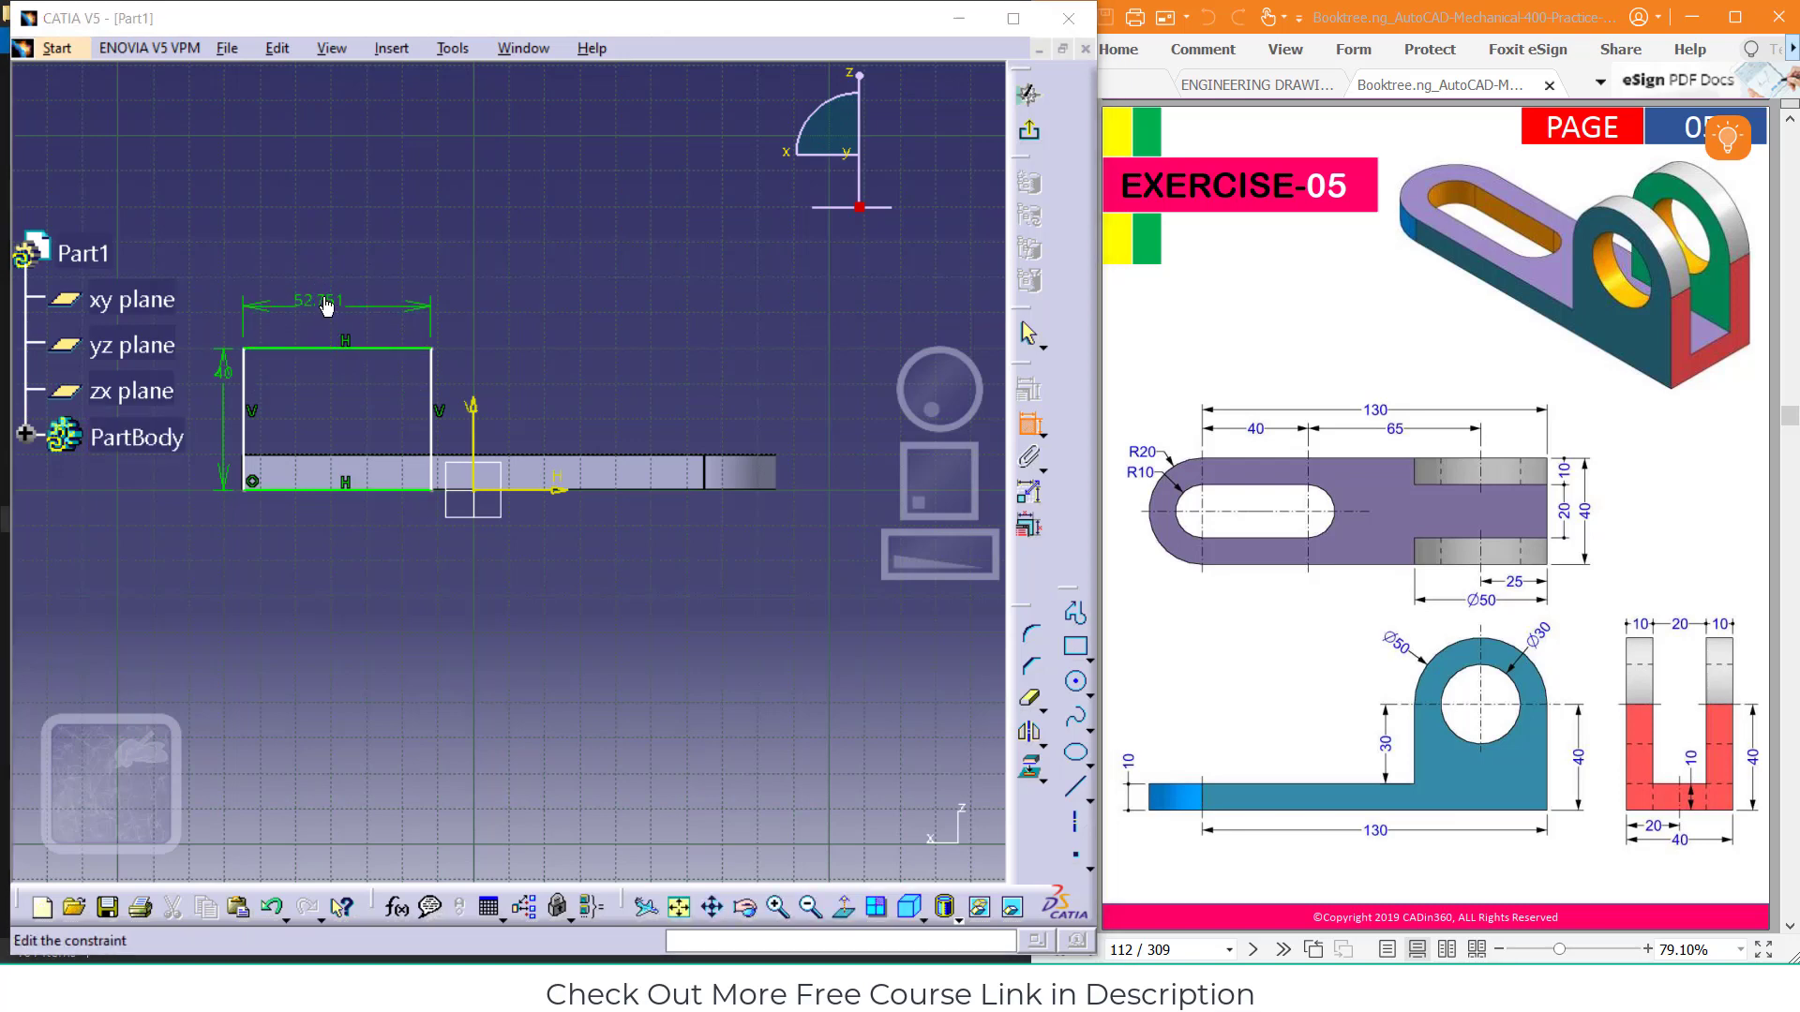
{"action": "type", "text": "50"}
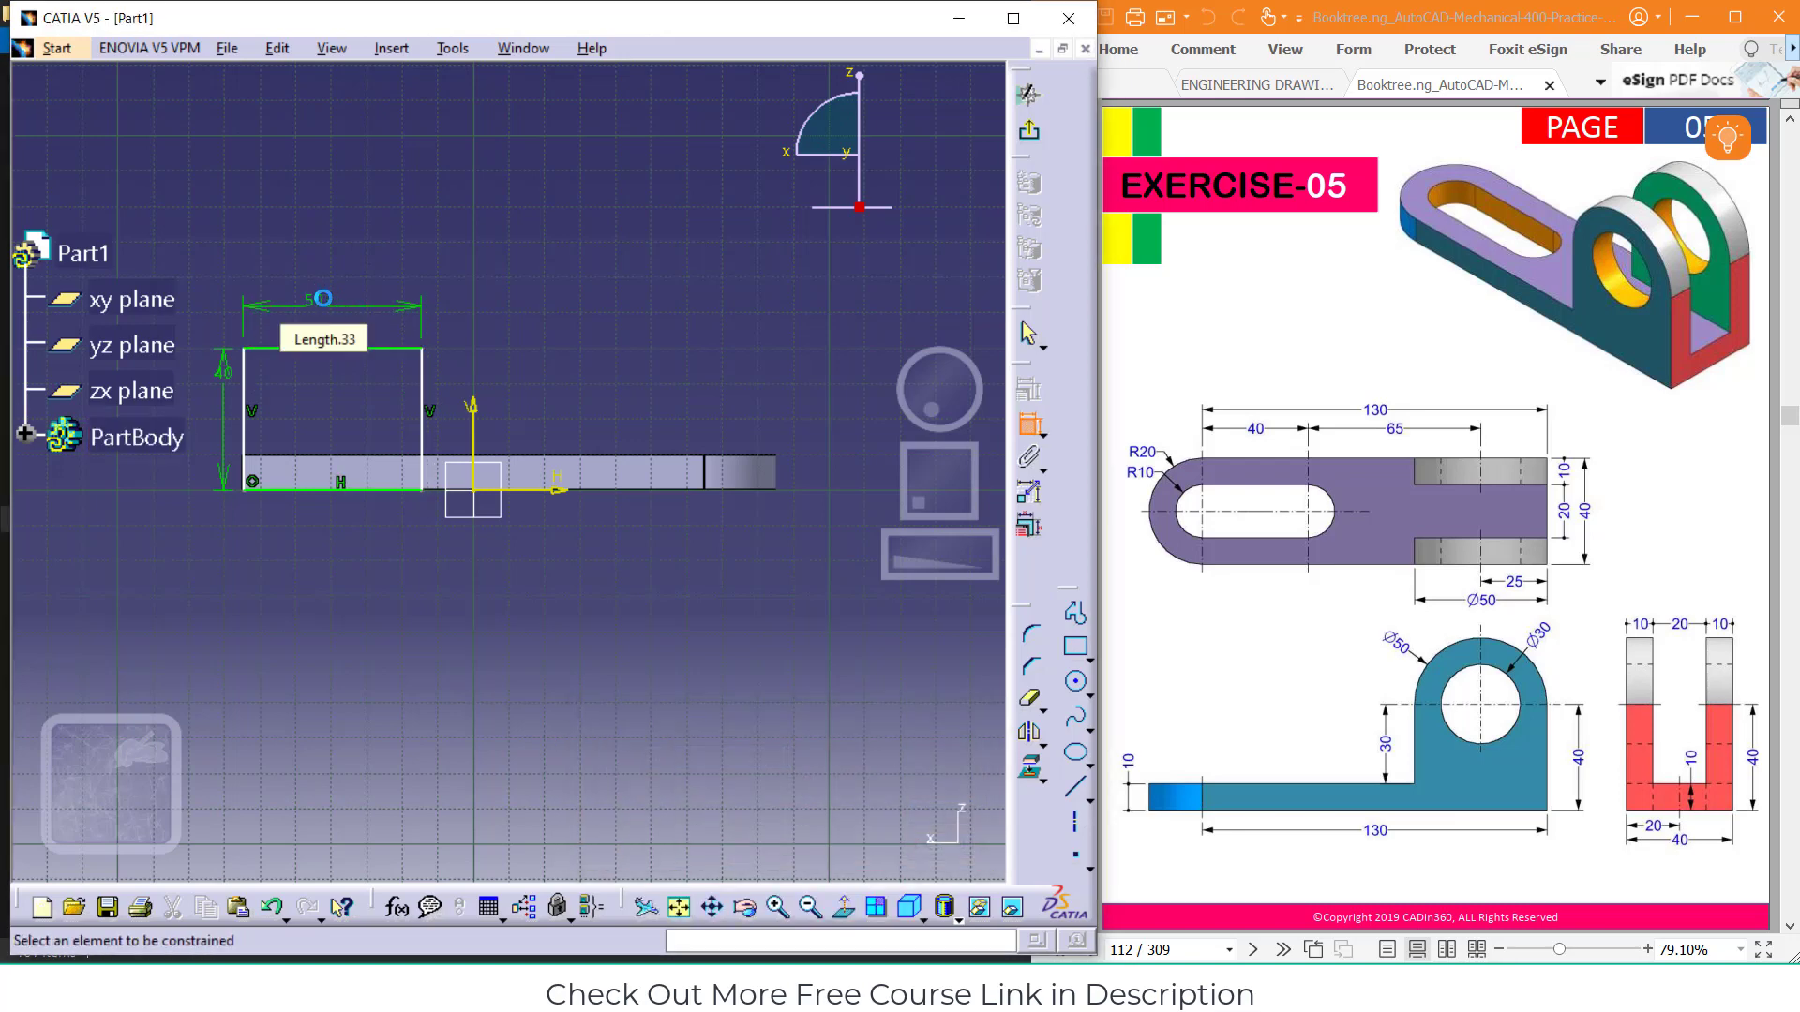
Sketch two concentric circles at the midpoint of the rectangle's upper edge, the outer reaching the edge's ends and the inner about 27 mm in diameter
{"action": "left_click", "coordinate": [1076, 684]}
{"action": "left_click", "coordinate": [1076, 687]}
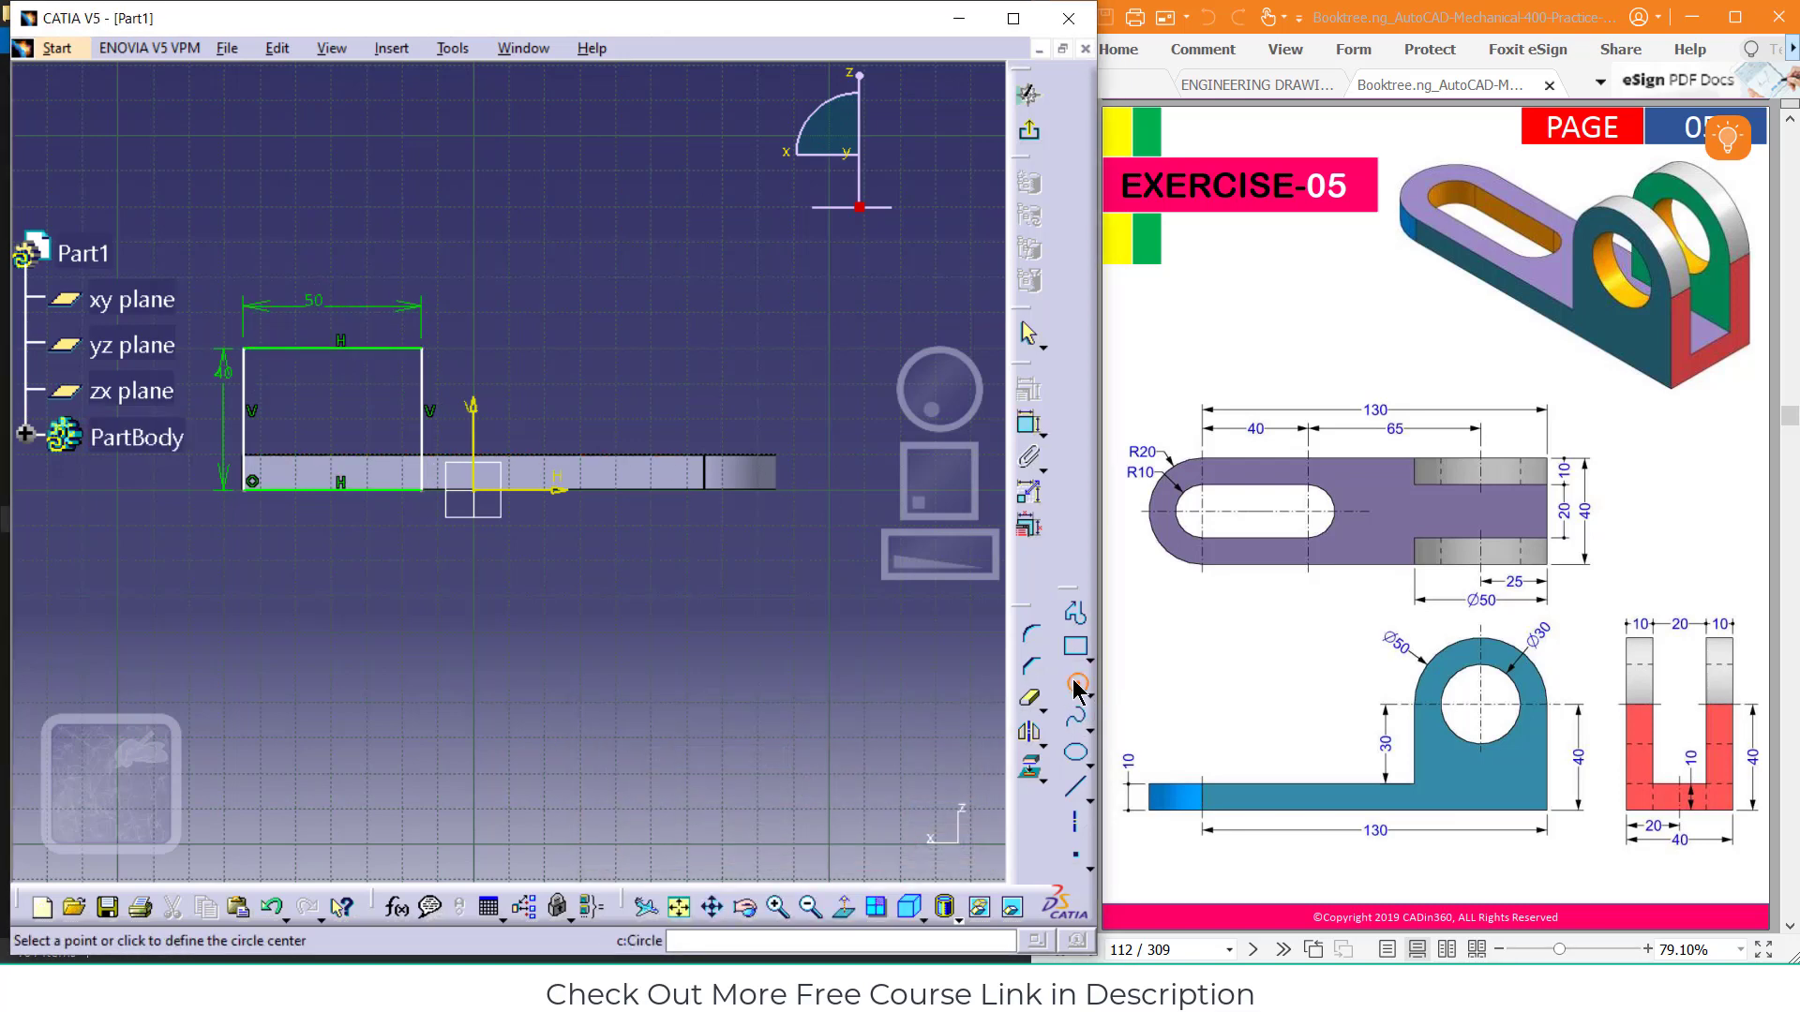
{"action": "left_click", "coordinate": [338, 348]}
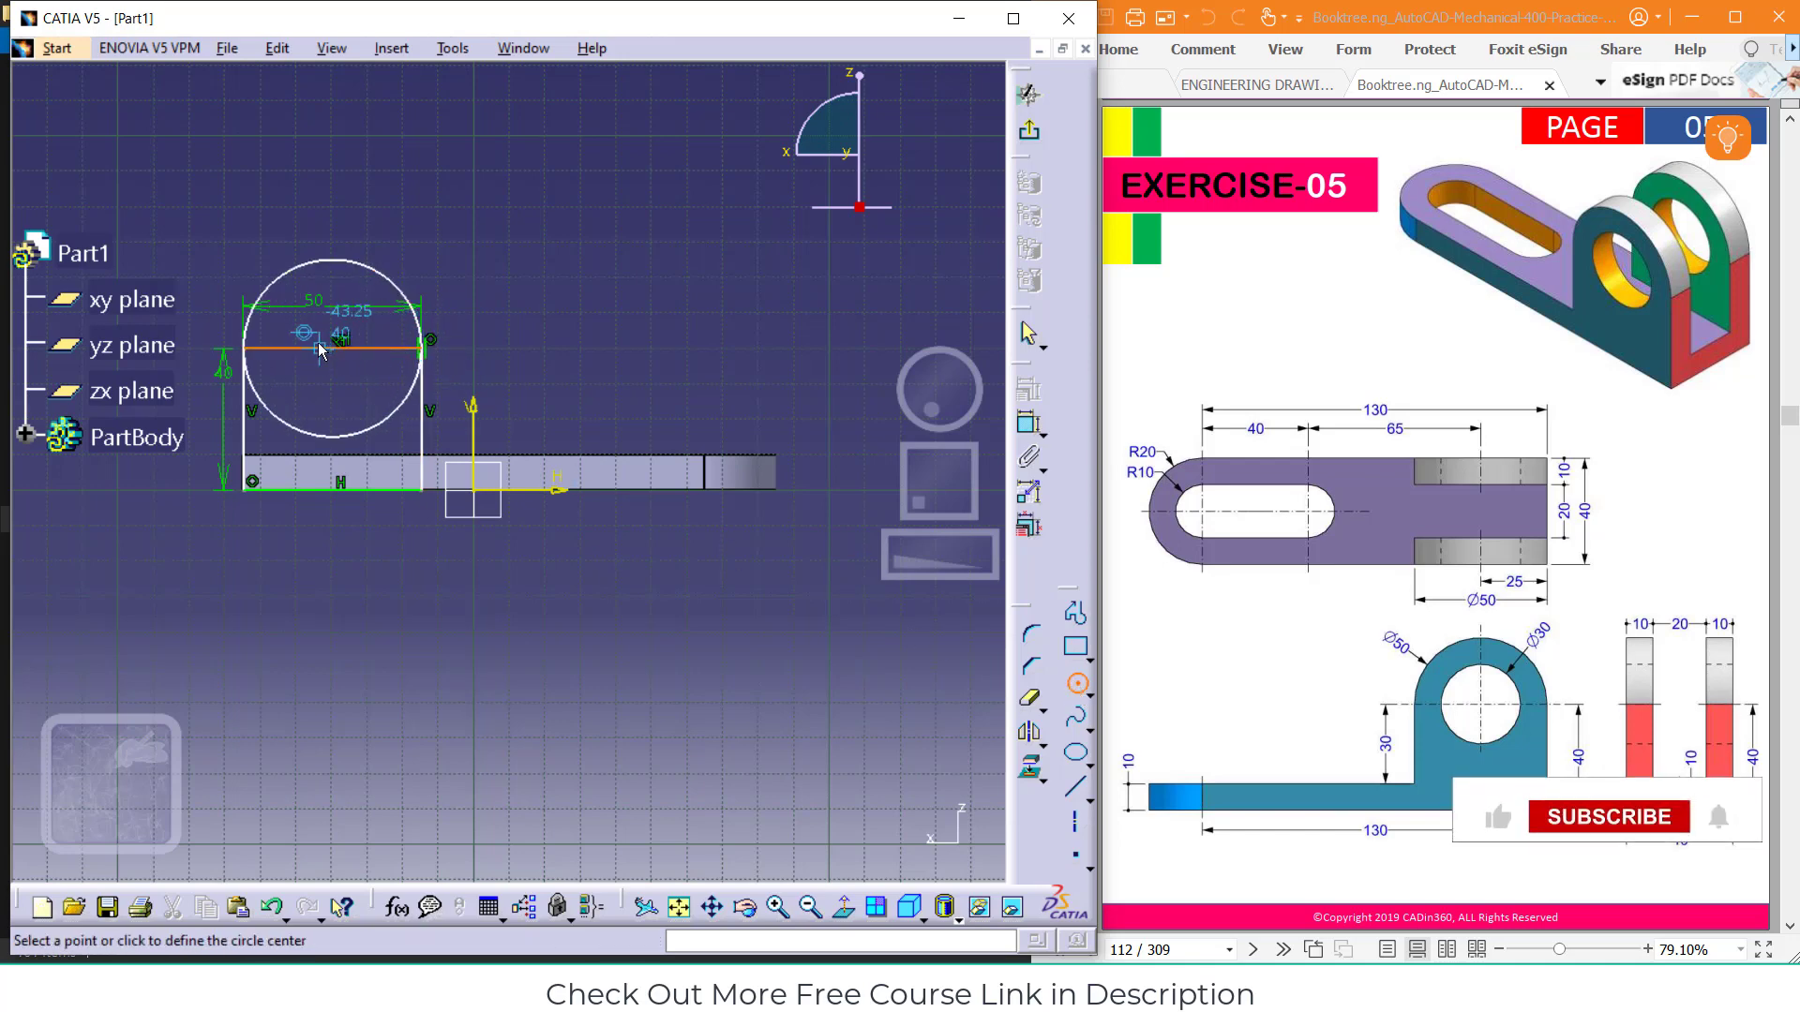
{"action": "left_click", "coordinate": [381, 351]}
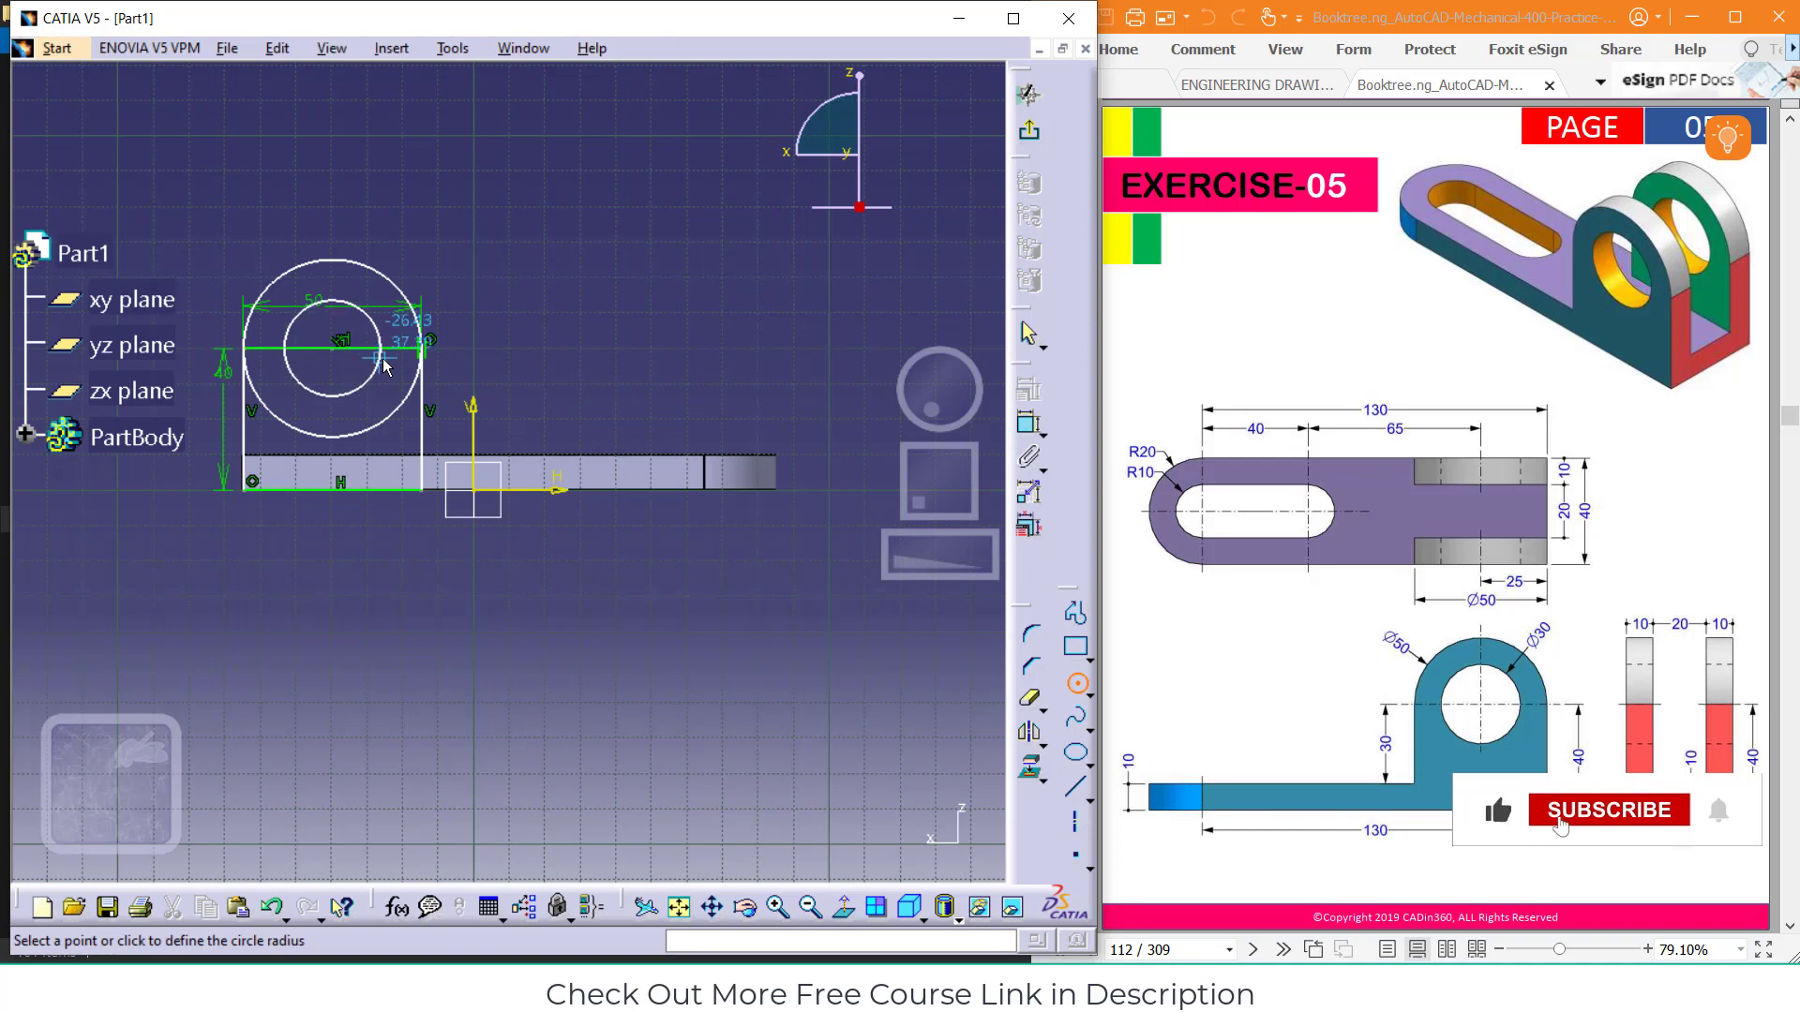
Constrain the inner circle's diameter to 30 mm
{"action": "left_click", "coordinate": [1029, 421]}
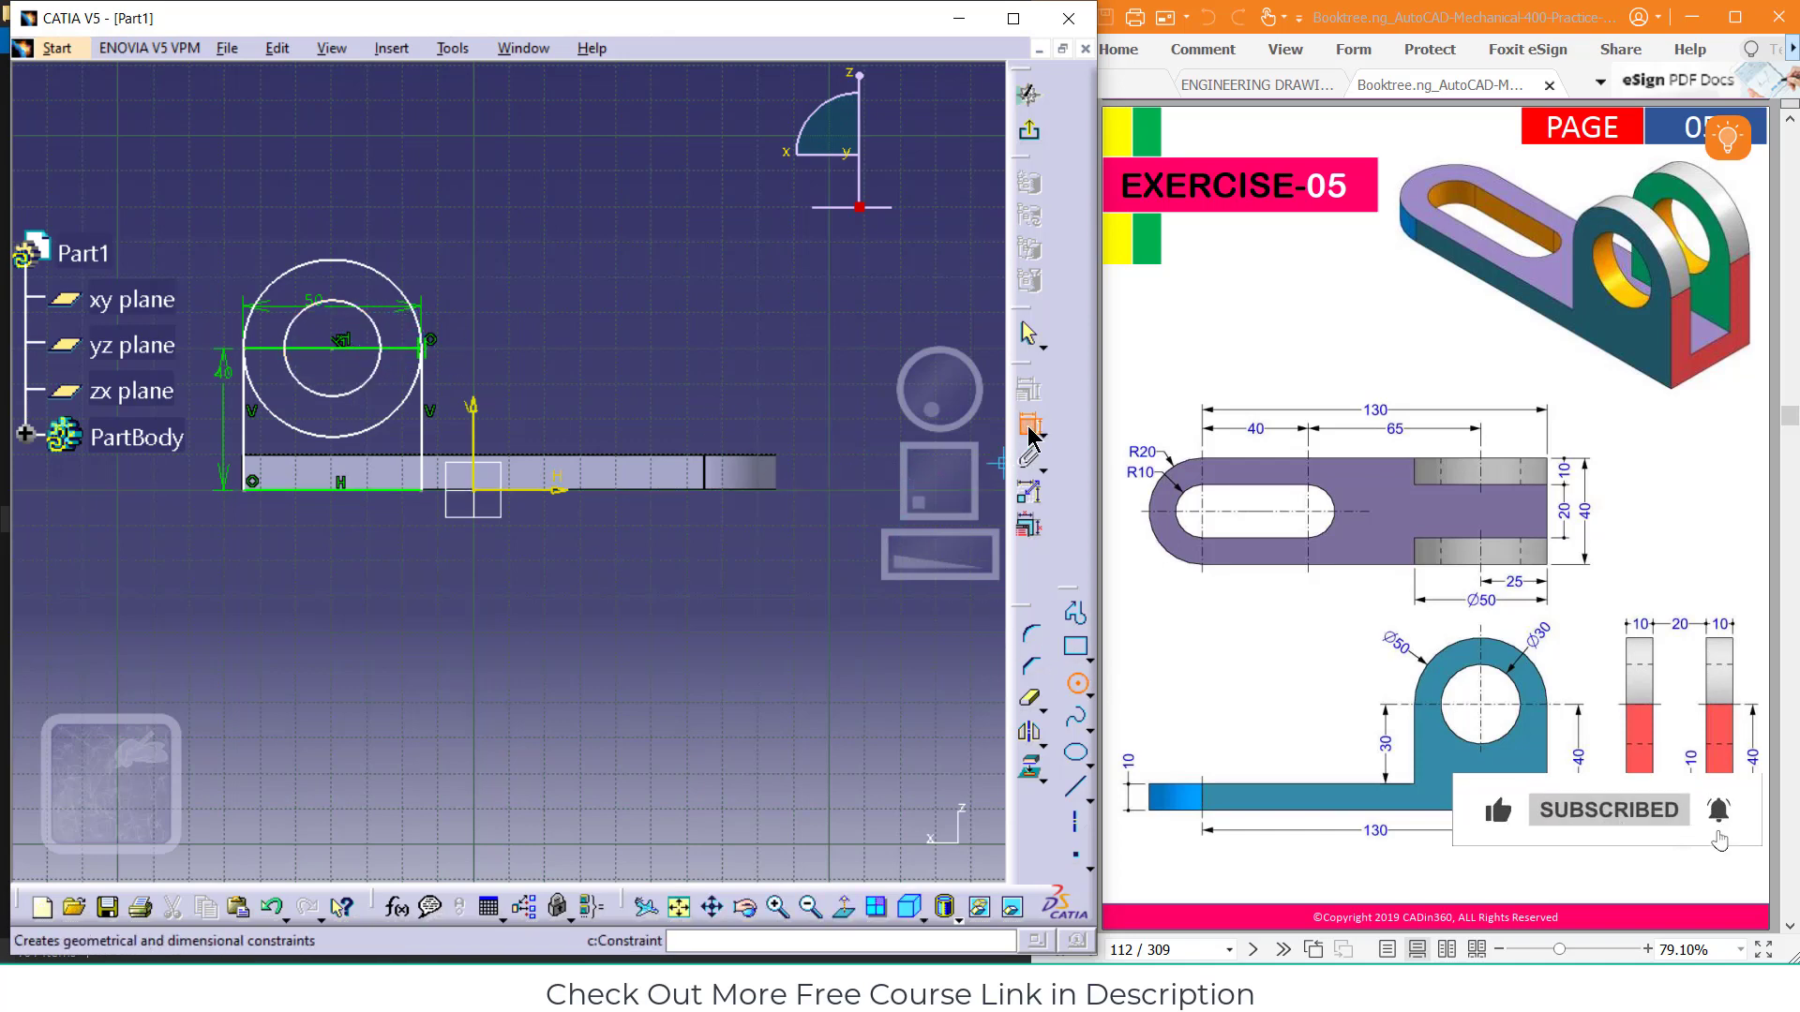
{"action": "left_click", "coordinate": [332, 302]}
{"action": "left_click", "coordinate": [357, 190]}
{"action": "double_click", "coordinate": [357, 190]}
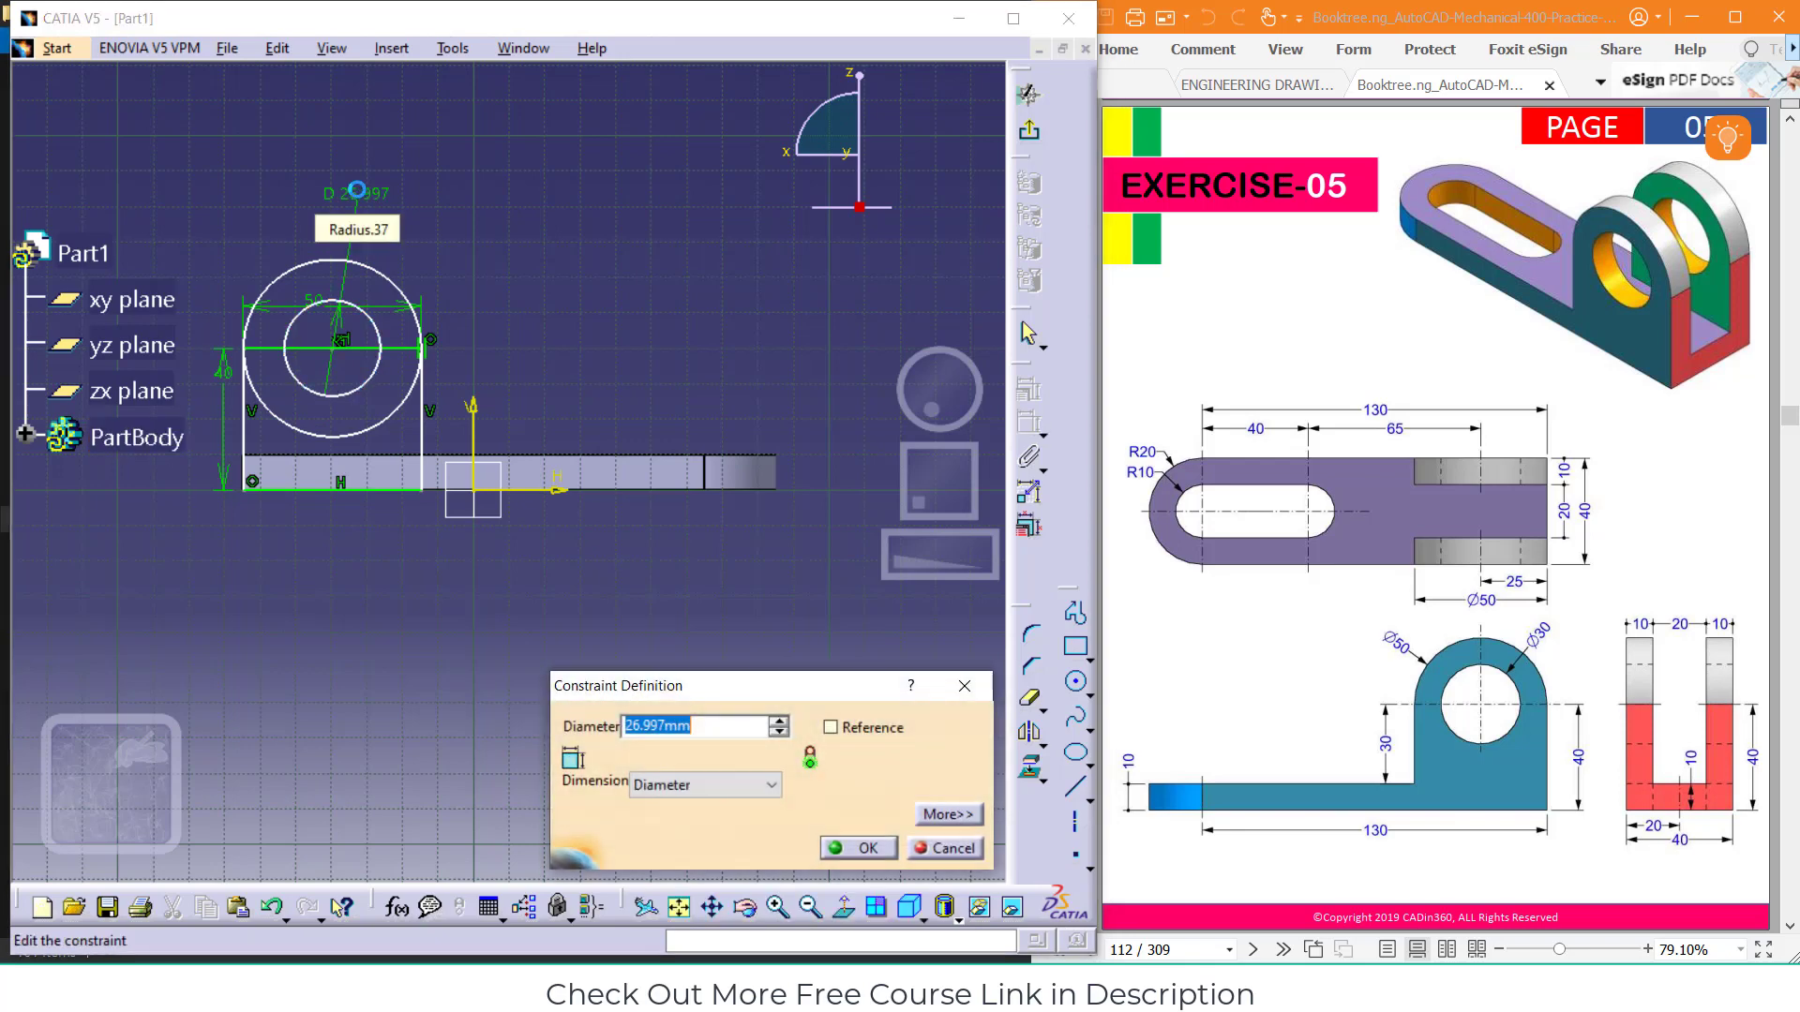
{"action": "type", "text": "30"}
{"action": "key", "text": "Return"}
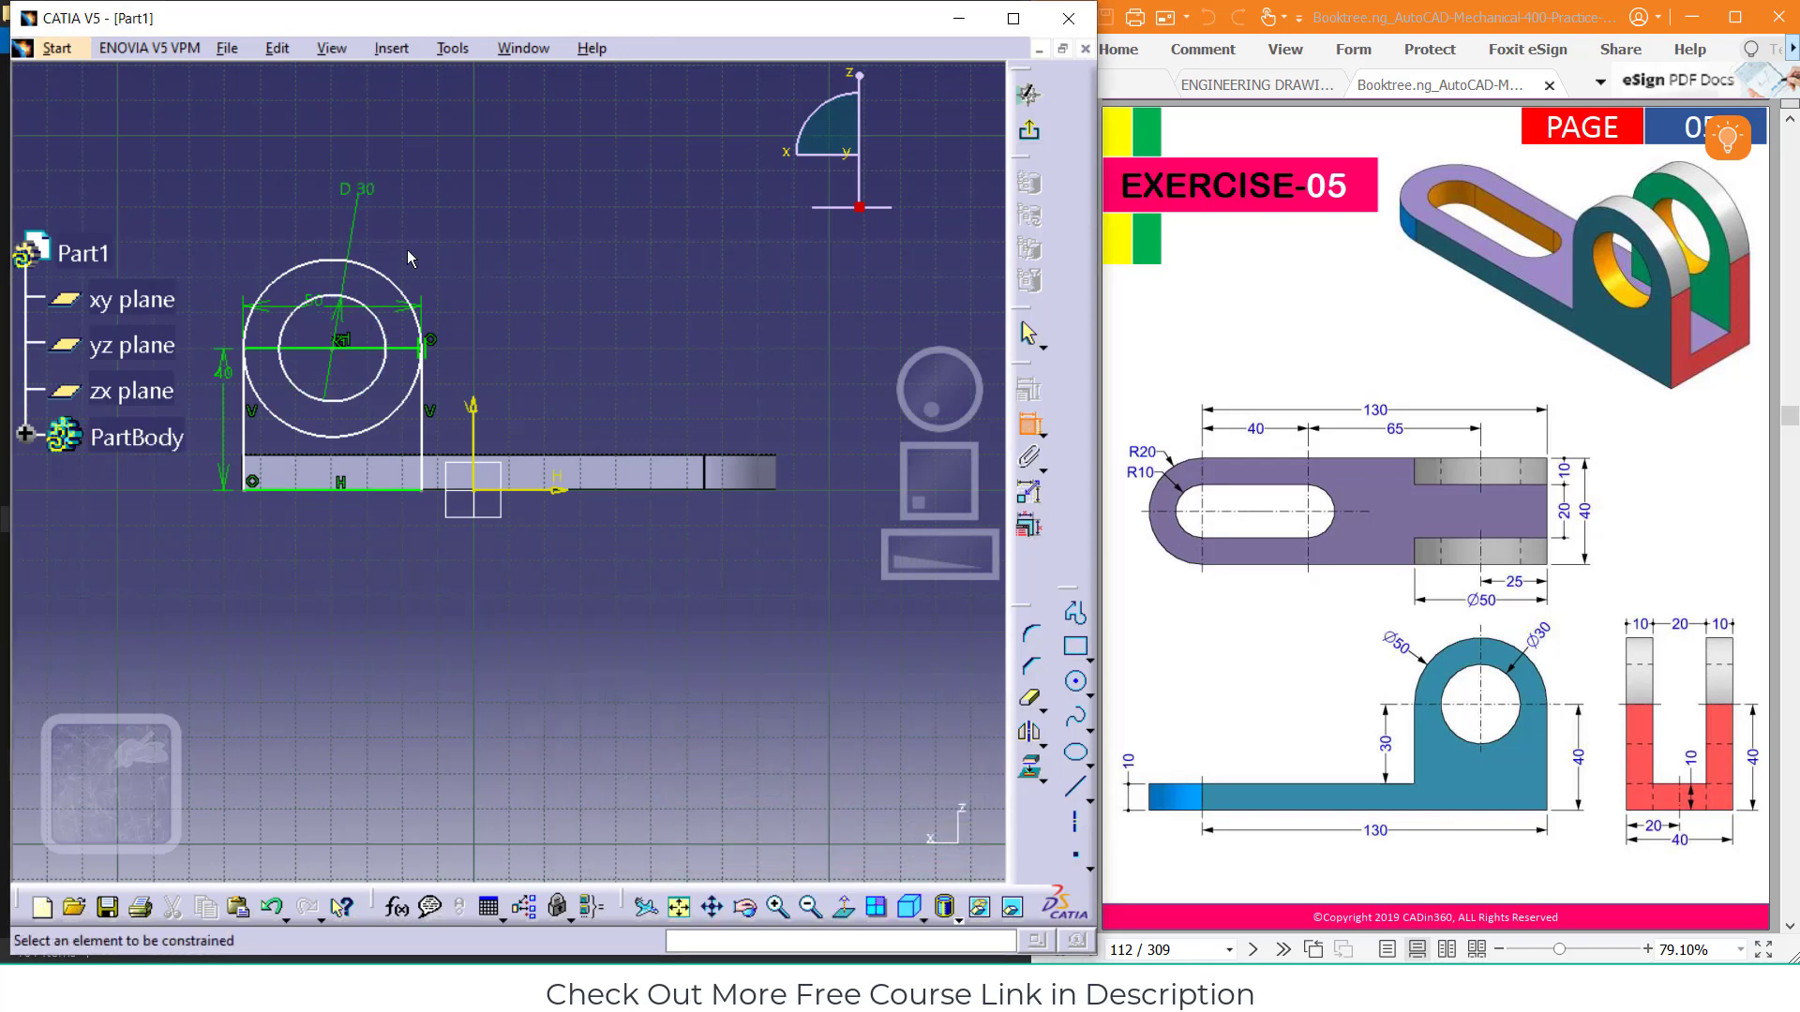
Quick-trim the rectangle's upper edge and the outer circle's lower half, accepting the length-to-distance conversion and the midpoint constraint change
{"action": "left_click", "coordinate": [1030, 699]}
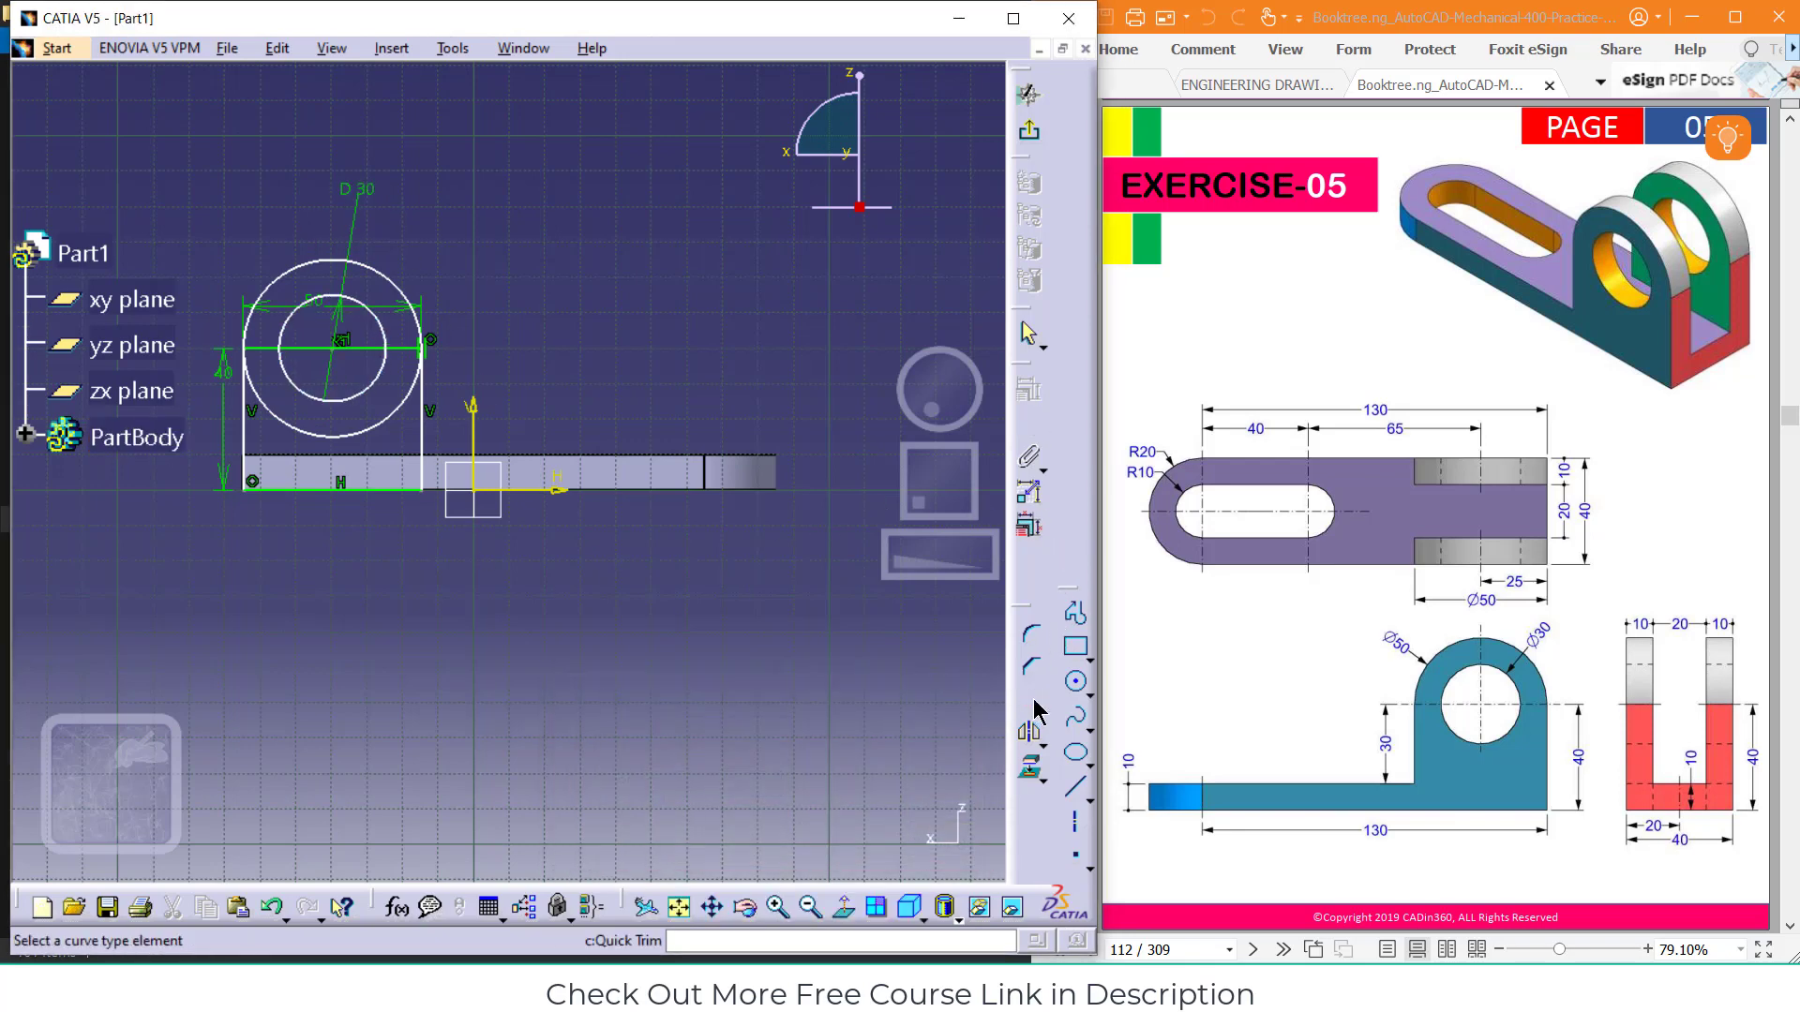
{"action": "left_click", "coordinate": [277, 350]}
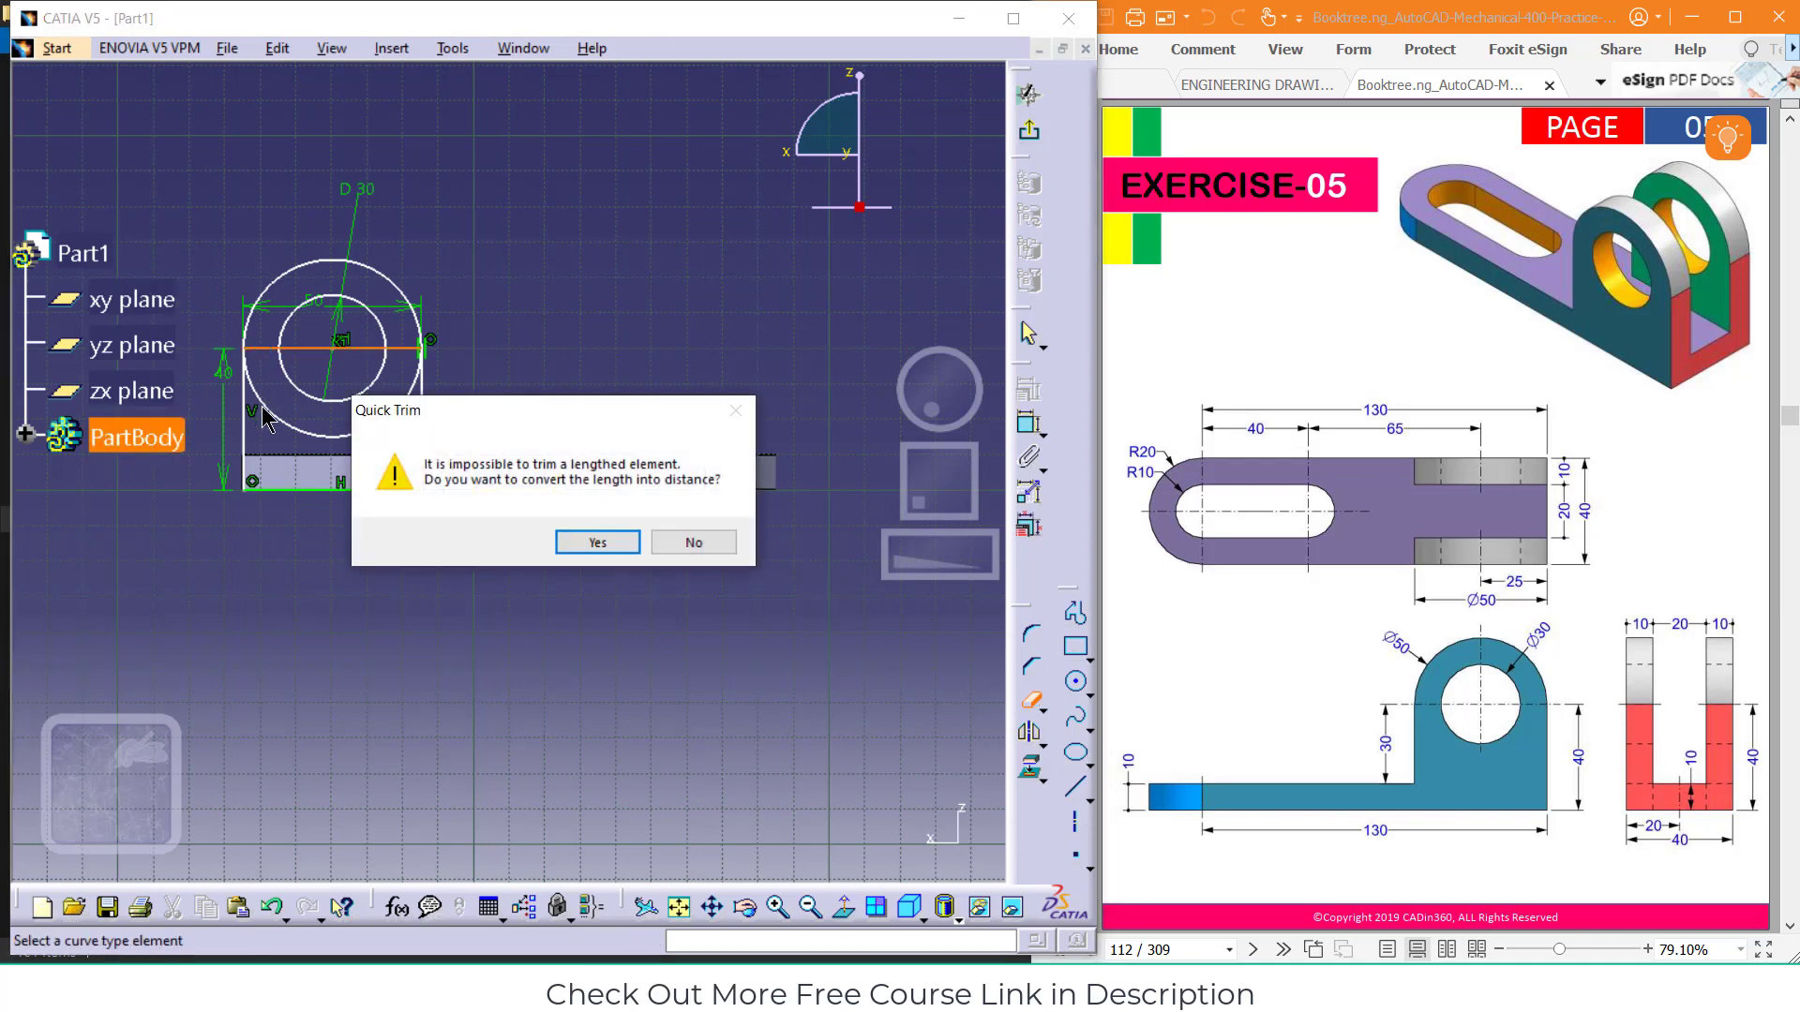
{"action": "left_click", "coordinate": [590, 543]}
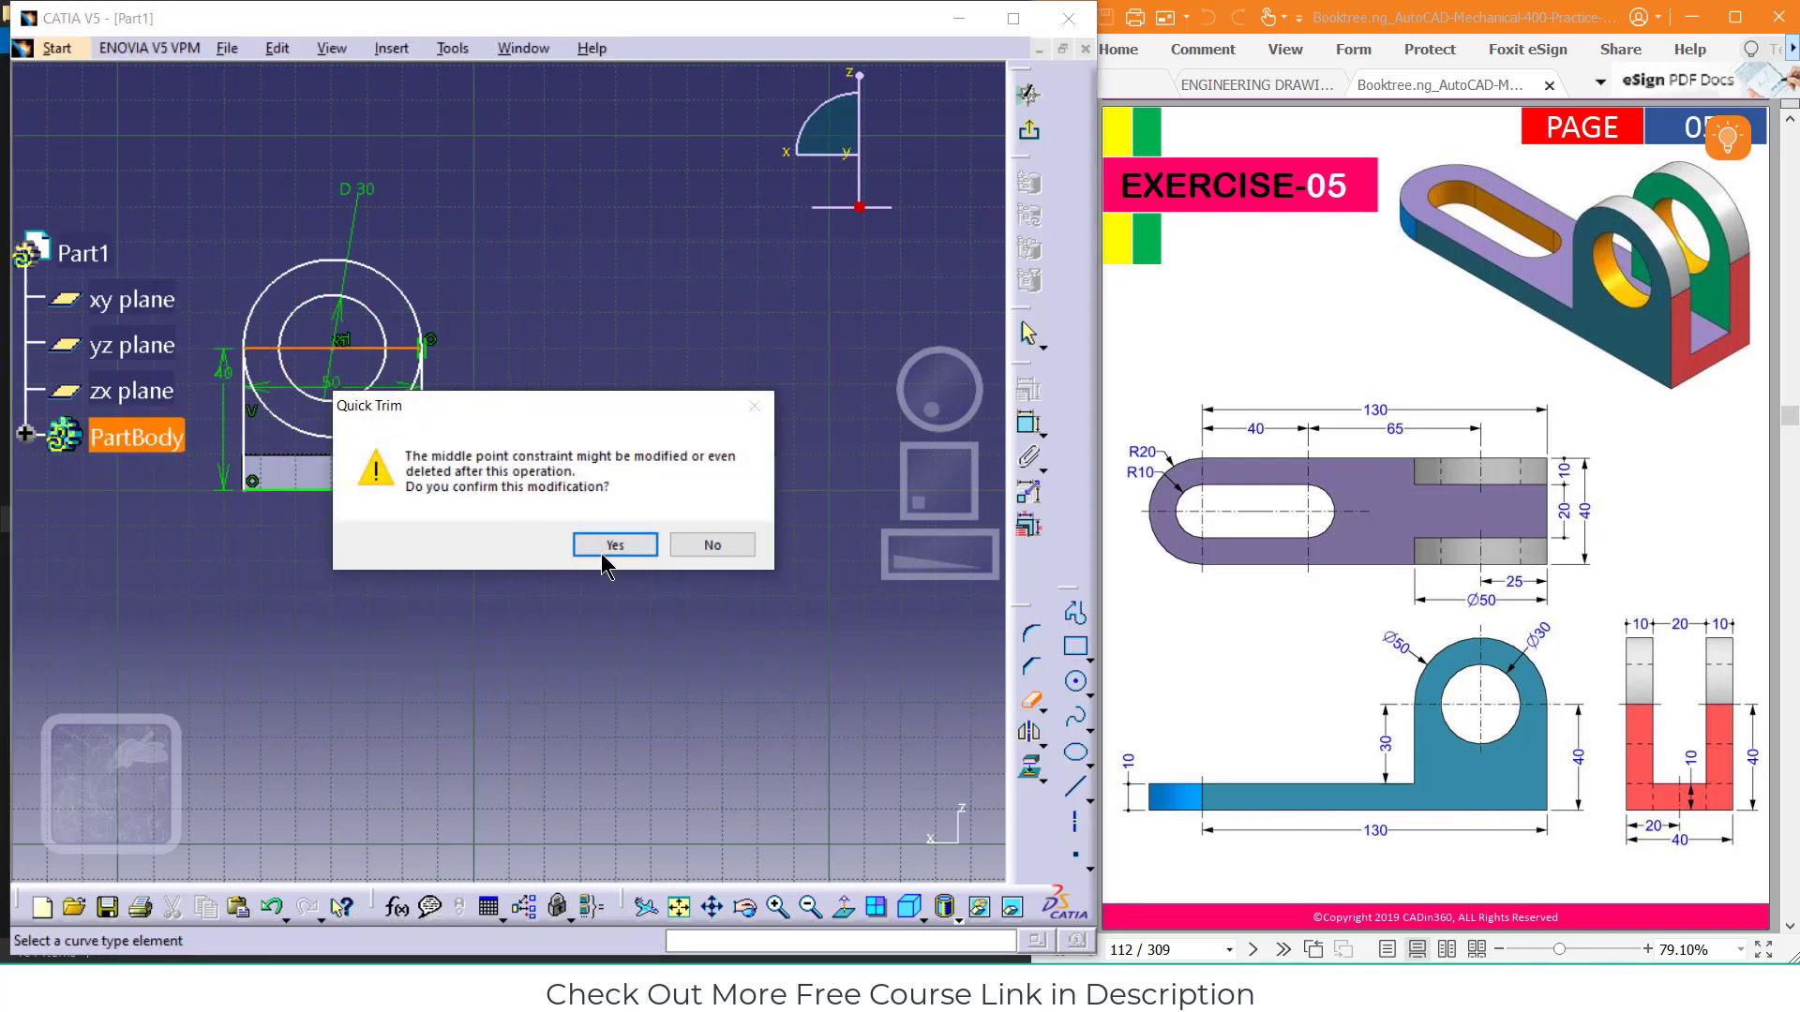
{"action": "left_click", "coordinate": [609, 547]}
{"action": "left_click", "coordinate": [318, 437]}
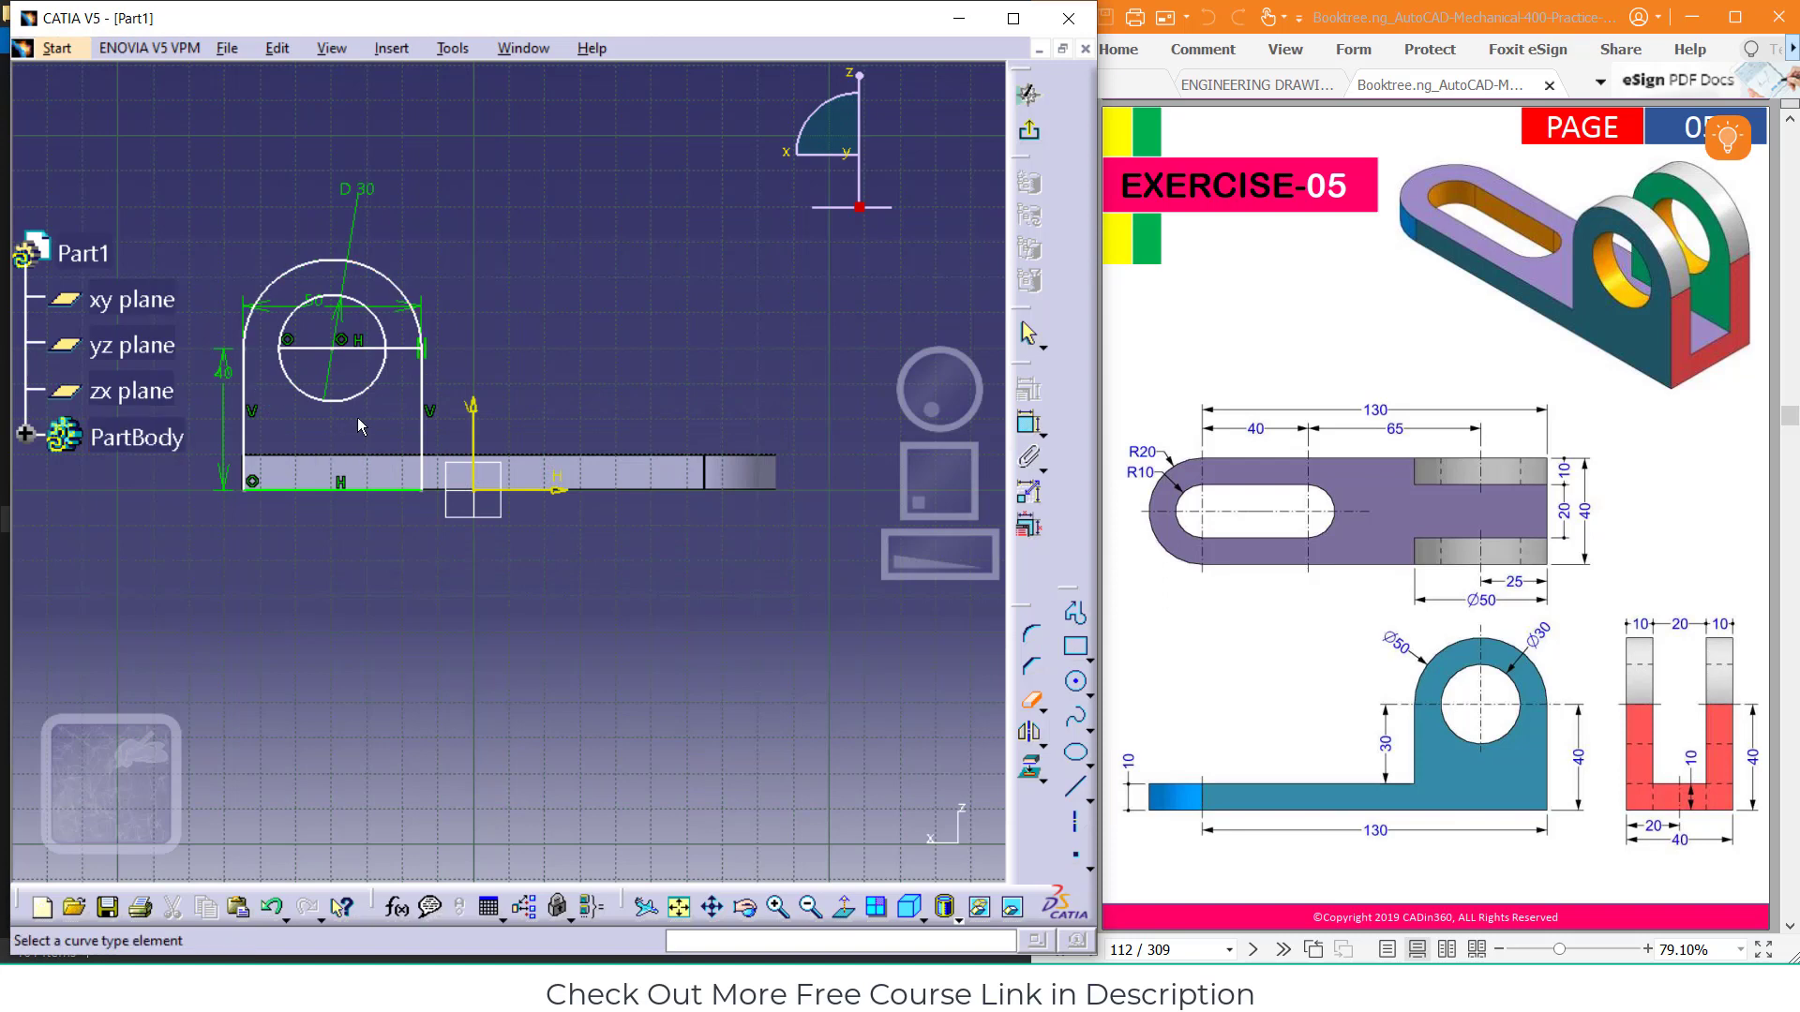
{"action": "left_click", "coordinate": [344, 348]}
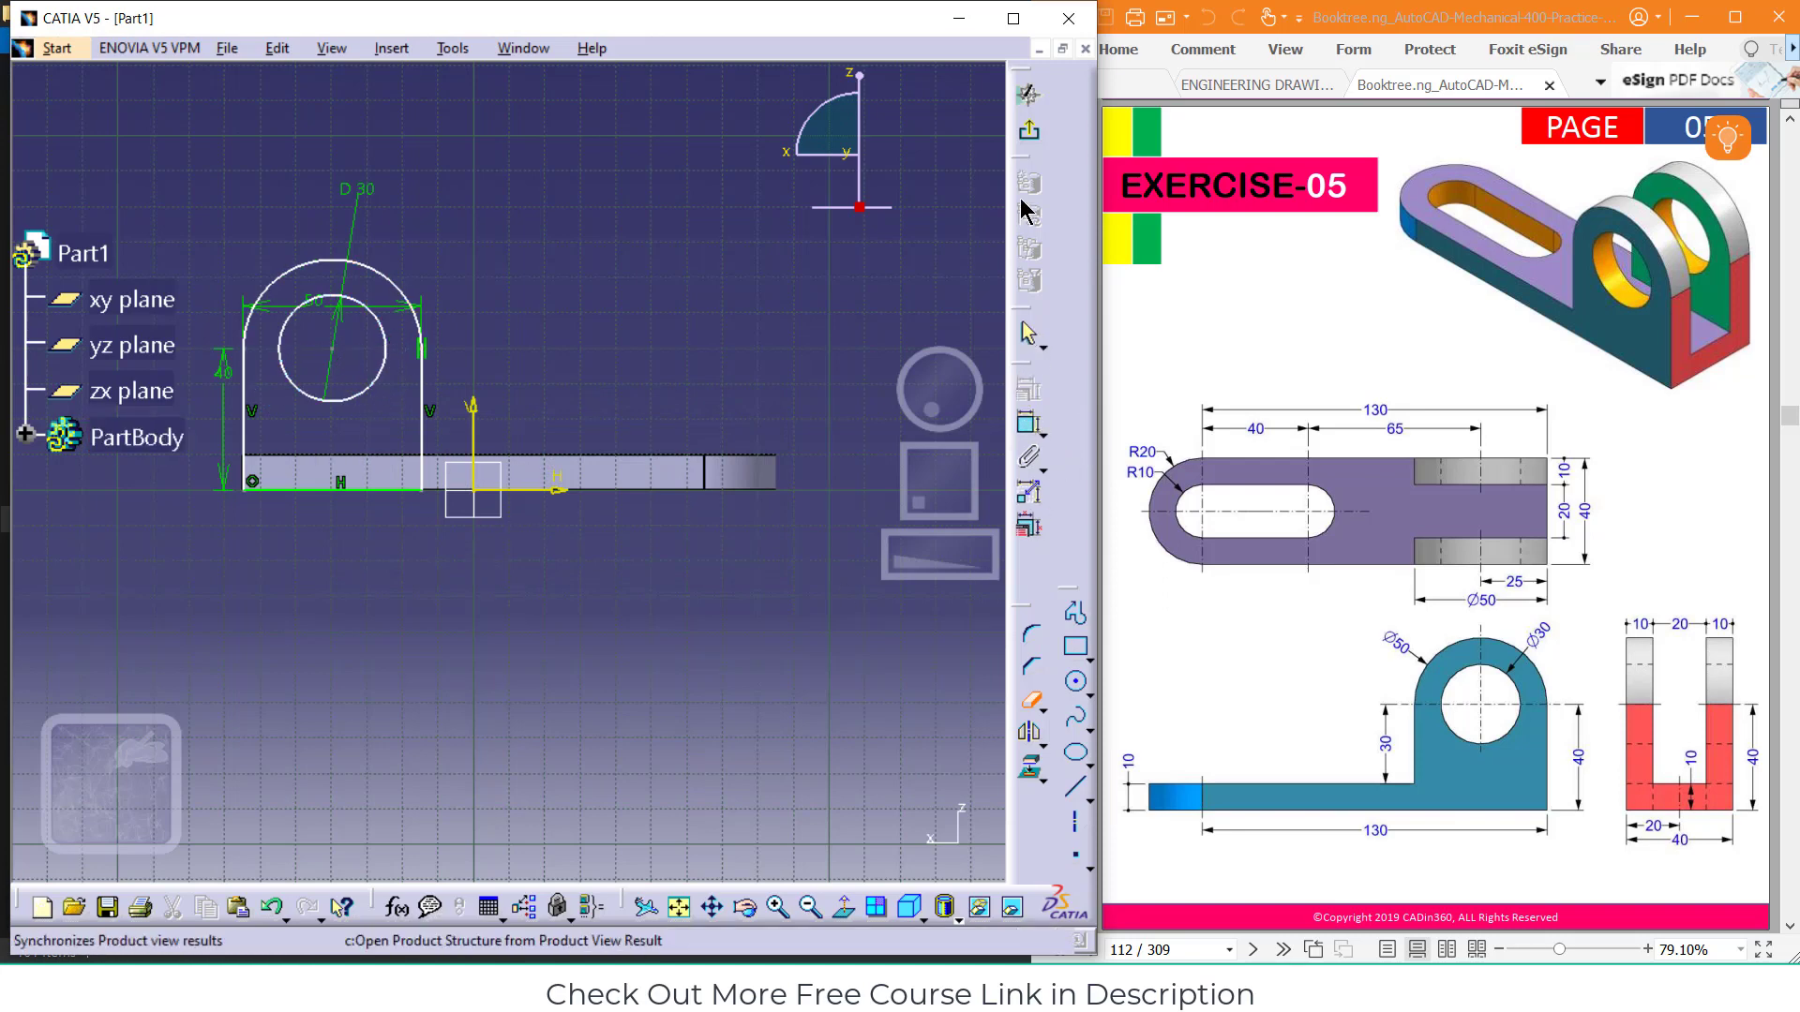
Exit the sketch and pad the round-topped lug profile to a length of 10 mm
{"action": "left_click", "coordinate": [1029, 94]}
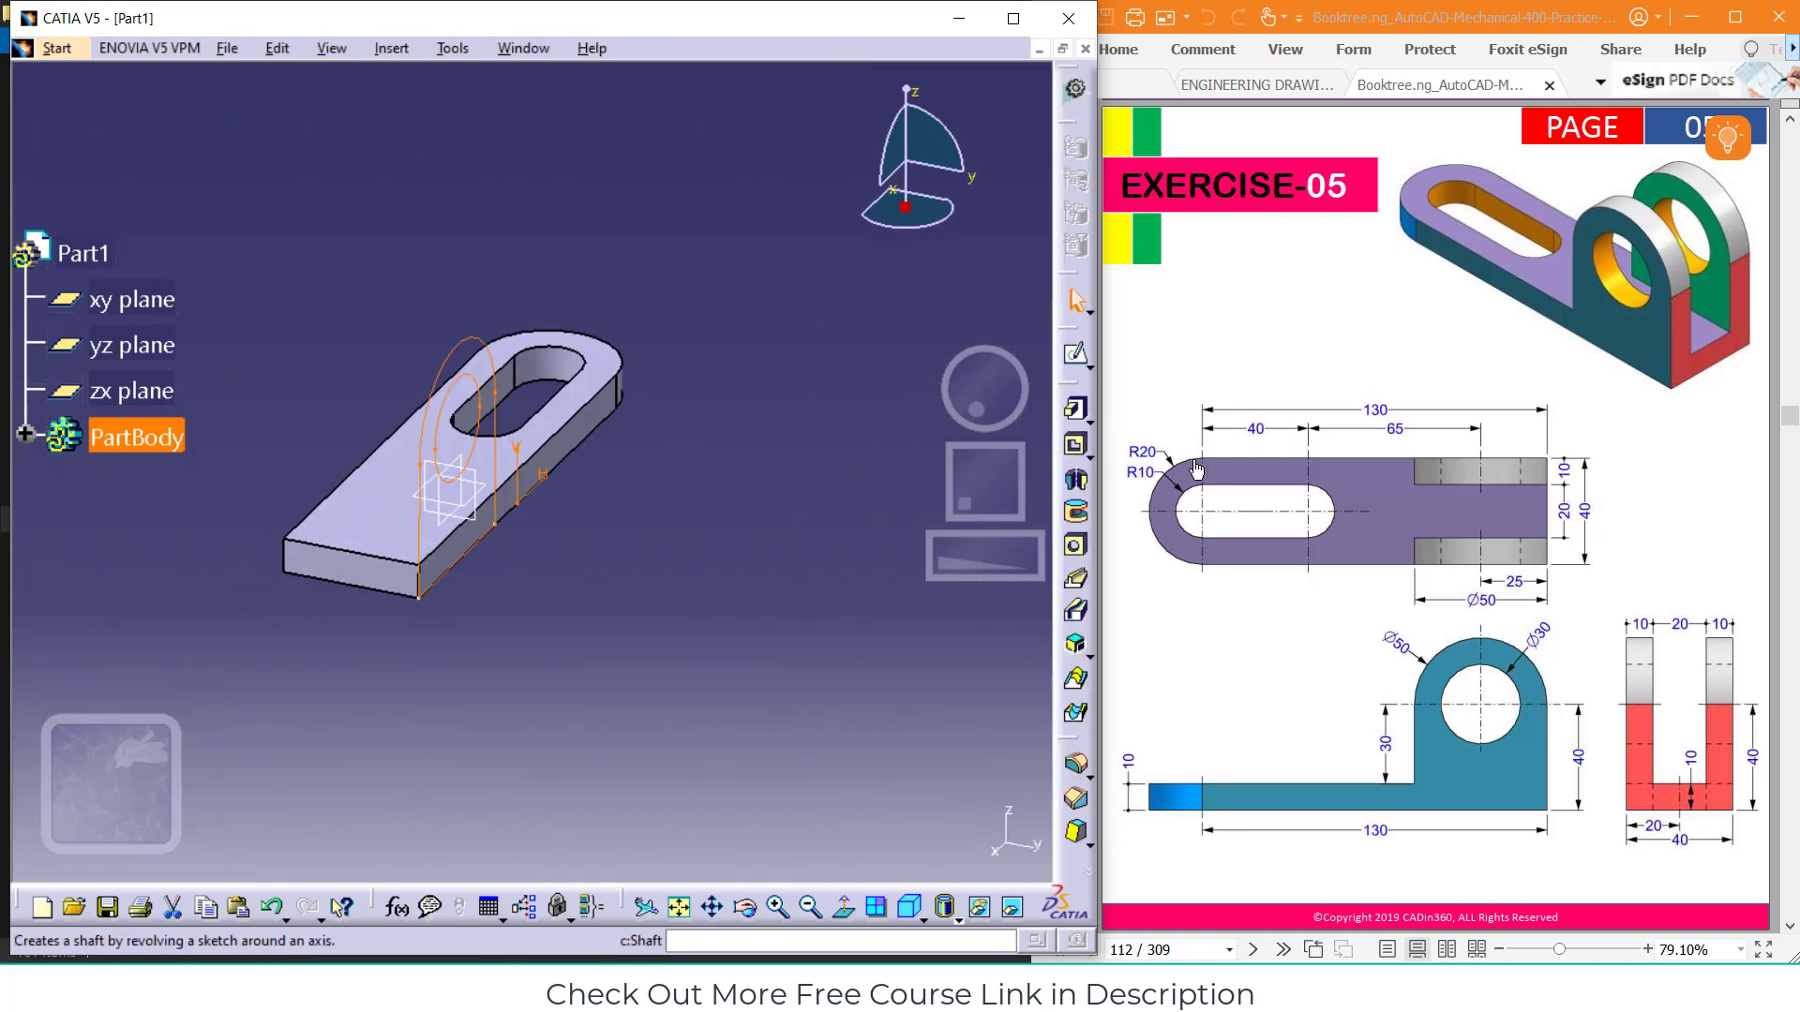
{"action": "left_click", "coordinate": [1078, 411]}
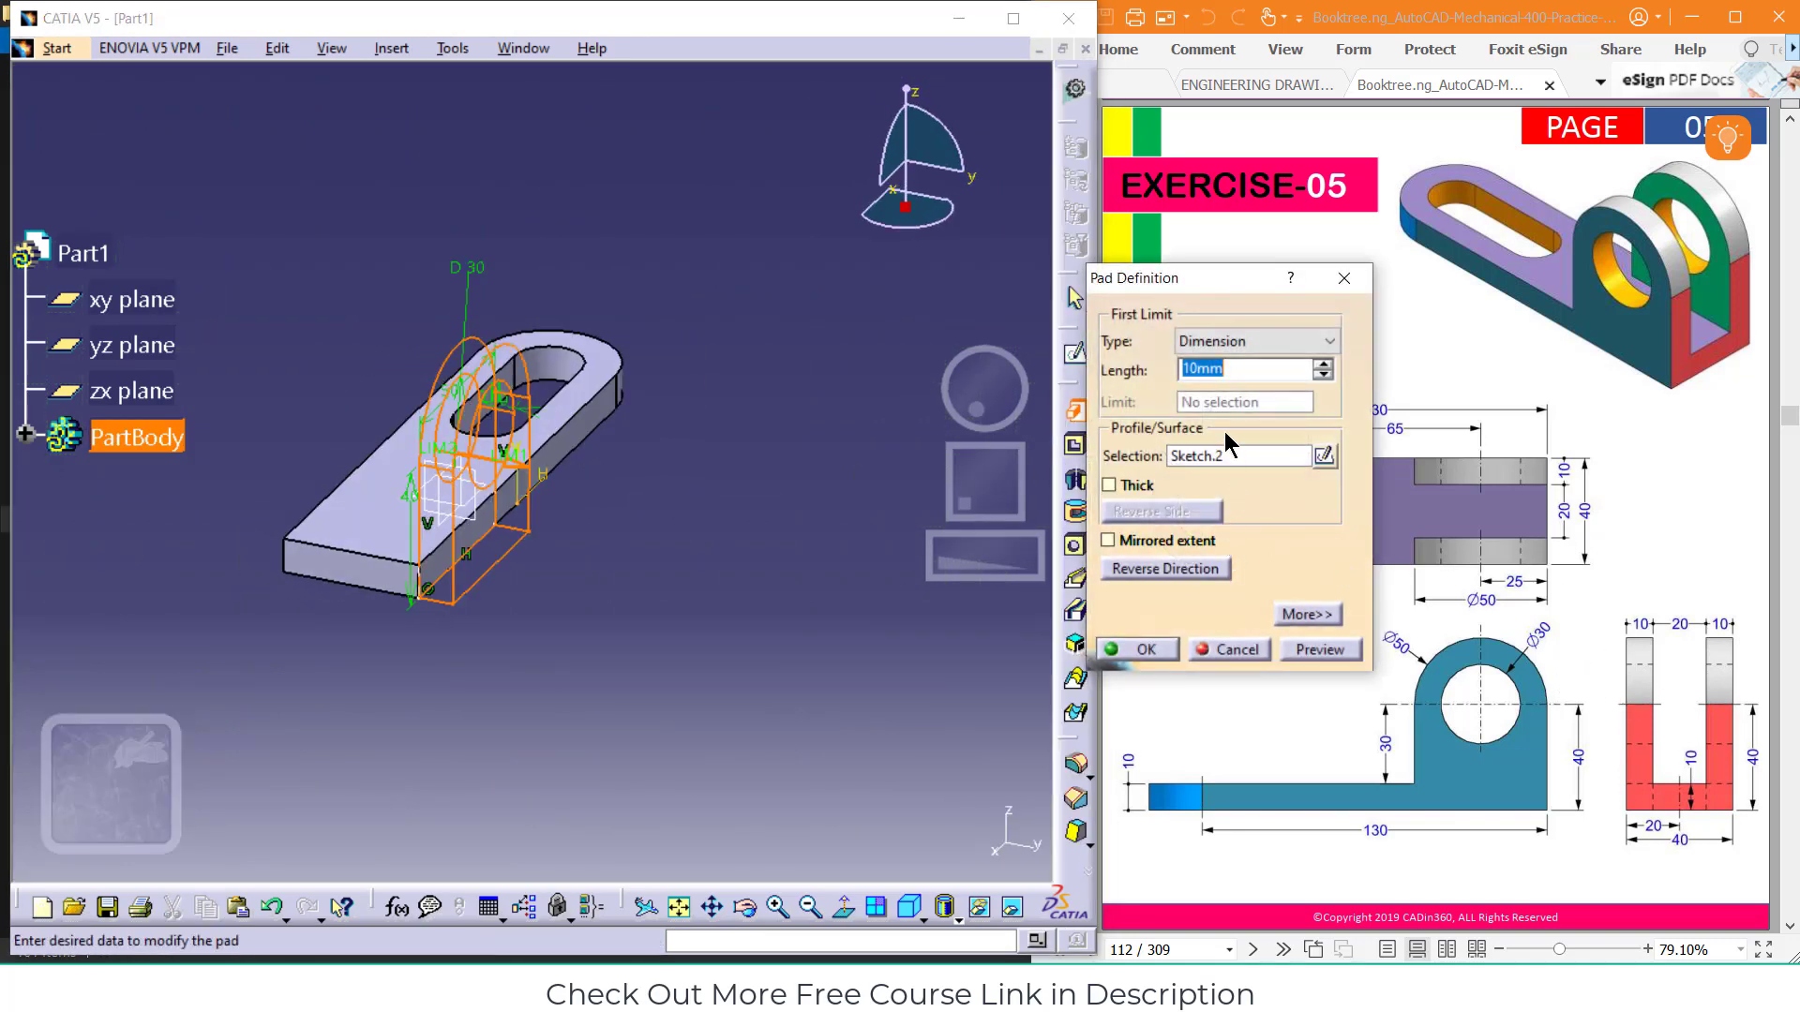
{"action": "left_click", "coordinate": [1116, 648]}
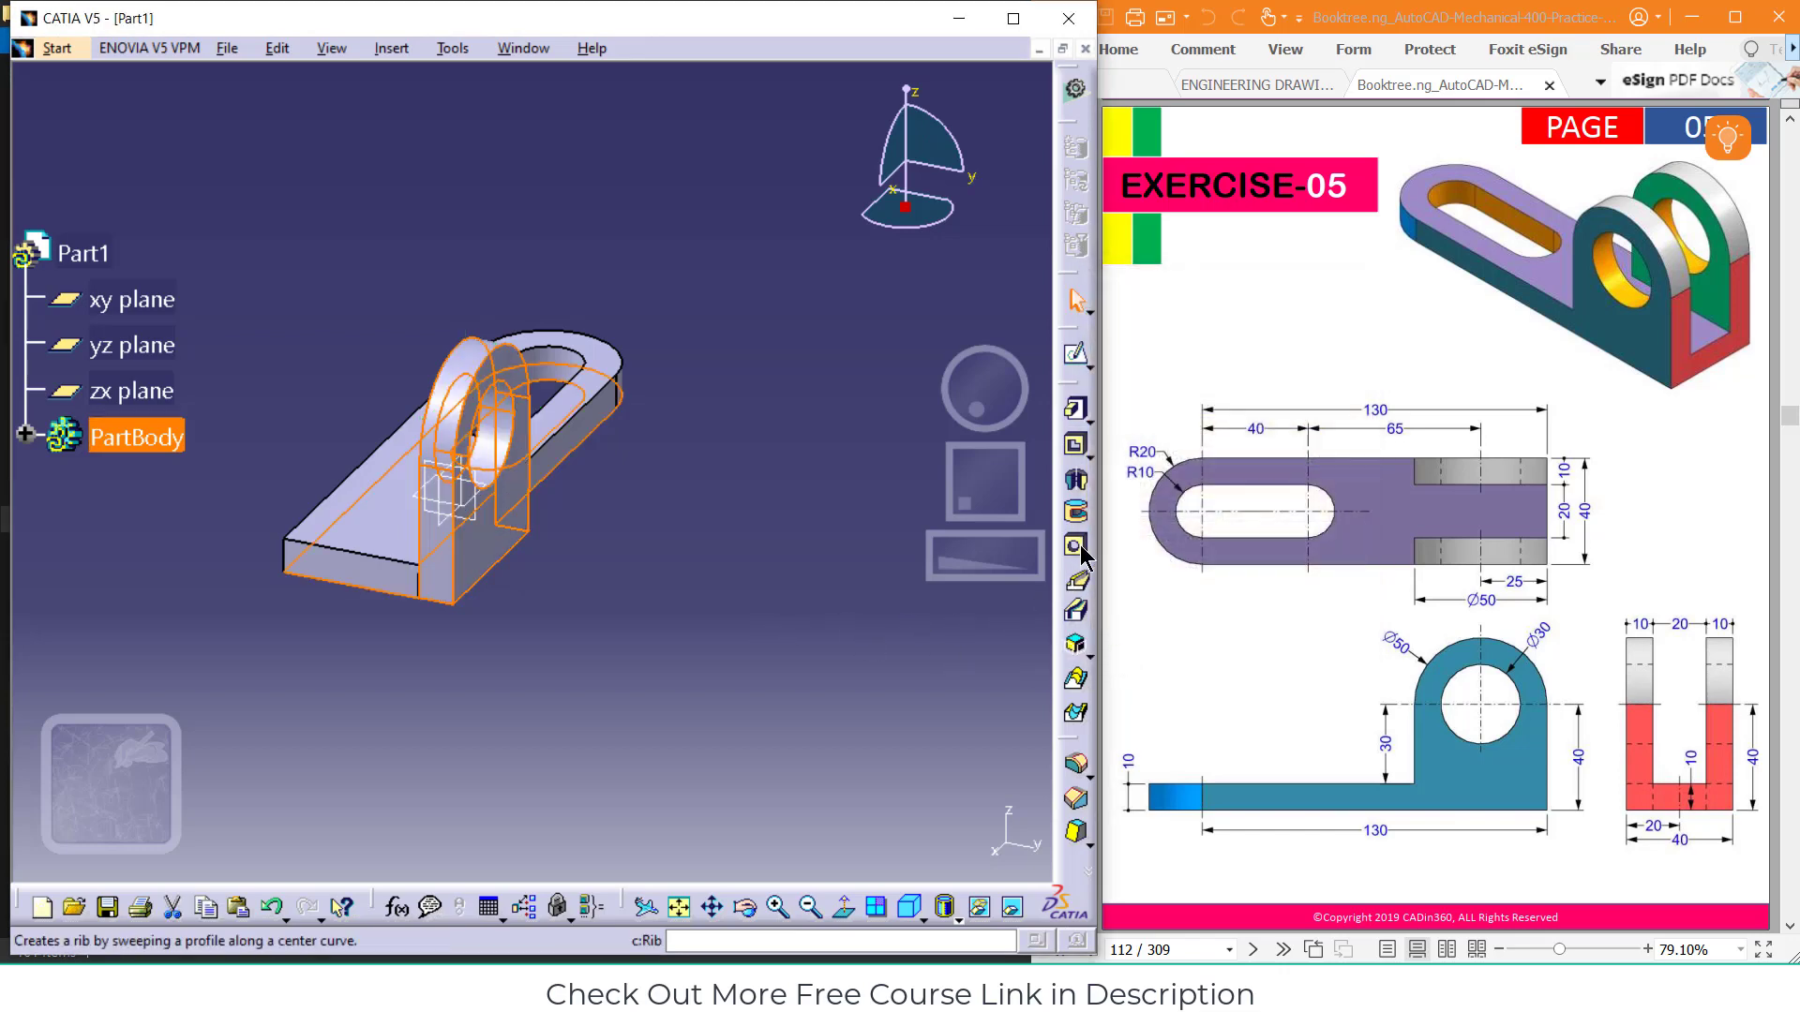
Edit the lug pad and reverse its extrusion direction so it extends inward over the base plate
{"action": "left_click", "coordinate": [25, 434]}
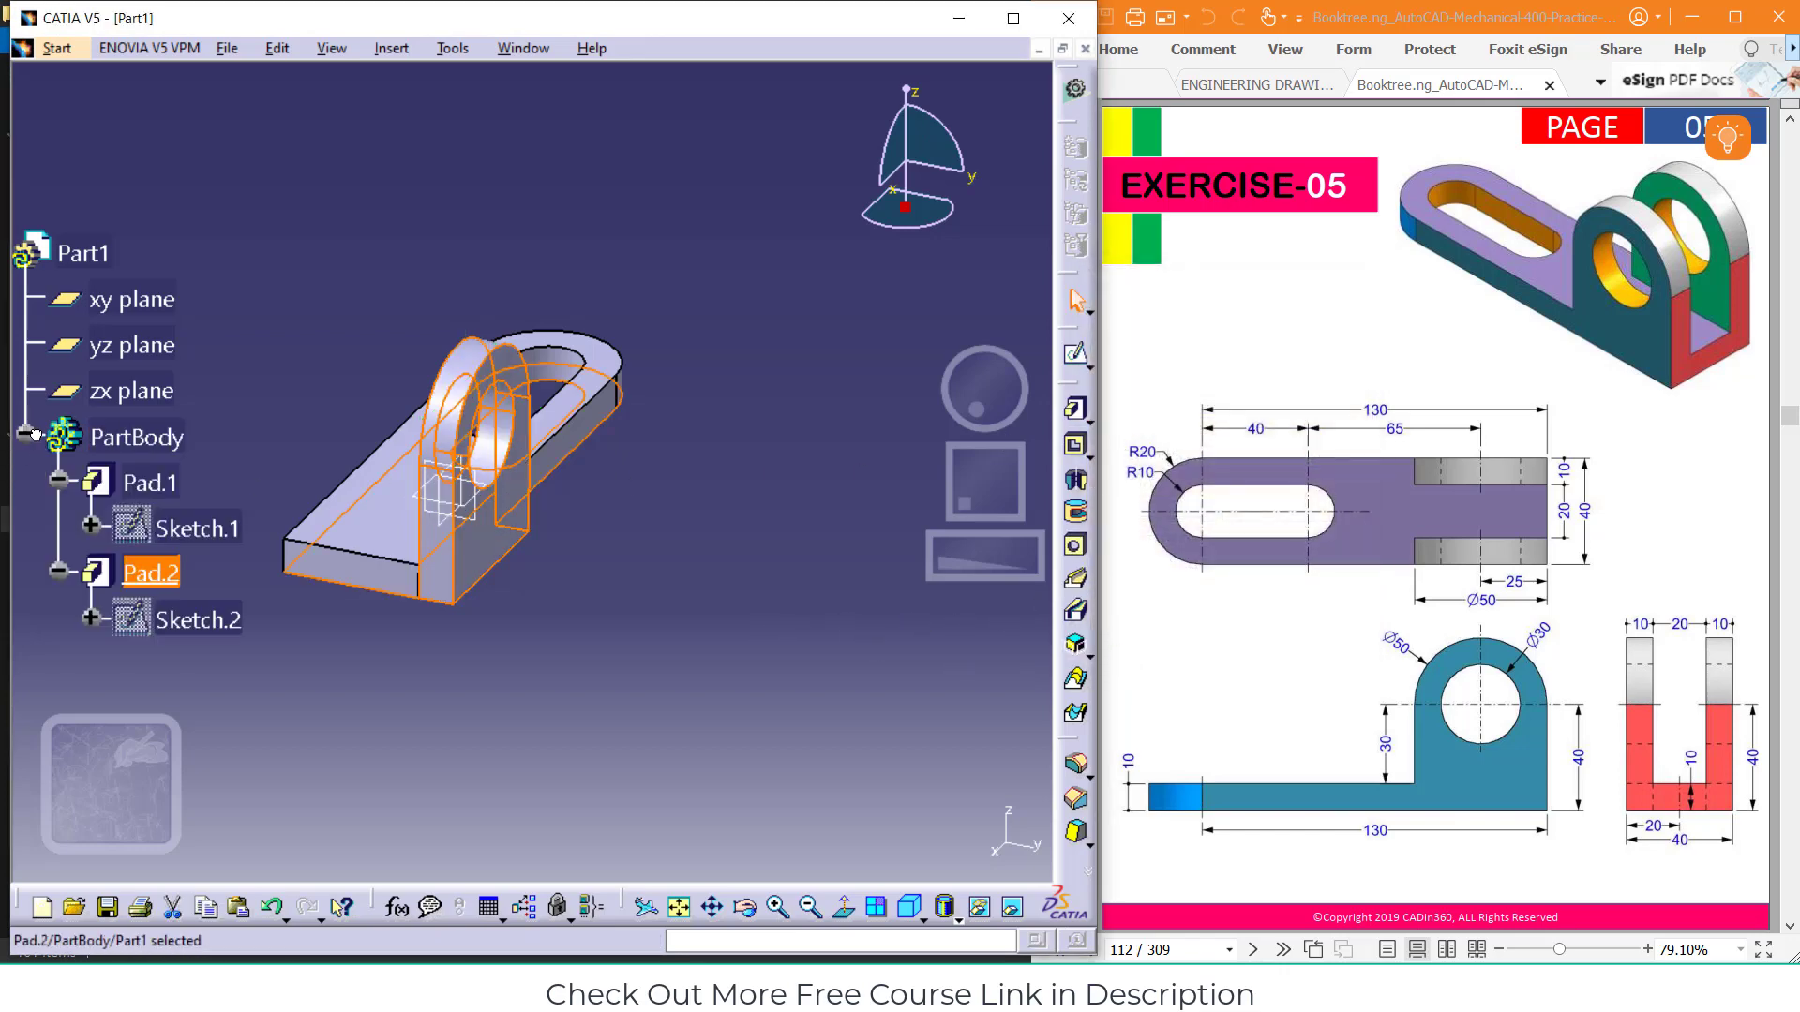
{"action": "double_click", "coordinate": [136, 575]}
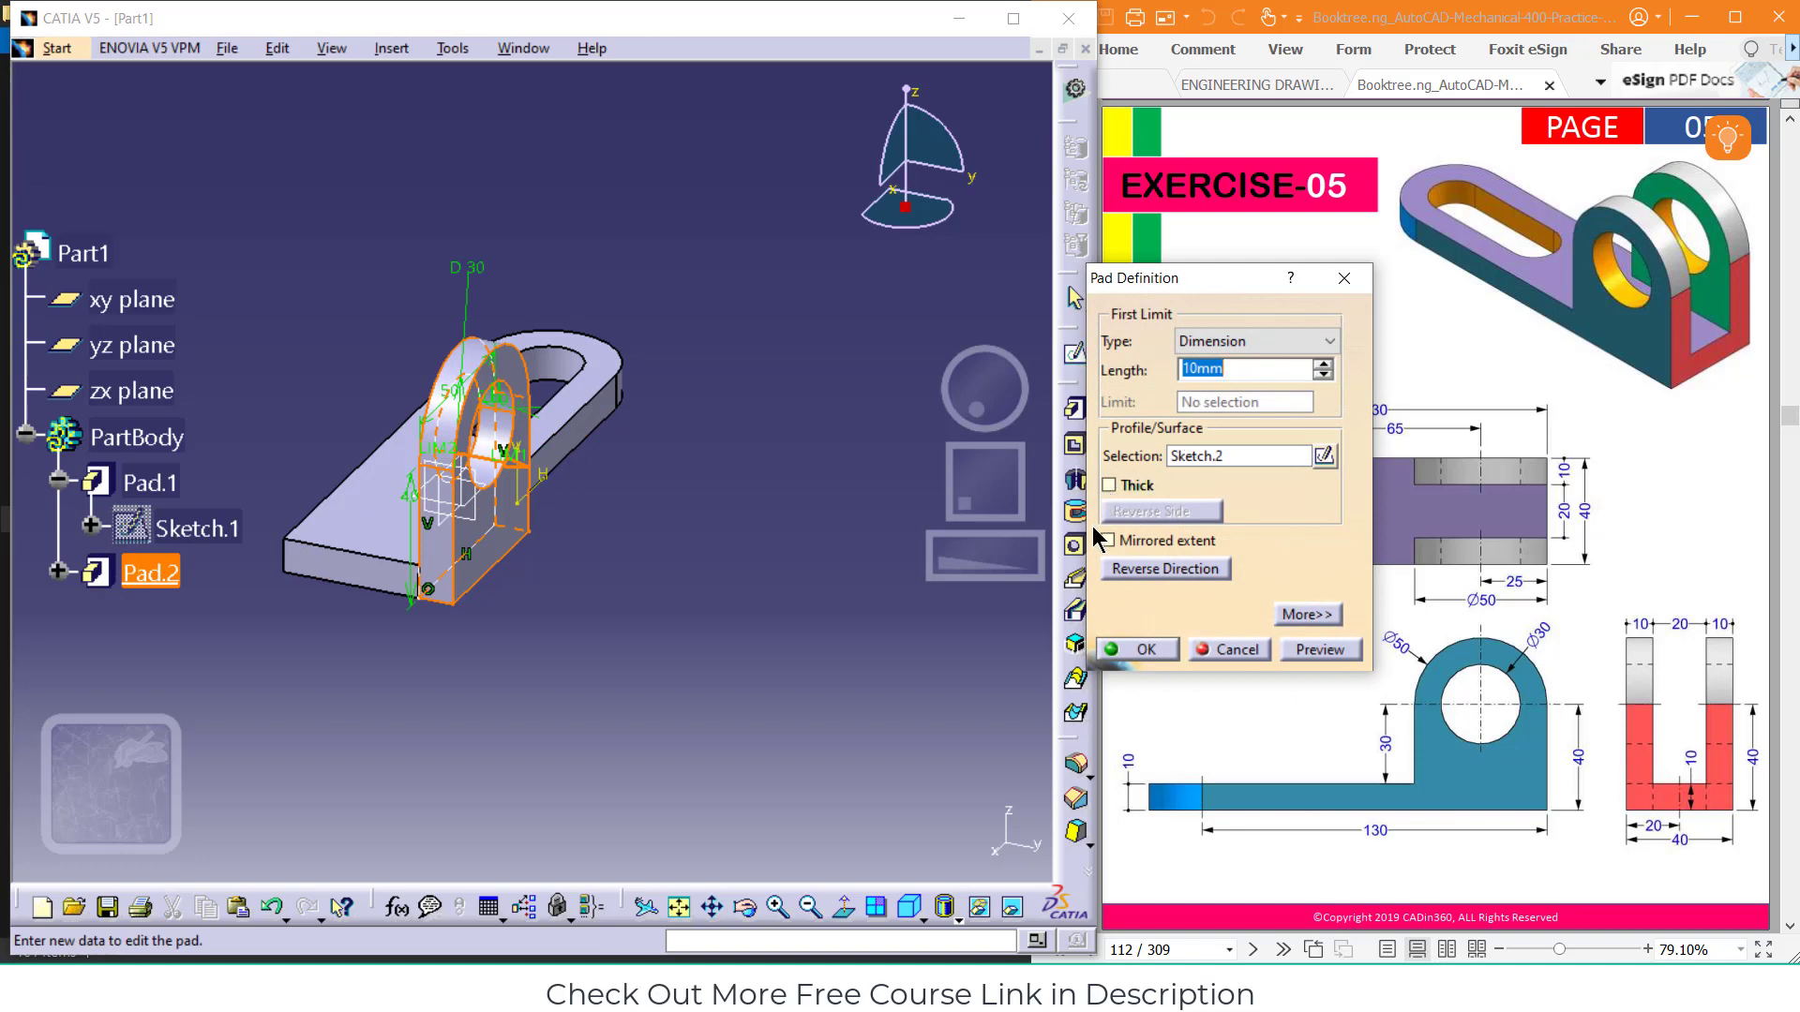
{"action": "left_click", "coordinate": [1155, 569]}
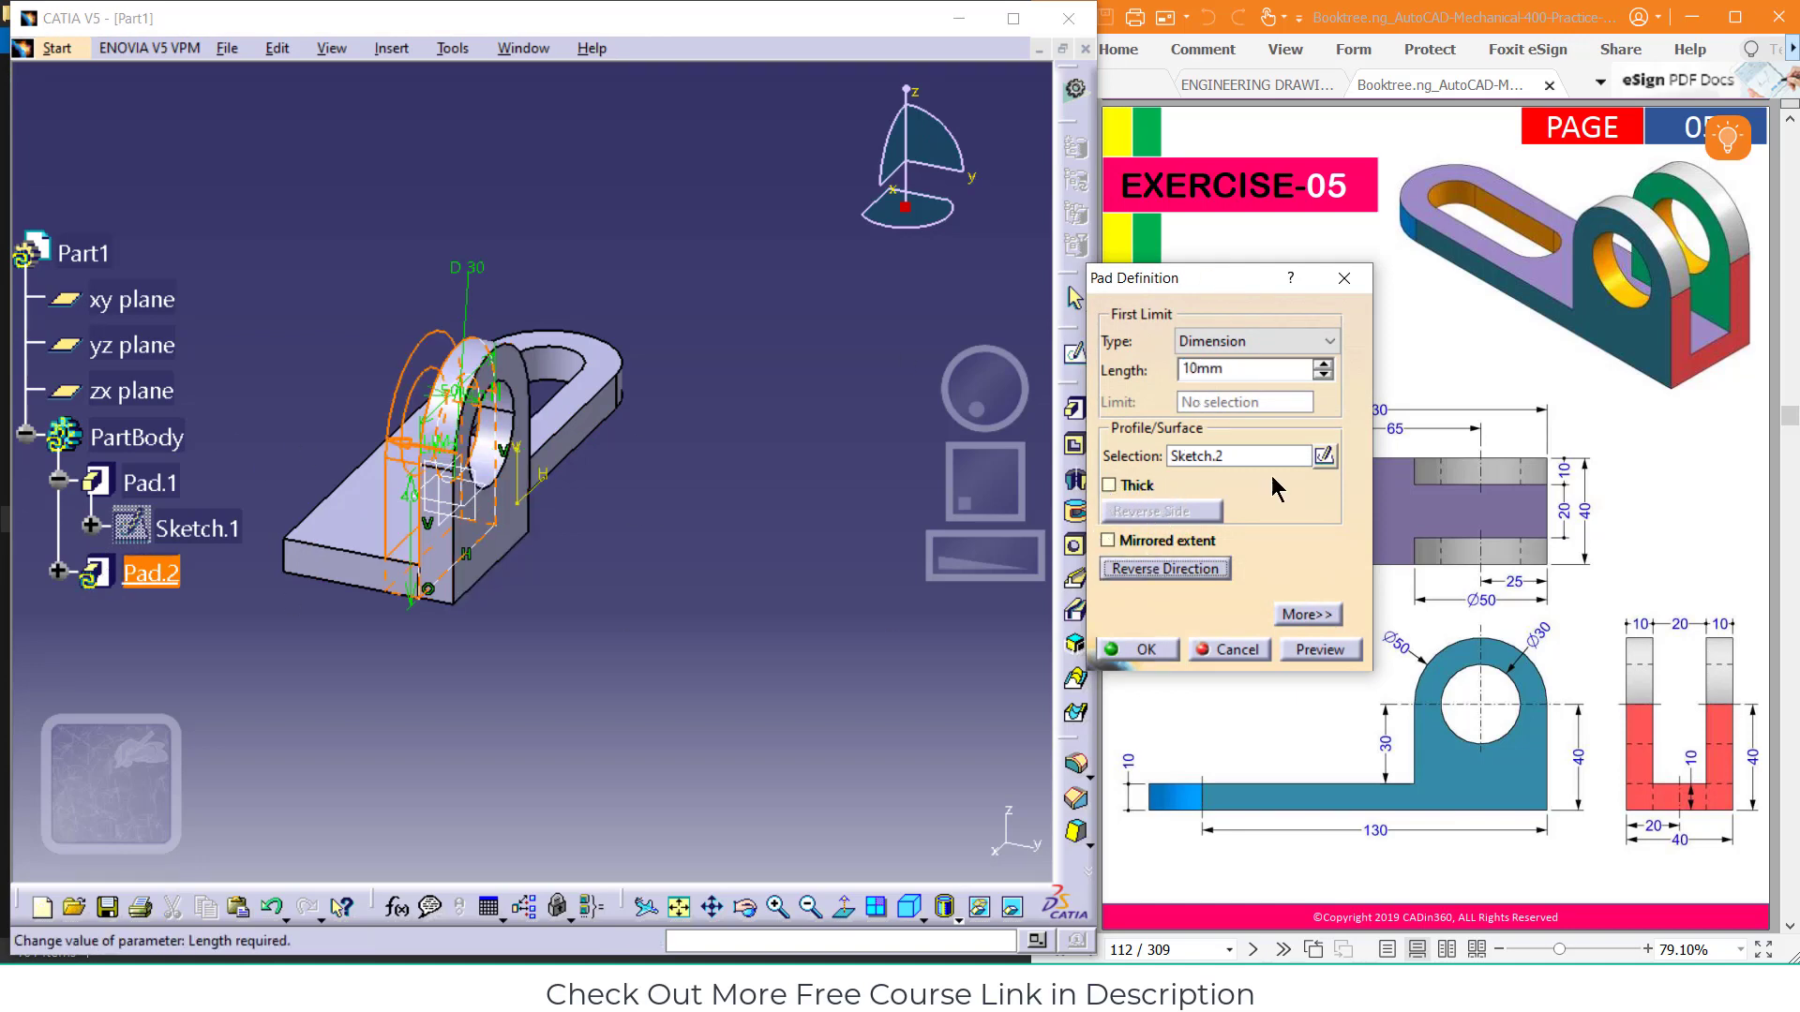
{"action": "left_click", "coordinate": [1147, 649]}
{"action": "left_click", "coordinate": [784, 643]}
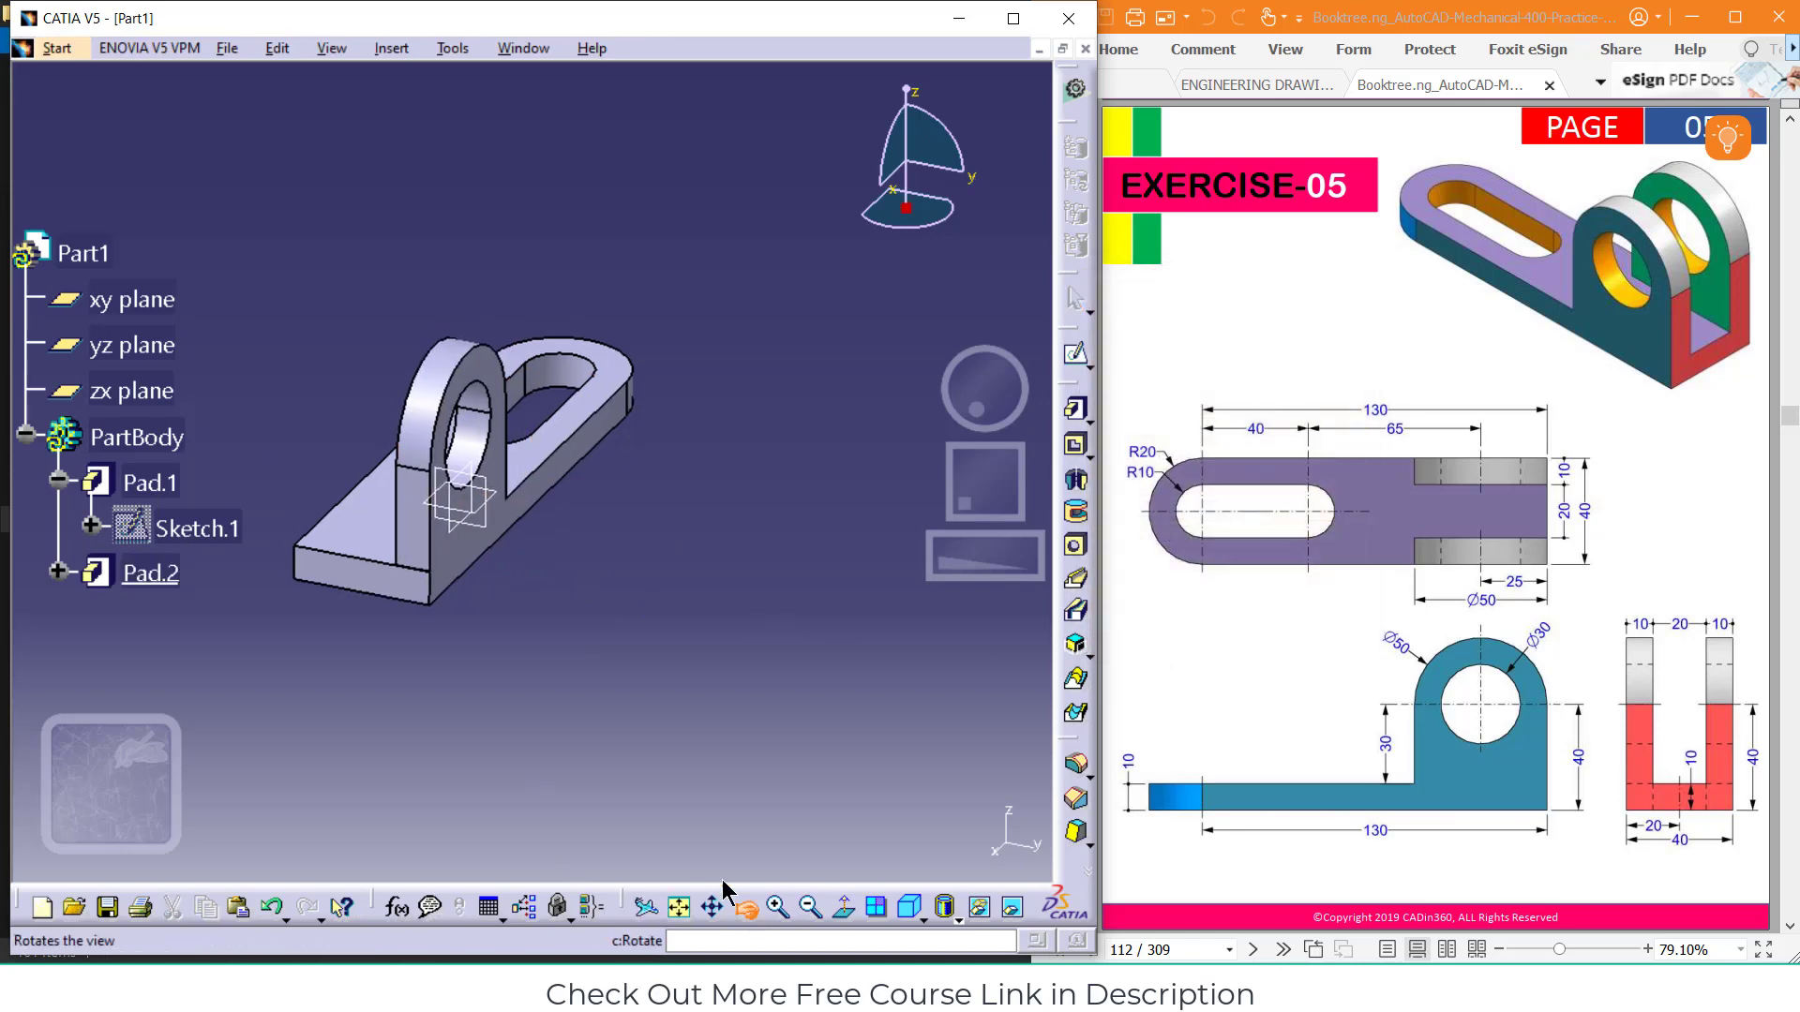
Mirror the lug pad about the zx plane to create the second upright lug on the base plate
{"action": "mouse_move", "coordinate": [746, 907]}
{"action": "left_mouse_down"}
{"action": "mouse_move", "coordinate": [490, 617]}
{"action": "mouse_move", "coordinate": [651, 715]}
{"action": "left_mouse_up"}
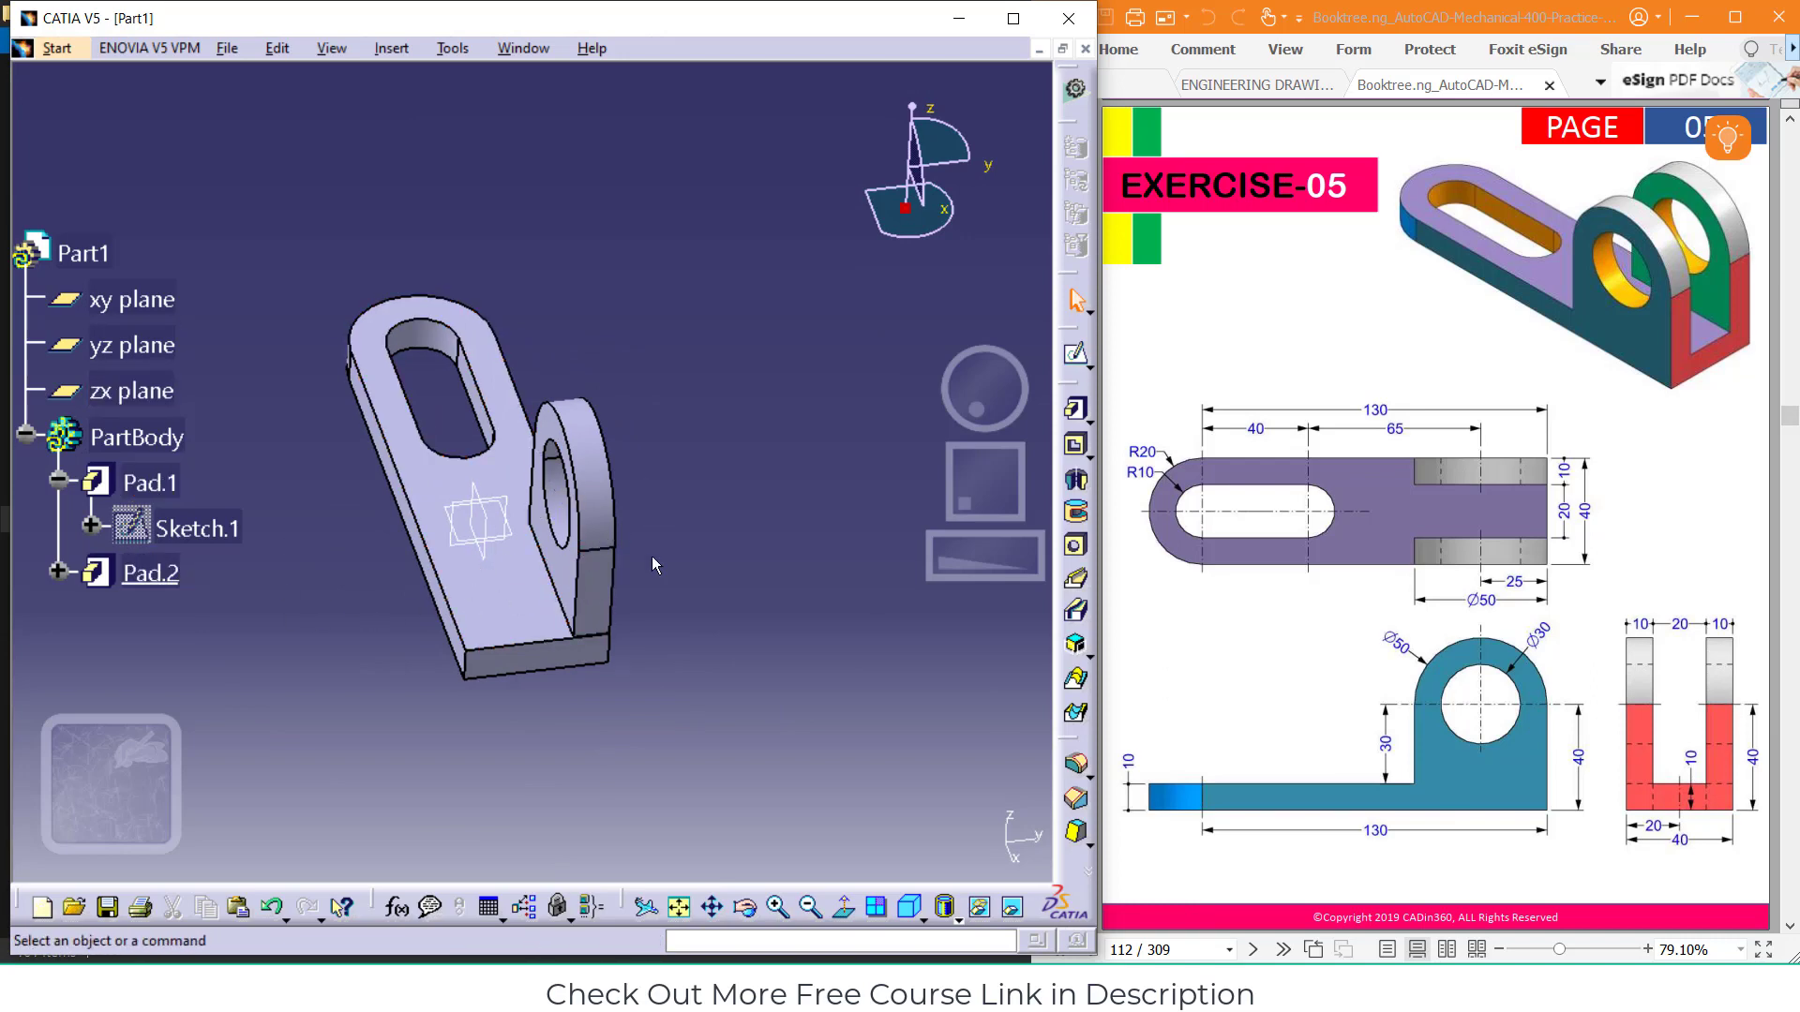
{"action": "left_click", "coordinate": [150, 572]}
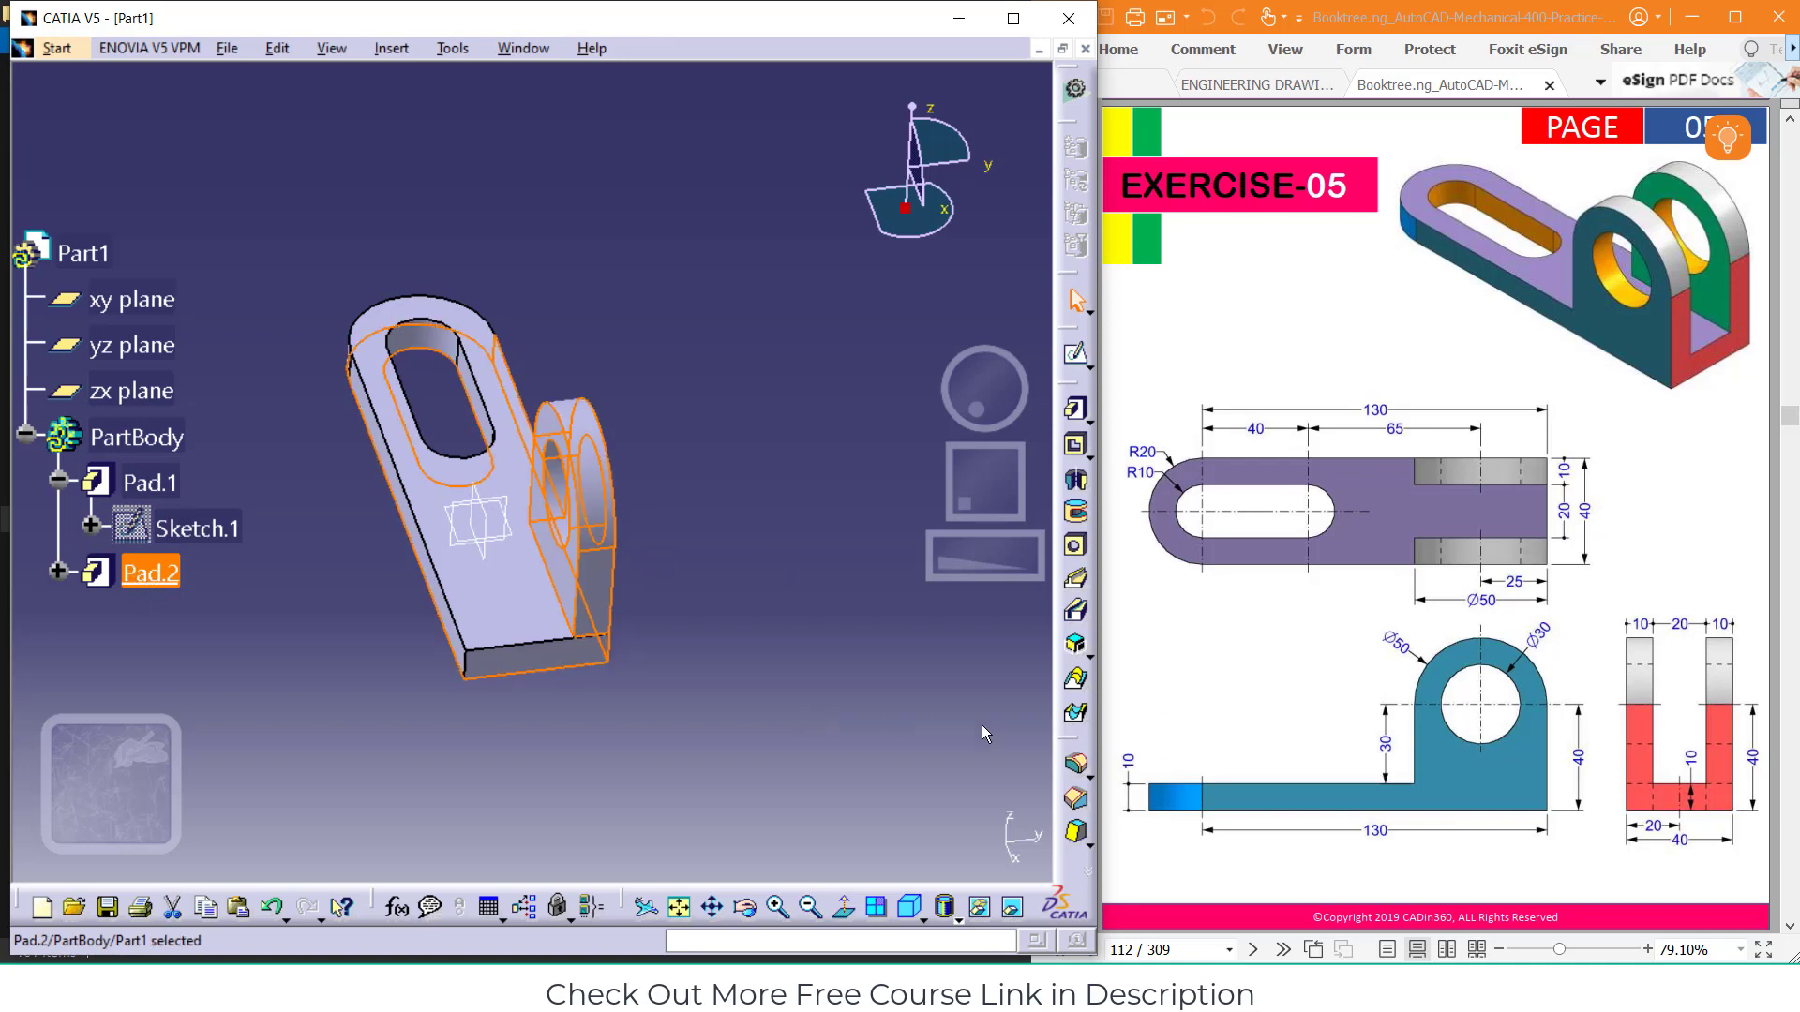
{"action": "left_click", "coordinate": [394, 52]}
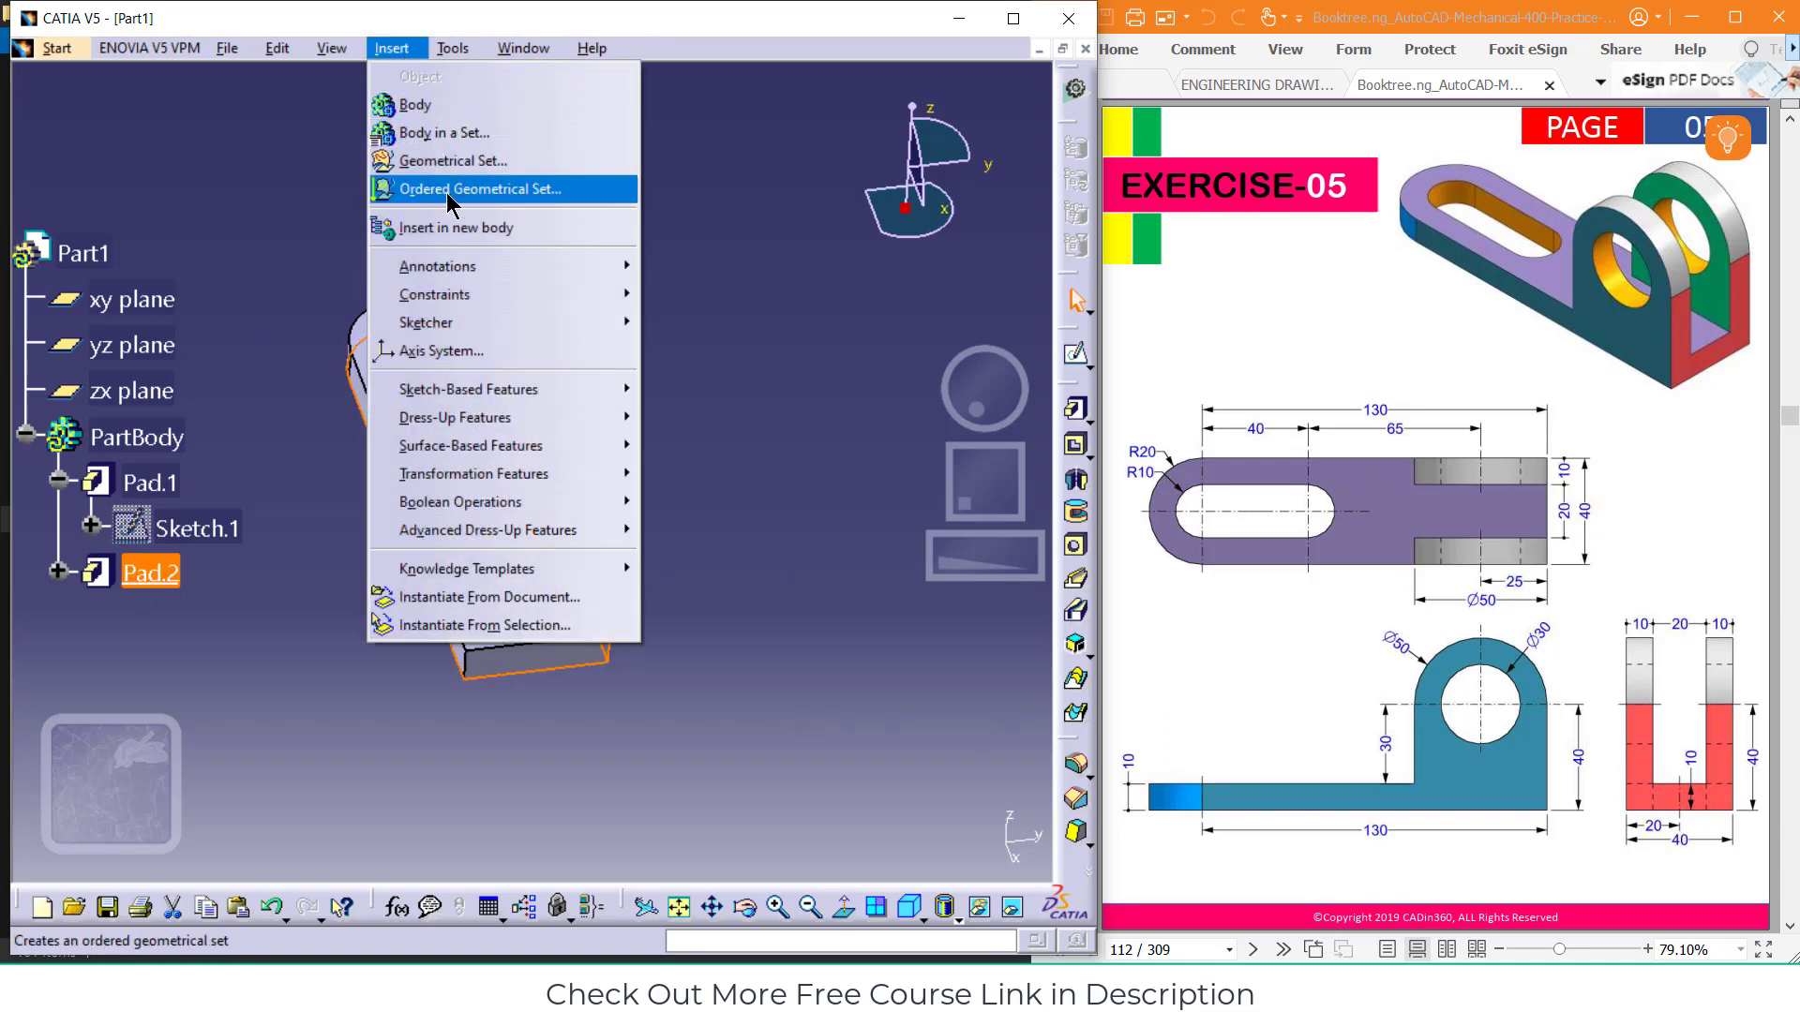
{"action": "mouse_move", "coordinate": [472, 389]}
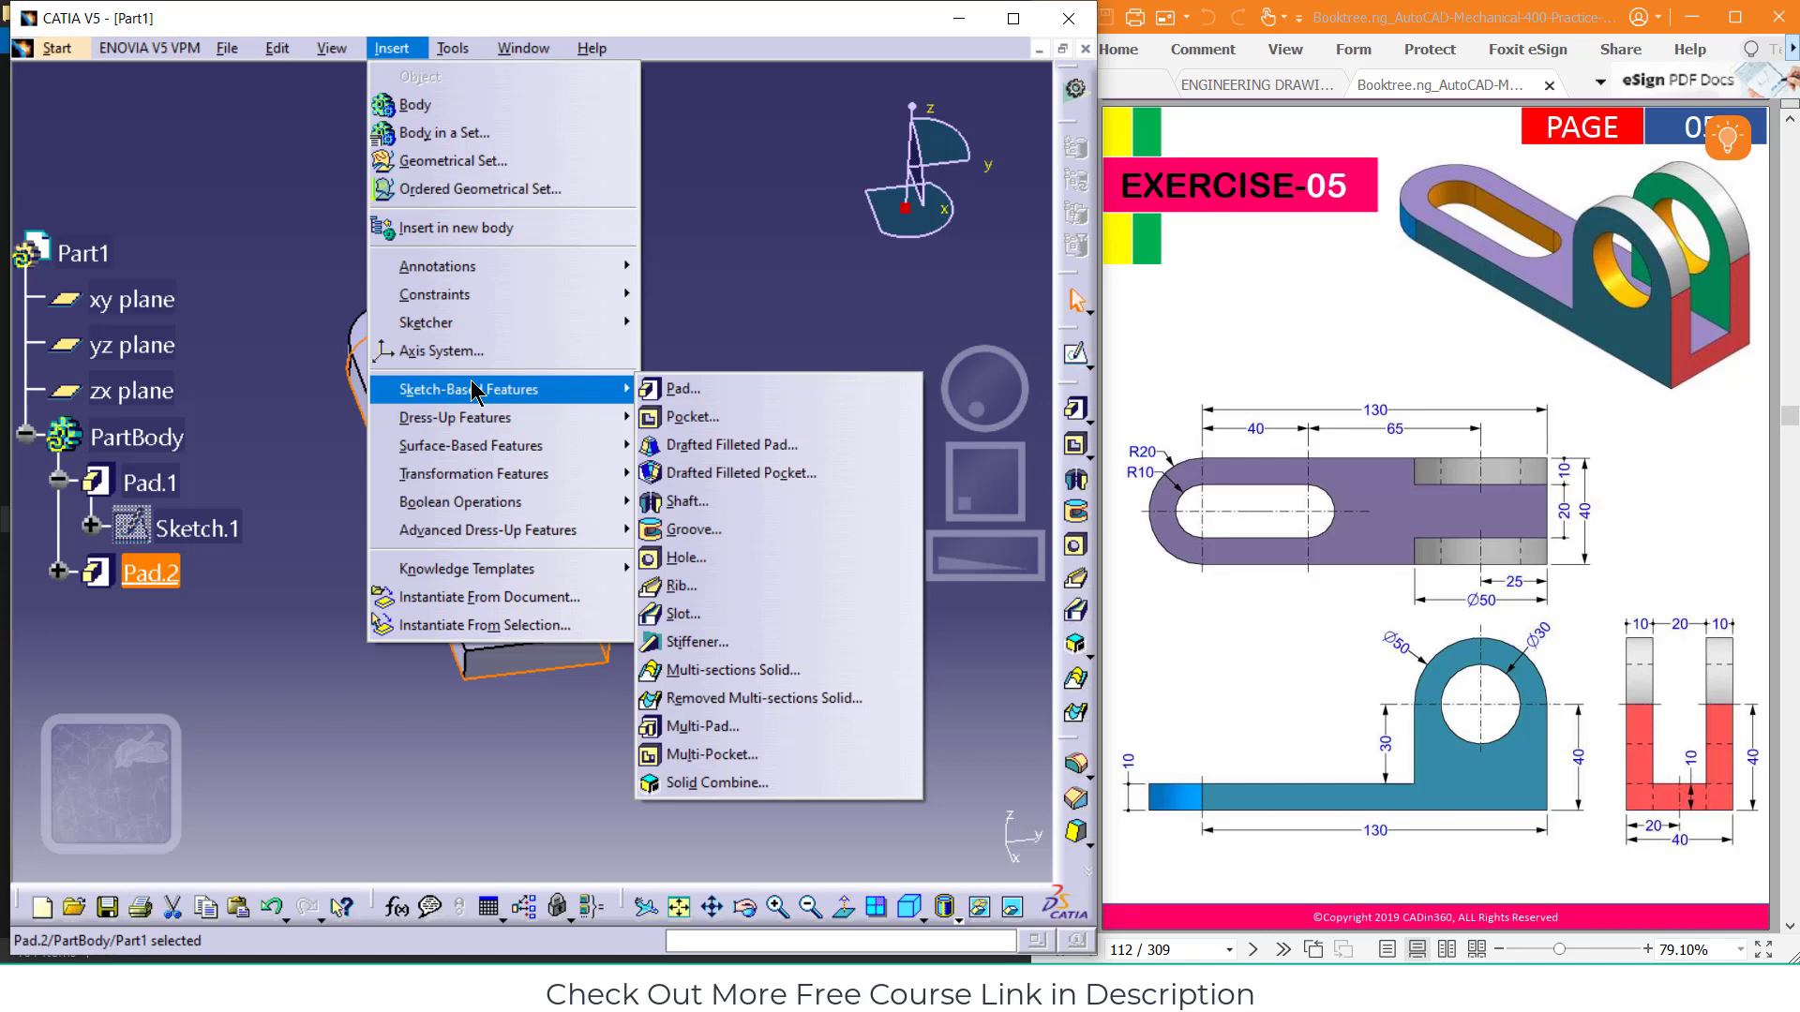
{"action": "mouse_move", "coordinate": [475, 432]}
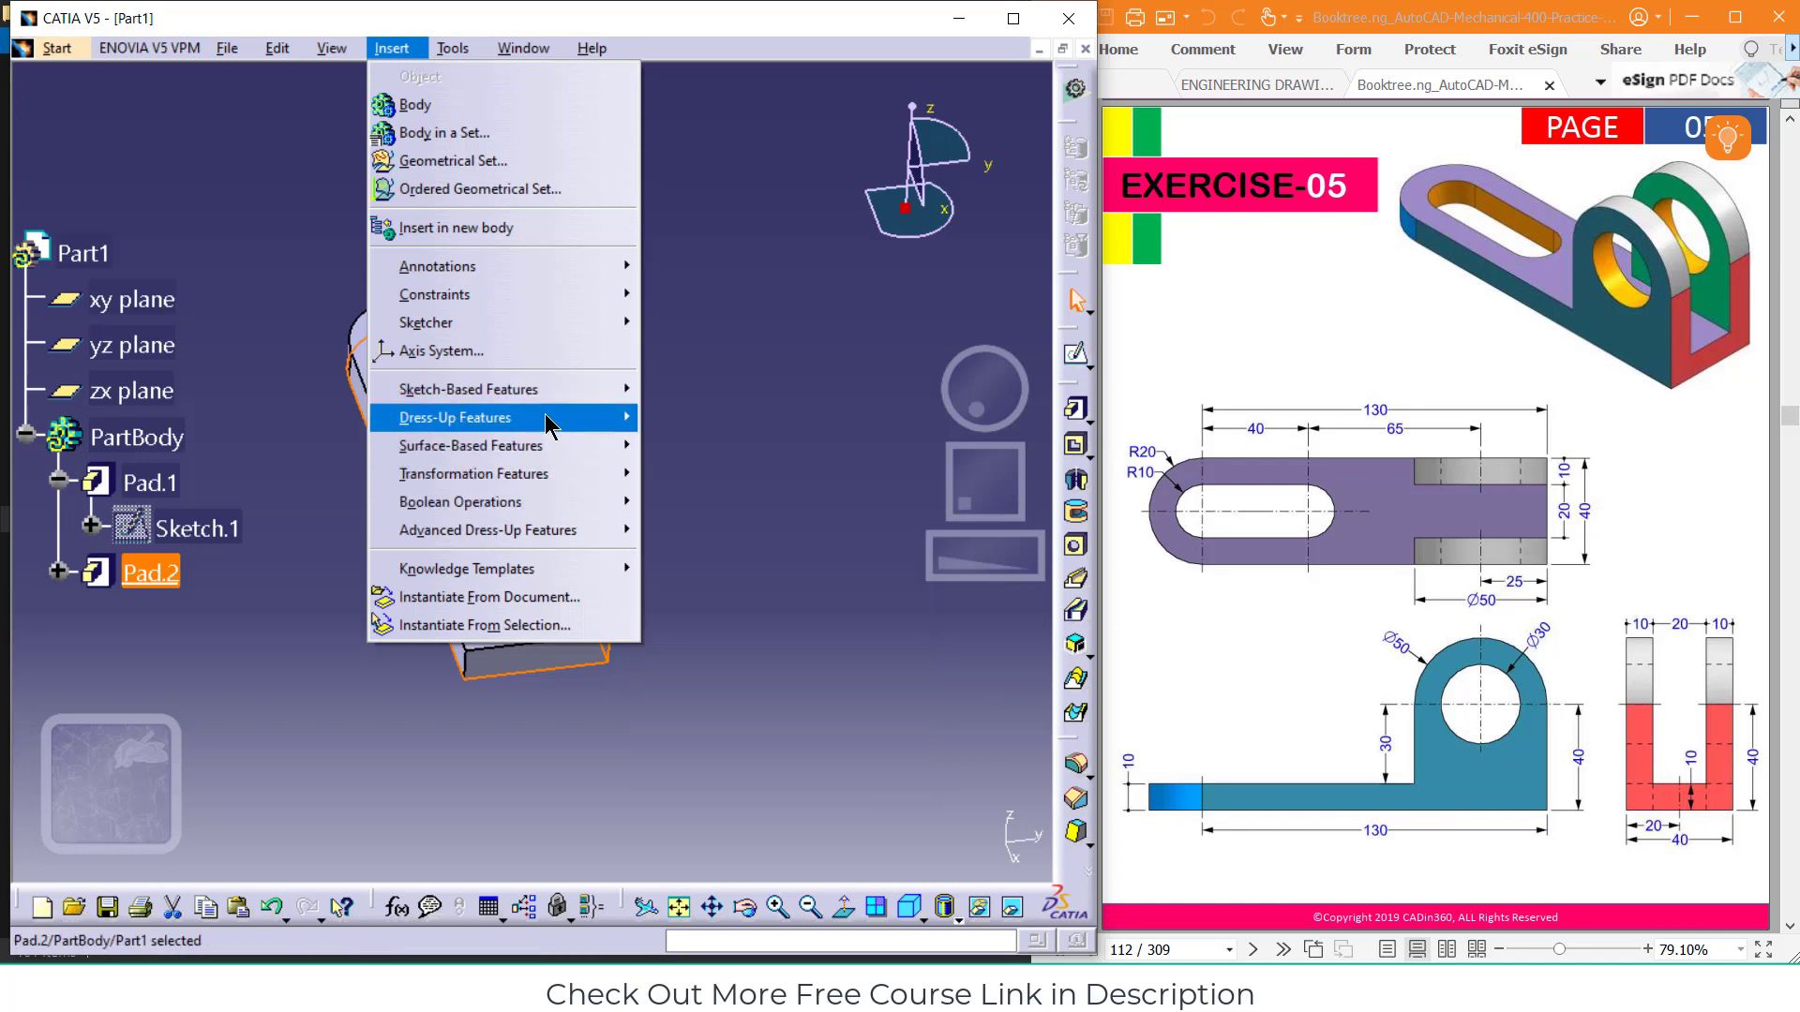
{"action": "mouse_move", "coordinate": [547, 424]}
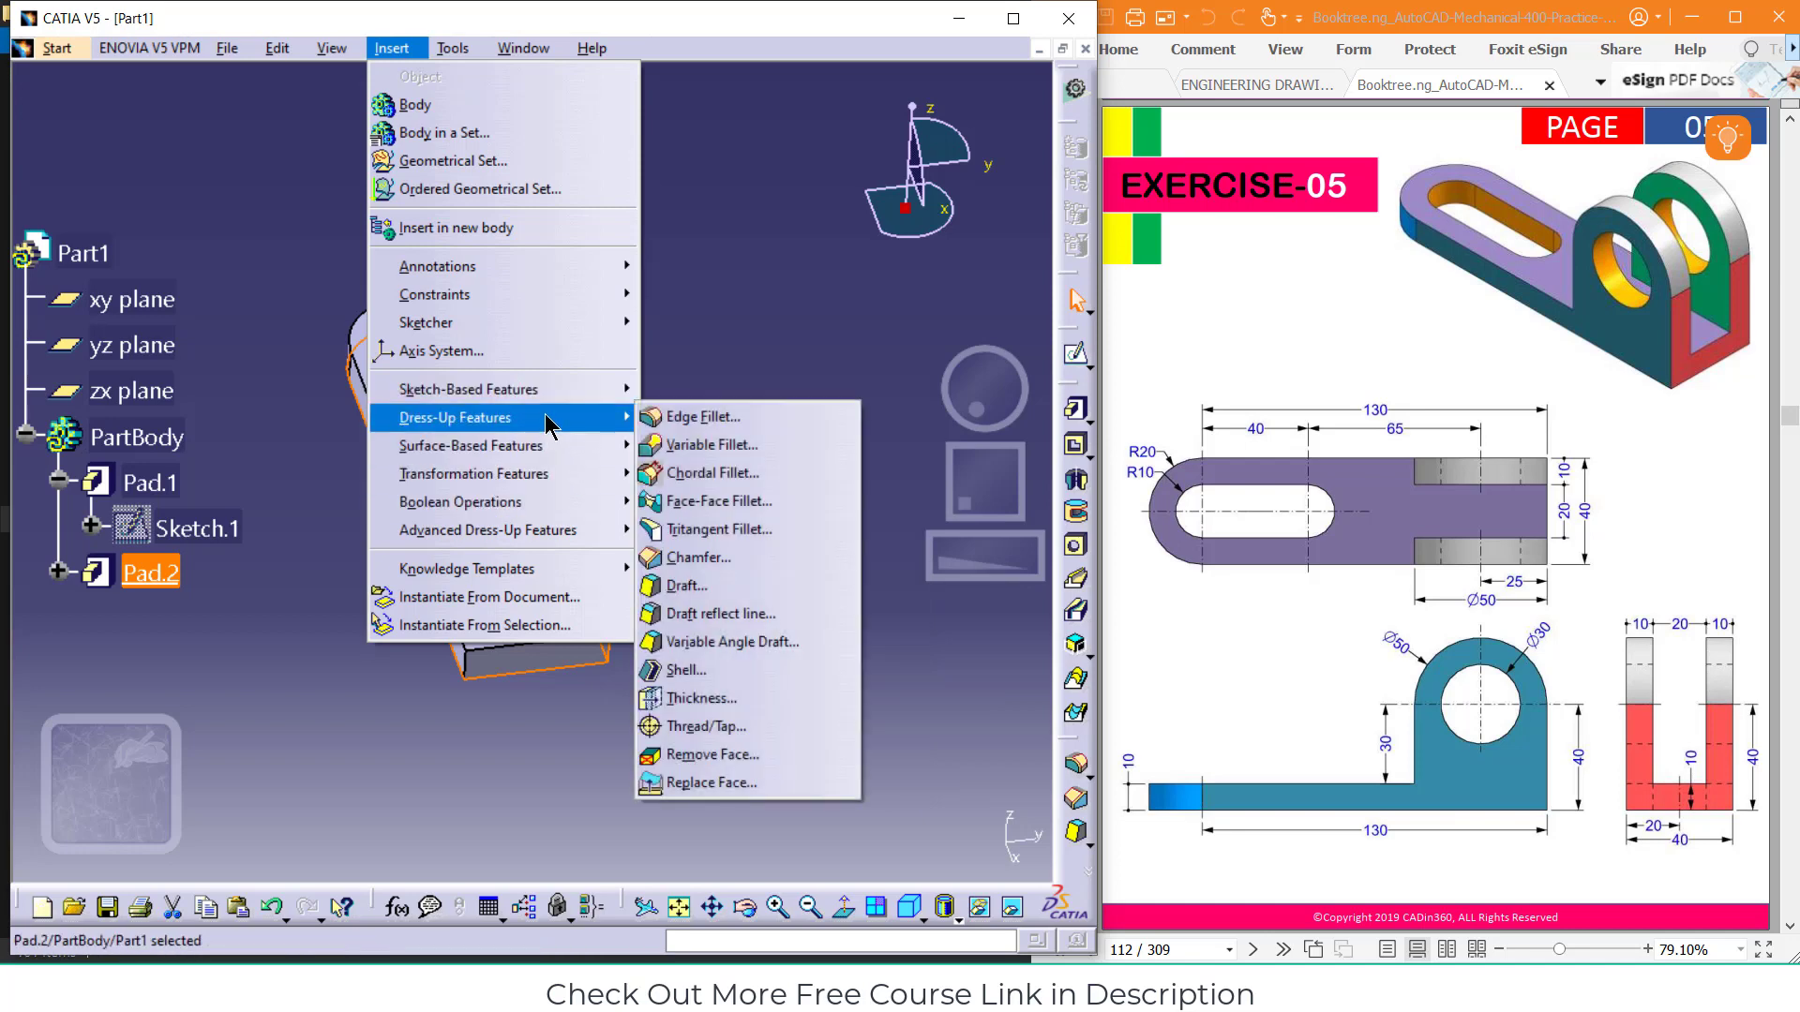
{"action": "mouse_move", "coordinate": [561, 488]}
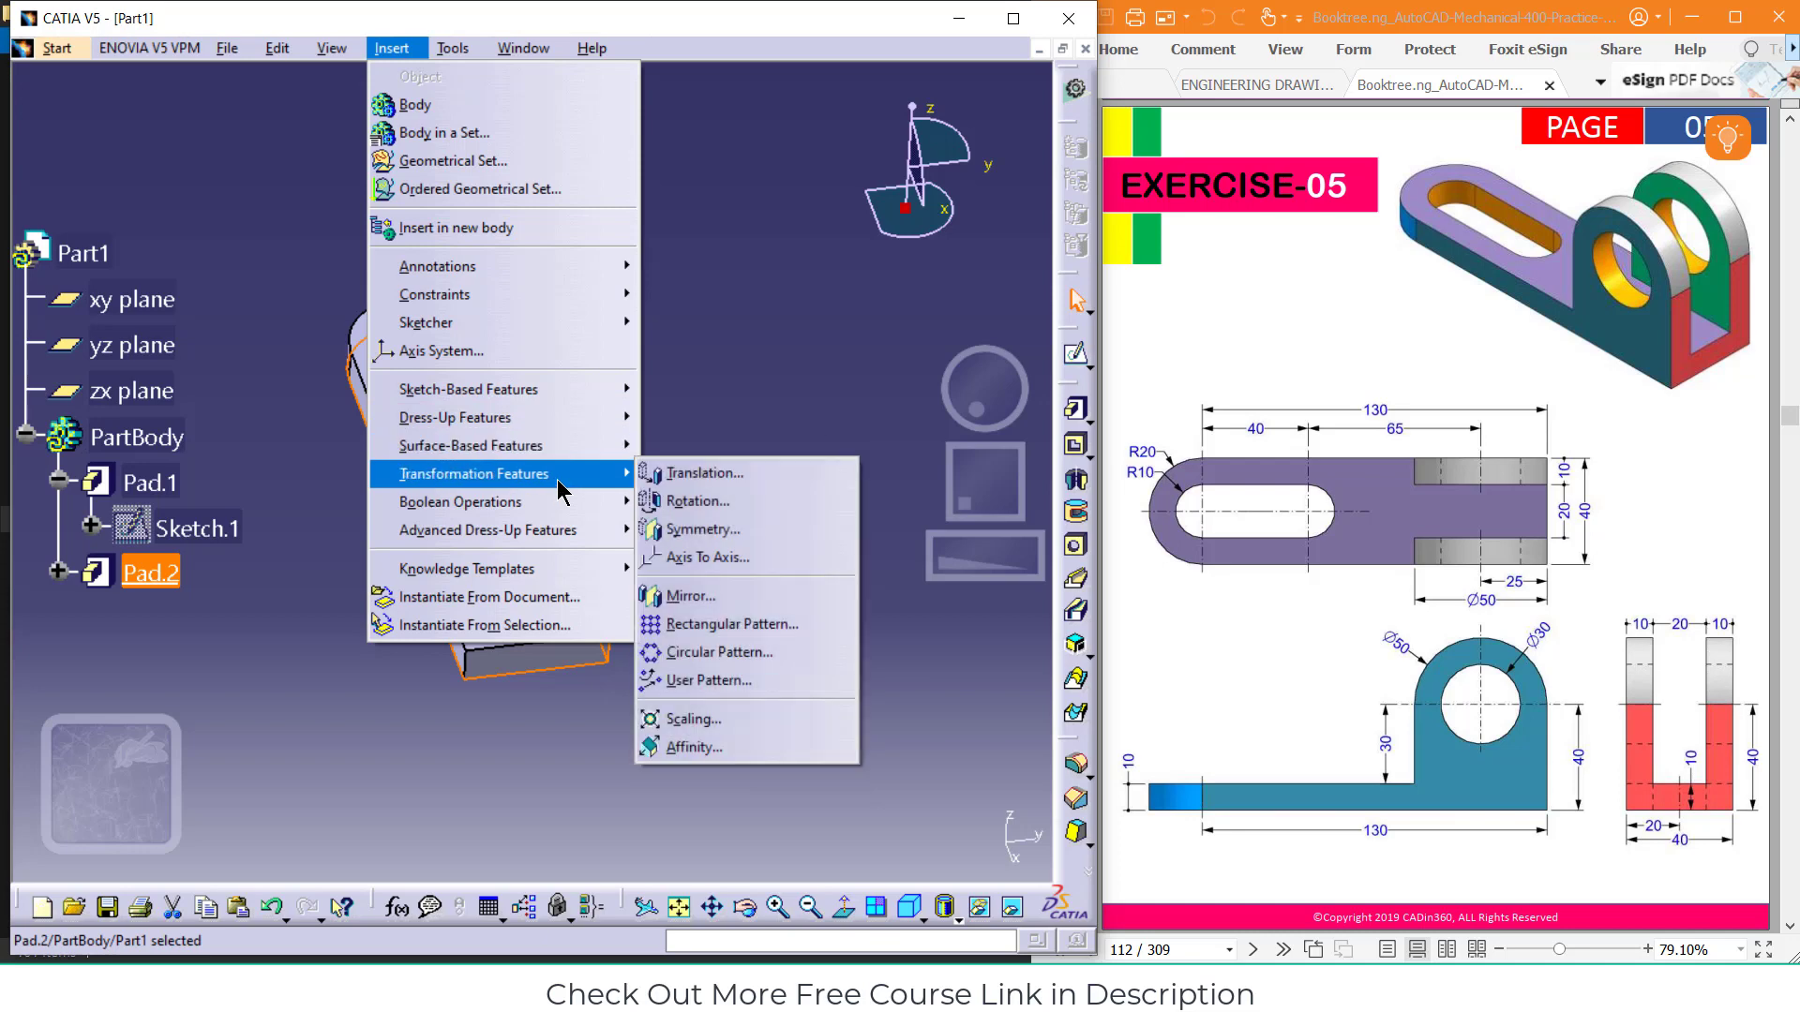
{"action": "left_click", "coordinate": [703, 600]}
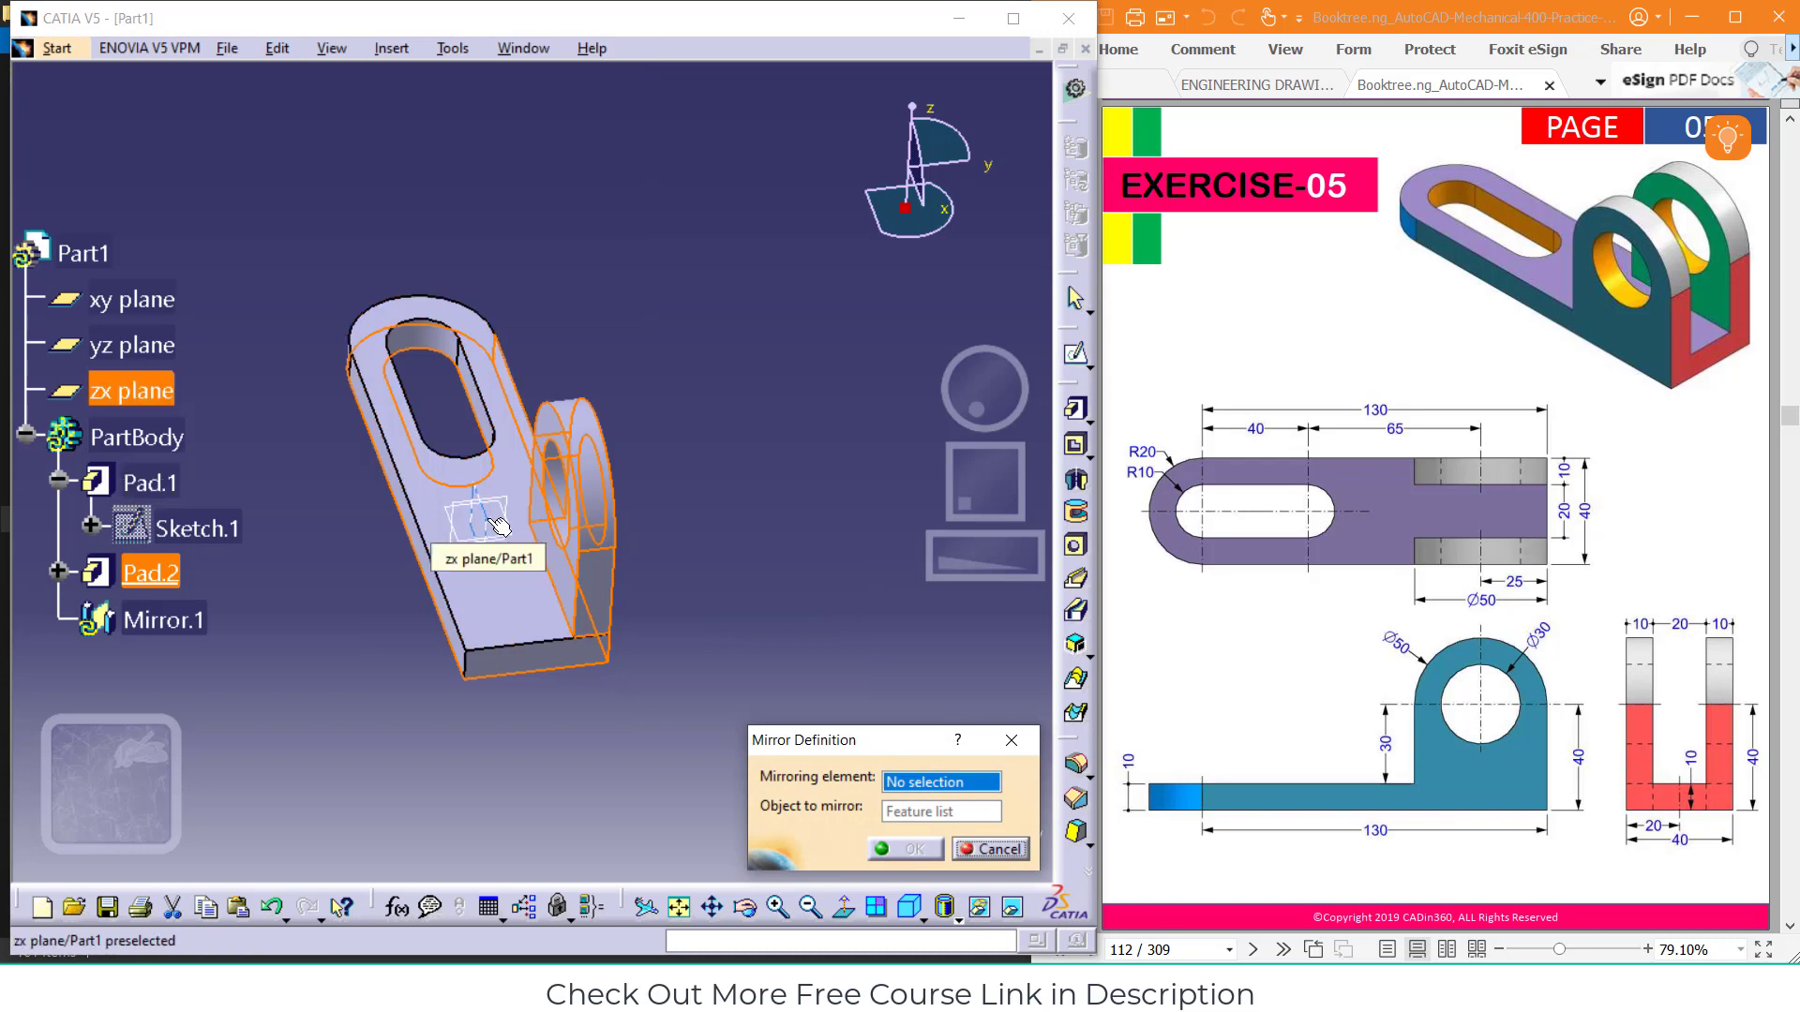
{"action": "left_click", "coordinate": [500, 527]}
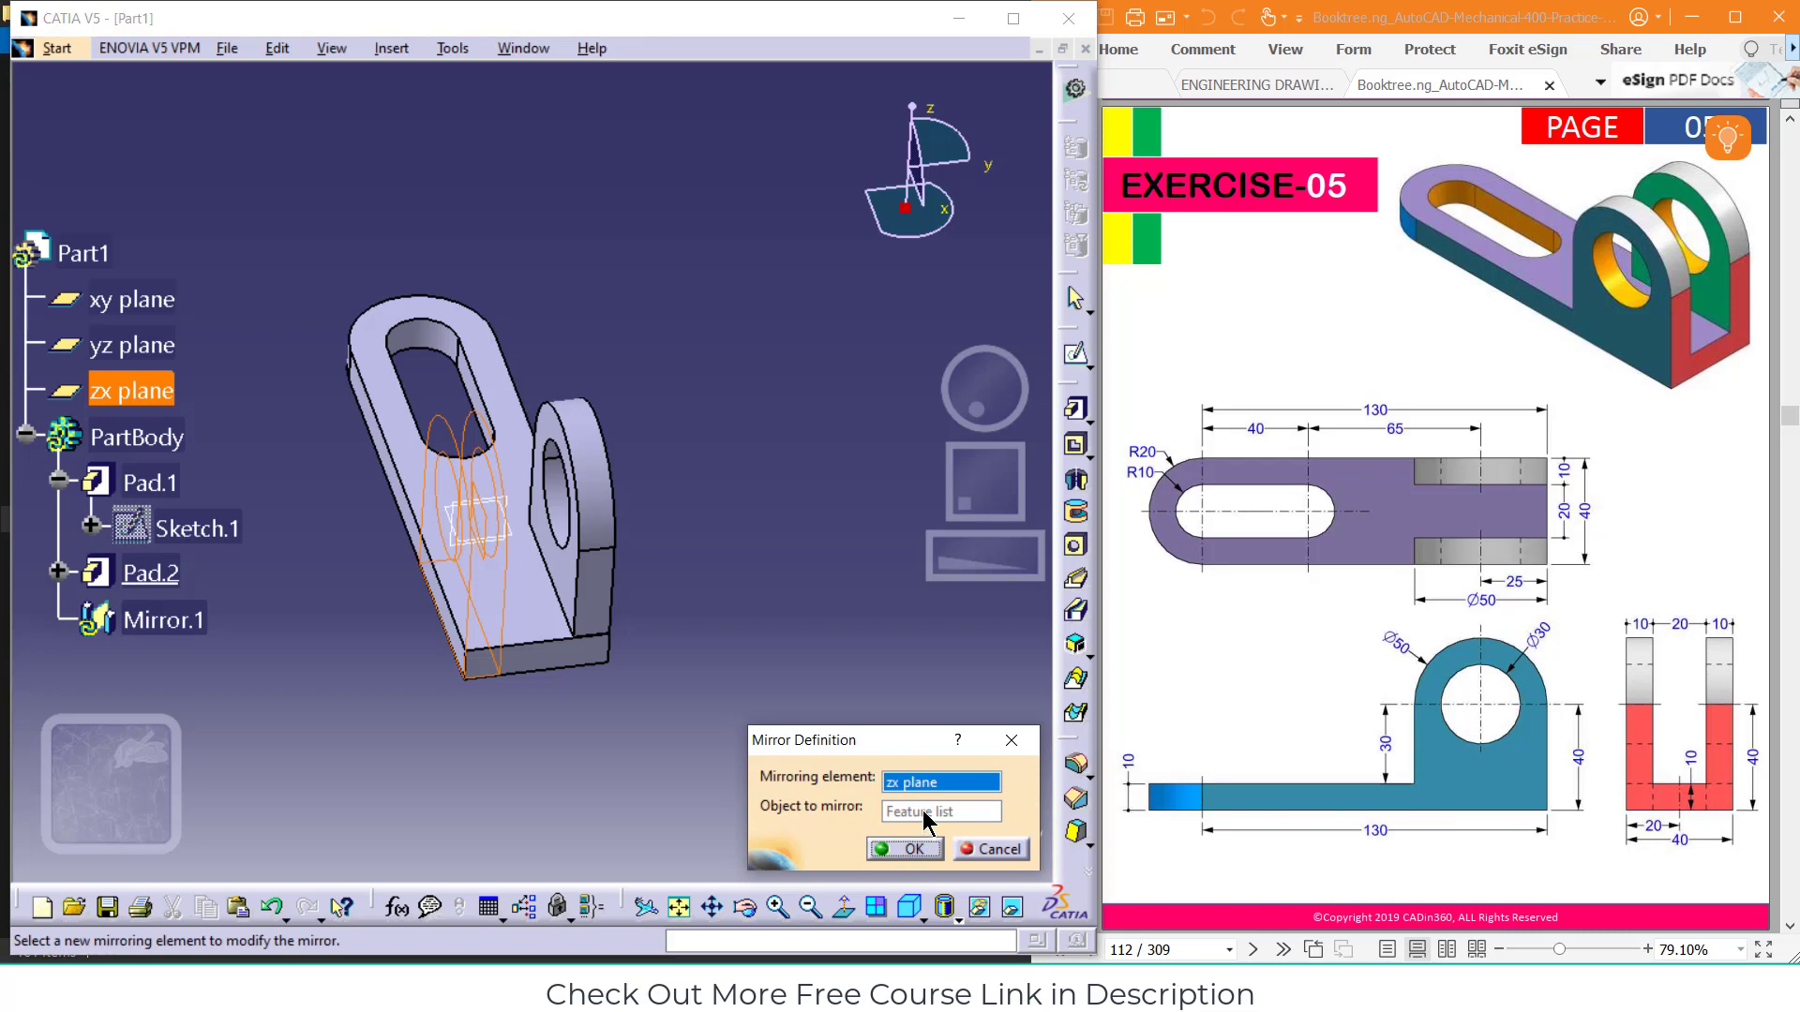
{"action": "left_click", "coordinate": [909, 849]}
{"action": "left_click", "coordinate": [780, 714]}
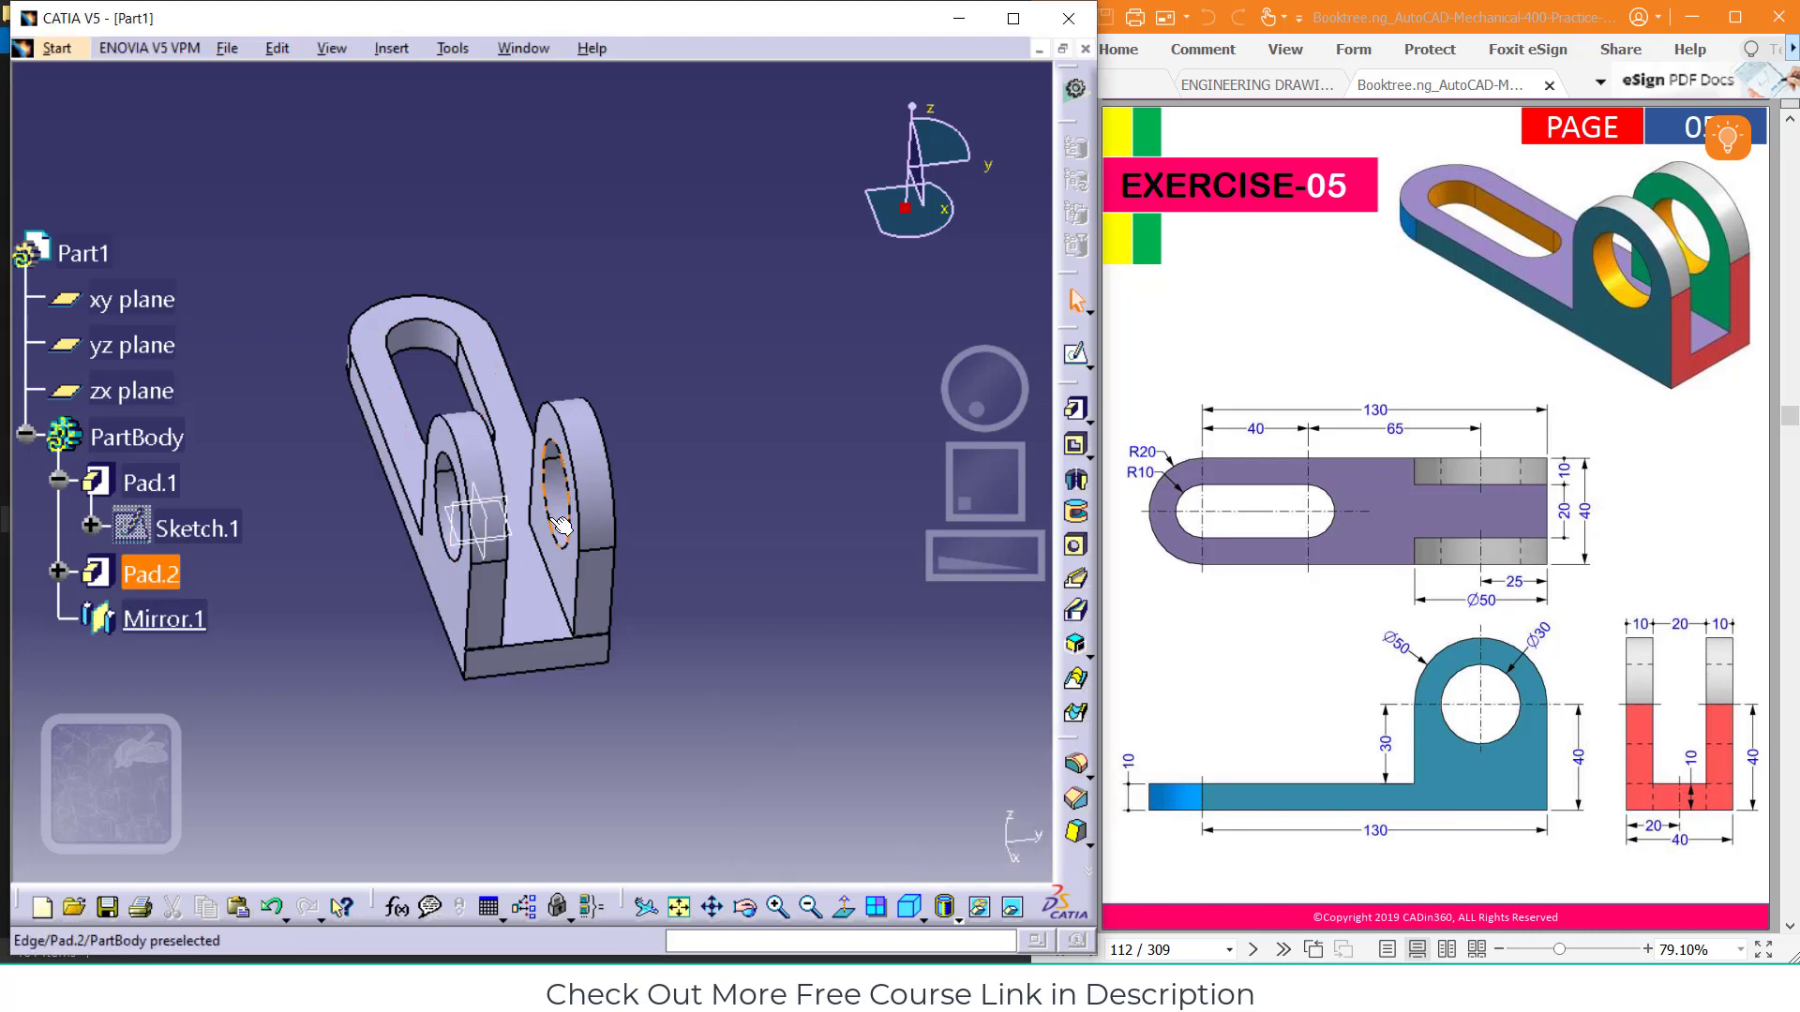
{"action": "middle_click_drag", "start_coordinate": [633, 497], "coordinate": [728, 474]}
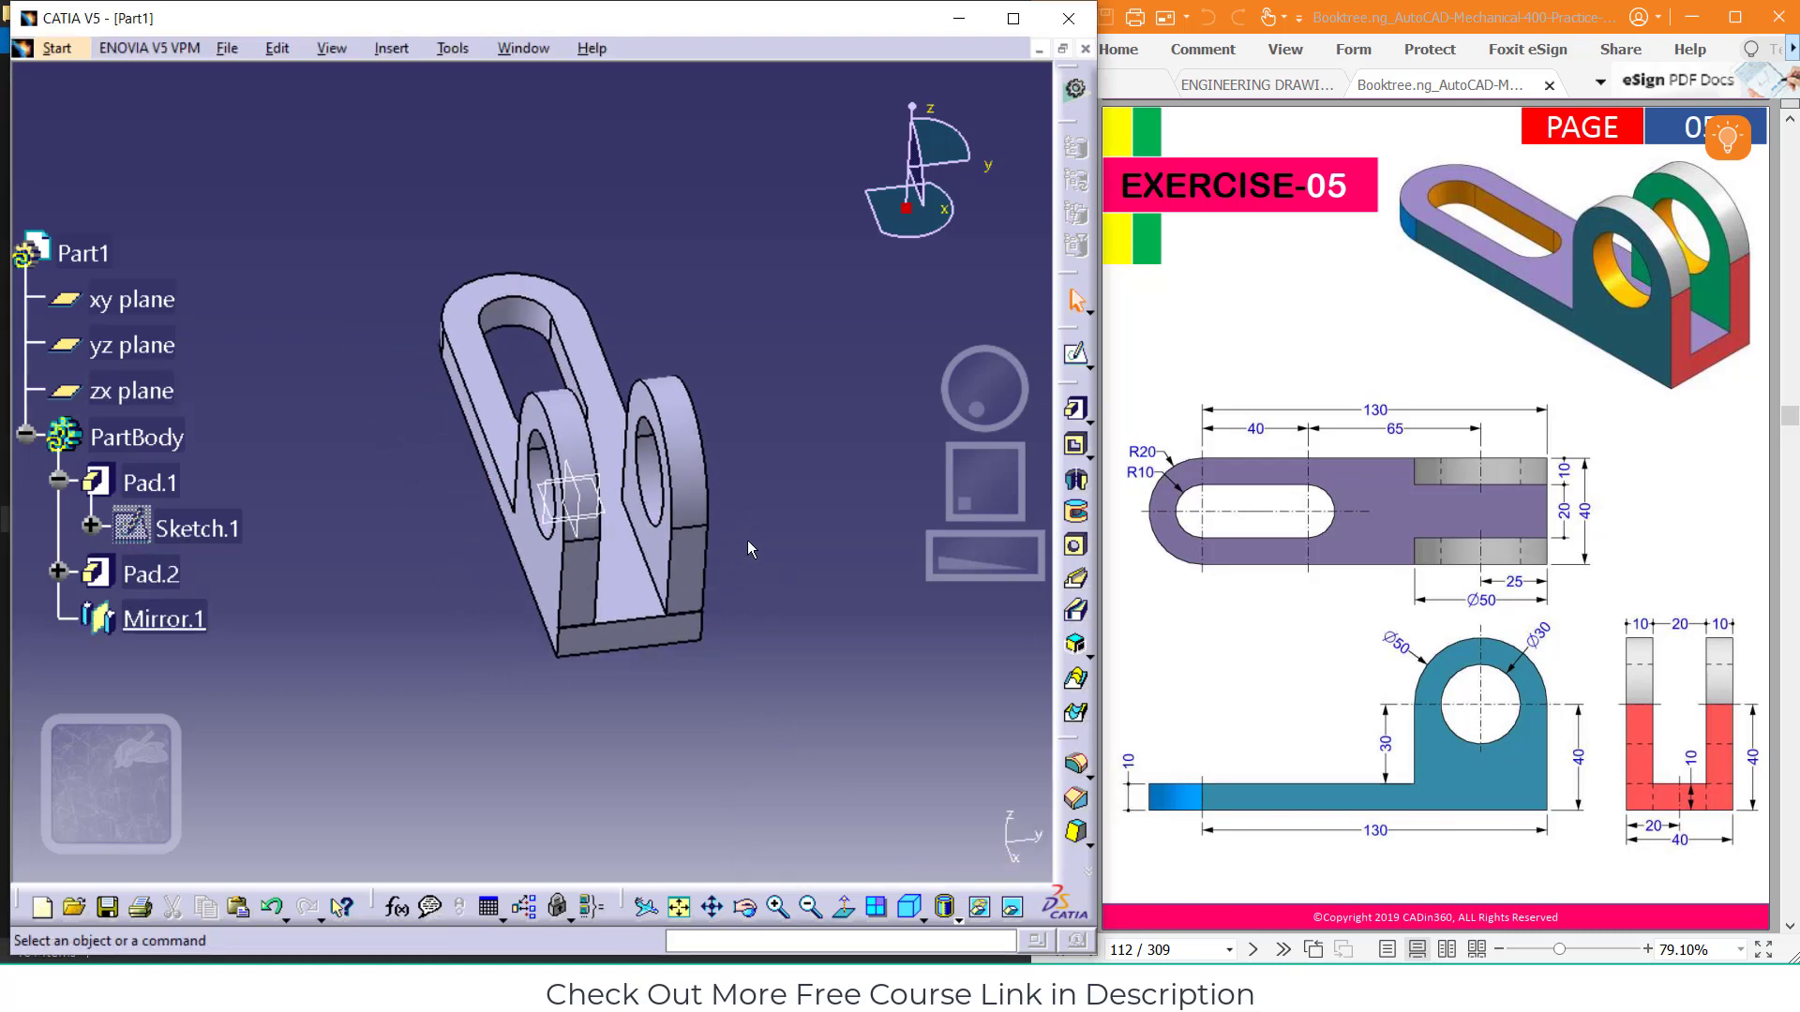
{"action": "left_click", "coordinate": [743, 907]}
{"action": "left_click_drag", "start_coordinate": [695, 703], "coordinate": [246, 480]}
Bring up the Exercise-07 drawing and create a new Part Design part
{"action": "scroll", "coordinate": [1654, 613], "scroll_direction": "down", "scroll_amount": 15}
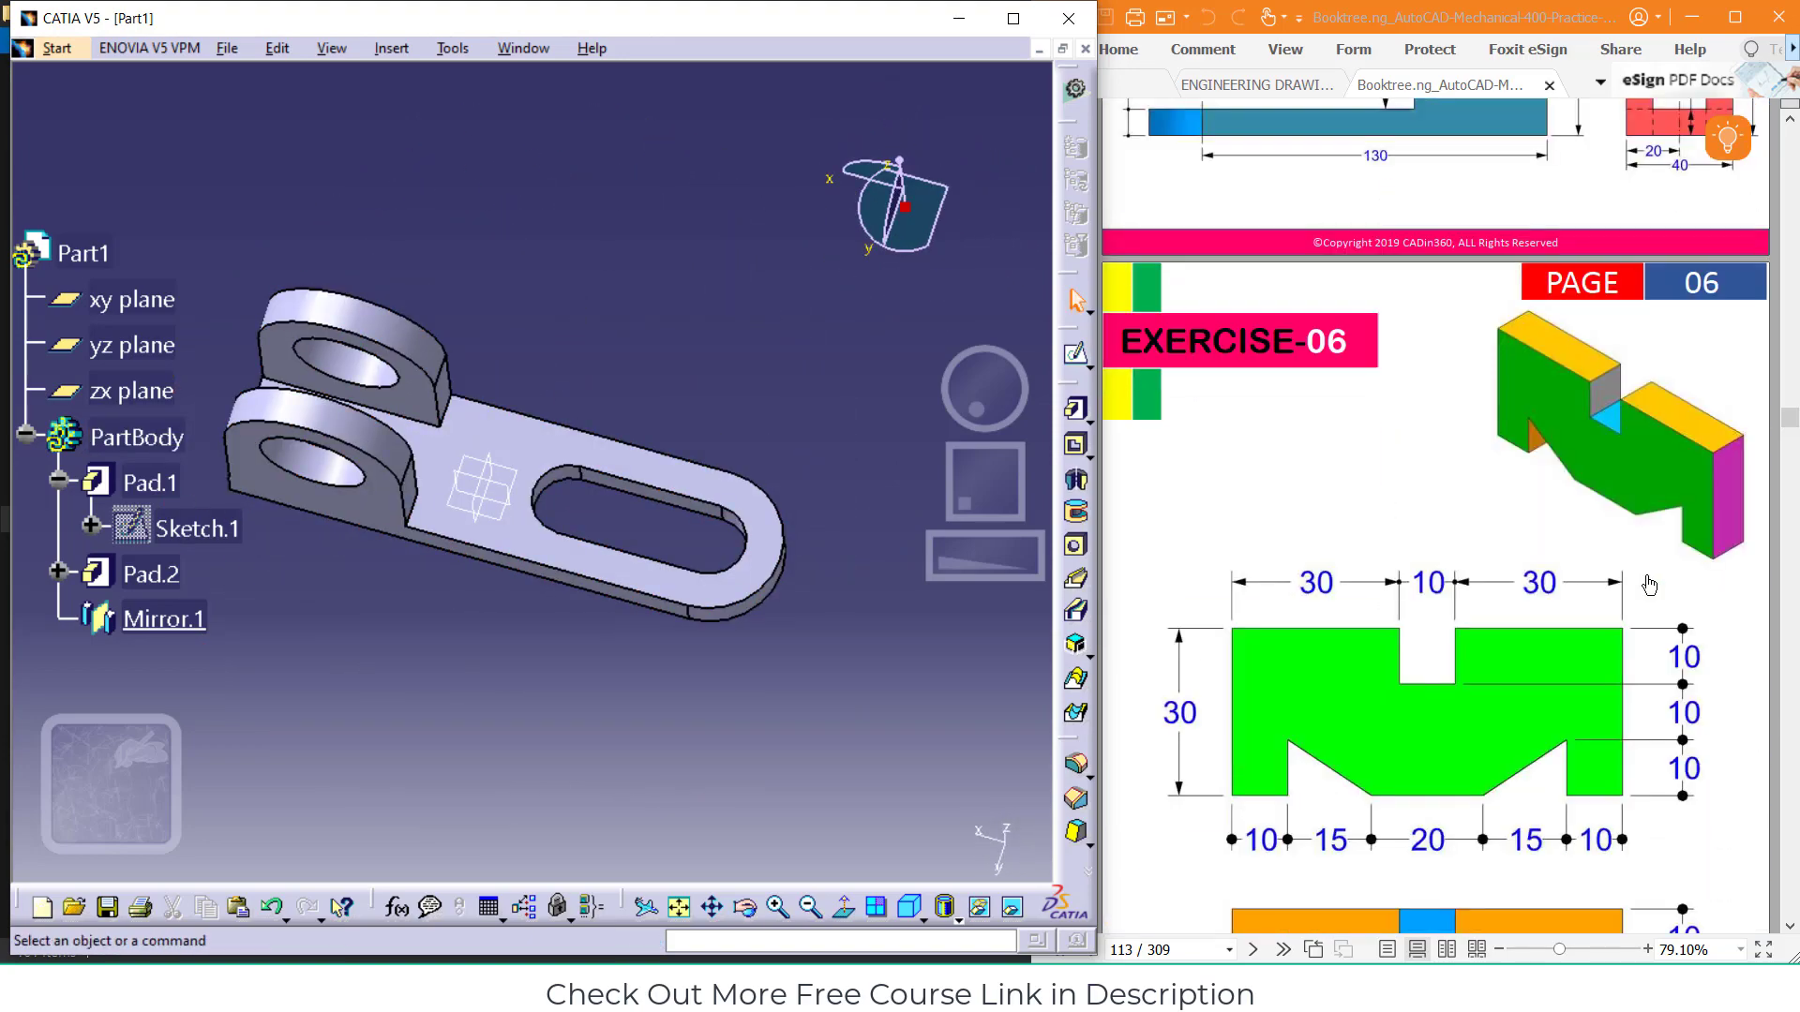
{"action": "scroll", "coordinate": [1655, 613], "scroll_direction": "down", "scroll_amount": 3}
{"action": "scroll", "coordinate": [1654, 613], "scroll_direction": "down", "scroll_amount": 3}
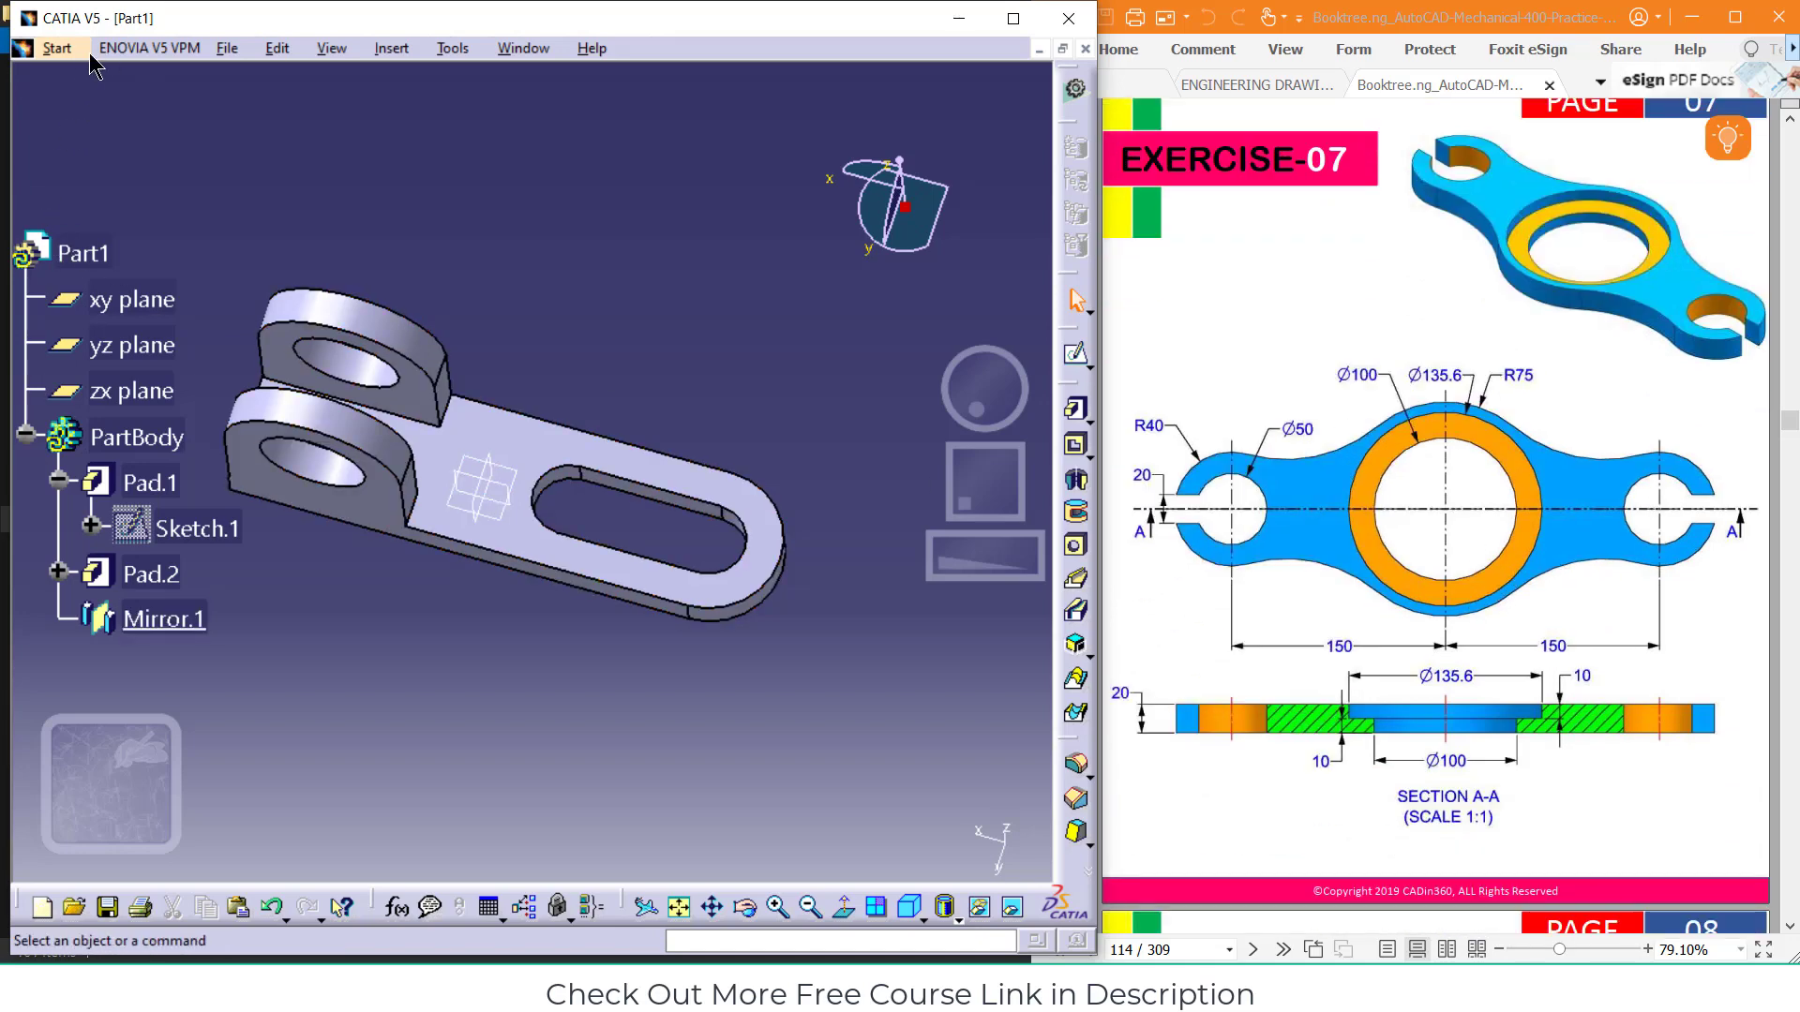
{"action": "left_click", "coordinate": [58, 49]}
{"action": "mouse_move", "coordinate": [90, 103]}
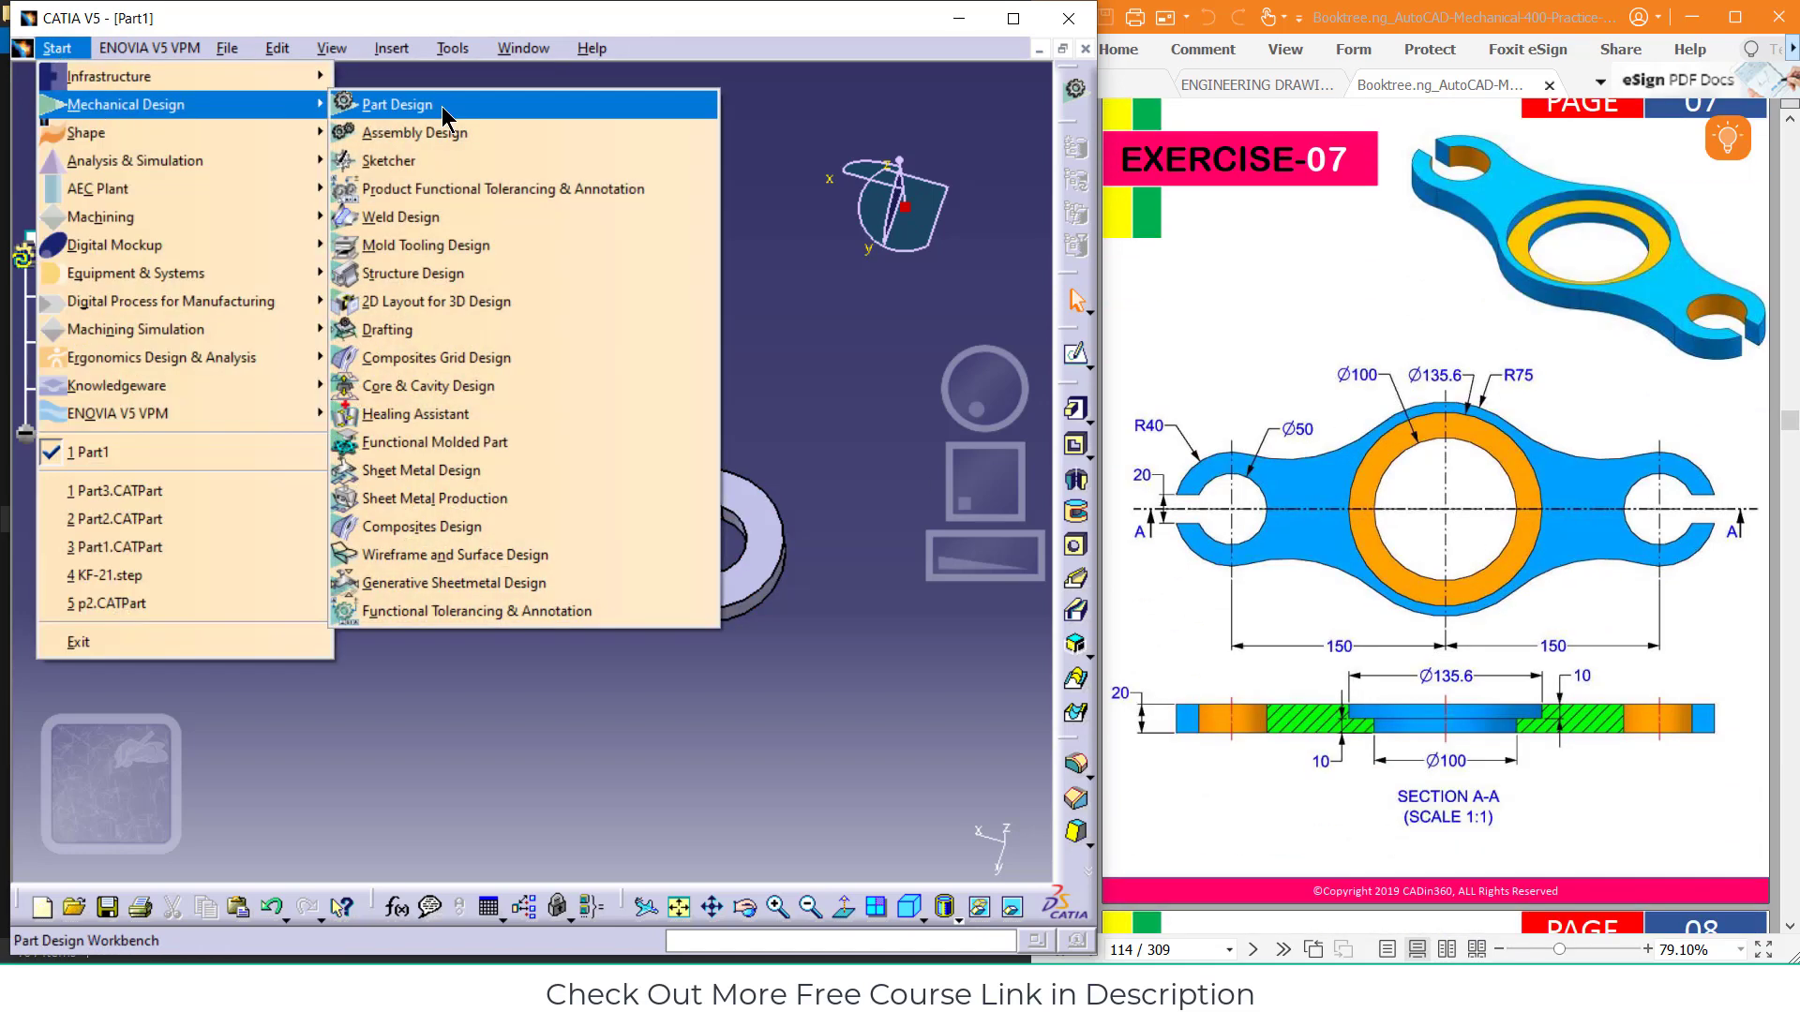
{"action": "left_click", "coordinate": [441, 105]}
{"action": "left_click", "coordinate": [916, 847]}
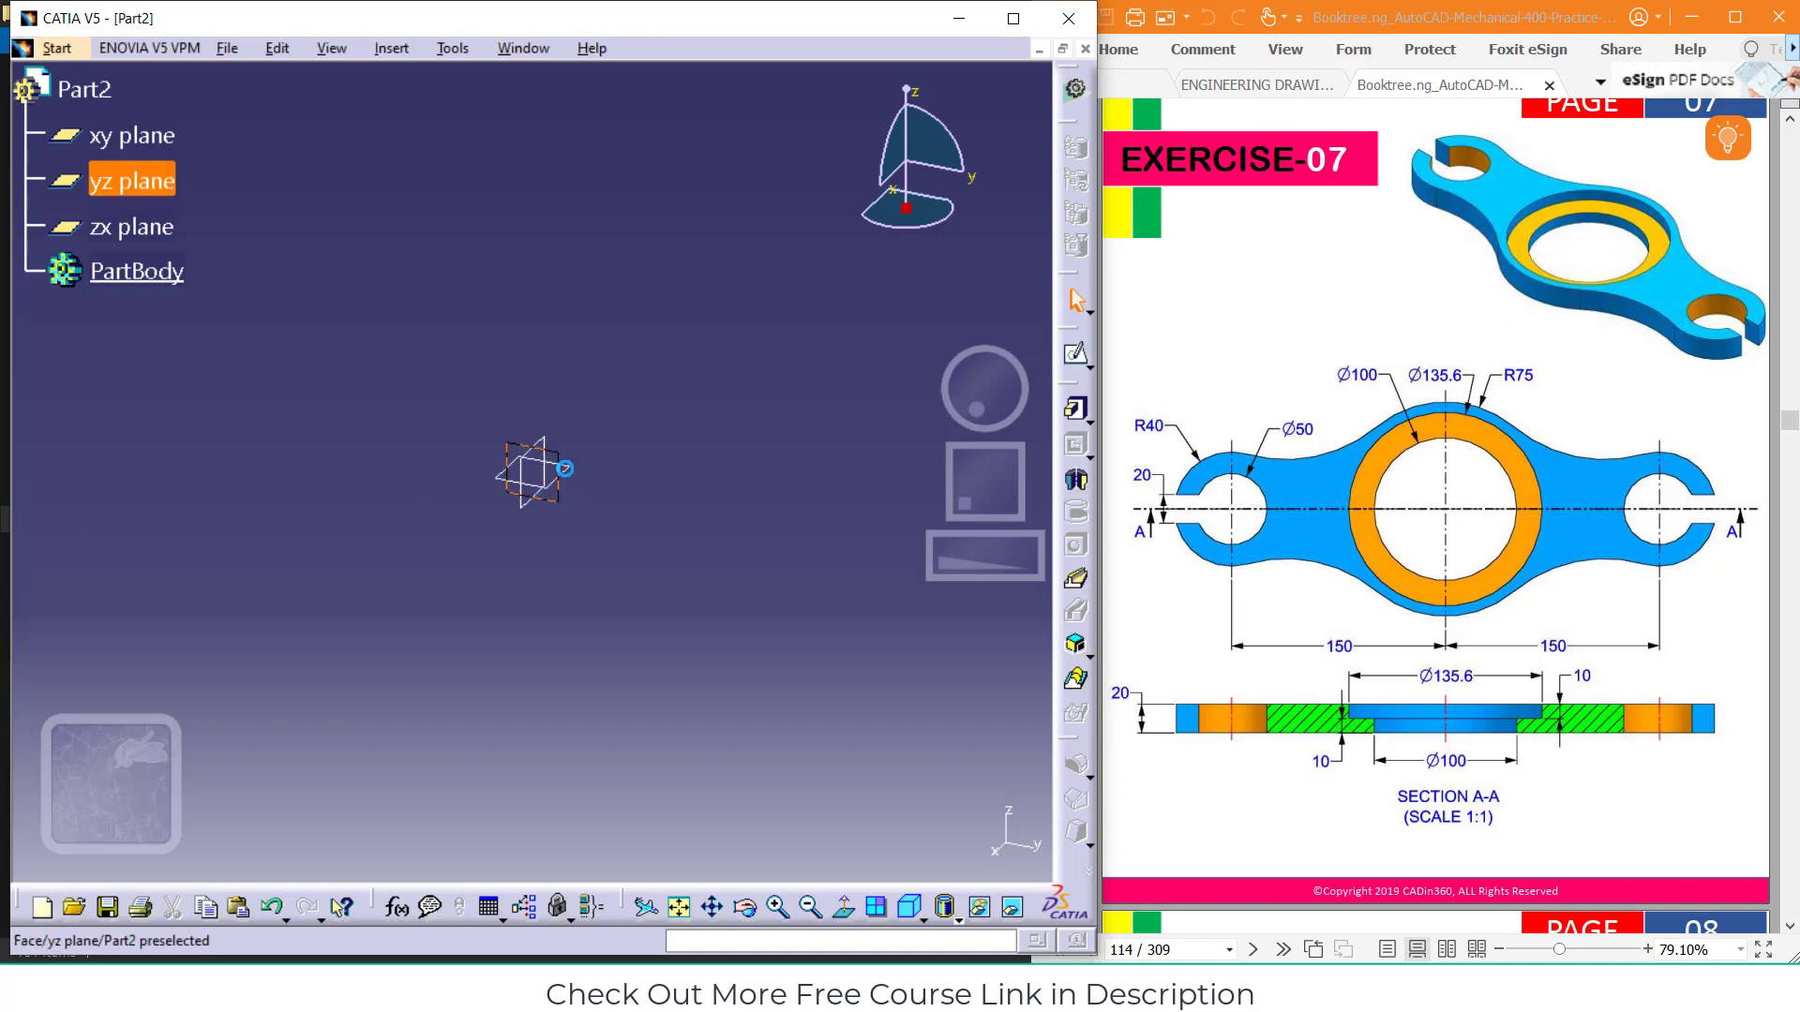
Open a sketch on the xy plane and draw two concentric circles at the origin, about 110 mm and 58 mm in diameter
{"action": "left_click", "coordinate": [569, 467]}
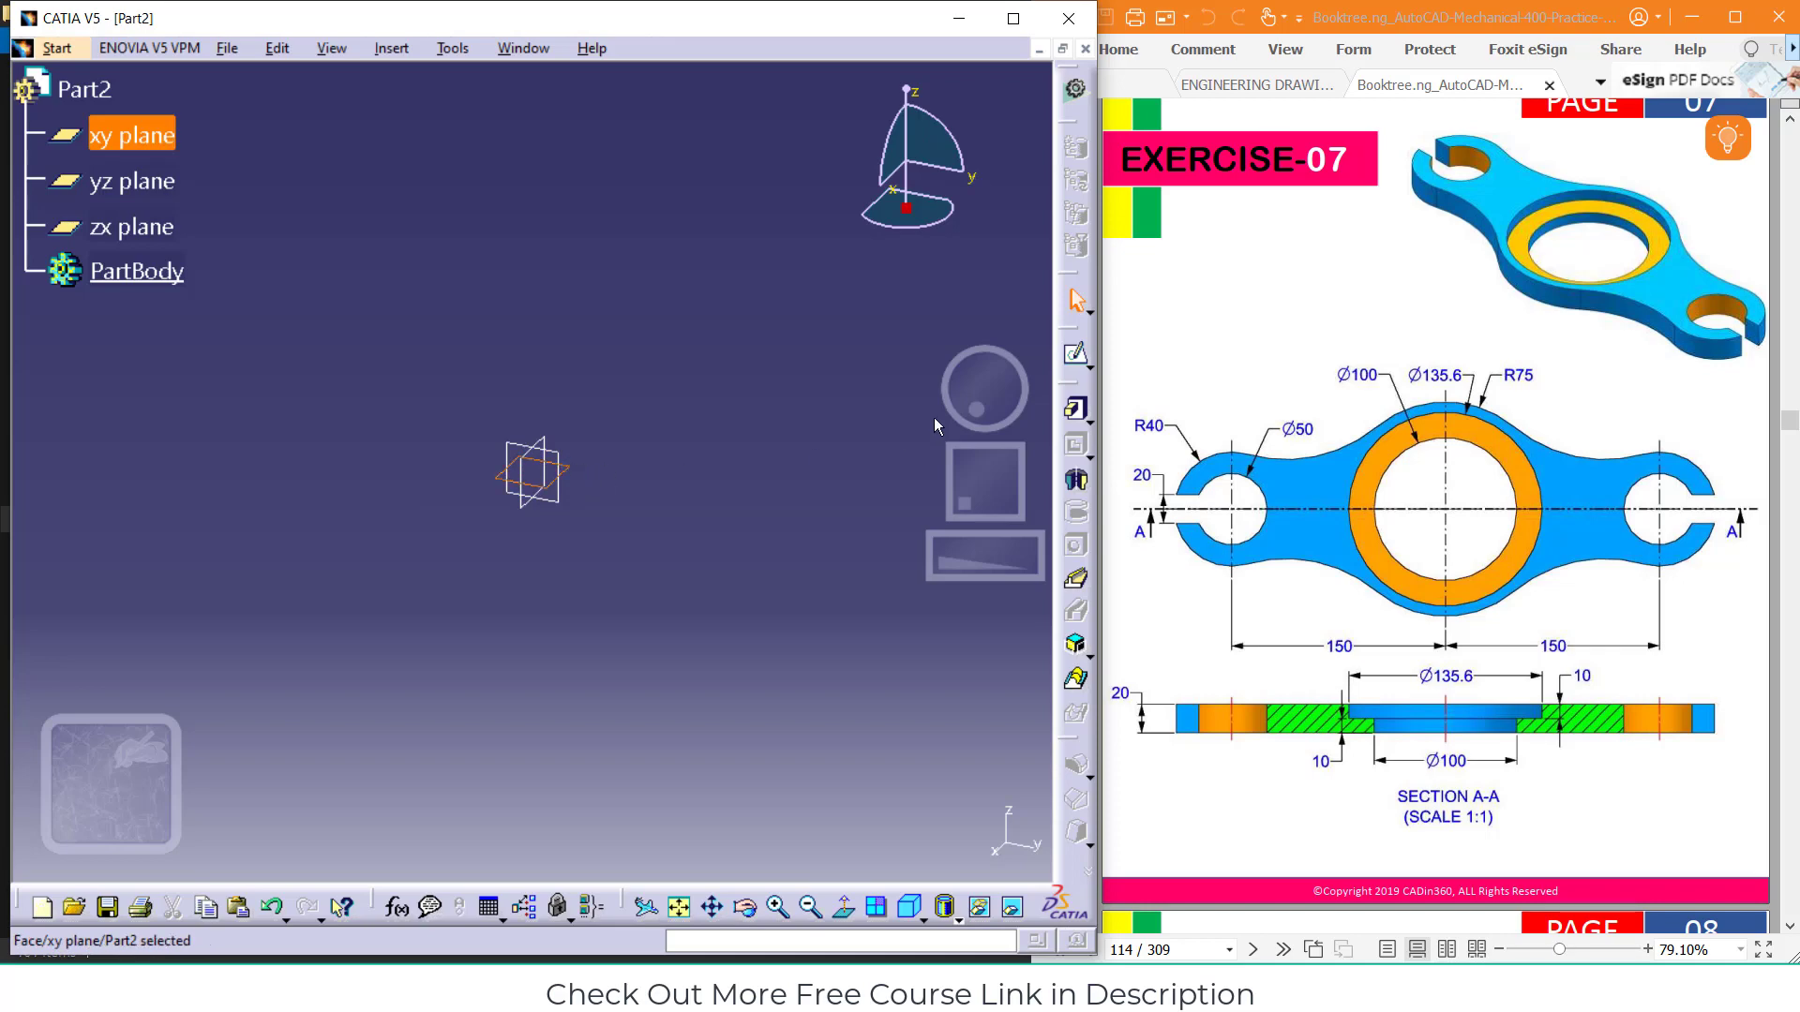
{"action": "left_click", "coordinate": [1076, 354]}
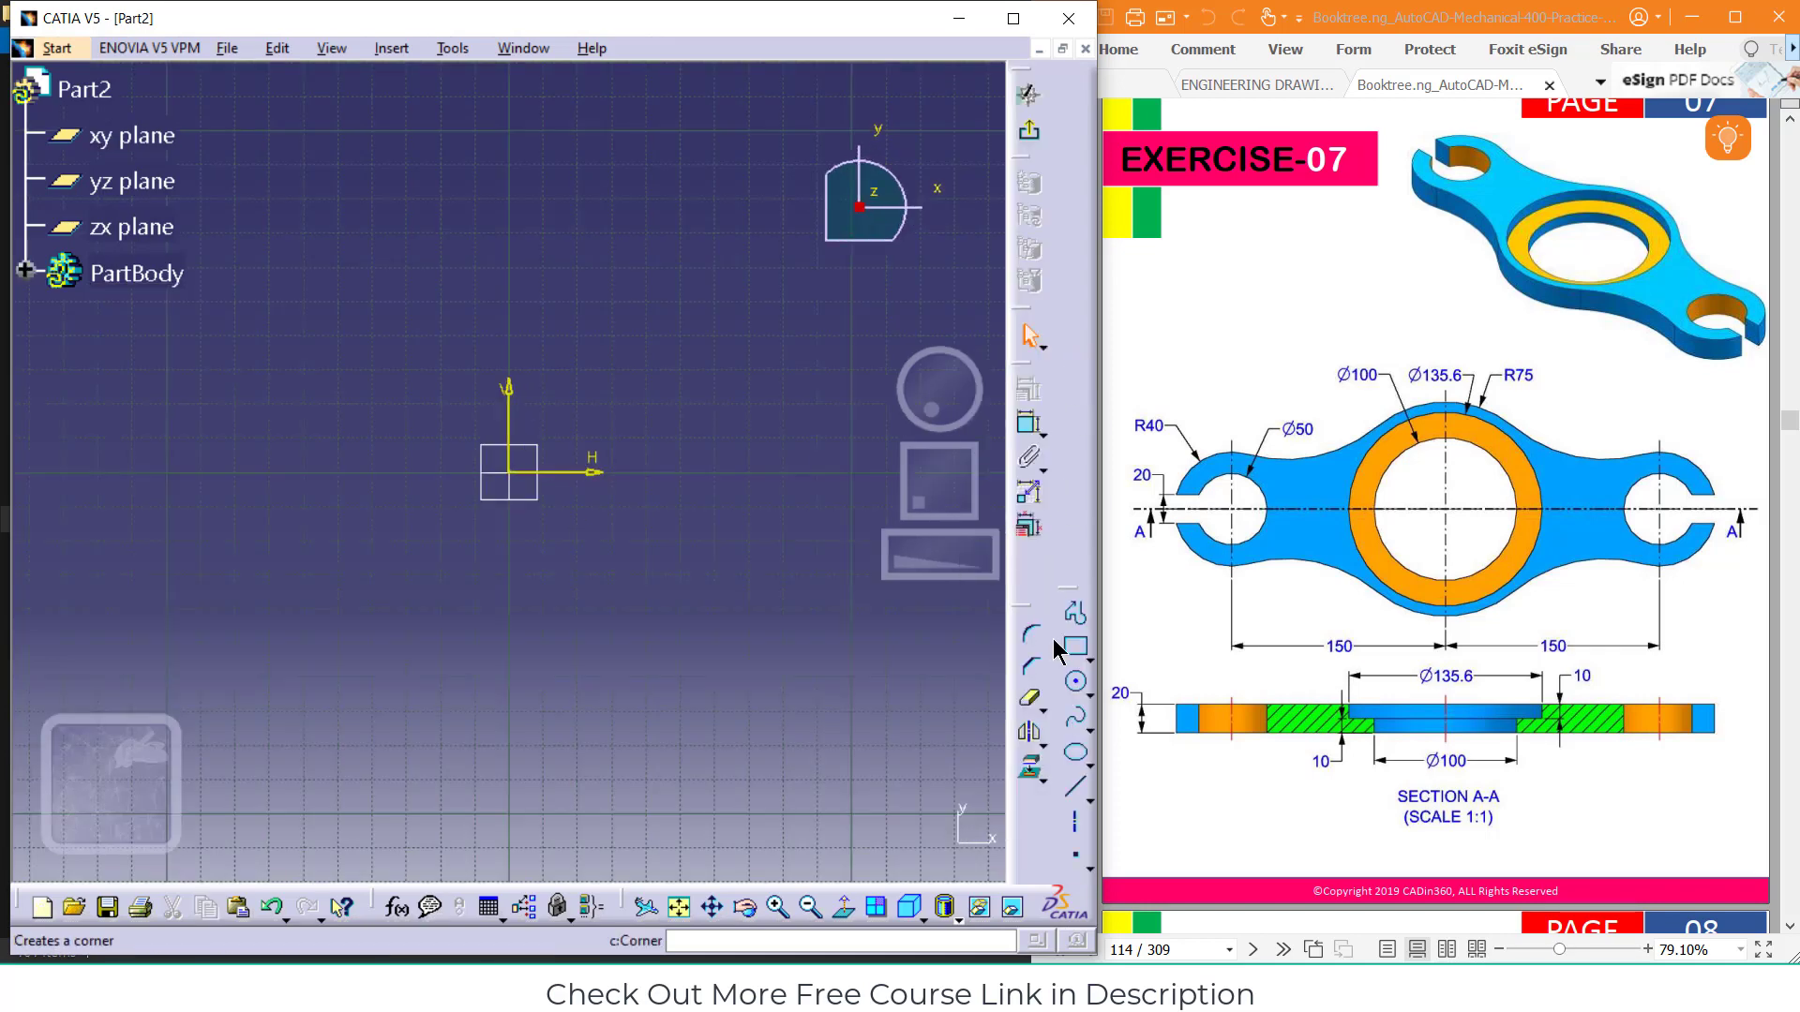
{"action": "left_click", "coordinate": [1075, 683]}
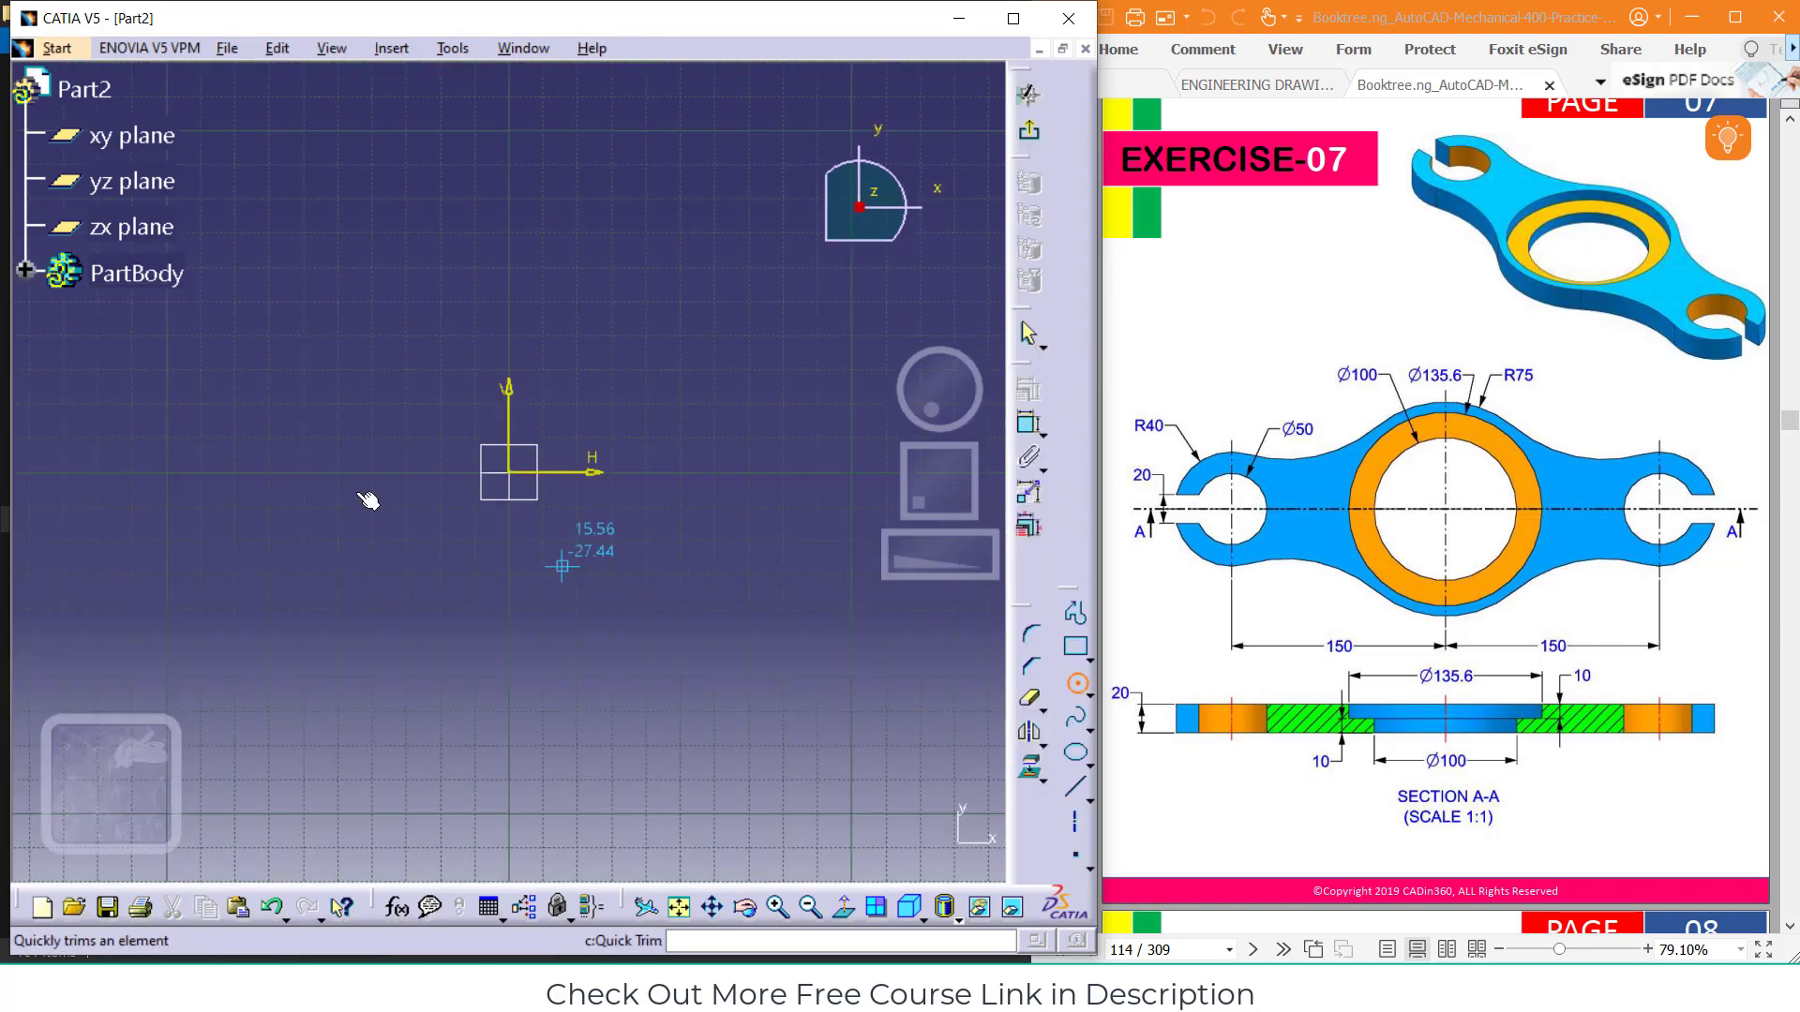
{"action": "left_click", "coordinate": [508, 471]}
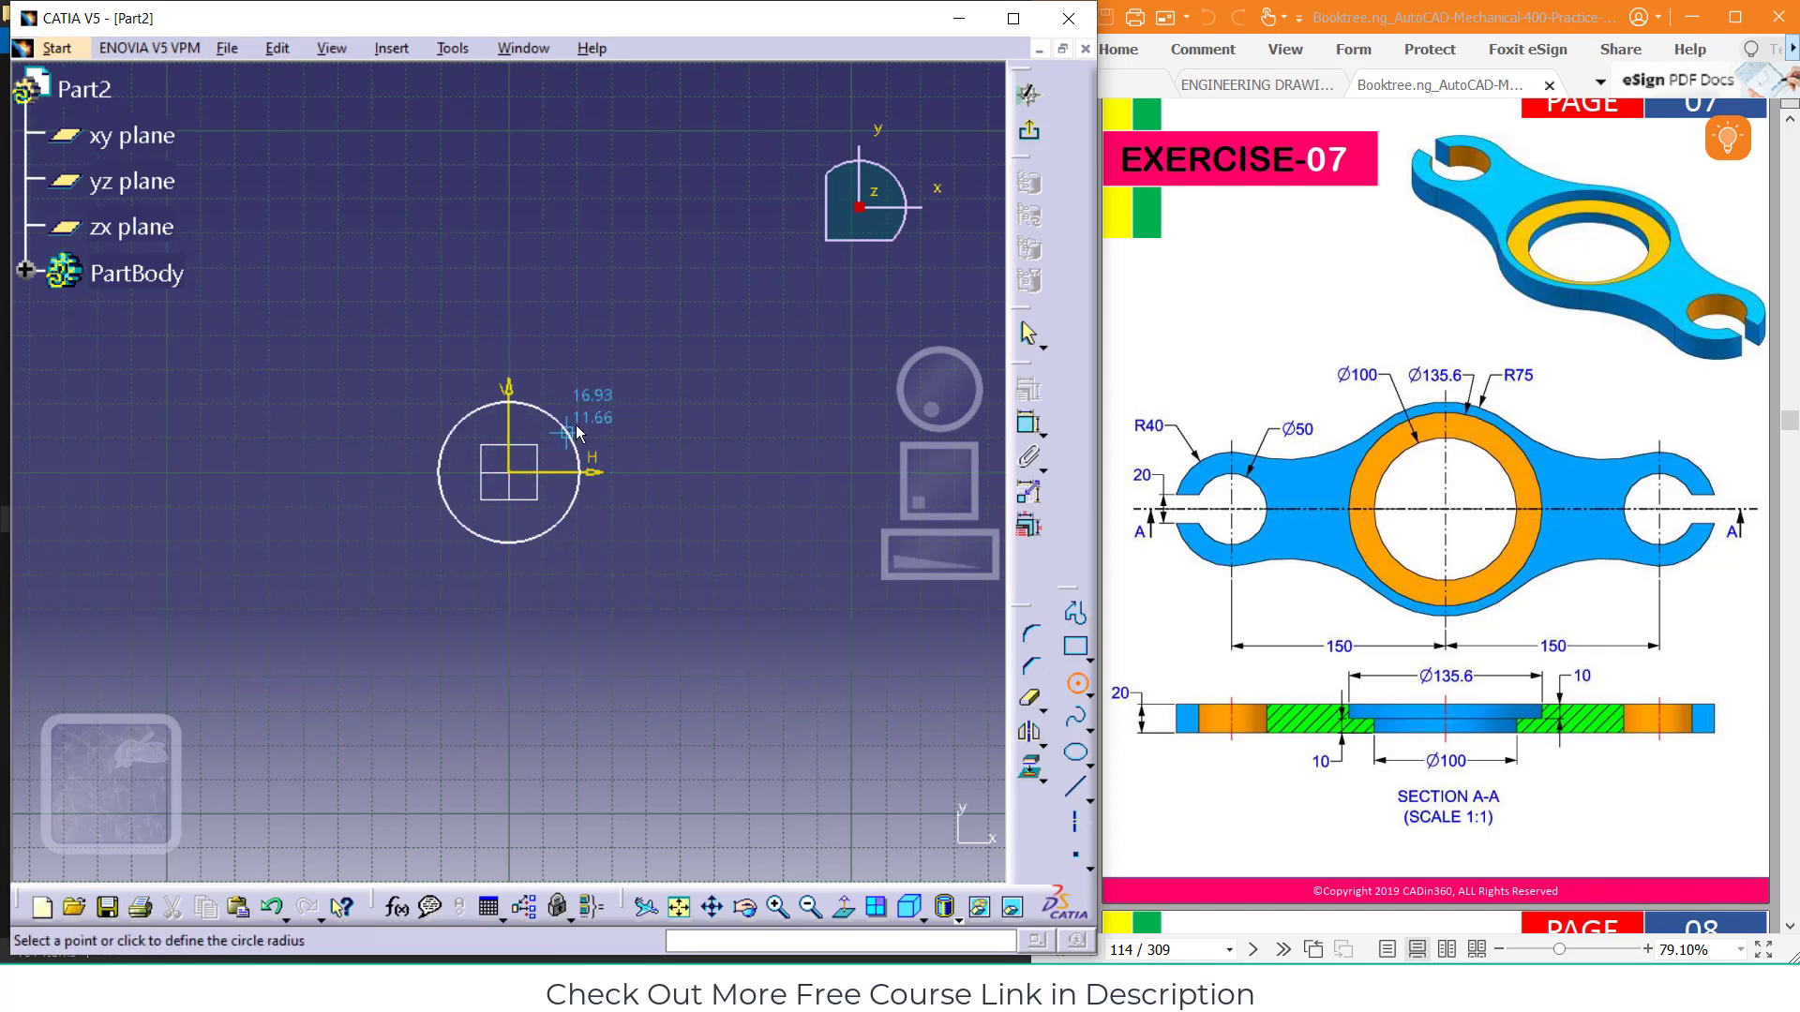
{"action": "left_click", "coordinate": [667, 368]}
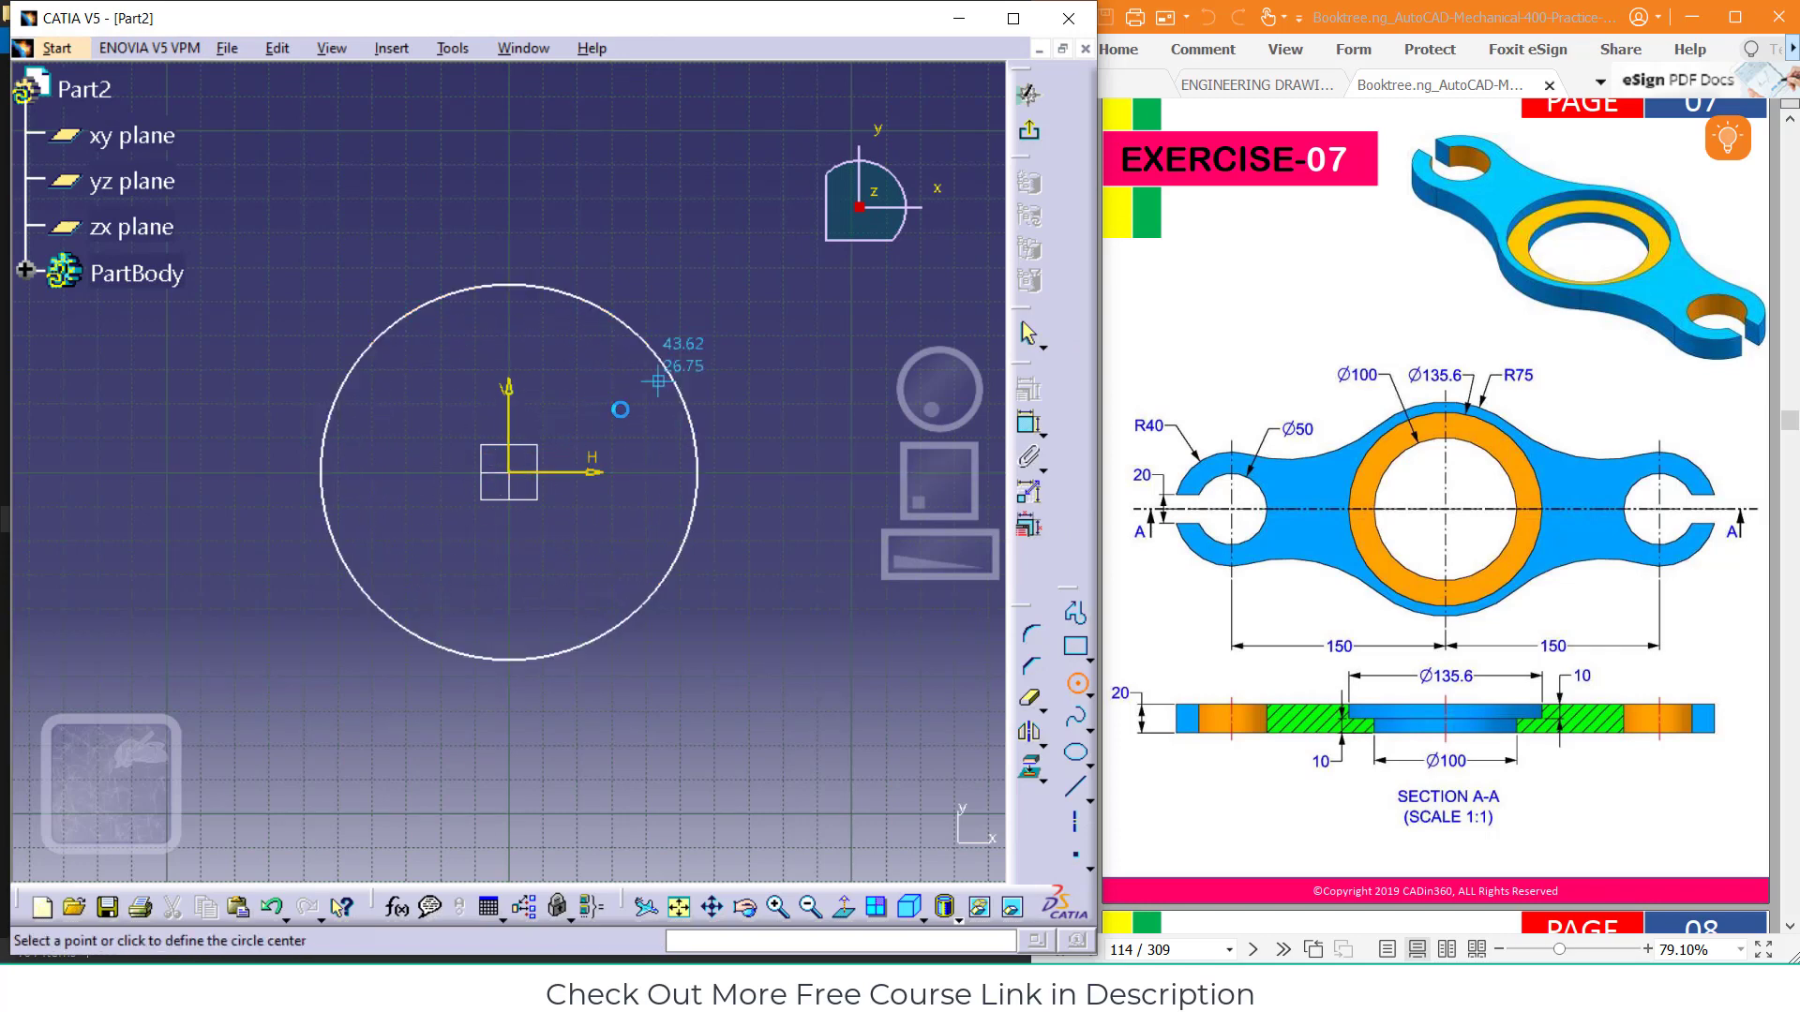
{"action": "left_click", "coordinate": [509, 471]}
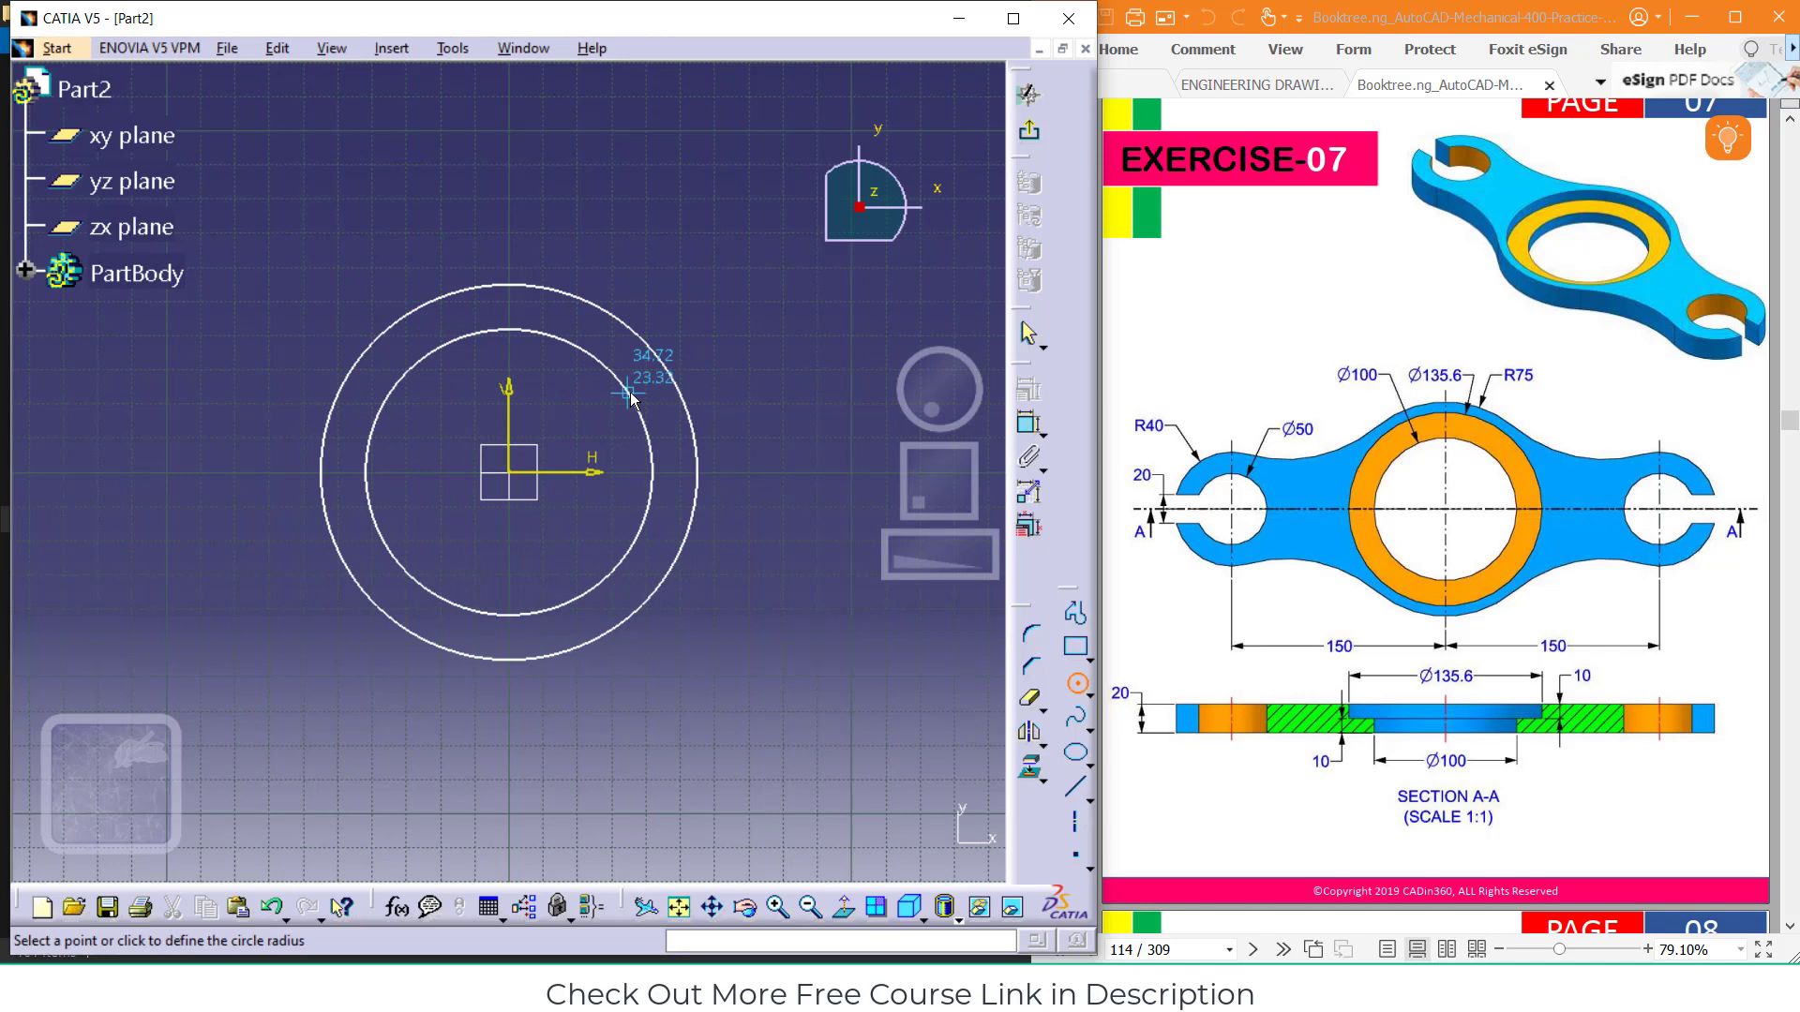
{"action": "left_click", "coordinate": [600, 434]}
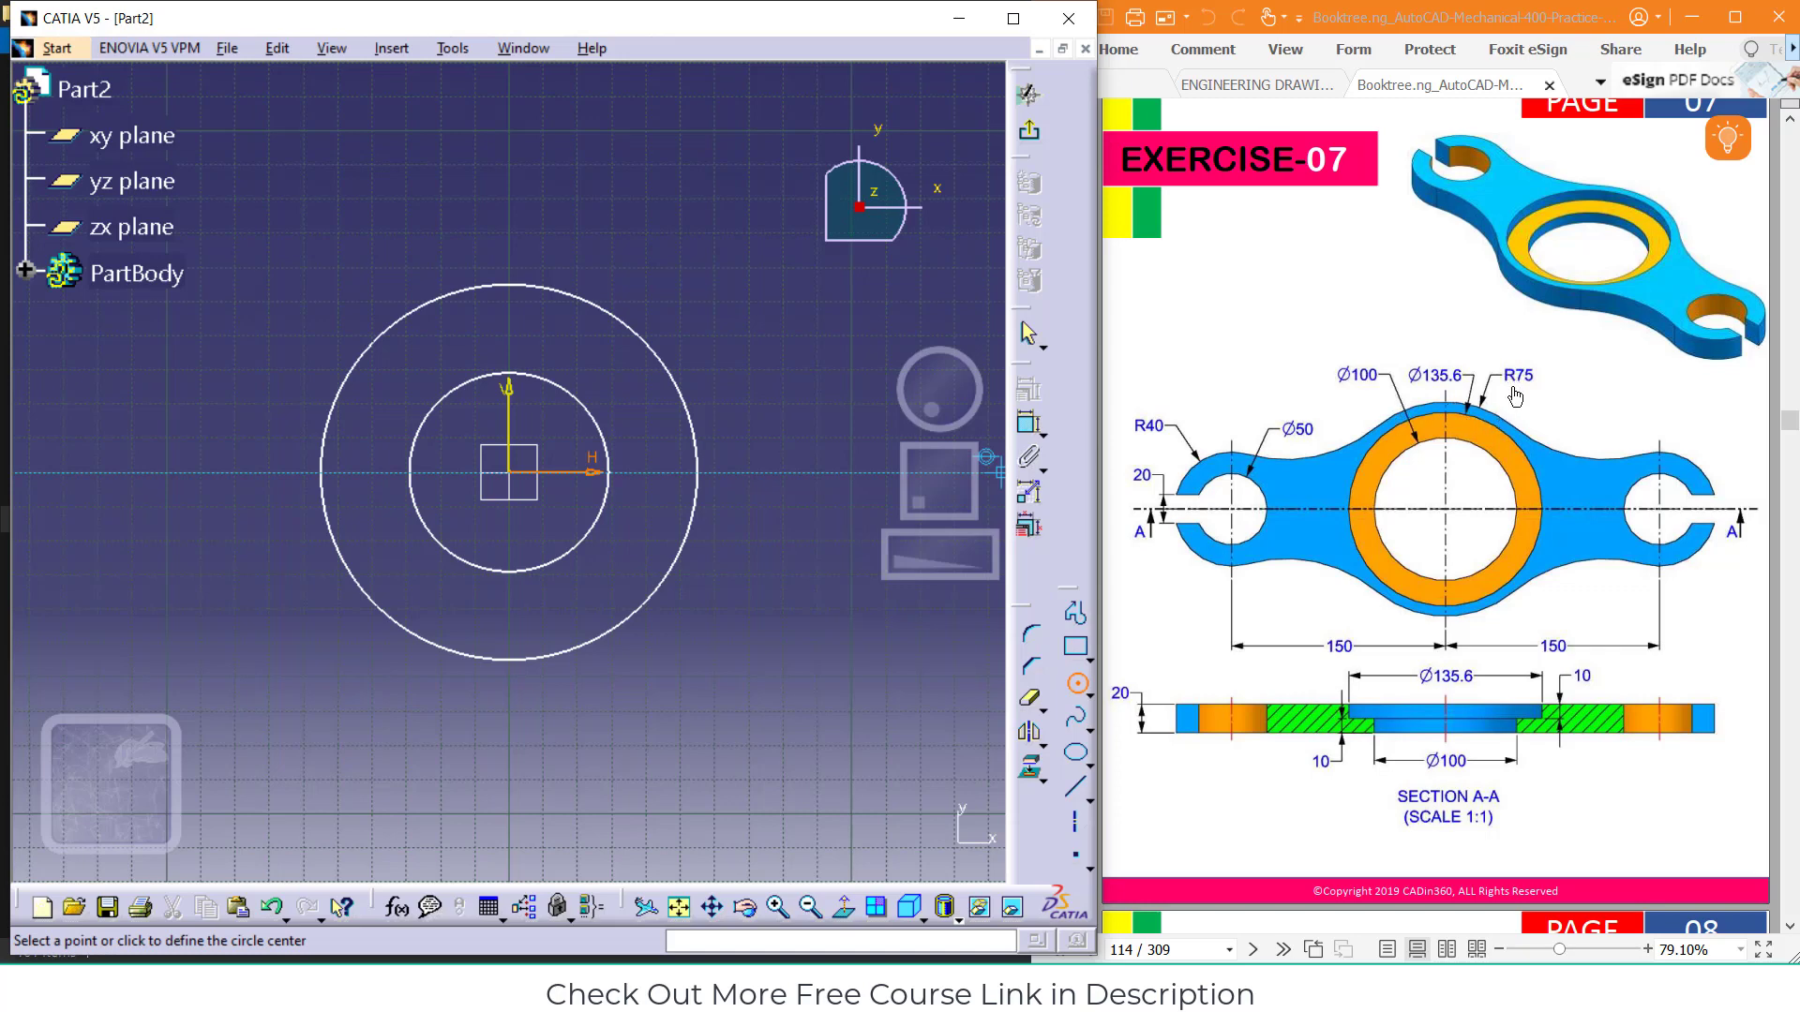
Constrain the outer circle's diameter to 75*2, giving 150 mm
{"action": "left_click", "coordinate": [1030, 425]}
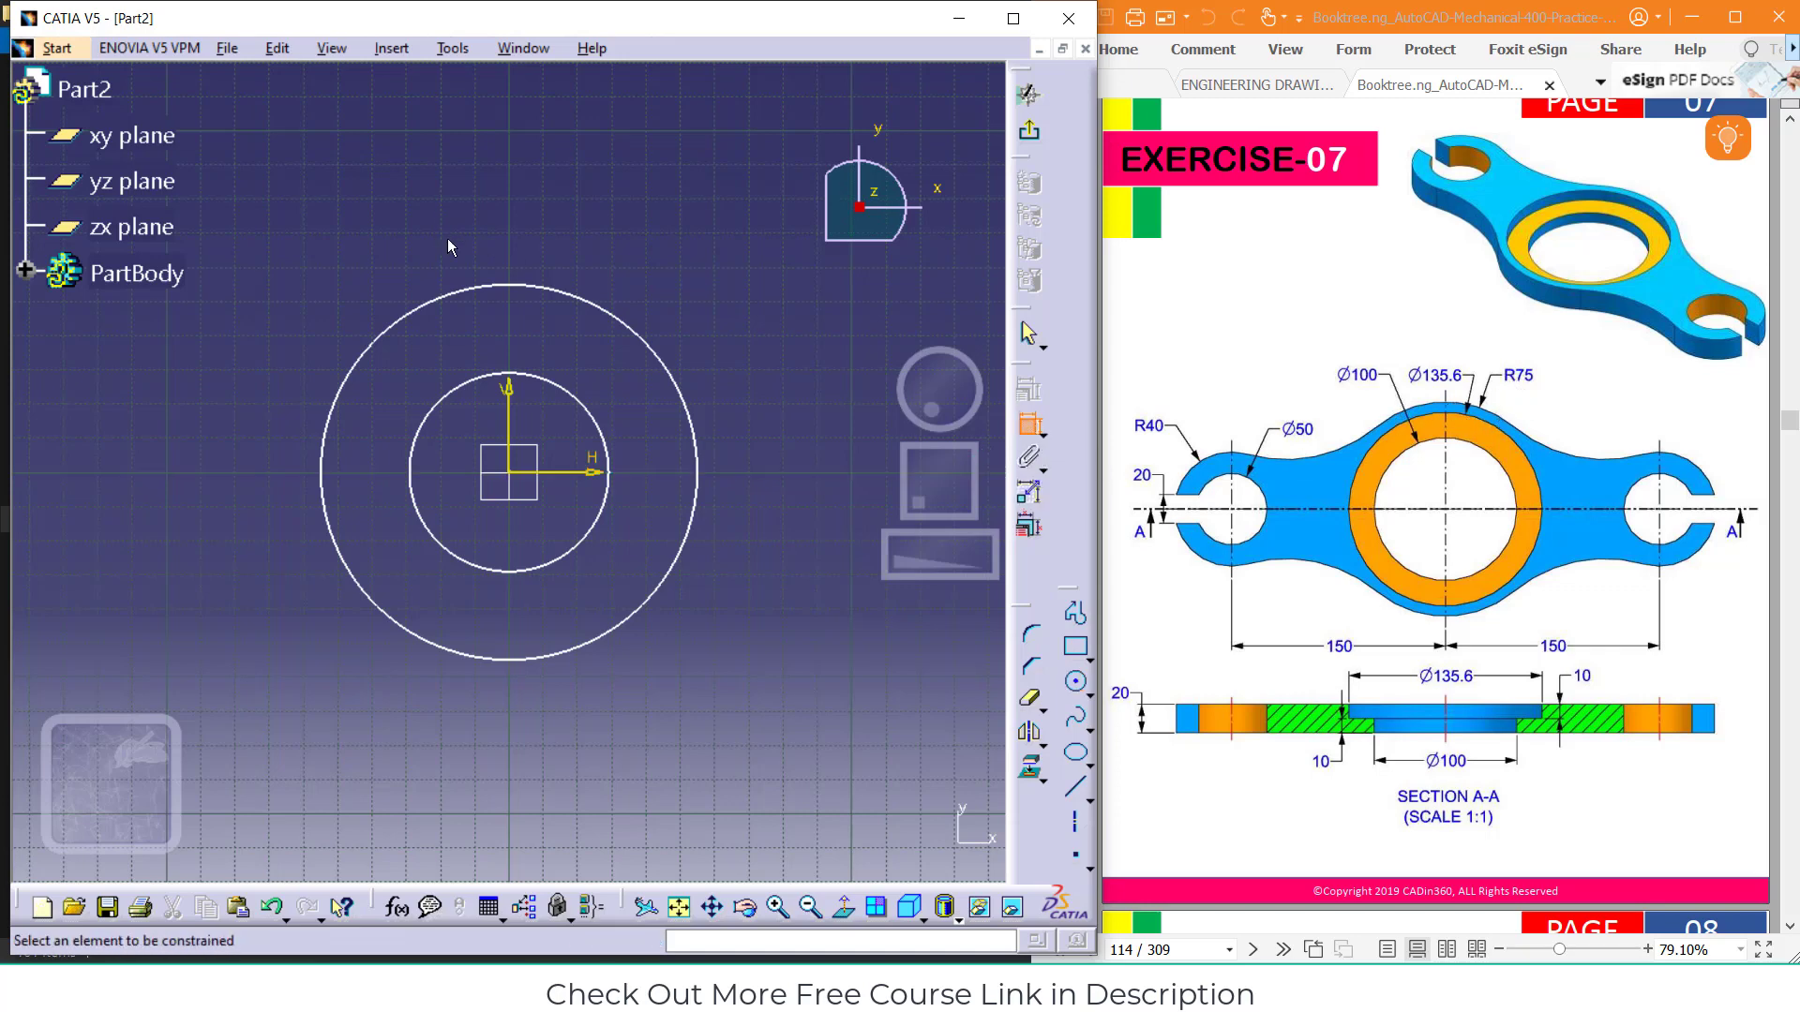
{"action": "left_click", "coordinate": [473, 284]}
{"action": "left_click", "coordinate": [464, 223]}
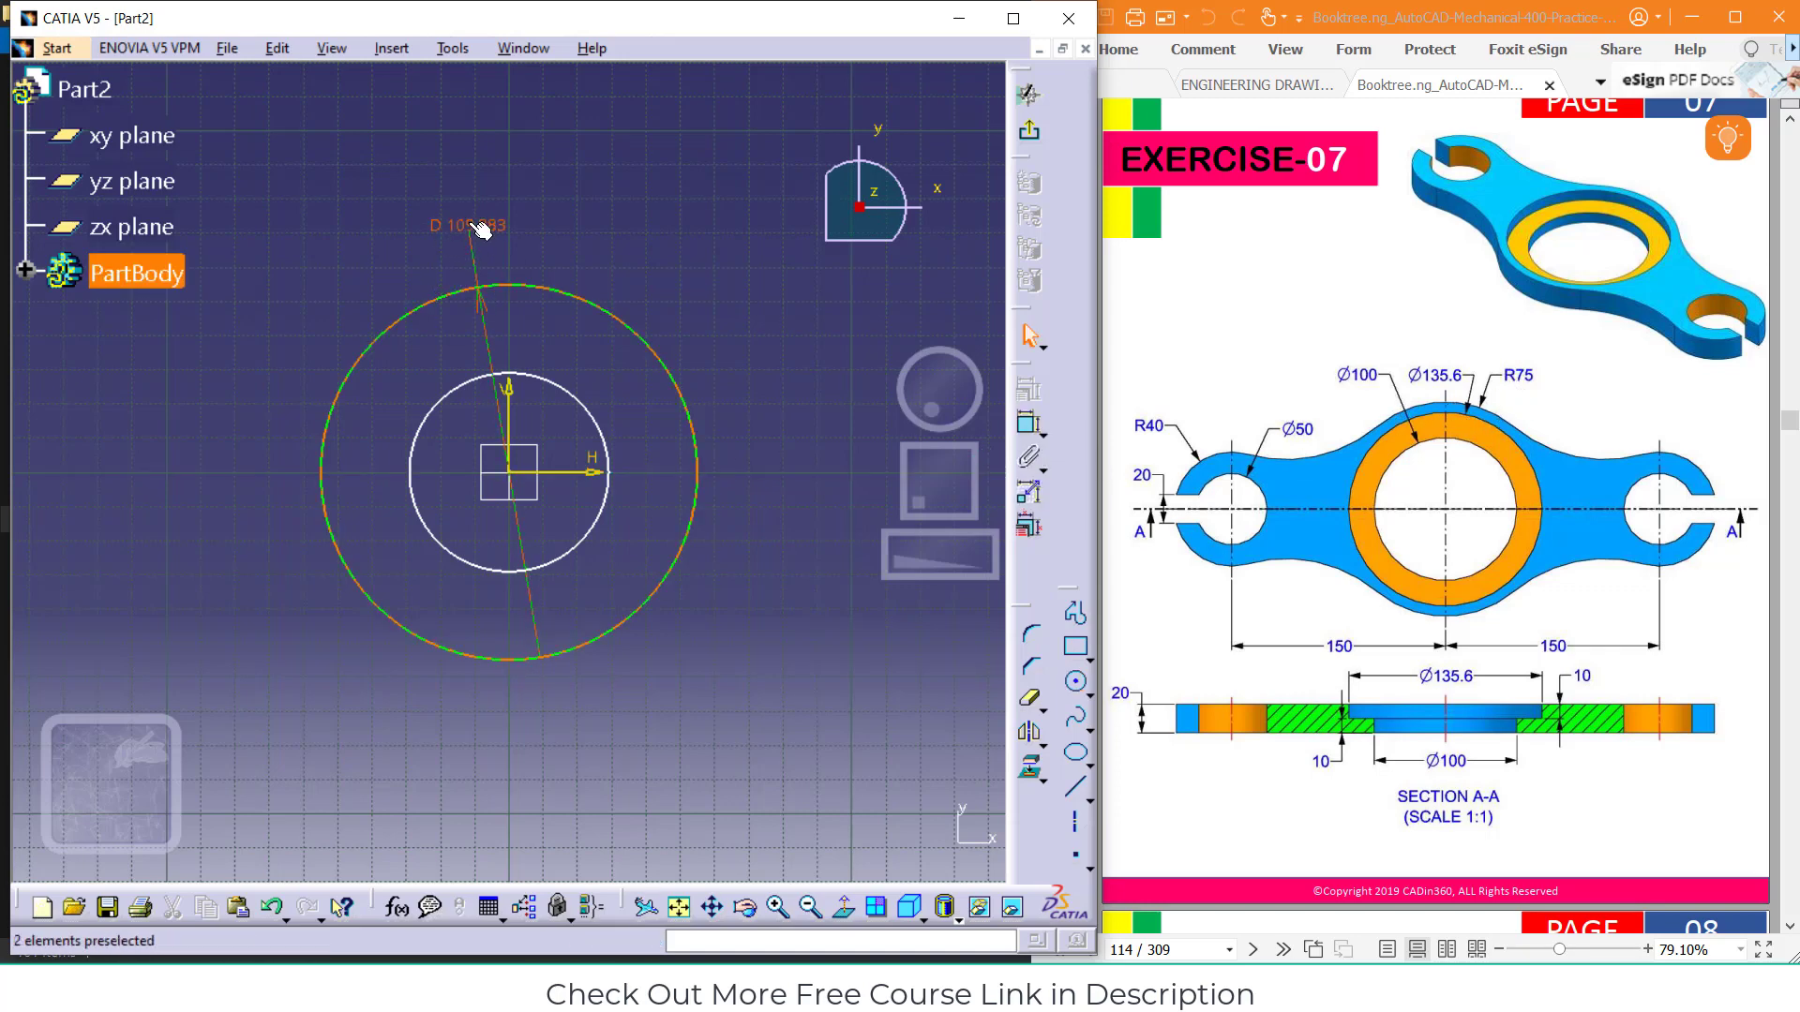
{"action": "double_click", "coordinate": [469, 222]}
{"action": "type", "text": "7"}
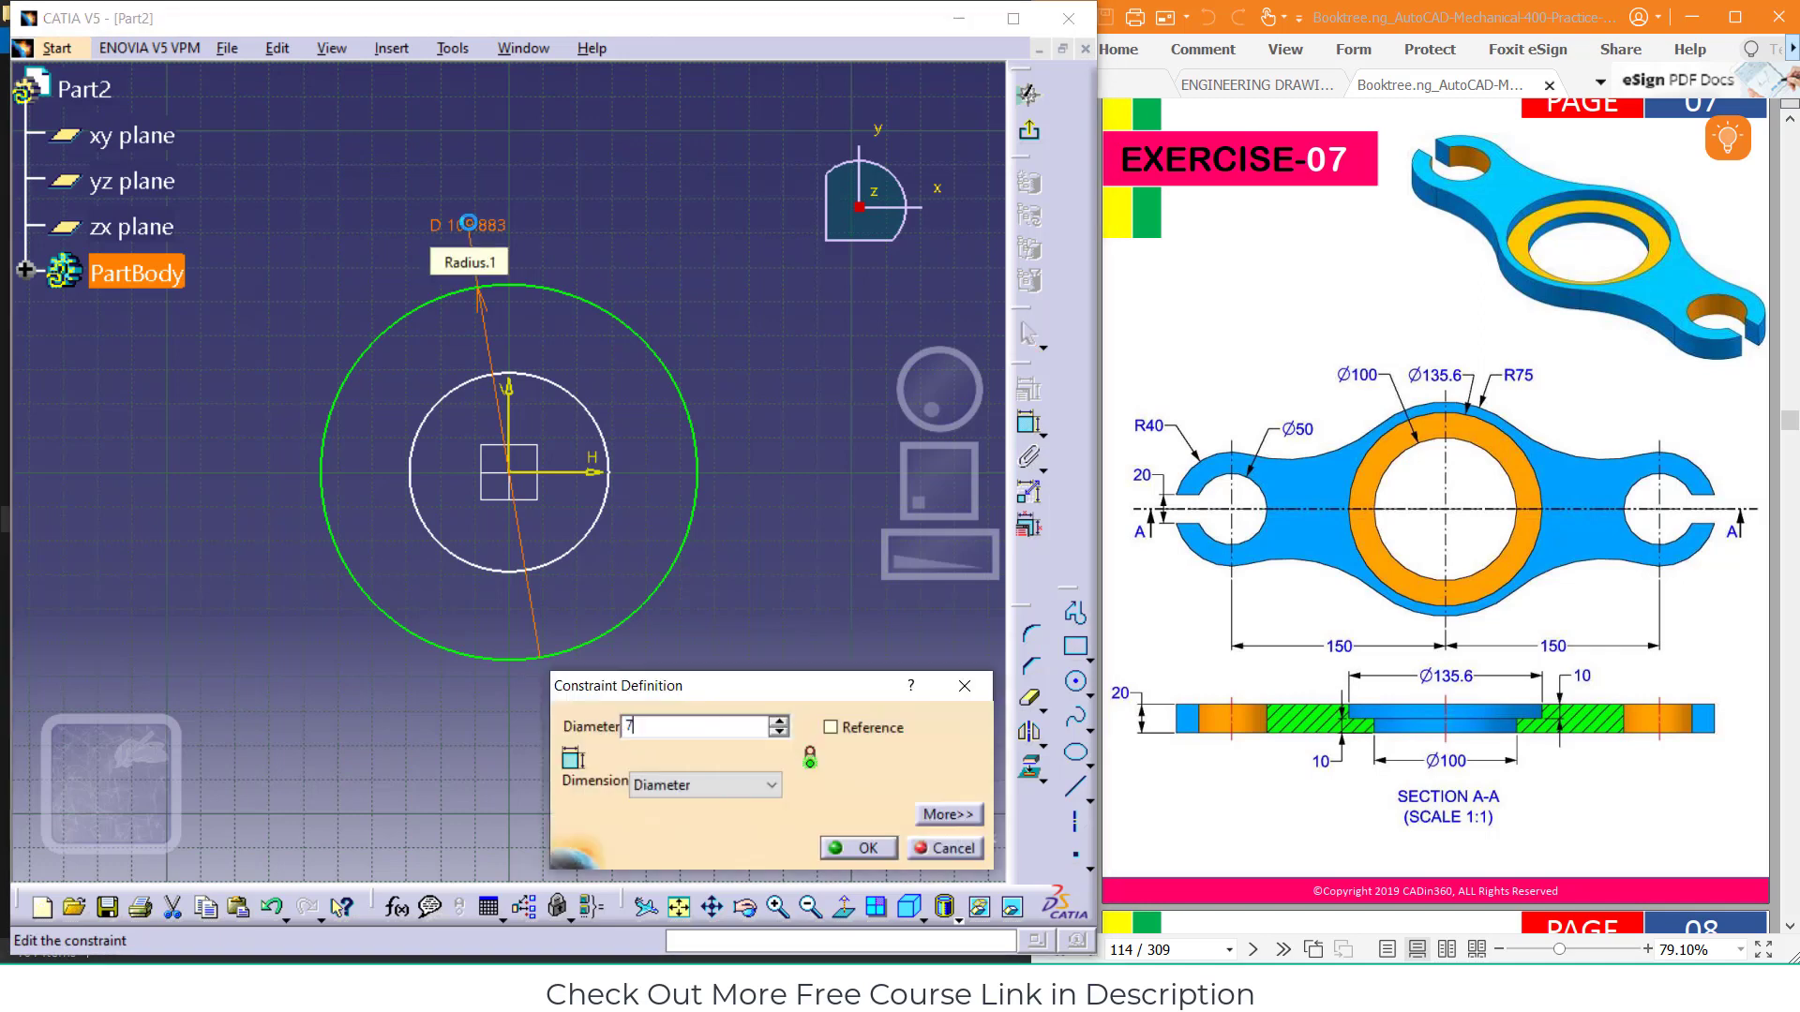
{"action": "type", "text": "5*2"}
{"action": "key", "text": "Return"}
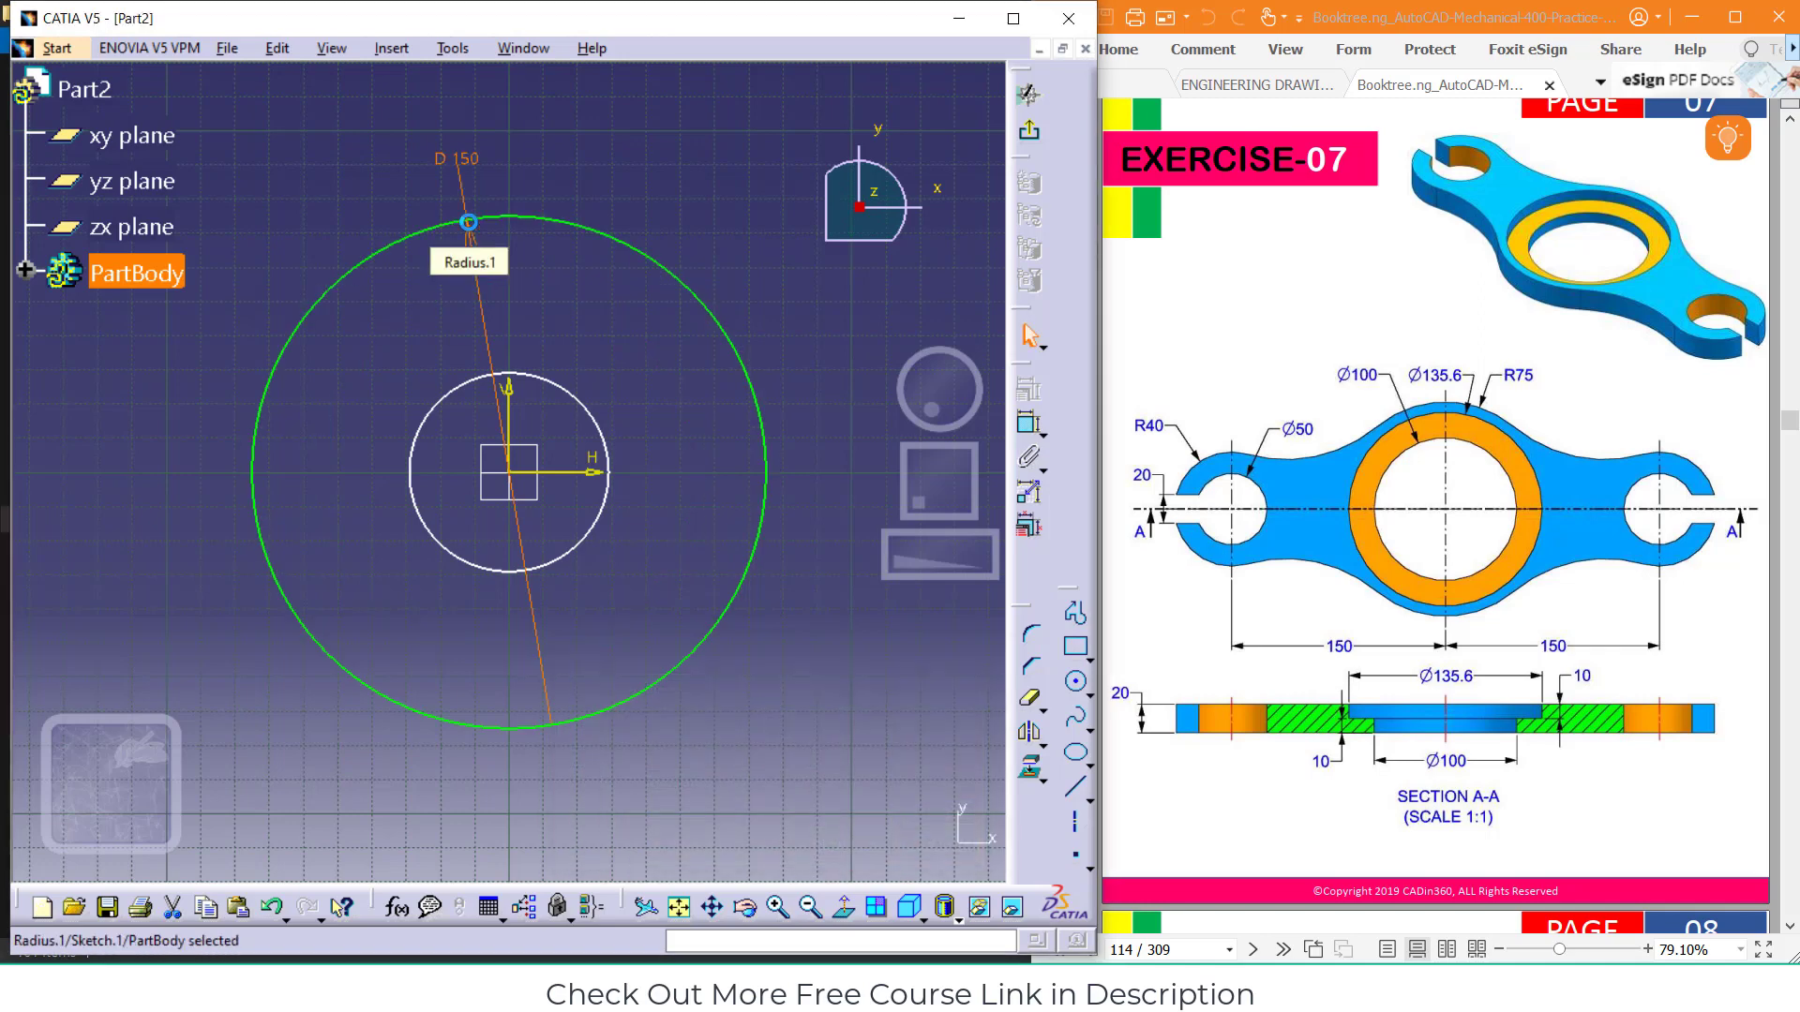
Constrain the inner circle's diameter to 100 mm
{"action": "left_click", "coordinate": [559, 385]}
{"action": "left_click", "coordinate": [1029, 456]}
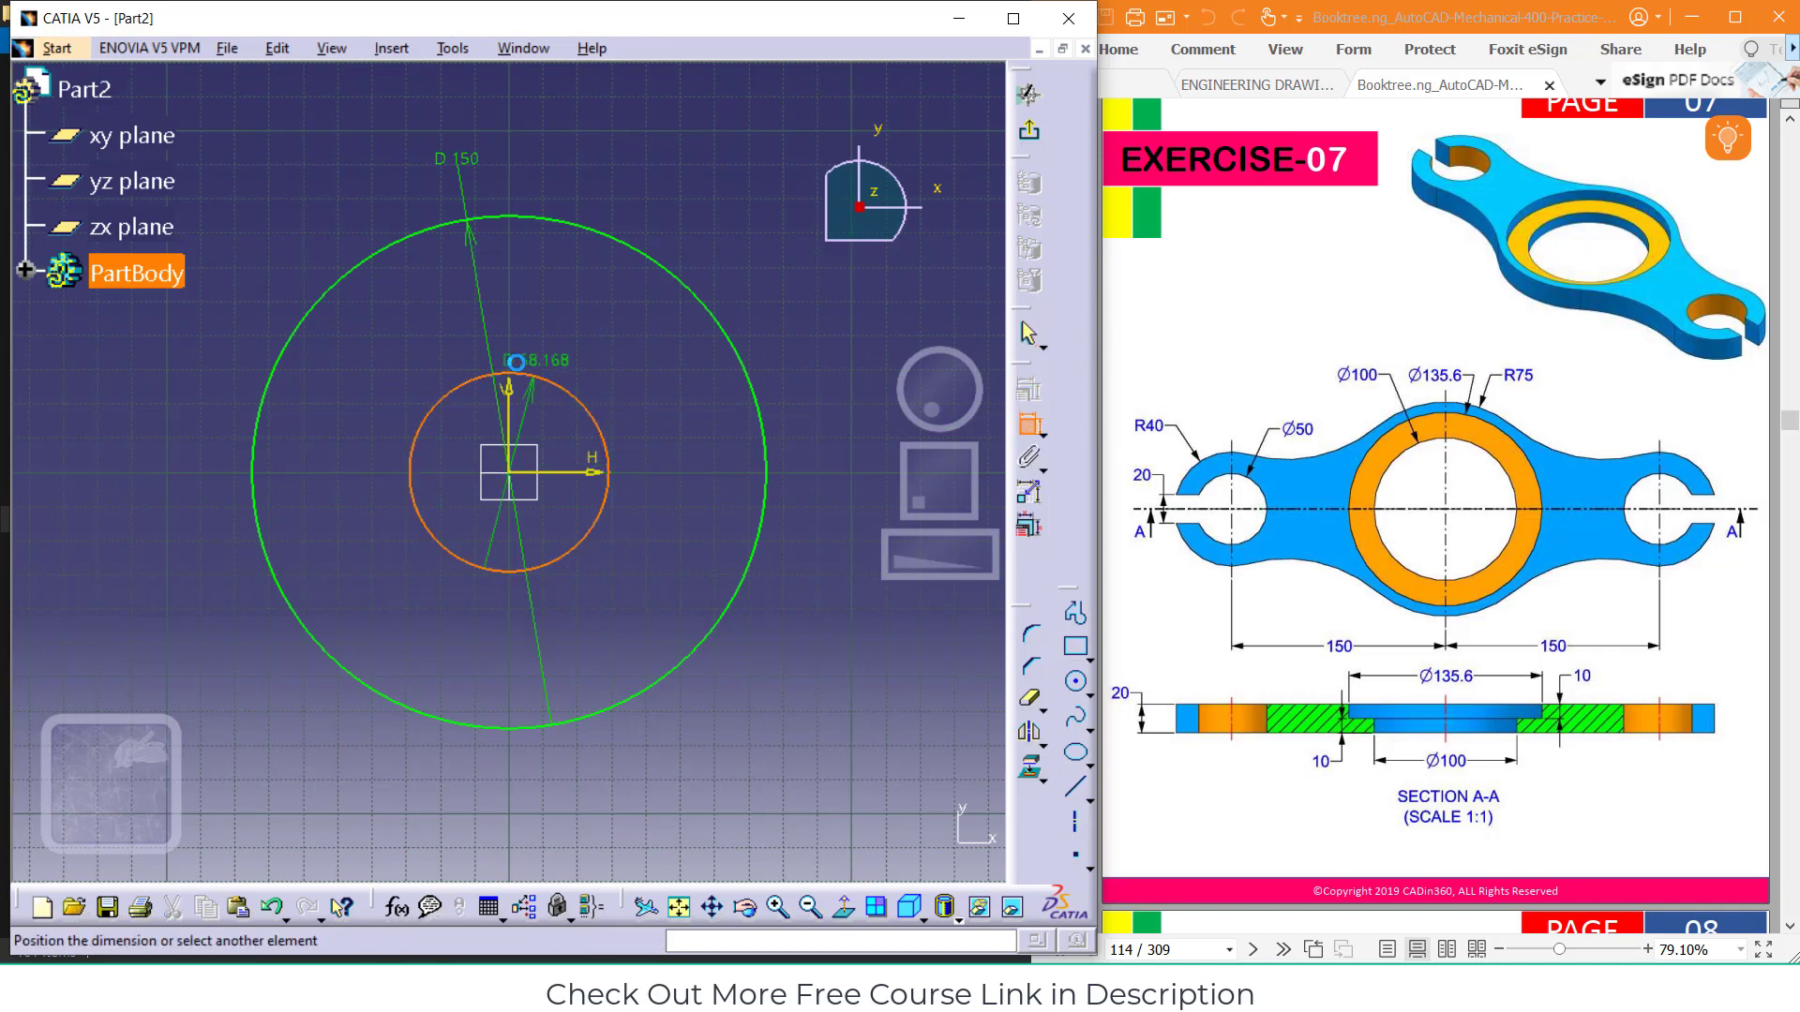
{"action": "left_click", "coordinate": [543, 334]}
{"action": "double_click", "coordinate": [544, 328]}
{"action": "type", "text": "1"}
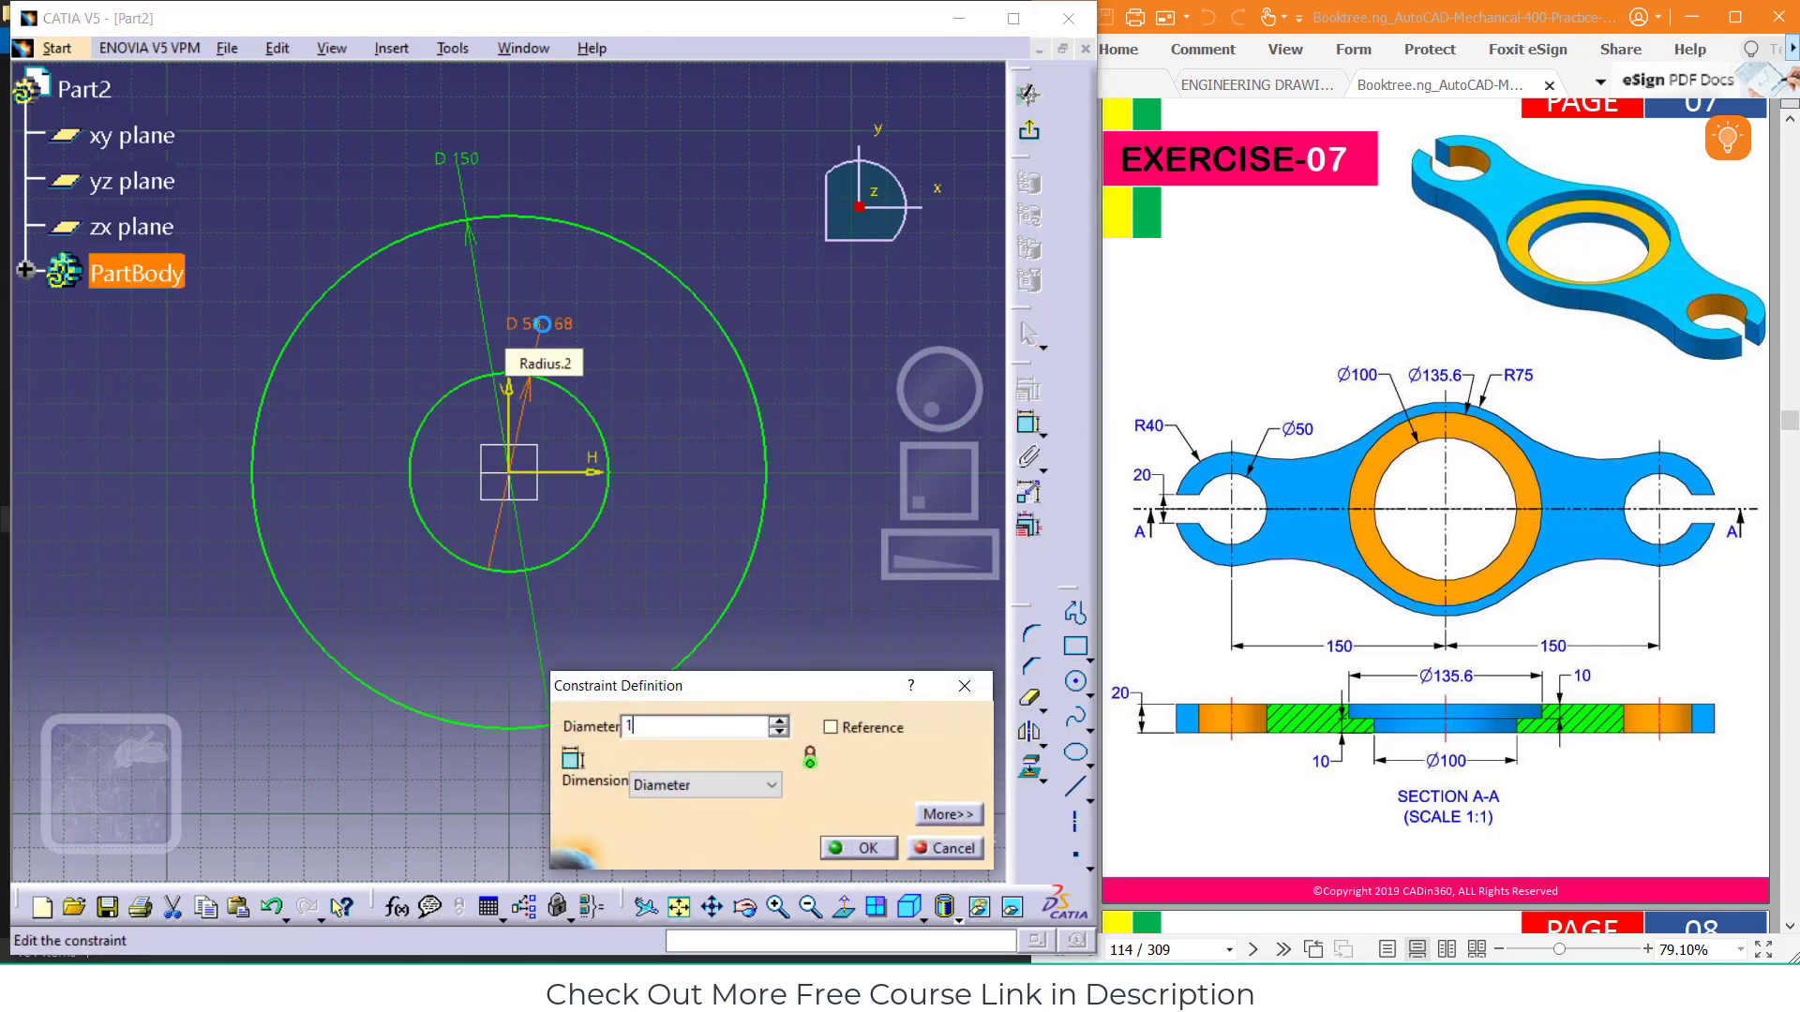
{"action": "type", "text": "00"}
{"action": "key", "text": "Return"}
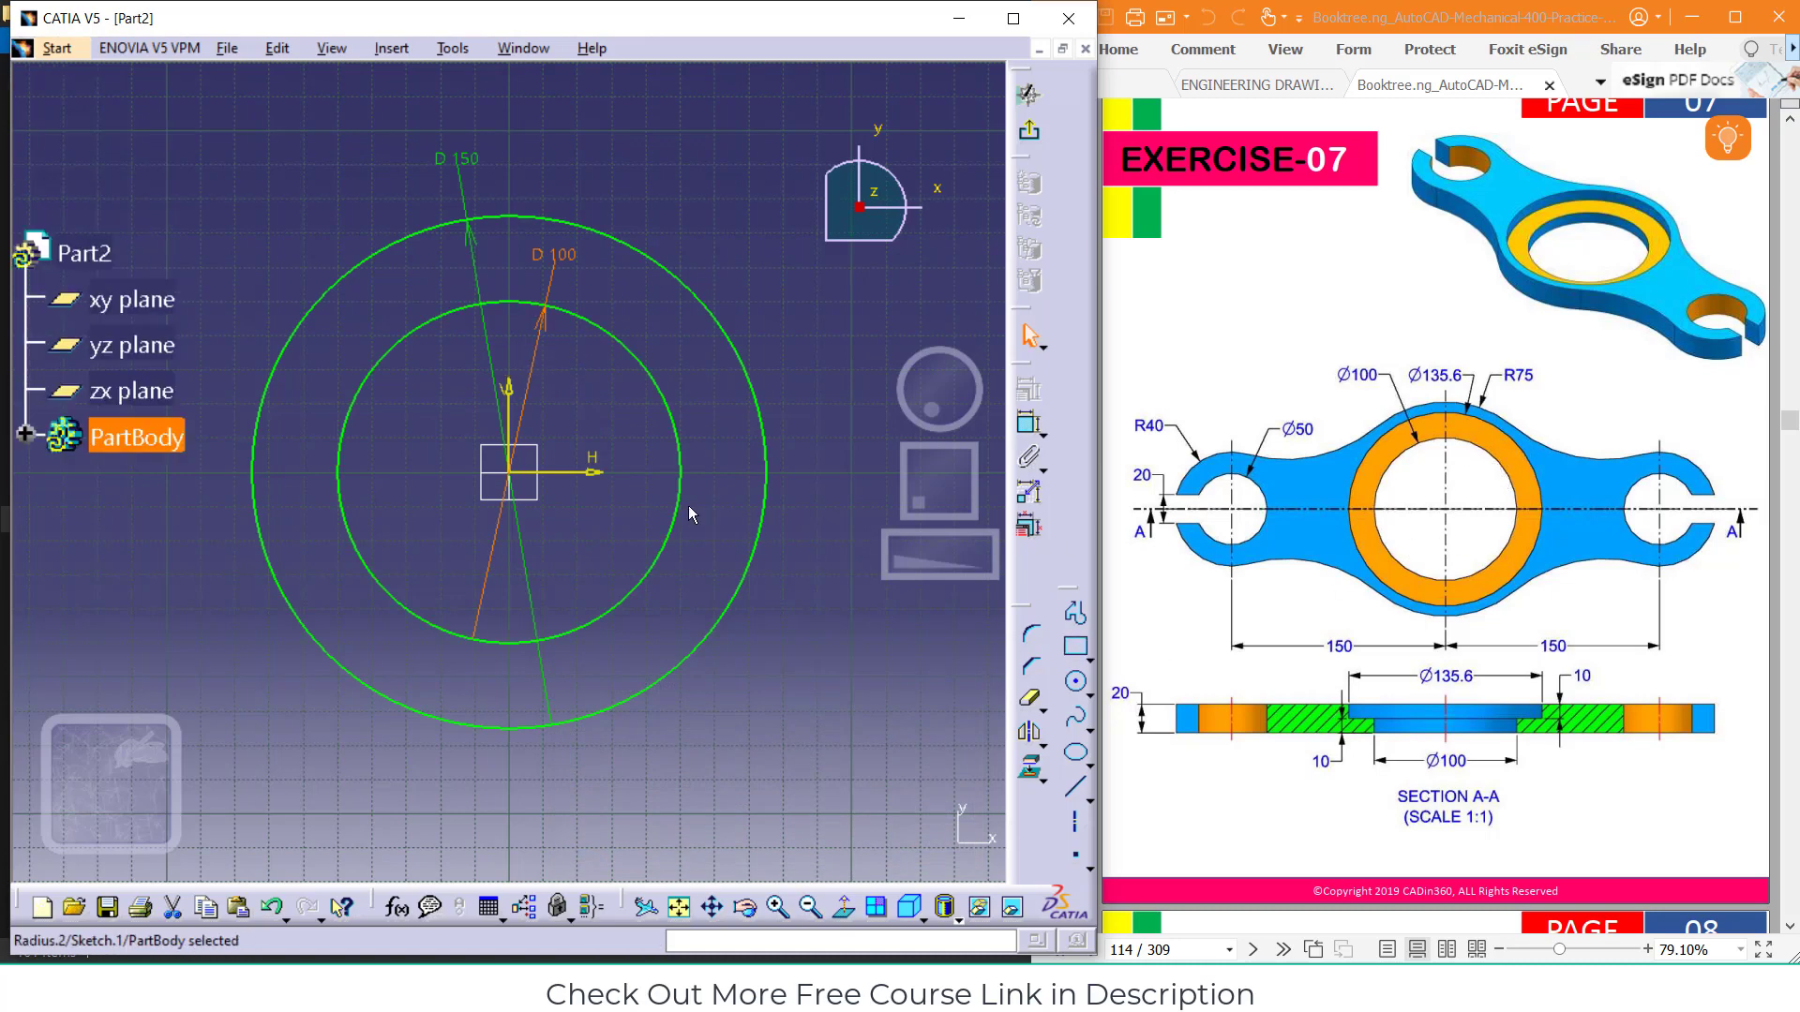
Draw two concentric circles on the horizontal axis about 182 mm from the origin, about 54 mm and 97 mm in diameter
{"action": "left_click", "coordinate": [812, 908]}
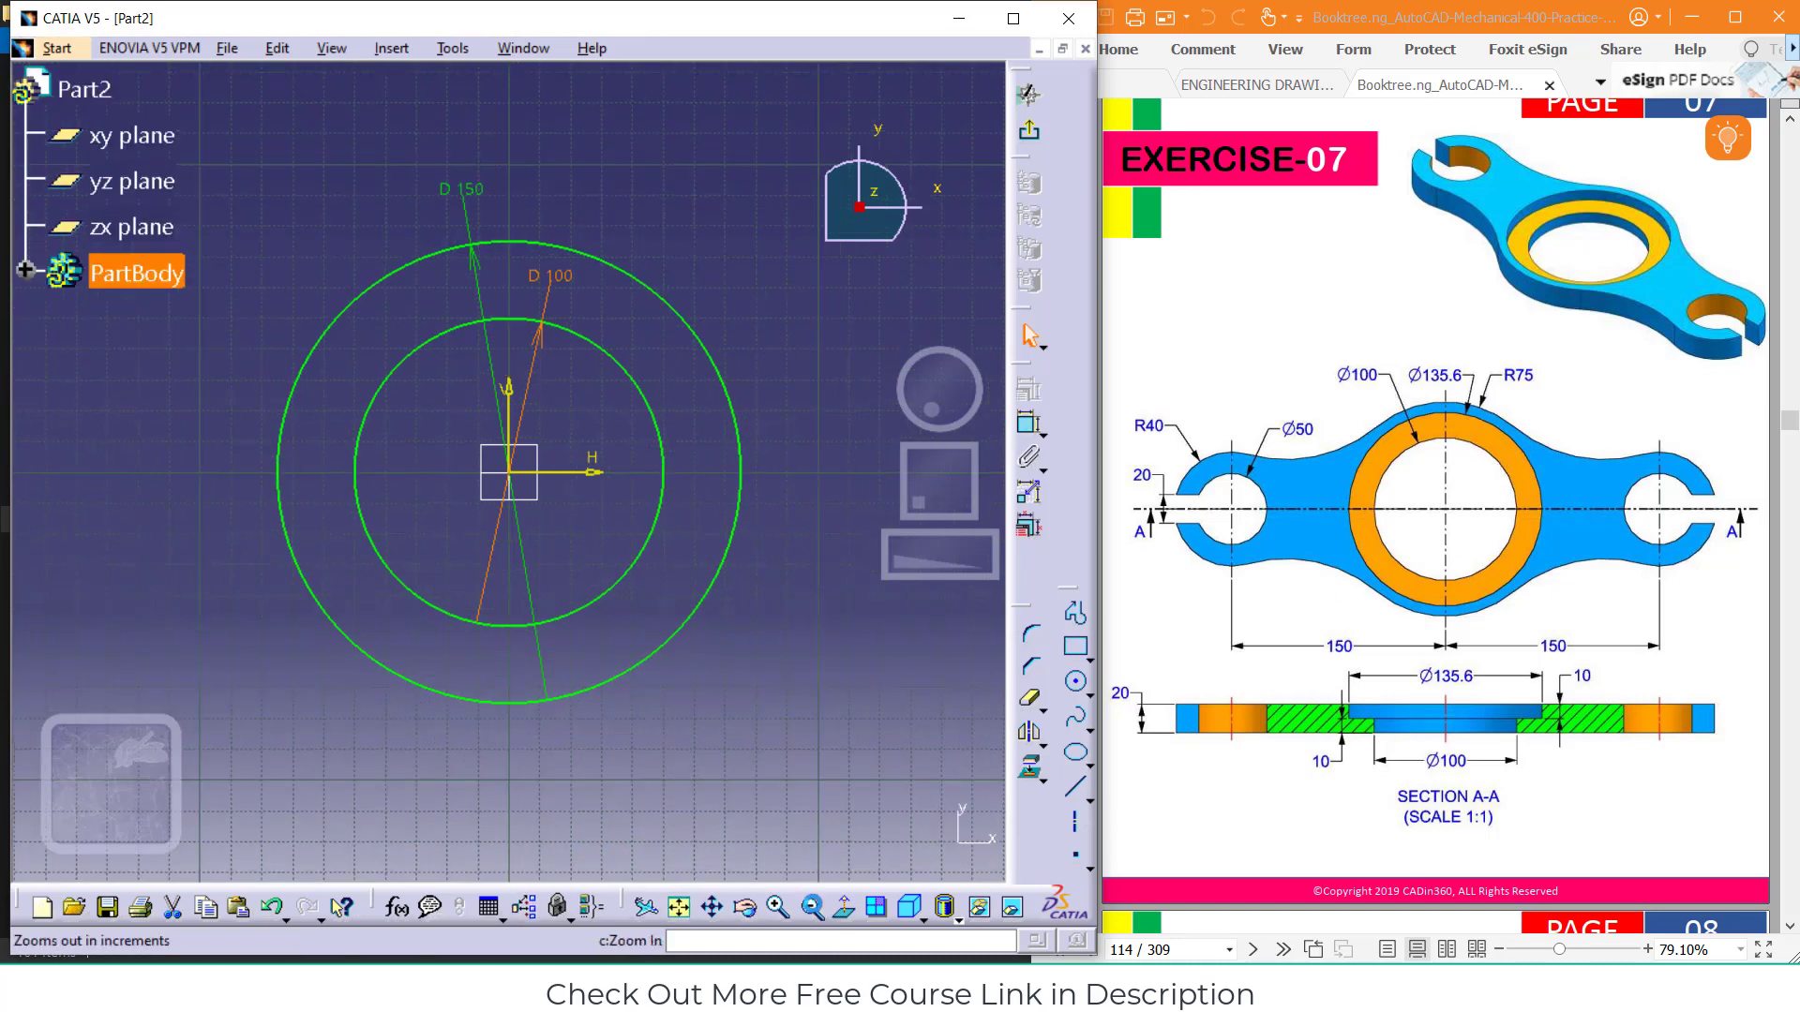
{"action": "left_click", "coordinate": [810, 908]}
{"action": "left_click", "coordinate": [809, 907]}
{"action": "left_click", "coordinate": [807, 907]}
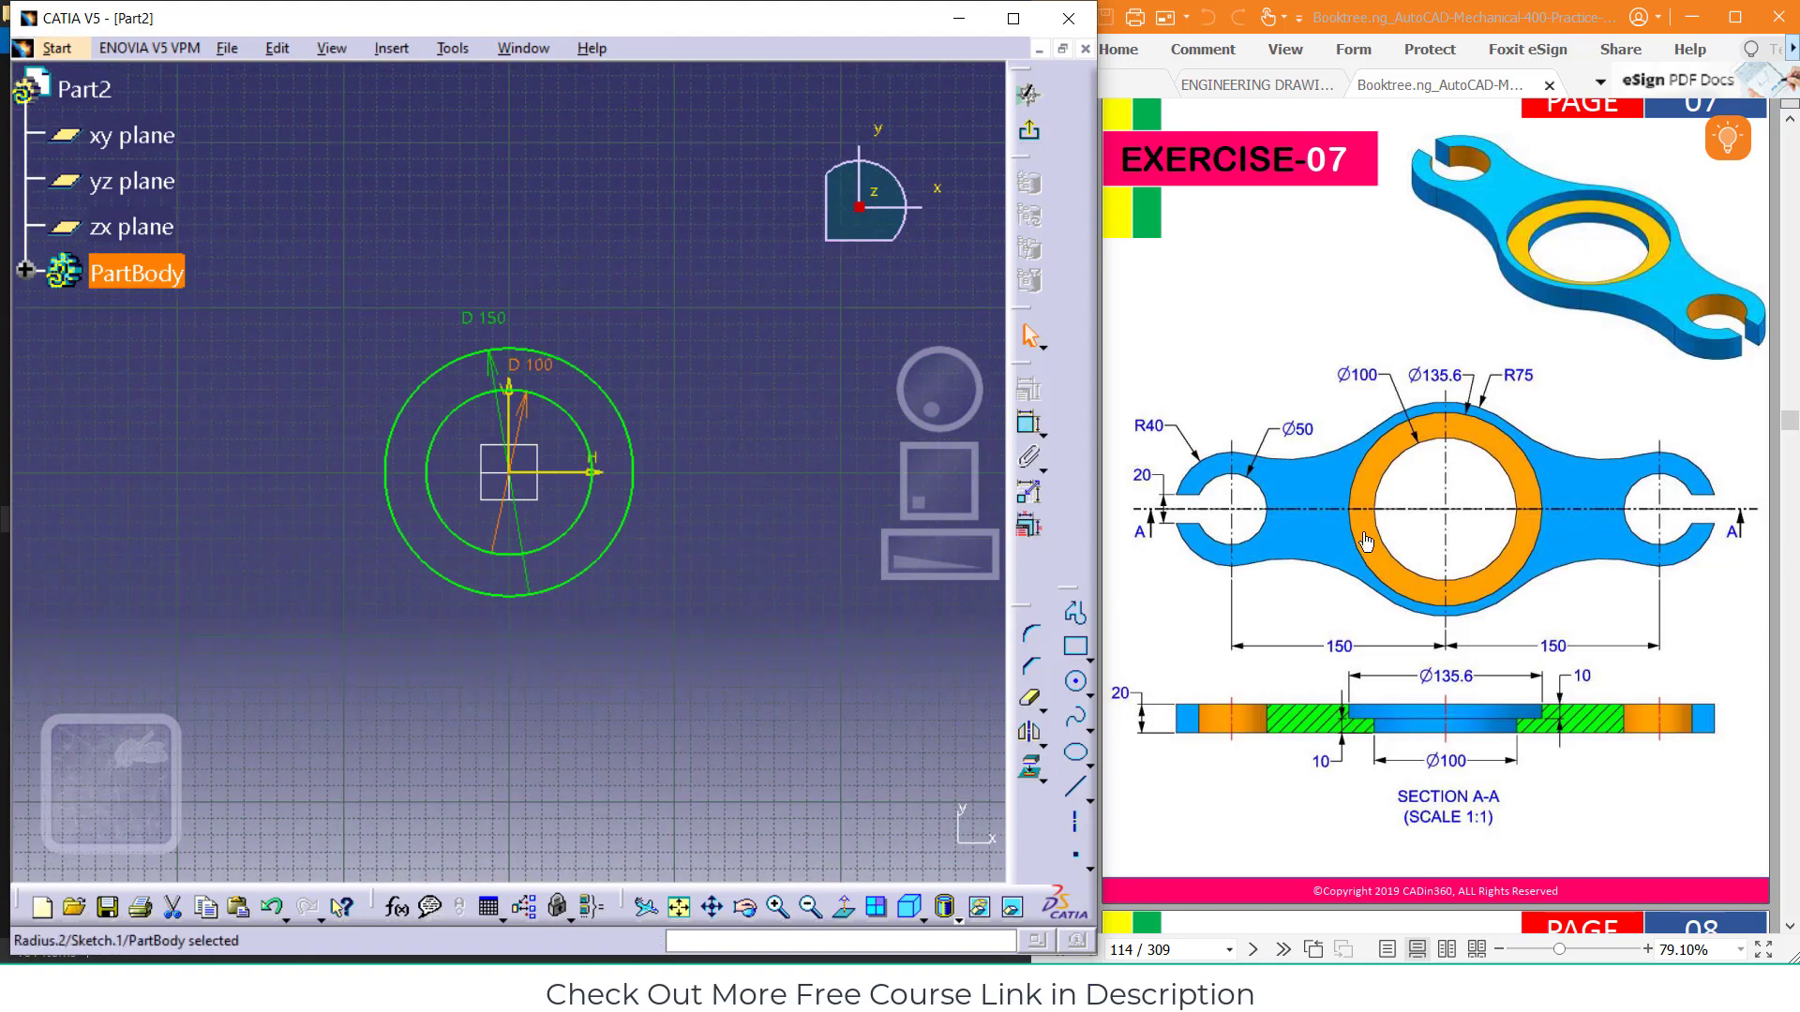
{"action": "left_click", "coordinate": [1075, 717]}
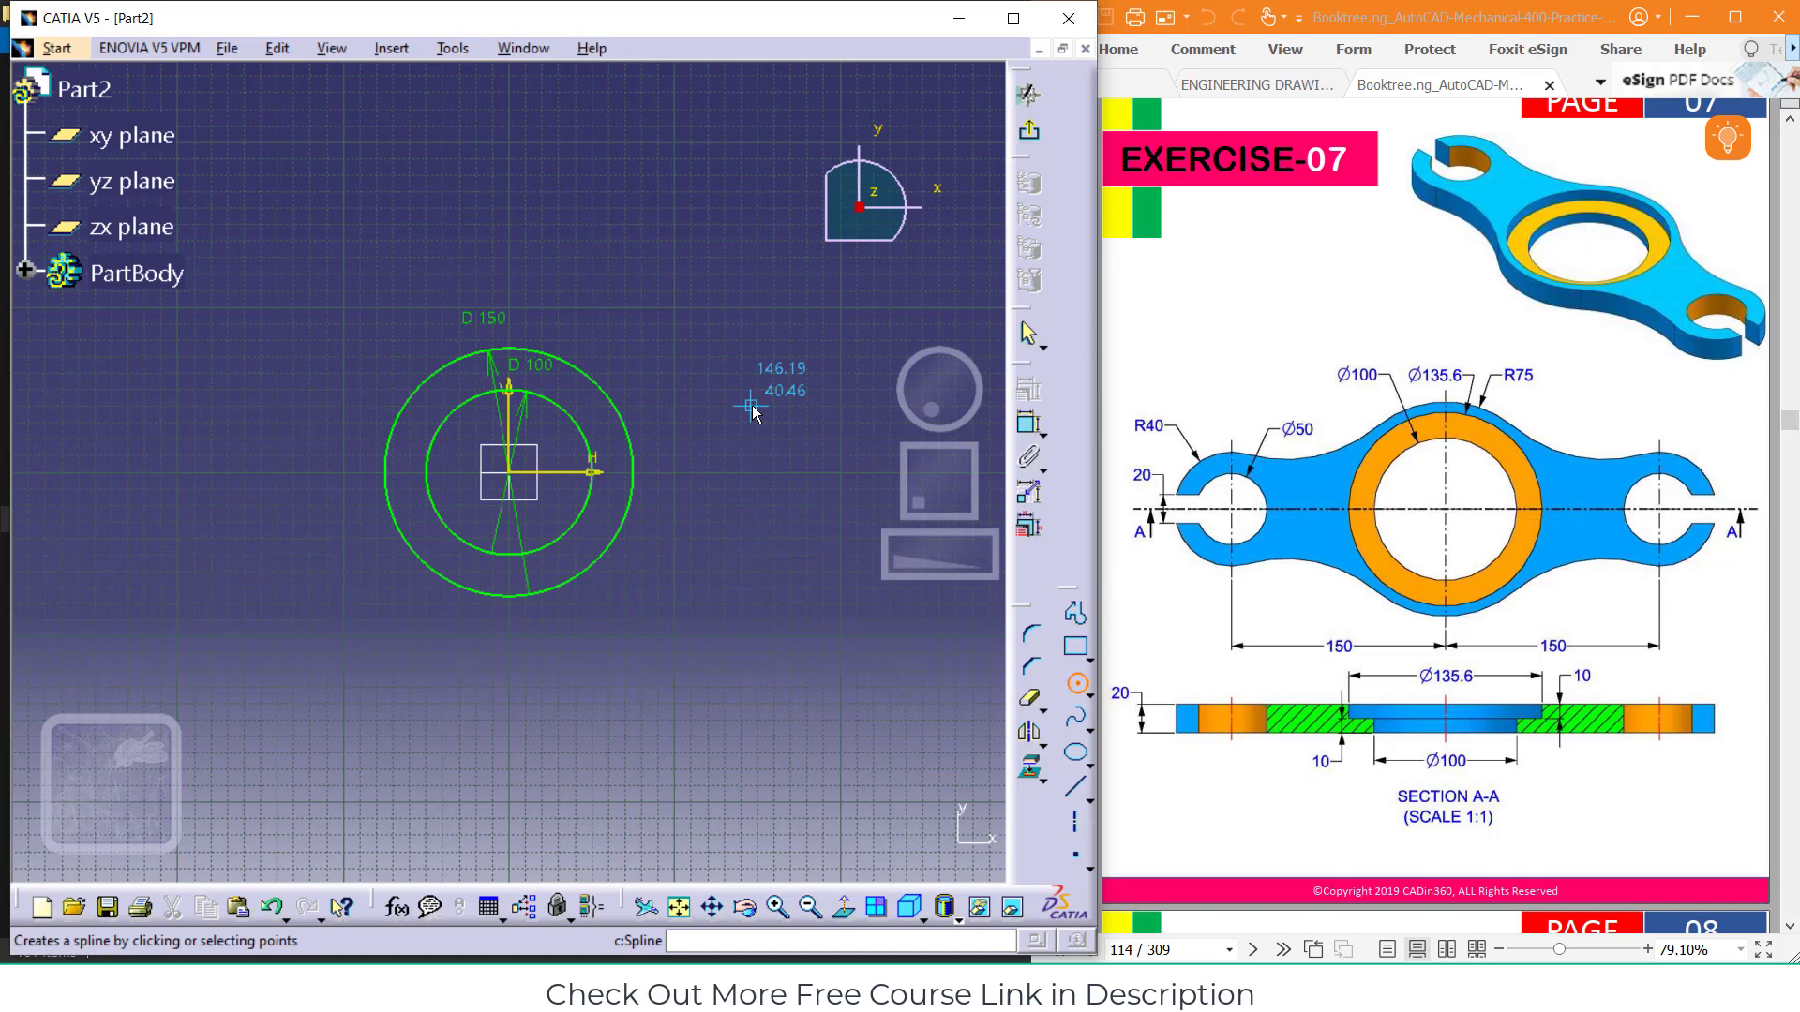
{"action": "left_click", "coordinate": [811, 472]}
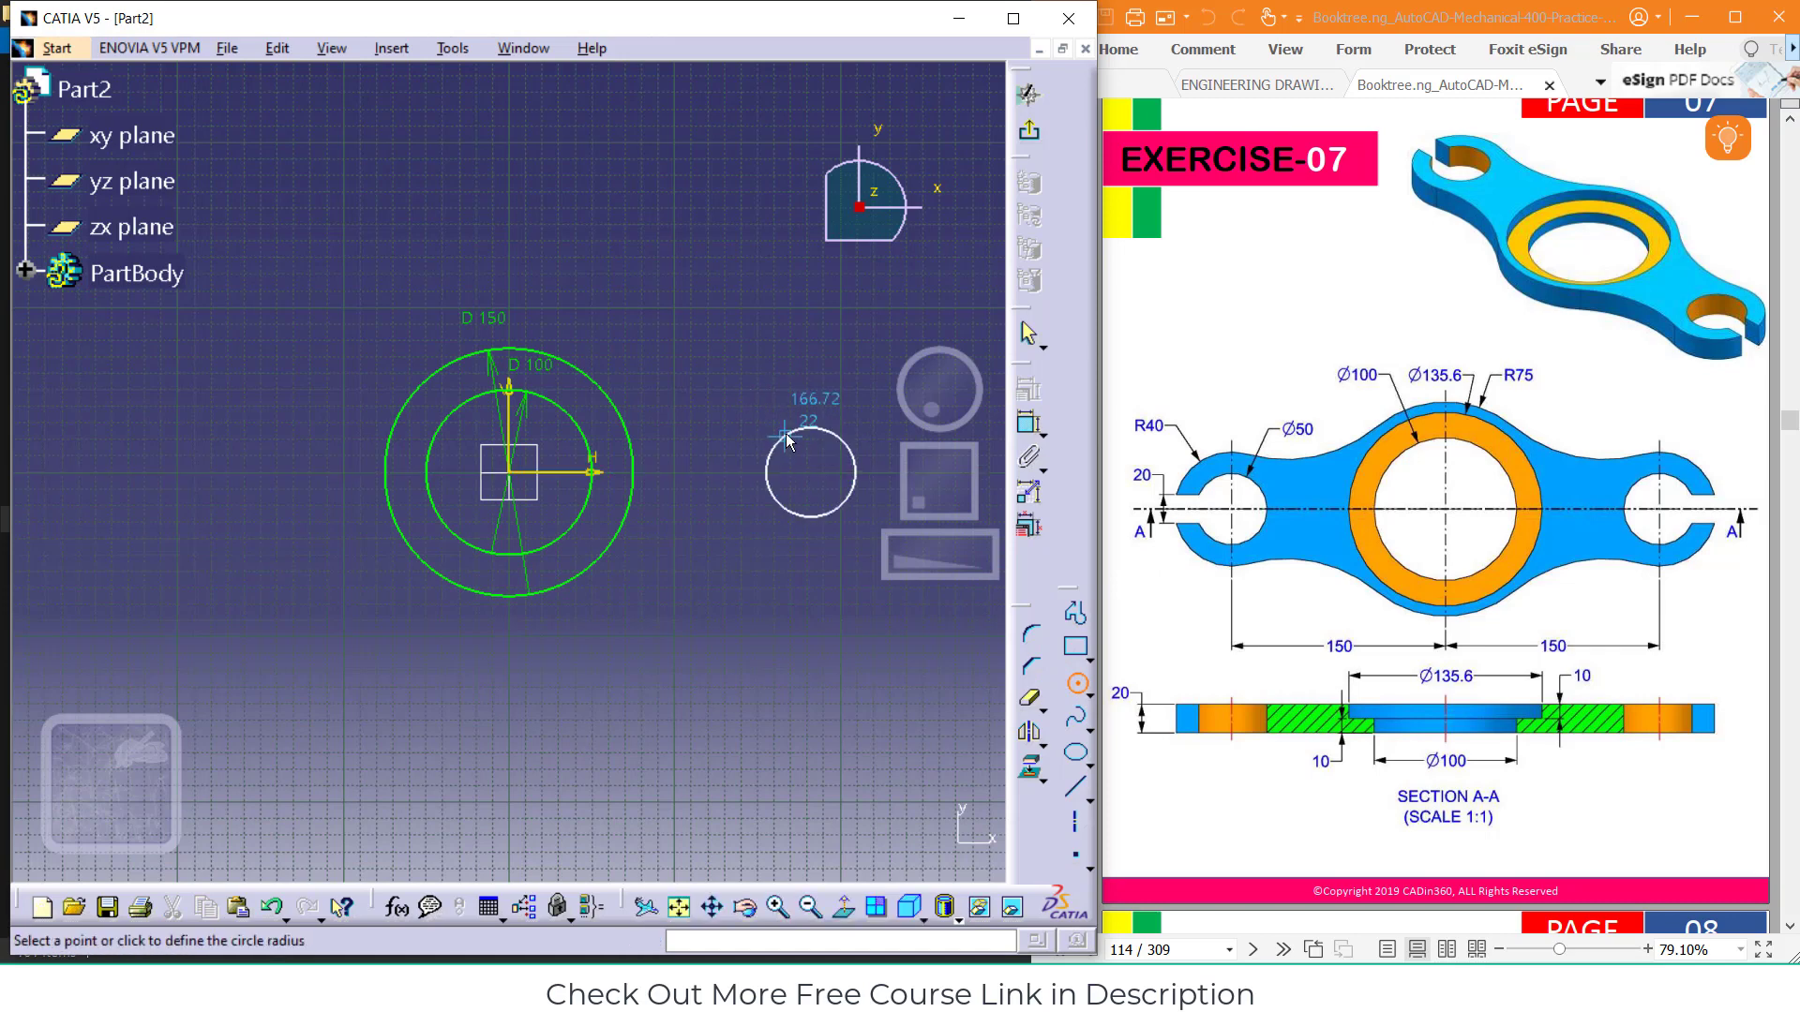
{"action": "left_click", "coordinate": [787, 441]}
{"action": "left_click", "coordinate": [1030, 635]}
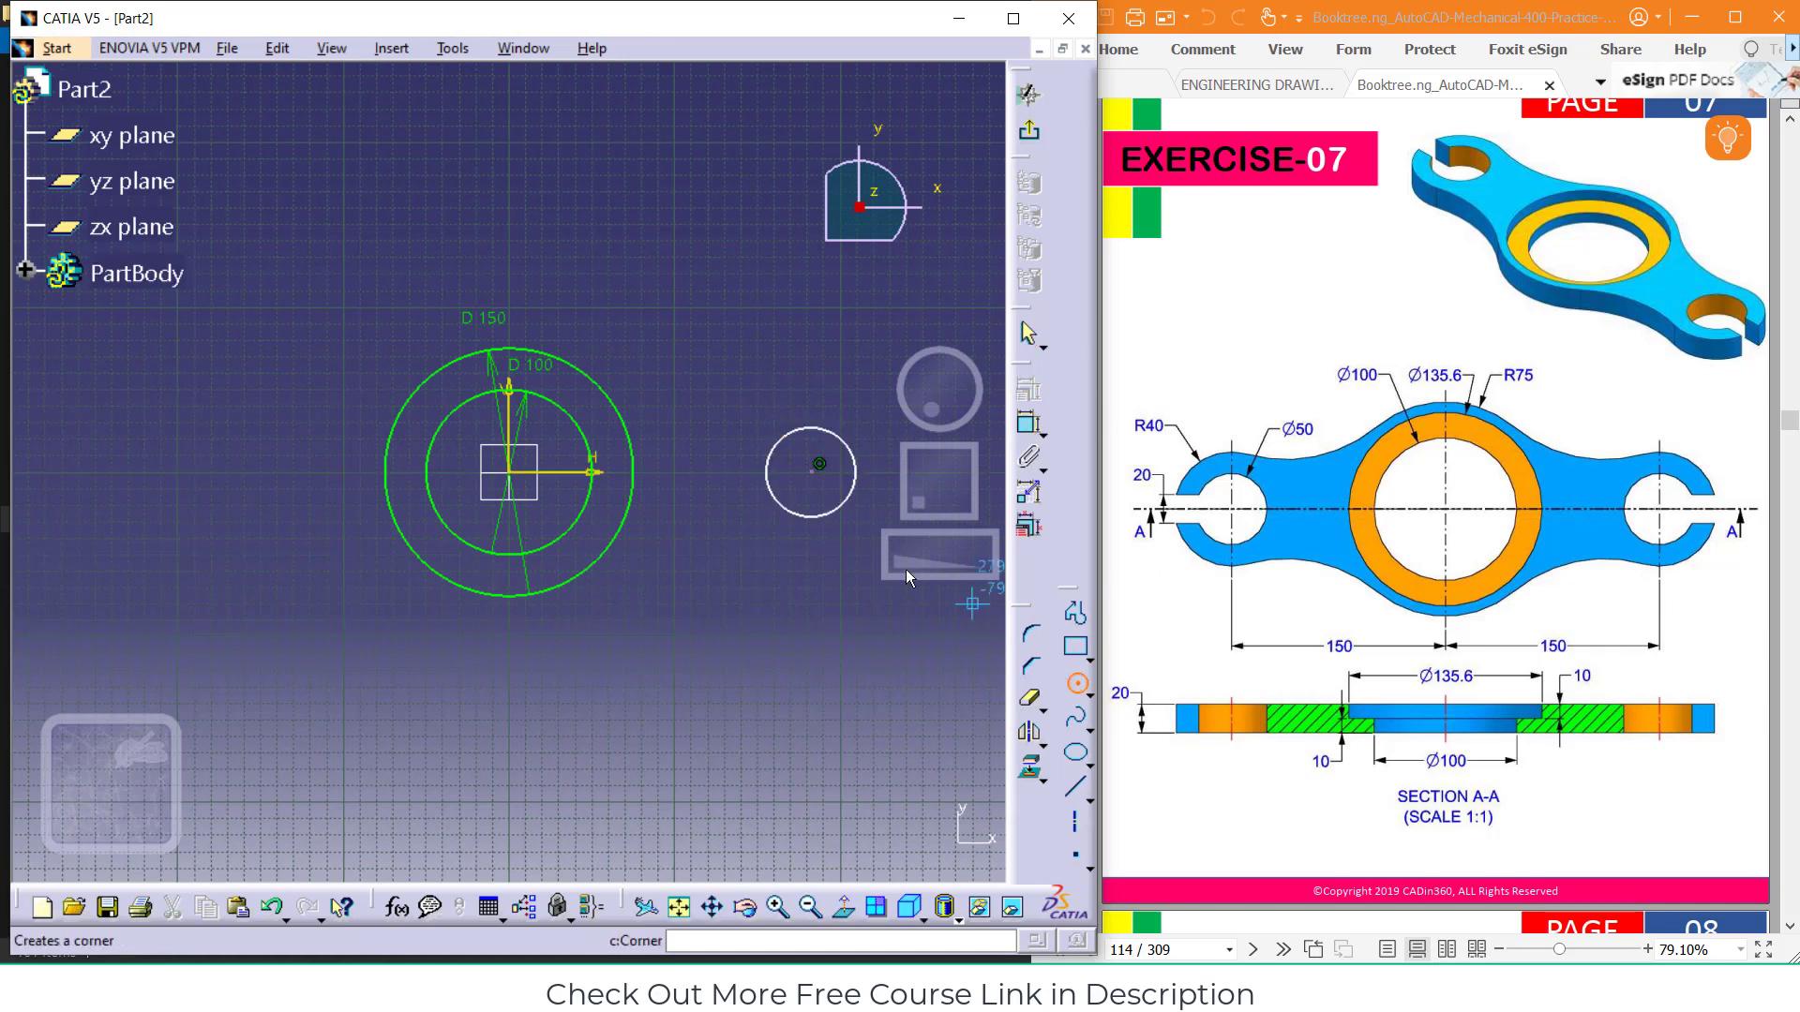
{"action": "left_click", "coordinate": [811, 471]}
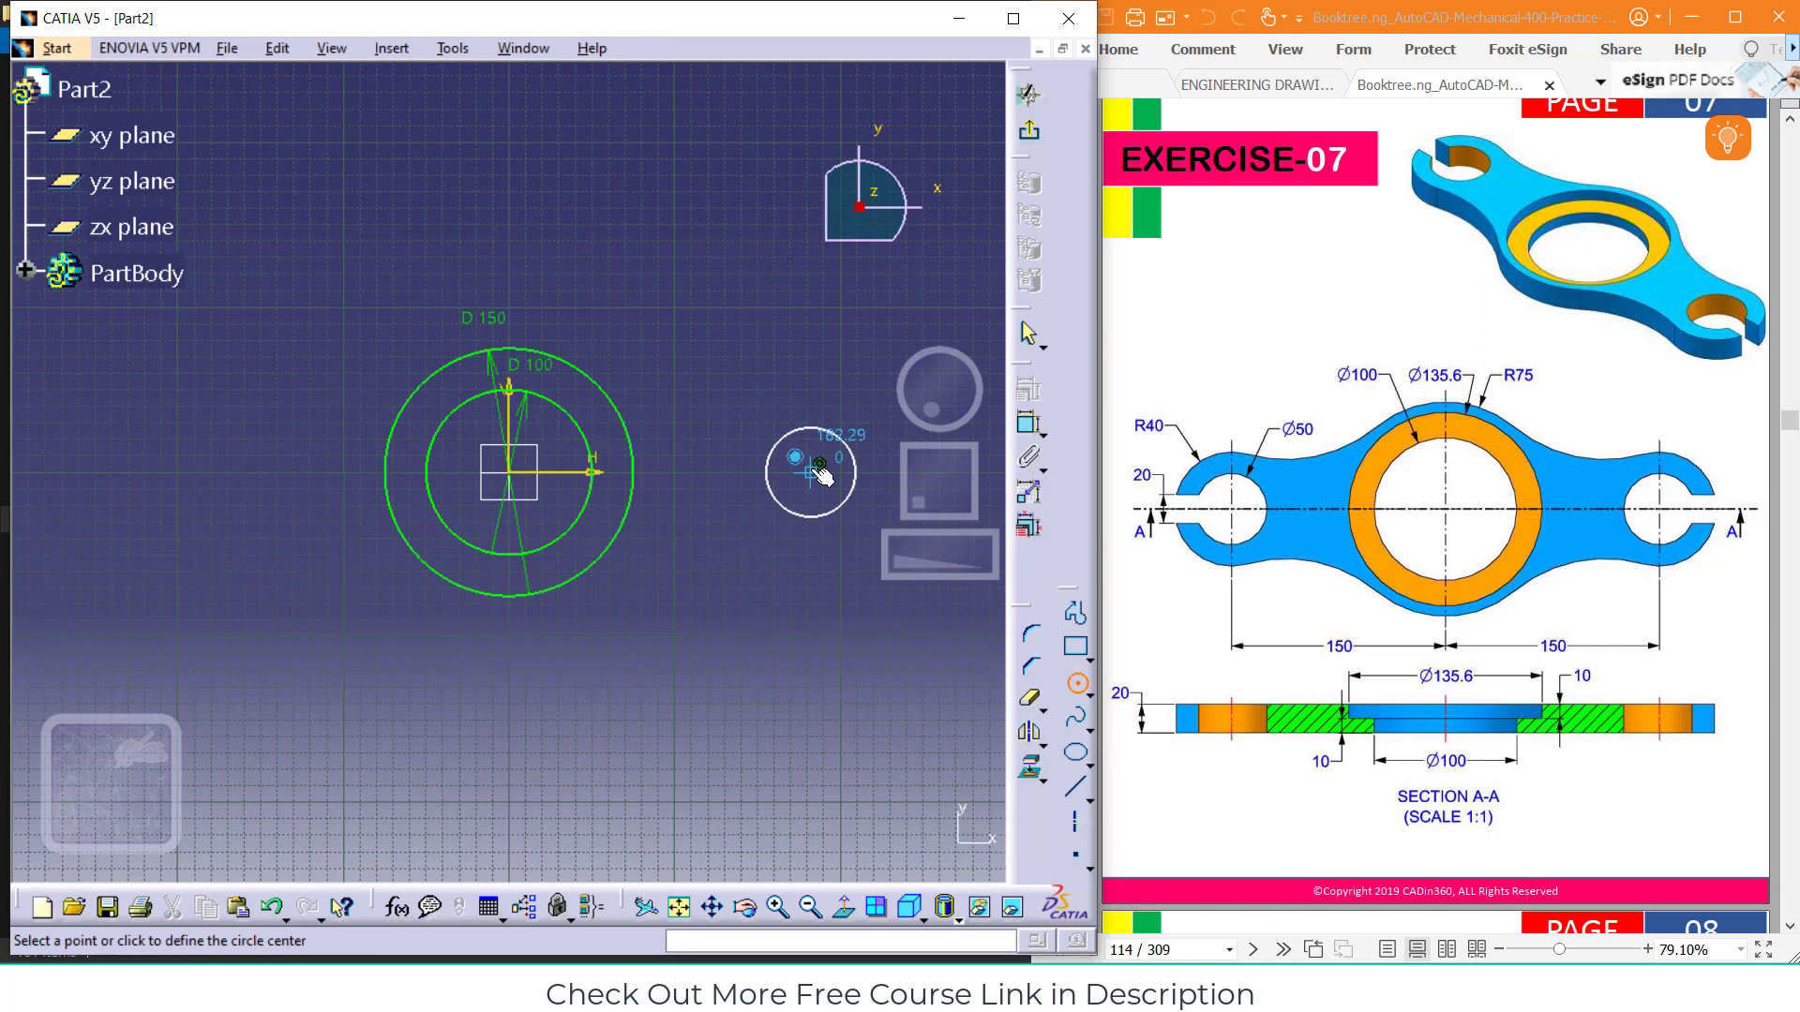
{"action": "left_click", "coordinate": [824, 401]}
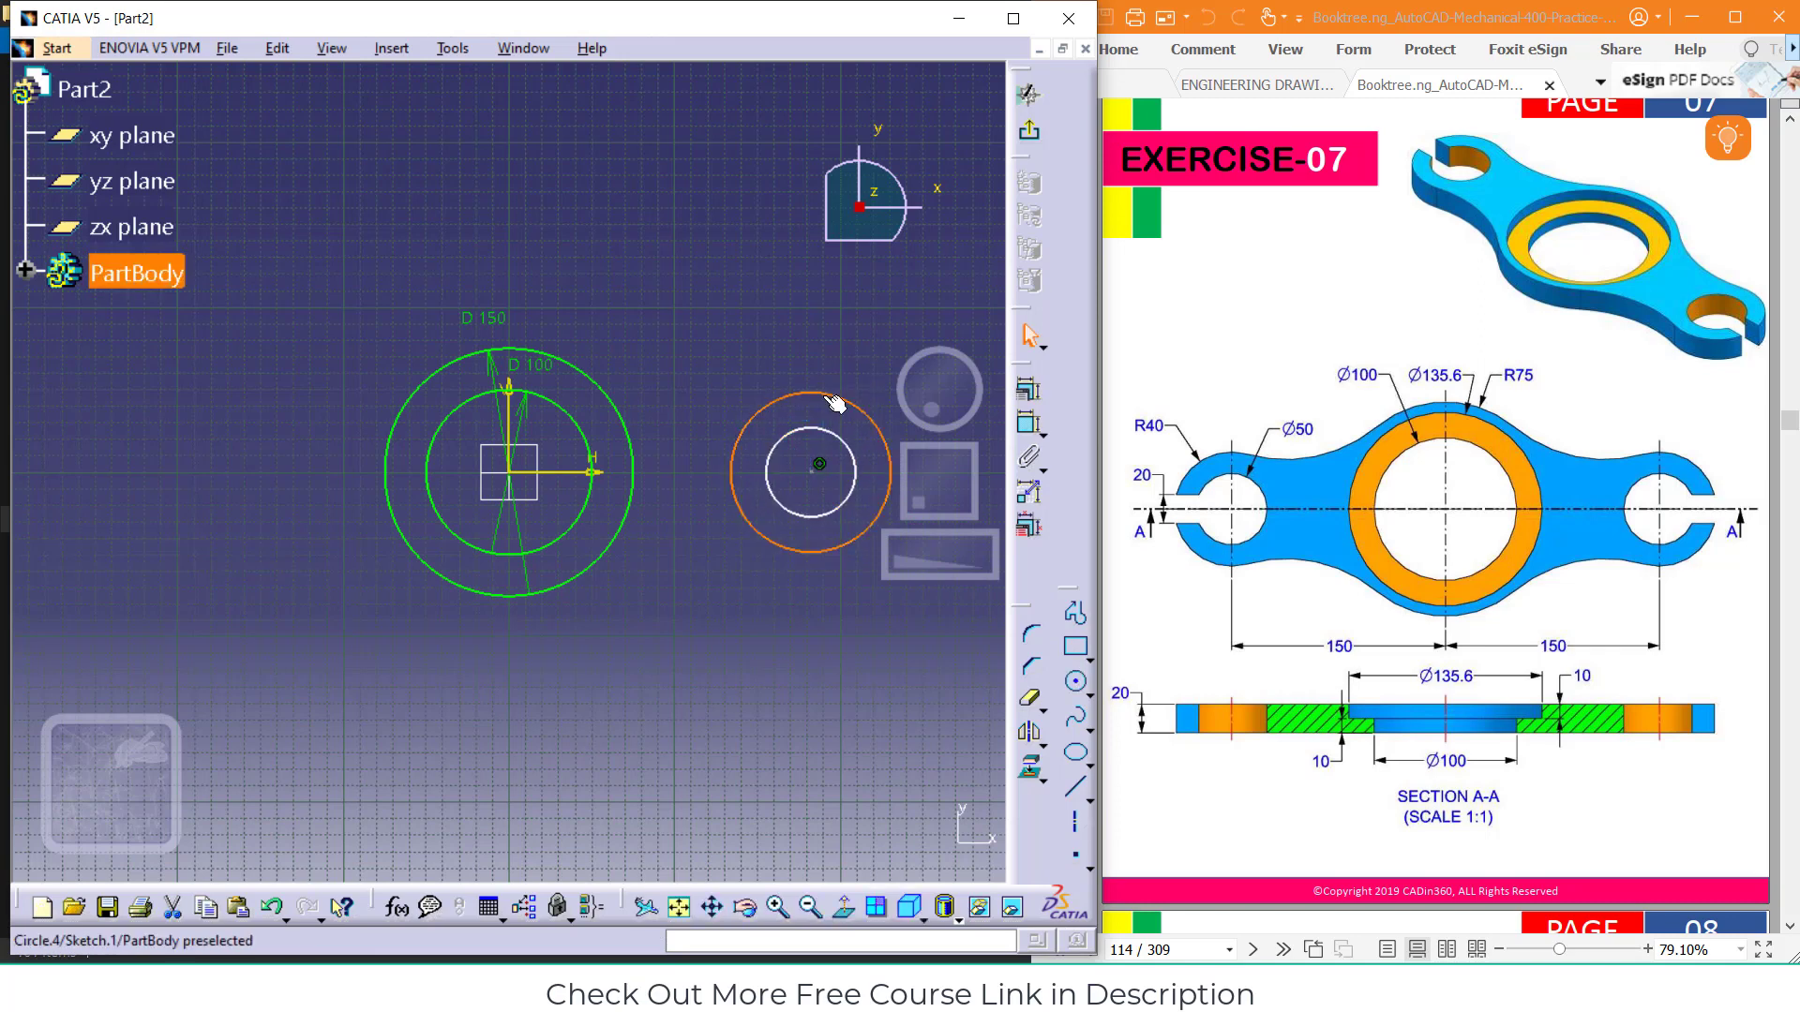
Constrain the outer circle of the end boss to a diameter of 80 mm
{"action": "left_click", "coordinate": [834, 403]}
{"action": "left_click", "coordinate": [1029, 424]}
{"action": "left_click", "coordinate": [779, 404]}
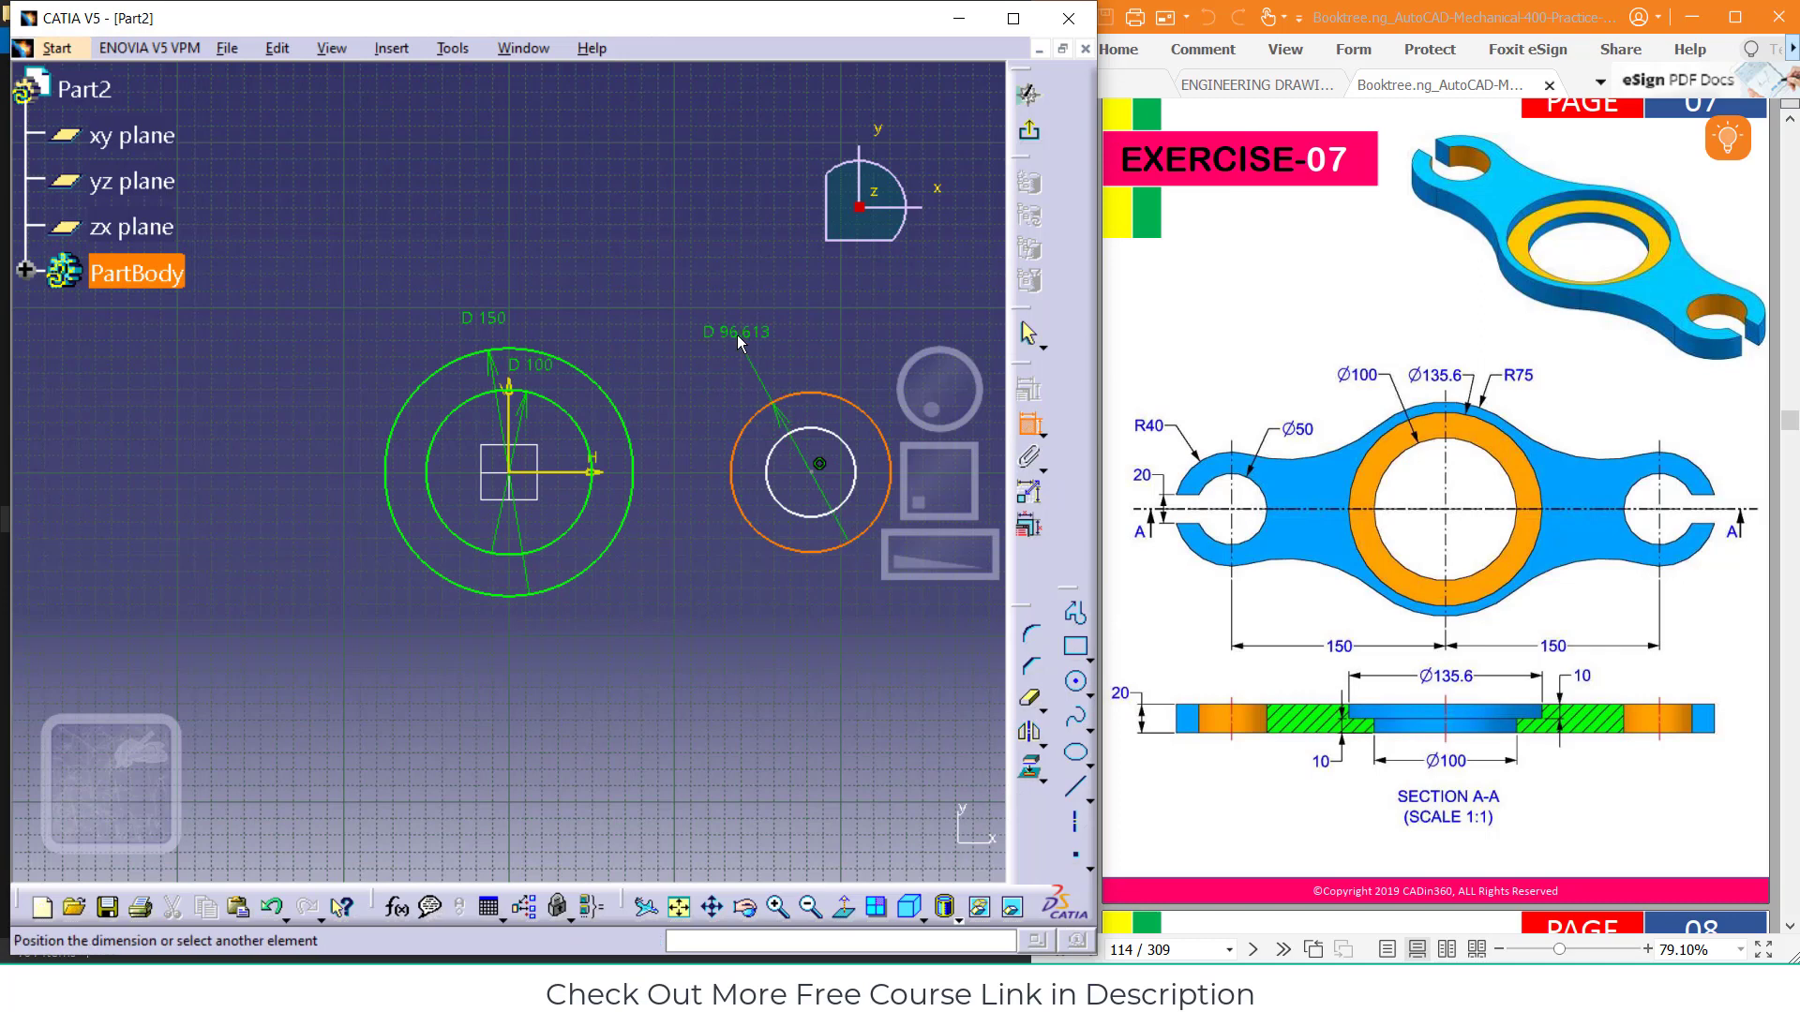
{"action": "left_click", "coordinate": [738, 338]}
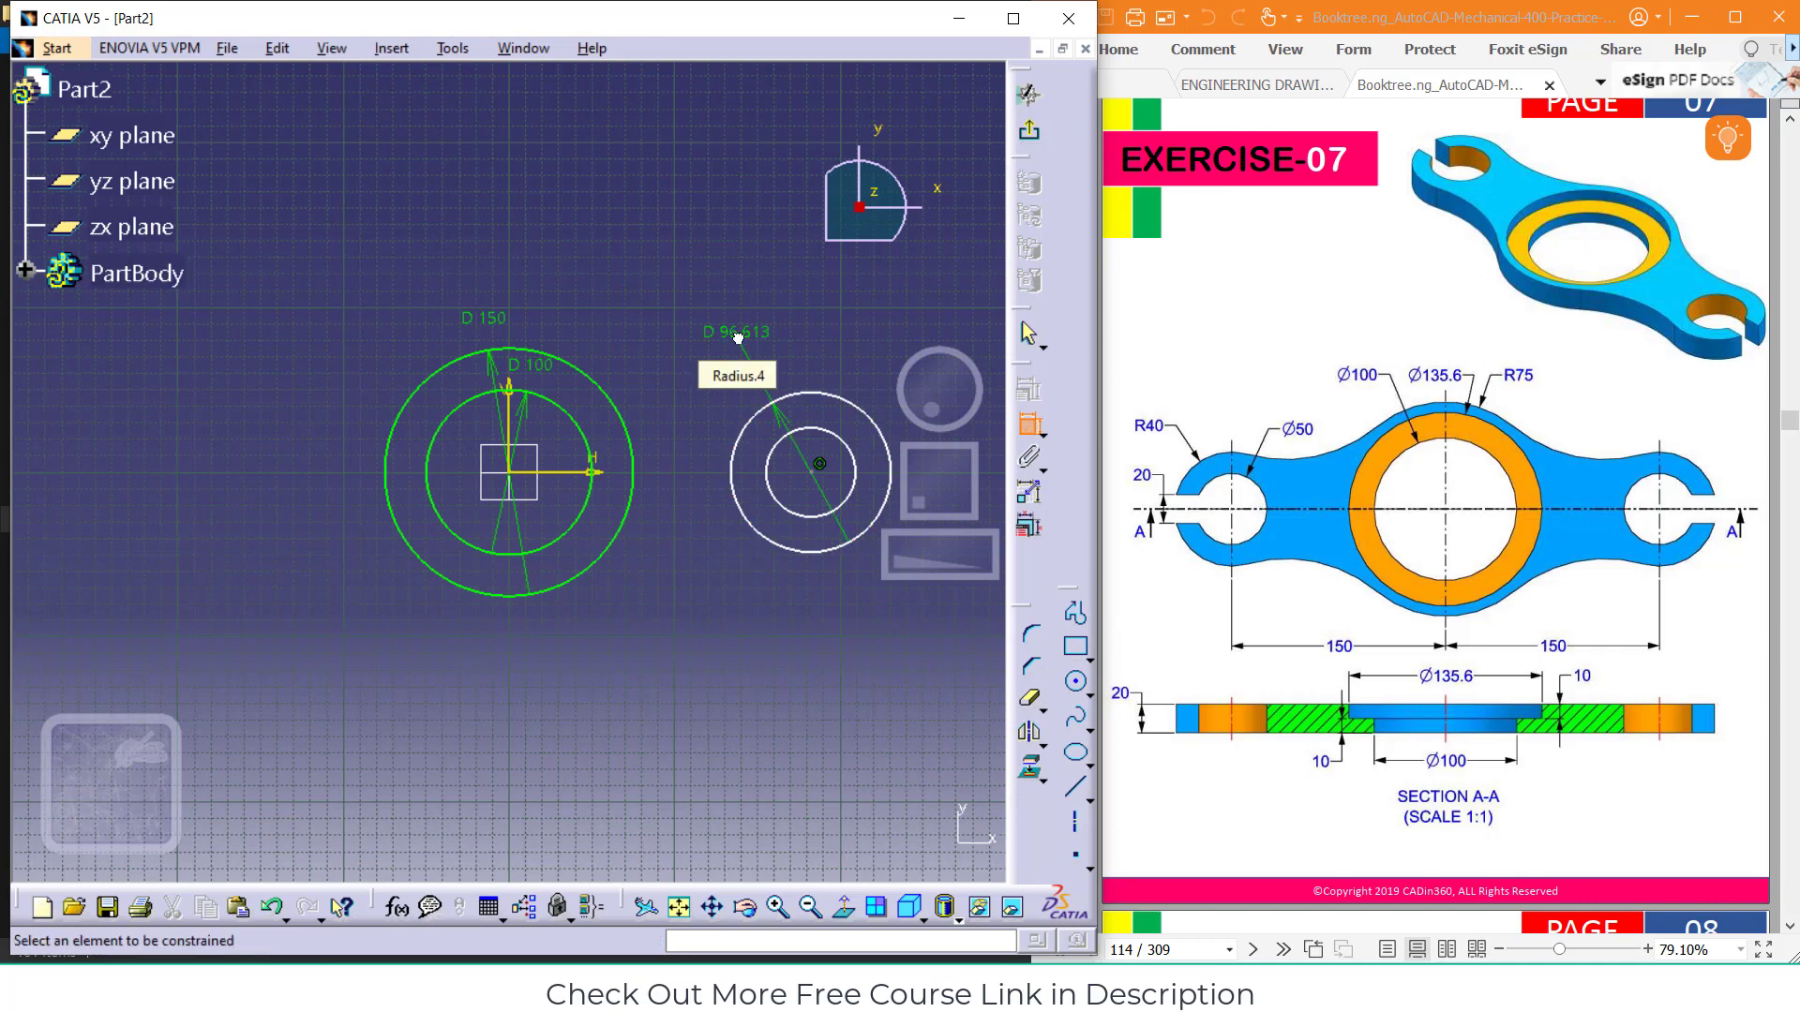
{"action": "double_click", "coordinate": [737, 337]}
{"action": "type", "text": "80"}
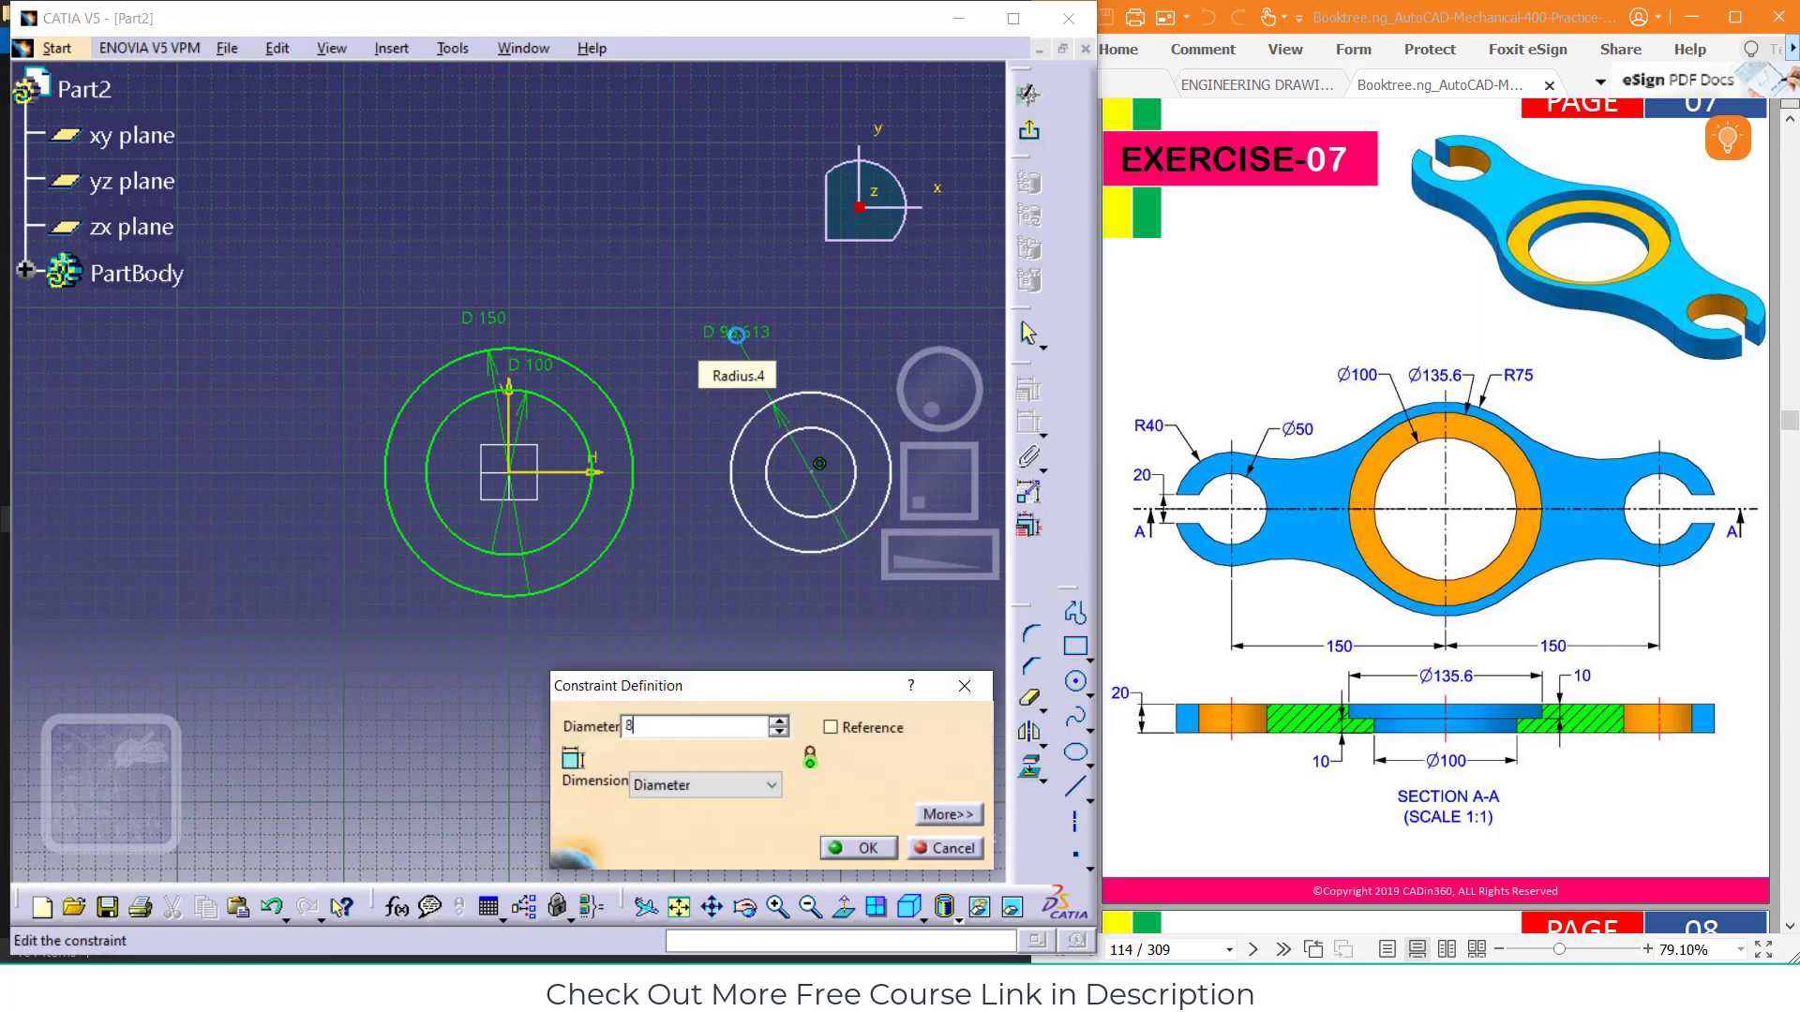
{"action": "key", "text": "Return"}
Constrain the inner circle of the end boss to a diameter of 50 mm
{"action": "left_click", "coordinate": [847, 445]}
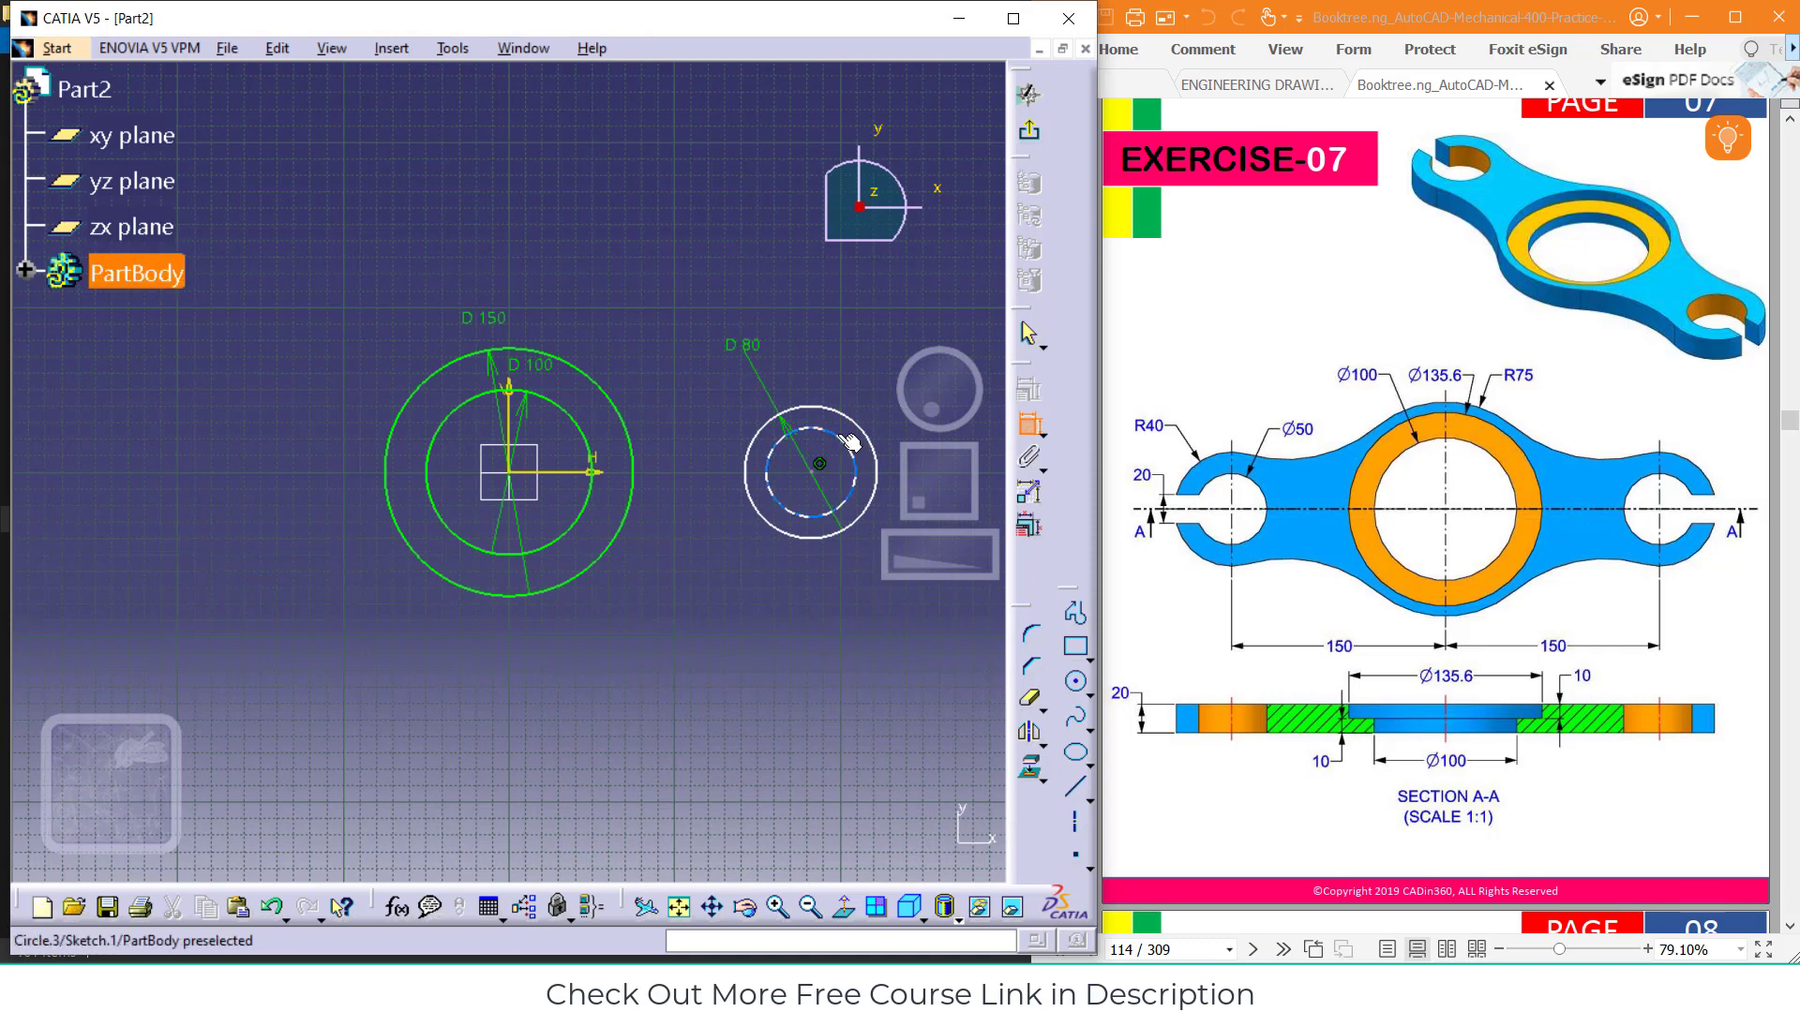
{"action": "left_click", "coordinate": [845, 320]}
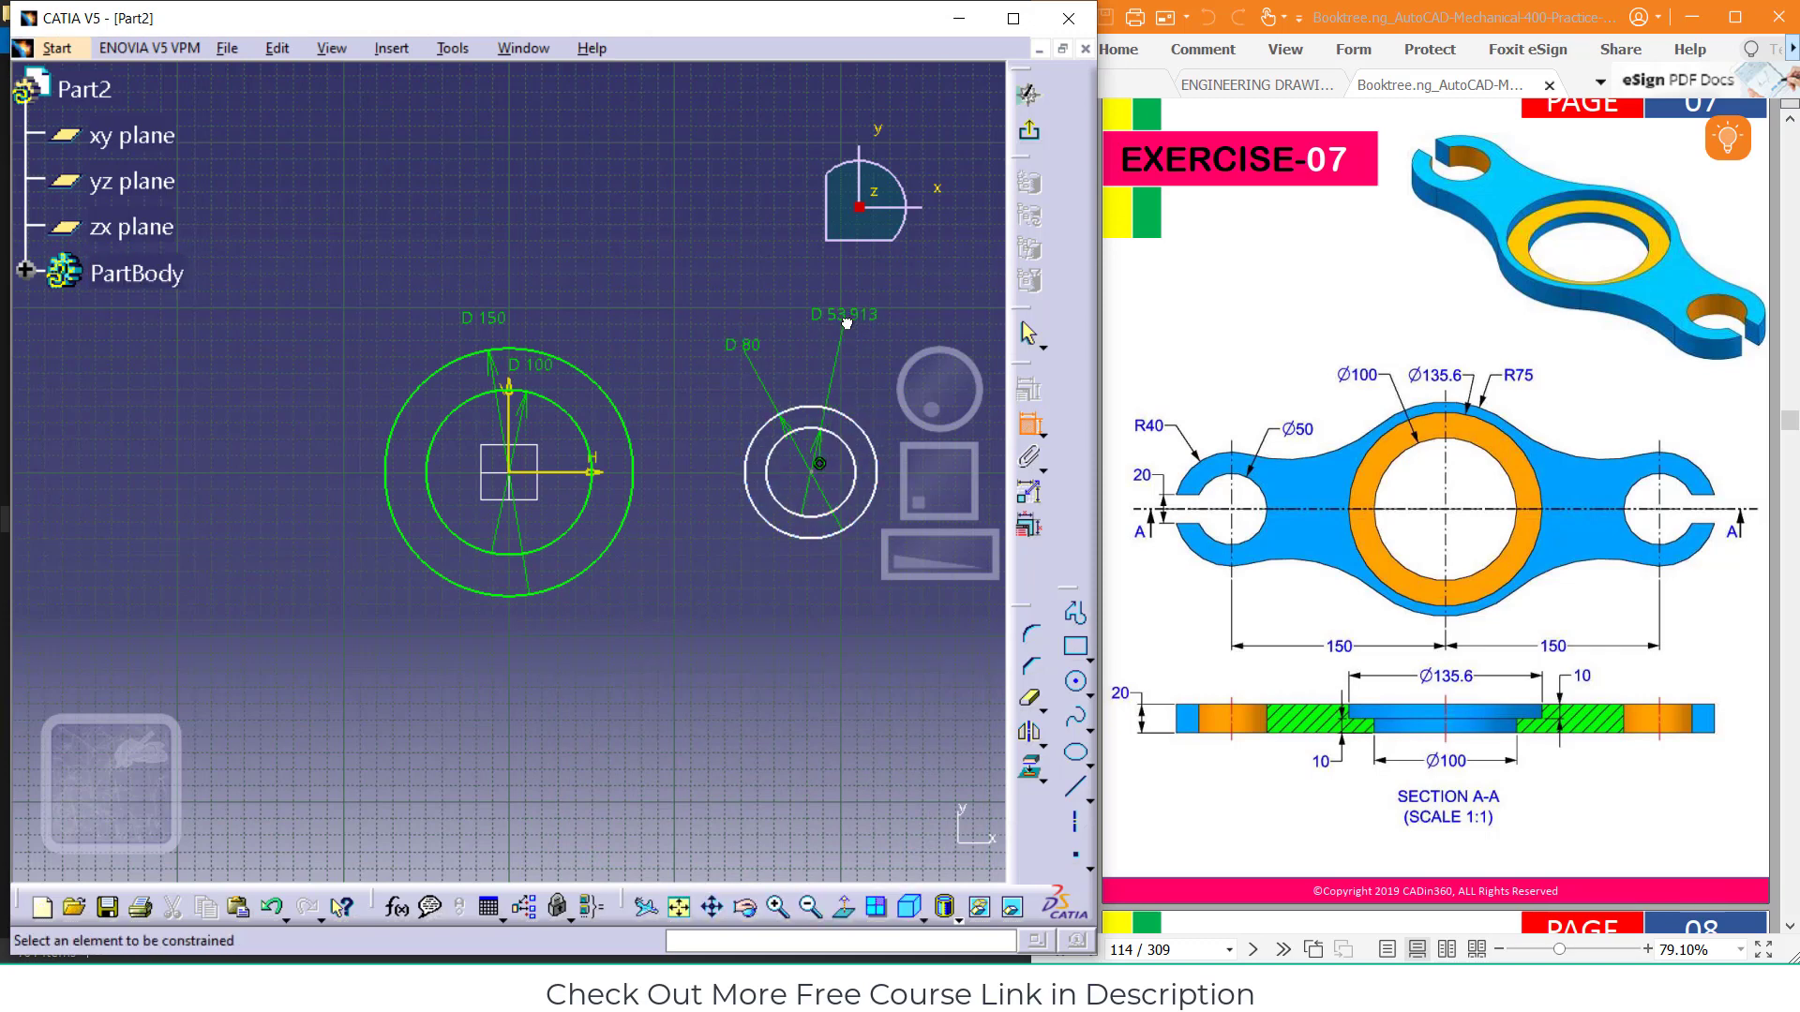
{"action": "double_click", "coordinate": [846, 324]}
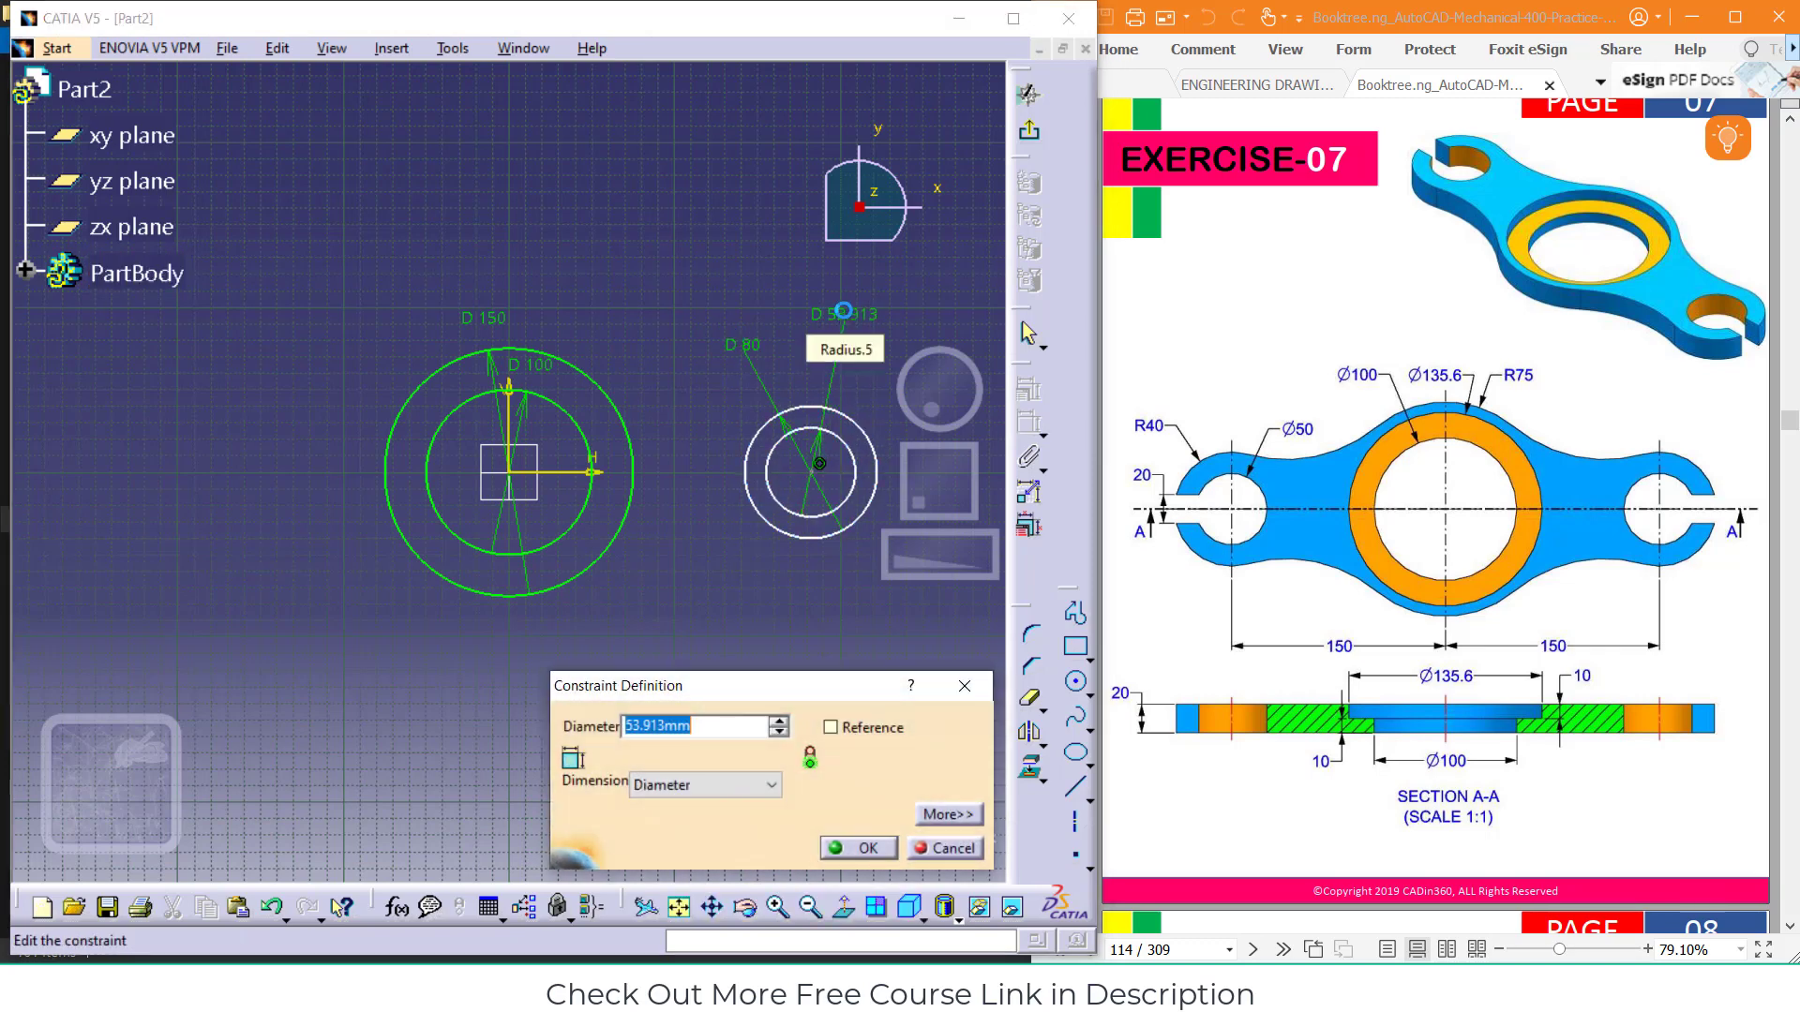
{"action": "type", "text": "50"}
{"action": "key", "text": "Return"}
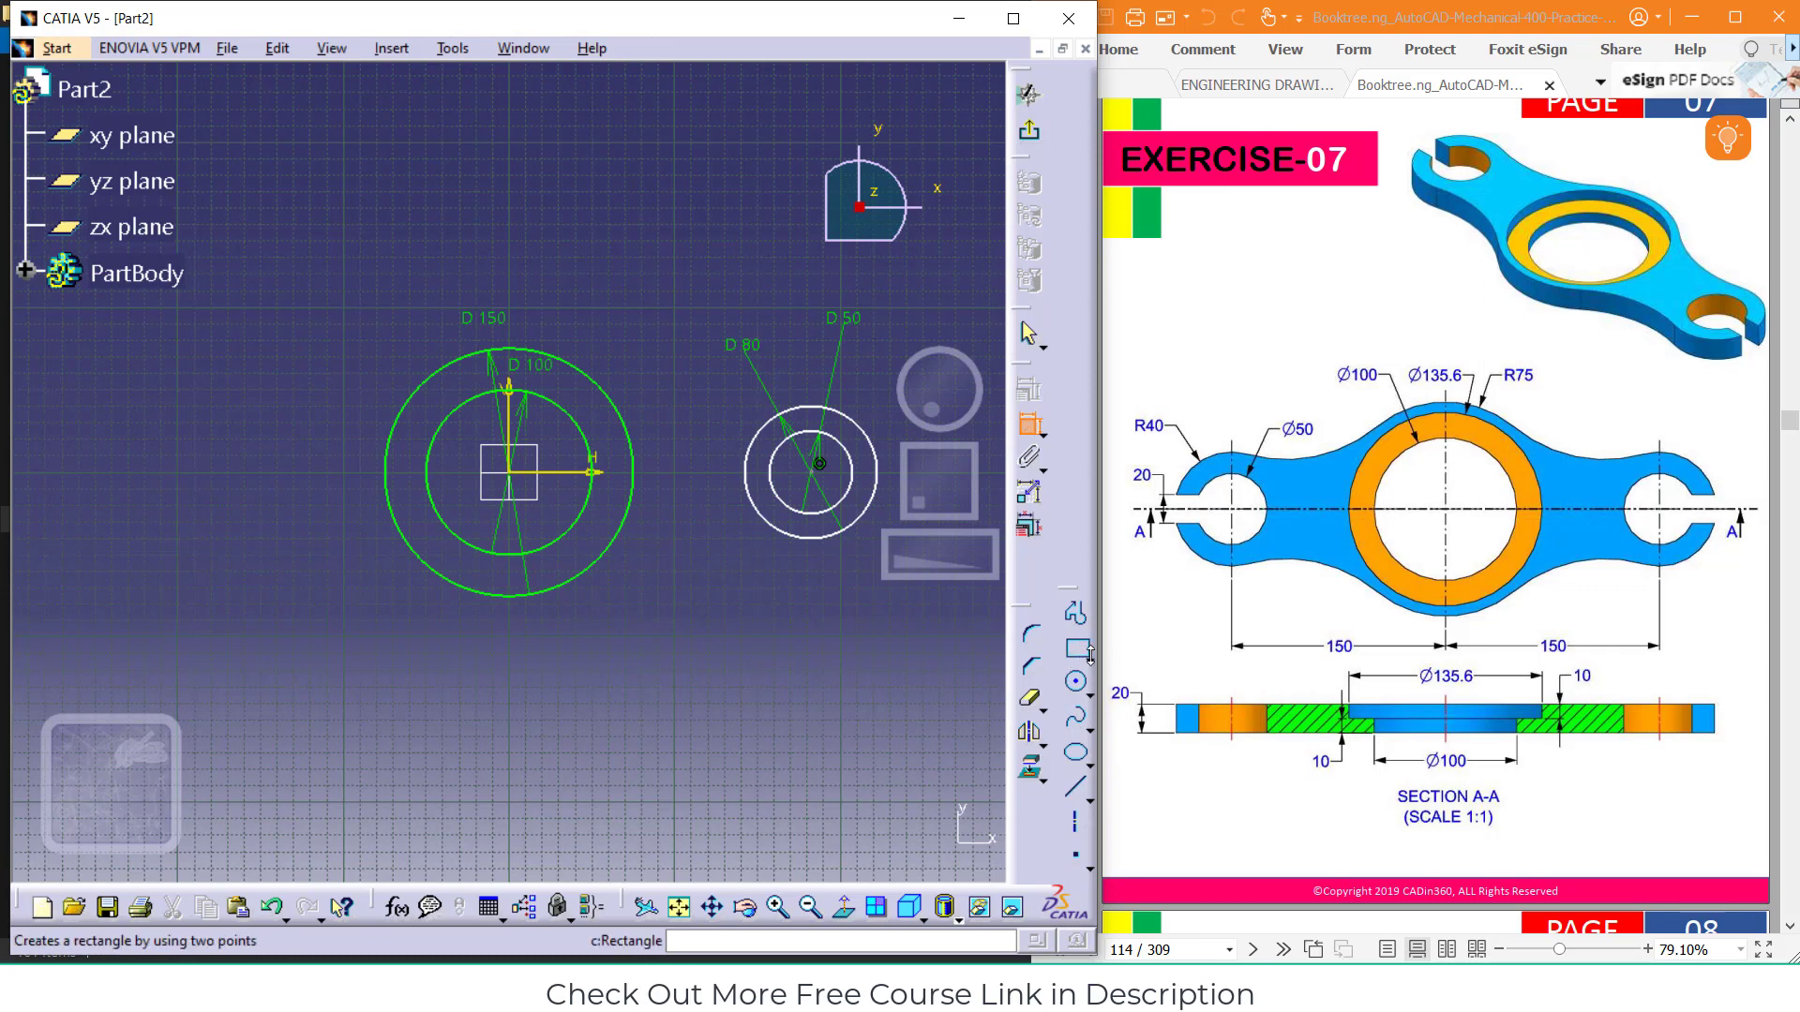
Draw a rectangle about 21 mm high across the outer side of the end boss's two circles
{"action": "left_click", "coordinate": [1090, 659]}
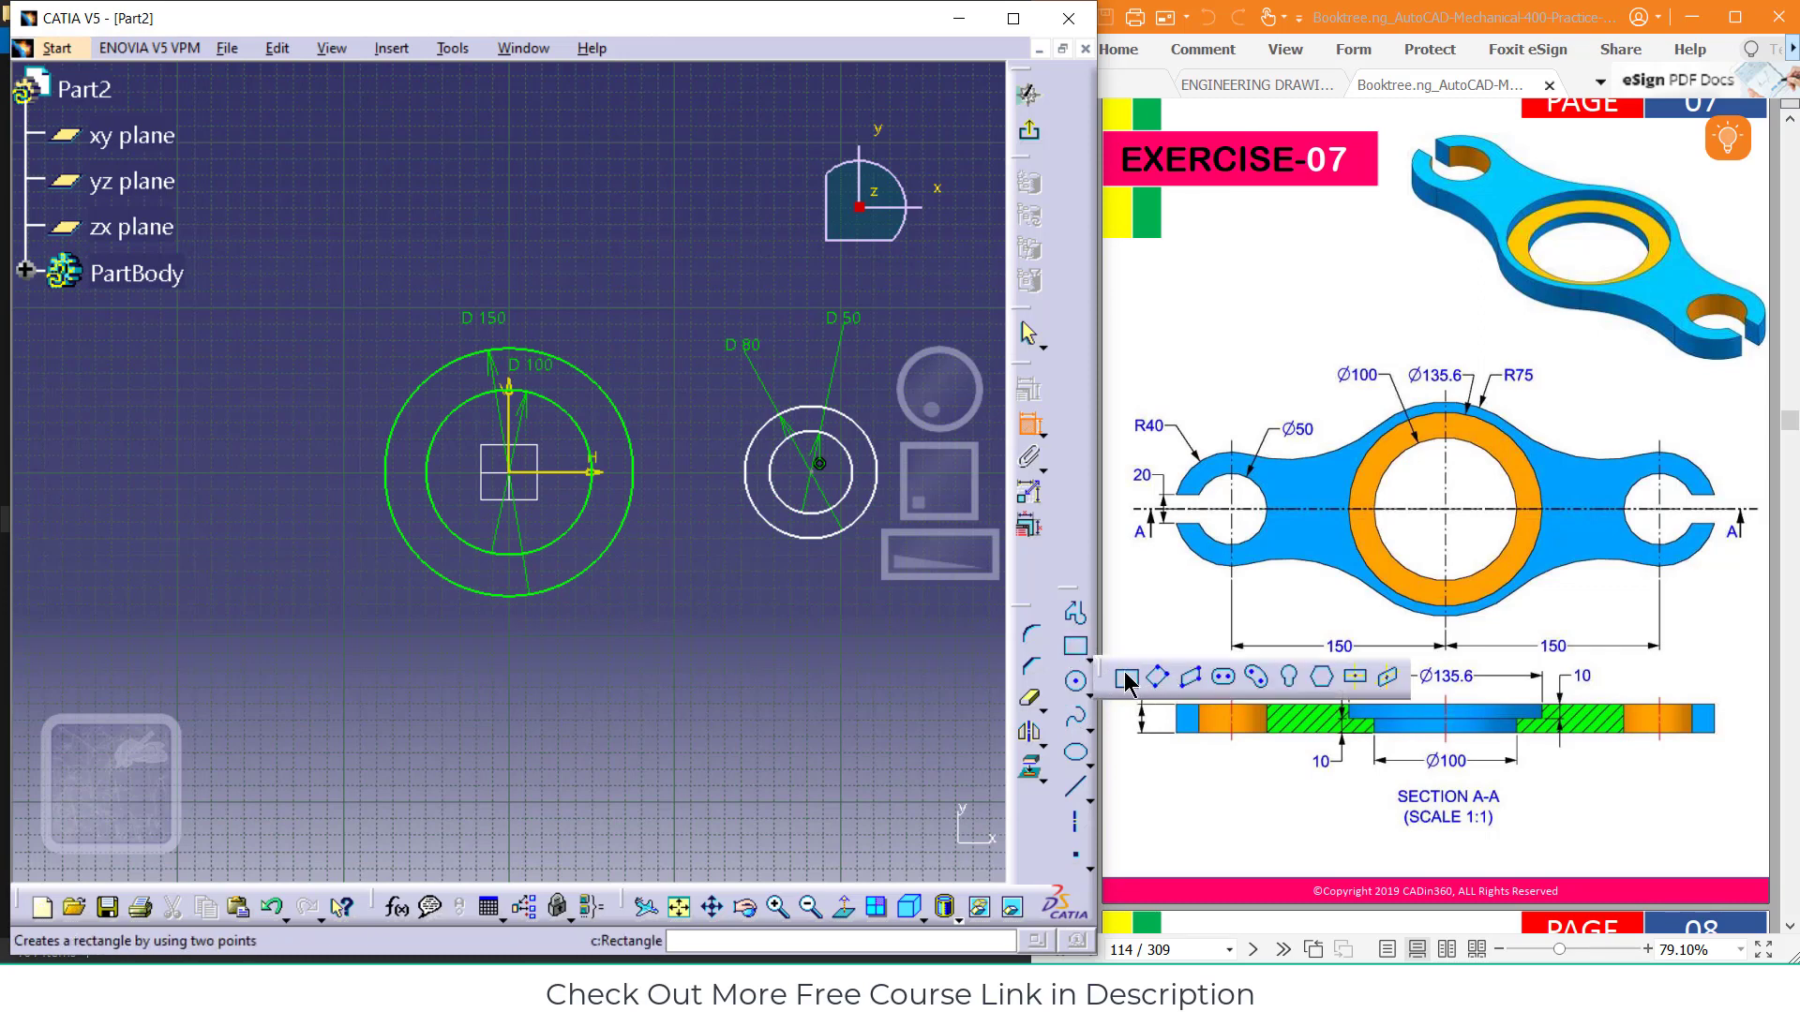
{"action": "left_click", "coordinate": [1110, 673]}
{"action": "left_click", "coordinate": [832, 457]}
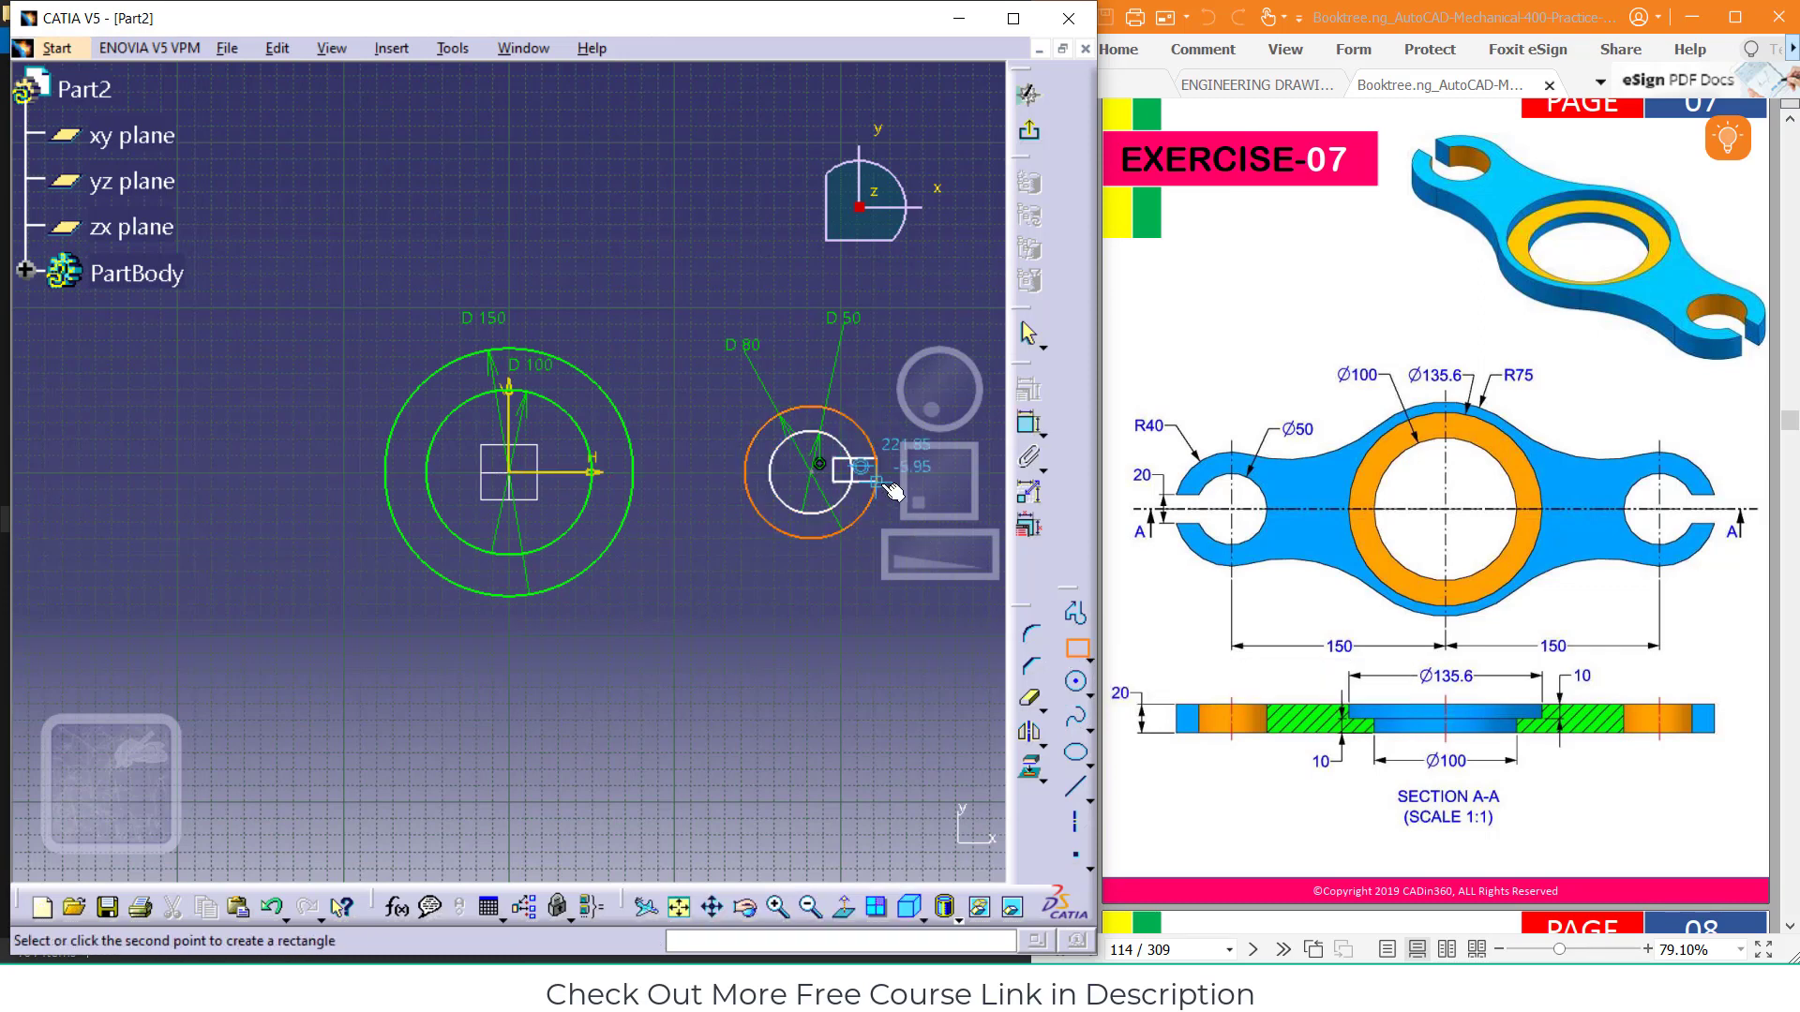
{"action": "left_click", "coordinate": [892, 493]}
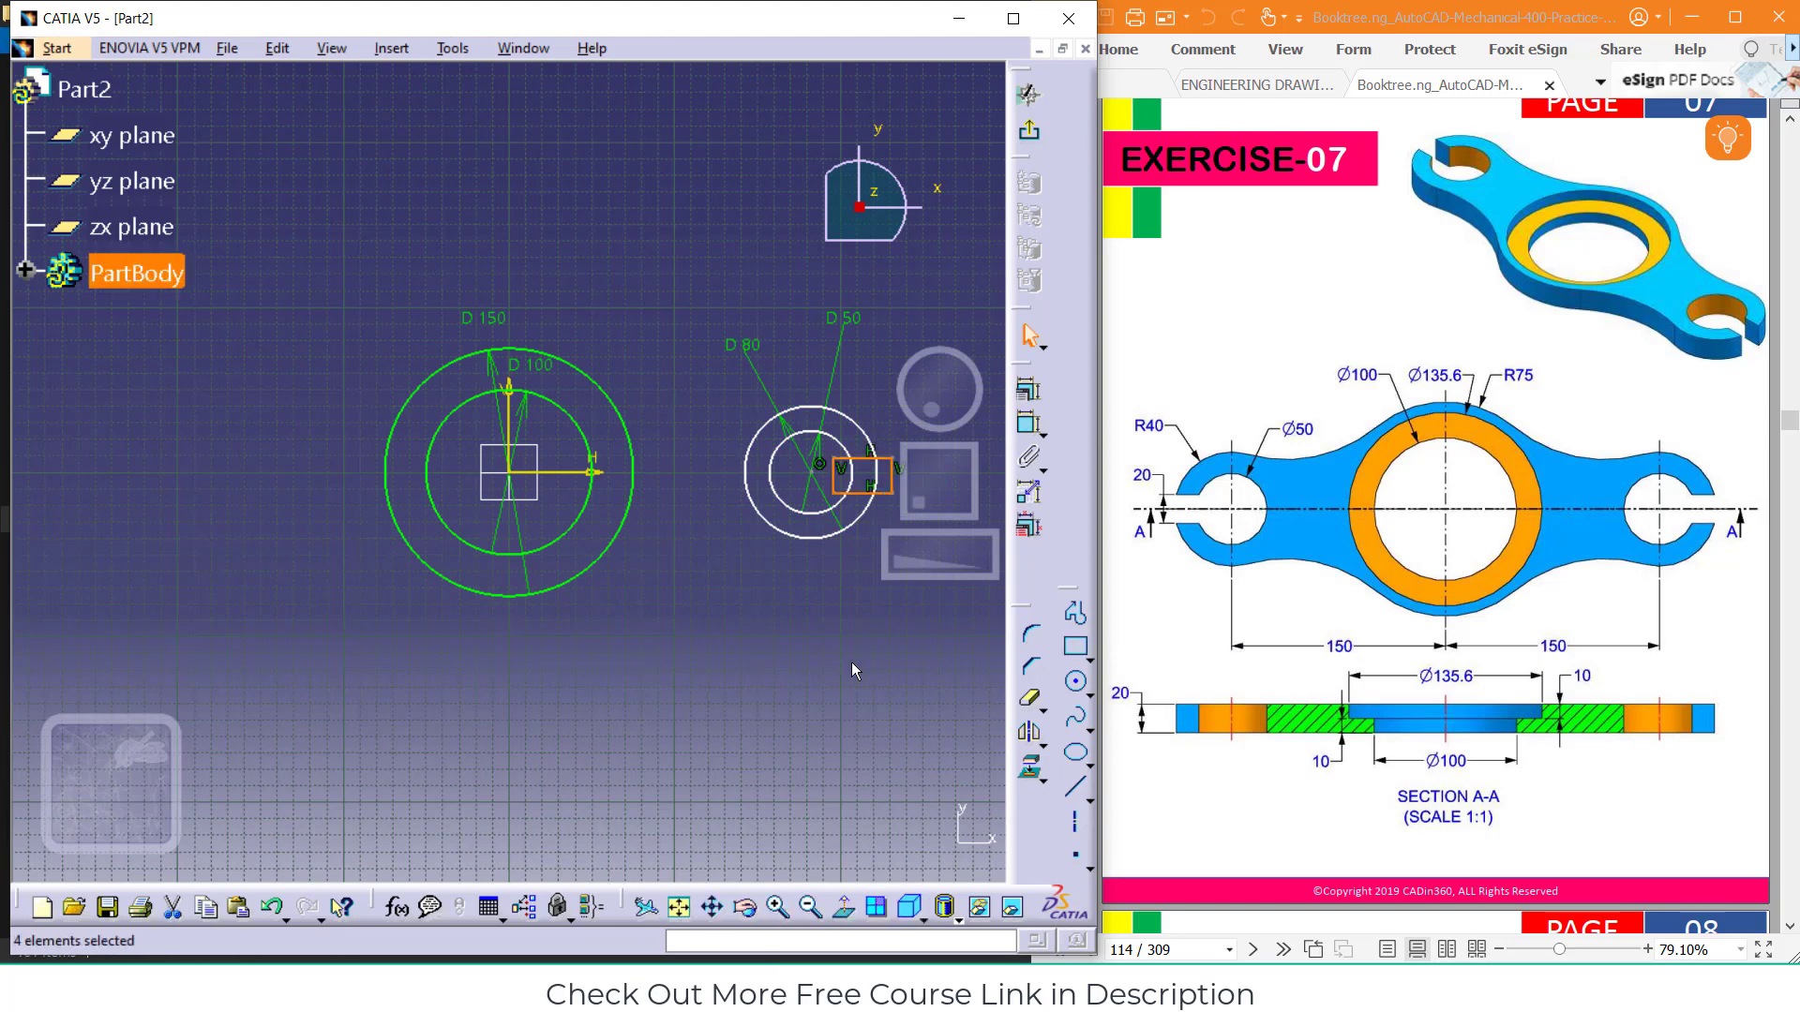
Constrain the slot rectangle's height to 20 mm
{"action": "left_click", "coordinate": [777, 906]}
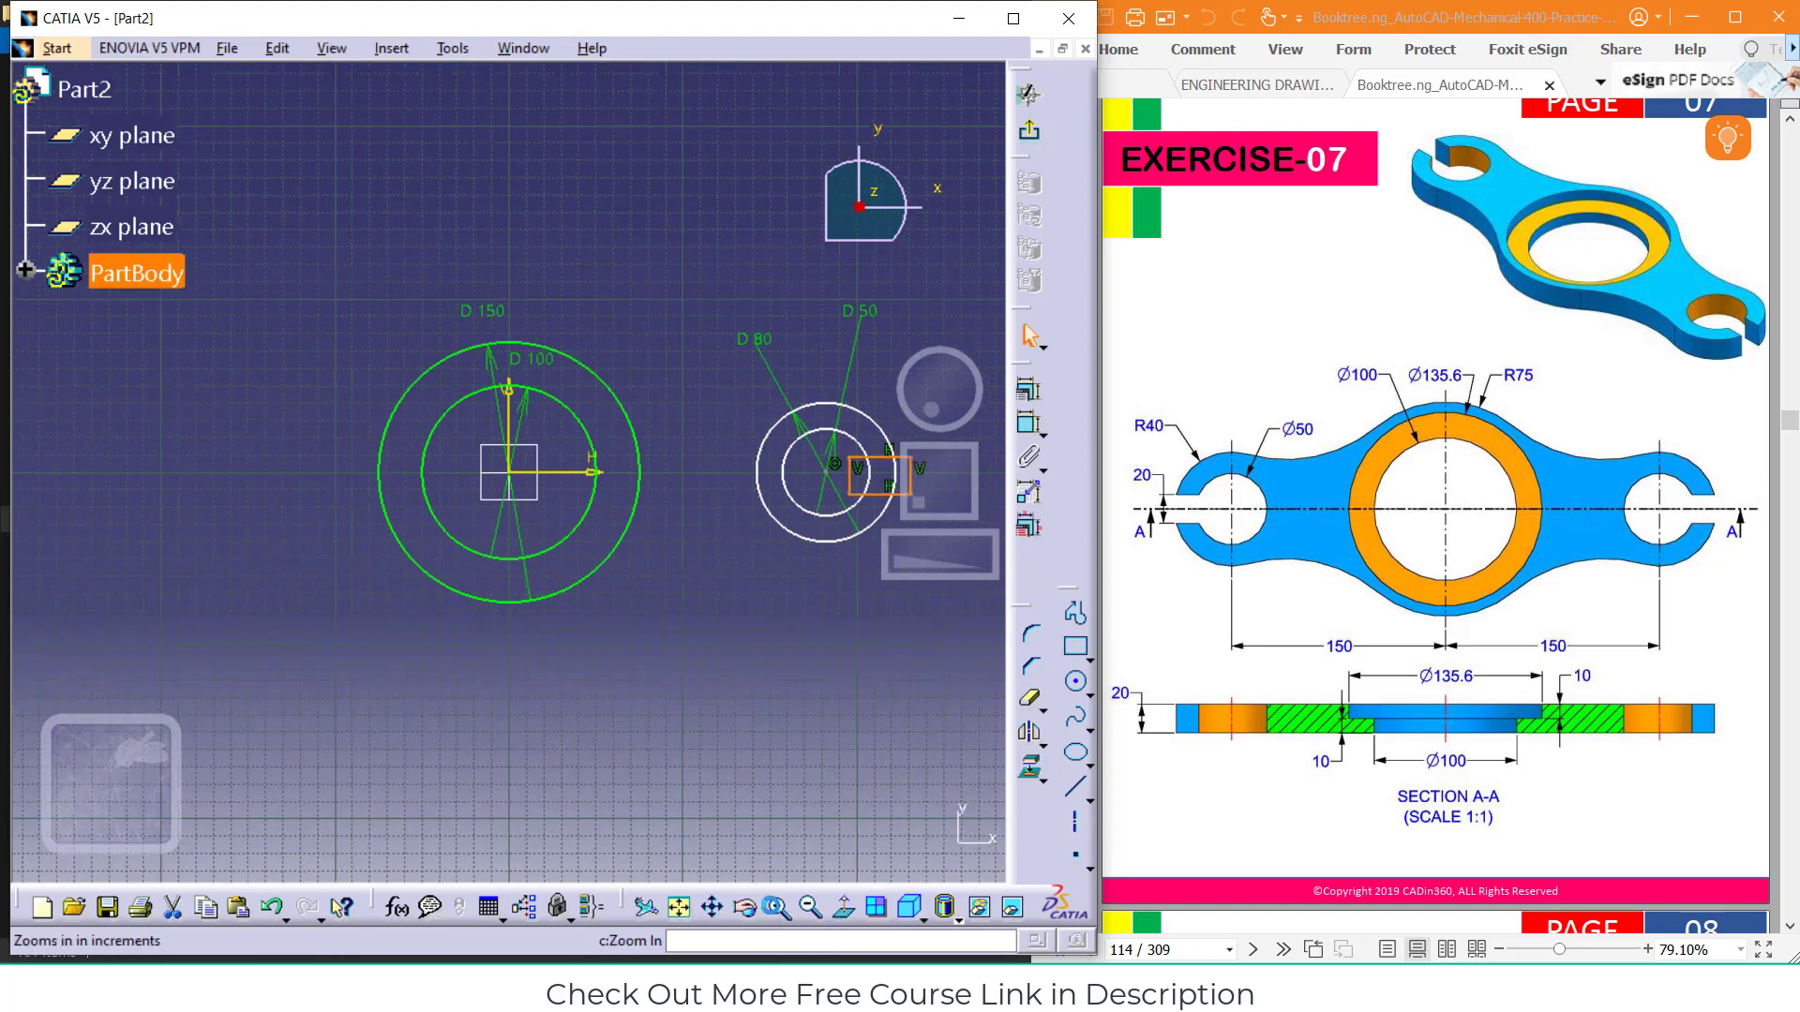
{"action": "left_click", "coordinate": [679, 906]}
{"action": "left_click_drag", "start_coordinate": [799, 679], "coordinate": [532, 672]}
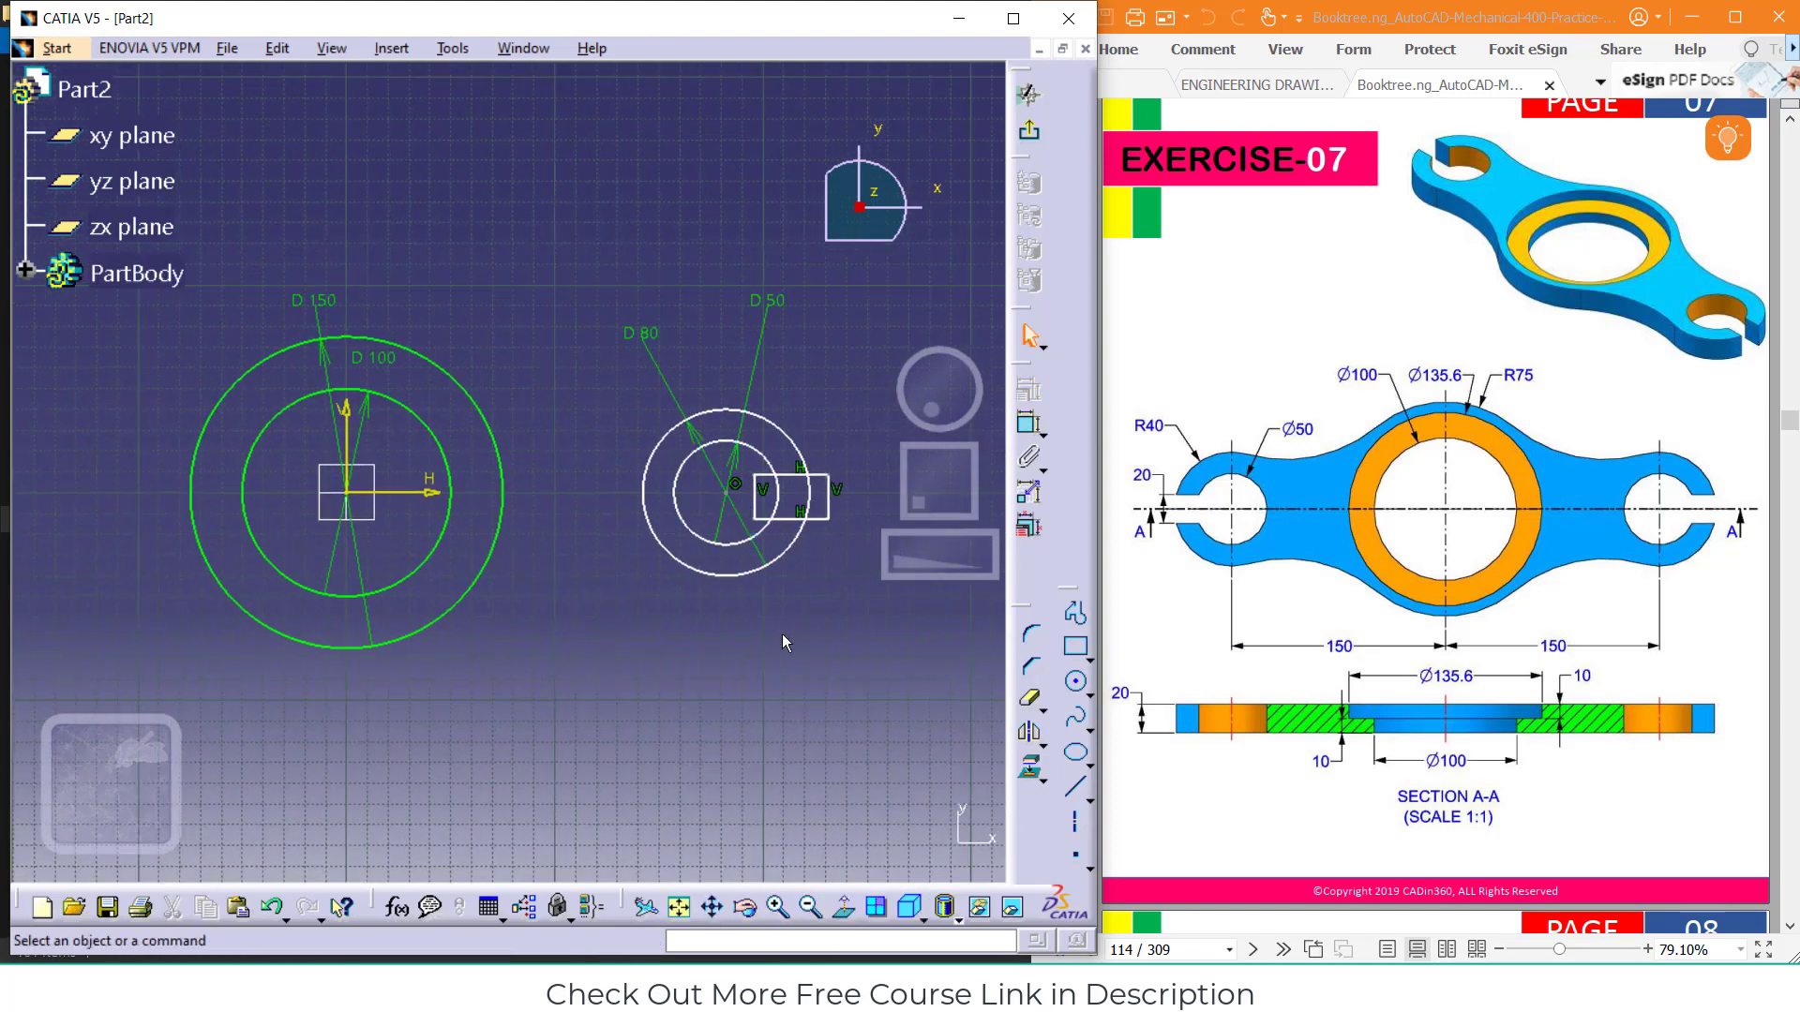
{"action": "left_click", "coordinate": [1028, 424]}
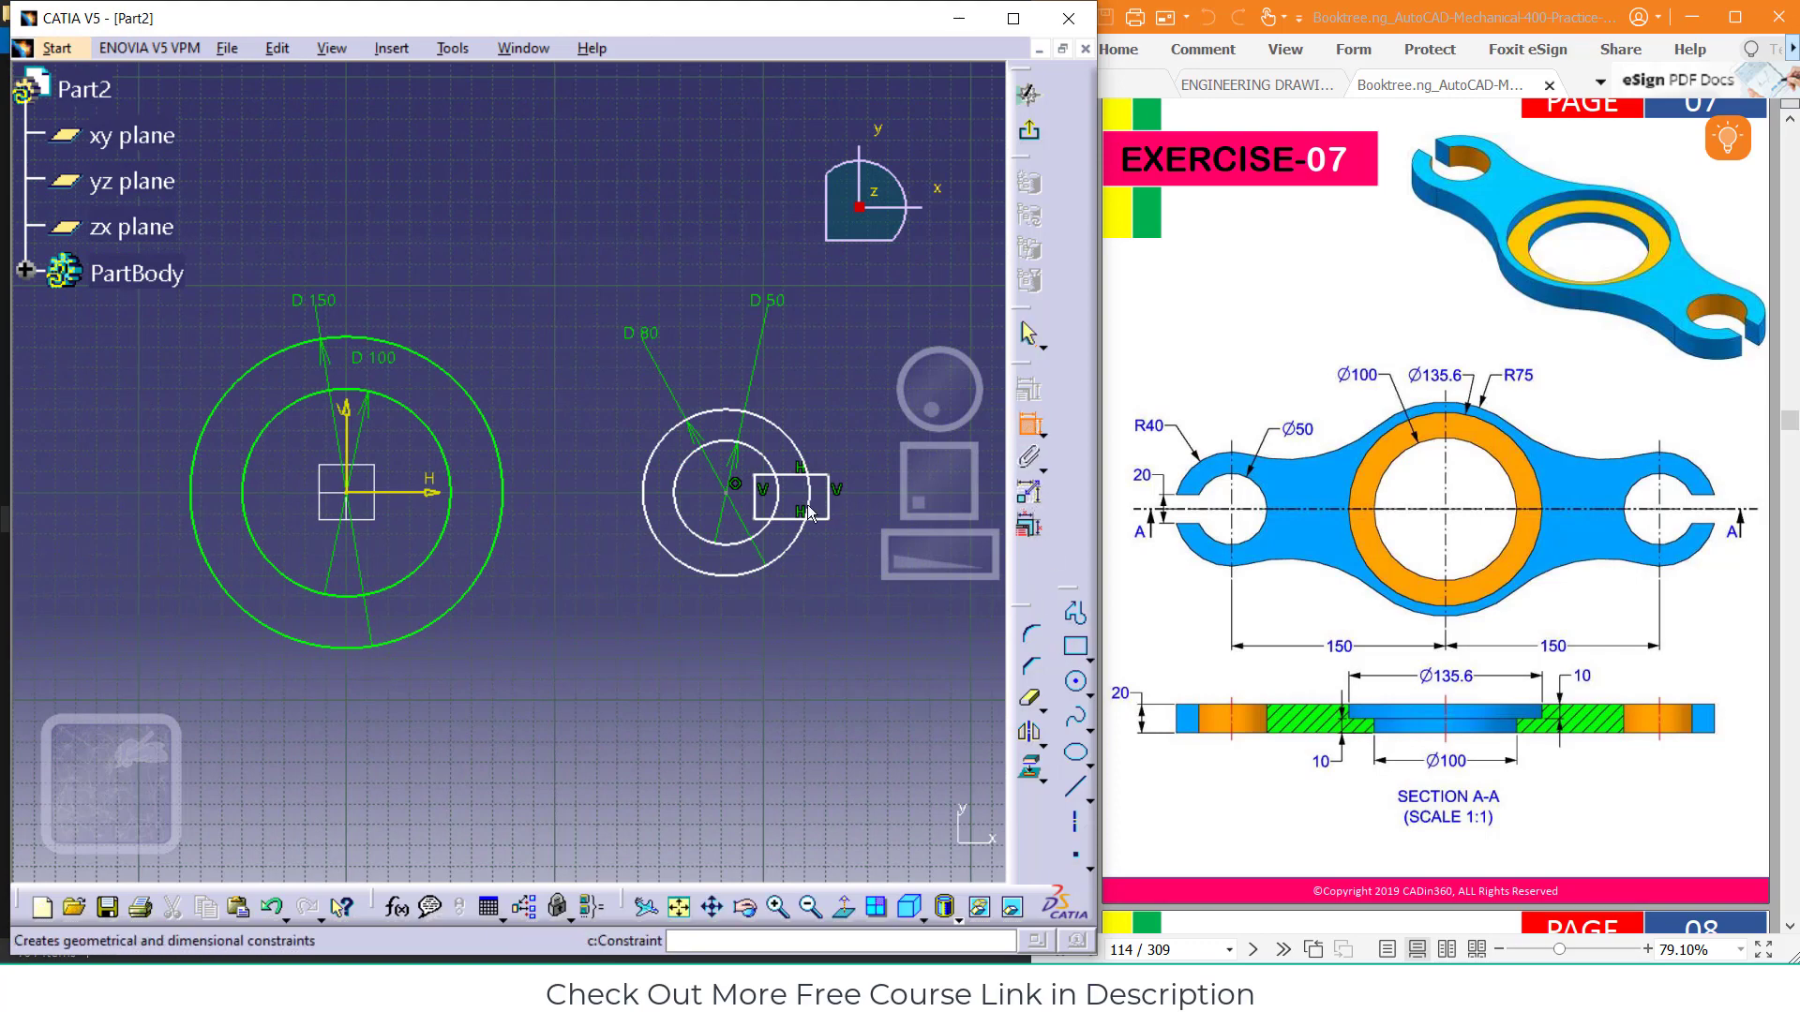
{"action": "left_click", "coordinate": [828, 503]}
{"action": "left_click", "coordinate": [859, 504]}
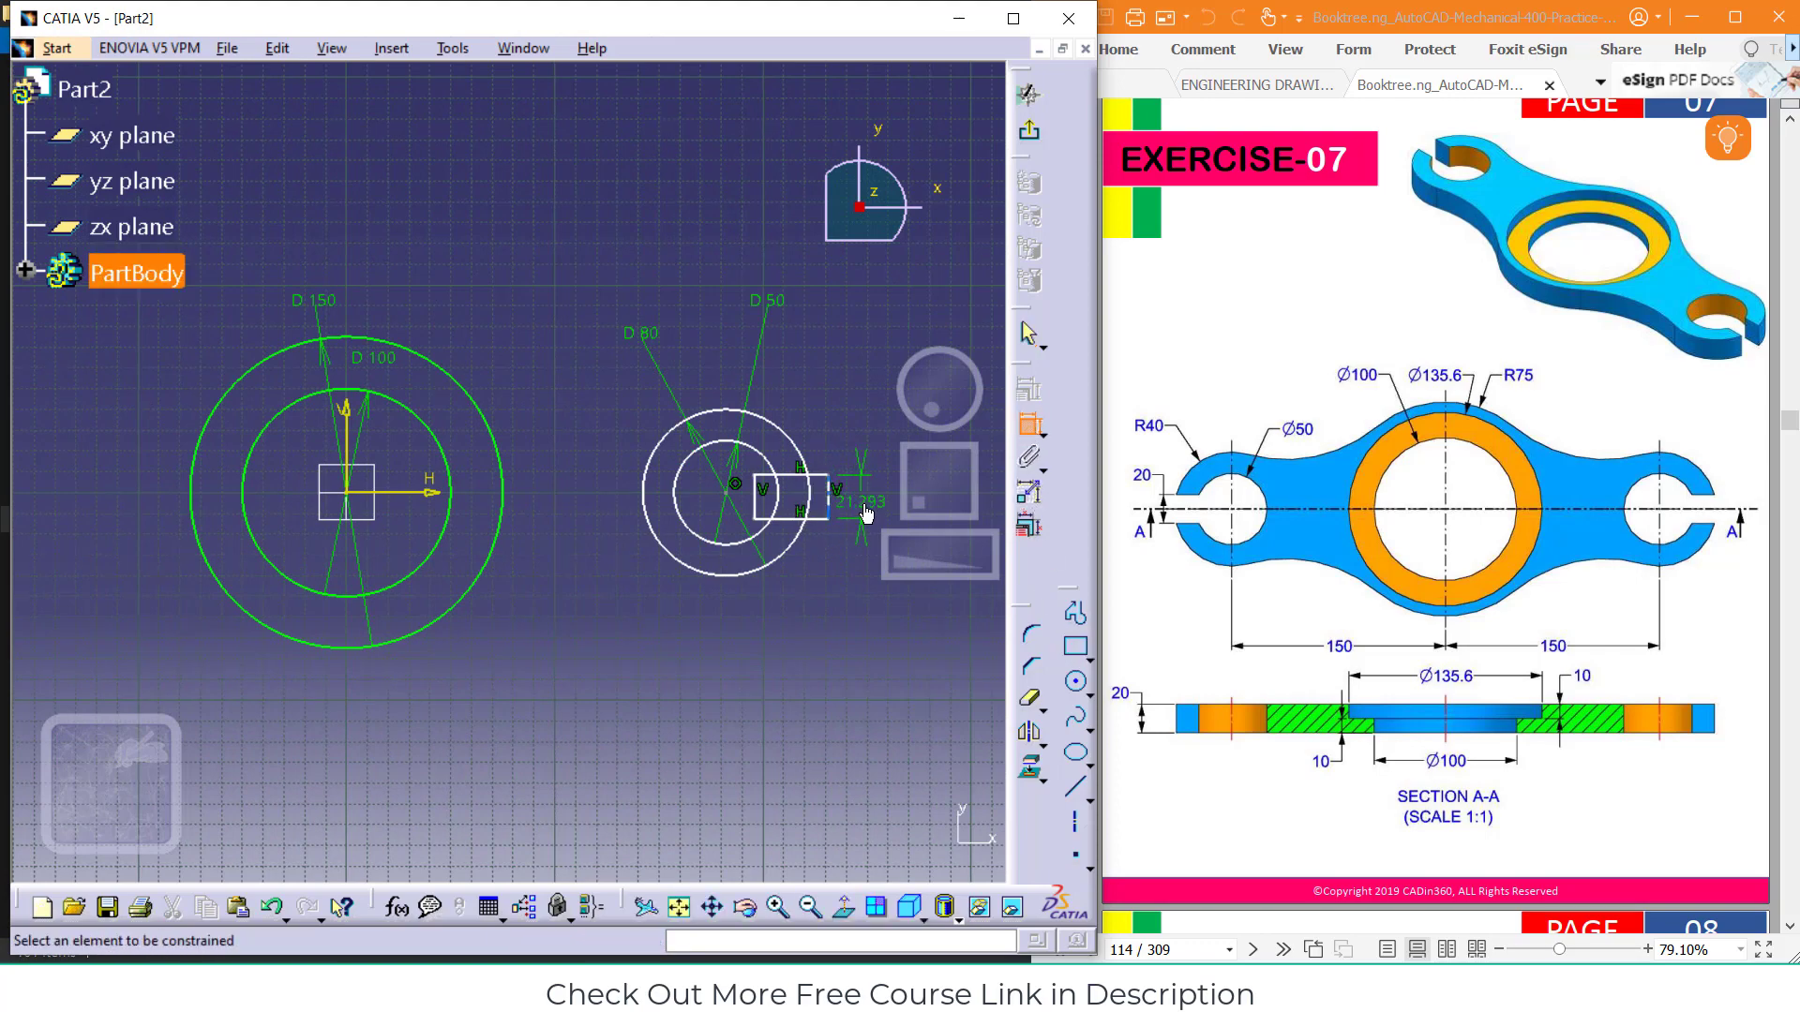
{"action": "double_click", "coordinate": [851, 506]}
{"action": "type", "text": "20"}
{"action": "key", "text": "Return"}
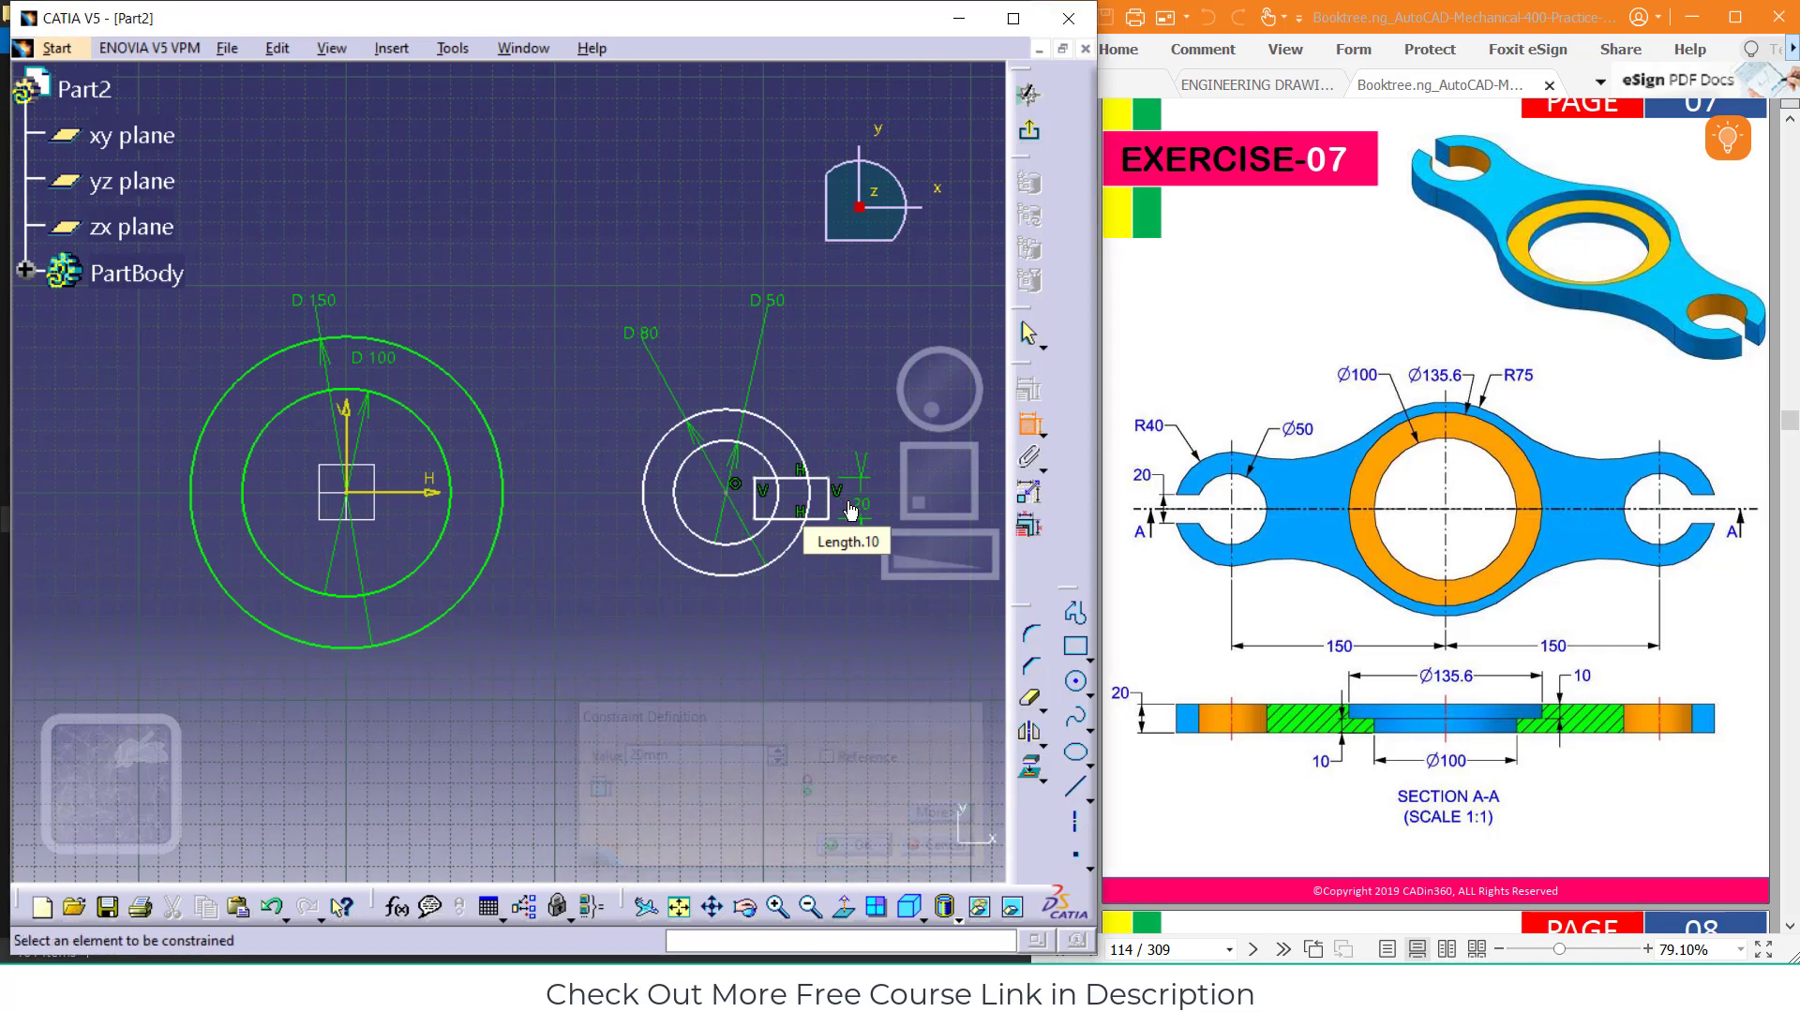
Constrain the slot rectangle's upper edge to 10 mm above the origin
{"action": "left_click", "coordinate": [348, 493]}
{"action": "left_click", "coordinate": [789, 485]}
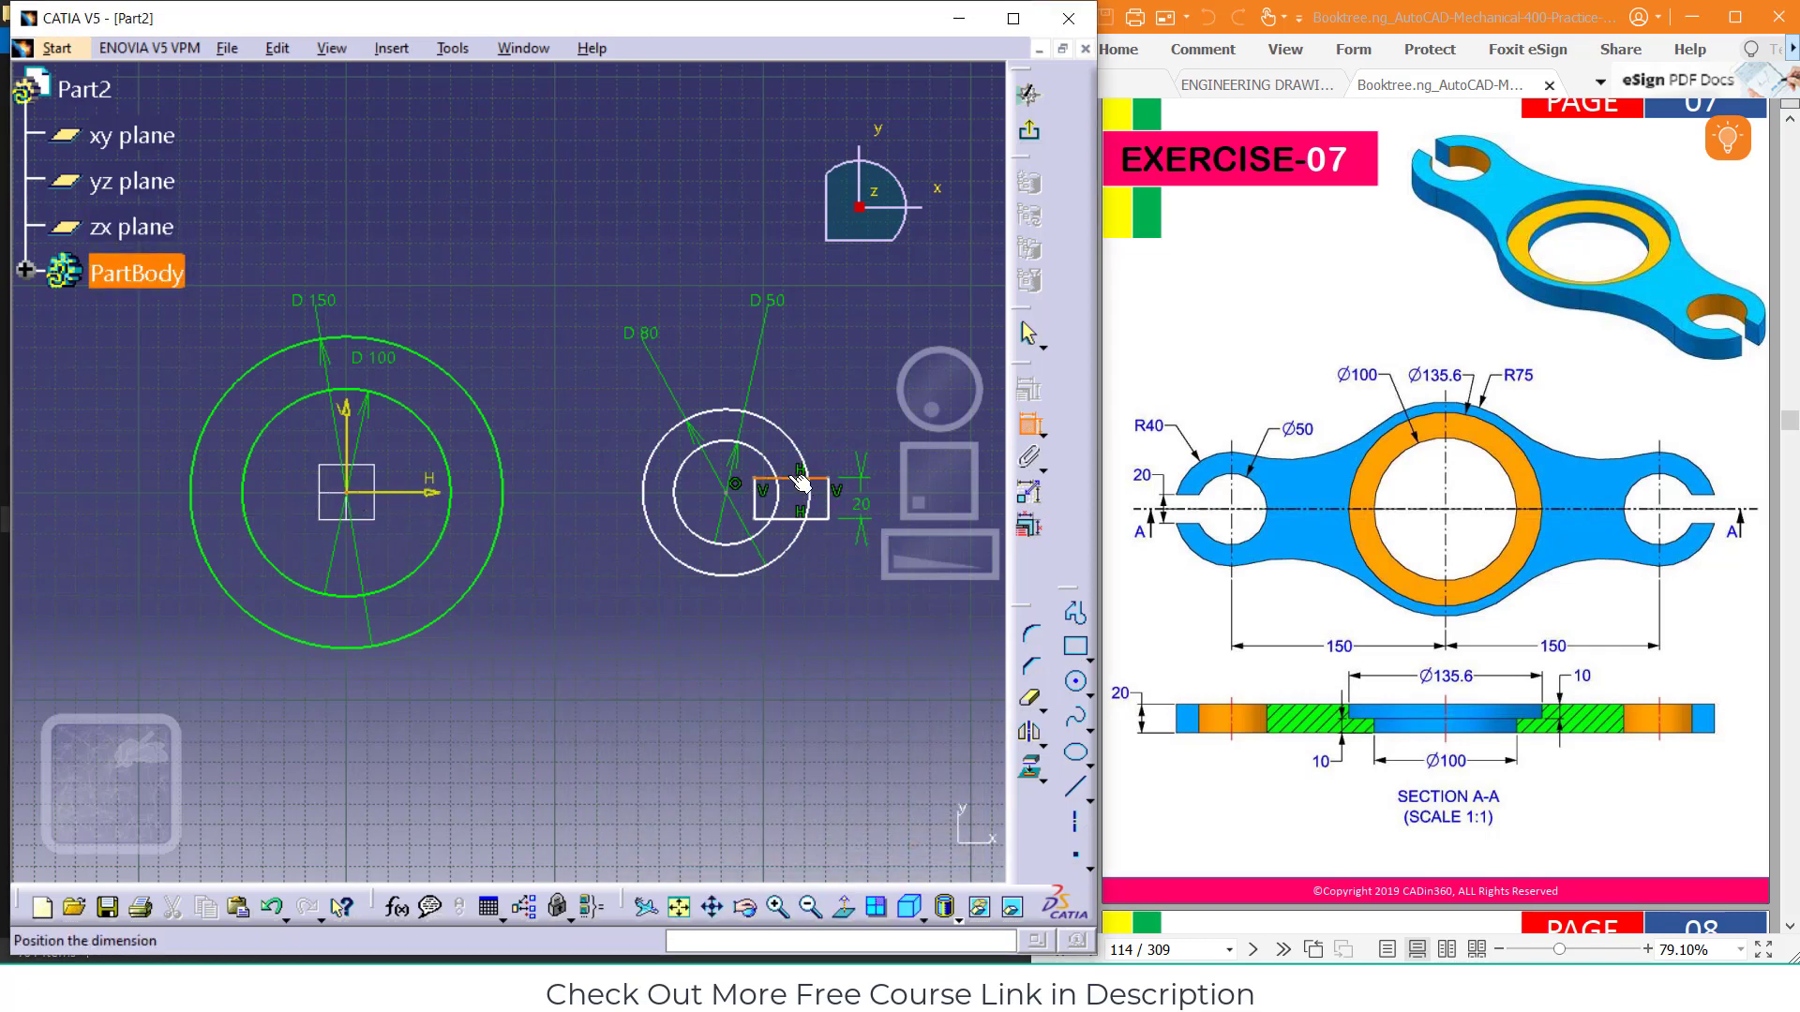
{"action": "left_click", "coordinate": [571, 463]}
{"action": "double_click", "coordinate": [571, 463]}
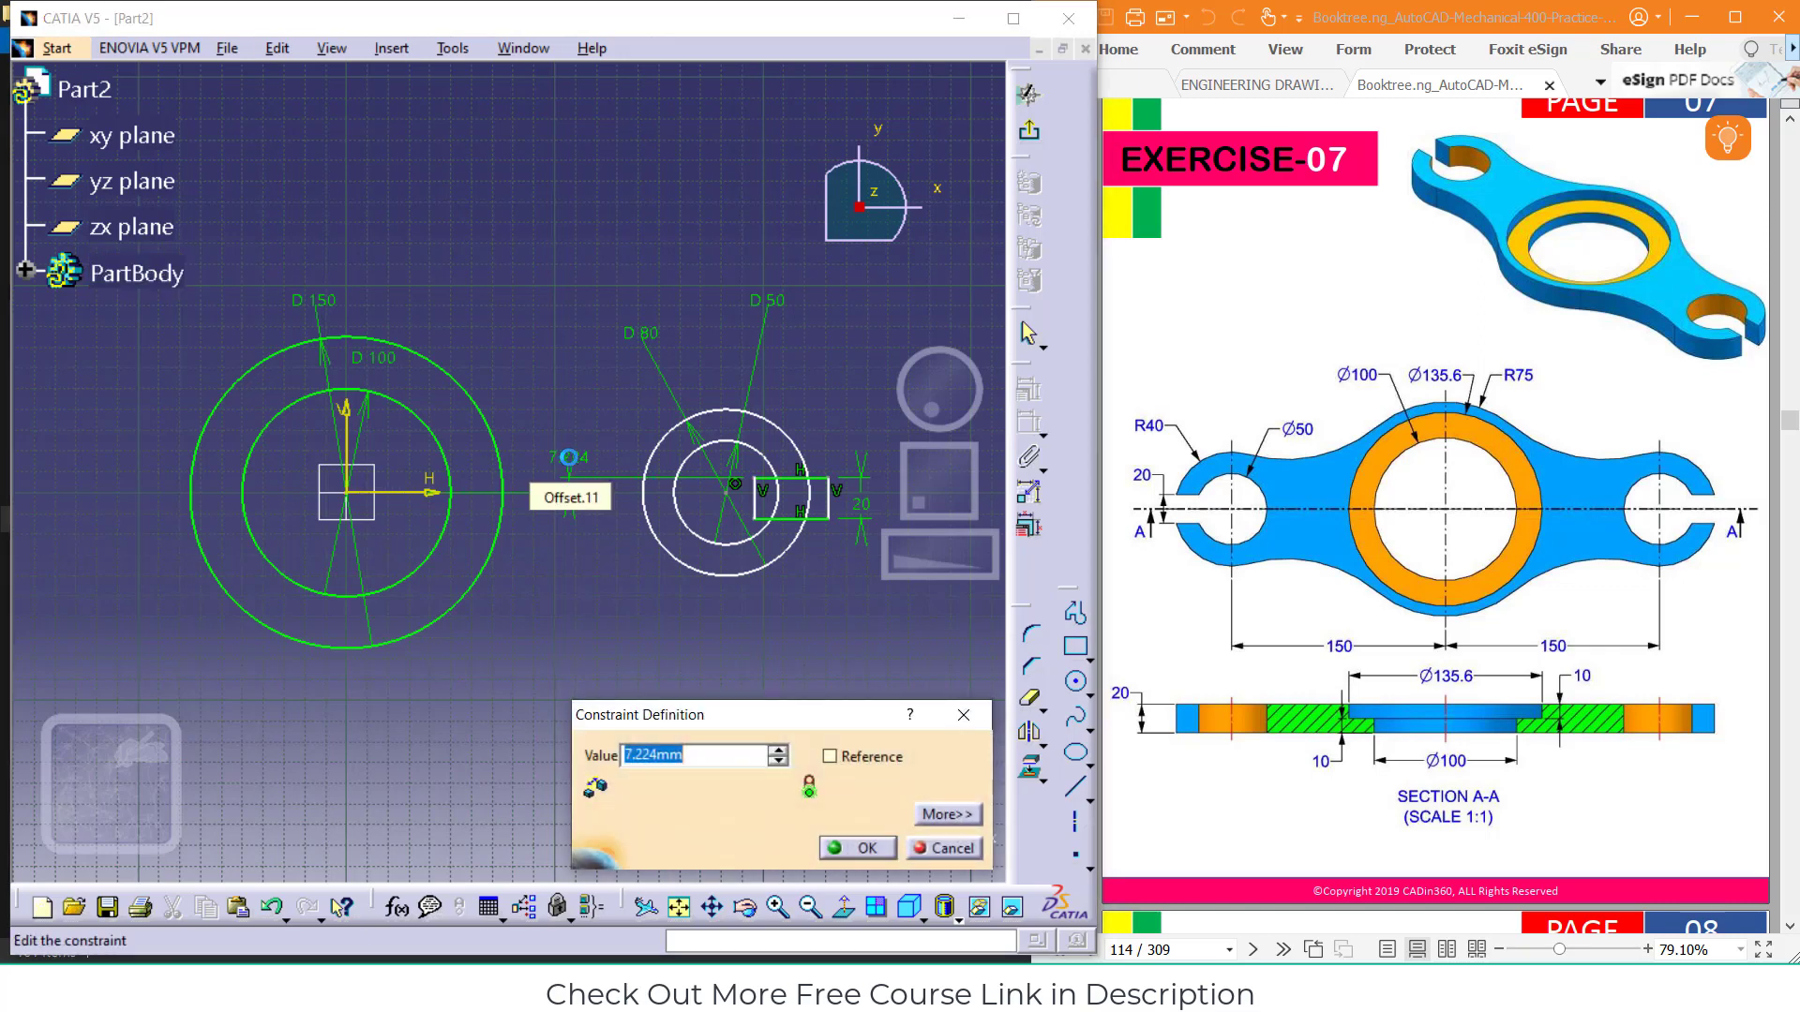
{"action": "type", "text": "10"}
{"action": "key", "text": "Return"}
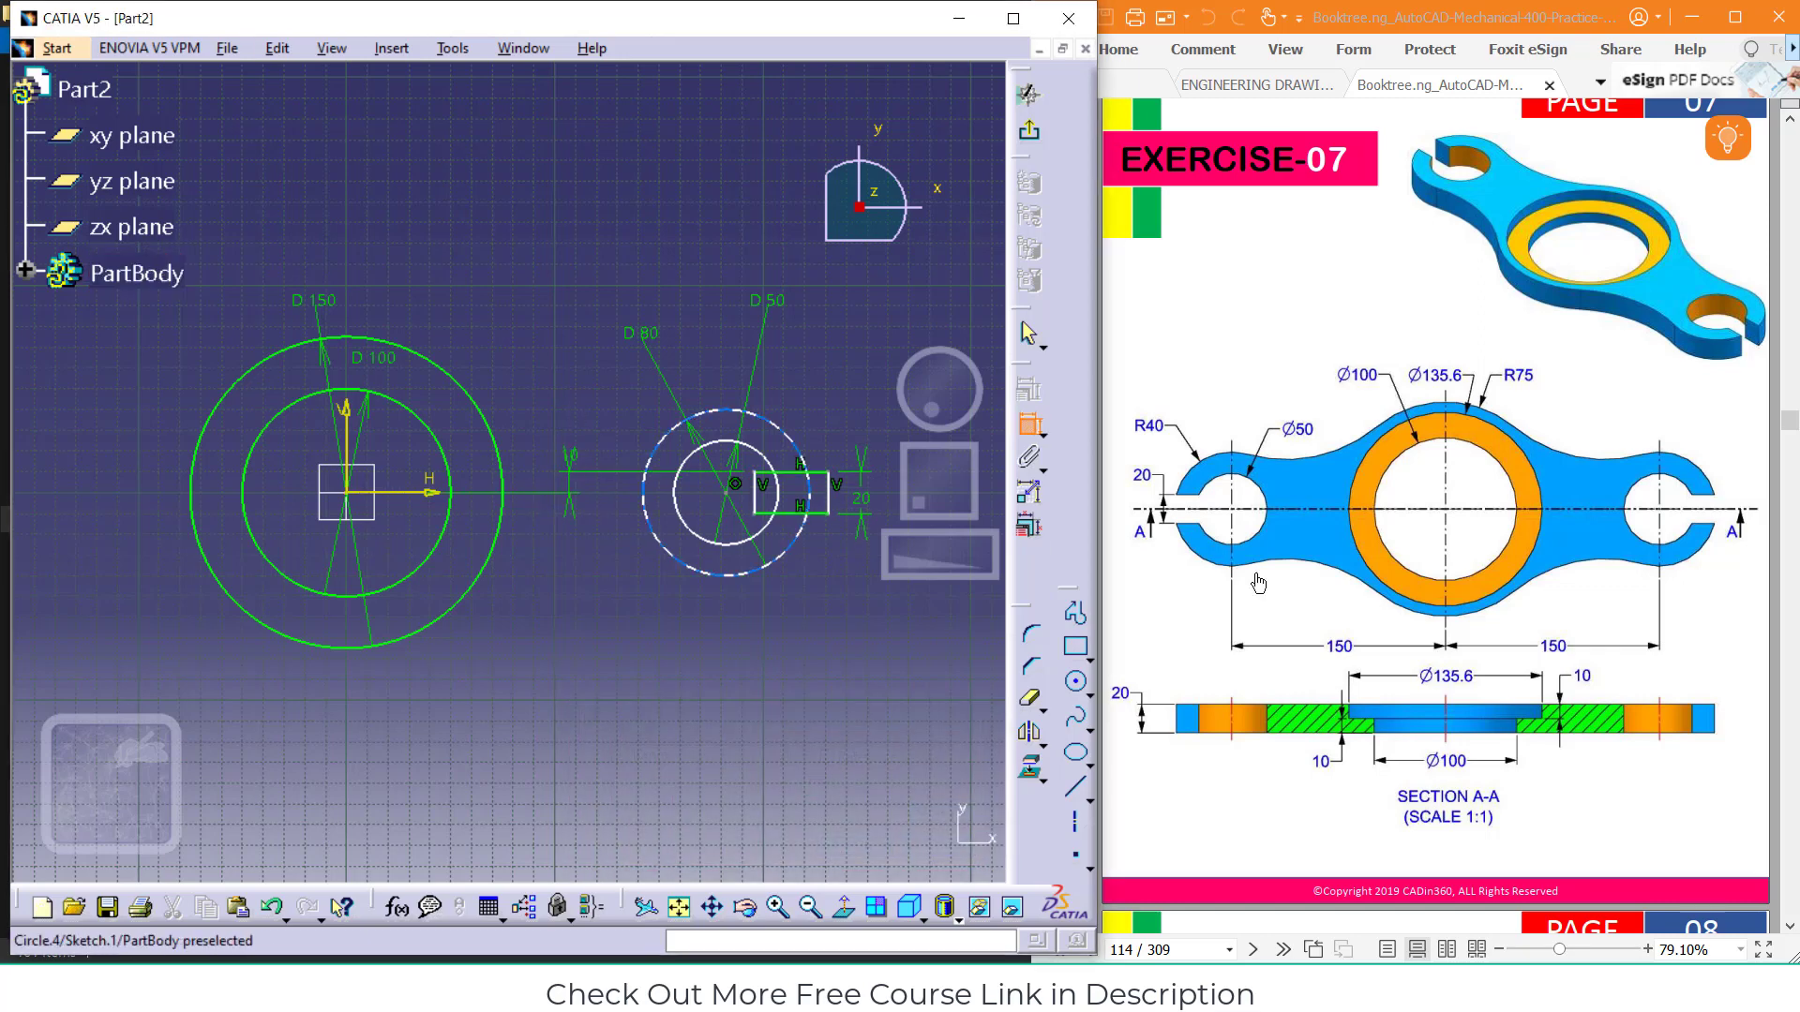
Quick-trim the rectangle and both end circles into an open-ended slot, converting the length constraint into a distance
{"action": "left_click", "coordinate": [777, 492]}
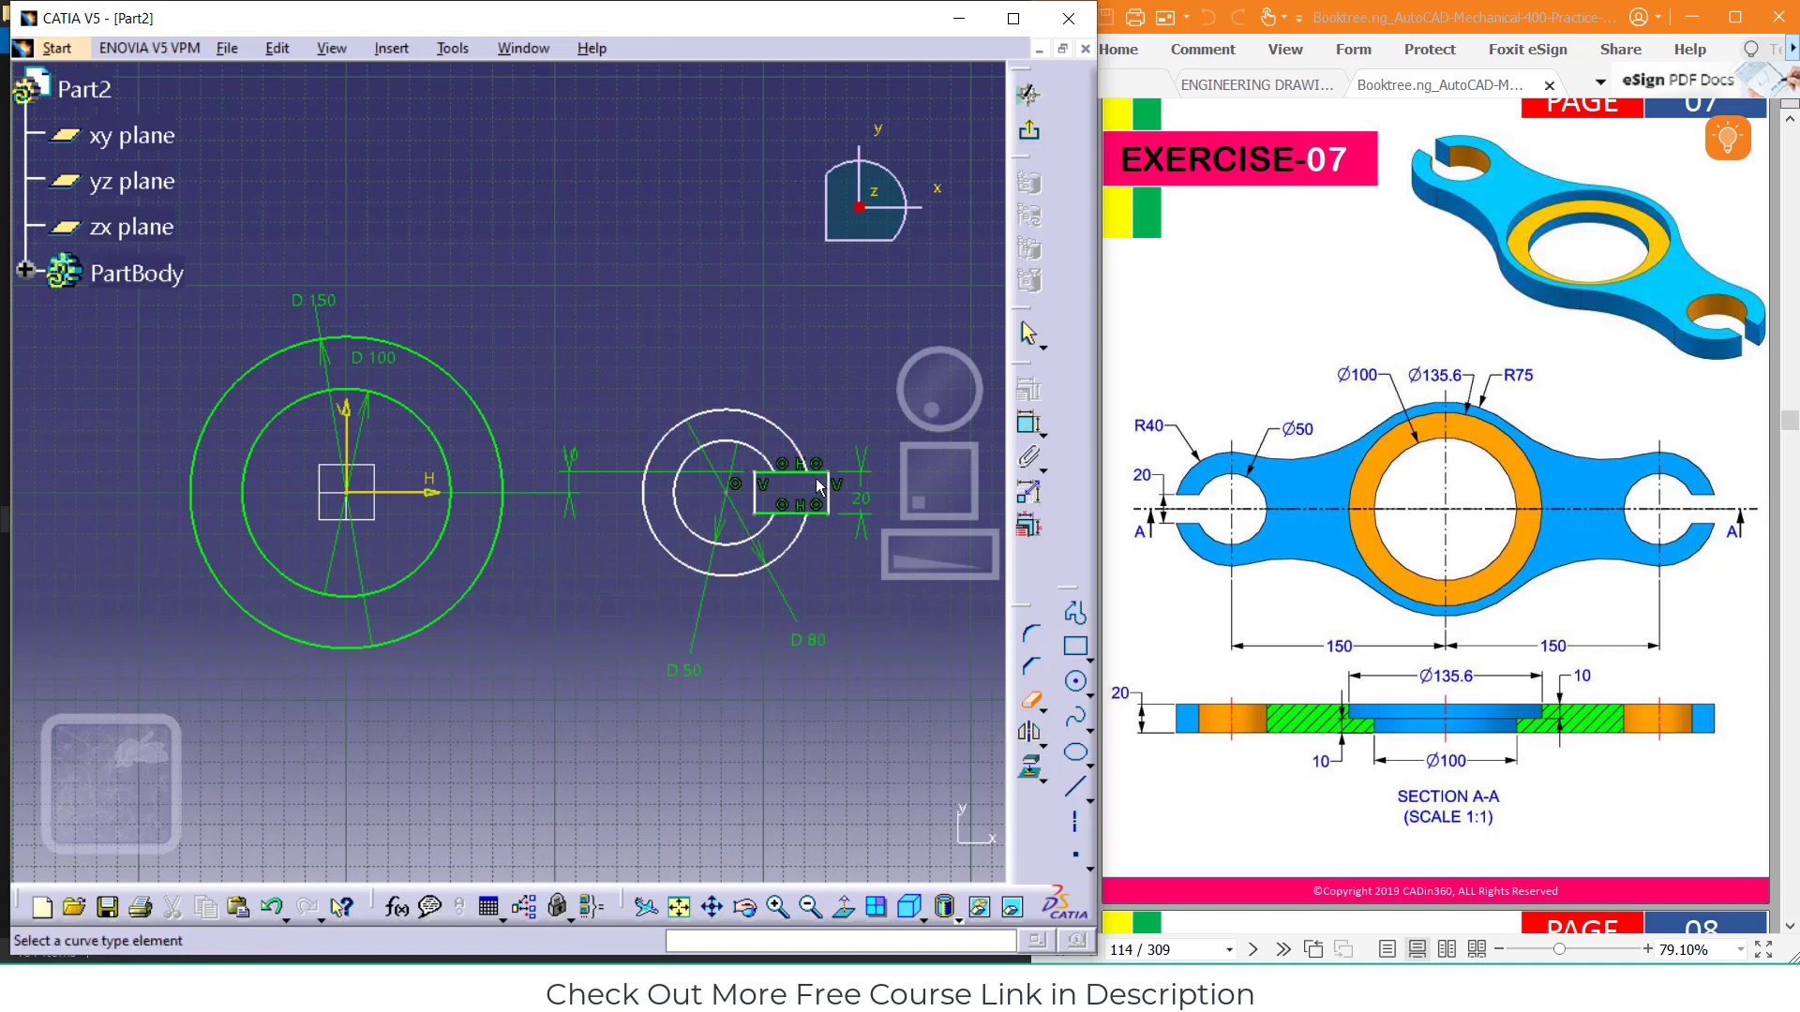
{"action": "left_click", "coordinate": [815, 478]}
{"action": "left_click", "coordinate": [826, 494]}
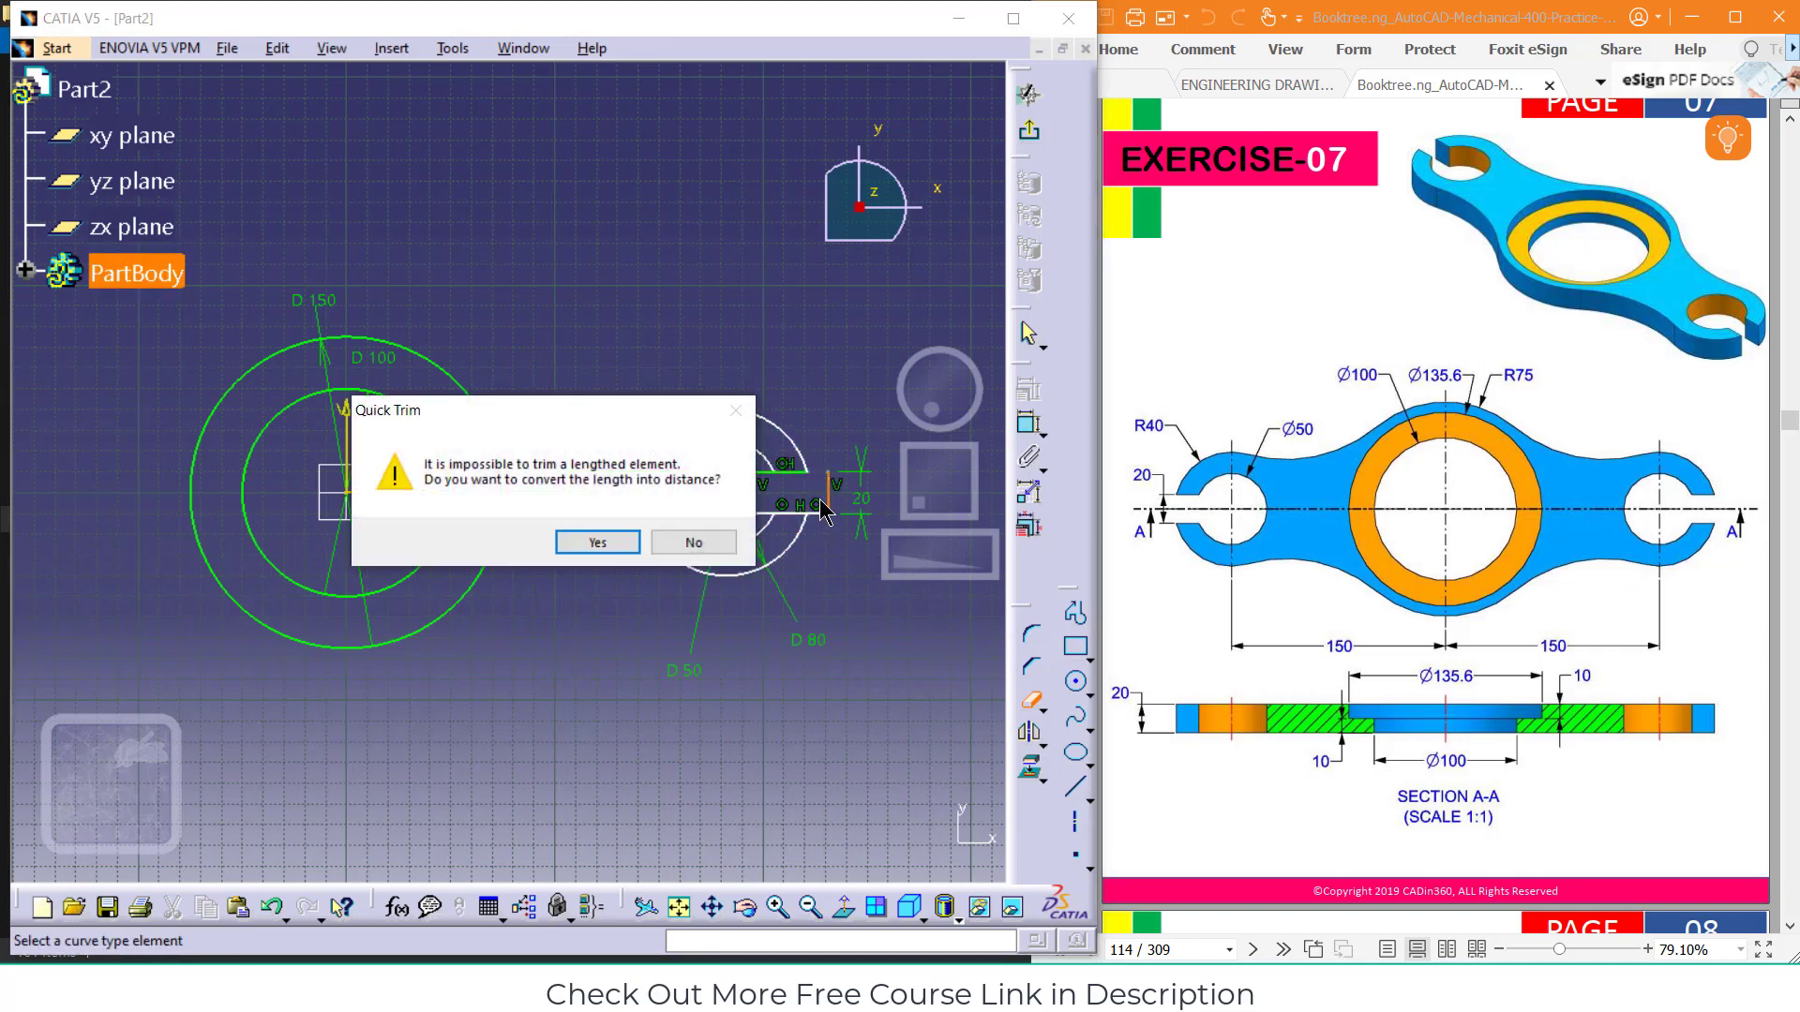
{"action": "left_click", "coordinate": [597, 543]}
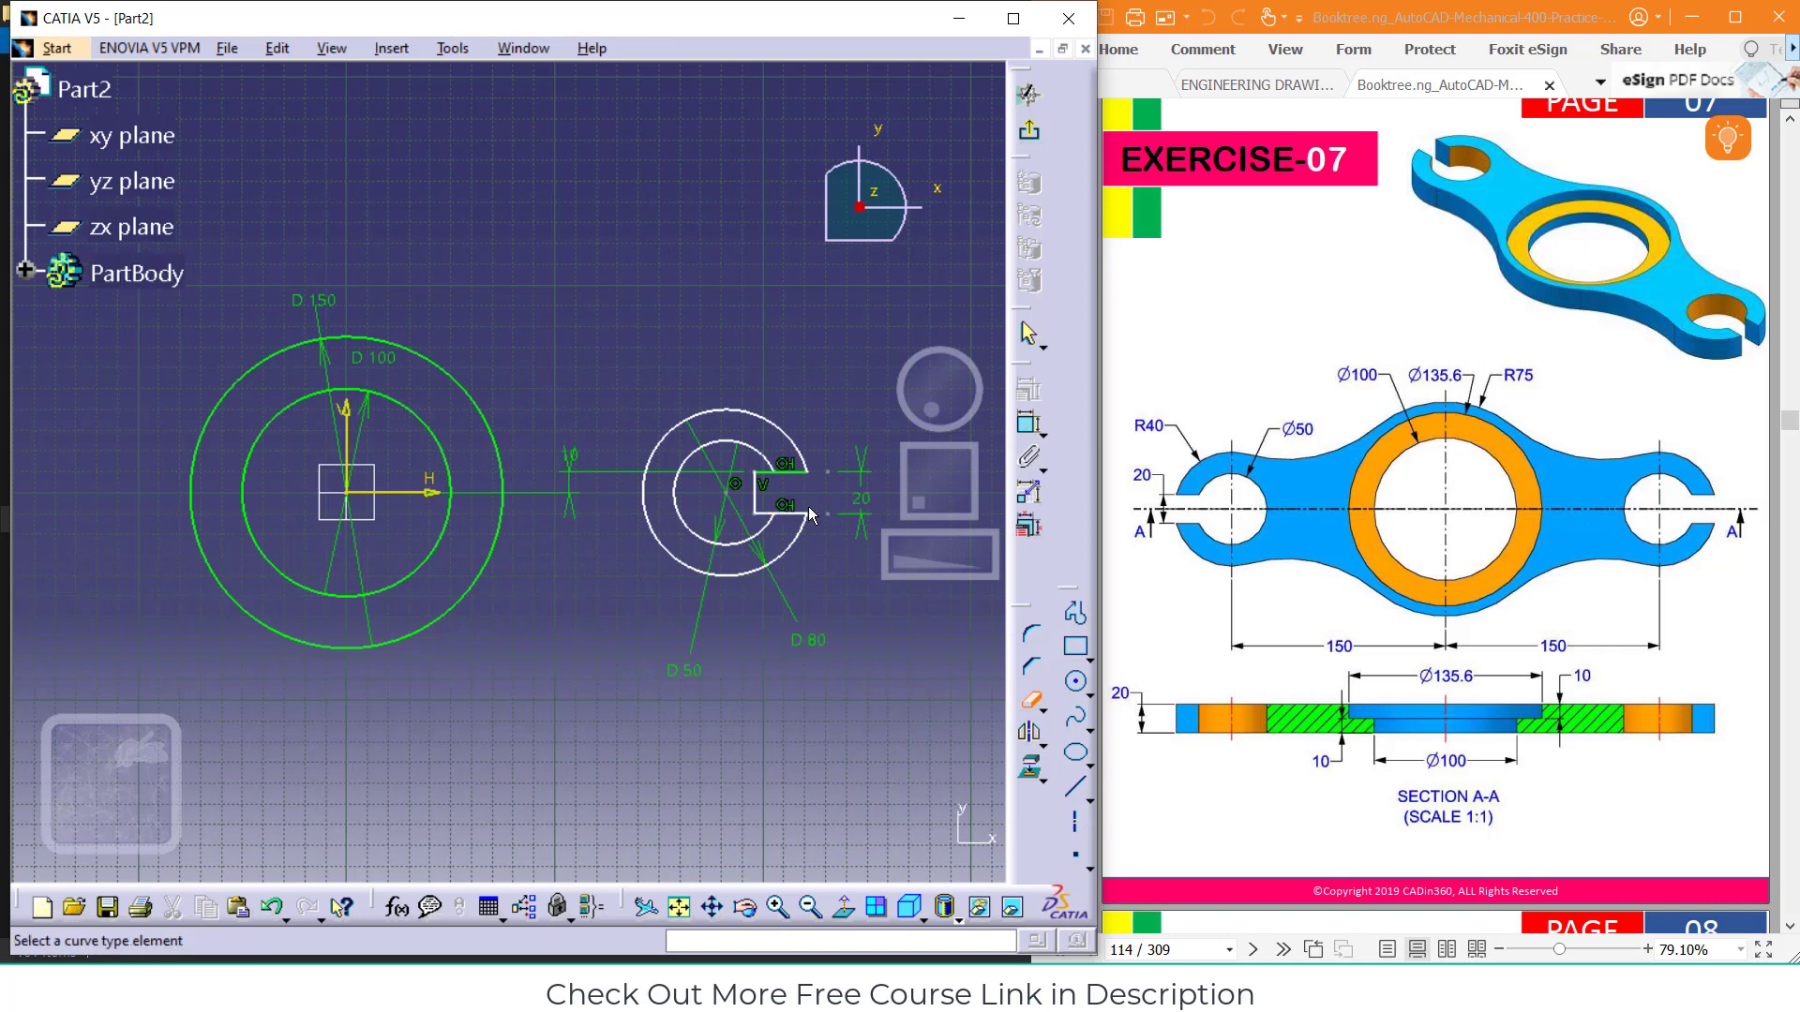
{"action": "left_click", "coordinate": [754, 493]}
{"action": "left_click", "coordinate": [767, 515]}
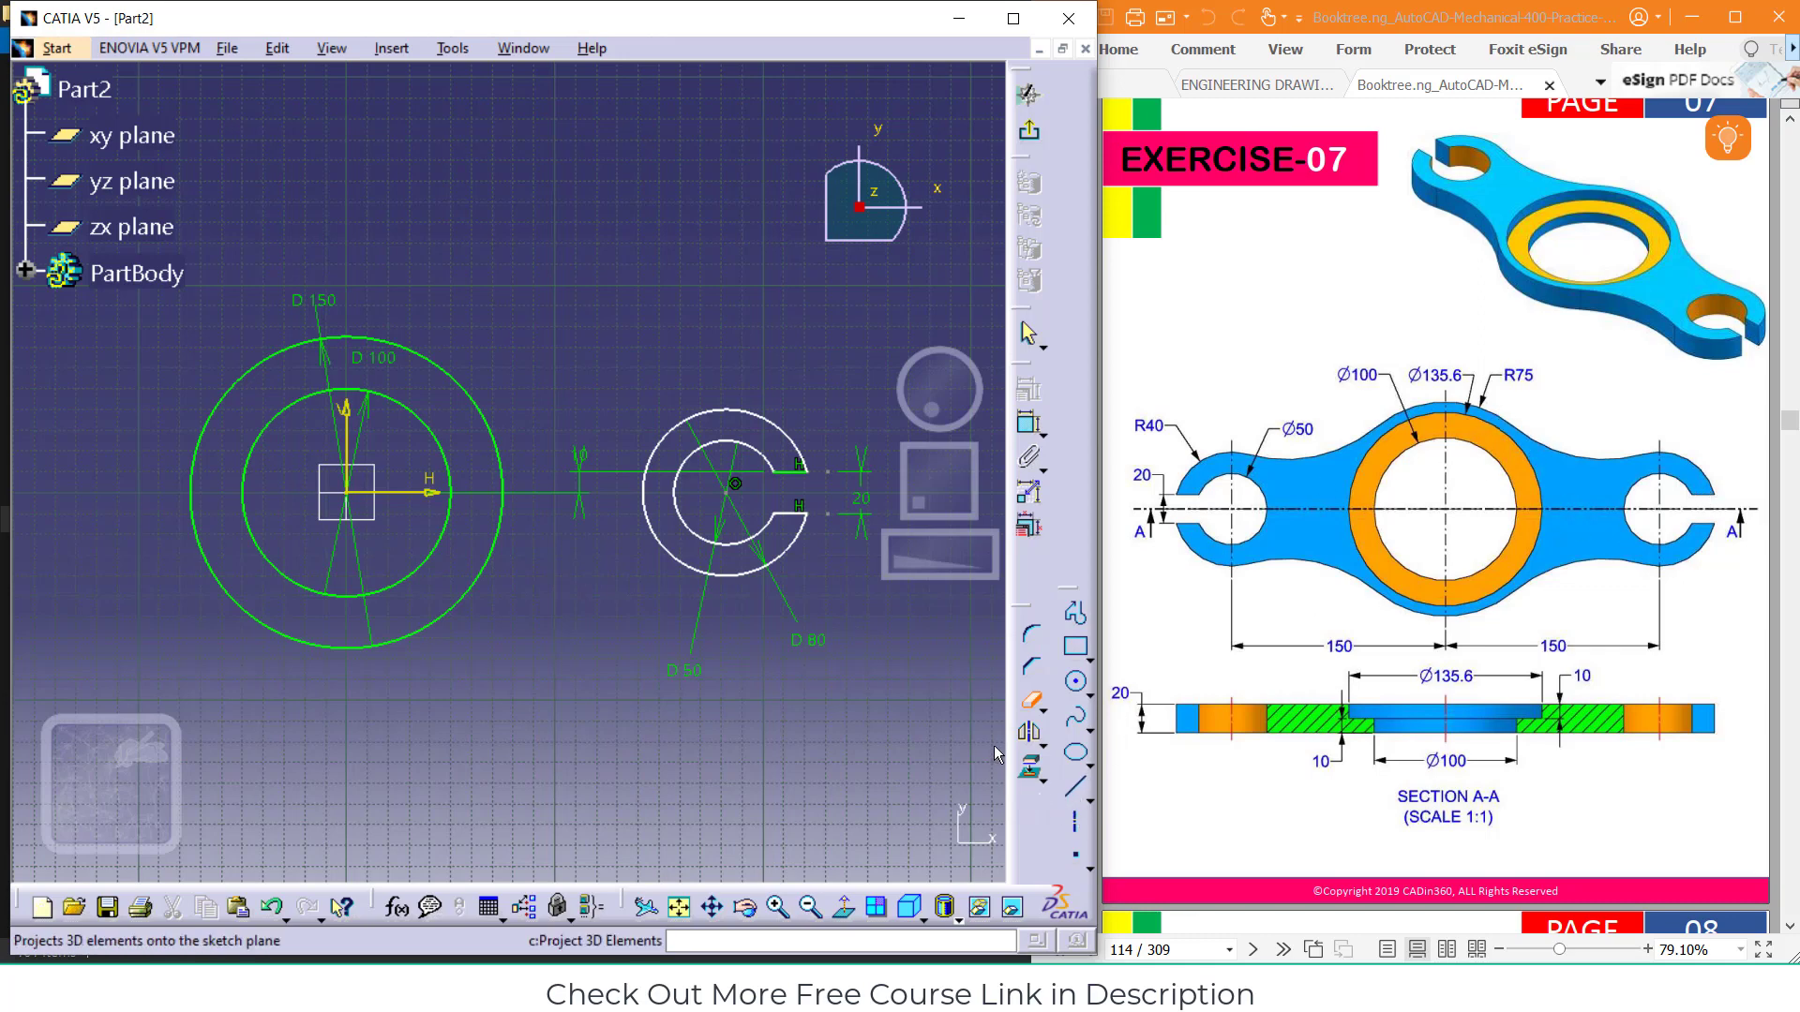
{"action": "left_click", "coordinate": [1043, 747]}
{"action": "left_click", "coordinate": [1040, 735]}
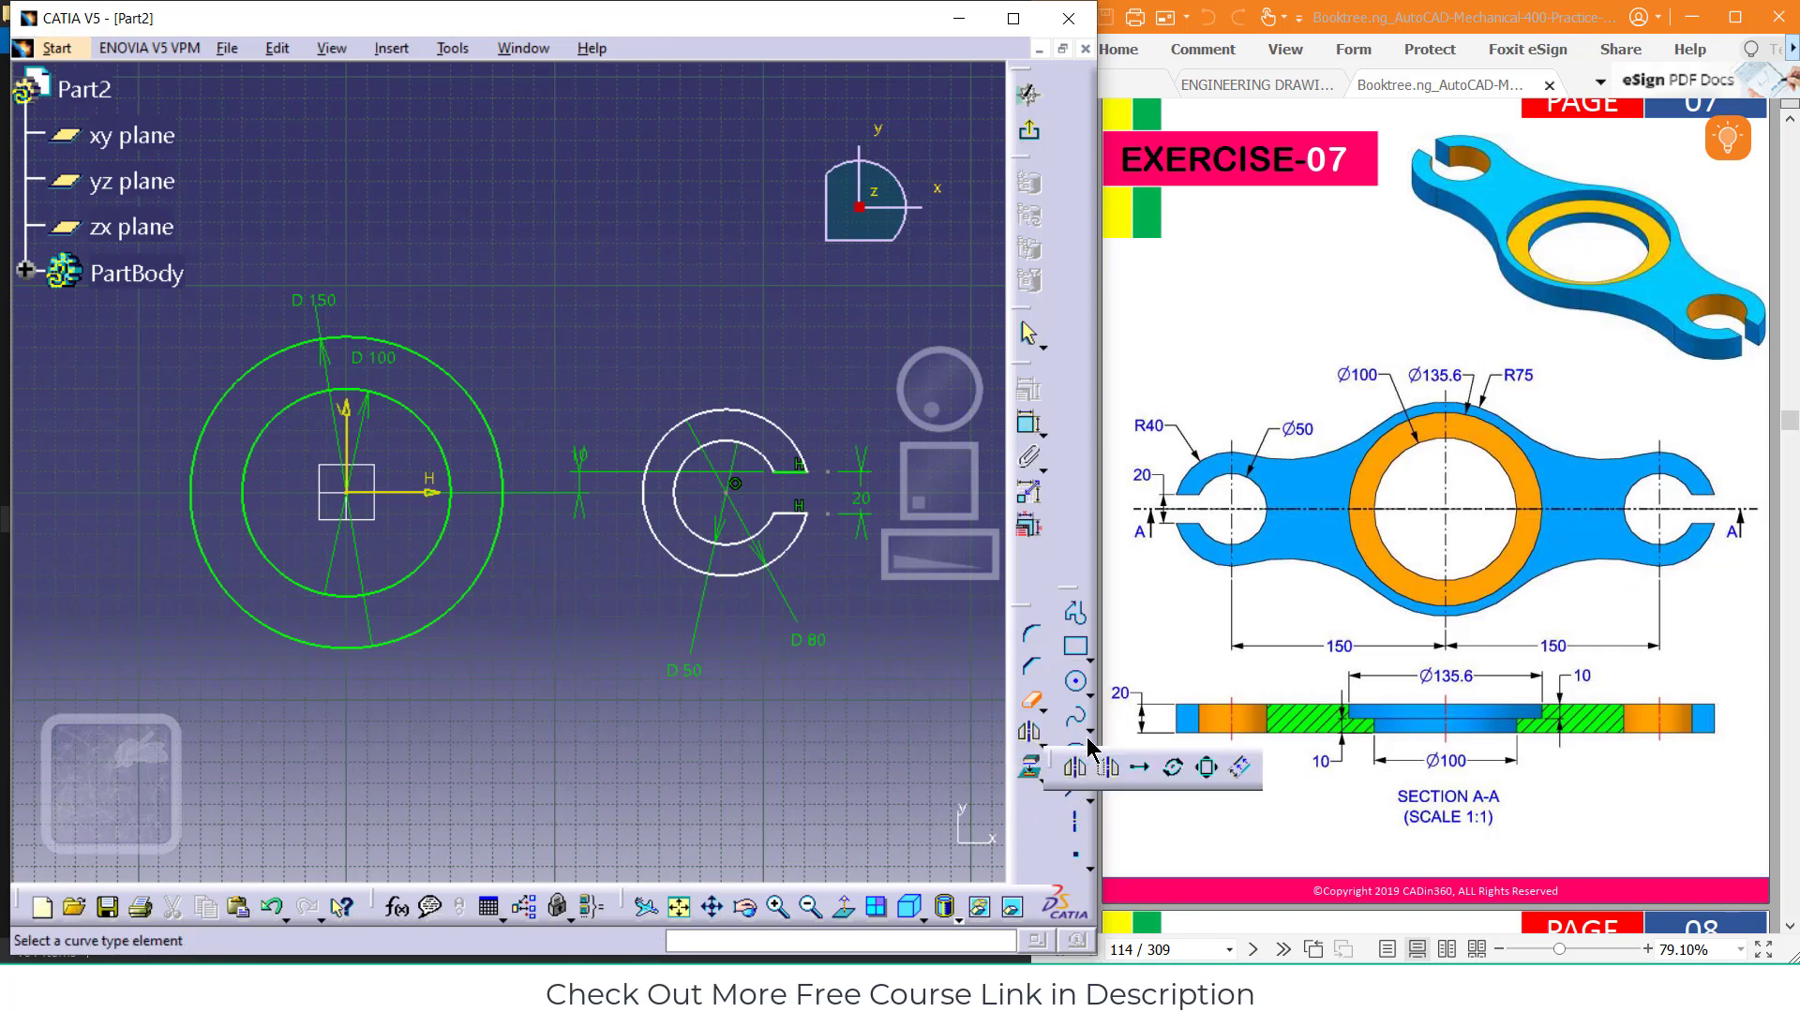
{"action": "left_click", "coordinate": [1033, 643]}
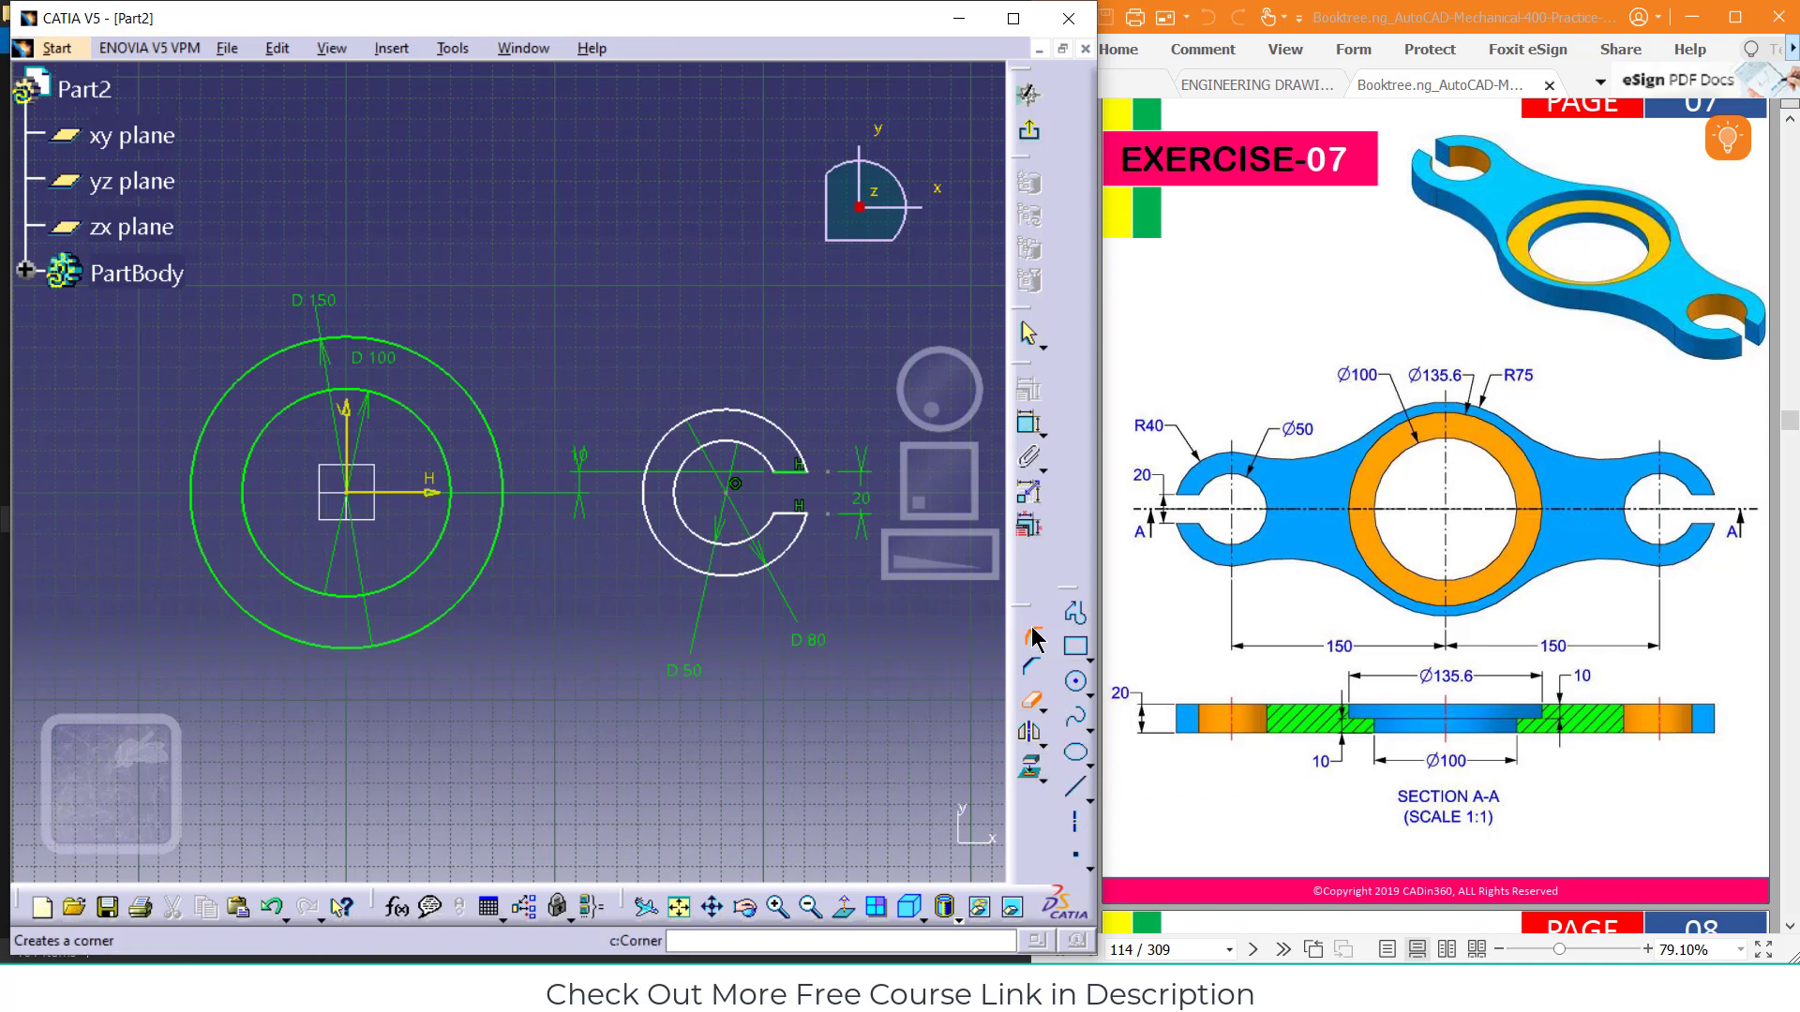
{"action": "left_click", "coordinate": [440, 368]}
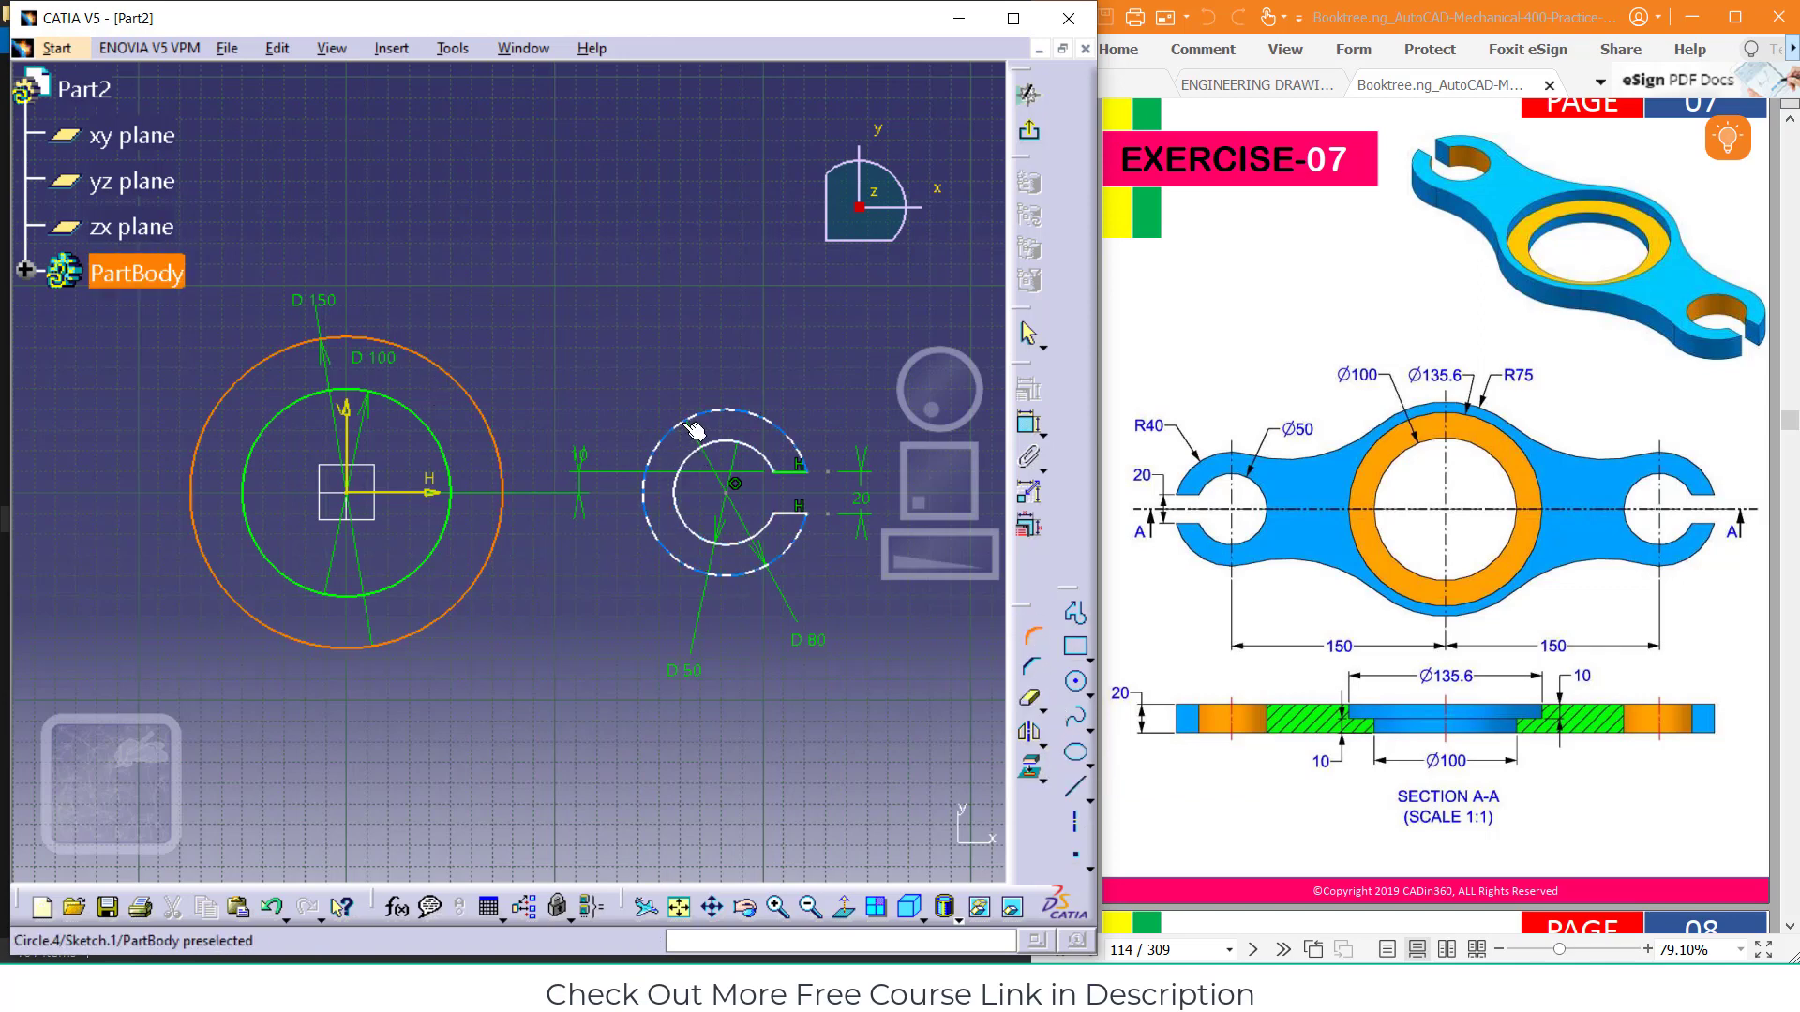
{"action": "left_click", "coordinate": [691, 431]}
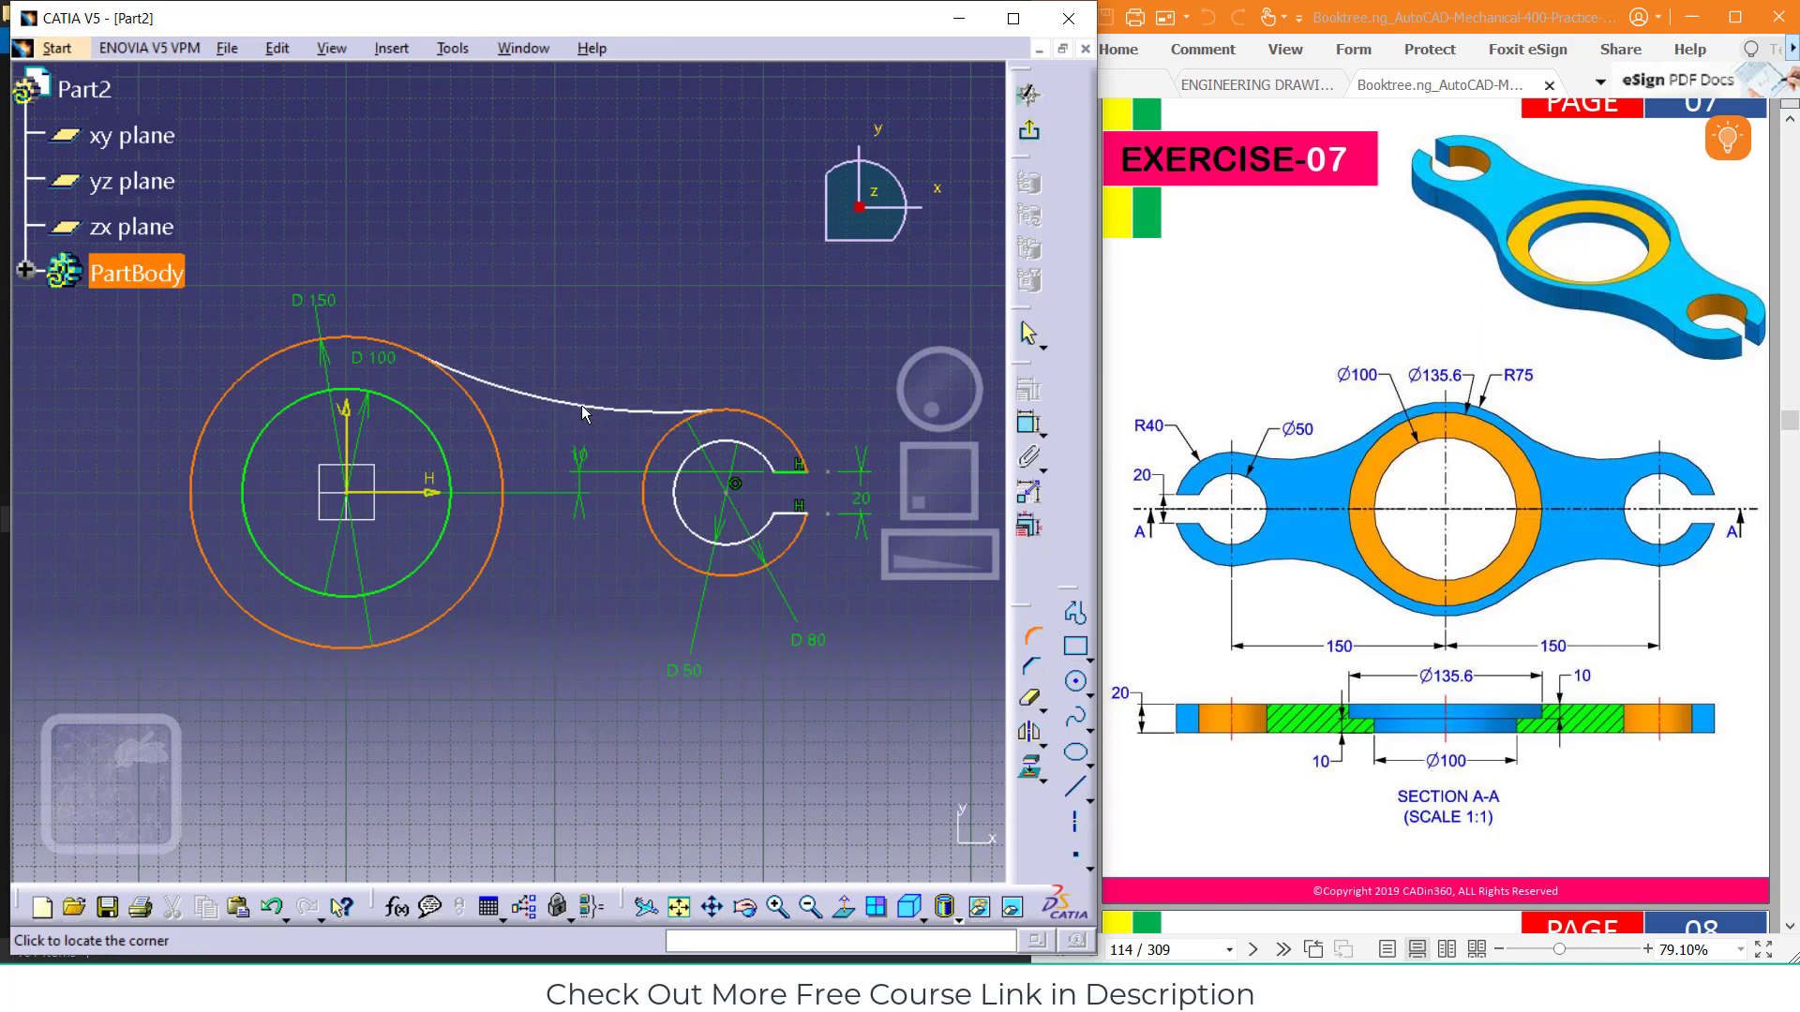
{"action": "key", "text": "Escape"}
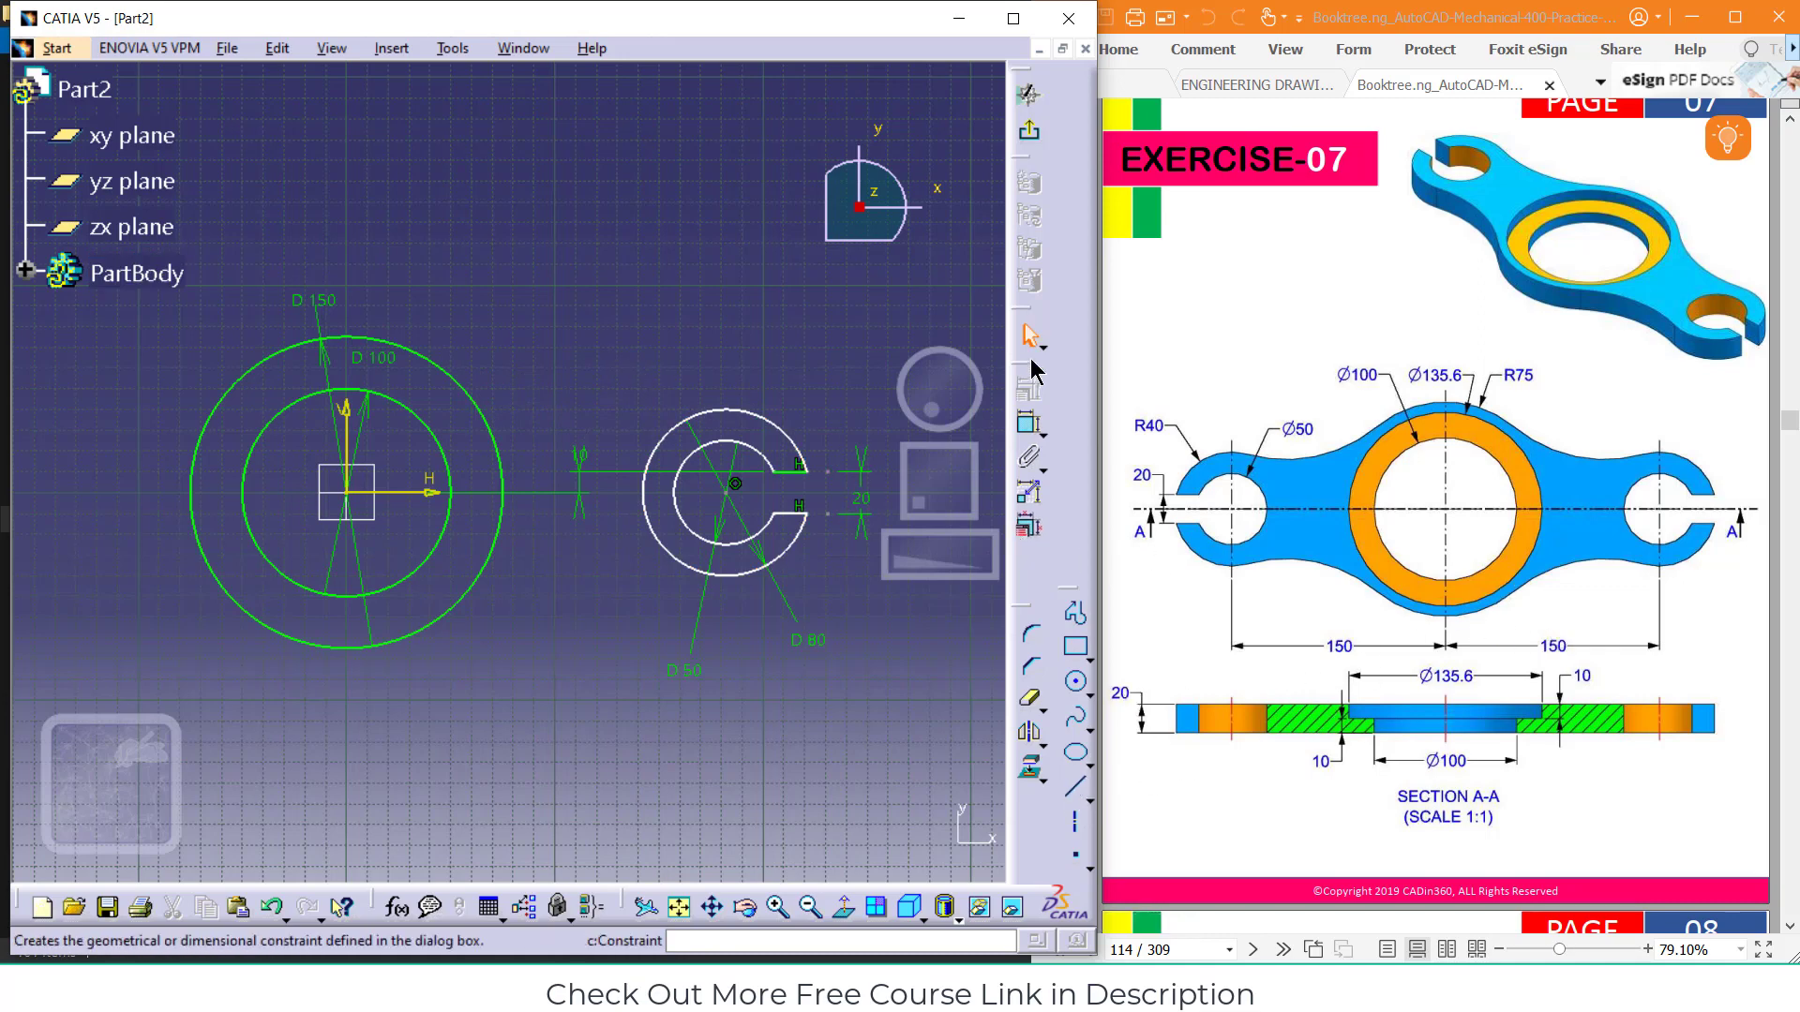
Constrain the horizontal distance from the origin to the slotted end boss's centre to 150 mm
{"action": "left_click", "coordinate": [1030, 427]}
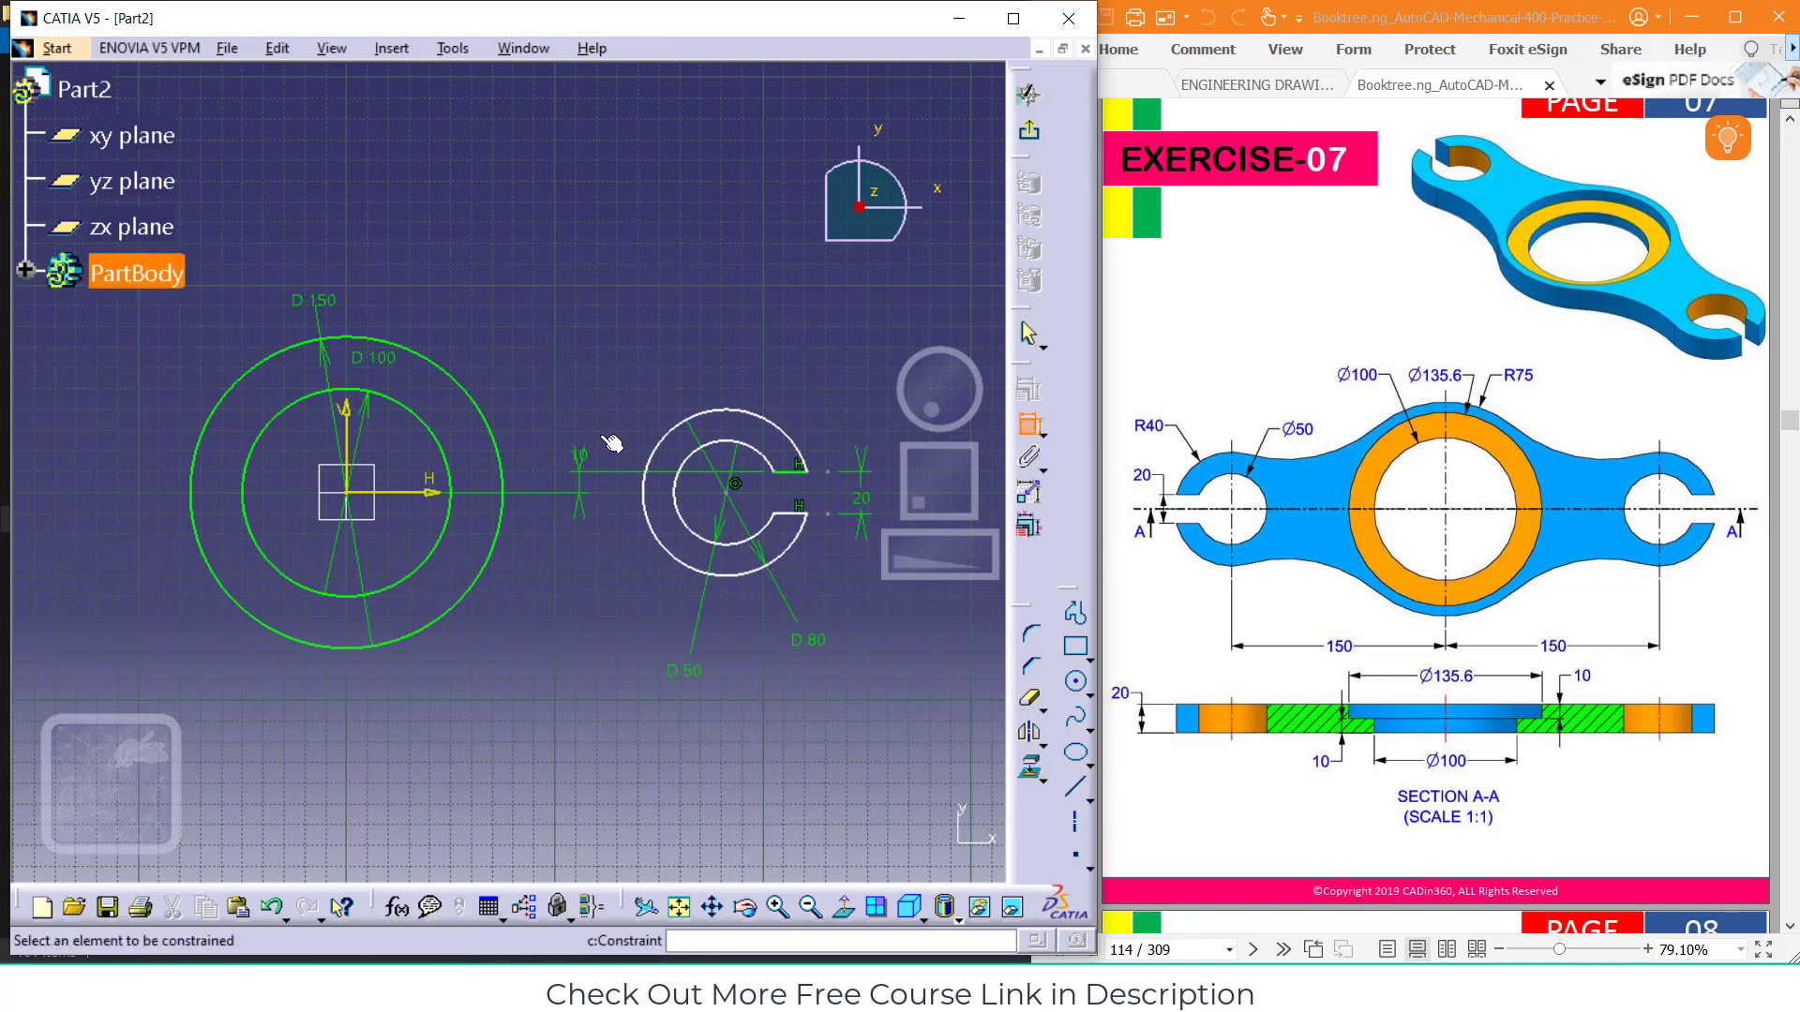
{"action": "left_click", "coordinate": [348, 491]}
{"action": "left_click", "coordinate": [734, 507]}
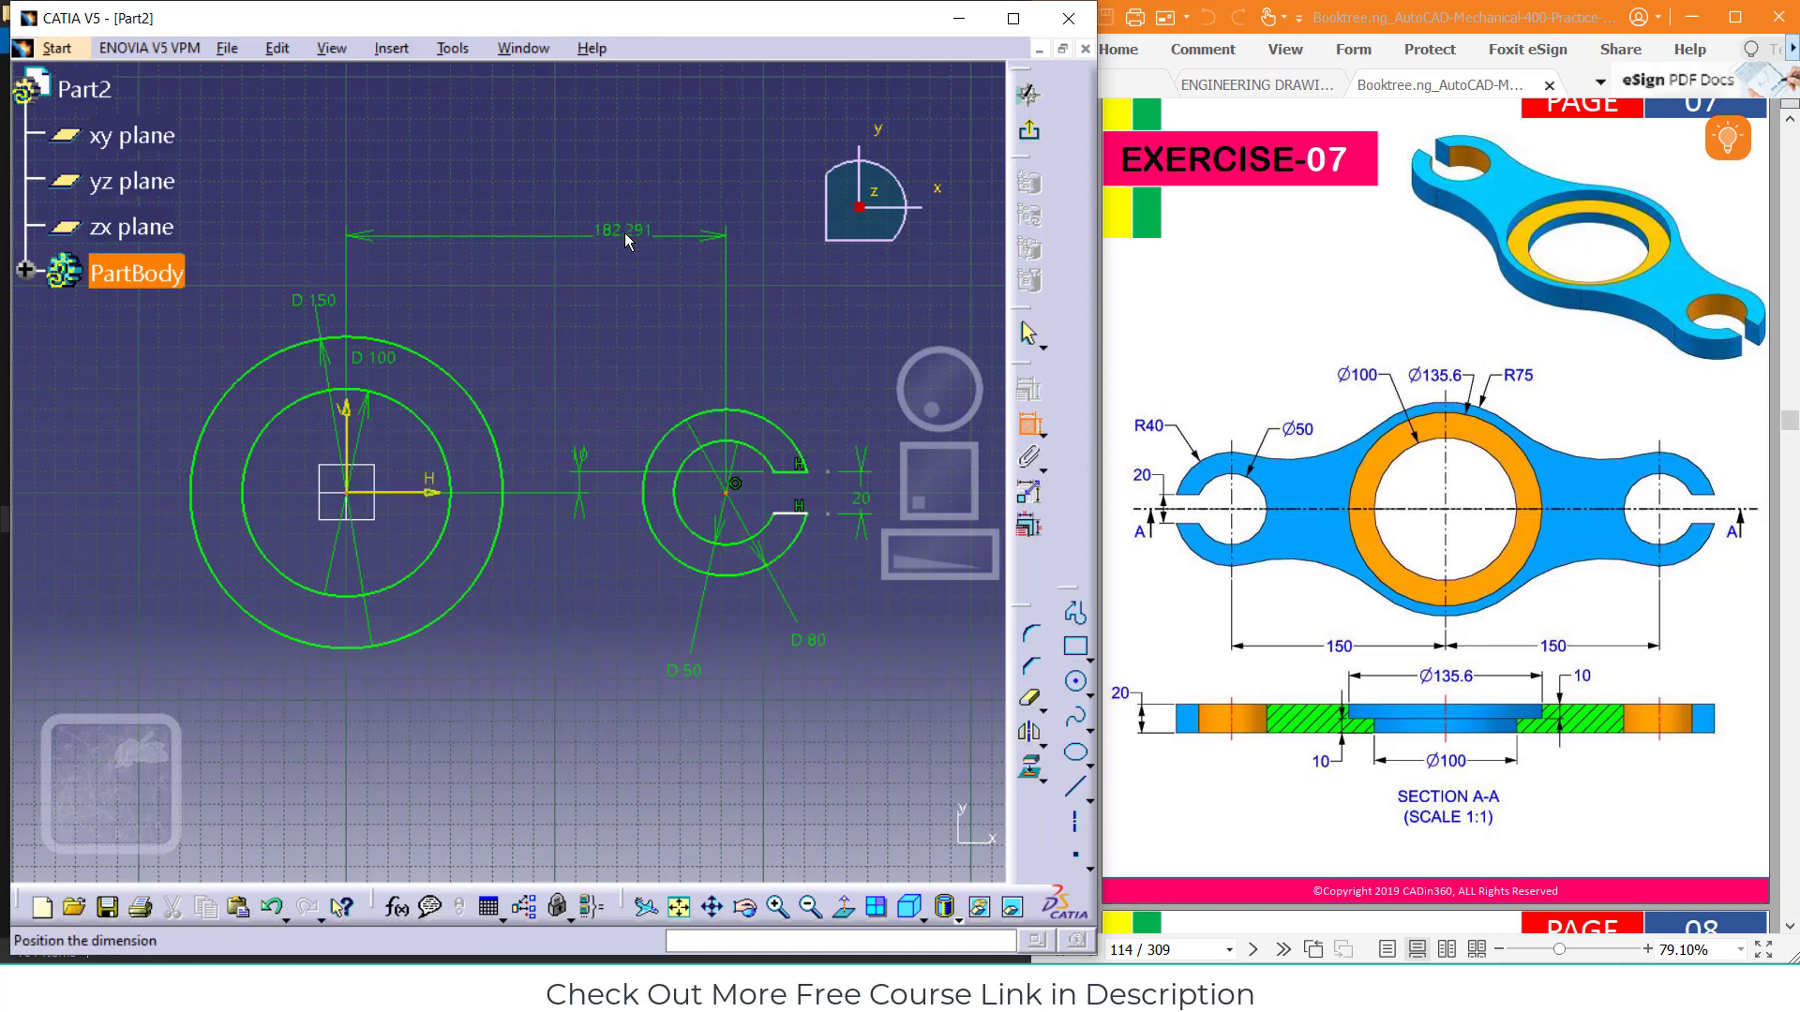
{"action": "left_click", "coordinate": [623, 228]}
{"action": "double_click", "coordinate": [621, 230]}
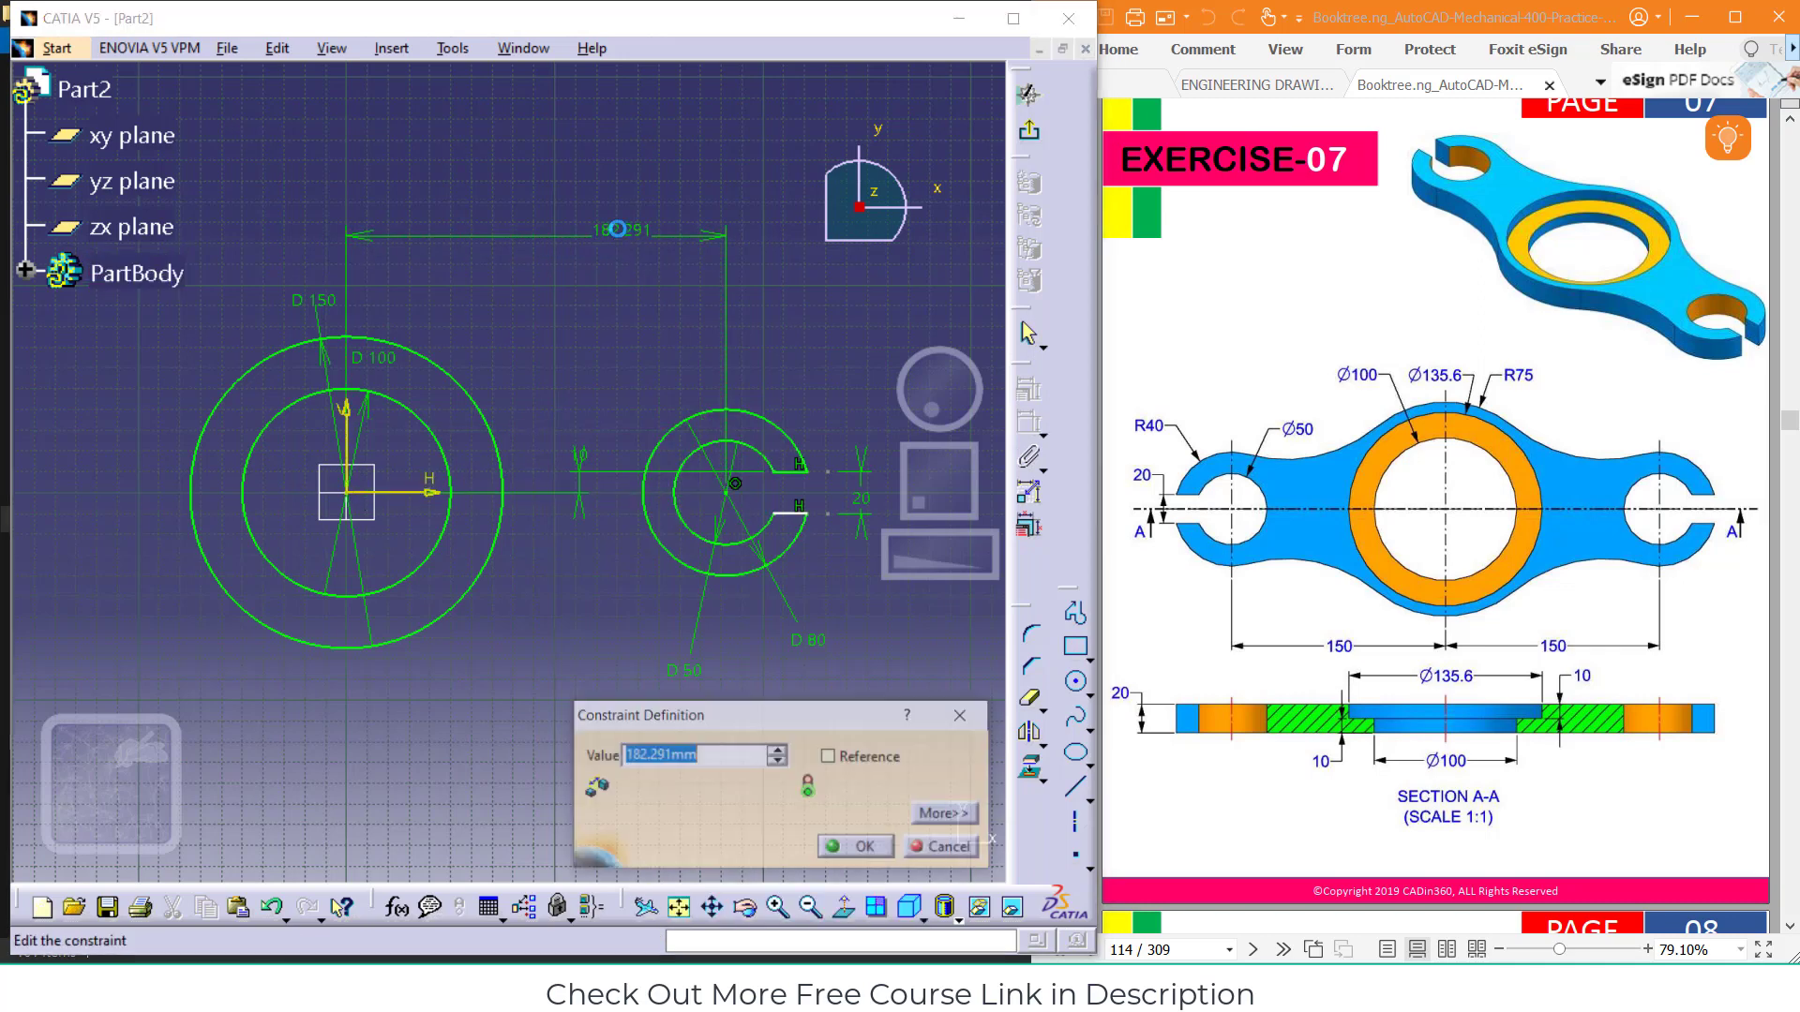
{"action": "type", "text": "150"}
{"action": "key", "text": "Return"}
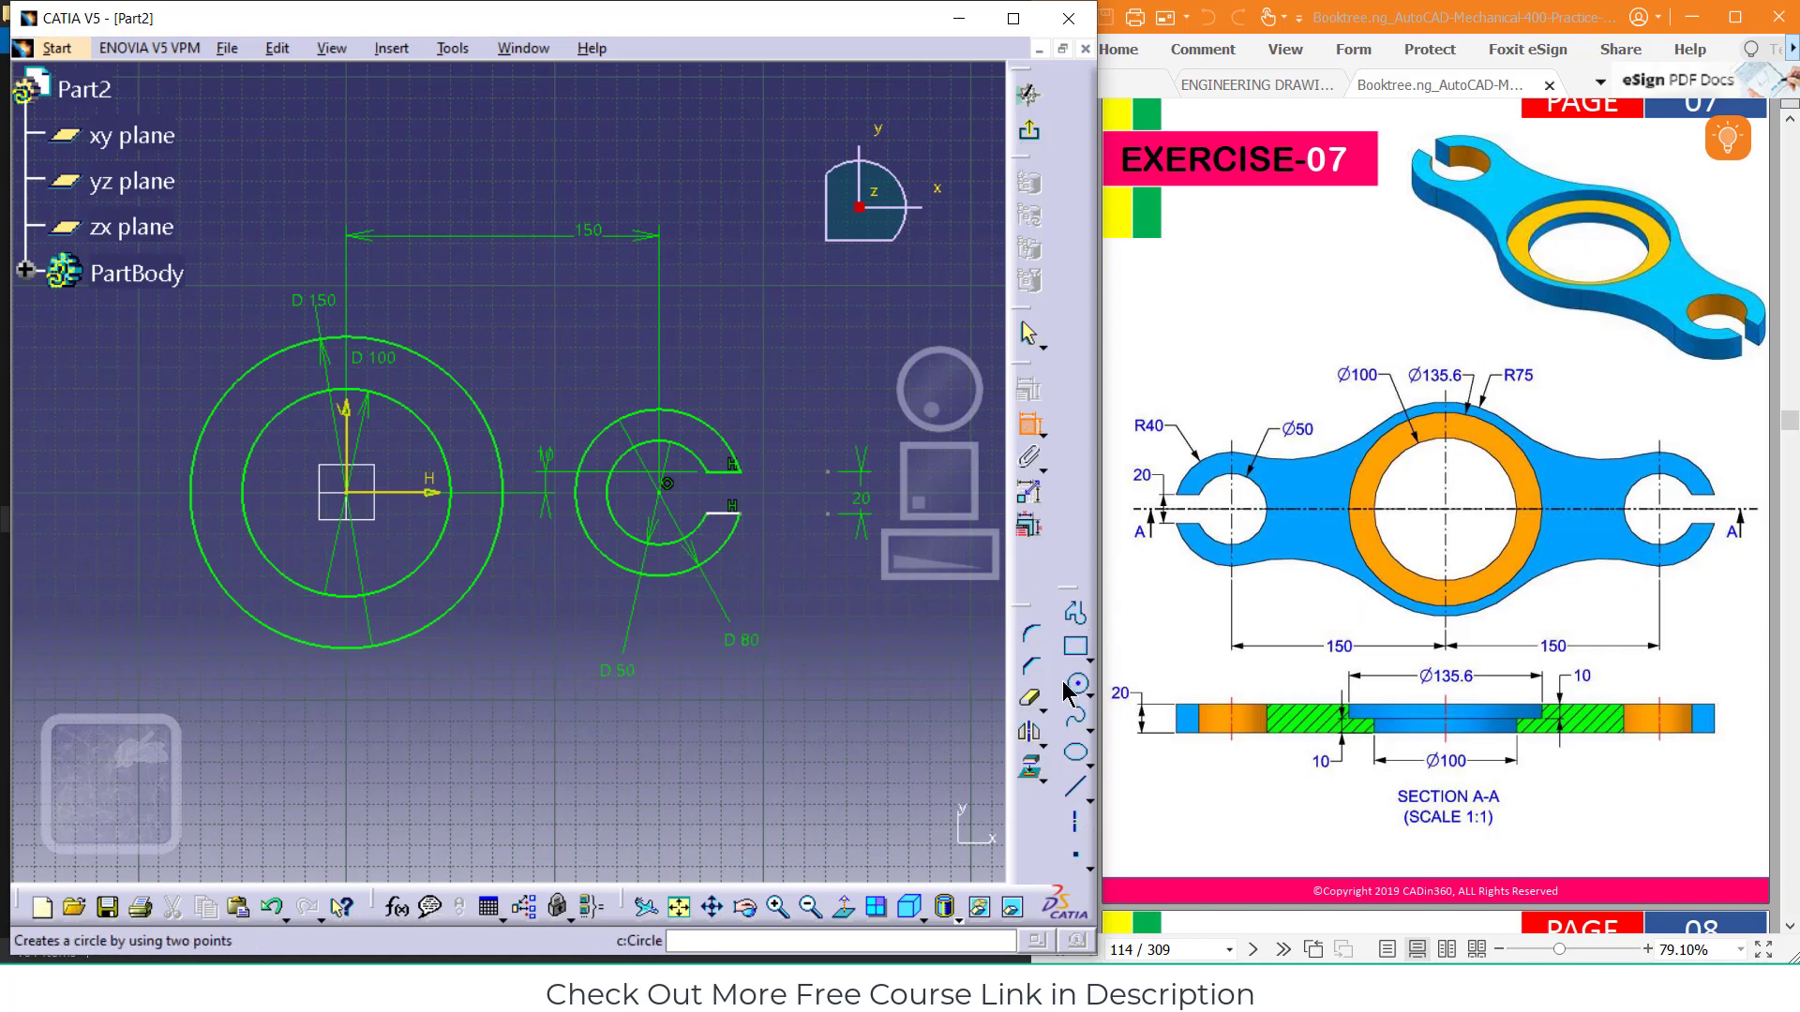
Blend the upper sides of the 150 mm circle and the end boss's outer arc with a corner of about 75 mm radius
{"action": "left_click", "coordinate": [1031, 634]}
{"action": "left_click", "coordinate": [451, 372]}
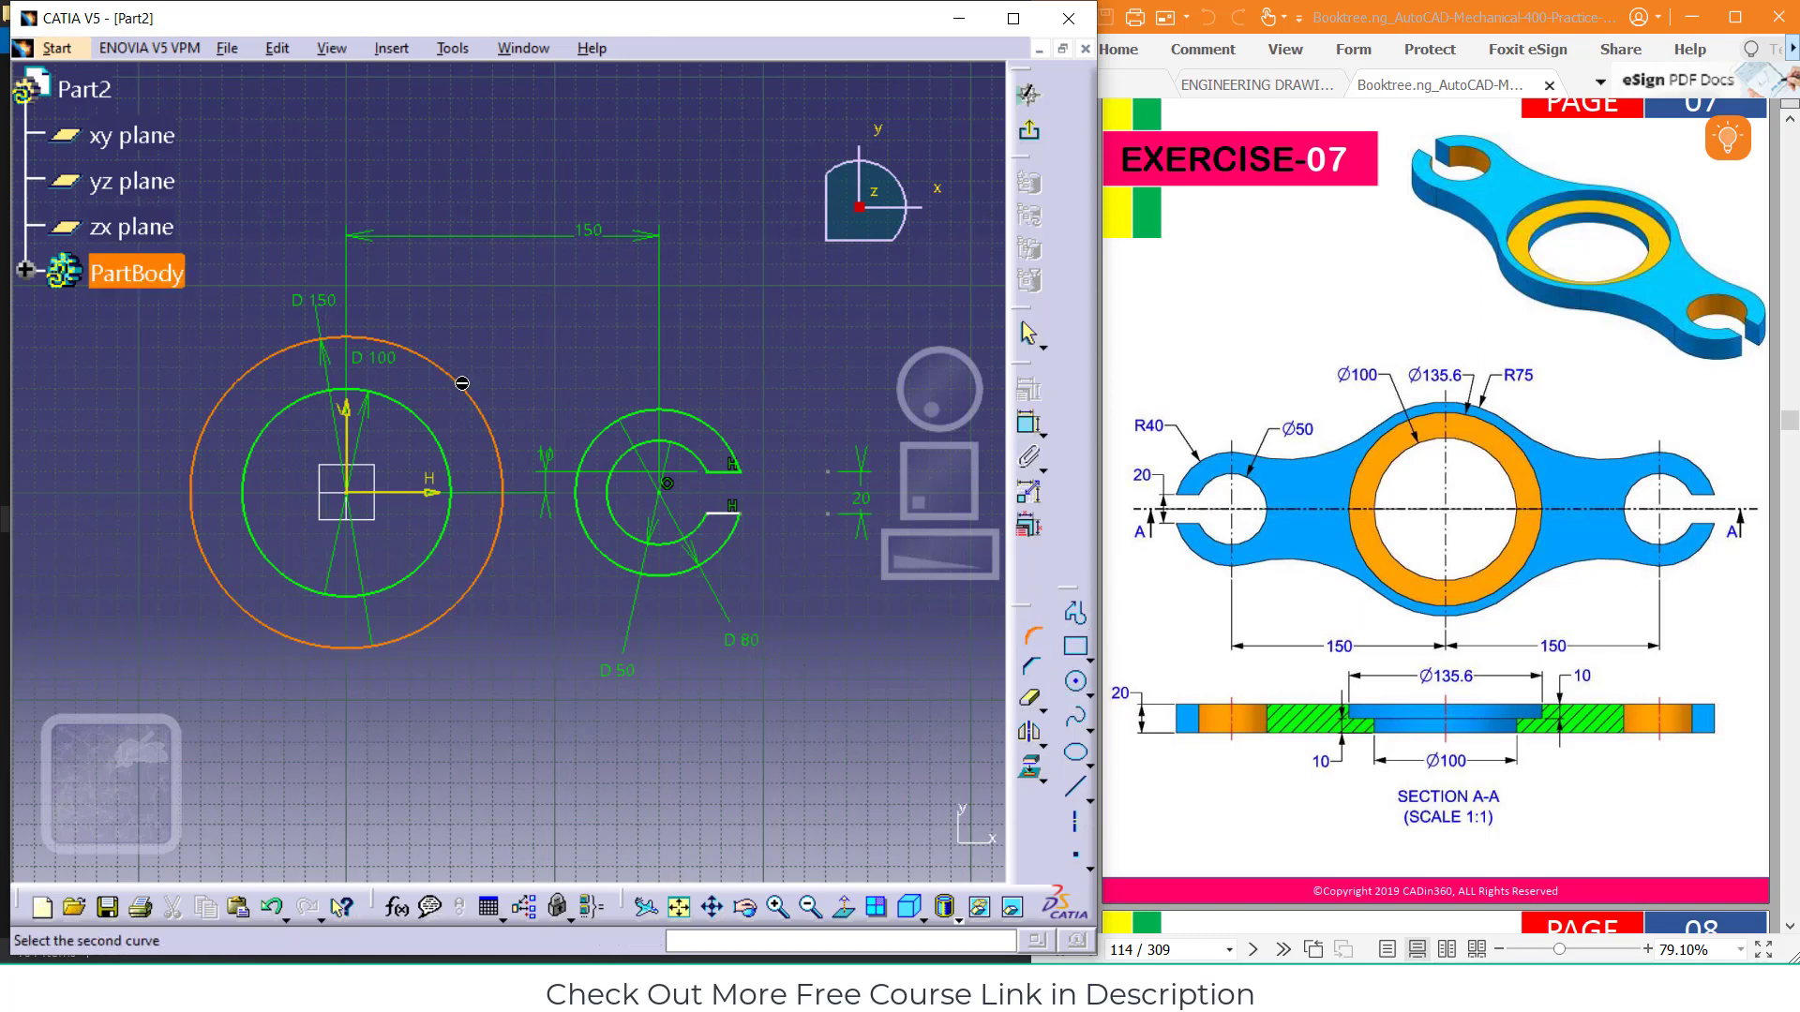
{"action": "left_click", "coordinate": [623, 419]}
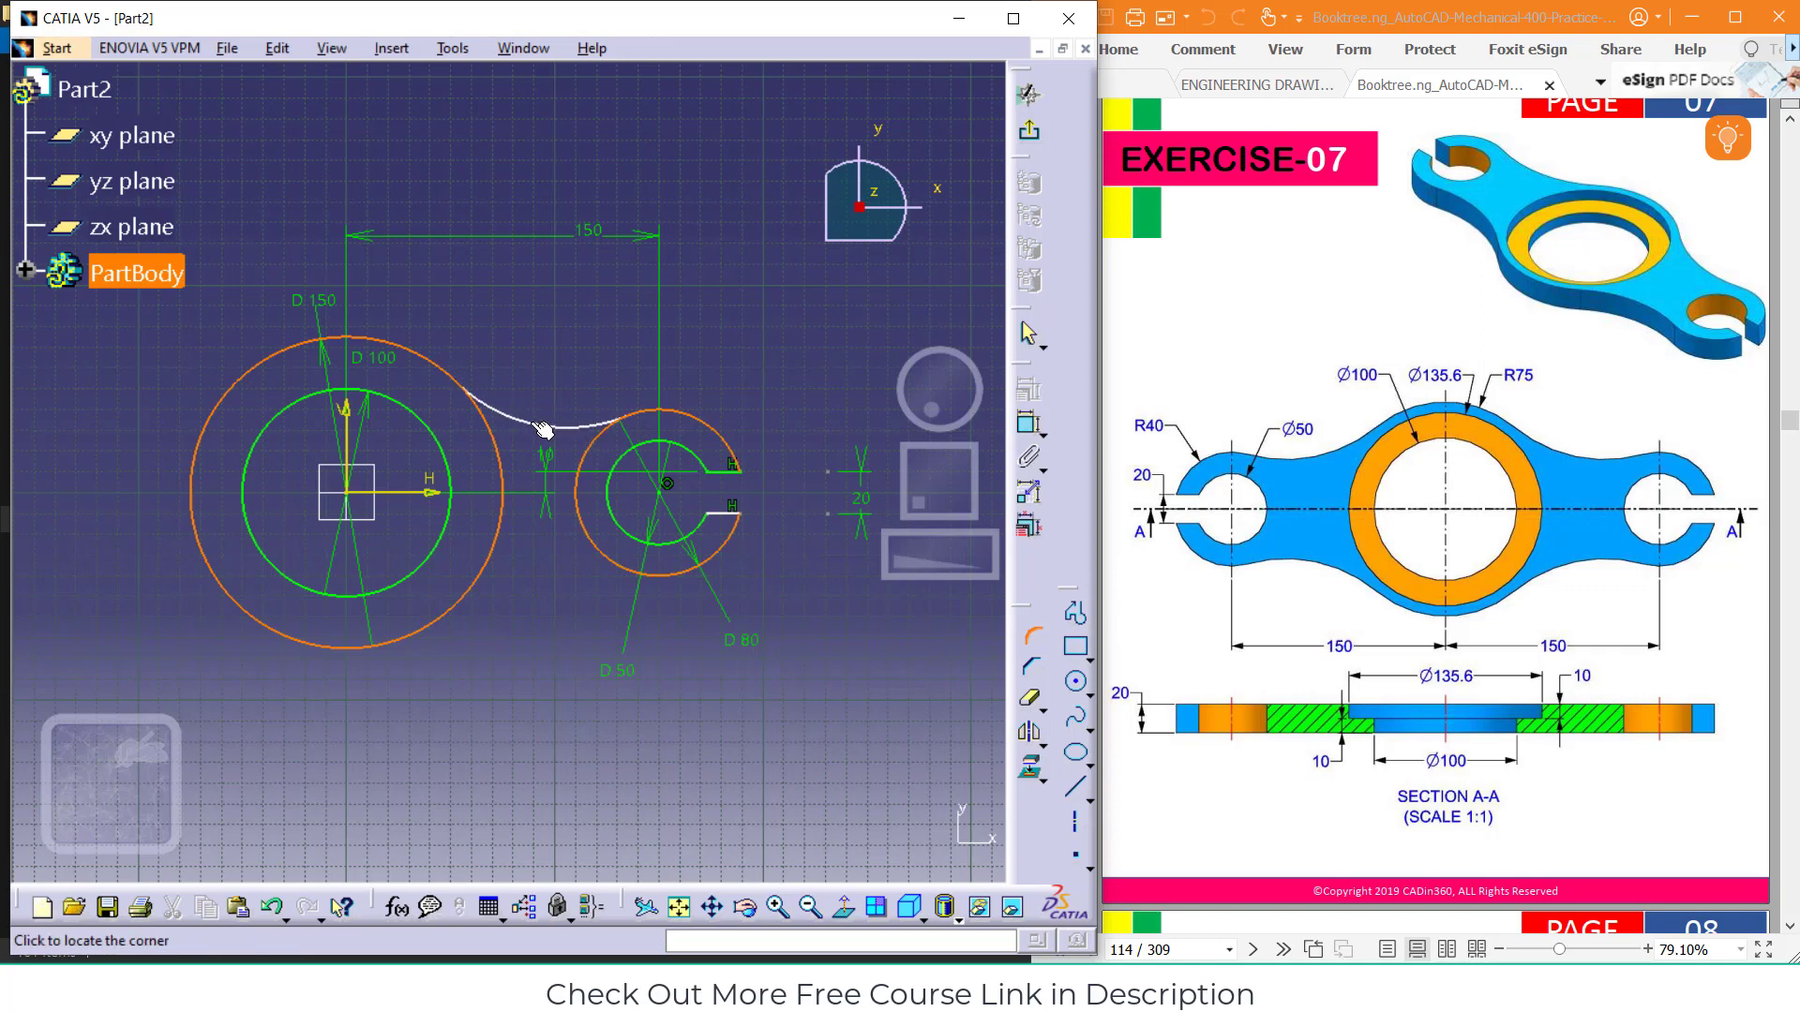
{"action": "left_click", "coordinate": [543, 430]}
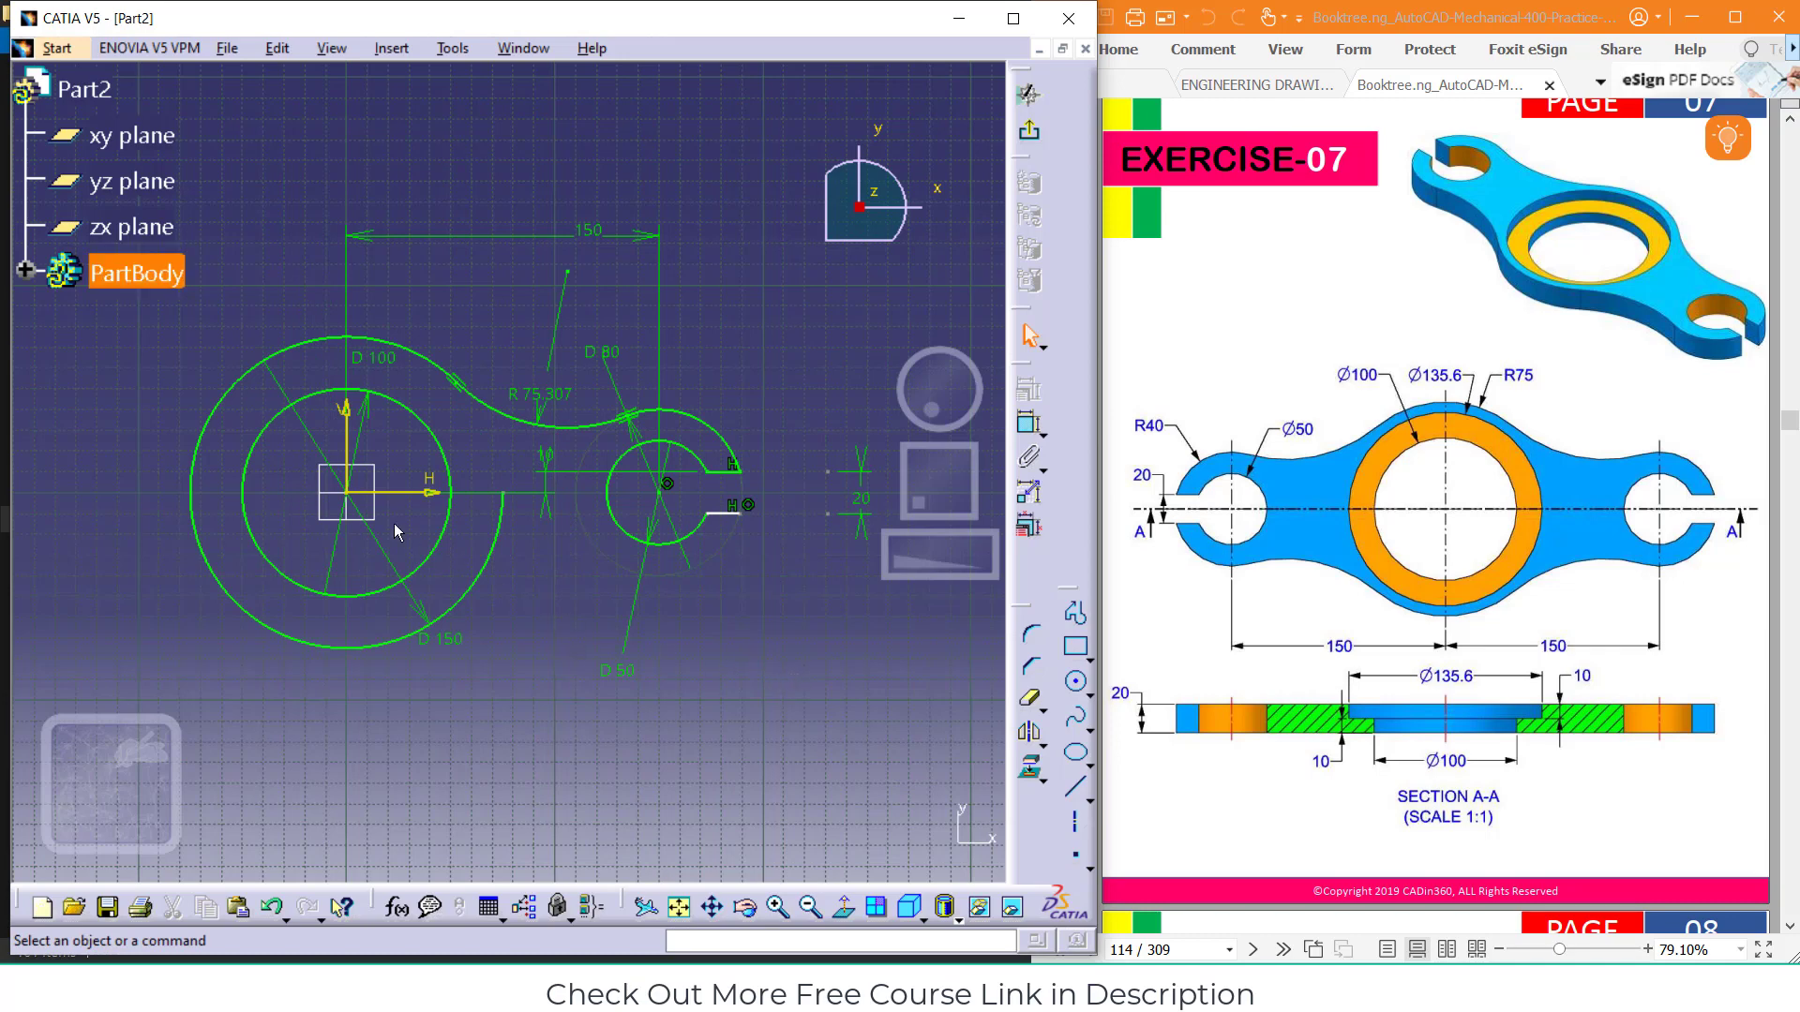
Draw a horizontal axis line from the origin to the end boss's centre
{"action": "left_click", "coordinate": [1075, 785]}
{"action": "left_click", "coordinate": [1089, 802]}
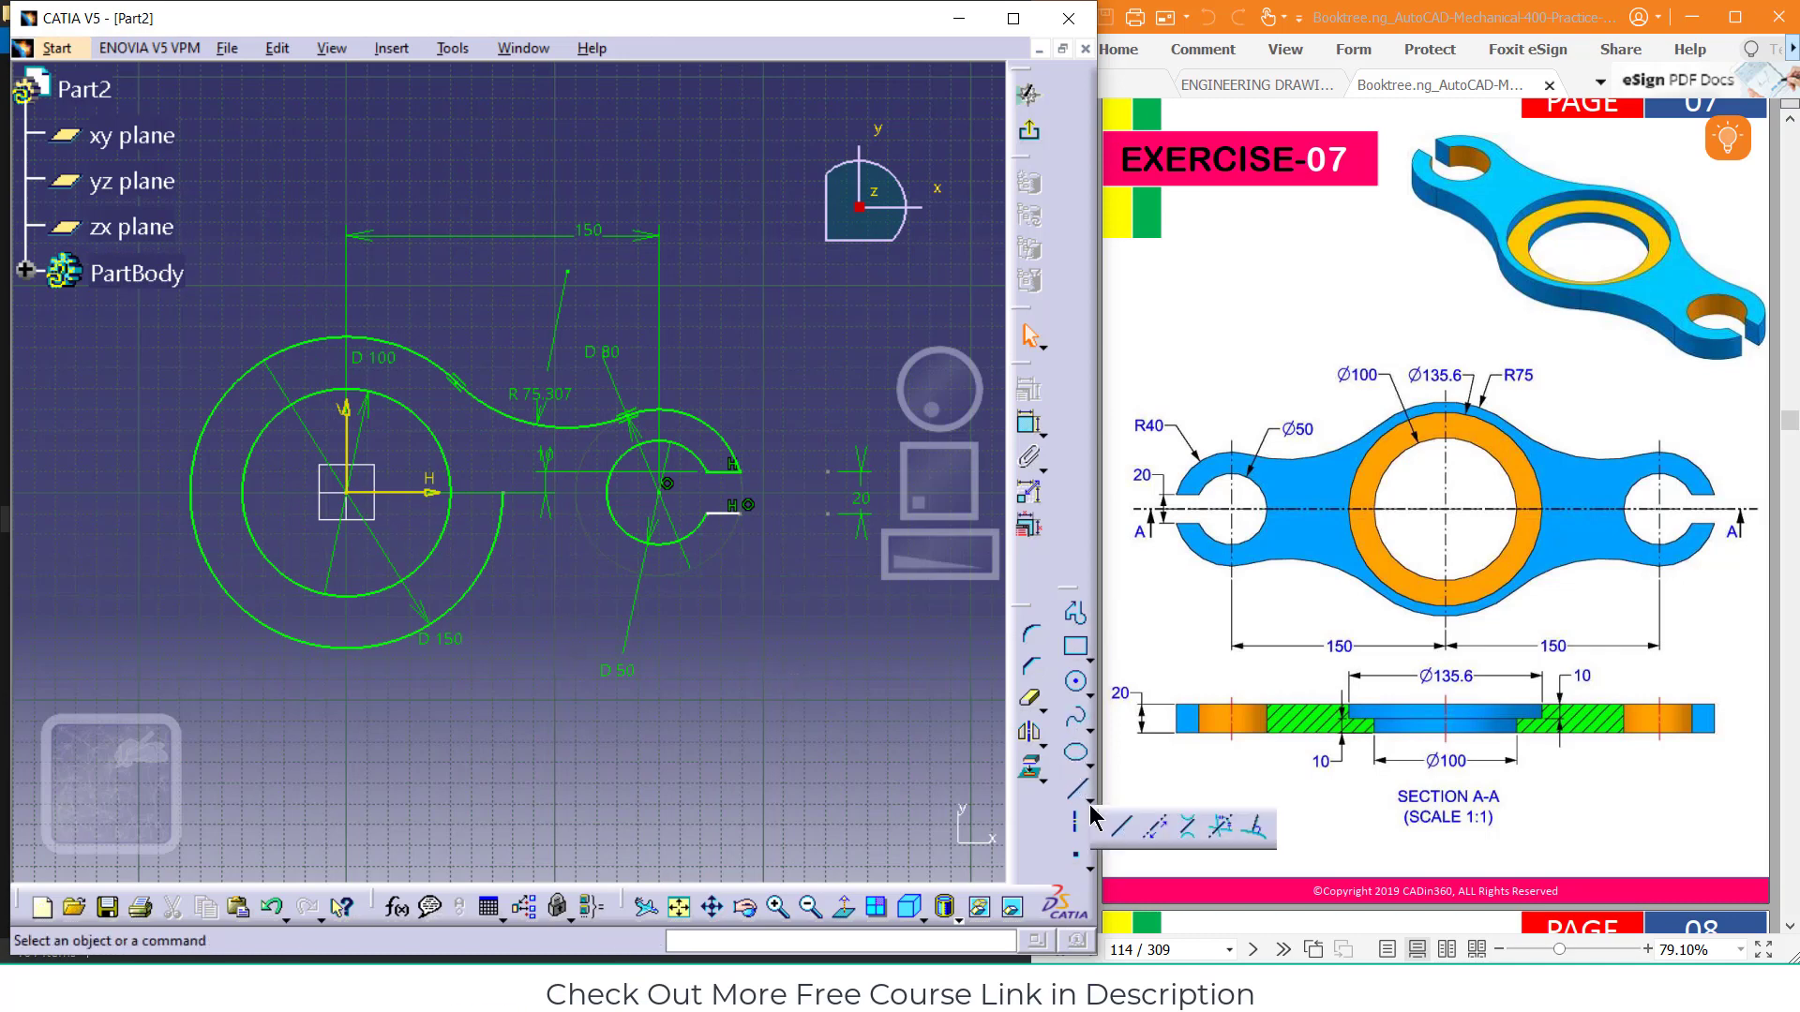
{"action": "left_click", "coordinate": [1121, 827]}
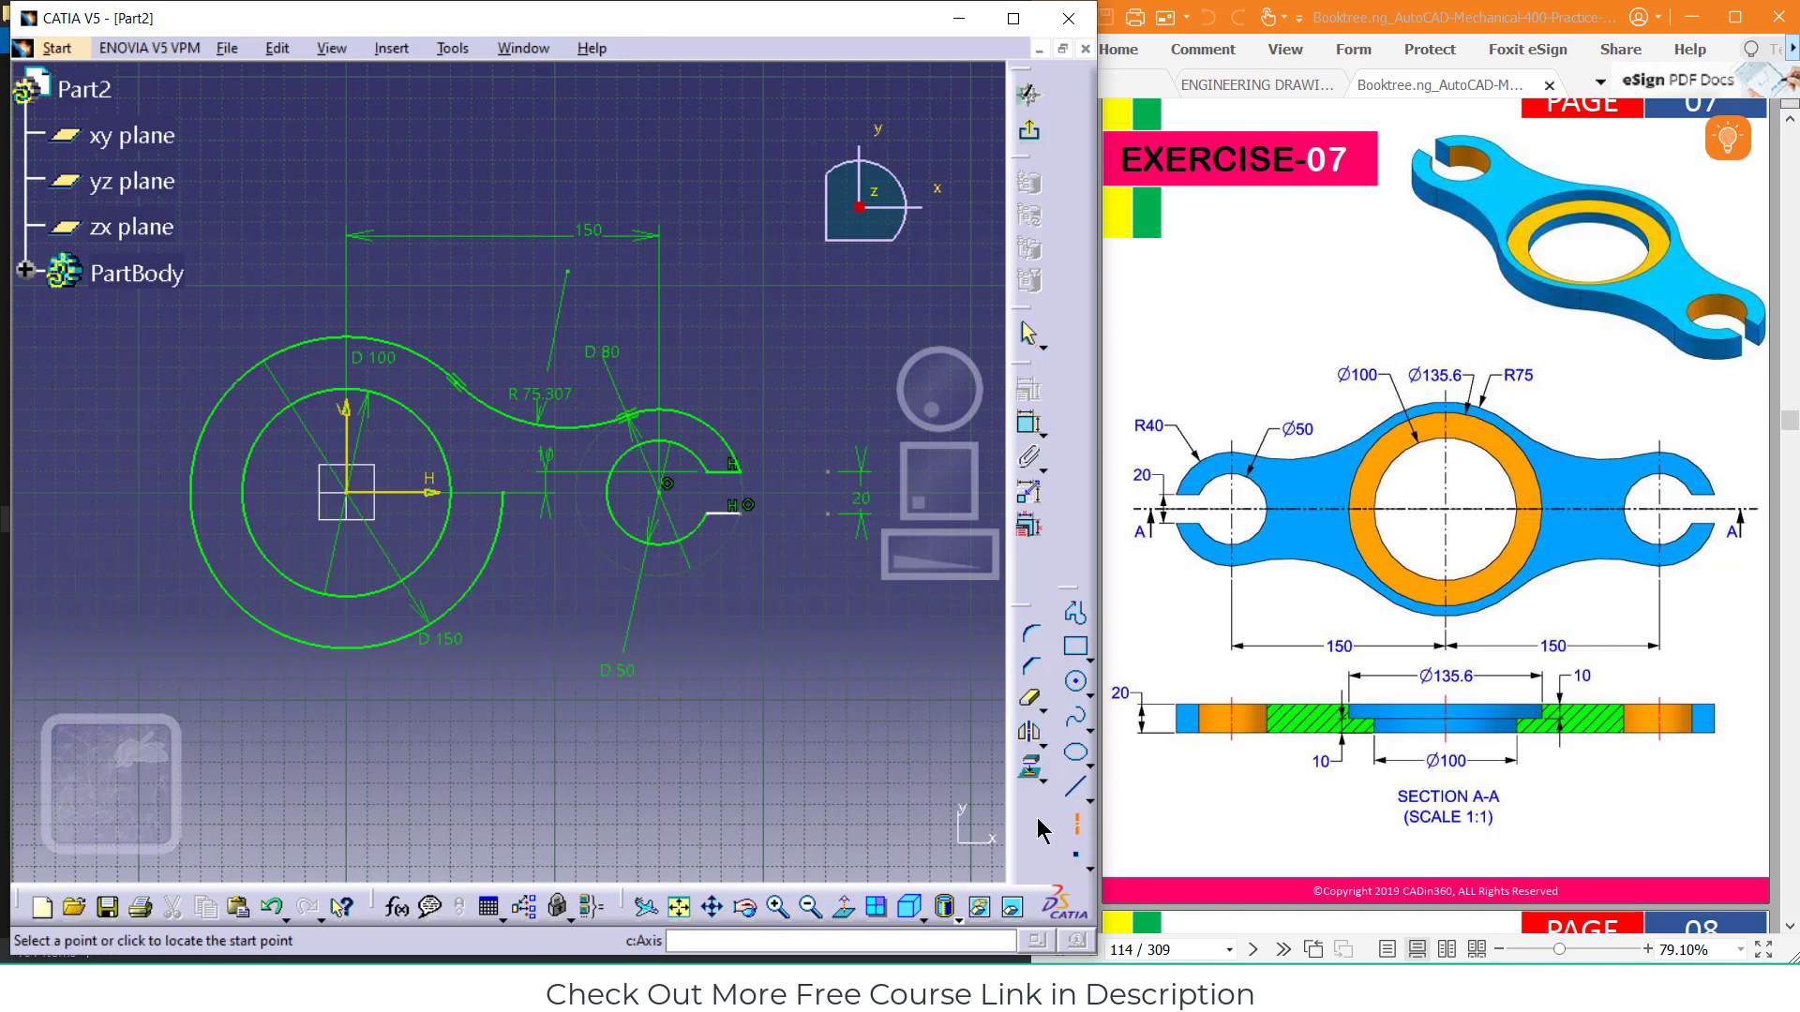
{"action": "left_click", "coordinate": [348, 497]}
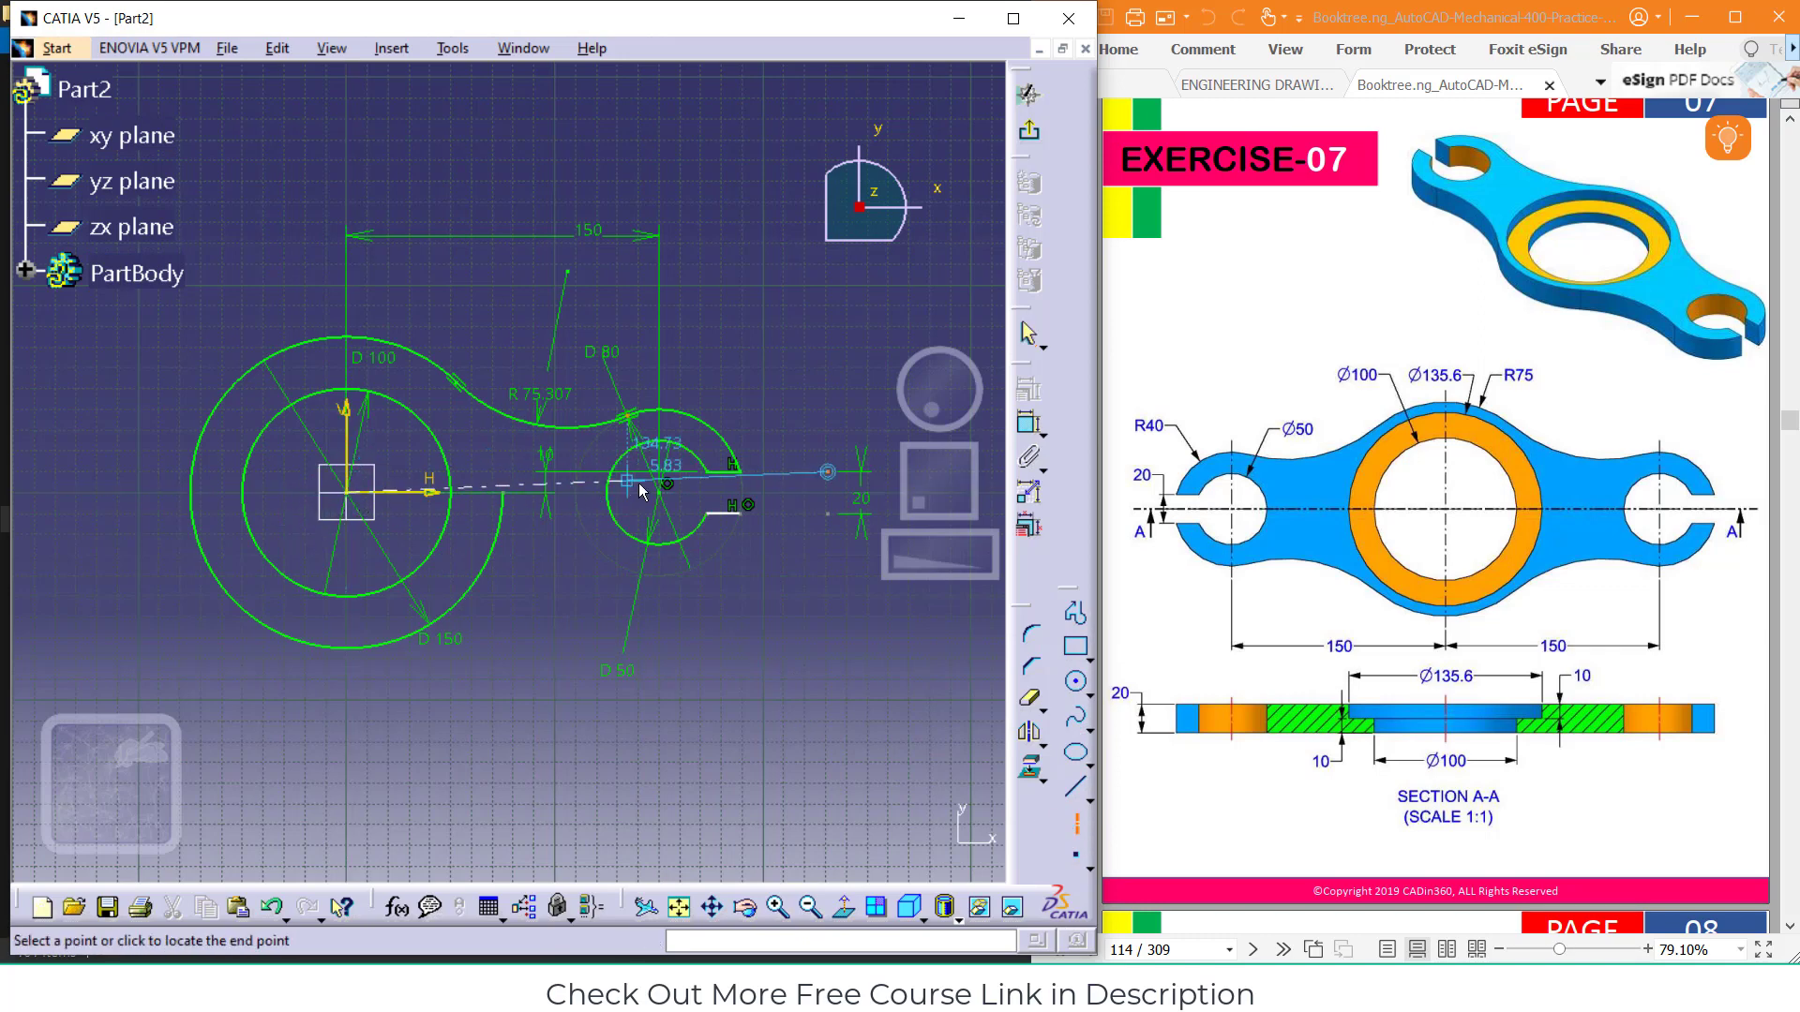
{"action": "left_click", "coordinate": [668, 497]}
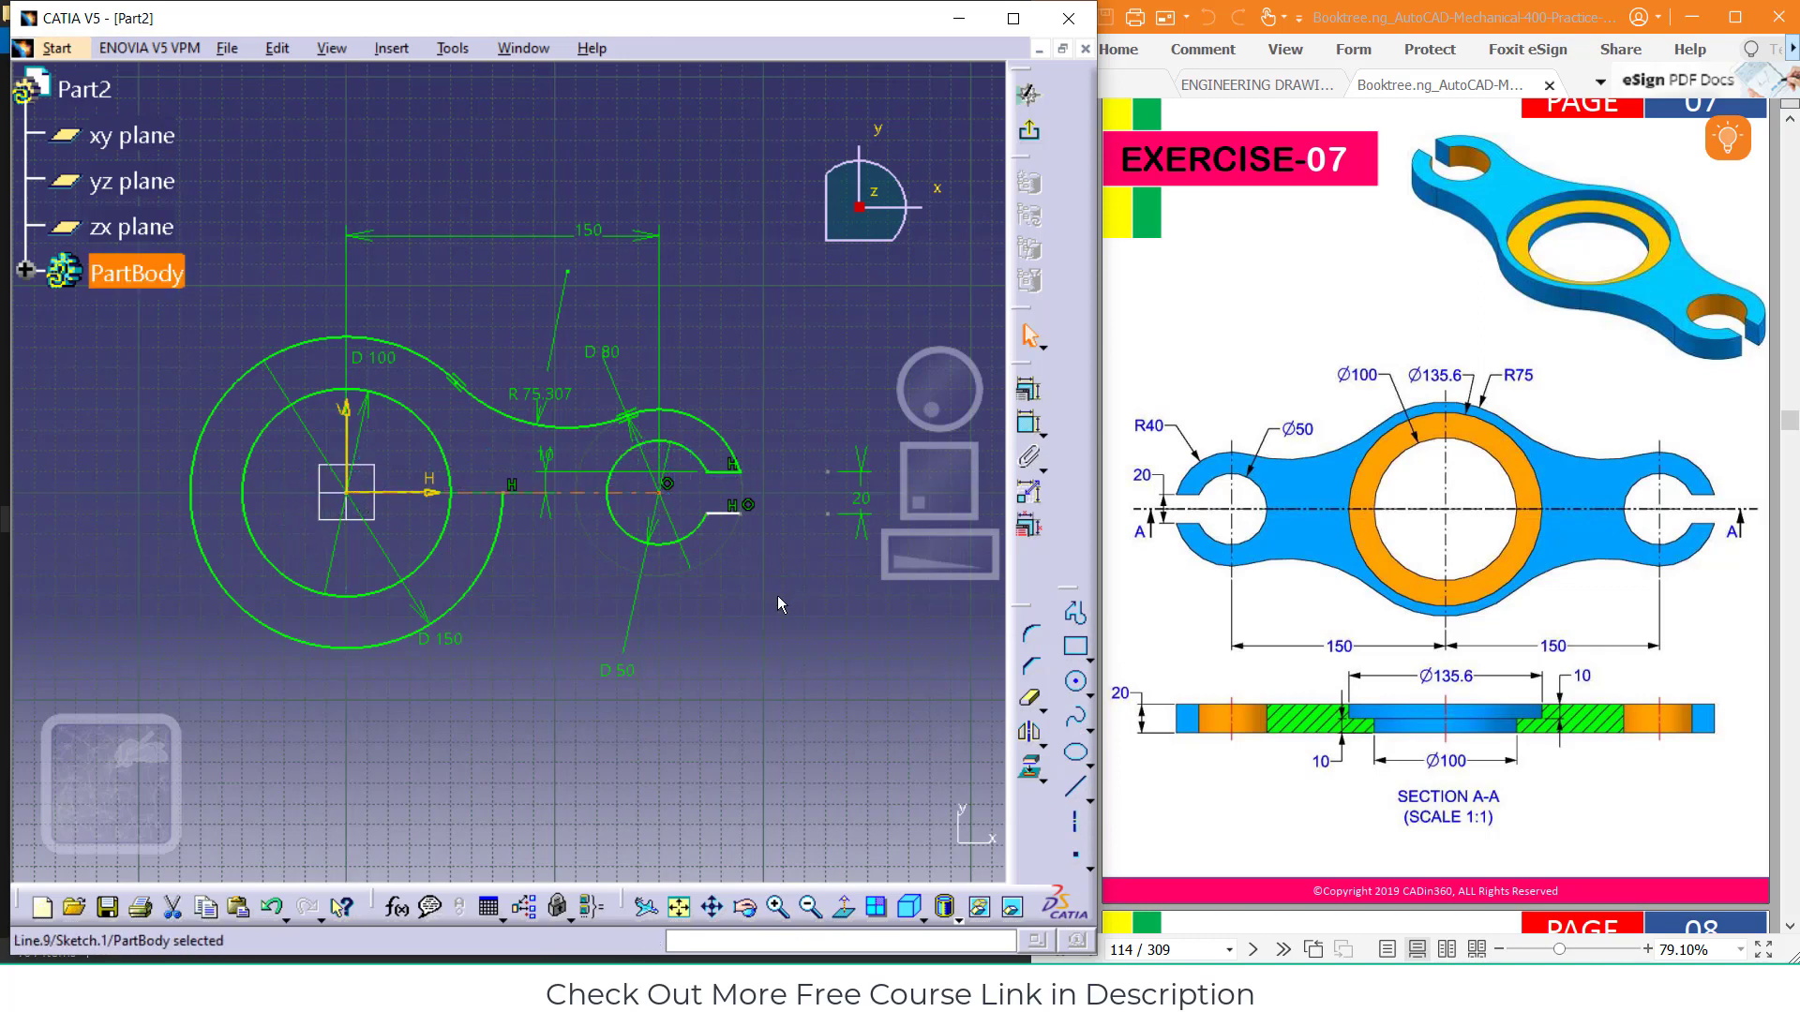
{"action": "left_click", "coordinate": [772, 659]}
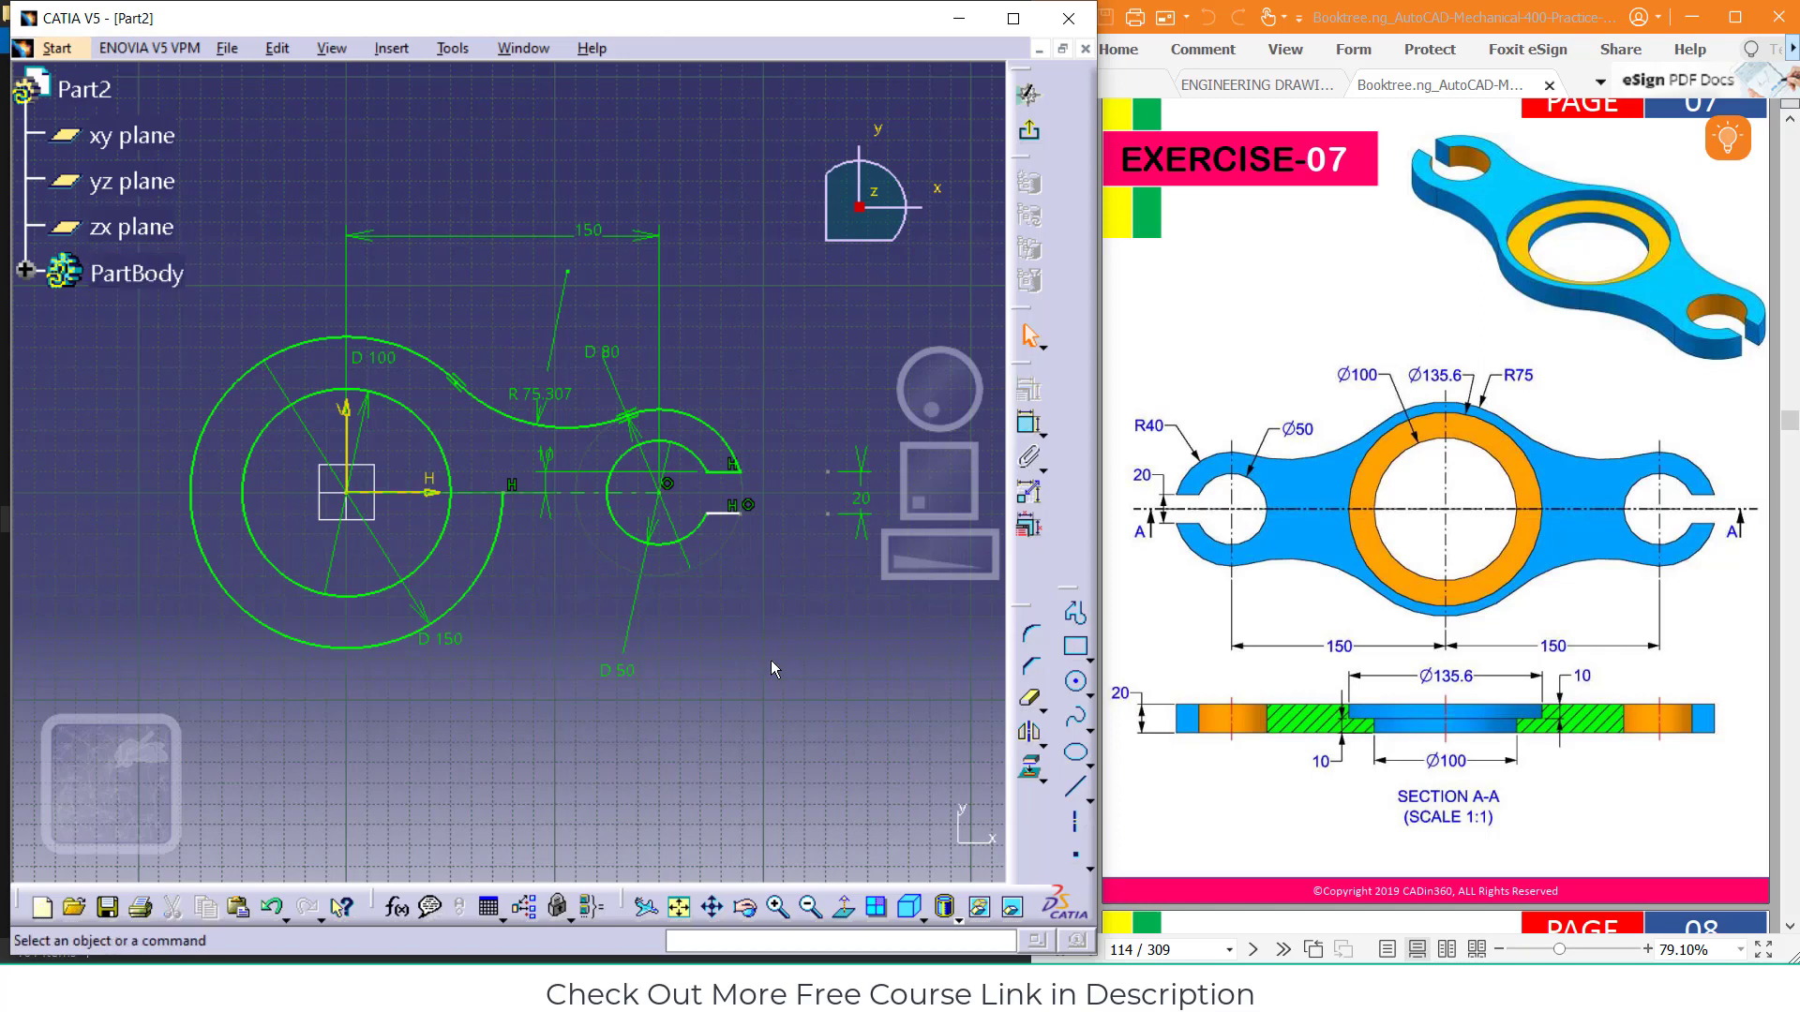
Mirror the upper blend arc about the horizontal axis line
{"action": "left_click", "coordinate": [1024, 741]}
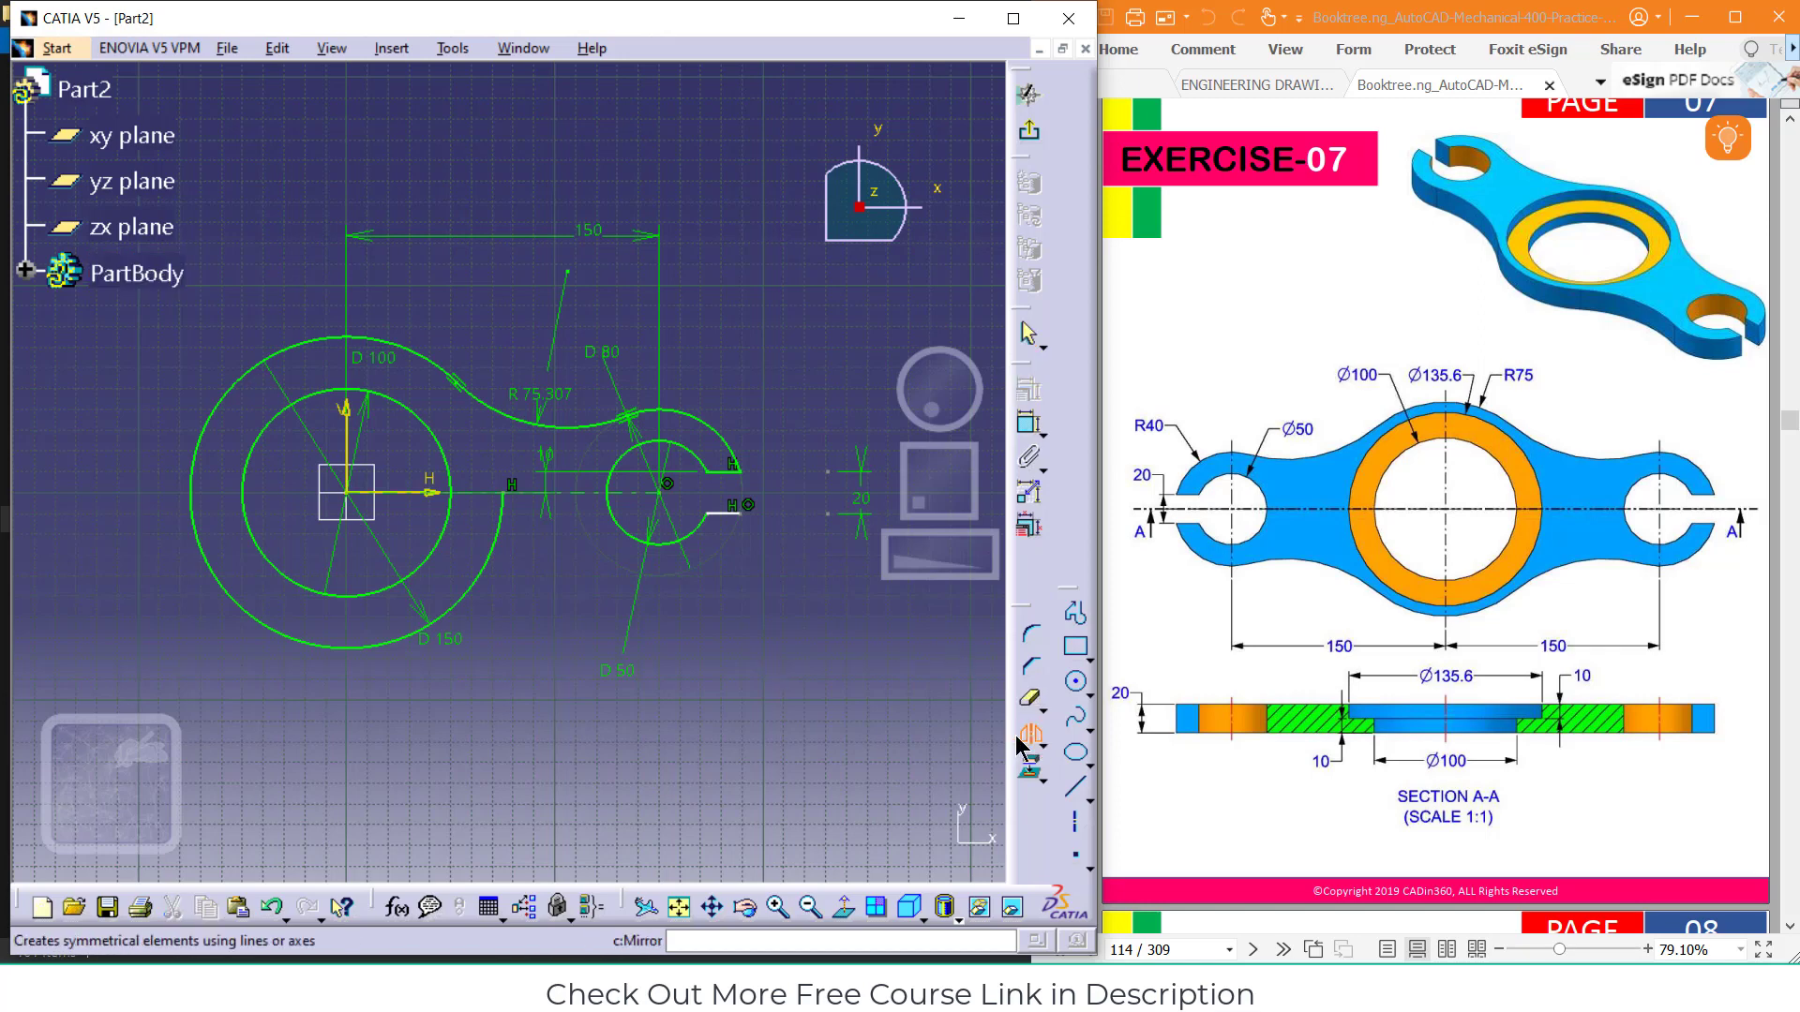
{"action": "left_click", "coordinate": [1028, 741]}
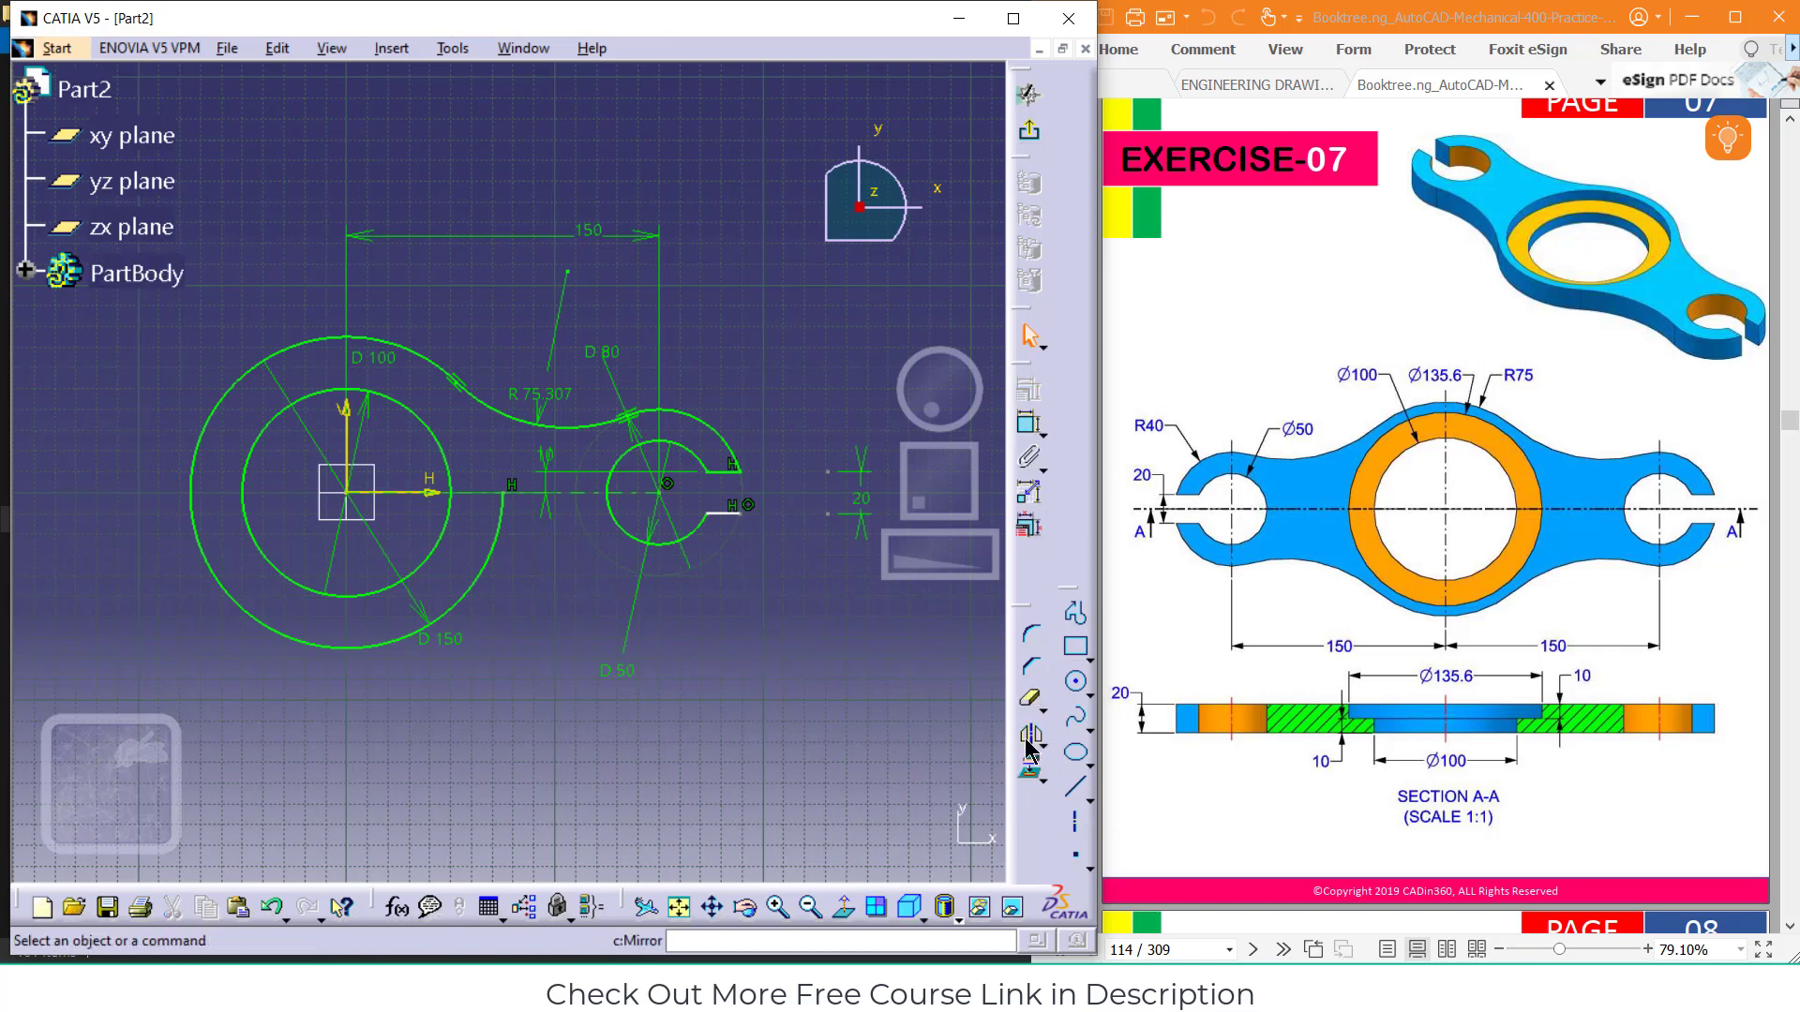
{"action": "left_click", "coordinate": [548, 424]}
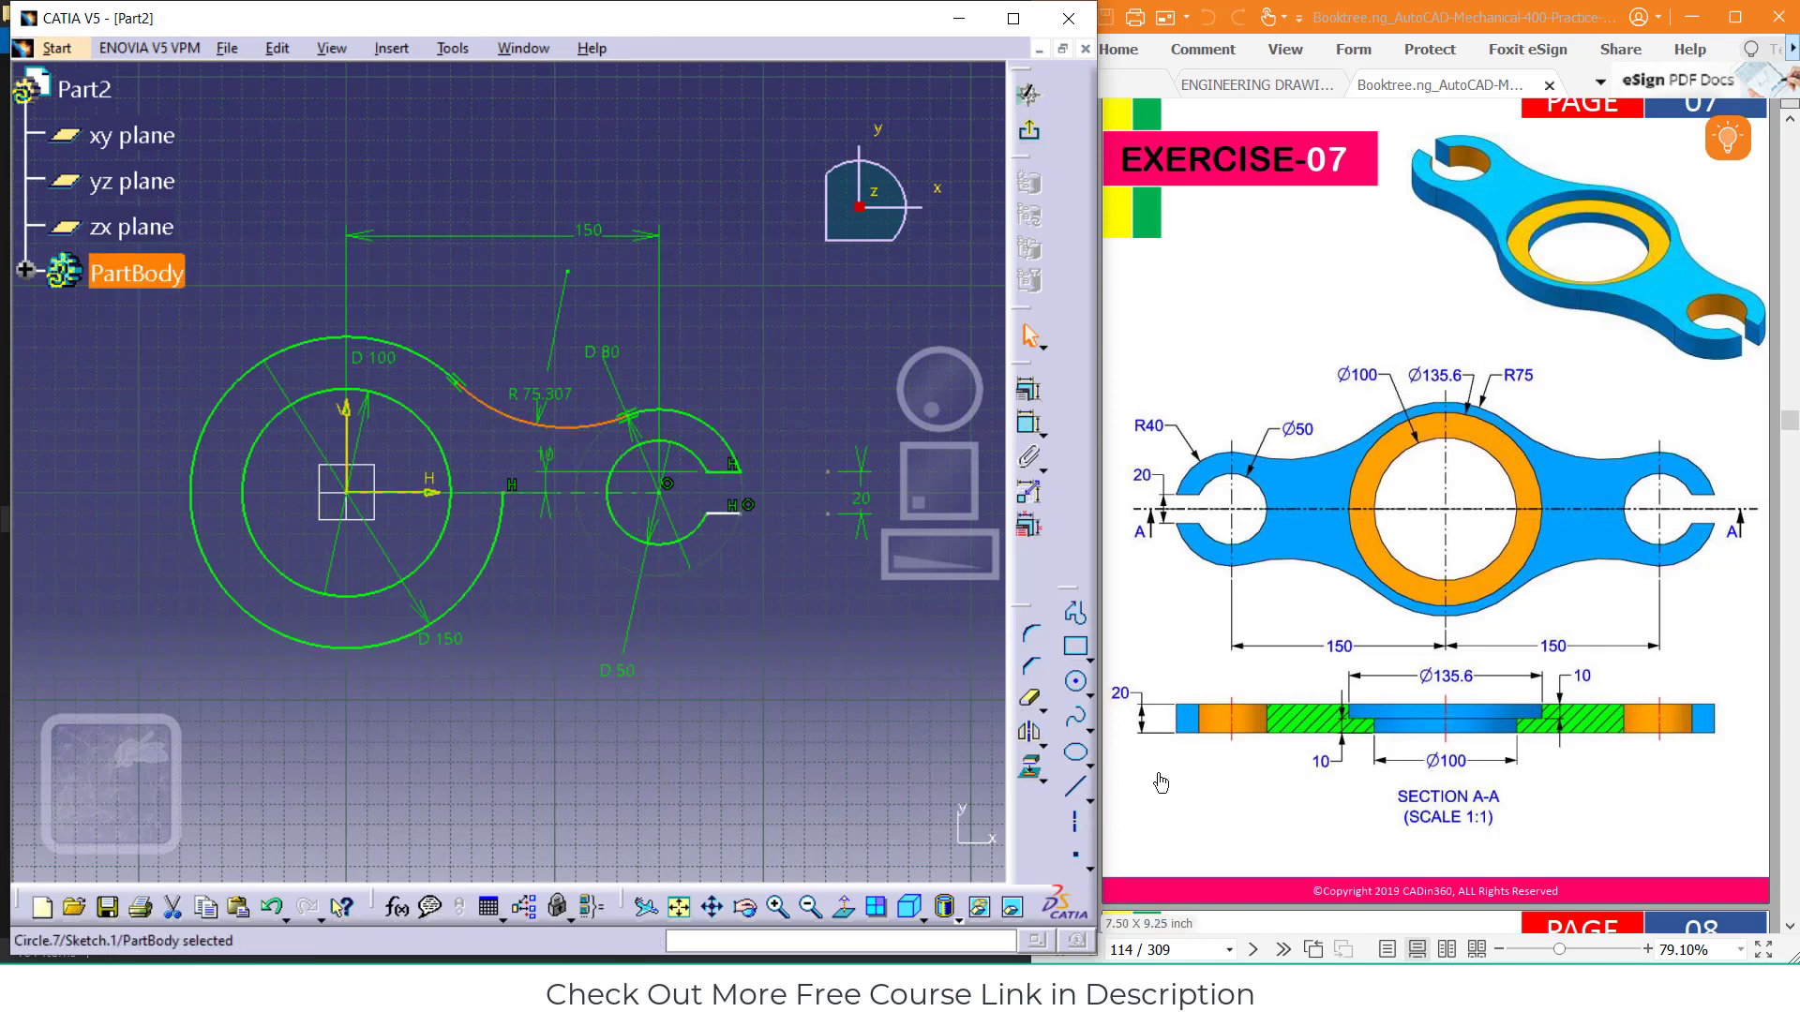
{"action": "left_click", "coordinate": [1030, 733]}
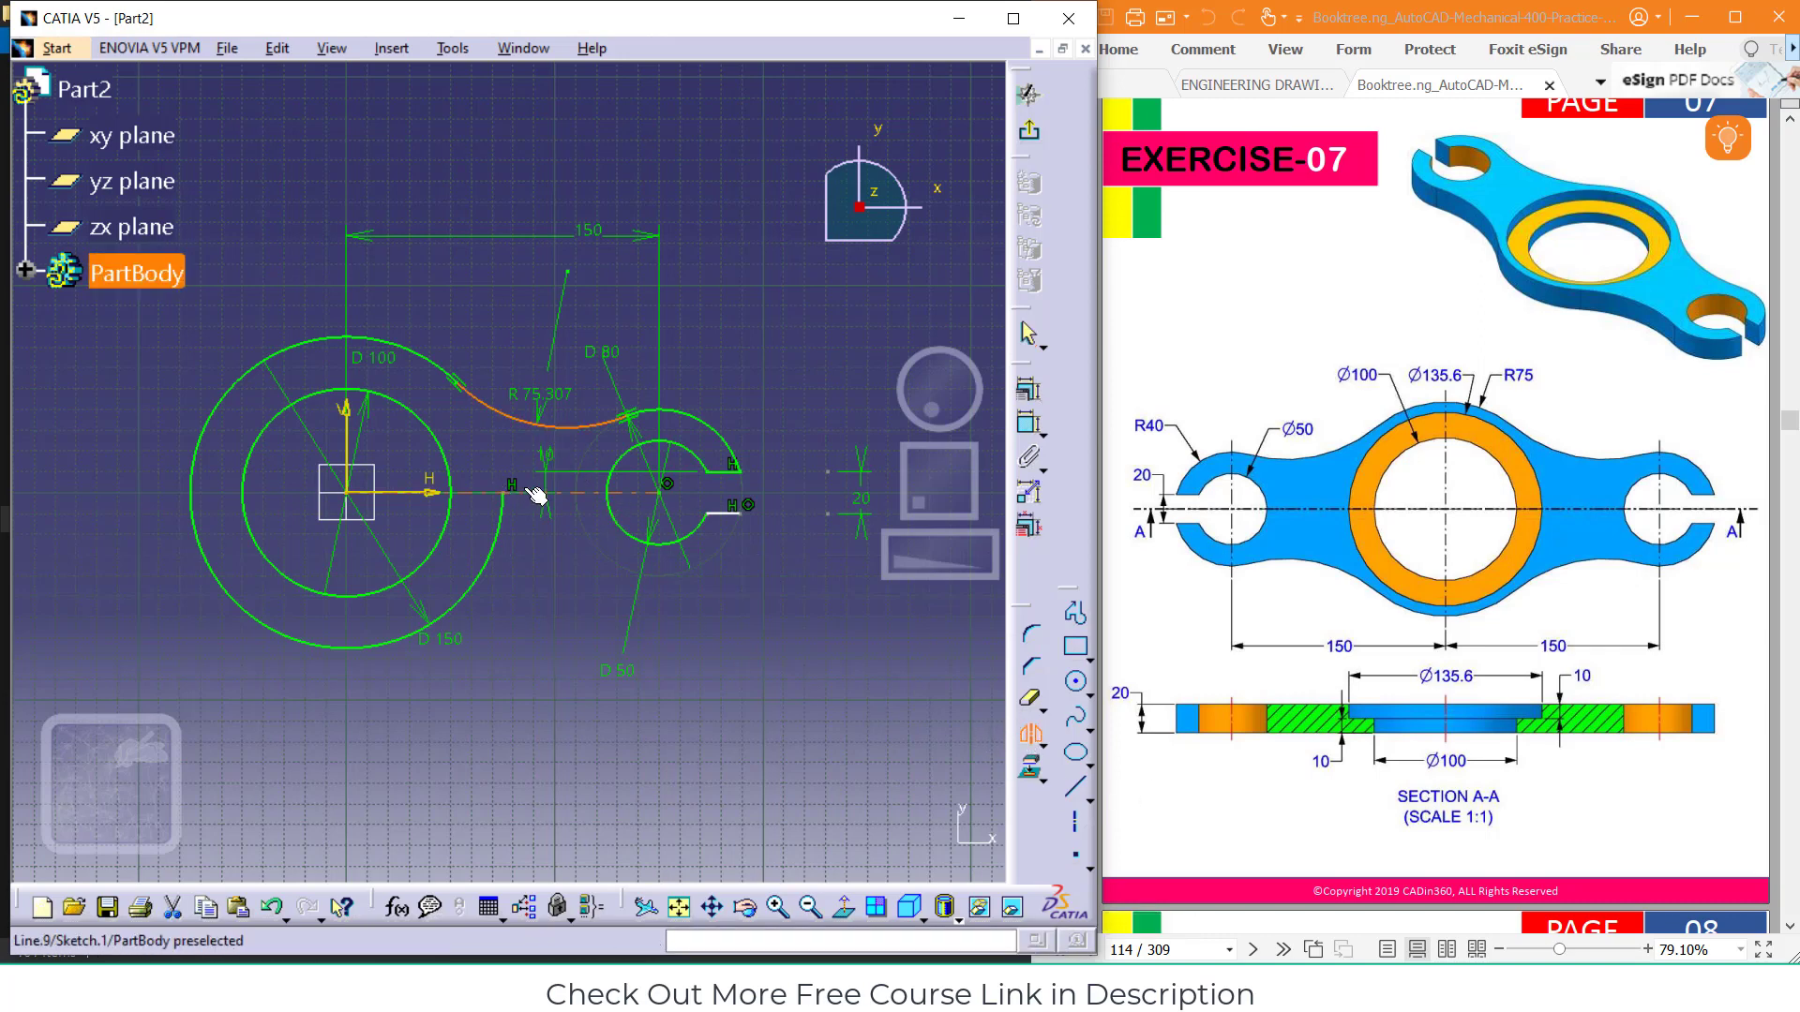
{"action": "left_click", "coordinate": [539, 500]}
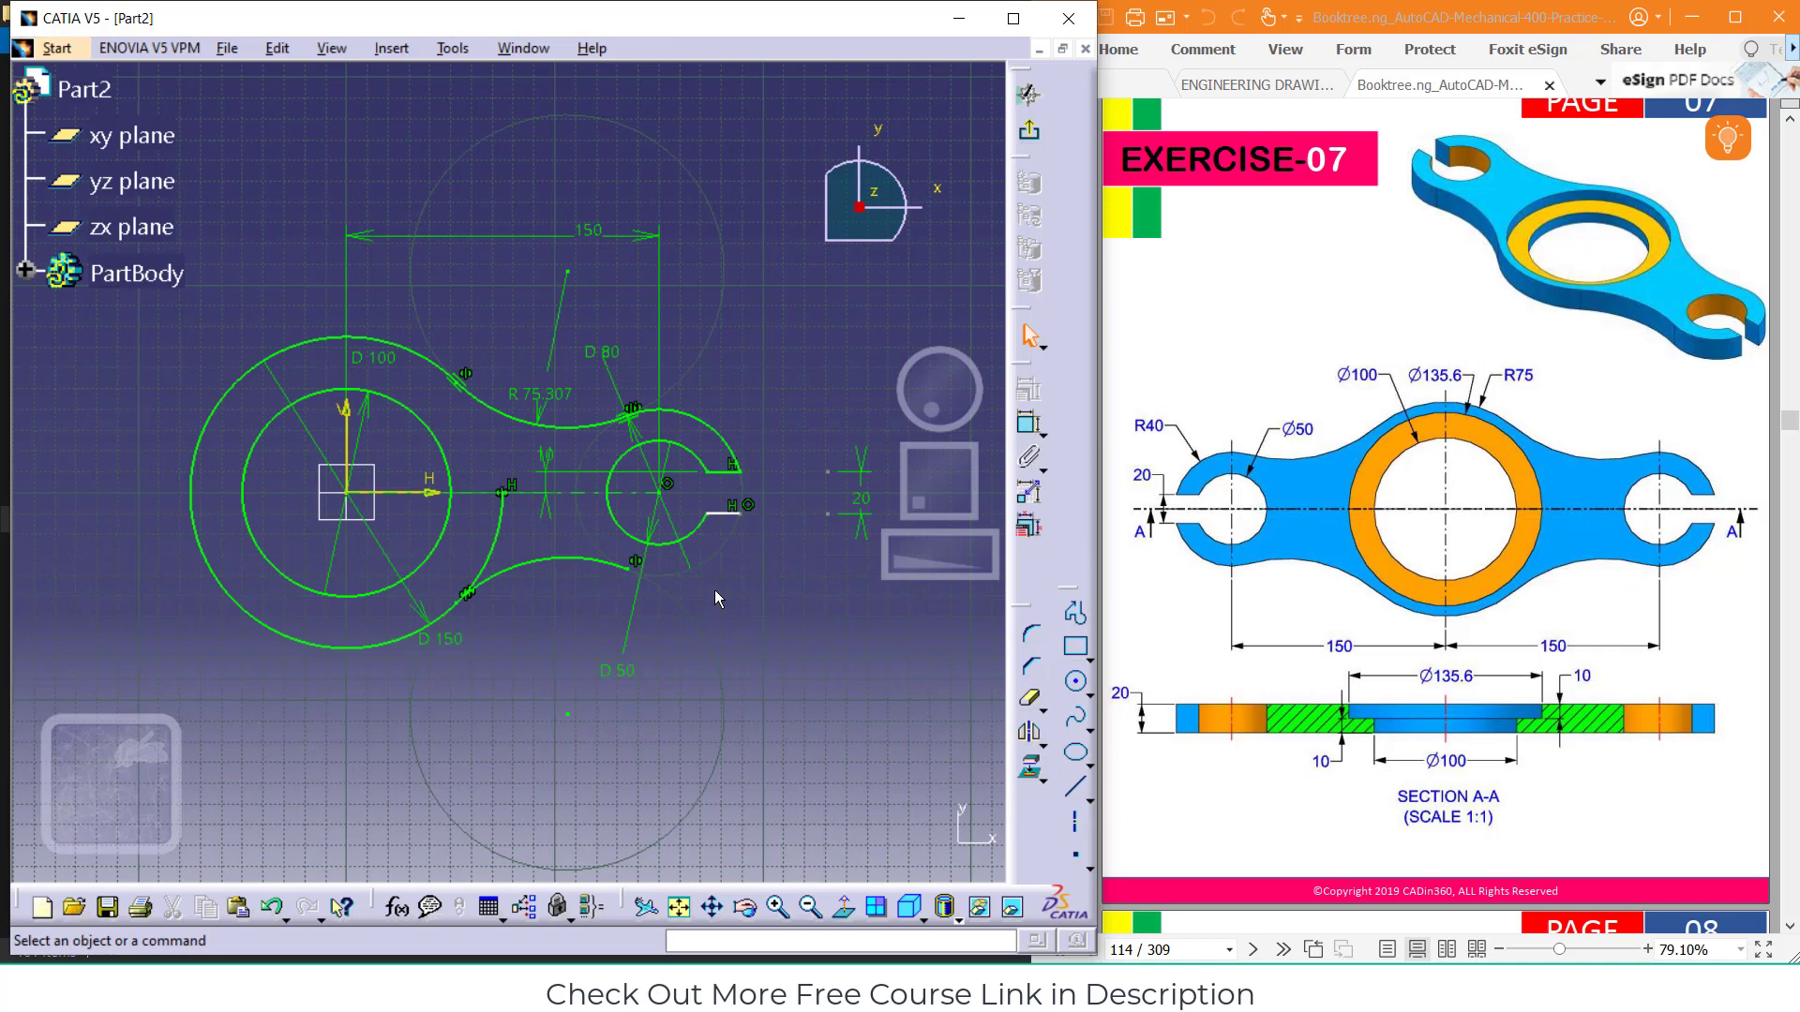
Mirror the end boss's upper outer arc about the horizontal axis and quick-trim the 150 mm circle's segment between the two blends
{"action": "left_click", "coordinate": [712, 430]}
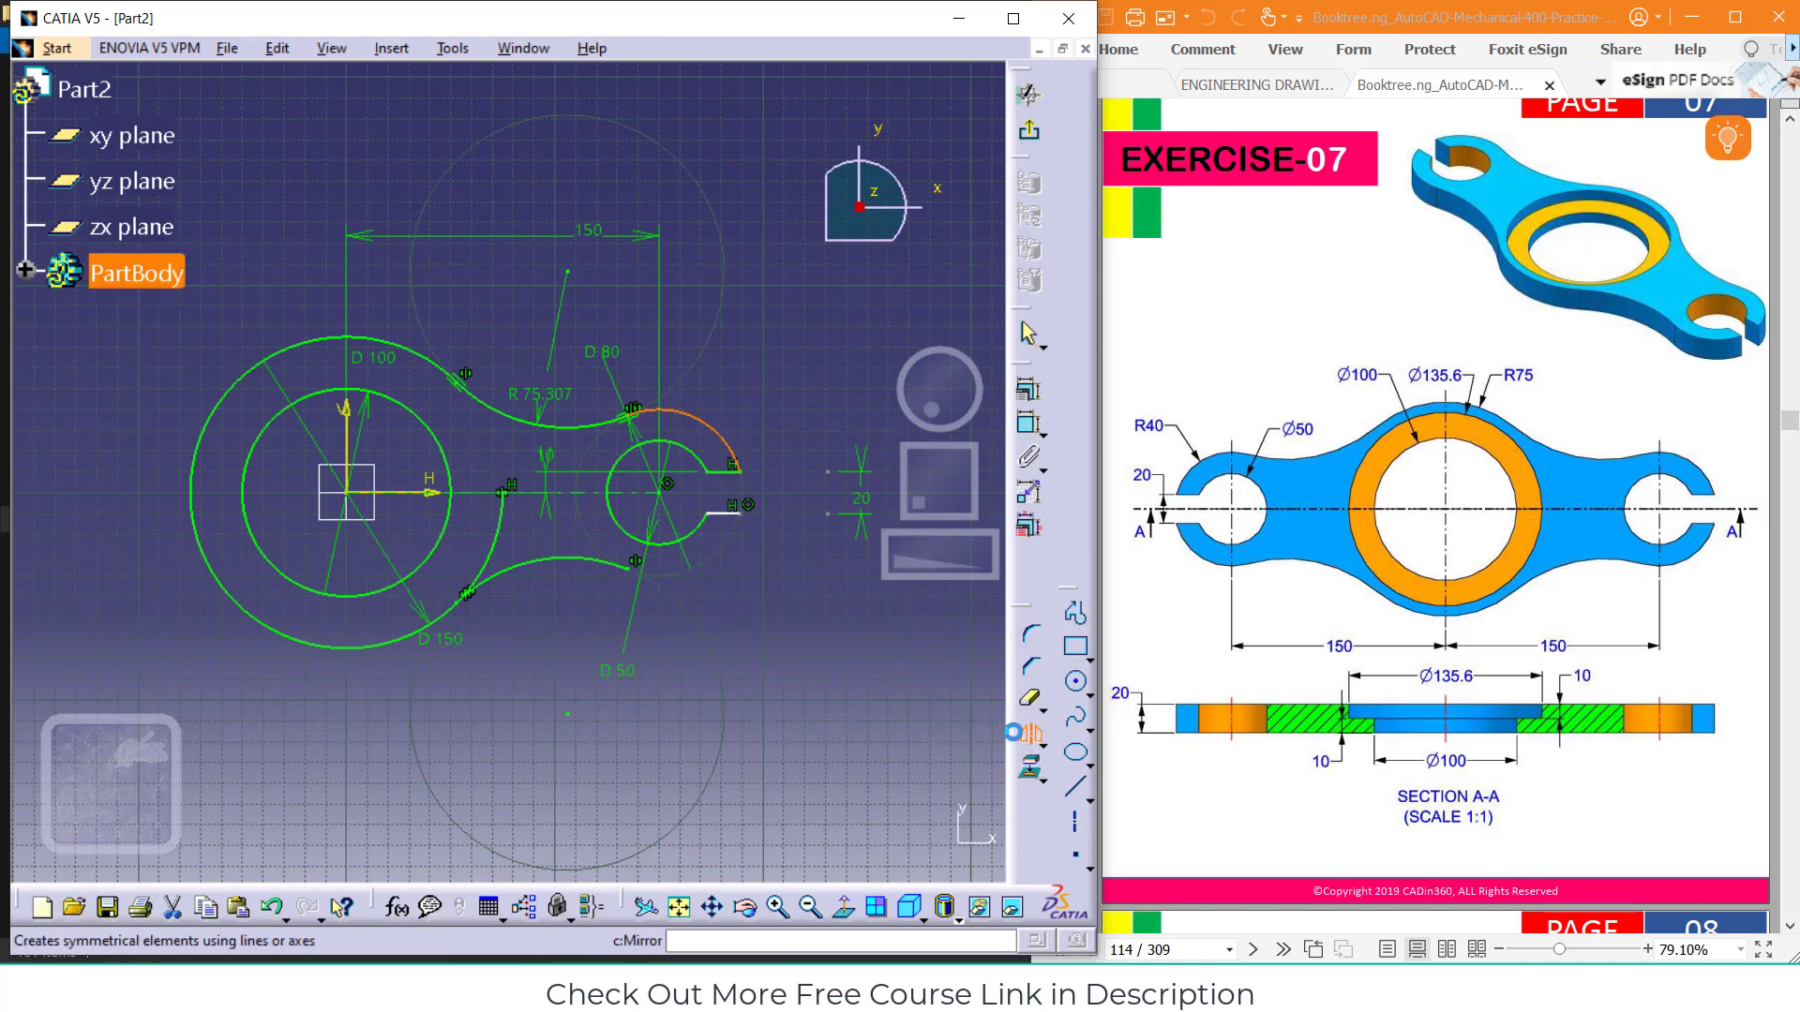
{"action": "left_click", "coordinate": [1029, 733]}
{"action": "left_click", "coordinate": [580, 499]}
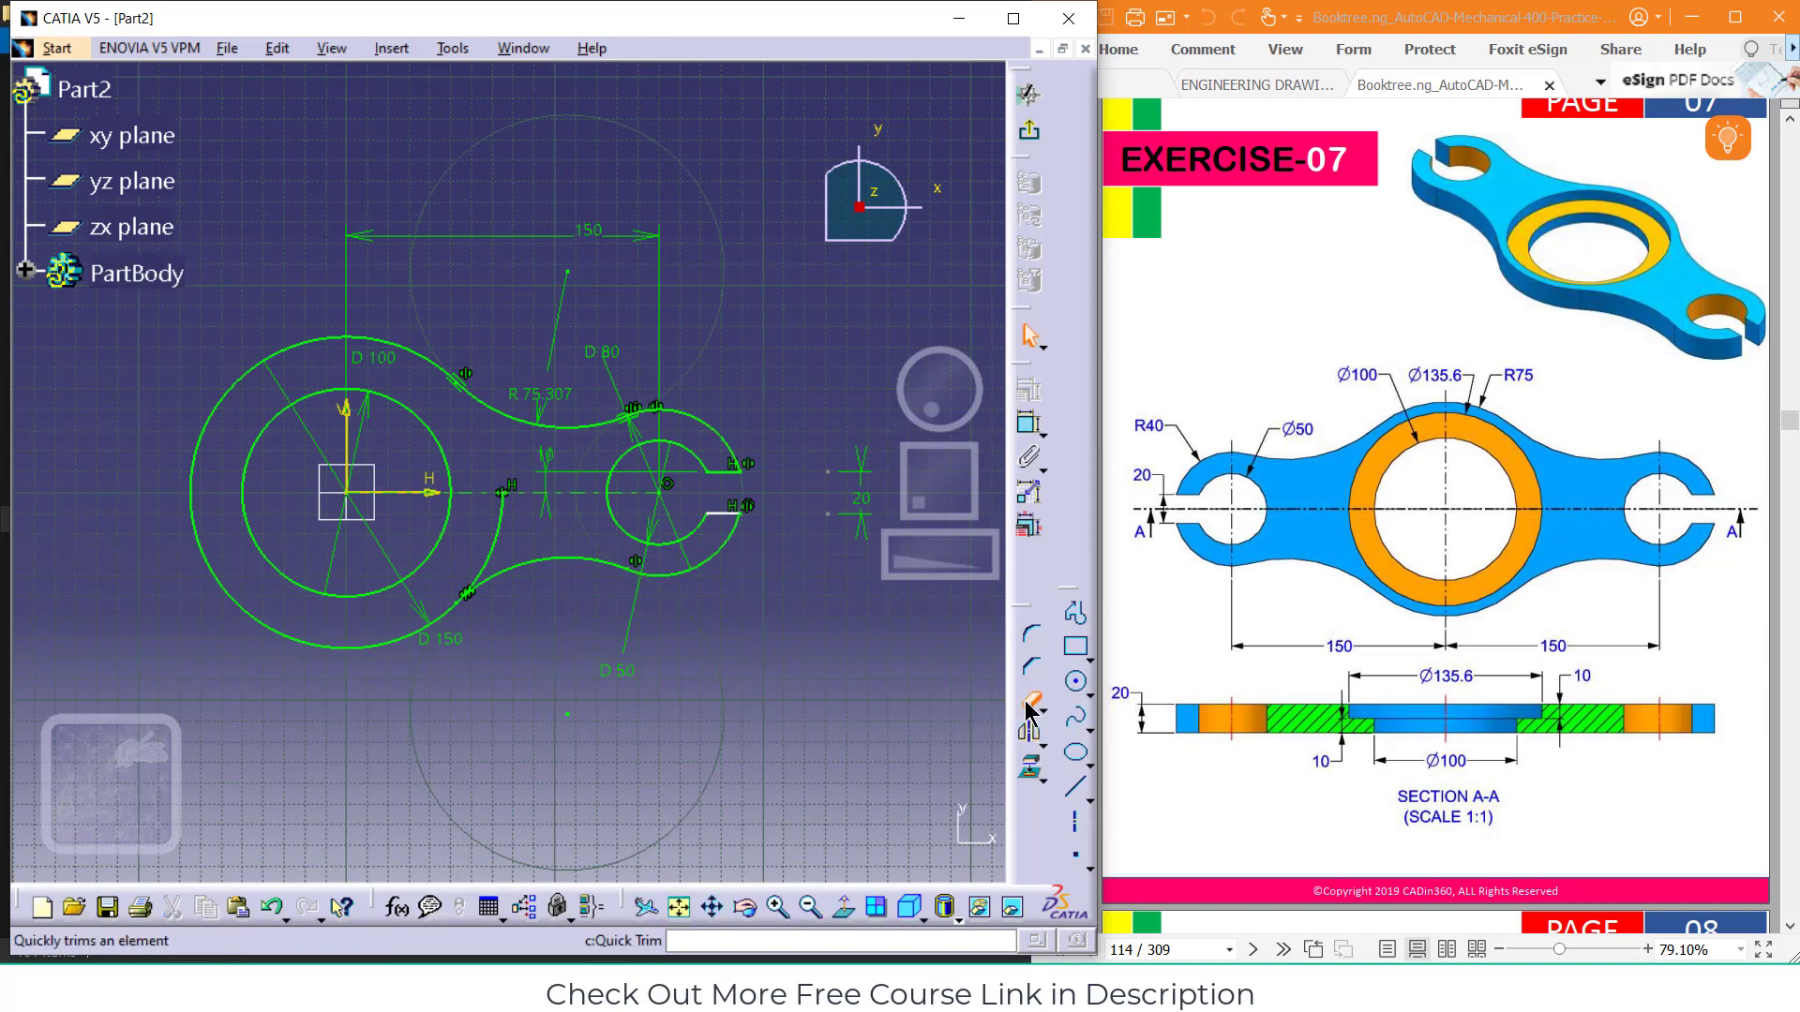
{"action": "left_click", "coordinate": [498, 518]}
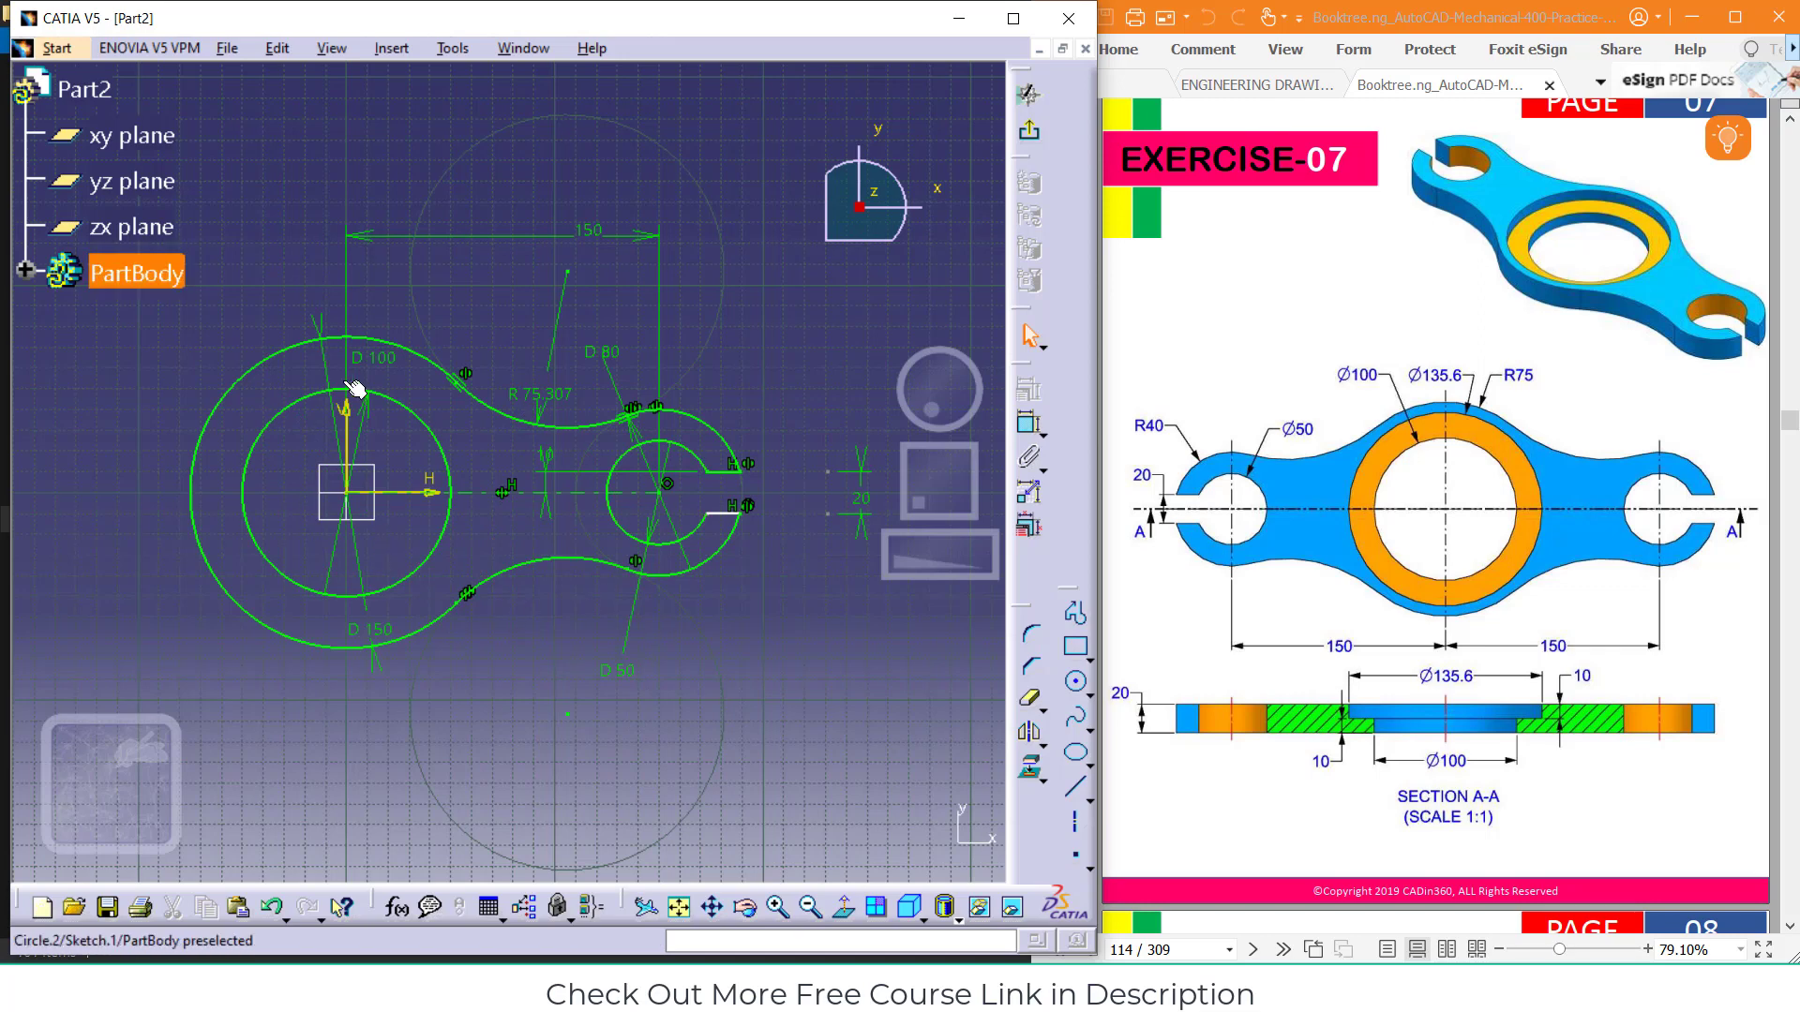
Draw a vertical axis through the origin, spanning the 150 mm circle from its upper to its lower edge
{"action": "left_click", "coordinate": [1076, 830]}
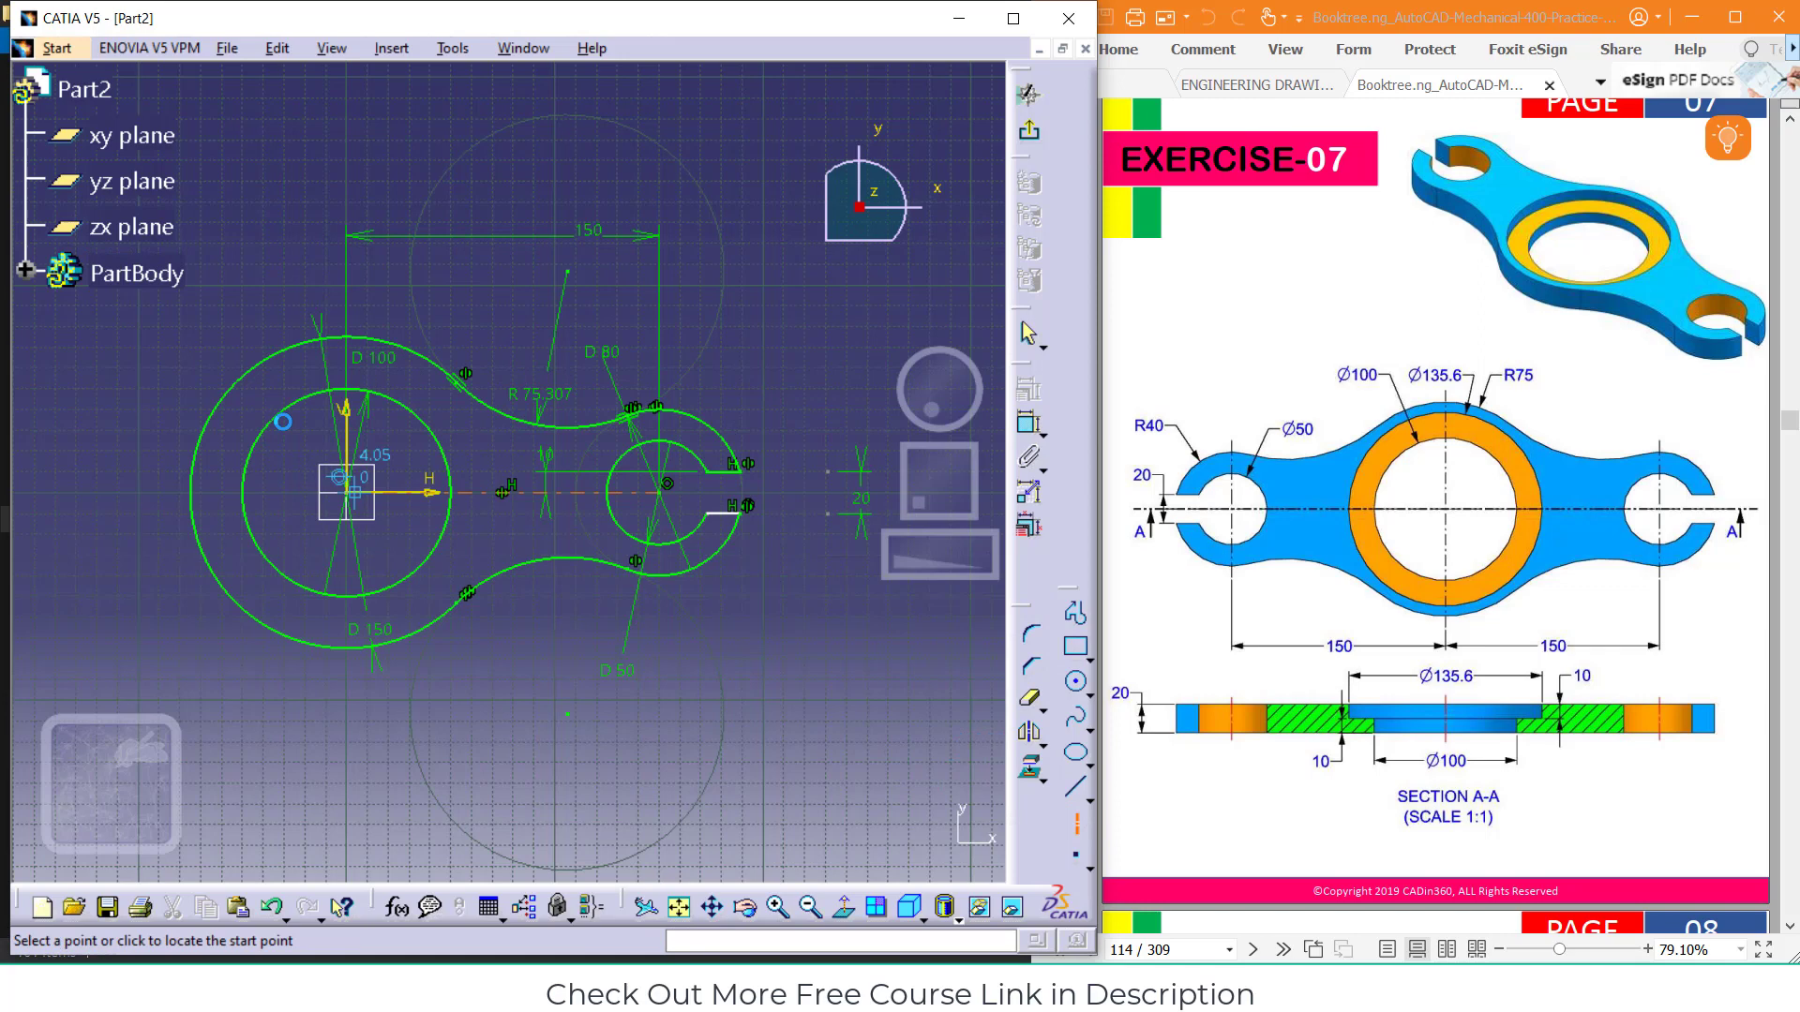
{"action": "left_click", "coordinate": [347, 337]}
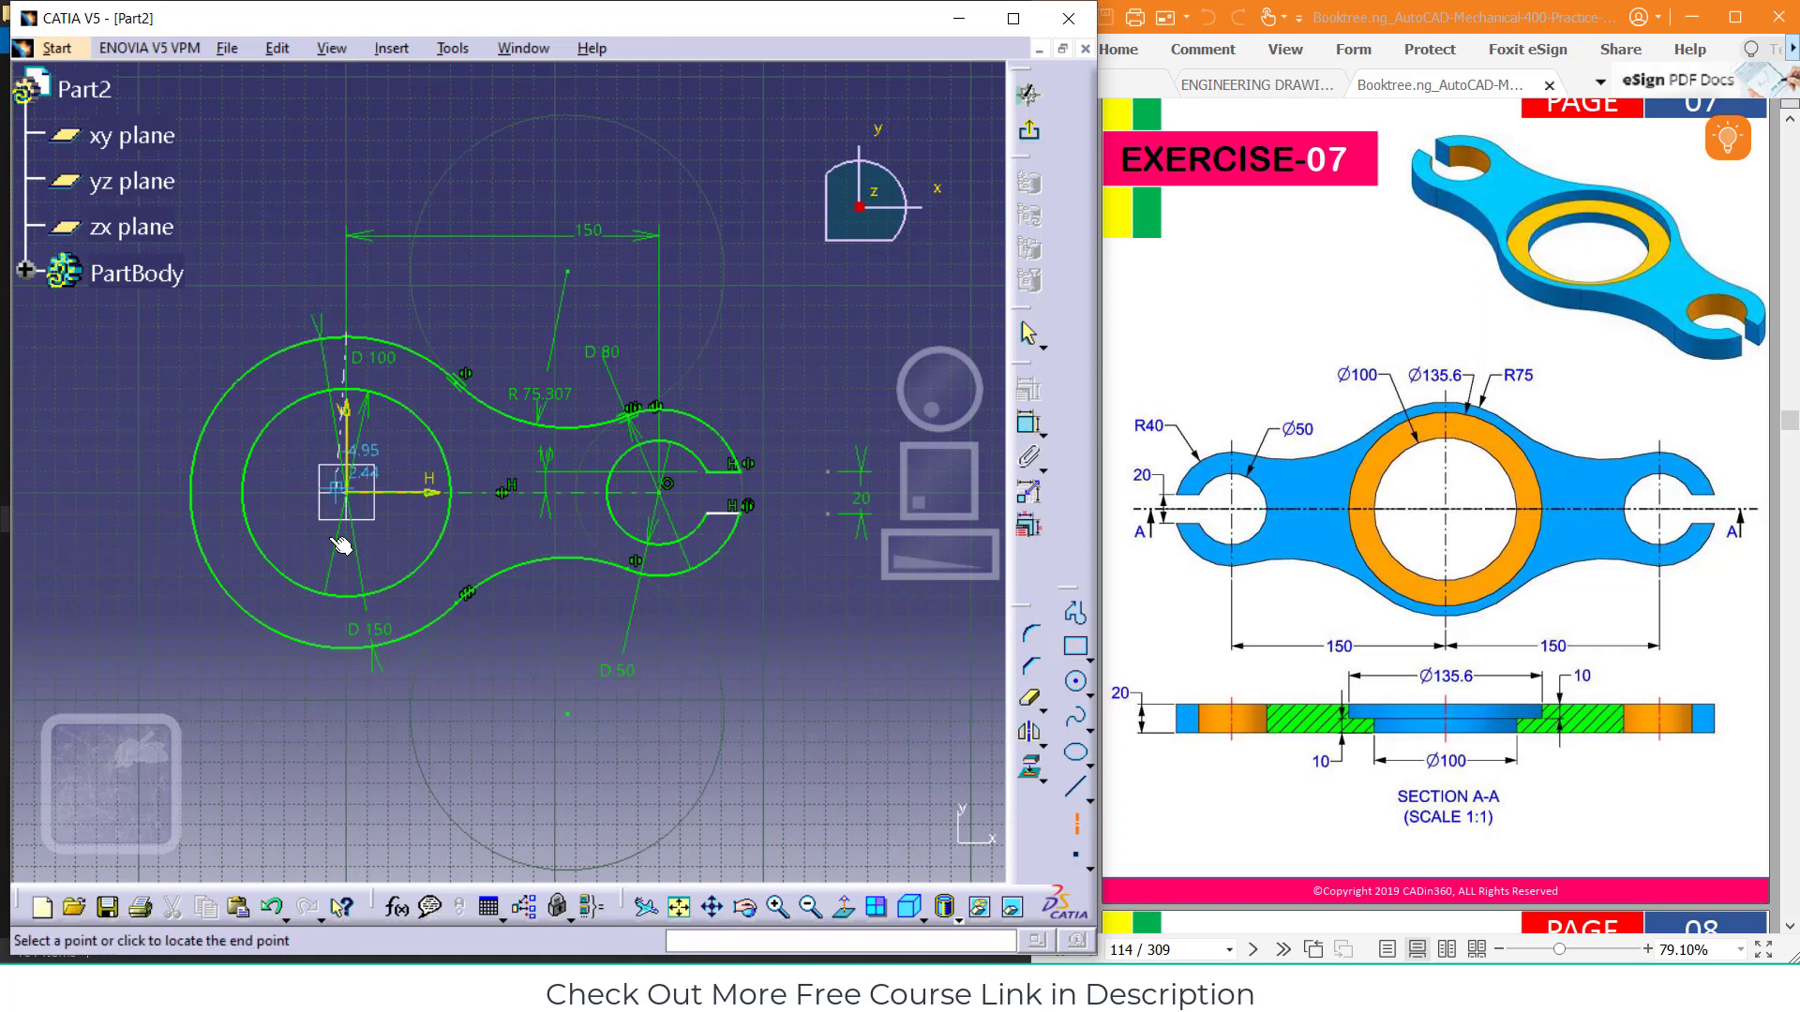
{"action": "left_click", "coordinate": [355, 642]}
Quick-trim the left halves of the 150 mm and 100 mm central circles at the vertical axis
{"action": "left_click", "coordinate": [1031, 699]}
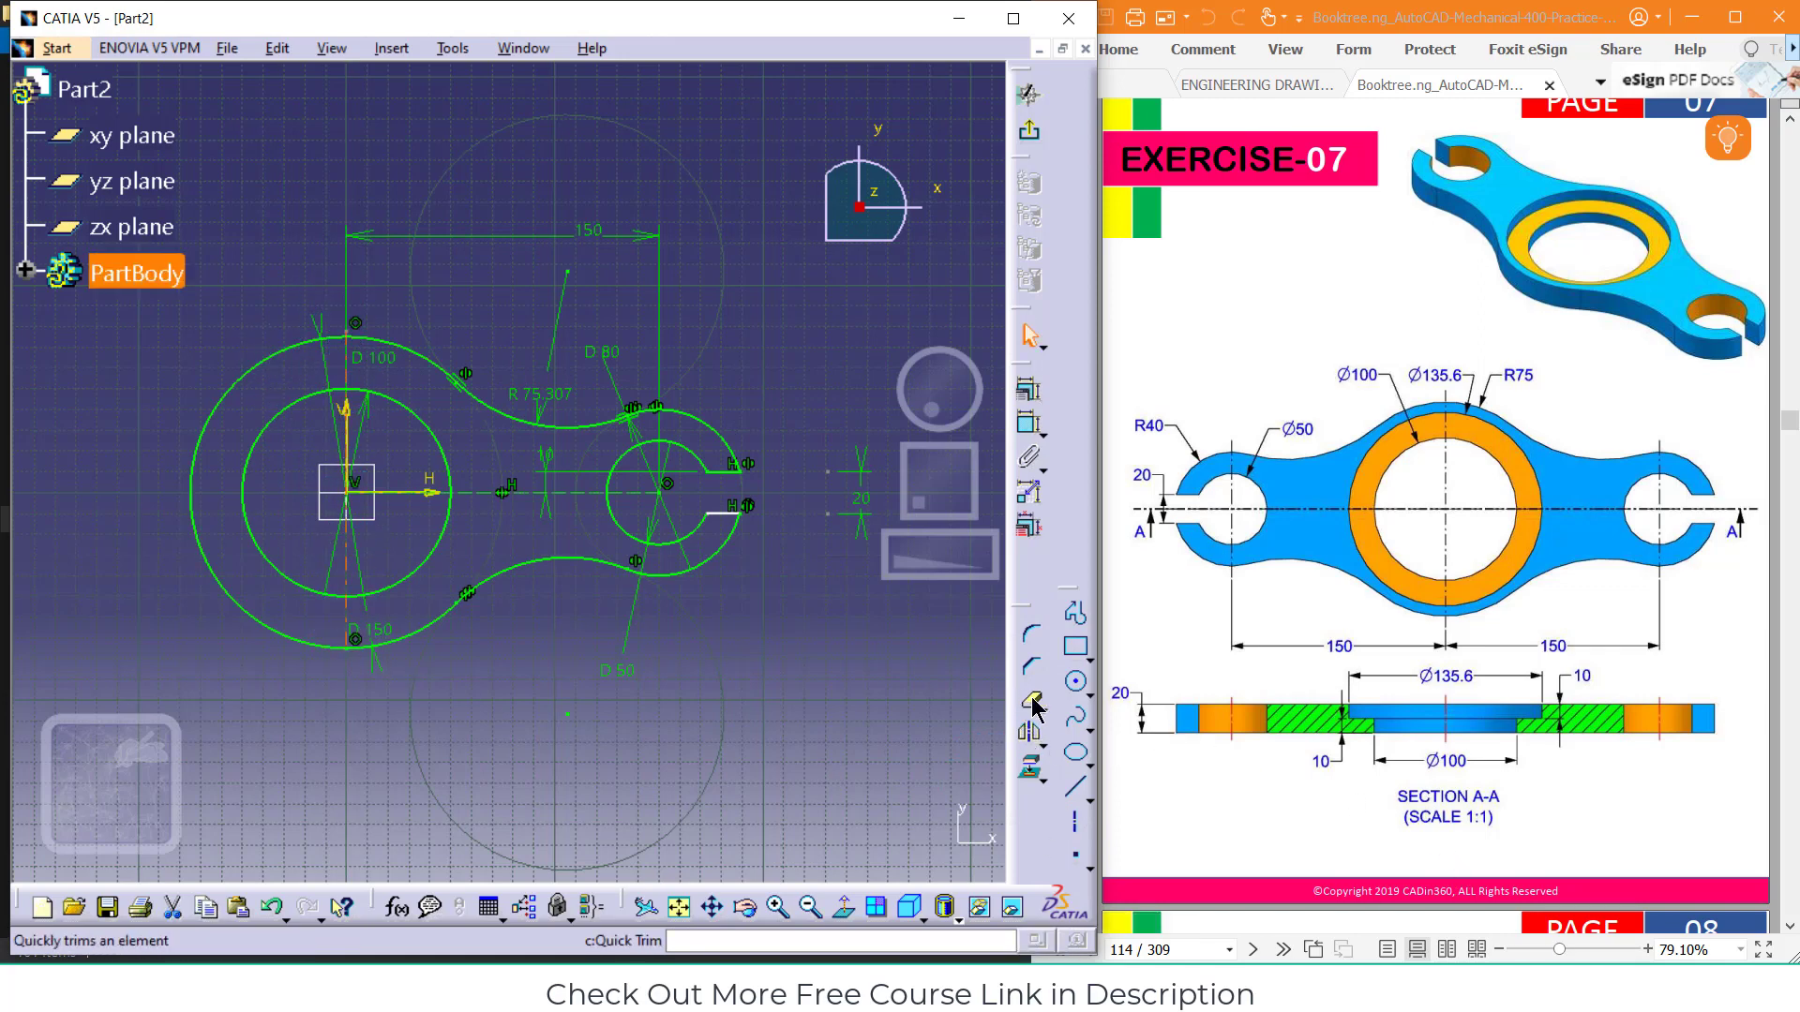
{"action": "left_click", "coordinate": [229, 366]}
{"action": "left_click", "coordinate": [265, 417]}
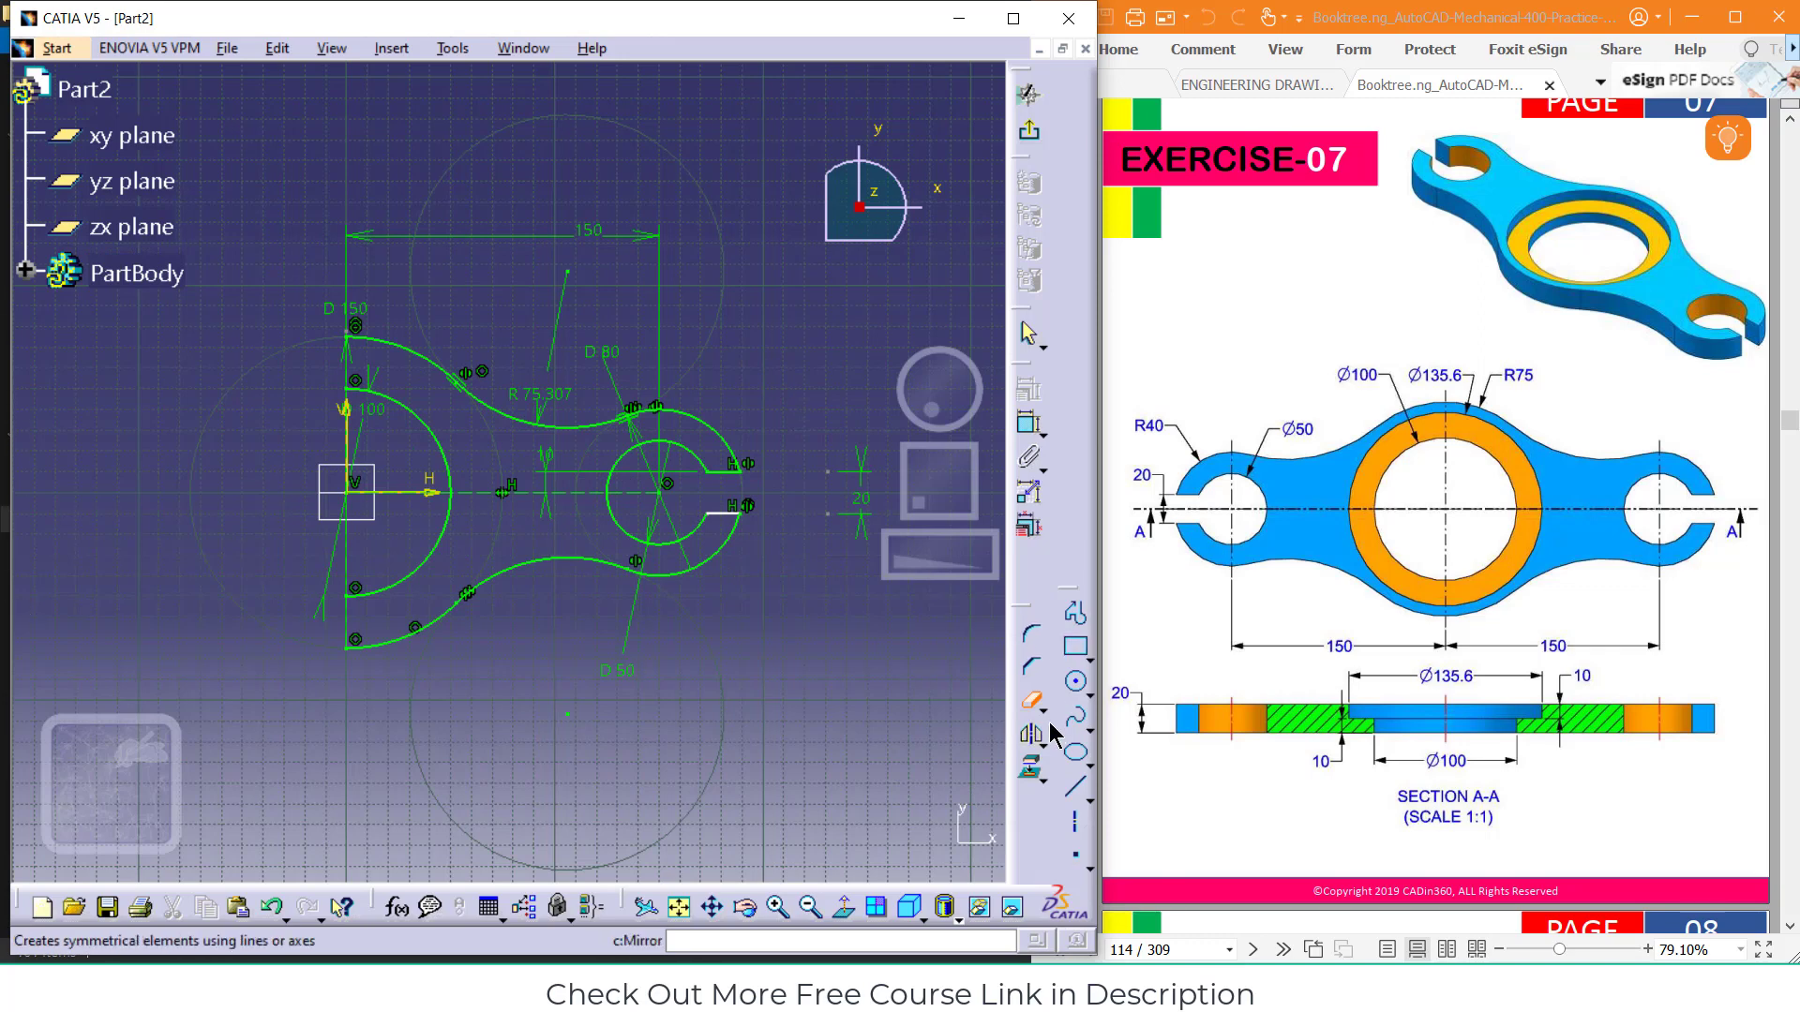
Mirror the whole half profile, including both central arcs, about the vertical axis to form the double-ended link outline
{"action": "mouse_move", "coordinate": [797, 303]}
{"action": "left_mouse_down"}
{"action": "mouse_move", "coordinate": [466, 497]}
{"action": "mouse_move", "coordinate": [353, 643]}
{"action": "mouse_move", "coordinate": [385, 699]}
{"action": "left_mouse_up"}
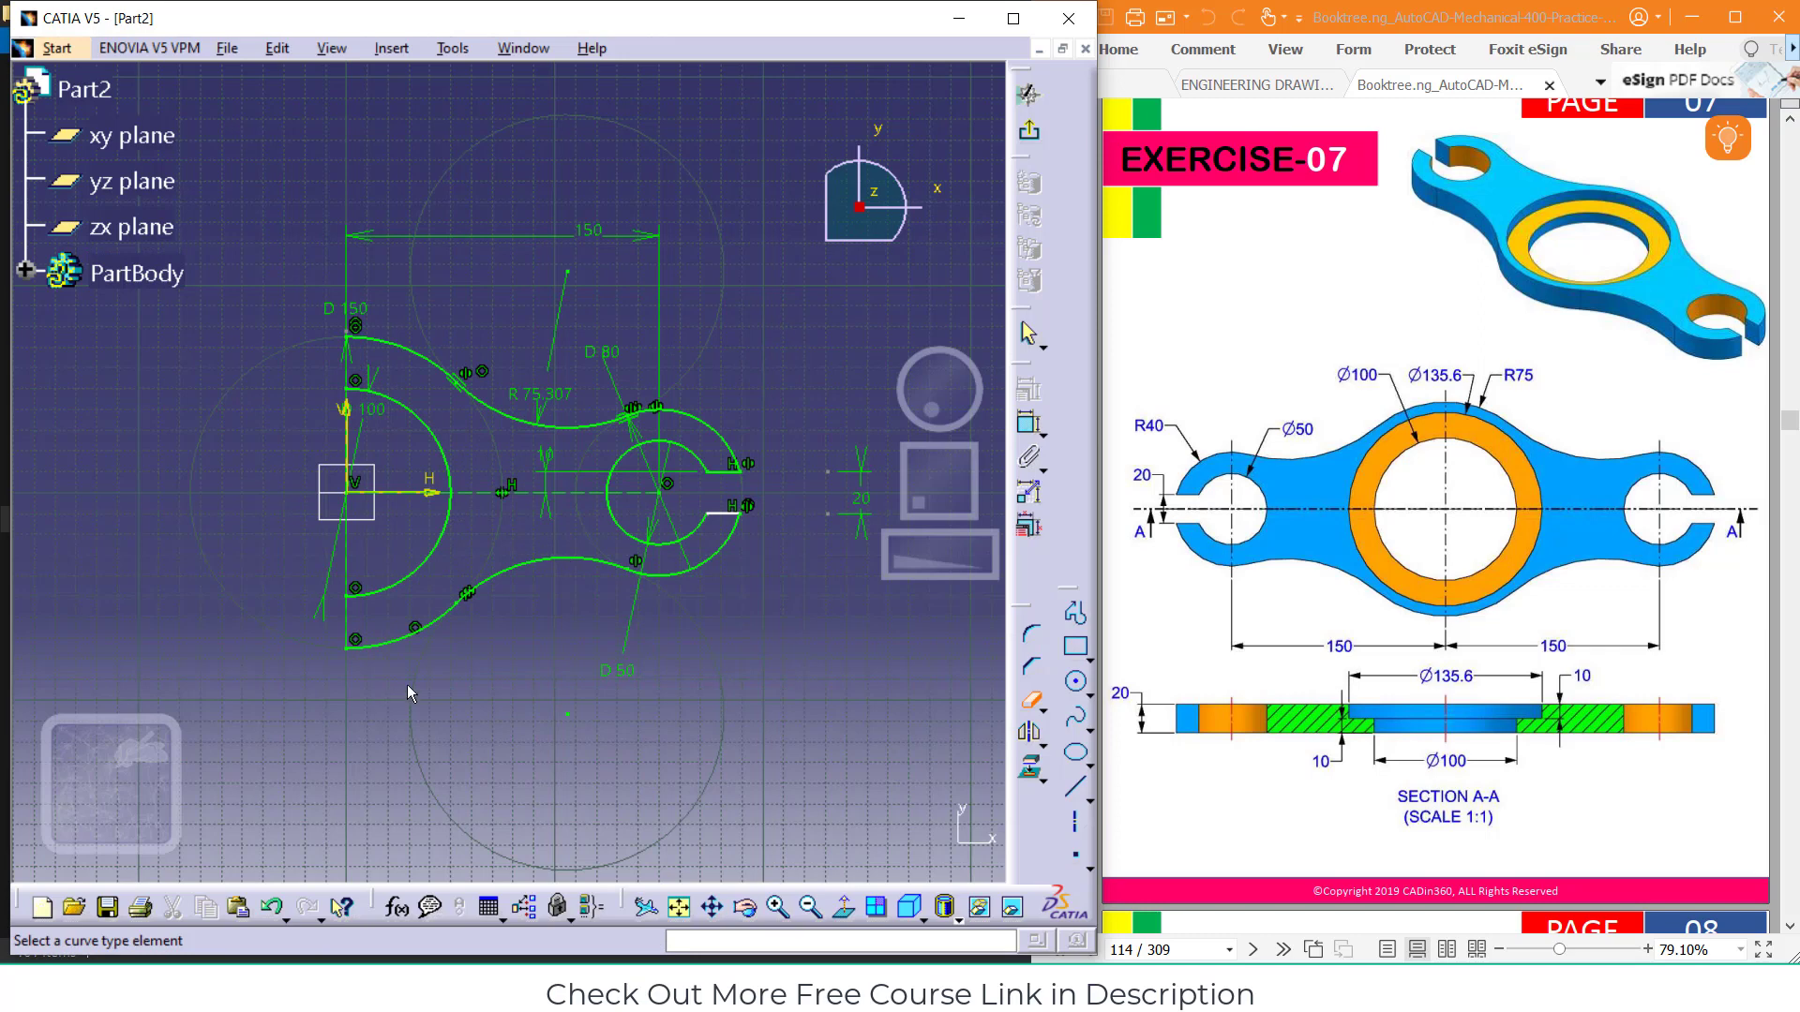
{"action": "left_click", "coordinate": [1031, 699]}
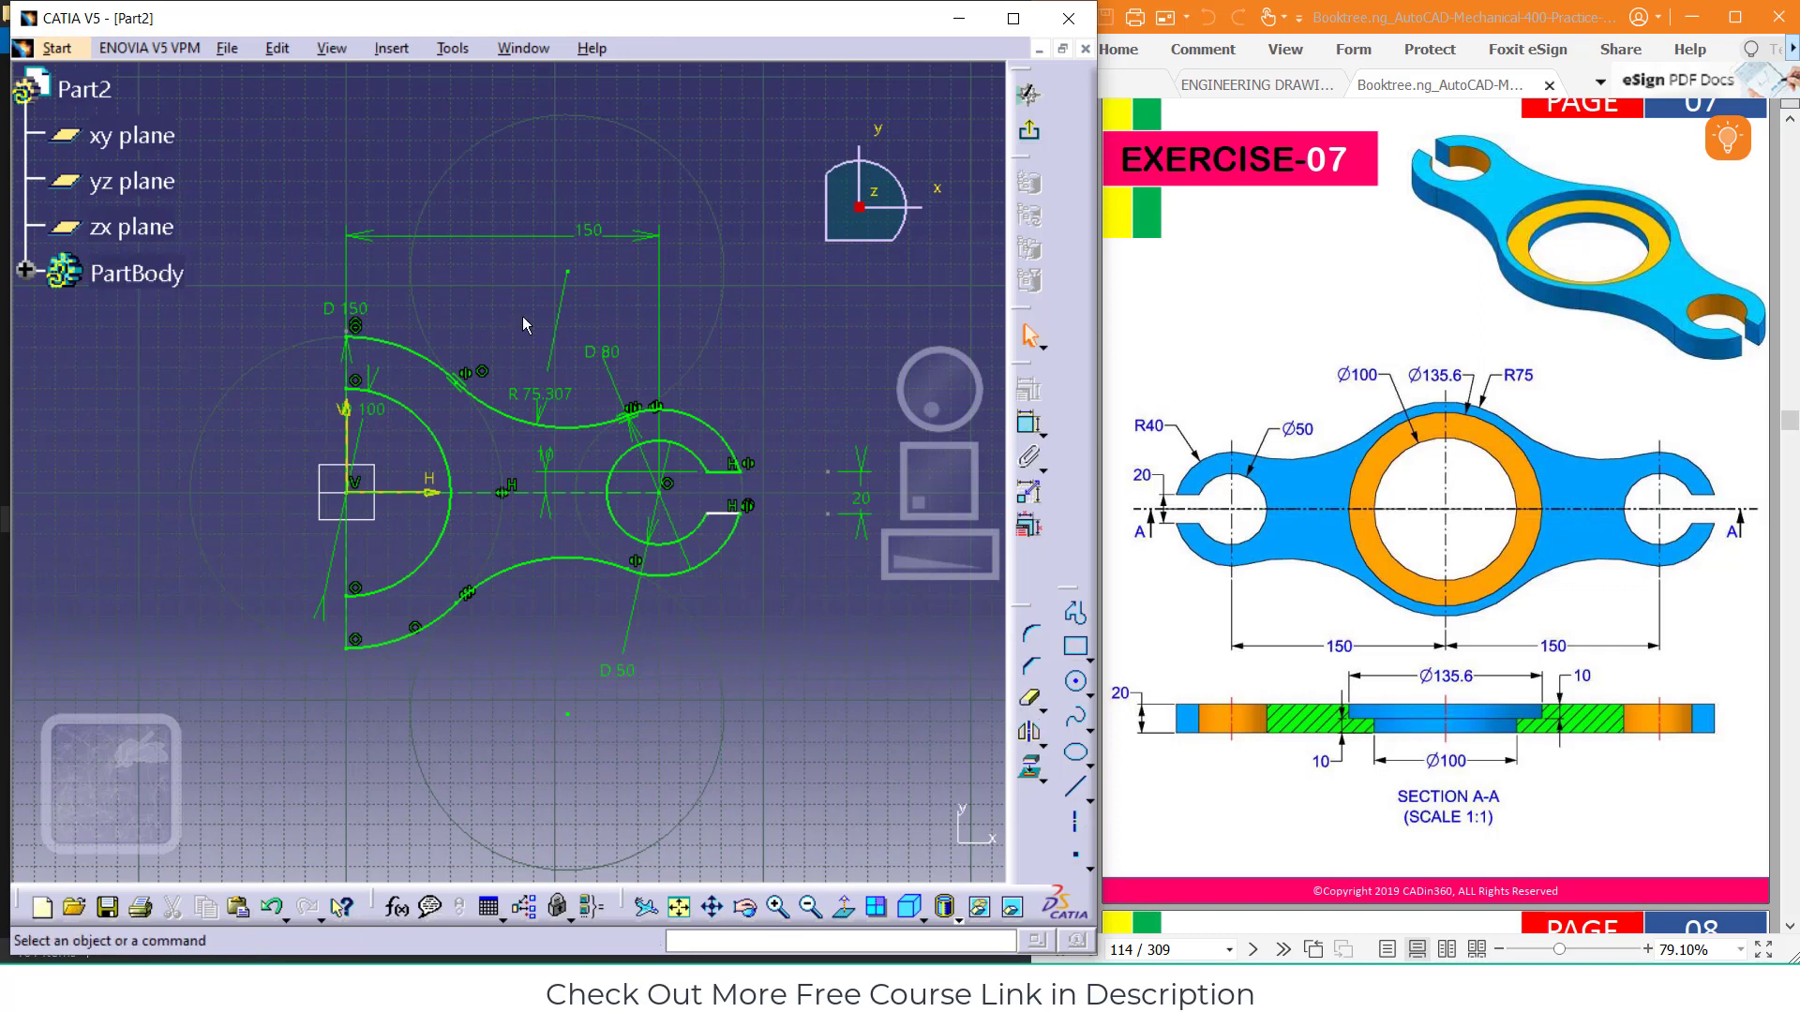
{"action": "mouse_move", "coordinate": [804, 324]}
{"action": "left_mouse_down"}
{"action": "mouse_move", "coordinate": [311, 656]}
{"action": "mouse_move", "coordinate": [379, 702]}
{"action": "left_mouse_up"}
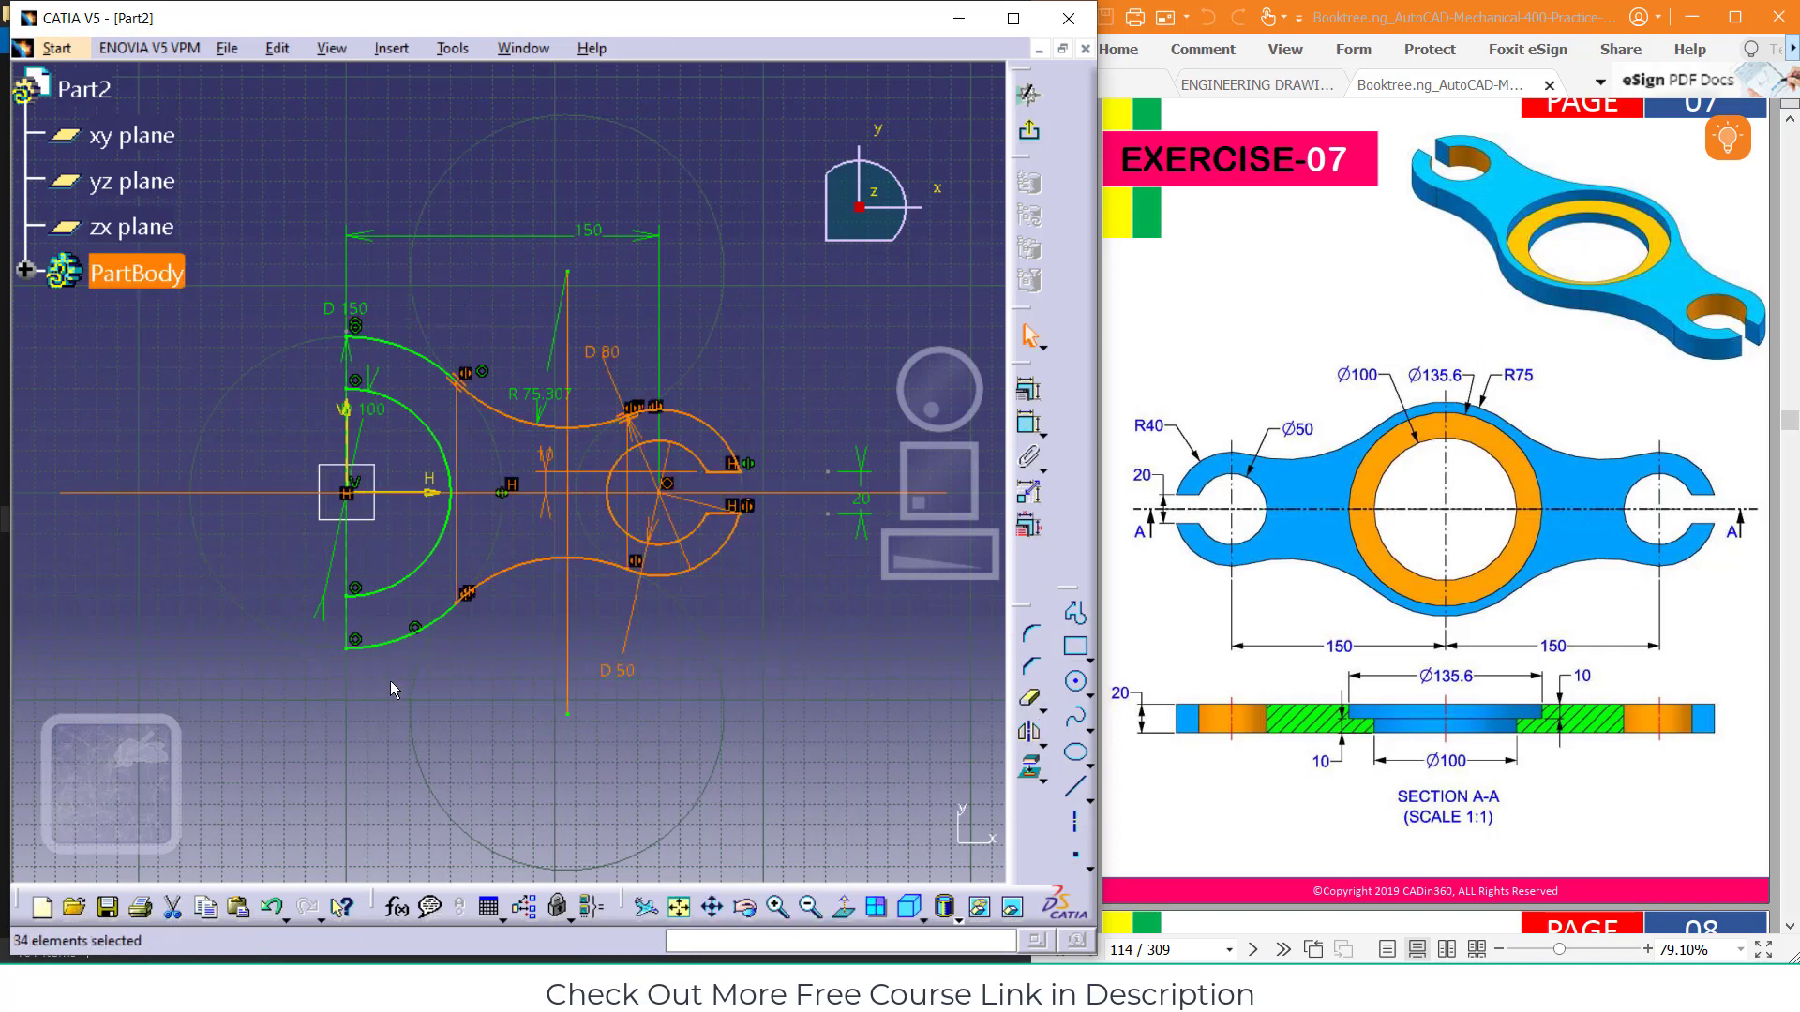
{"action": "left_click", "coordinate": [433, 503], "text": "ctrl"}
{"action": "left_click", "coordinate": [411, 634], "text": "ctrl"}
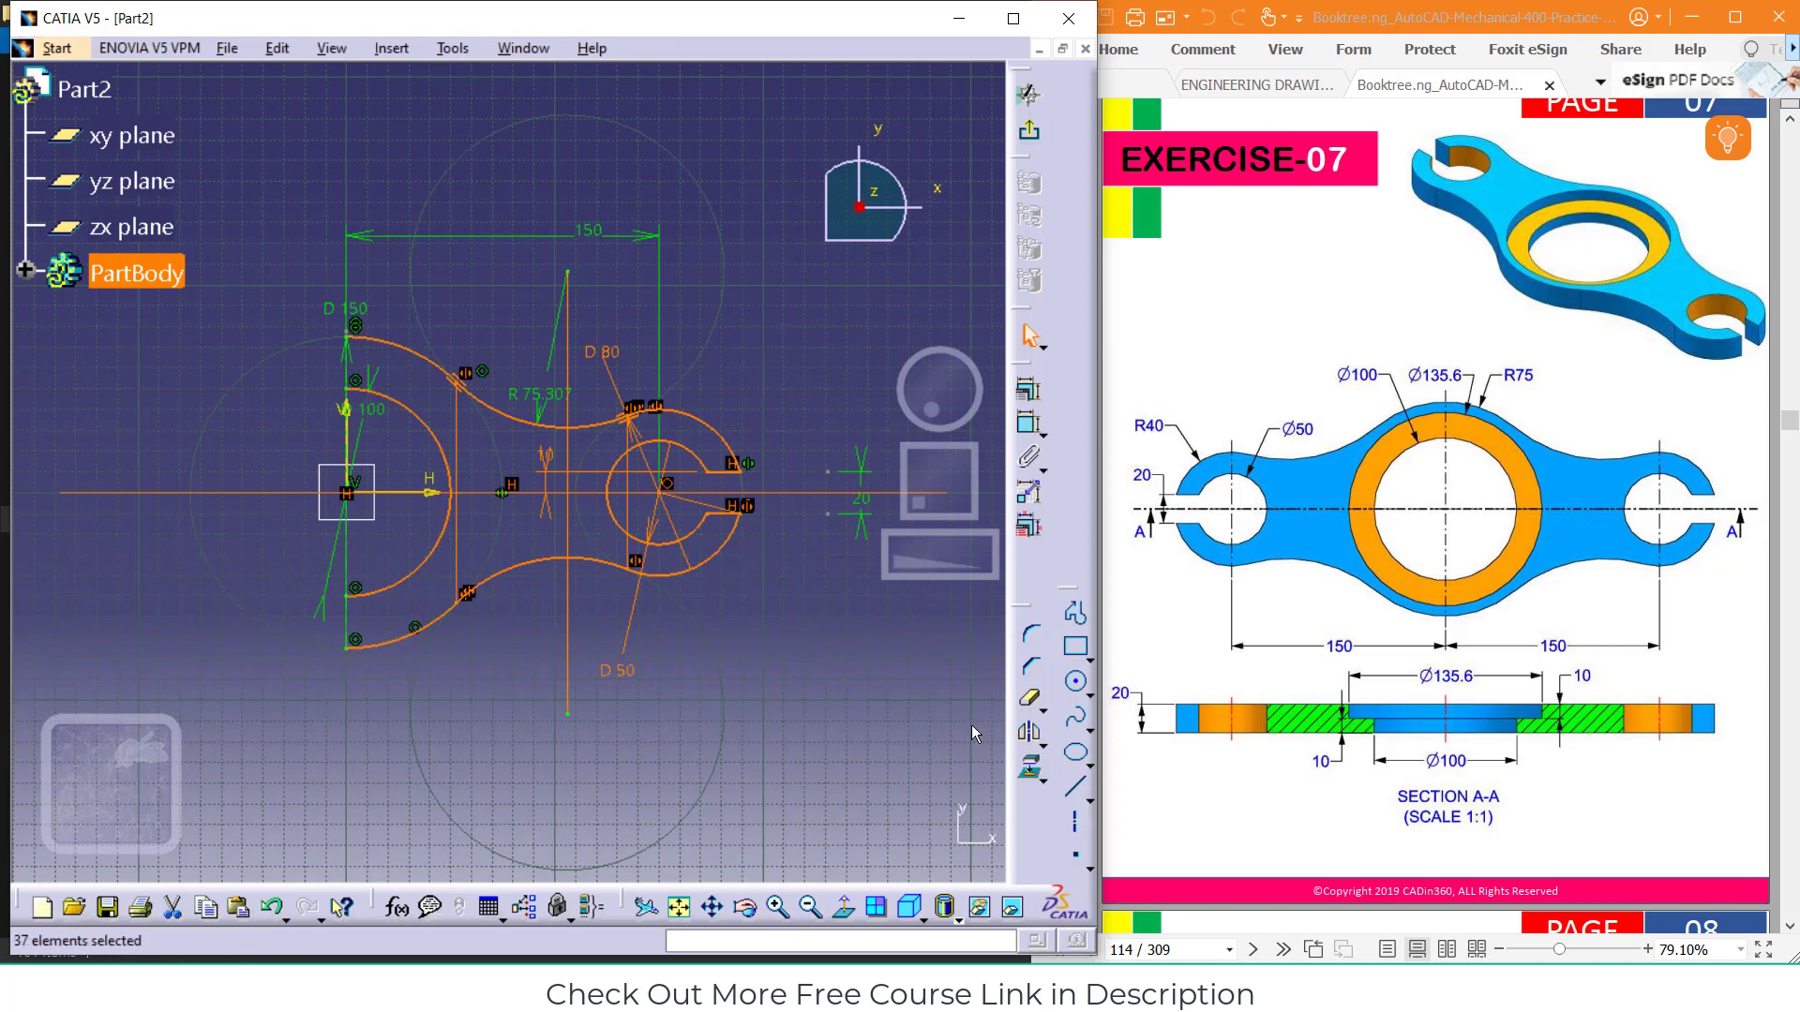
{"action": "left_click", "coordinate": [1029, 732]}
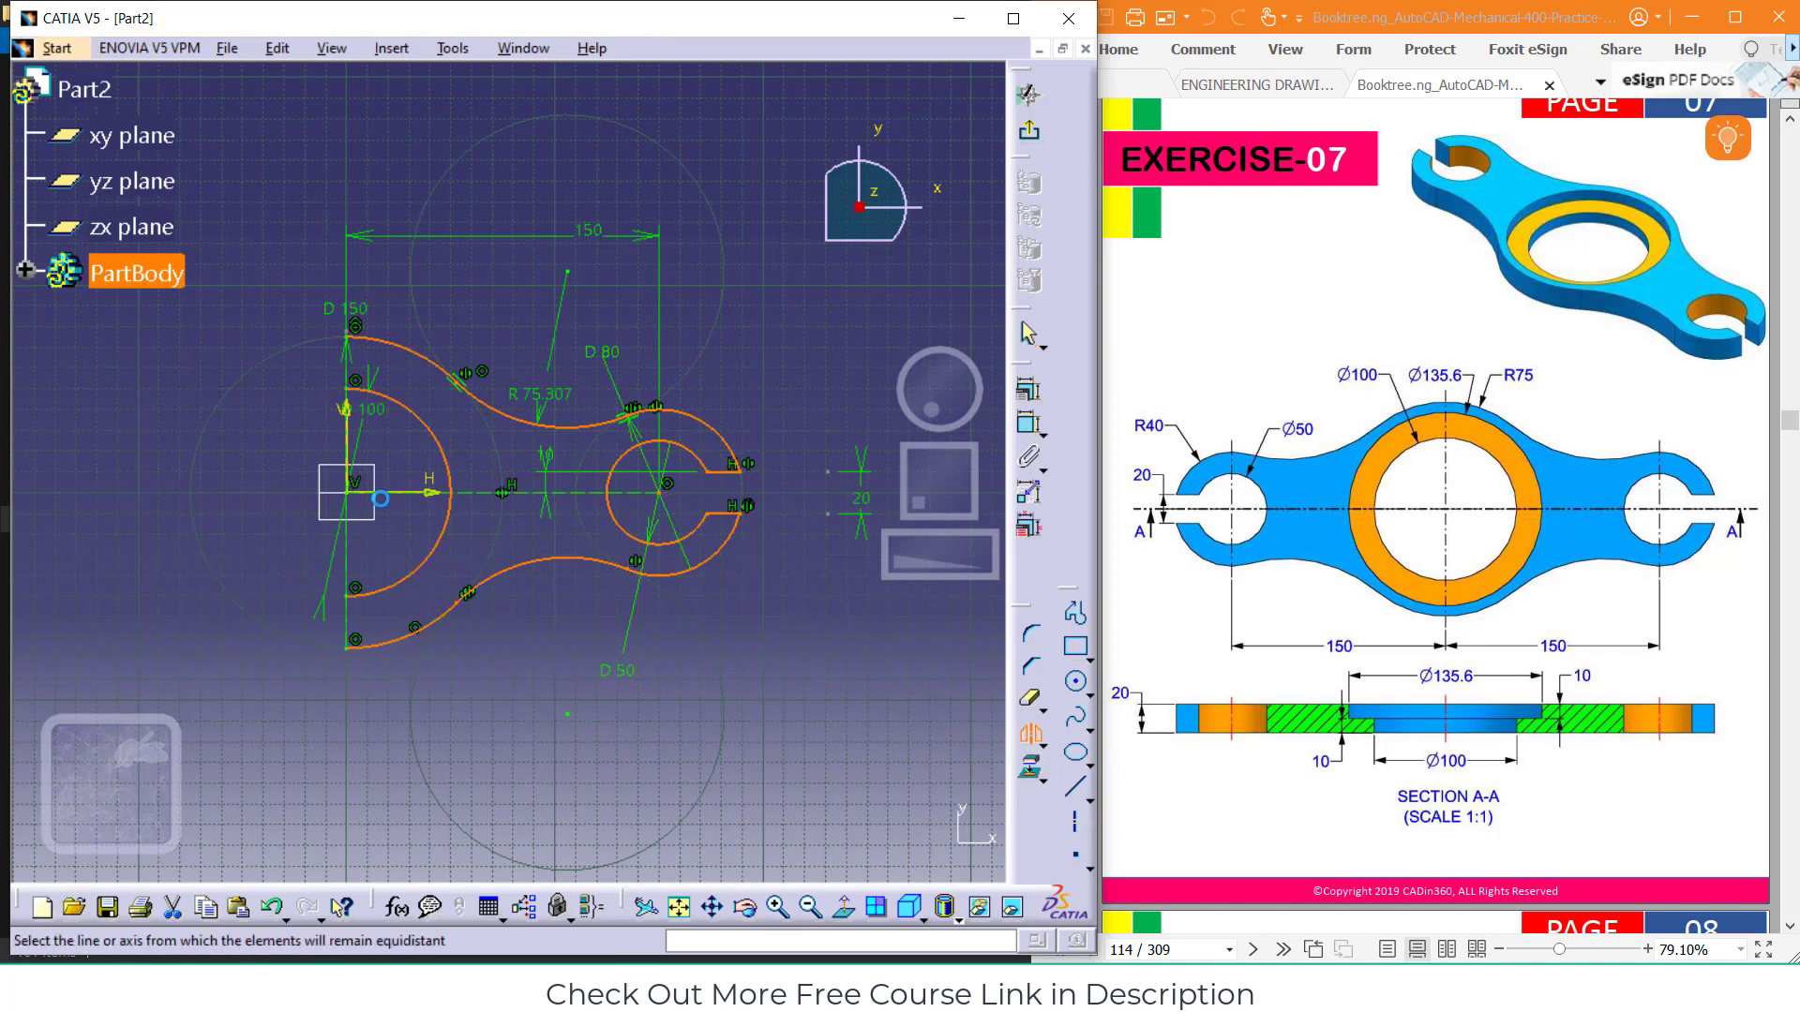
{"action": "left_click", "coordinate": [348, 452]}
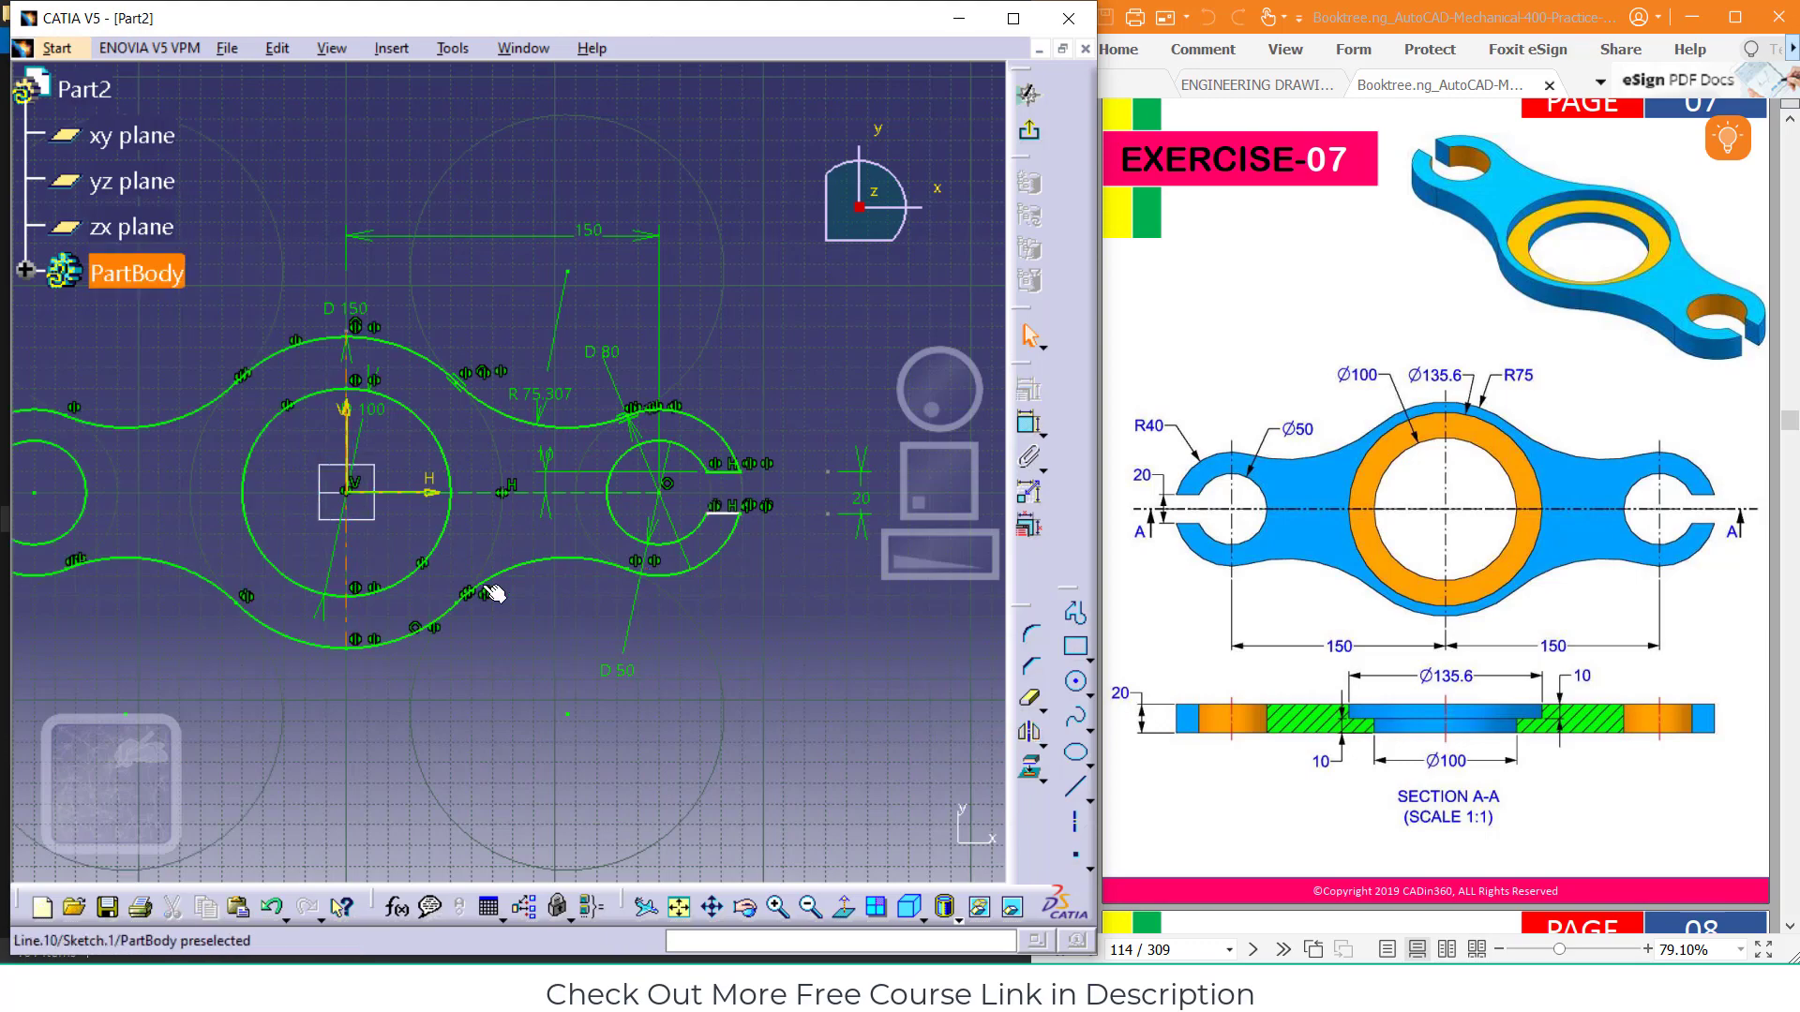
Exit the finished link sketch and pad it to a length of 20 mm
{"action": "left_click", "coordinate": [680, 906]}
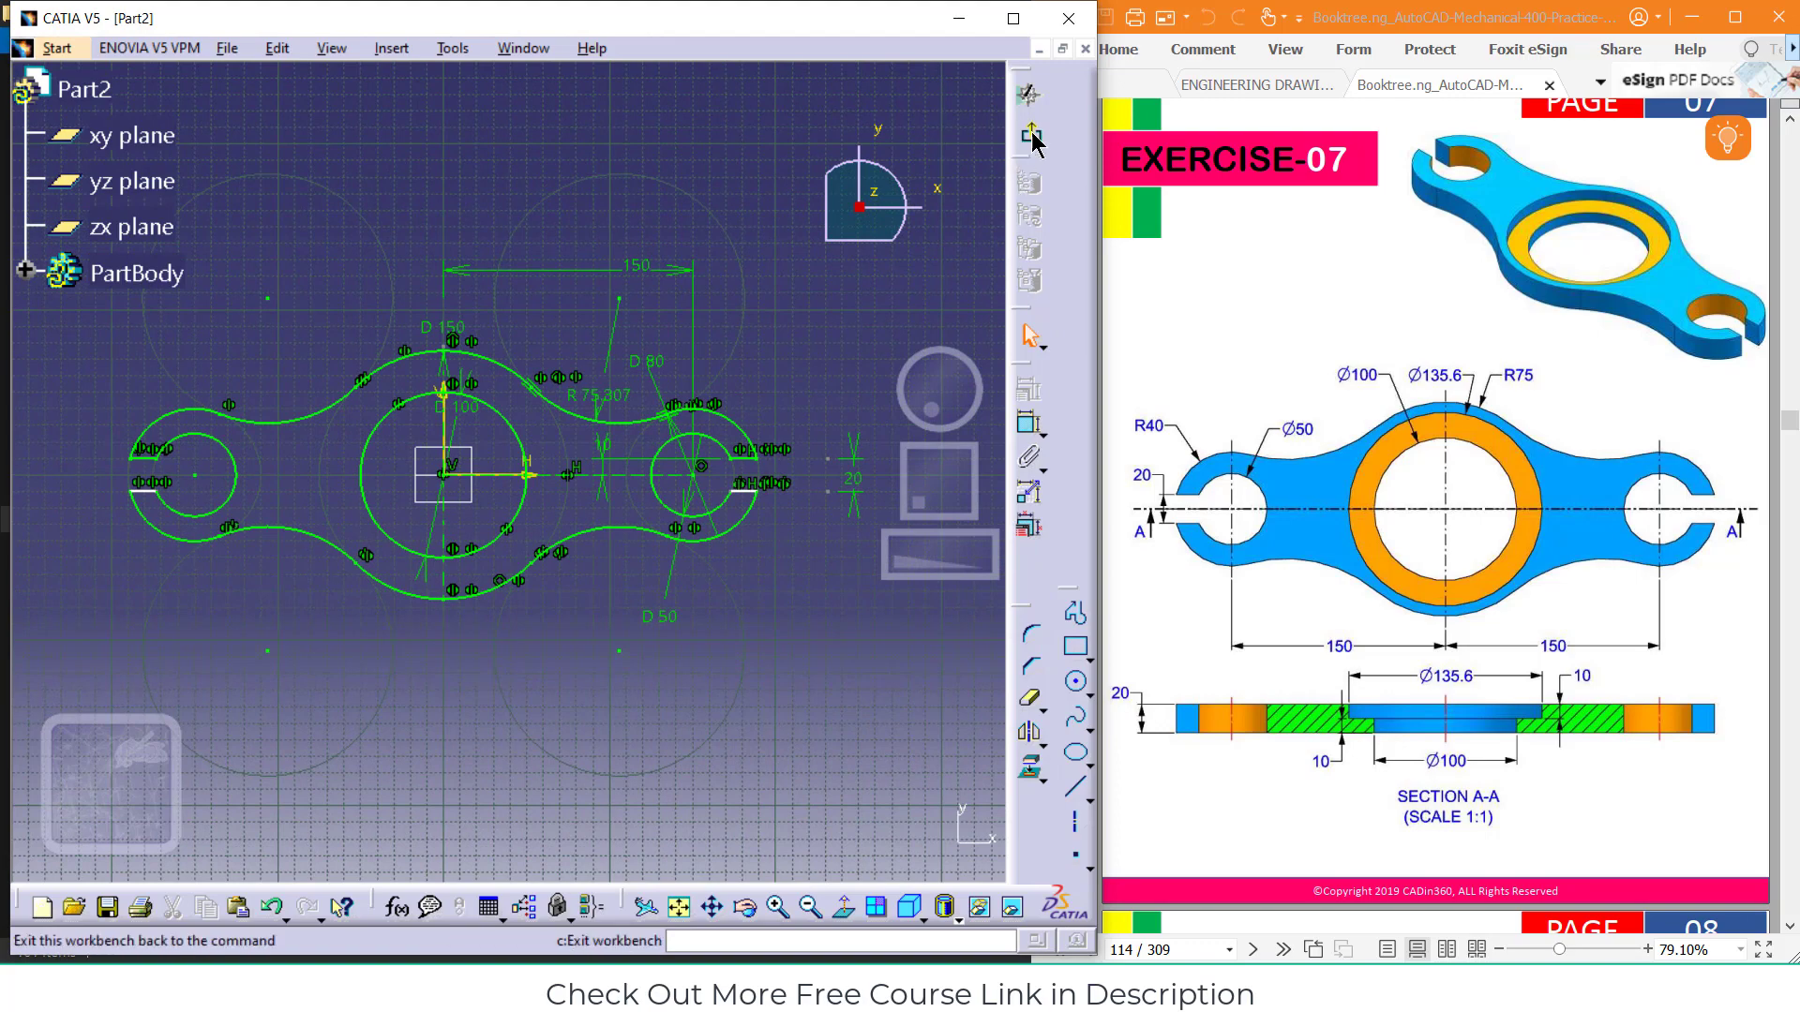
{"action": "left_click", "coordinate": [1028, 94]}
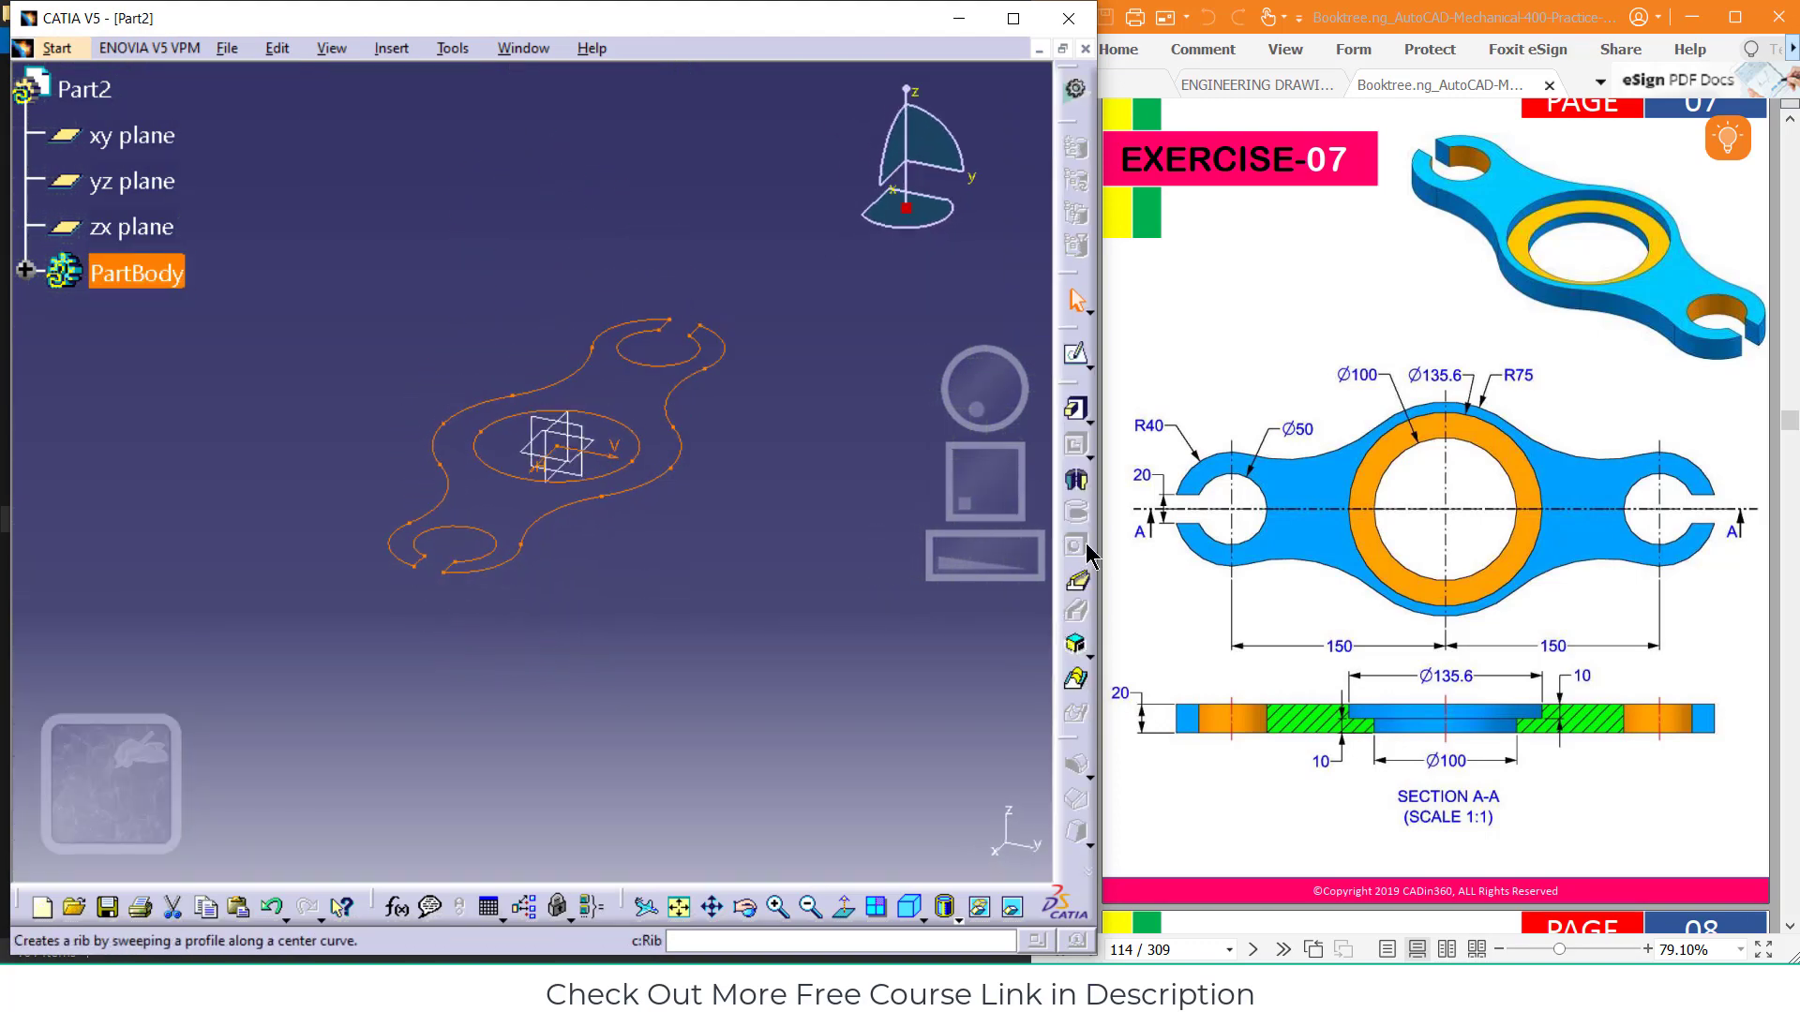
{"action": "left_click", "coordinate": [1076, 409]}
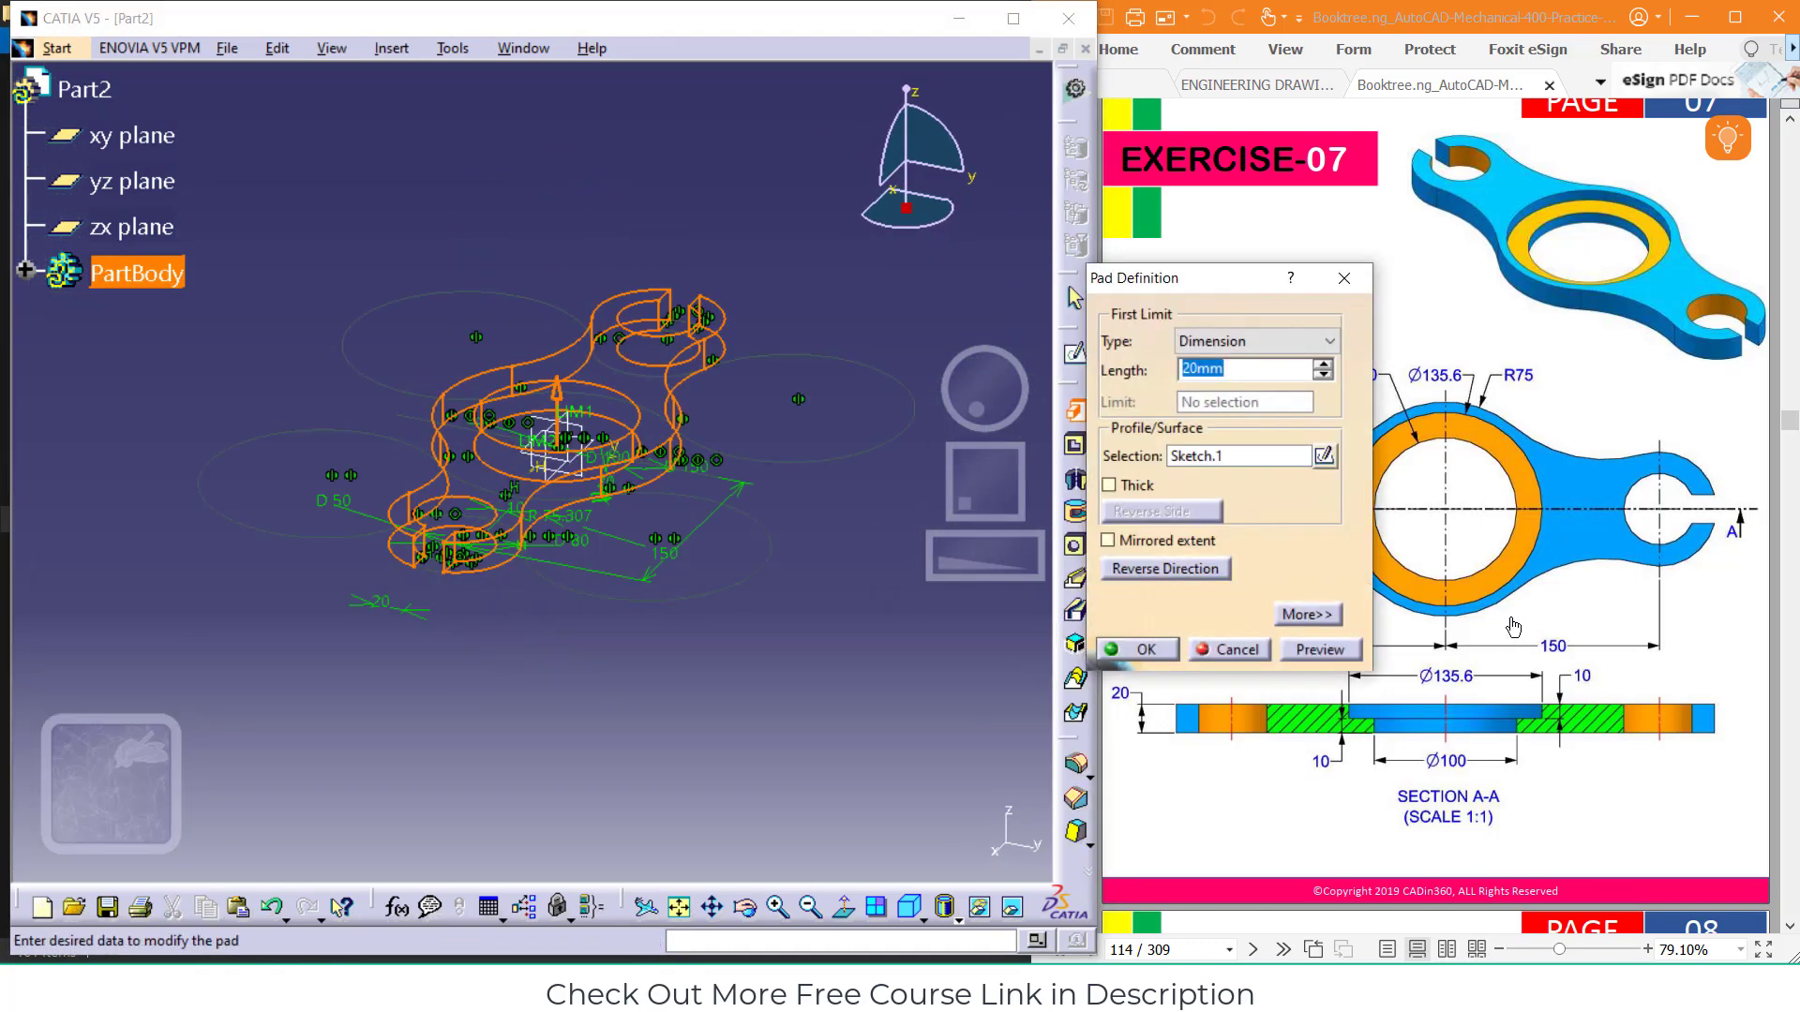
{"action": "mouse_move", "coordinate": [1256, 277]}
{"action": "left_mouse_down"}
{"action": "mouse_move", "coordinate": [631, 195]}
{"action": "mouse_move", "coordinate": [740, 240]}
{"action": "left_mouse_up"}
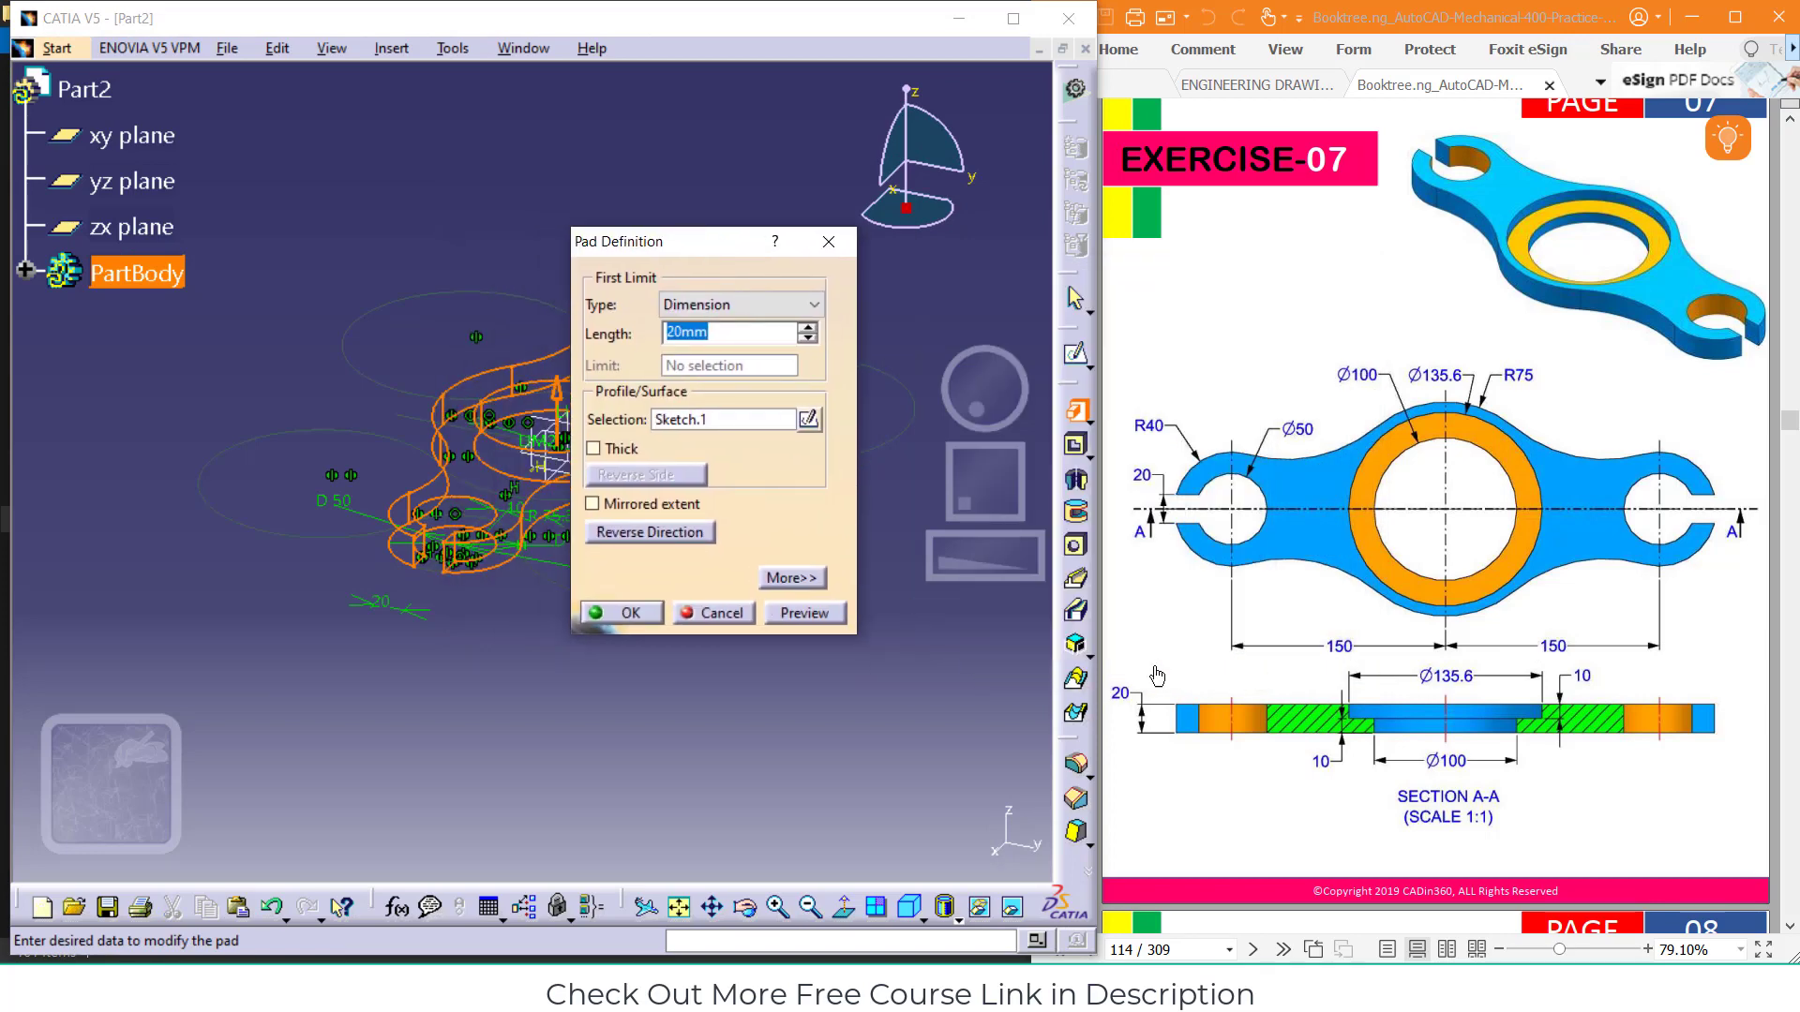
{"action": "left_click", "coordinate": [623, 612]}
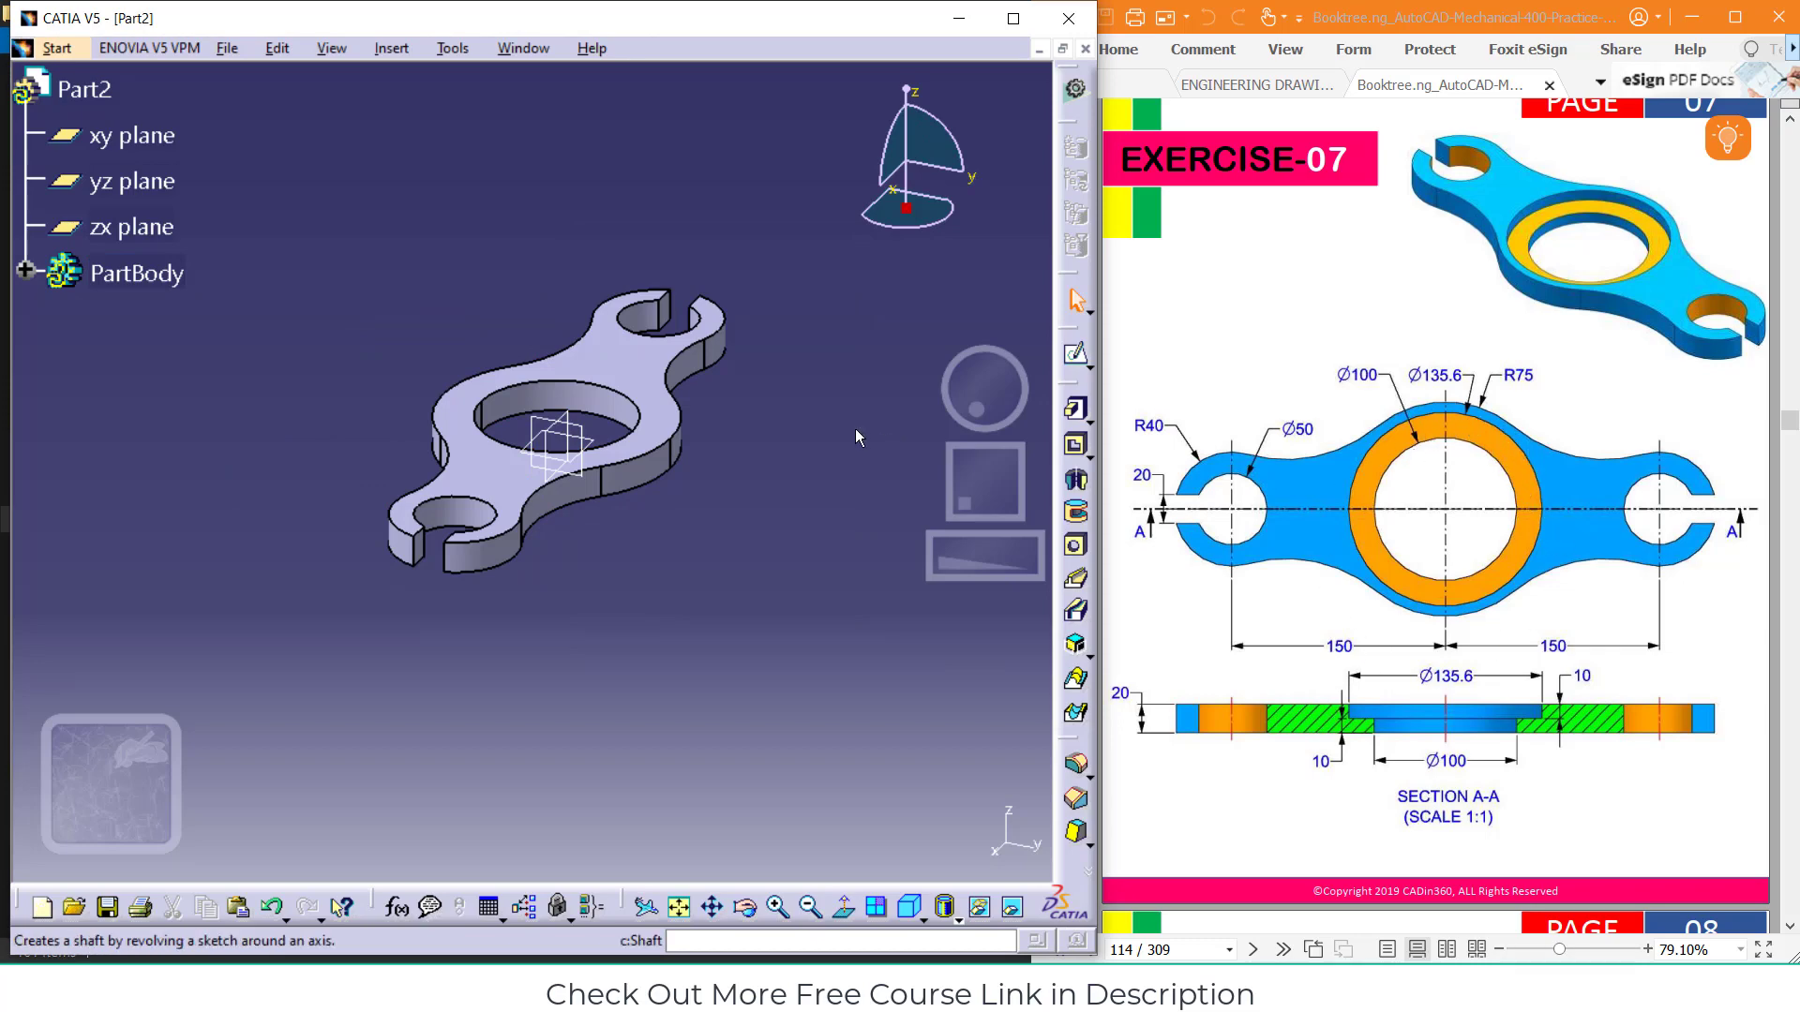
Start a sketch on the link's top face and draw a circle about 128 mm in diameter centred on the origin
{"action": "left_click", "coordinate": [658, 392]}
{"action": "left_click", "coordinate": [1078, 356]}
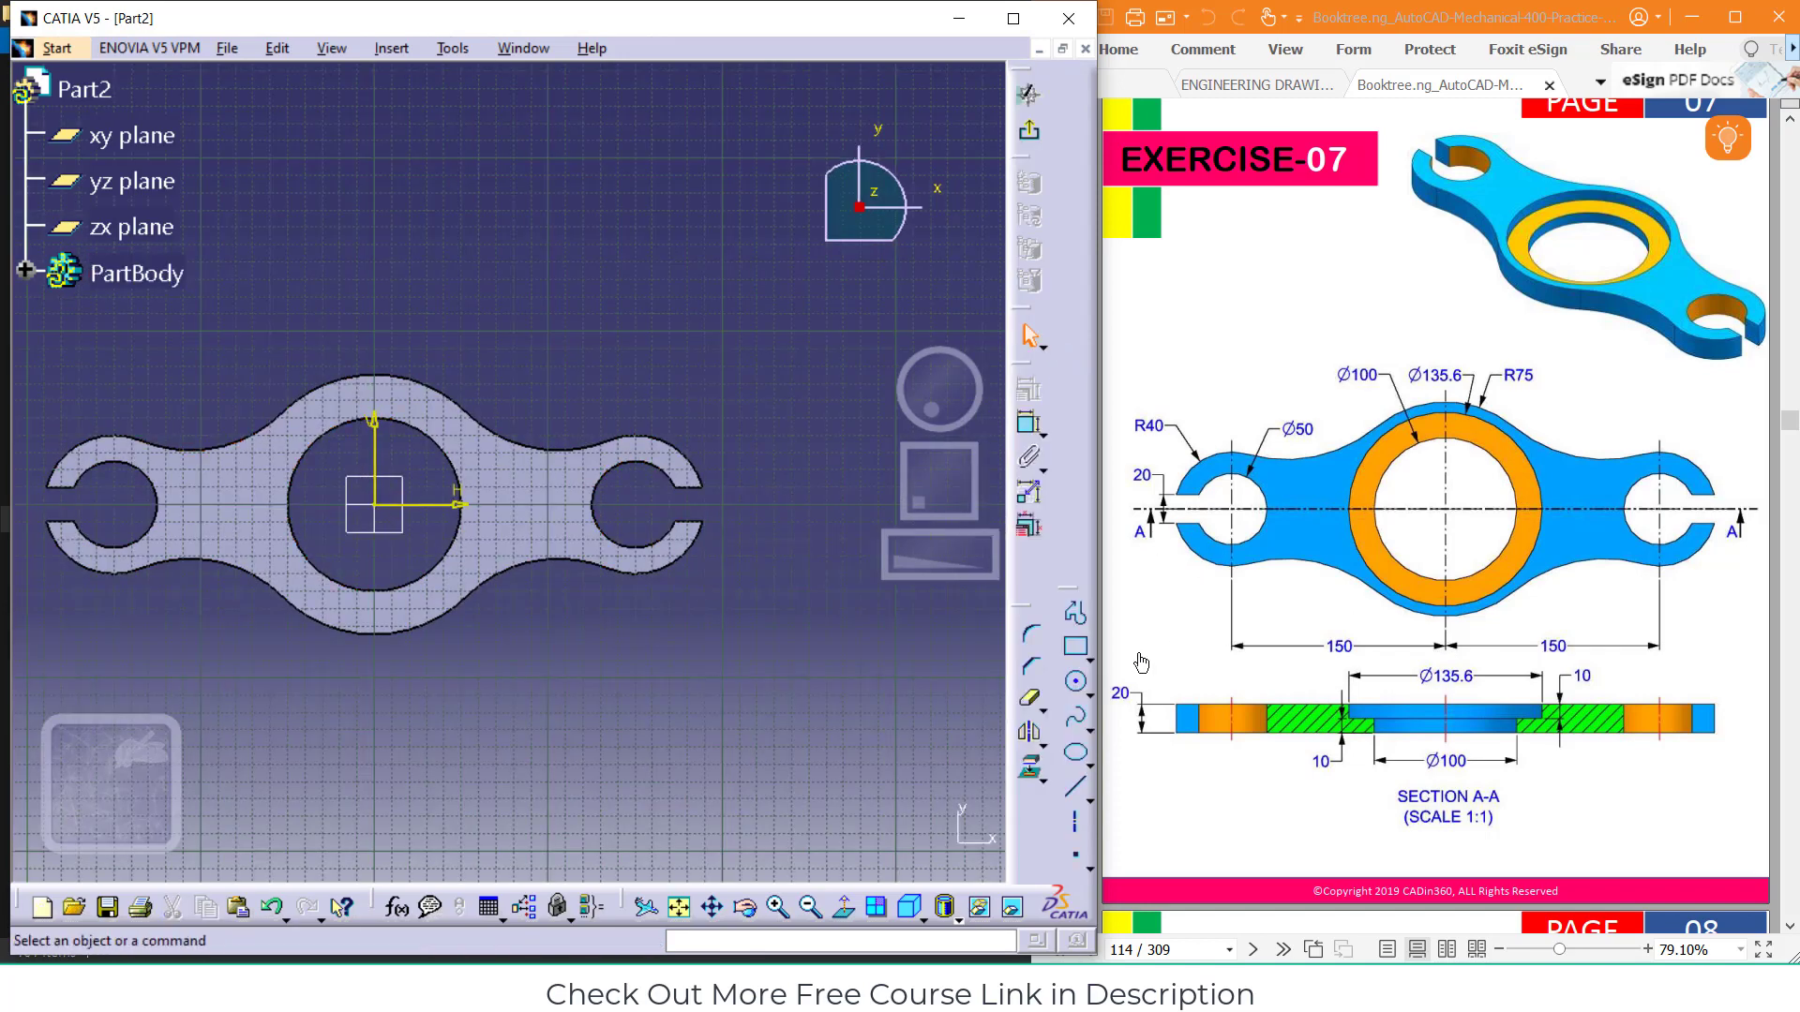
{"action": "left_click", "coordinate": [1076, 681]}
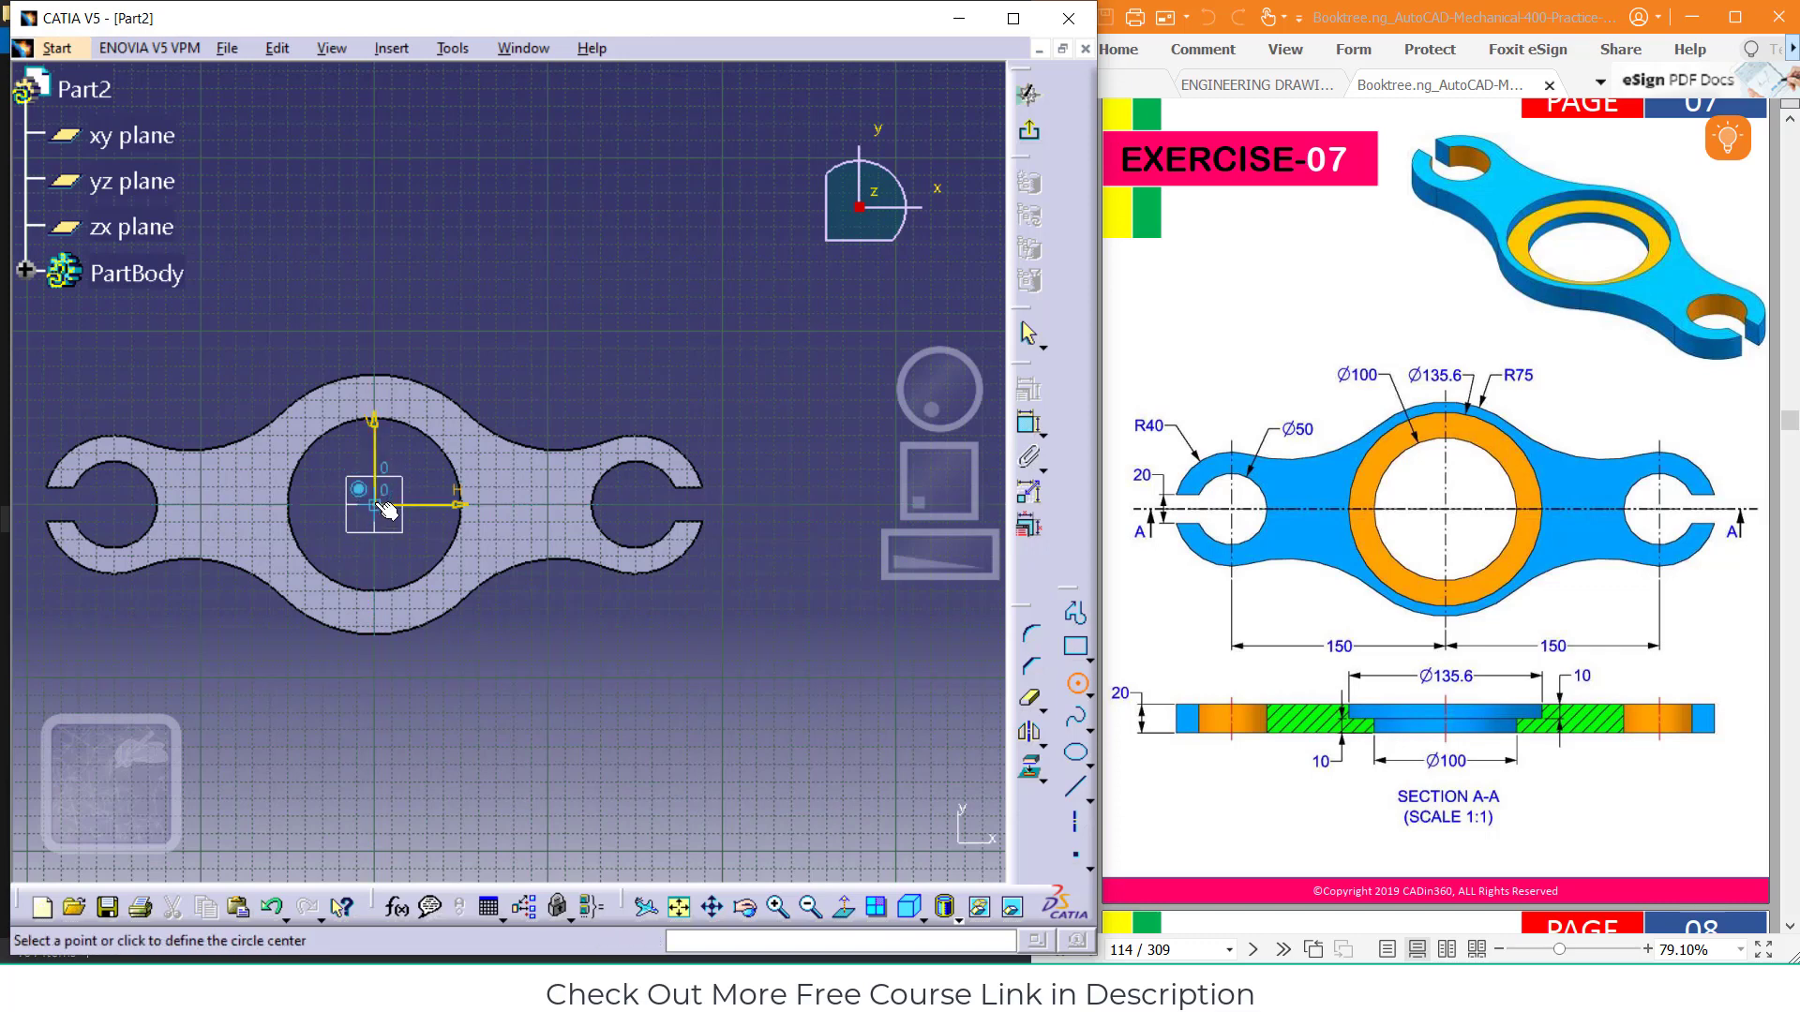
{"action": "left_click", "coordinate": [374, 504]}
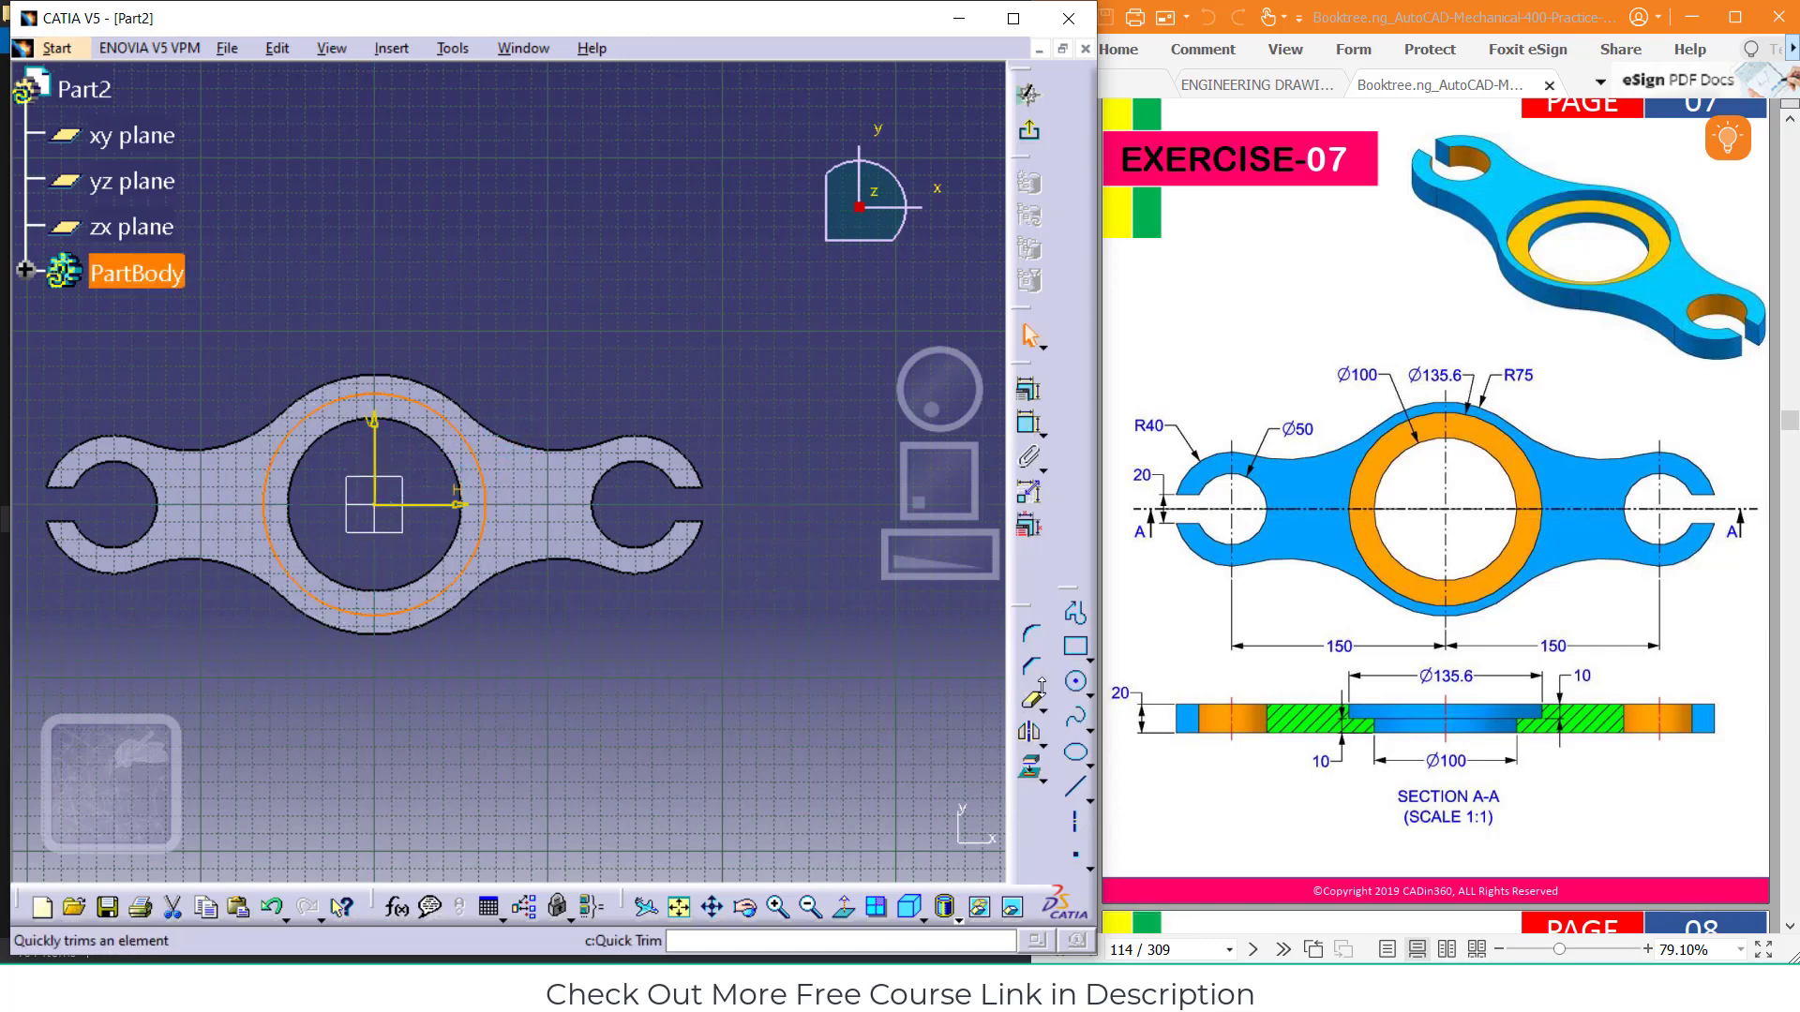
Dimension the central circle and set its diameter to 135.6 mm
{"action": "left_click", "coordinate": [1029, 392]}
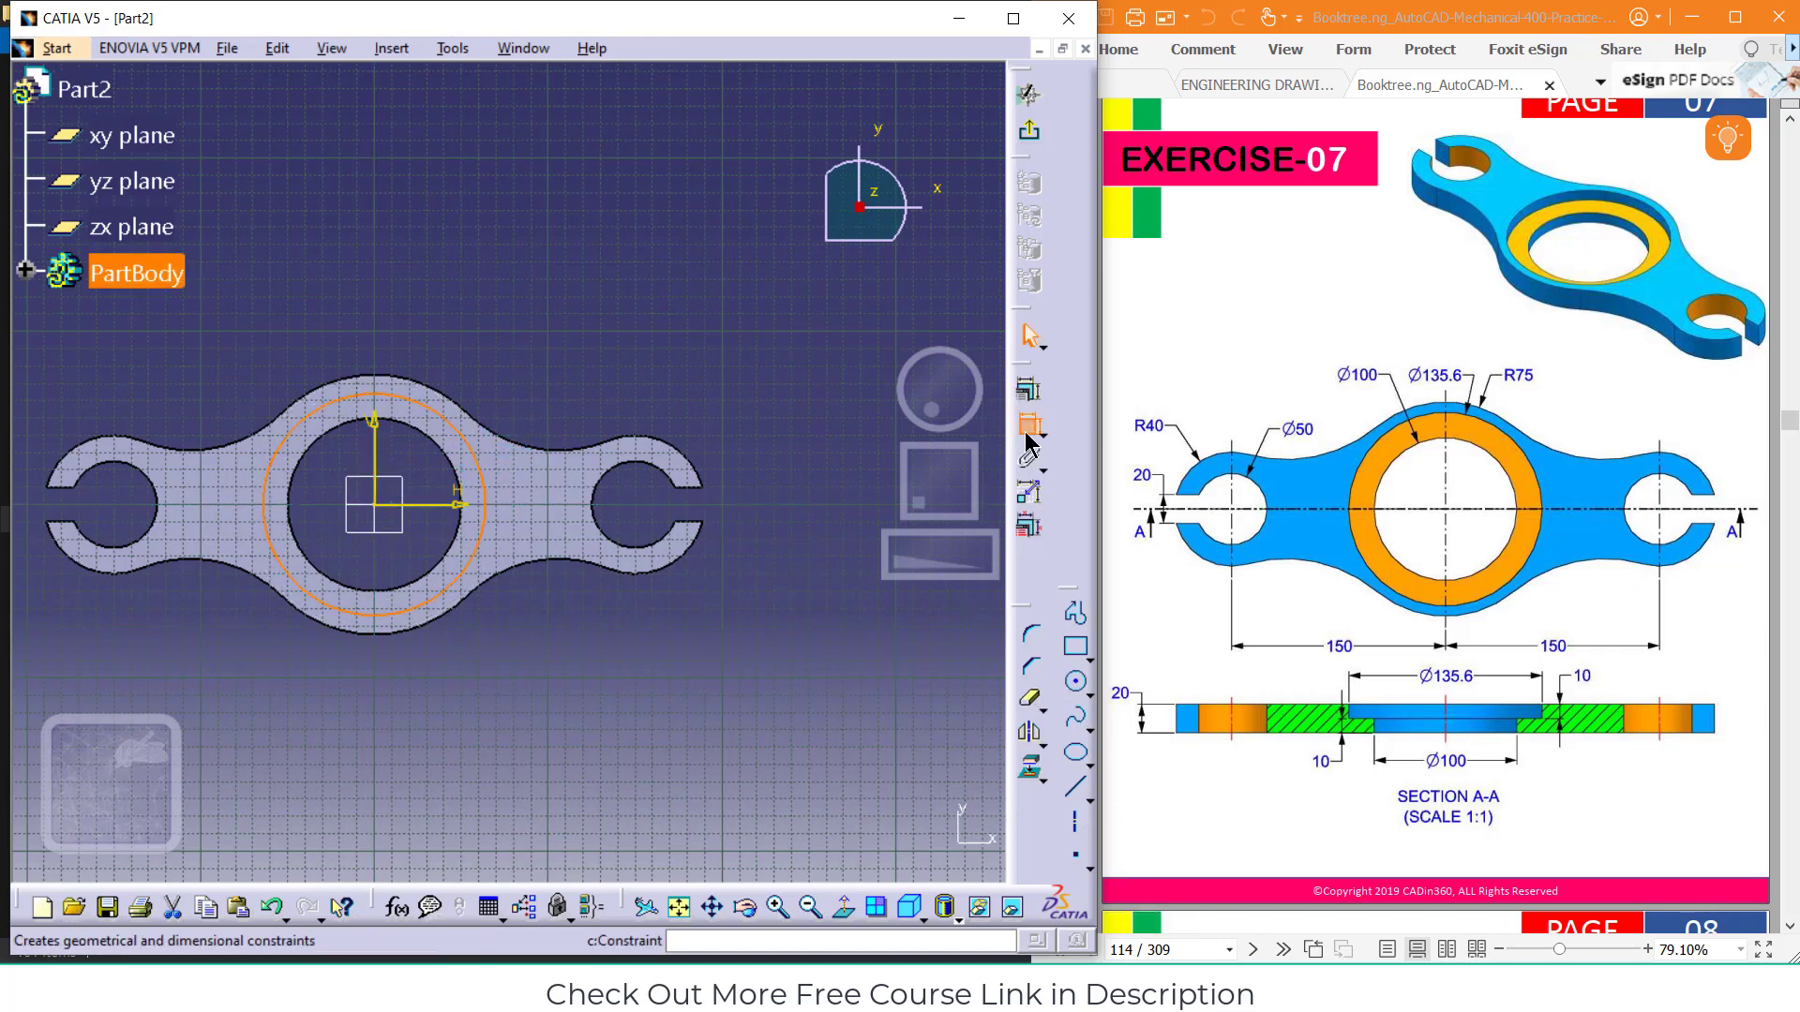
{"action": "left_click", "coordinate": [454, 424]}
{"action": "left_click", "coordinate": [562, 319]}
{"action": "double_click", "coordinate": [562, 315]}
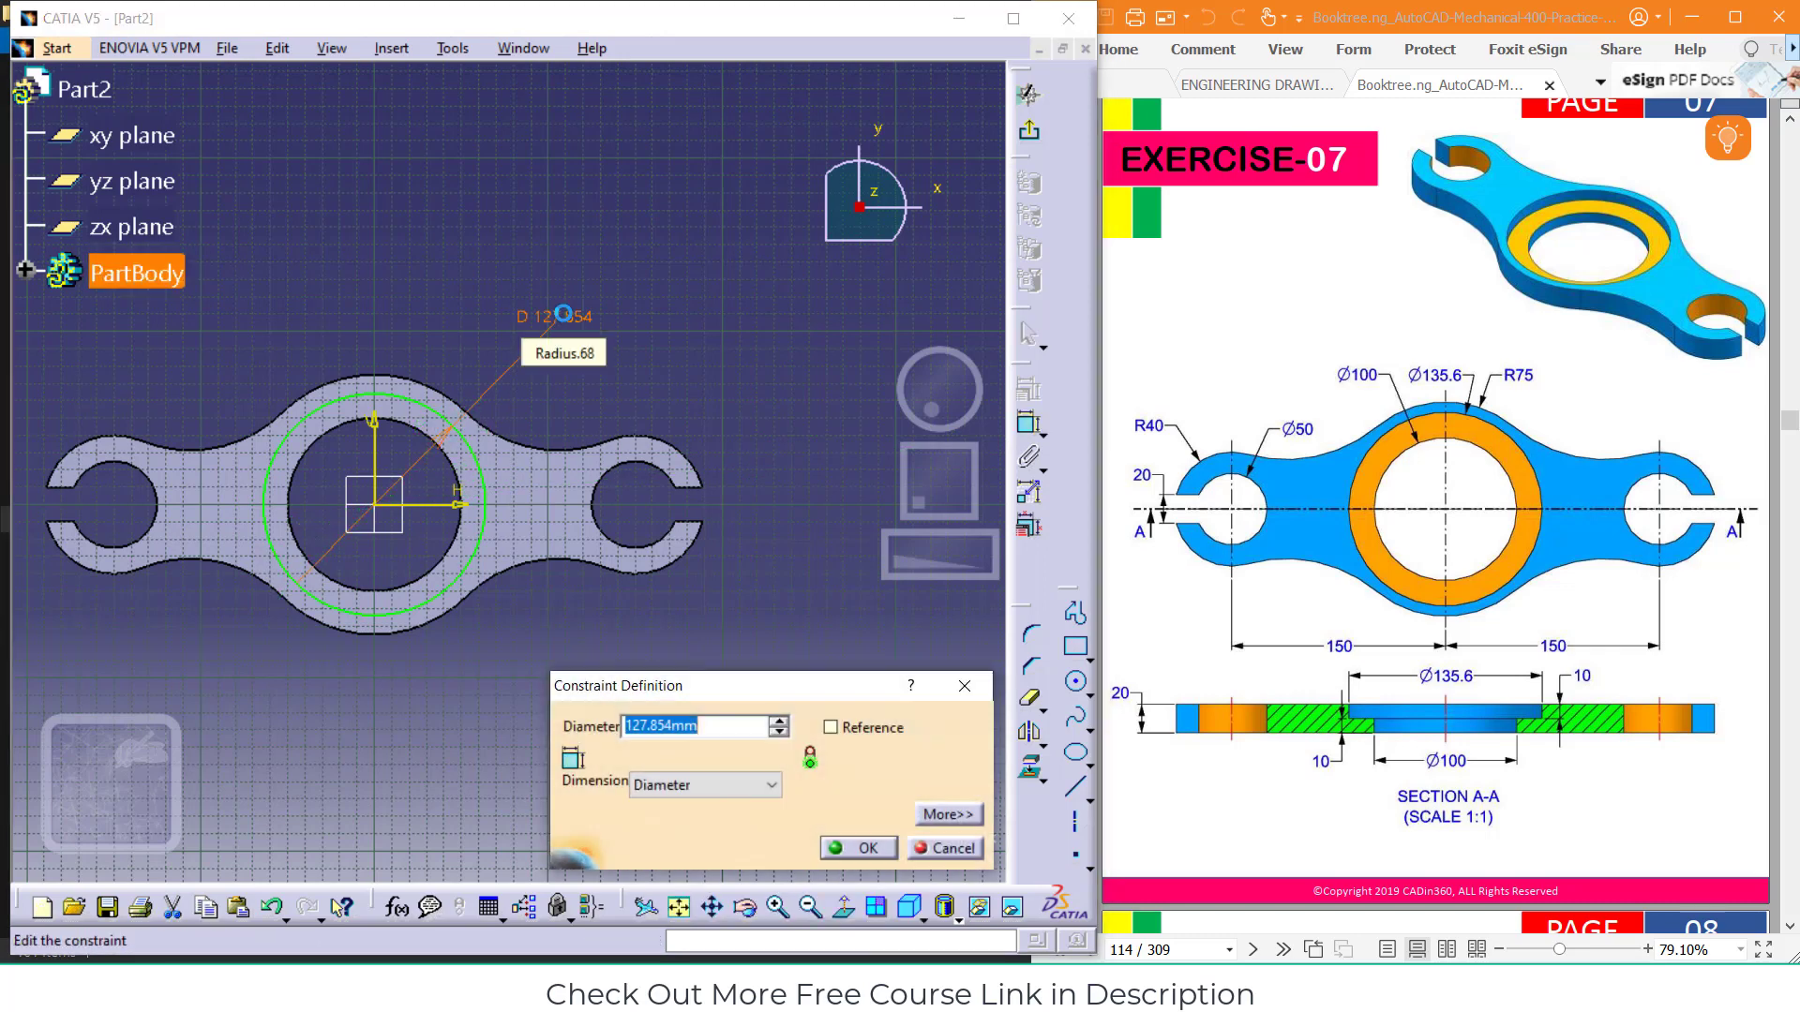
{"action": "type", "text": "135.6"}
{"action": "key", "text": "Return"}
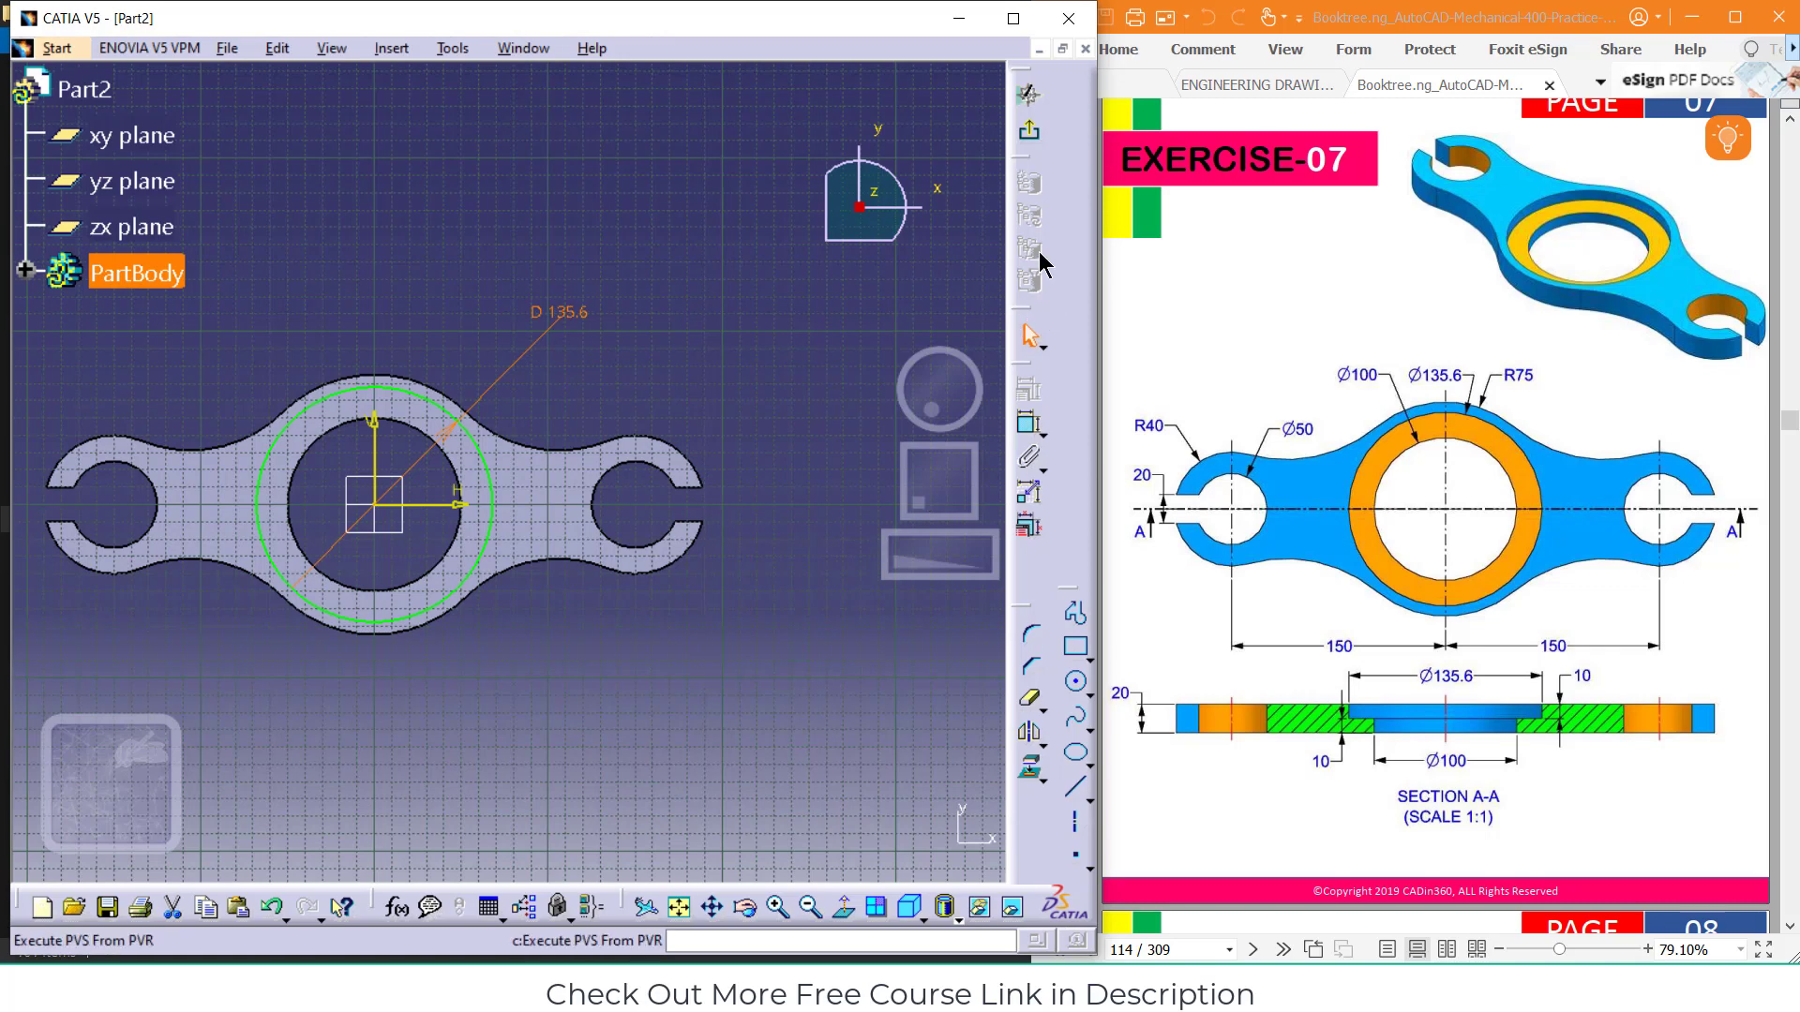
Exit the circle sketch and pocket it to a depth of 10 mm to form the central ring recess
{"action": "left_click", "coordinate": [1030, 139]}
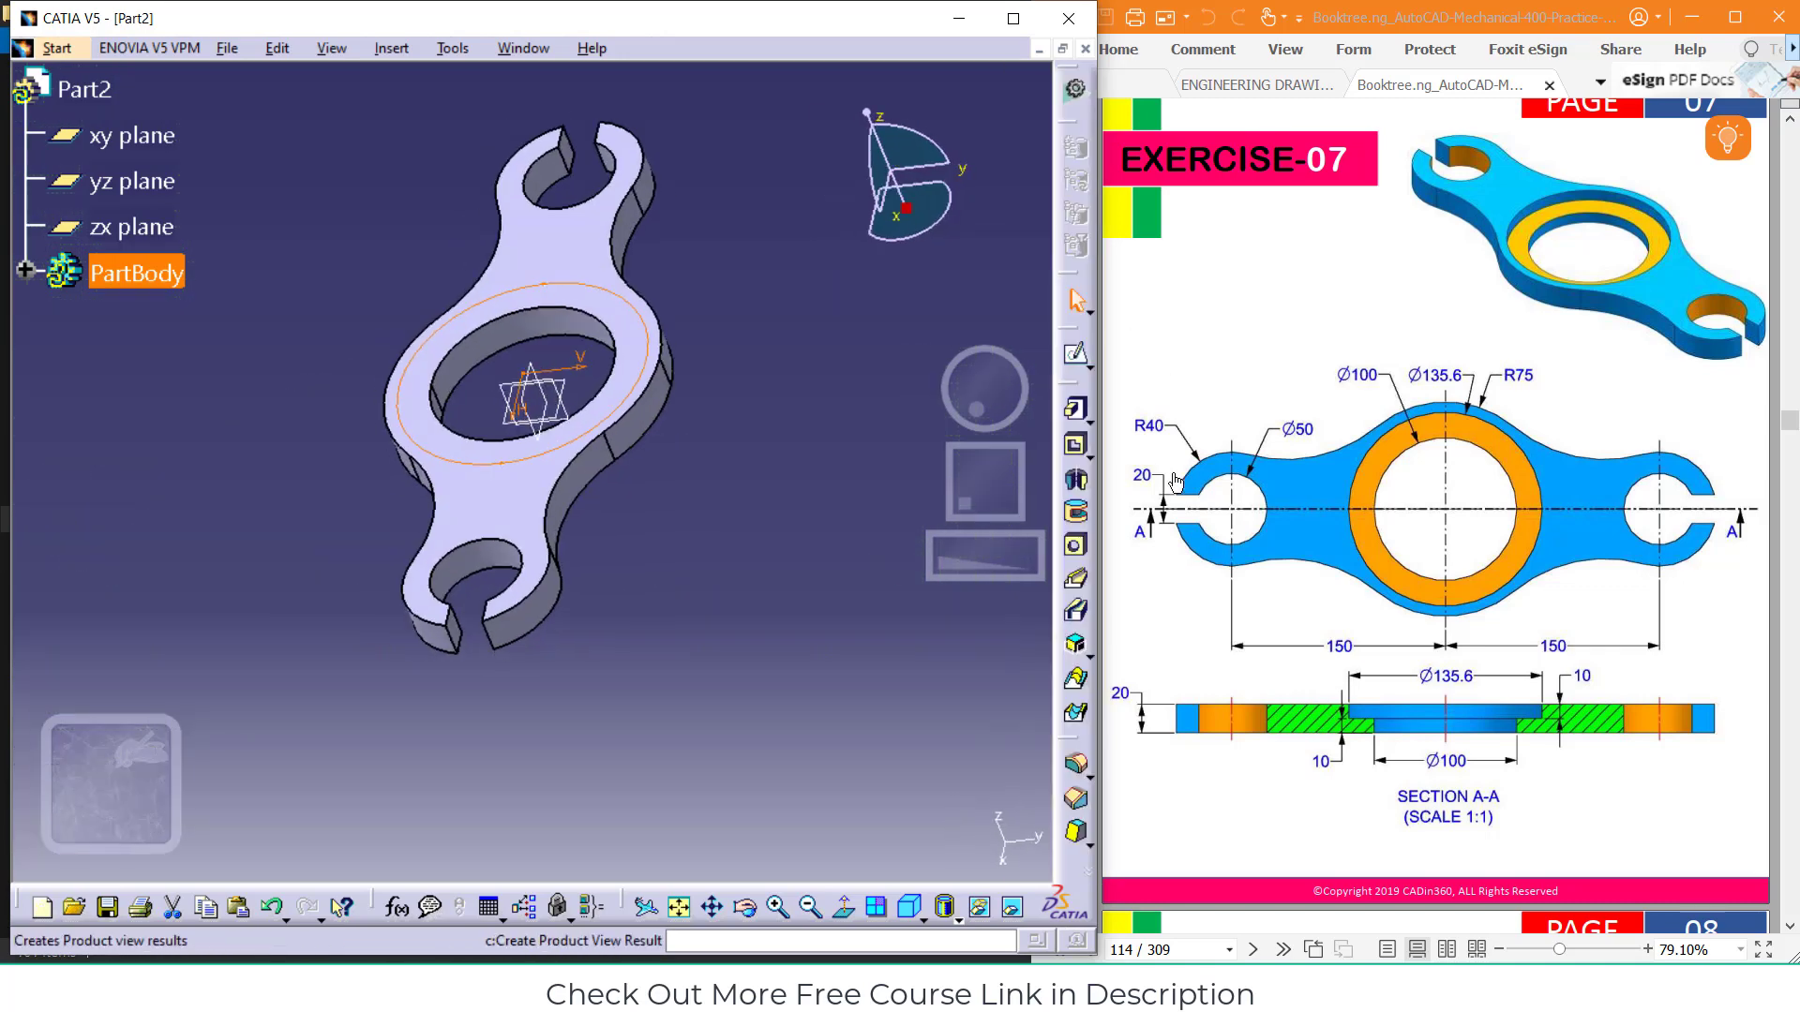
{"action": "left_click", "coordinate": [1078, 448]}
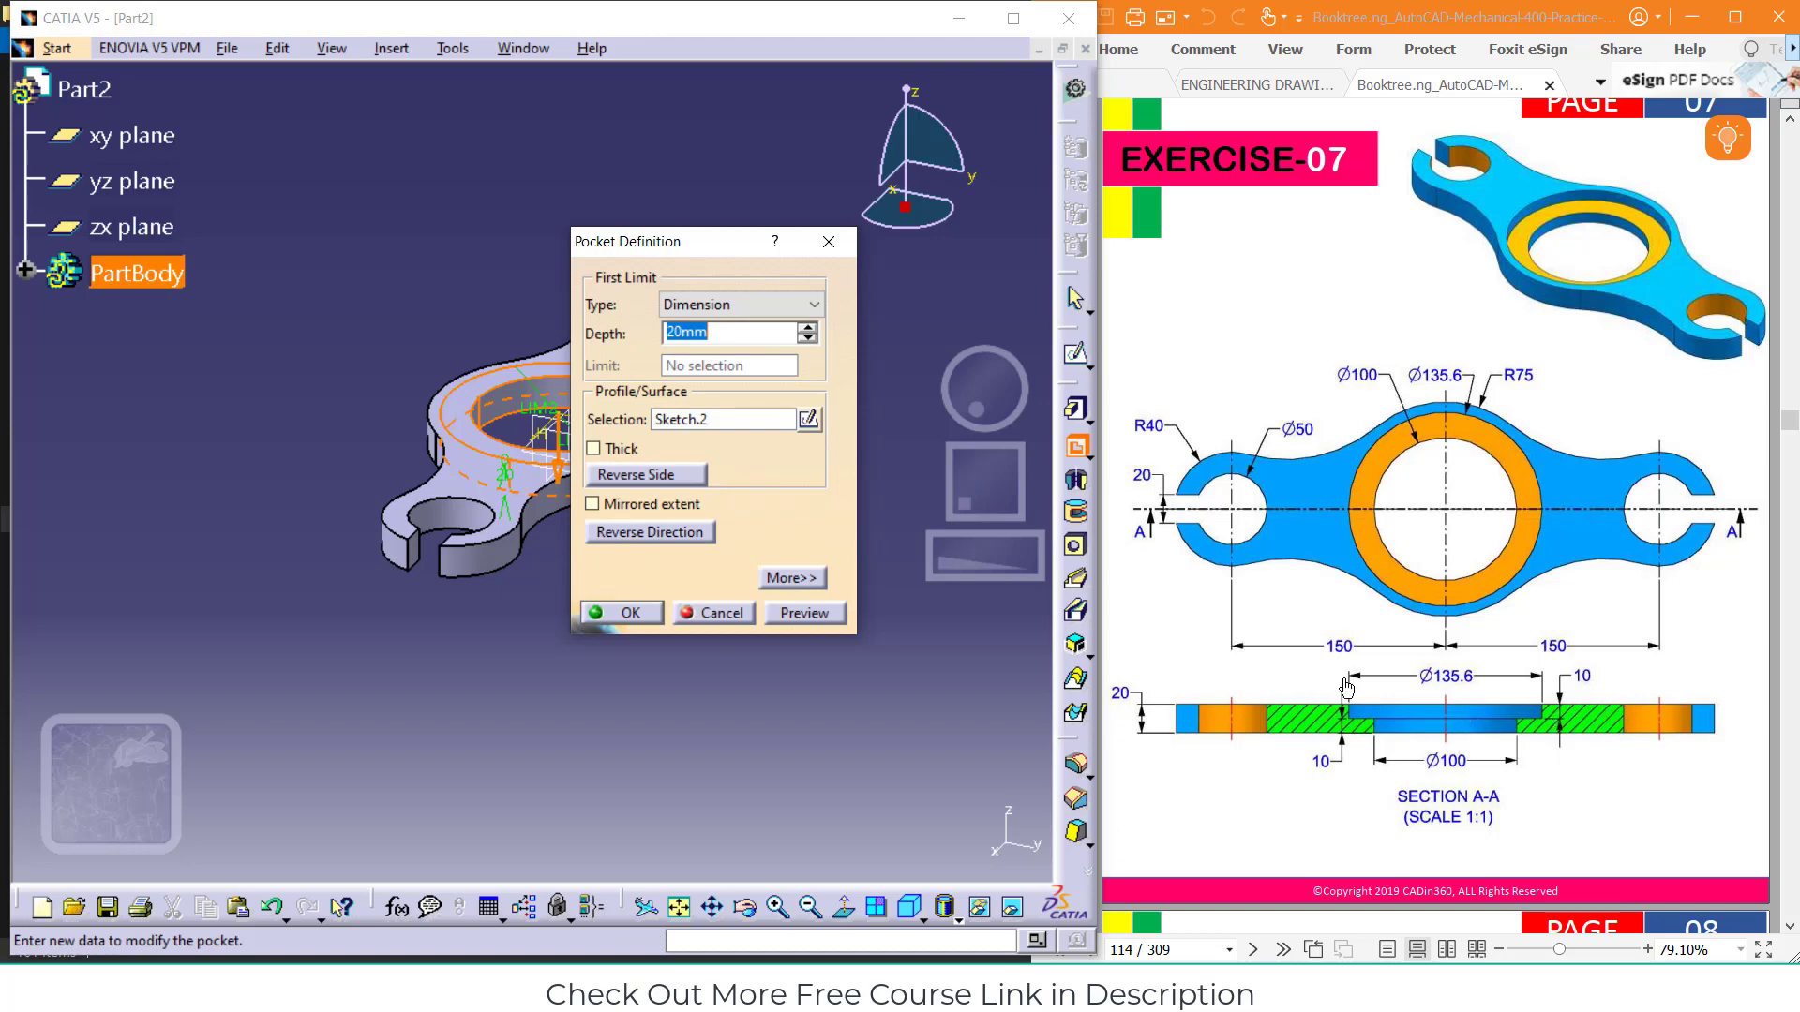
{"action": "type", "text": "10"}
{"action": "left_click", "coordinate": [627, 613]}
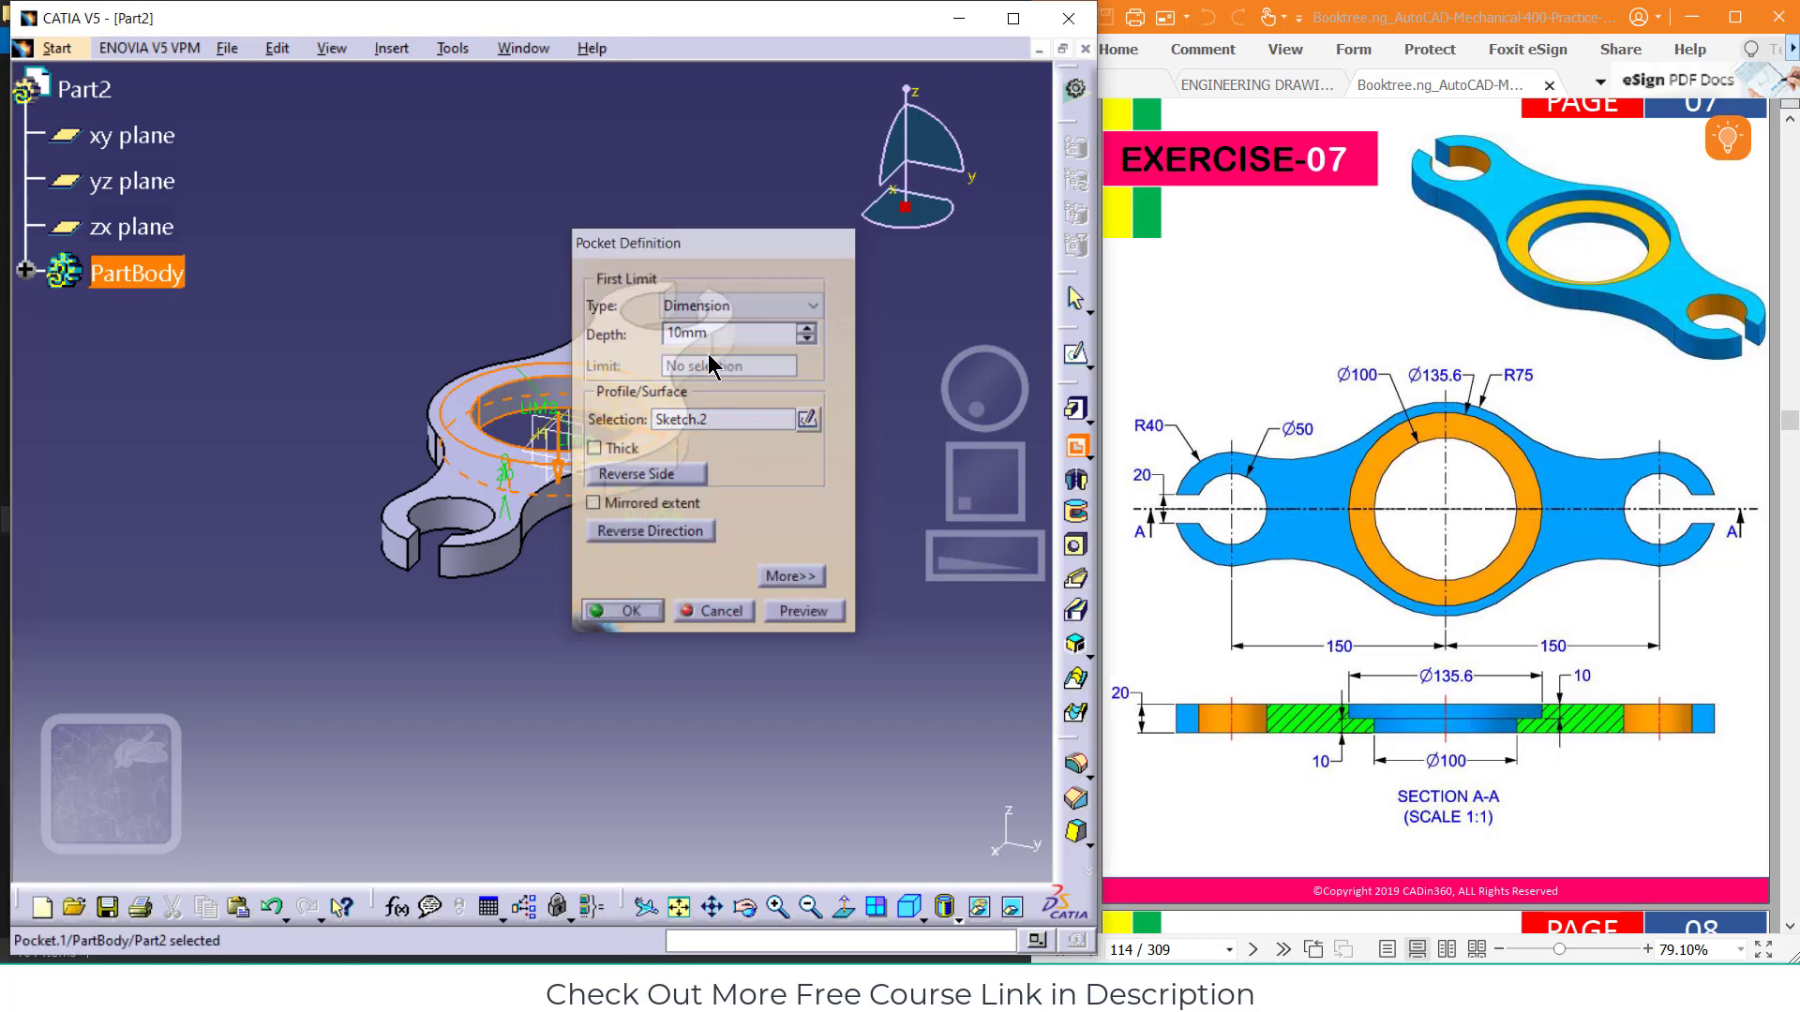
{"action": "left_click", "coordinate": [786, 625]}
Fit the finished link in view, look at it normal to its top face, and scroll the drawing document to the following exercise
{"action": "middle_click_drag", "start_coordinate": [705, 482], "coordinate": [615, 528]}
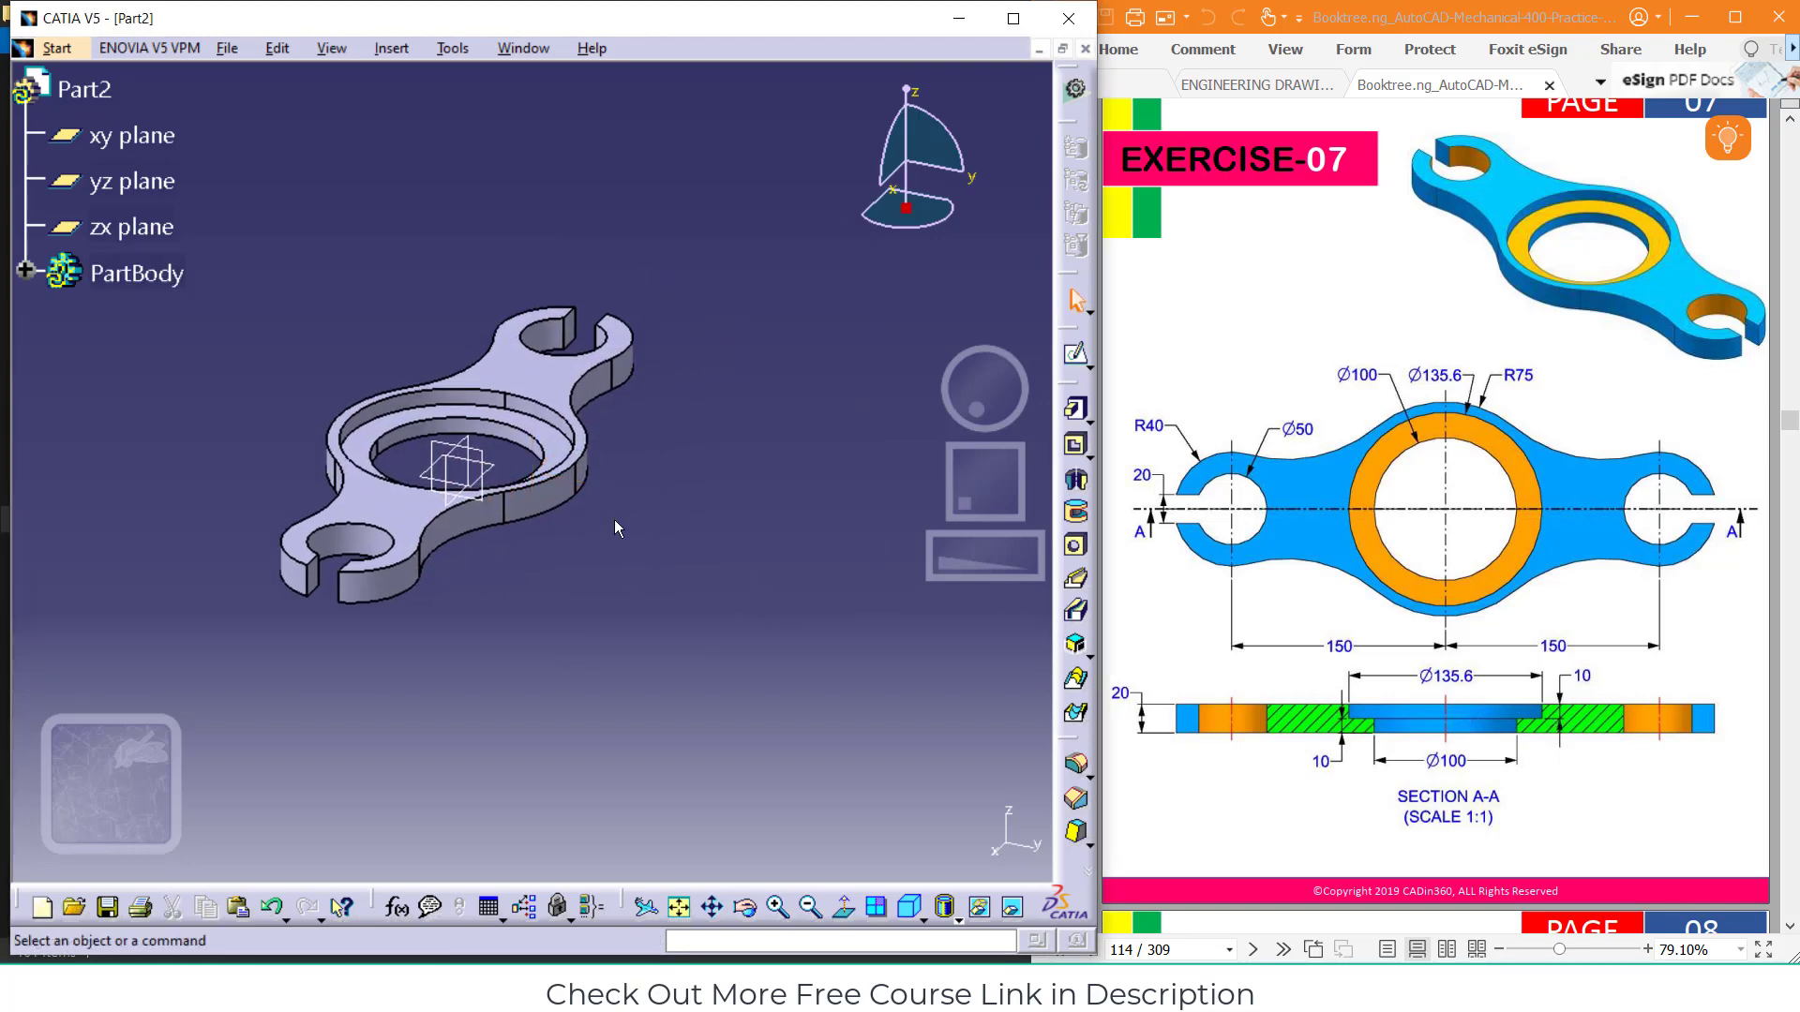
{"action": "left_click", "coordinate": [685, 913]}
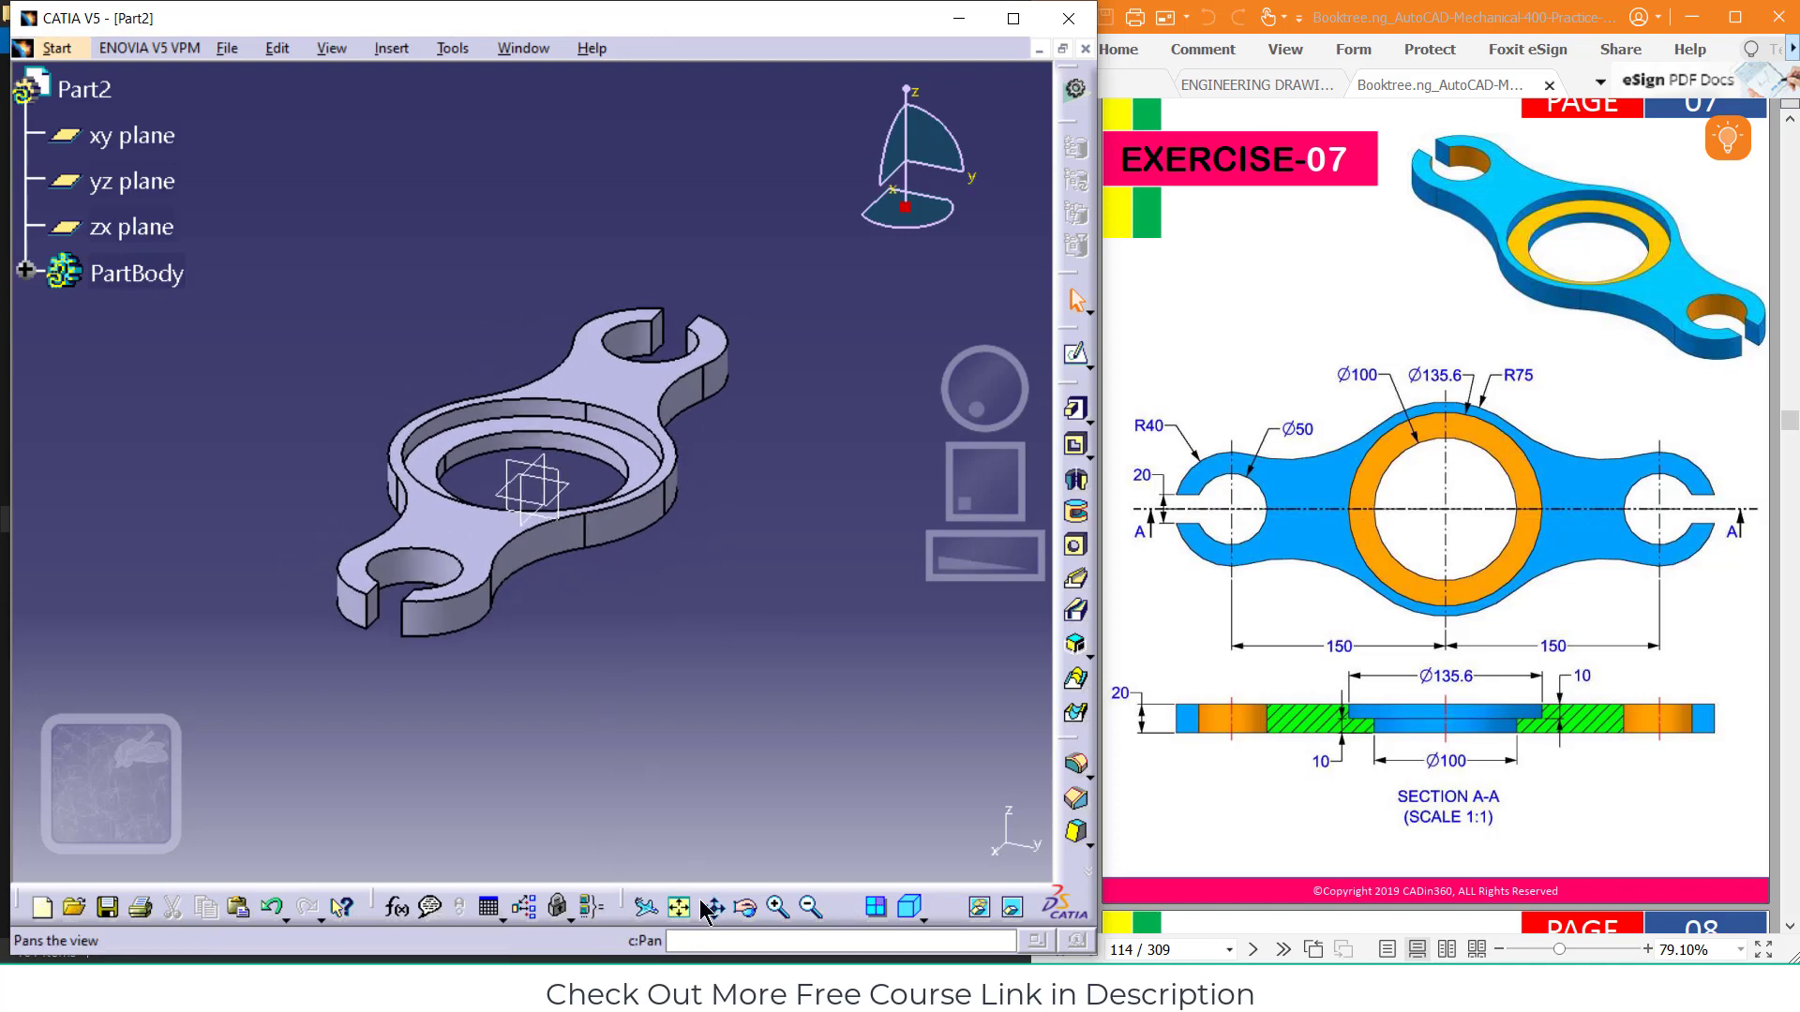
{"action": "left_click", "coordinate": [851, 907]}
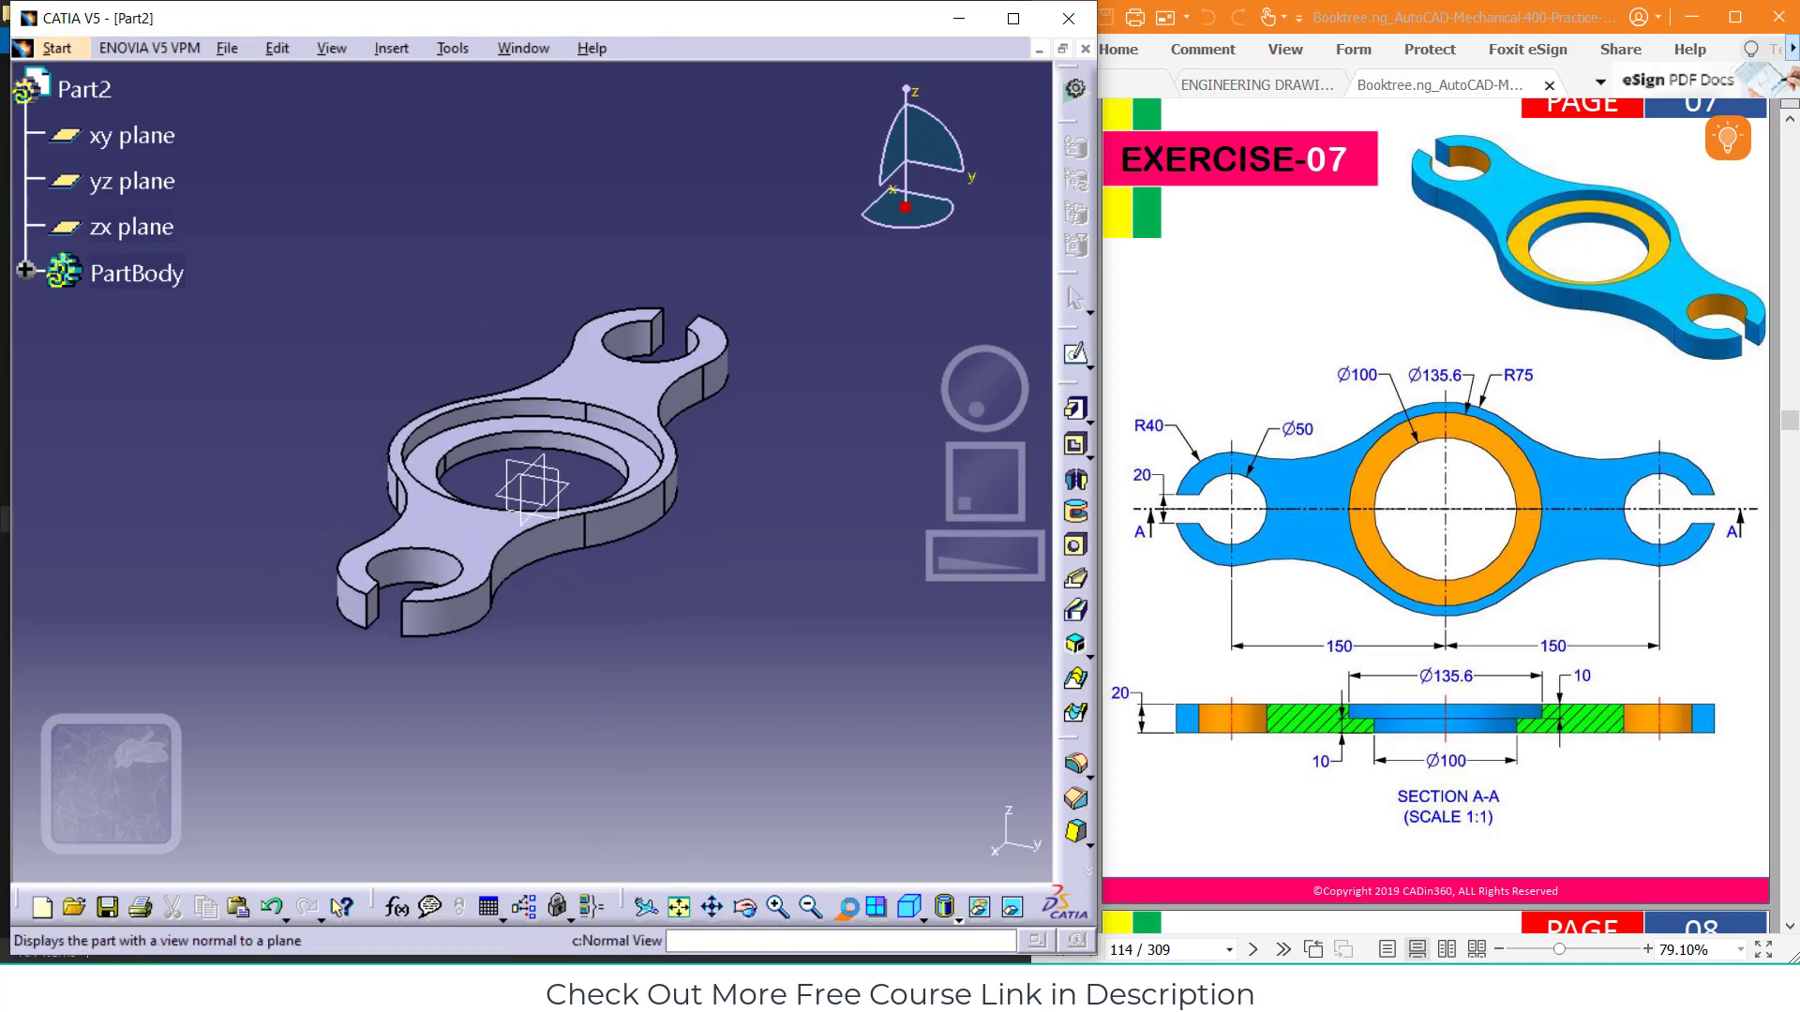
{"action": "left_click", "coordinate": [631, 378]}
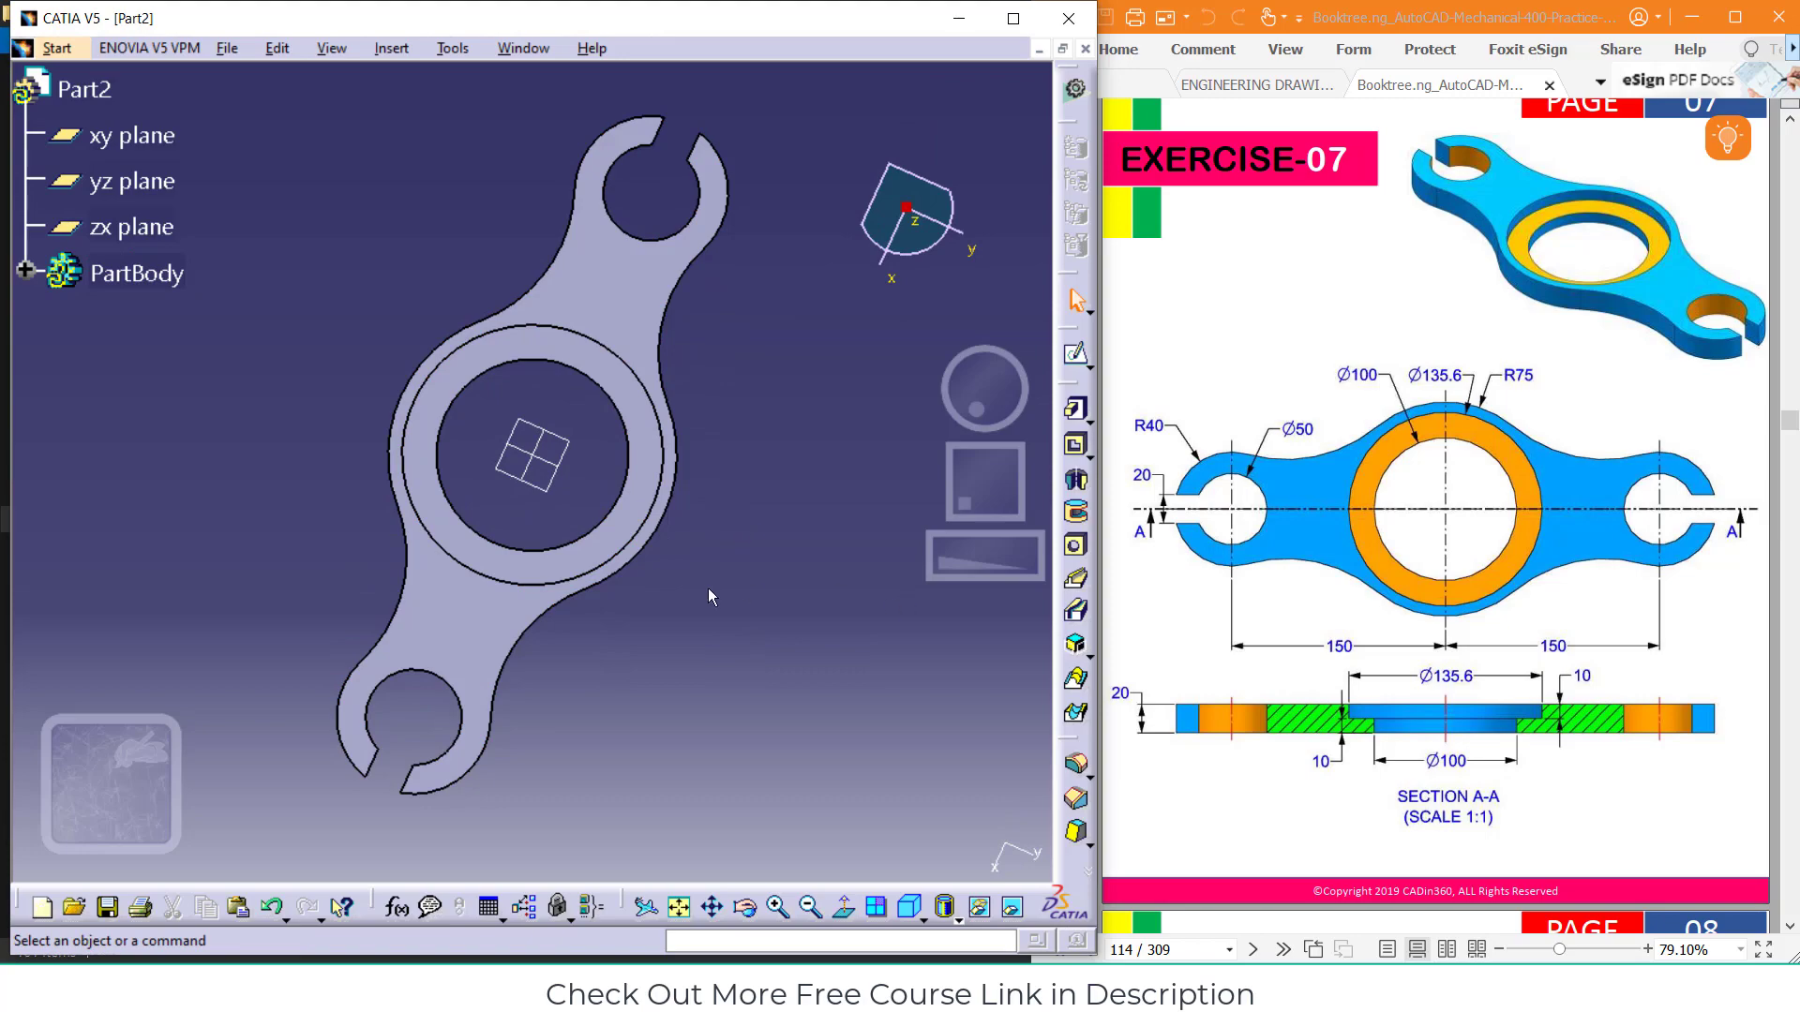
{"action": "scroll", "coordinate": [1564, 639], "scroll_direction": "down", "scroll_amount": 15}
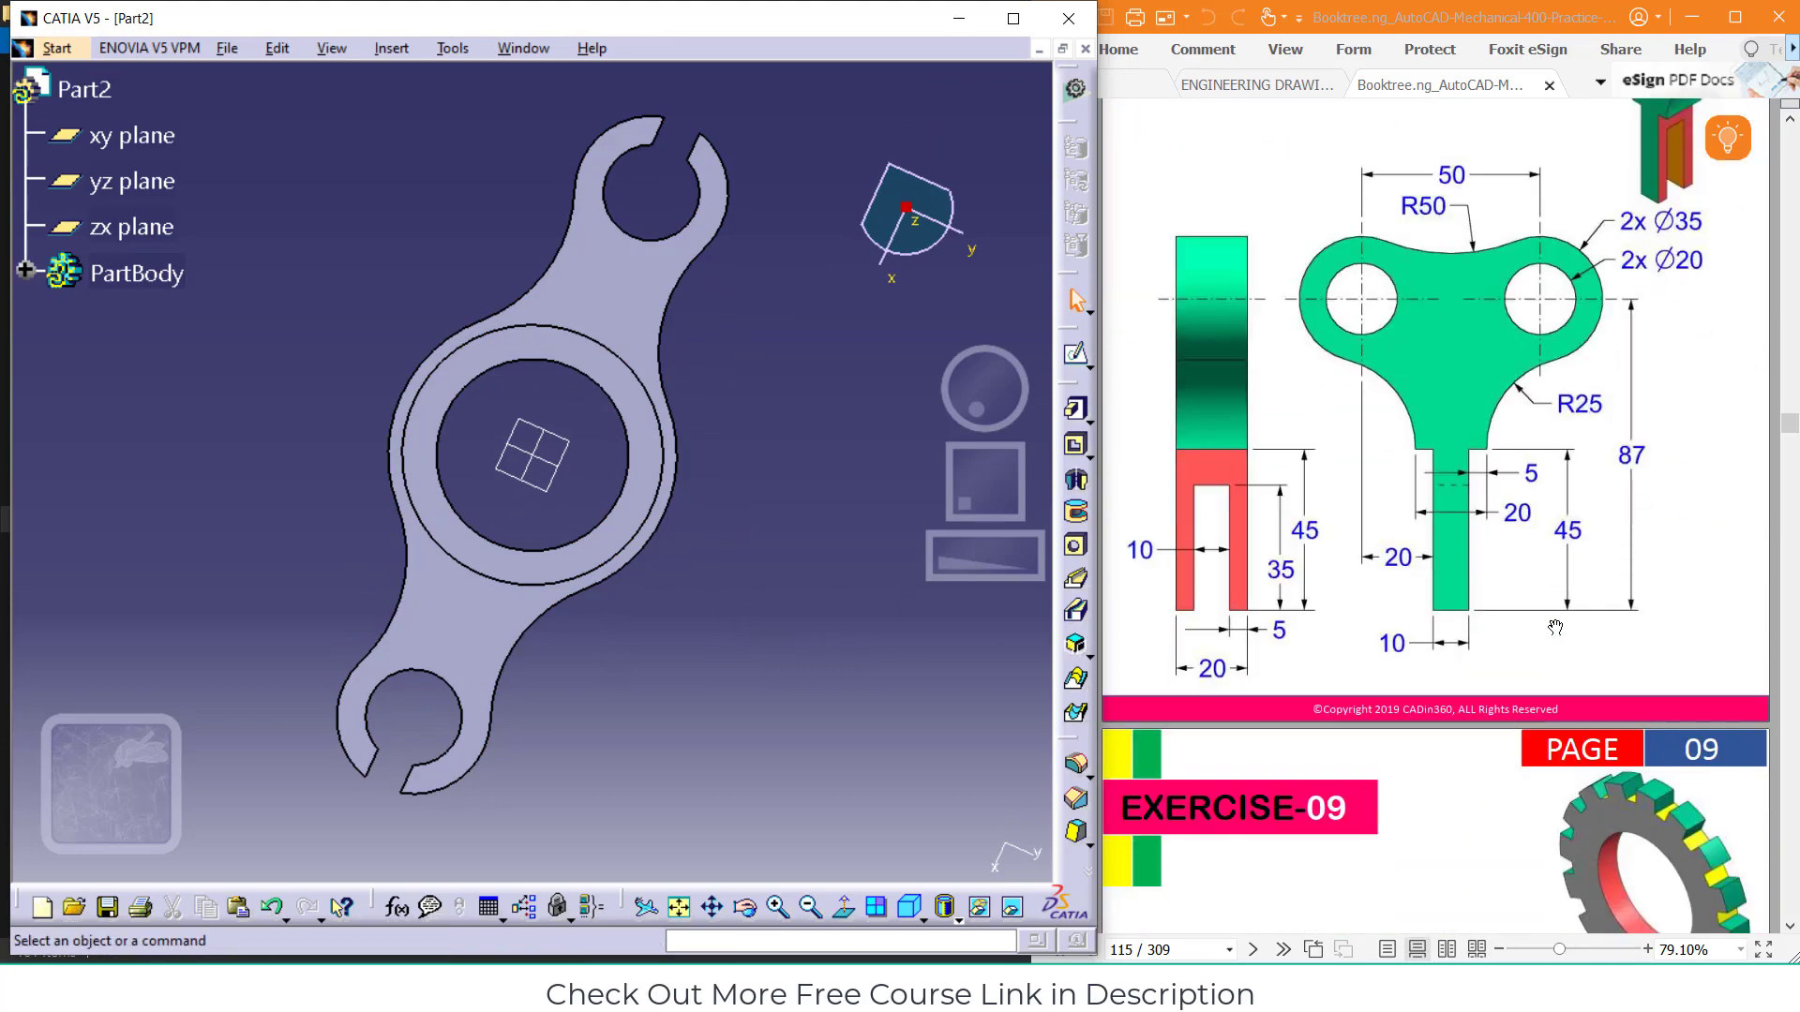
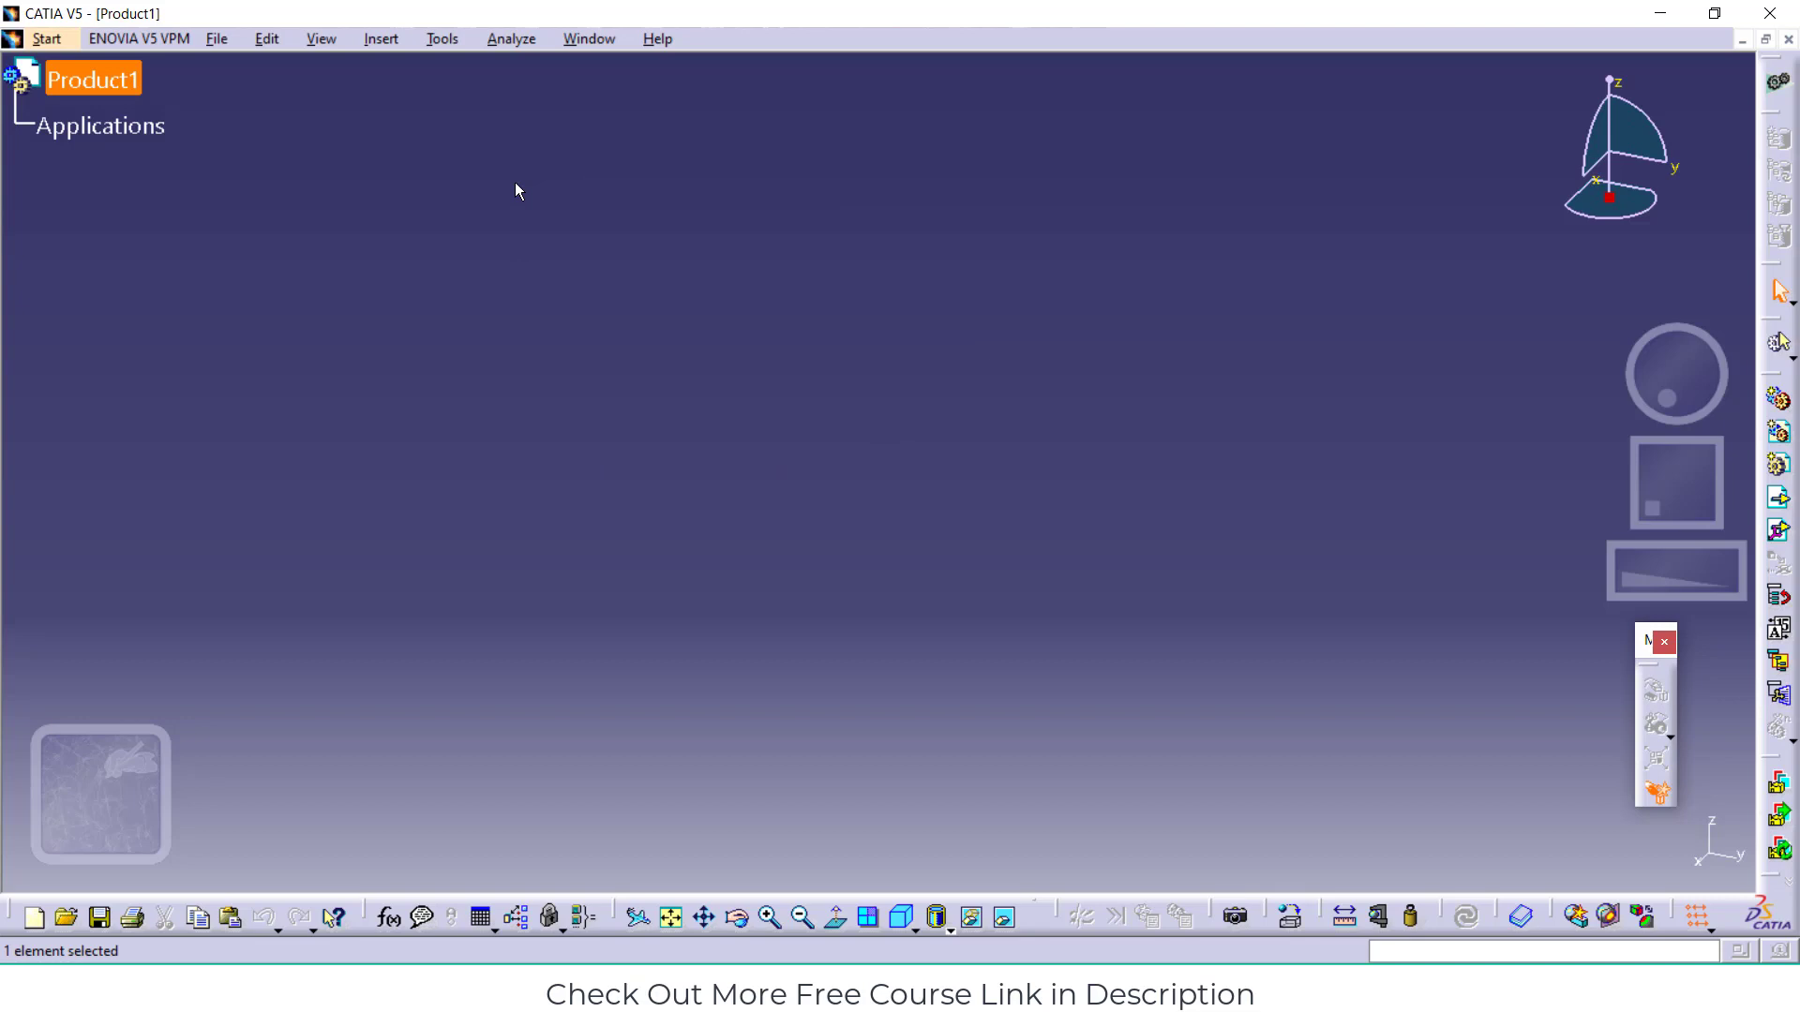
Create a new empty product in the Assembly Design workbench
{"action": "left_click", "coordinate": [47, 39]}
{"action": "mouse_move", "coordinate": [58, 93]}
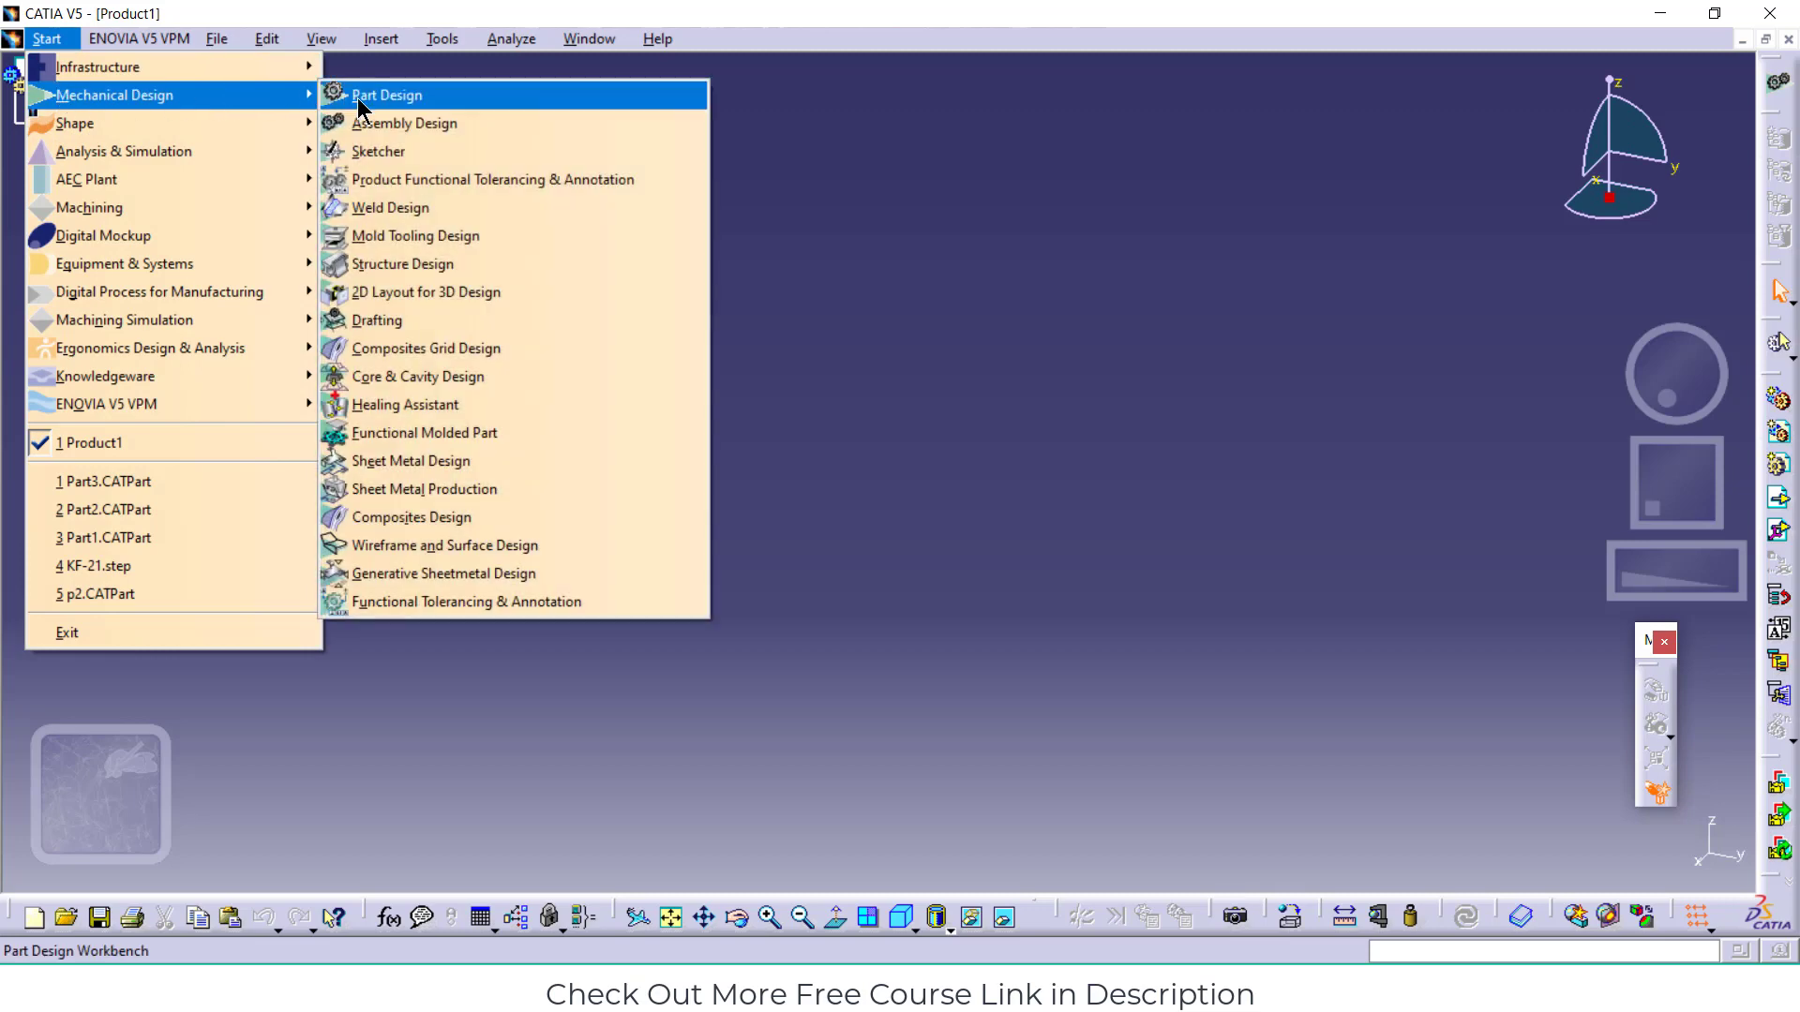
{"action": "left_click", "coordinate": [391, 123]}
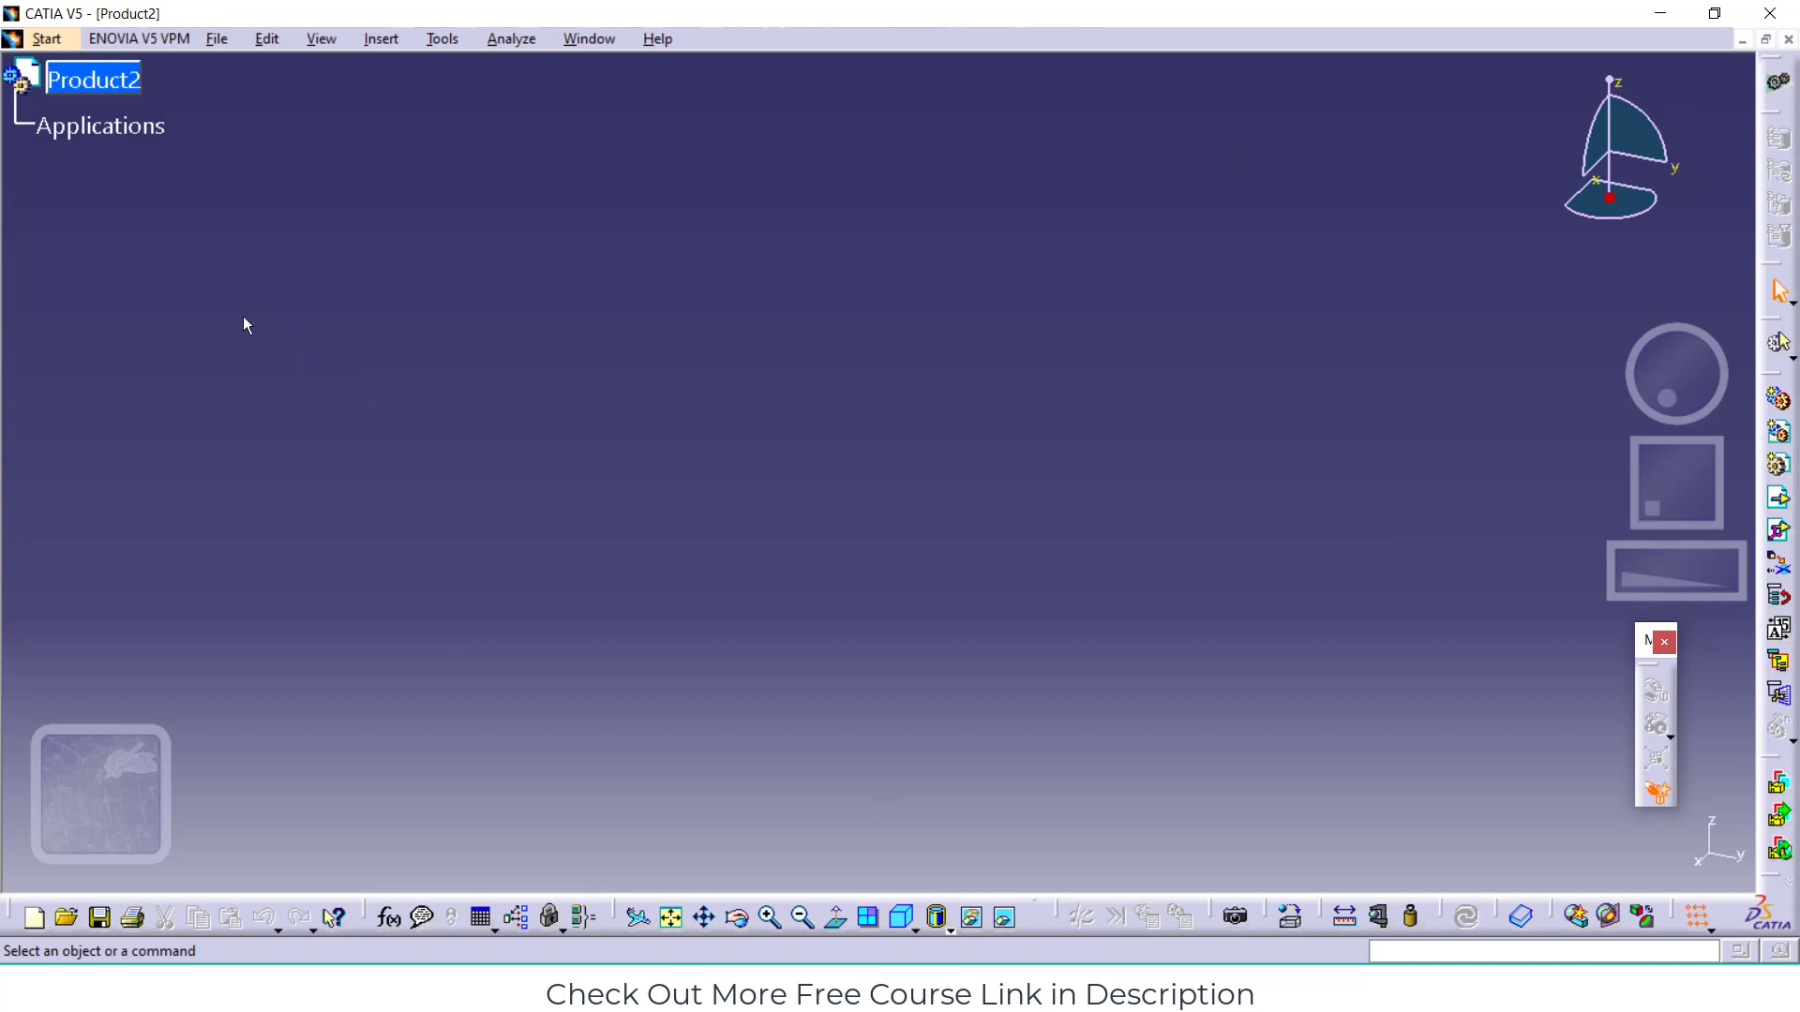
{"action": "right_click", "coordinate": [110, 87]}
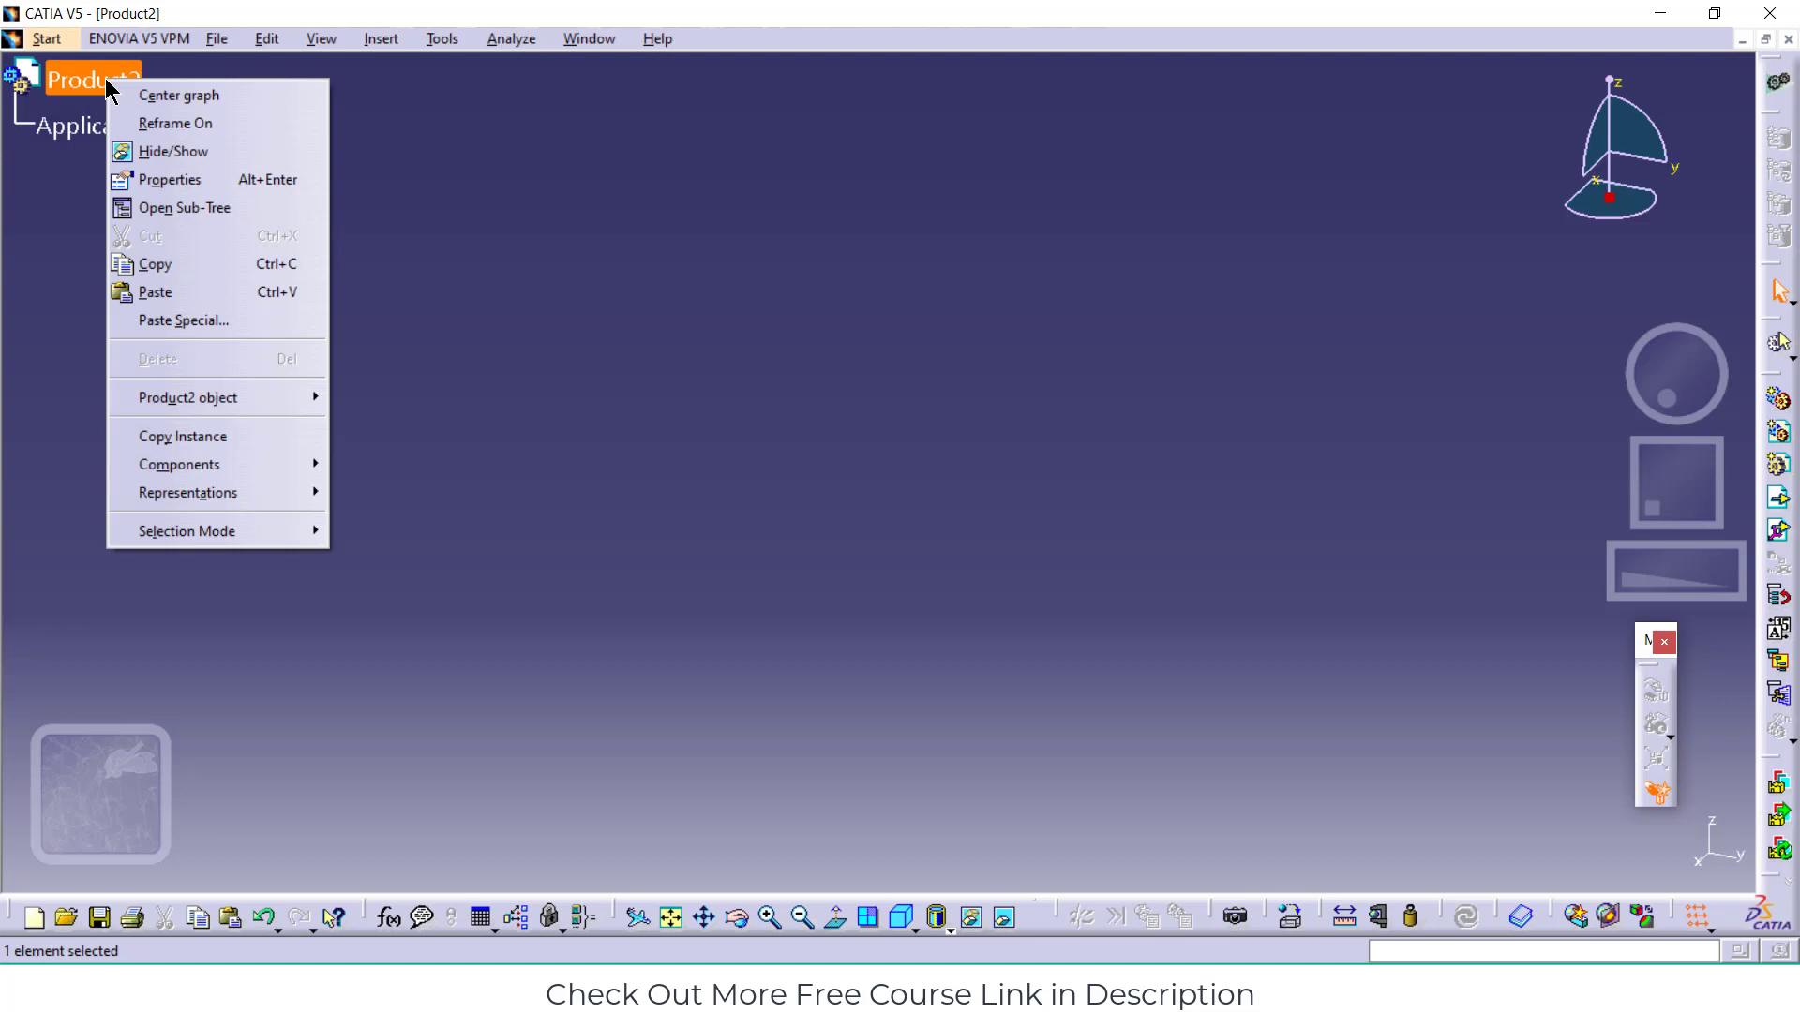
{"action": "left_click", "coordinate": [1031, 492]}
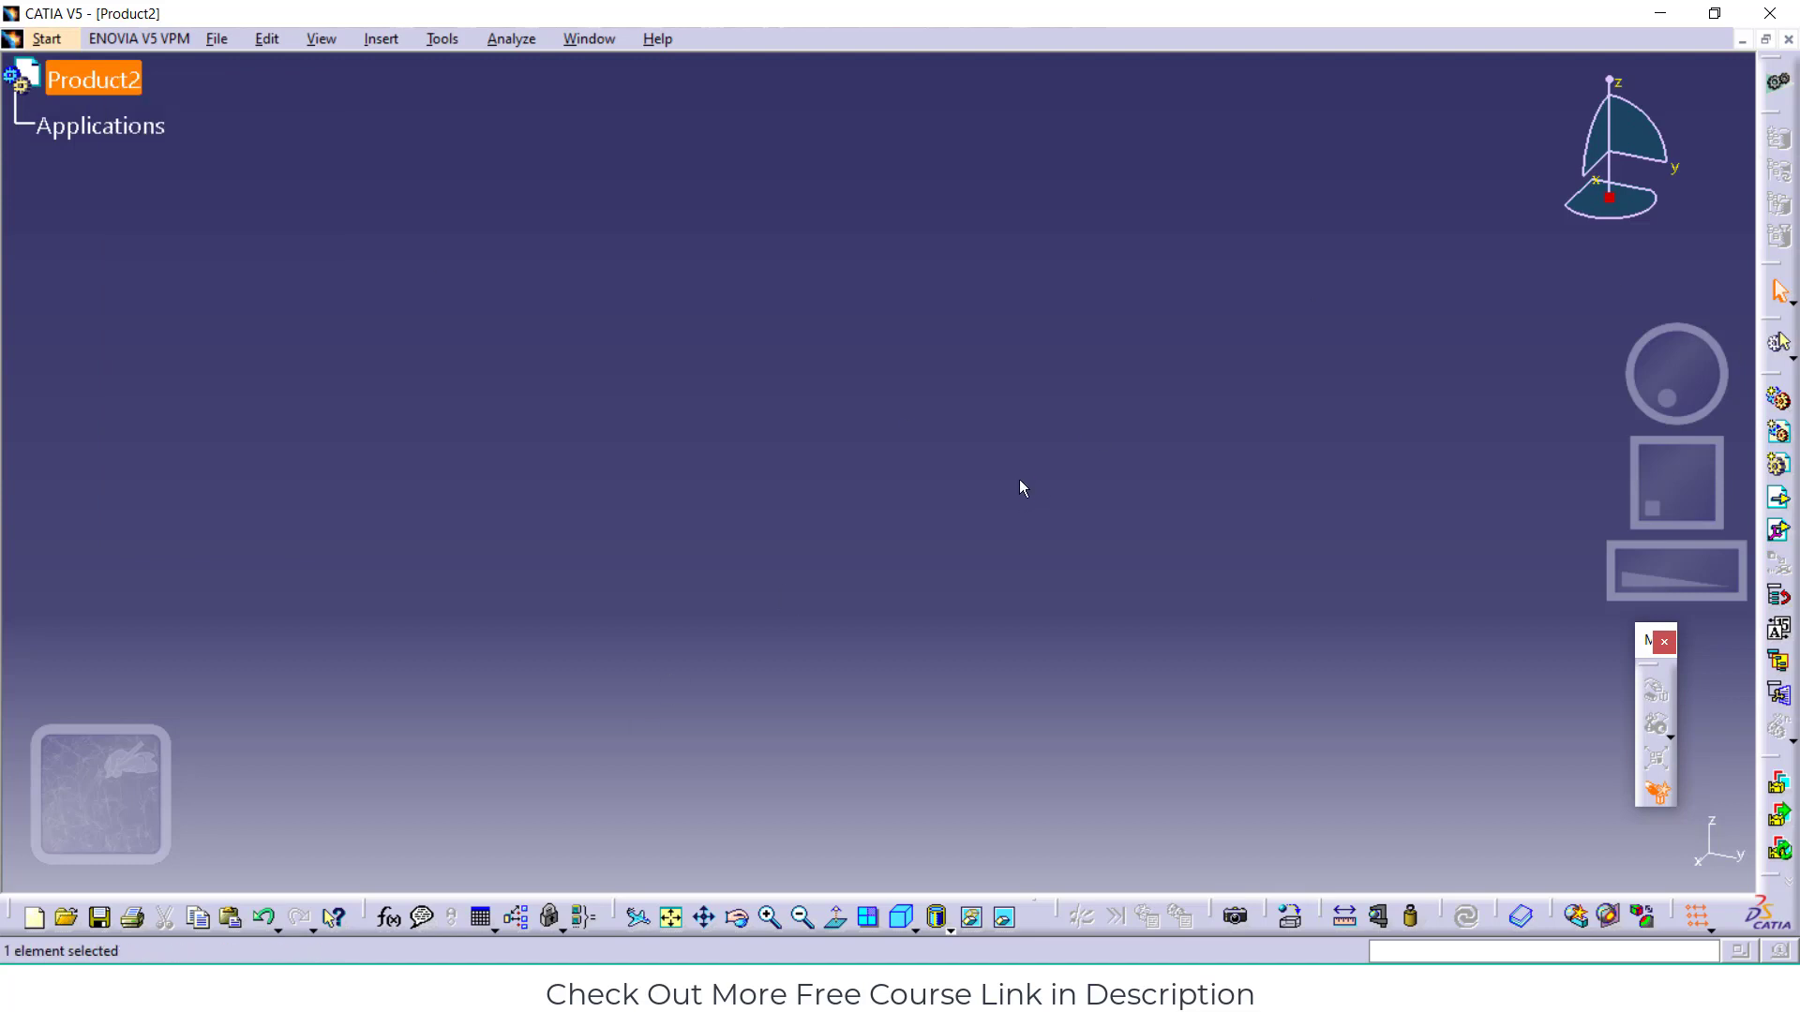
Insert Part1.CATPart and Part2.CATPart from the Documents folder as existing components of the new product
{"action": "left_click", "coordinate": [216, 40]}
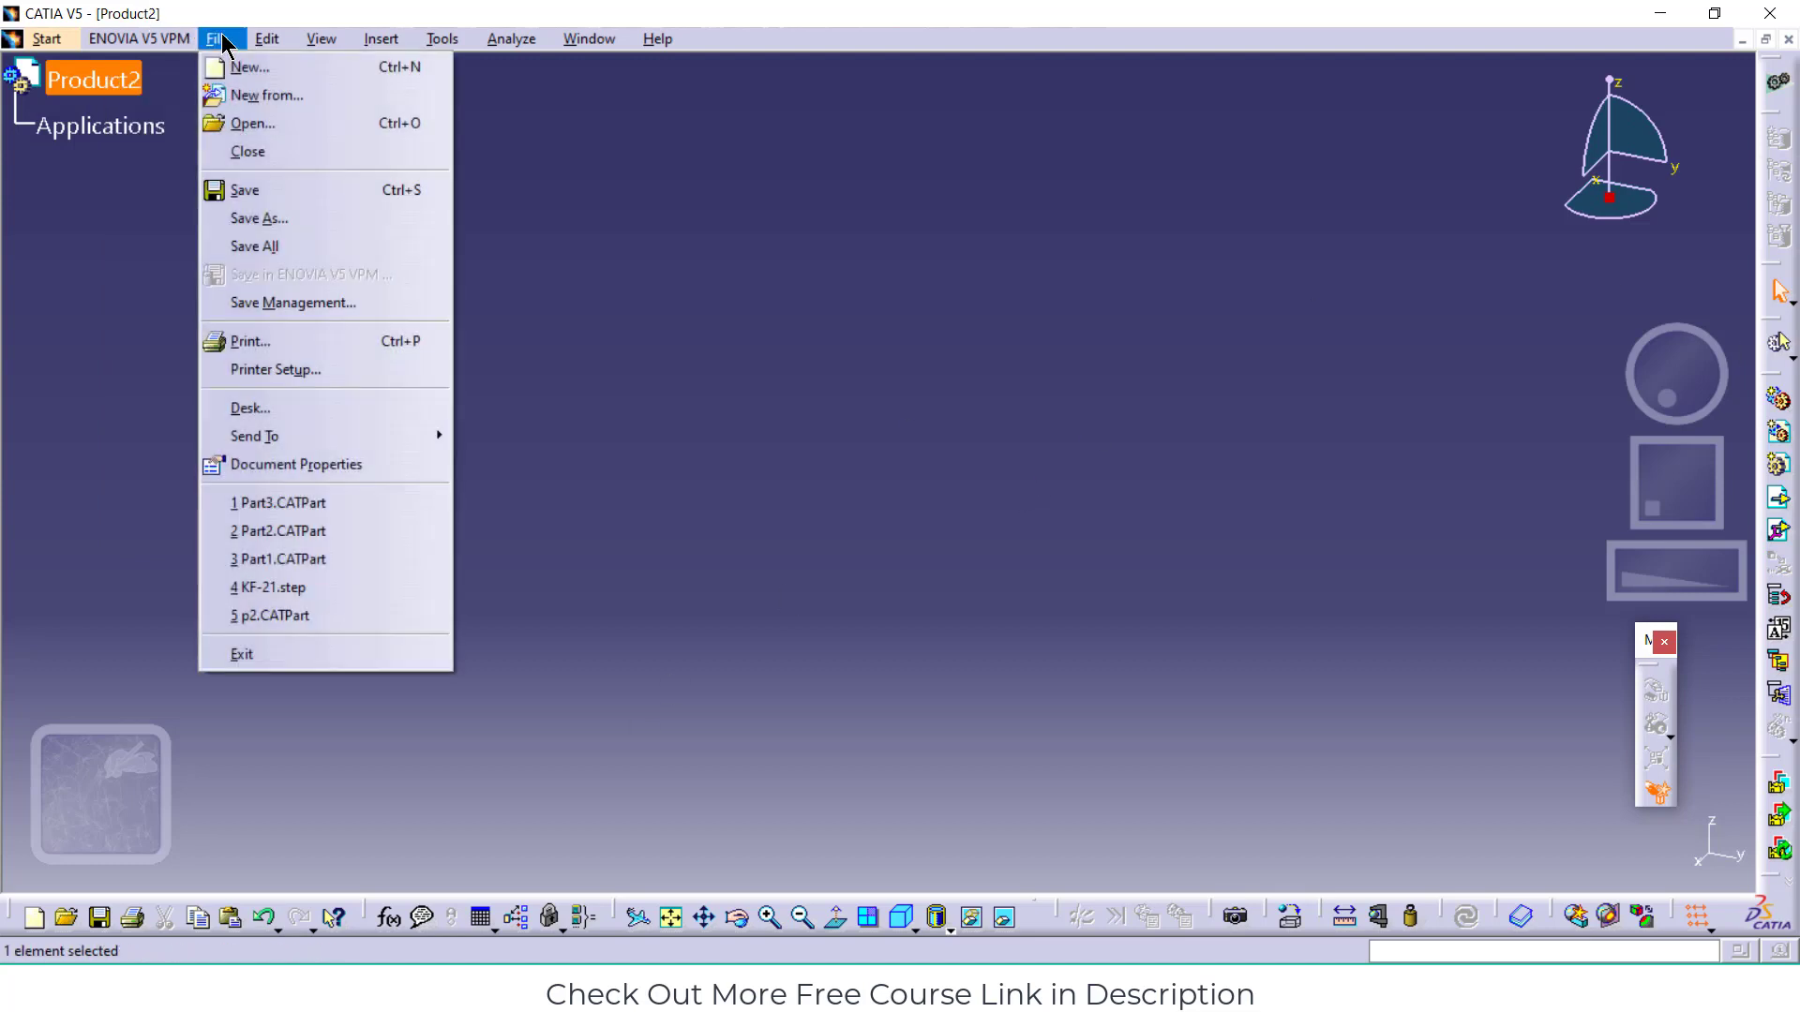
{"action": "mouse_move", "coordinate": [264, 43]}
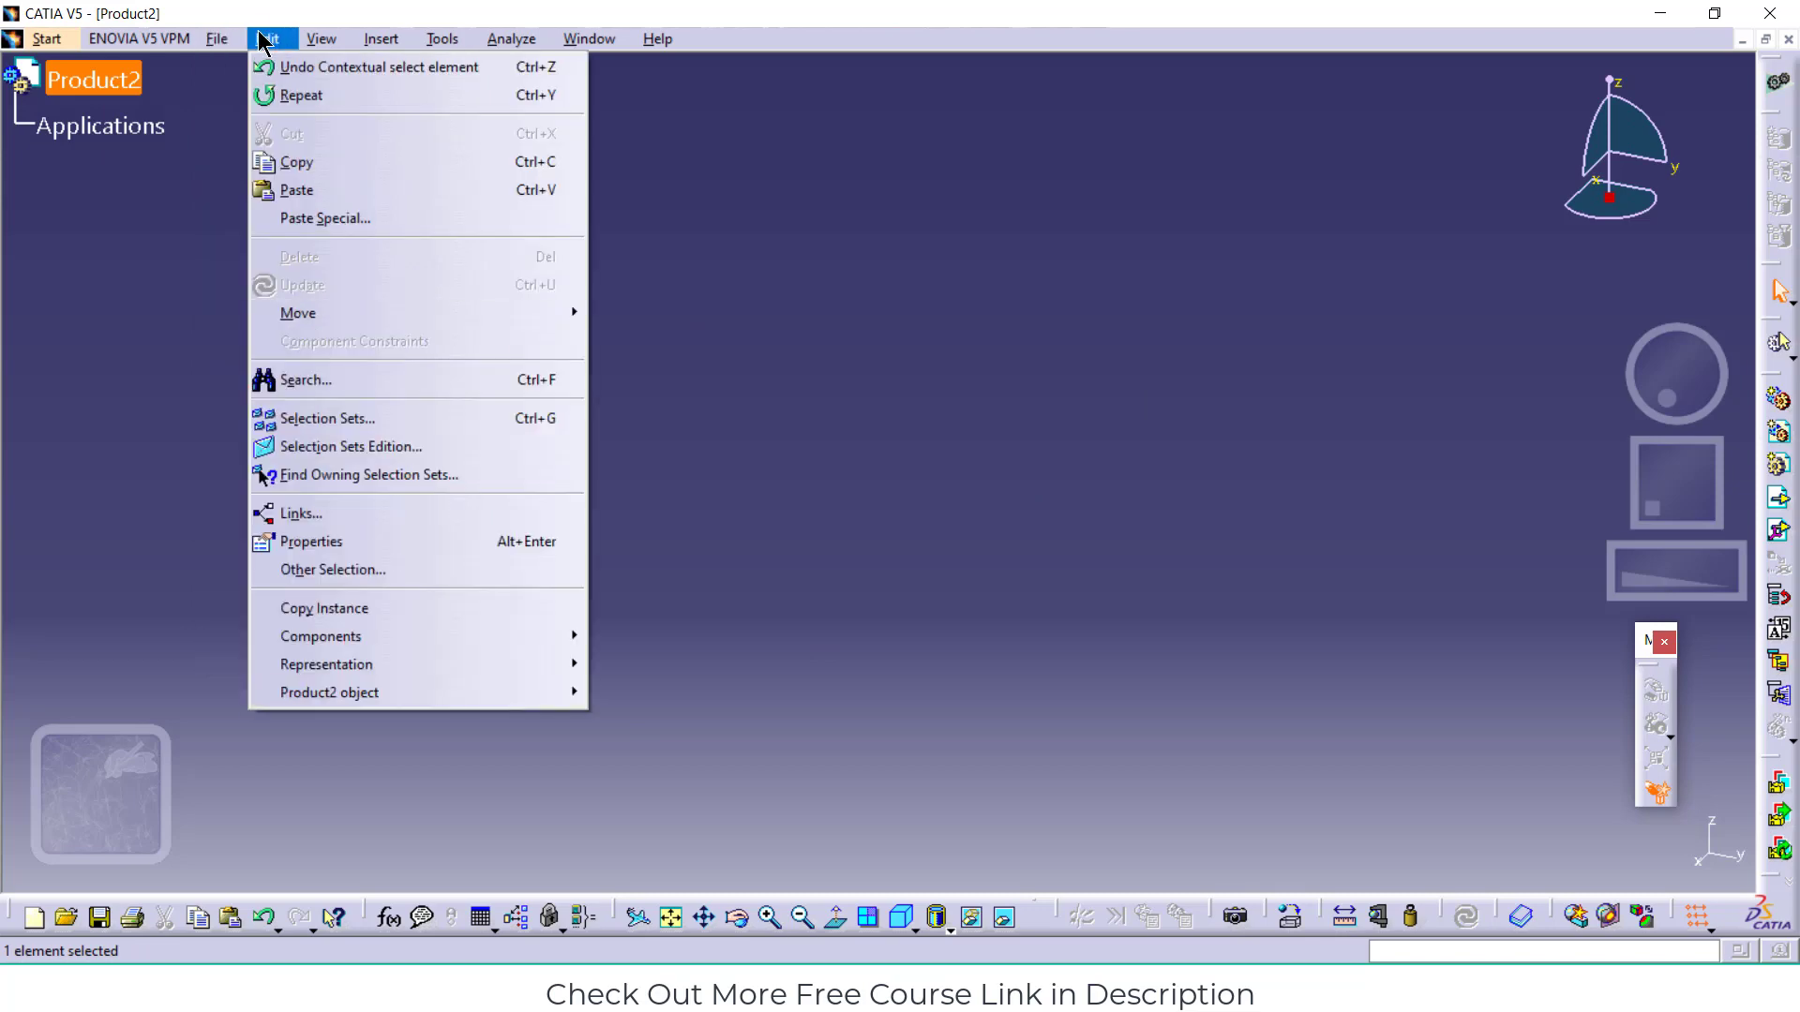
{"action": "mouse_move", "coordinate": [384, 42]}
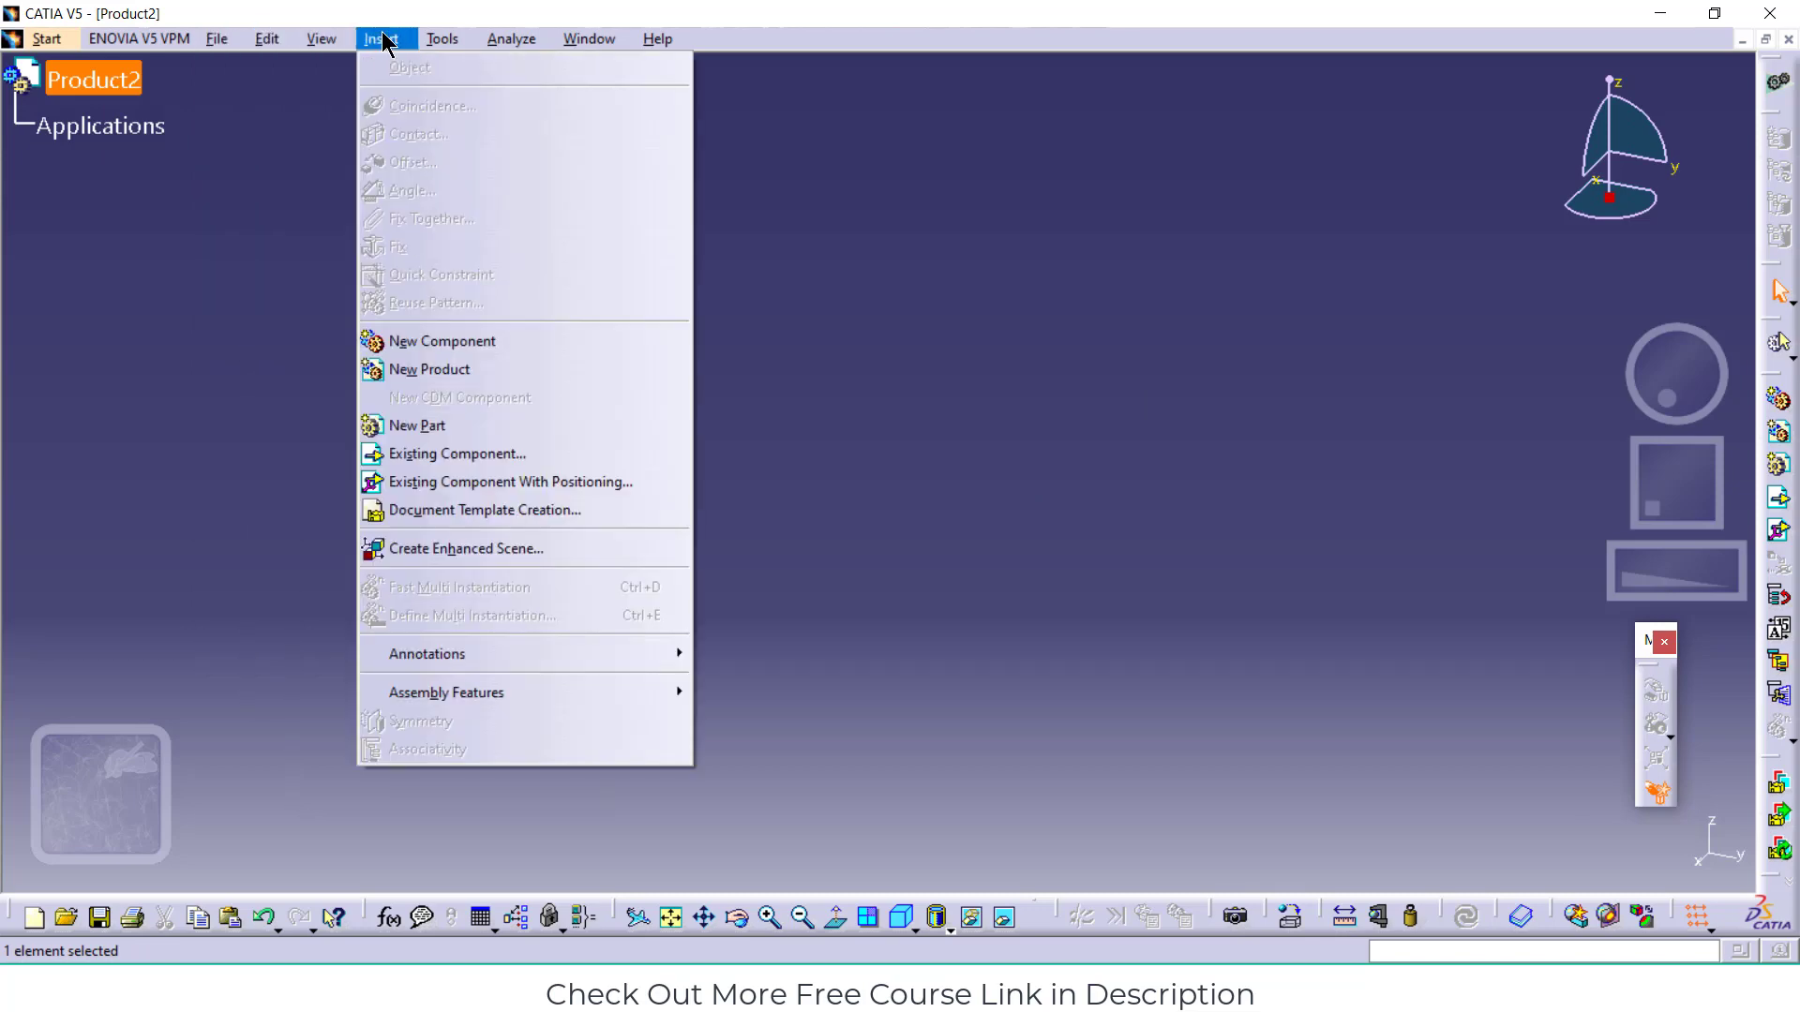
{"action": "left_click", "coordinate": [465, 456]}
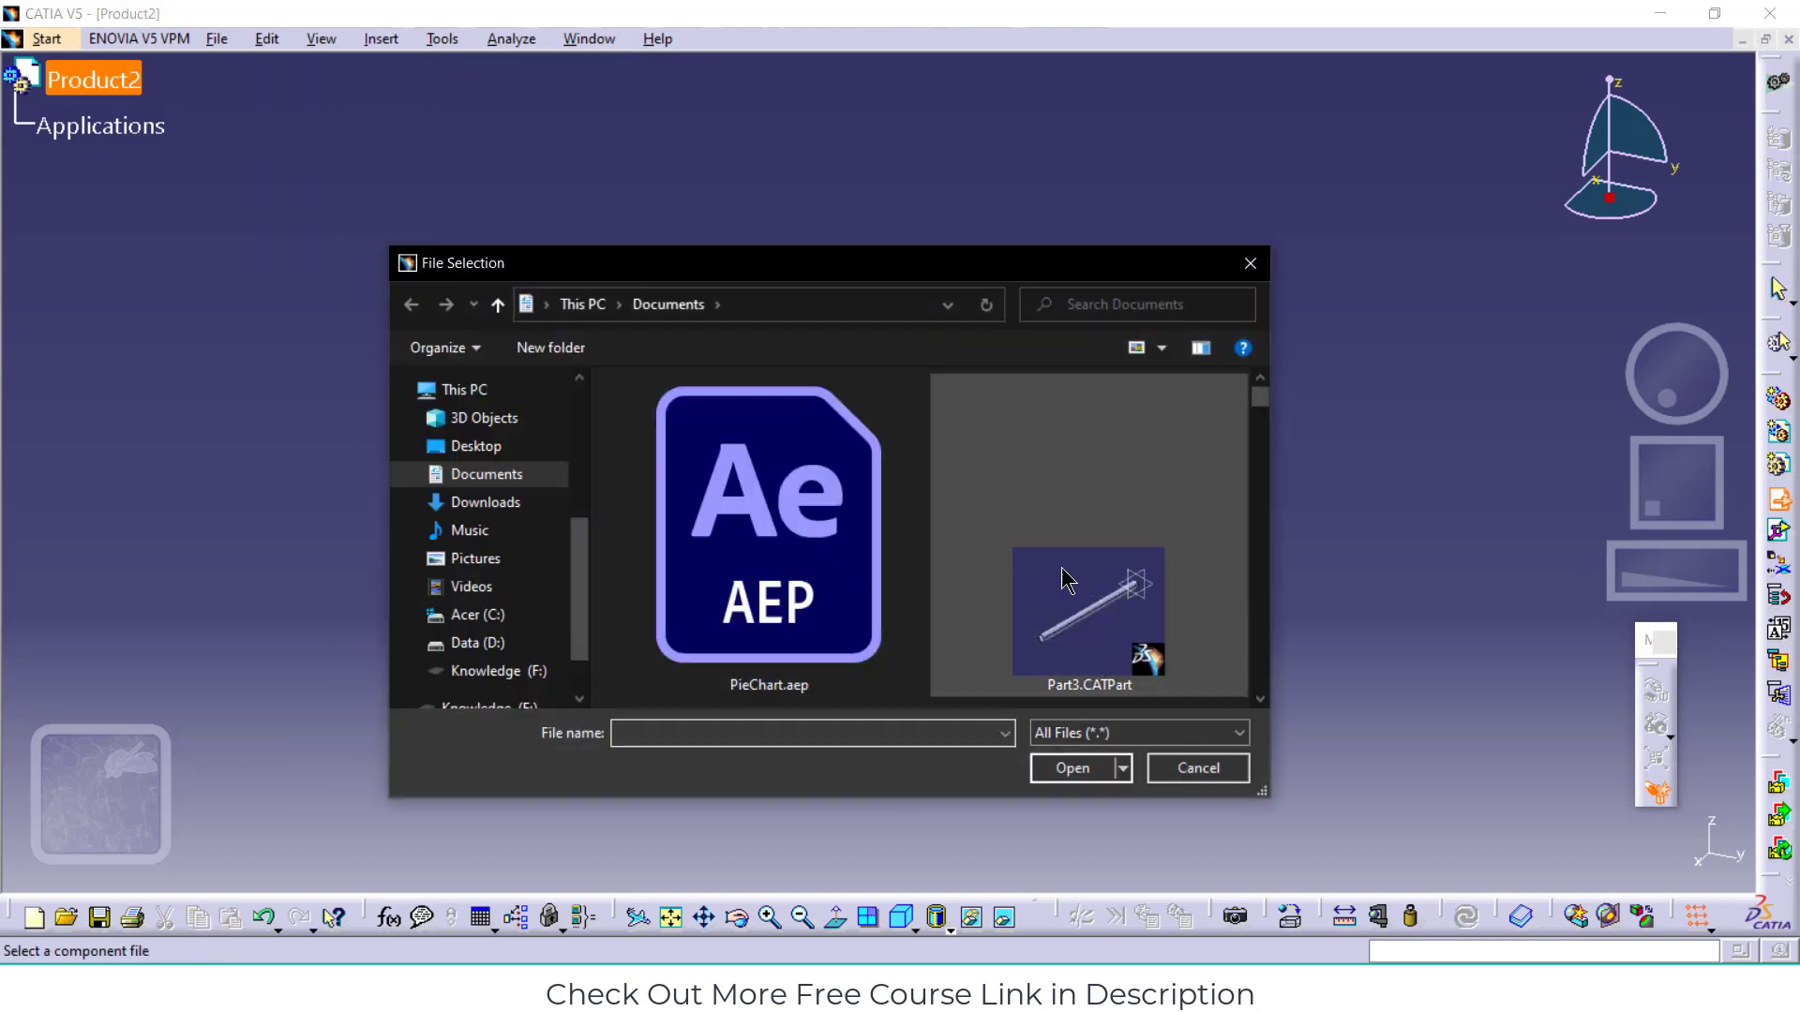
{"action": "scroll", "coordinate": [1195, 570], "scroll_direction": "down", "scroll_amount": 2}
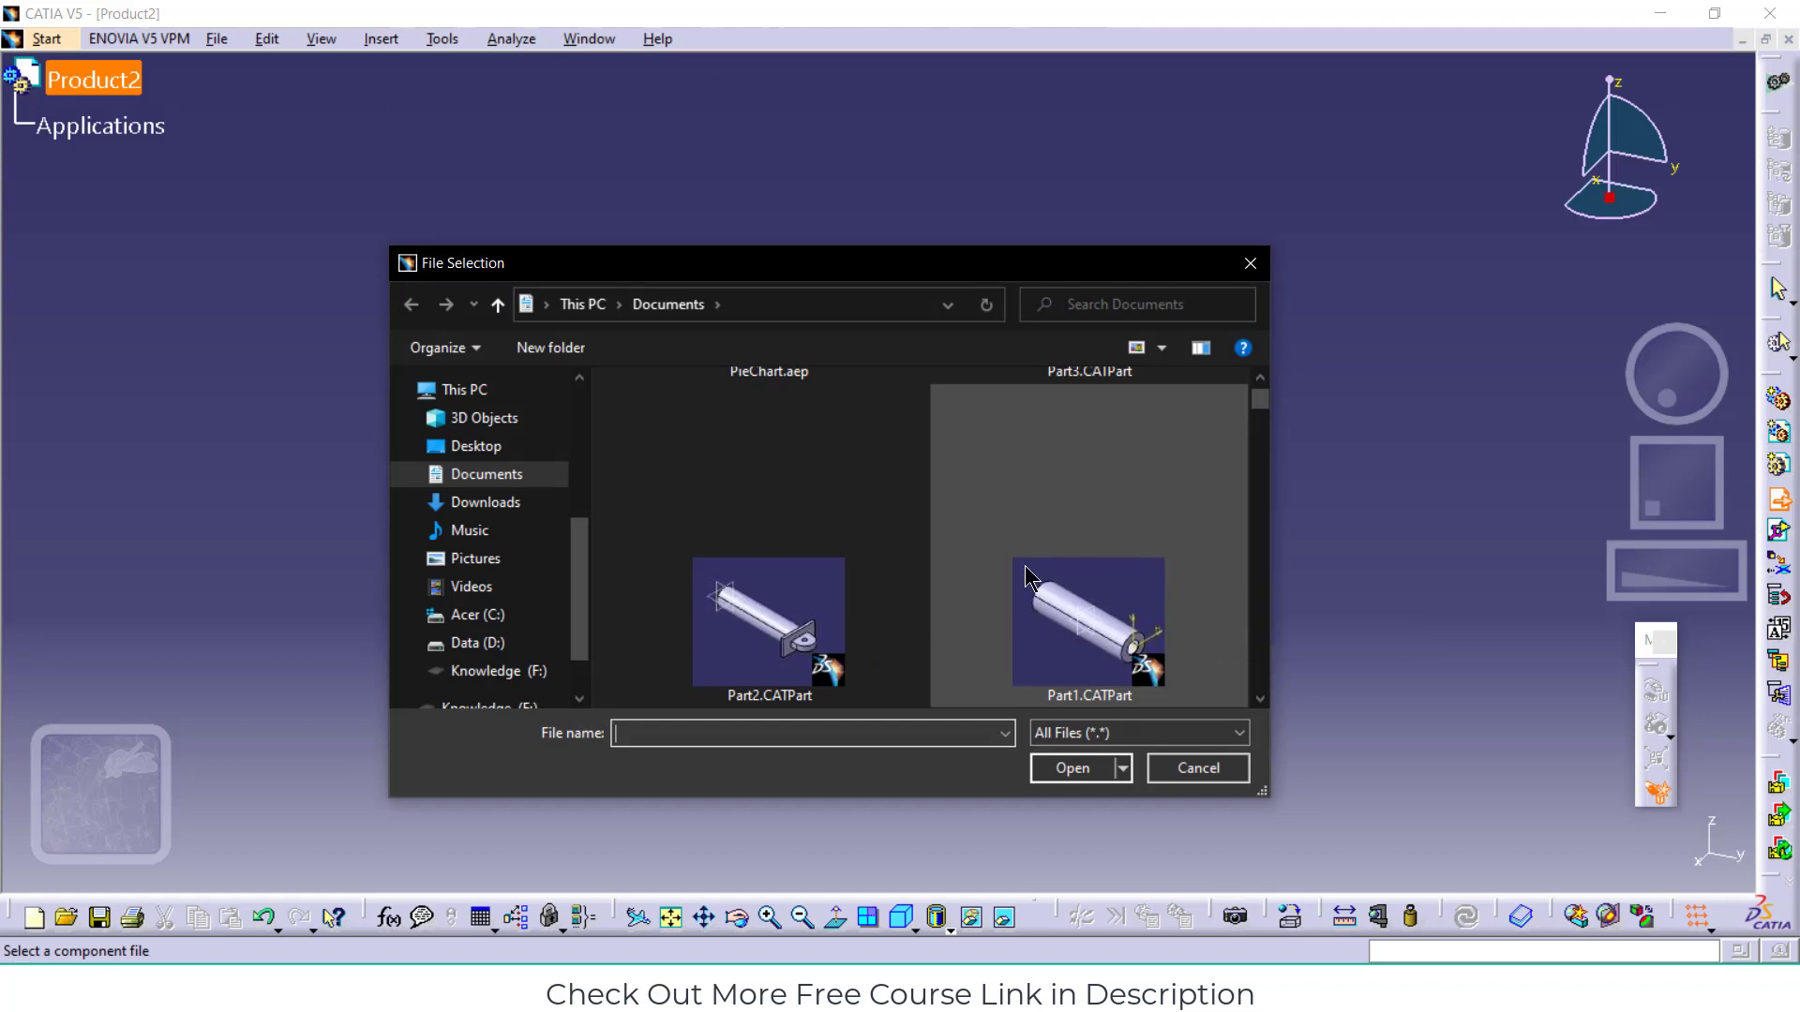
{"action": "scroll", "coordinate": [1031, 581], "scroll_direction": "up", "scroll_amount": 2}
{"action": "scroll", "coordinate": [1041, 590], "scroll_direction": "down", "scroll_amount": 2}
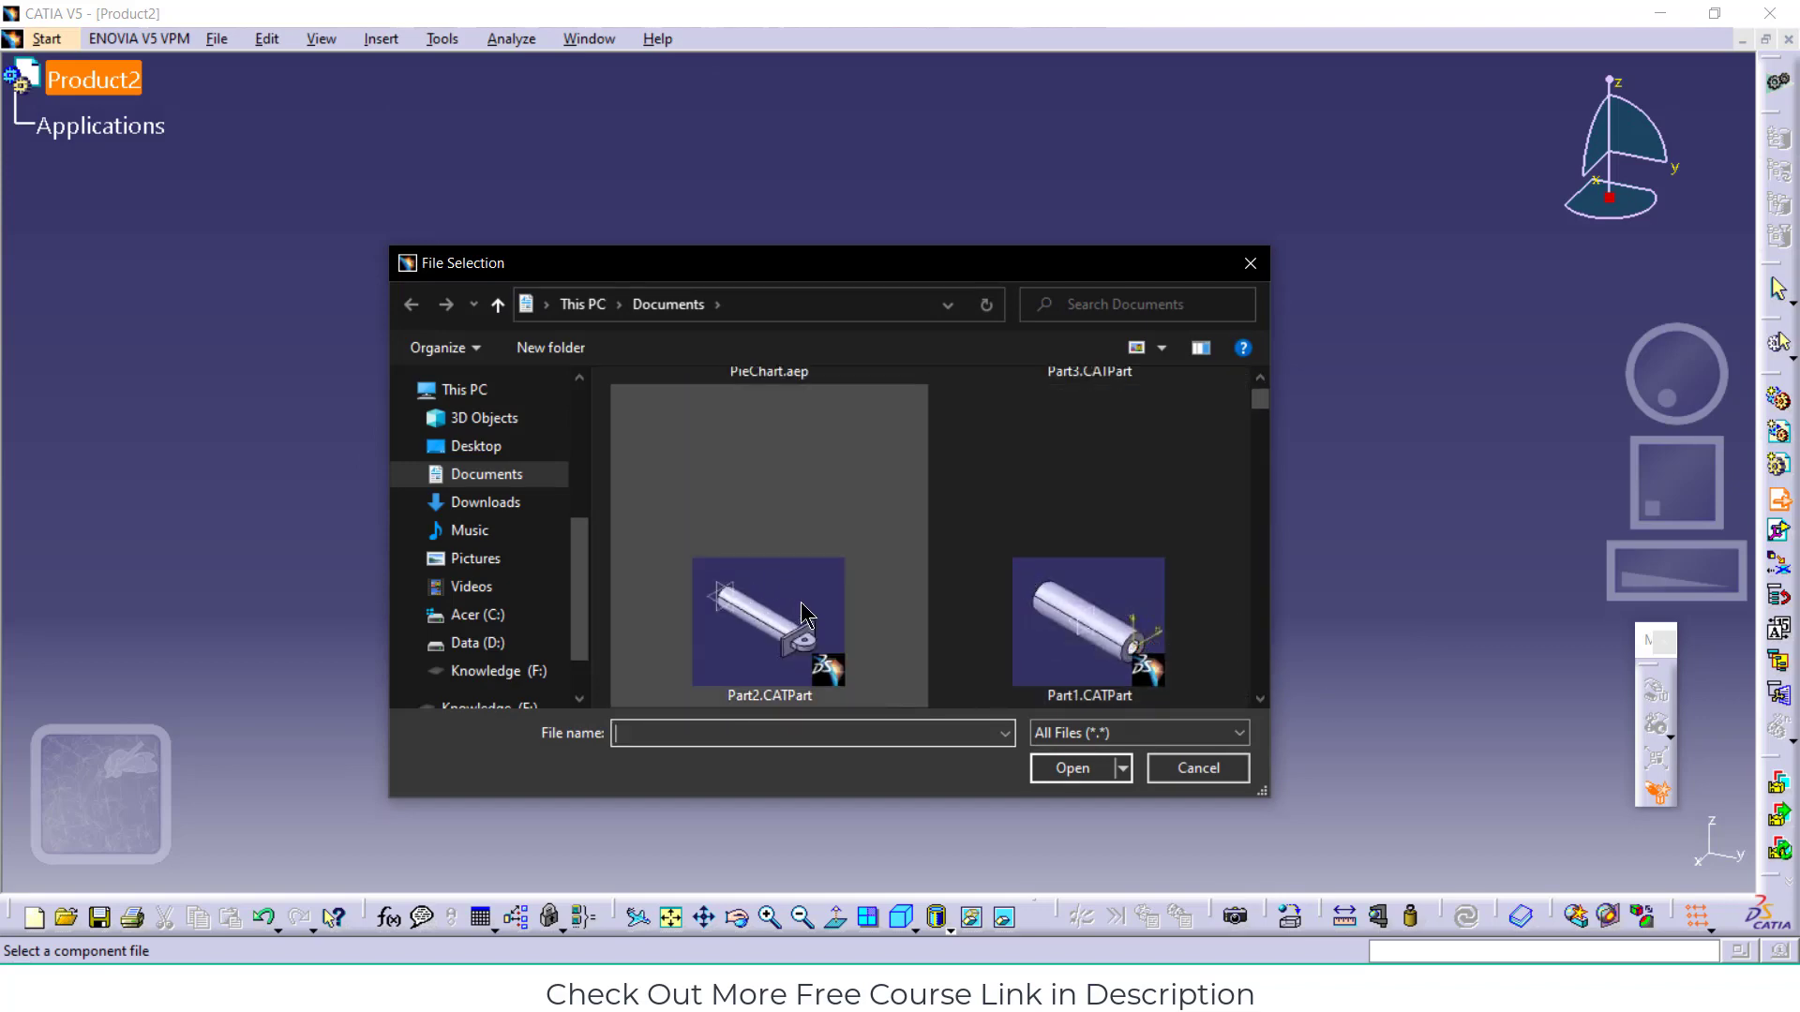
{"action": "scroll", "coordinate": [1062, 589], "scroll_direction": "up", "scroll_amount": 2}
{"action": "scroll", "coordinate": [1062, 589], "scroll_direction": "down", "scroll_amount": 2}
{"action": "left_click", "coordinate": [832, 671]}
{"action": "left_click", "coordinate": [1040, 623], "text": "ctrl"}
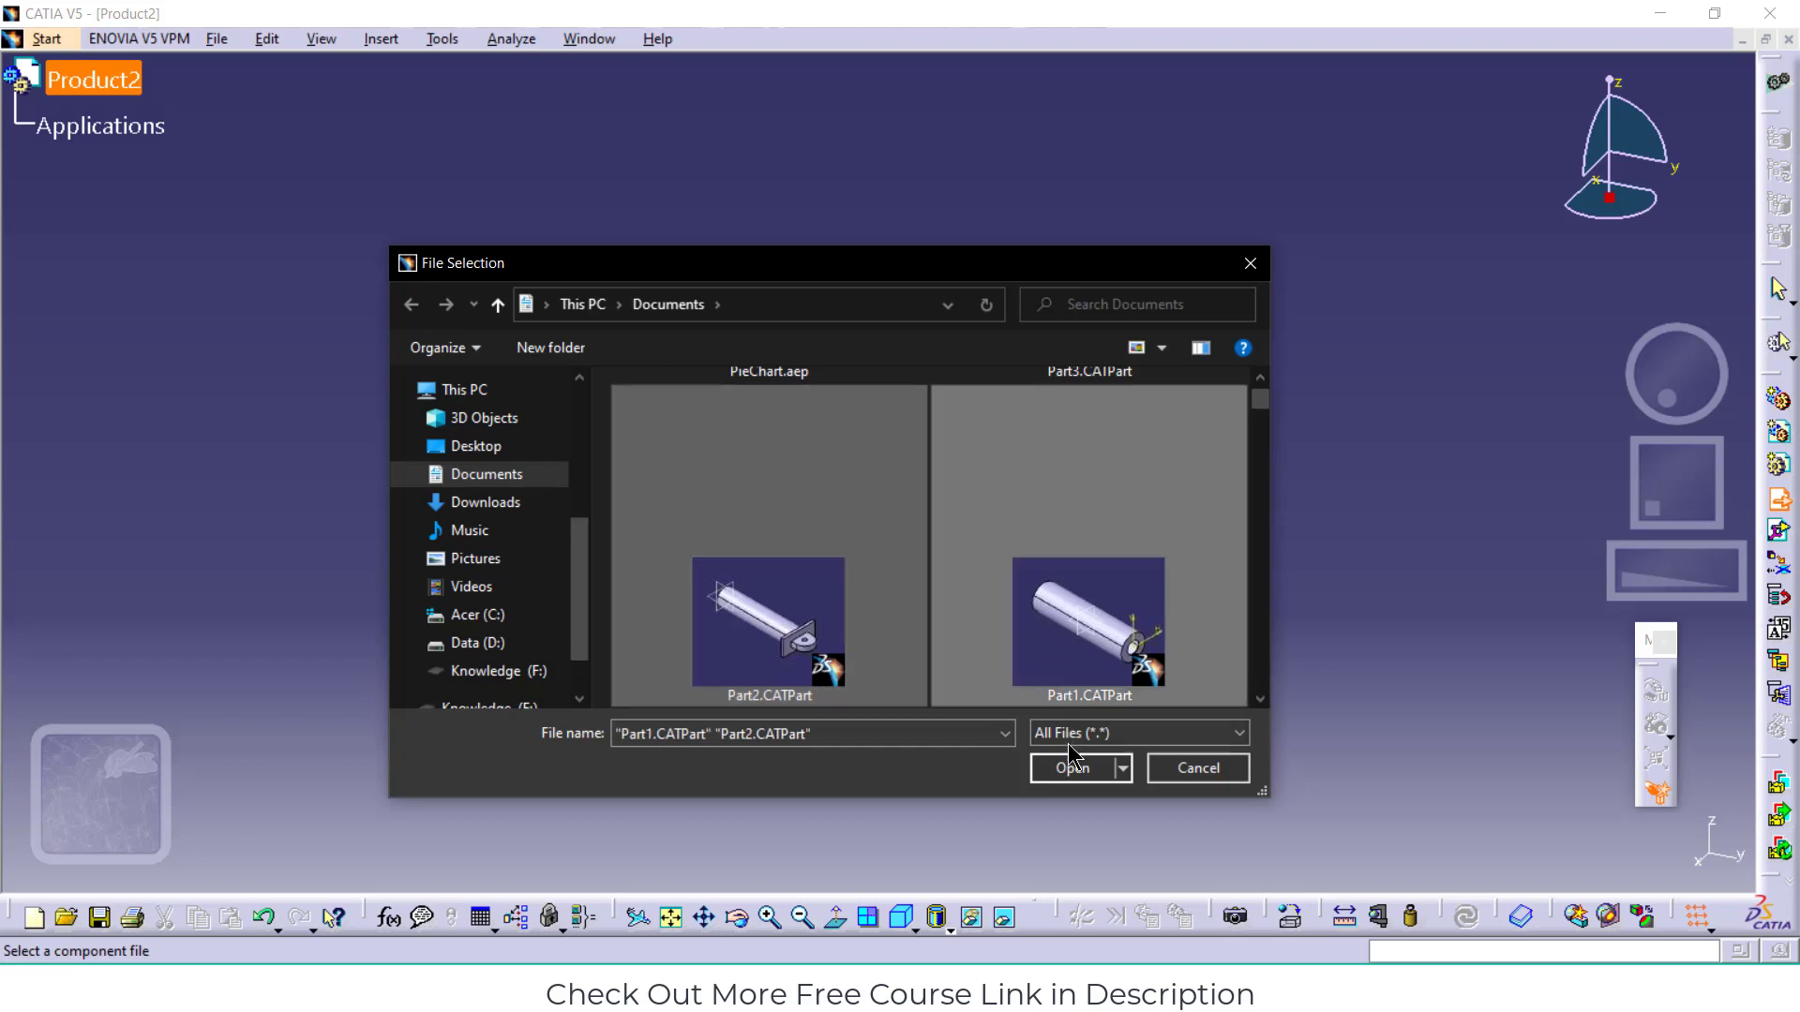
Insert Part1.CATPart and Part2.CATPart into Product2
{"action": "left_click", "coordinate": [1073, 768]}
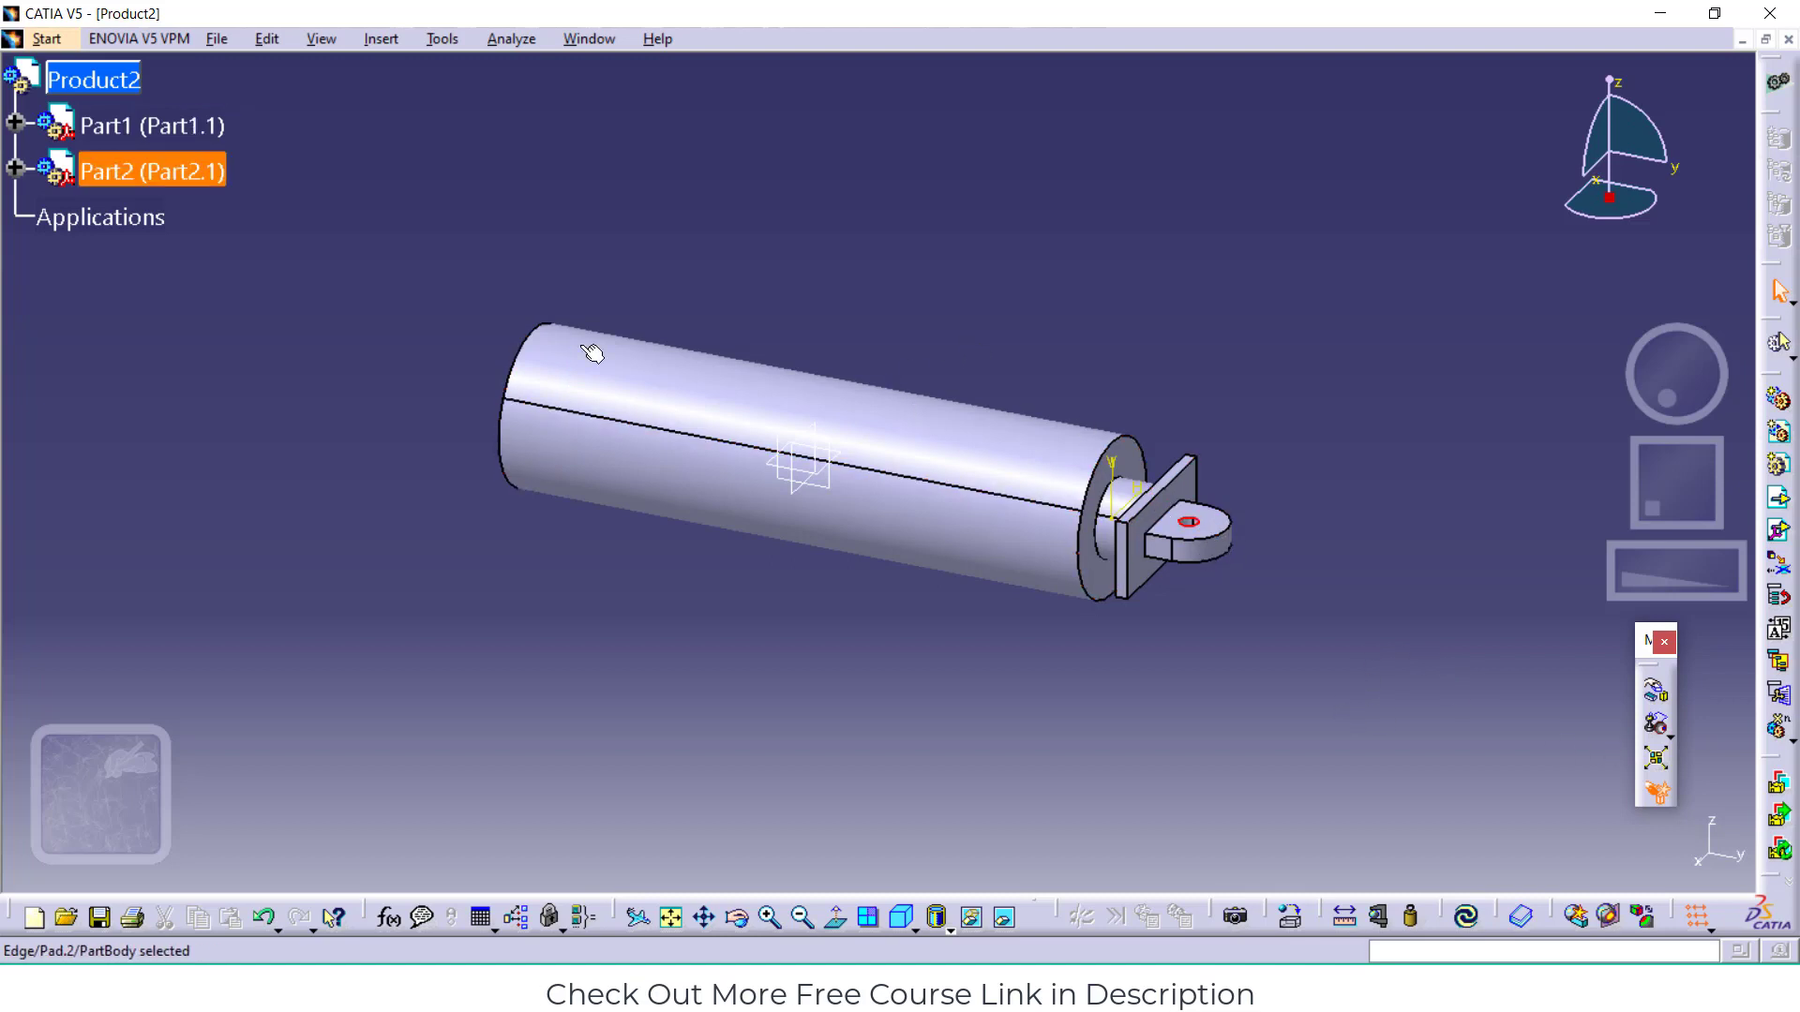
{"action": "left_click", "coordinate": [157, 127]}
{"action": "left_click", "coordinate": [162, 165]}
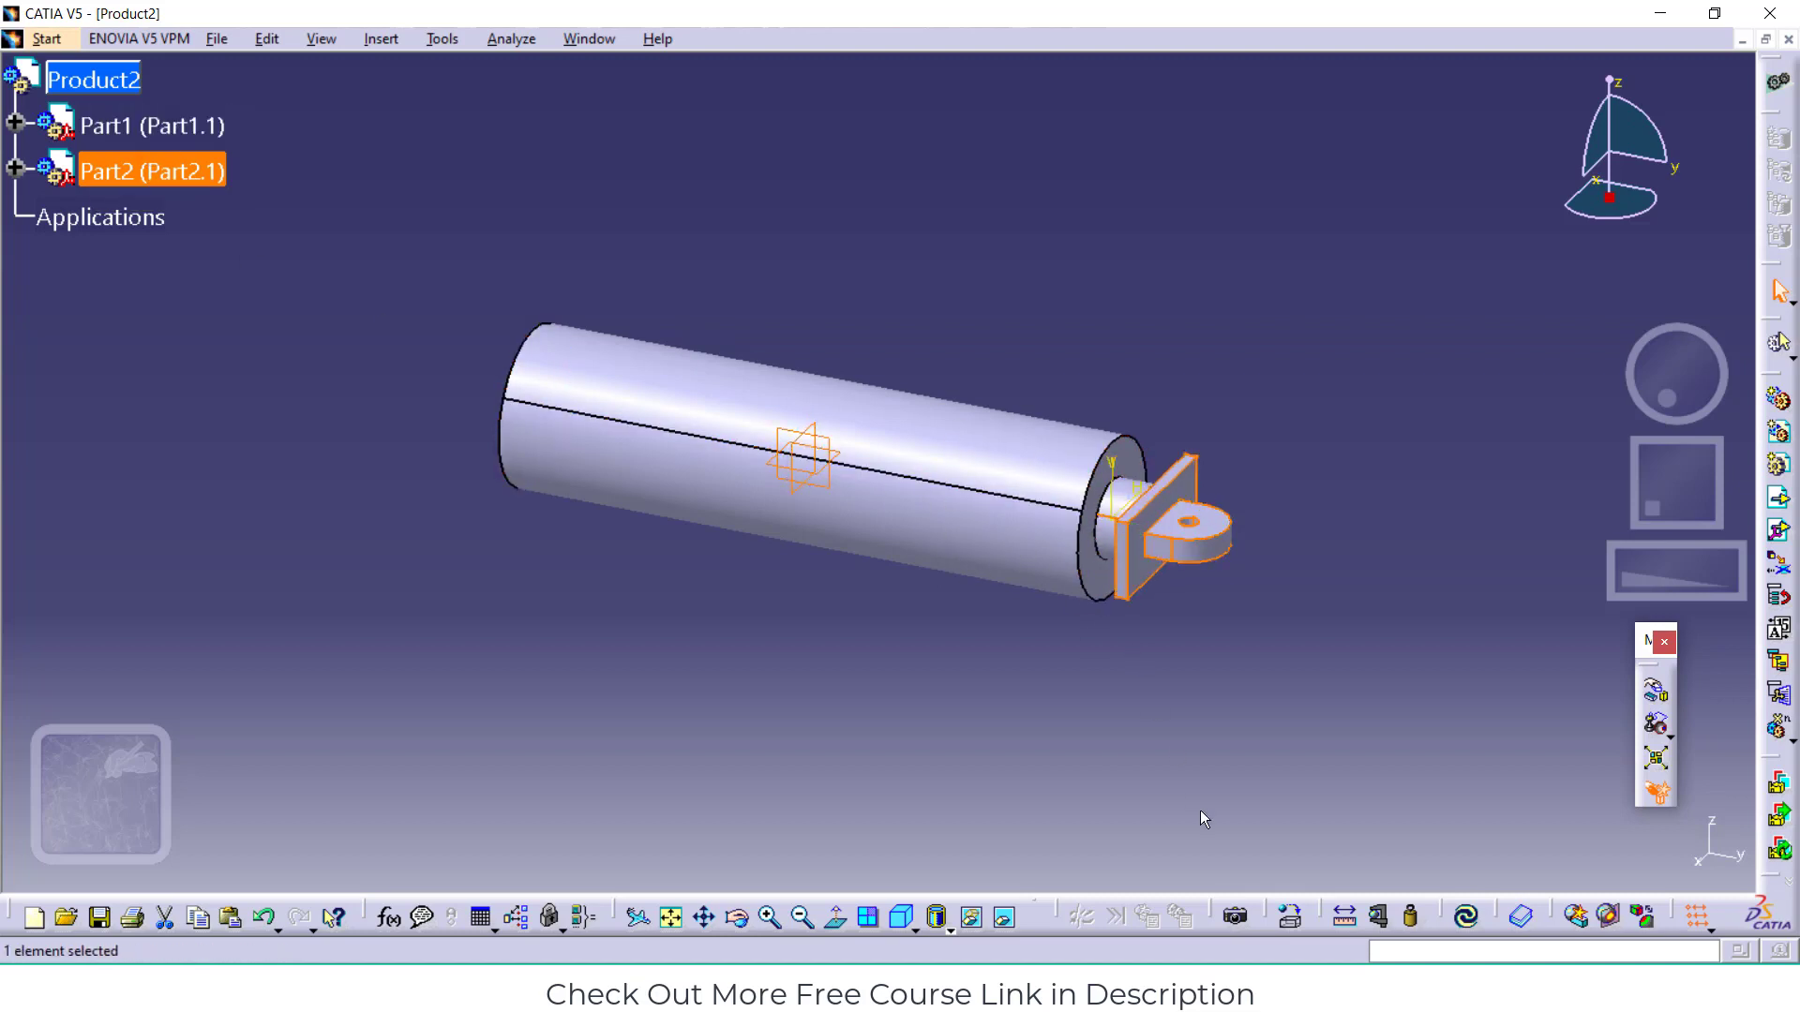
{"action": "left_click", "coordinate": [1313, 524]}
{"action": "left_click", "coordinate": [1025, 448]}
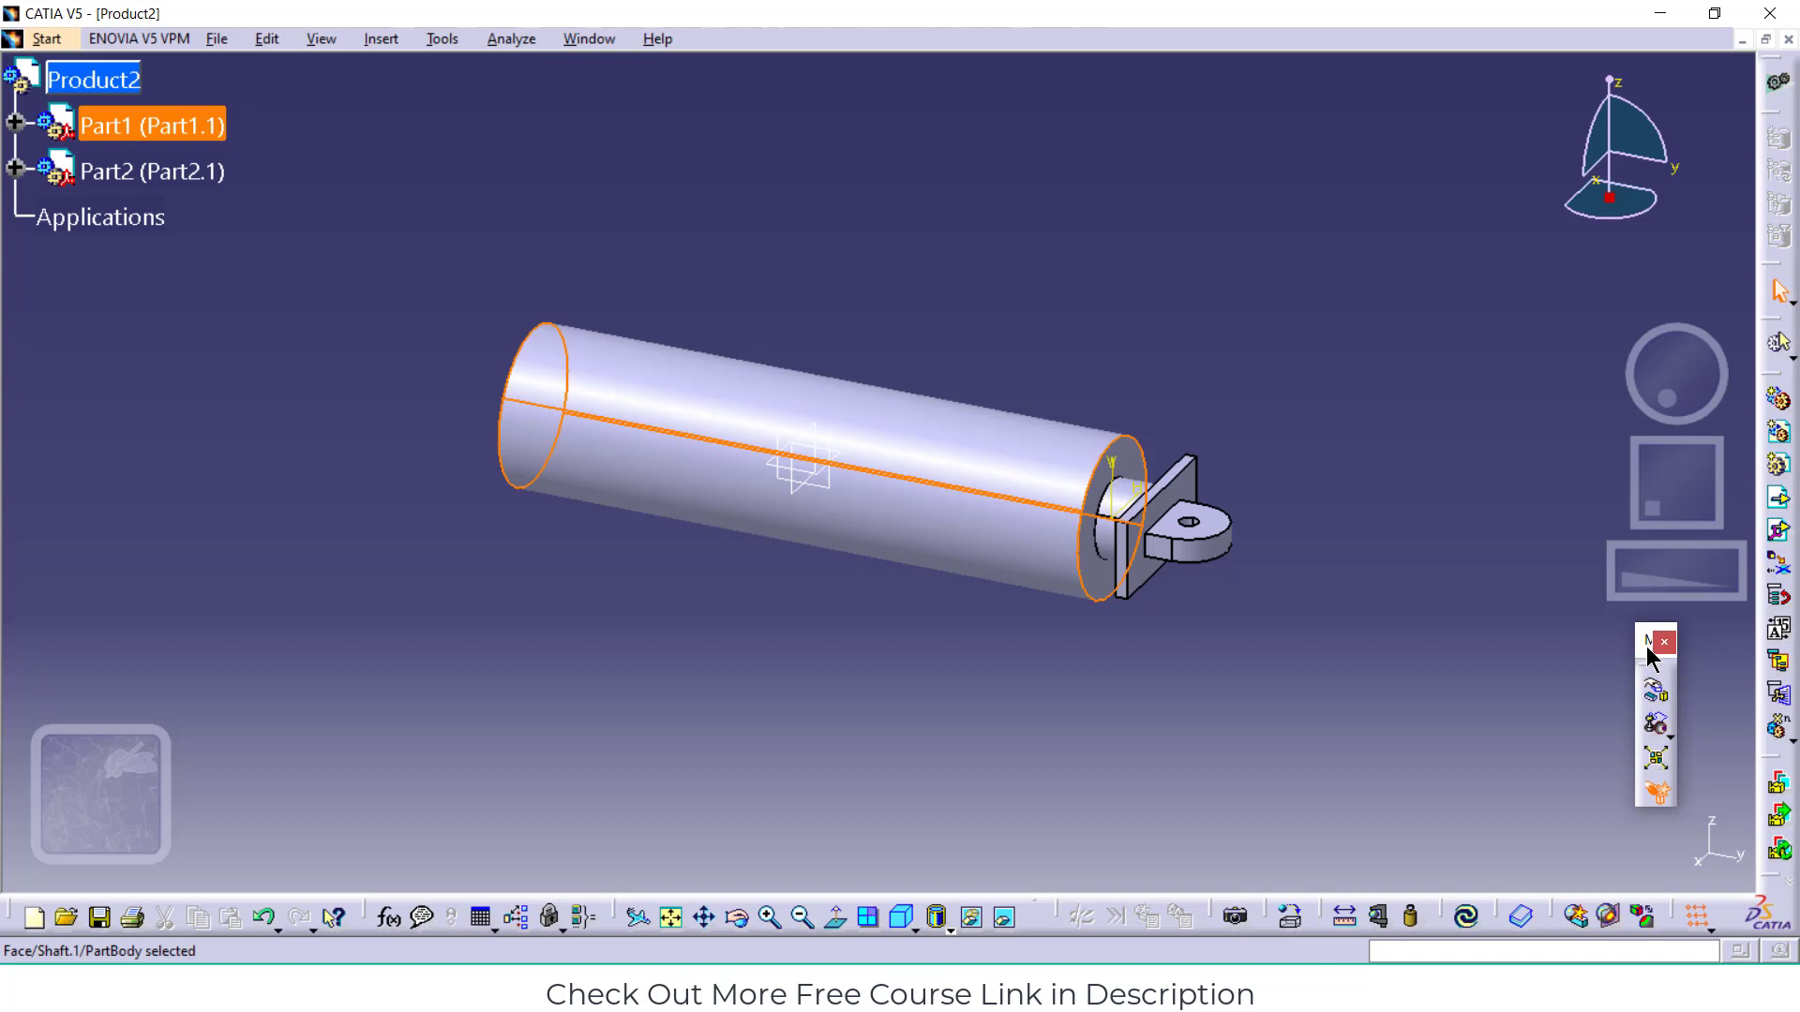
Manipulate the Part1 cylinder along the Y and X axes to pull it clear of the Part2 rod
{"action": "mouse_move", "coordinate": [1647, 653]}
{"action": "left_mouse_down"}
{"action": "mouse_move", "coordinate": [1314, 534]}
{"action": "mouse_move", "coordinate": [1621, 663]}
{"action": "left_mouse_up"}
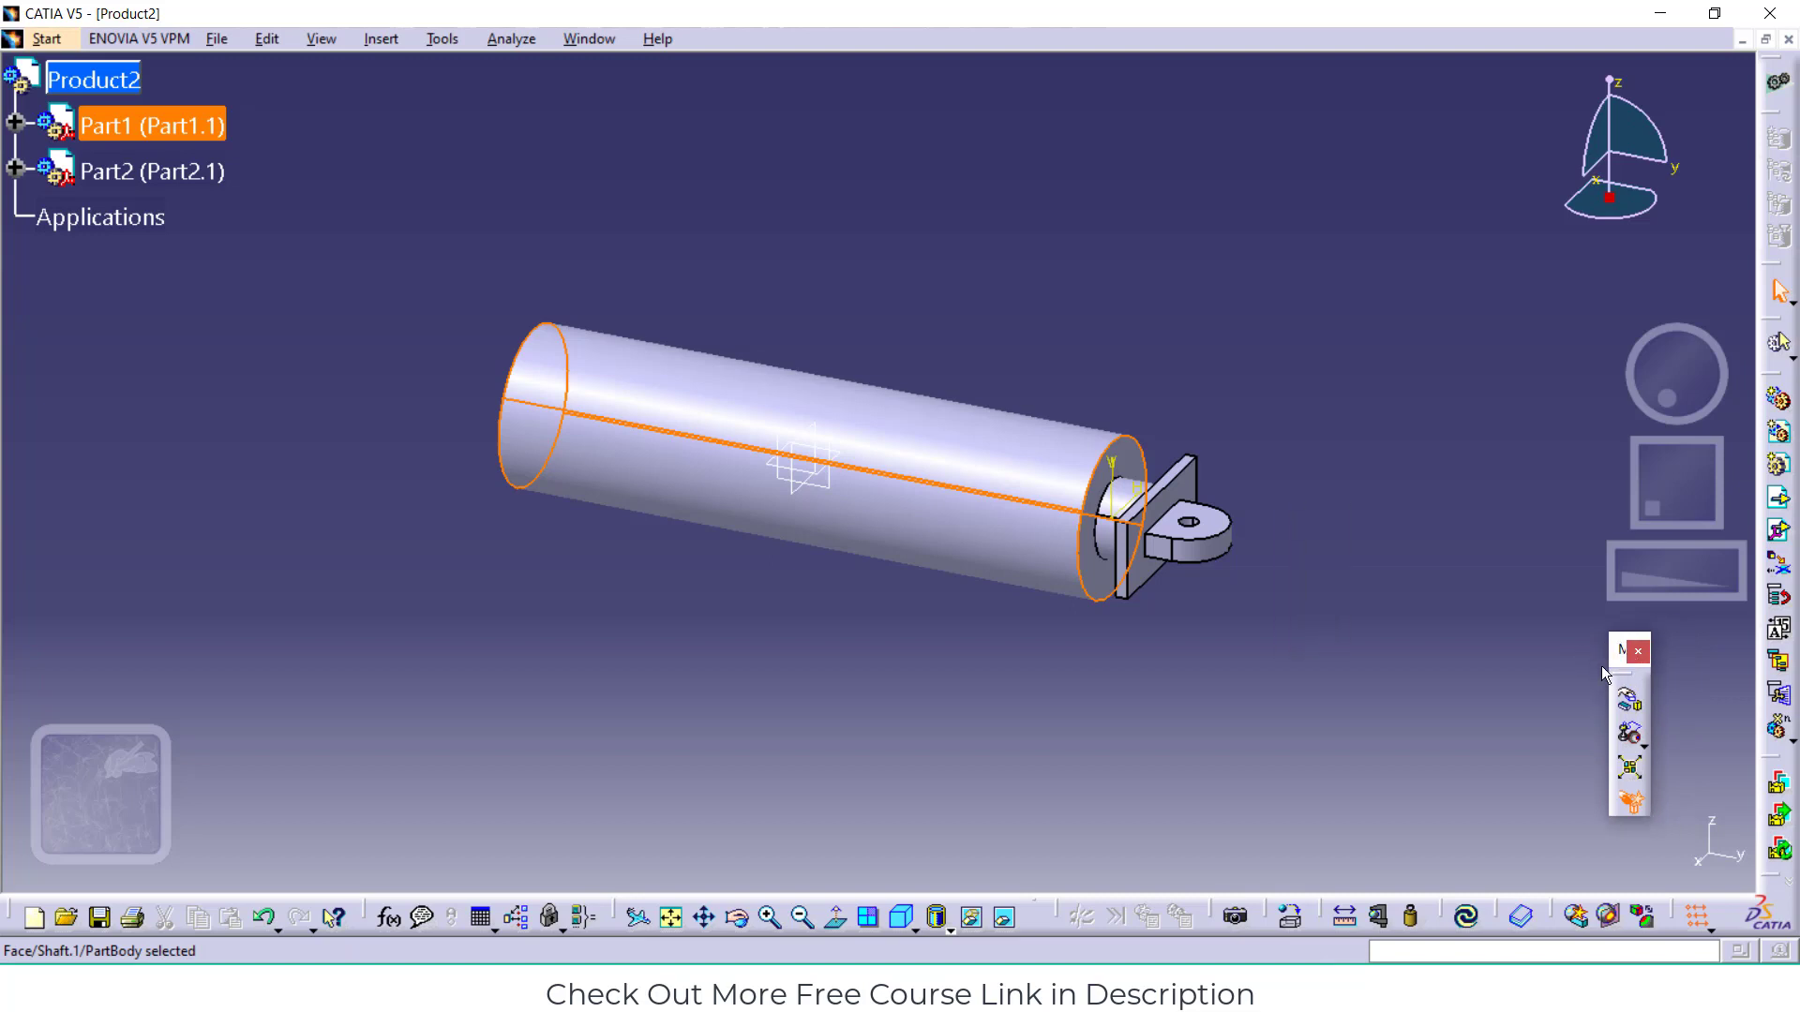
{"action": "left_click", "coordinate": [1632, 717]}
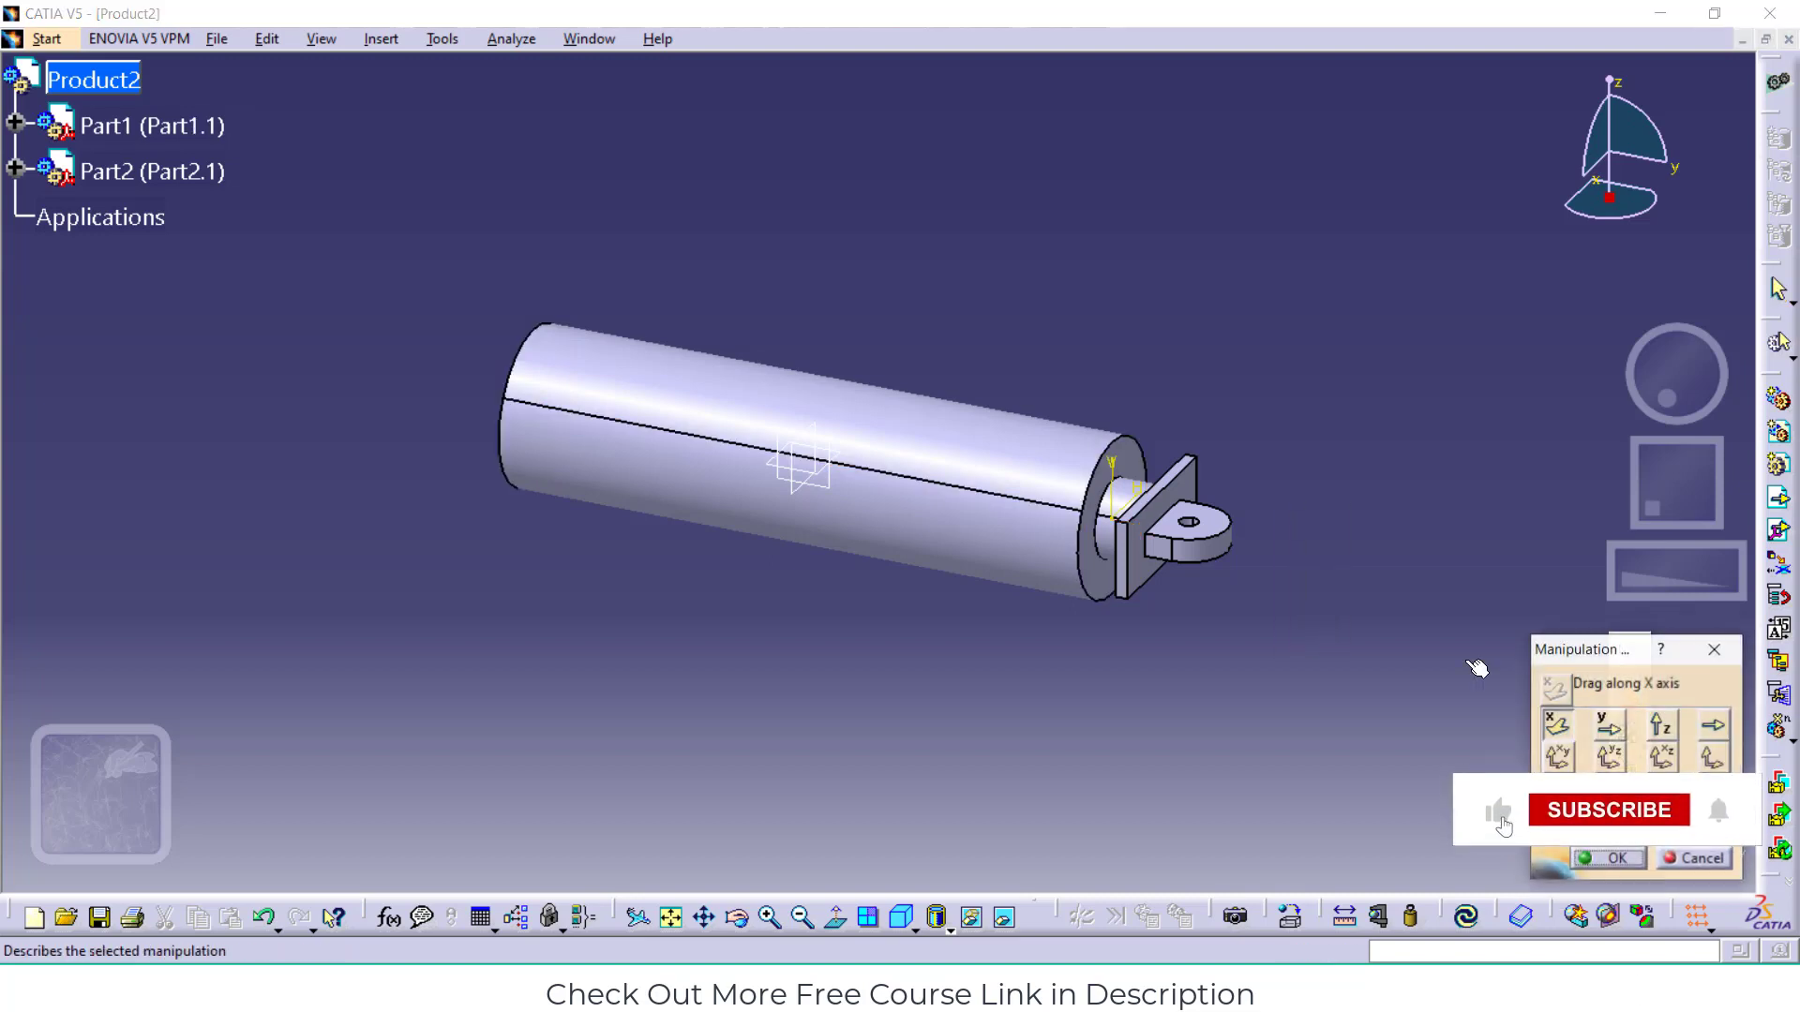
{"action": "left_click", "coordinate": [1604, 723]}
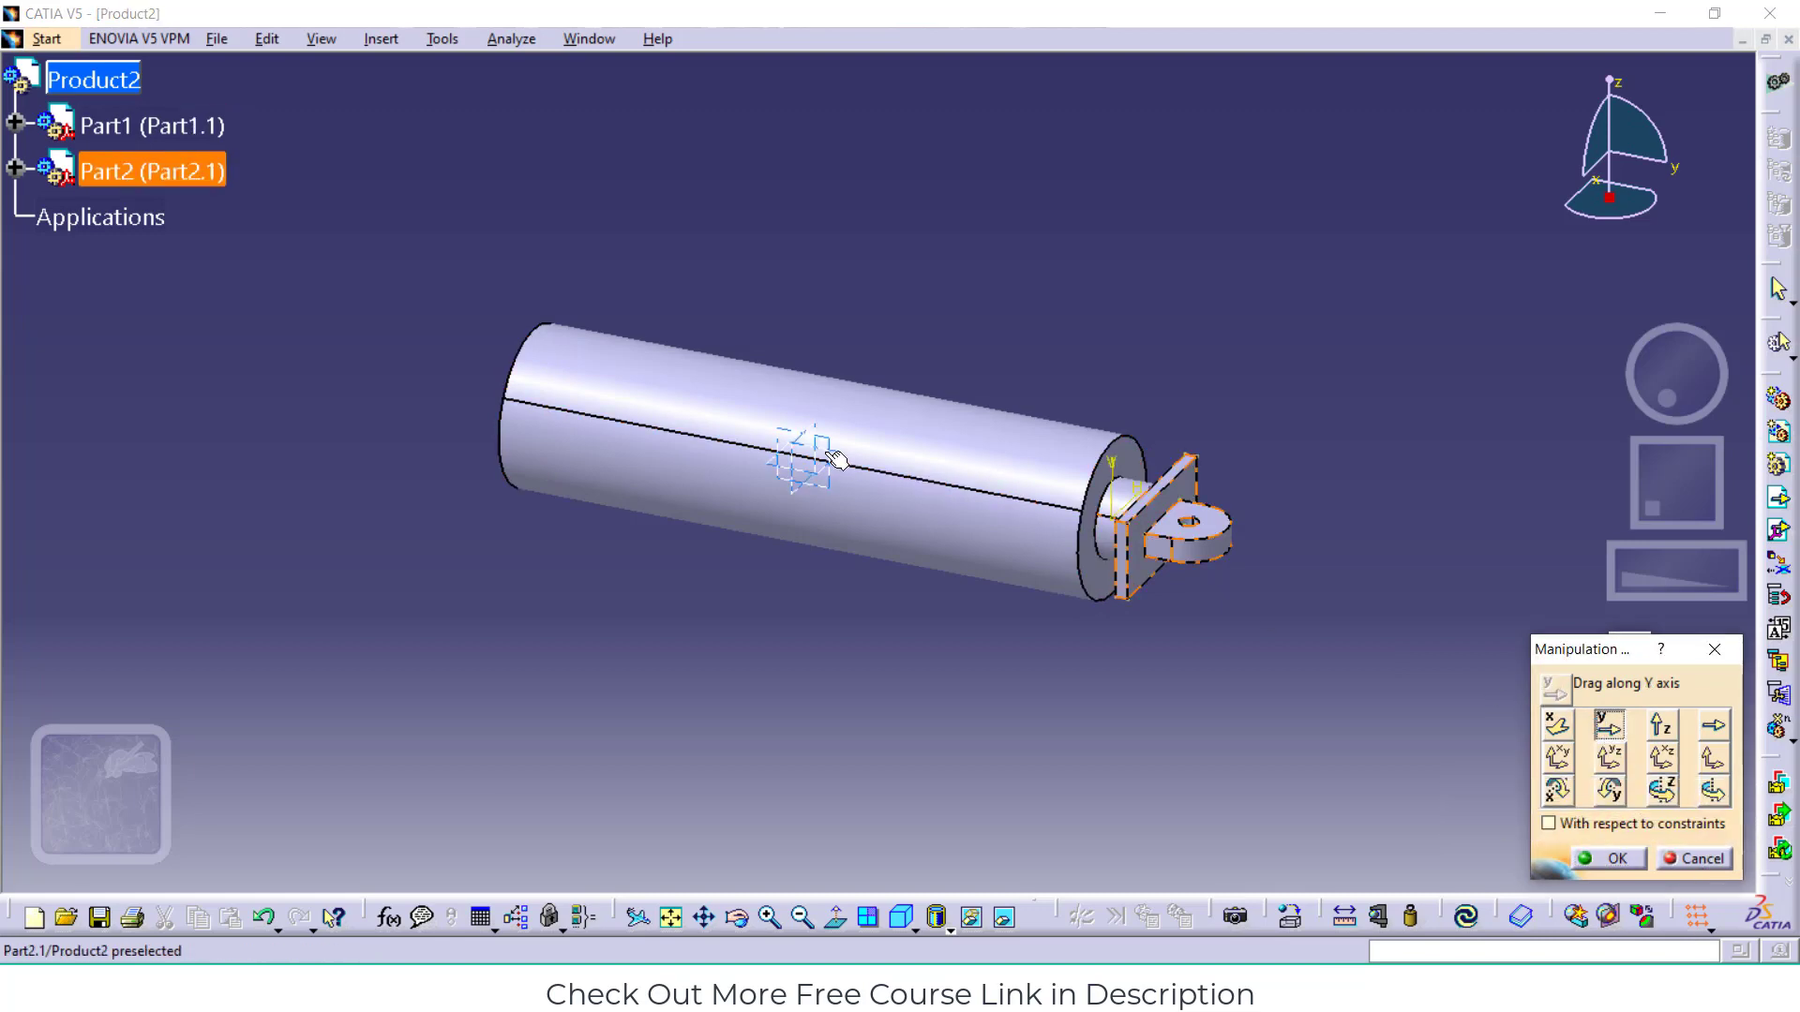
{"action": "left_click_drag", "start_coordinate": [900, 460], "coordinate": [788, 542]}
{"action": "left_click", "coordinate": [1558, 726]}
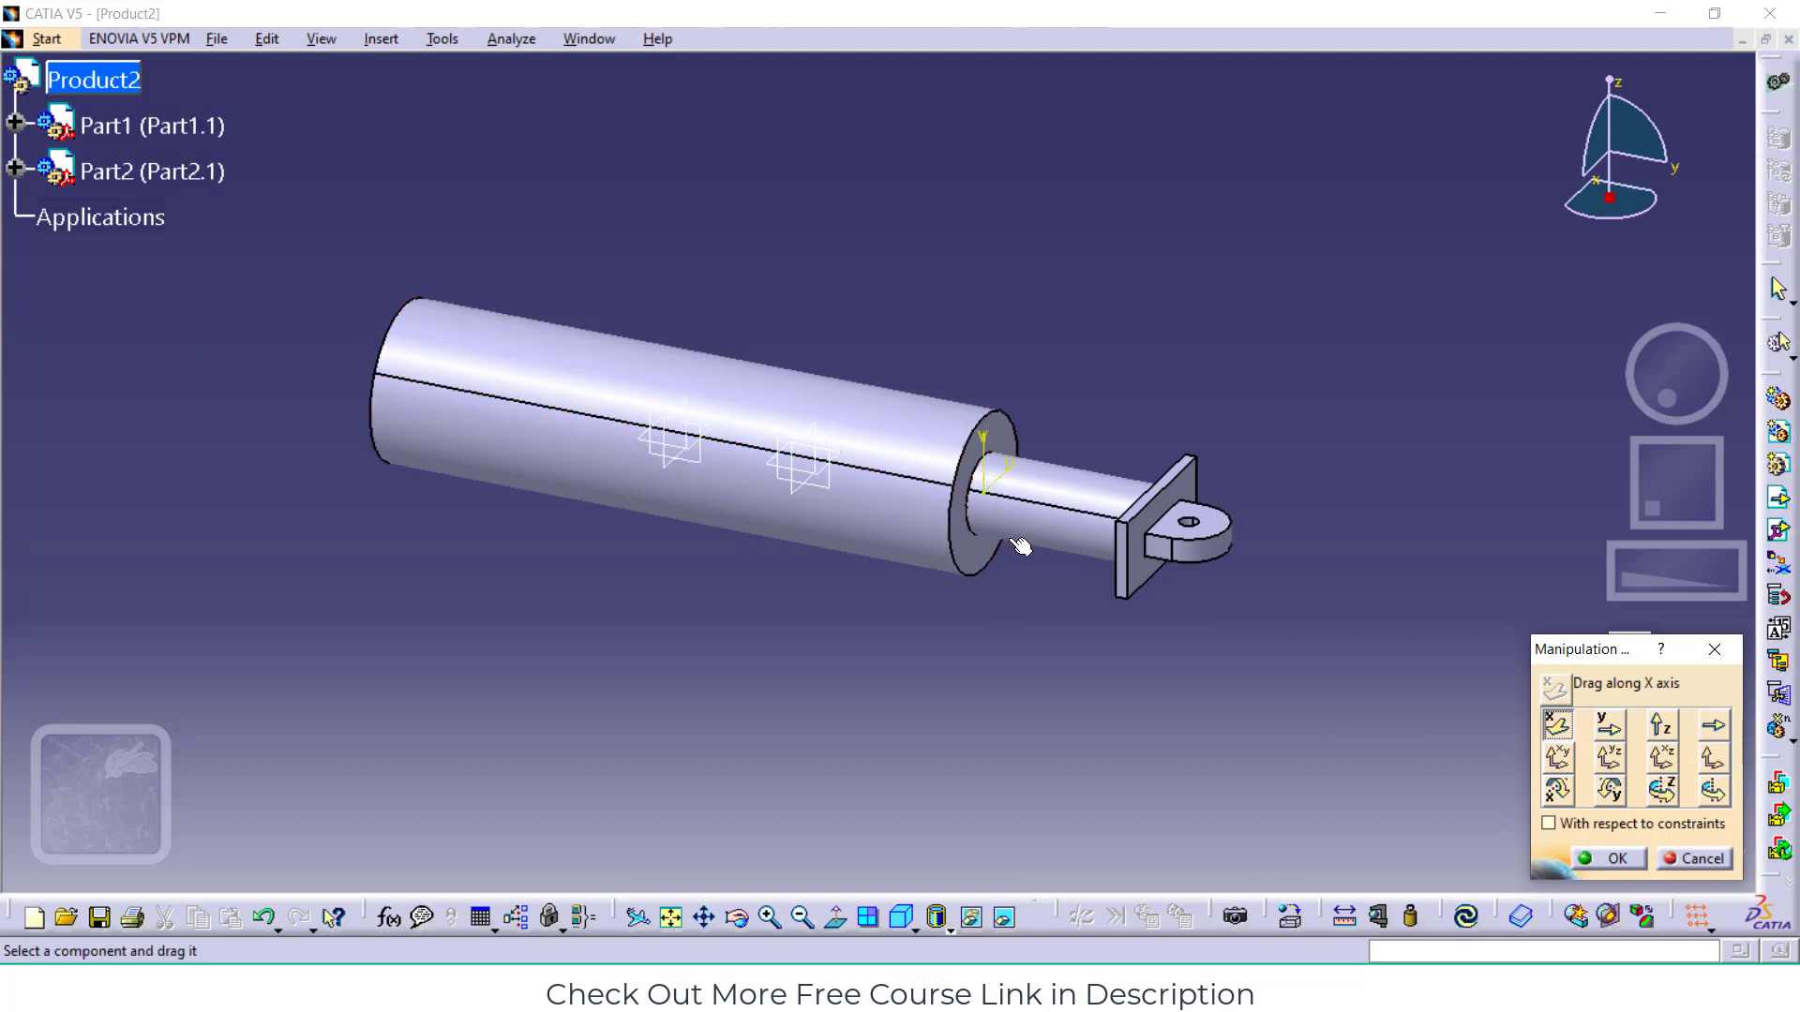
{"action": "left_click_drag", "start_coordinate": [874, 435], "coordinate": [525, 251]}
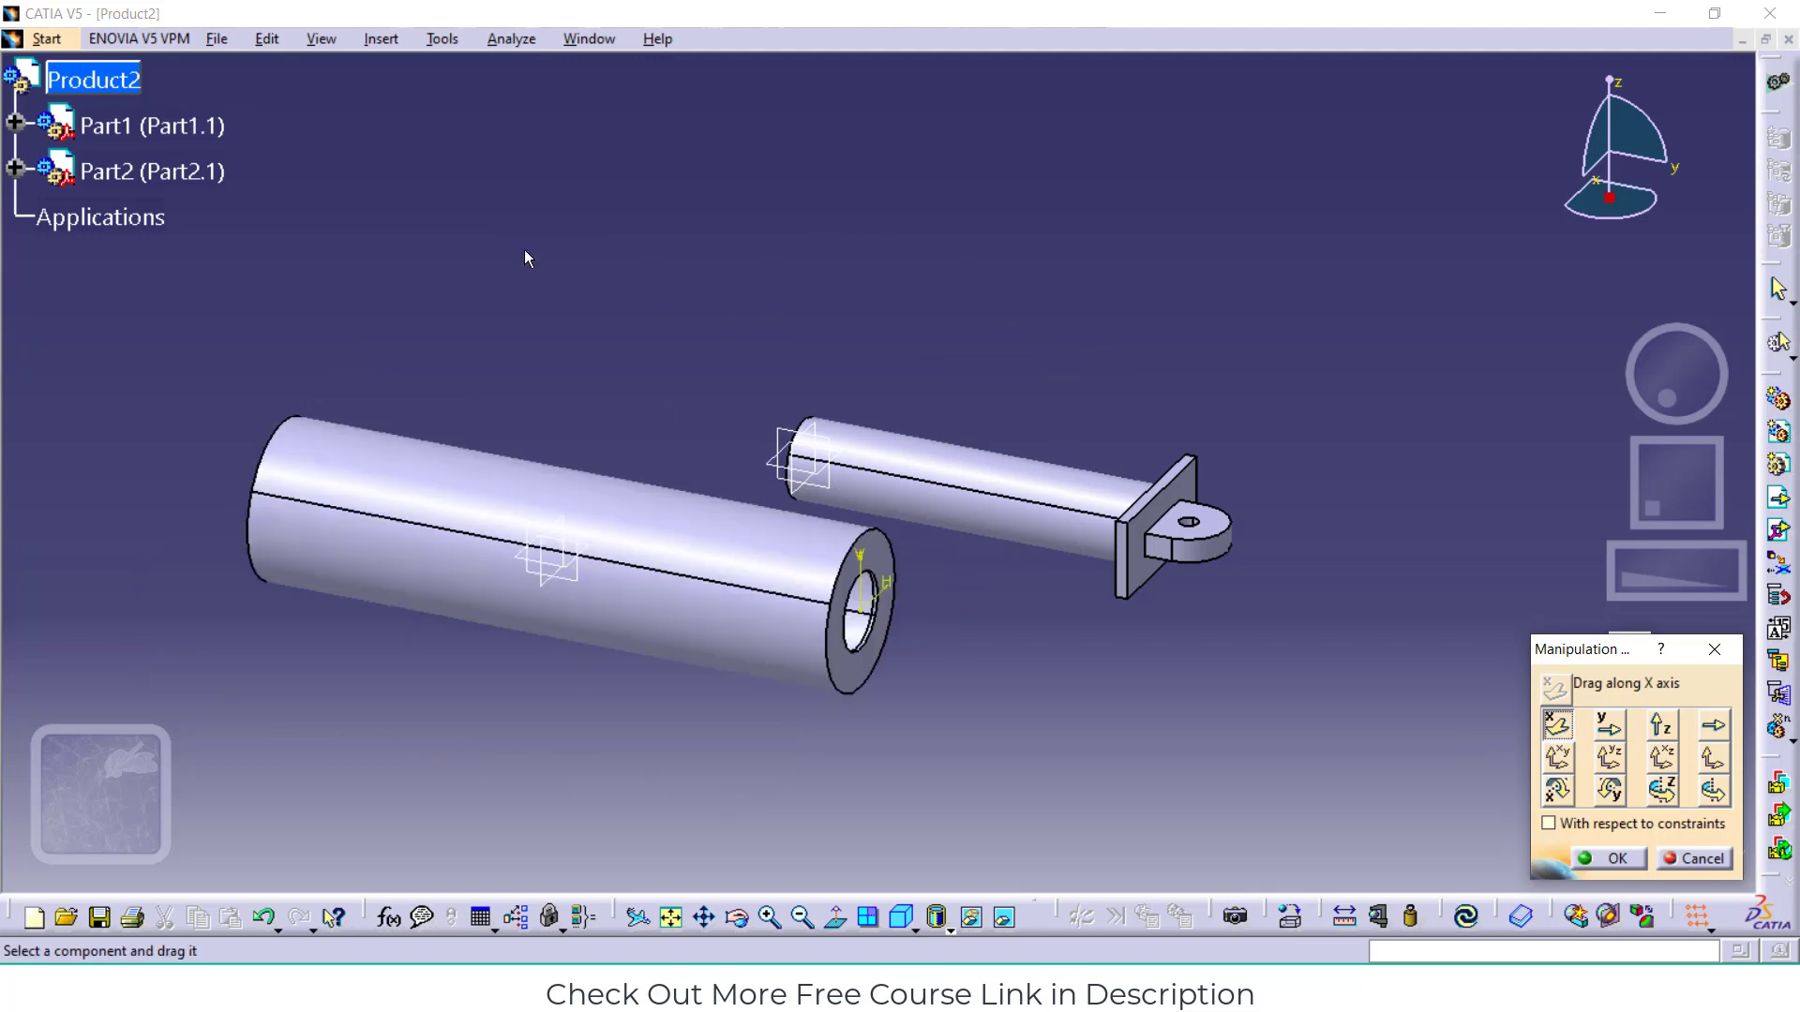
{"action": "left_click", "coordinate": [322, 39]}
{"action": "mouse_move", "coordinate": [357, 75]}
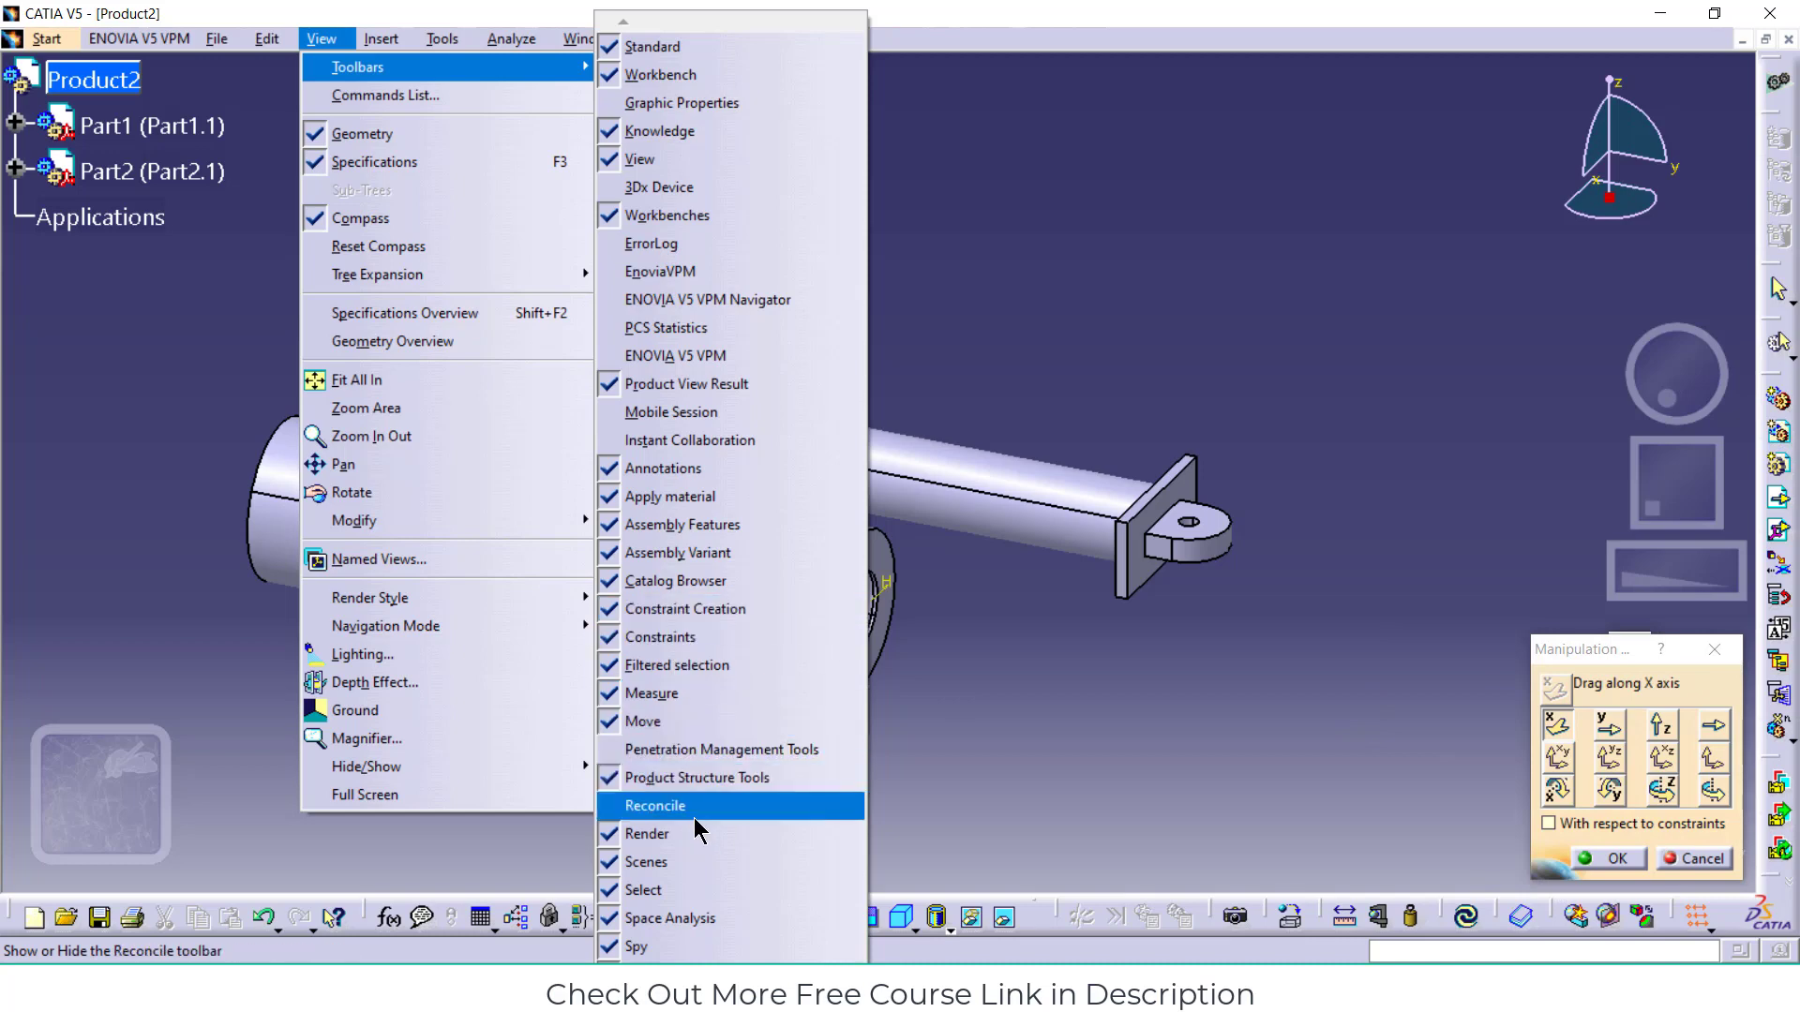
{"action": "scroll", "coordinate": [656, 952], "scroll_direction": "down", "scroll_amount": 1}
{"action": "scroll", "coordinate": [675, 943], "scroll_direction": "down", "scroll_amount": 2}
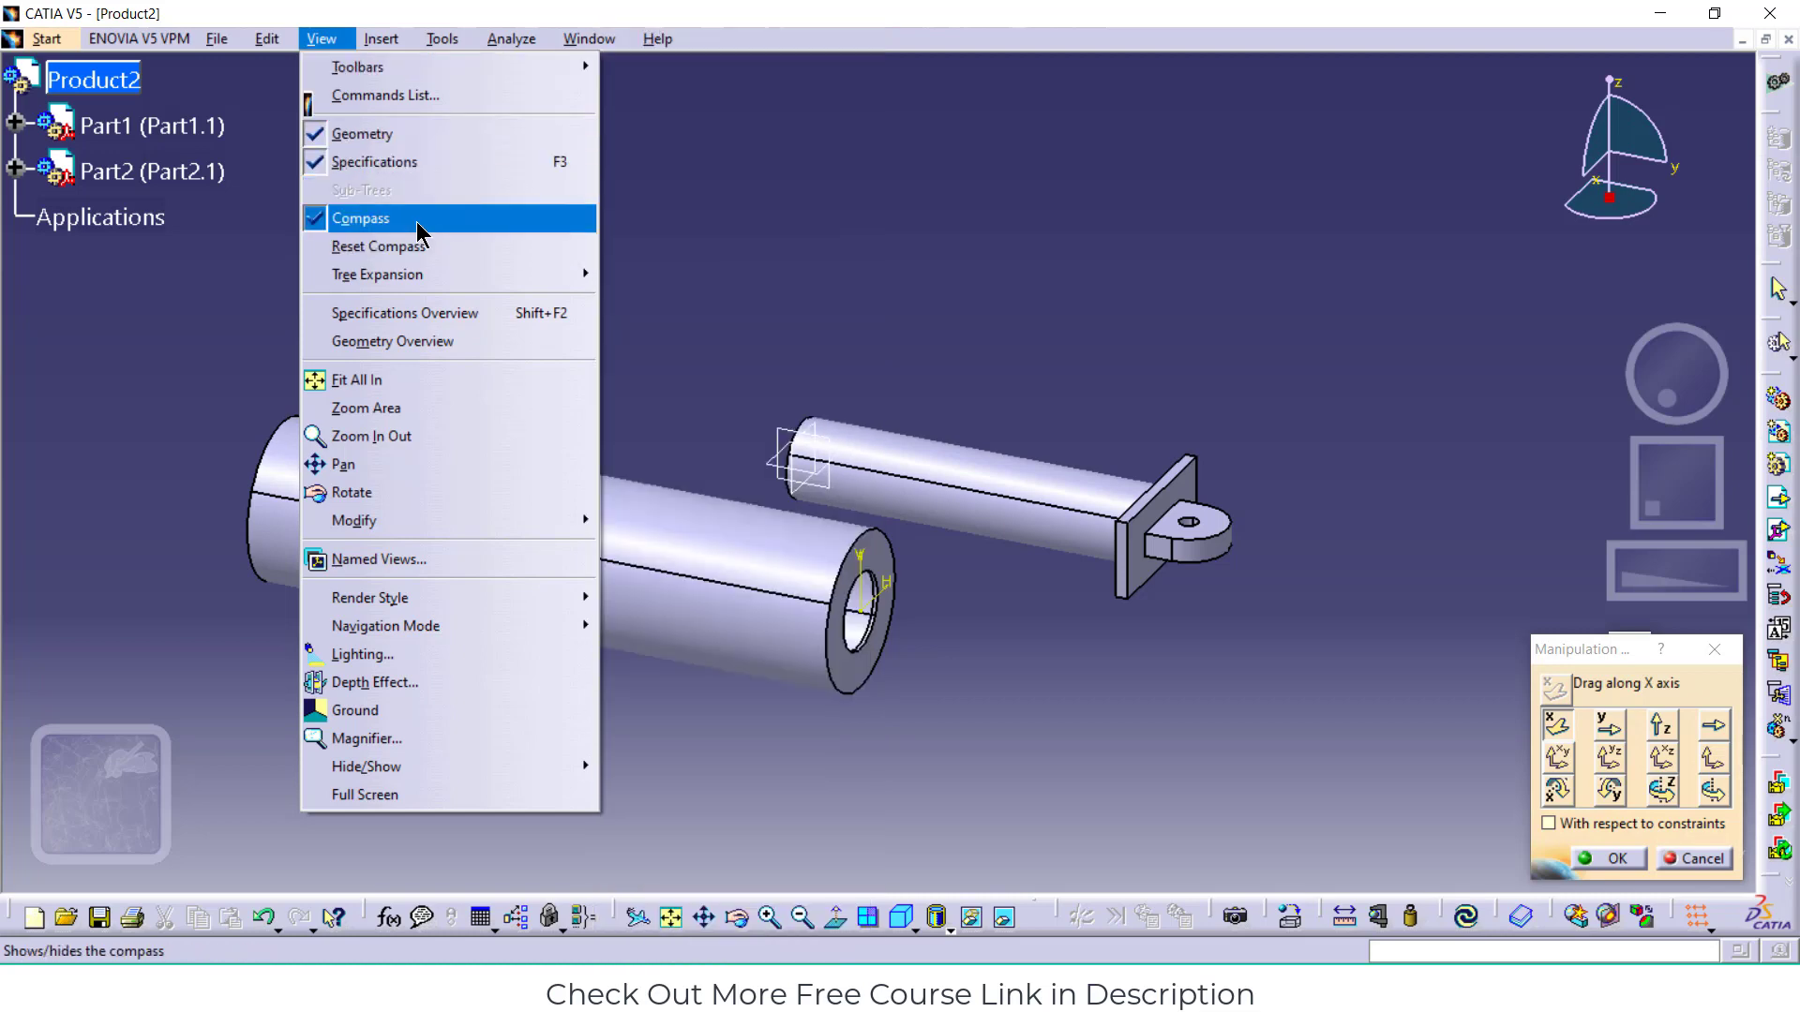
{"action": "left_click", "coordinate": [1120, 401]}
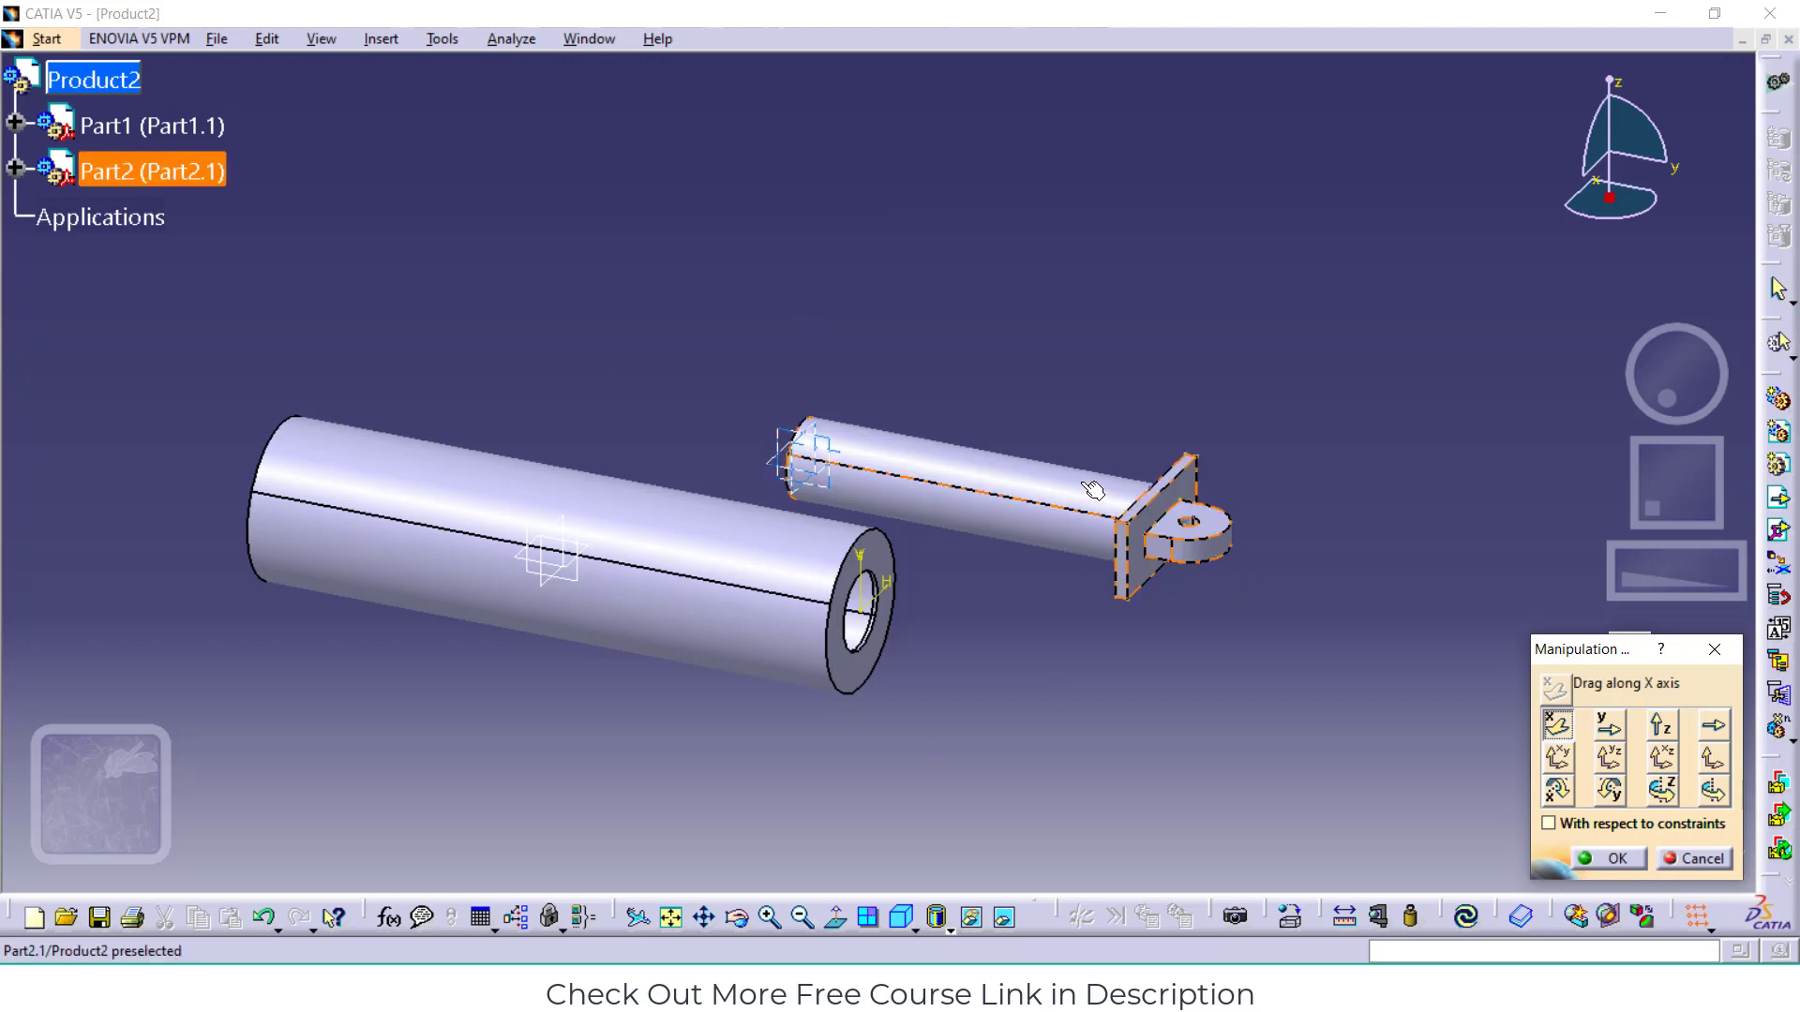
Rotate the Part2 rod slightly around the Z axis
{"action": "left_click", "coordinate": [1662, 797]}
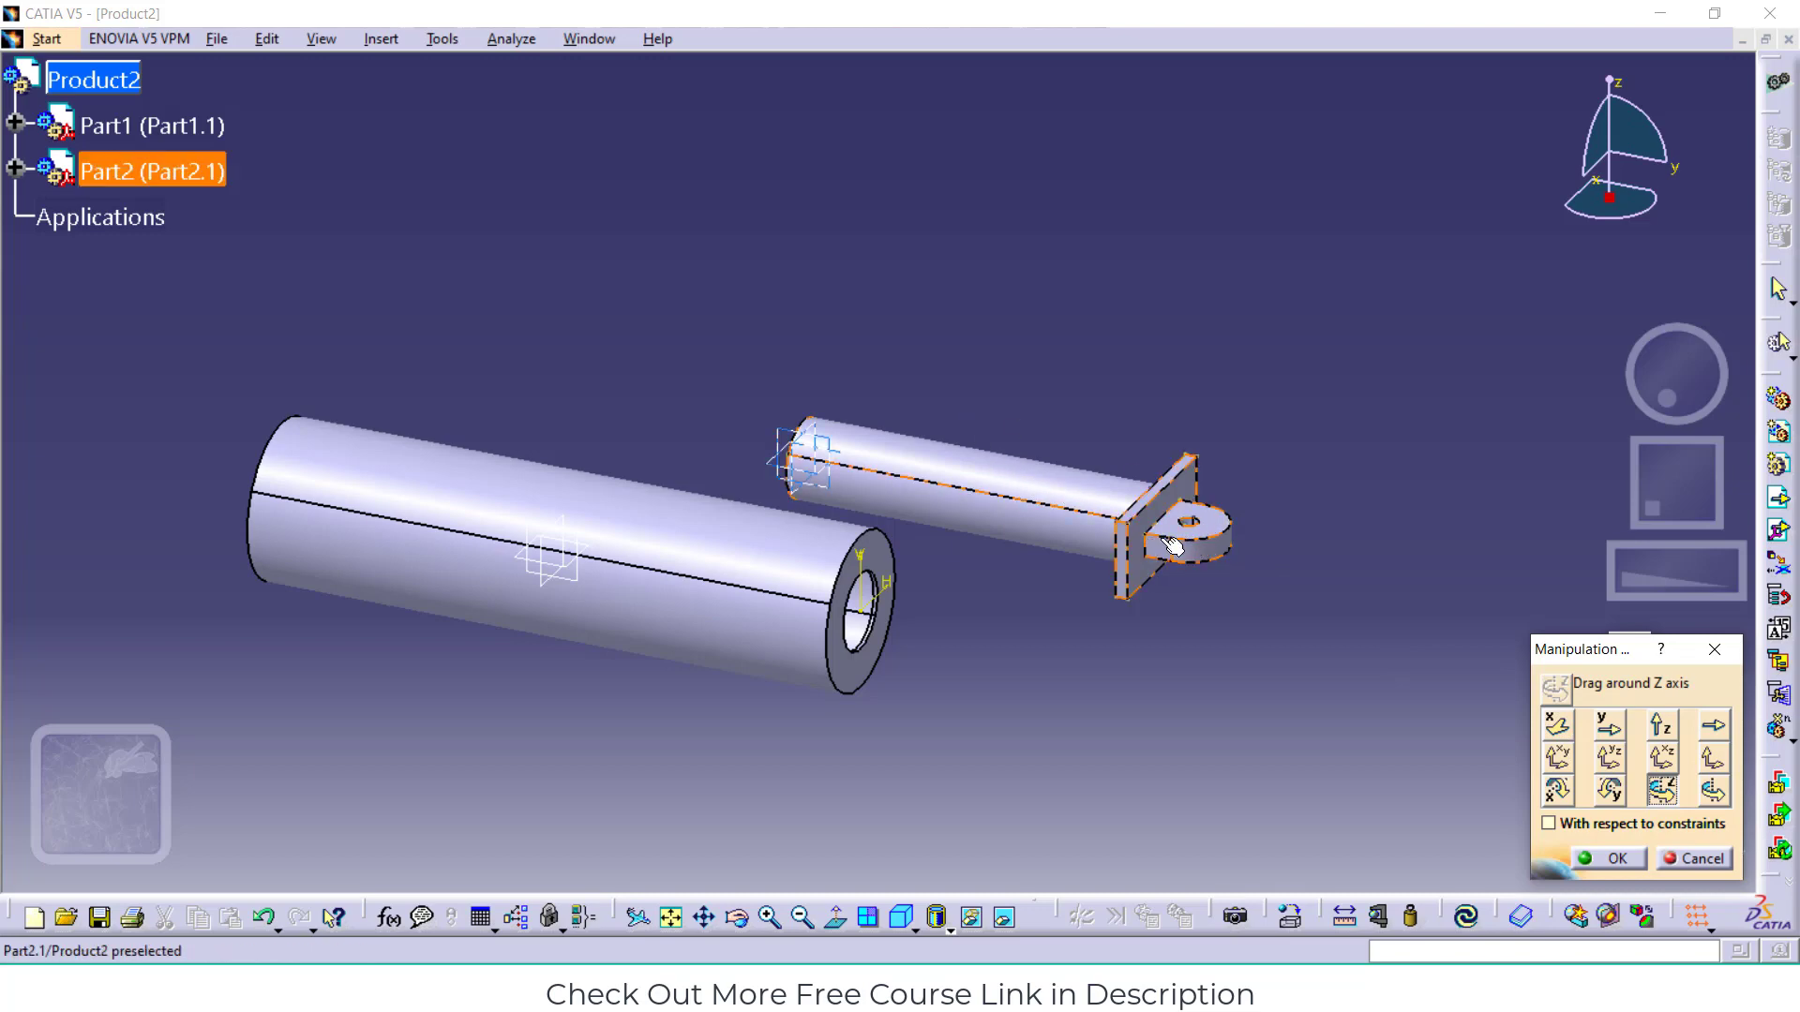
{"action": "left_click_drag", "start_coordinate": [903, 485], "coordinate": [1213, 479]}
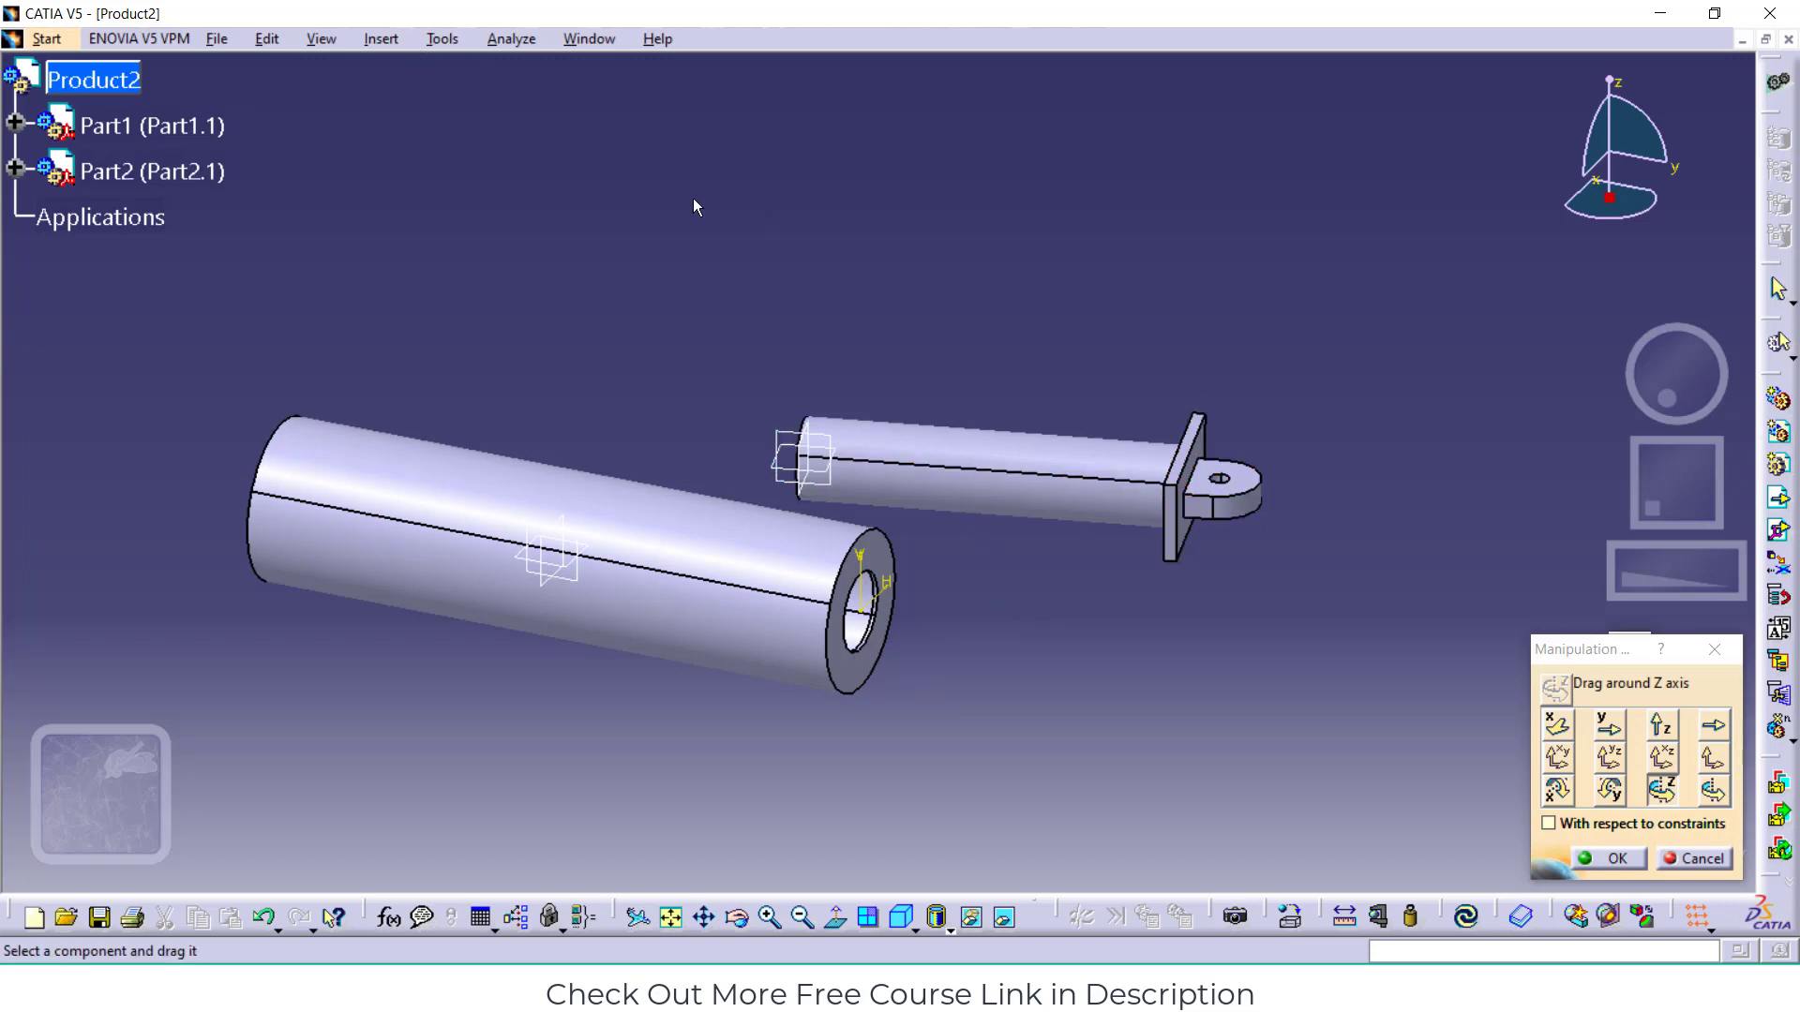
Add a coincidence constraint between the axis of the Part2 rod and the axis of the Part1 cylinder
{"action": "left_click", "coordinate": [427, 37]}
{"action": "mouse_move", "coordinate": [385, 39]}
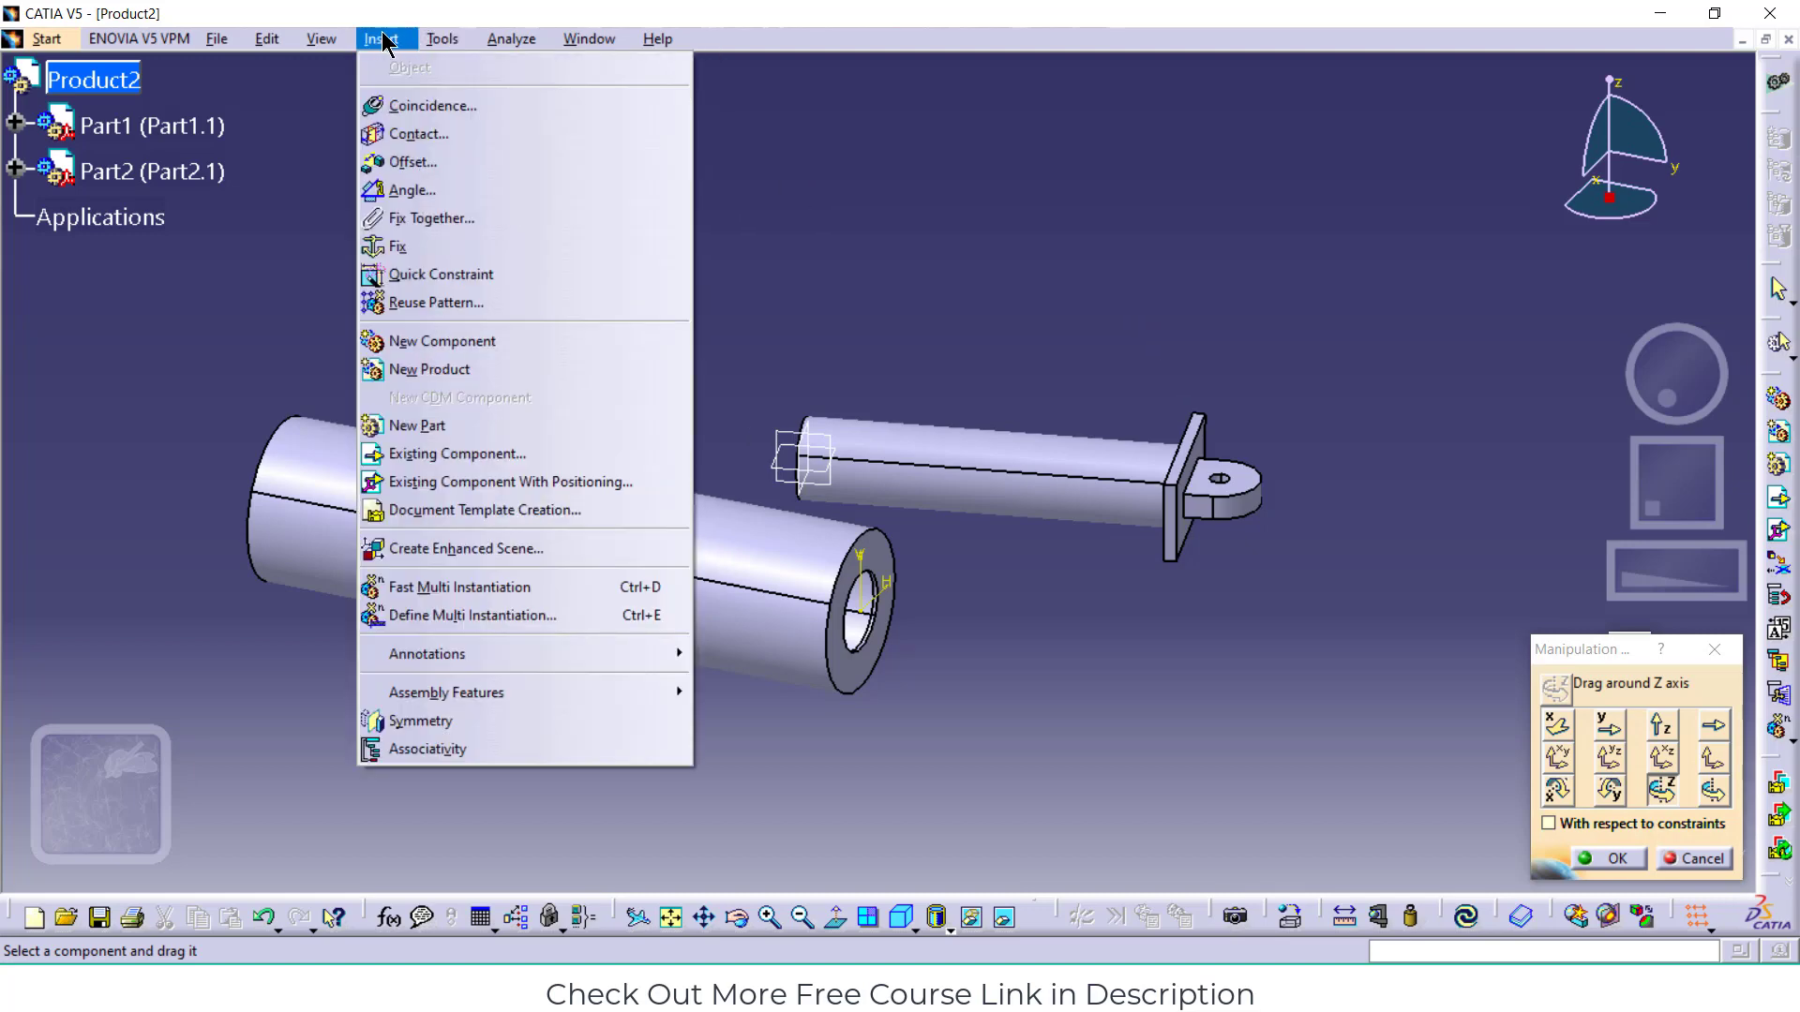
{"action": "left_click", "coordinate": [404, 107]}
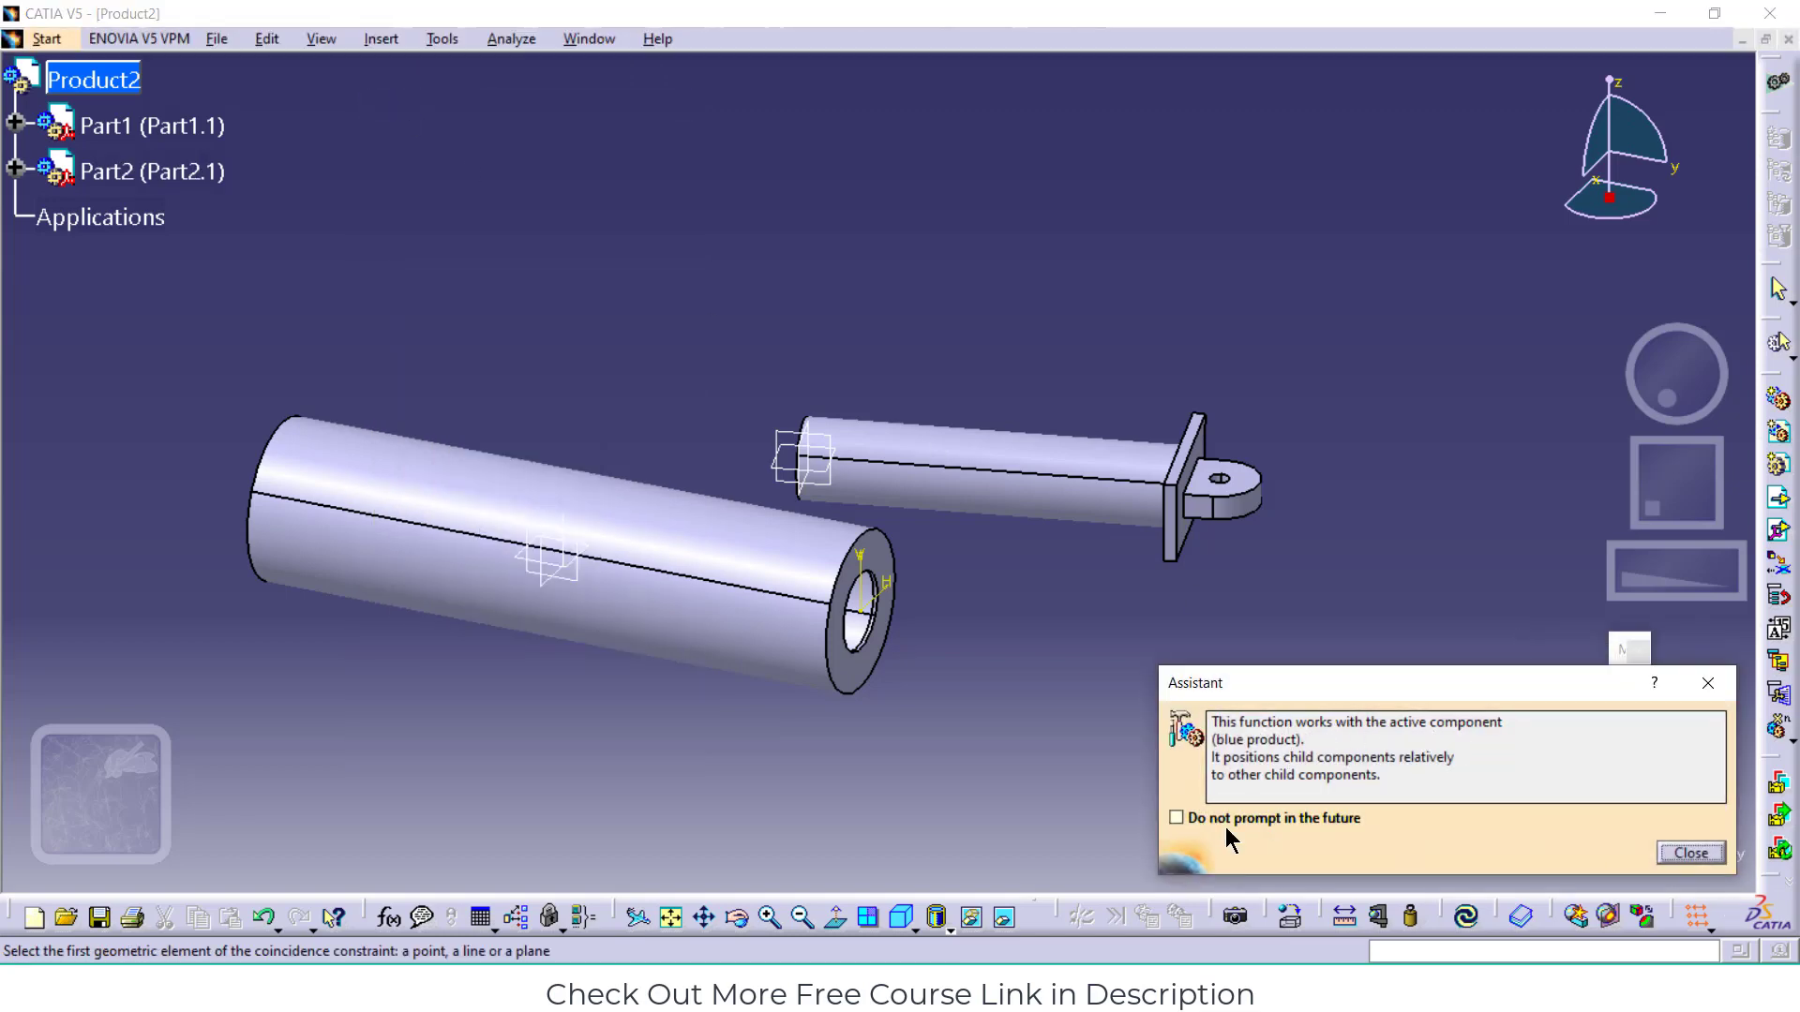
{"action": "left_click", "coordinate": [1708, 686]}
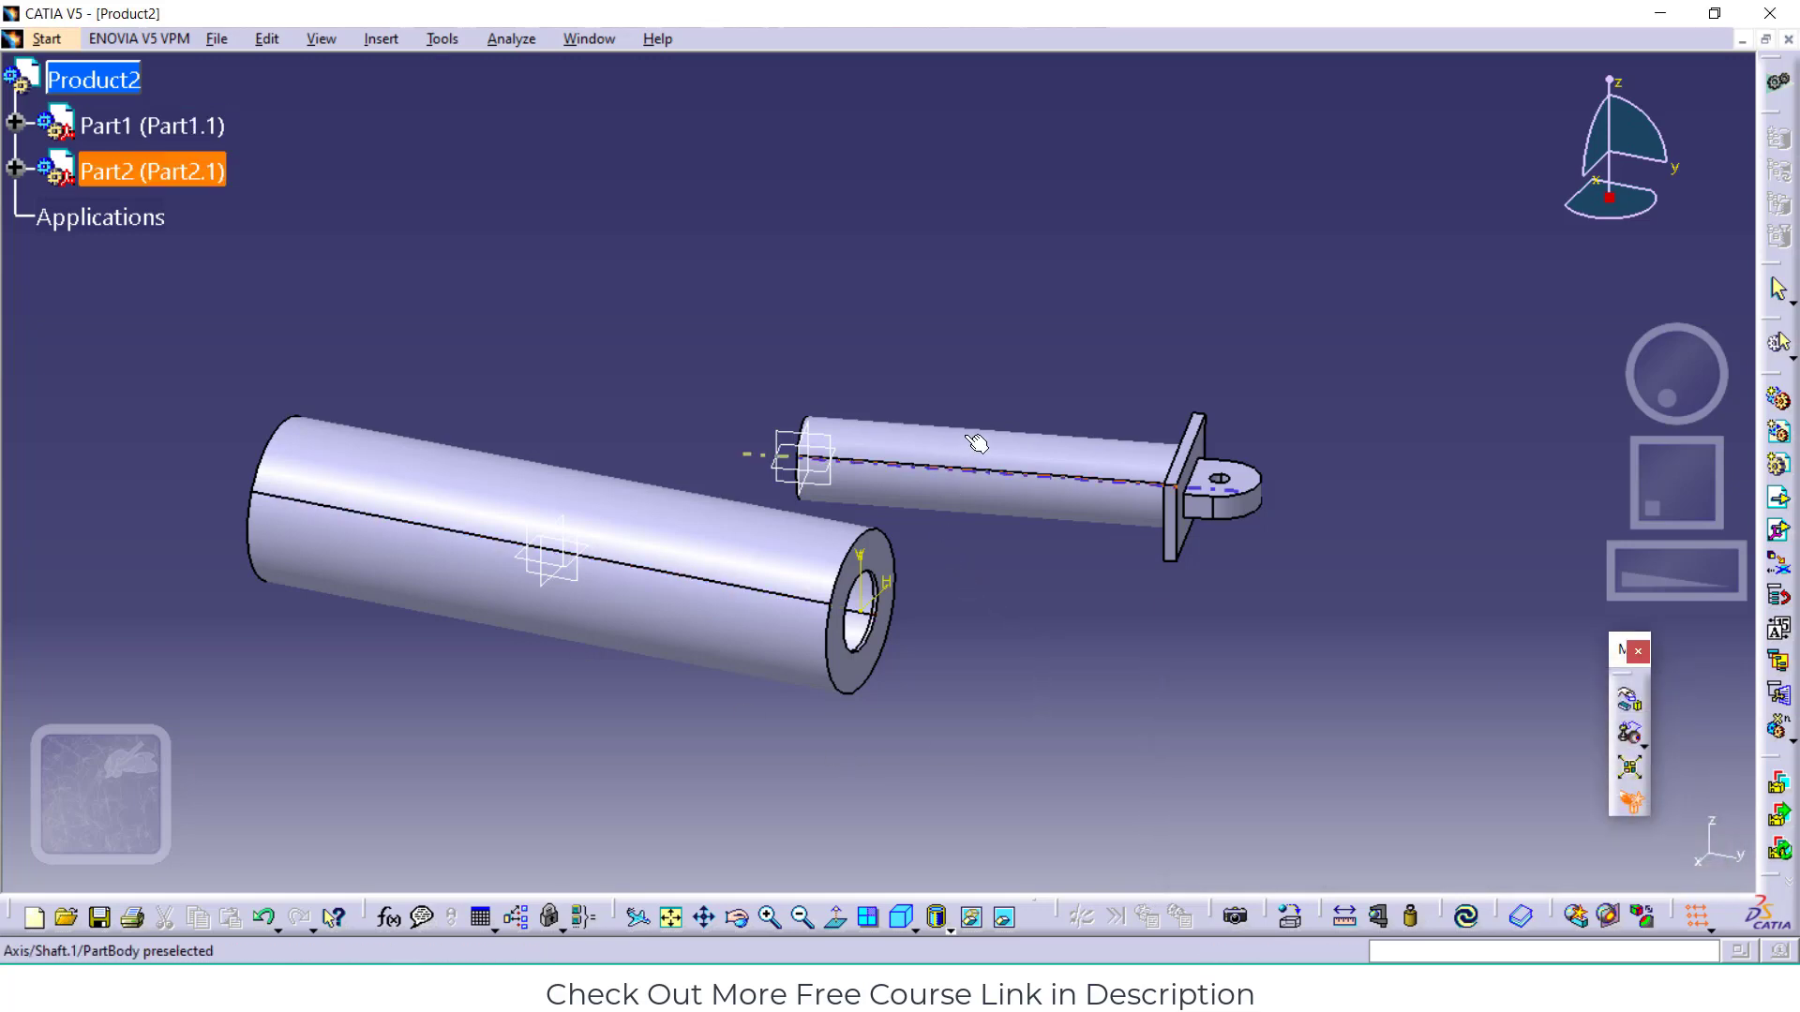
{"action": "left_click", "coordinate": [1020, 463]}
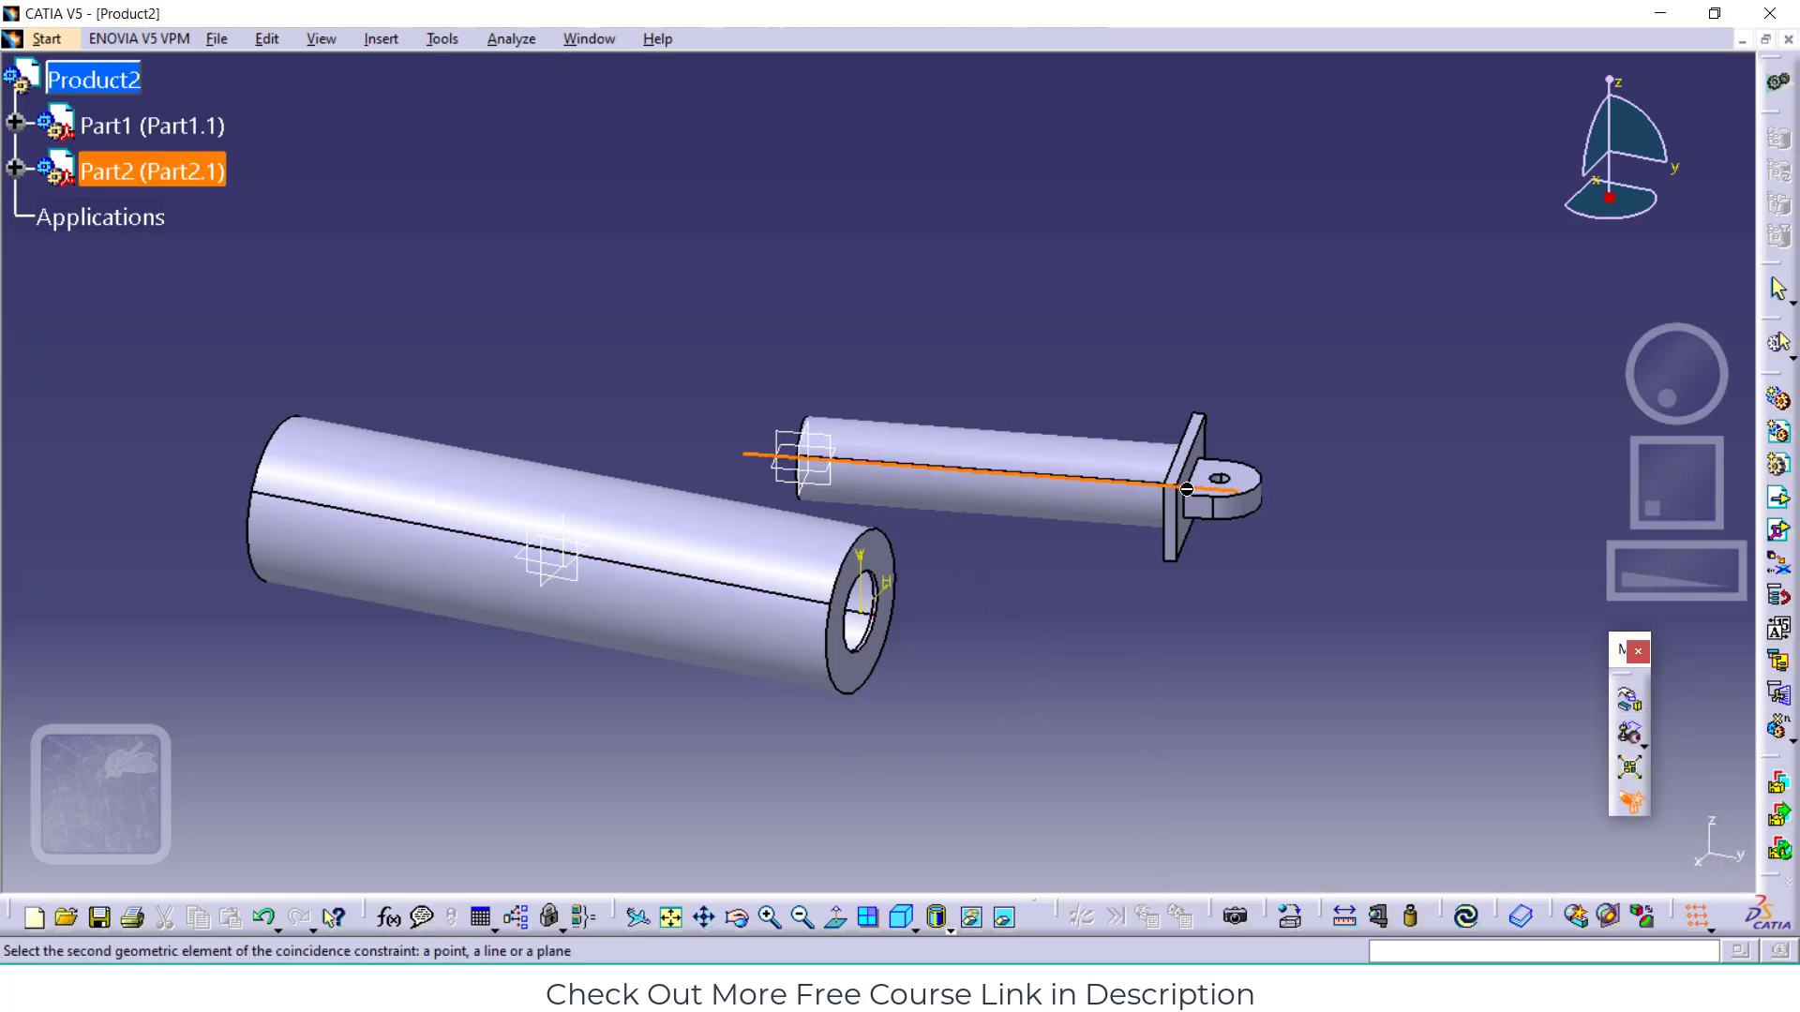
{"action": "left_click", "coordinate": [682, 579]}
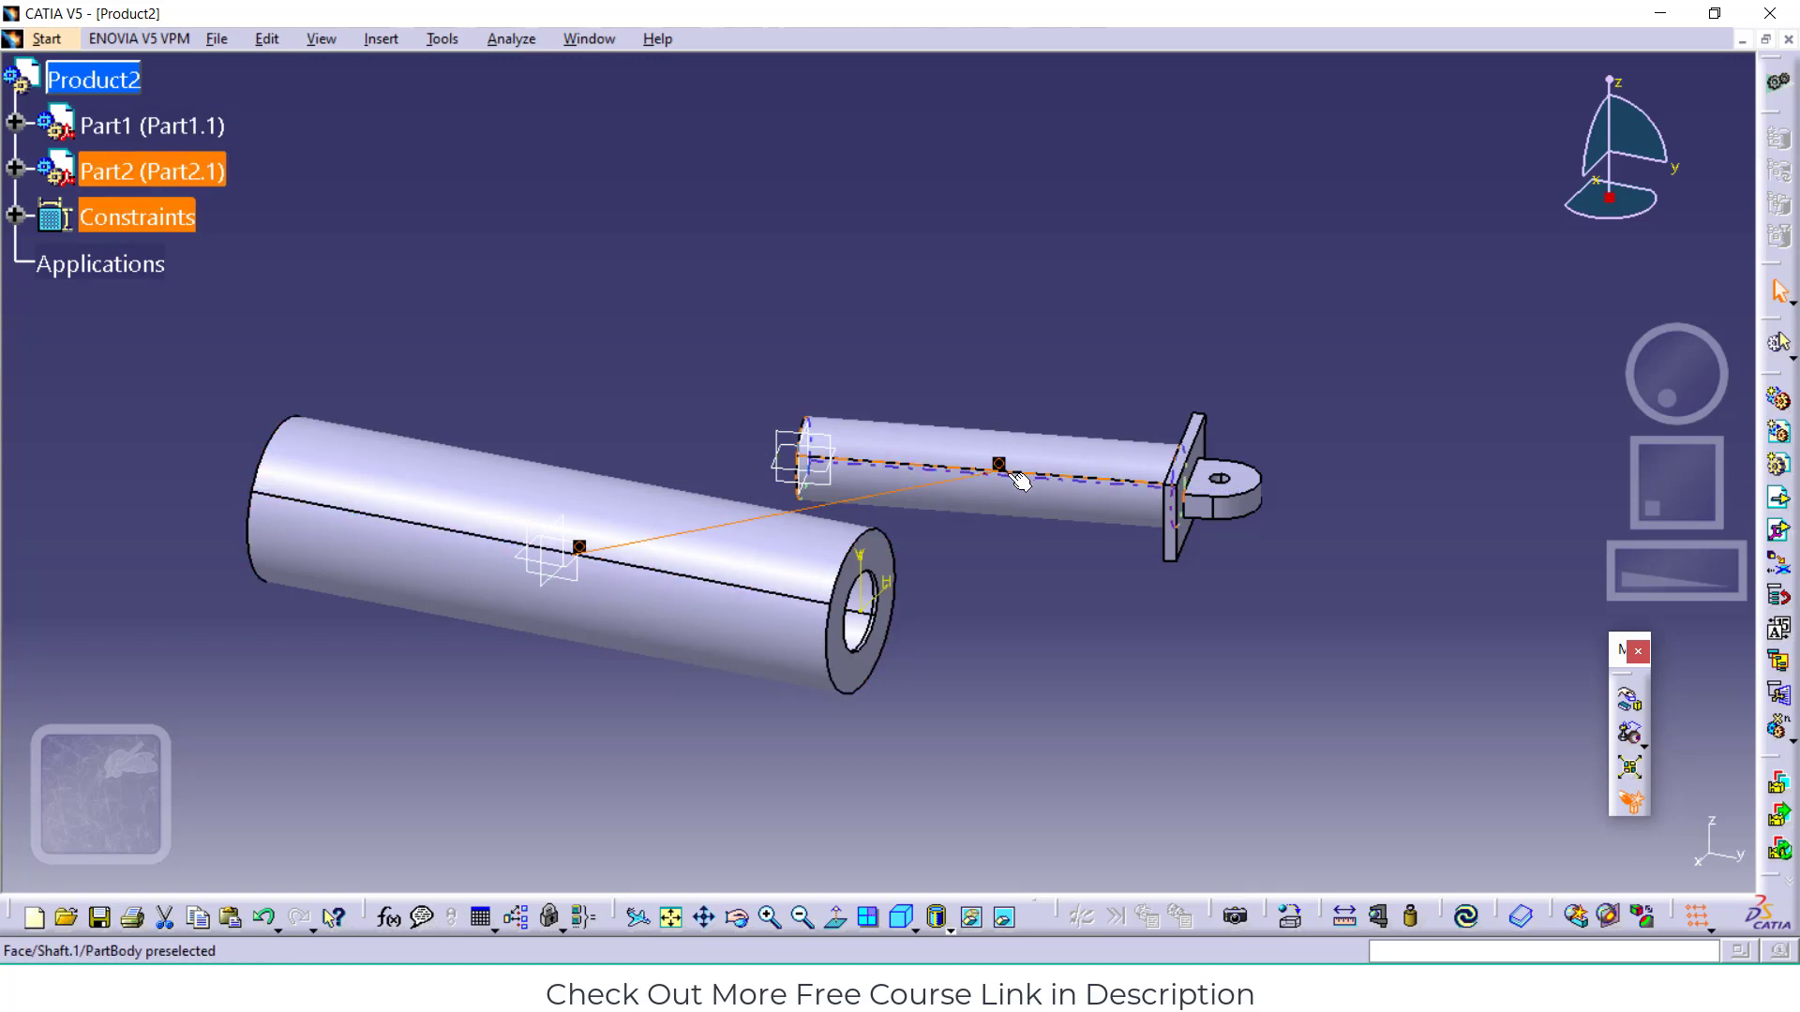
Update the assembly to align the rod with the cylinder's axis
{"action": "left_click", "coordinate": [379, 39]}
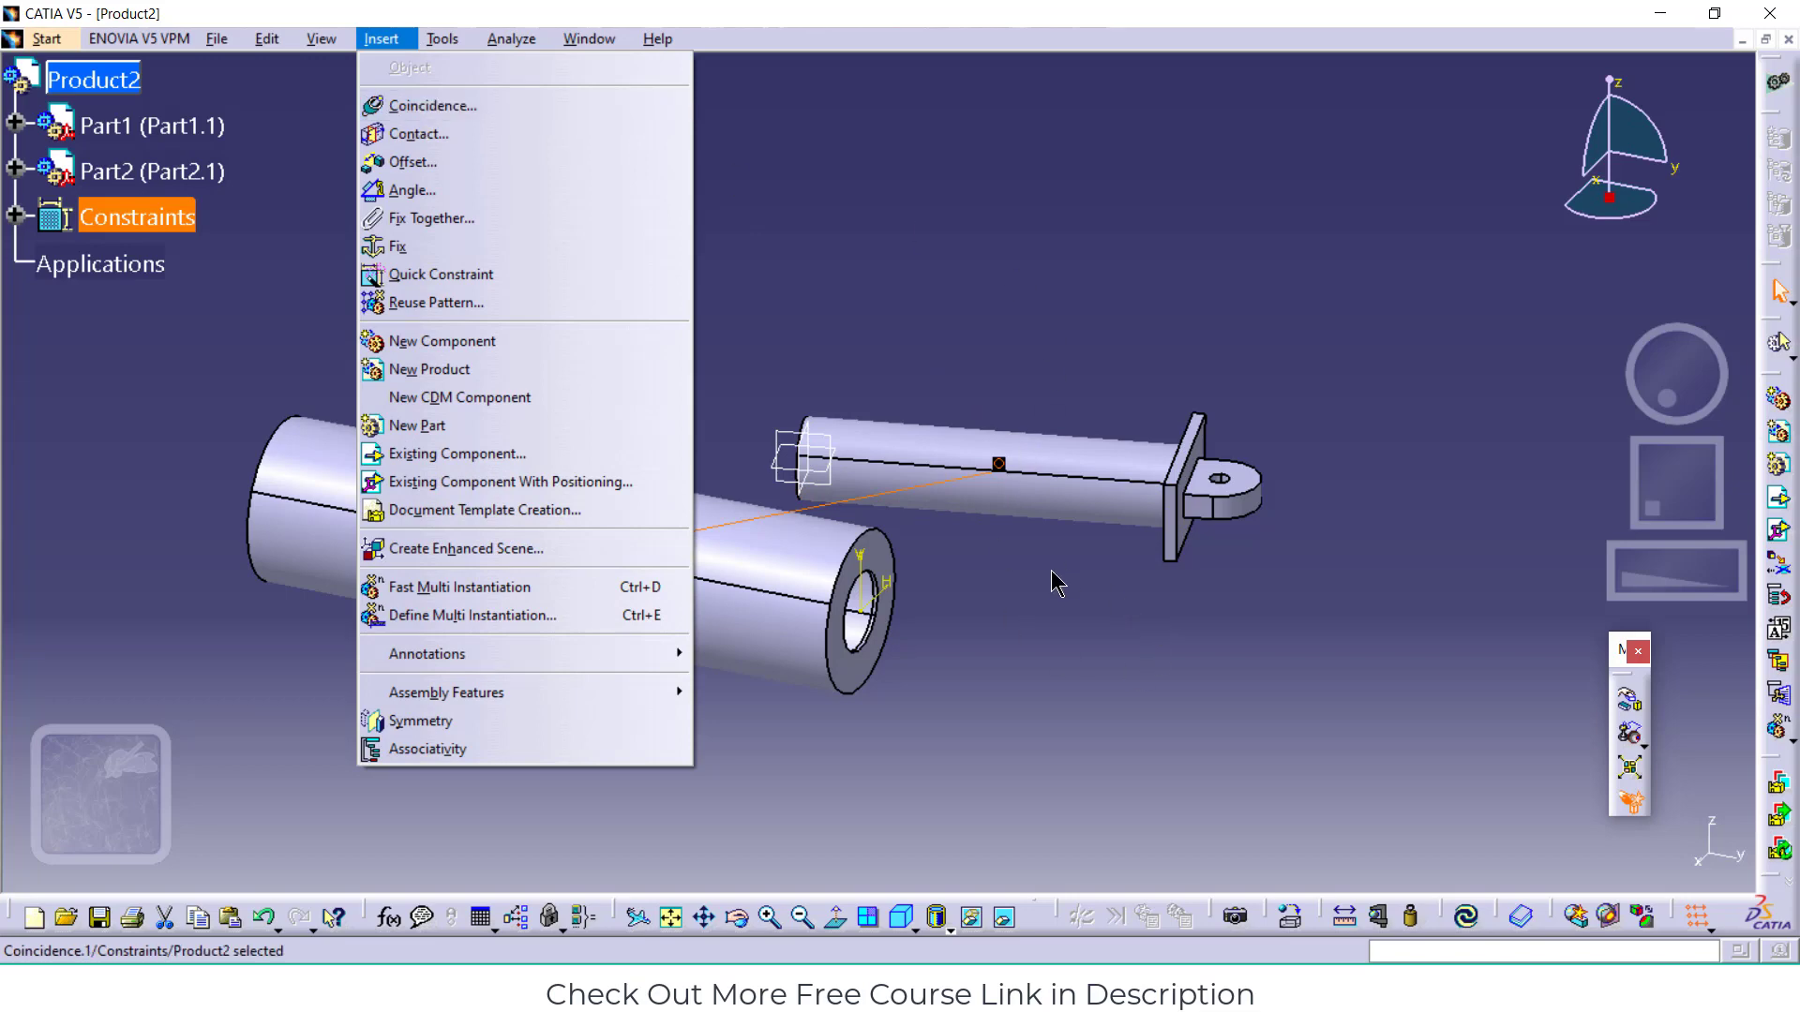
{"action": "left_click", "coordinate": [1095, 615]}
{"action": "middle_click_drag", "start_coordinate": [892, 634], "coordinate": [1017, 523]}
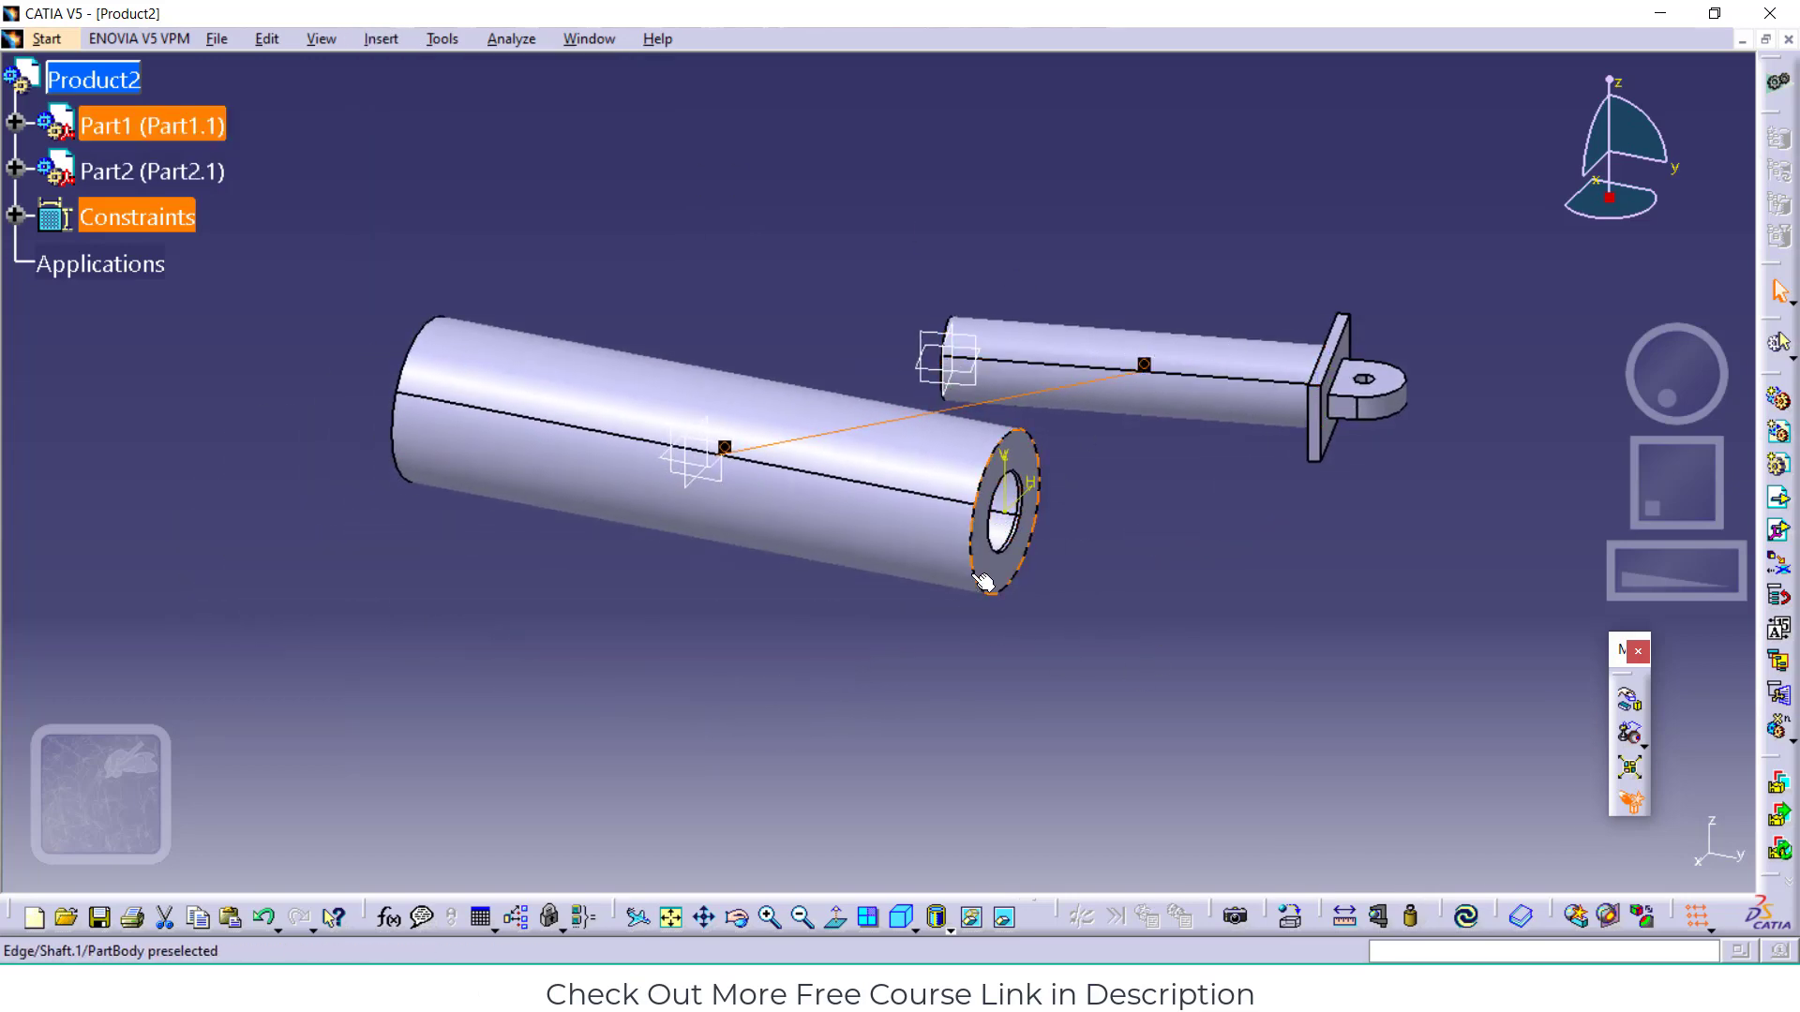
{"action": "left_click", "coordinate": [1468, 919]}
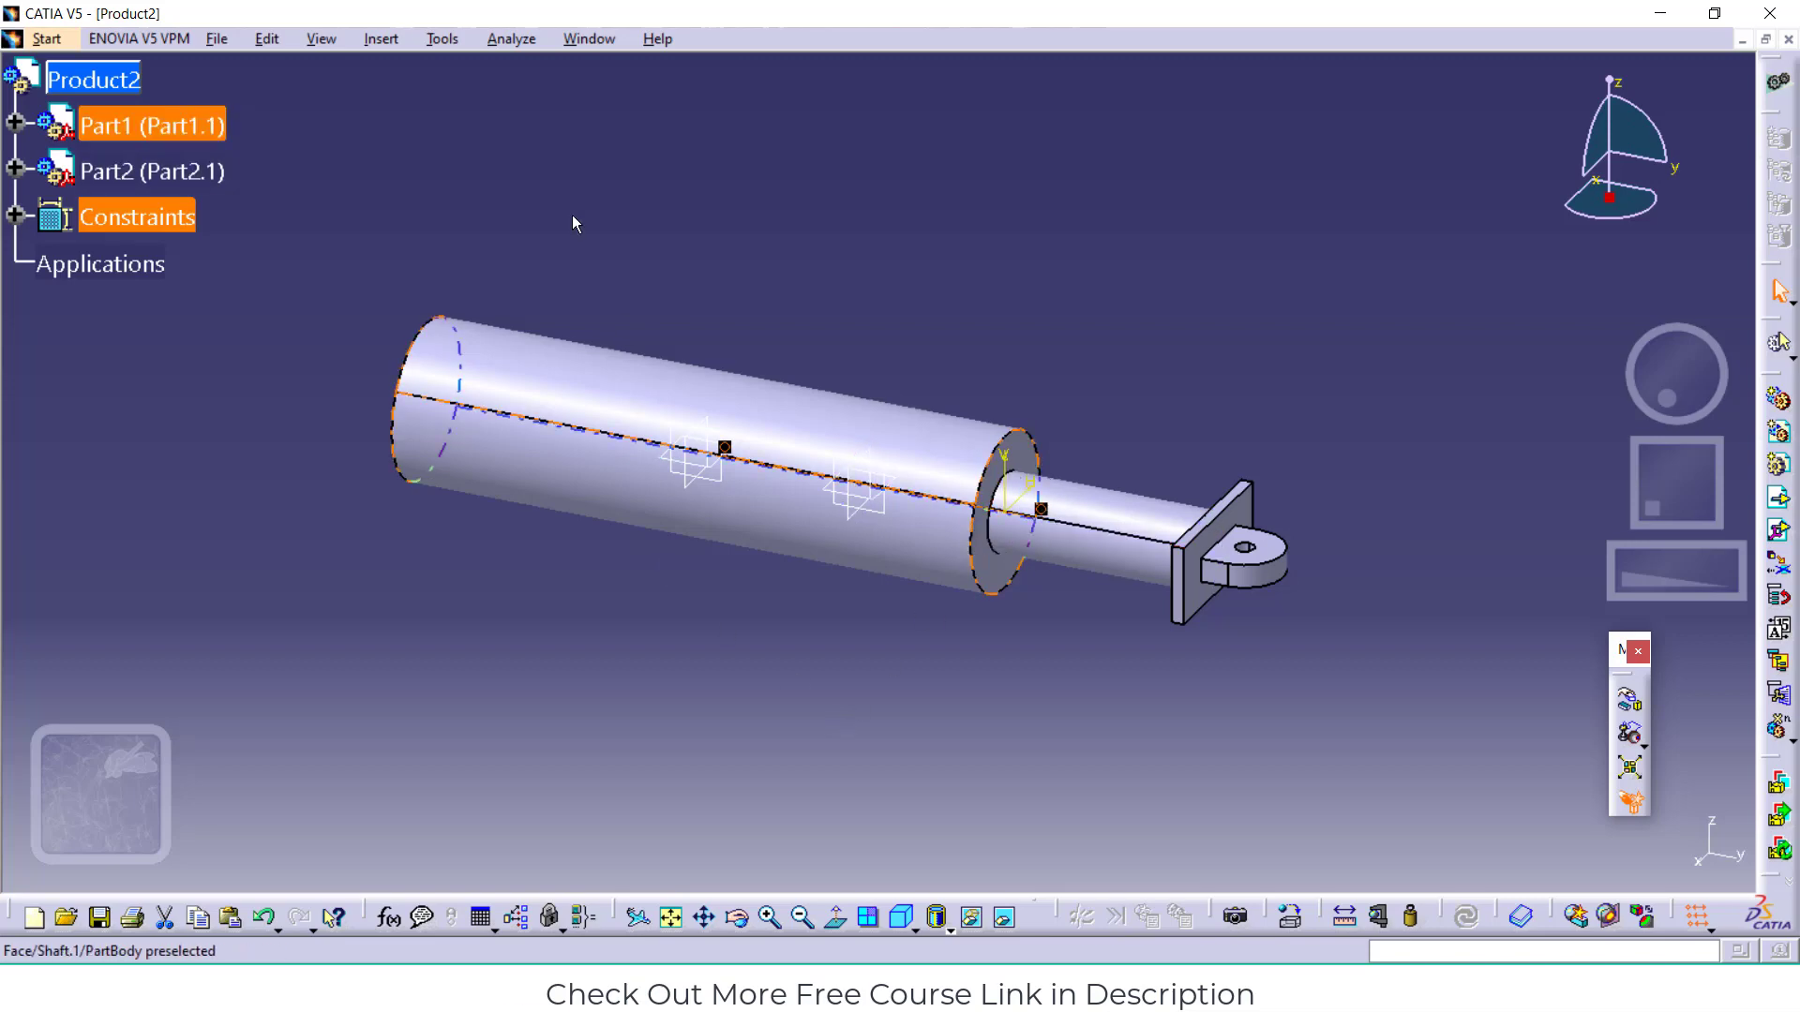
Add a 20 mm offset constraint between the cylinder's open end face and the inner face of Part2's flange, and update the assembly
{"action": "left_click", "coordinate": [386, 40]}
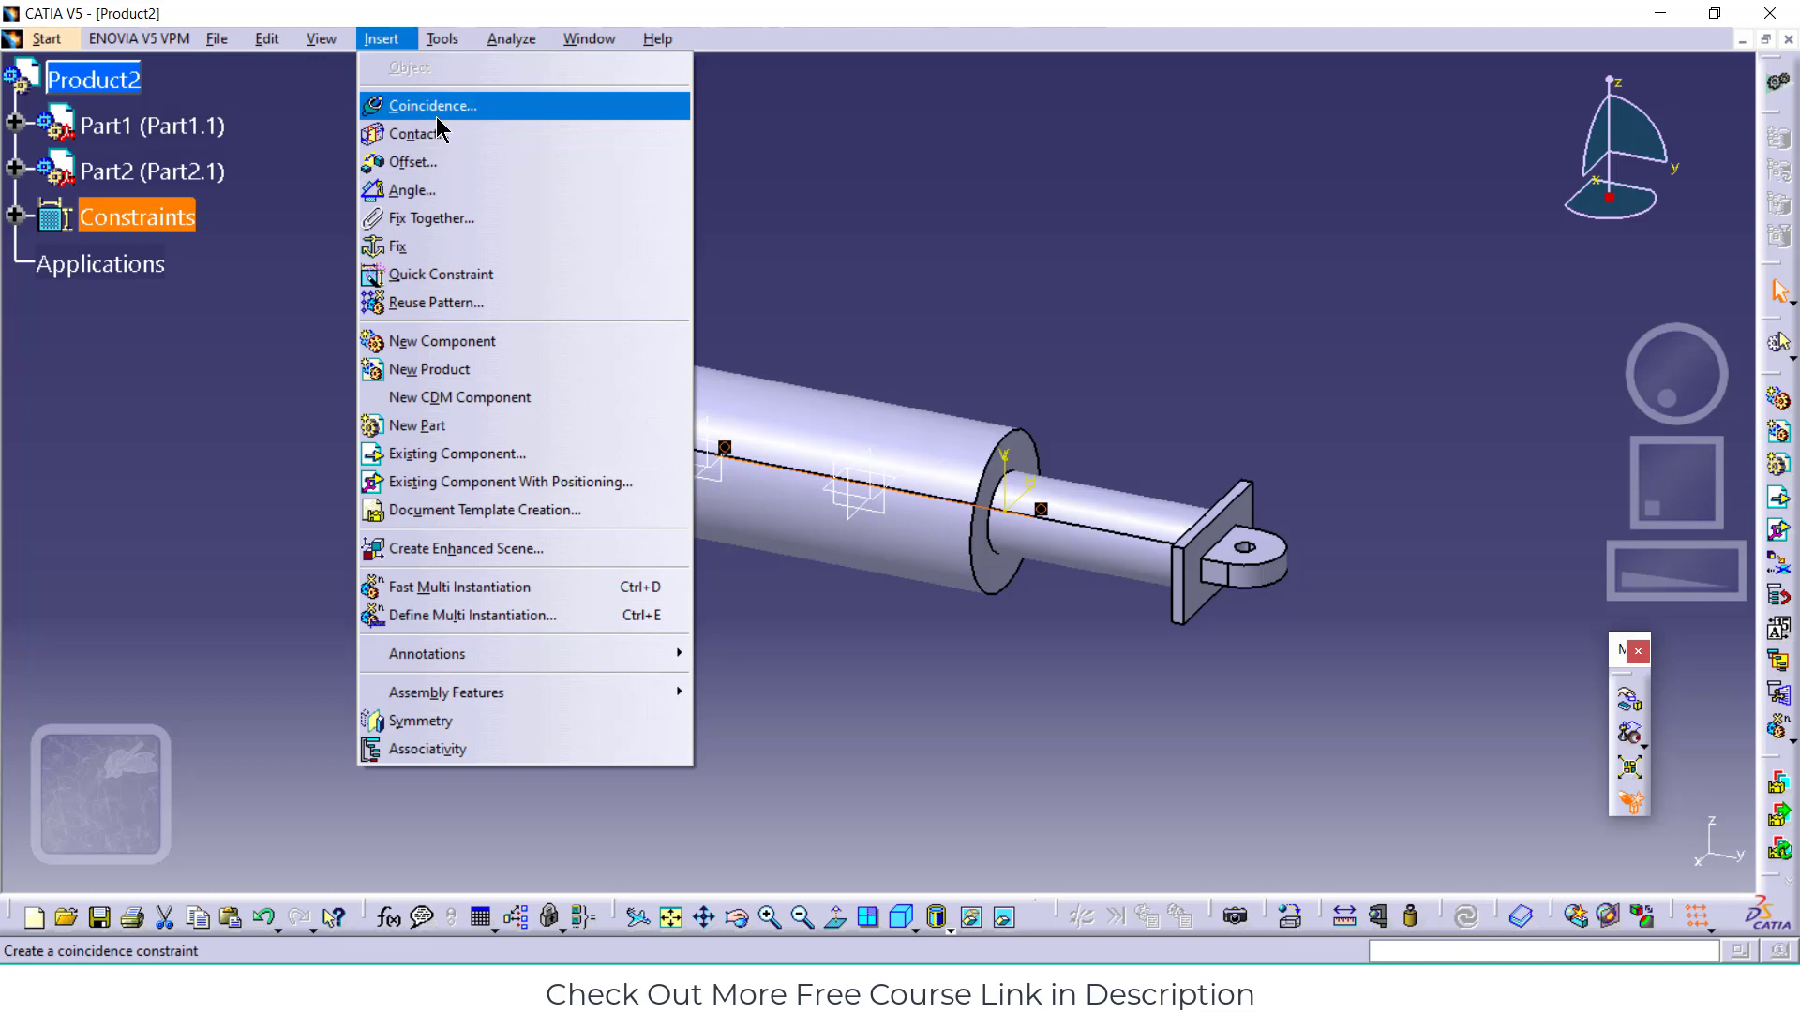
{"action": "left_click", "coordinate": [472, 169]}
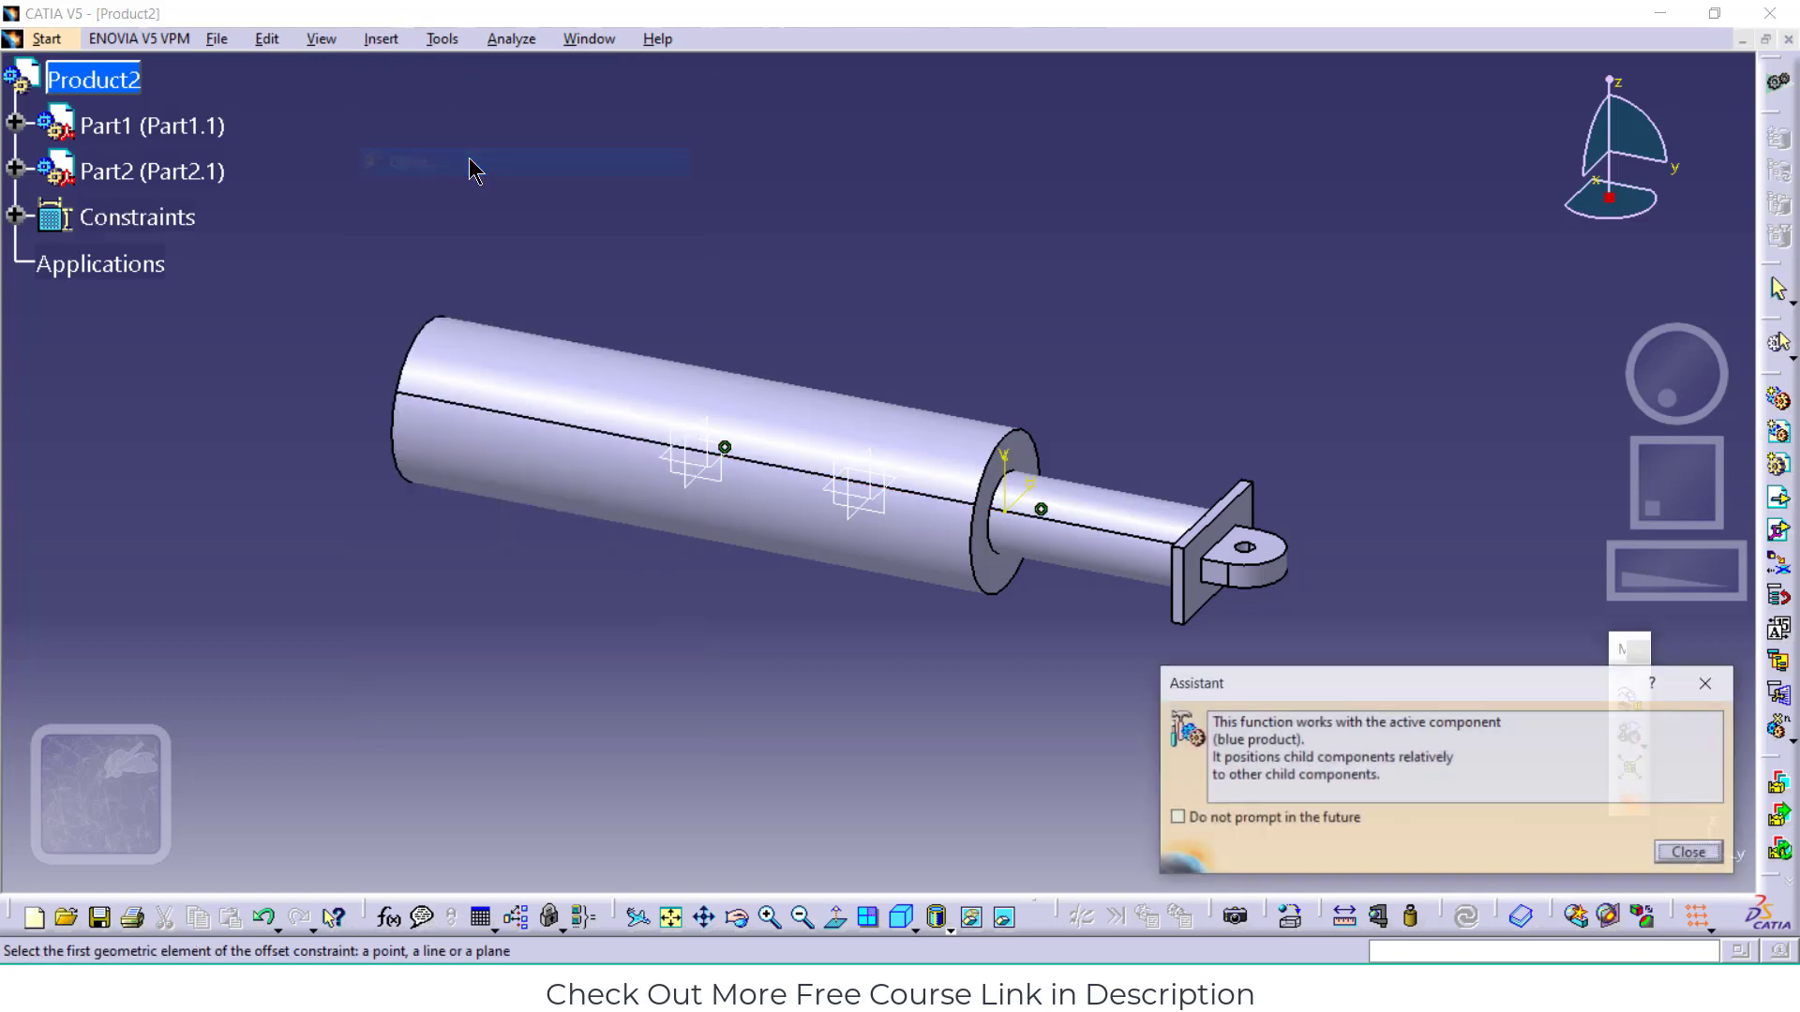
{"action": "left_click", "coordinate": [1690, 853]}
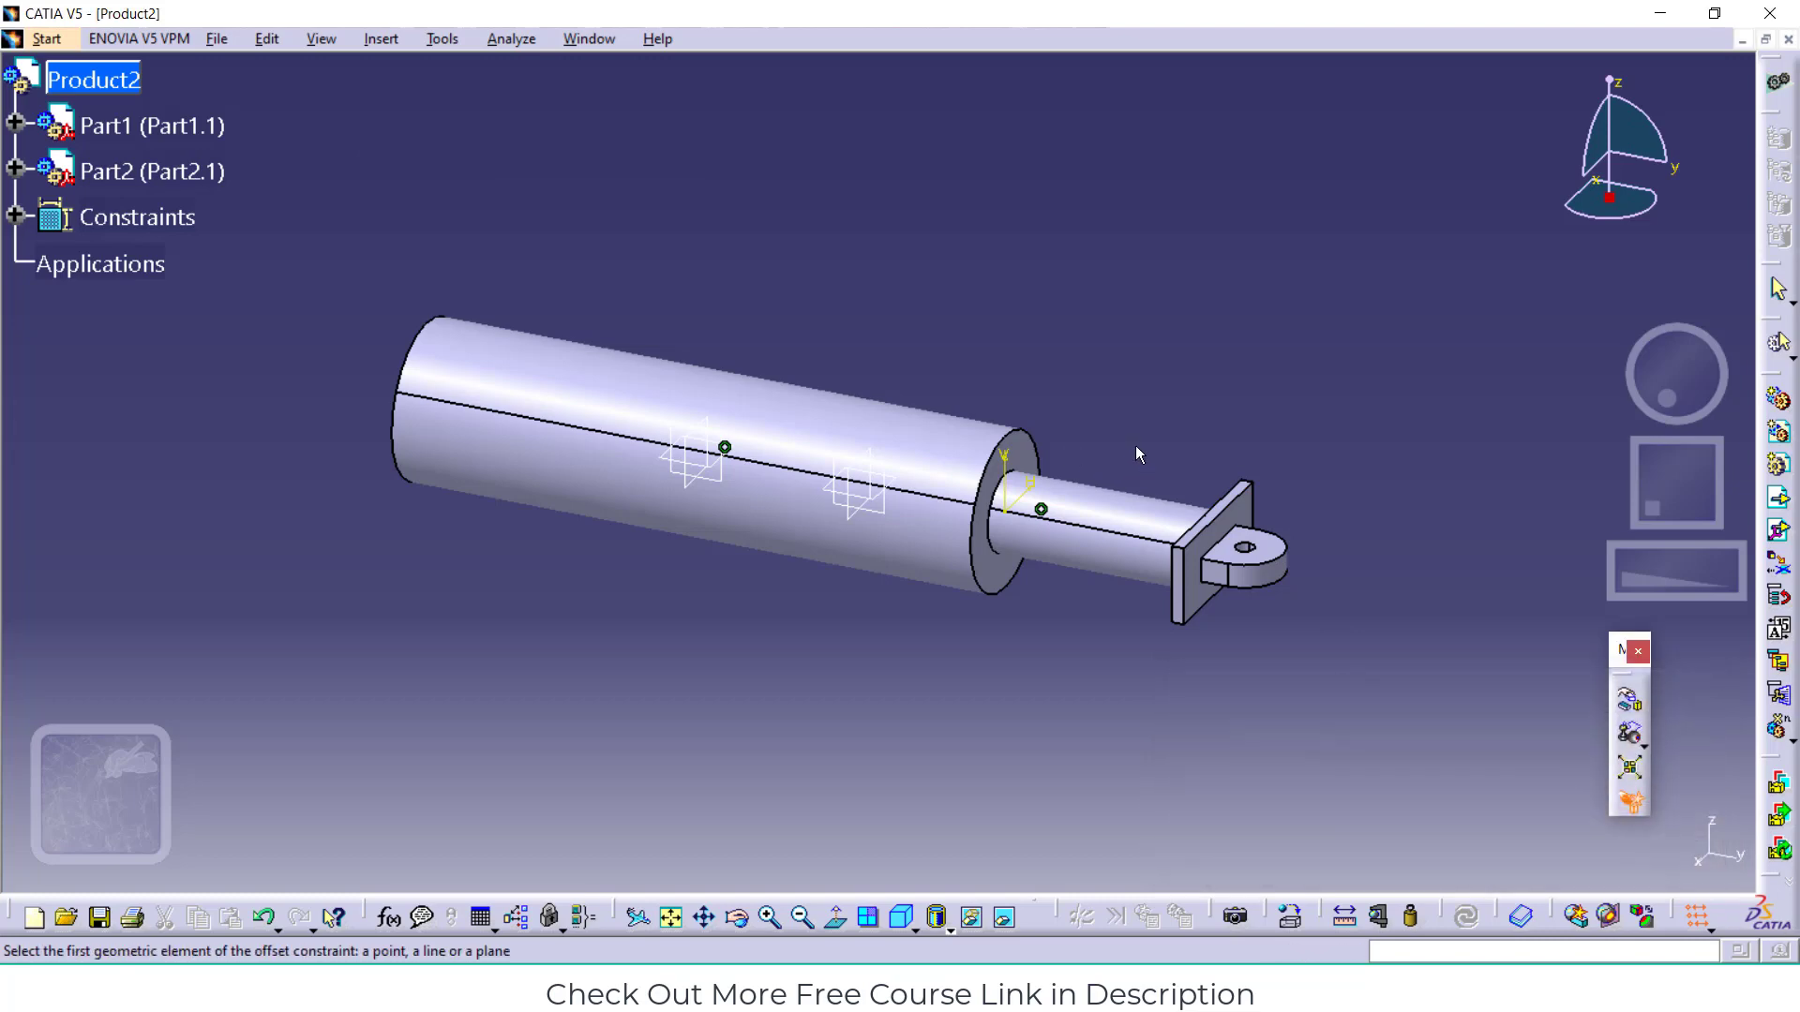
{"action": "left_click", "coordinate": [1027, 449]}
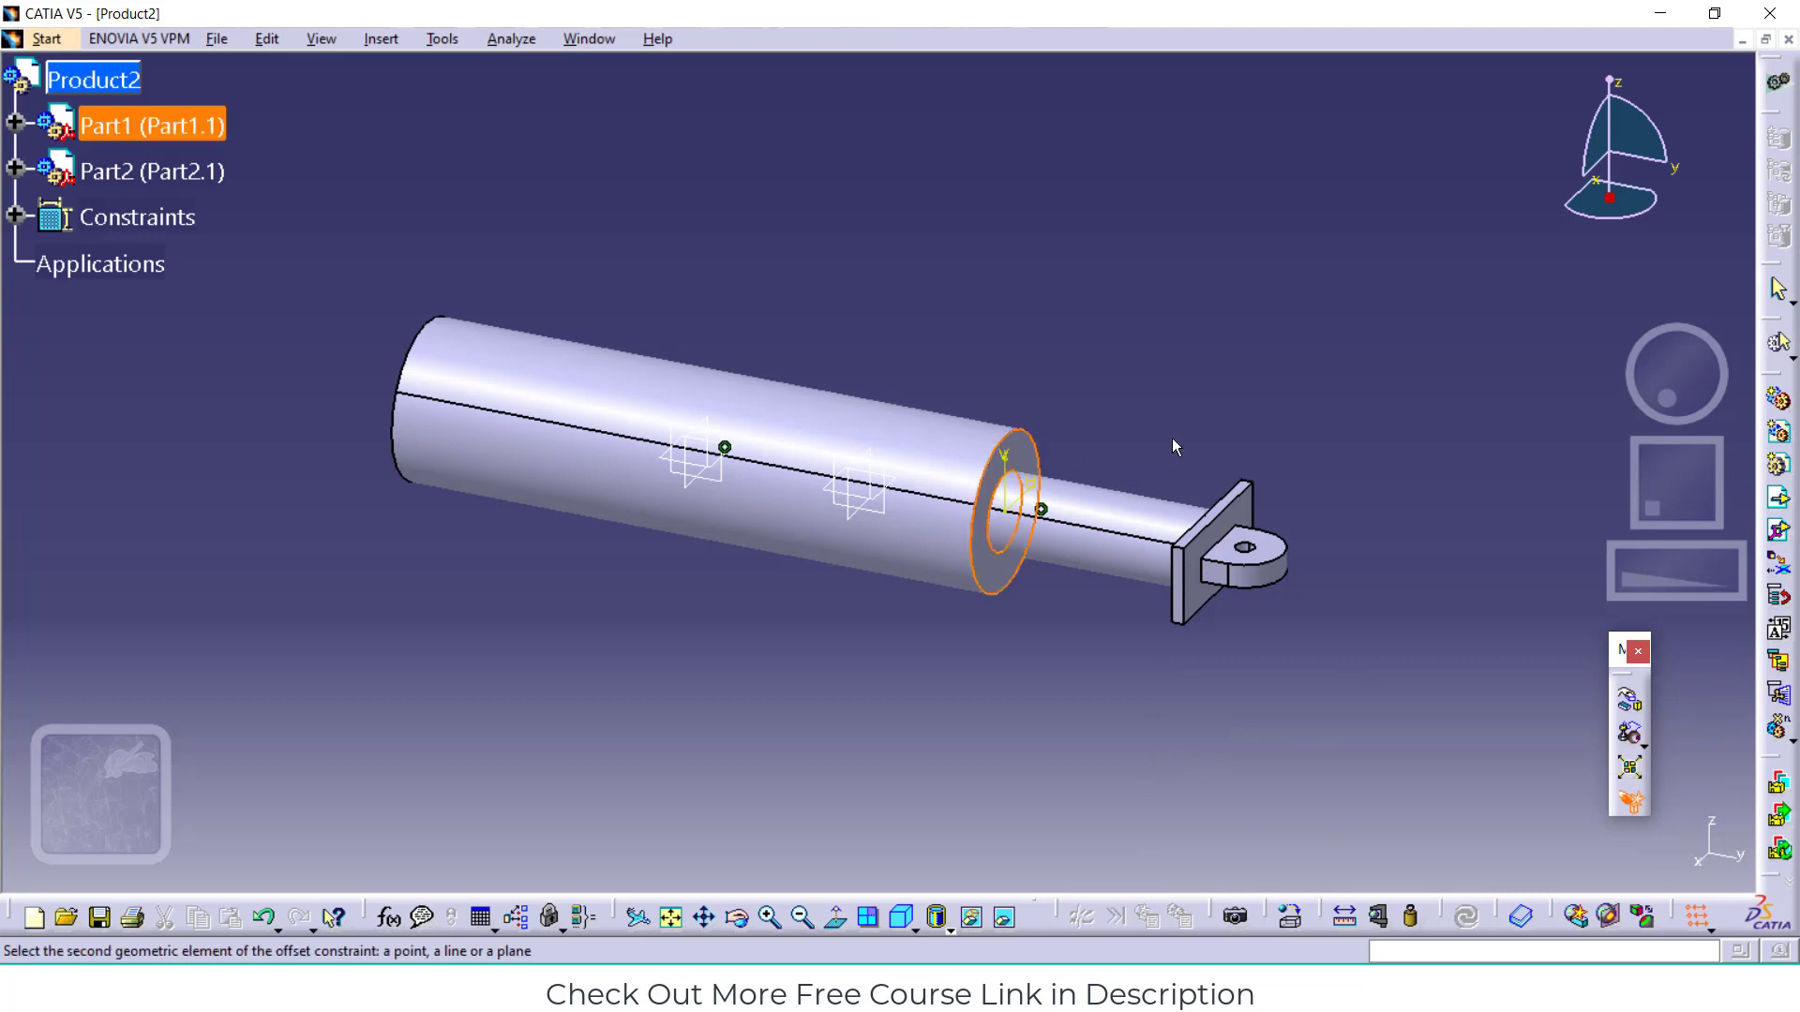
{"action": "left_click", "coordinate": [737, 917]}
{"action": "left_click_drag", "start_coordinate": [746, 838], "coordinate": [1059, 616]}
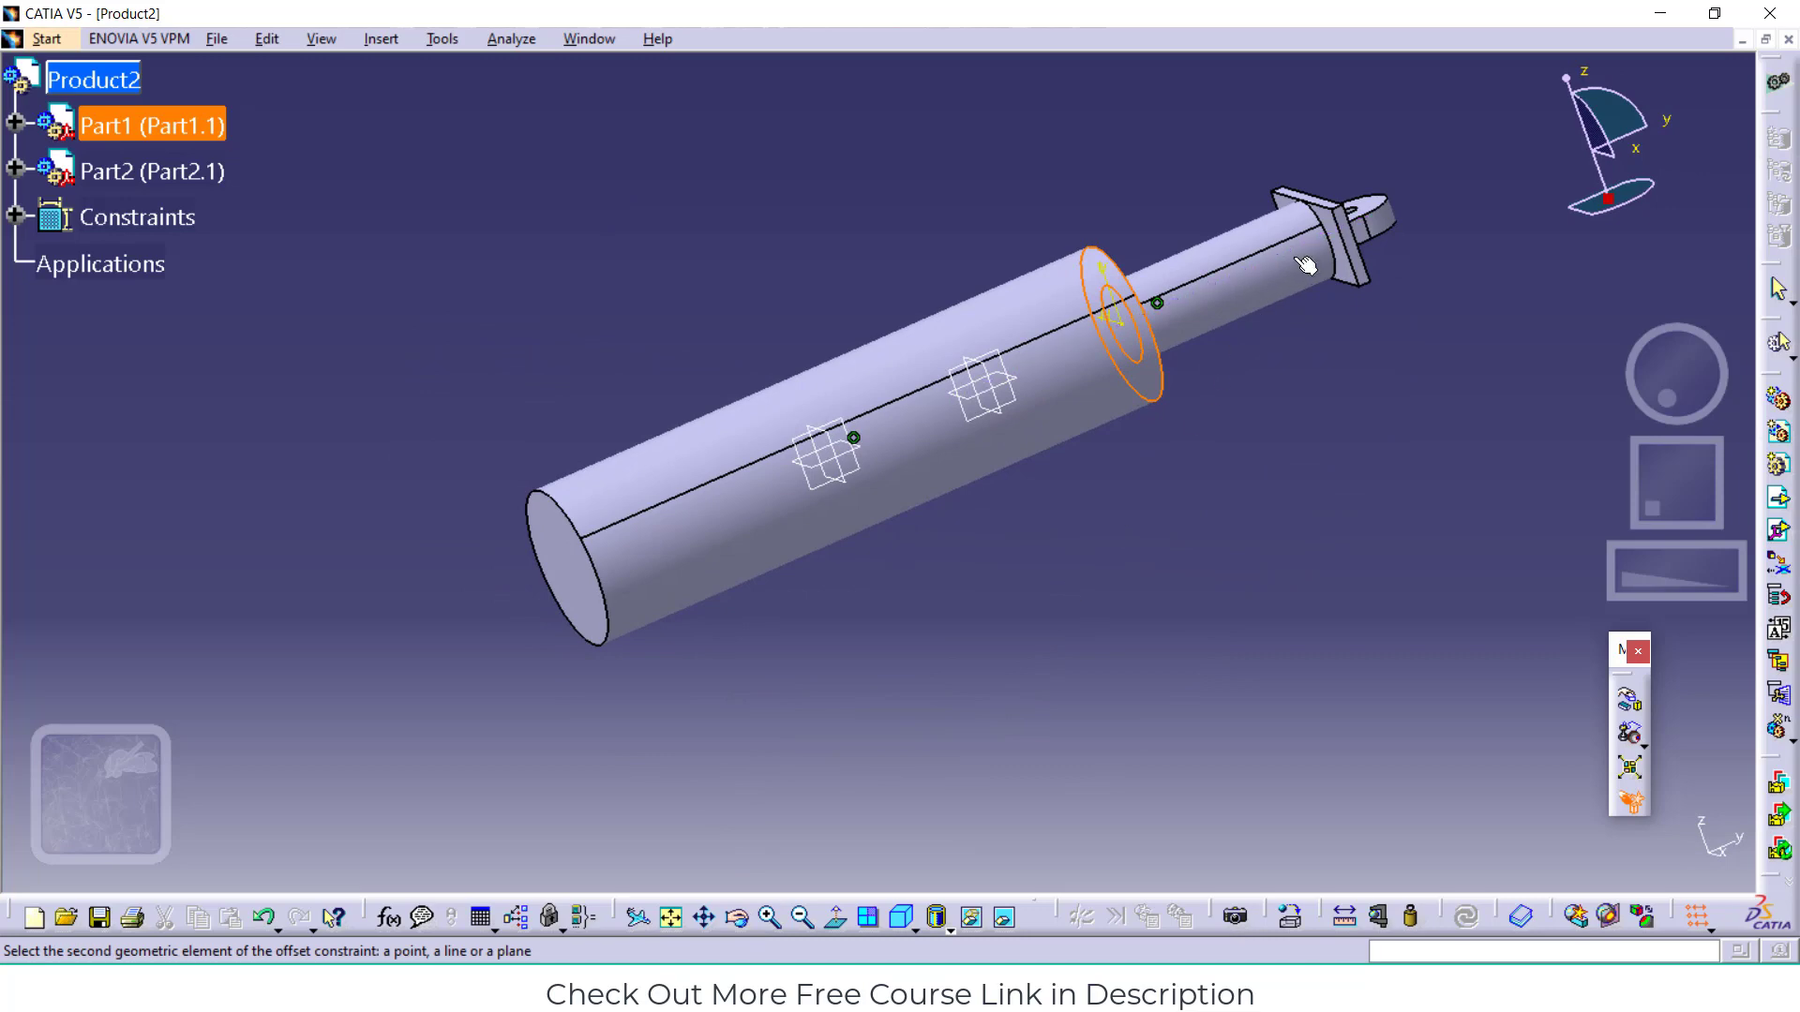
{"action": "left_click", "coordinate": [1352, 276]}
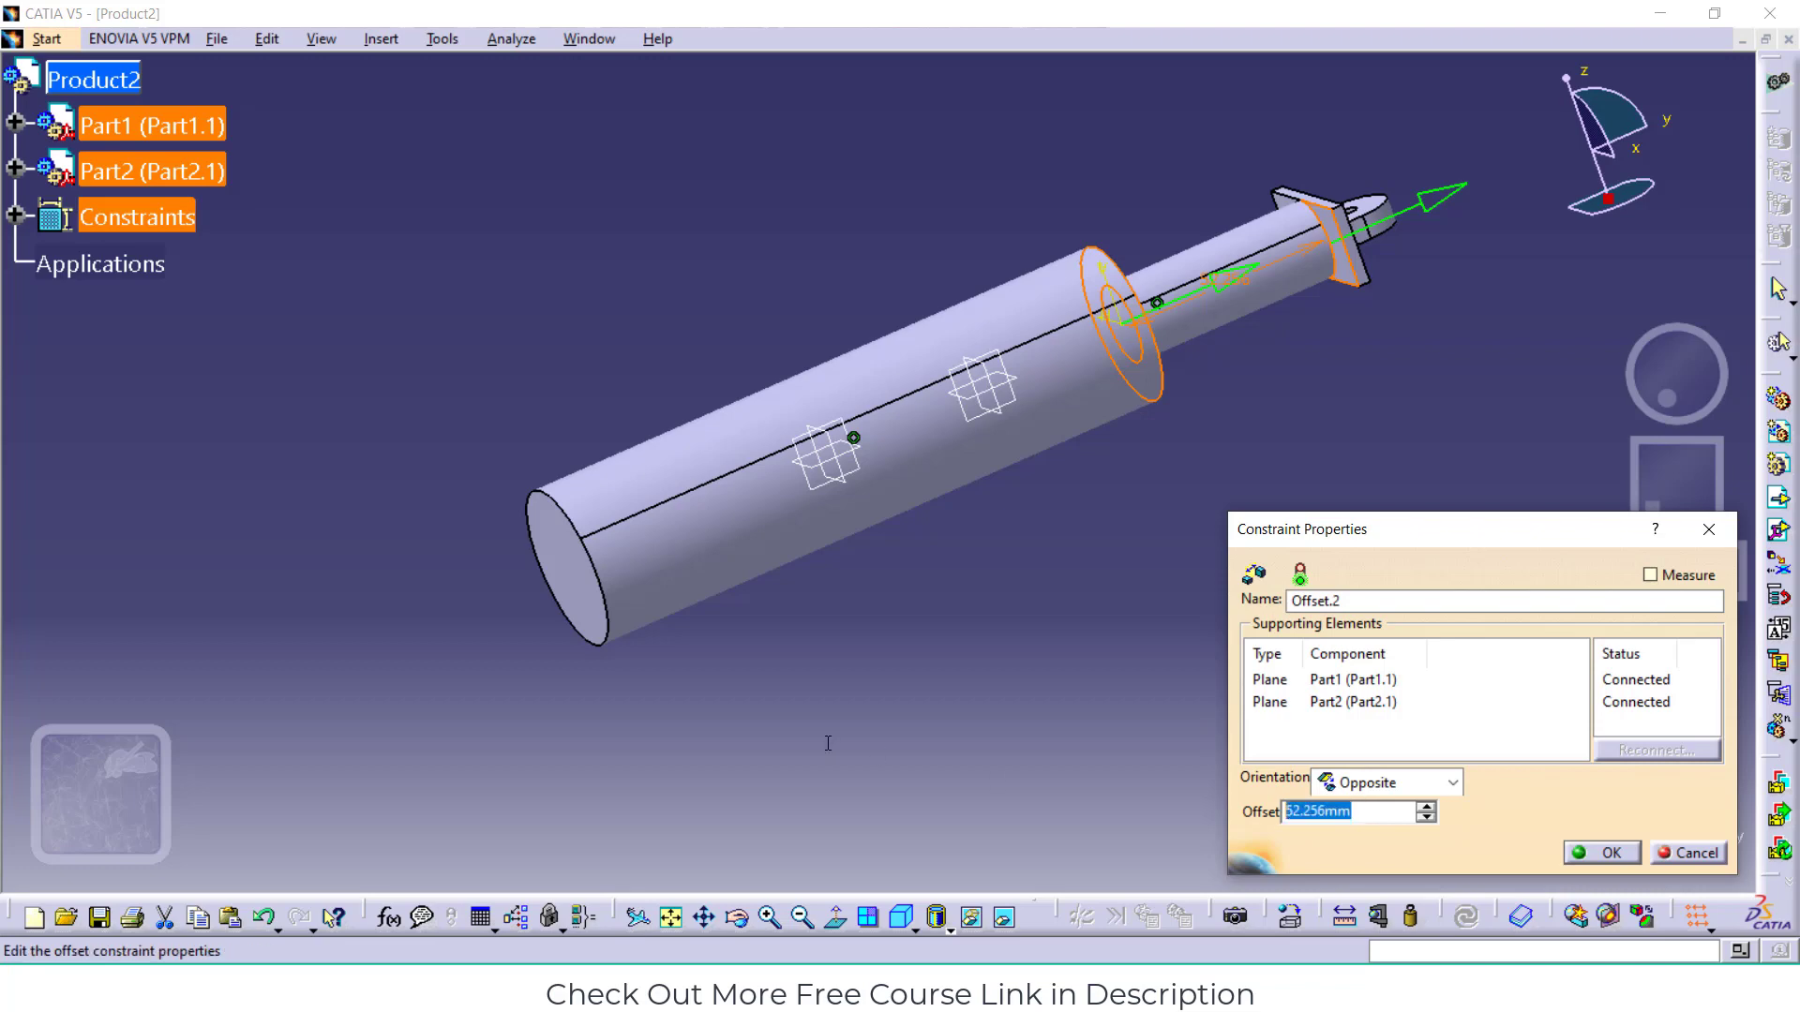
{"action": "type", "text": "20"}
{"action": "left_click", "coordinate": [1604, 854]}
{"action": "left_click", "coordinate": [1466, 918]}
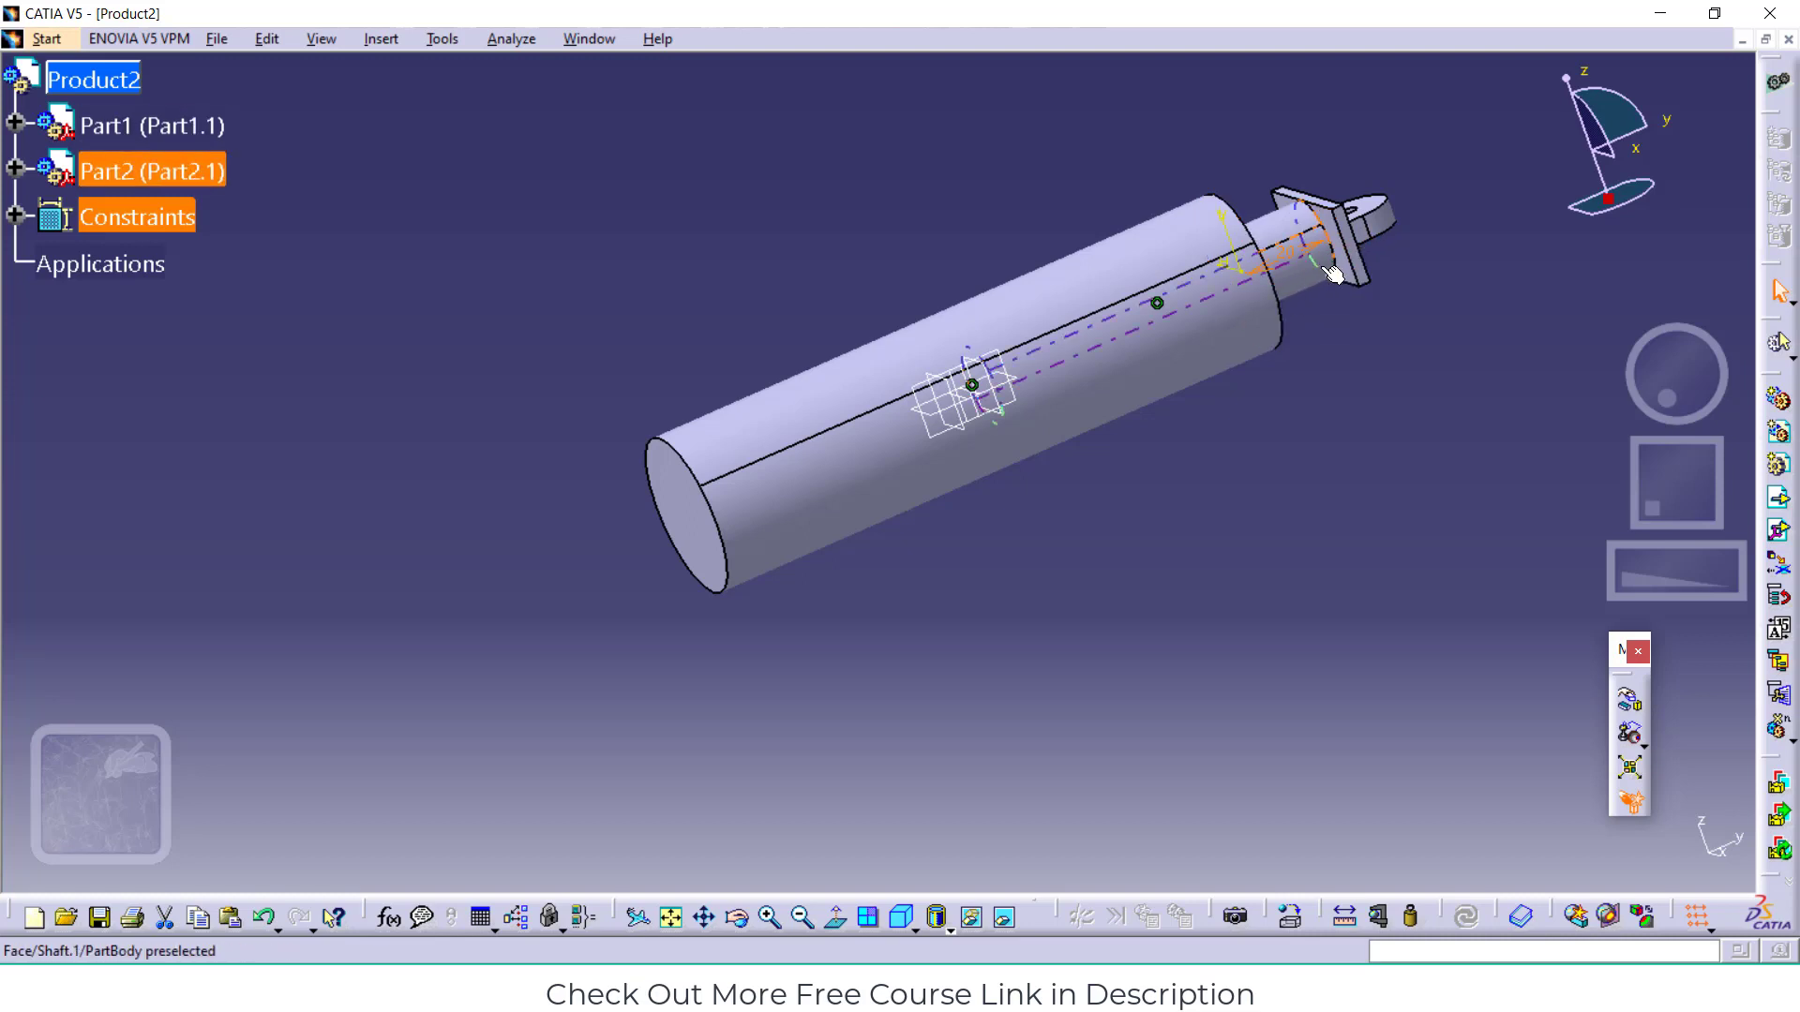
{"action": "left_click", "coordinate": [1331, 271]}
{"action": "left_click", "coordinate": [672, 917]}
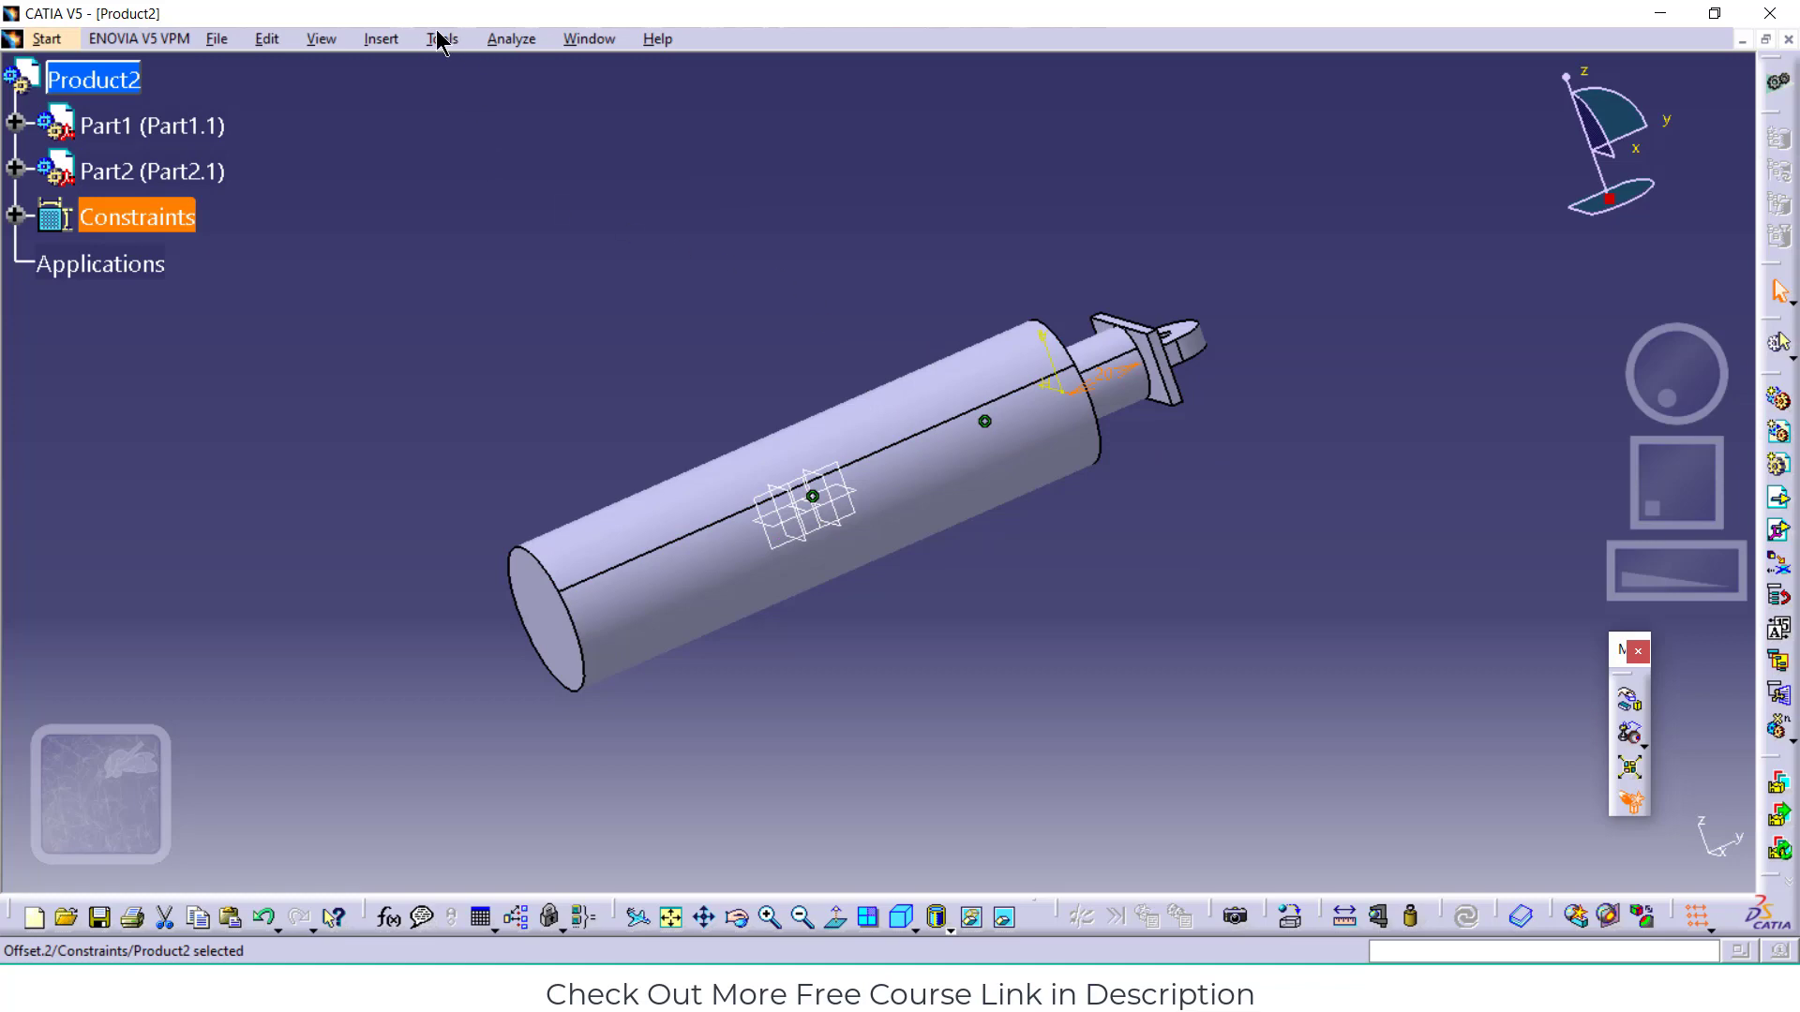
Insert the existing component p2.CATPart from the Documents folder into Product2
{"action": "left_click", "coordinate": [380, 39]}
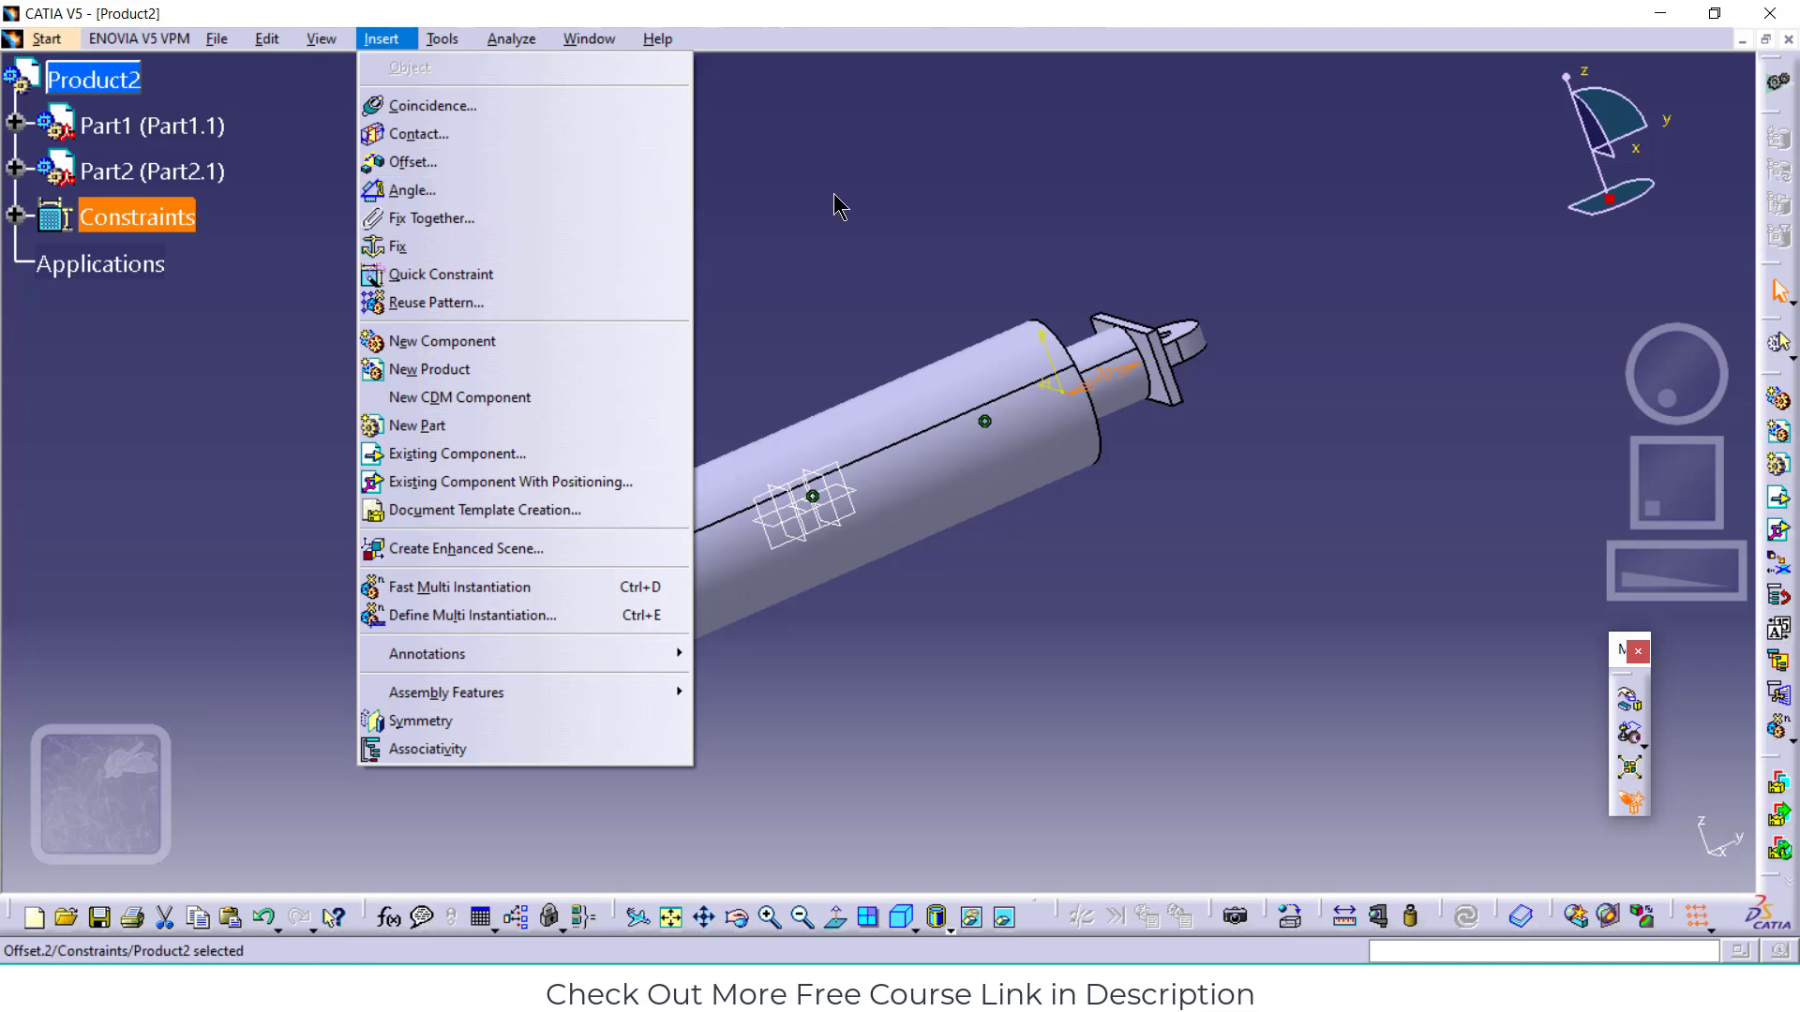
{"action": "left_click", "coordinate": [960, 228]}
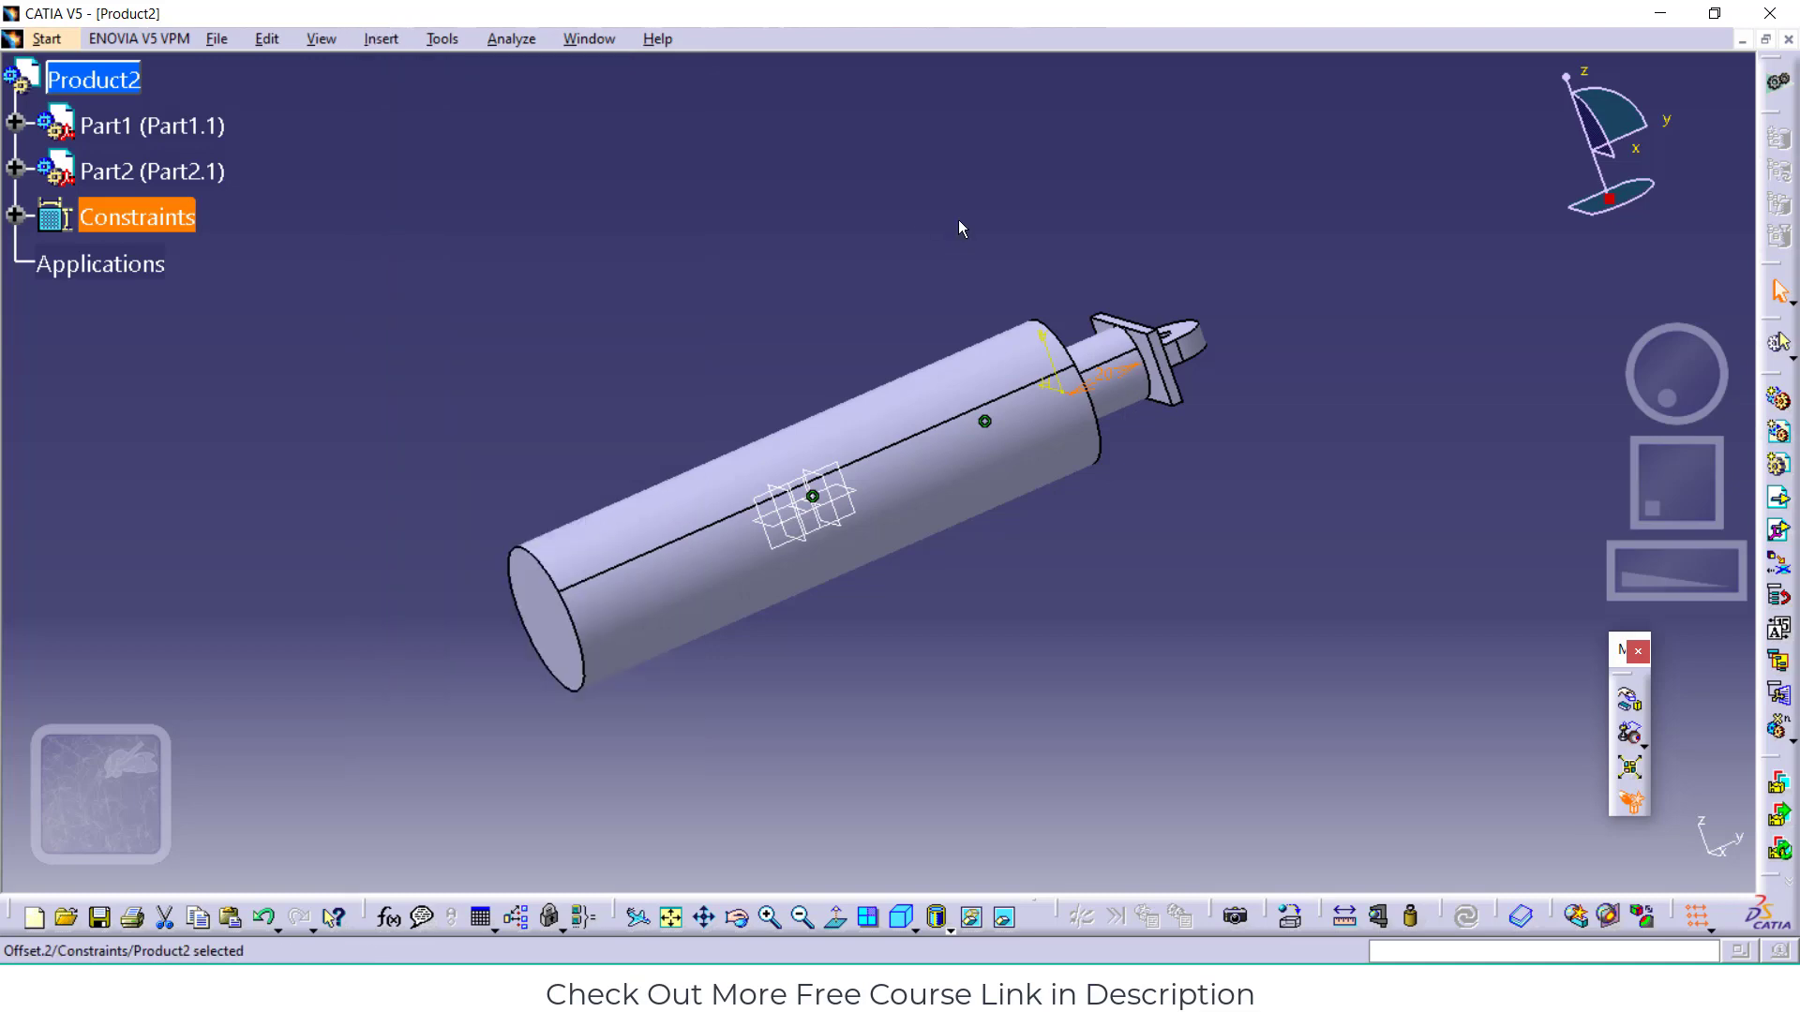
{"action": "left_click", "coordinate": [217, 40]}
{"action": "mouse_move", "coordinate": [258, 44]}
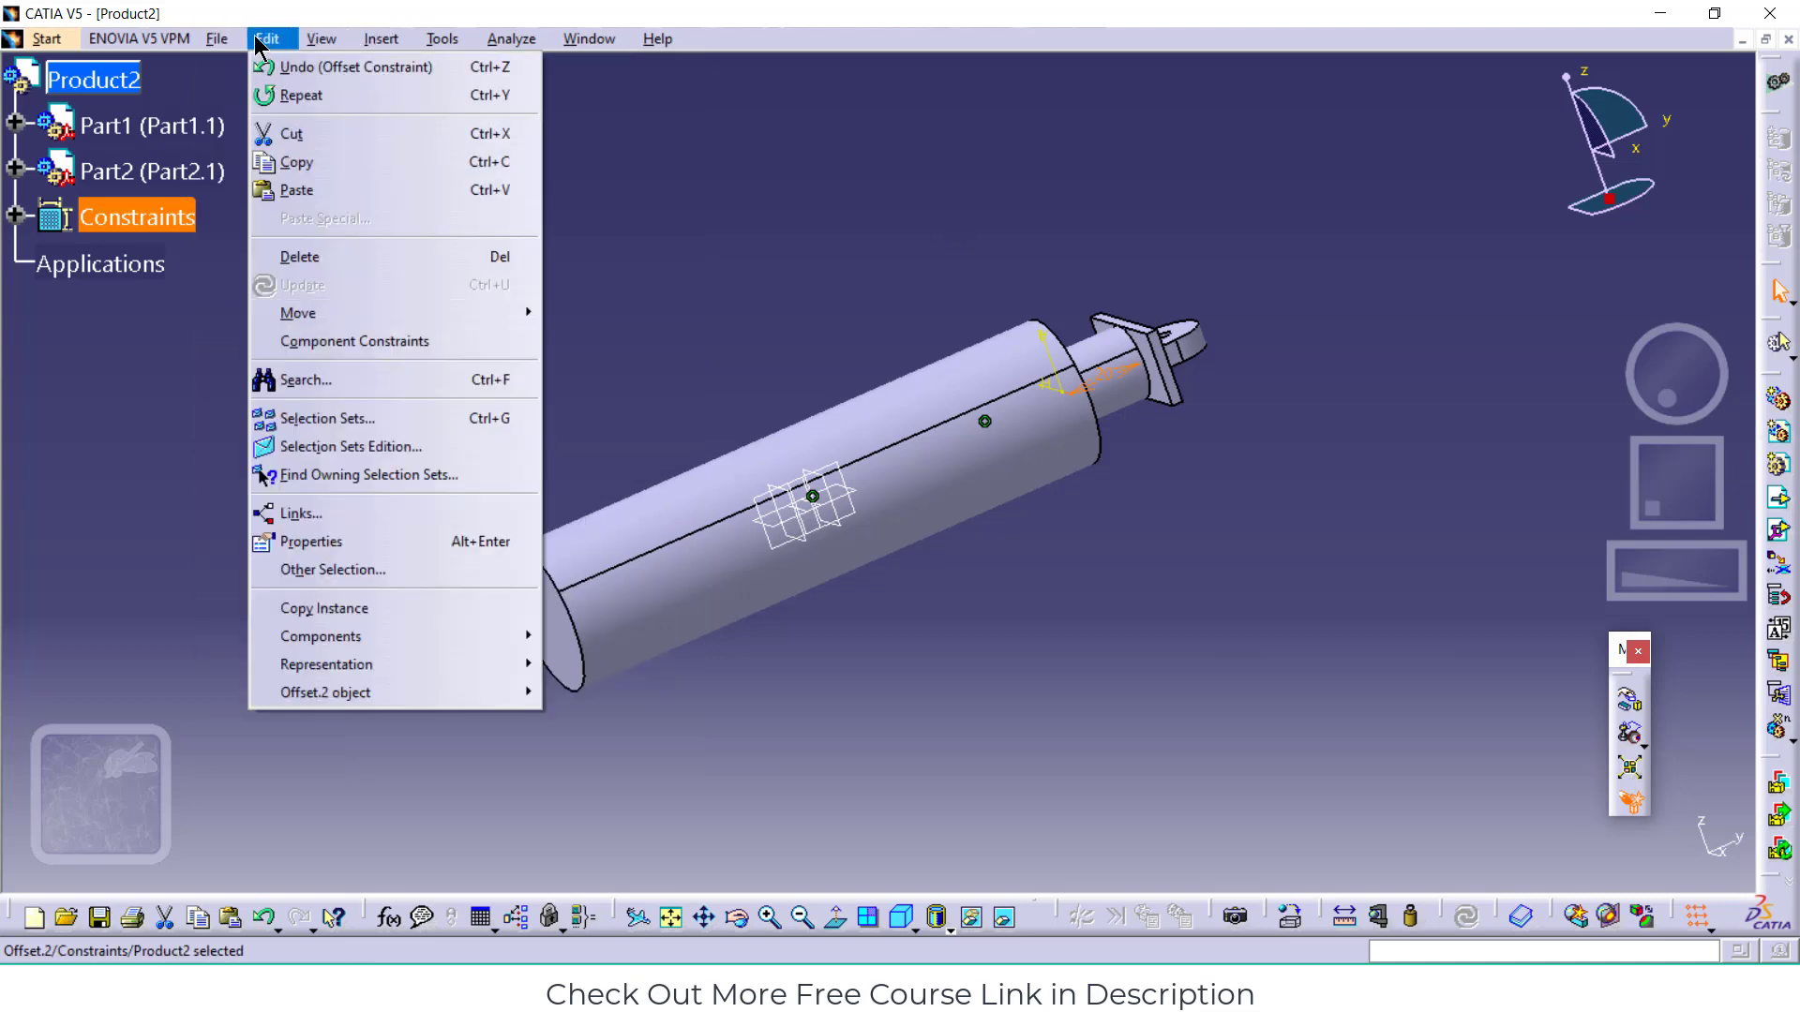
{"action": "mouse_move", "coordinate": [381, 40]}
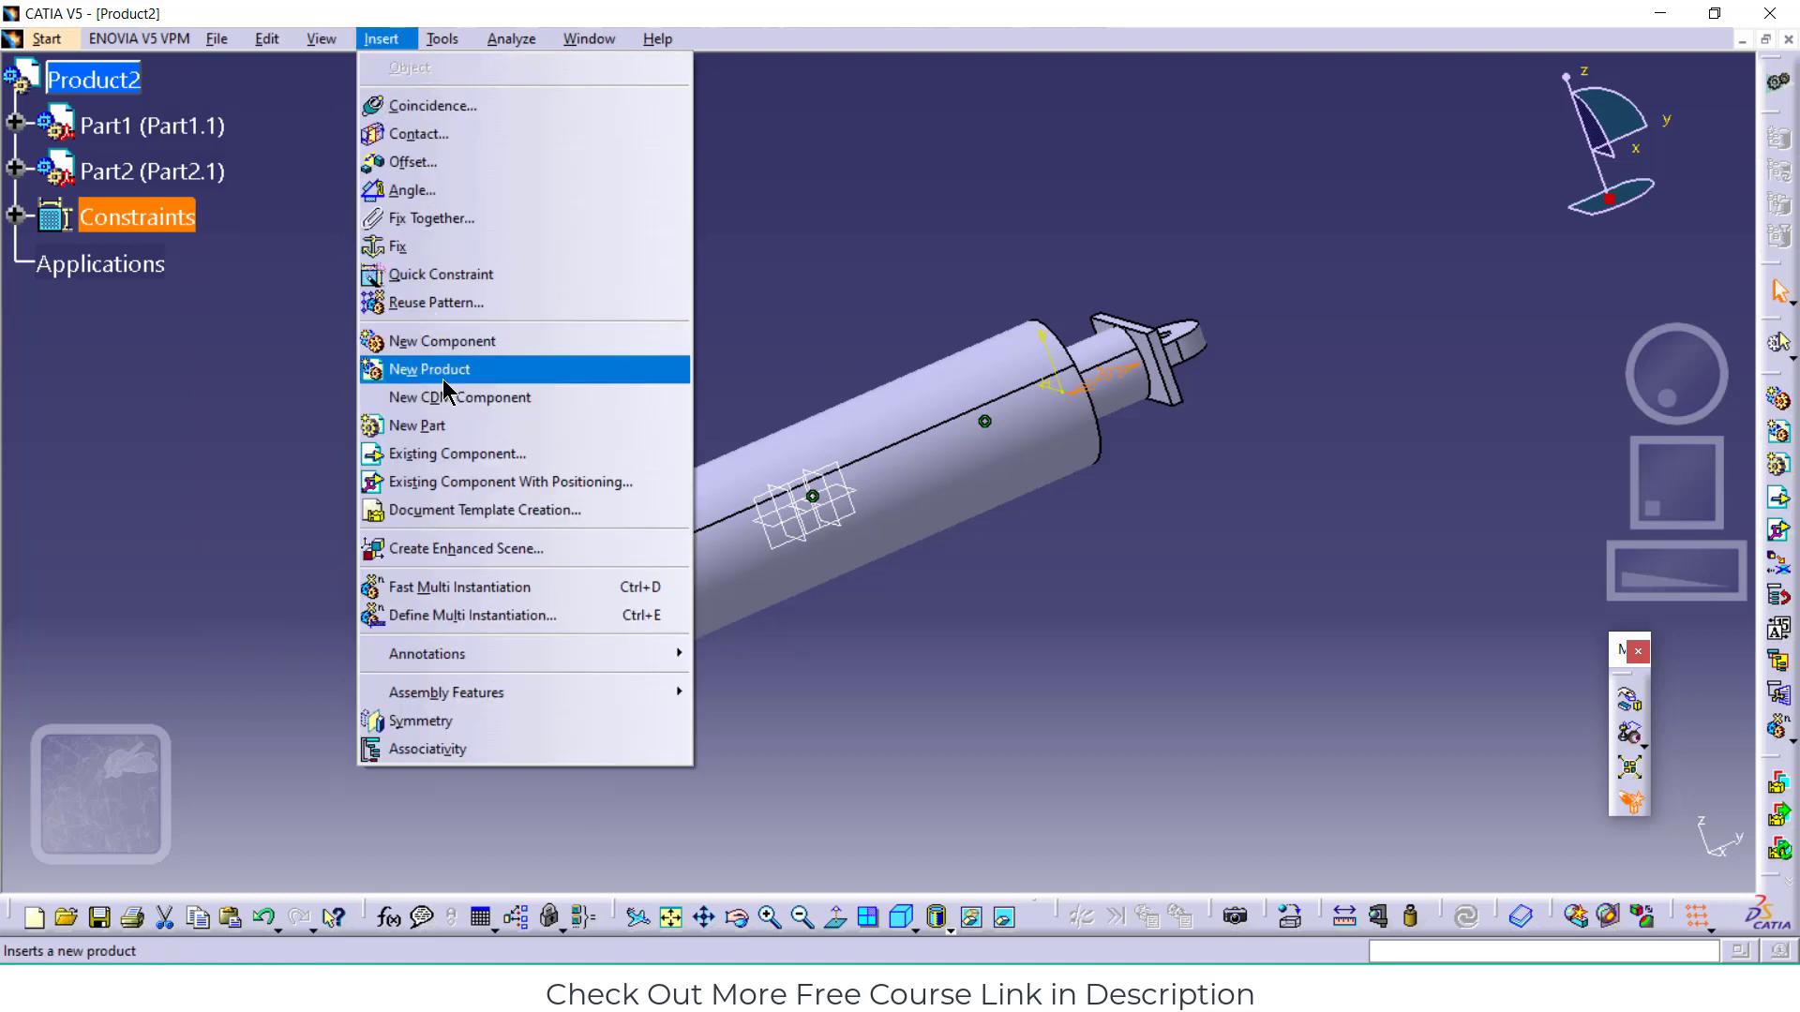
{"action": "left_click", "coordinate": [453, 457]}
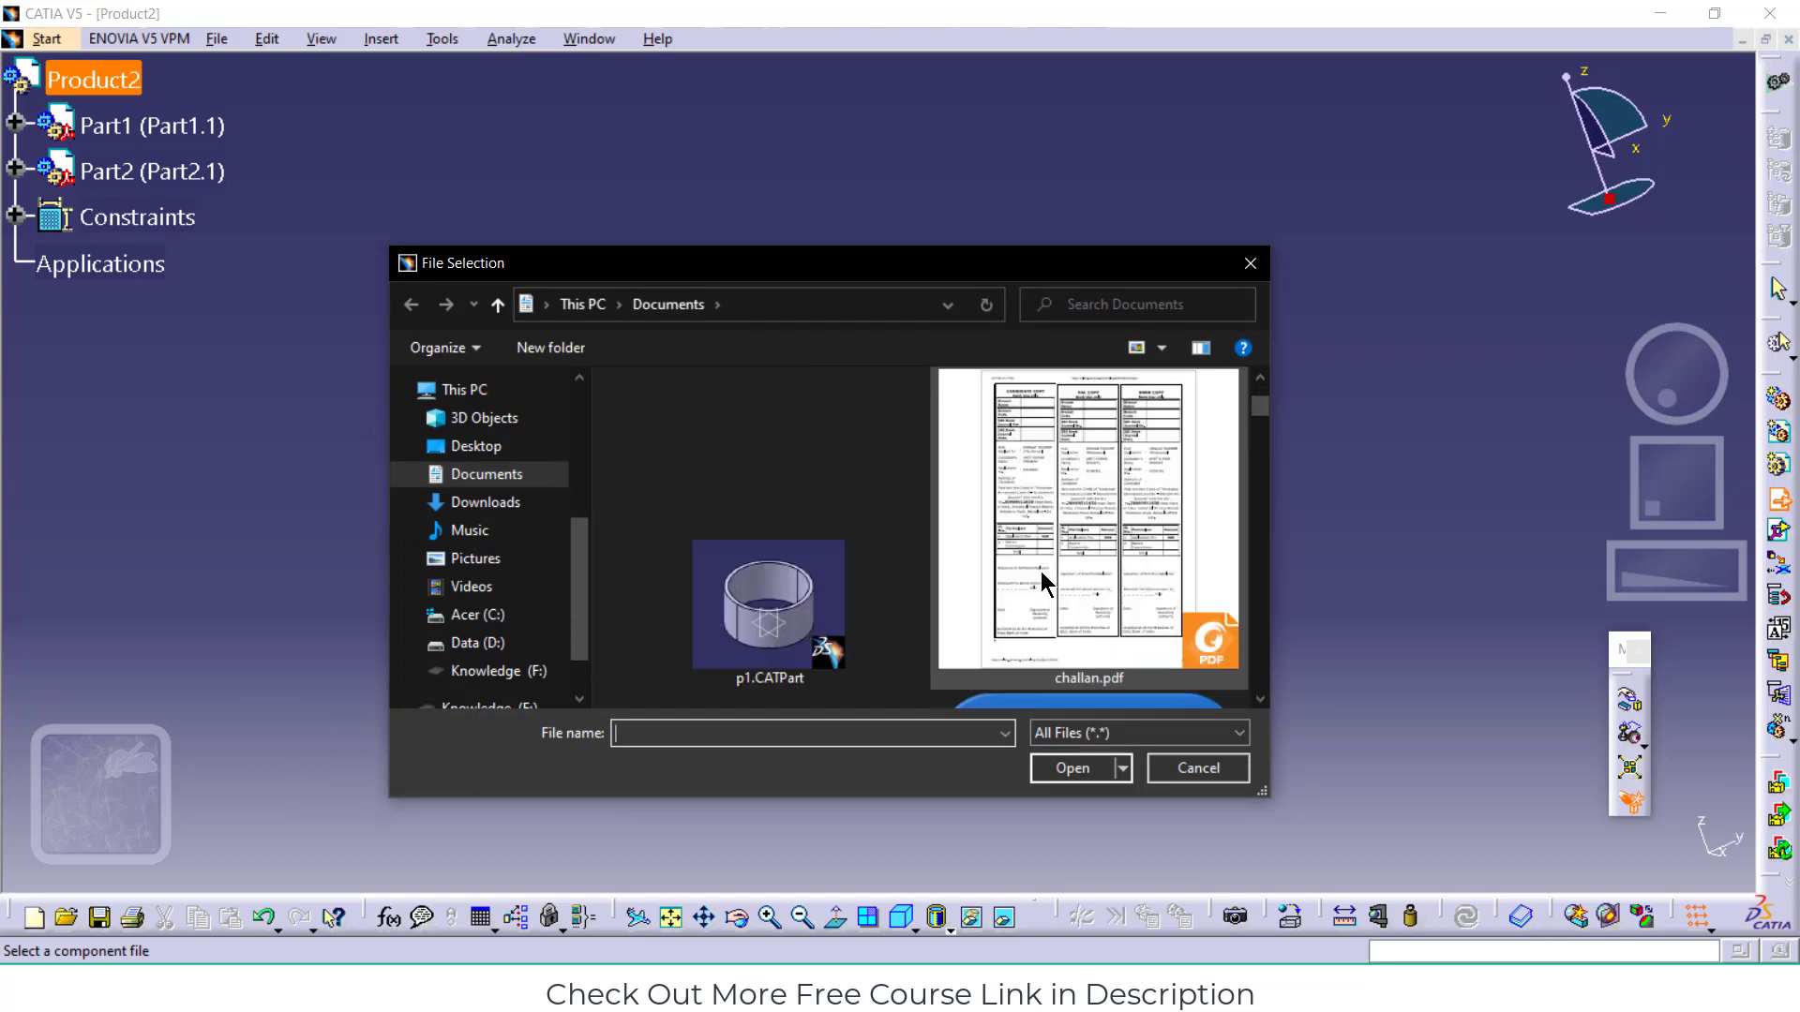
{"action": "left_click", "coordinate": [1152, 580]}
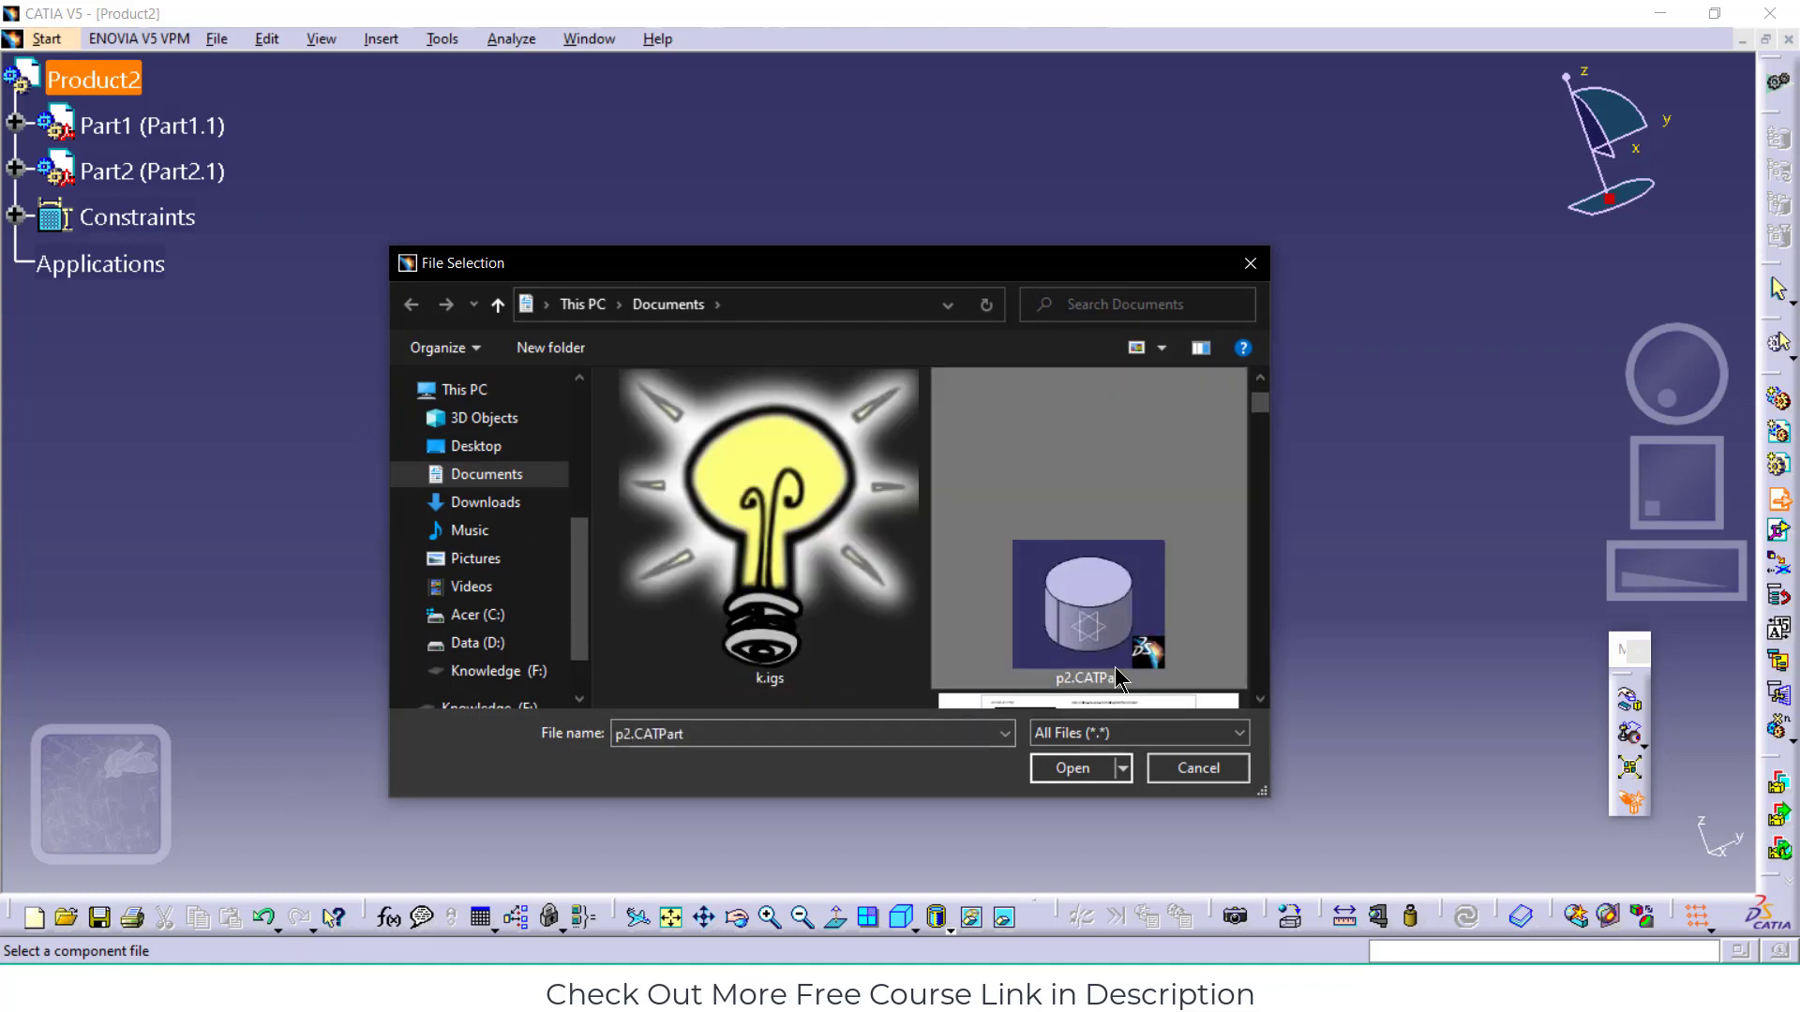
{"action": "left_click", "coordinate": [1086, 771]}
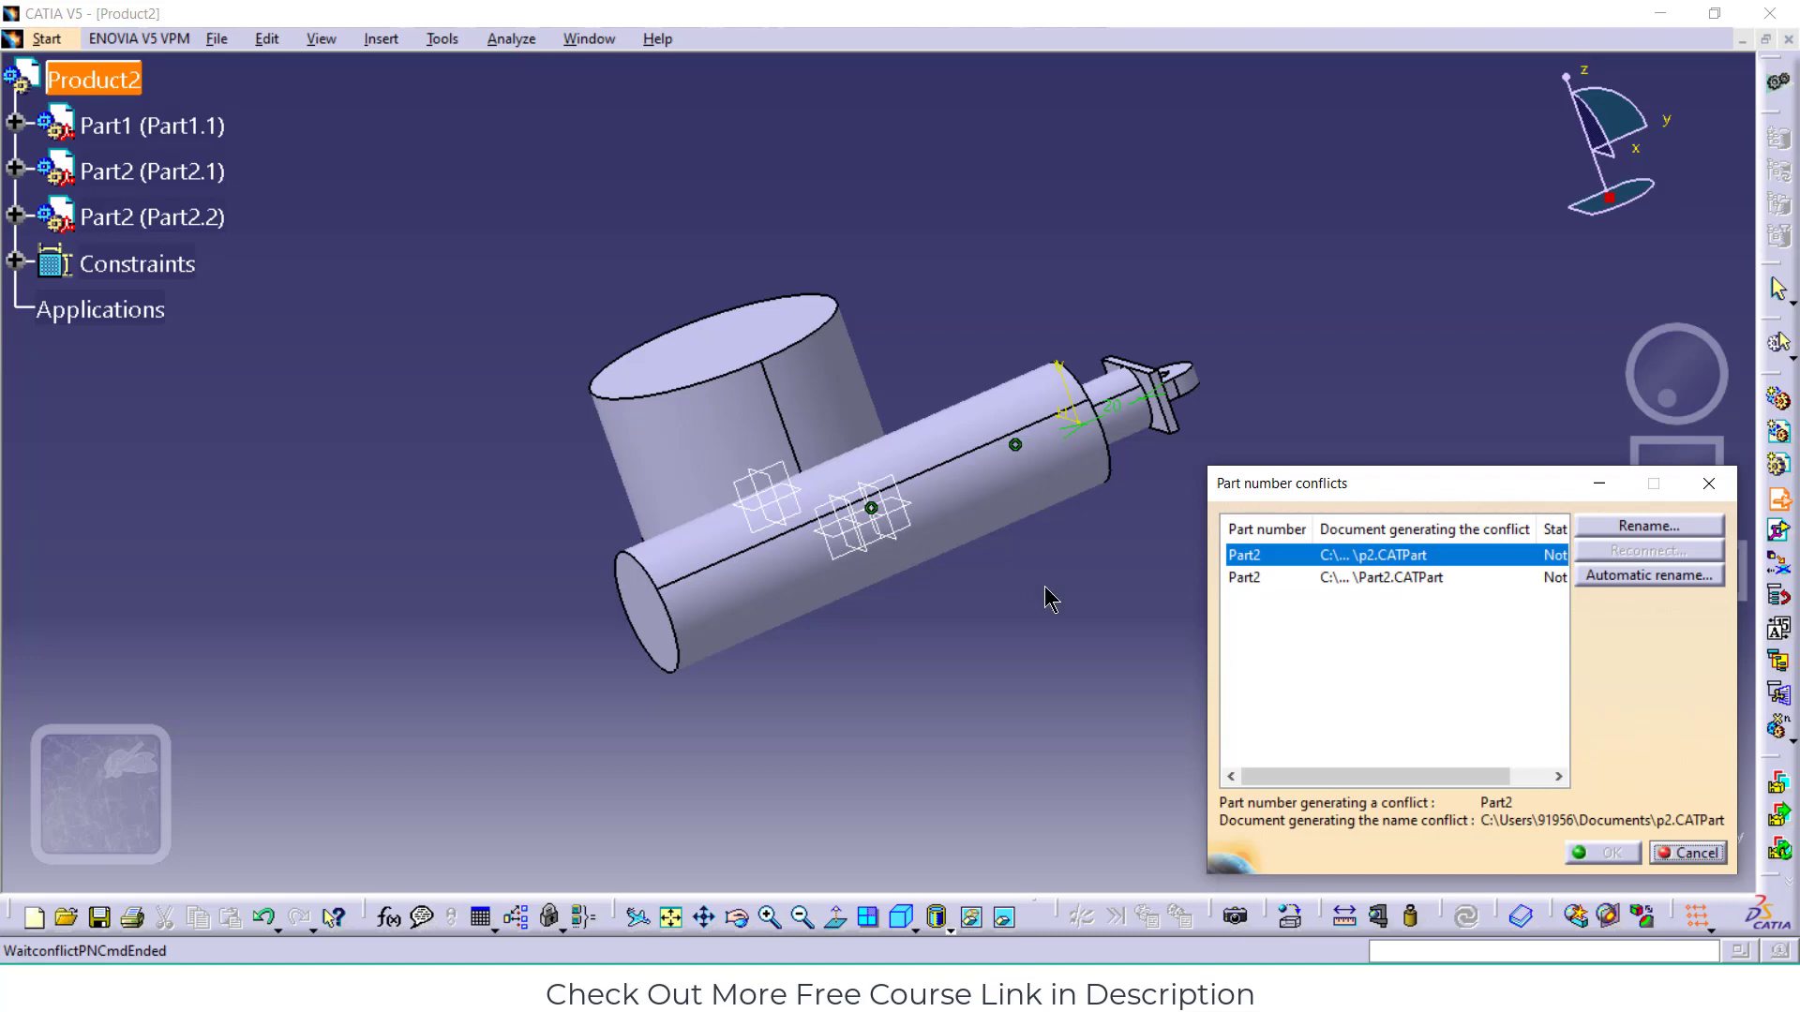
Resolve the part number conflict by renaming the p2.CATPart component to fgf
{"action": "left_click", "coordinate": [1639, 531]}
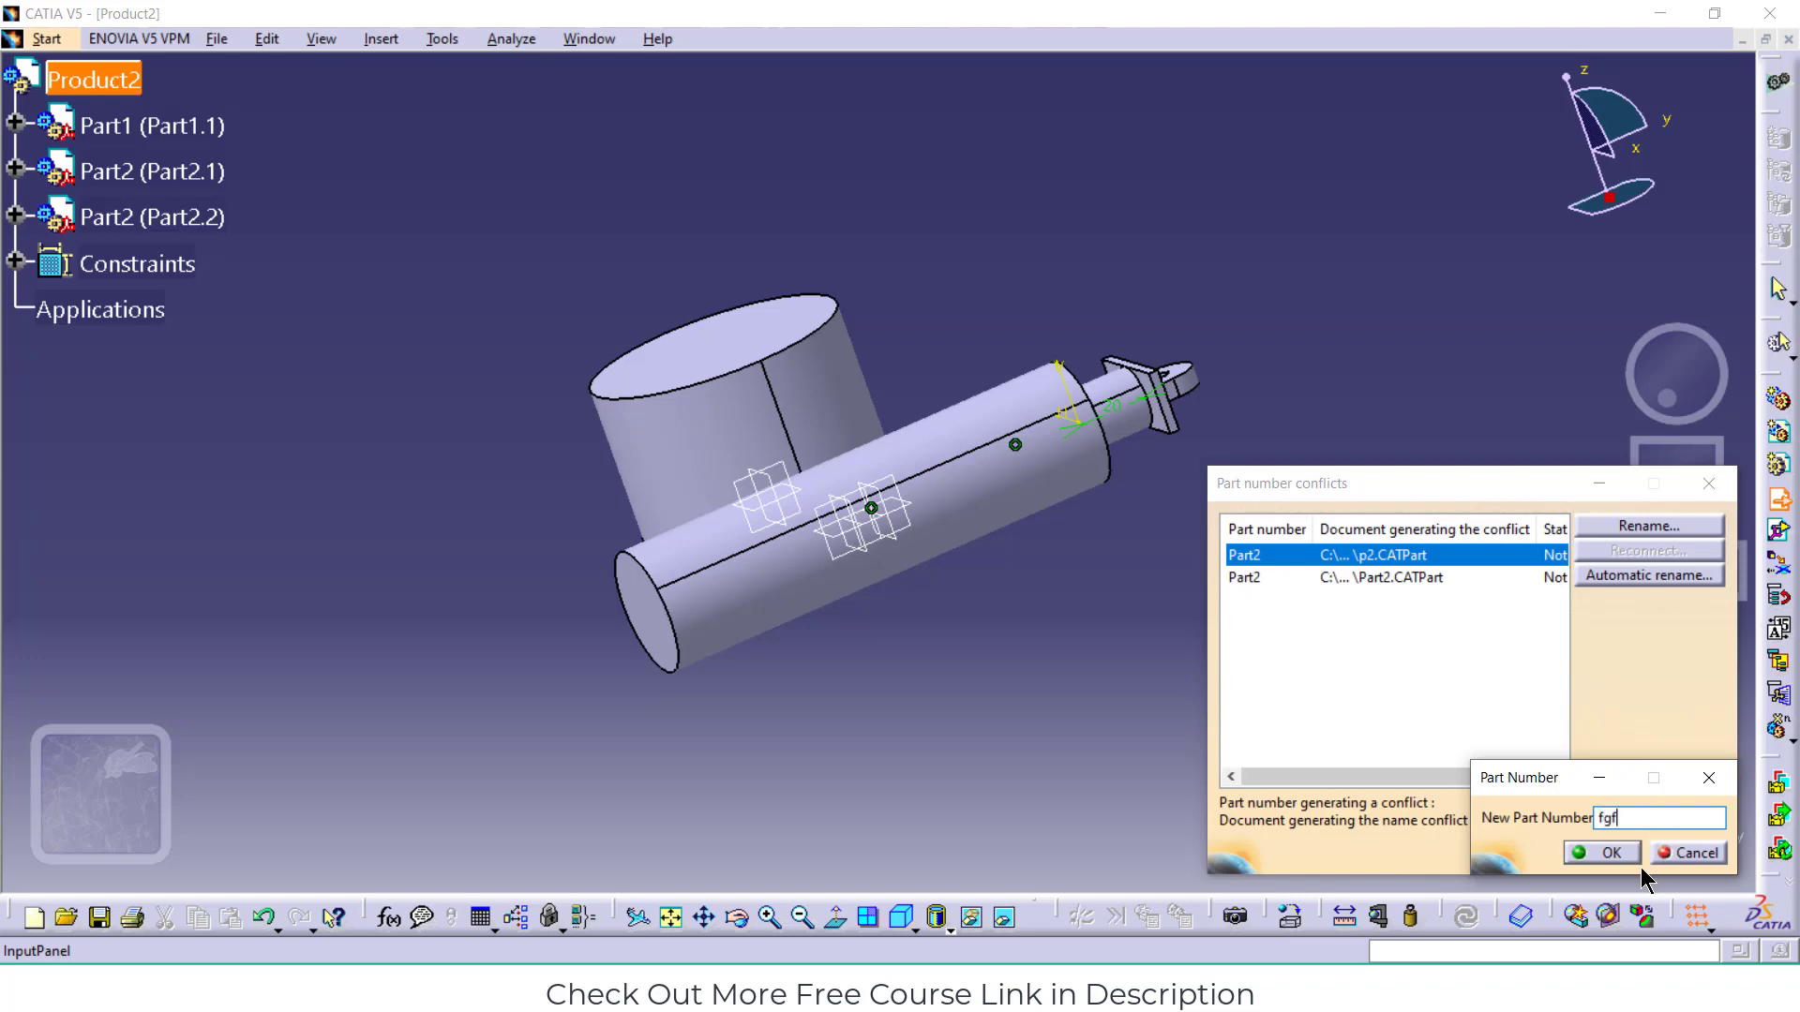
{"action": "left_click", "coordinate": [1612, 853]}
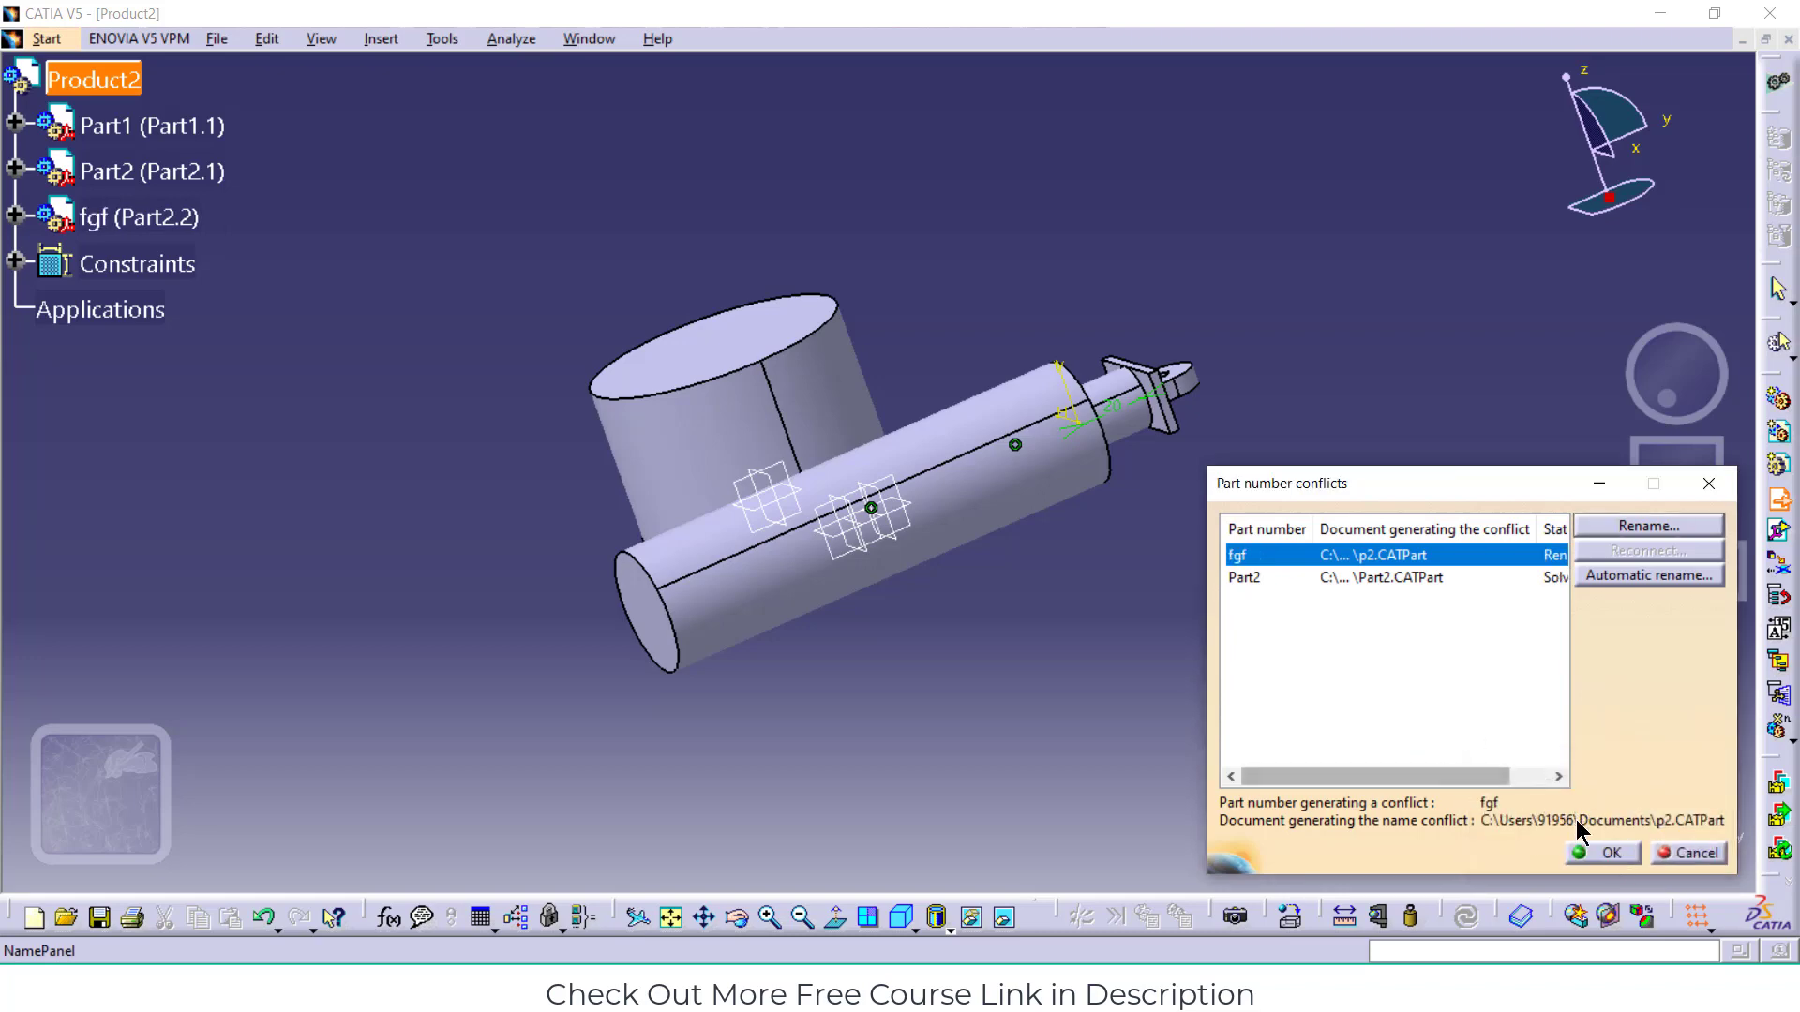
{"action": "left_click", "coordinate": [1613, 852]}
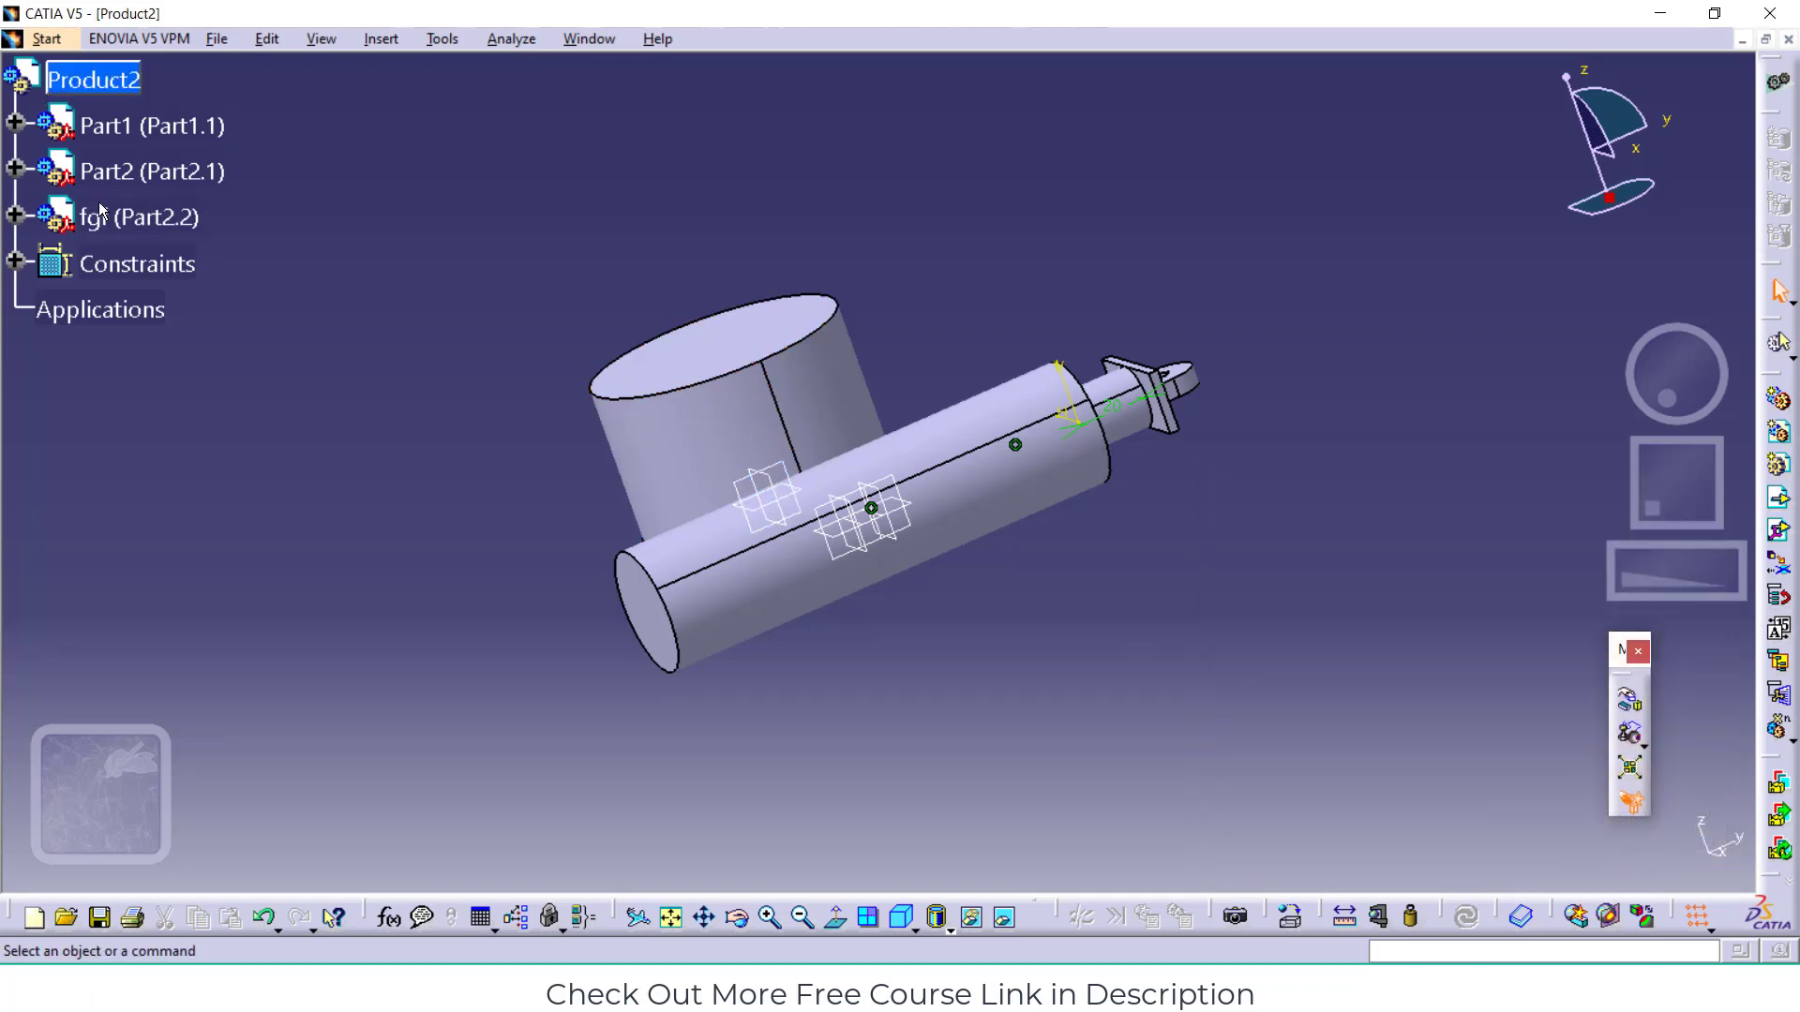
Add a 30-degree angle constraint between the flat bottom face of fgf and the xy plane of Part2, and update the assembly
{"action": "middle_click_drag", "start_coordinate": [590, 308], "coordinate": [823, 353]}
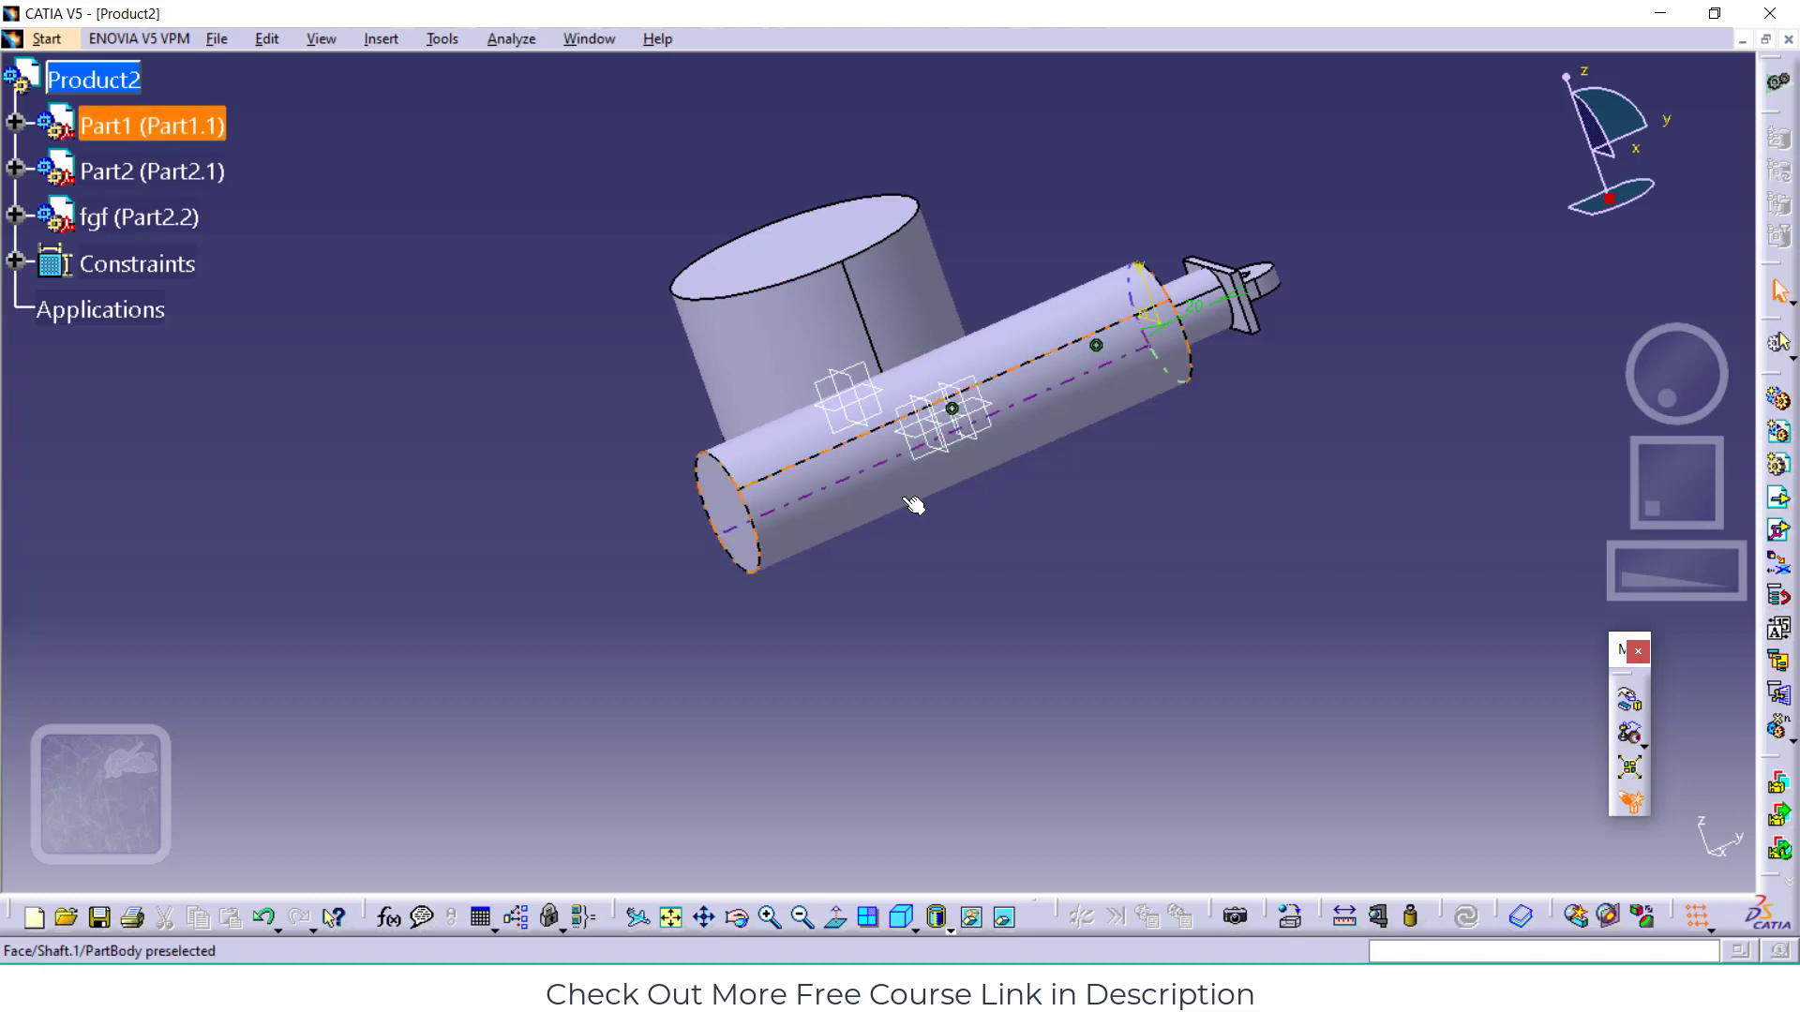
{"action": "middle_click_drag", "start_coordinate": [900, 508], "coordinate": [805, 580]}
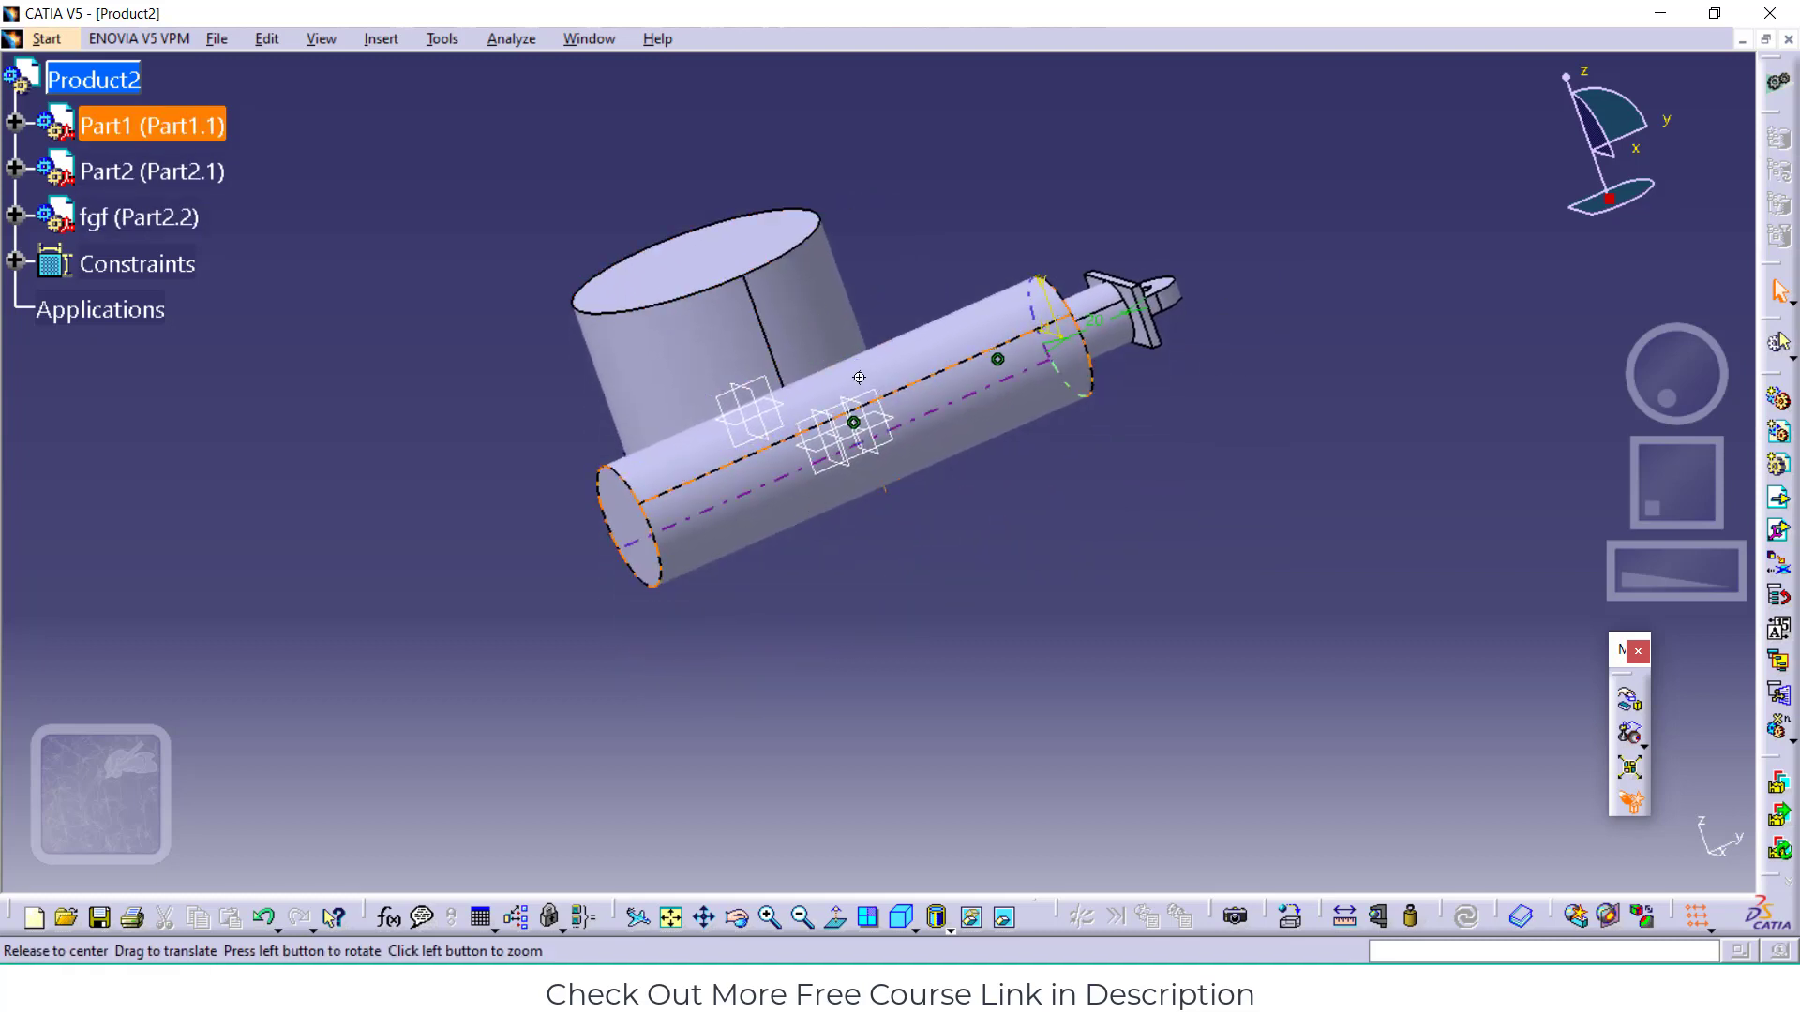
{"action": "middle_click_drag", "start_coordinate": [856, 414], "coordinate": [780, 391]}
{"action": "left_click", "coordinate": [737, 917]}
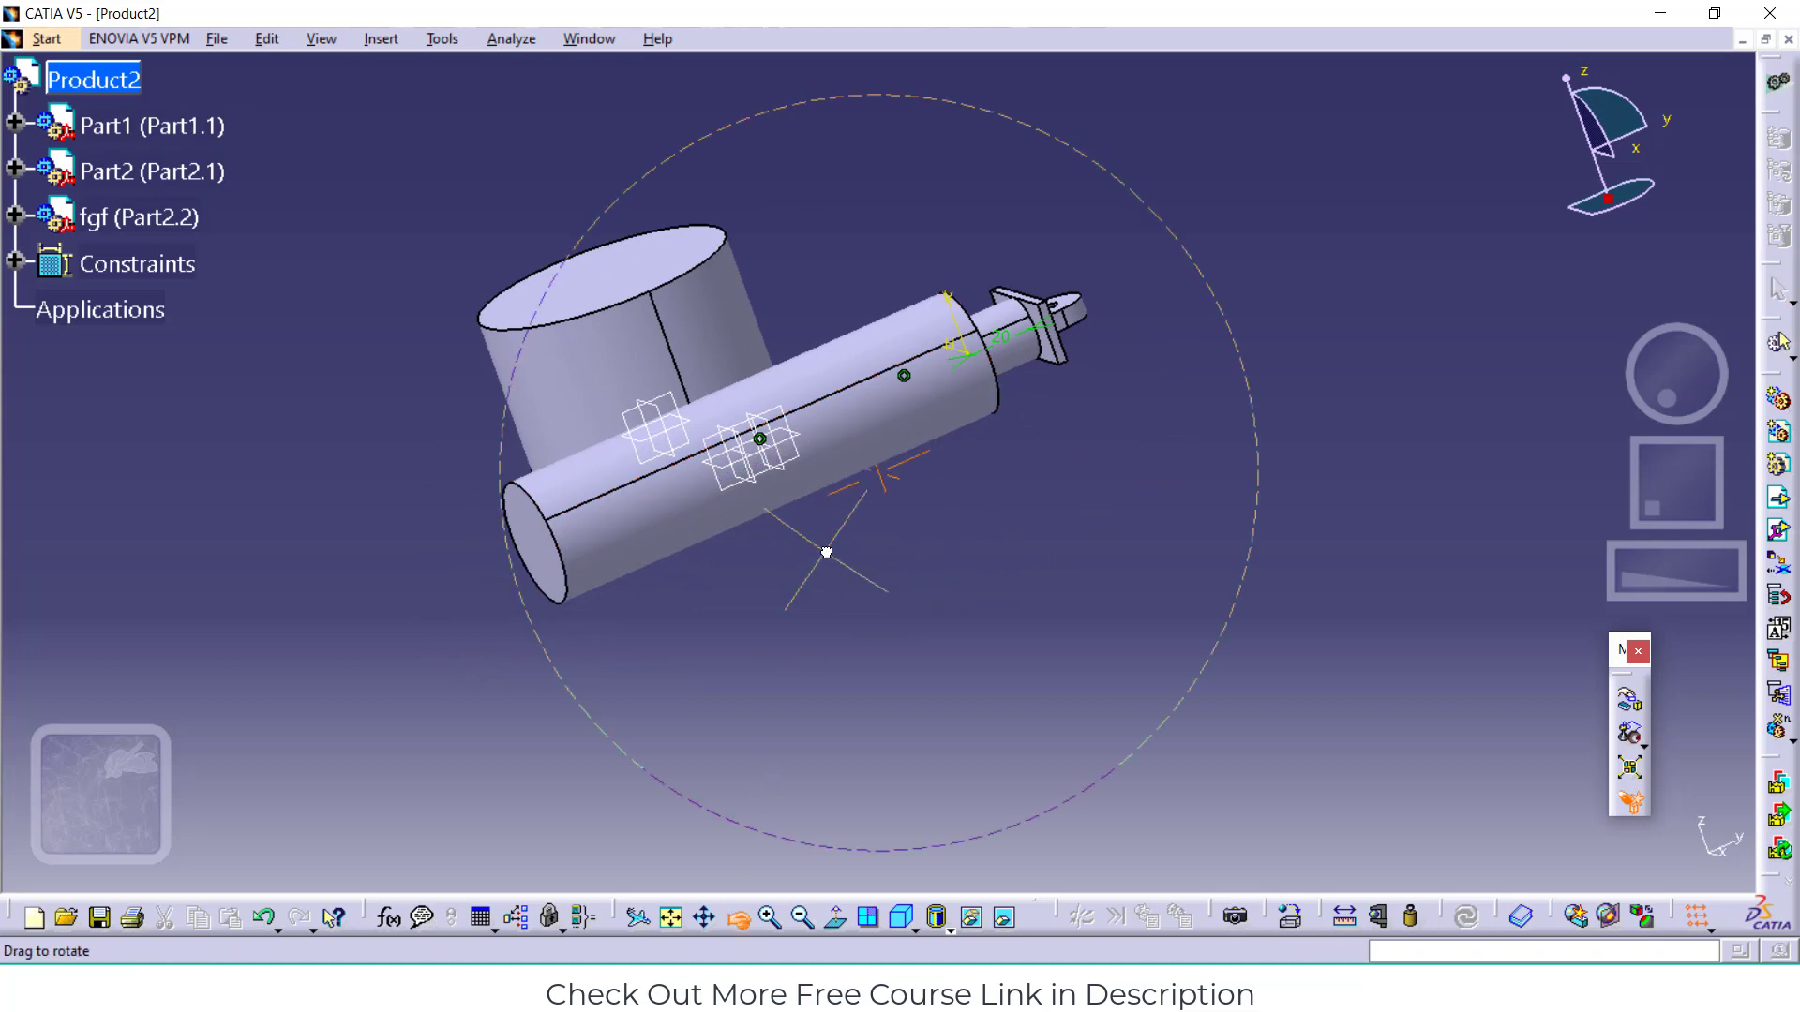
{"action": "left_click_drag", "start_coordinate": [824, 550], "coordinate": [534, 322]}
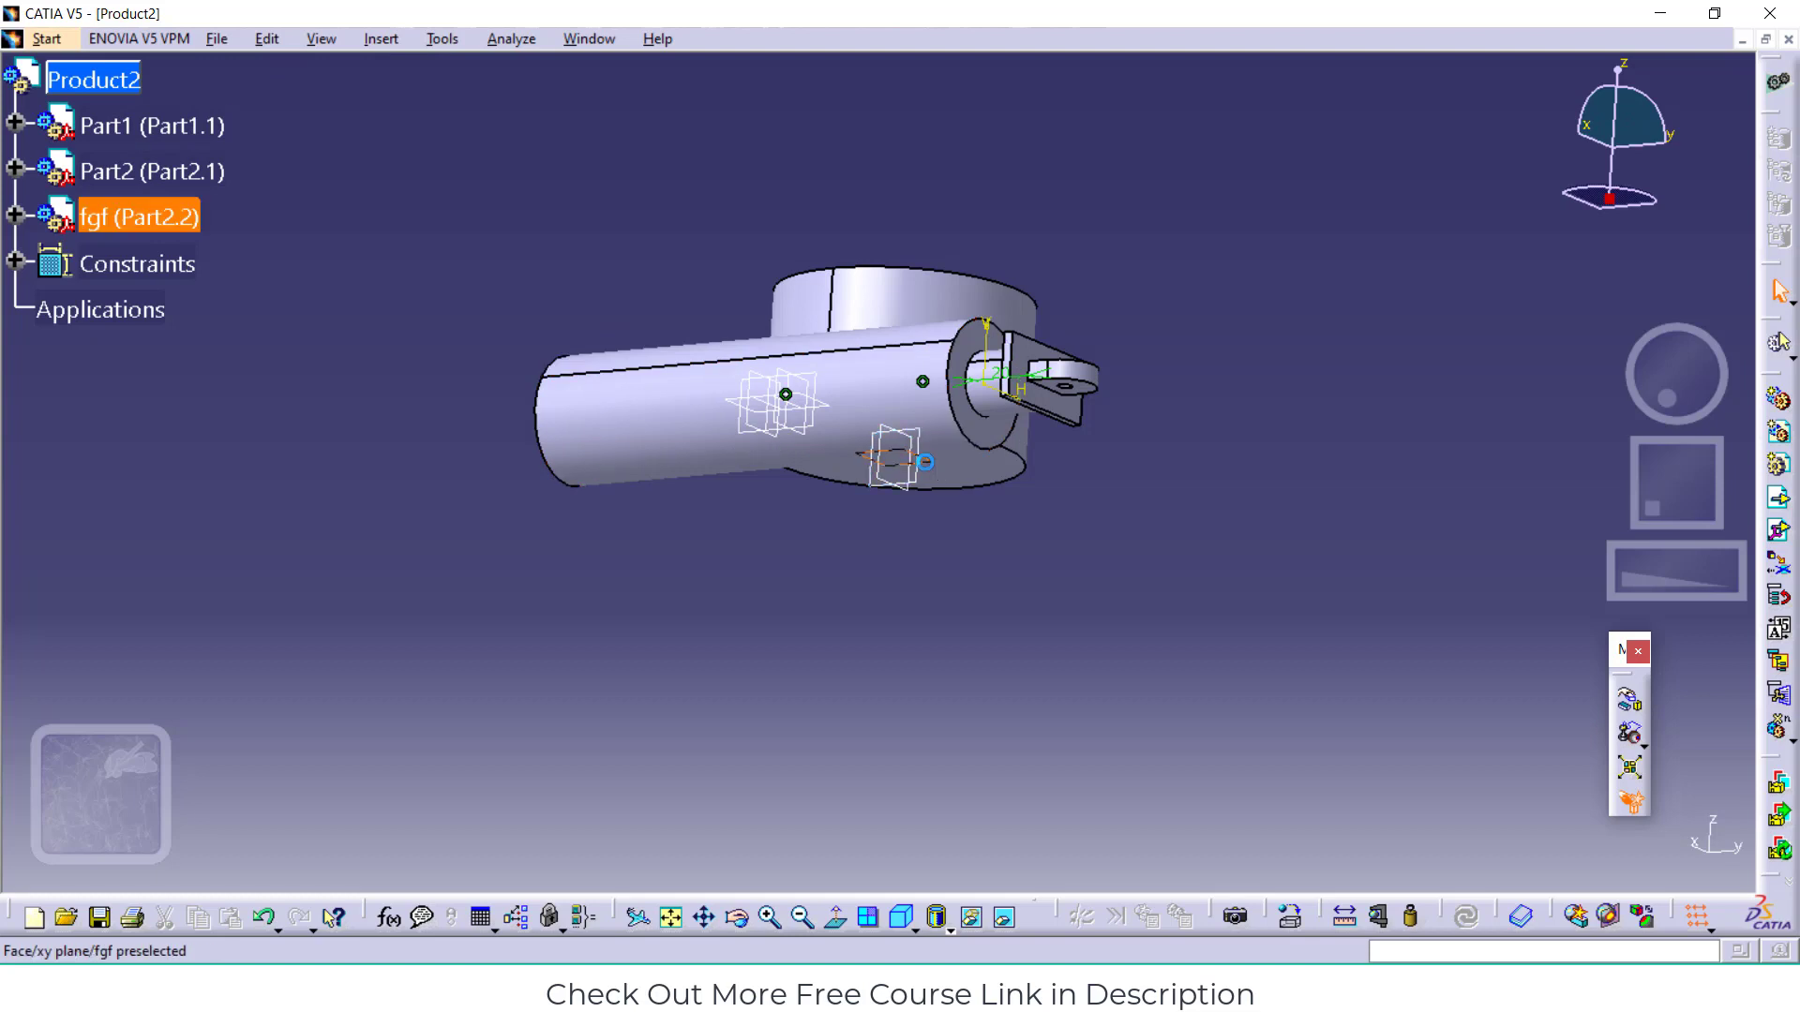
{"action": "left_click", "coordinate": [1003, 491]}
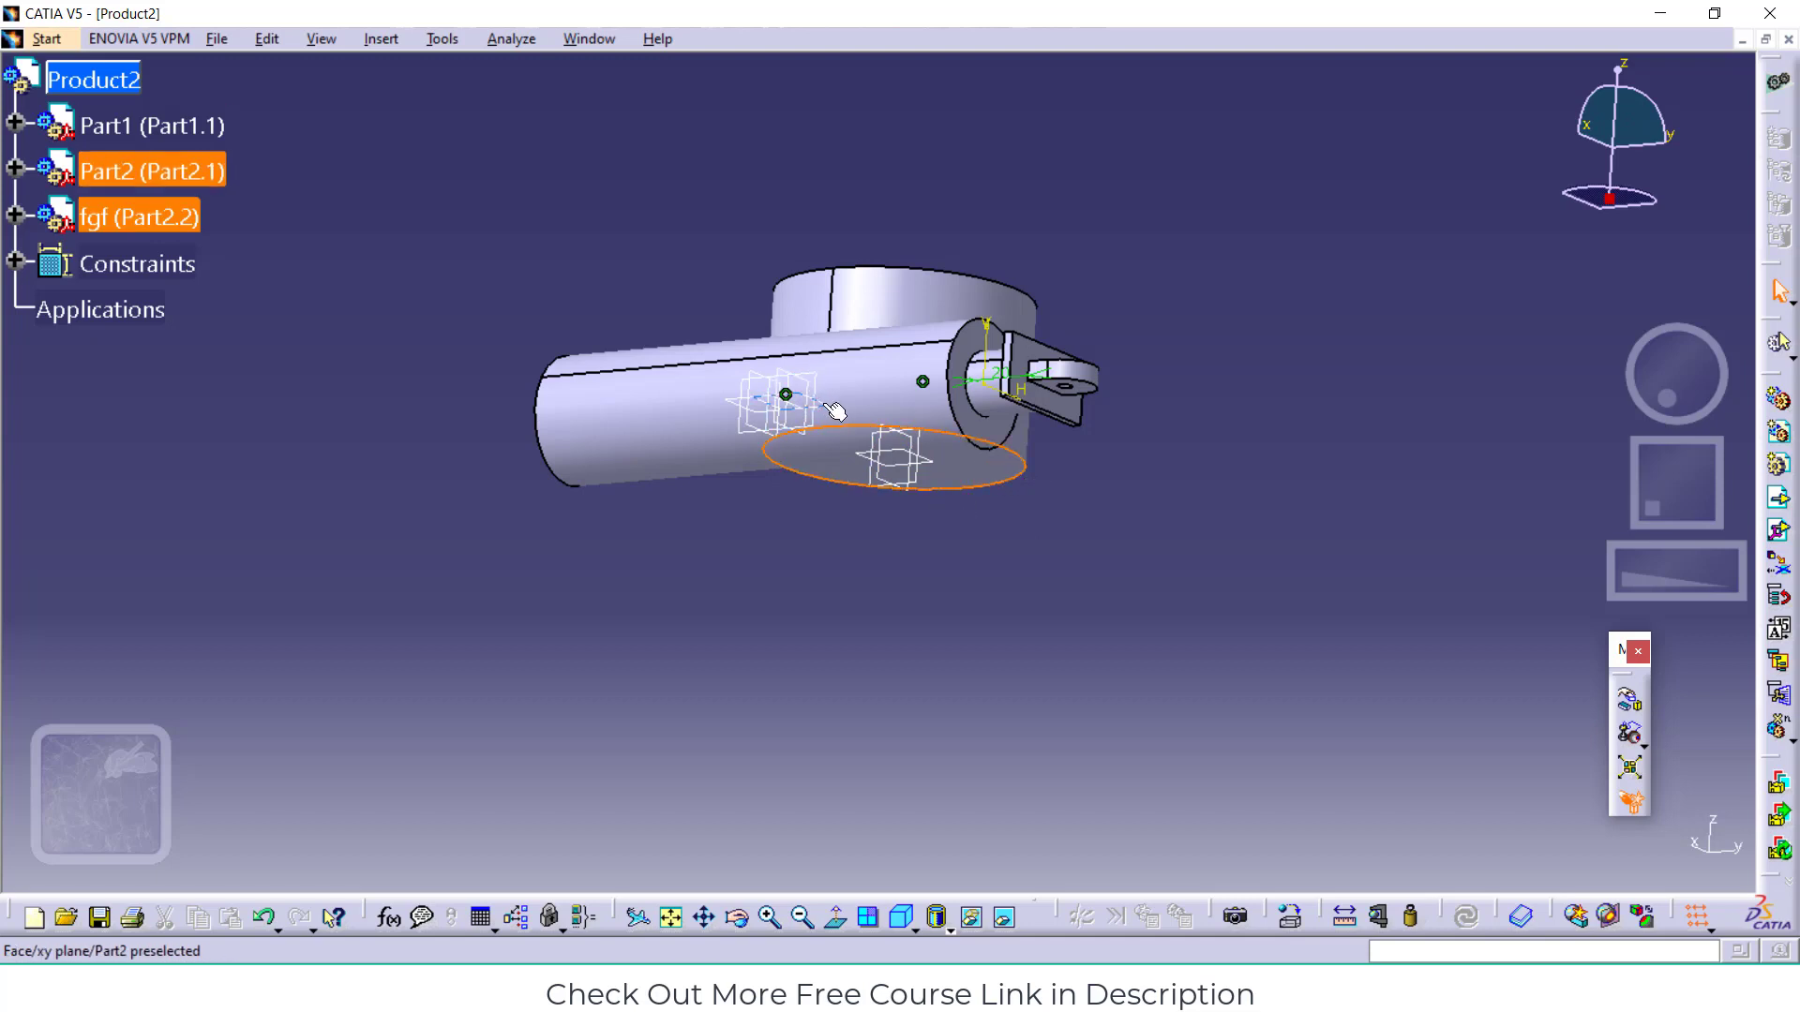
{"action": "left_click", "coordinate": [833, 410], "text": "ctrl"}
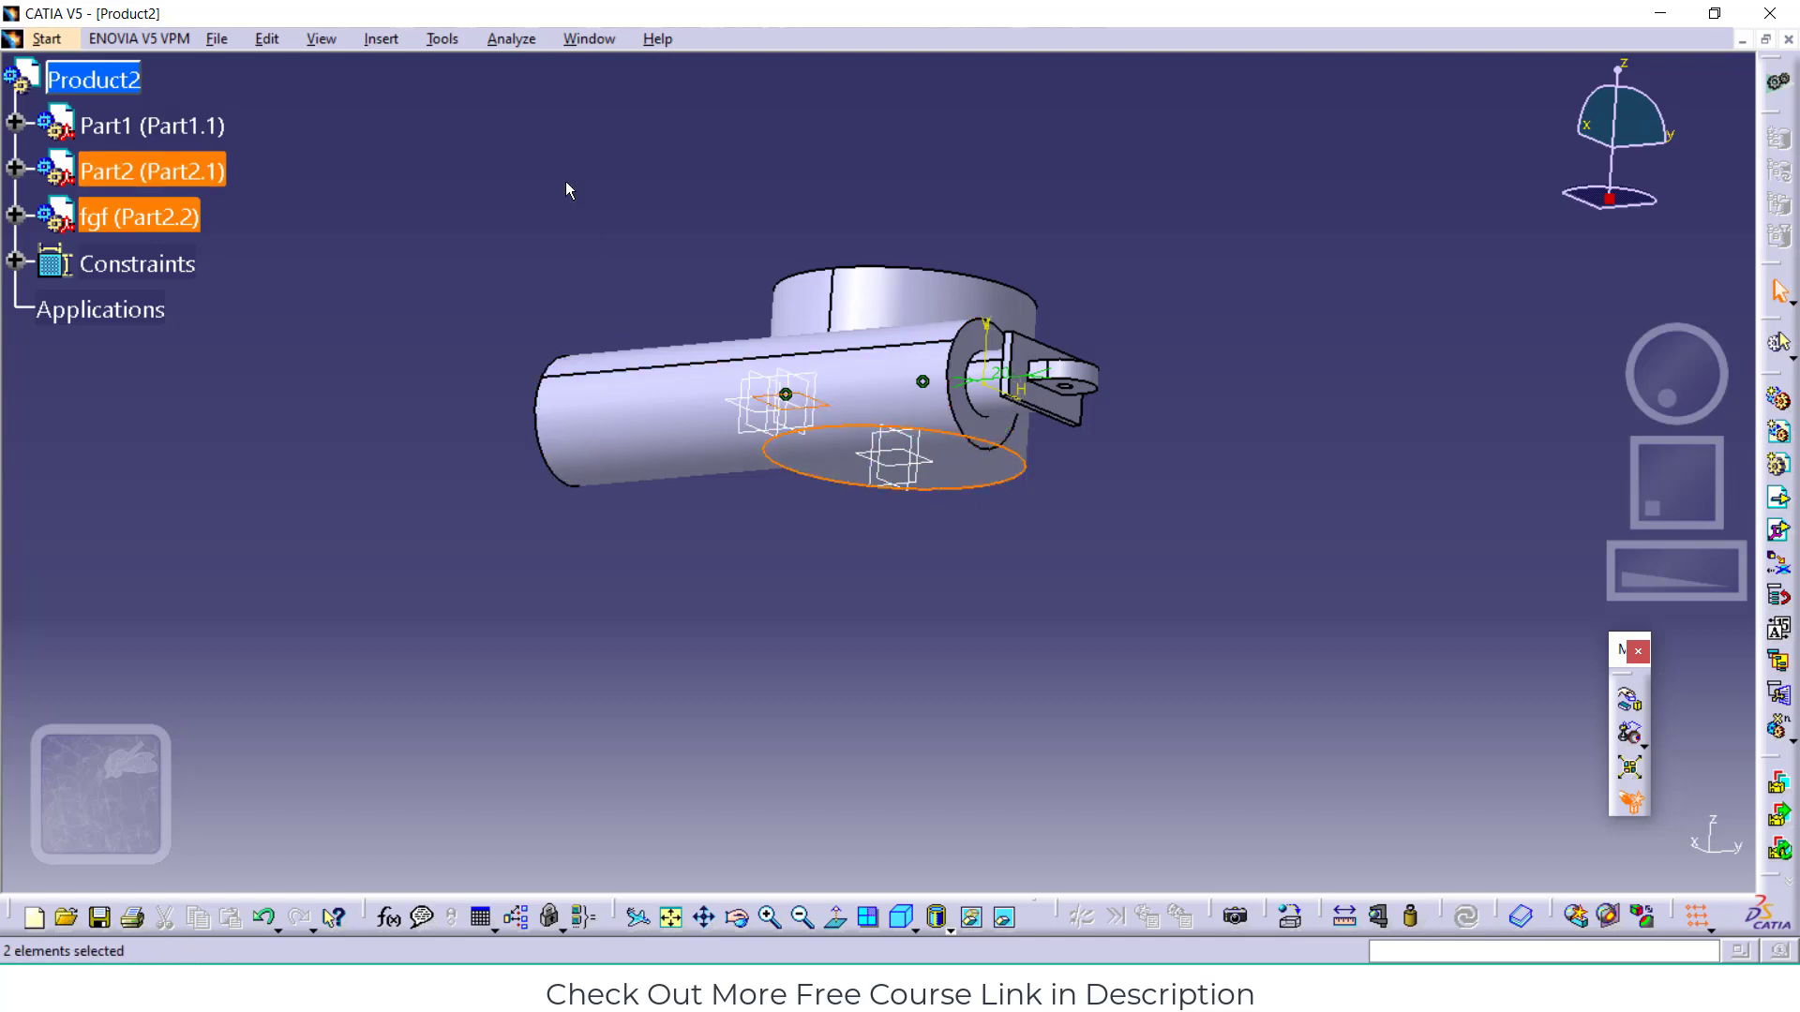
{"action": "left_click", "coordinate": [382, 38]}
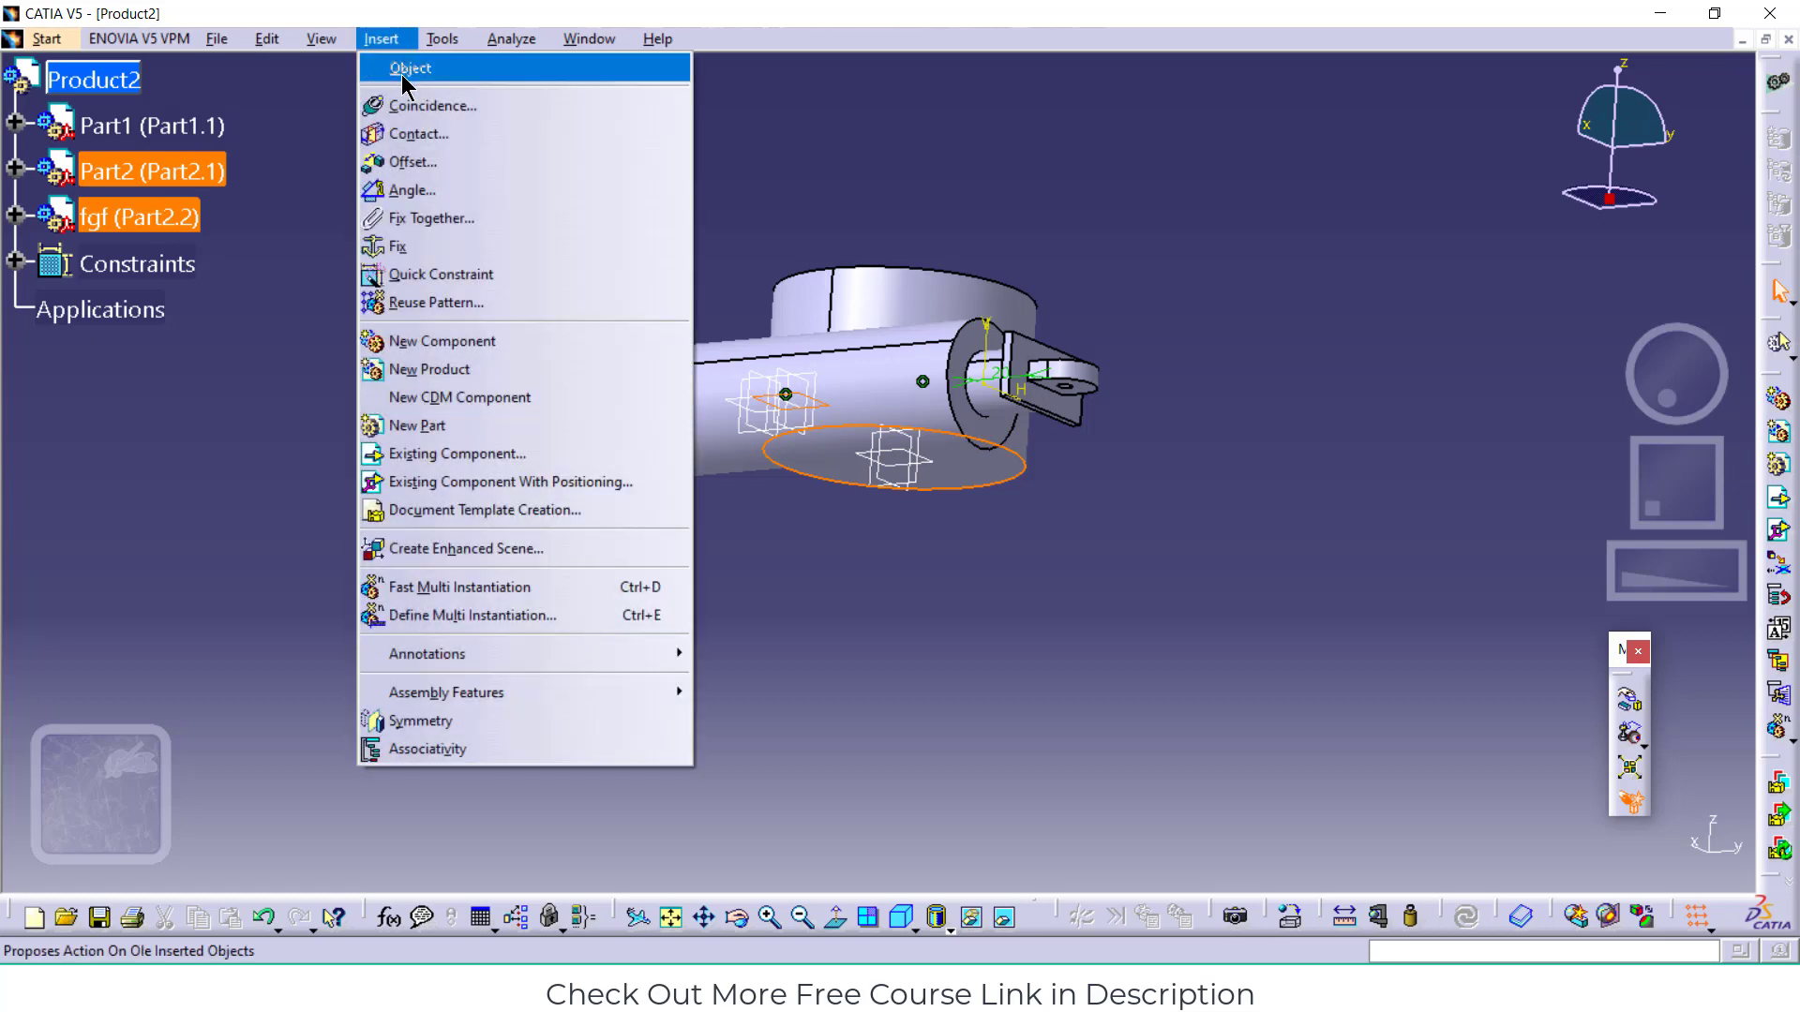
{"action": "left_click", "coordinate": [416, 190]}
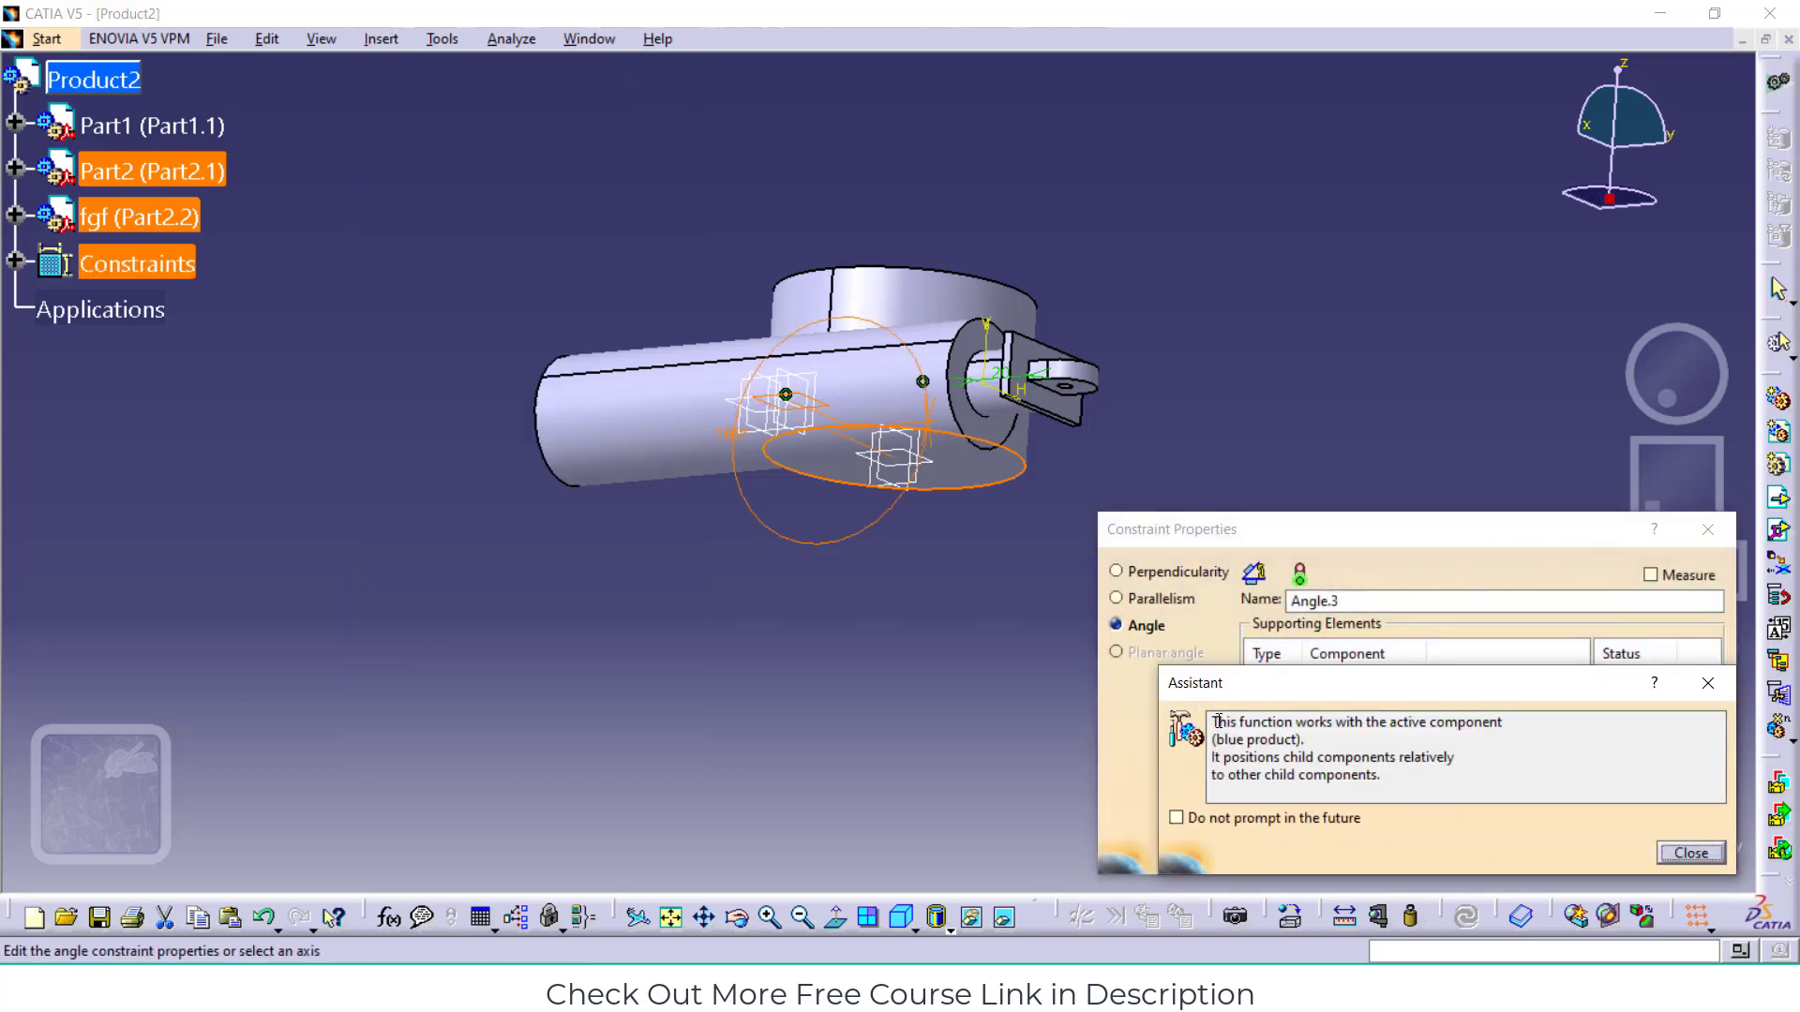
{"action": "left_click", "coordinate": [1690, 853]}
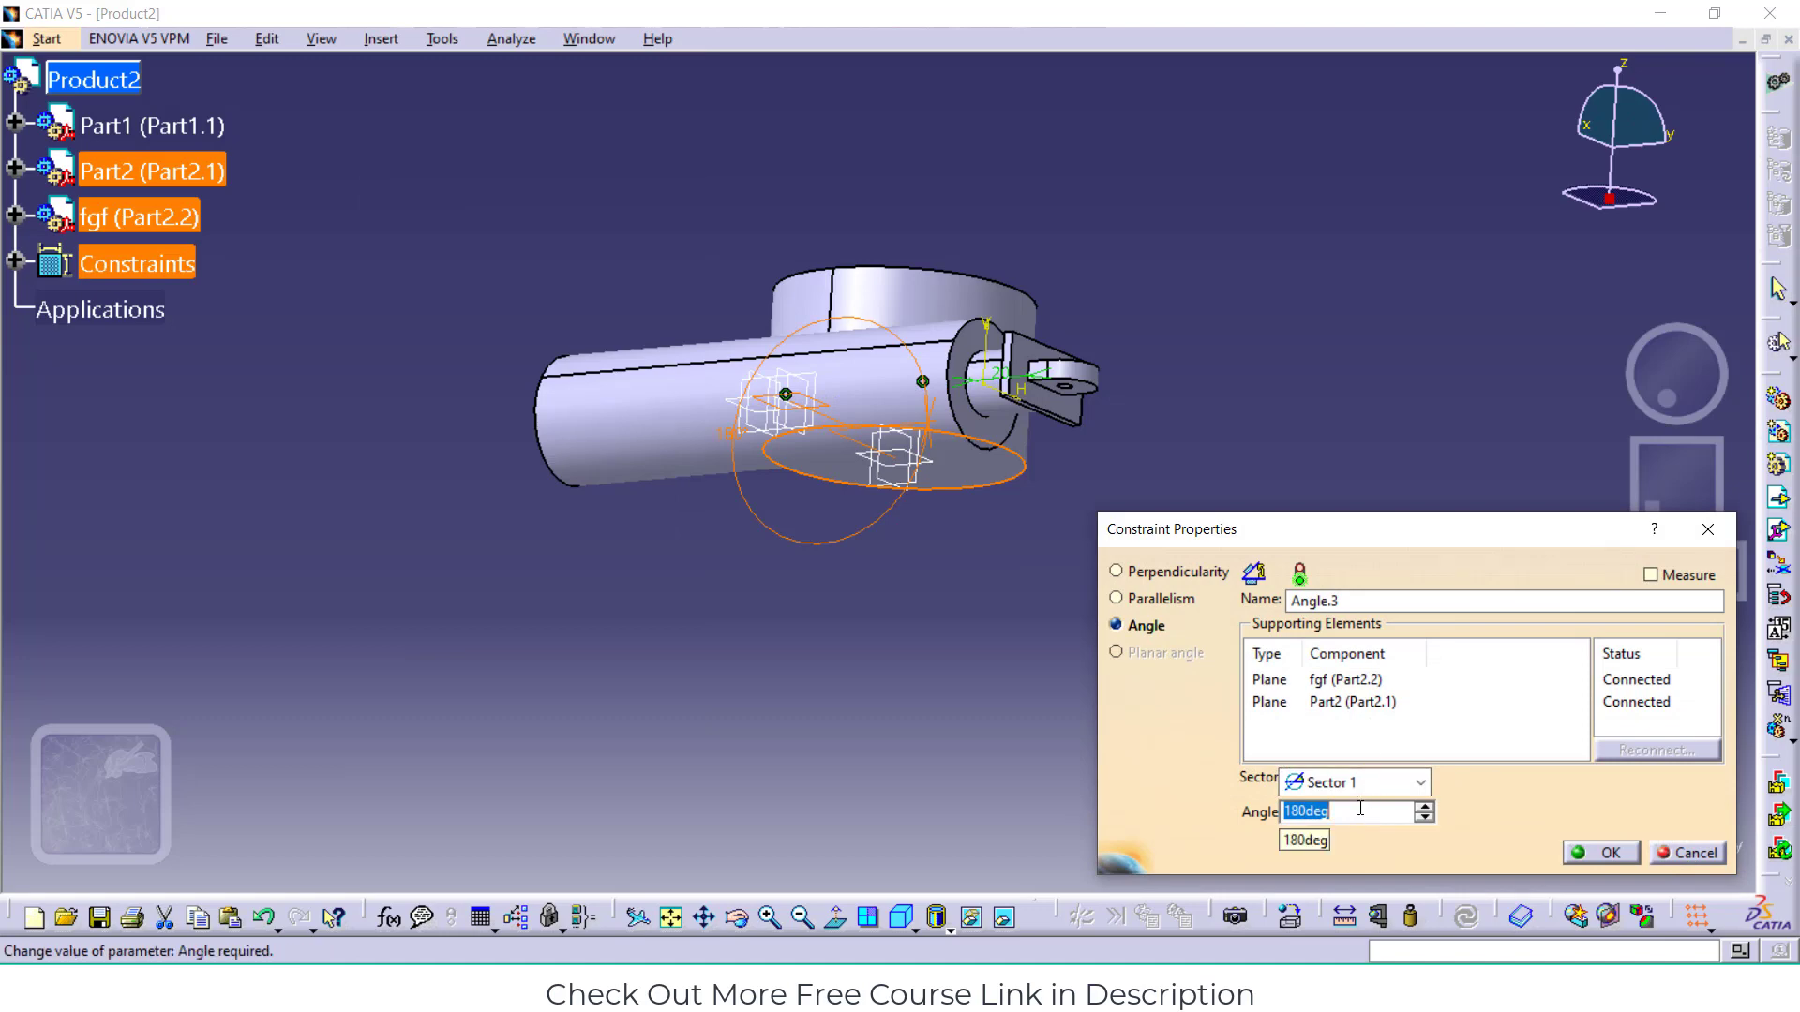
{"action": "type", "text": "90"}
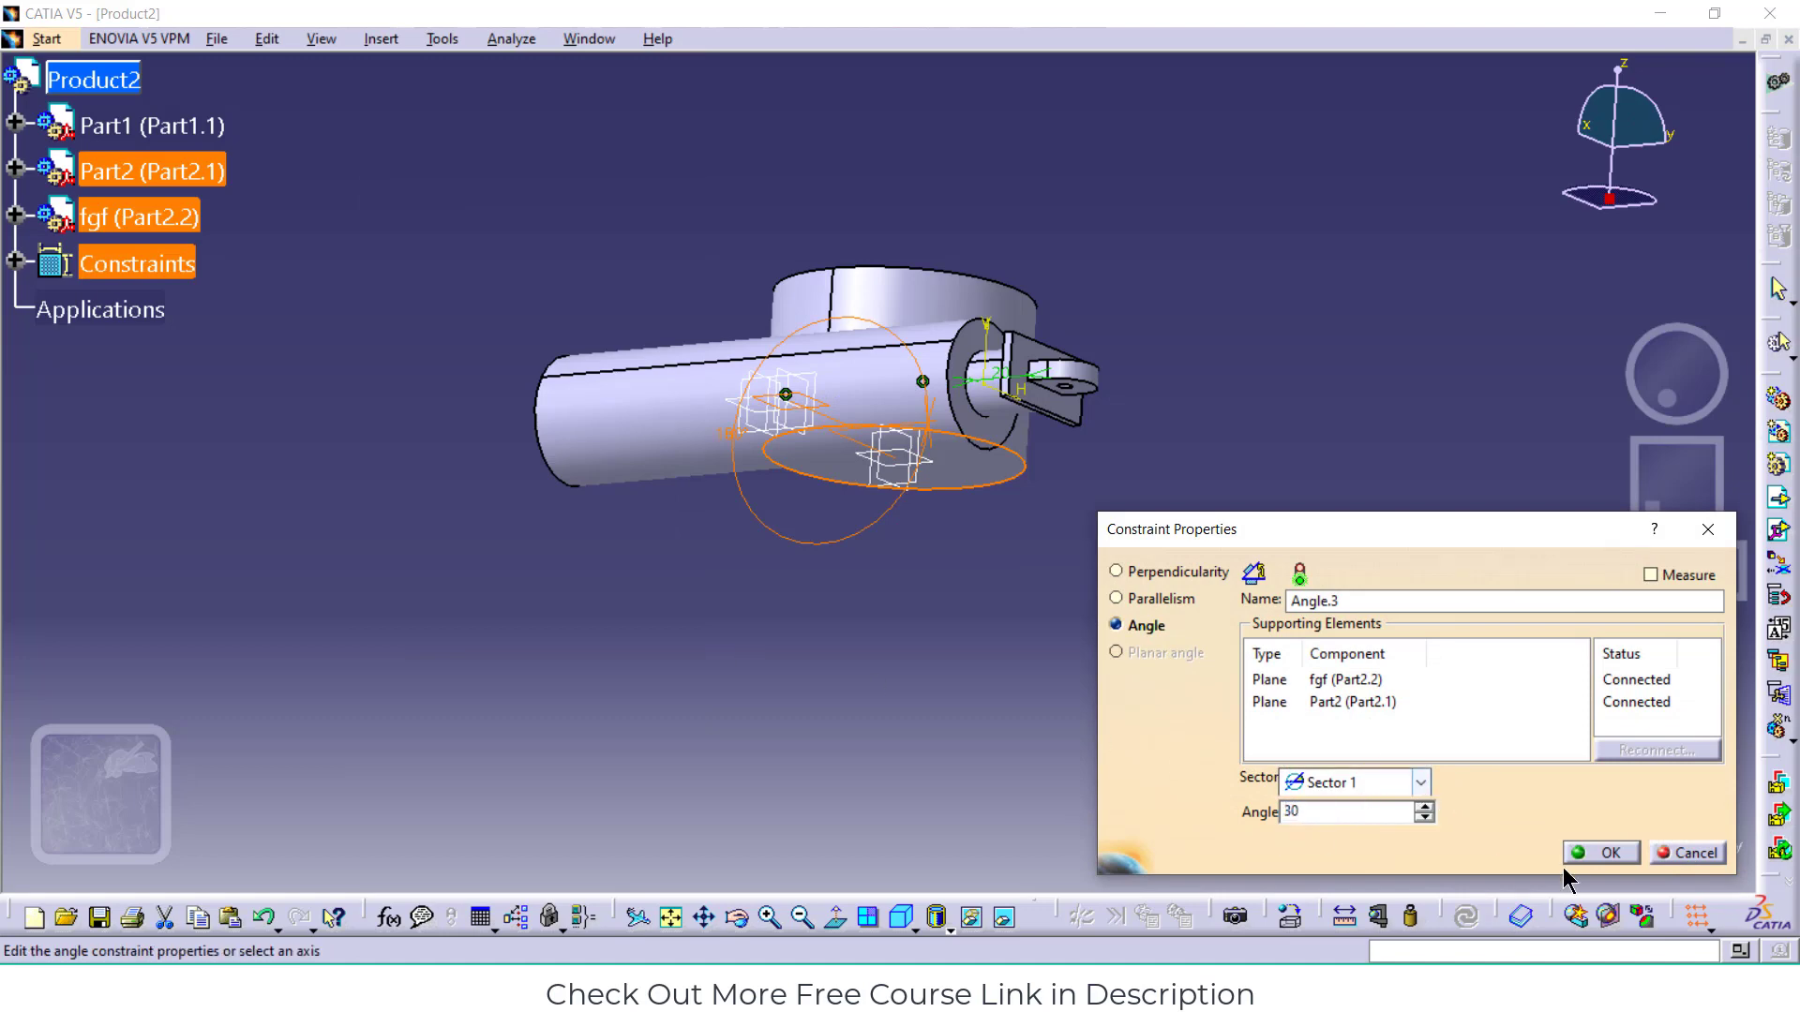
{"action": "left_click", "coordinate": [1601, 853]}
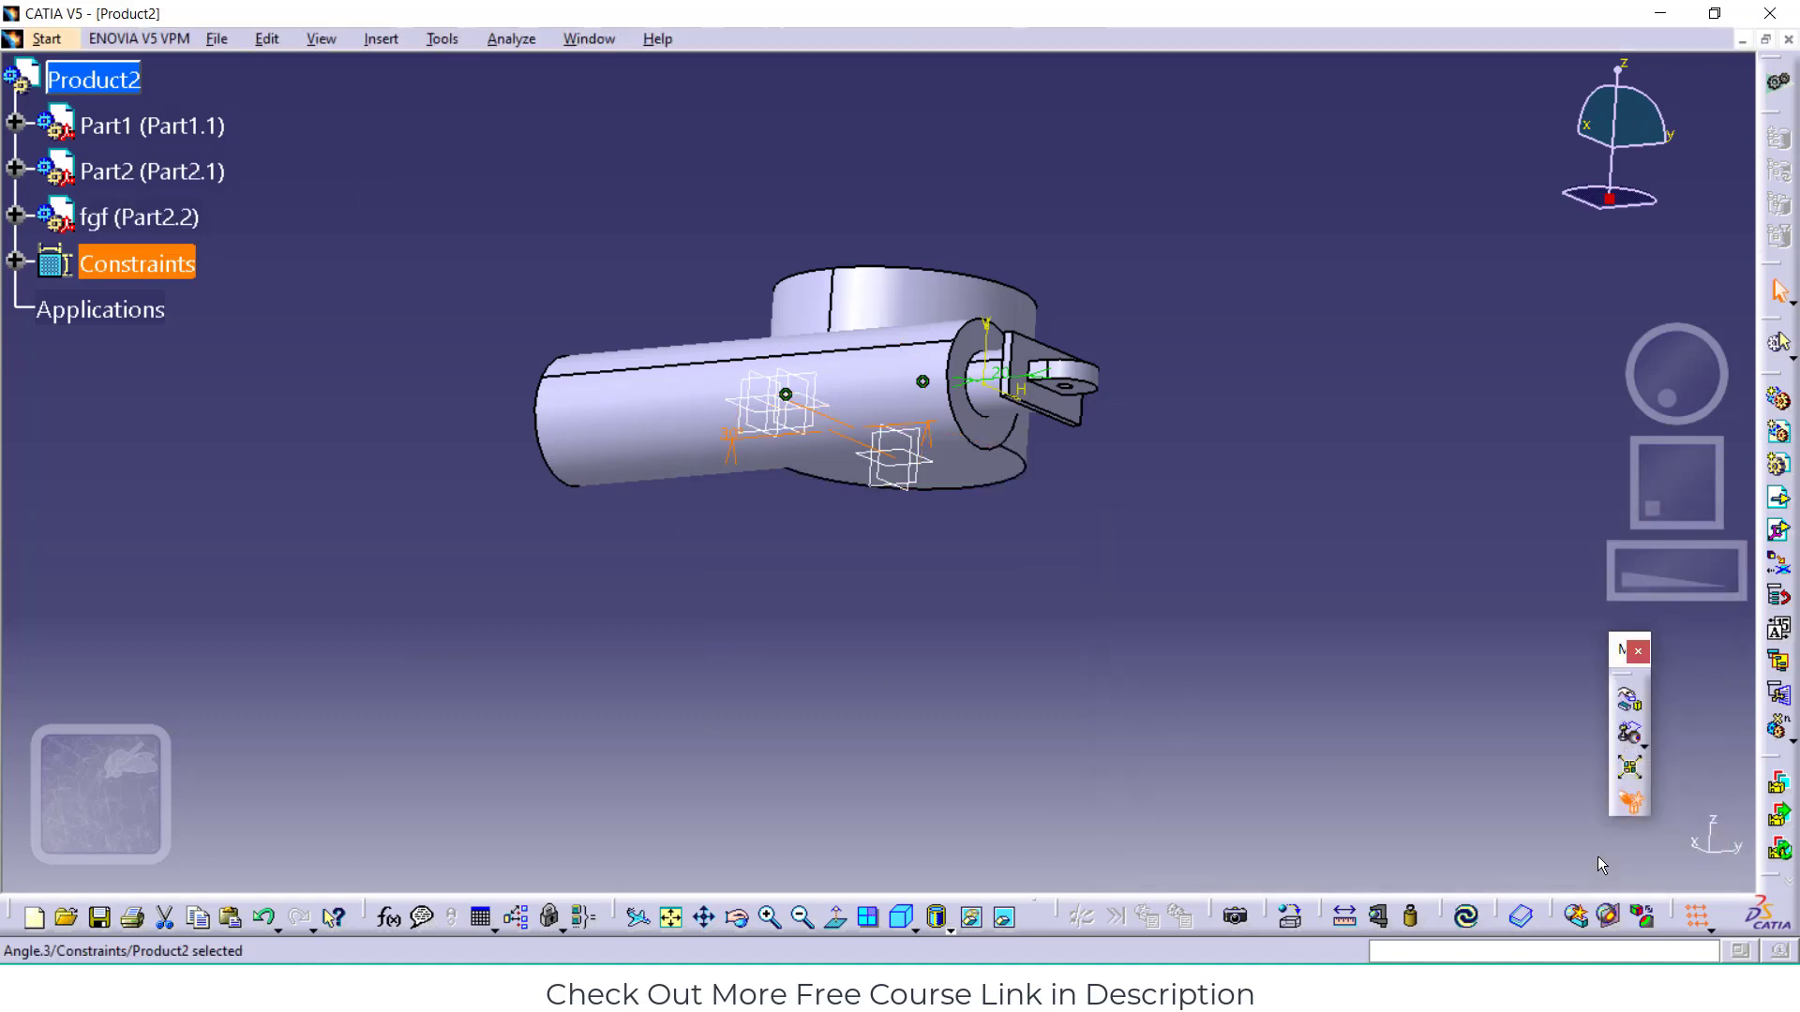
{"action": "left_click", "coordinate": [1466, 916]}
Set the angle constraint between fgf and Part2 to -30 degrees and update the assembly
{"action": "middle_click_drag", "start_coordinate": [890, 432], "coordinate": [924, 501]}
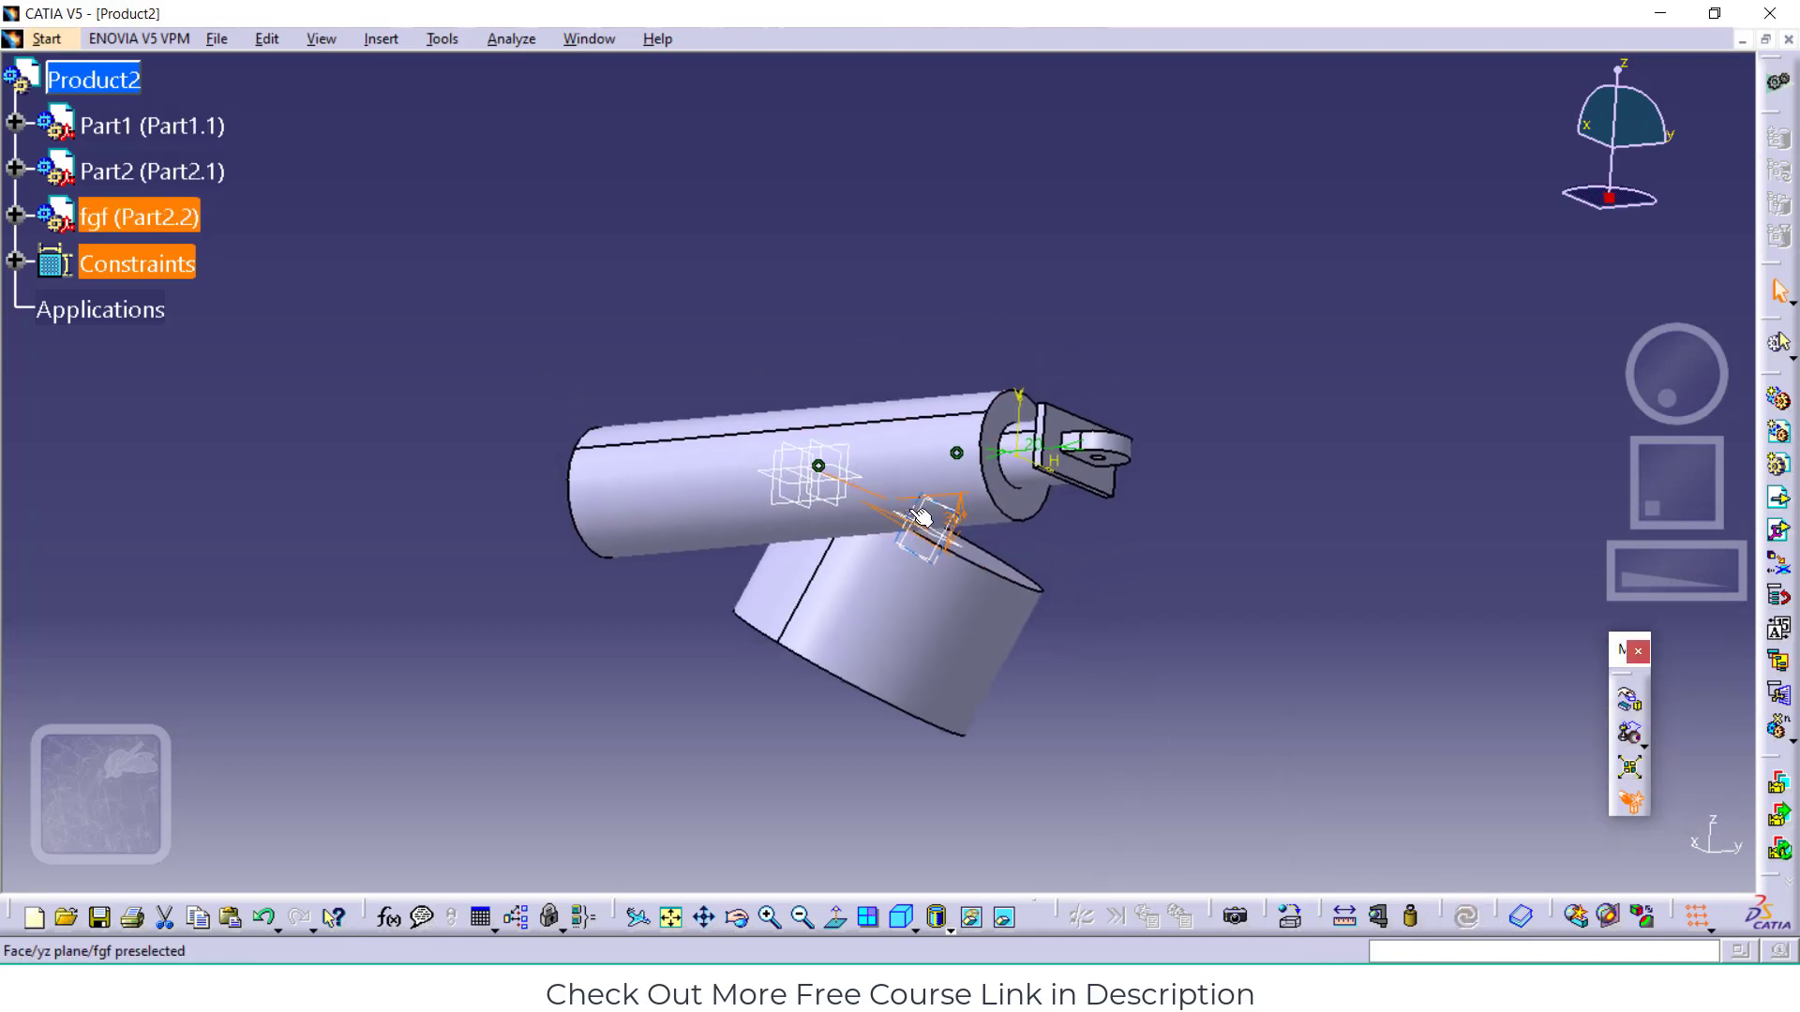
{"action": "double_click", "coordinate": [958, 521]}
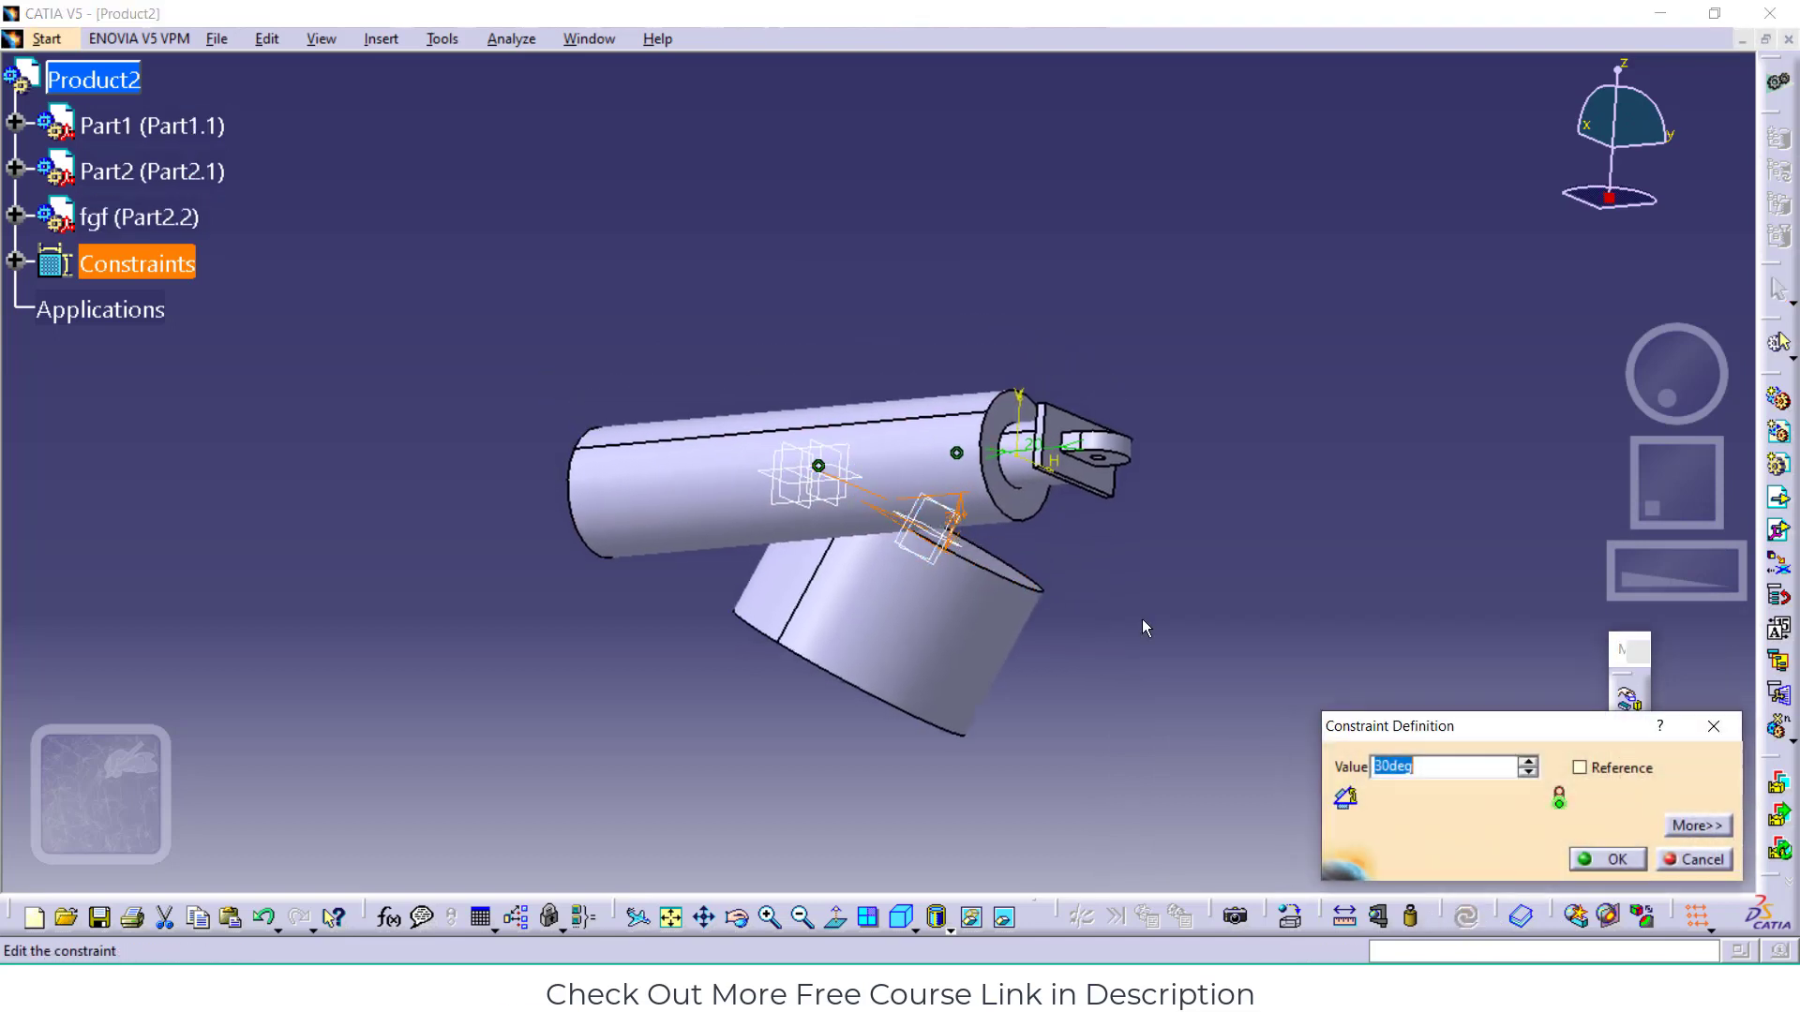
{"action": "type", "text": "-30"}
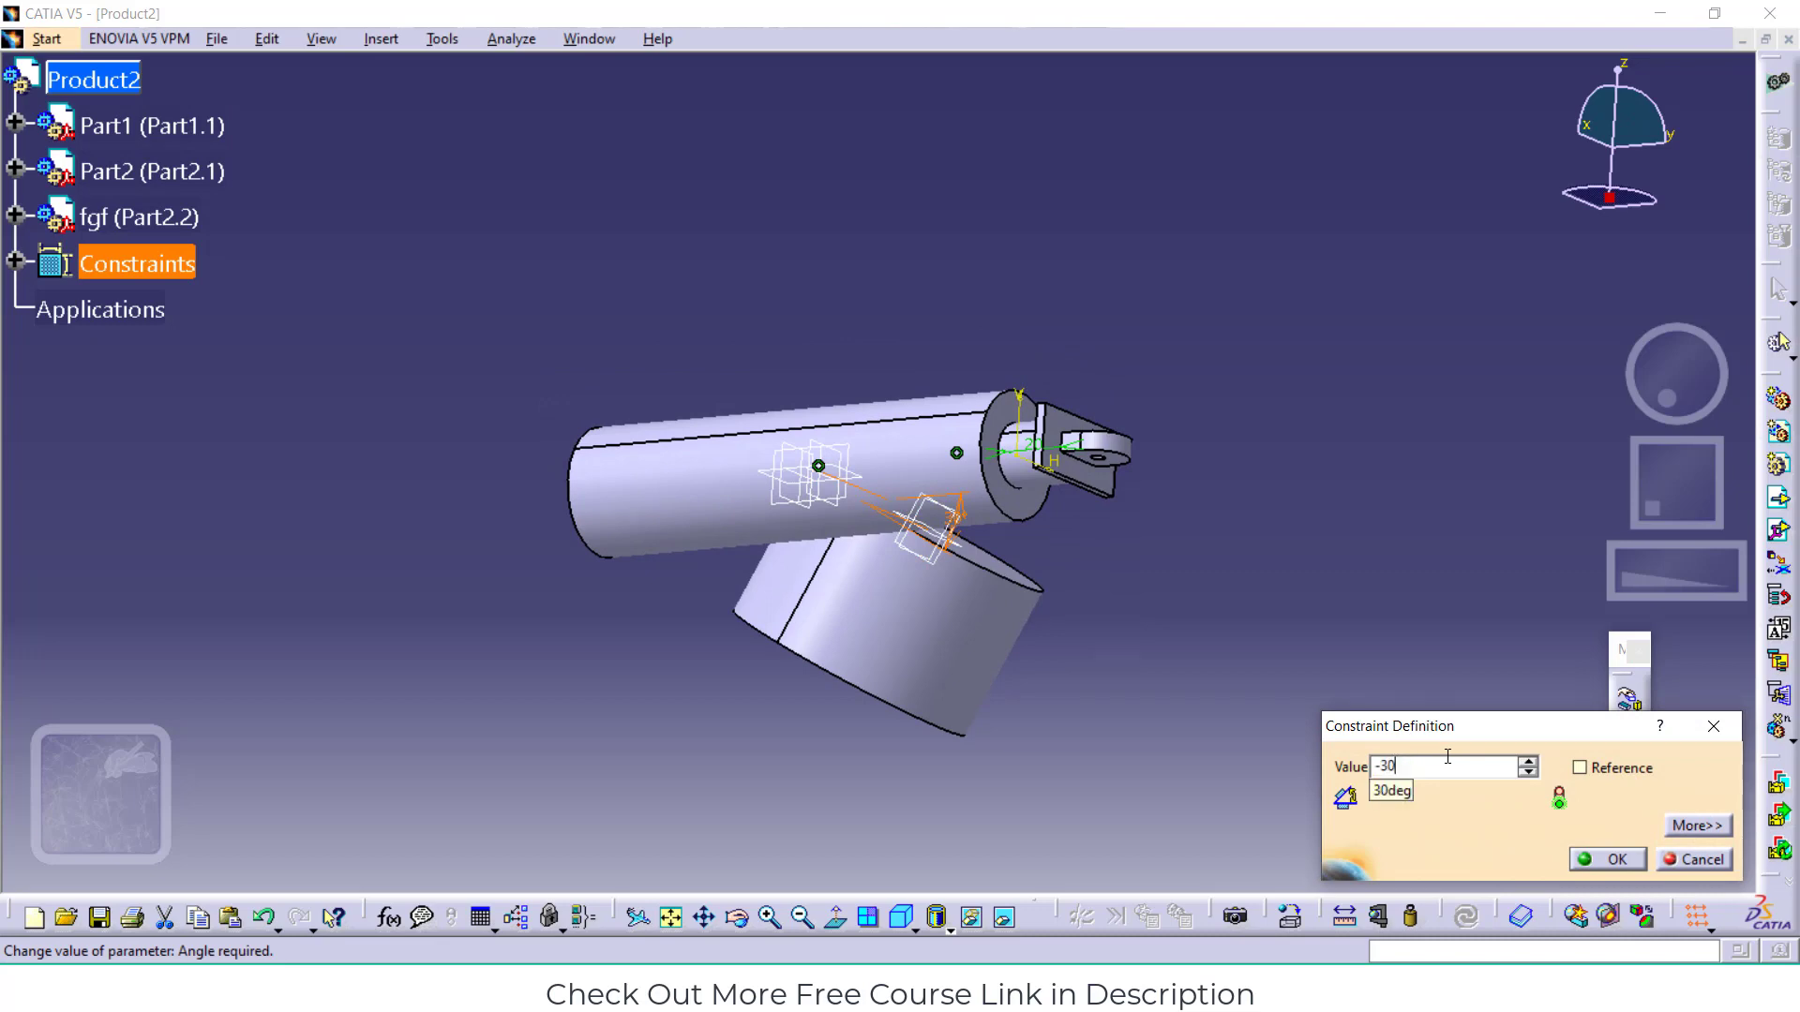
{"action": "left_click", "coordinate": [1593, 853]}
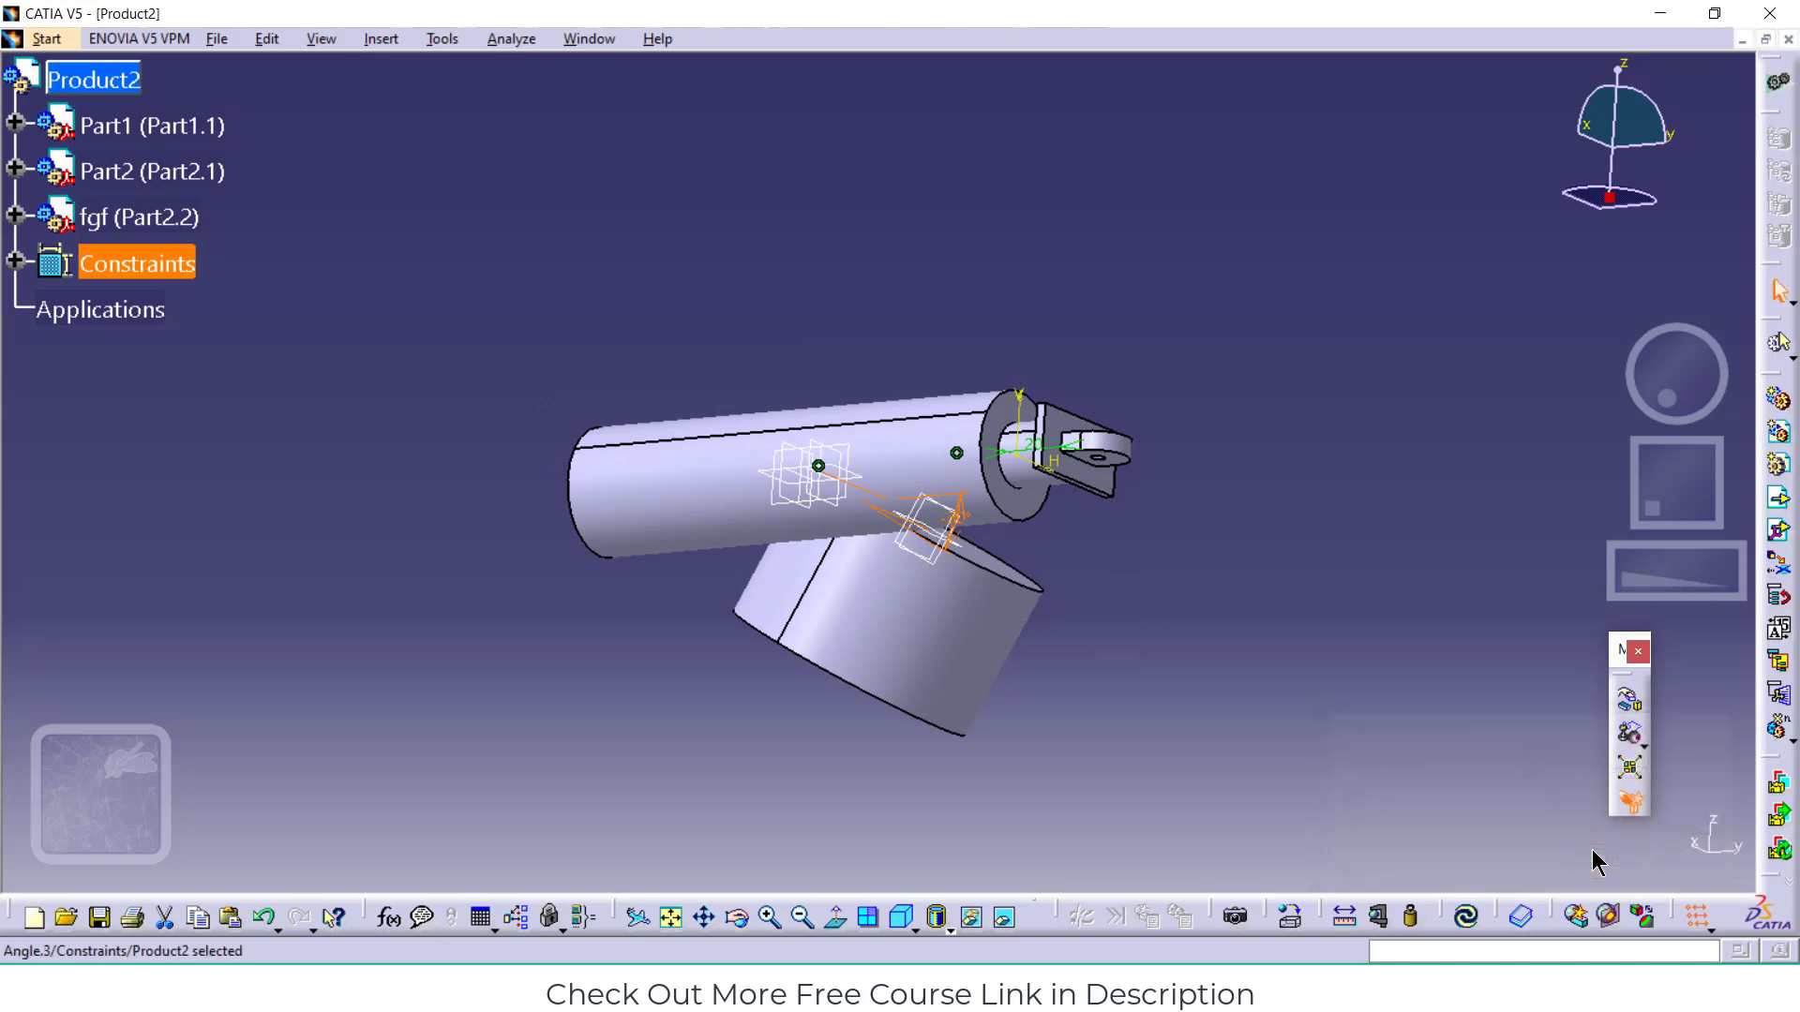
{"action": "left_click", "coordinate": [1467, 921]}
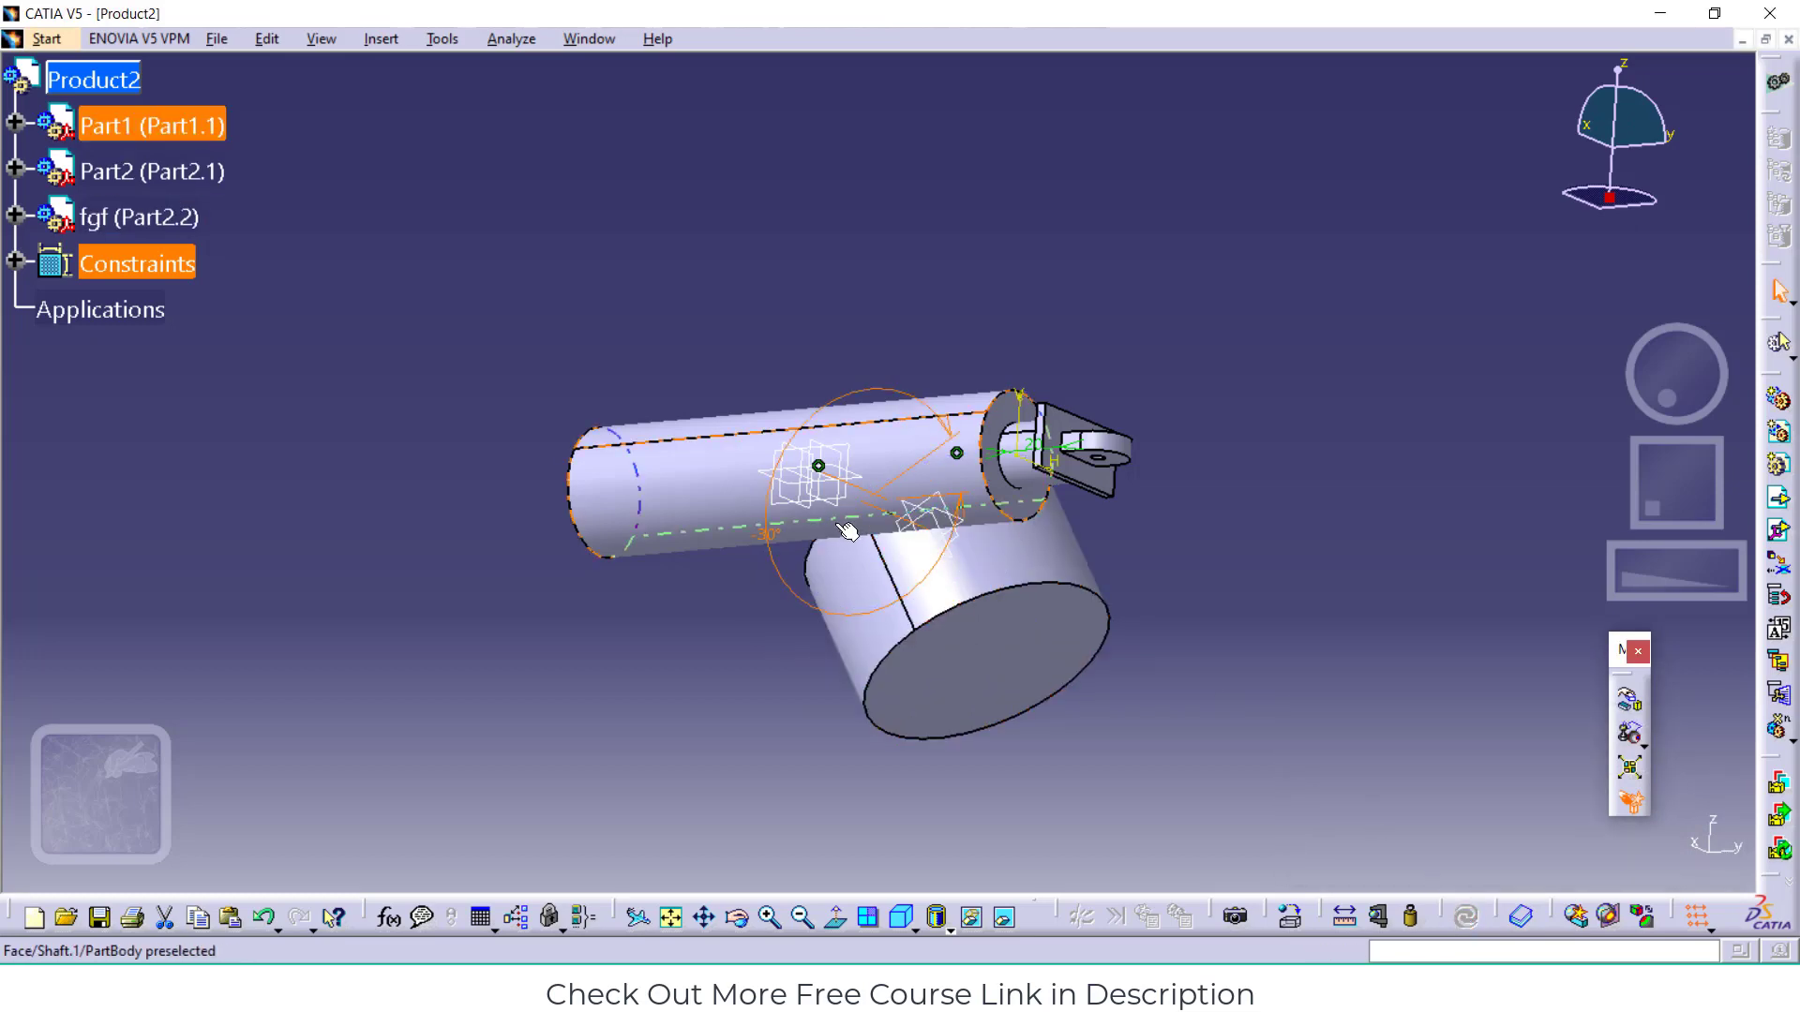
{"action": "middle_click_drag", "start_coordinate": [853, 543], "coordinate": [898, 527]}
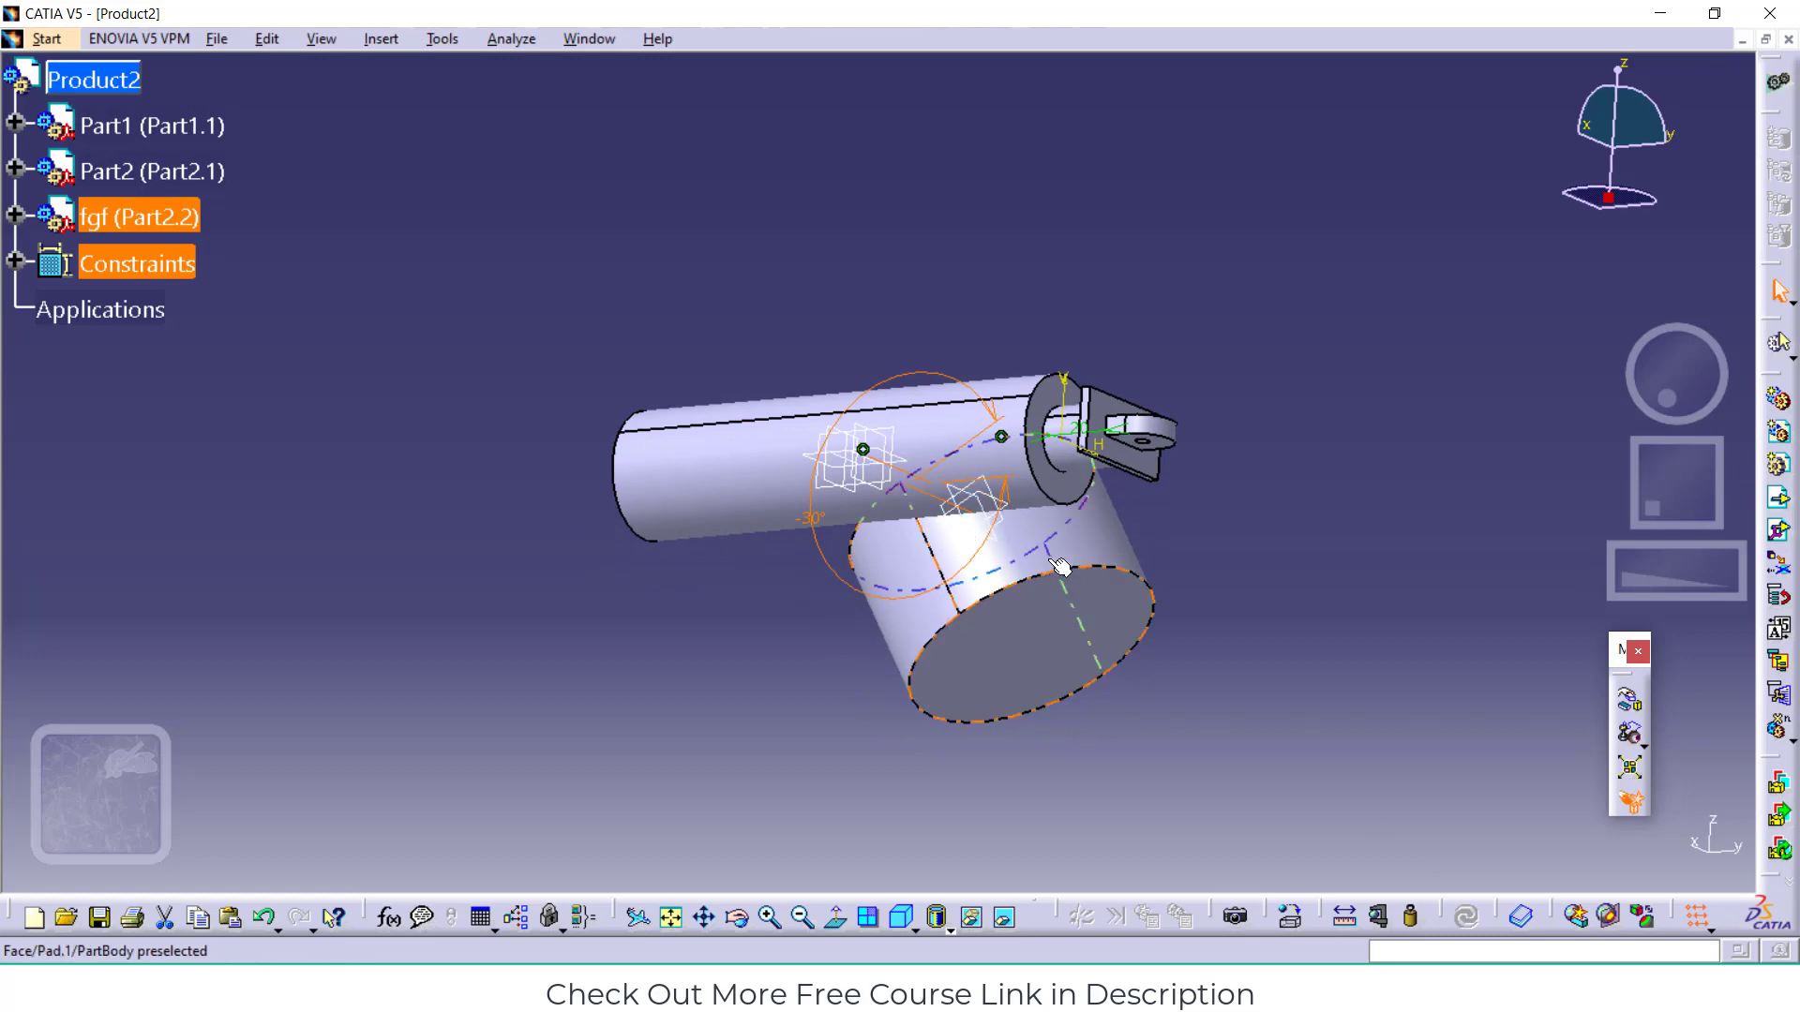
{"action": "scroll", "coordinate": [915, 401], "scroll_direction": "up", "scroll_amount": 1}
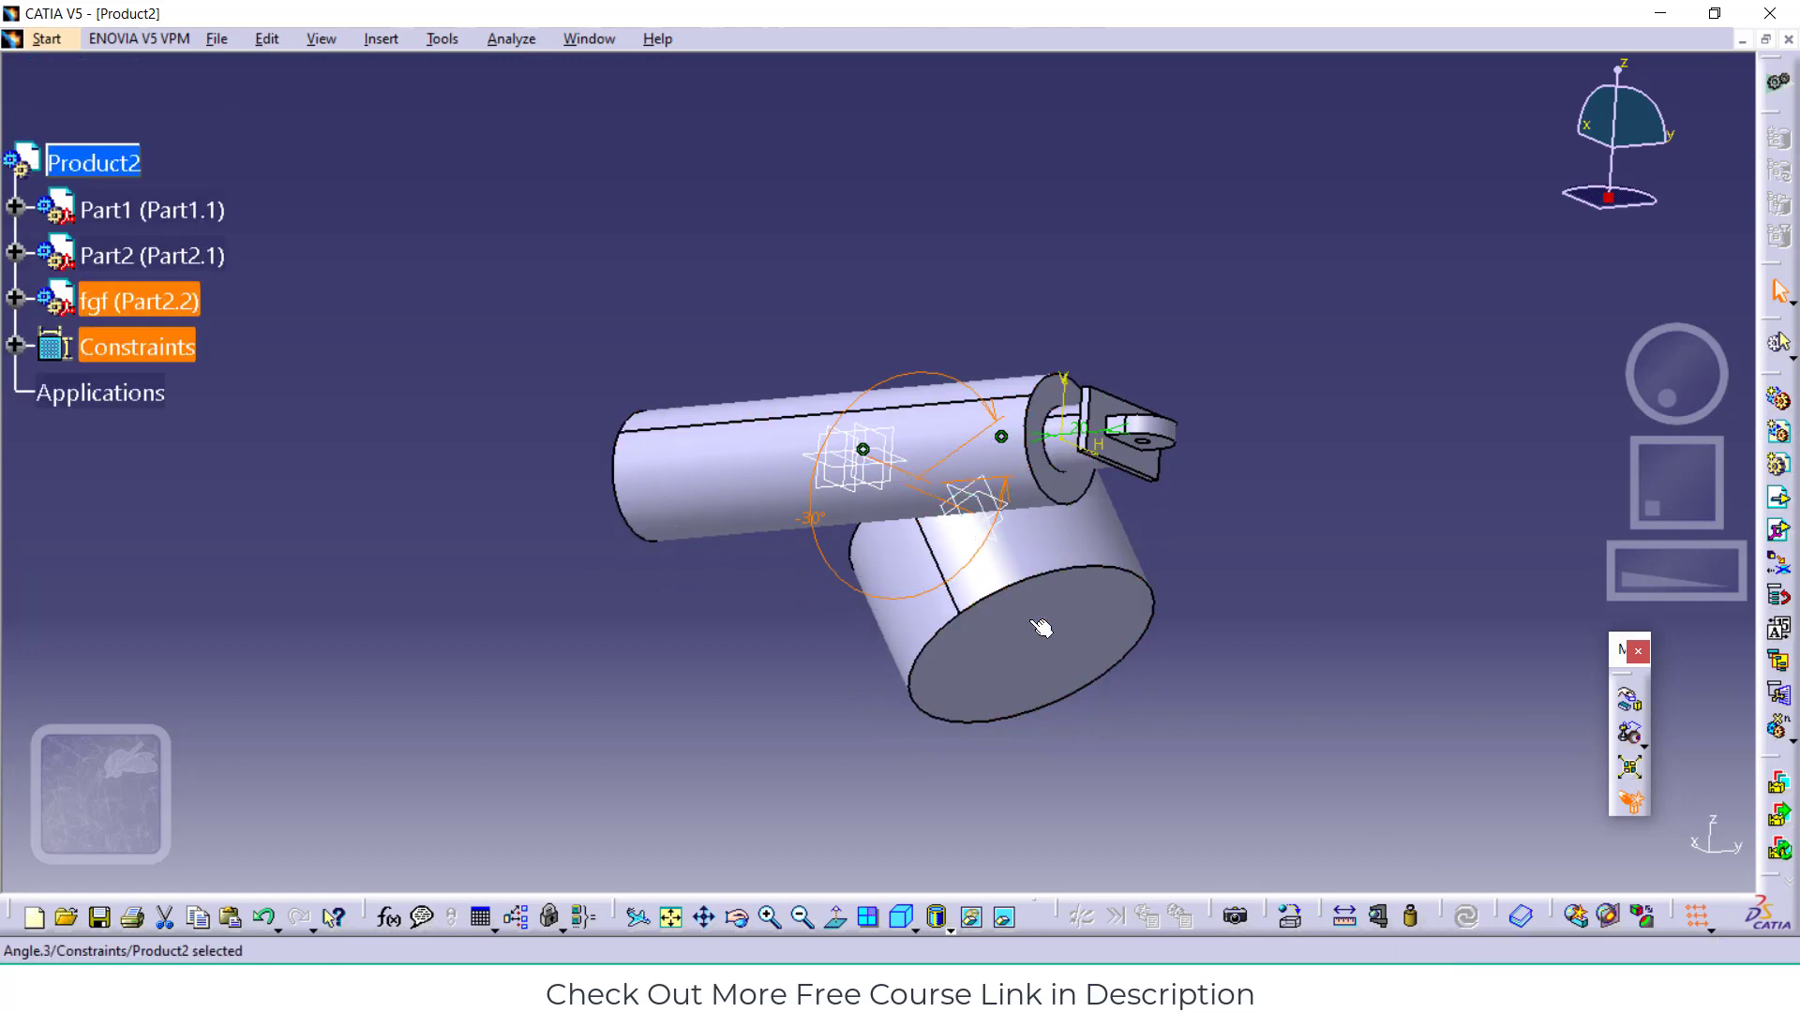
{"action": "left_click", "coordinate": [381, 40]}
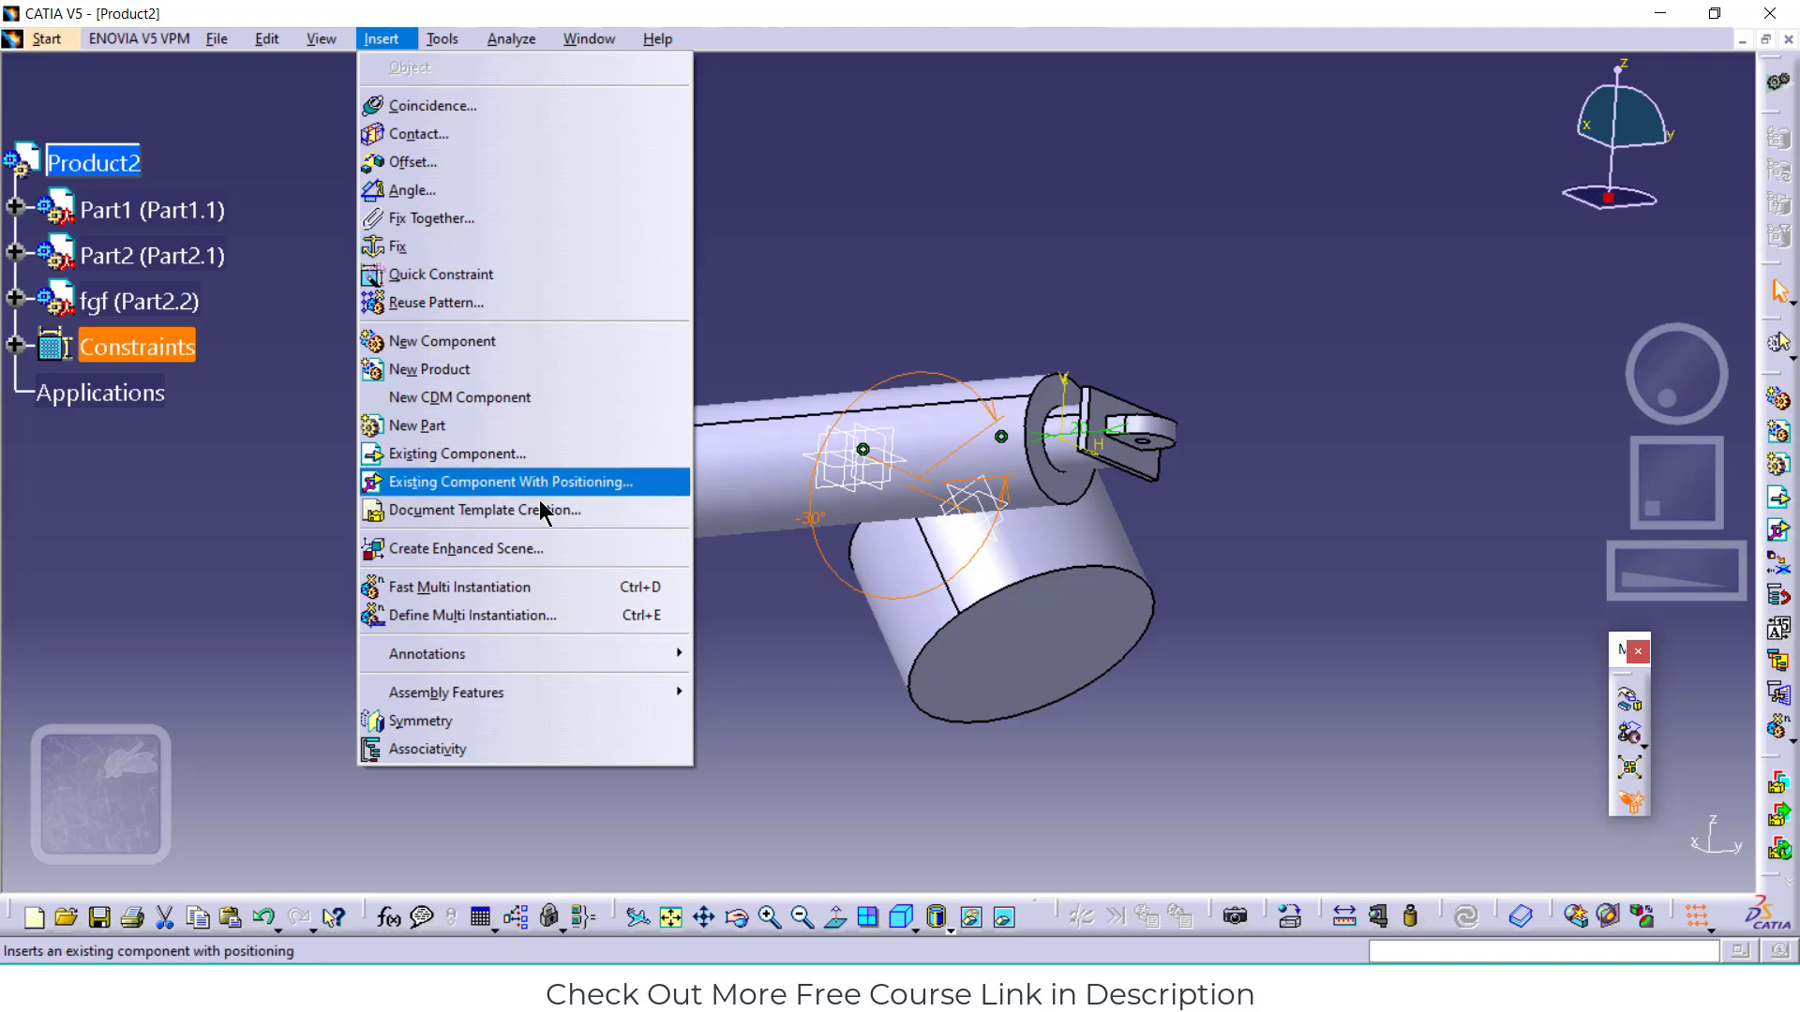
{"action": "left_click", "coordinate": [1224, 220]}
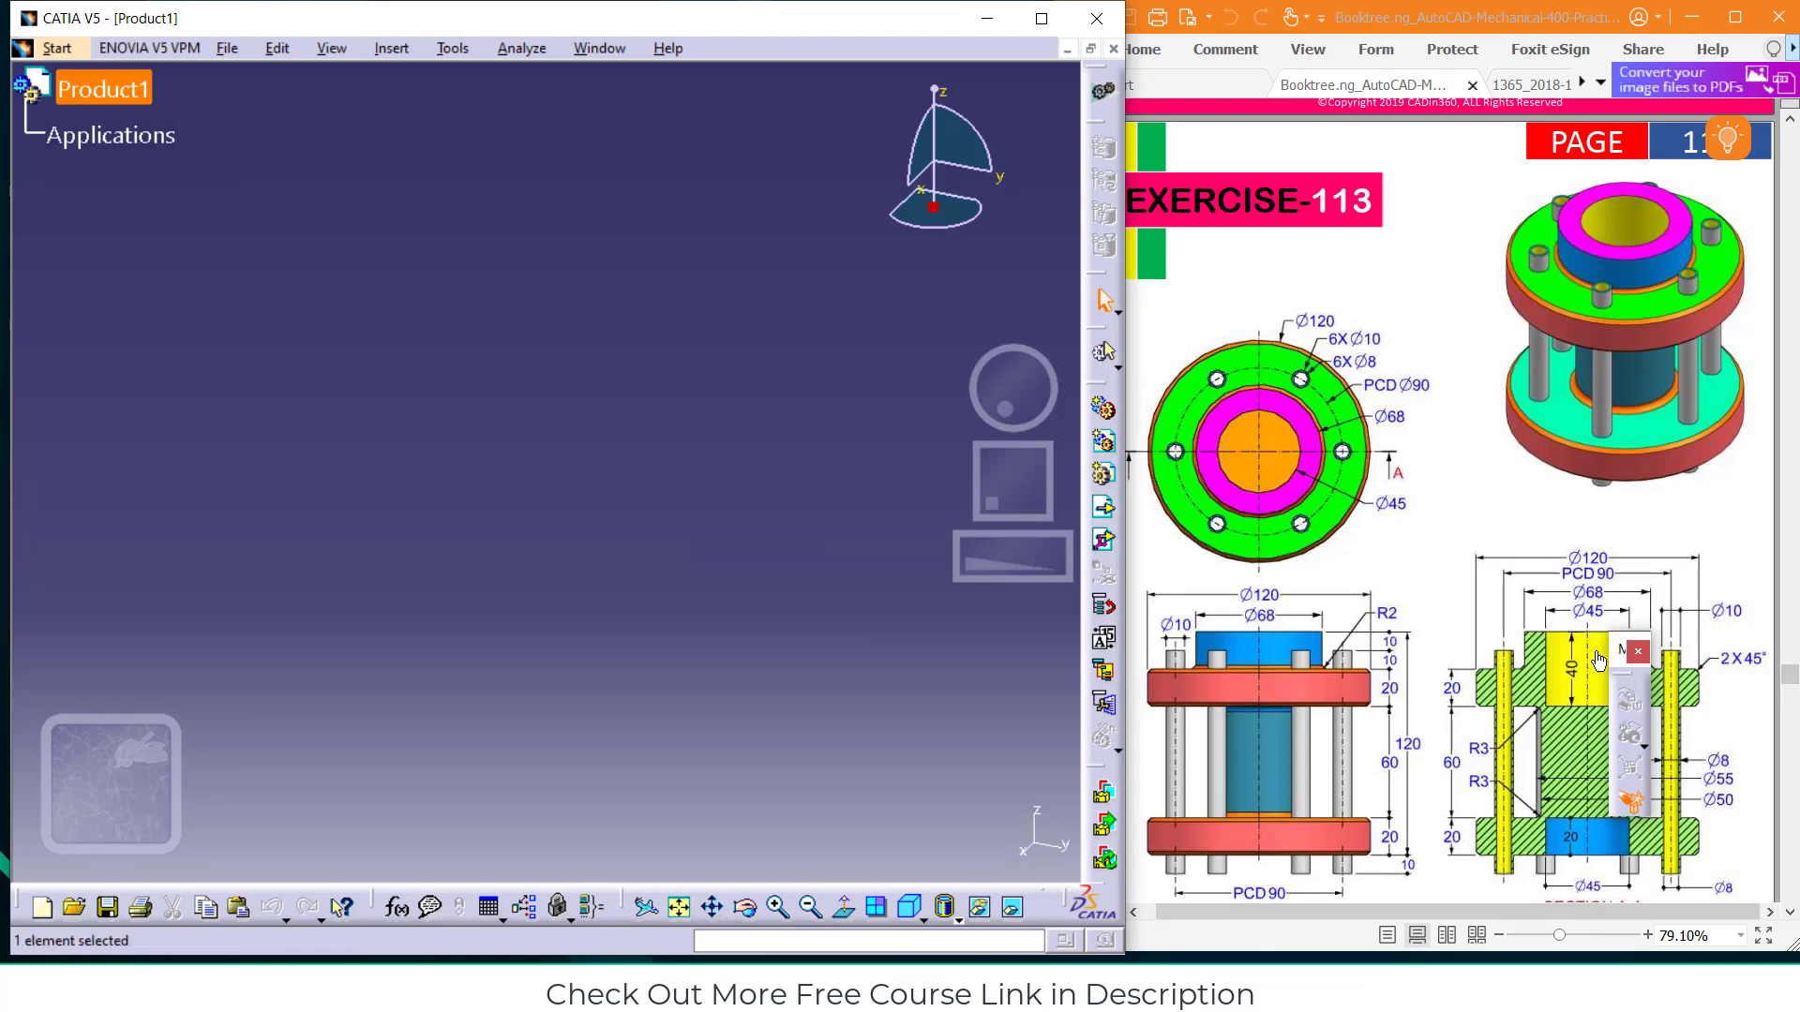
Create a new Part Design part in Product1 and open a sketch on its yz plane
{"action": "mouse_move", "coordinate": [1616, 662]}
{"action": "left_mouse_down"}
{"action": "mouse_move", "coordinate": [935, 499]}
{"action": "mouse_move", "coordinate": [1198, 750]}
{"action": "left_mouse_up"}
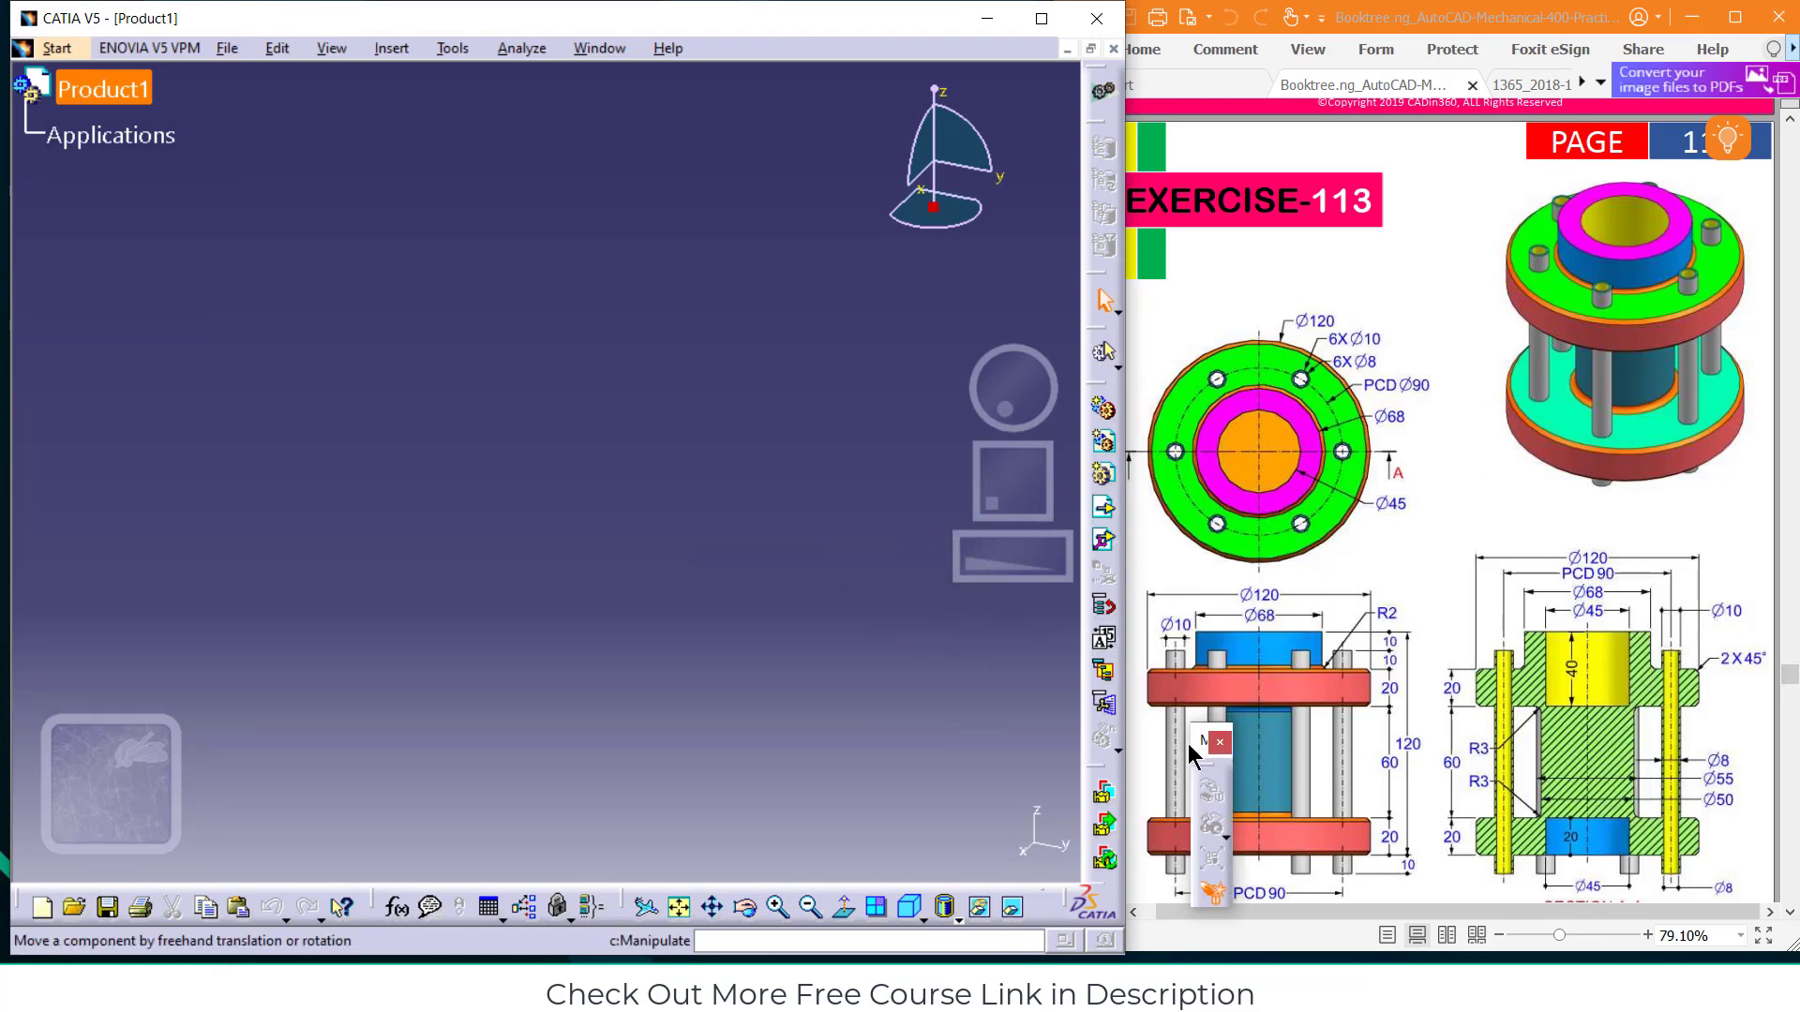
{"action": "left_click", "coordinate": [53, 50]}
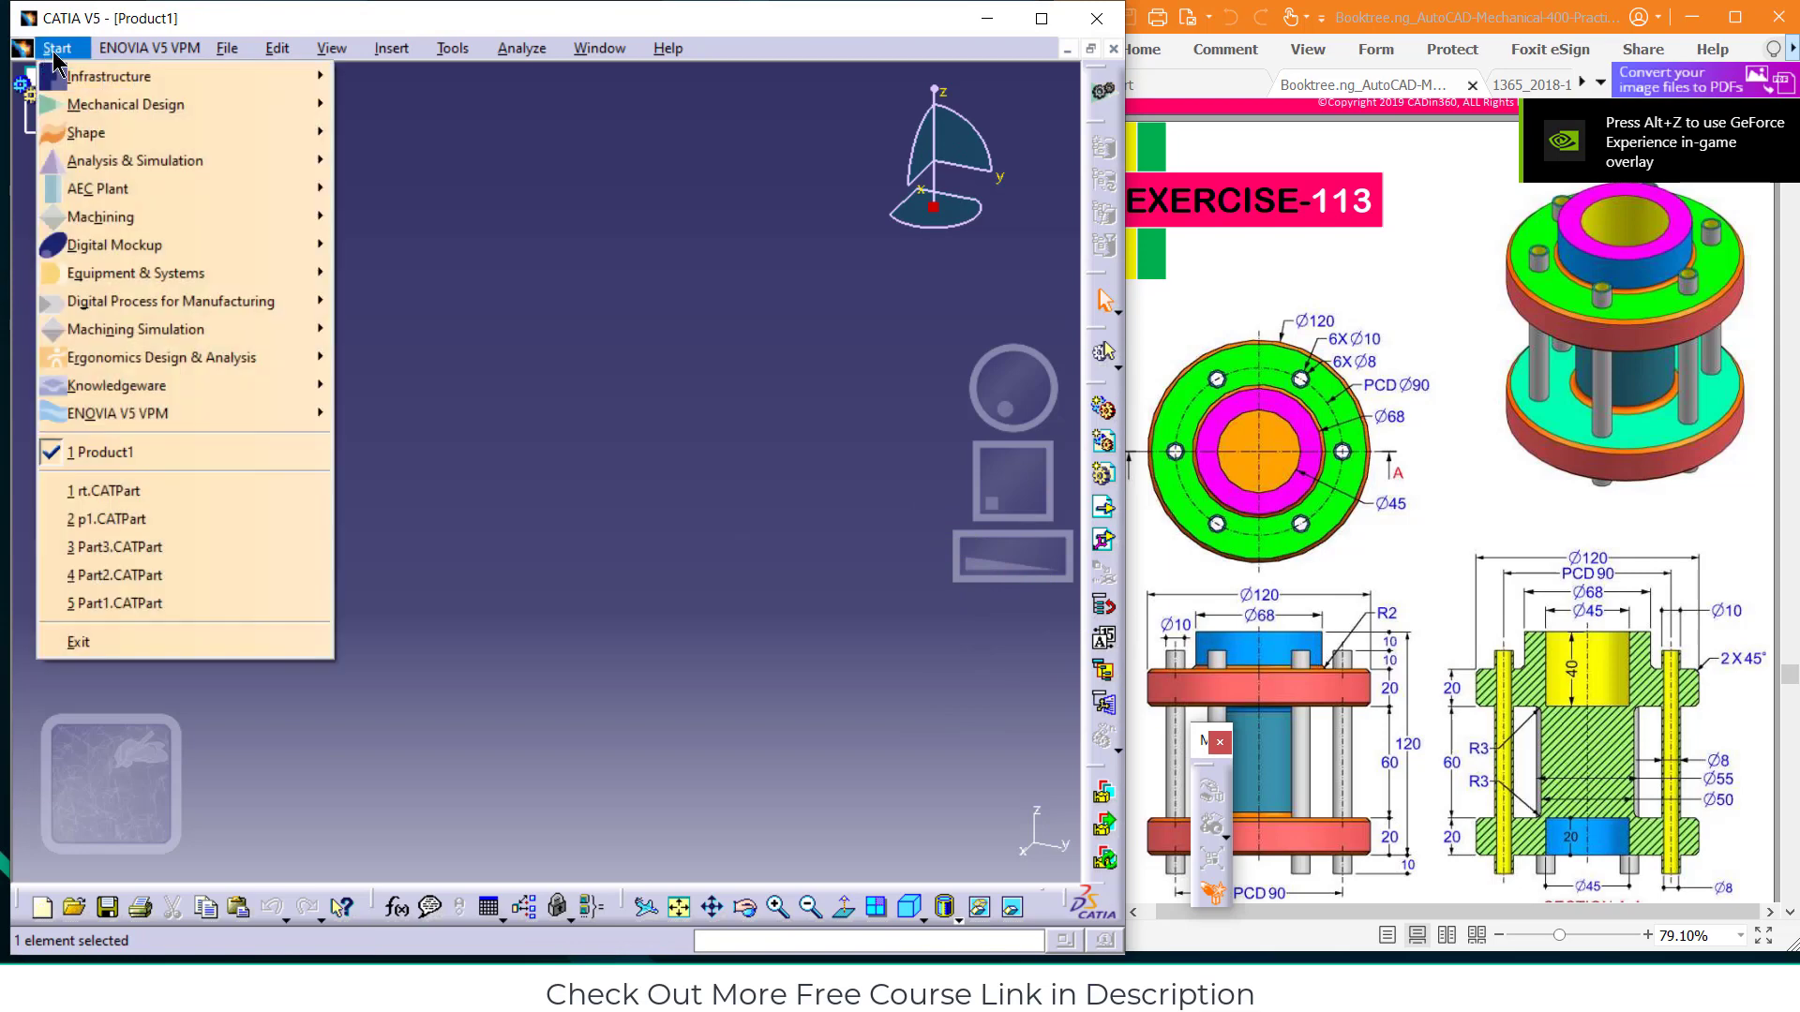
{"action": "mouse_move", "coordinate": [94, 105]}
{"action": "left_click", "coordinate": [394, 104]}
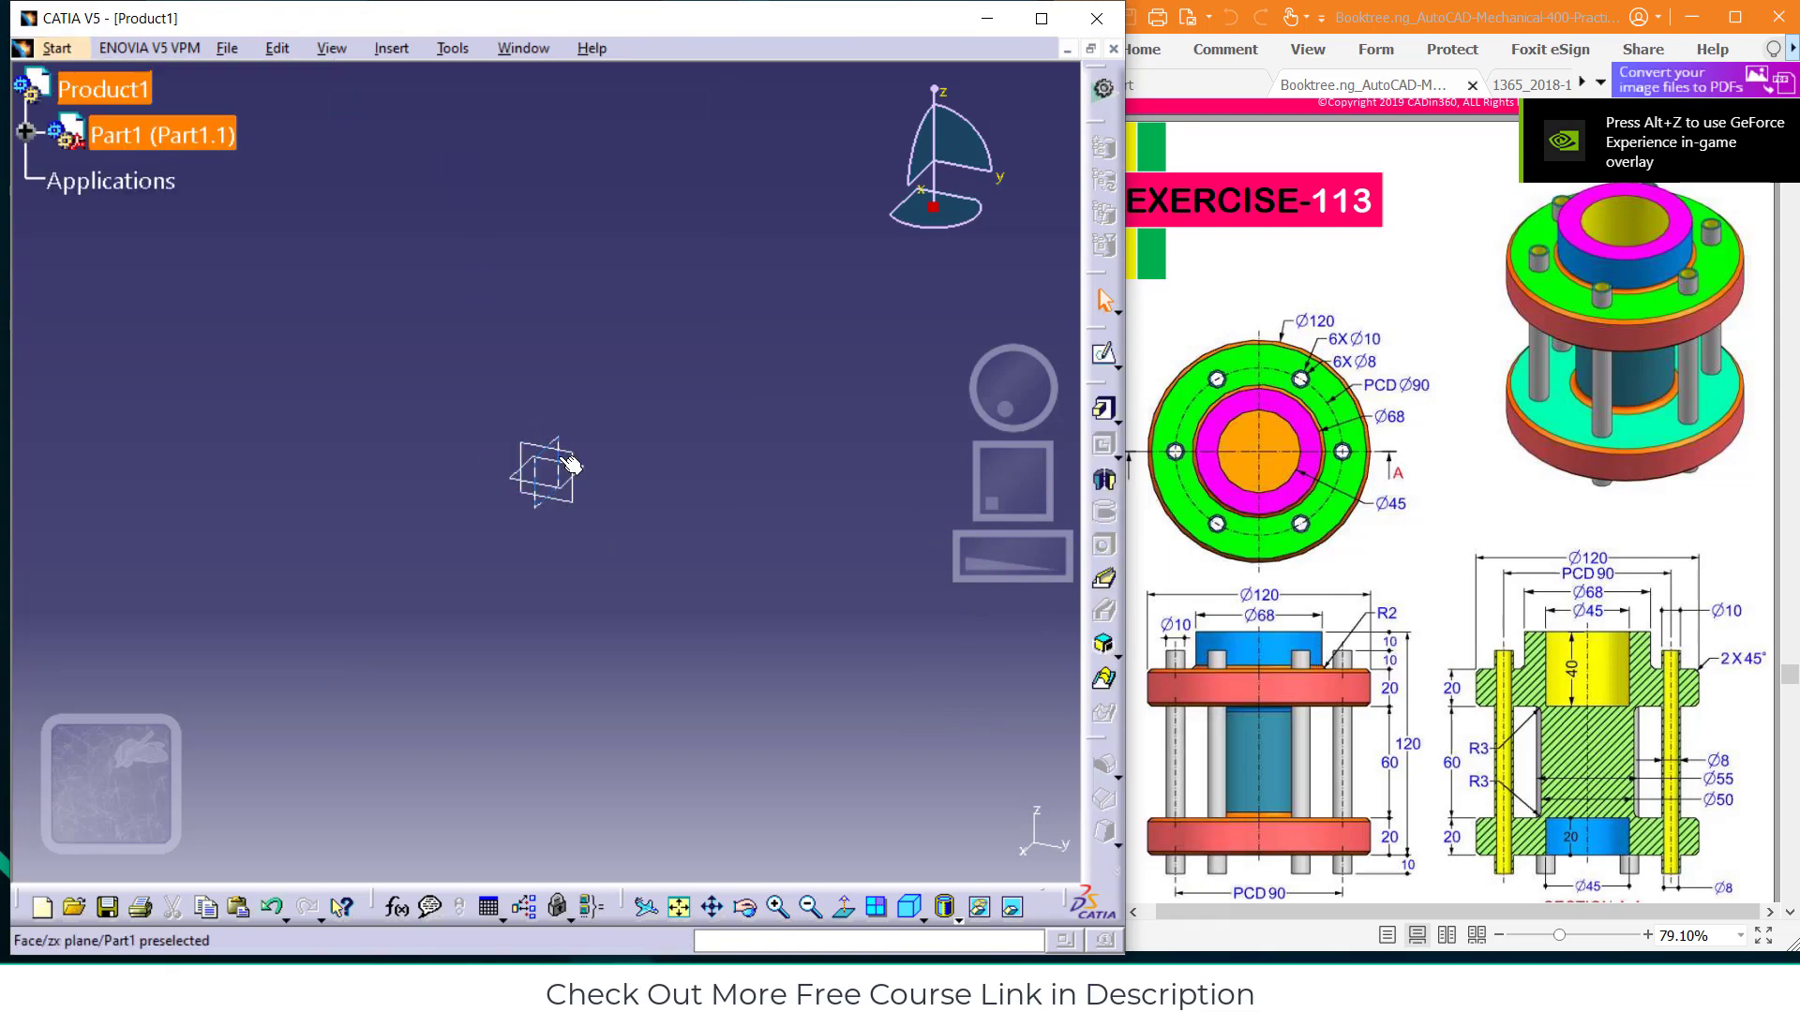
{"action": "left_click", "coordinate": [577, 461]}
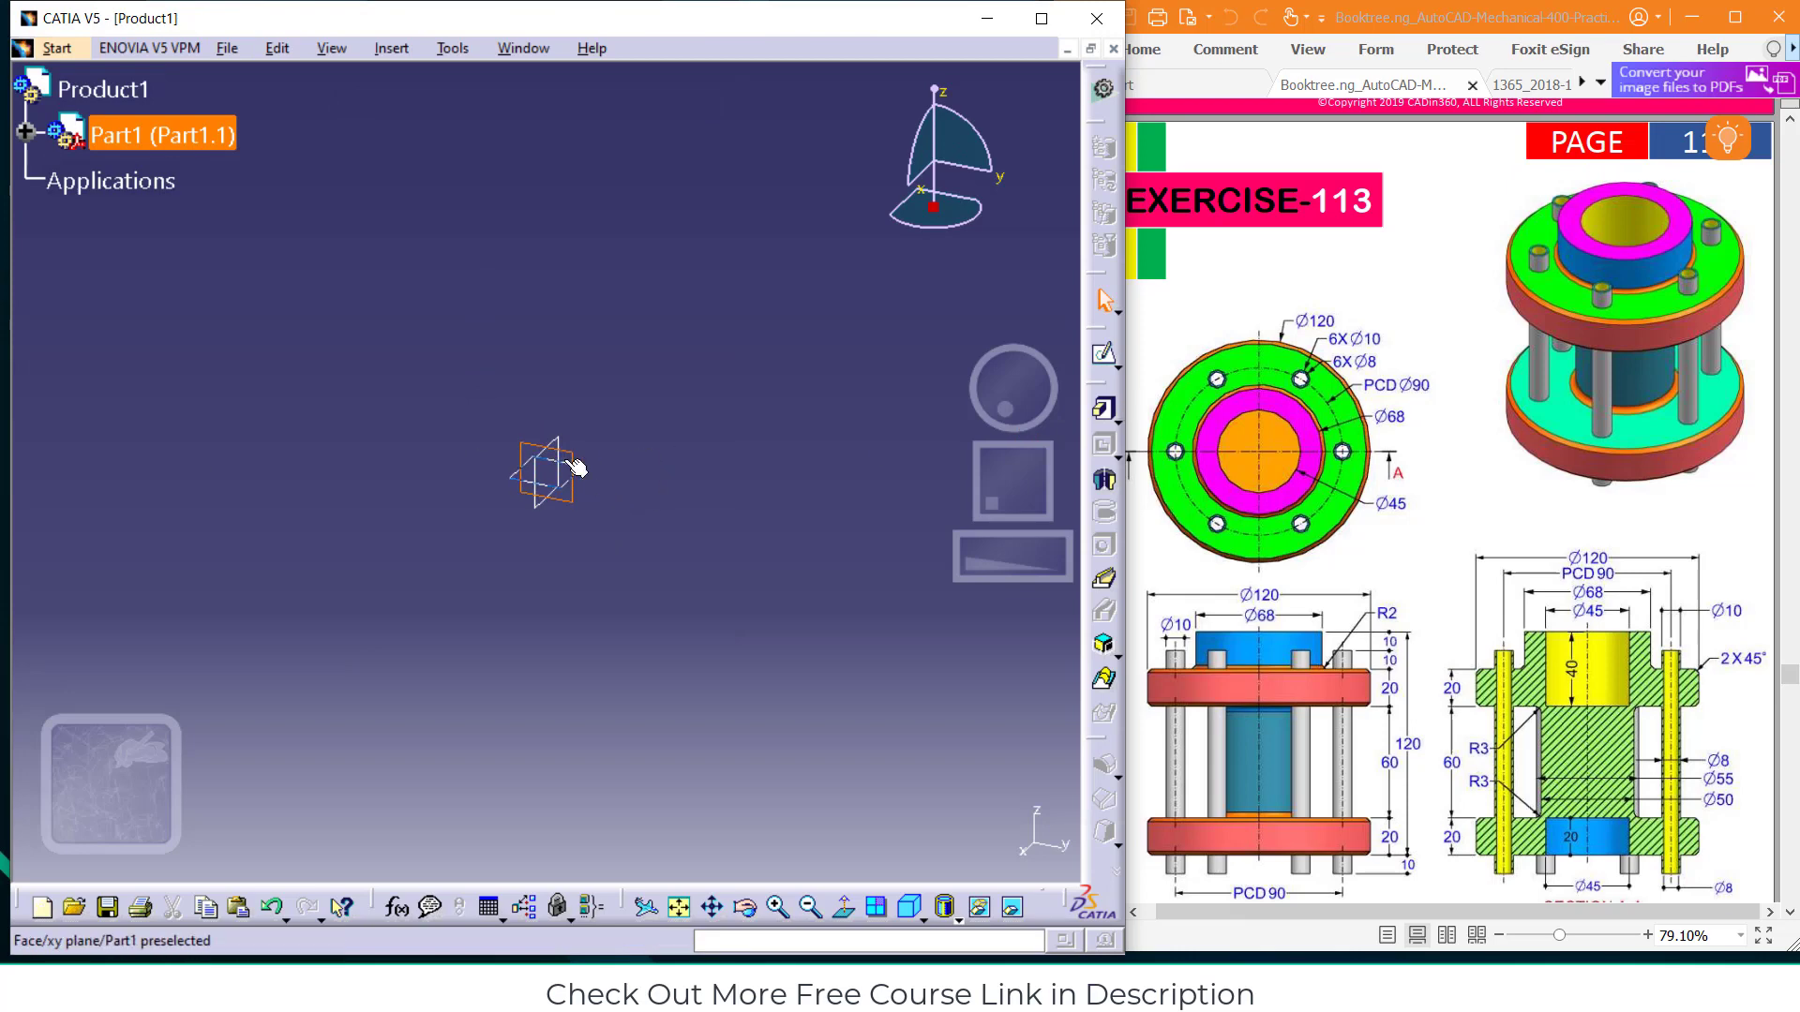
{"action": "left_click", "coordinate": [1104, 355]}
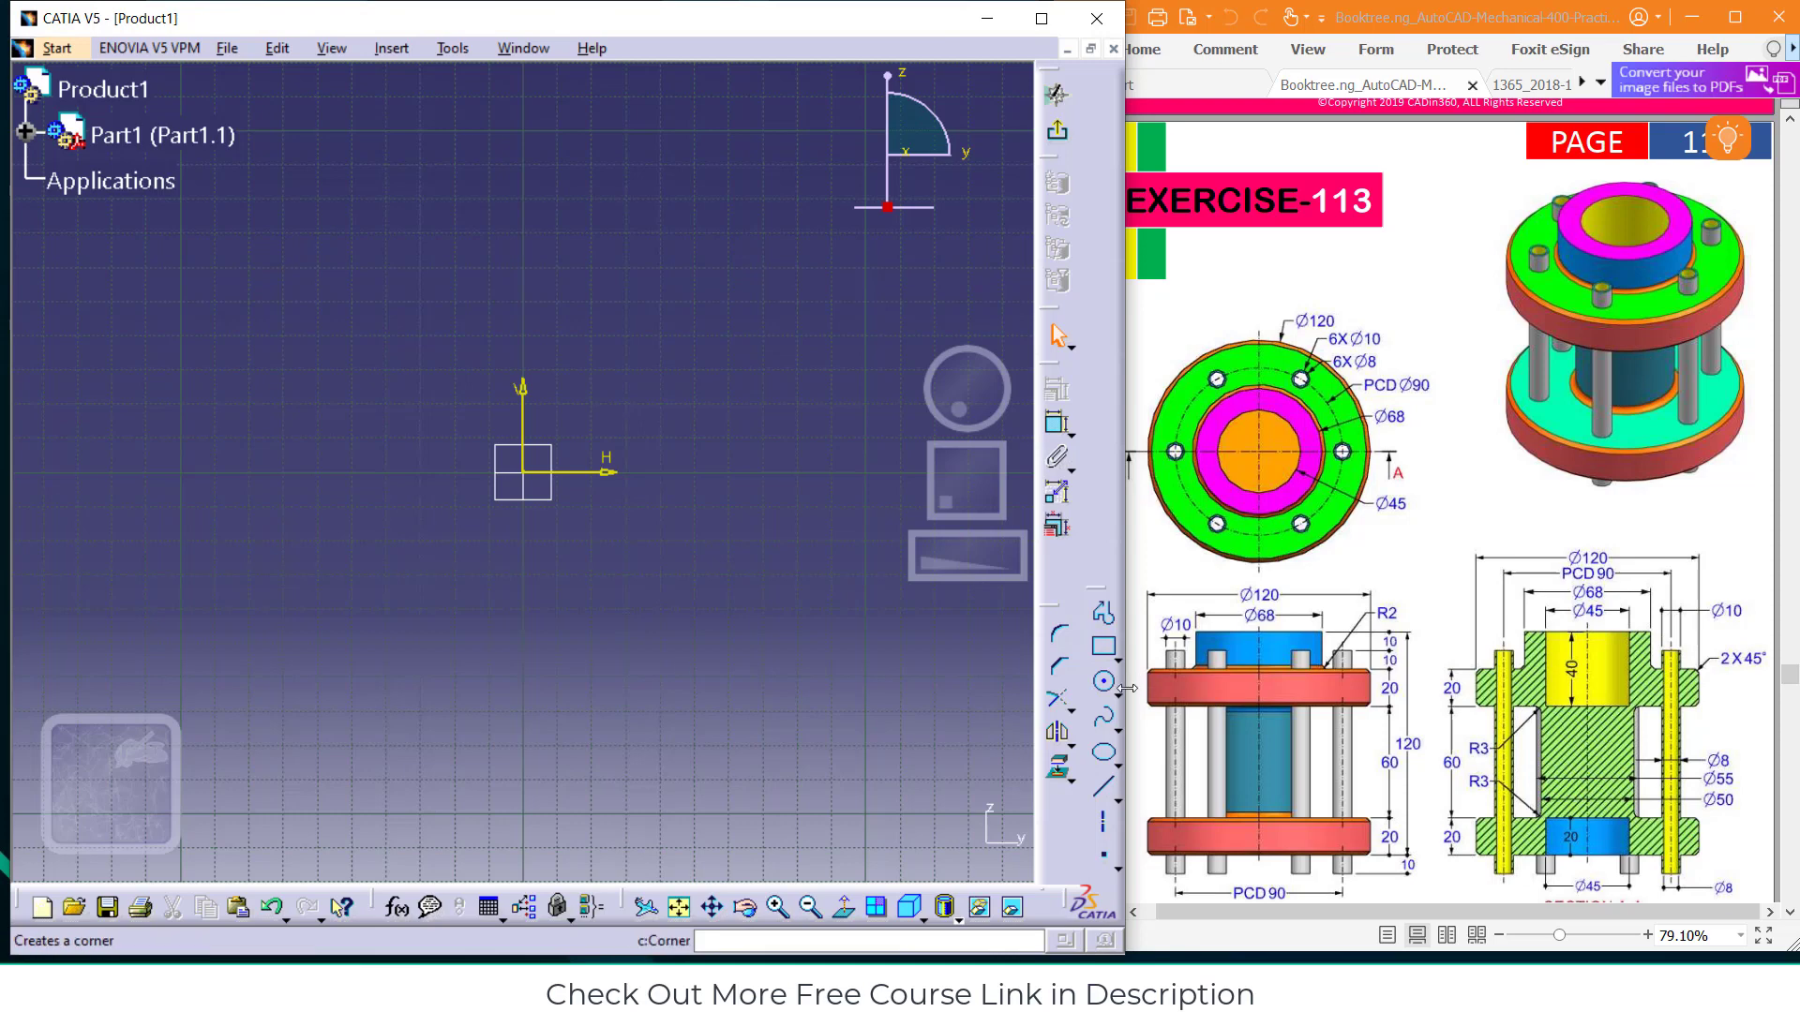
Draw the stepped upper flange half-profile with lines starting on the vertical axis, with a bore about 16 mm wide and 33 mm deep, reaching about 55 mm outward
{"action": "left_click", "coordinate": [1107, 789]}
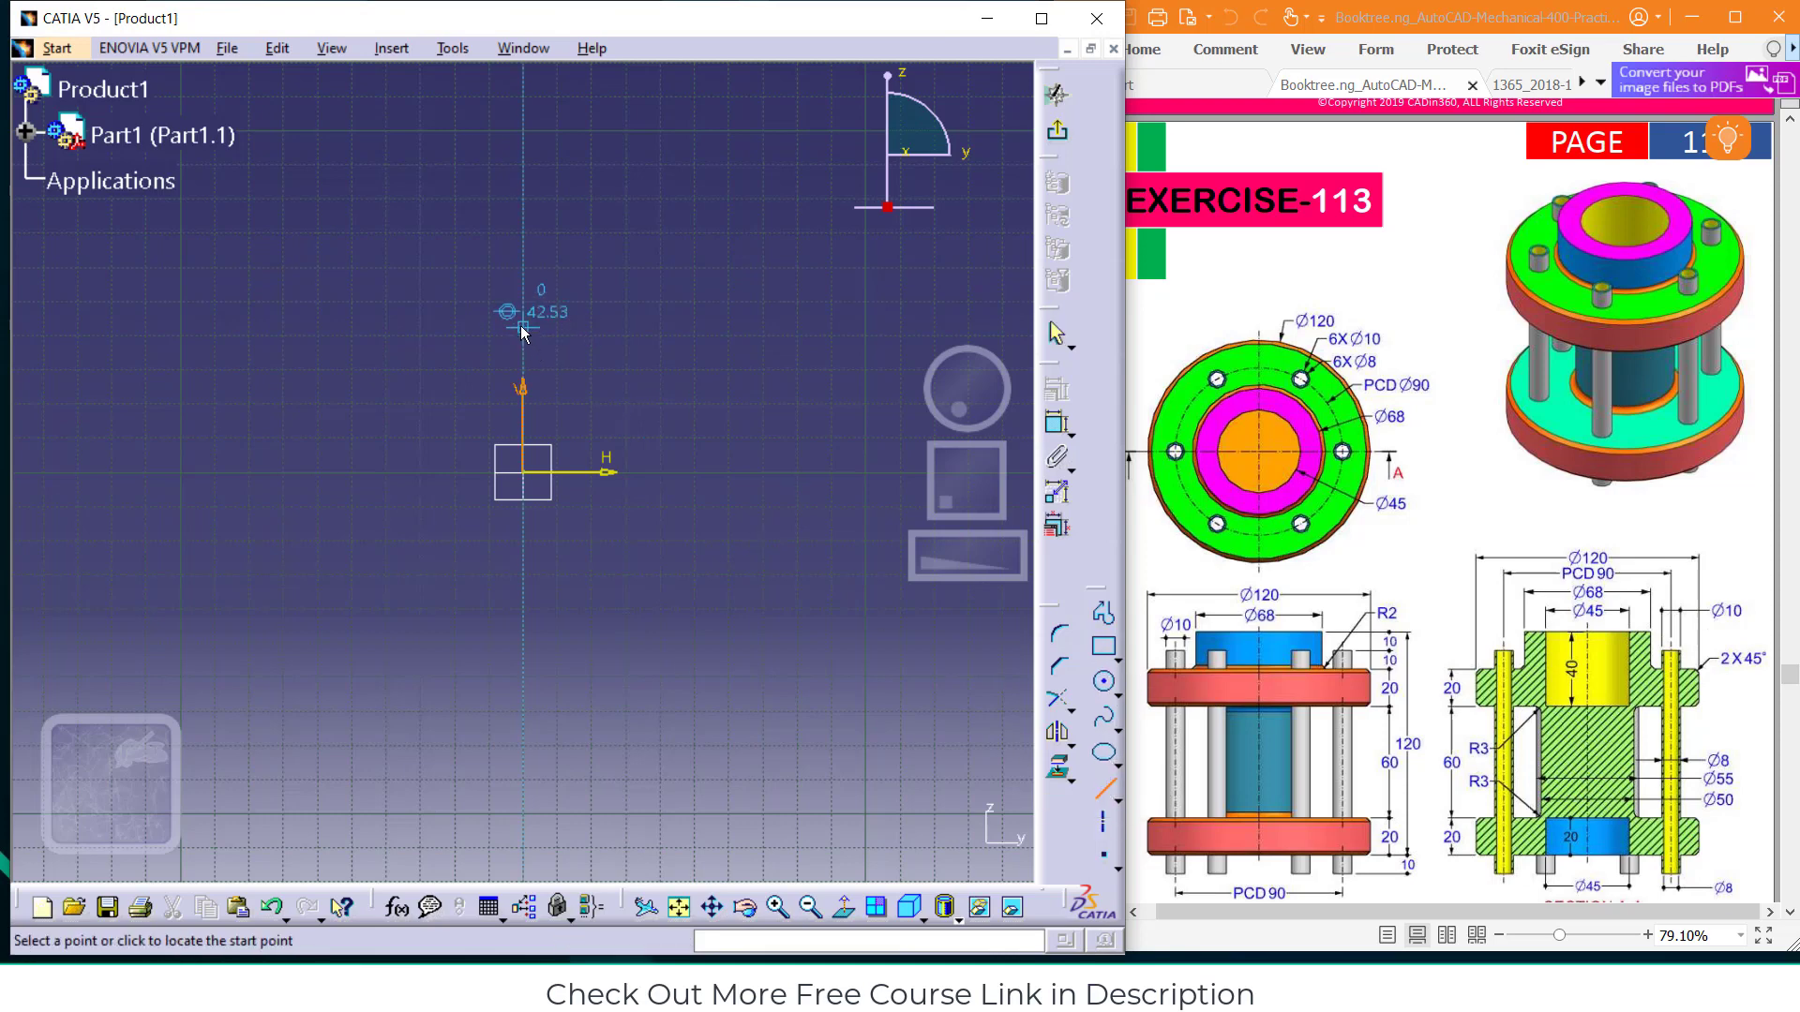
{"action": "left_click", "coordinate": [522, 325]}
{"action": "left_click", "coordinate": [578, 325]}
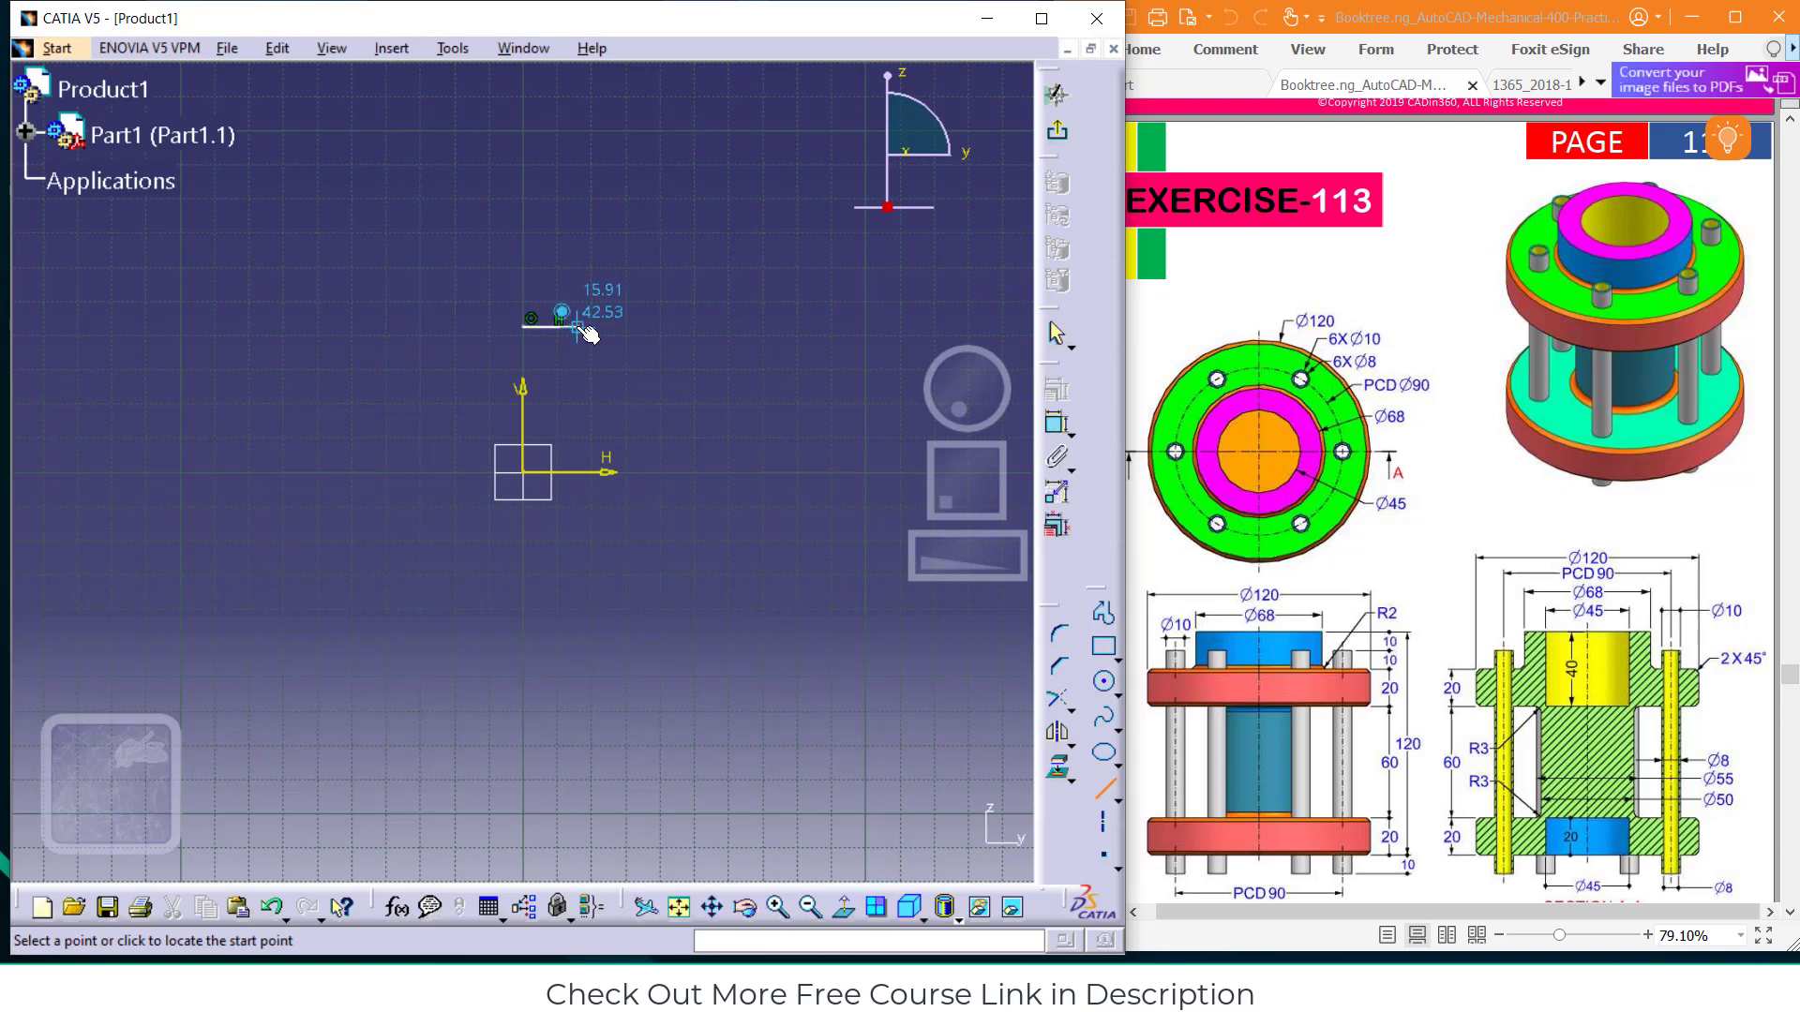
{"action": "left_click", "coordinate": [578, 216]}
{"action": "left_click", "coordinate": [578, 214]}
{"action": "left_click", "coordinate": [579, 214]}
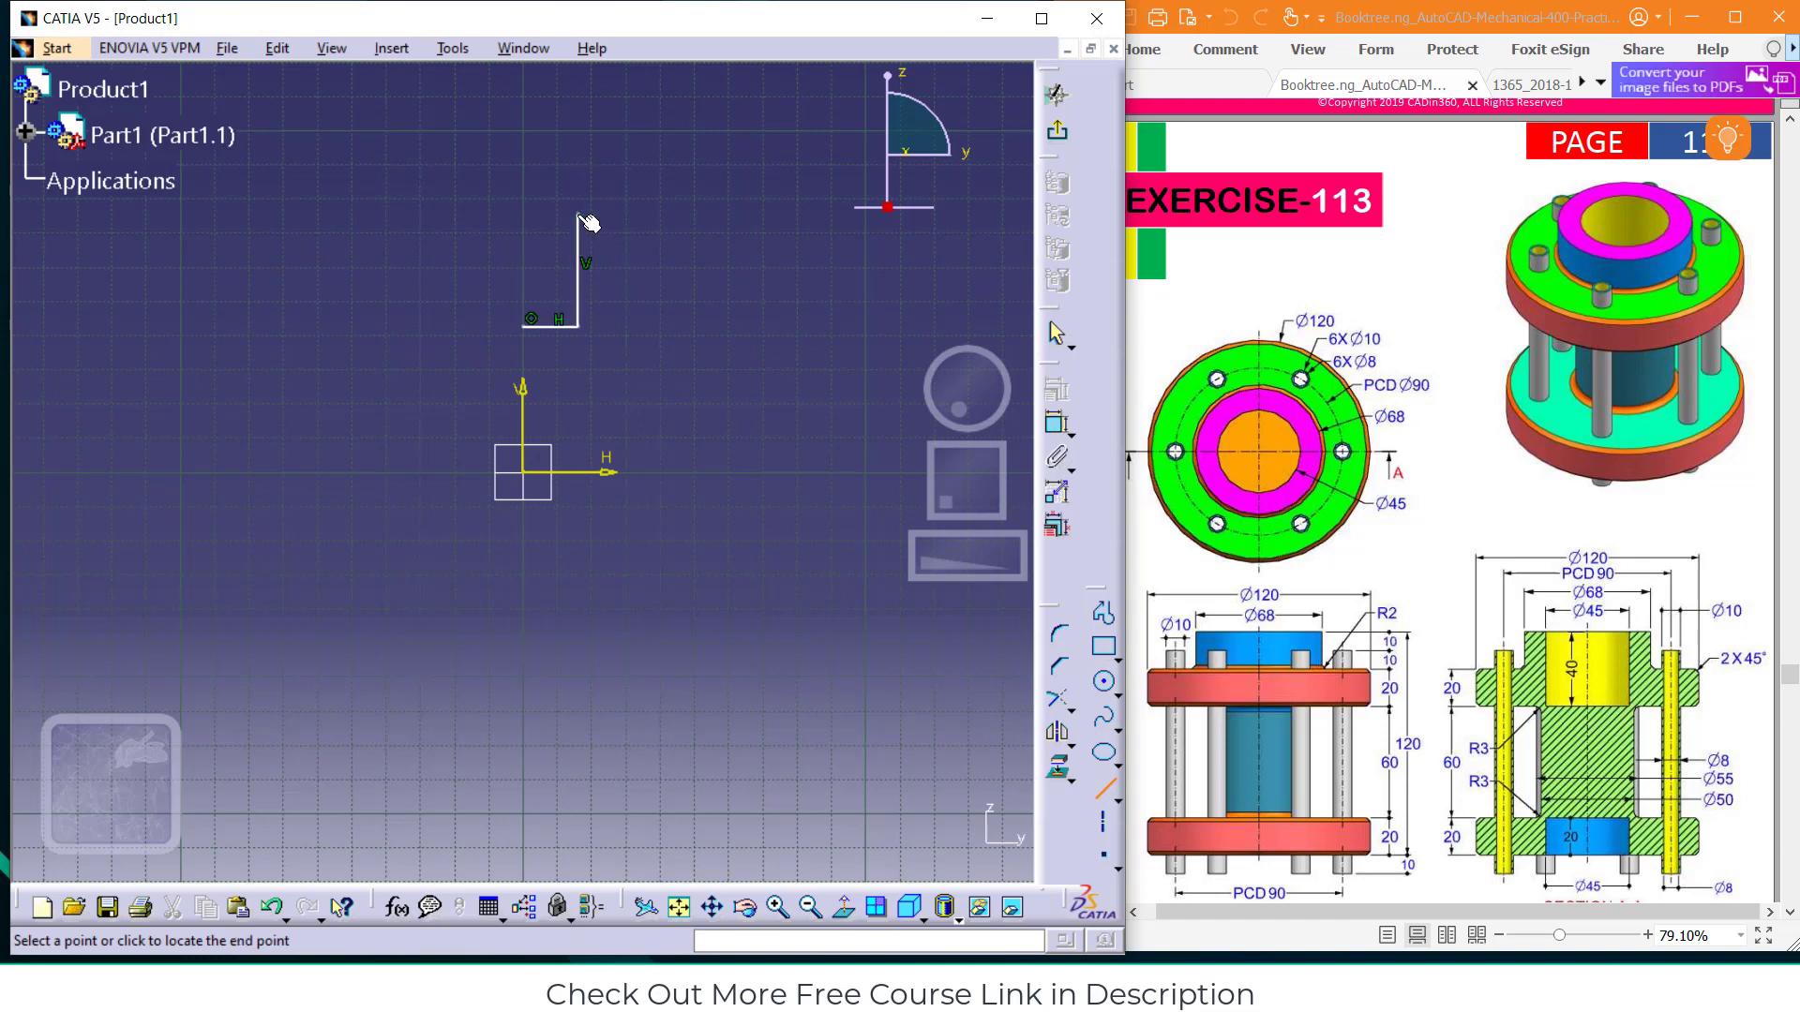
{"action": "left_click", "coordinate": [640, 216]}
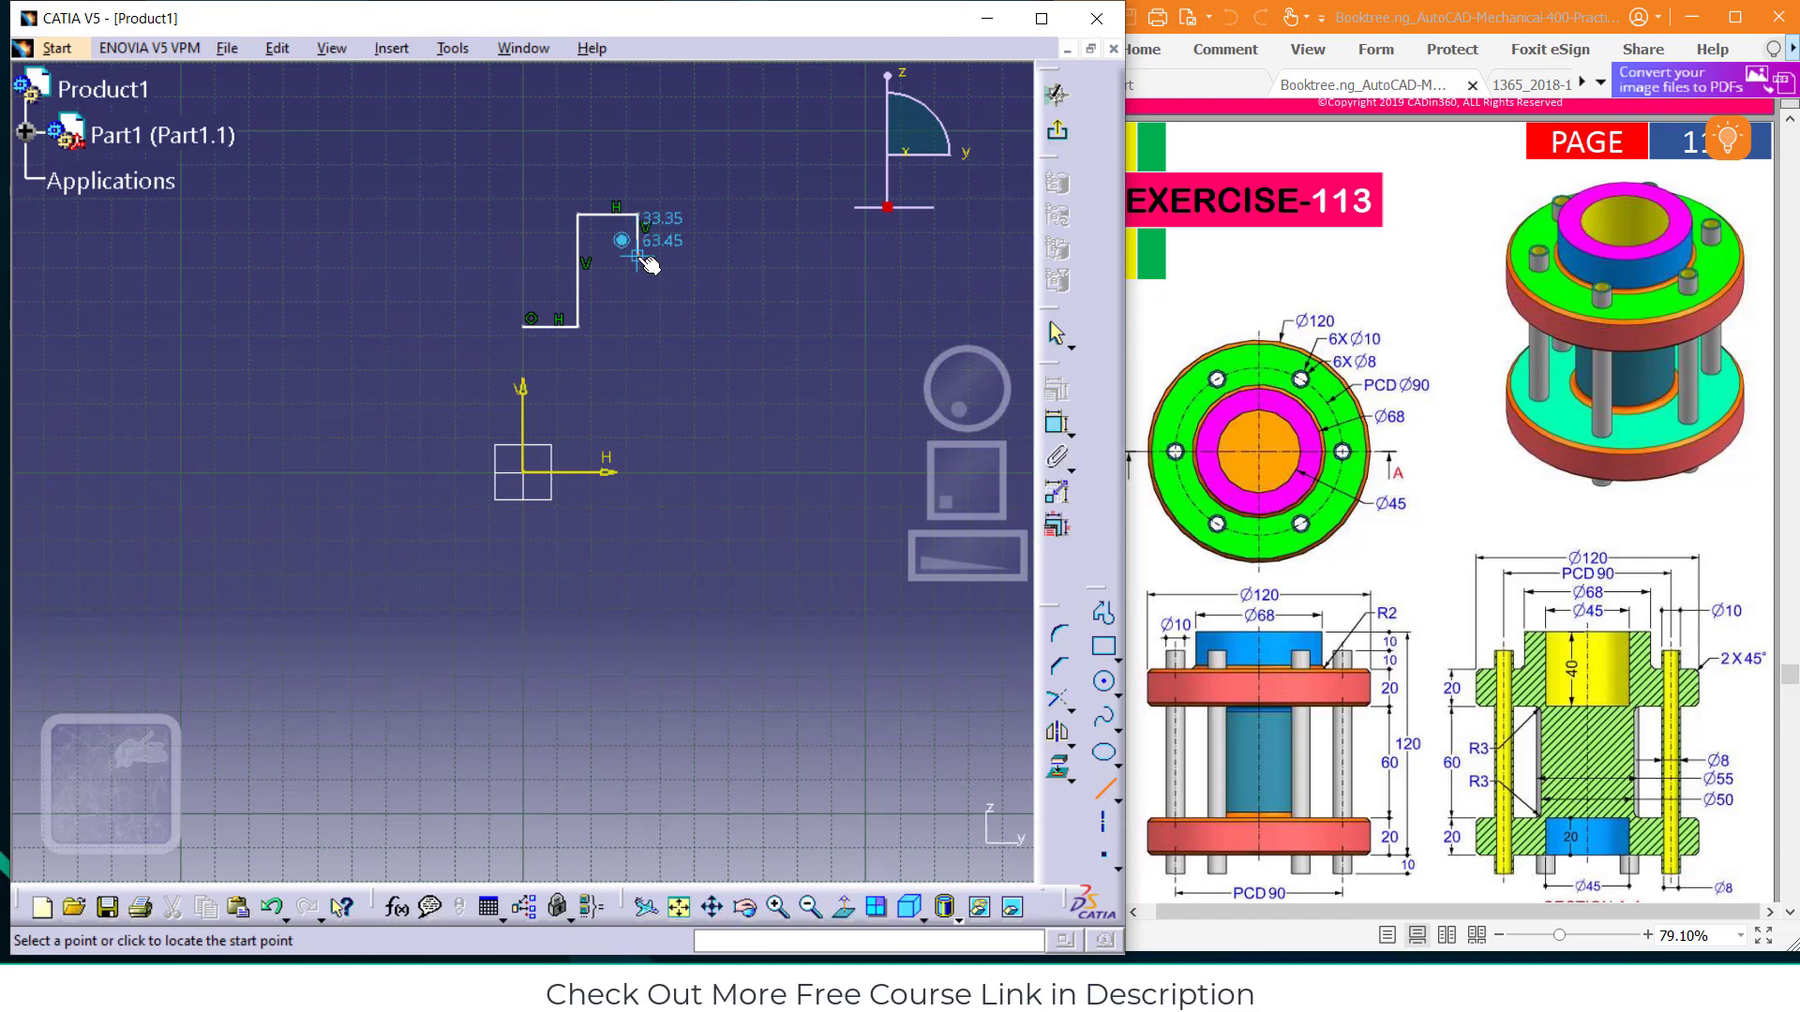
{"action": "left_click", "coordinate": [639, 256]}
{"action": "left_click", "coordinate": [711, 254]}
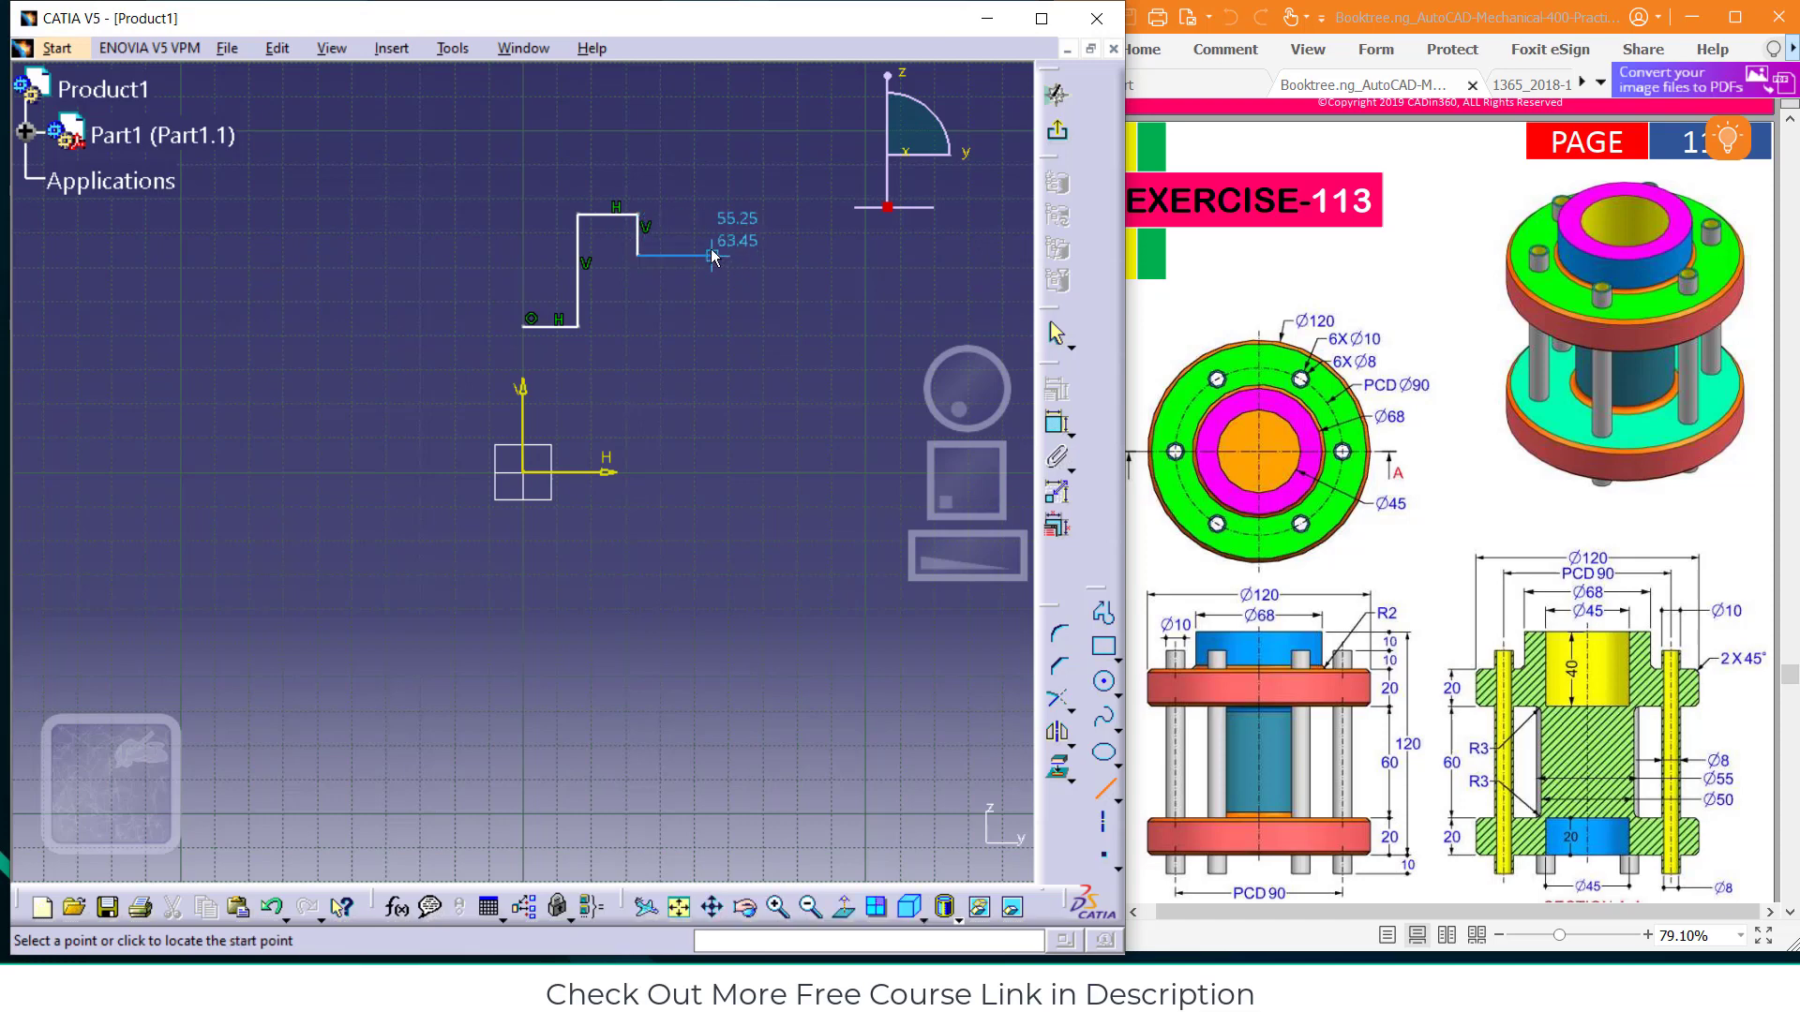
{"action": "left_click", "coordinate": [711, 307]}
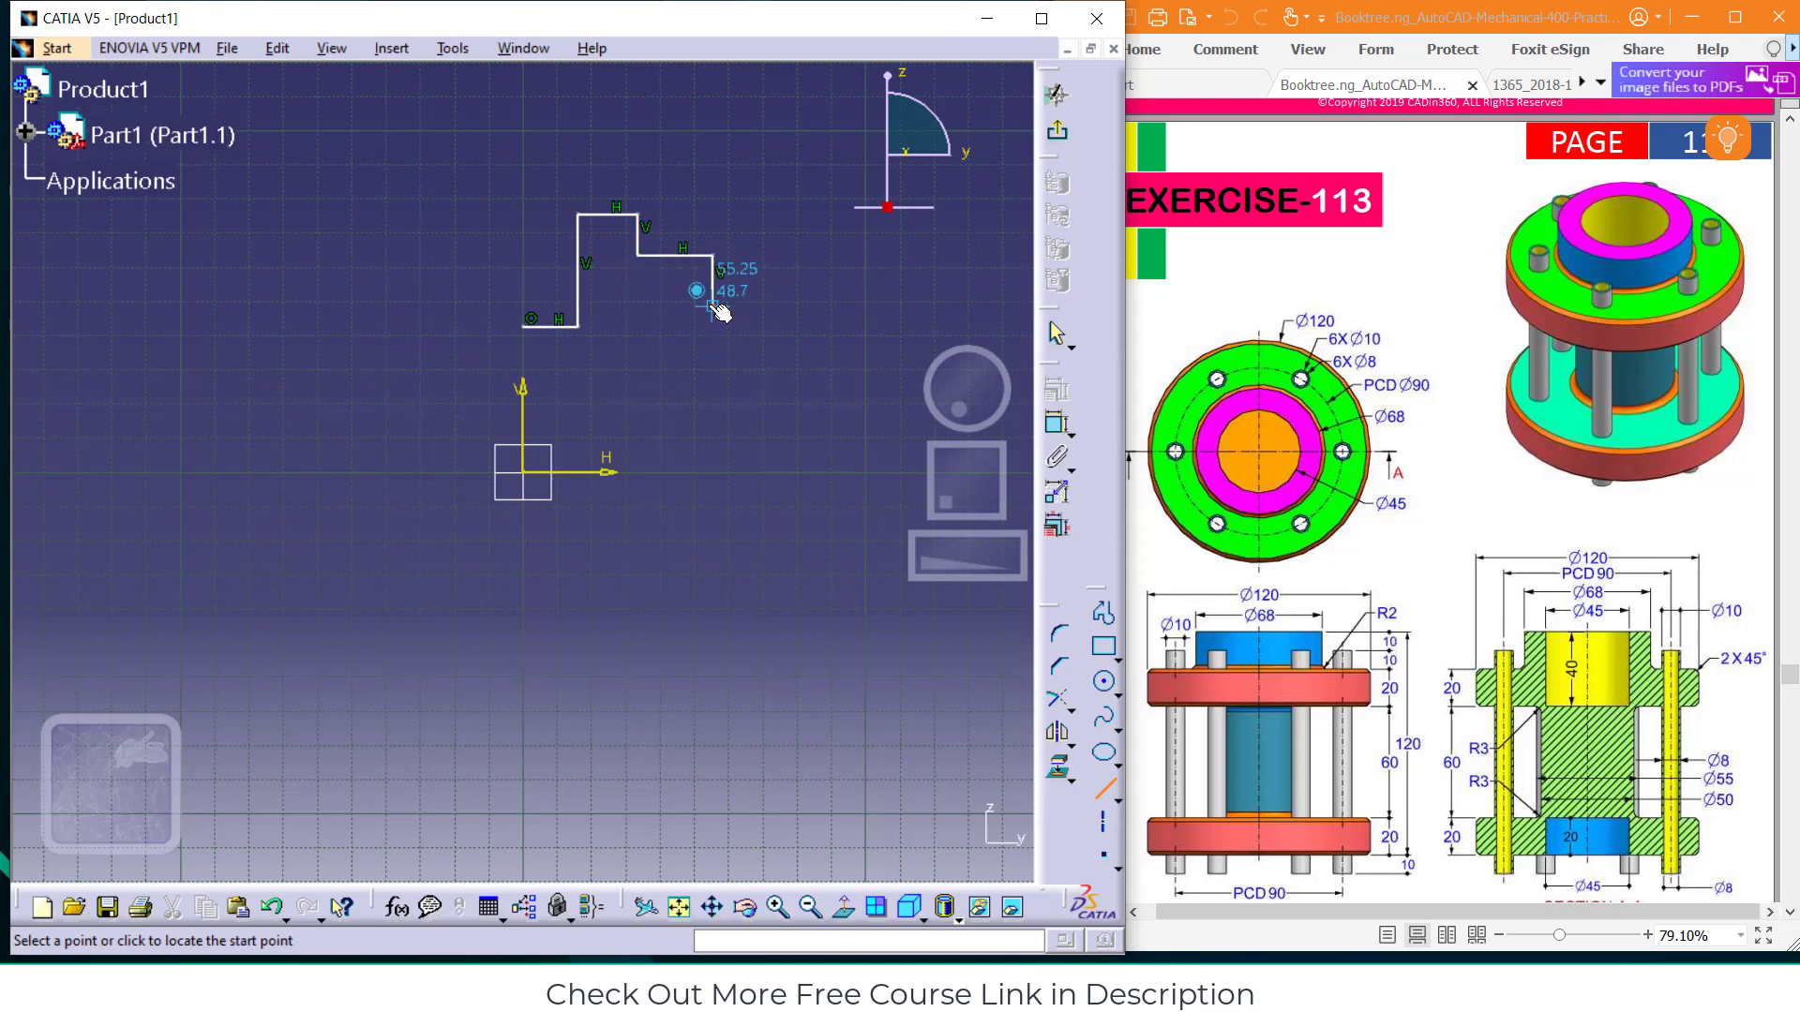
{"action": "left_click", "coordinate": [713, 306]}
{"action": "left_click", "coordinate": [616, 305]}
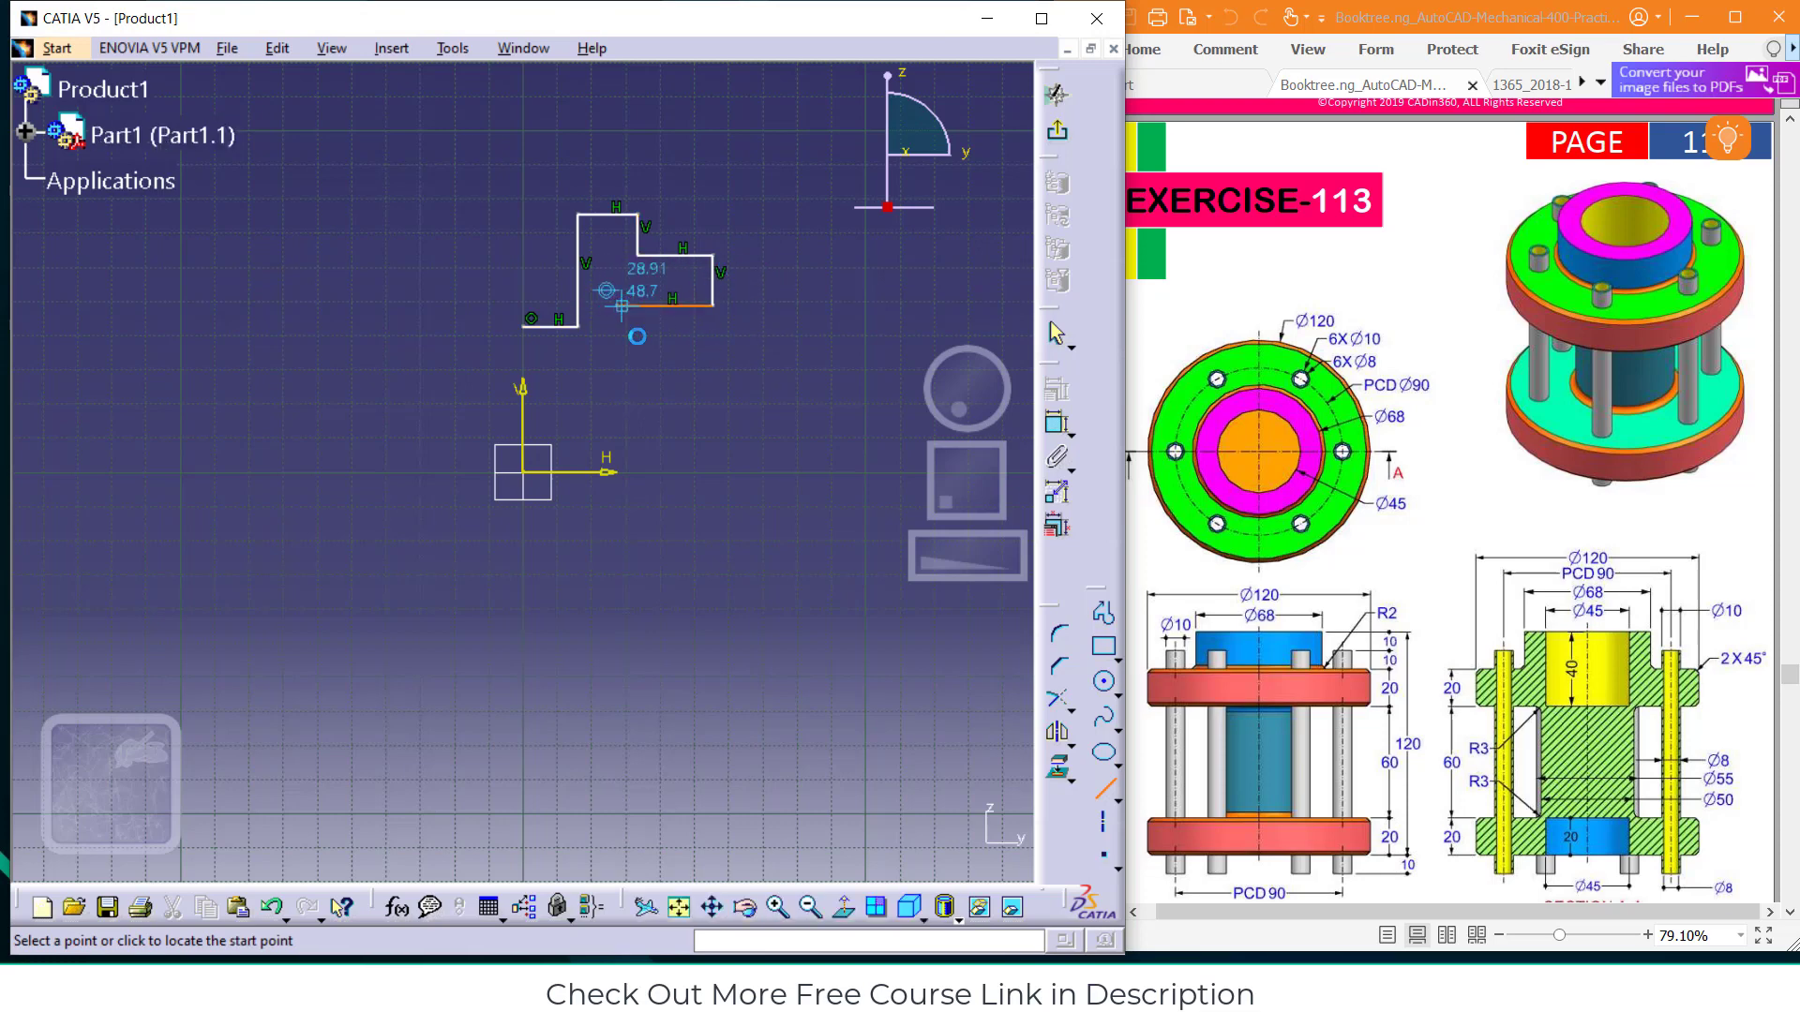
Draw the column side and lower flange with a recess about 14 mm wide and 18.5 mm deep, and close the profile along the vertical axis
{"action": "left_click", "coordinate": [616, 531]}
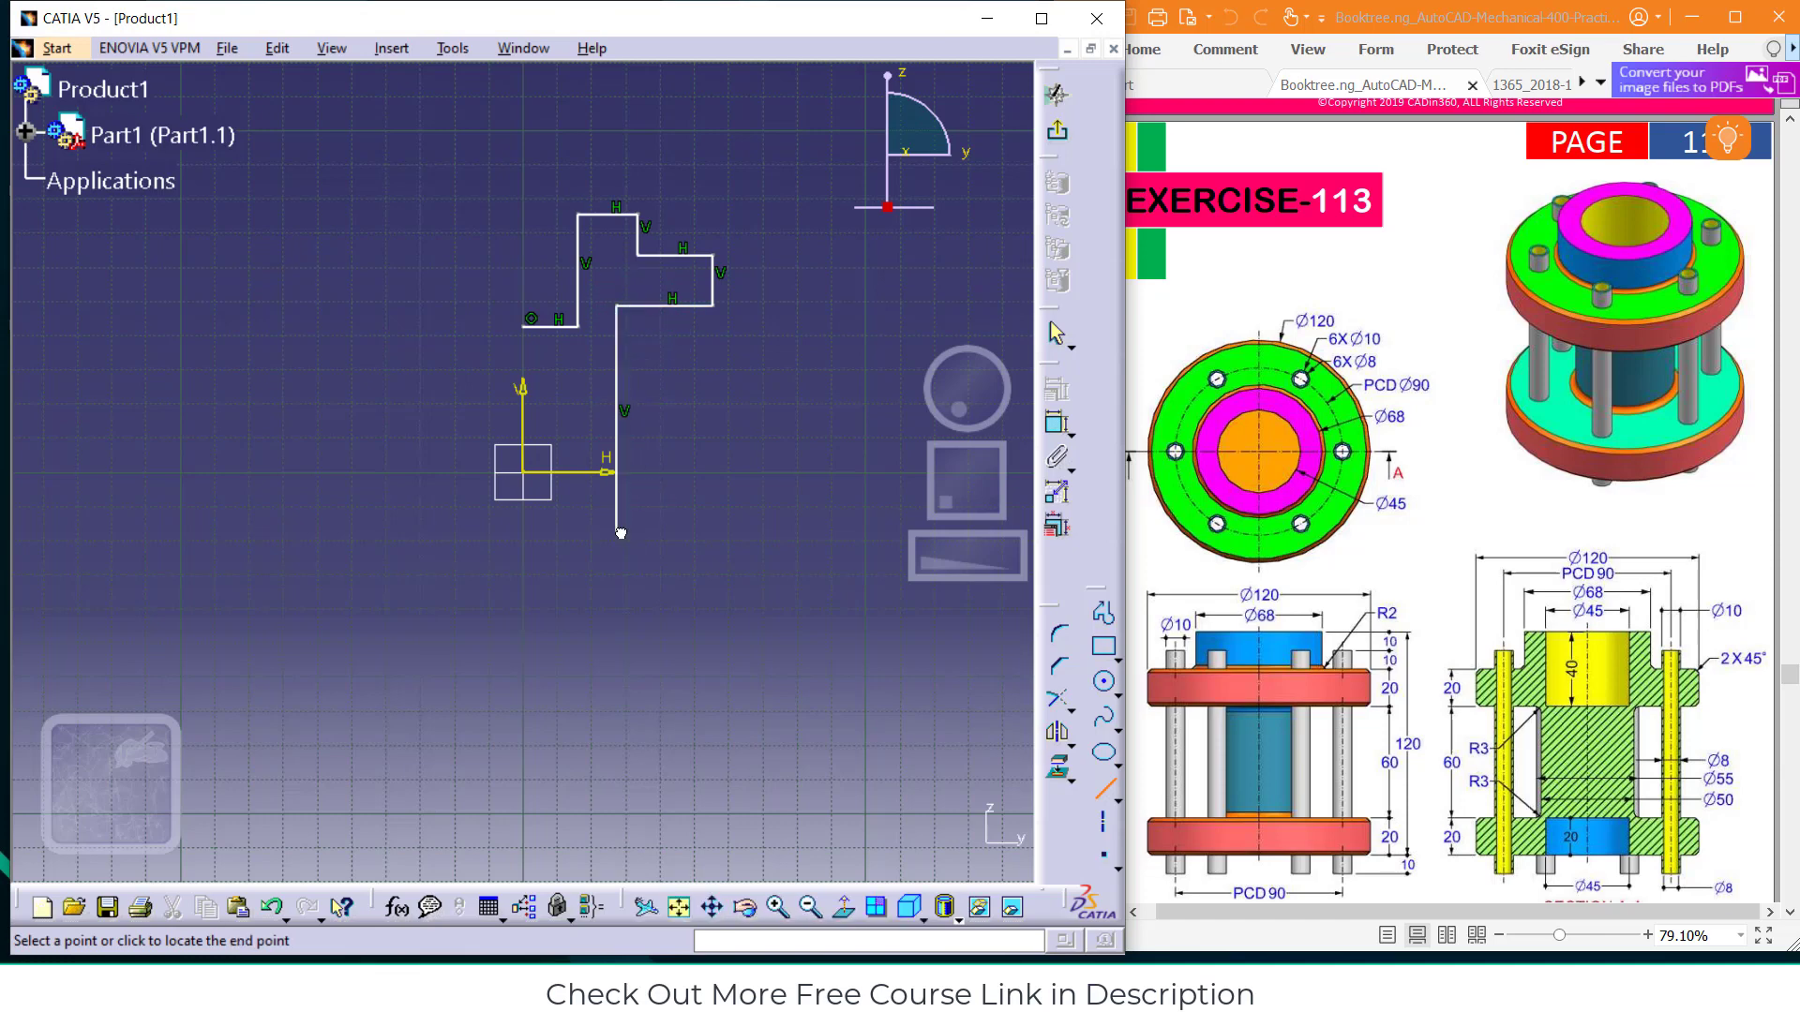
{"action": "double_click", "coordinate": [714, 532]}
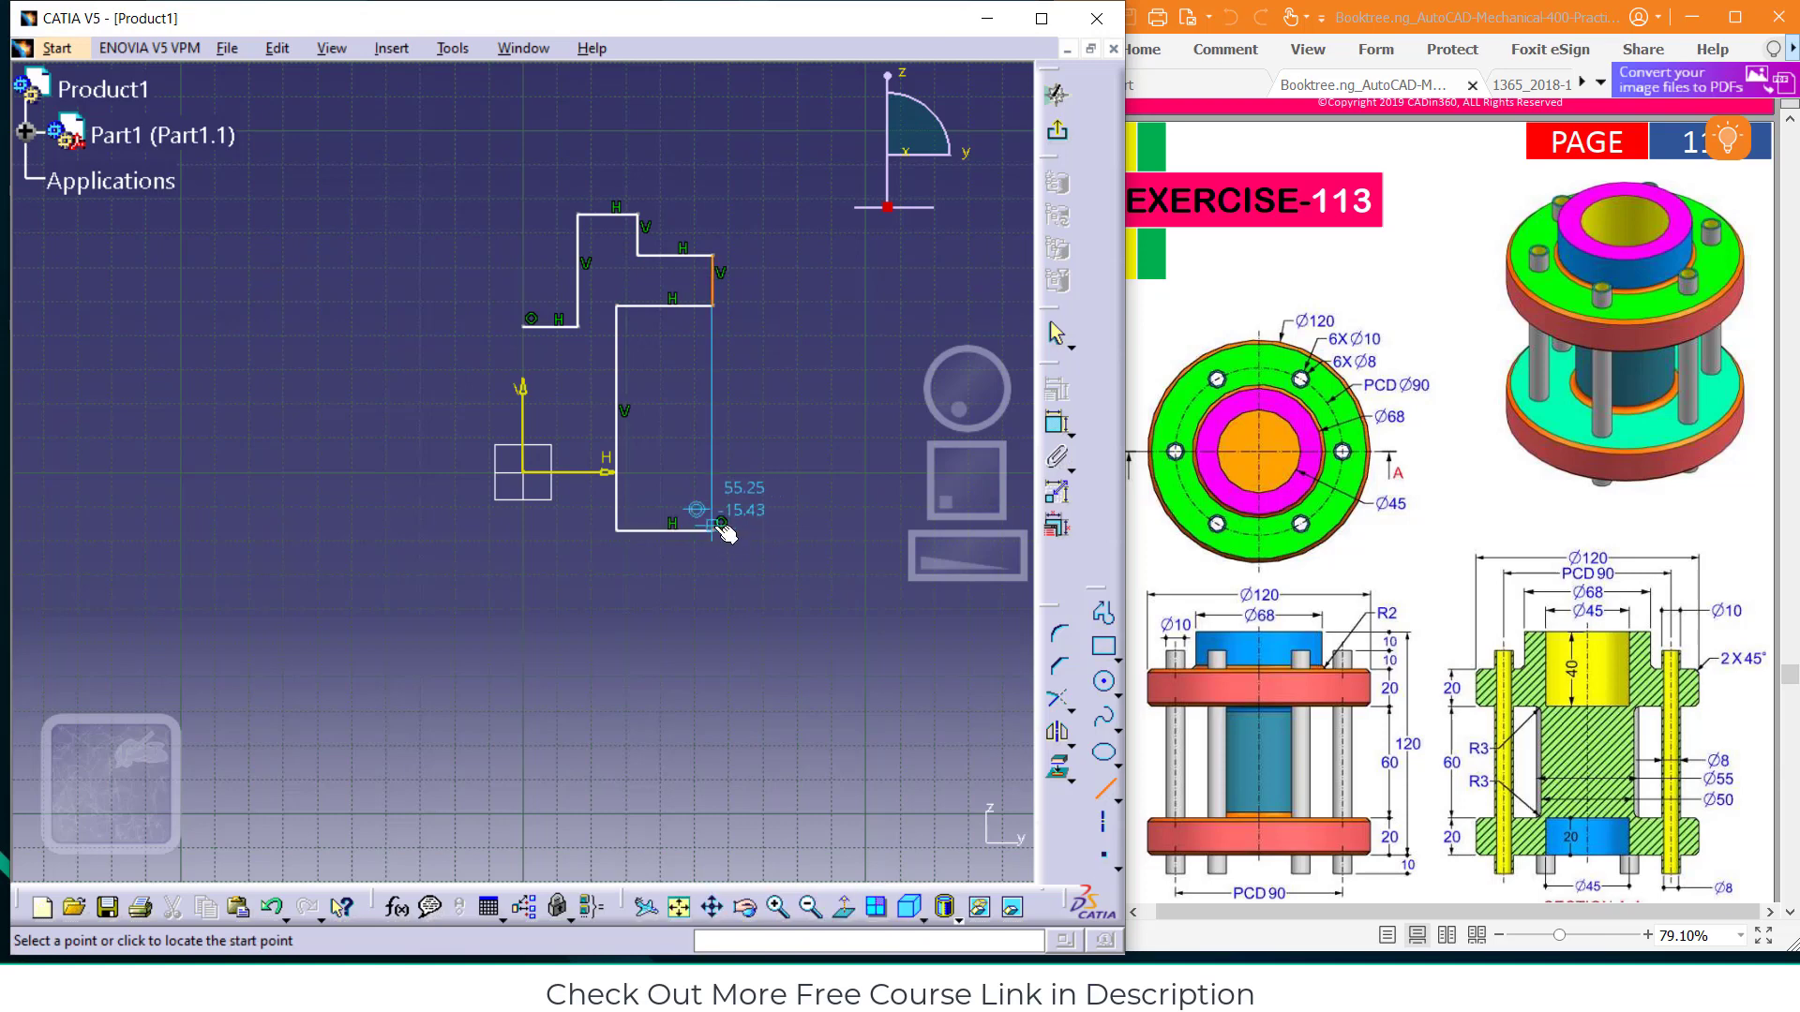
{"action": "left_click", "coordinate": [713, 586]}
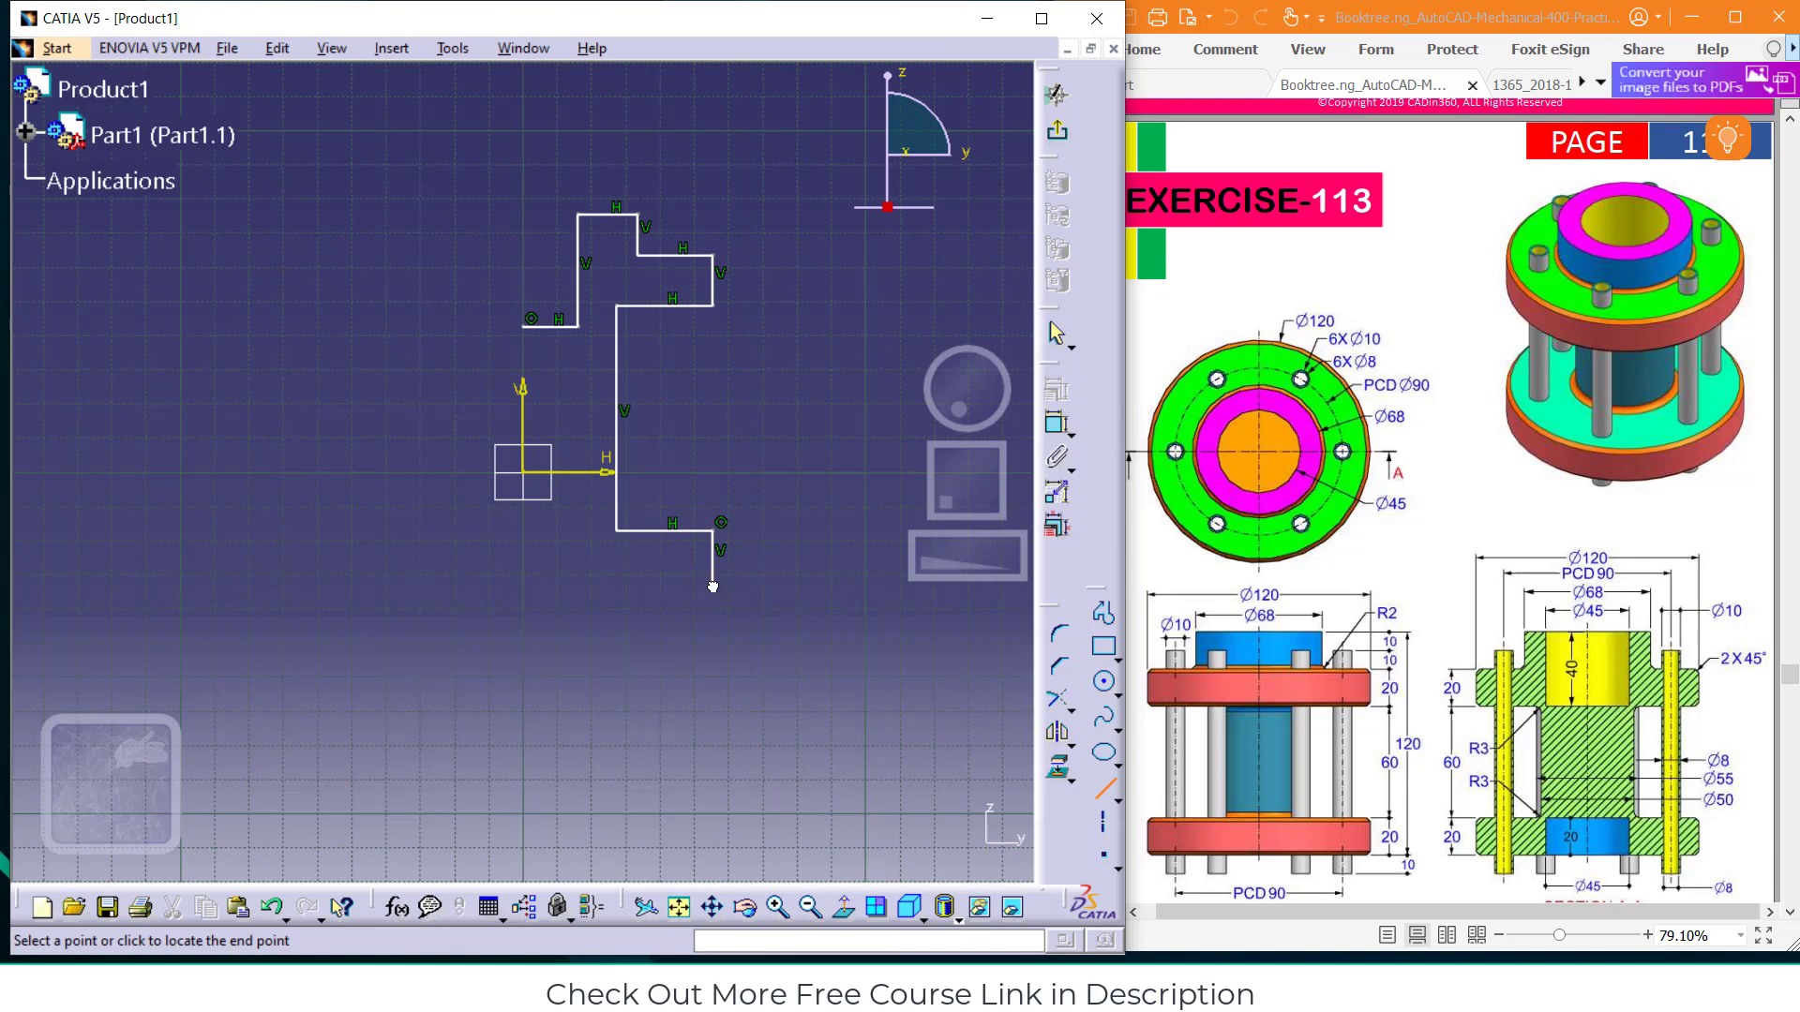
{"action": "left_click", "coordinate": [570, 584]}
{"action": "left_click", "coordinate": [570, 583]}
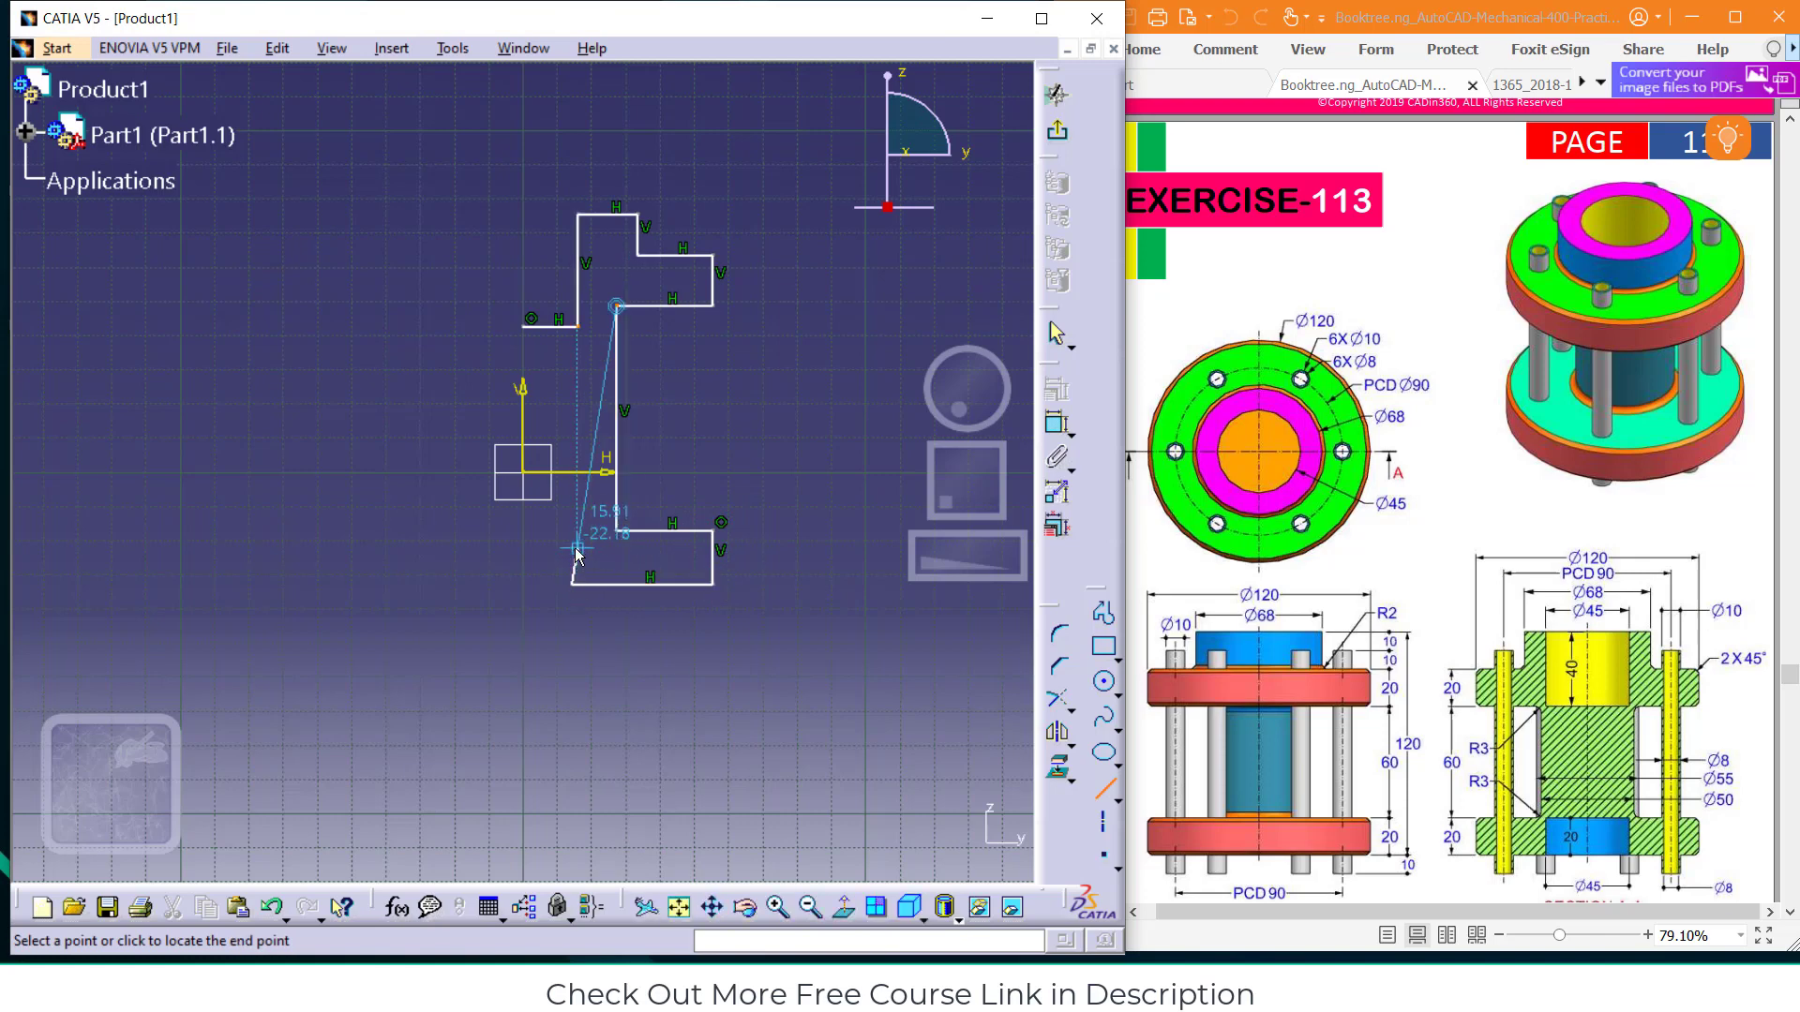
{"action": "left_click", "coordinate": [571, 522]}
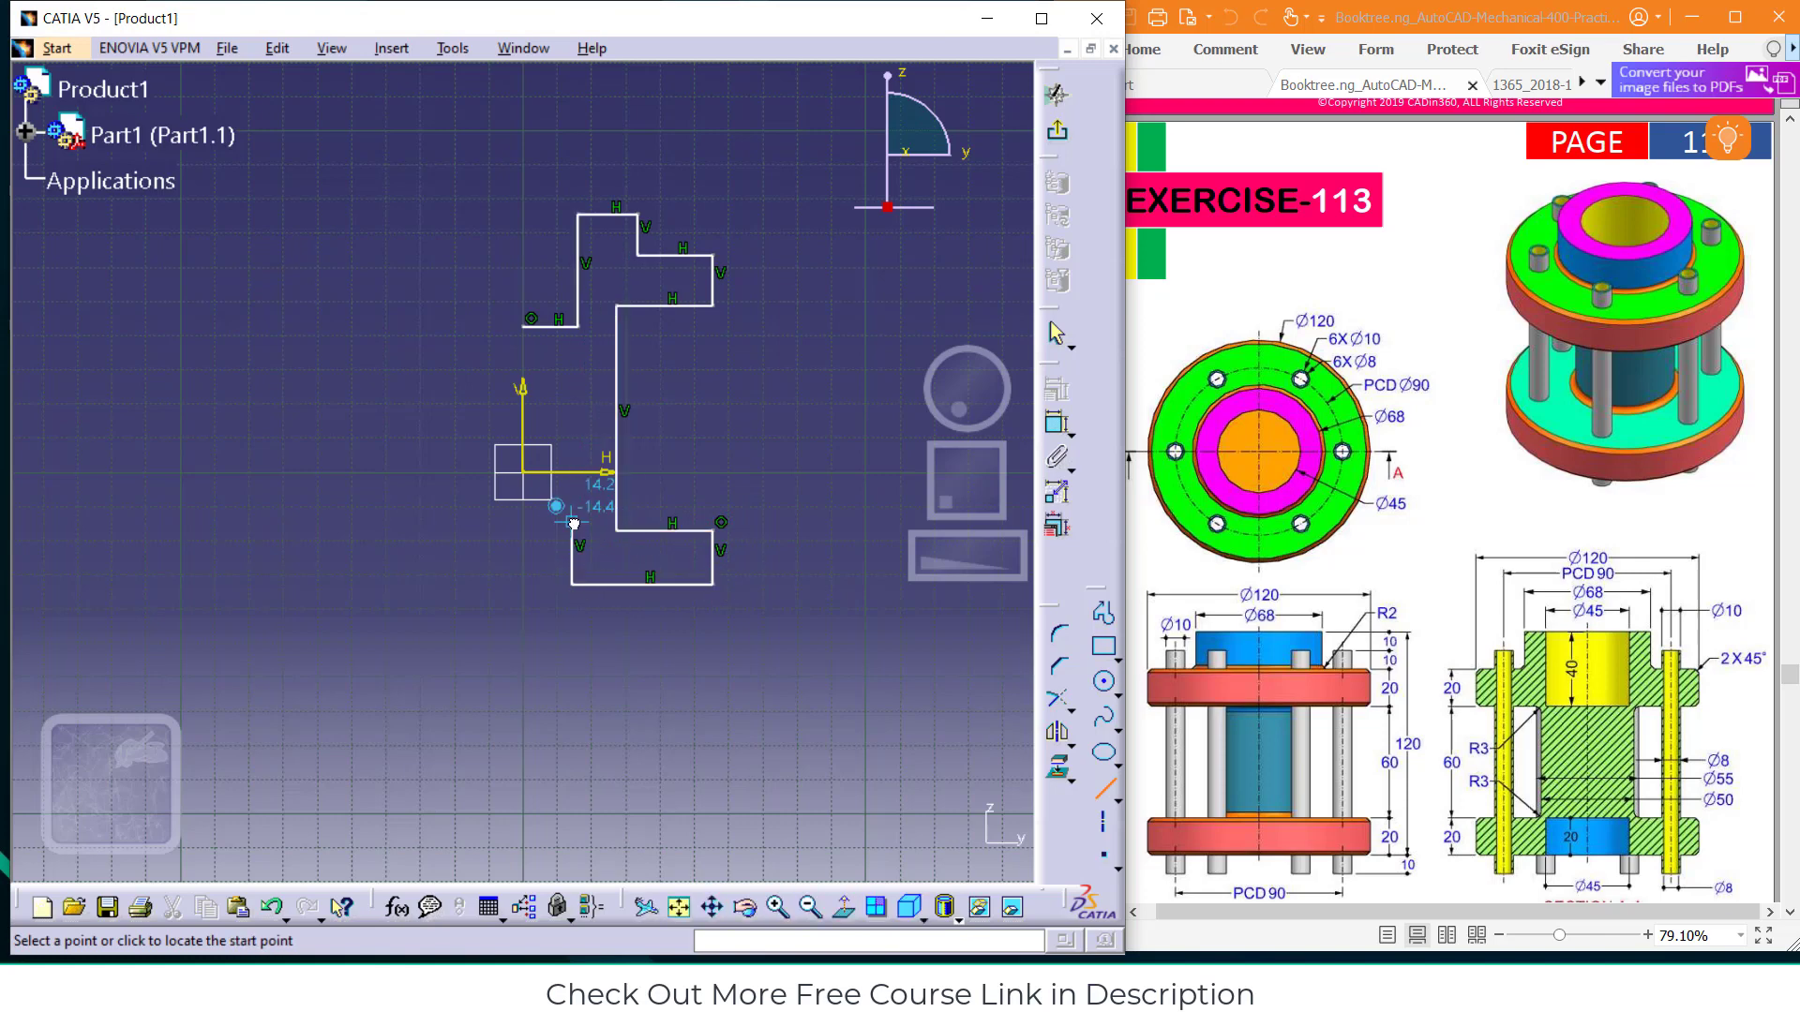
{"action": "left_click", "coordinate": [523, 522]}
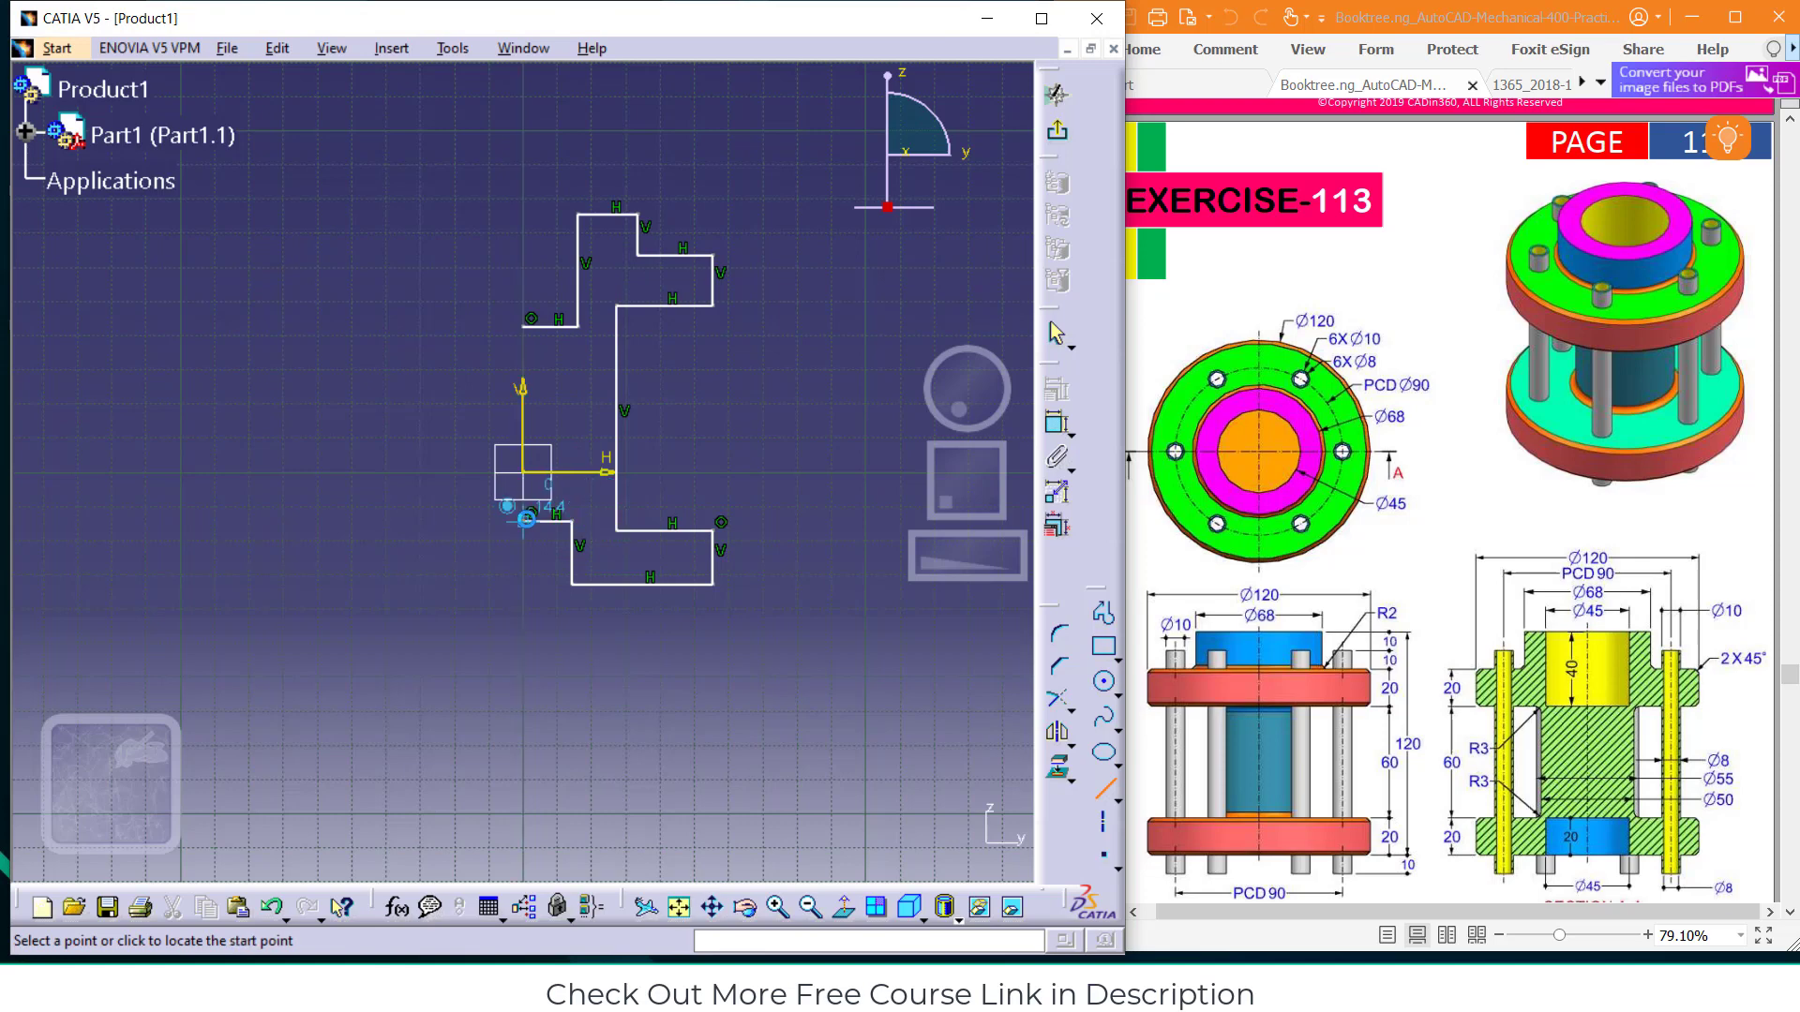
{"action": "left_click", "coordinate": [536, 326]}
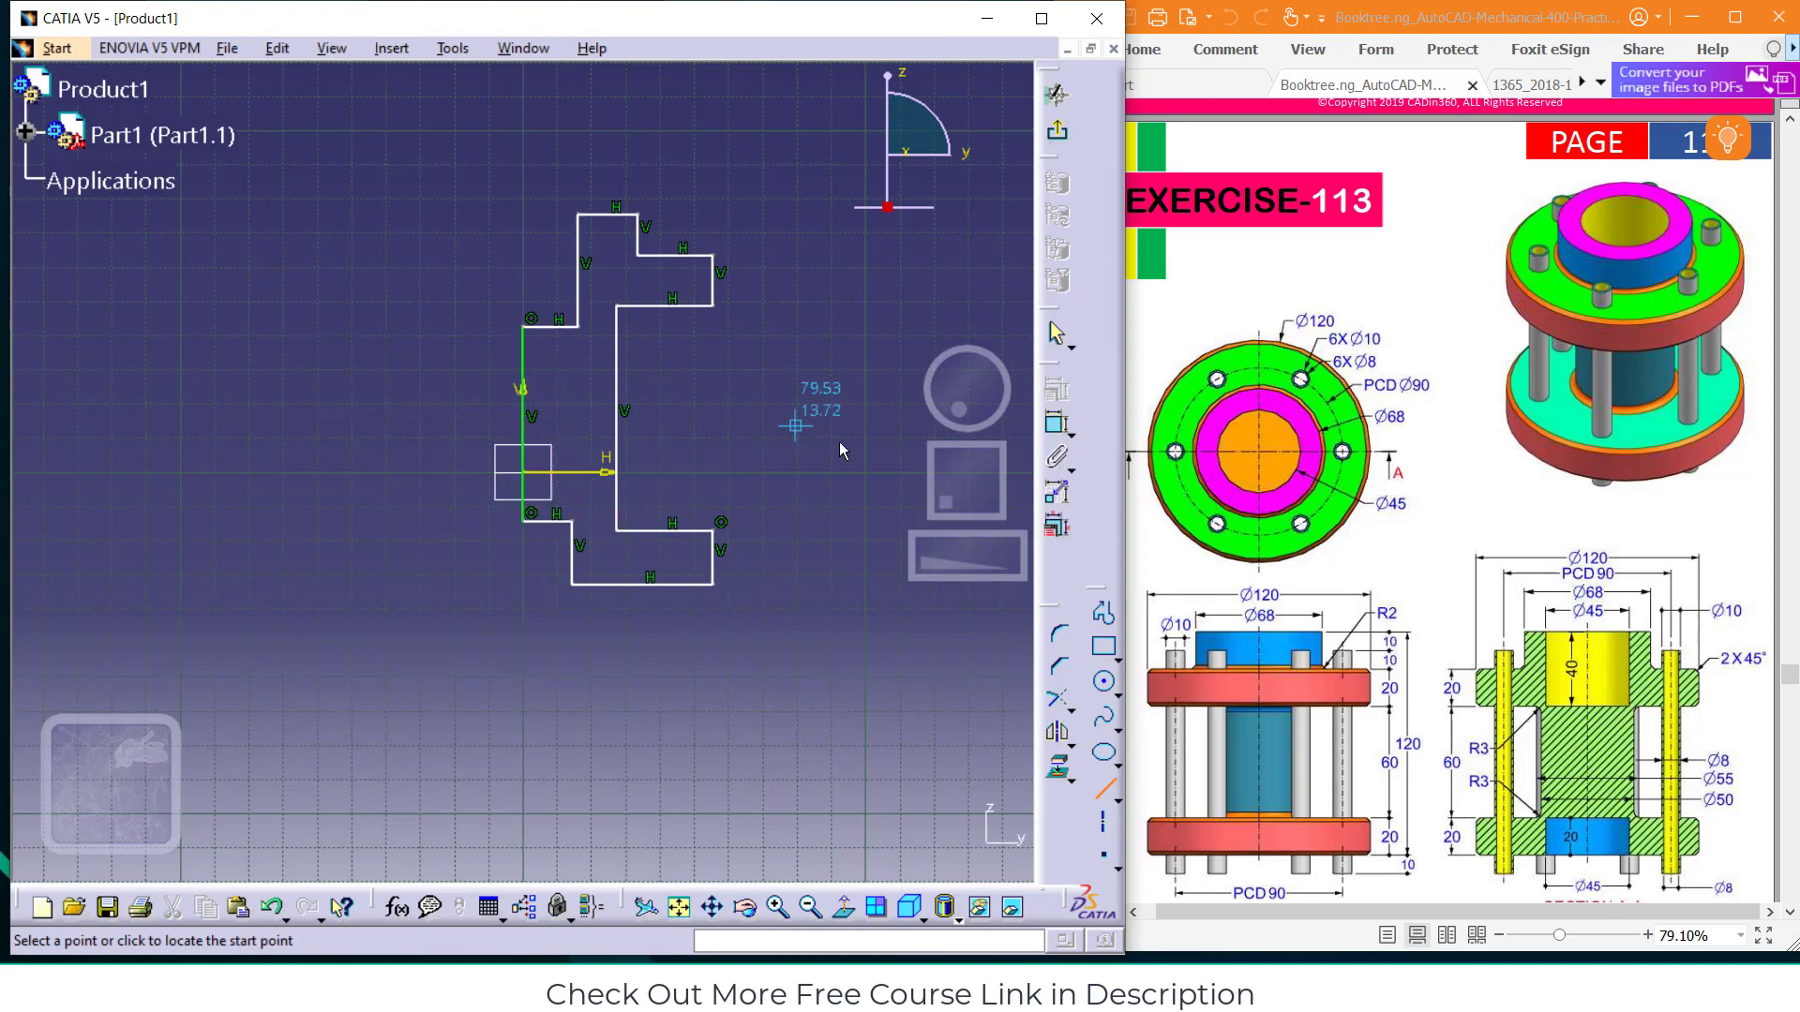
Dimension the depth of the upper bore's vertical edge and set it to 40 mm
{"action": "left_click", "coordinate": [1057, 428]}
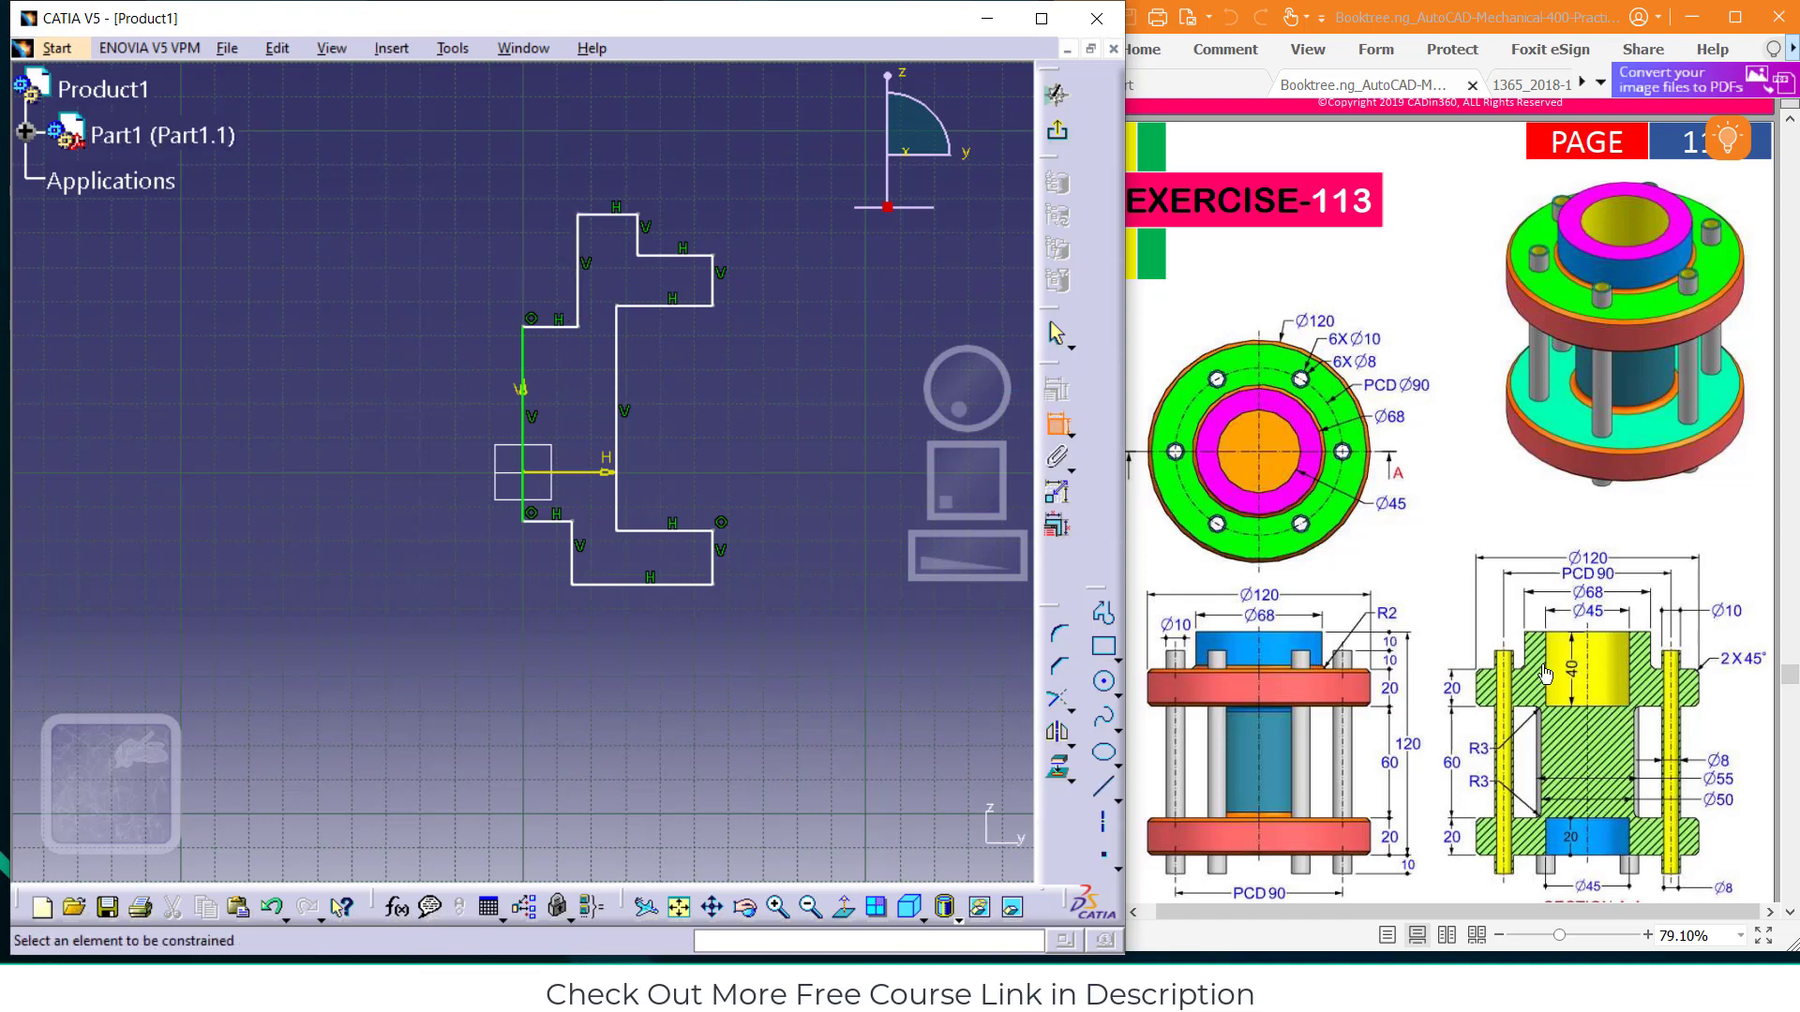
{"action": "left_click", "coordinate": [577, 264]}
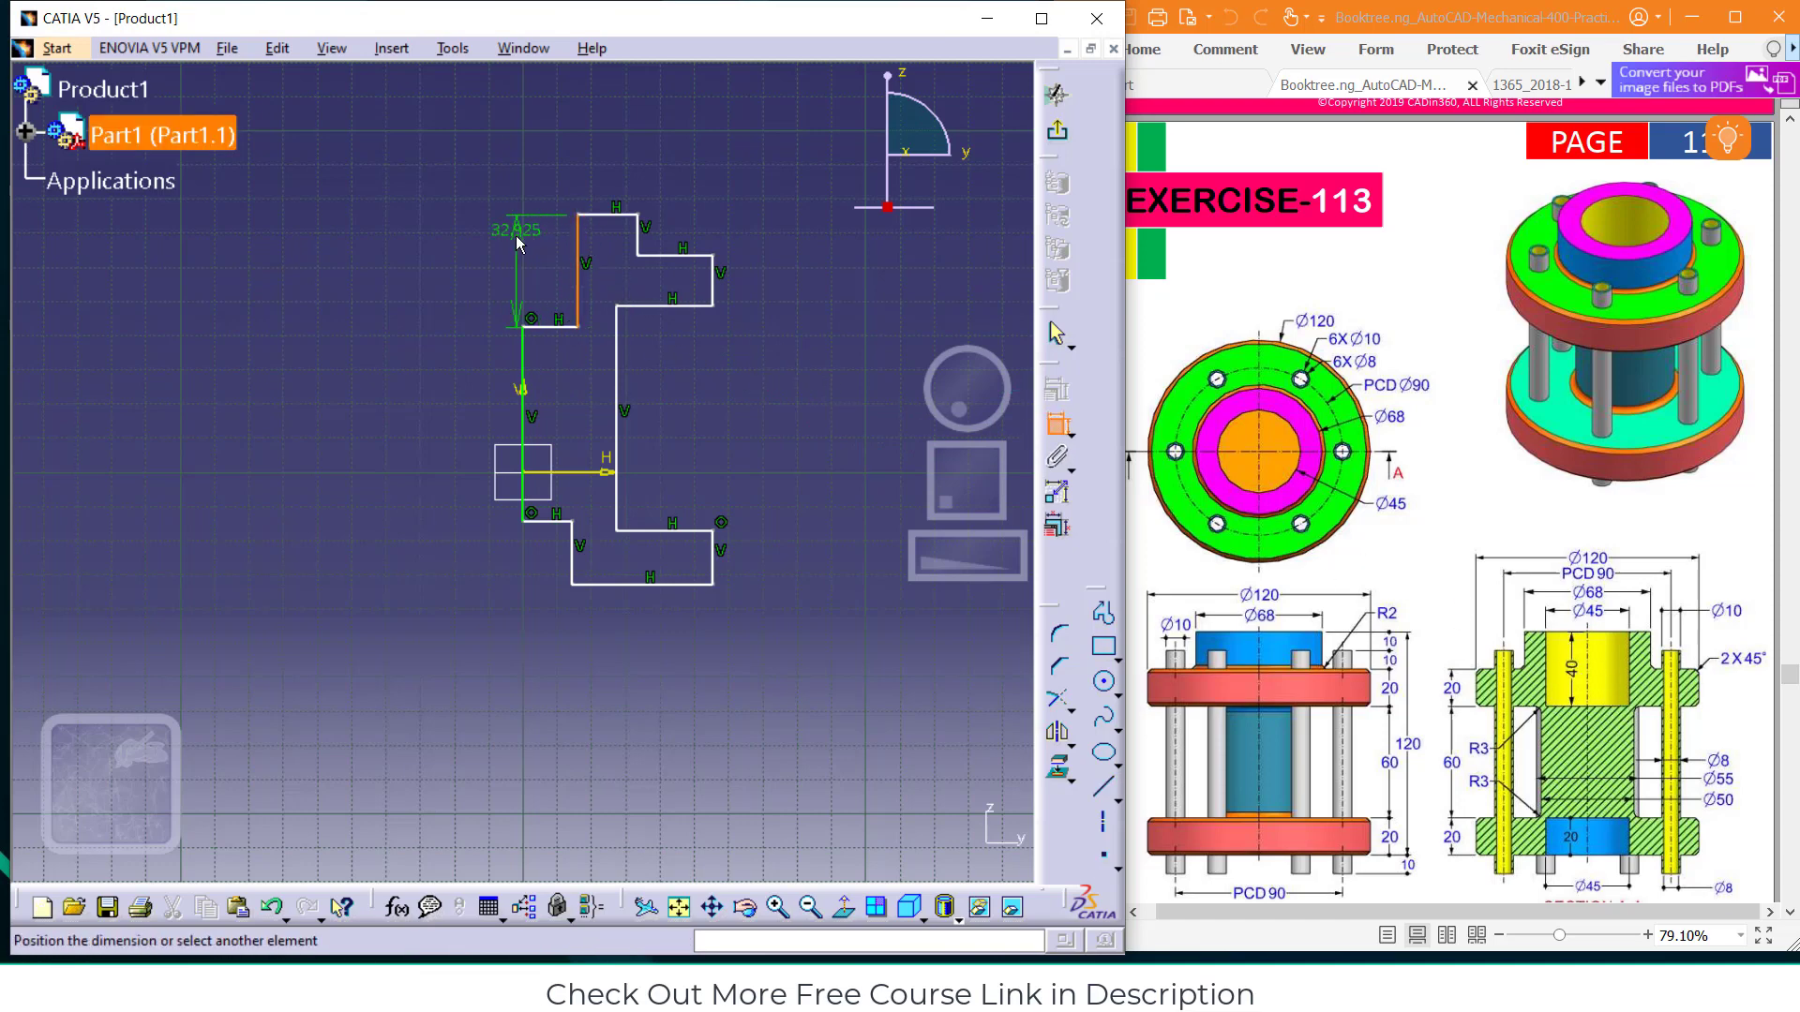
{"action": "left_click", "coordinate": [516, 235]}
{"action": "double_click", "coordinate": [512, 231]}
{"action": "type", "text": "40mm"}
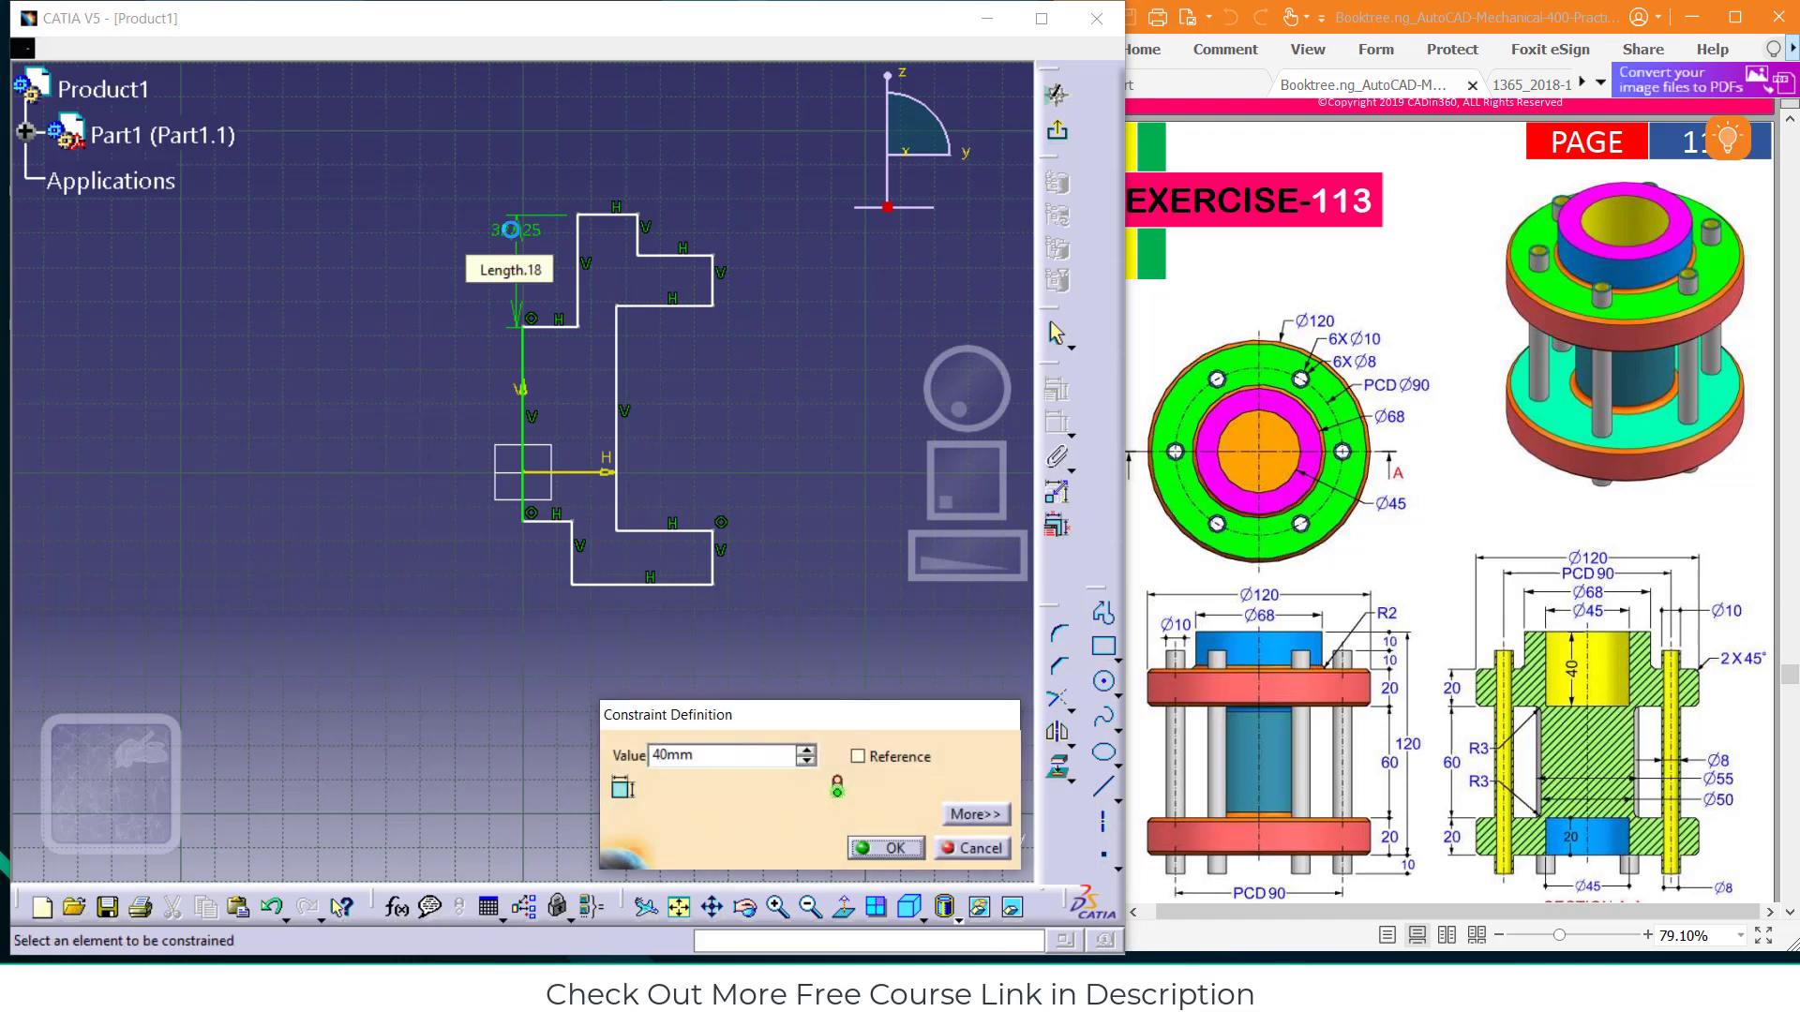
{"action": "key", "text": "Return"}
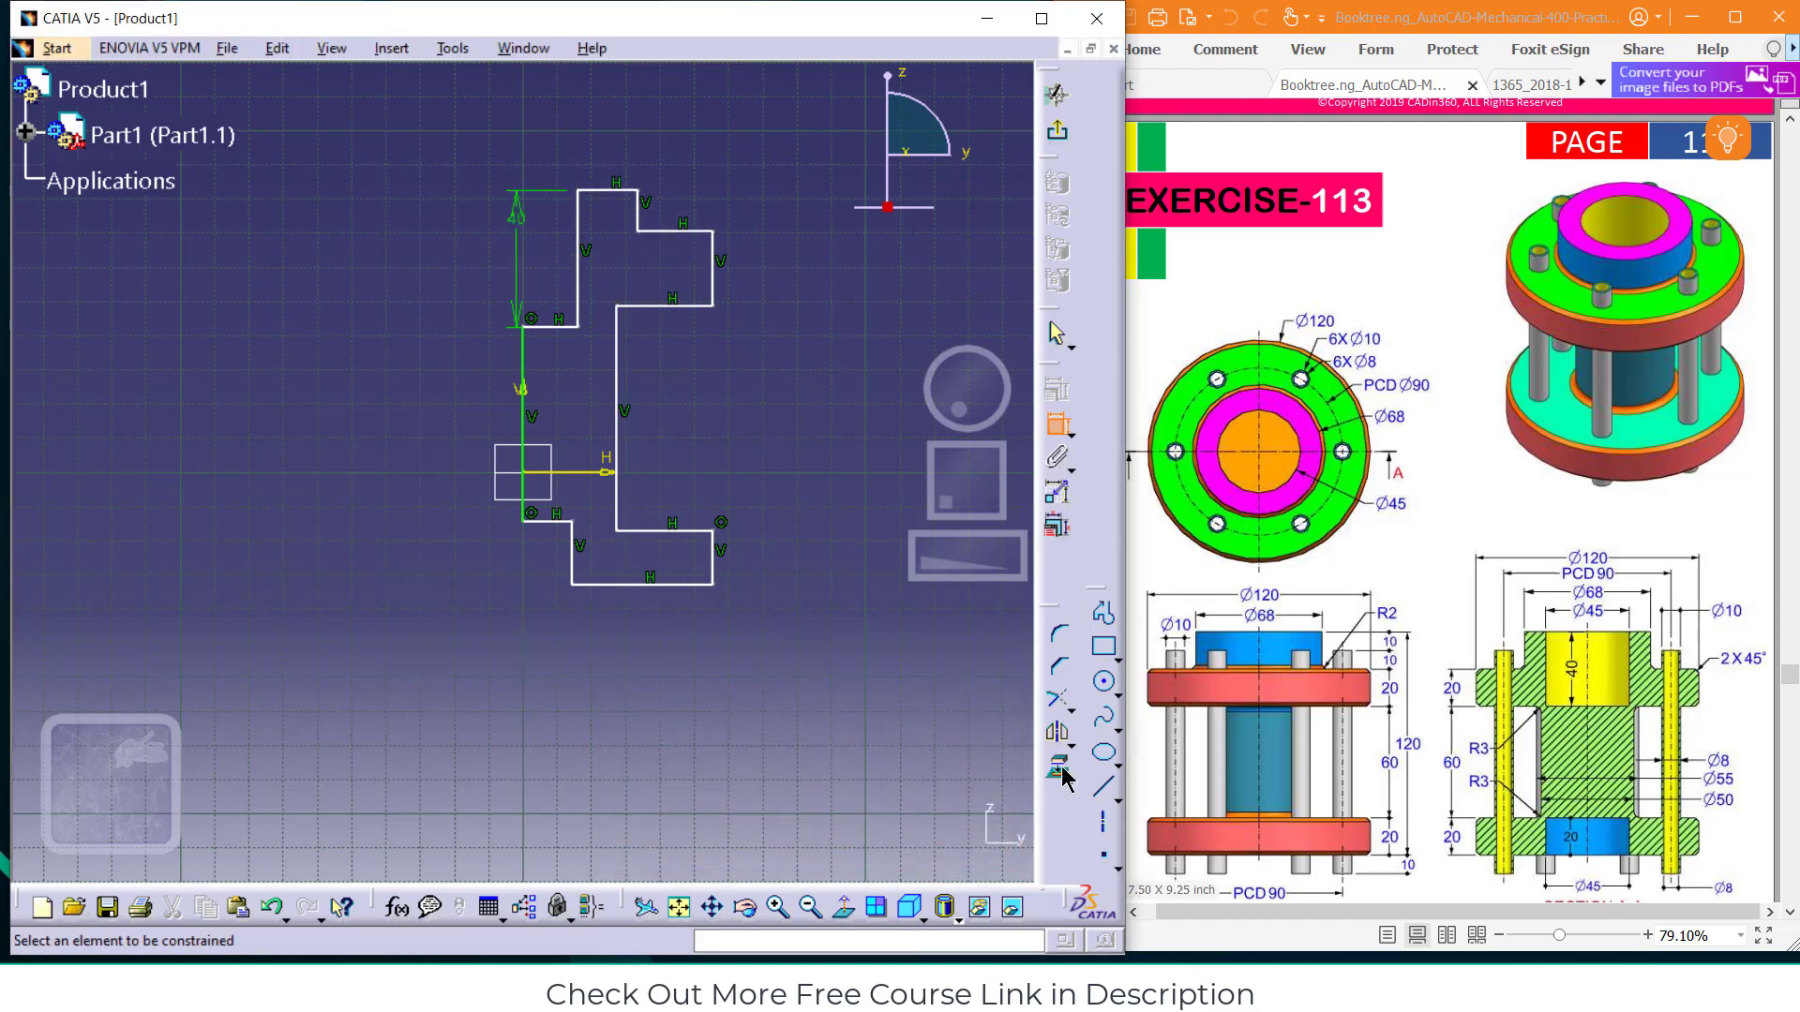
Dimension the vertical edge of the lower recess and set its depth to 20 mm
{"action": "left_click", "coordinate": [569, 549]}
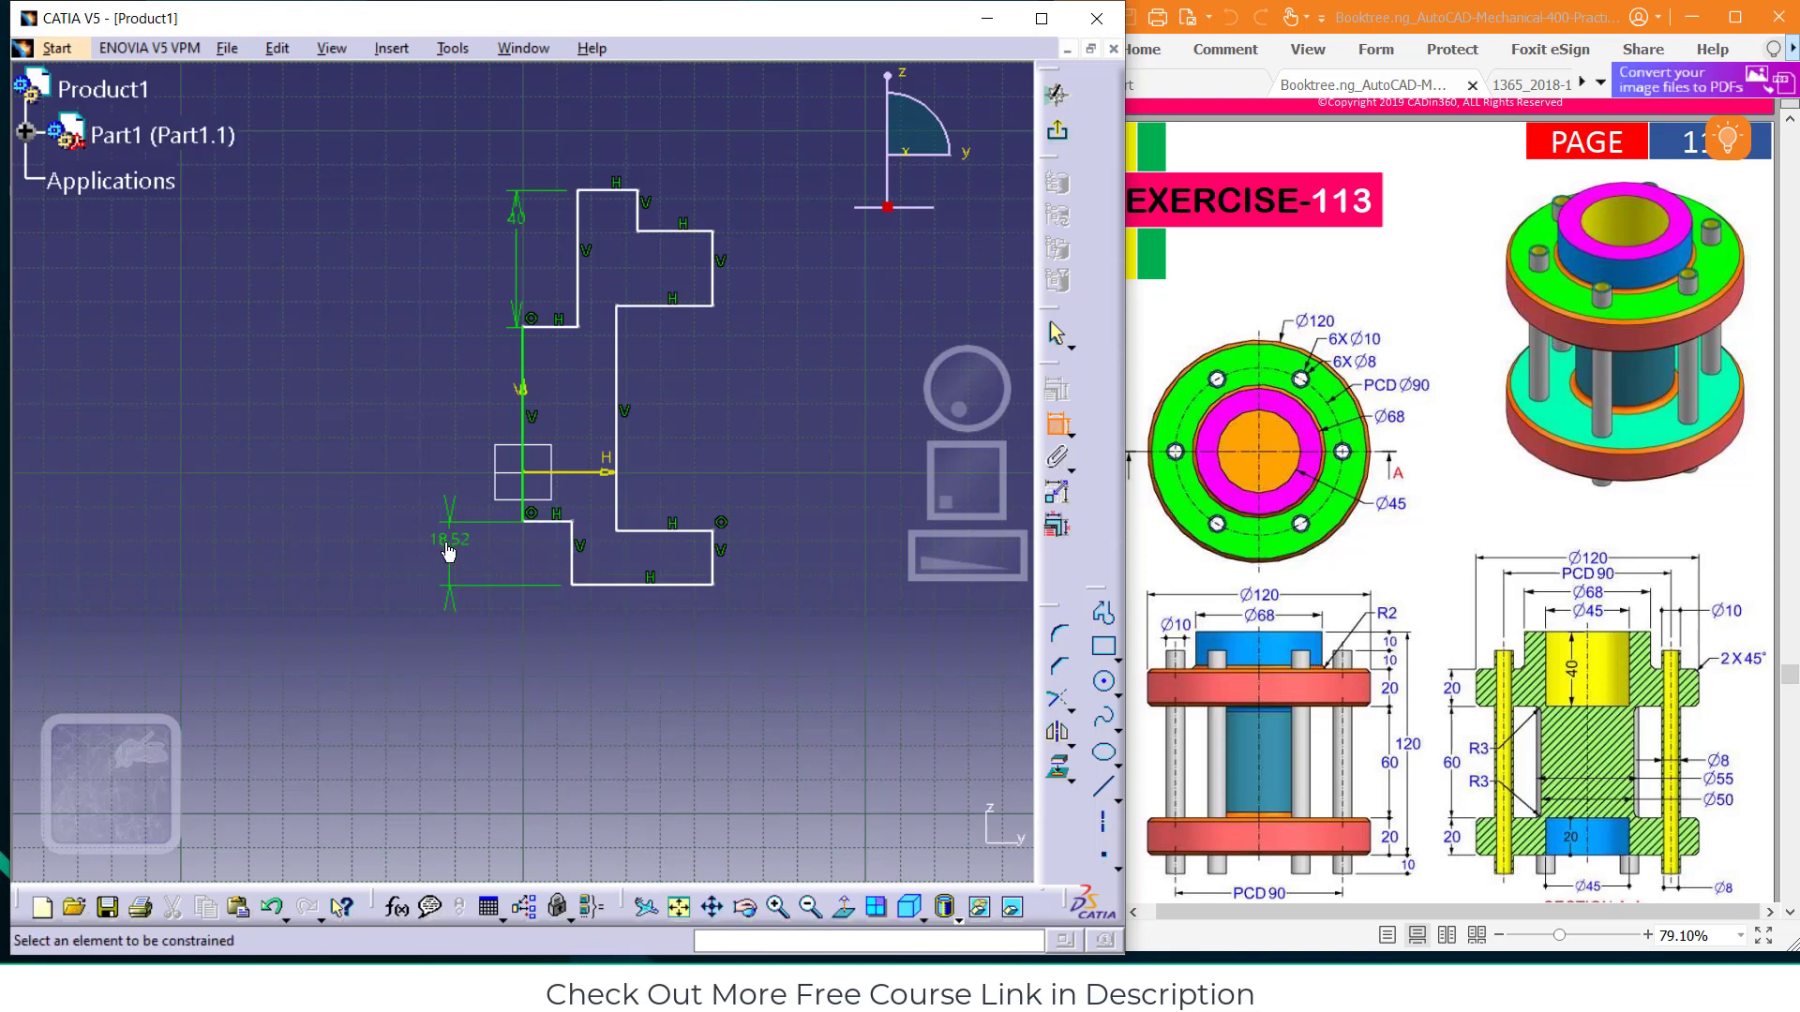
{"action": "double_click", "coordinate": [449, 551]}
{"action": "type", "text": "20"}
{"action": "key", "text": "Return"}
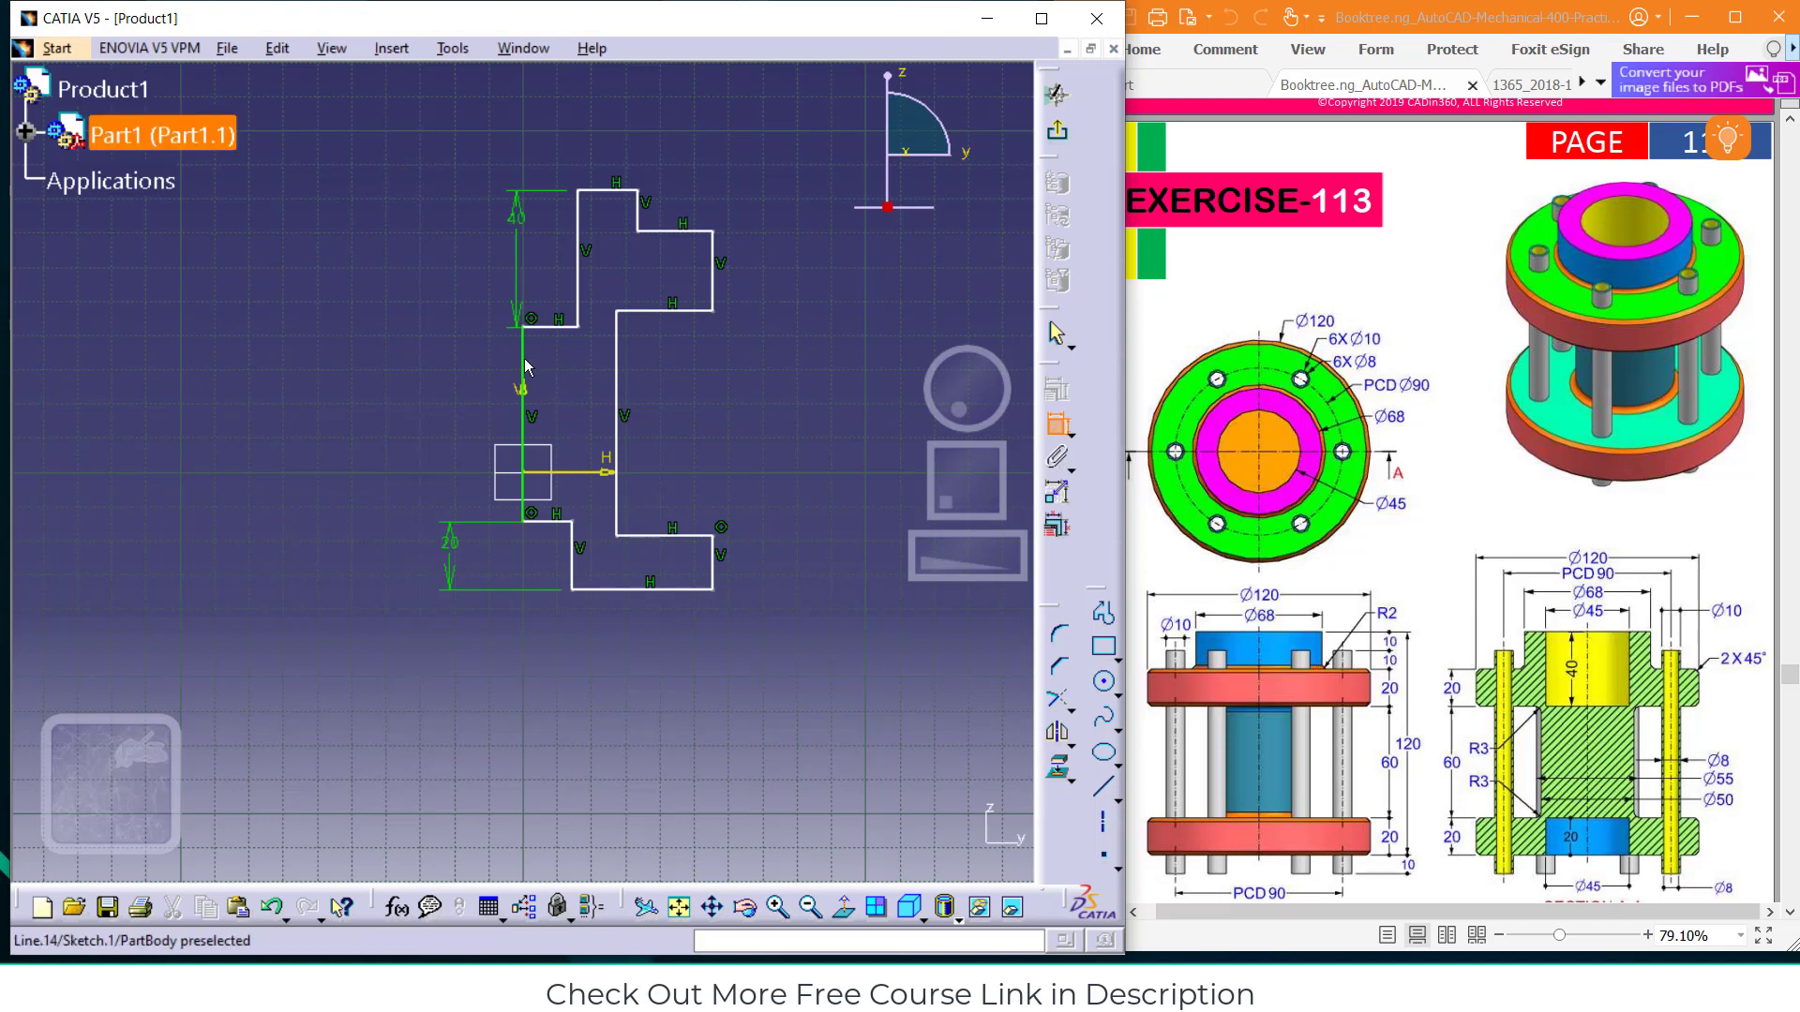
Constrain the distance from the profile's axis line to the upper bore edge to 45/2 mm
{"action": "left_click", "coordinate": [524, 371]}
{"action": "left_click", "coordinate": [585, 271]}
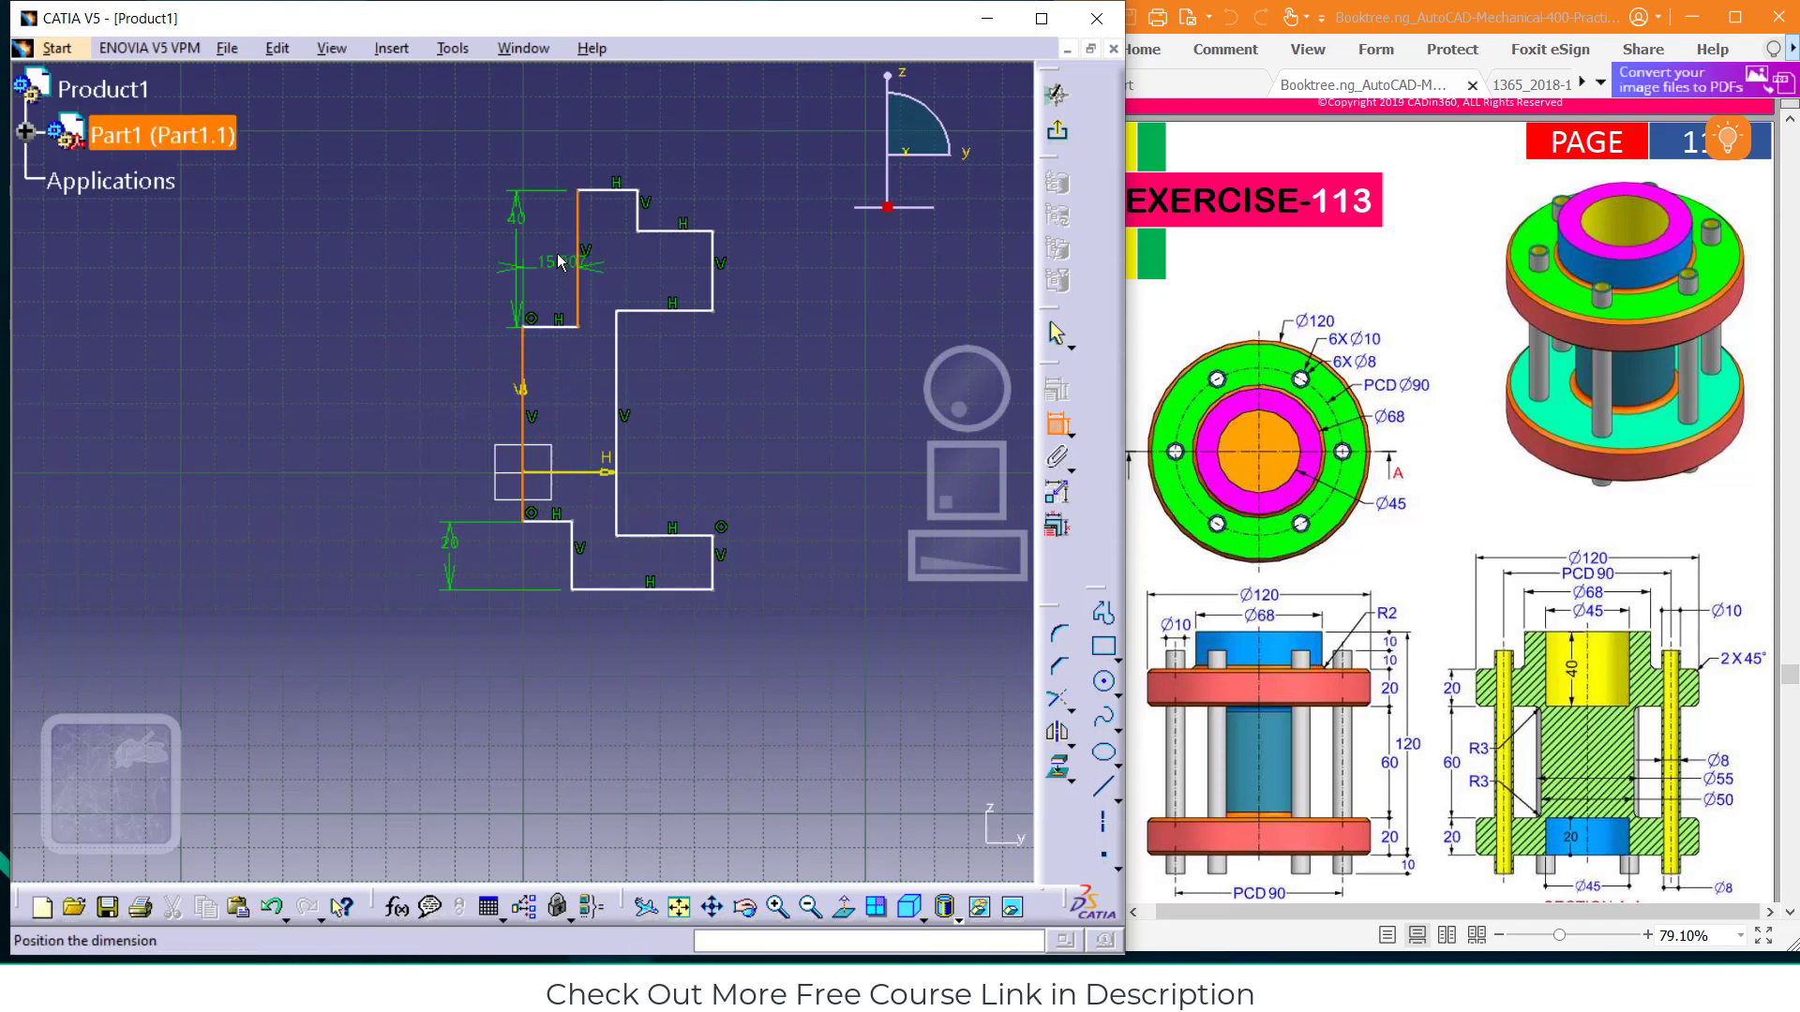
{"action": "left_click", "coordinate": [563, 127]}
{"action": "double_click", "coordinate": [564, 126]}
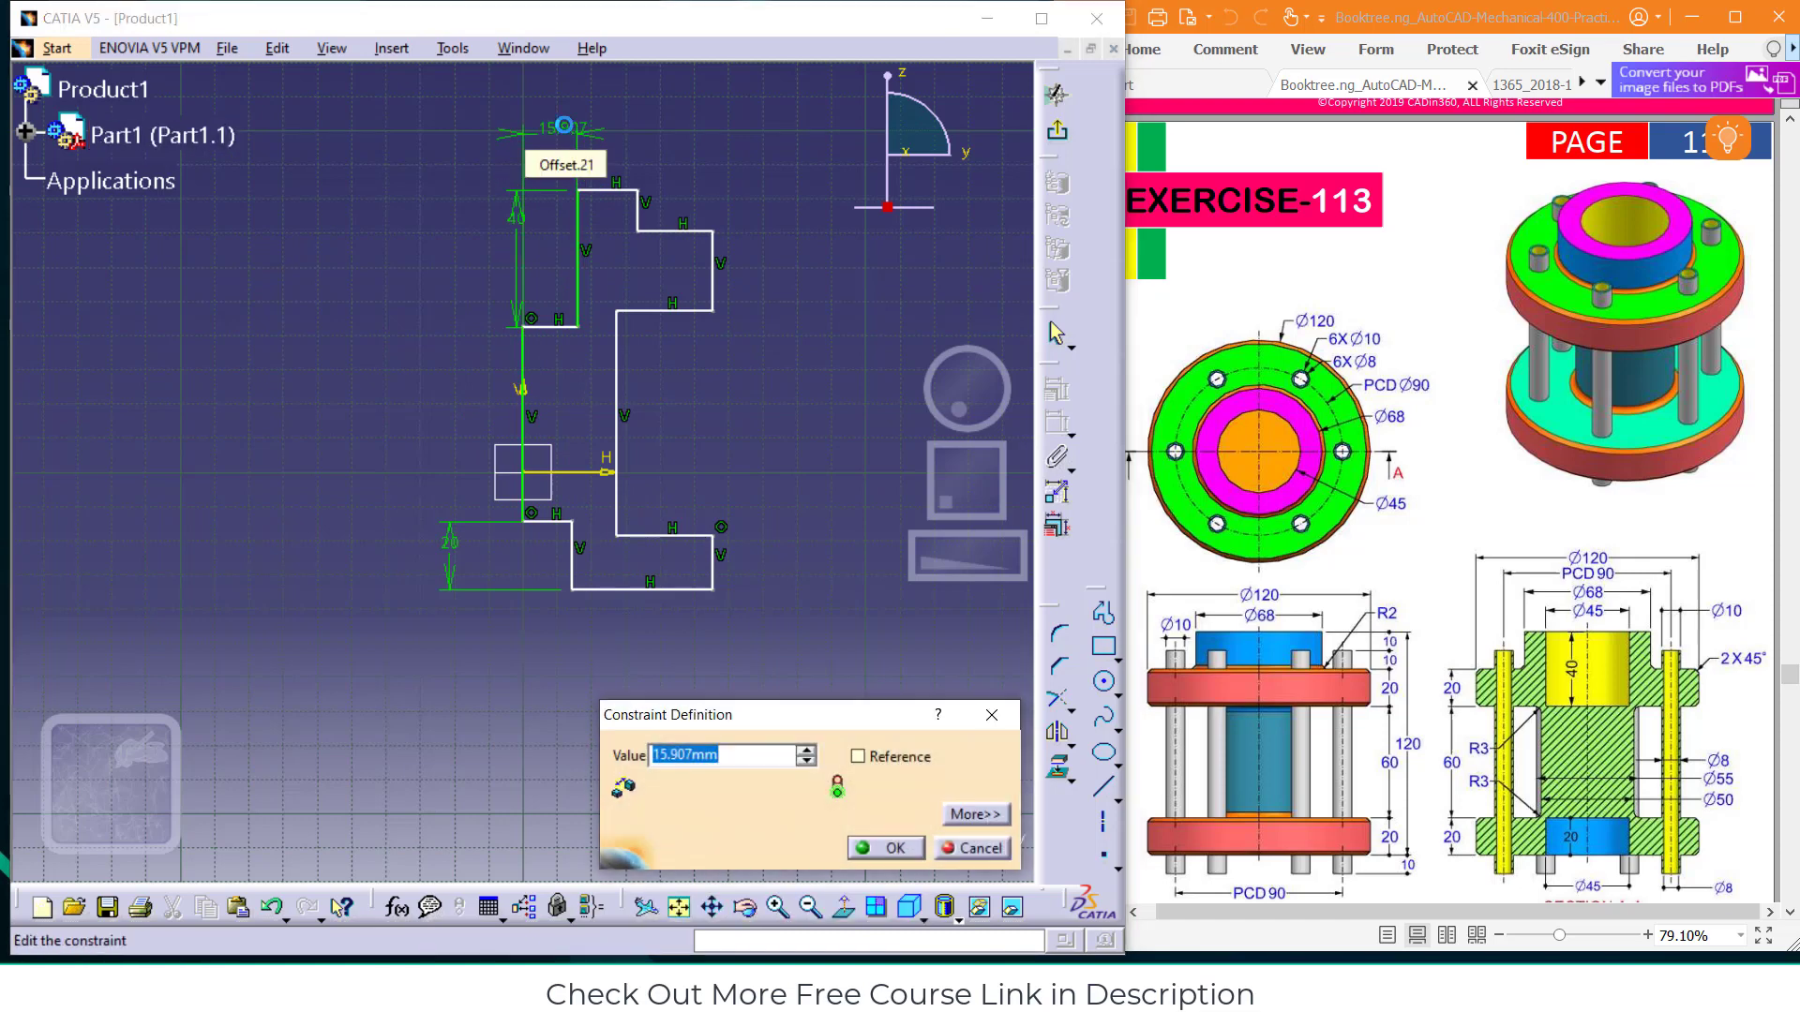
{"action": "type", "text": "45/2"}
{"action": "key", "text": "Return"}
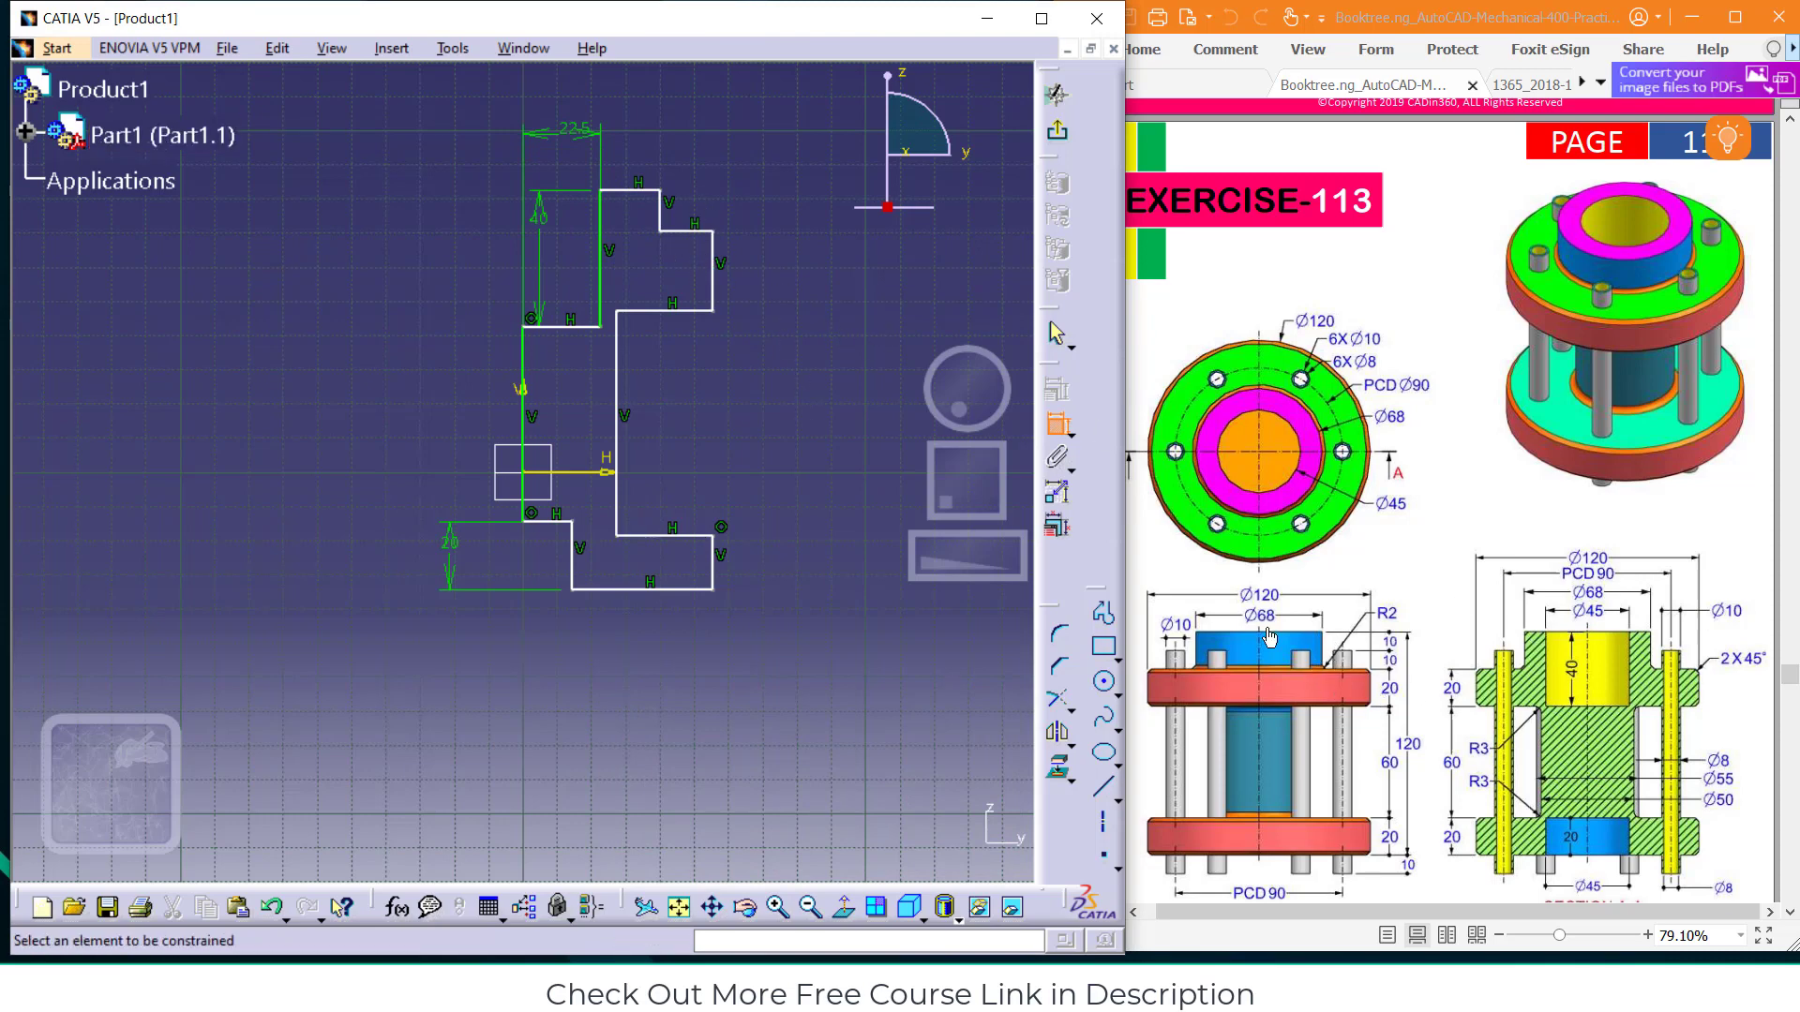
Dimension the outer vertical edge of the upper hub and set its height to 20 mm
{"action": "left_click", "coordinate": [661, 213]}
{"action": "left_click", "coordinate": [815, 220]}
{"action": "double_click", "coordinate": [814, 219]}
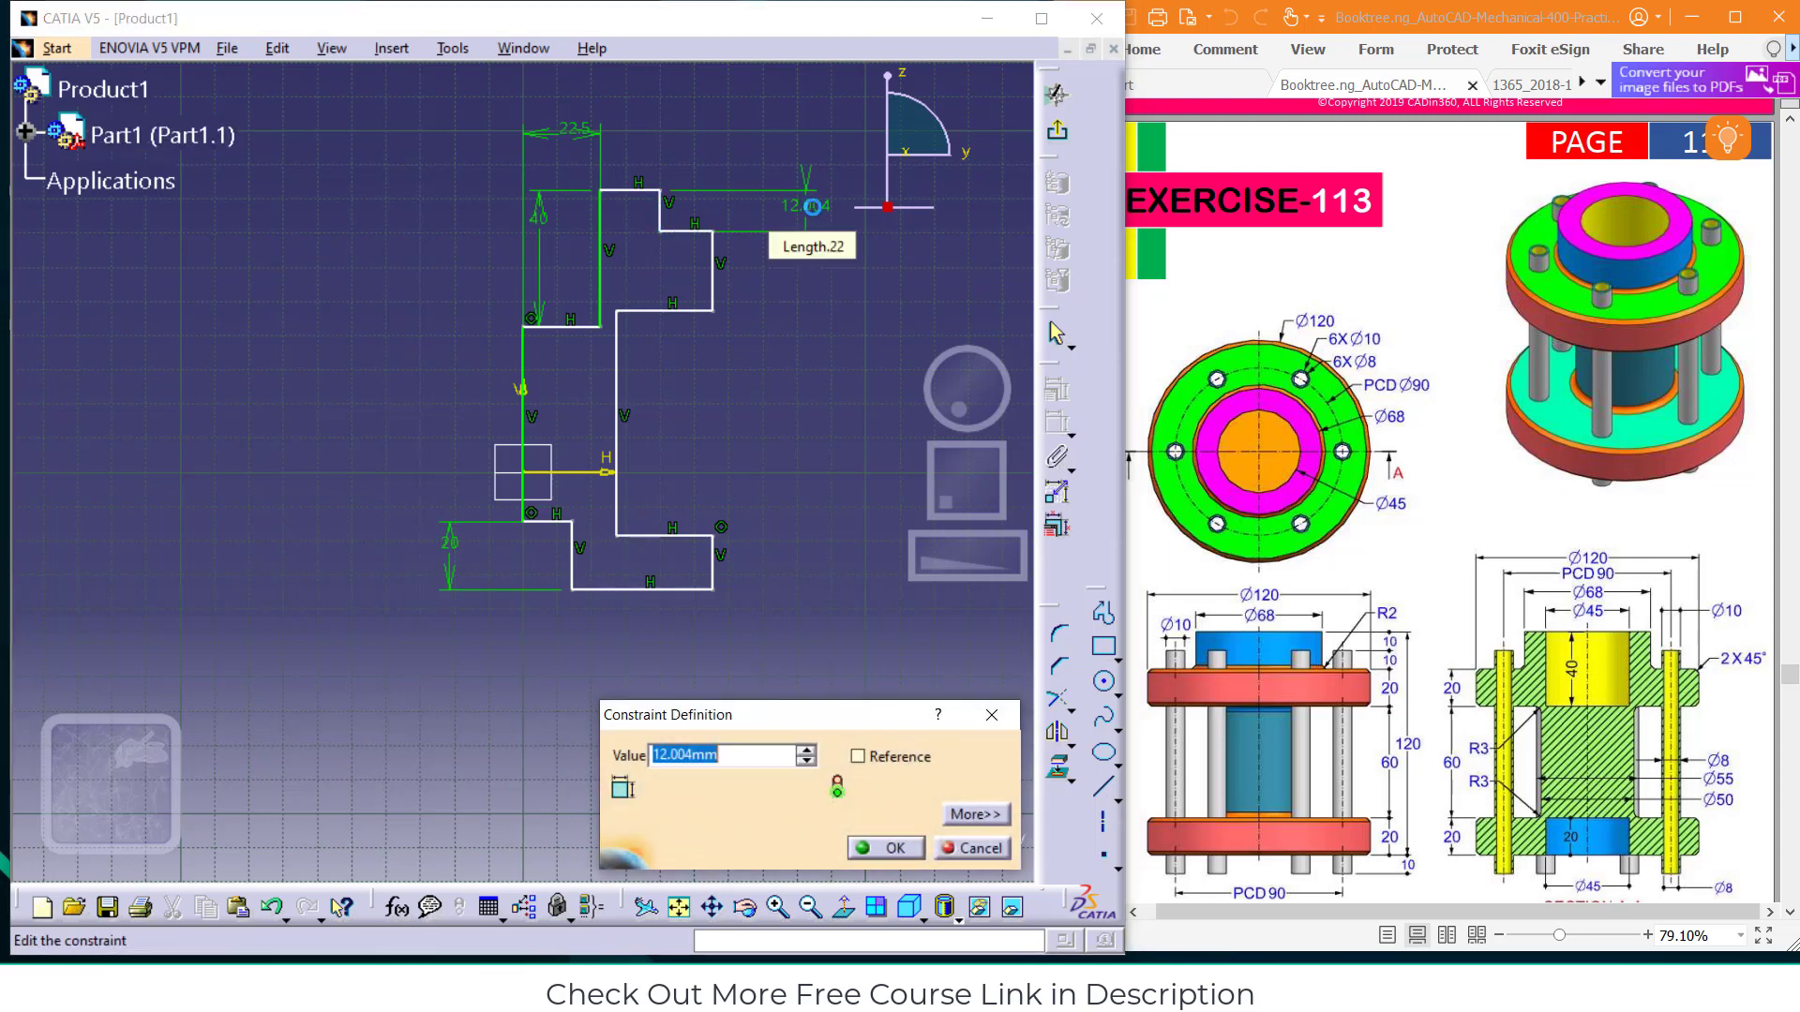
{"action": "type", "text": "20"}
{"action": "key", "text": "Return"}
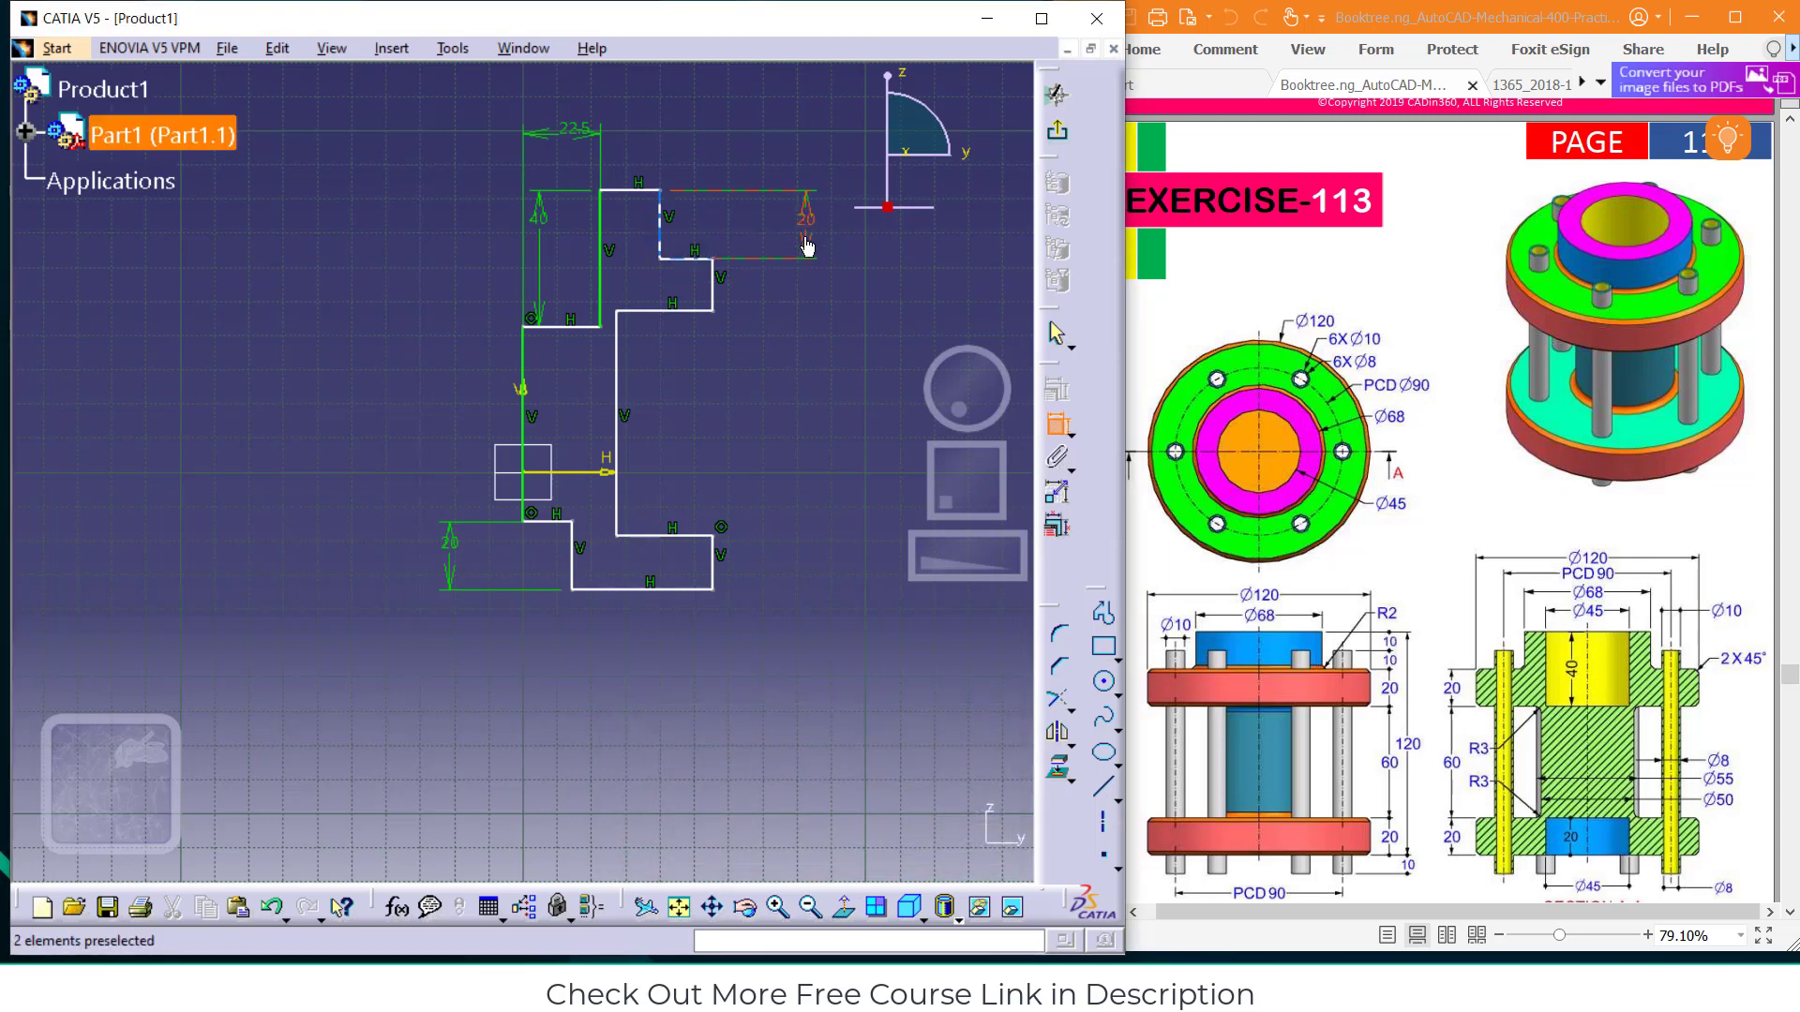
Dimension the upper flange's outer vertical edge and set its thickness to 20 mm
{"action": "left_click", "coordinate": [714, 292]}
{"action": "left_click", "coordinate": [818, 293]}
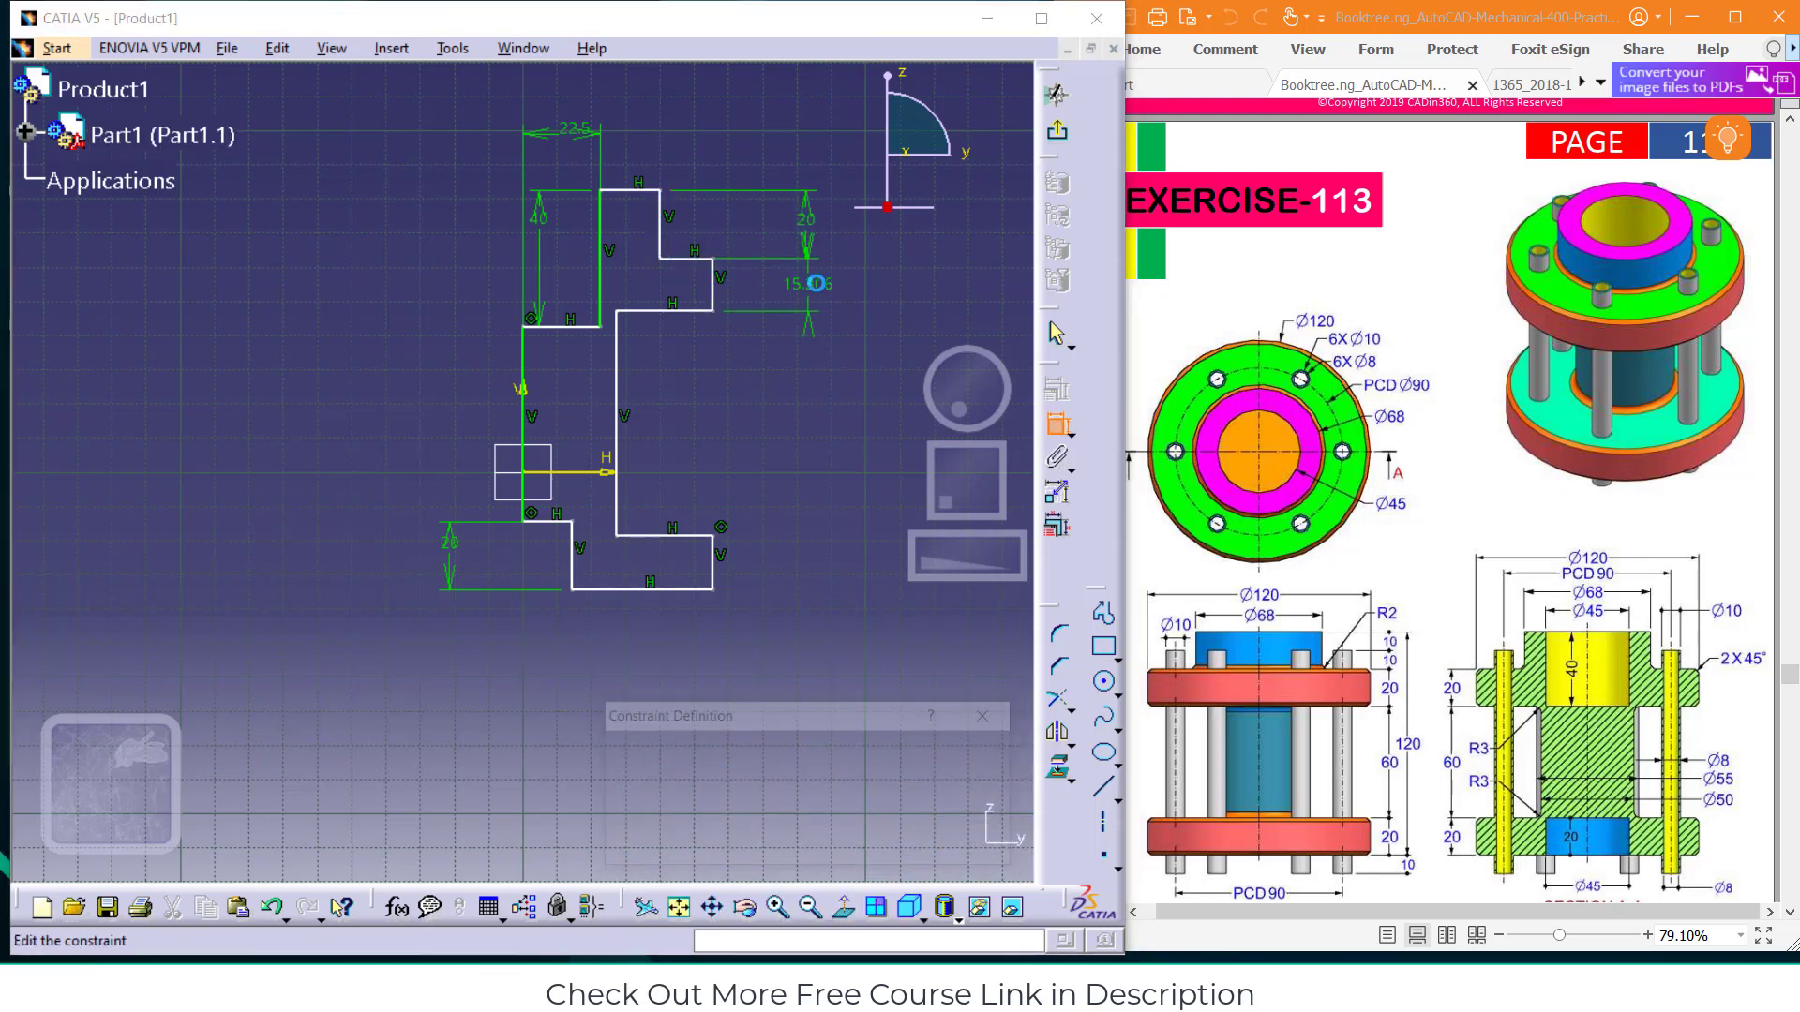
{"action": "double_click", "coordinate": [811, 285]}
{"action": "type", "text": "20"}
{"action": "key", "text": "Return"}
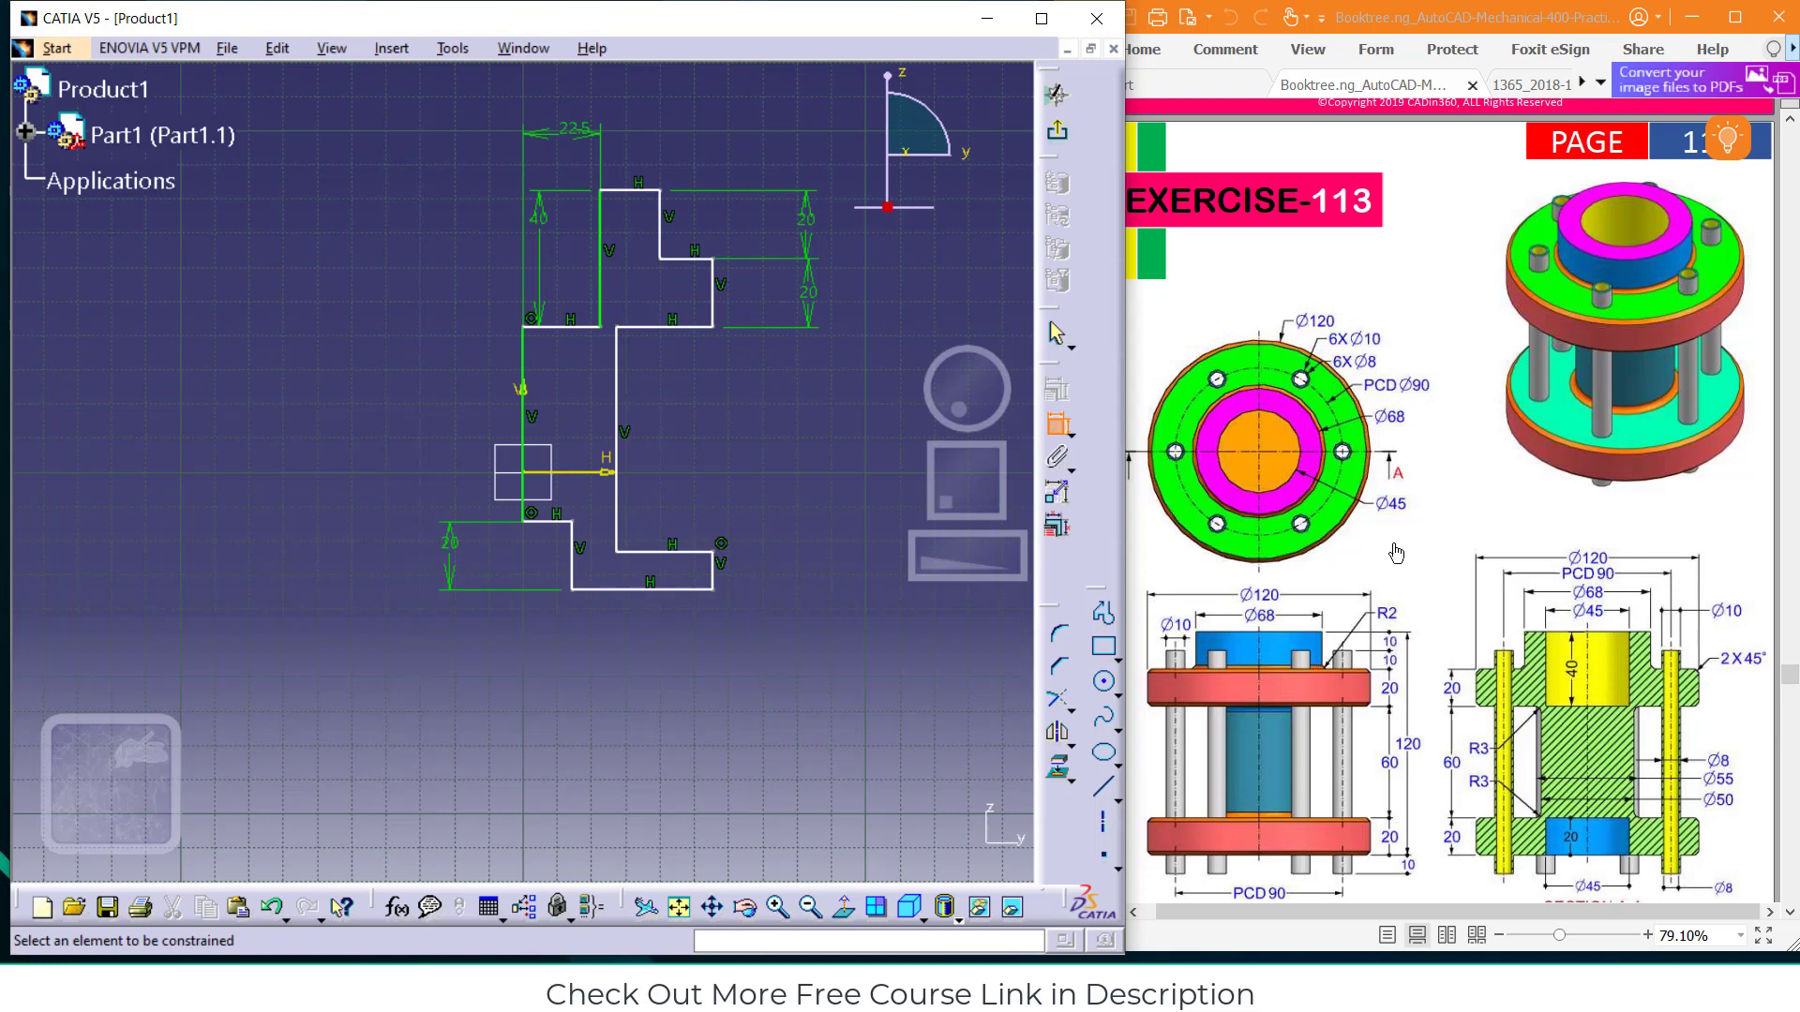
Constrain the distance from the axis line to the upper flange's outer edge to 60 mm
{"action": "left_click", "coordinate": [532, 373]}
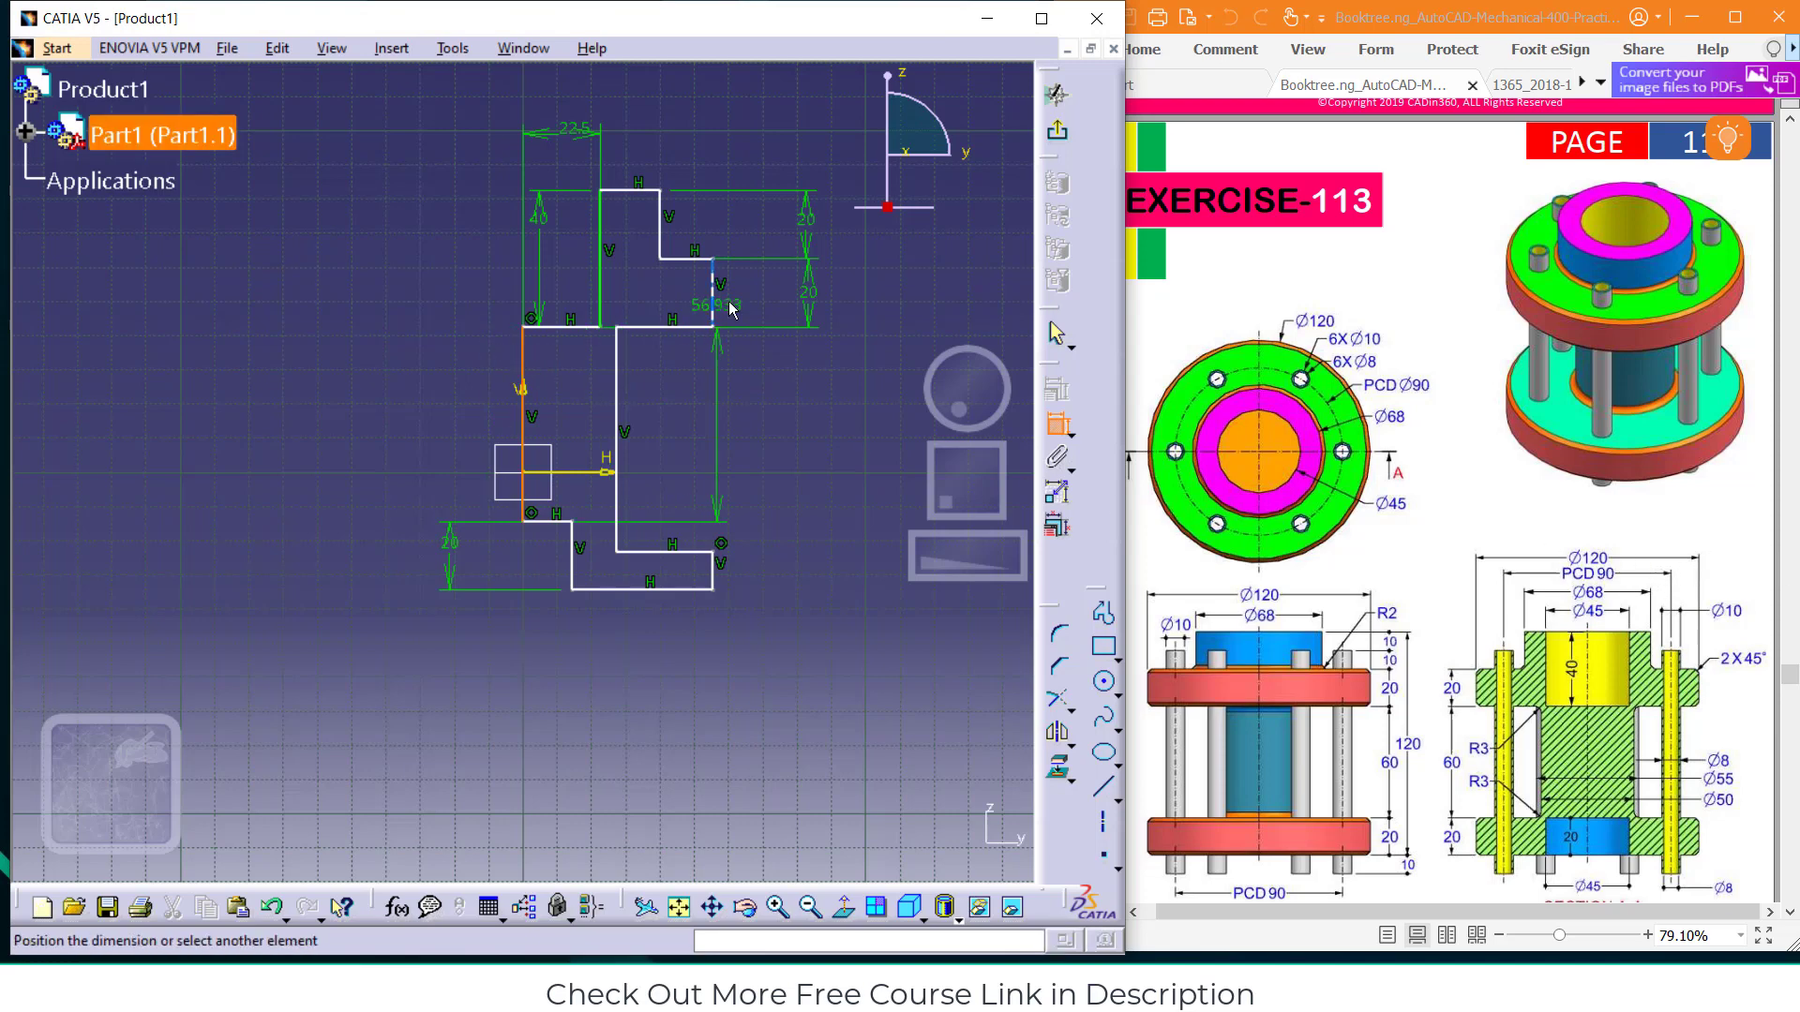
{"action": "left_click", "coordinate": [716, 287]}
{"action": "left_click", "coordinate": [683, 398]}
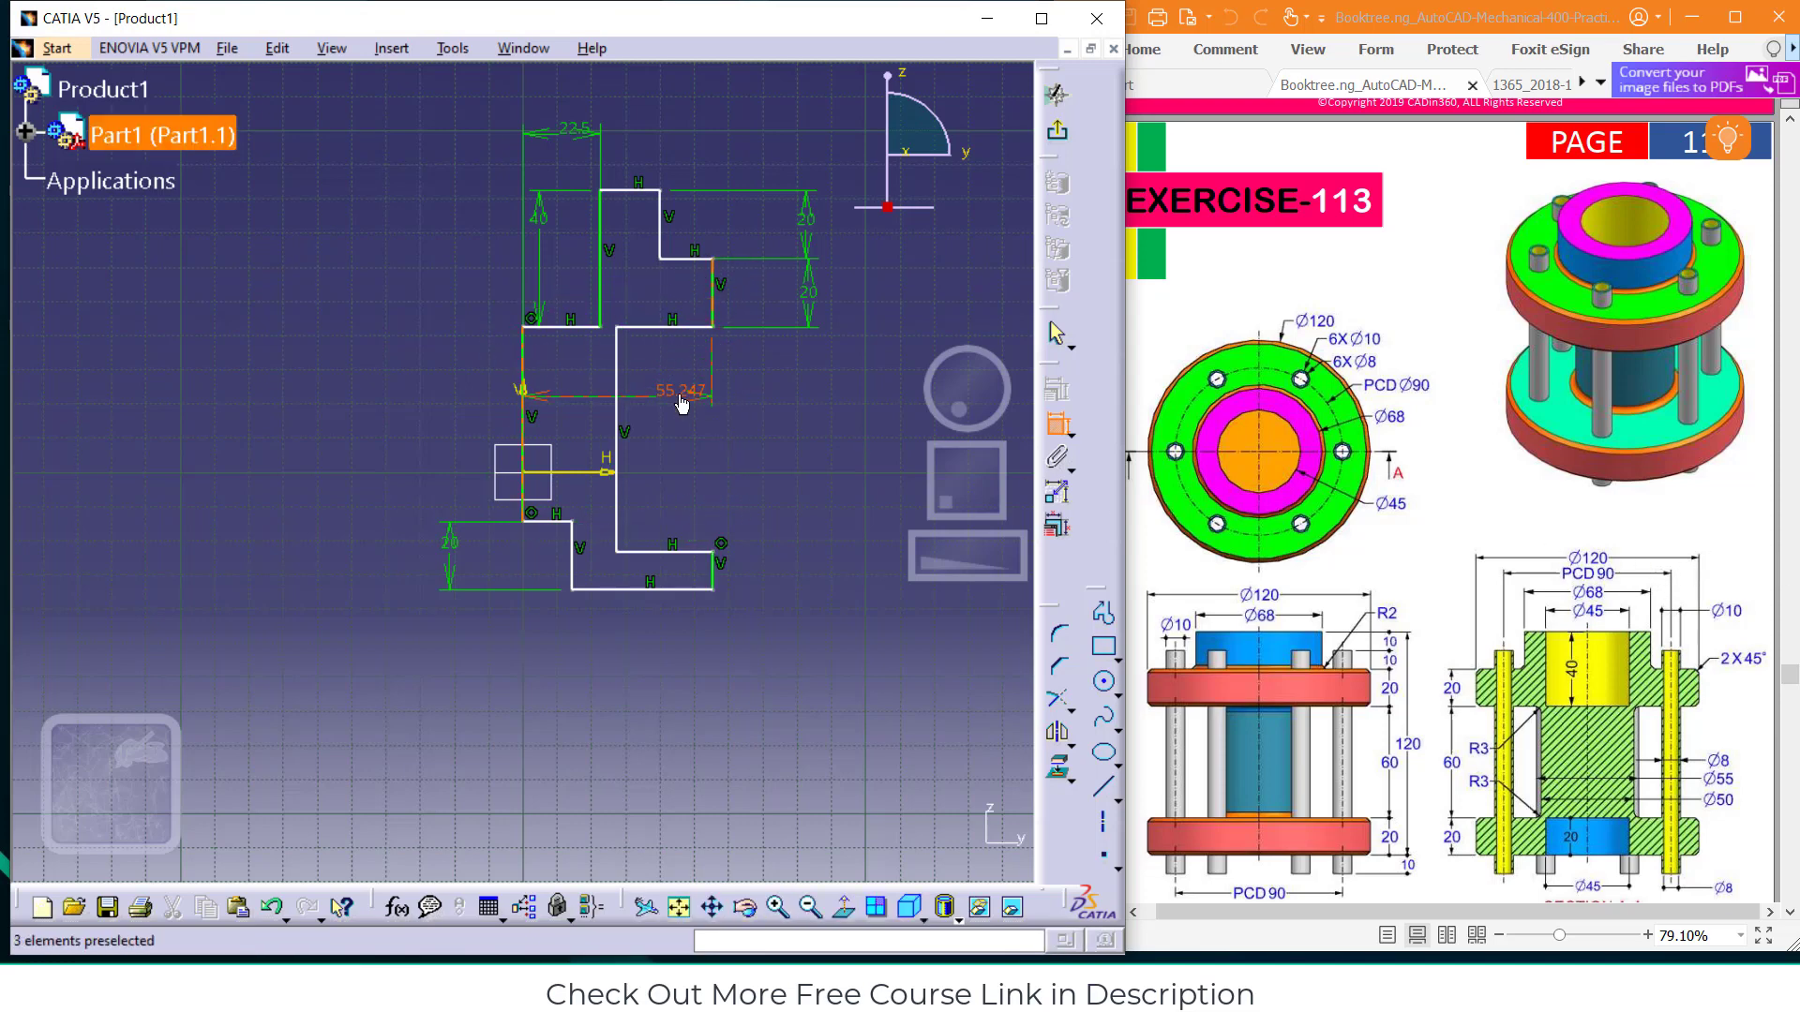
{"action": "double_click", "coordinate": [683, 392]}
{"action": "type", "text": "60"}
{"action": "key", "text": "Return"}
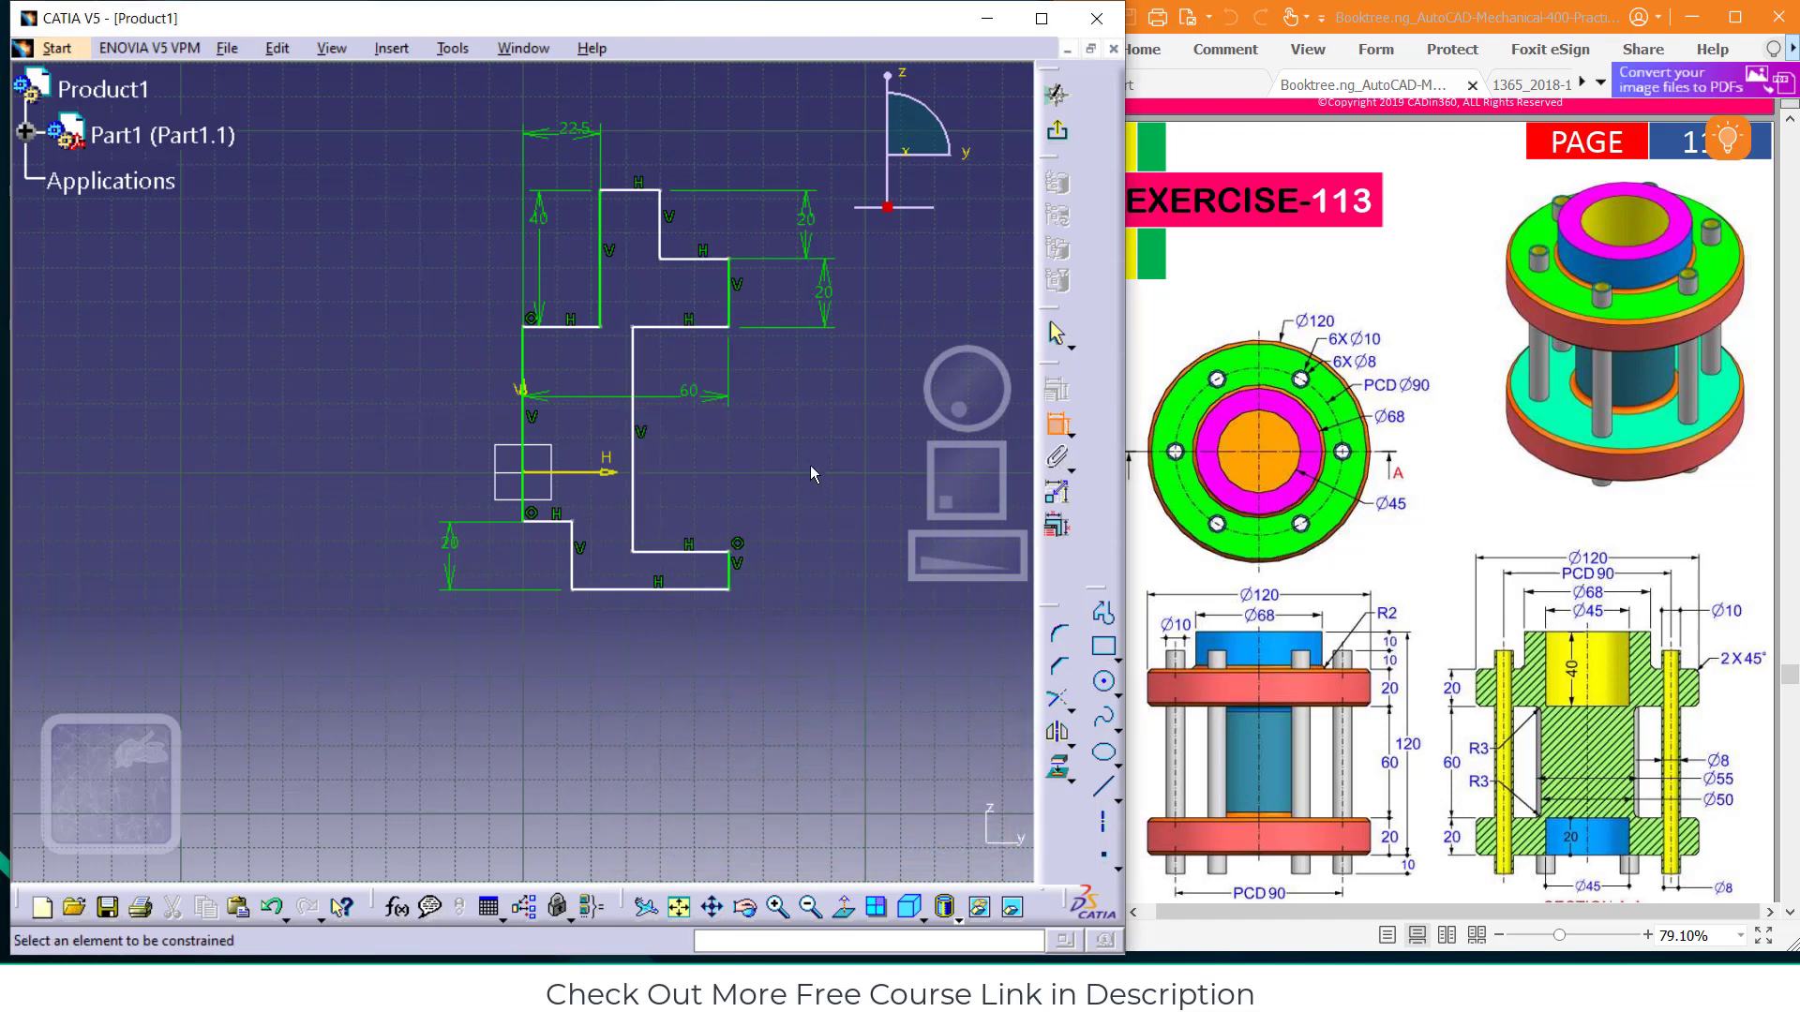
Constrain the distance from the axis line to the central column's side edge to 50/2 mm
{"action": "left_click", "coordinate": [523, 405]}
{"action": "left_click", "coordinate": [634, 405]}
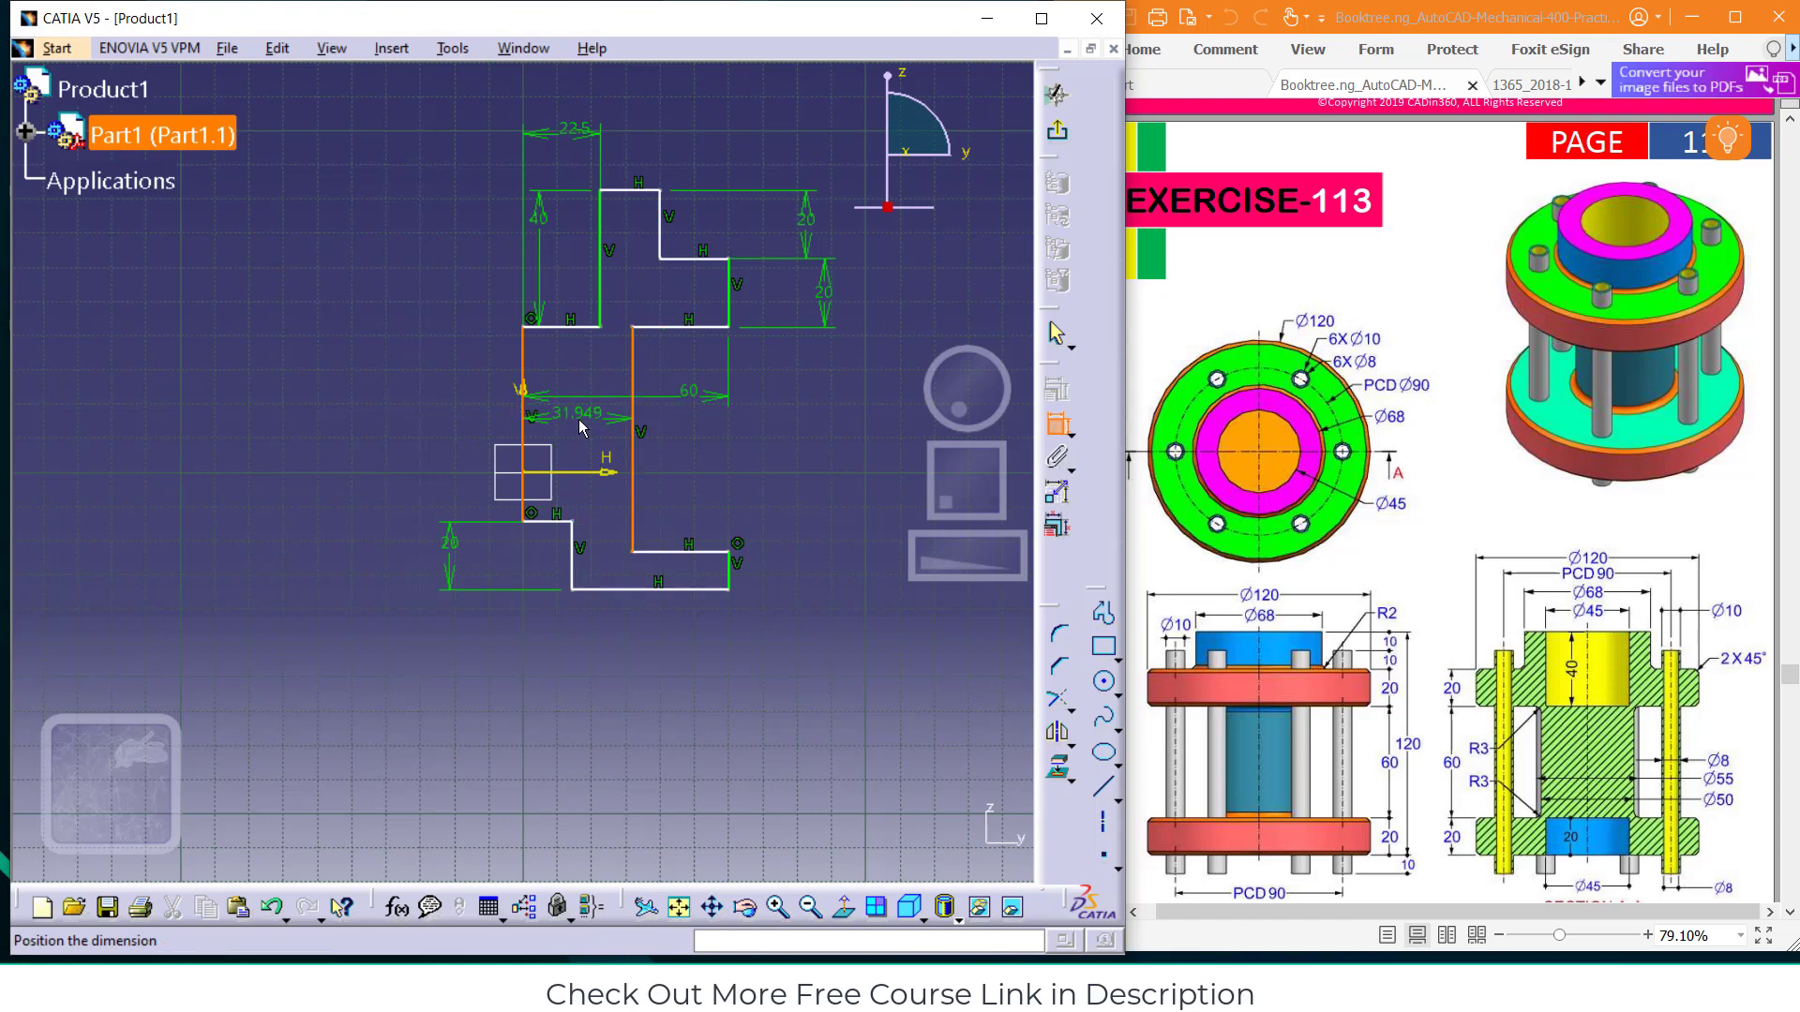
{"action": "left_click", "coordinate": [587, 422]}
{"action": "double_click", "coordinate": [585, 419]}
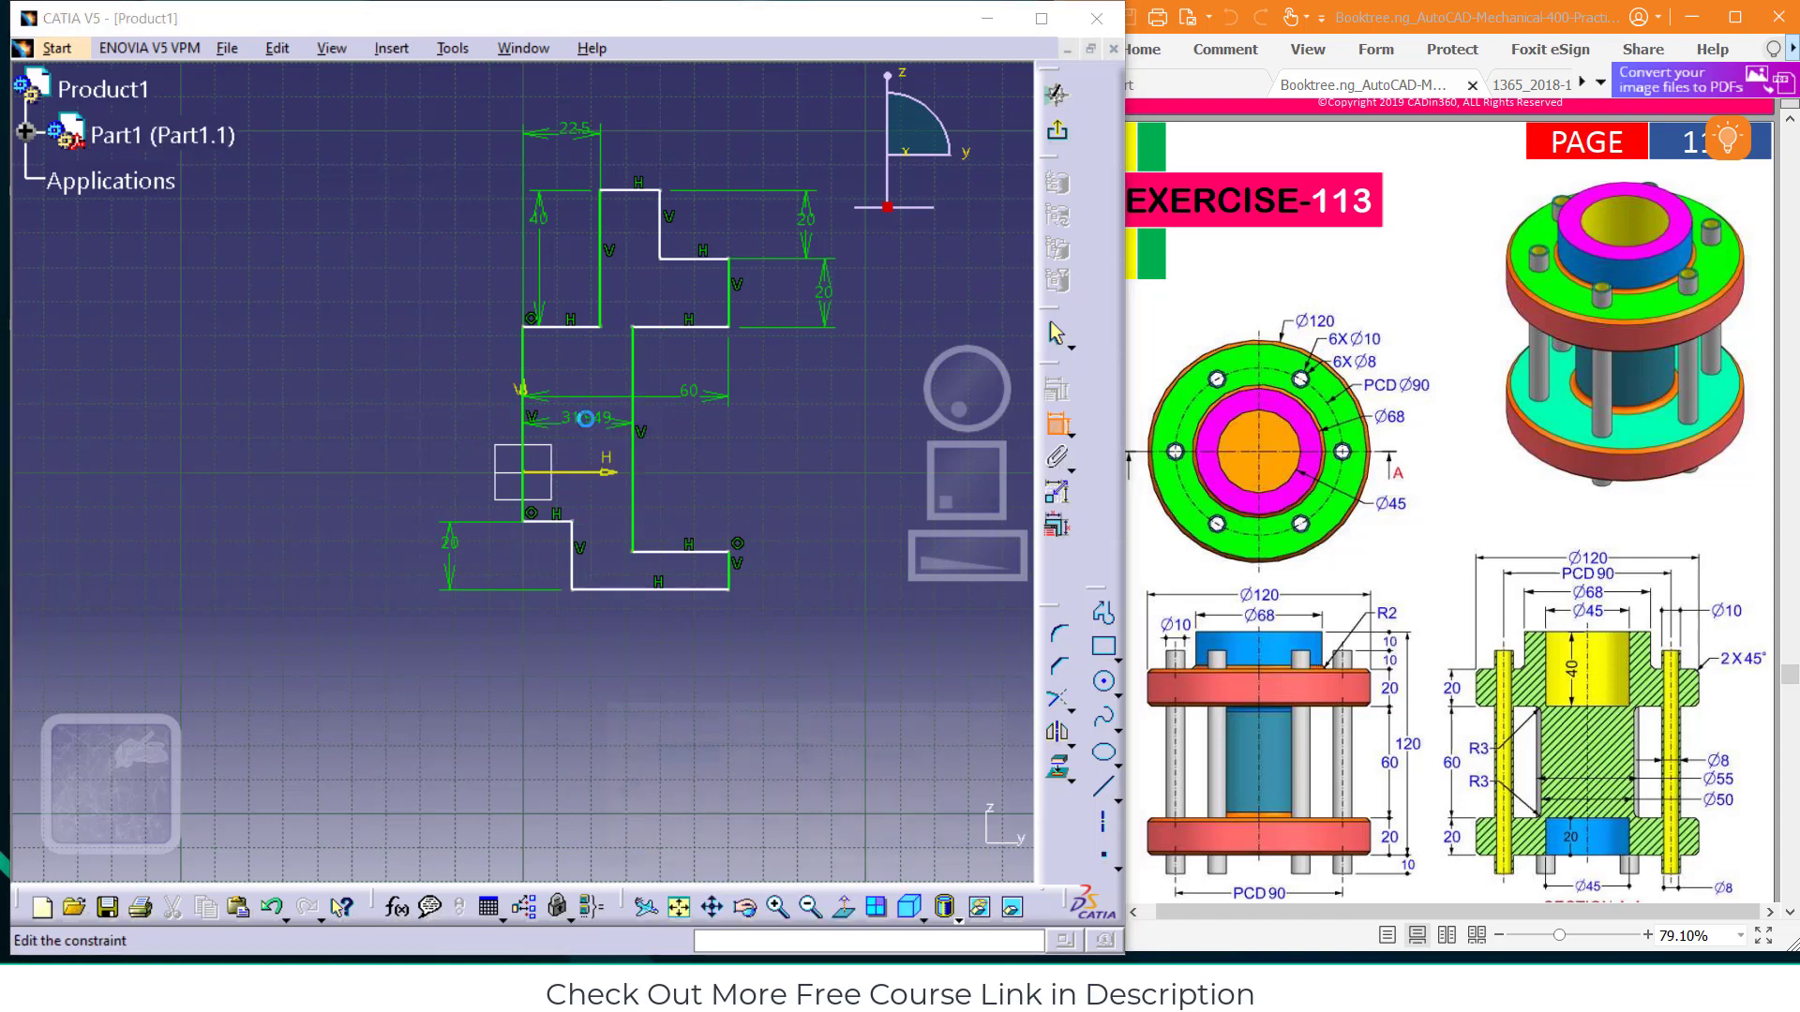
{"action": "type", "text": "50/2"}
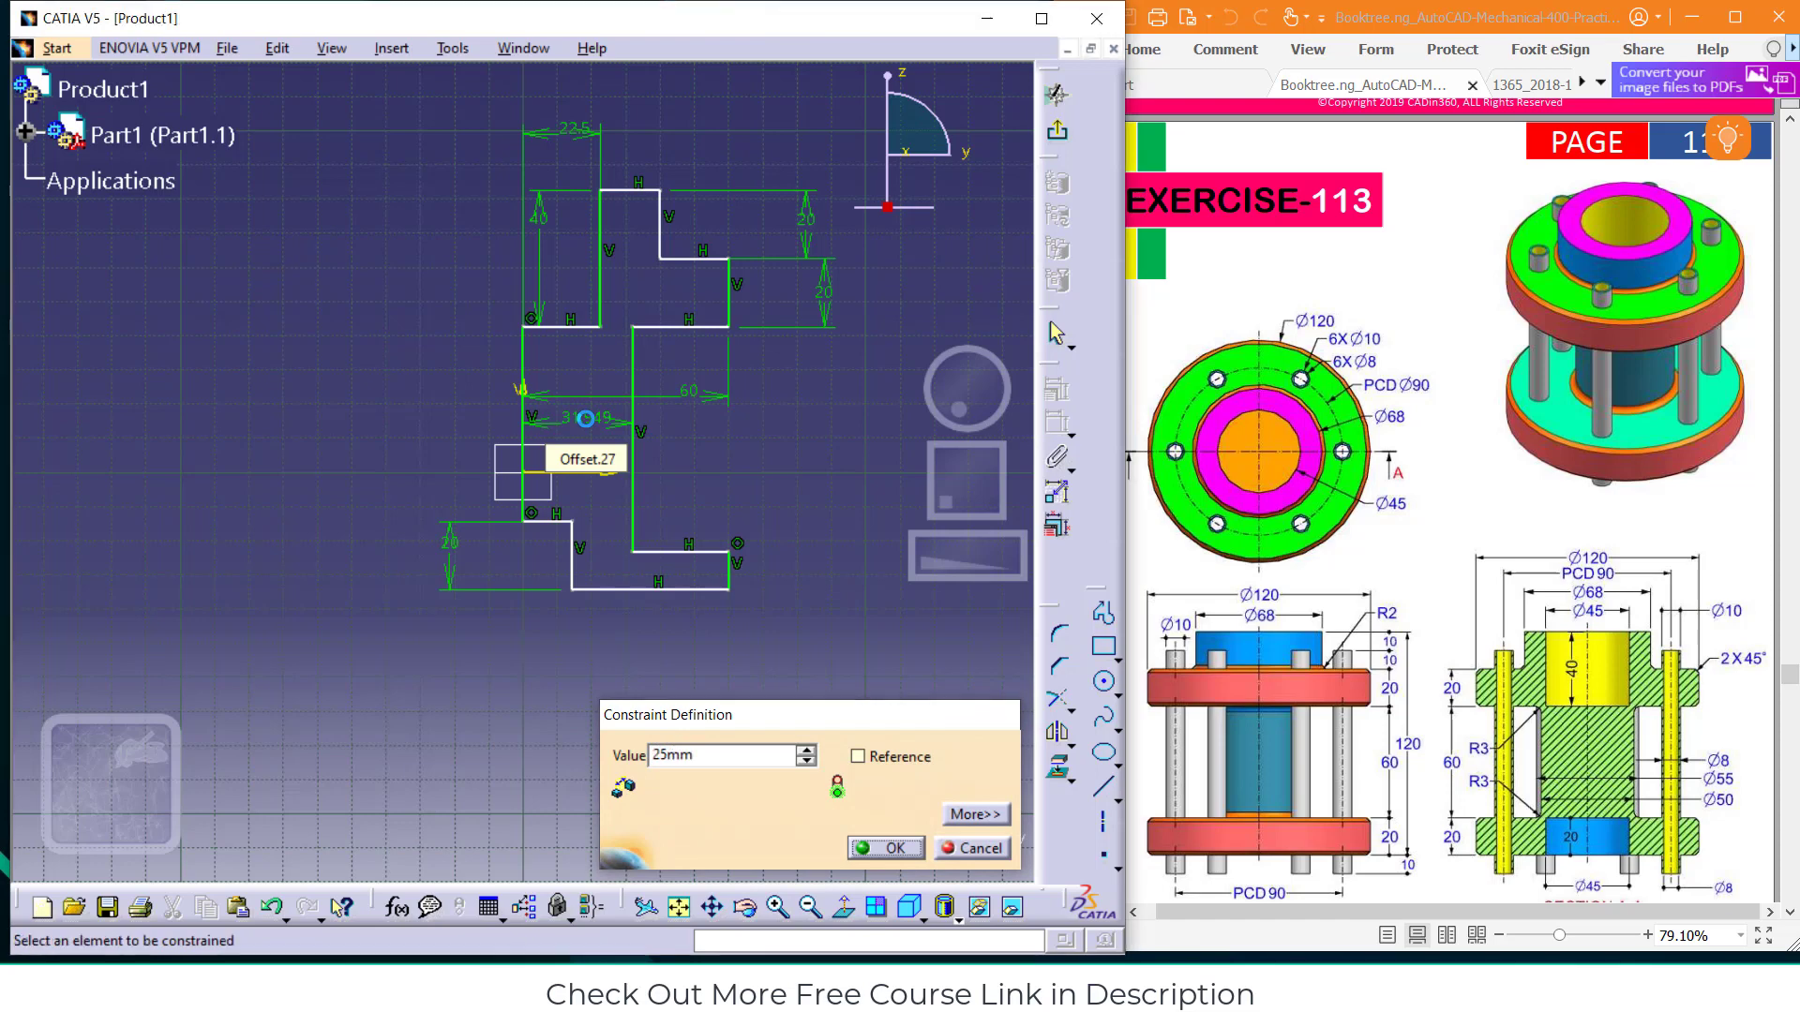
{"action": "key", "text": "Return"}
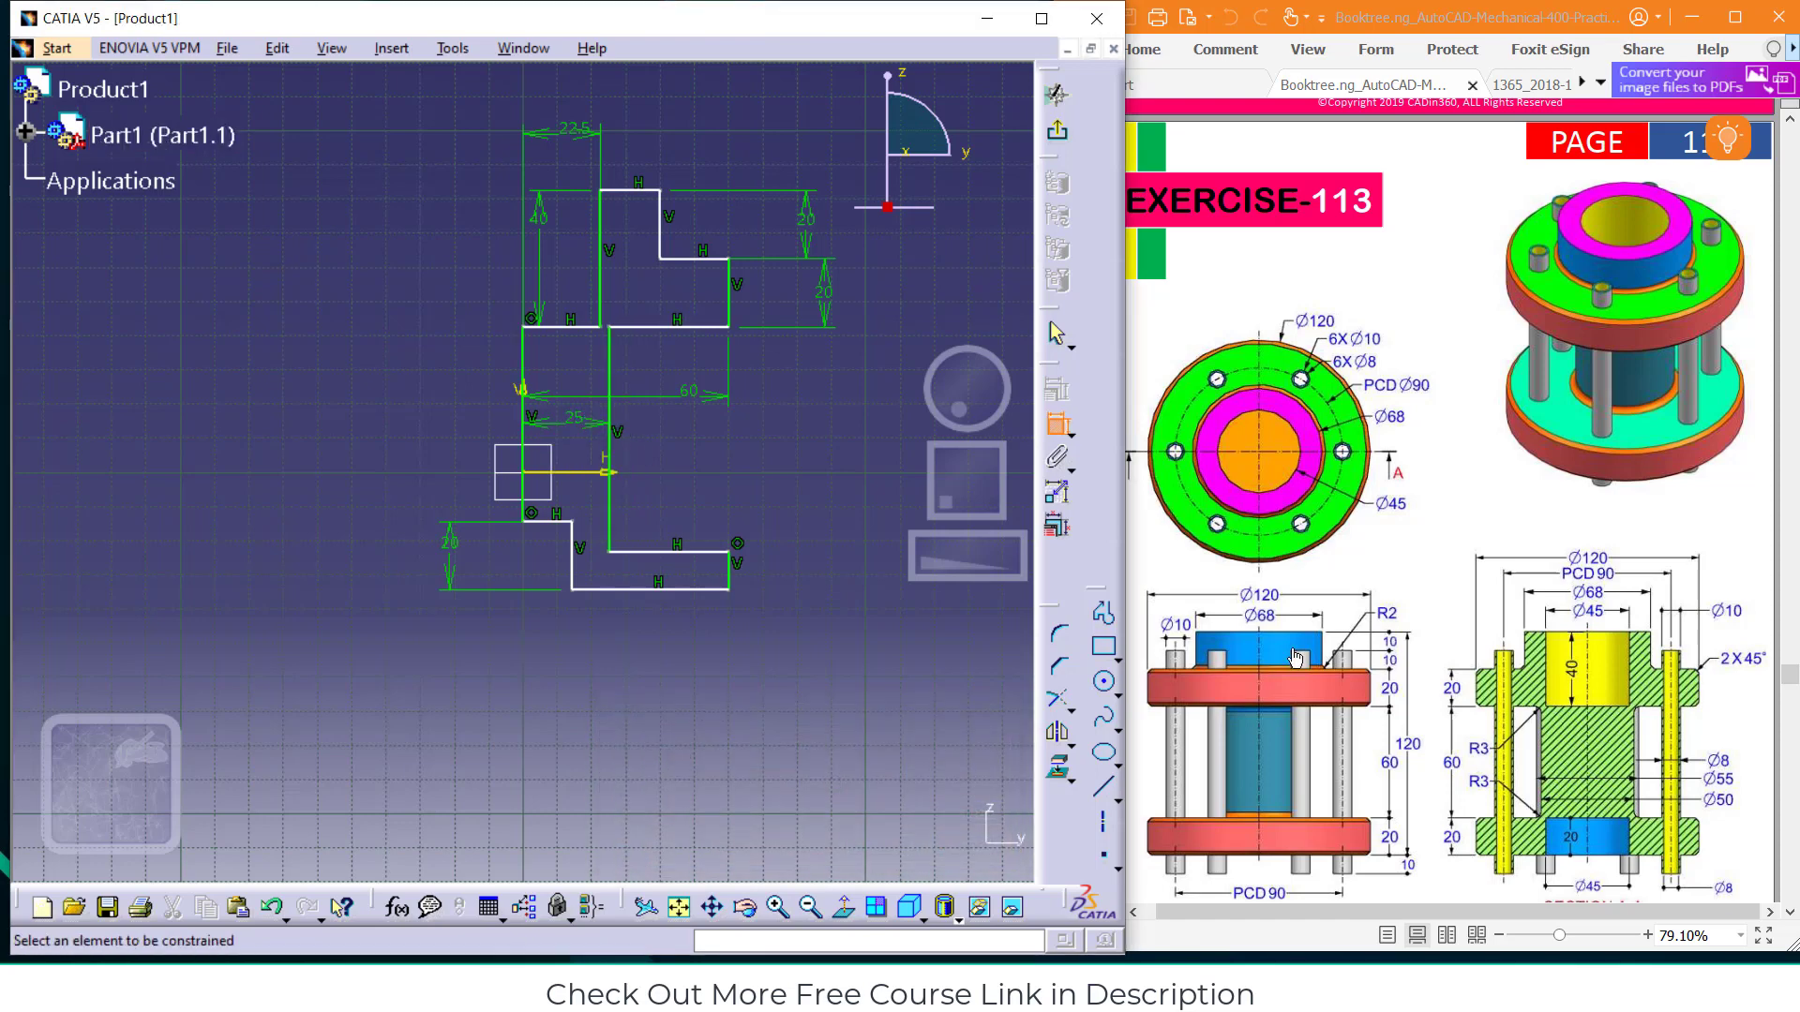
Dimension the lower flange's outer vertical edge and set its thickness to 20 mm
{"action": "left_click", "coordinate": [735, 570]}
{"action": "double_click", "coordinate": [804, 553]}
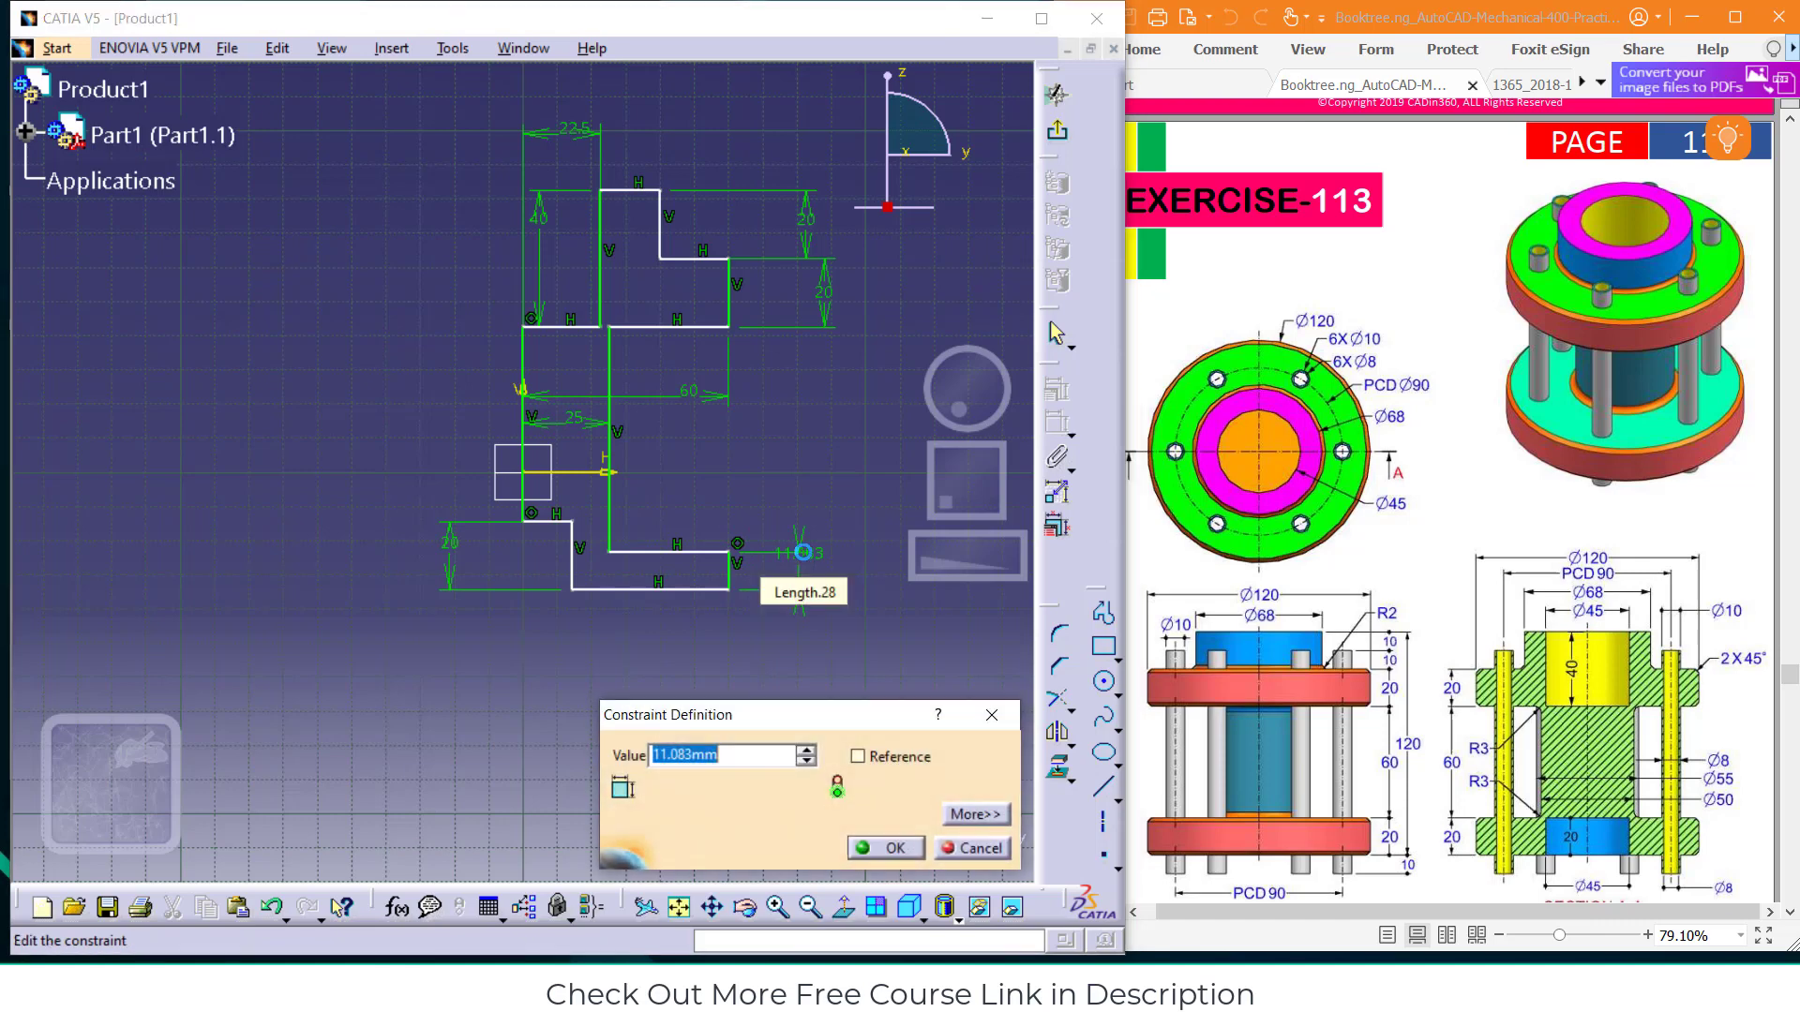
{"action": "type", "text": "20"}
{"action": "key", "text": "Return"}
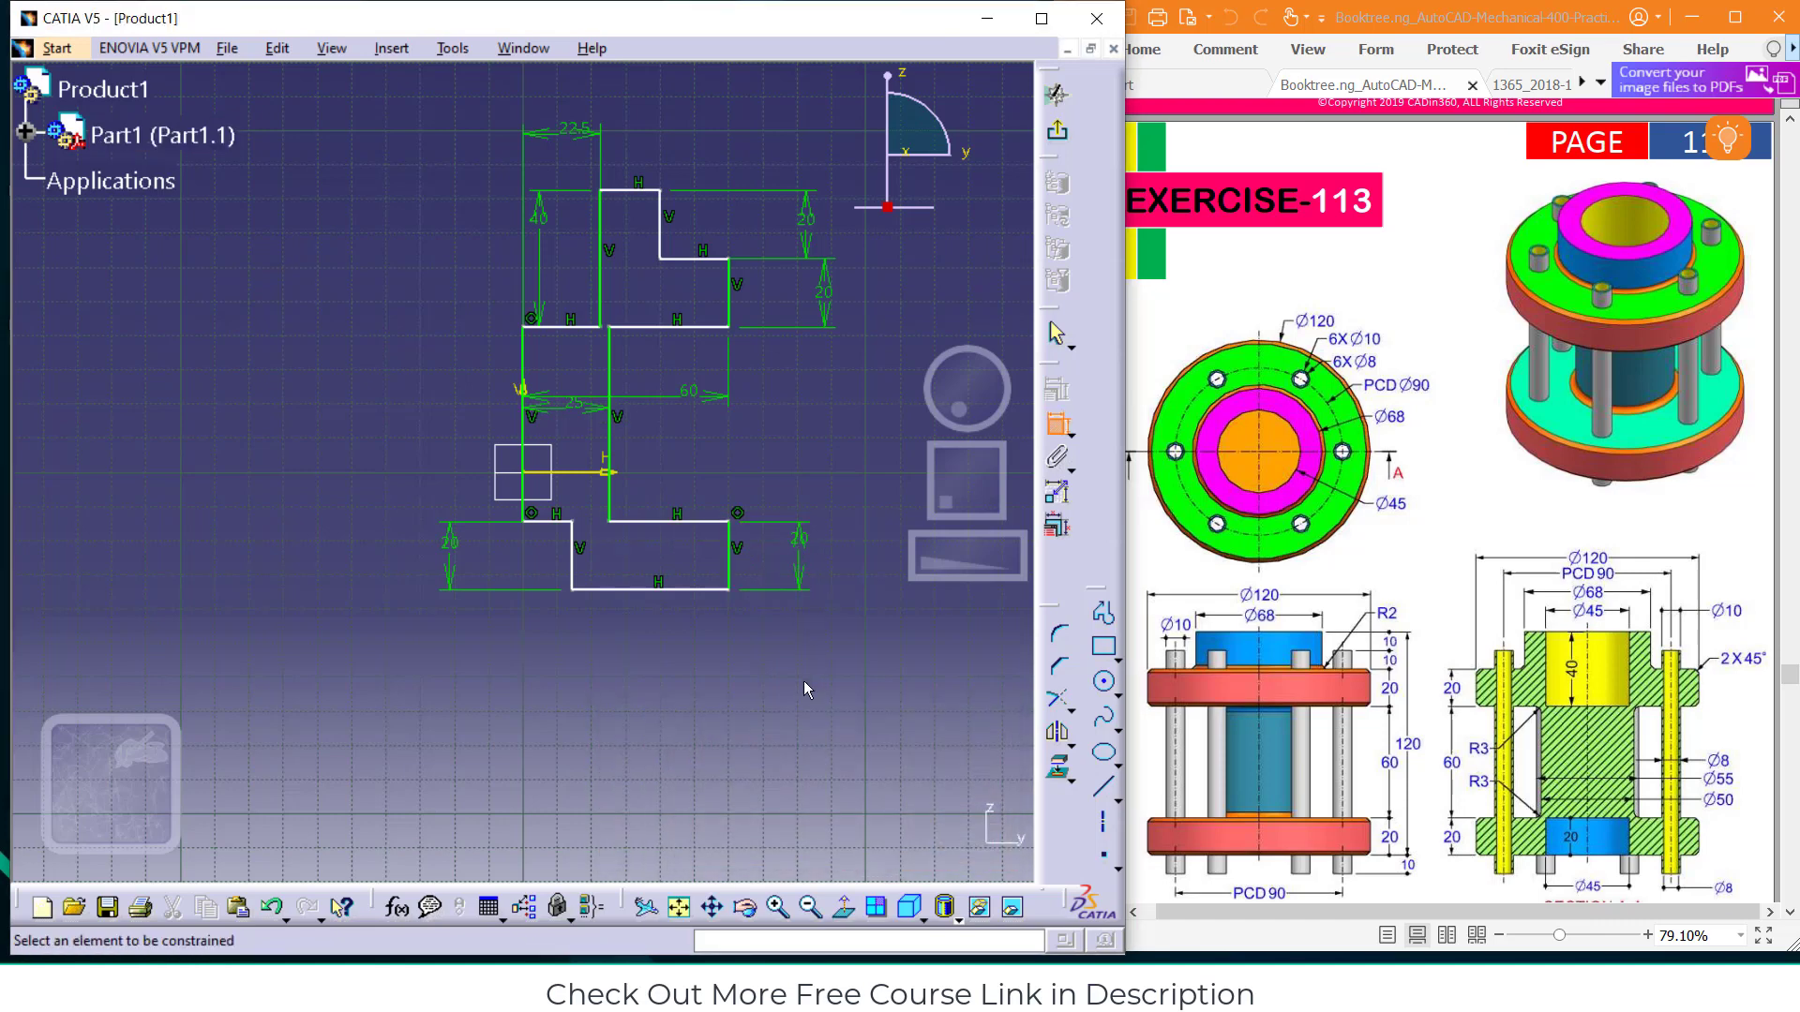
Try a distance constraint between the axis line and the lower flange's outer edge, and delete that dimension
{"action": "left_click", "coordinate": [530, 437]}
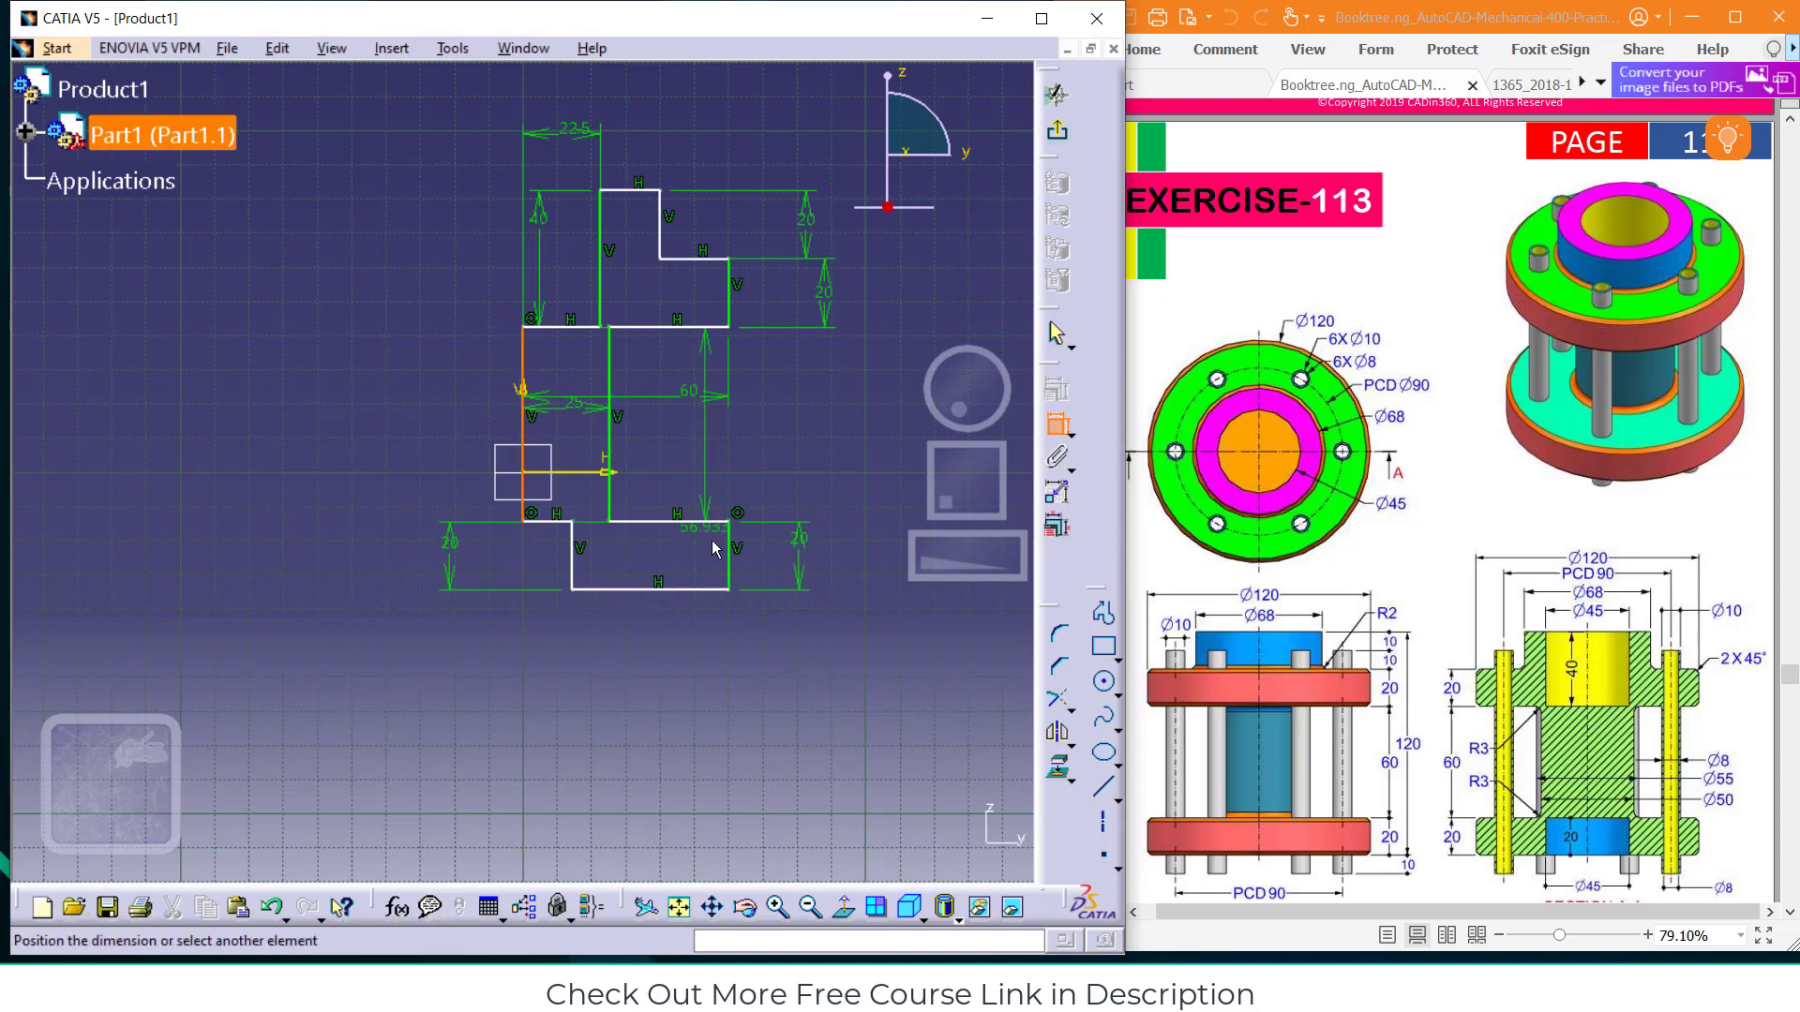
{"action": "left_click", "coordinate": [729, 561]}
{"action": "left_click", "coordinate": [681, 675]}
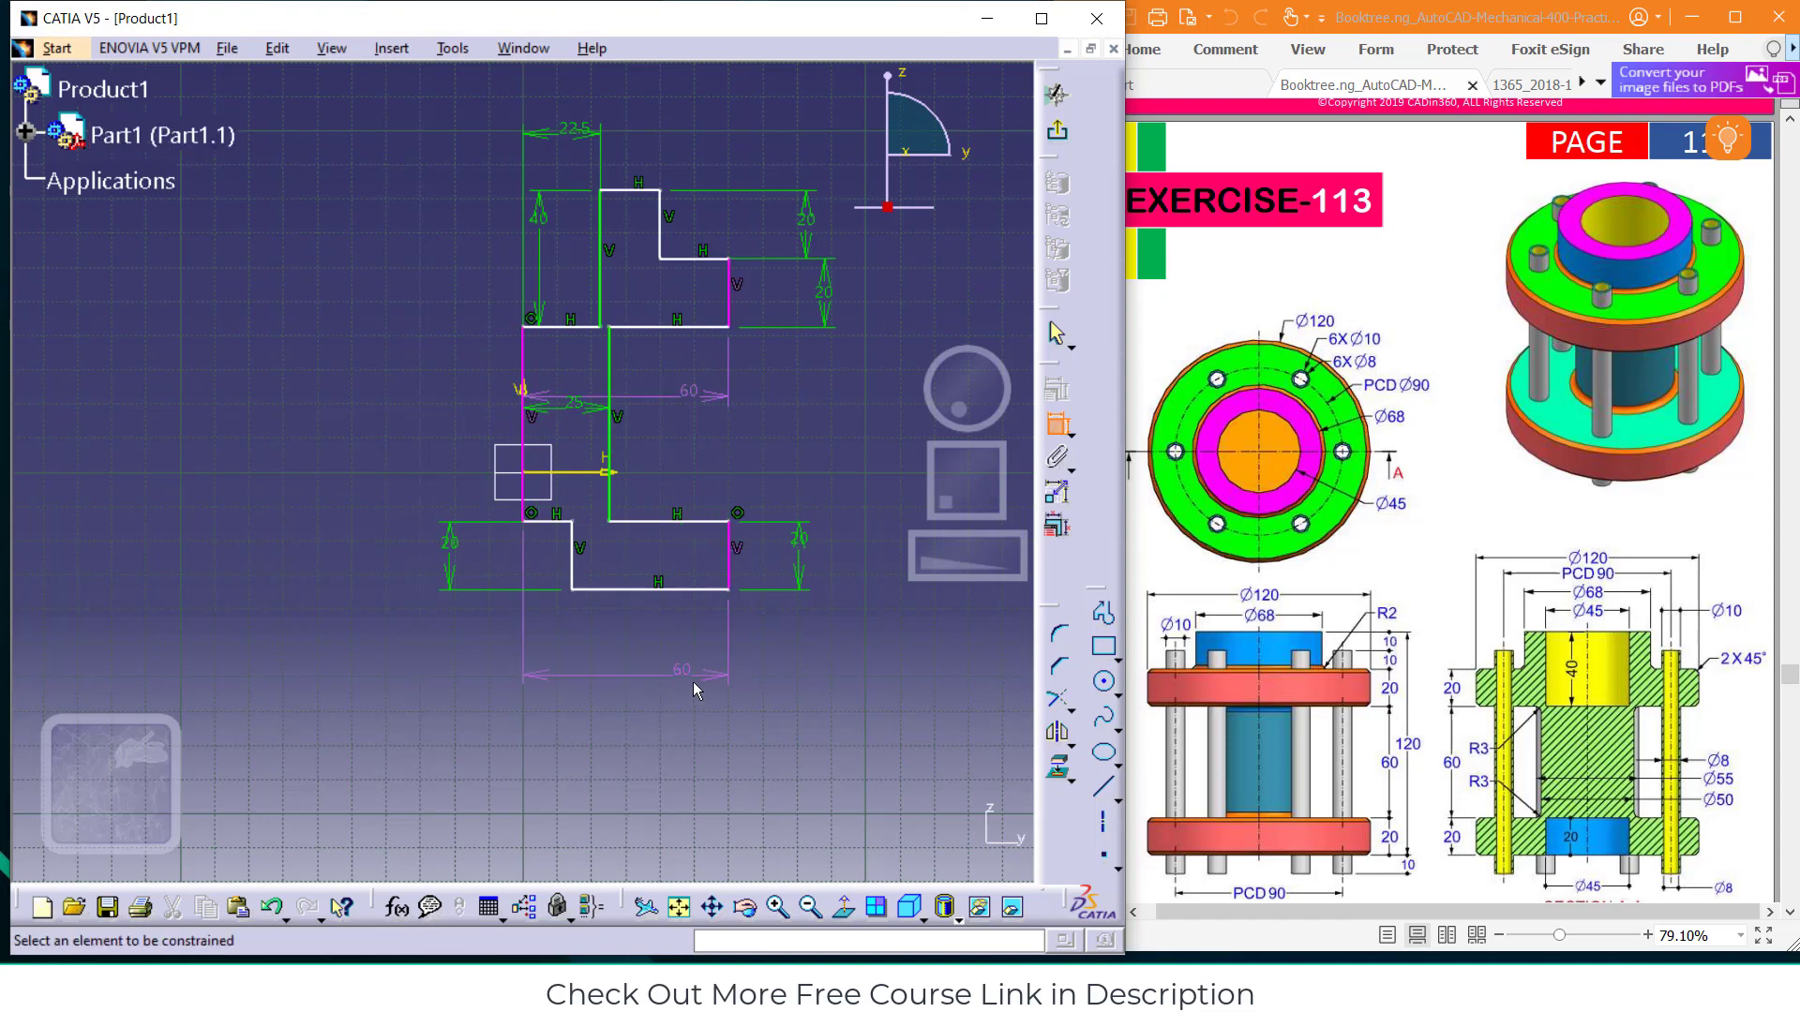
{"action": "left_click_drag", "start_coordinate": [687, 677], "coordinate": [686, 659]}
{"action": "right_click", "coordinate": [700, 687]}
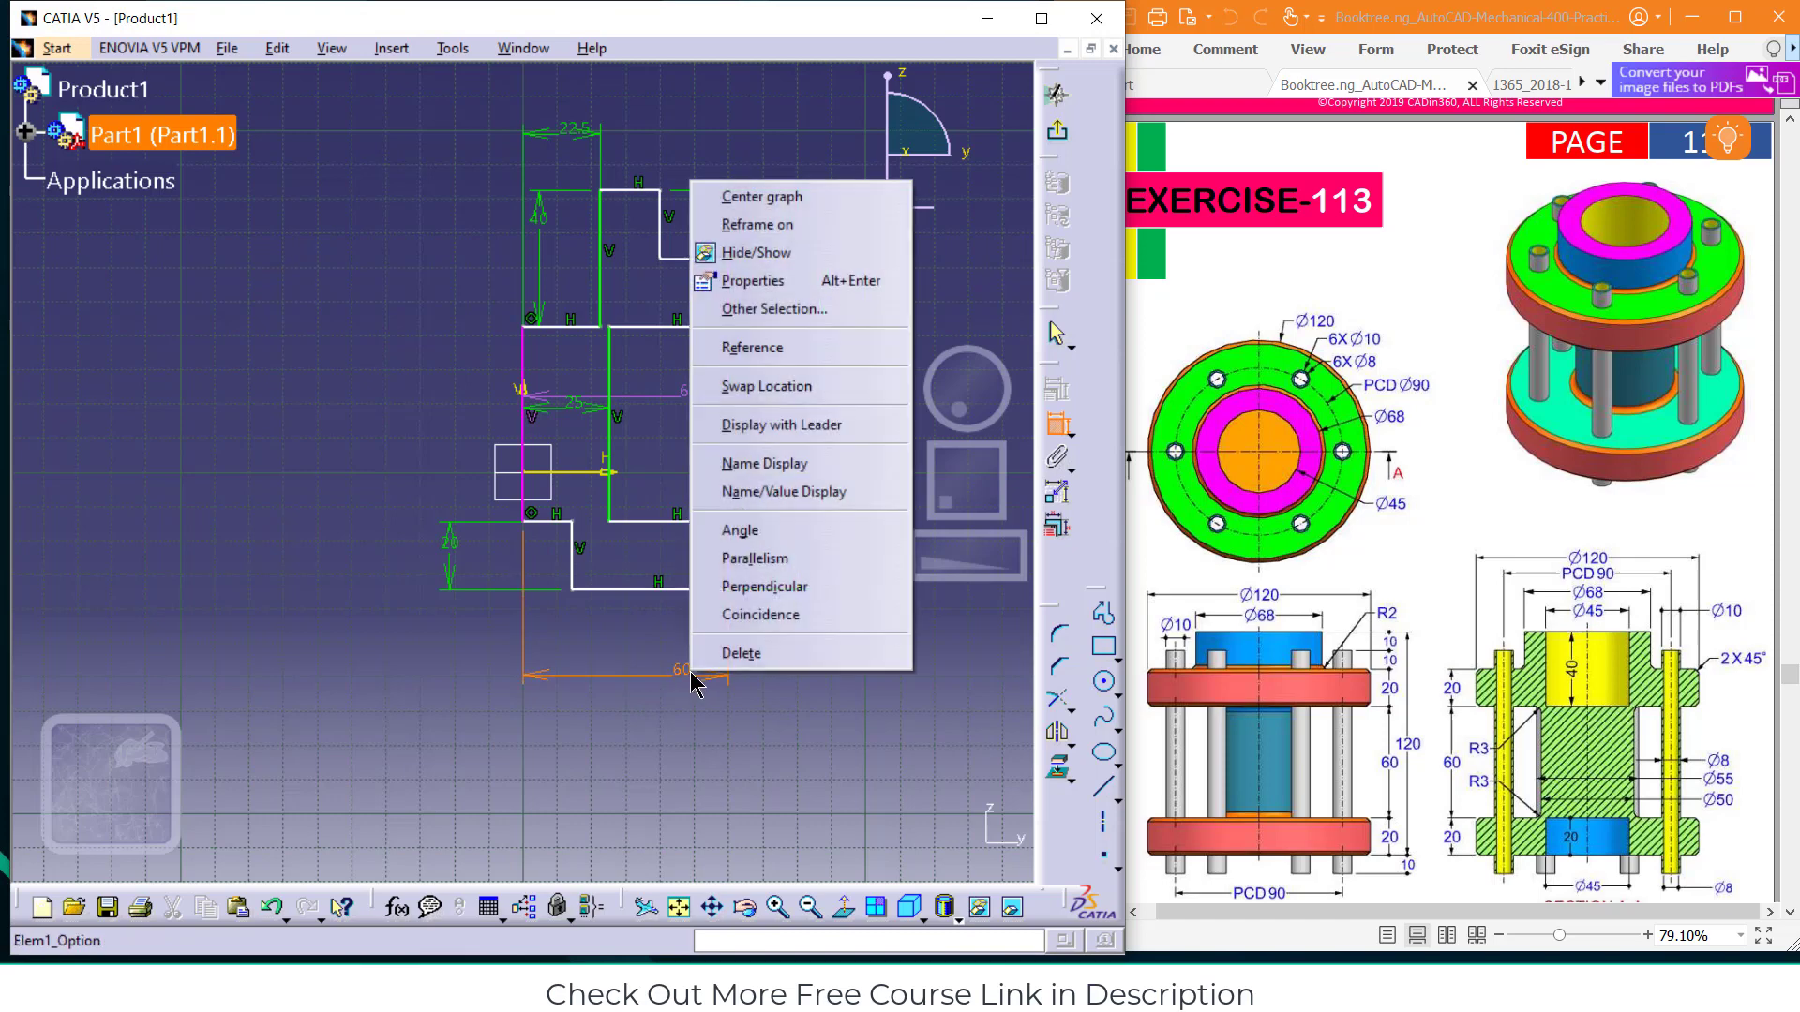
{"action": "left_click", "coordinate": [717, 652]}
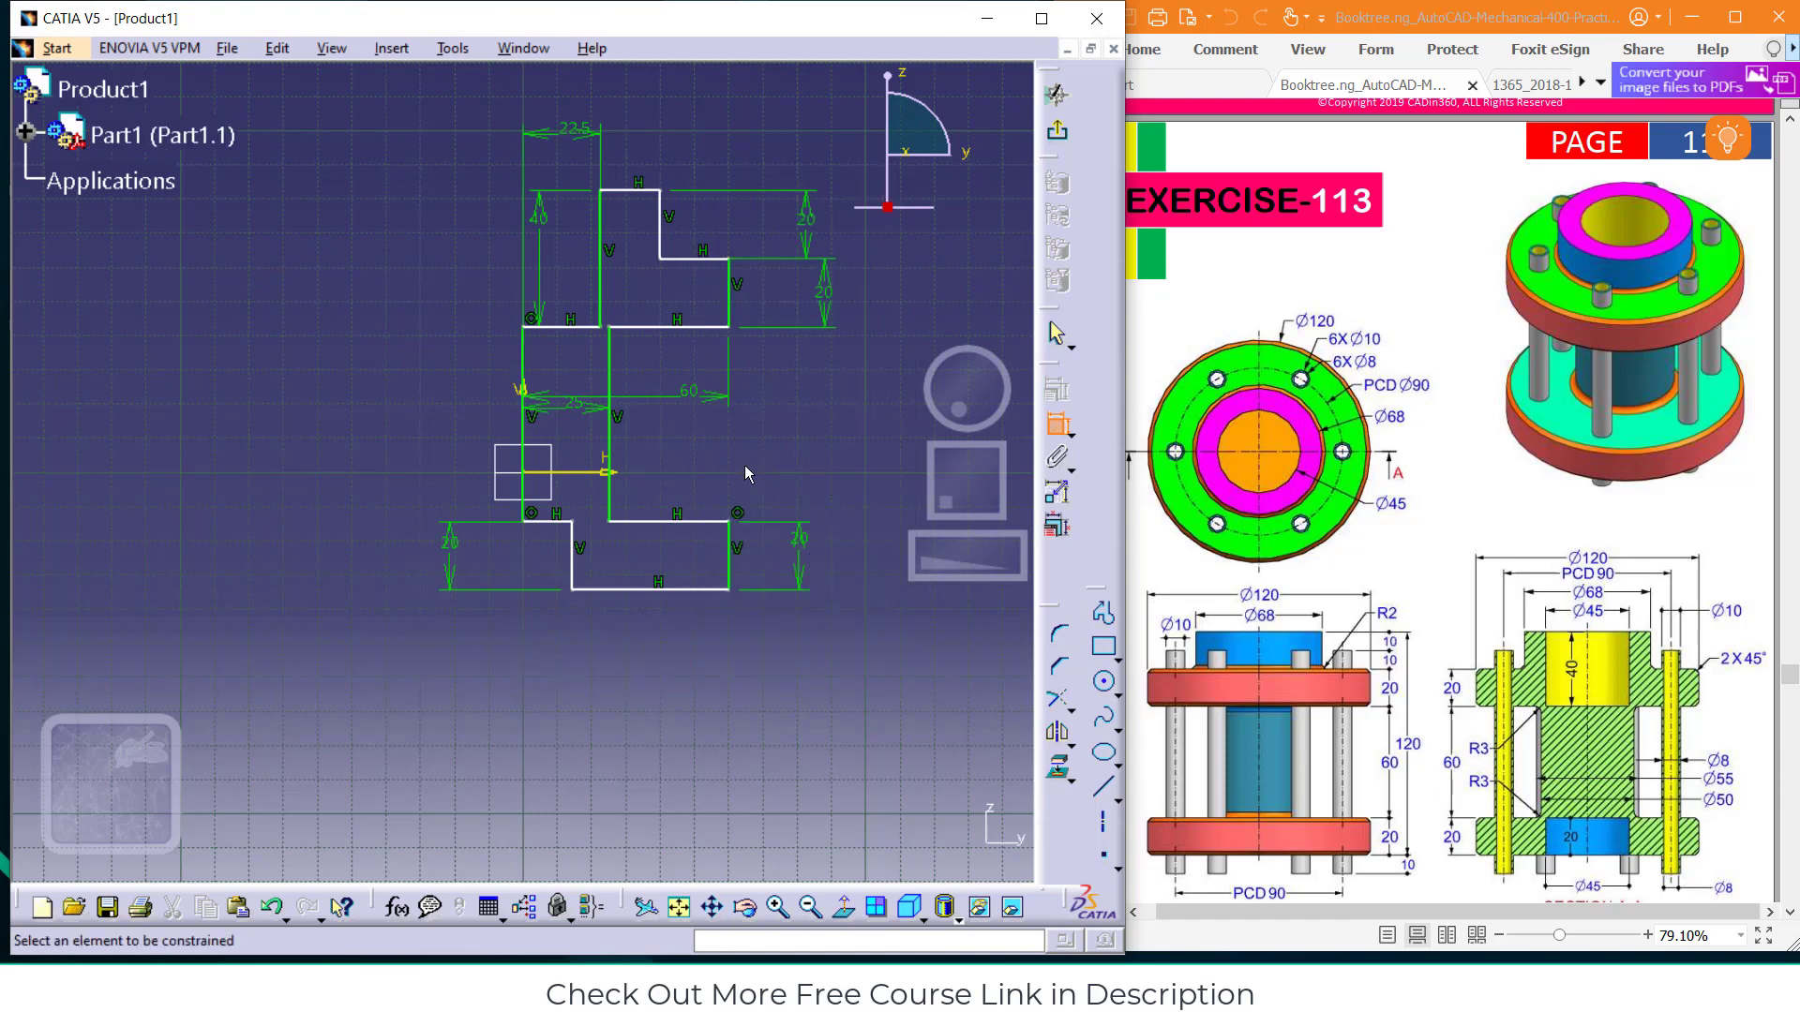
Dimension the central column's outer vertical edge and set its length between the flanges to 60 mm
{"action": "left_click", "coordinate": [622, 370]}
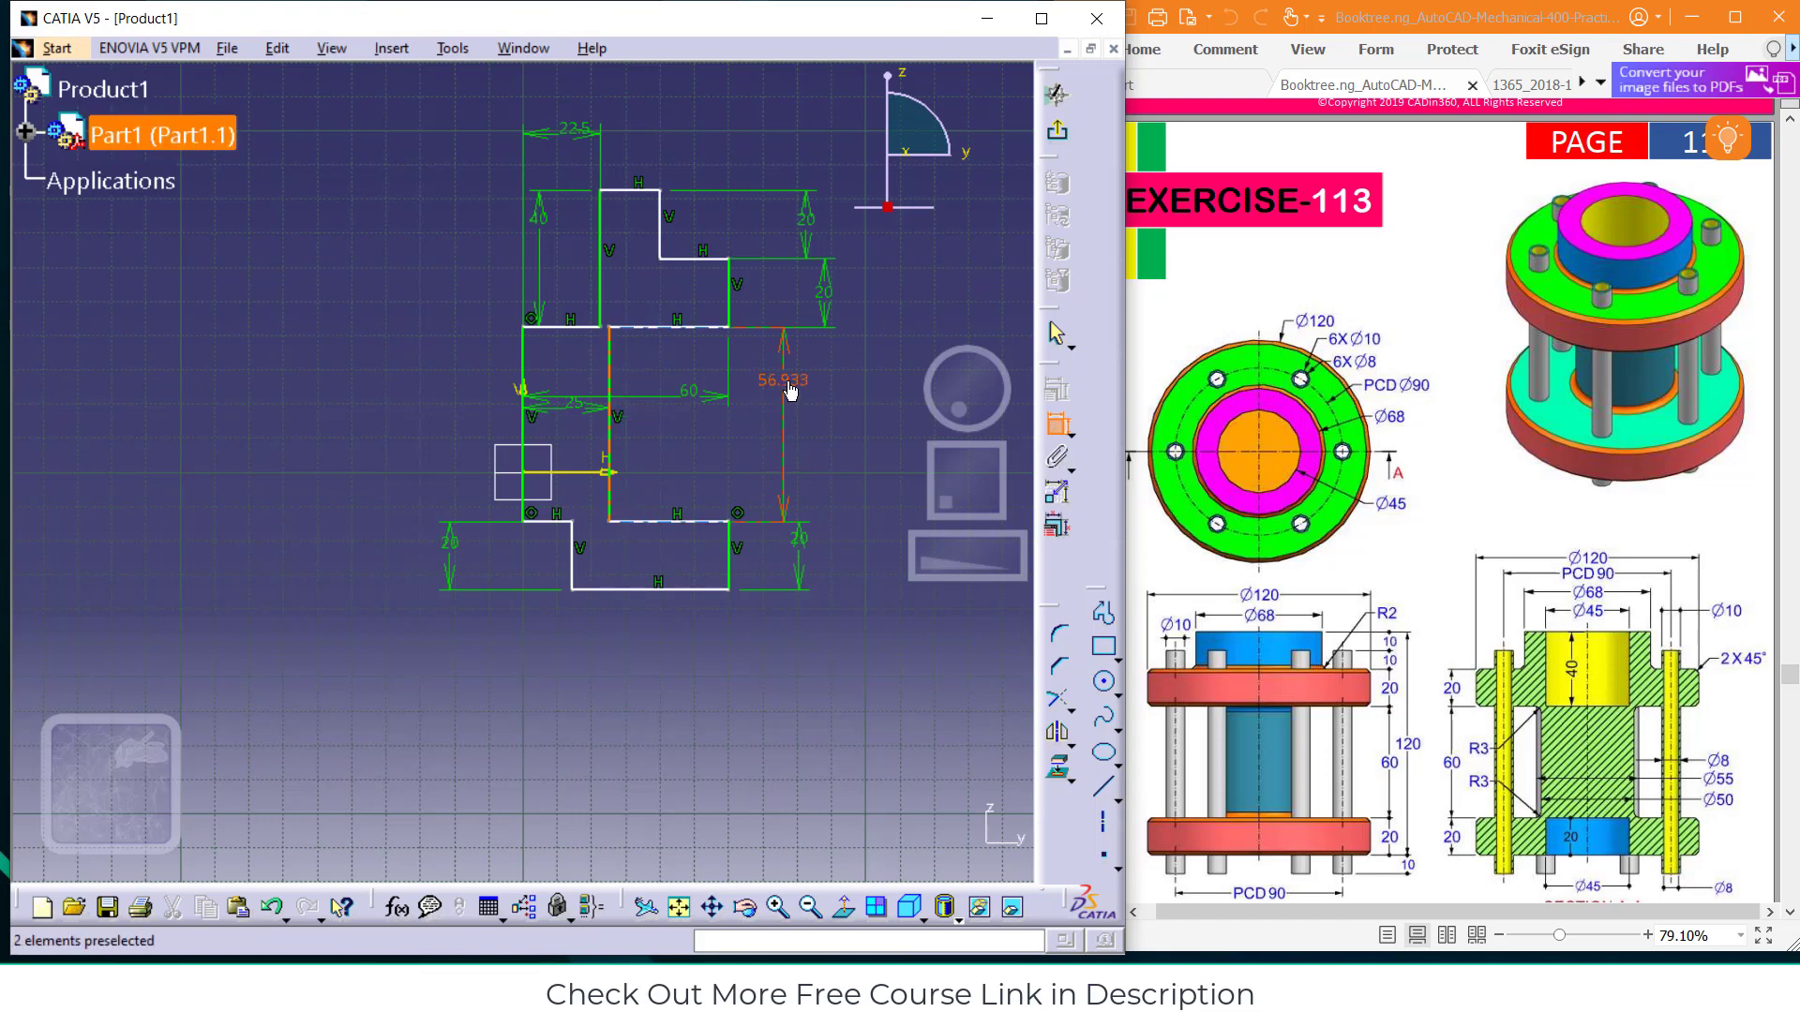
{"action": "left_click", "coordinate": [787, 379]}
{"action": "double_click", "coordinate": [788, 379]}
{"action": "type", "text": "60"}
{"action": "key", "text": "Return"}
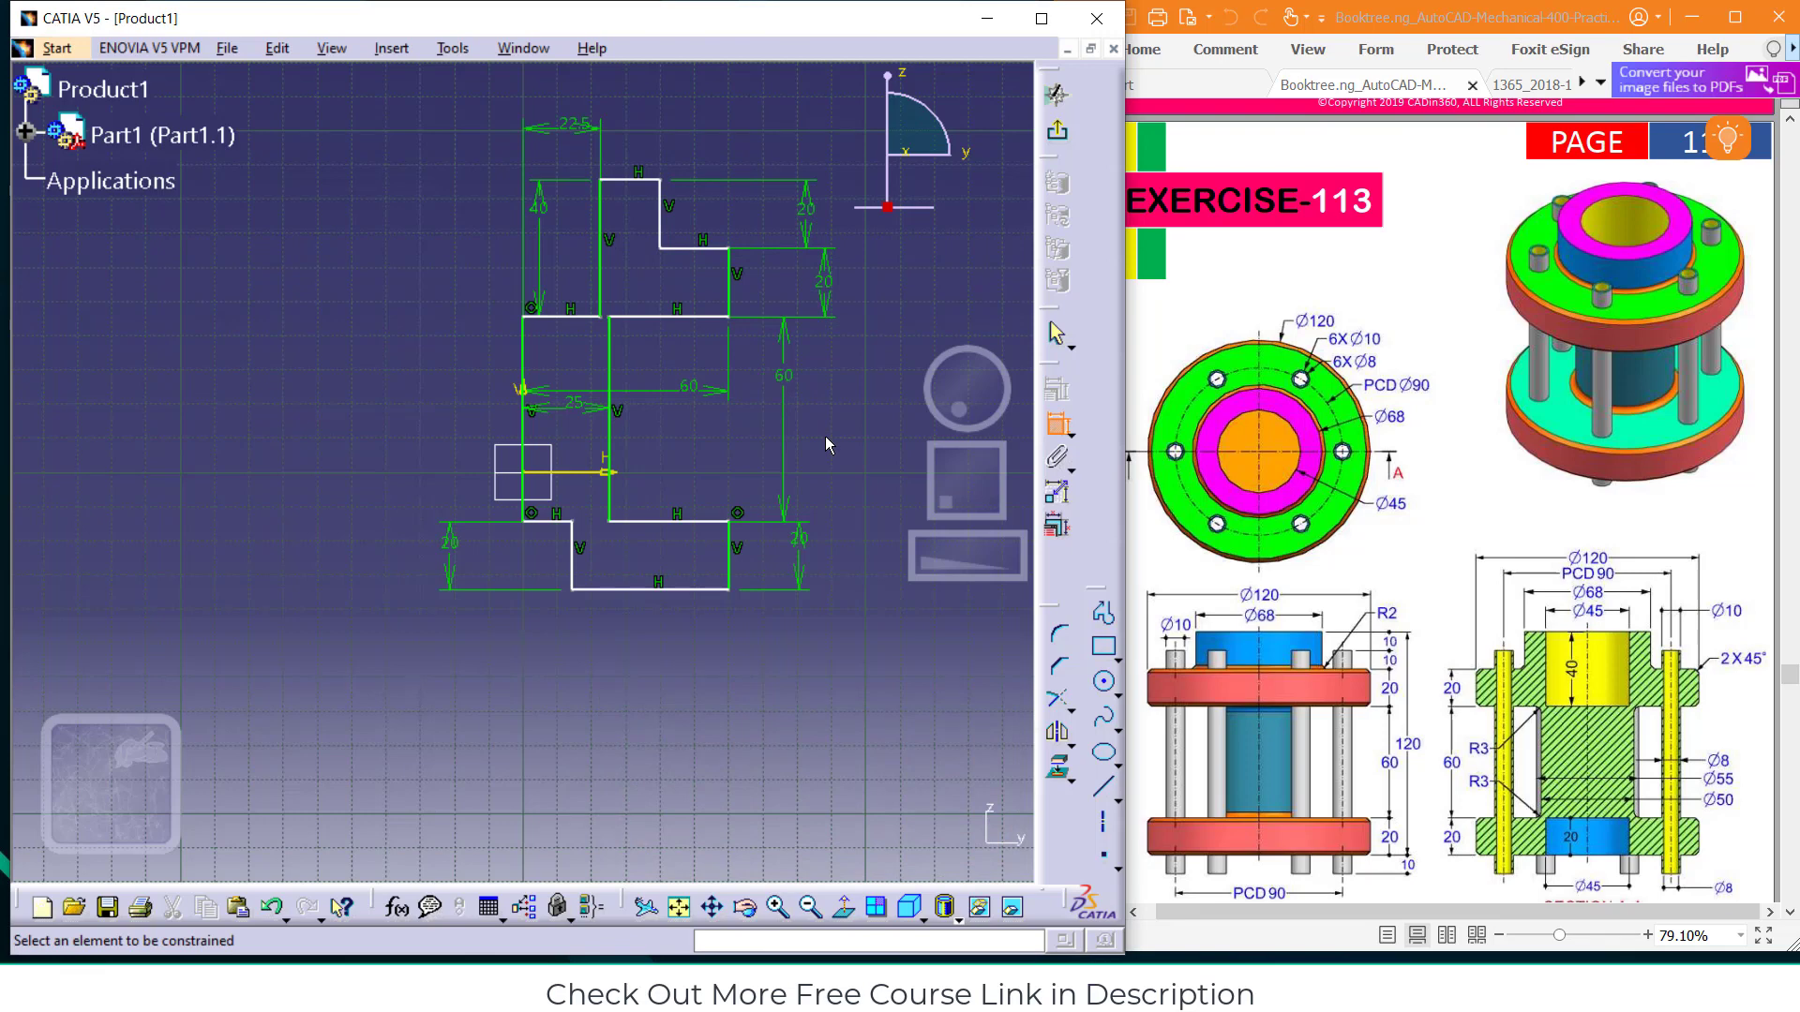
Constrain the distance from the axis line to the upper hub's outer vertical edge to 68/2 mm
{"action": "left_click", "coordinate": [524, 349]}
{"action": "left_click", "coordinate": [660, 227]}
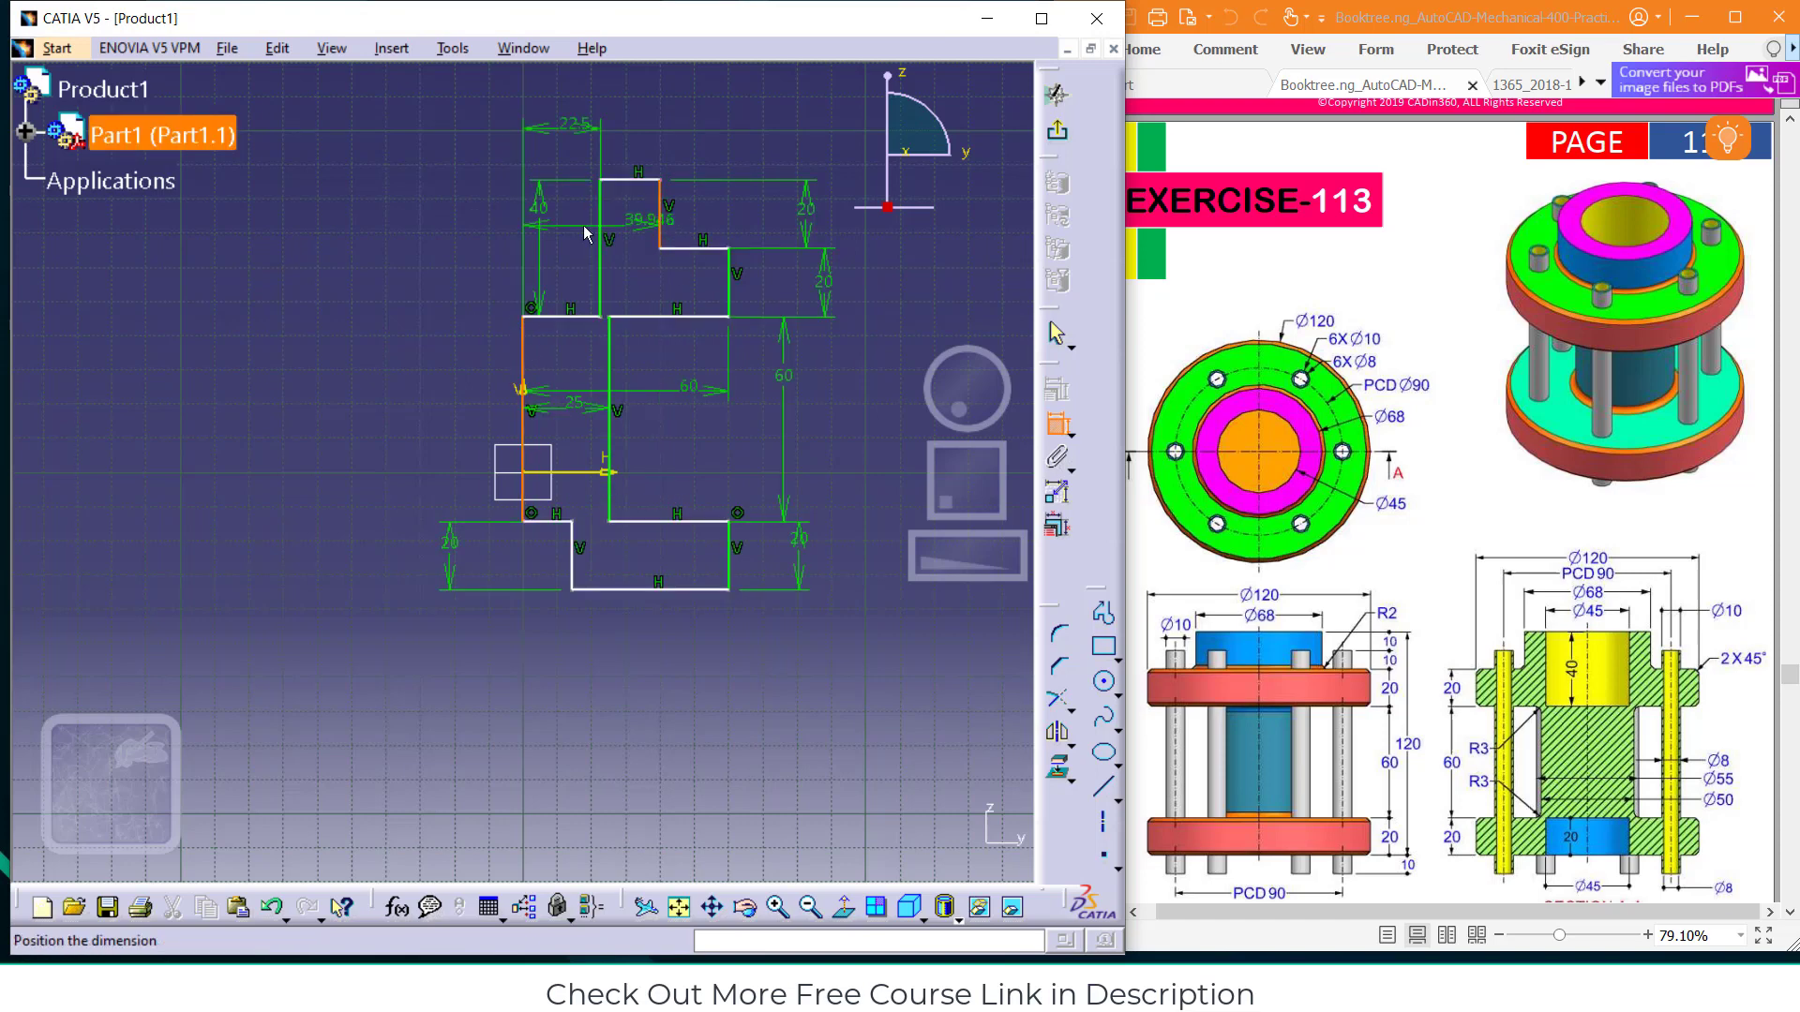
{"action": "left_click", "coordinate": [443, 199]}
{"action": "double_click", "coordinate": [445, 200]}
{"action": "type", "text": "6"}
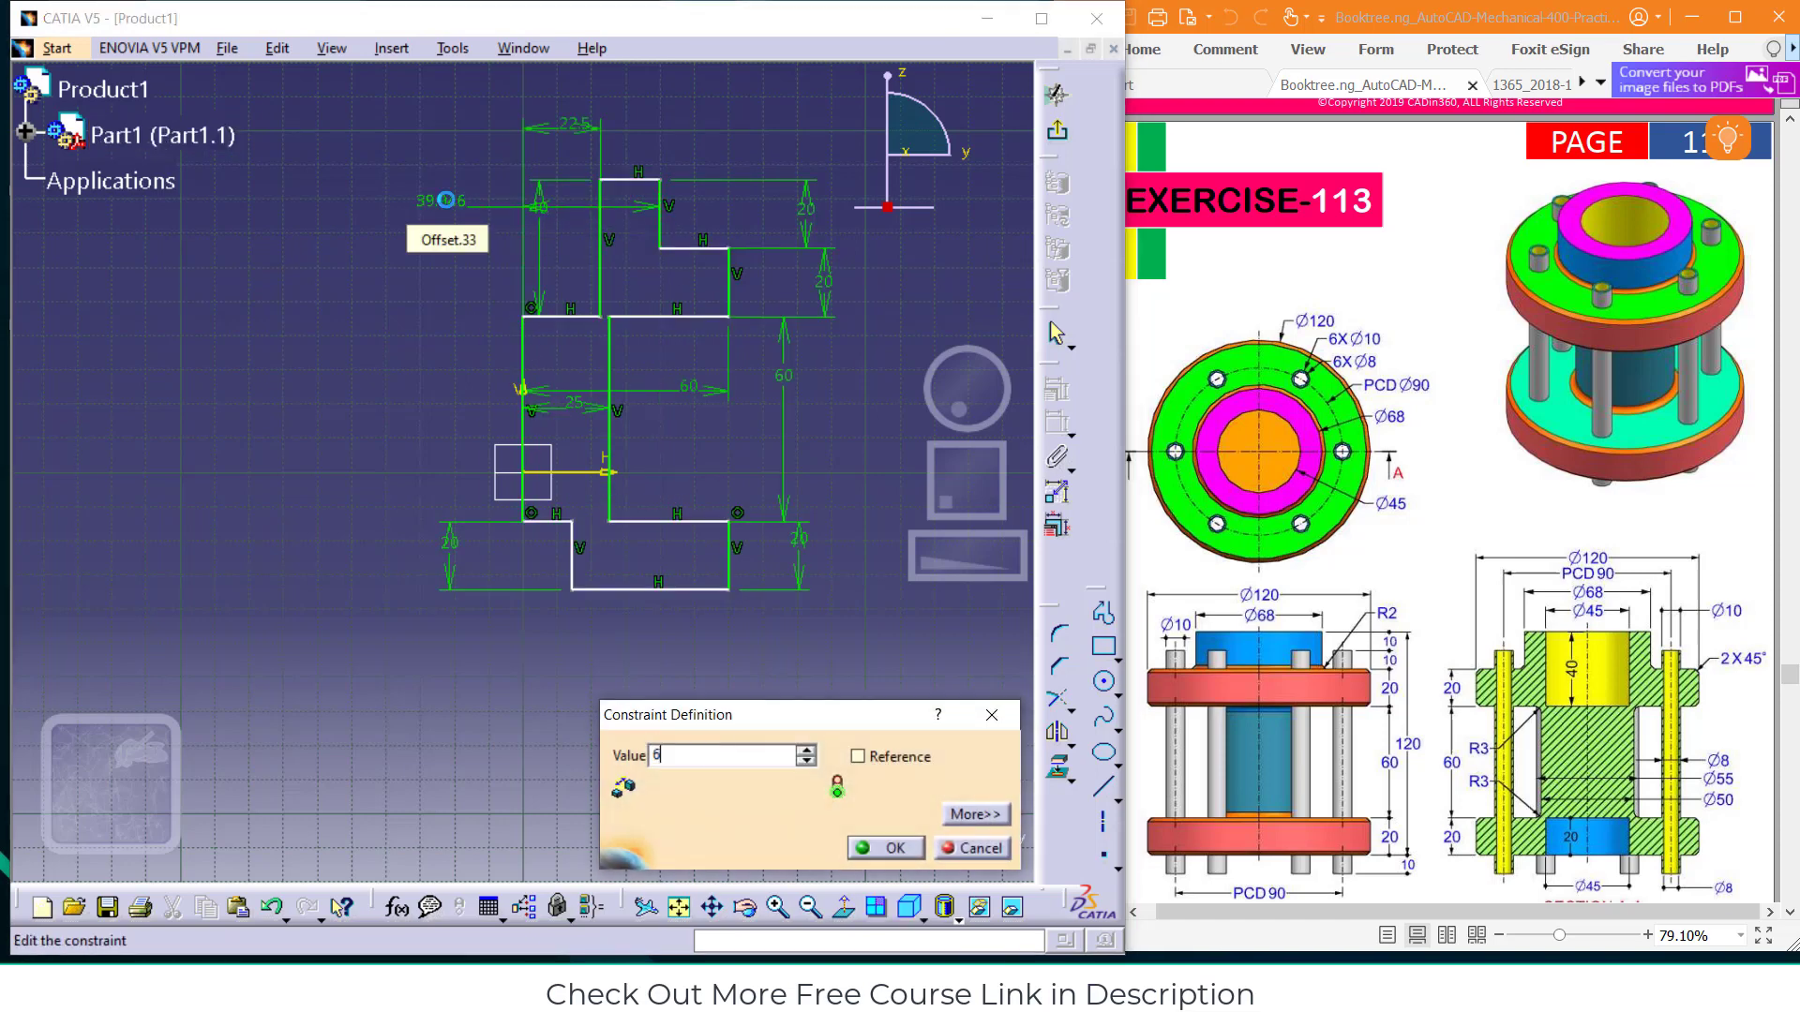
{"action": "type", "text": "8/2"}
{"action": "key", "text": "Return"}
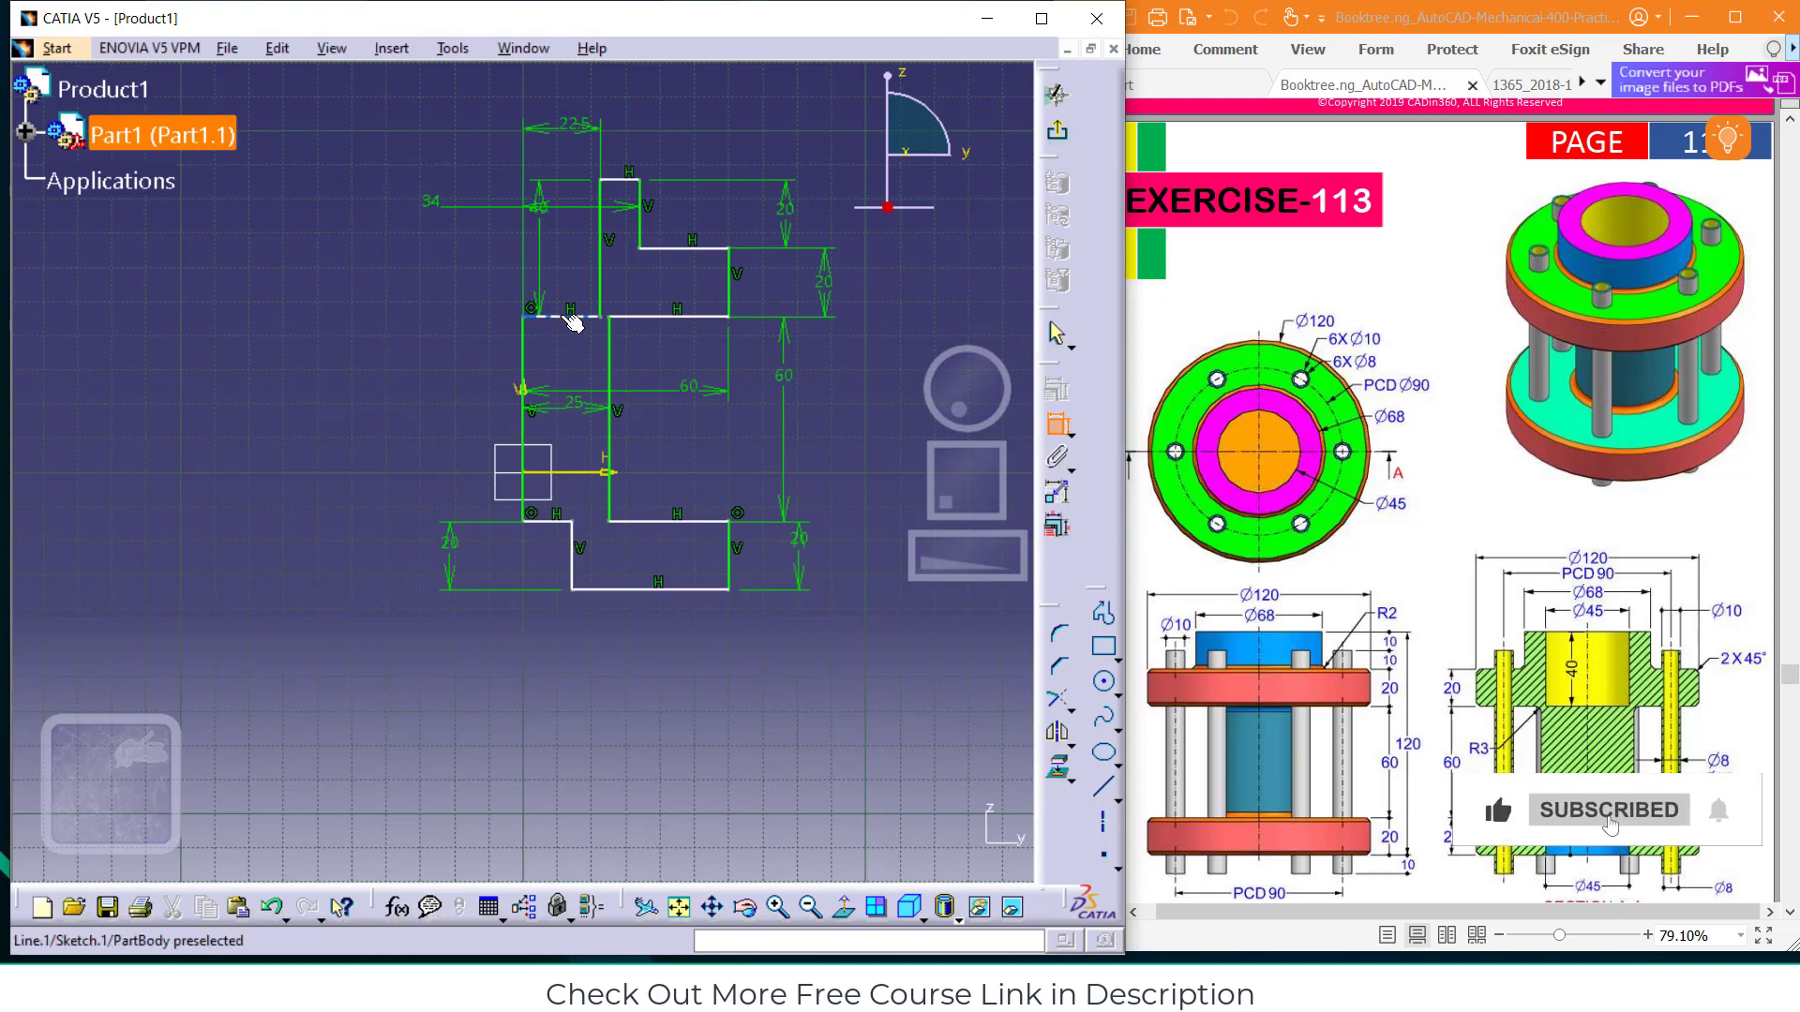
Constrain the lower bore's top edge to the sketch origin with zero offset so it lies on the horizontal axis
{"action": "left_click", "coordinate": [522, 471]}
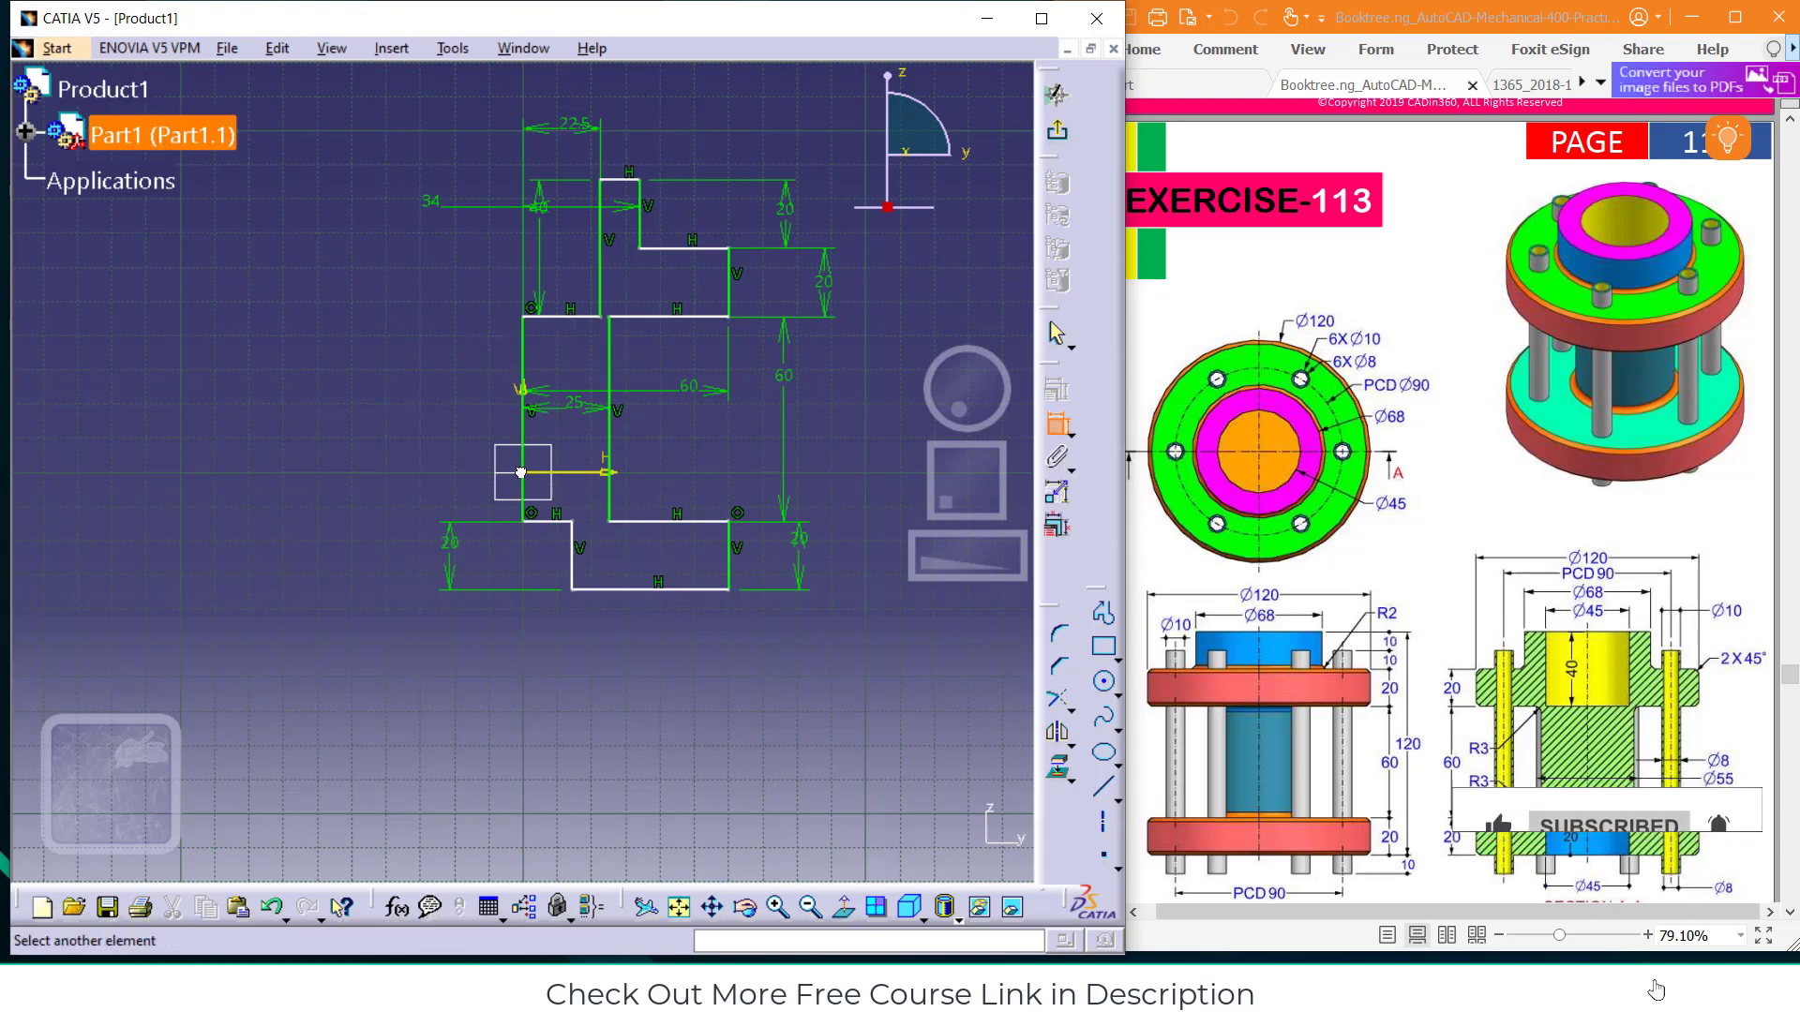
{"action": "left_click", "coordinate": [521, 520]}
{"action": "left_click", "coordinate": [434, 484]}
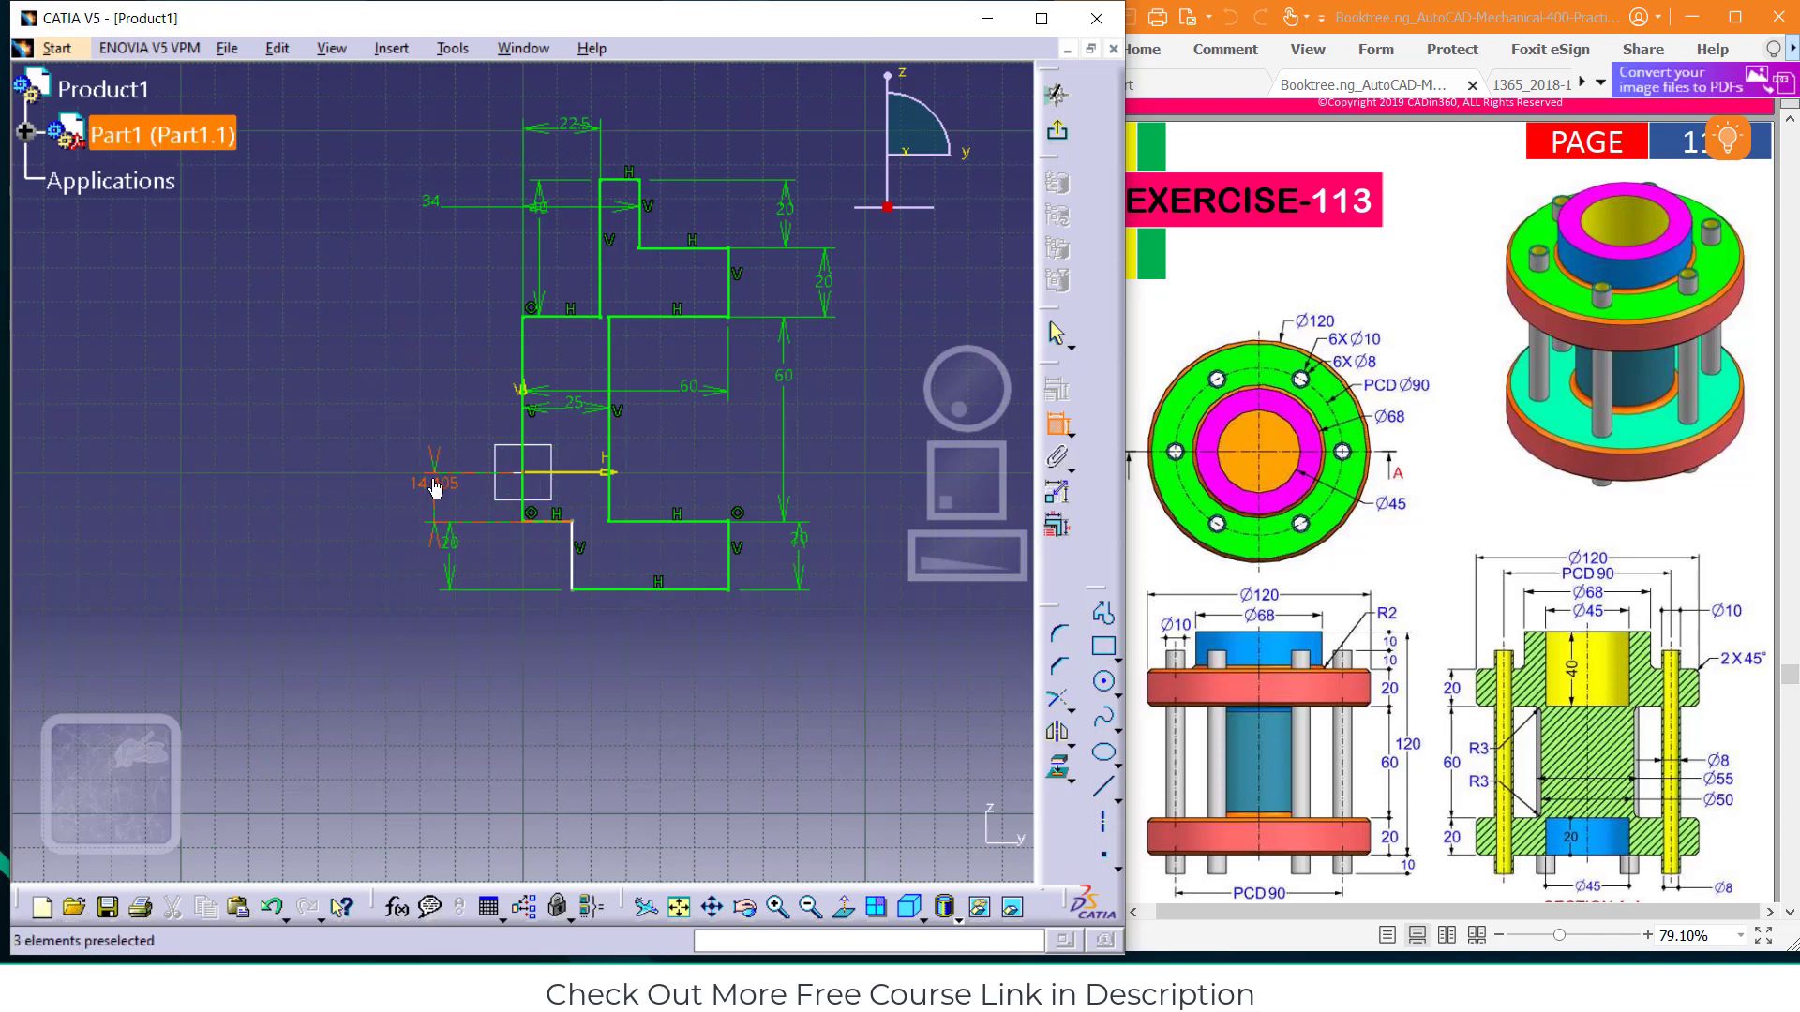
{"action": "double_click", "coordinate": [432, 479]}
{"action": "type", "text": "20"}
{"action": "key", "text": "Return"}
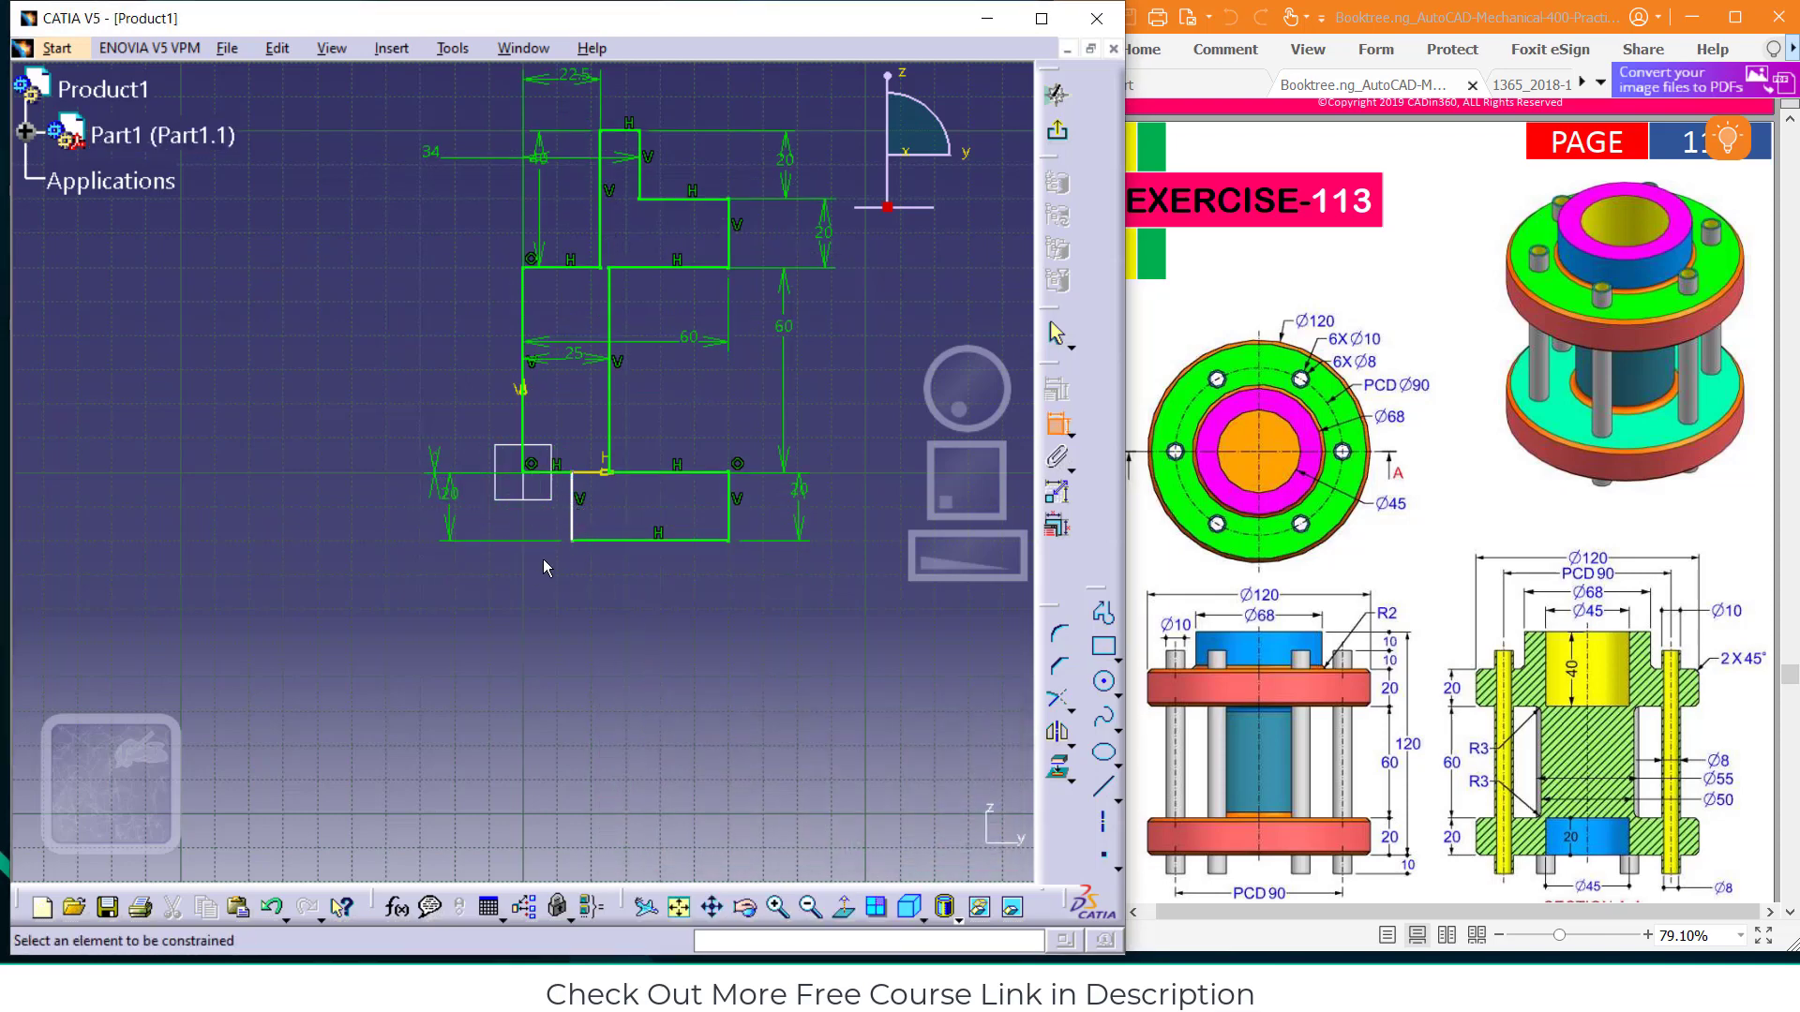
Constrain the distance from the axis line to the lower bore's vertical wall to 45/2 mm and exit the sketch
{"action": "left_click", "coordinate": [576, 509]}
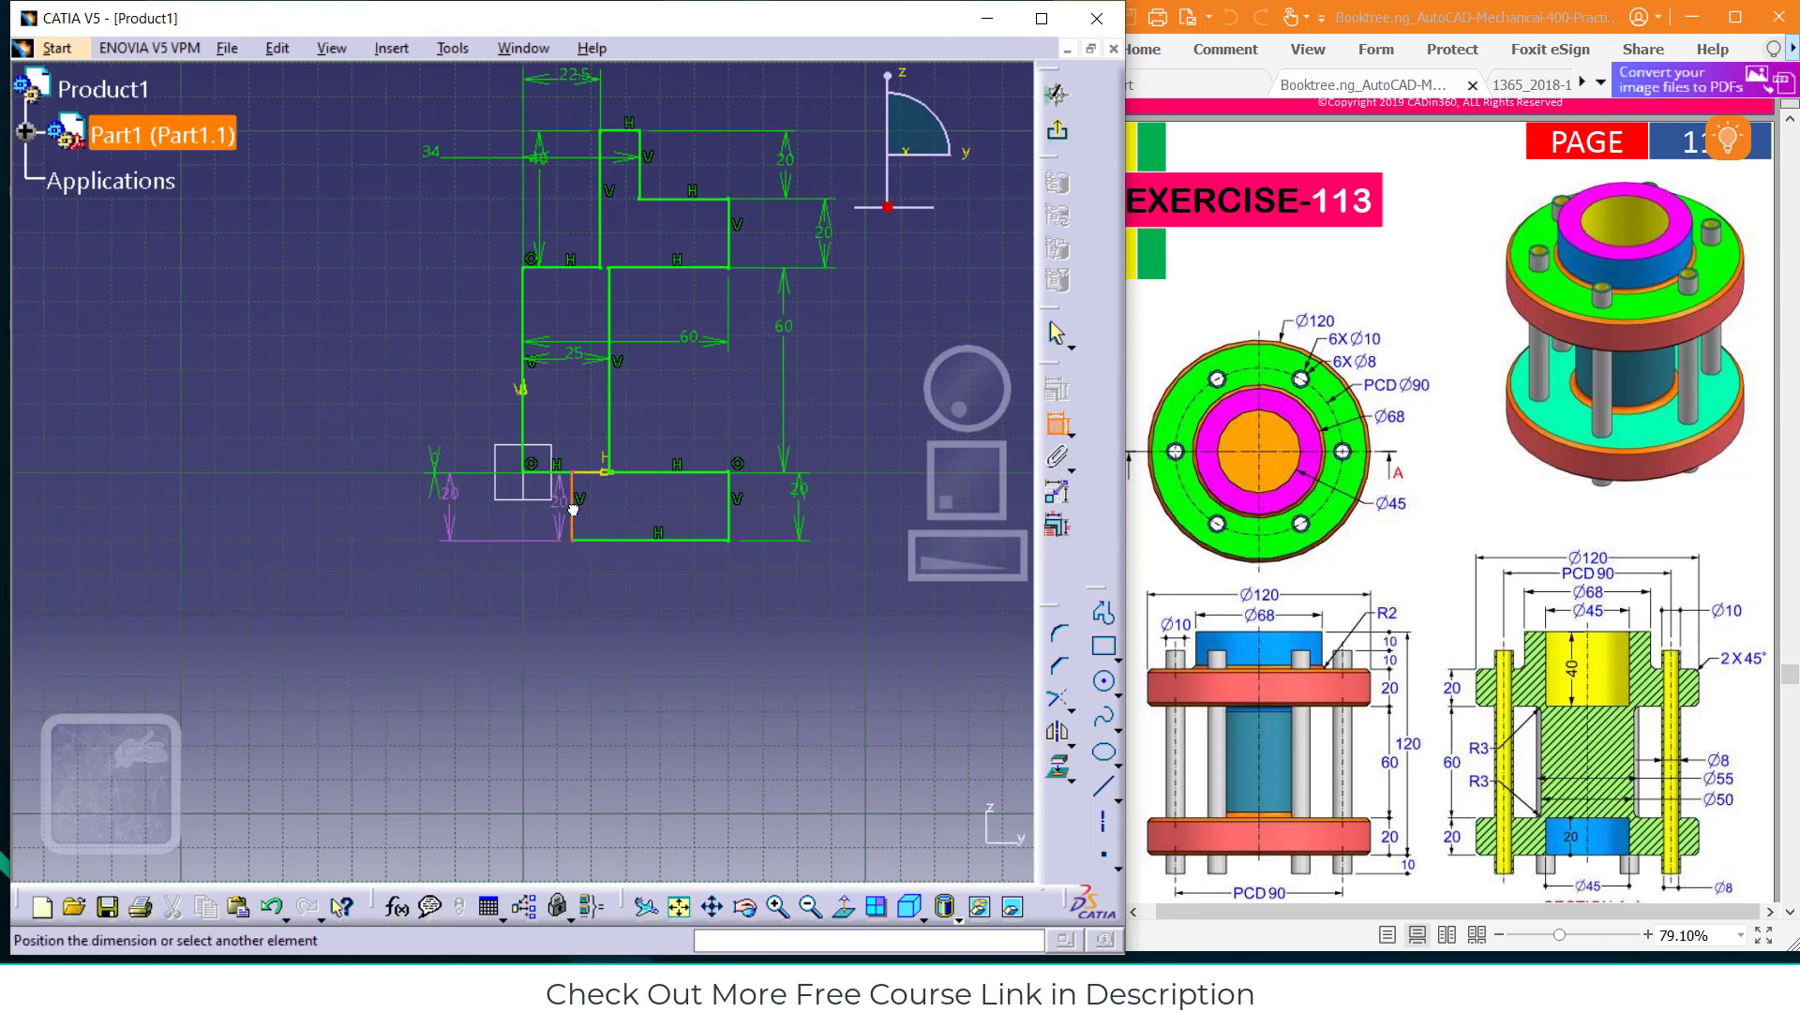
{"action": "left_click", "coordinate": [525, 396]}
{"action": "left_click", "coordinate": [531, 589]}
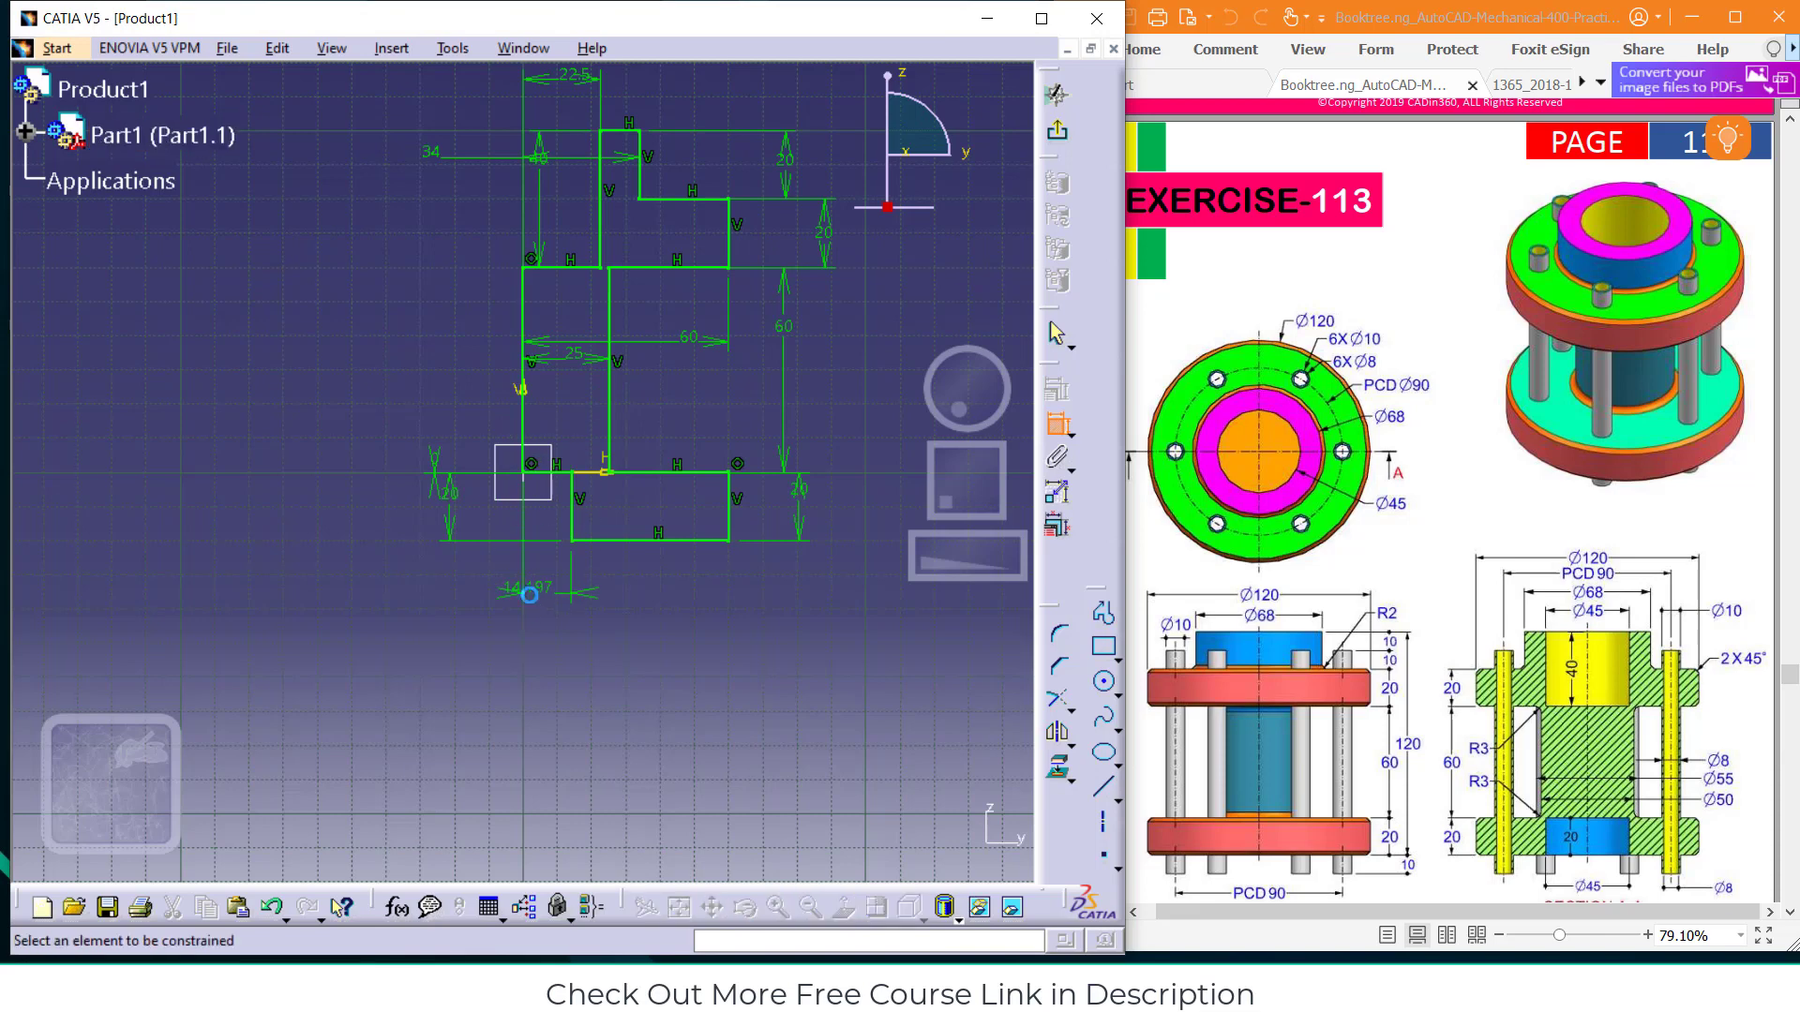
{"action": "double_click", "coordinate": [533, 588]}
{"action": "type", "text": "54"}
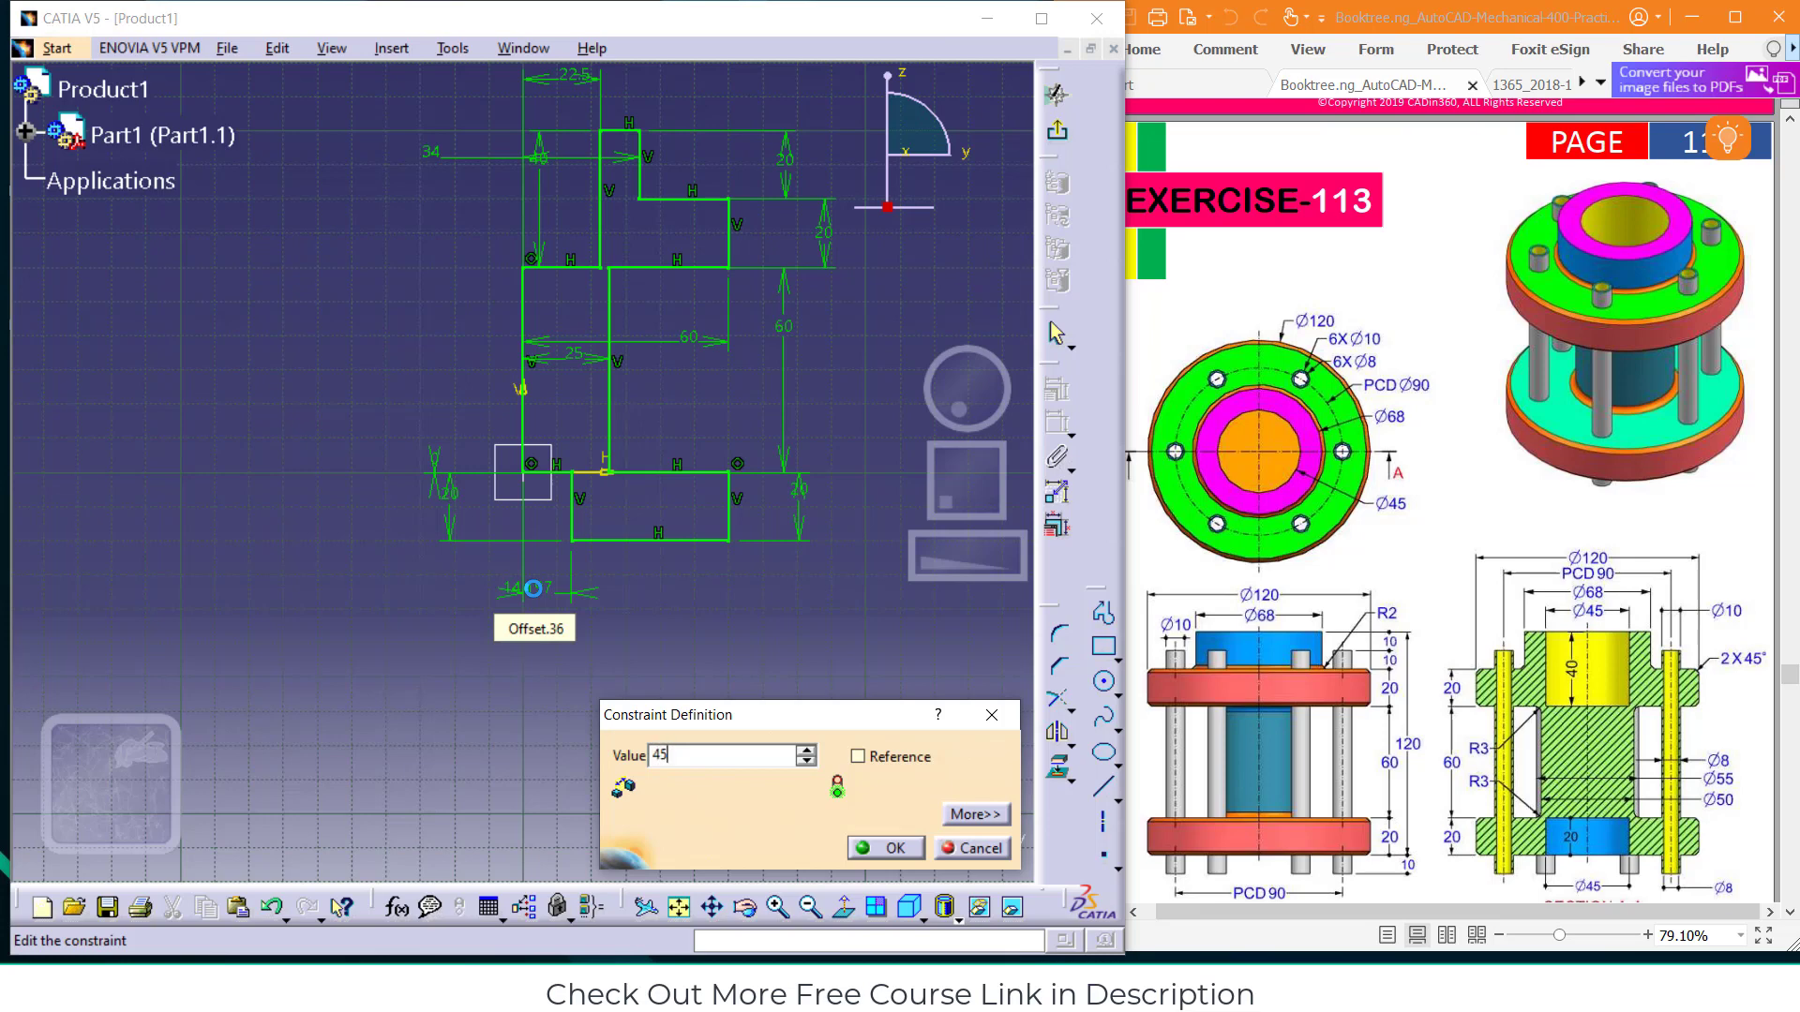
{"action": "type", "text": "/2"}
{"action": "key", "text": "Return"}
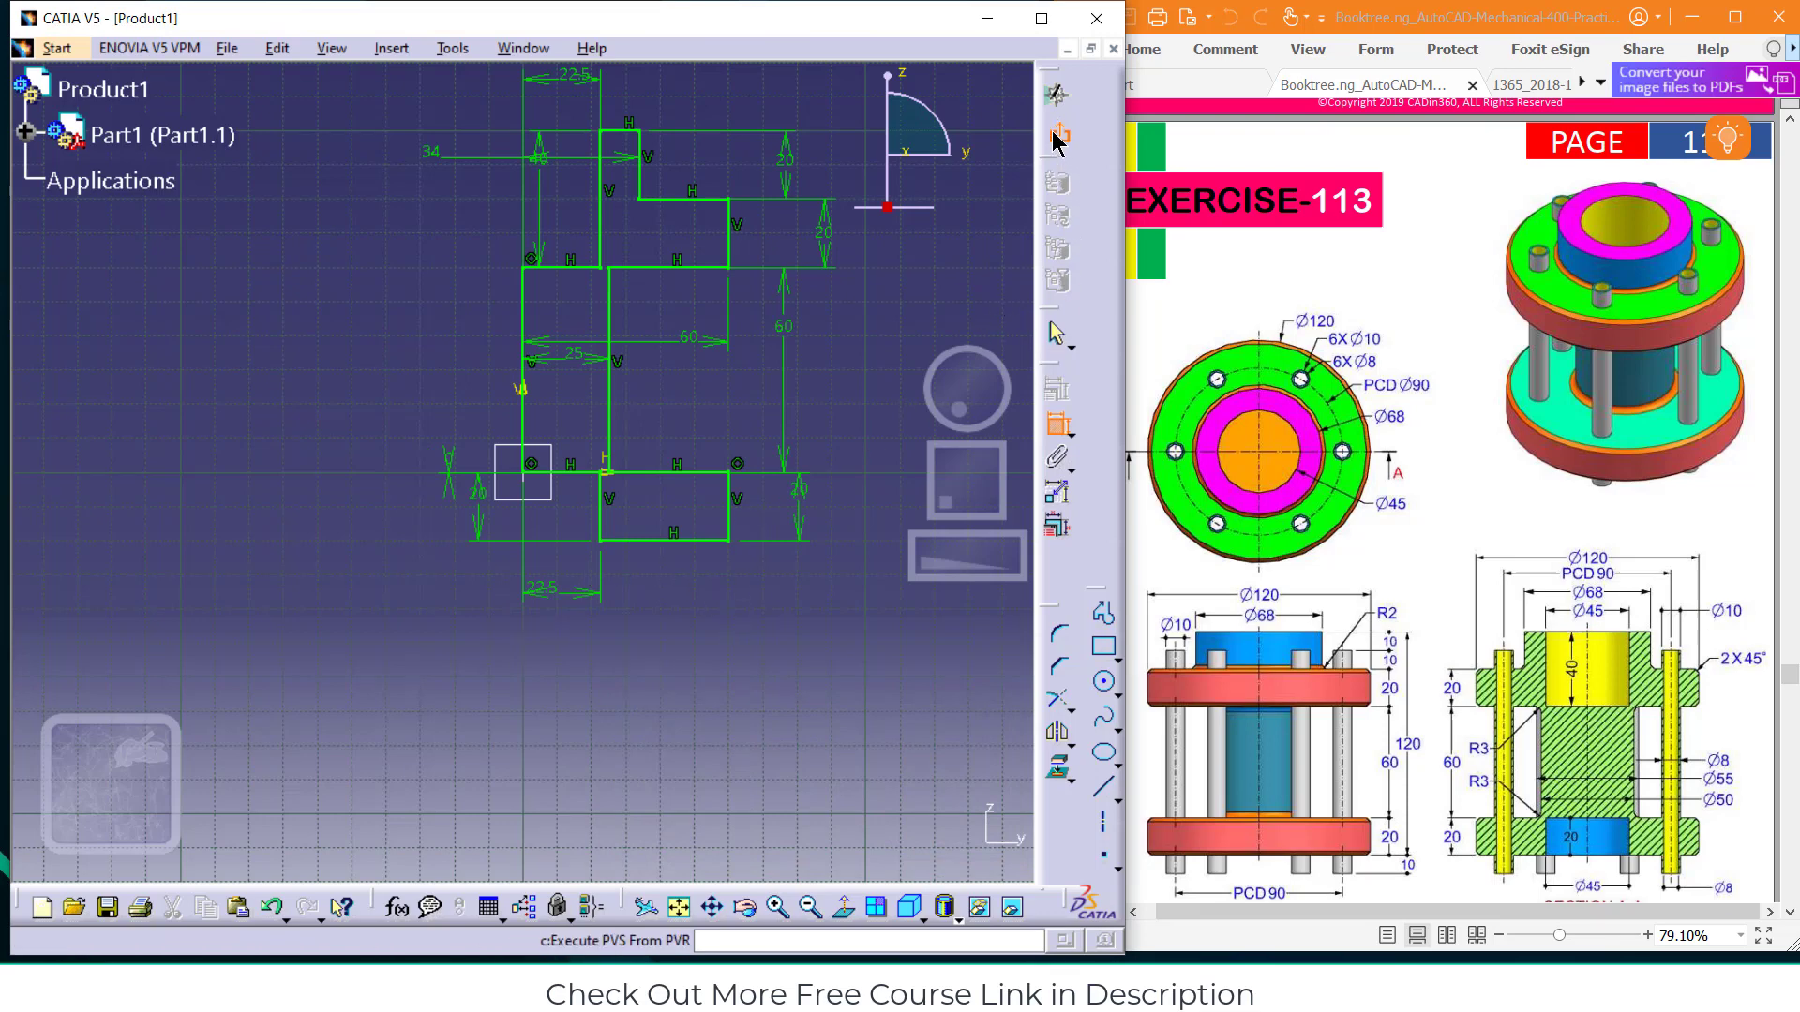
{"action": "left_click", "coordinate": [1056, 94]}
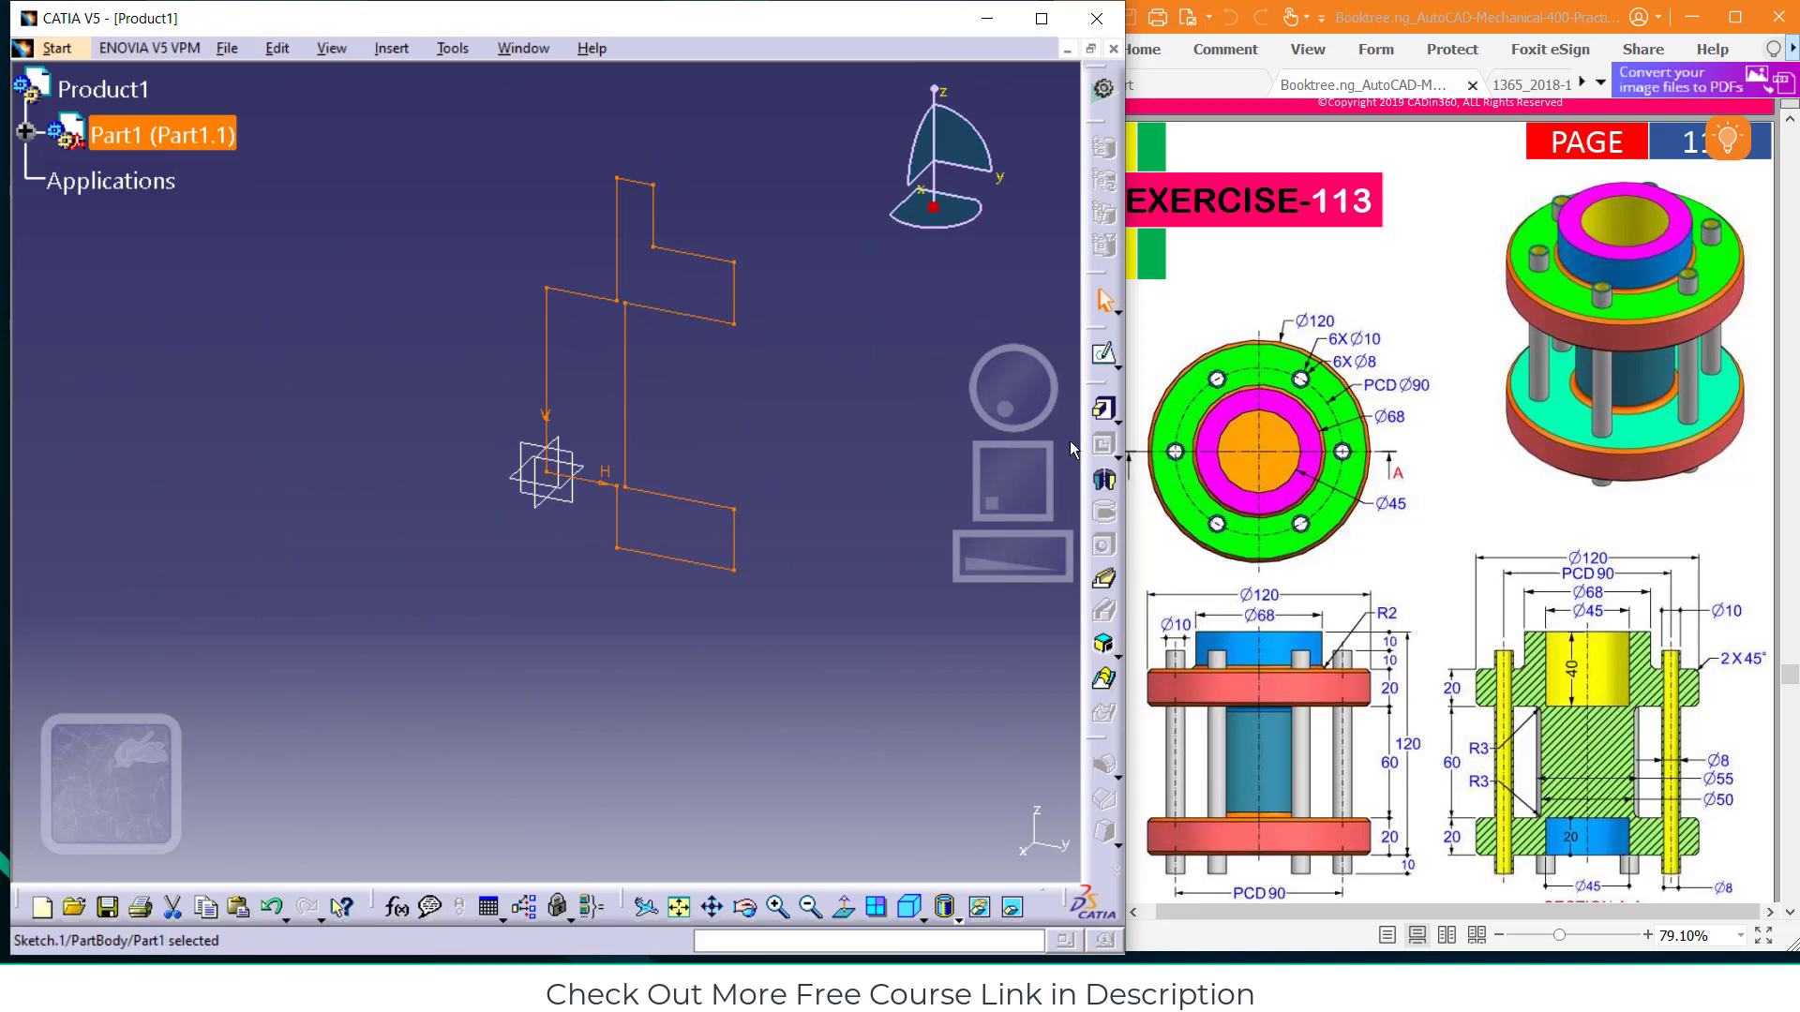
{"action": "left_click", "coordinate": [1107, 484]}
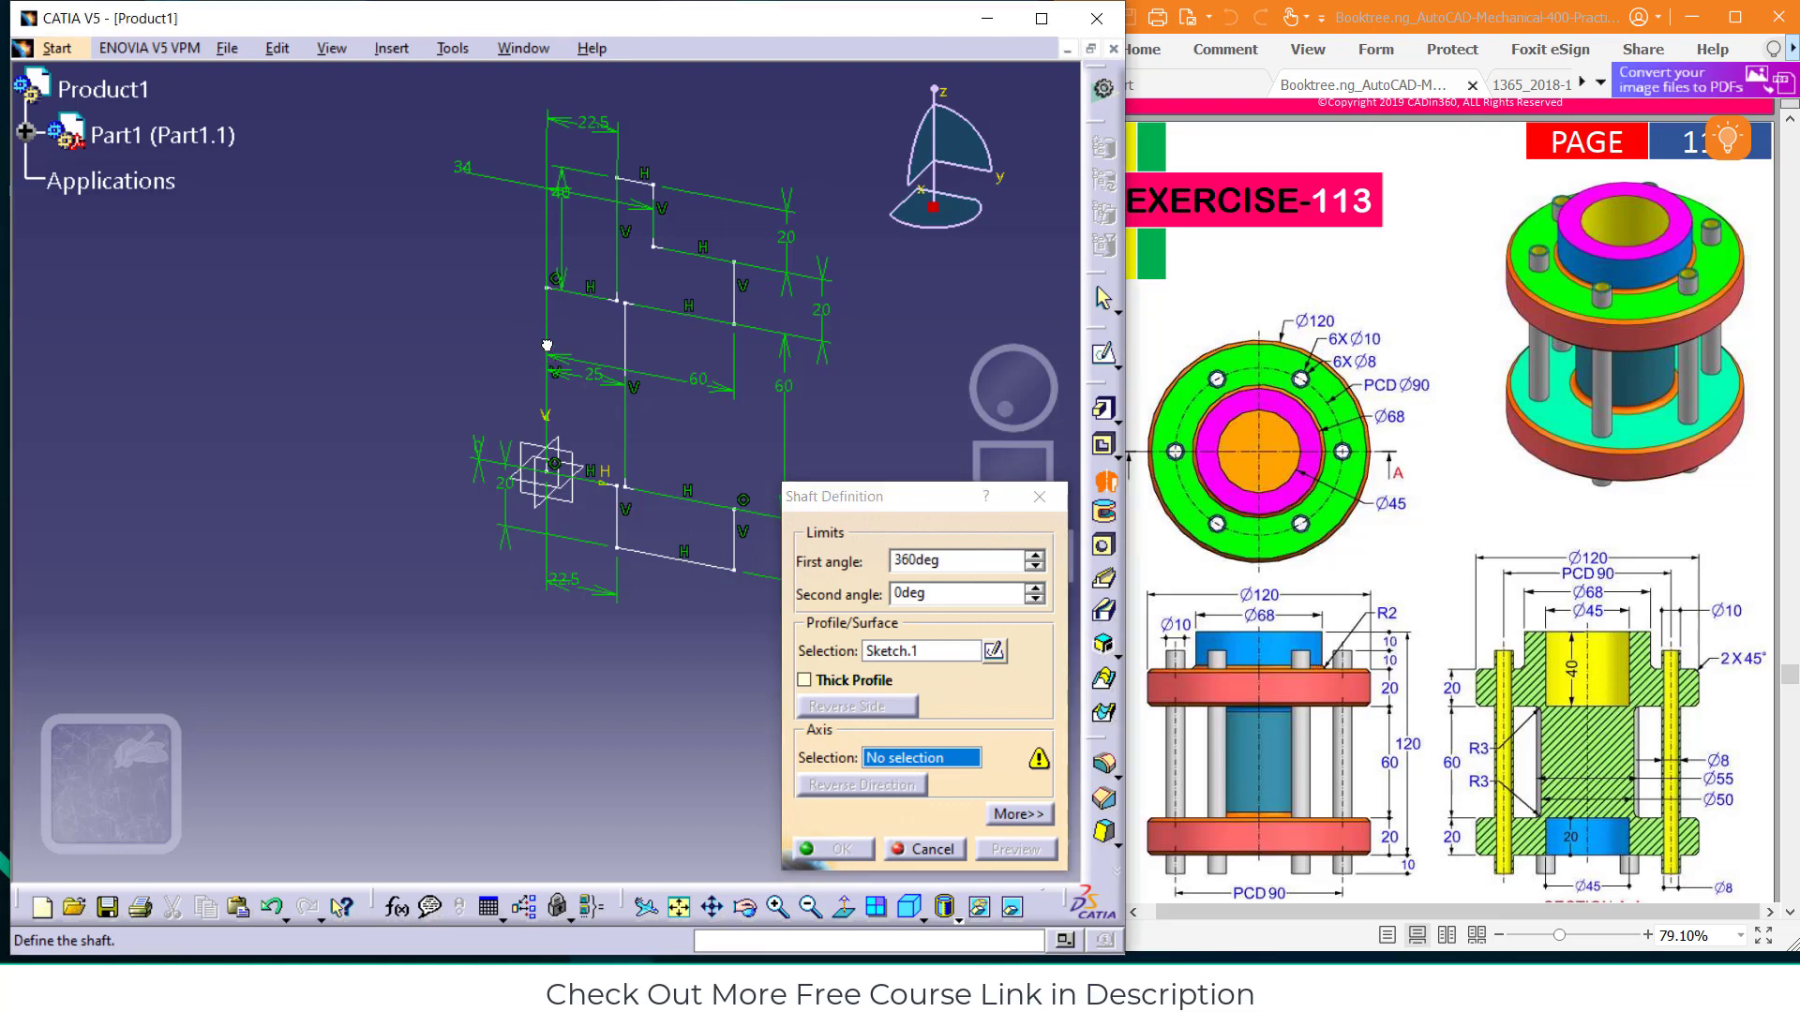
{"action": "left_click", "coordinate": [932, 847]}
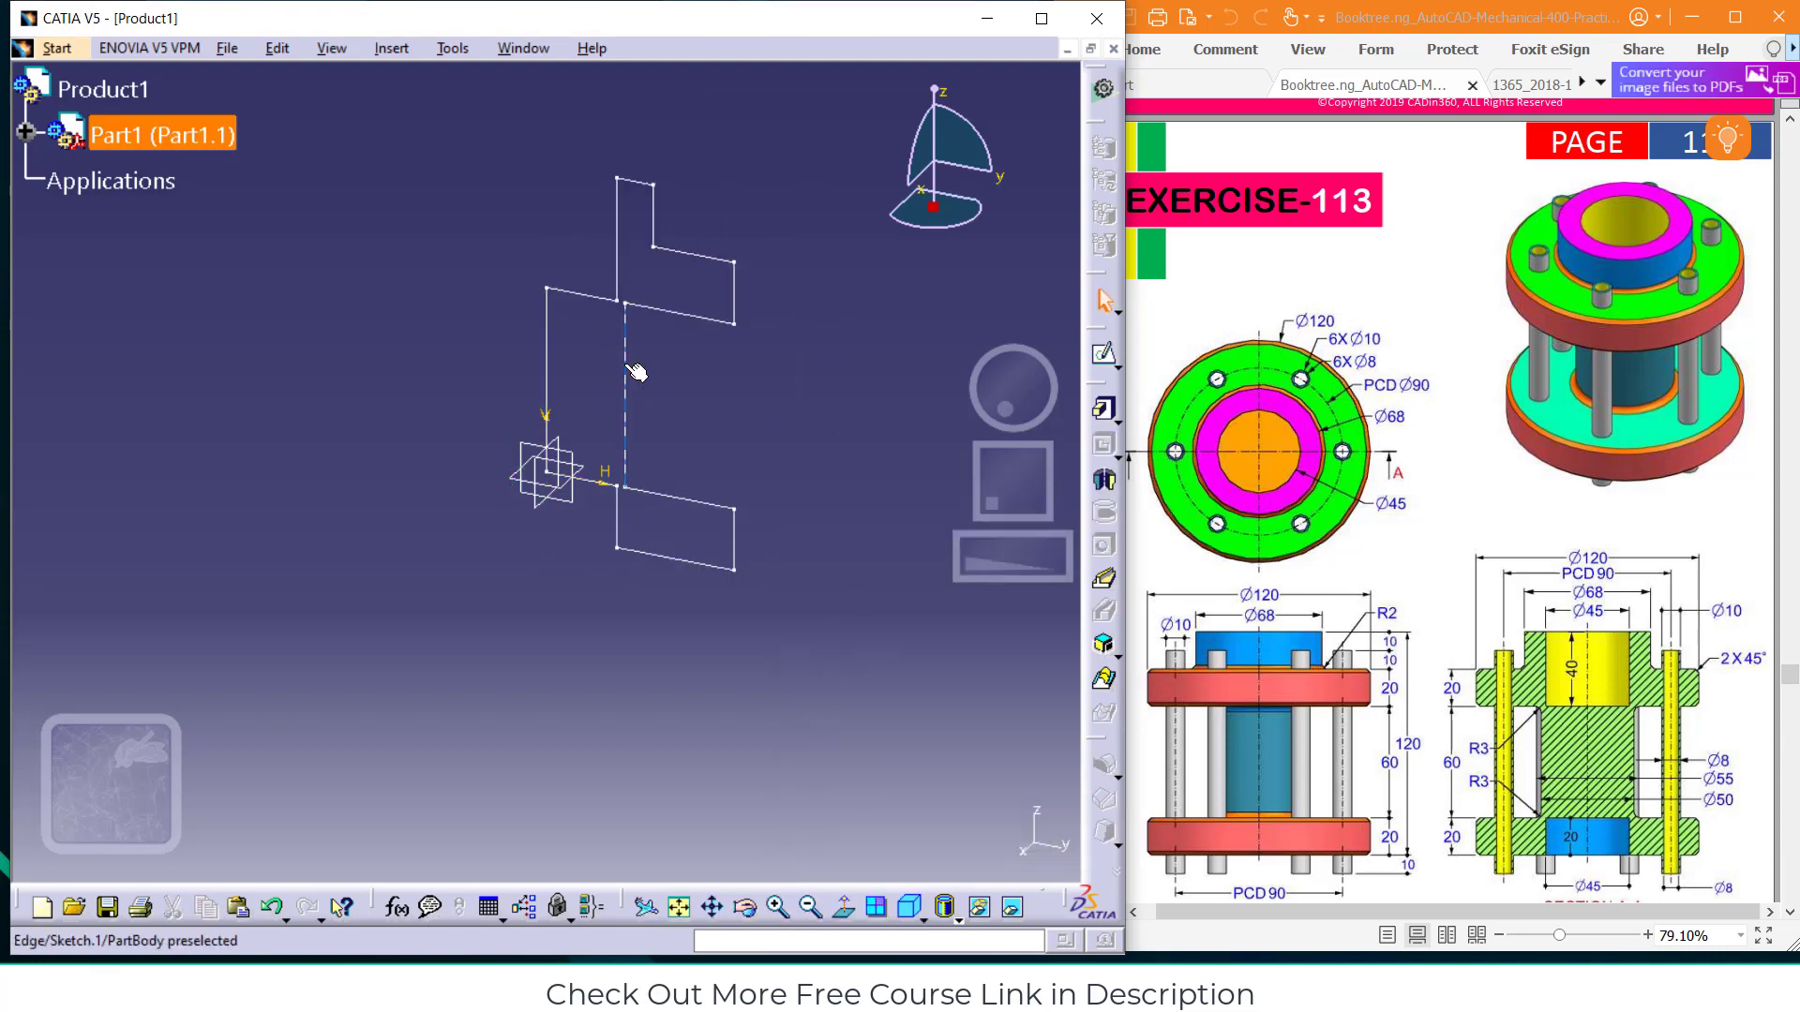
{"action": "left_click", "coordinate": [1103, 355]}
{"action": "left_click", "coordinate": [729, 323]}
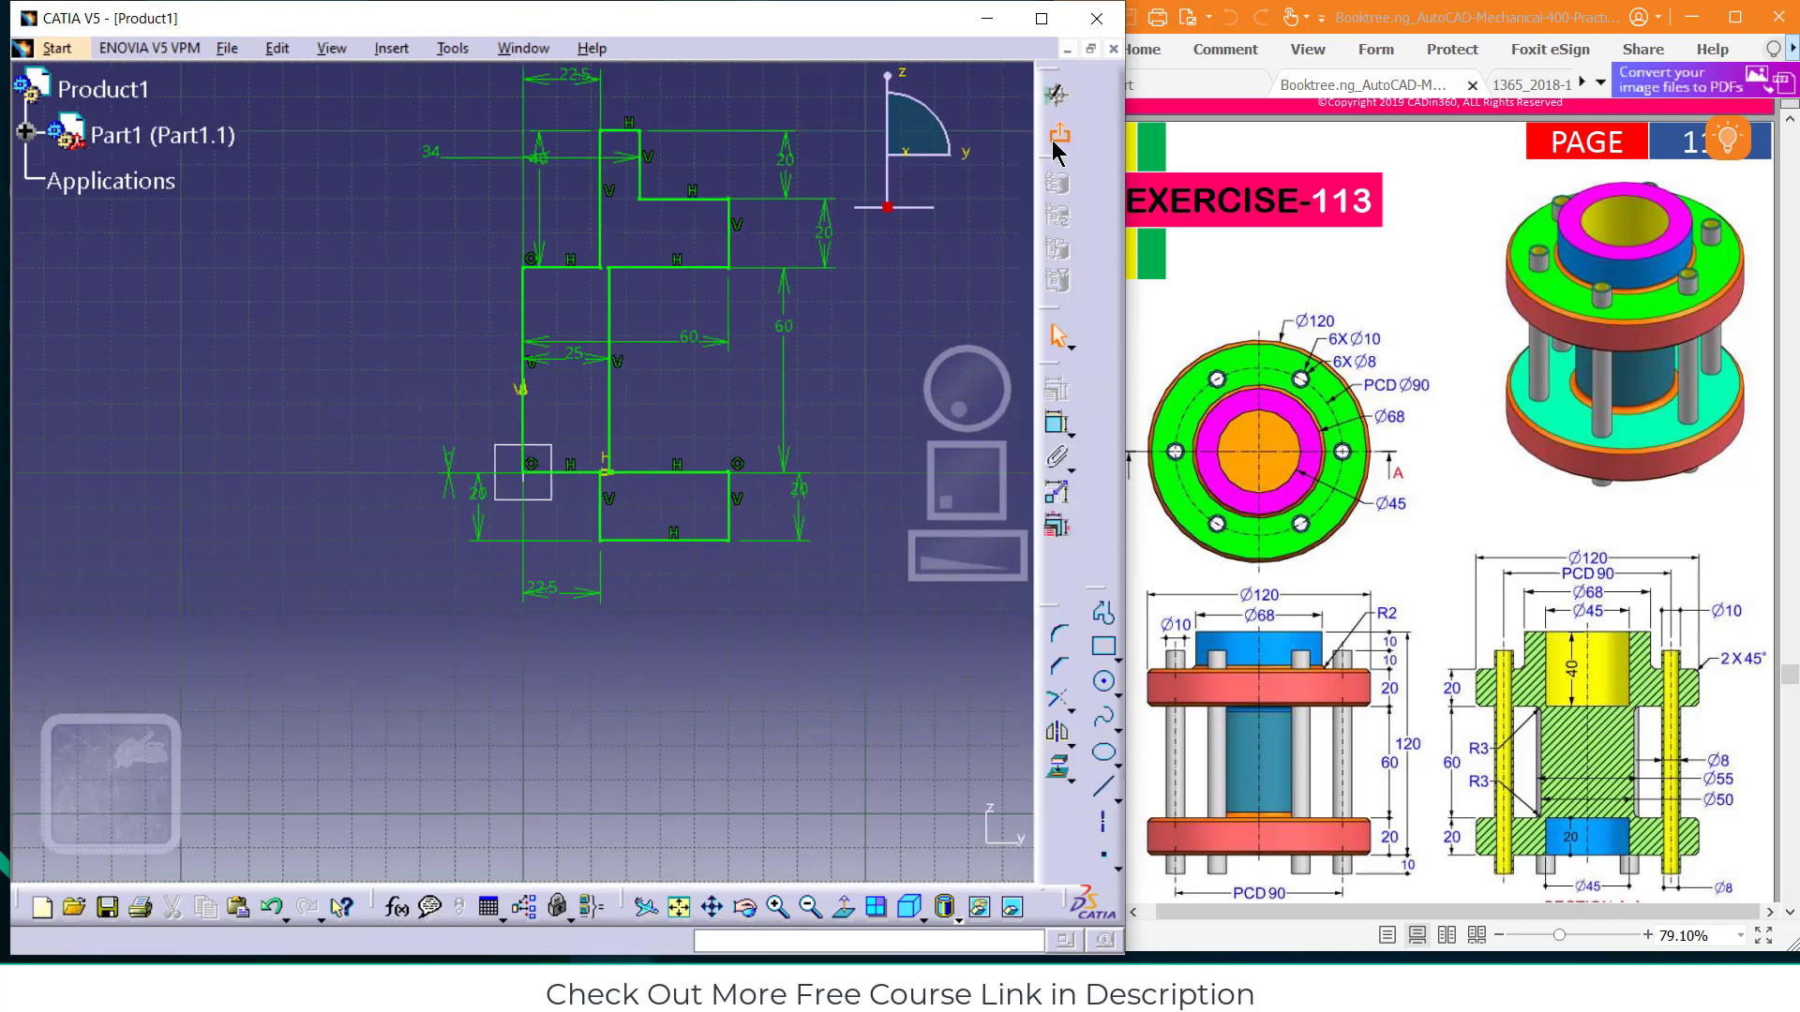
{"action": "left_click", "coordinate": [1056, 94]}
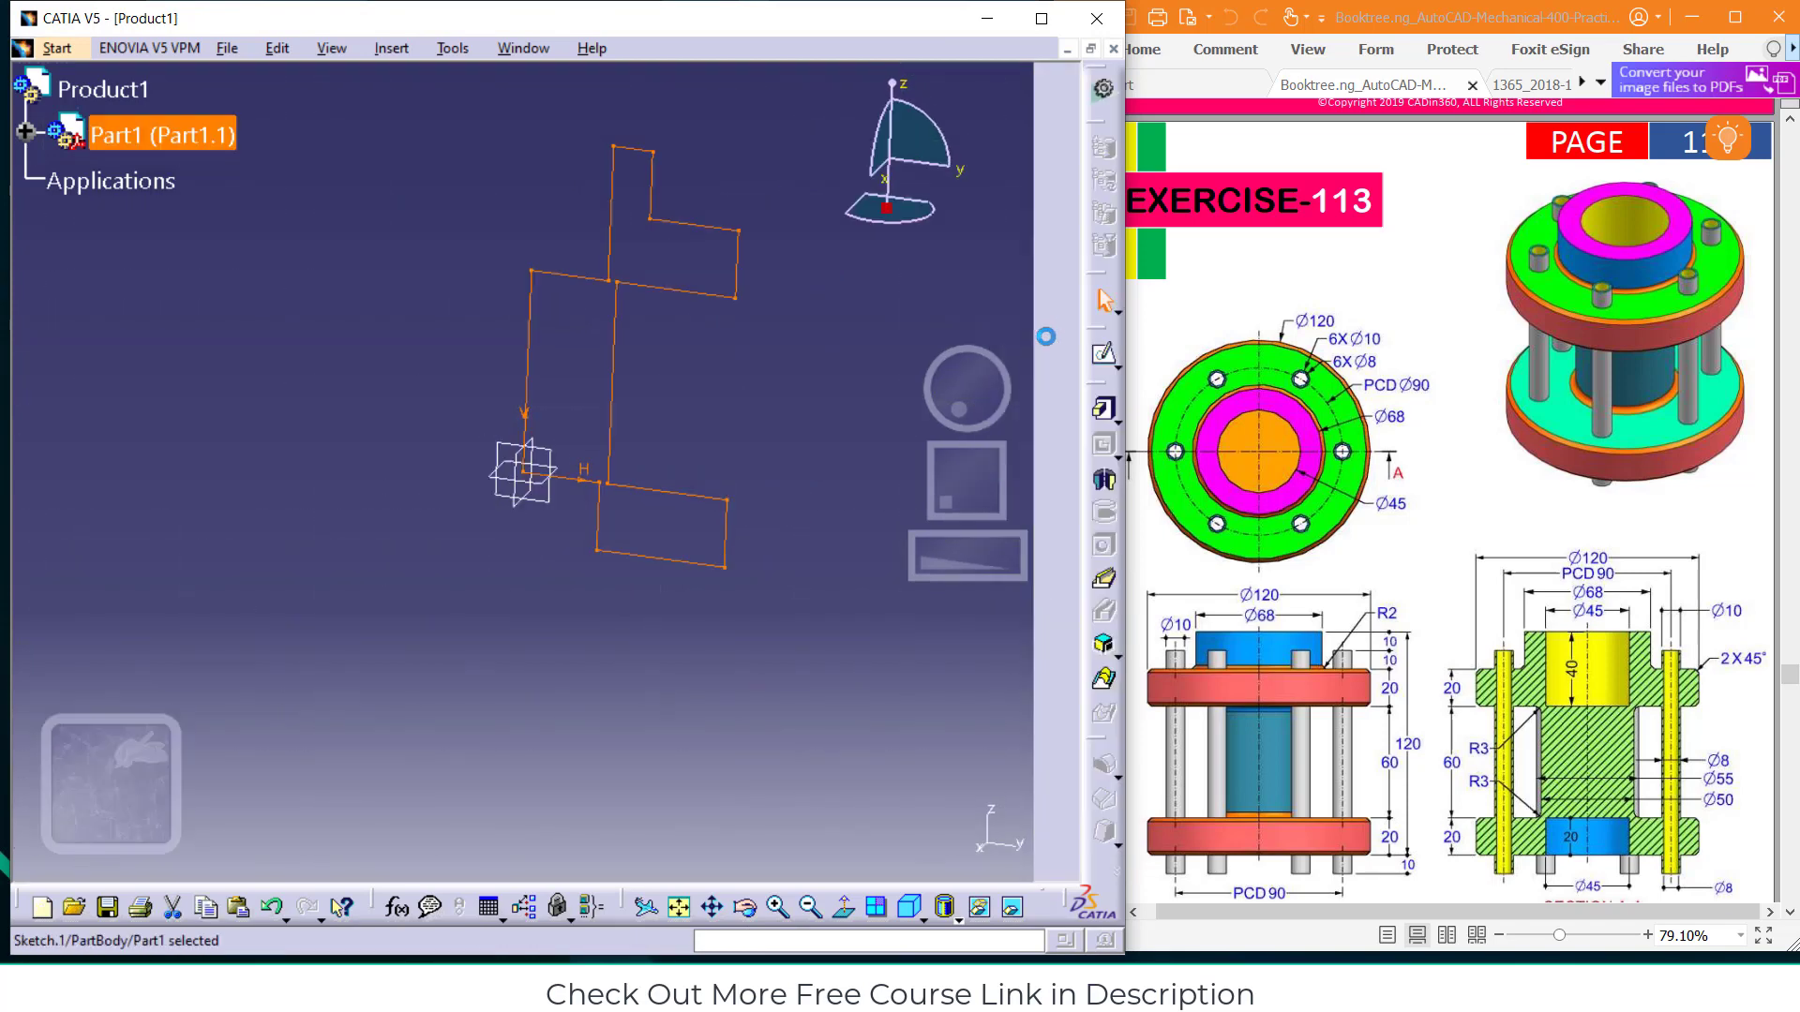
{"action": "left_click", "coordinate": [1104, 481]}
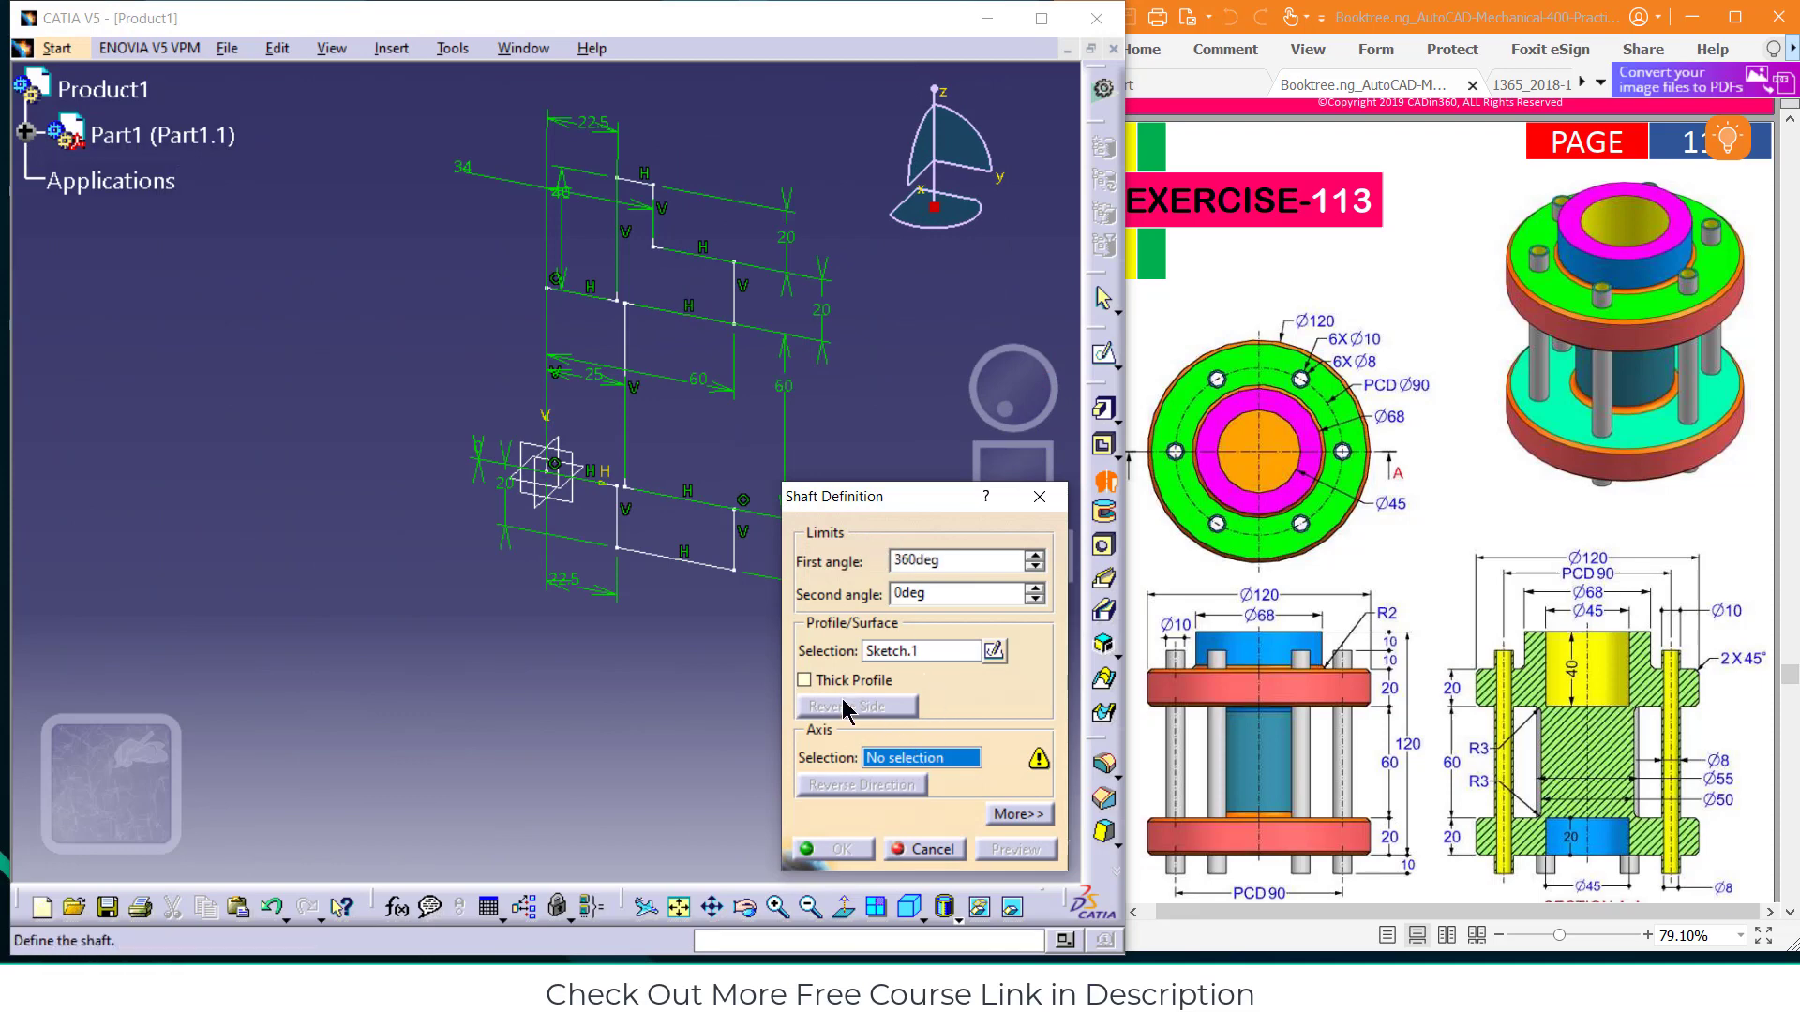
{"action": "left_click", "coordinate": [1025, 498]}
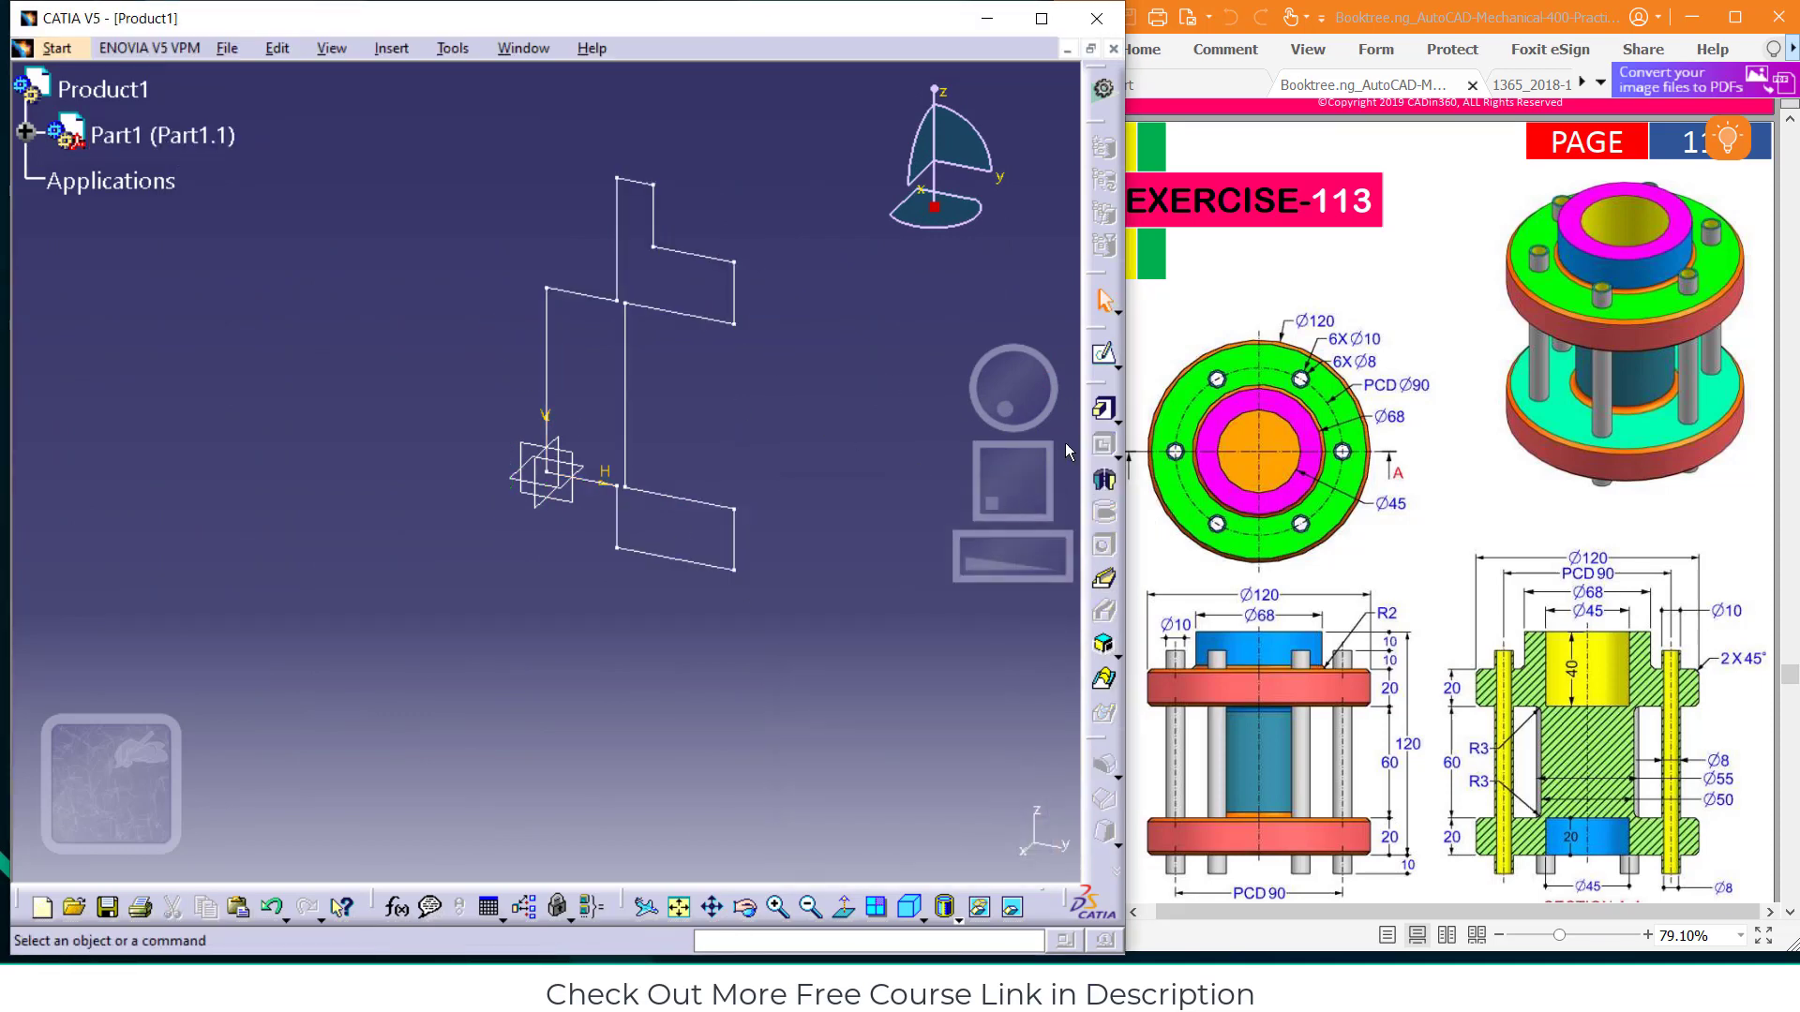
Revolve the half-profile sketch 360 degrees into a Shaft, using its inner vertical line as the axis
{"action": "left_click", "coordinate": [1105, 481]}
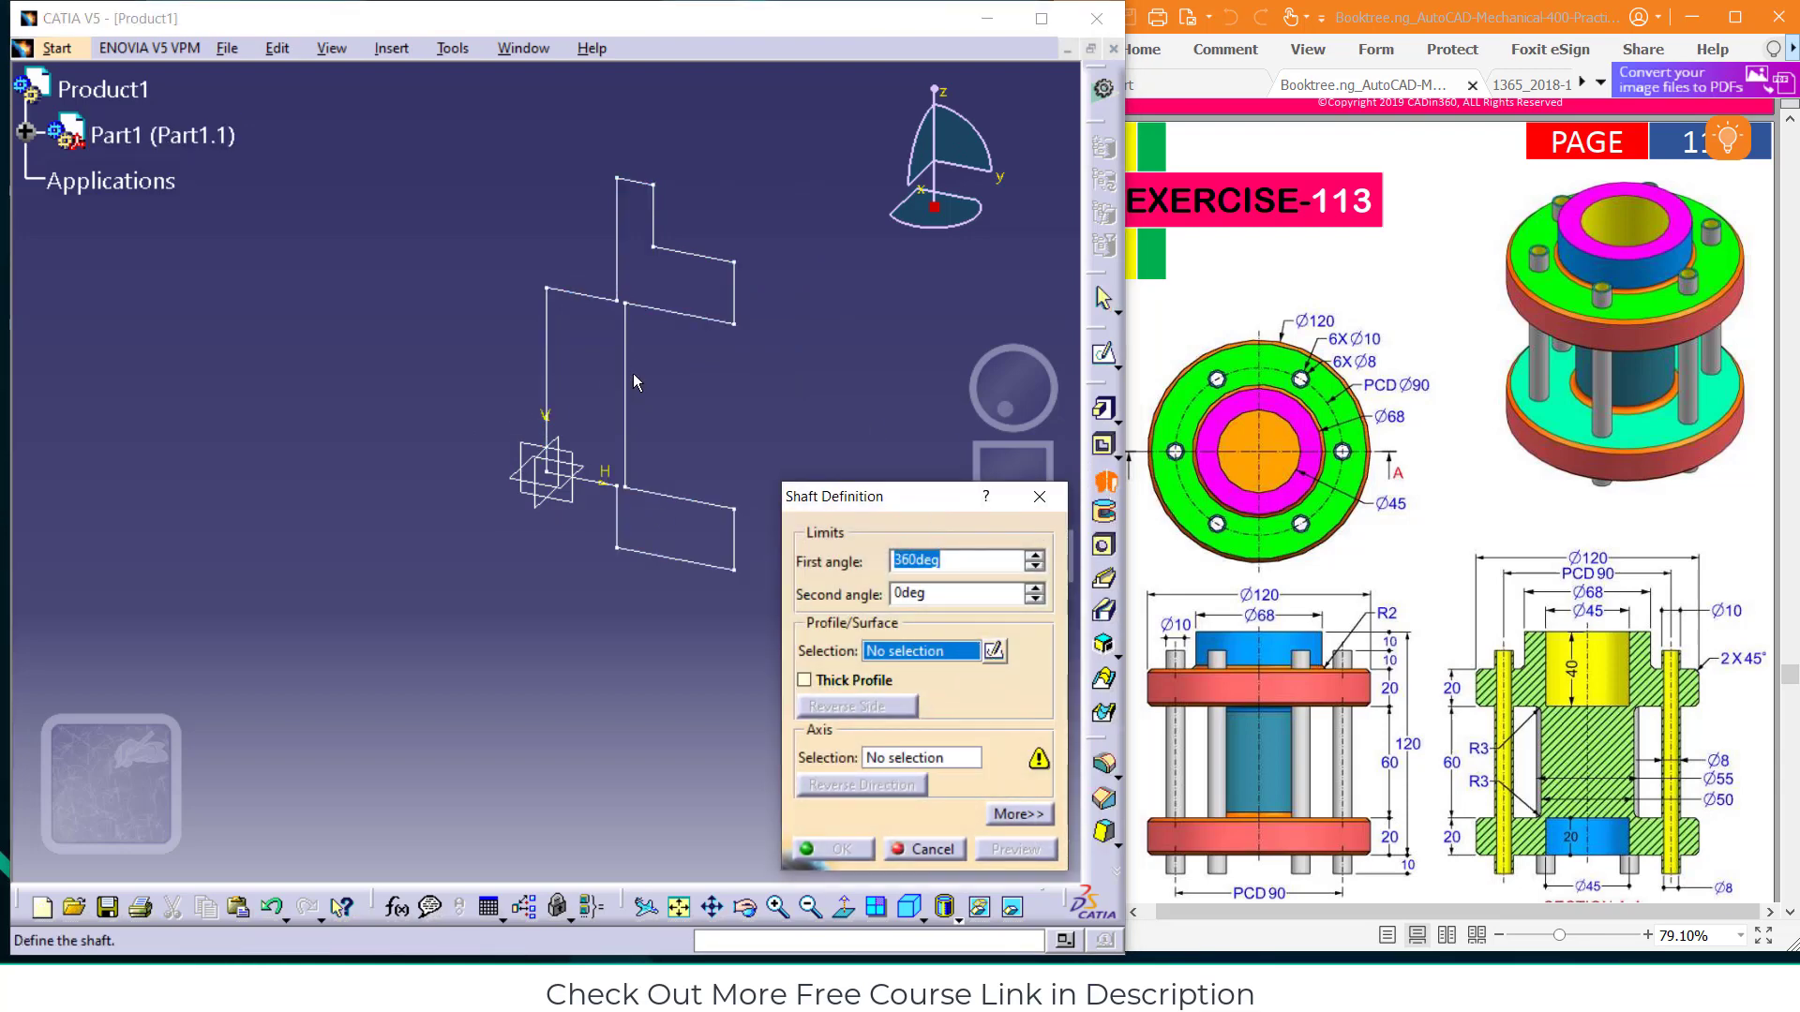
{"action": "left_click", "coordinate": [555, 356]}
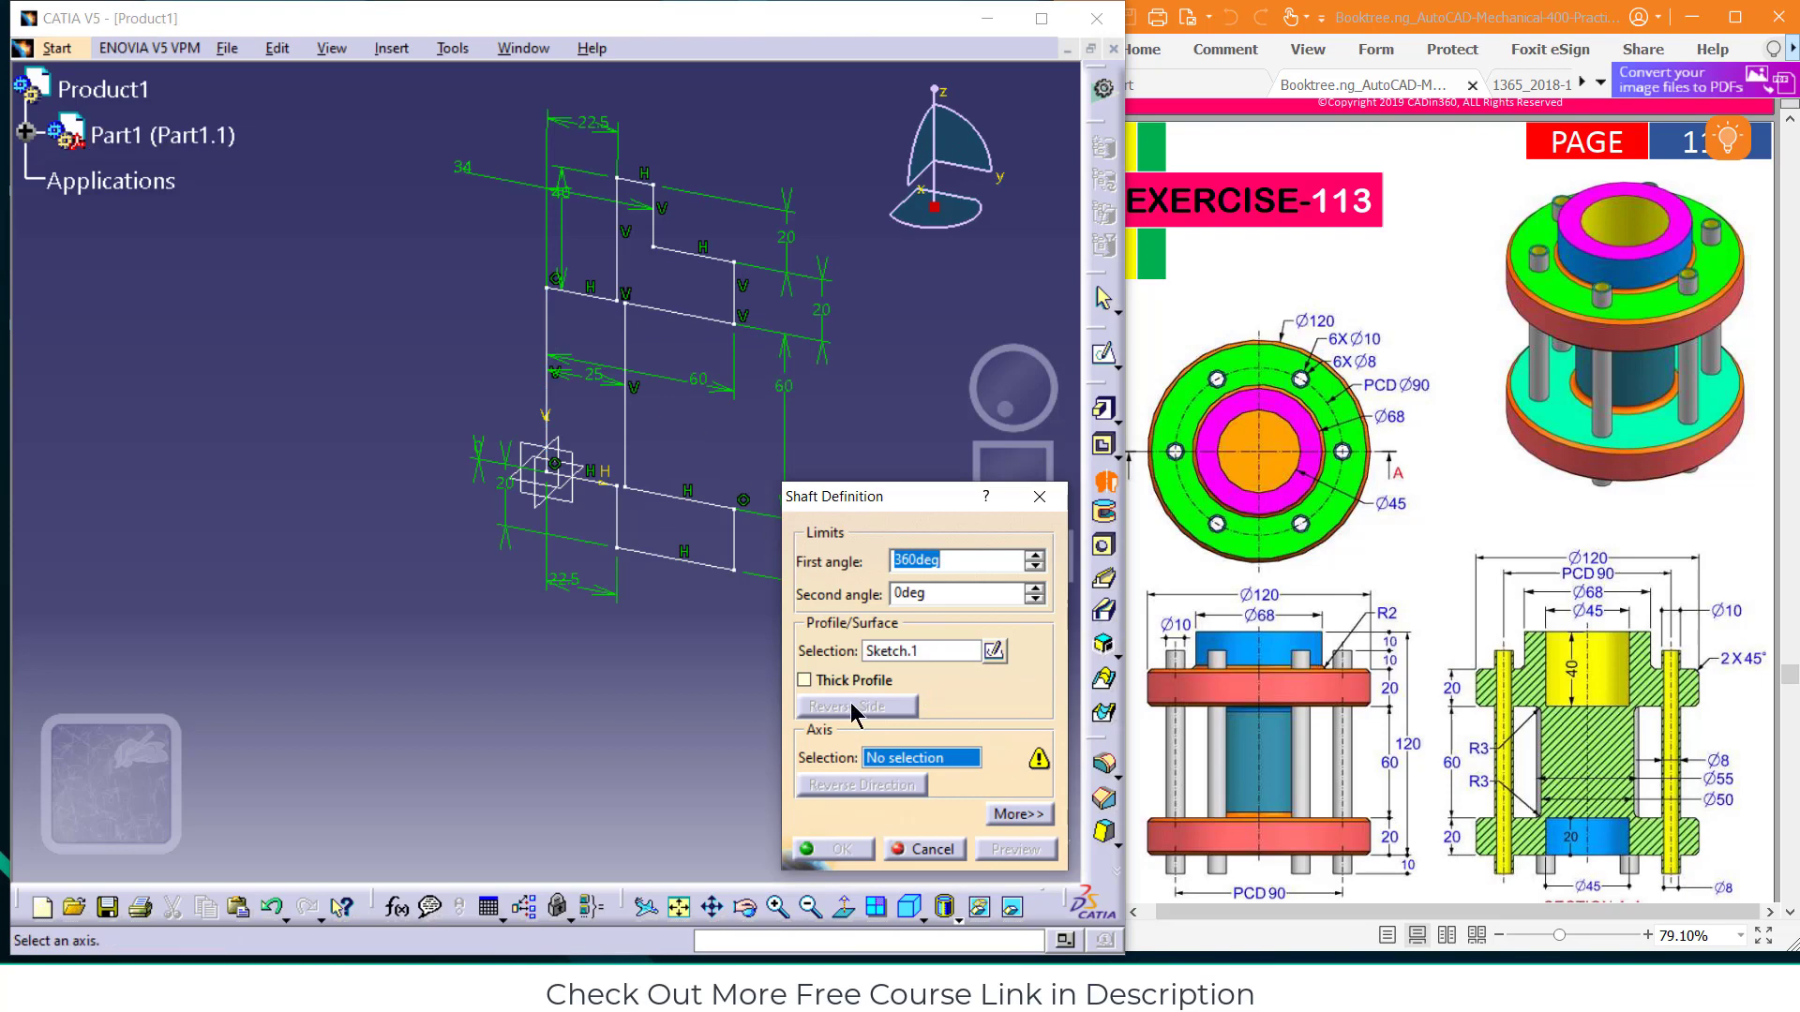
{"action": "left_click", "coordinate": [547, 339]}
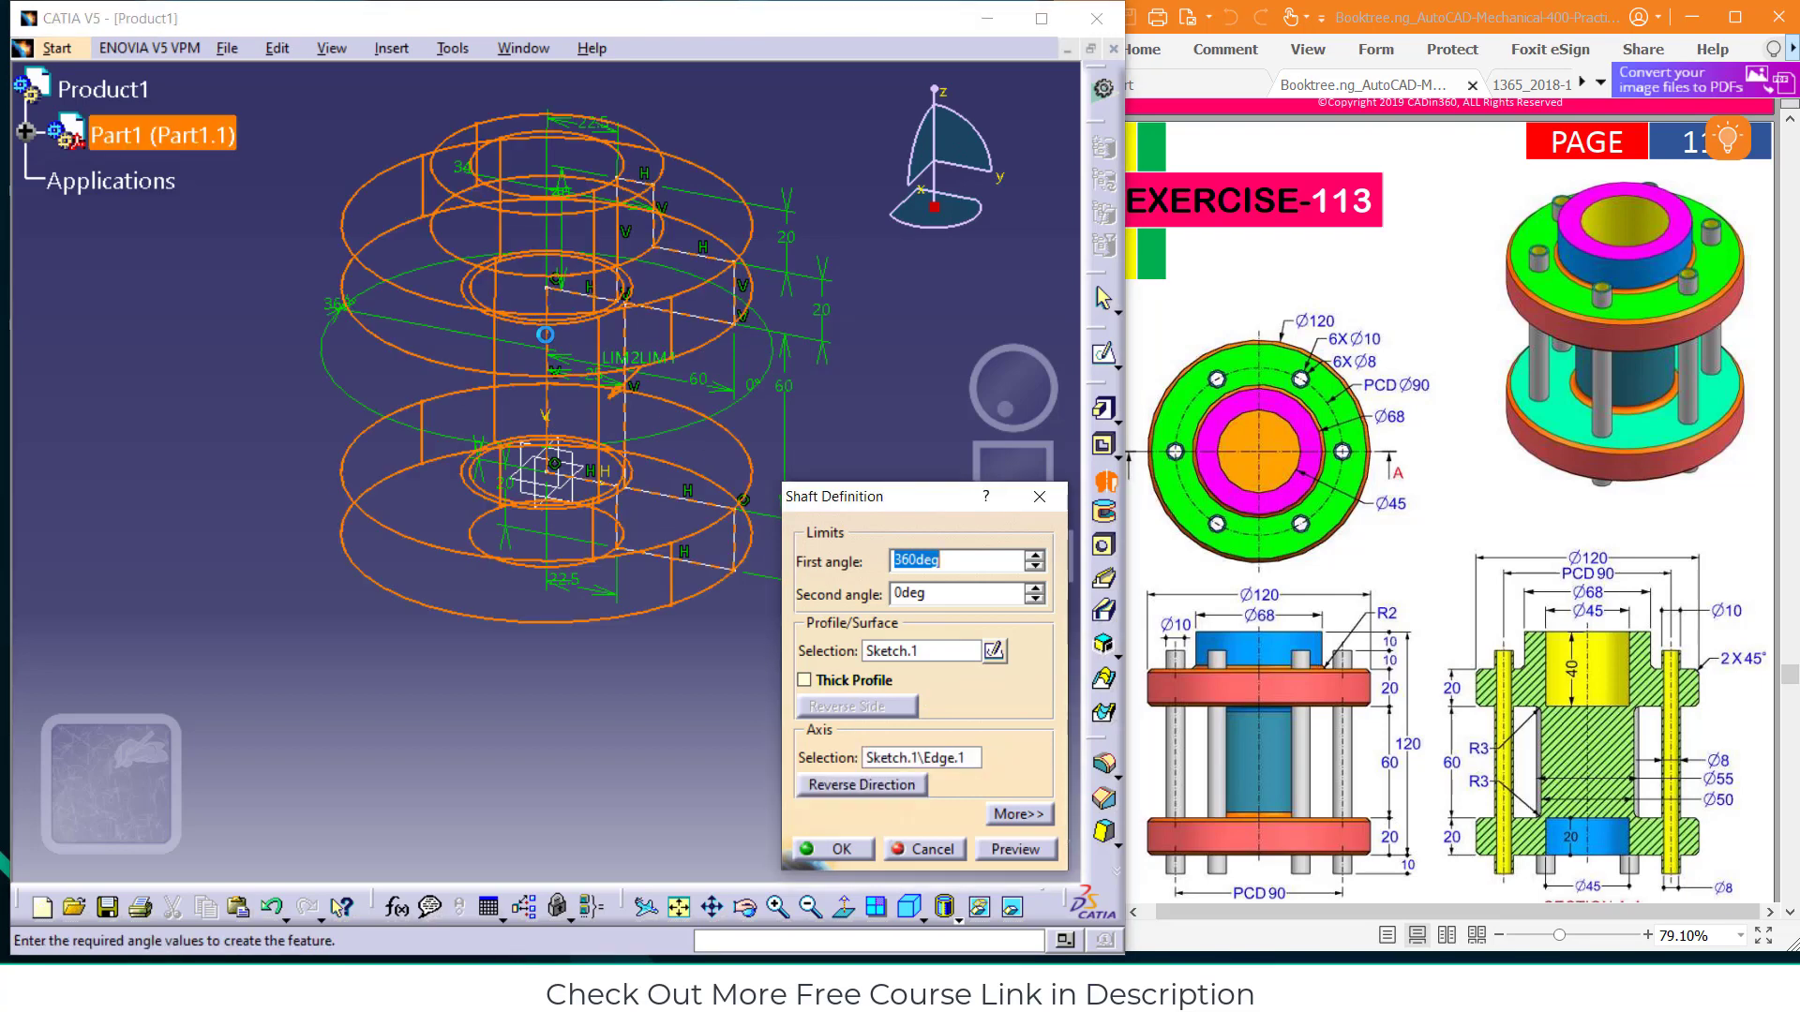
{"action": "left_click", "coordinate": [833, 849]}
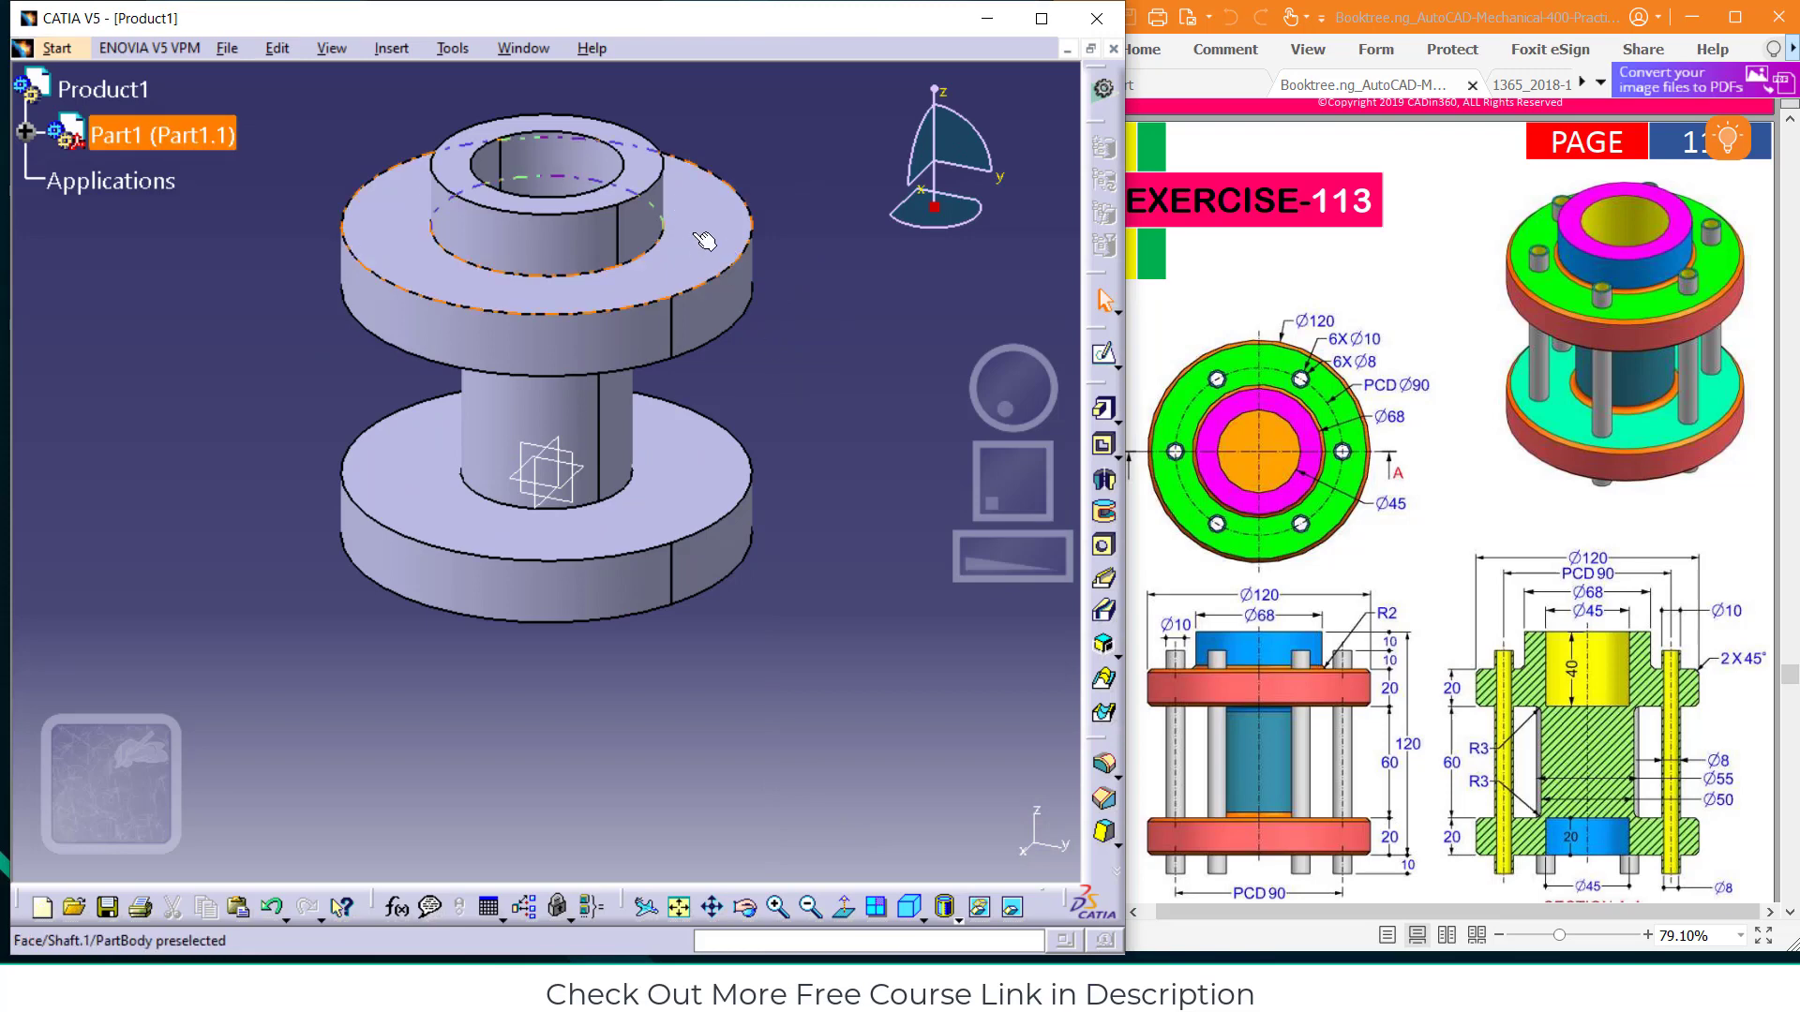
Start a sketch on the upper flange's top face and draw a bolt-hole circle about 12 mm in diameter directly above the centre
{"action": "left_click", "coordinate": [748, 214]}
{"action": "left_click", "coordinate": [1104, 357]}
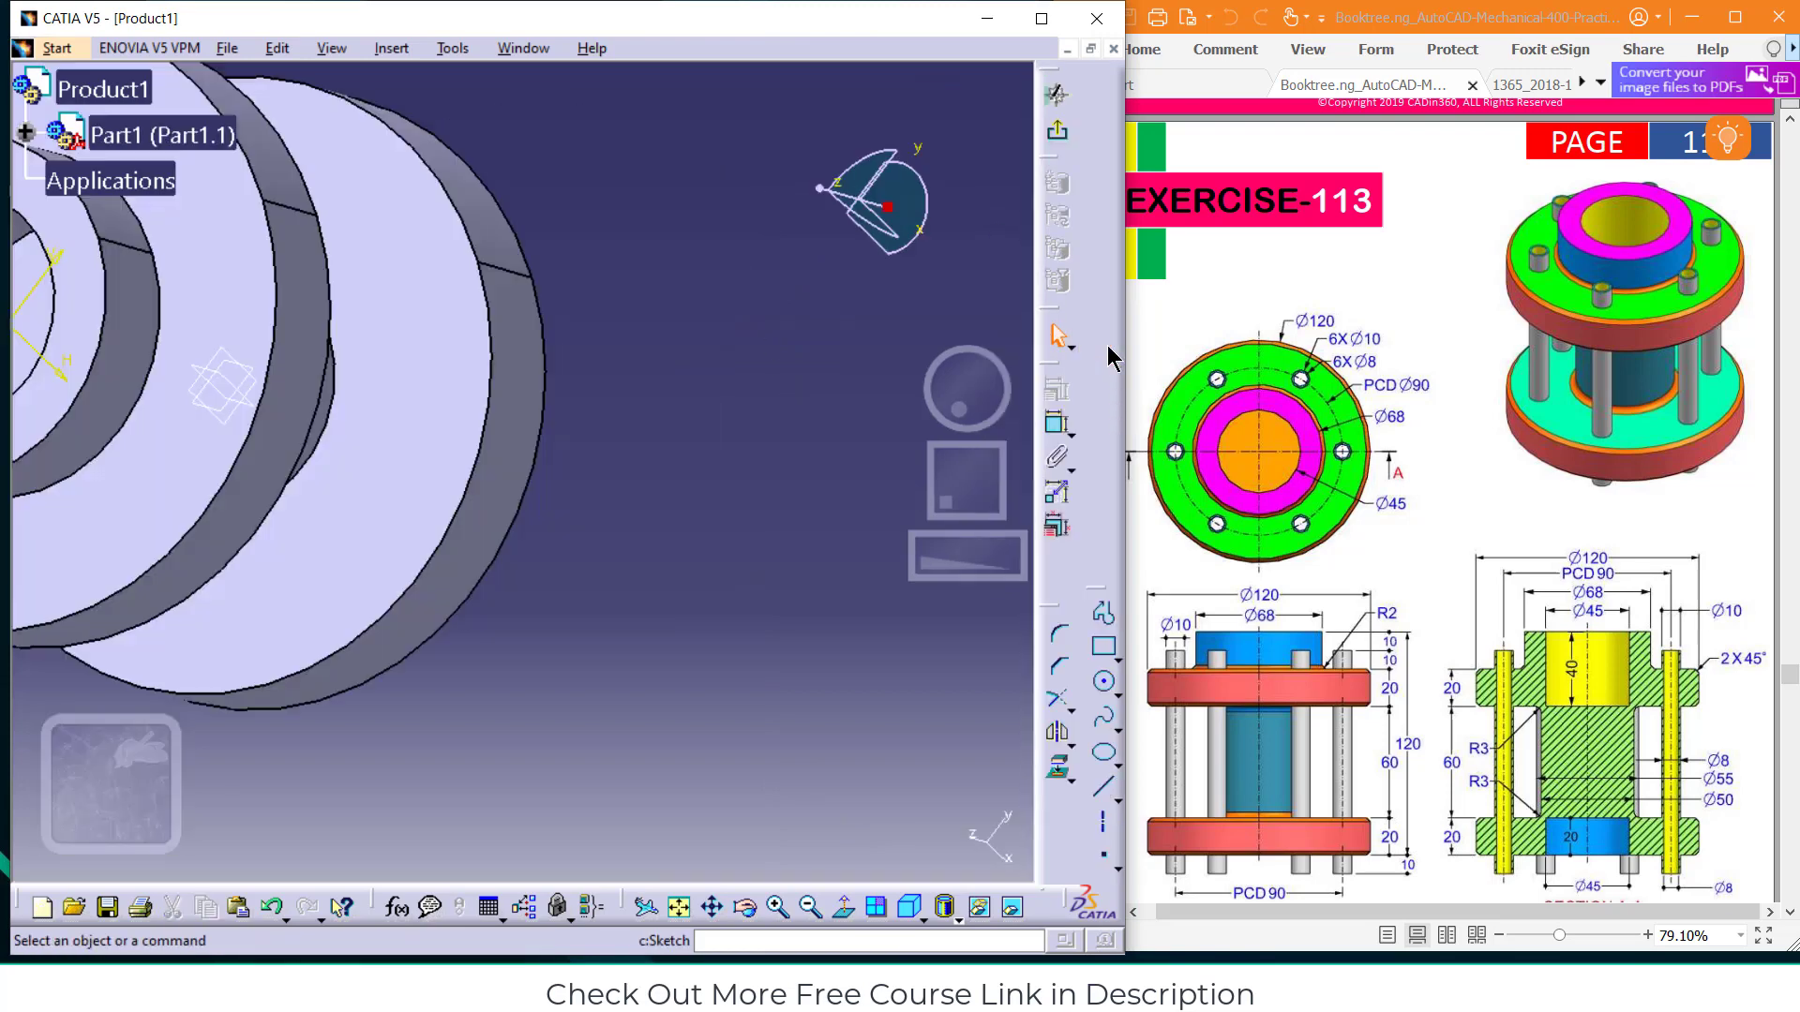
{"action": "left_click", "coordinate": [678, 907]}
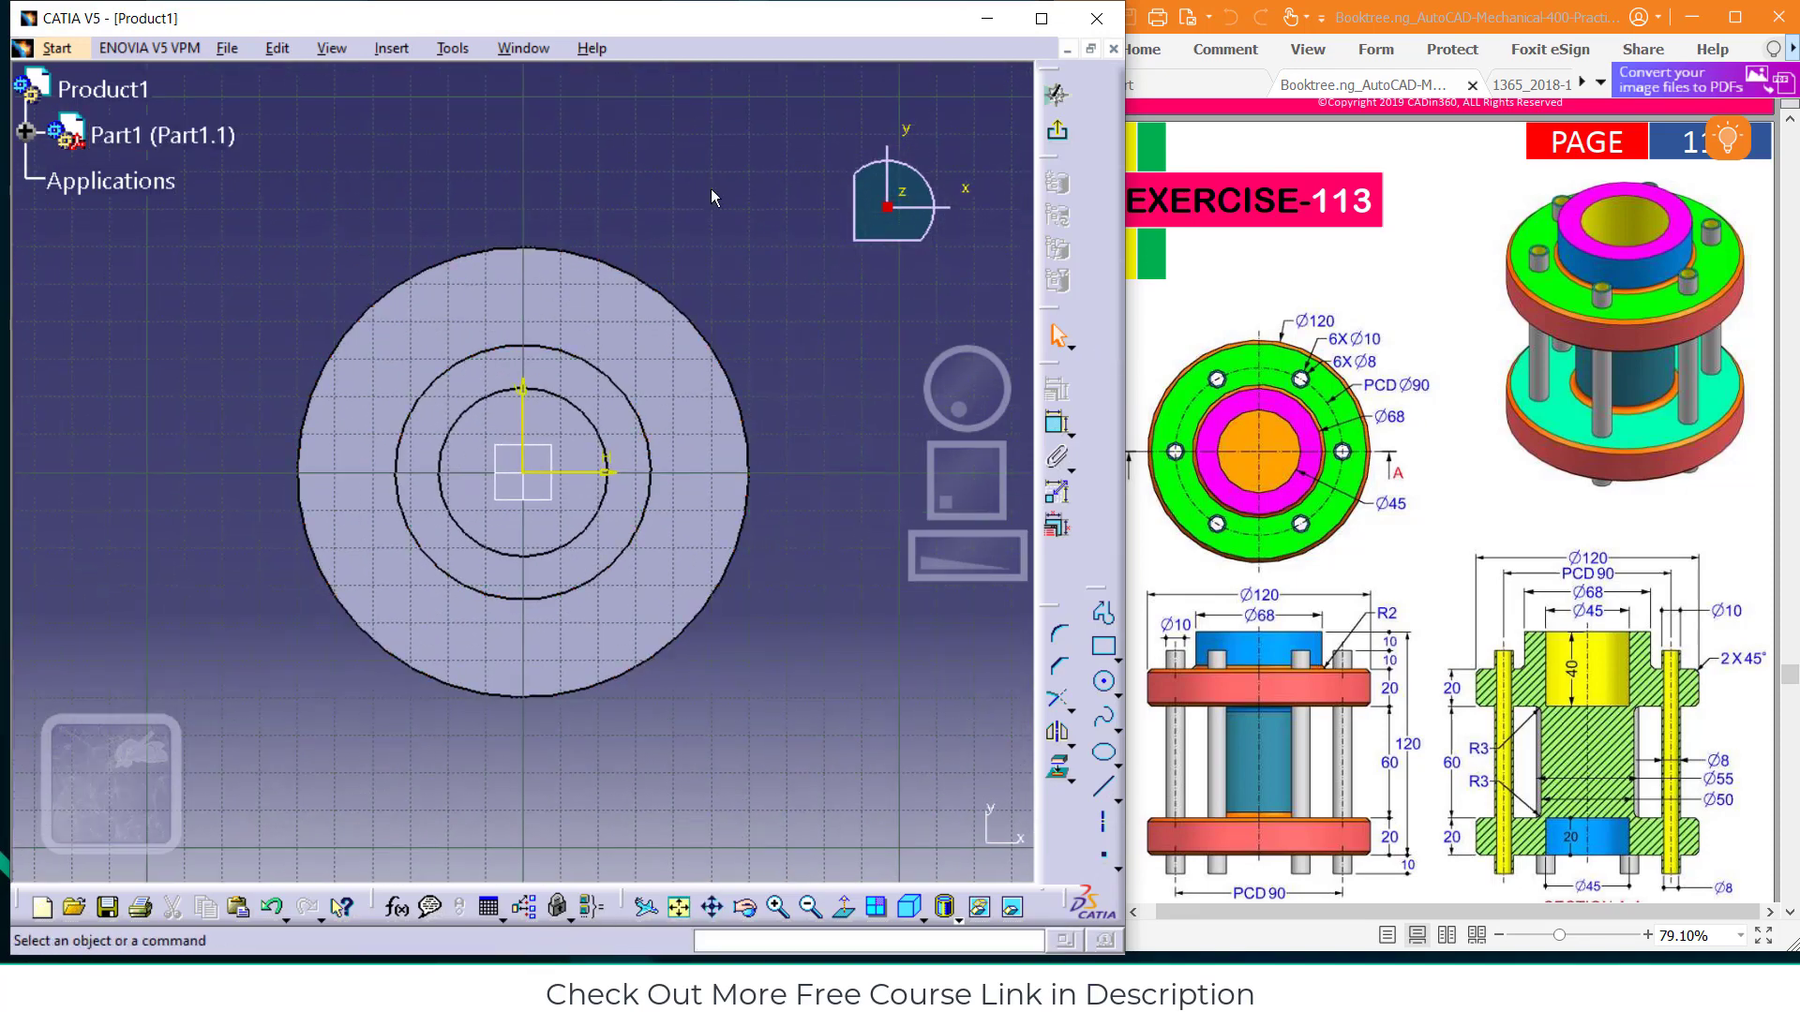
{"action": "left_click", "coordinate": [1104, 682]}
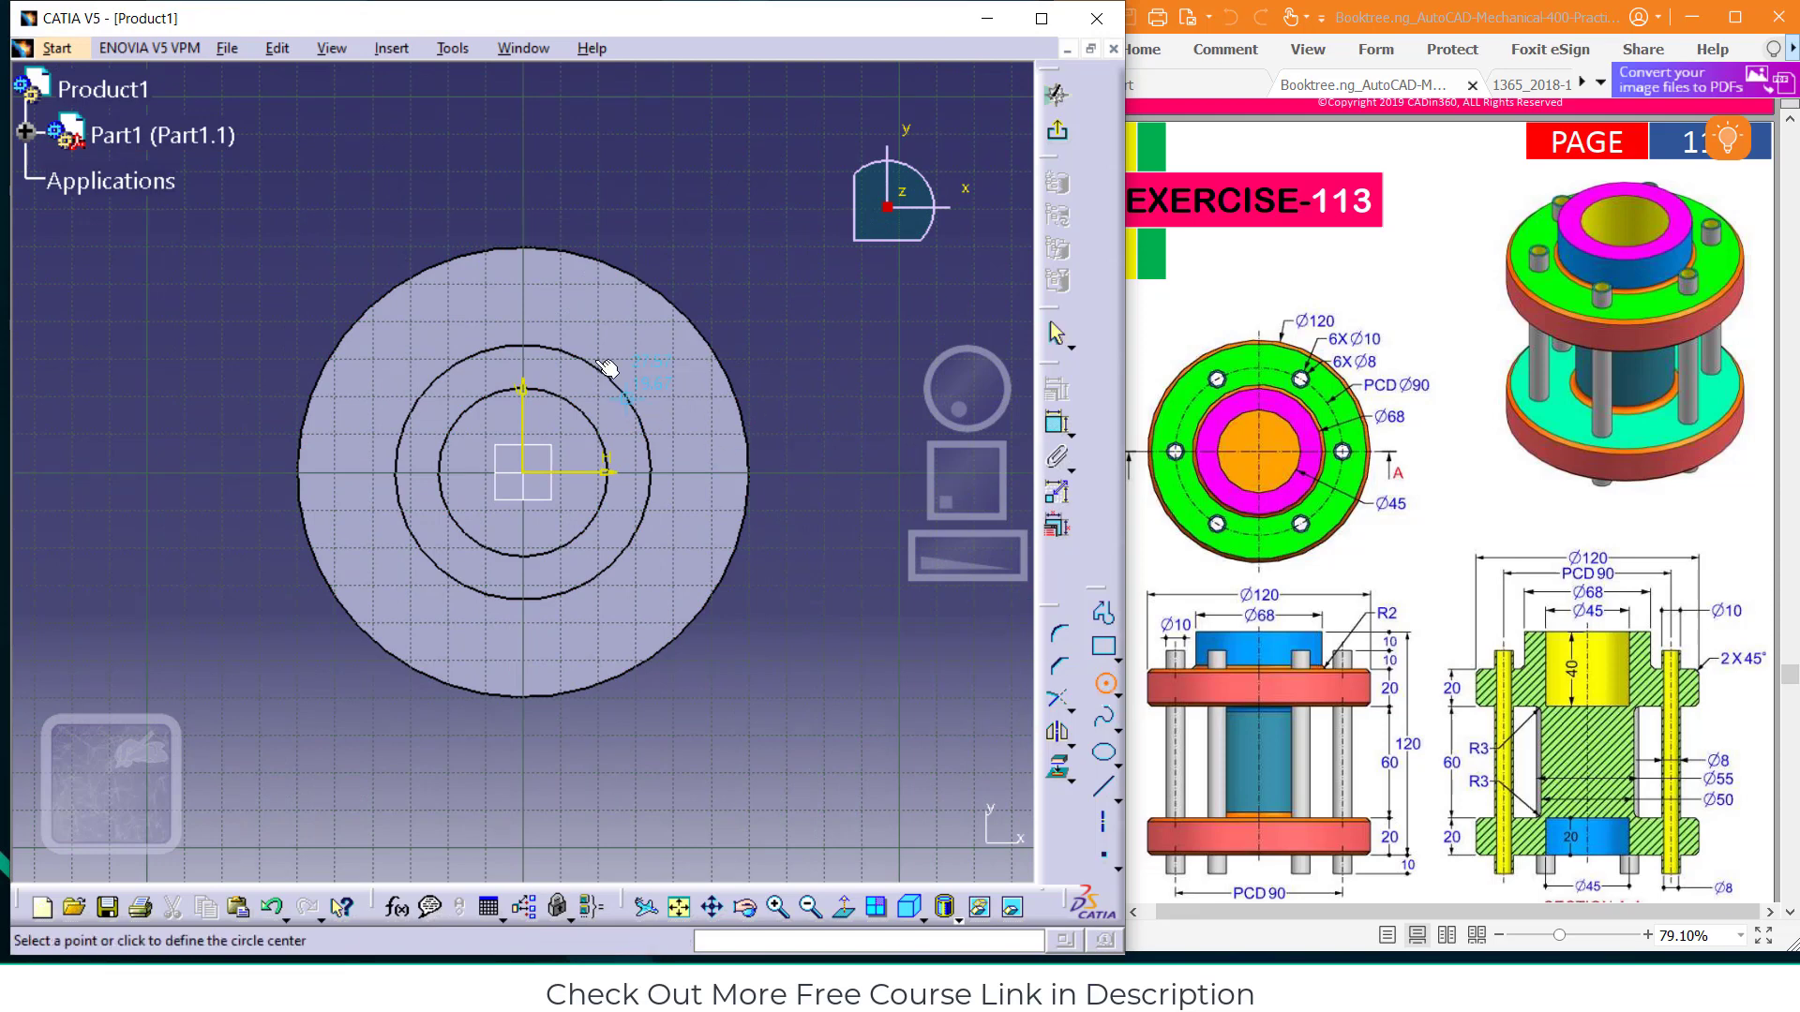
{"action": "left_click", "coordinate": [522, 304]}
{"action": "left_click", "coordinate": [547, 316]}
Dimension the bolt-hole circle and set its diameter to 10 mm
{"action": "left_click", "coordinate": [1058, 424]}
{"action": "left_click", "coordinate": [540, 295]}
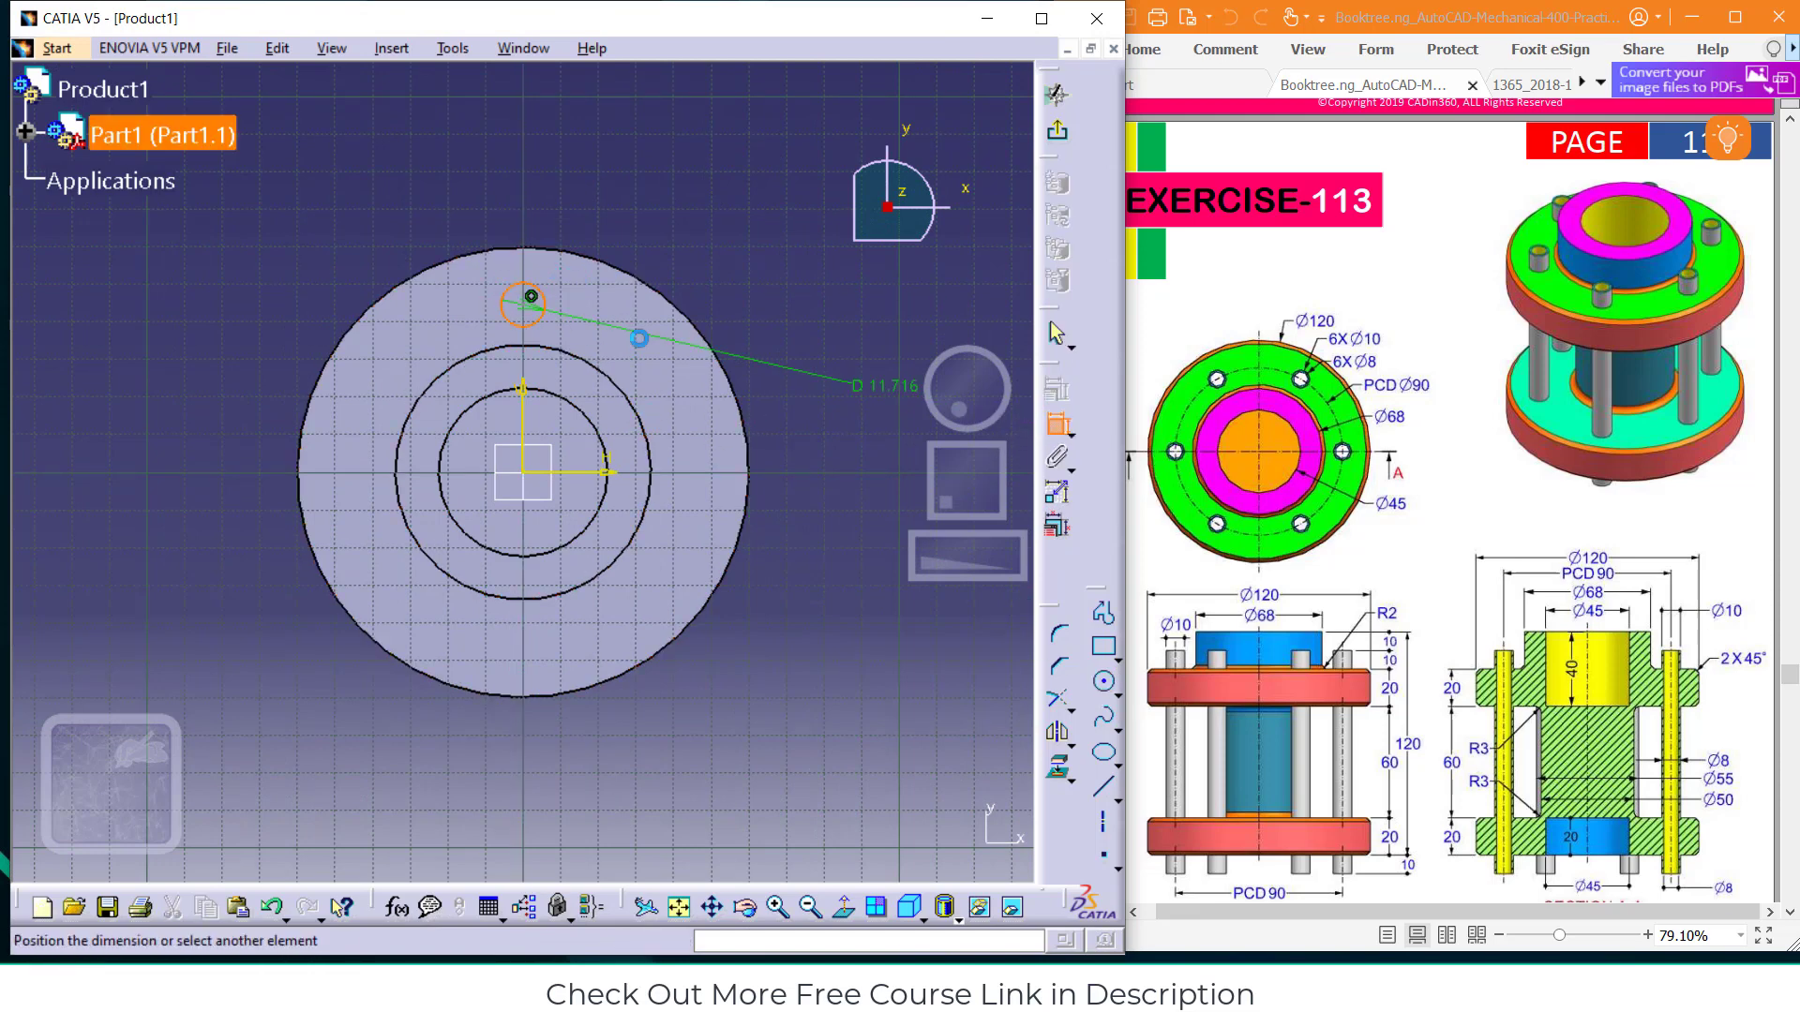
{"action": "left_click", "coordinate": [641, 225]}
{"action": "double_click", "coordinate": [656, 225]}
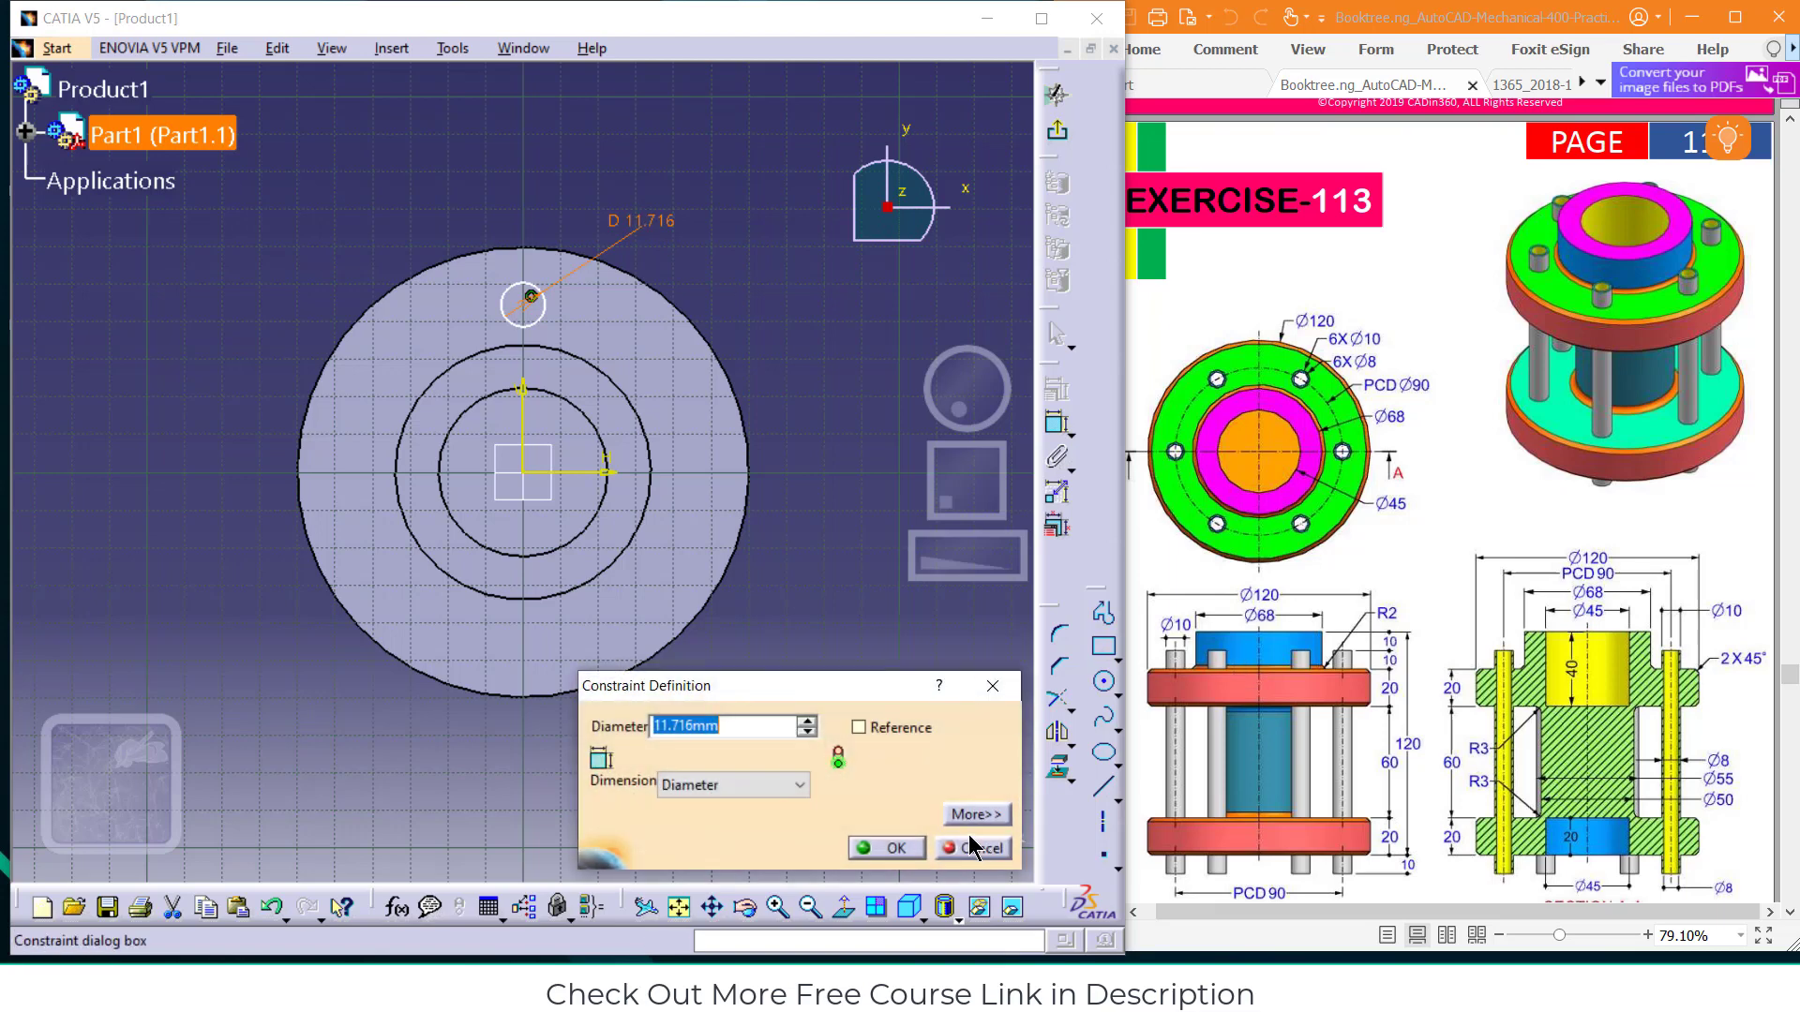
{"action": "type", "text": "10"}
{"action": "key", "text": "Return"}
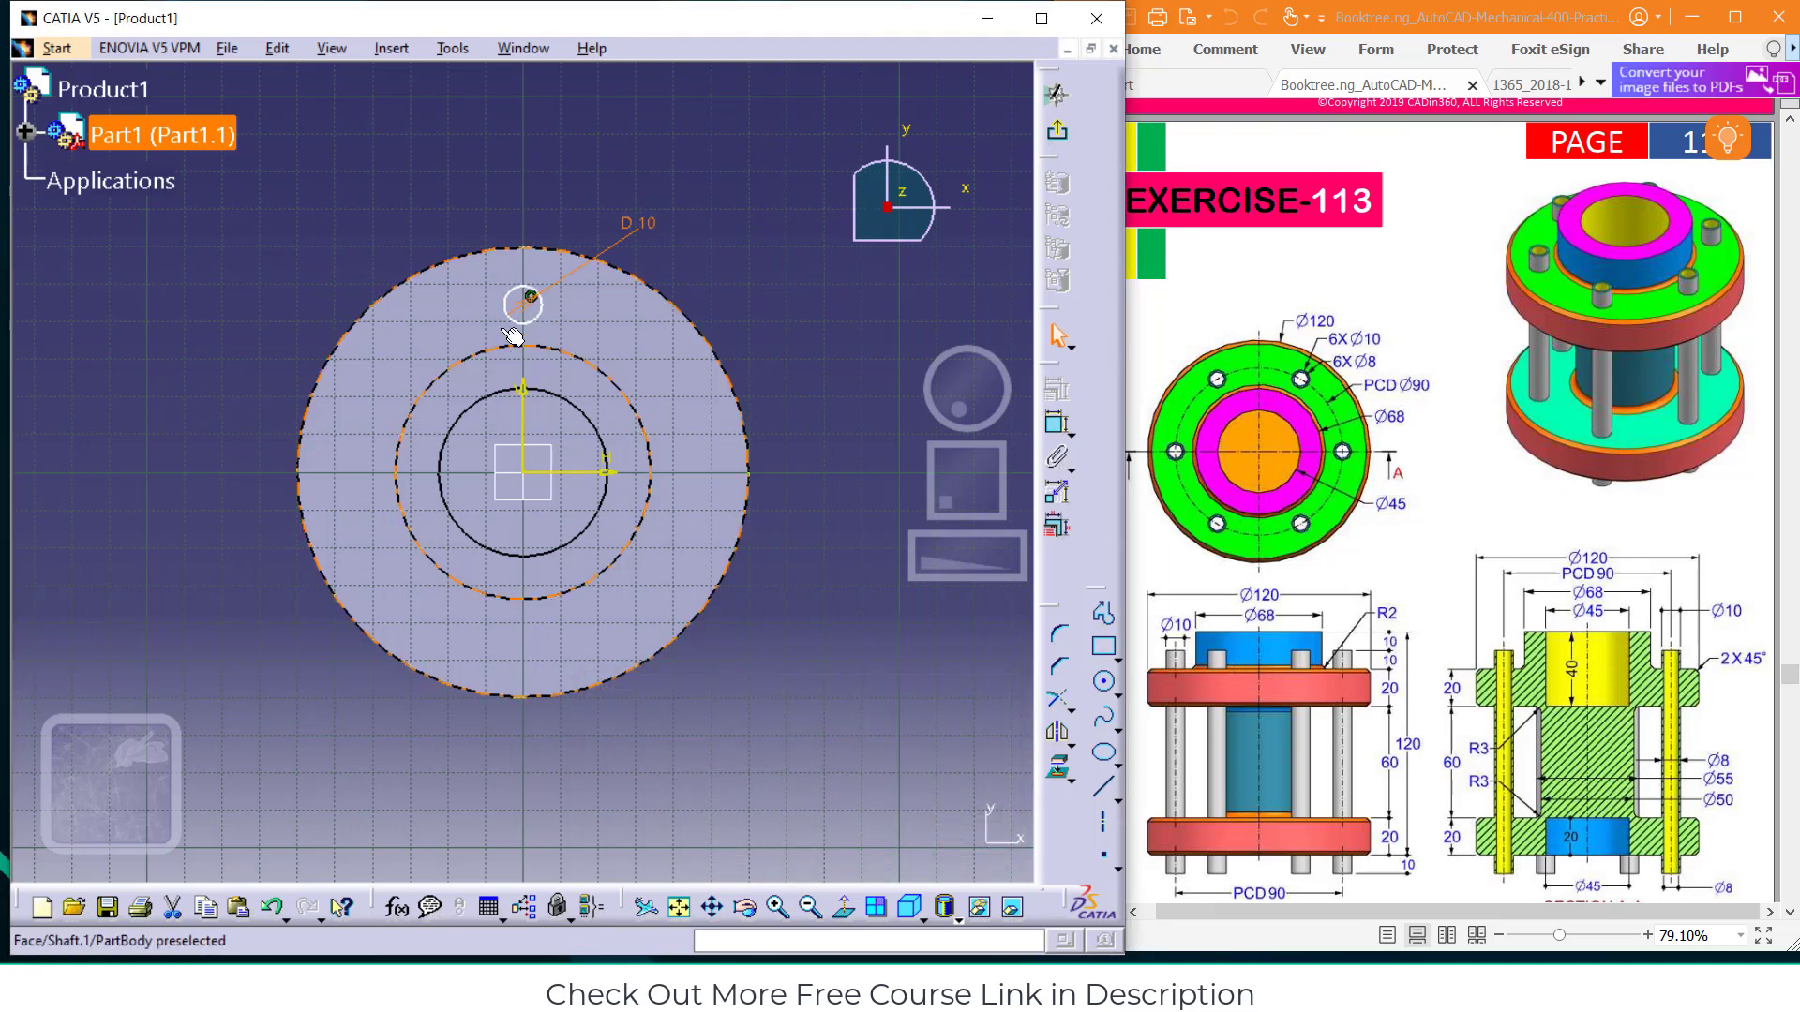
Constrain the bolt-hole circle's centre to 45 mm from the sketch origin and exit the sketch
{"action": "left_click", "coordinate": [529, 299]}
{"action": "left_click", "coordinate": [519, 461], "text": "ctrl"}
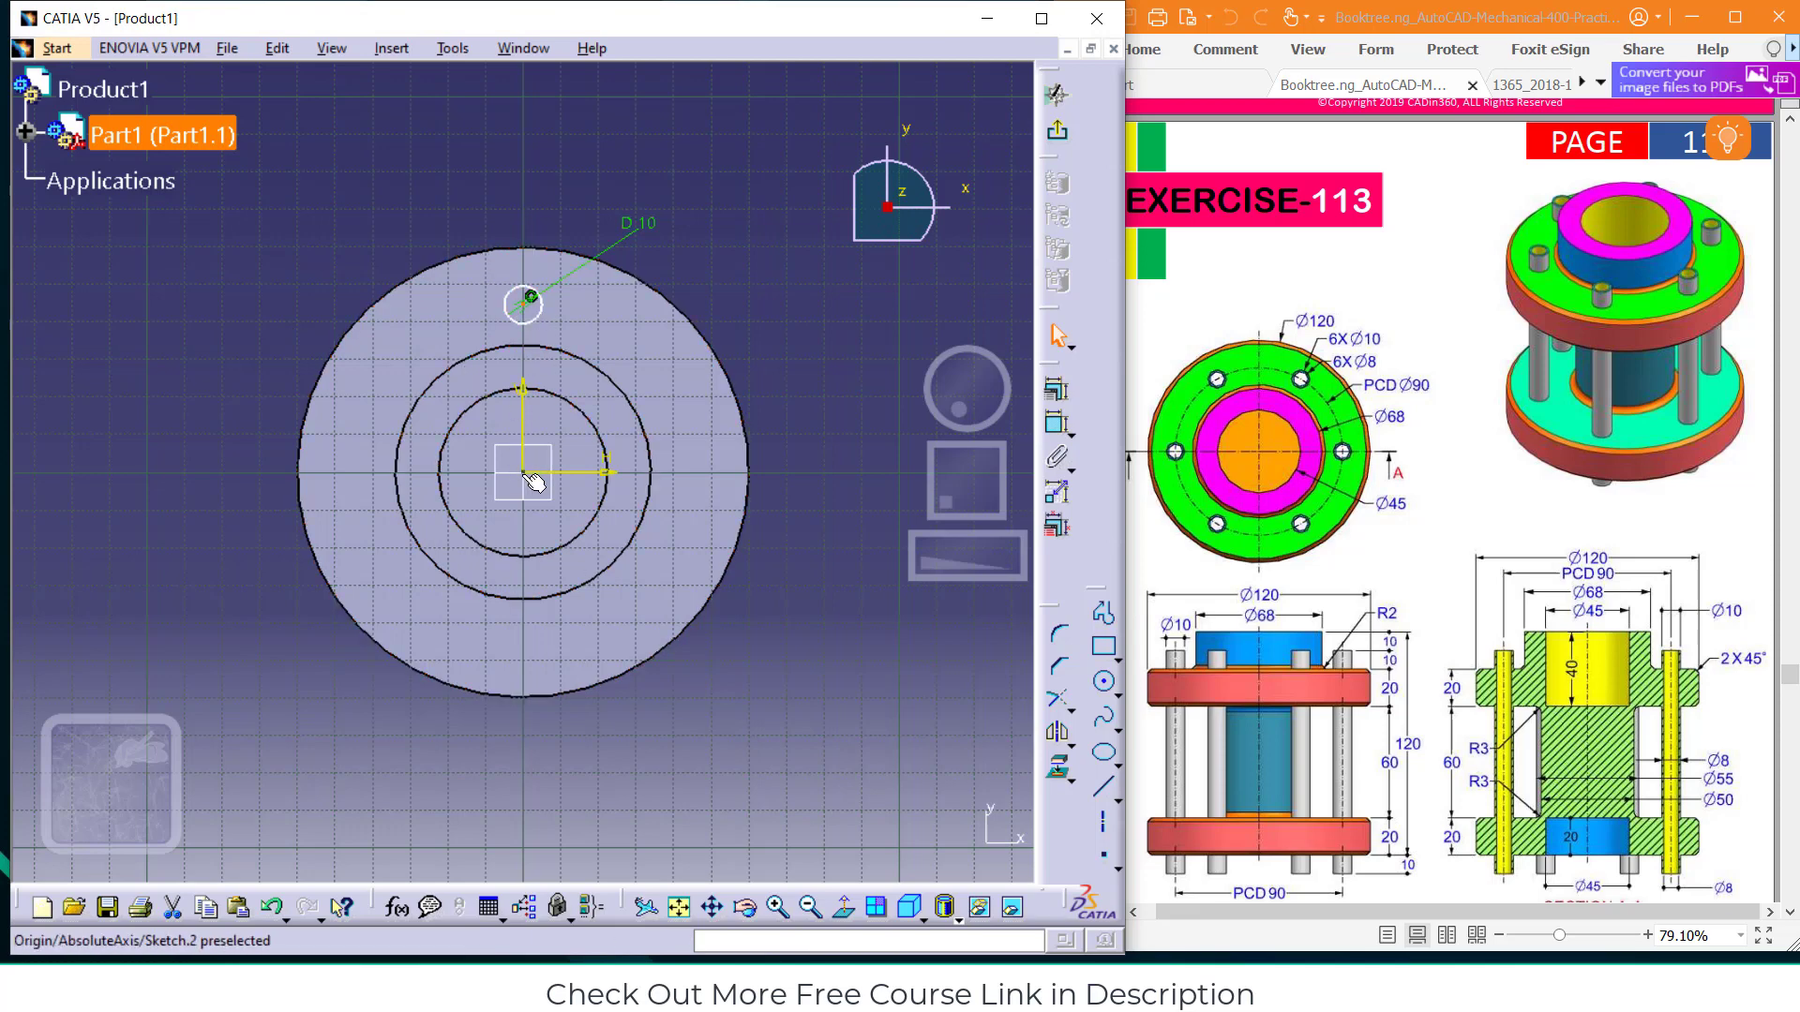
{"action": "left_click", "coordinate": [1057, 424]}
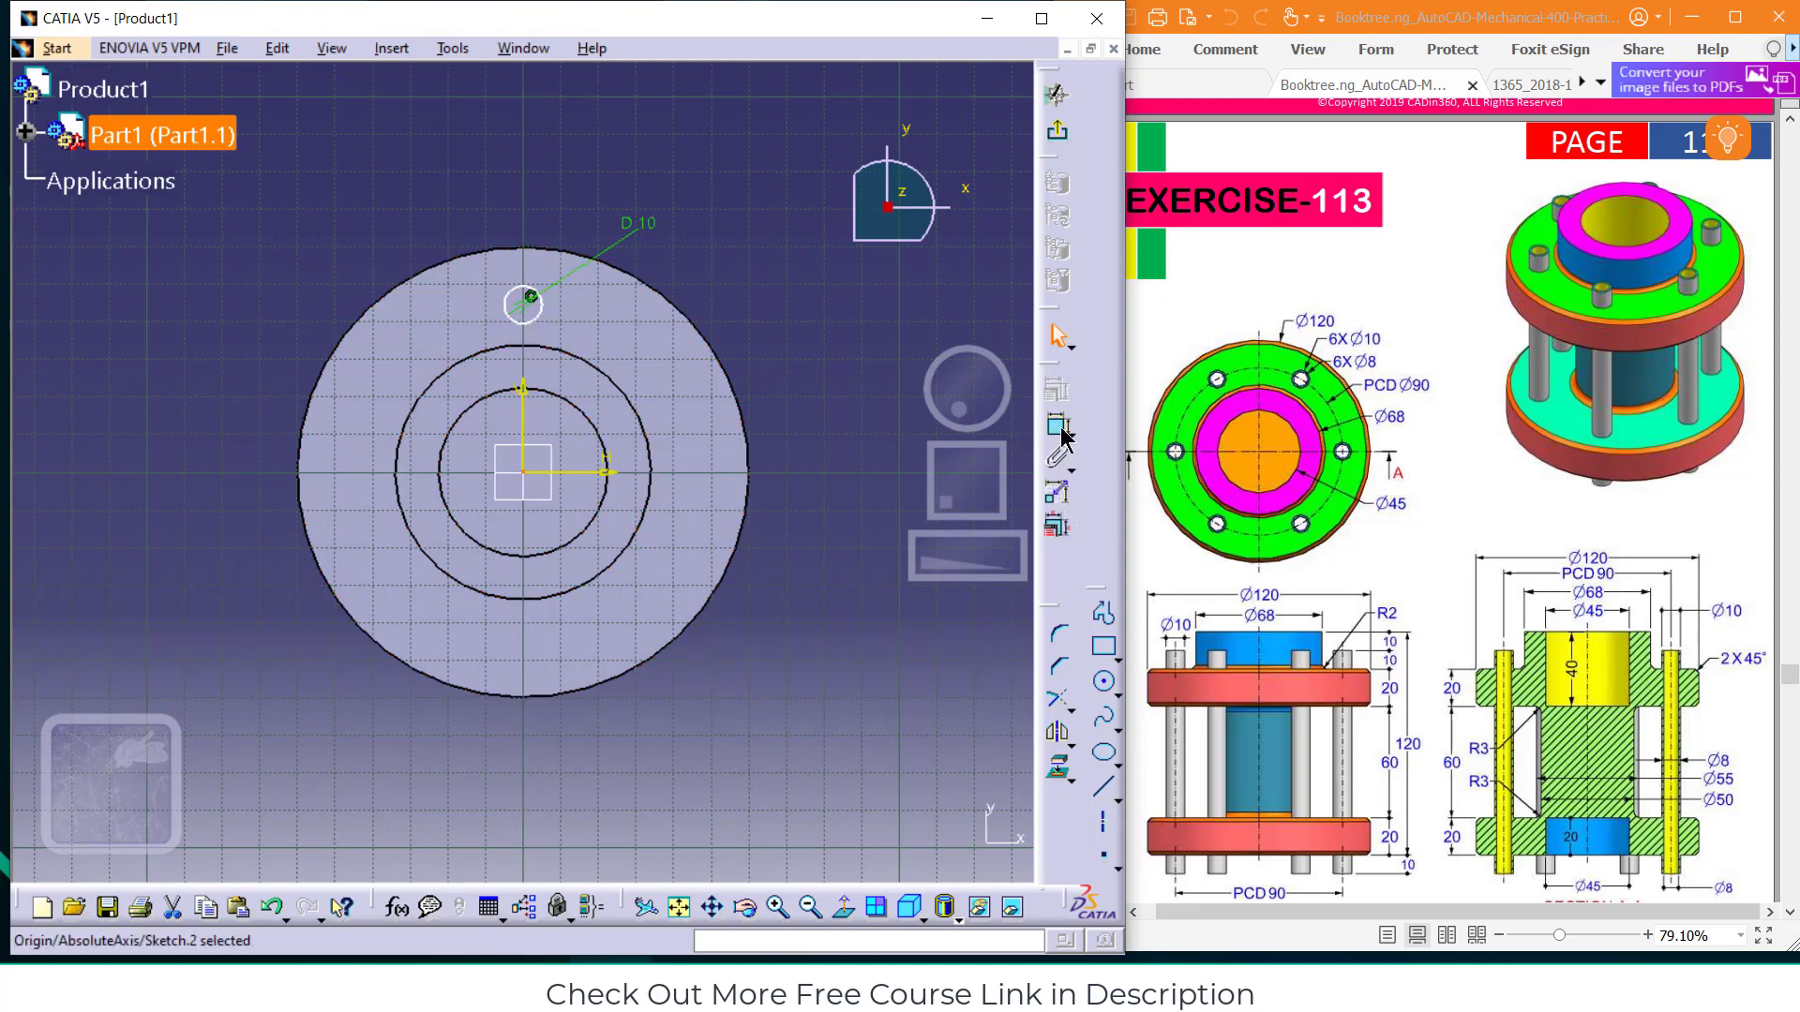
{"action": "left_click", "coordinate": [531, 300]}
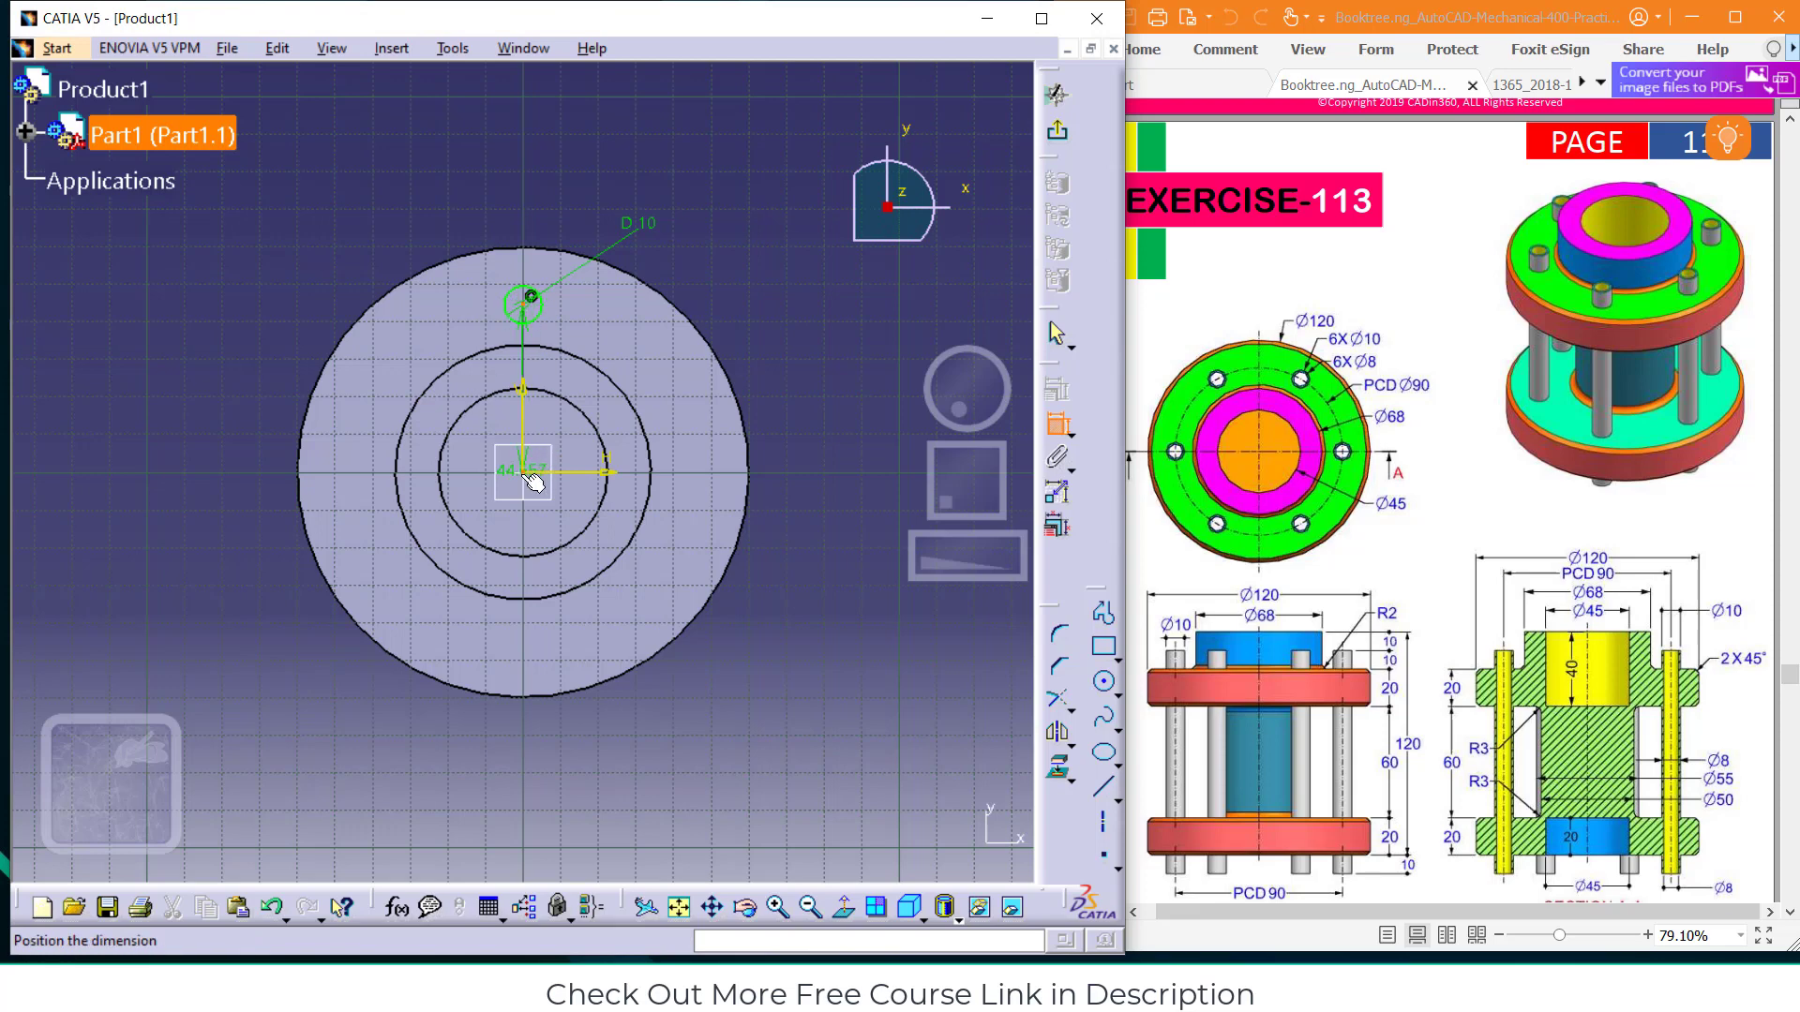
{"action": "left_click", "coordinate": [519, 472]}
{"action": "left_click", "coordinate": [307, 380]}
{"action": "double_click", "coordinate": [307, 377]}
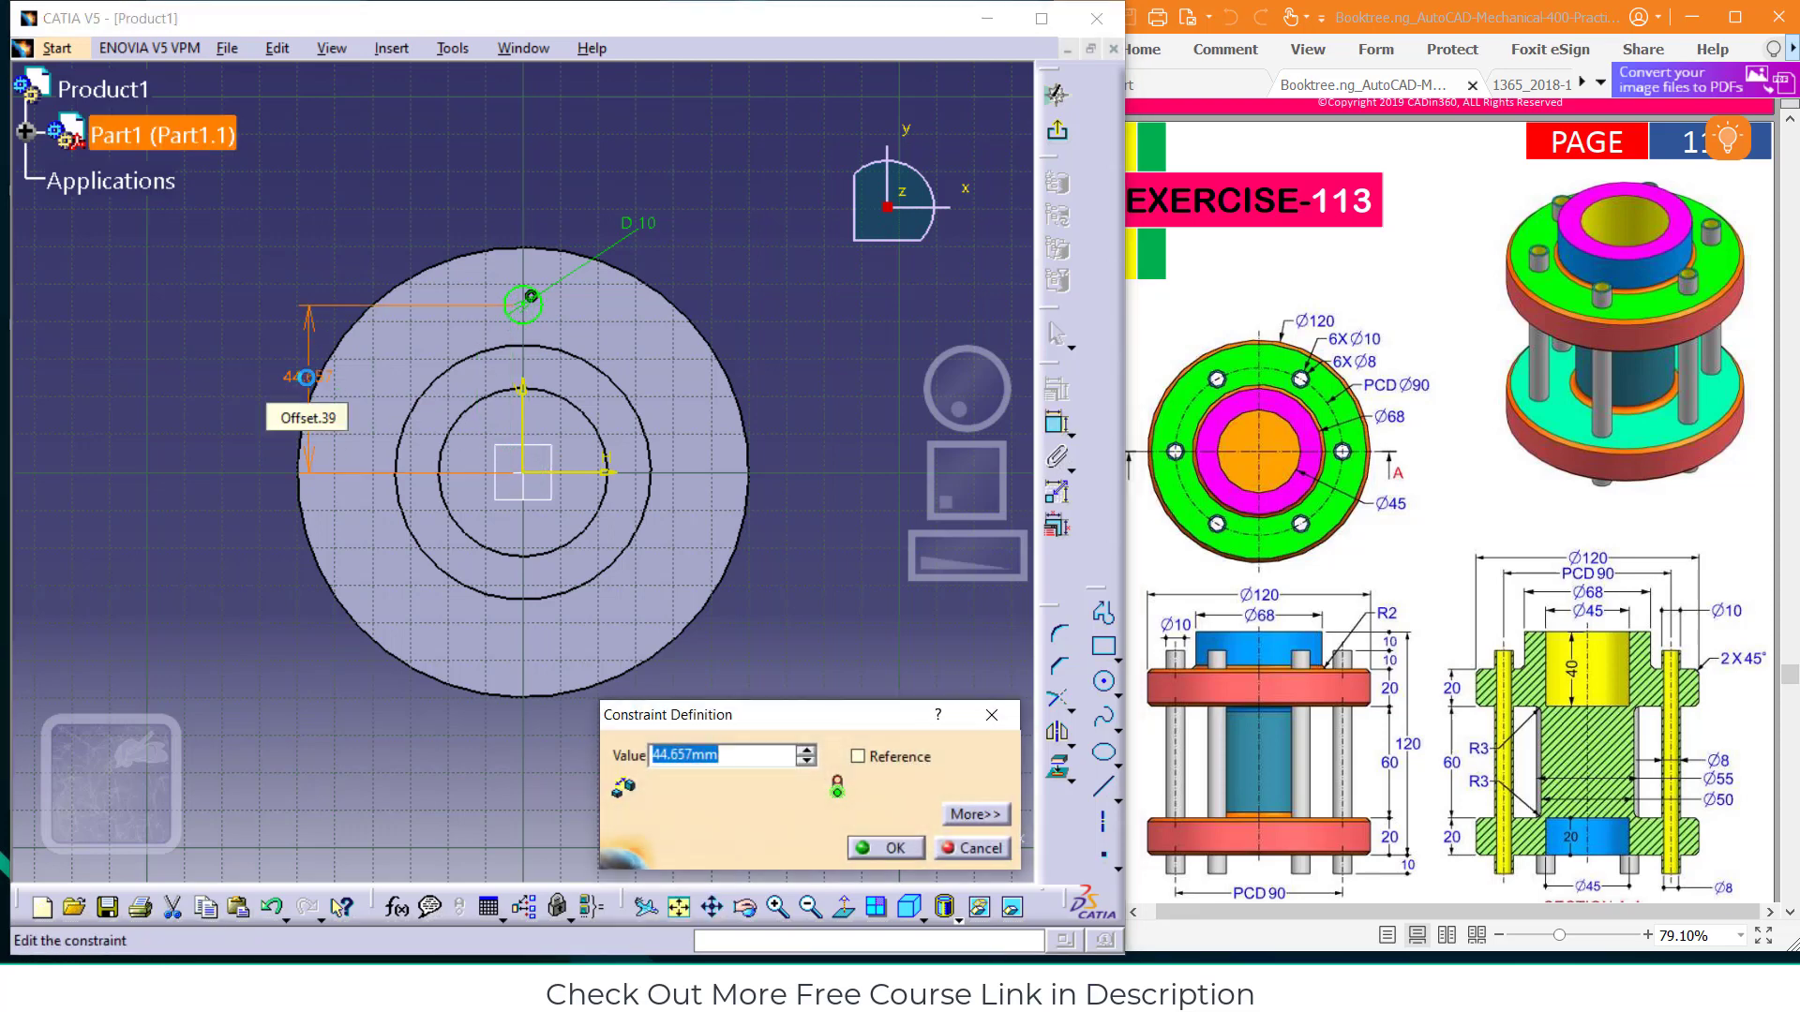
{"action": "type", "text": "45"}
{"action": "key", "text": "Return"}
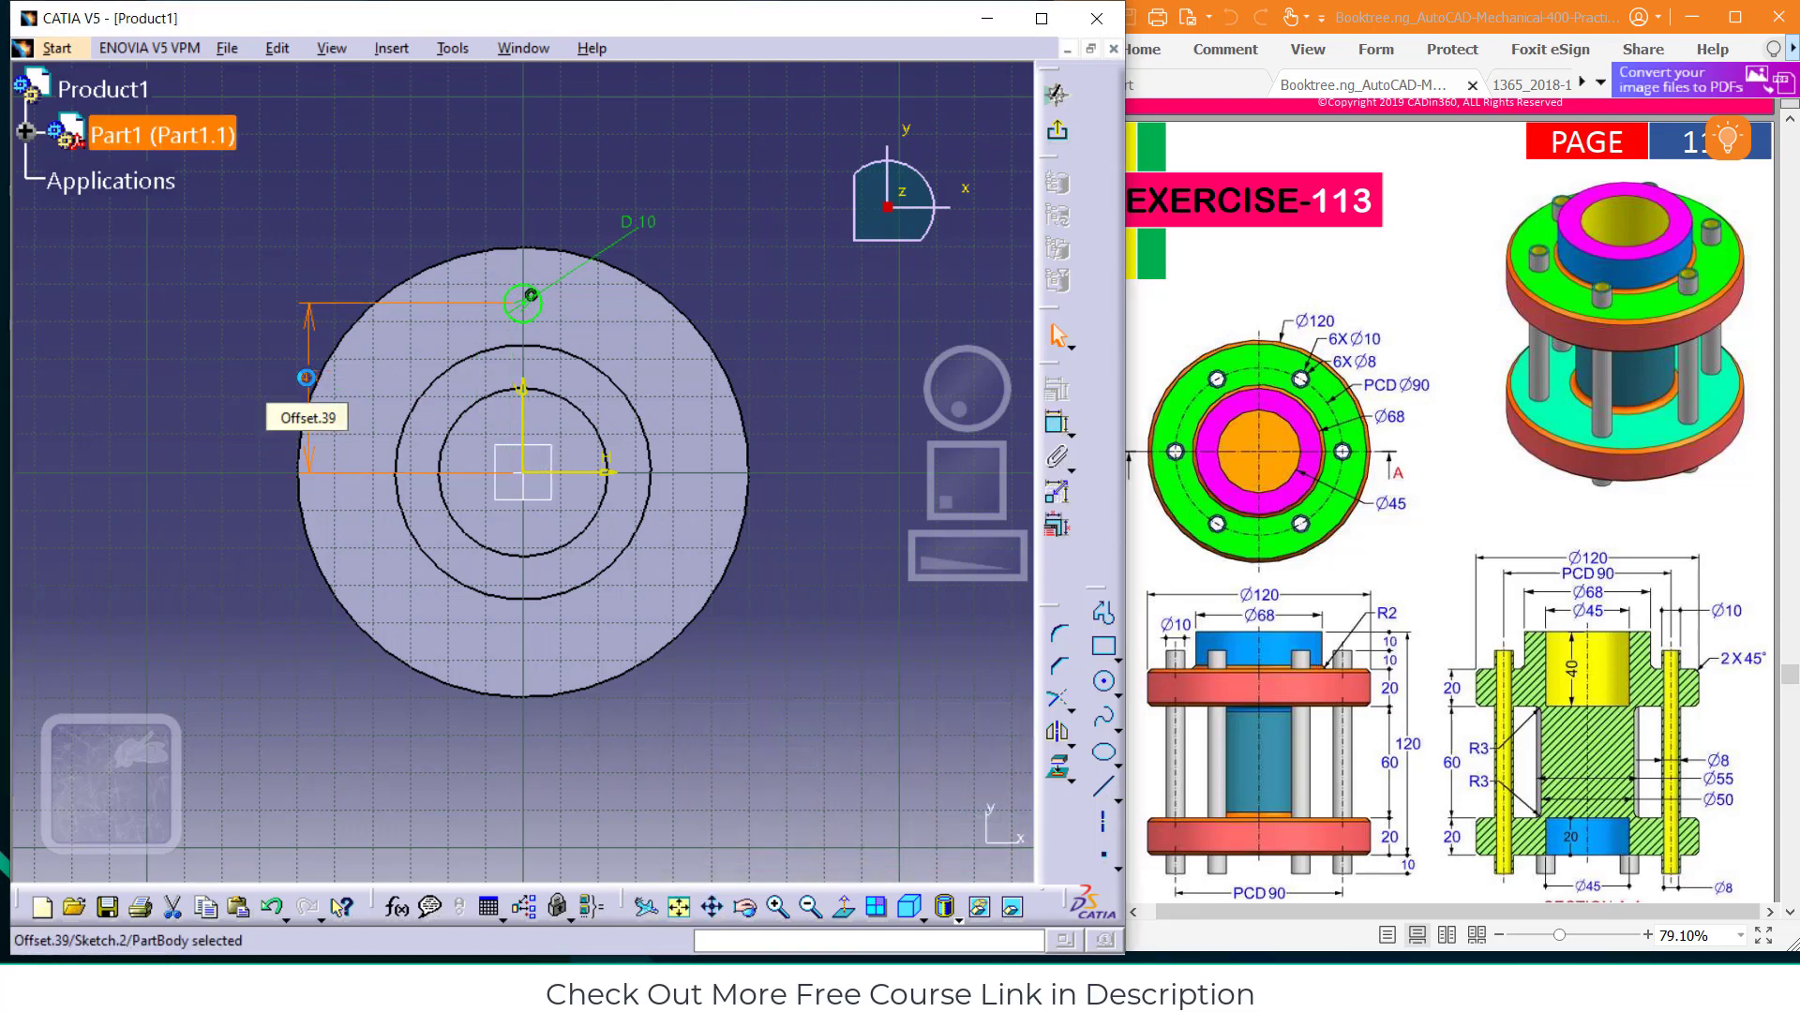
{"action": "left_click", "coordinate": [1056, 93]}
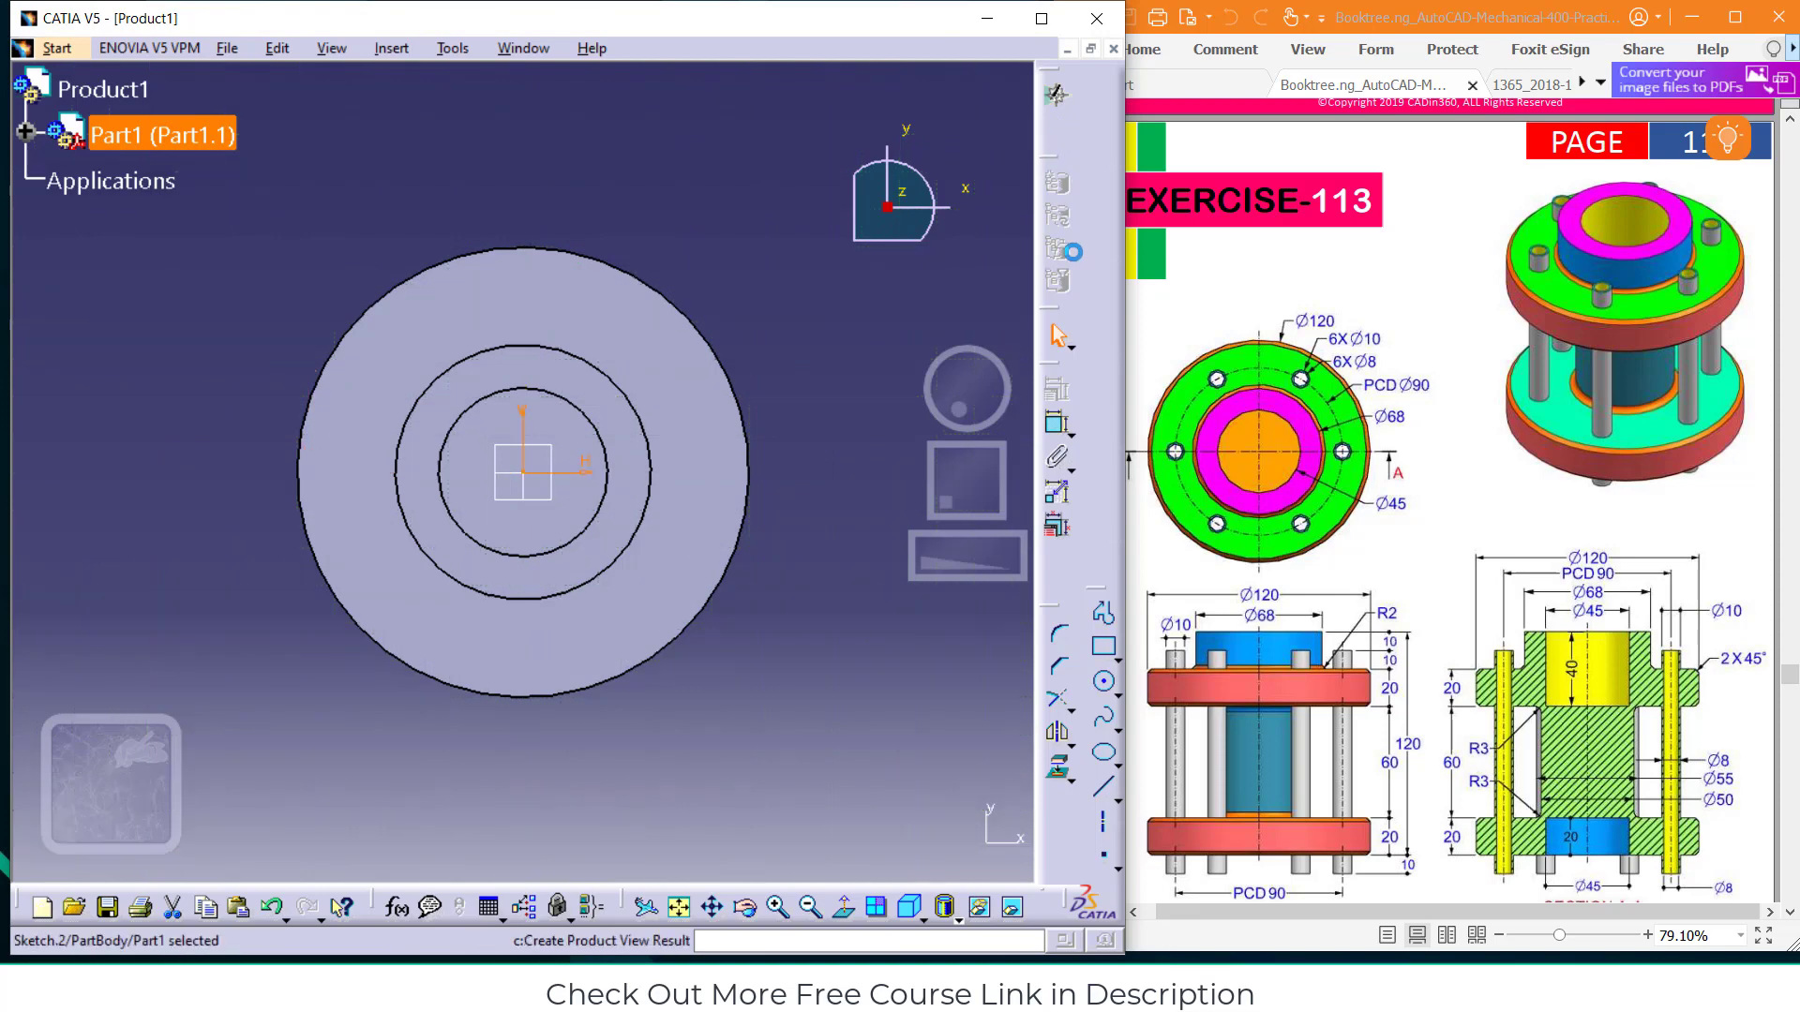
Cut the bolt-hole sketch through both flanges as a Pocket with a depth of 120 mm
{"action": "left_click", "coordinate": [1116, 456]}
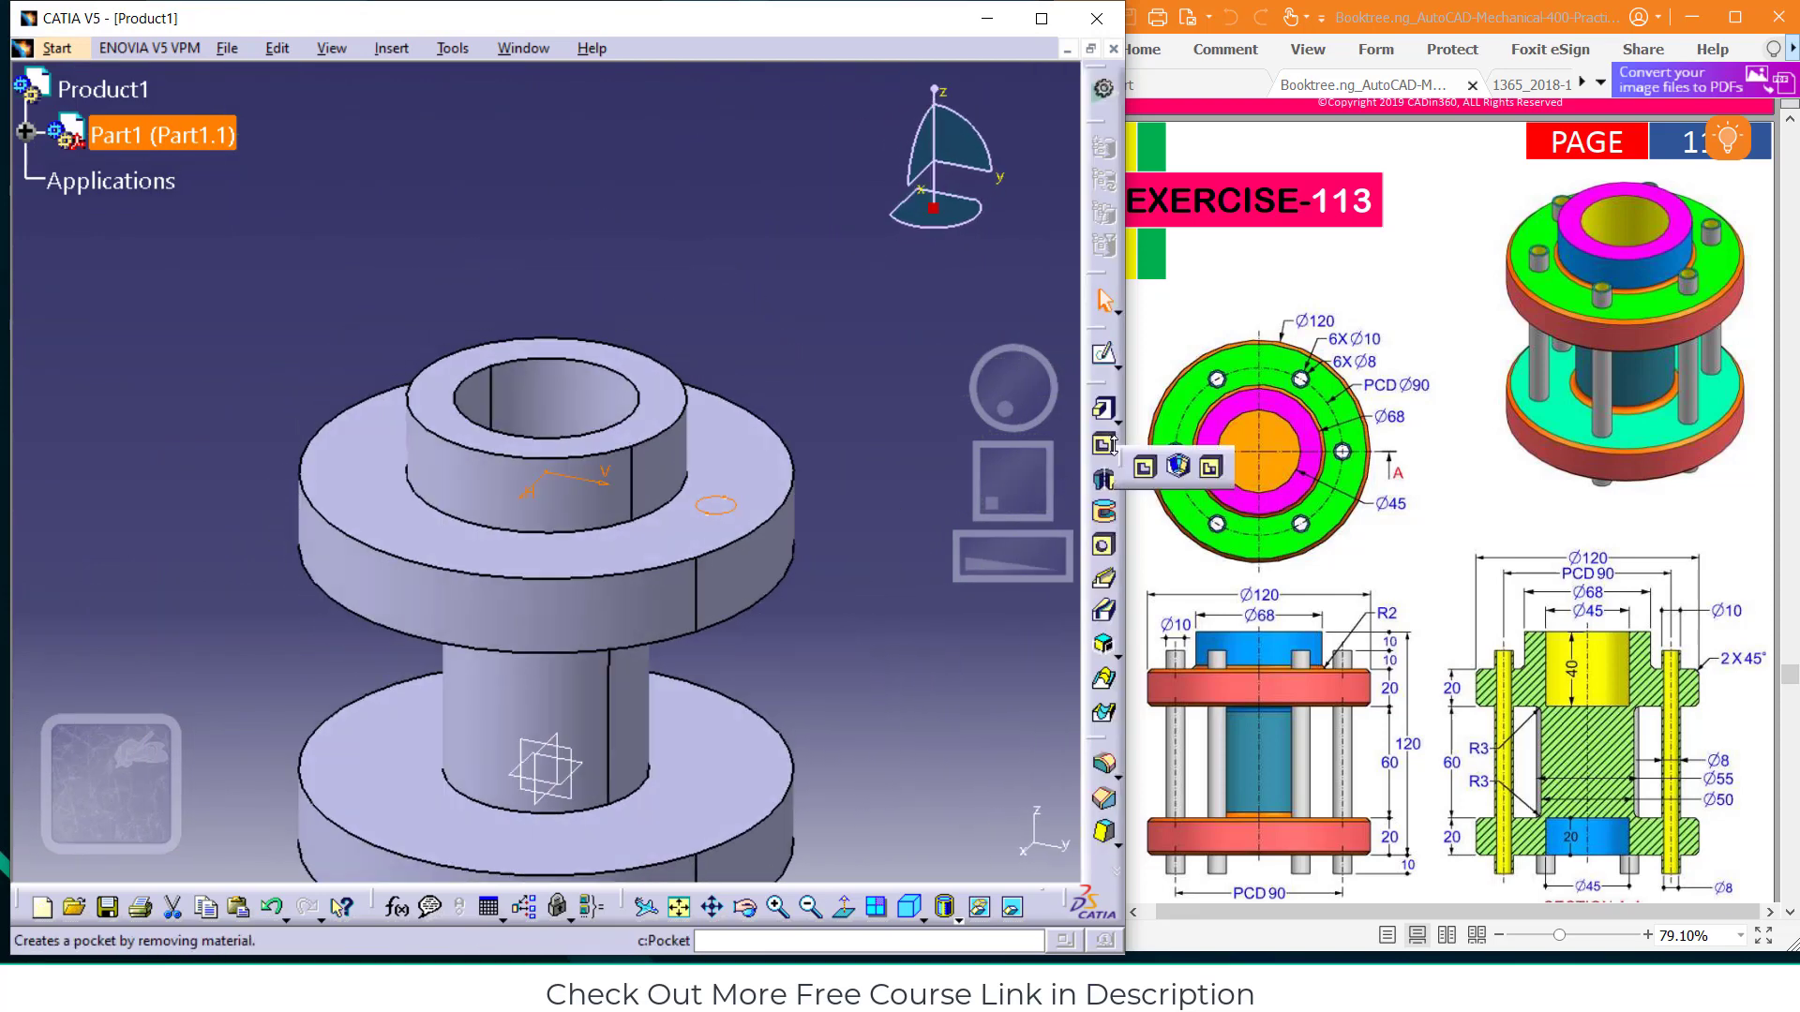
{"action": "left_click", "coordinate": [1148, 468]}
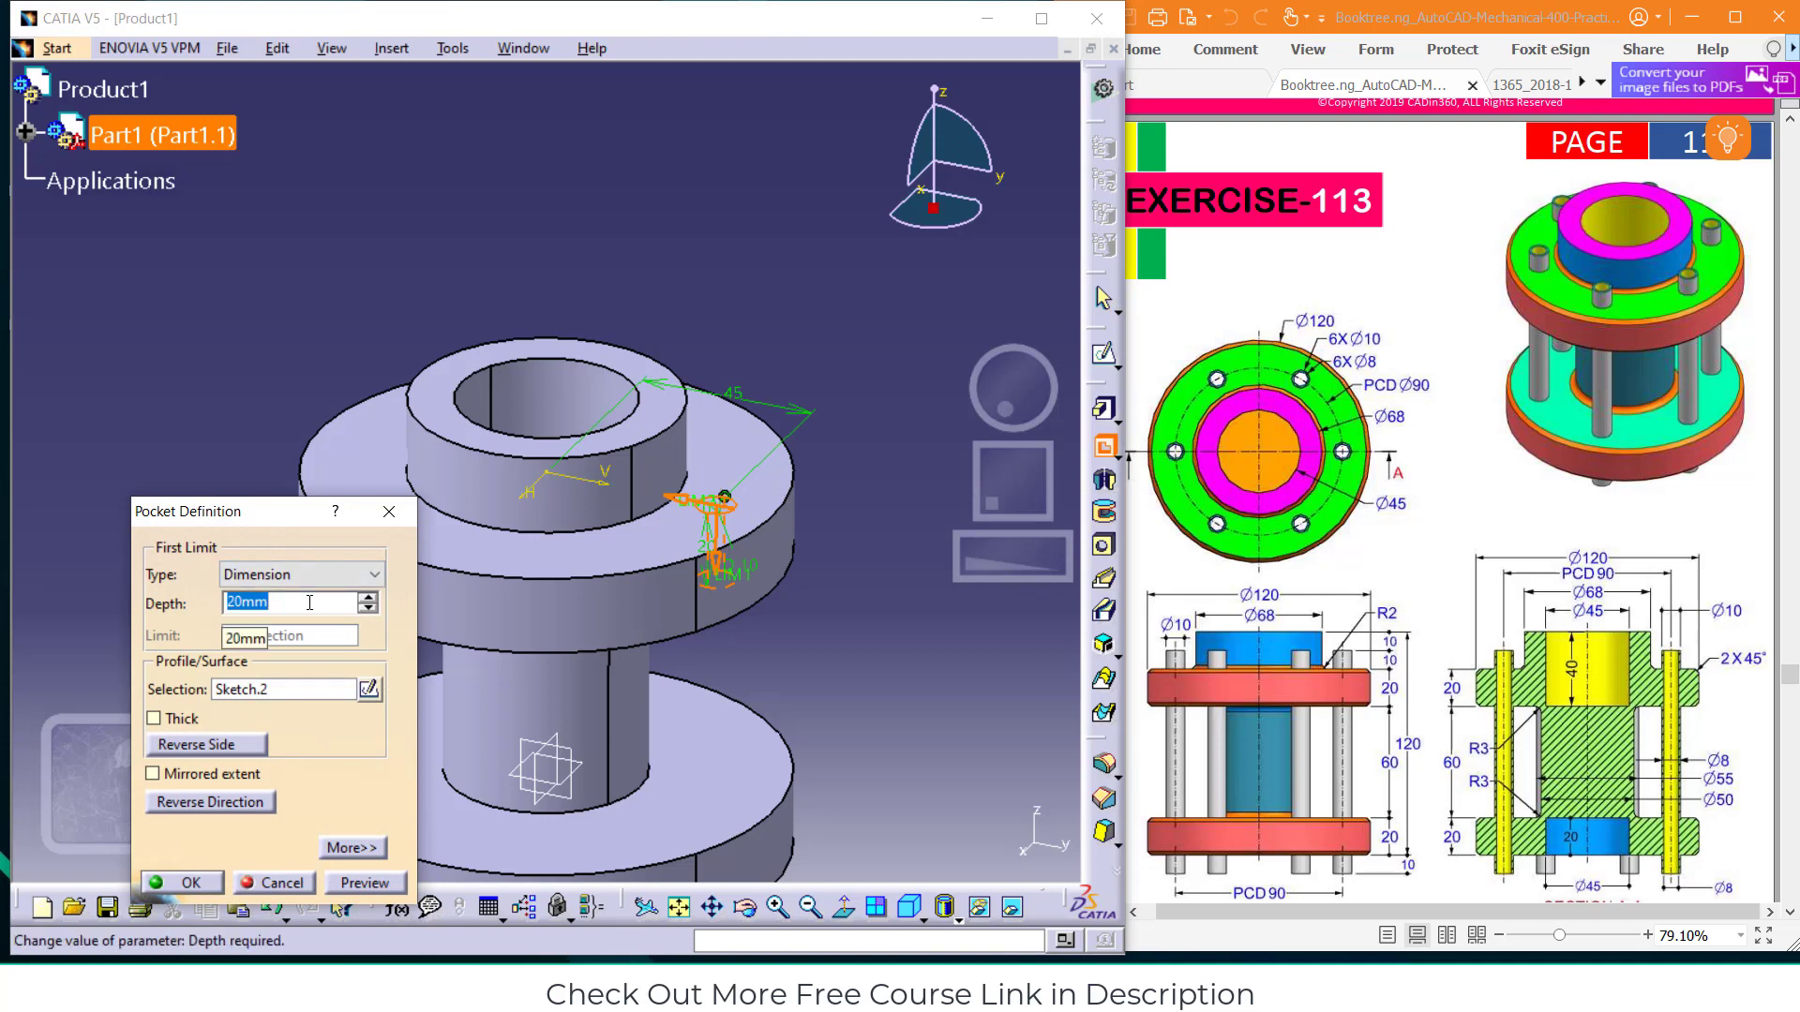
{"action": "type", "text": "120"}
{"action": "key", "text": "Return"}
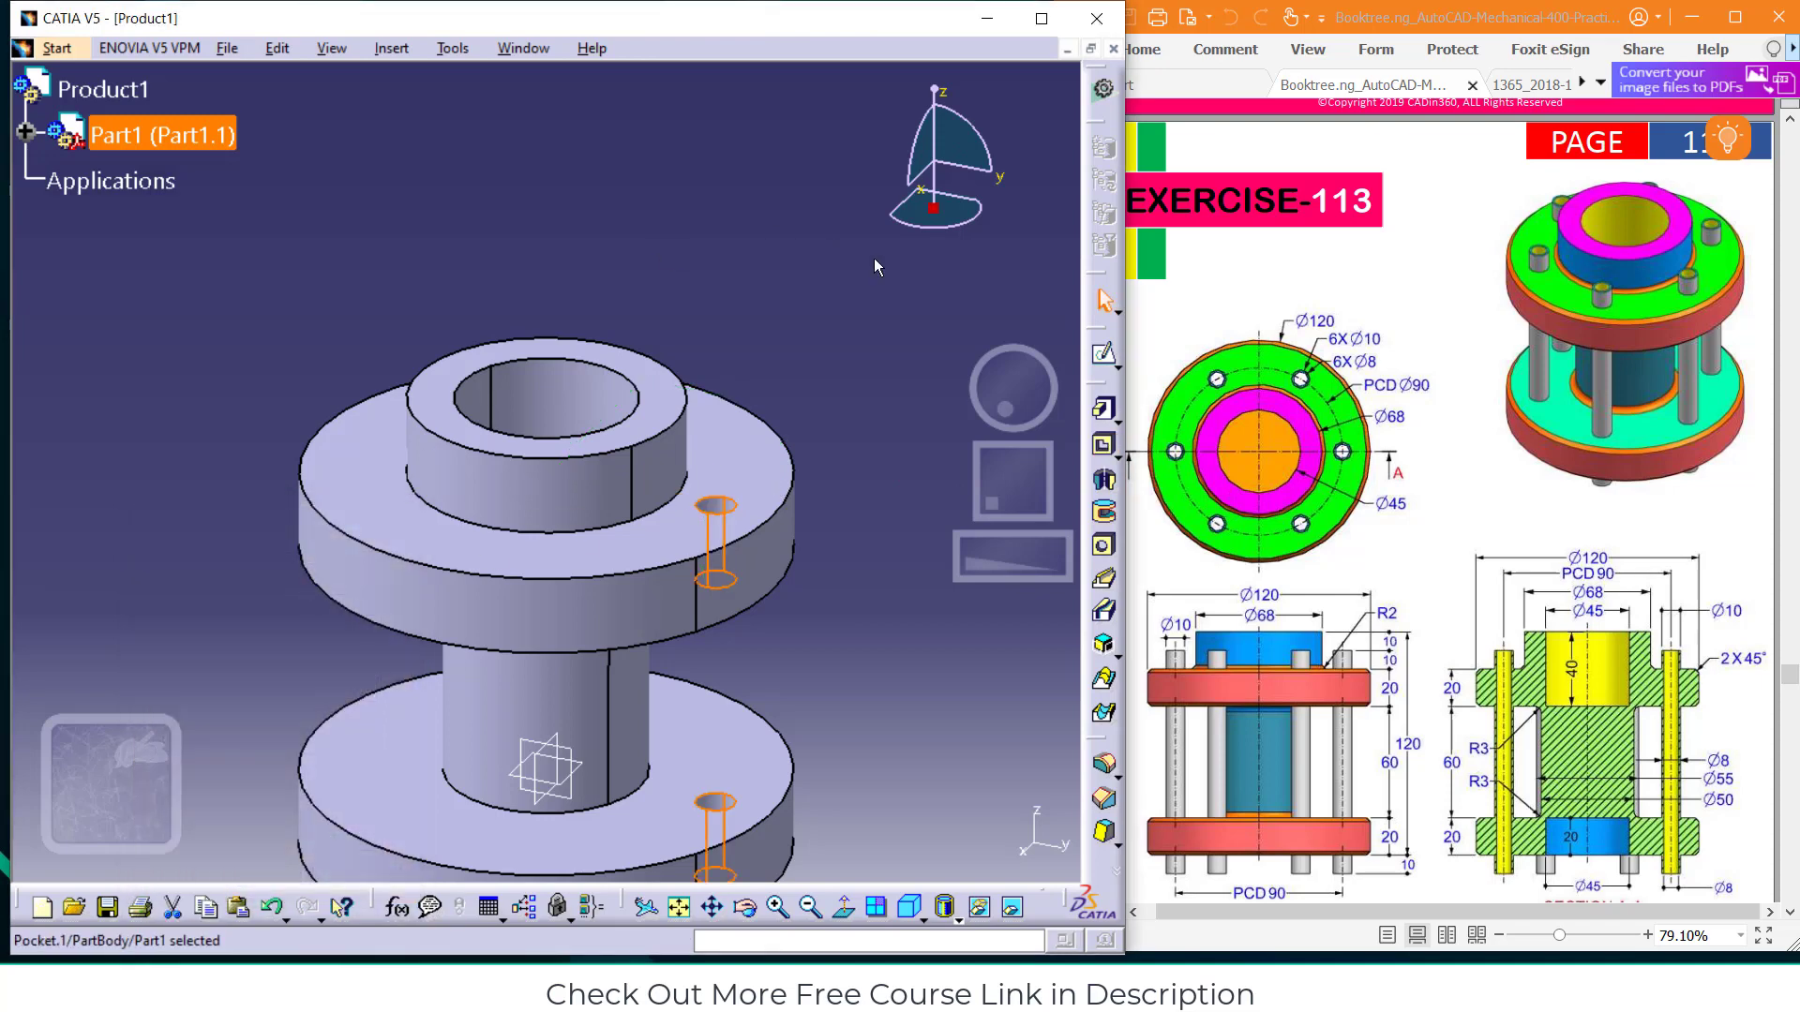
Create a Circular Pattern of the bolt-hole pocket with 6 instances, using the upper hub's outer cylindrical face as the reference element
{"action": "left_click", "coordinate": [678, 908]}
{"action": "left_click", "coordinate": [745, 908]}
{"action": "left_click_drag", "start_coordinate": [718, 750], "coordinate": [724, 223]}
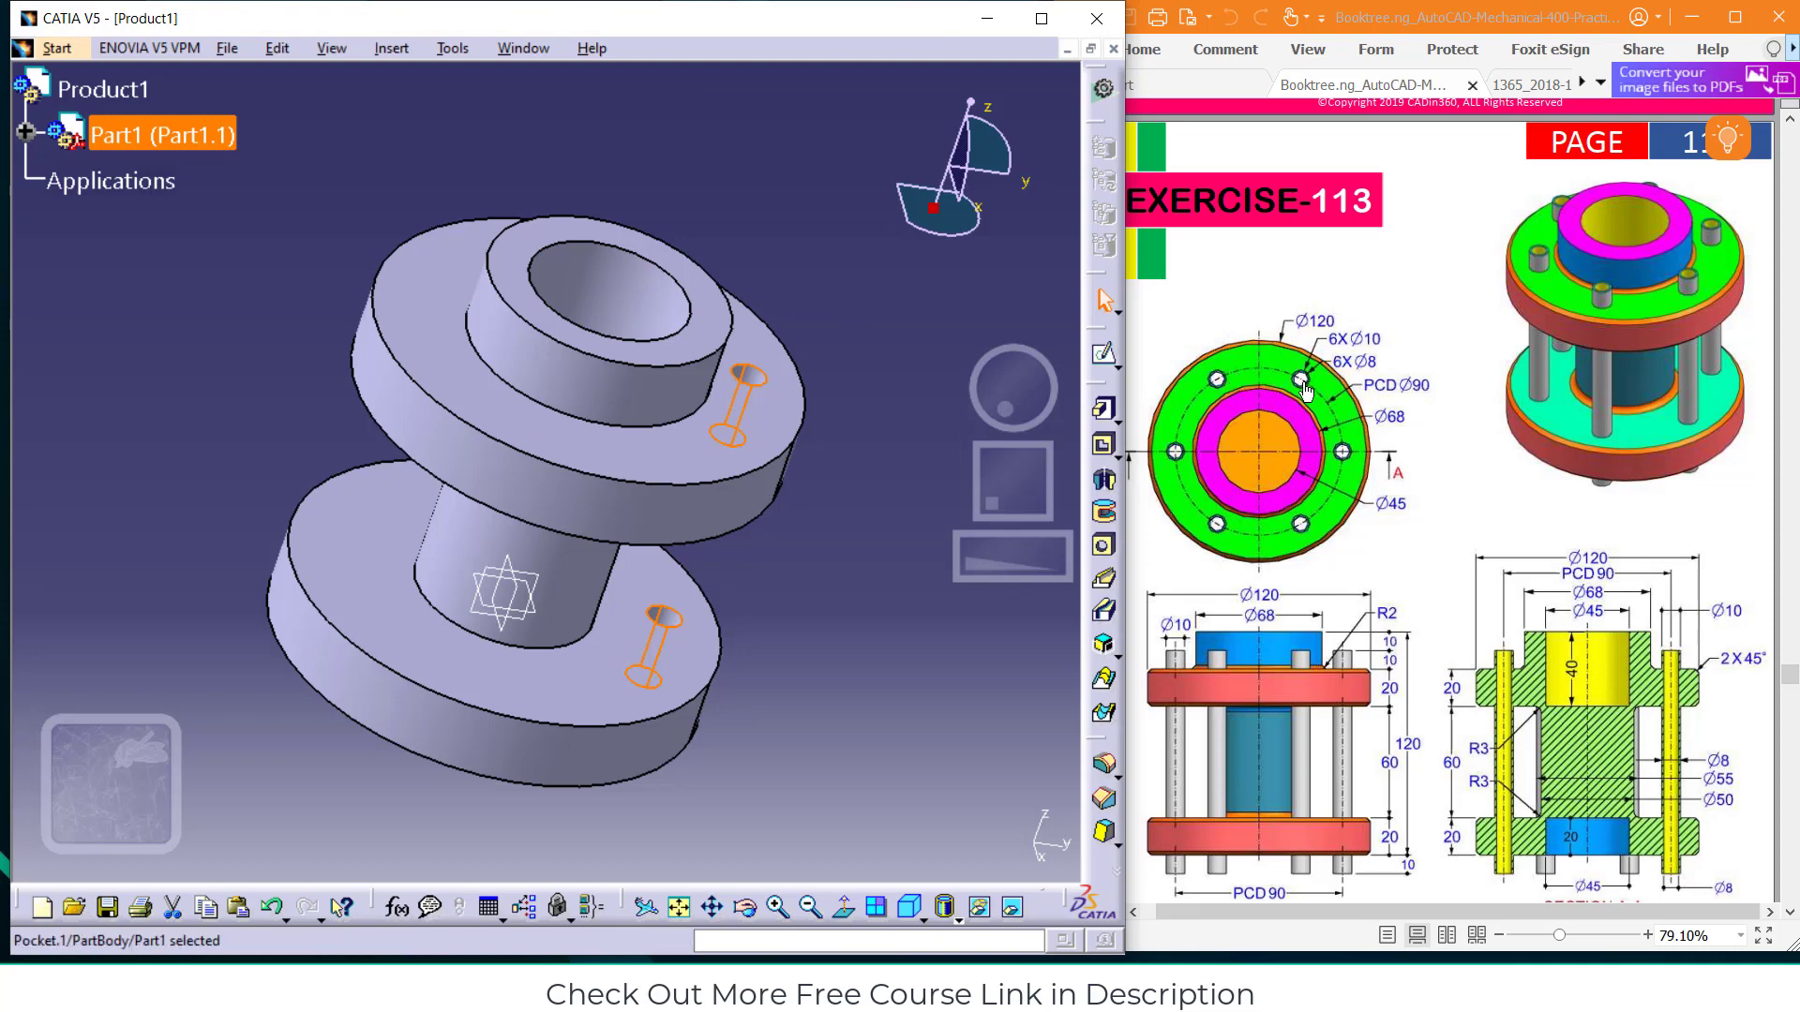
{"action": "left_click", "coordinate": [391, 49]}
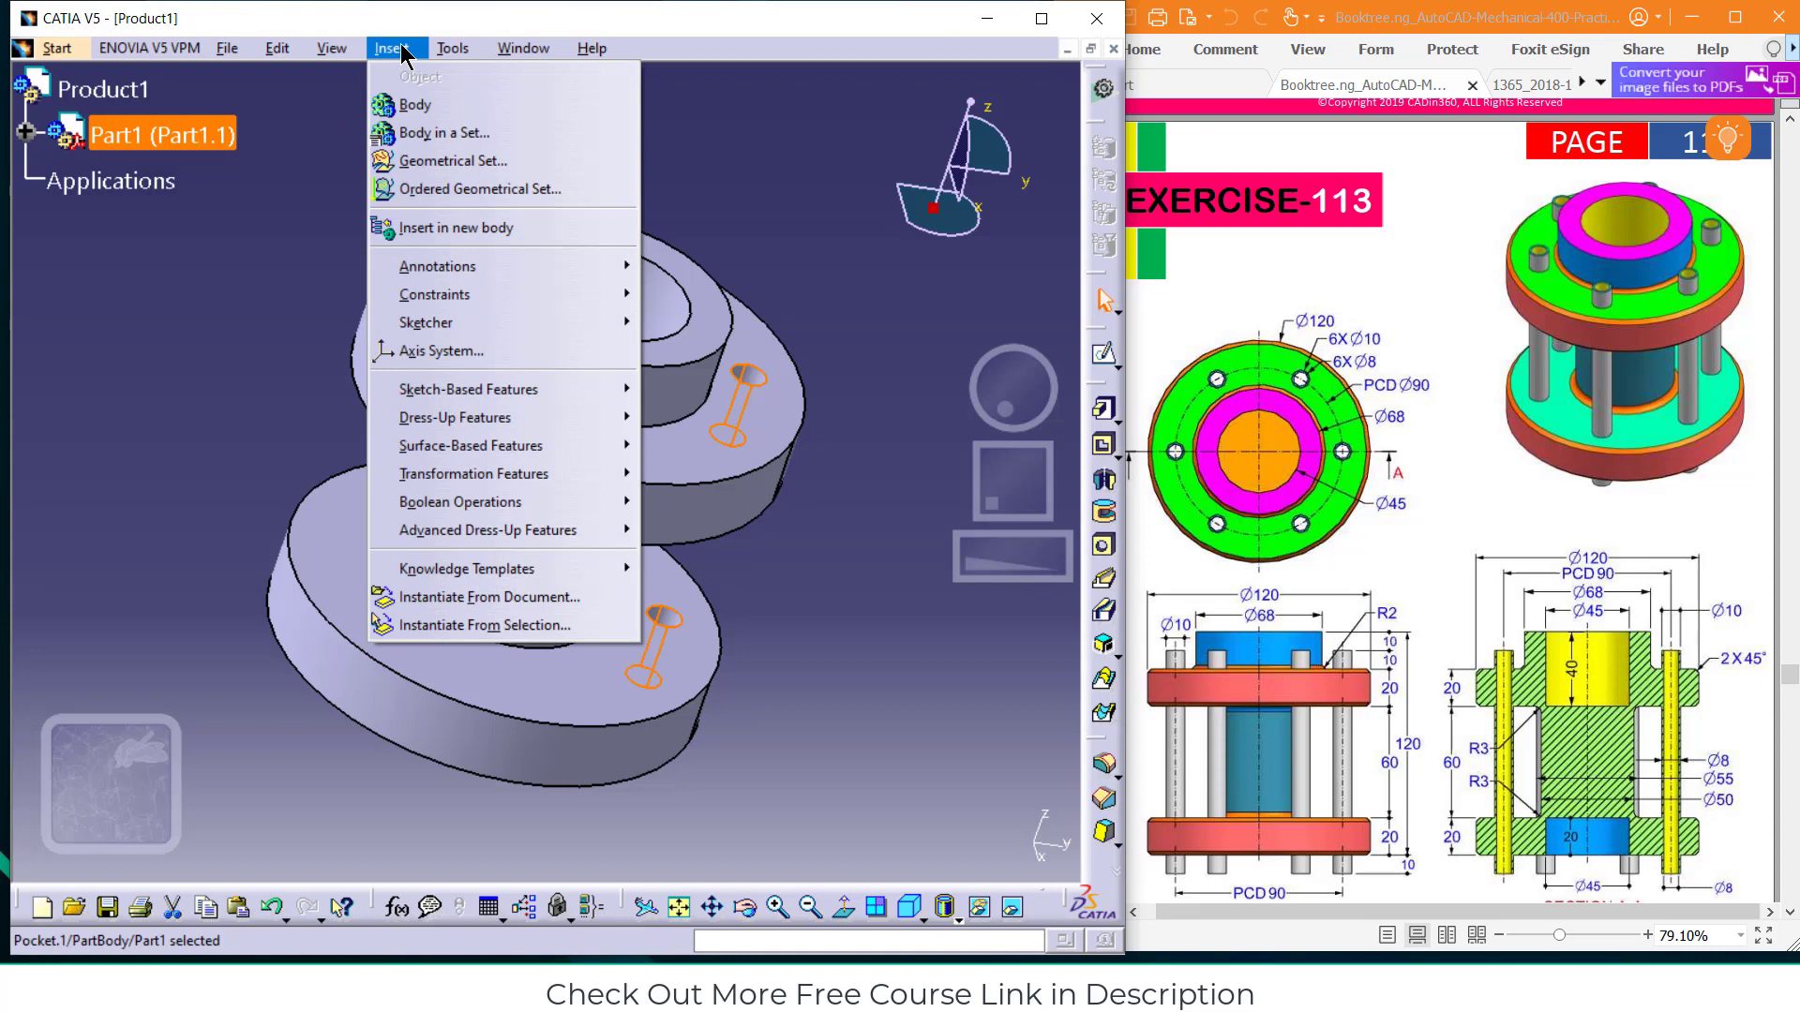
{"action": "mouse_move", "coordinate": [319, 53]}
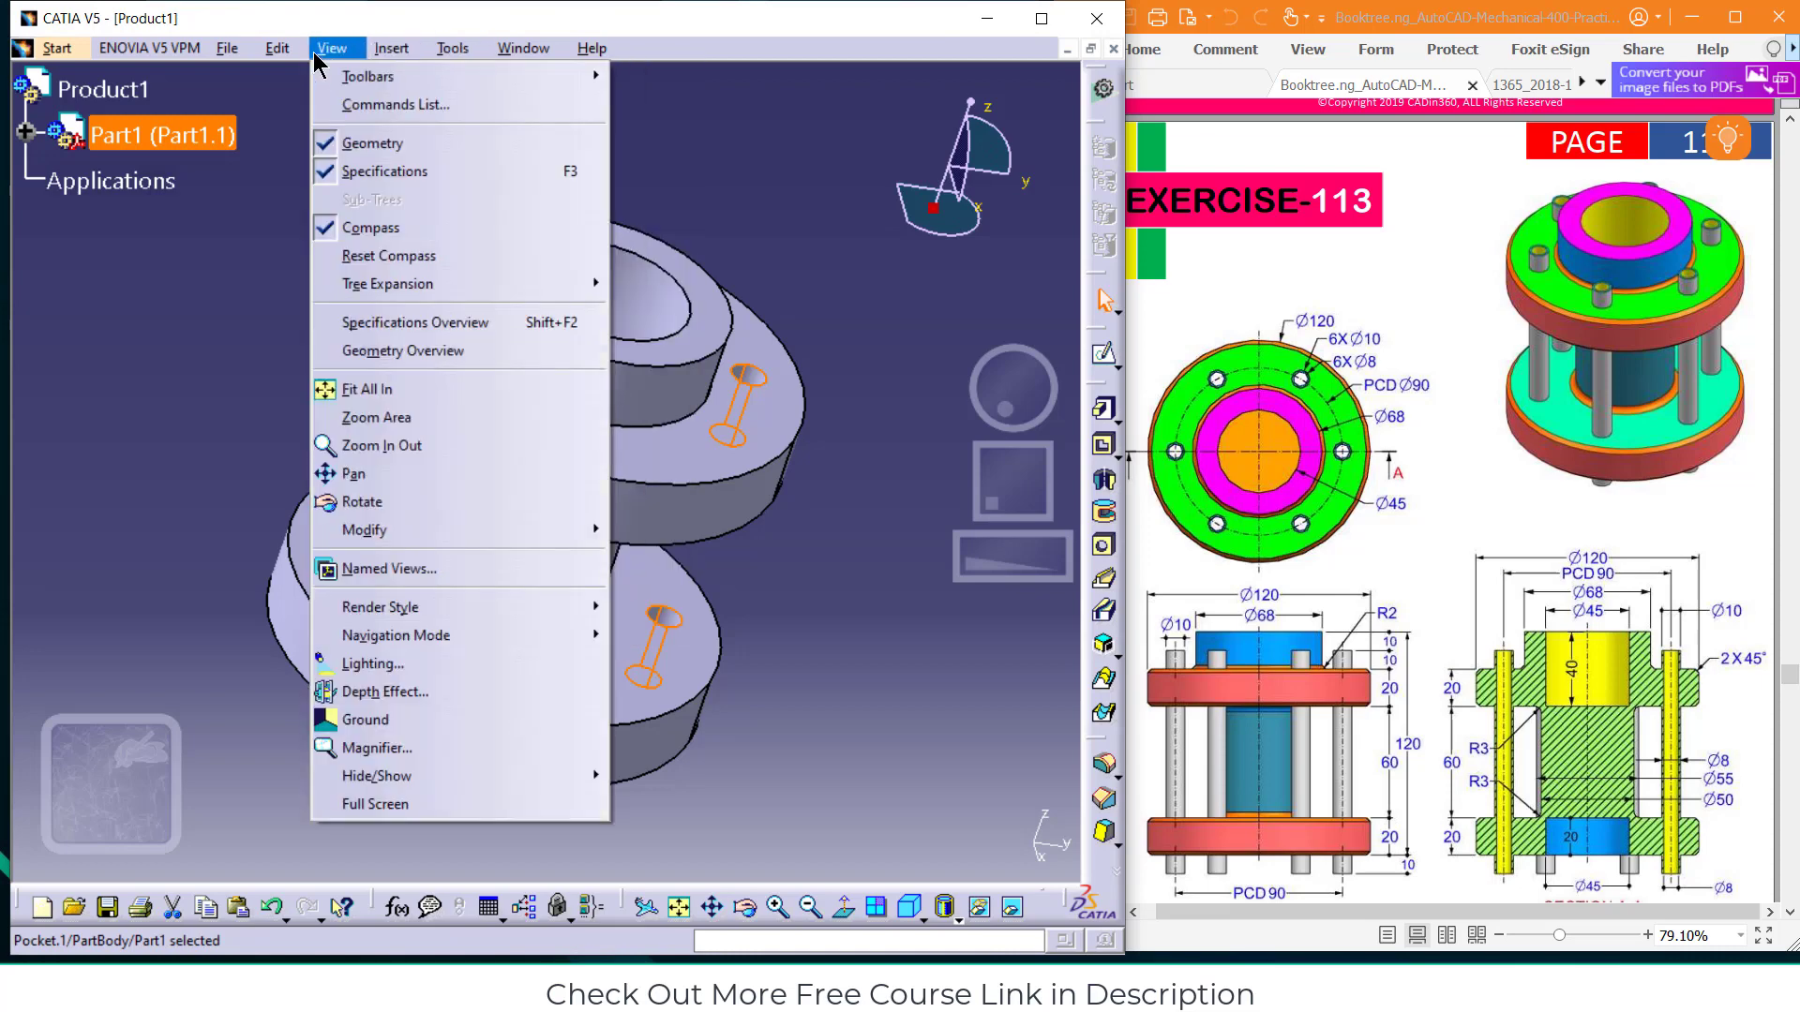
{"action": "mouse_move", "coordinate": [387, 58]}
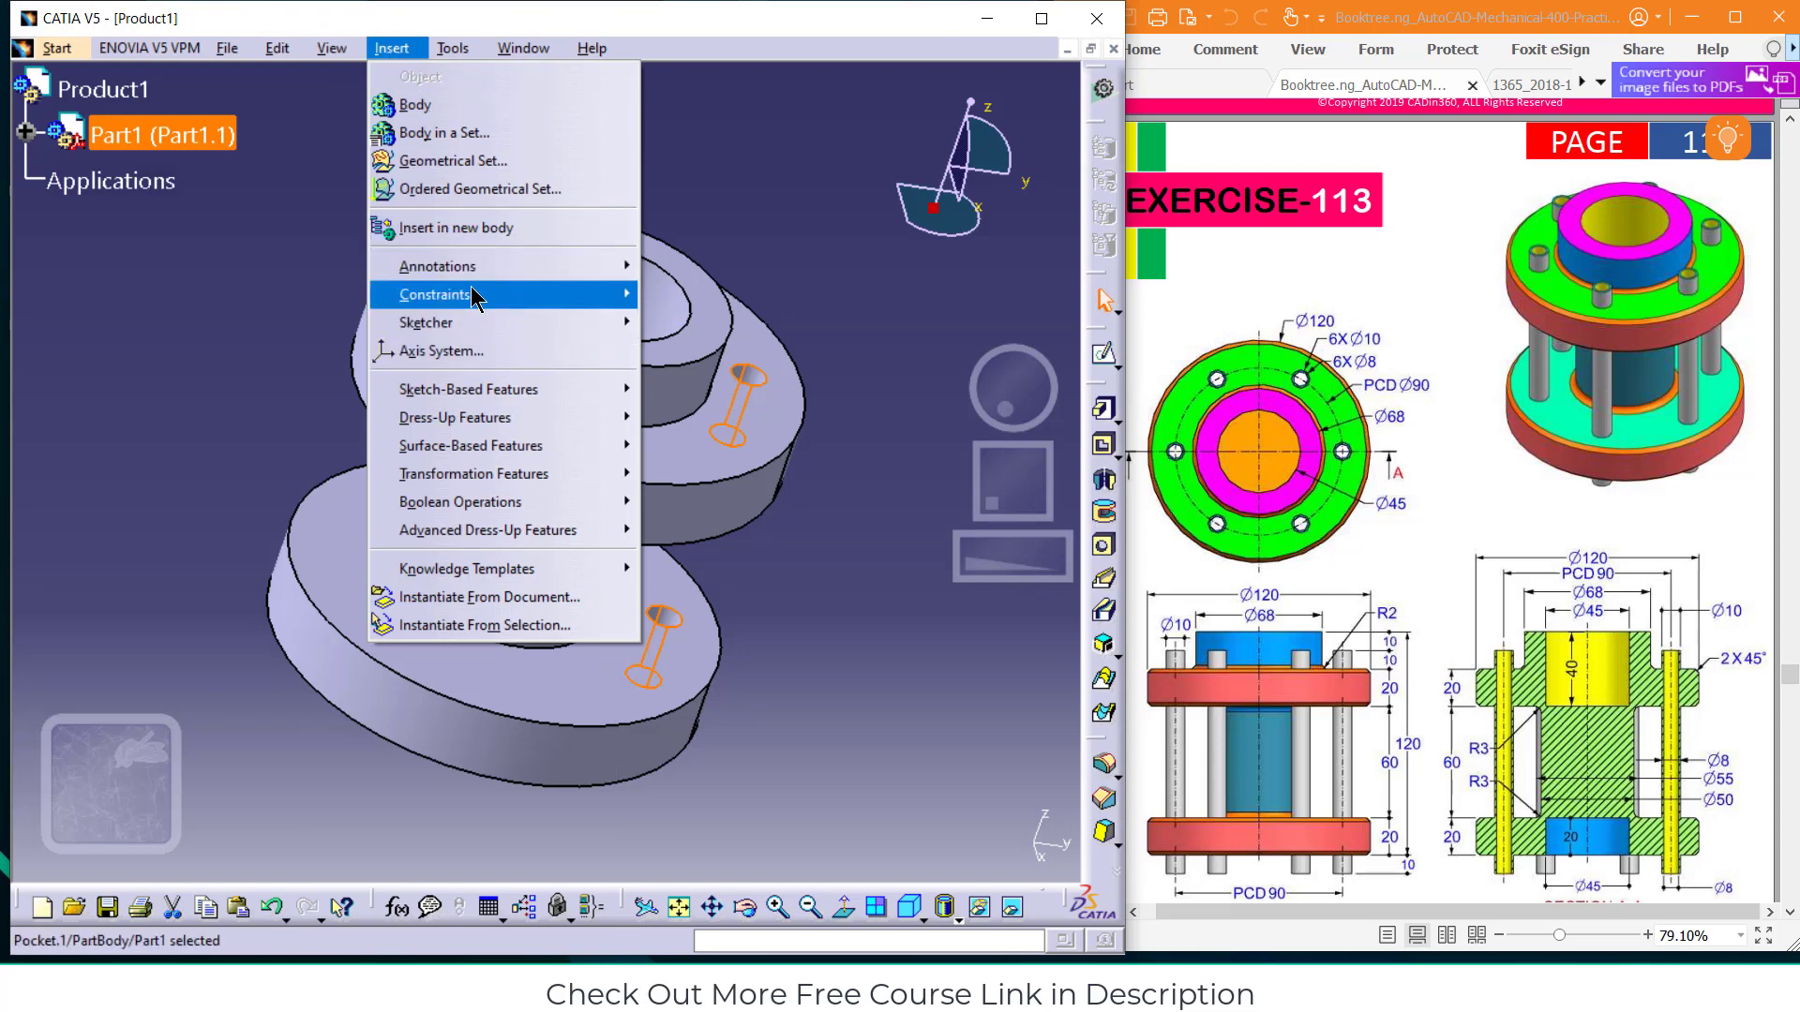
{"action": "mouse_move", "coordinate": [475, 296]}
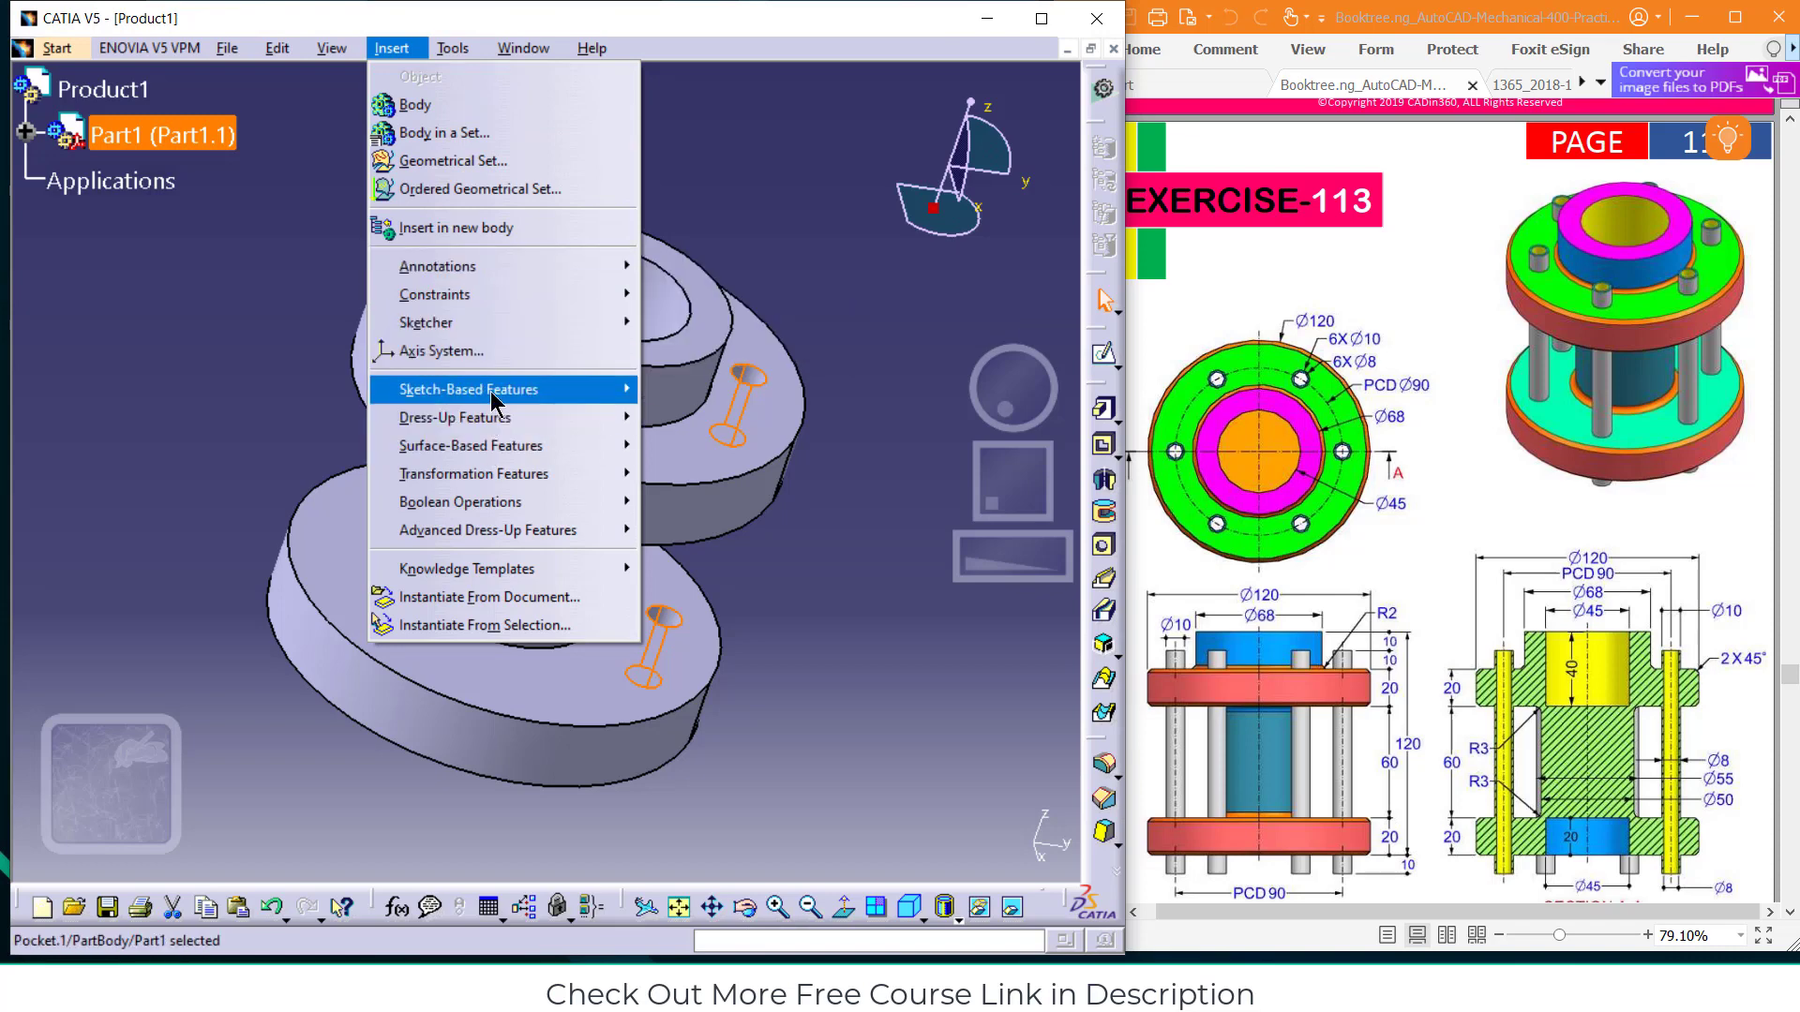
{"action": "mouse_move", "coordinate": [498, 379]}
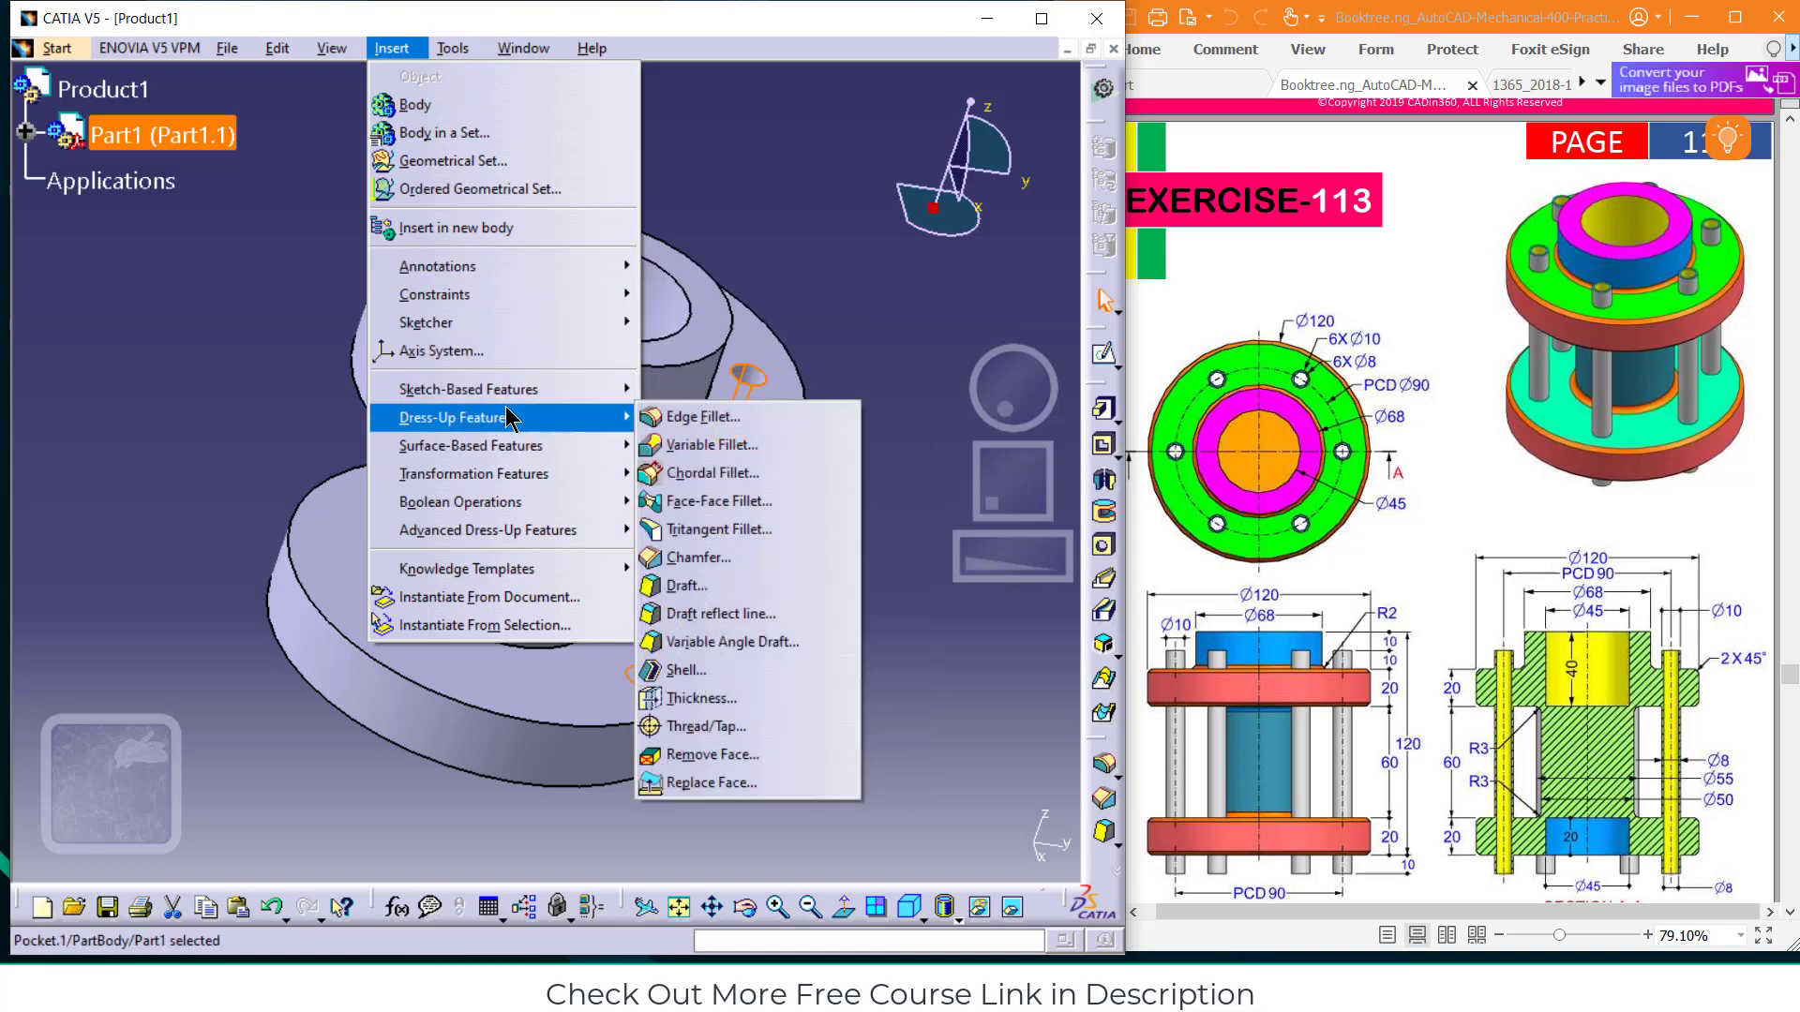
{"action": "mouse_move", "coordinate": [506, 457]}
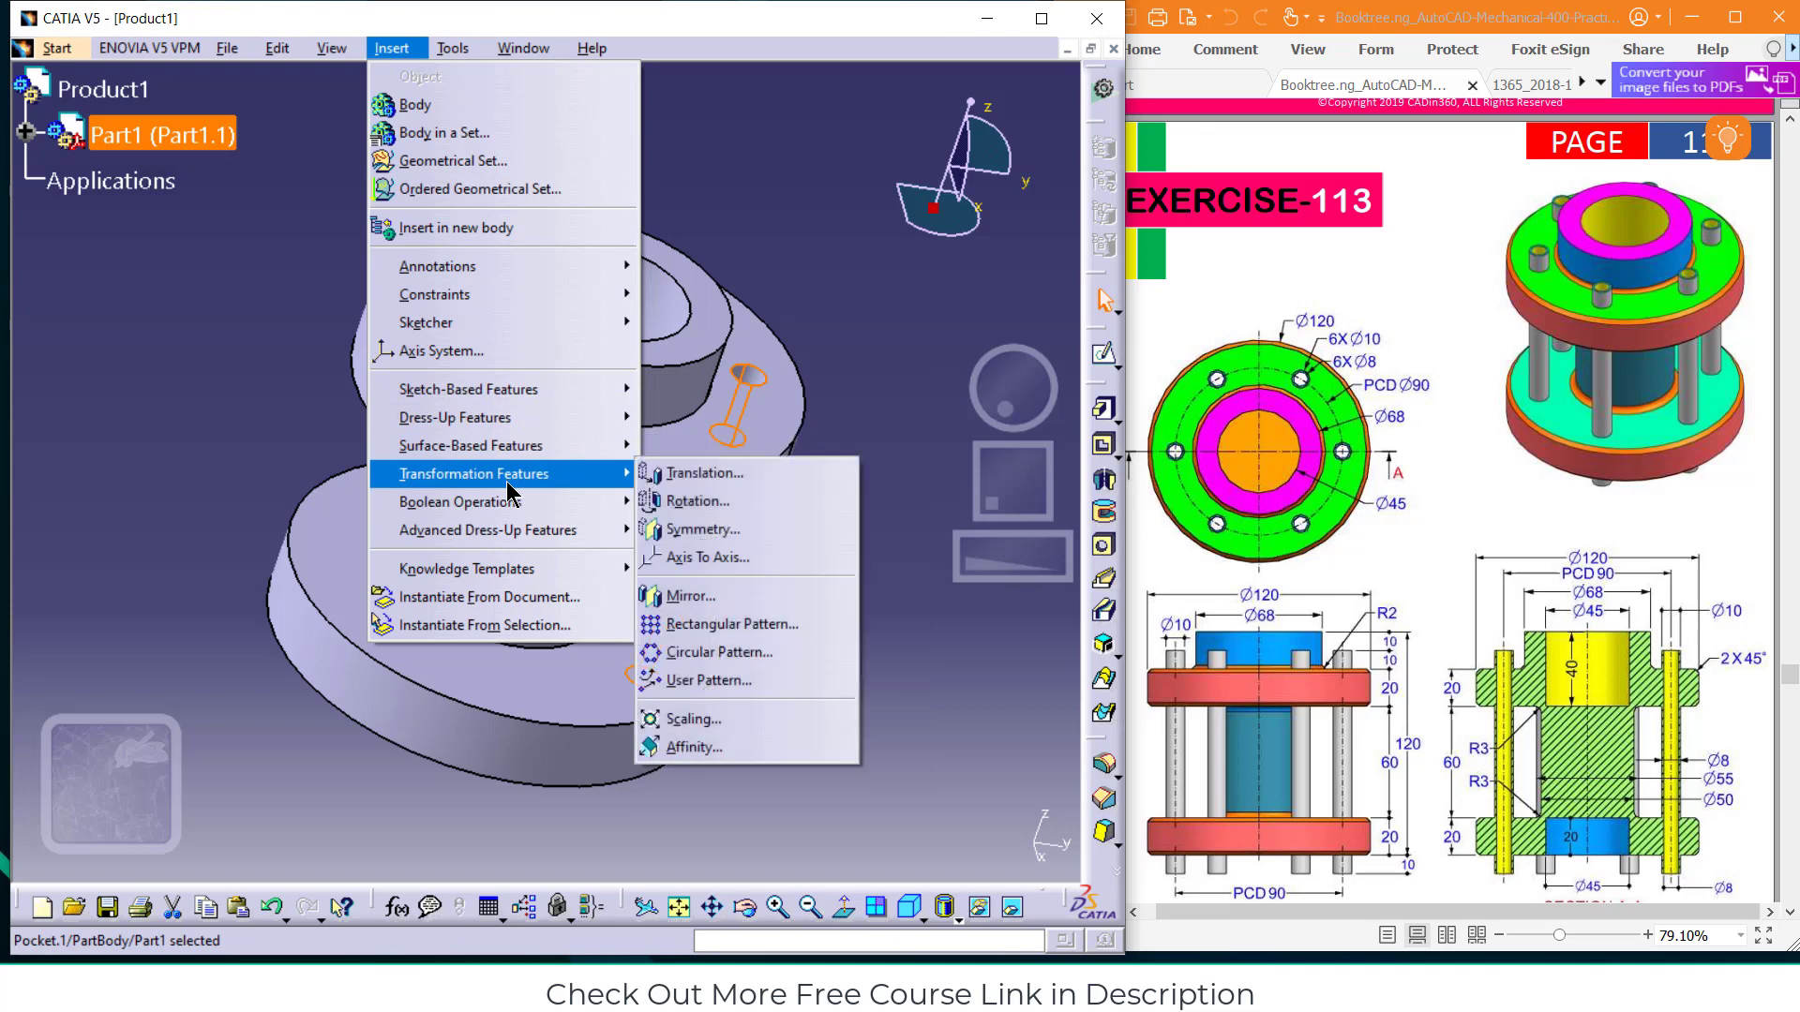
{"action": "left_click", "coordinate": [711, 653]}
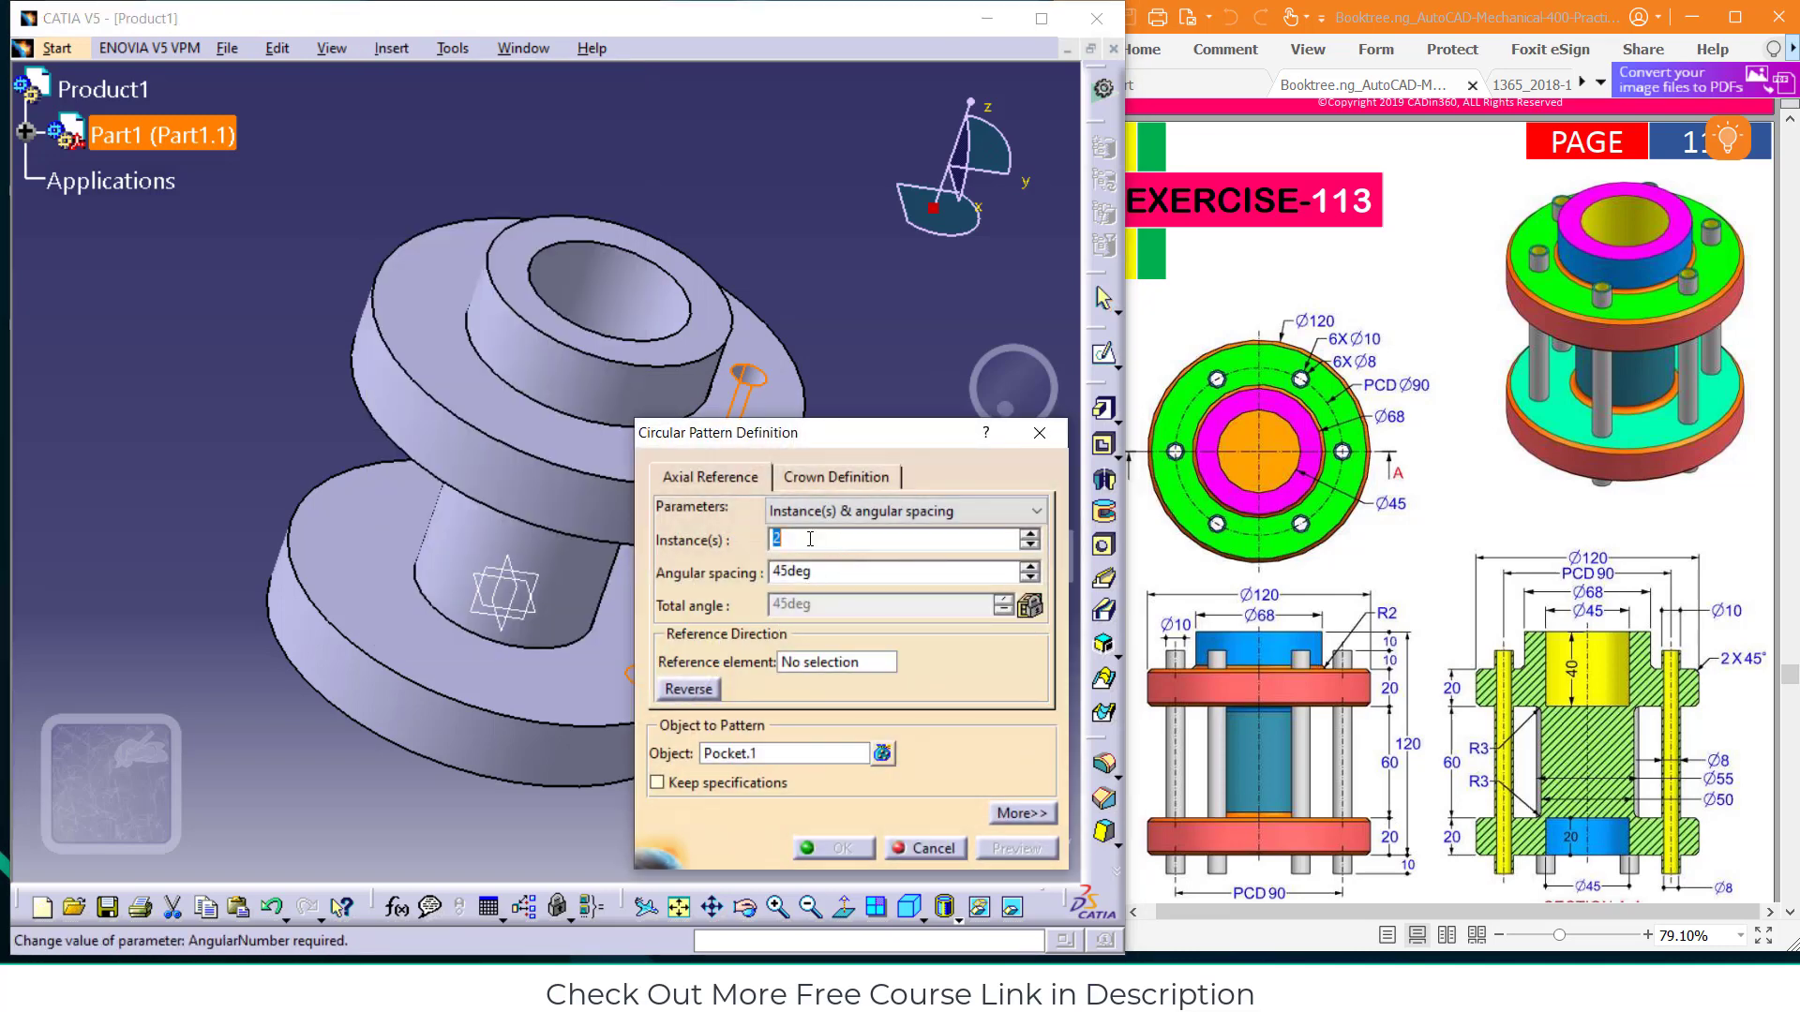
{"action": "type", "text": "6"}
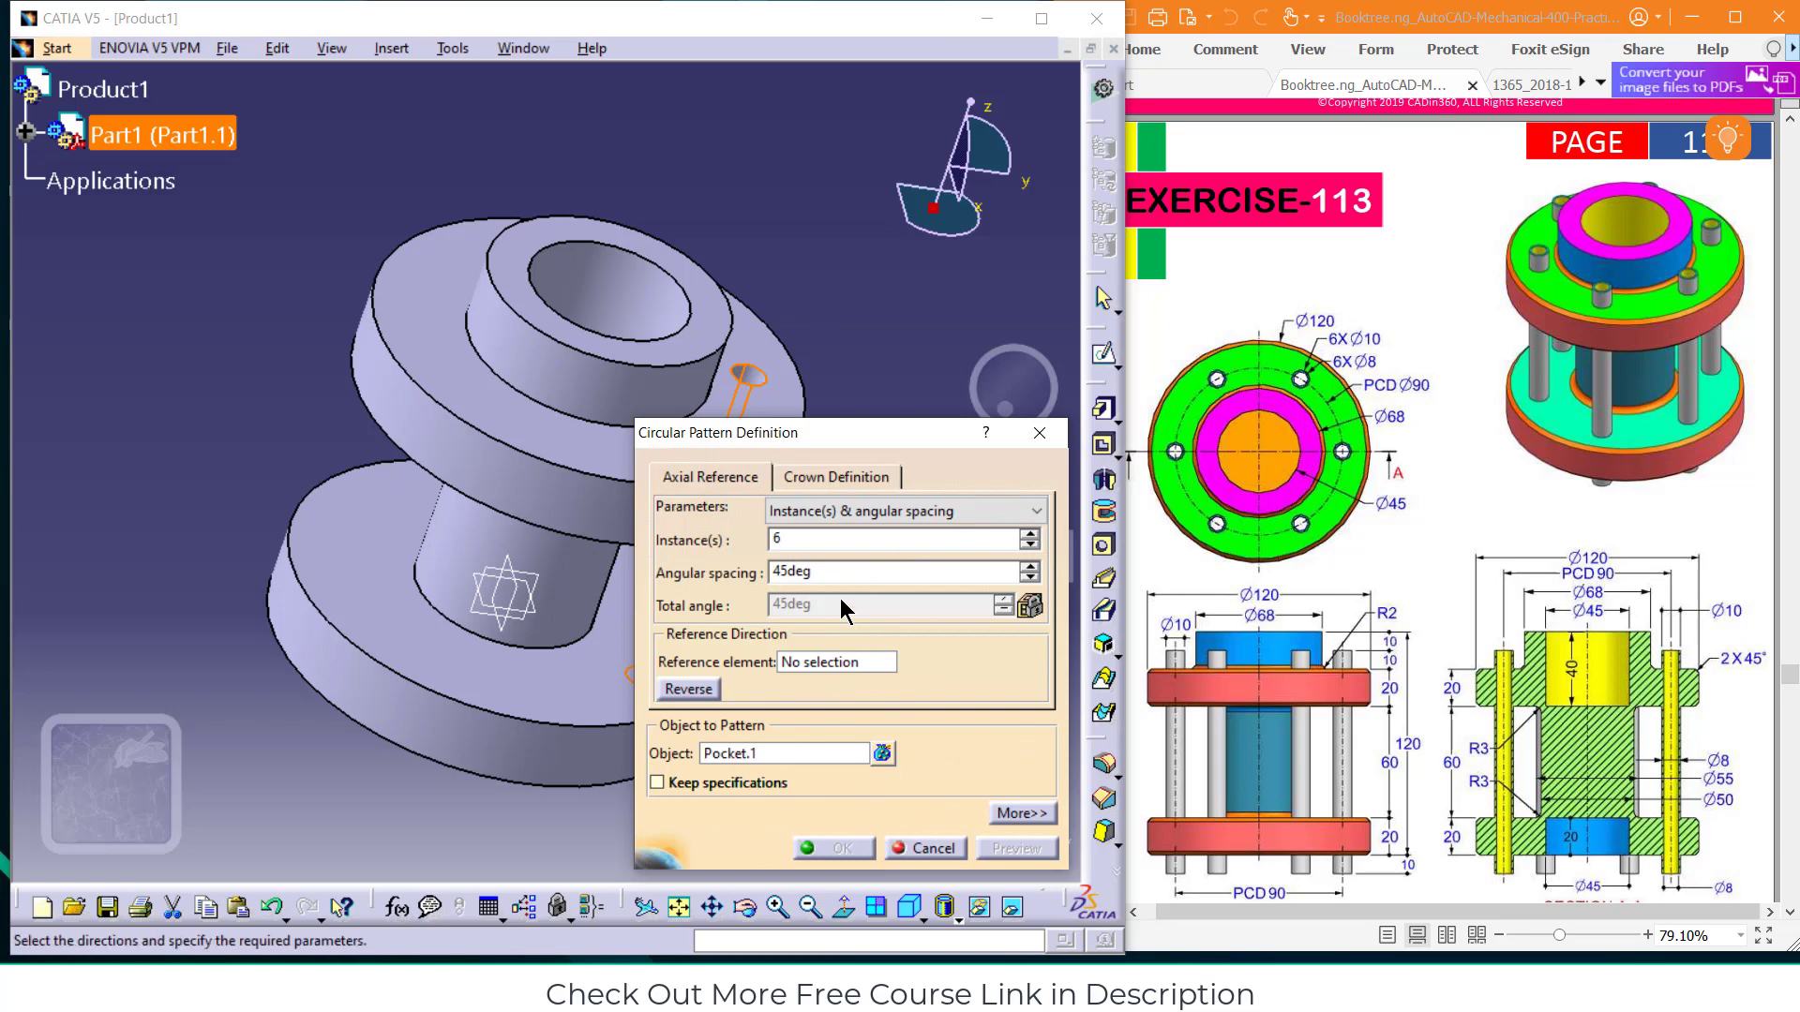
{"action": "left_click", "coordinate": [867, 661]}
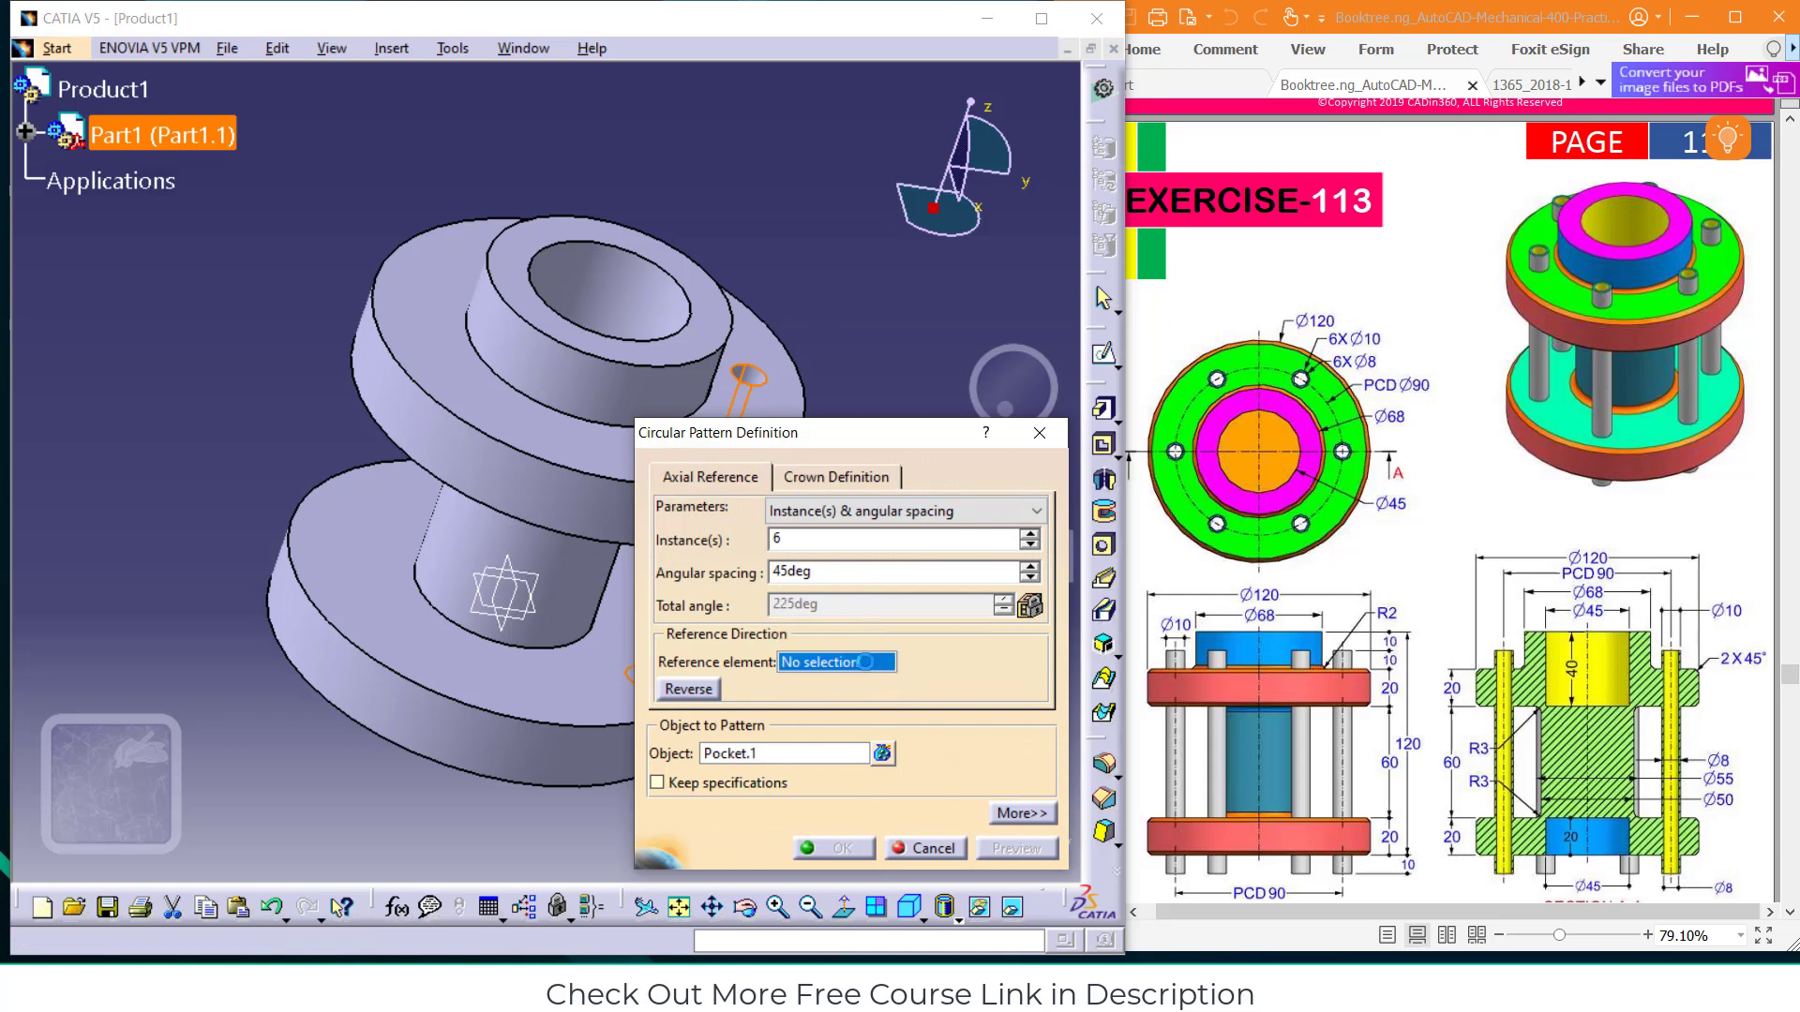
{"action": "left_click", "coordinate": [578, 392]}
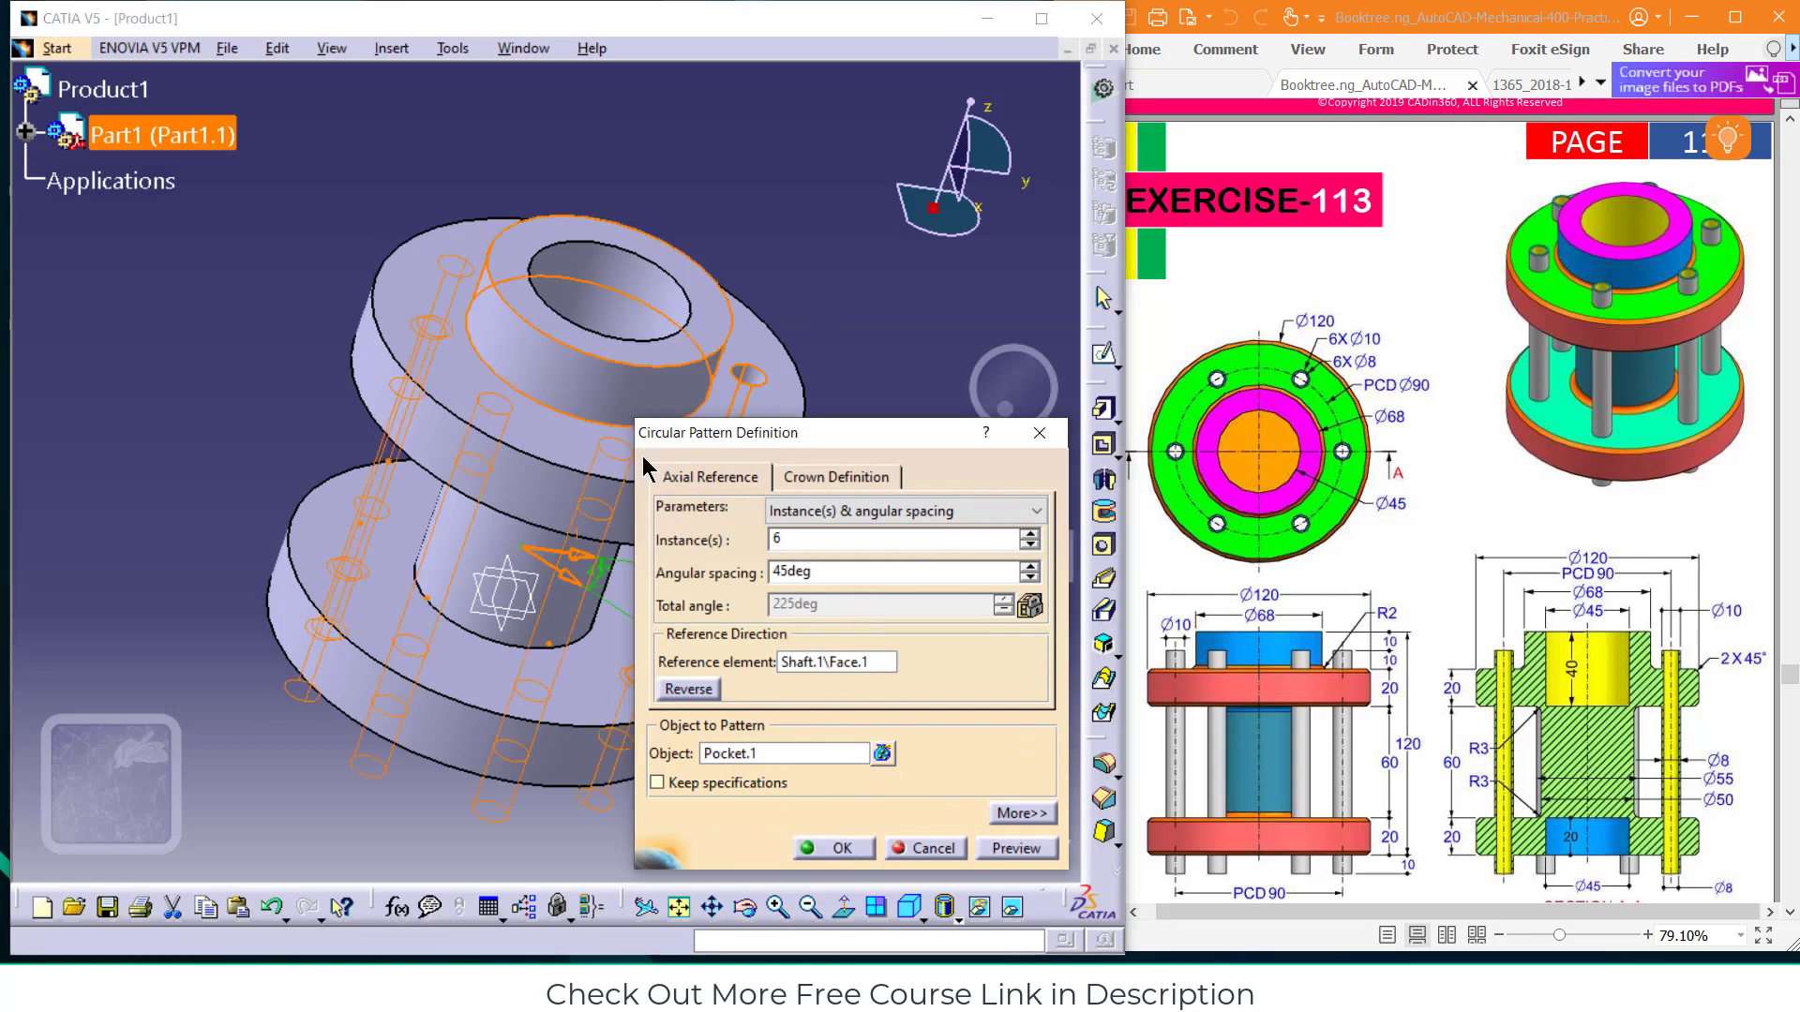
{"action": "left_click", "coordinate": [855, 848]}
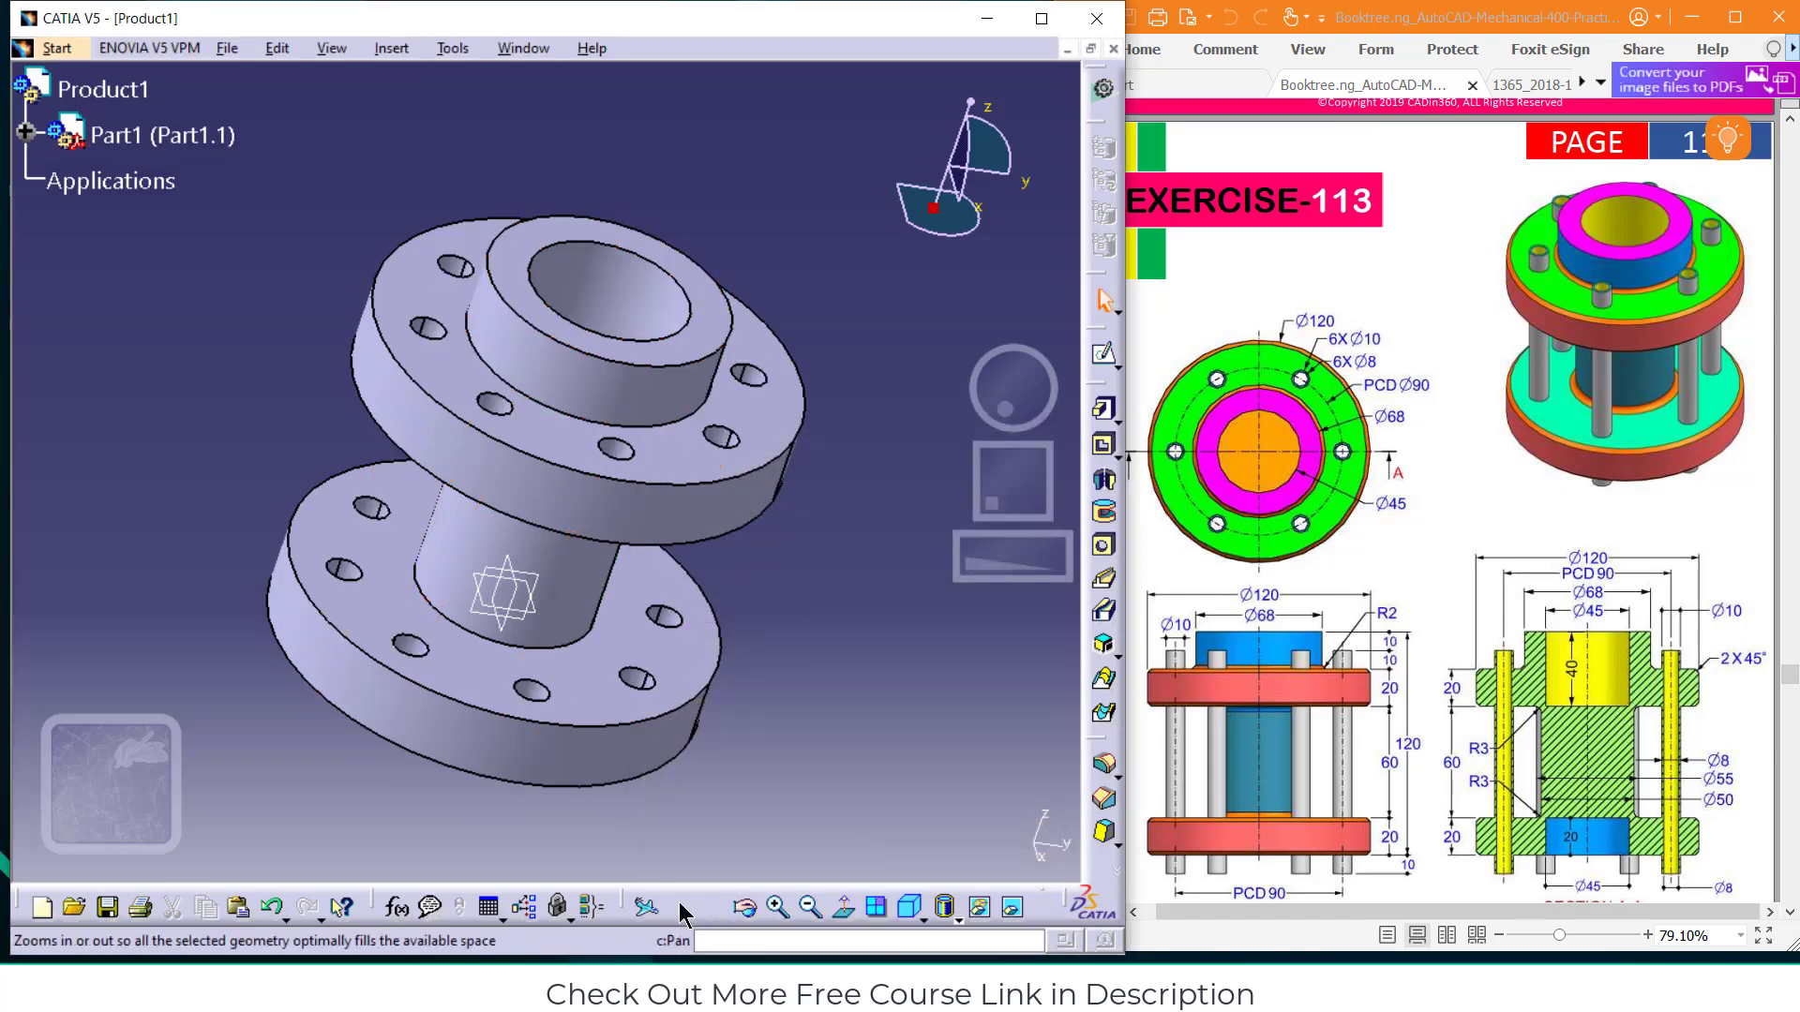
Edit the circular pattern's angular spacing so that its 6 bolt holes are evenly distributed around the full circle
{"action": "left_click", "coordinate": [745, 907]}
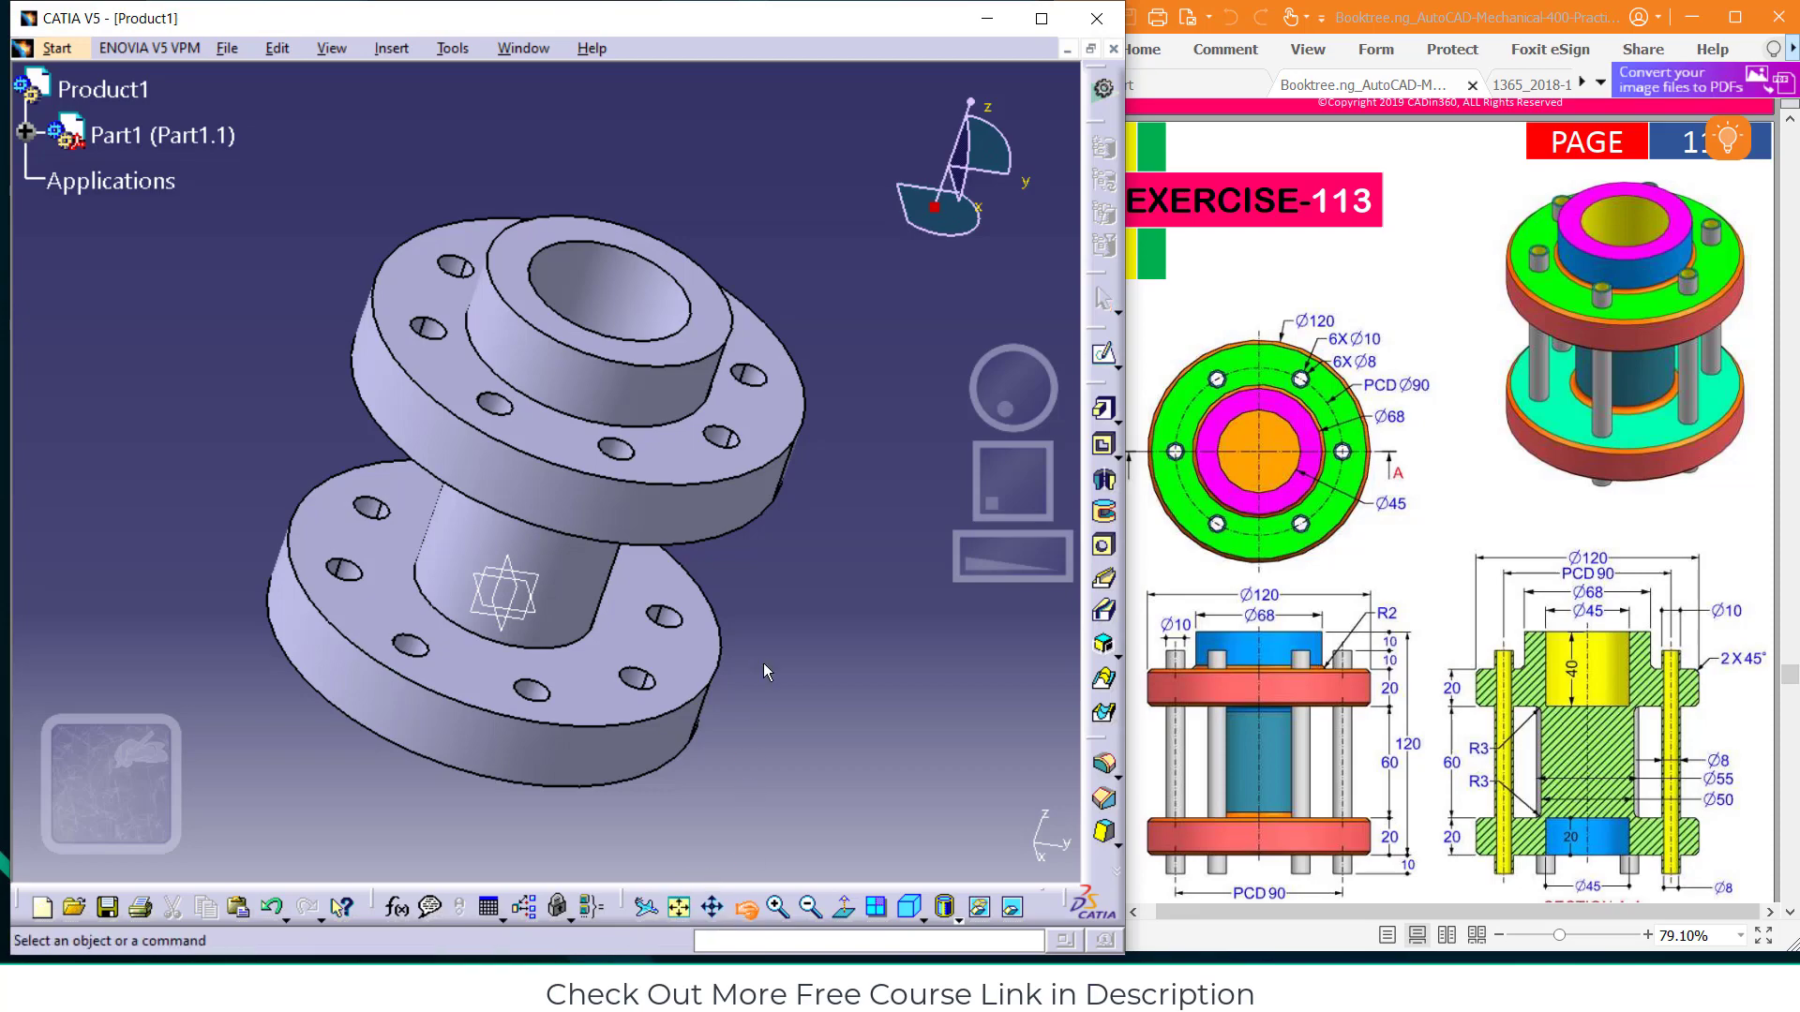
{"action": "left_click_drag", "start_coordinate": [763, 662], "coordinate": [444, 564]}
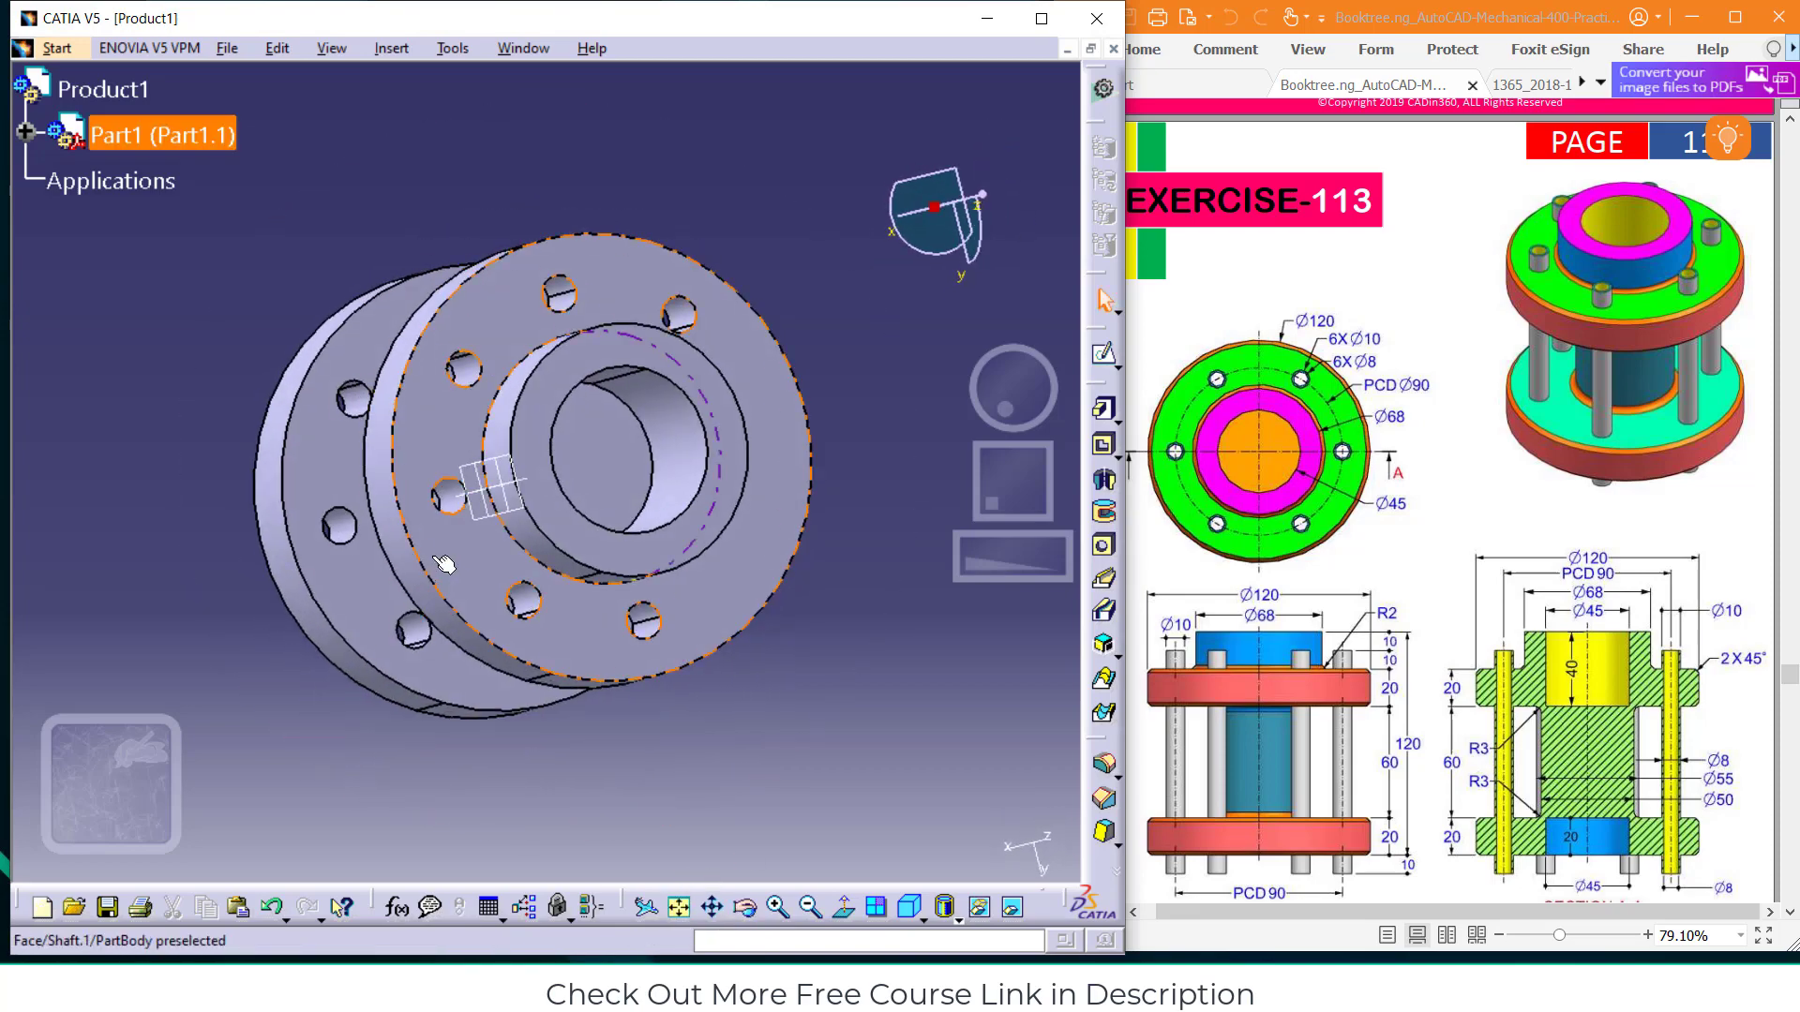
{"action": "left_click", "coordinate": [25, 132]}
{"action": "left_click", "coordinate": [54, 178]}
{"action": "left_click", "coordinate": [91, 362]}
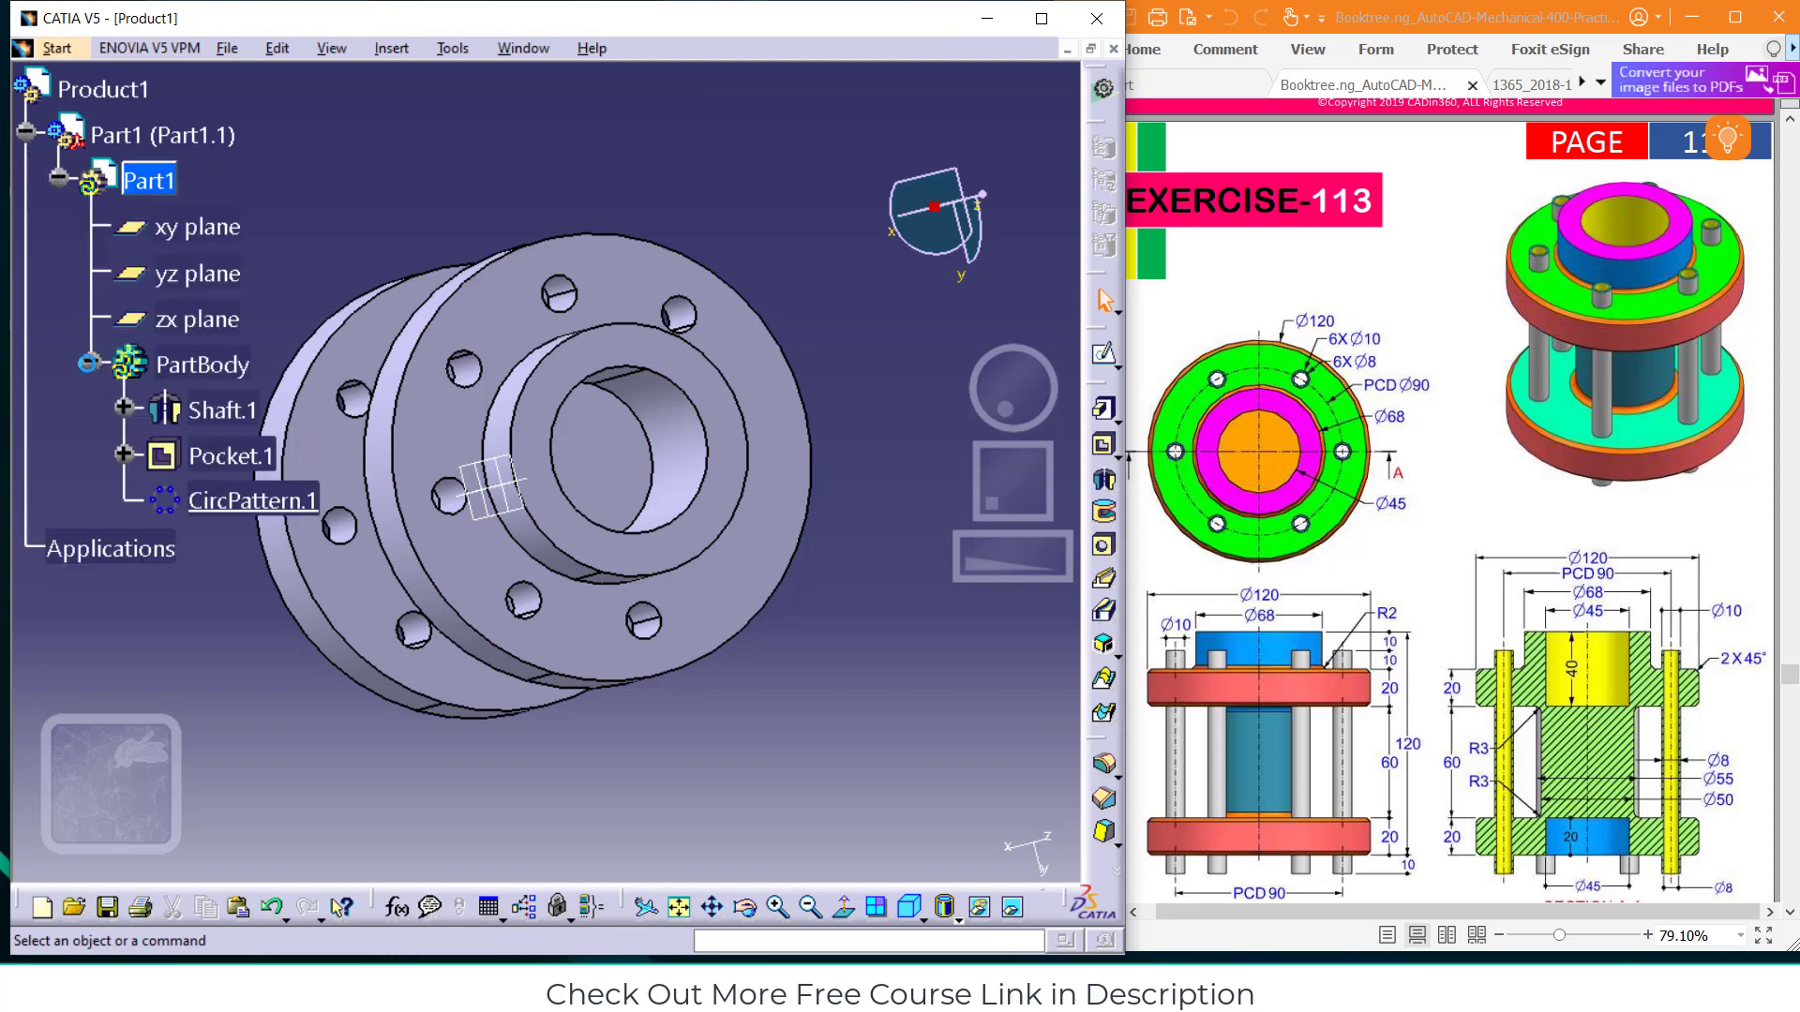
{"action": "double_click", "coordinate": [239, 499]}
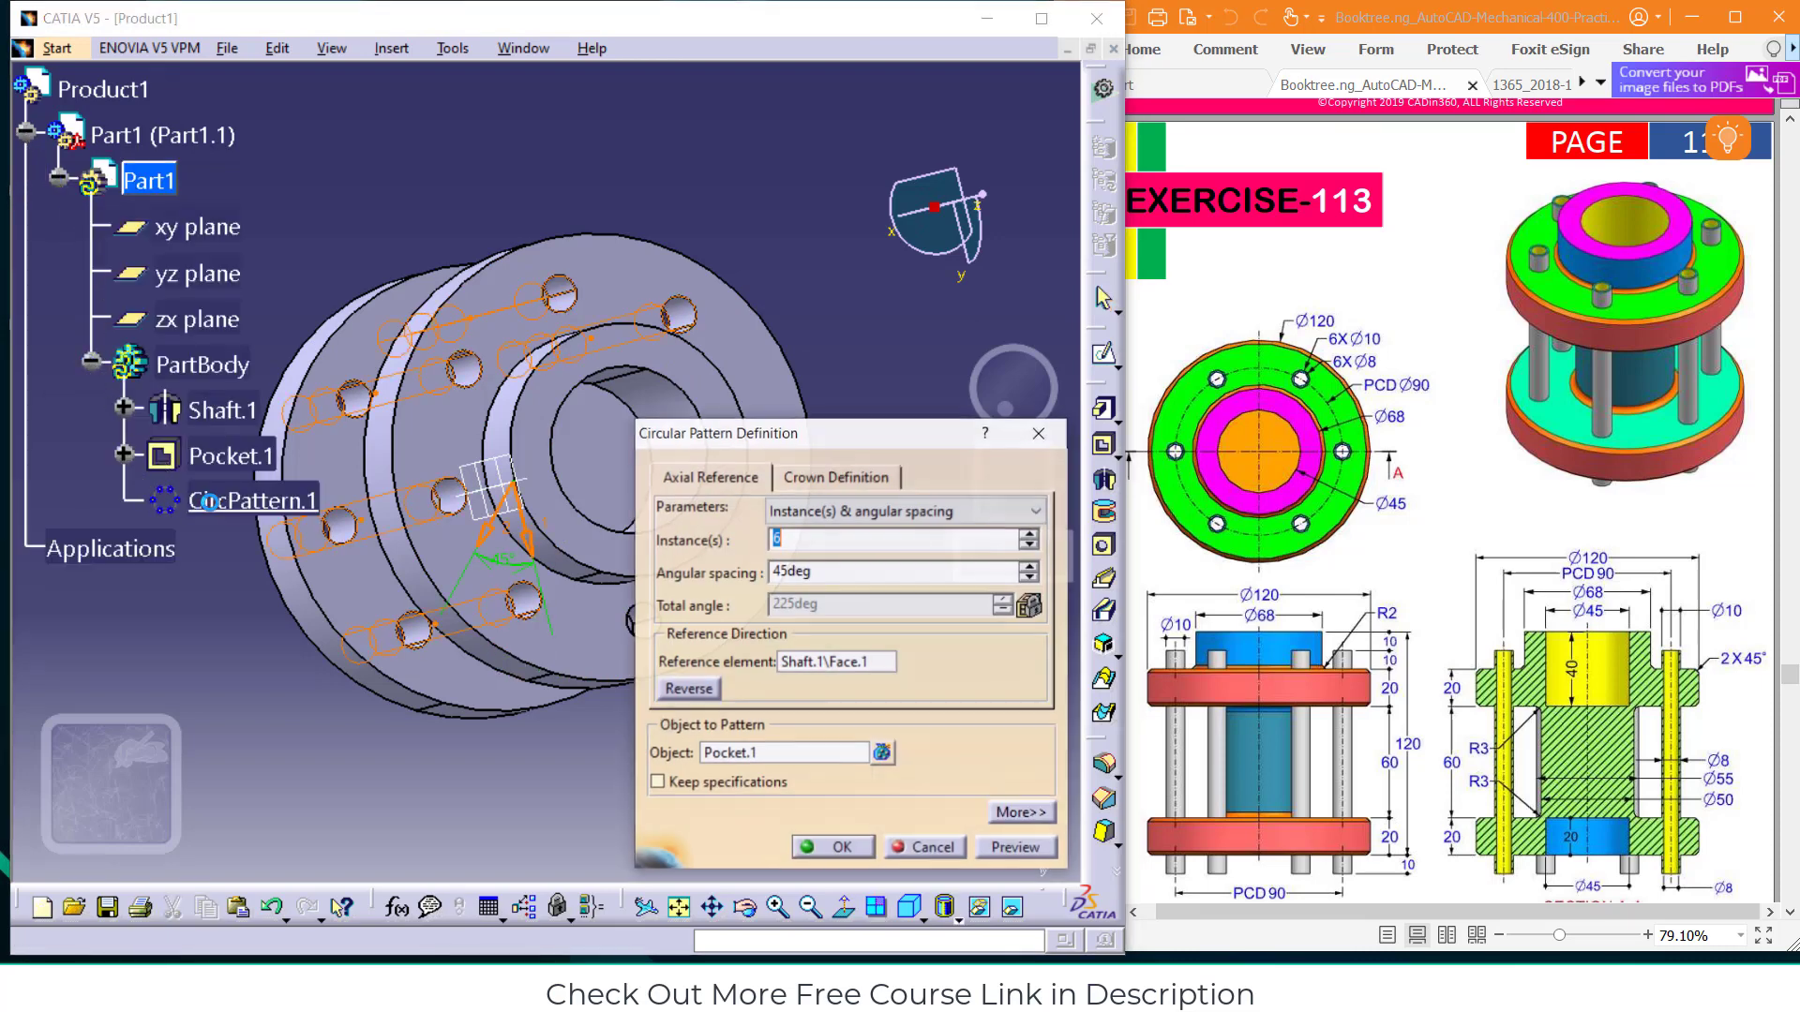
{"action": "left_click_drag", "start_coordinate": [825, 448], "coordinate": [1092, 490]}
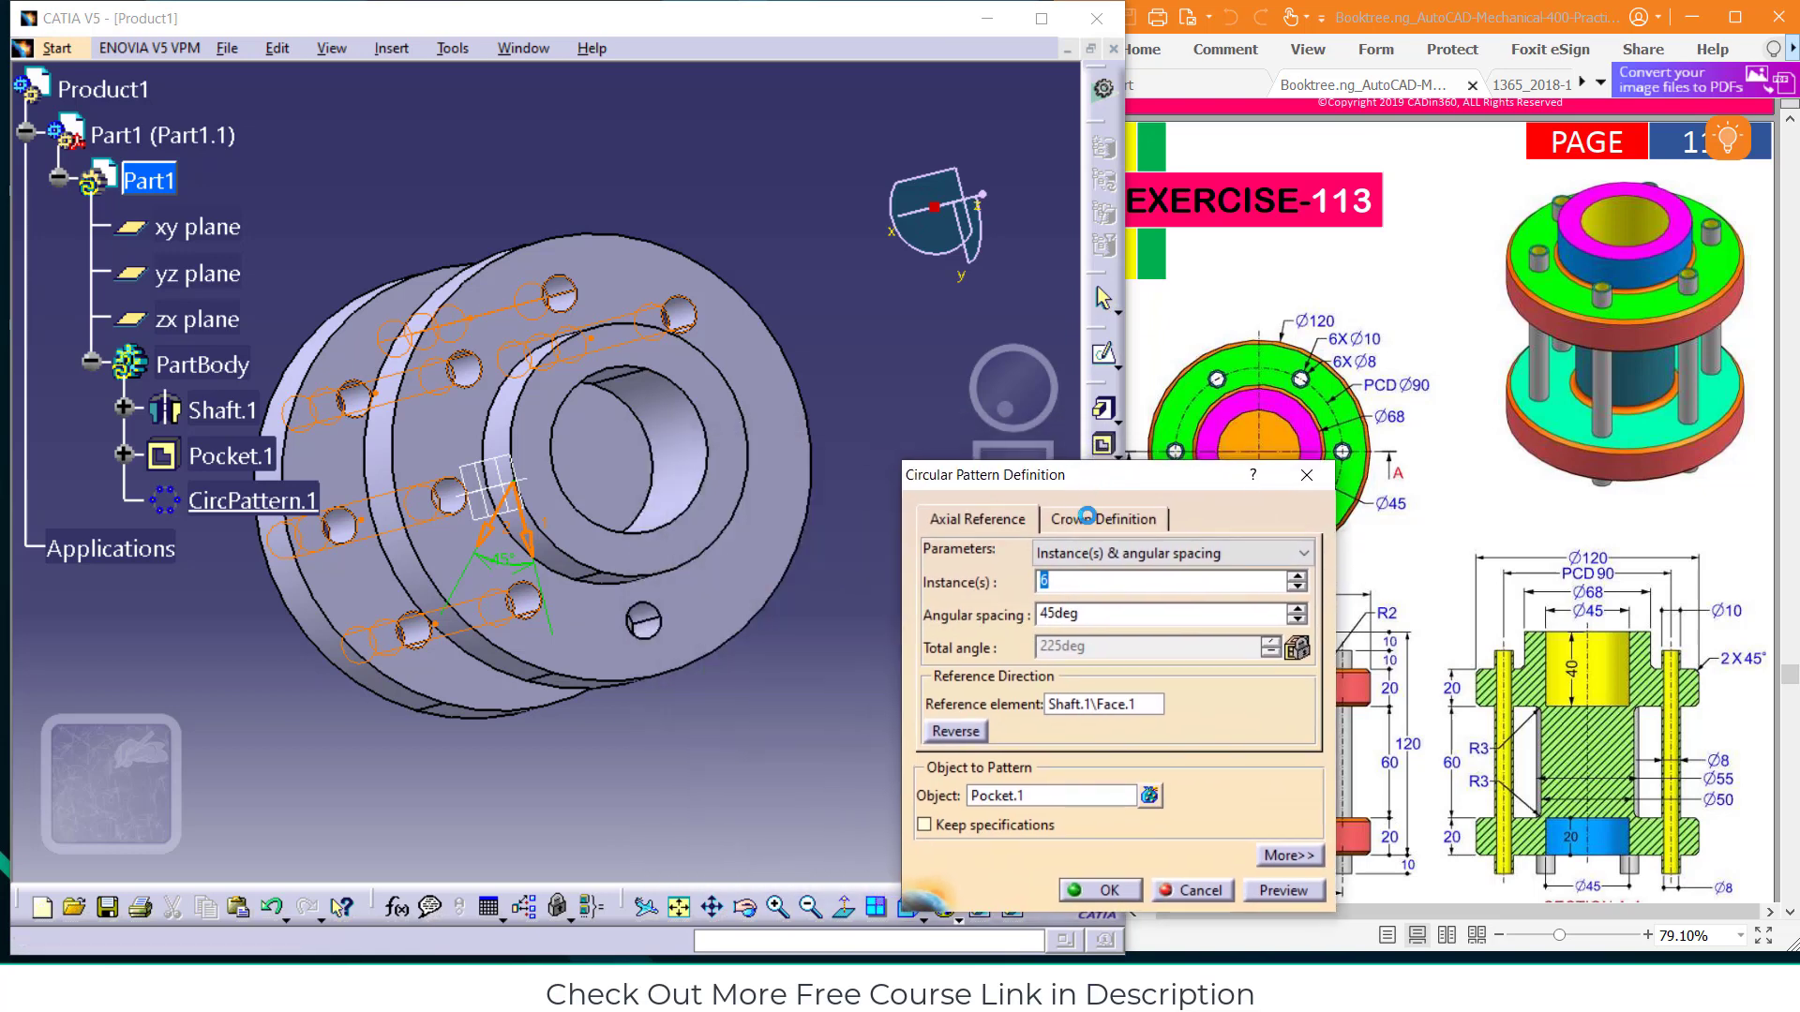
{"action": "key", "text": "Tab"}
{"action": "type", "text": "3"}
{"action": "key", "text": "Return"}
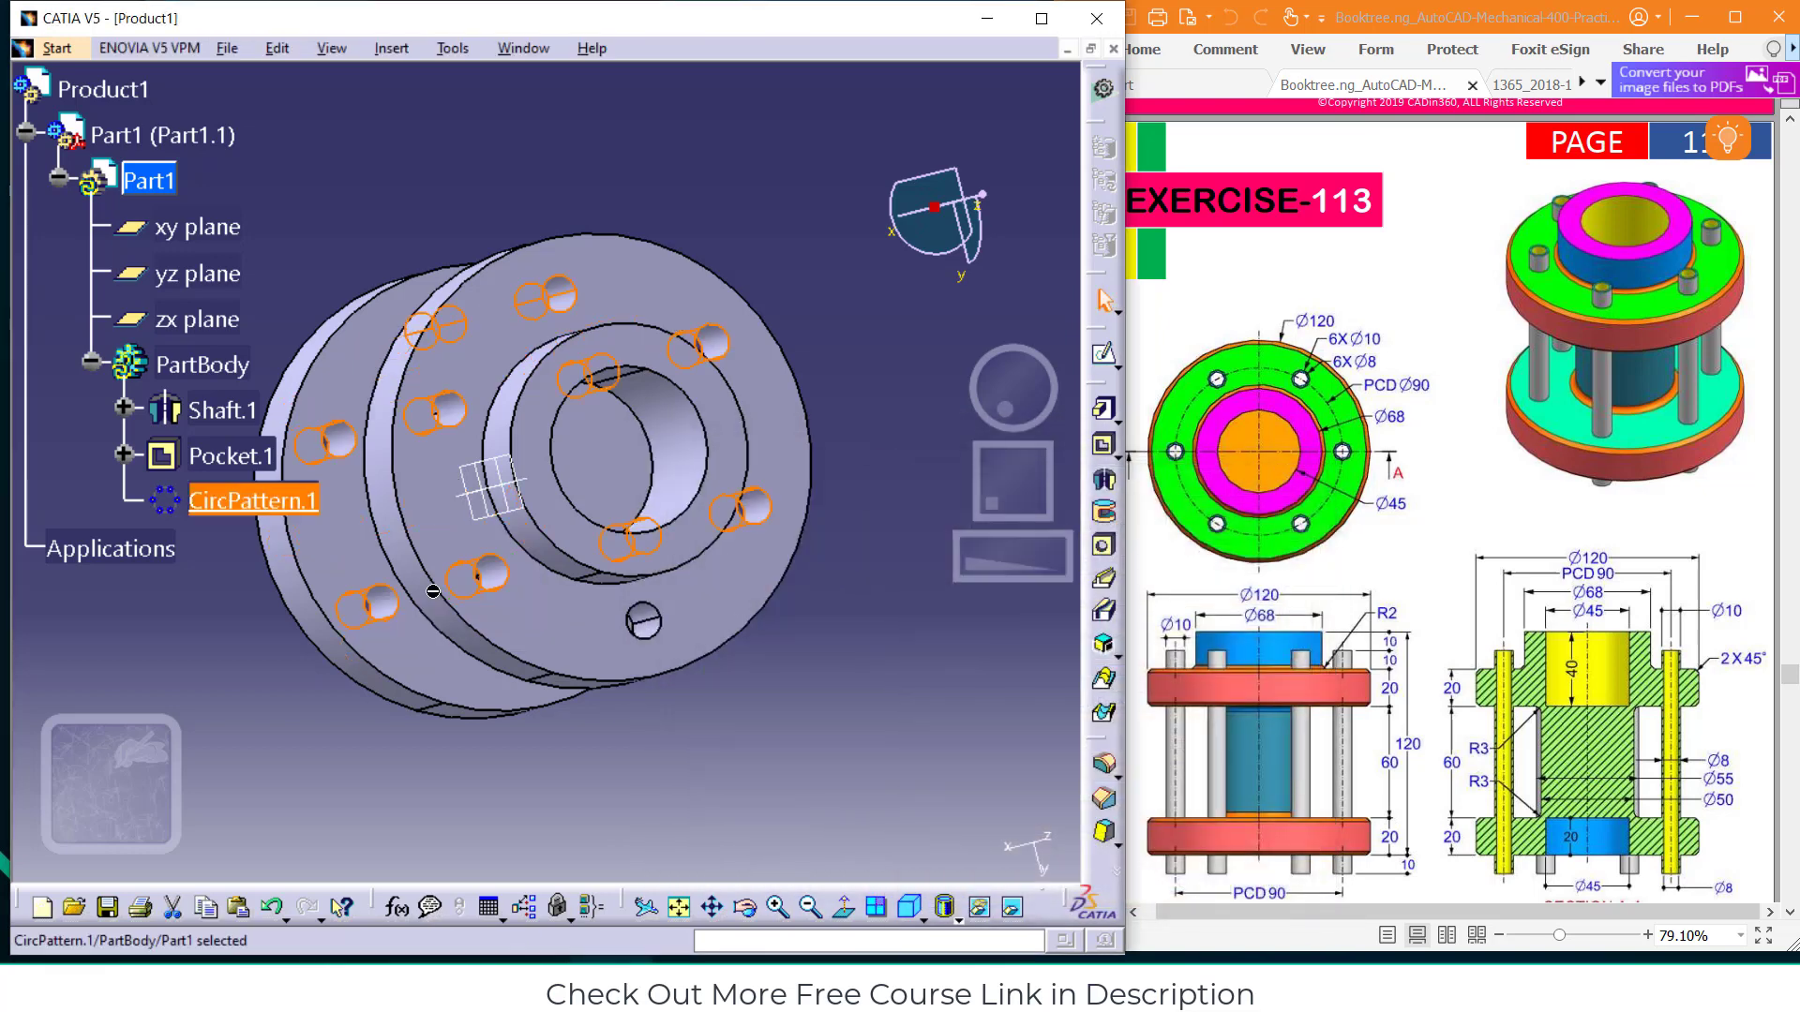
{"action": "left_click", "coordinate": [762, 650]}
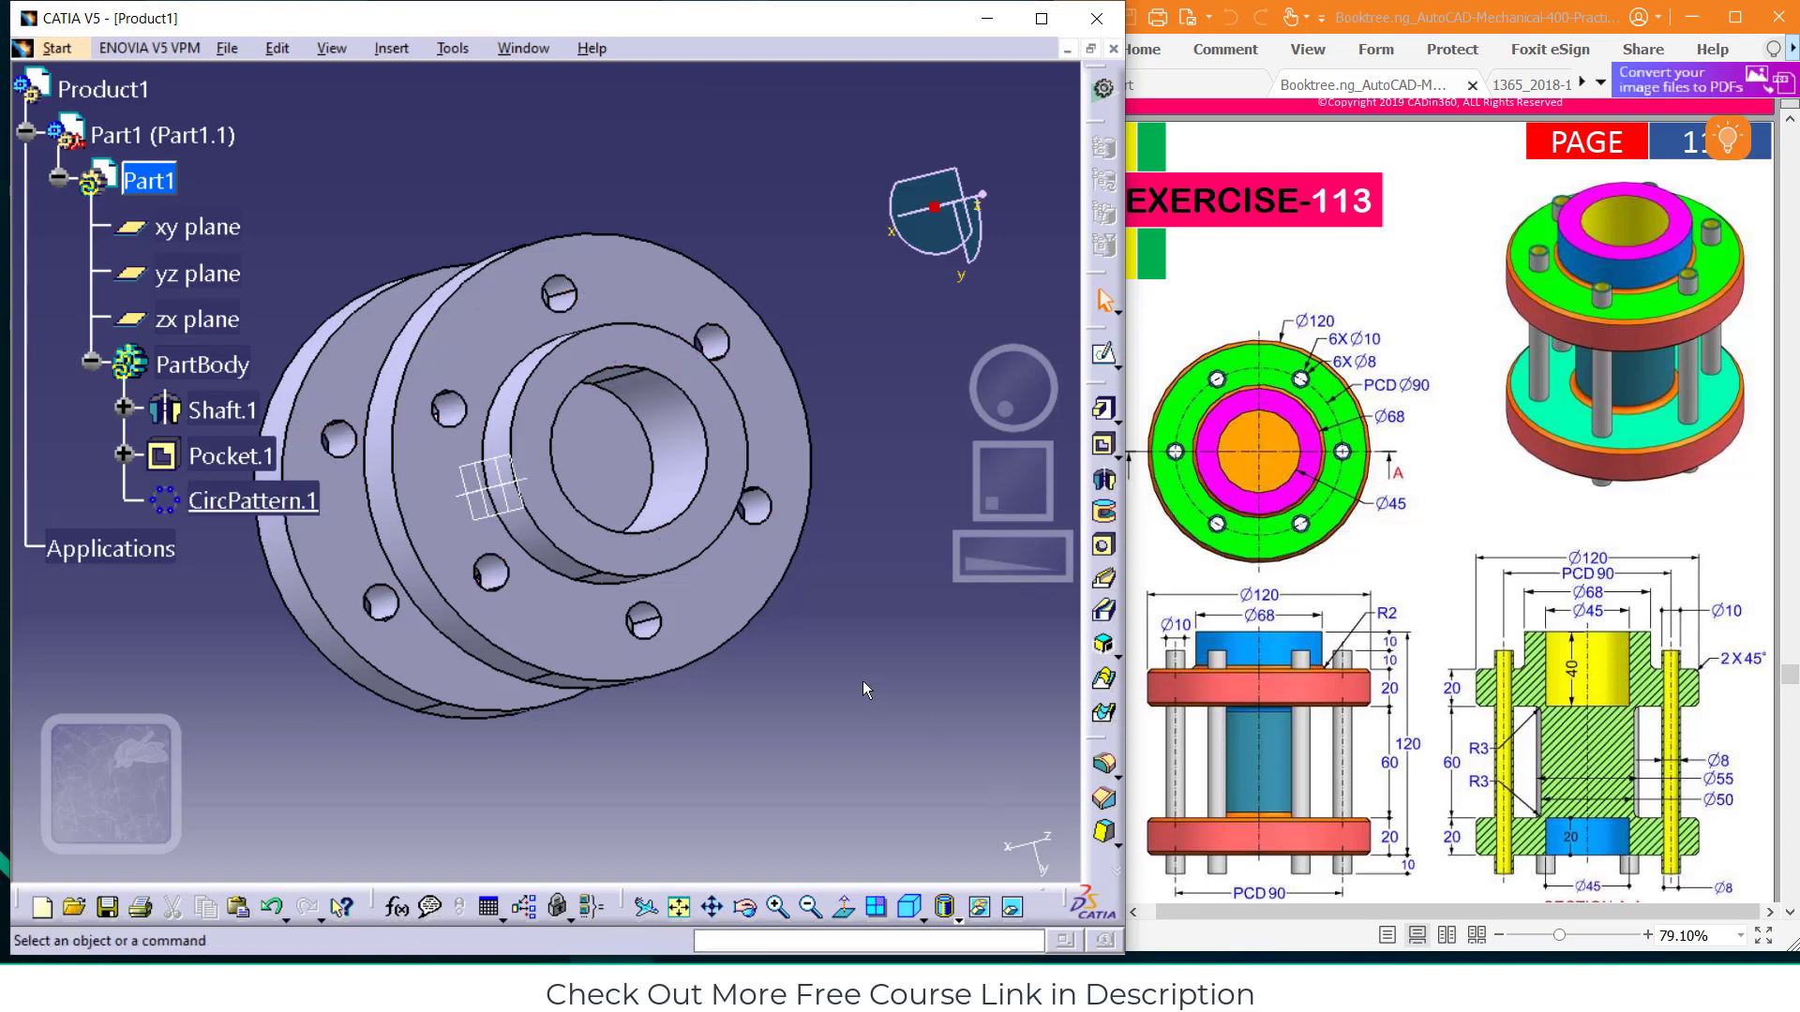
Save the flanged body part as bkjkj in Documents and accept updating its links in the session
{"action": "key", "text": "ctrl+s"}
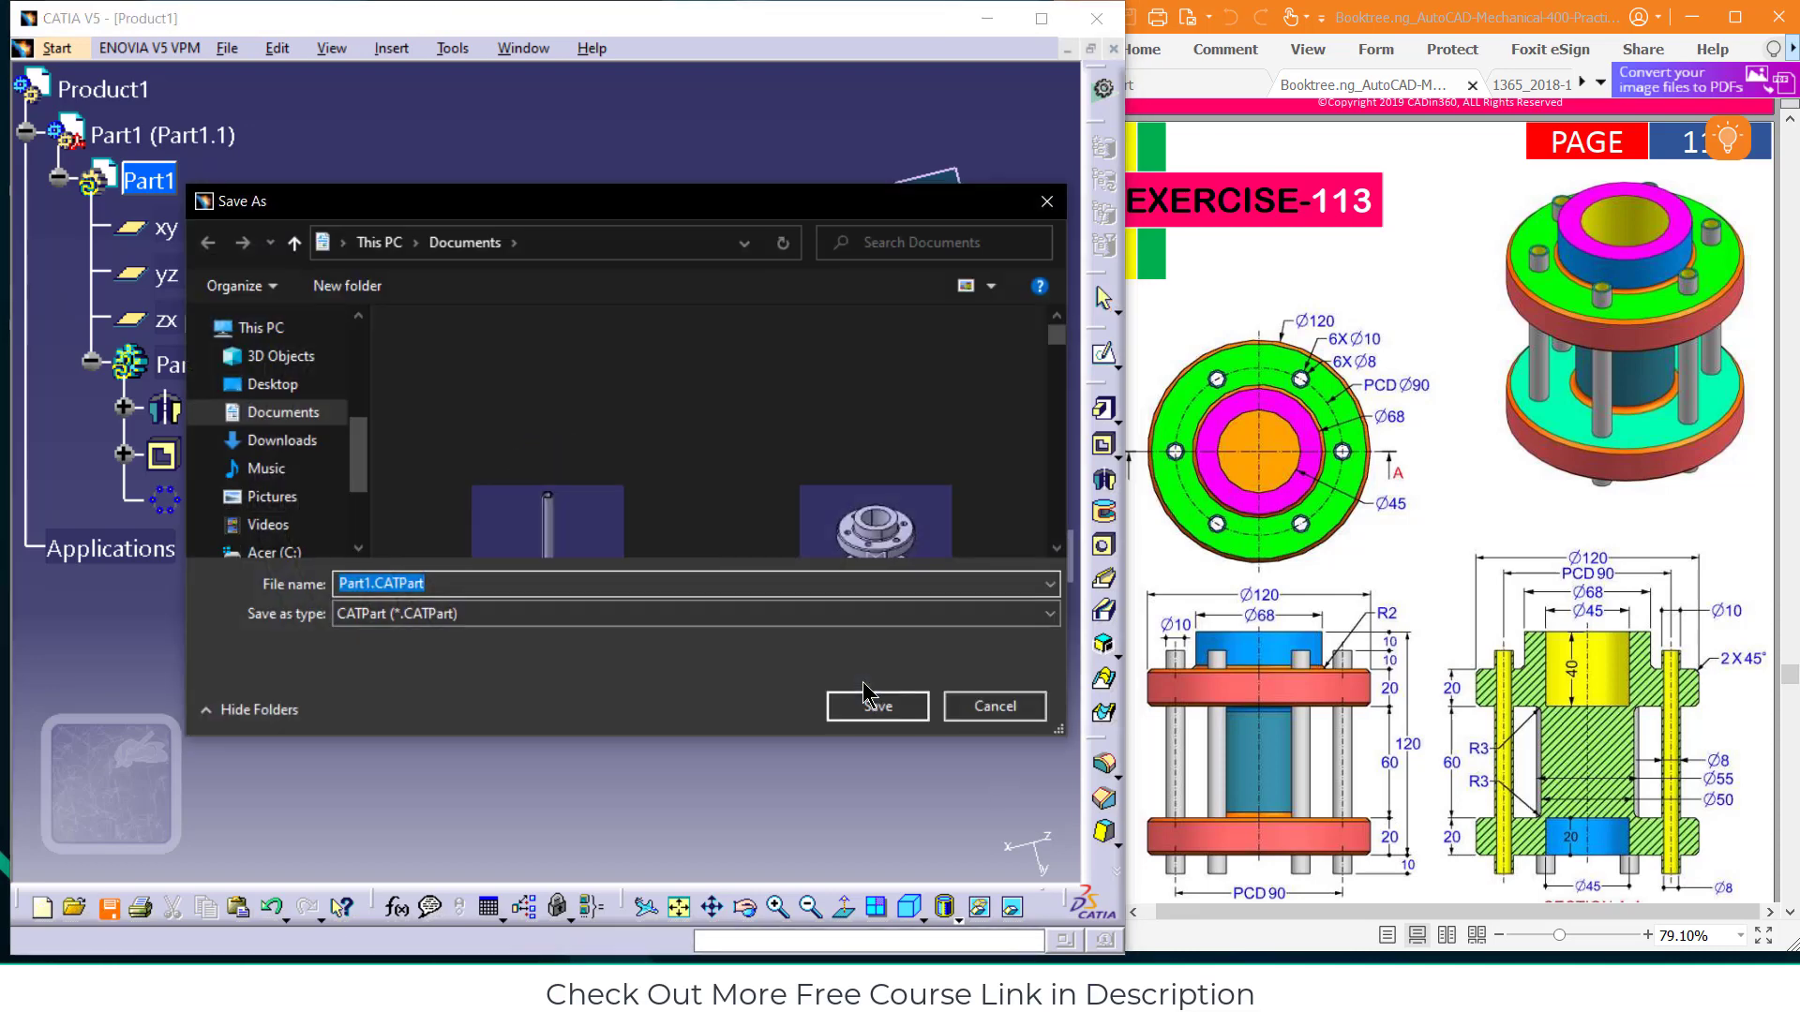
{"action": "type", "text": "bkjkj"}
{"action": "key", "text": "Return"}
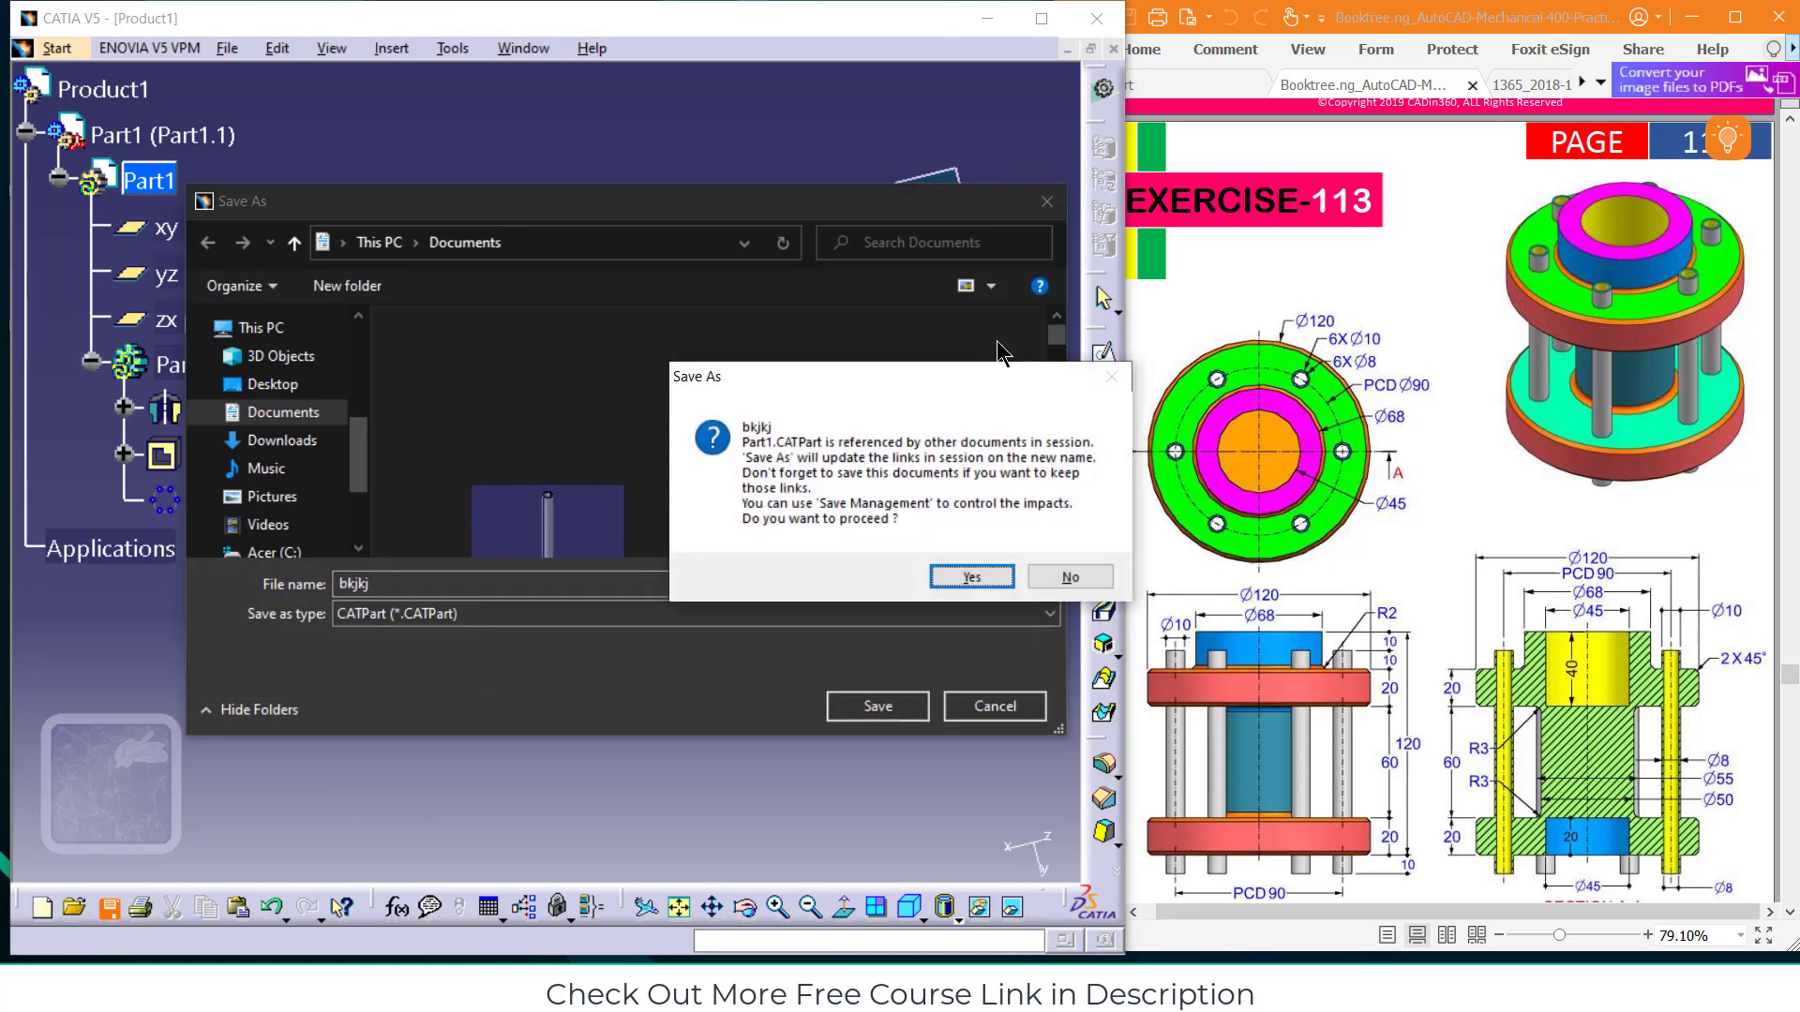
{"action": "left_click", "coordinate": [971, 576]}
Create a new Part Design part named ddfsdf
{"action": "left_click", "coordinate": [59, 49]}
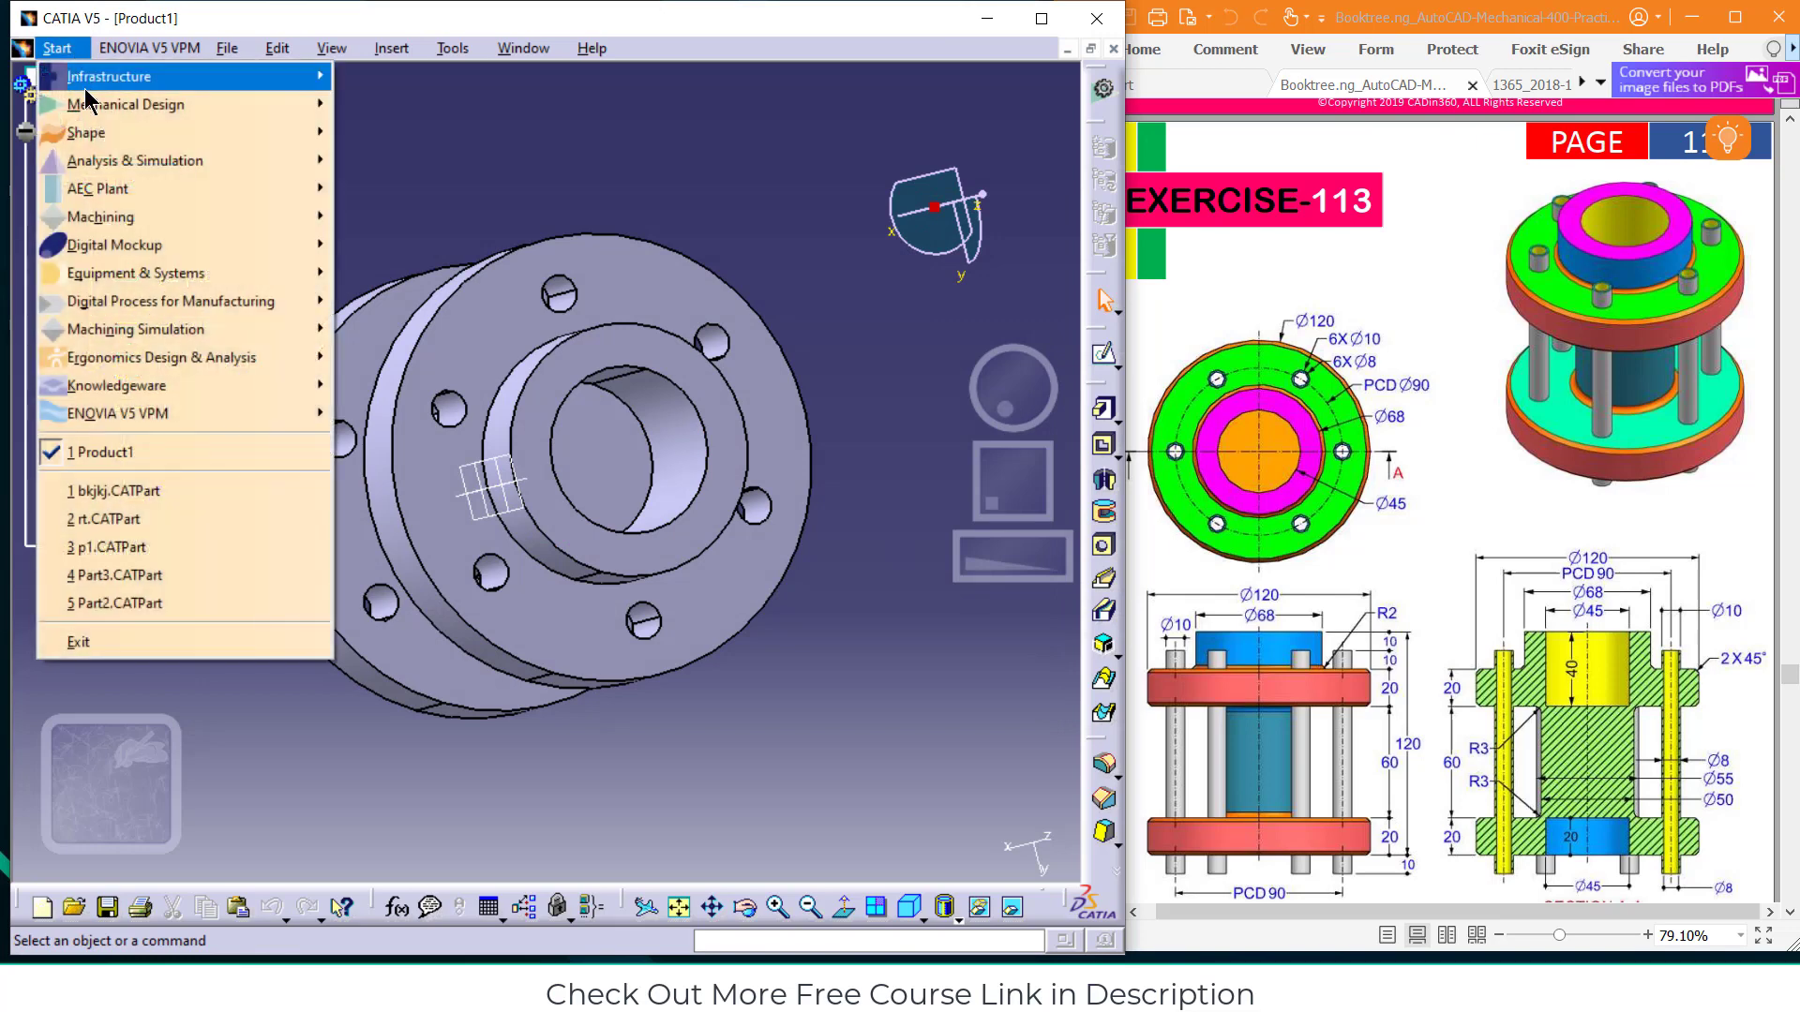
{"action": "mouse_move", "coordinate": [236, 101]}
{"action": "left_click", "coordinate": [394, 107]}
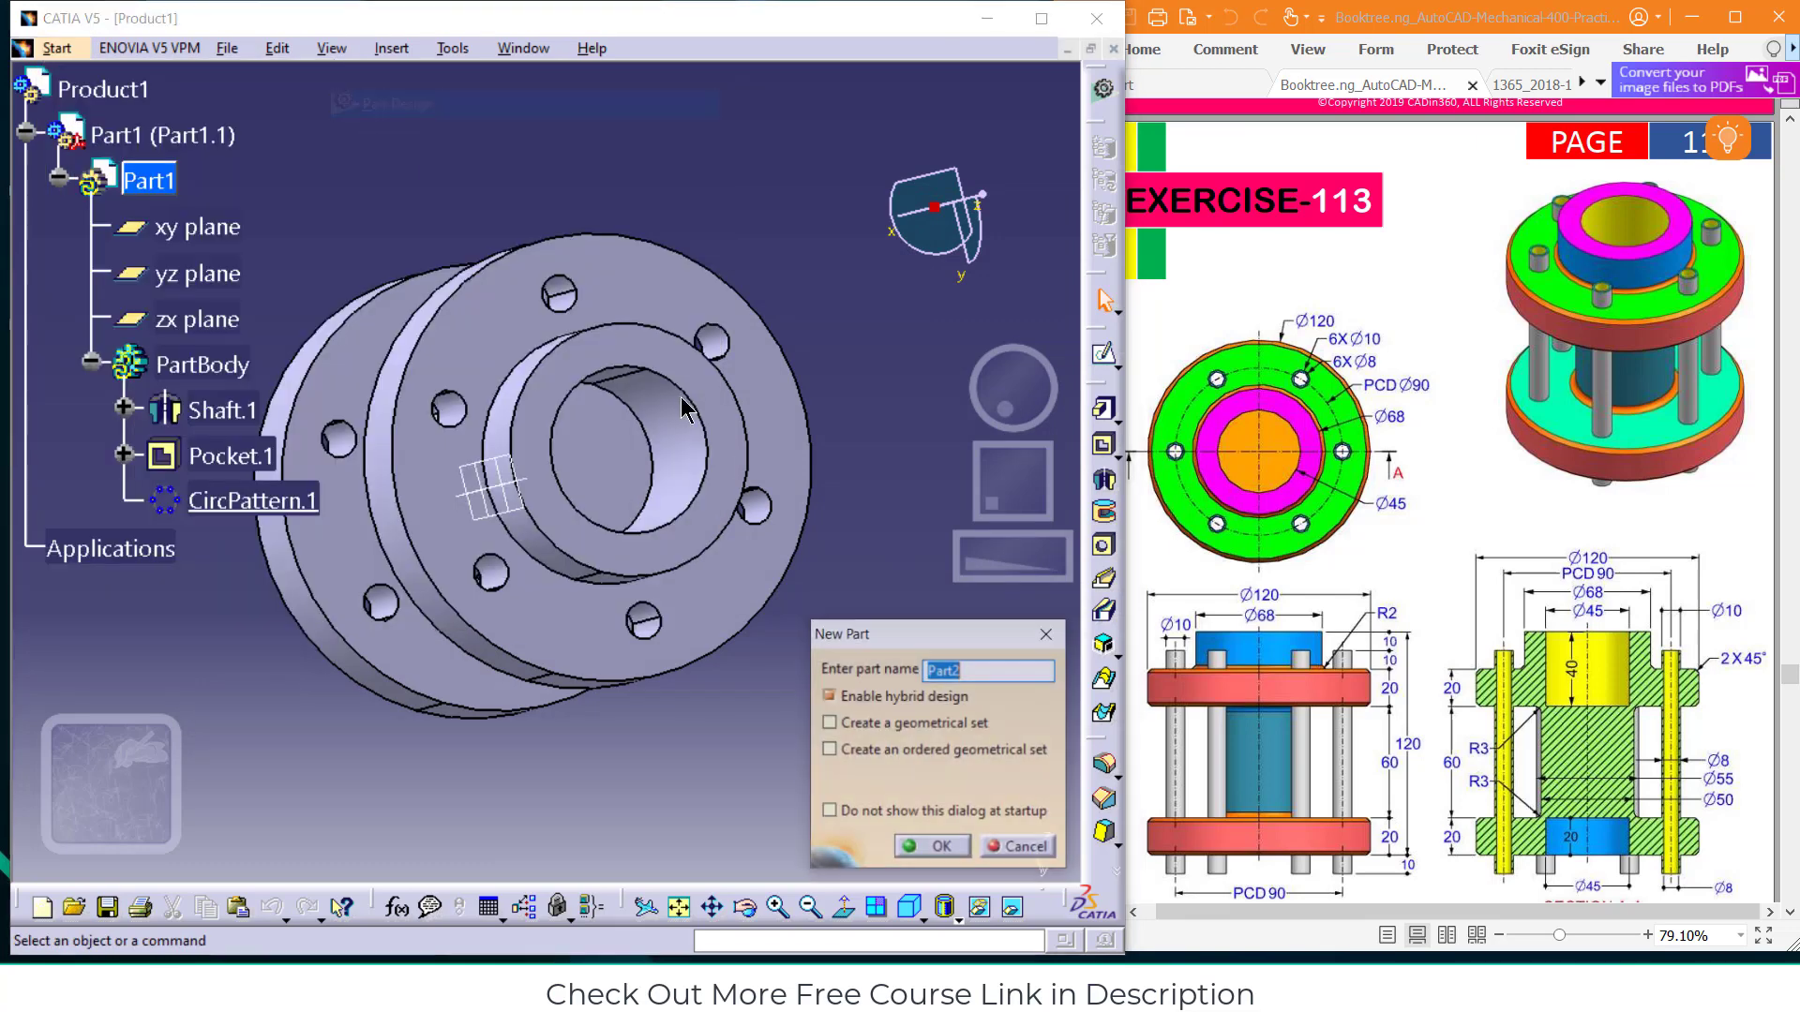
{"action": "type", "text": "ddfsdf"}
{"action": "left_click", "coordinate": [938, 848]}
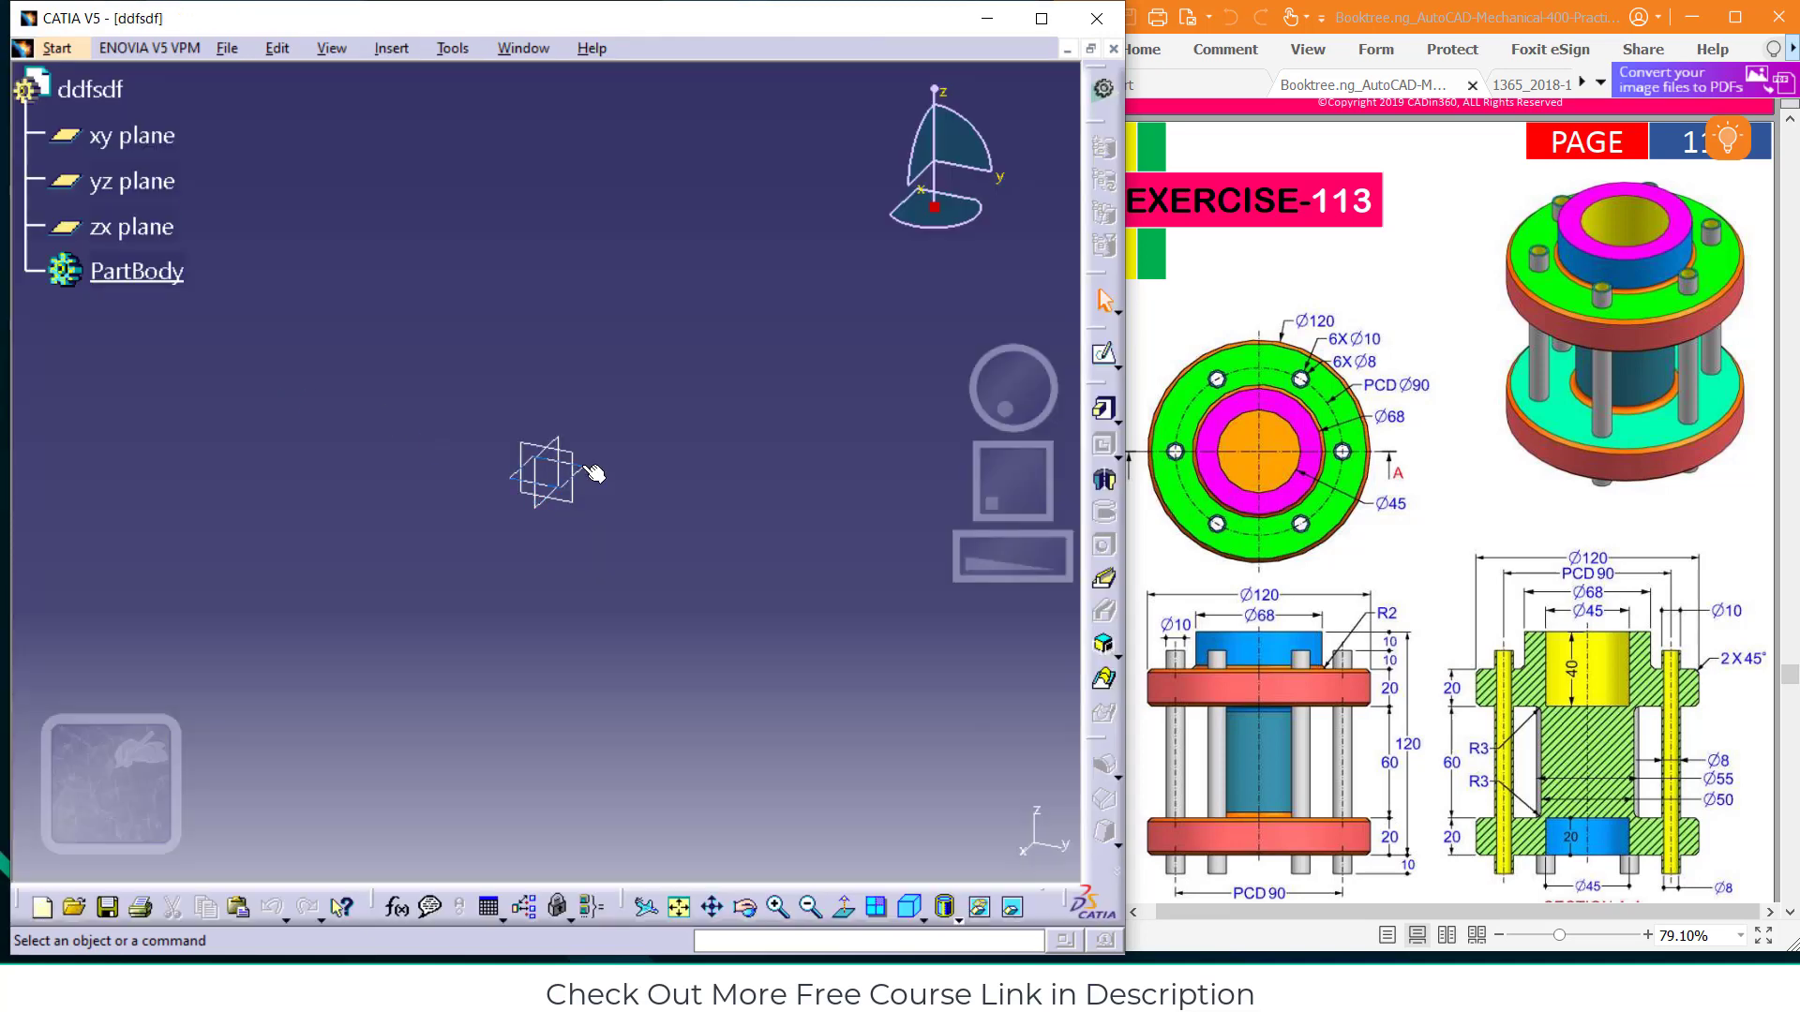
Sketch a circle about 91 mm in diameter on the xy plane, centred on the origin
{"action": "left_click", "coordinate": [587, 475]}
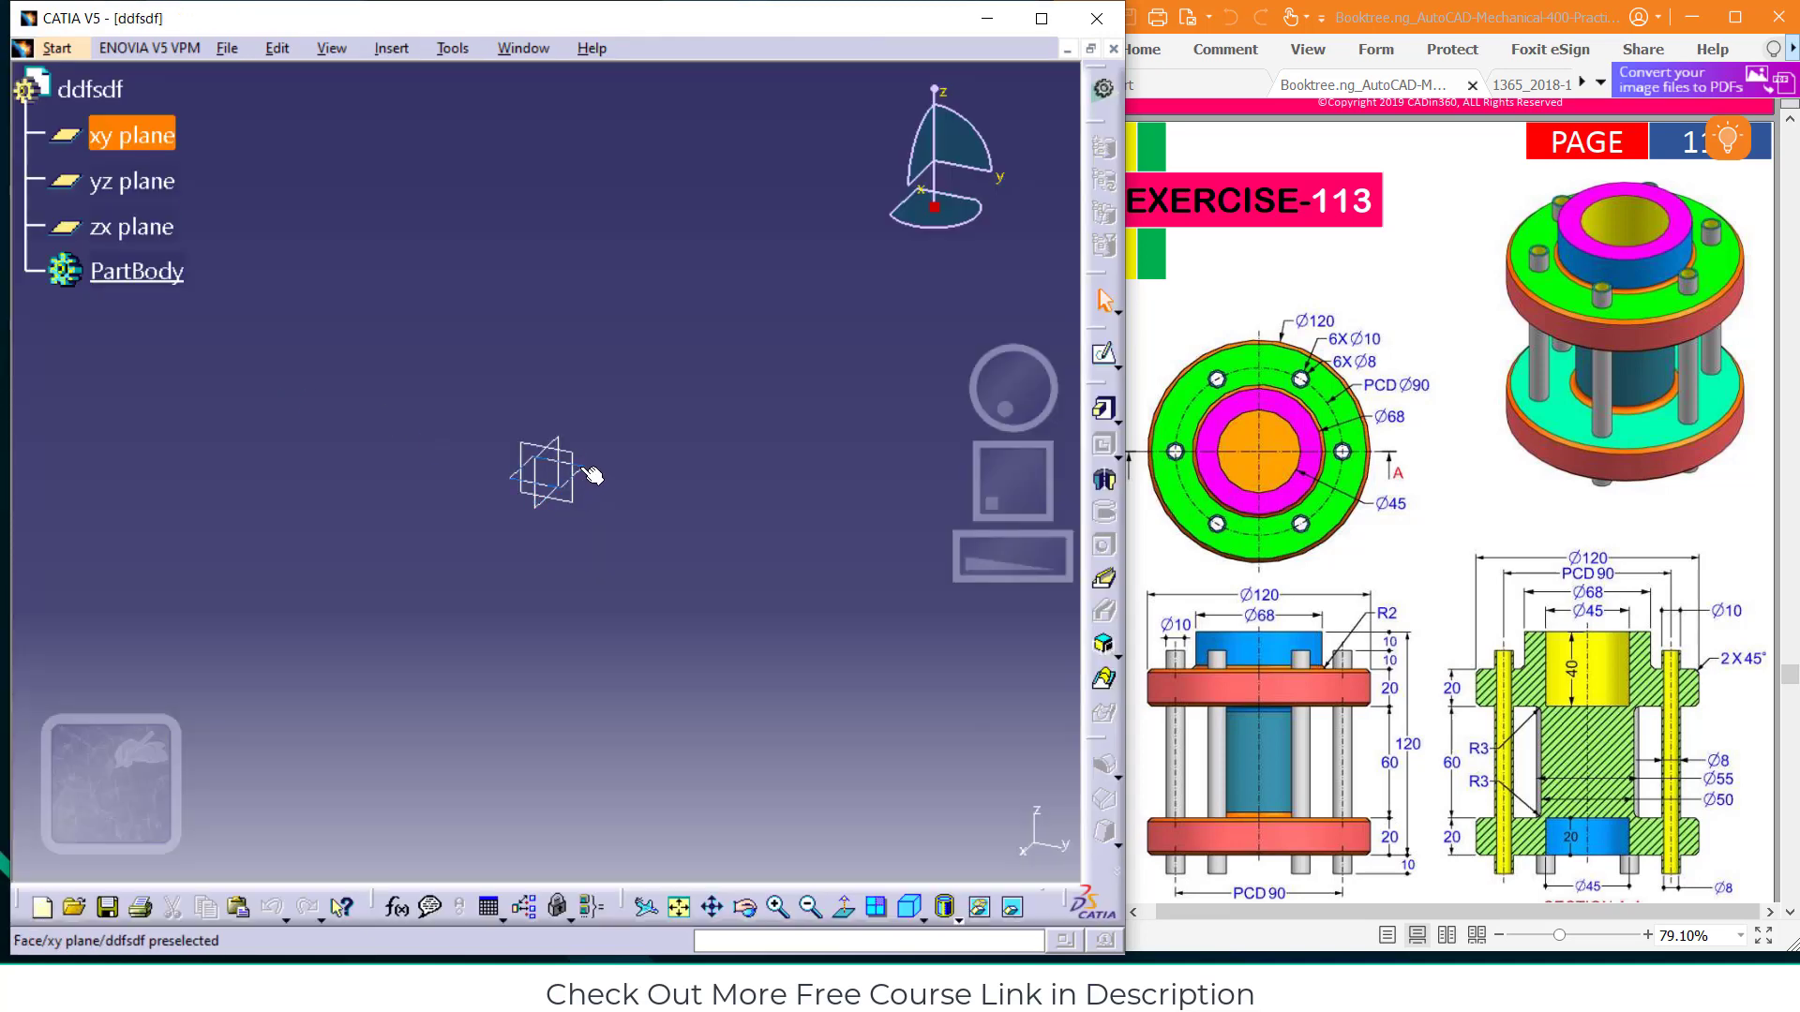
{"action": "left_click", "coordinate": [1108, 360]}
{"action": "left_click", "coordinate": [1103, 646]}
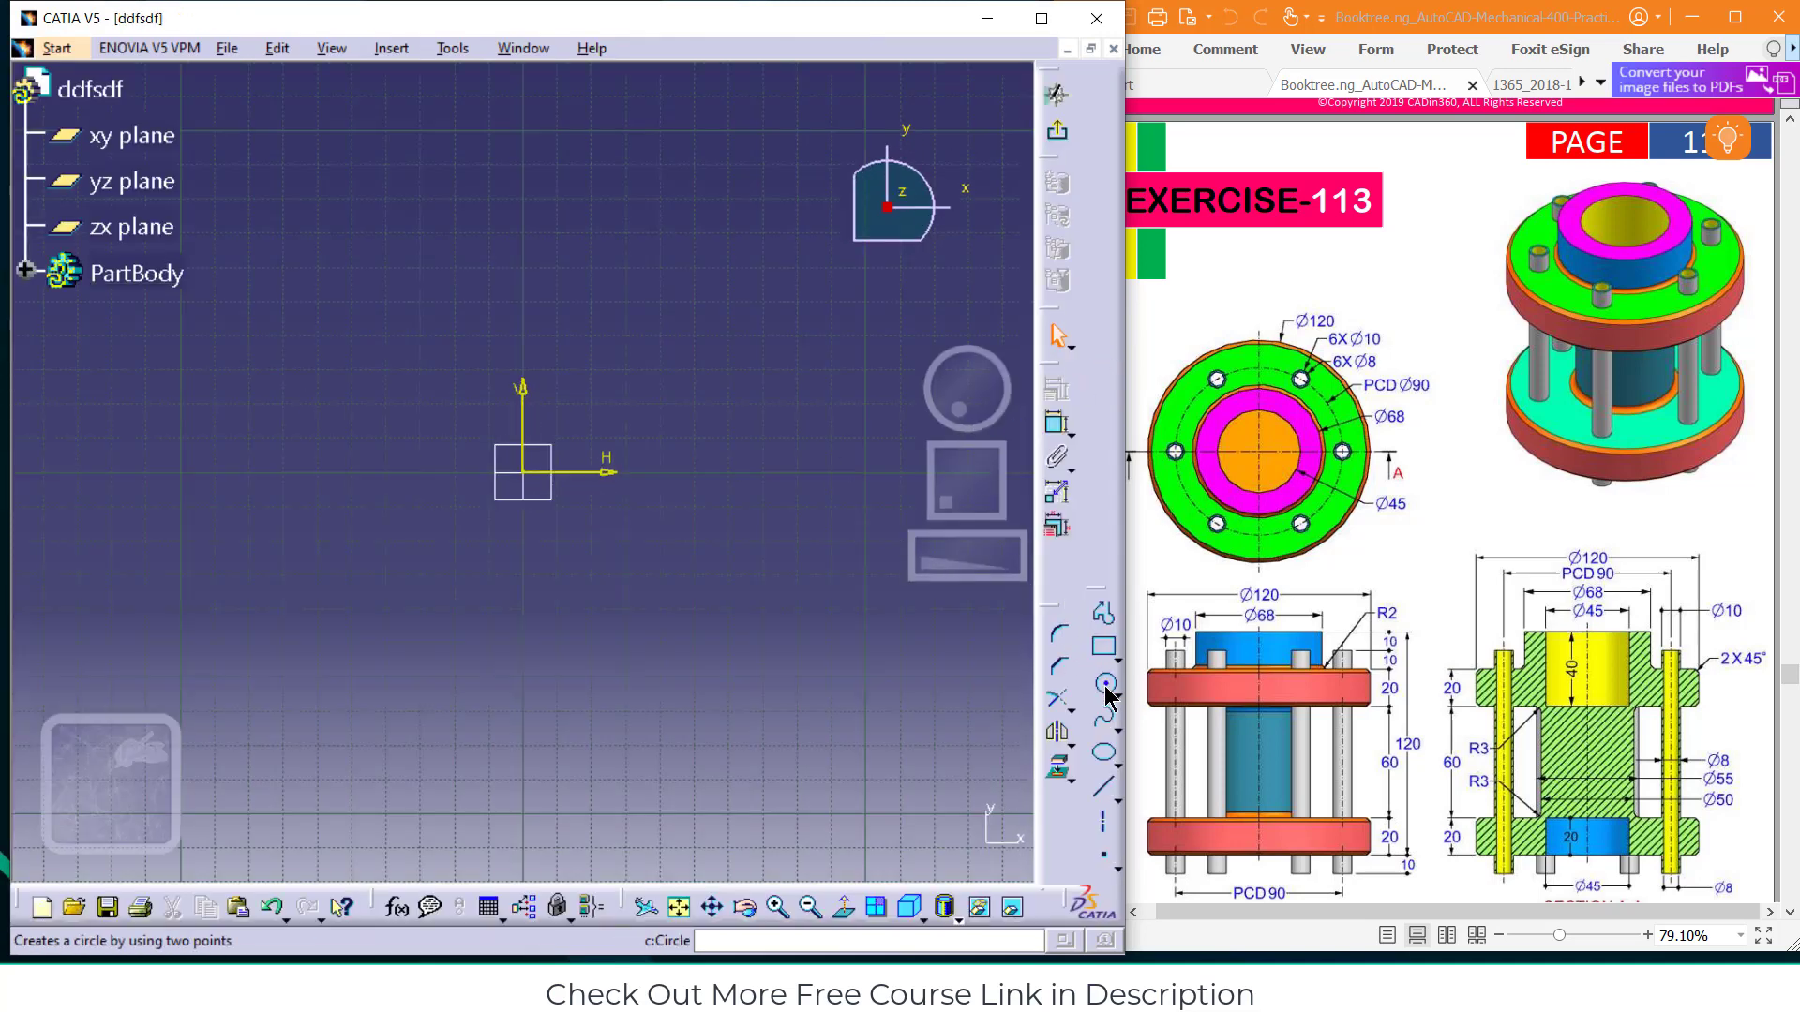
{"action": "left_click", "coordinate": [522, 471]}
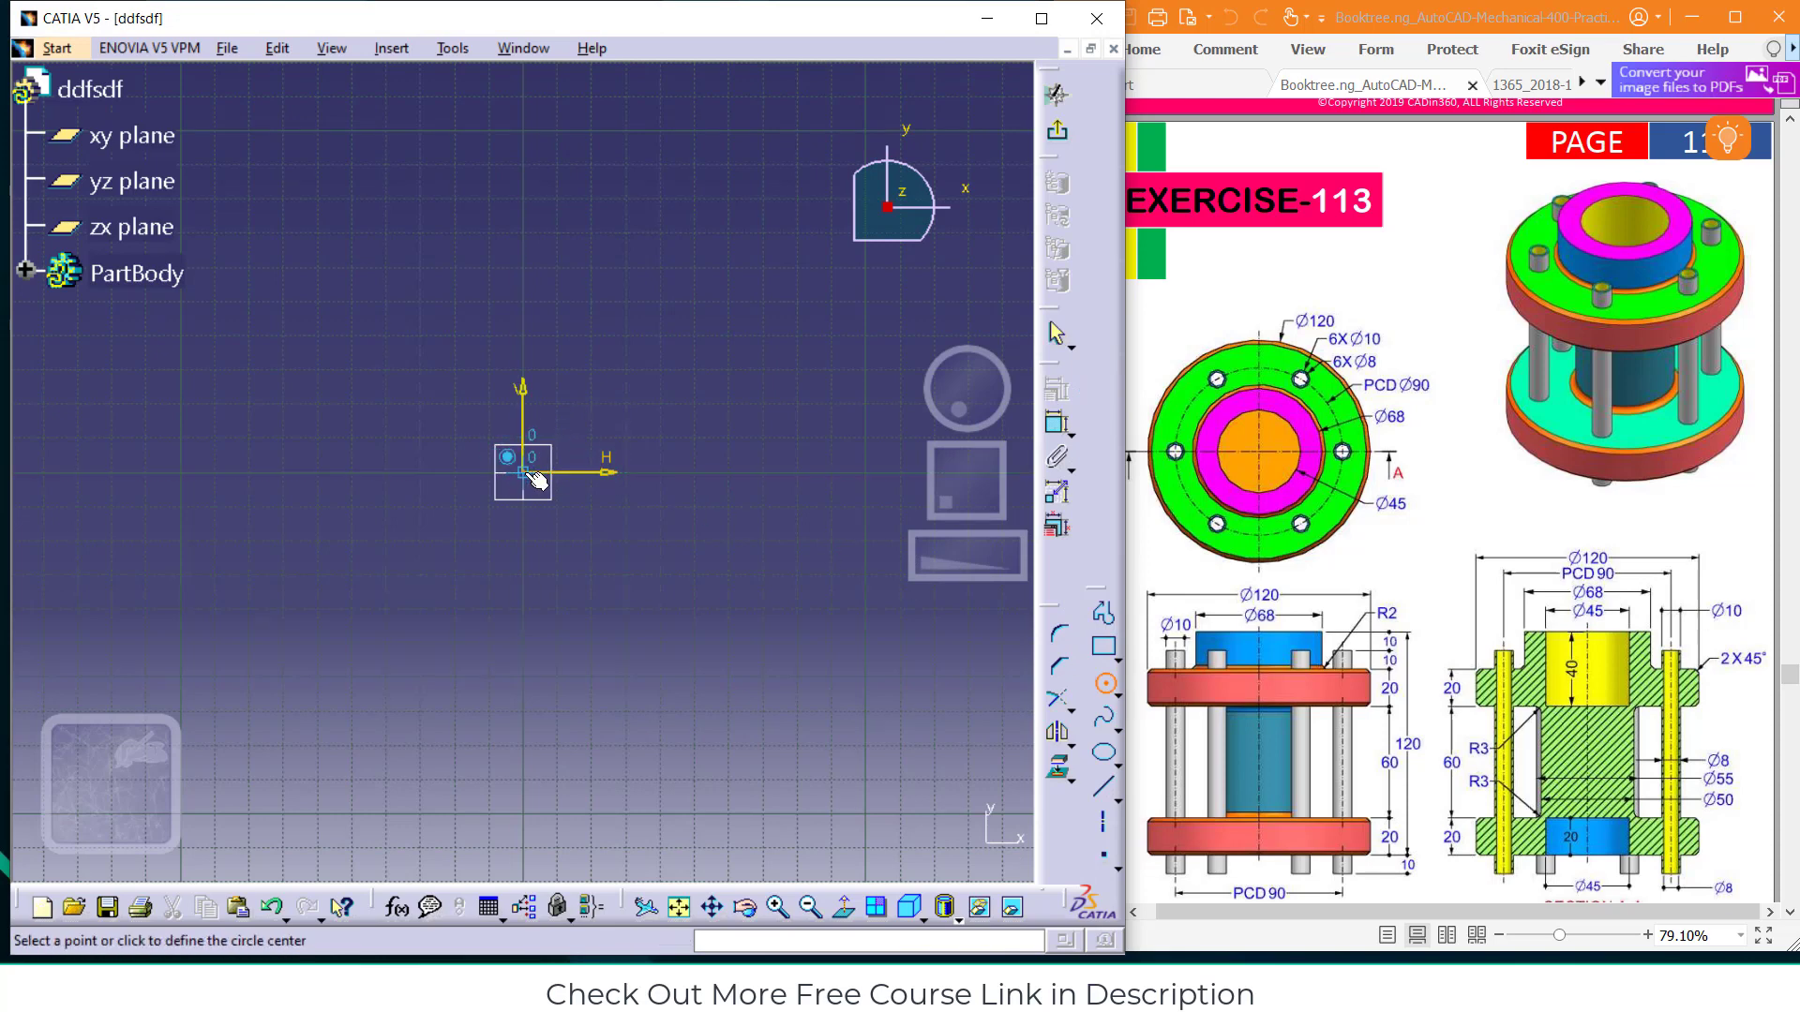
{"action": "left_click", "coordinate": [655, 390]}
Constrain the circle's diameter to 10 mm and exit the sketch
{"action": "left_click", "coordinate": [1057, 423]}
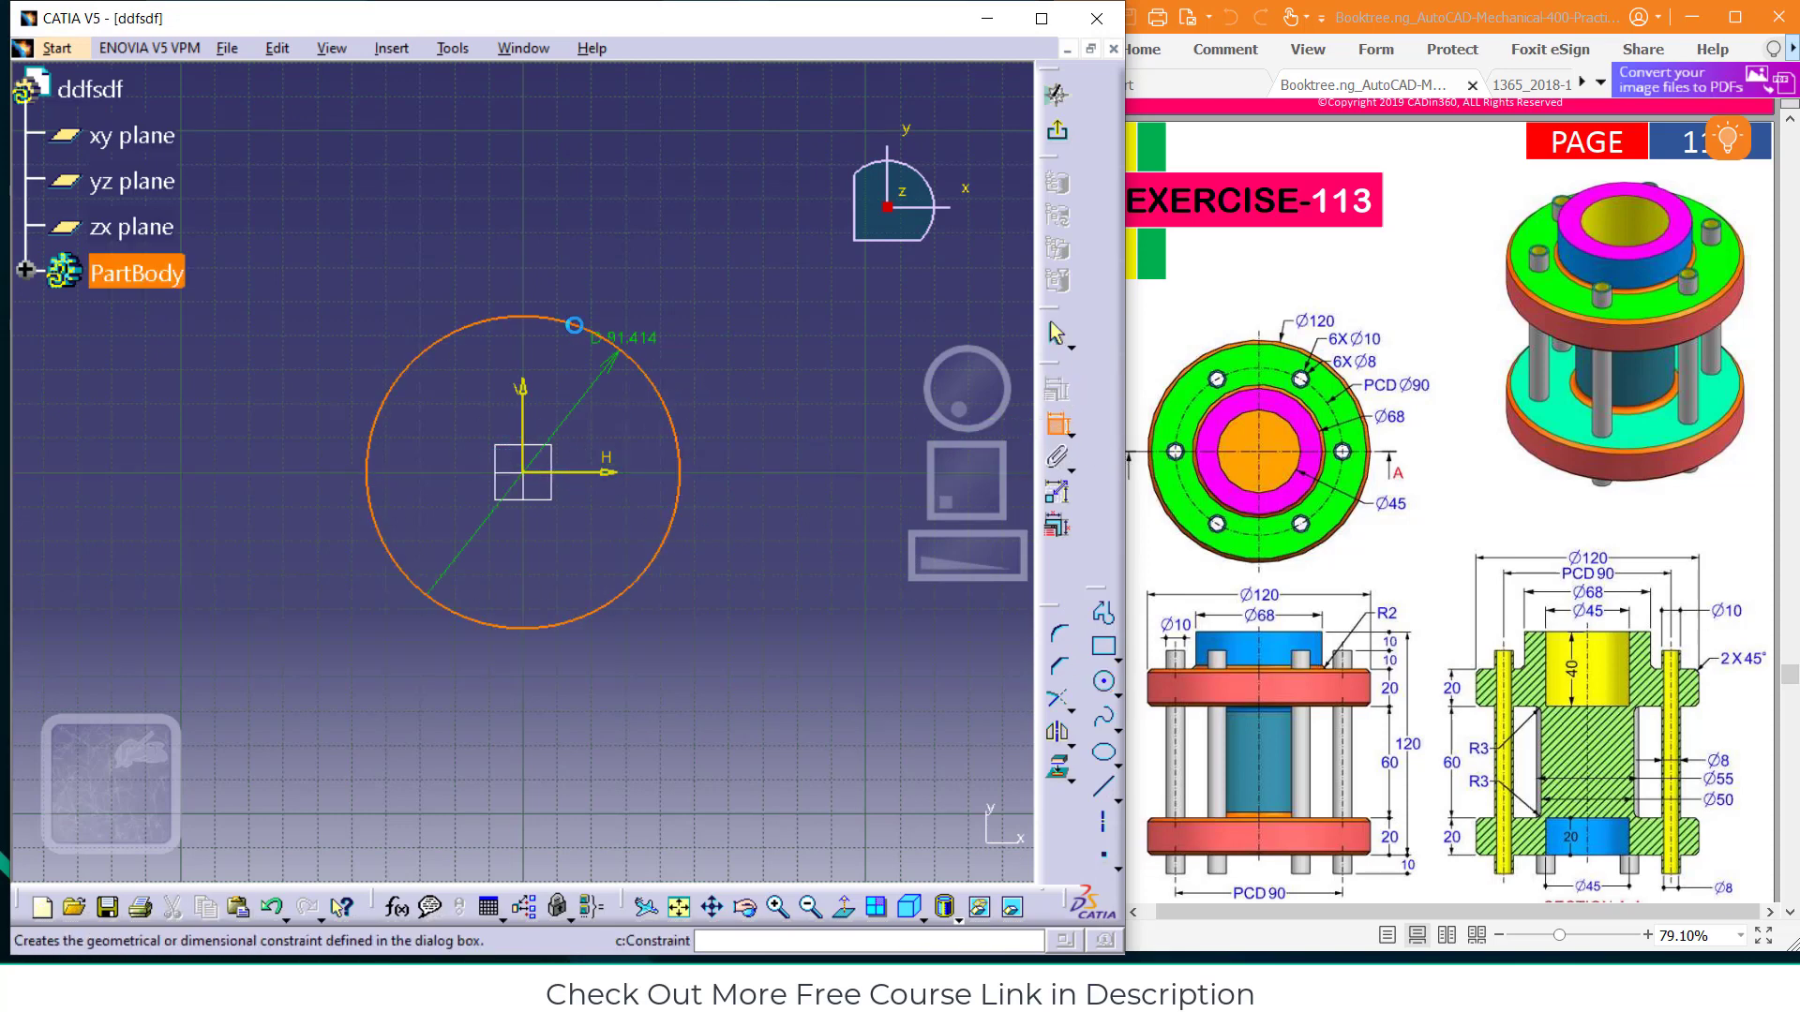
{"action": "left_click", "coordinate": [710, 278]}
{"action": "double_click", "coordinate": [717, 274]}
{"action": "type", "text": "10"}
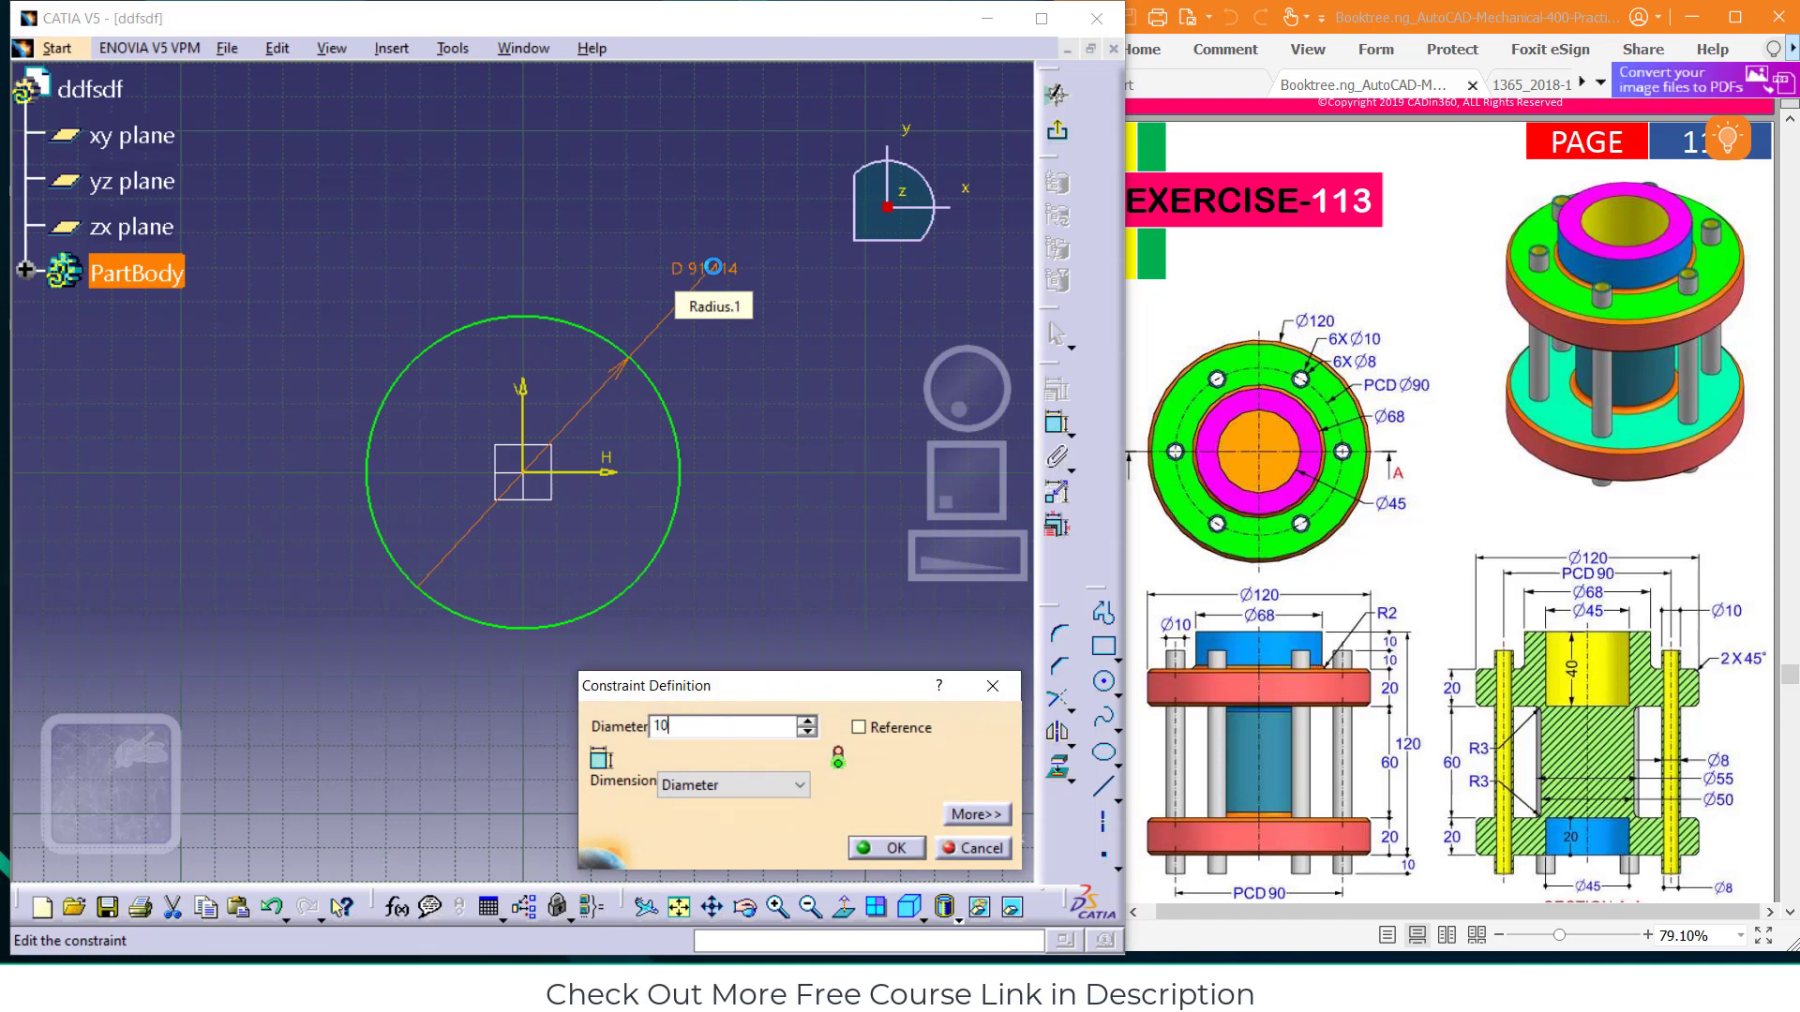
{"action": "key", "text": "Return"}
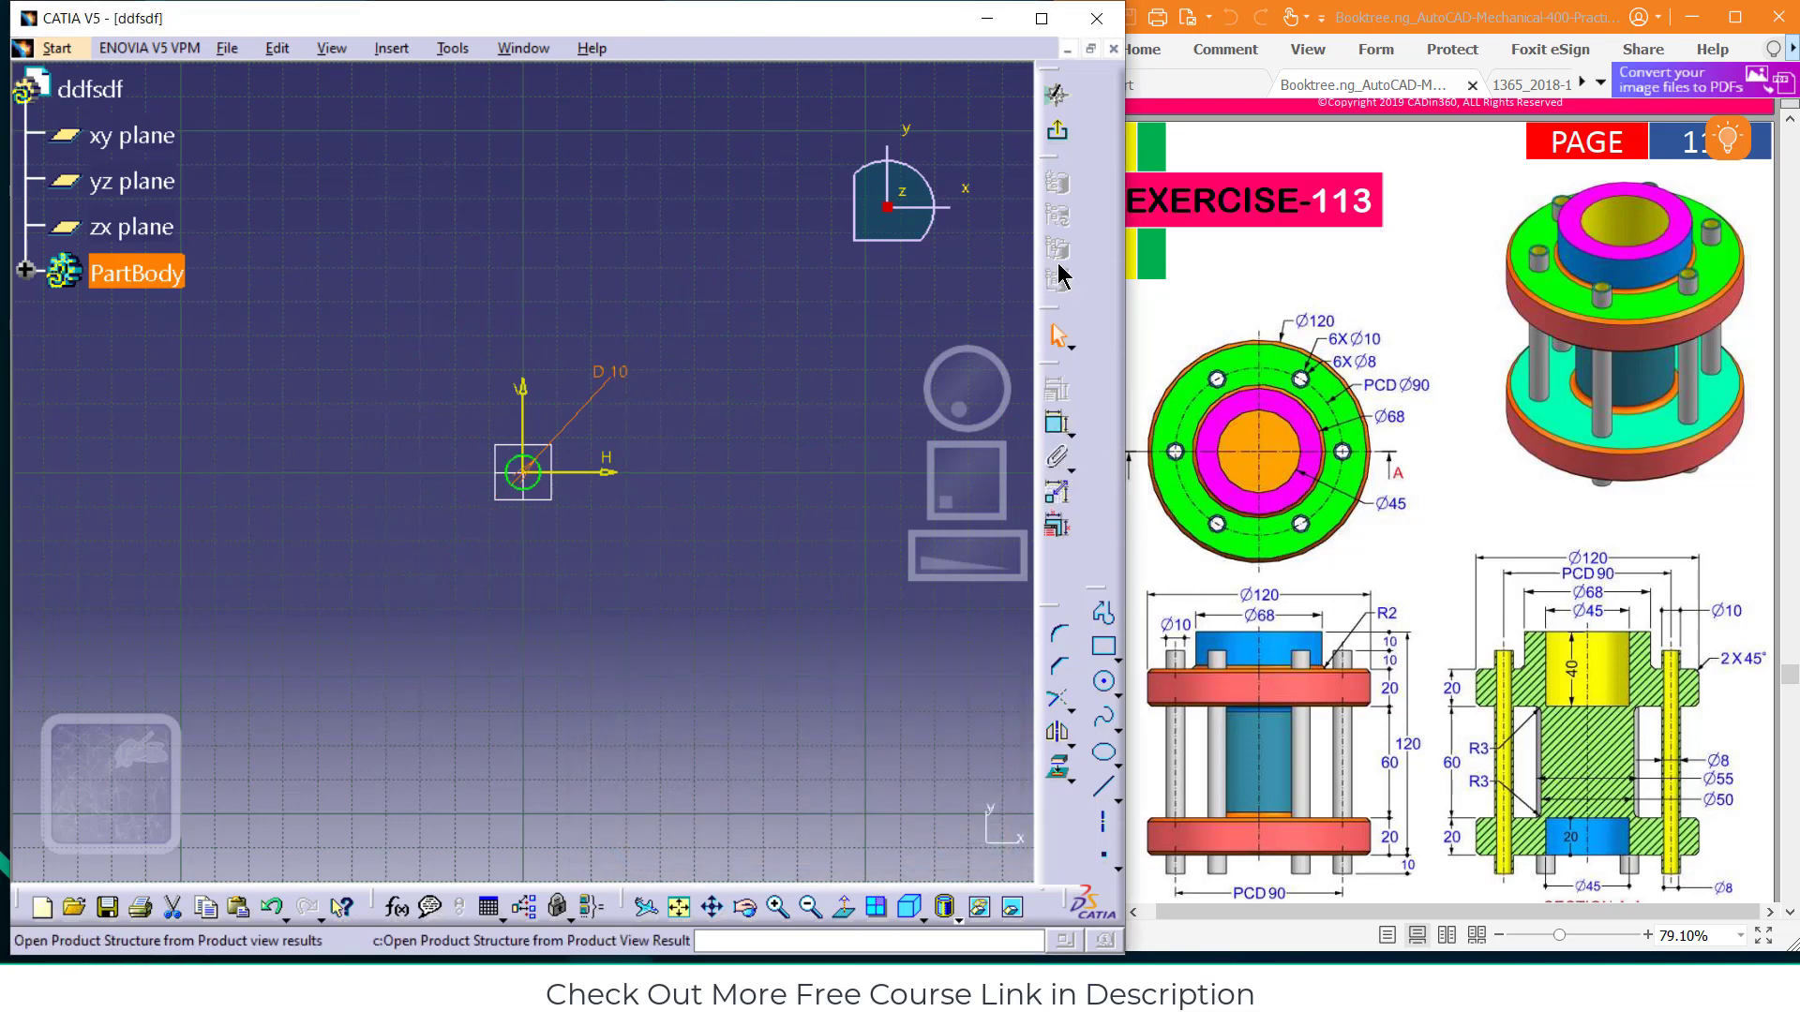
{"action": "left_click", "coordinate": [1060, 138]}
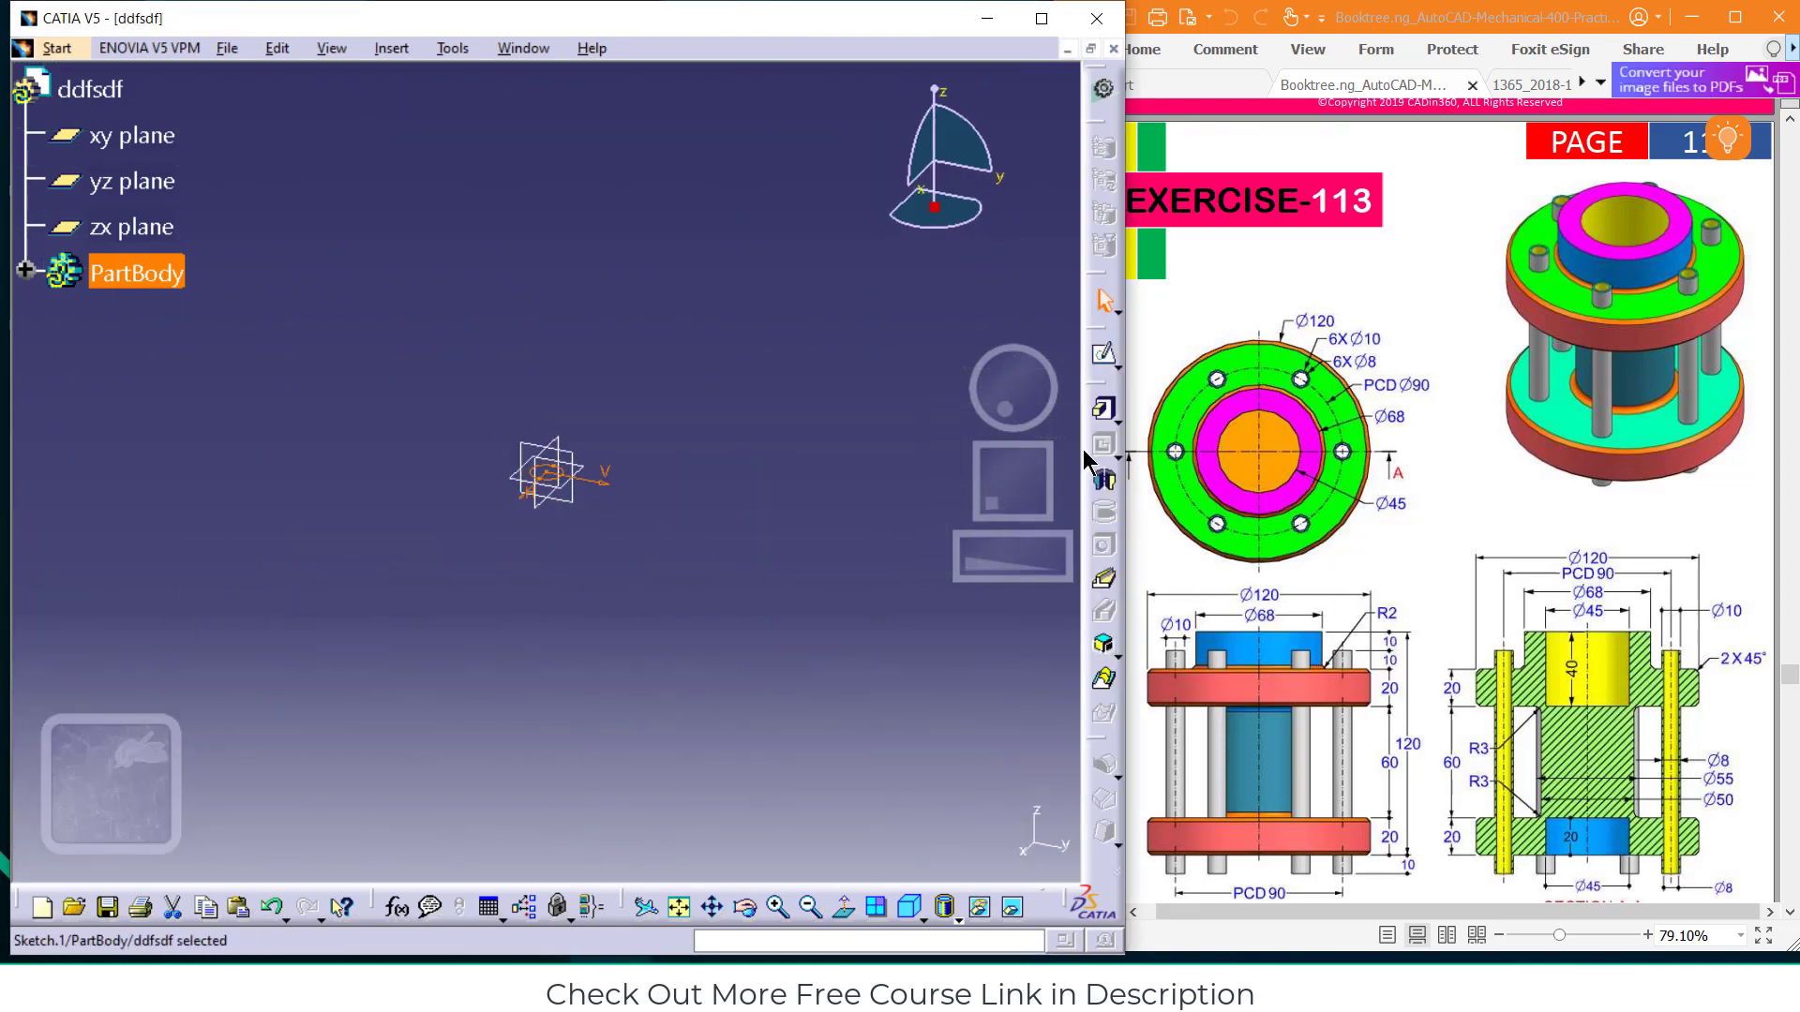
Pad the circle 120 mm with the Thick option on, leaving Thickness1 at 1 mm
{"action": "left_click", "coordinate": [1104, 419]}
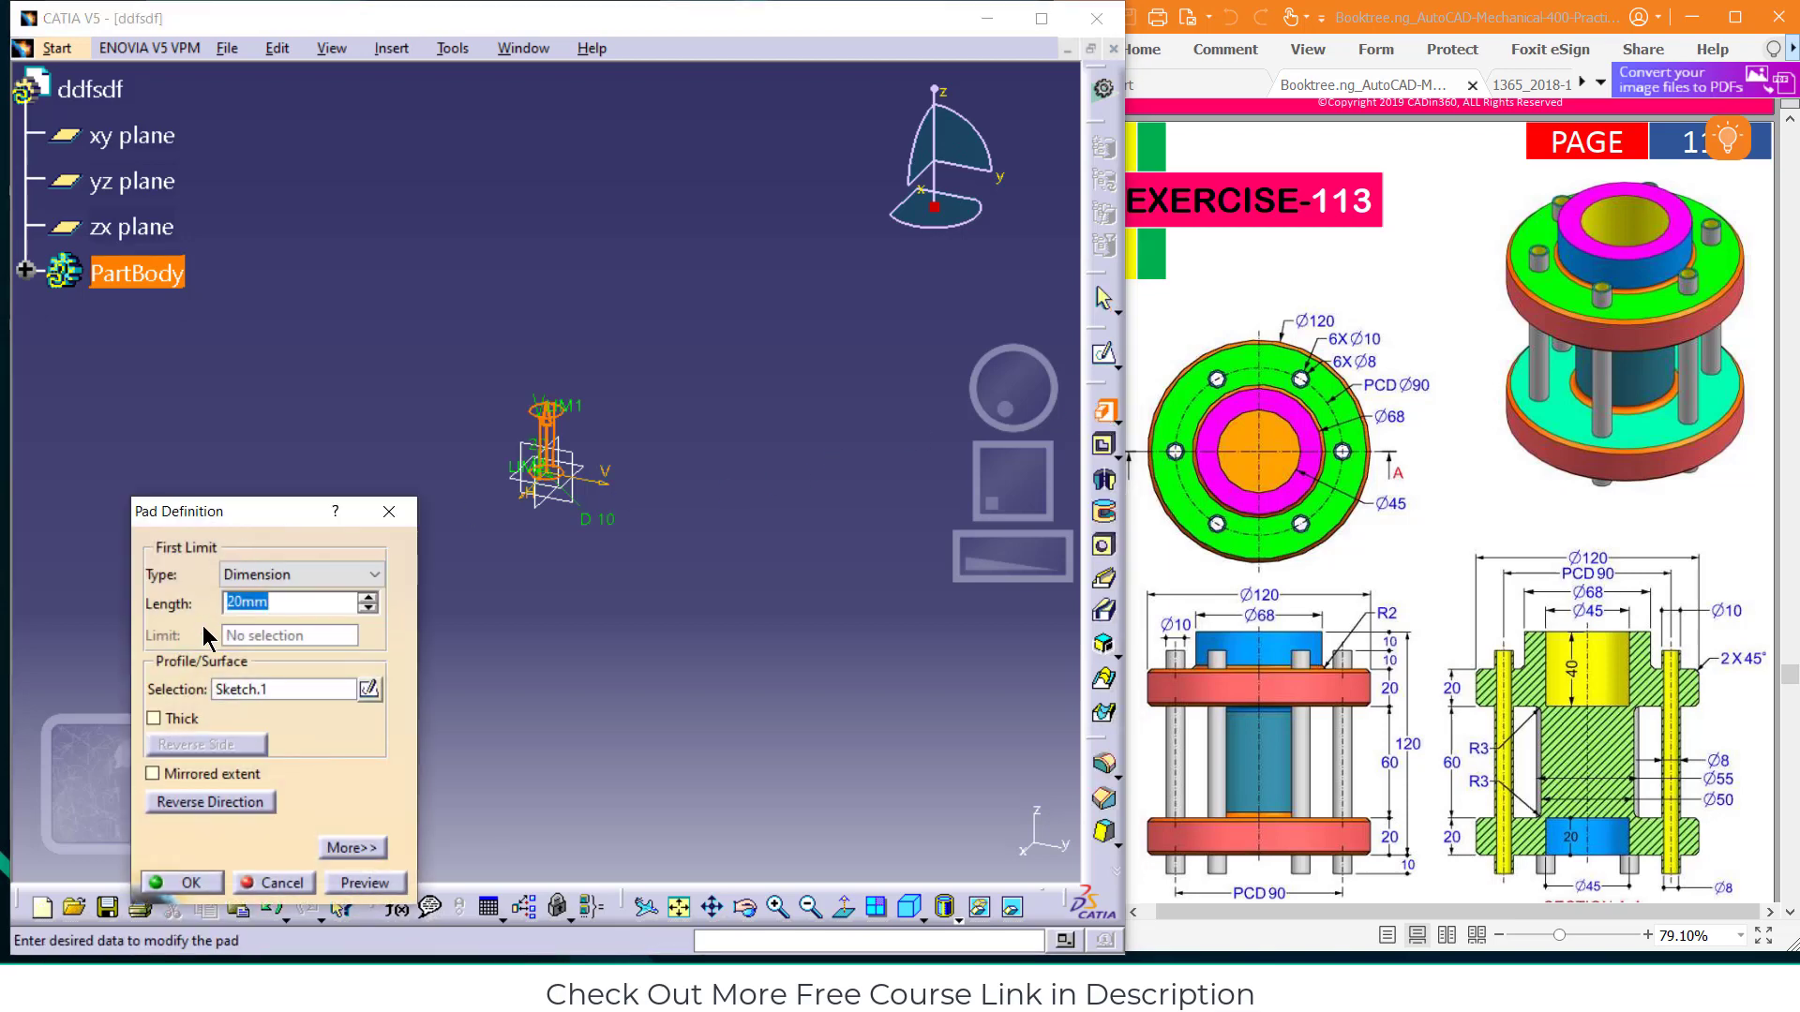
{"action": "left_click", "coordinate": [185, 717]}
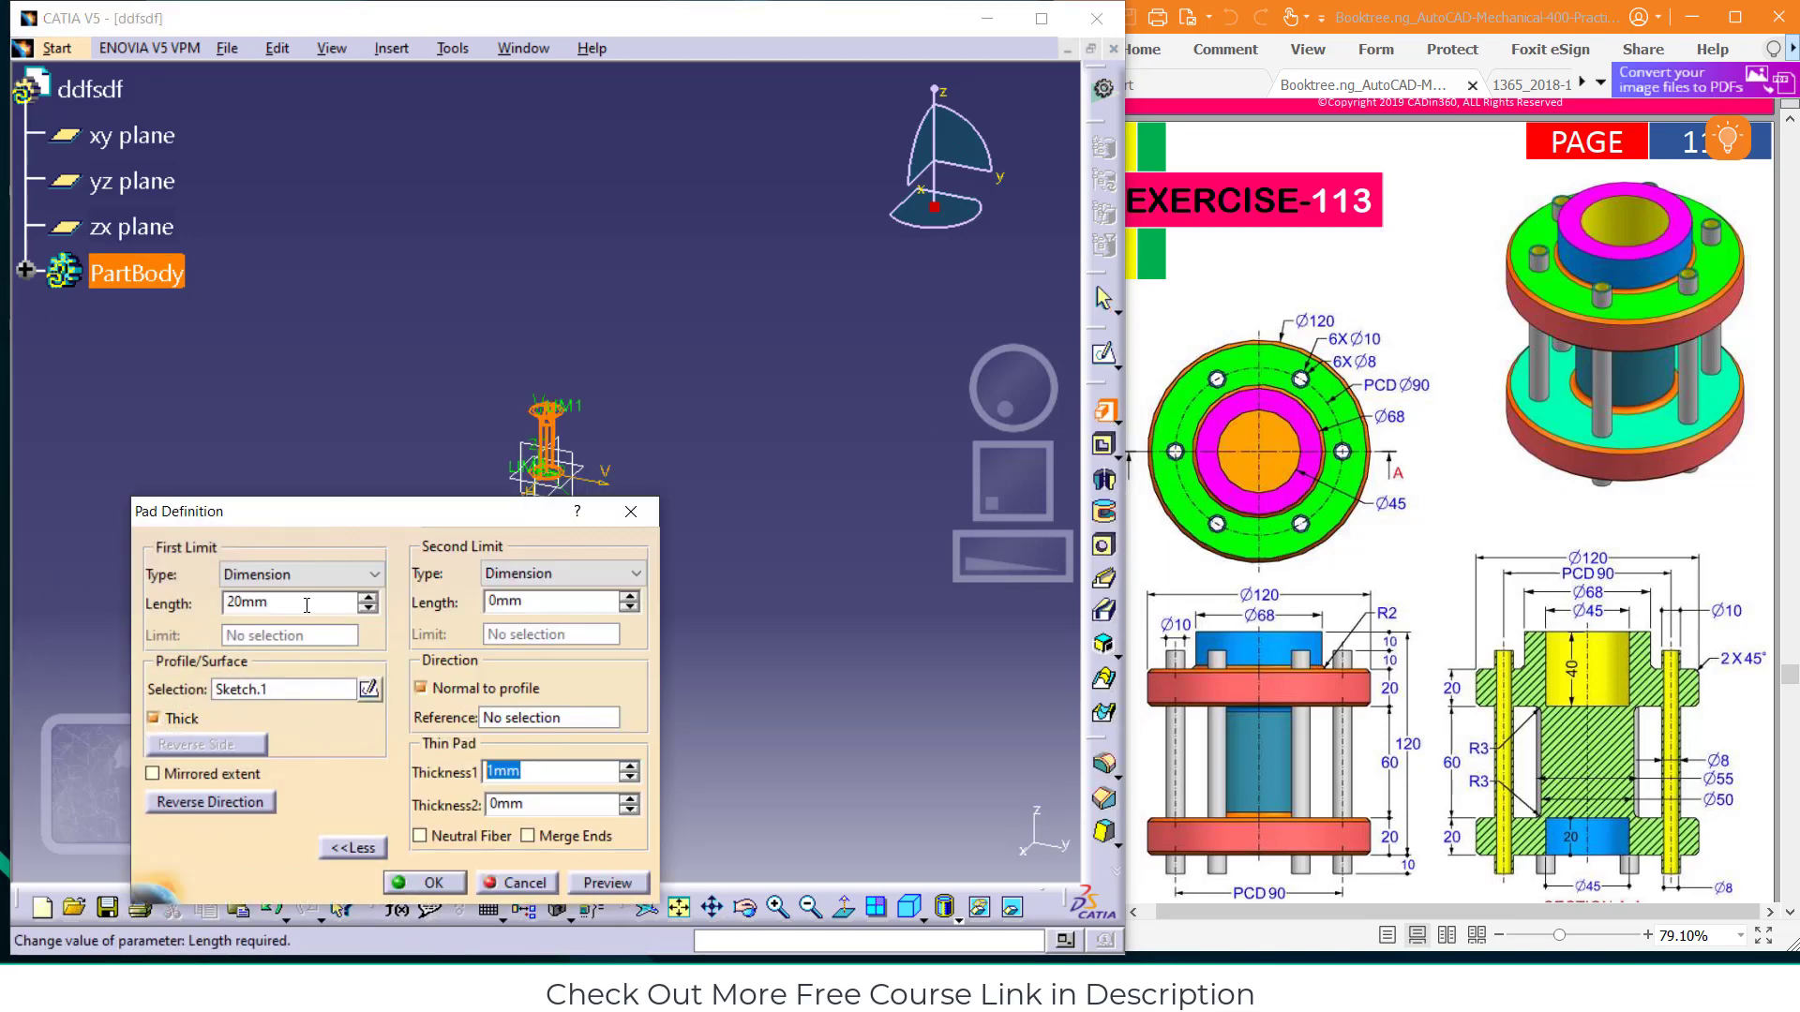
{"action": "double_click", "coordinate": [251, 603]}
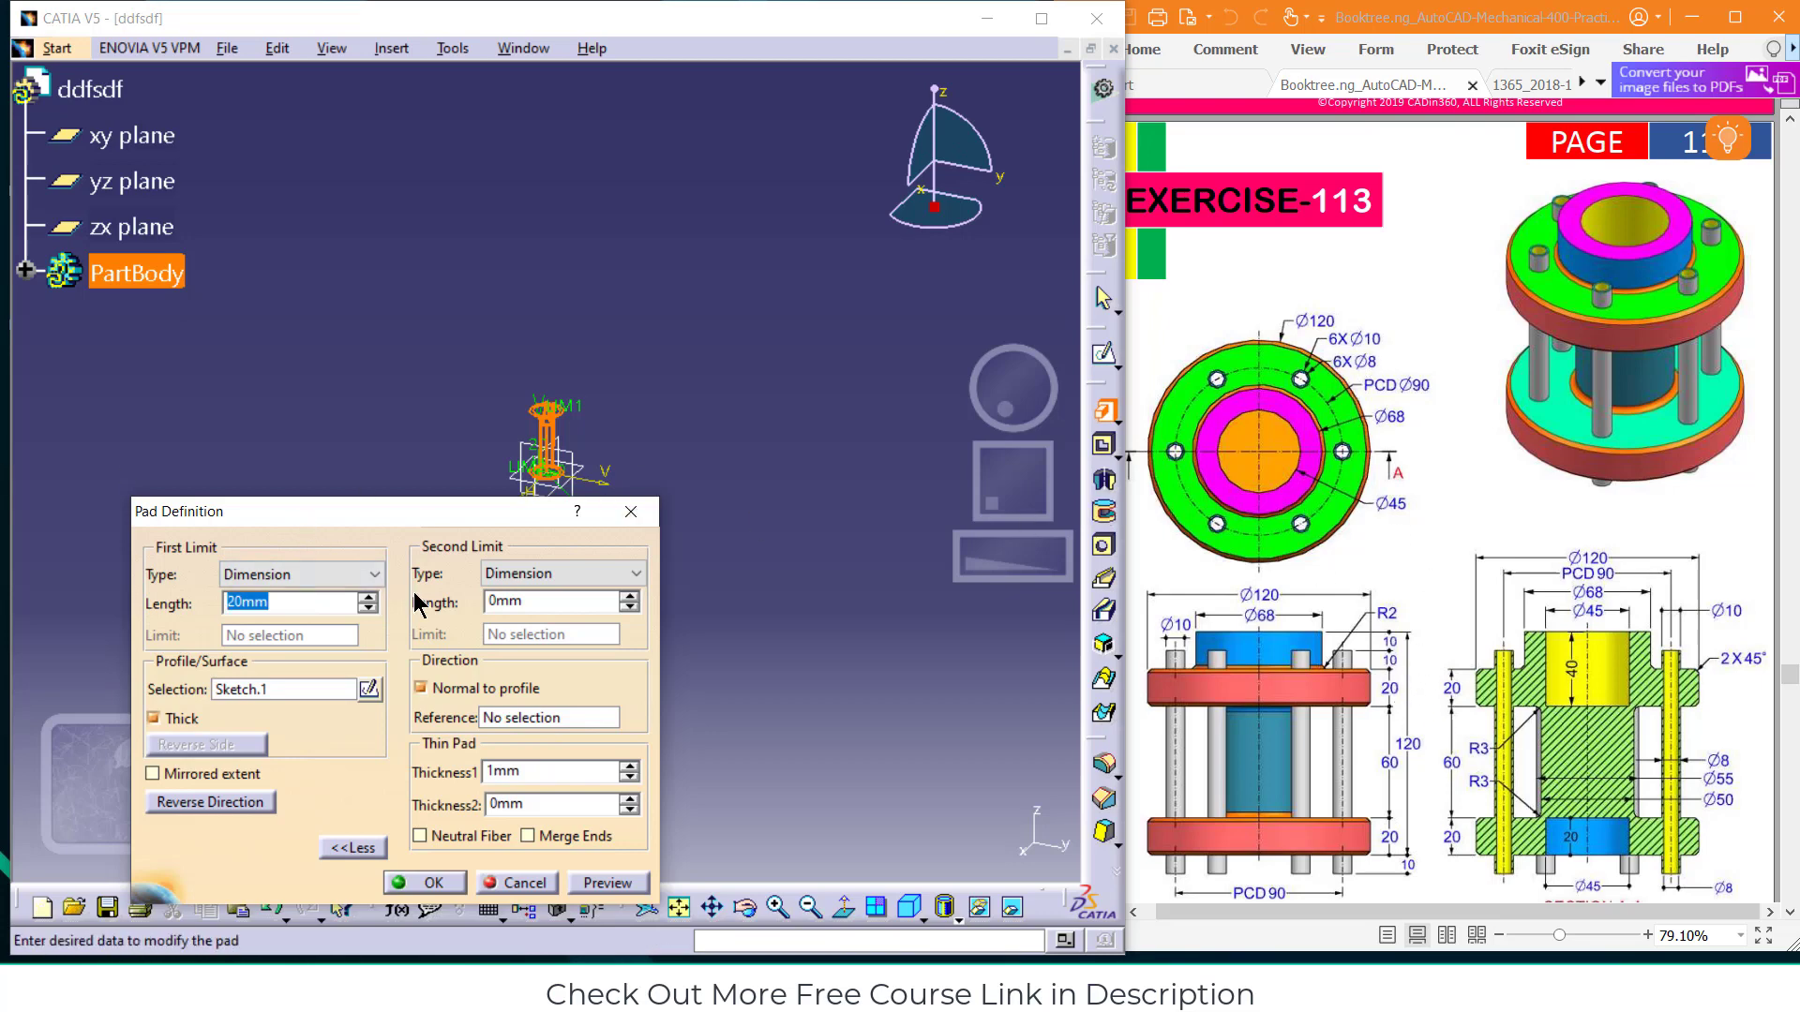
{"action": "type", "text": "120"}
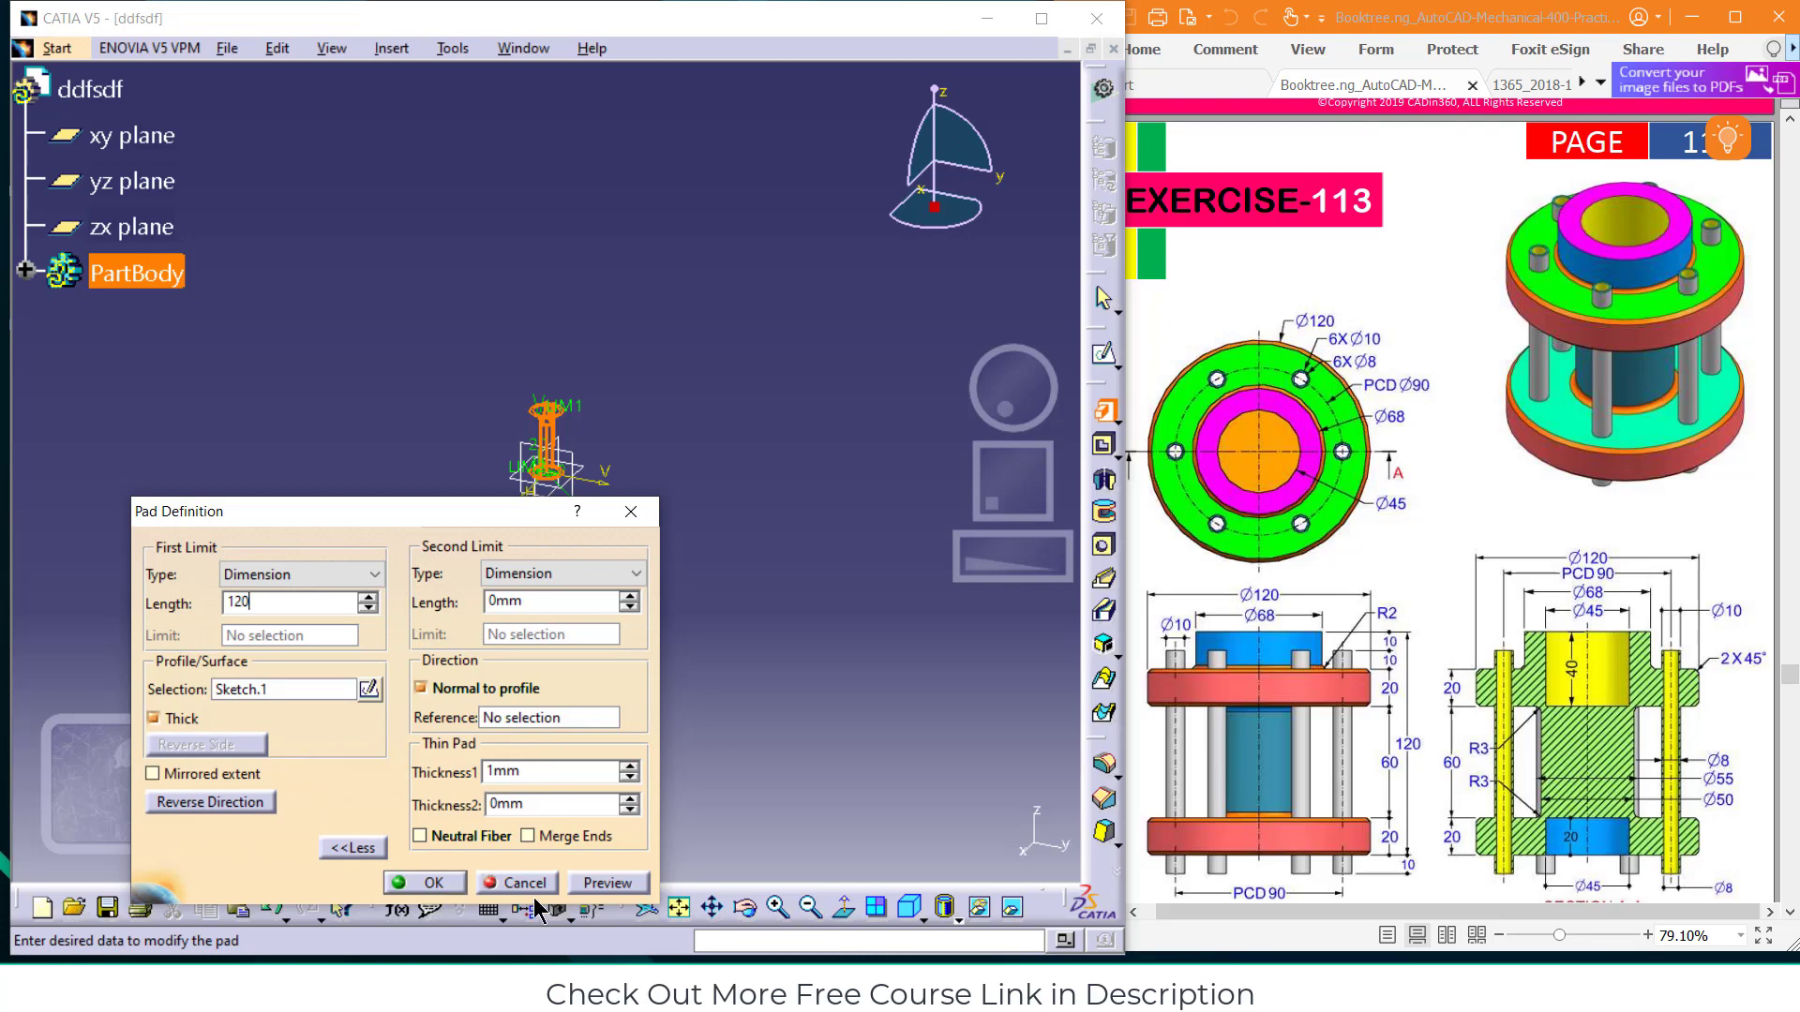
{"action": "left_click", "coordinate": [619, 885]}
{"action": "left_click", "coordinate": [409, 883]}
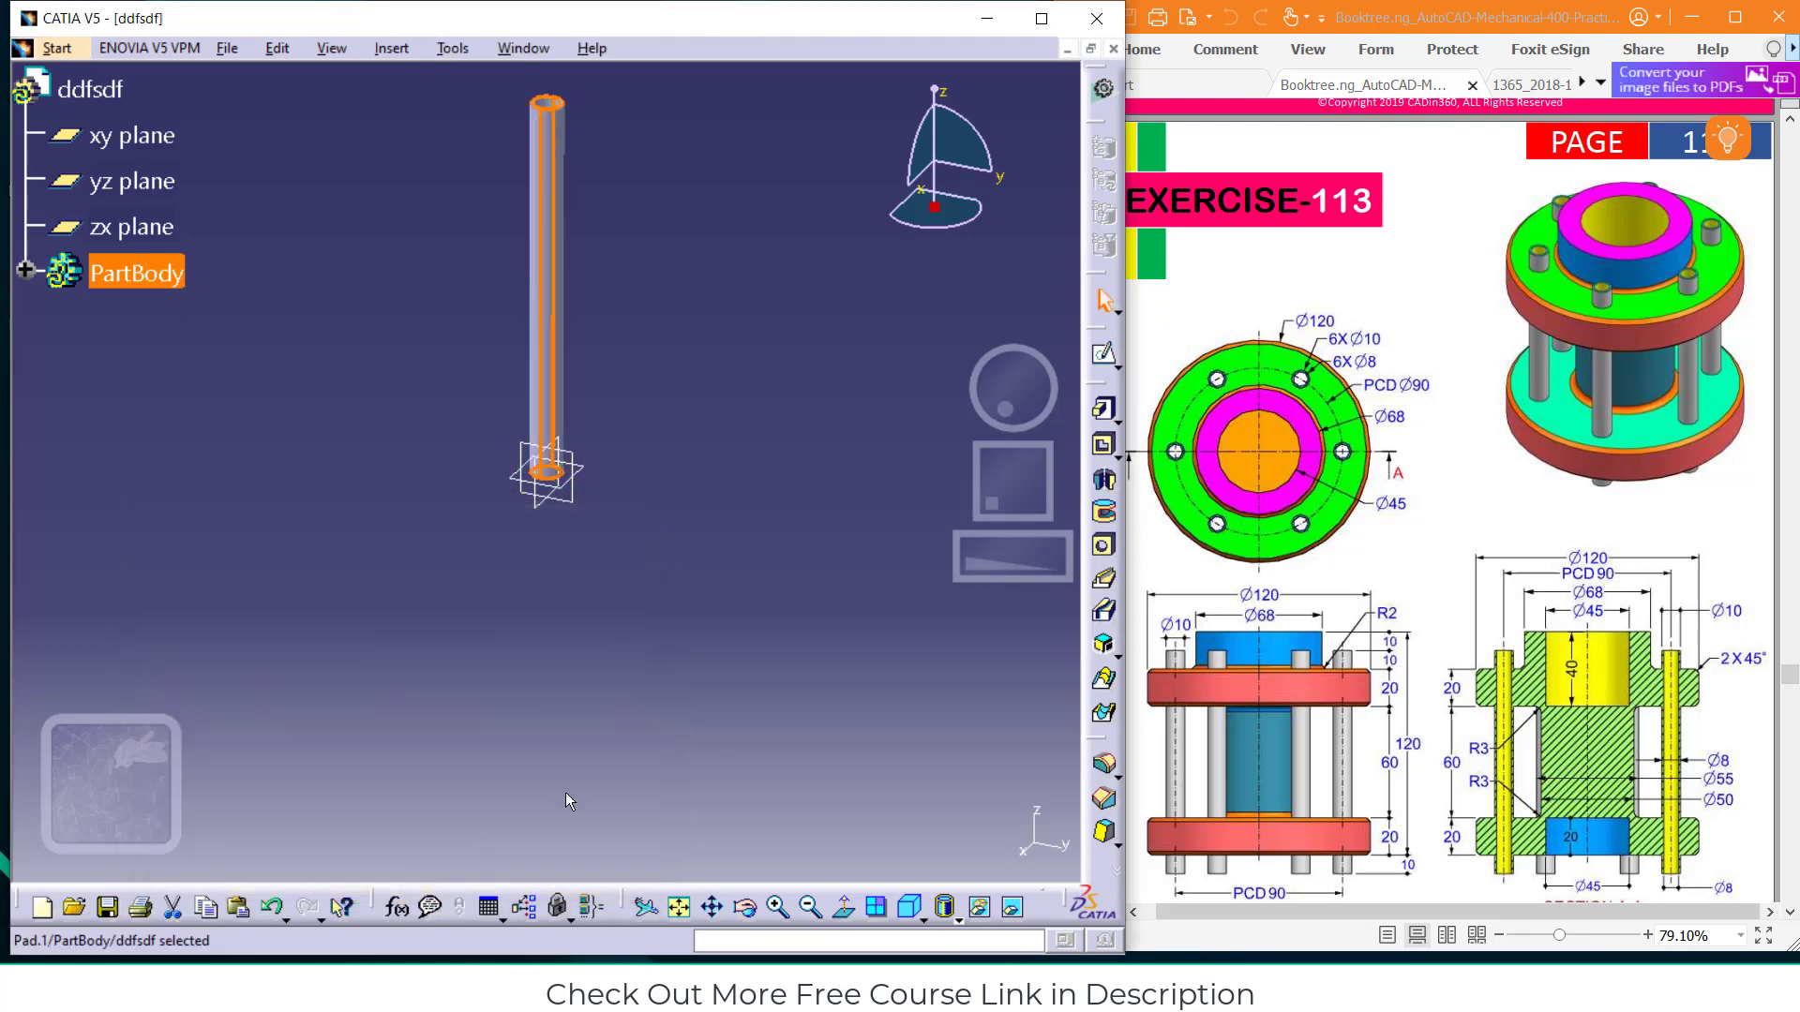
Create a new Assembly Design product
{"action": "left_click", "coordinate": [56, 48]}
{"action": "mouse_move", "coordinate": [169, 104]}
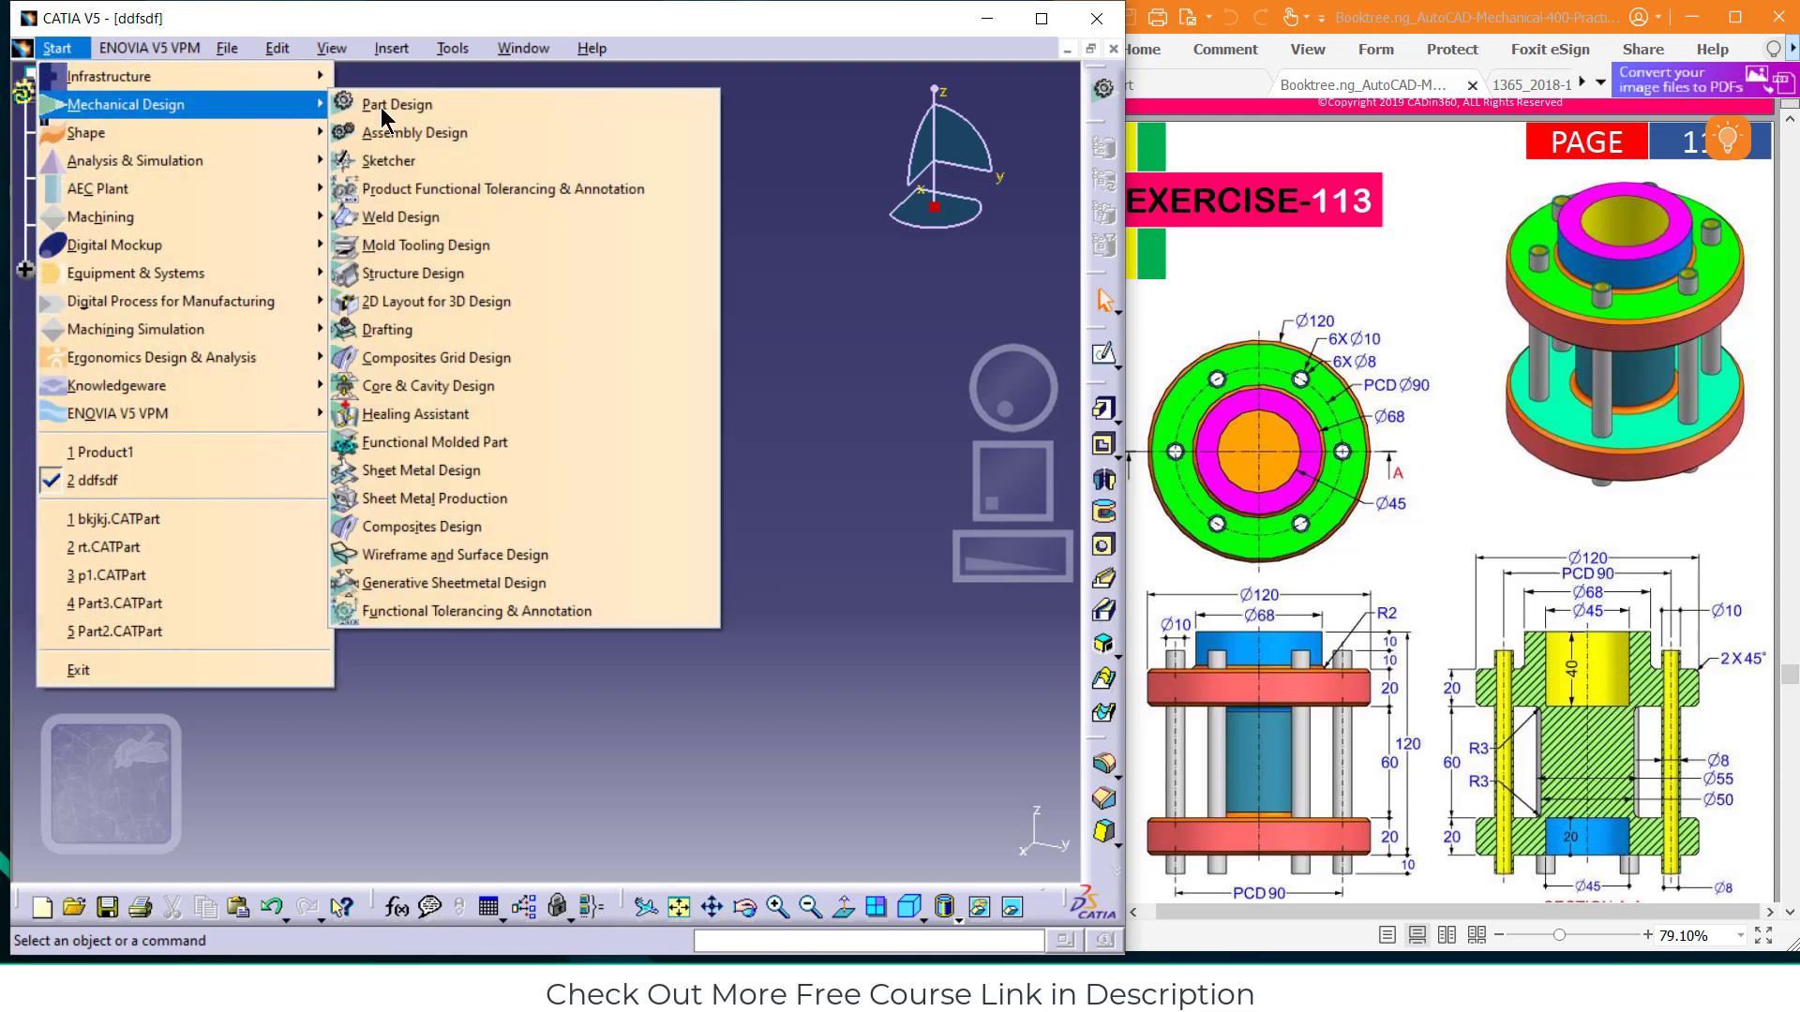
{"action": "left_click", "coordinate": [490, 132]}
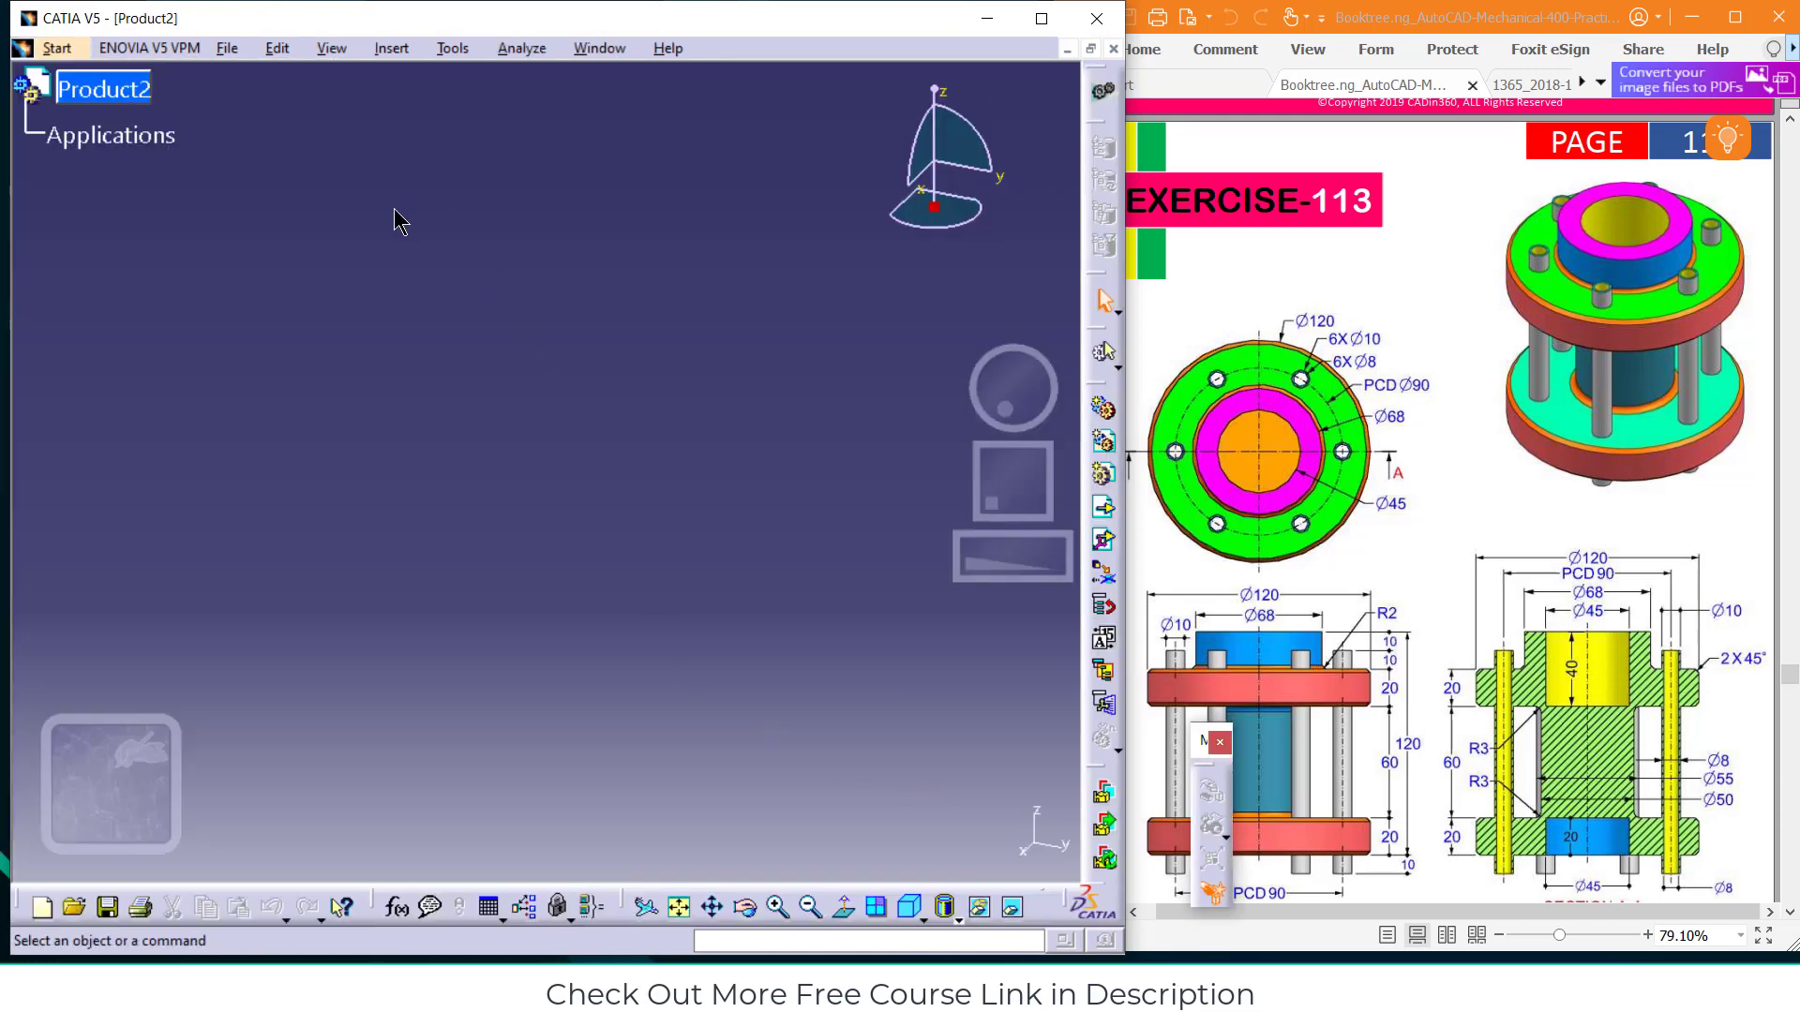
Copy the flanged body component Part1 (Part1.1) from Product1 and paste it into Product2
{"action": "left_click", "coordinate": [599, 48]}
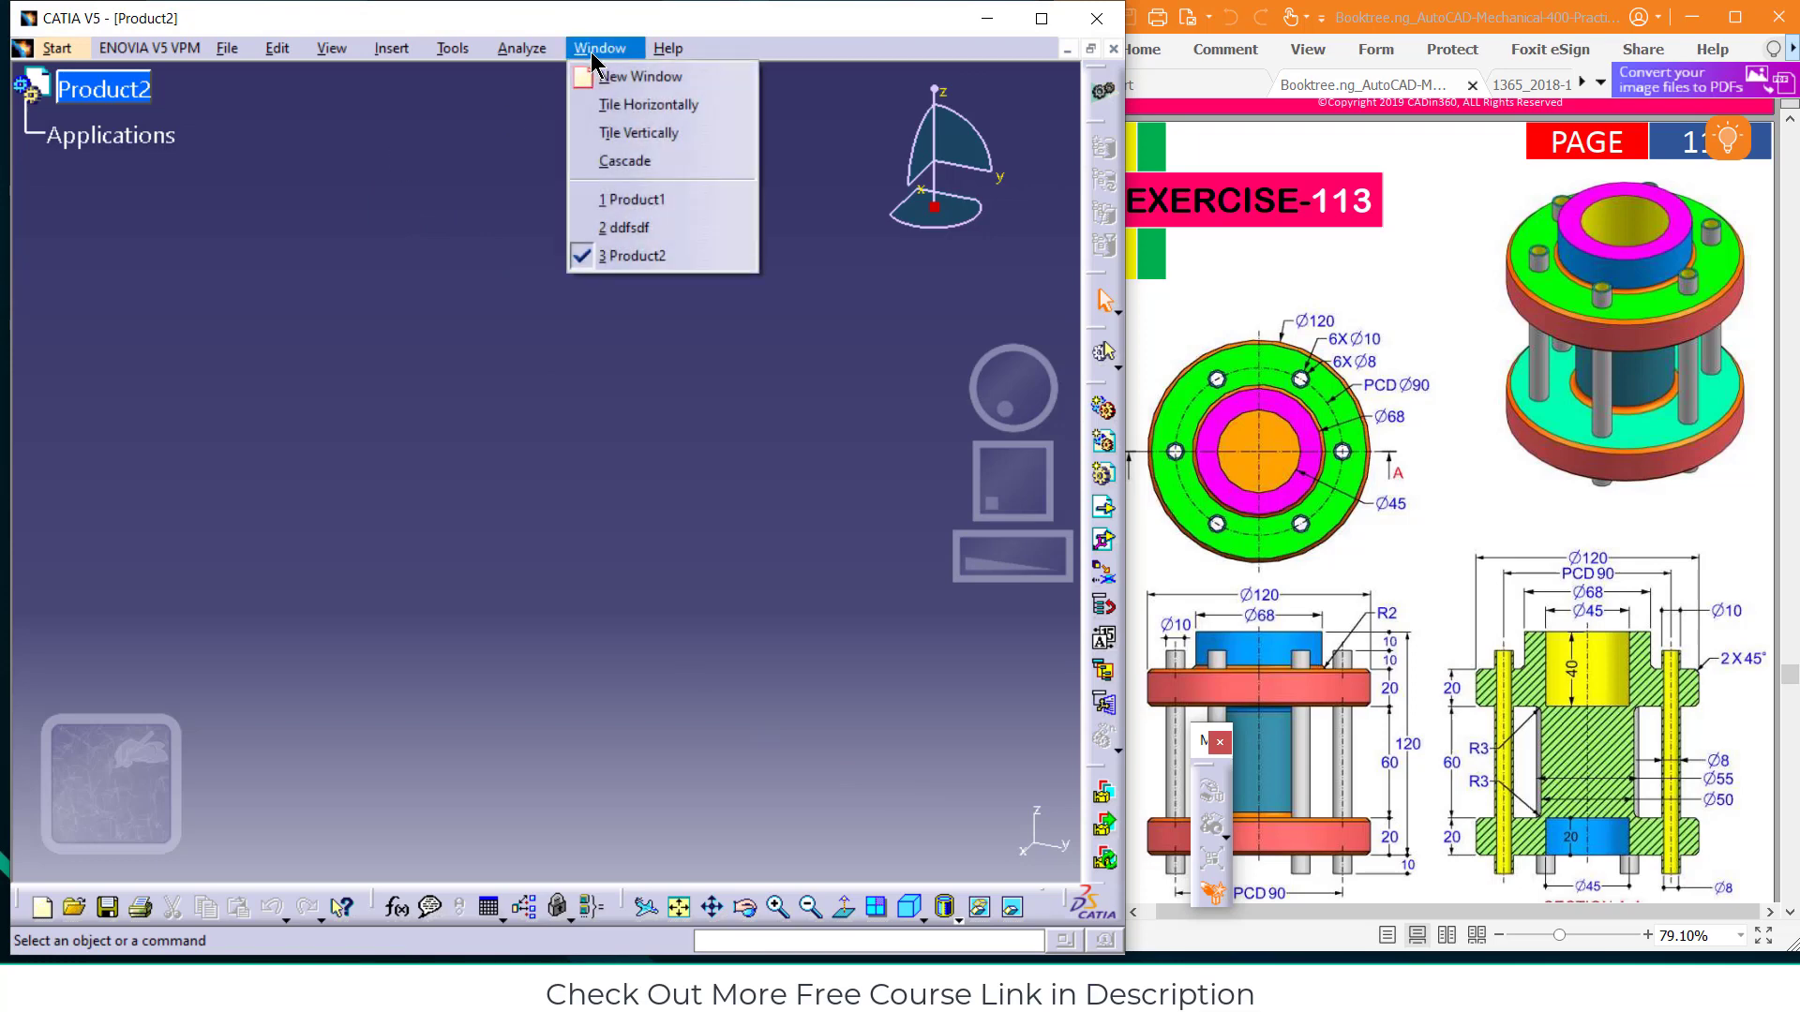
{"action": "left_click", "coordinate": [636, 200]}
{"action": "left_click", "coordinate": [525, 48]}
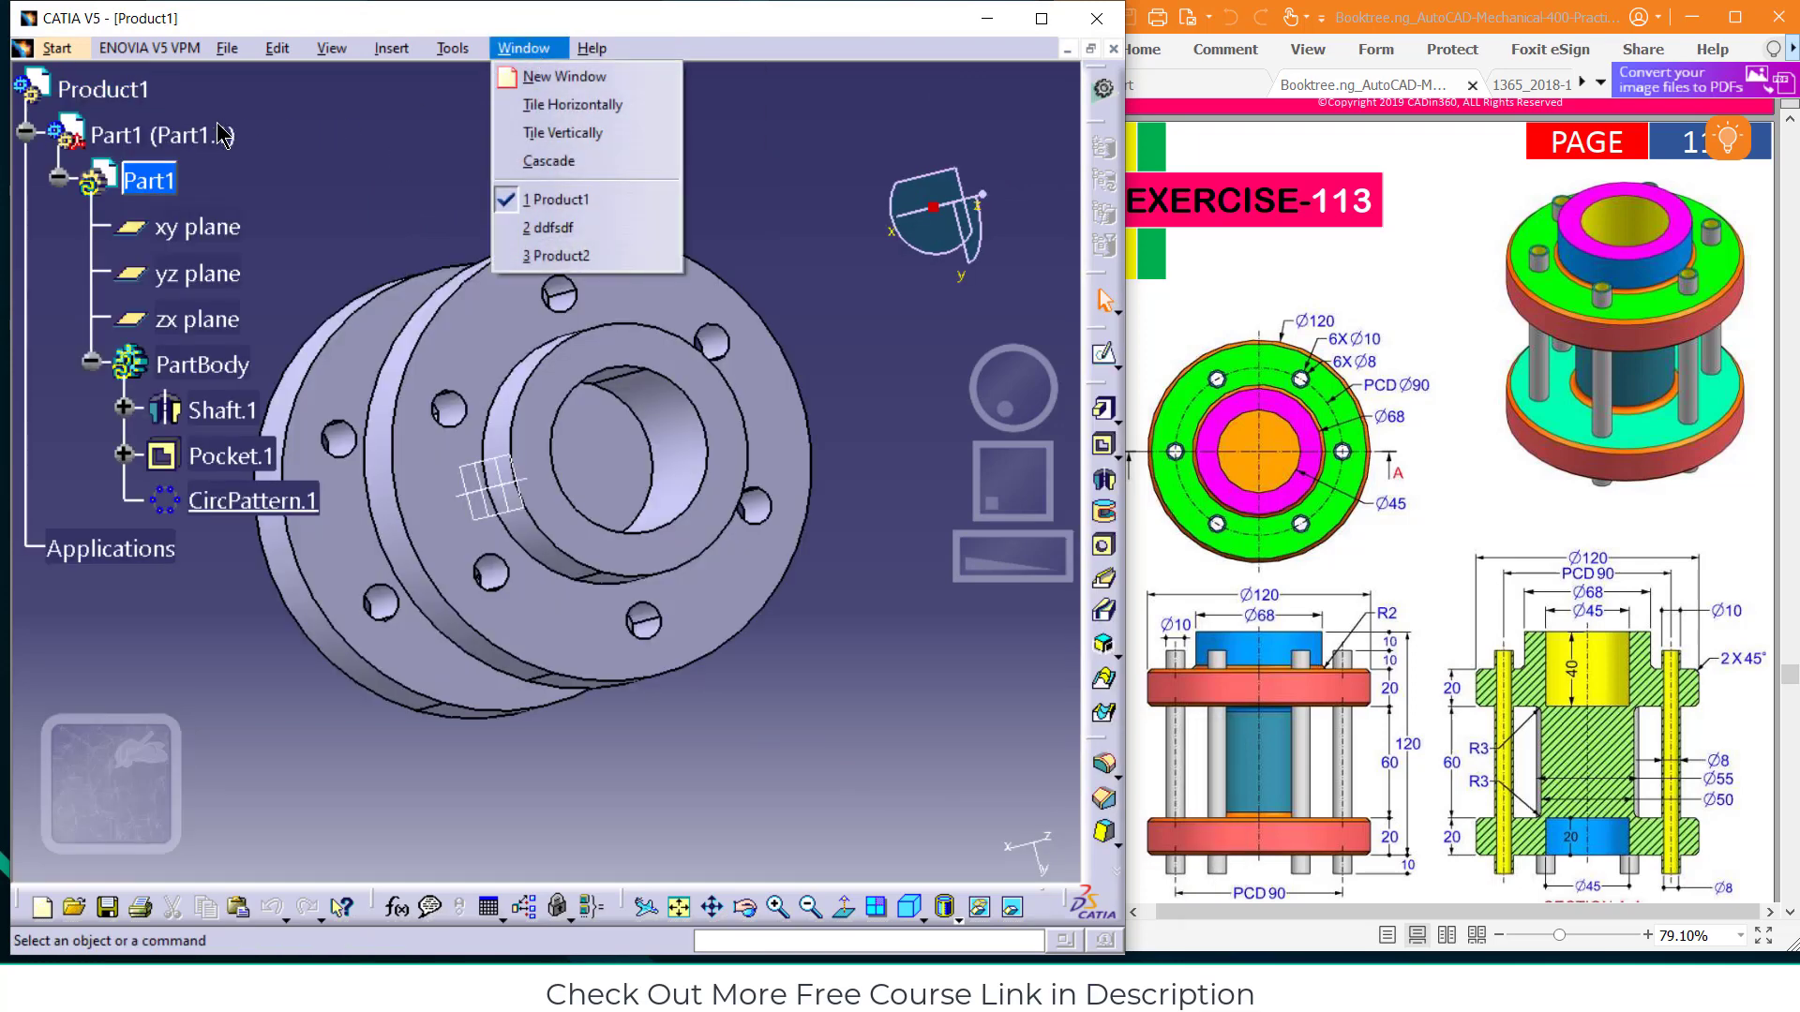
{"action": "left_click", "coordinate": [180, 136]}
{"action": "right_click", "coordinate": [147, 137]}
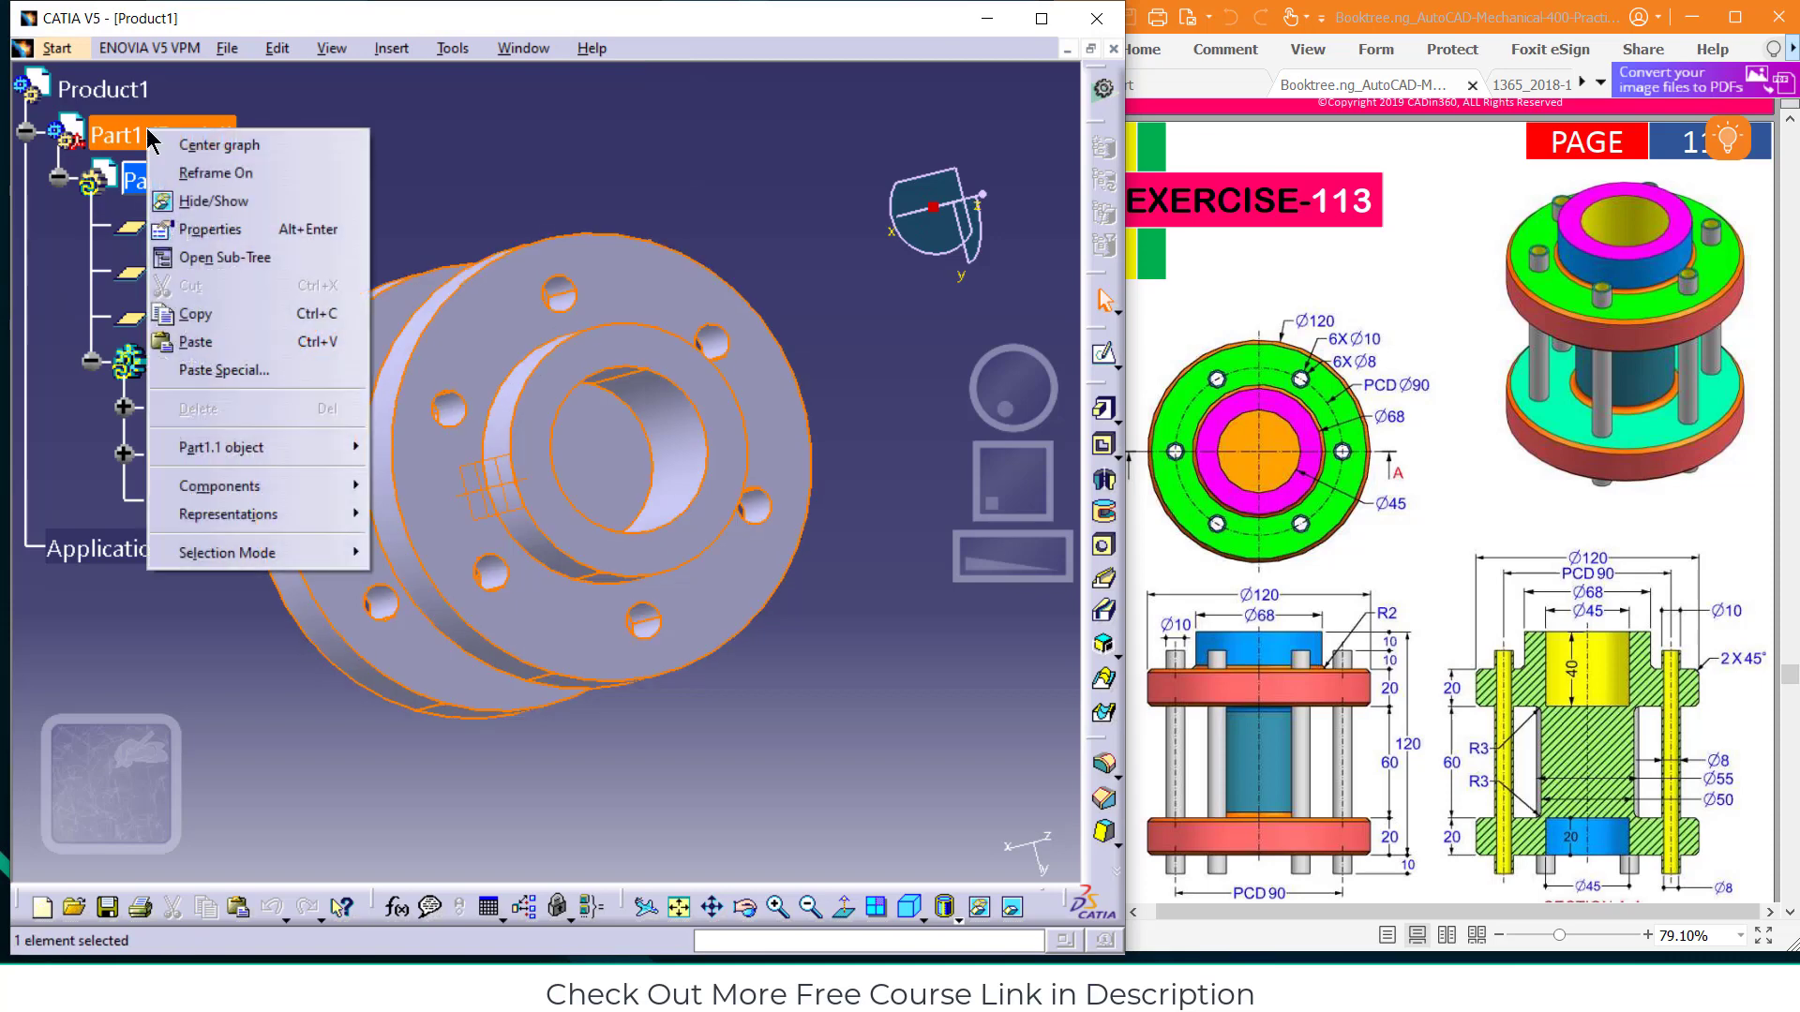
{"action": "left_click", "coordinate": [236, 314]}
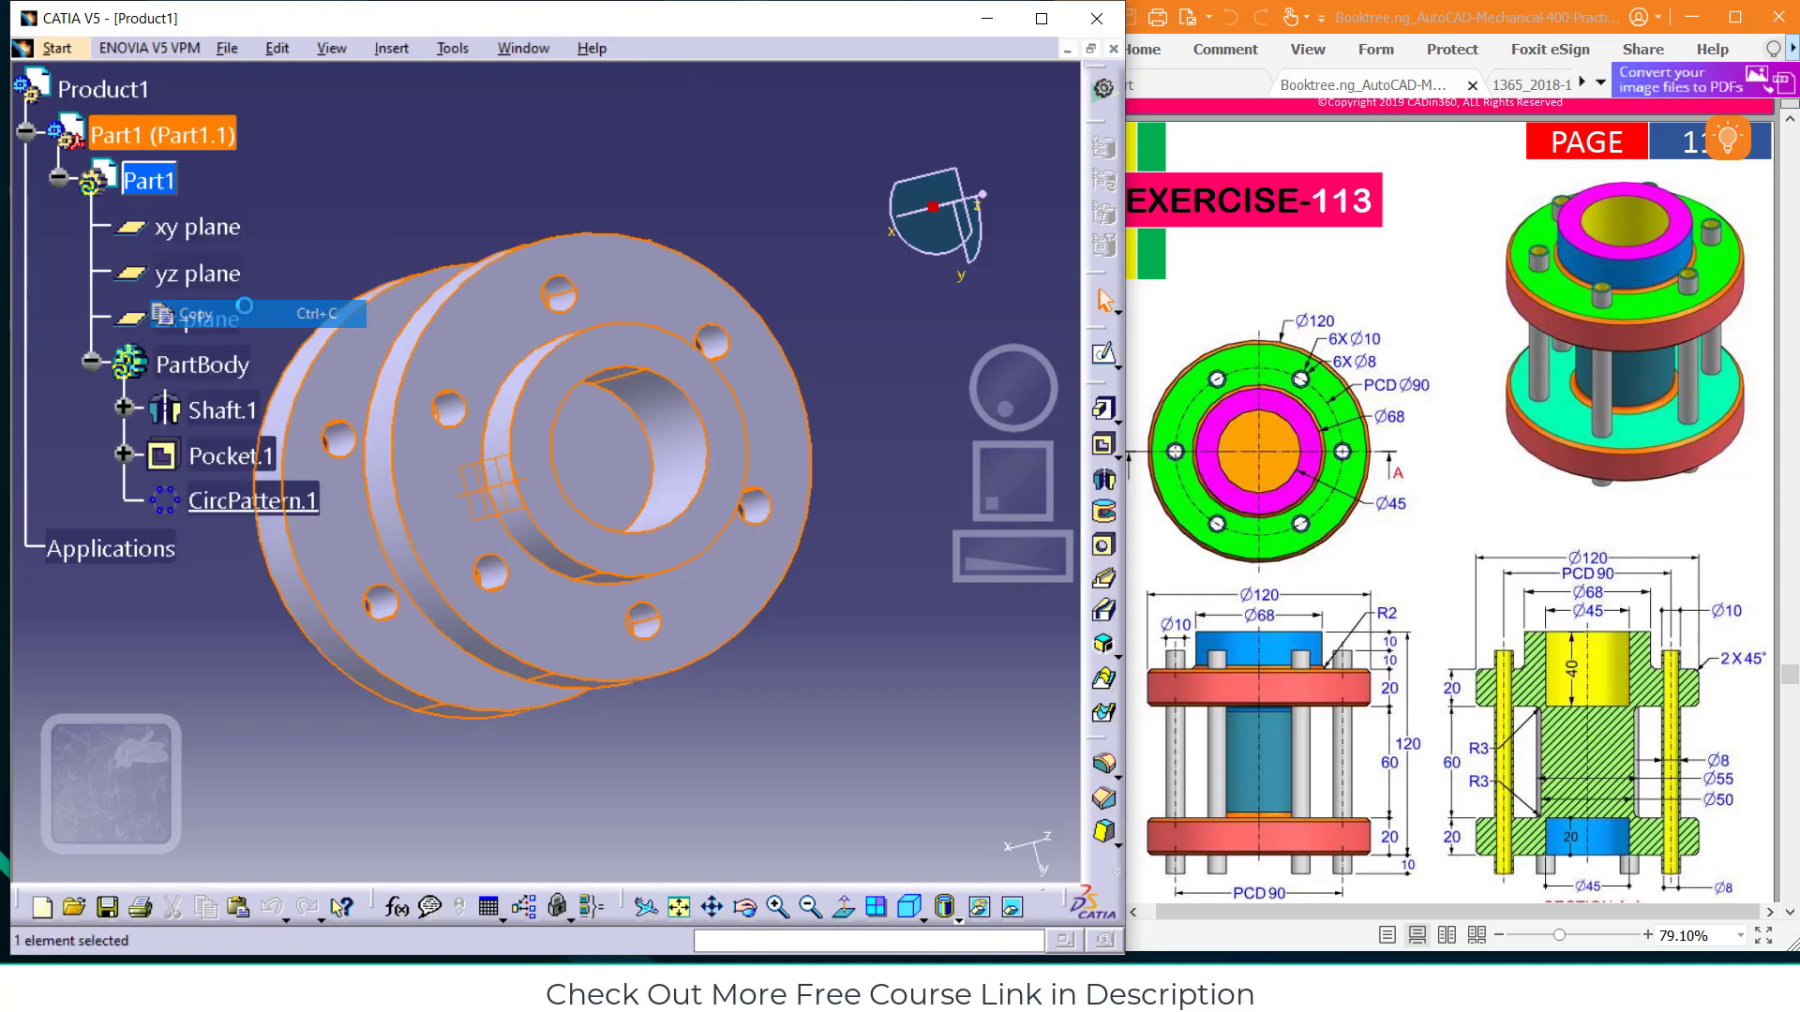
{"action": "left_click", "coordinate": [525, 48]}
{"action": "left_click", "coordinate": [561, 255]}
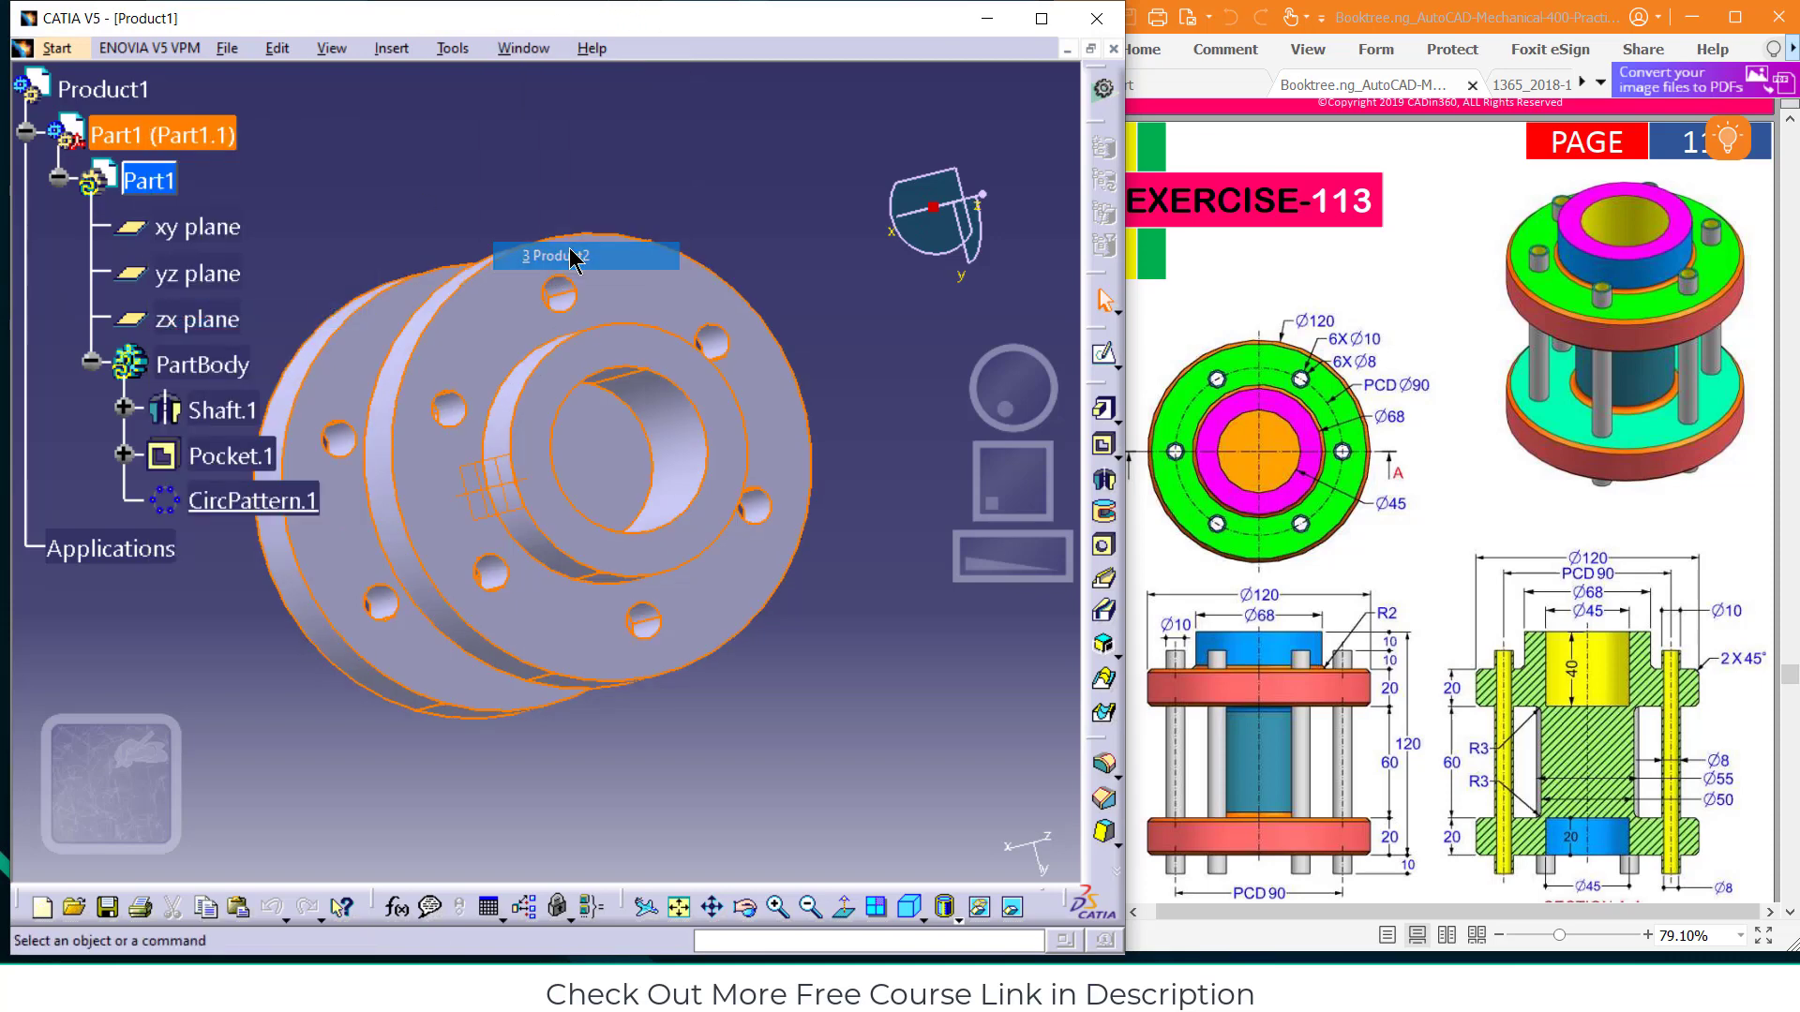
{"action": "right_click", "coordinate": [158, 109]}
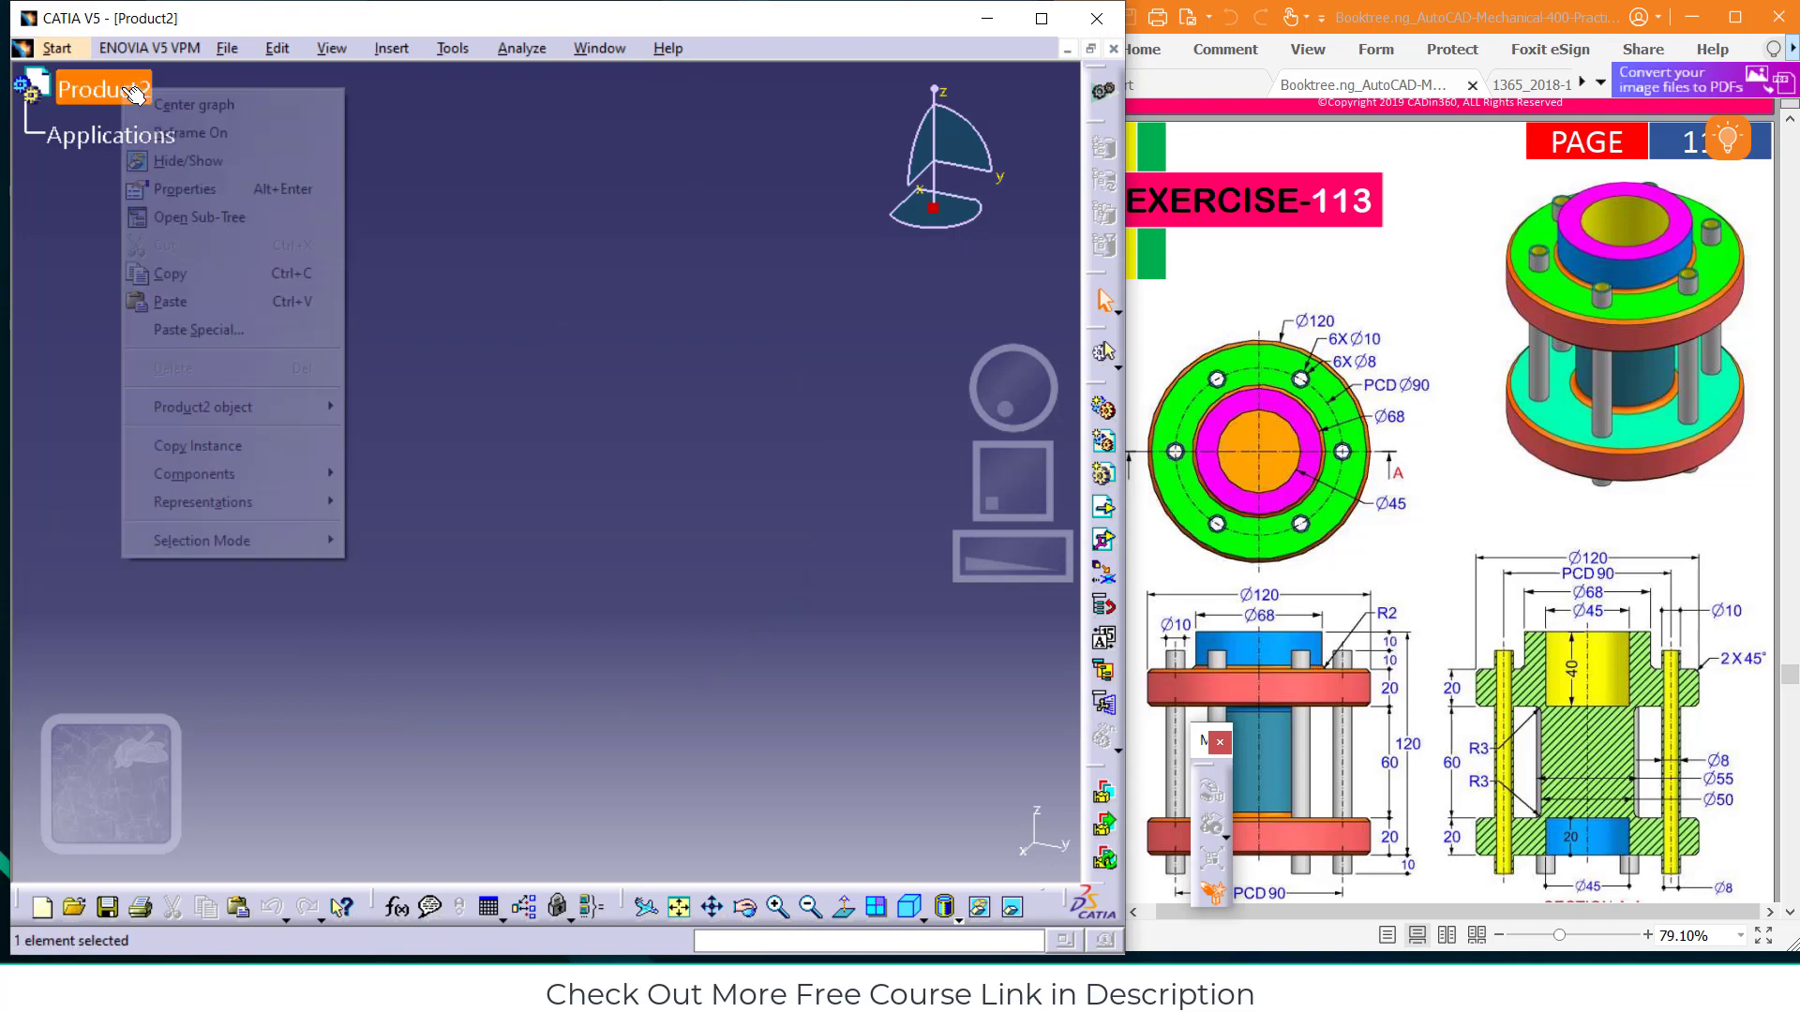
{"action": "left_click", "coordinate": [193, 298]}
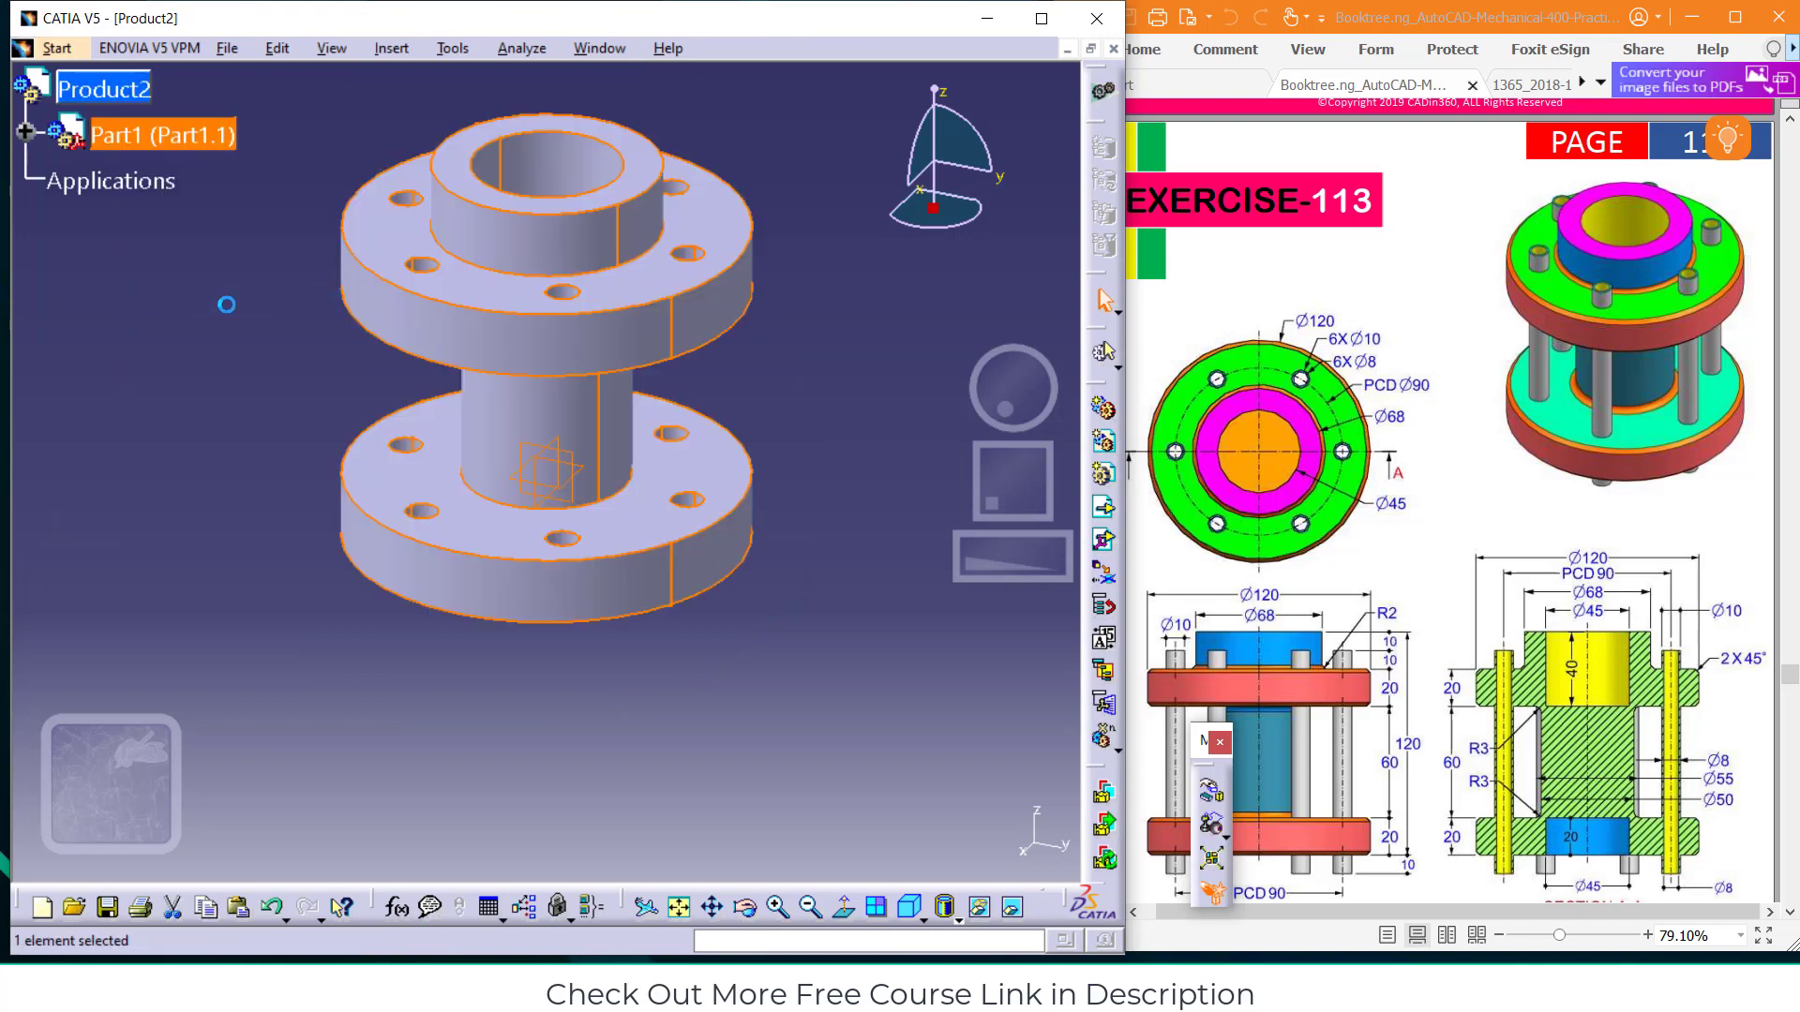
{"action": "left_click", "coordinate": [851, 302]}
Copy the rod part ddfsdf from its own document and paste it into Product2 alongside the flanged body
{"action": "left_click", "coordinate": [575, 52]}
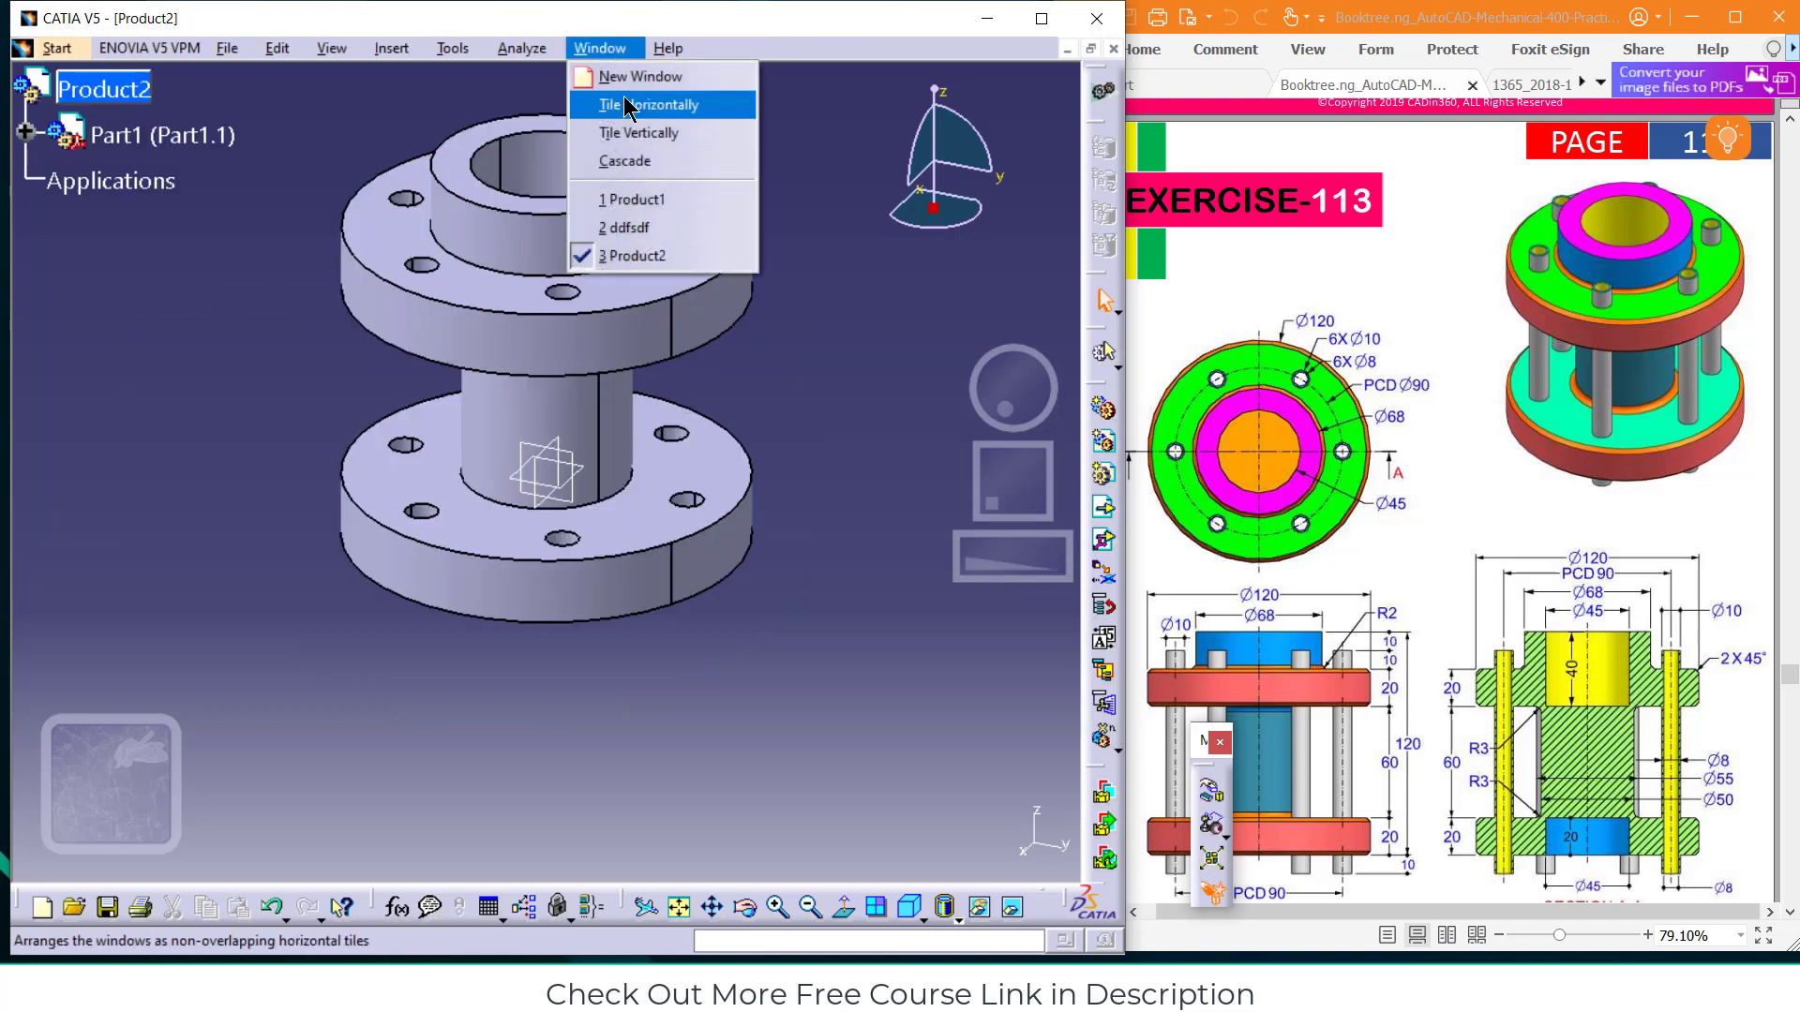
{"action": "left_click", "coordinate": [642, 231]}
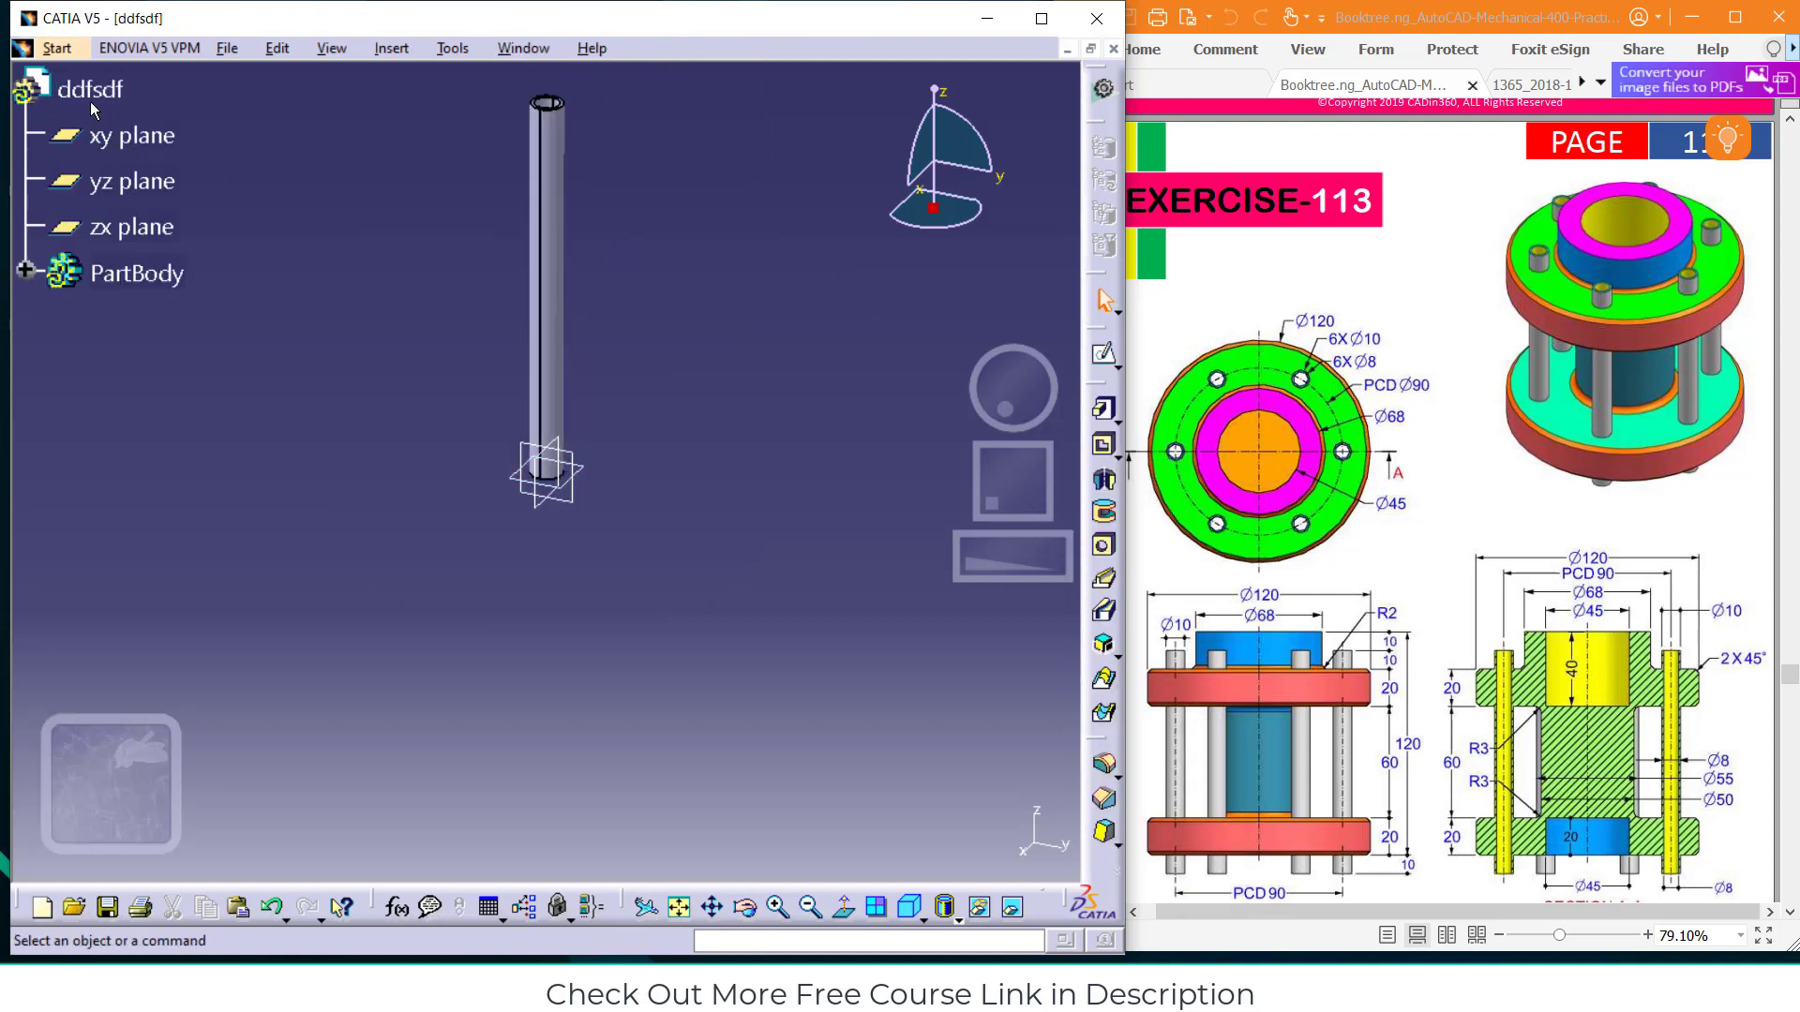
{"action": "right_click", "coordinate": [90, 101]}
{"action": "left_click", "coordinate": [154, 329]}
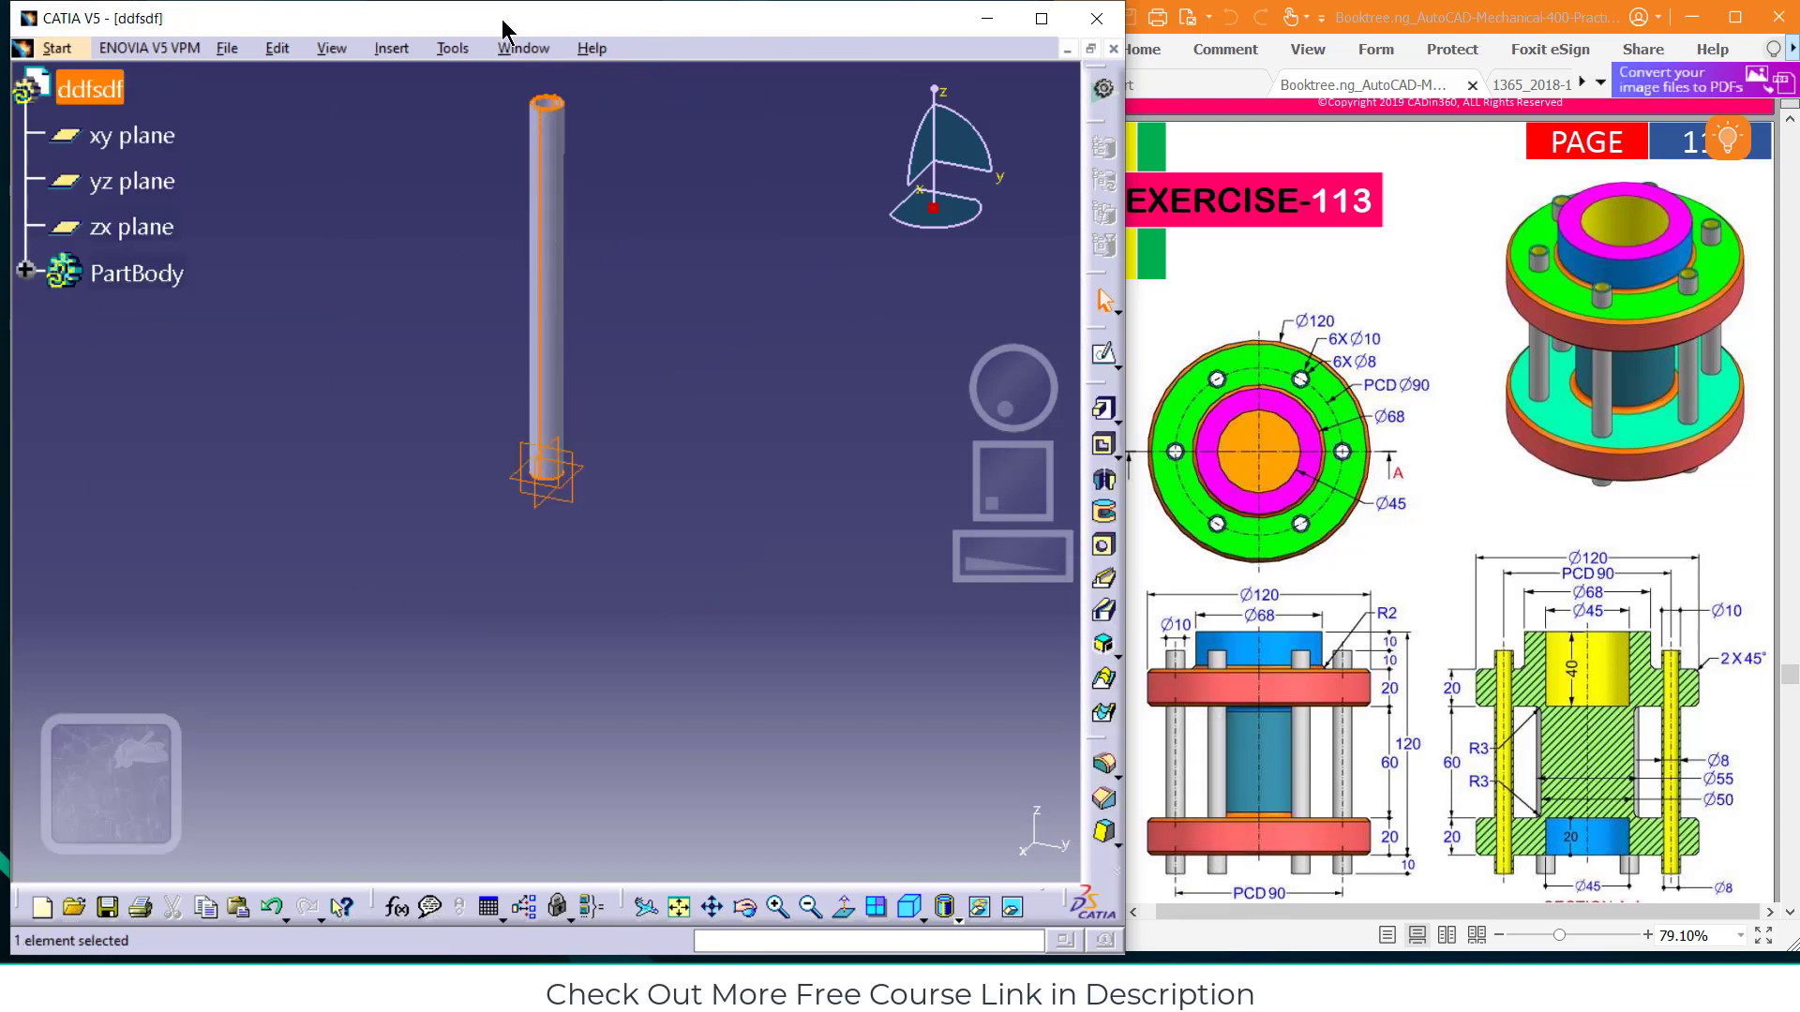
{"action": "left_click", "coordinate": [521, 48]}
{"action": "left_click", "coordinate": [532, 257]}
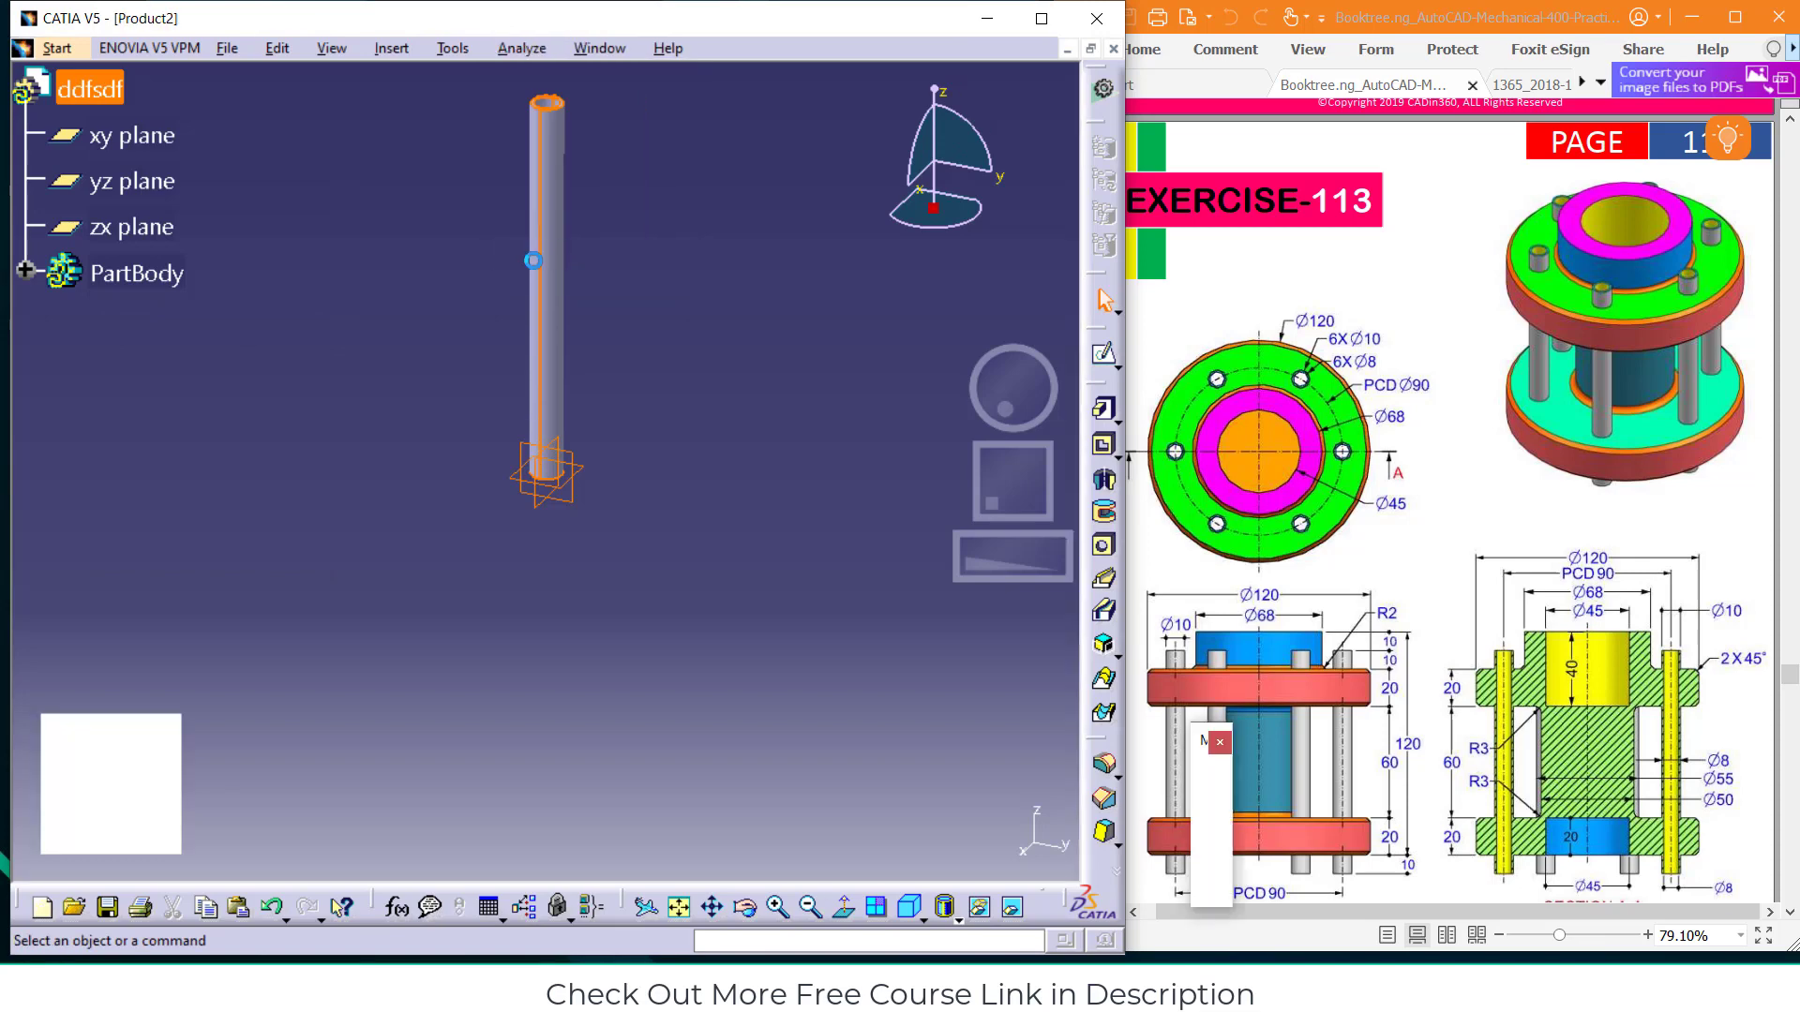
{"action": "right_click", "coordinate": [113, 90]}
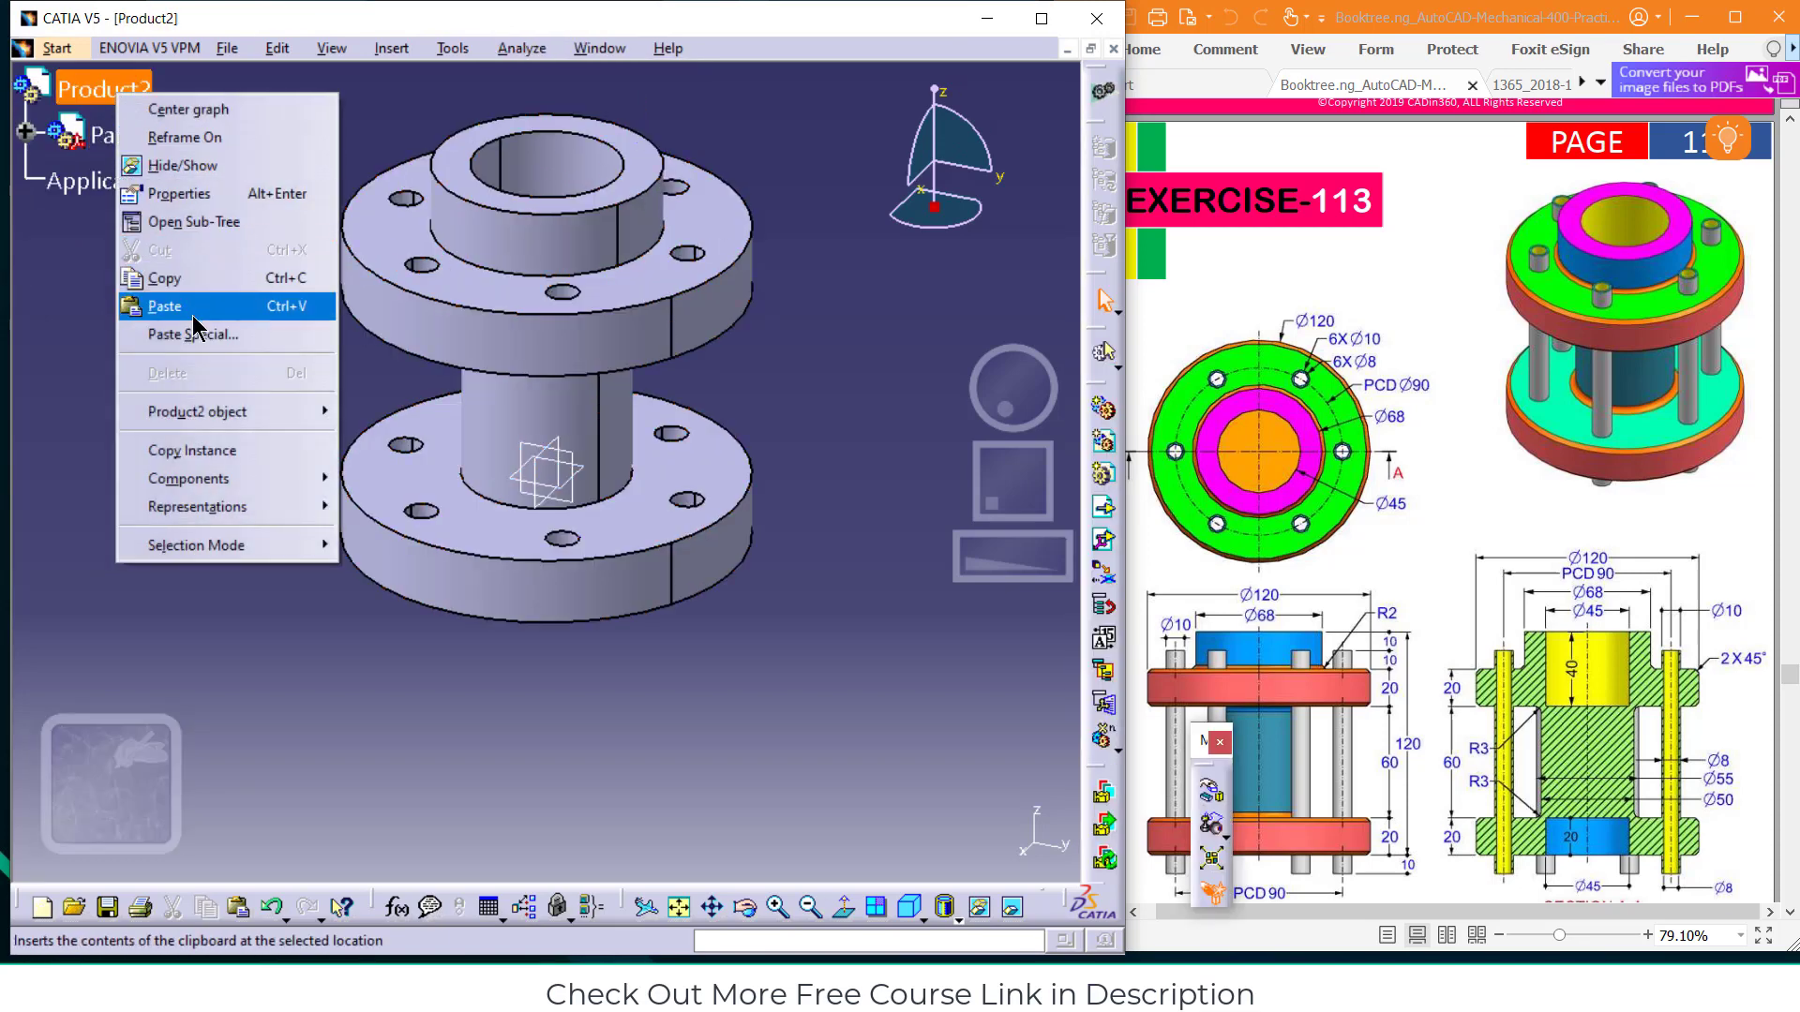
{"action": "left_click", "coordinate": [165, 305]}
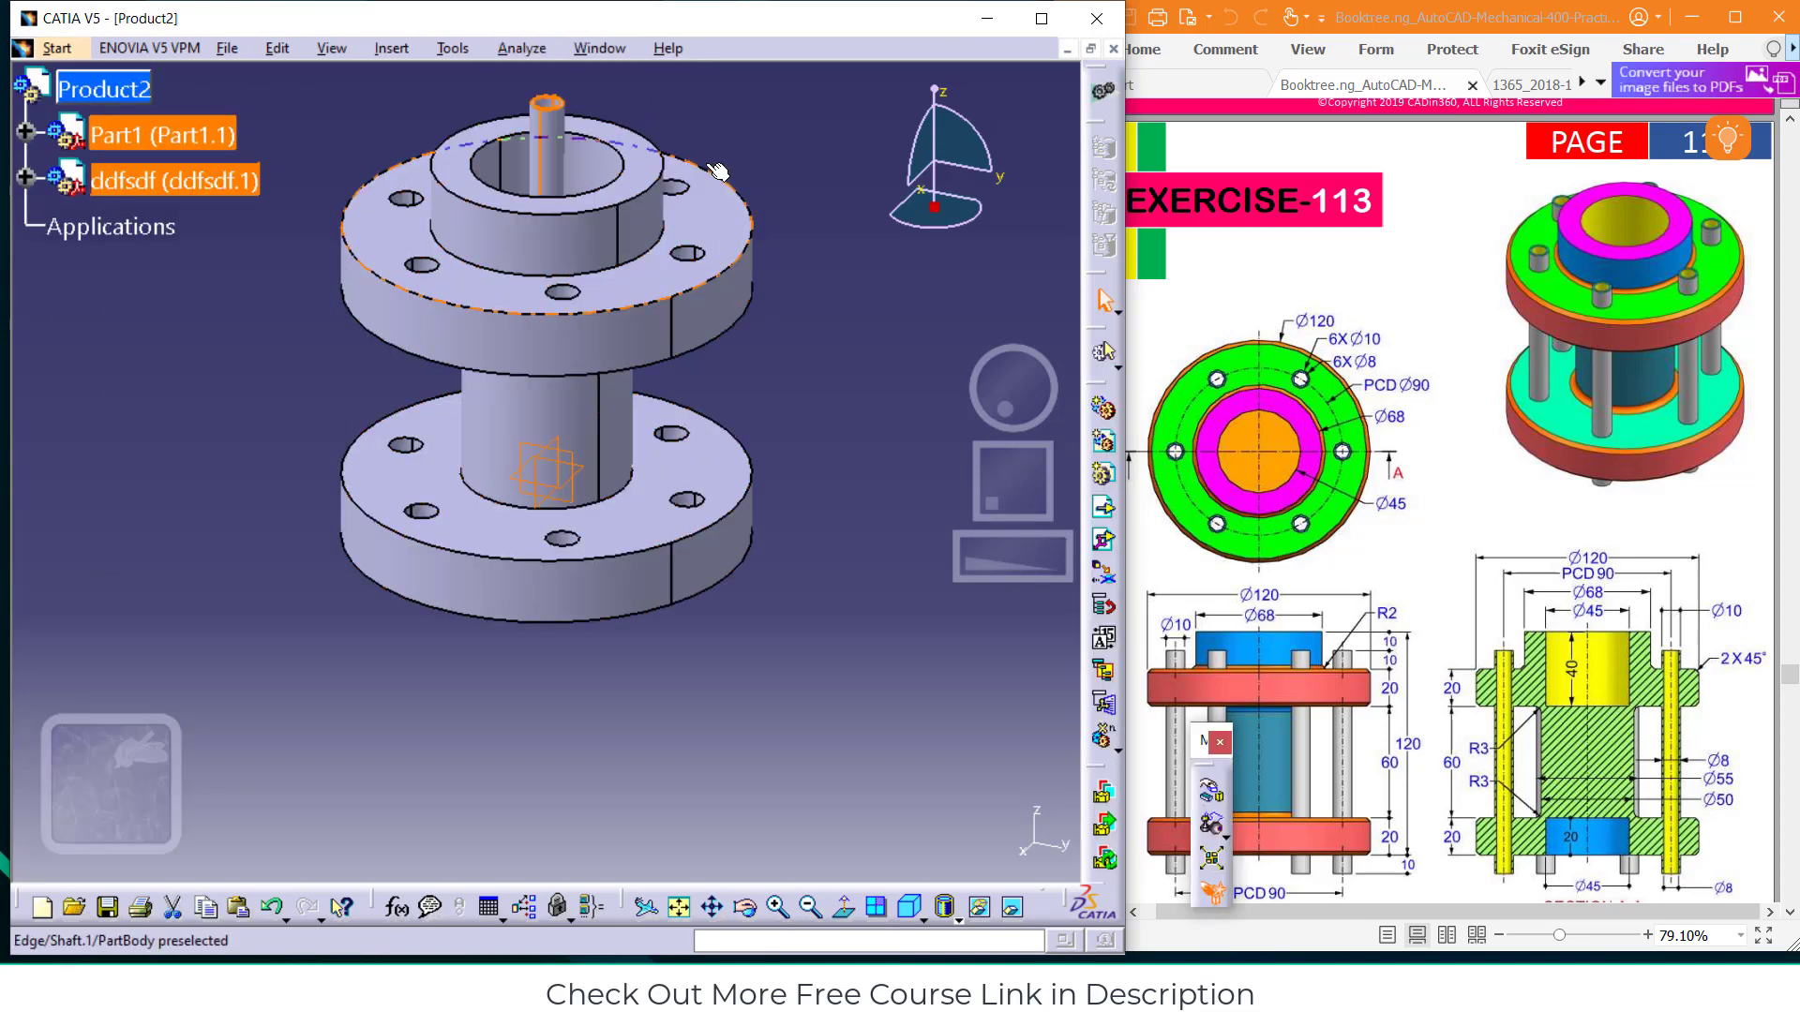
{"action": "left_click", "coordinate": [847, 568]}
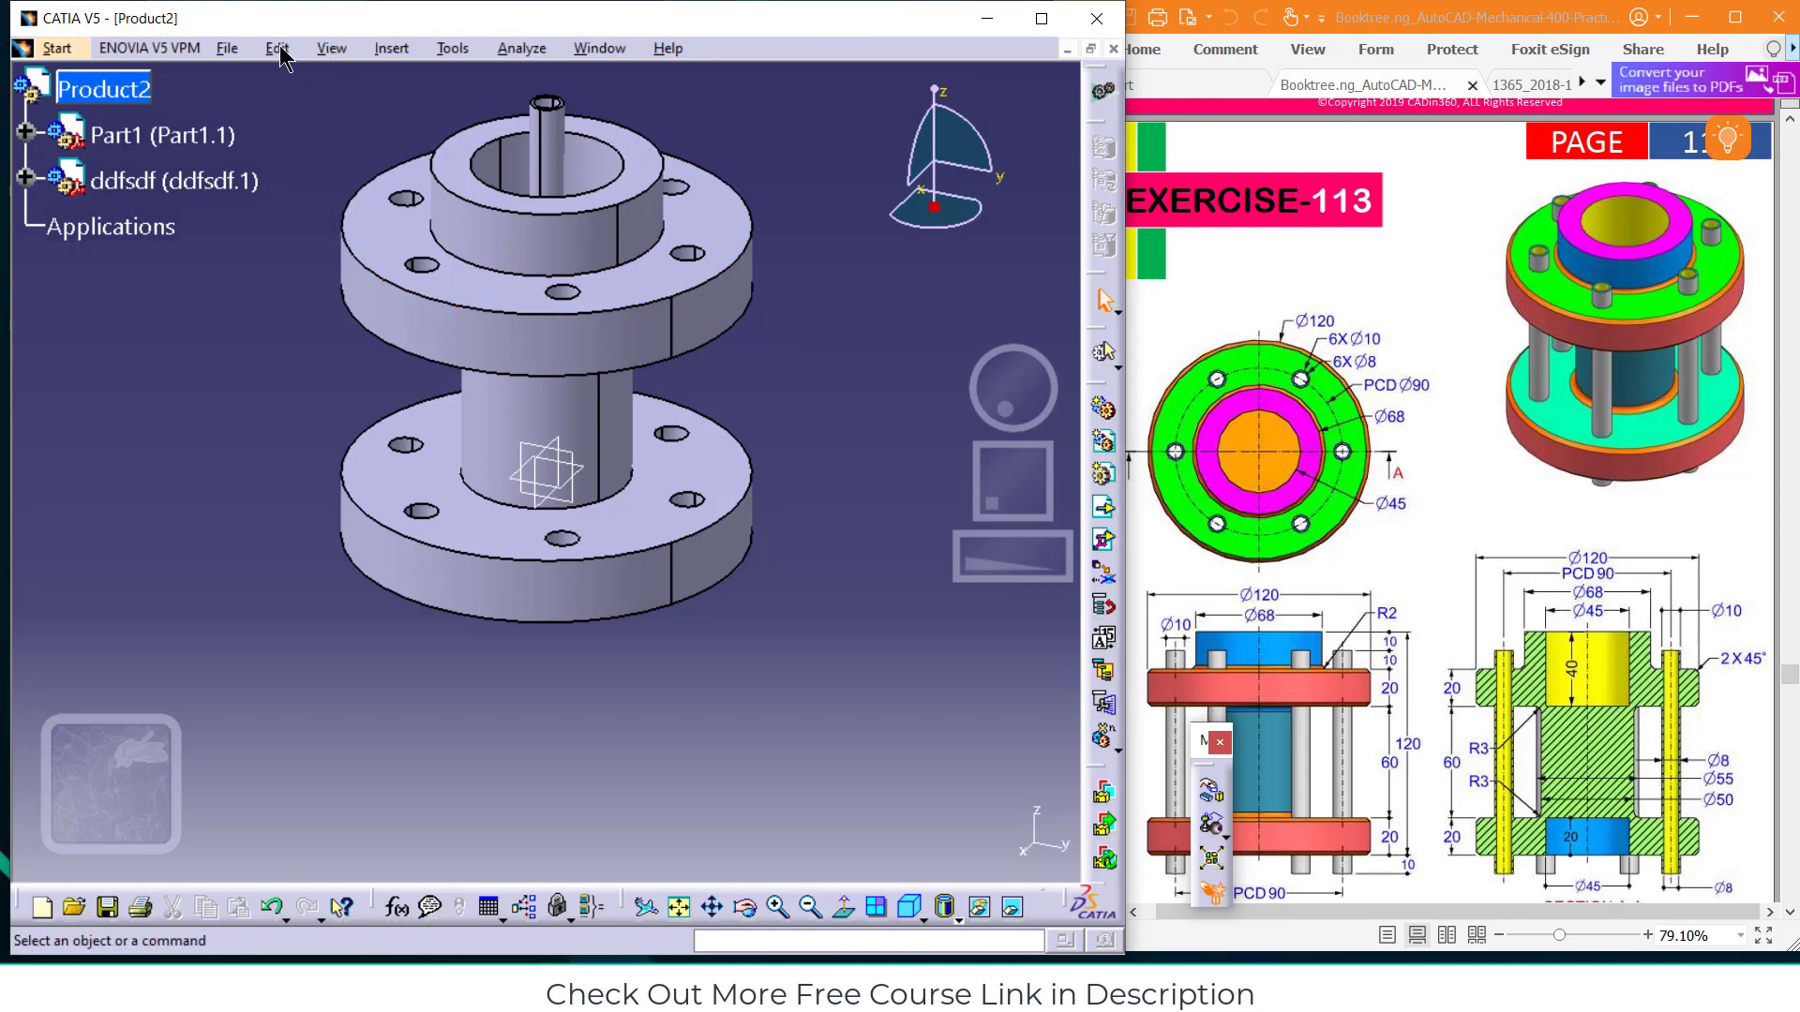
{"action": "left_click", "coordinate": [227, 48]}
{"action": "left_click", "coordinate": [227, 48]}
{"action": "left_click", "coordinate": [331, 48]}
{"action": "mouse_move", "coordinate": [380, 52]}
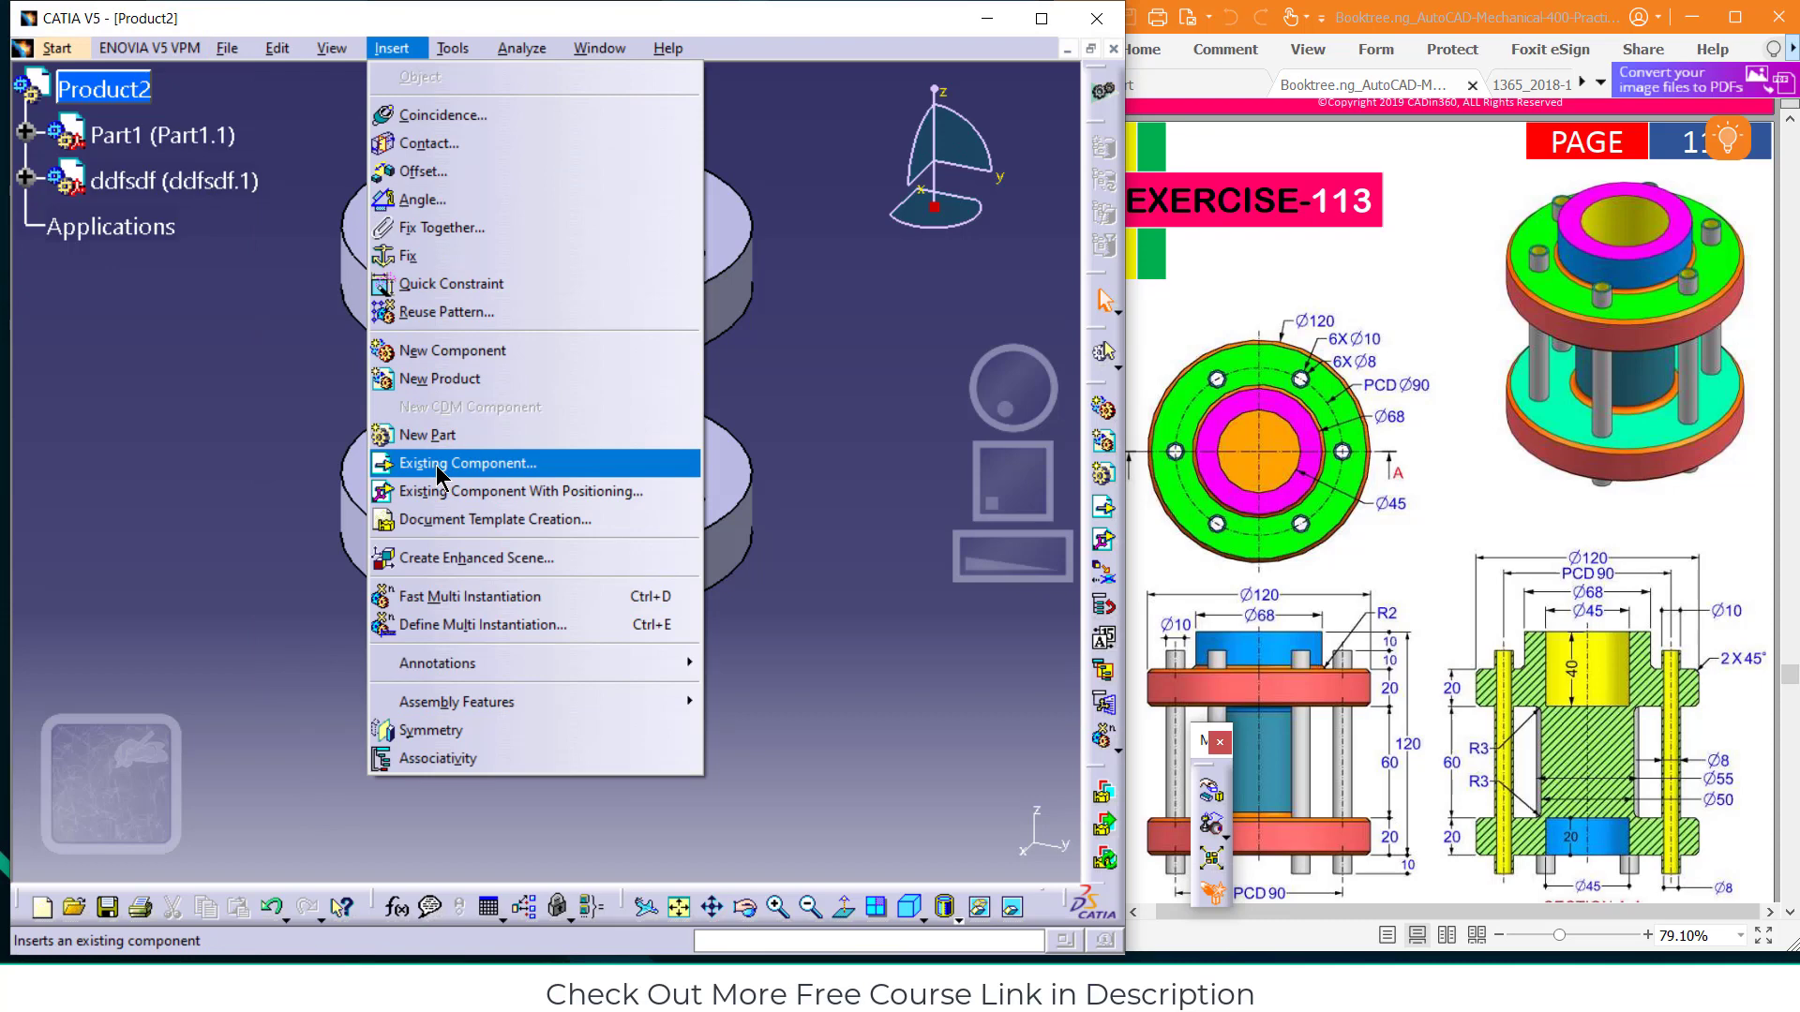
{"action": "left_click", "coordinate": [832, 266]}
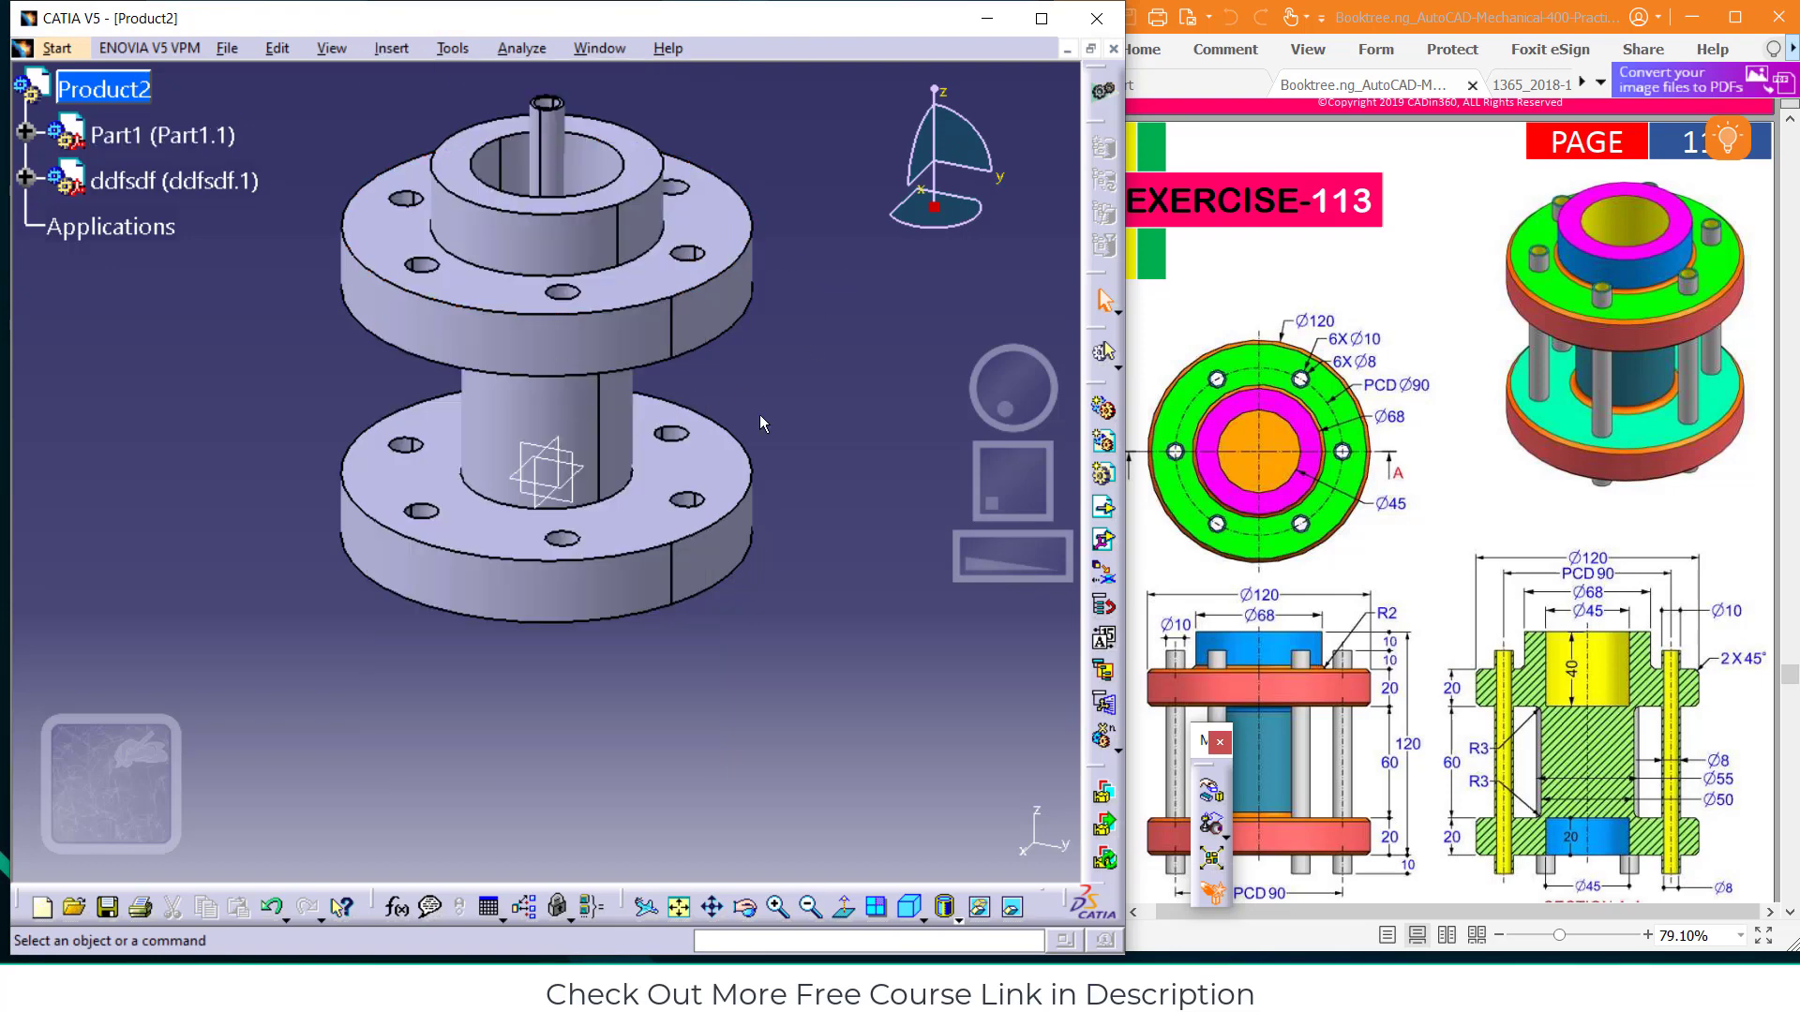
Add a Coincidence constraint between the rod's cylindrical face and a bolt hole in the upper flange
{"action": "left_click", "coordinate": [560, 157]}
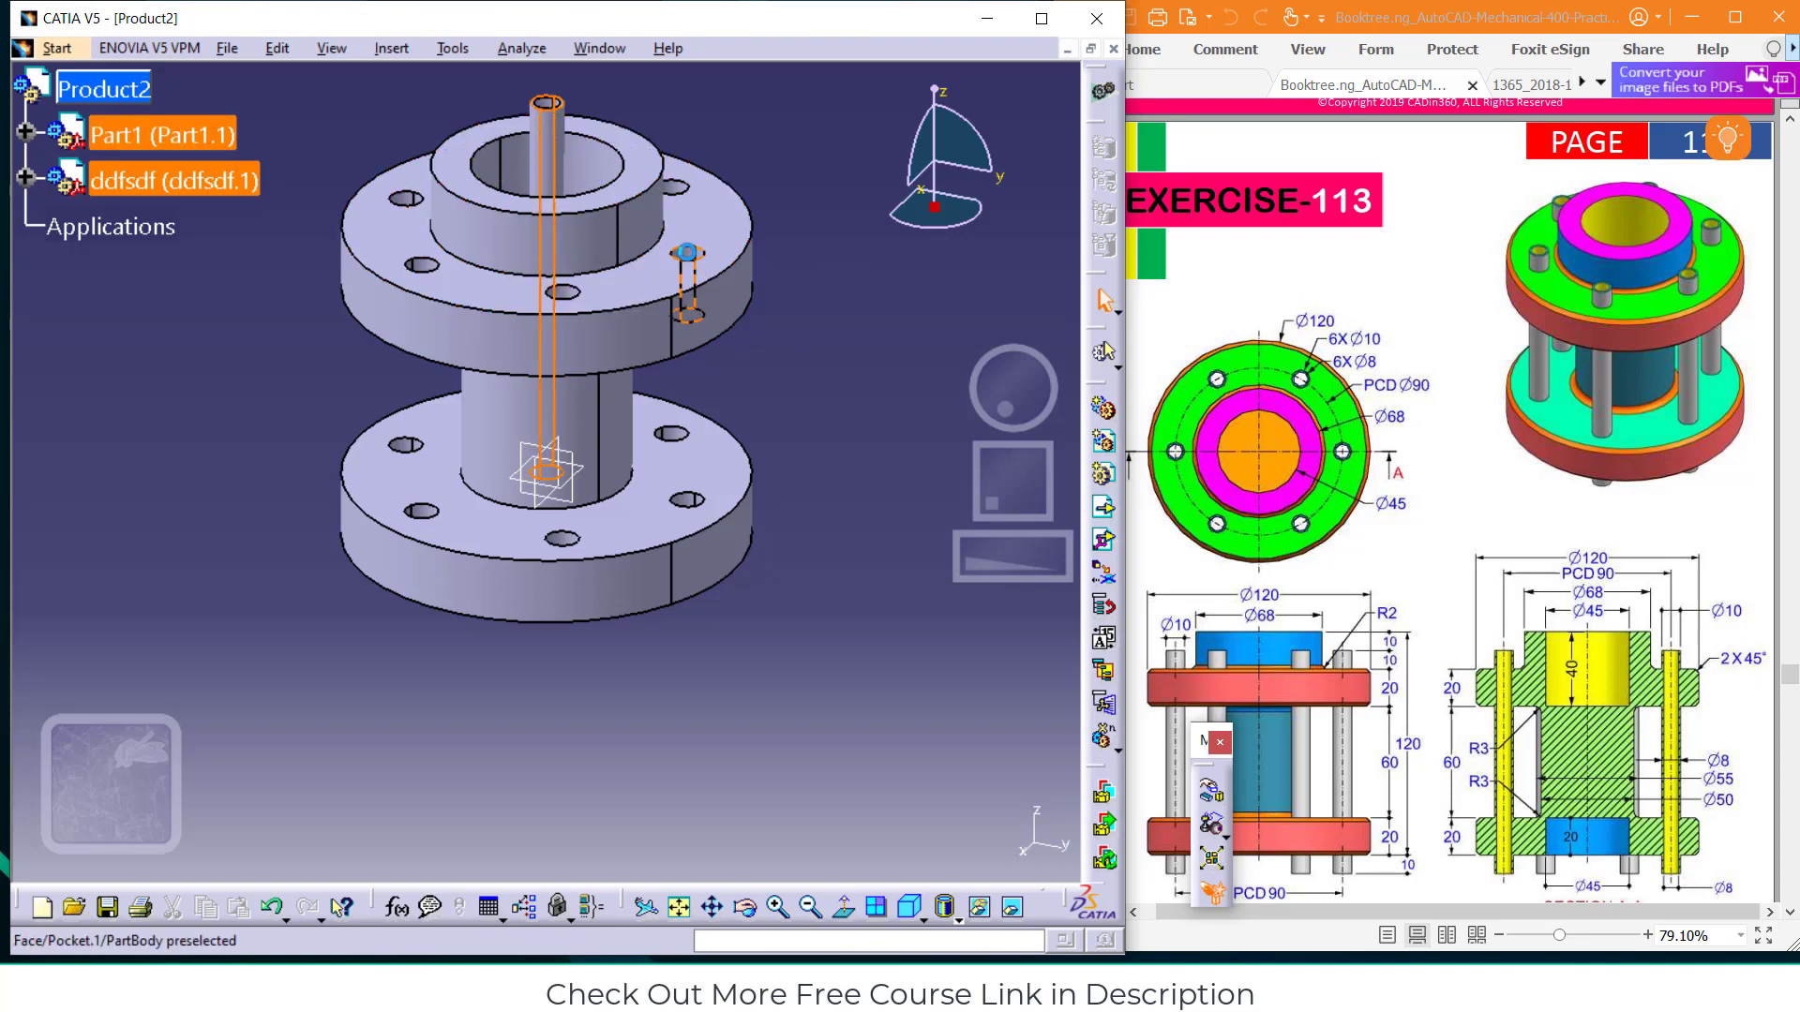
{"action": "left_click", "coordinate": [687, 252], "text": "ctrl"}
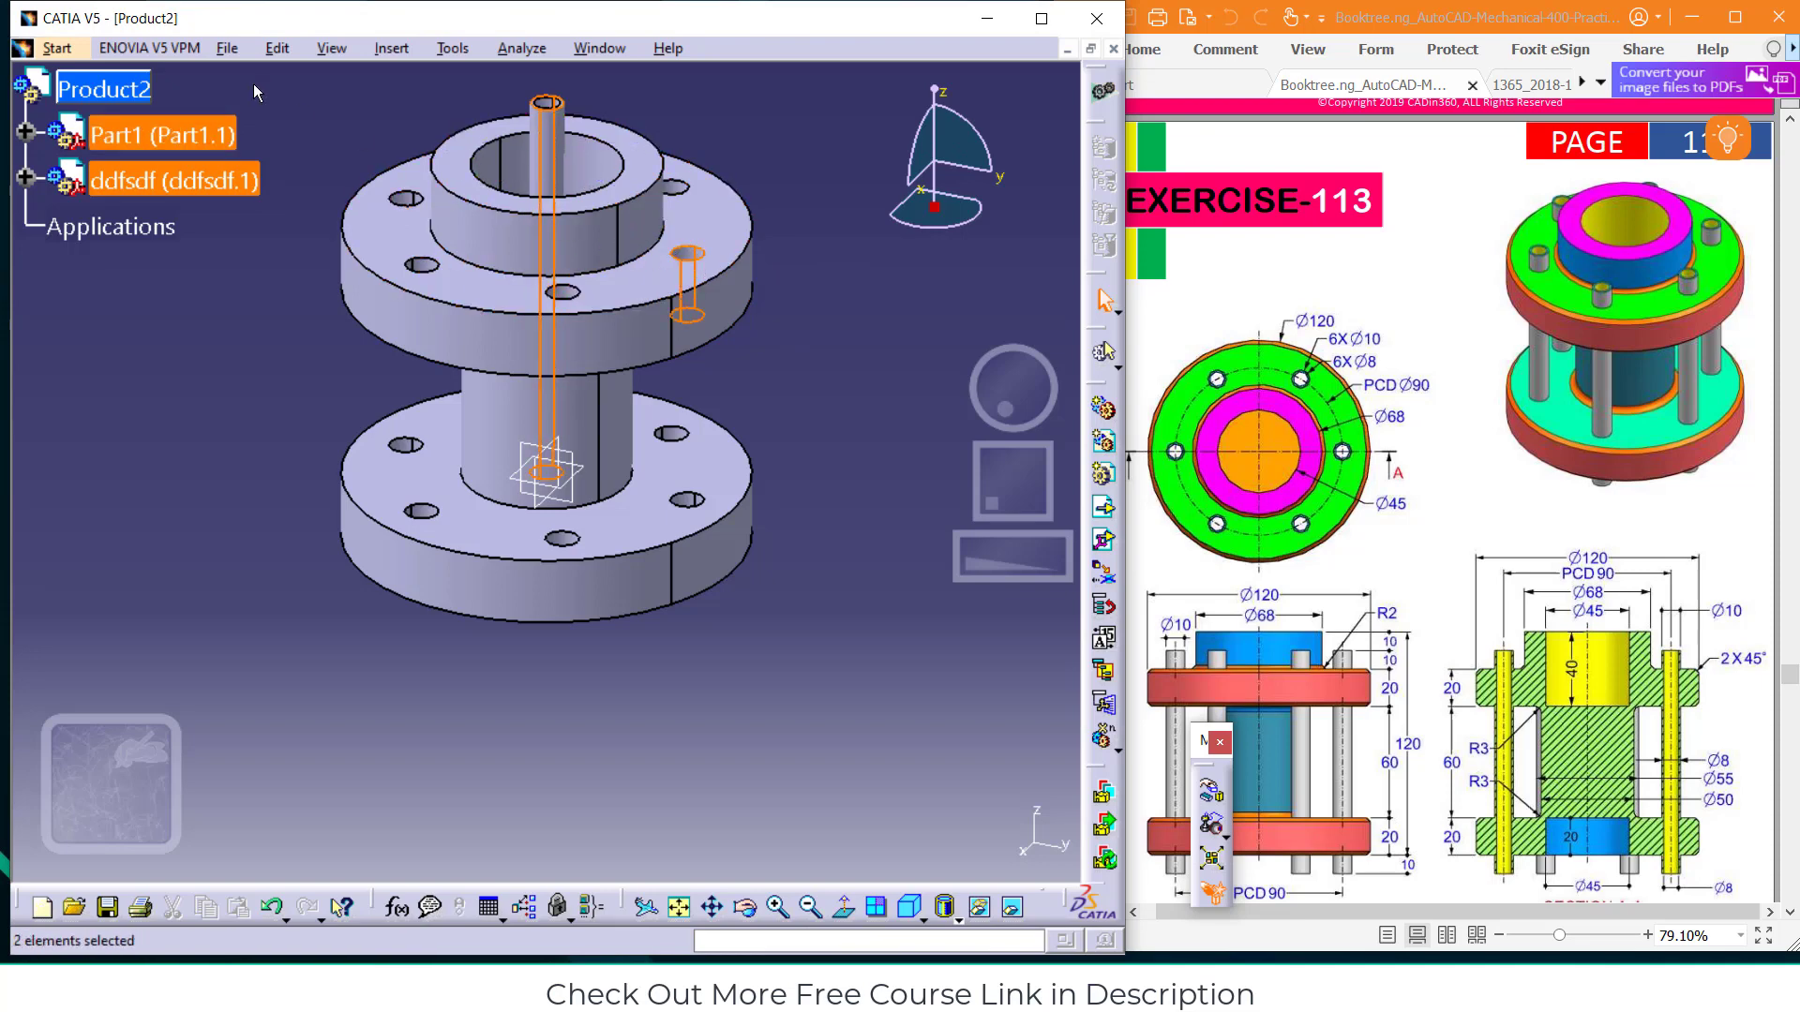
{"action": "left_click", "coordinate": [391, 48]}
{"action": "left_click", "coordinate": [417, 113]}
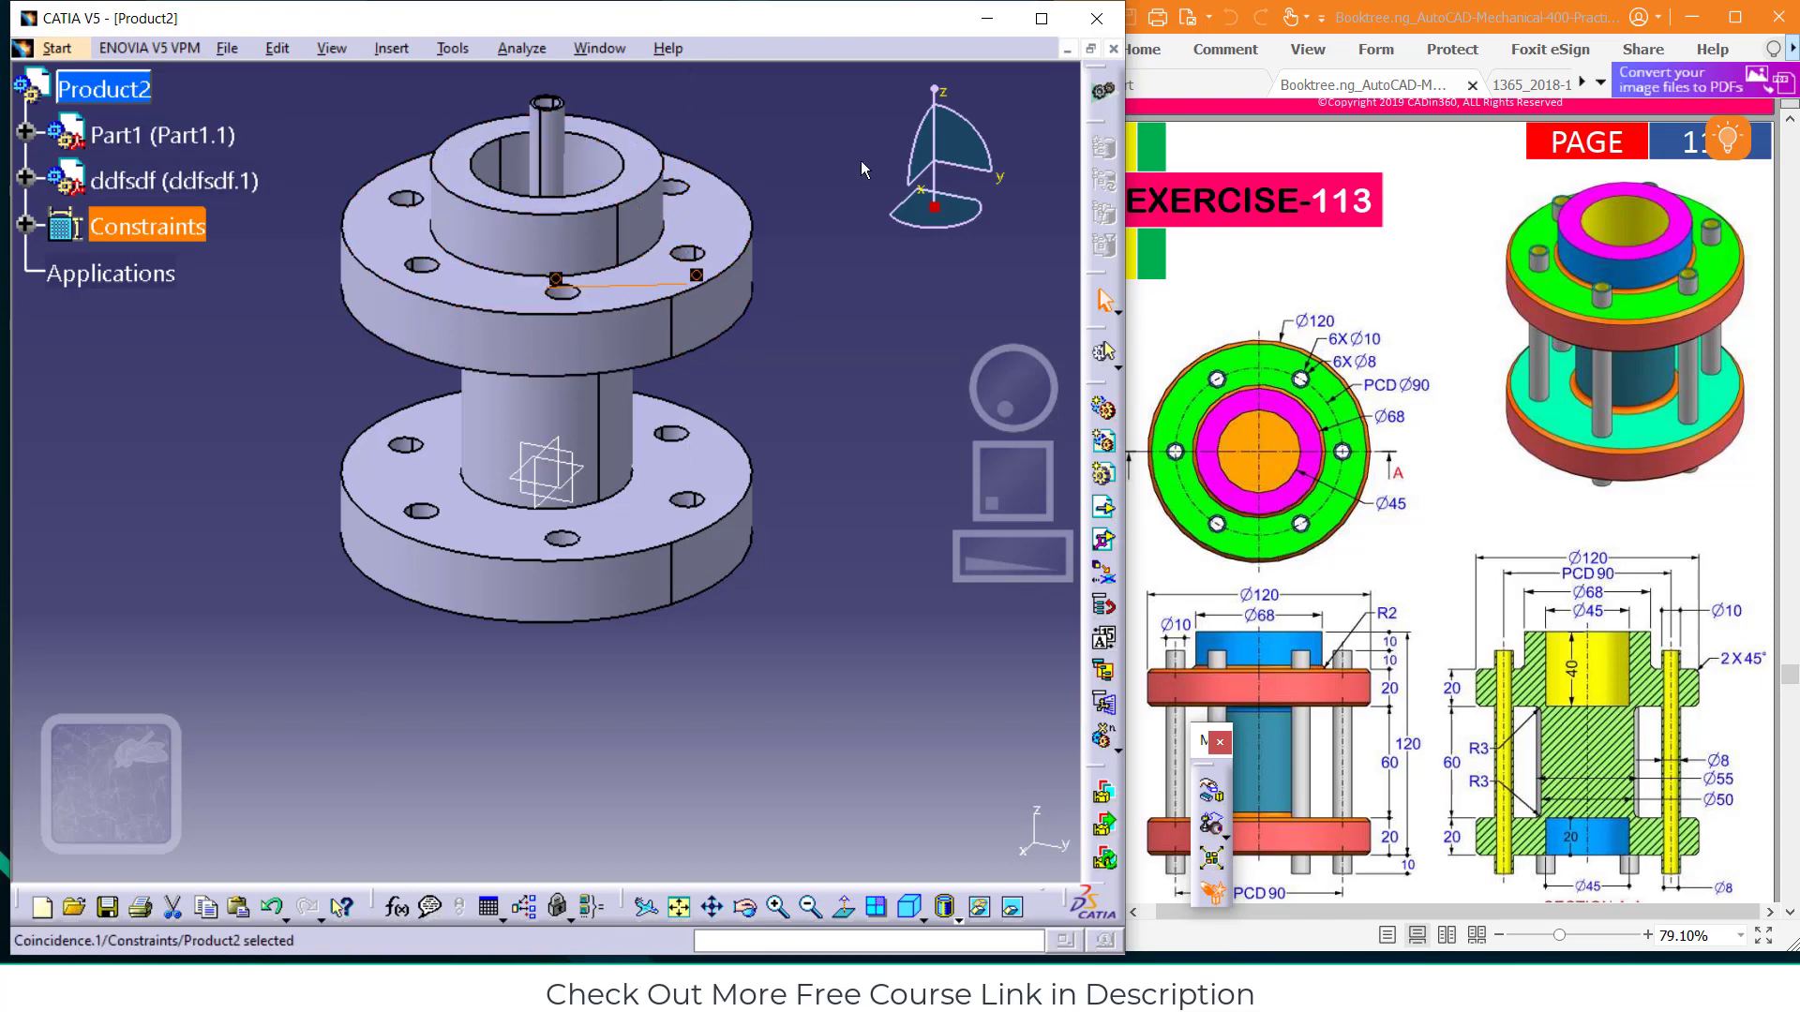
Update the assembly so the rod moves into the bolt hole according to its coincidence constraint
{"action": "left_click", "coordinate": [1041, 18]}
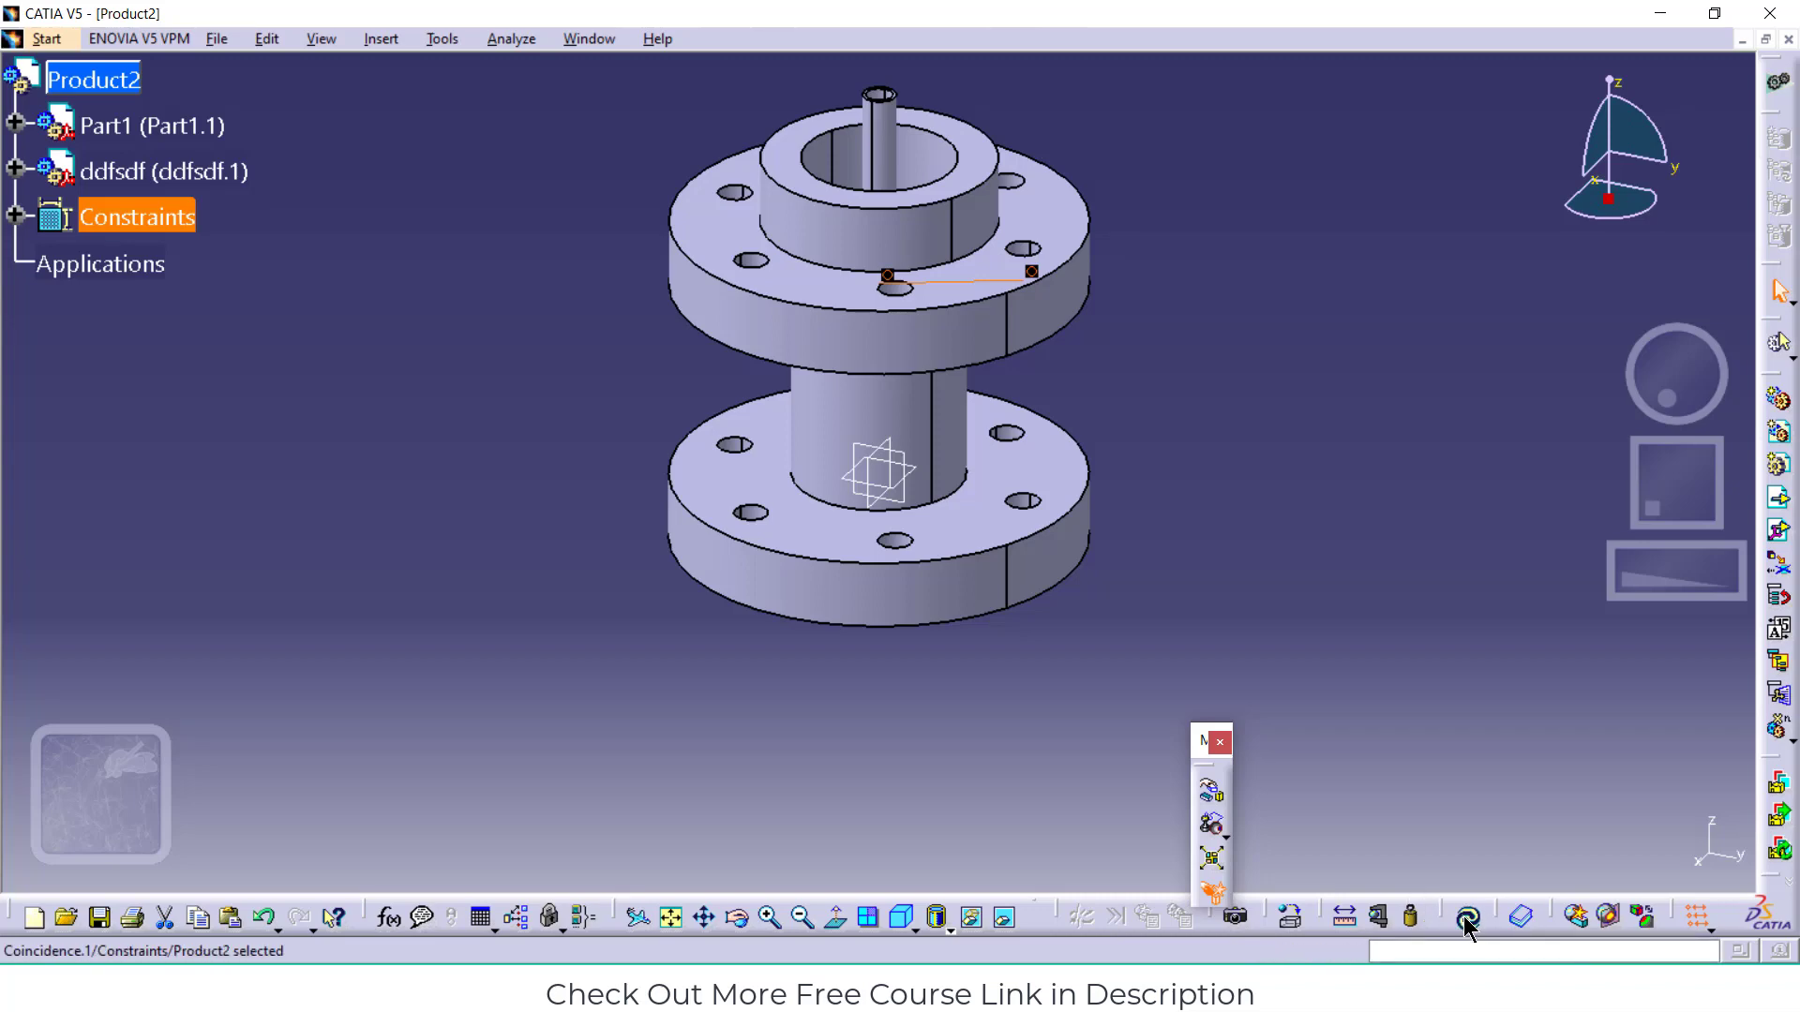
{"action": "left_click", "coordinate": [386, 39]}
{"action": "mouse_move", "coordinate": [348, 42]}
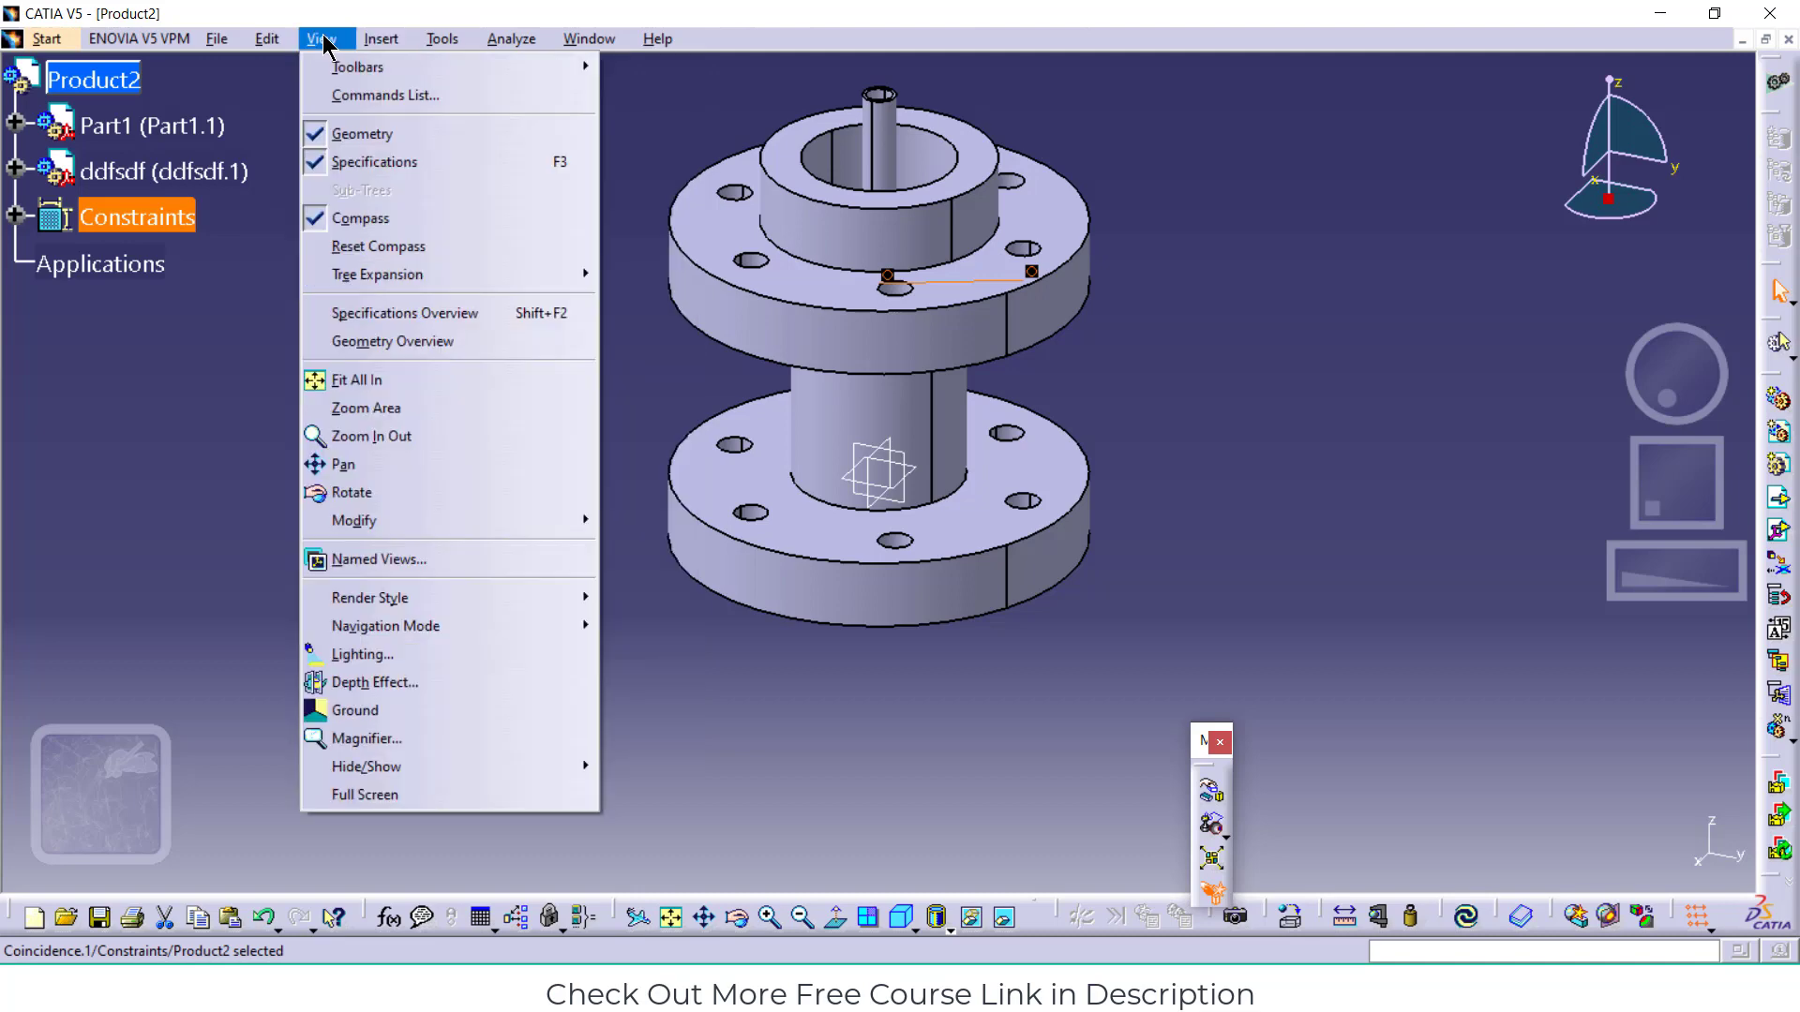
{"action": "mouse_move", "coordinate": [268, 42]}
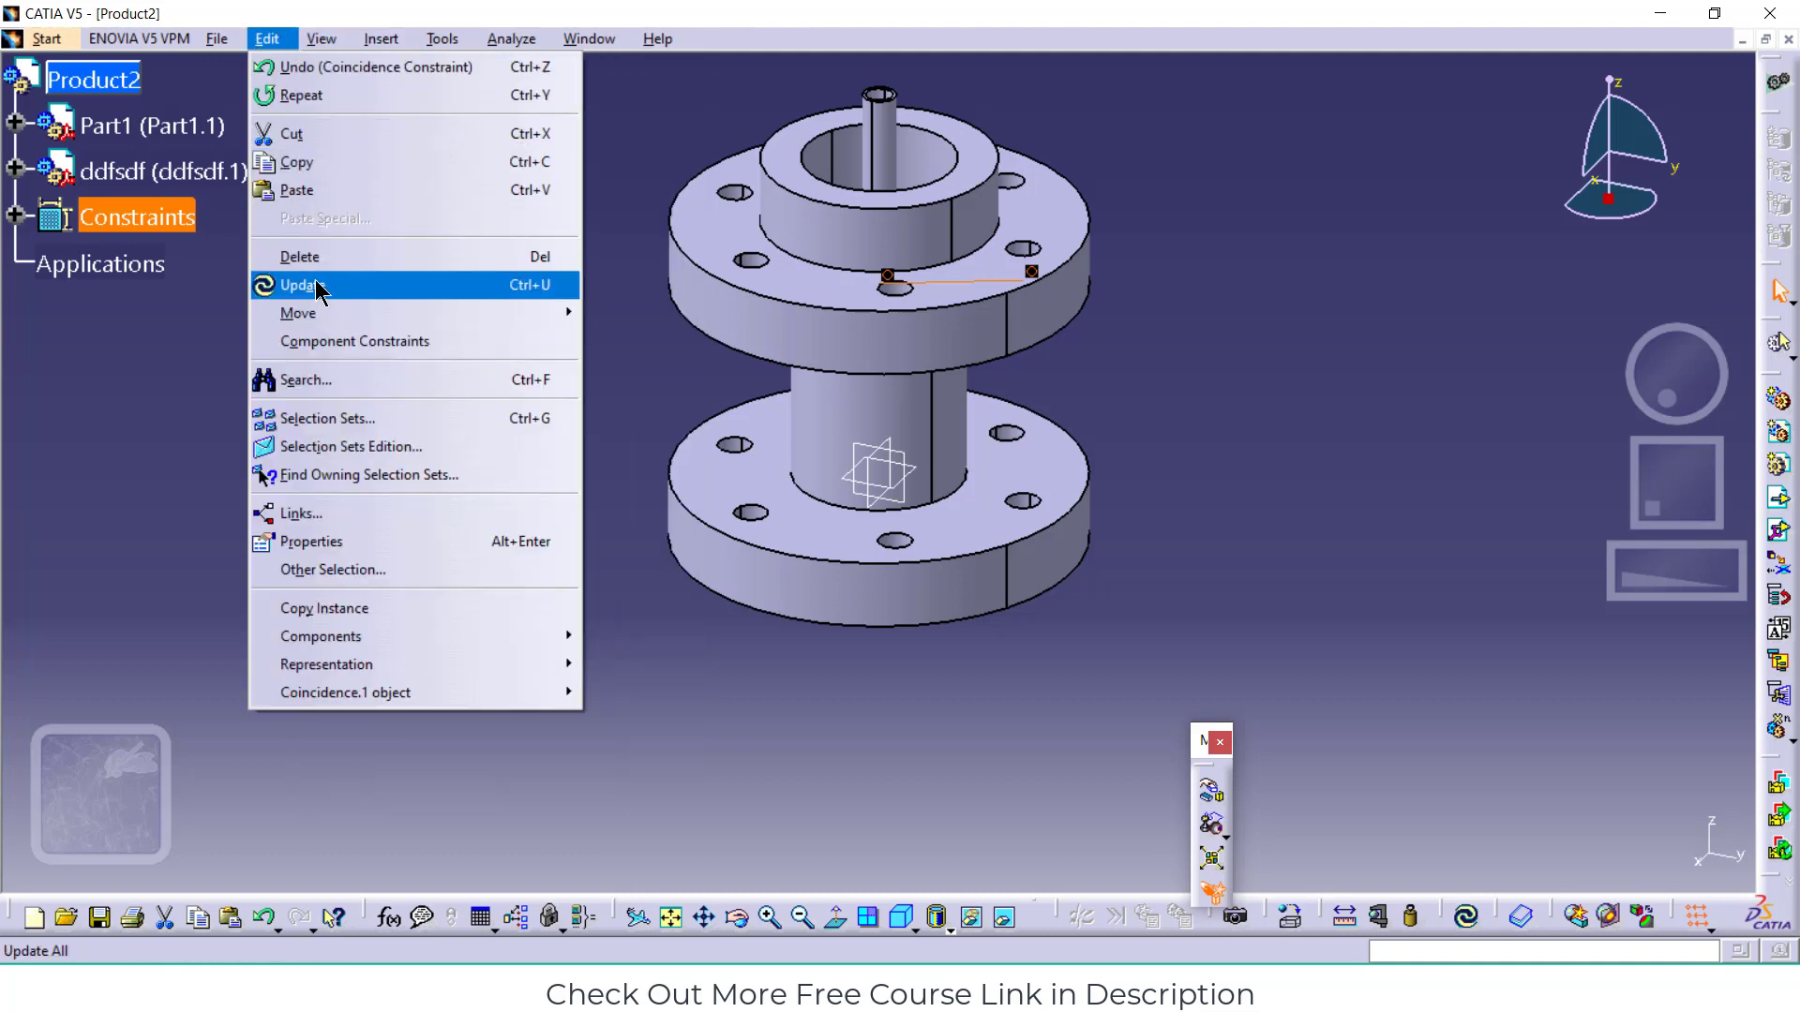
{"action": "left_click", "coordinate": [440, 285]}
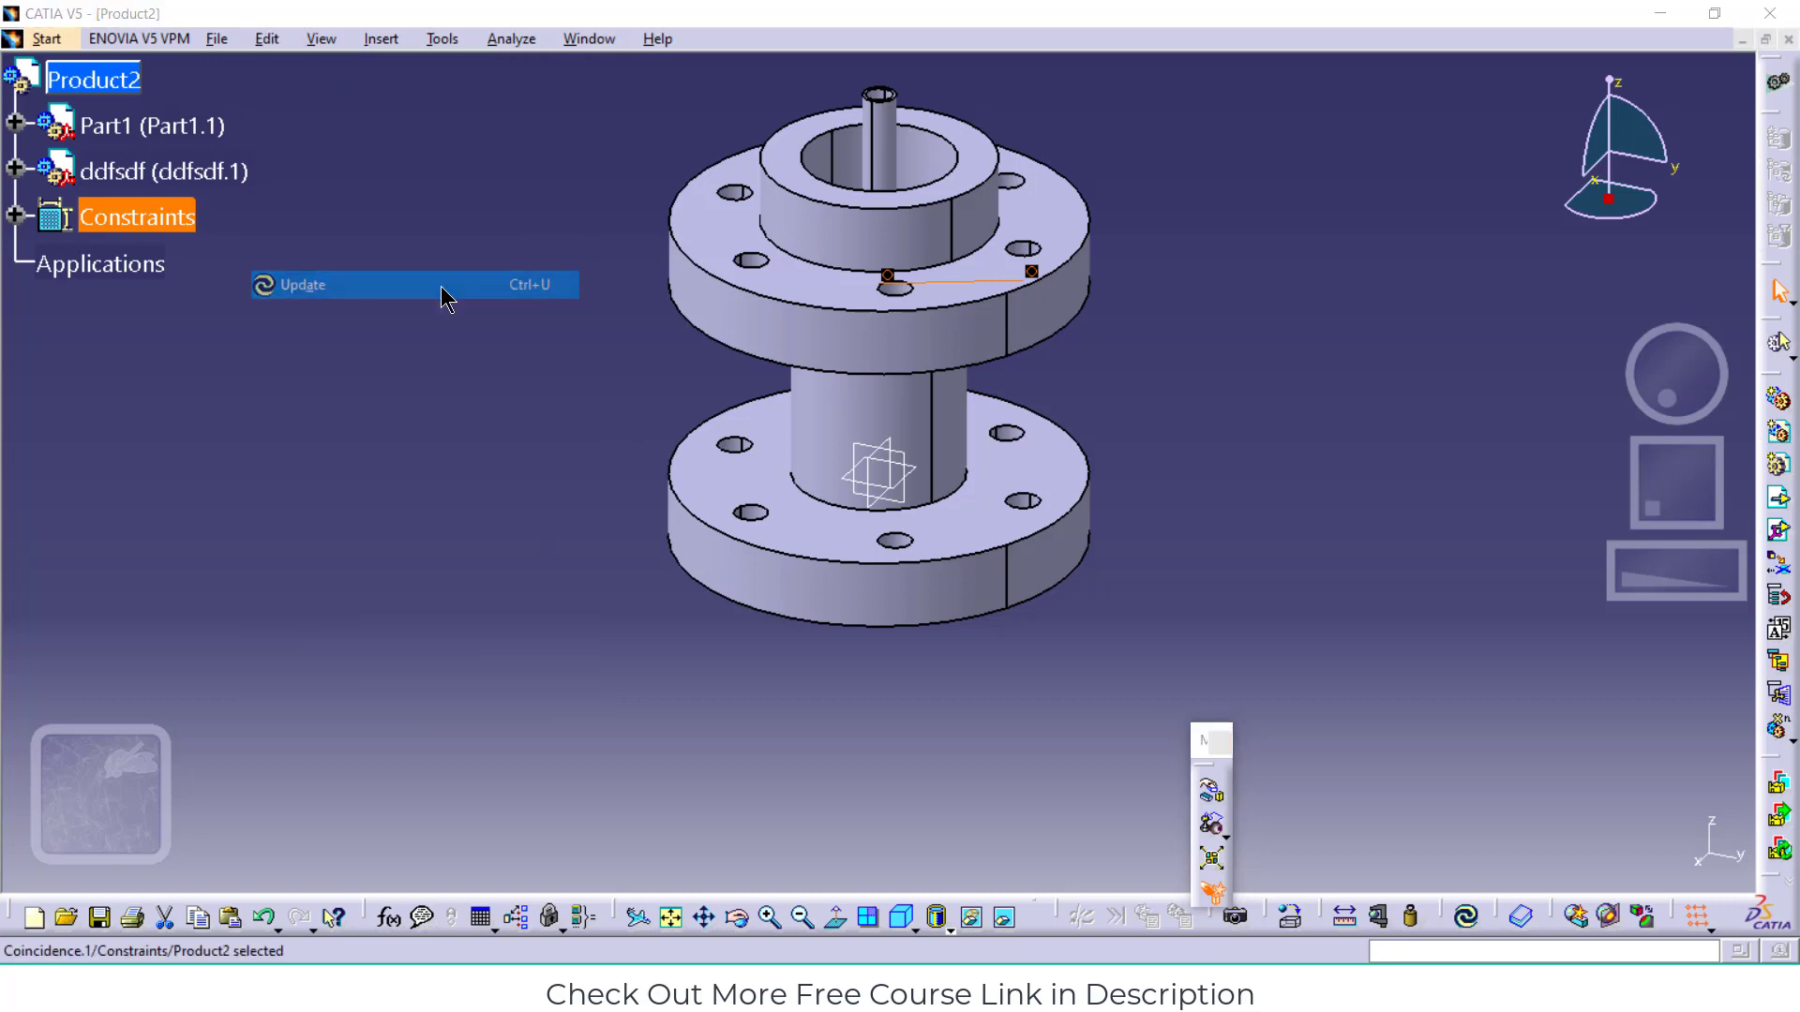
{"action": "left_click", "coordinate": [1714, 13]}
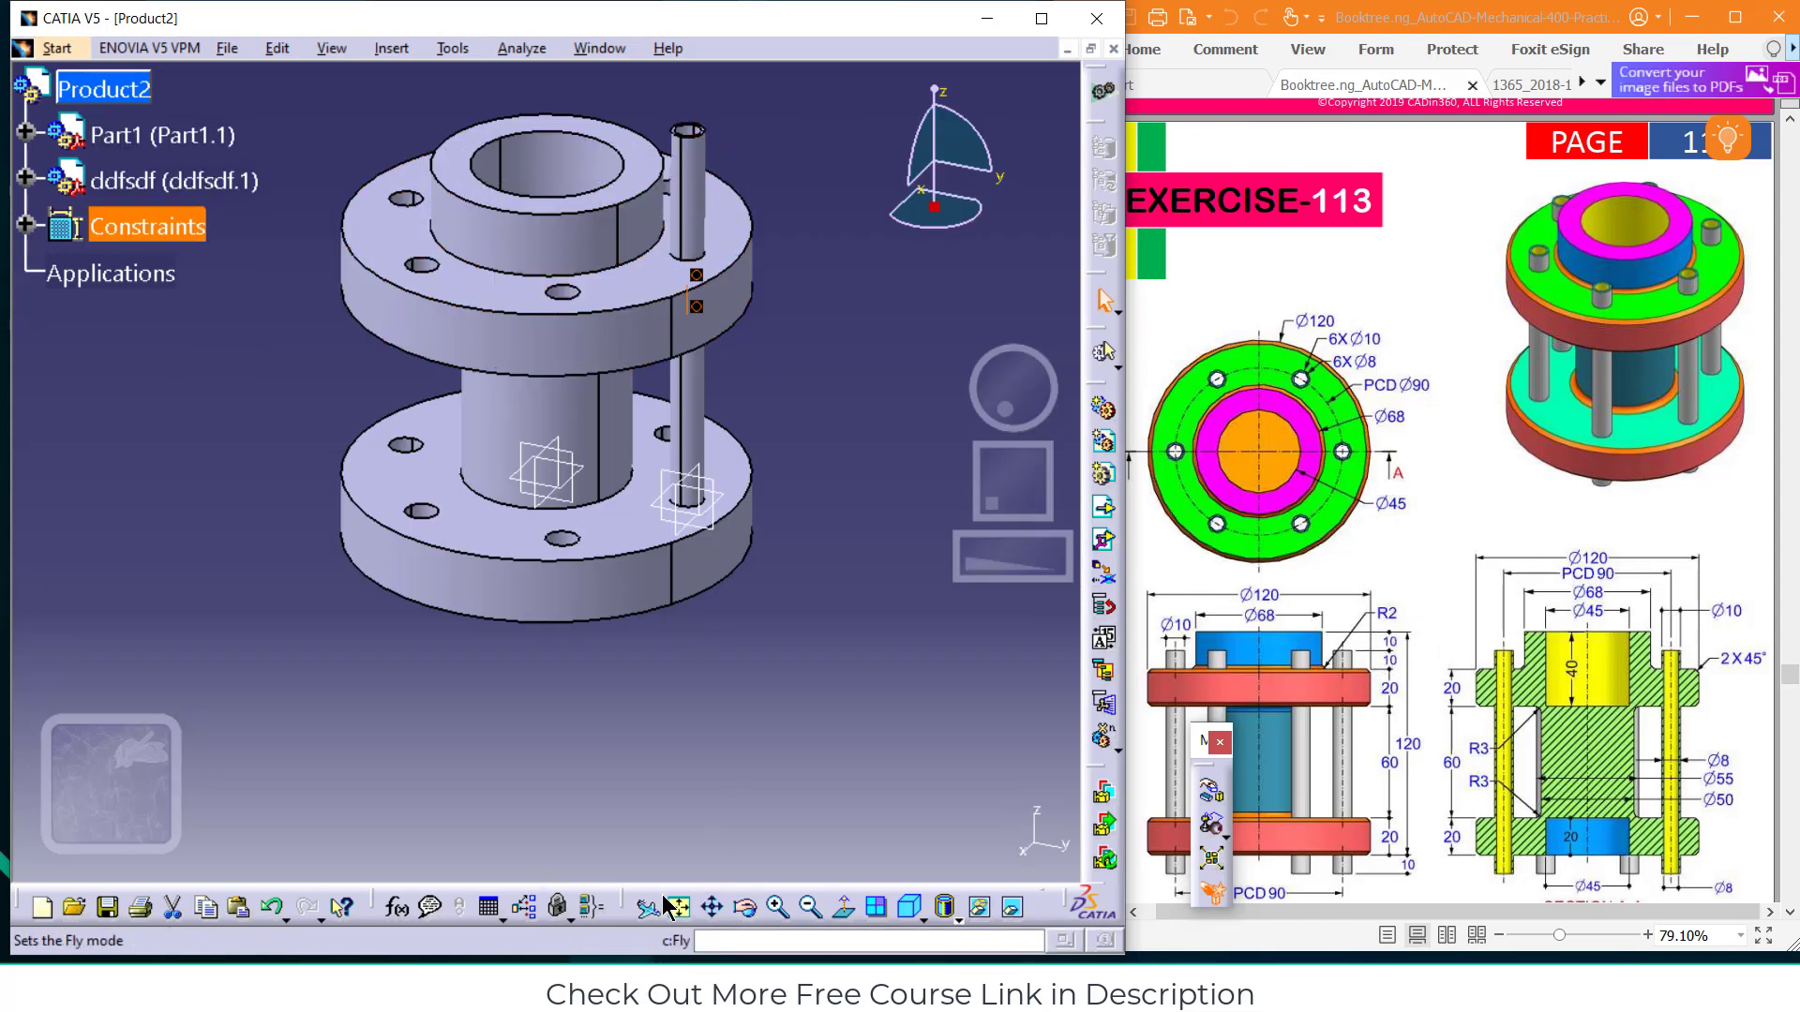
Add an Offset constraint of -10 between the rod's top end face and the top face of the upper flange
{"action": "left_click", "coordinate": [746, 906]}
{"action": "left_click_drag", "start_coordinate": [790, 399], "coordinate": [662, 602]}
{"action": "left_click", "coordinate": [777, 907]}
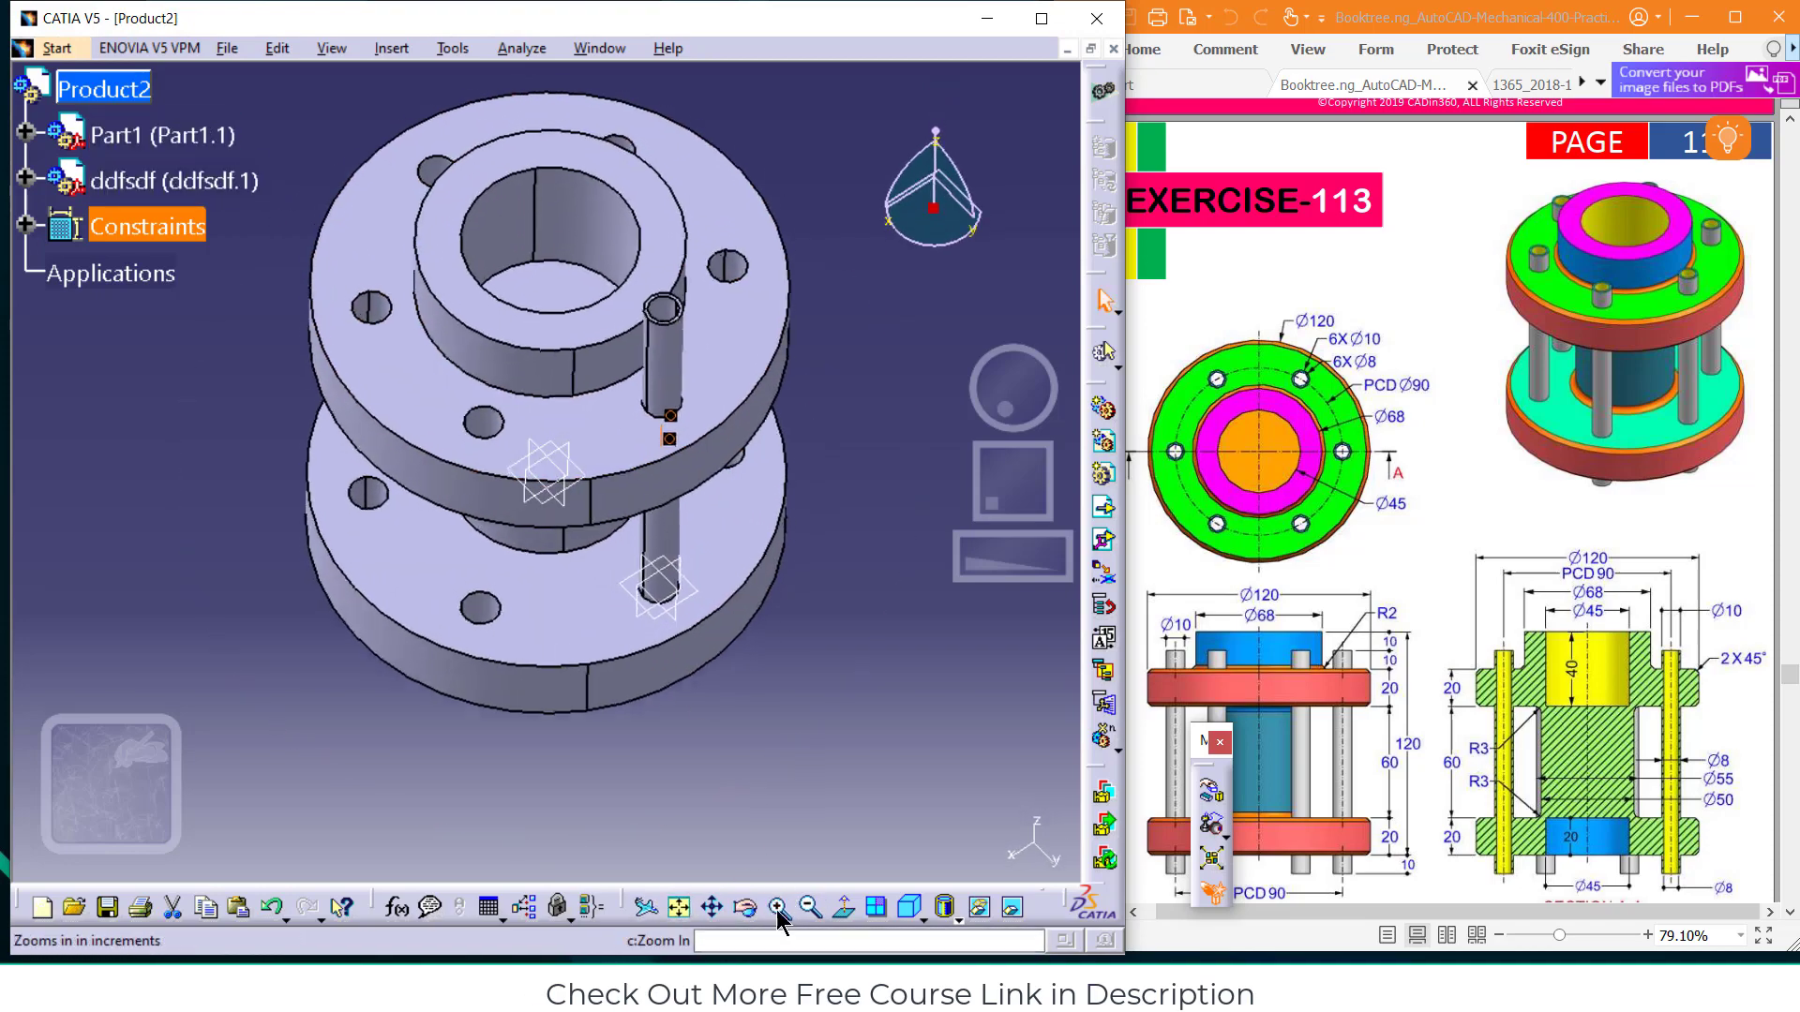
{"action": "left_click", "coordinate": [777, 909]}
{"action": "left_click", "coordinate": [777, 909]}
{"action": "left_click", "coordinate": [909, 744]}
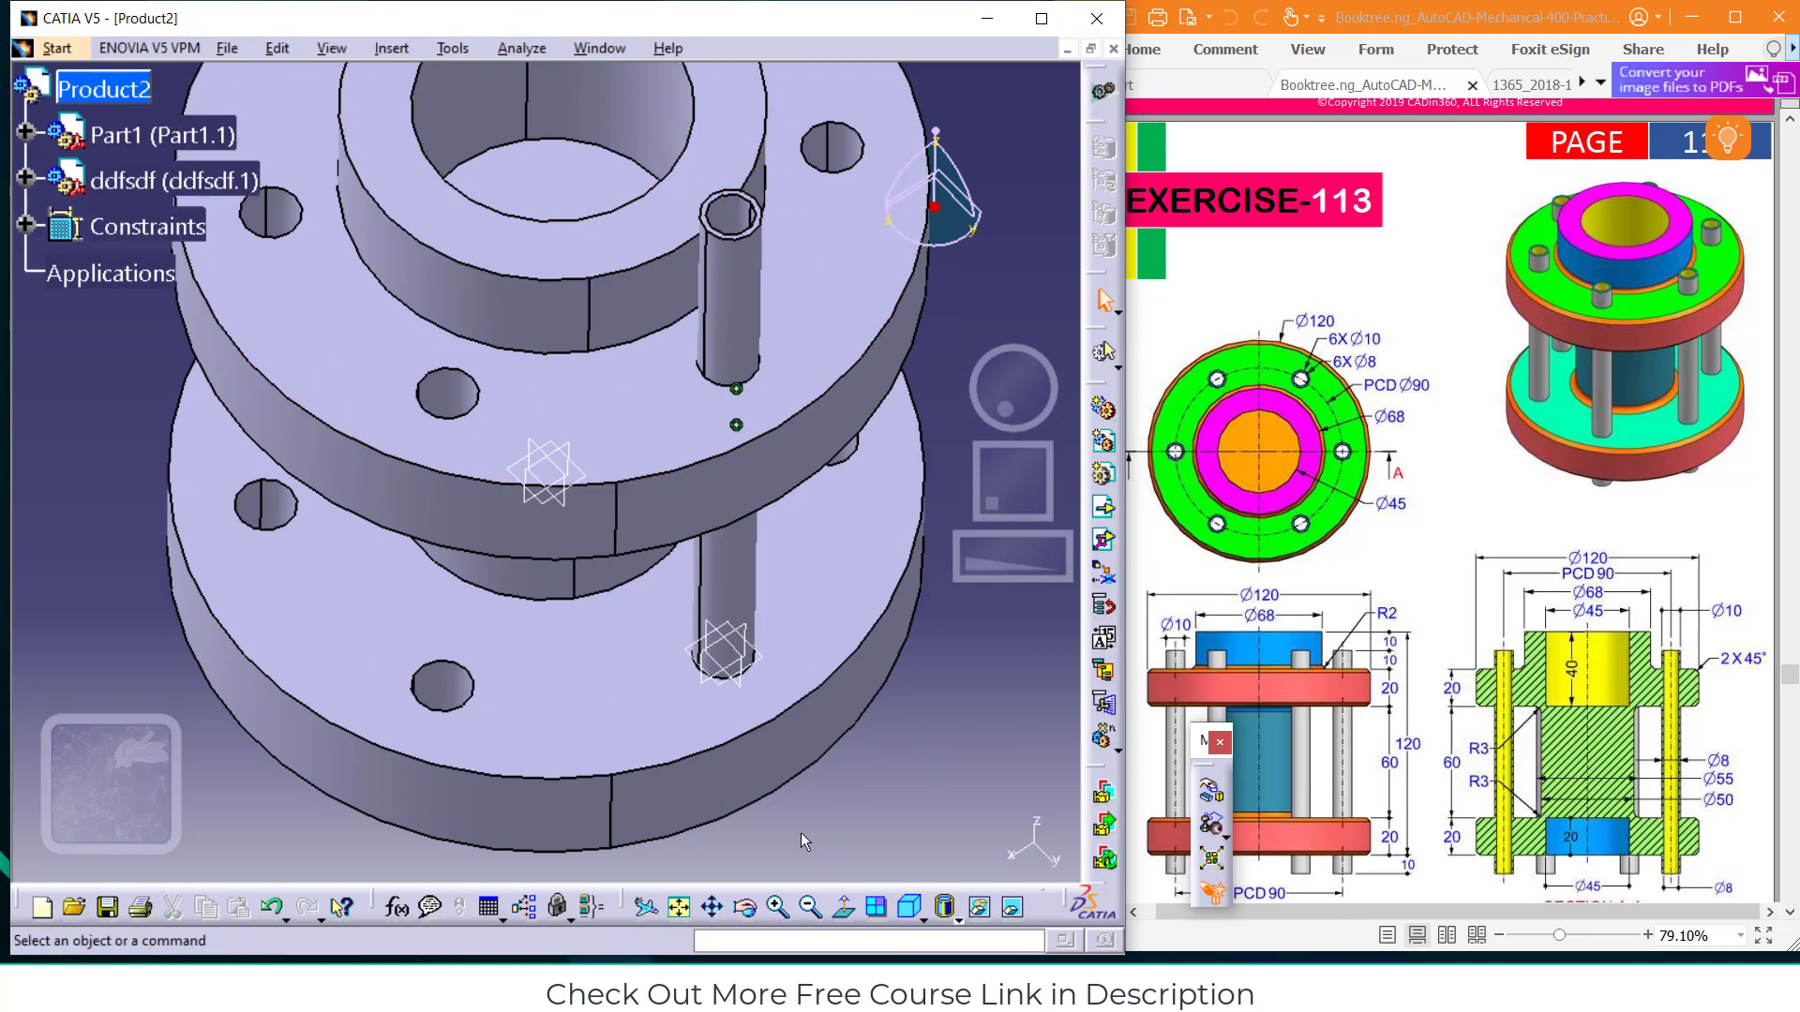
{"action": "left_click", "coordinate": [778, 907]}
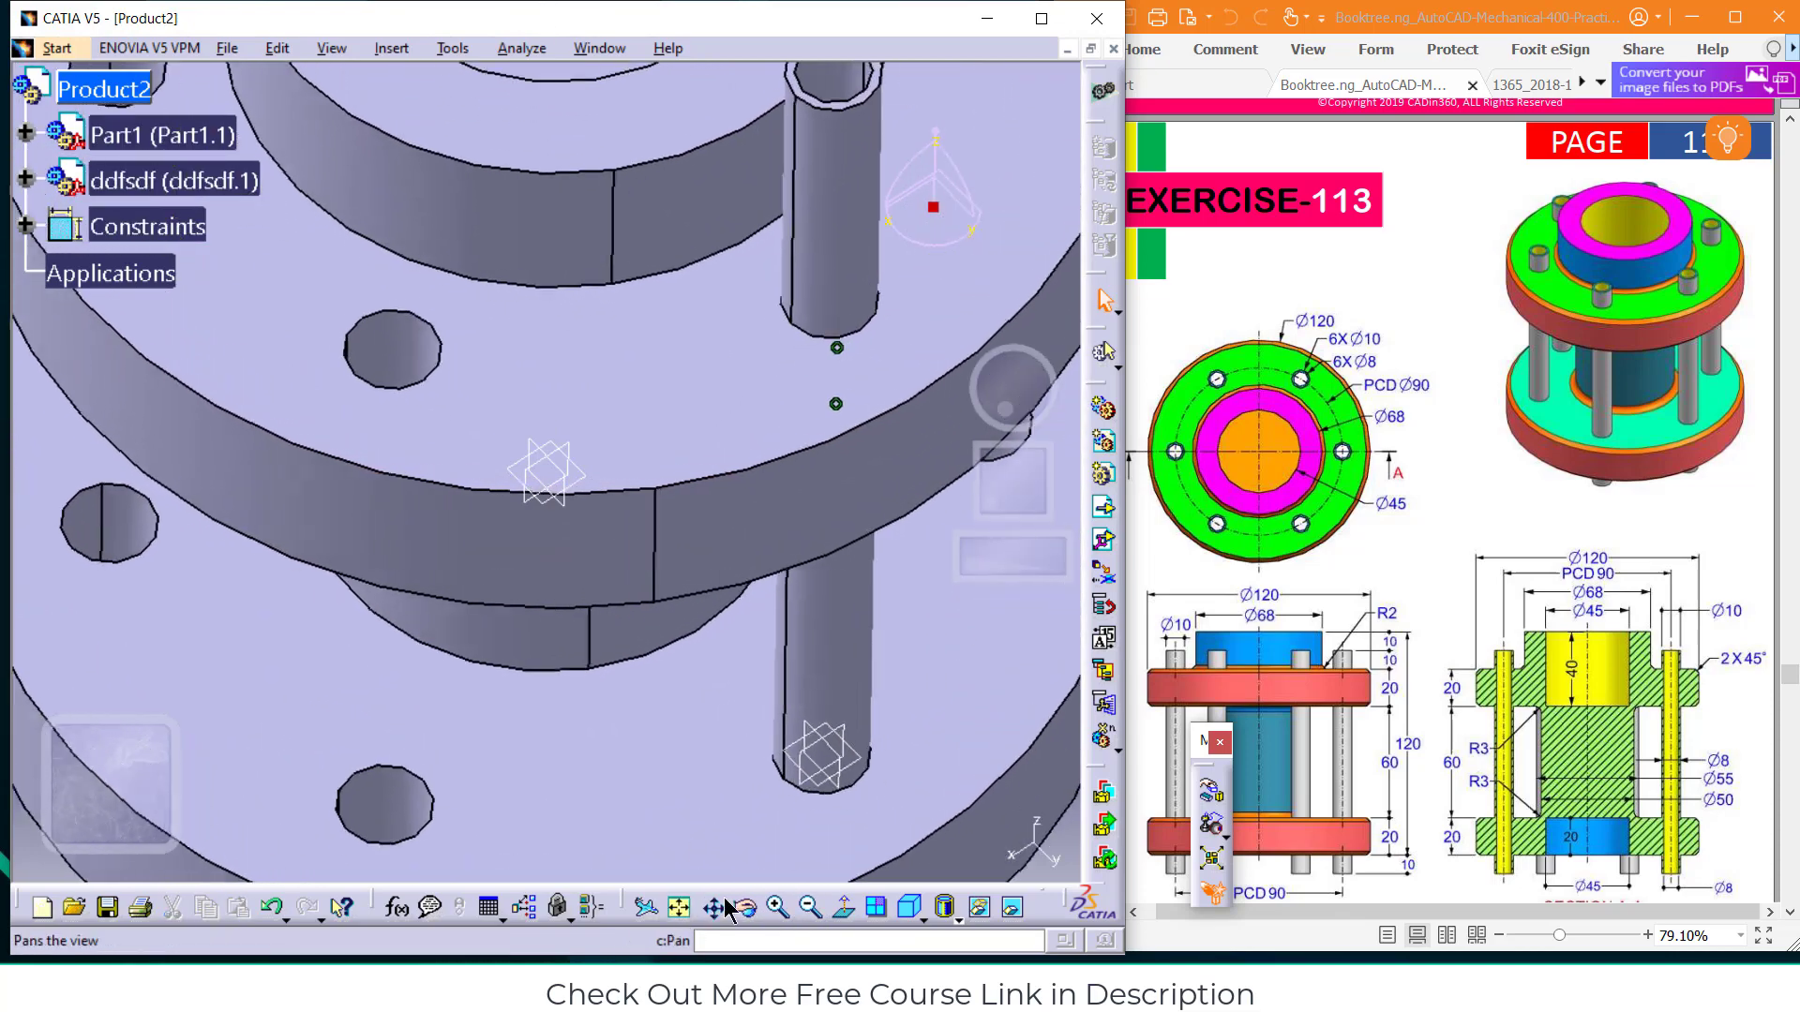
{"action": "left_click", "coordinate": [715, 907]}
{"action": "left_click_drag", "start_coordinate": [673, 497], "coordinate": [479, 740]}
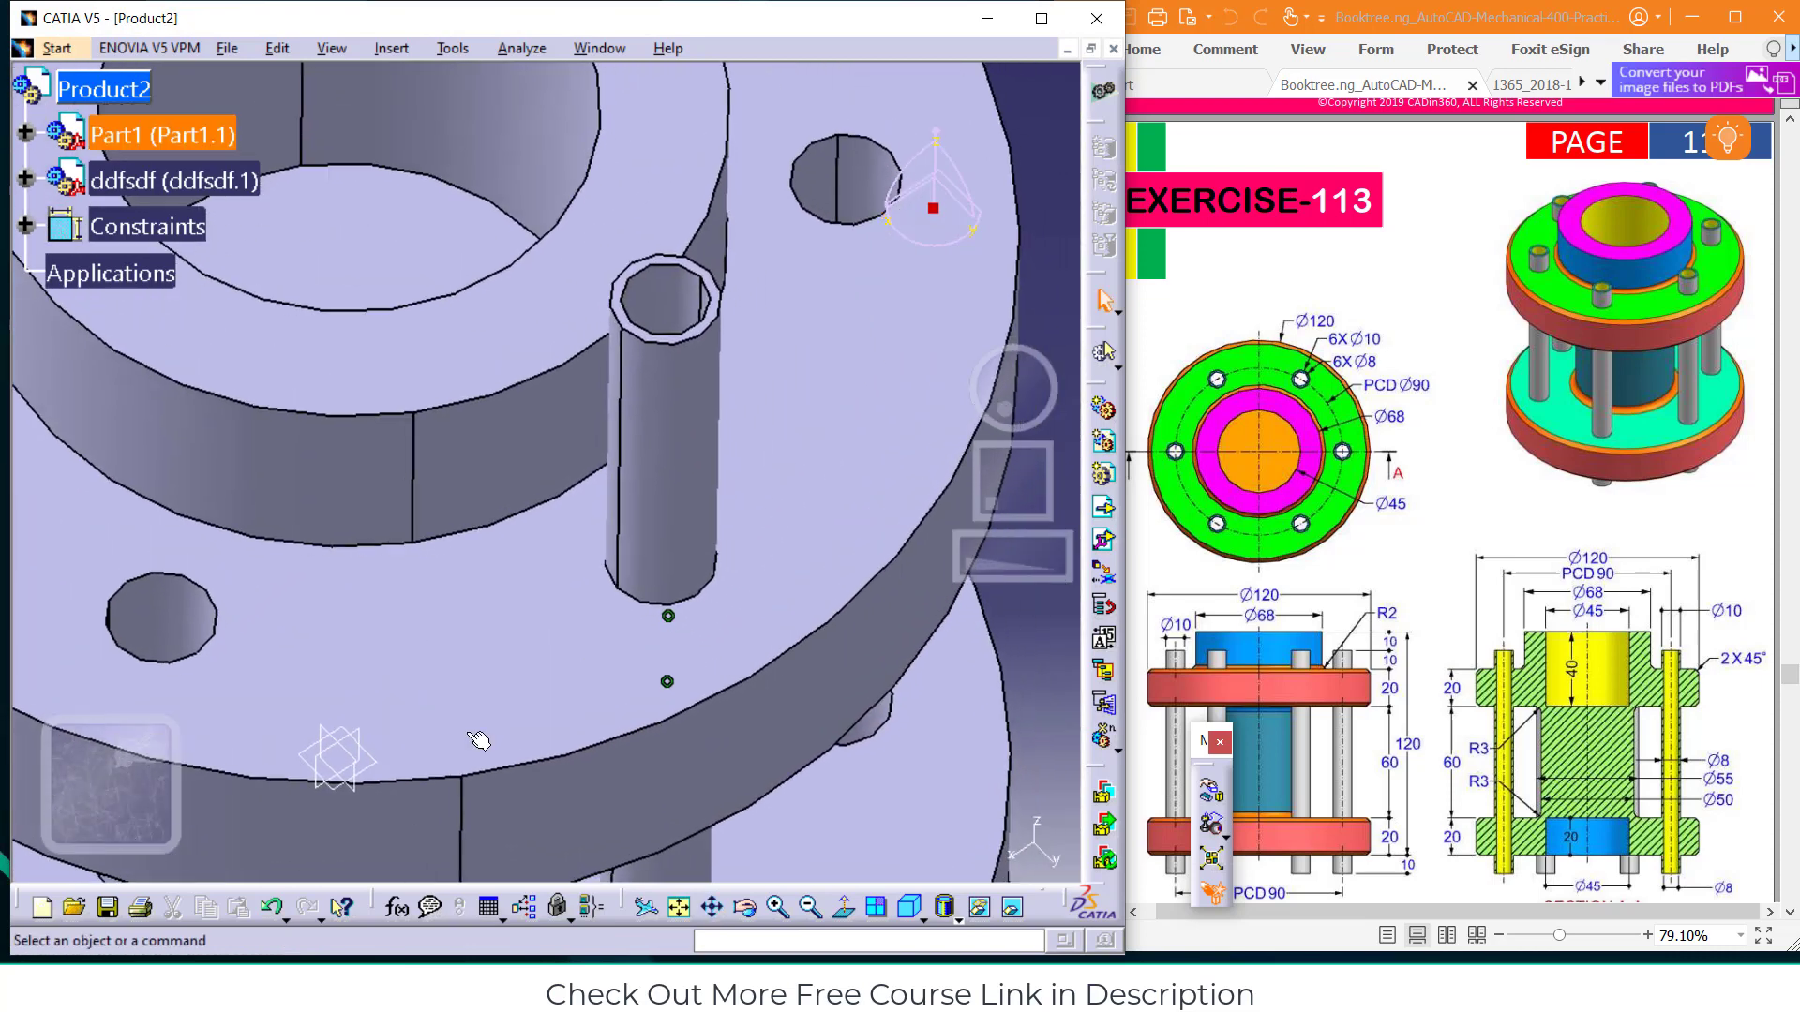
{"action": "left_click", "coordinate": [618, 296]}
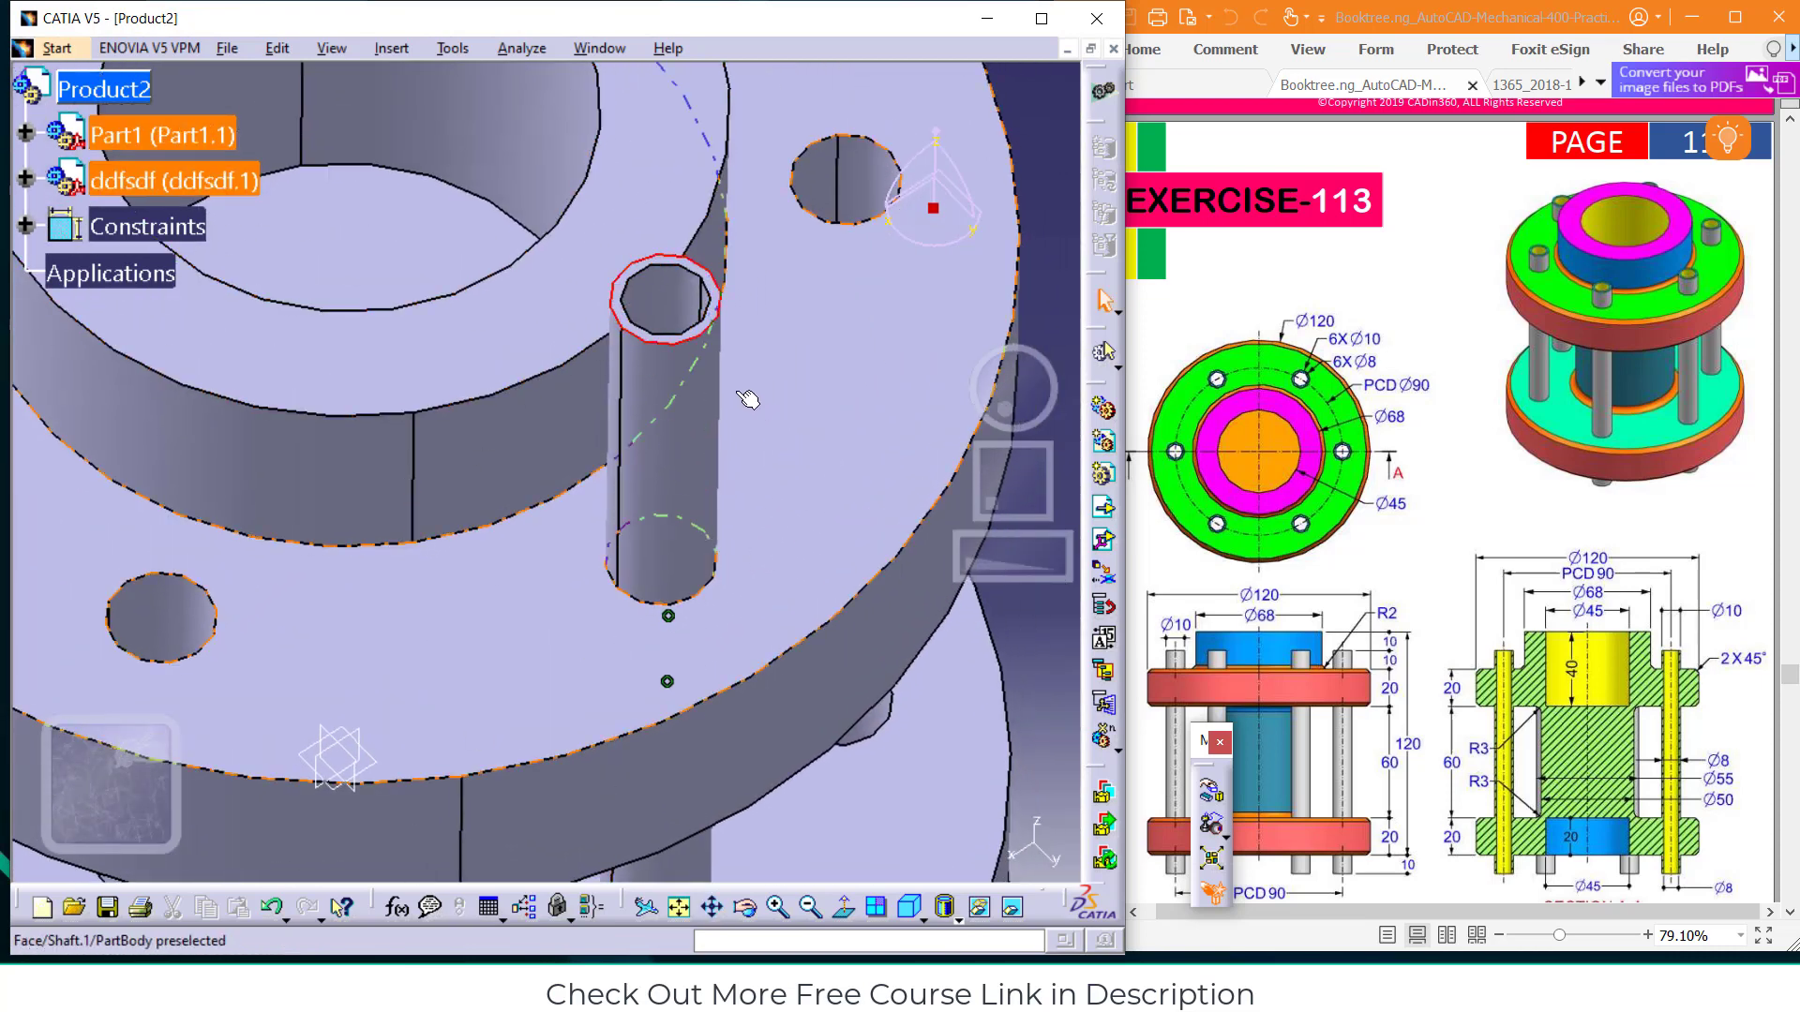
{"action": "left_click", "coordinate": [626, 320]}
{"action": "left_click", "coordinate": [625, 320]}
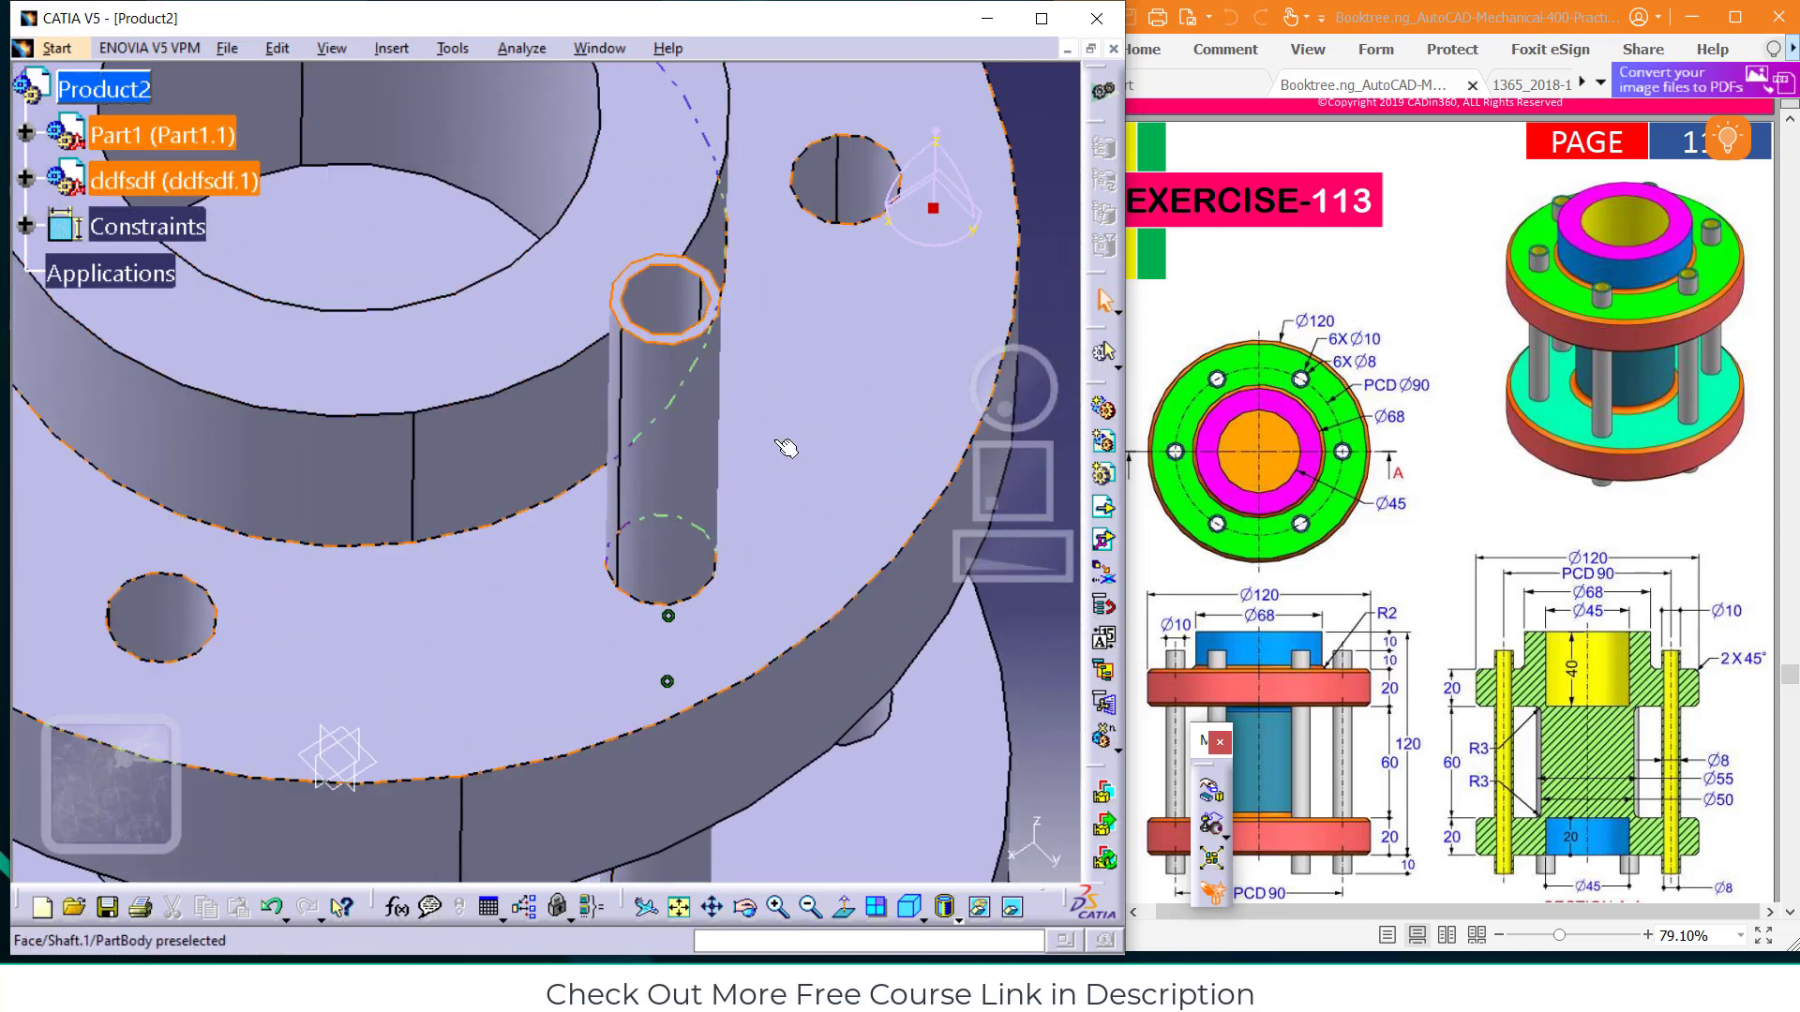
{"action": "left_click", "coordinate": [836, 548]}
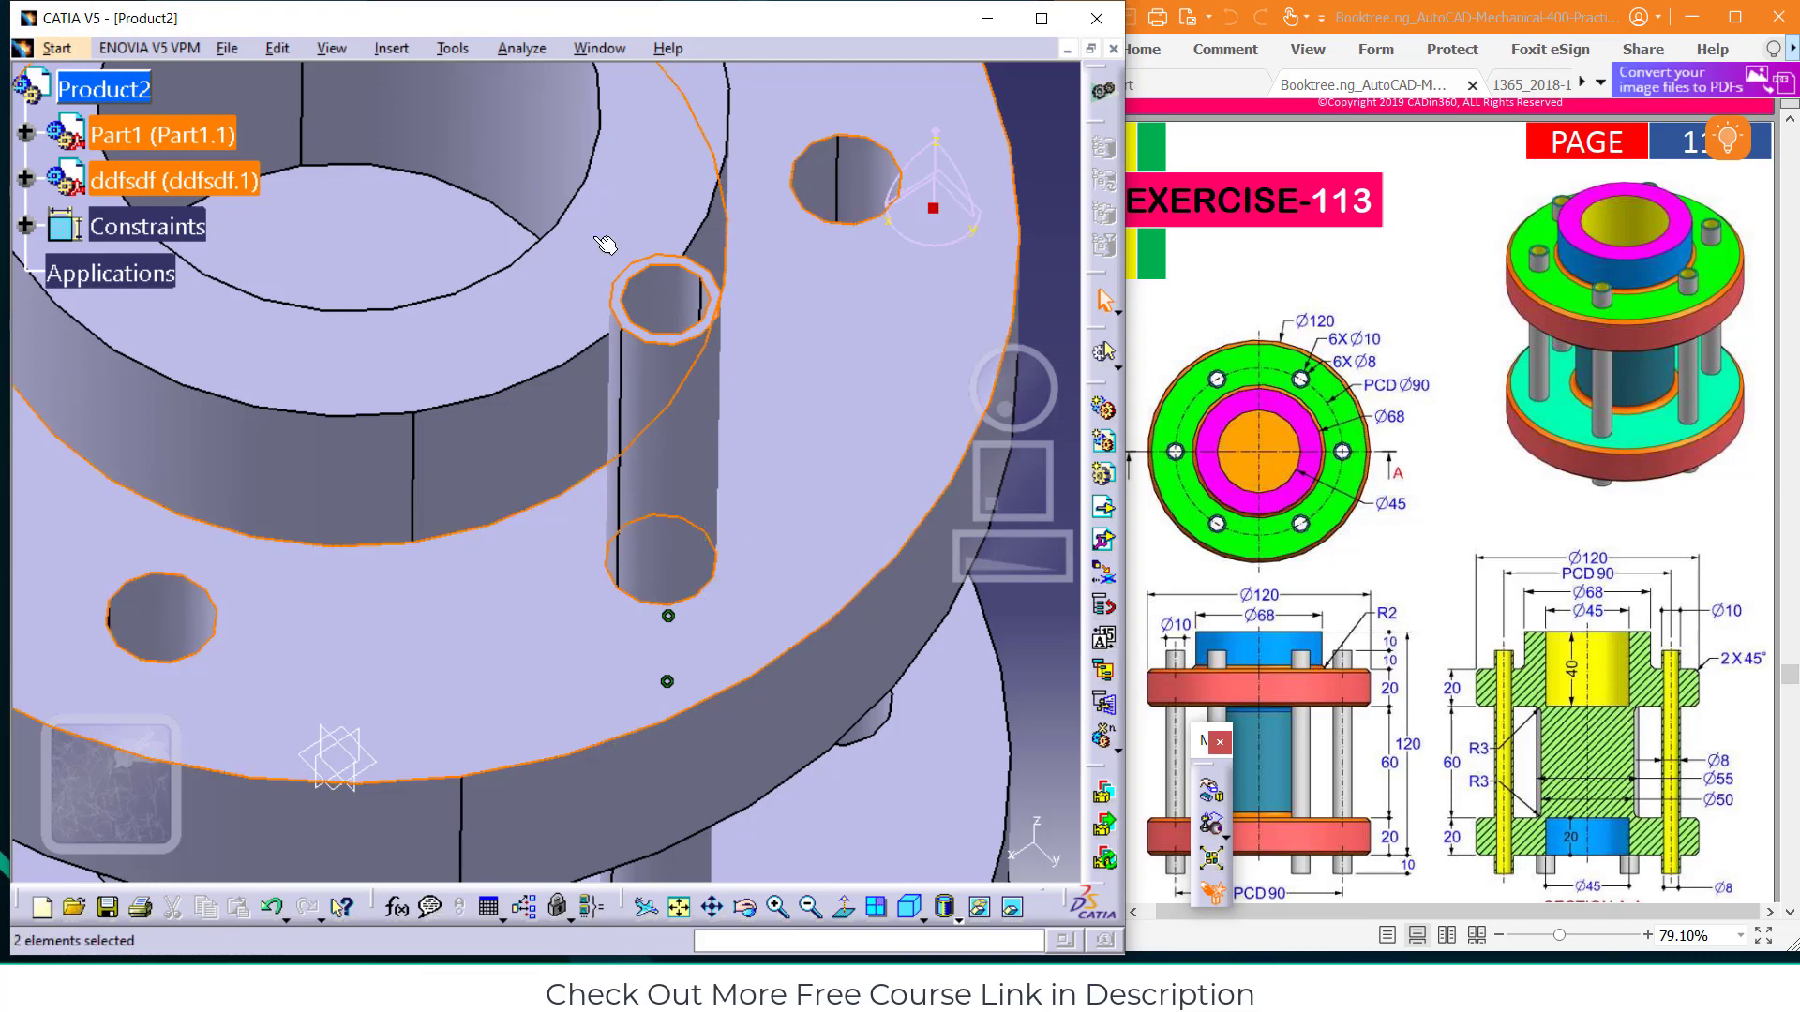
{"action": "left_click", "coordinate": [405, 51]}
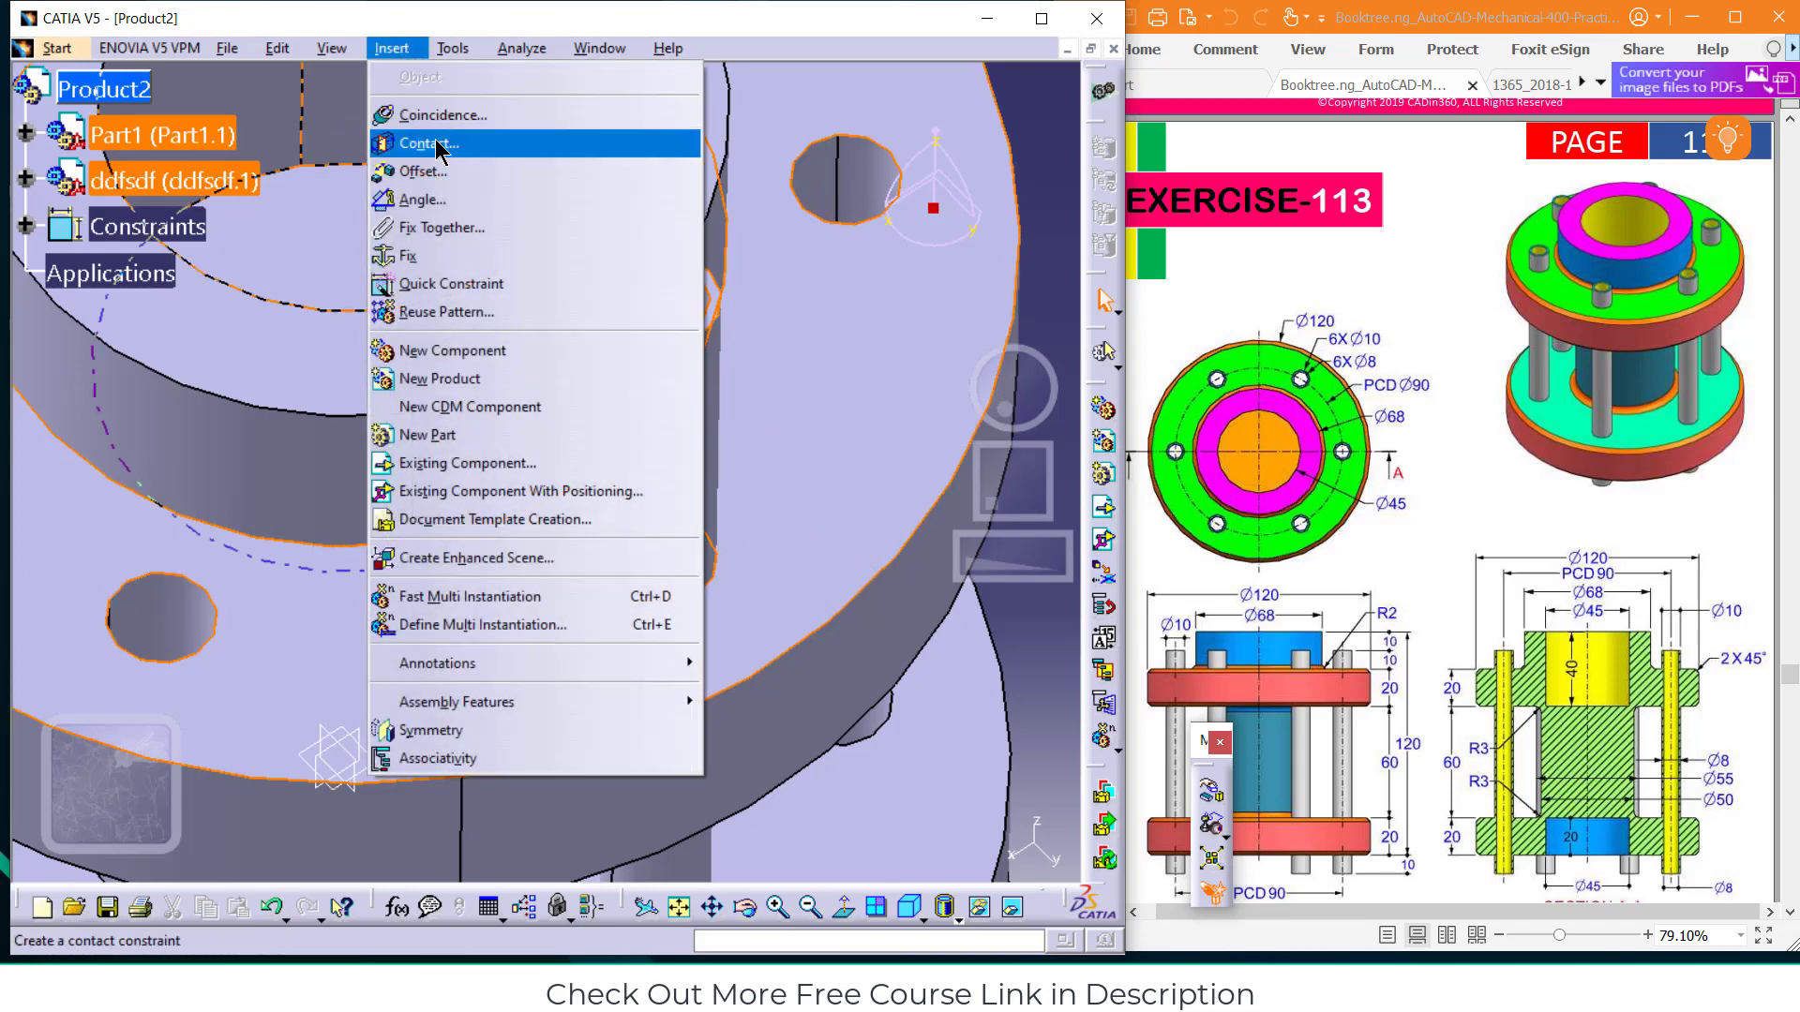
{"action": "left_click", "coordinate": [446, 173]}
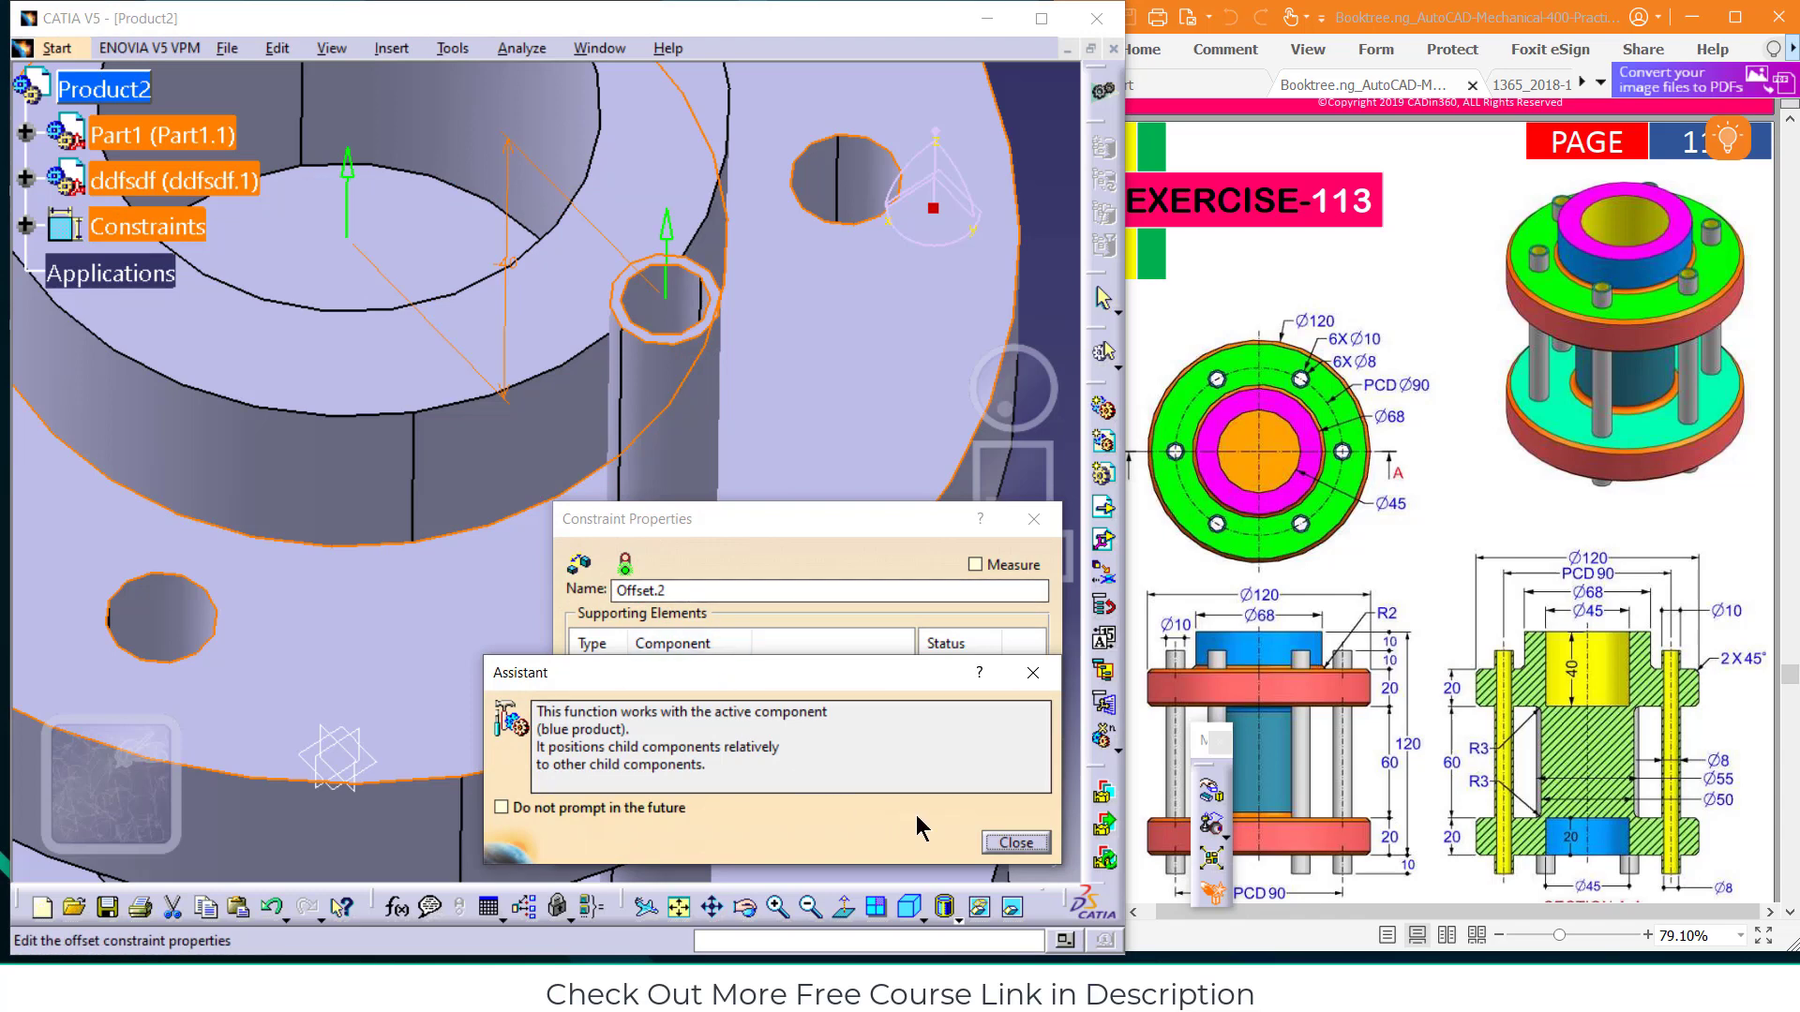
{"action": "left_click", "coordinate": [1014, 841]}
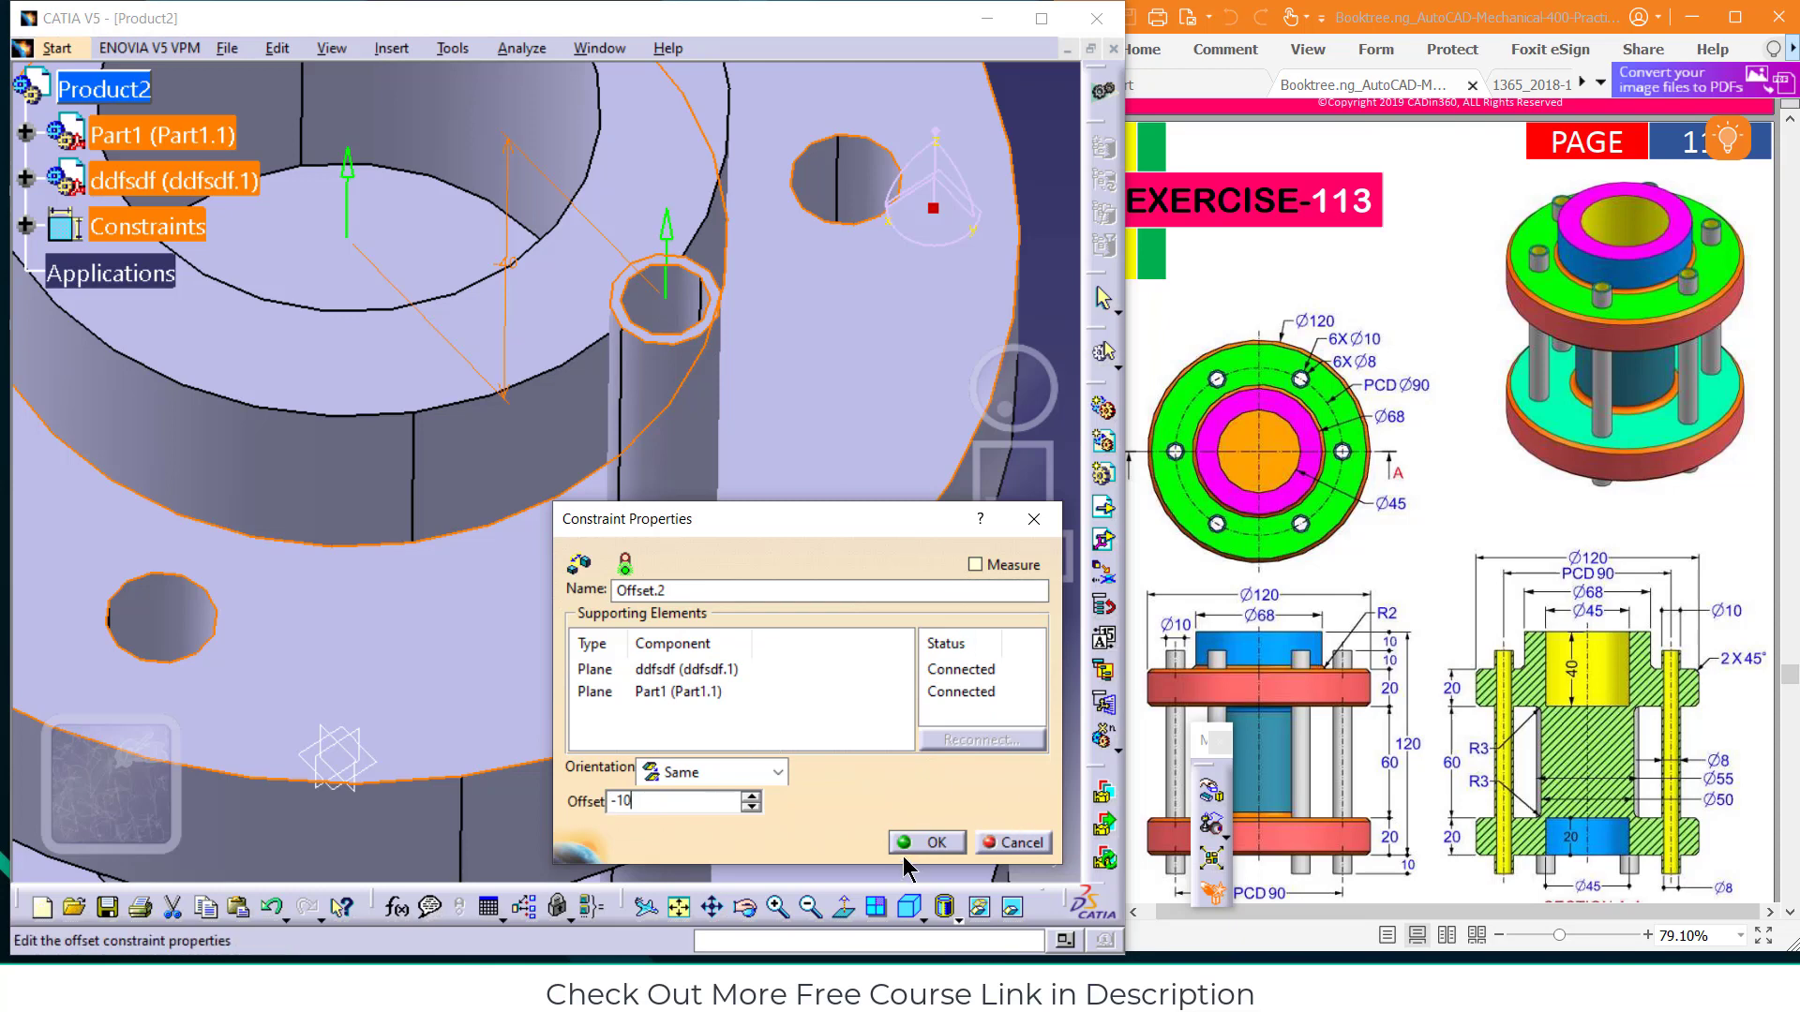
{"action": "left_click", "coordinate": [933, 842]}
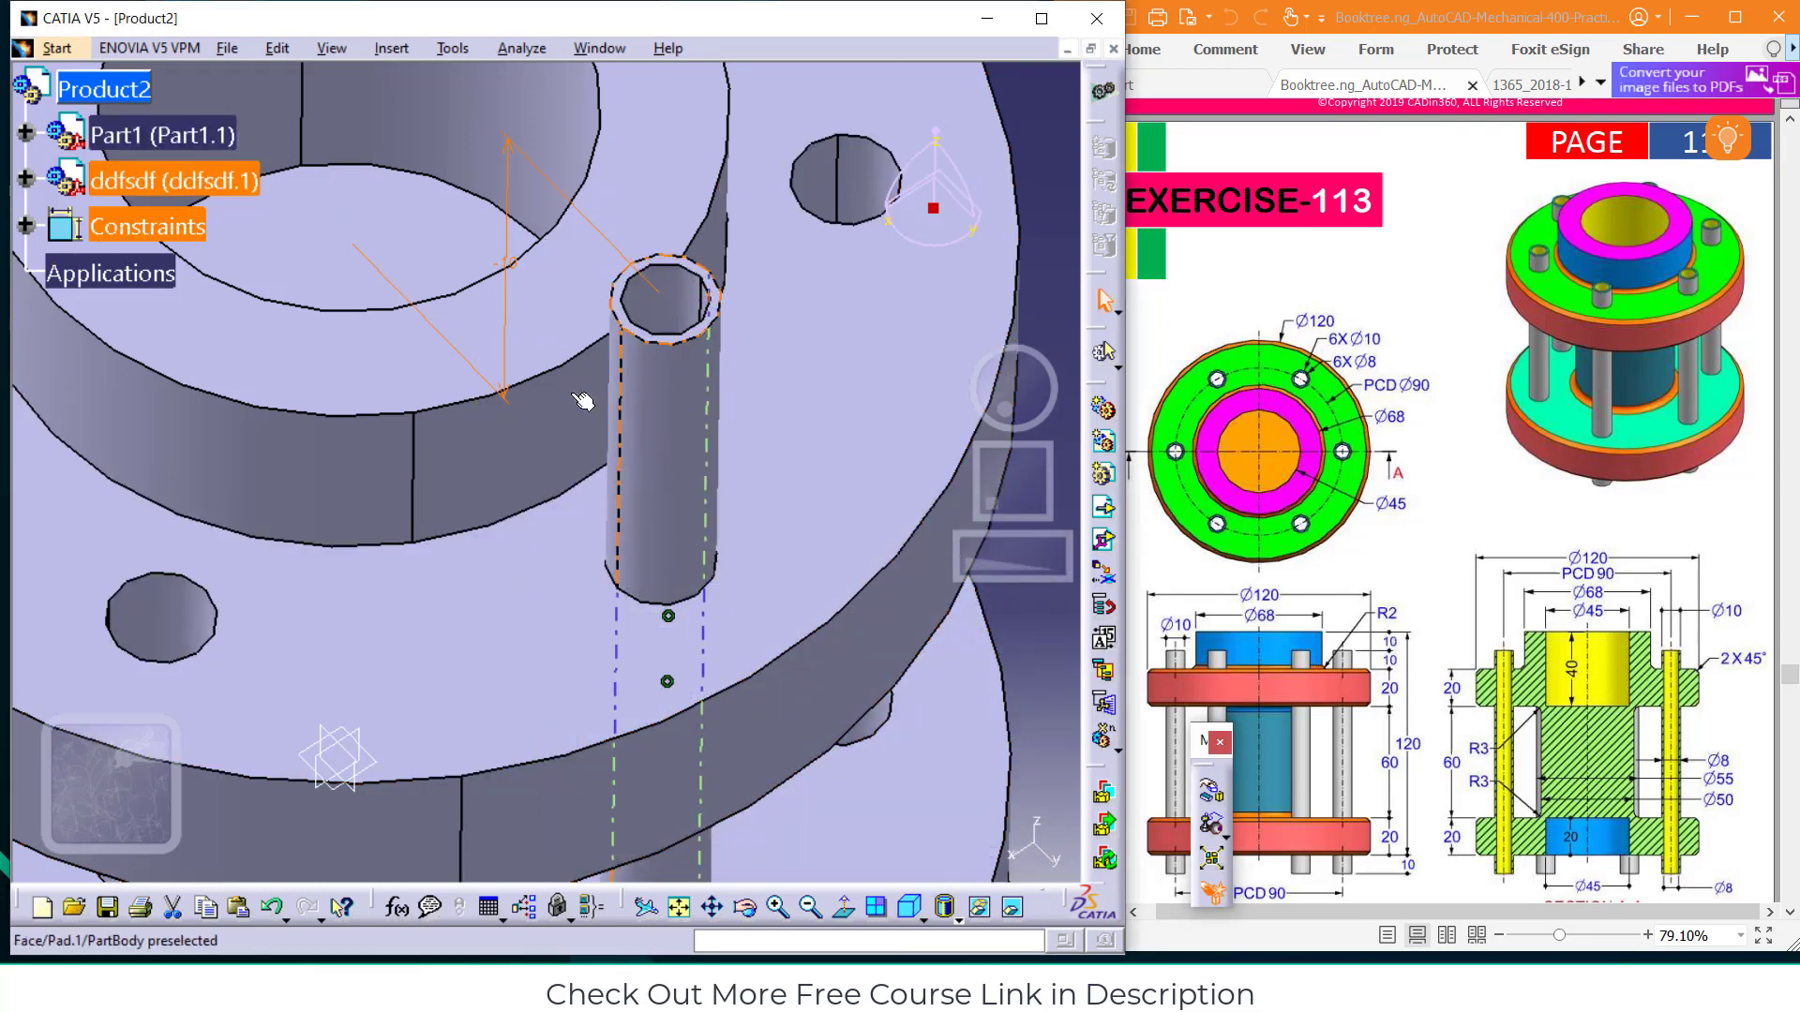
Update the assembly to apply the rod's offset and check how the rod sits in both flanges
{"action": "left_click", "coordinate": [277, 48]}
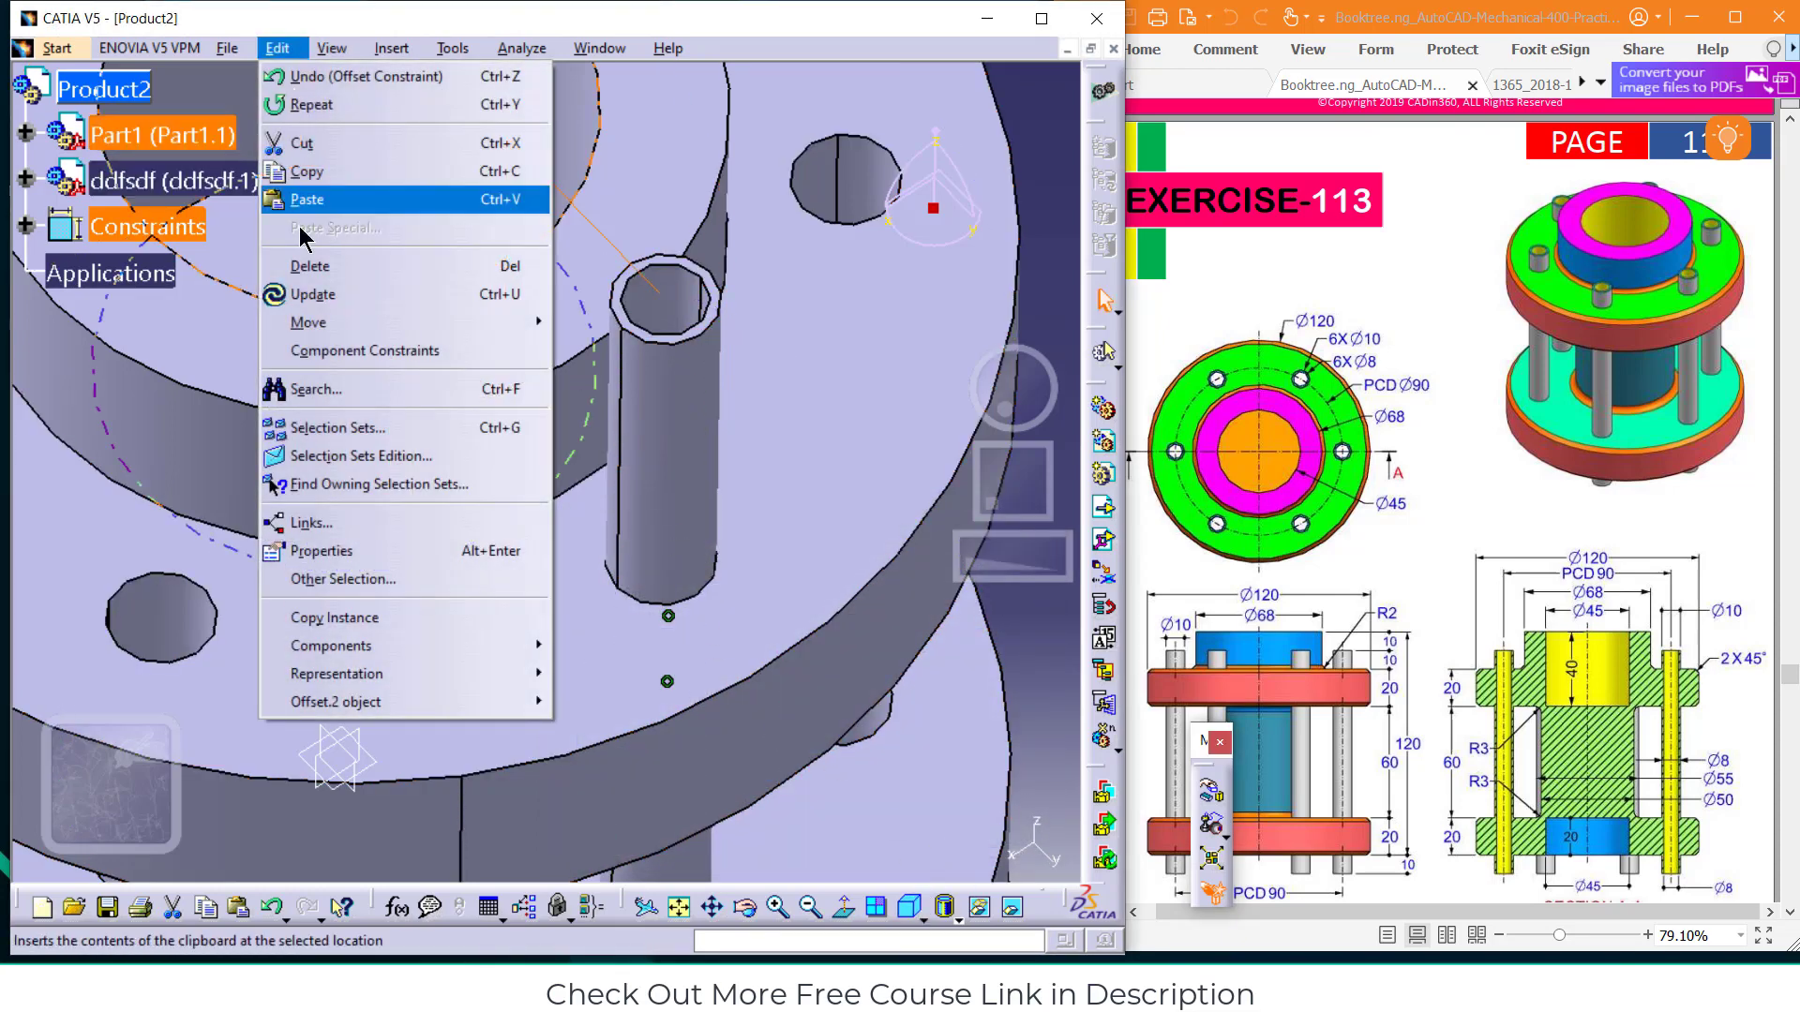
{"action": "left_click", "coordinate": [333, 296]}
{"action": "left_click", "coordinate": [1041, 18]}
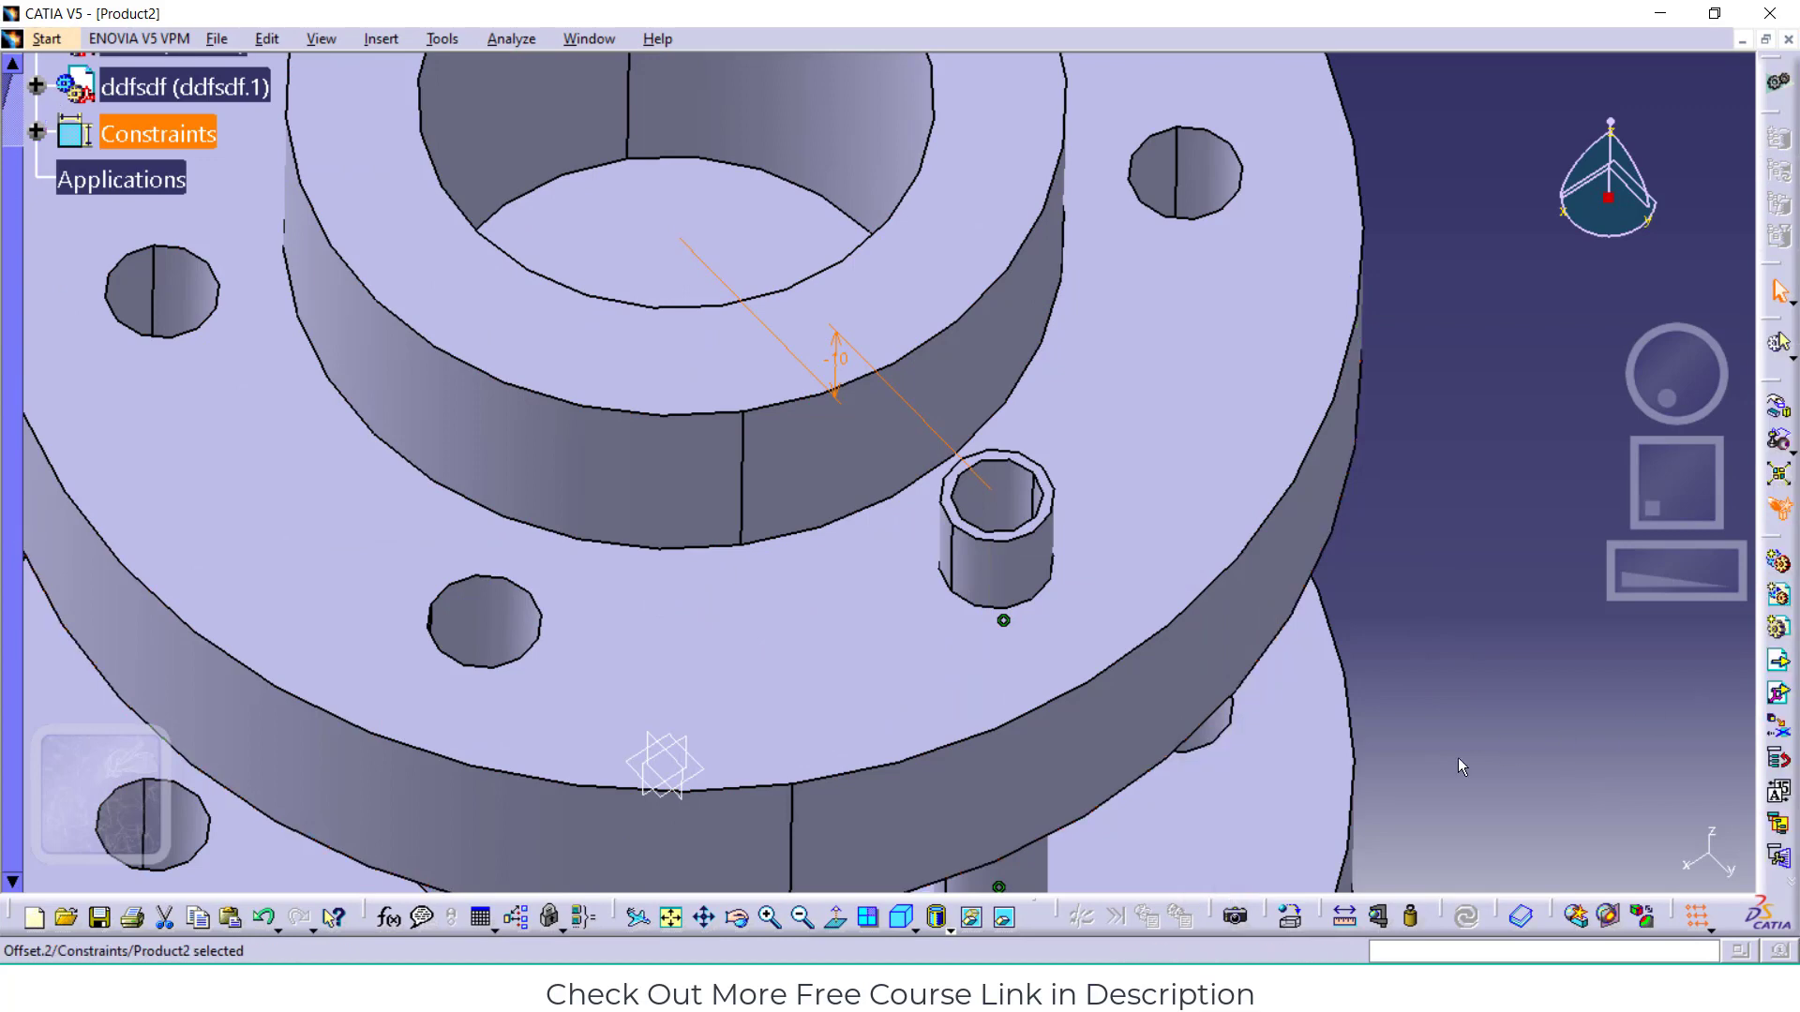
{"action": "left_click", "coordinate": [737, 923]}
{"action": "left_click_drag", "start_coordinate": [848, 600], "coordinate": [886, 235]}
{"action": "left_click", "coordinate": [672, 919]}
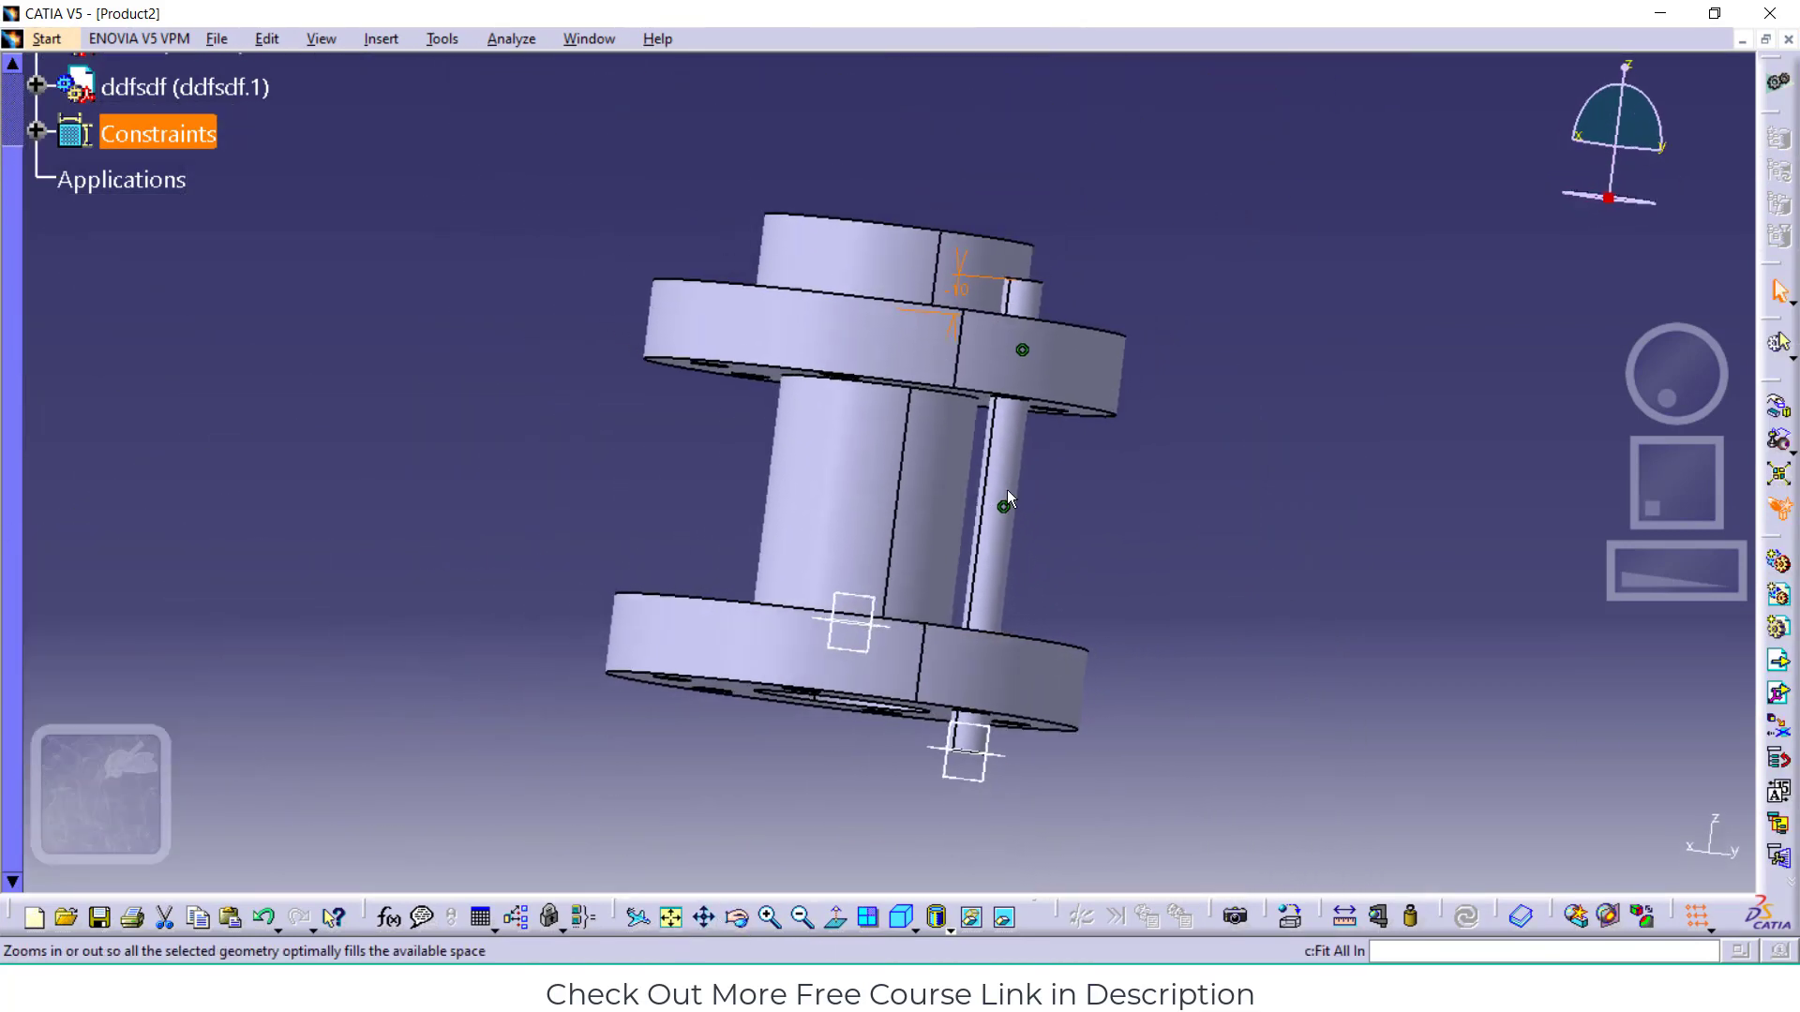
{"action": "left_click", "coordinate": [737, 921]}
{"action": "left_click_drag", "start_coordinate": [656, 656], "coordinate": [891, 797]}
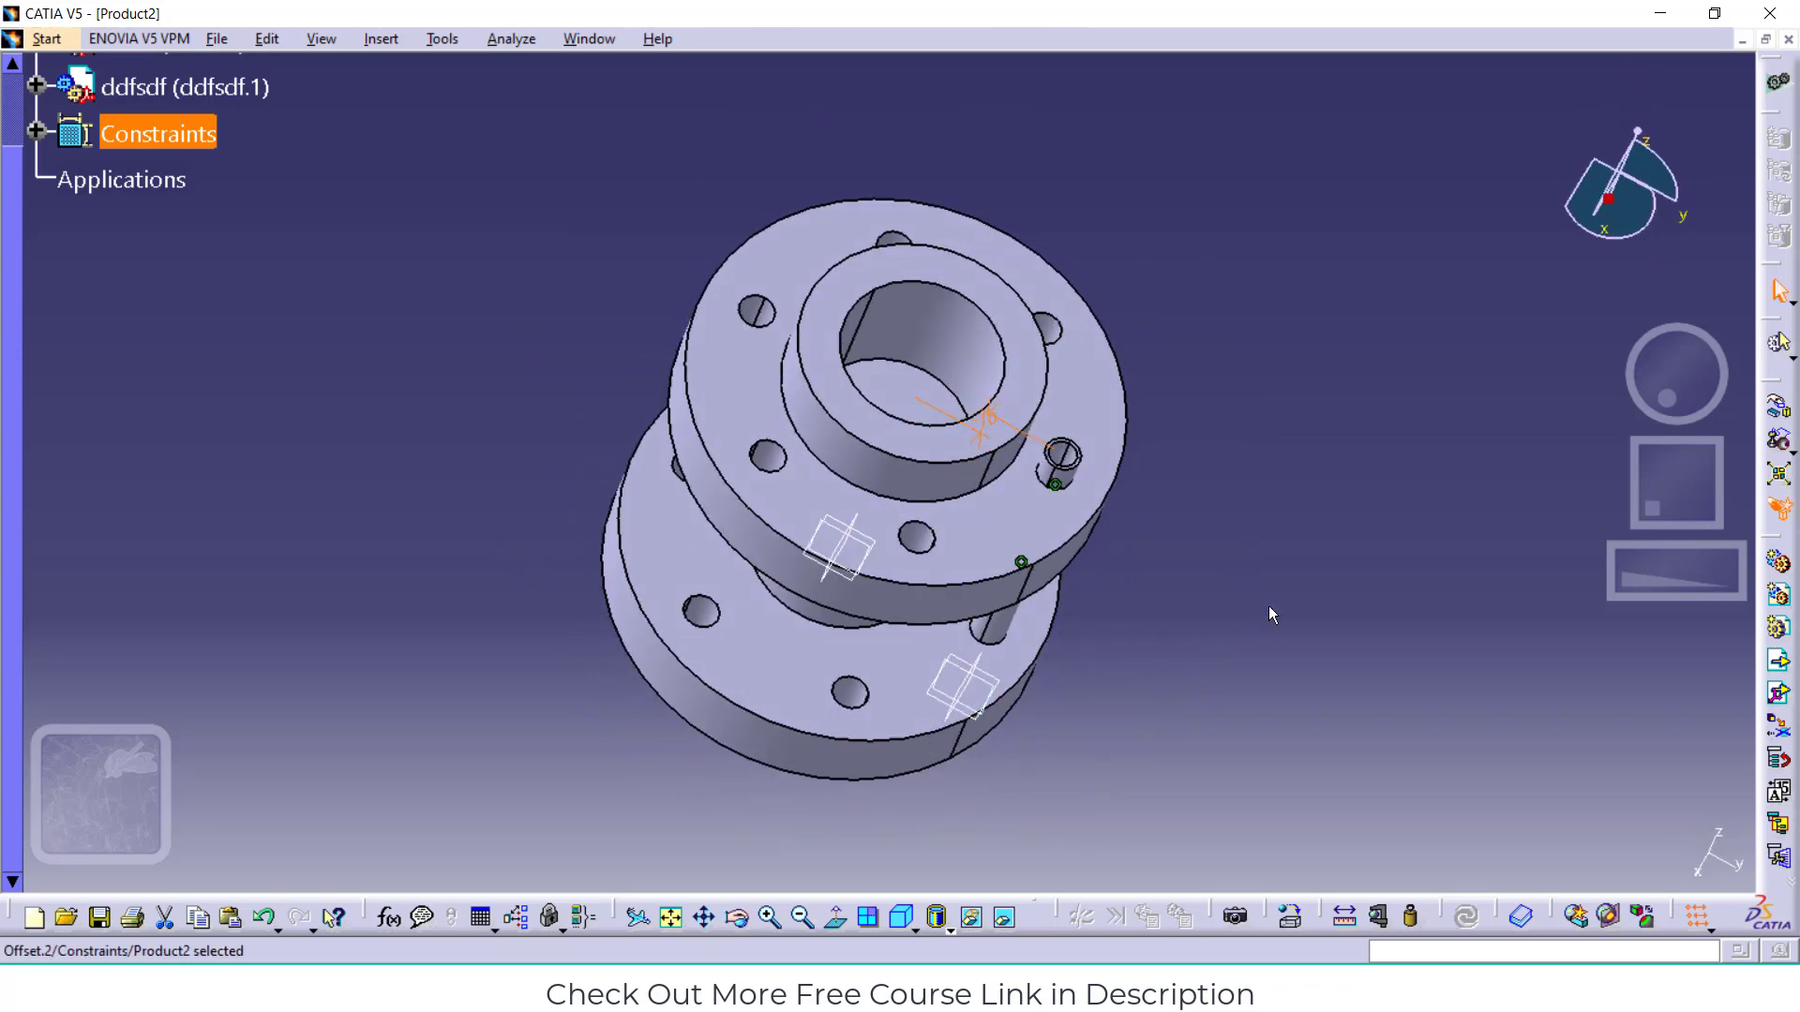
Use Reuse Pattern to instantiate the rod ddfsdf (ddfsdf.1) on the flanged body's CircPattern.1, re-using the original component as the first instance
{"action": "left_click", "coordinate": [1500, 487]}
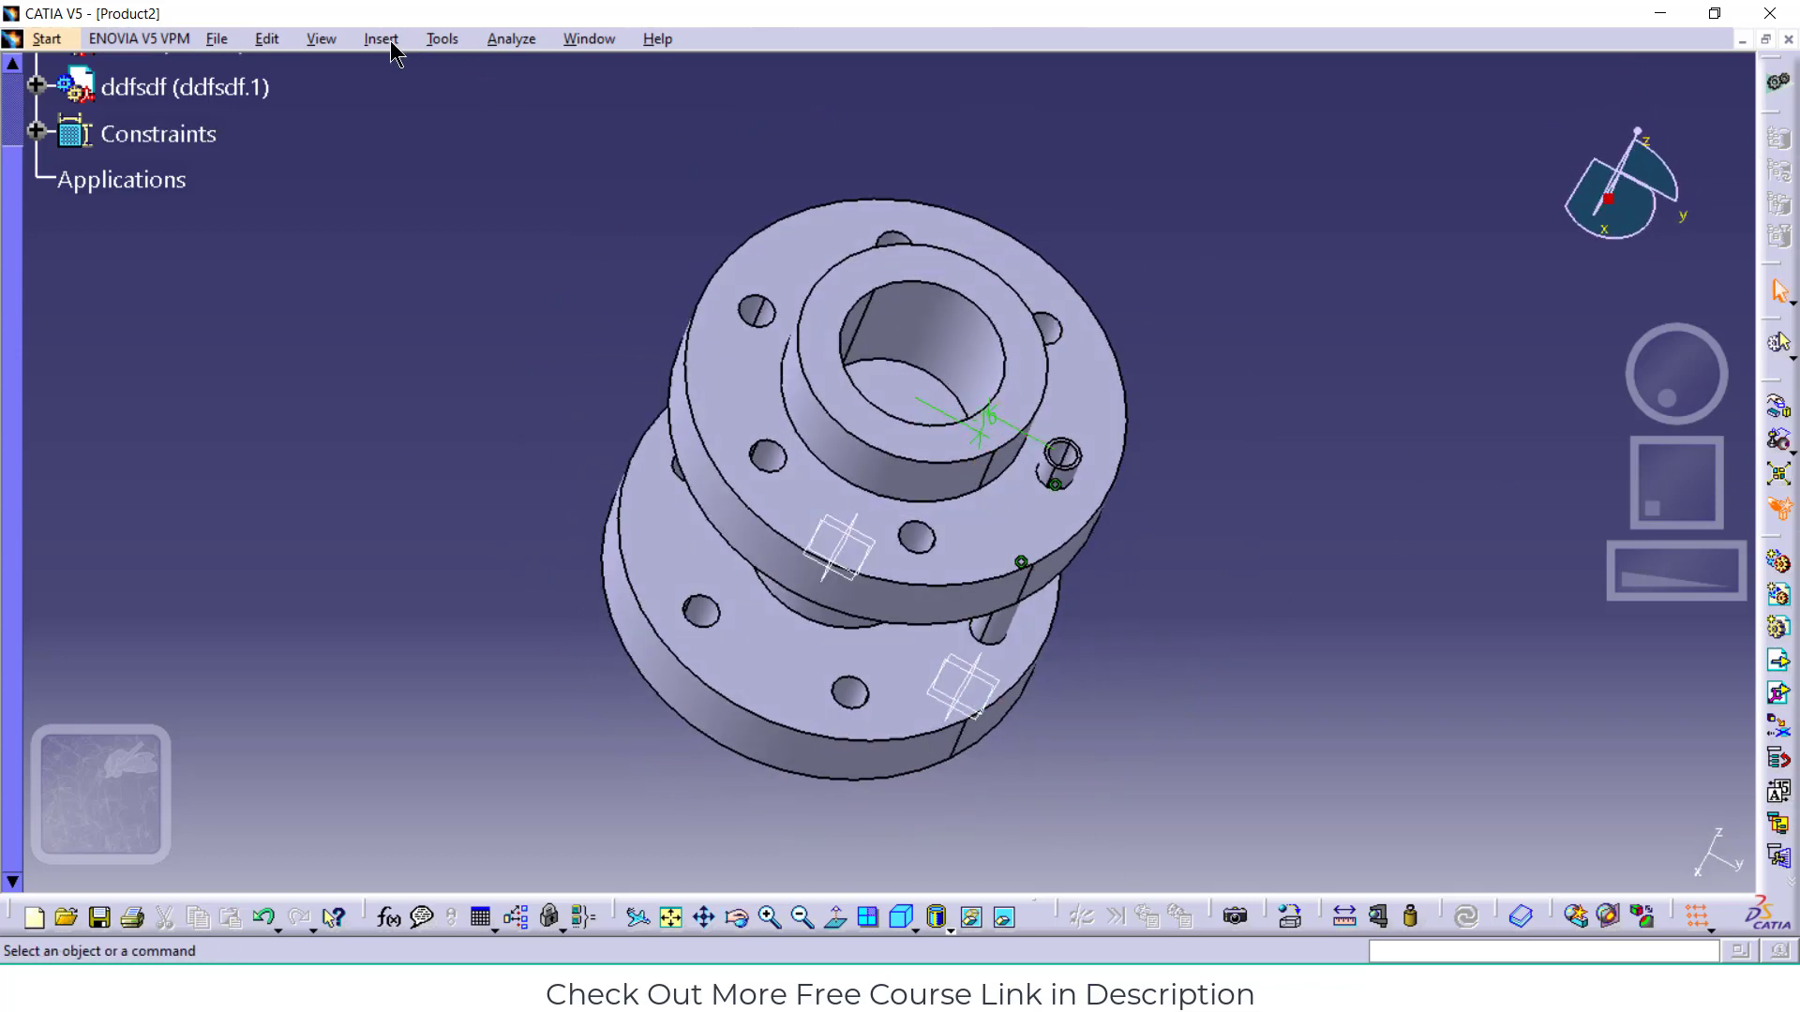
{"action": "left_click", "coordinate": [384, 41]}
{"action": "left_click", "coordinate": [436, 302]}
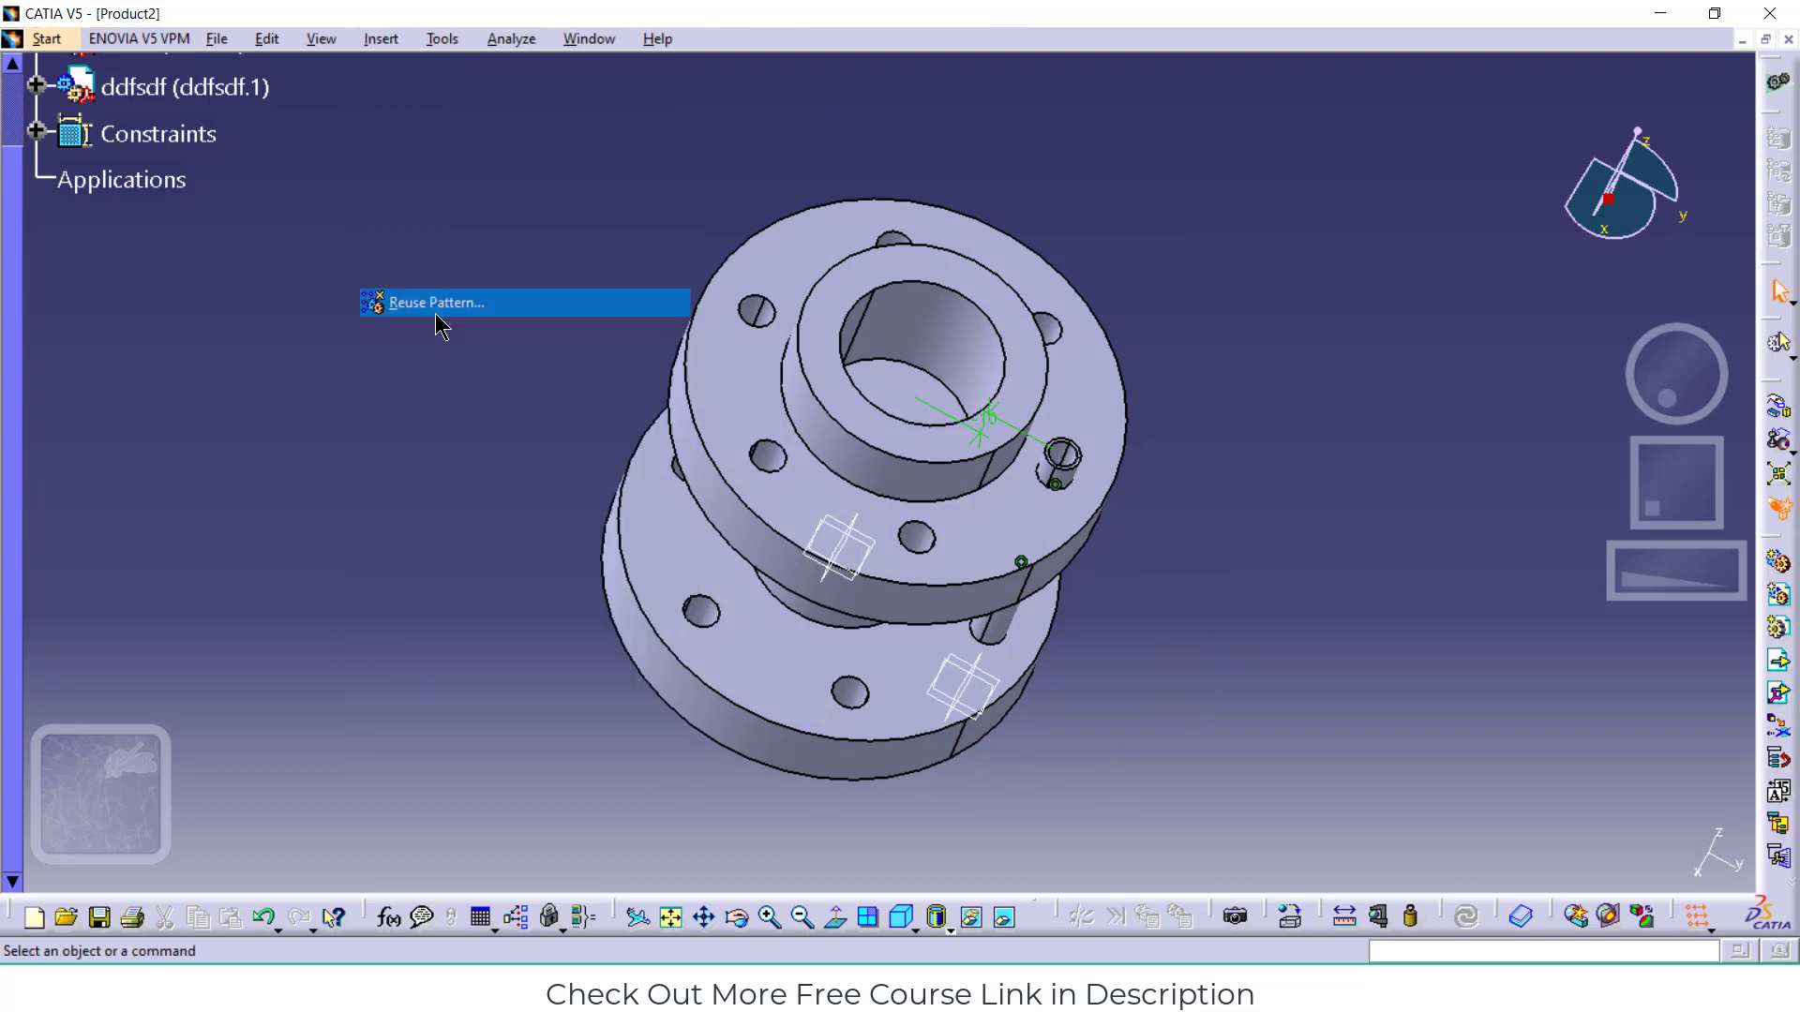
{"action": "left_click", "coordinate": [185, 86]}
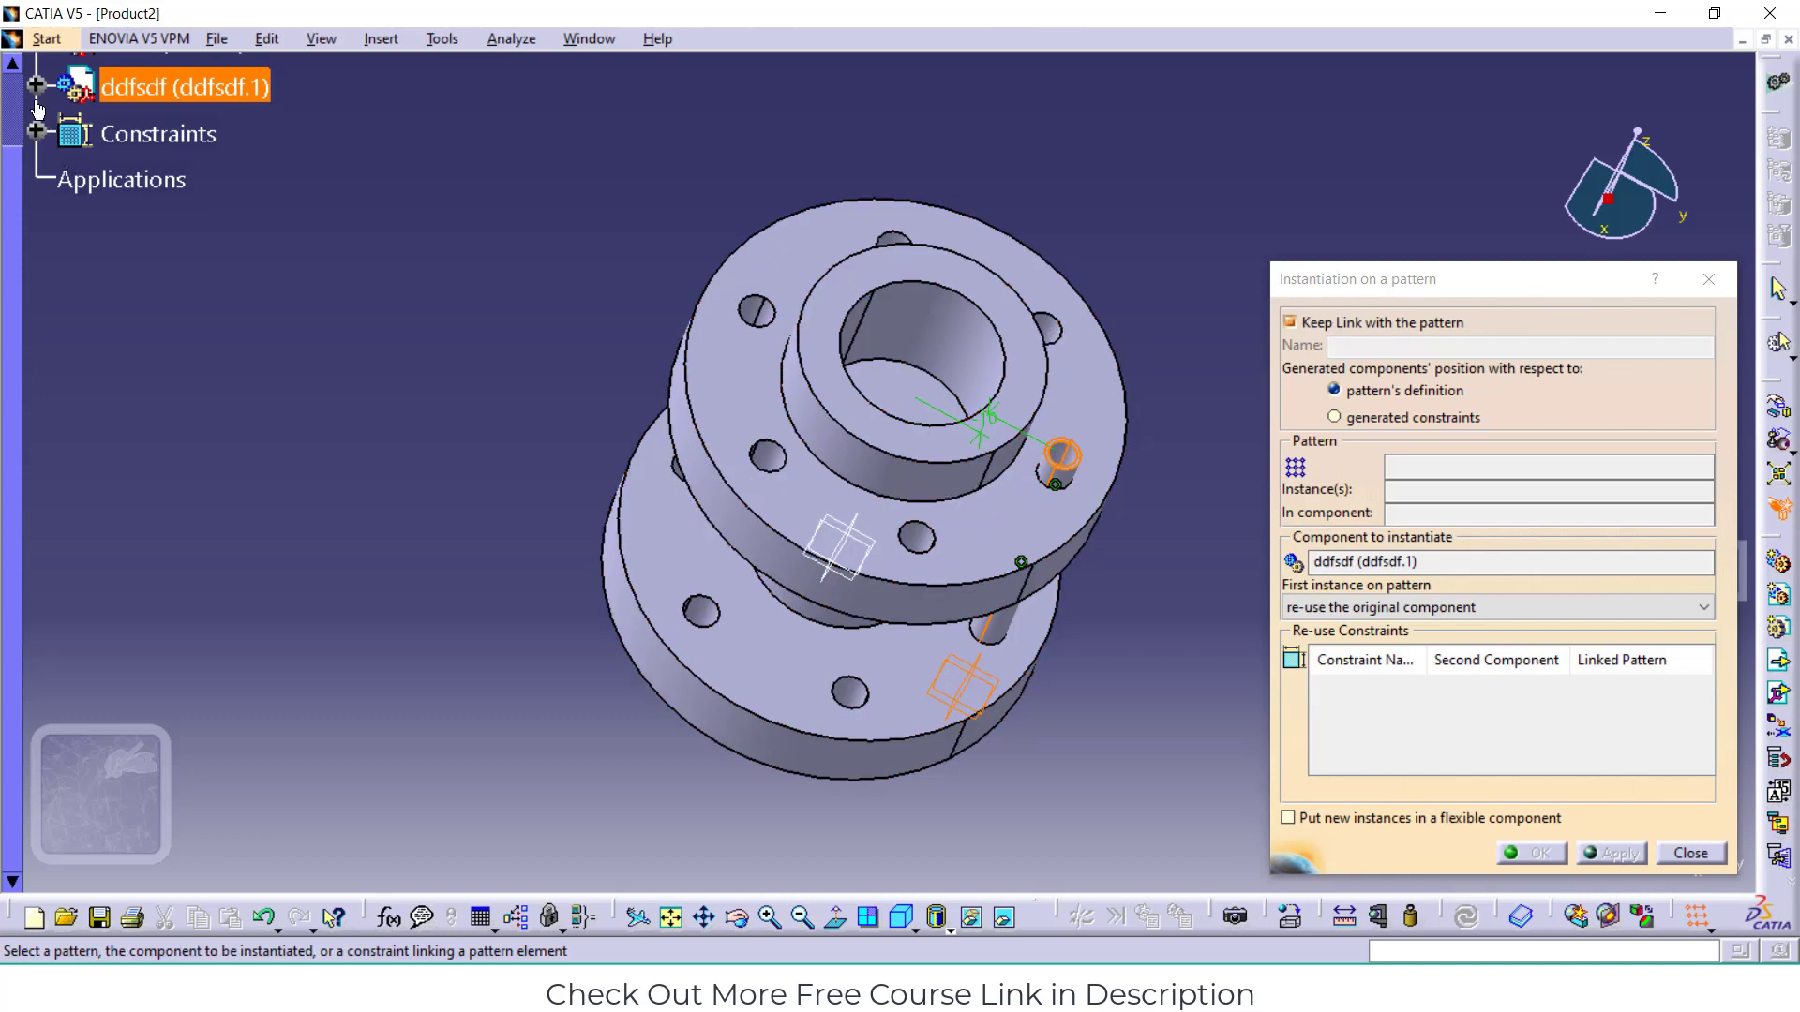
{"action": "left_click", "coordinate": [7, 141]}
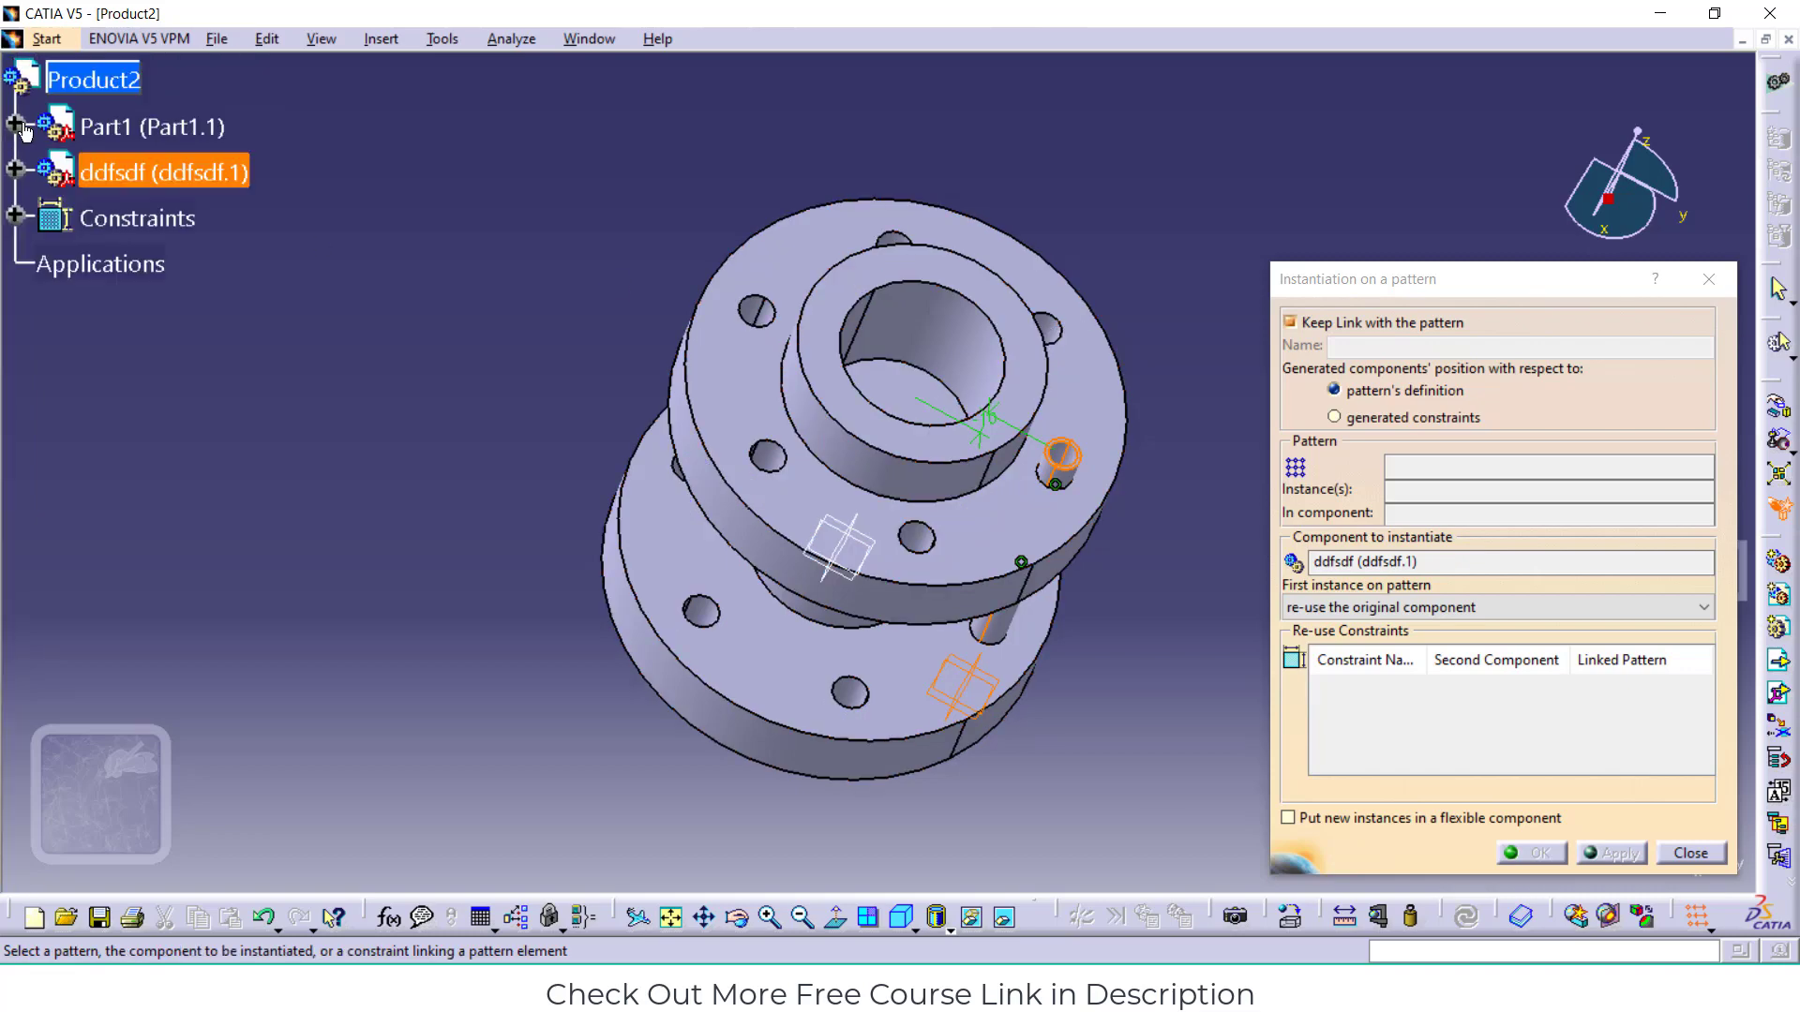
{"action": "left_click", "coordinate": [13, 122]}
{"action": "left_click", "coordinate": [47, 170]}
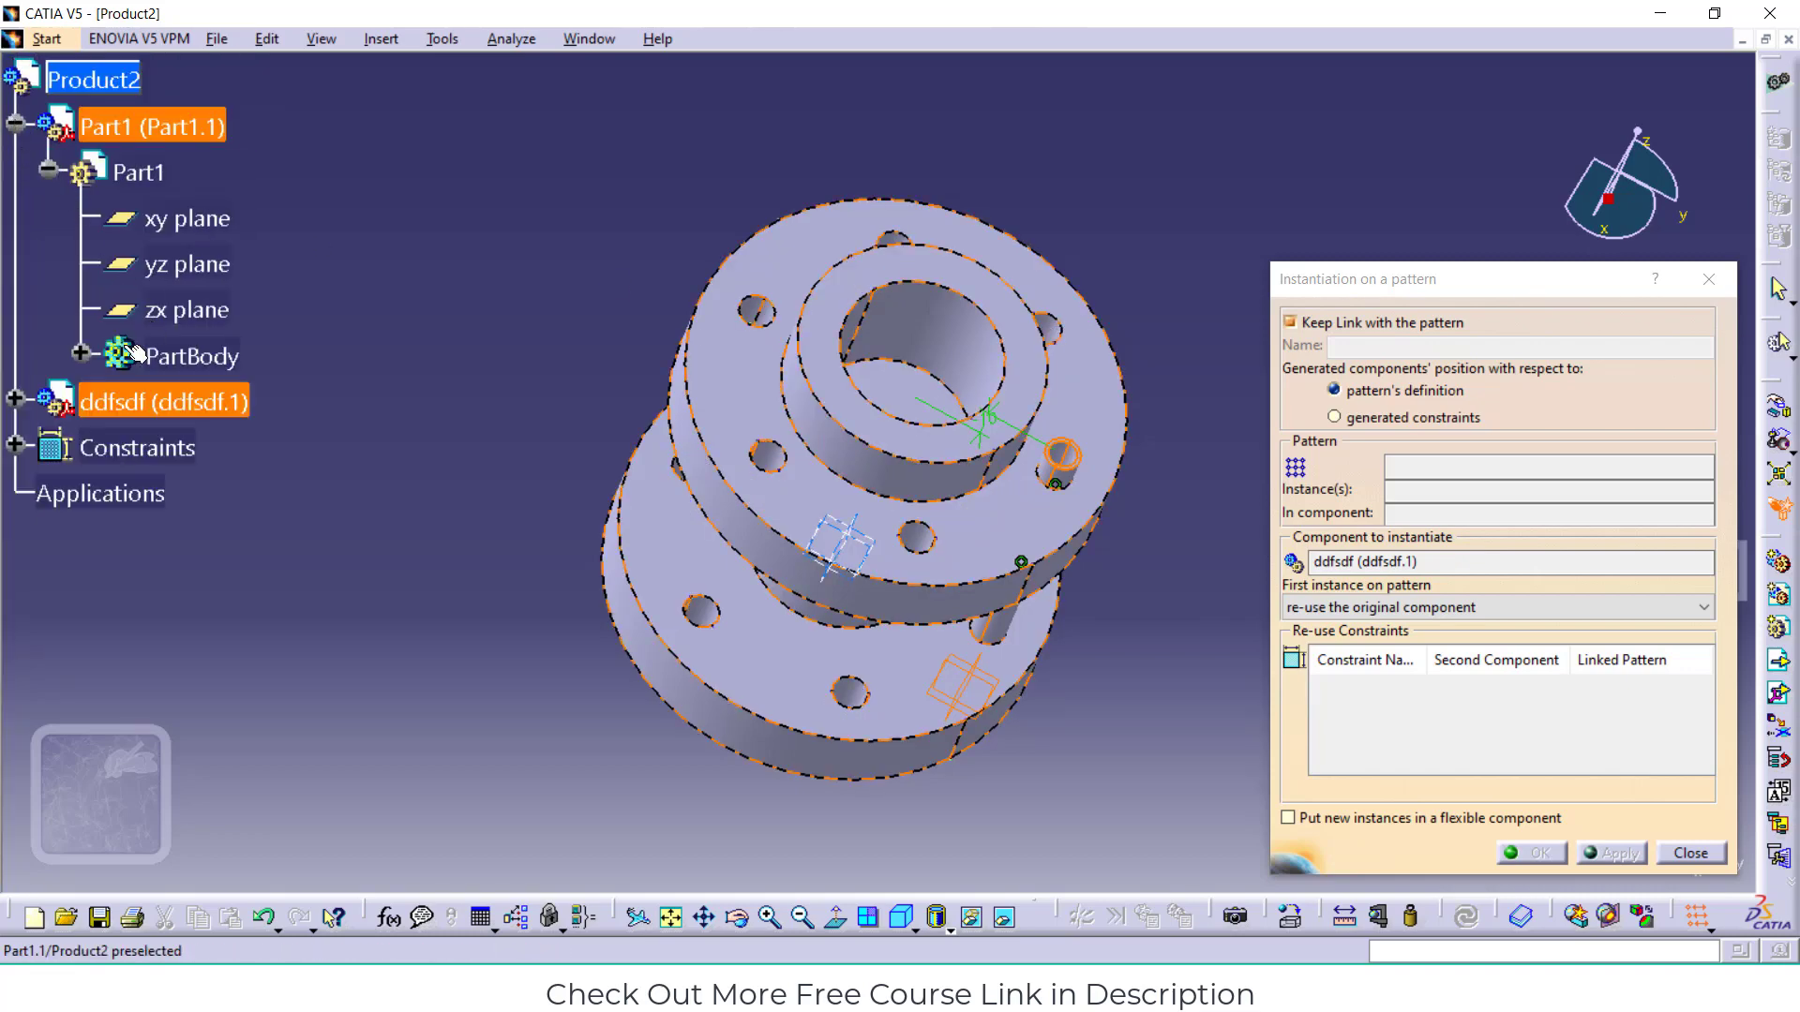
{"action": "left_click", "coordinate": [81, 355]}
{"action": "left_click", "coordinate": [225, 494]}
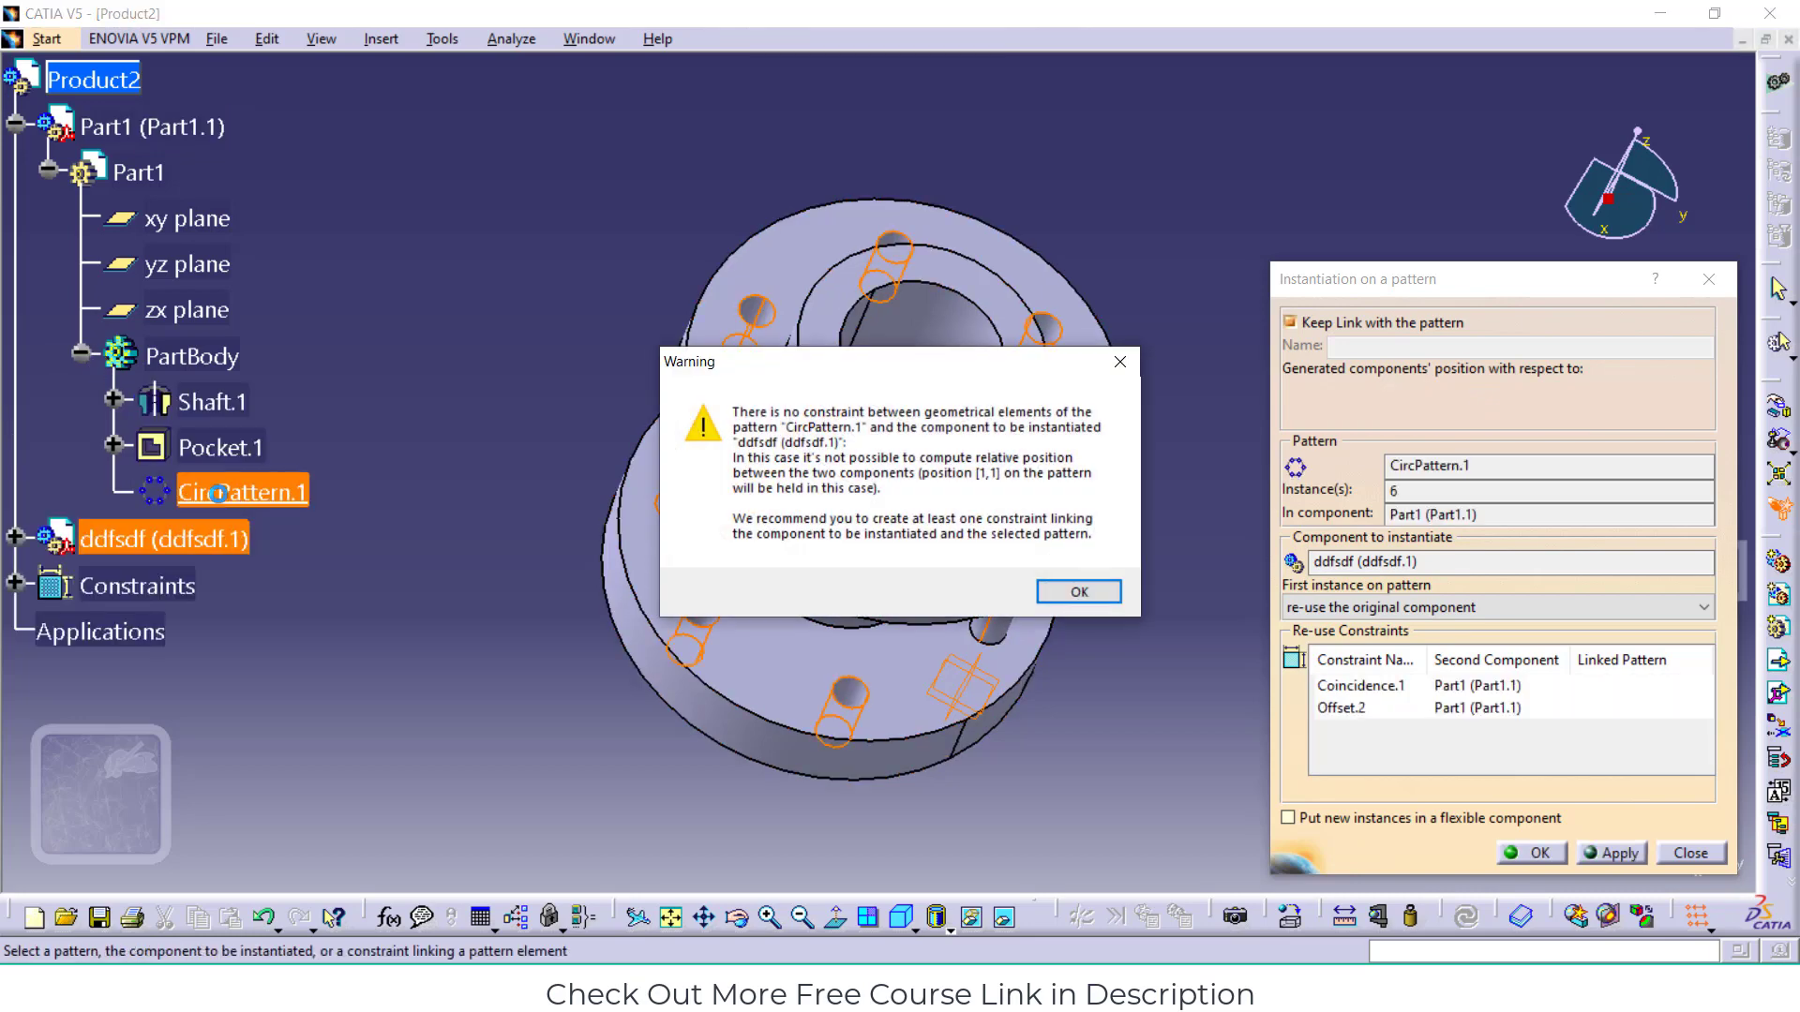
{"action": "left_click", "coordinate": [1069, 592]}
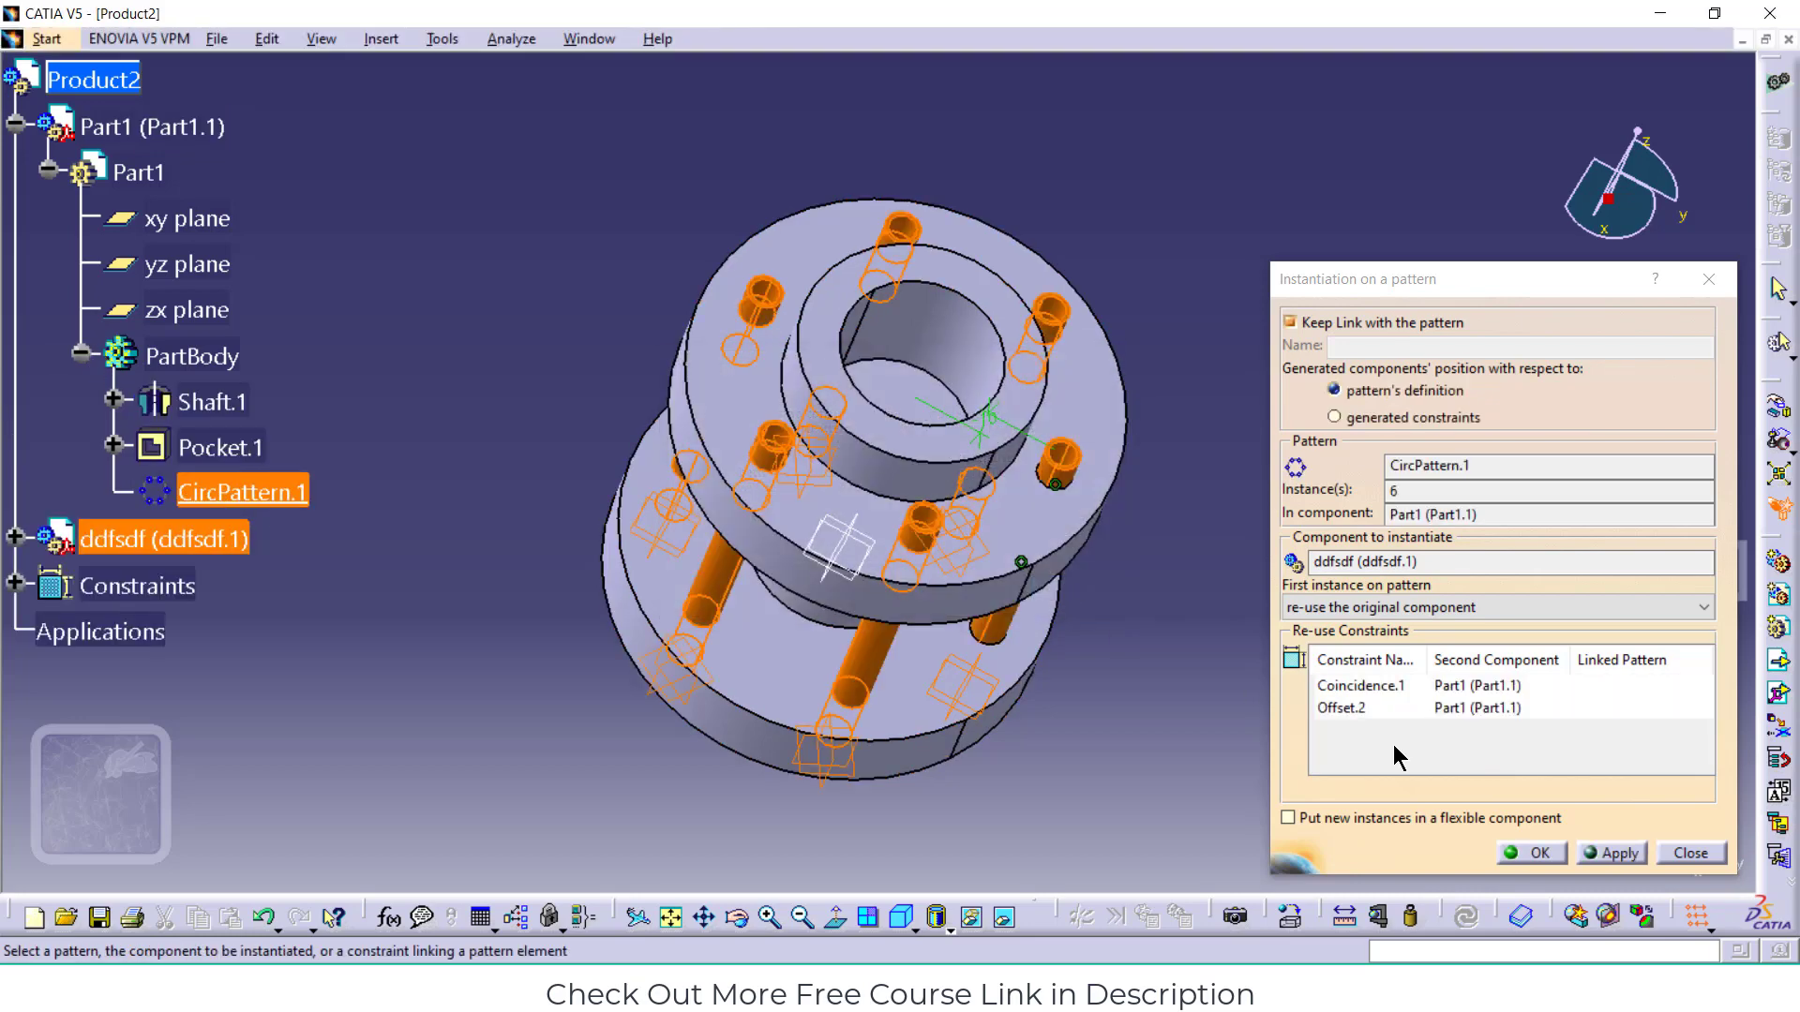
{"action": "left_click", "coordinate": [1605, 853]}
{"action": "left_click", "coordinate": [1533, 853]}
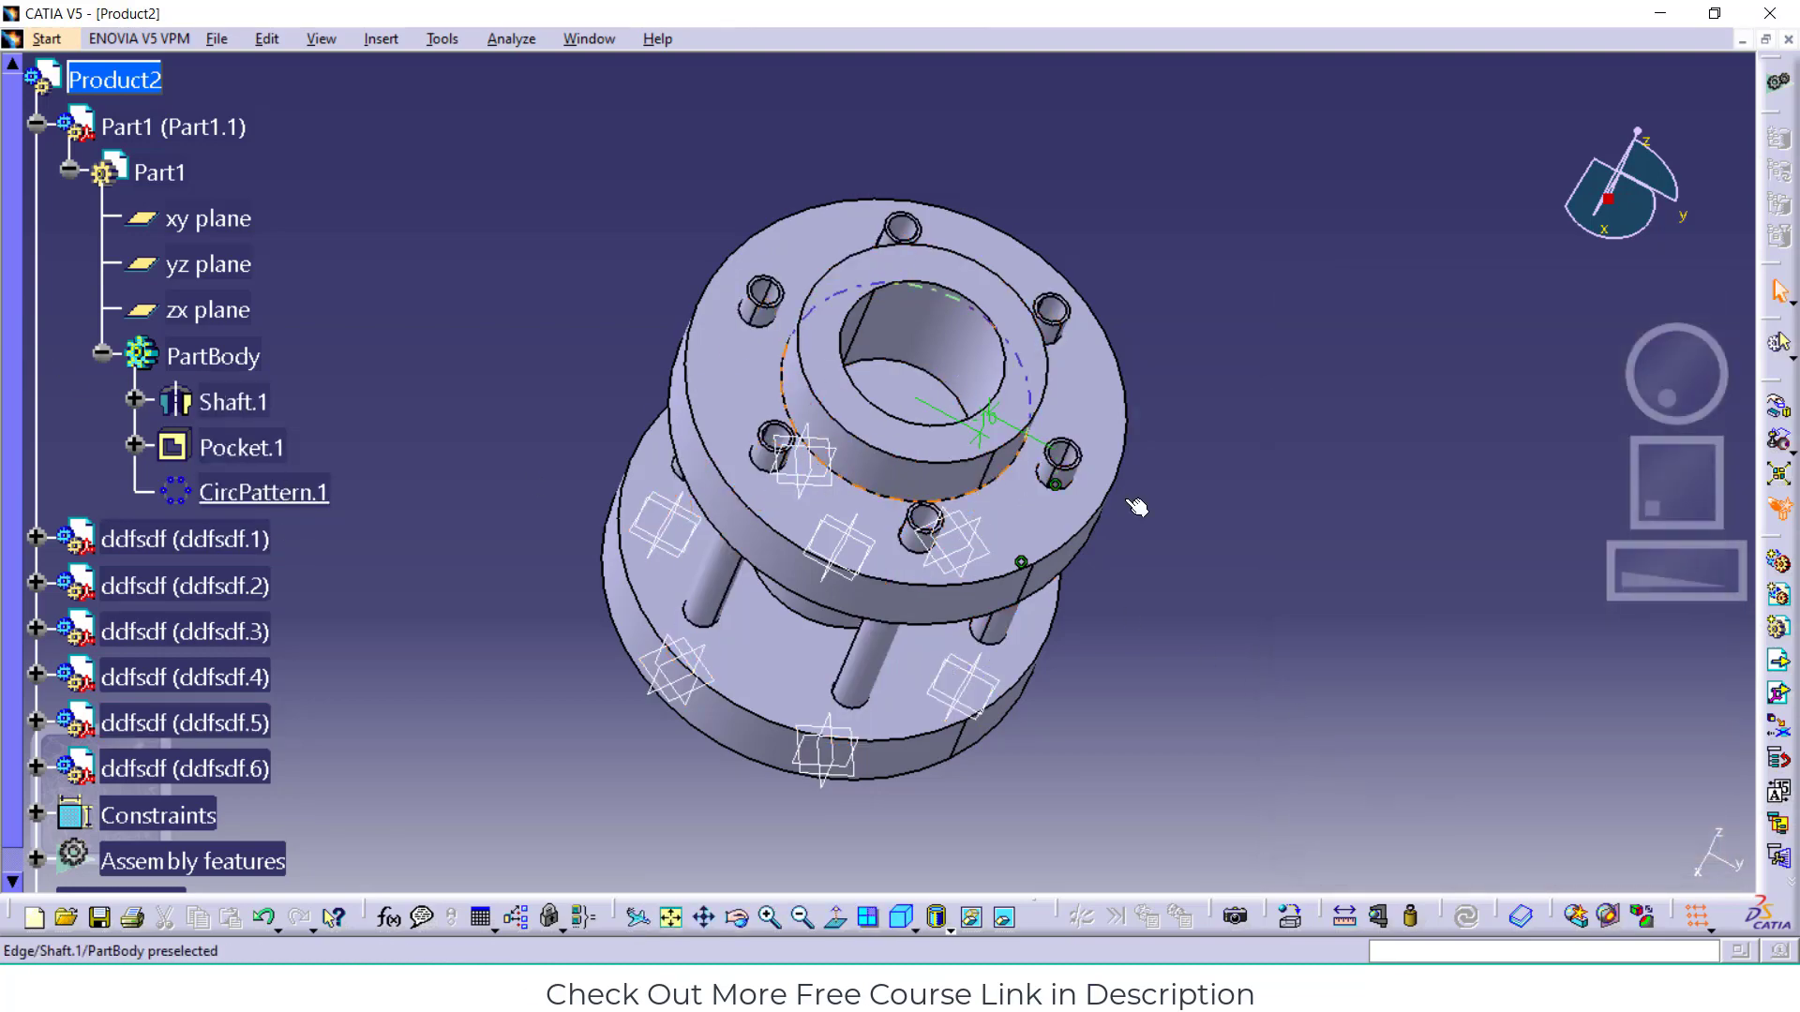
{"action": "left_click", "coordinate": [737, 919]}
{"action": "left_click_drag", "start_coordinate": [744, 856], "coordinate": [1068, 768]}
{"action": "left_click_drag", "start_coordinate": [1064, 922], "coordinate": [690, 433]}
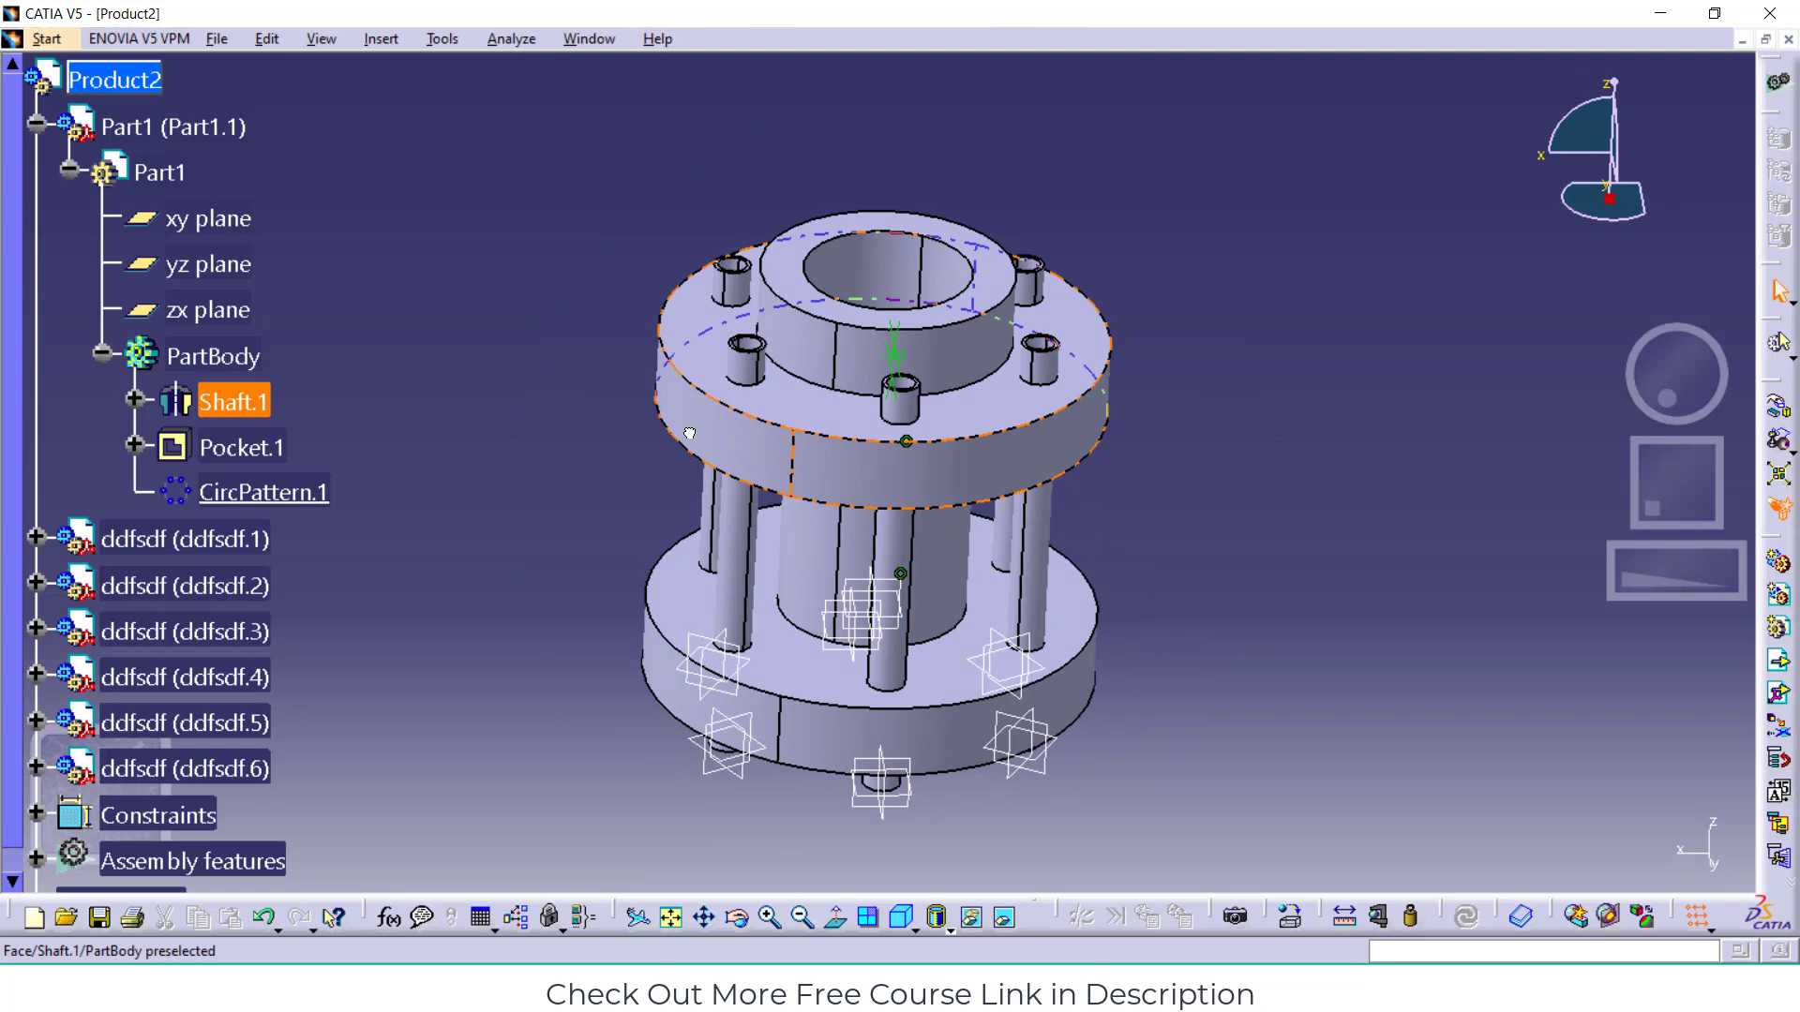
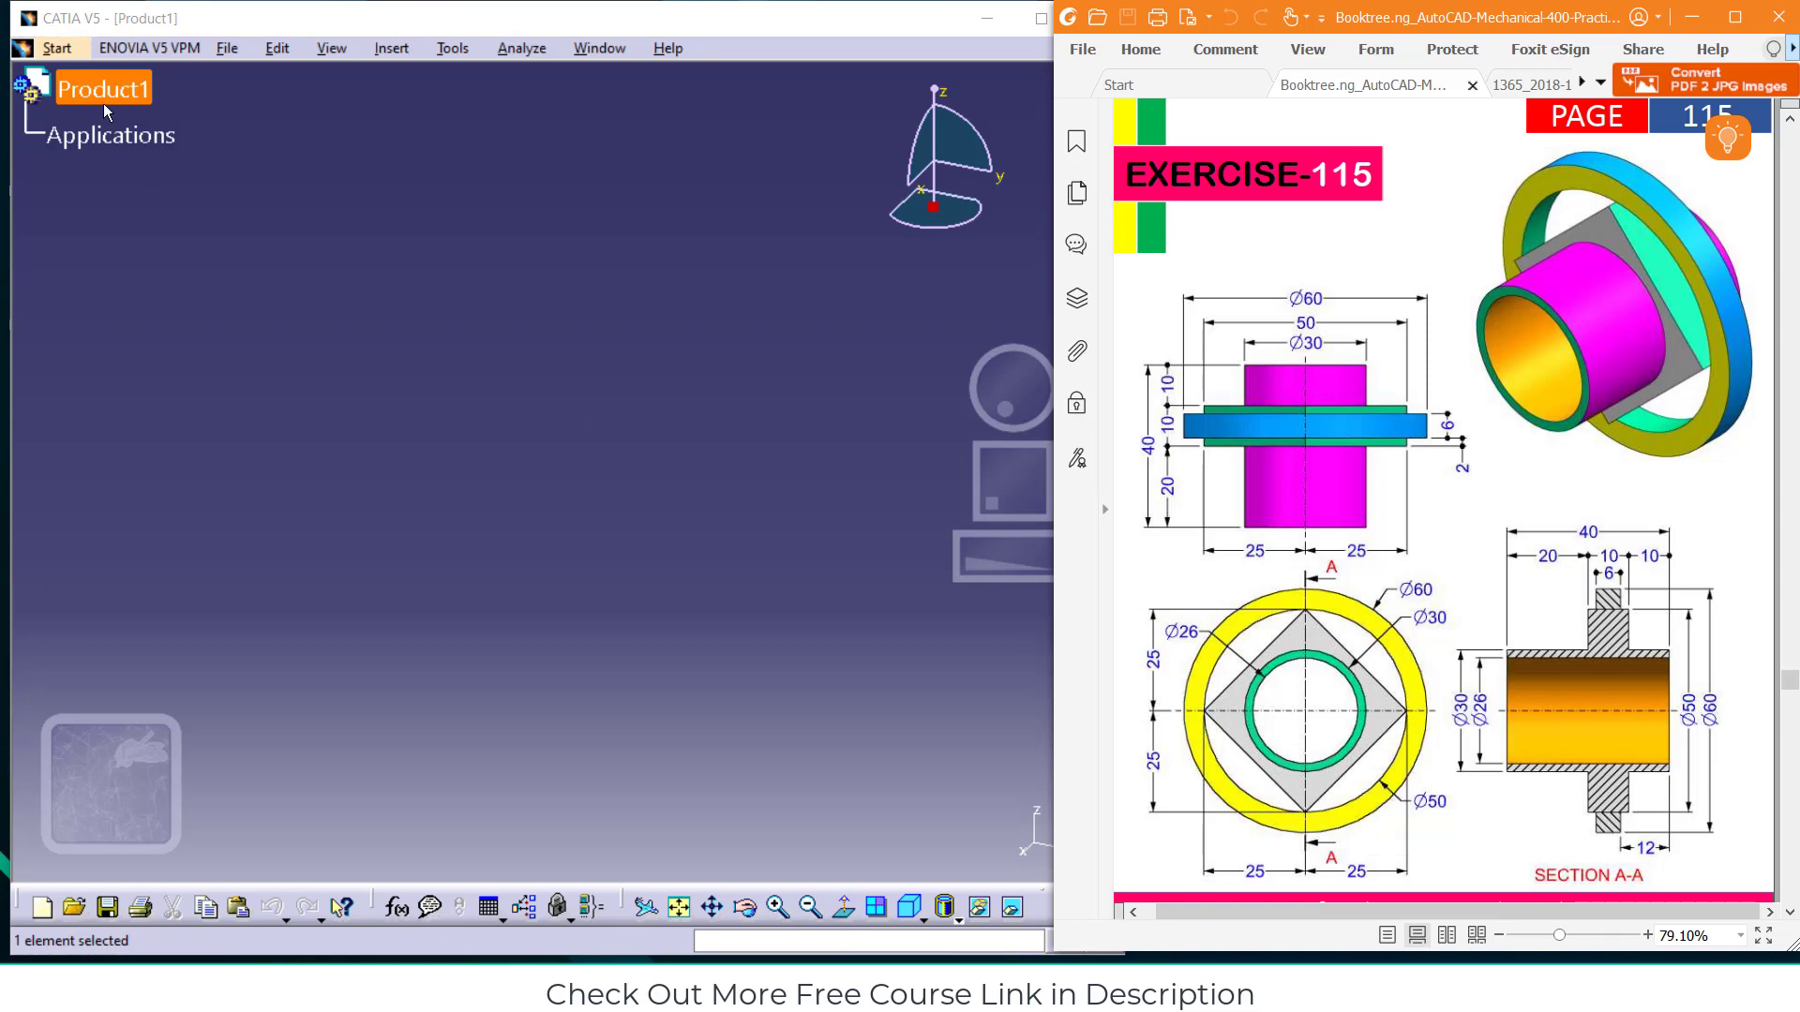
Add a new part to Product1 with the Part Design workbench
{"action": "left_click", "coordinate": [79, 51]}
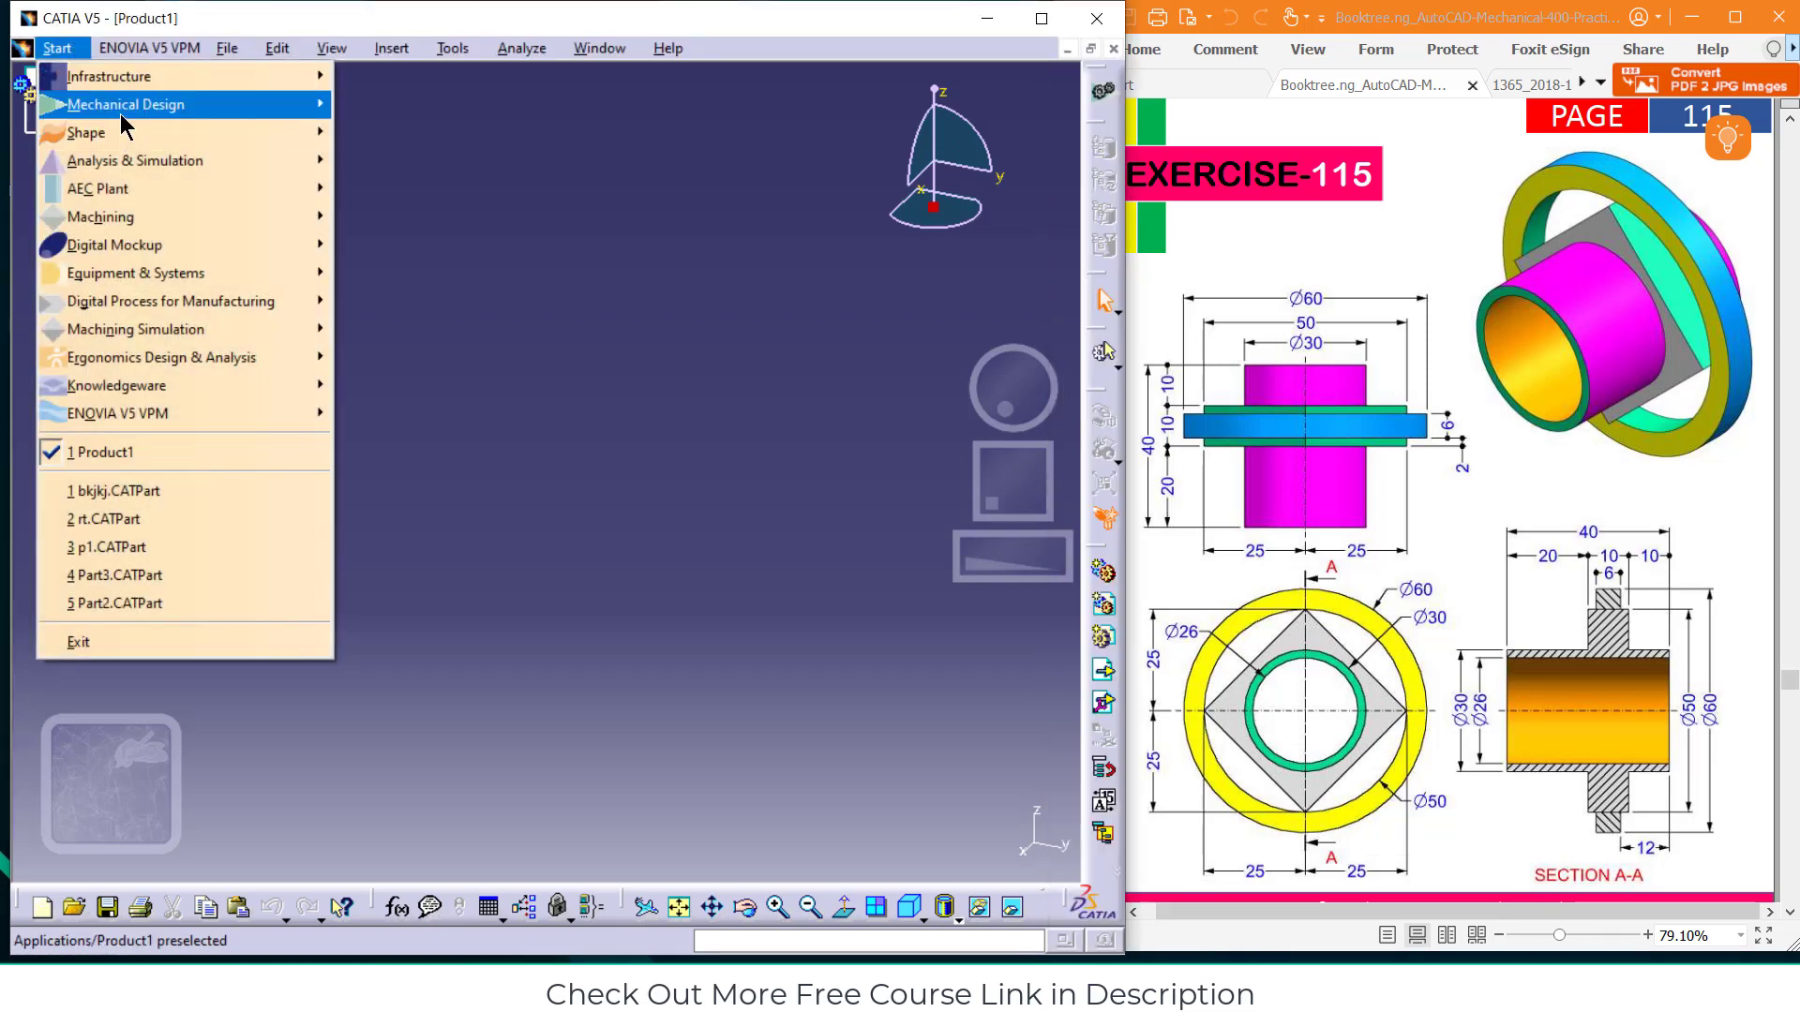
{"action": "mouse_move", "coordinate": [290, 122]}
{"action": "left_click", "coordinate": [394, 104]}
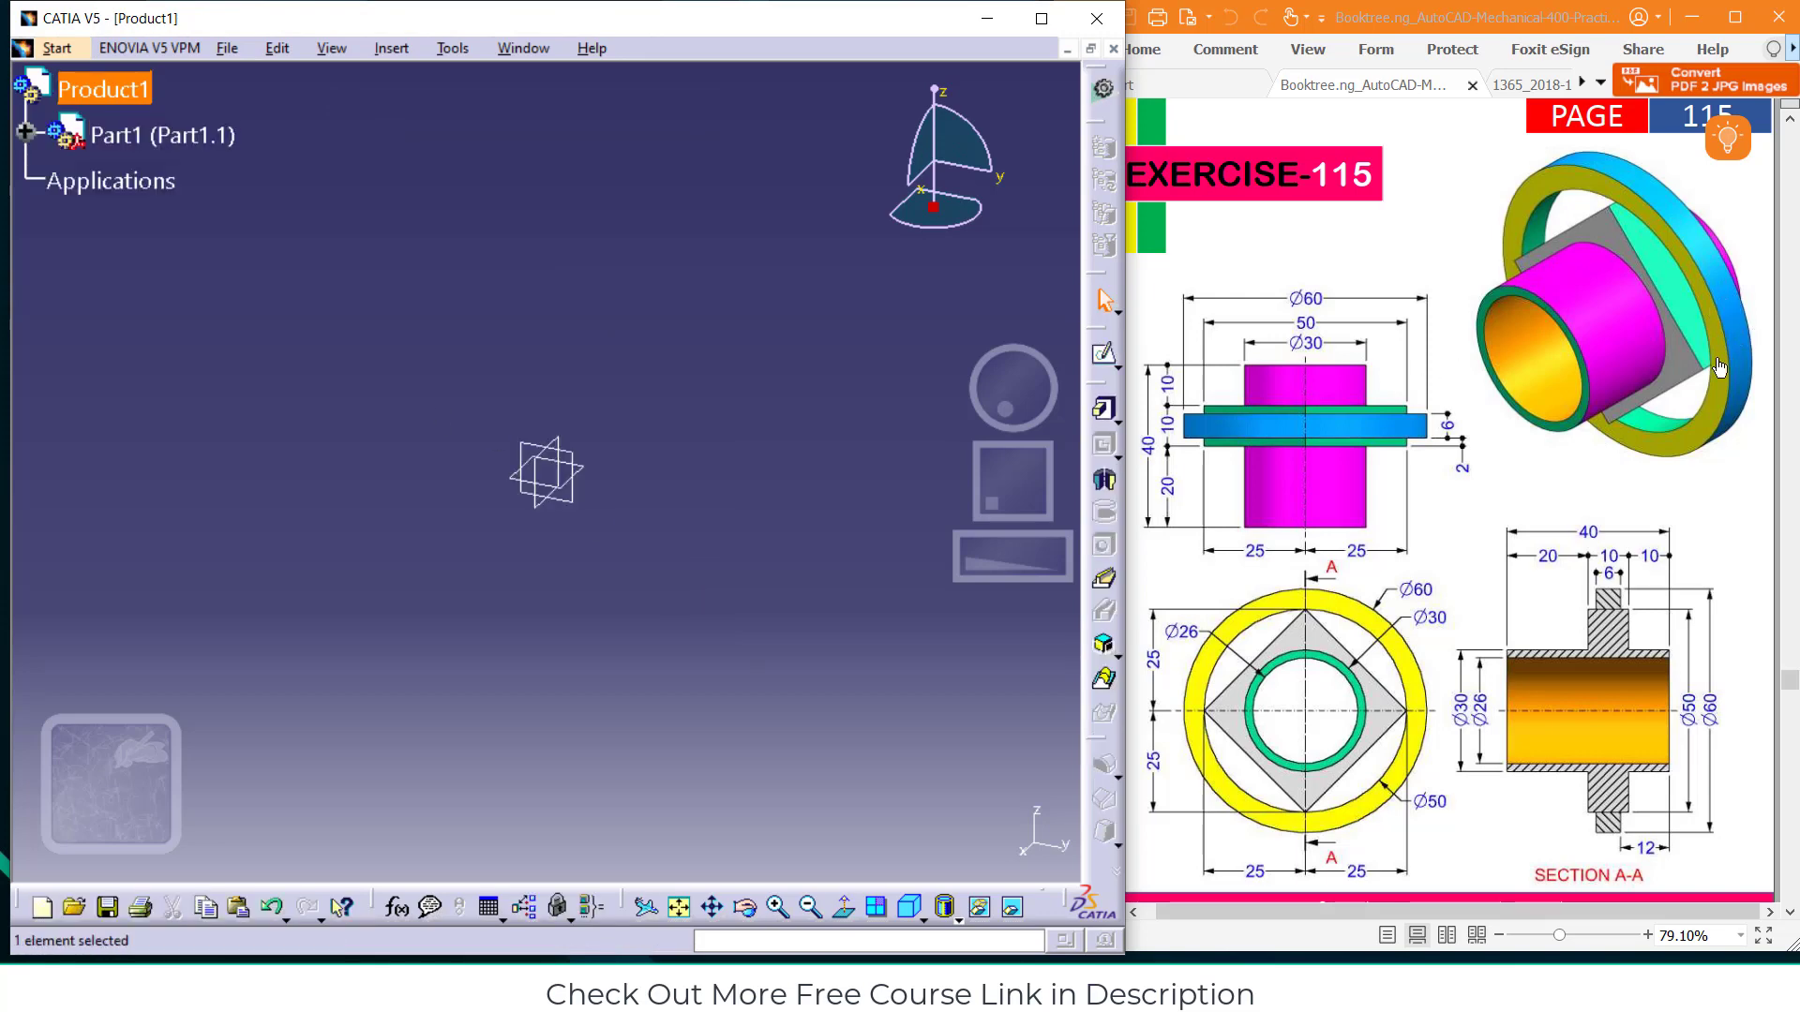
Sketch a circle about 161 mm in diameter on Part1's yz plane, centred on the origin
{"action": "left_click", "coordinate": [570, 460]}
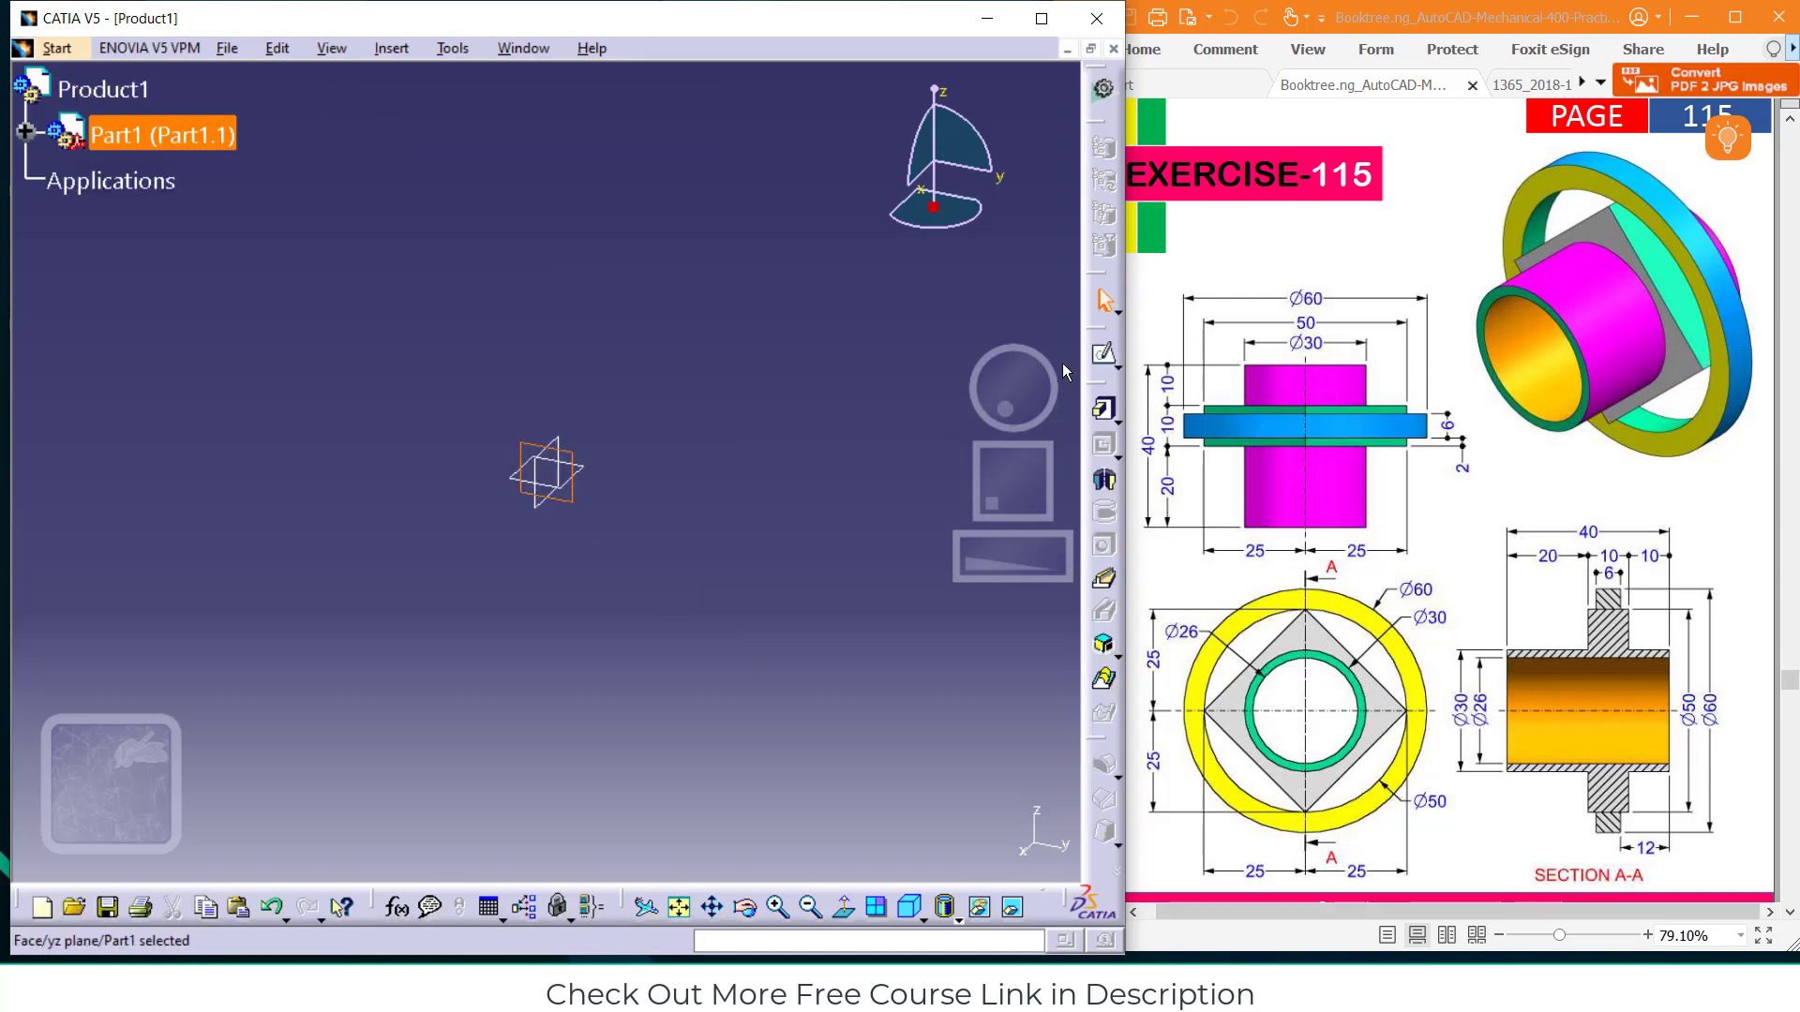
{"action": "left_click", "coordinate": [1105, 356]}
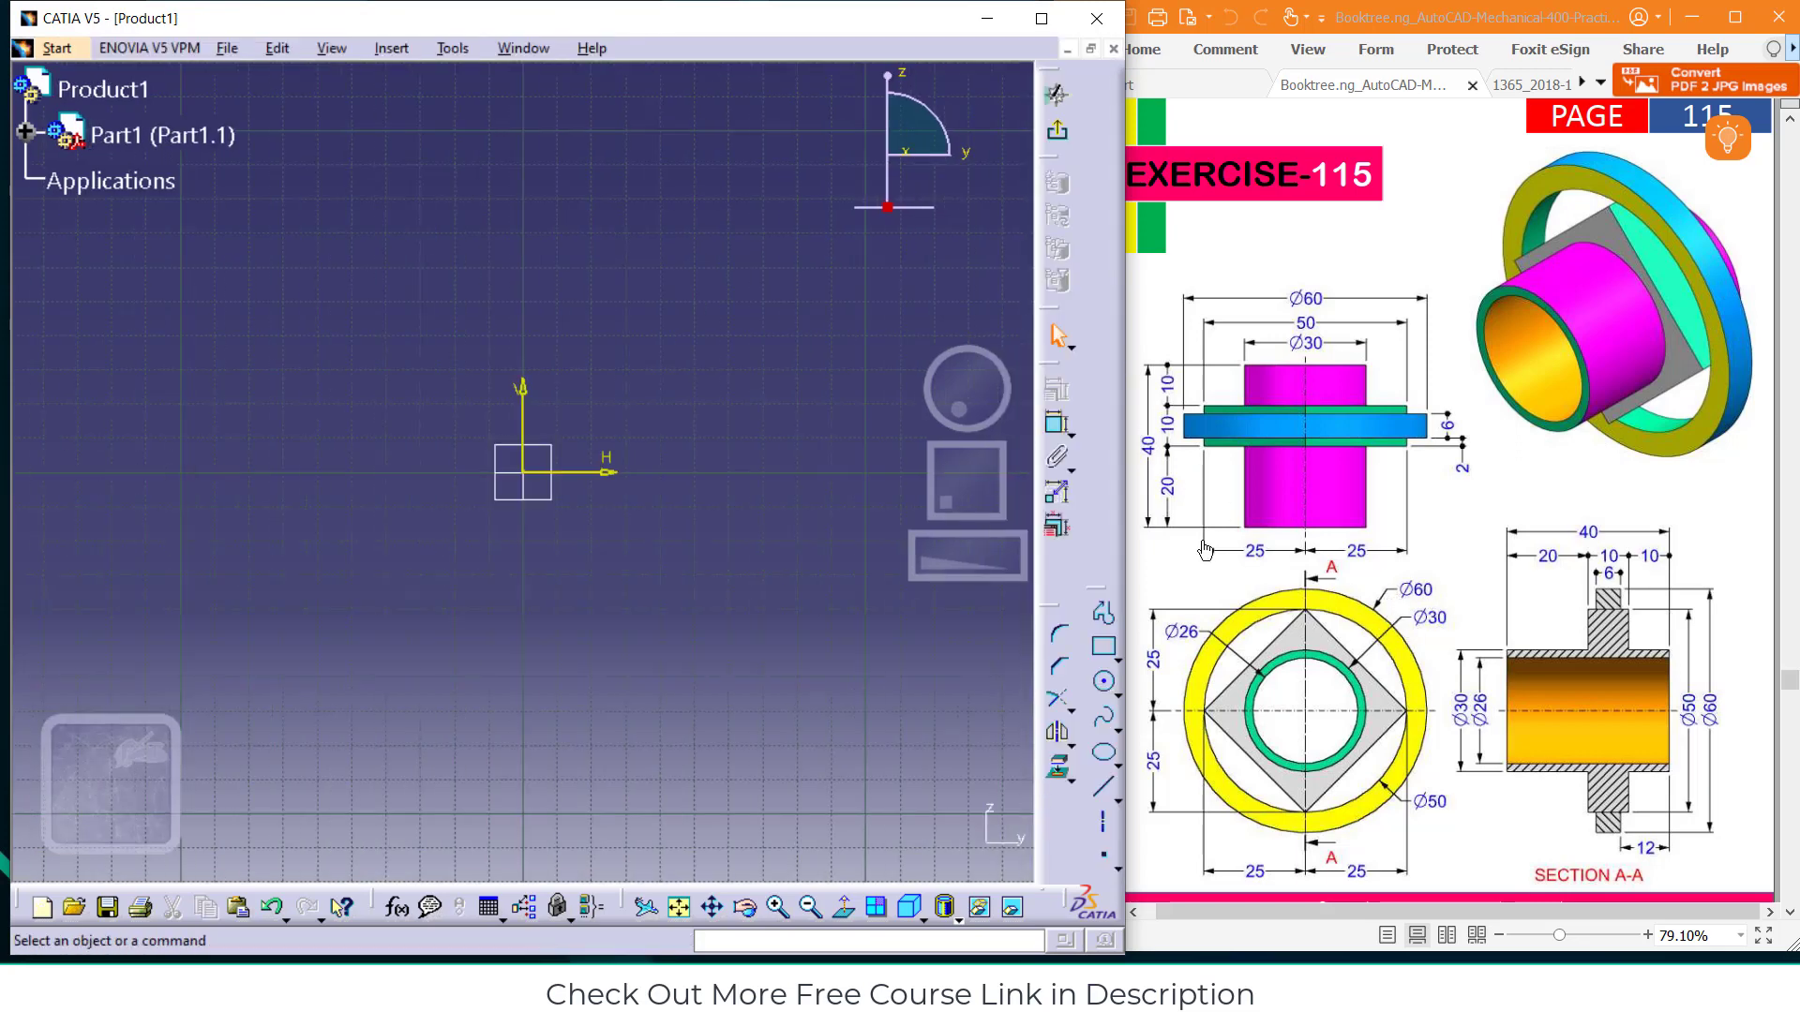
{"action": "left_click", "coordinate": [1104, 682]}
{"action": "left_click", "coordinate": [522, 472]}
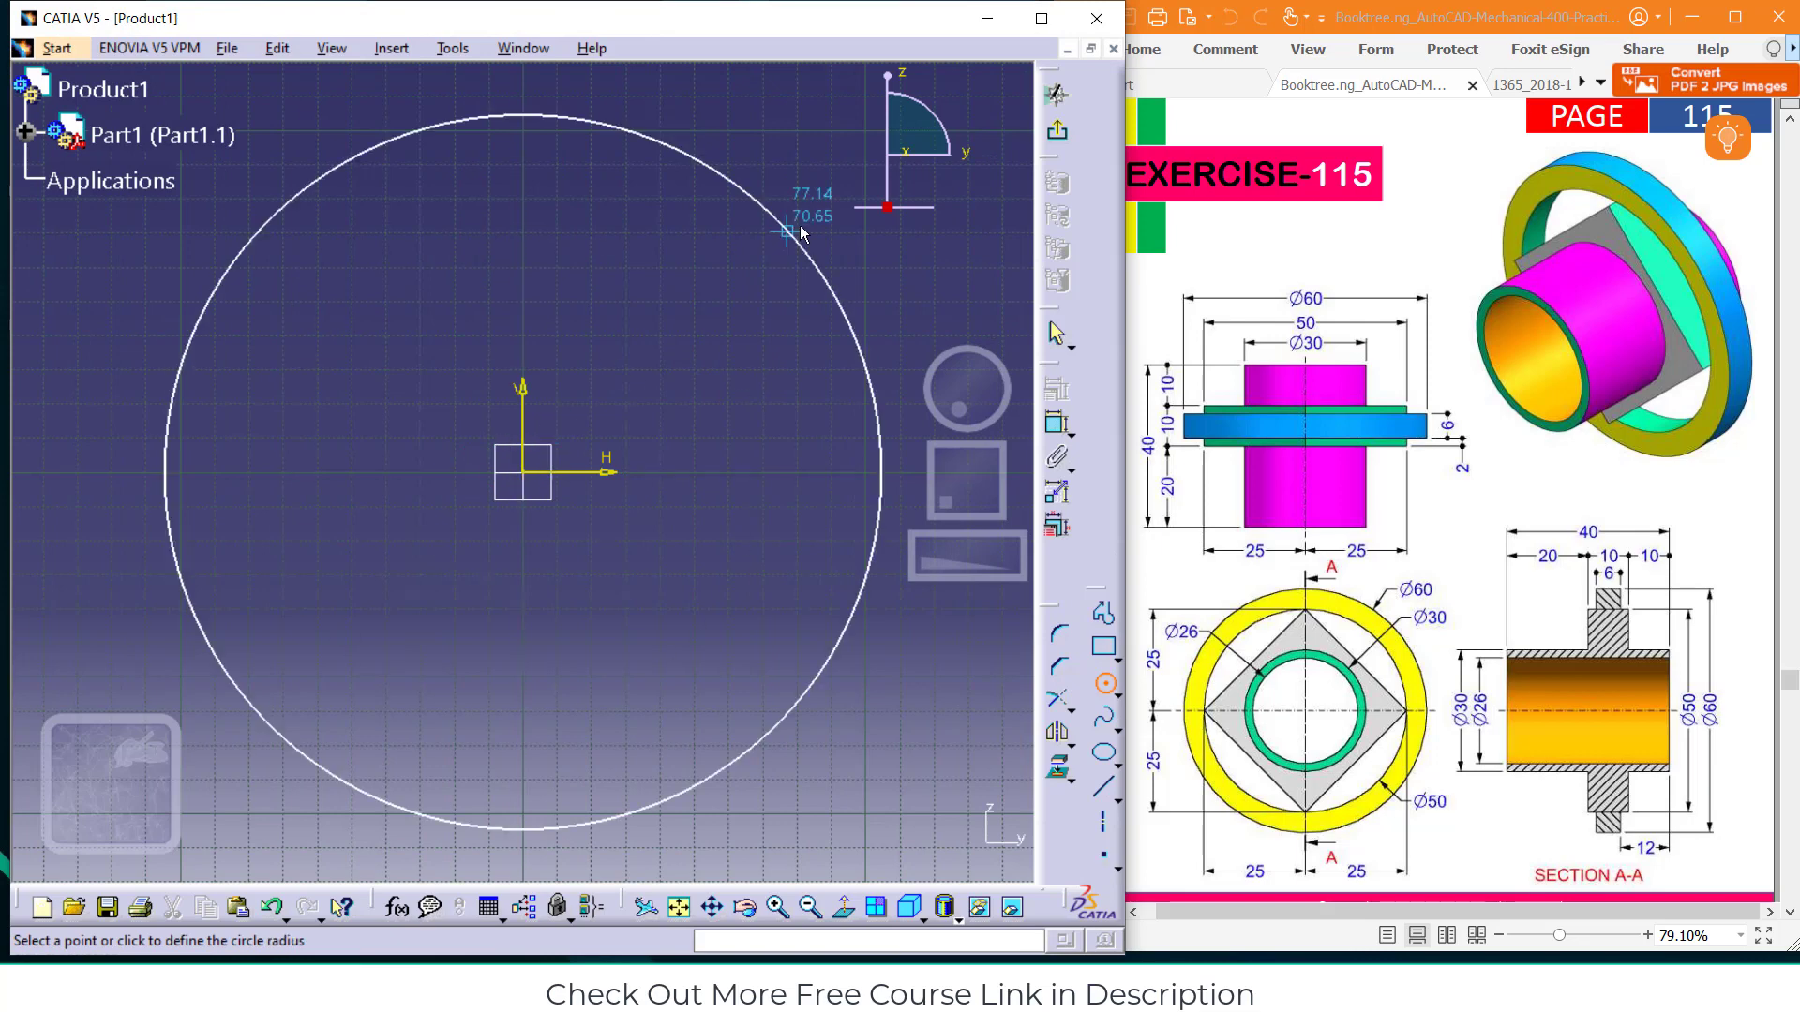
{"action": "left_click", "coordinate": [729, 286]}
Constrain the circle's diameter to 60 mm and finish the sketch
{"action": "left_click", "coordinate": [1056, 422]}
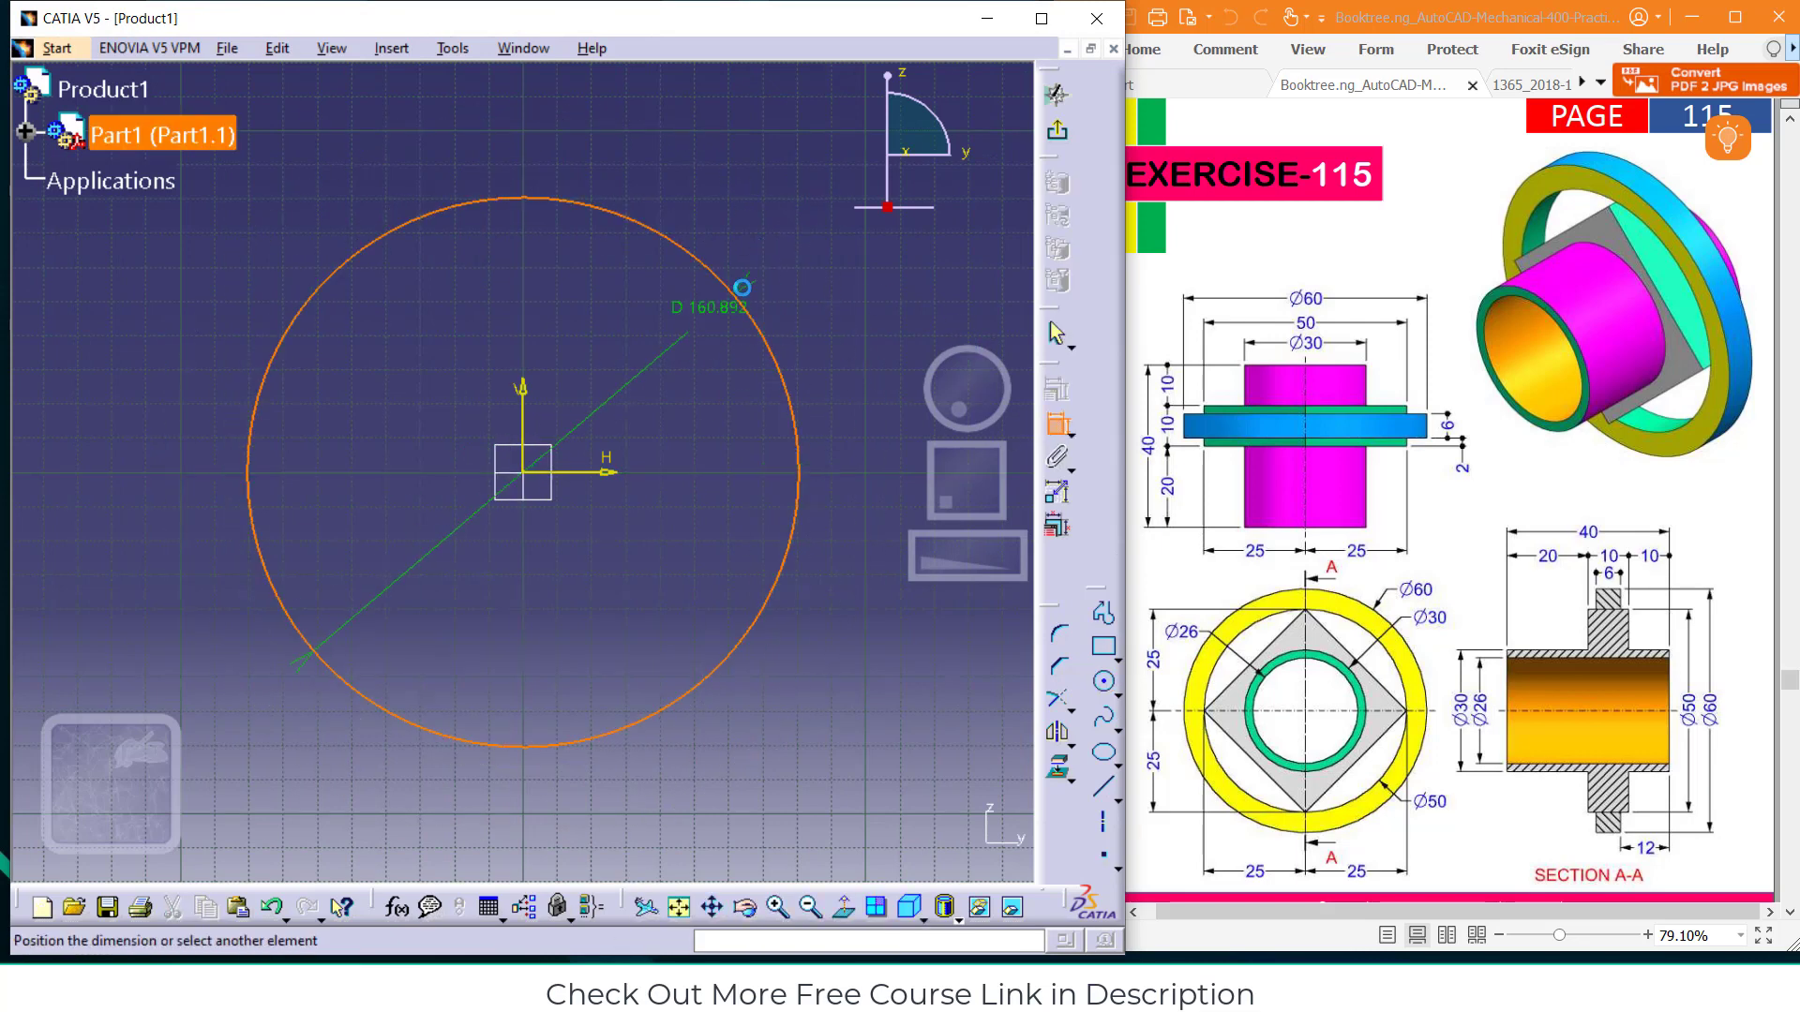
{"action": "left_click", "coordinate": [792, 261]}
{"action": "double_click", "coordinate": [792, 262]}
{"action": "type", "text": "6"}
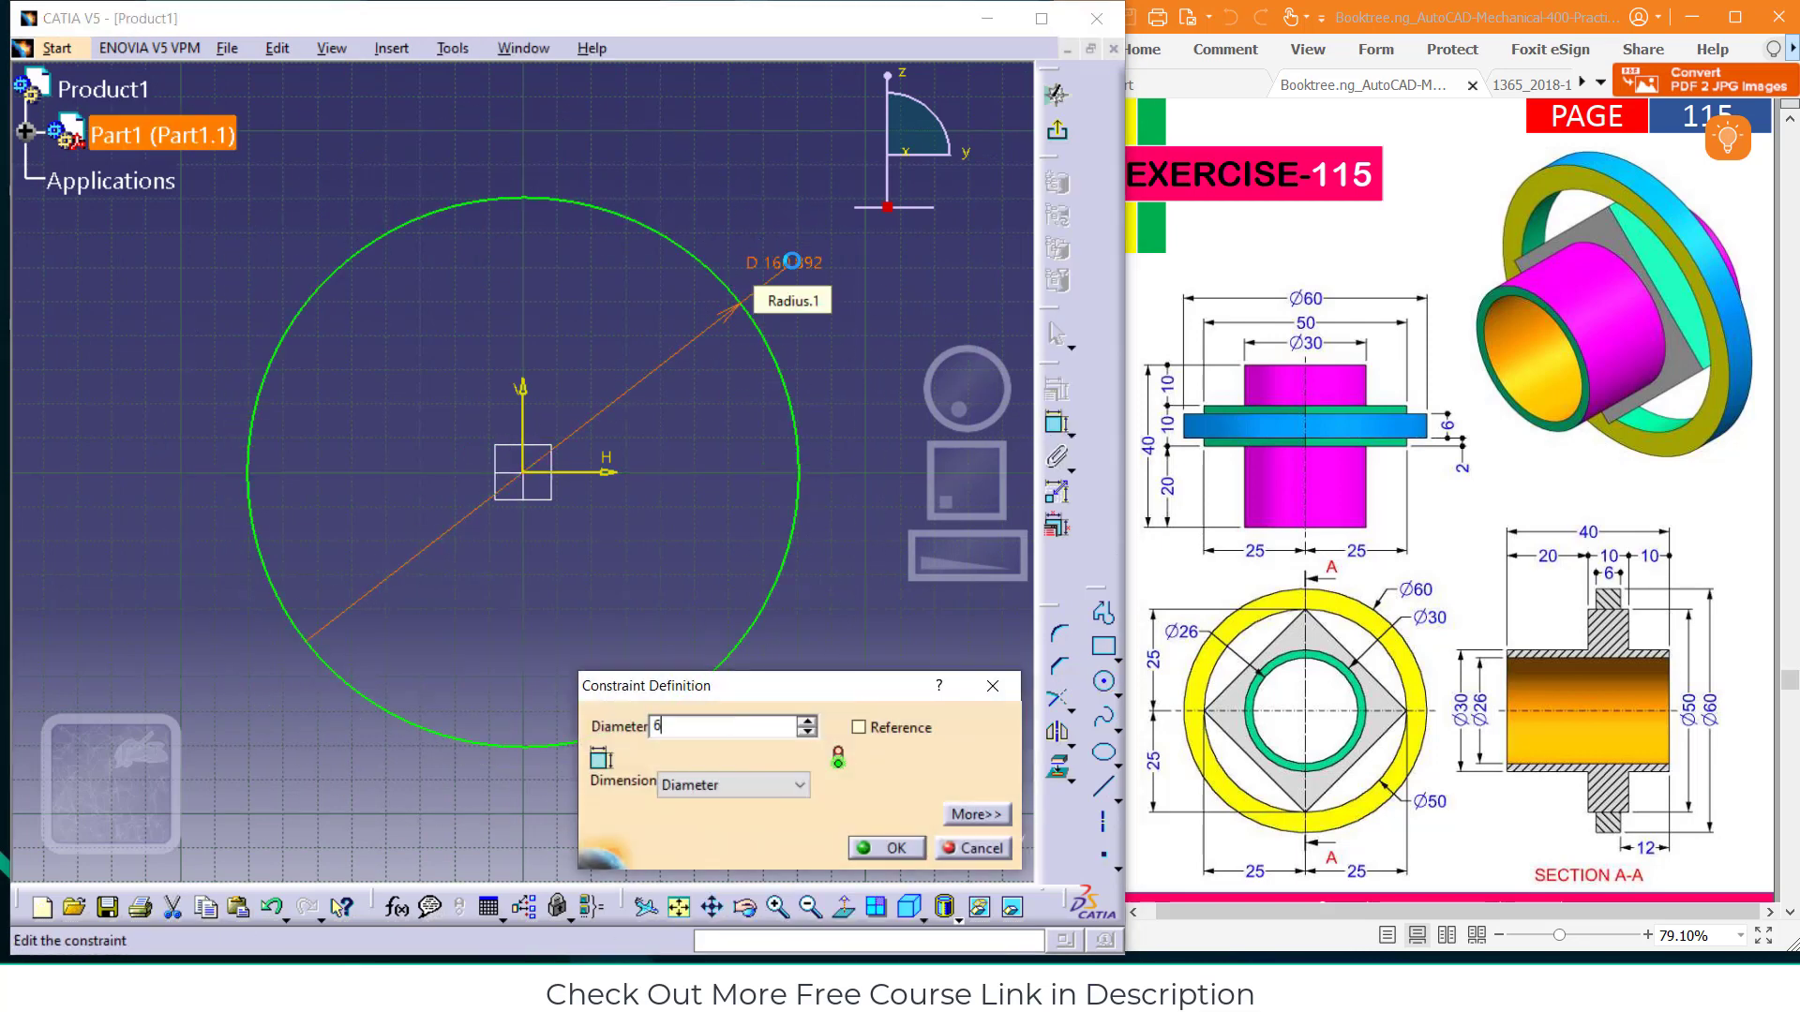
{"action": "type", "text": "0mm"}
{"action": "key", "text": "Return"}
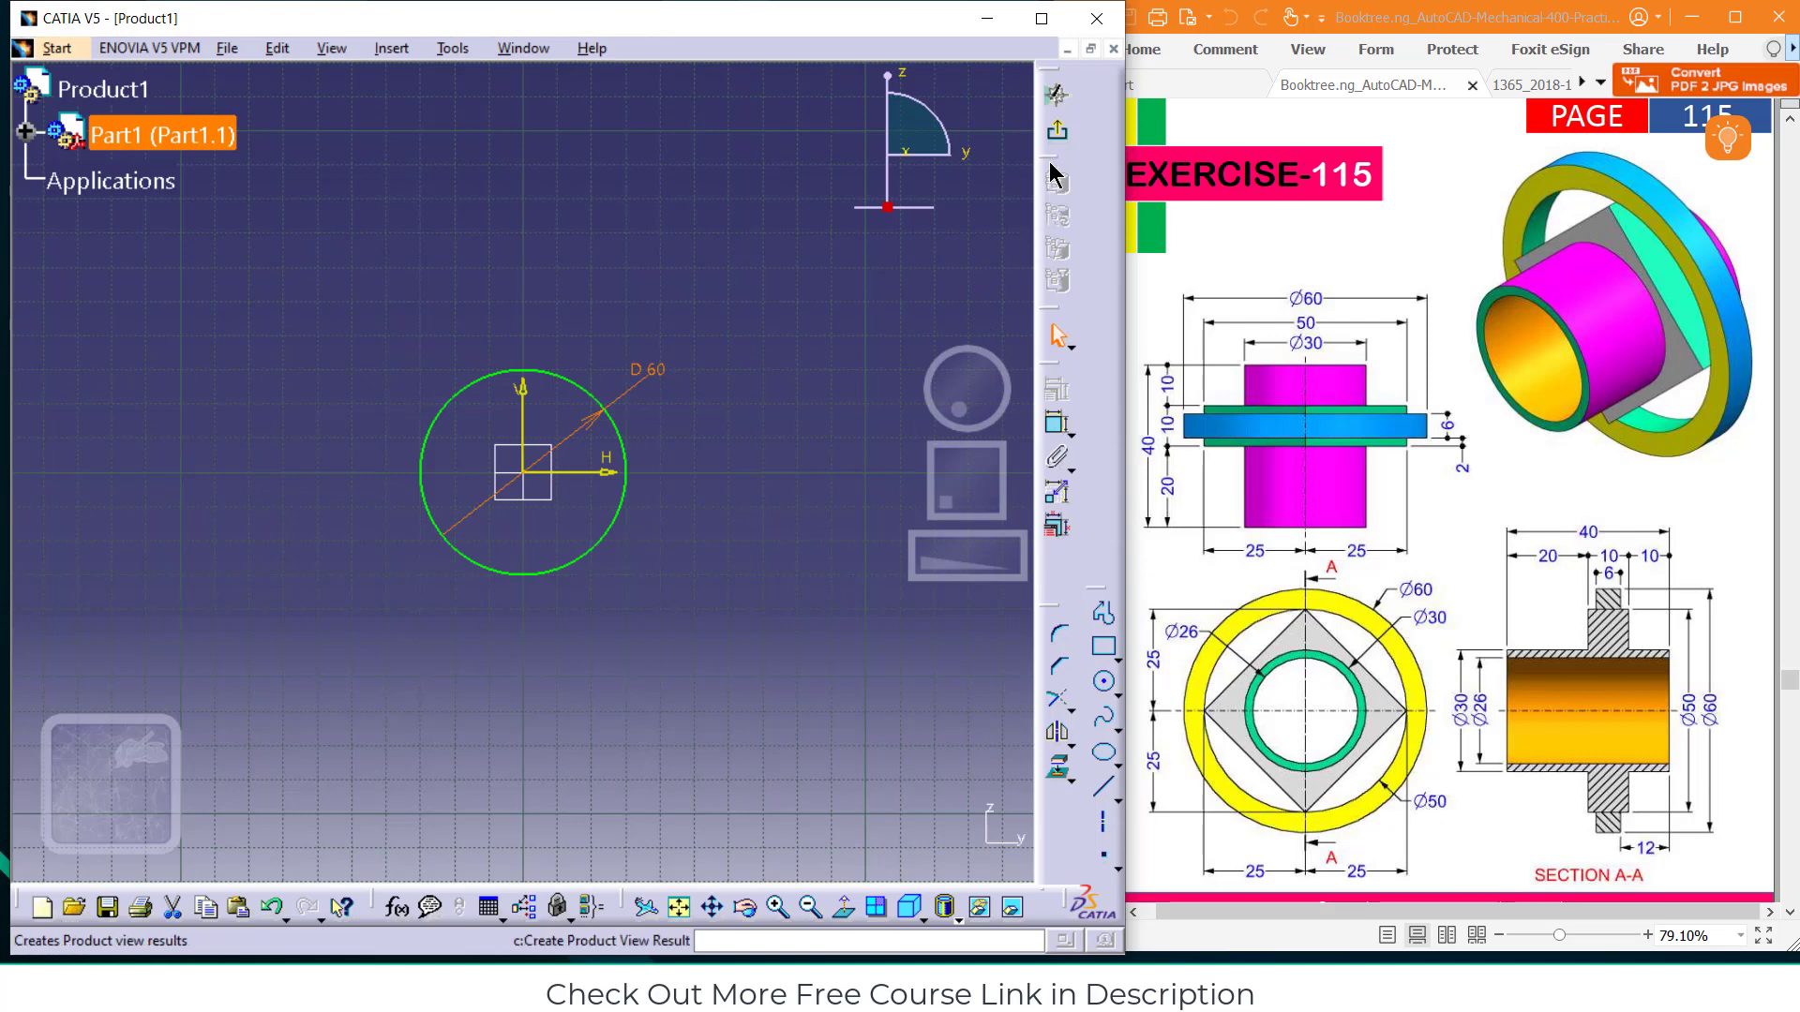
{"action": "left_click", "coordinate": [1057, 94]}
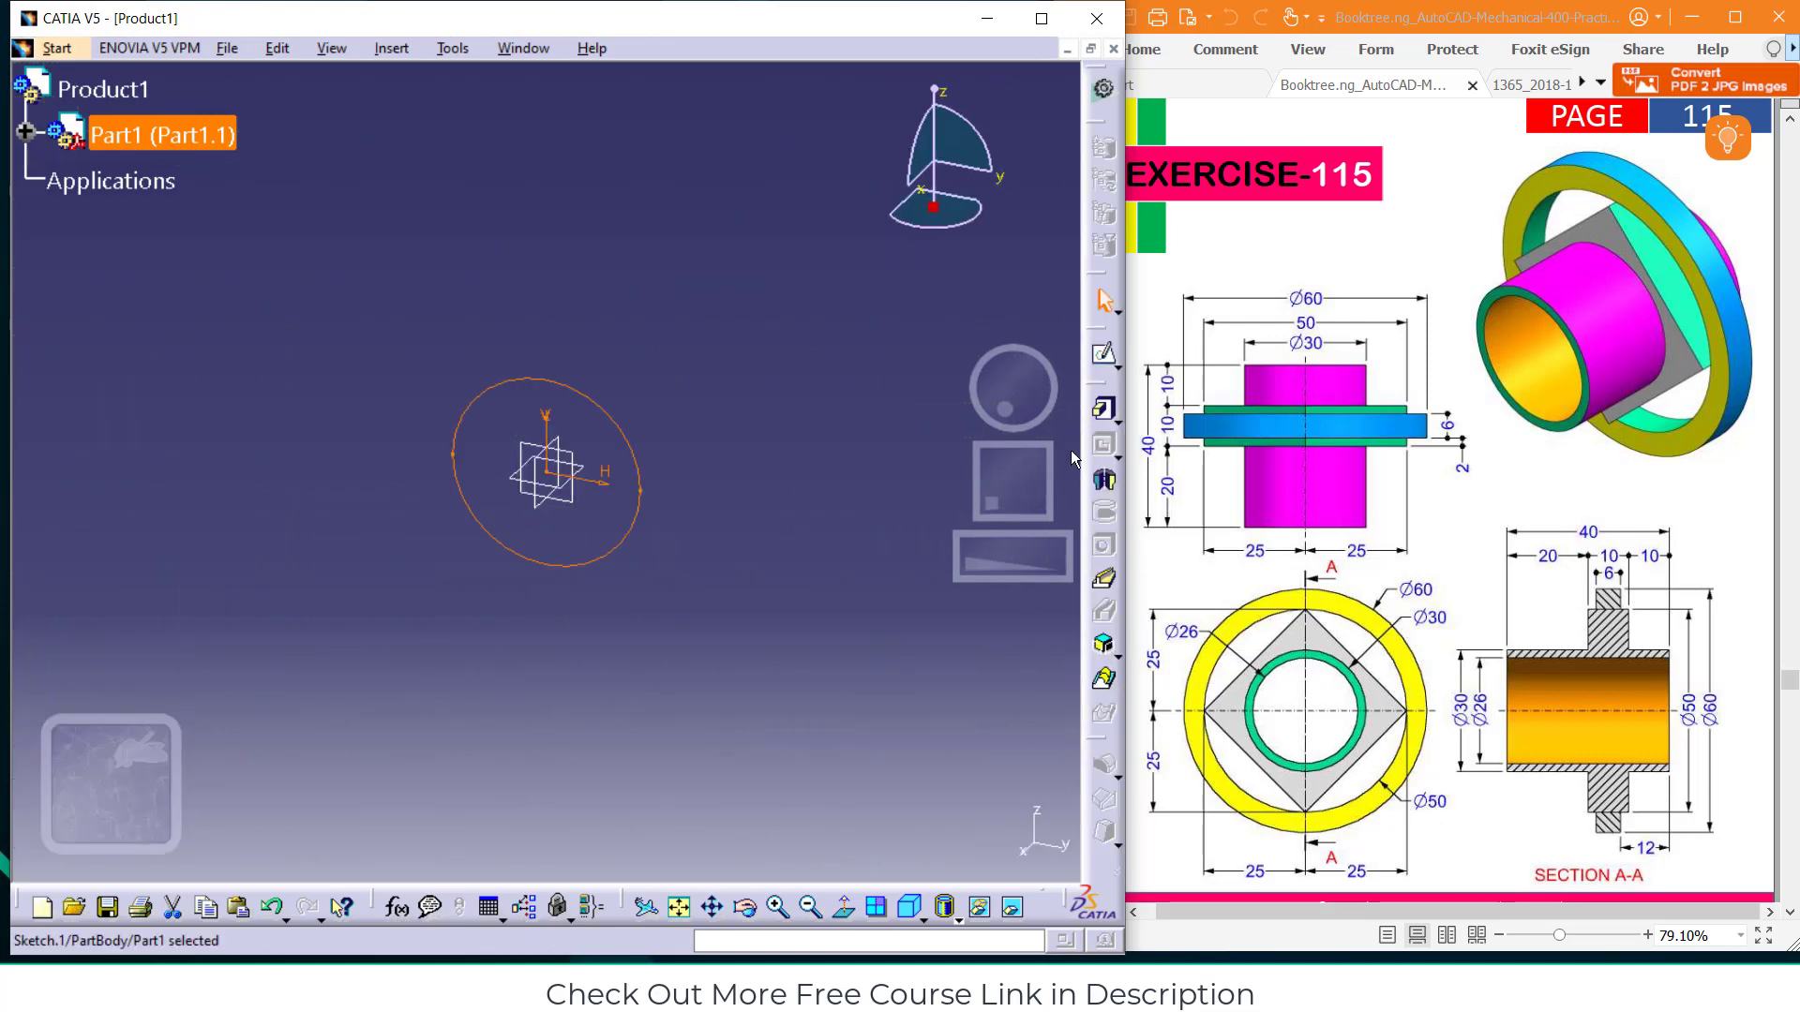
Pad the circle as a thick ring with a length of 6 mm and Thickness1 of 5 mm
{"action": "left_click", "coordinate": [1105, 410]}
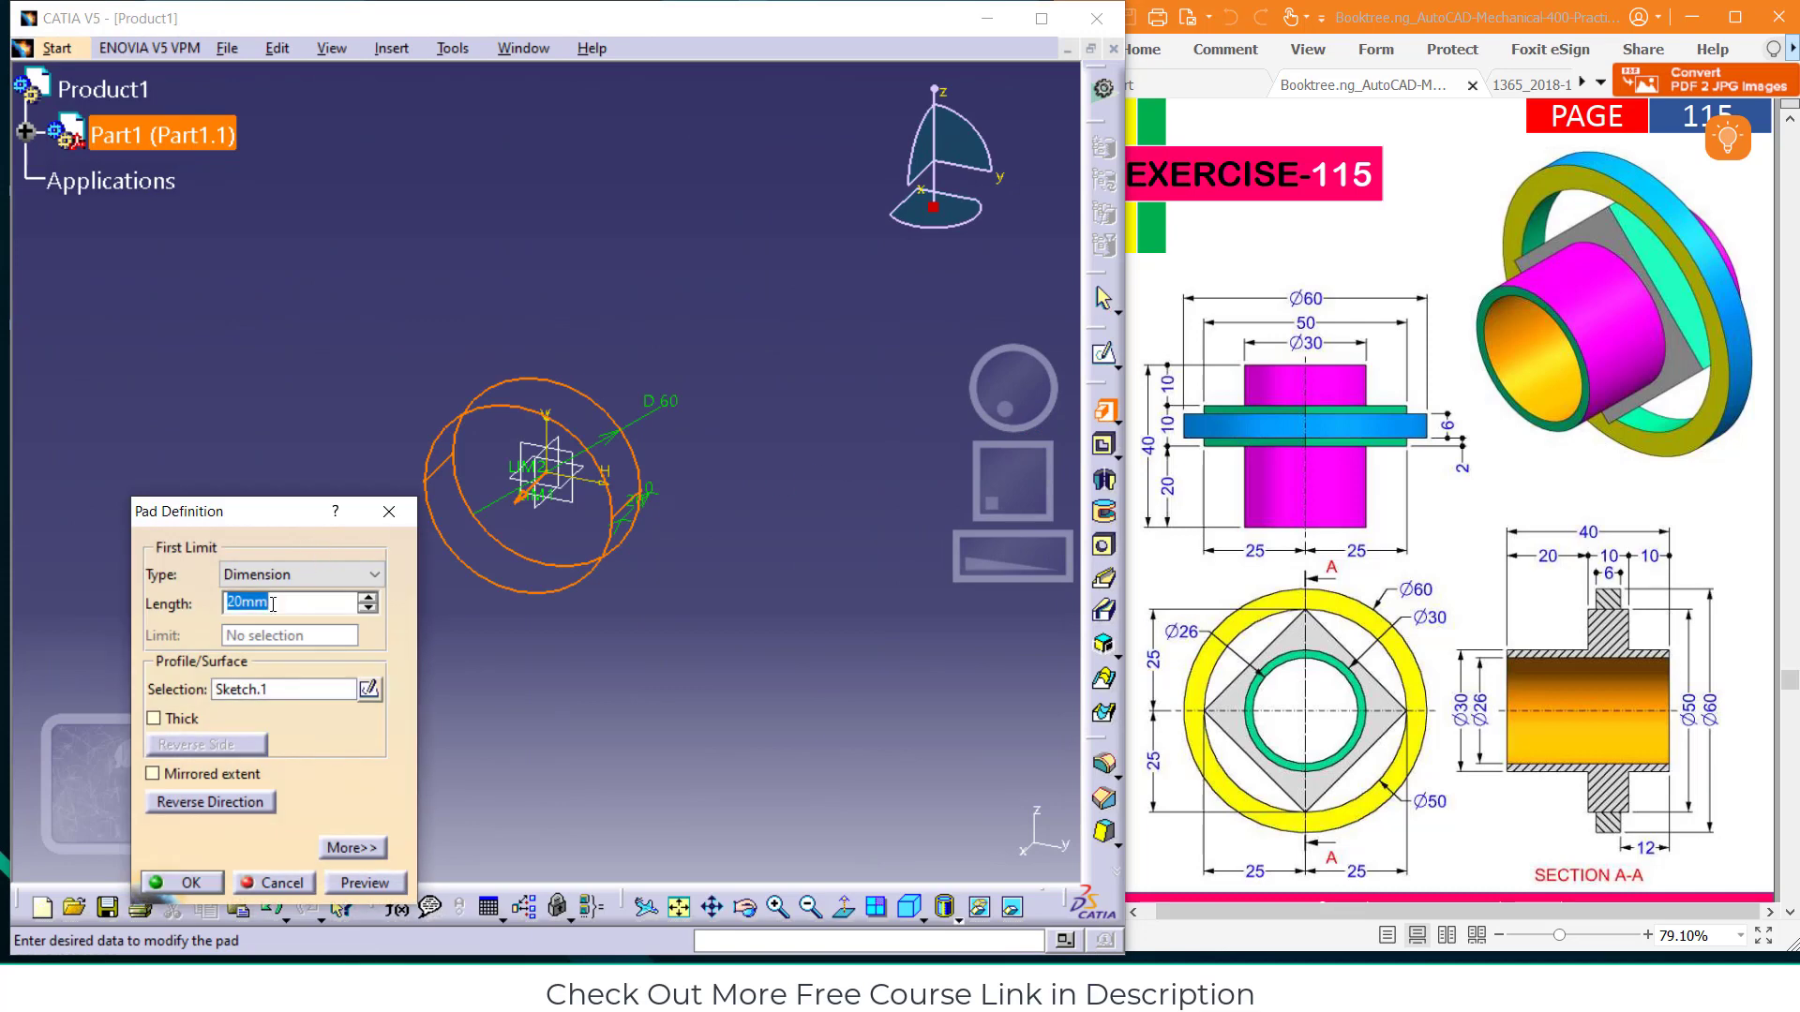
{"action": "left_click", "coordinate": [154, 719]}
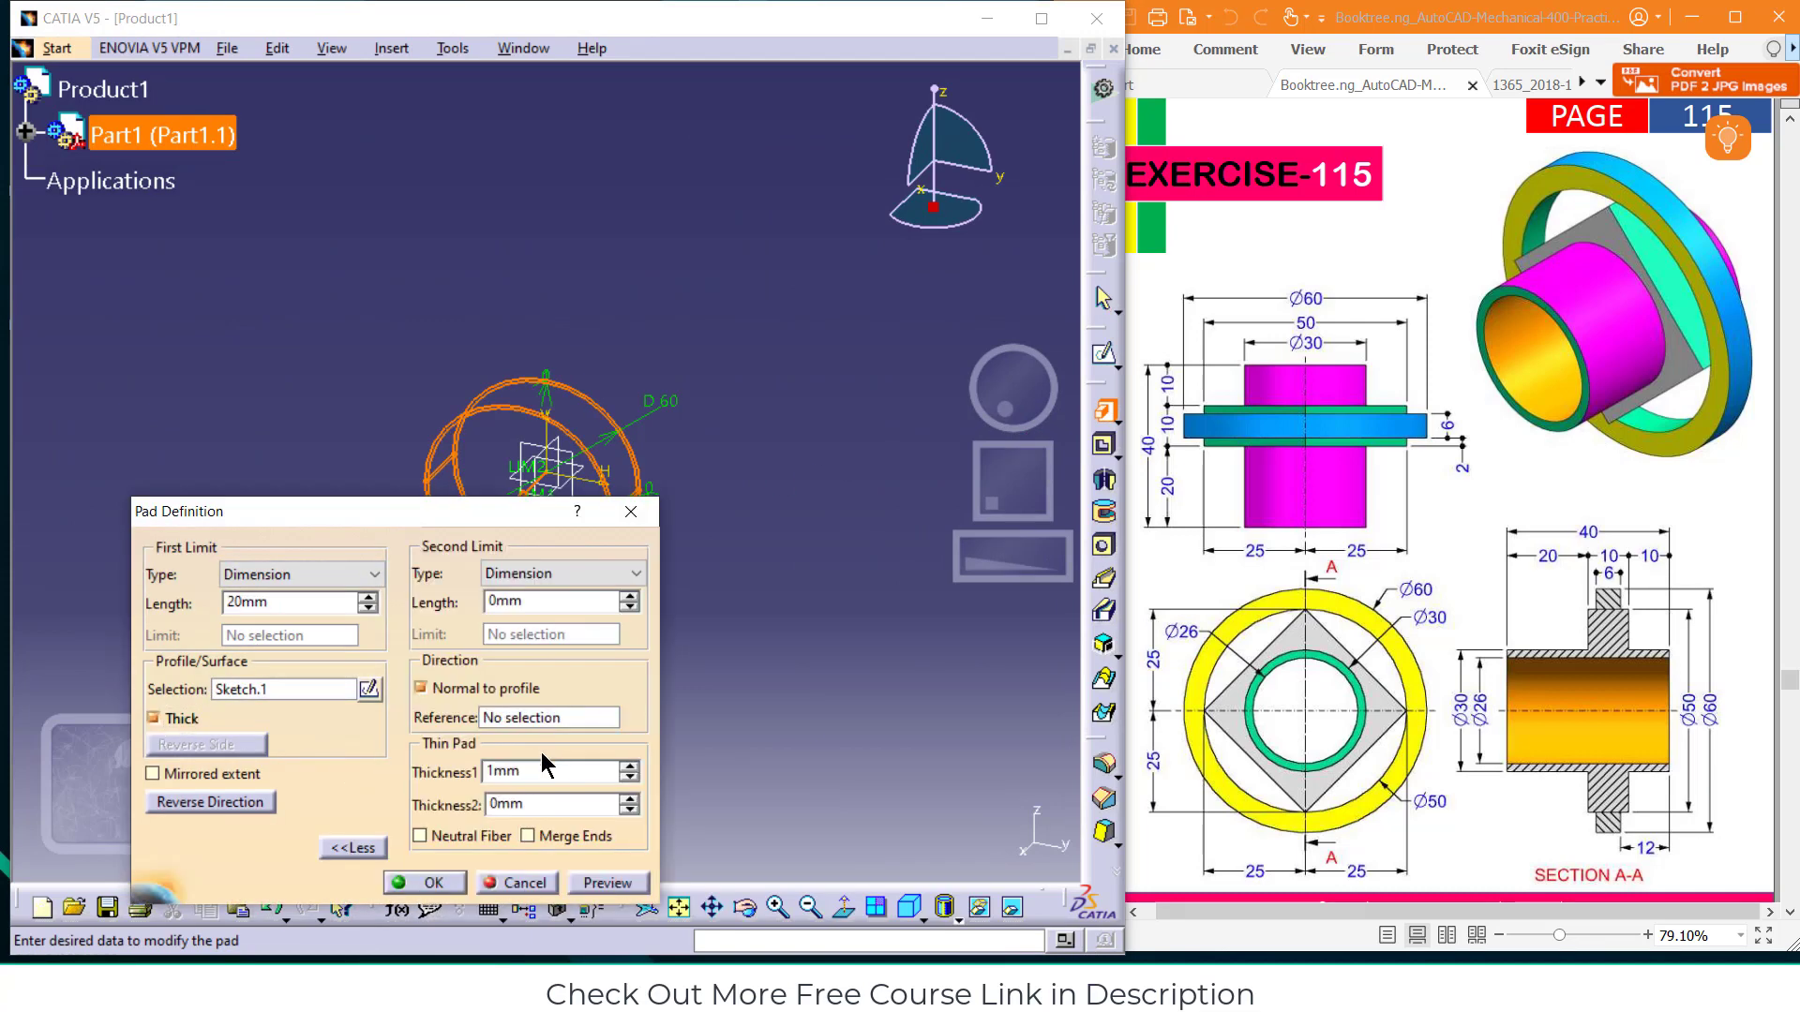
{"action": "left_click_drag", "start_coordinate": [548, 771], "coordinate": [408, 771]}
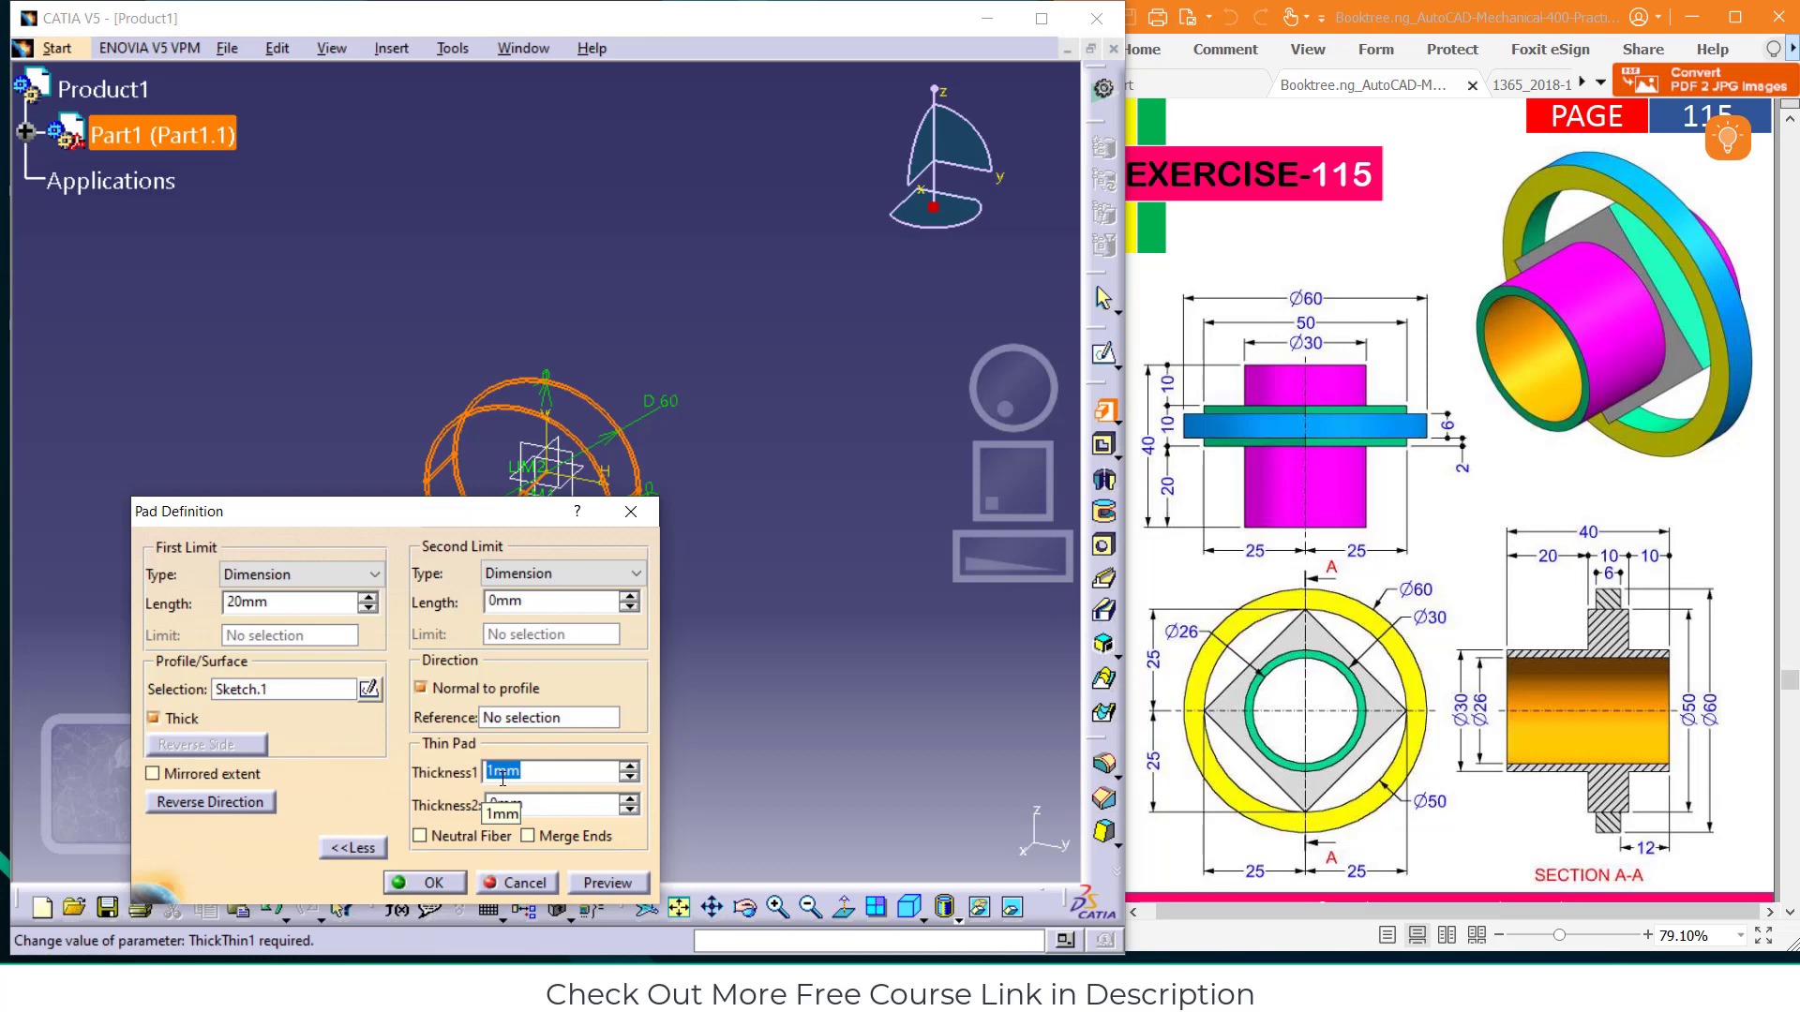
{"action": "type", "text": "5"}
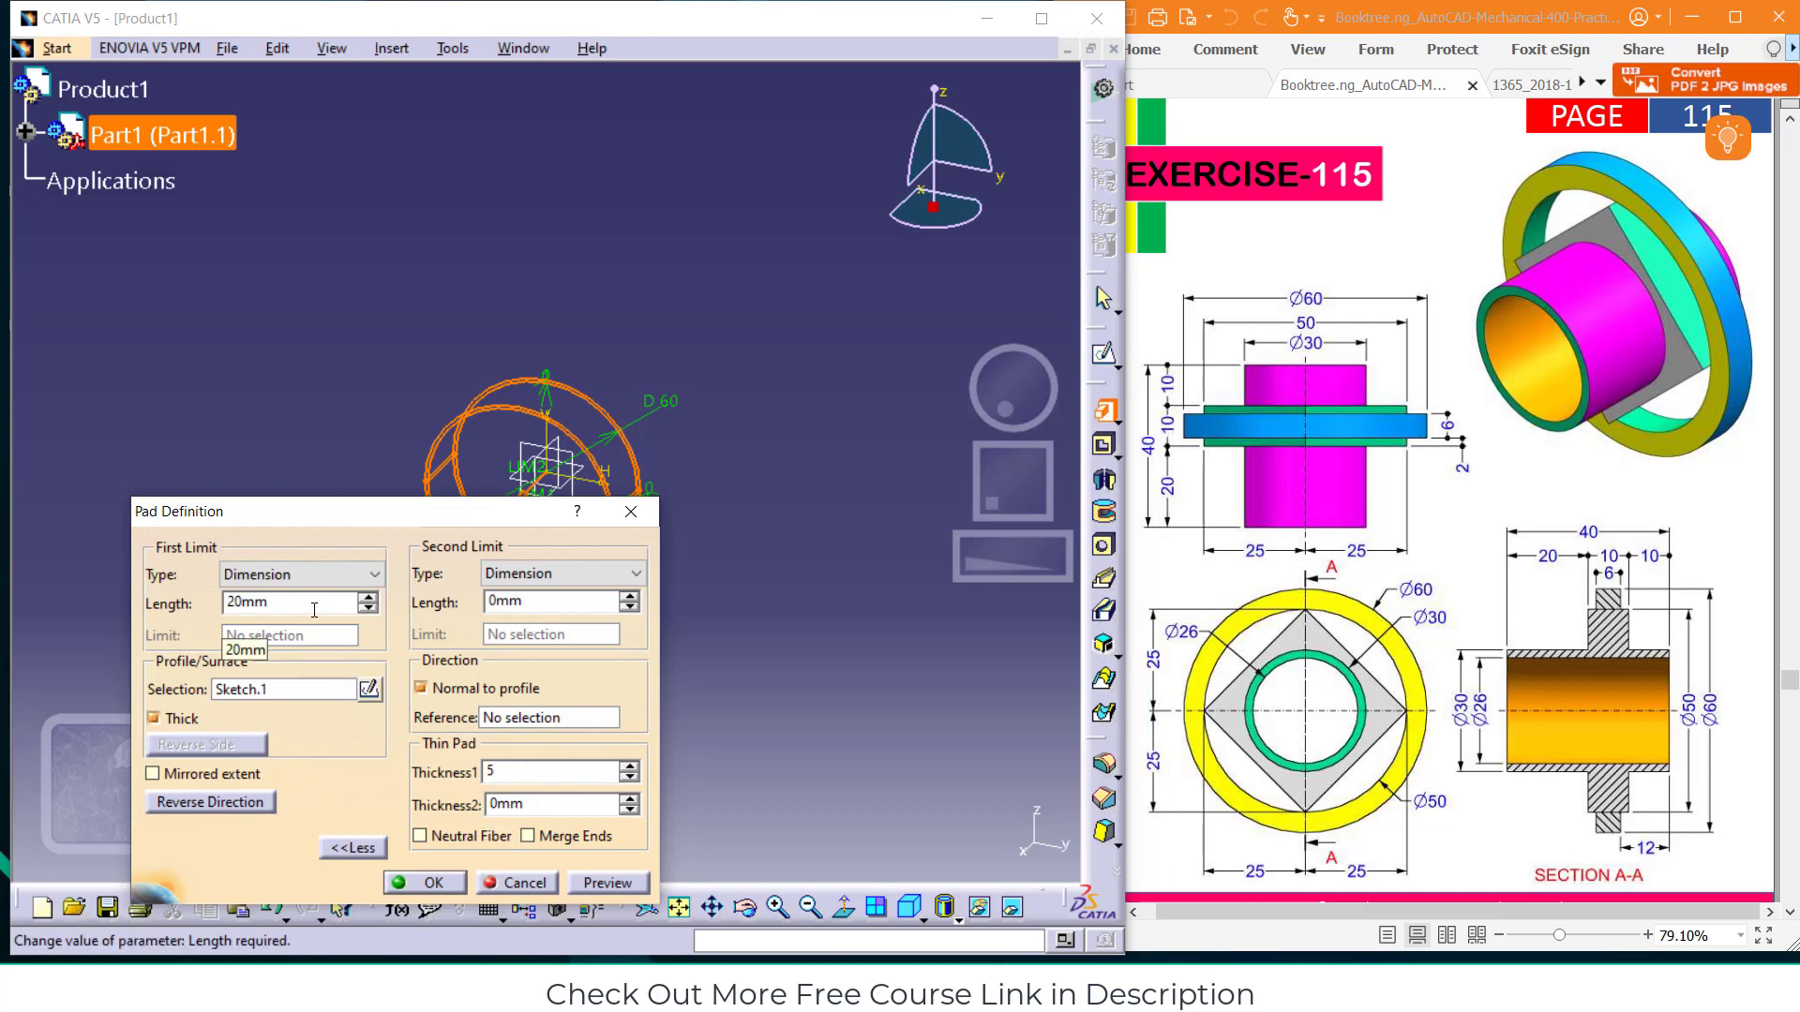
{"action": "double_click", "coordinate": [252, 603]}
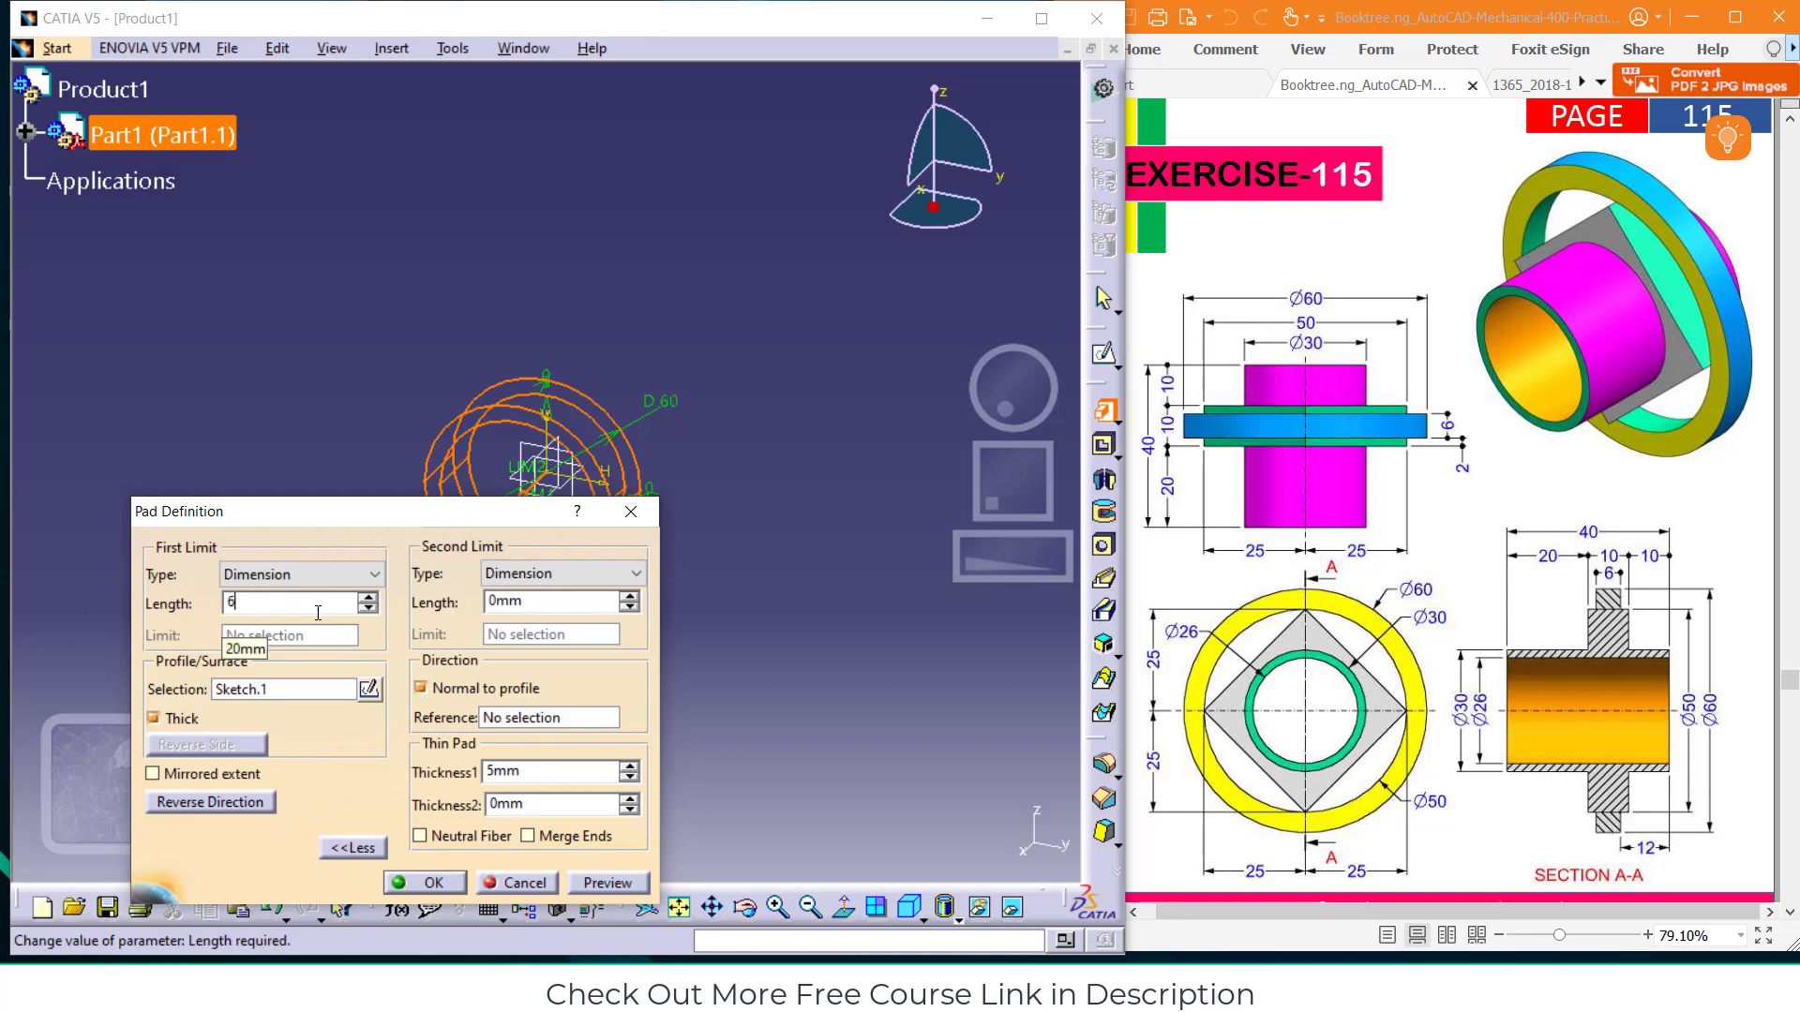
{"action": "type", "text": "6"}
{"action": "left_click", "coordinate": [413, 885]}
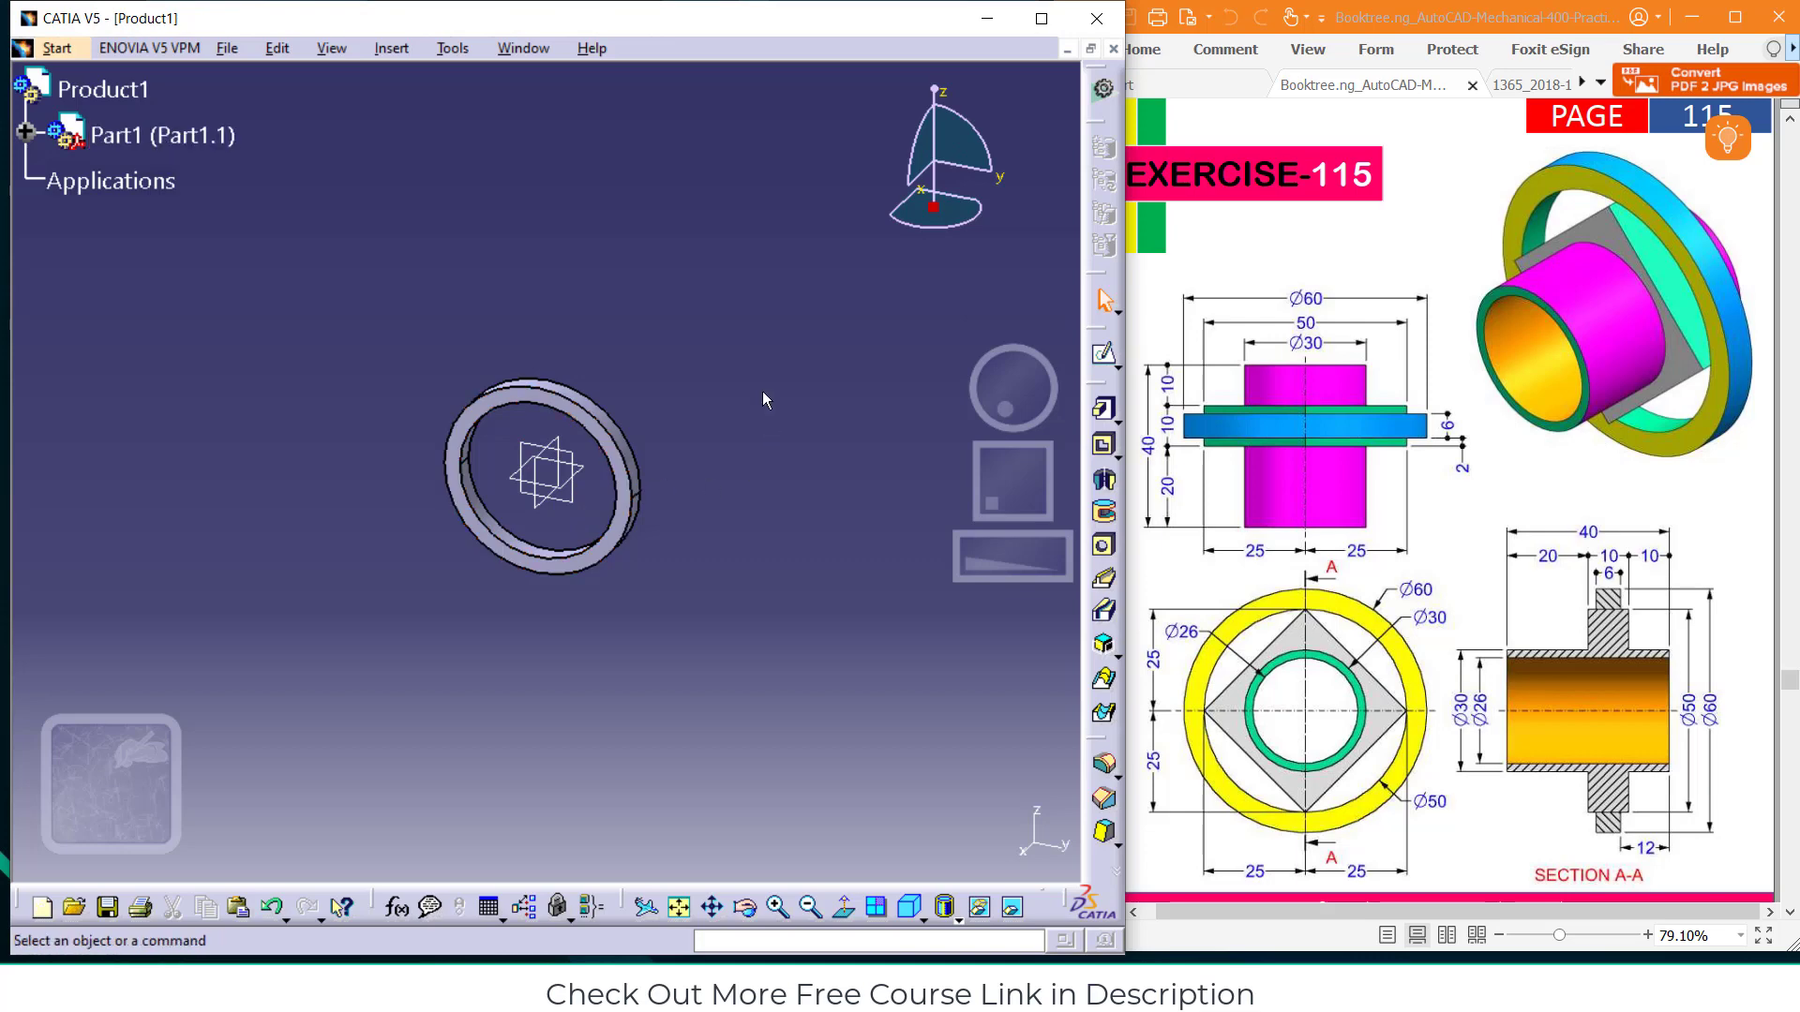
Create a separate Part Design part named Part2 and open a sketch on its yz plane
{"action": "left_click", "coordinate": [56, 49]}
{"action": "mouse_move", "coordinate": [131, 104]}
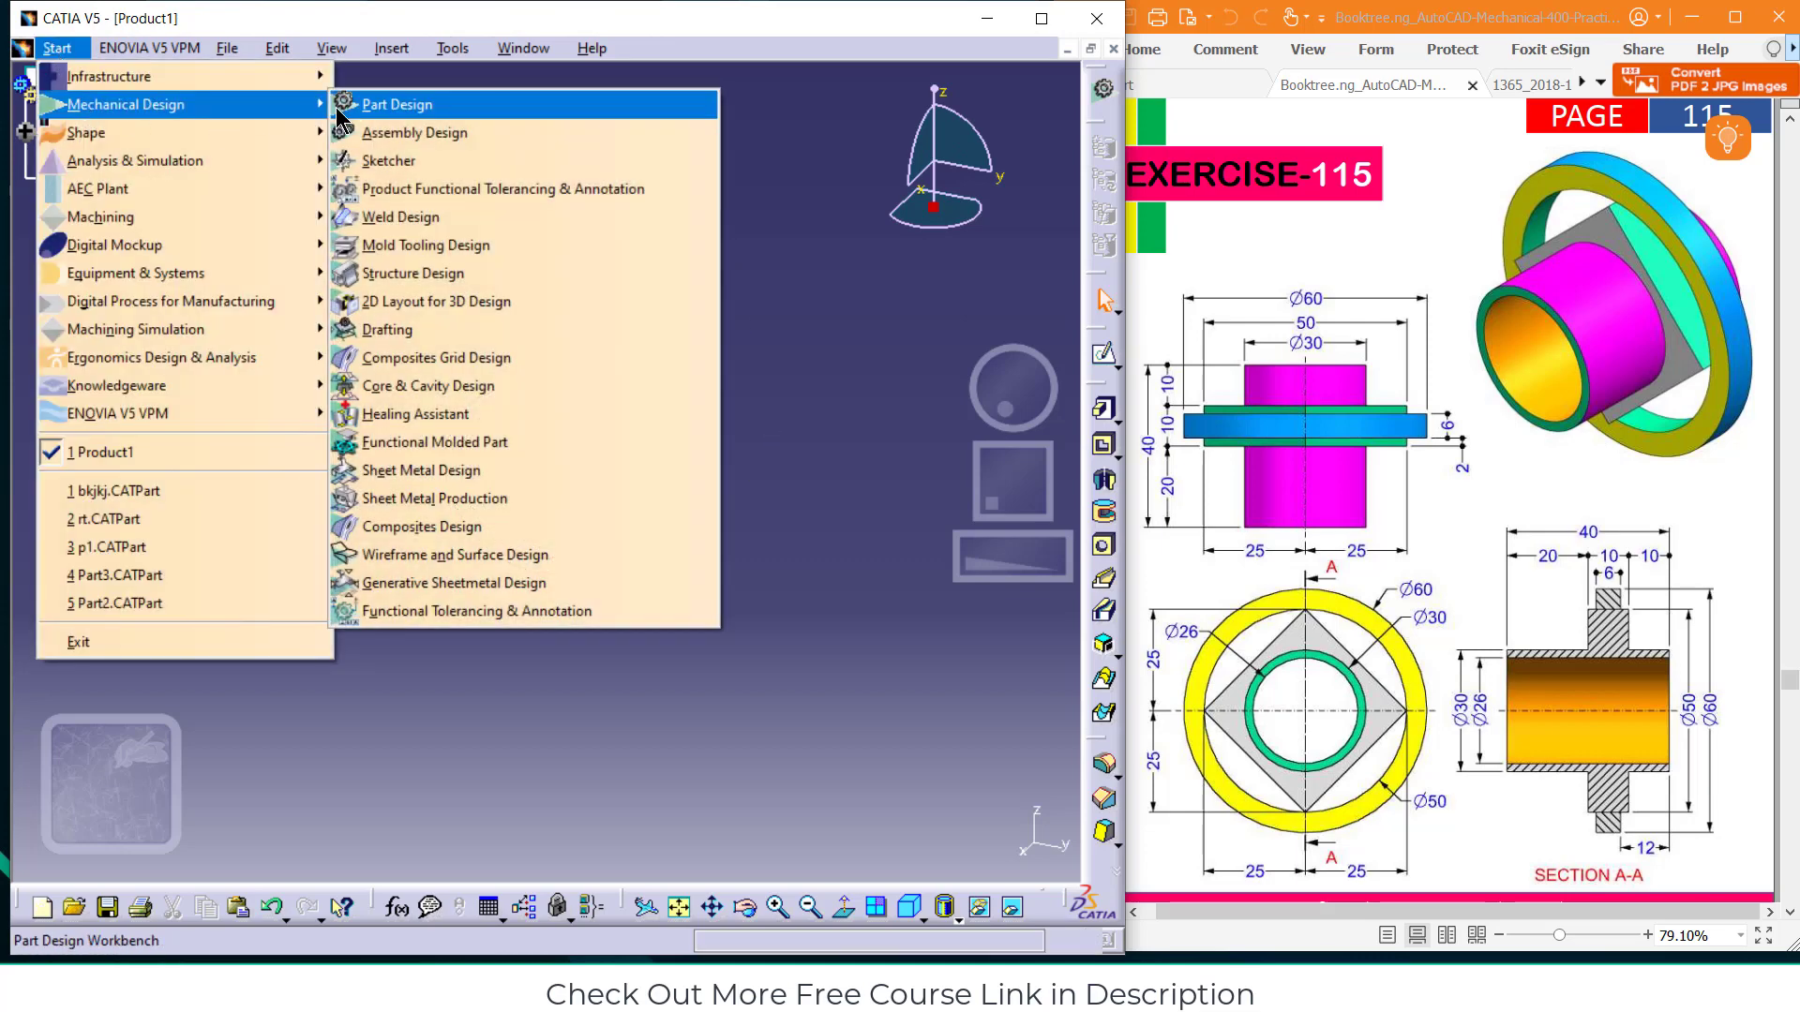
{"action": "left_click", "coordinate": [365, 105]}
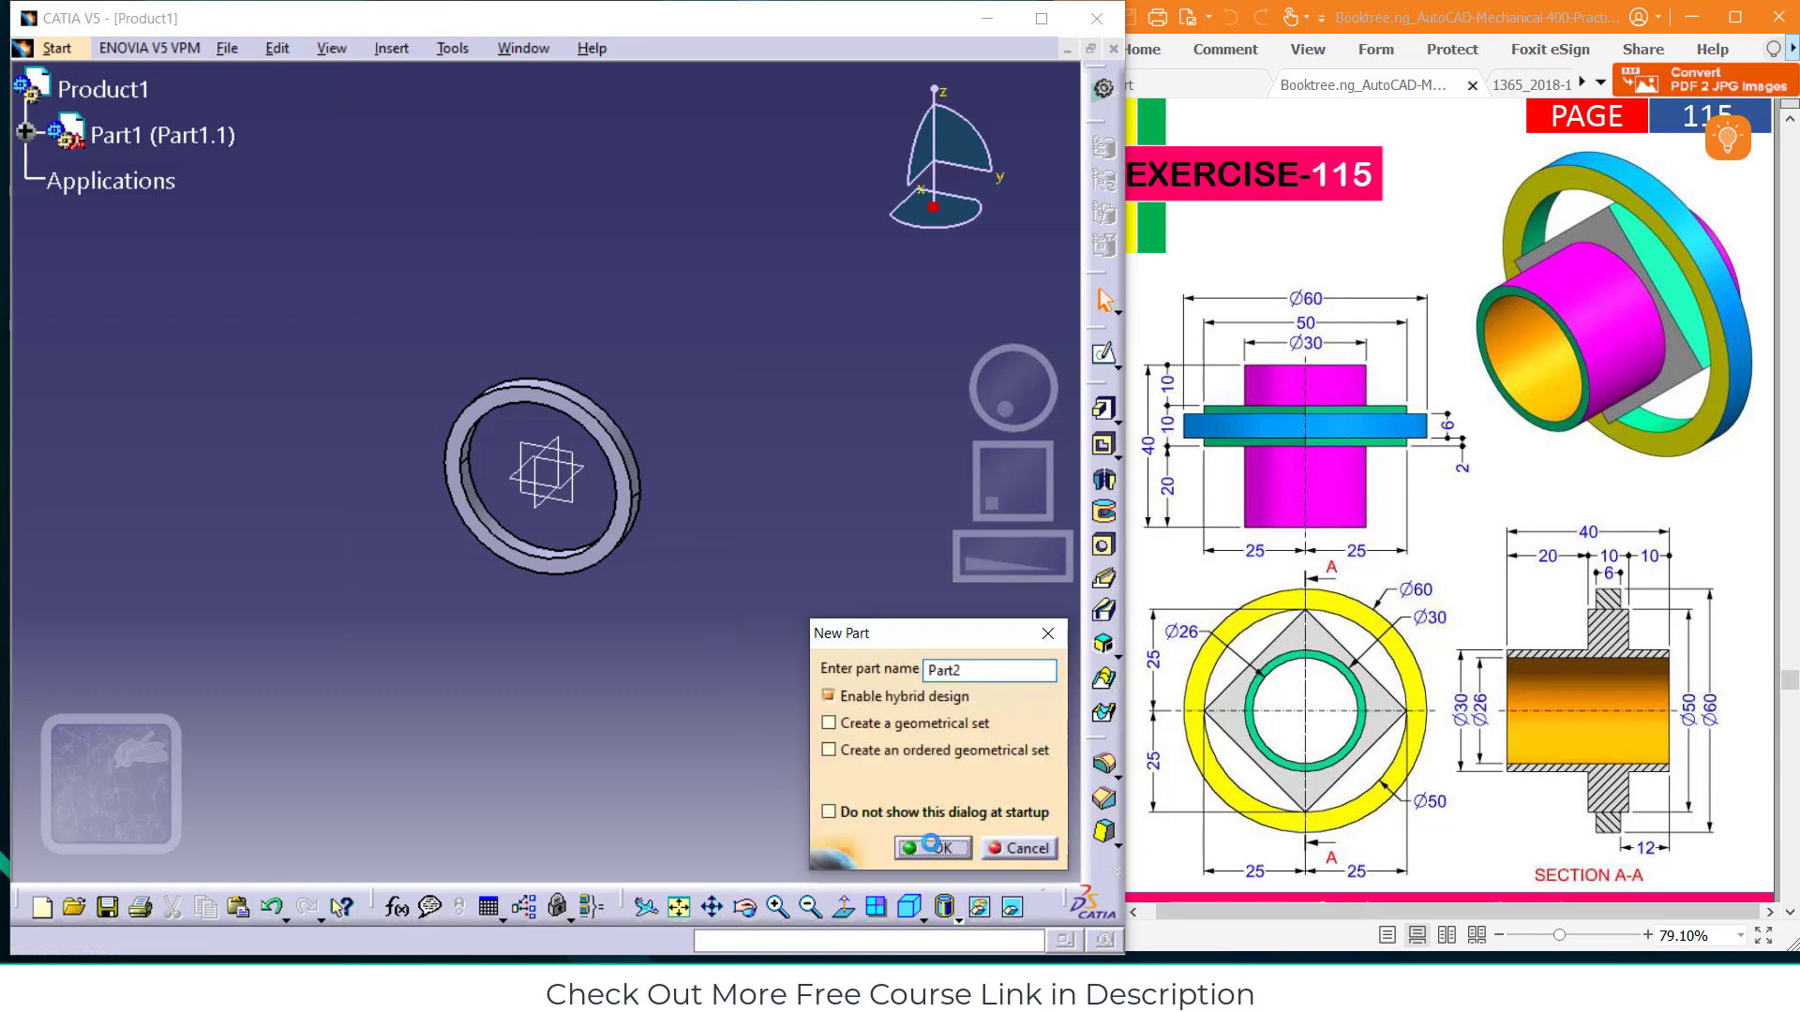
{"action": "left_click", "coordinate": [931, 849]}
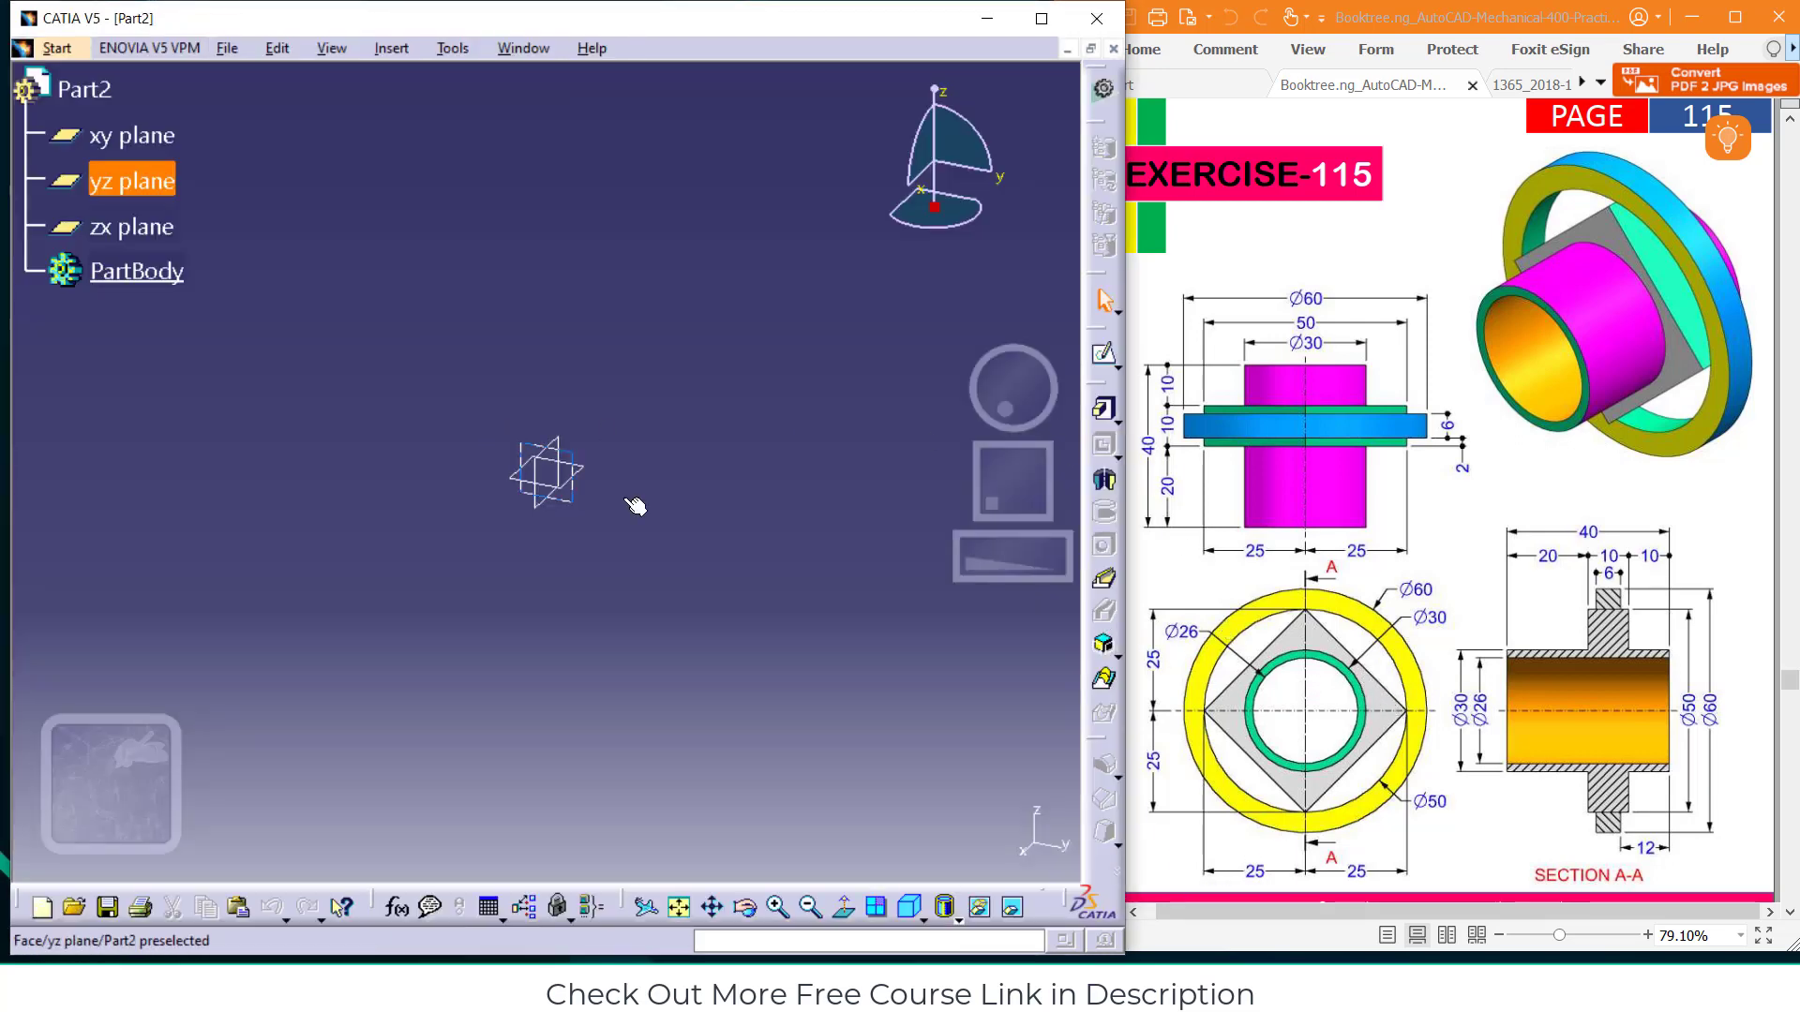
{"action": "left_click", "coordinate": [579, 459]}
{"action": "left_click", "coordinate": [1101, 356]}
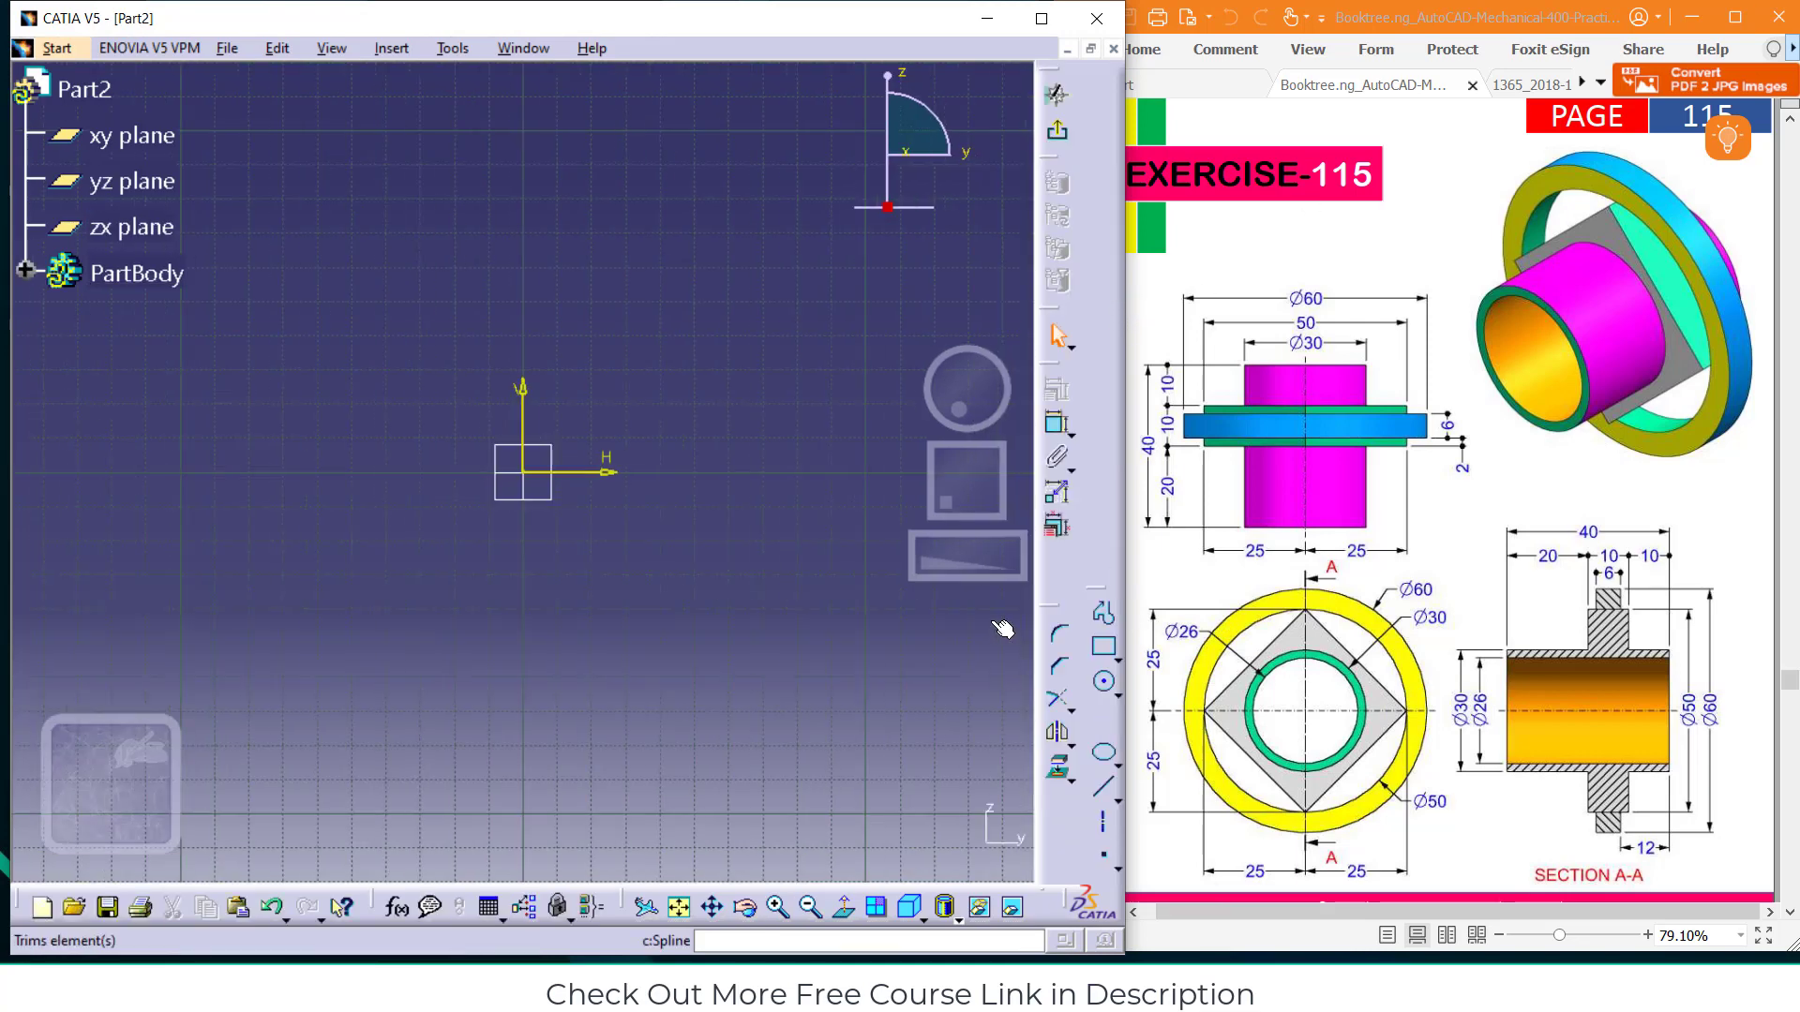
{"action": "left_click", "coordinate": [1106, 656]}
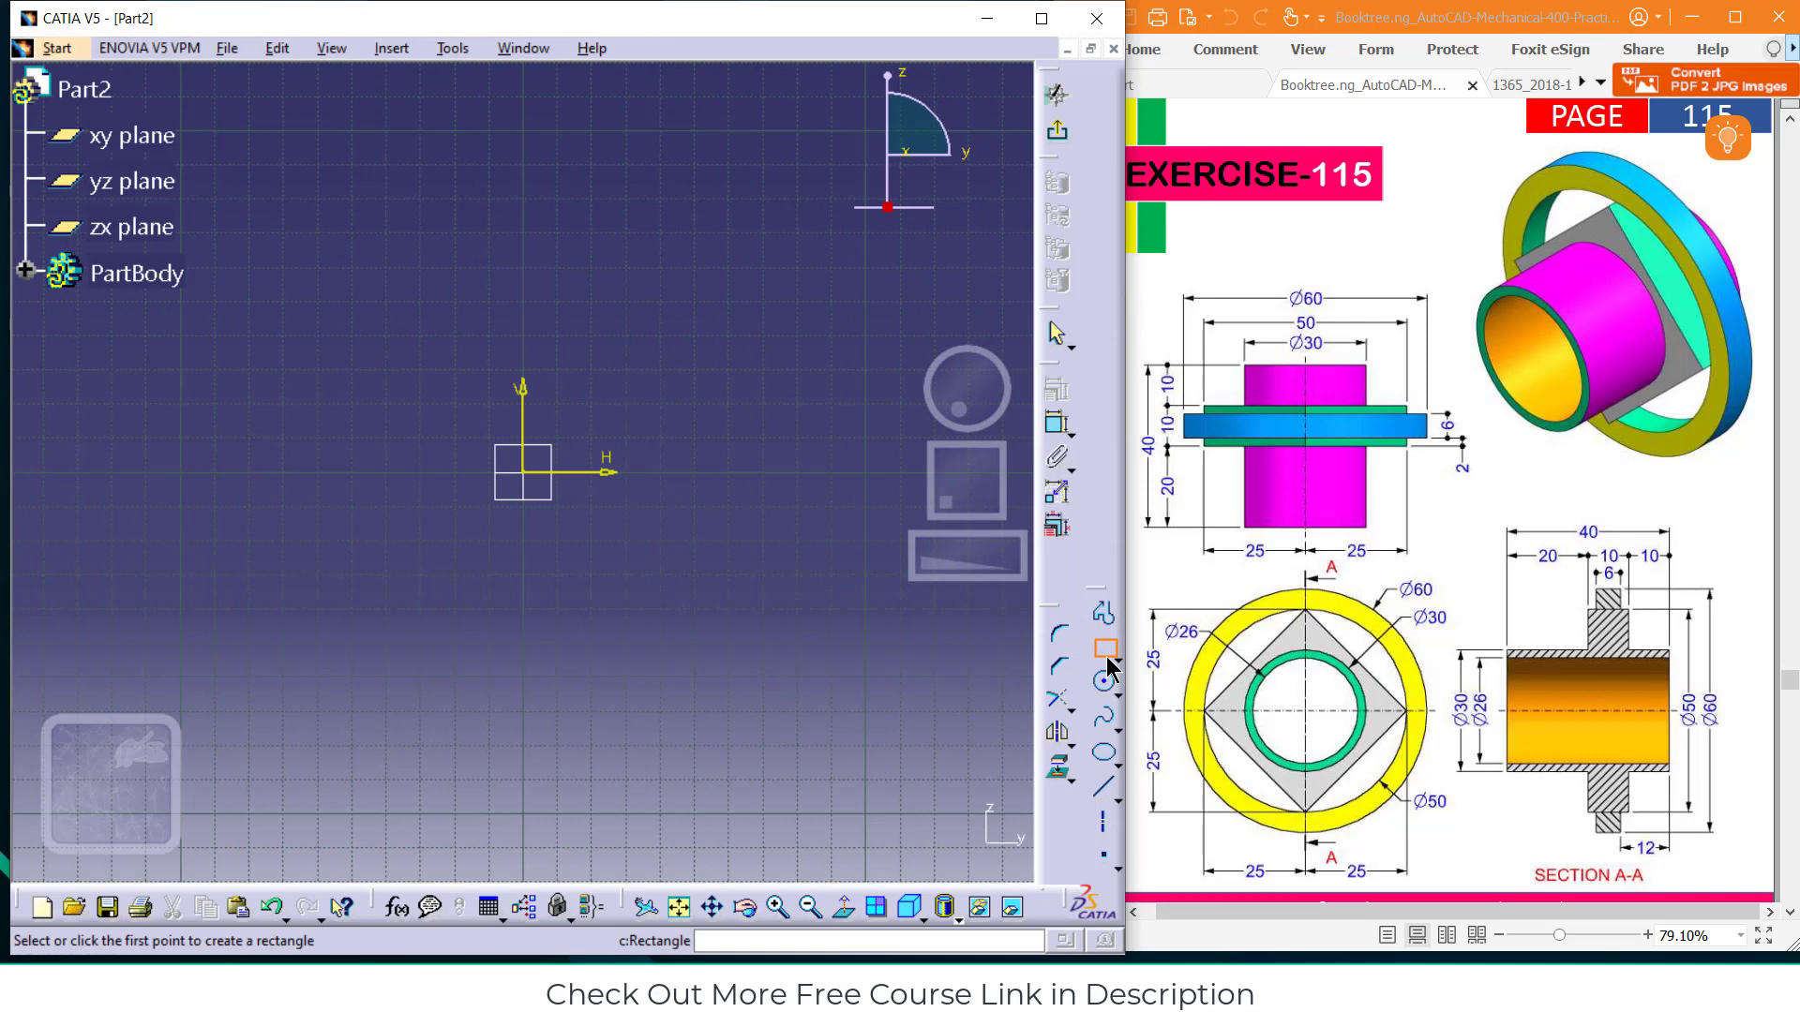
{"action": "left_click", "coordinate": [1108, 659]}
{"action": "left_click", "coordinate": [1117, 656]}
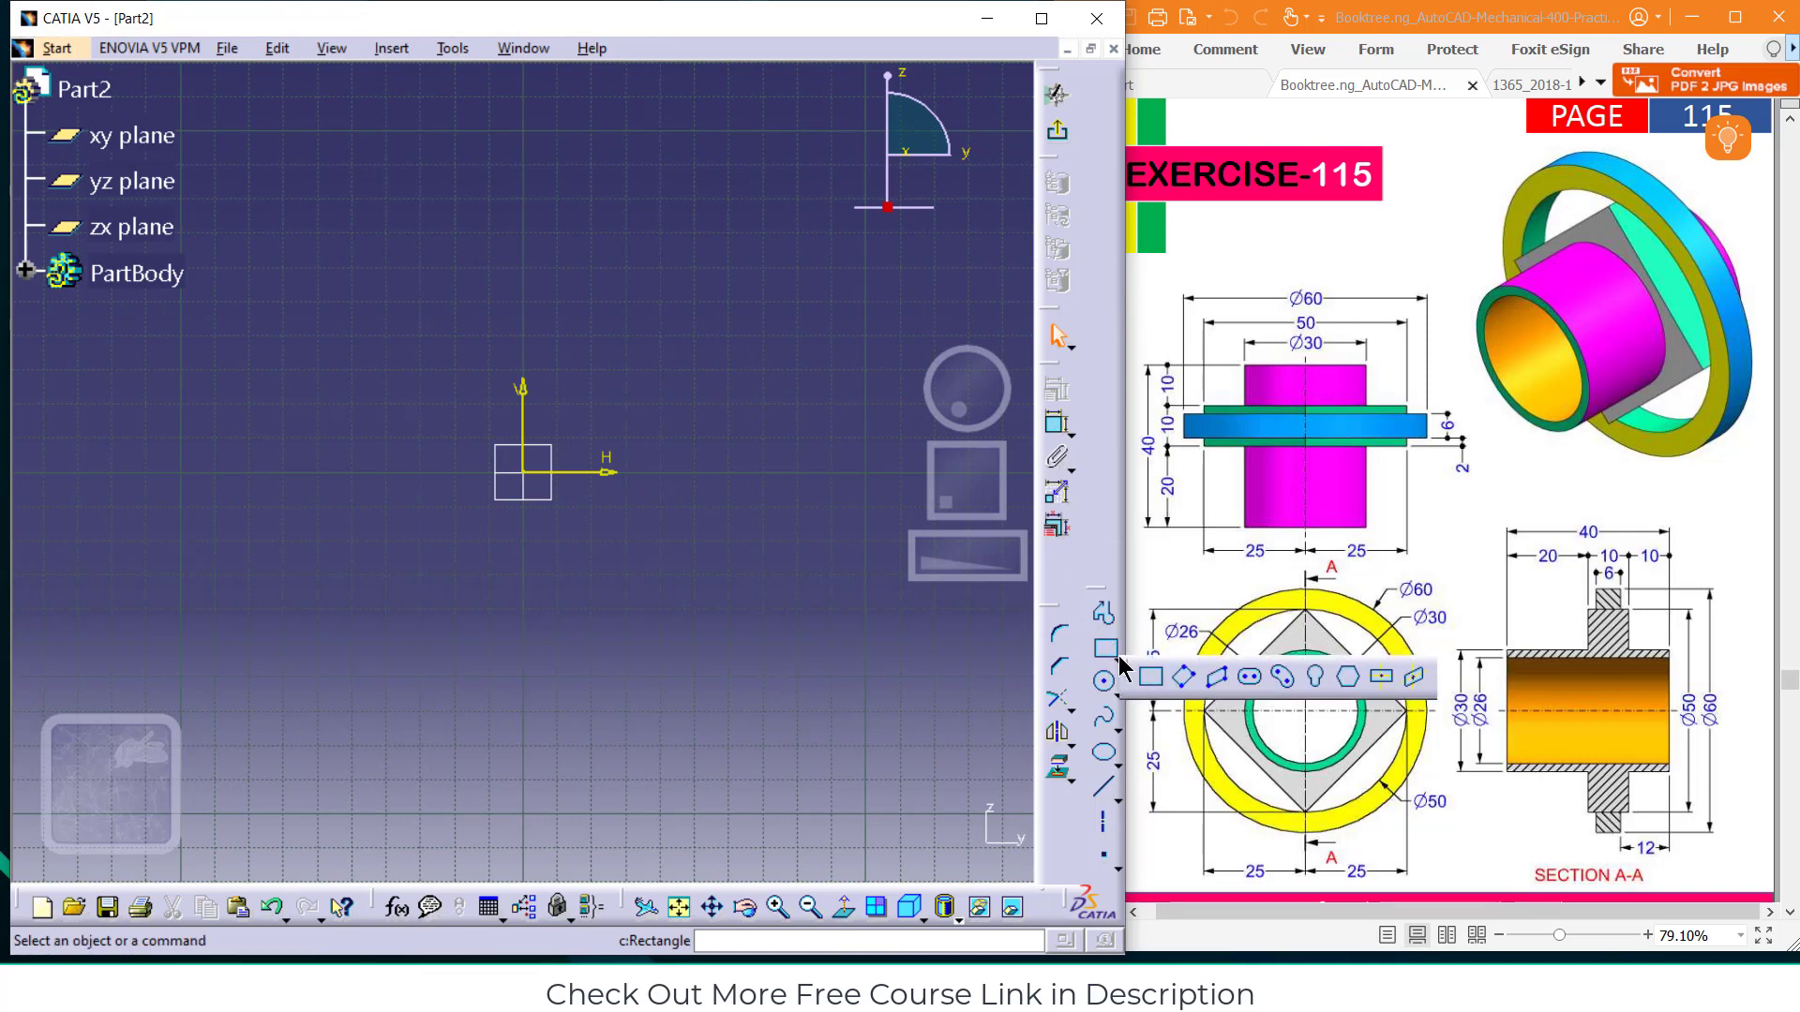
{"action": "left_click", "coordinate": [1415, 678]}
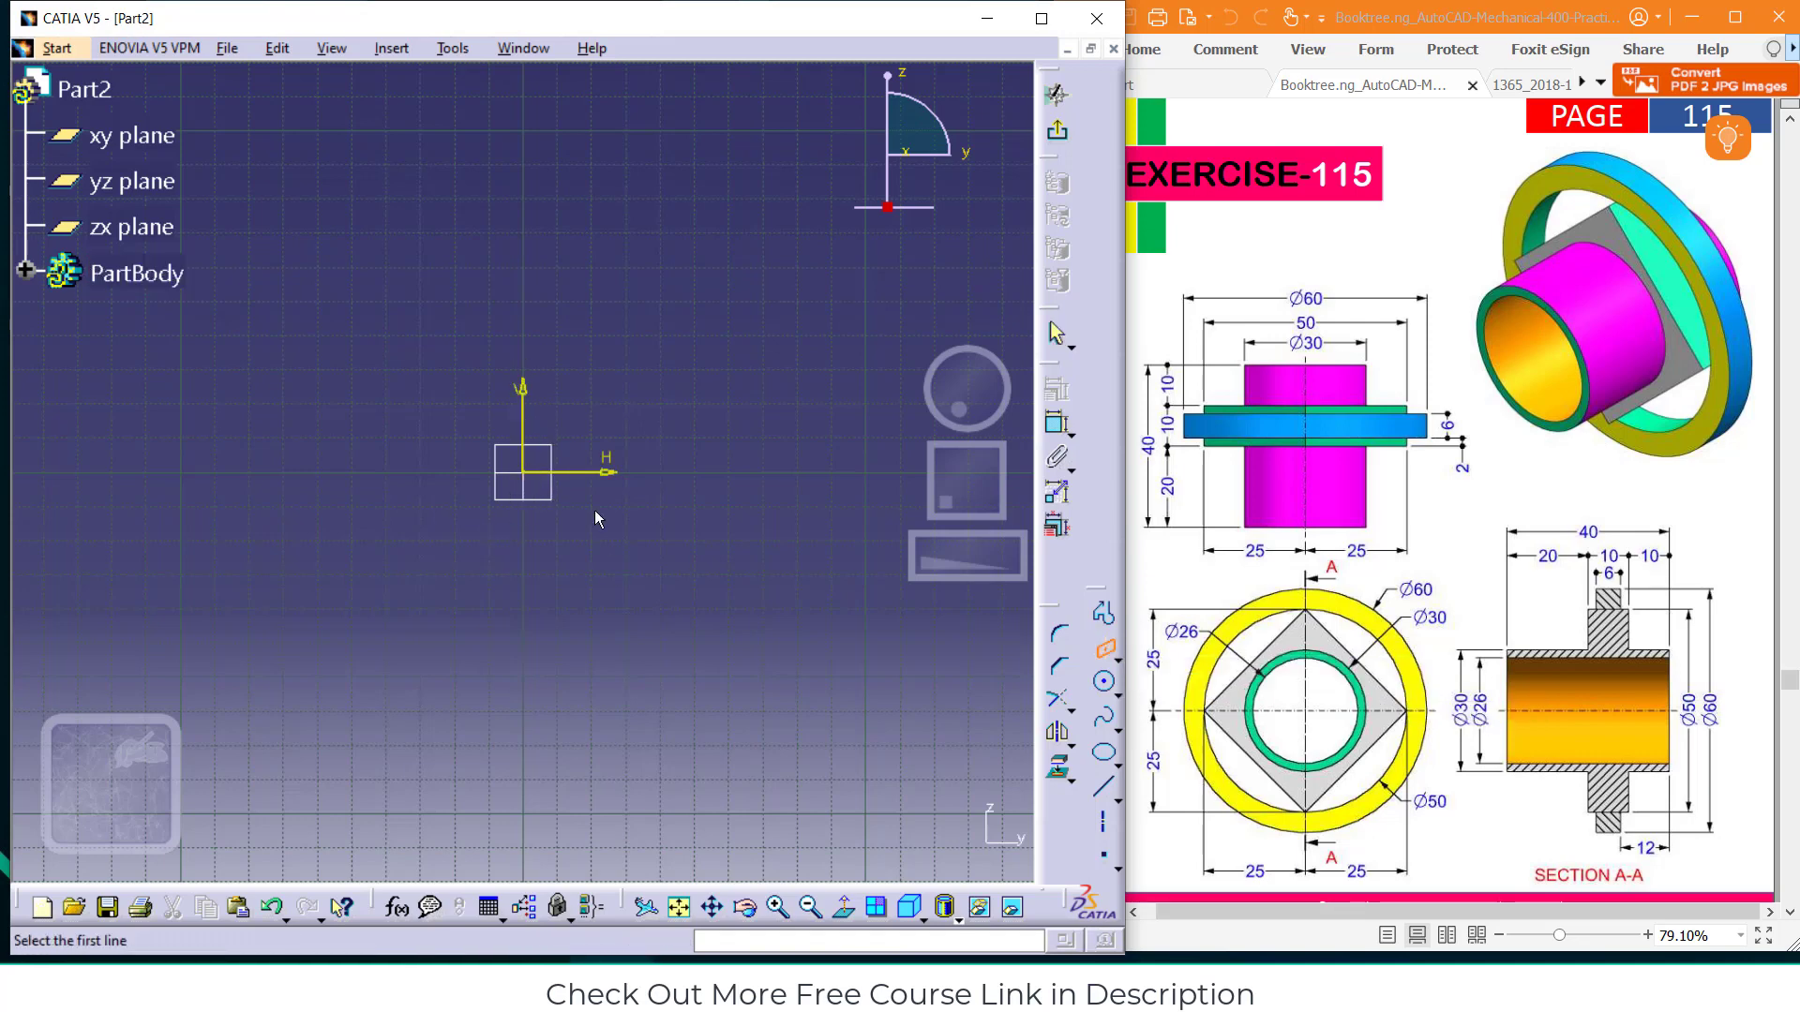
{"action": "left_click", "coordinate": [1104, 651]}
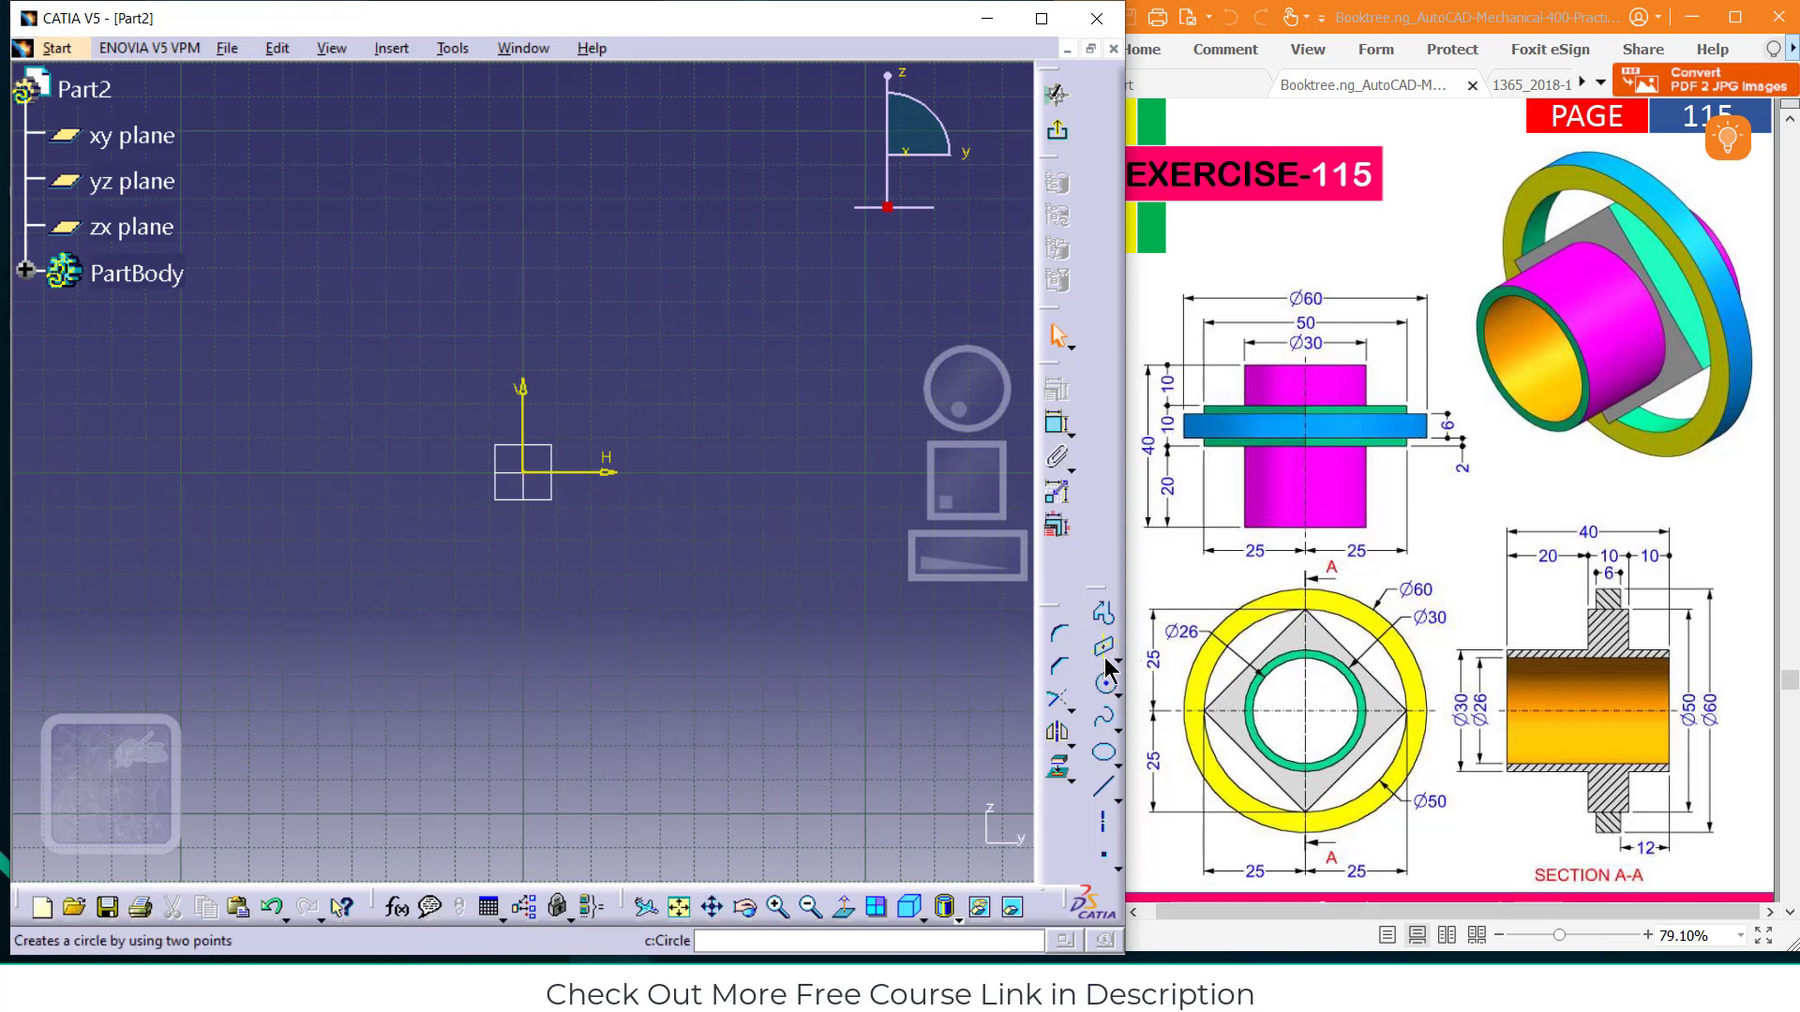
{"action": "left_click", "coordinate": [1105, 647]}
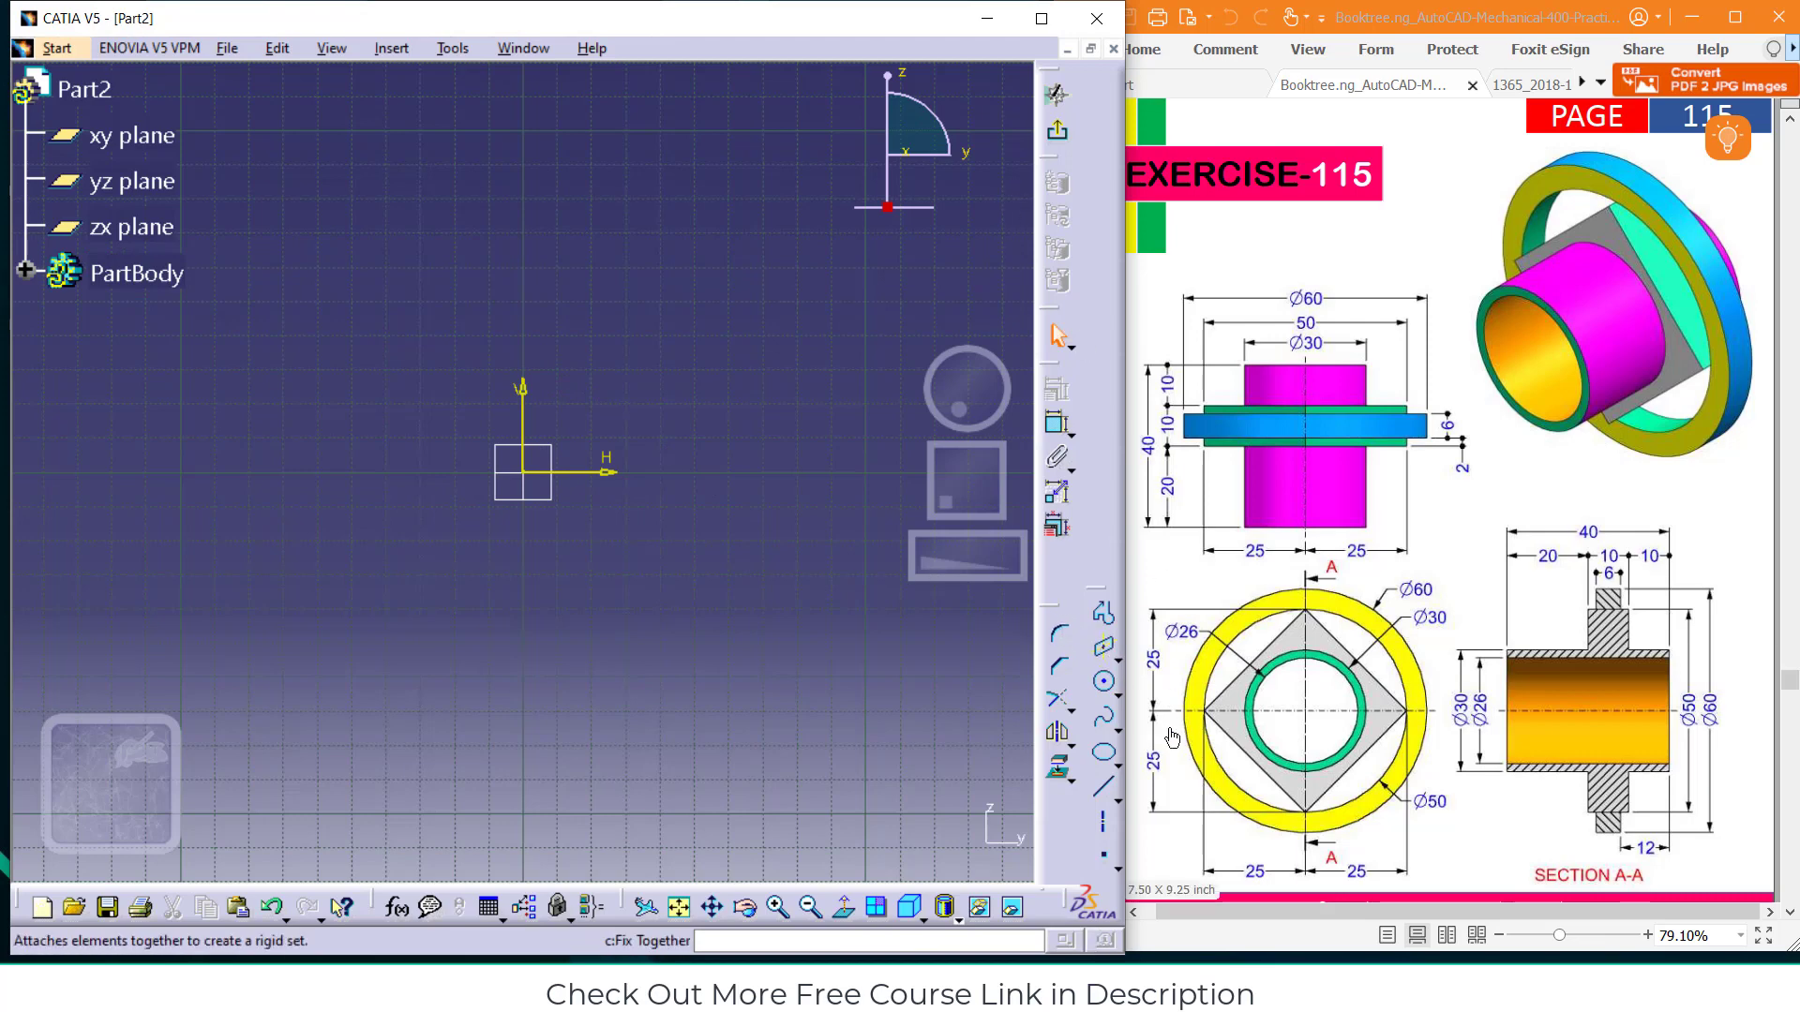
Draw a centred rectangle around the sketch origin, about 113 mm across its diagonal
{"action": "left_click", "coordinate": [1110, 659]}
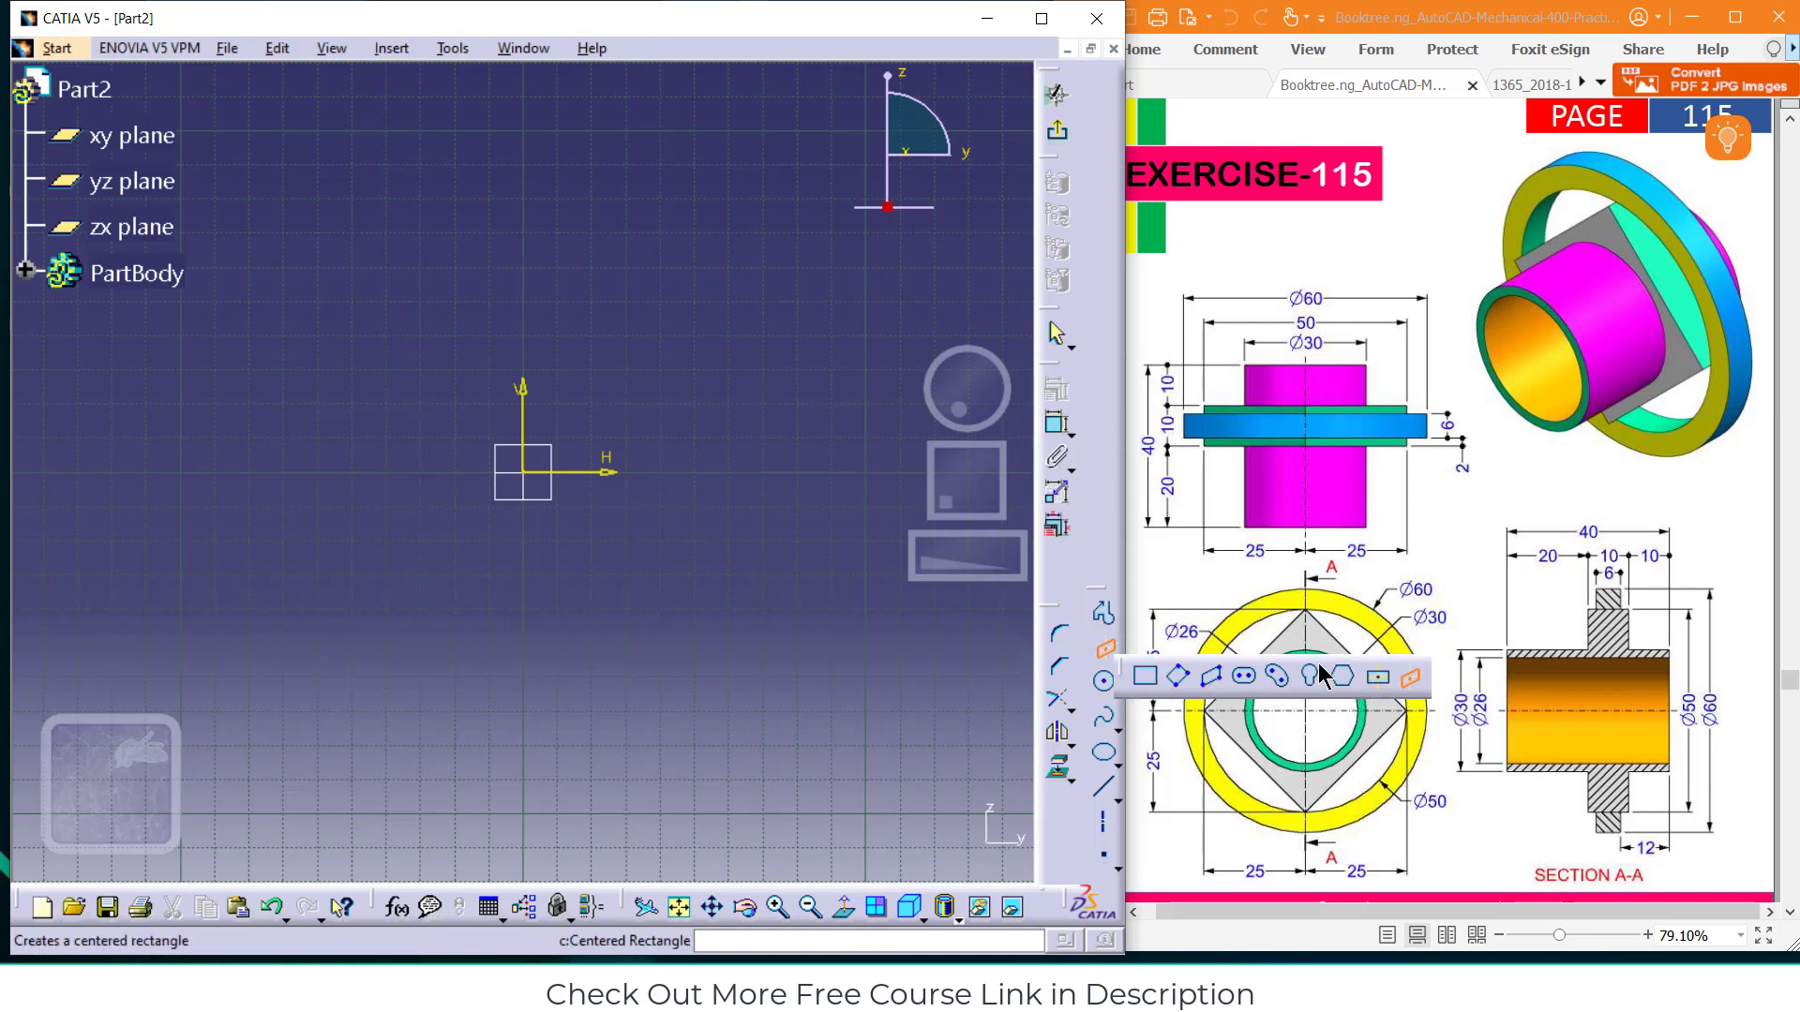
{"action": "left_click", "coordinate": [1375, 675]}
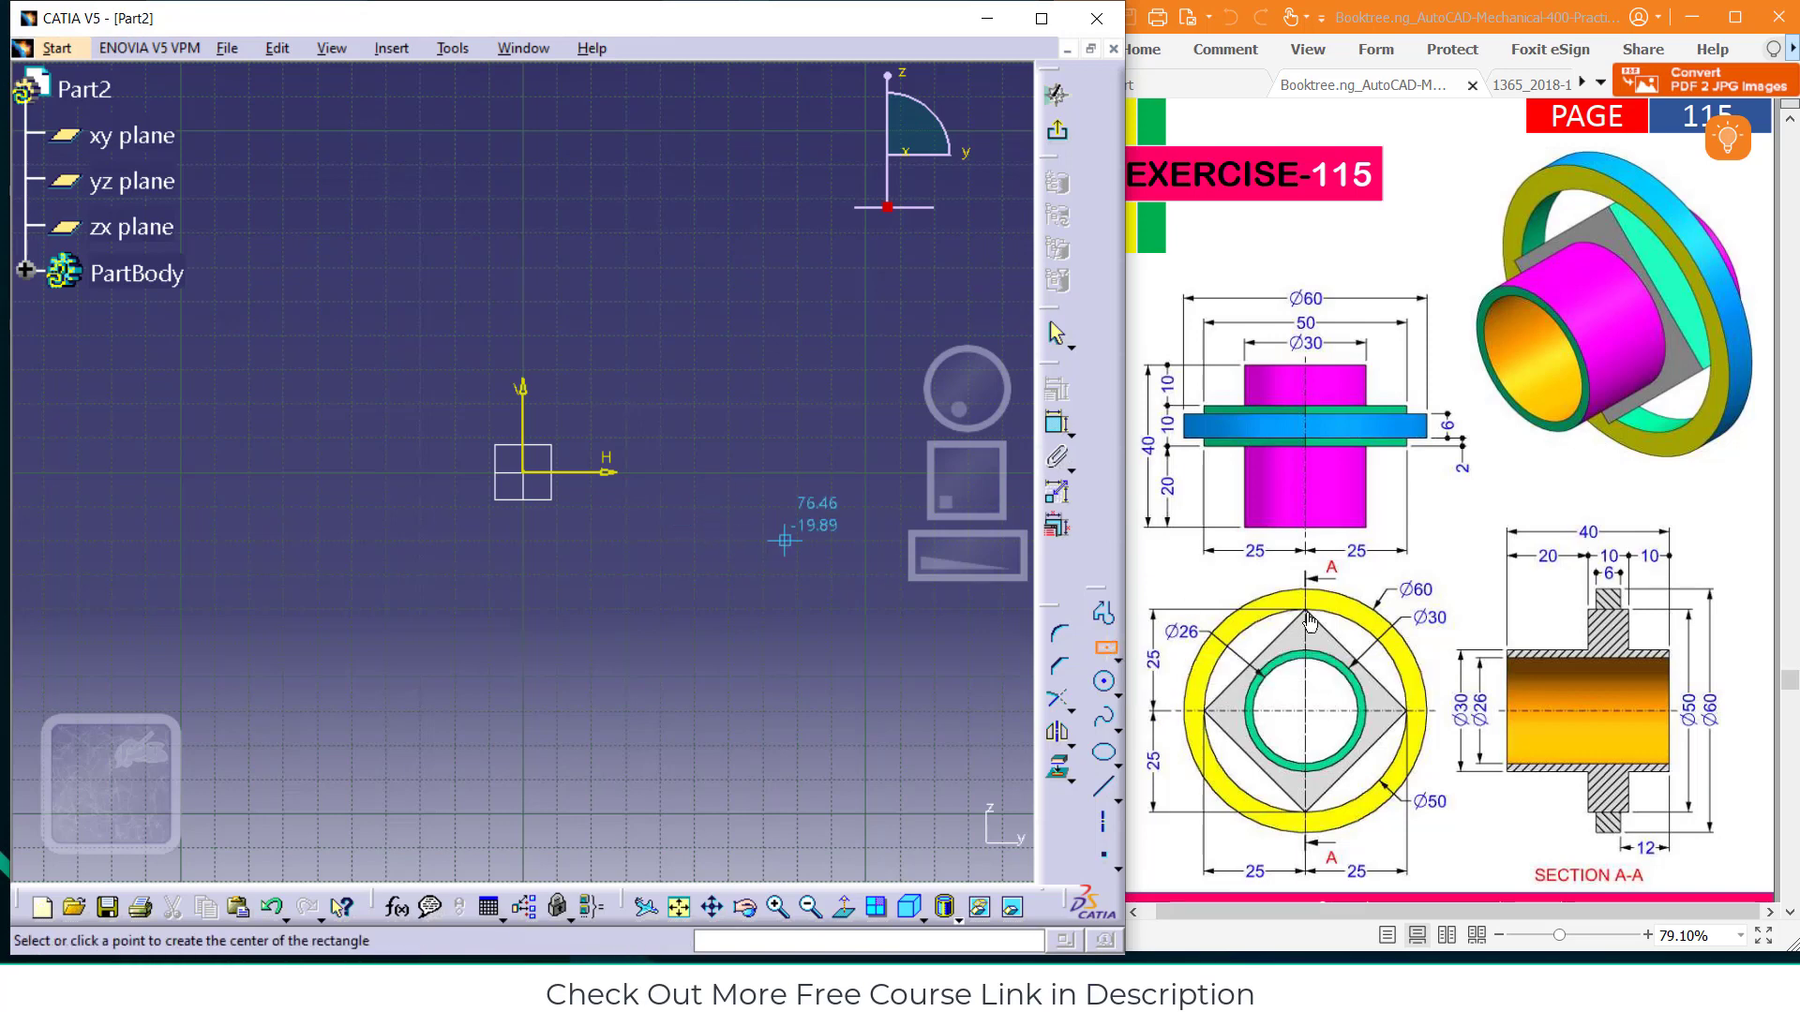
{"action": "left_click", "coordinate": [522, 472]}
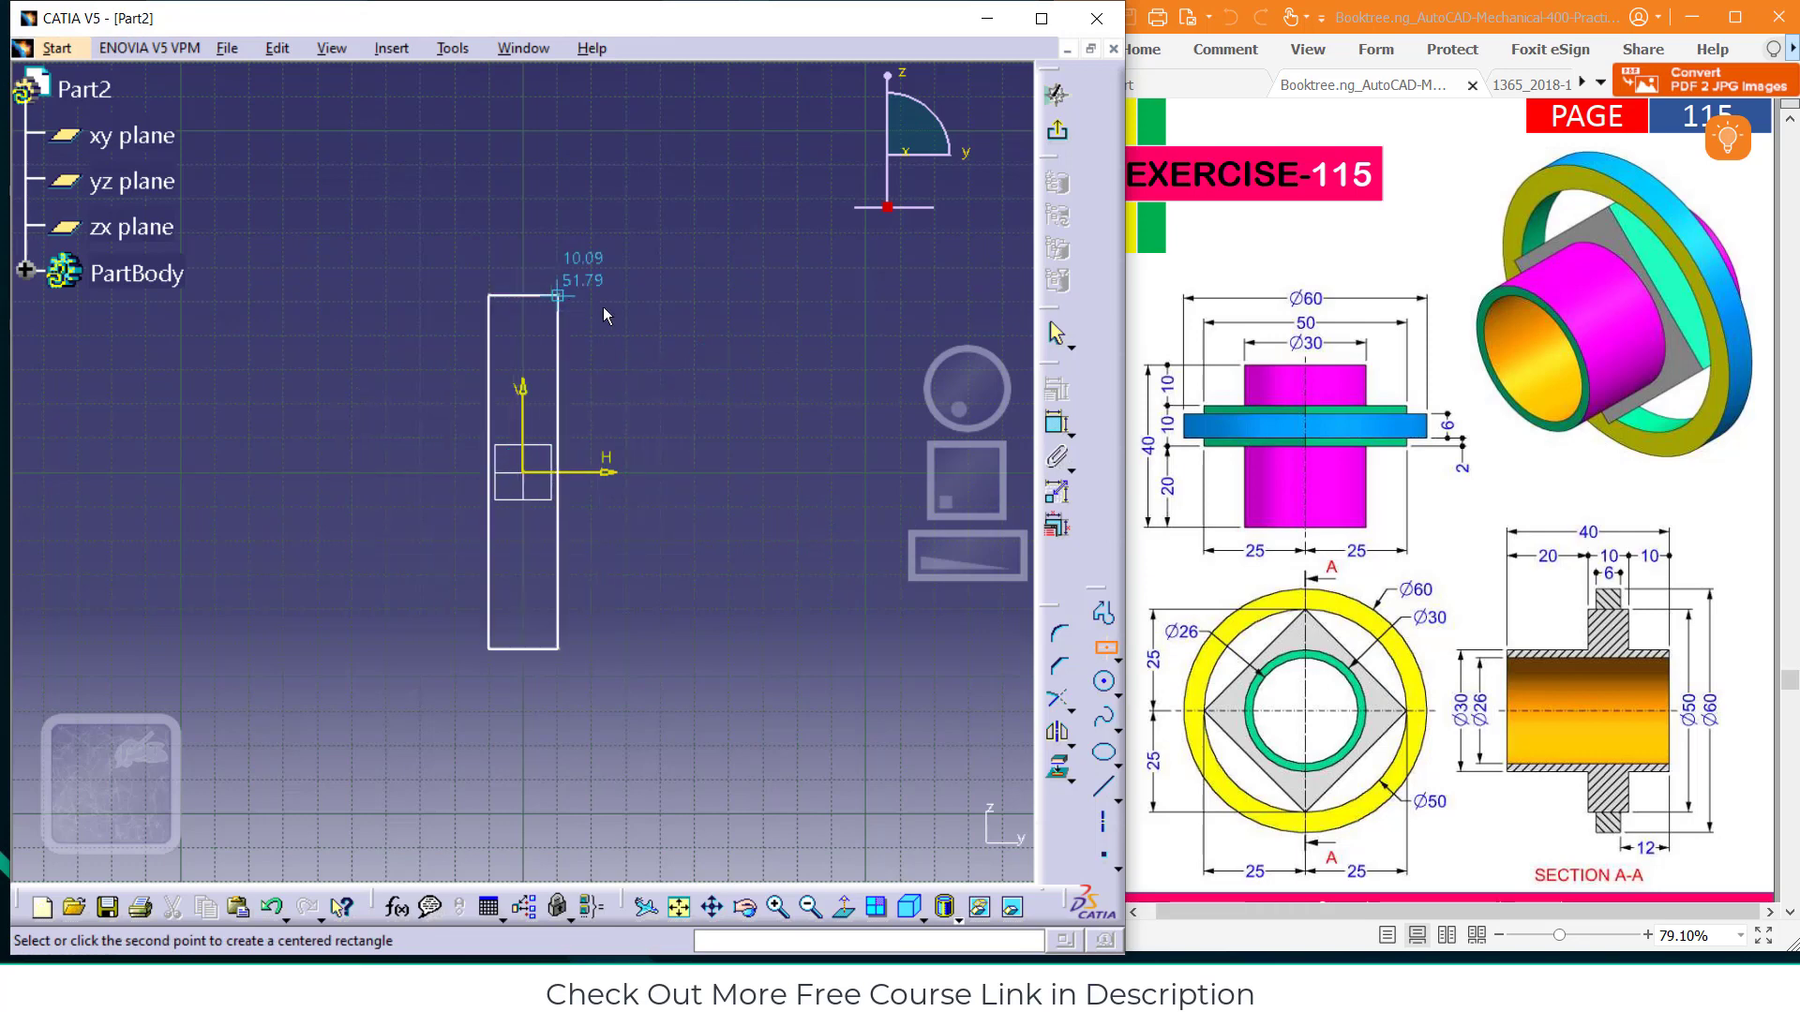
{"action": "left_click", "coordinate": [655, 330]}
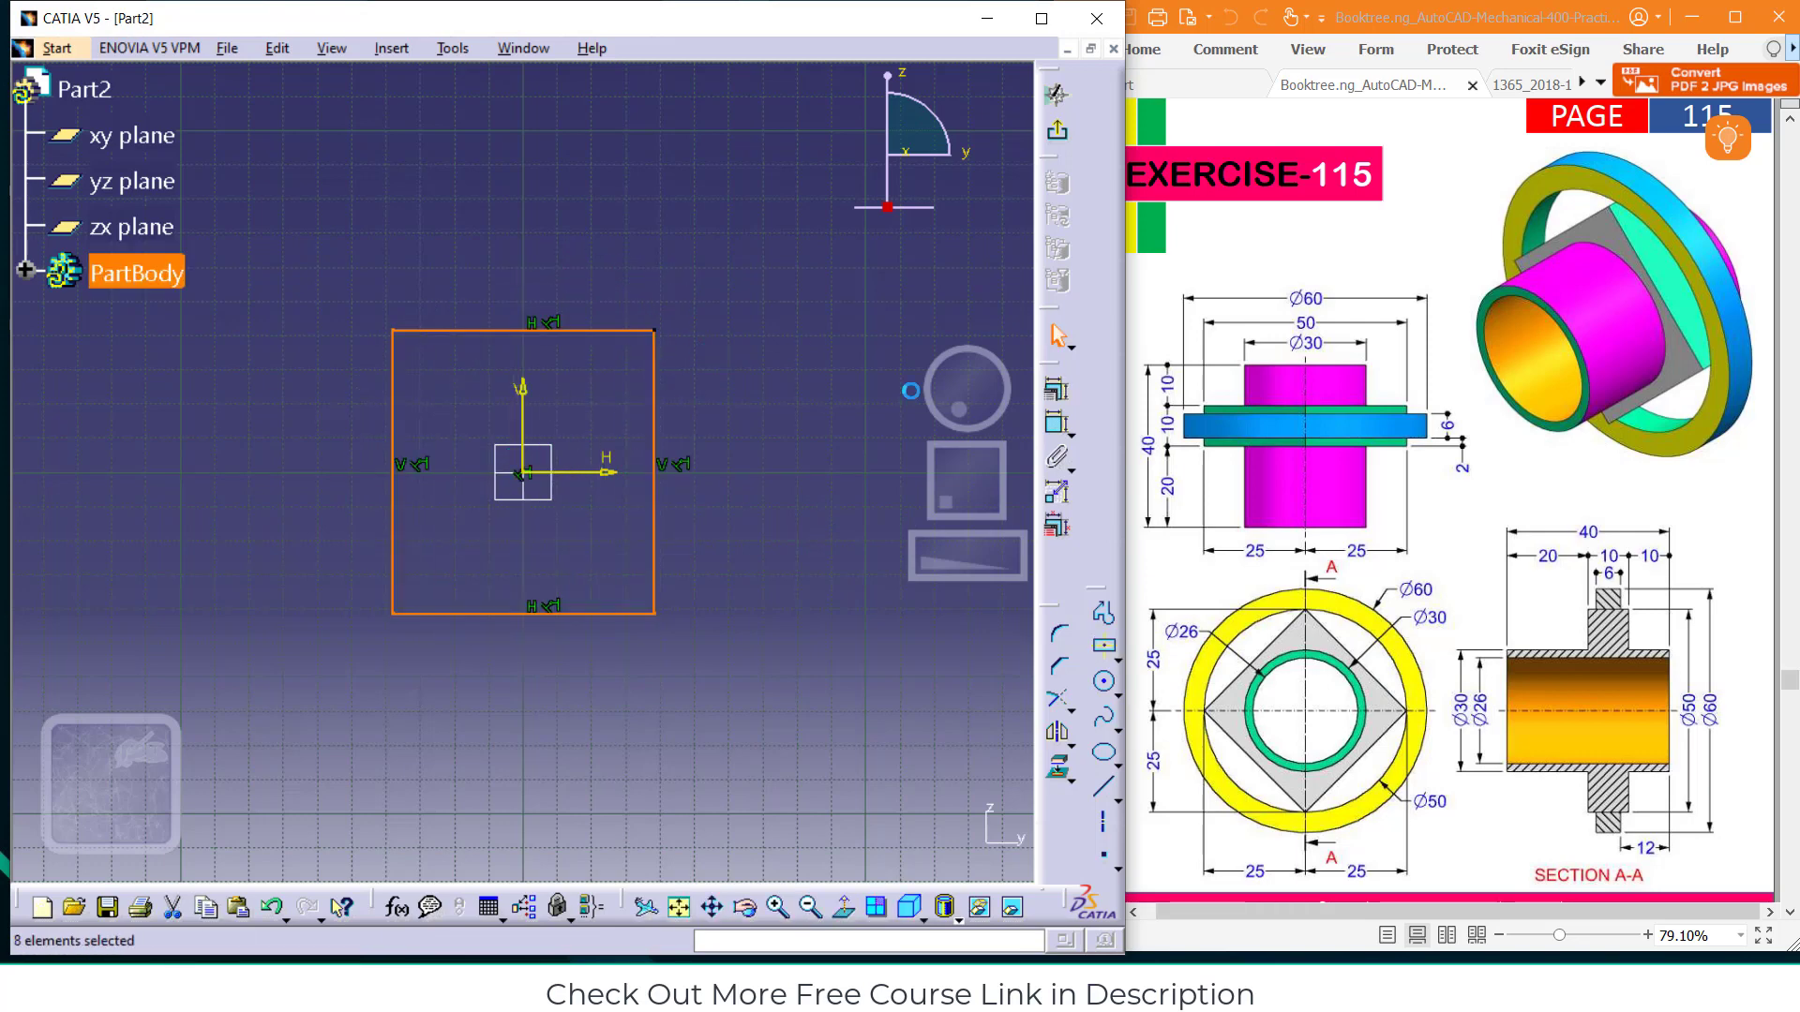
Draw a diagonal line from the rectangle's upper-right corner to its lower-left corner
{"action": "left_click", "coordinate": [1058, 428]}
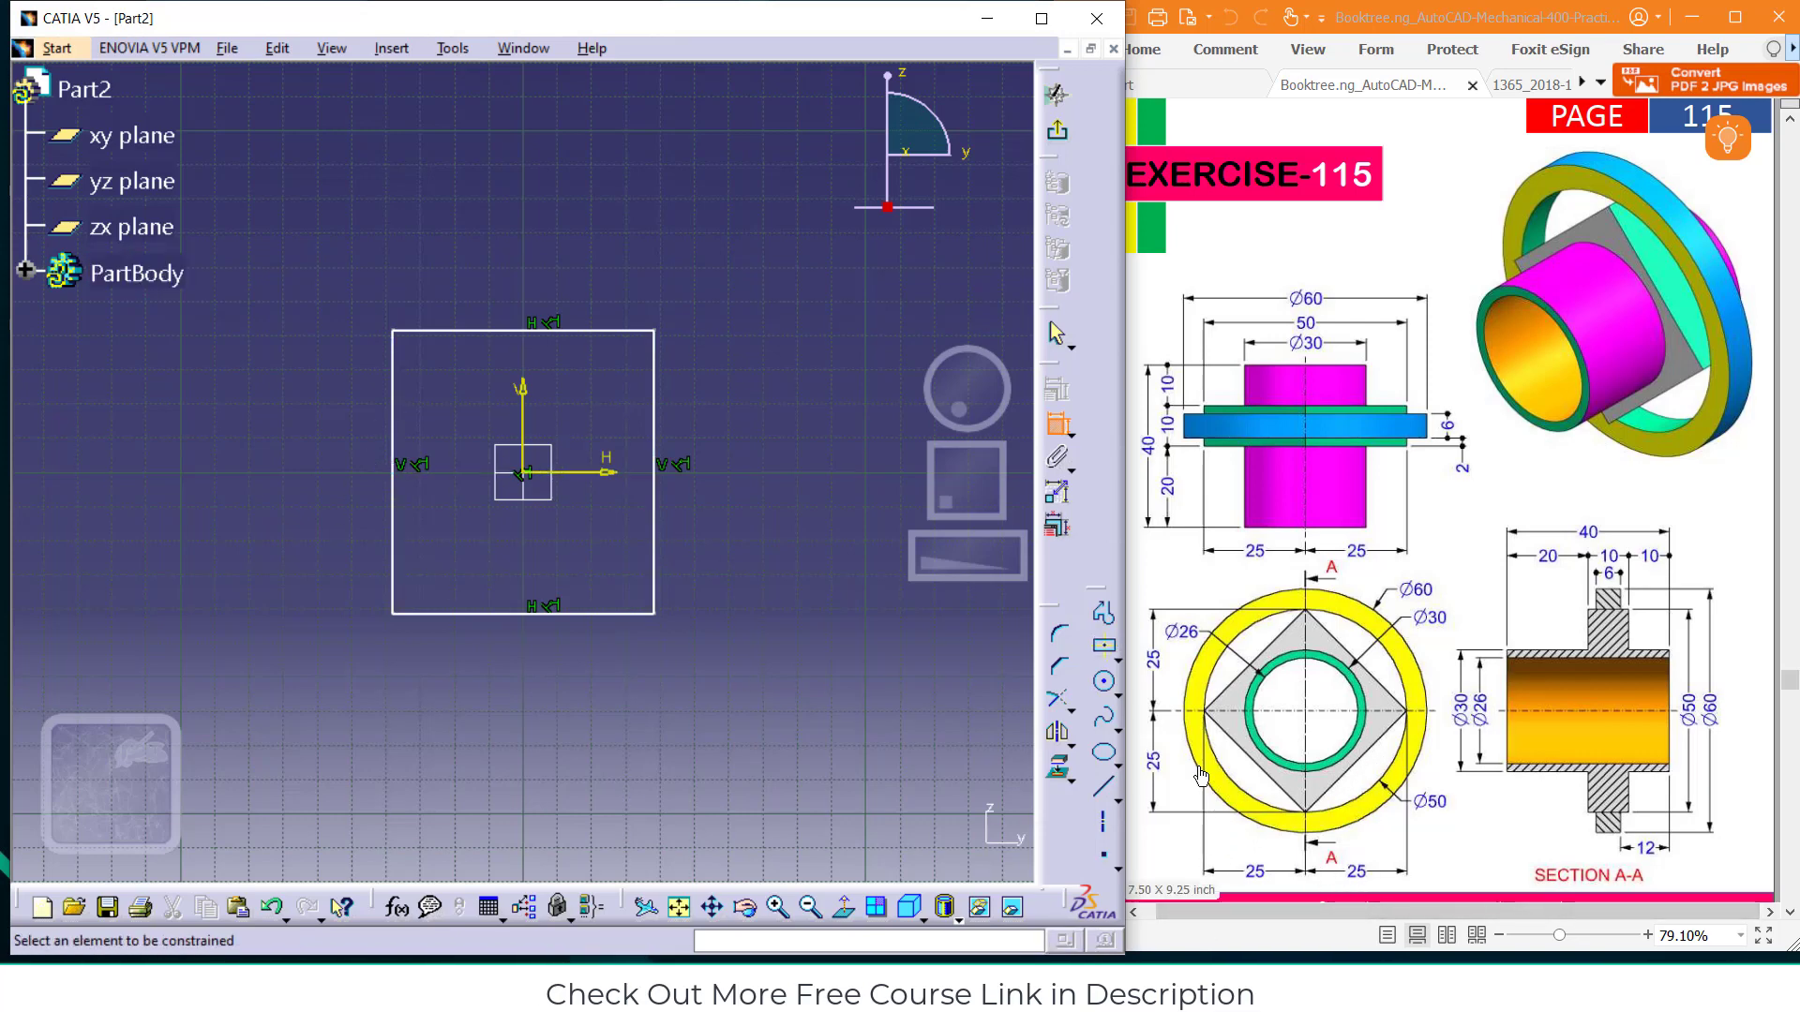
{"action": "left_click", "coordinate": [1107, 793]}
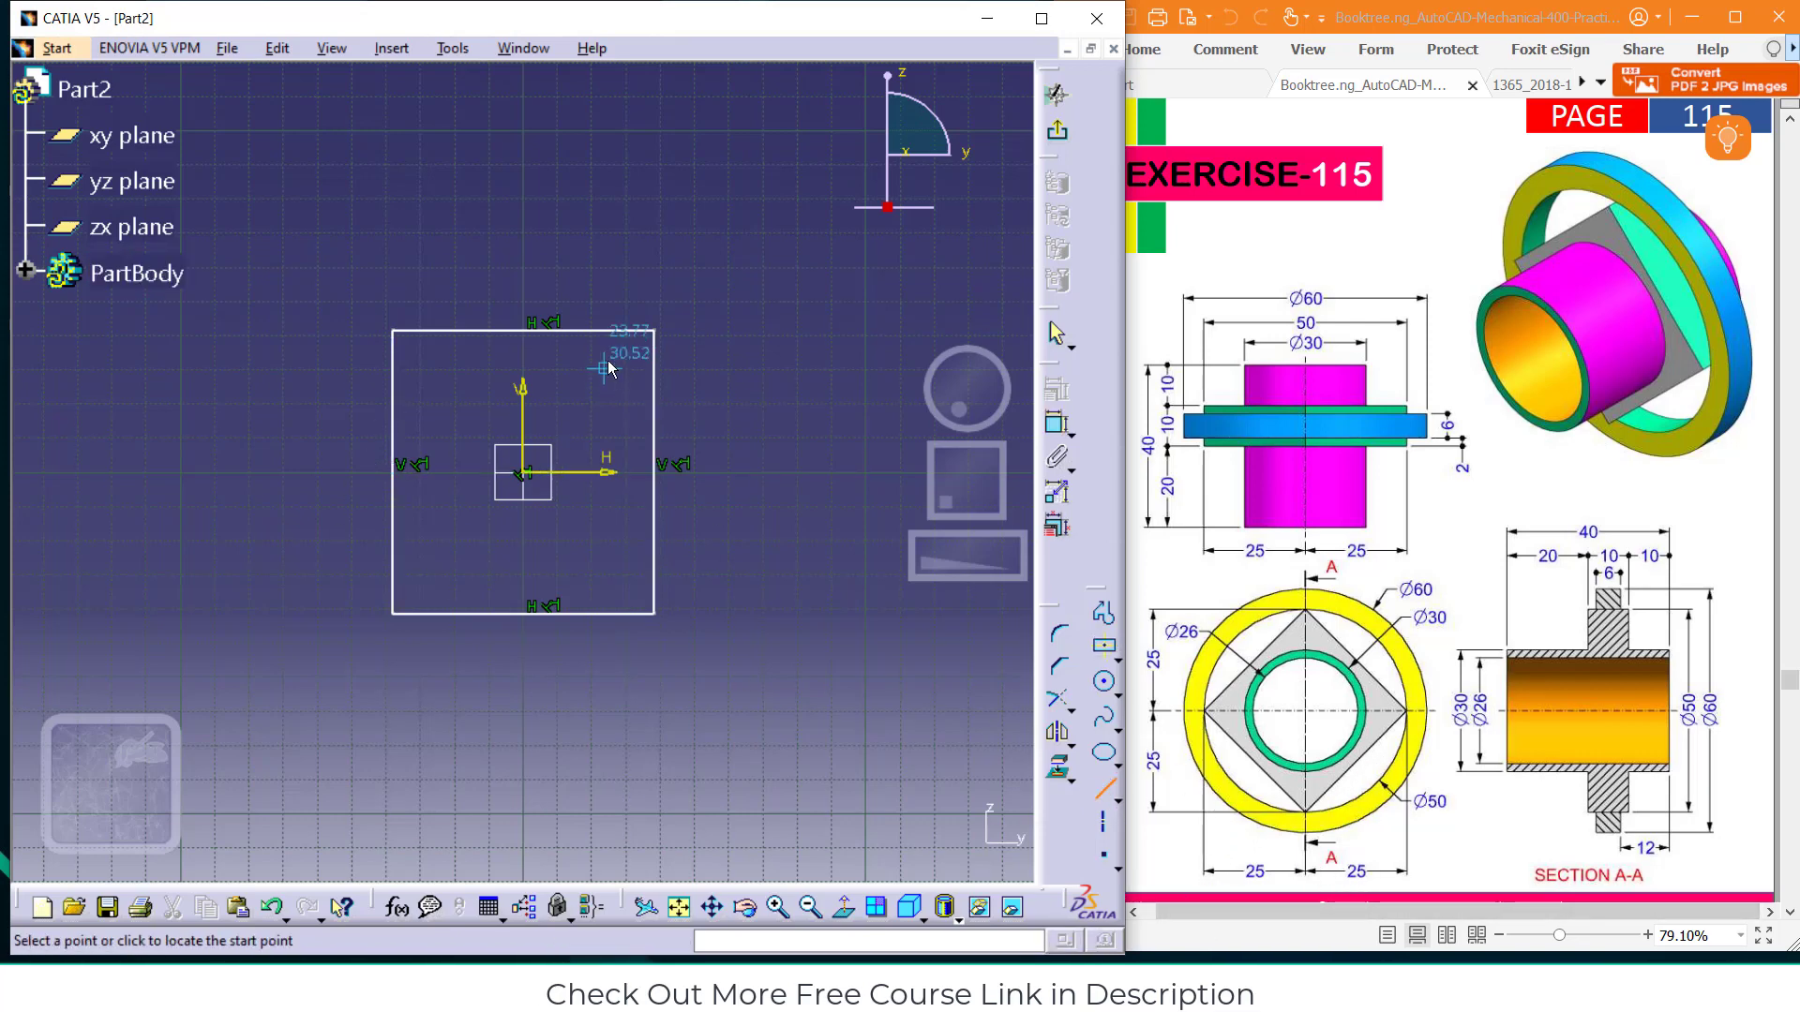
{"action": "left_click", "coordinate": [654, 333]}
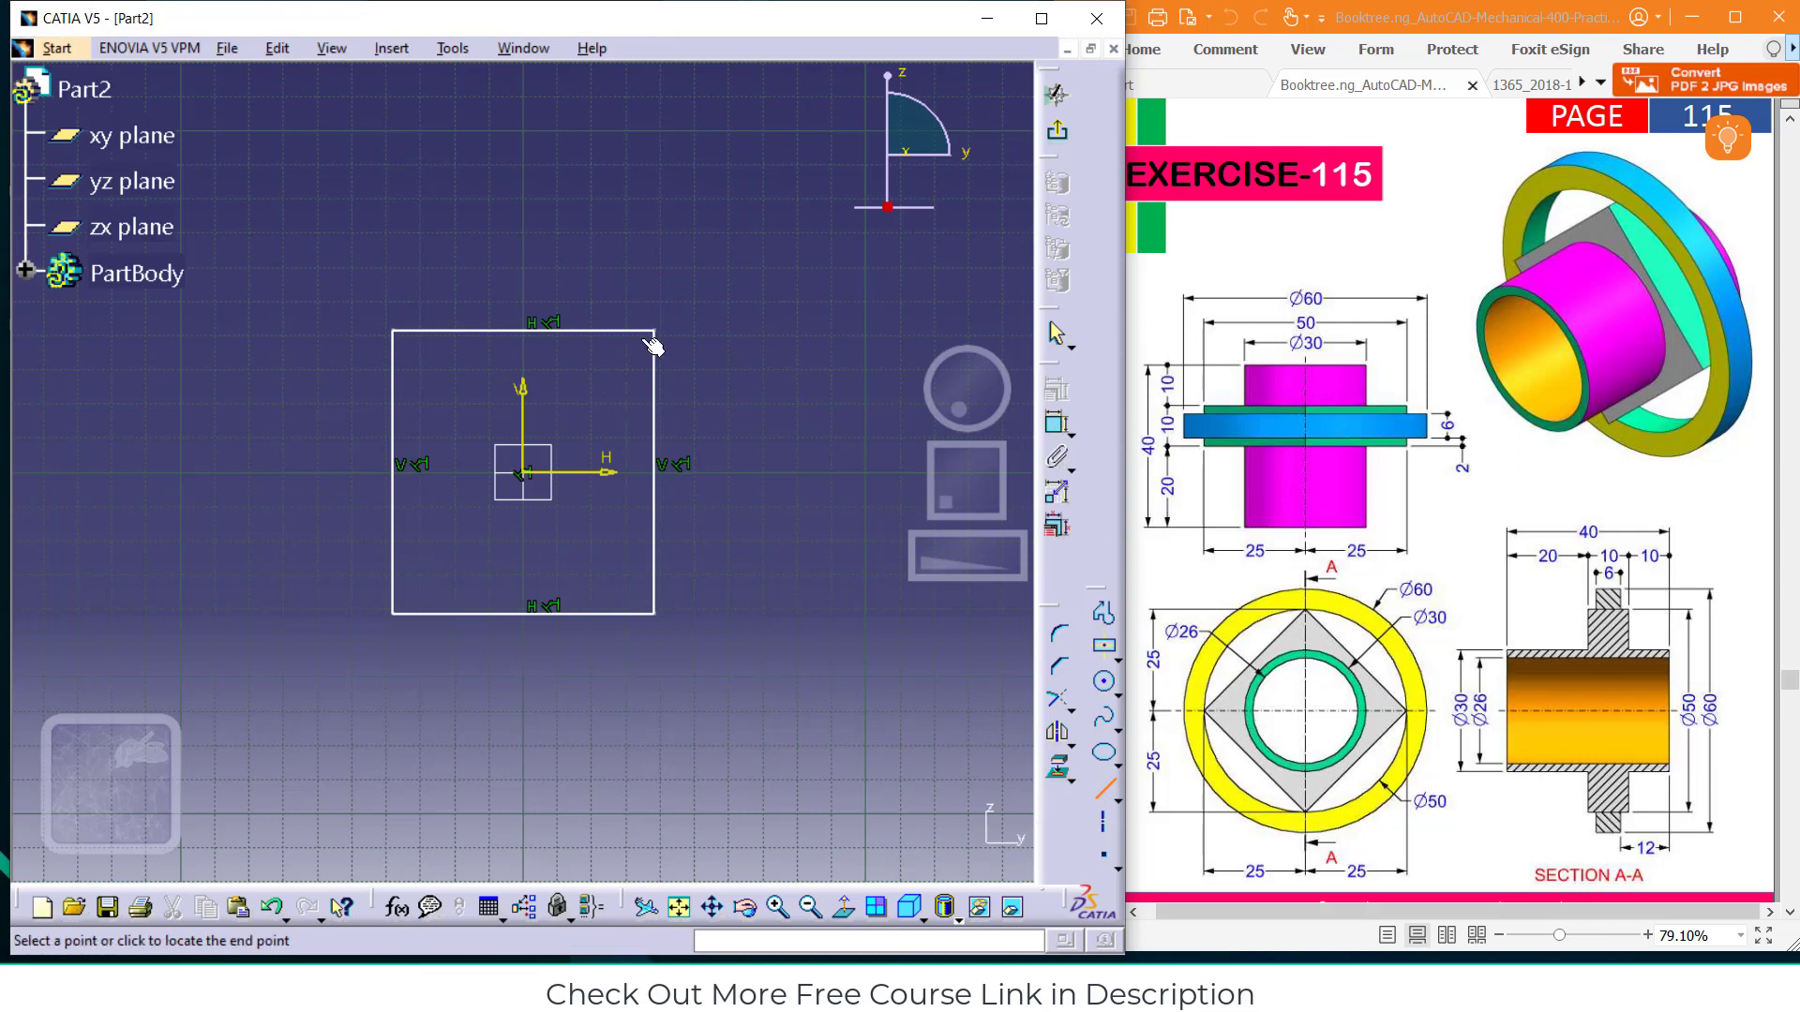
{"action": "left_click", "coordinate": [394, 614]}
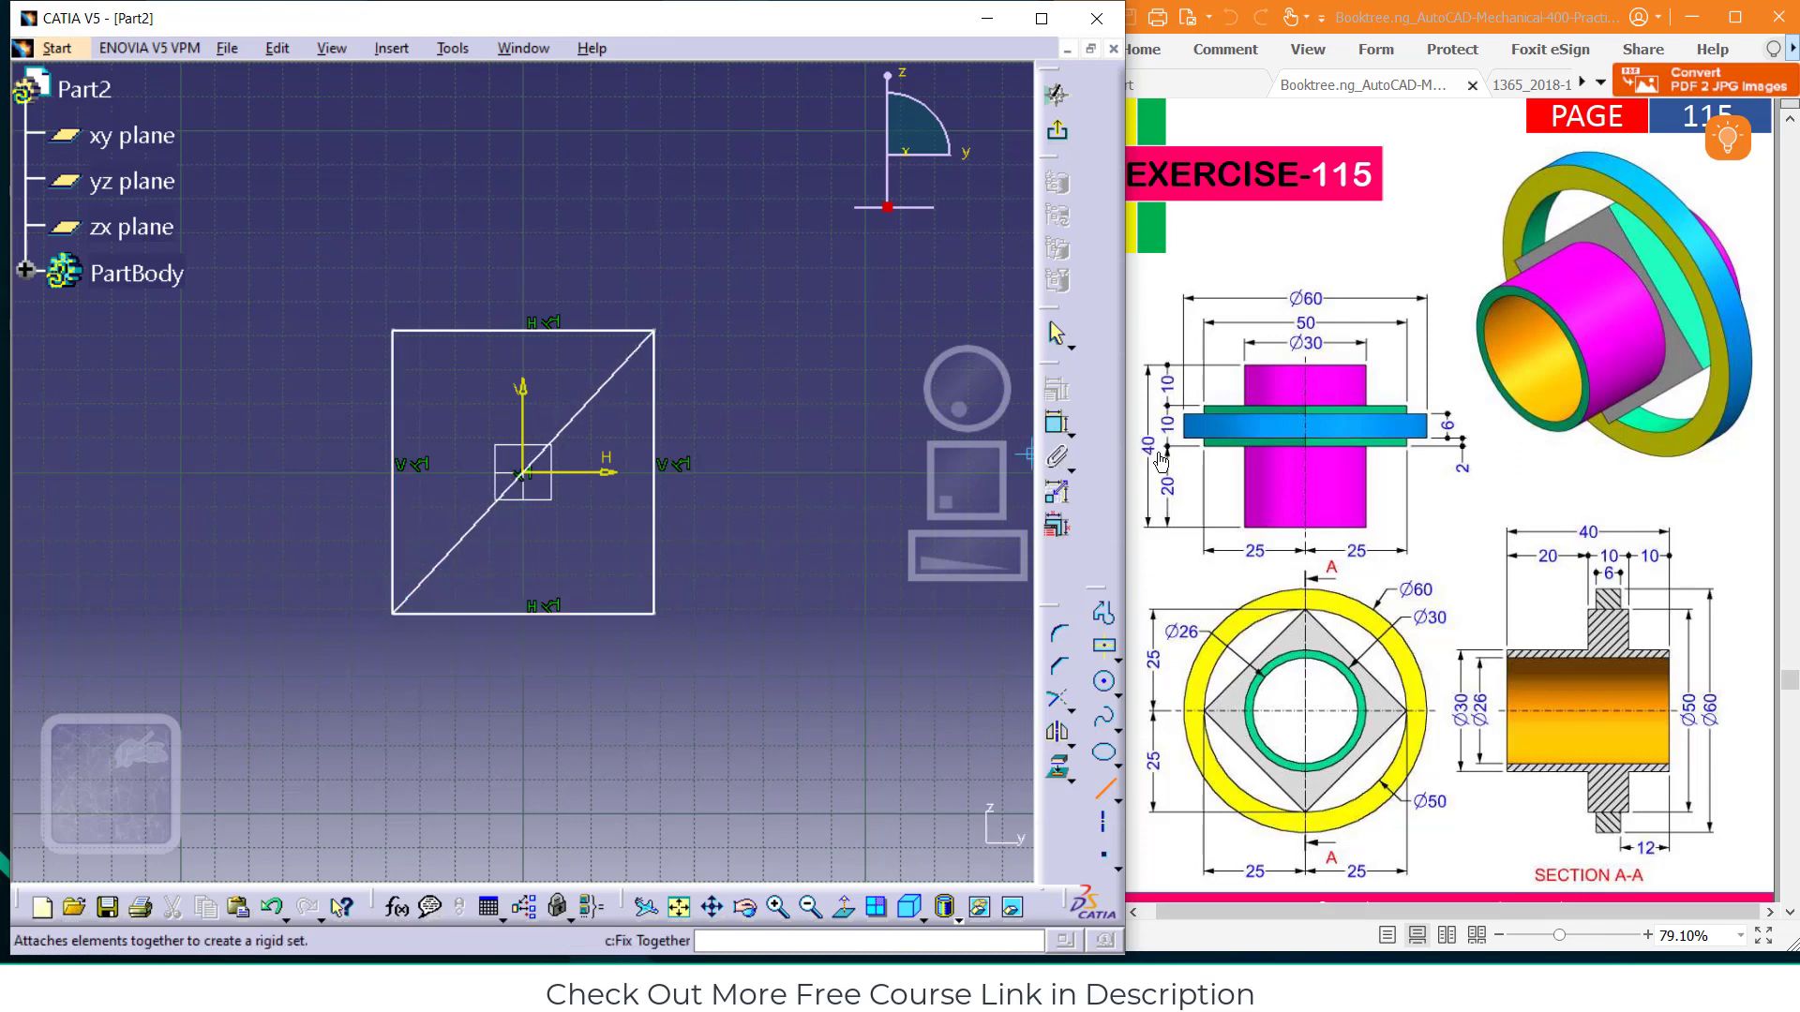
Dimension the rectangle's diagonal line and set its length to 50 mm
{"action": "left_click", "coordinate": [1058, 427]}
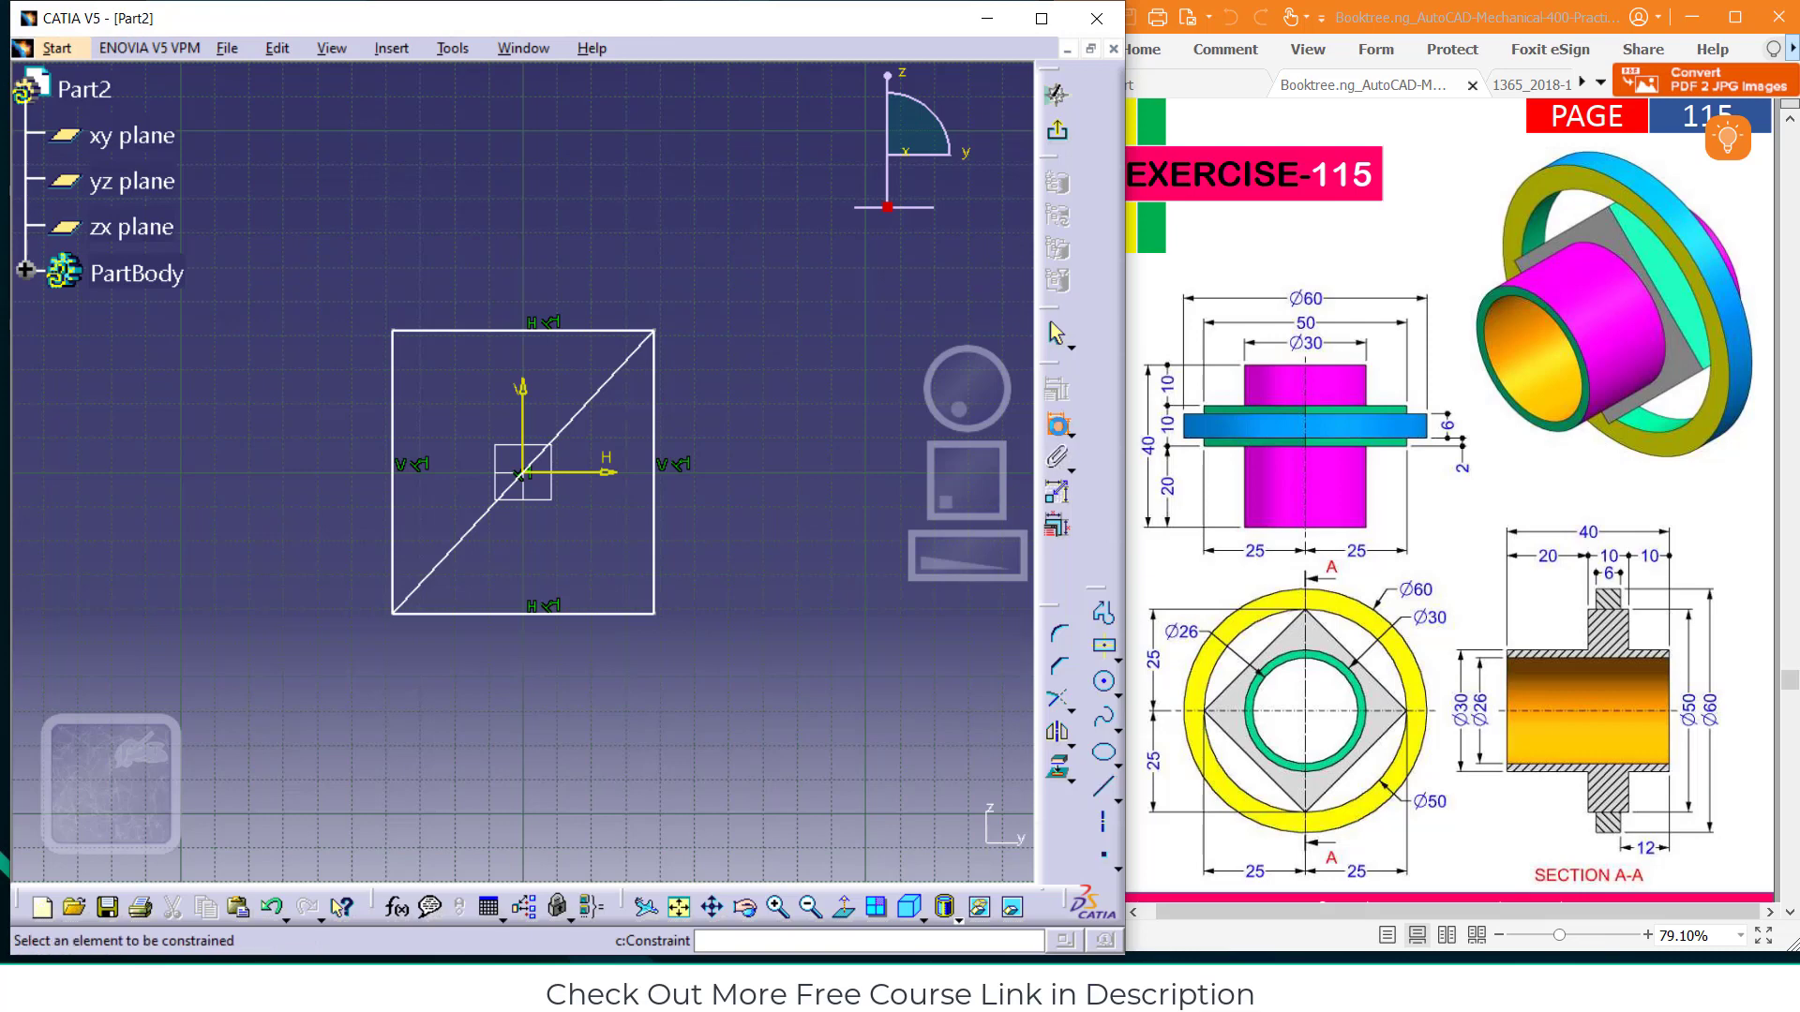
{"action": "left_click", "coordinate": [589, 401]}
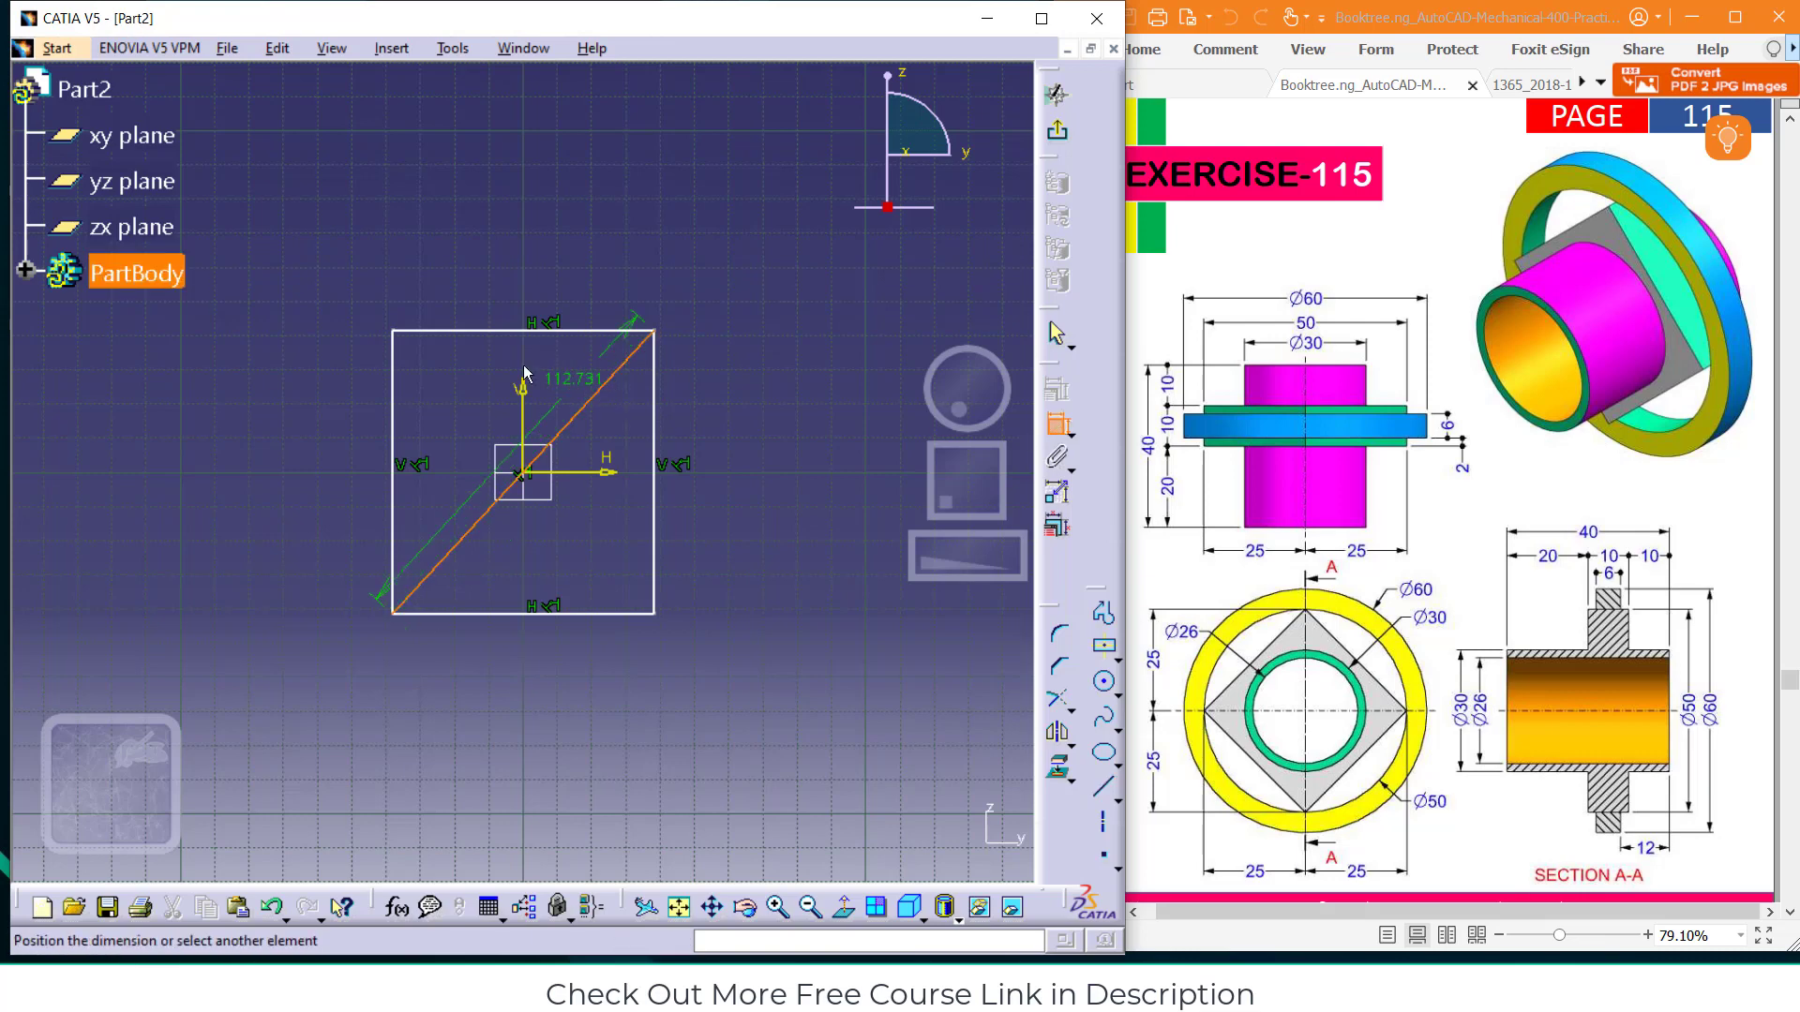
{"action": "double_click", "coordinate": [351, 286]}
{"action": "type", "text": "5"}
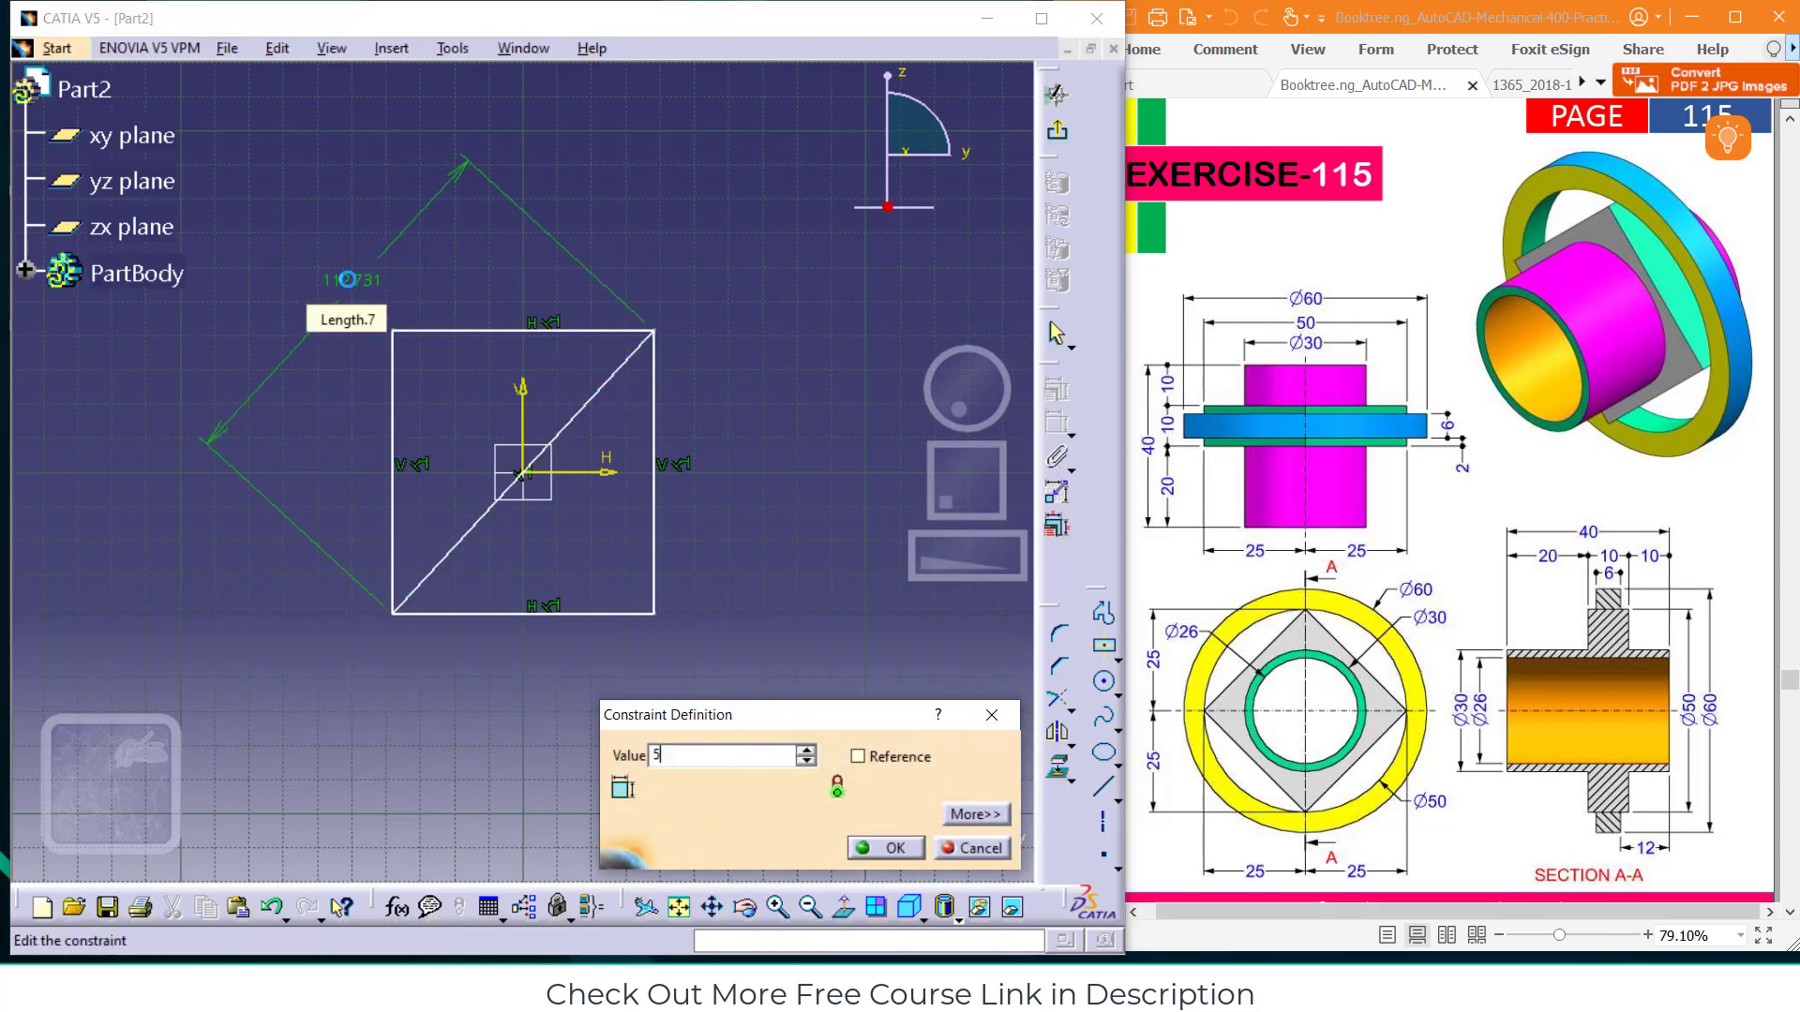
{"action": "key", "text": "Return"}
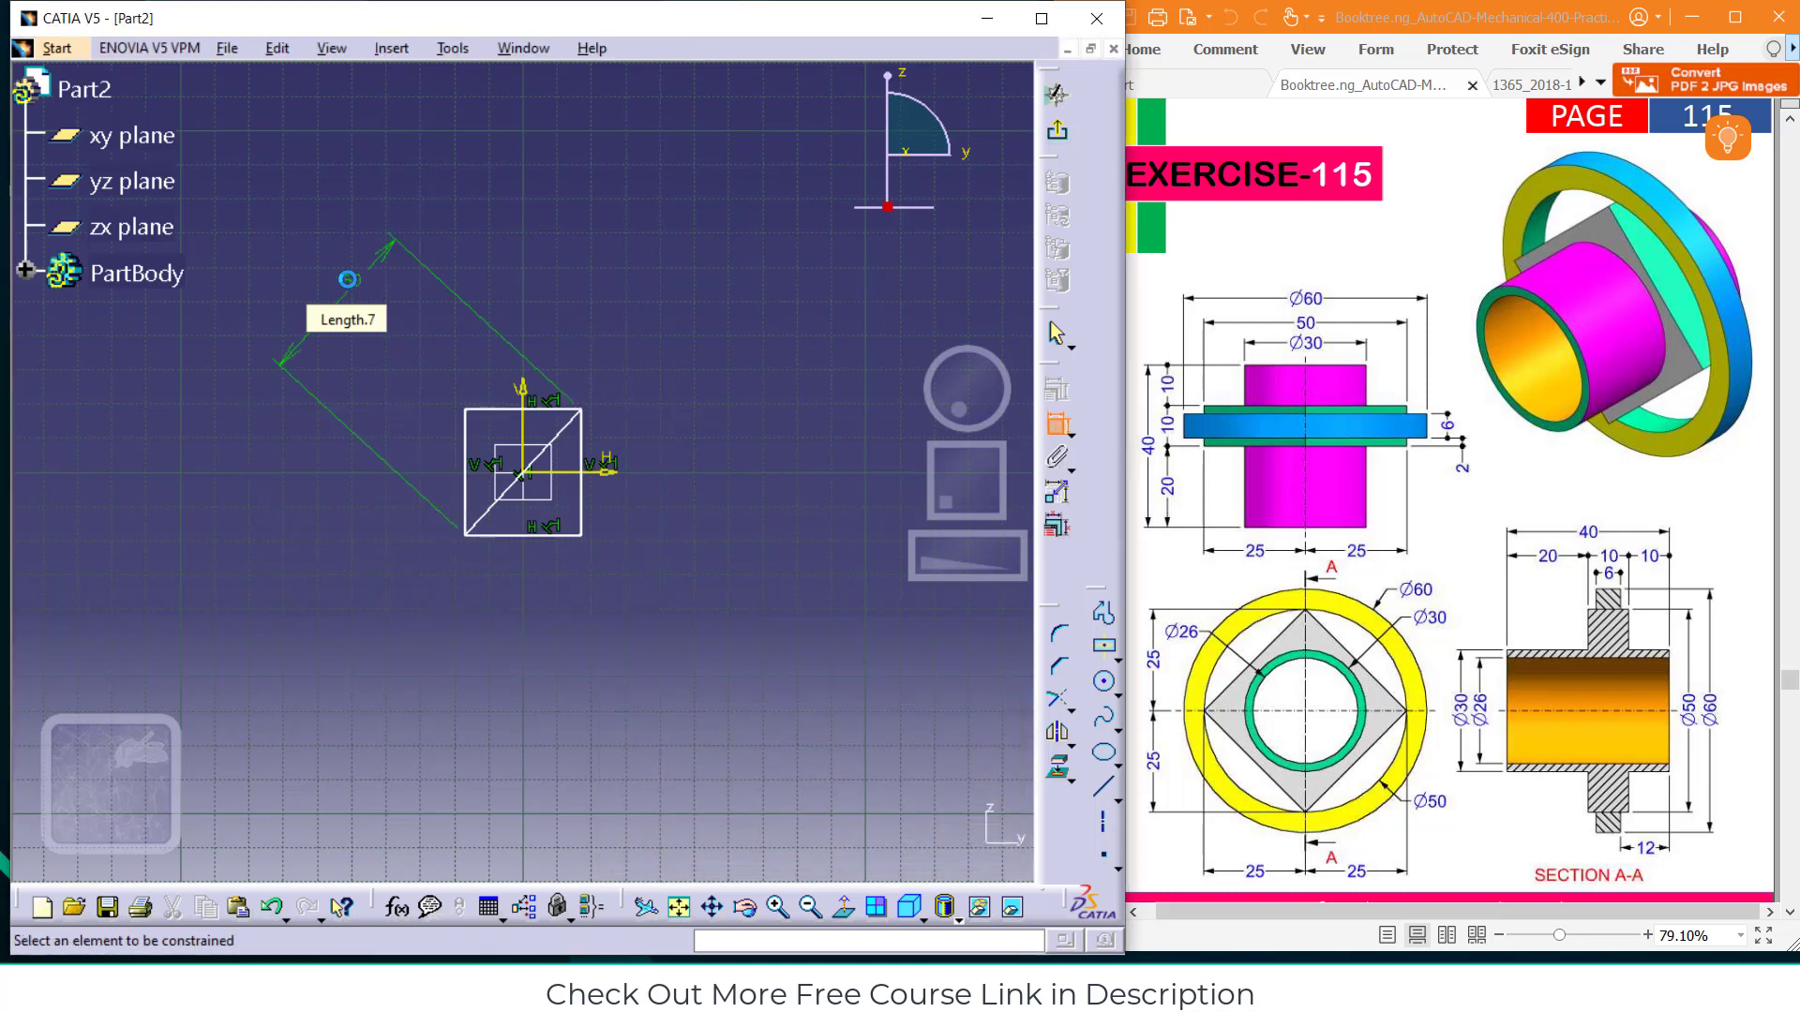
Convert the rectangle's diagonal line into a construction element
{"action": "left_click", "coordinate": [561, 428]}
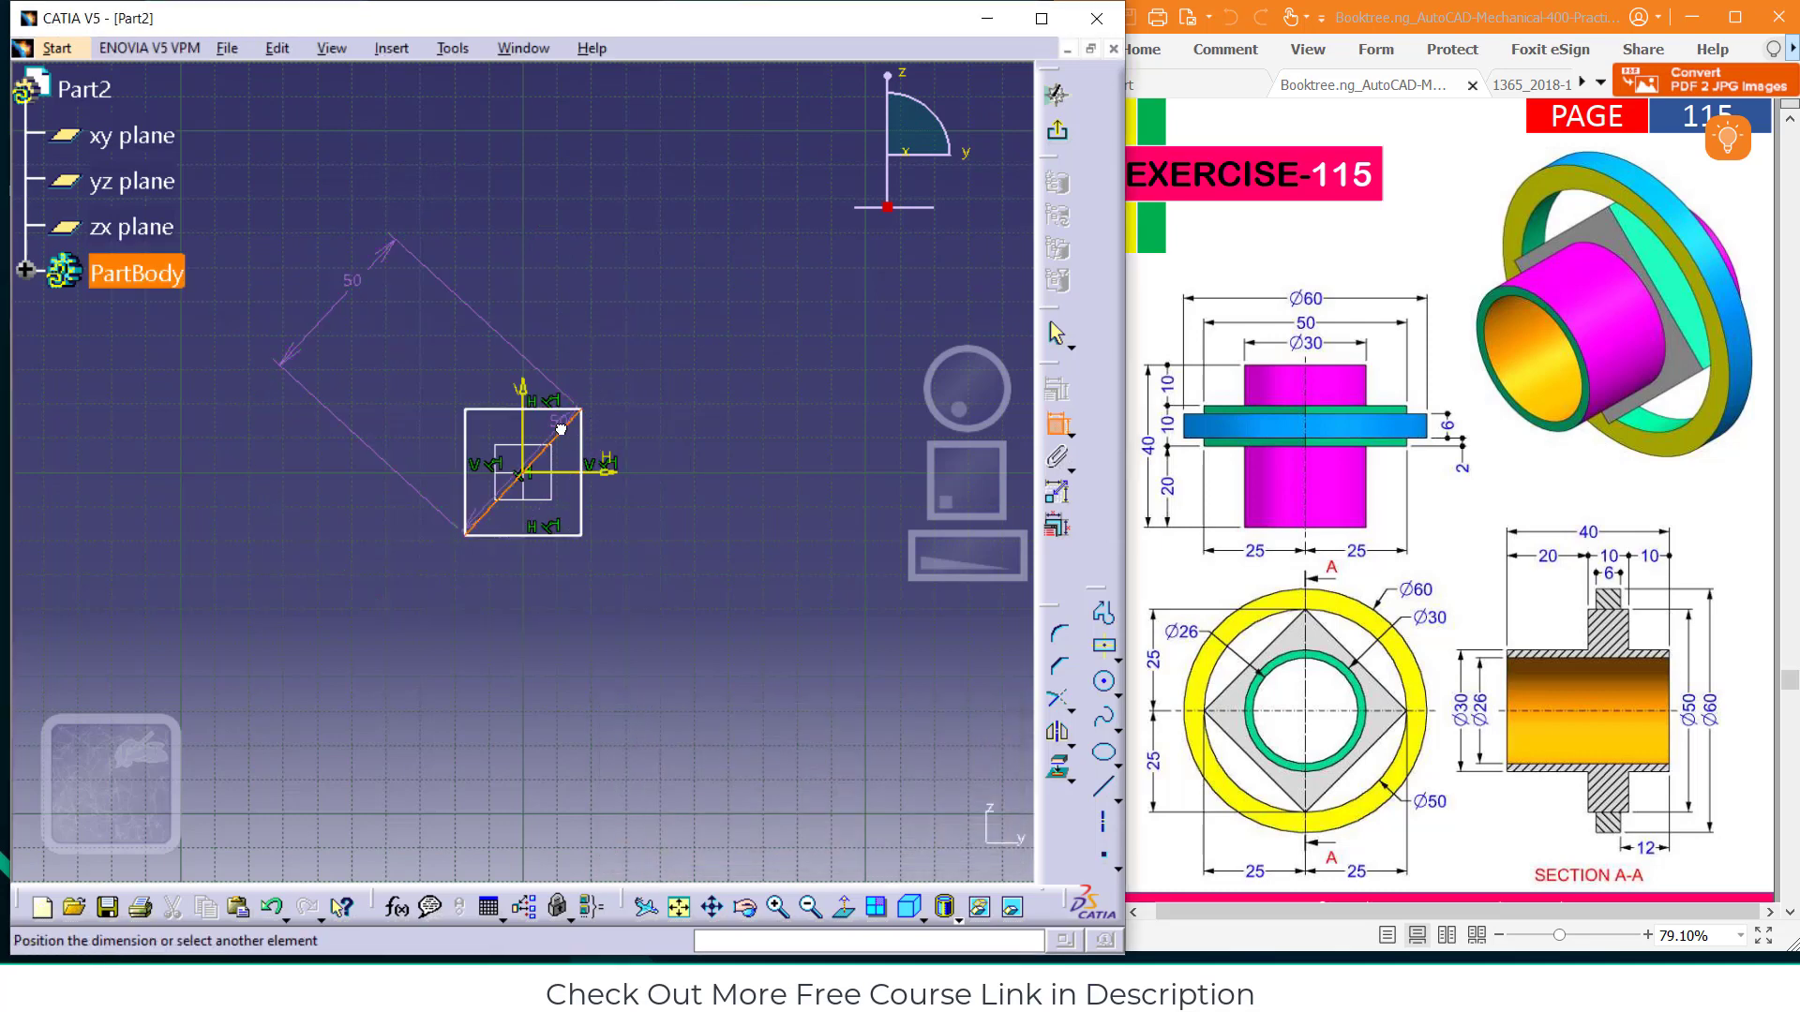
{"action": "key", "text": "Escape"}
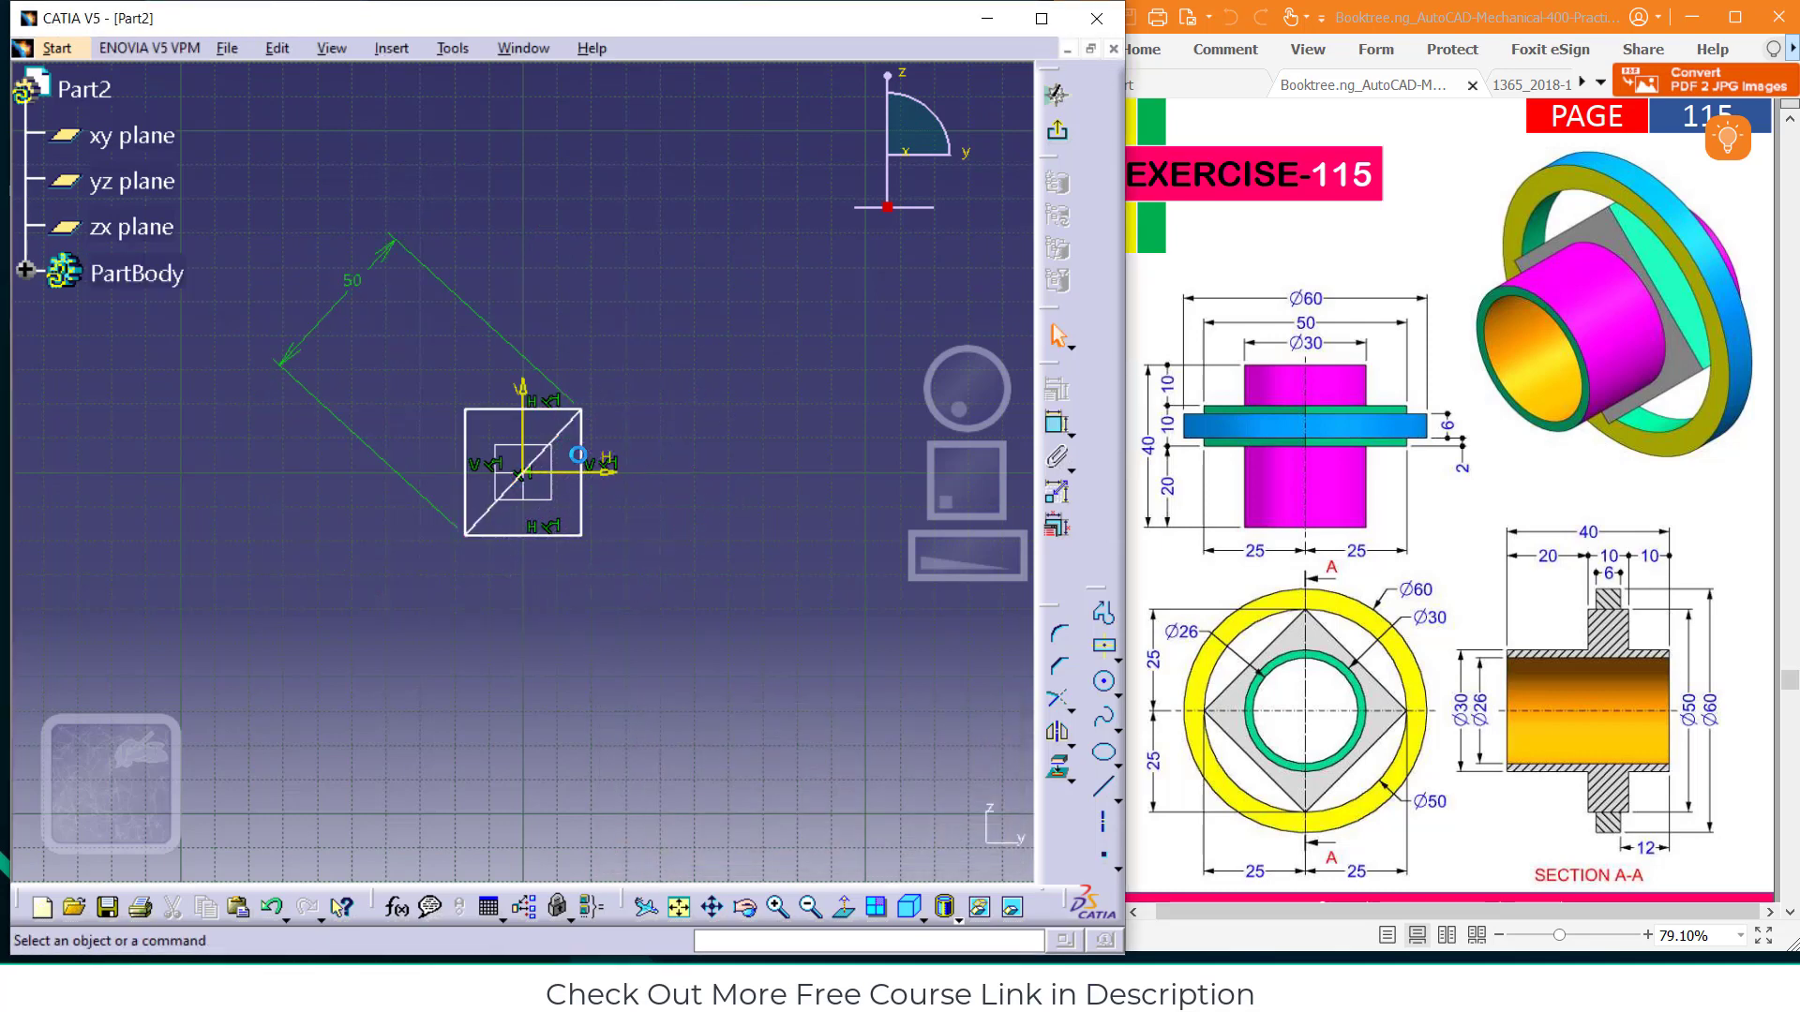
{"action": "left_click", "coordinate": [568, 450]}
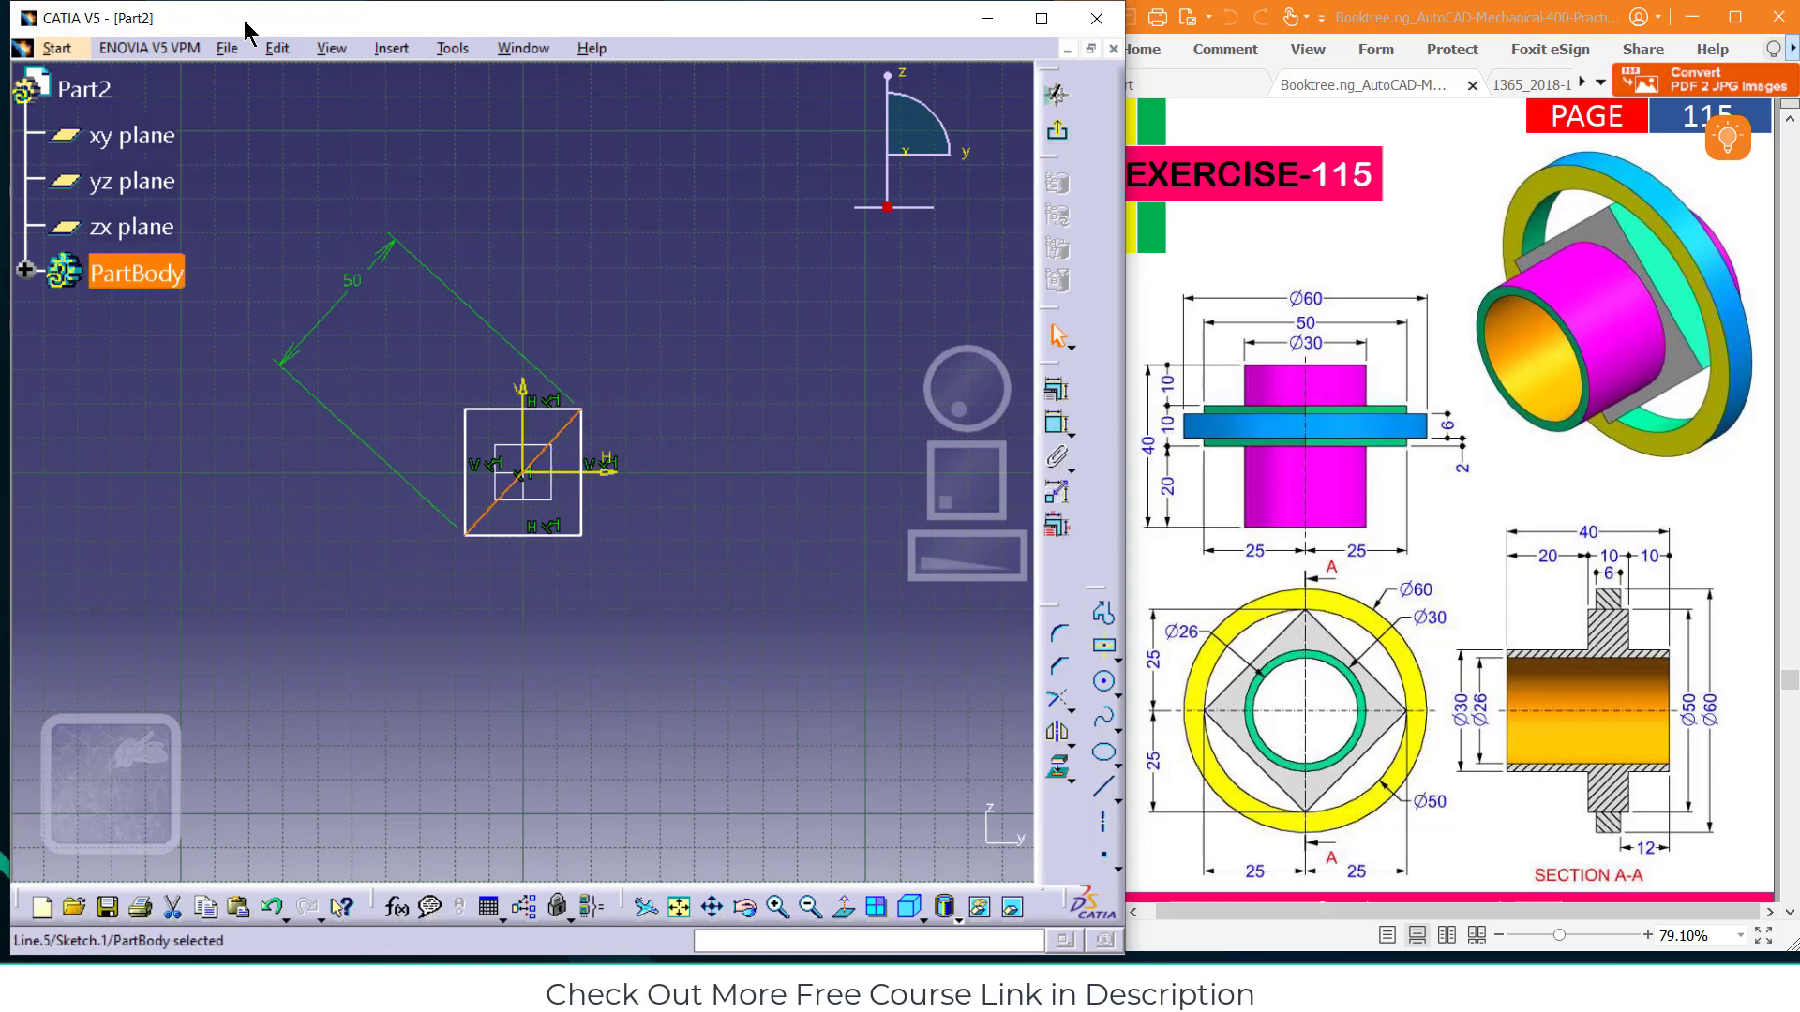
{"action": "left_click", "coordinate": [332, 47]}
{"action": "mouse_move", "coordinate": [412, 77]}
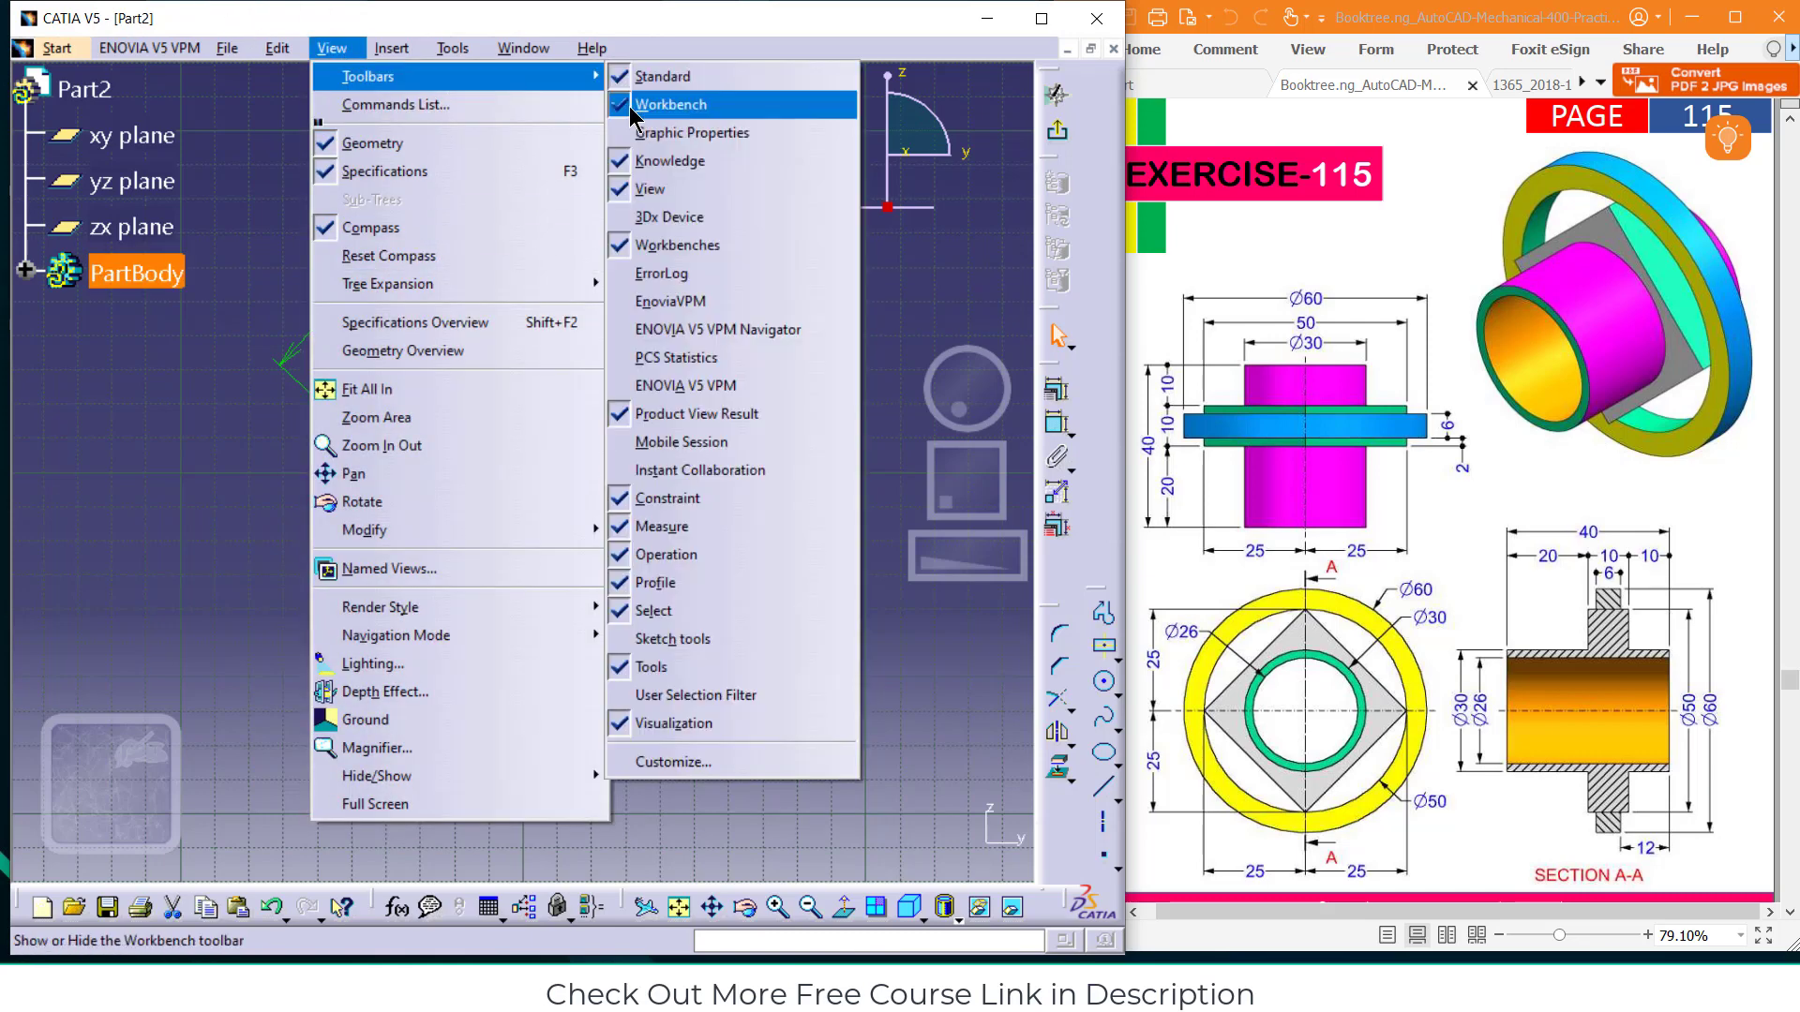
{"action": "left_click", "coordinate": [670, 640]}
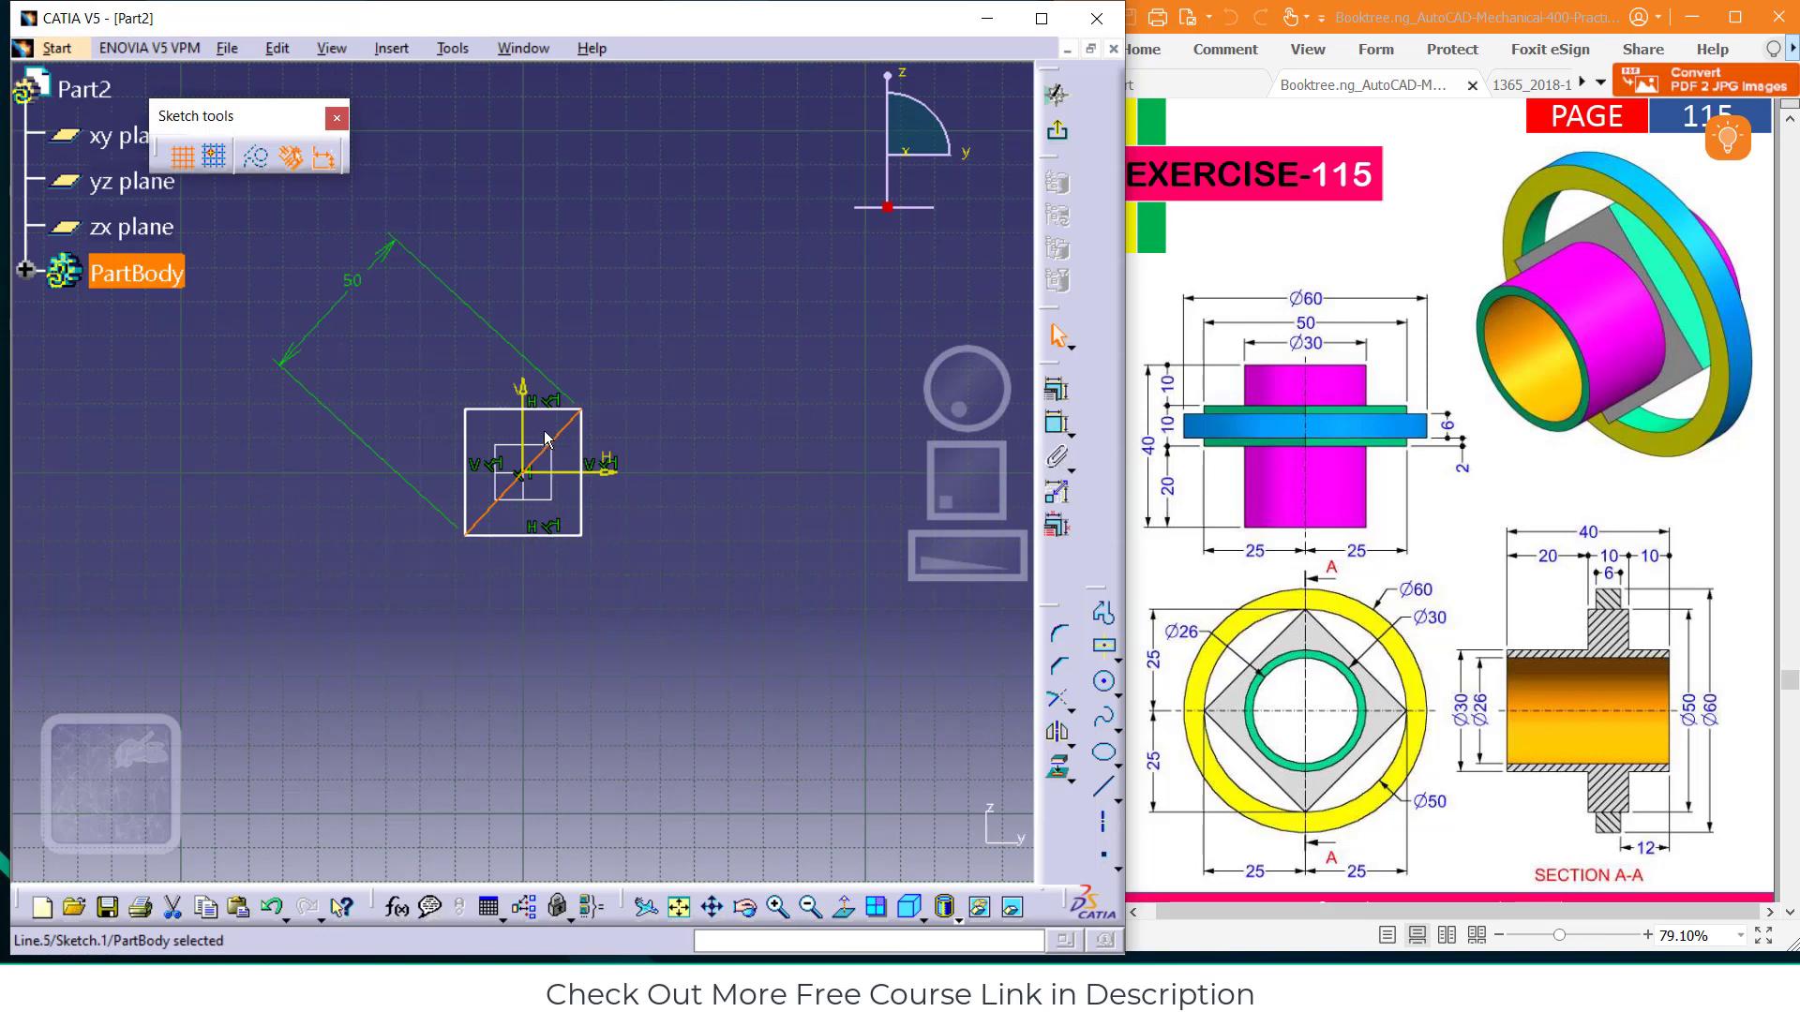
{"action": "left_click", "coordinate": [255, 157]}
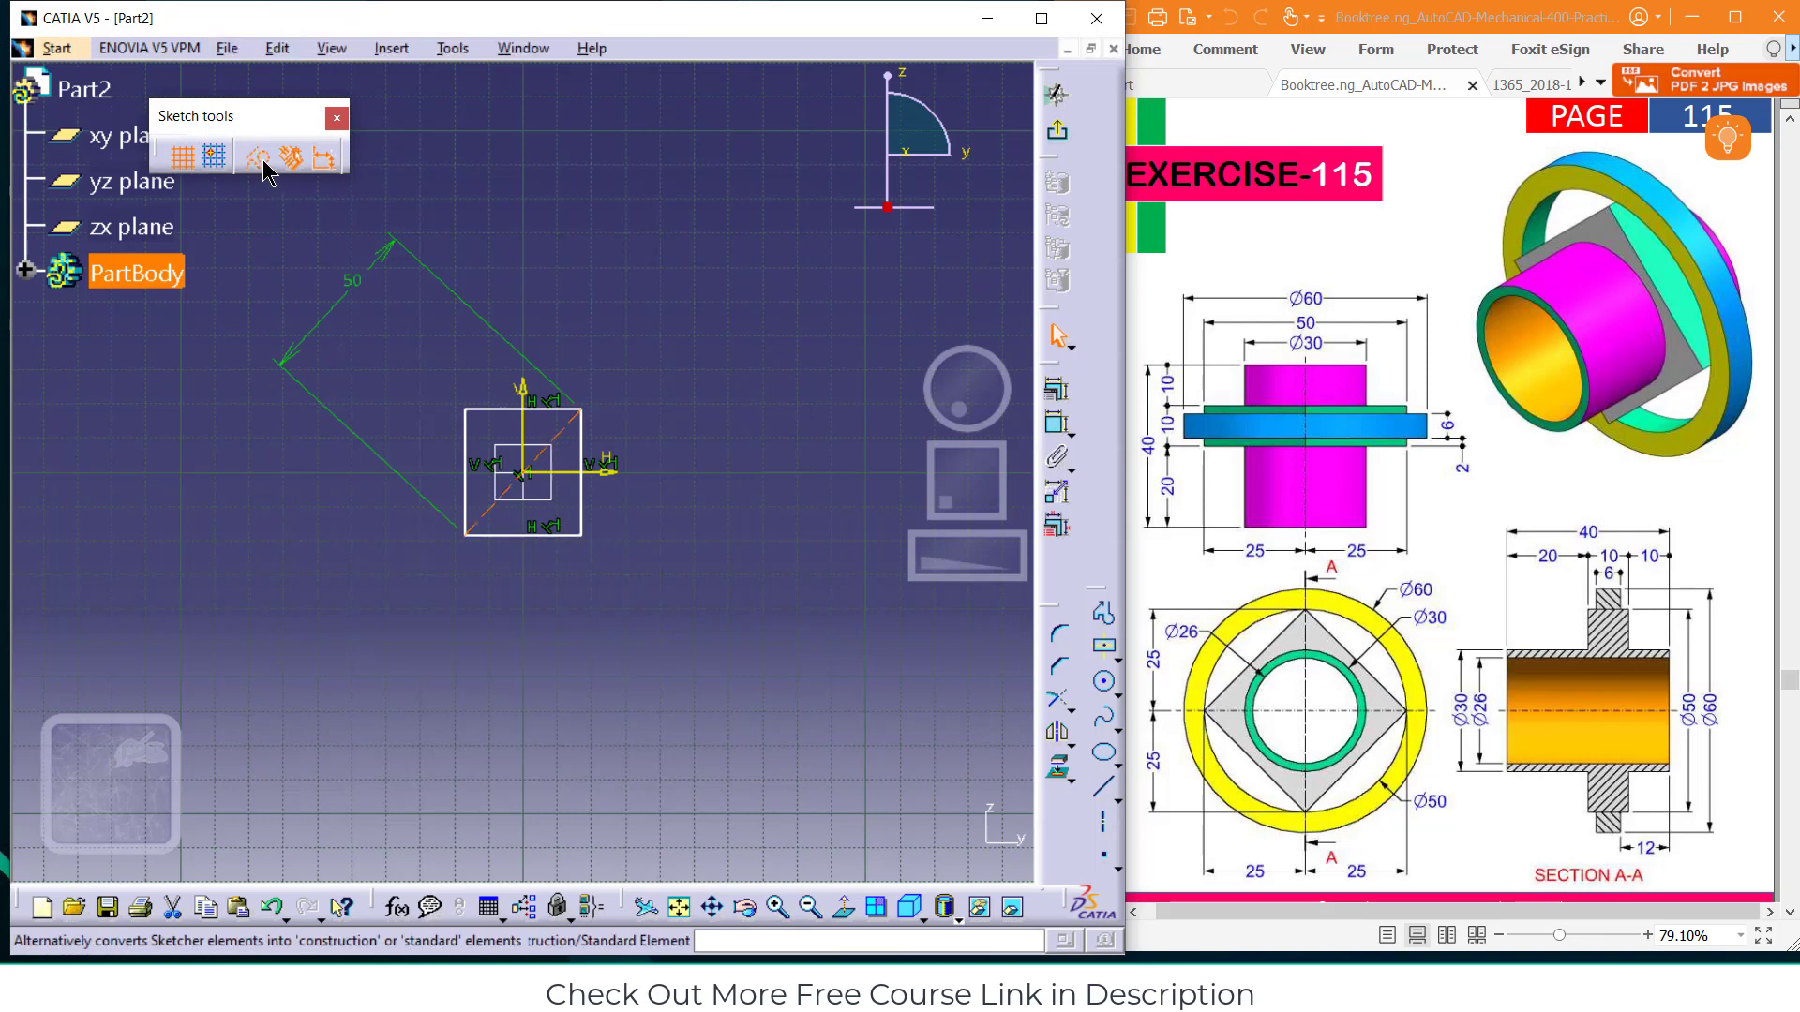
{"action": "left_click", "coordinate": [336, 117]}
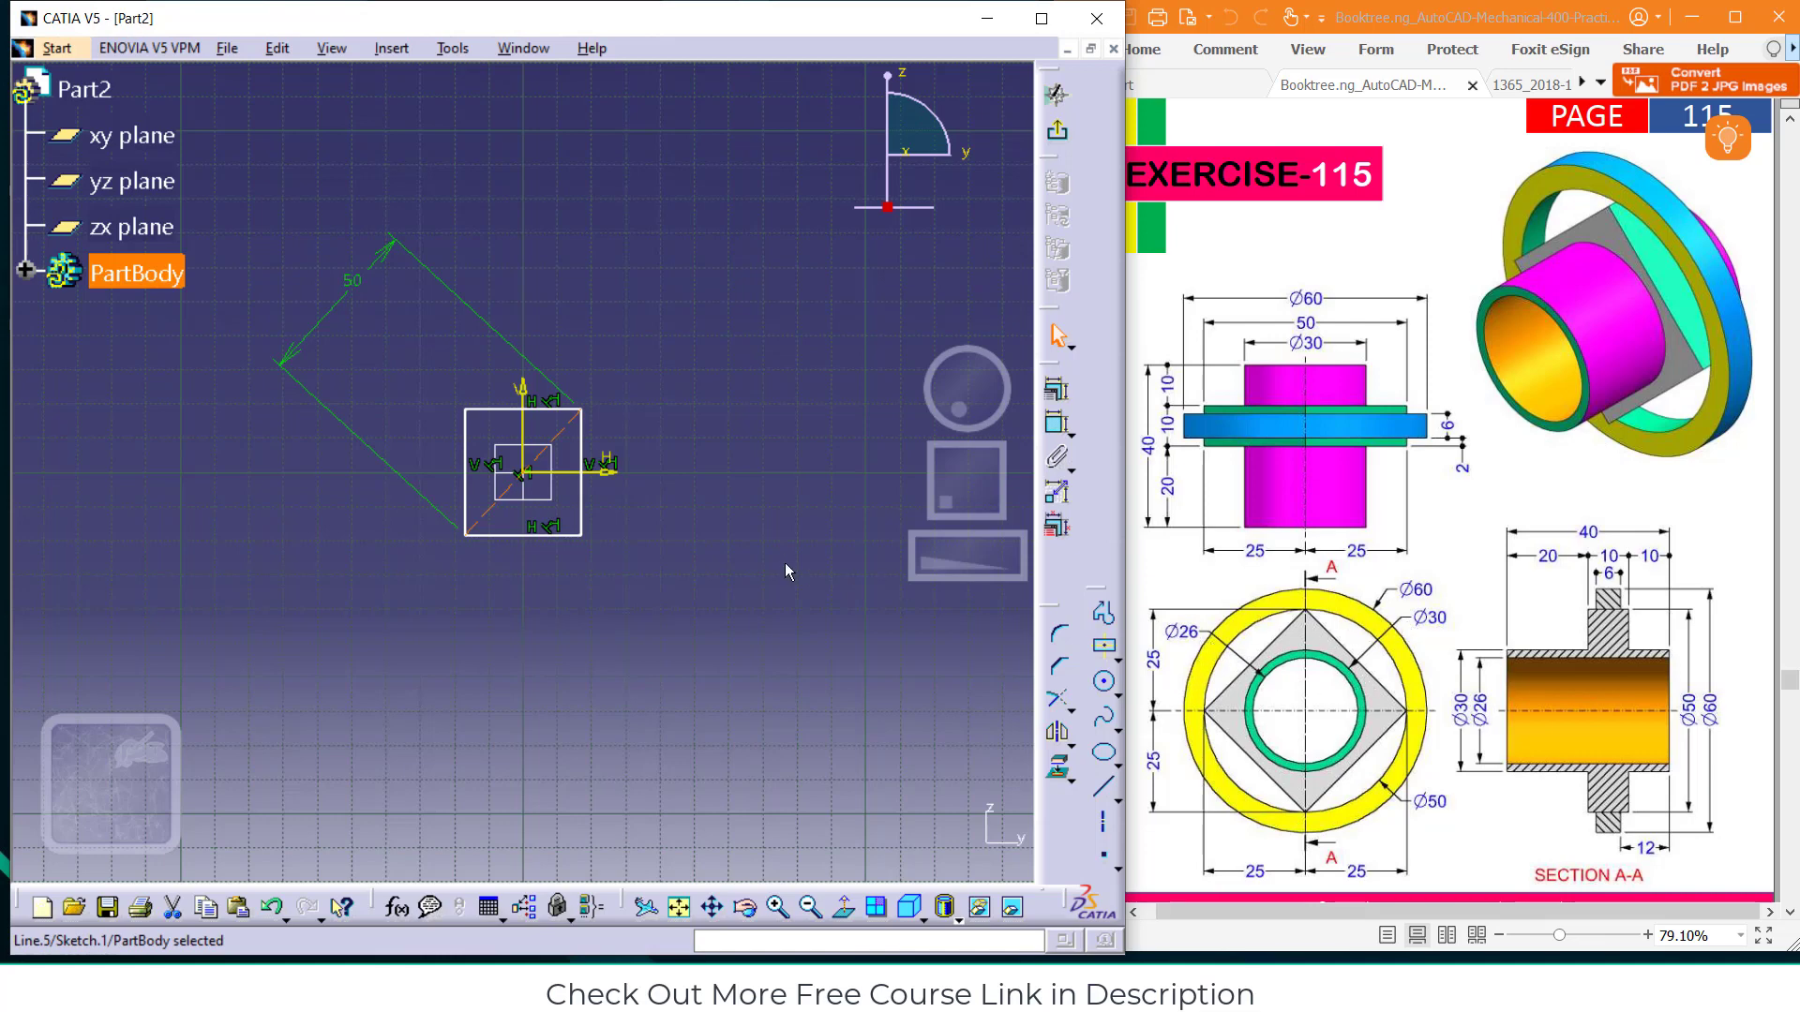
Draw a circle about 25.5 mm in diameter centred on the sketch origin inside the rectangle
{"action": "left_click", "coordinate": [1106, 687]}
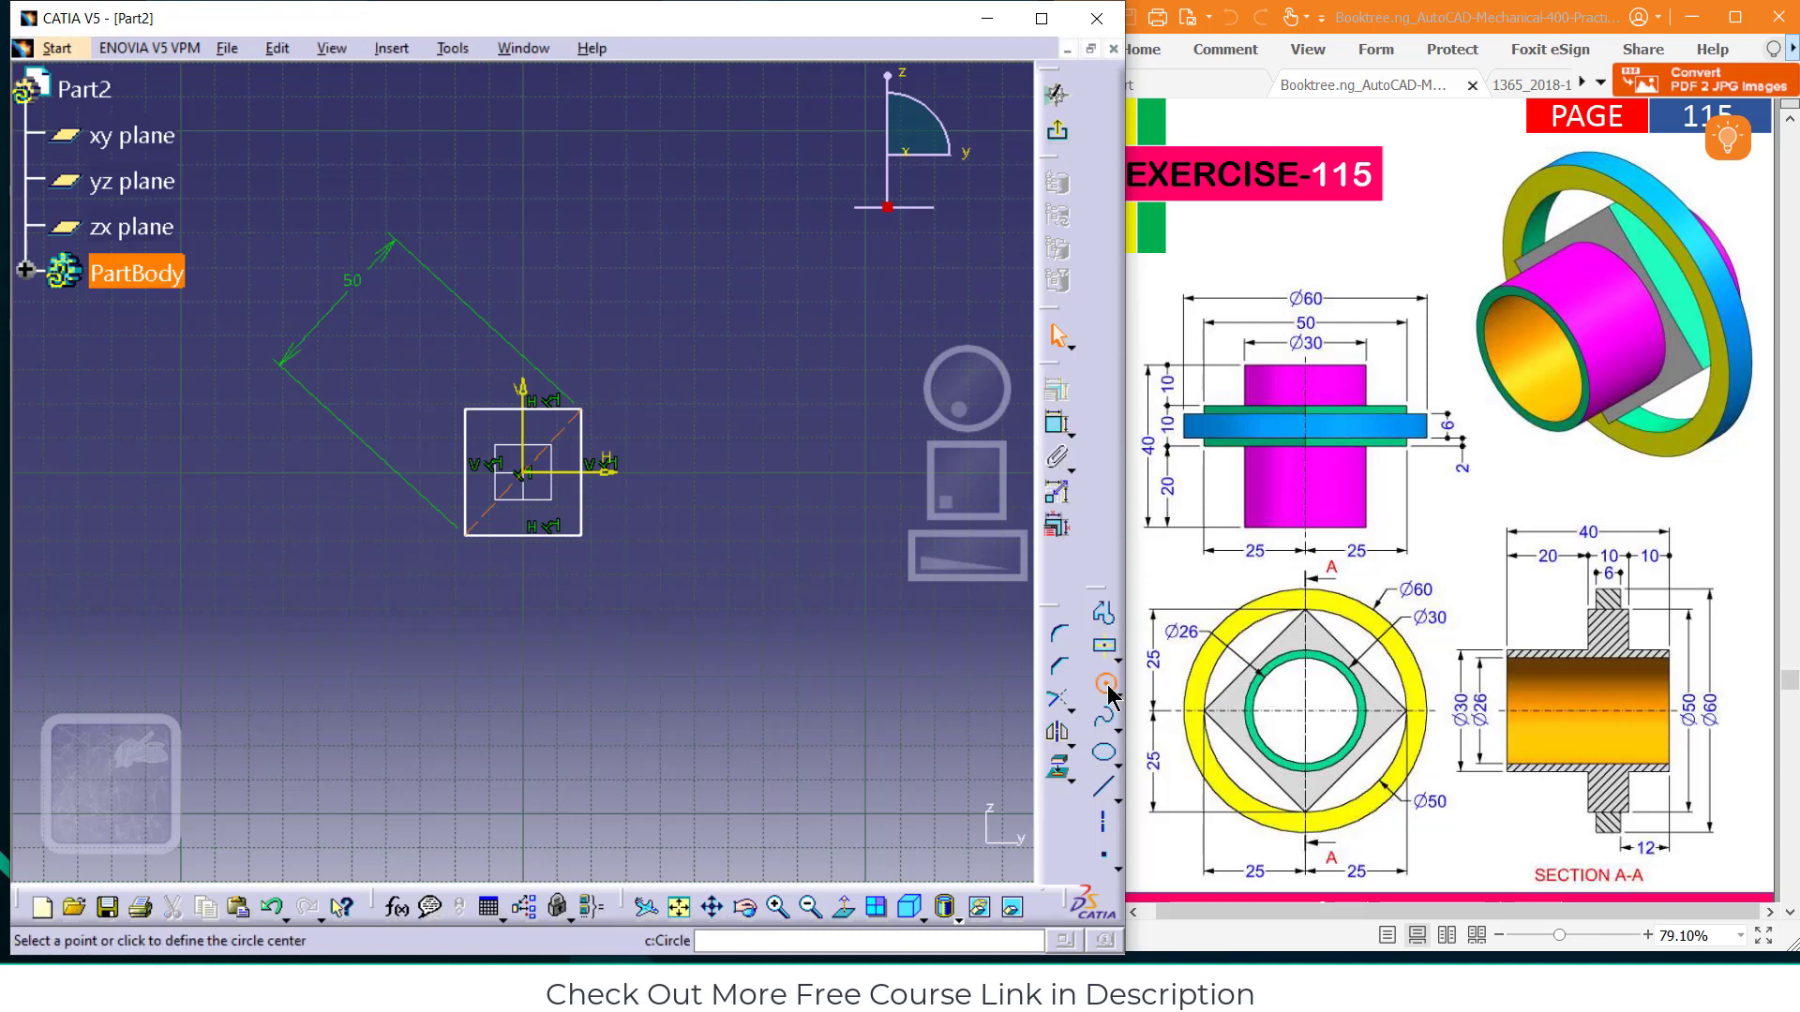
{"action": "left_click", "coordinate": [532, 480]}
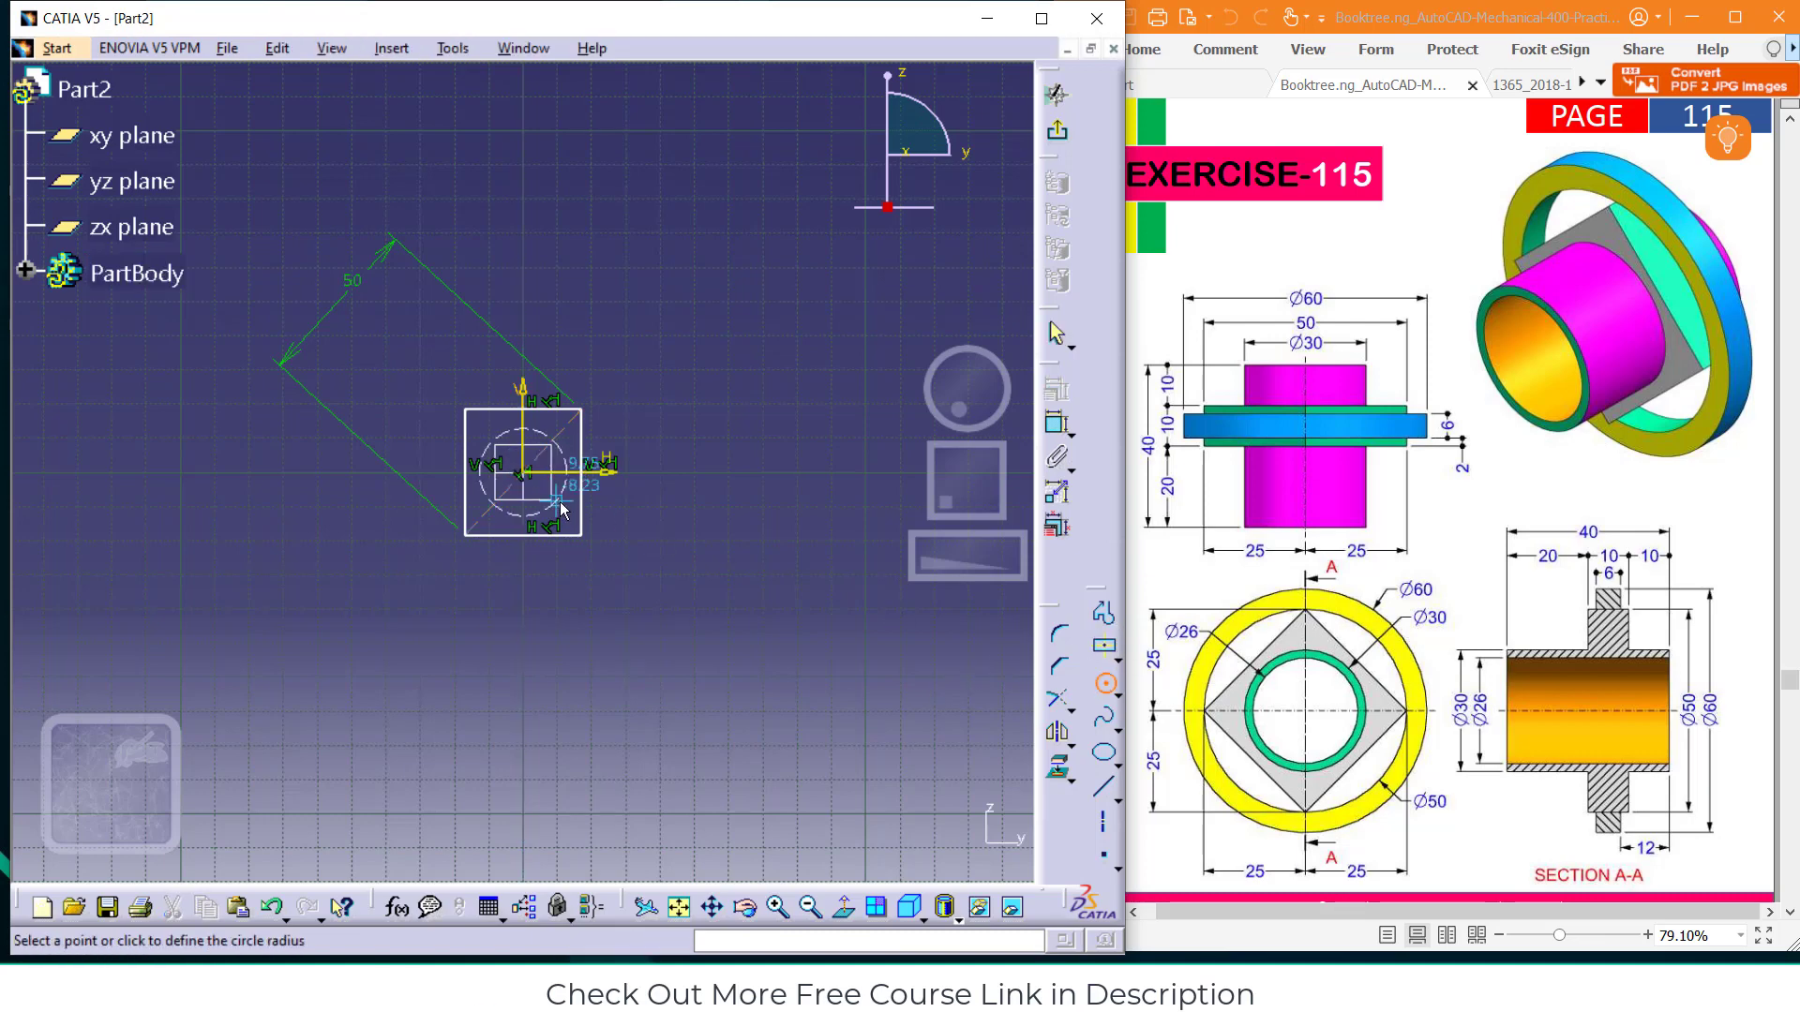
{"action": "left_click", "coordinate": [562, 490]}
Convert the dashed construction circle into a standard sketch element
{"action": "left_click", "coordinate": [568, 461]}
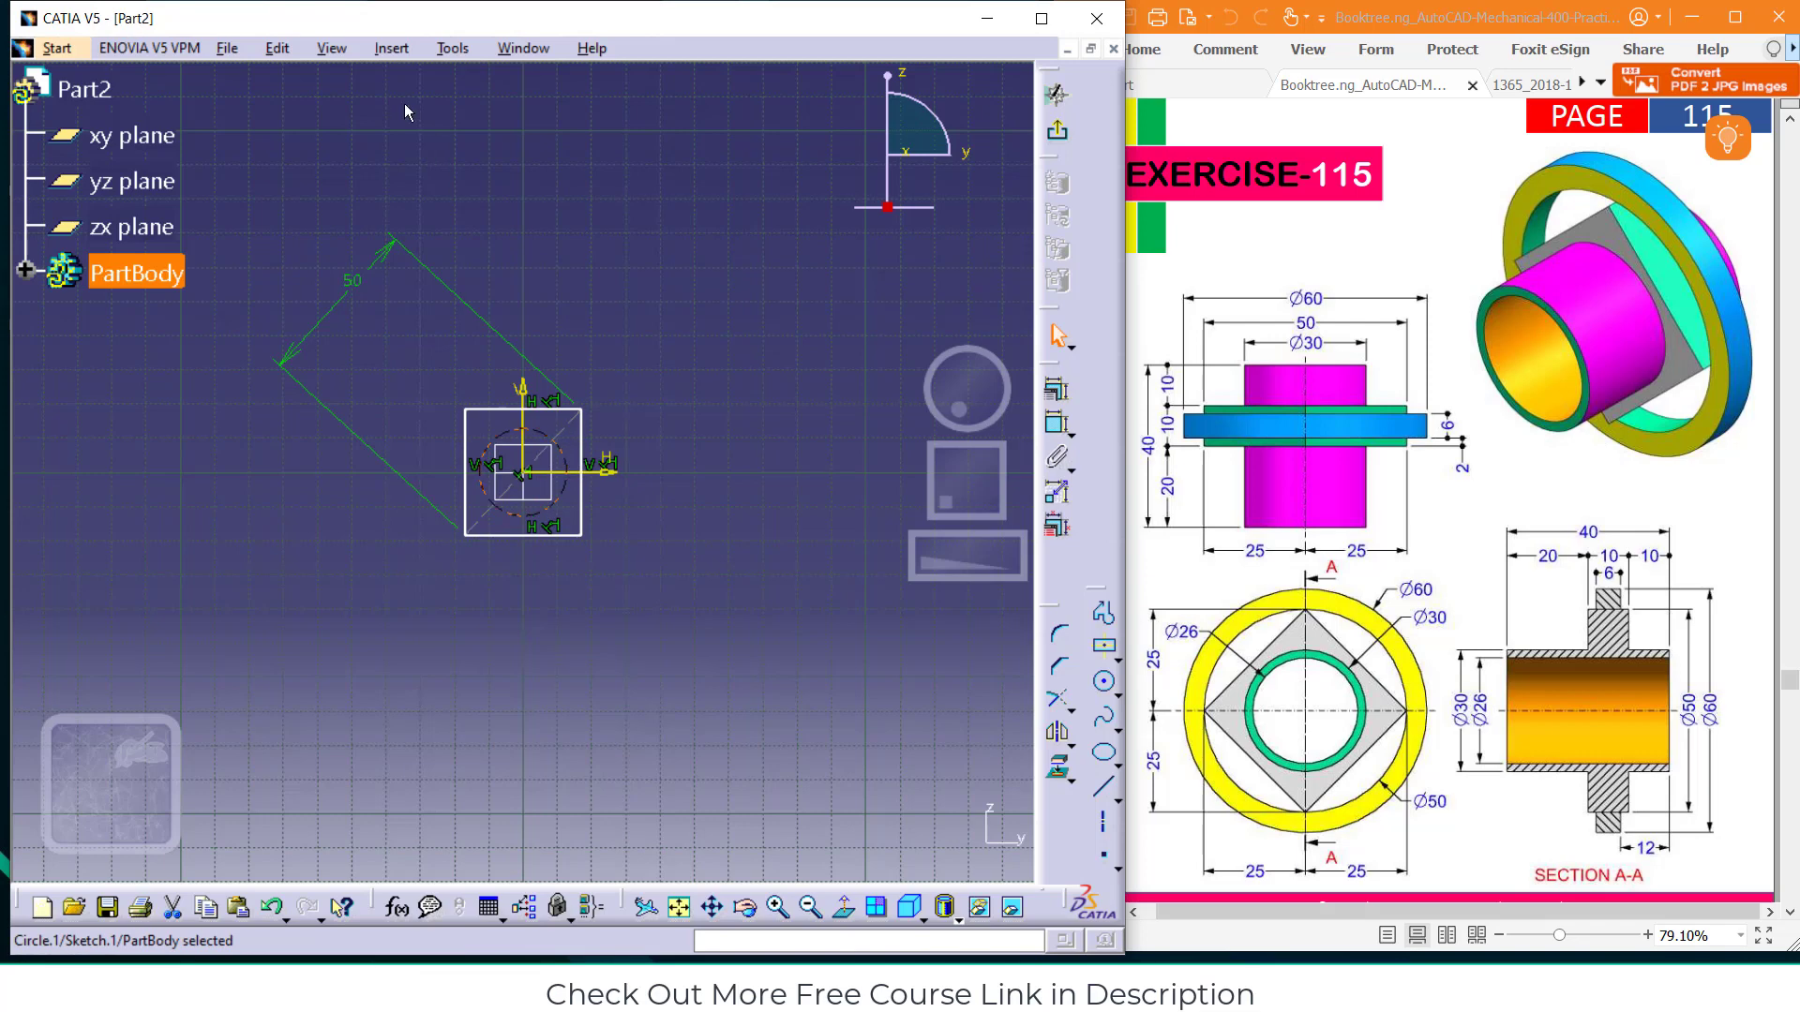
{"action": "left_click", "coordinate": [338, 49]}
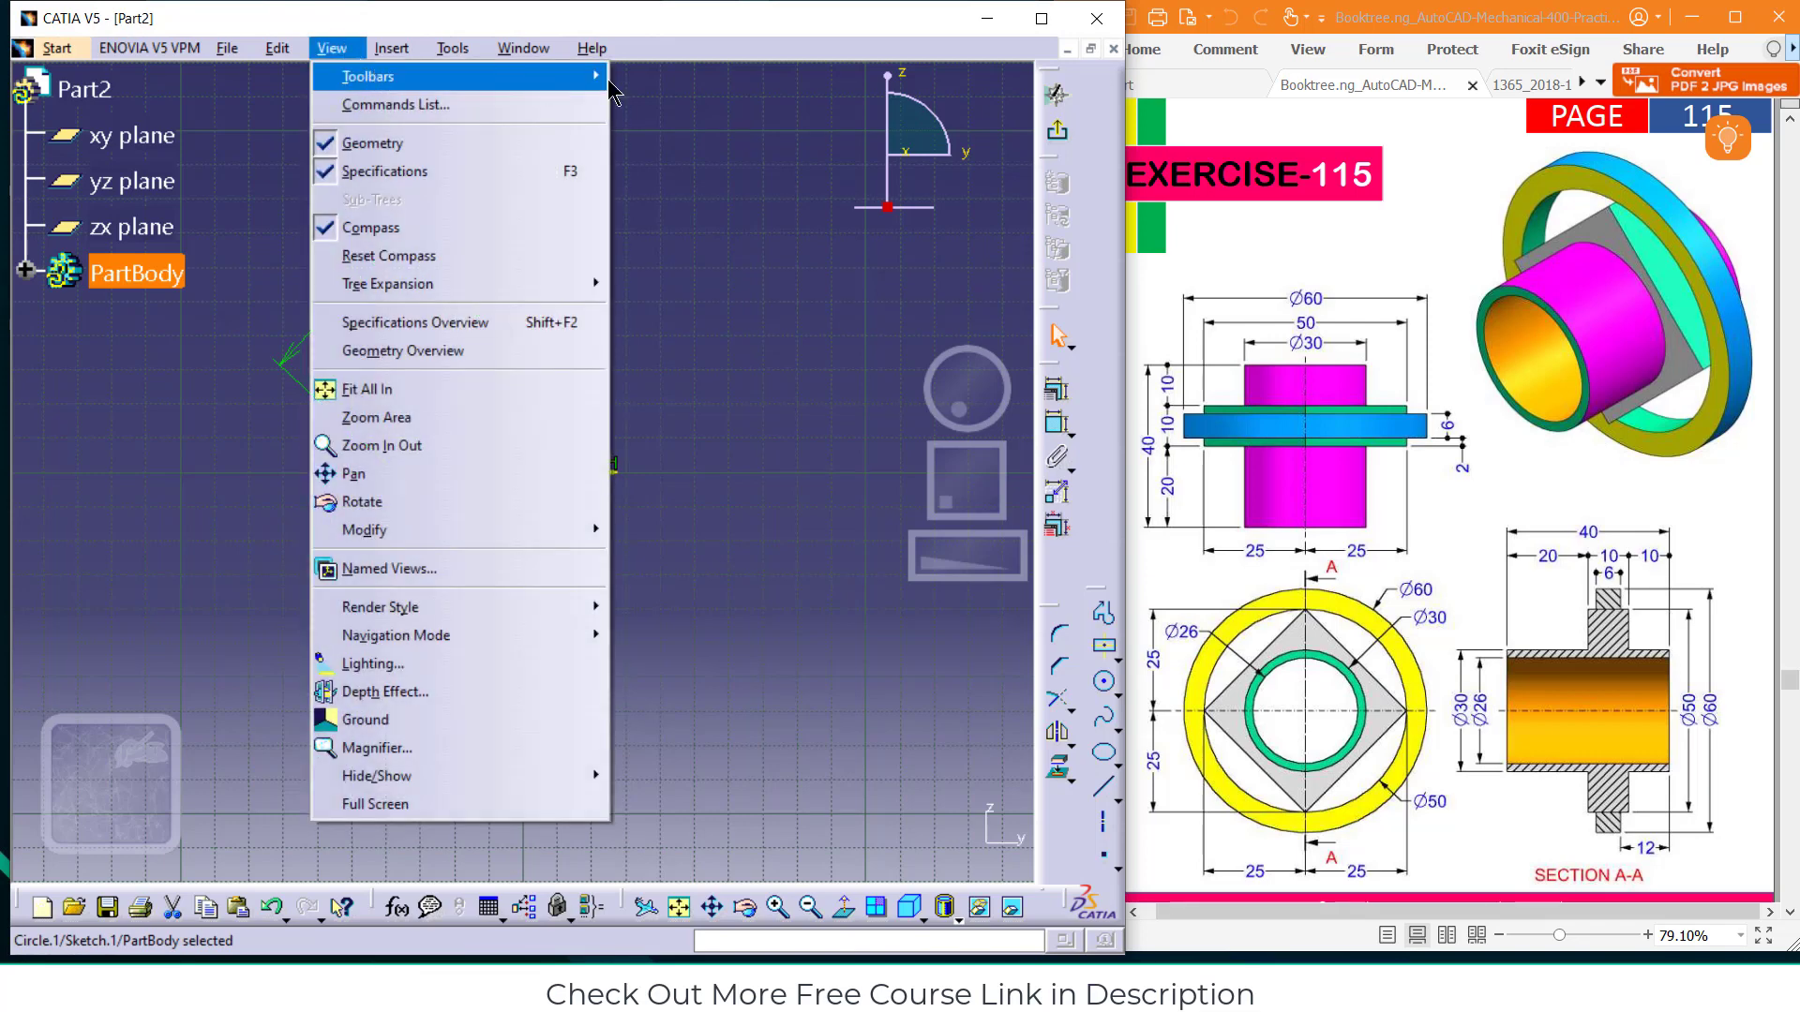
{"action": "mouse_move", "coordinate": [371, 76]}
{"action": "left_click", "coordinate": [671, 638]}
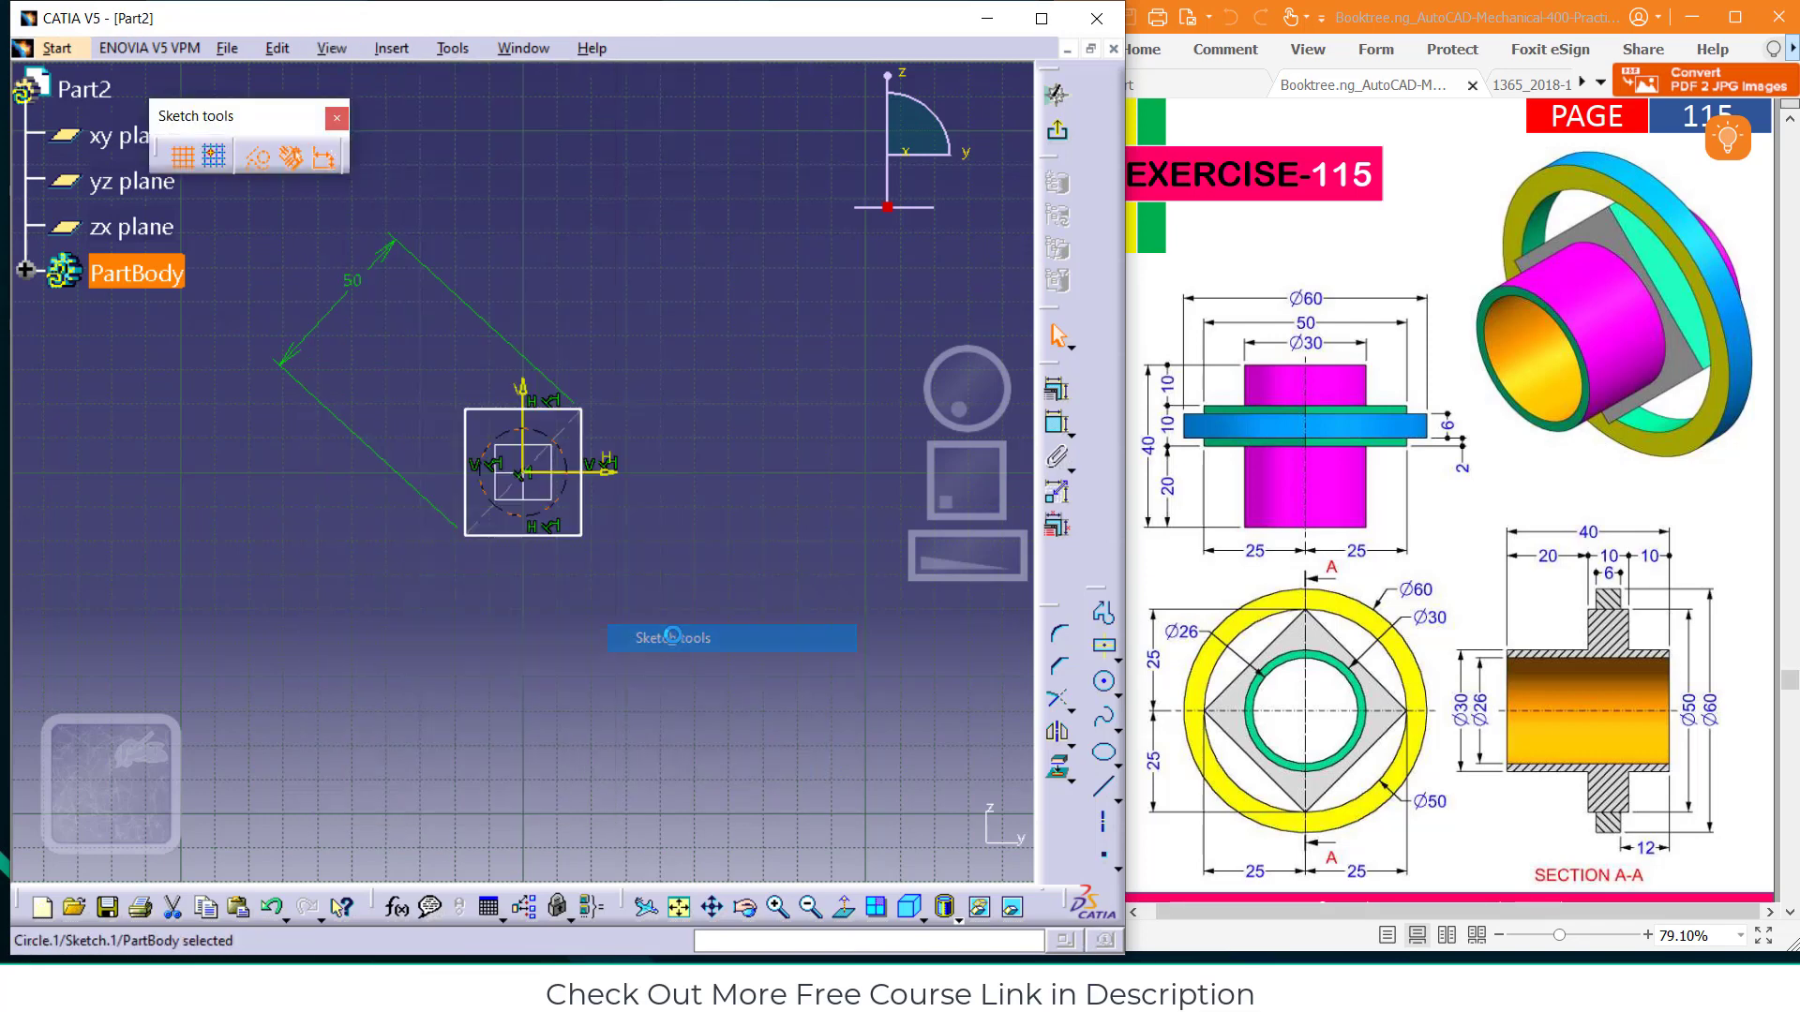
{"action": "left_click", "coordinate": [336, 118]}
Dimension the circle inside the rectangle and set its diameter to 30 mm
{"action": "left_click", "coordinate": [1059, 397]}
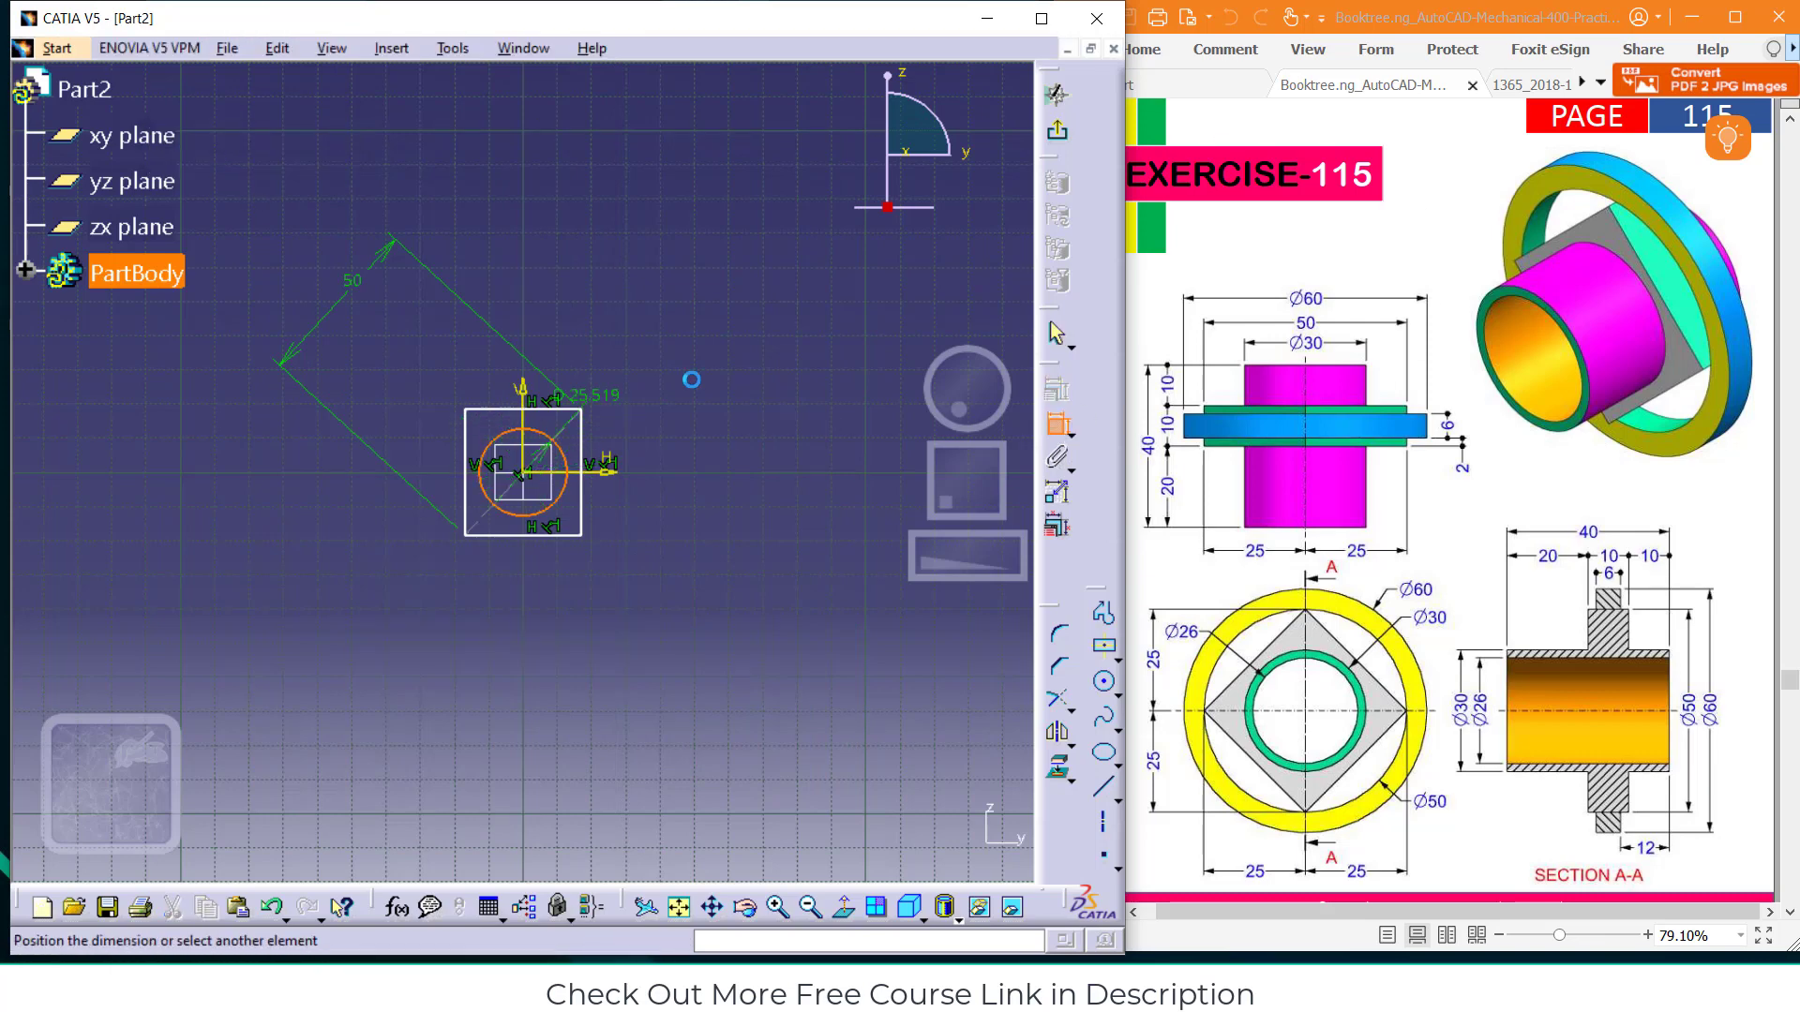
{"action": "double_click", "coordinate": [727, 366]}
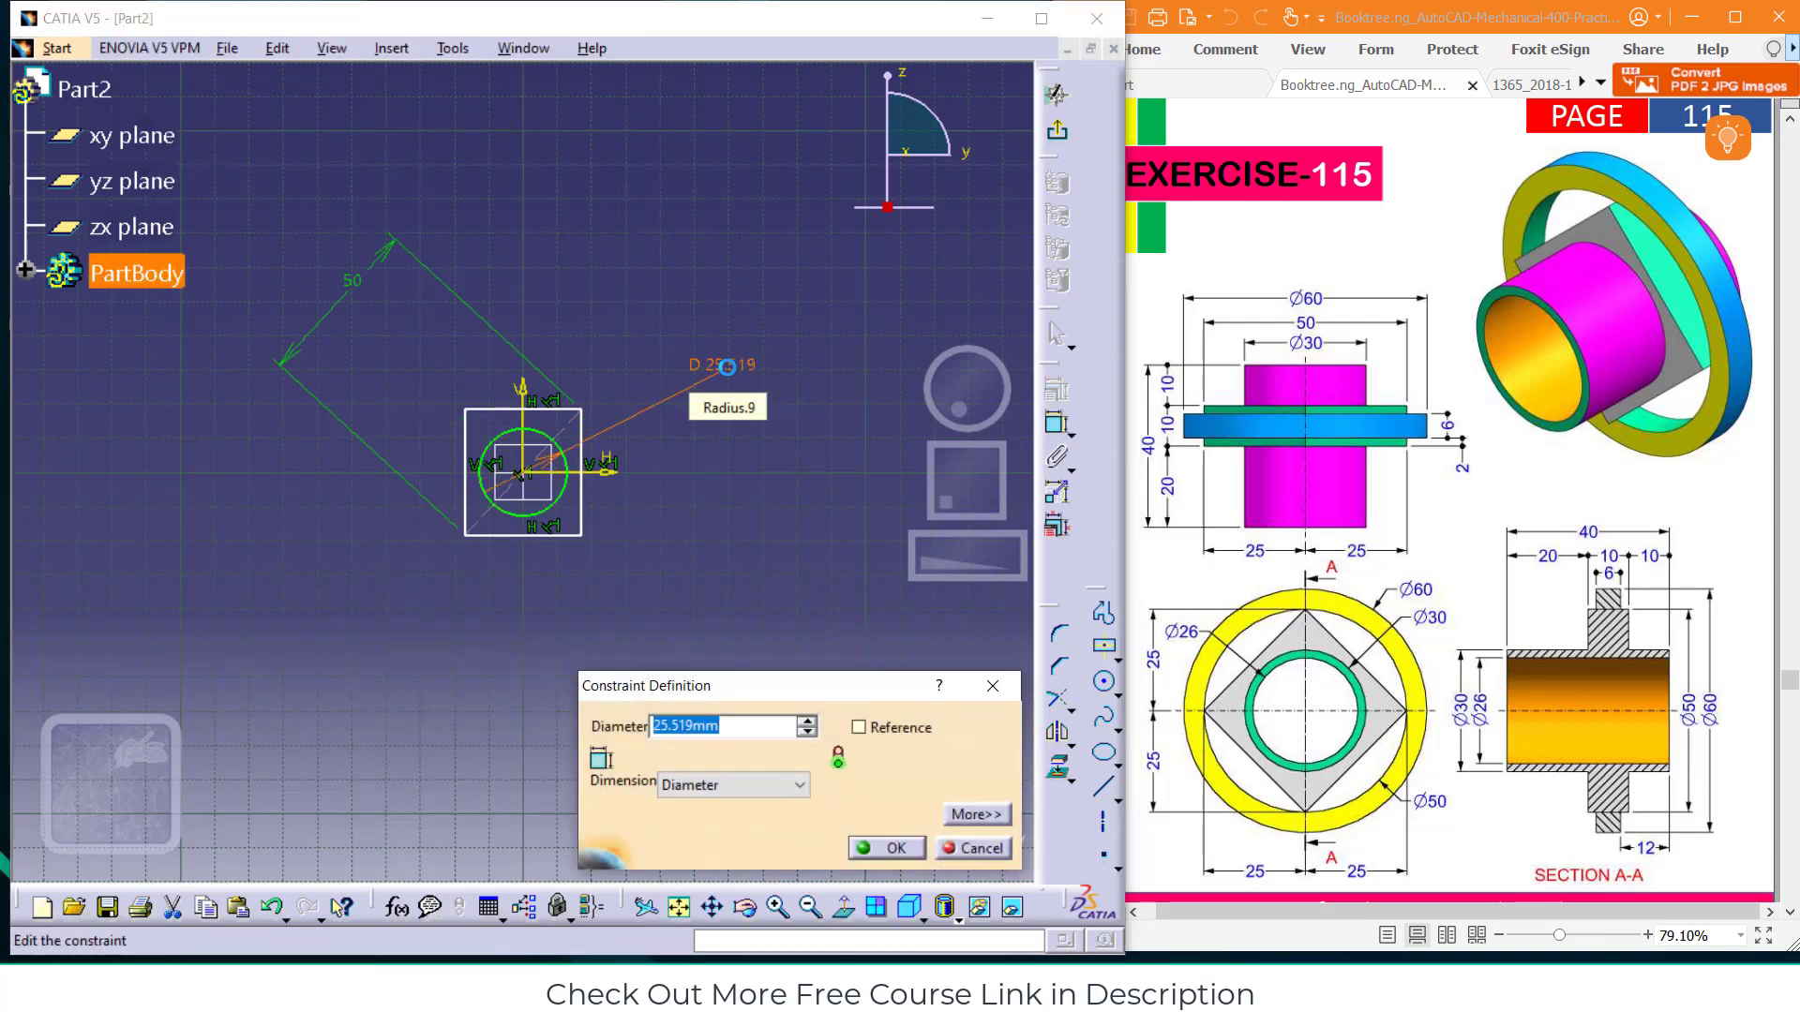
{"action": "type", "text": "30"}
{"action": "key", "text": "Return"}
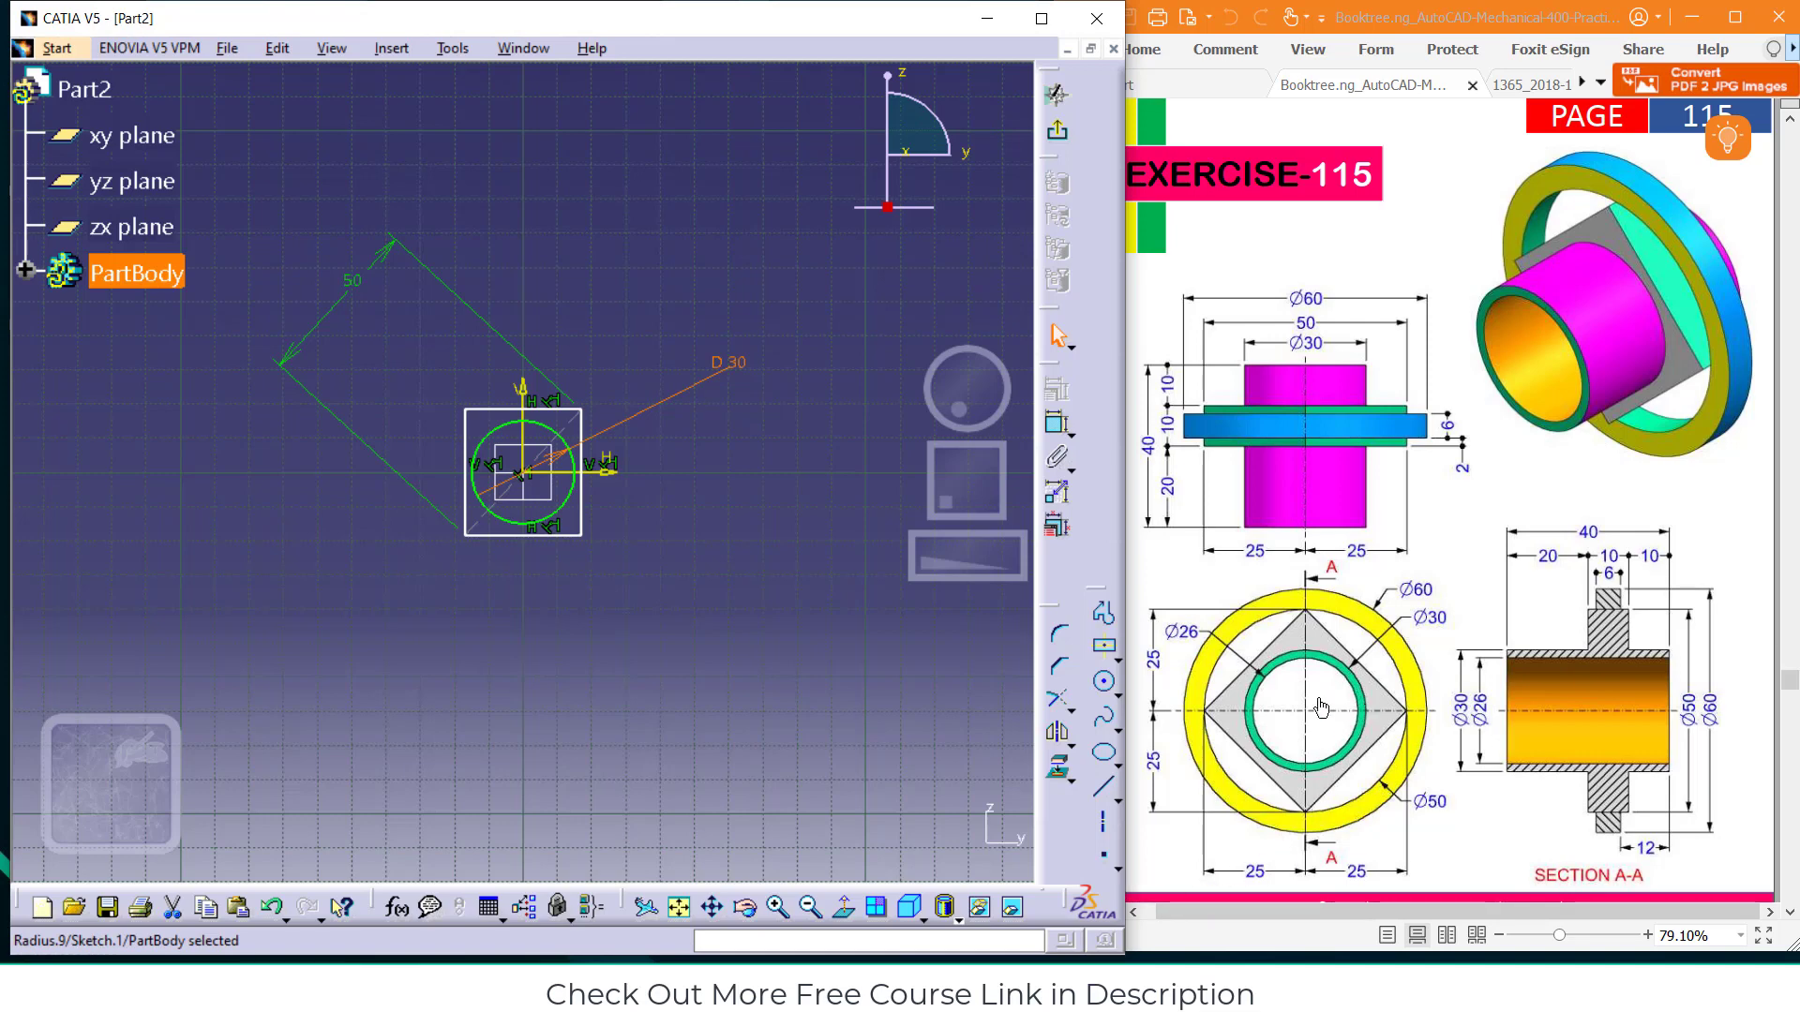
Exit the sketch and pad the square profile with its 30 mm hole into a solid plate
{"action": "left_click", "coordinate": [1057, 138]}
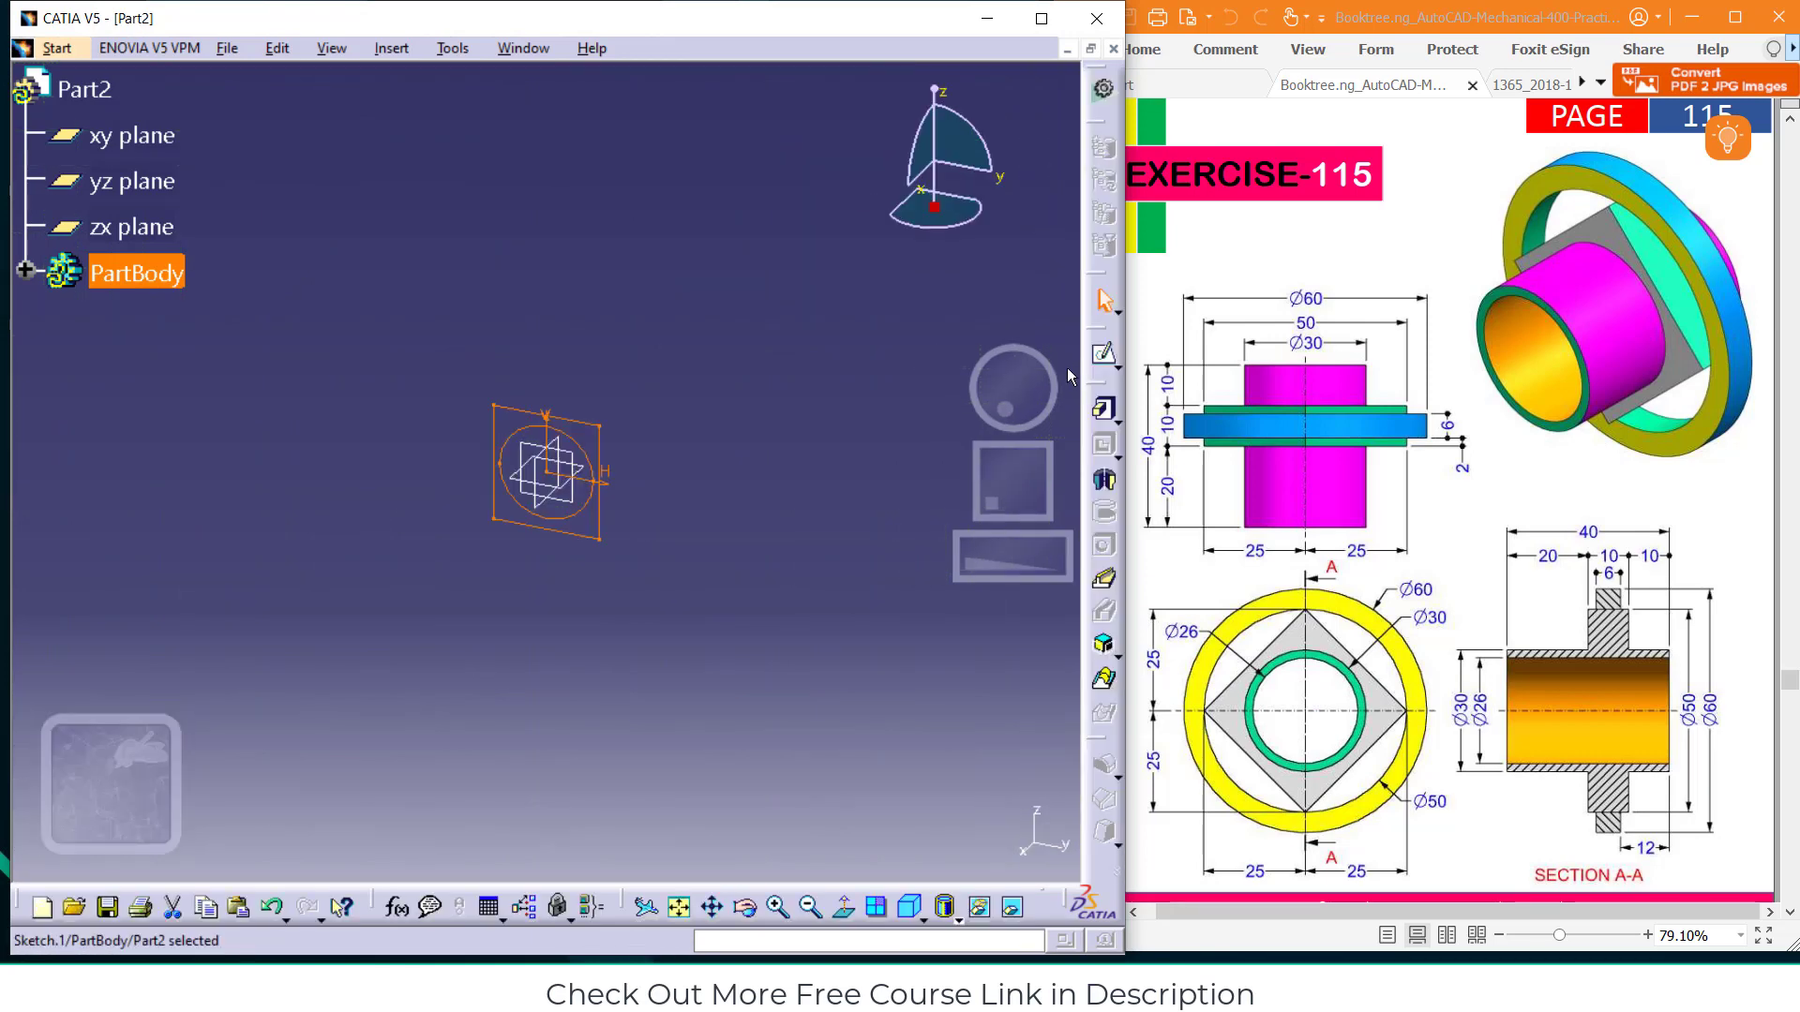
{"action": "left_click", "coordinate": [1105, 408]}
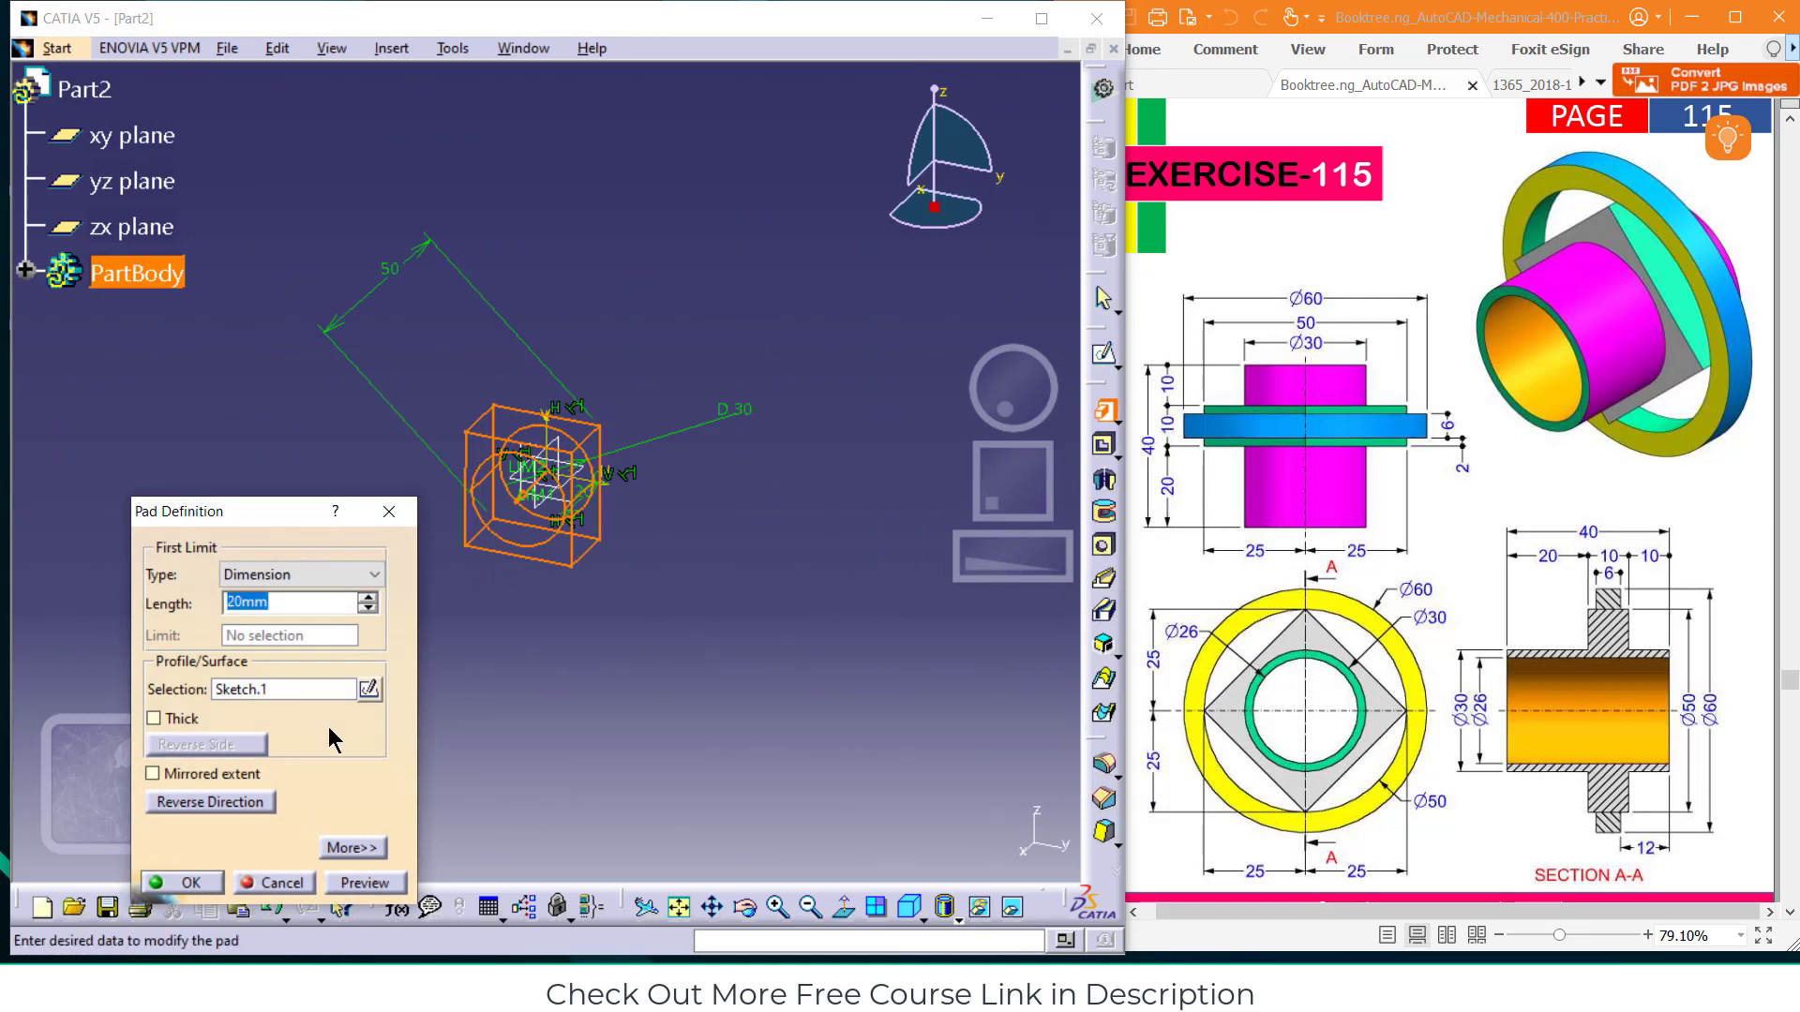
{"action": "key", "text": "Return"}
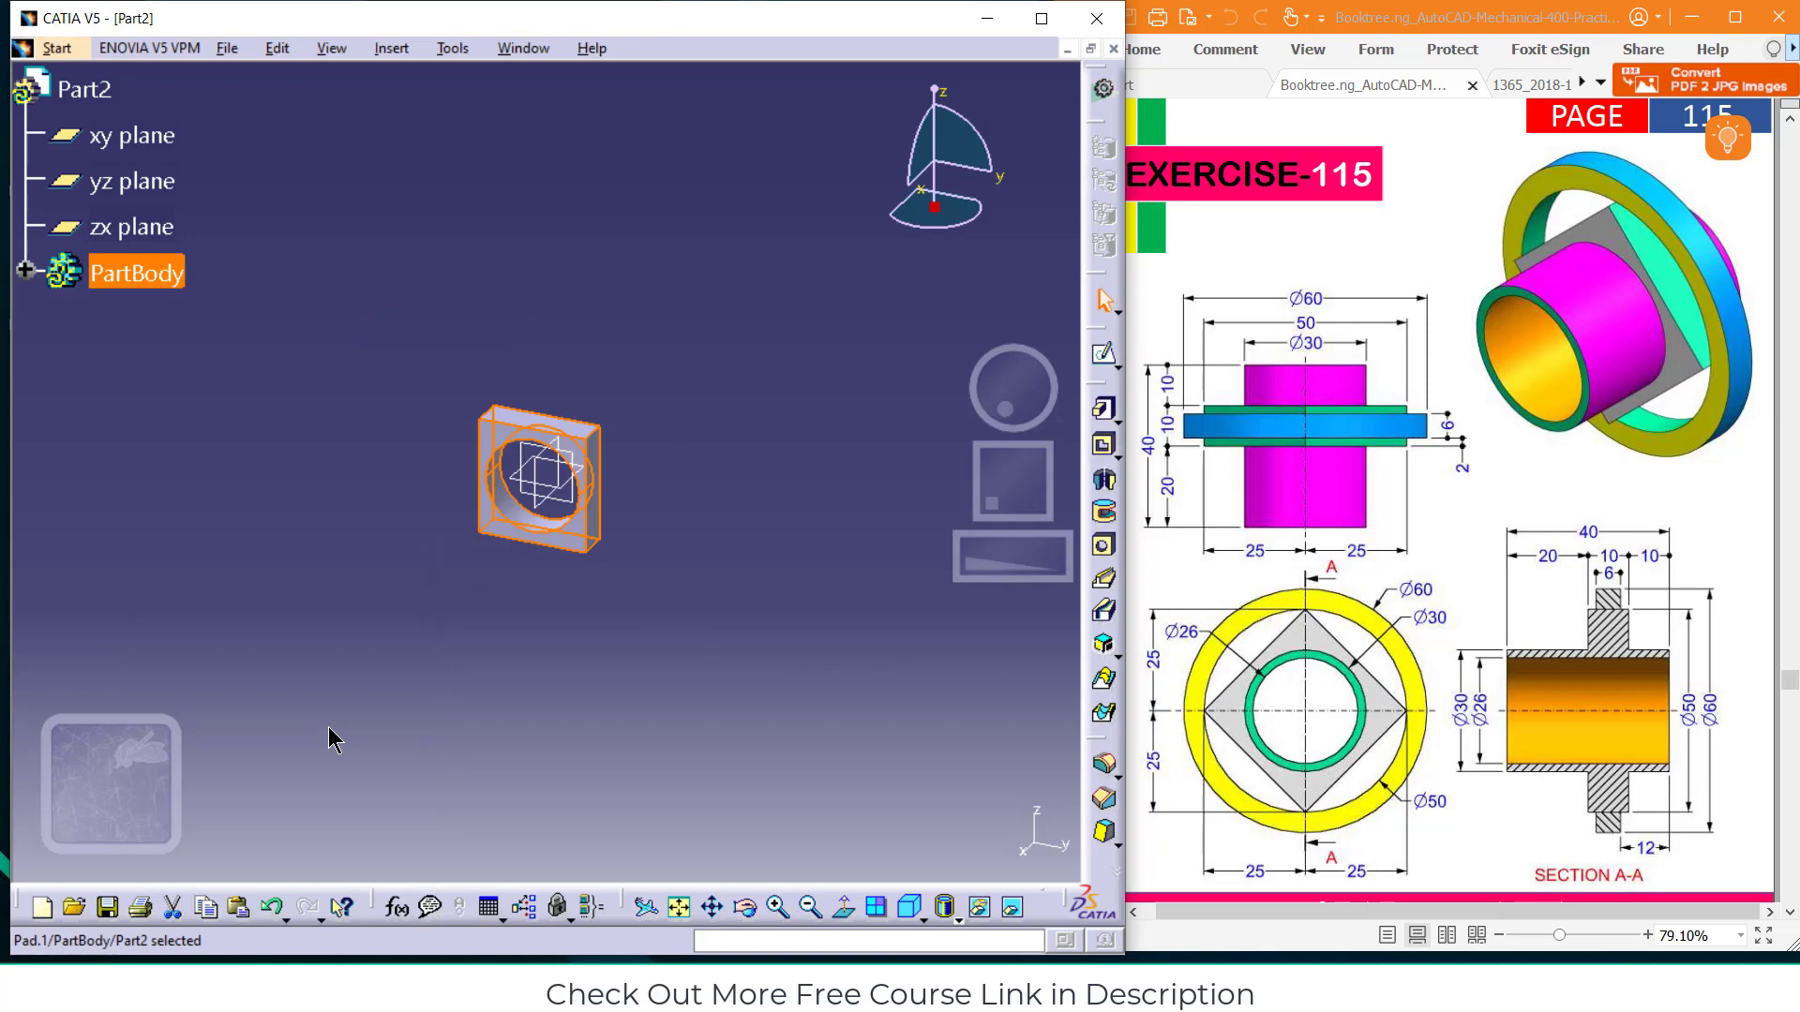
{"action": "left_click", "coordinate": [834, 437]}
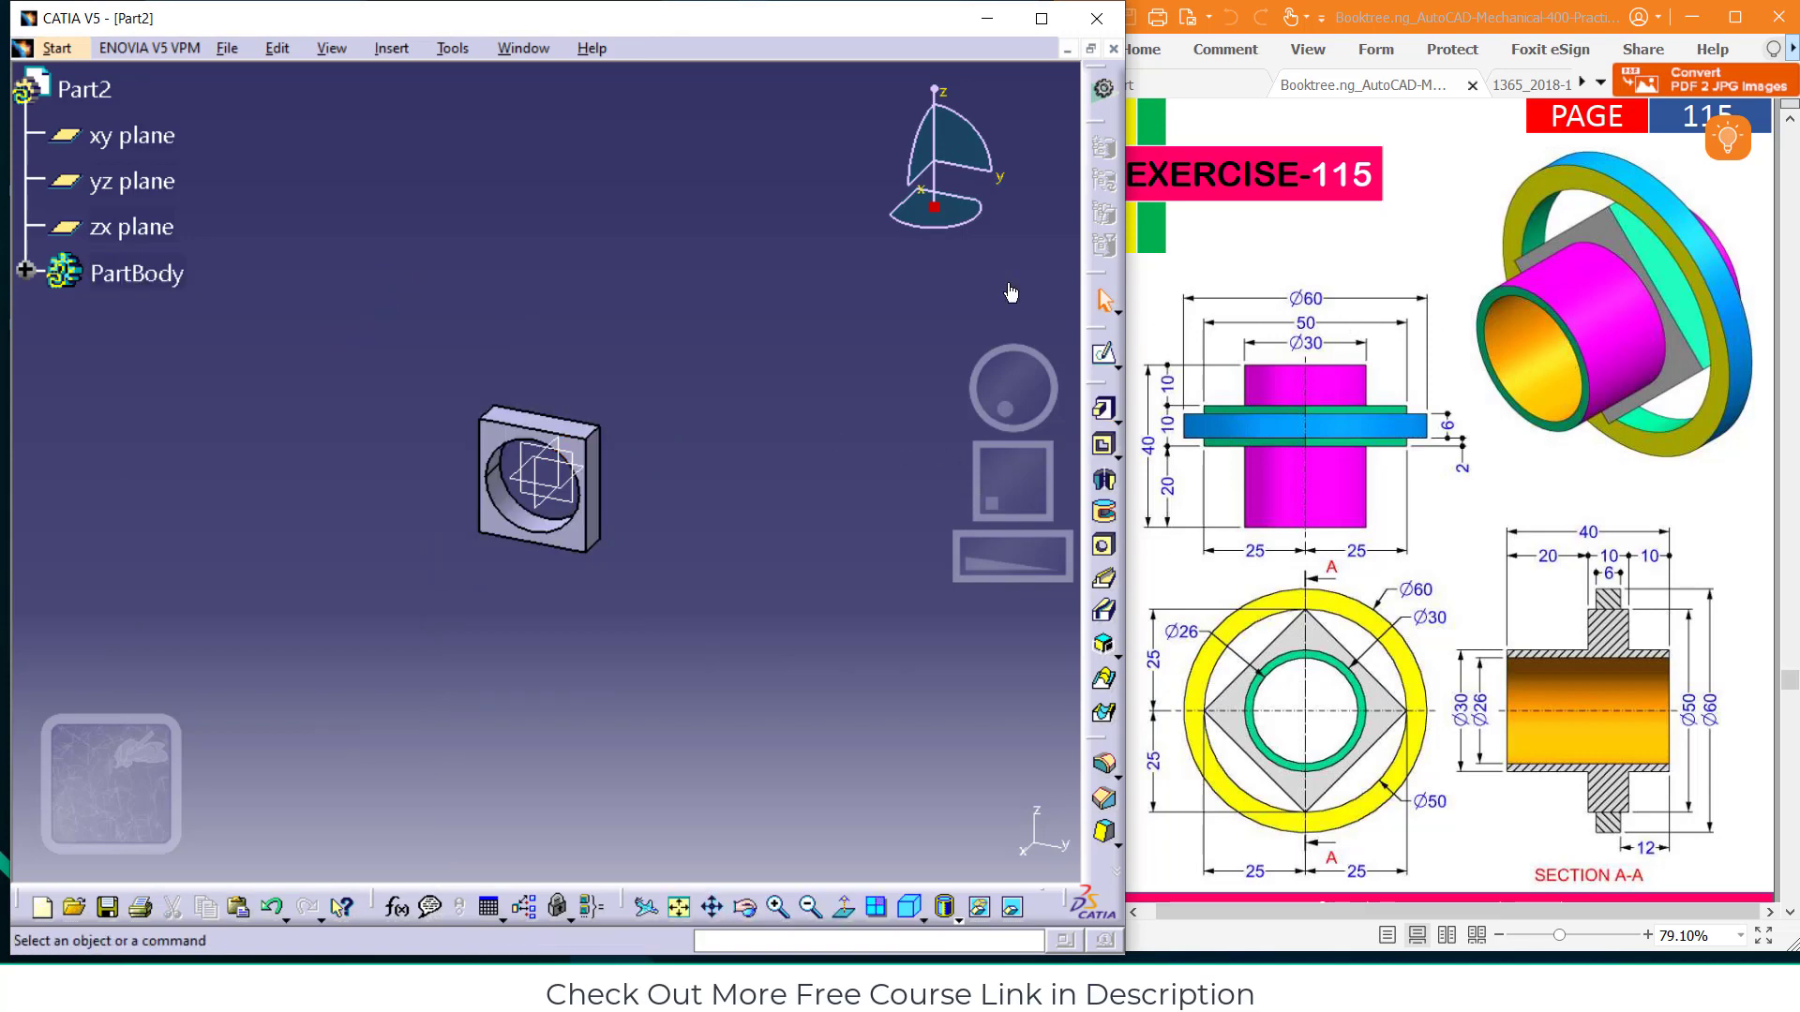
Create another separate Part Design part for the tube and open a sketch on its yz plane
{"action": "left_click", "coordinate": [54, 54]}
{"action": "mouse_move", "coordinate": [225, 104]}
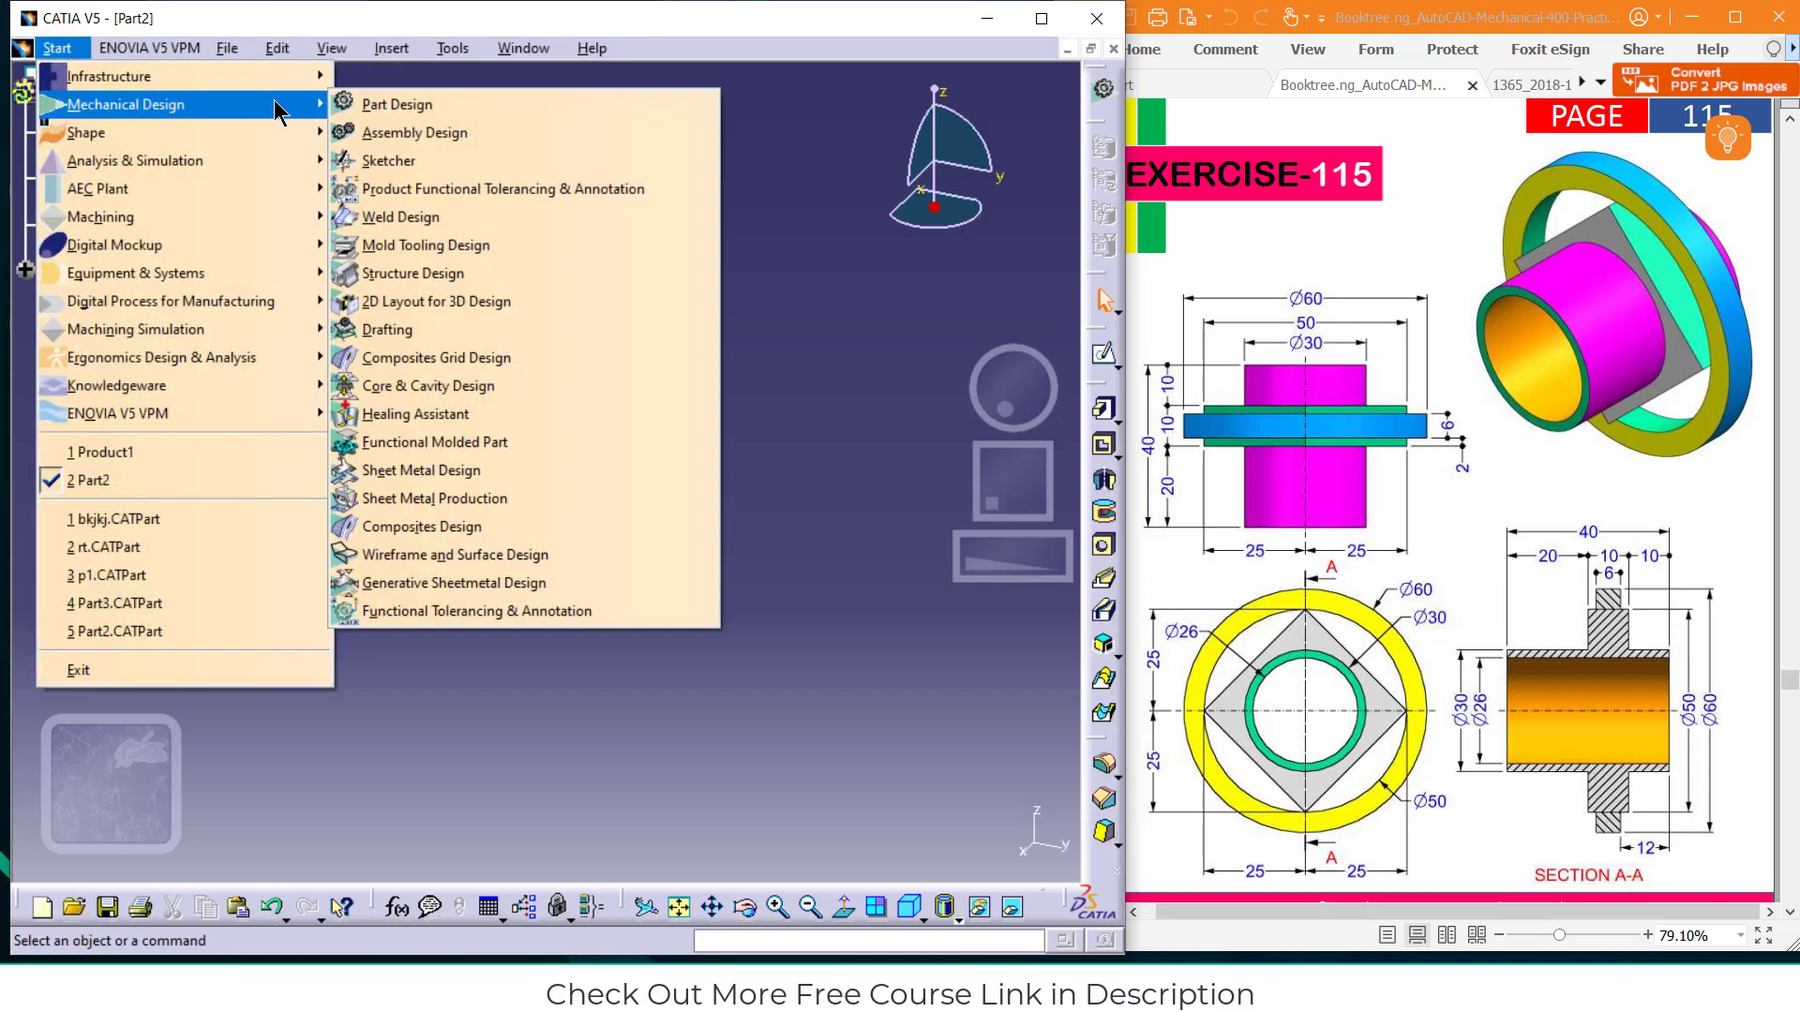
{"action": "left_click", "coordinate": [372, 106]}
{"action": "left_click", "coordinate": [928, 839]}
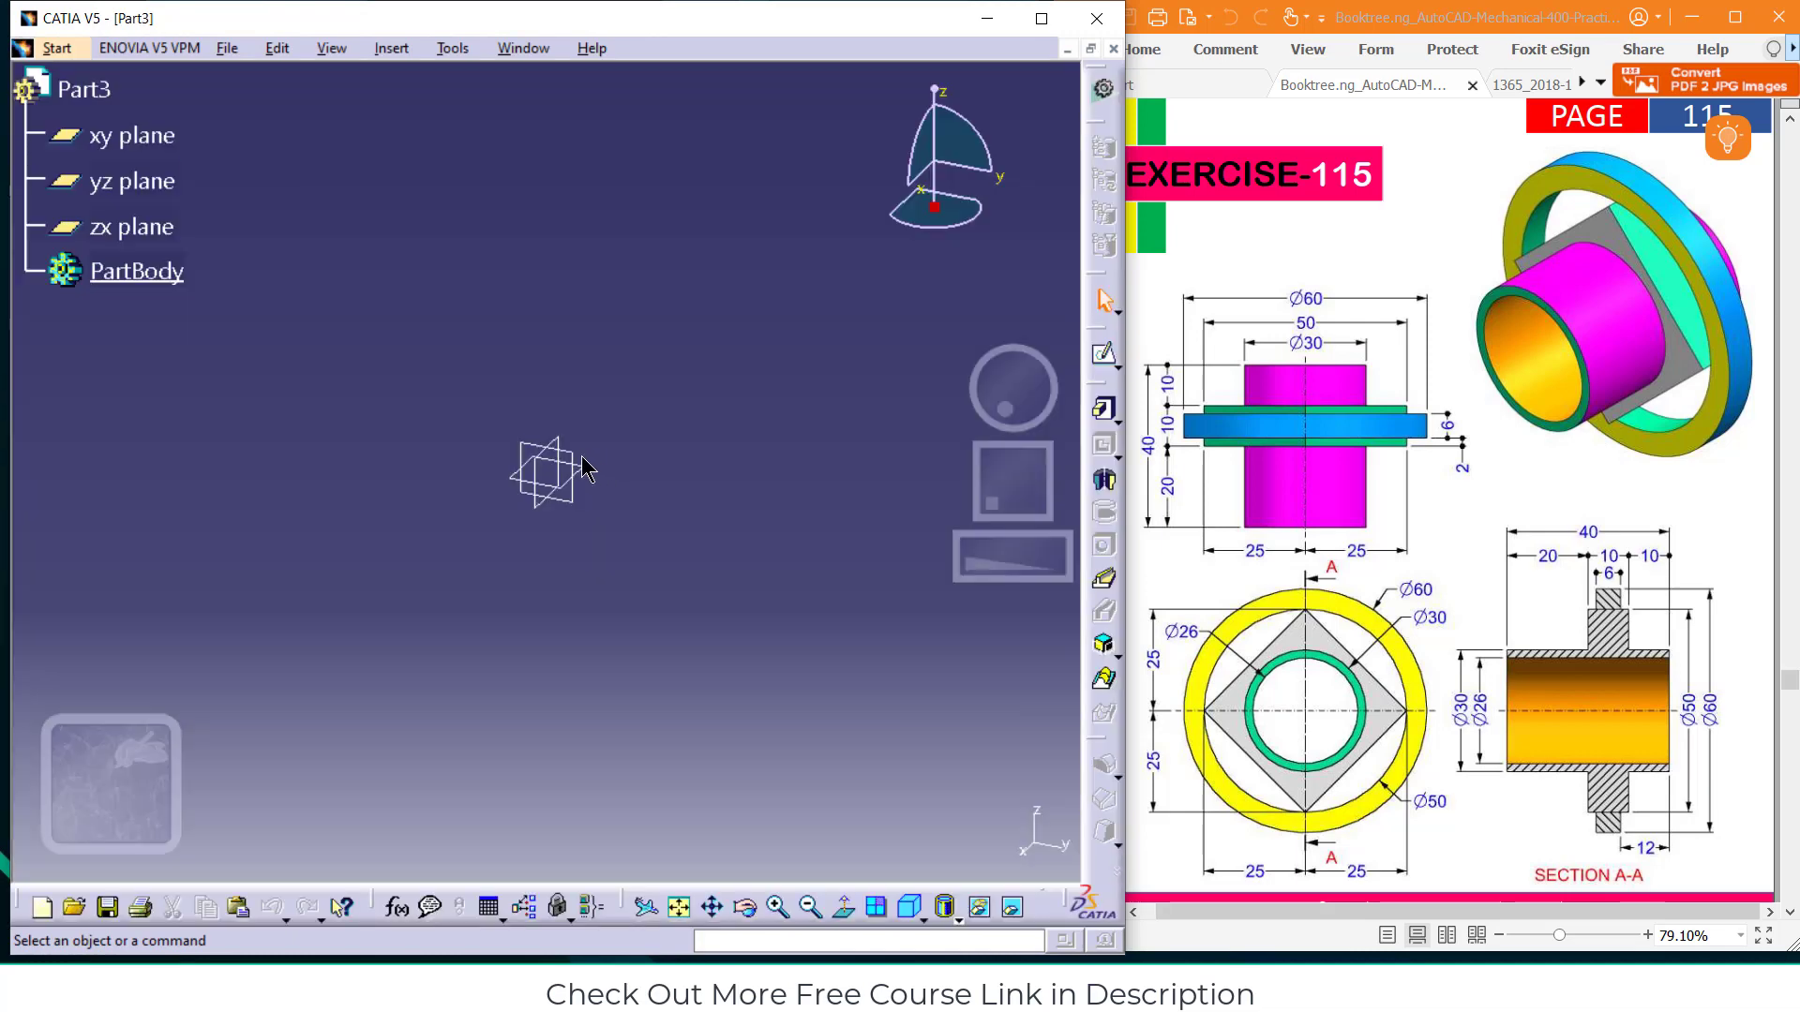
{"action": "left_click", "coordinate": [570, 452]}
{"action": "left_click", "coordinate": [1106, 353]}
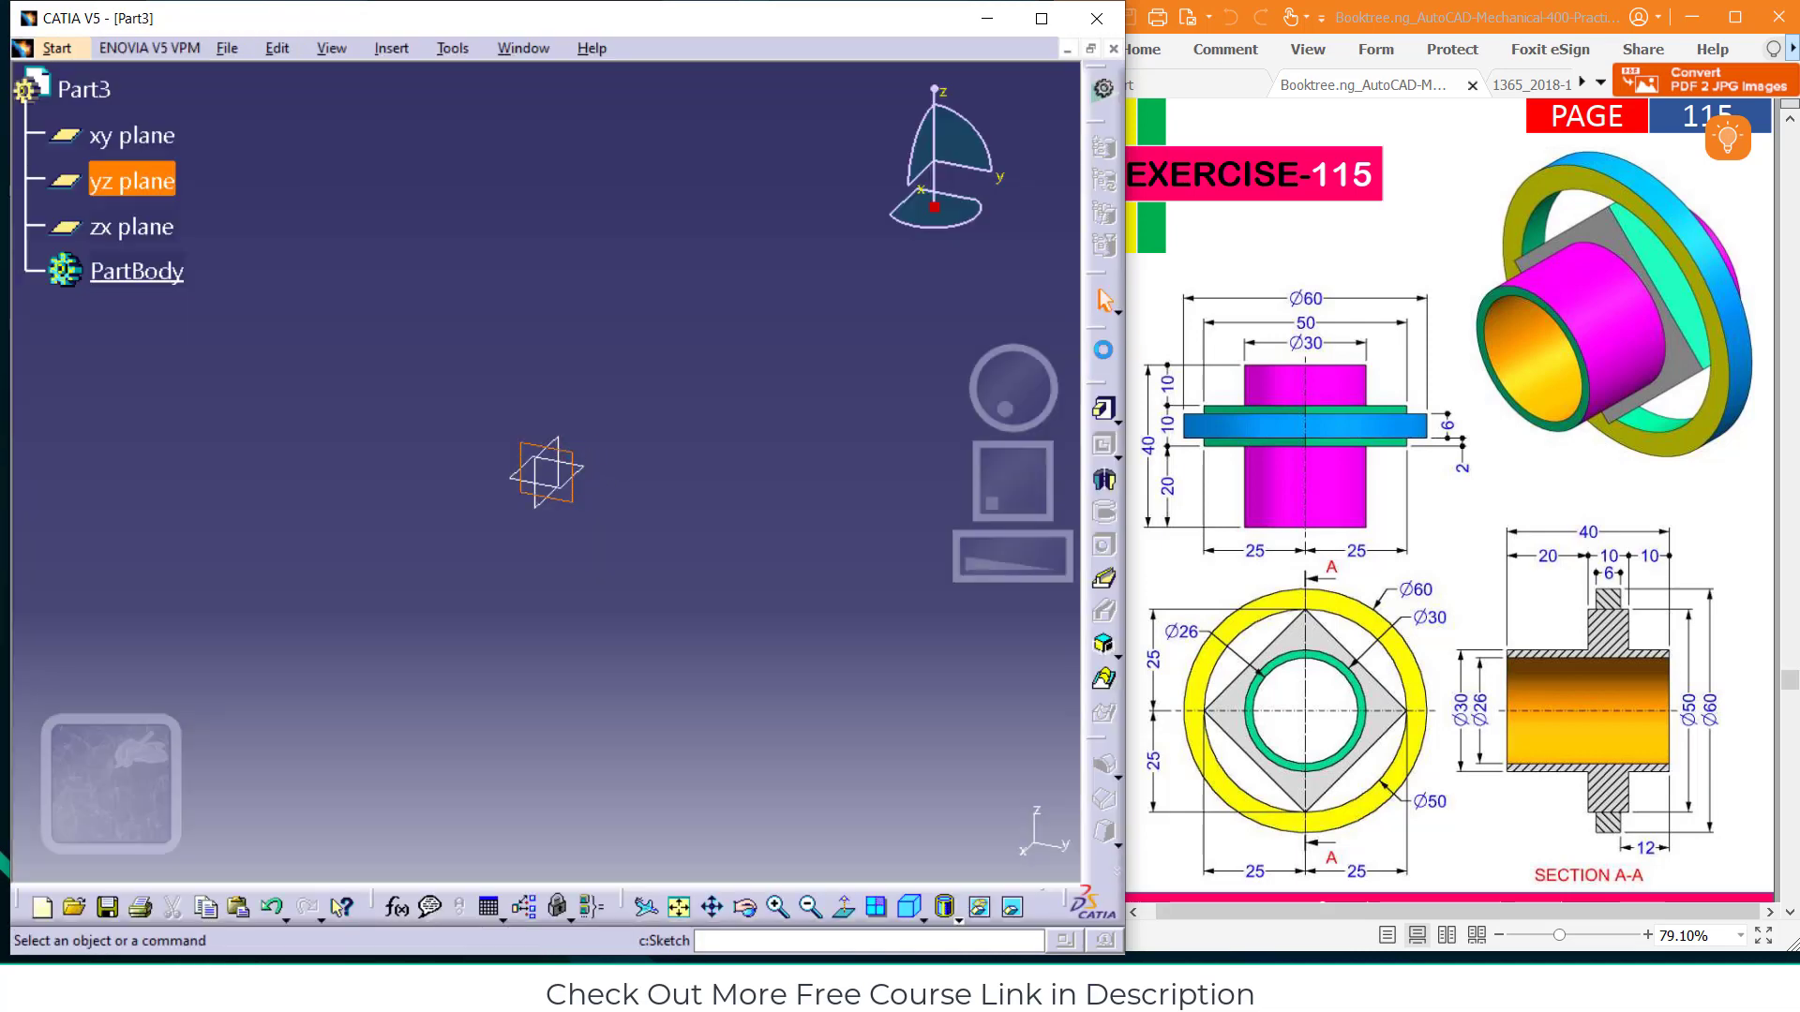
Draw a circle about 56 mm in diameter centred on the sketch origin
{"action": "left_click", "coordinate": [1105, 681]}
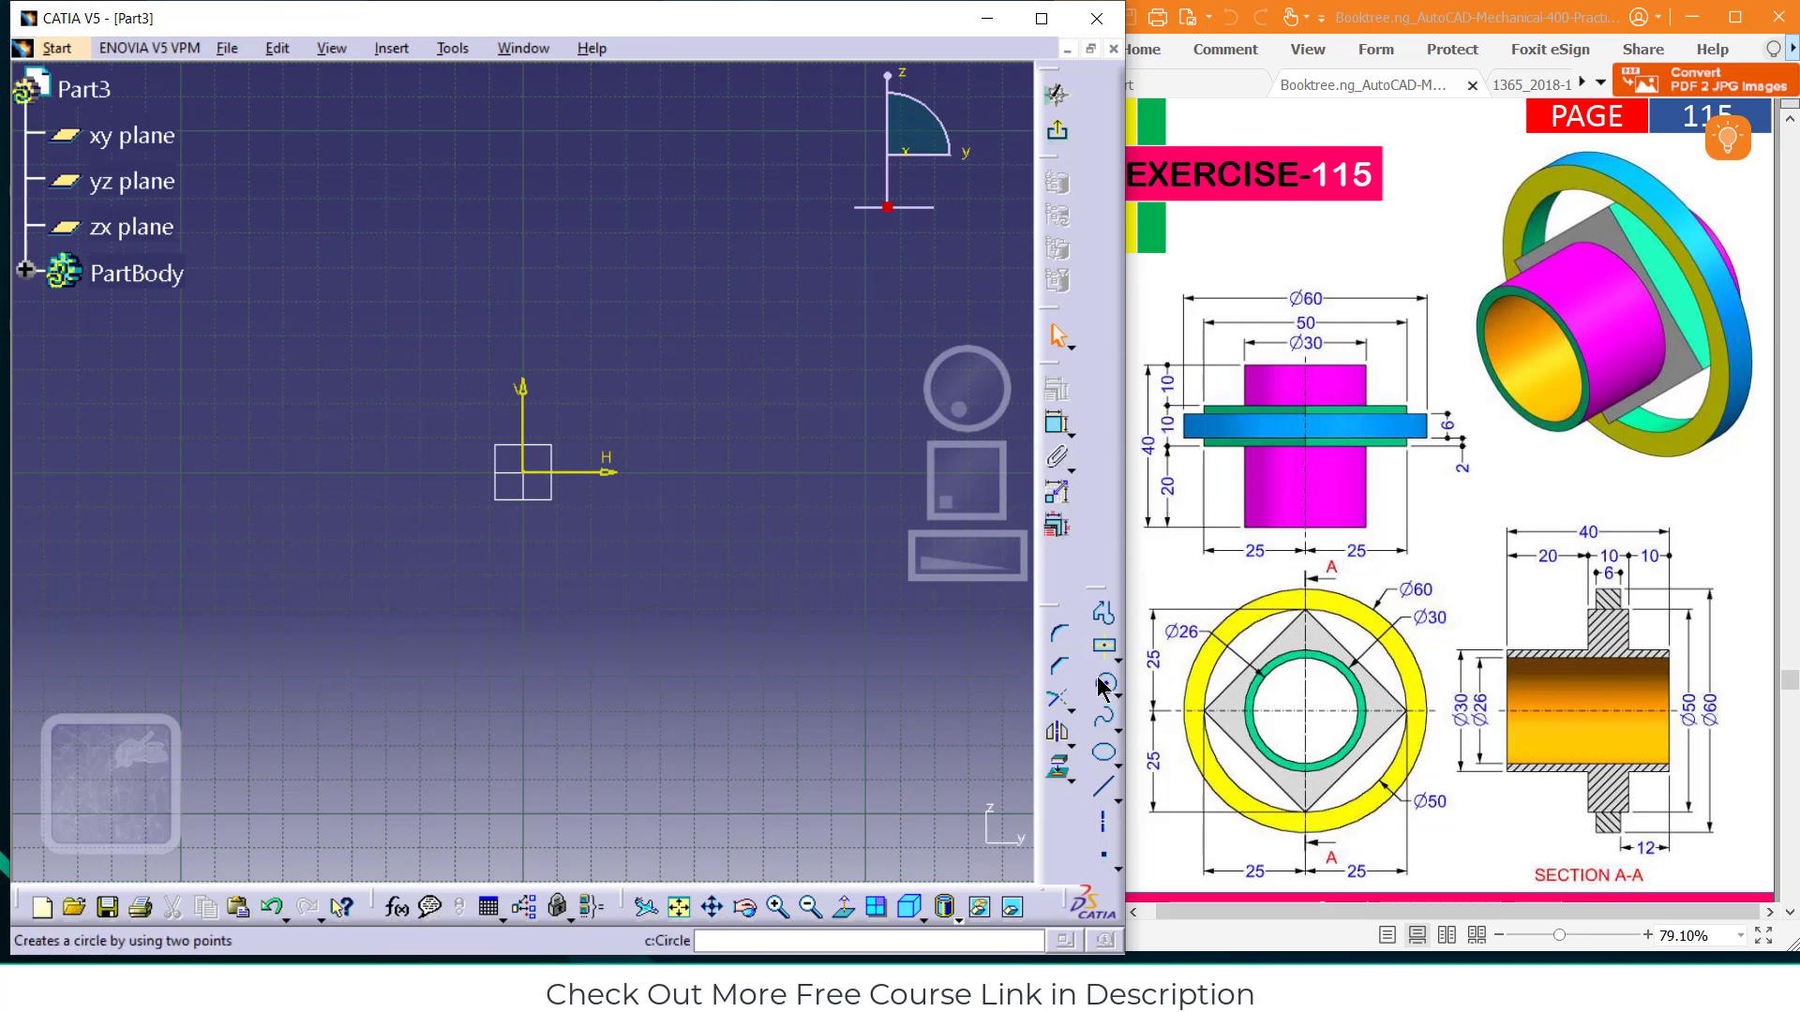
{"action": "left_click", "coordinate": [523, 473]}
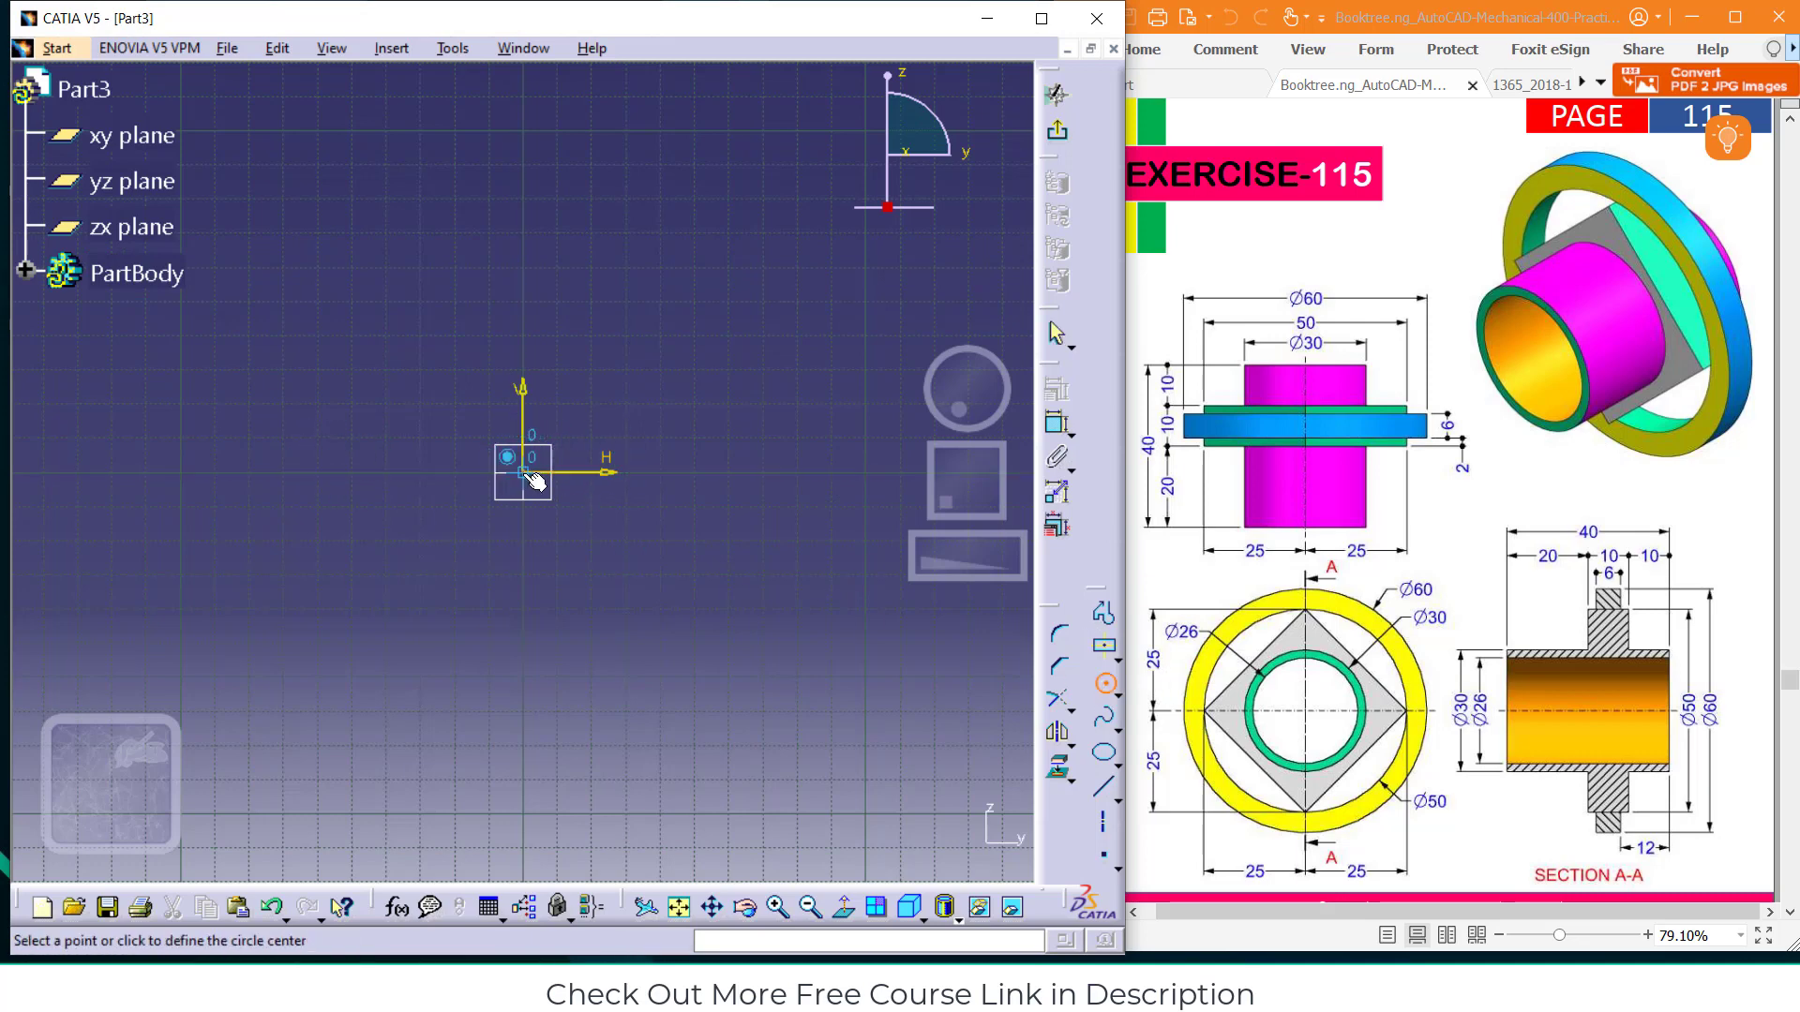
{"action": "left_click", "coordinate": [619, 473]}
Dimension the tube's circle and set its diameter to 30 mm
{"action": "left_click", "coordinate": [1057, 424]}
{"action": "left_click", "coordinate": [616, 455]}
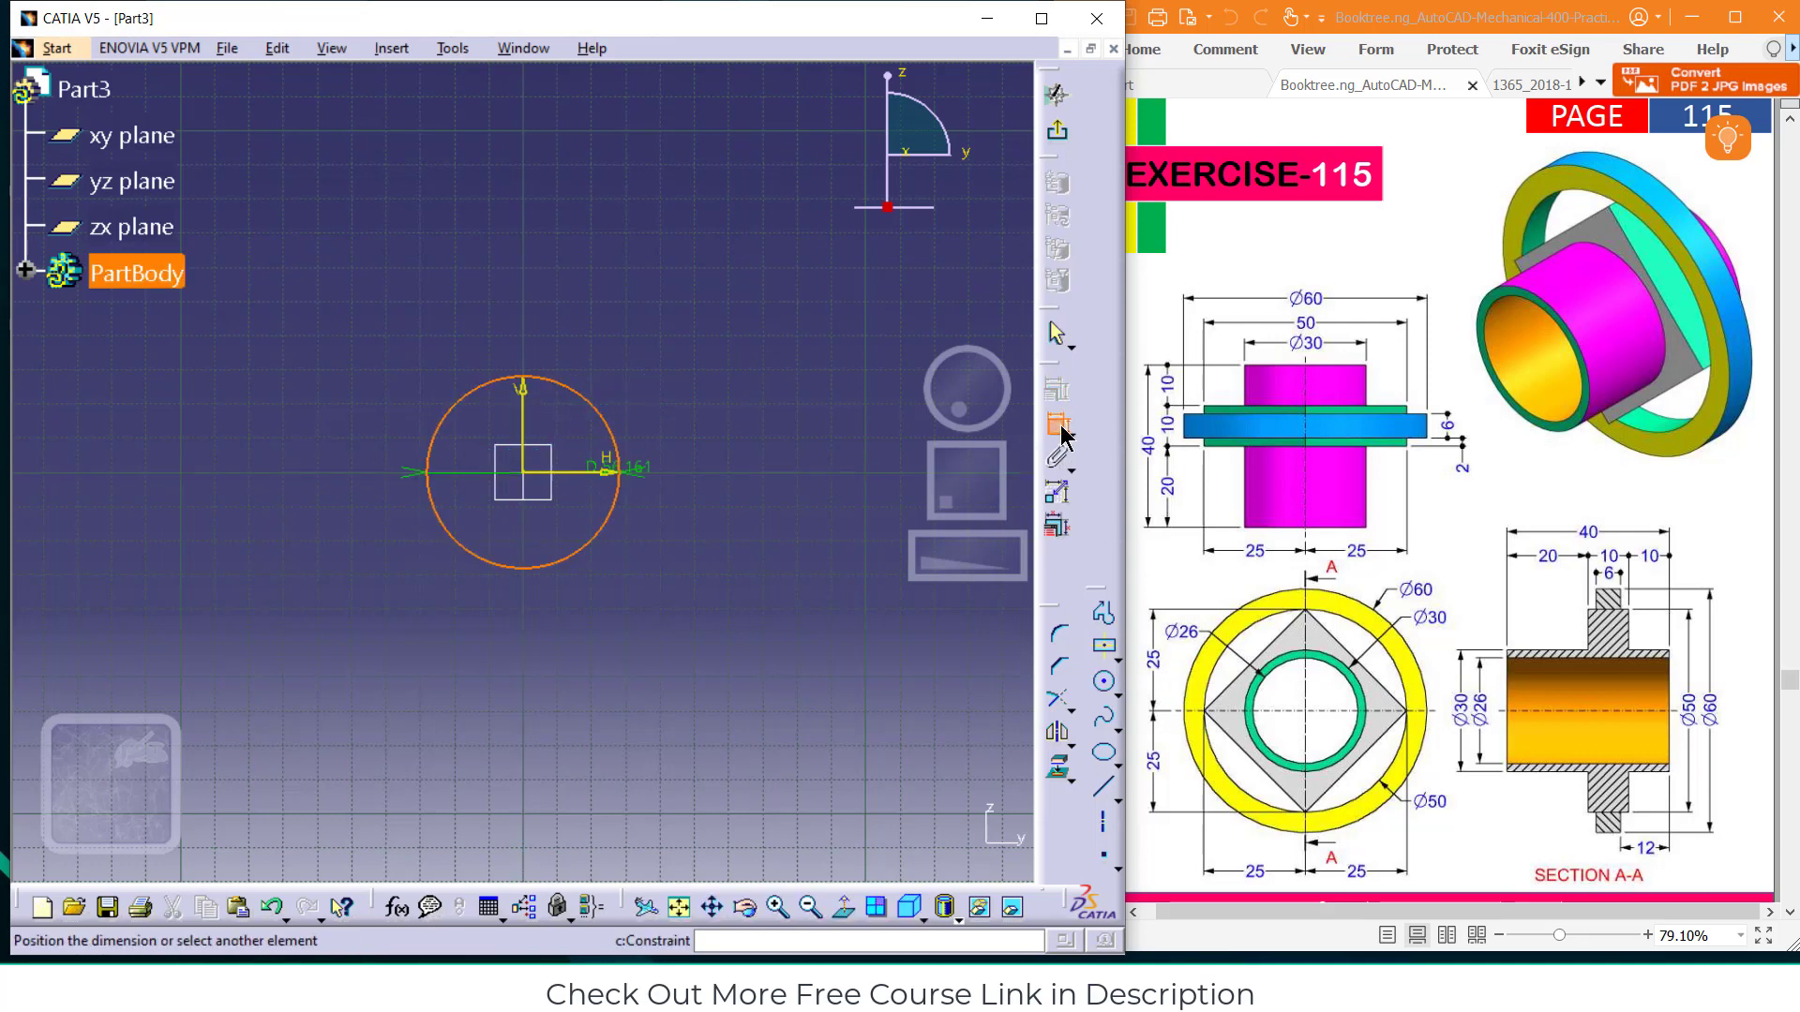
{"action": "left_click", "coordinate": [667, 339]}
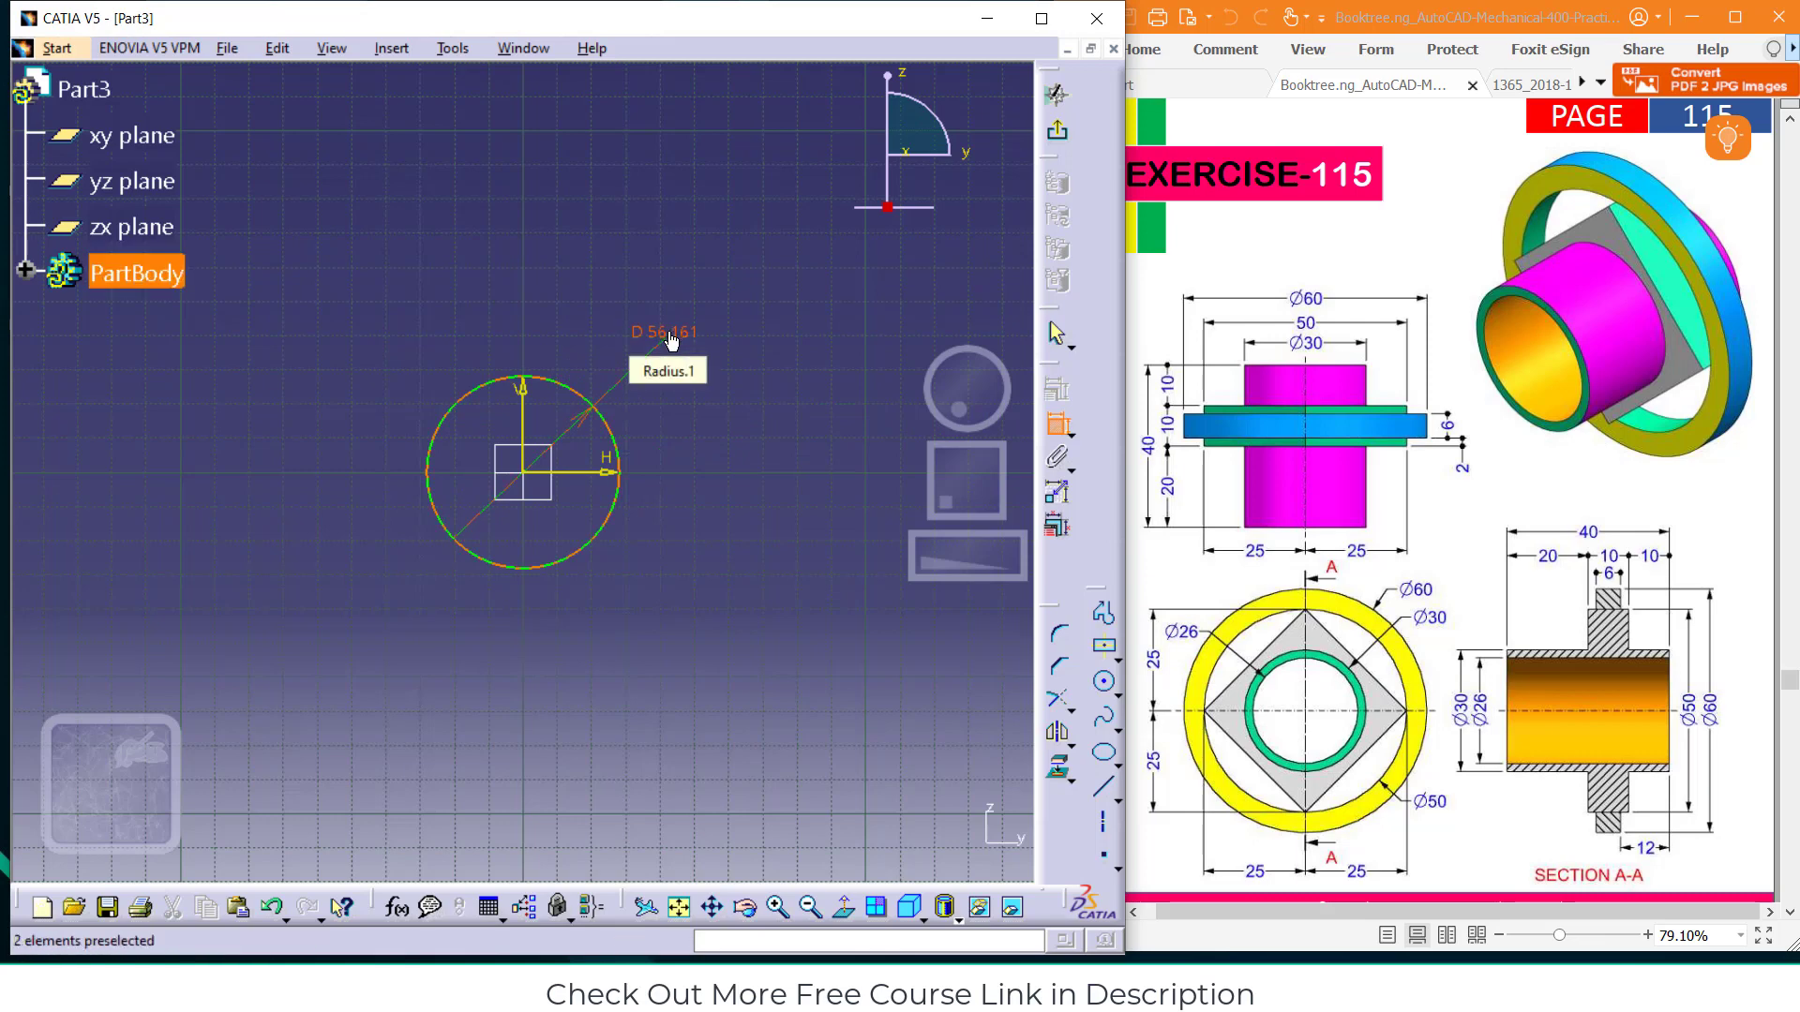
{"action": "double_click", "coordinate": [672, 340]}
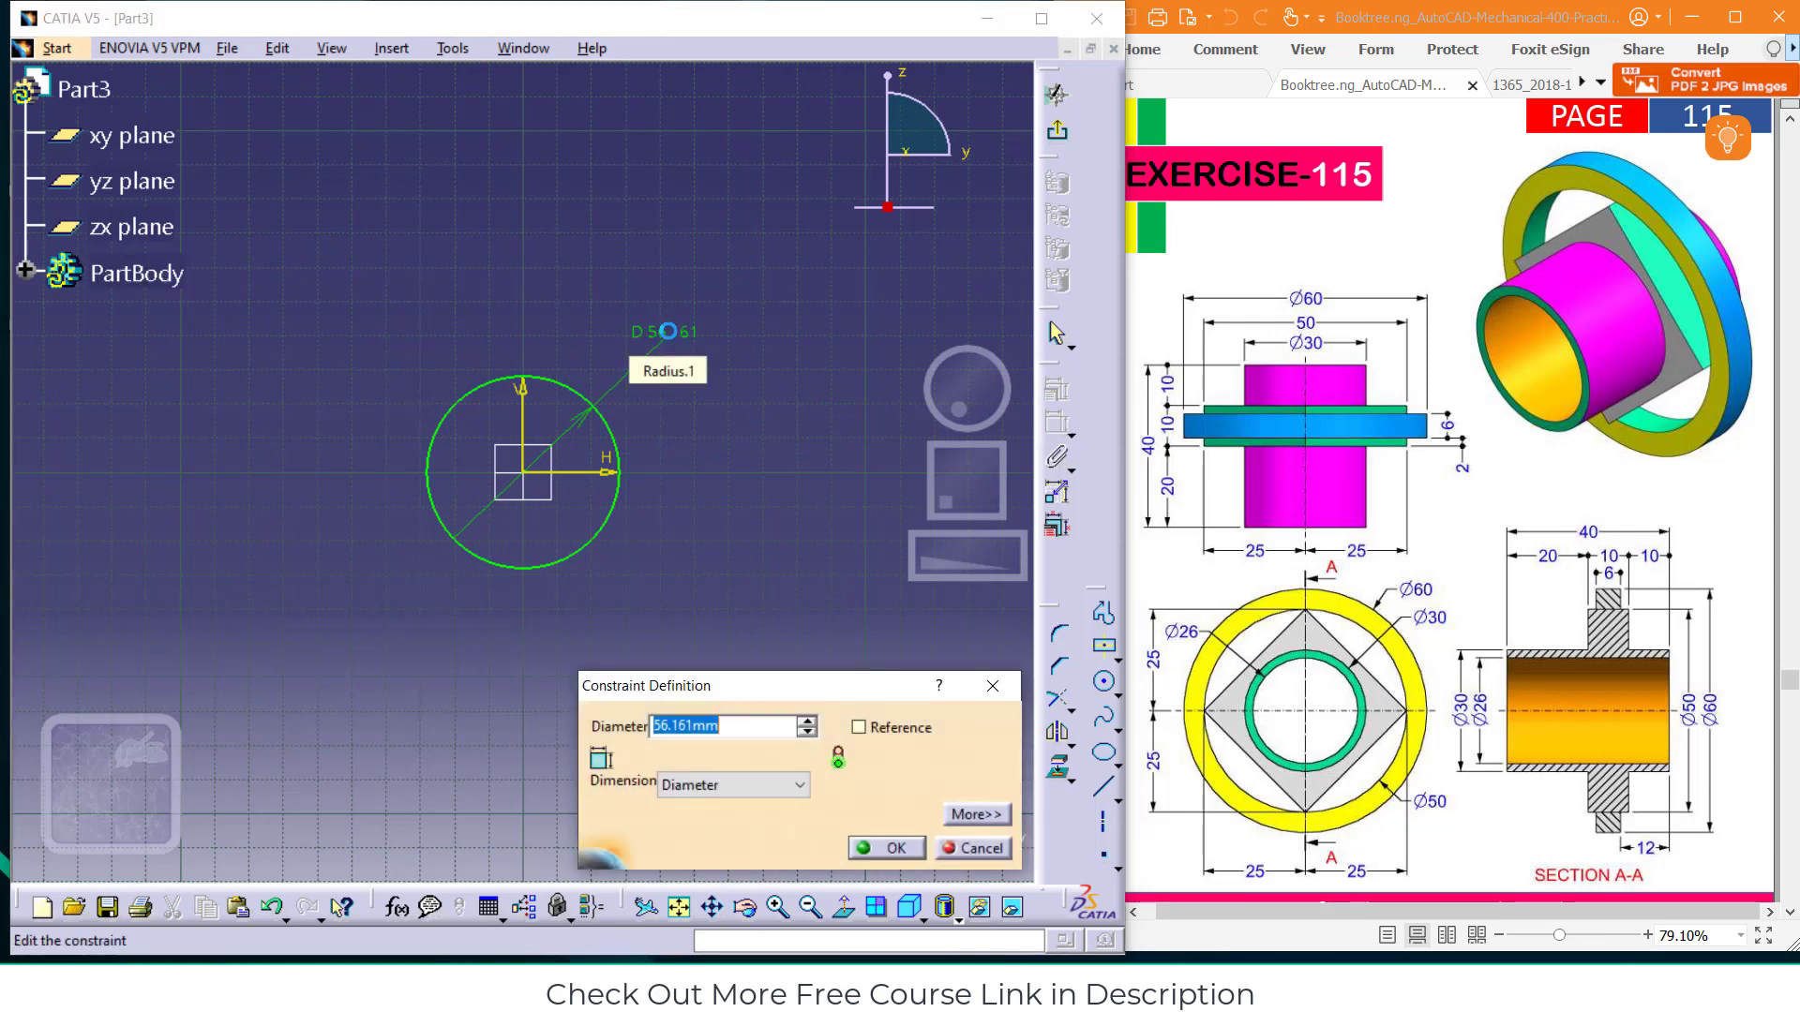
{"action": "type", "text": "30"}
{"action": "key", "text": "Return"}
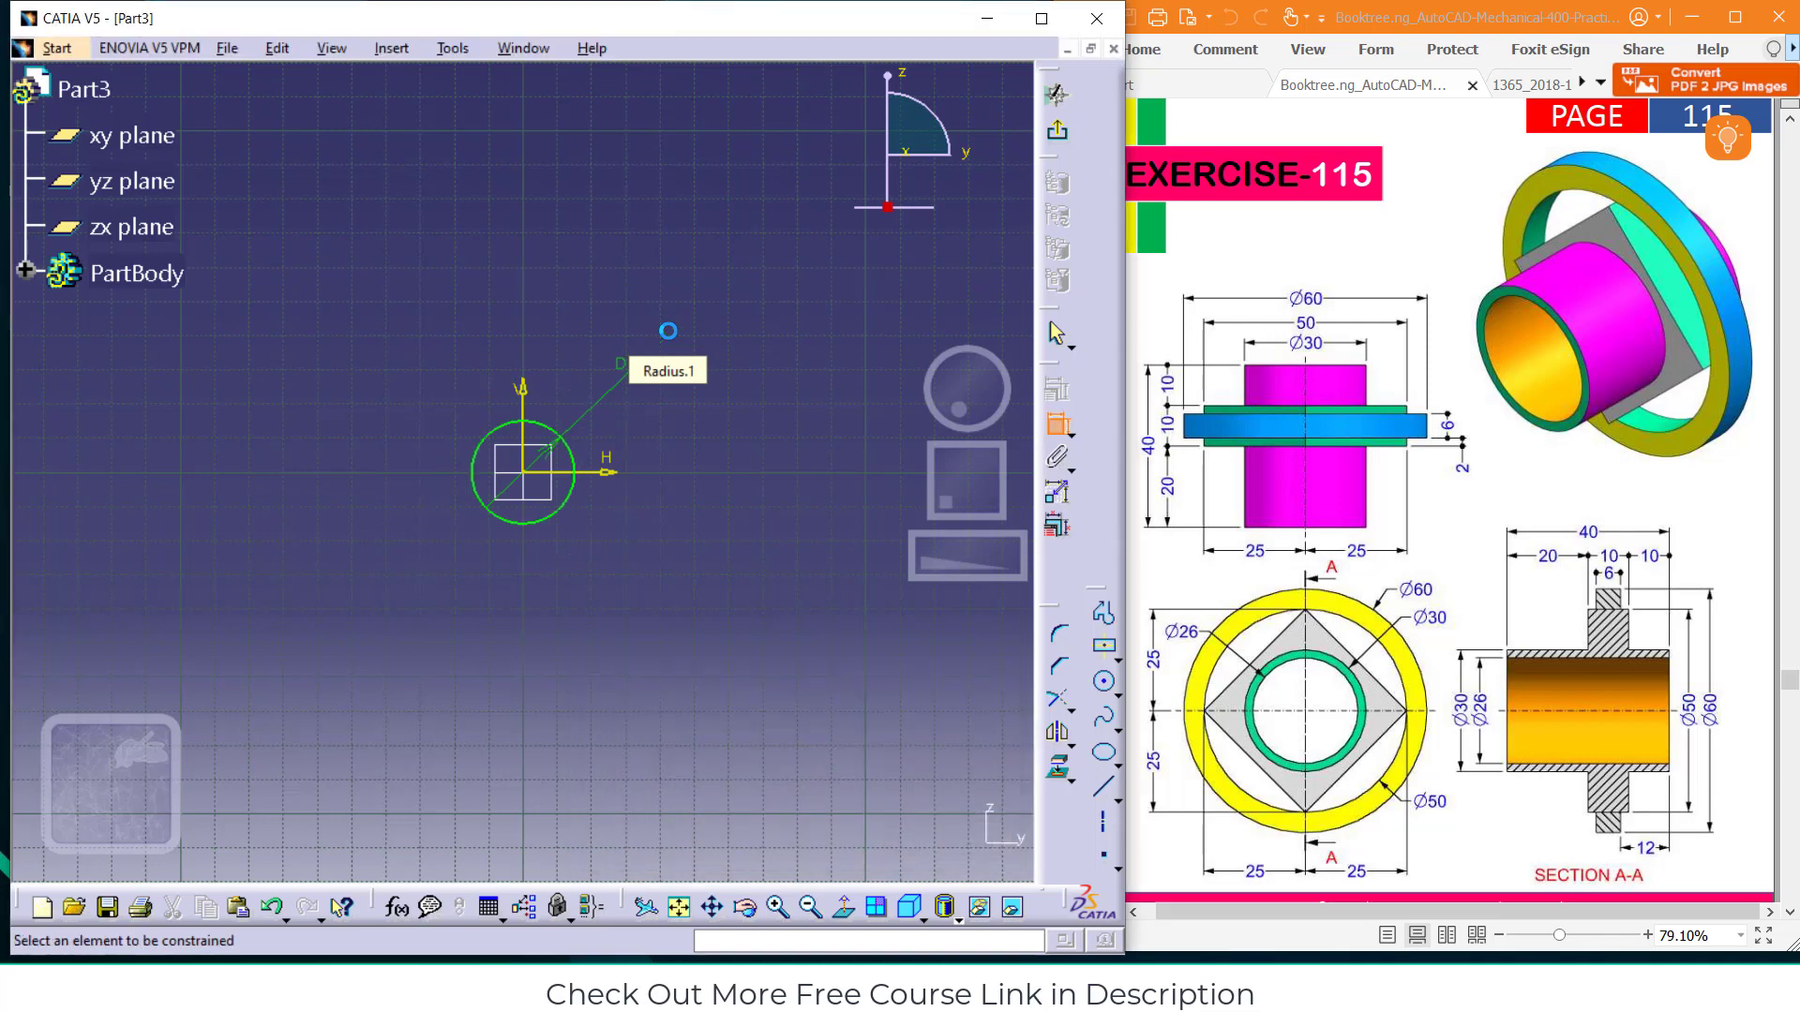
Exit the sketch and pad the circle 40 mm as a thick profile with Thickness1 set to 2 mm
{"action": "left_click", "coordinate": [1057, 131]}
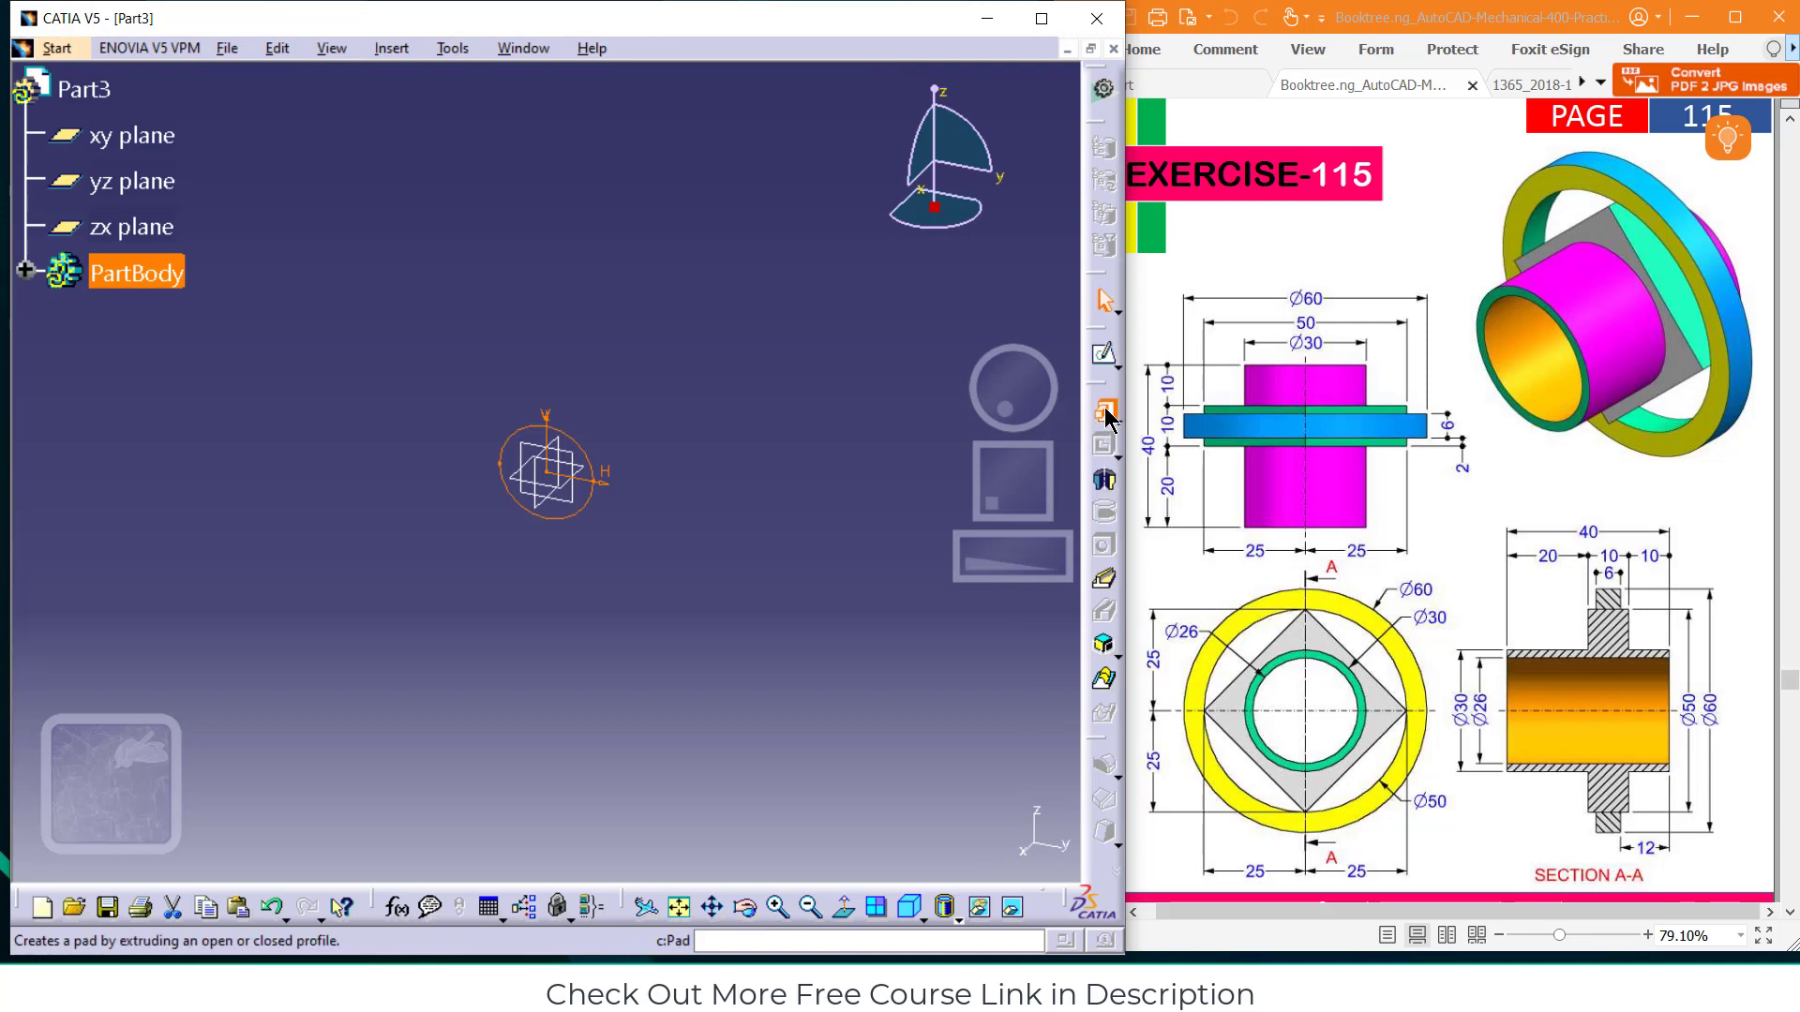
{"action": "left_click", "coordinate": [1105, 412]}
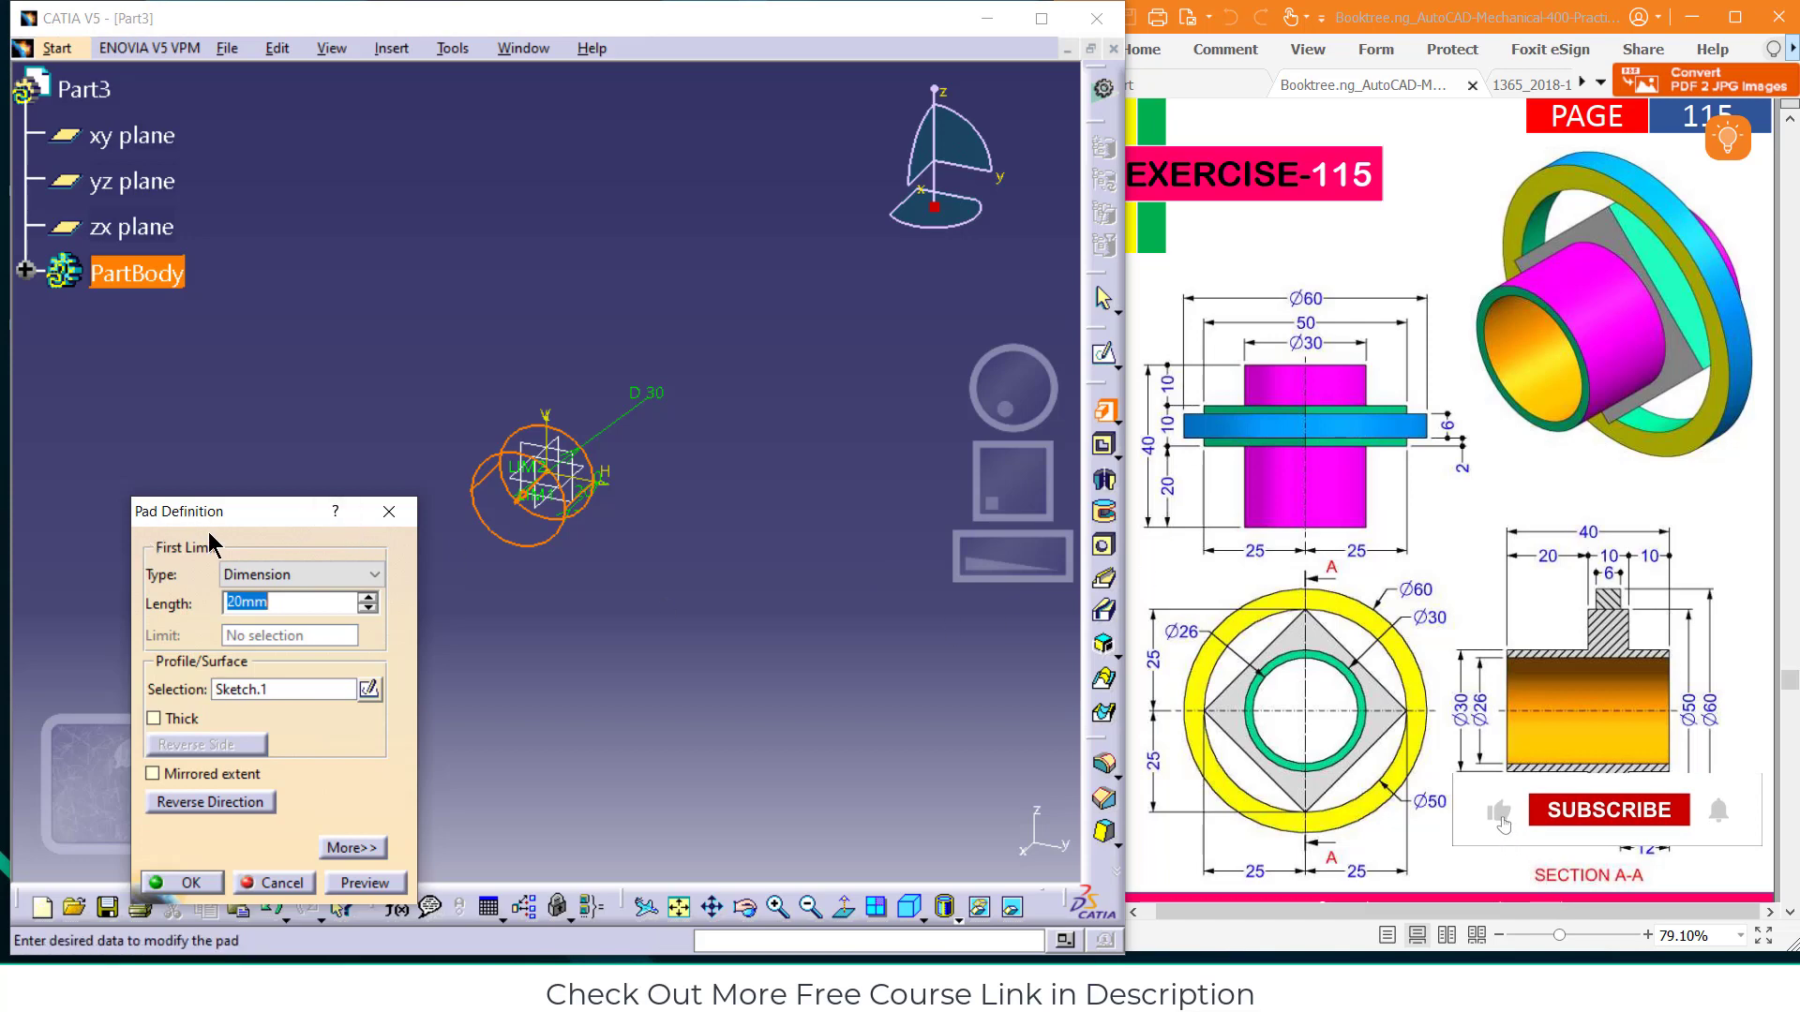
{"action": "type", "text": "40"}
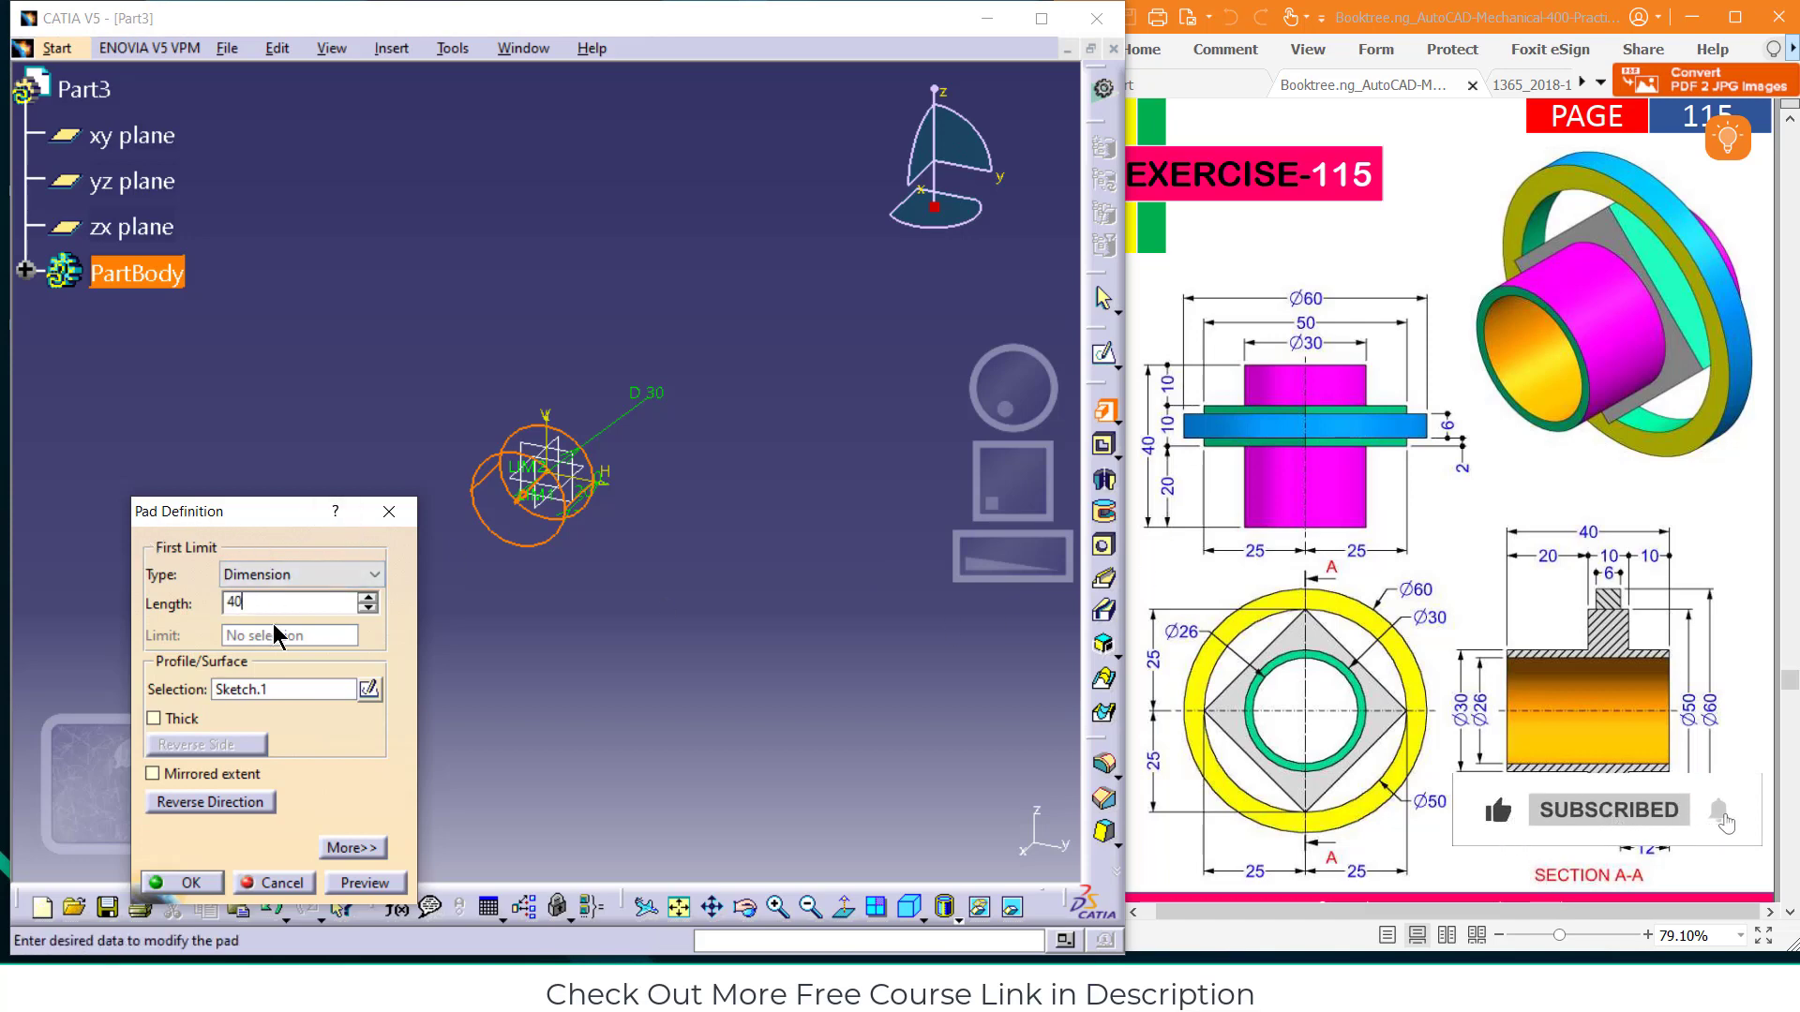
{"action": "left_click", "coordinate": [153, 719]}
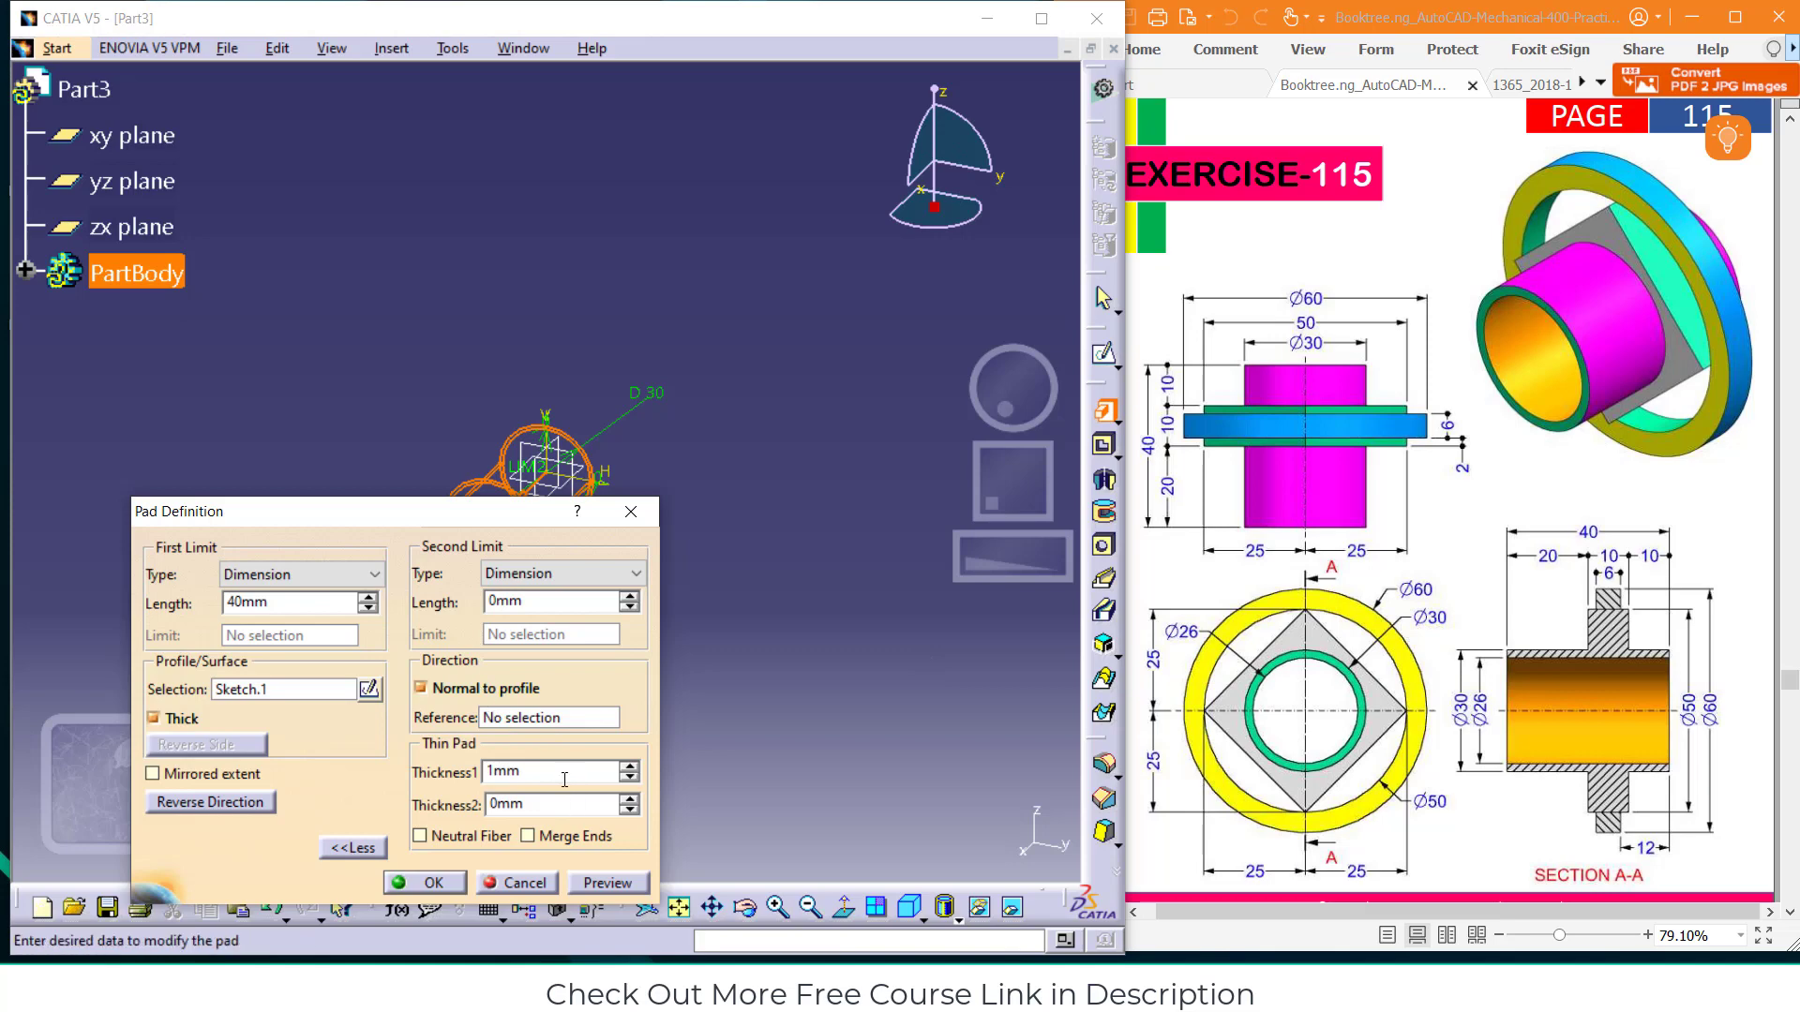
{"action": "left_click_drag", "start_coordinate": [564, 775], "coordinate": [4, 772]}
{"action": "type", "text": "2"}
{"action": "key", "text": "Return"}
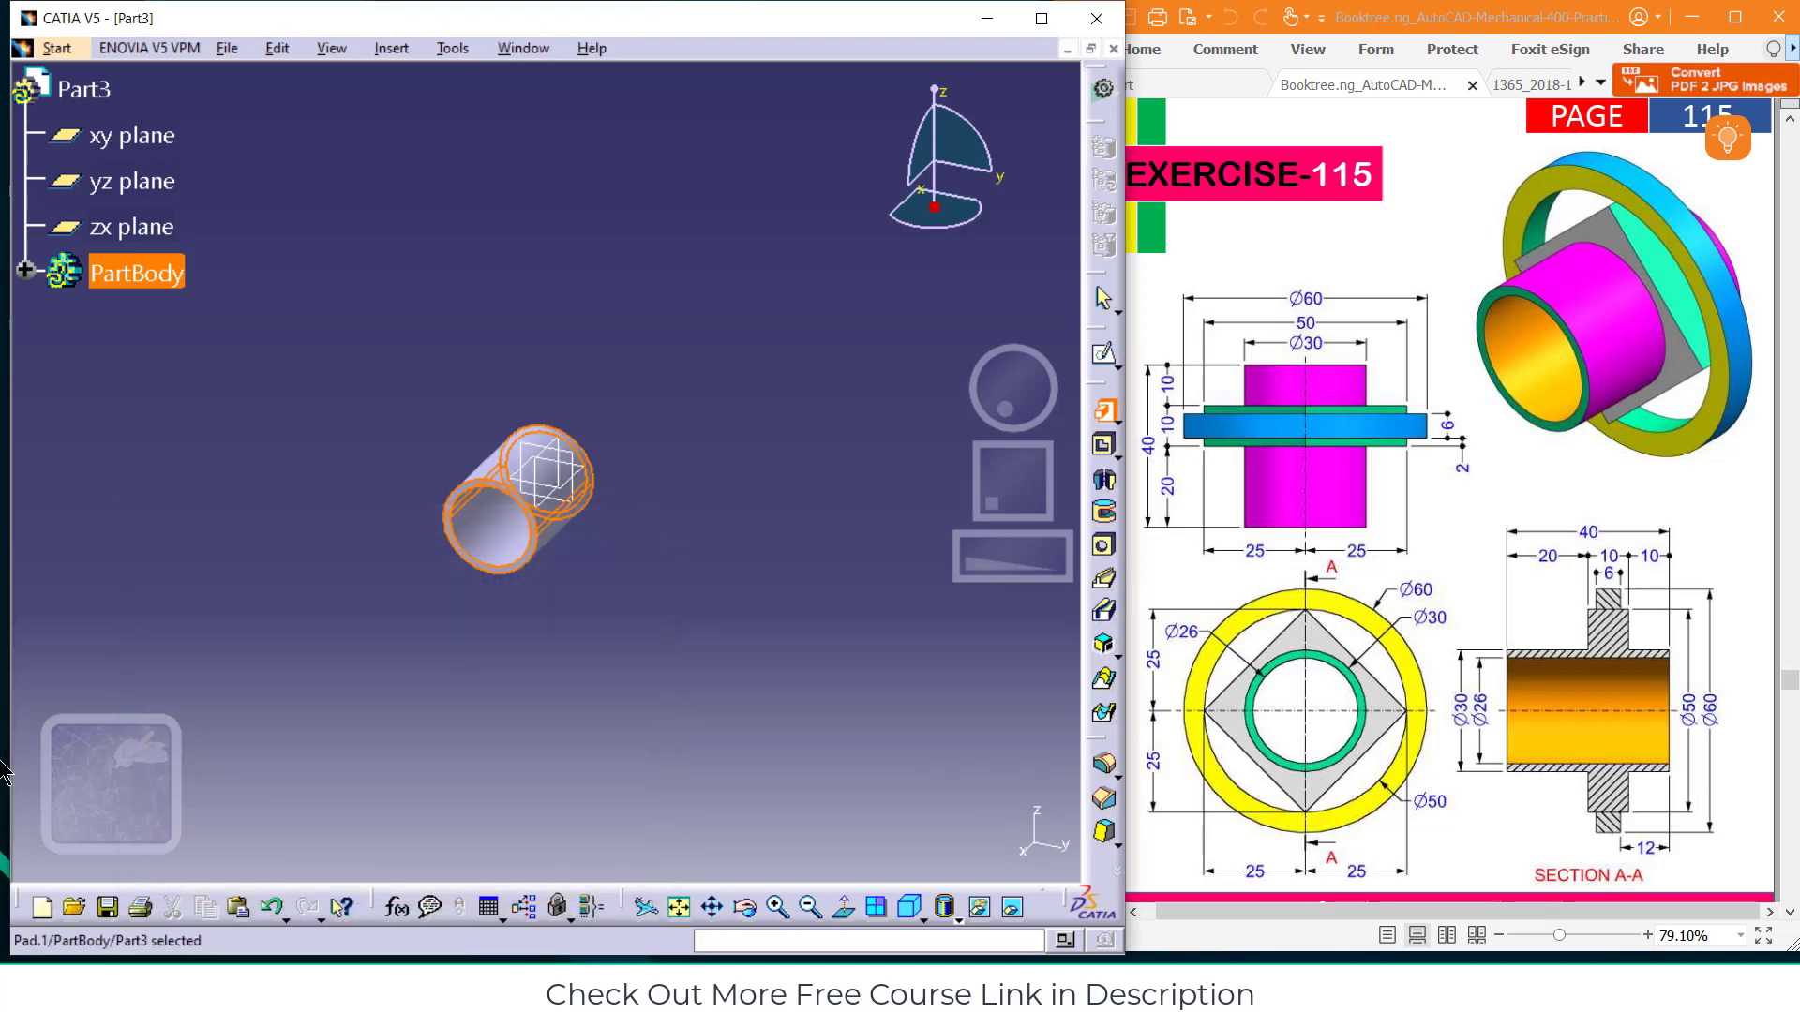
{"action": "left_click", "coordinate": [668, 478]}
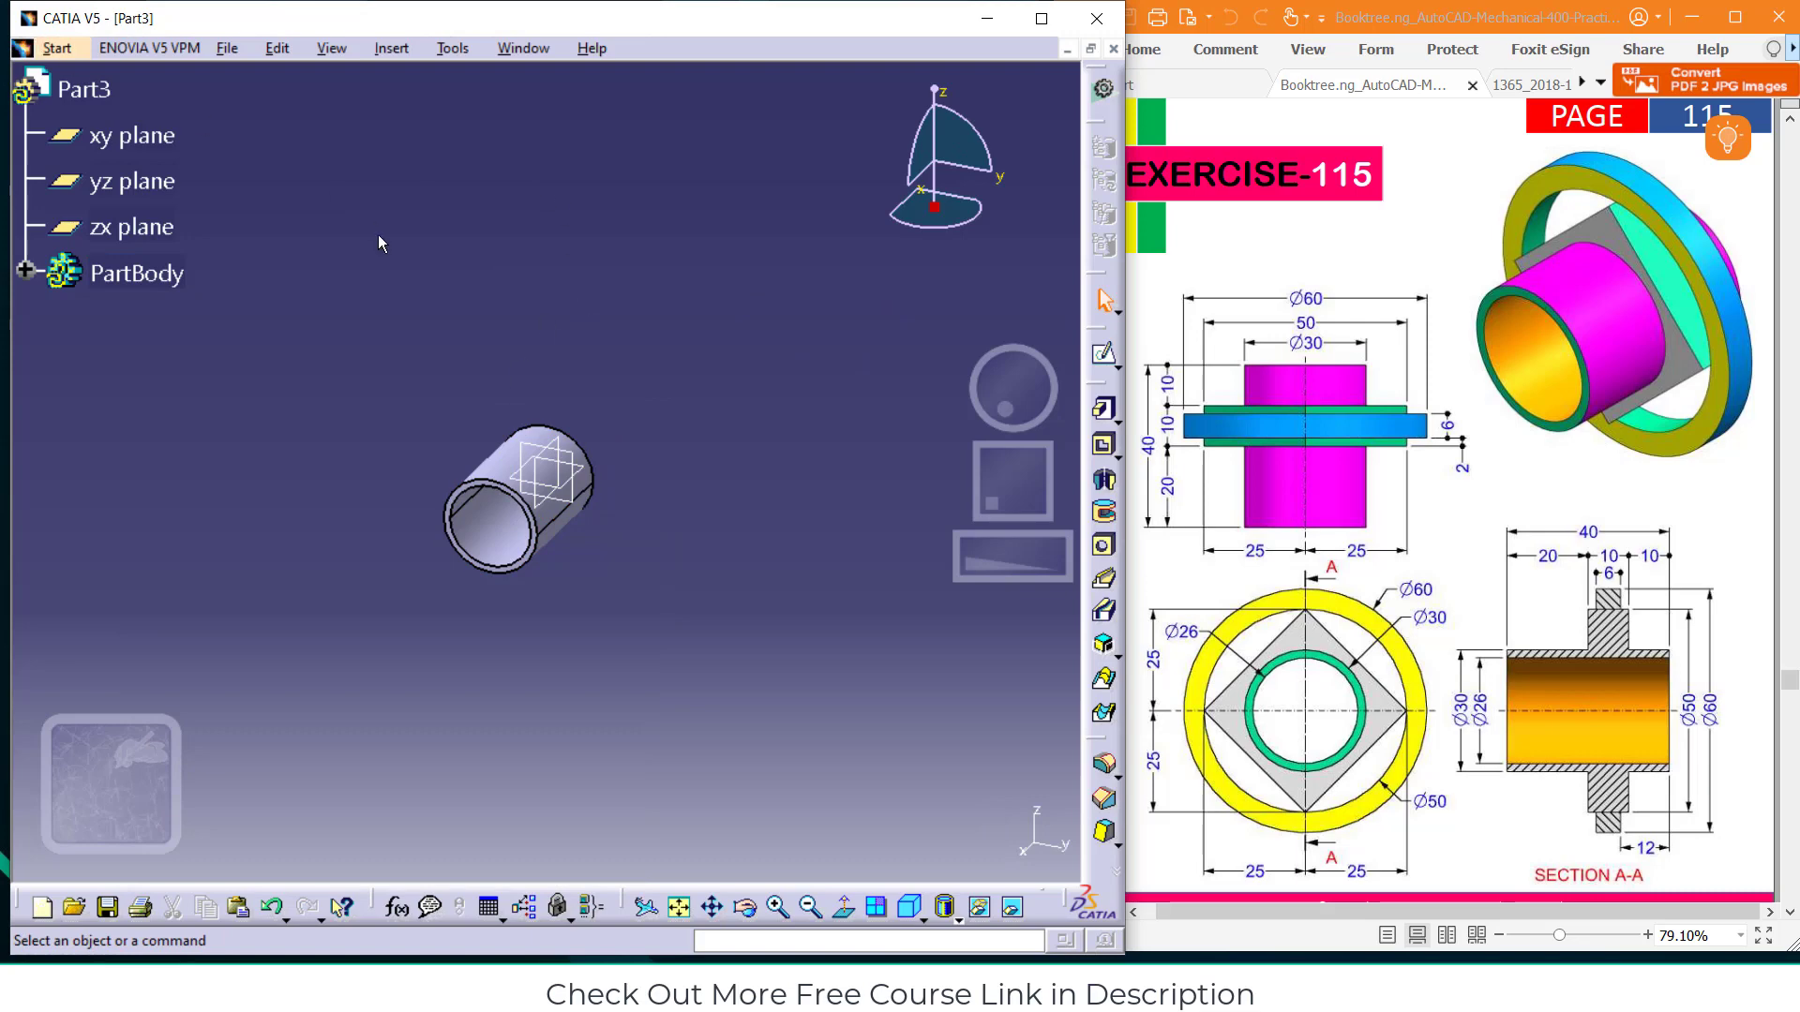
Create a new Assembly Design product for assembling the ring, plate and tube
{"action": "left_click", "coordinate": [56, 54]}
{"action": "mouse_move", "coordinate": [89, 106]}
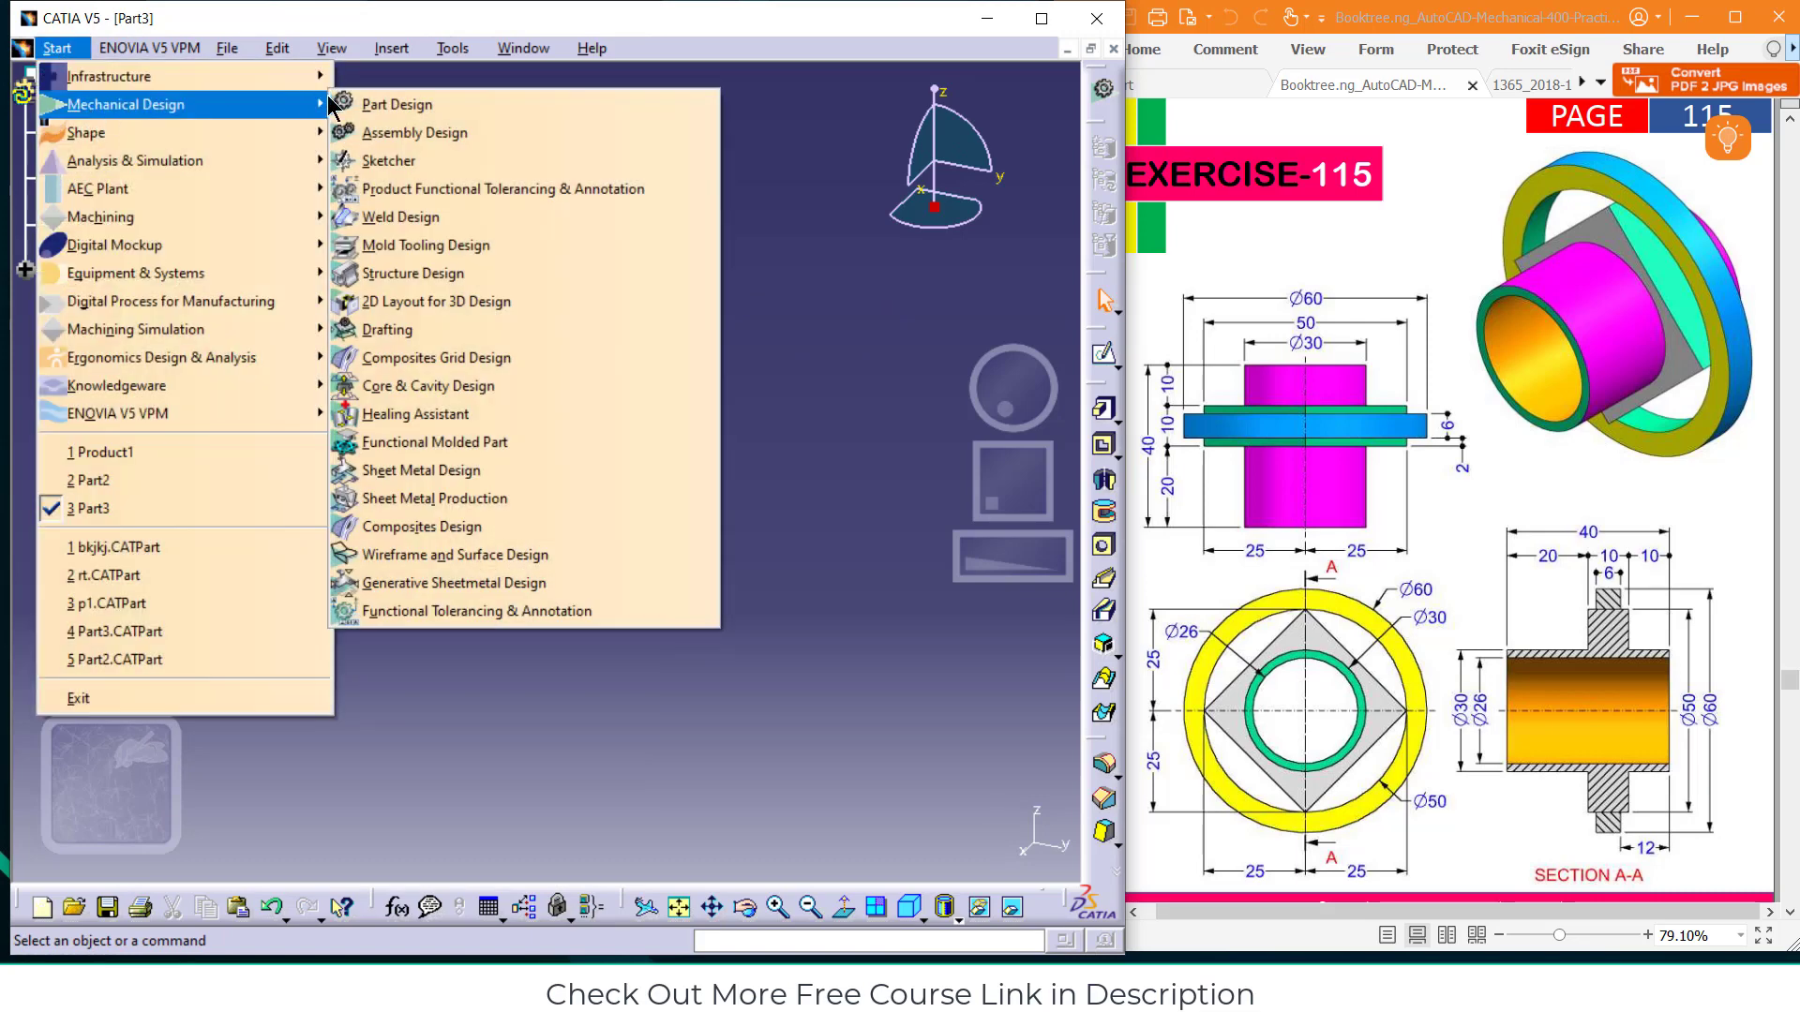
{"action": "left_click", "coordinate": [405, 134]}
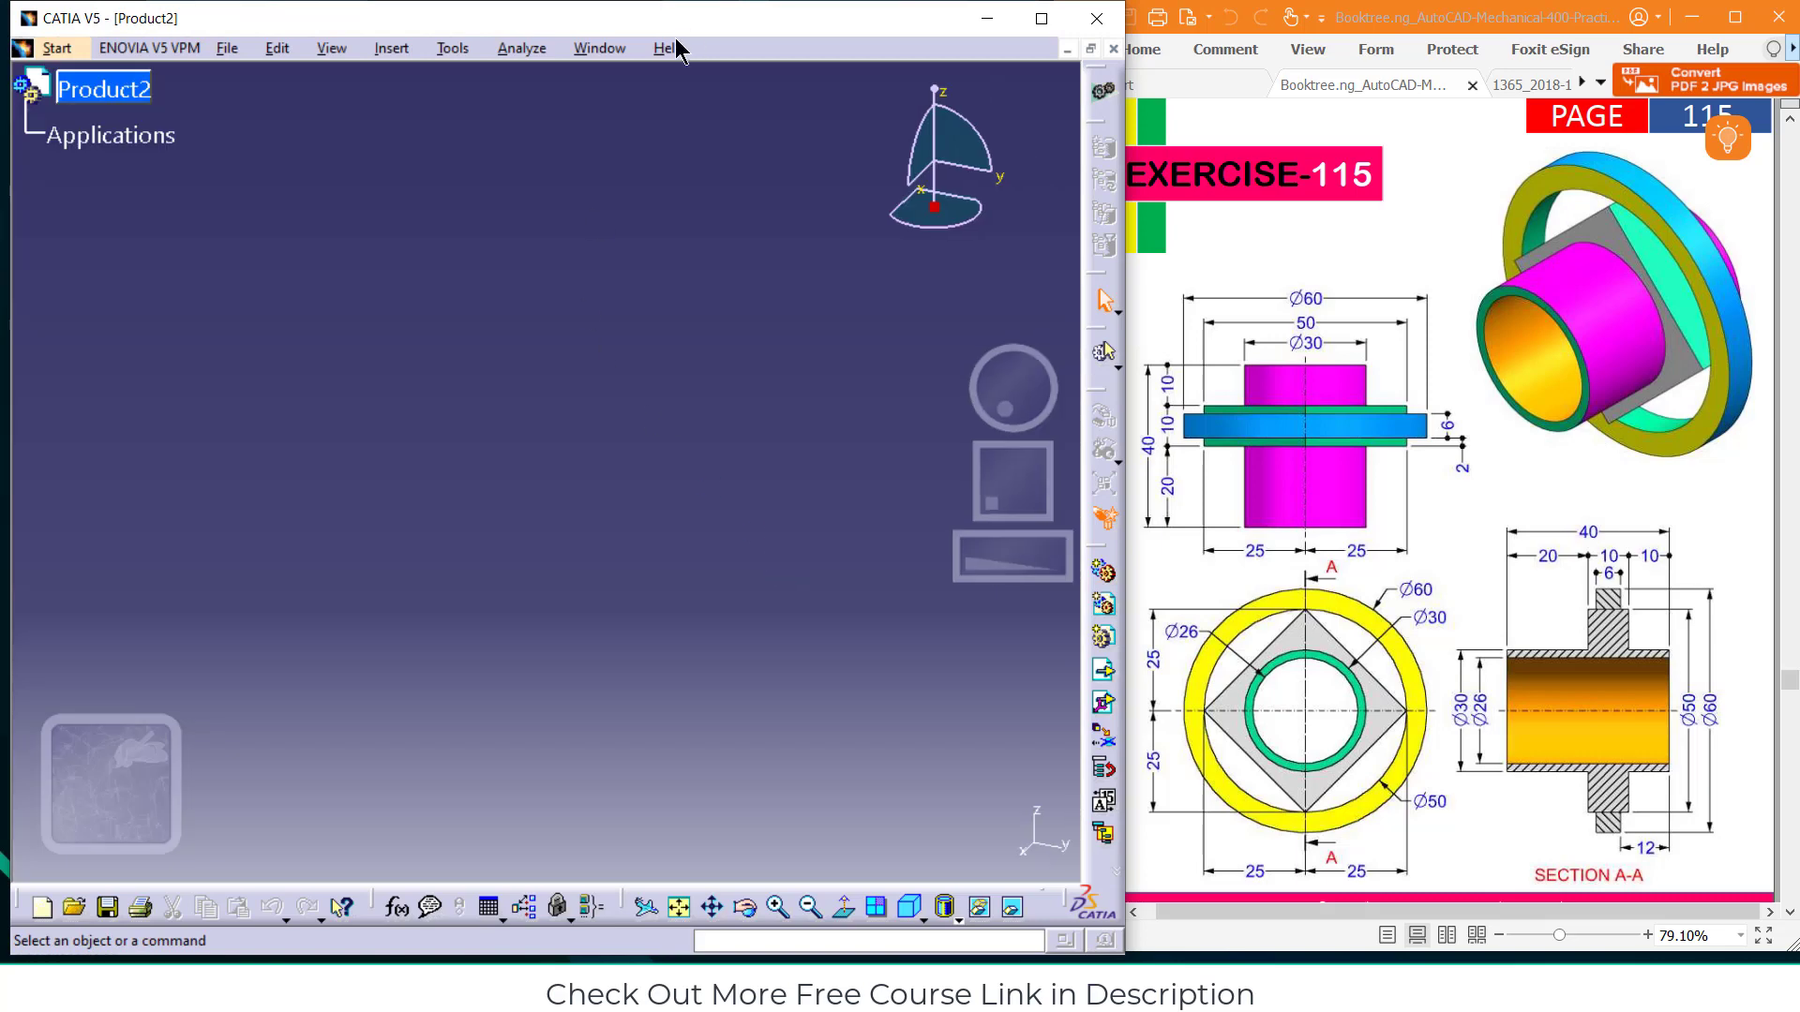
Copy the ring's Product1 from its own document and paste it into Product2
{"action": "left_click", "coordinate": [600, 49]}
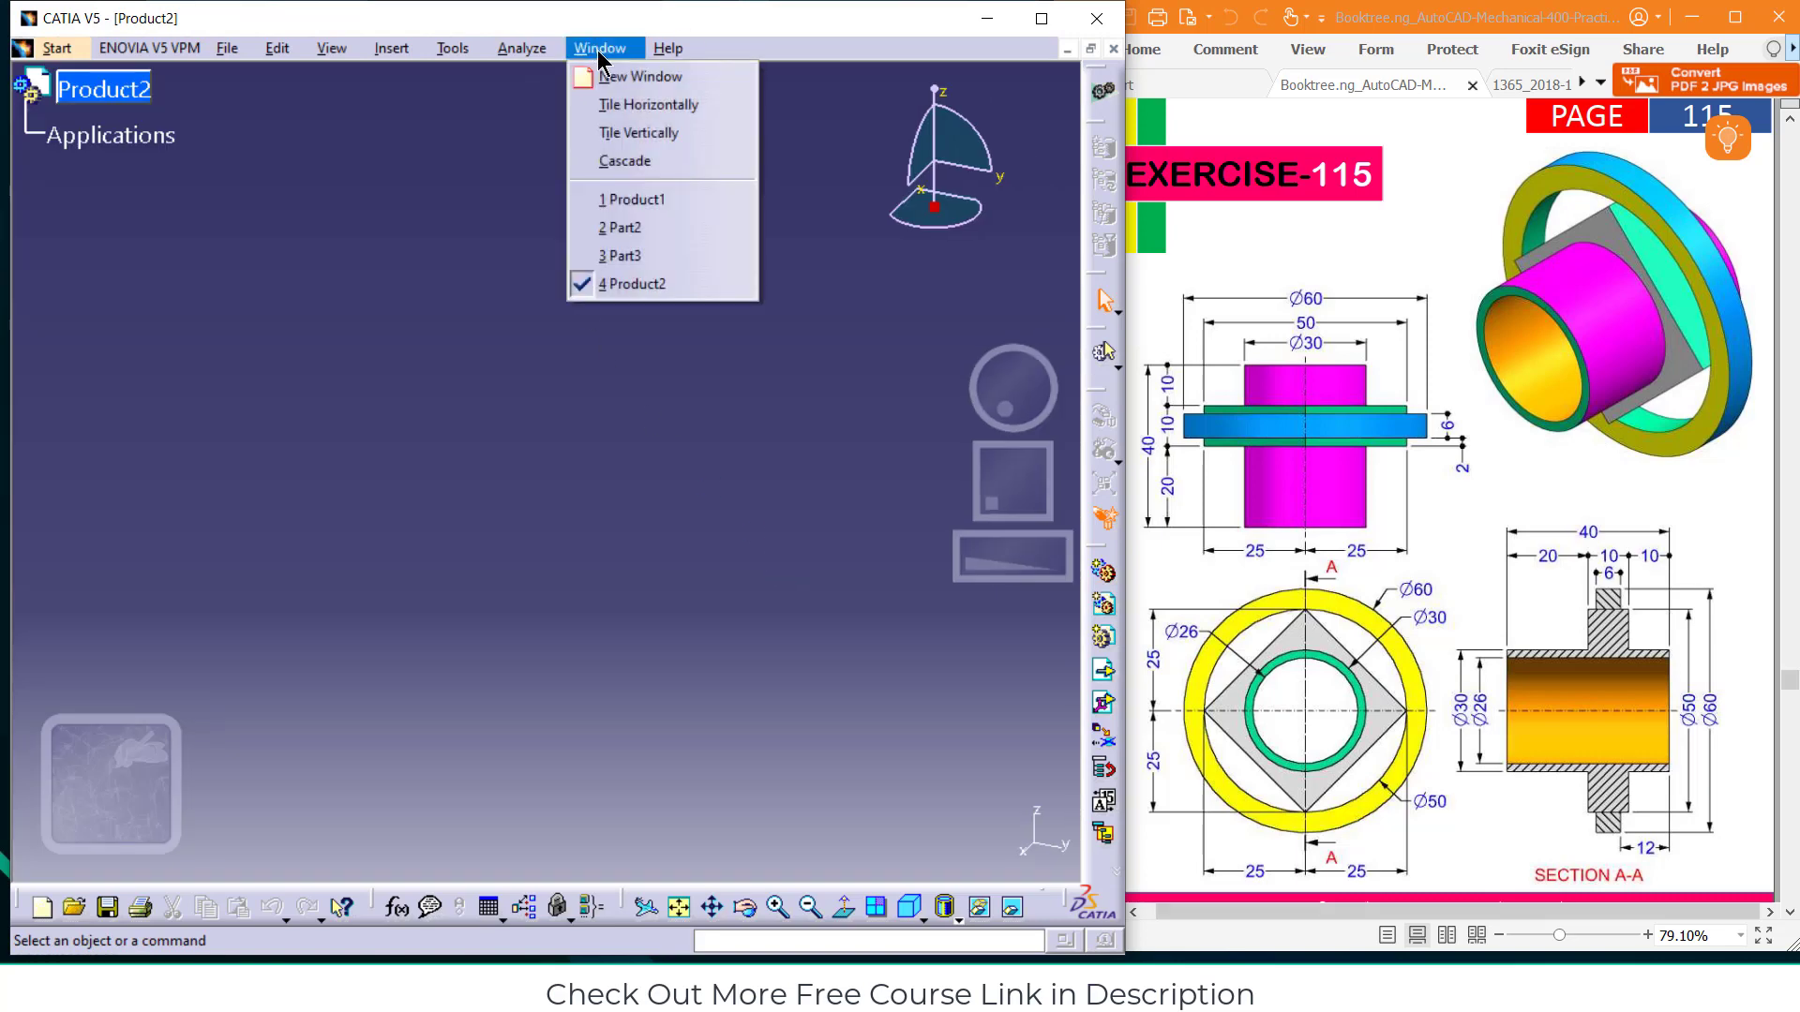
{"action": "left_click", "coordinate": [619, 201]}
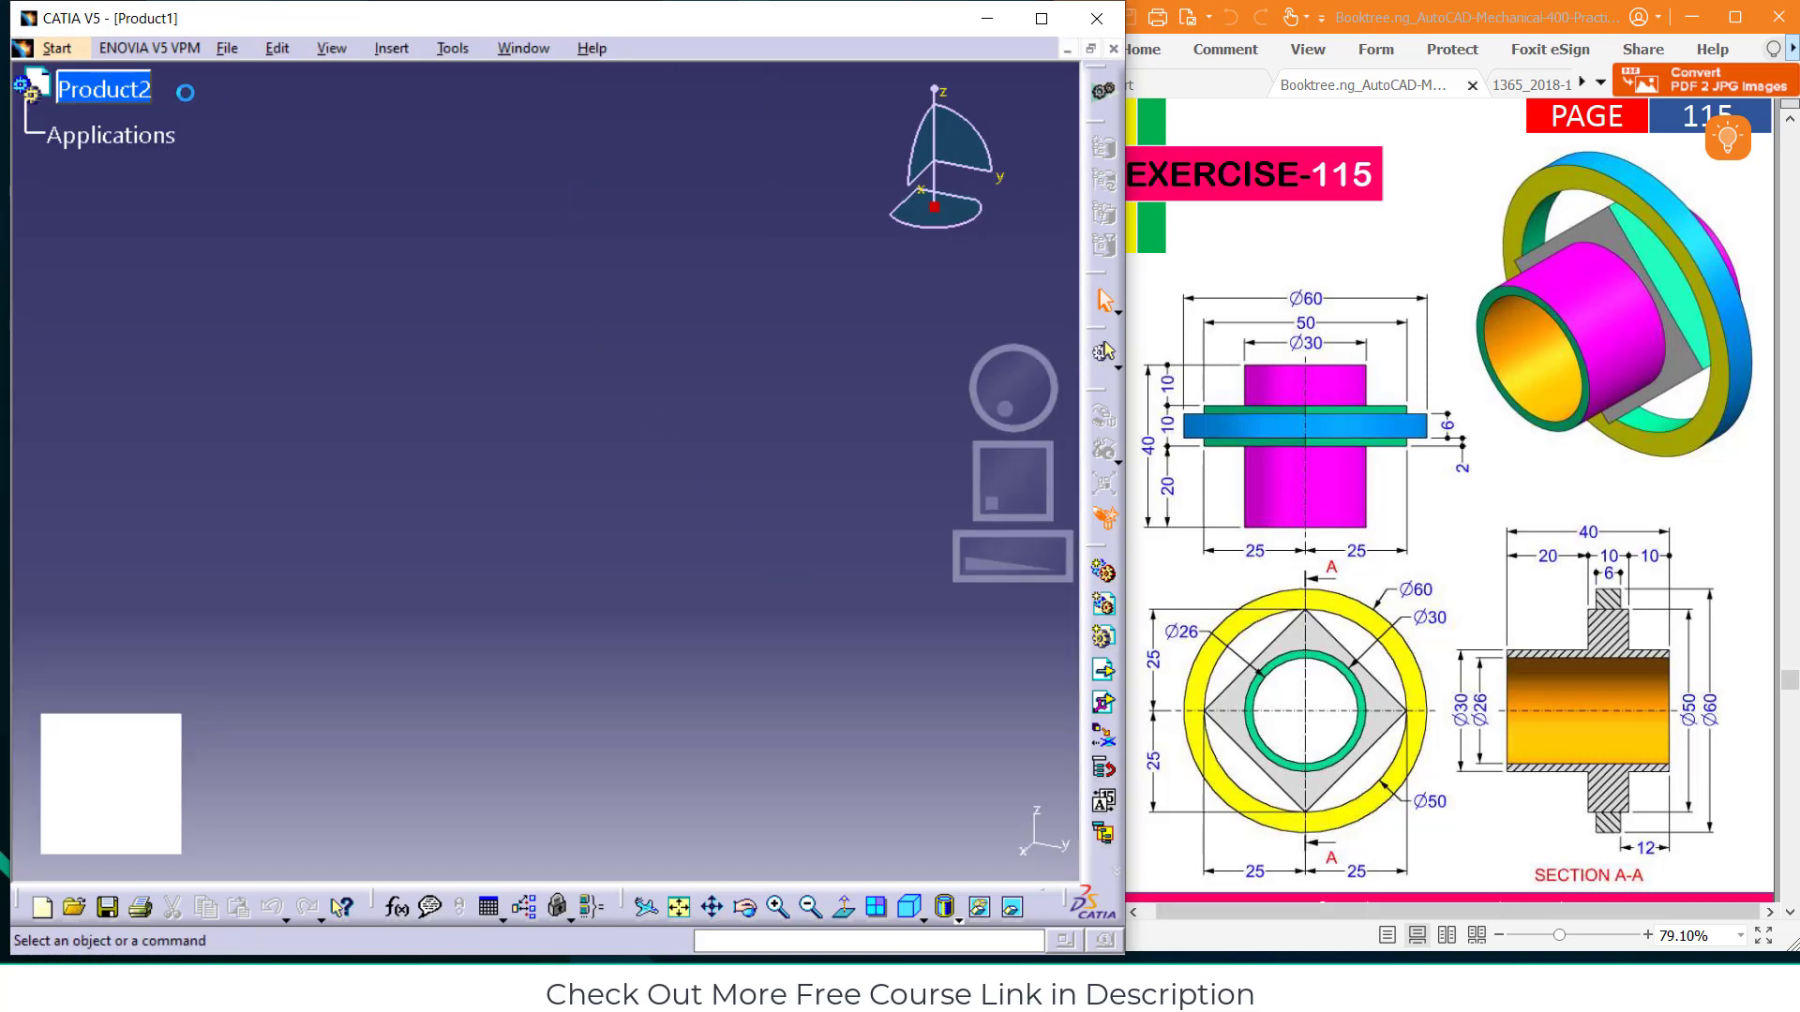
{"action": "right_click", "coordinate": [116, 90]}
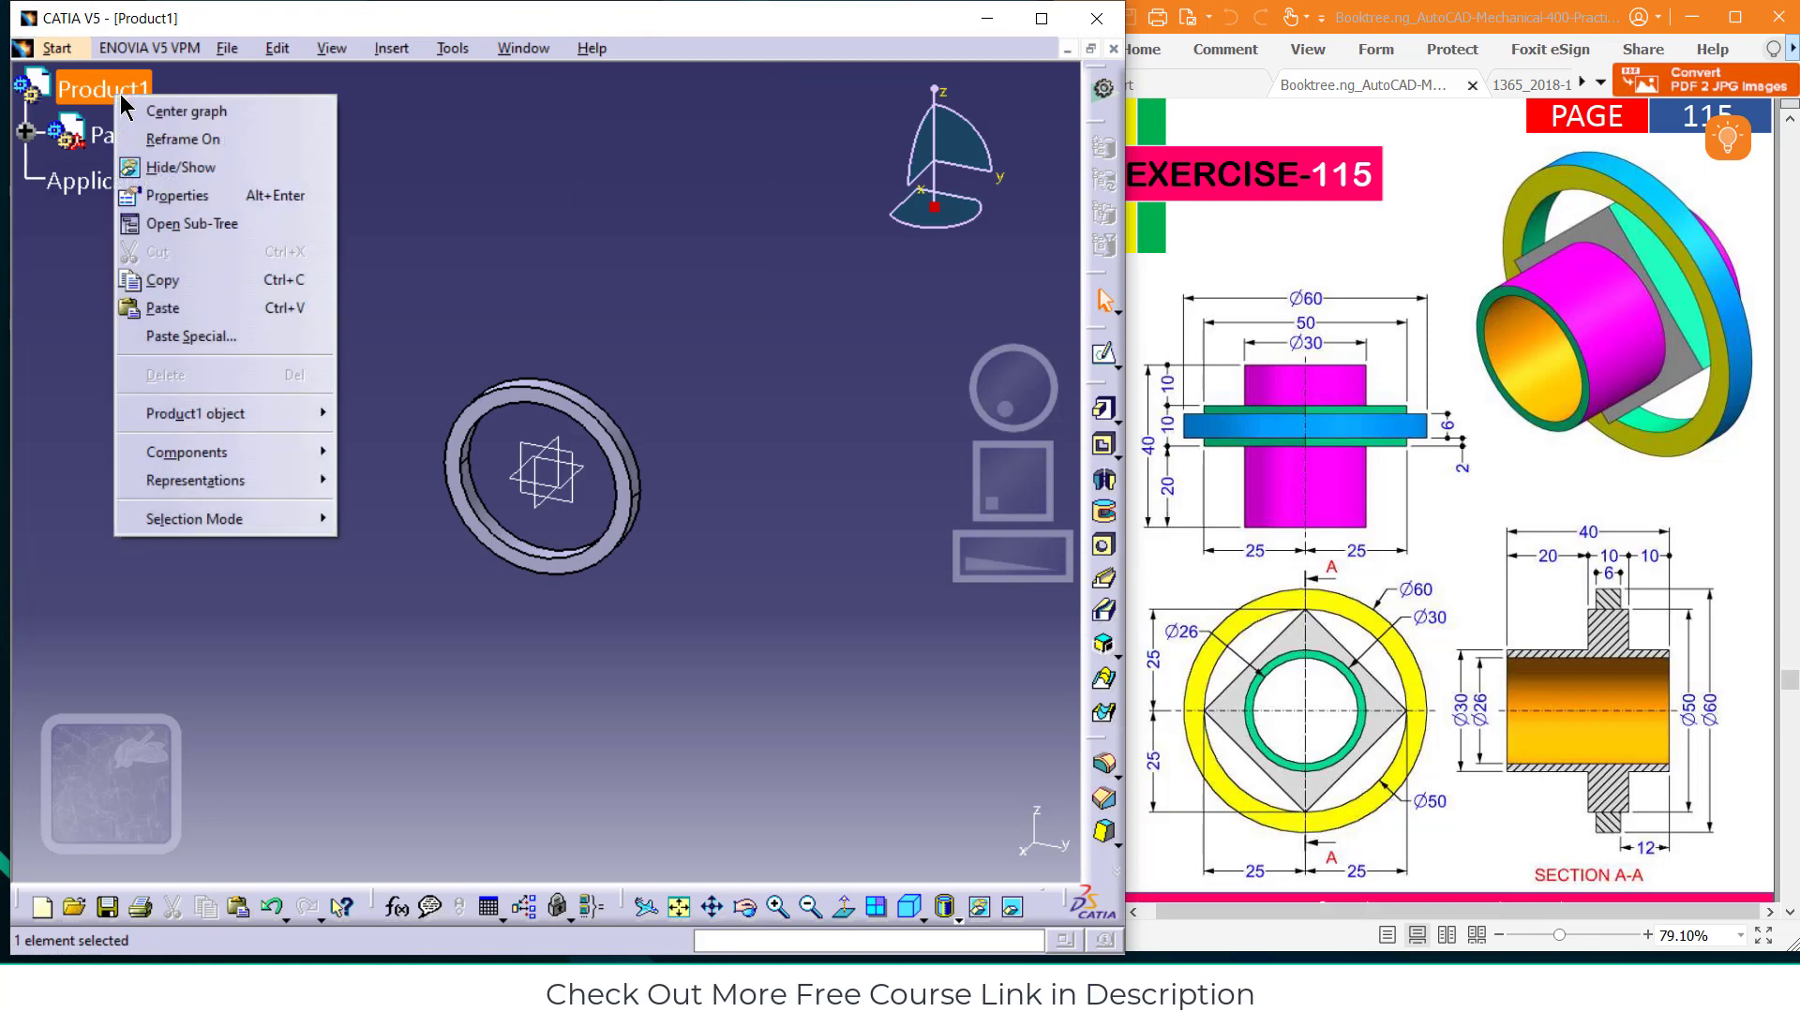
{"action": "left_click", "coordinate": [175, 281]}
{"action": "left_click", "coordinate": [523, 49]}
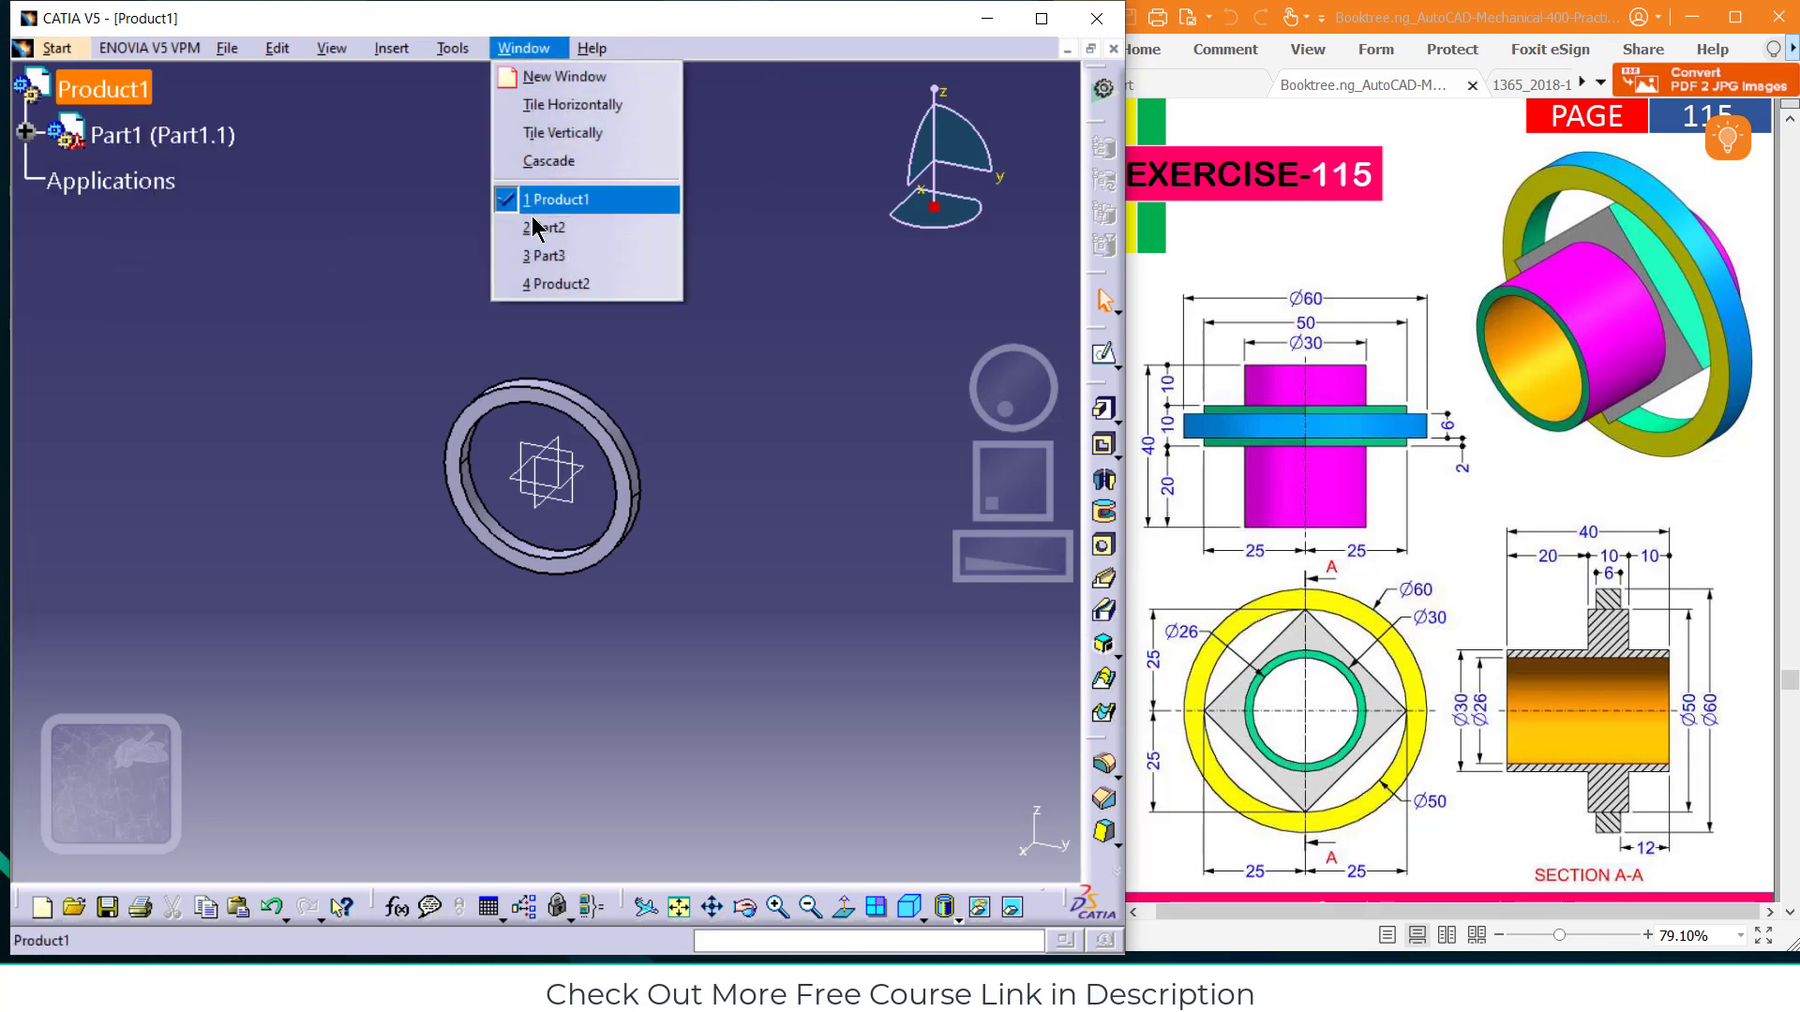
{"action": "left_click", "coordinate": [547, 284]}
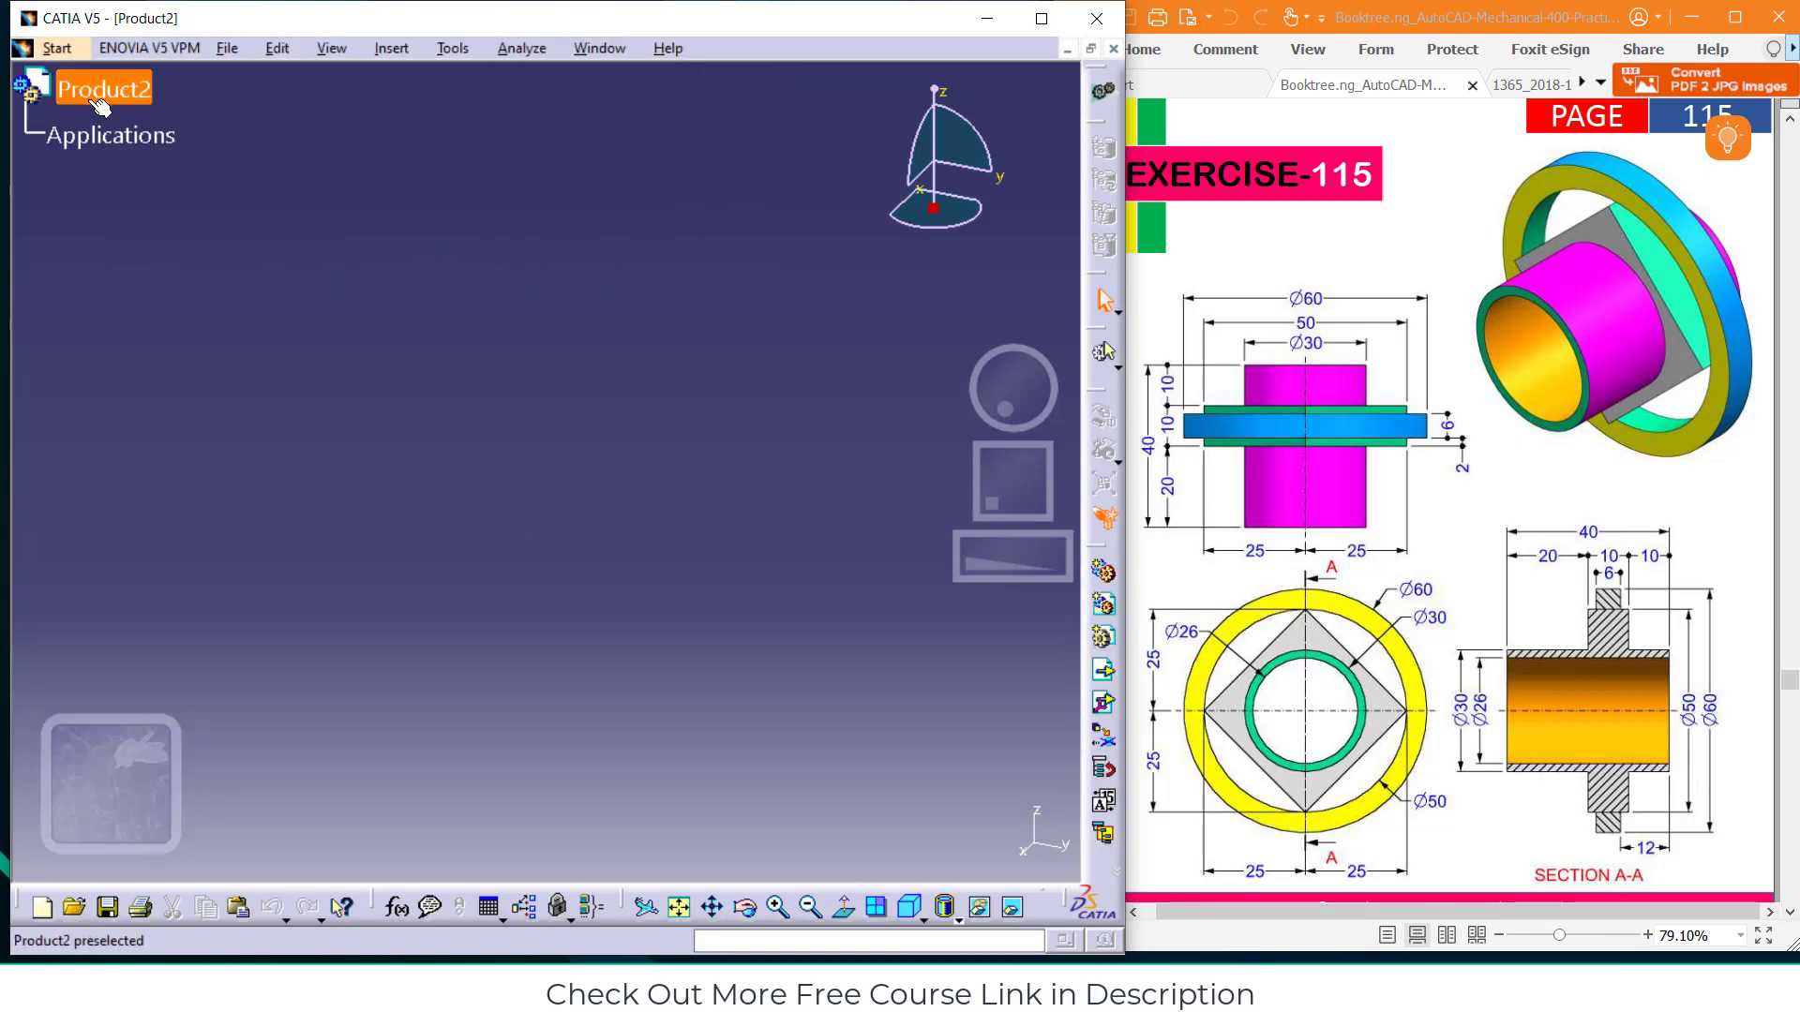
{"action": "right_click", "coordinate": [93, 90]}
{"action": "left_click", "coordinate": [143, 310]}
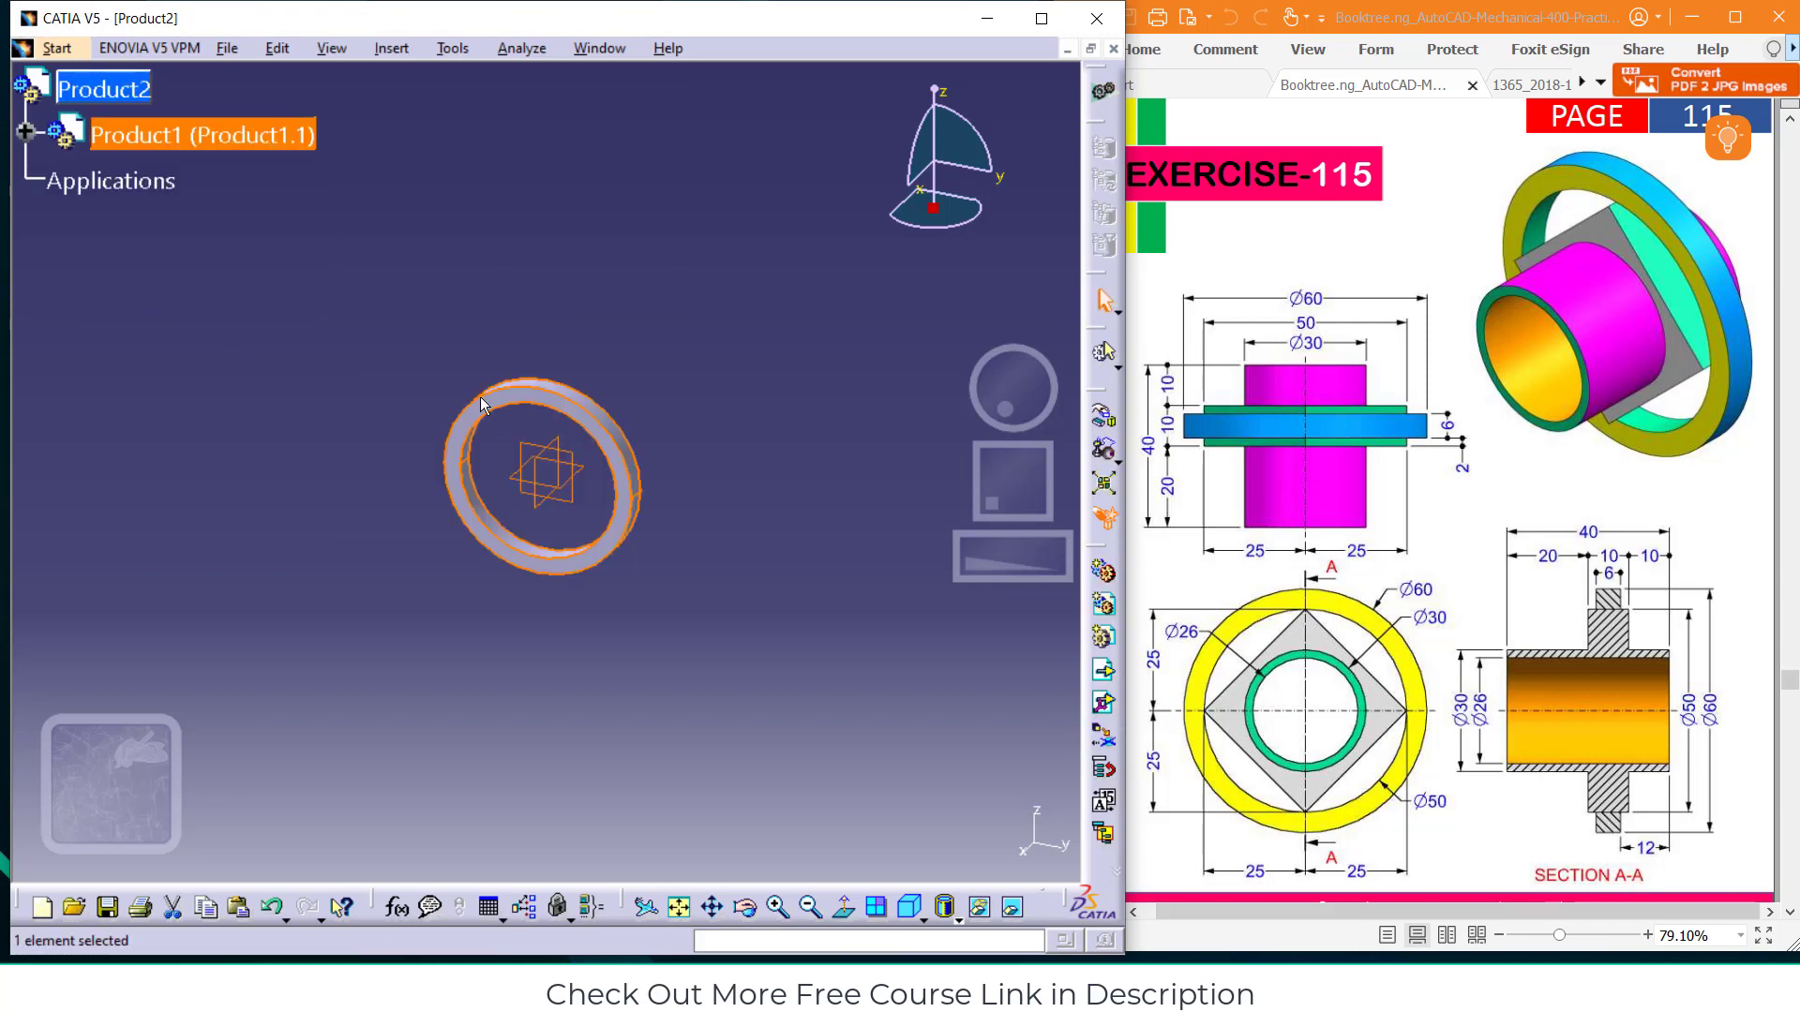
Copy the square plate Part2 from its own document and paste it into Product2 alongside the ring
{"action": "left_click", "coordinate": [590, 49]}
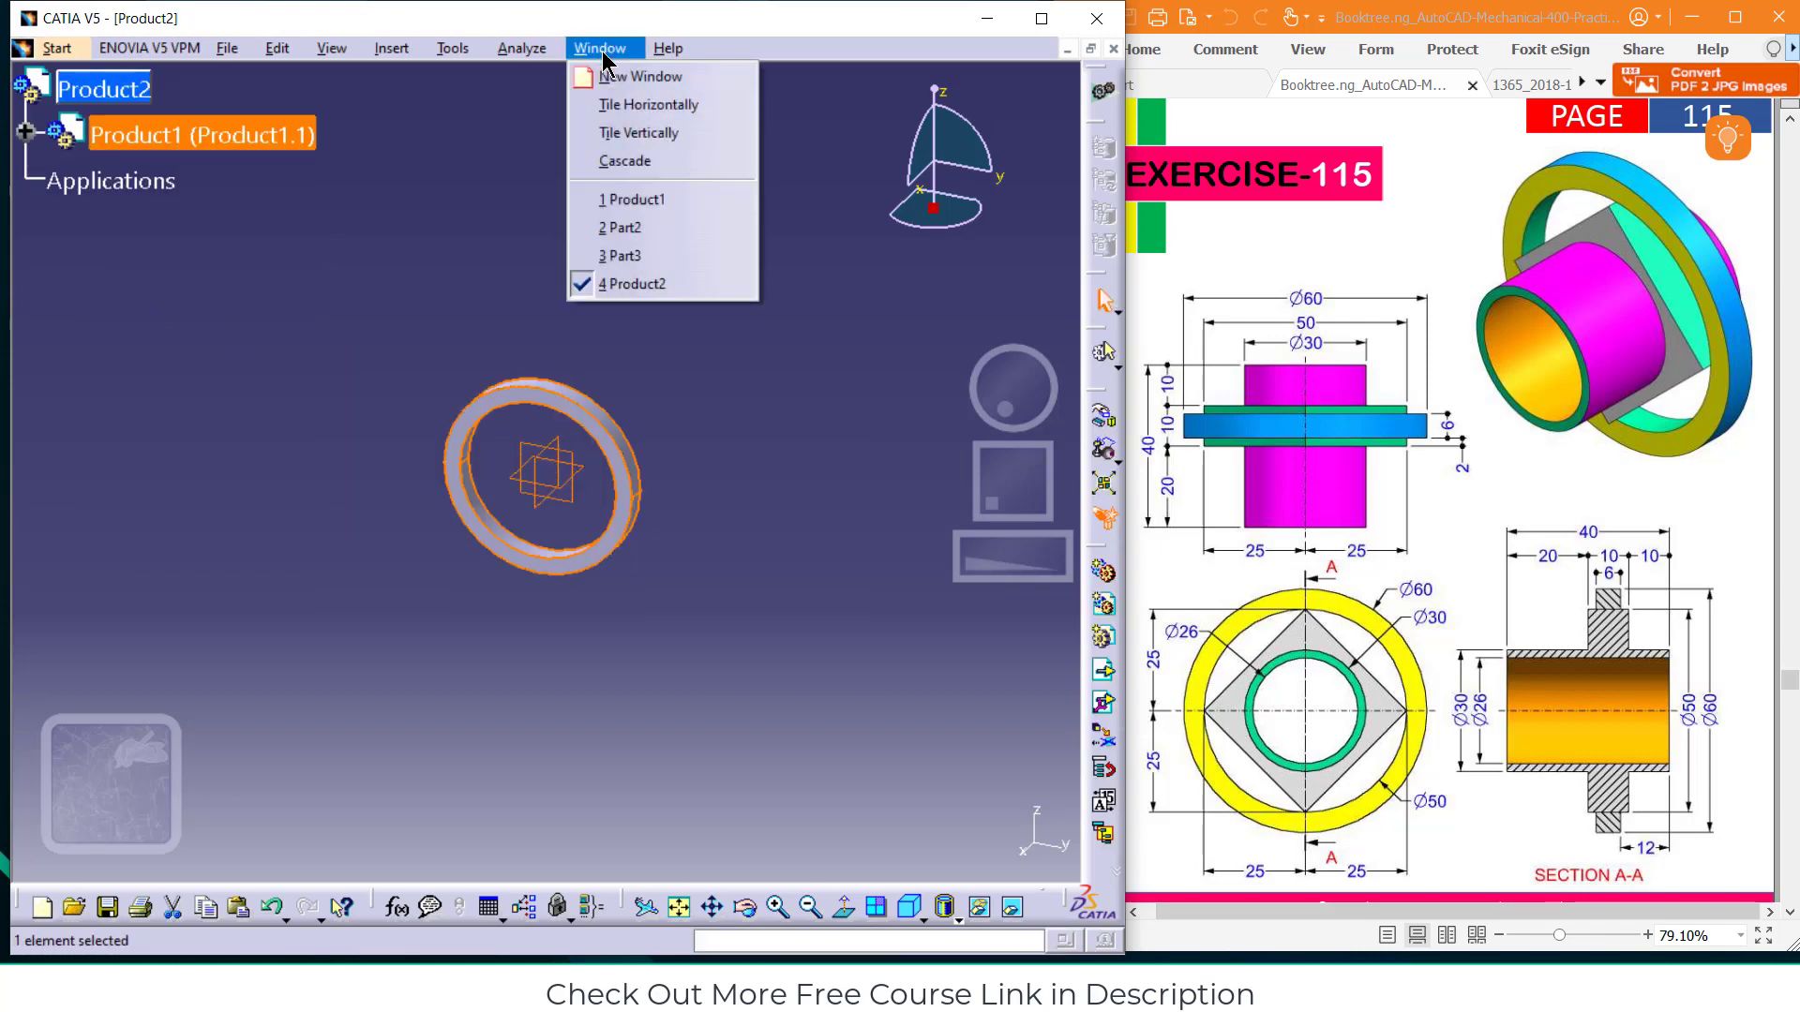
{"action": "left_click", "coordinate": [628, 234]}
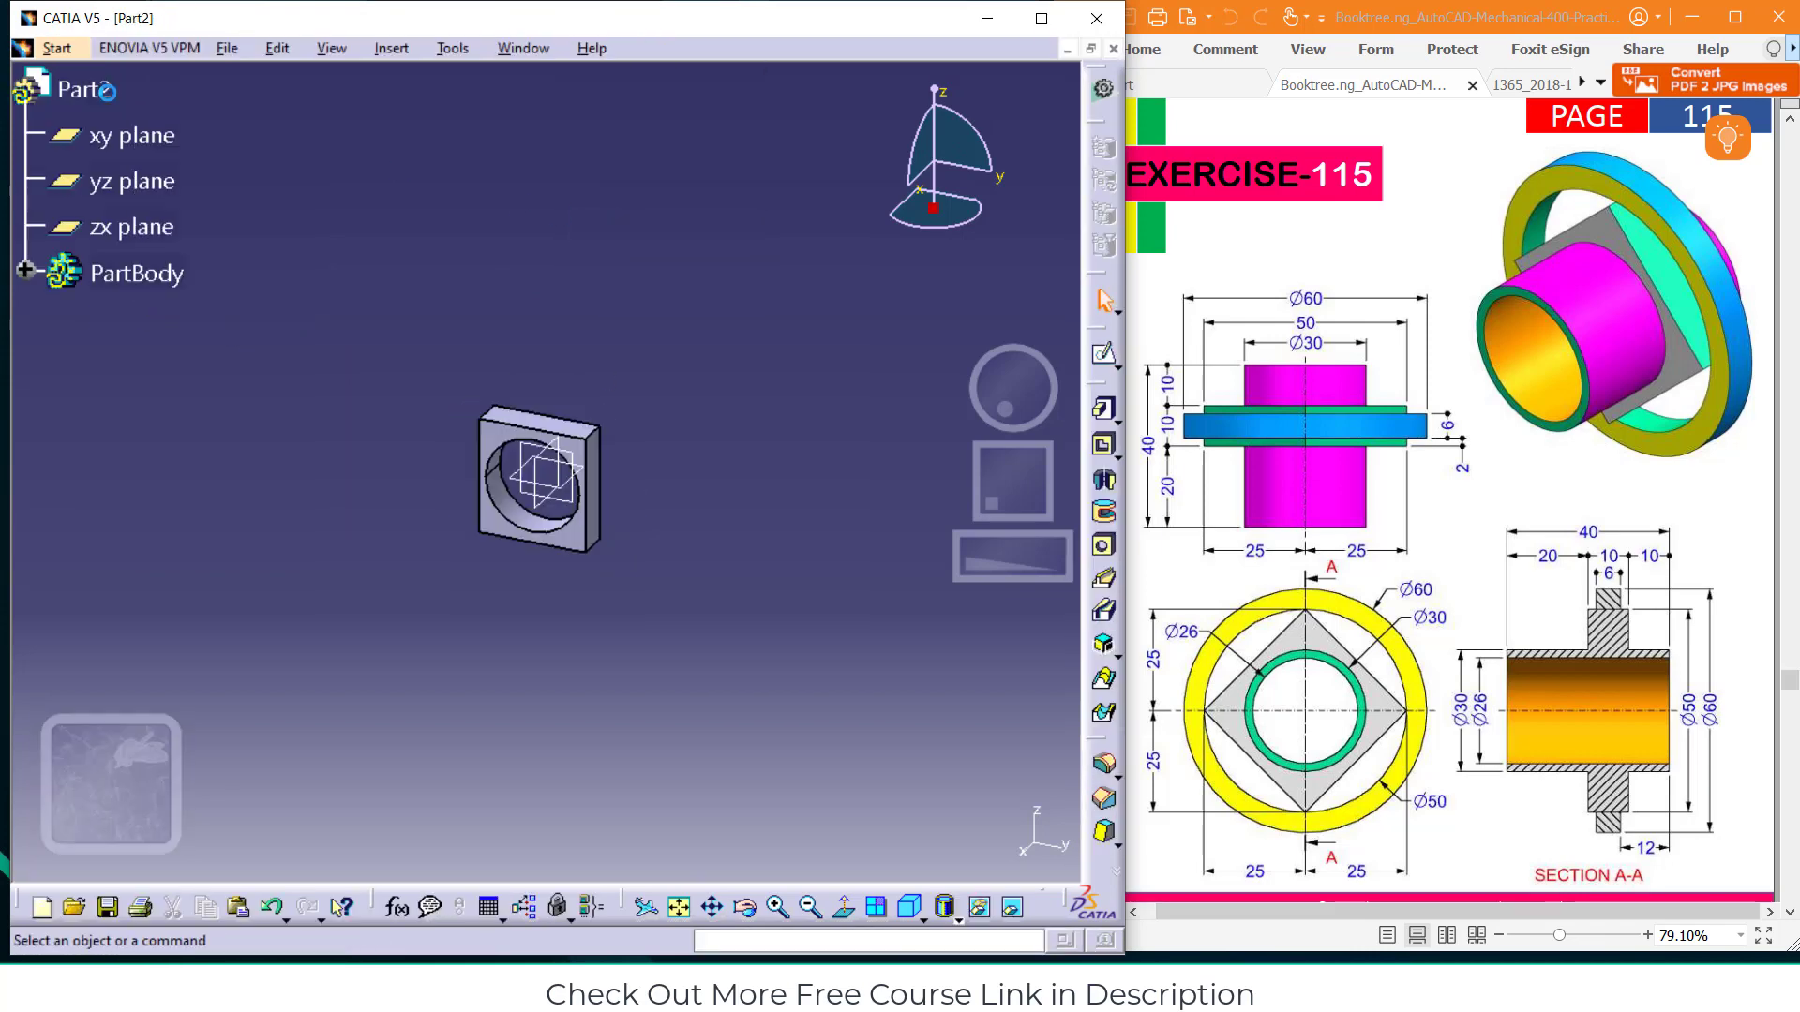
{"action": "right_click", "coordinate": [85, 89]}
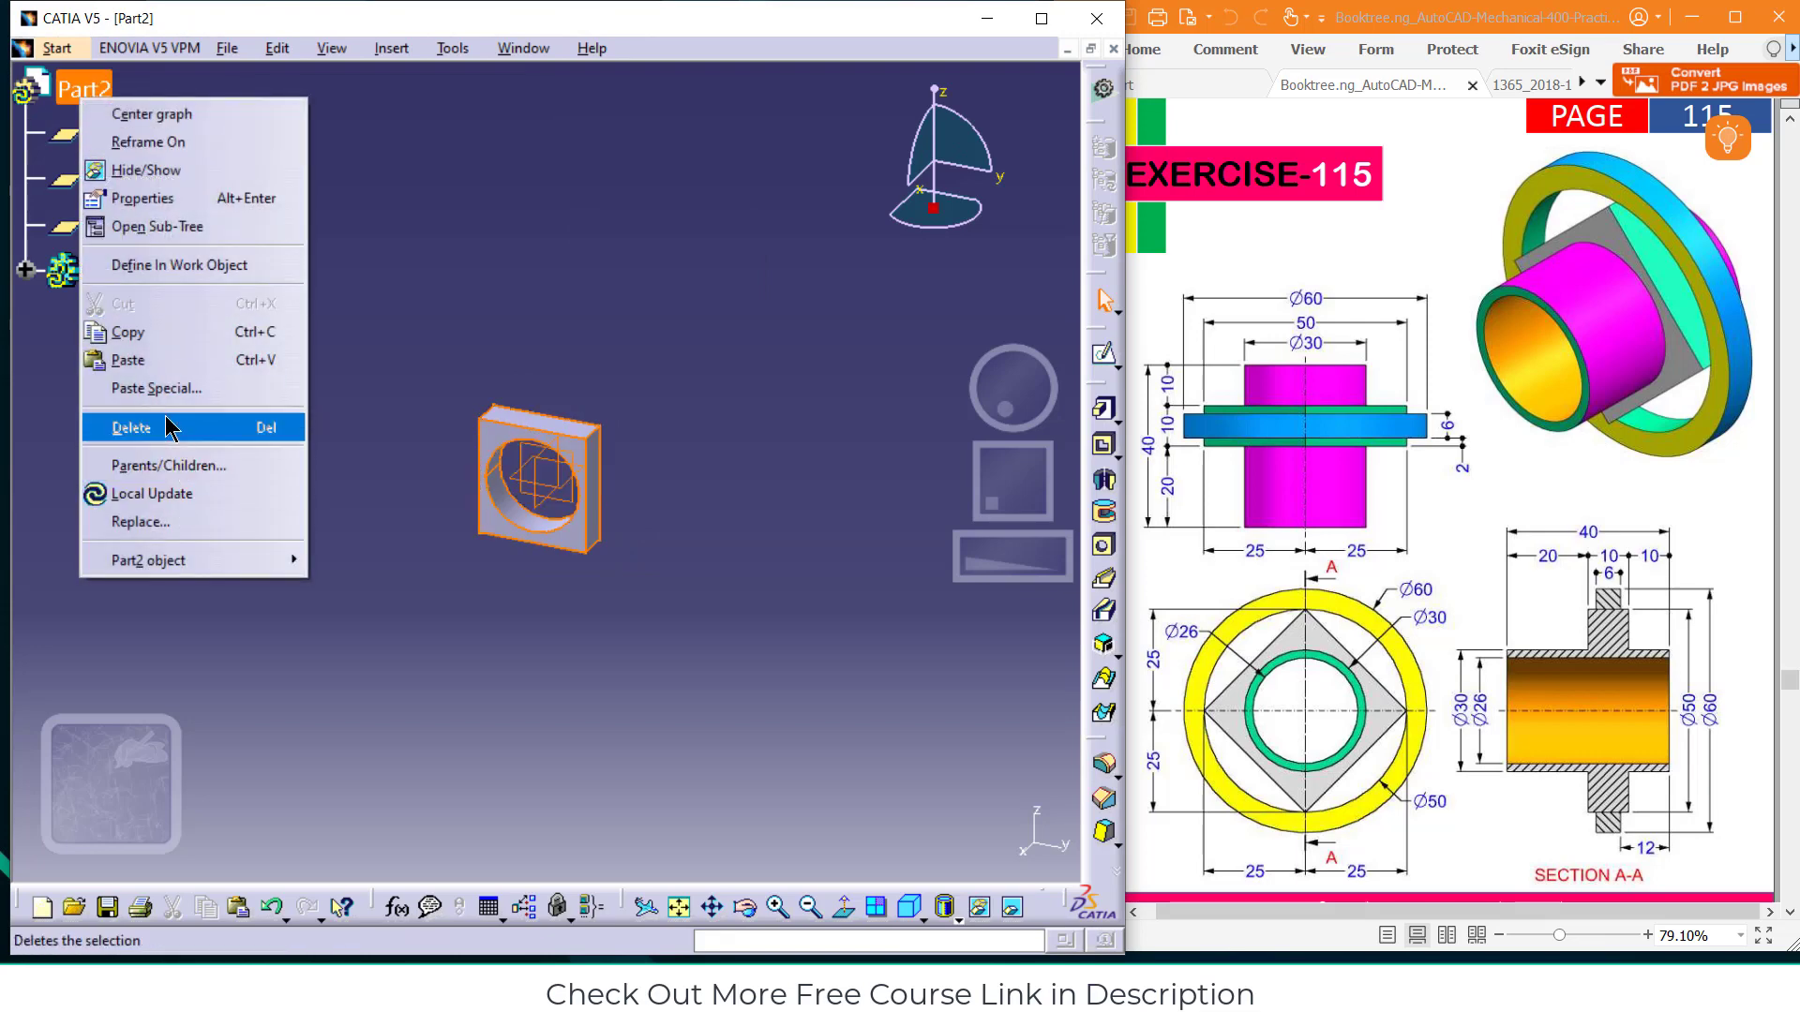
{"action": "left_click", "coordinate": [168, 334]}
{"action": "left_click", "coordinate": [525, 48]}
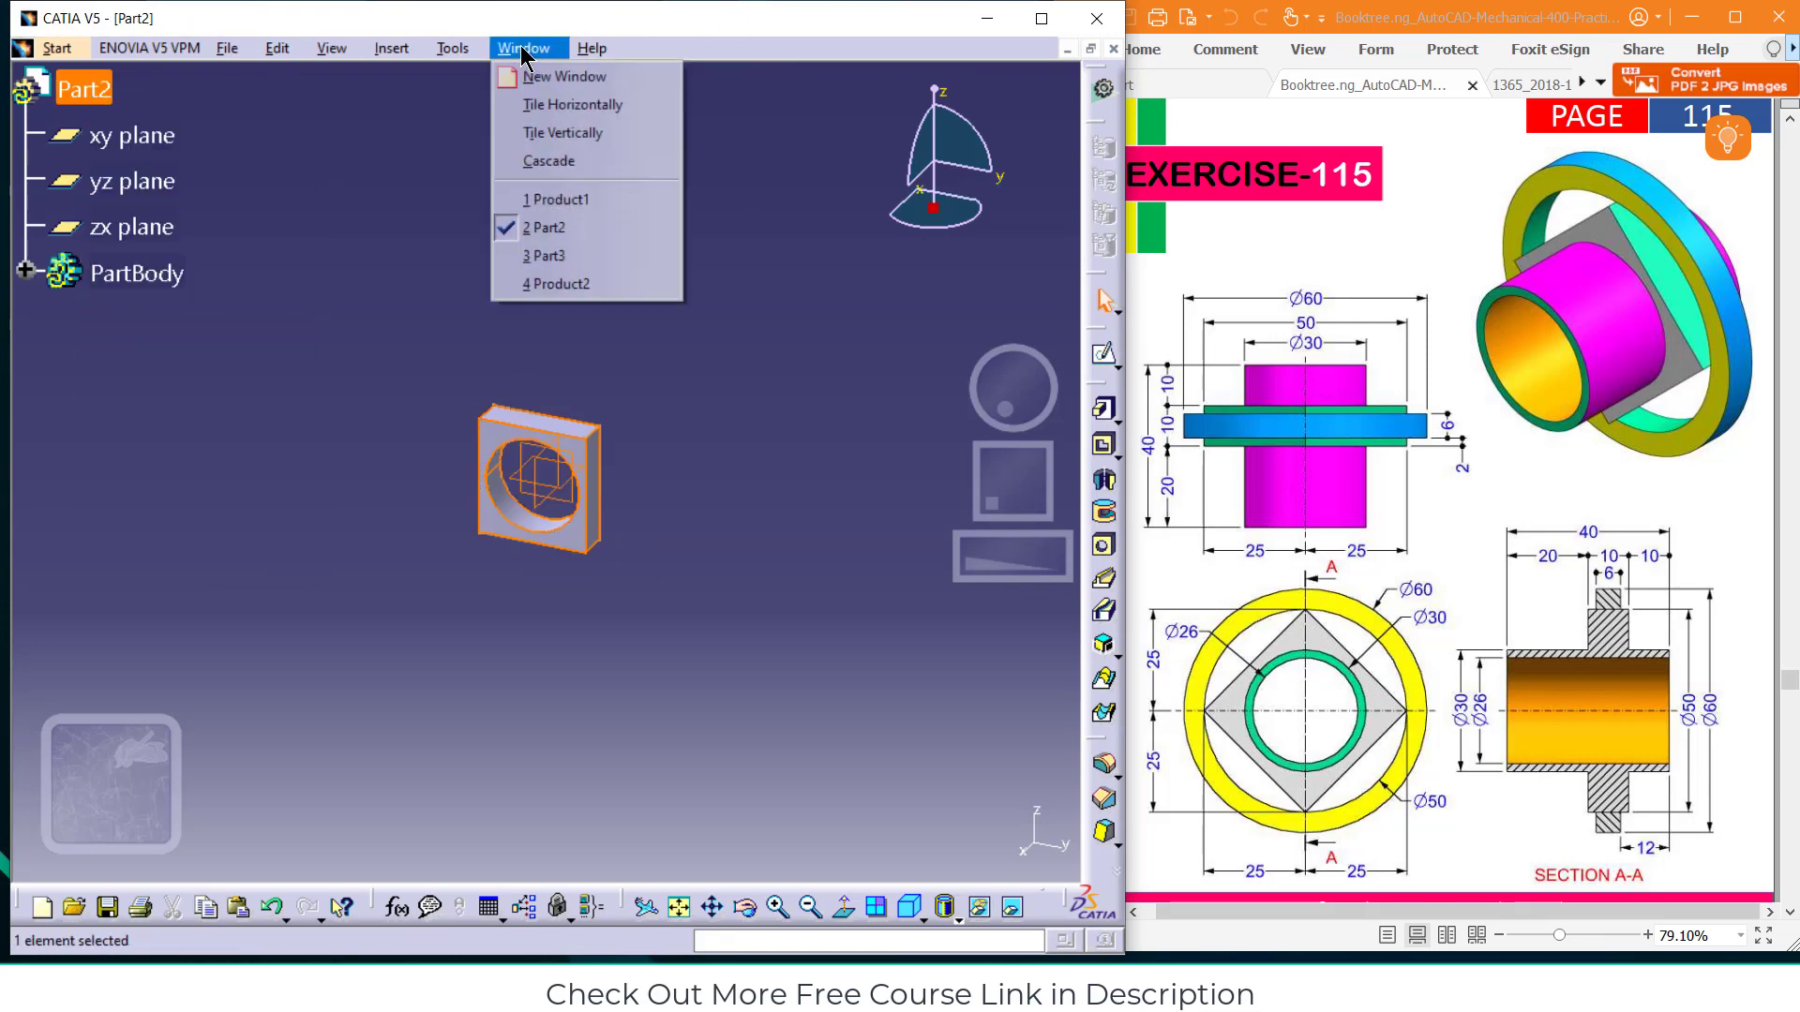
{"action": "left_click", "coordinate": [548, 284]}
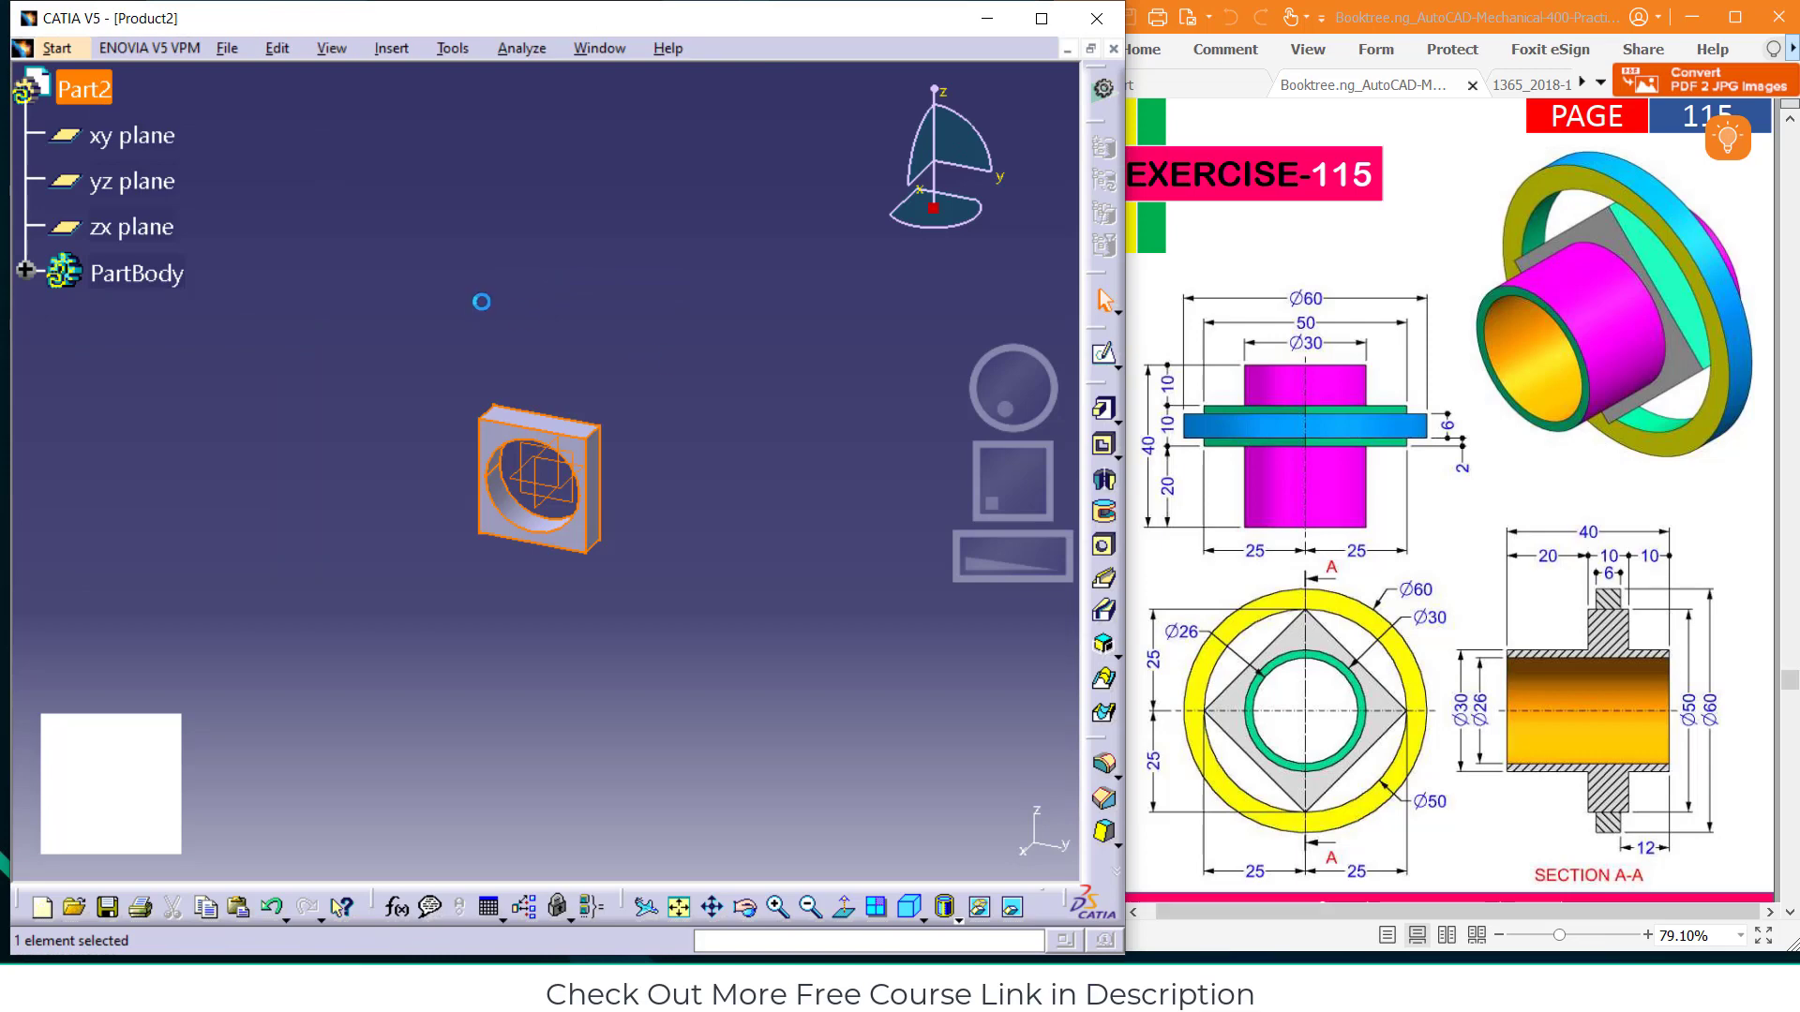
{"action": "left_click", "coordinate": [94, 89]}
{"action": "right_click", "coordinate": [94, 90]}
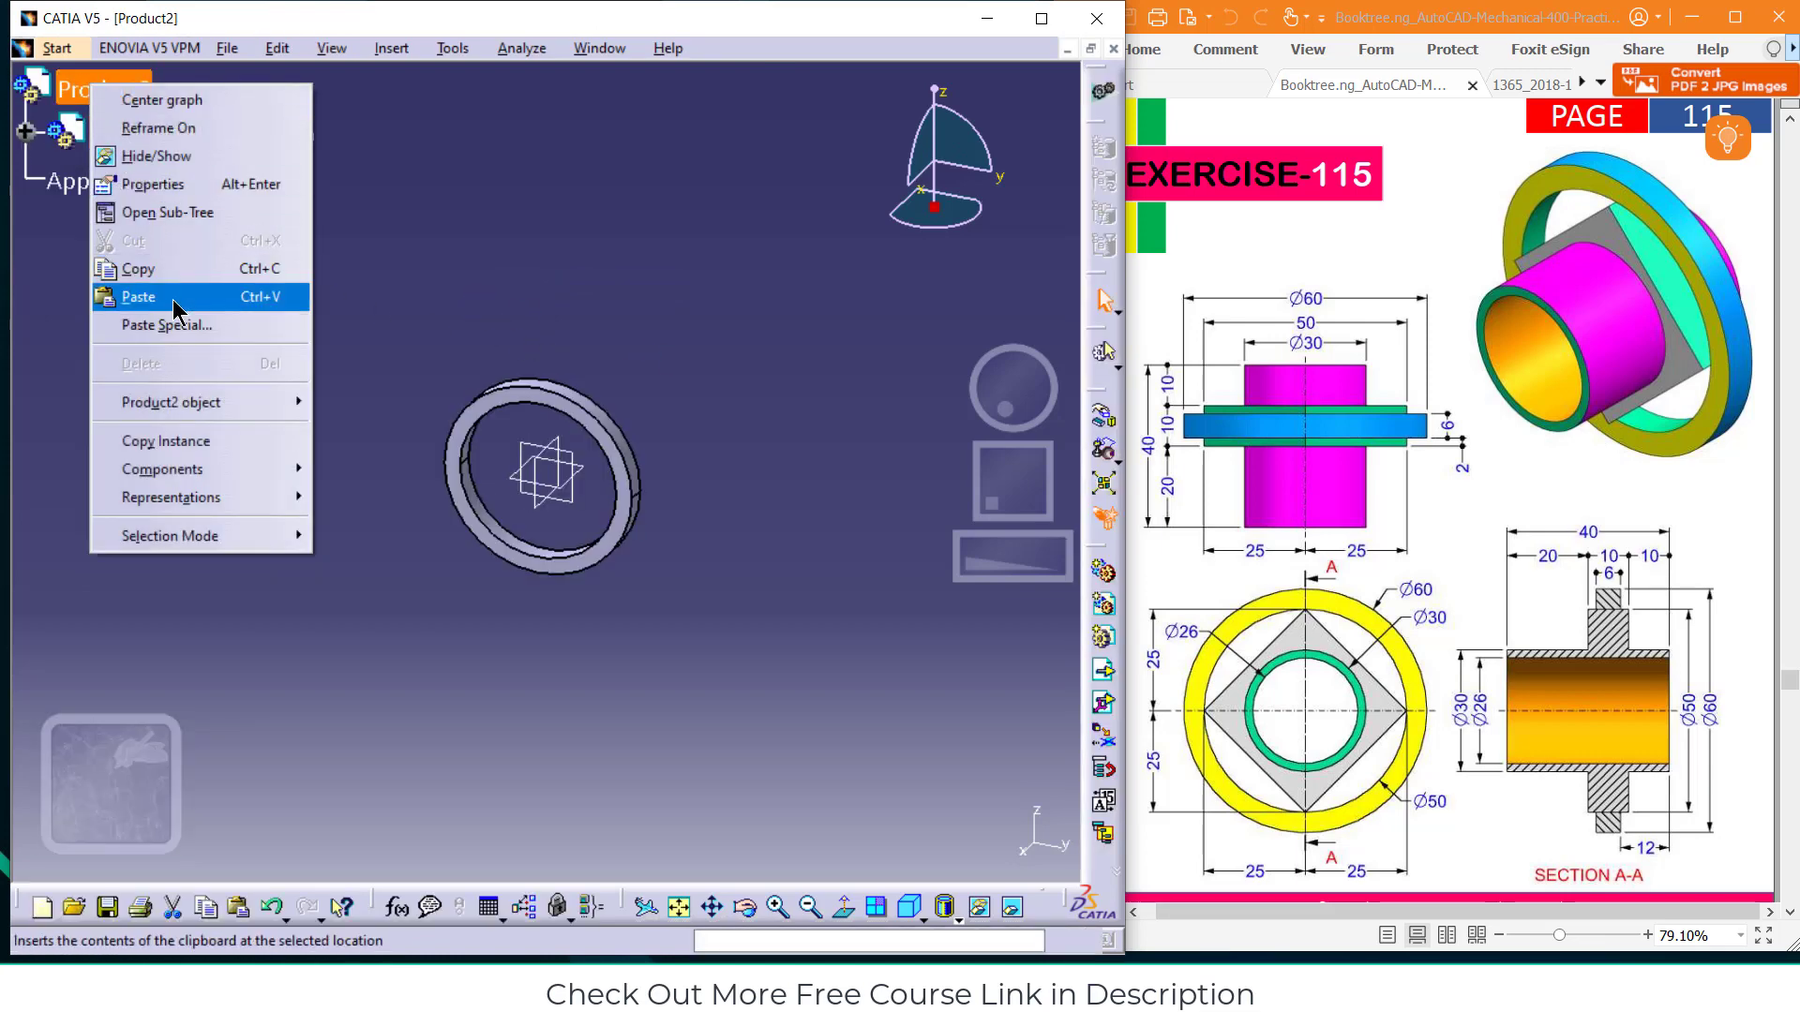
{"action": "left_click", "coordinate": [141, 297]}
{"action": "left_click", "coordinate": [610, 272]}
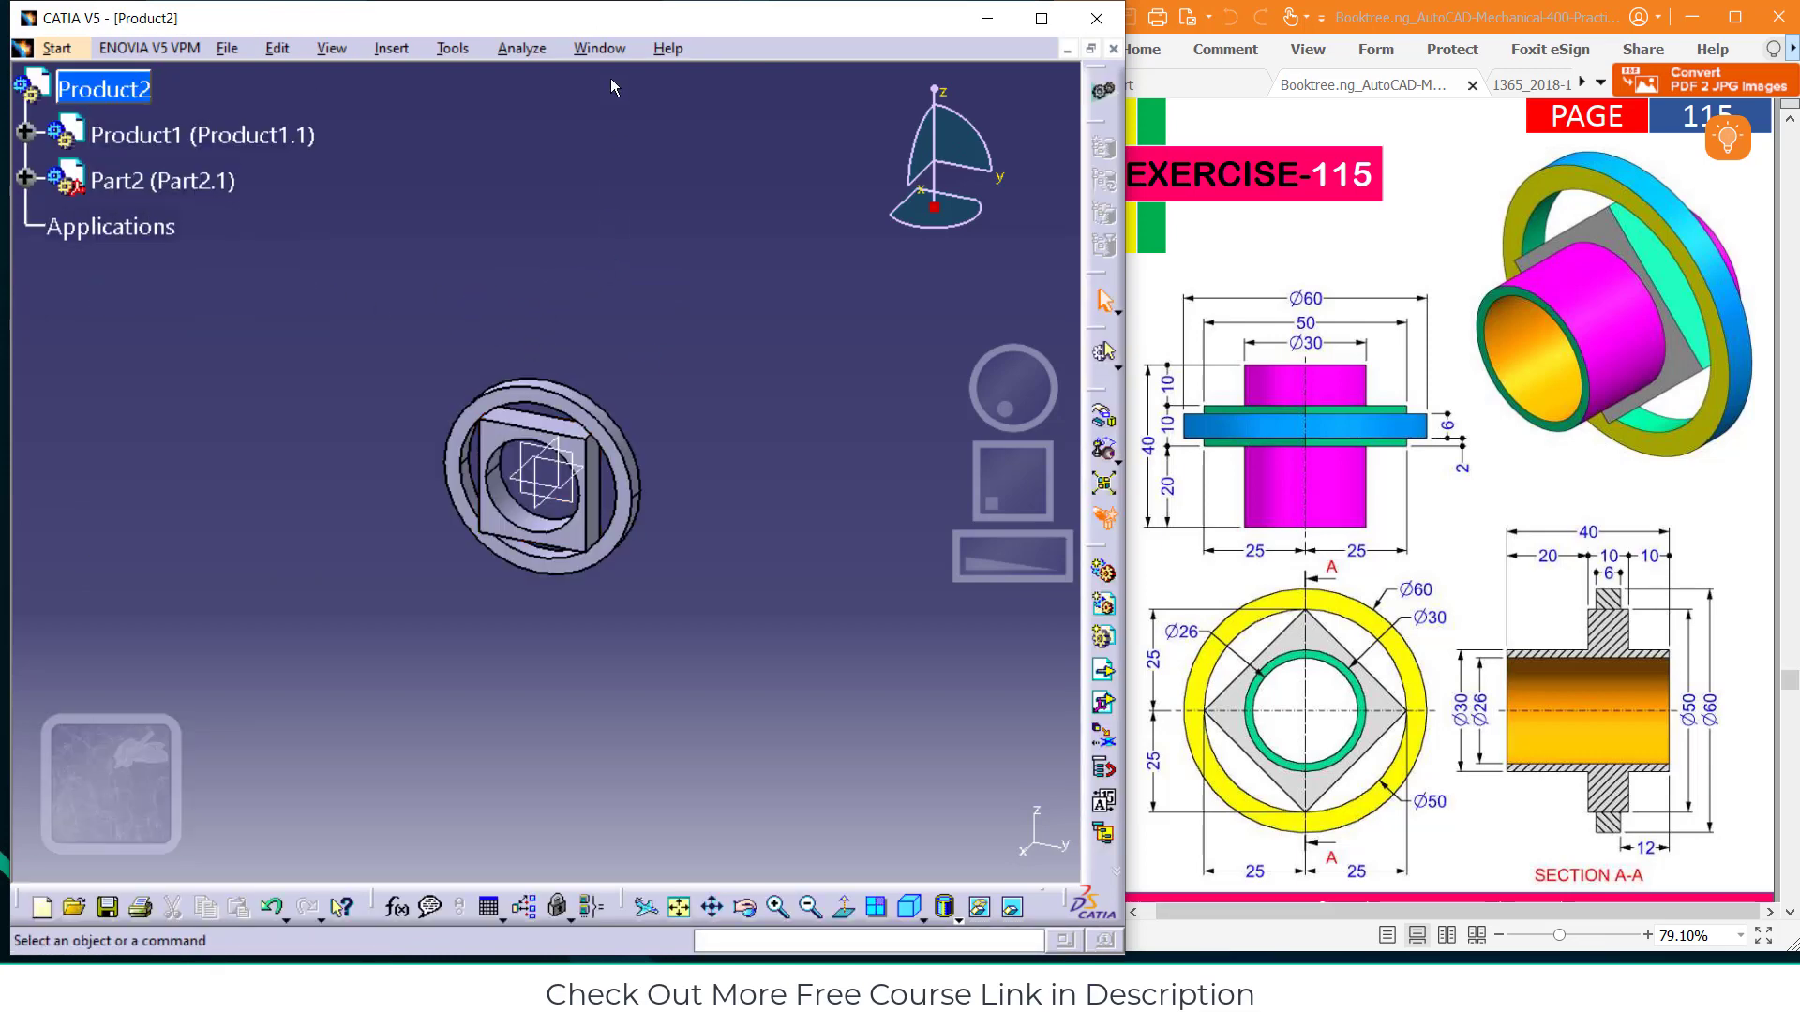
Copy the tube Part3 from its own document and paste it into Product2 as another component
{"action": "left_click", "coordinate": [600, 48]}
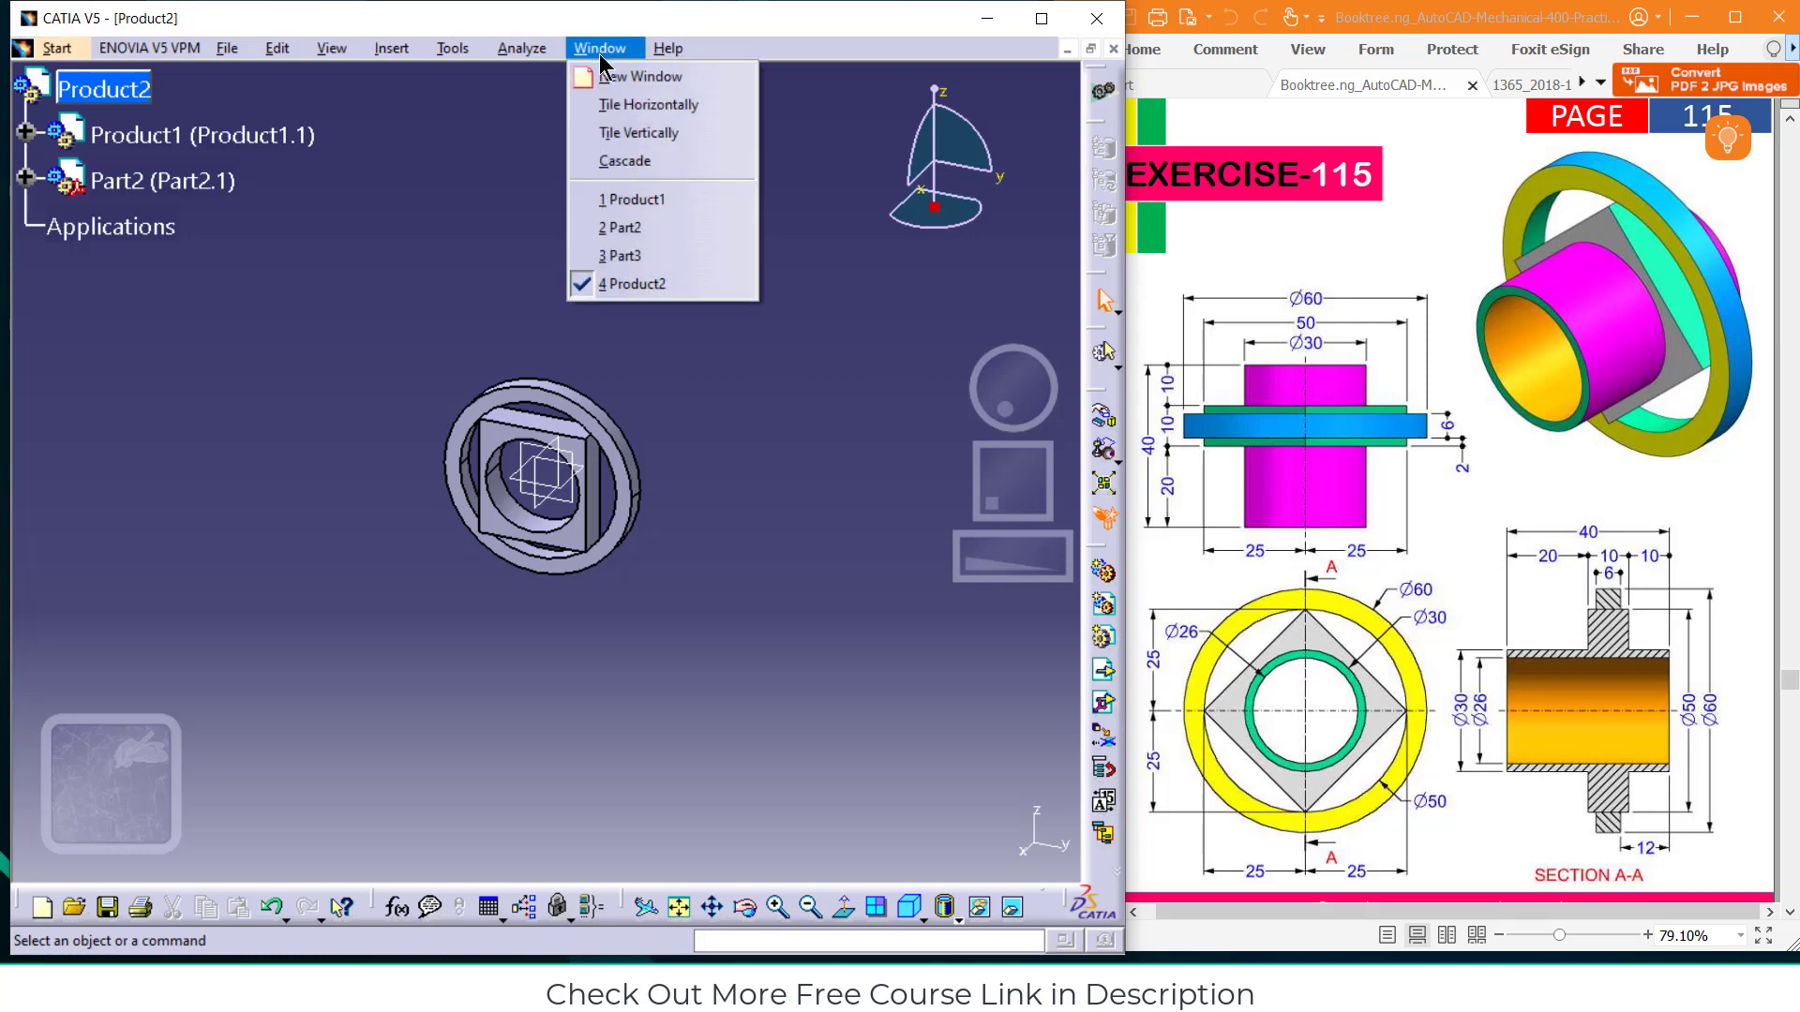
{"action": "left_click", "coordinate": [618, 256]}
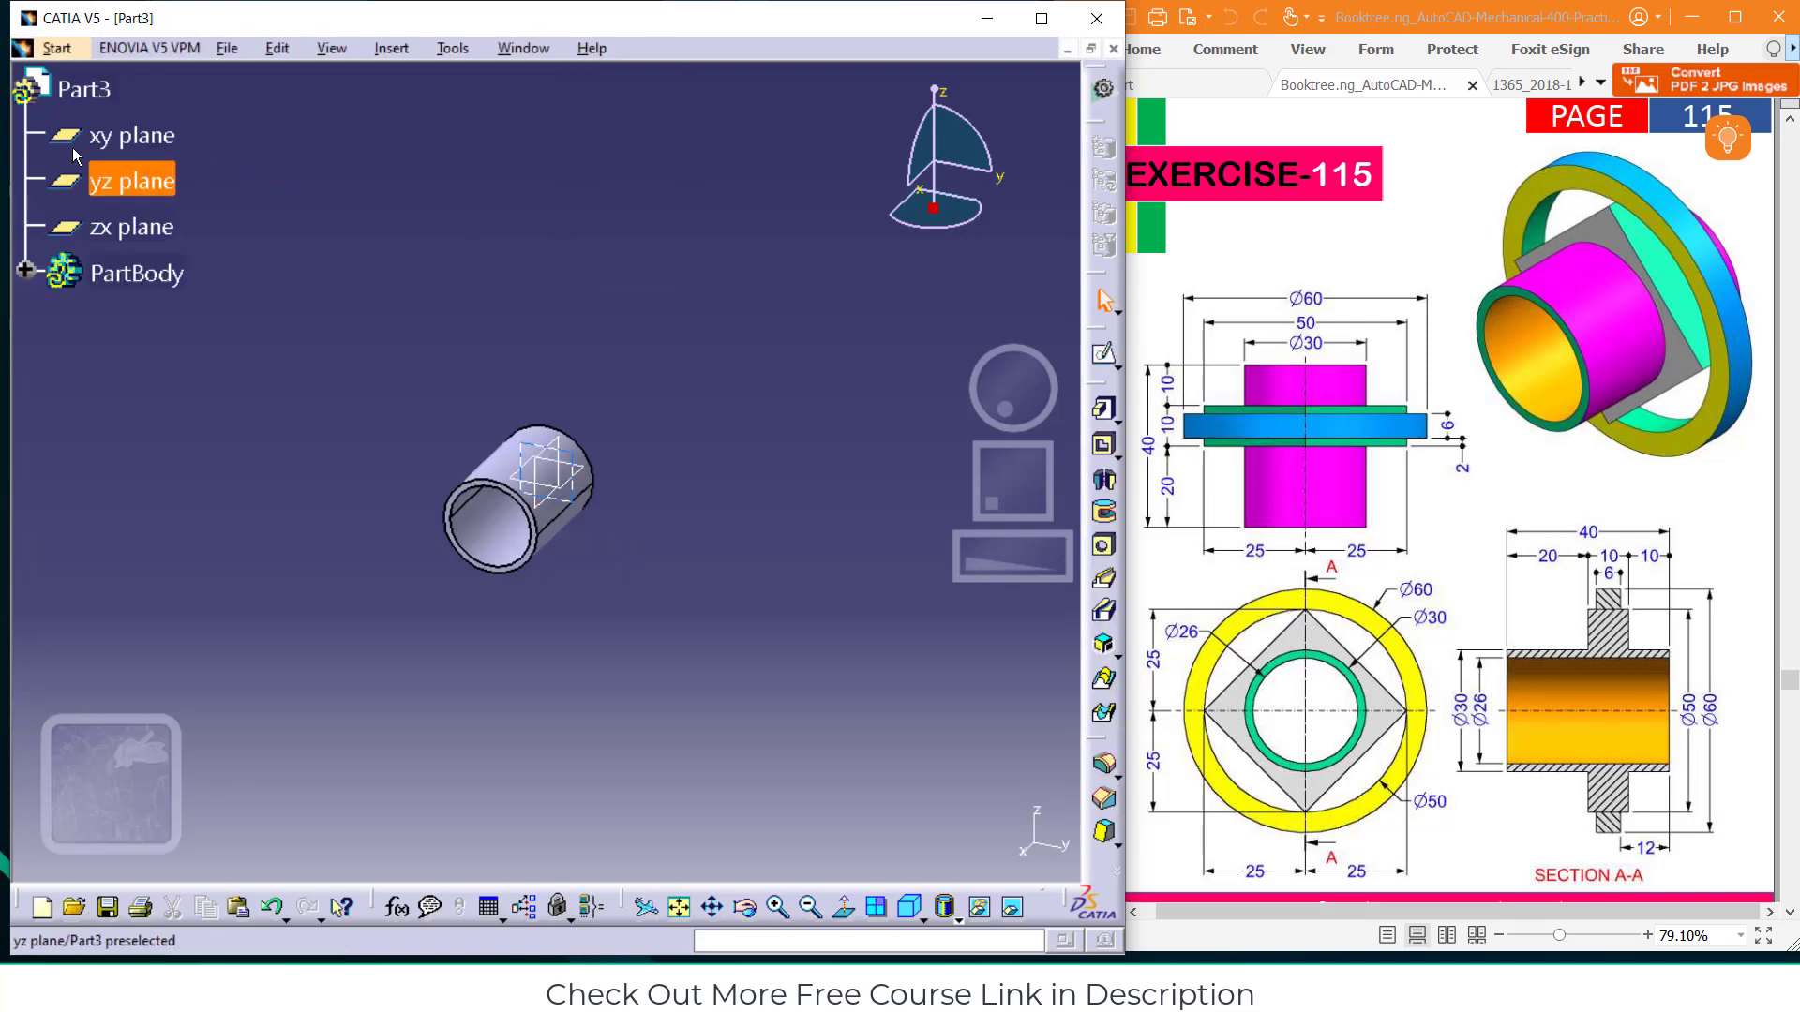
{"action": "right_click", "coordinate": [71, 98]}
{"action": "left_click", "coordinate": [94, 361]}
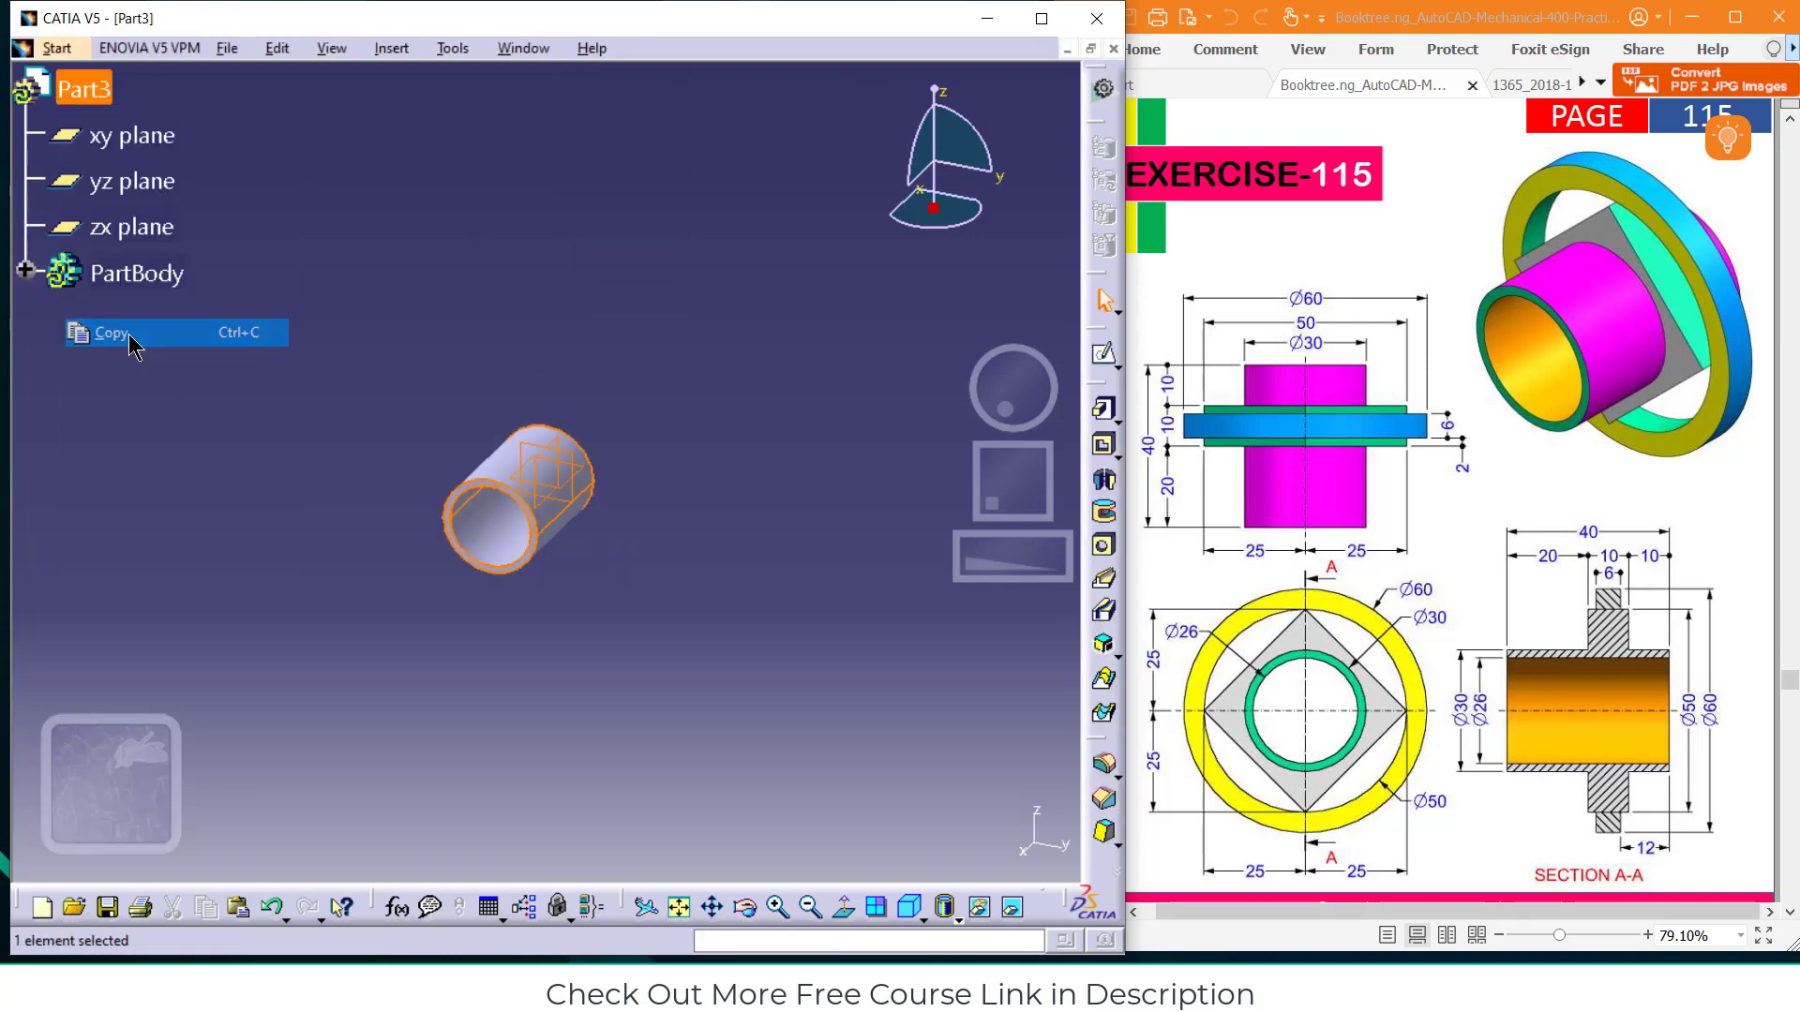
{"action": "left_click", "coordinate": [513, 48]}
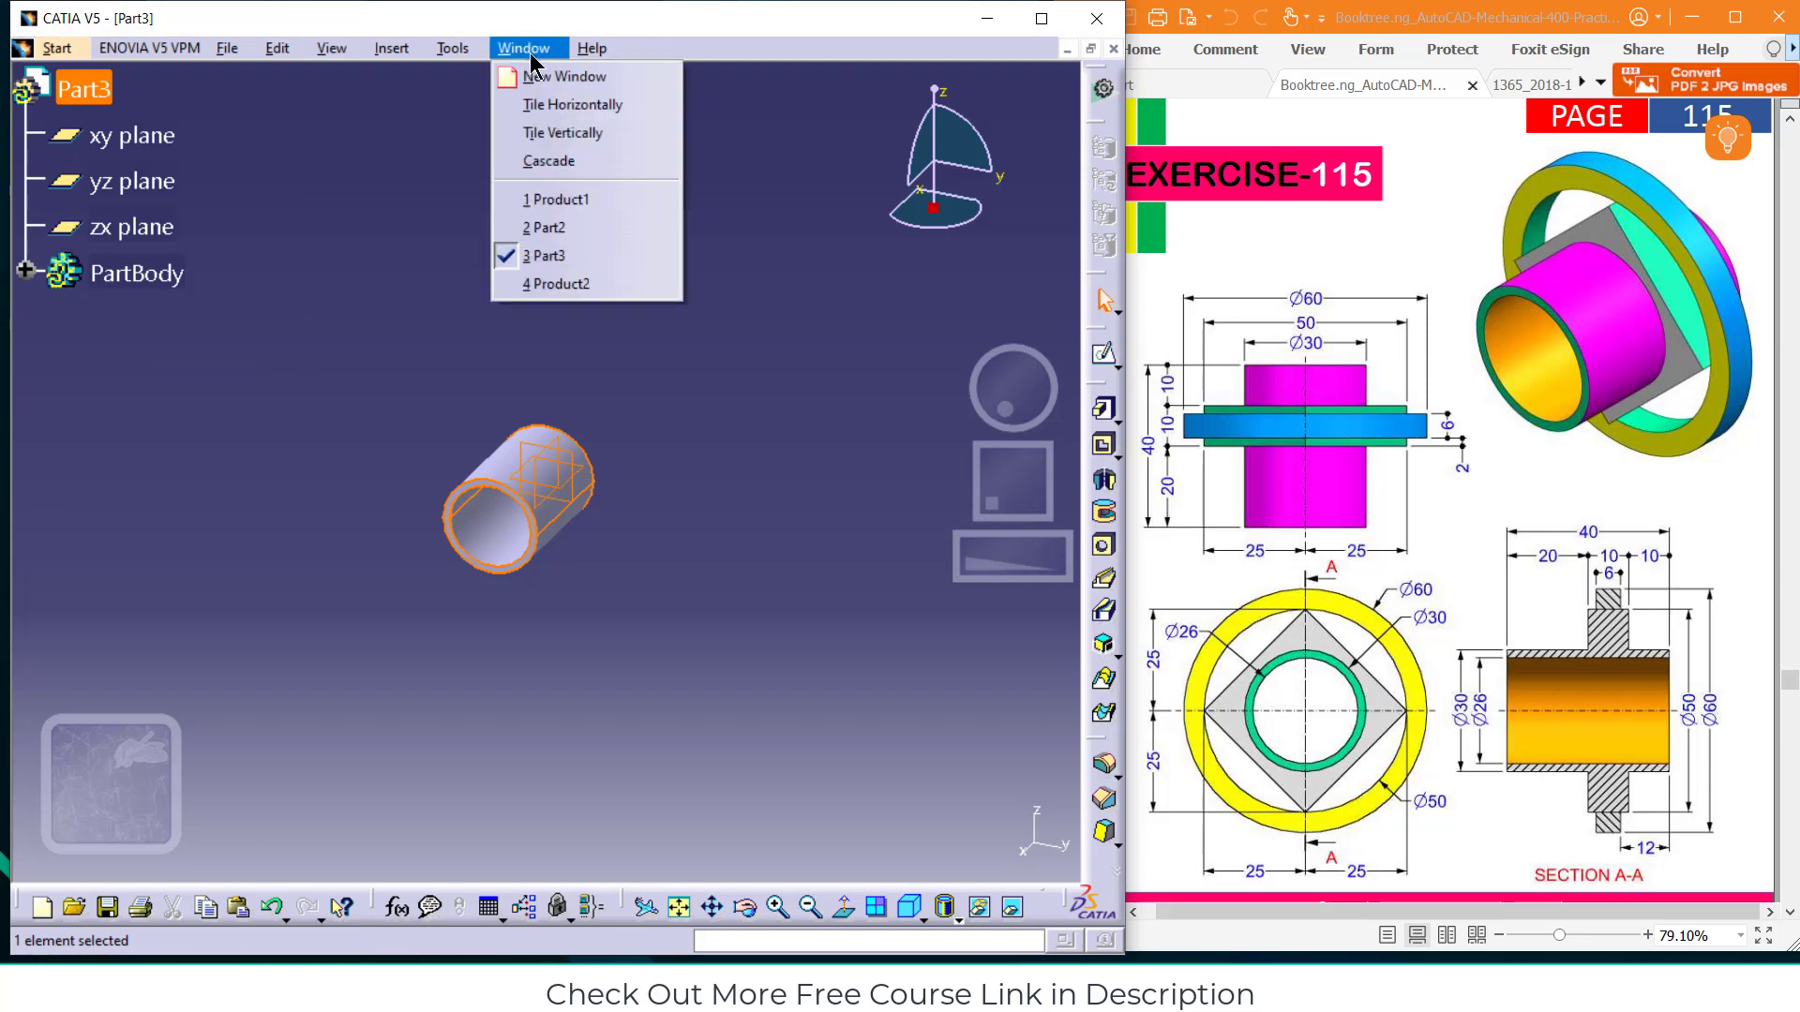
{"action": "left_click", "coordinate": [566, 284]}
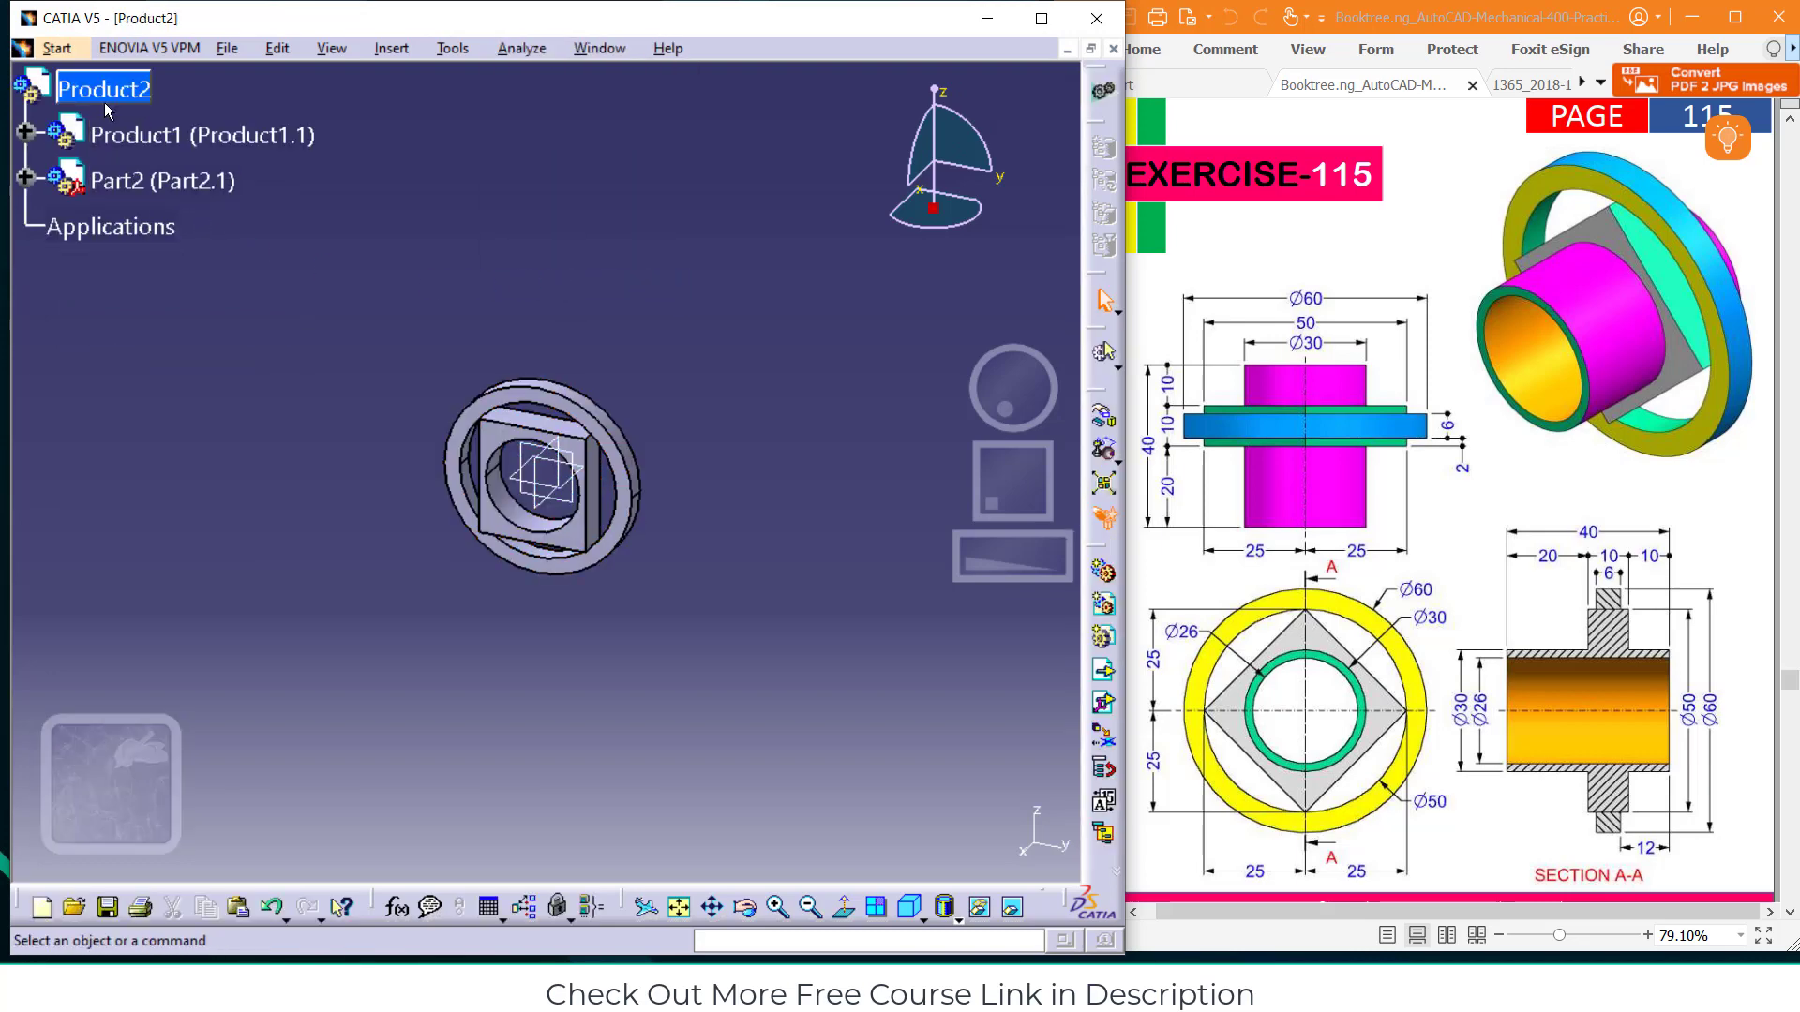
{"action": "right_click", "coordinate": [109, 90]}
{"action": "left_click", "coordinate": [179, 296]}
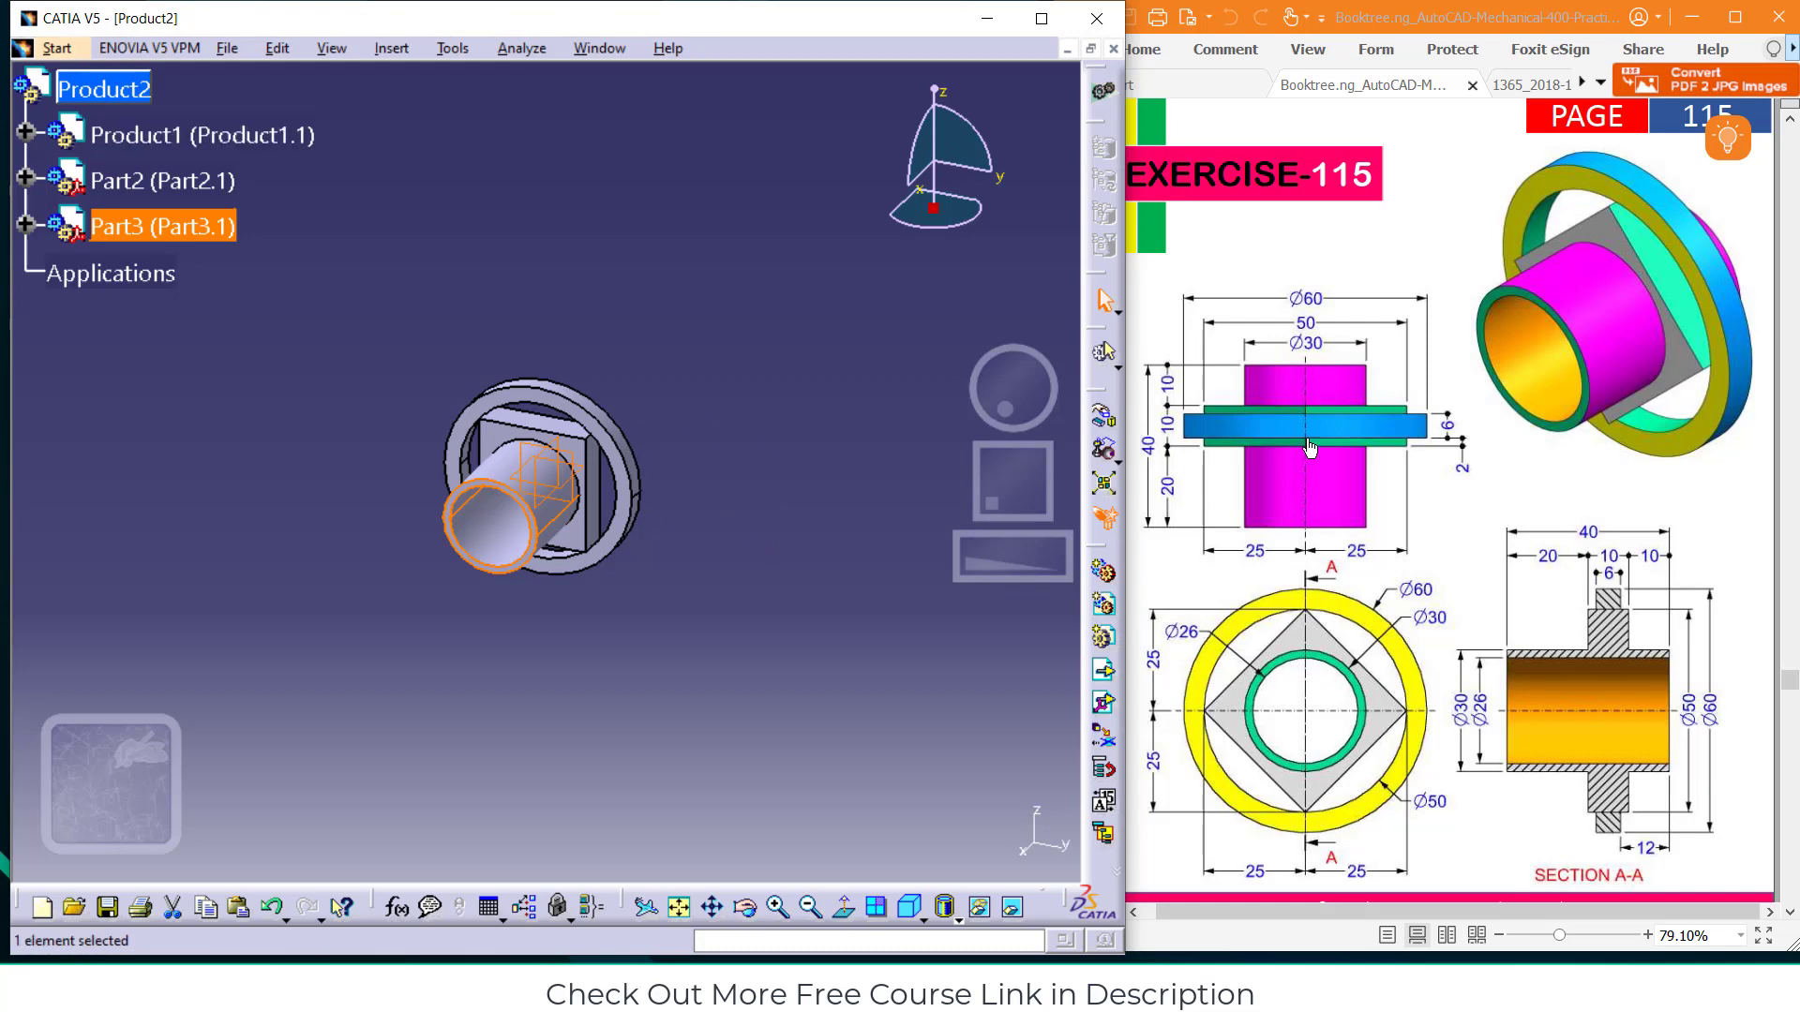
Widen the assembly window across the screen and check the component layout against the Exercise-115 drawing
{"action": "left_click_drag", "start_coordinate": [1124, 344], "coordinate": [1795, 344]}
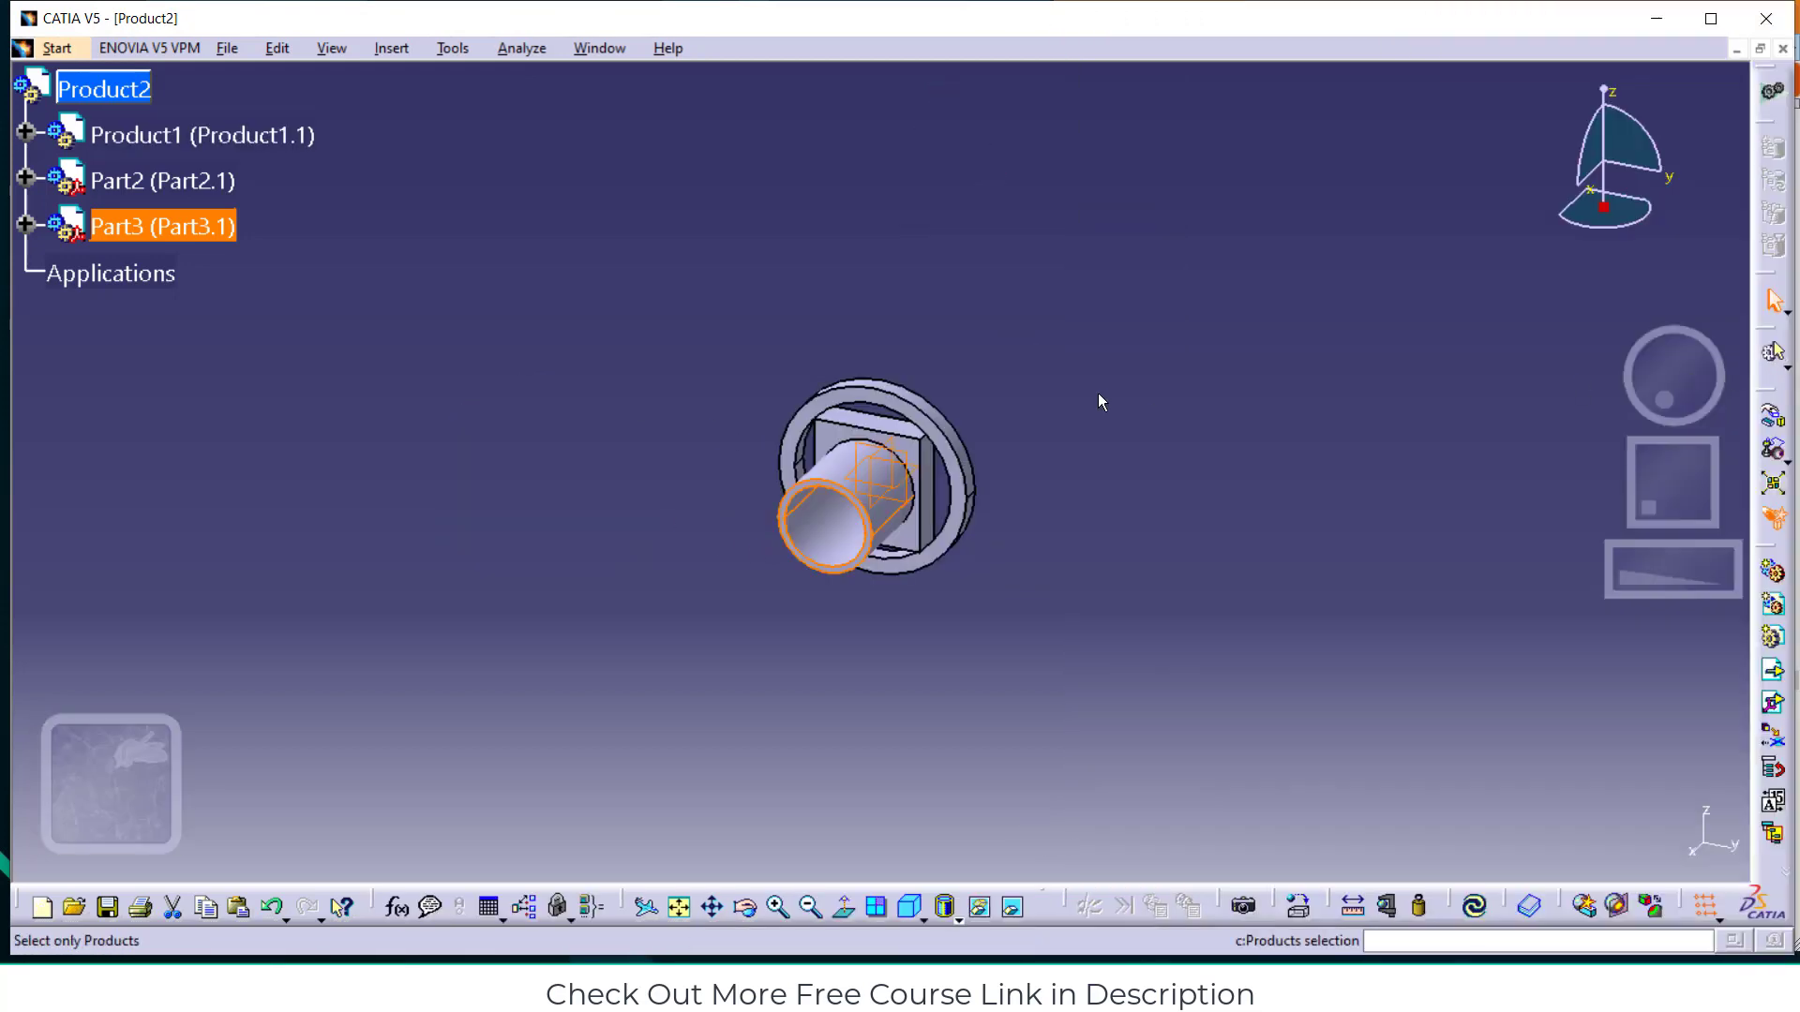
{"action": "left_click", "coordinate": [873, 992]}
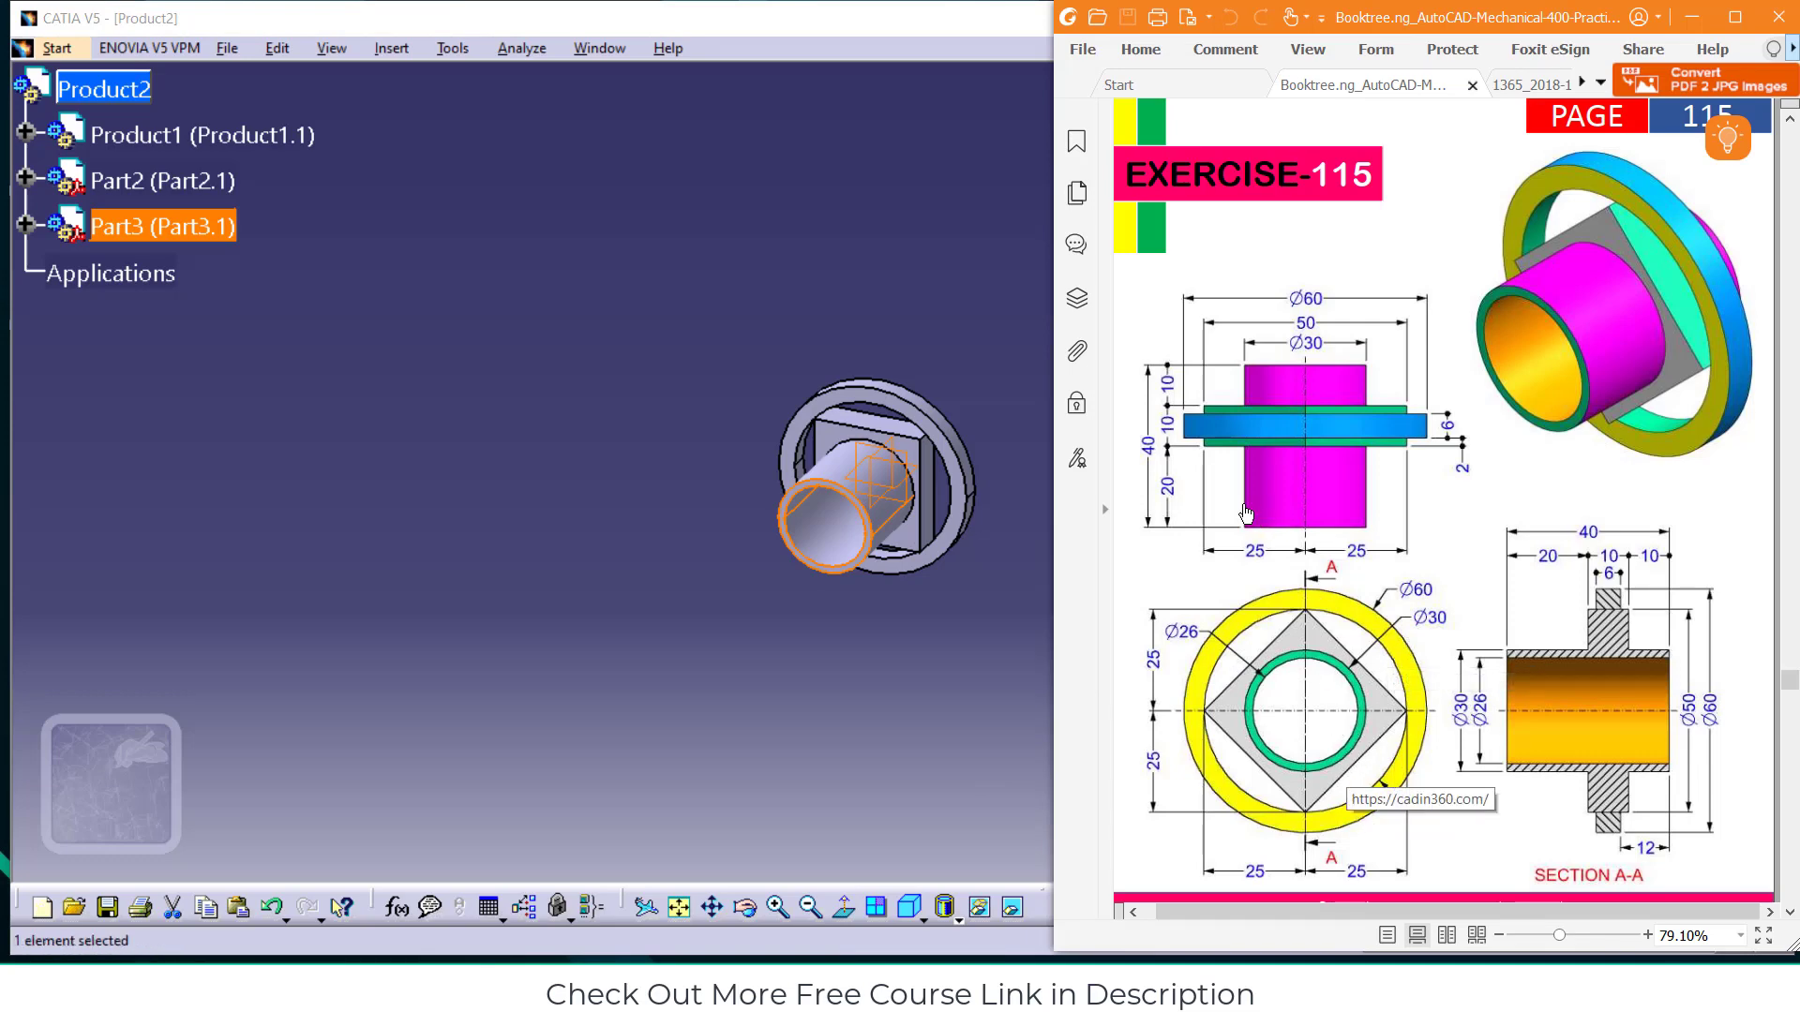
{"action": "left_click", "coordinate": [935, 471]}
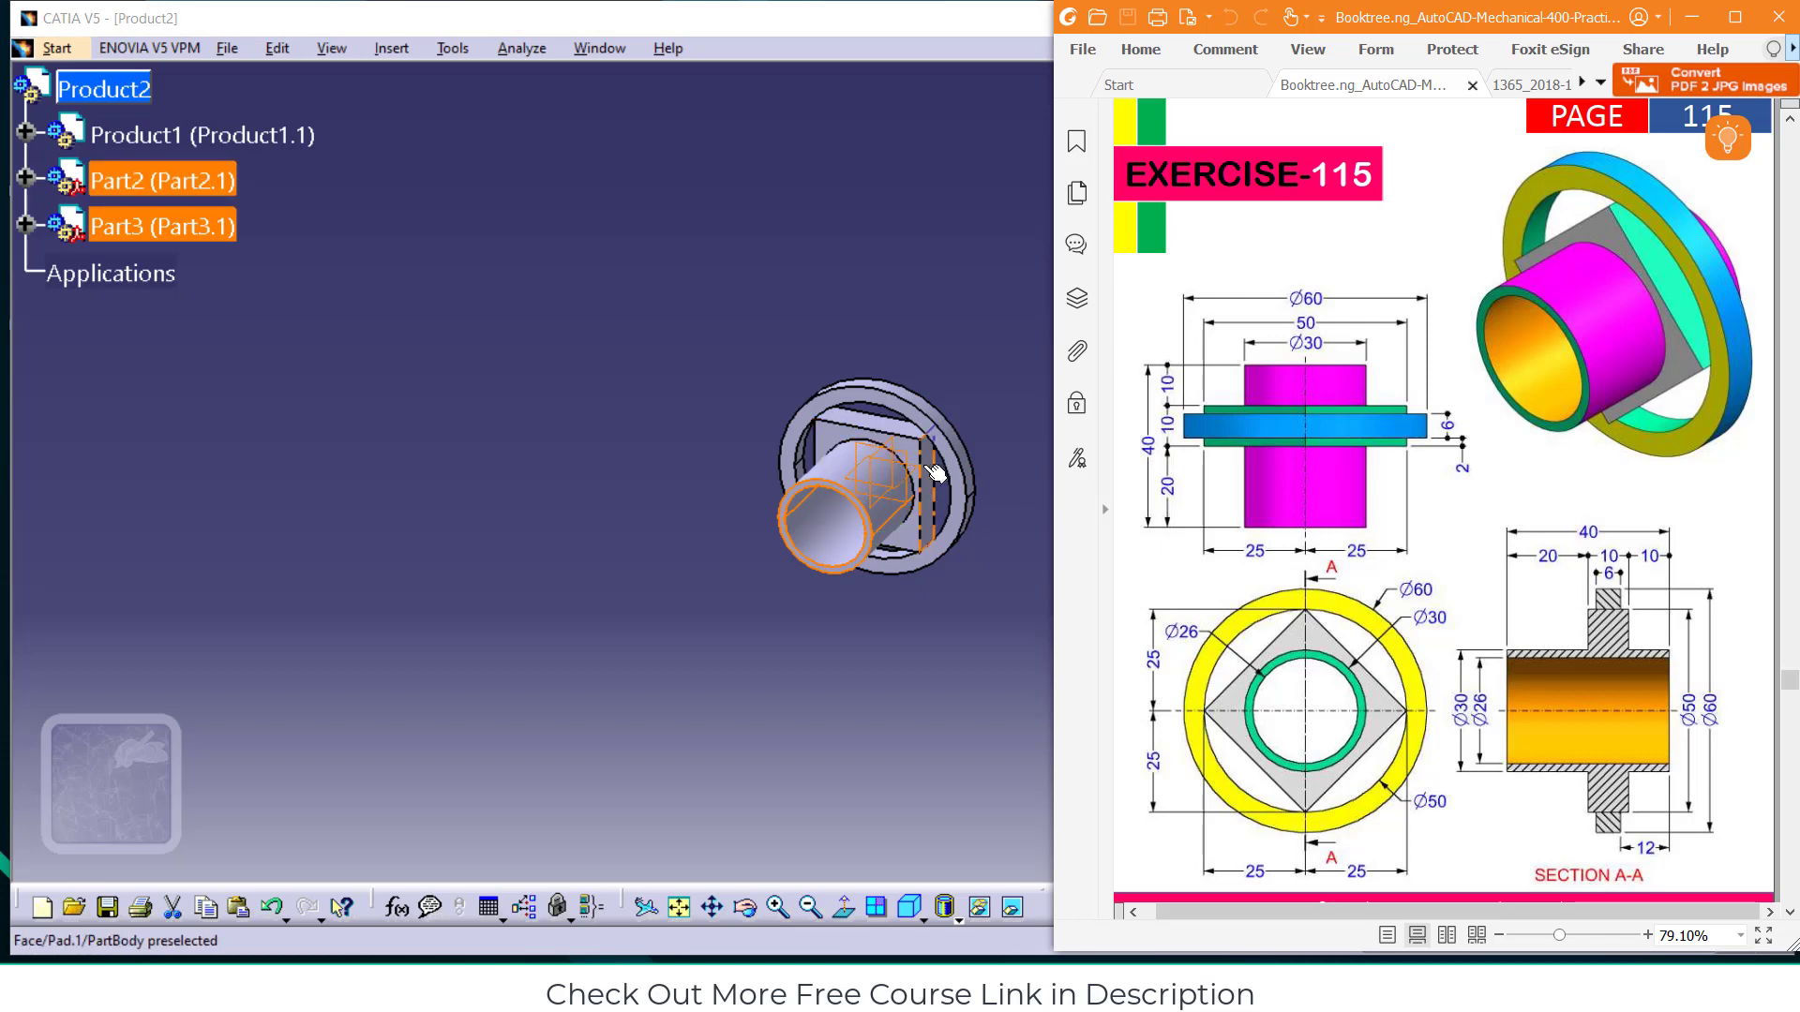
{"action": "left_click", "coordinate": [1692, 17]}
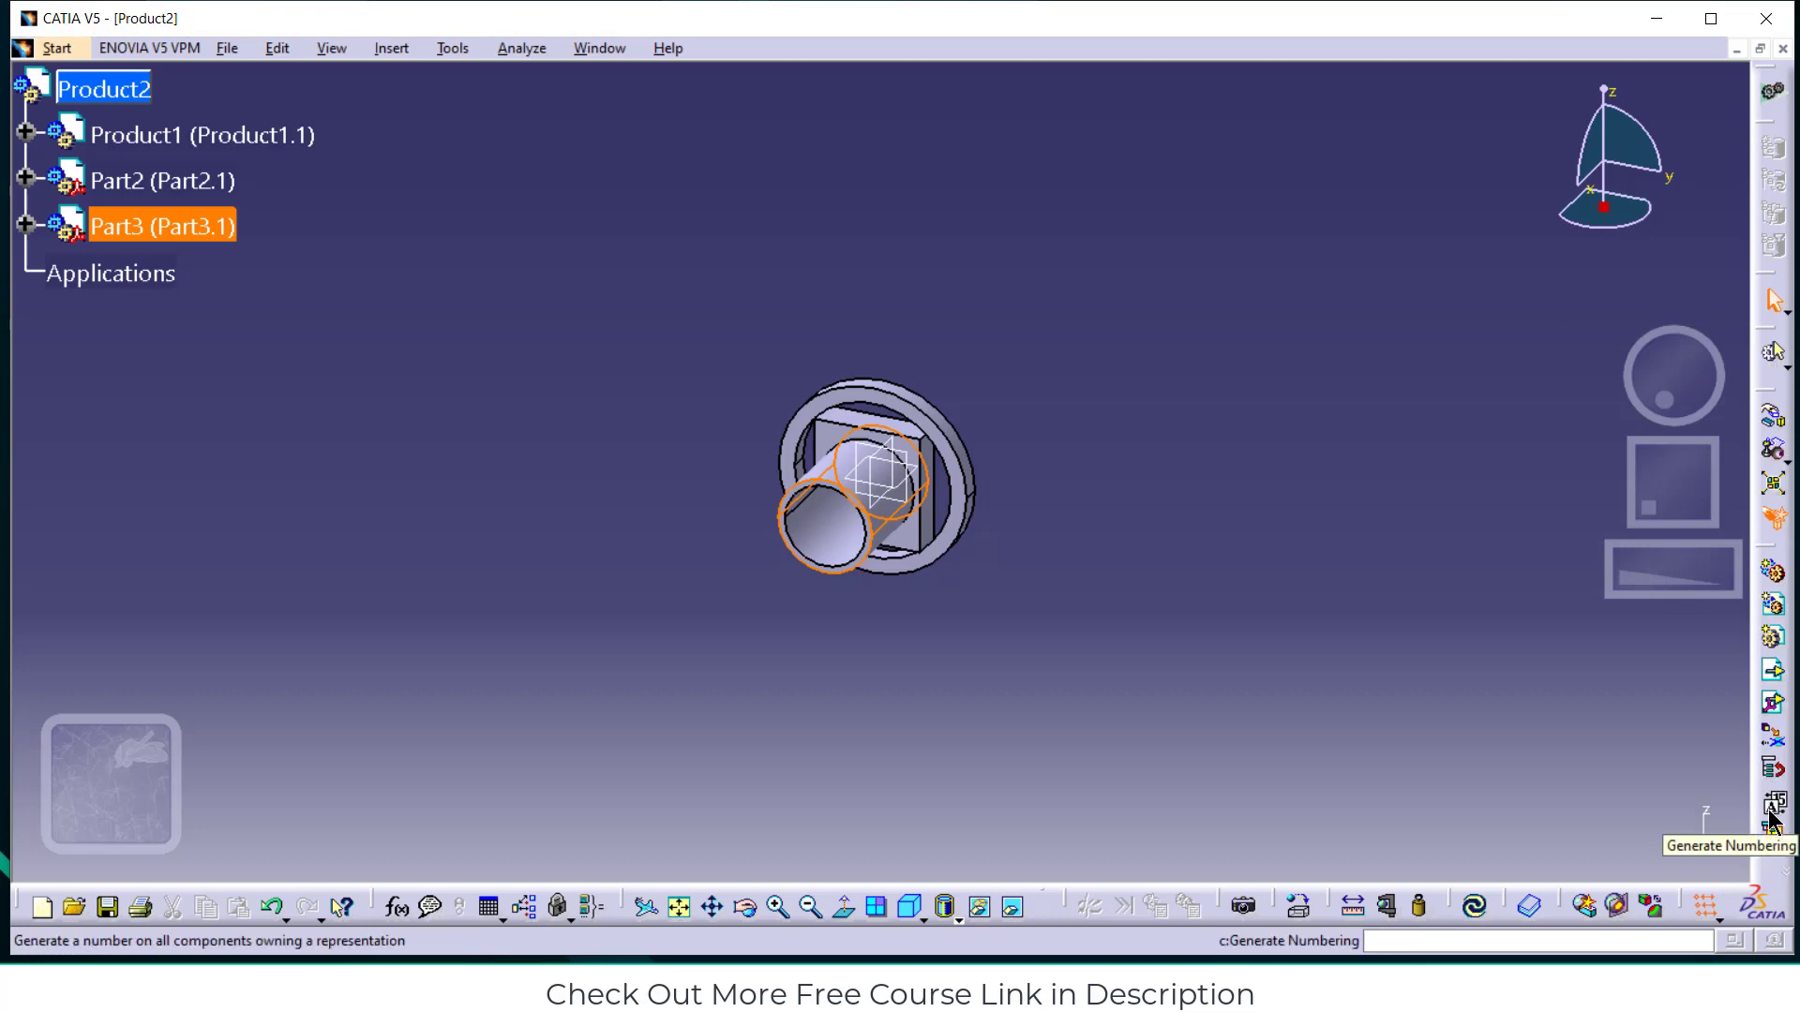
{"action": "left_click", "coordinate": [1711, 18]}
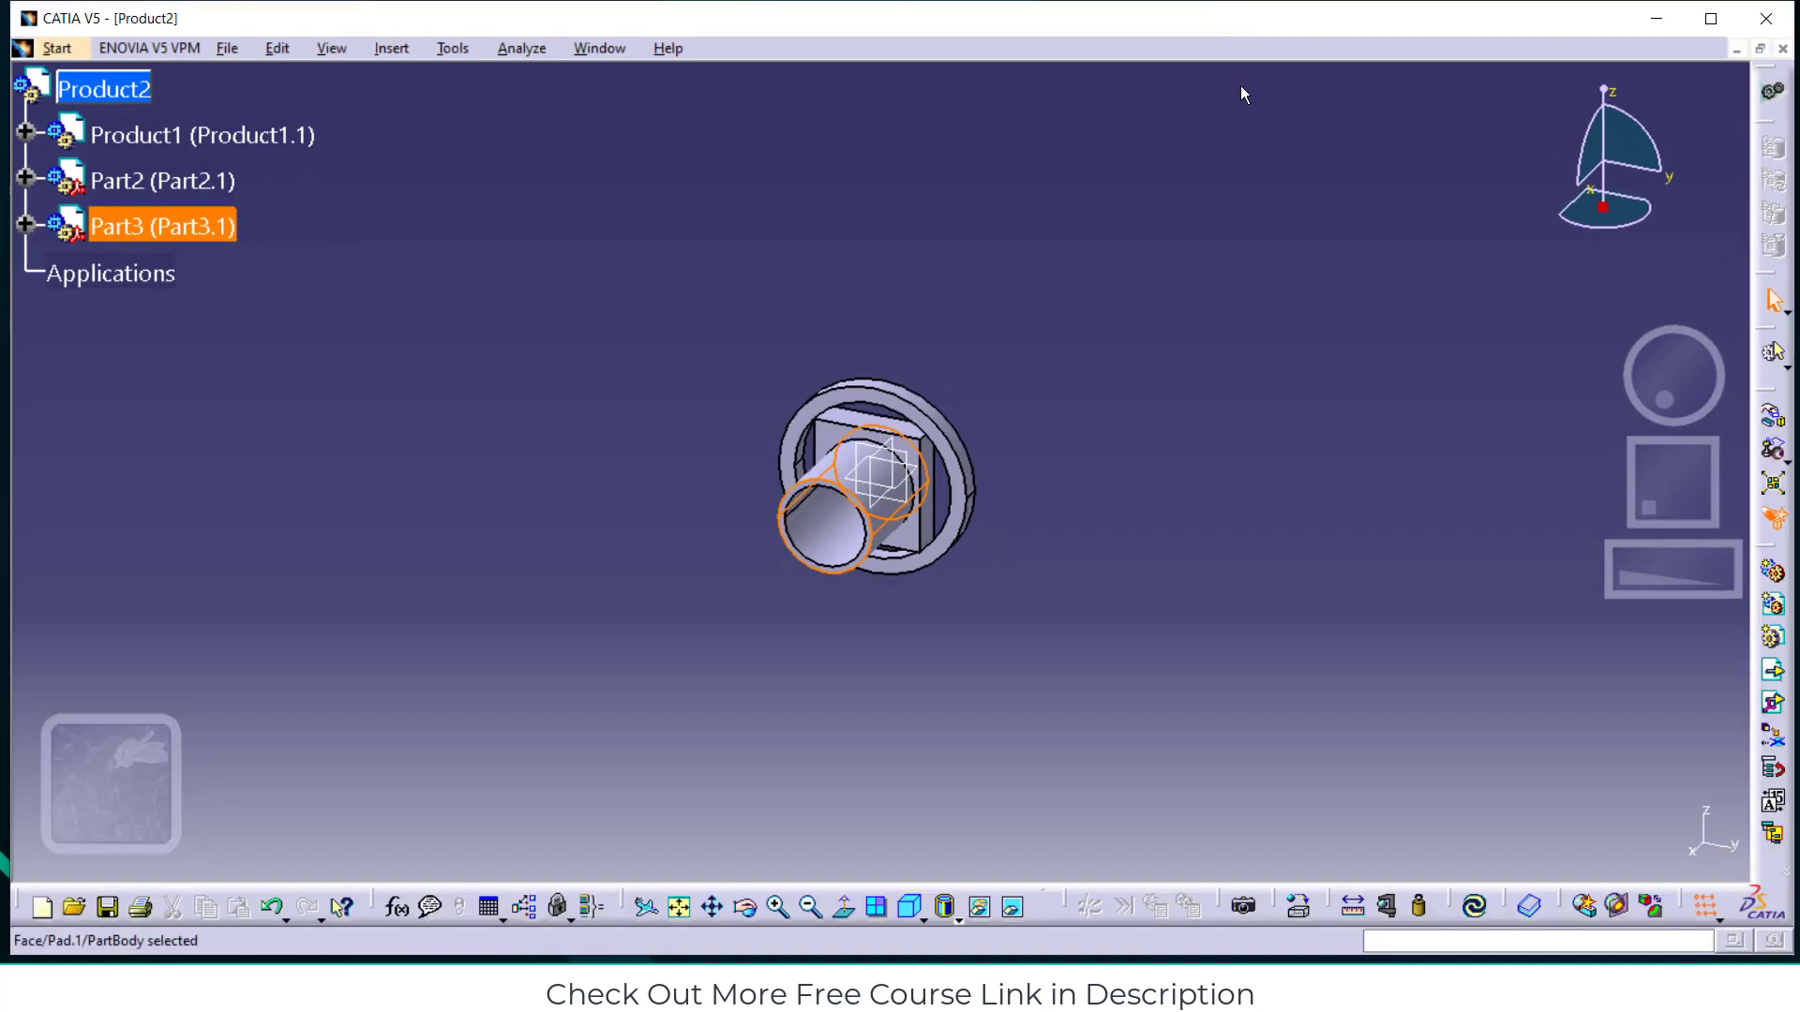
Hide the Move toolbar and show it again to locate the component manipulation tools
{"action": "left_click", "coordinate": [385, 52]}
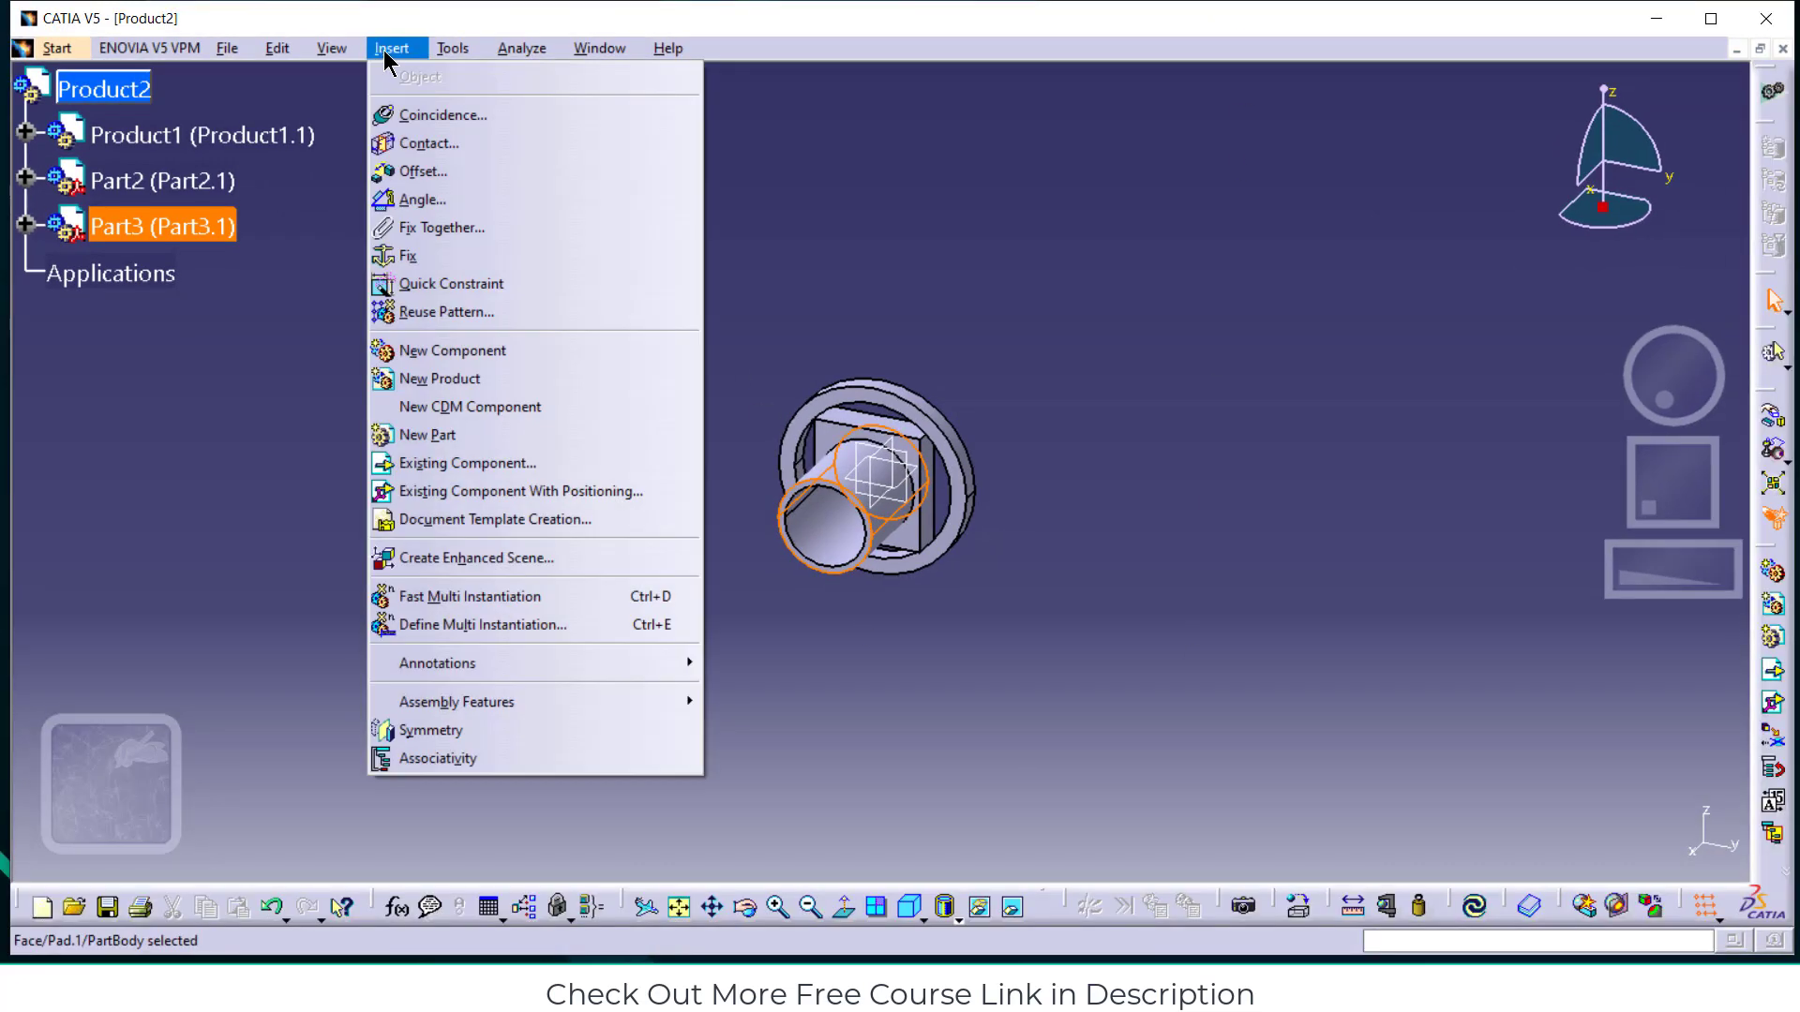
{"action": "mouse_move", "coordinate": [463, 59]}
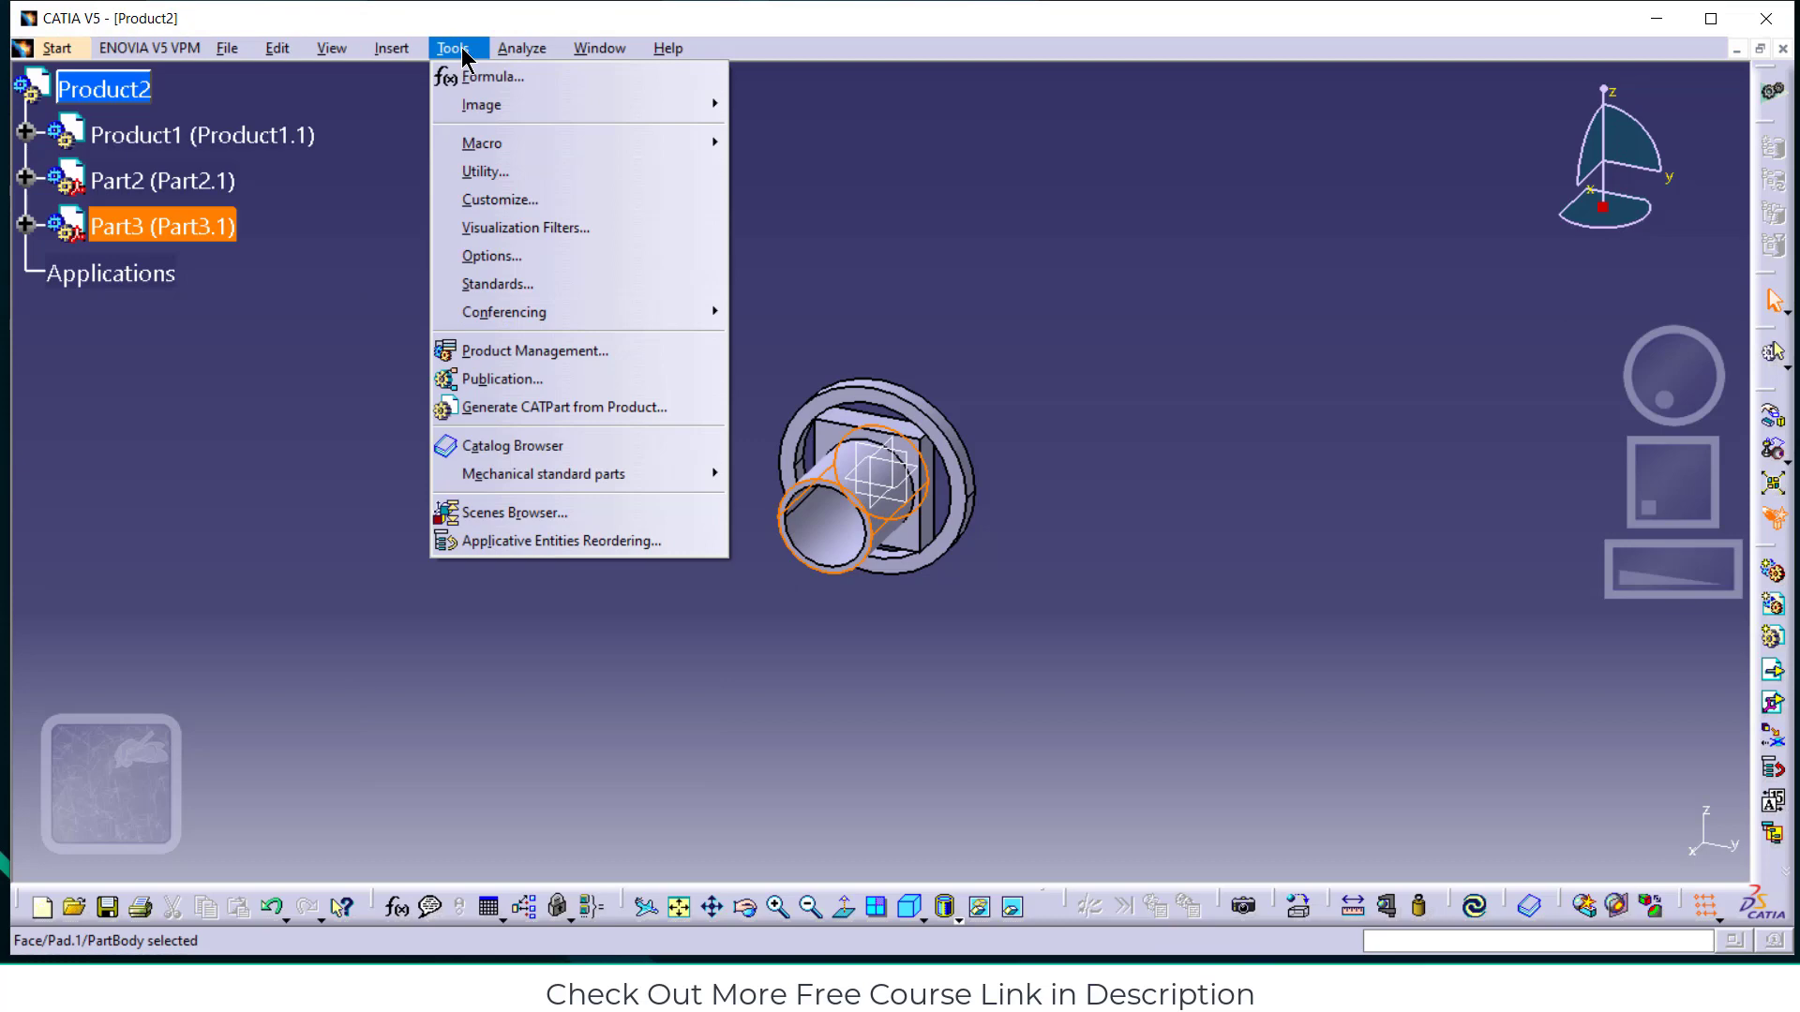
{"action": "mouse_move", "coordinate": [333, 58]}
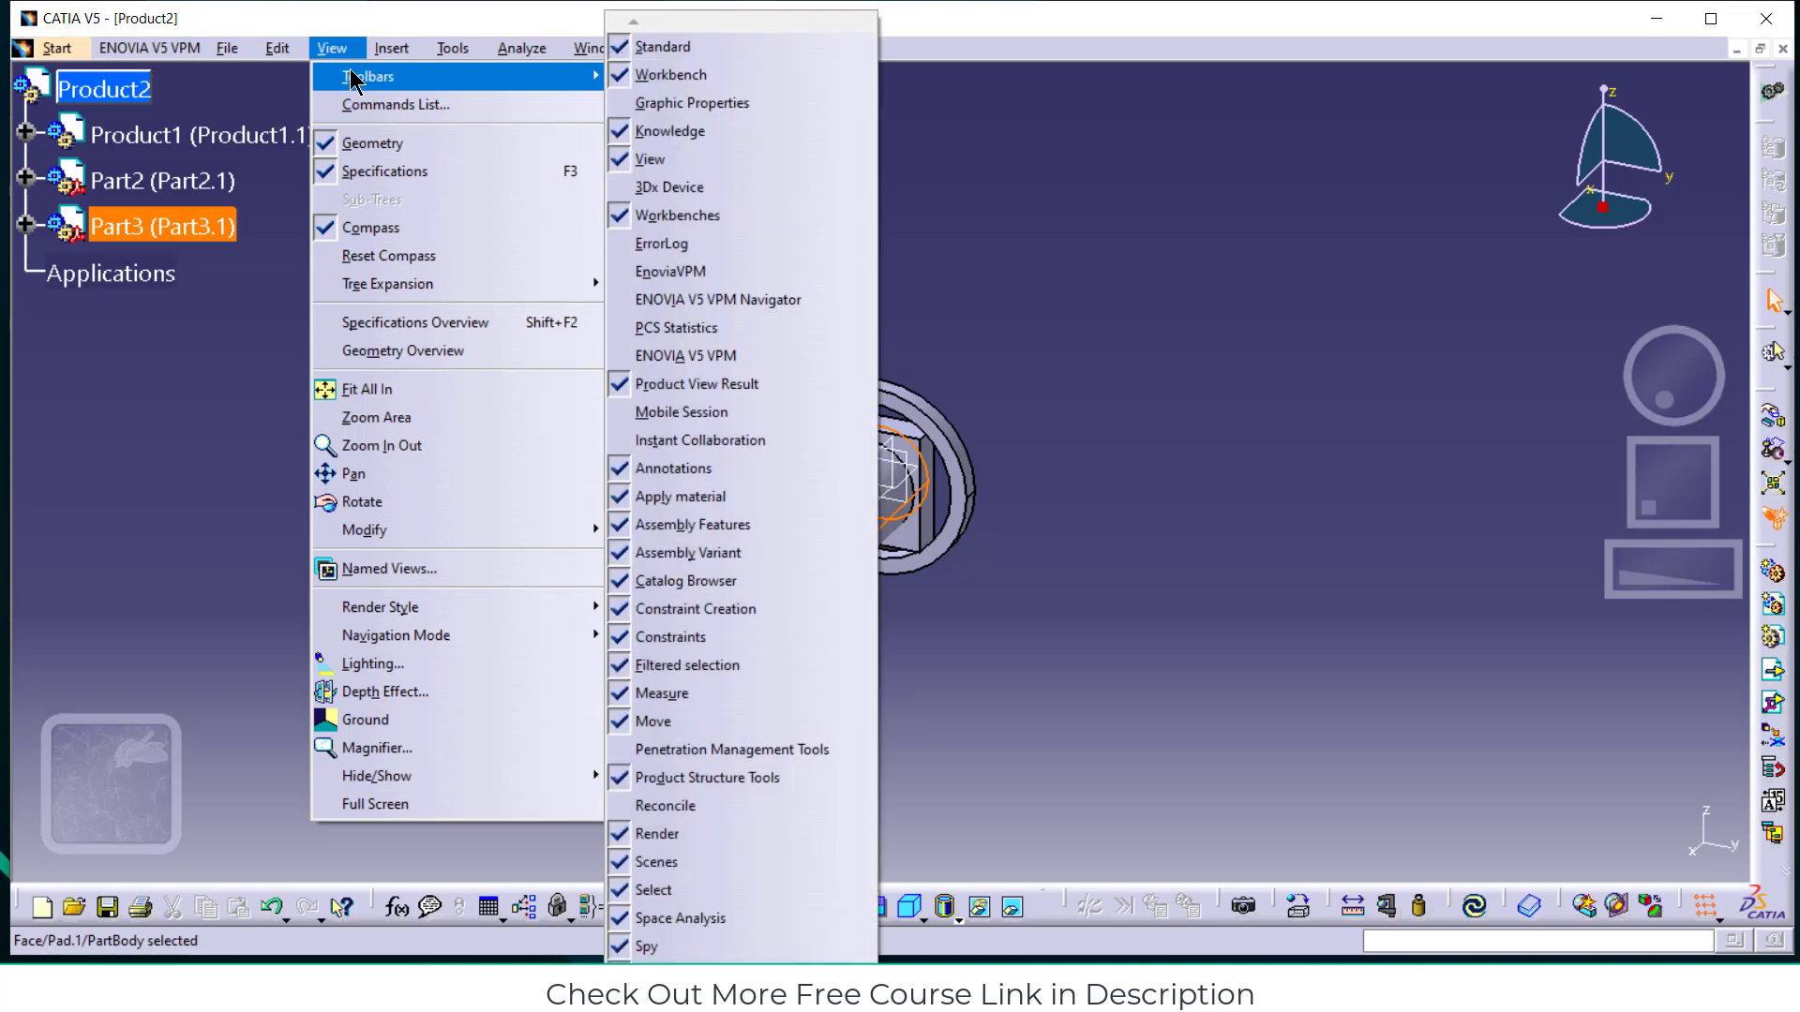
{"action": "left_click", "coordinate": [682, 724]}
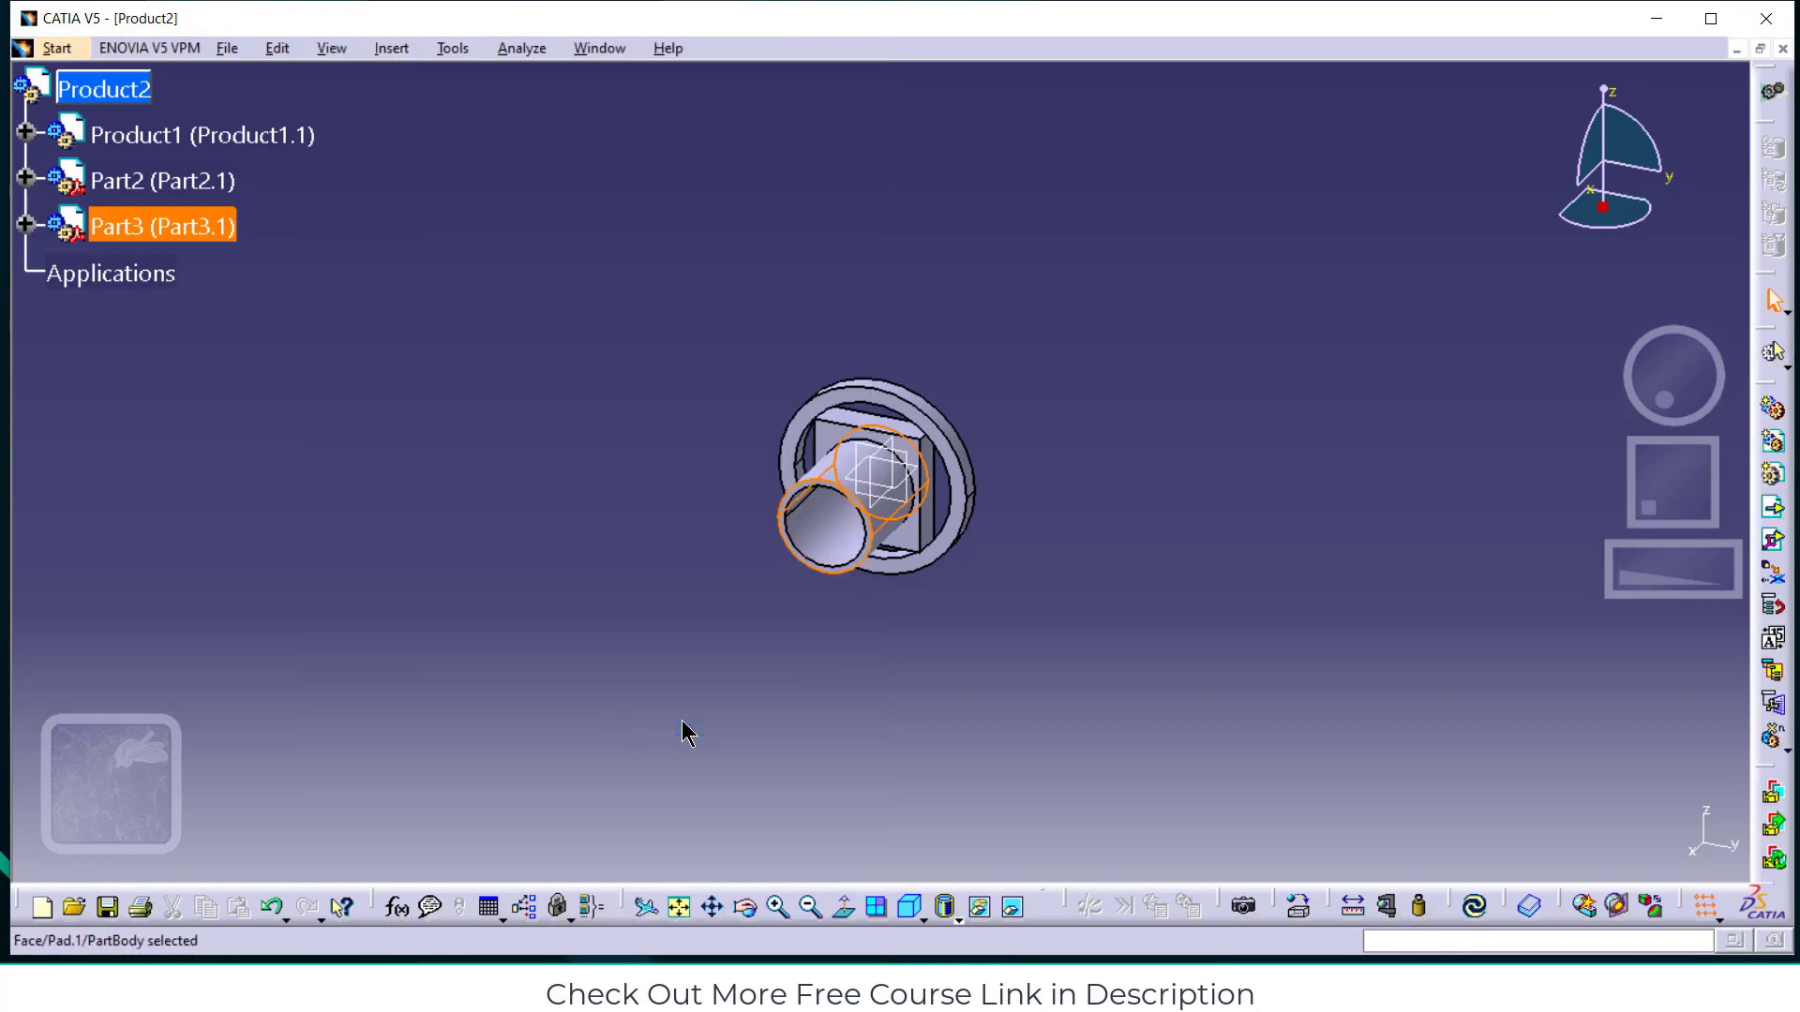
{"action": "left_click", "coordinate": [392, 49]}
{"action": "left_click", "coordinate": [326, 47]}
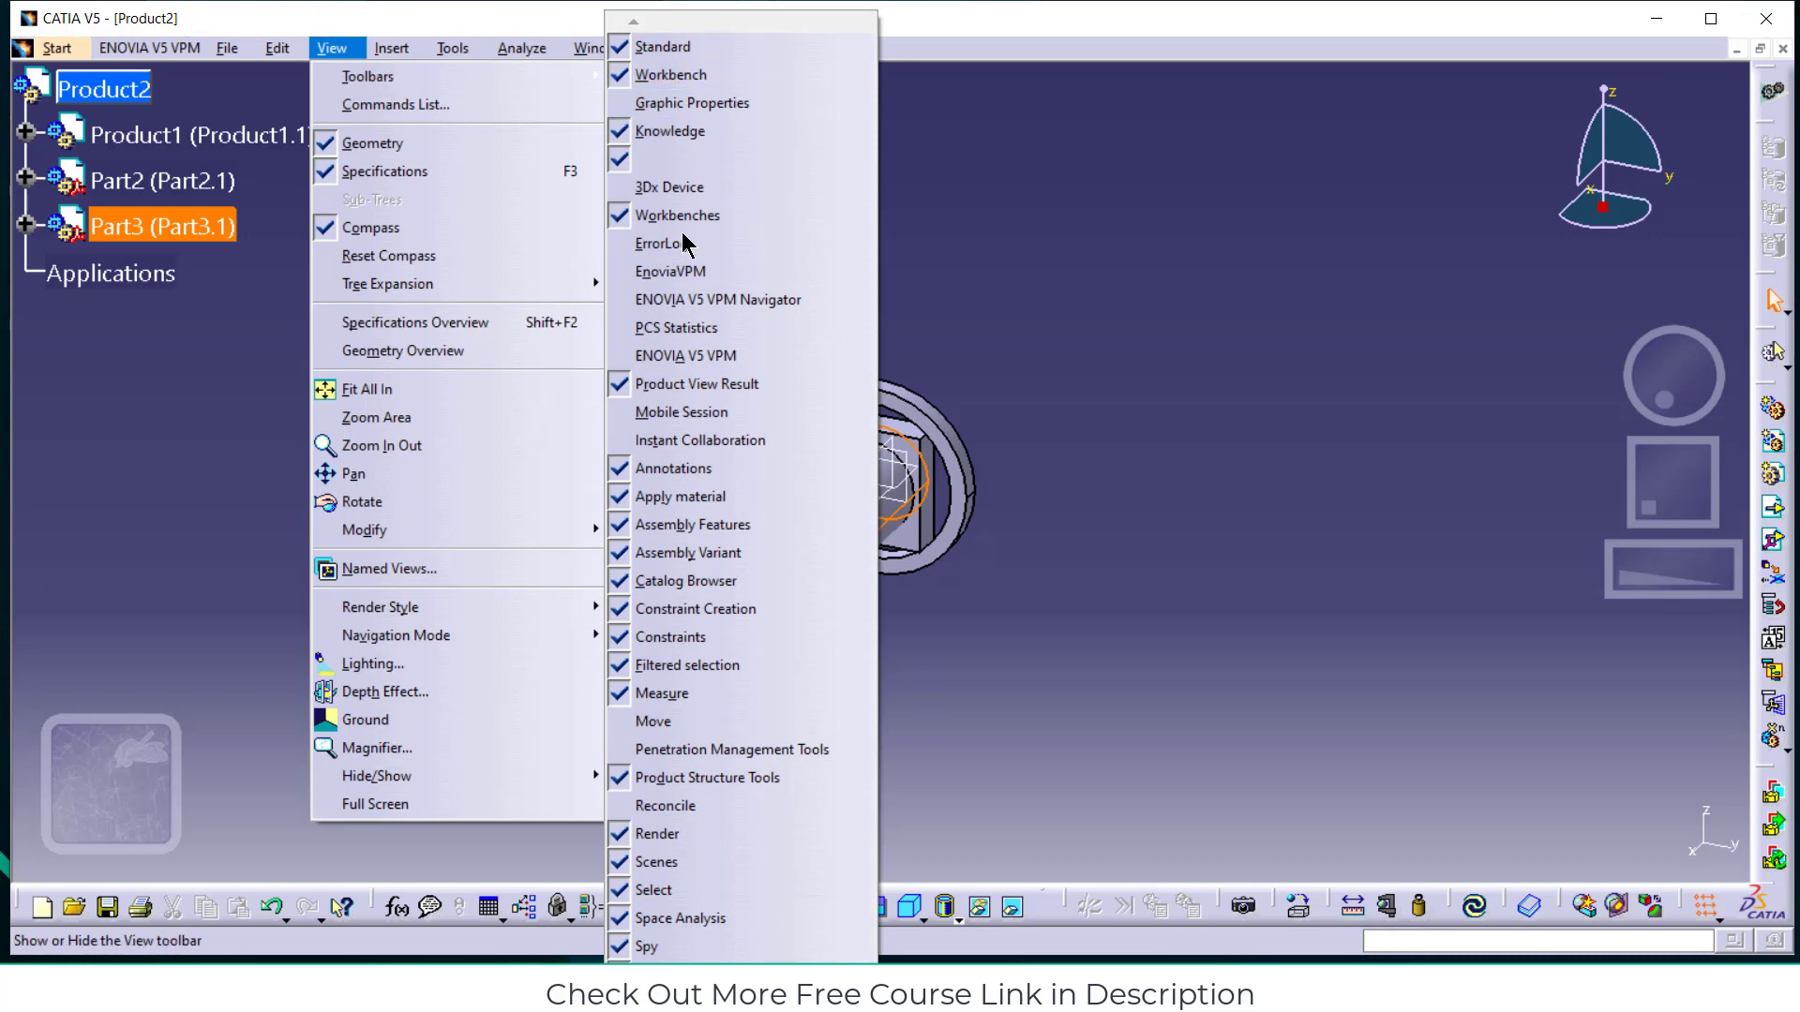
{"action": "left_click", "coordinate": [691, 723]}
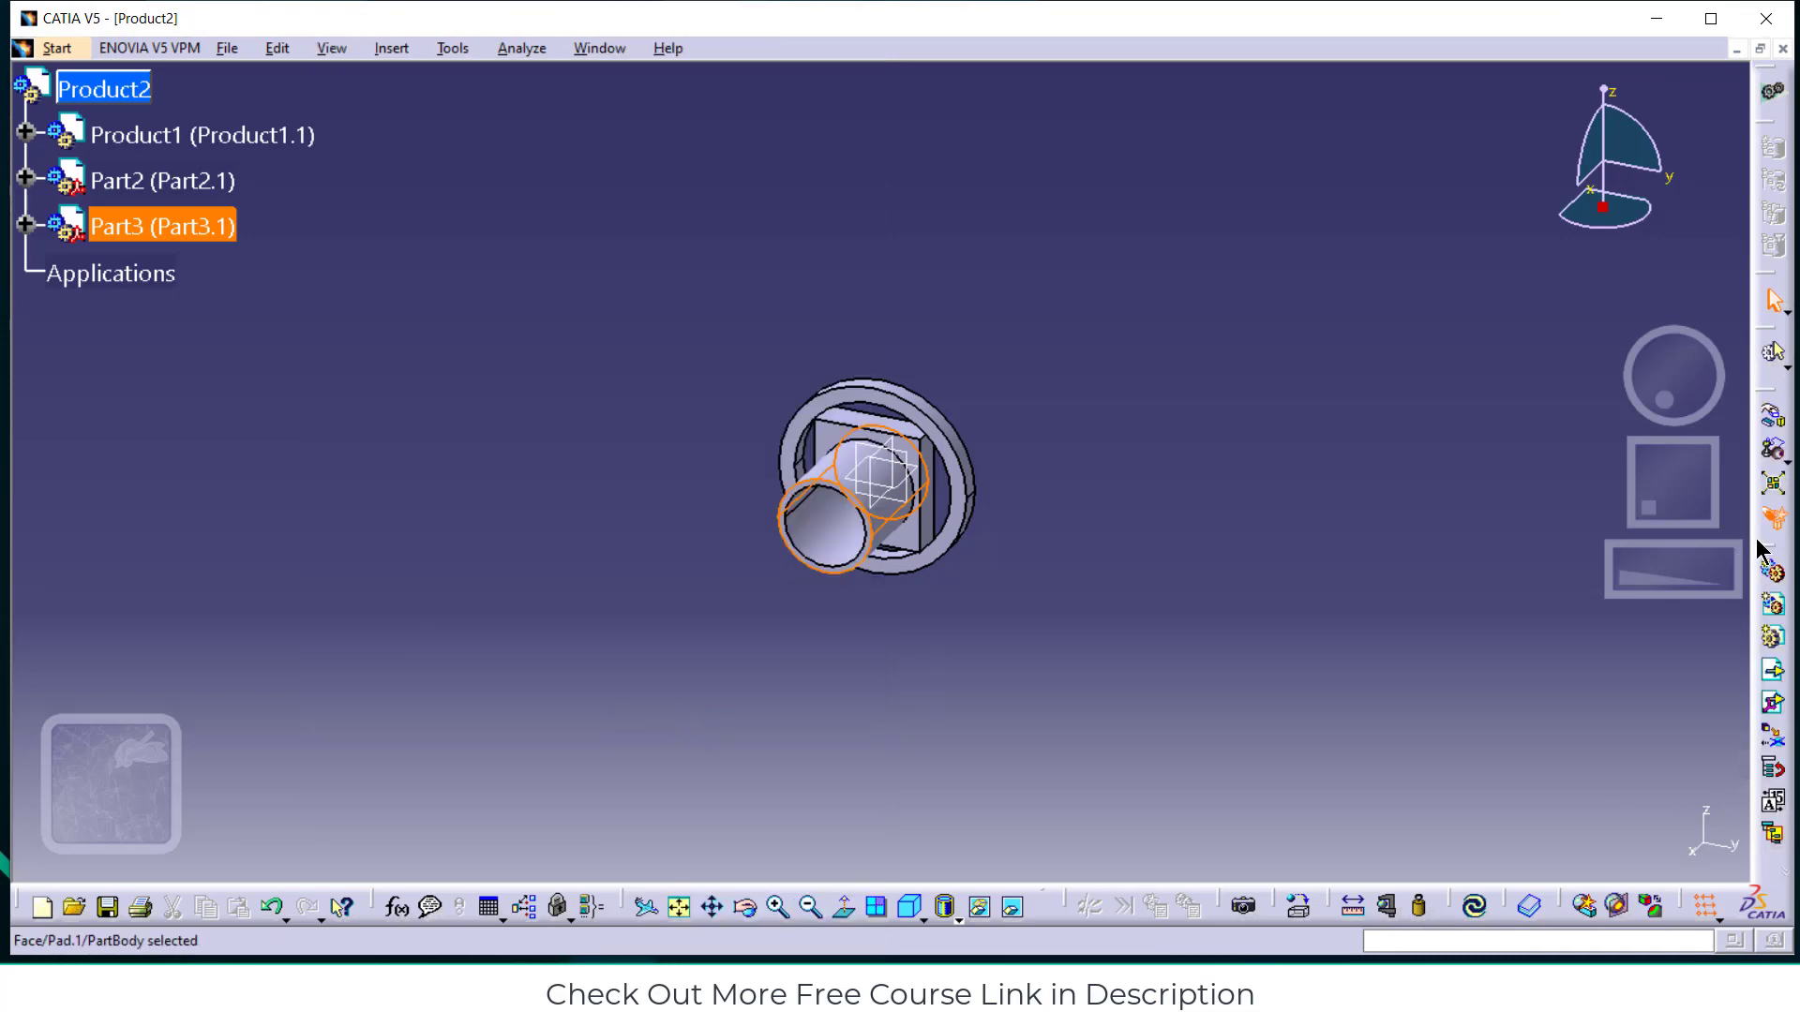
Separate the tube and the square plate from the ring by manipulating them along the X axis, placing the tube farthest from the ring
{"action": "left_click", "coordinate": [1771, 421]}
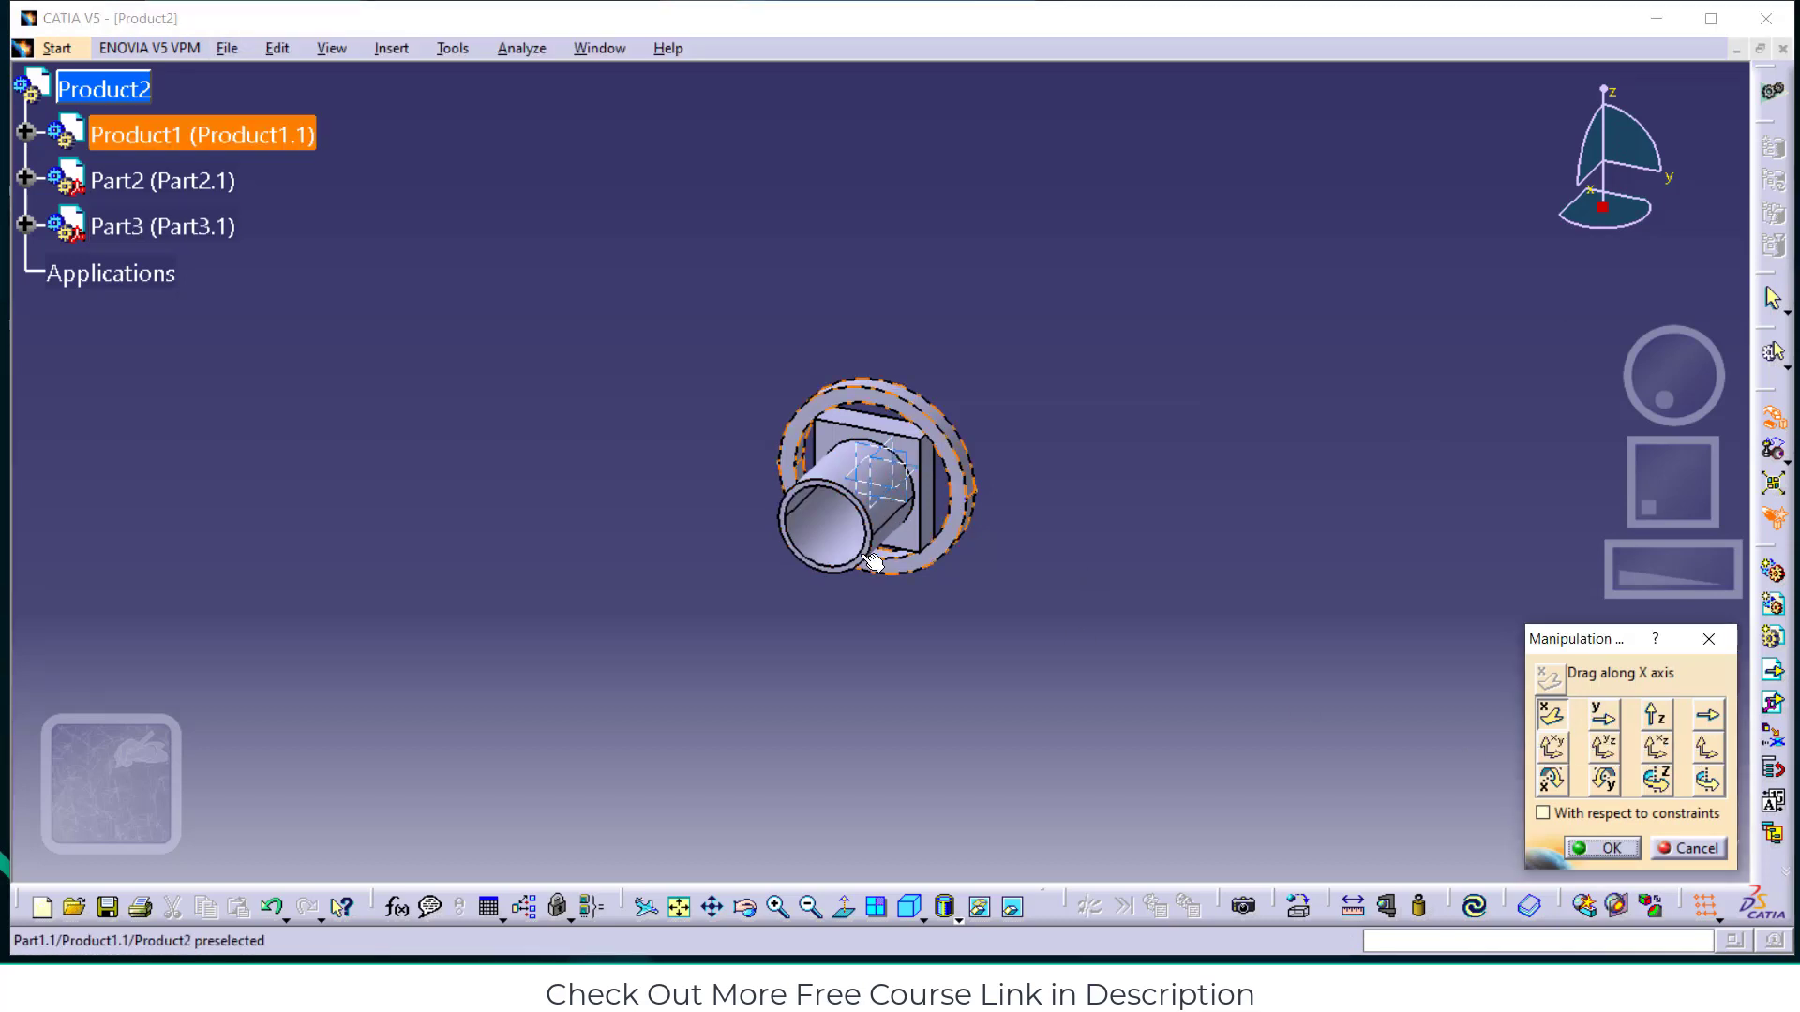
{"action": "left_click_drag", "start_coordinate": [871, 497], "coordinate": [684, 673]}
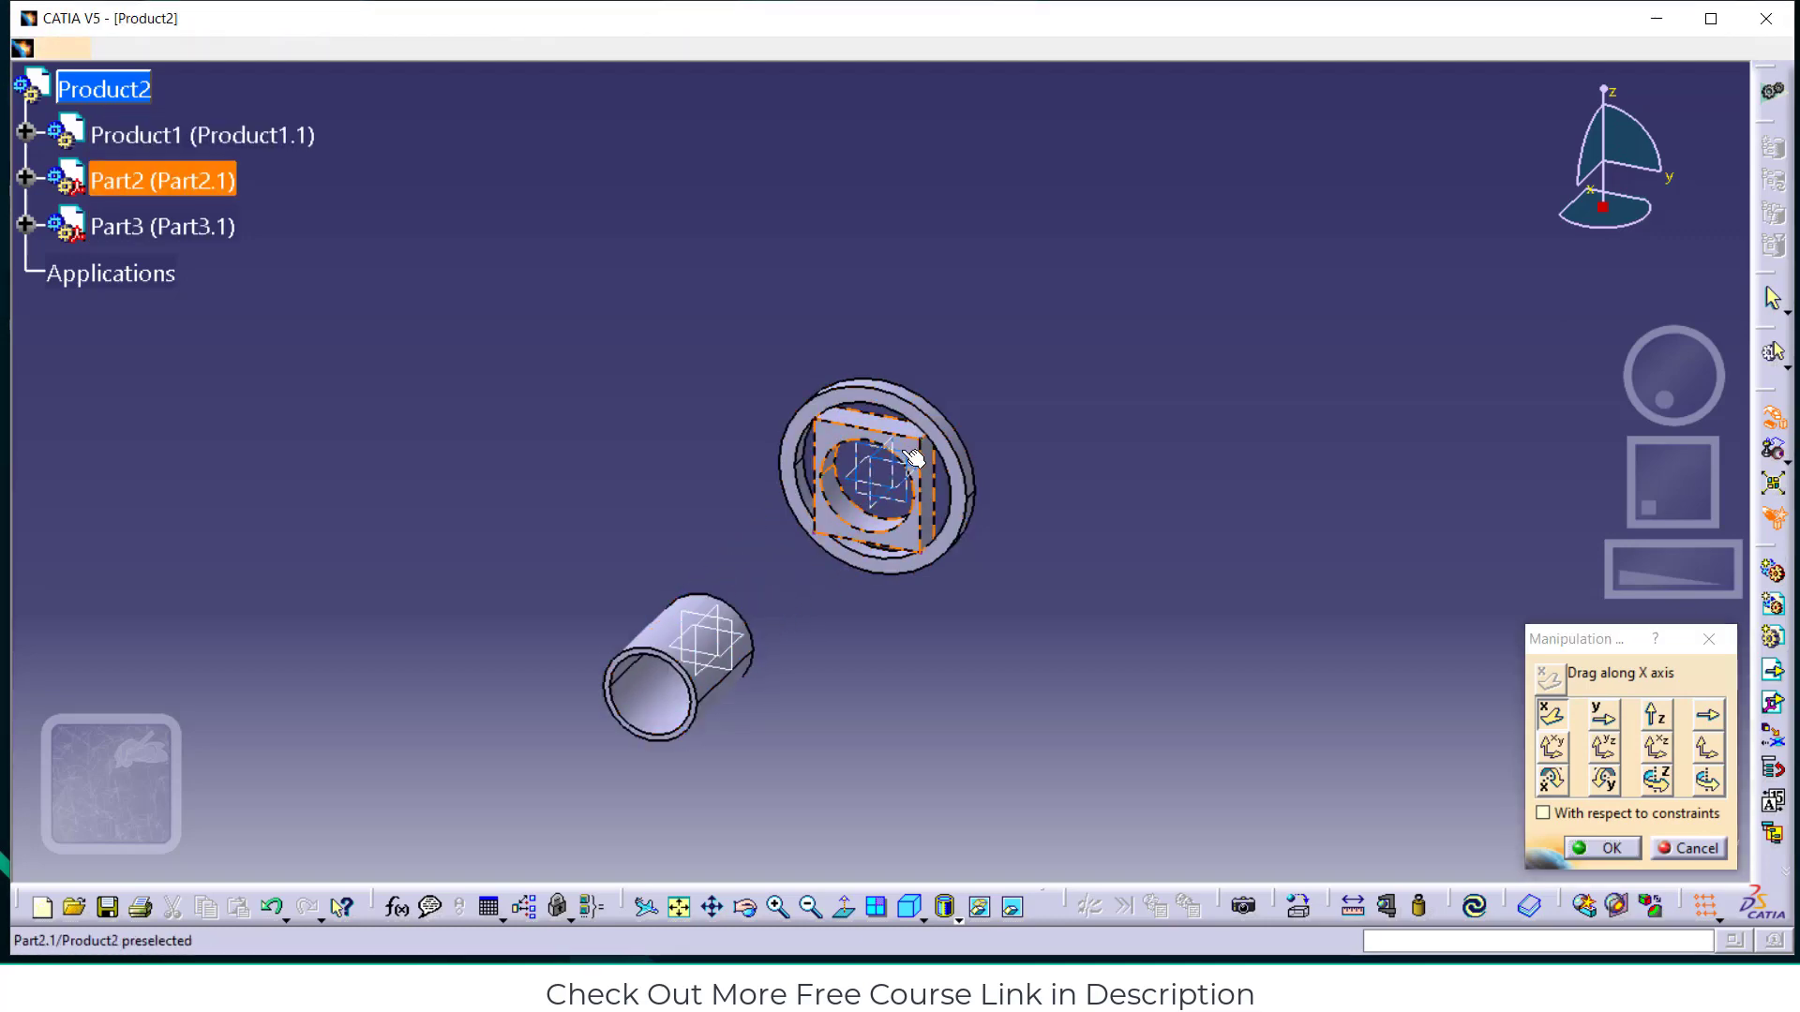
{"action": "left_click_drag", "start_coordinate": [908, 453], "coordinate": [840, 512]}
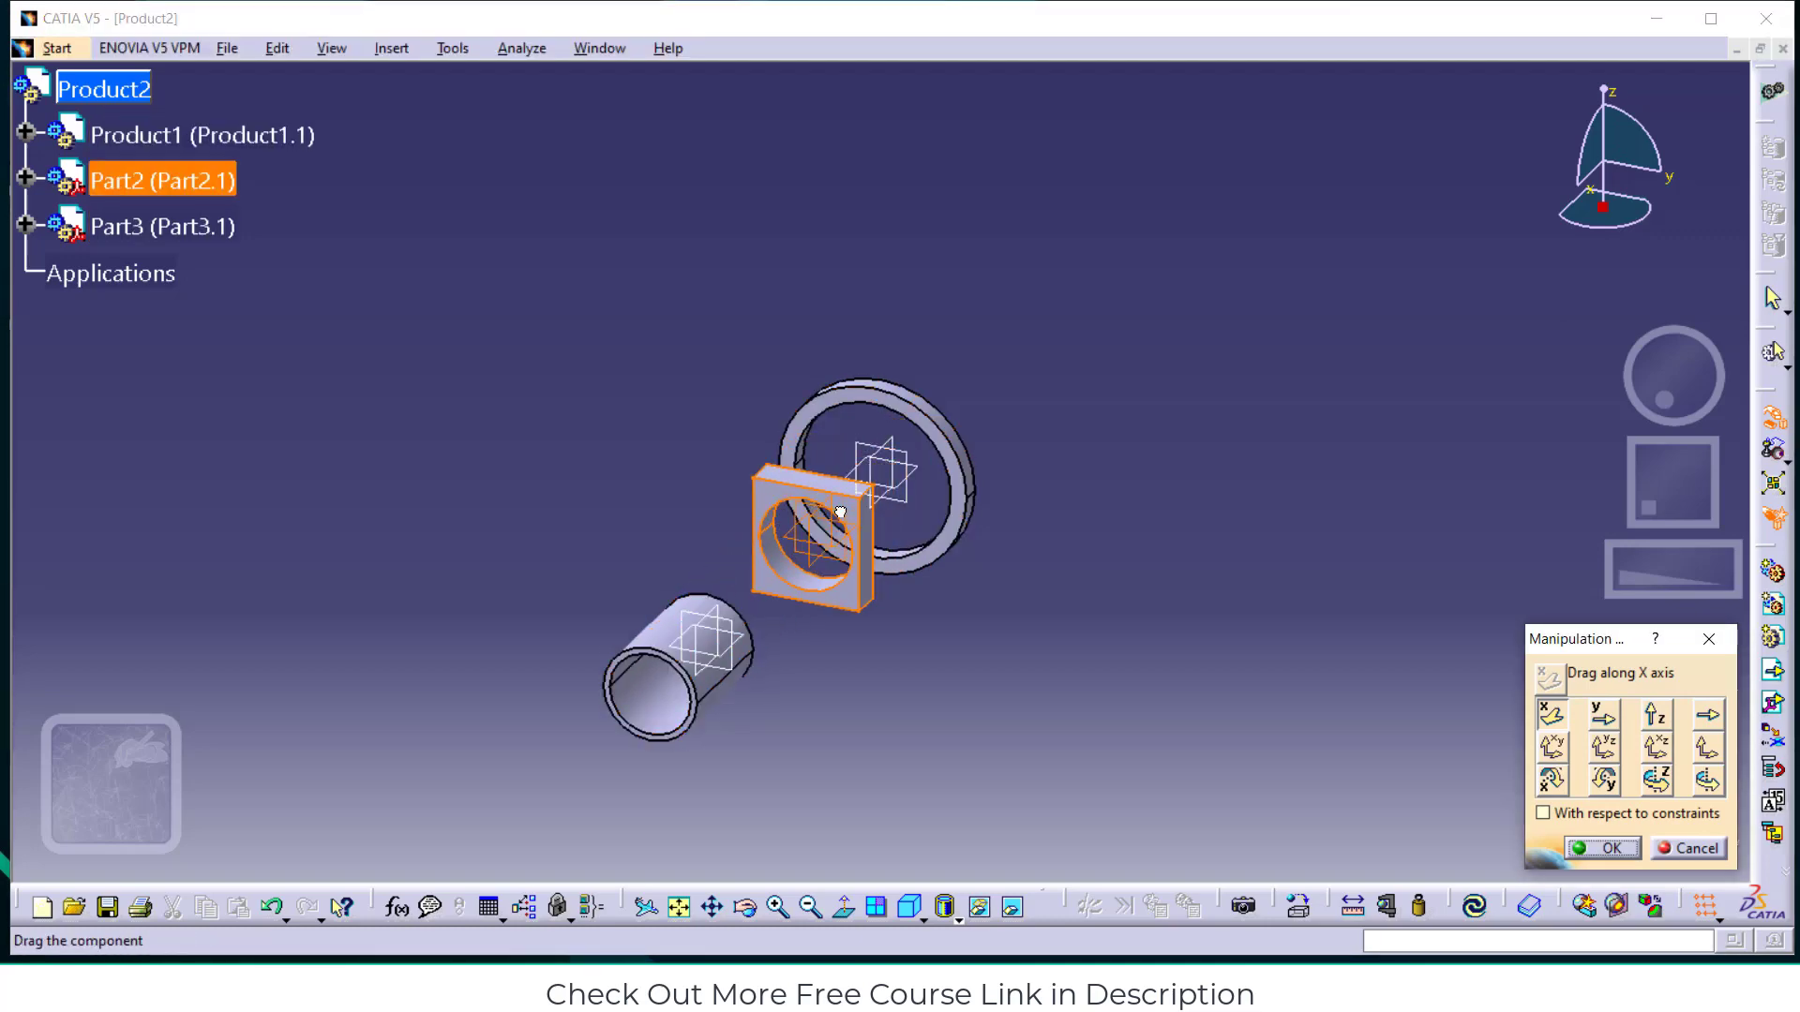
{"action": "left_click", "coordinate": [1709, 639]}
Add a 45-degree angle constraint between the square plate's xy plane and the ring's matching plane, and update the assembly
{"action": "left_click", "coordinate": [888, 959]}
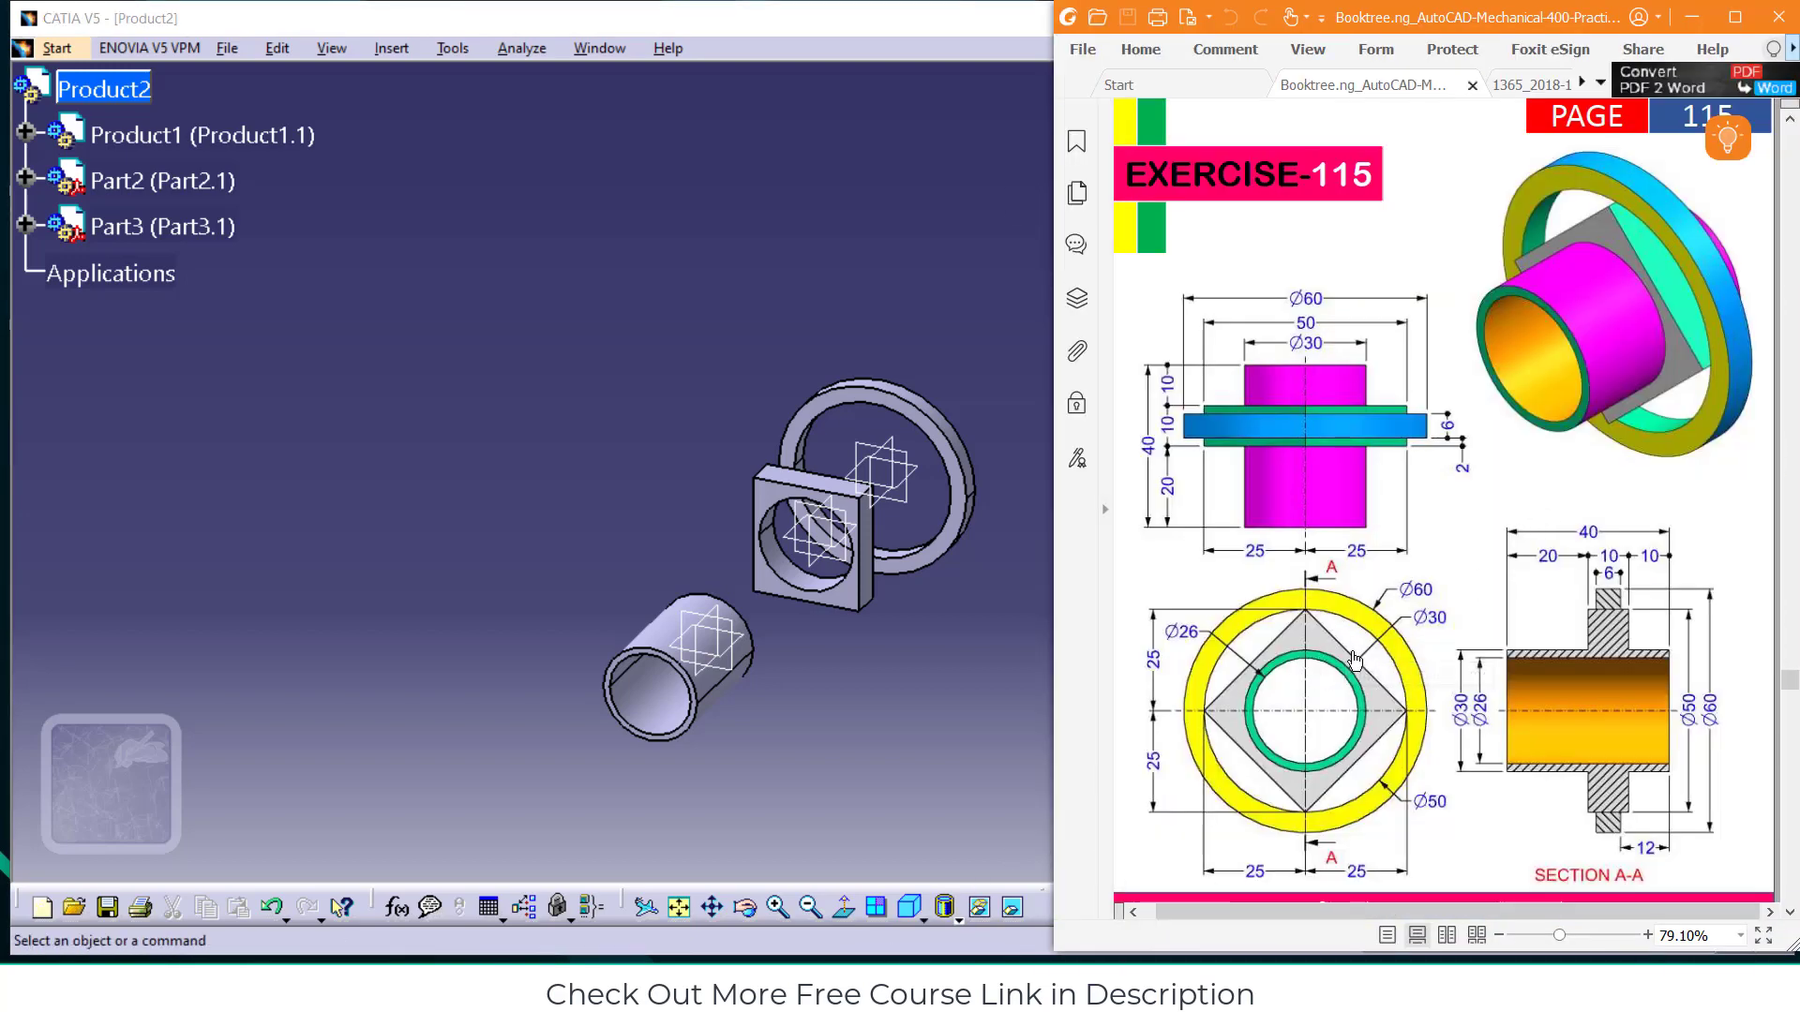
{"action": "left_click", "coordinate": [893, 283]}
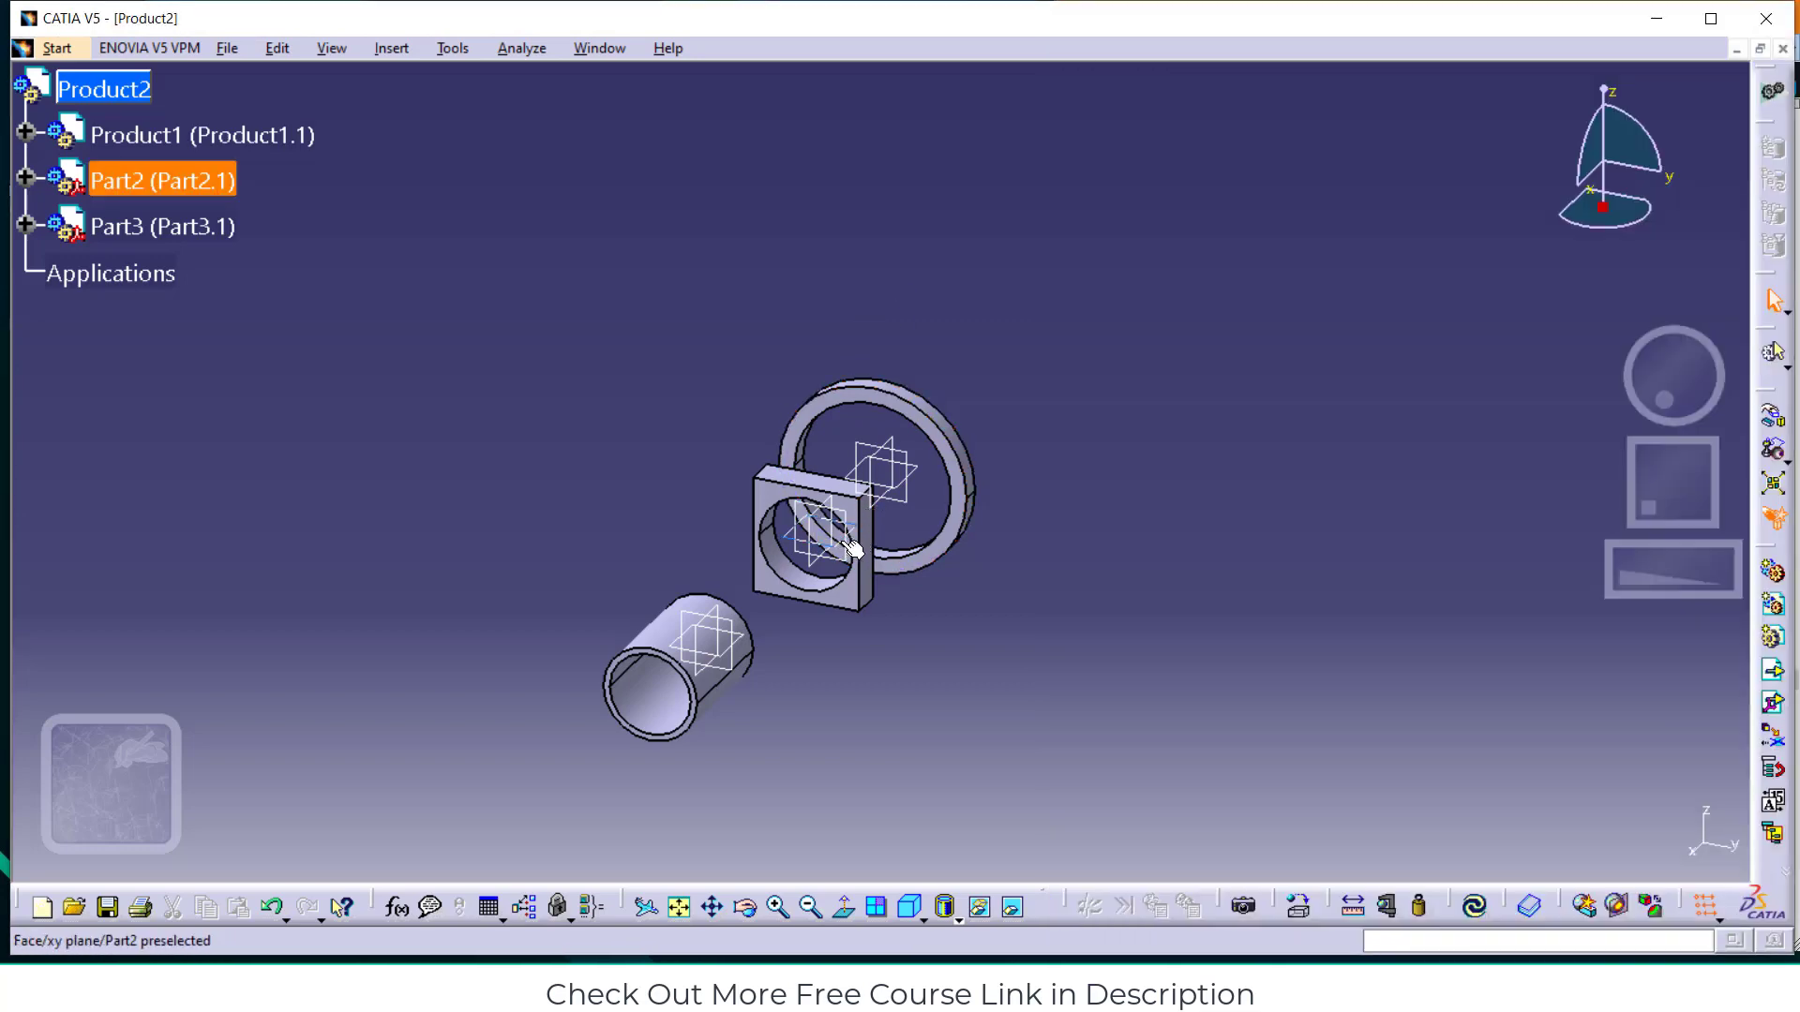
{"action": "left_click", "coordinate": [925, 475], "text": "ctrl"}
{"action": "left_click", "coordinate": [406, 50]}
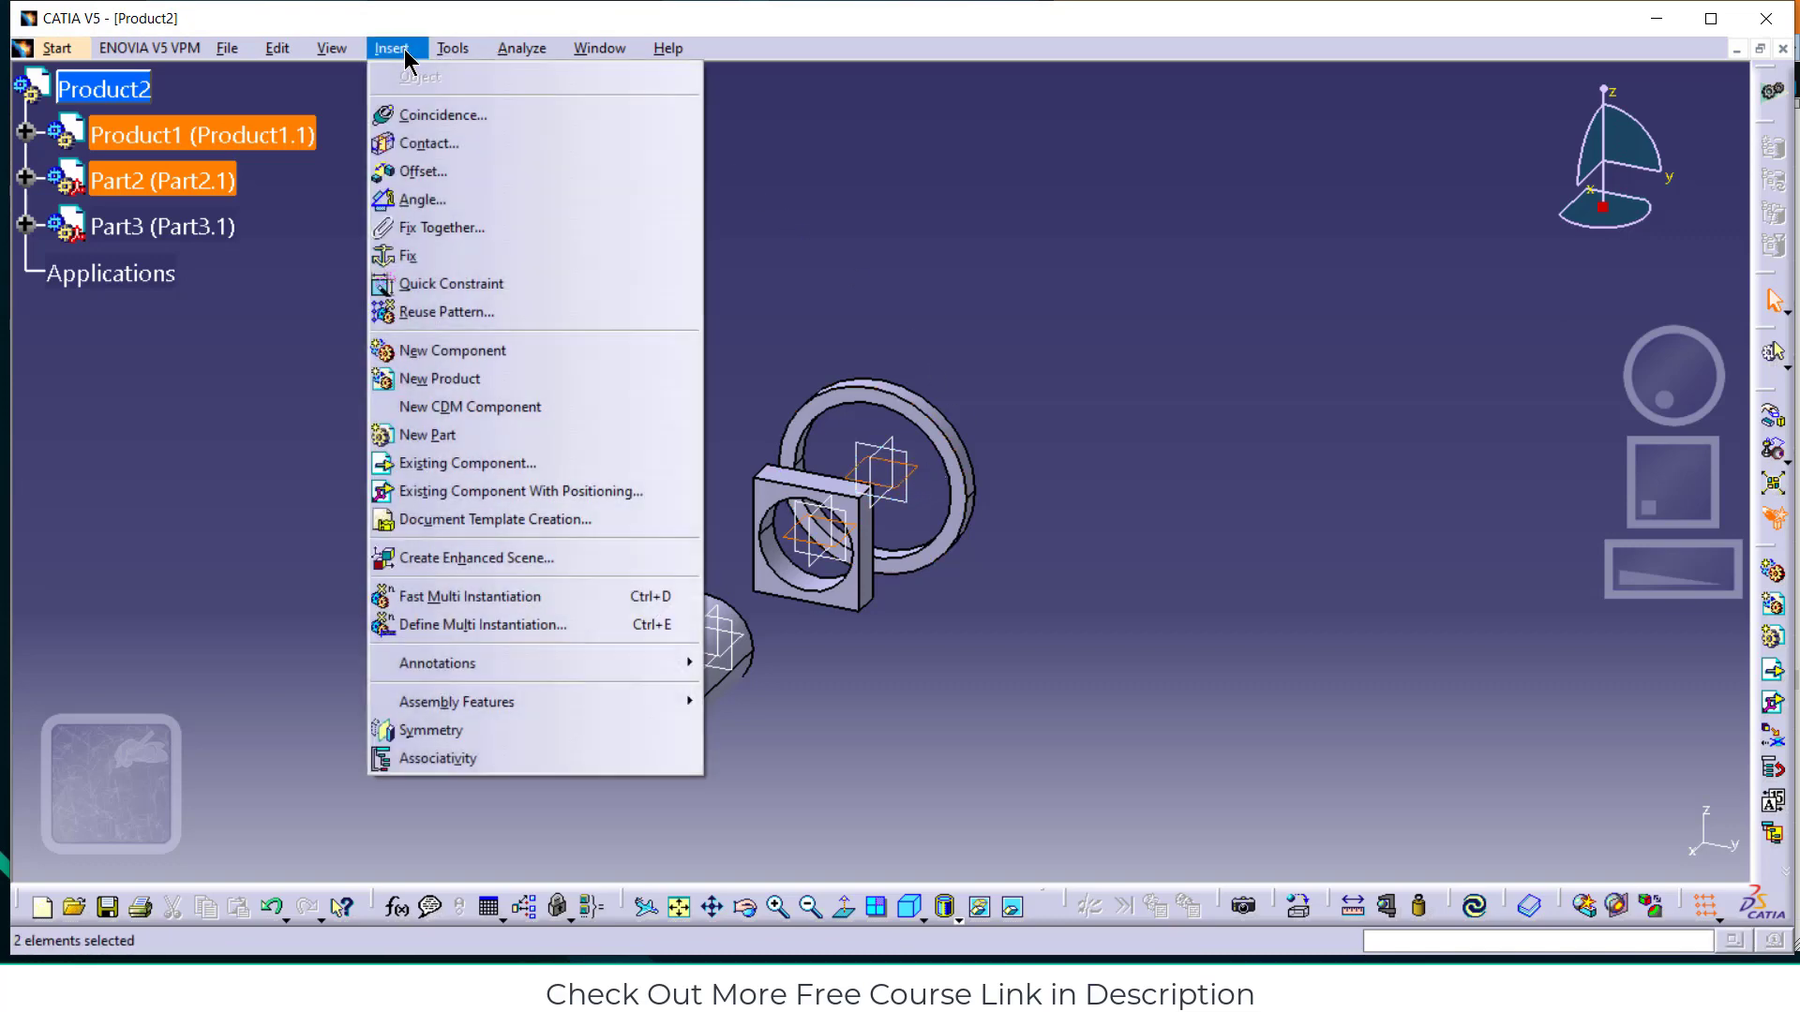
{"action": "left_click", "coordinate": [430, 197]}
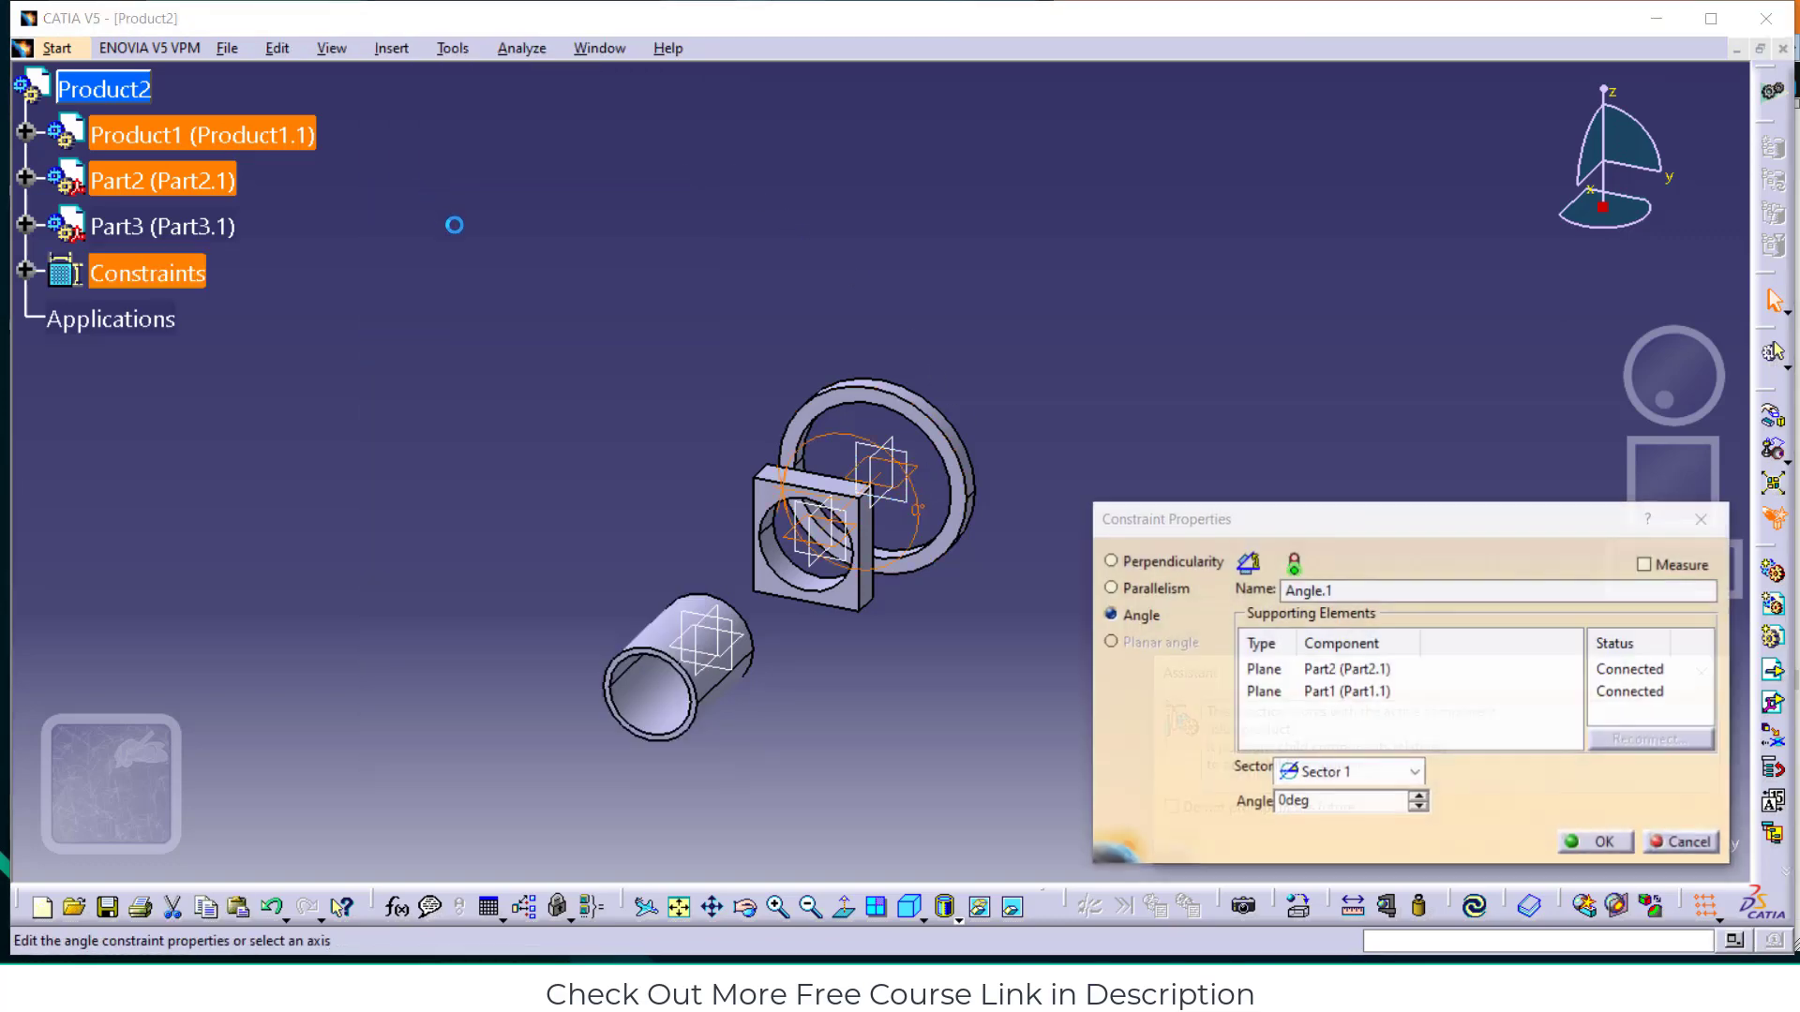
{"action": "left_click", "coordinate": [1706, 843]}
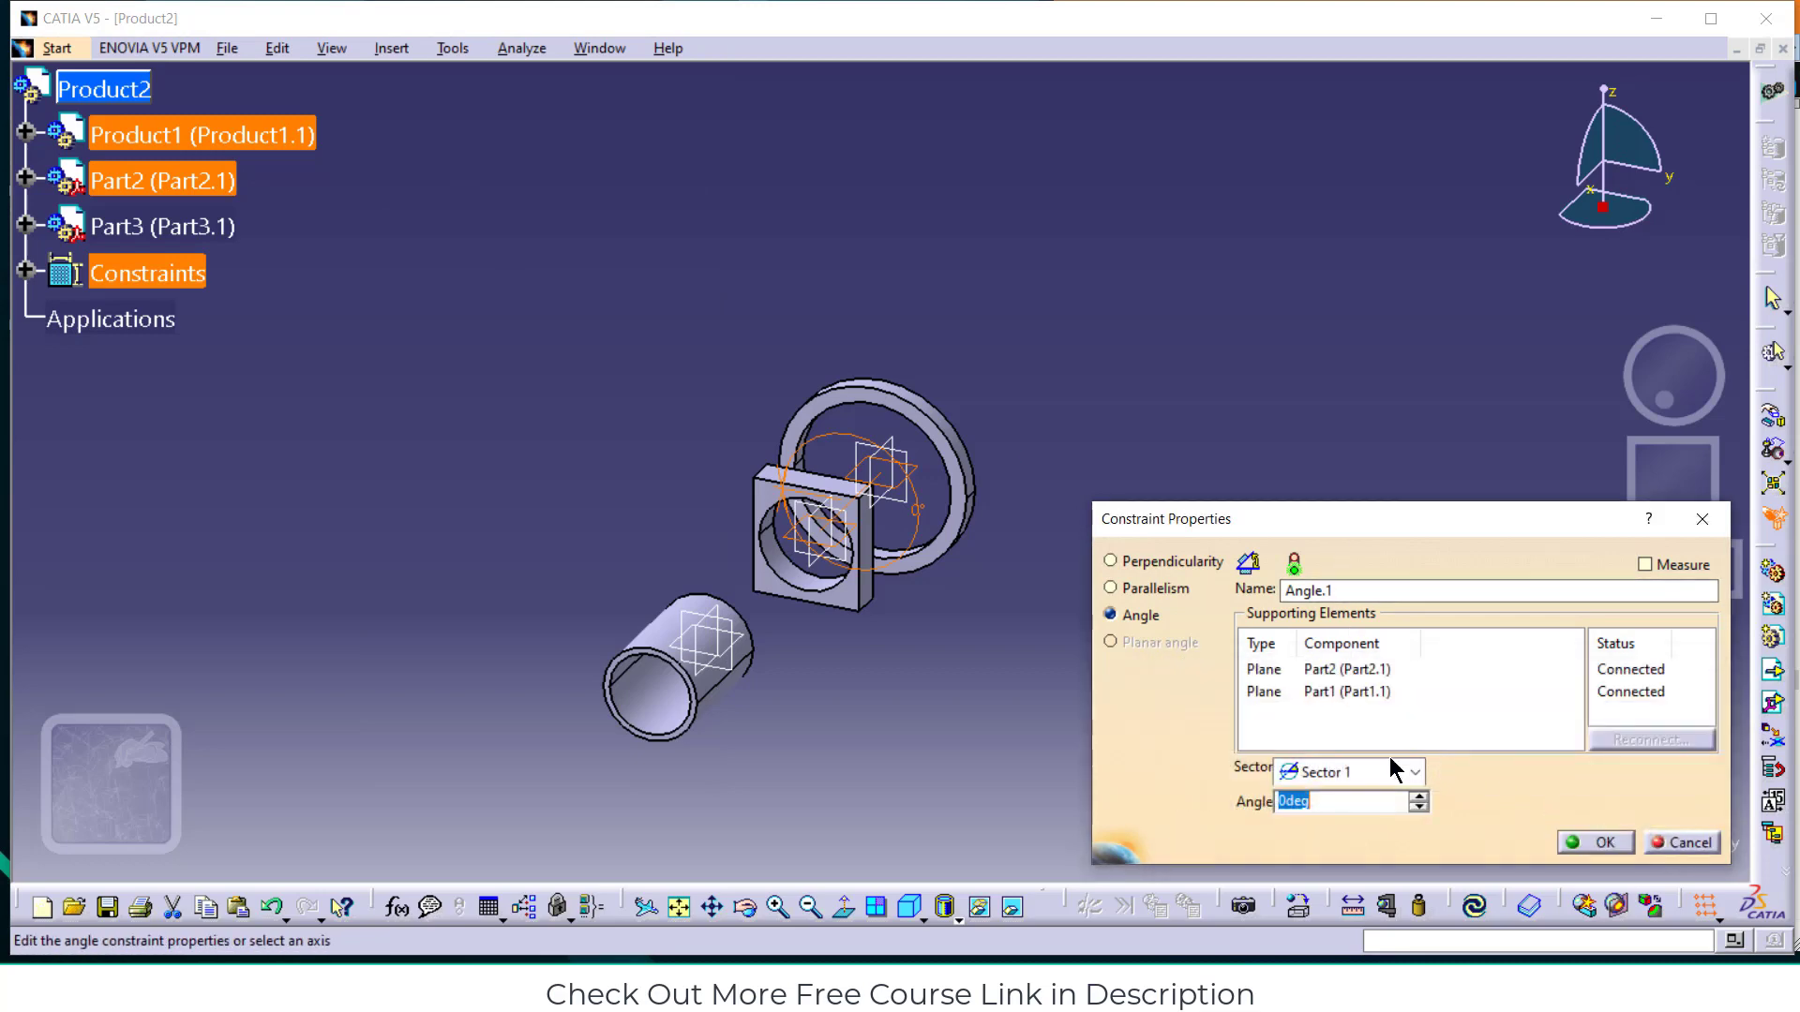
{"action": "type", "text": "45"}
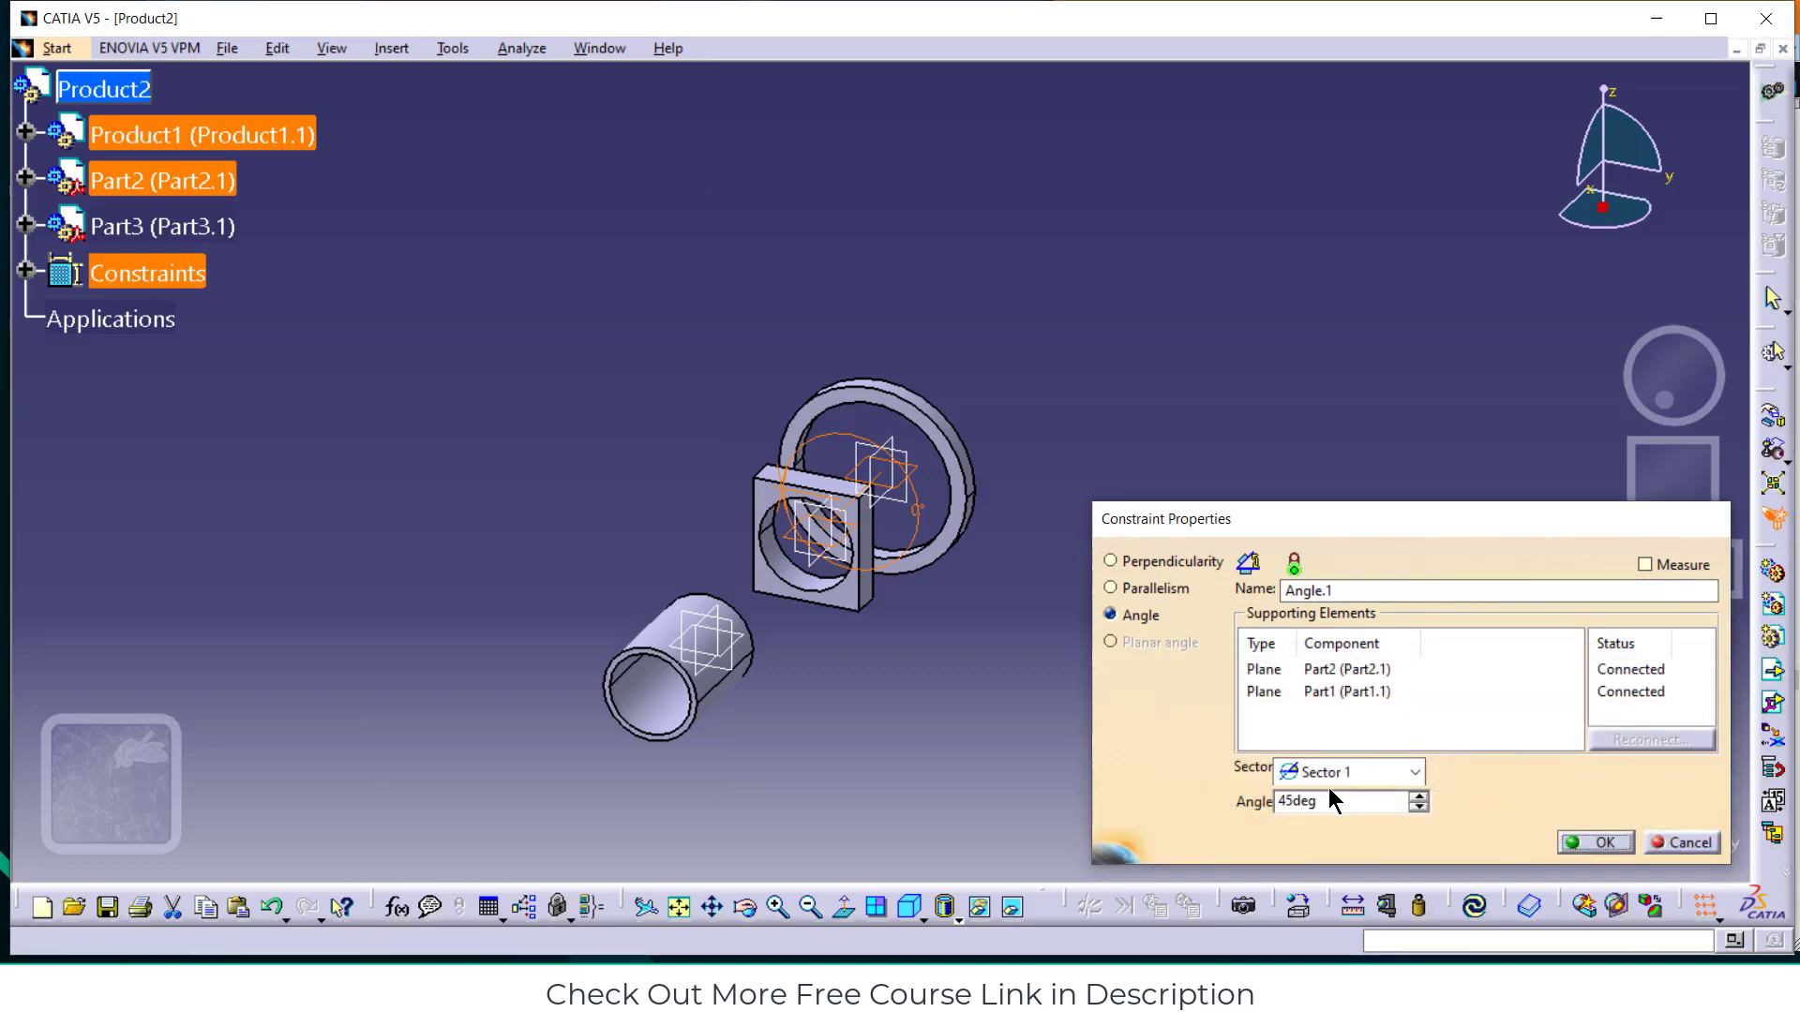
{"action": "key", "text": "Return"}
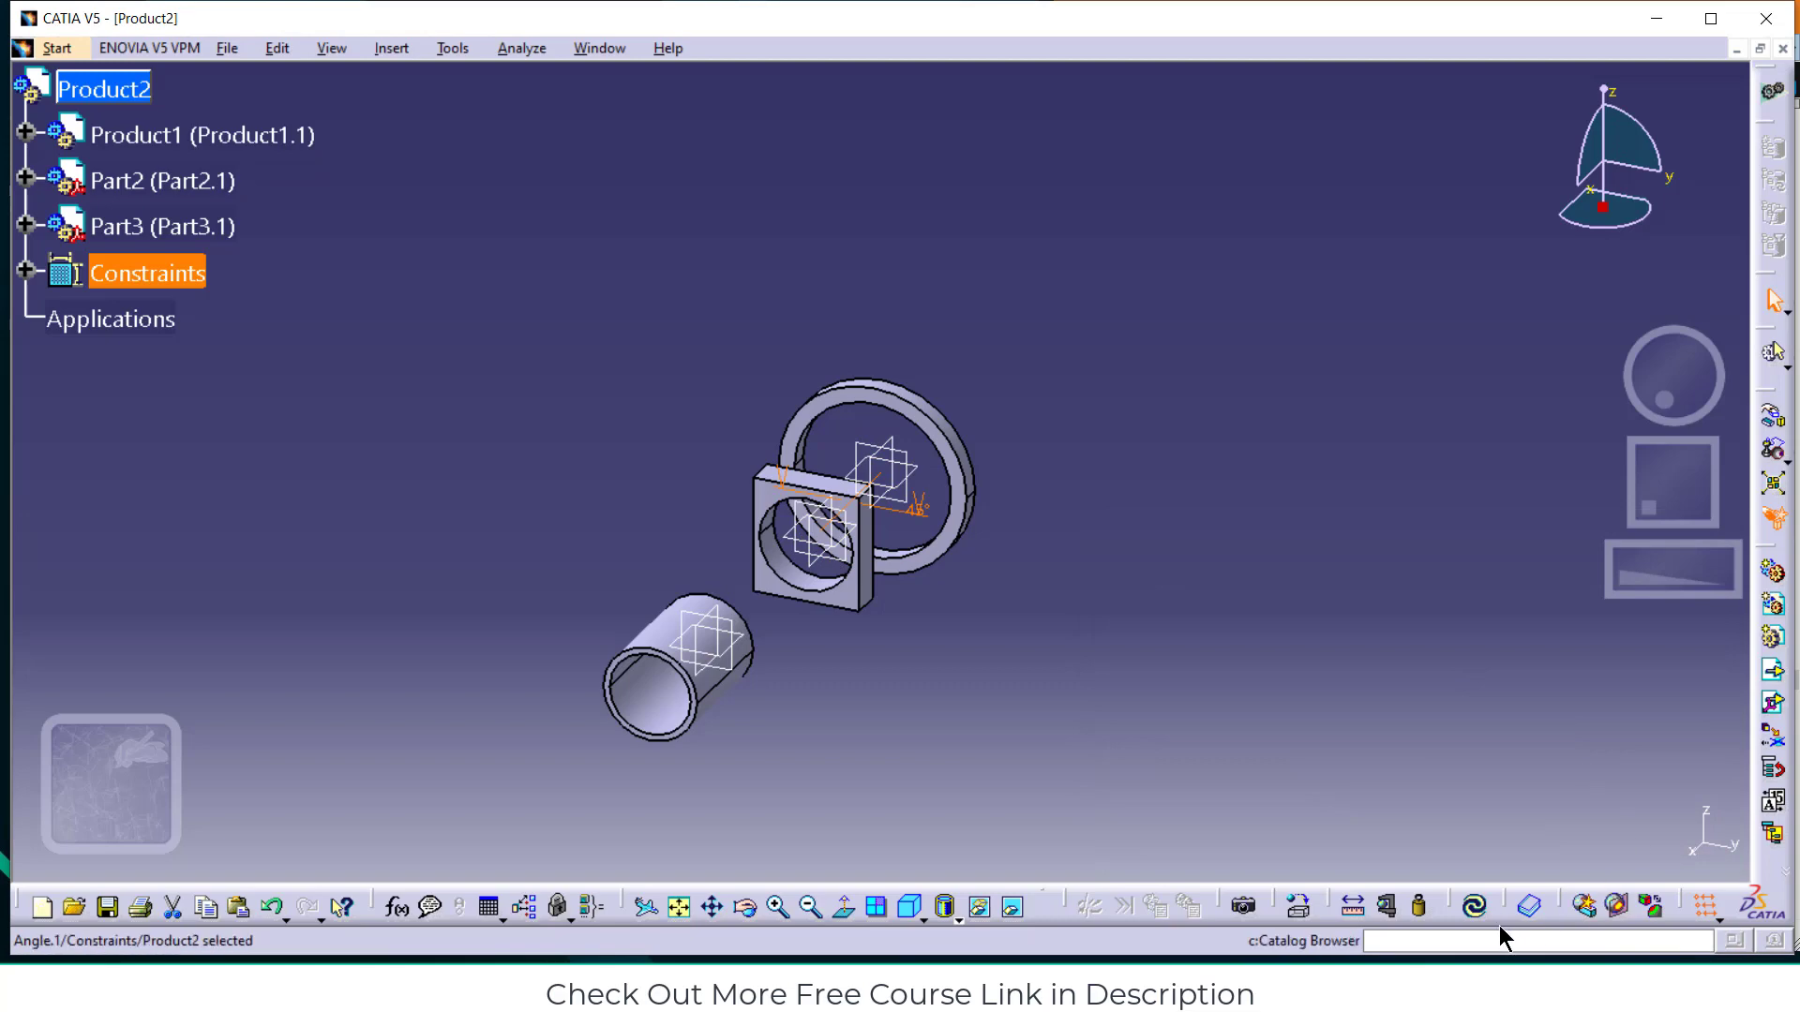
{"action": "left_click", "coordinate": [1475, 908]}
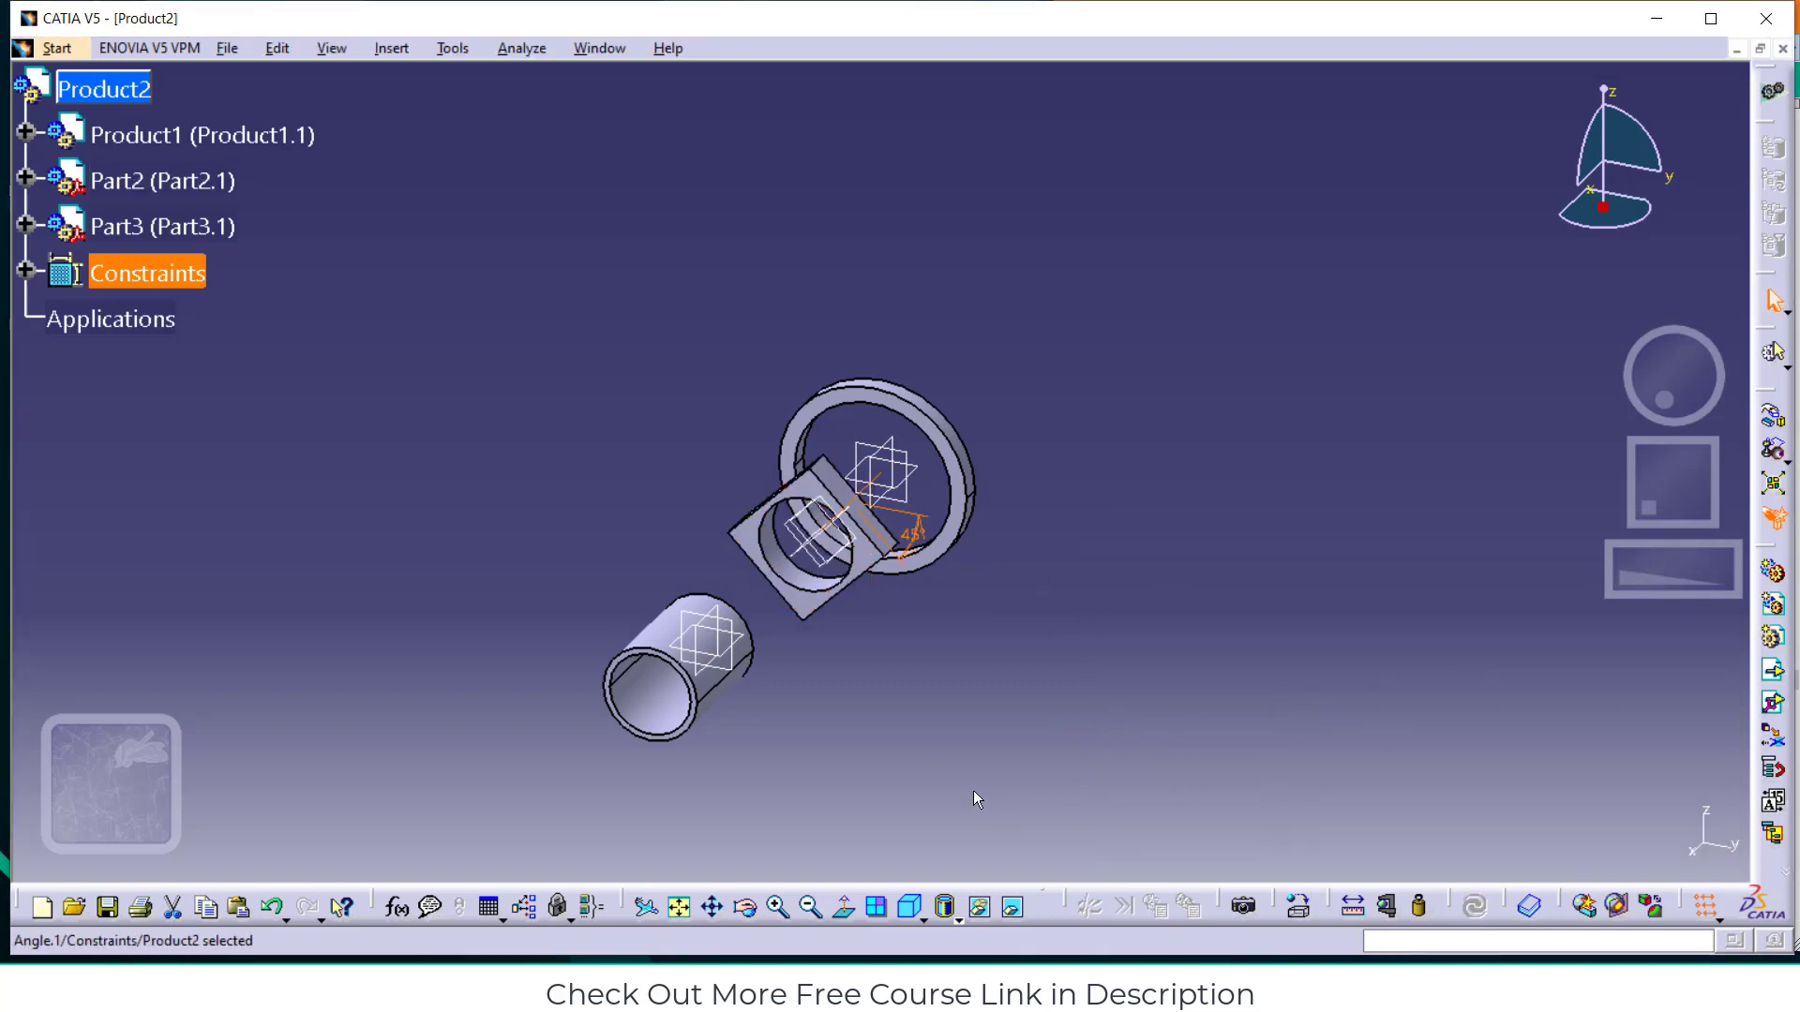
Add a 2 mm offset constraint between the front faces of the ring and the square plate, and update the assembly
{"action": "key", "text": "alt+Tab"}
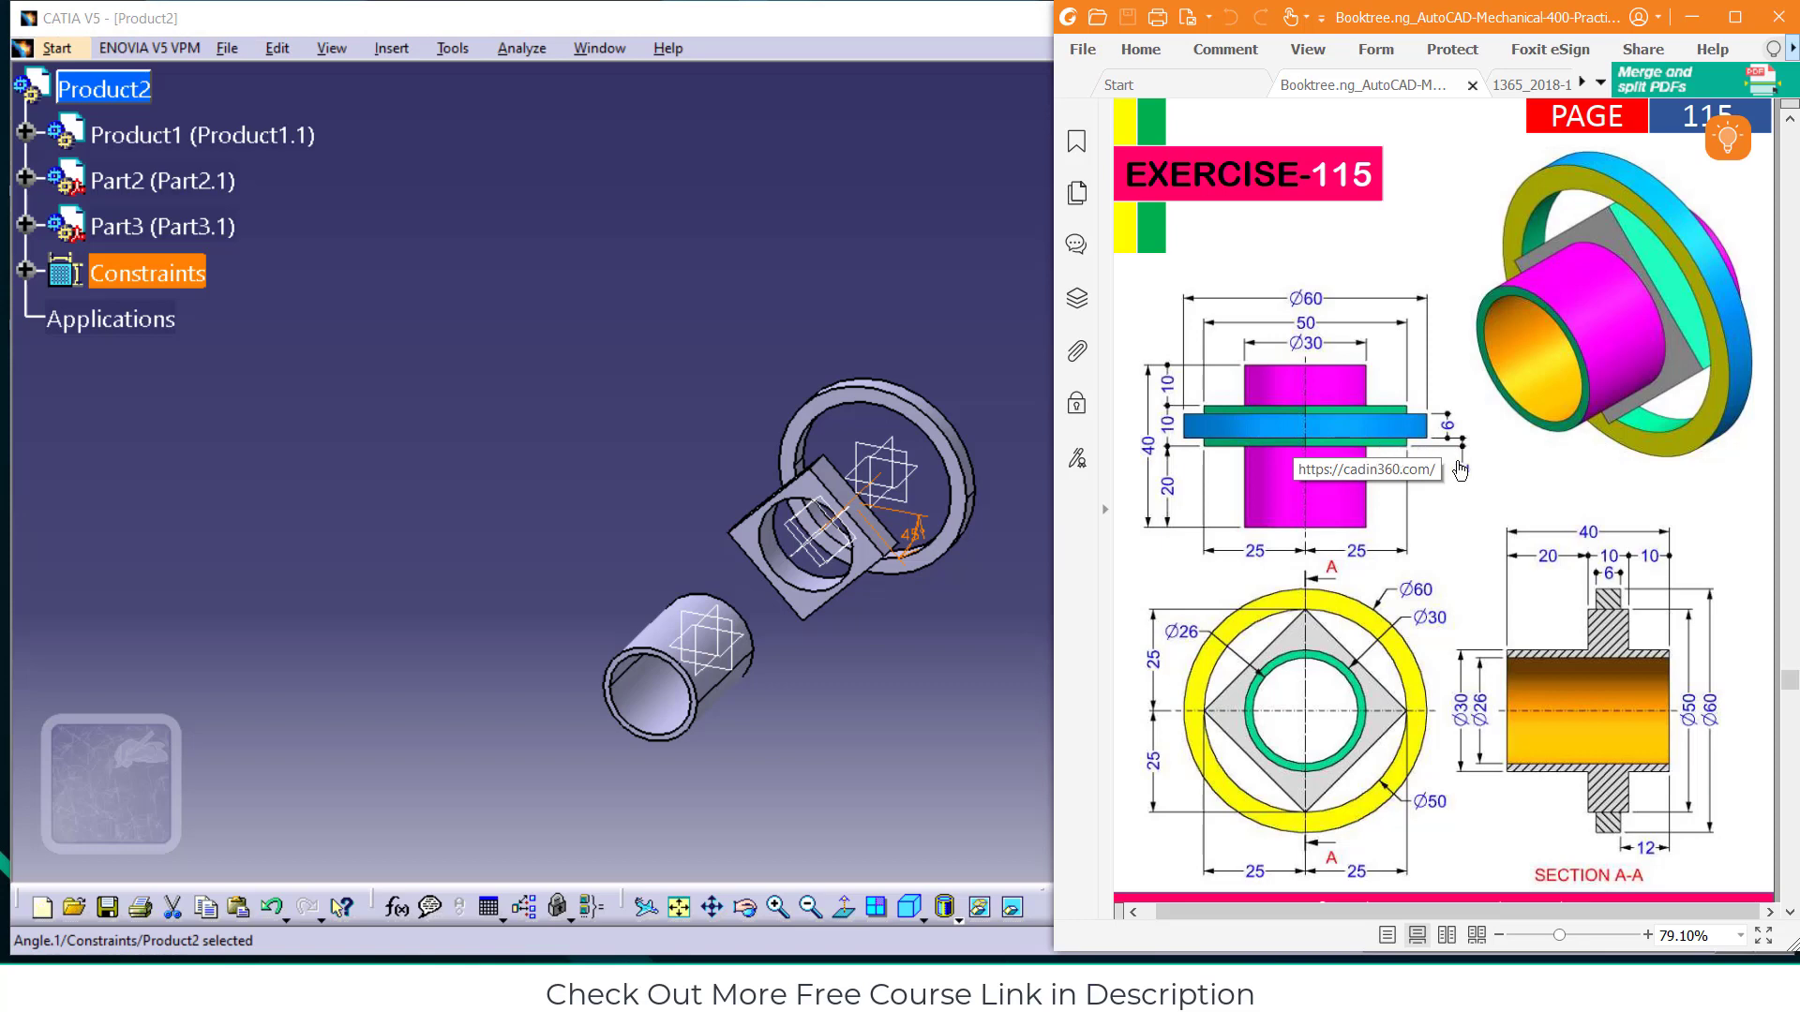
{"action": "left_click", "coordinate": [1692, 17]}
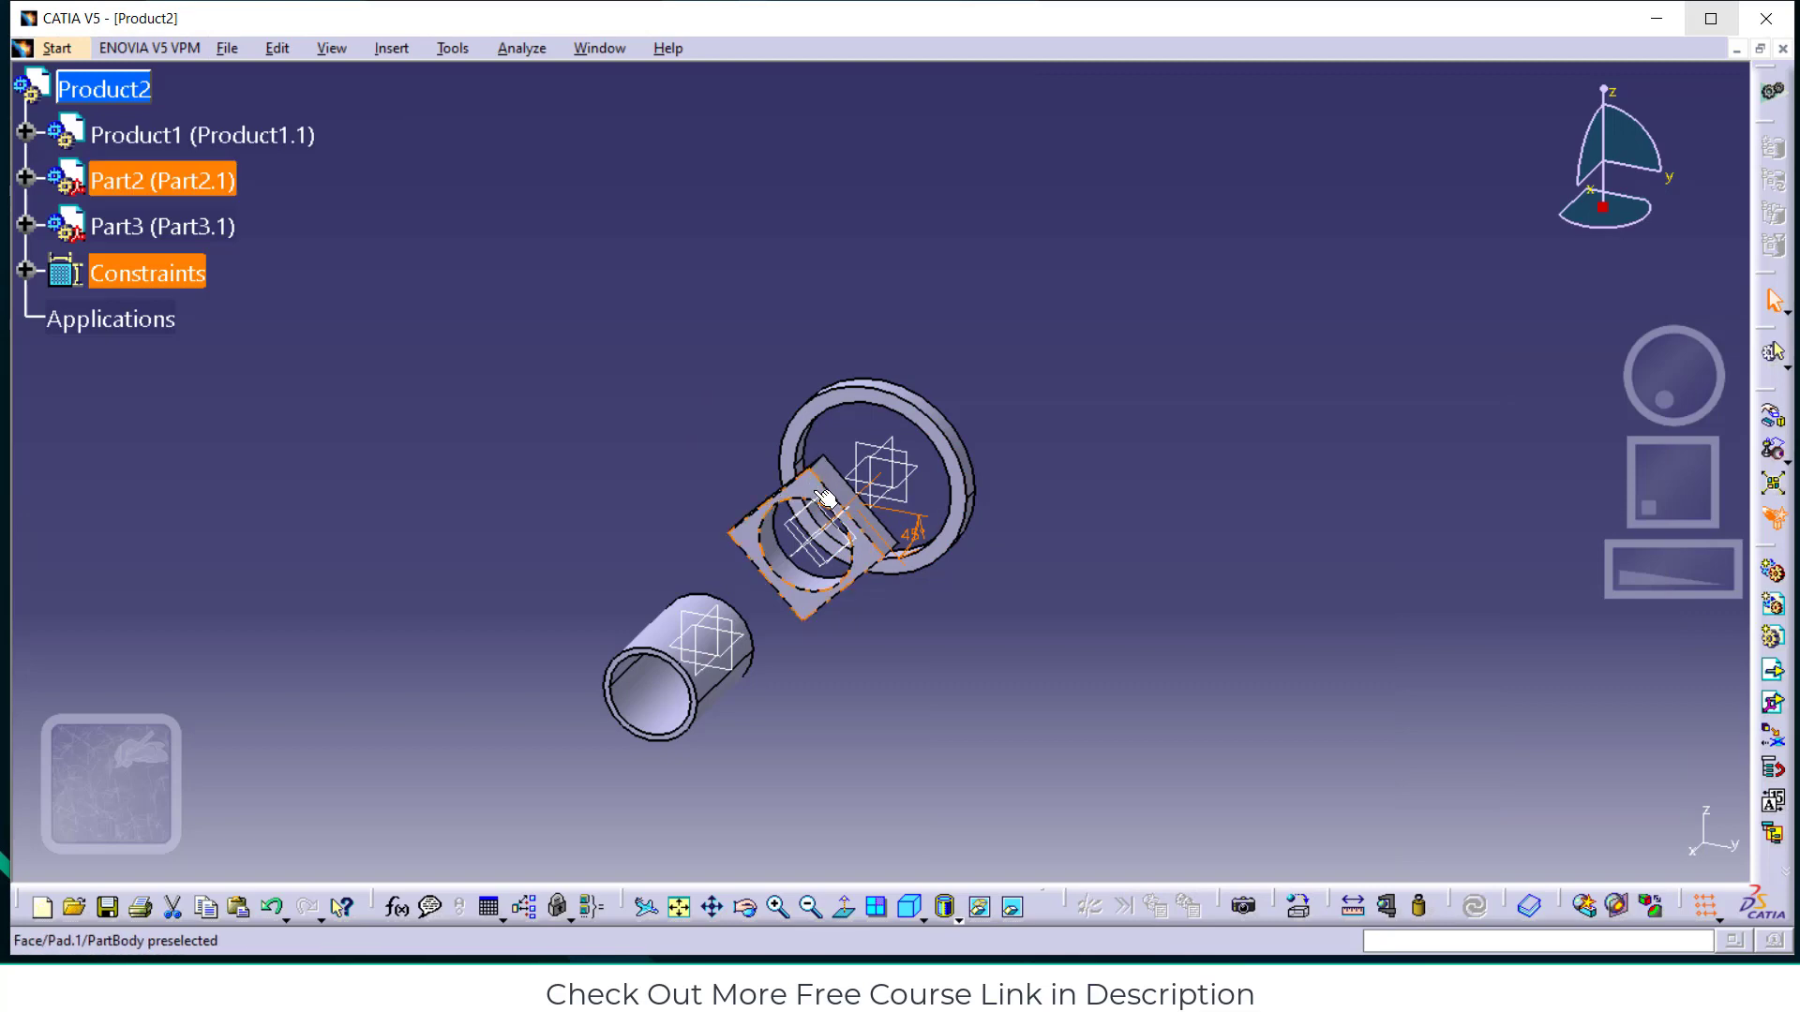
{"action": "left_click", "coordinate": [960, 466]}
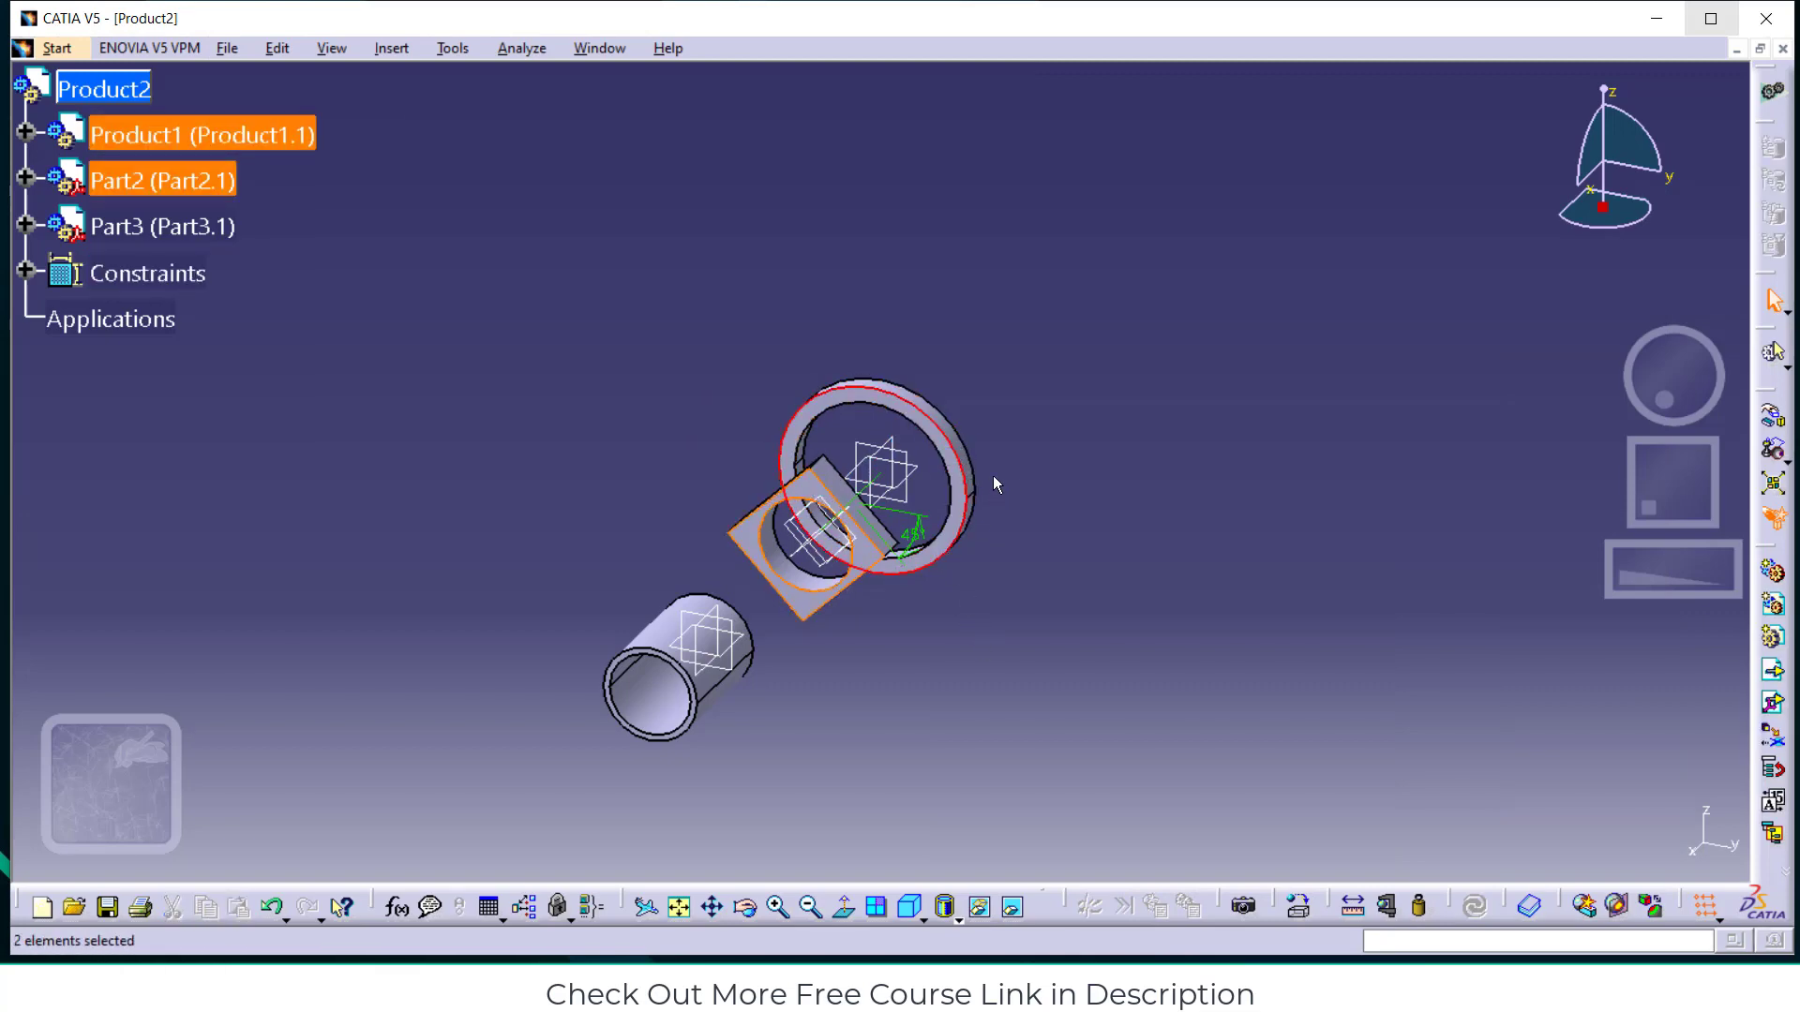
{"action": "left_click", "coordinate": [778, 906]}
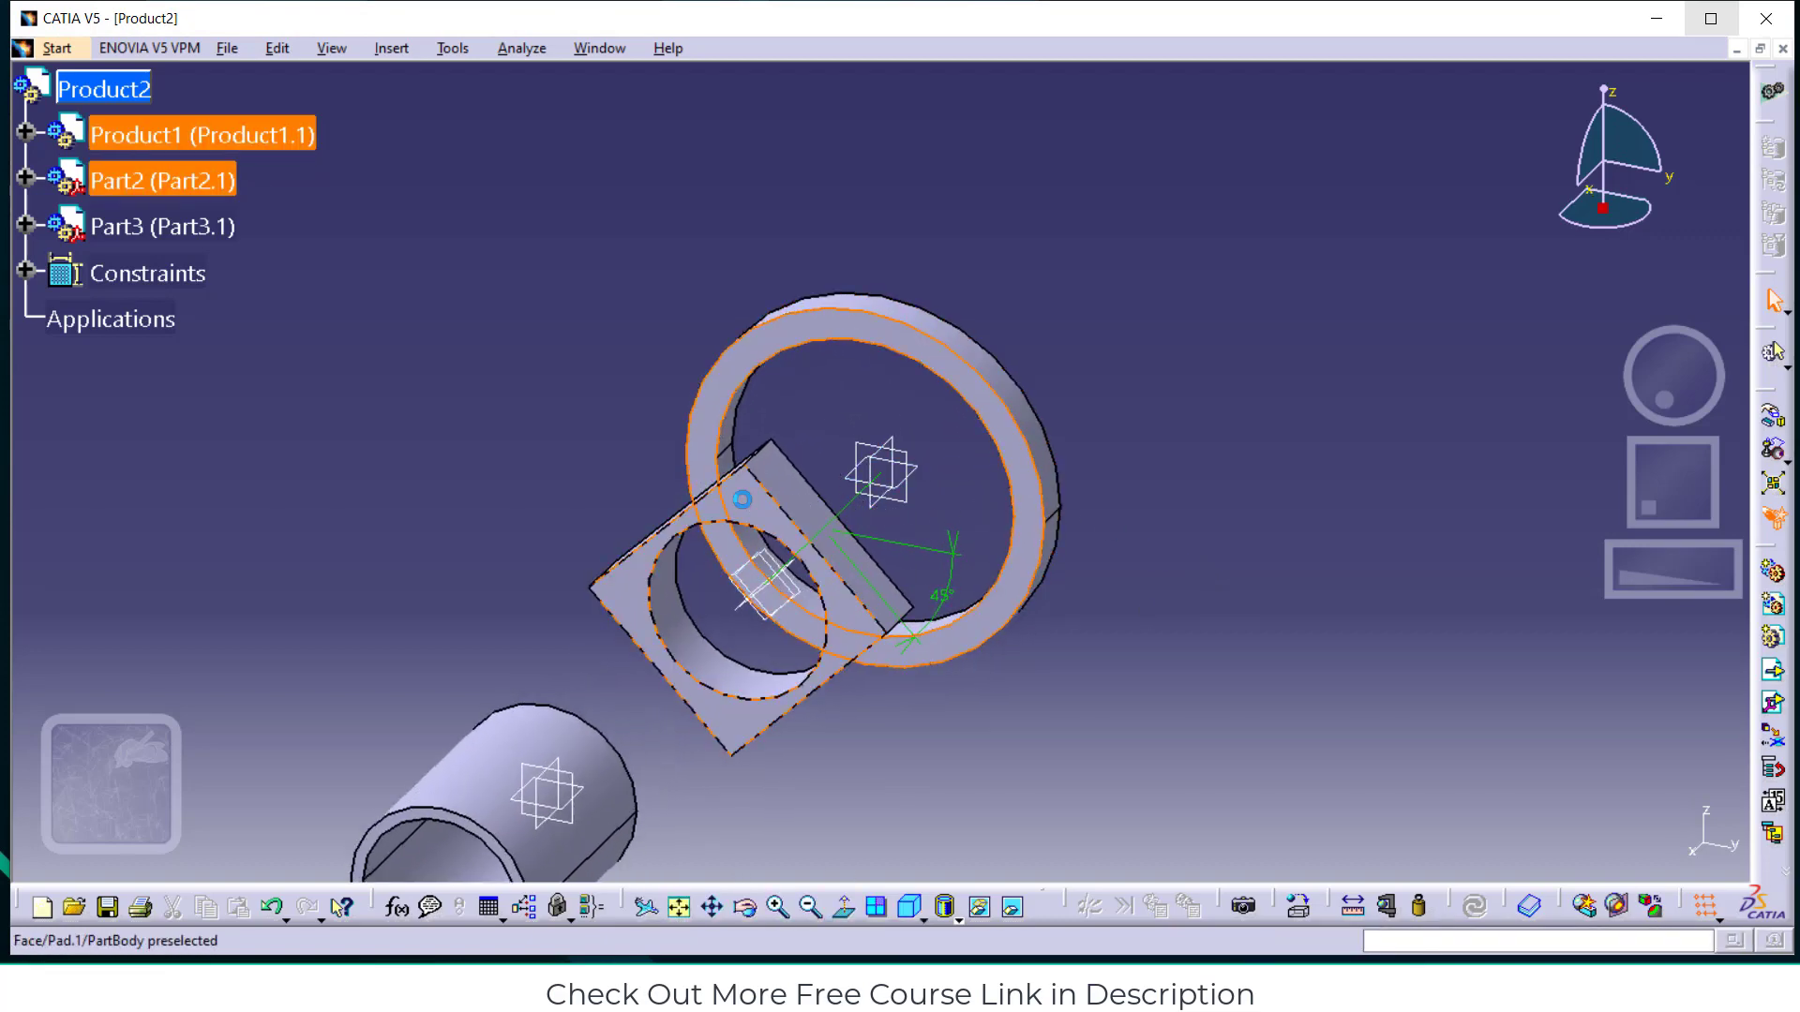
{"action": "left_click", "coordinate": [403, 51]}
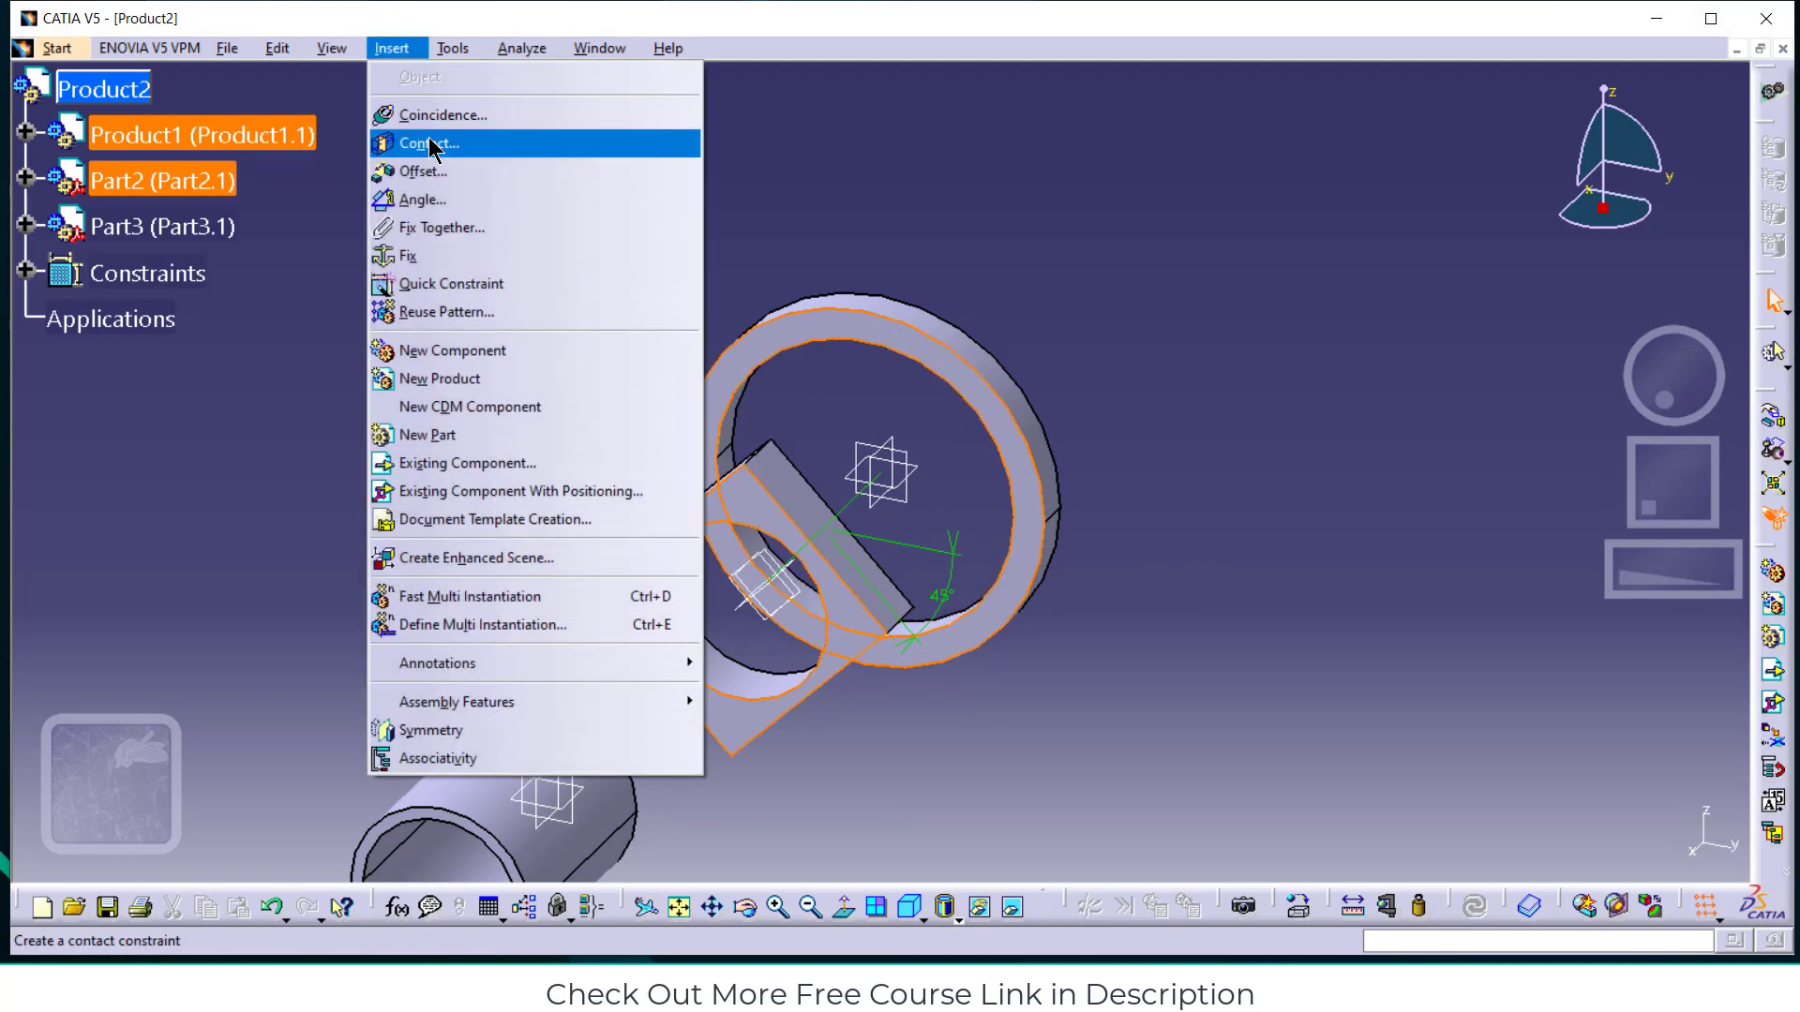
{"action": "left_click", "coordinate": [436, 170]}
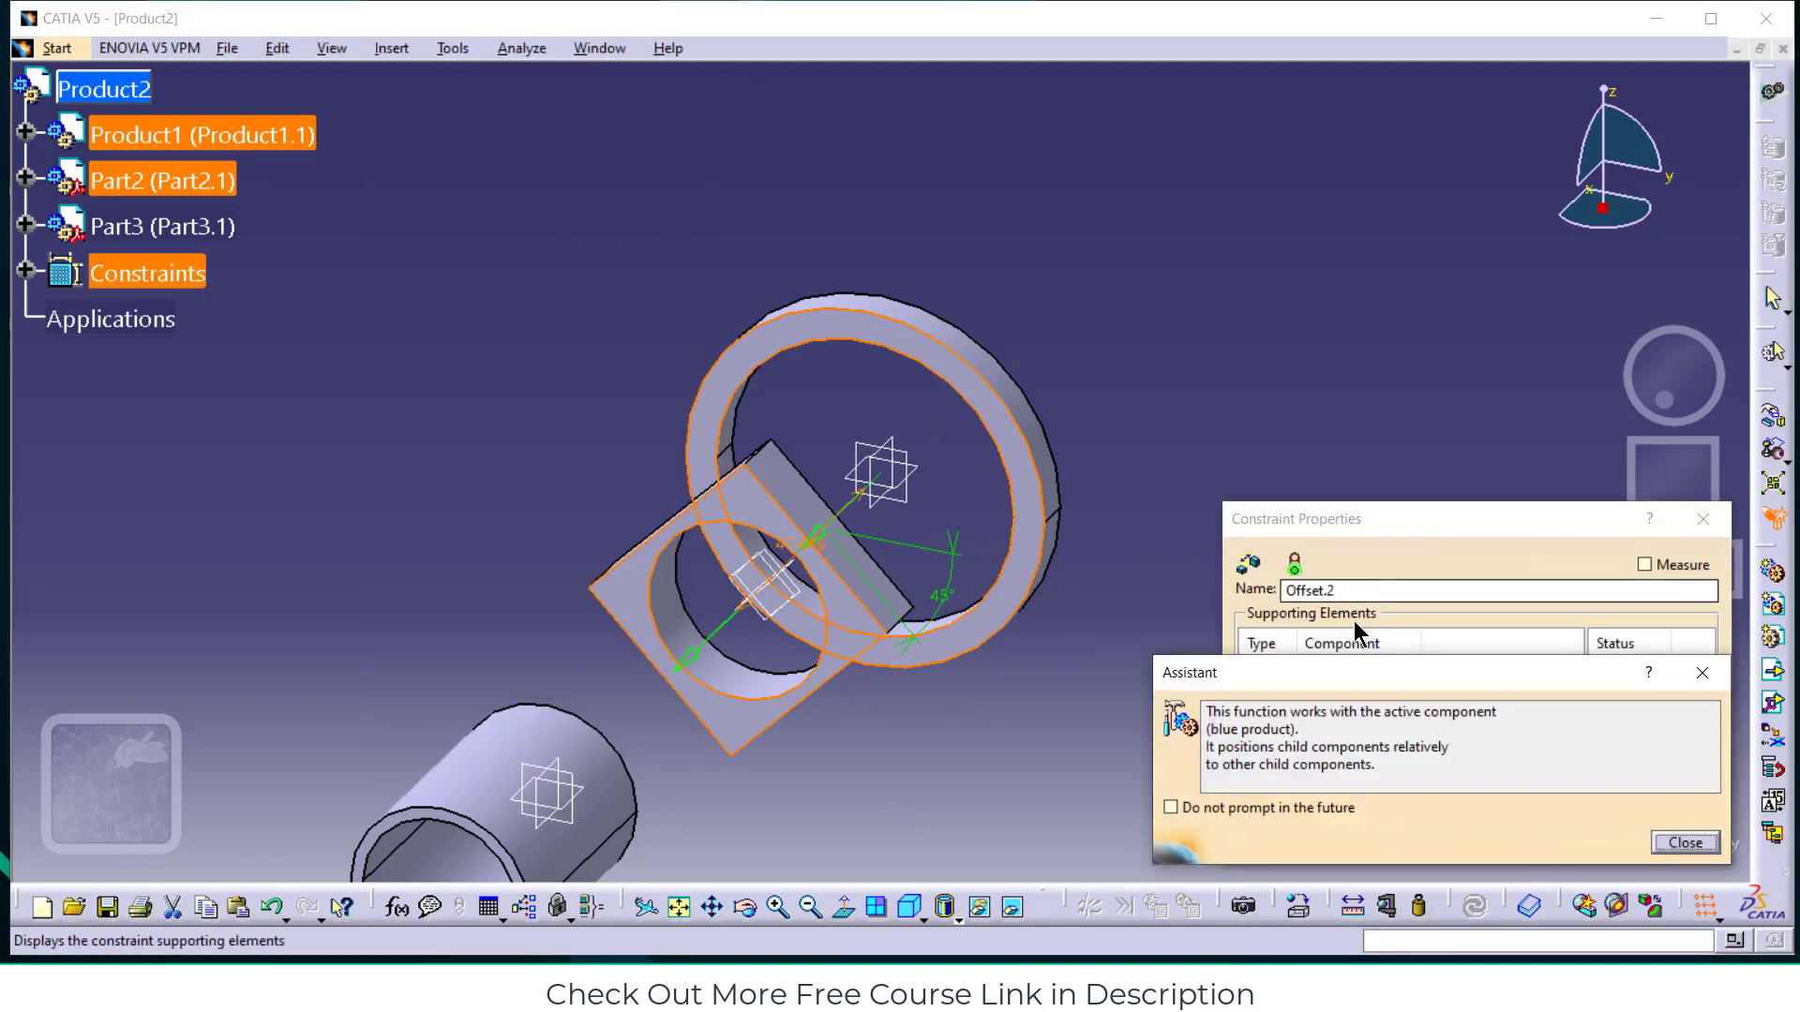
{"action": "left_click", "coordinate": [1678, 843]}
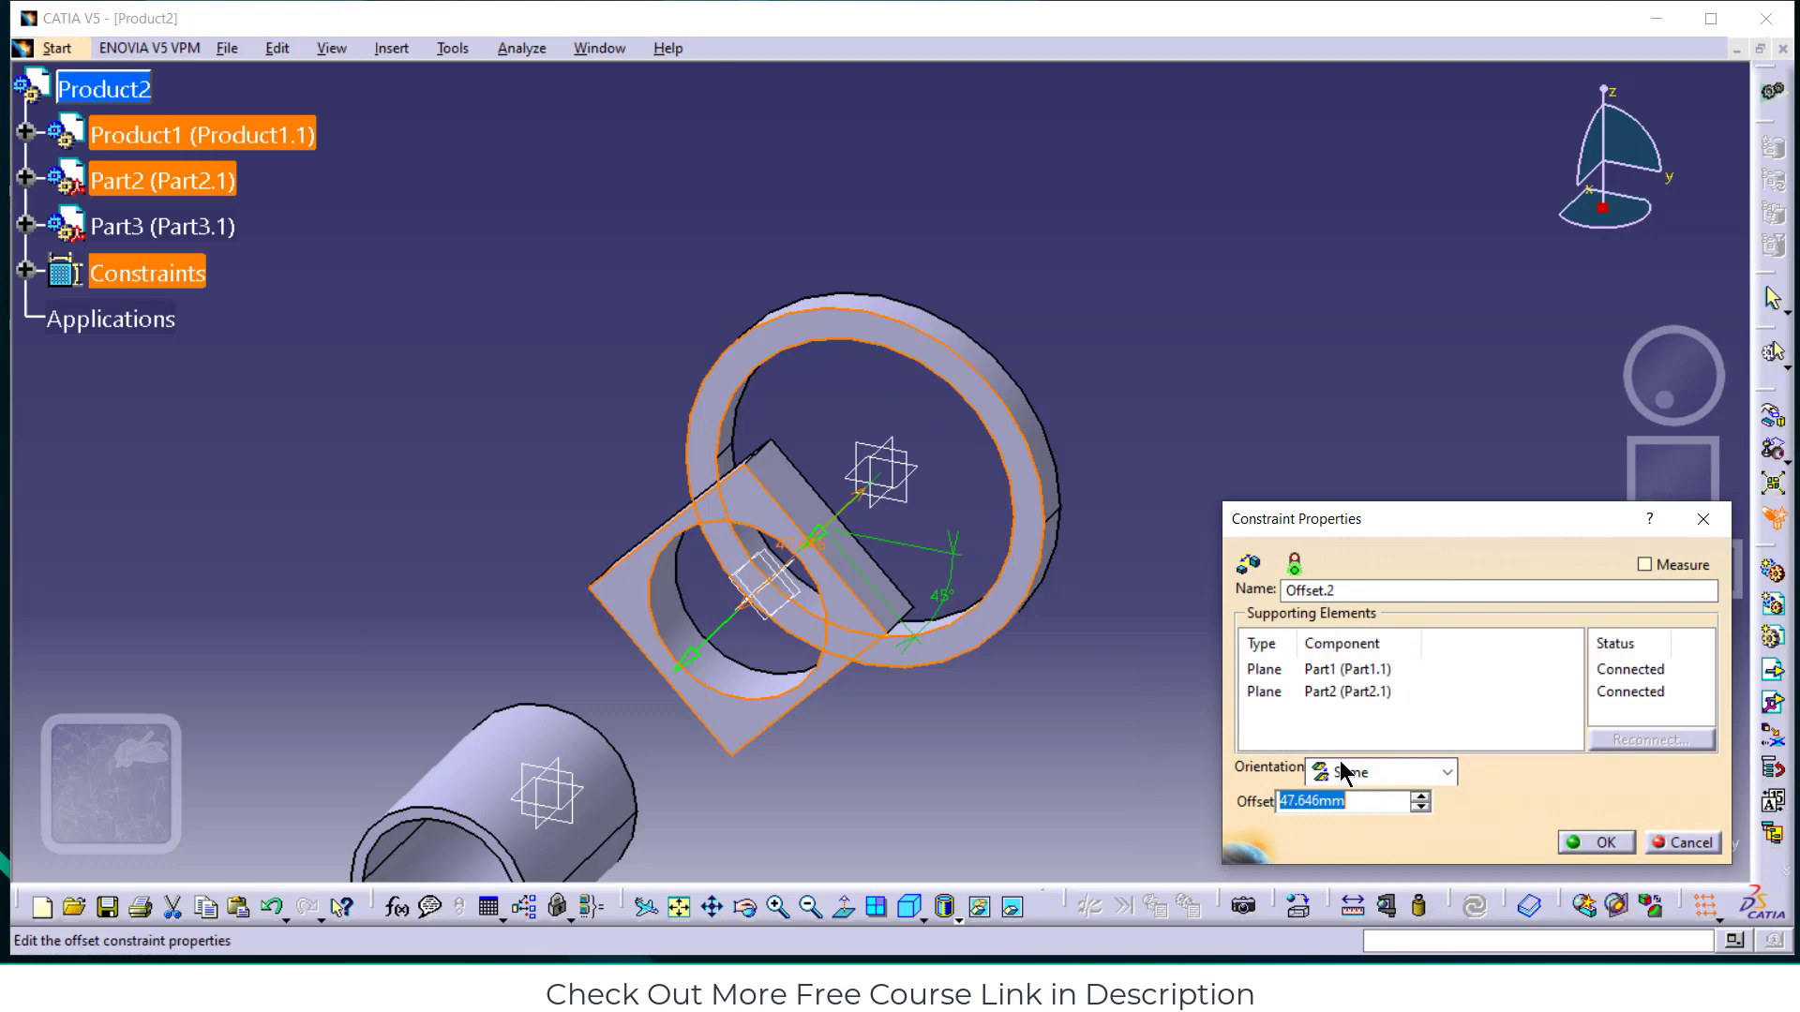
{"action": "type", "text": "2"}
{"action": "key", "text": "Return"}
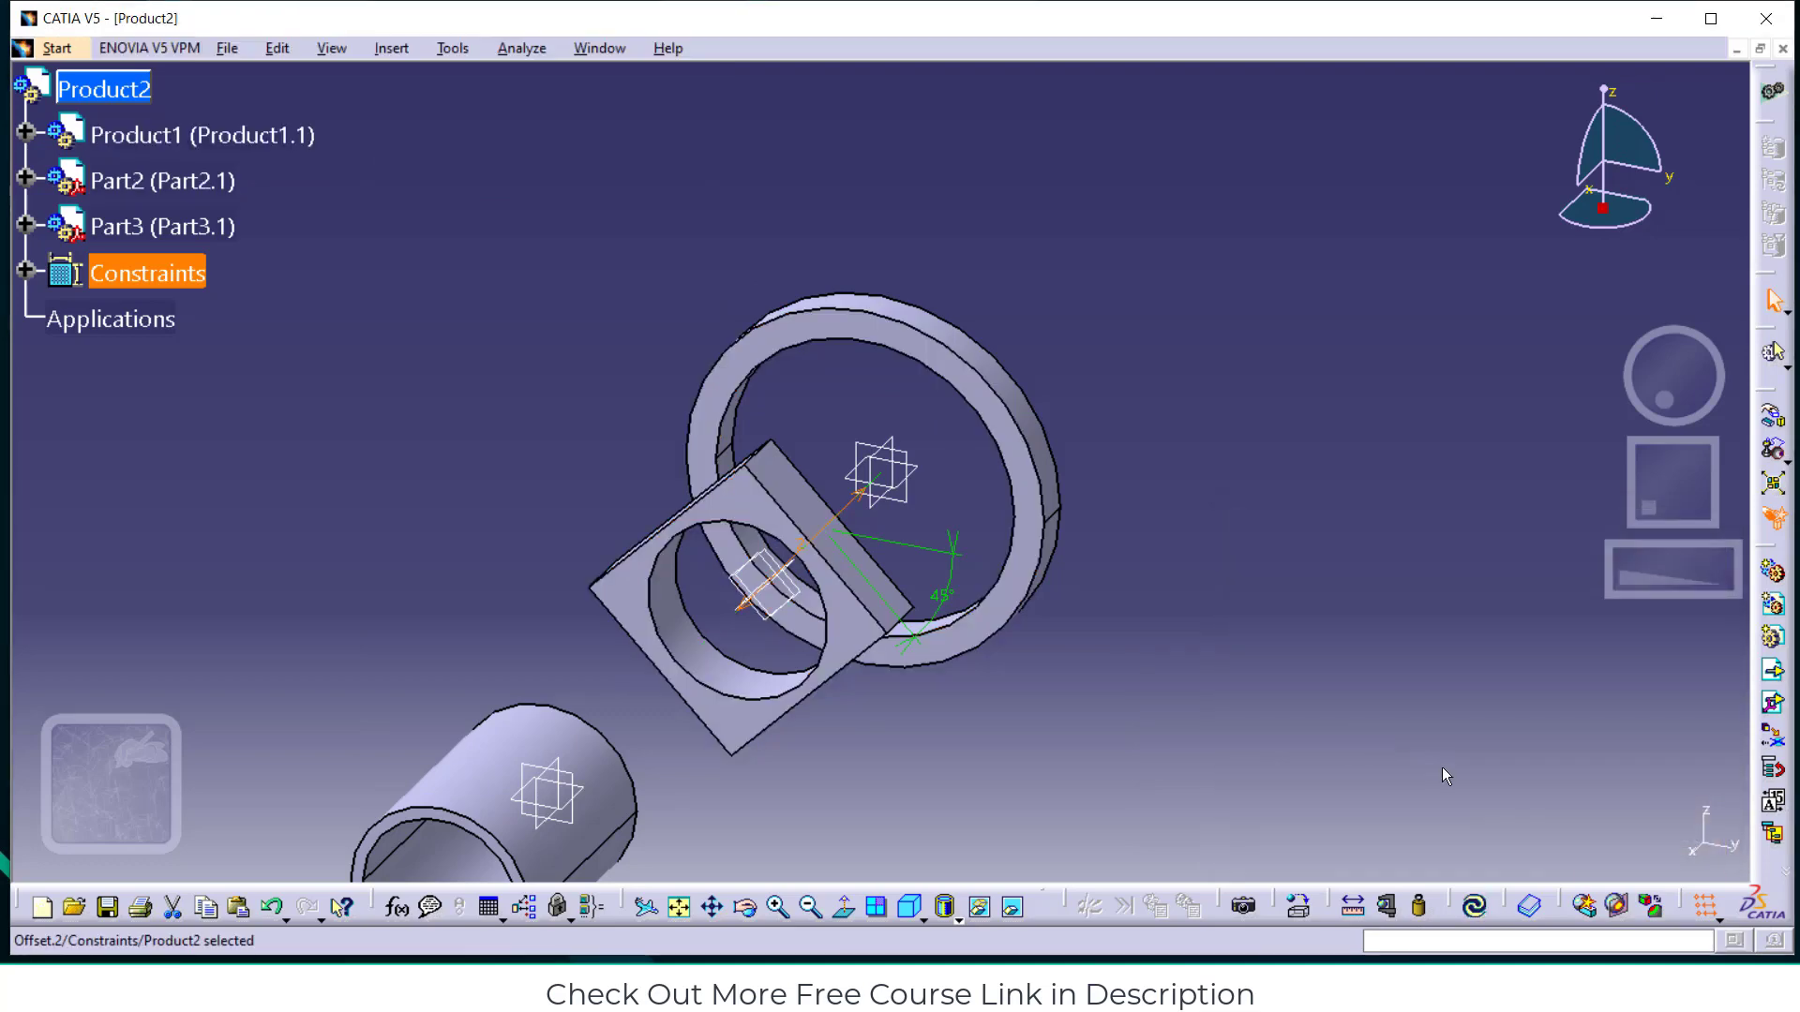
{"action": "left_click", "coordinate": [1475, 906]}
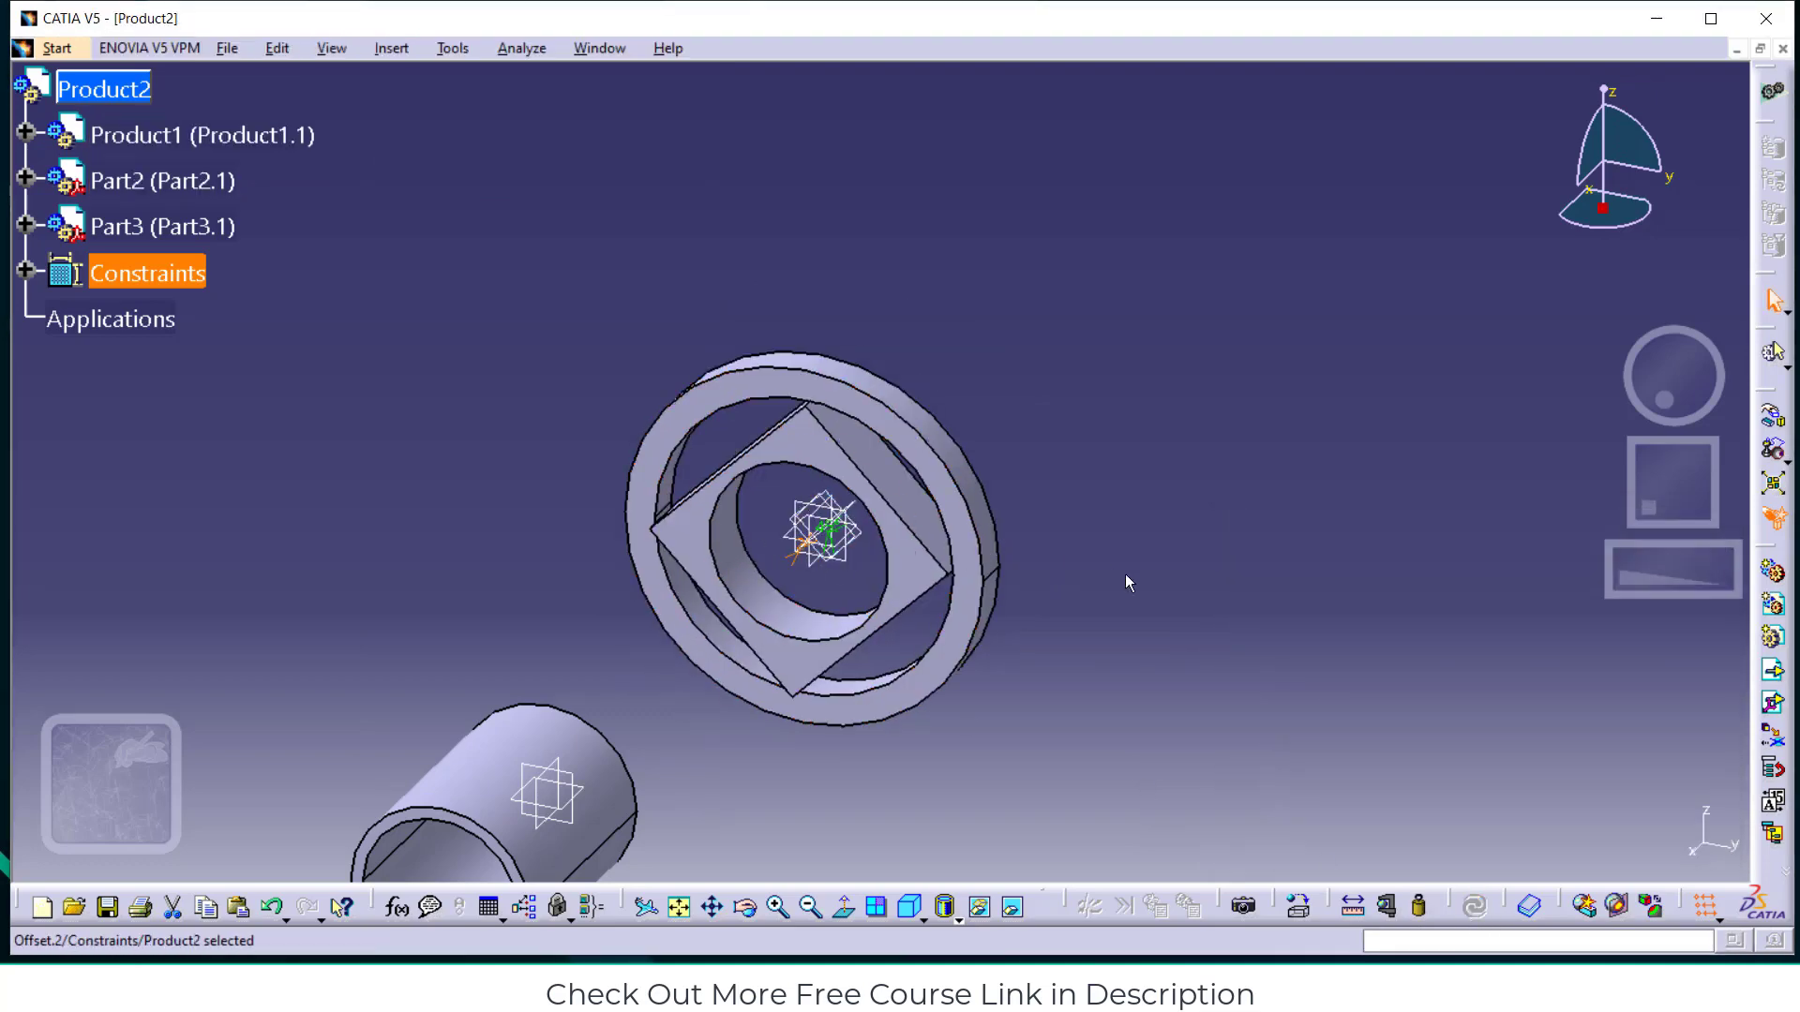
Add a coincidence constraint between the tube's axis and the axis of the square plate's hole
{"action": "left_click", "coordinate": [520, 750]}
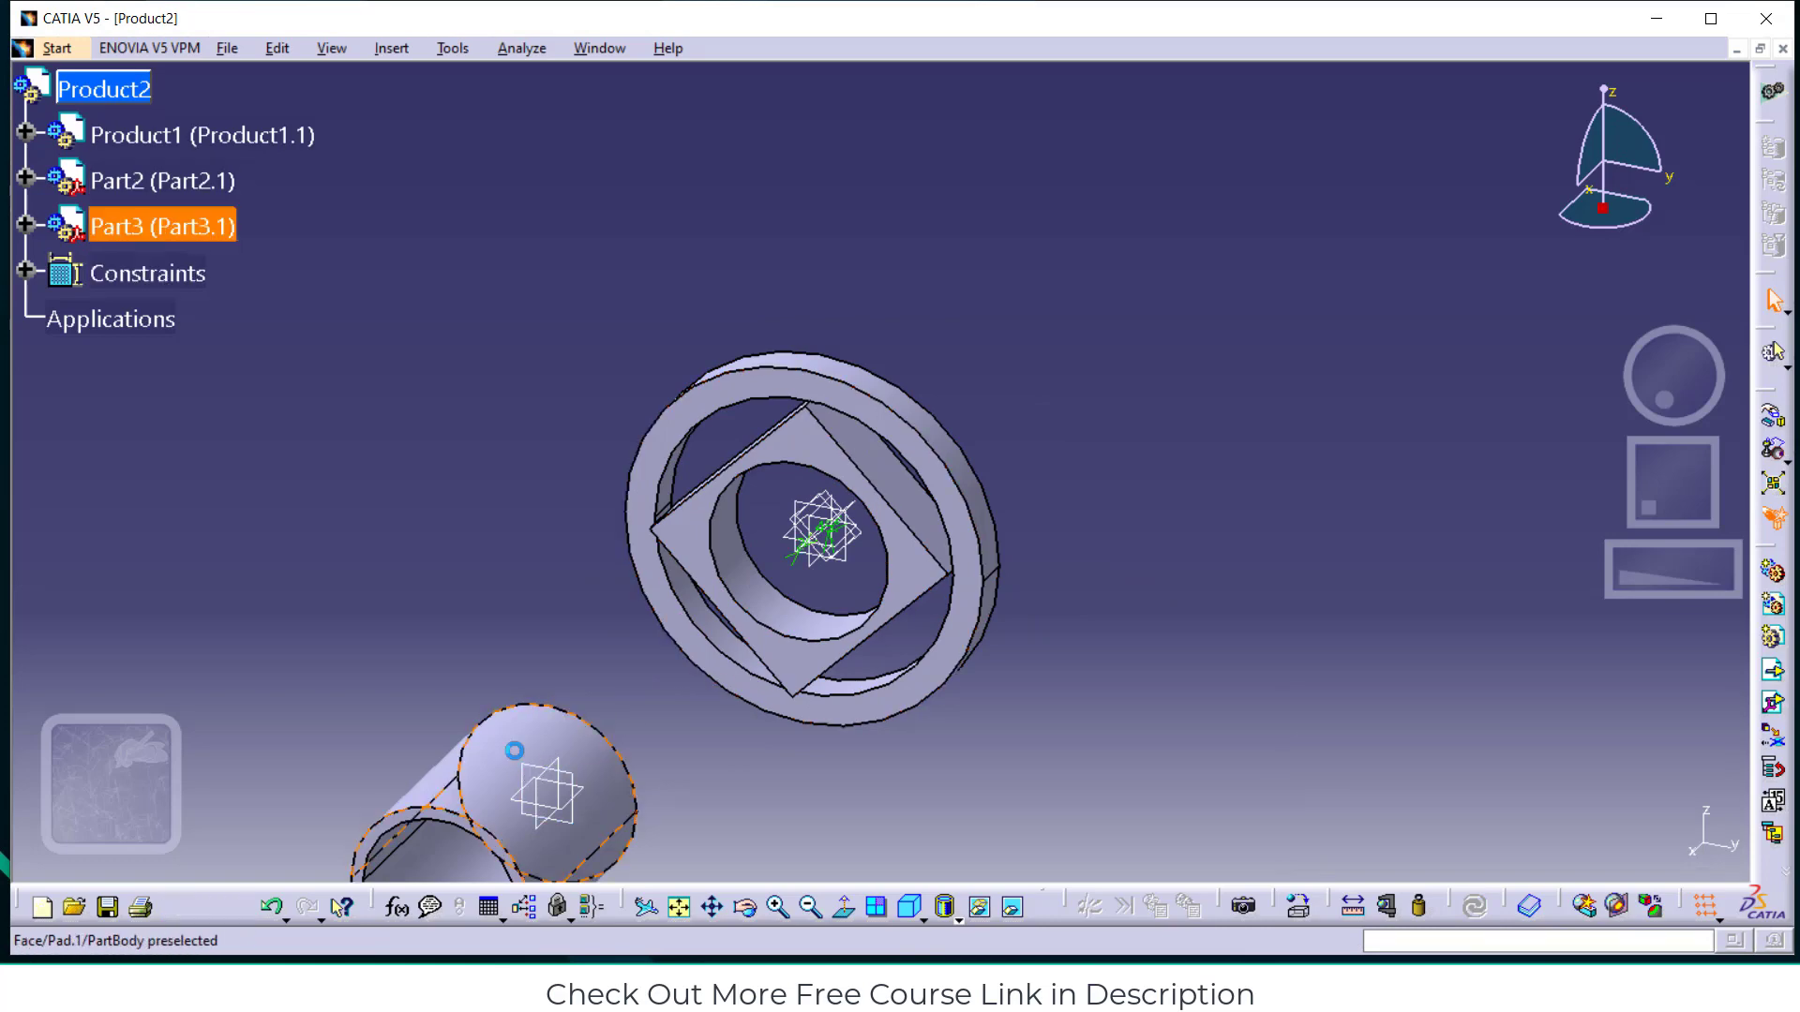
{"action": "left_click", "coordinate": [798, 596], "text": "ctrl"}
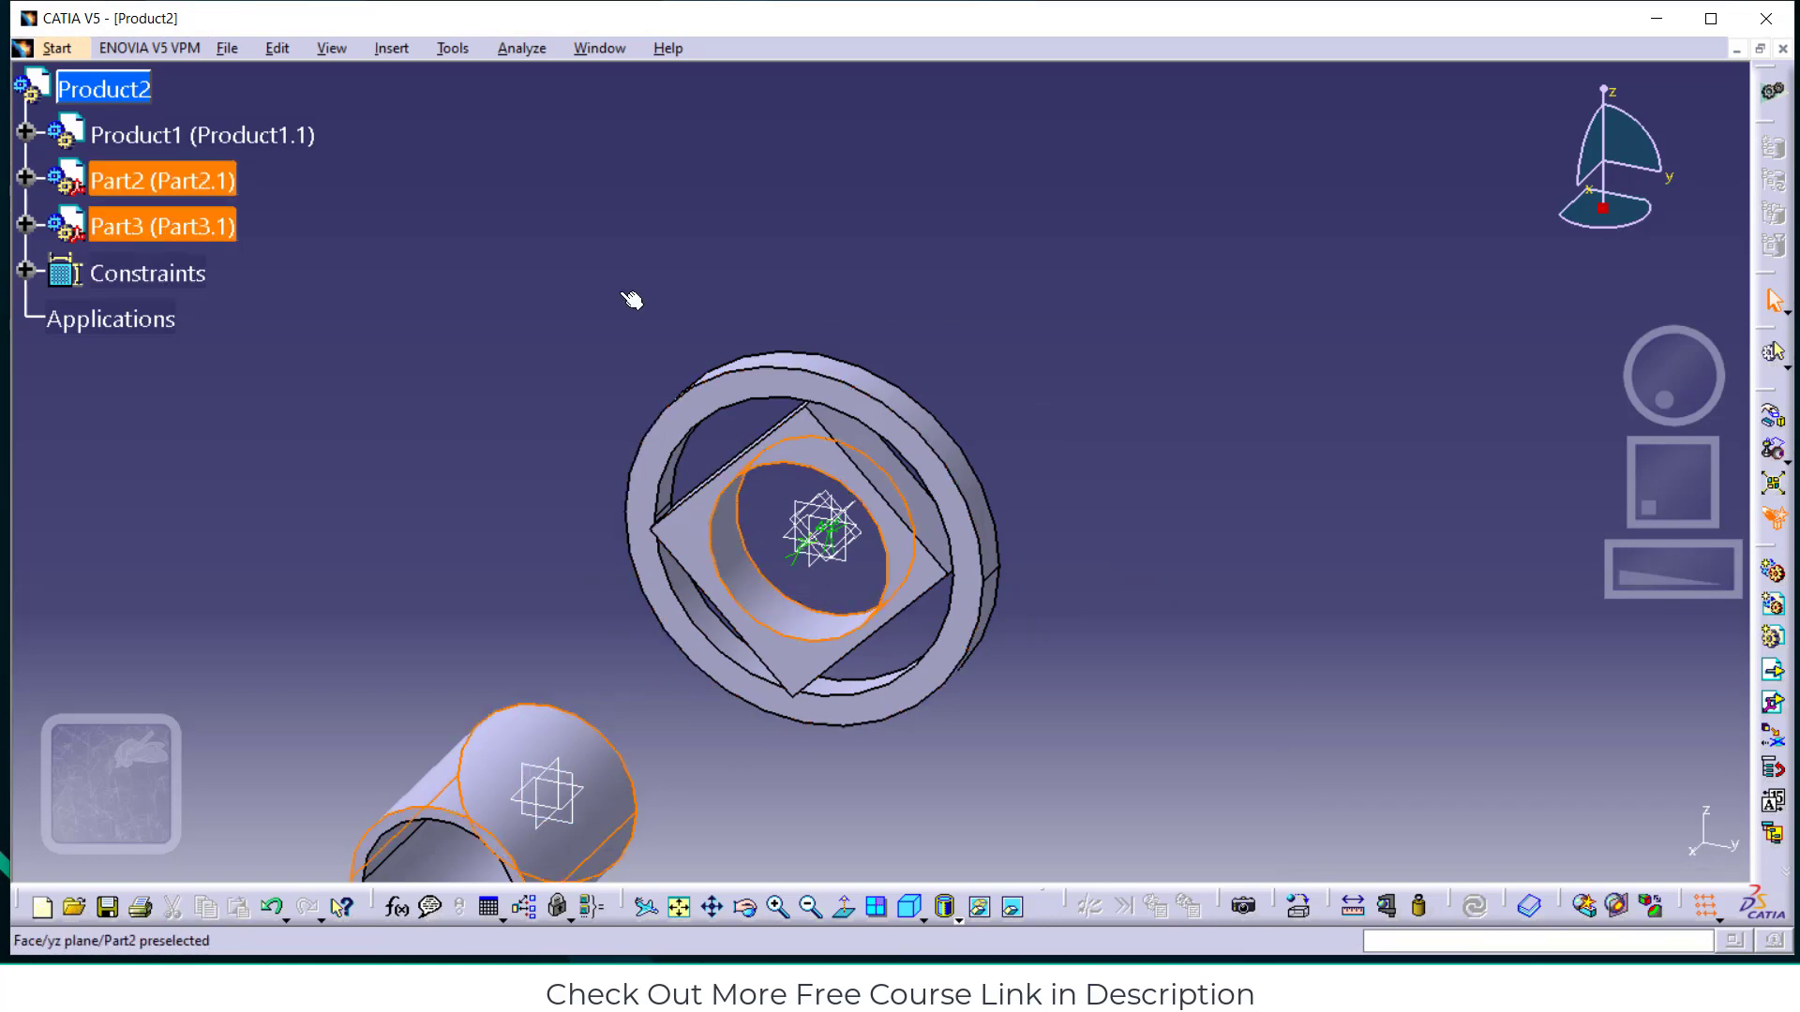
{"action": "left_click", "coordinate": [392, 48]}
{"action": "left_click", "coordinate": [409, 112]}
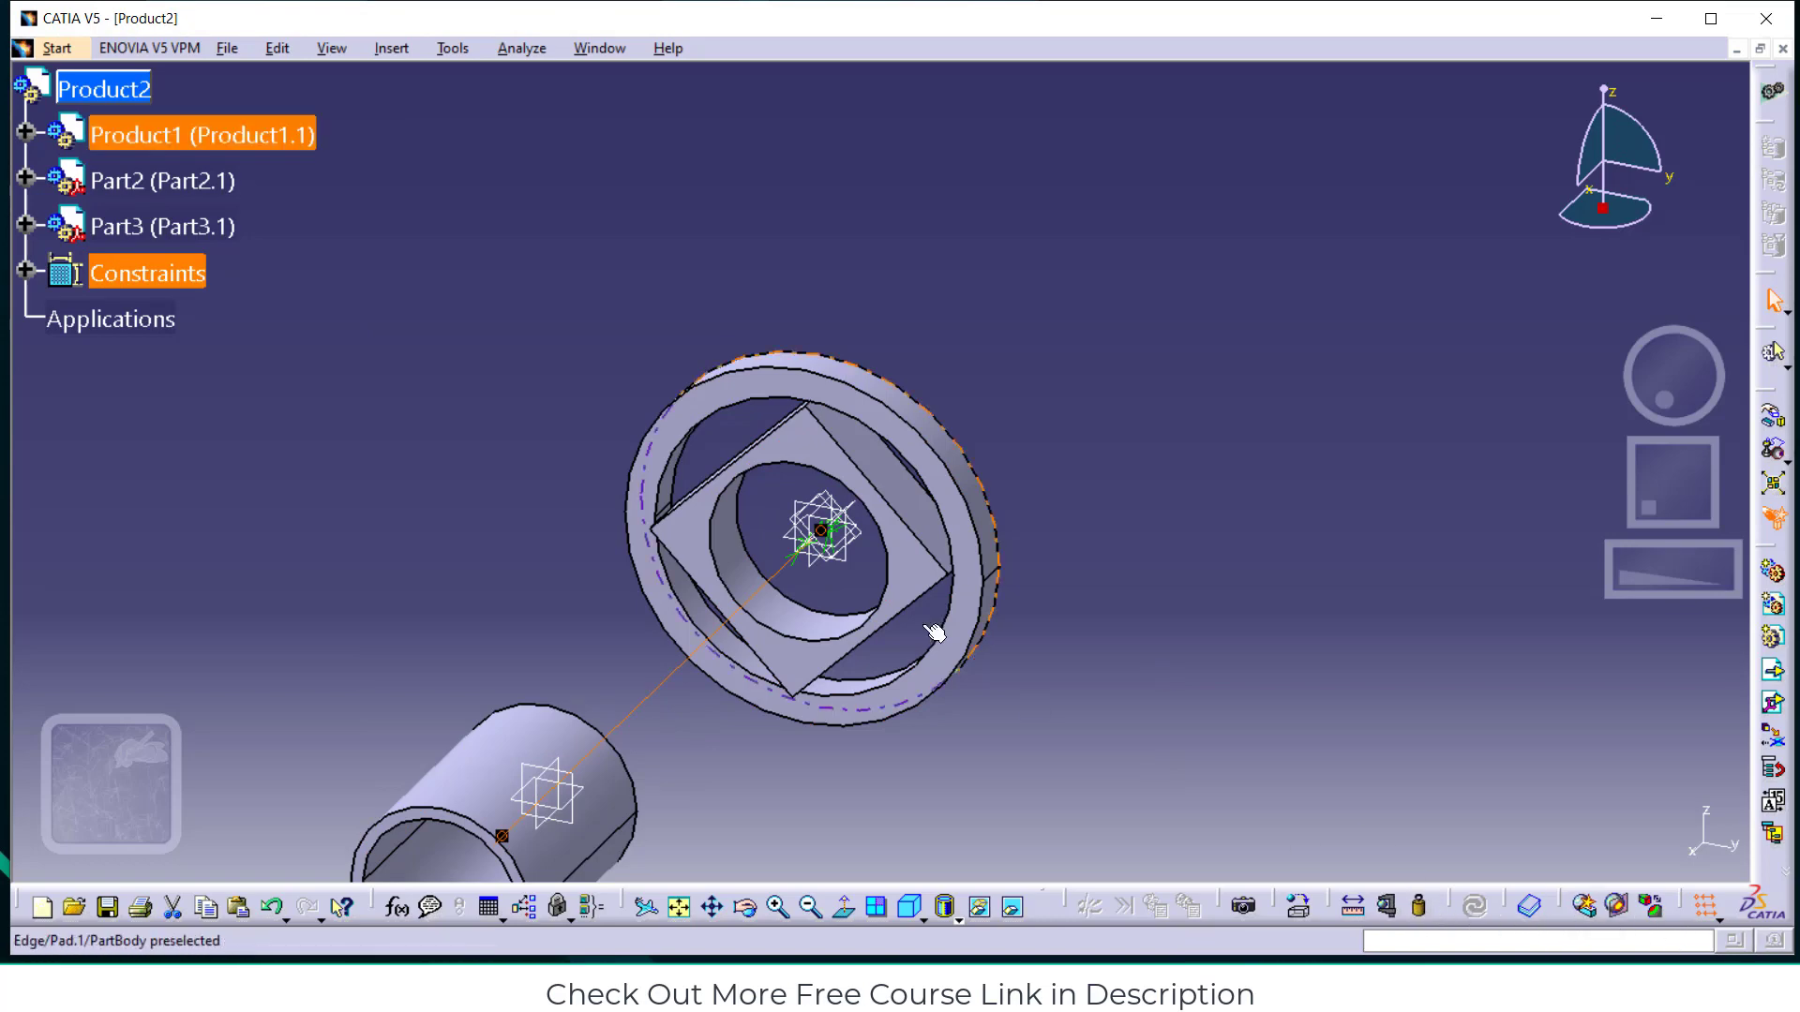
{"action": "left_click", "coordinate": [1233, 384]}
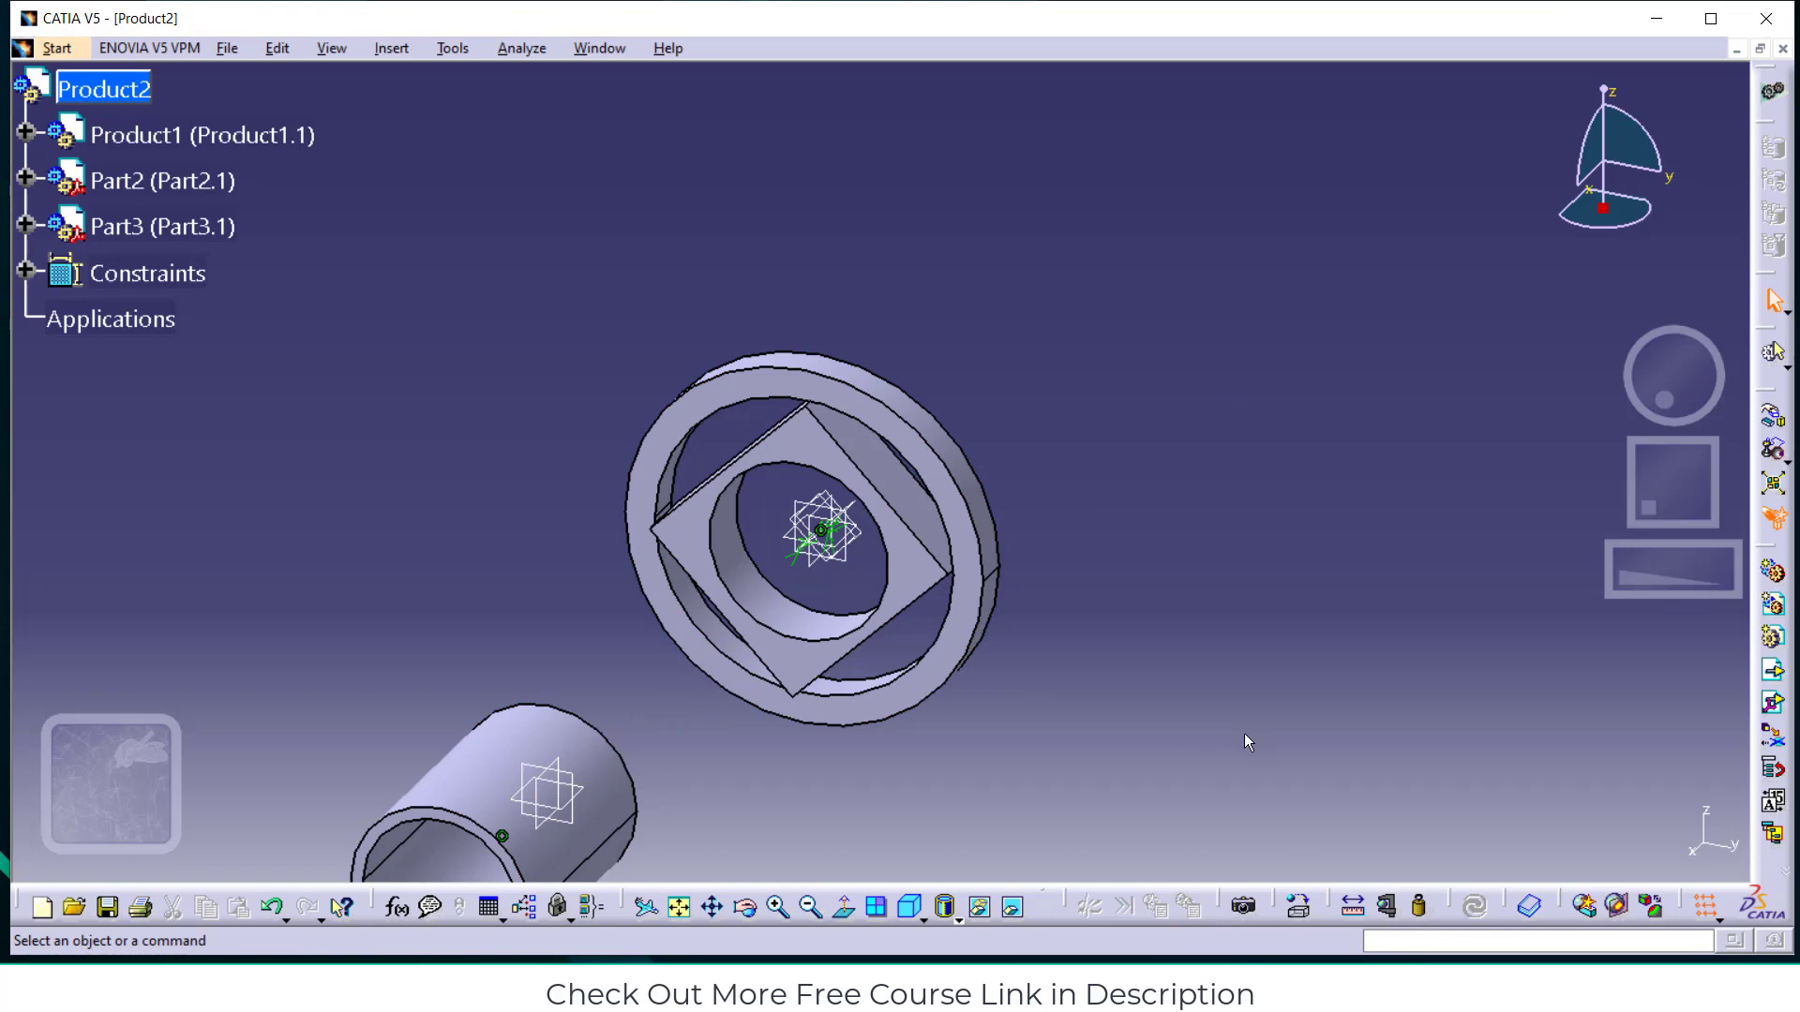
Add a -10 mm offset constraint between the tube's front end face and the square plate's front face, update the assembly and inspect the fit
{"action": "left_click", "coordinate": [530, 701]}
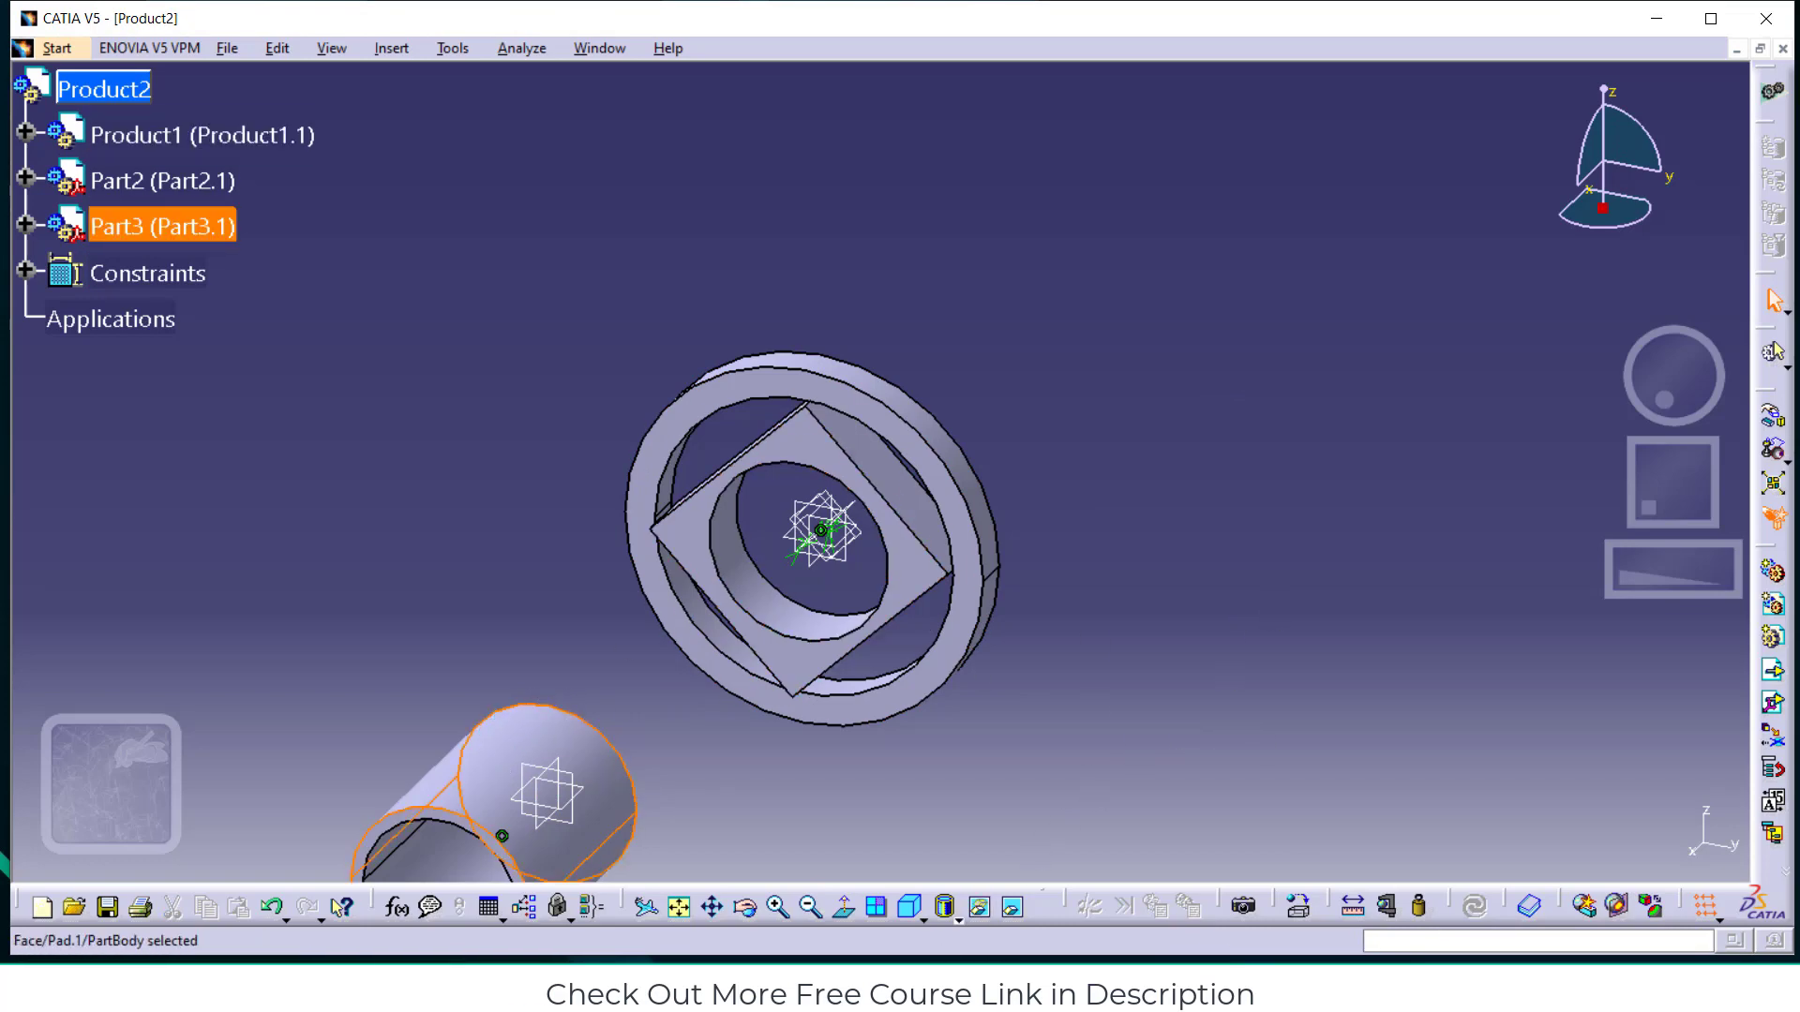
{"action": "left_click", "coordinate": [947, 992]}
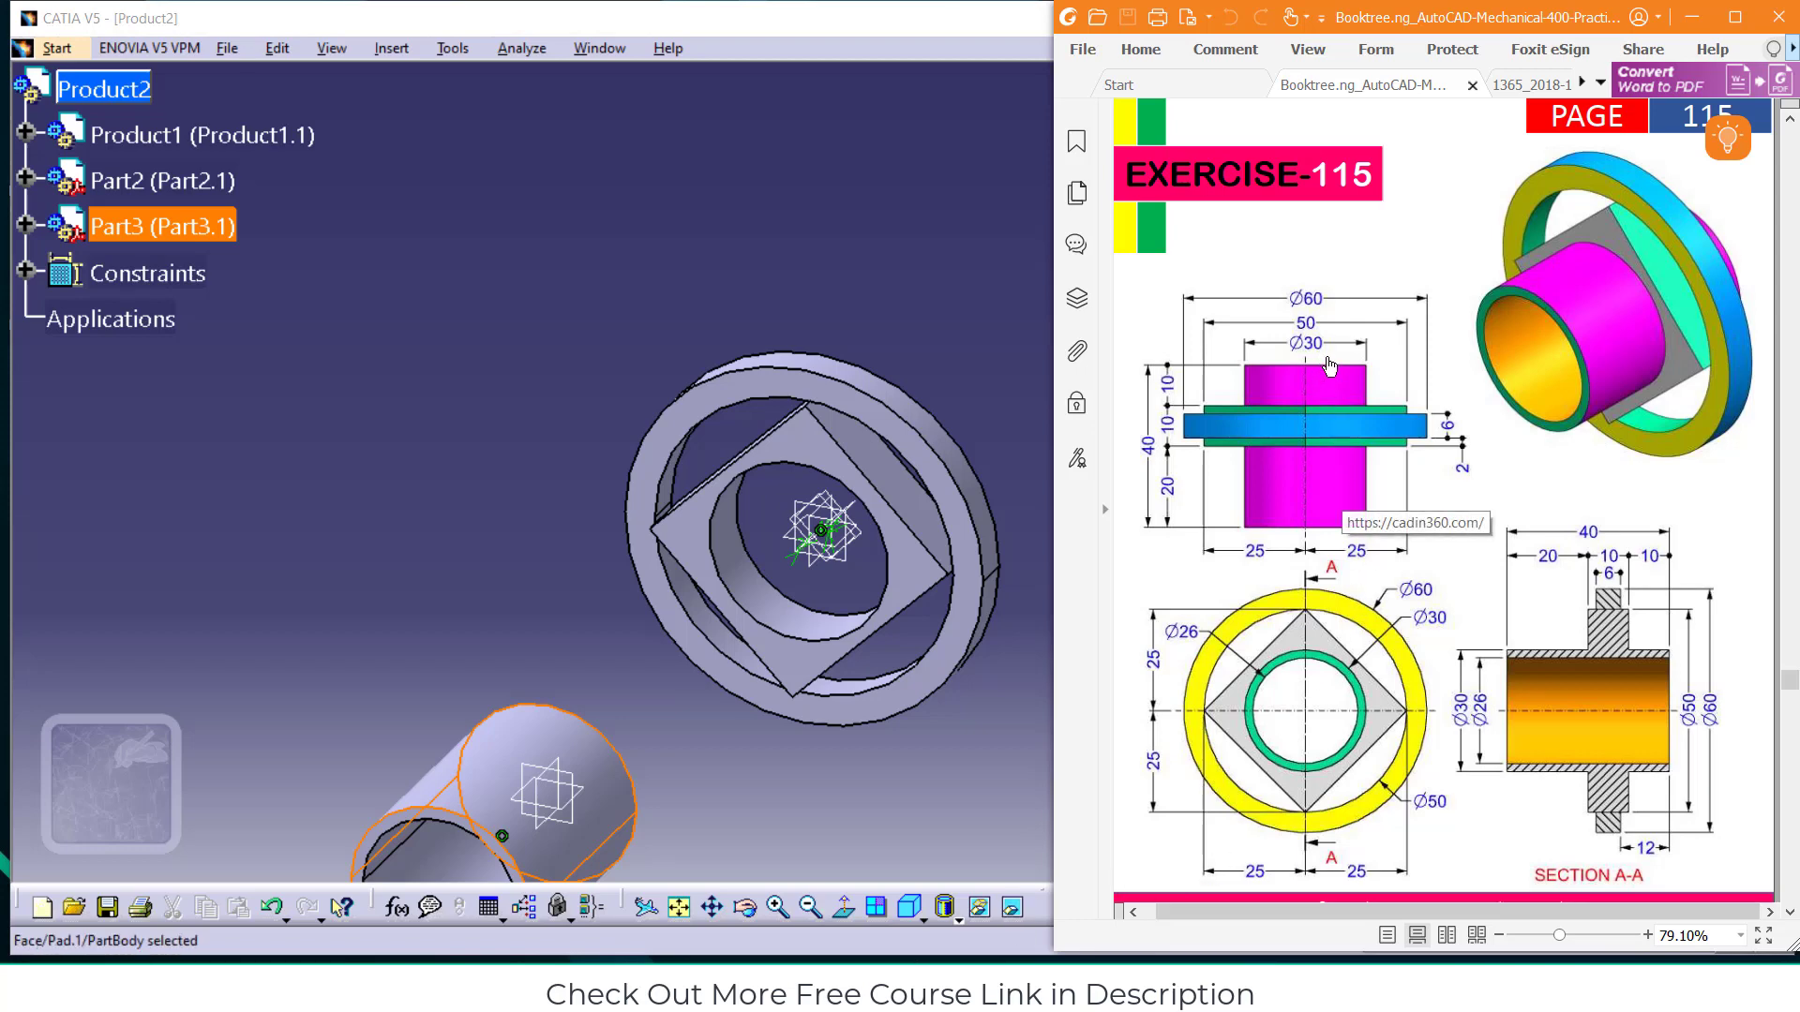
{"action": "left_click", "coordinate": [834, 274]}
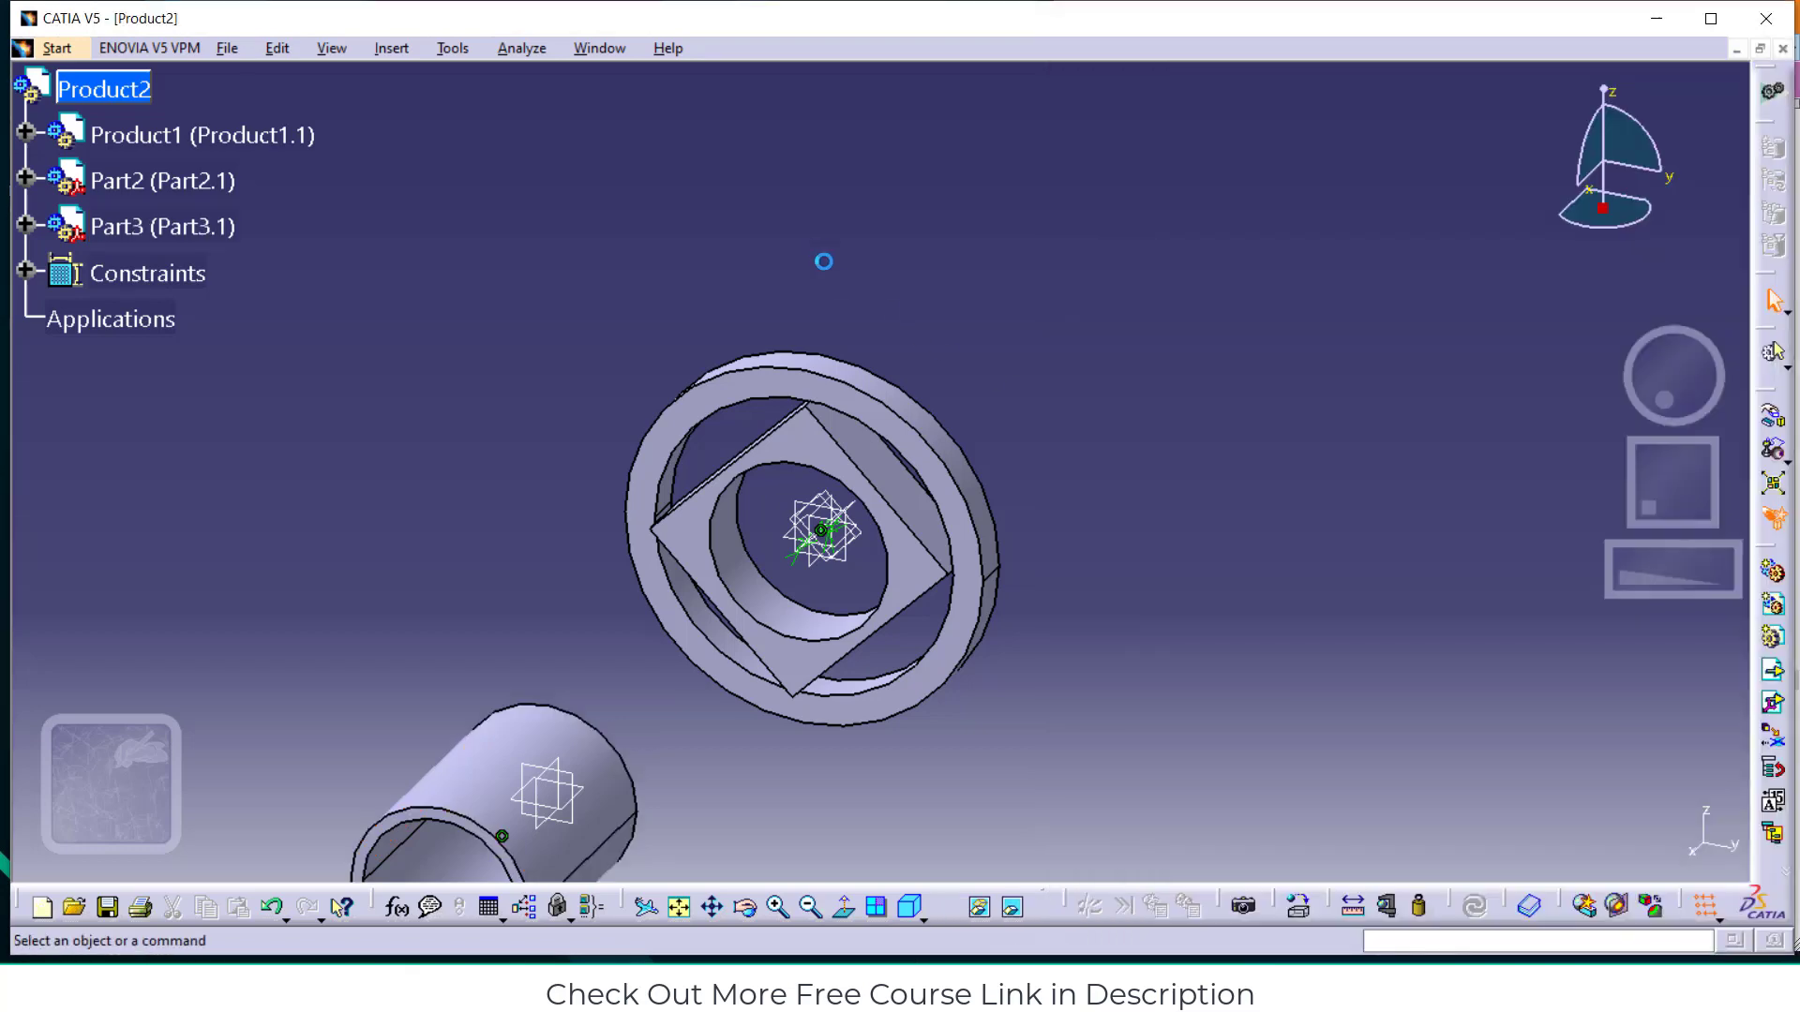
{"action": "left_click", "coordinate": [464, 827]}
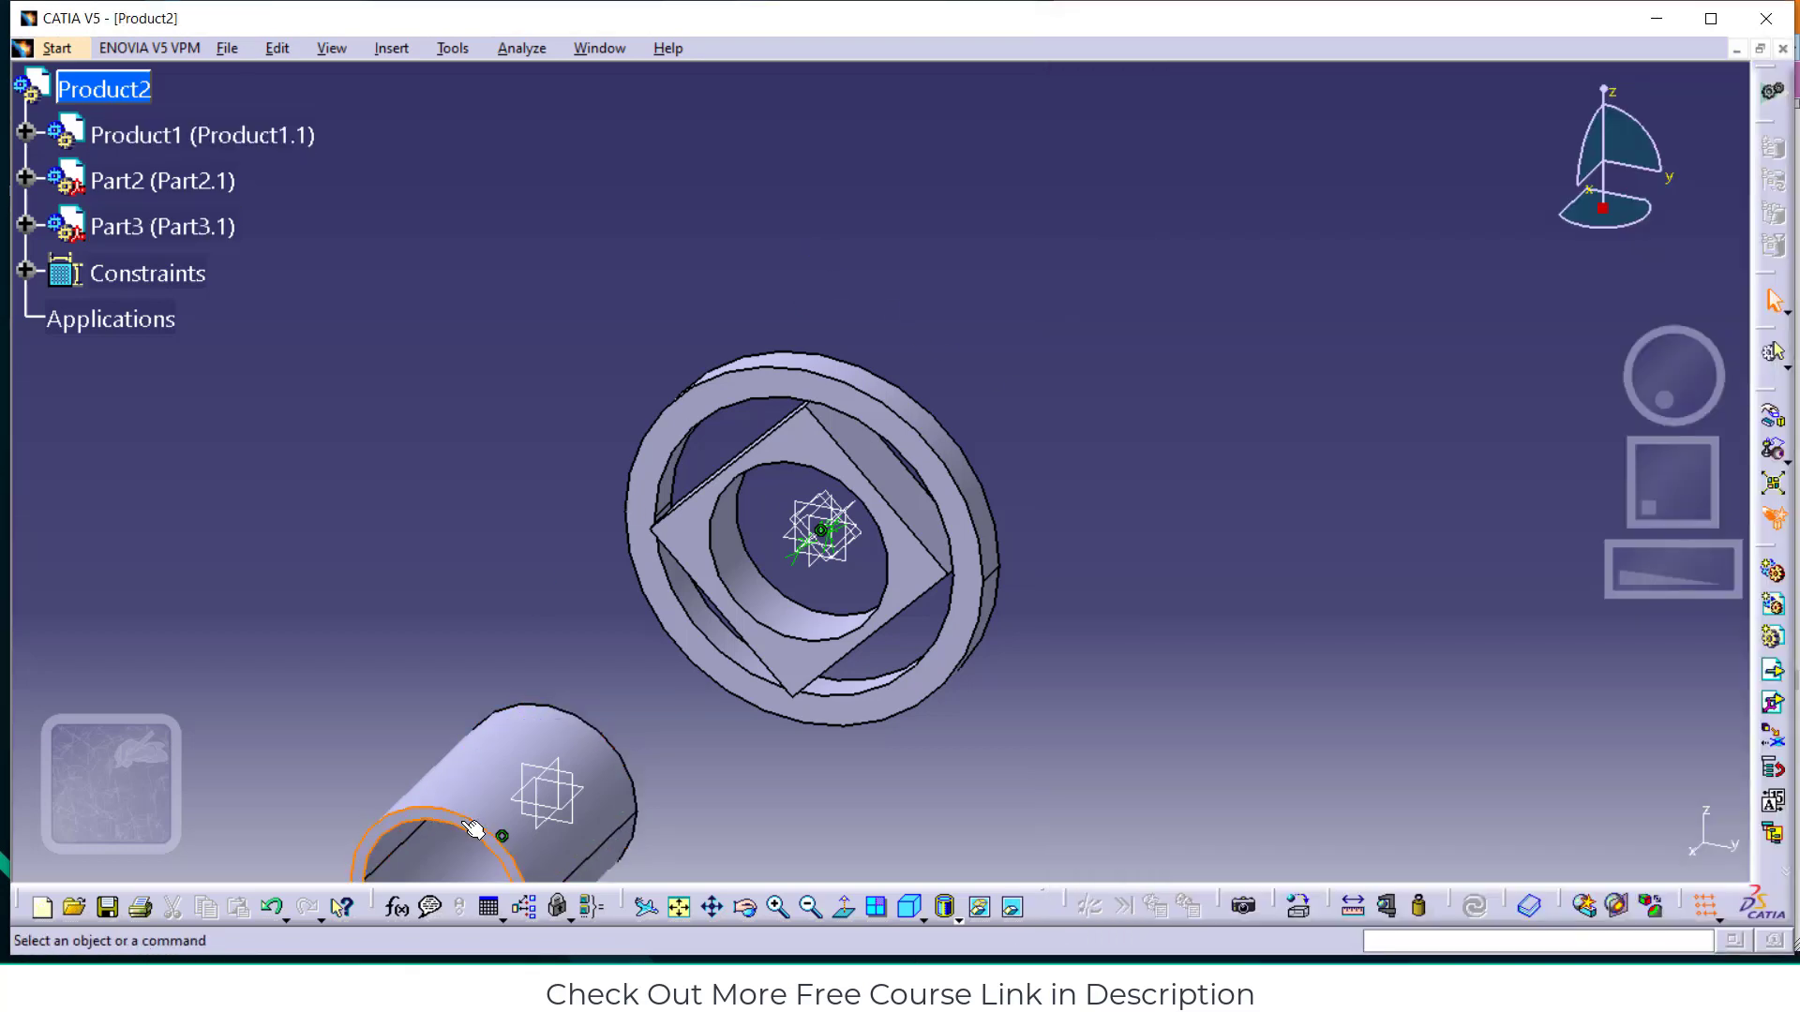
{"action": "left_click", "coordinate": [703, 530]}
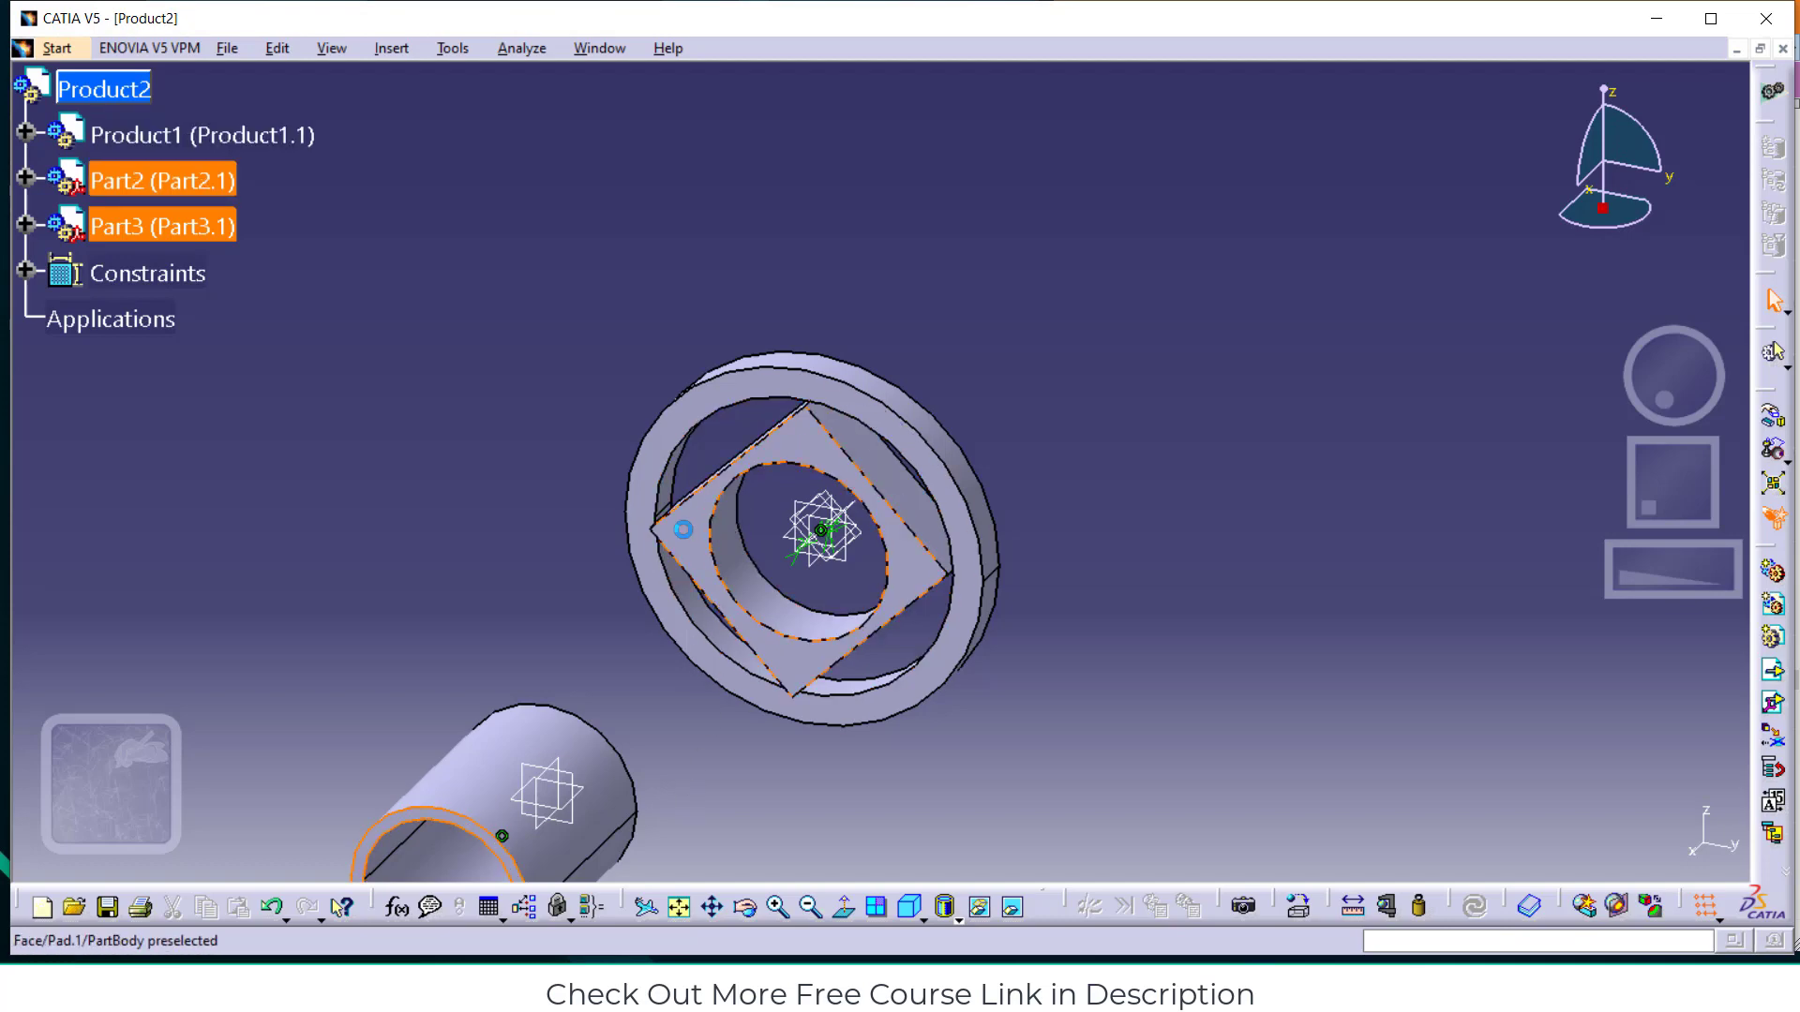
{"action": "left_click", "coordinate": [419, 52]}
{"action": "left_click", "coordinate": [427, 171]}
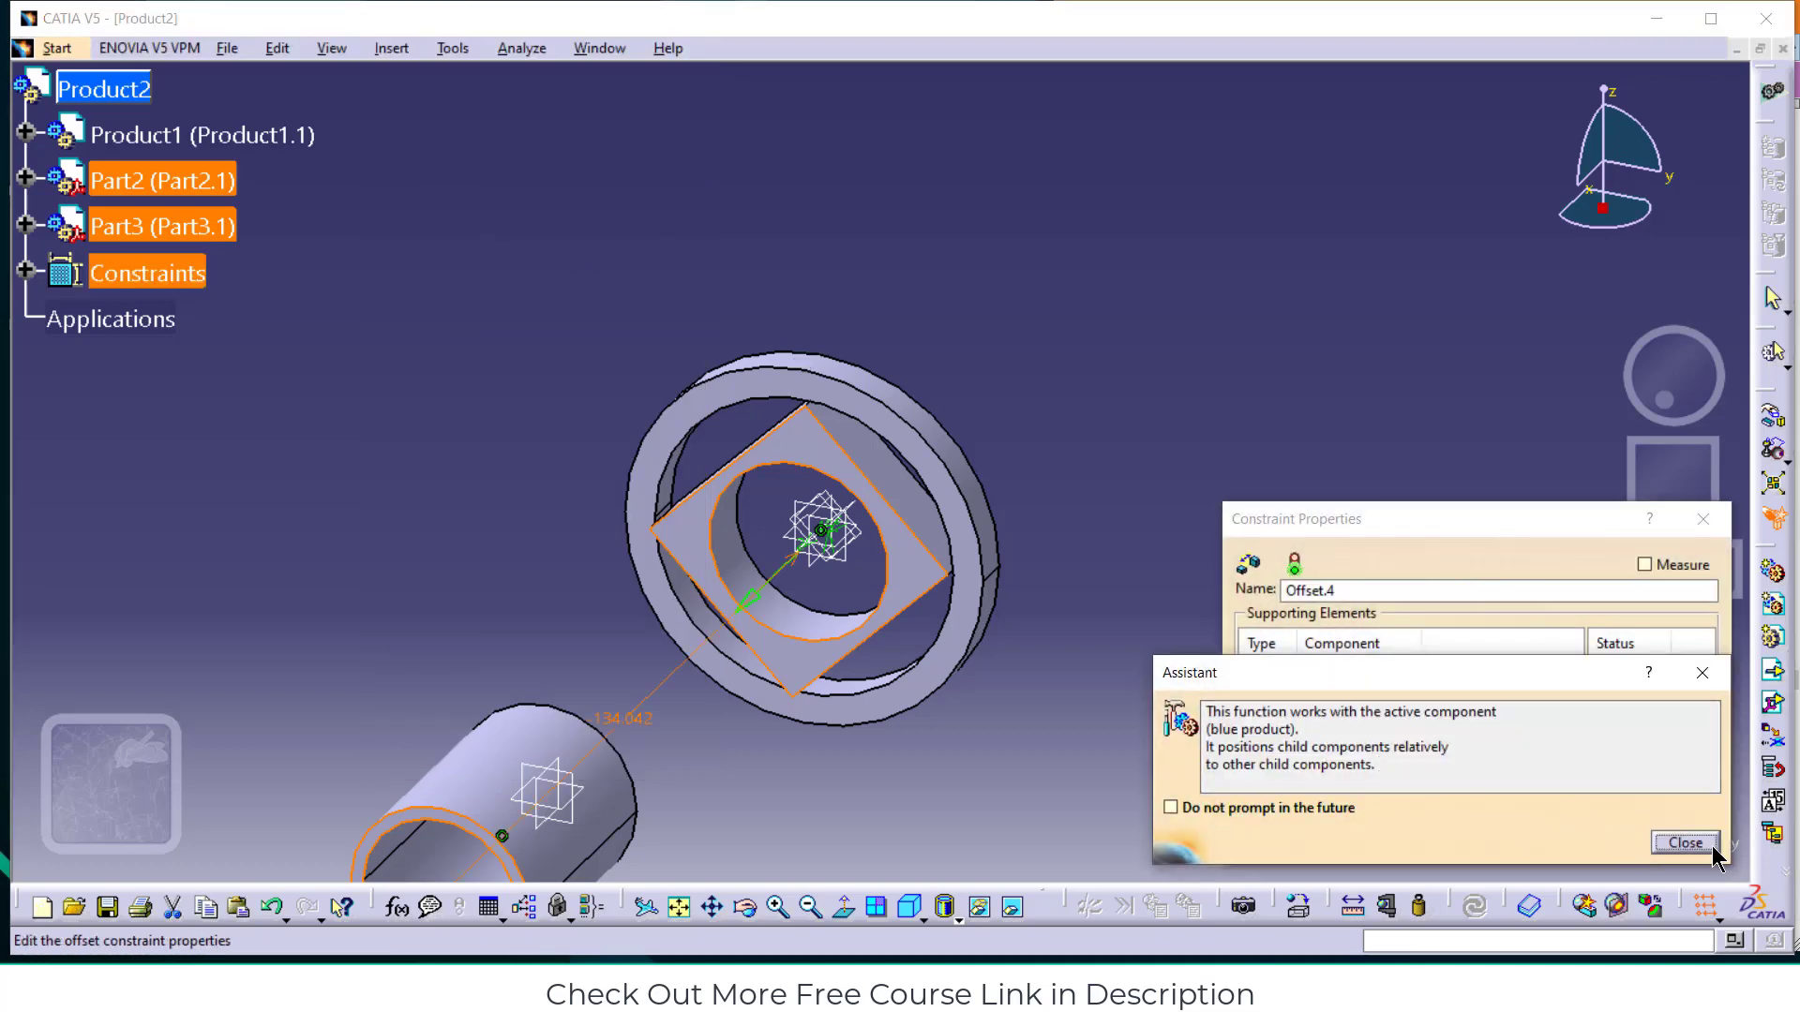
{"action": "left_click", "coordinate": [1686, 842]}
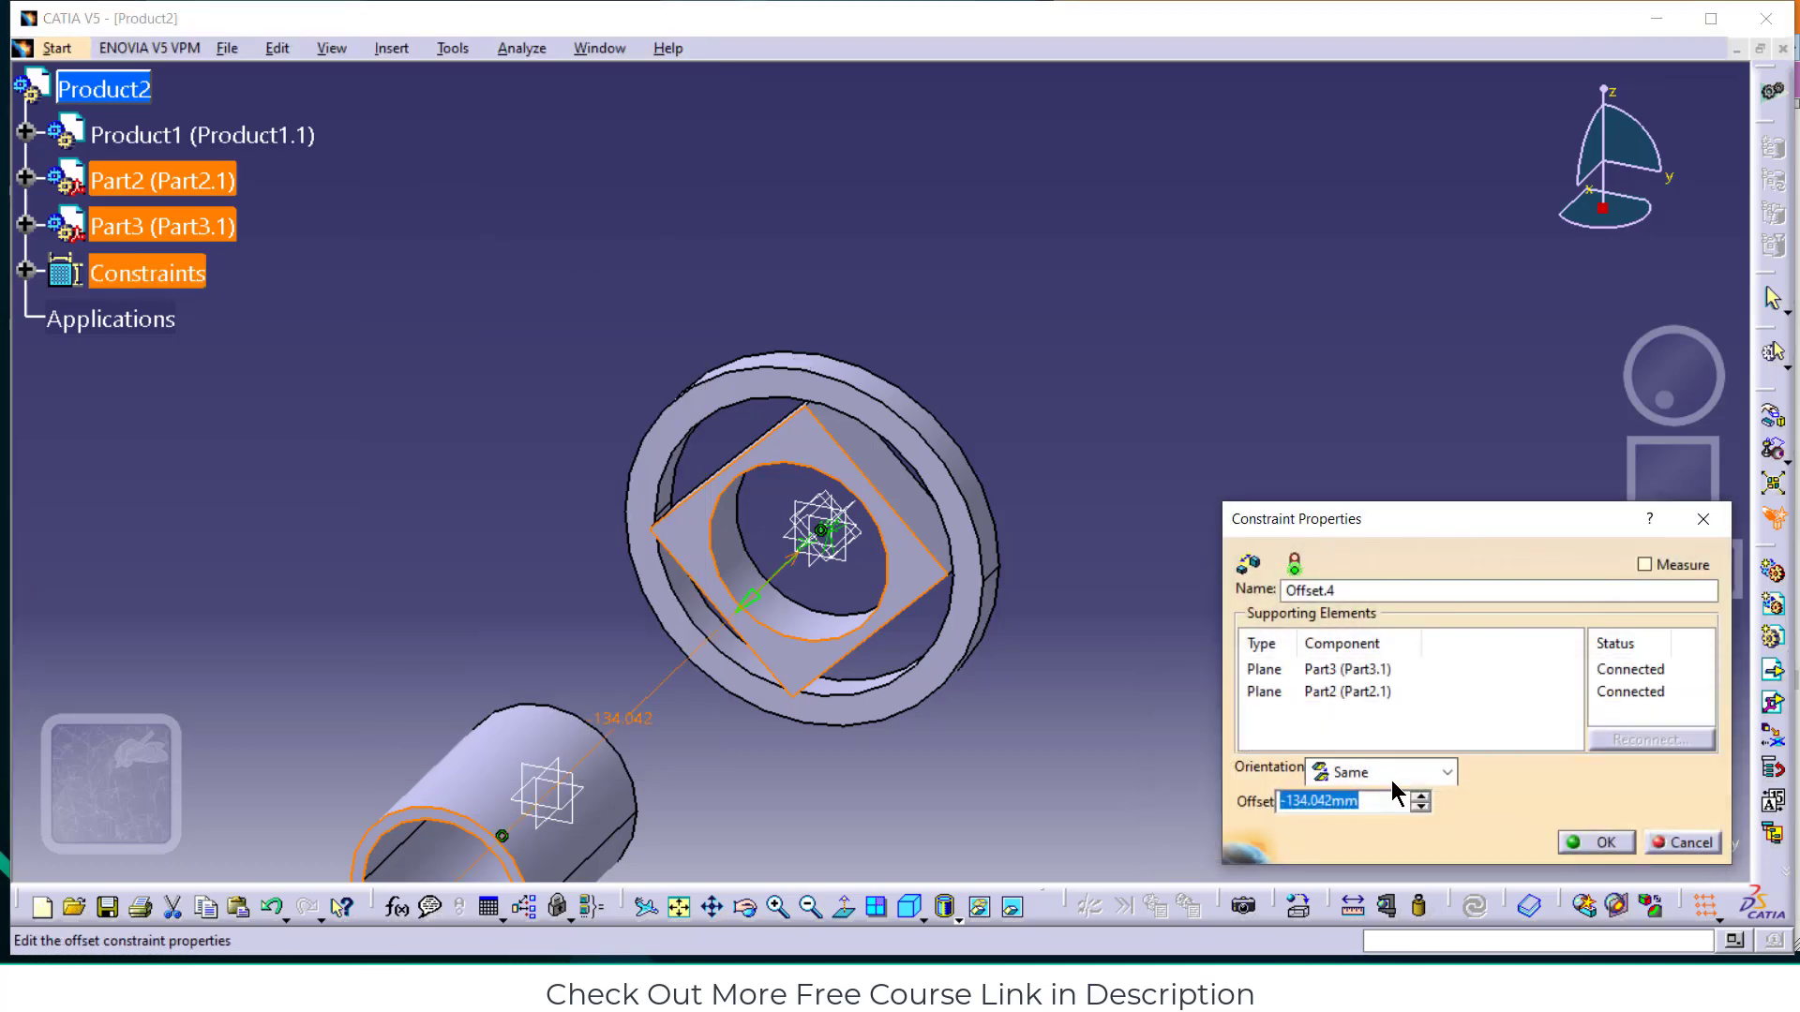
{"action": "type", "text": "-10"}
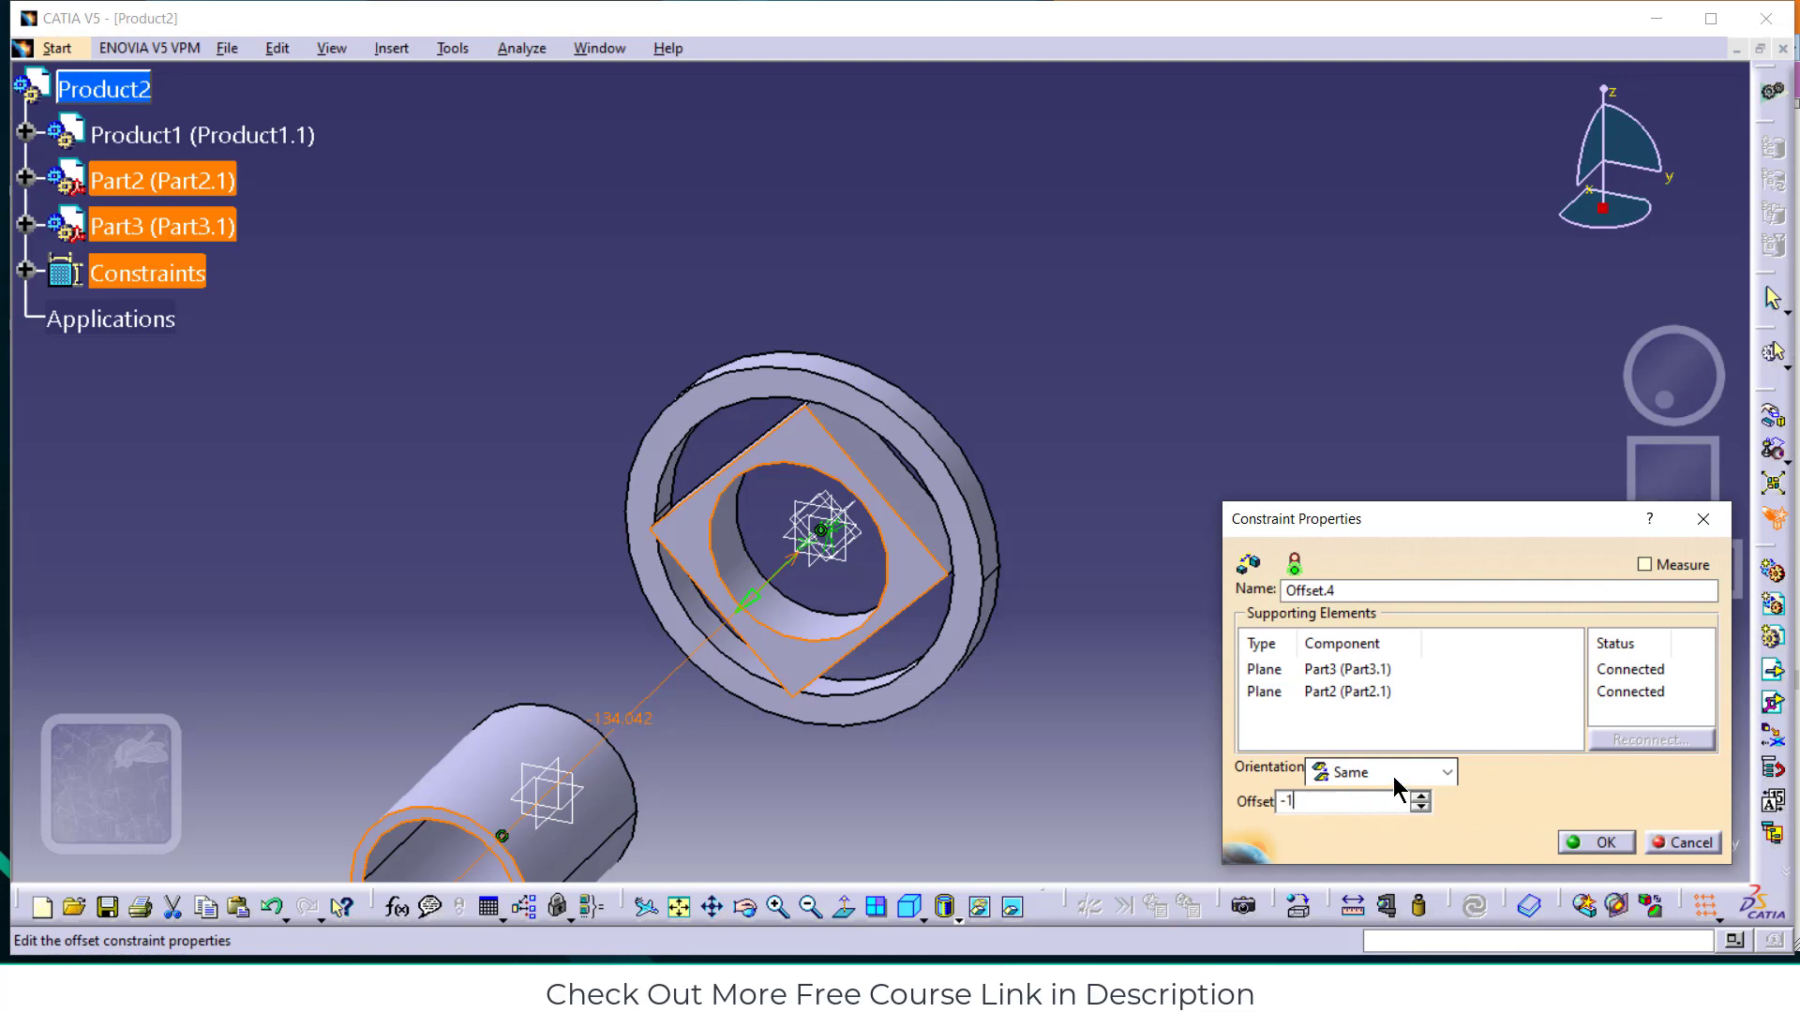
{"action": "left_click", "coordinate": [1594, 843]}
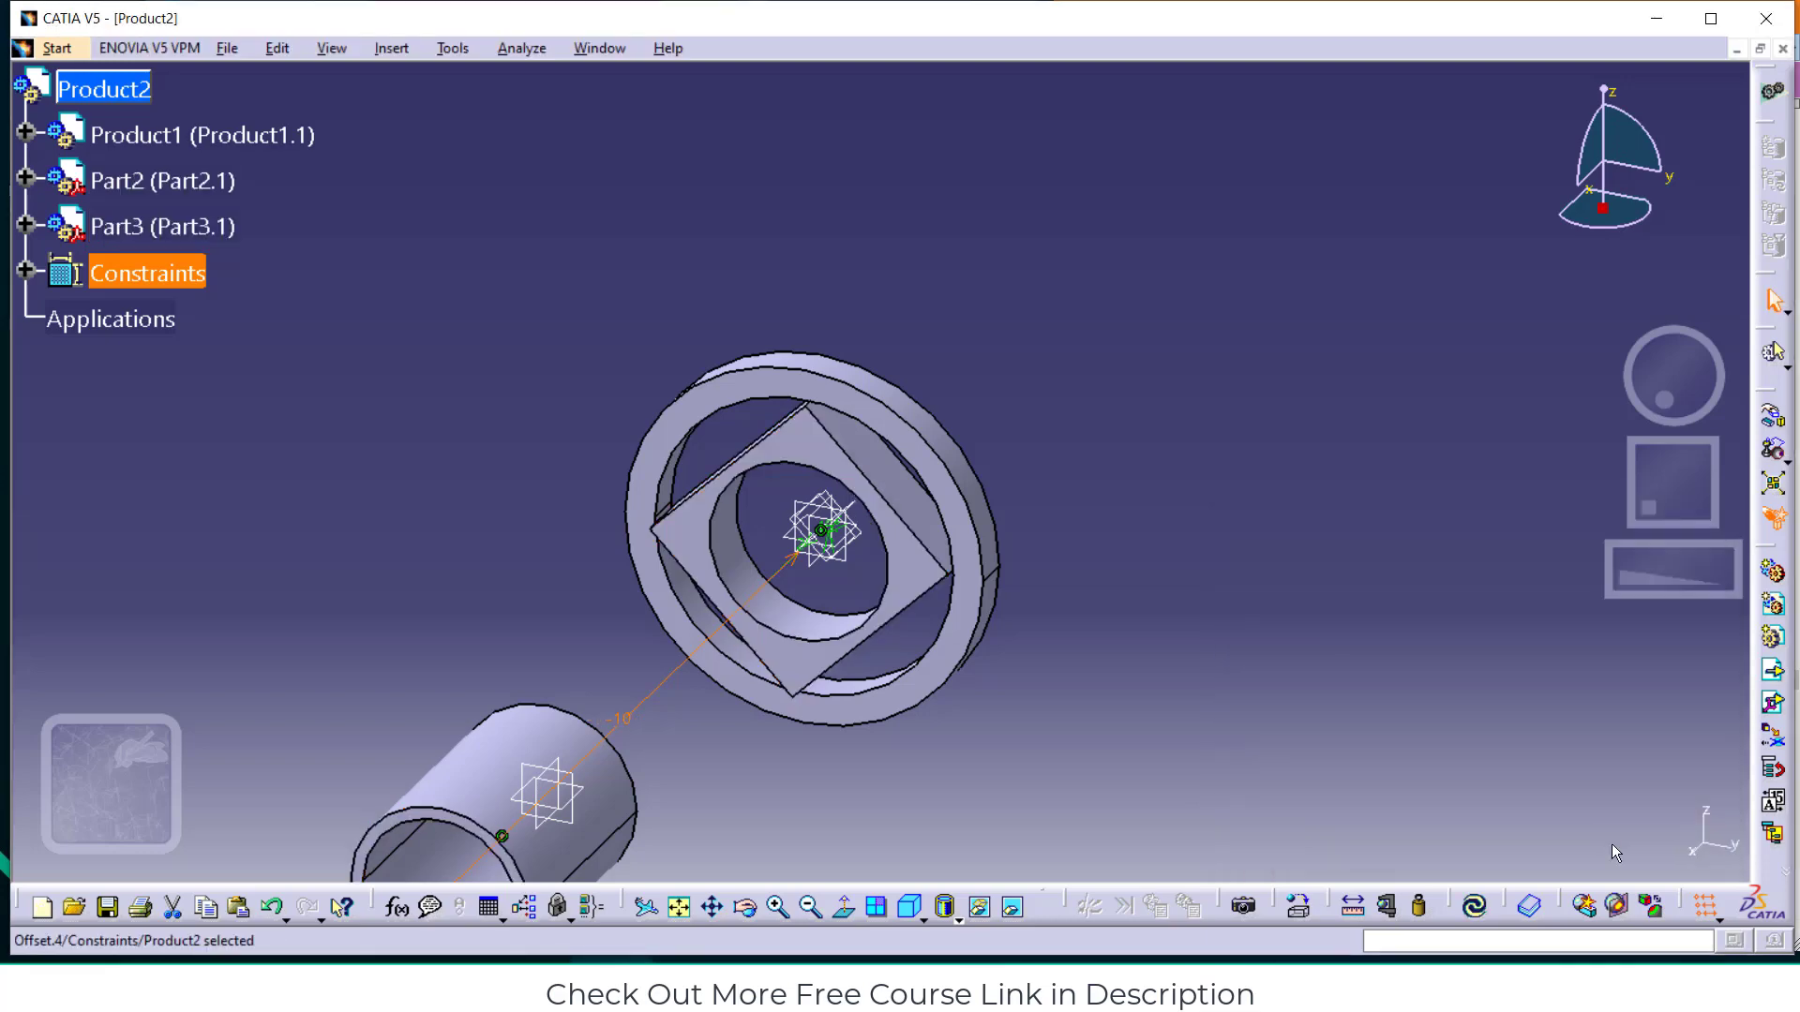
{"action": "left_click", "coordinate": [1475, 908]}
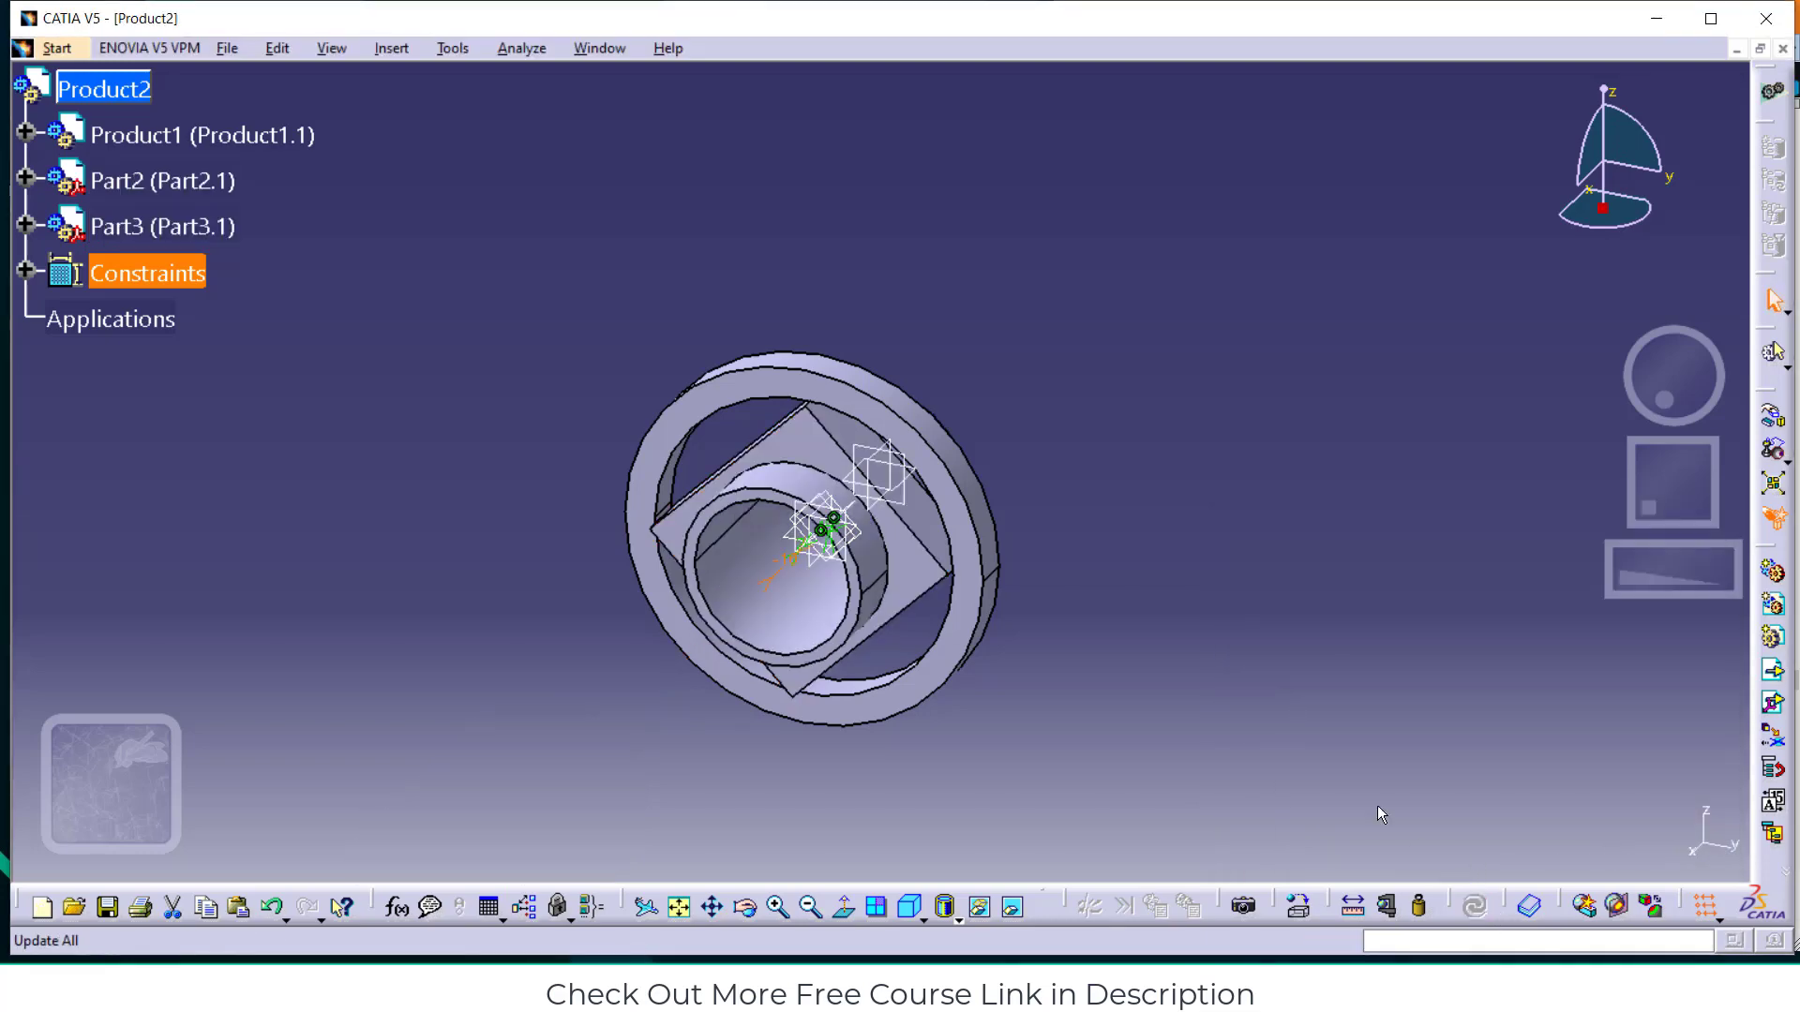
{"action": "left_click", "coordinate": [745, 907]}
{"action": "left_click_drag", "start_coordinate": [1044, 591], "coordinate": [758, 629]}
{"action": "middle_click_drag", "start_coordinate": [758, 629], "coordinate": [952, 623]}
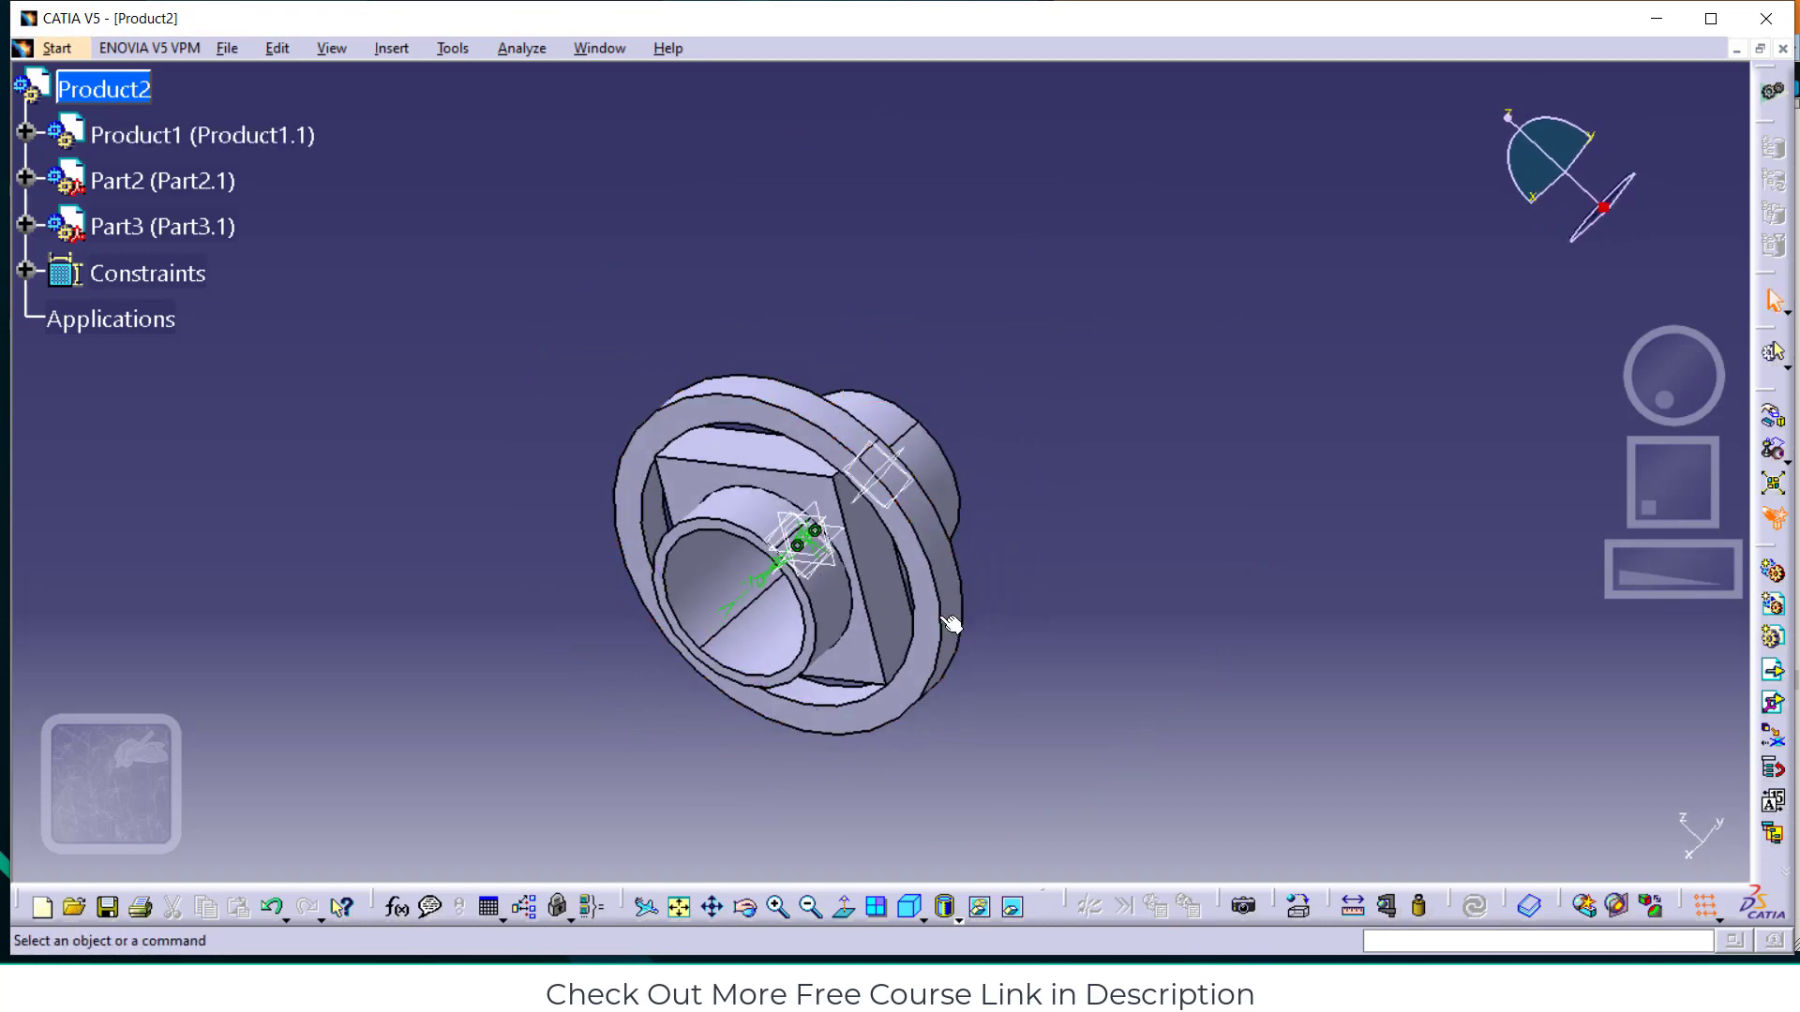
{"action": "left_click", "coordinate": [879, 474]}
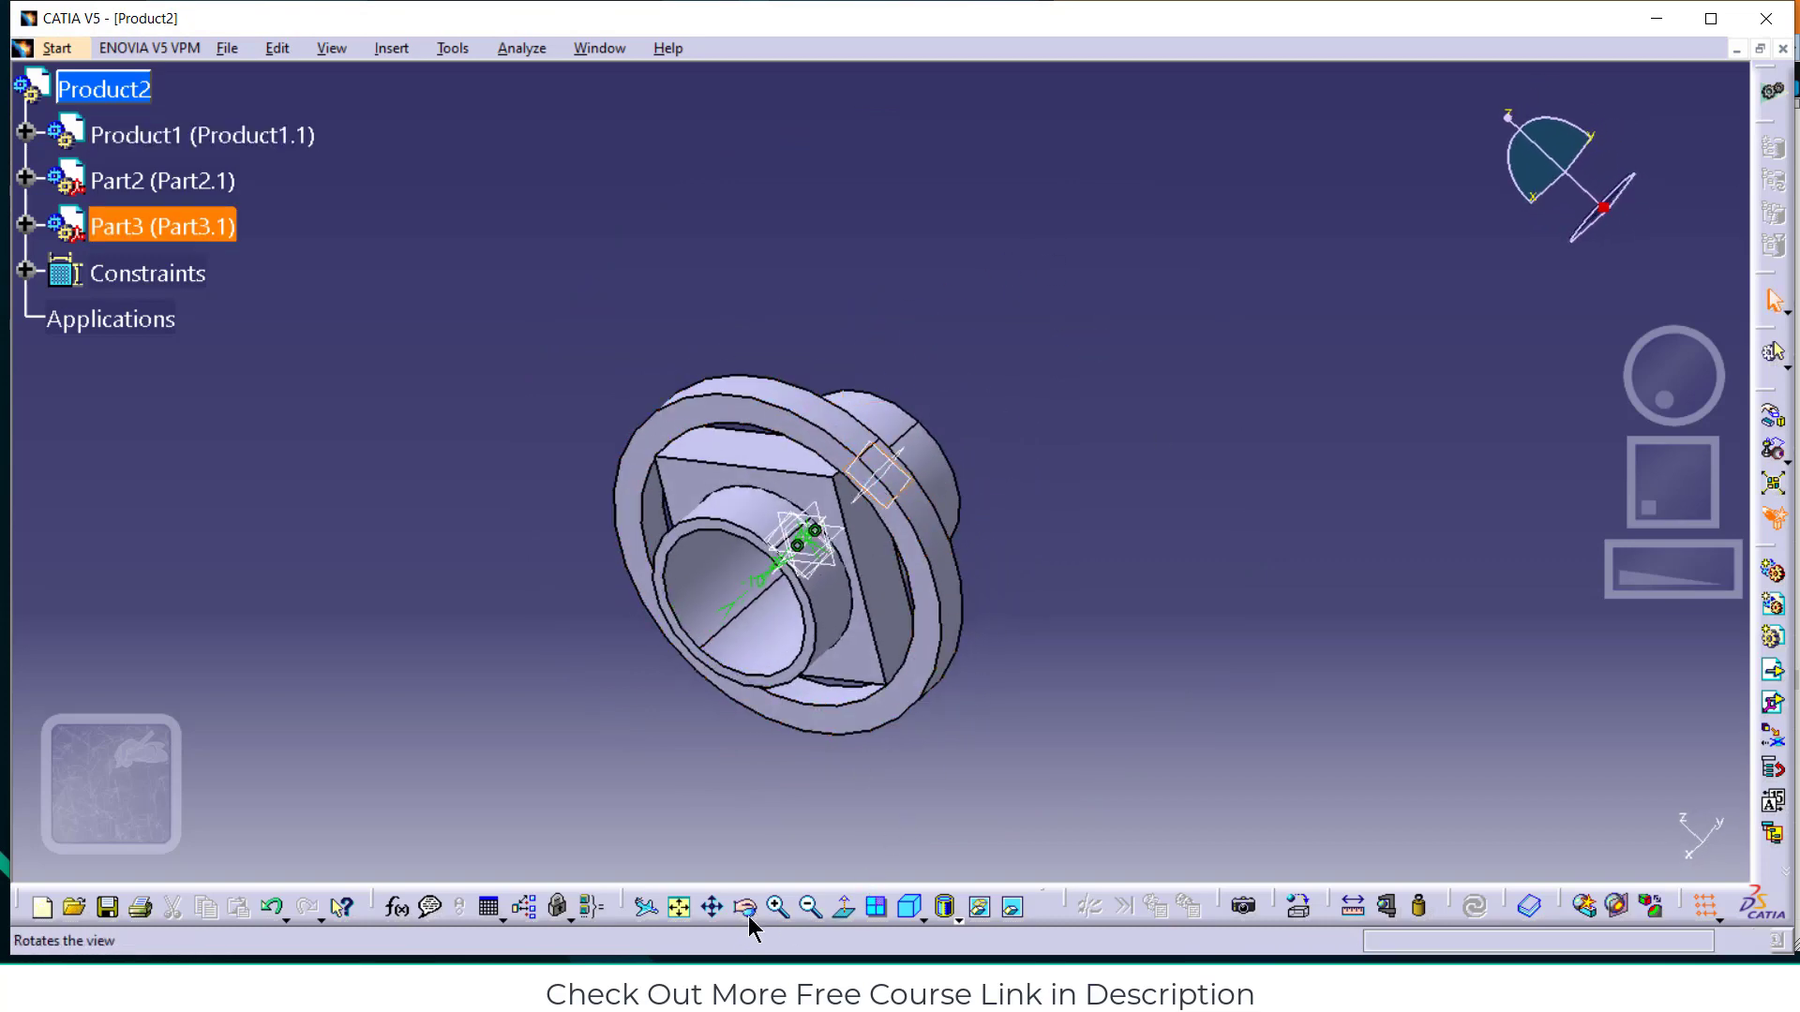
{"action": "middle_click_drag", "start_coordinate": [1041, 562], "coordinate": [595, 623]}
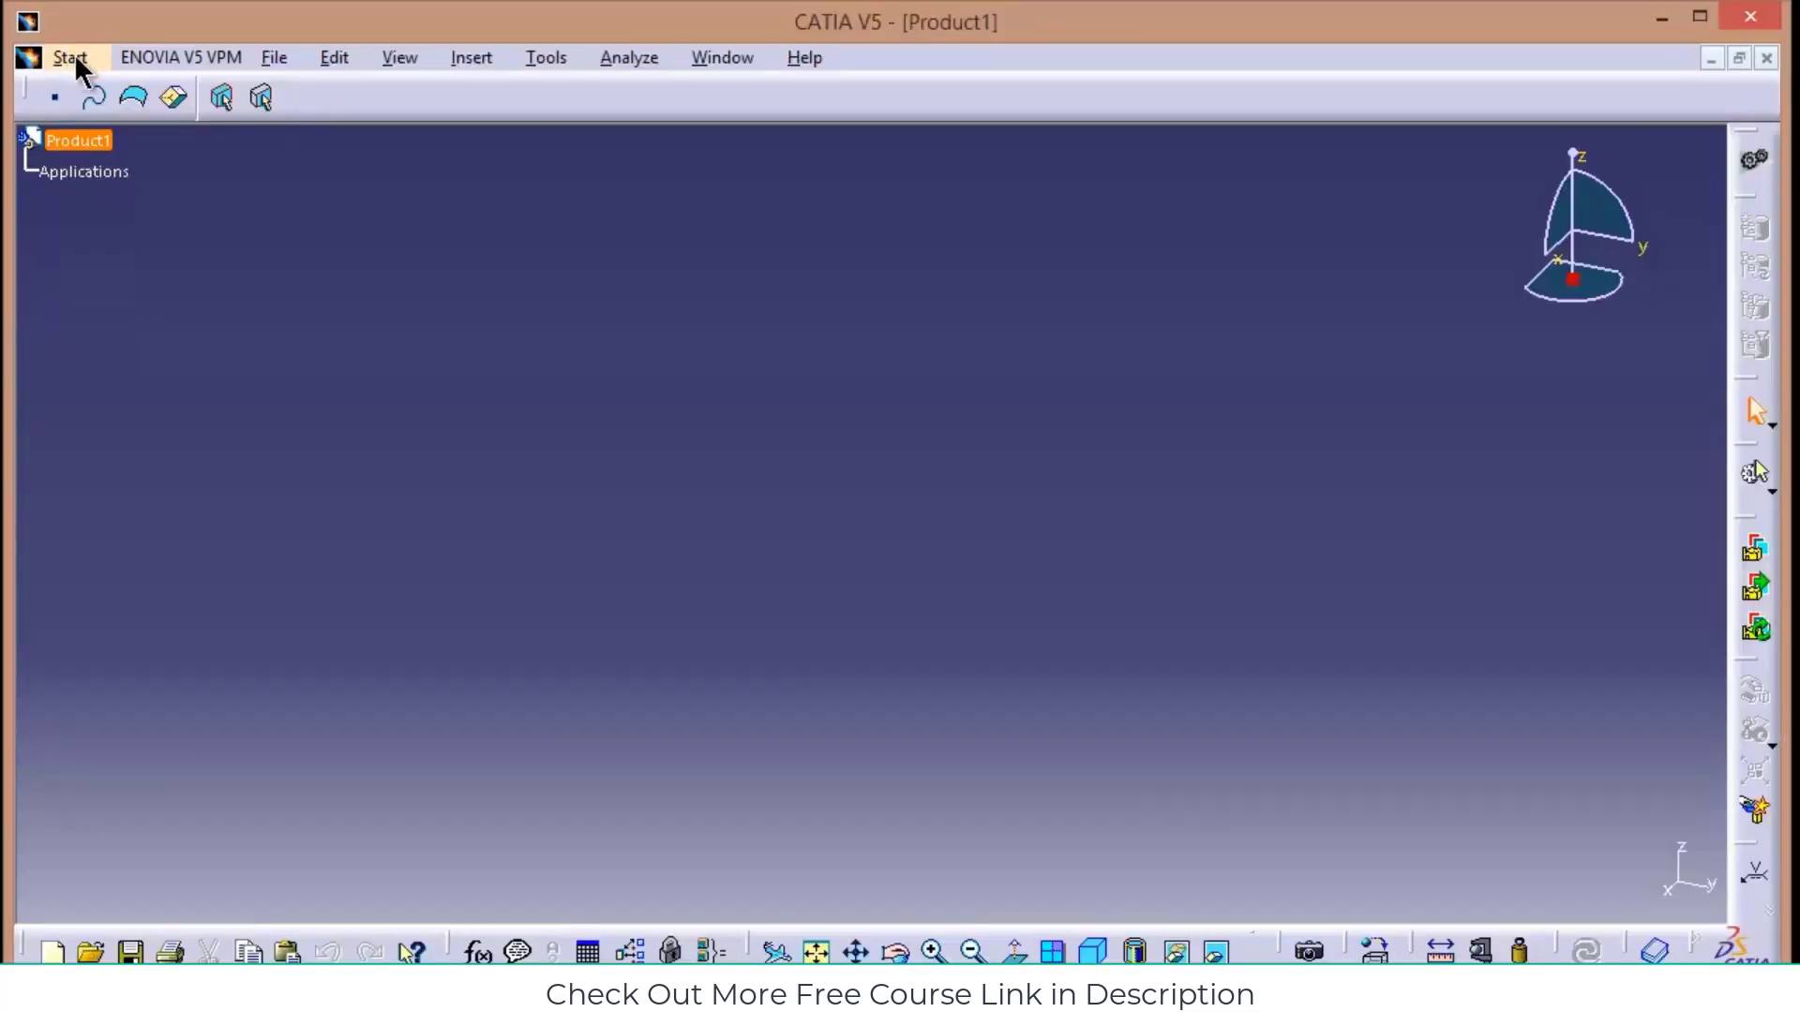
Start a new part in Product1 and sketch a rectangle about 126 mm wide on the yz plane, with one corner at the origin
{"action": "left_click", "coordinate": [84, 62]}
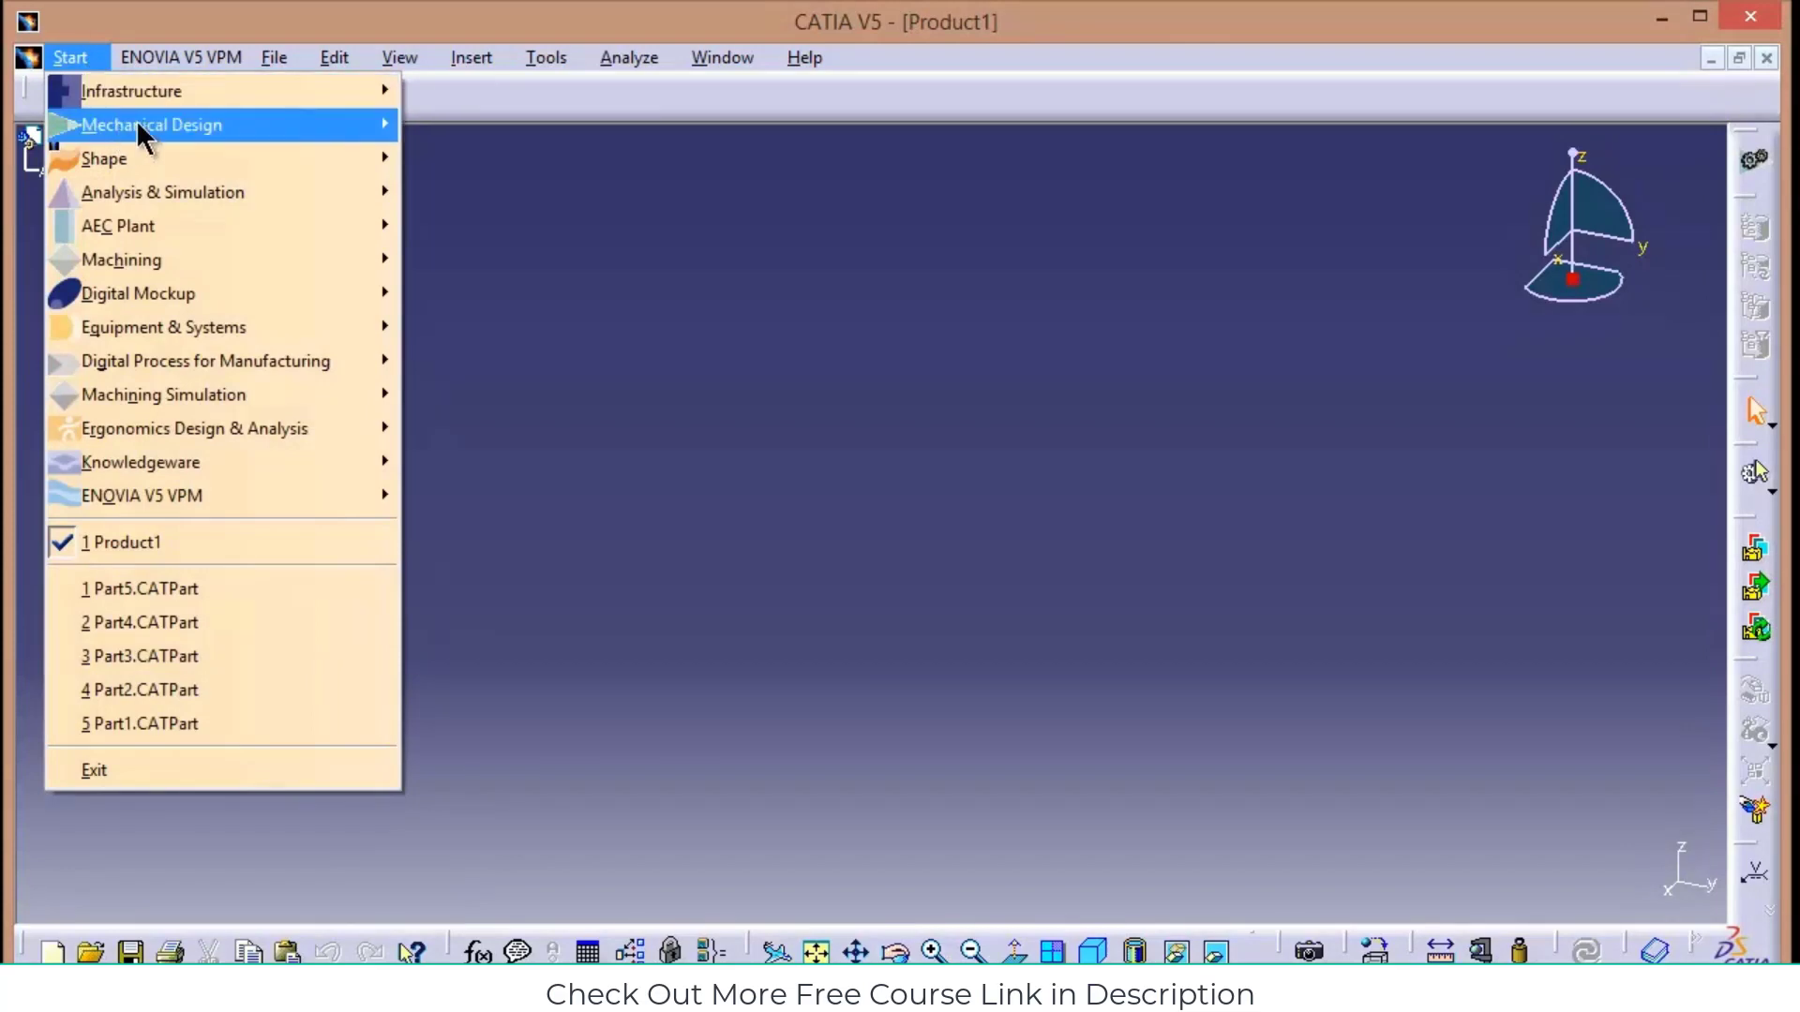
{"action": "mouse_move", "coordinate": [144, 132]}
{"action": "left_click", "coordinate": [472, 131]}
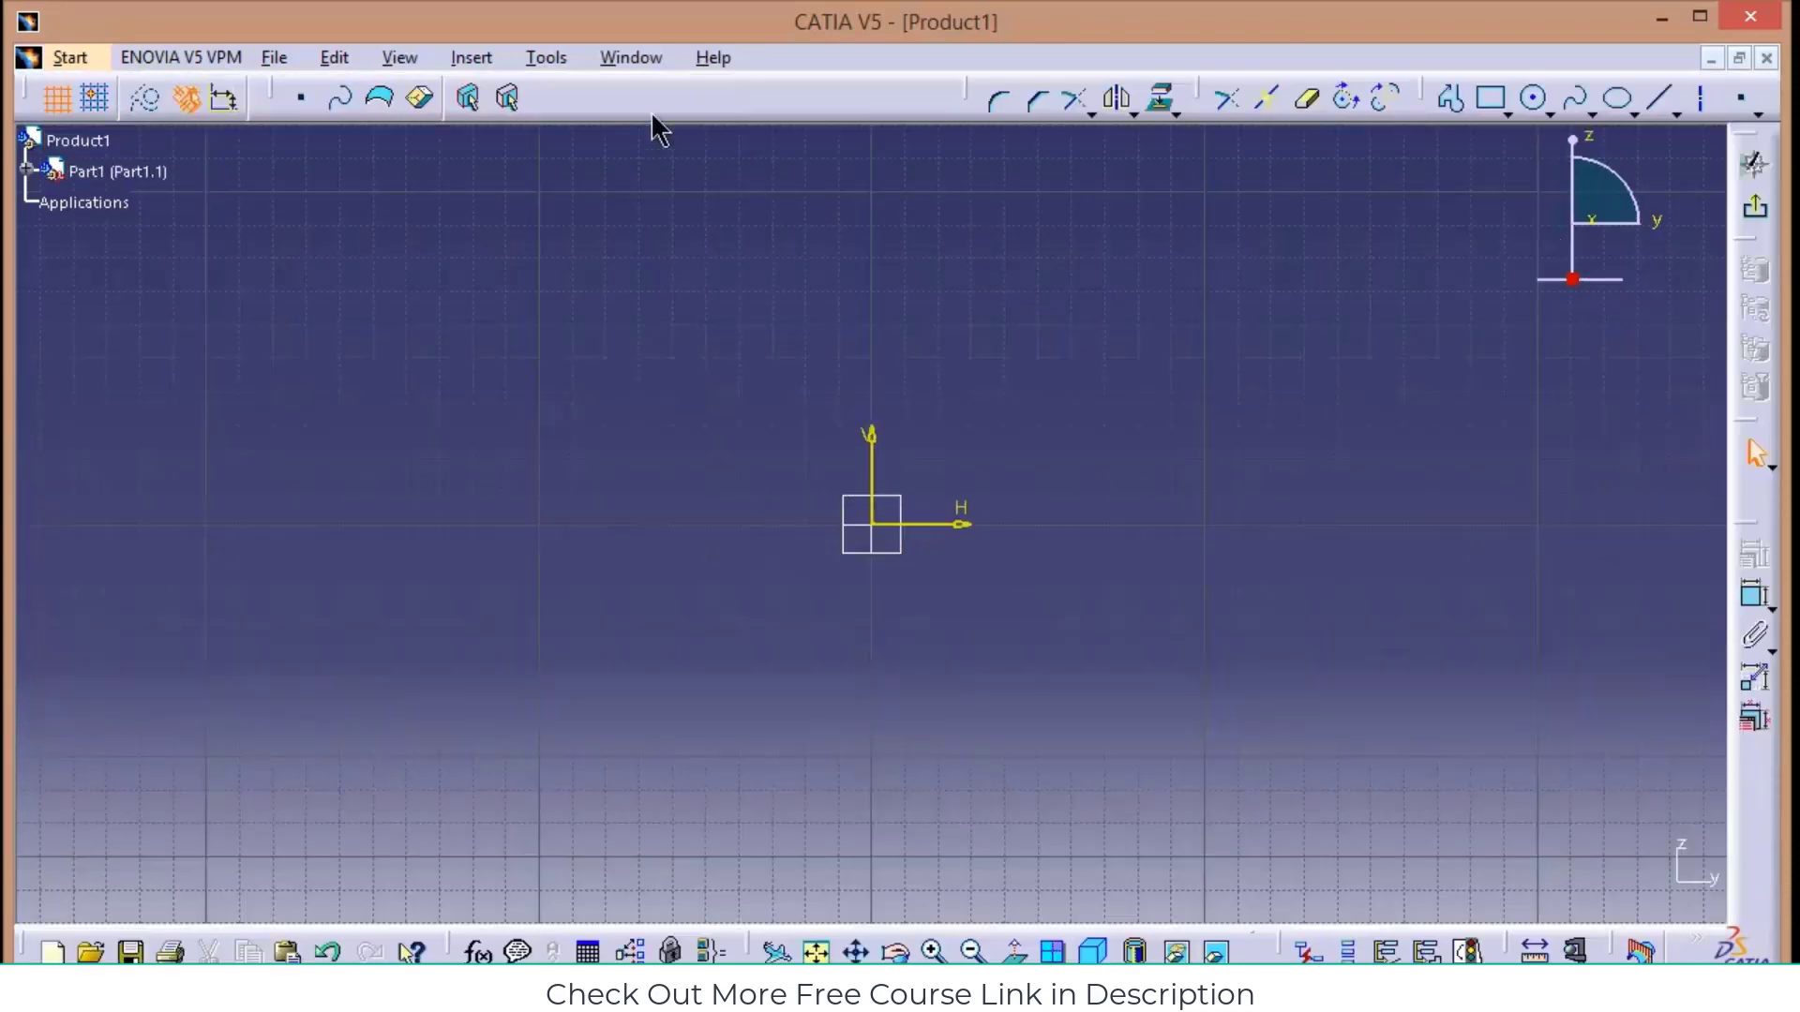
{"action": "left_click", "coordinate": [1492, 99]}
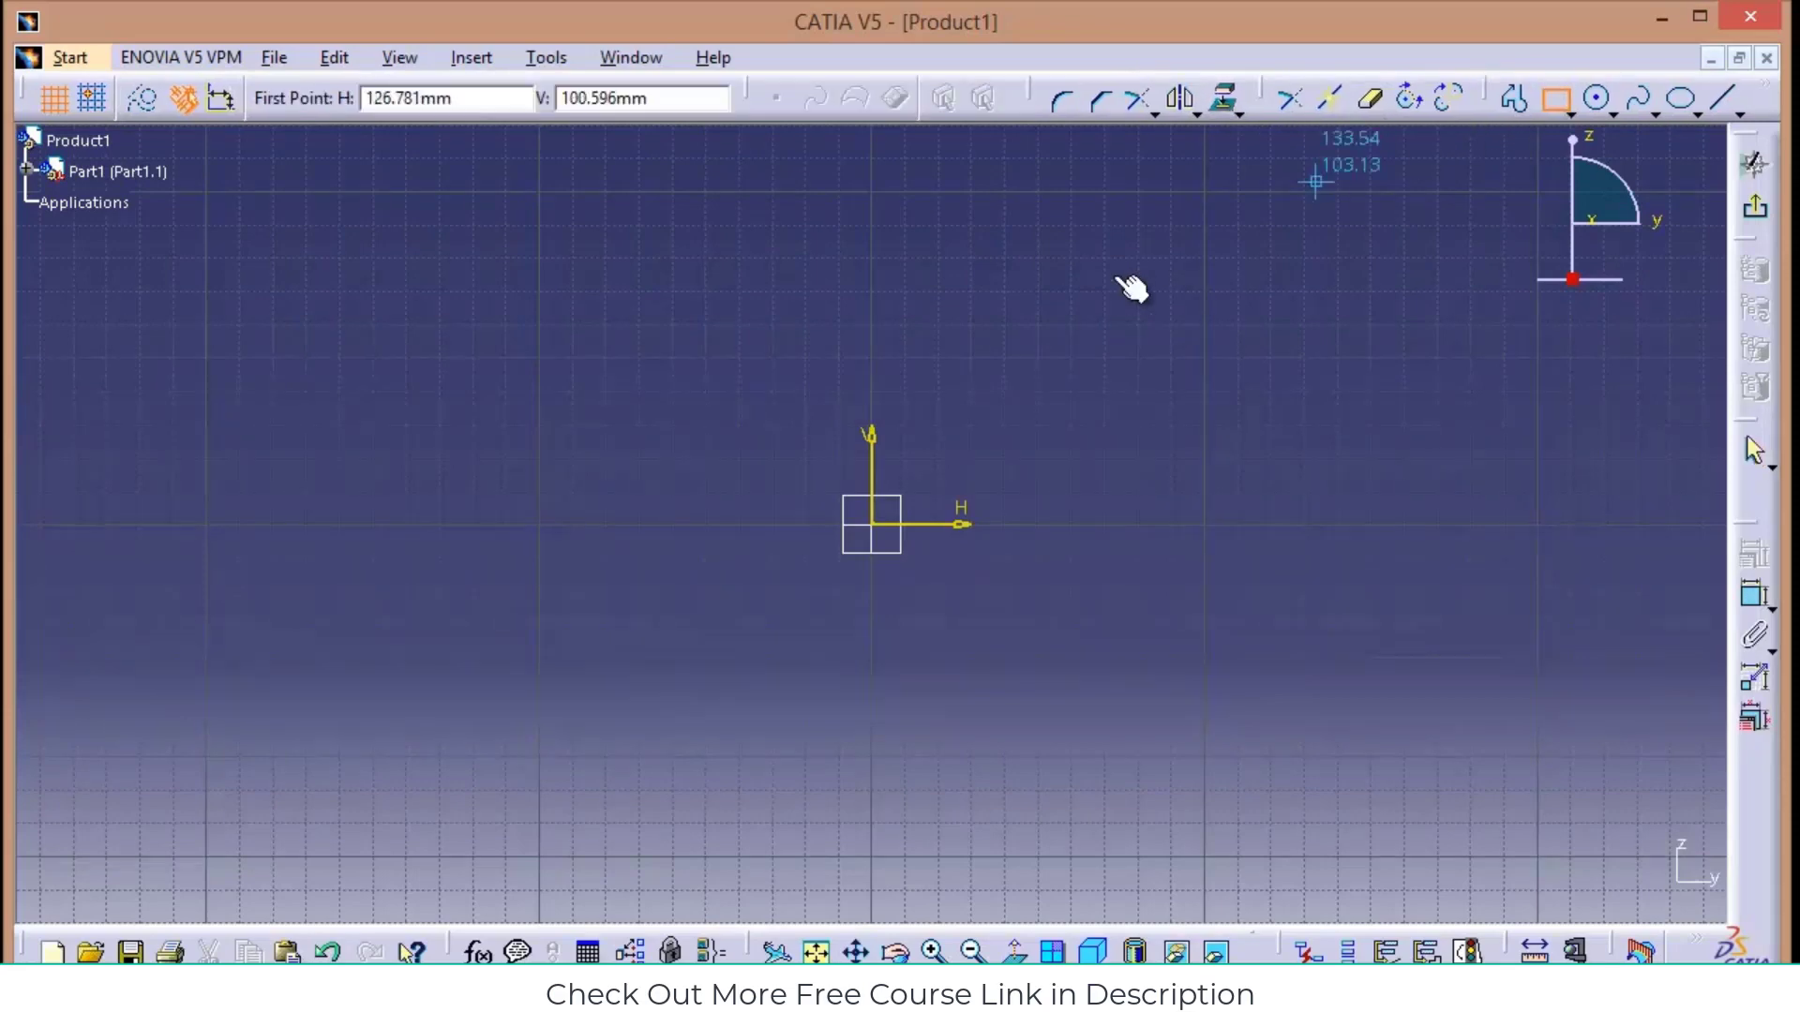
{"action": "left_click", "coordinate": [872, 524]}
{"action": "left_click", "coordinate": [1293, 298]}
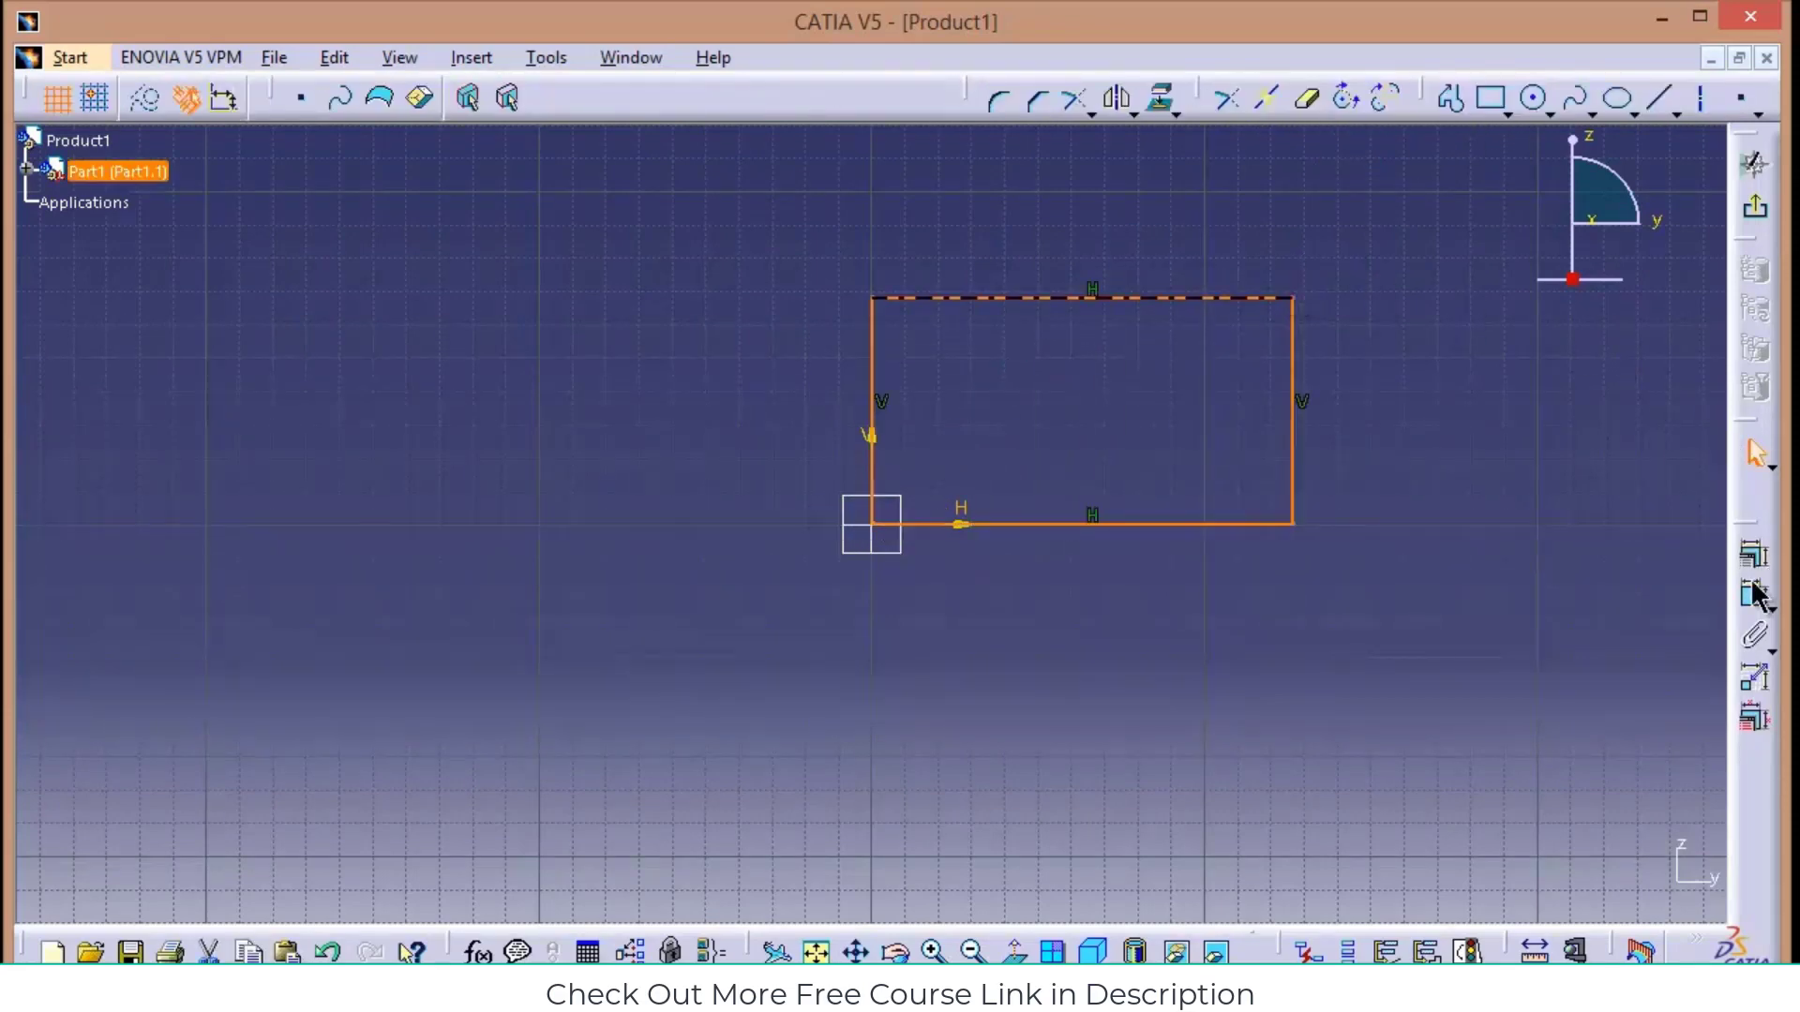
Dimension the rectangle to a width of 166 mm and a height of 110 mm
{"action": "left_click", "coordinate": [1217, 526]}
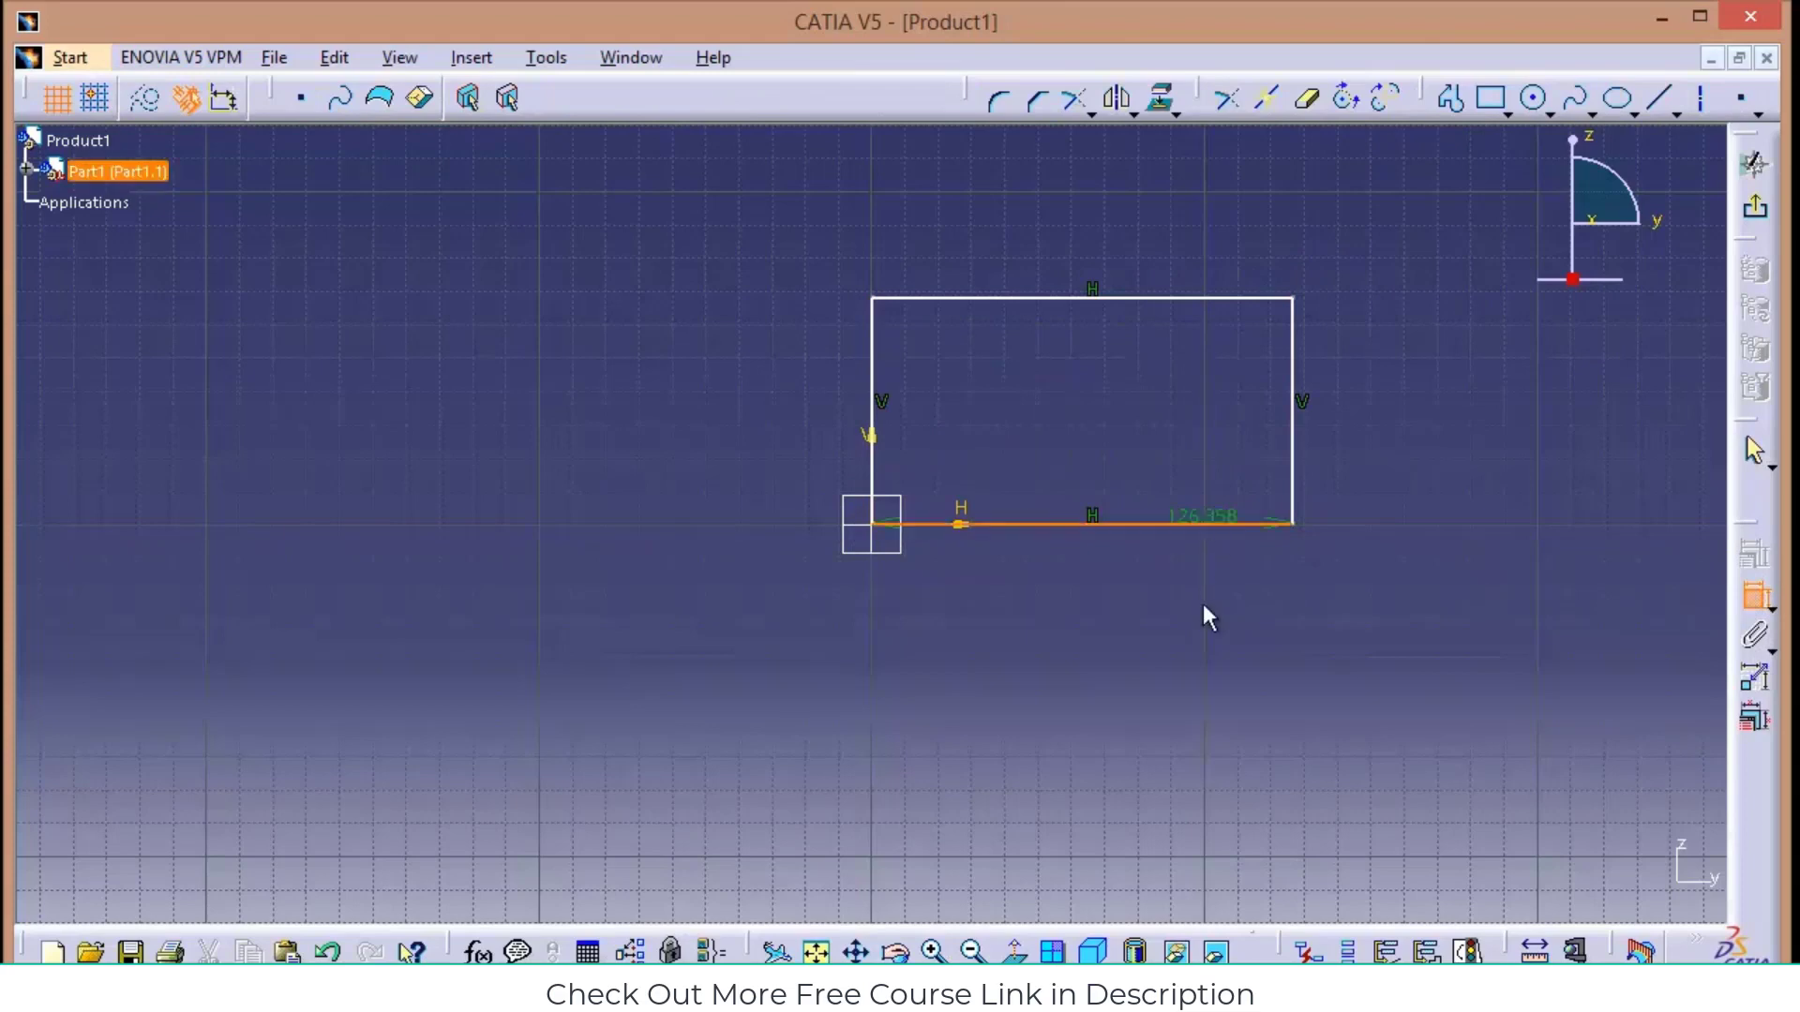
{"action": "left_click", "coordinate": [1203, 614]}
{"action": "double_click", "coordinate": [1199, 606]}
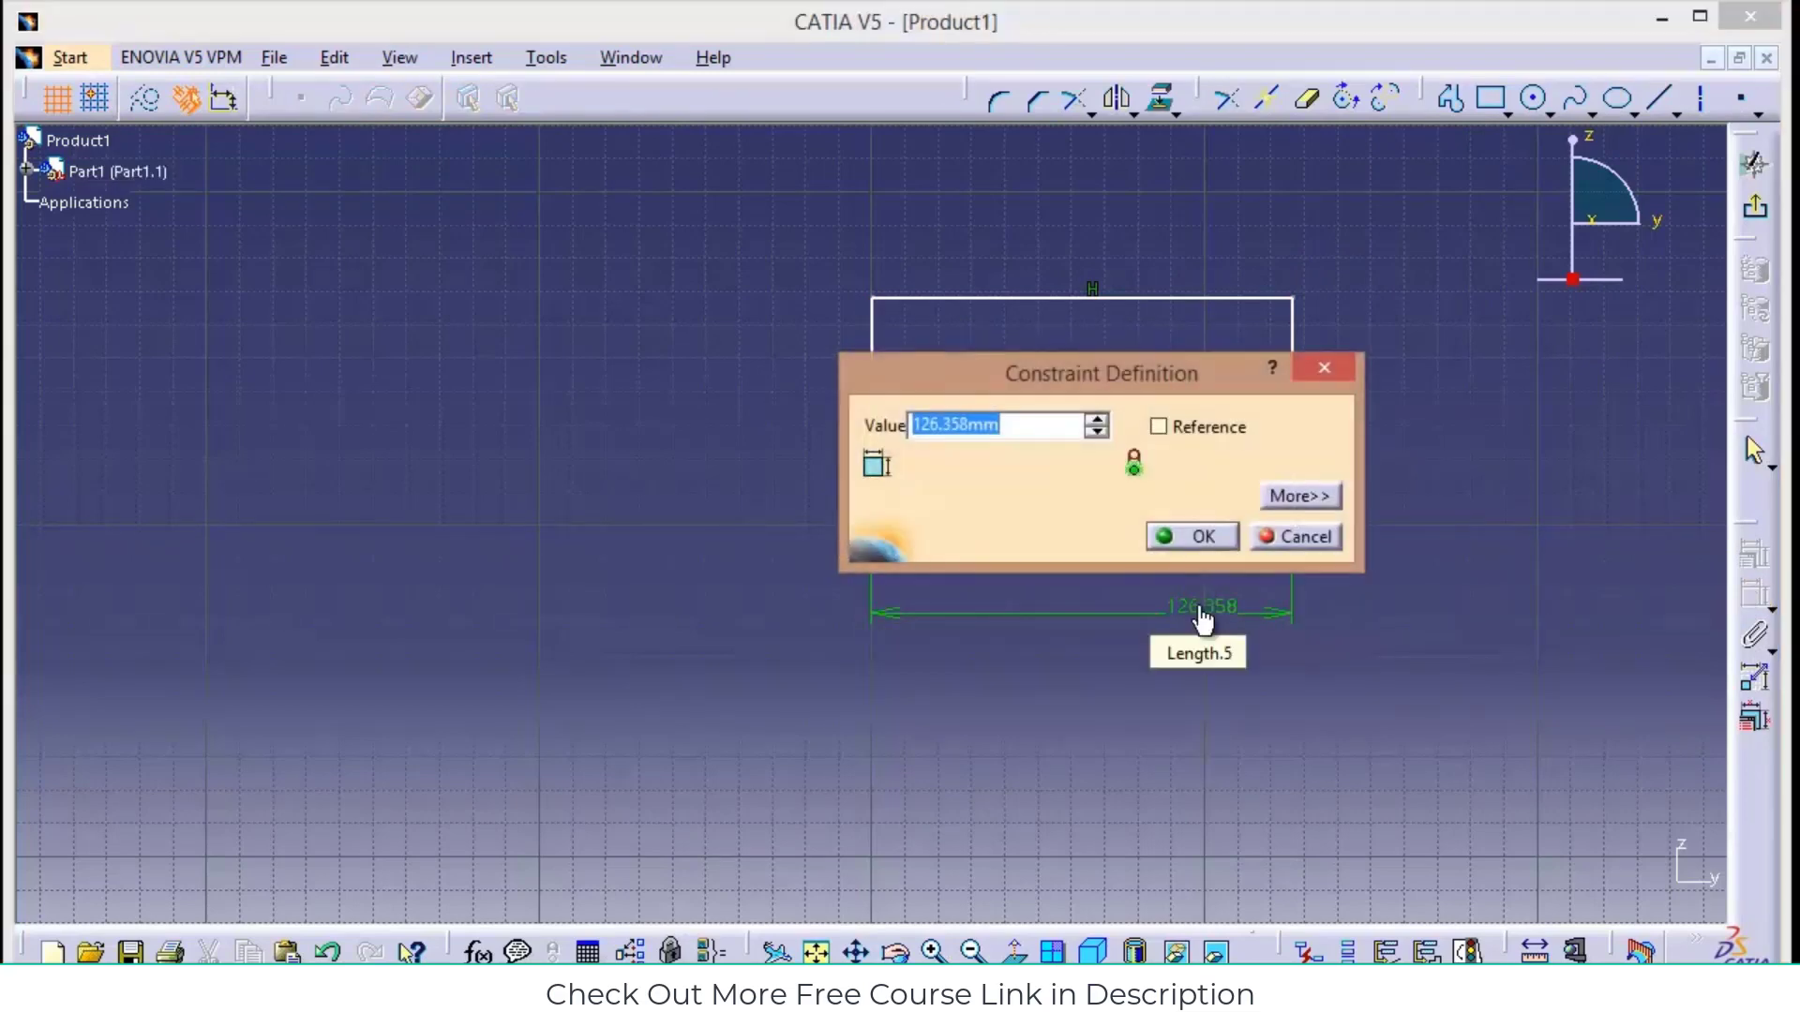
{"action": "type", "text": "166"}
{"action": "key", "text": "Return"}
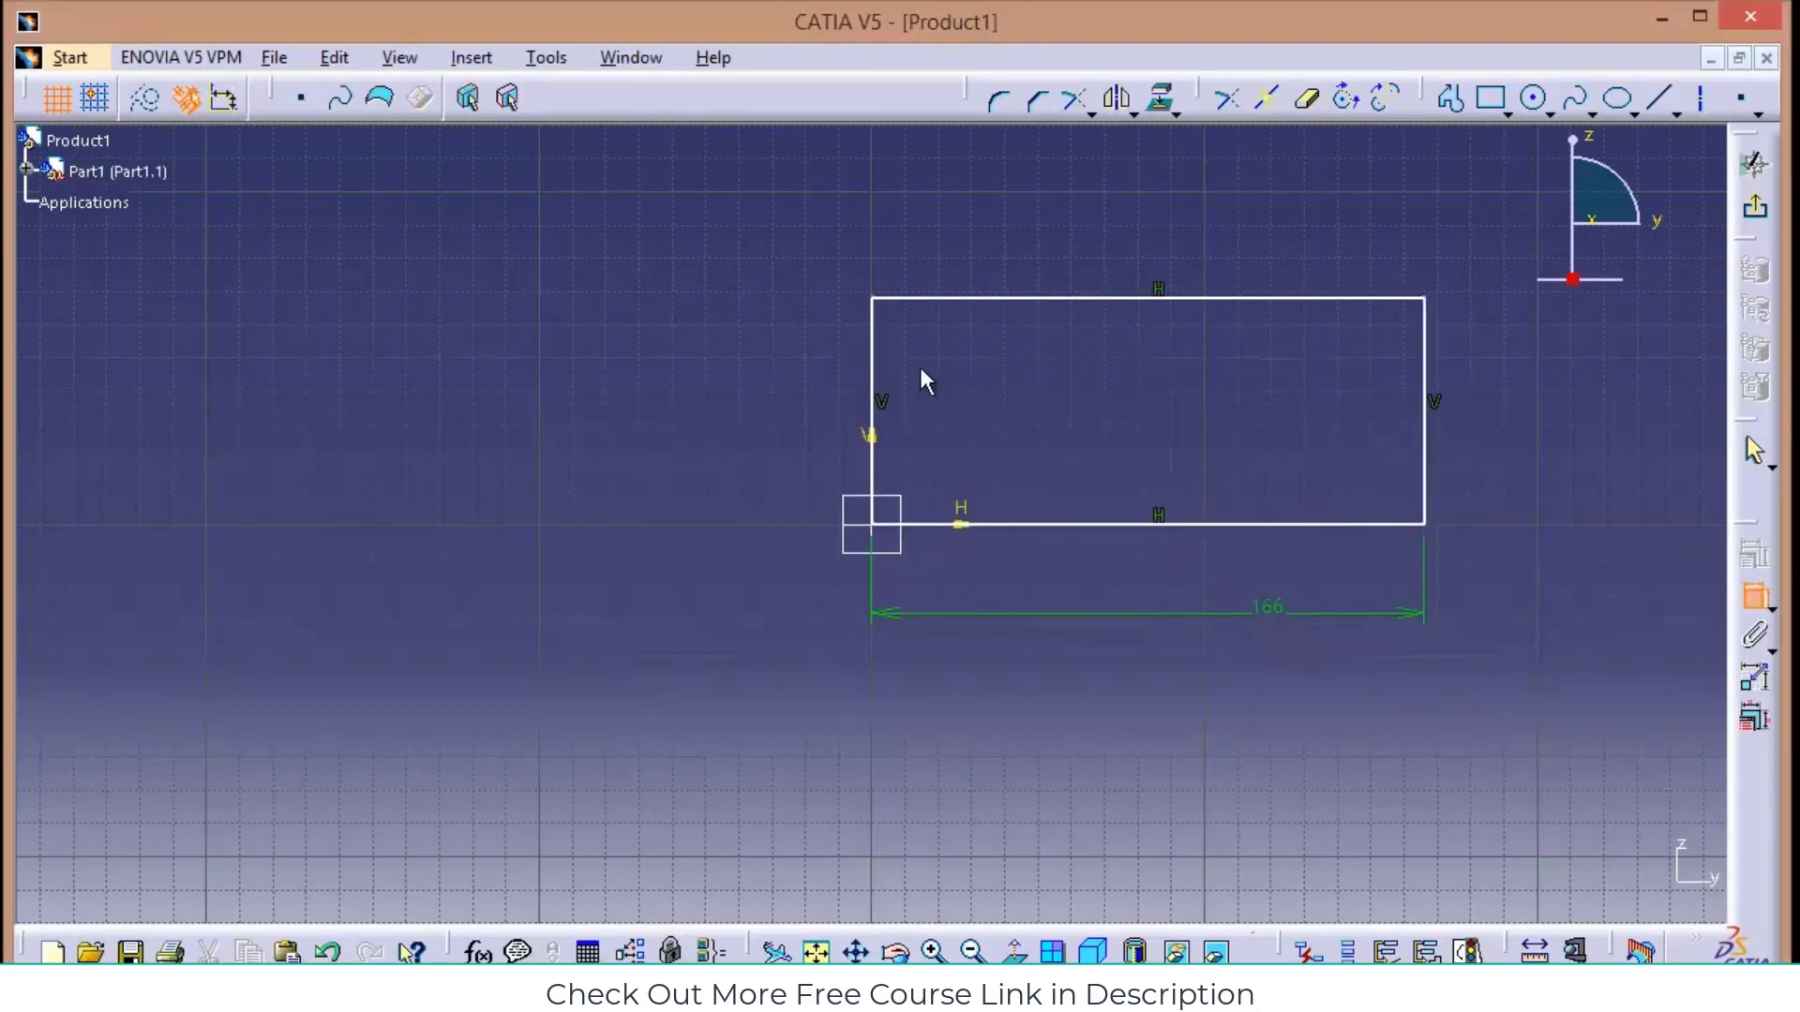
{"action": "left_click", "coordinate": [872, 357]}
{"action": "left_click", "coordinate": [774, 340]}
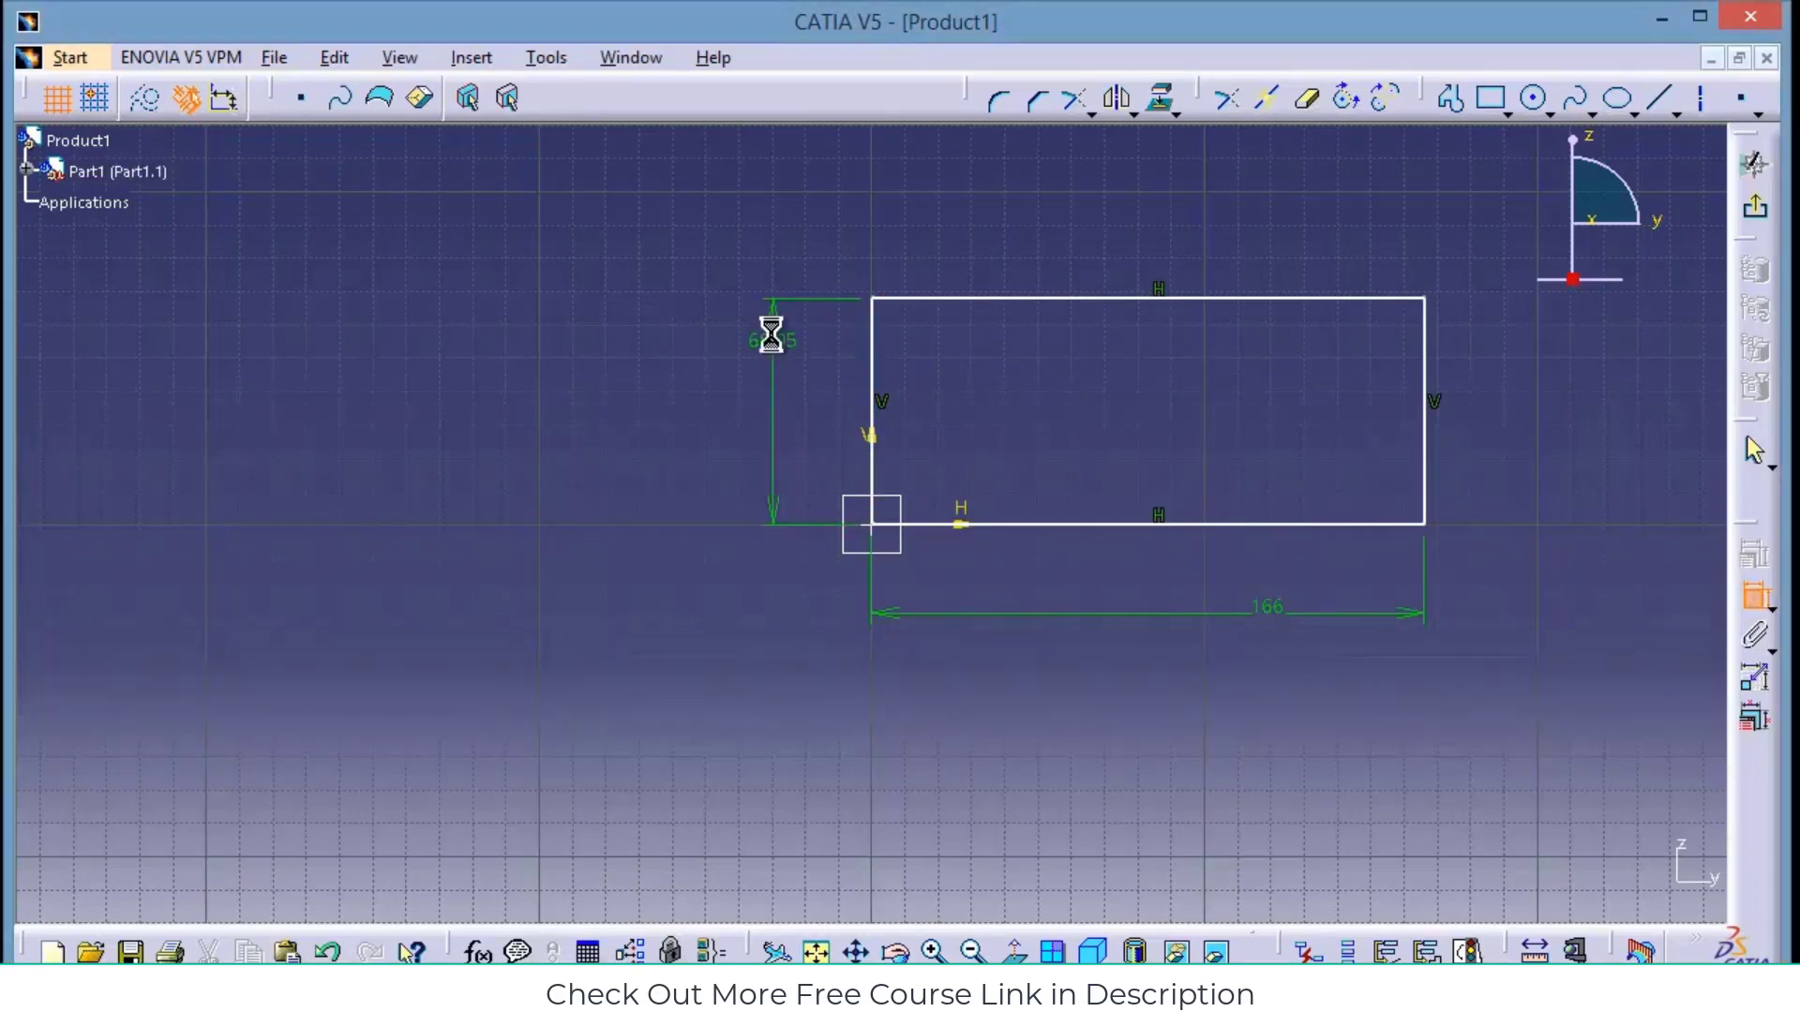
{"action": "double_click", "coordinate": [774, 343]}
{"action": "type", "text": "110"}
{"action": "key", "text": "Return"}
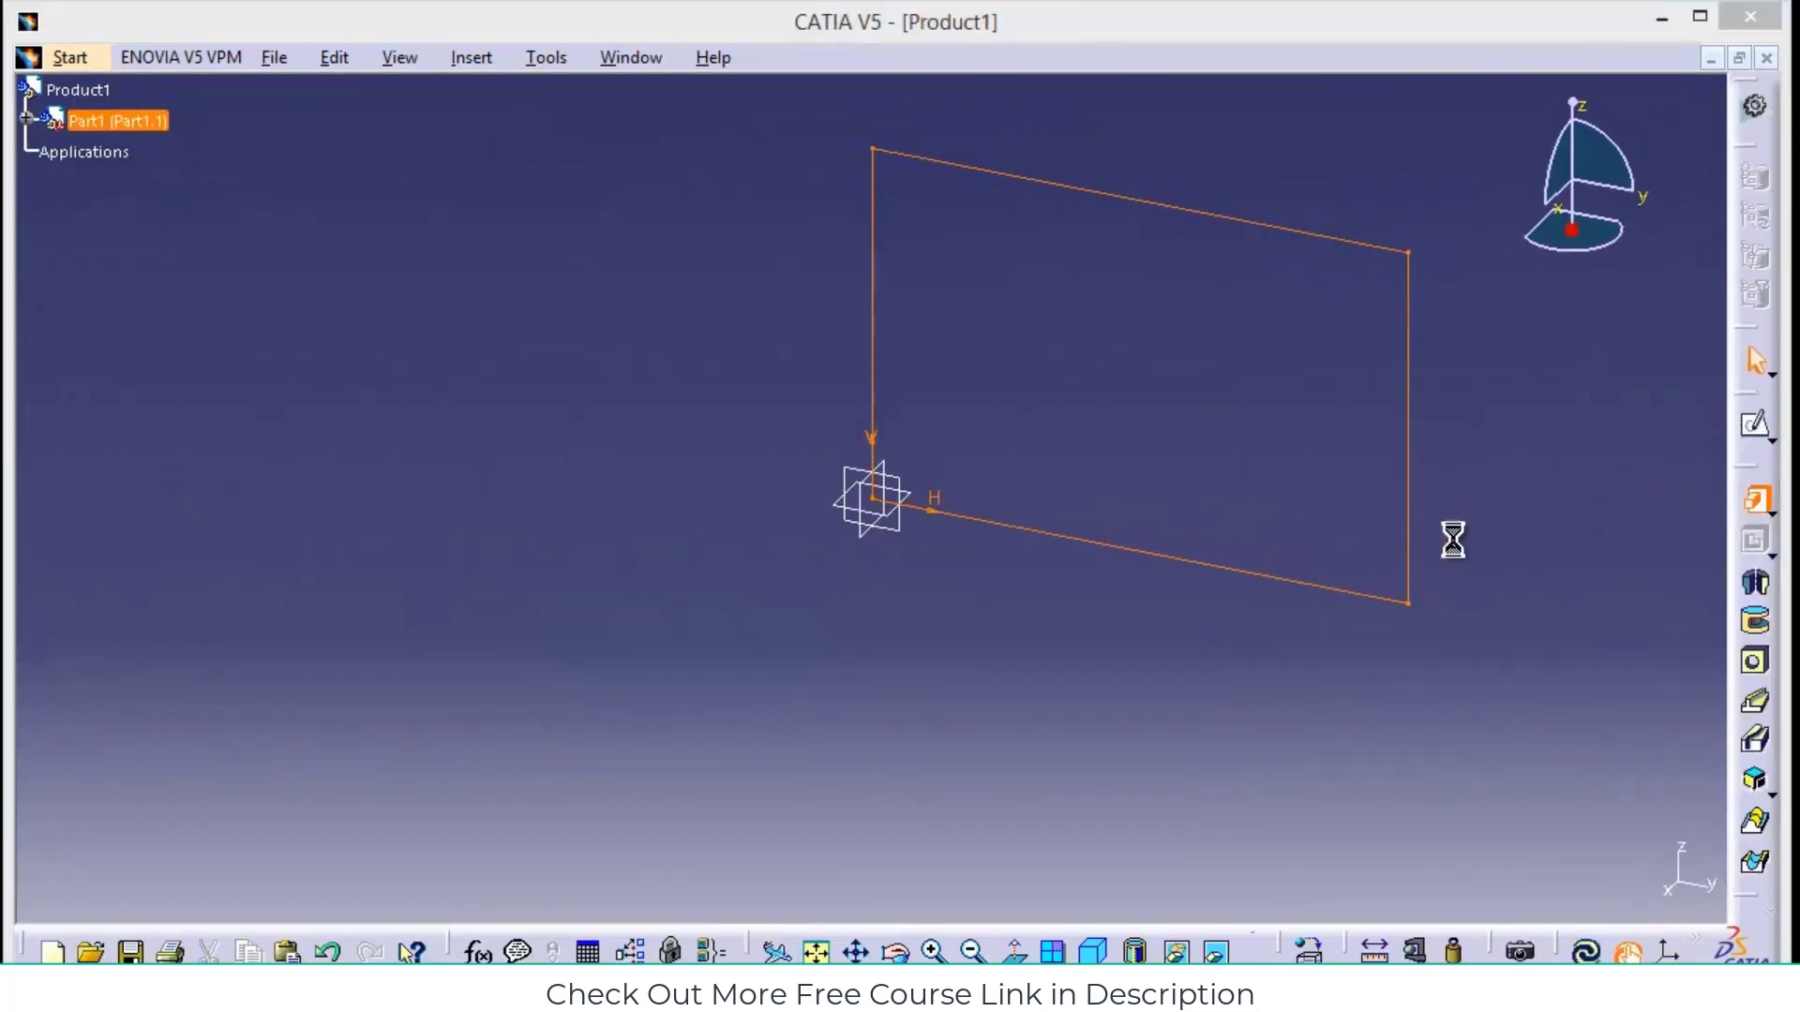
Pad the rectangle profile to a length of 88 mm
{"action": "type", "text": "88"}
{"action": "key", "text": "Tab"}
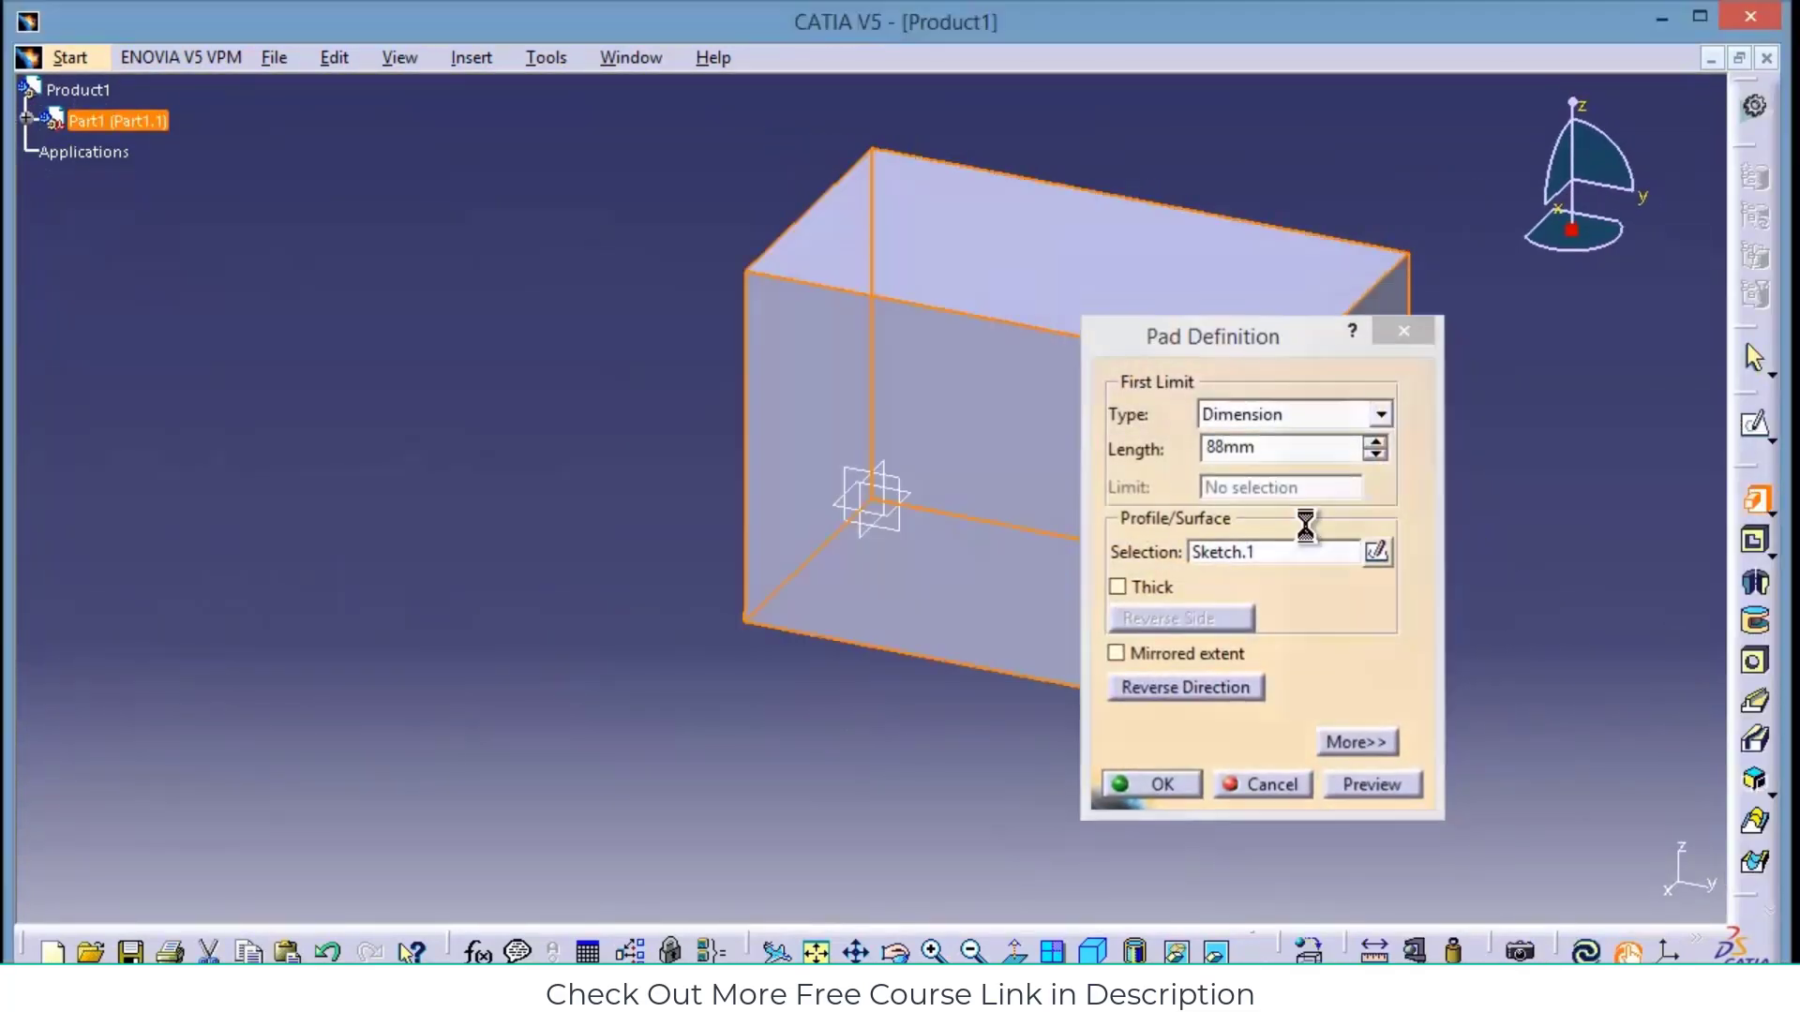
{"action": "key", "text": "Return"}
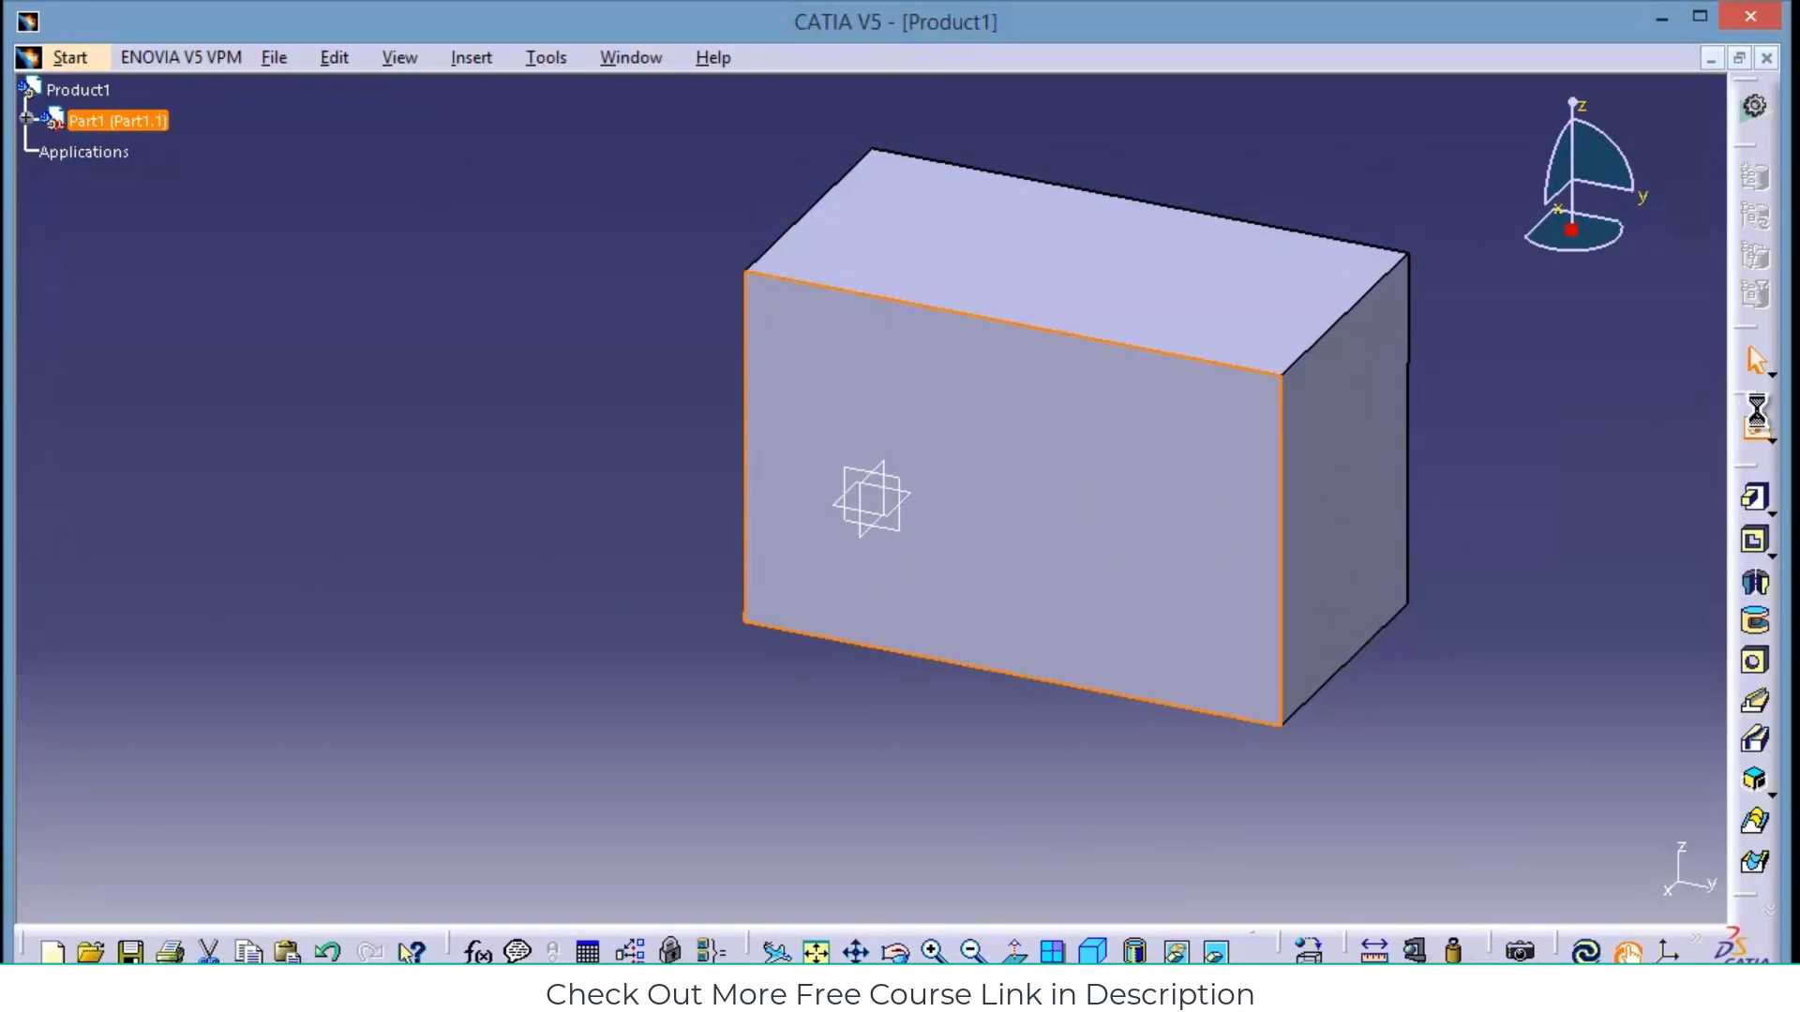
Sketch a rectangle on the block's front face, extending past its upper edge and starting about 24 mm above its lower edge
{"action": "left_click", "coordinate": [1751, 98]}
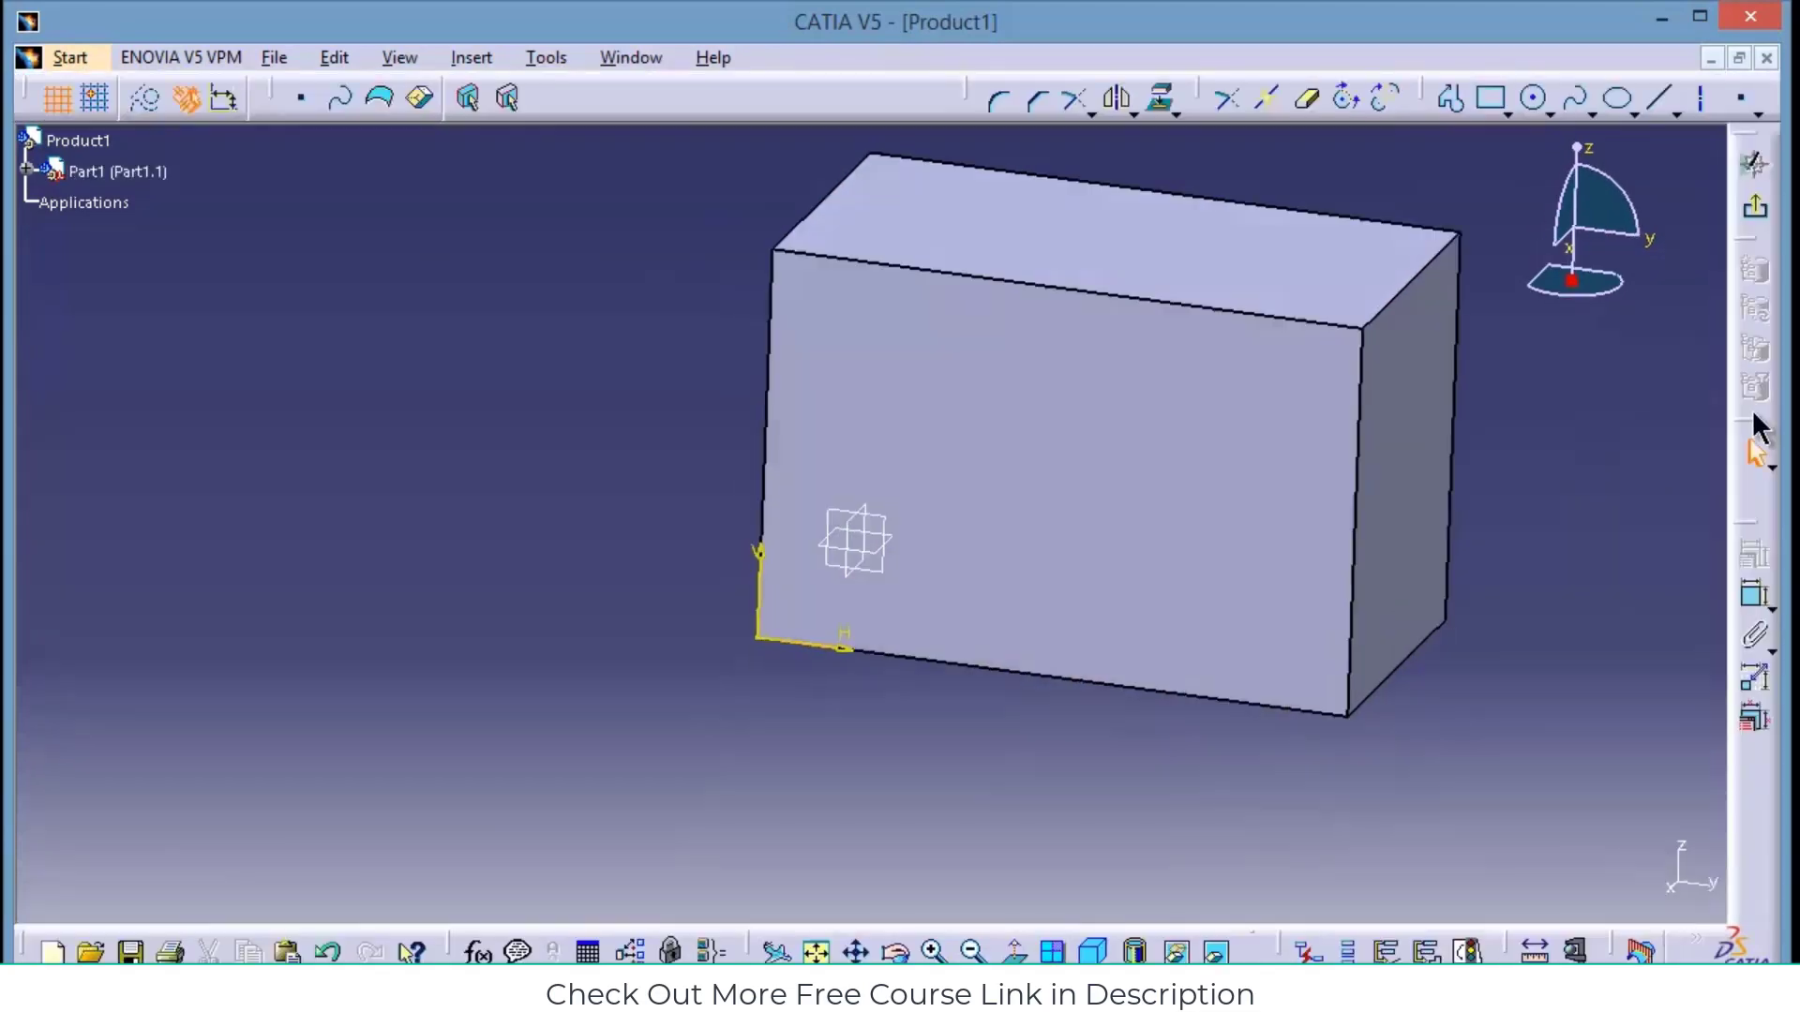
{"action": "left_click", "coordinate": [1491, 102]}
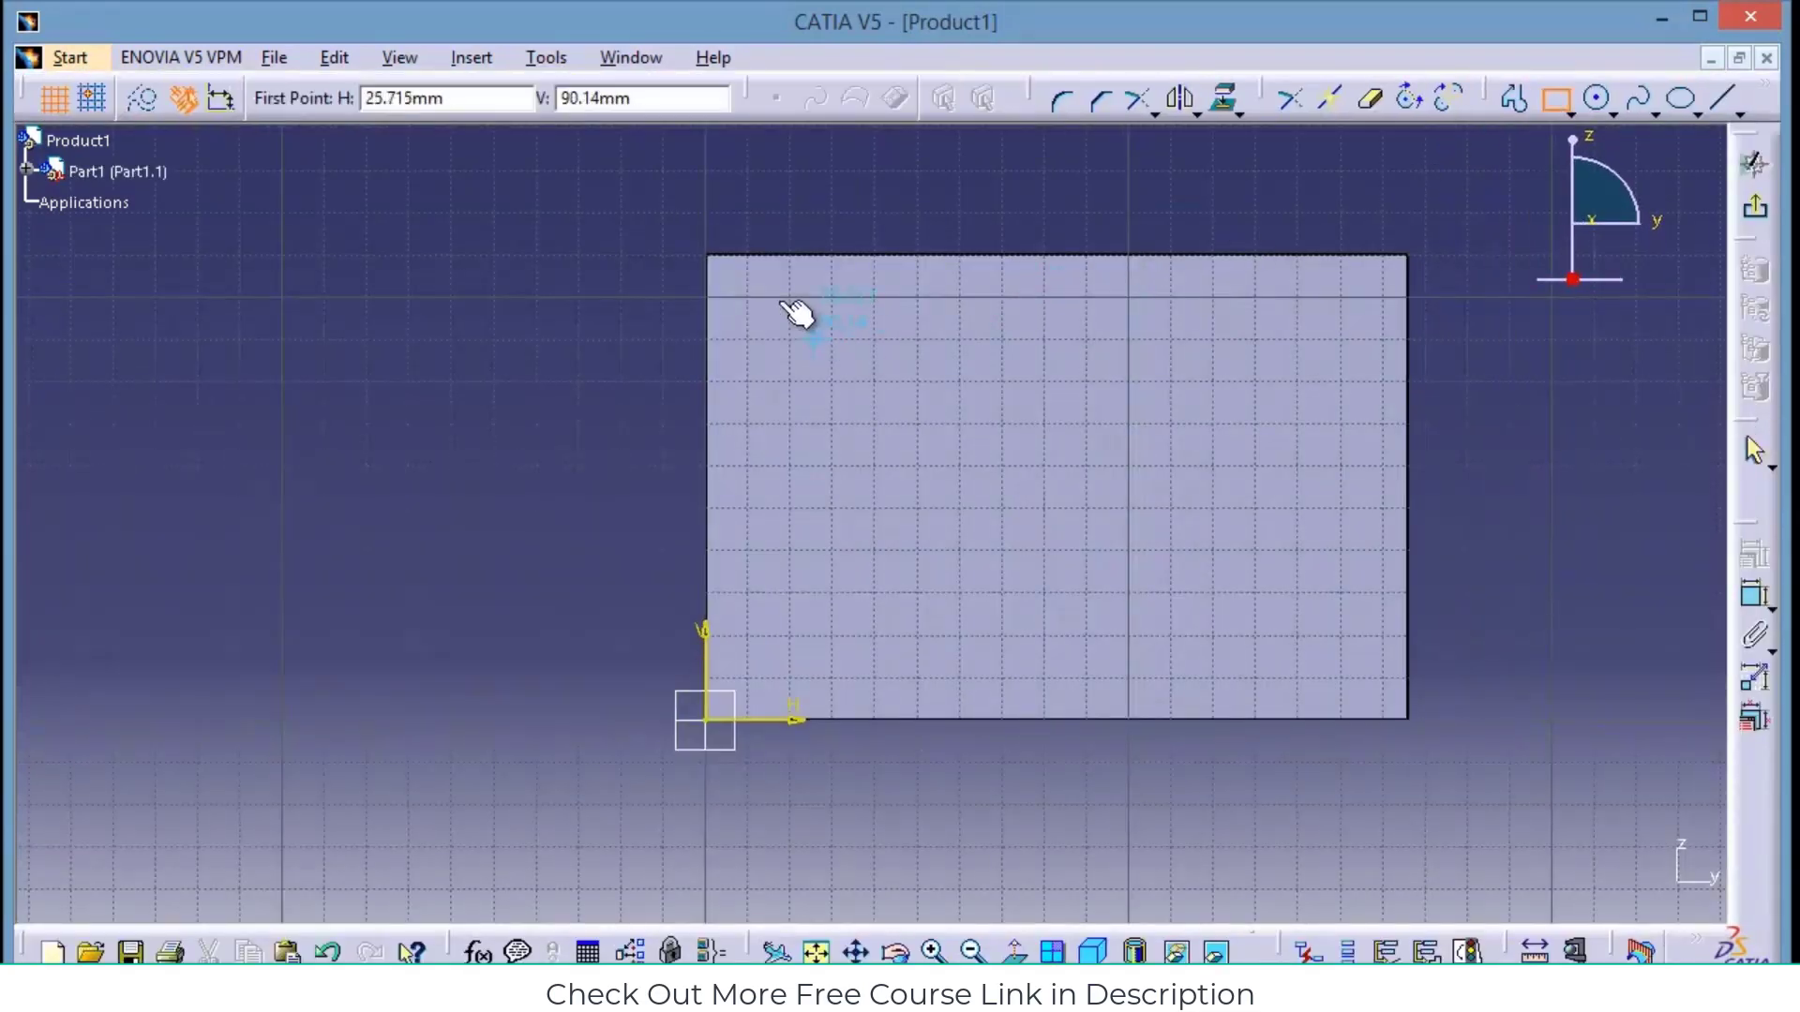
{"action": "left_click", "coordinate": [804, 217]}
{"action": "left_click", "coordinate": [1331, 618]}
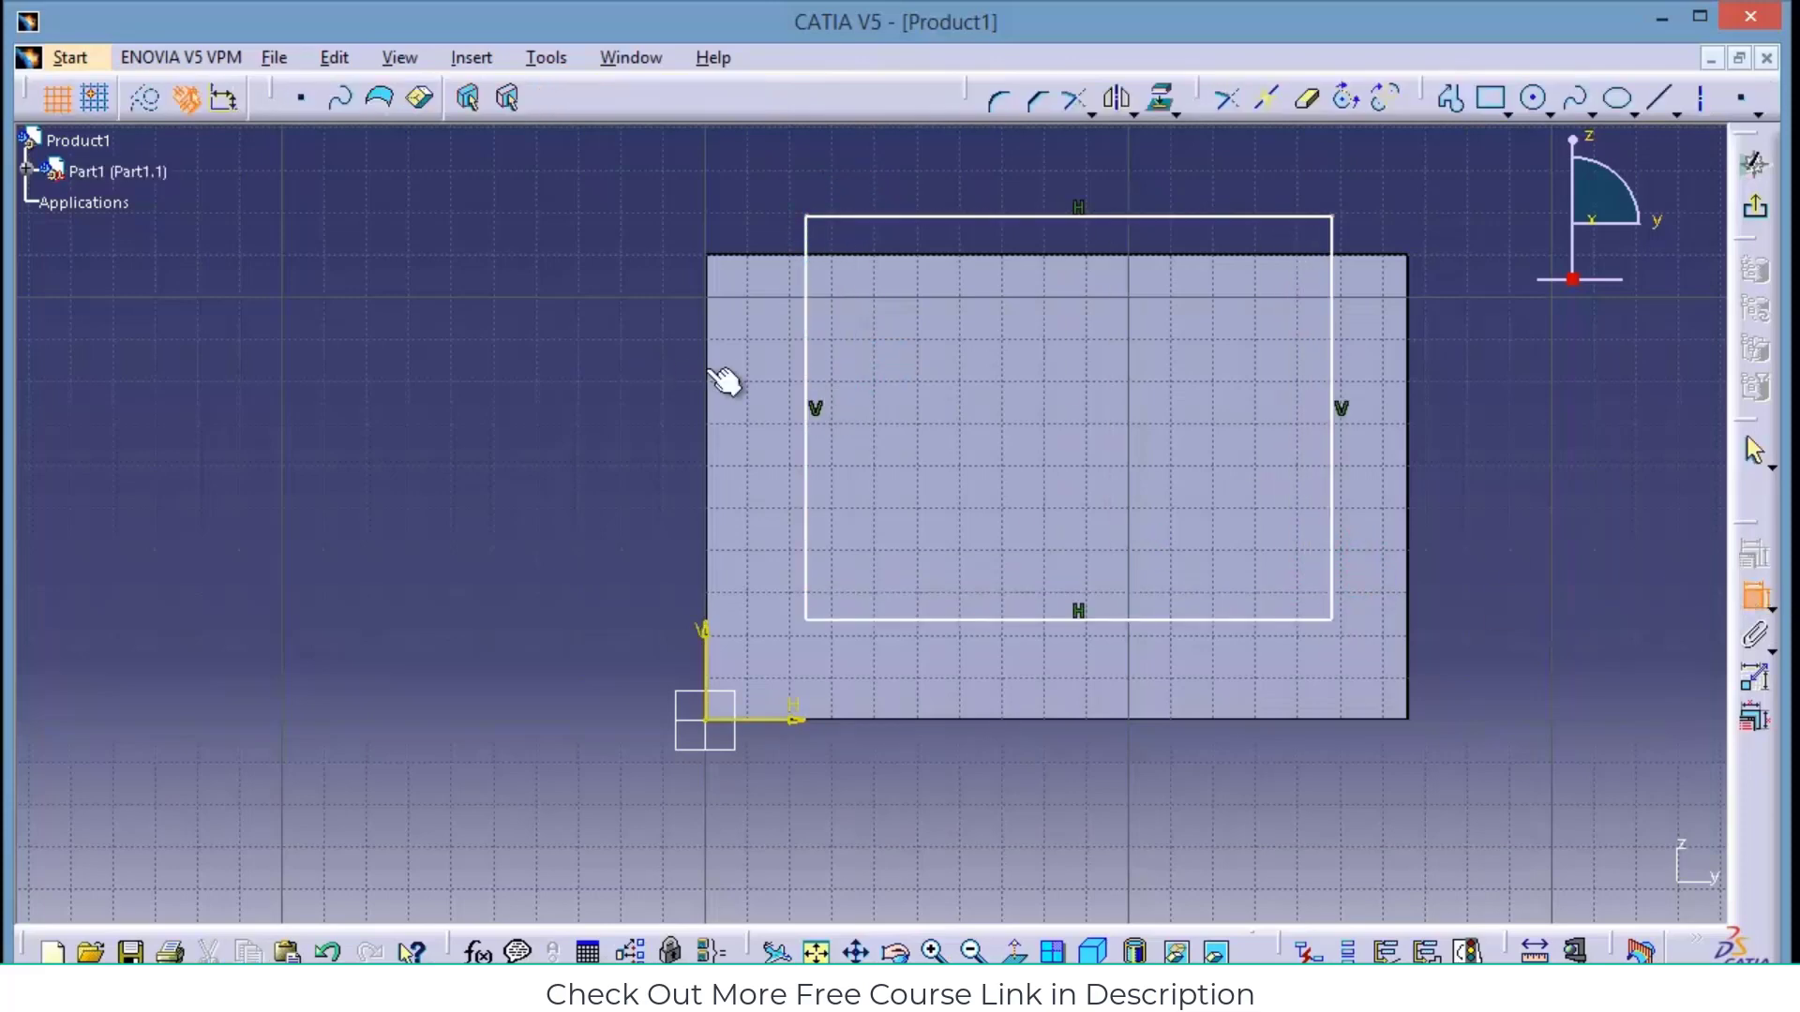
Constrain both vertical sides of the sketched rectangle to lie 28 mm inside the block's left and right edges
{"action": "left_click", "coordinate": [805, 343]}
{"action": "left_click", "coordinate": [738, 184]}
{"action": "double_click", "coordinate": [740, 174]}
{"action": "type", "text": "28"}
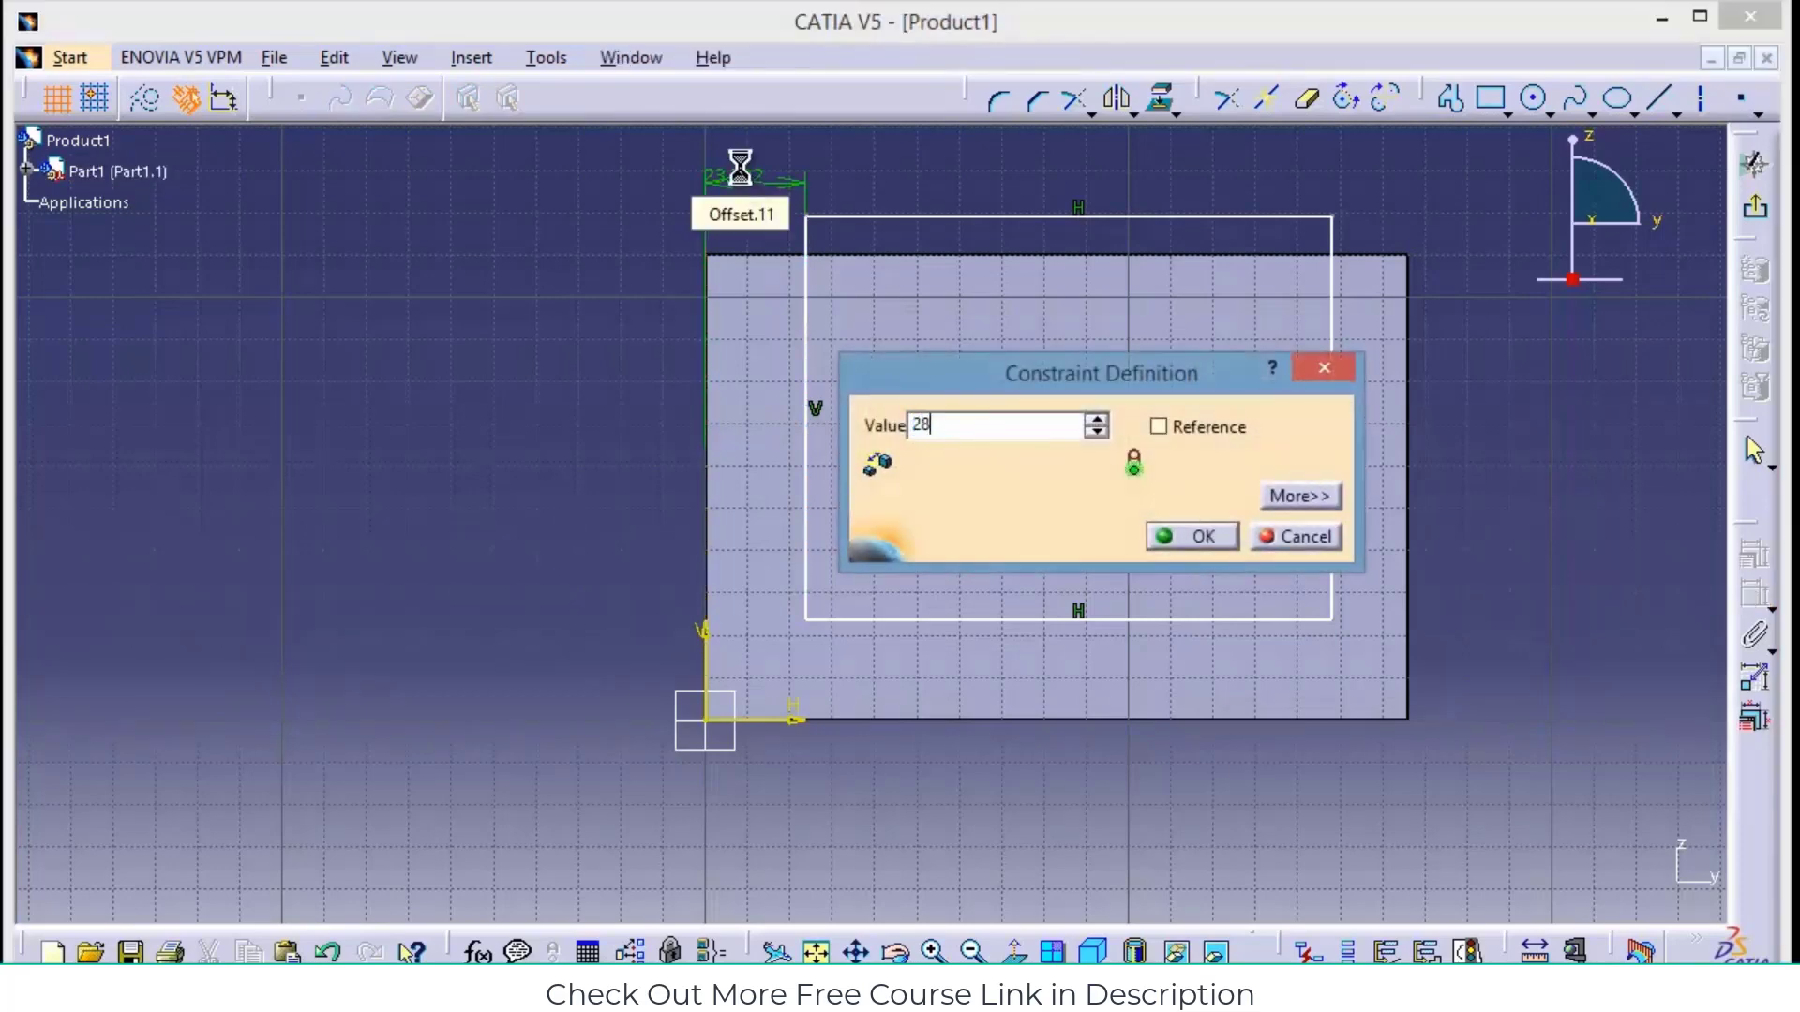
{"action": "key", "text": "Return"}
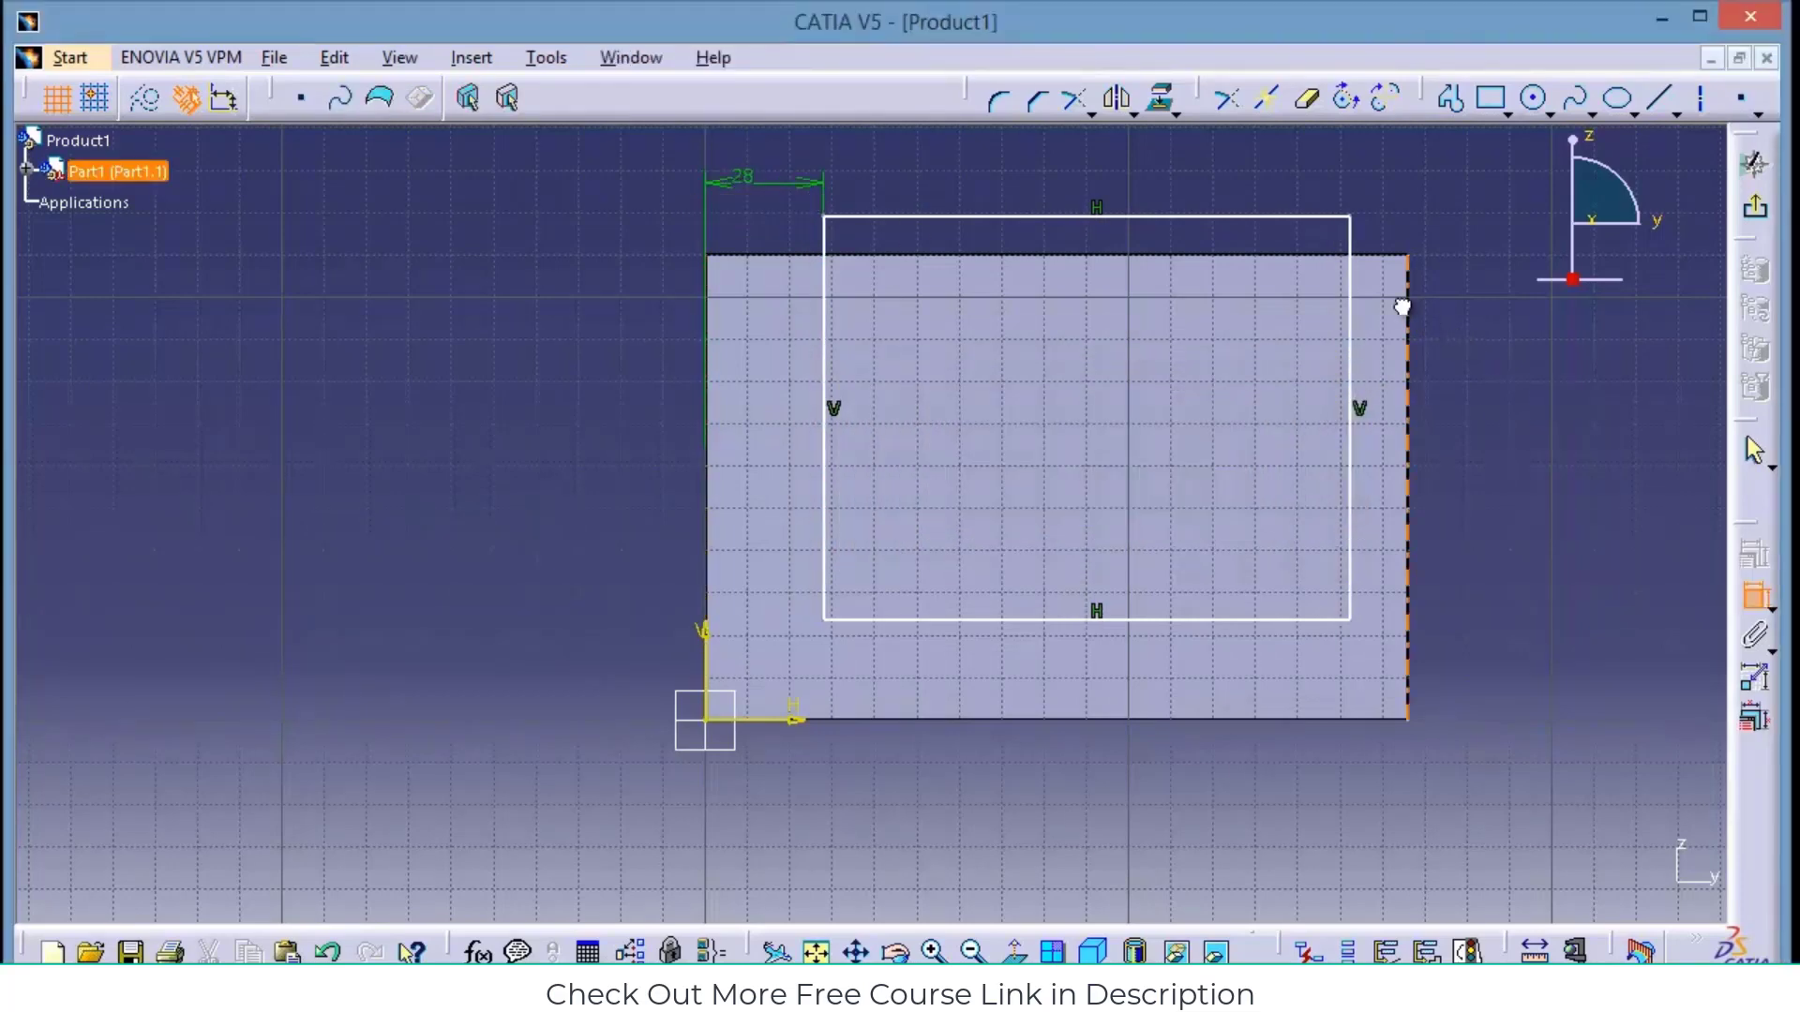
{"action": "left_click", "coordinate": [1351, 305]}
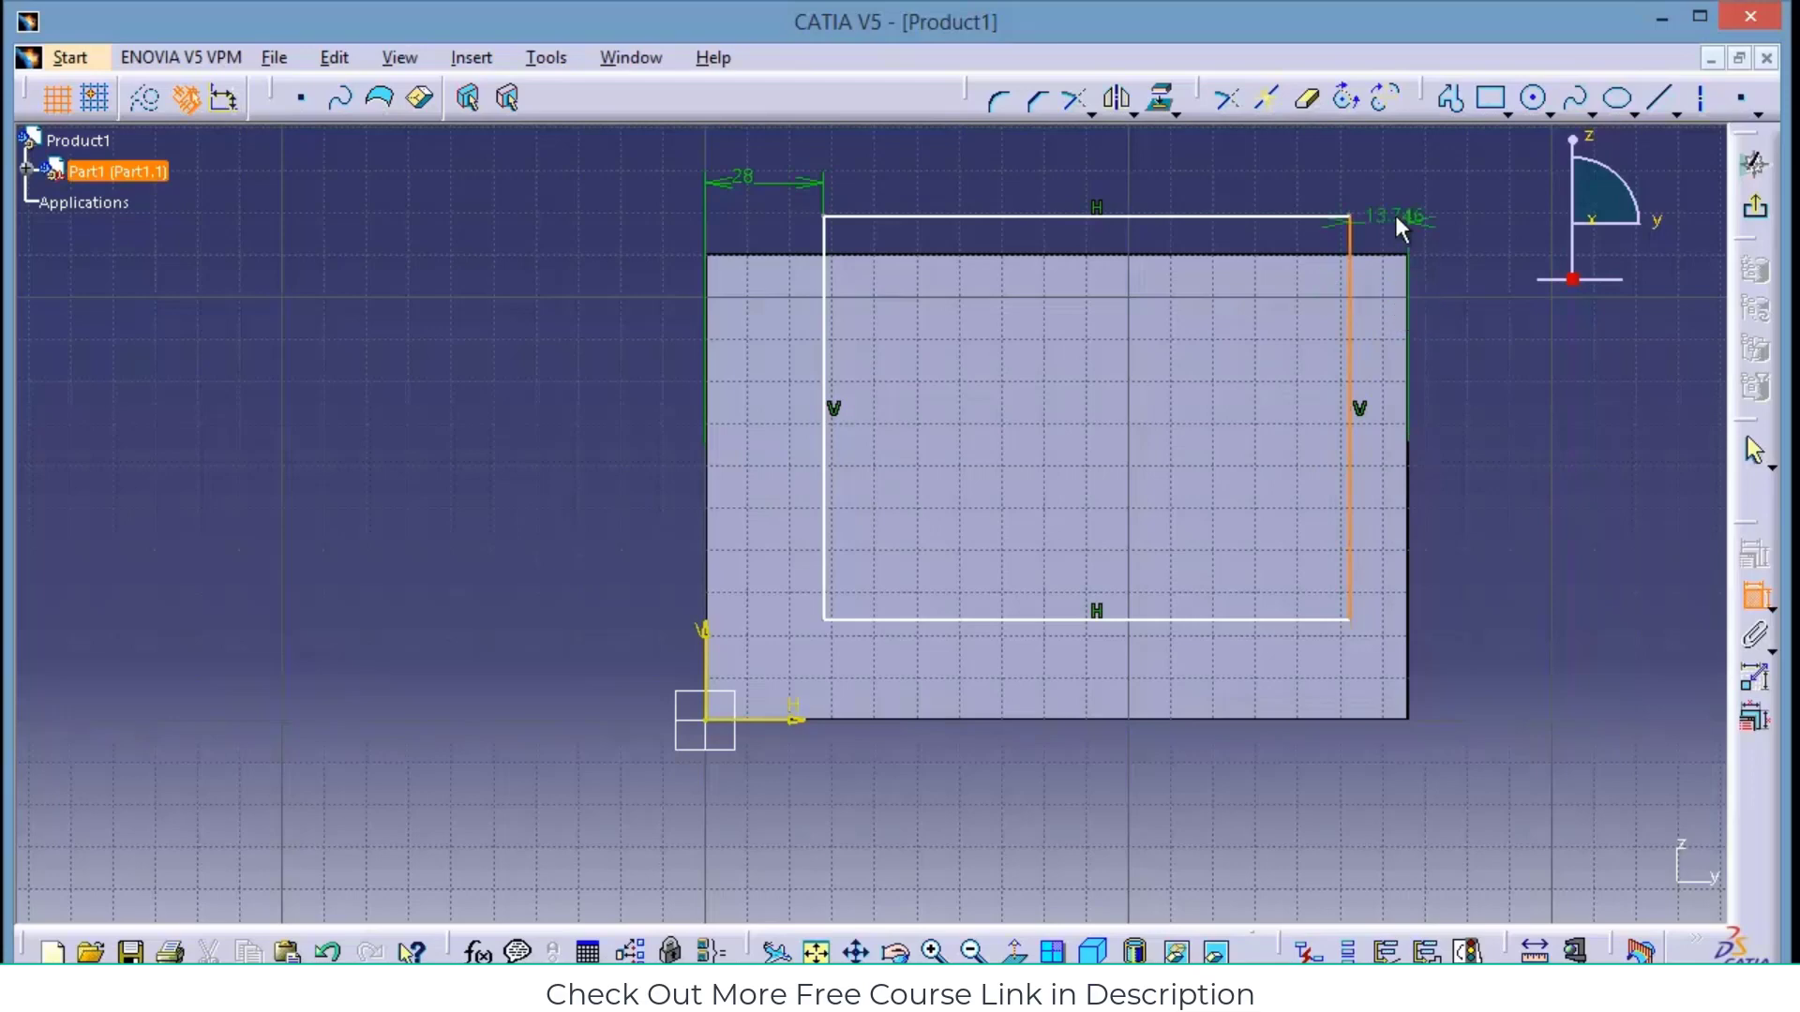
{"action": "left_click", "coordinate": [1394, 213]}
{"action": "double_click", "coordinate": [1388, 208]}
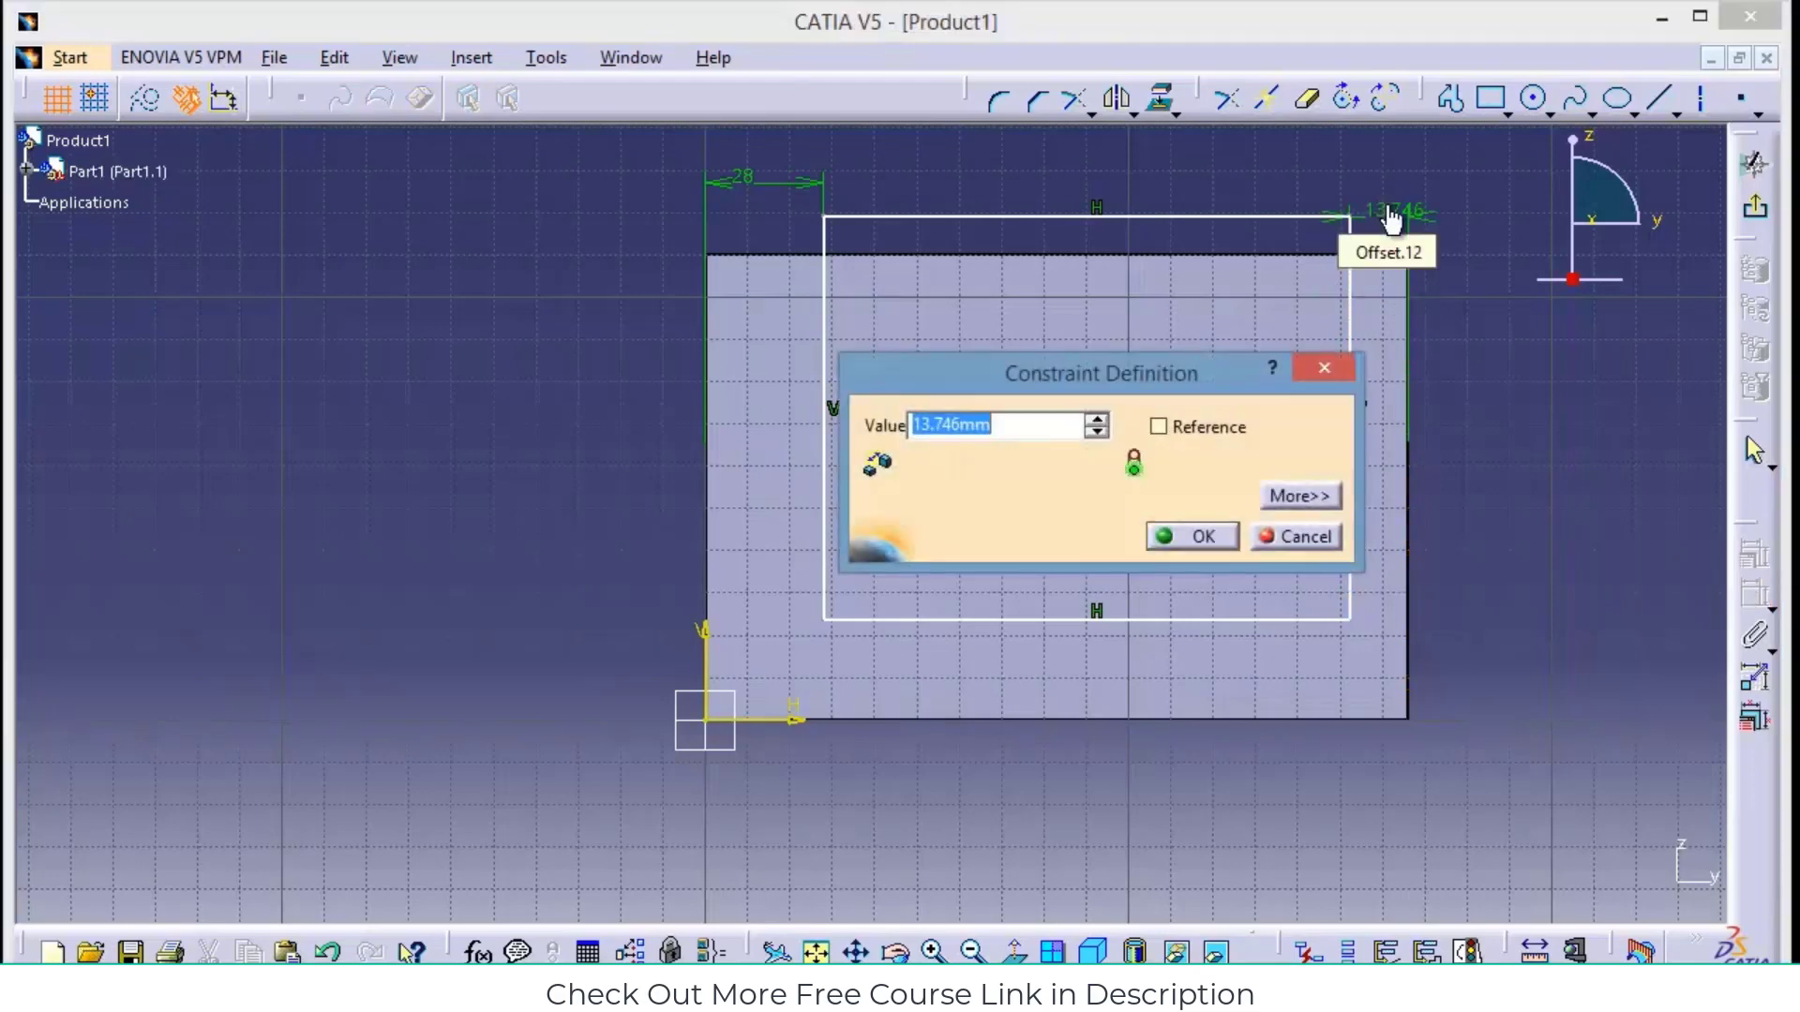
{"action": "type", "text": "28"}
{"action": "key", "text": "Return"}
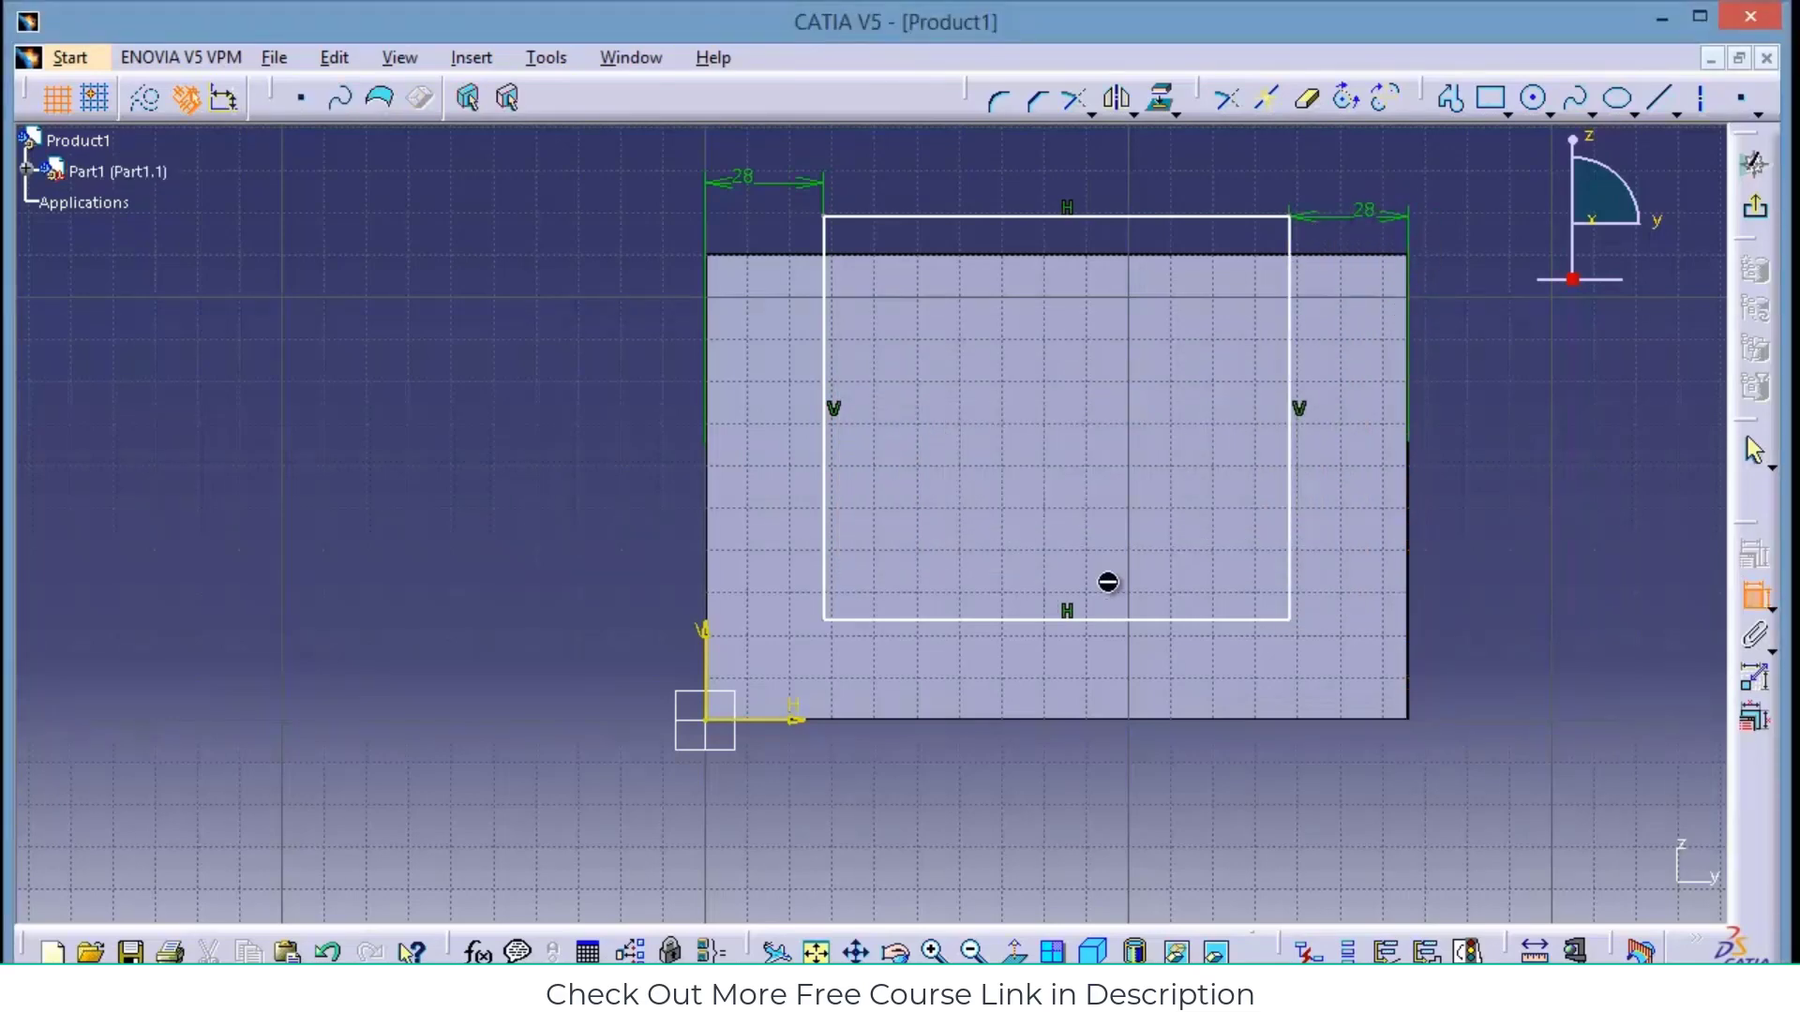
Constrain the rectangle's lower side to 32 mm above the block's bottom edge and exit the sketch
{"action": "left_click", "coordinate": [1148, 620]}
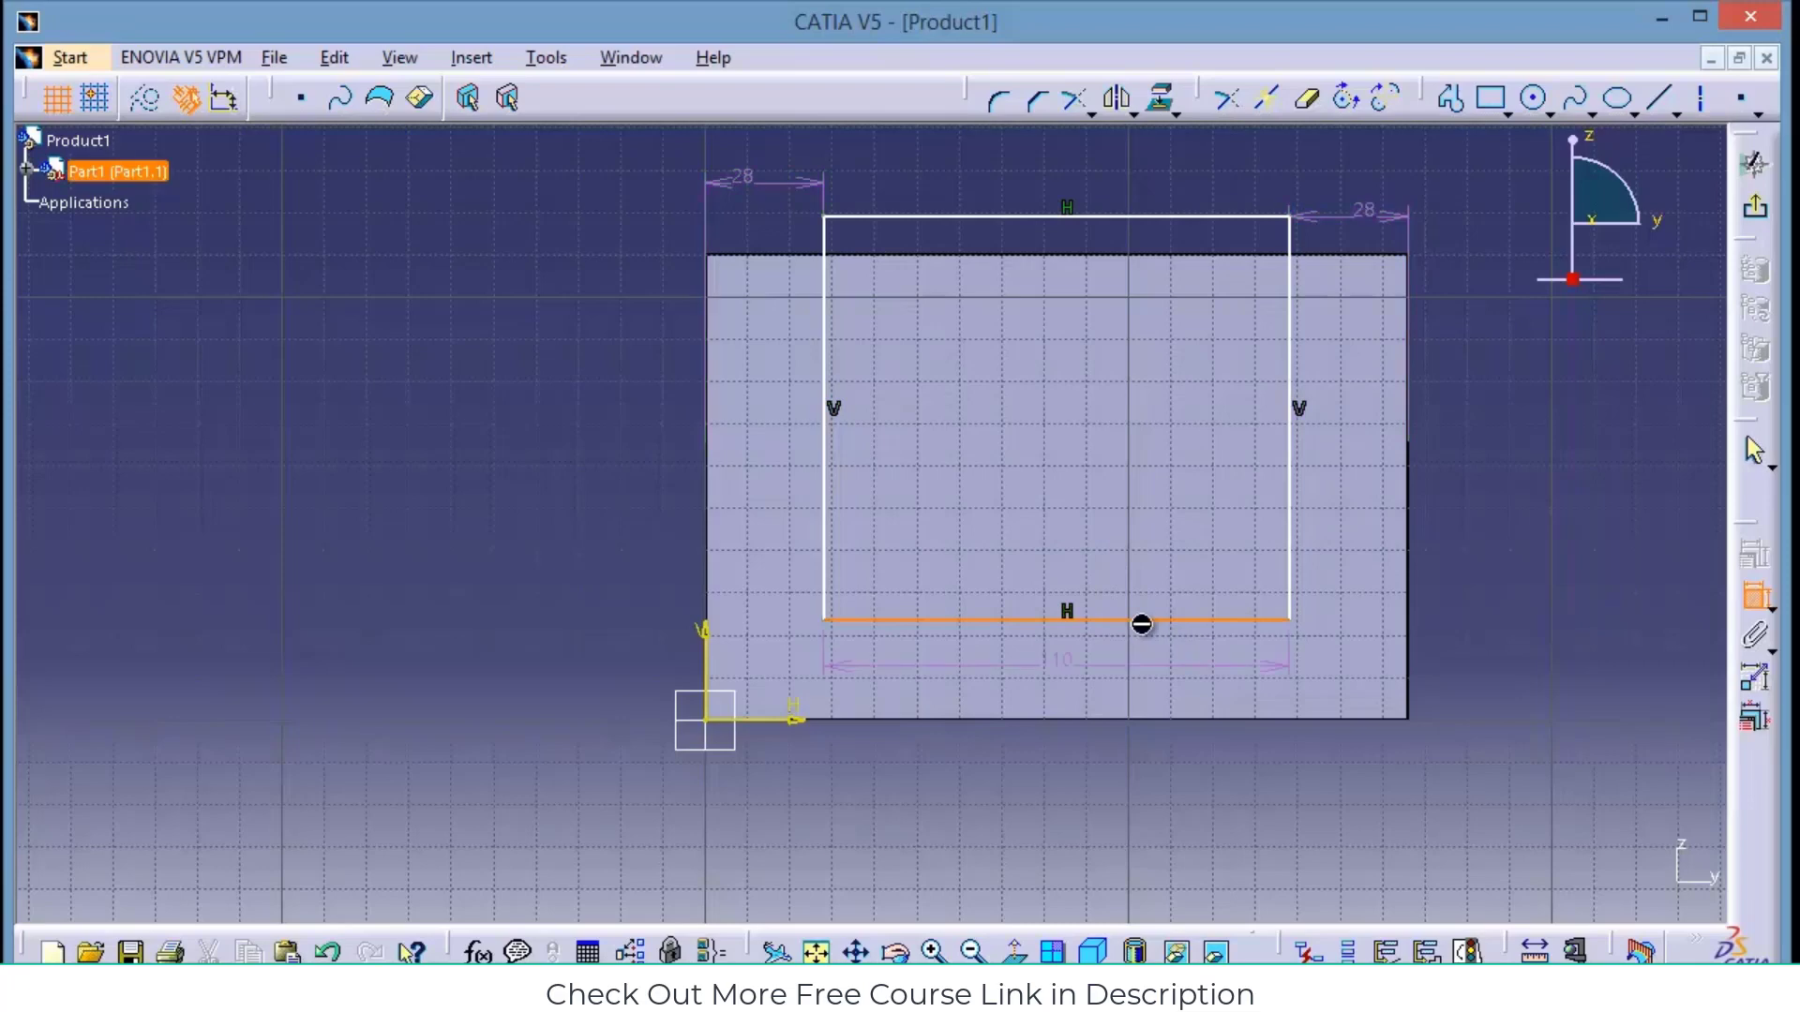
{"action": "left_click", "coordinate": [1138, 720]}
{"action": "left_click", "coordinate": [1479, 671]}
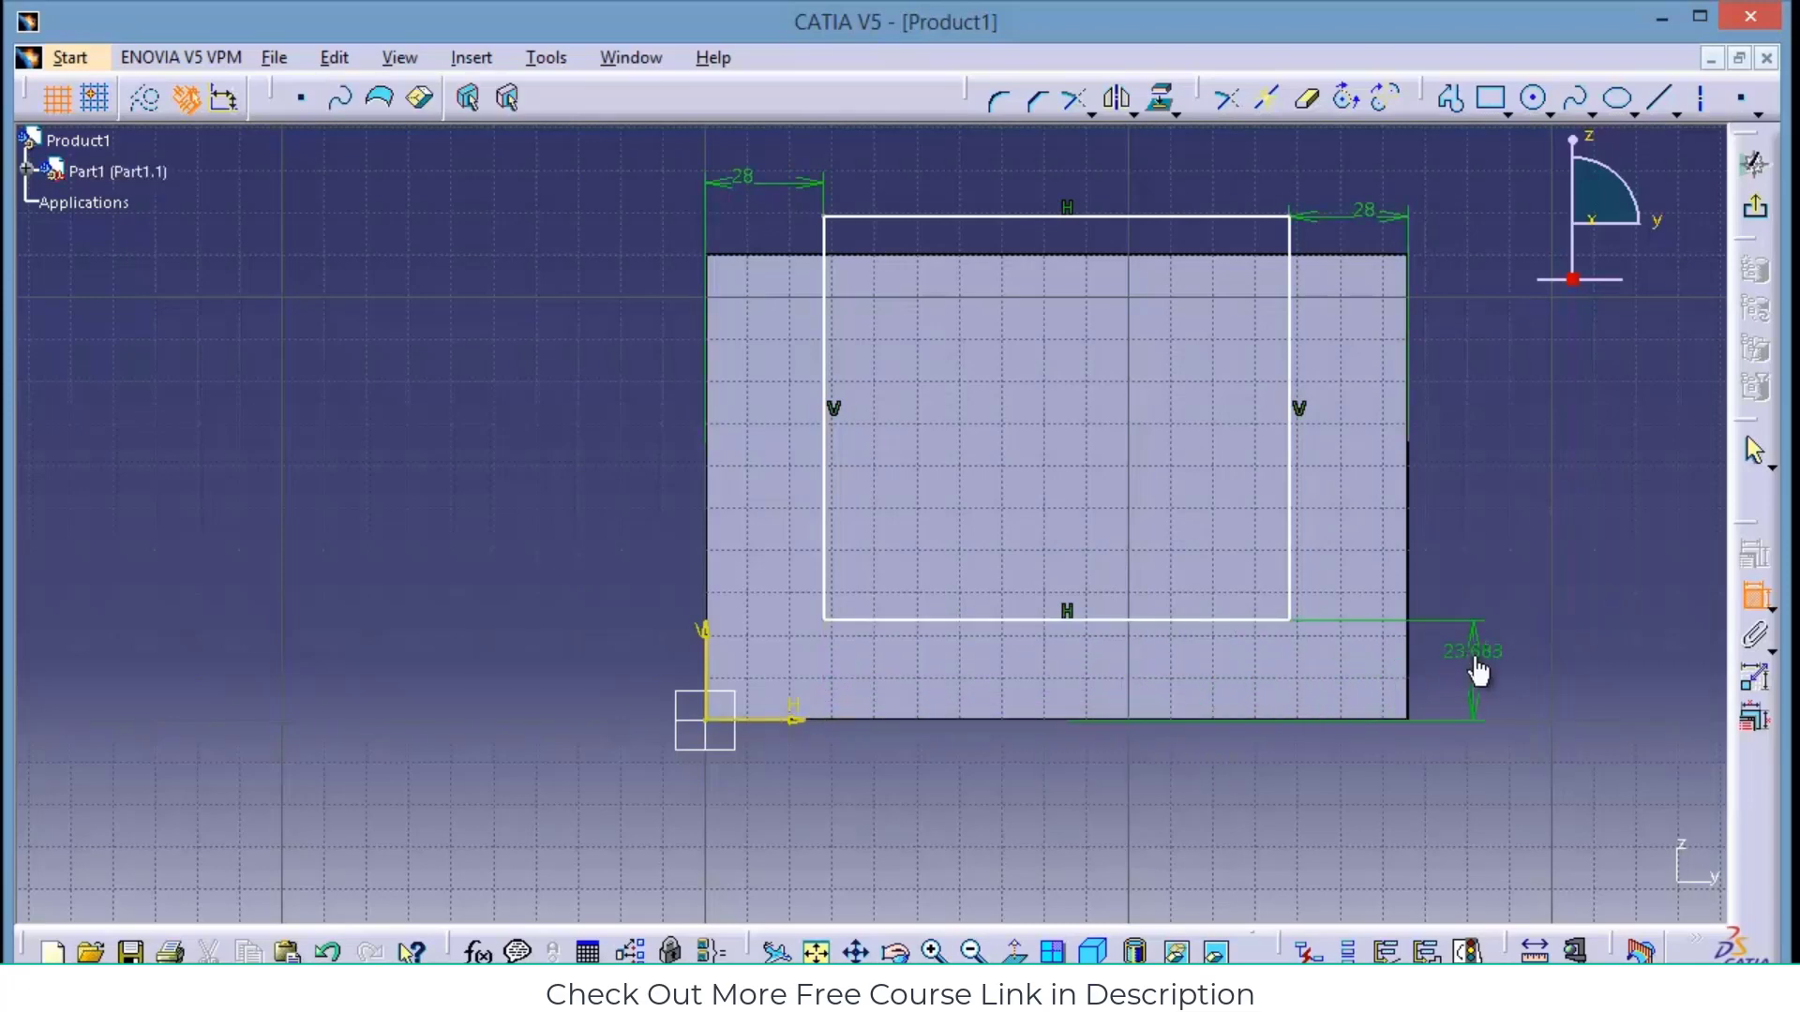
{"action": "double_click", "coordinate": [1474, 651]}
{"action": "type", "text": "32"}
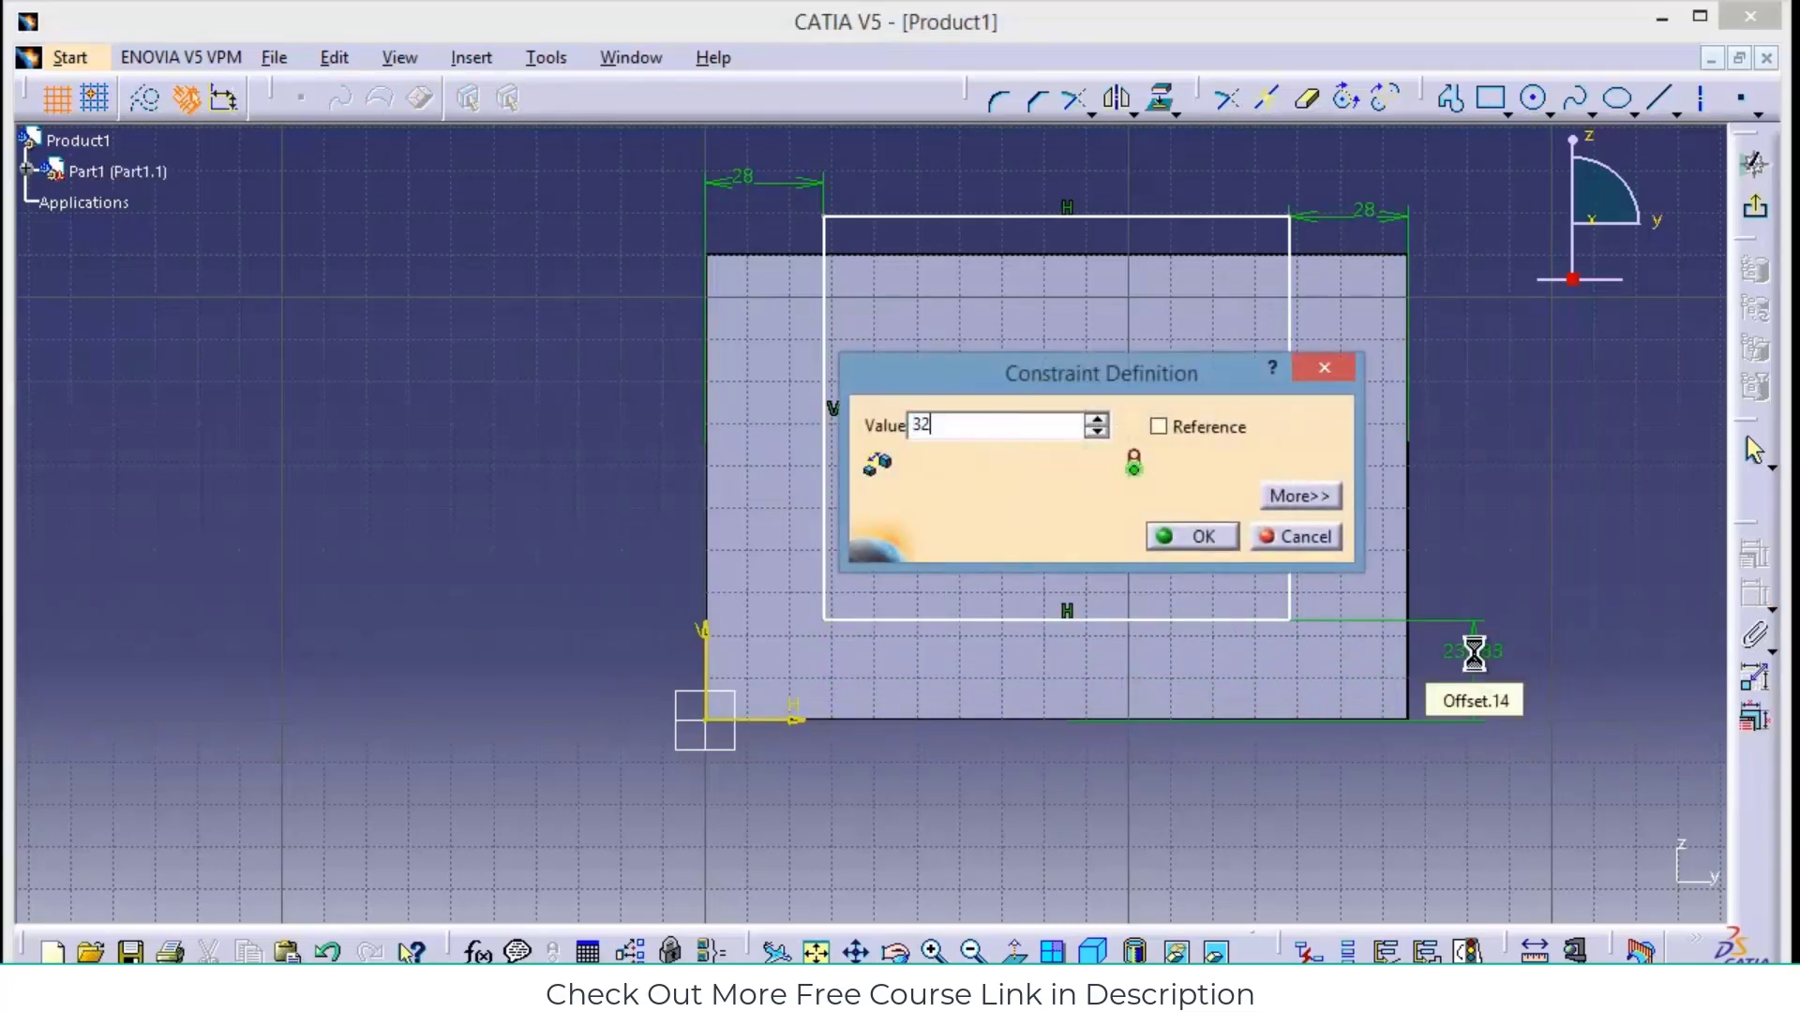
{"action": "key", "text": "Return"}
{"action": "left_click", "coordinate": [1761, 211]}
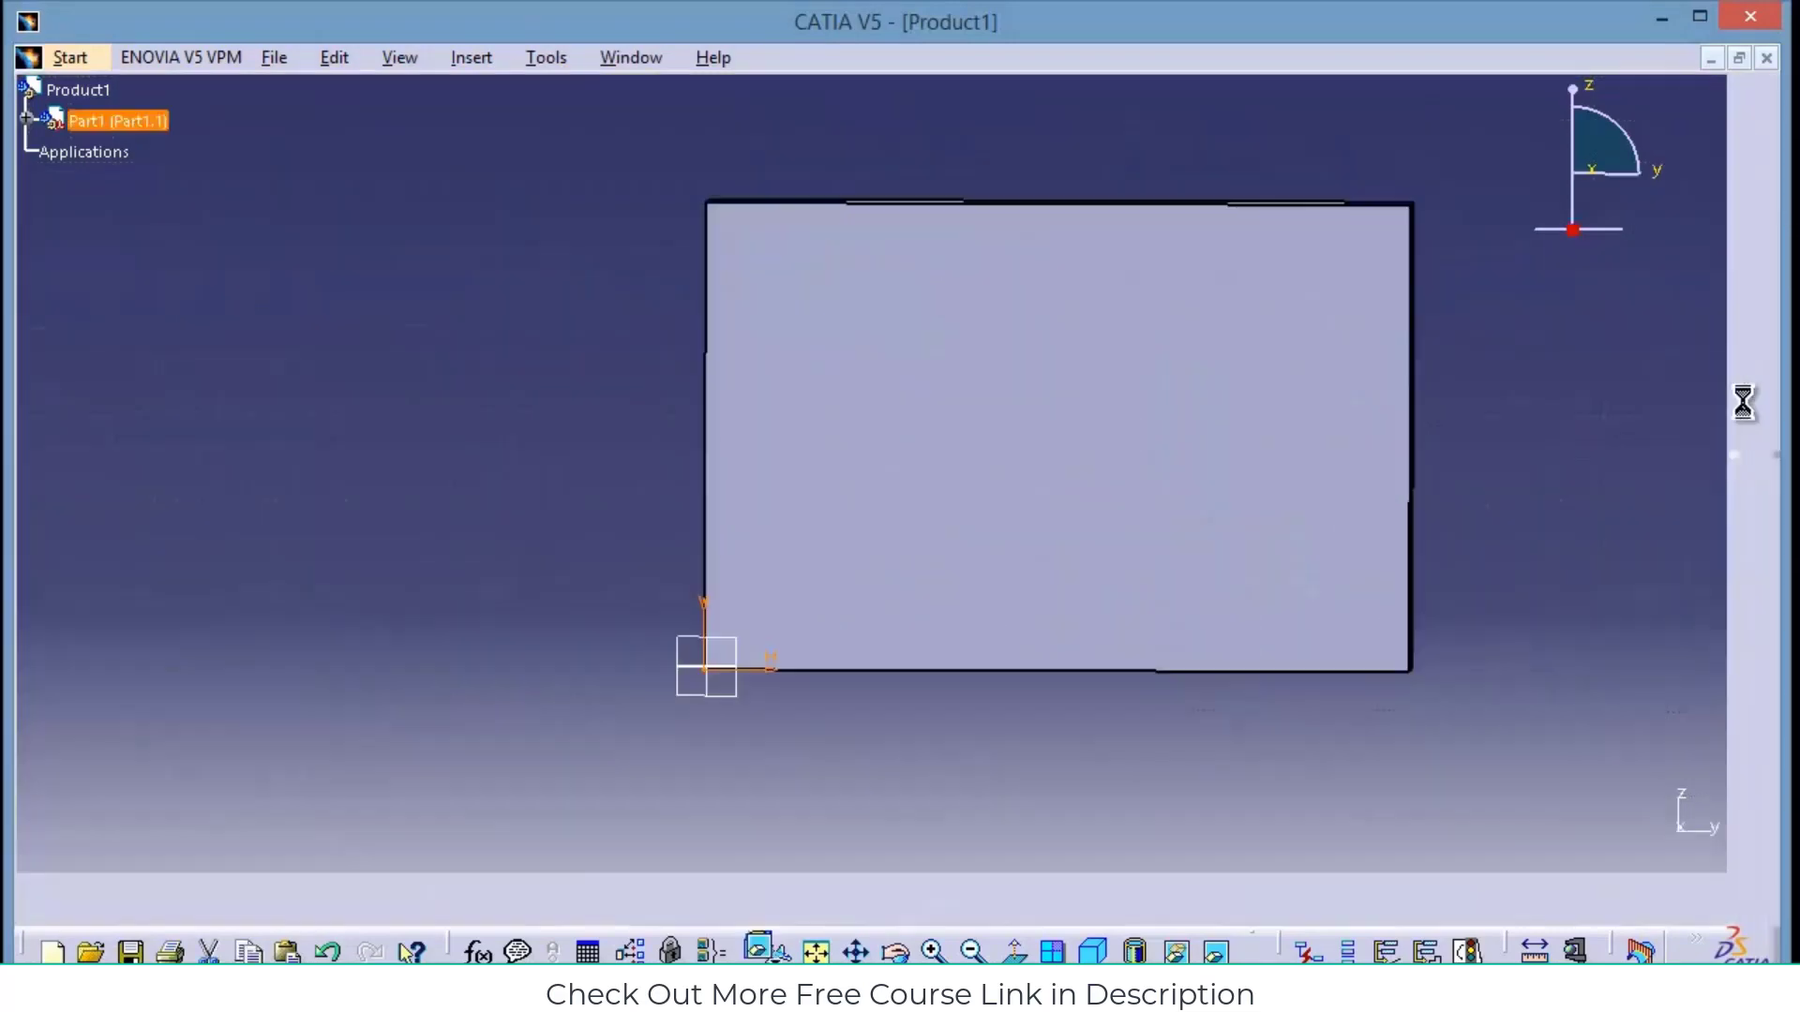
Pocket the rectangular sketch 88 mm deep through the block, leaving two upright walls
{"action": "left_click", "coordinate": [1755, 544]}
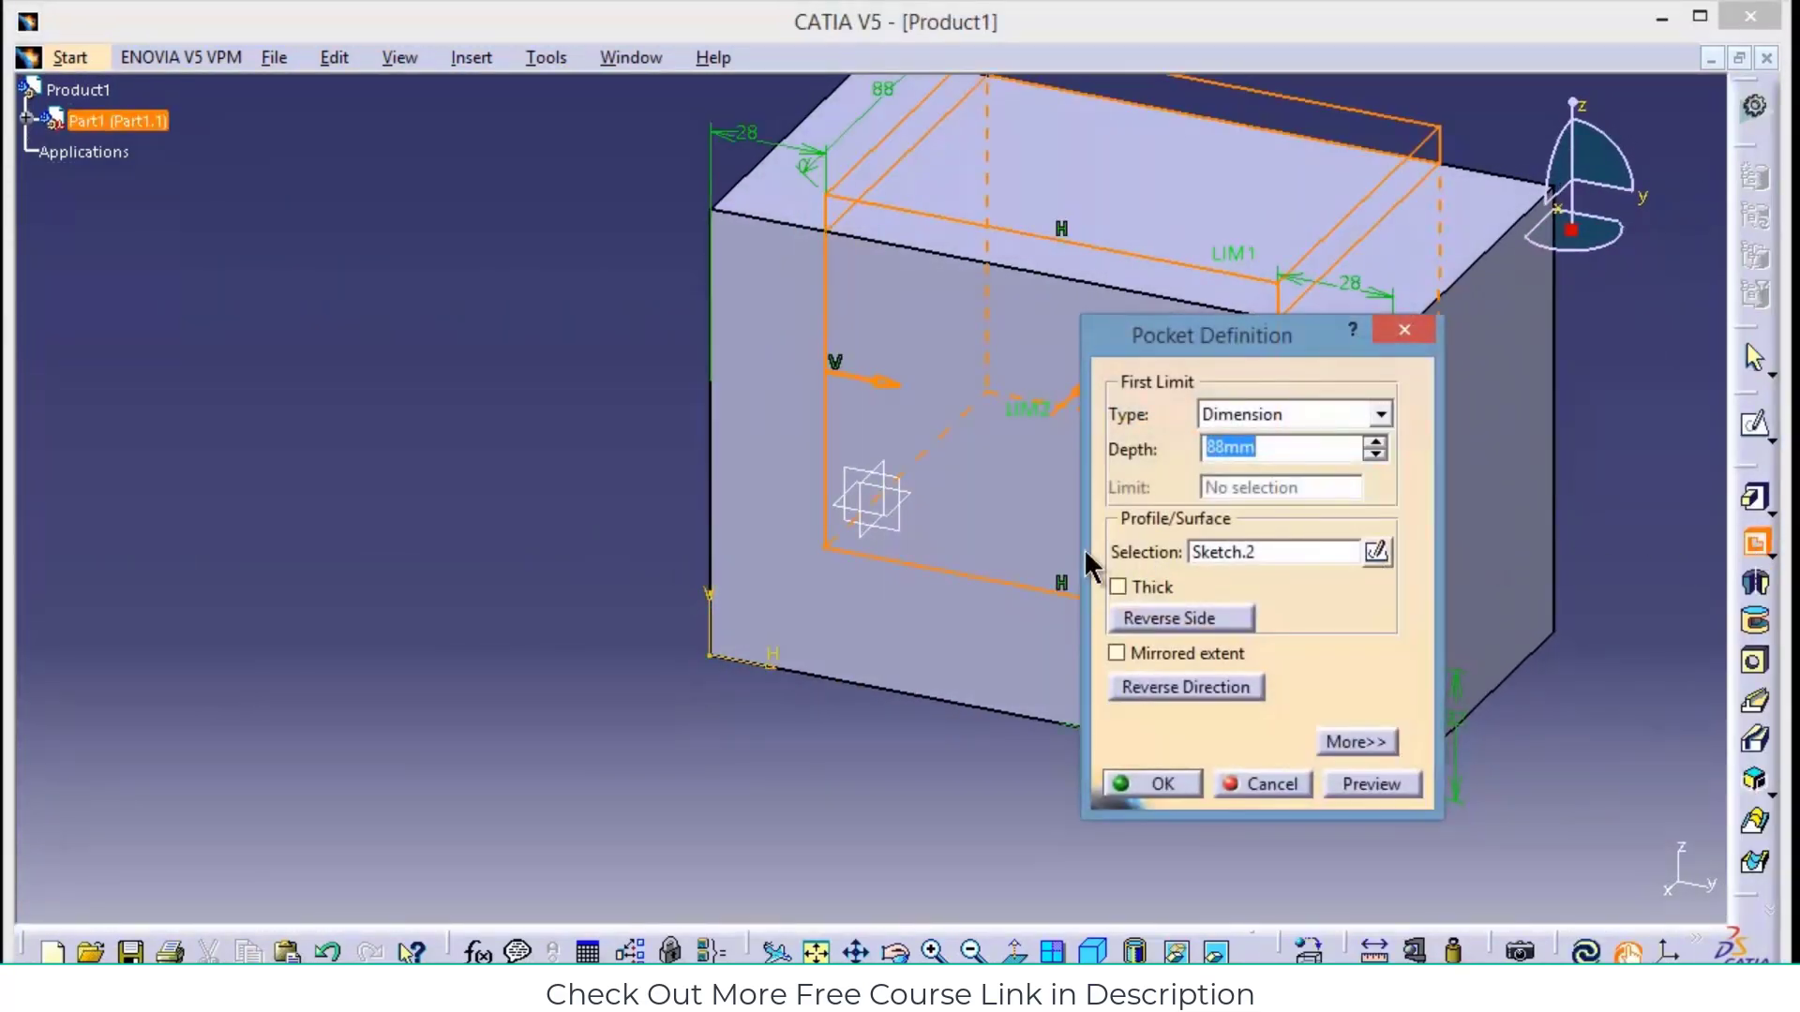
{"action": "left_click", "coordinate": [1163, 783]}
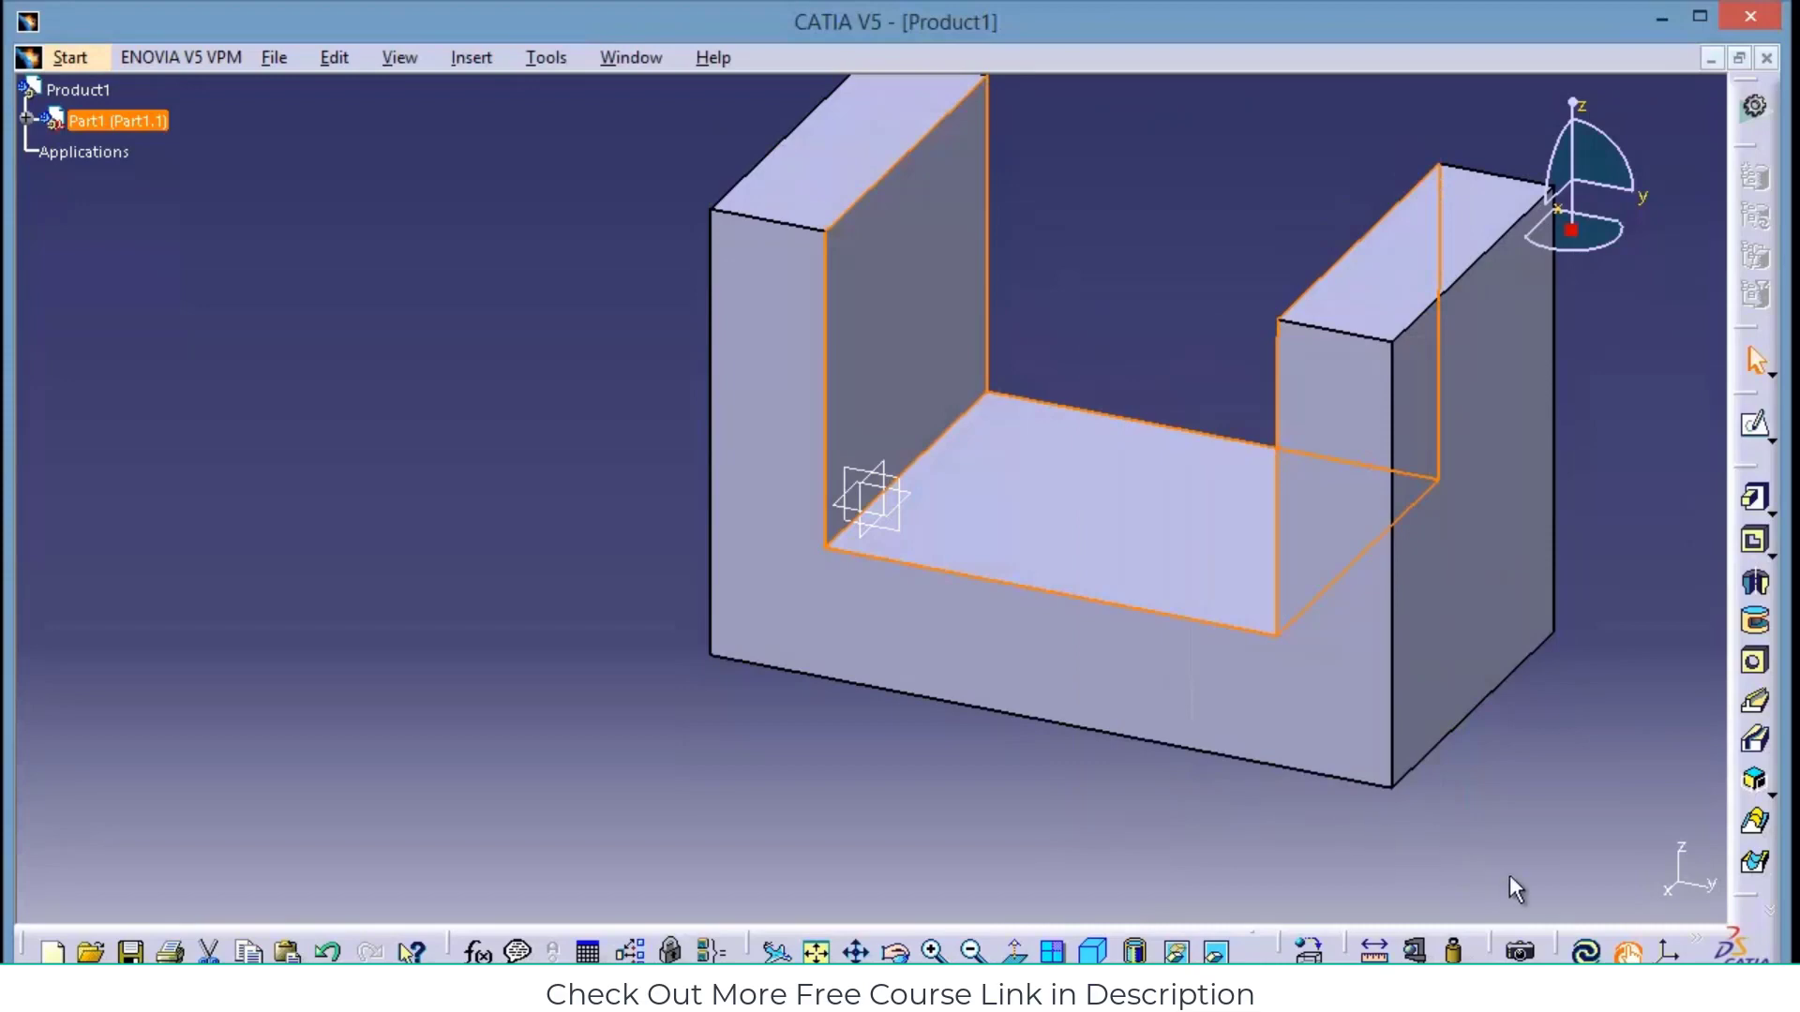
{"action": "left_click", "coordinate": [1531, 817]}
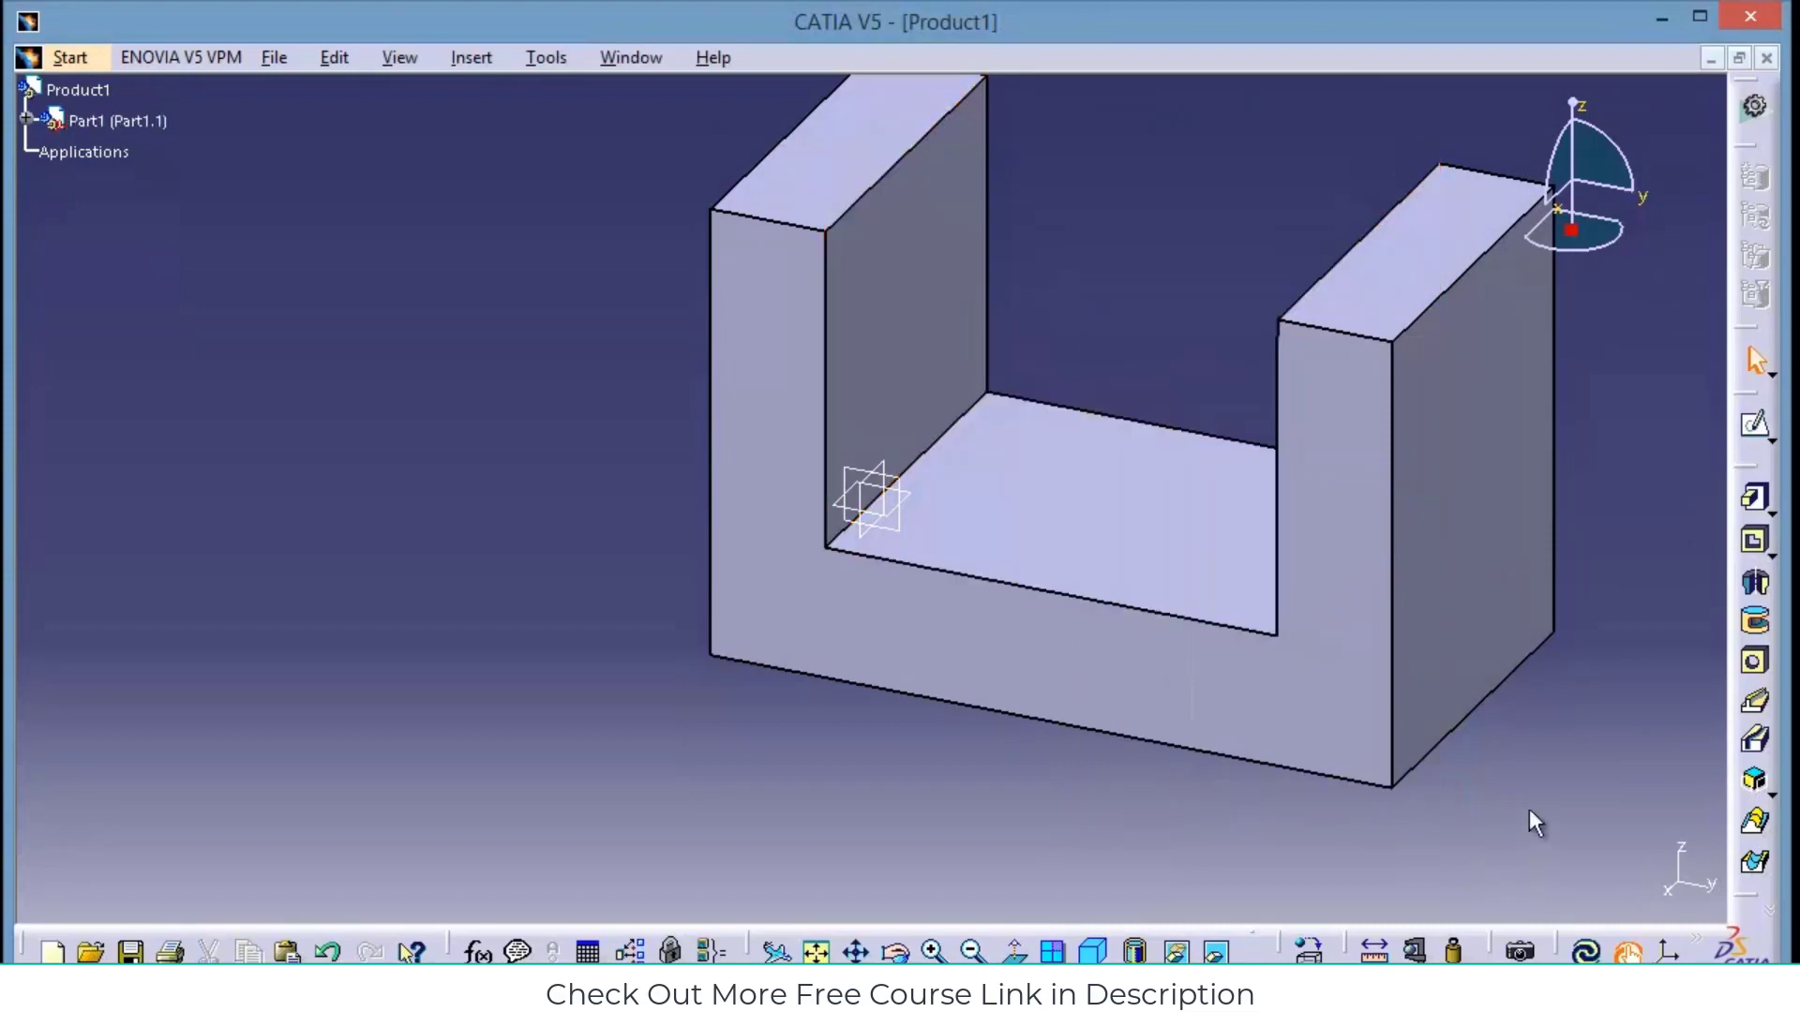
Start a sketch on the outer face of the upright wall and draw a circle about 28 mm in diameter in its upper half
{"action": "left_click", "coordinate": [1483, 457]}
{"action": "left_click", "coordinate": [1754, 497]}
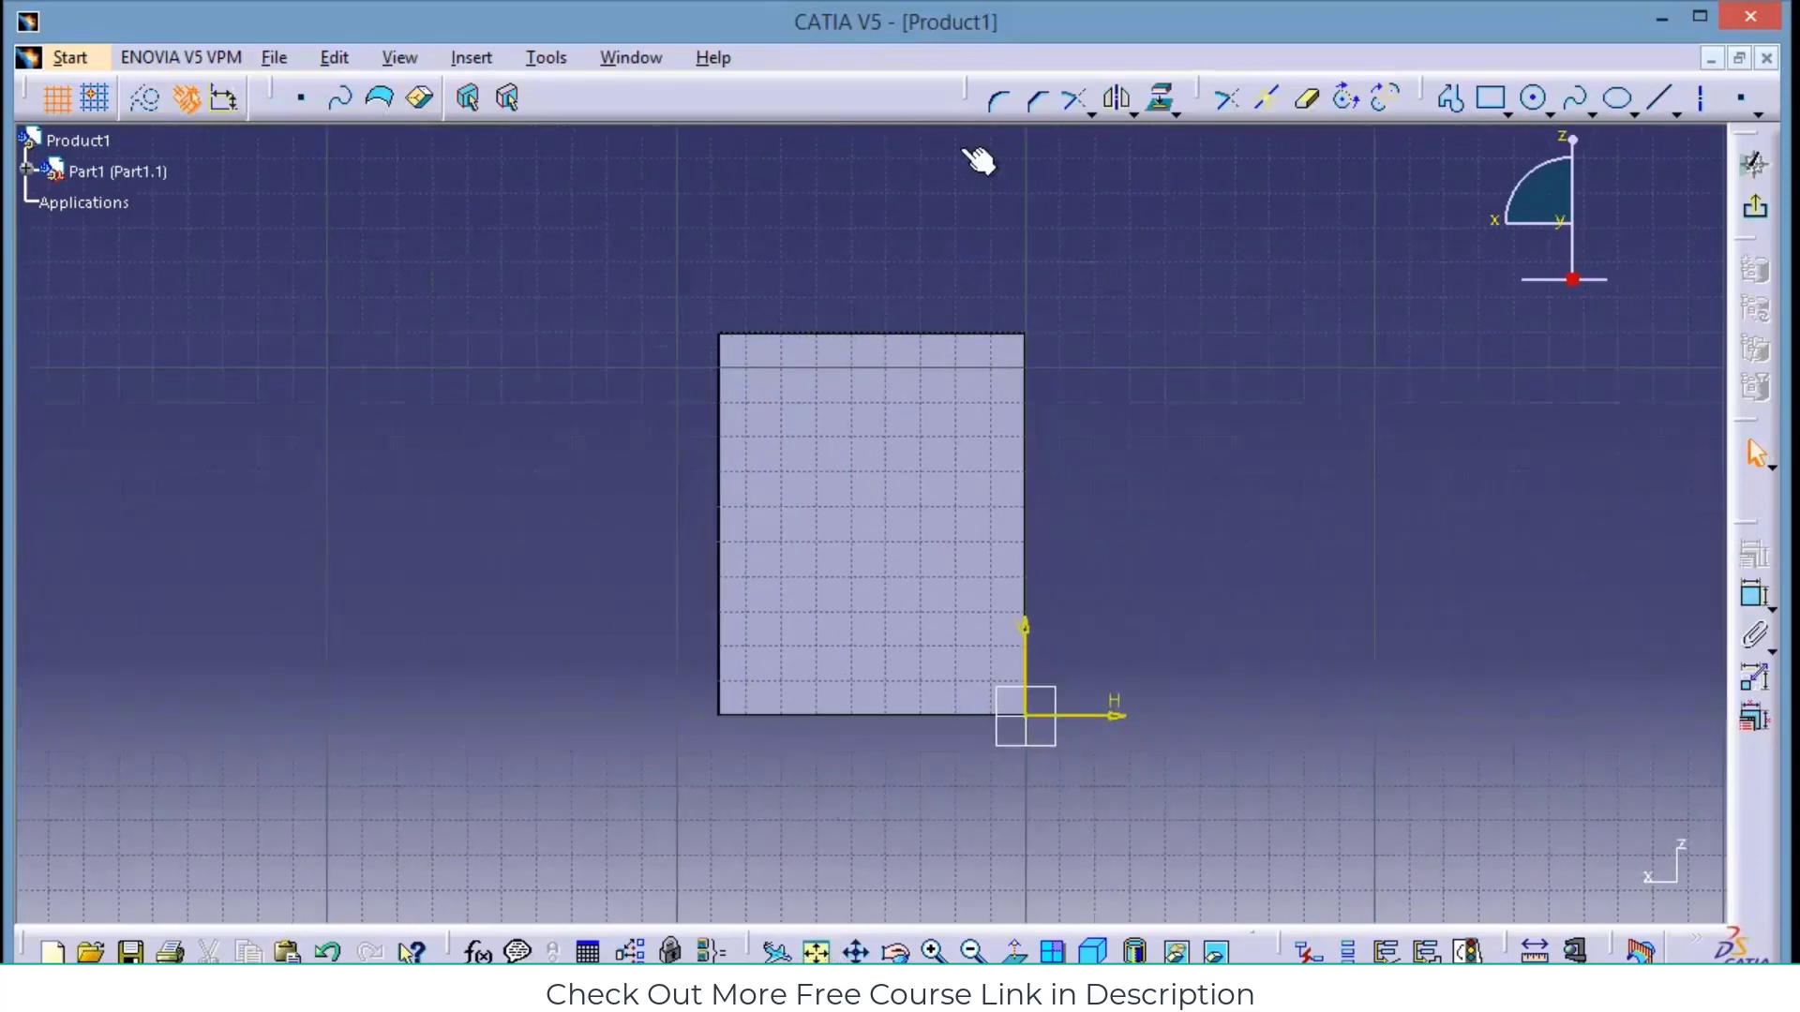
{"action": "left_click", "coordinate": [1535, 100]}
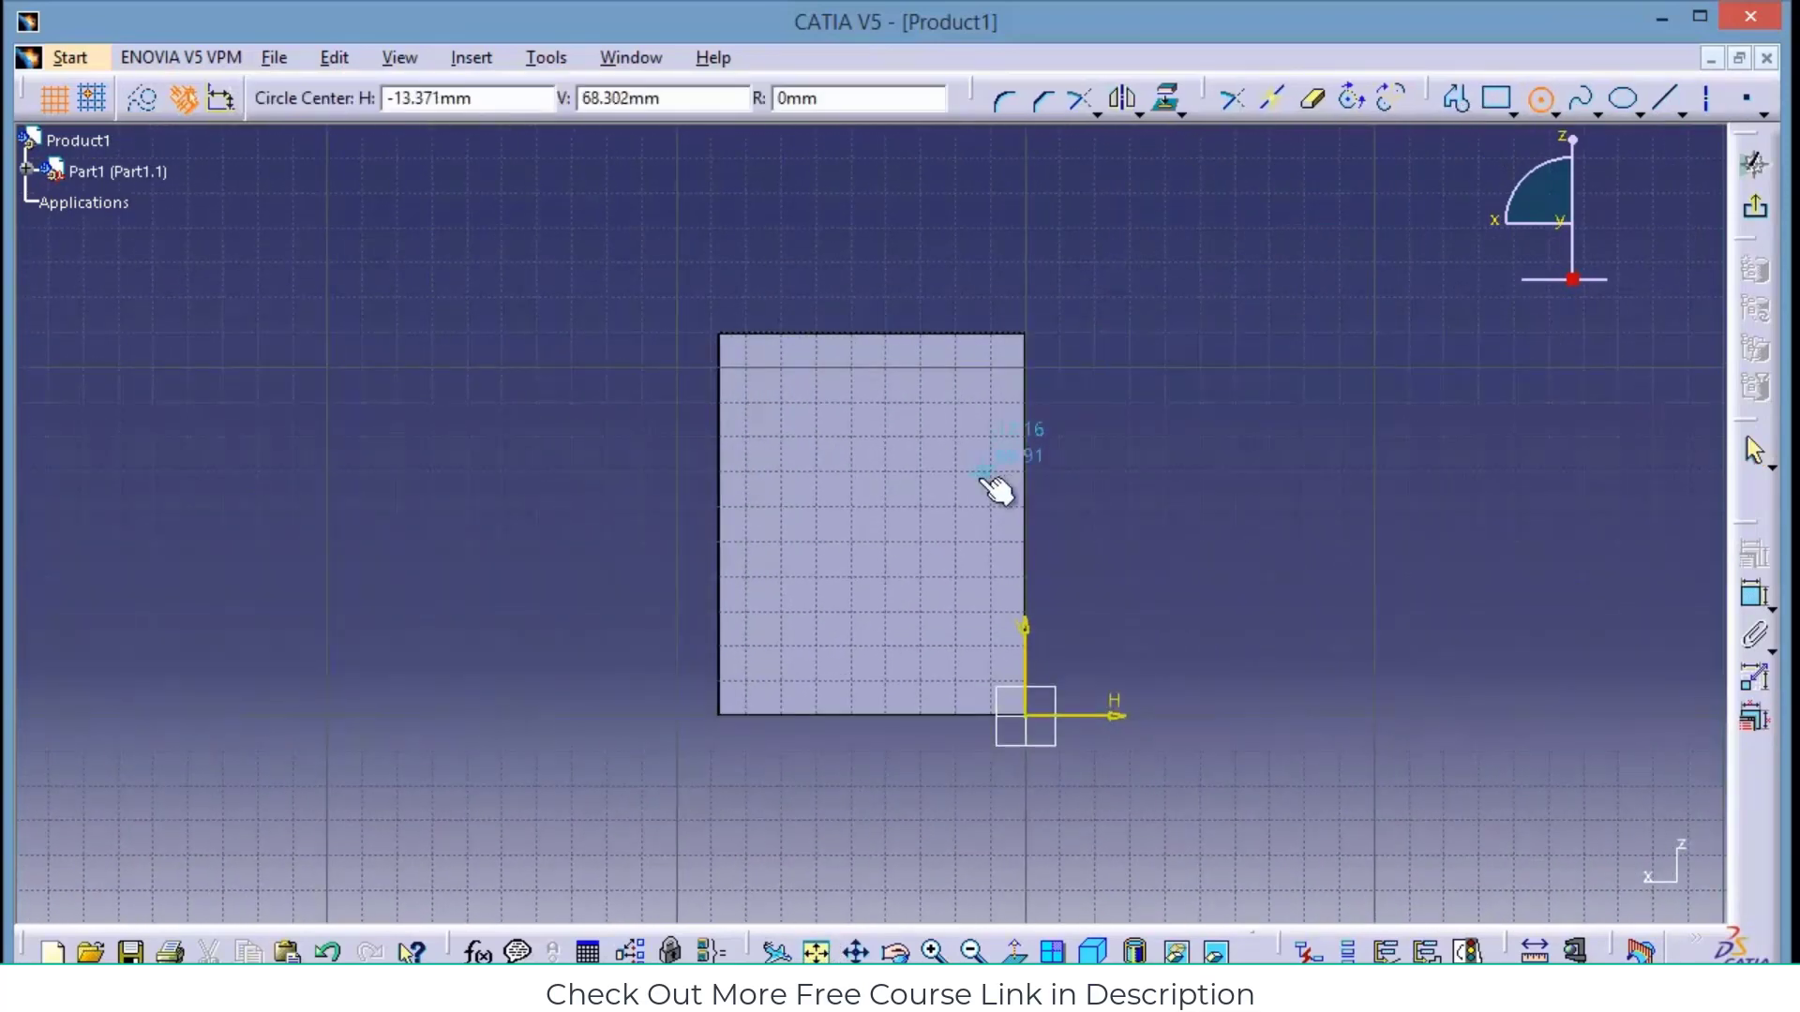
{"action": "left_click", "coordinate": [873, 459]}
{"action": "left_click", "coordinate": [917, 435]}
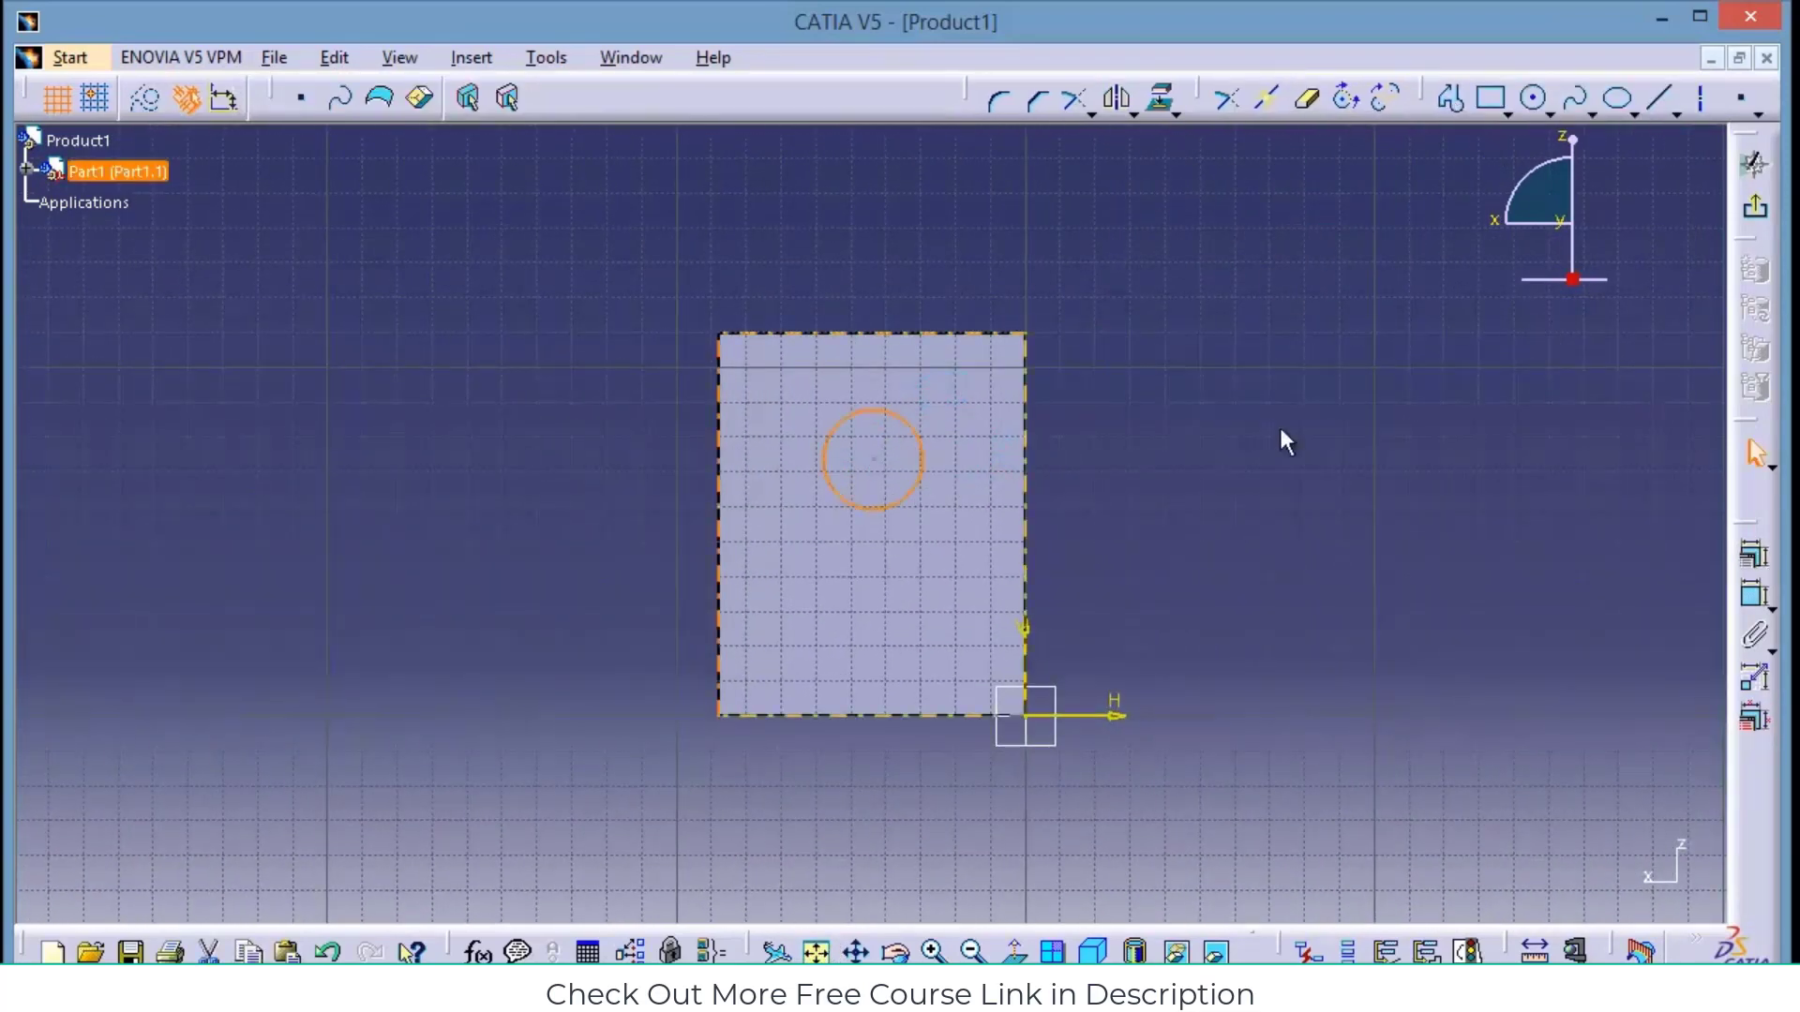
Dimension the circle's diameter and set it to 32 mm
{"action": "left_click", "coordinate": [1755, 596]}
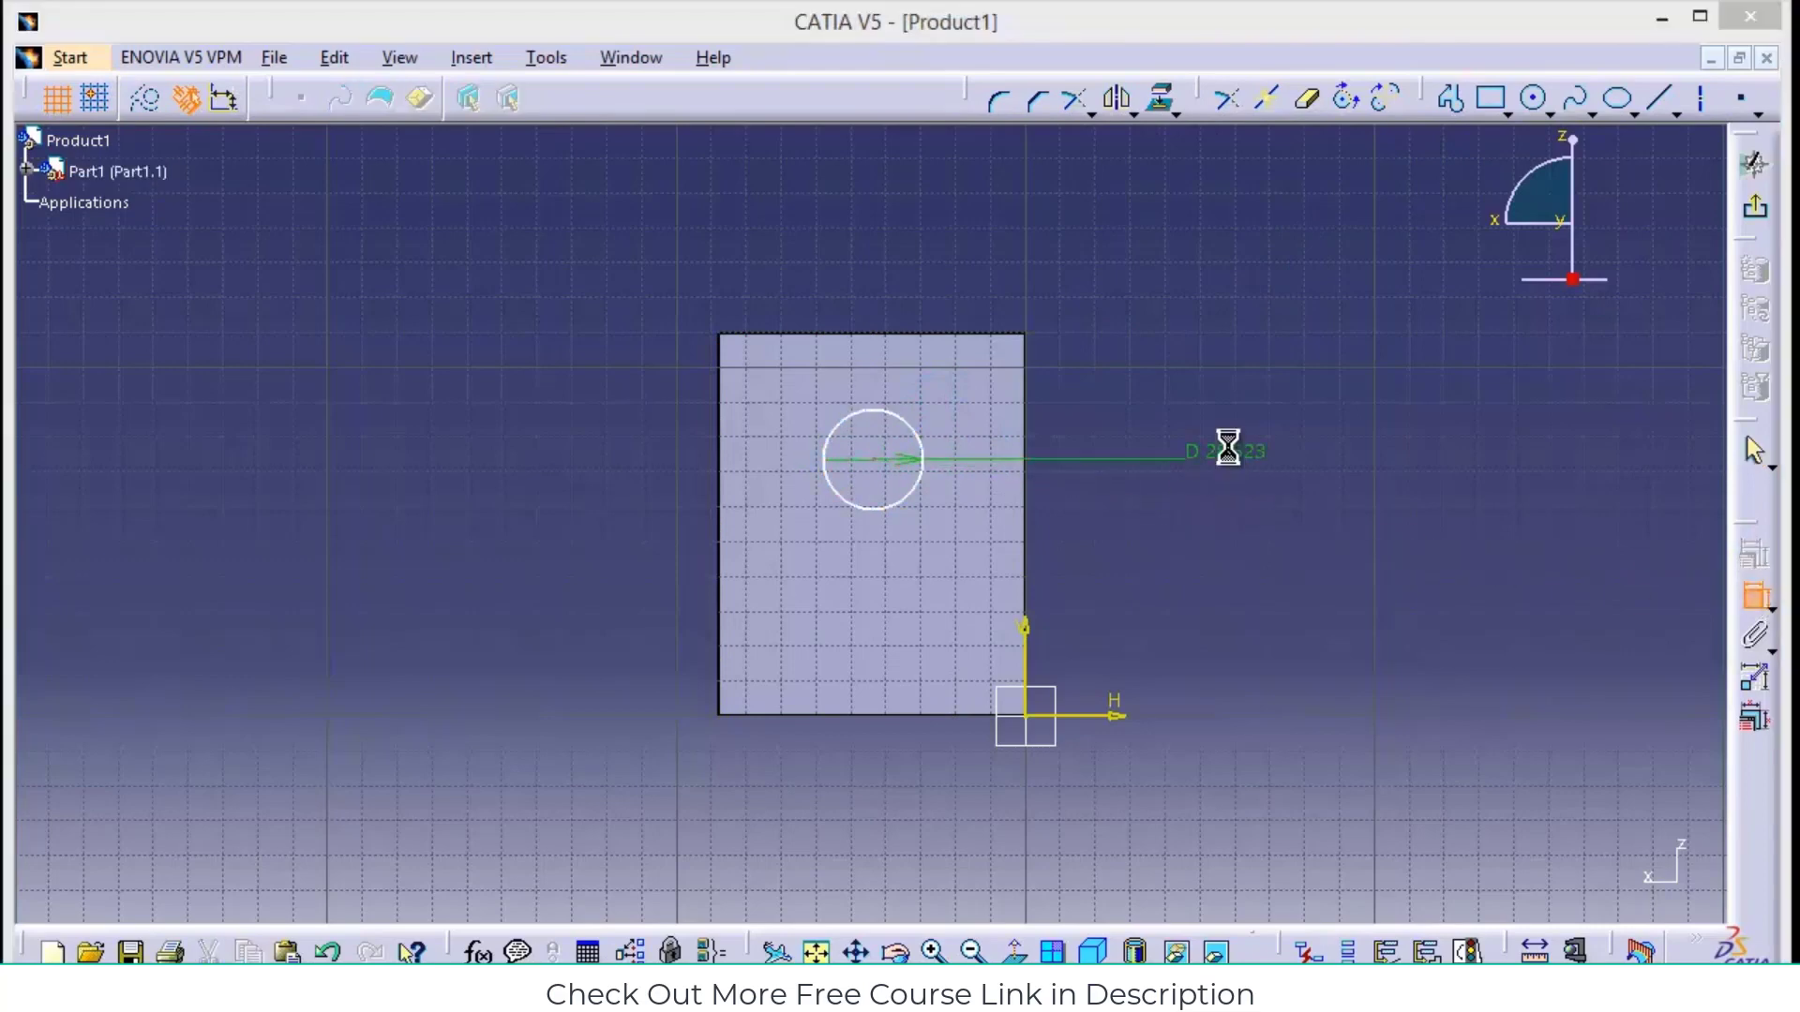
{"action": "double_click", "coordinate": [1231, 452]}
{"action": "type", "text": "30"}
{"action": "key", "text": "Return"}
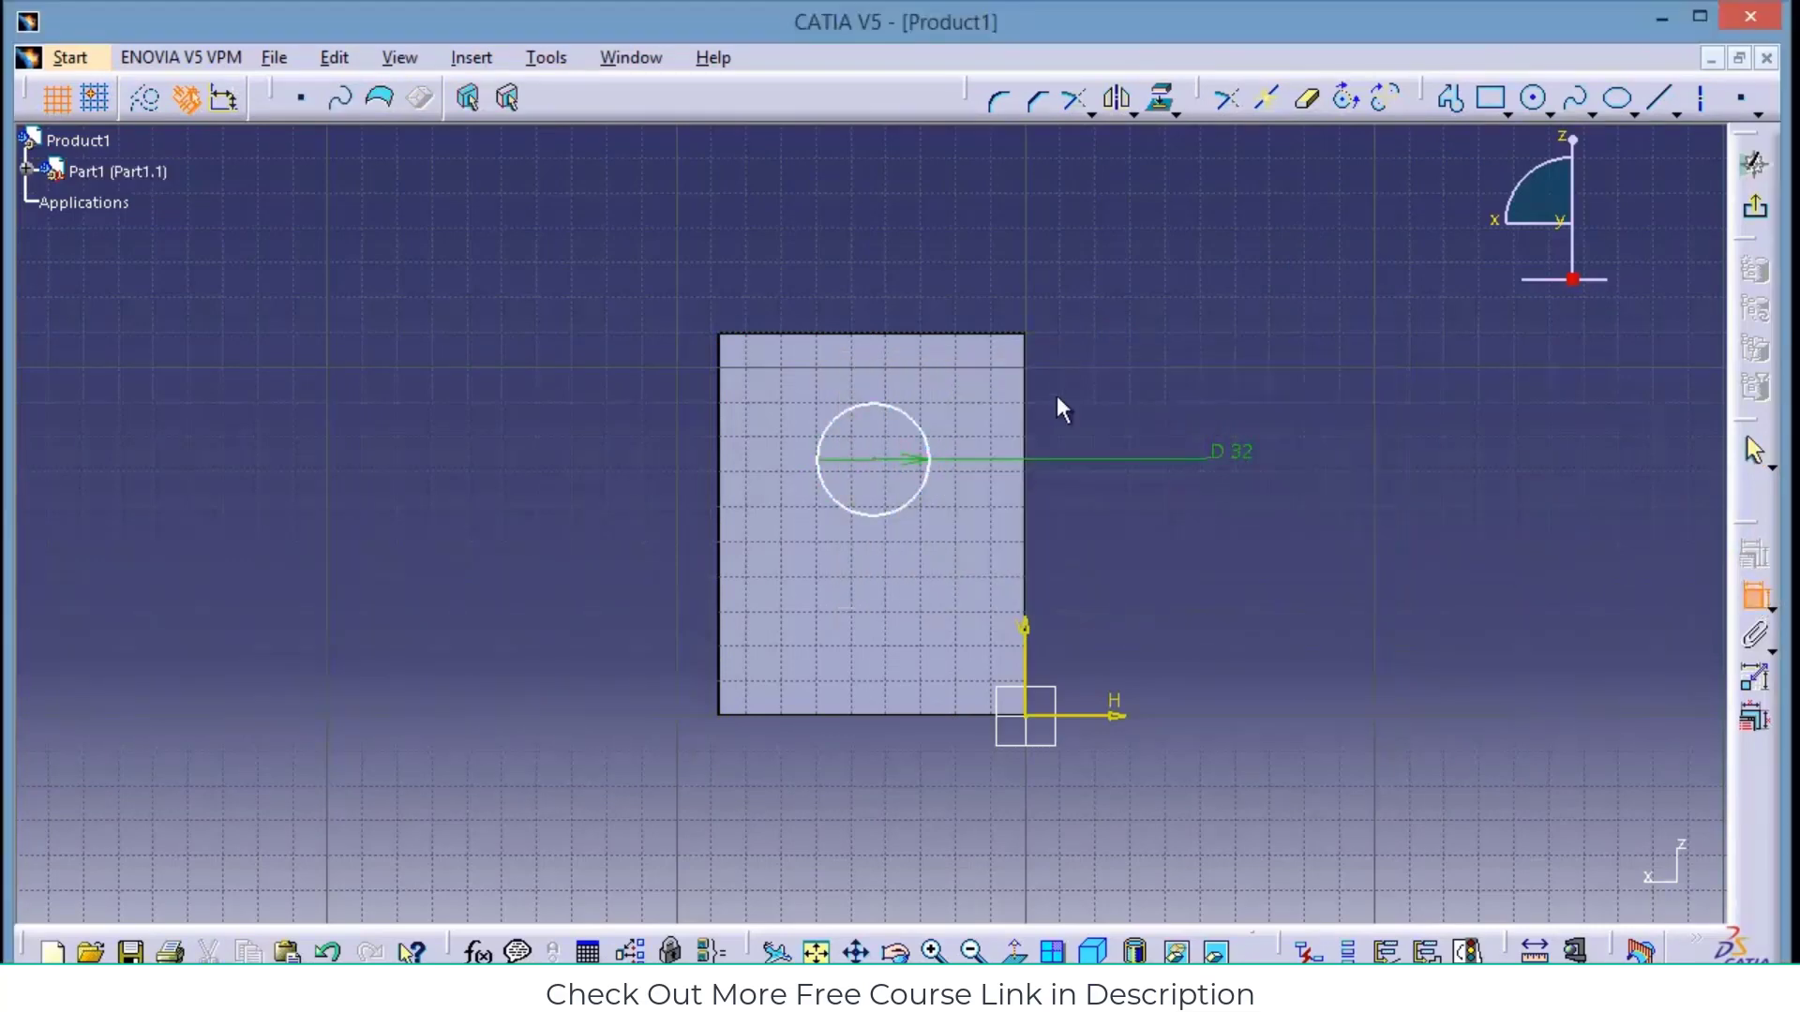
Dimension the circle's centre from the top edge of the face and set the distance to 38 mm
{"action": "left_click", "coordinate": [874, 459]}
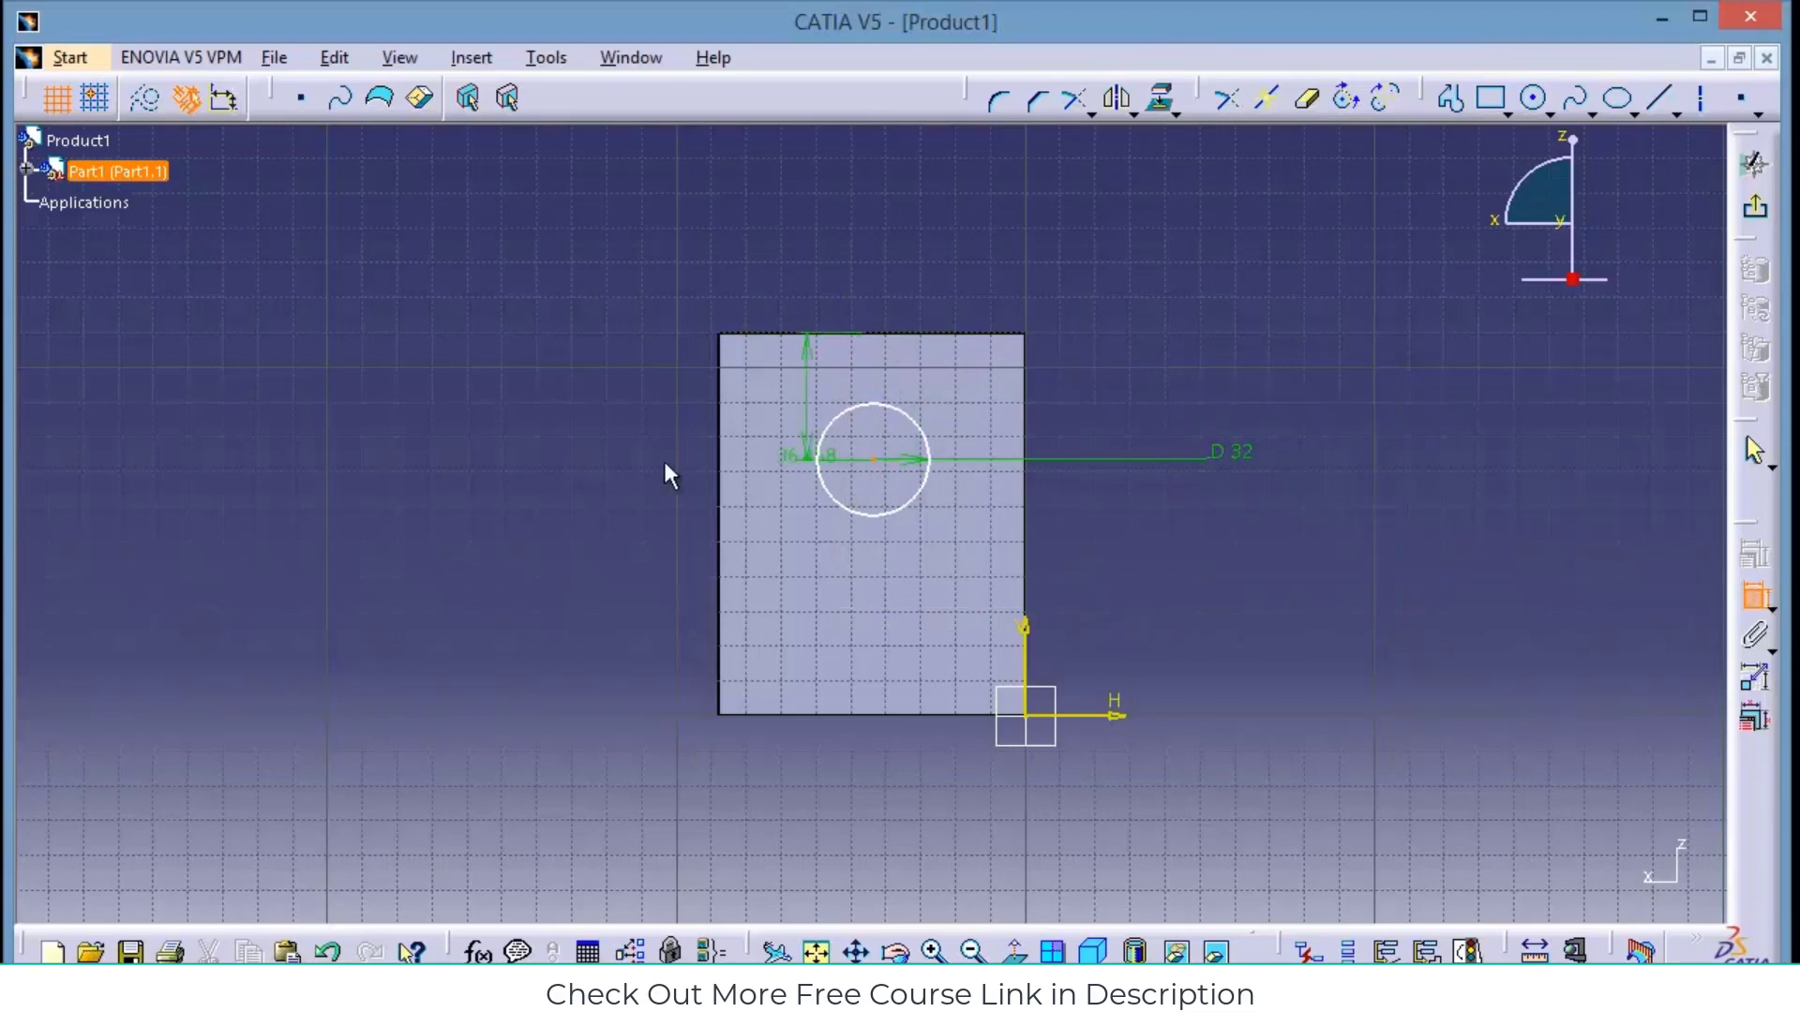
{"action": "double_click", "coordinate": [651, 448]}
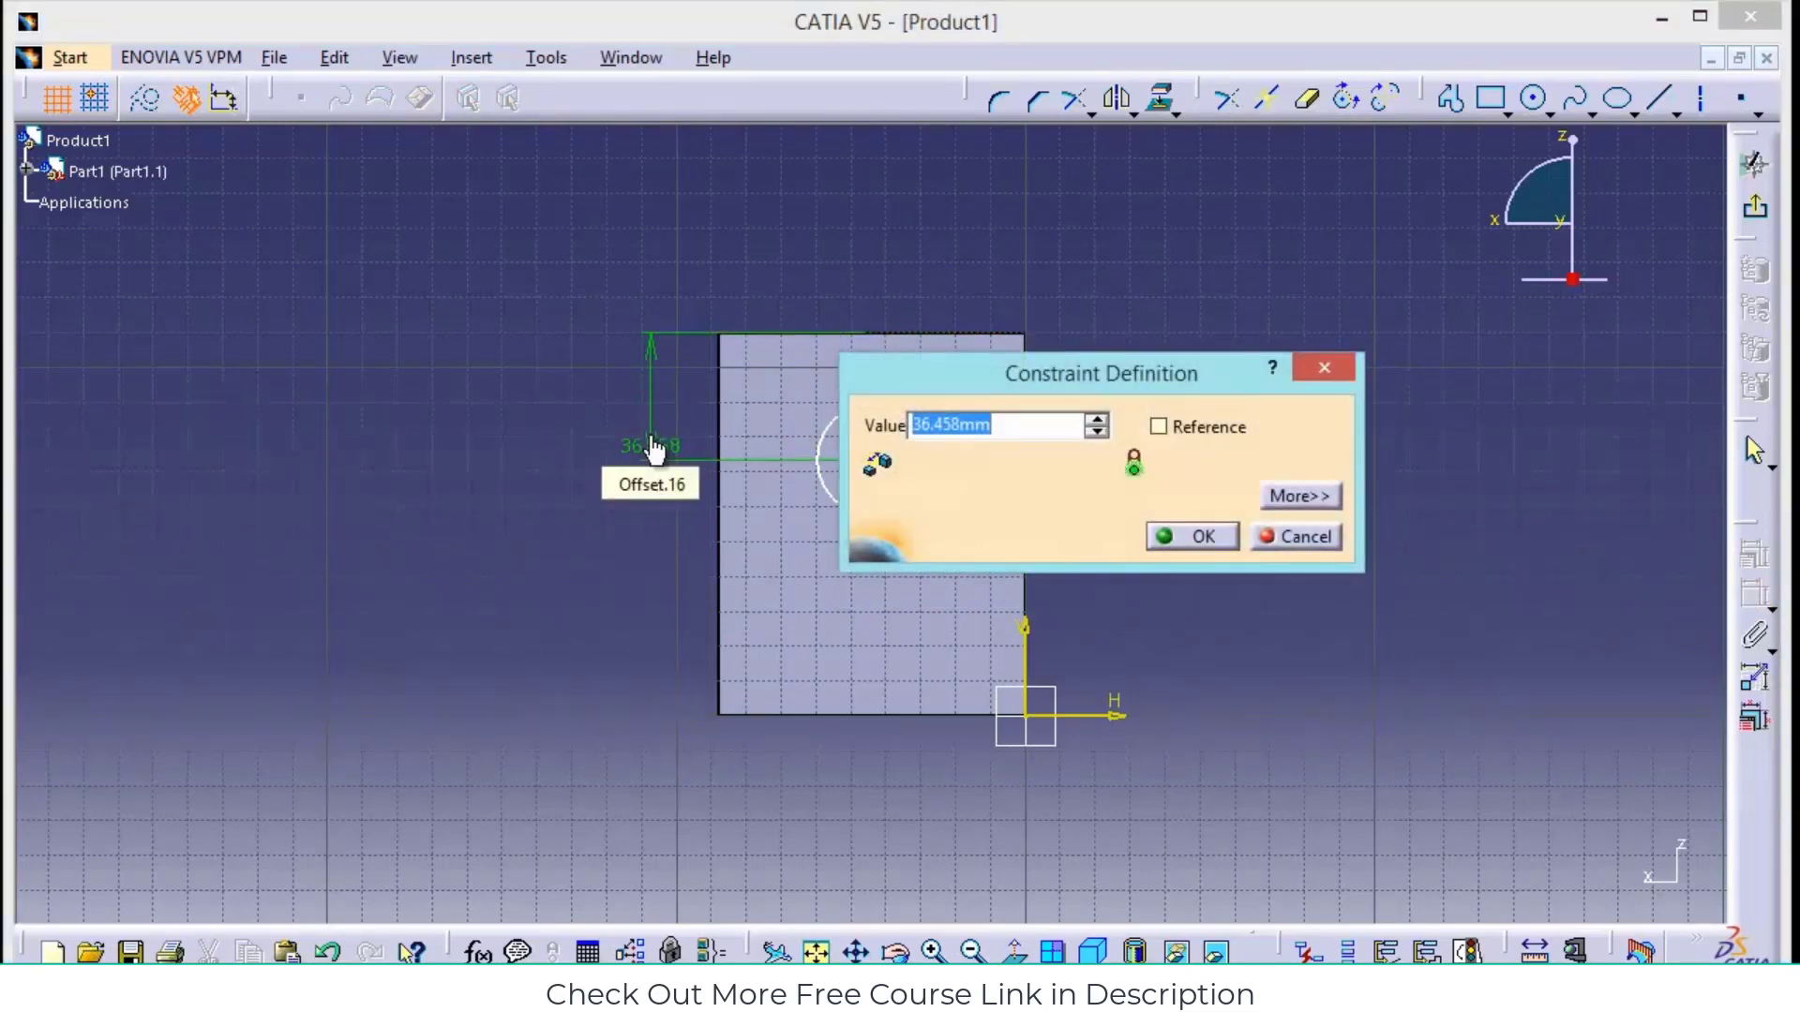
{"action": "type", "text": "38"}
{"action": "key", "text": "Return"}
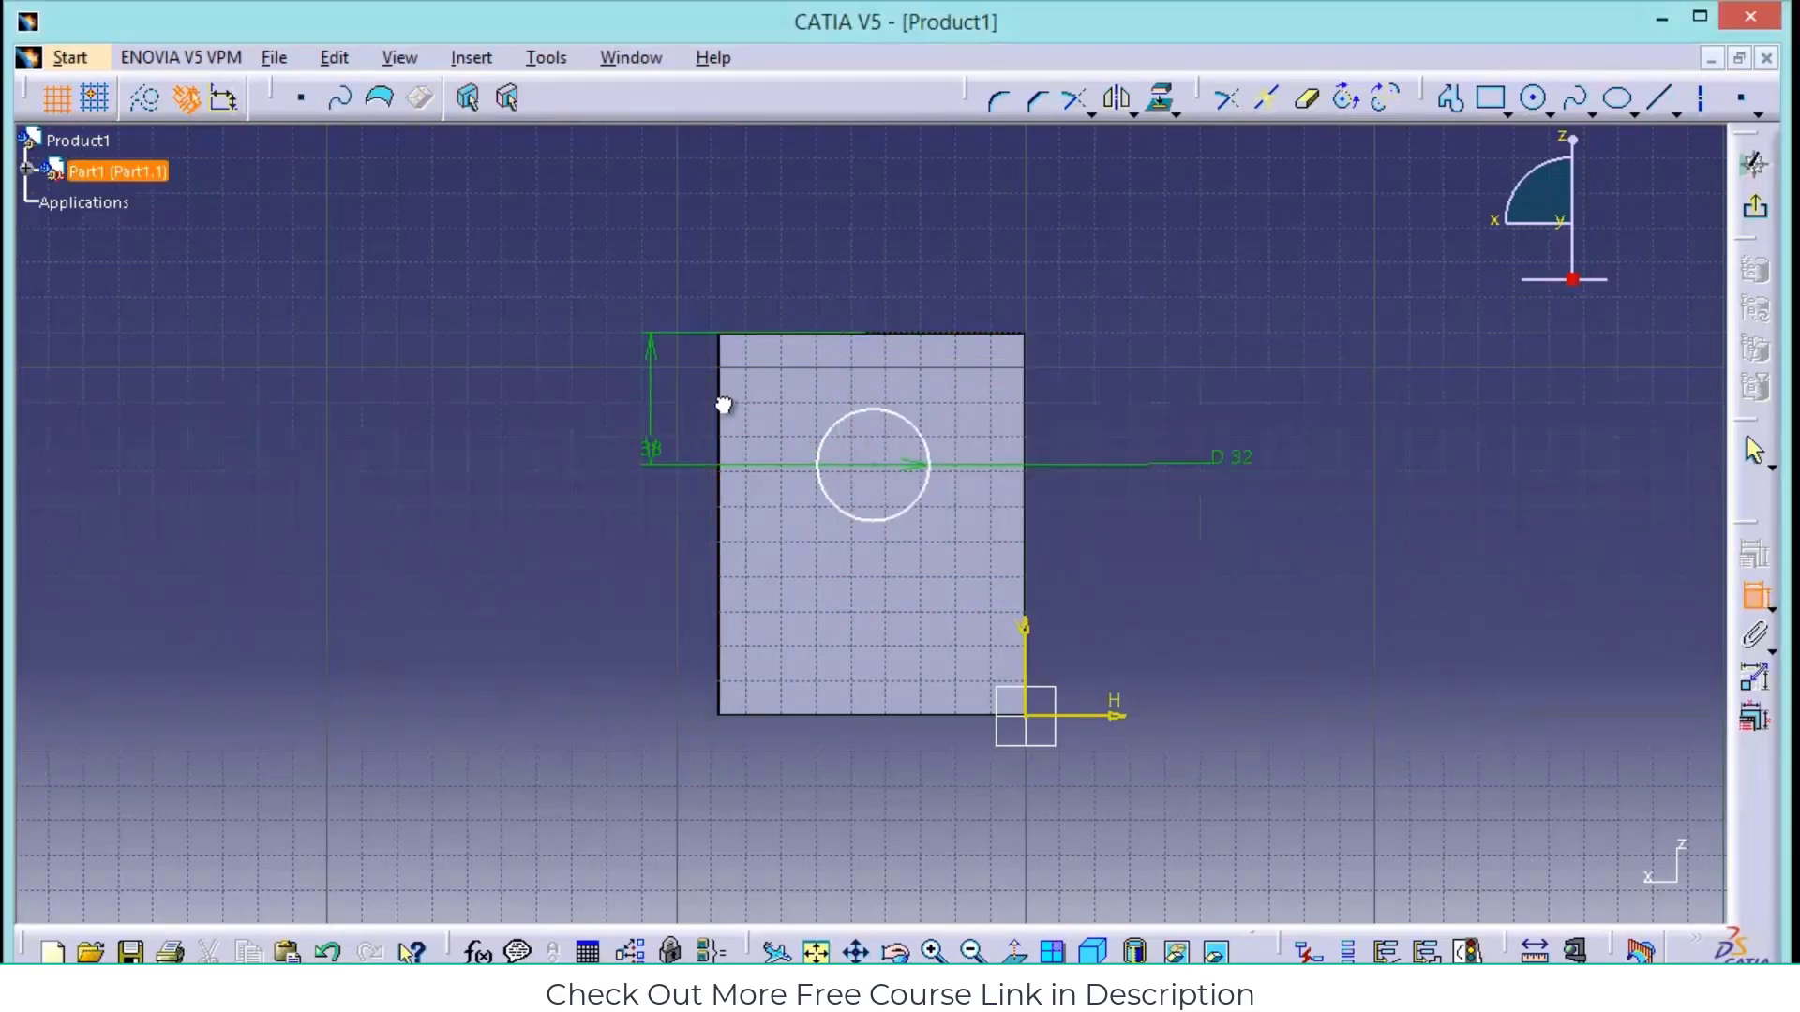
Set the circle's centre 44 mm from the left edge of the face, and pocket the circle through both upright walls
{"action": "left_click", "coordinate": [720, 402]}
{"action": "left_click", "coordinate": [875, 461]}
{"action": "left_click", "coordinate": [861, 233]}
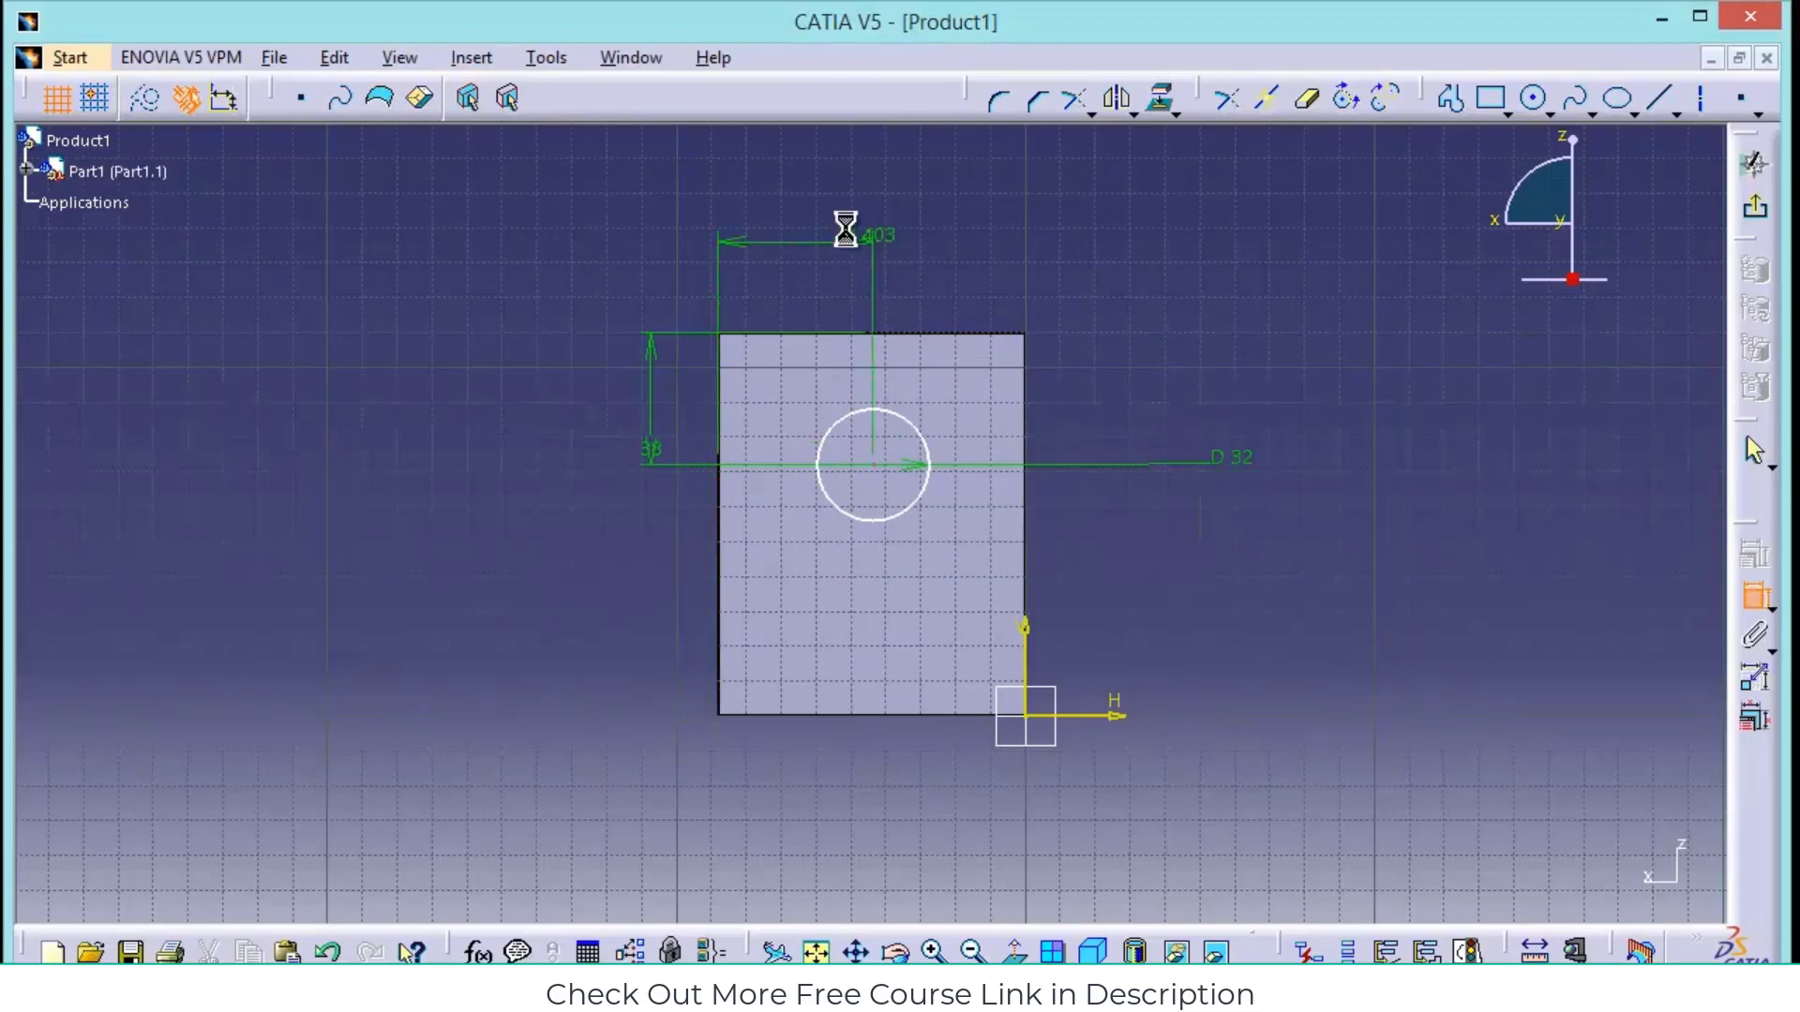
{"action": "double_click", "coordinate": [848, 238]}
{"action": "type", "text": "44mm"}
{"action": "key", "text": "Return"}
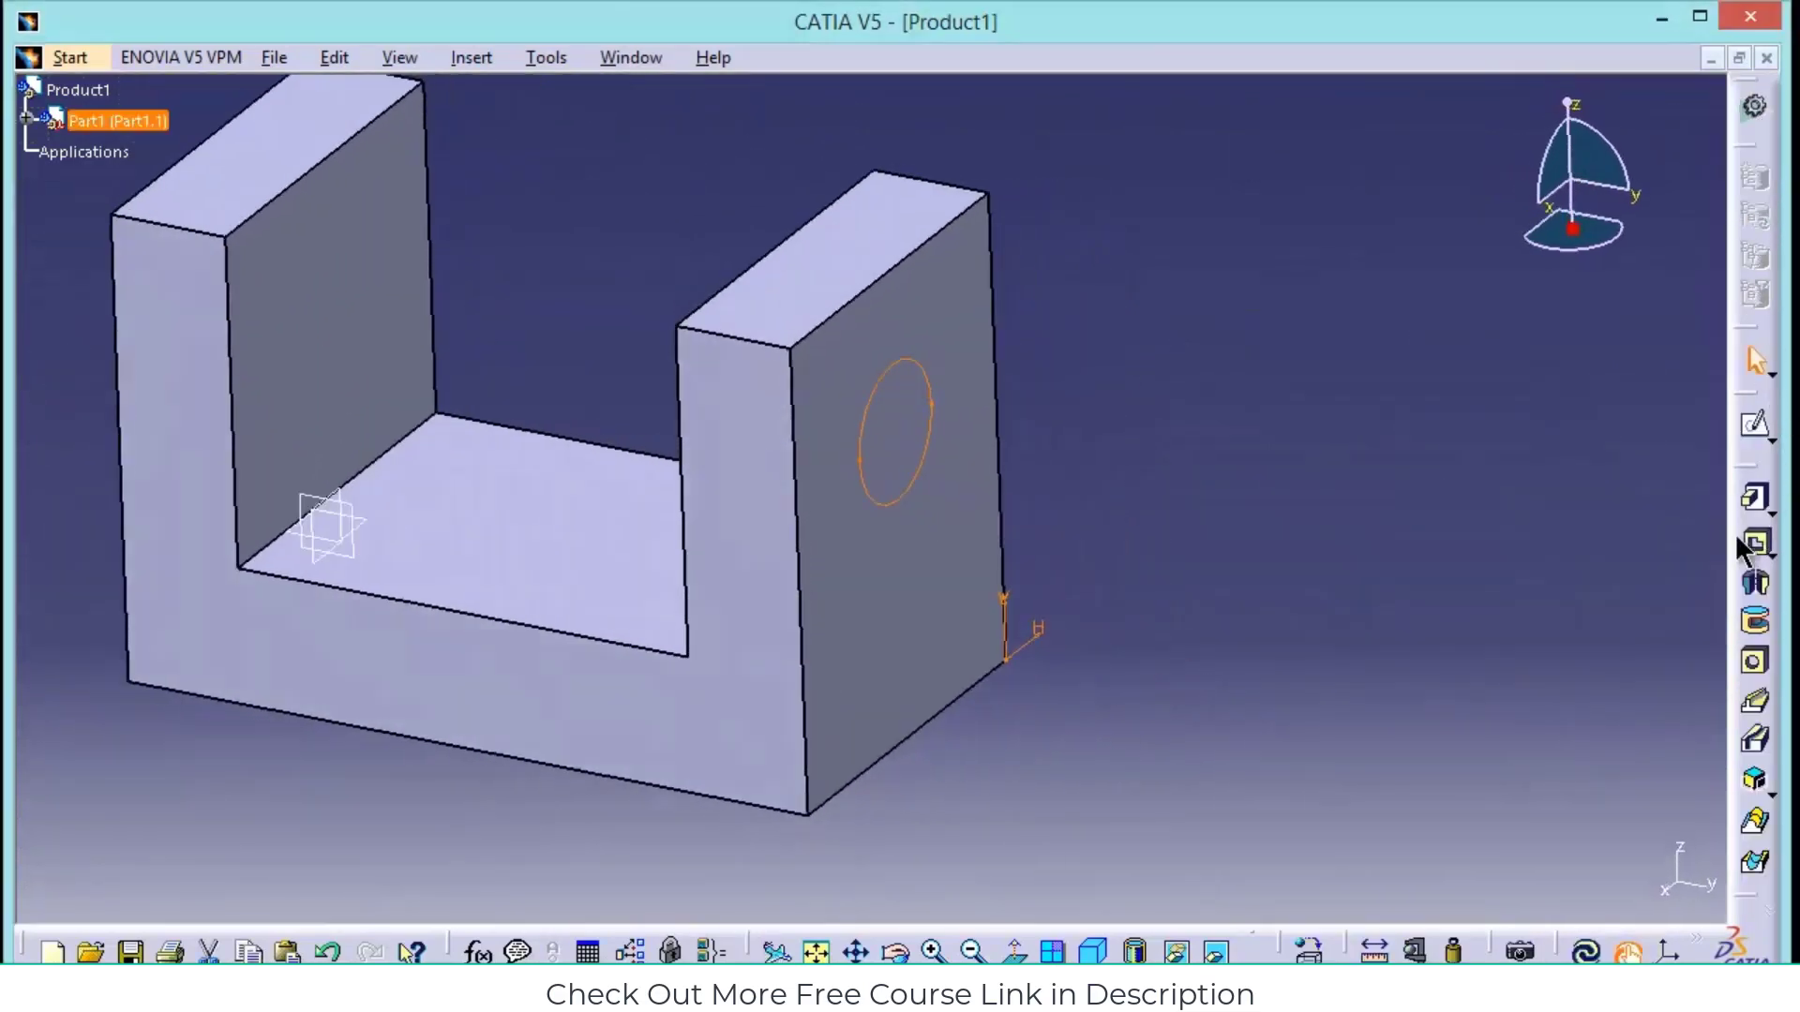
{"action": "left_click", "coordinate": [1741, 551]}
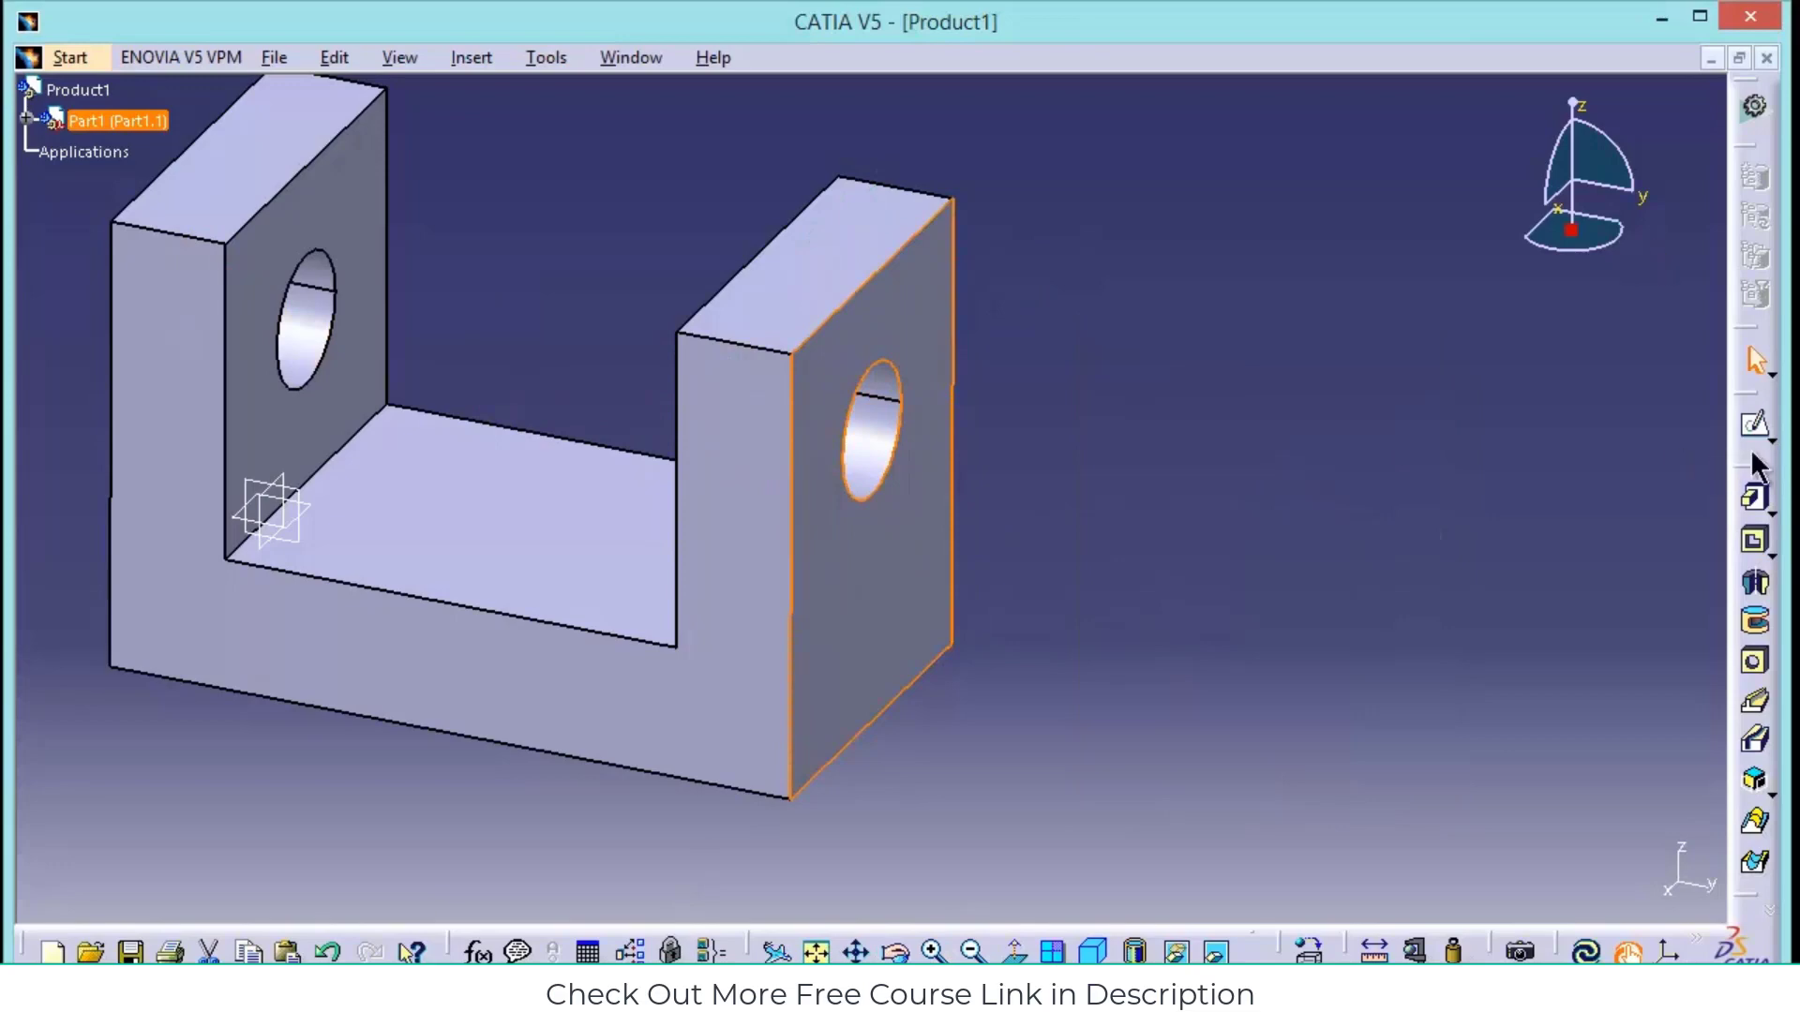
Start a new sketch on the outer wall face and draw a circle about 68 mm in diameter centred on the hole
{"action": "left_click", "coordinate": [1754, 424]}
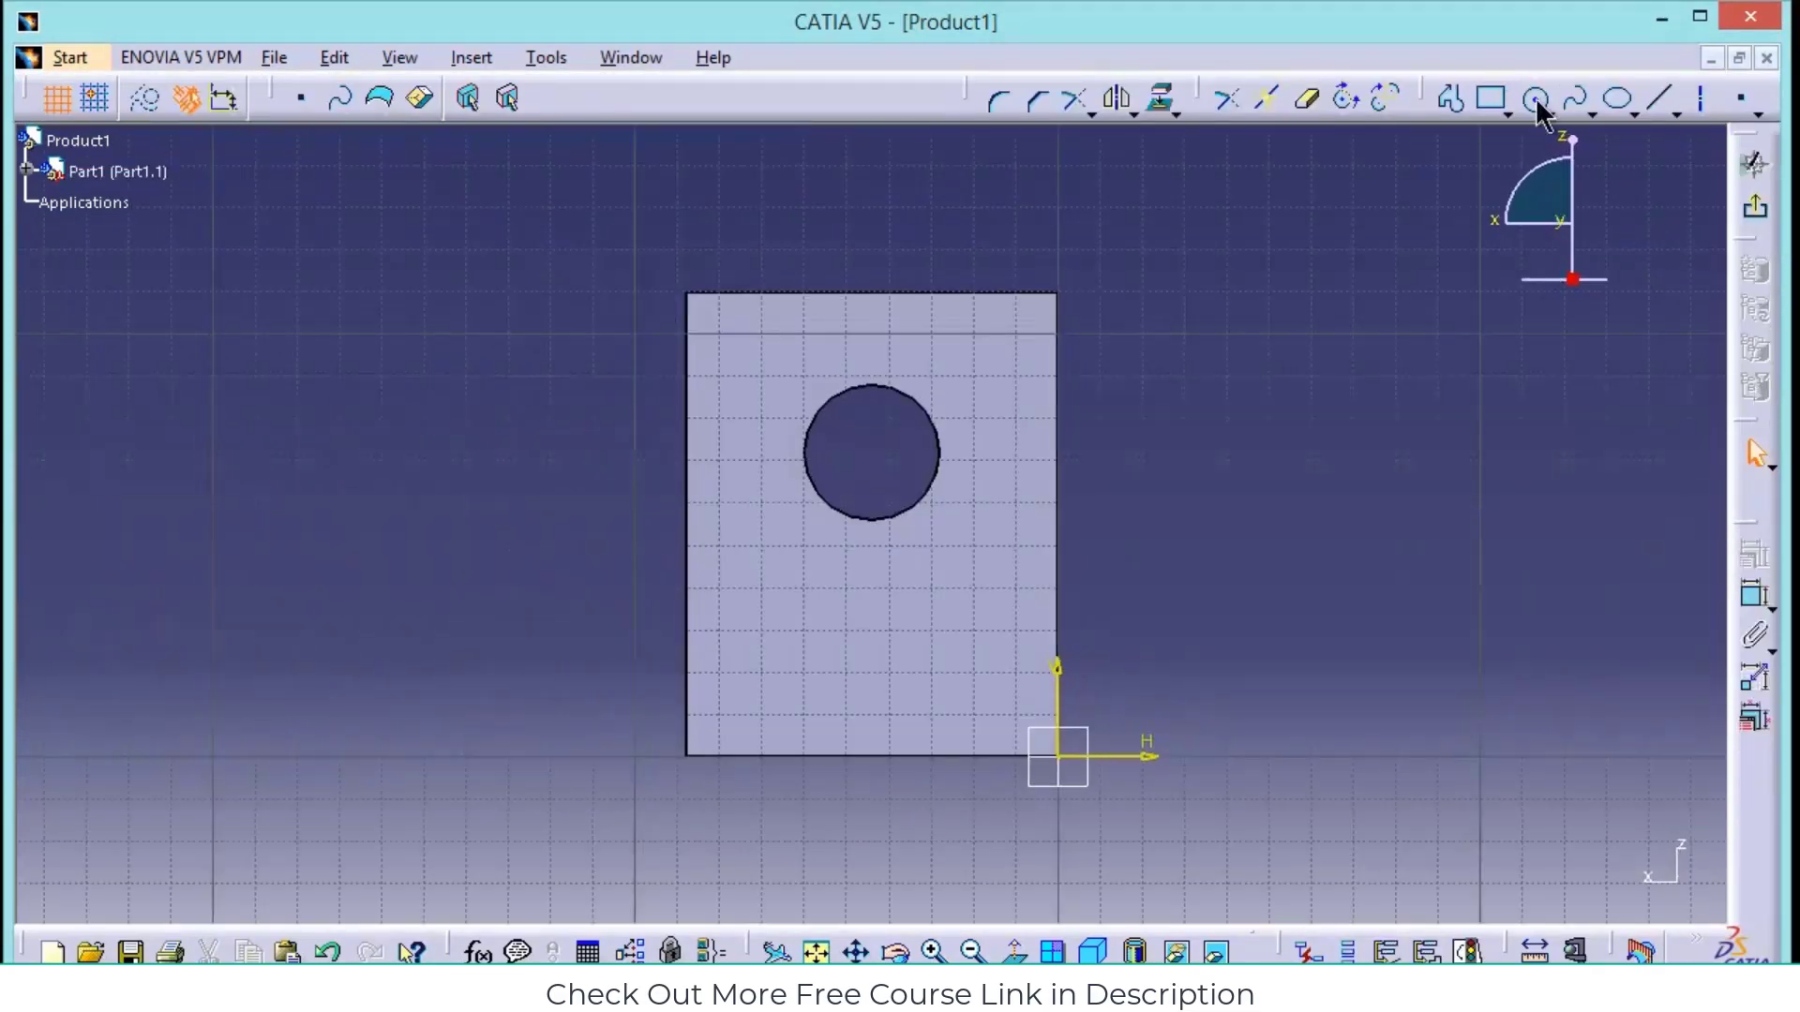
{"action": "left_click", "coordinate": [1536, 100]}
{"action": "left_click", "coordinate": [871, 452]}
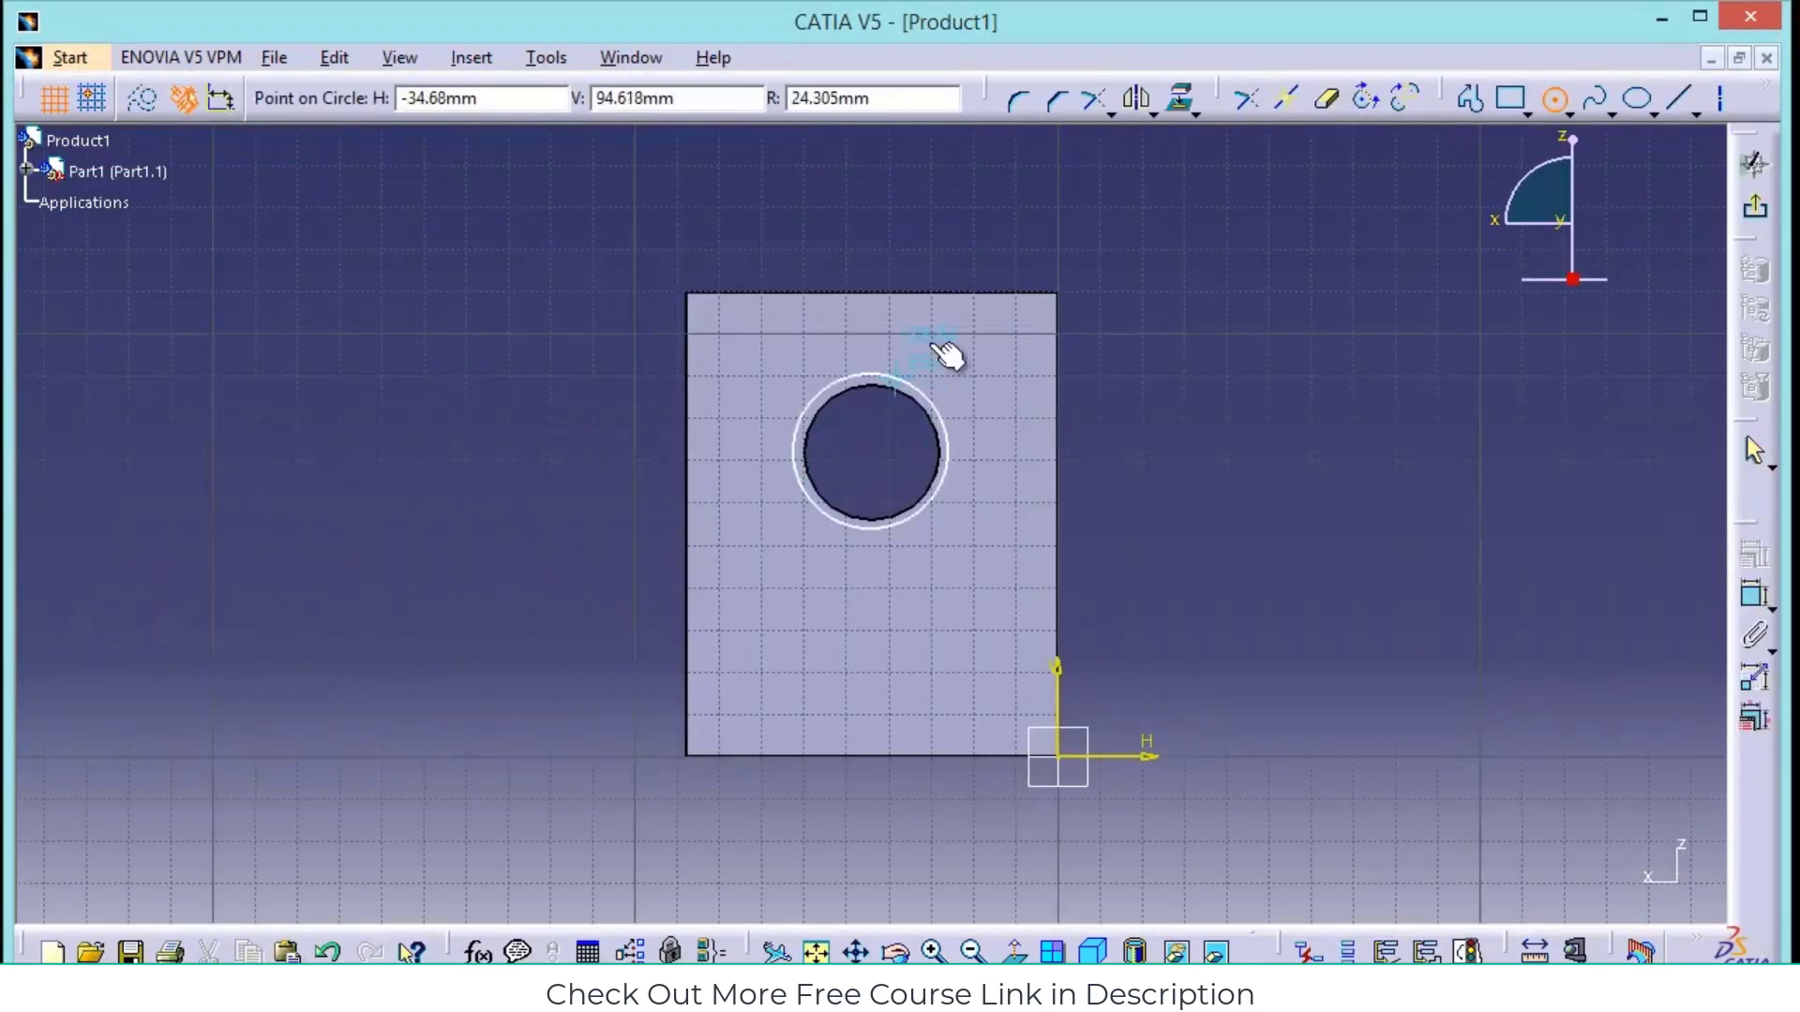
{"action": "left_click", "coordinate": [937, 322]}
Dimension the large circle's diameter and set it to 38*2, giving 76 mm
{"action": "left_click", "coordinate": [1754, 599]}
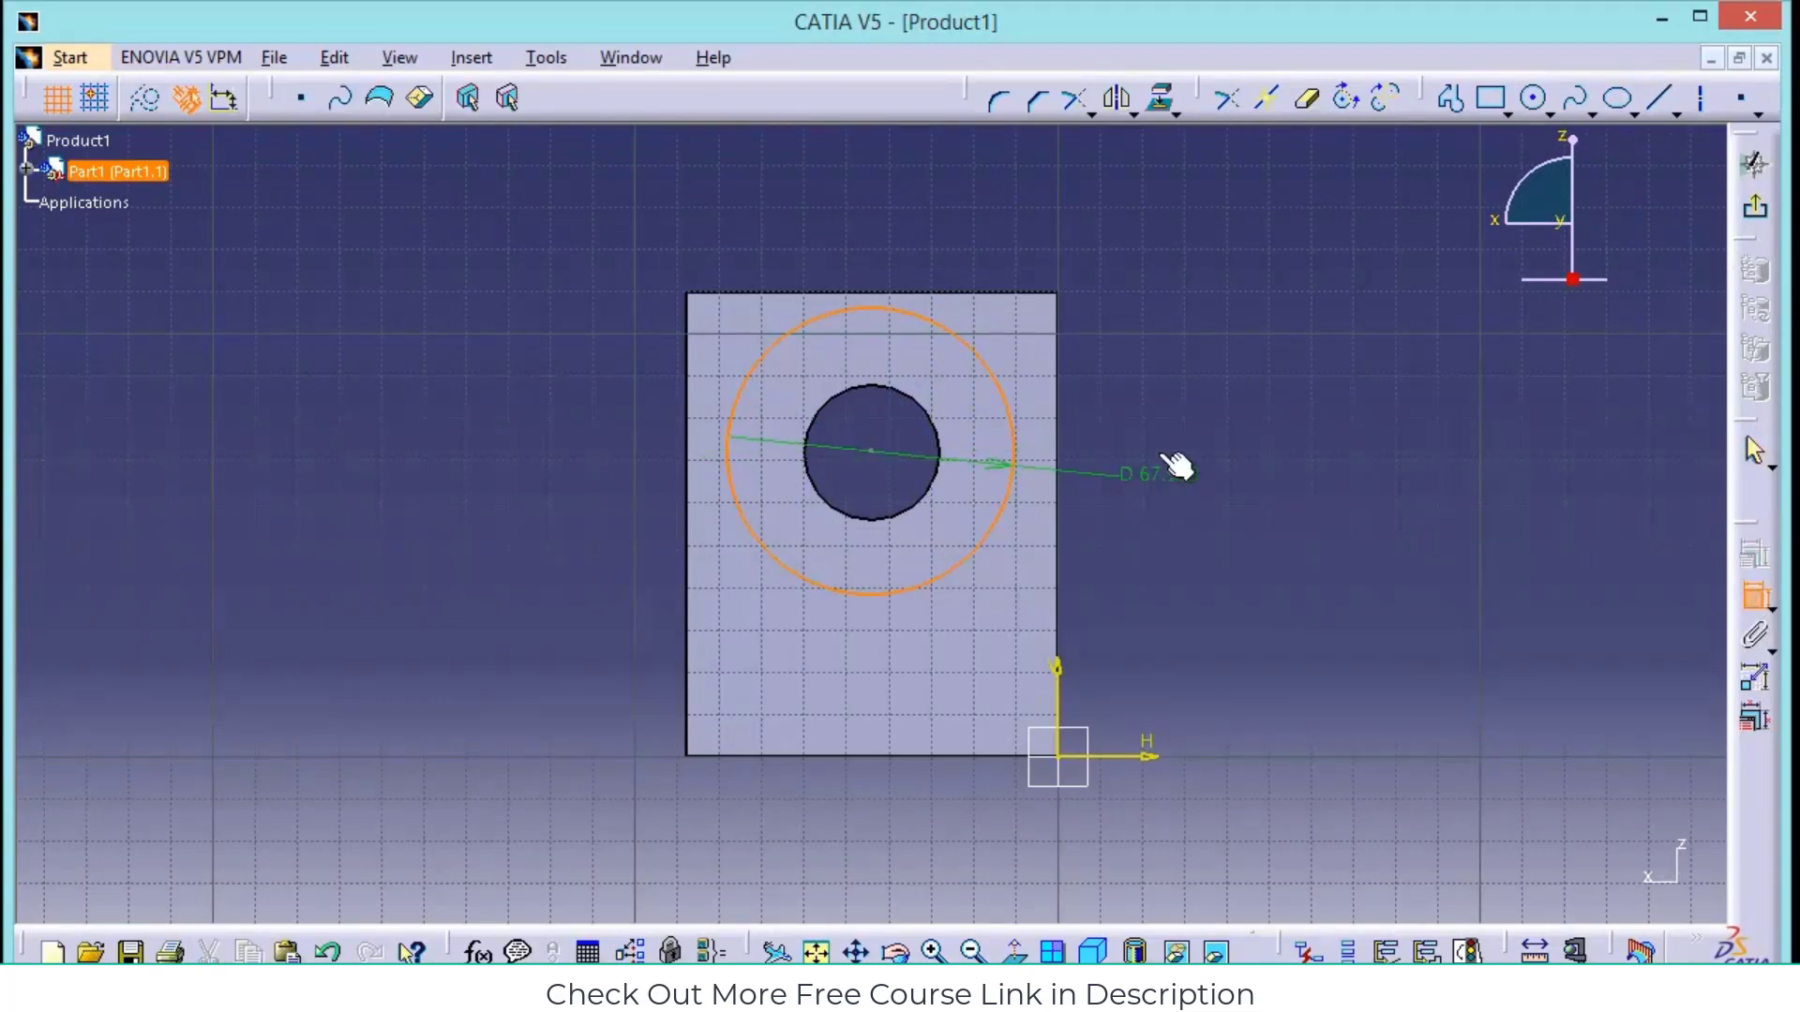
{"action": "double_click", "coordinate": [1251, 417]}
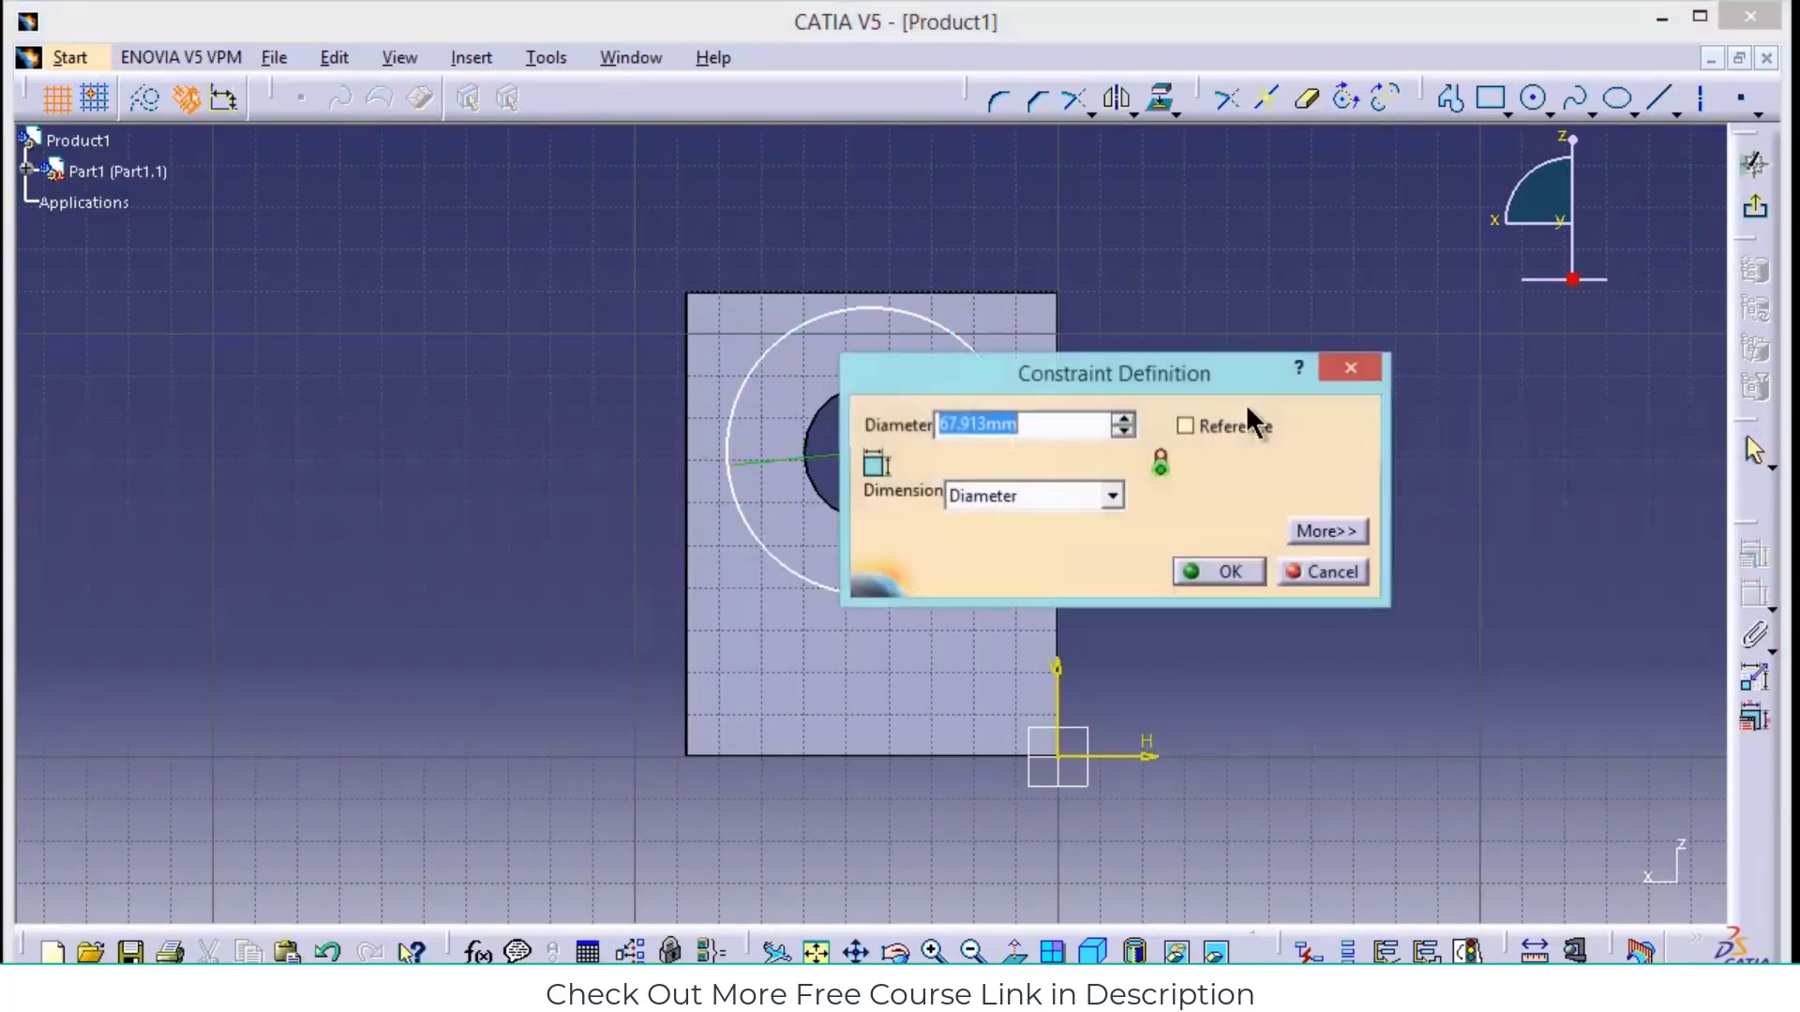
{"action": "type", "text": "38*2"}
{"action": "key", "text": "Return"}
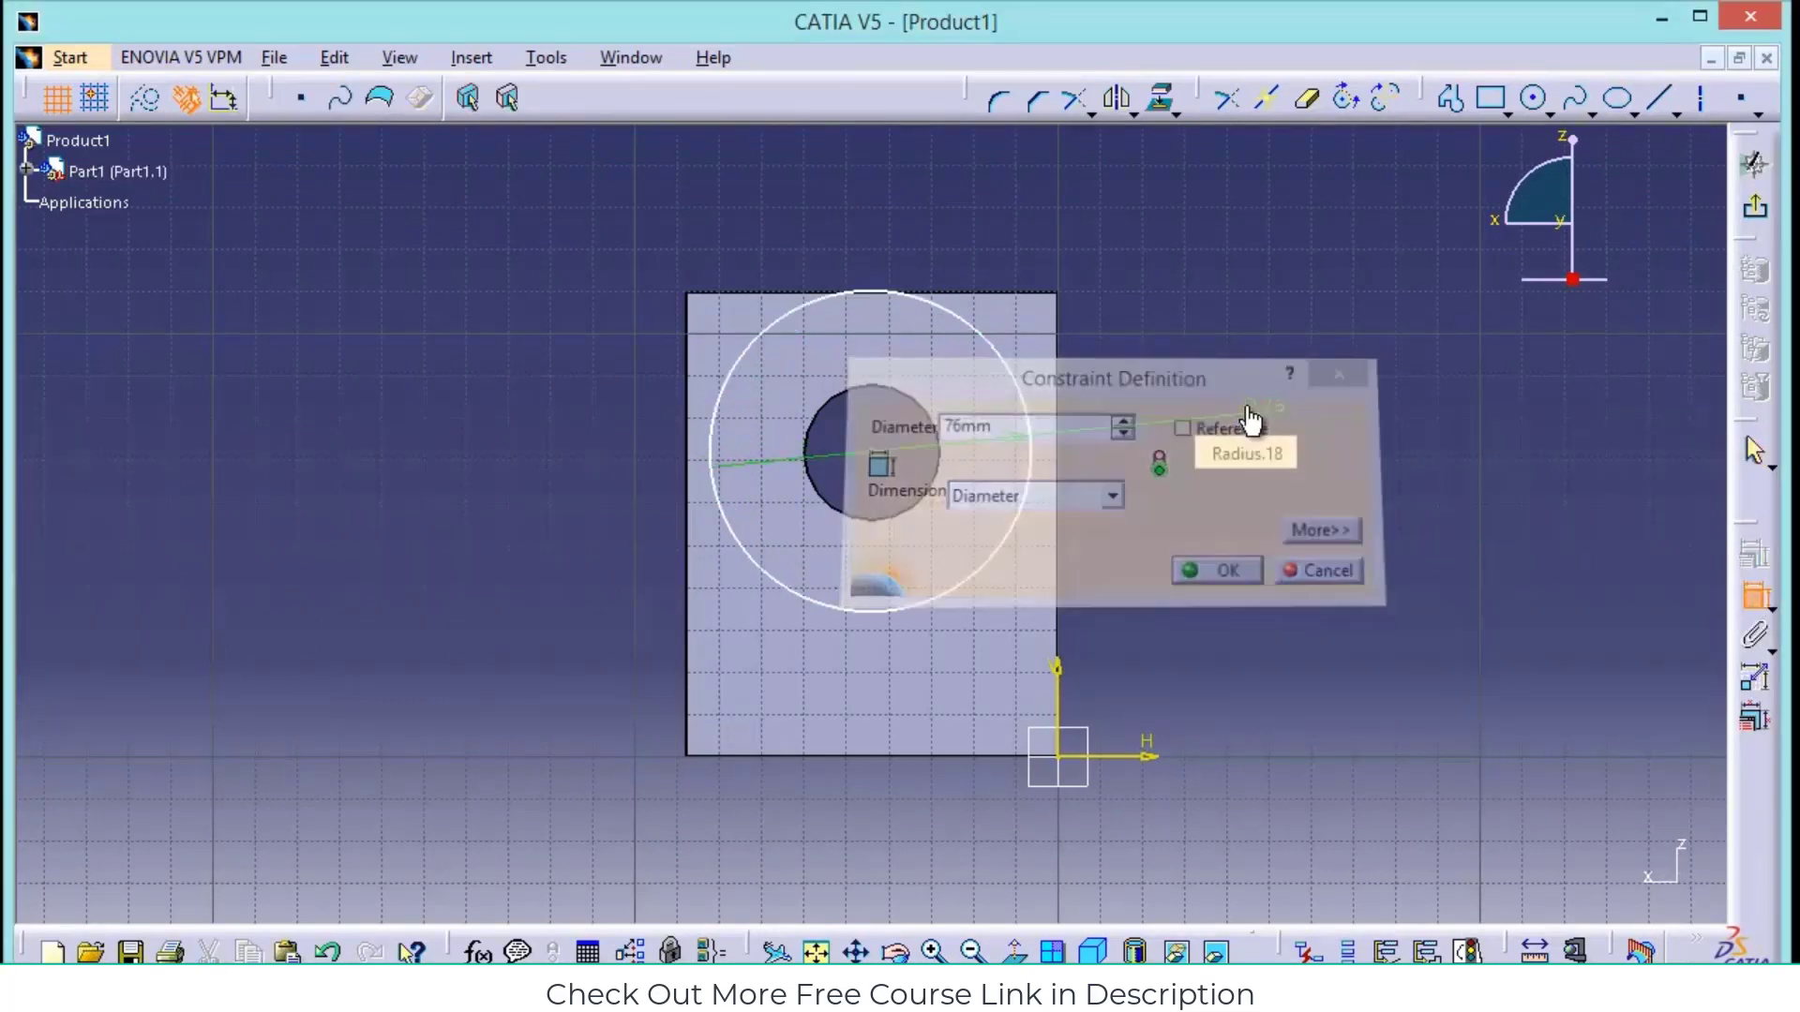
Dimension the large circle's centre from the top edge of the face and set the distance to 38 mm
{"action": "left_click", "coordinate": [983, 294]}
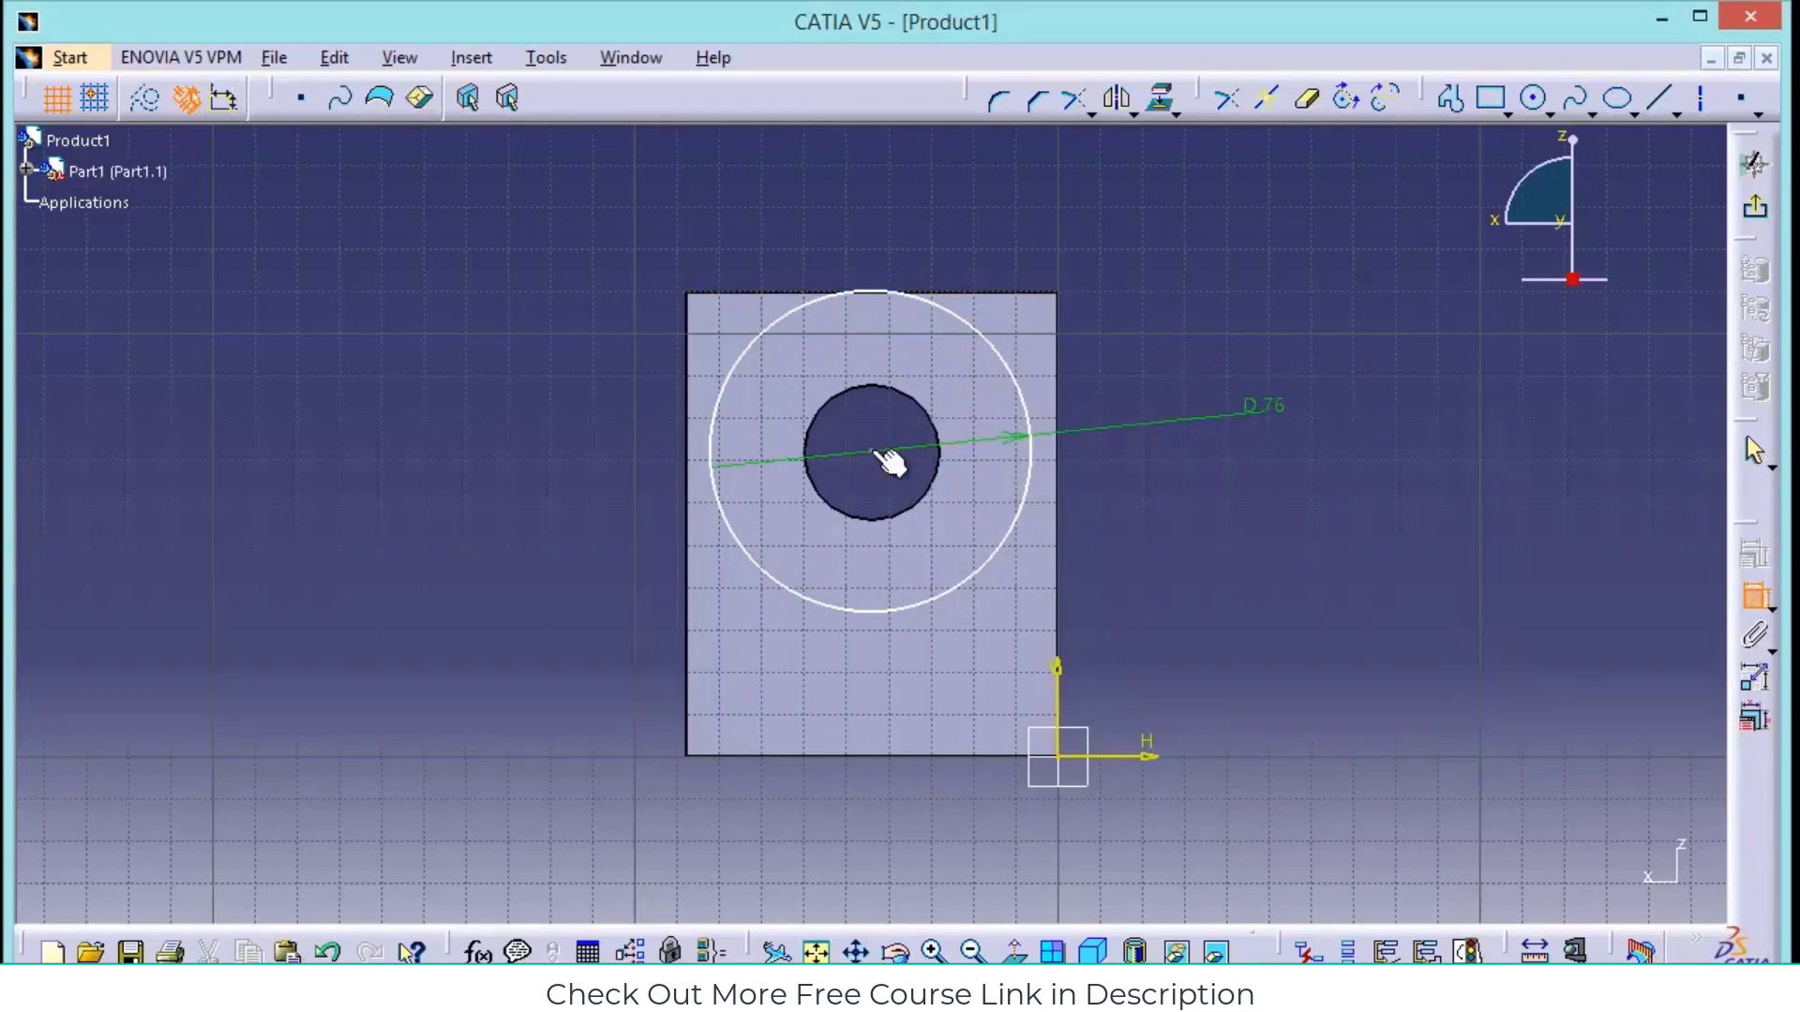
{"action": "left_click", "coordinate": [872, 452]}
{"action": "double_click", "coordinate": [1567, 456]}
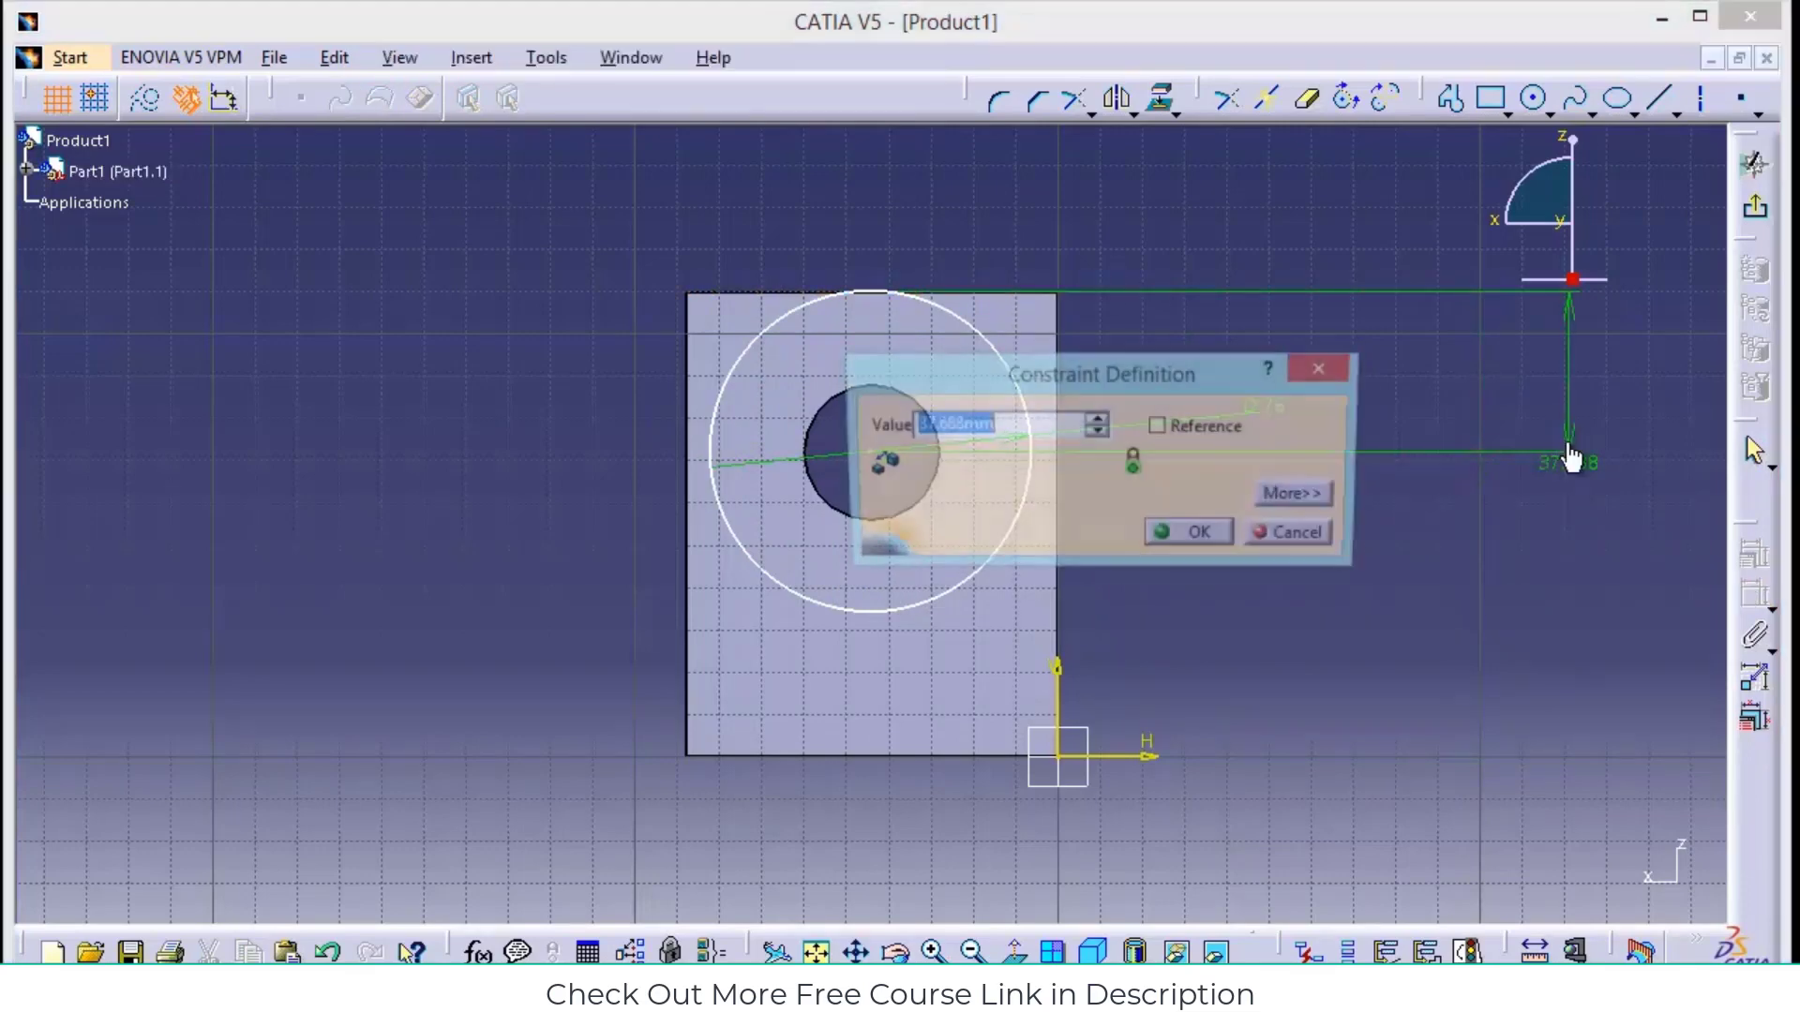
{"action": "type", "text": "38"}
{"action": "key", "text": "Return"}
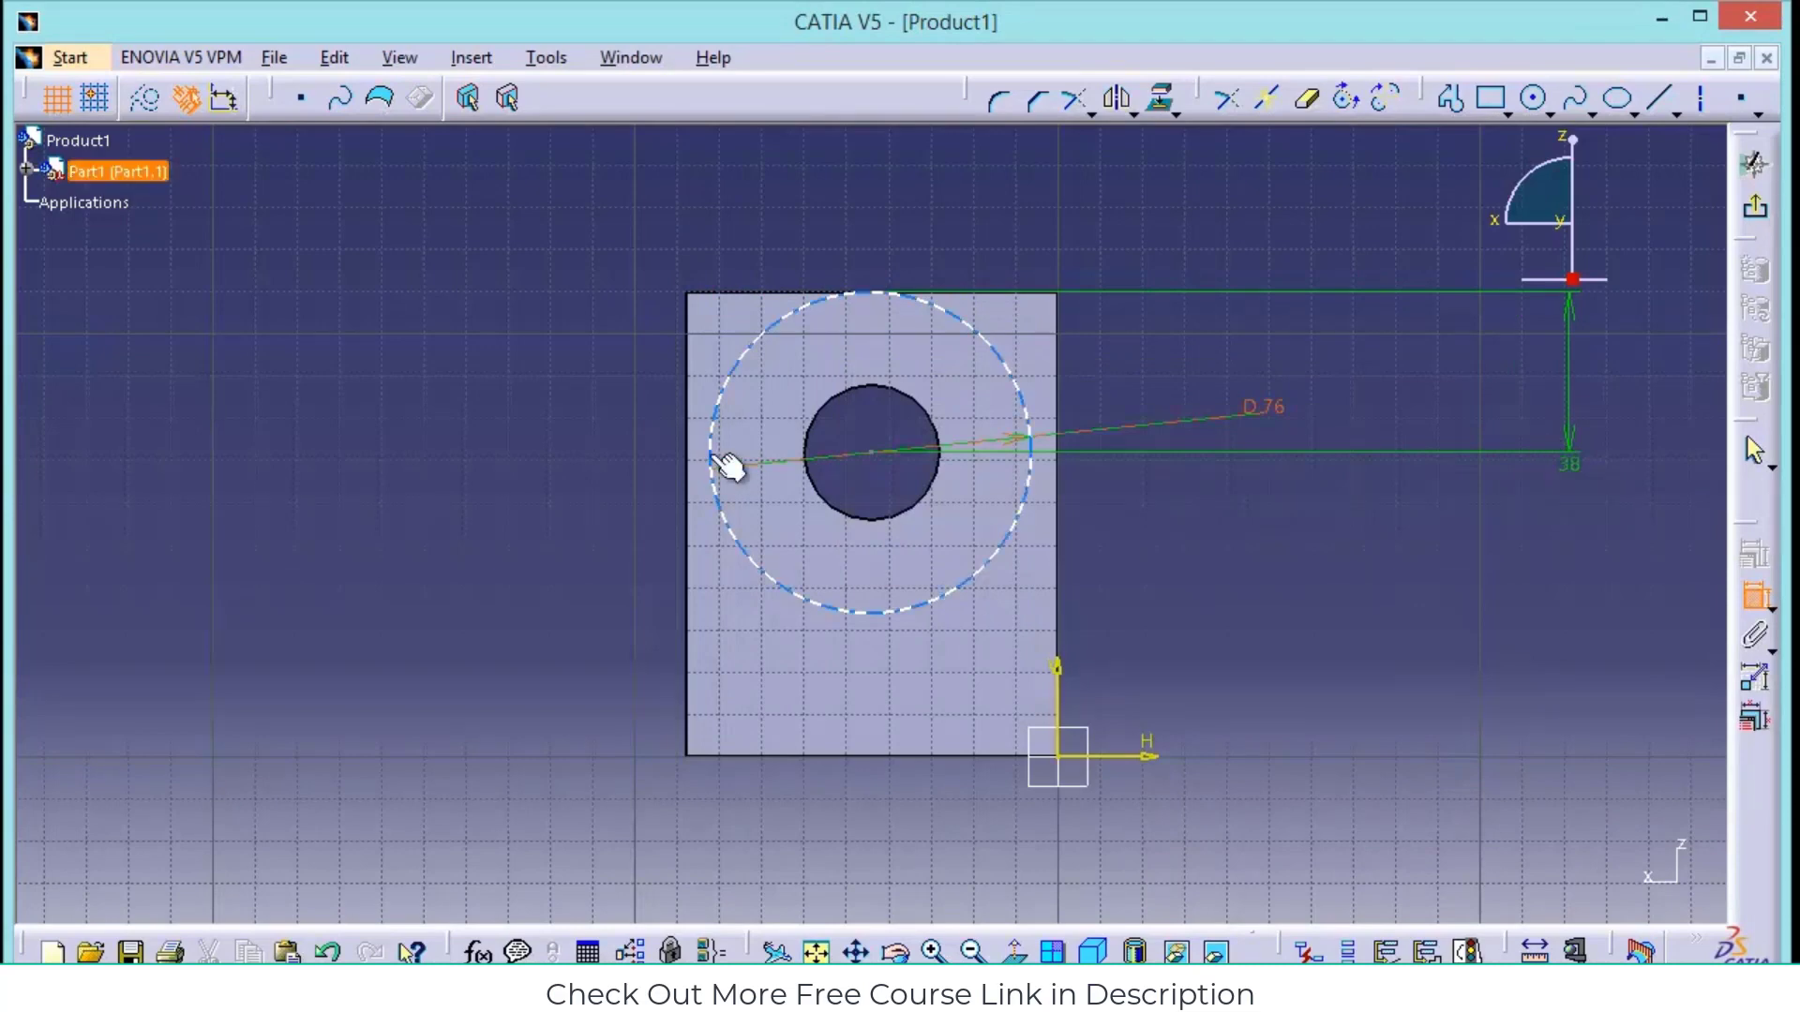
Dimension the large circle's centre from the left edge of the face and set the distance to 44 mm
{"action": "left_click", "coordinate": [869, 447]}
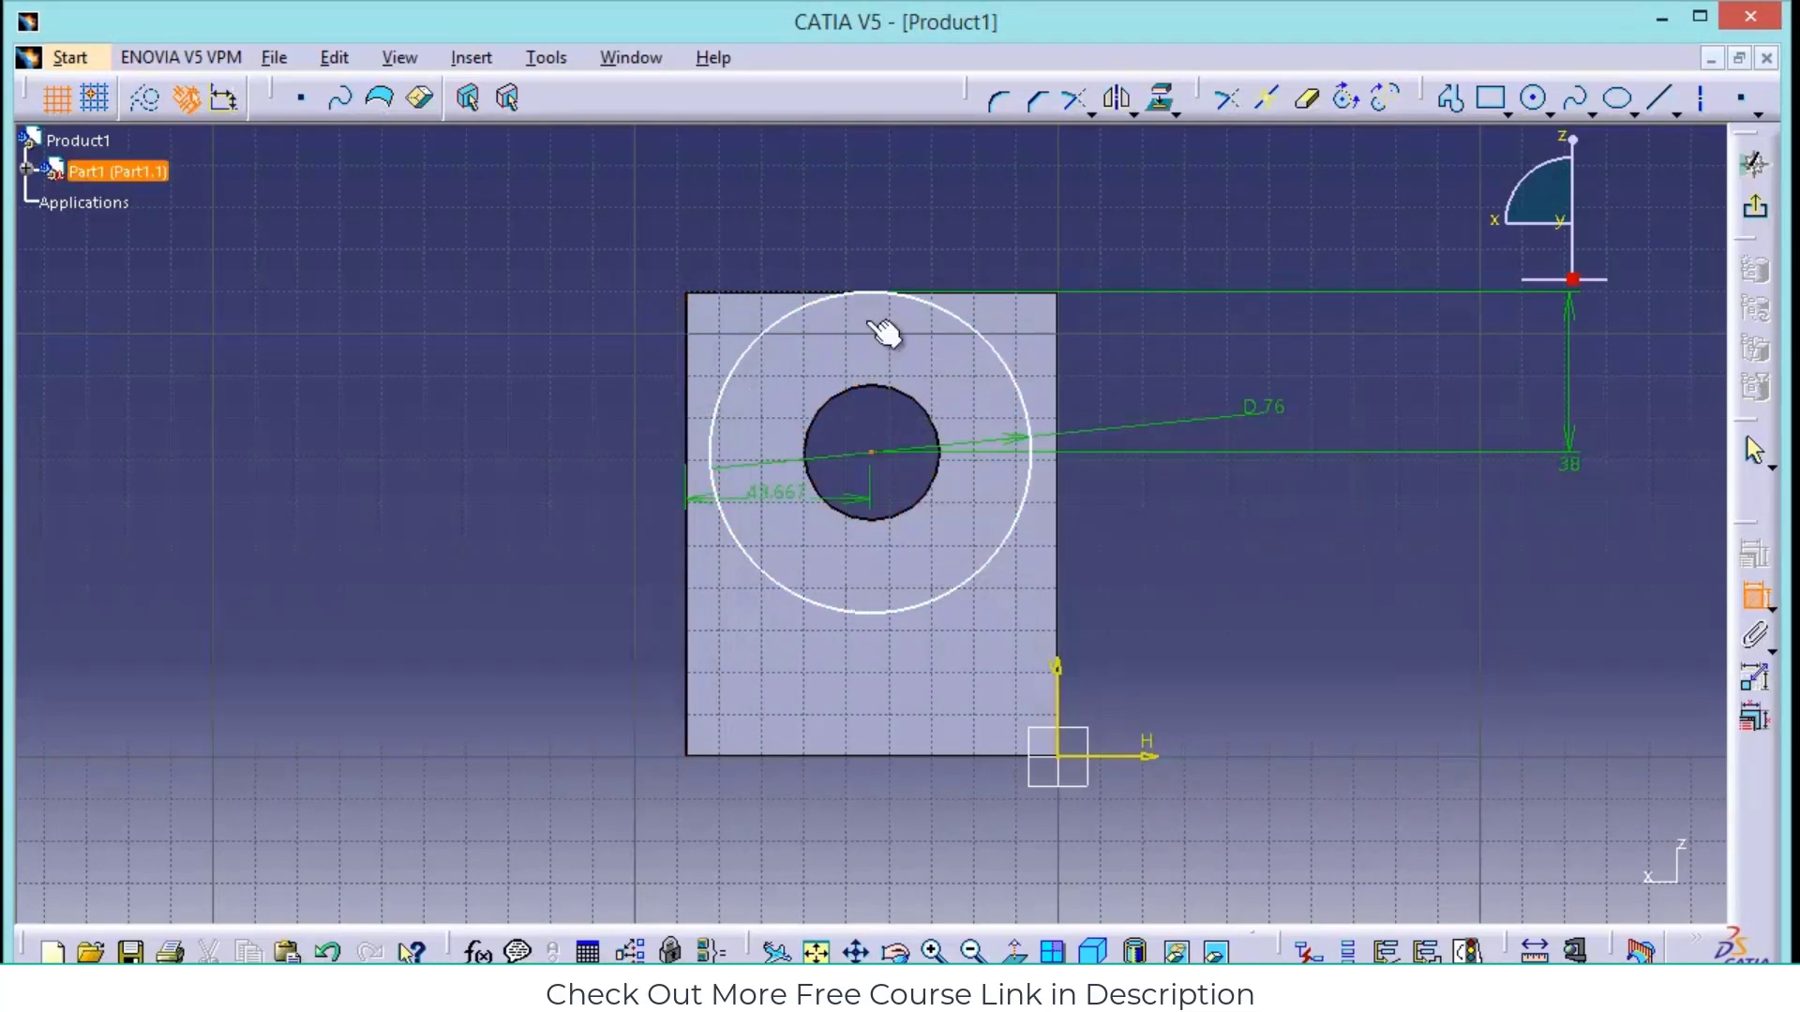
{"action": "double_click", "coordinate": [856, 233]}
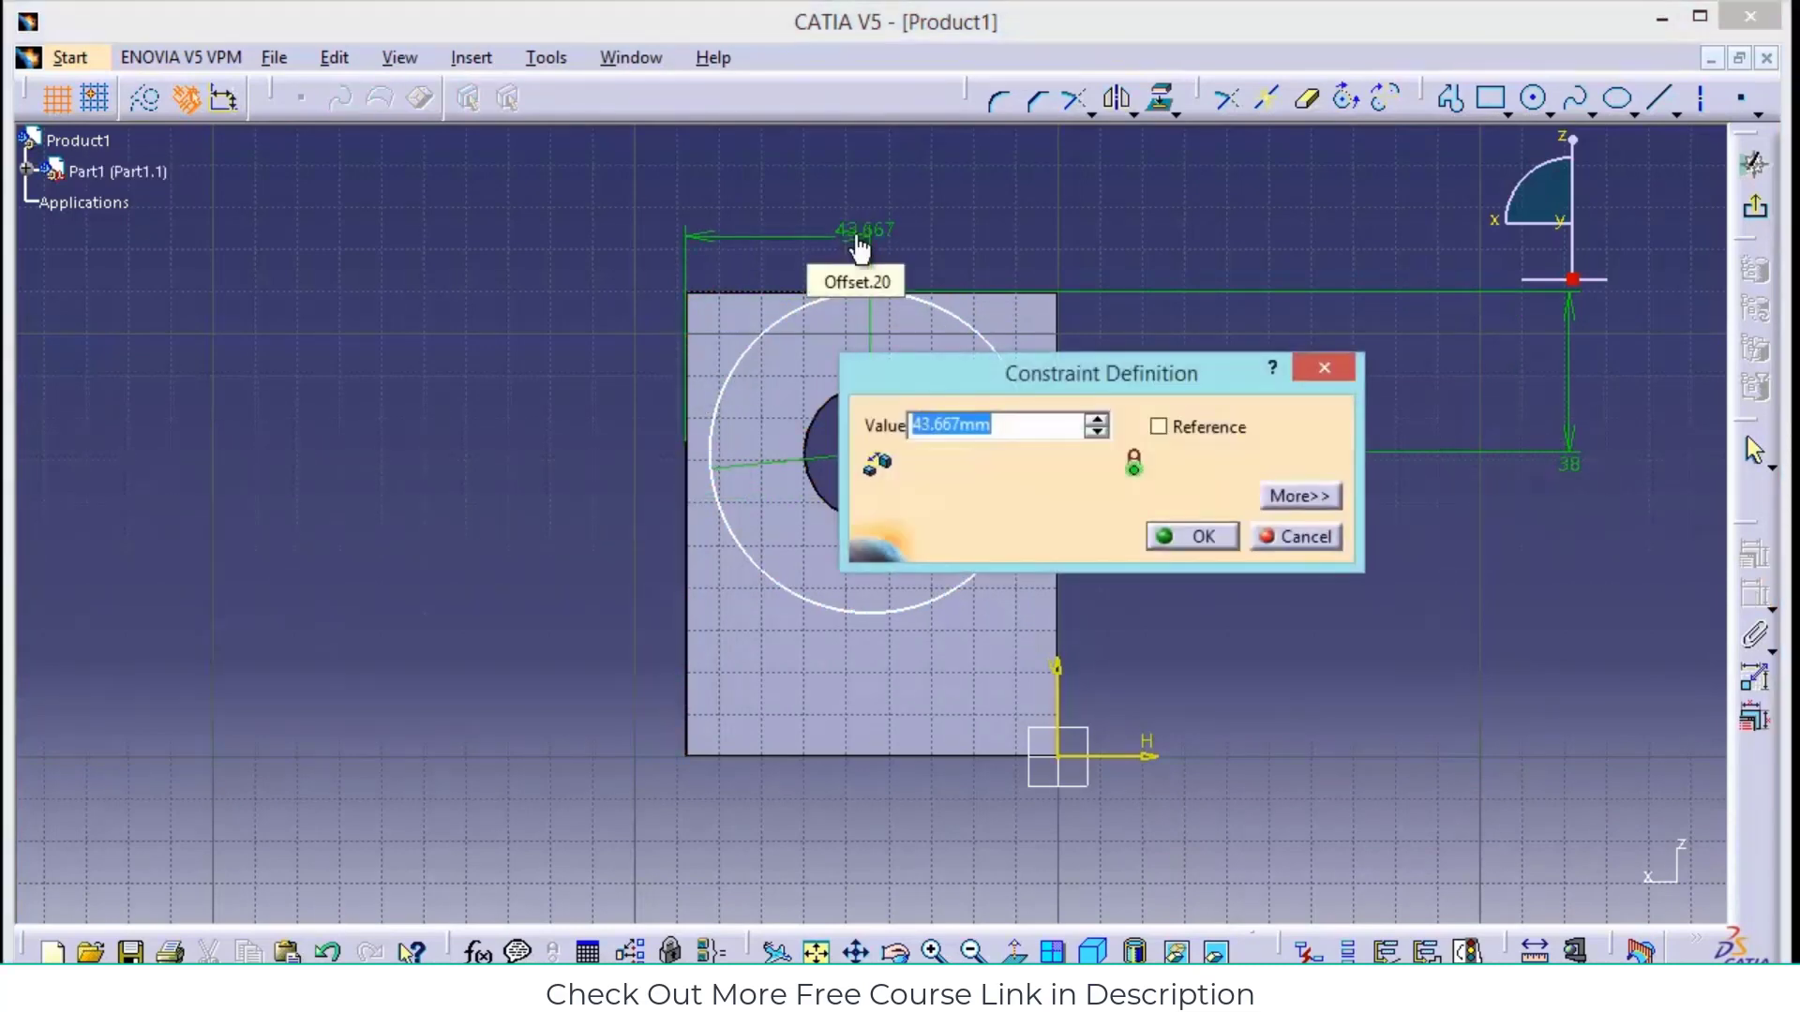
{"action": "key", "text": "Return"}
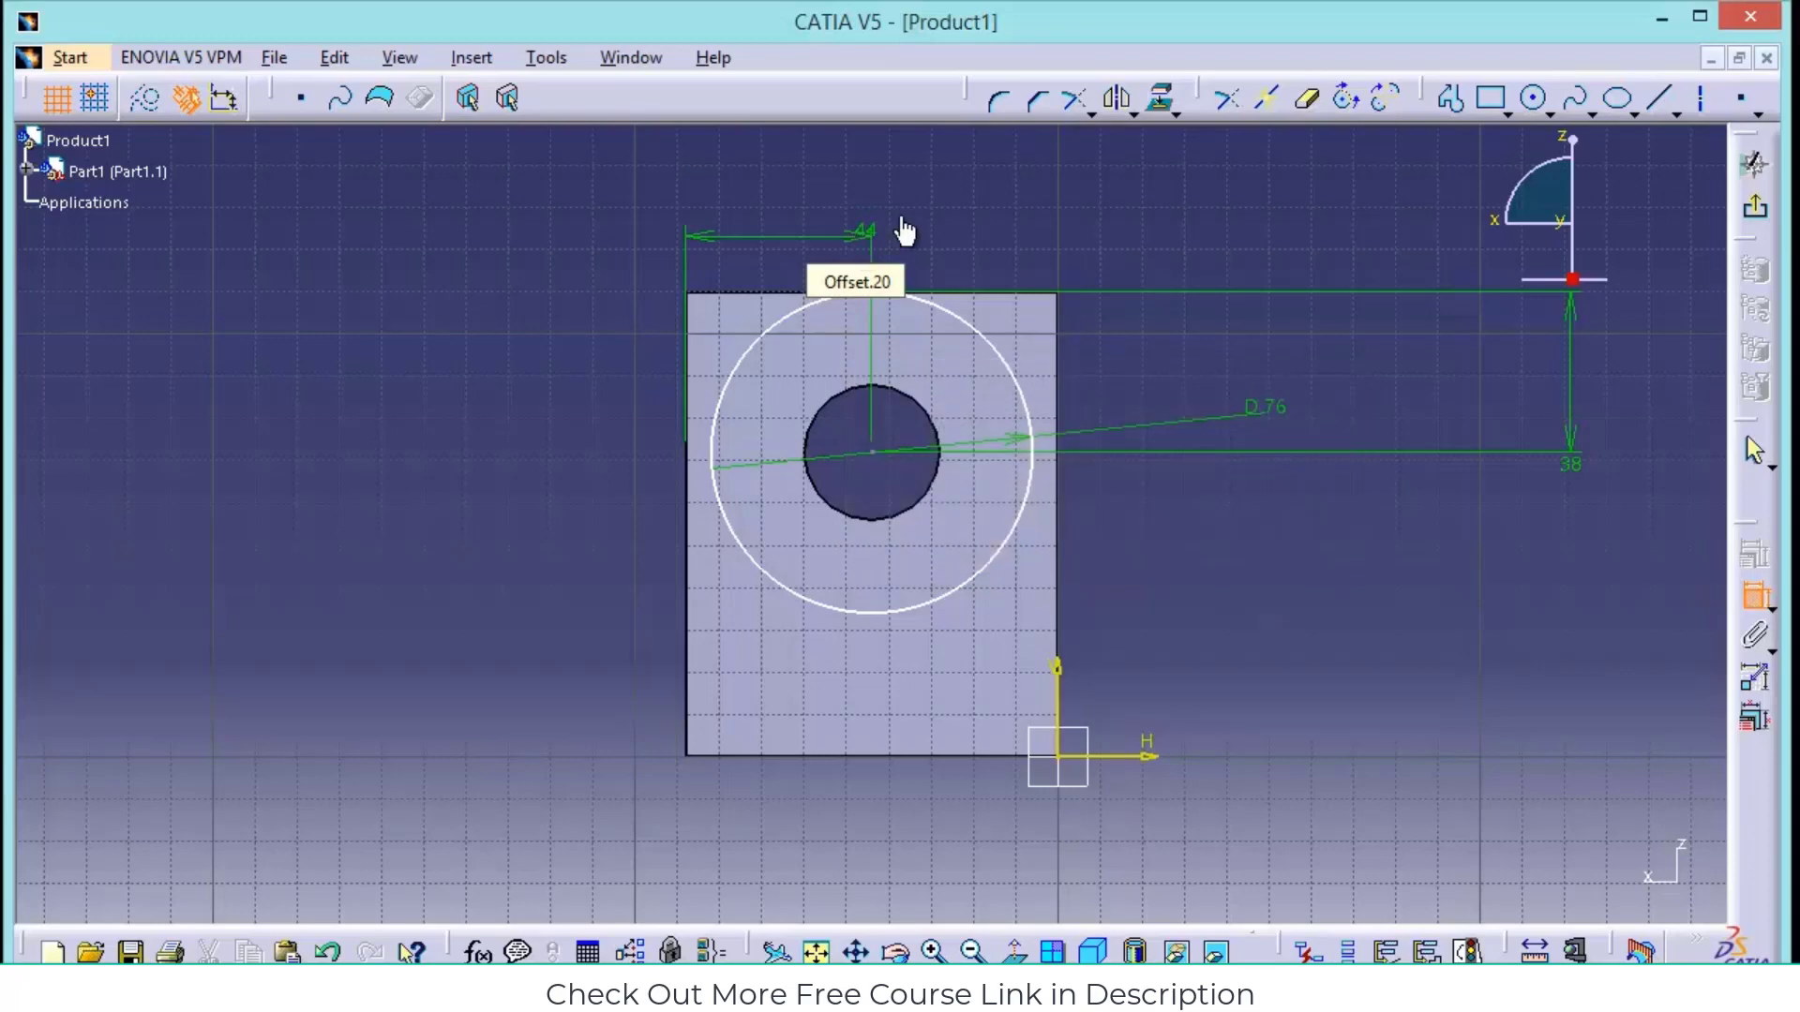
Draw a slanted line from the left side of the large circle down to just outside the face's left edge
{"action": "left_click", "coordinate": [1666, 101]}
{"action": "left_click", "coordinate": [718, 410]}
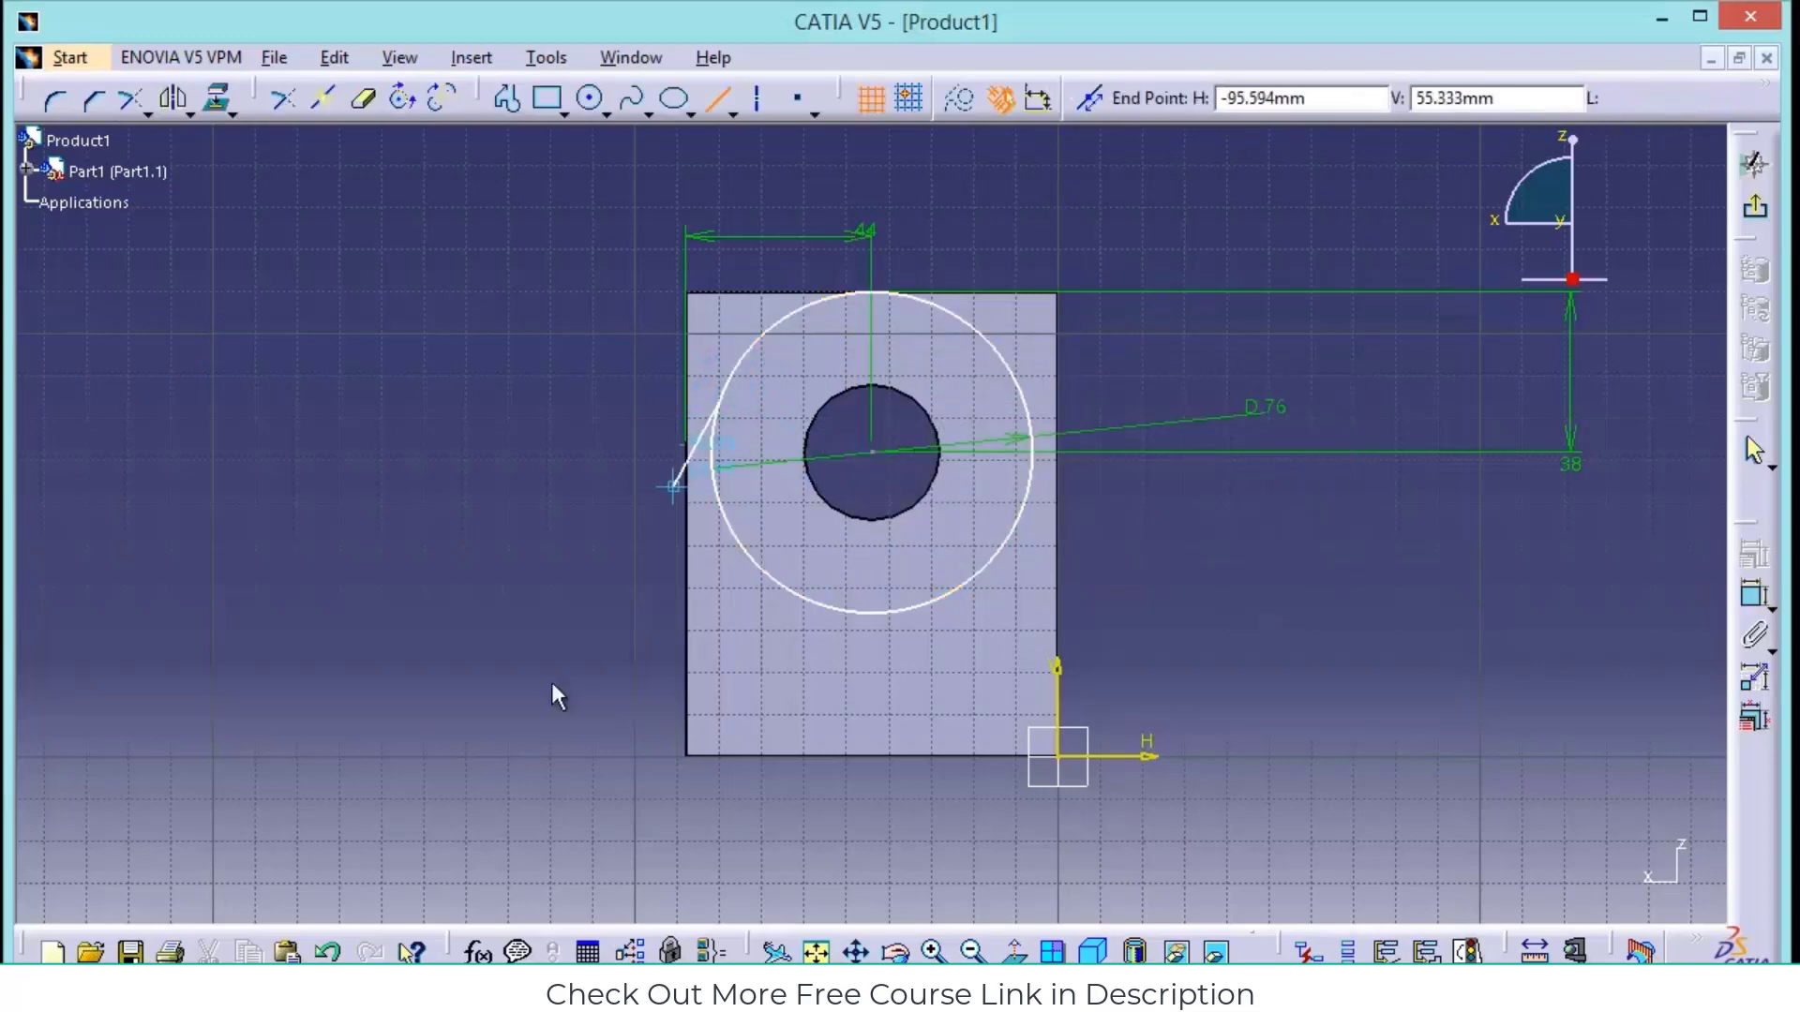
{"action": "left_click", "coordinate": [666, 640]}
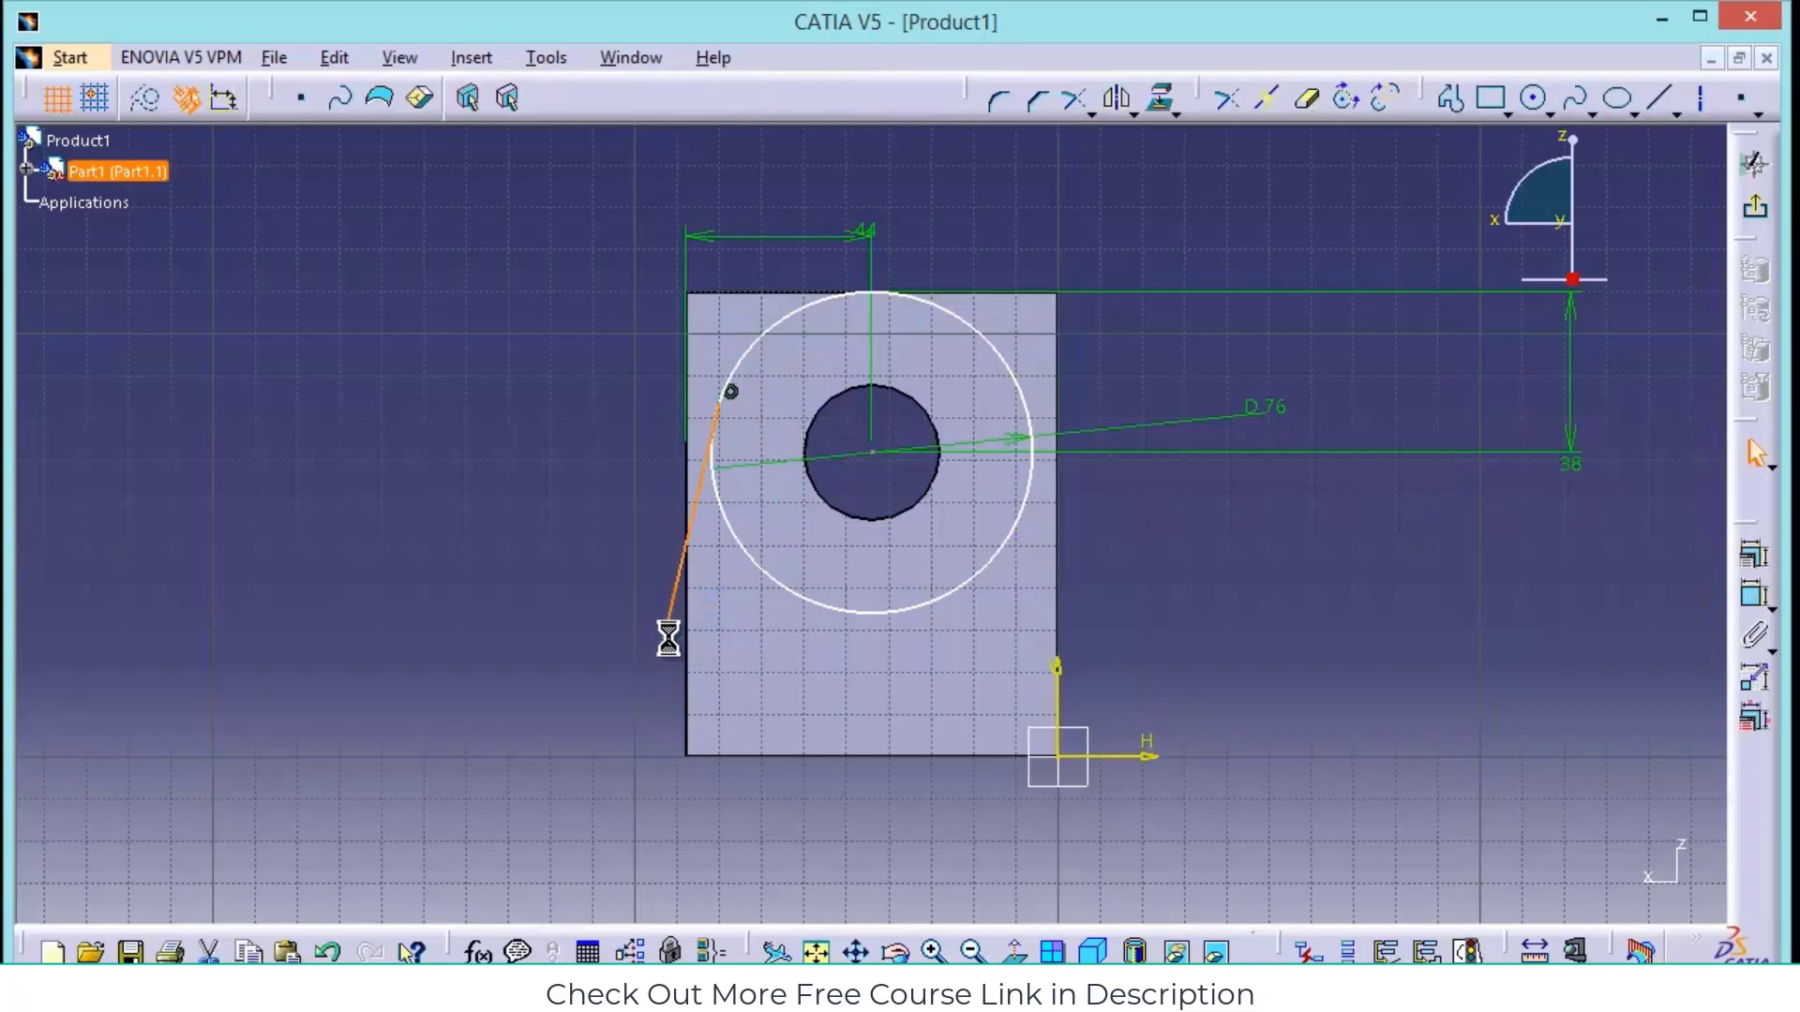
Apply a tangency constraint between the slanted line and the large circle
{"action": "left_click", "coordinate": [804, 600]}
{"action": "left_click", "coordinate": [691, 534], "text": "ctrl"}
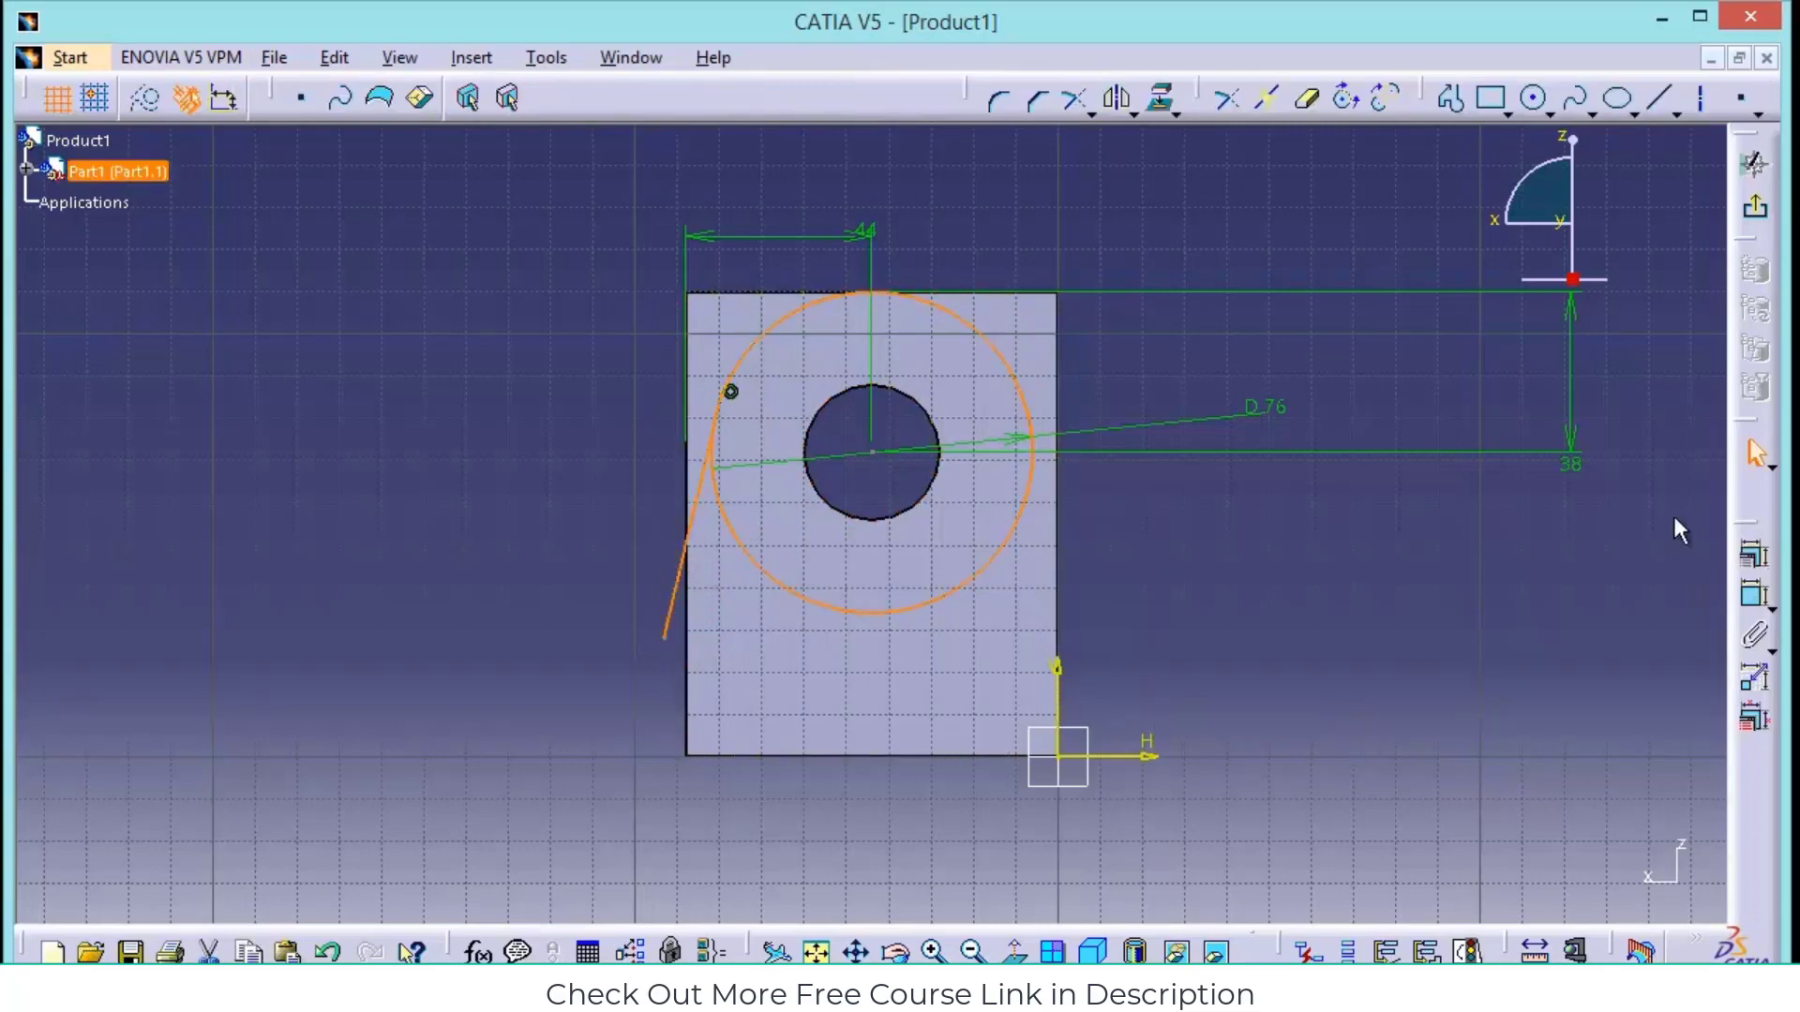
{"action": "left_click", "coordinate": [1757, 597]}
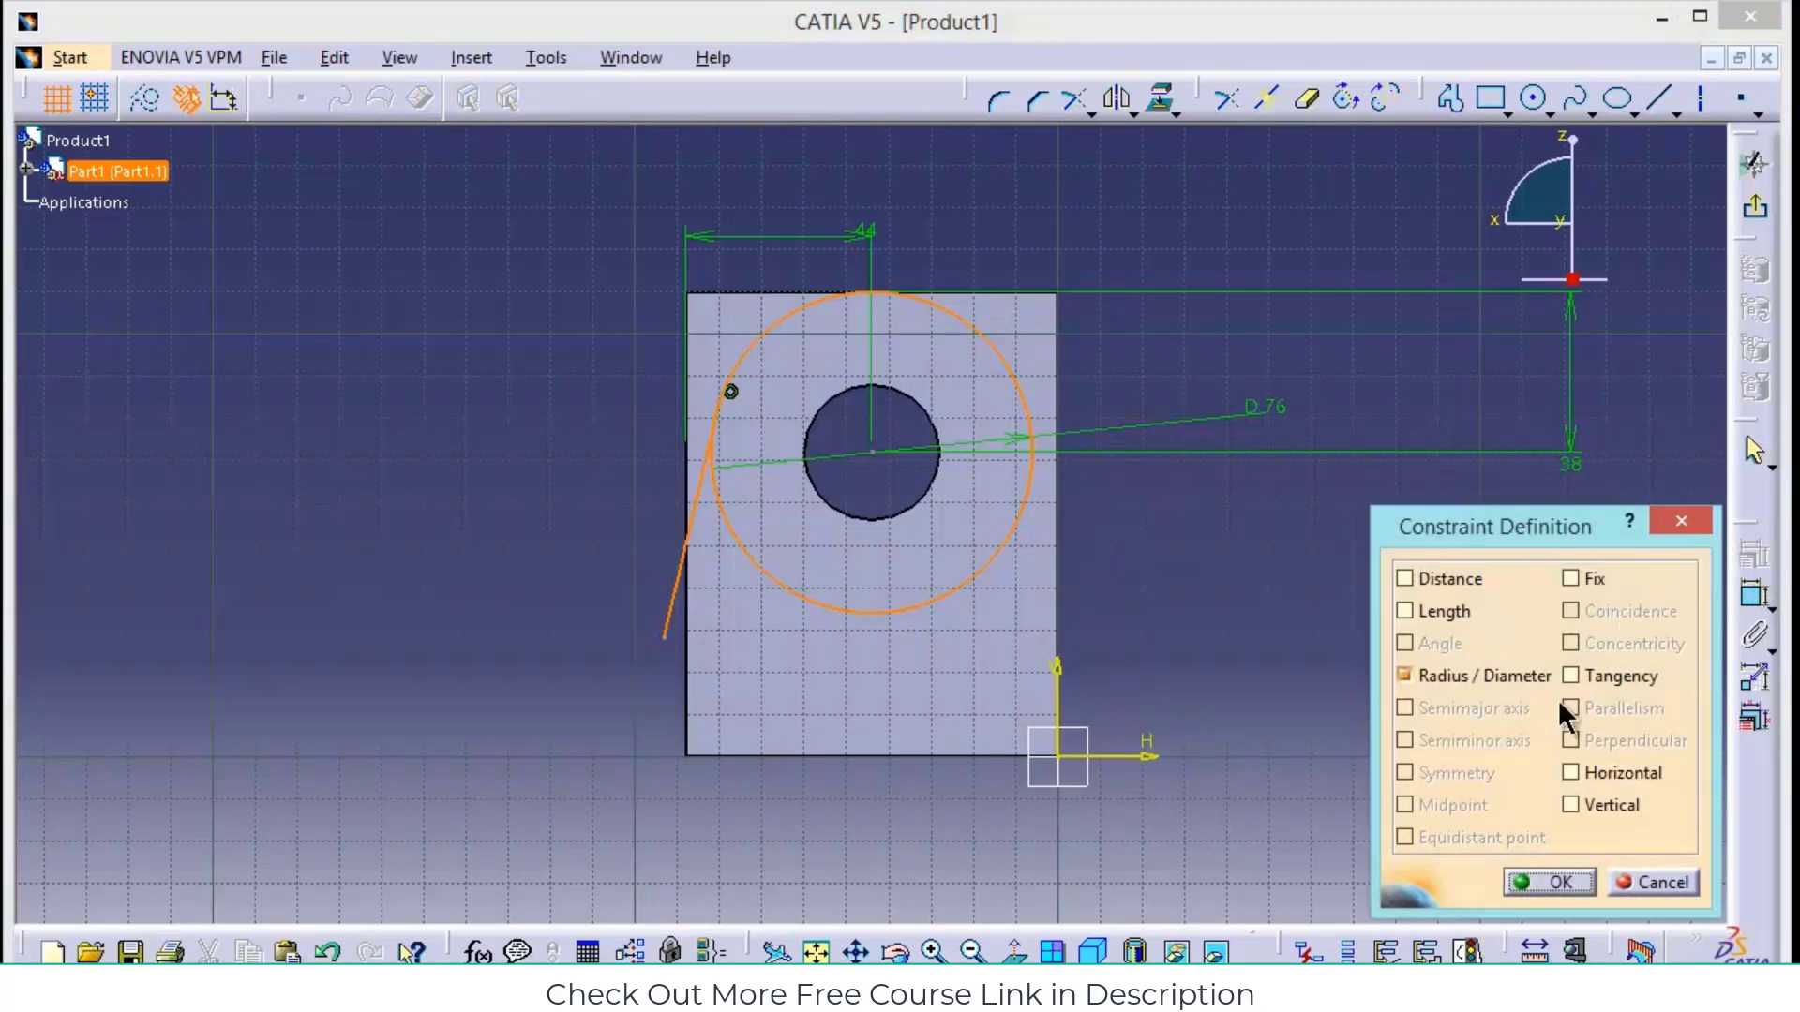
{"action": "left_click", "coordinate": [1556, 881]}
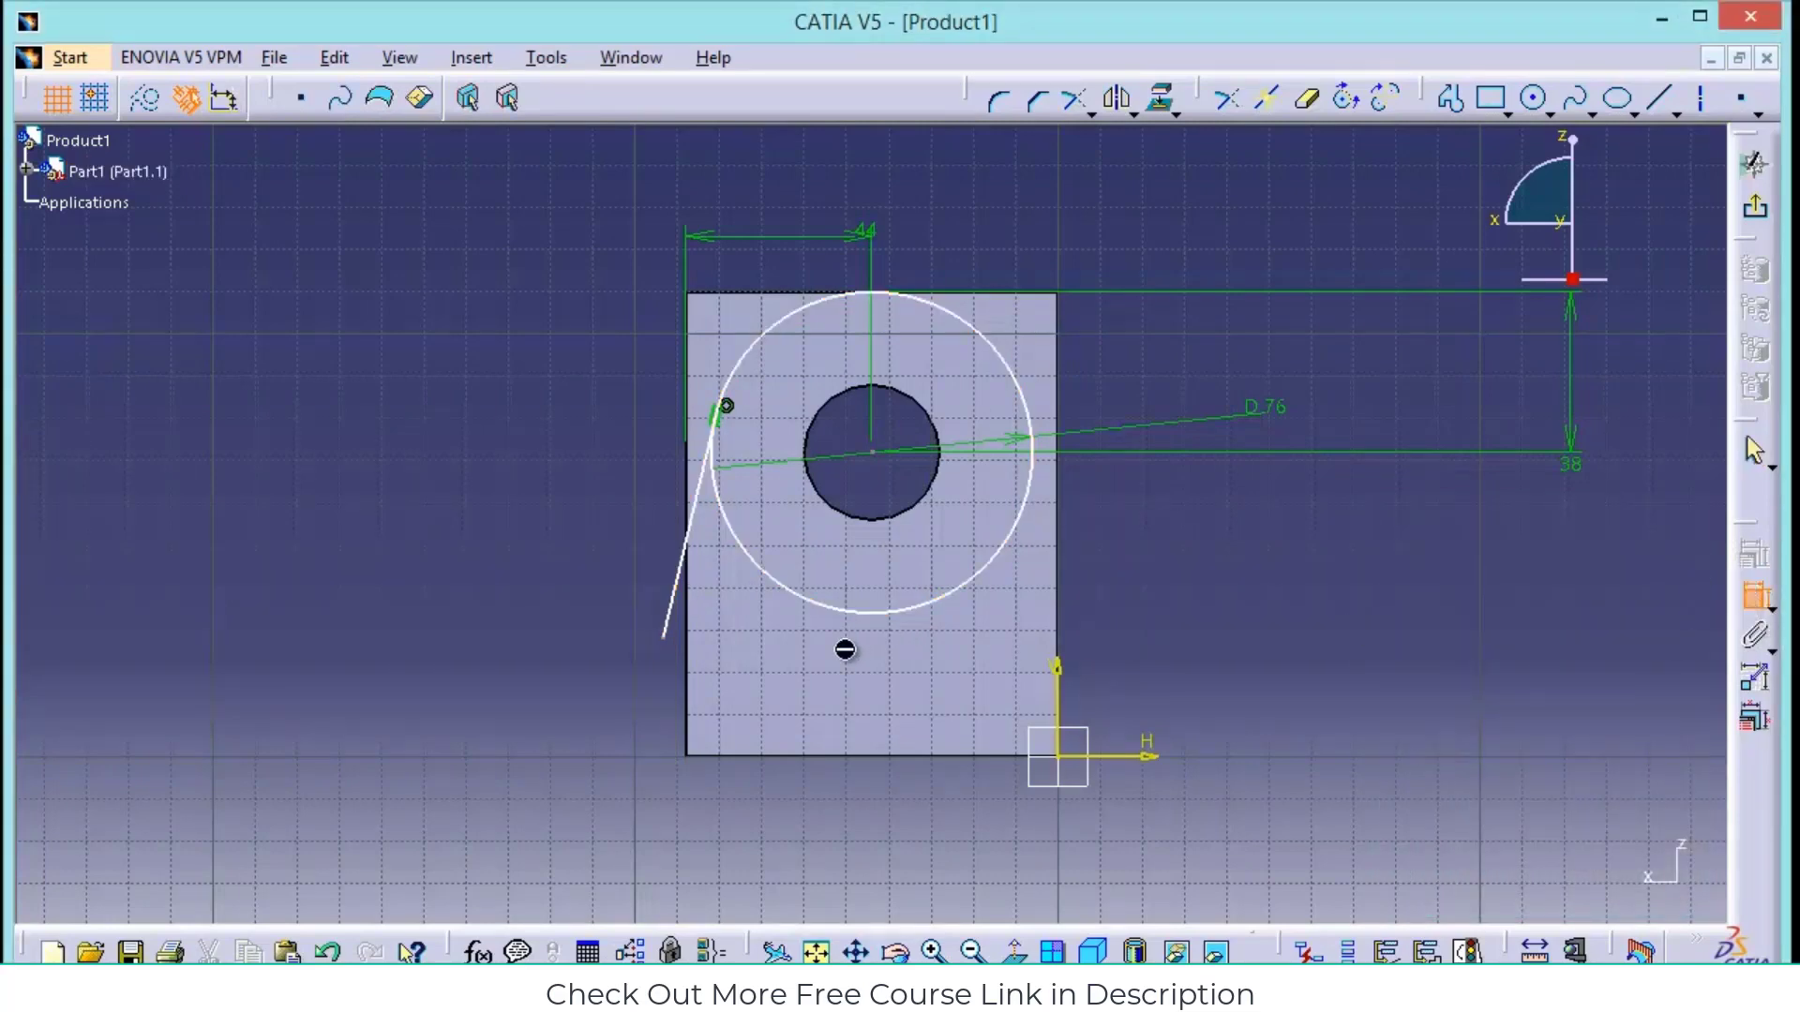
Dimension the line's lower endpoint from the left edge of the face and set the distance to 0 mm
{"action": "left_click", "coordinate": [662, 645]}
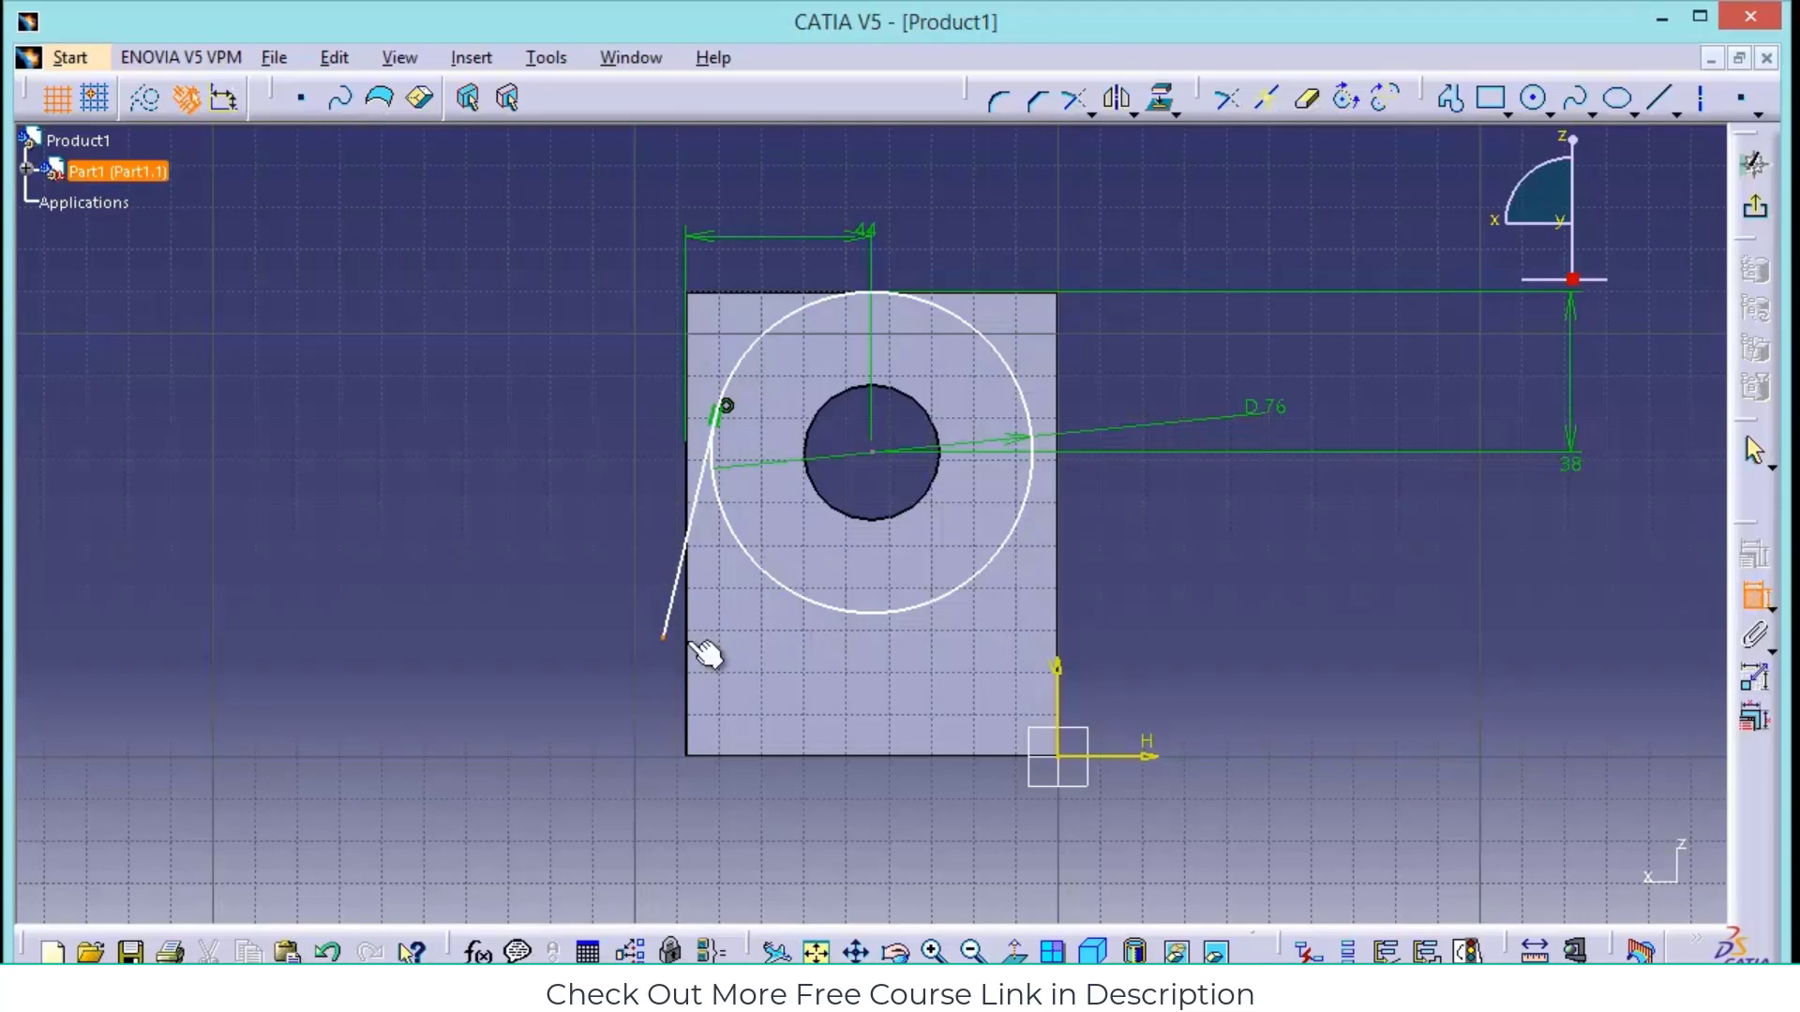
{"action": "left_click", "coordinate": [607, 755]}
{"action": "double_click", "coordinate": [608, 756]}
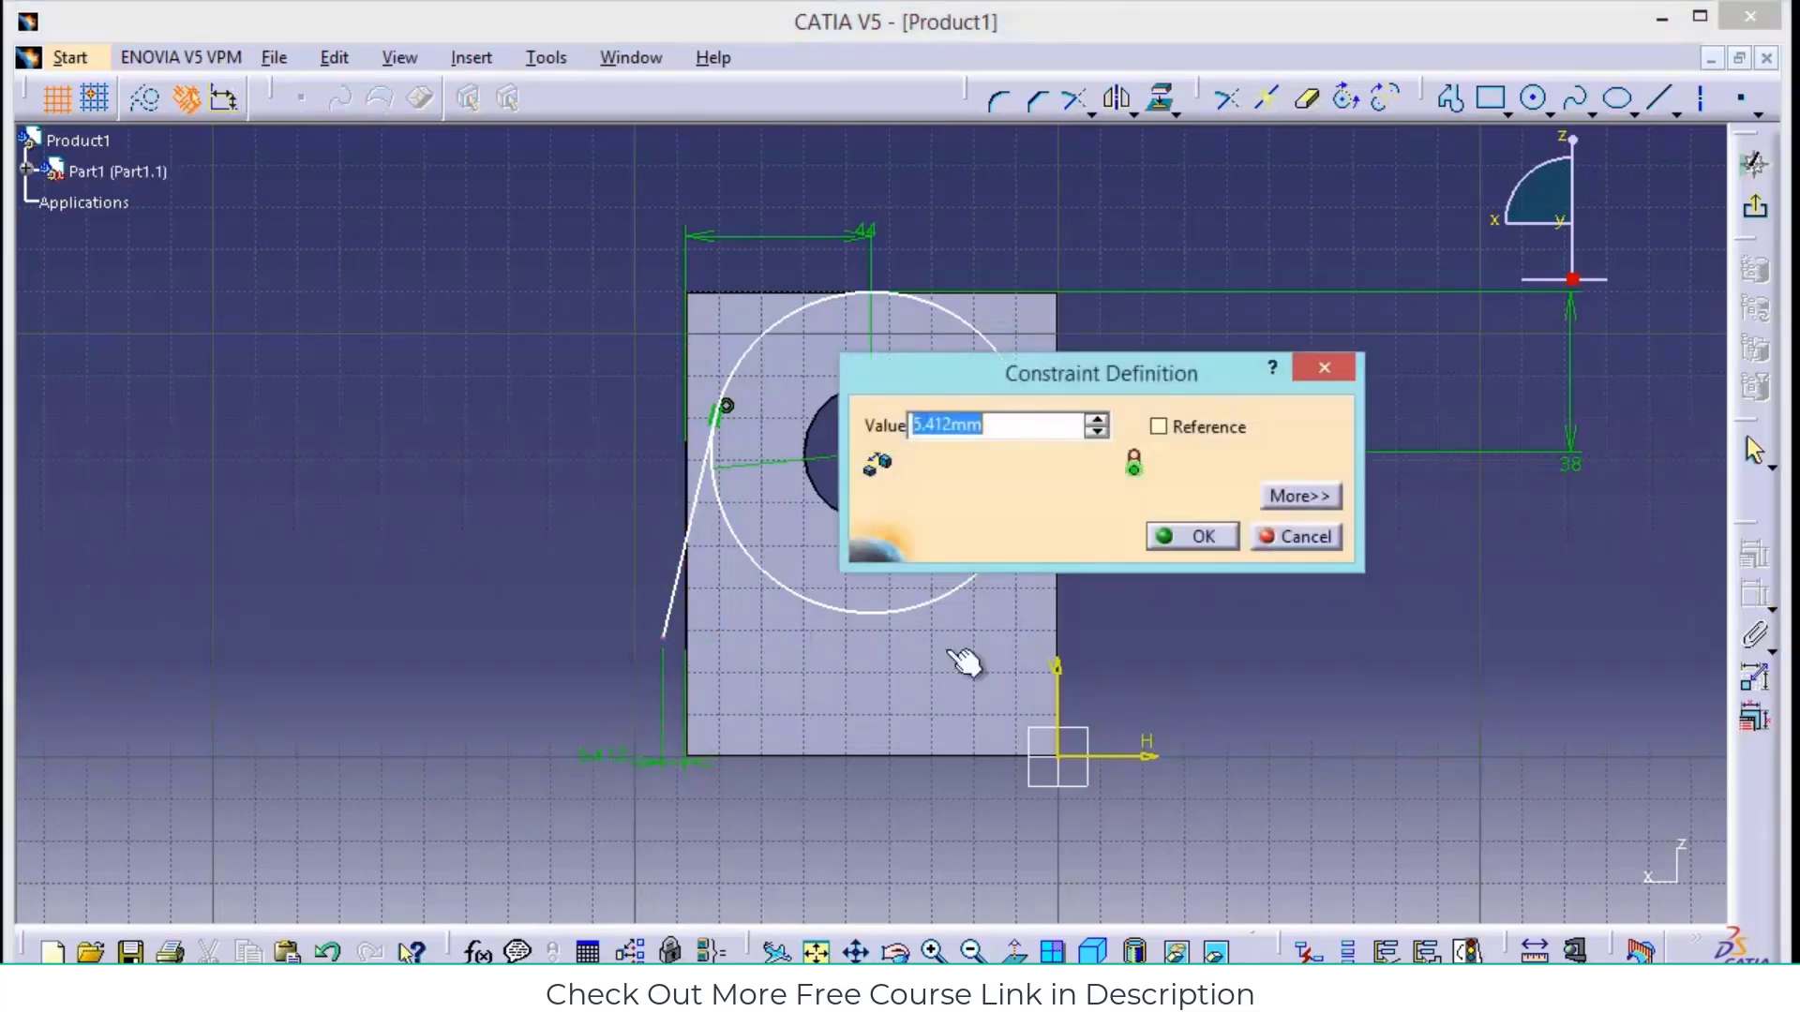
{"action": "type", "text": "0mm"}
{"action": "key", "text": "Return"}
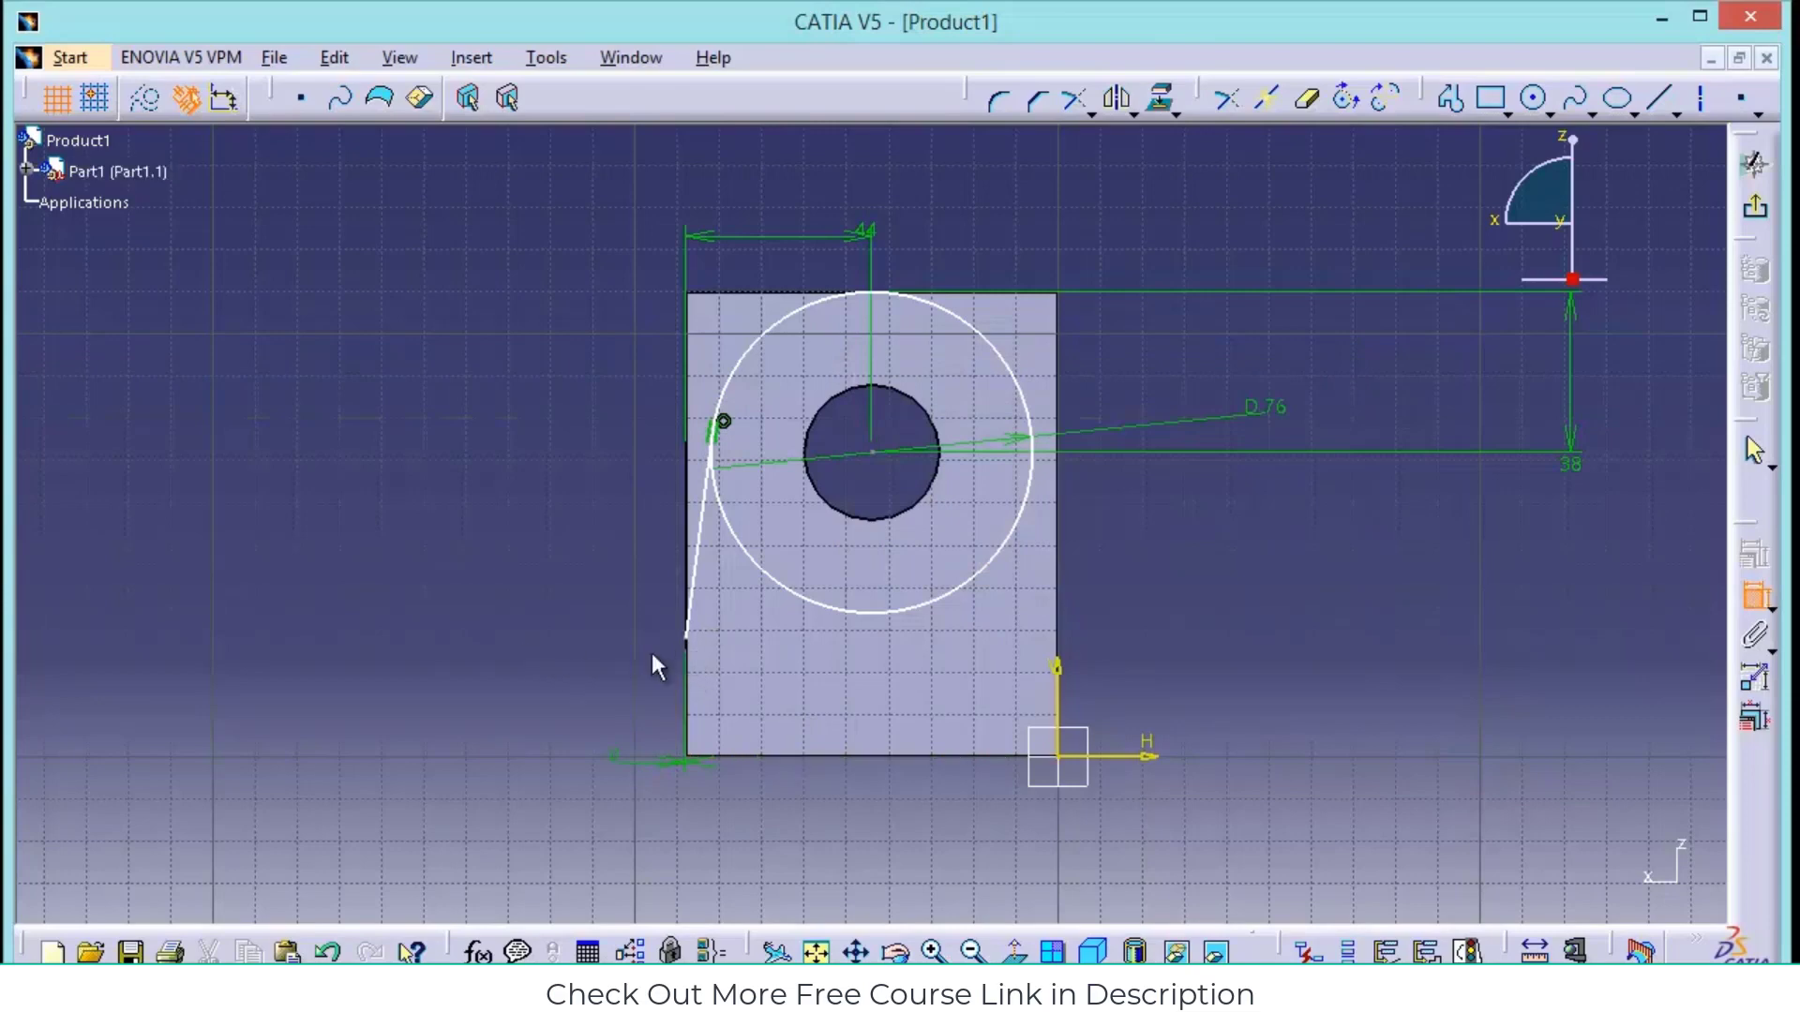
Dimension the height of the line's lower endpoint above the bottom edge of the face and set it to 32 mm
{"action": "left_click", "coordinate": [684, 640]}
{"action": "left_click", "coordinate": [567, 647]}
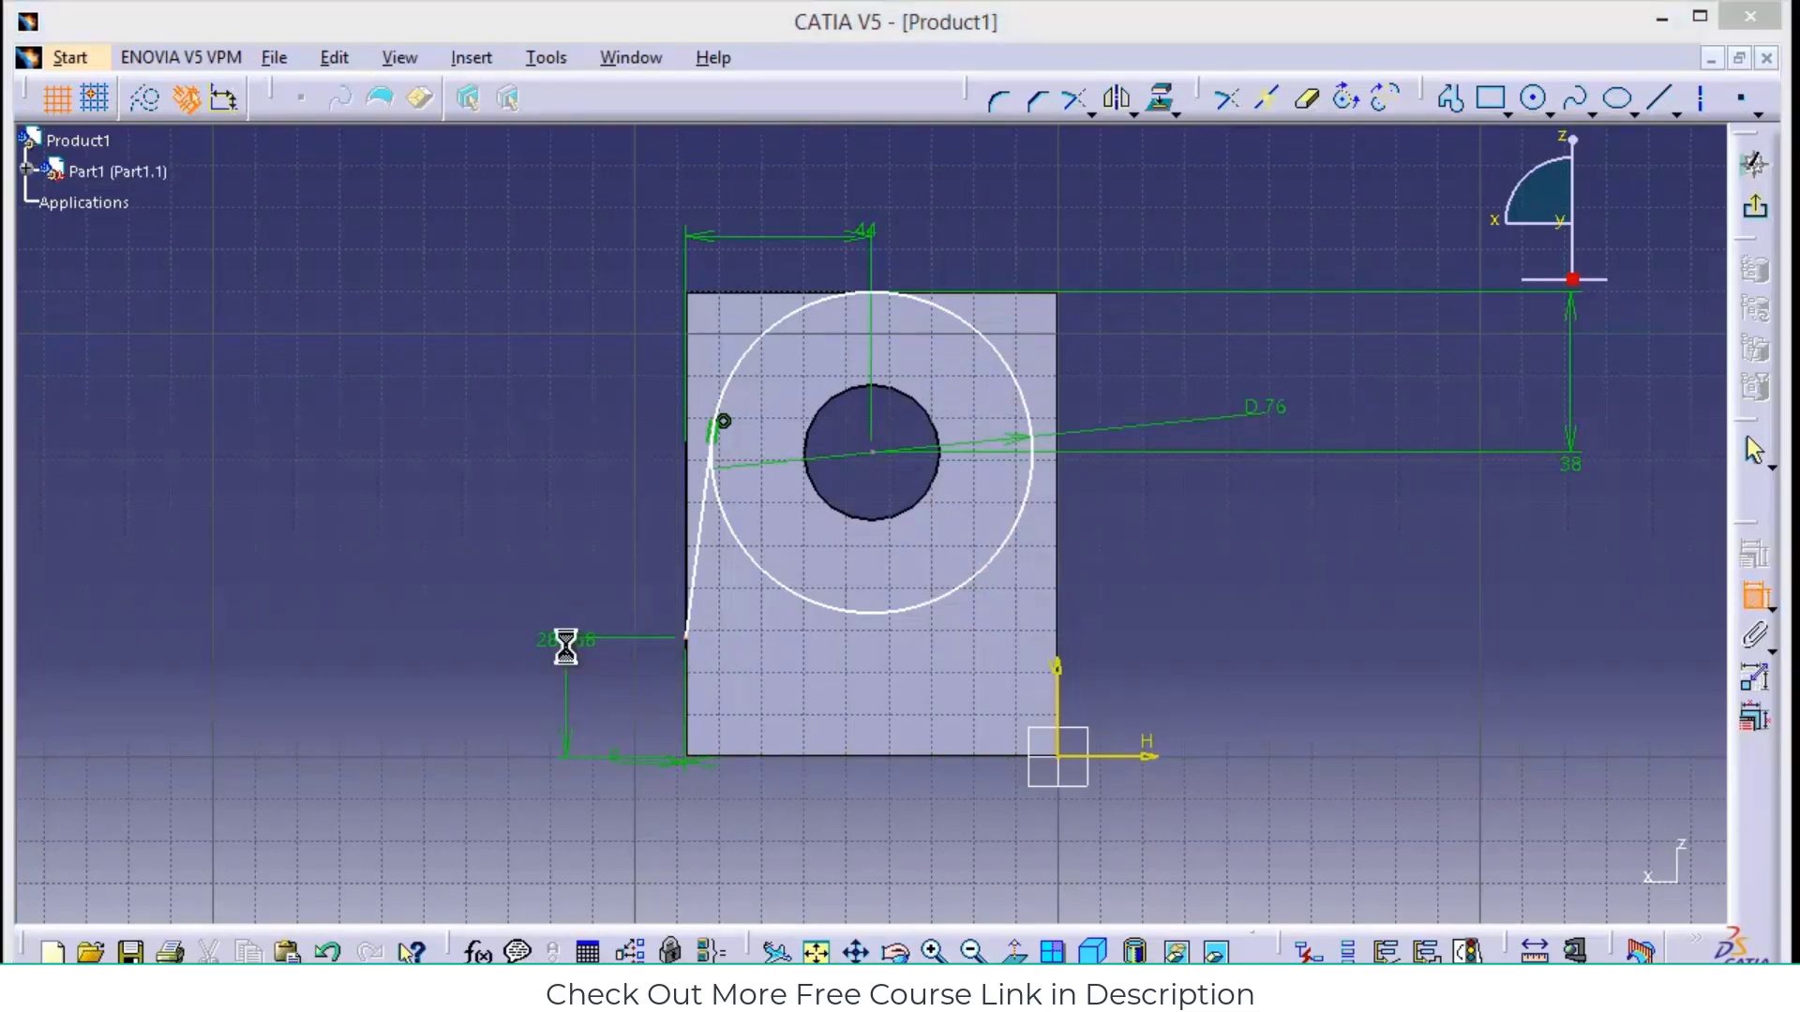
{"action": "double_click", "coordinate": [566, 645]}
{"action": "type", "text": "32mm"}
{"action": "key", "text": "Return"}
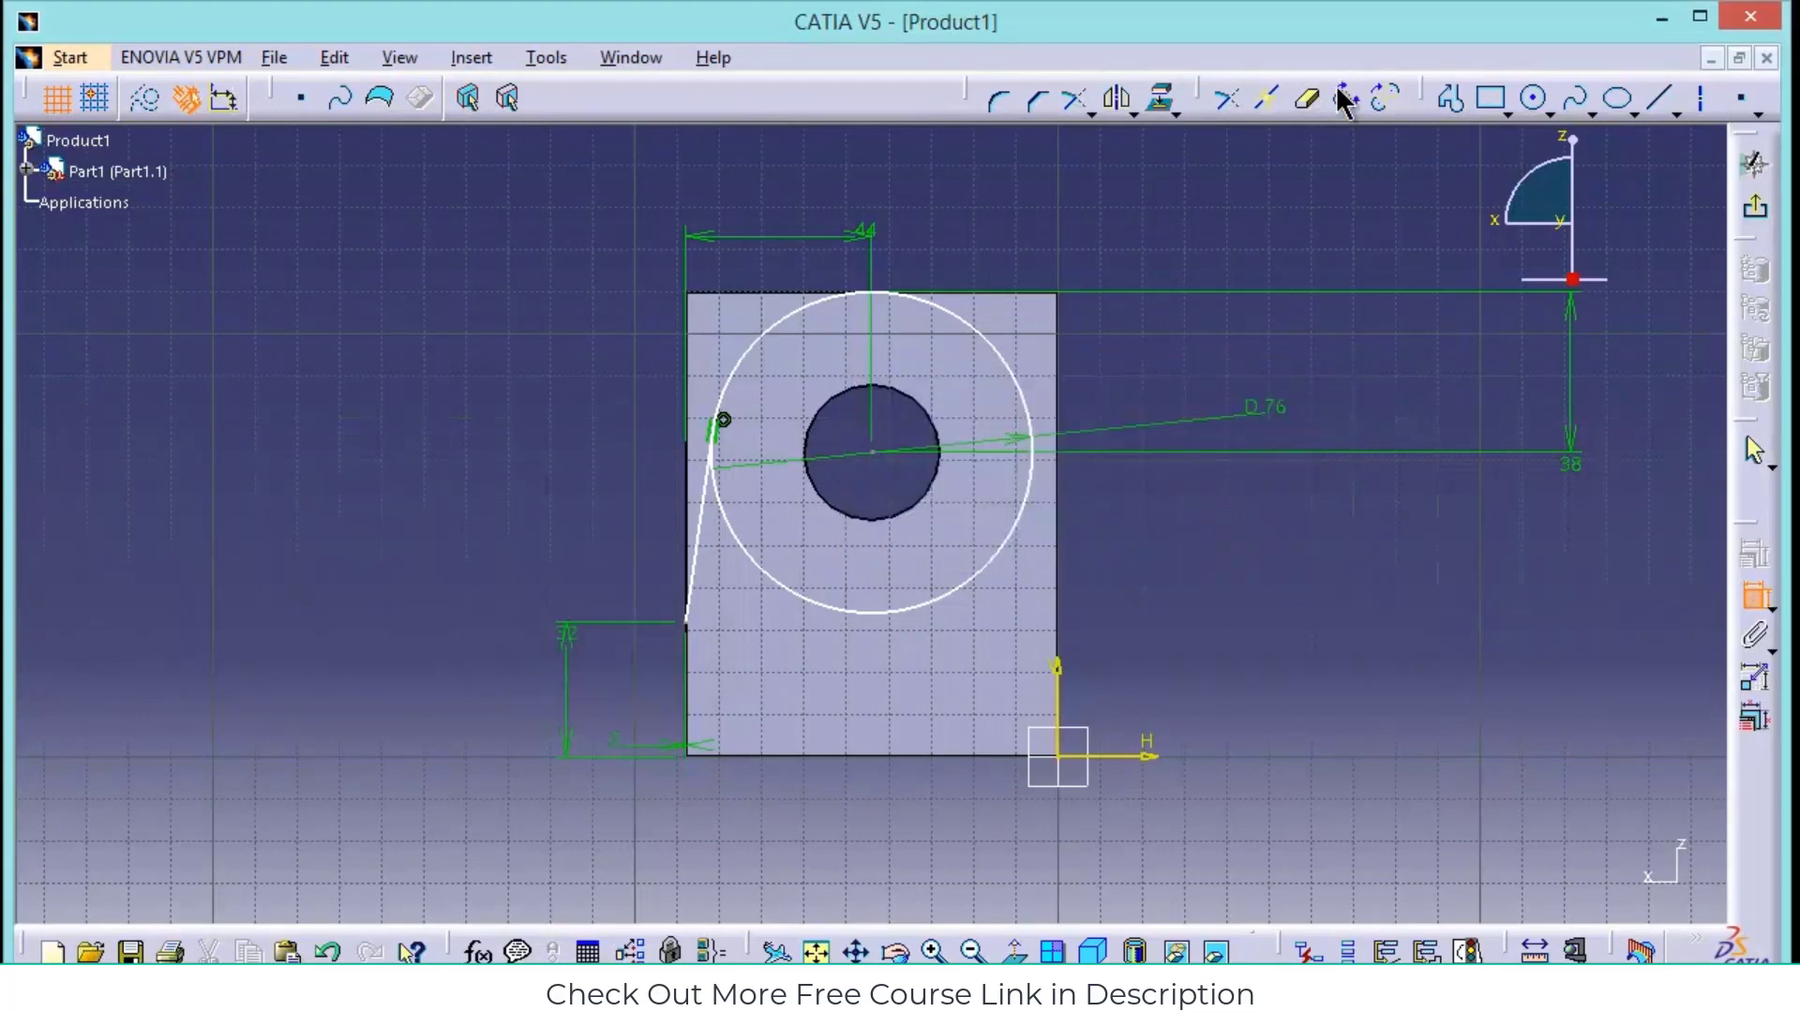
Draw two adjoining rectangles, one outside the face's left edge from the slanted line's lower endpoint, one above the face ending at the large circle's top
{"action": "left_click", "coordinate": [1490, 98]}
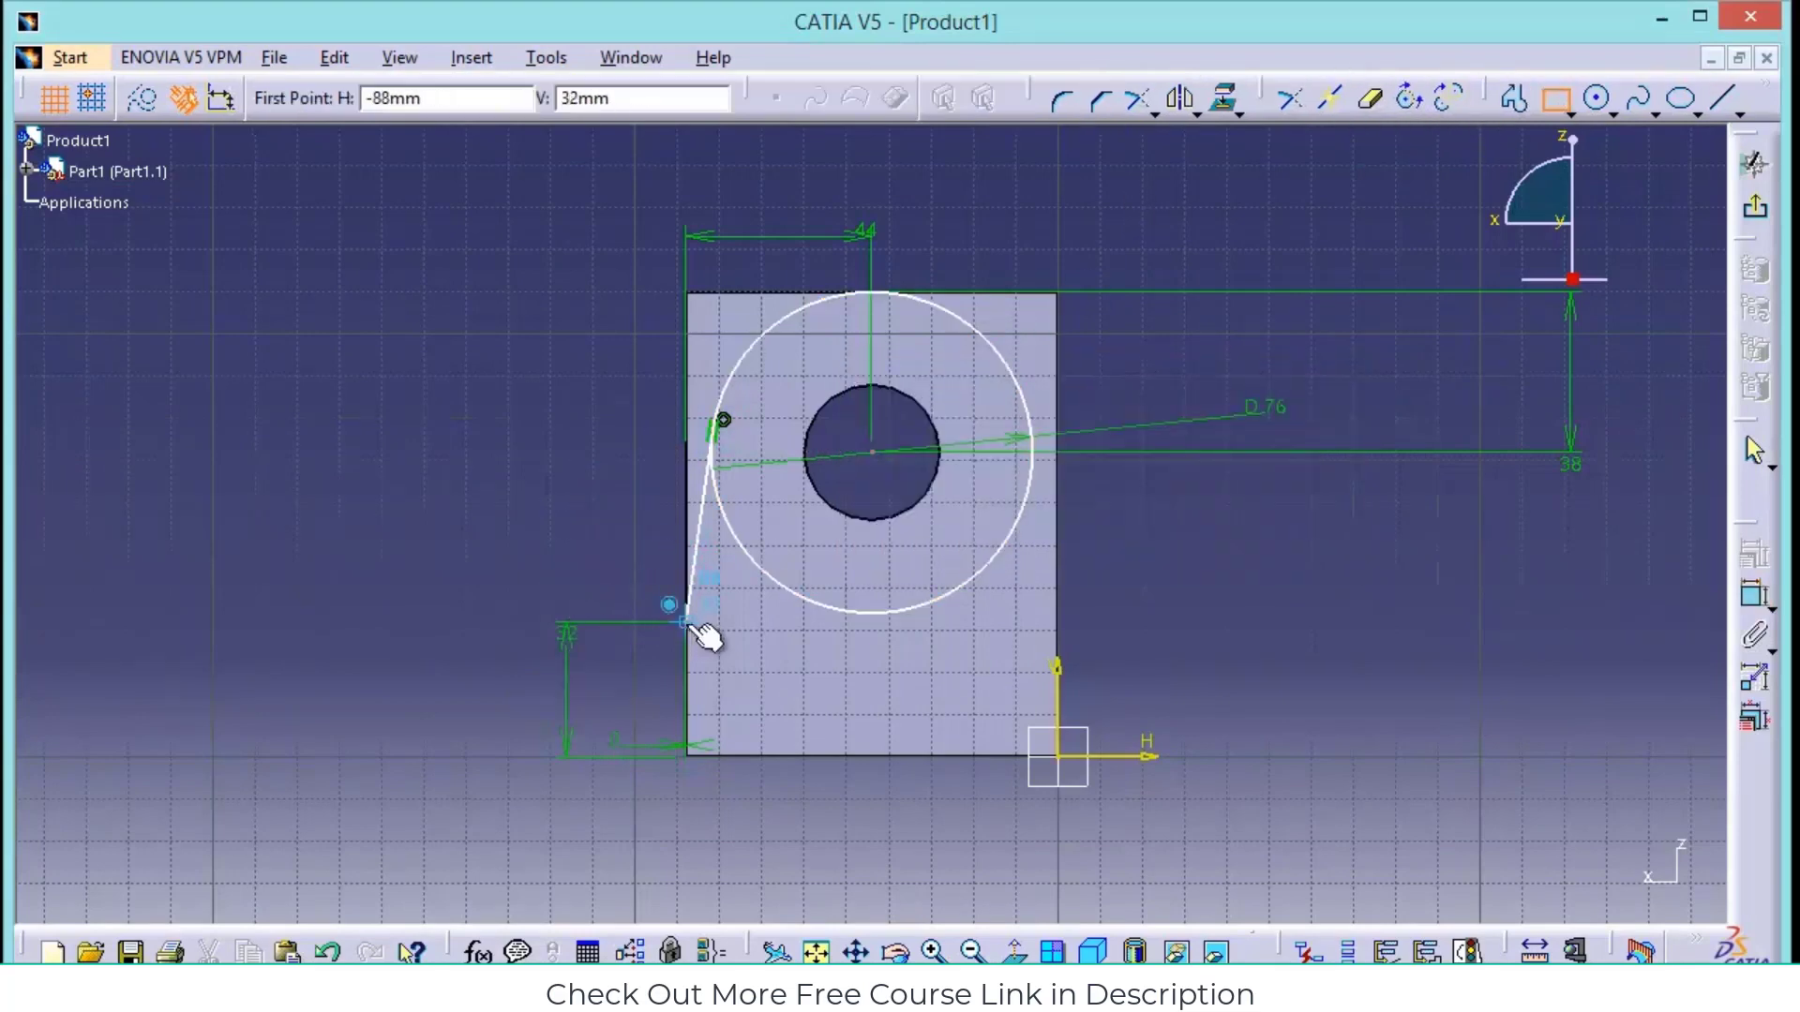
{"action": "left_click", "coordinate": [686, 625]}
{"action": "left_click", "coordinate": [557, 188]}
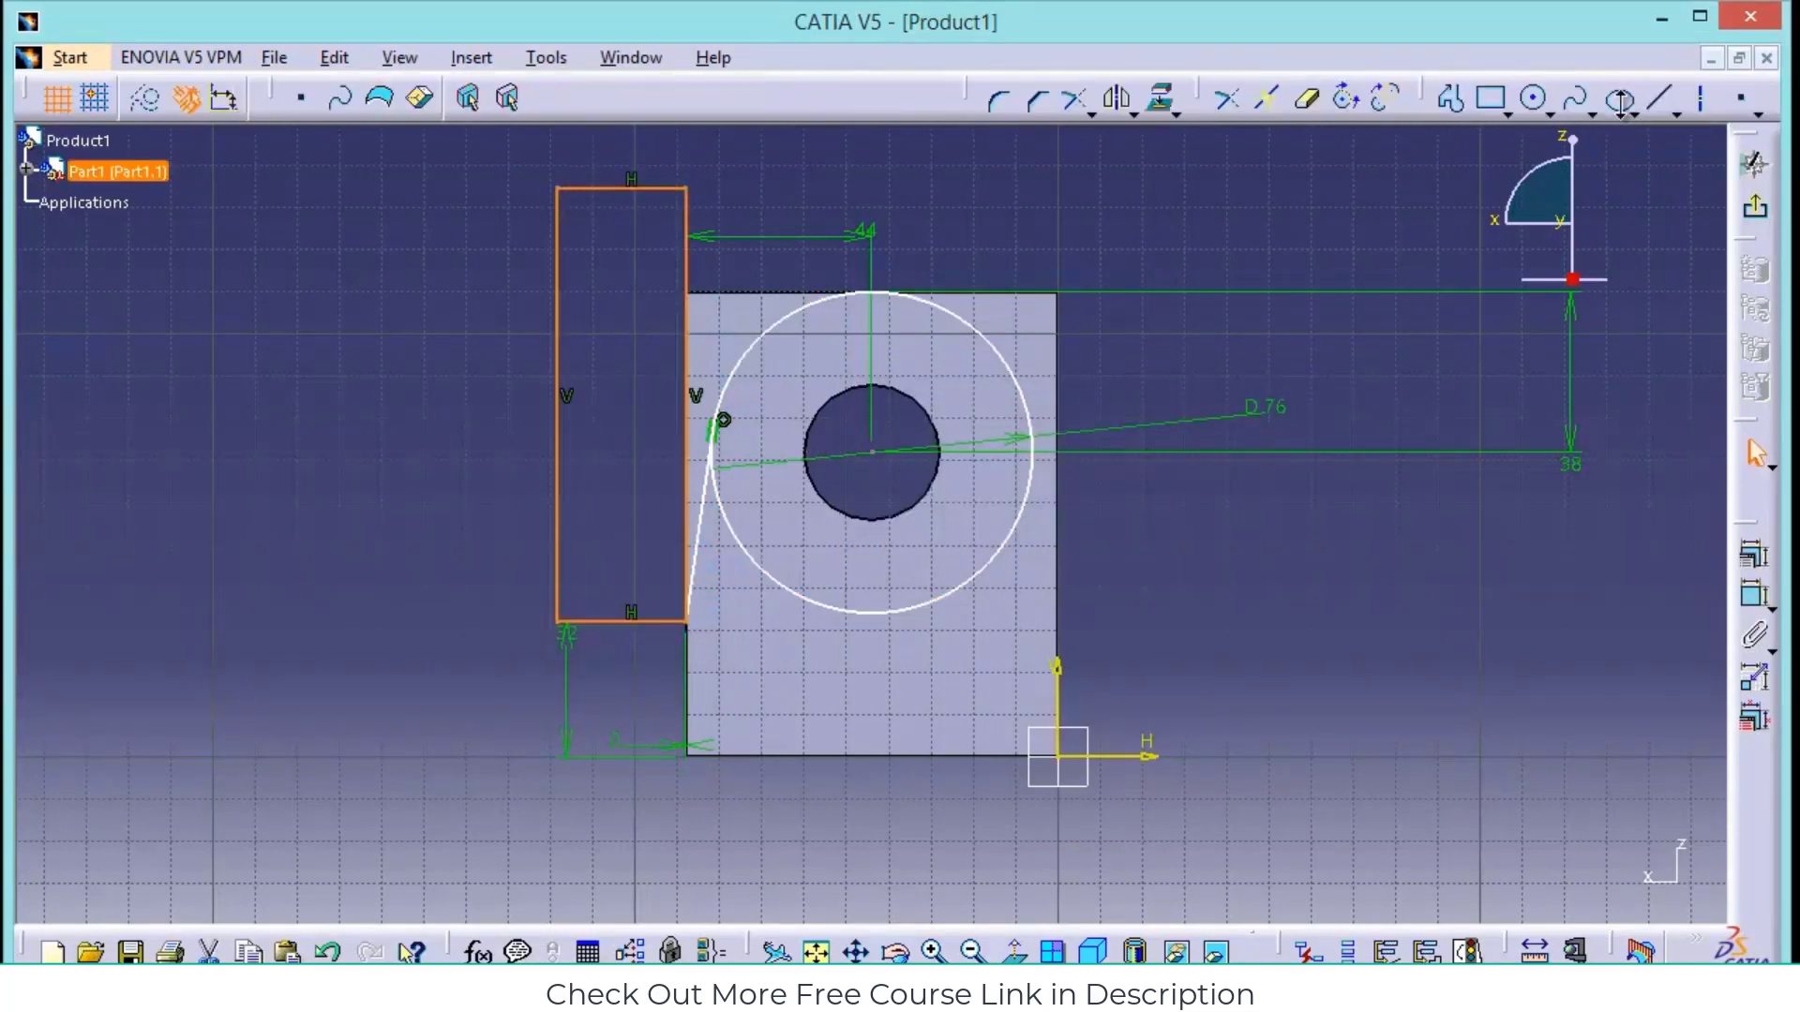
{"action": "left_click", "coordinate": [1494, 102]}
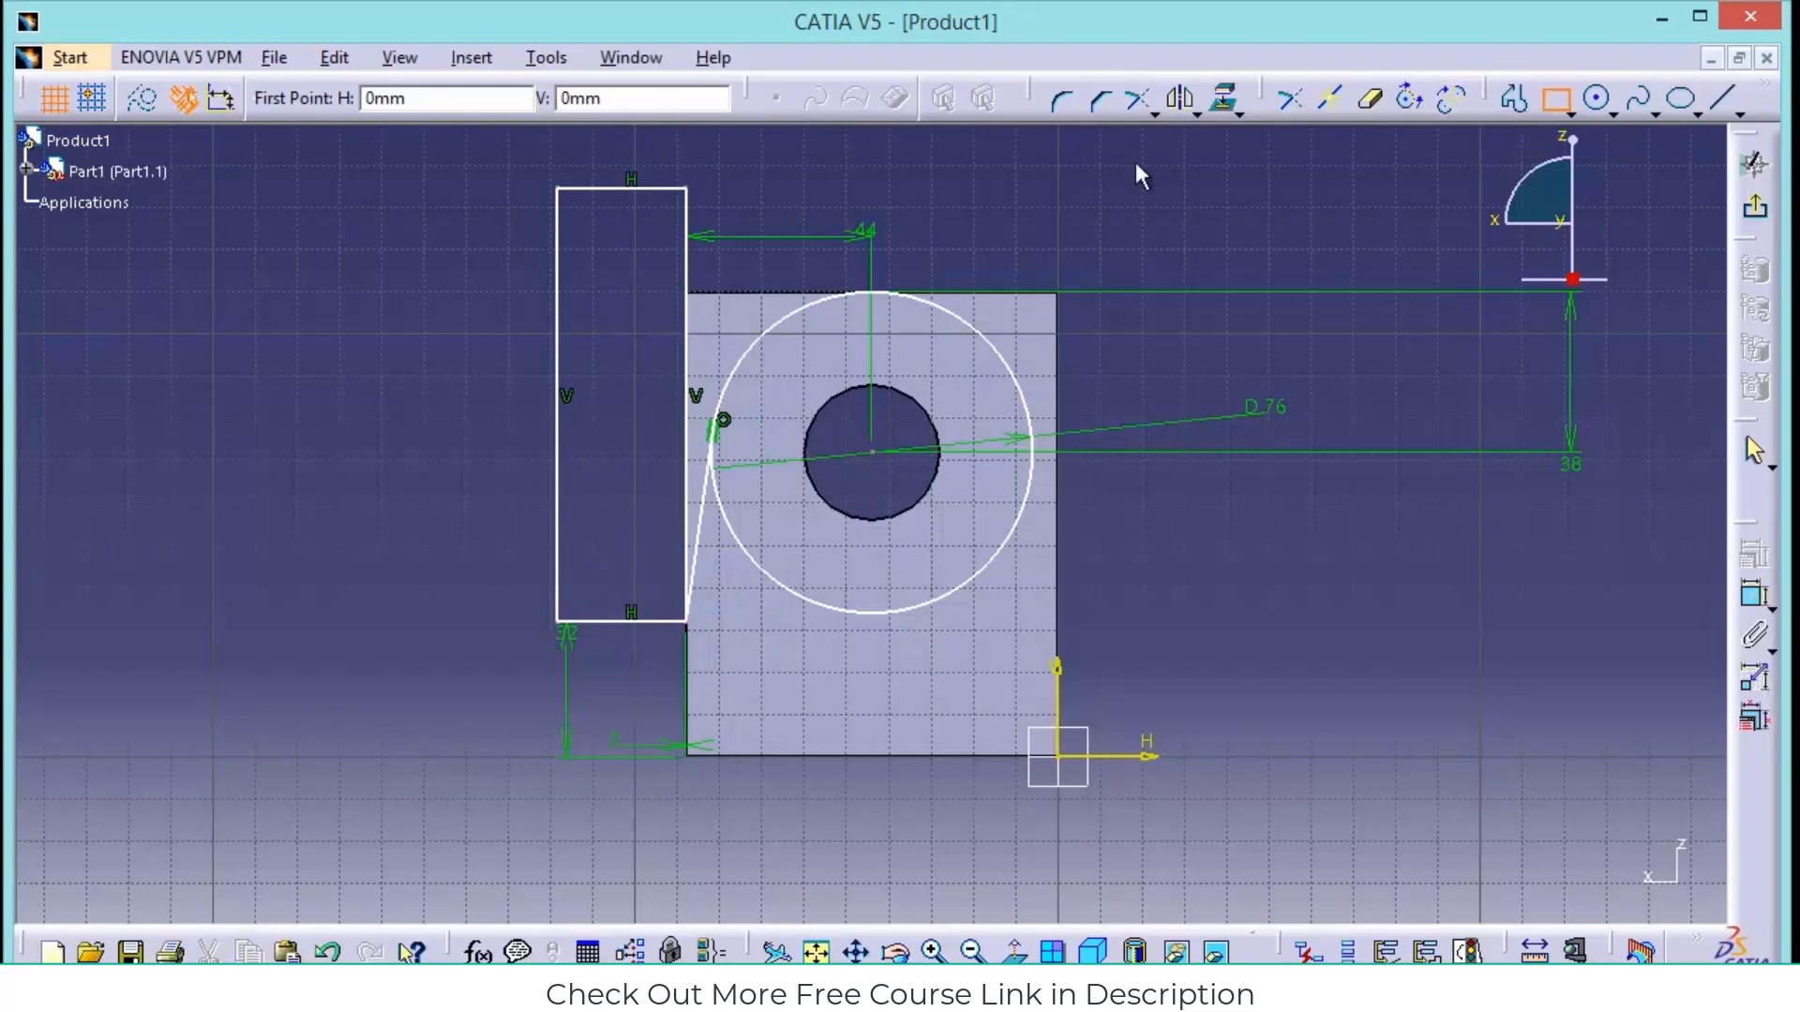
{"action": "left_click", "coordinate": [686, 188]}
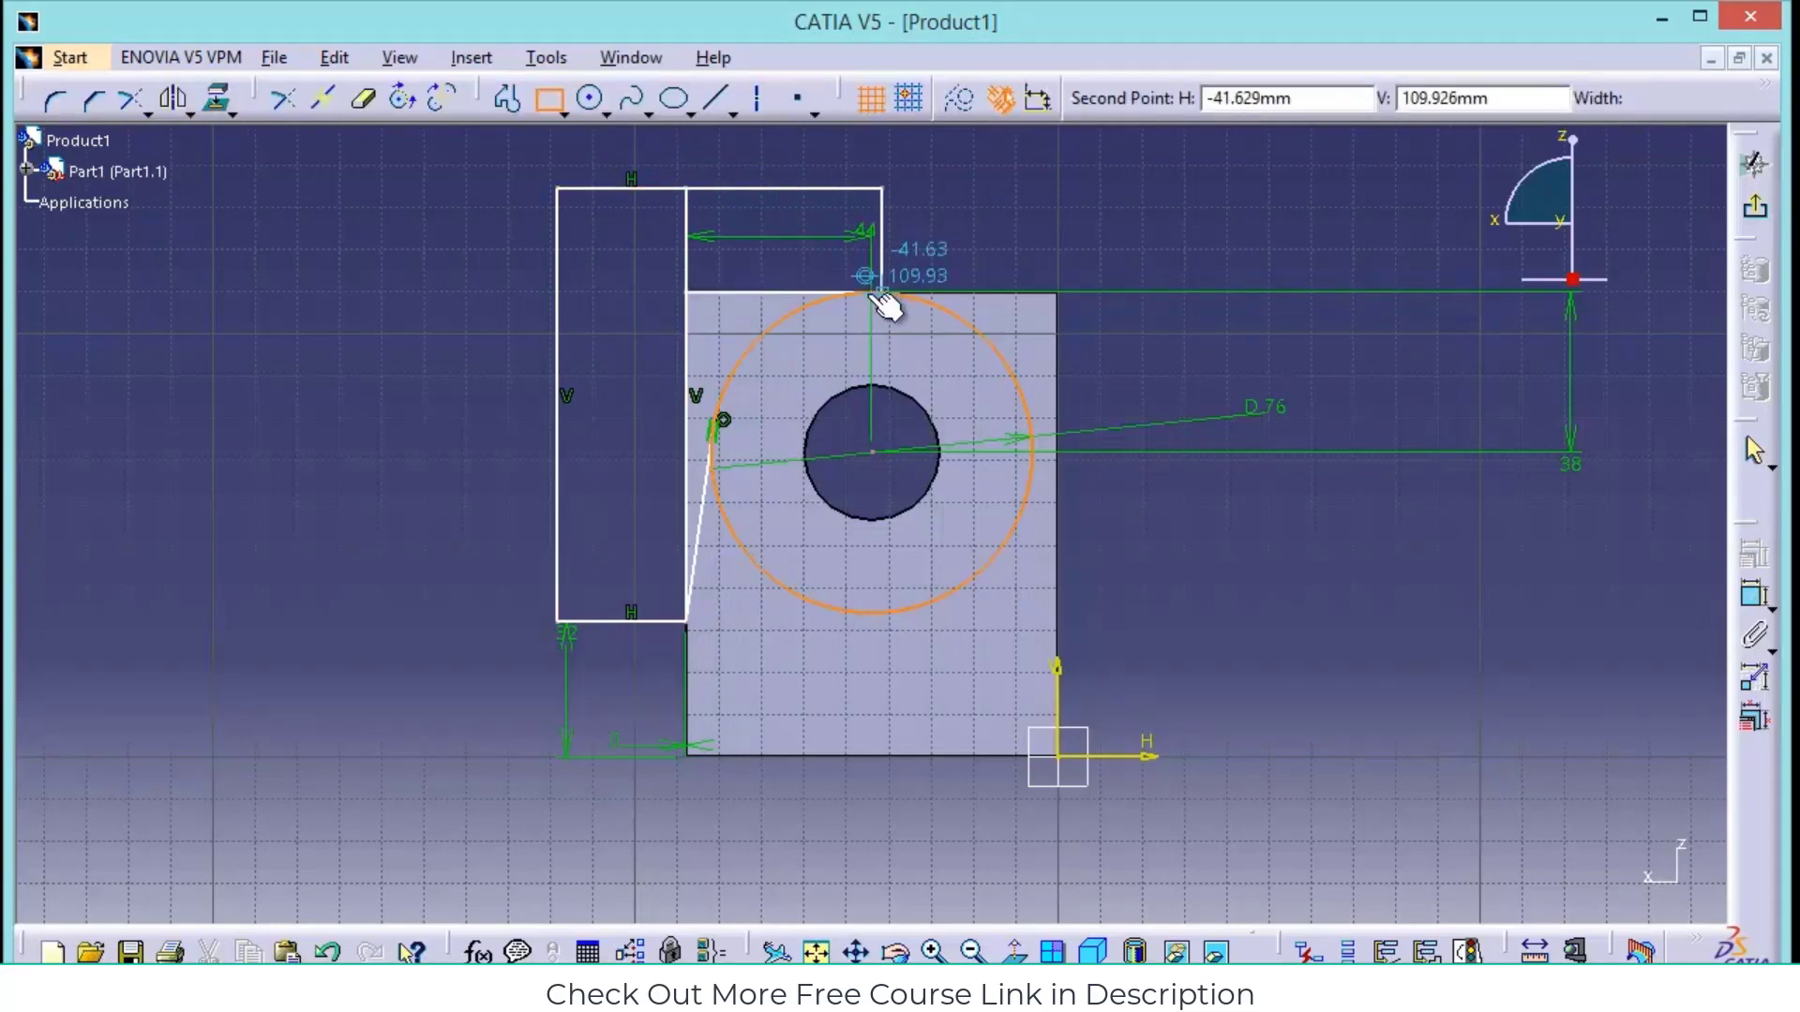
{"action": "left_click", "coordinate": [868, 292]}
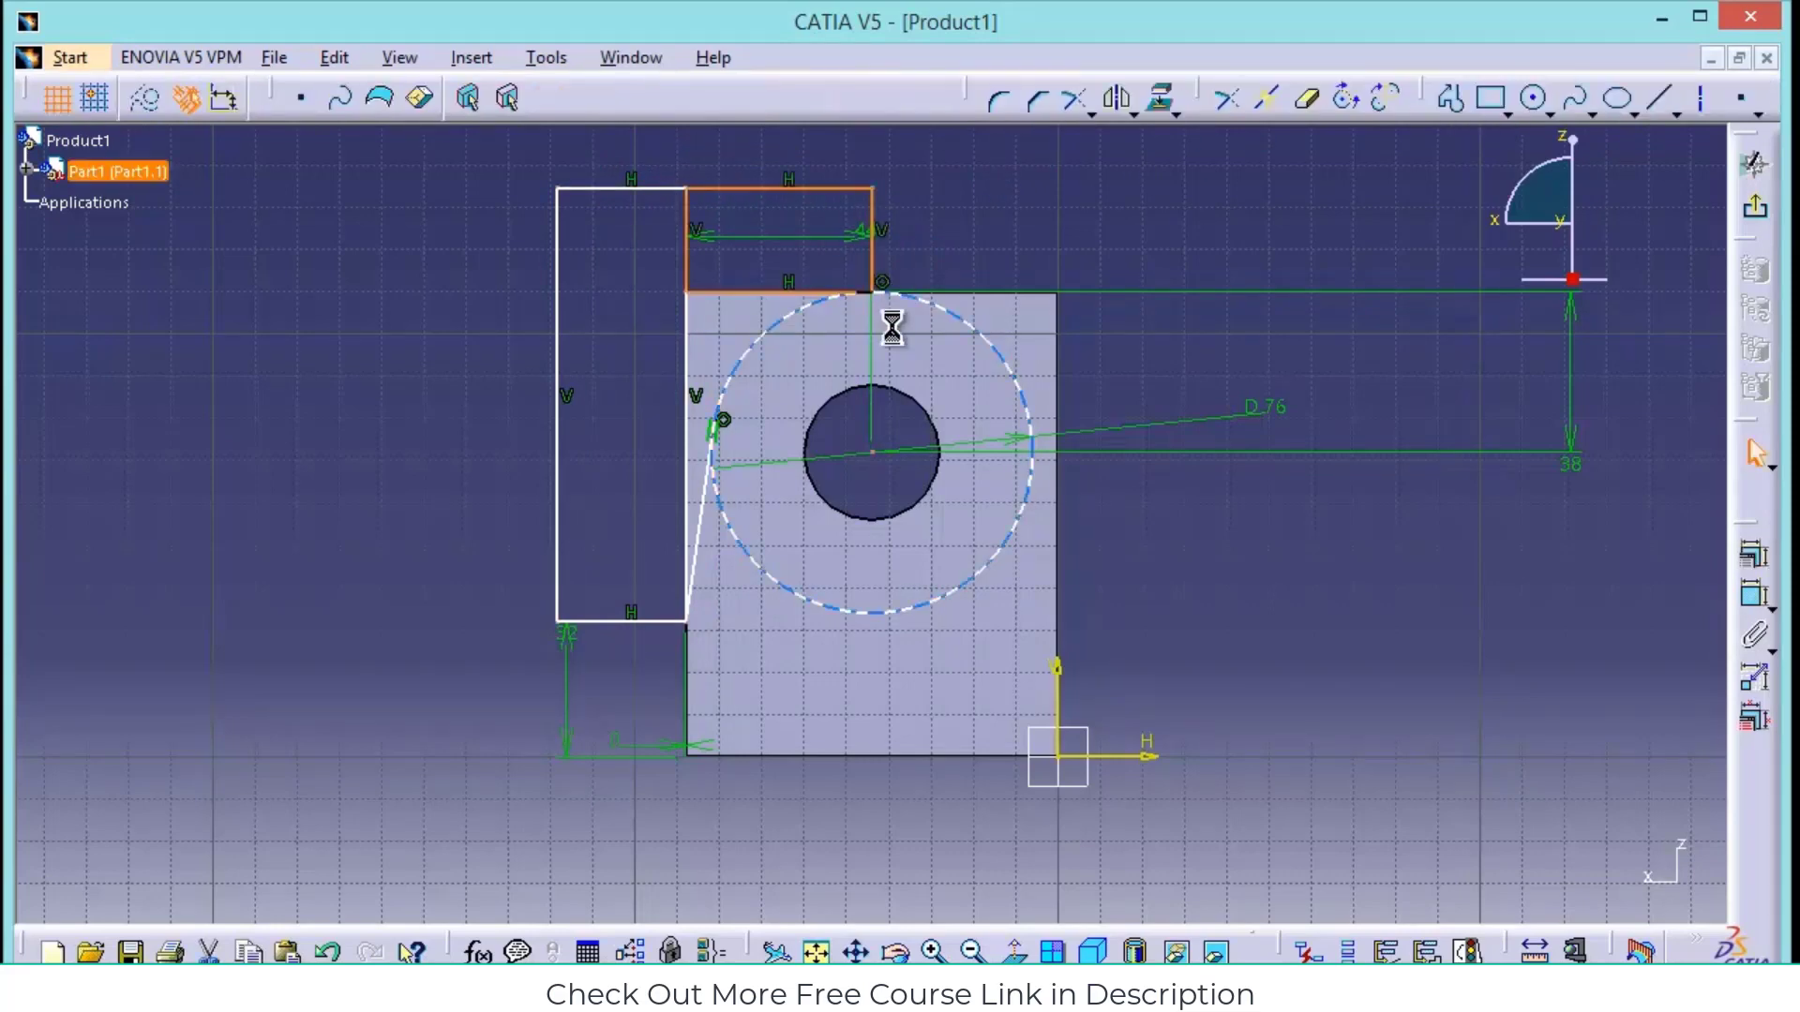
Quick-trim the vertical edge between the two rectangles and the lower edge of the upper rectangle to leave one open outline
{"action": "left_click", "coordinate": [1309, 100]}
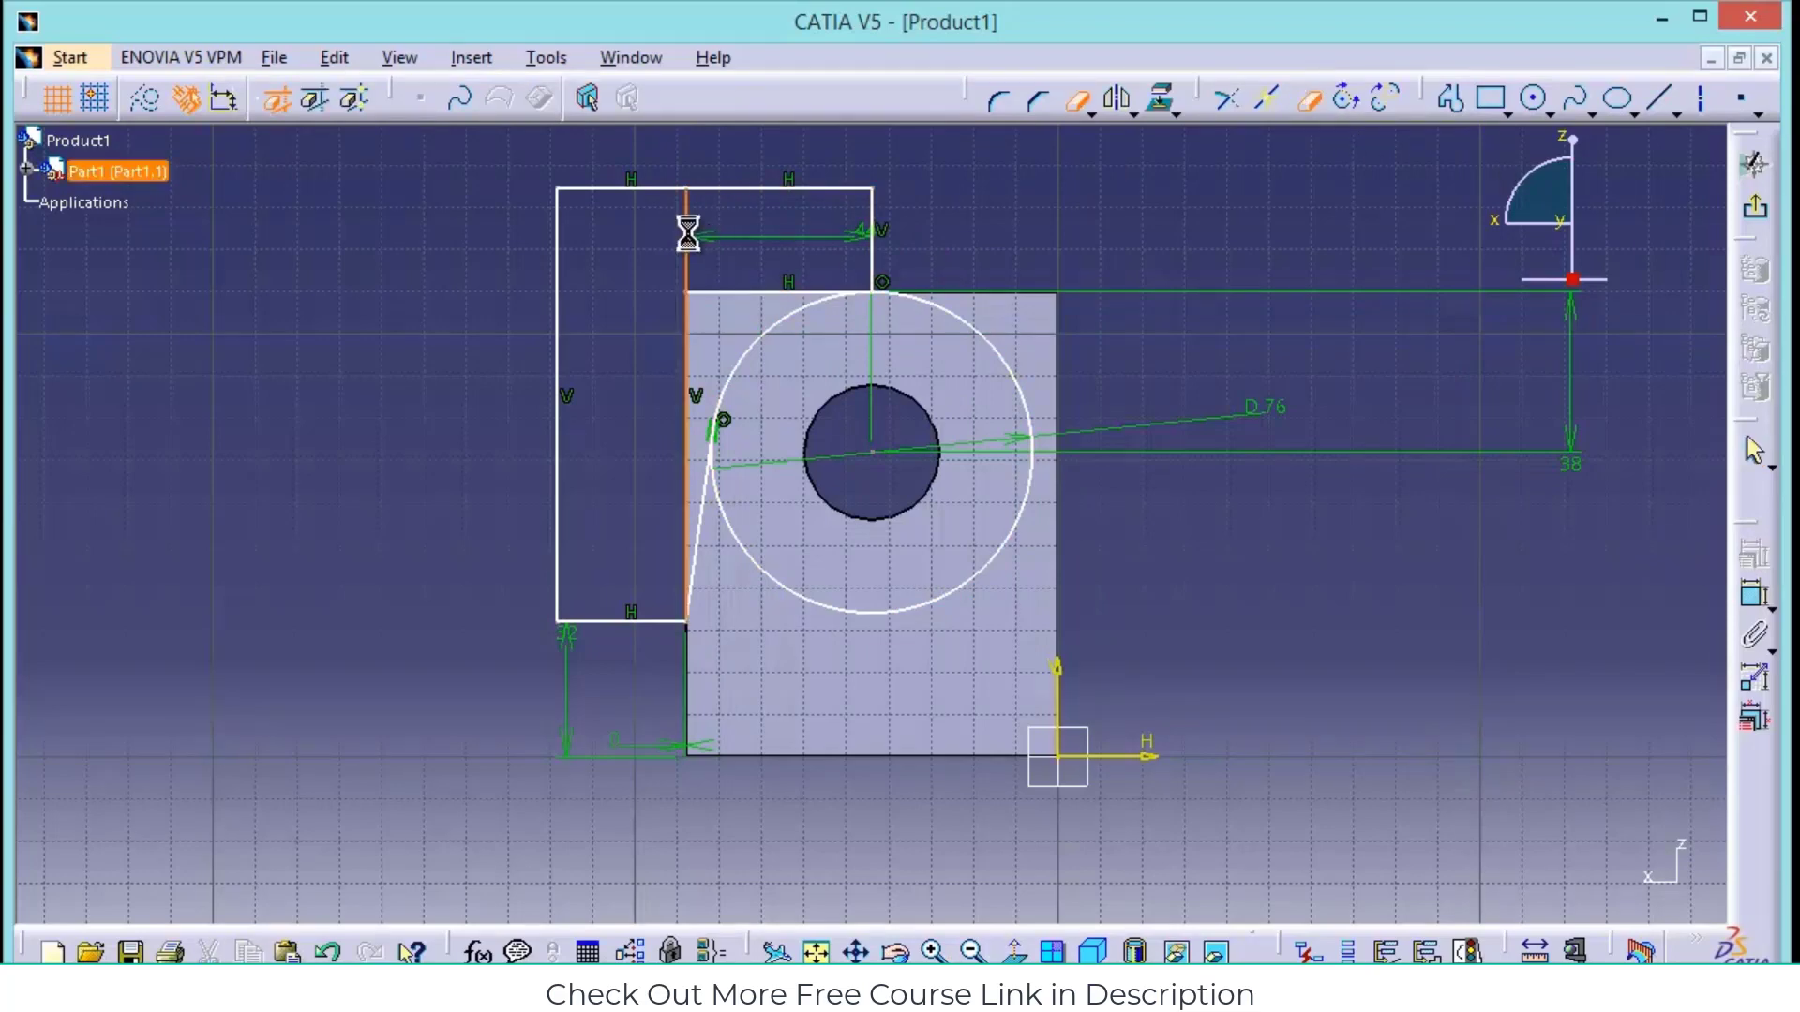
{"action": "left_click", "coordinate": [686, 263]}
{"action": "left_click", "coordinate": [708, 292]}
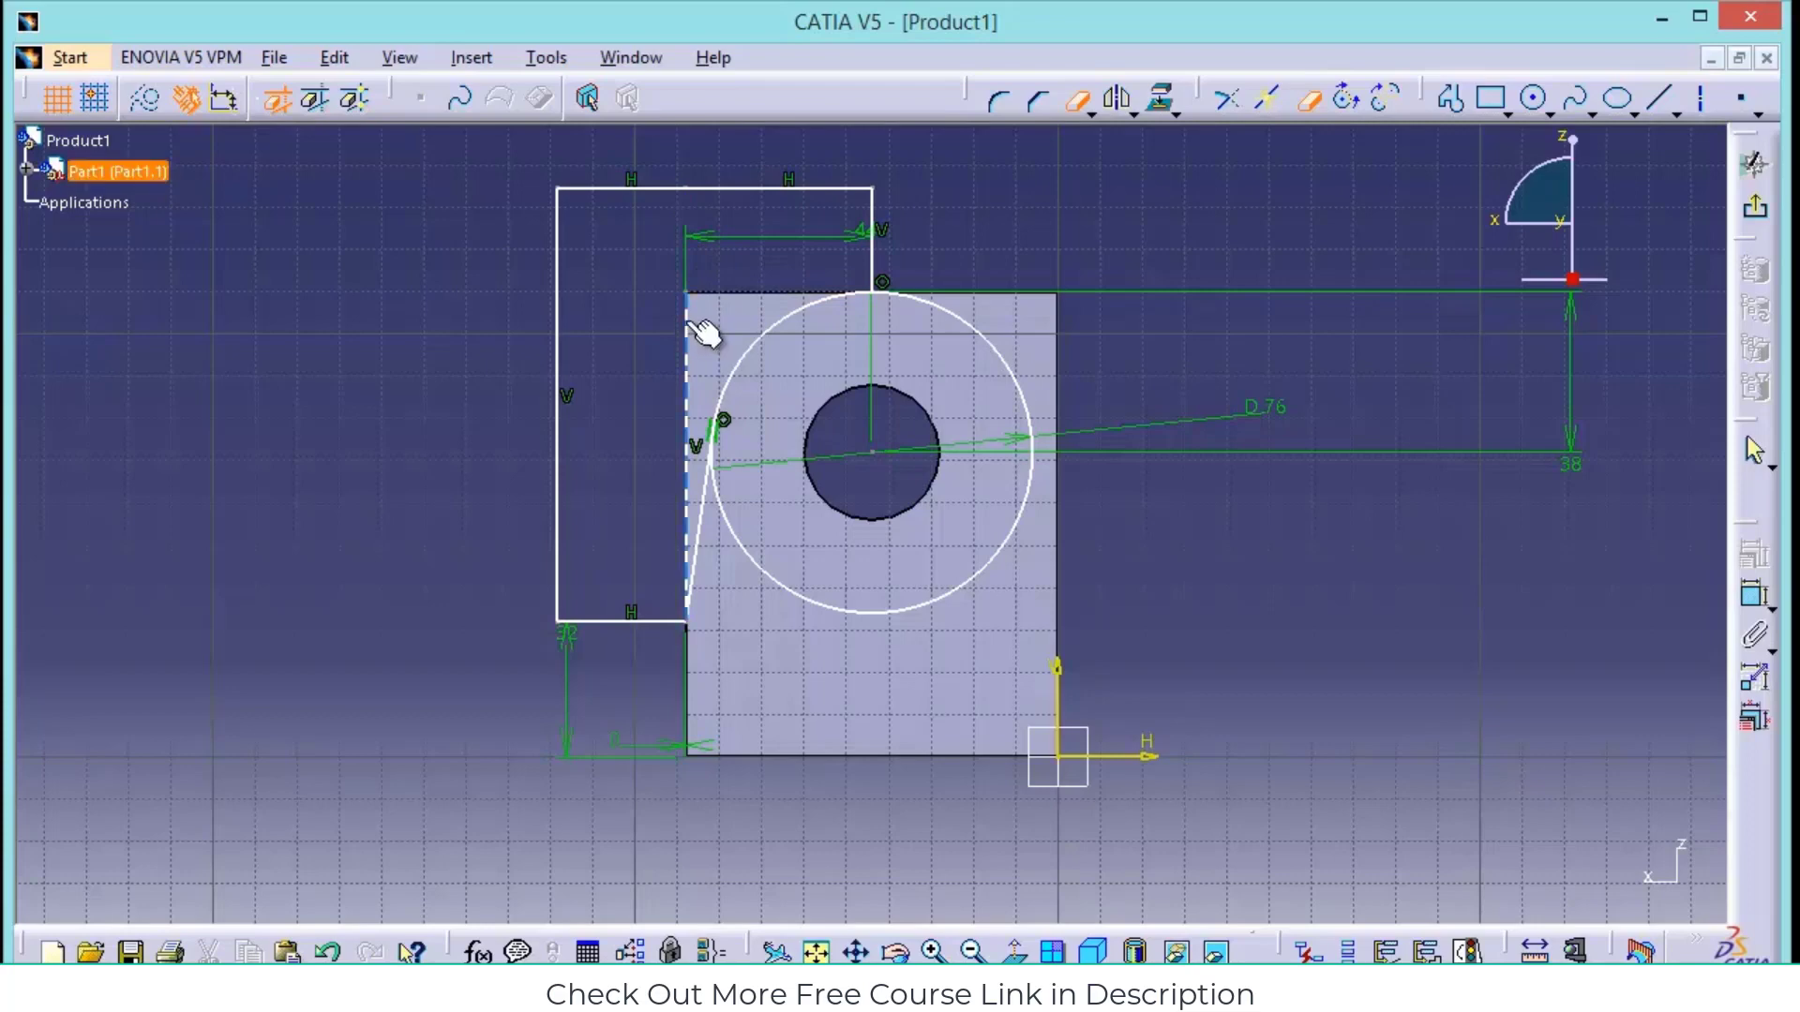
{"action": "left_click", "coordinate": [704, 327]}
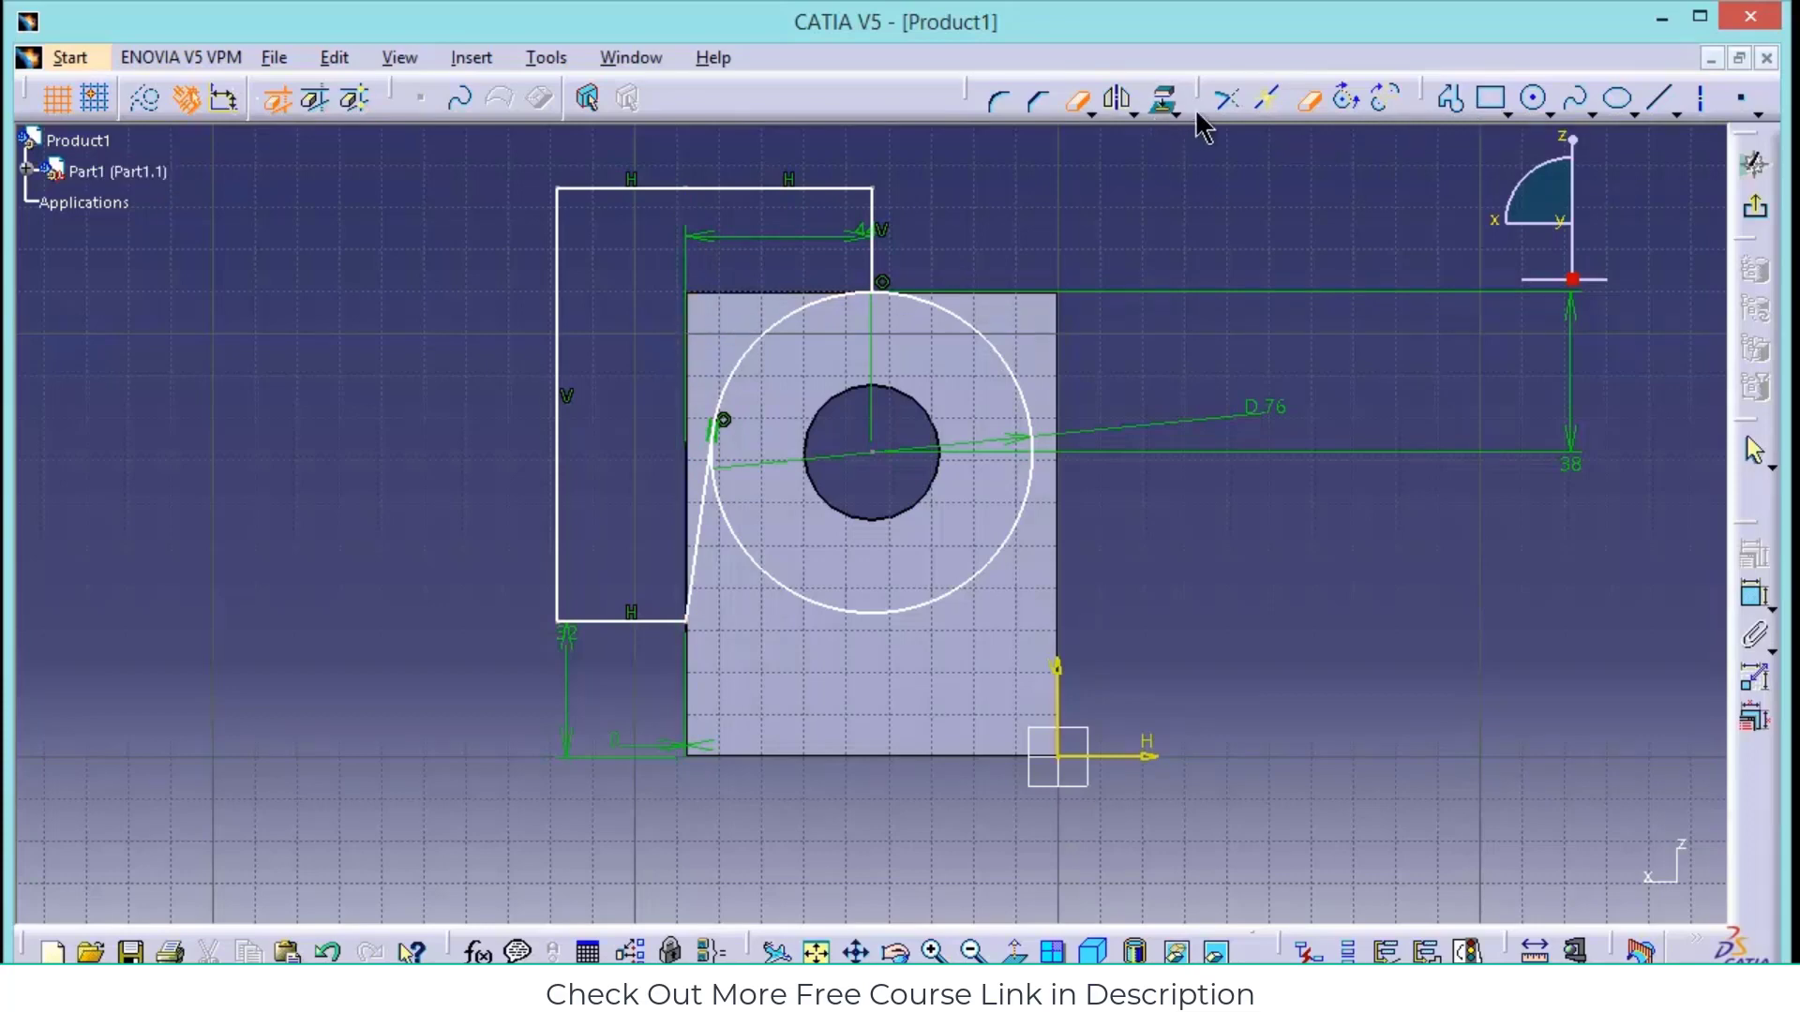
{"action": "left_click", "coordinate": [1076, 101]}
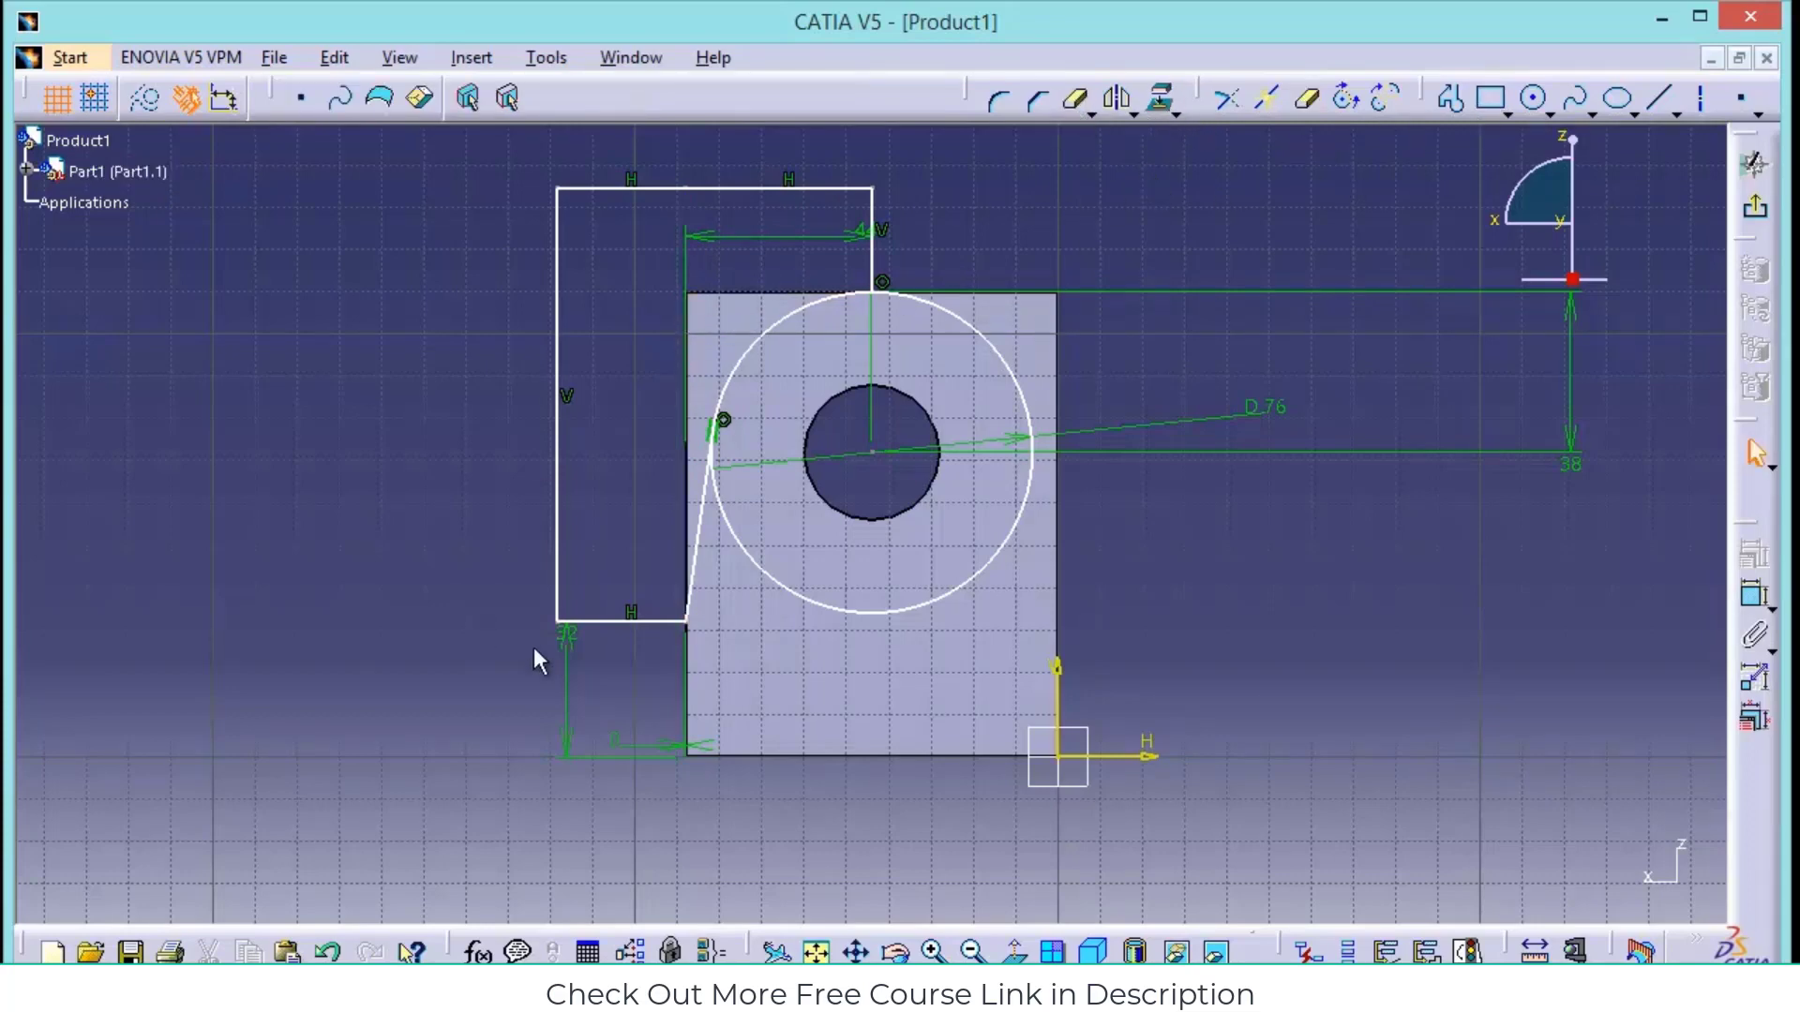
Mirror the slanted line and the outer outline segments about the short vertical line above the large circle
{"action": "left_click", "coordinate": [586, 620]}
{"action": "left_click", "coordinate": [698, 532]}
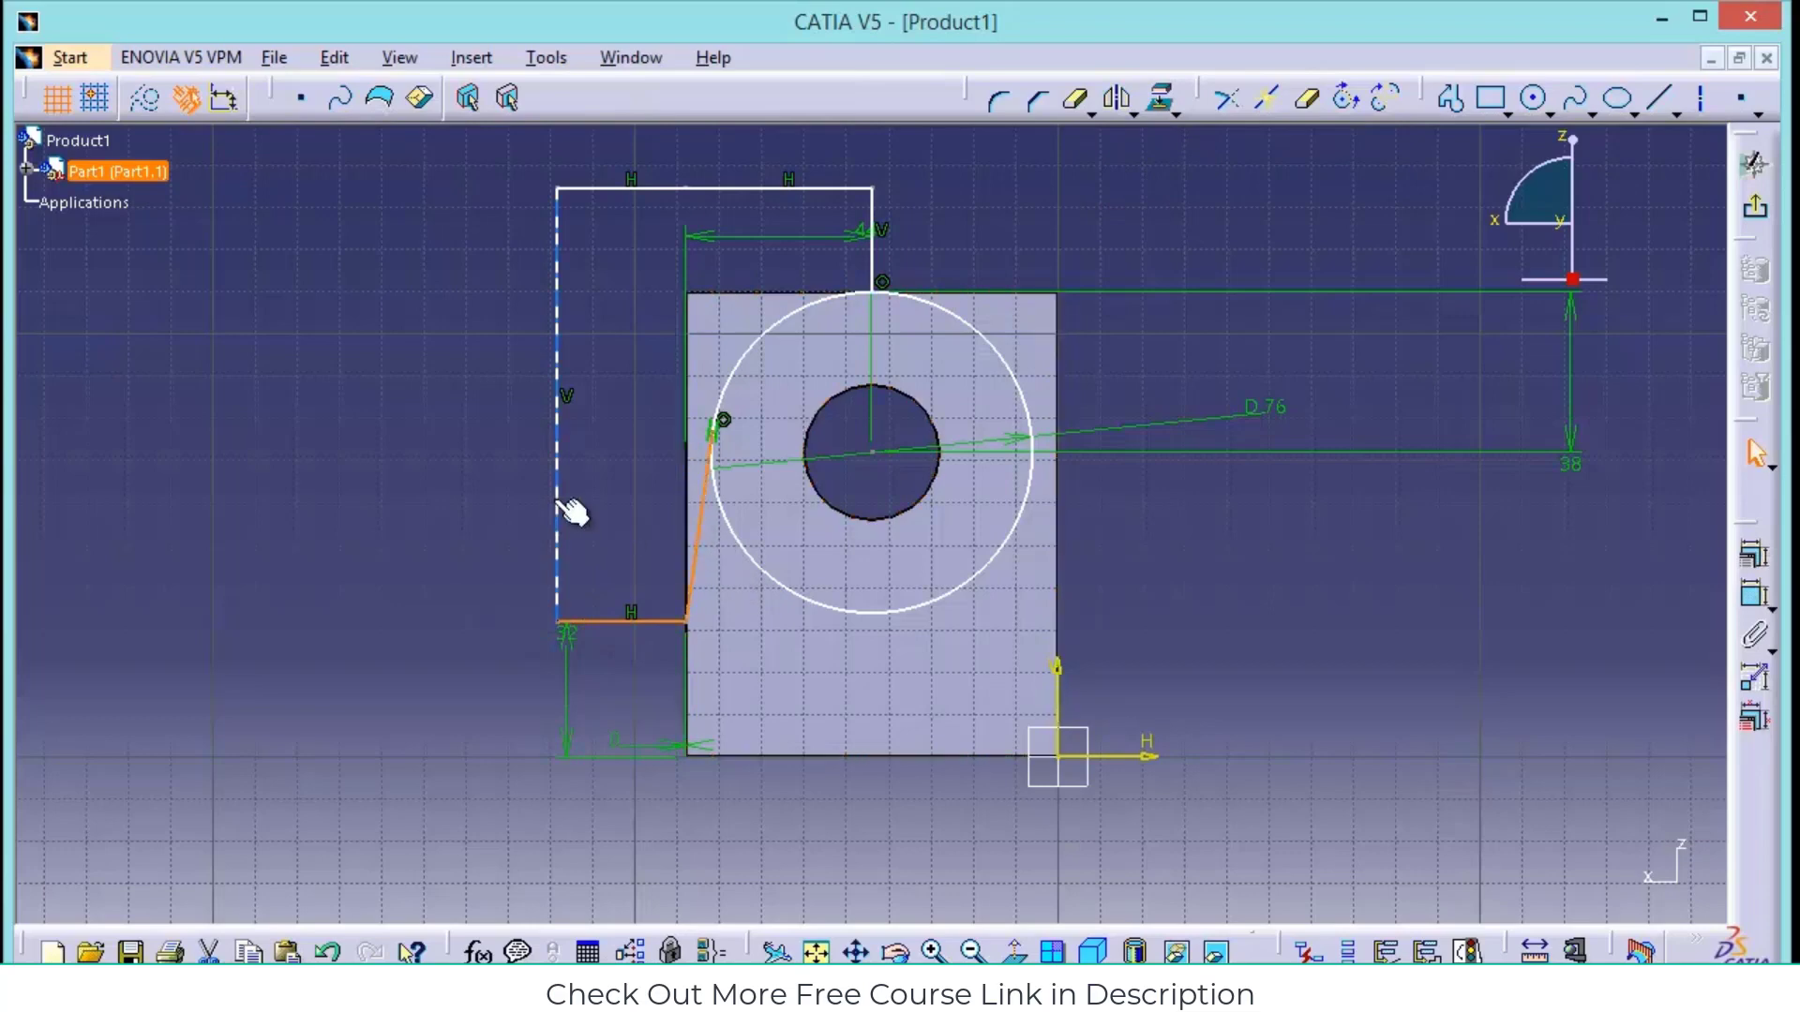
{"action": "left_click", "coordinate": [562, 455]}
{"action": "left_click", "coordinate": [654, 190]}
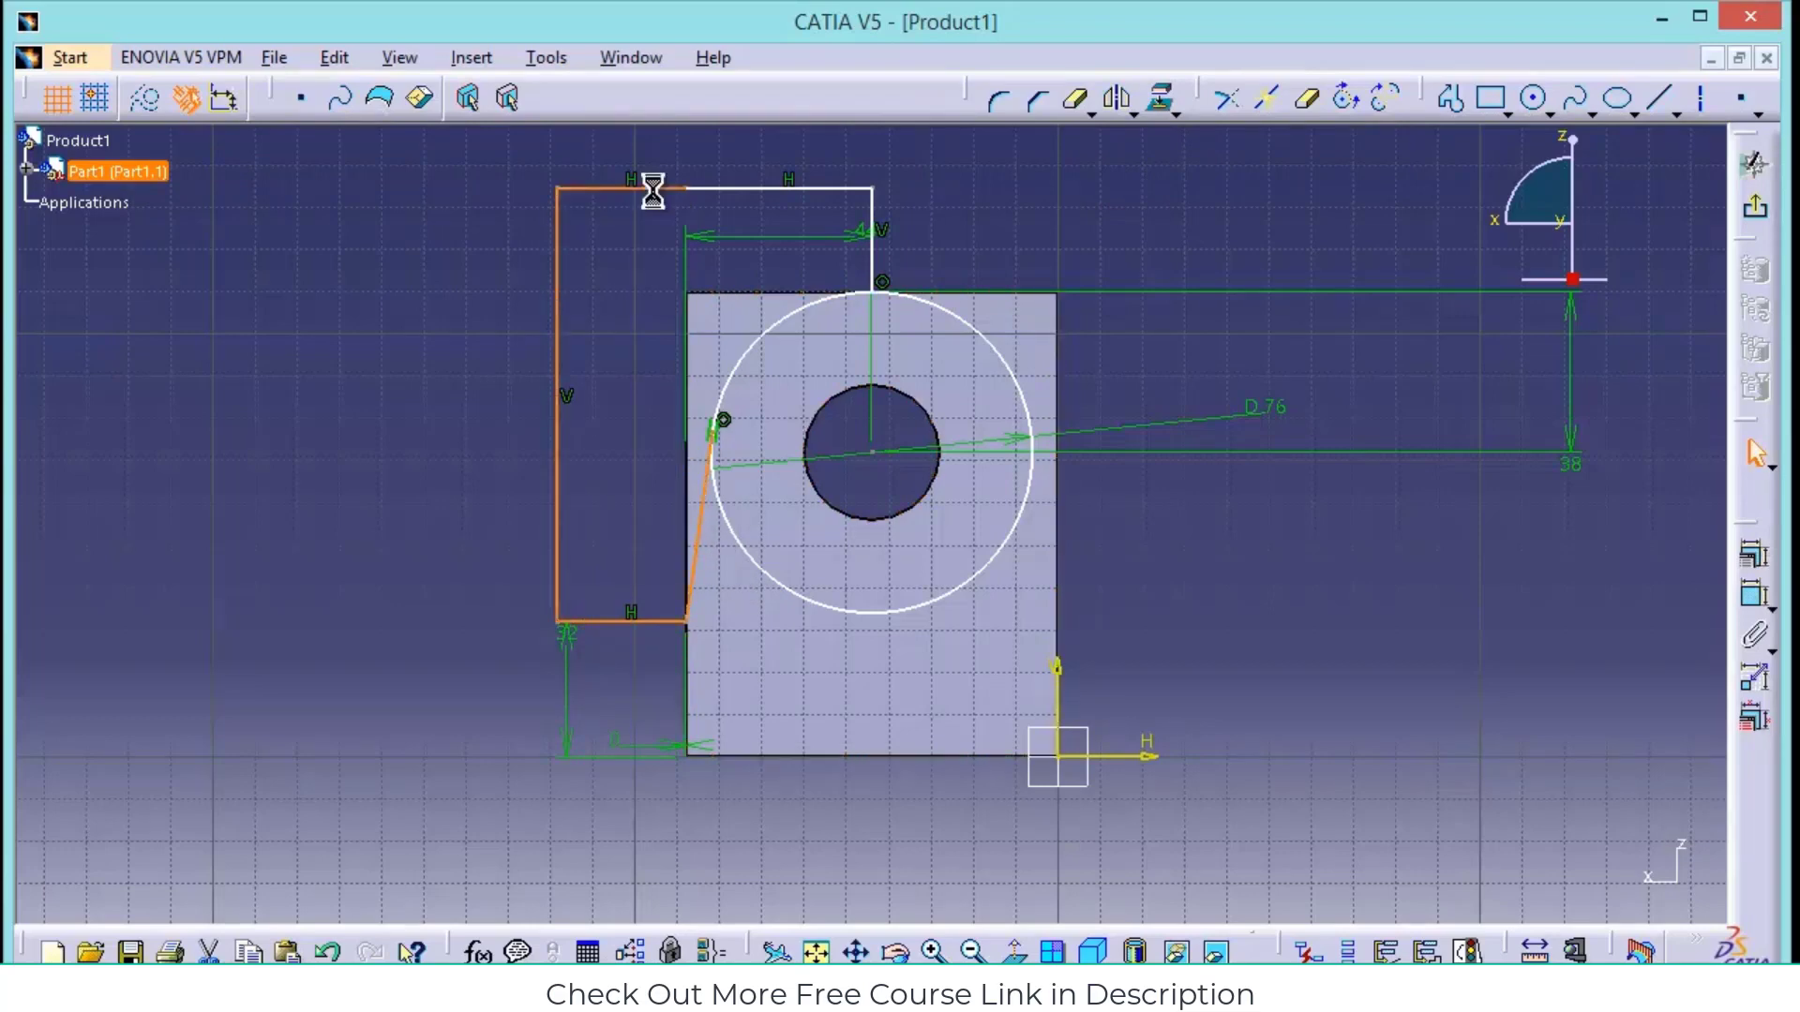
{"action": "left_click", "coordinate": [748, 190]}
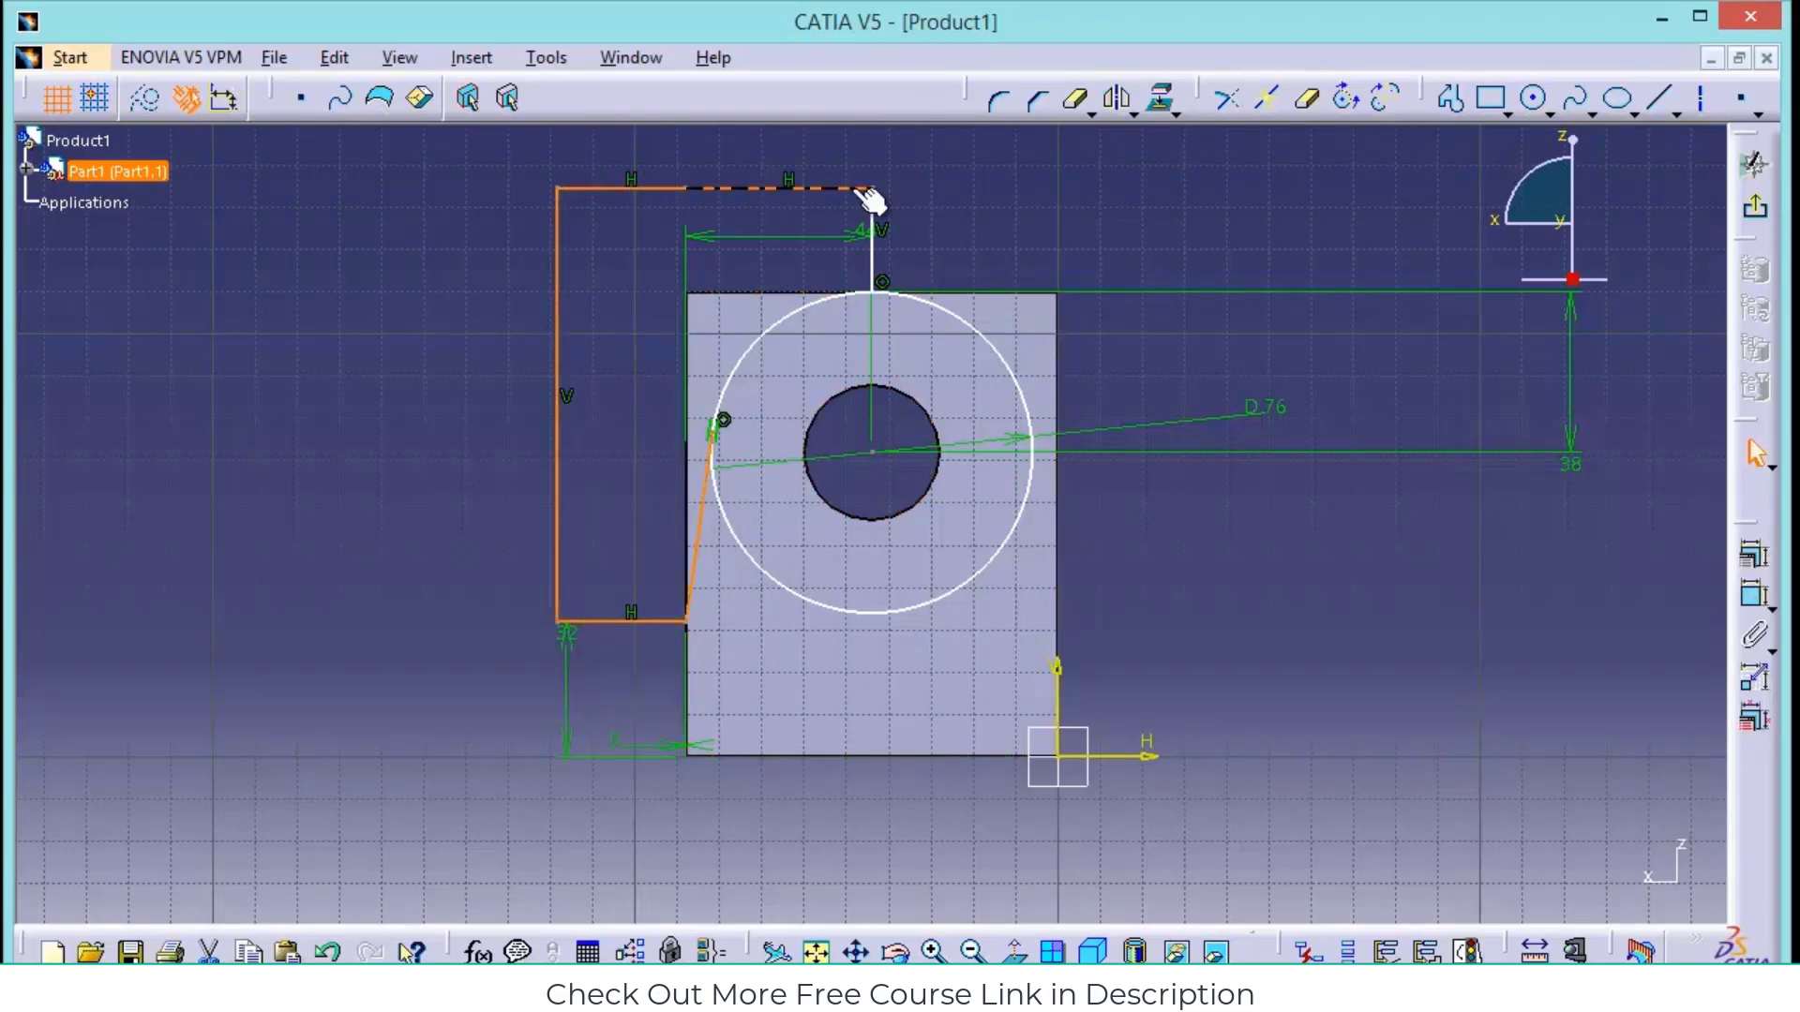
{"action": "left_click", "coordinate": [1114, 100]}
{"action": "left_click", "coordinate": [871, 225]}
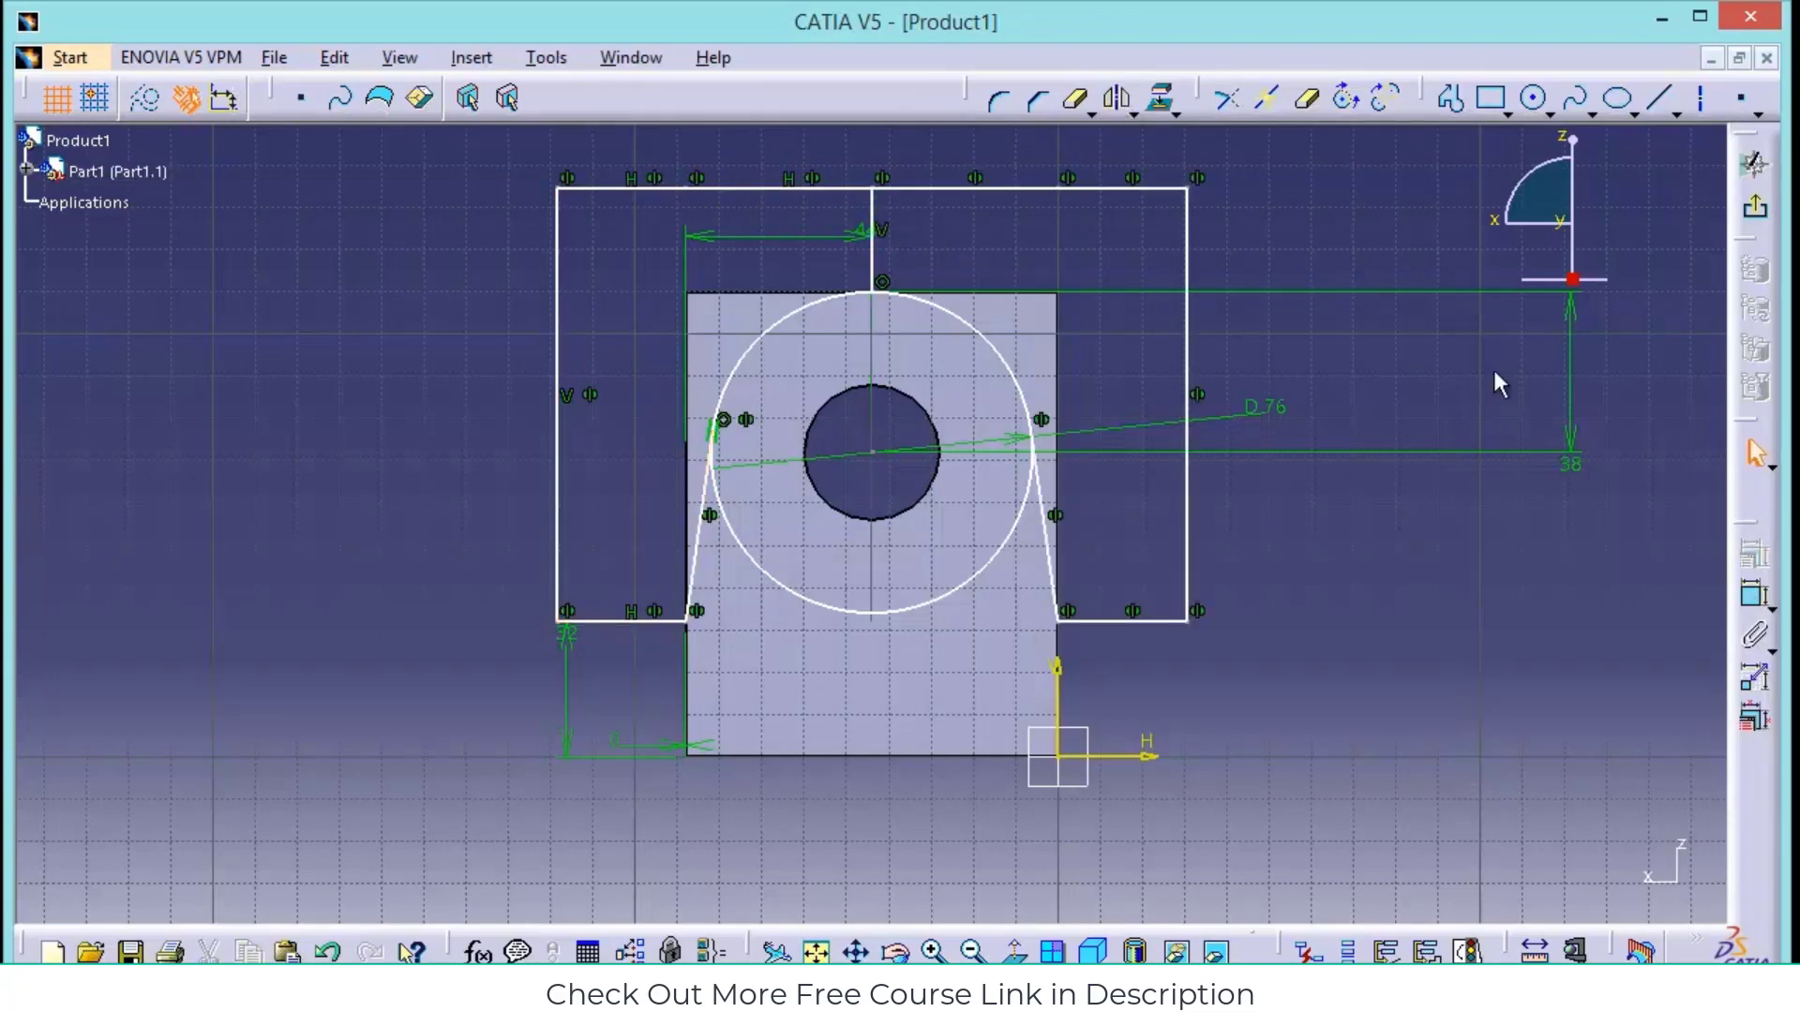
Quick-trim the vertical mirror line and the lower arc of the large circle
{"action": "left_click", "coordinate": [1076, 103]}
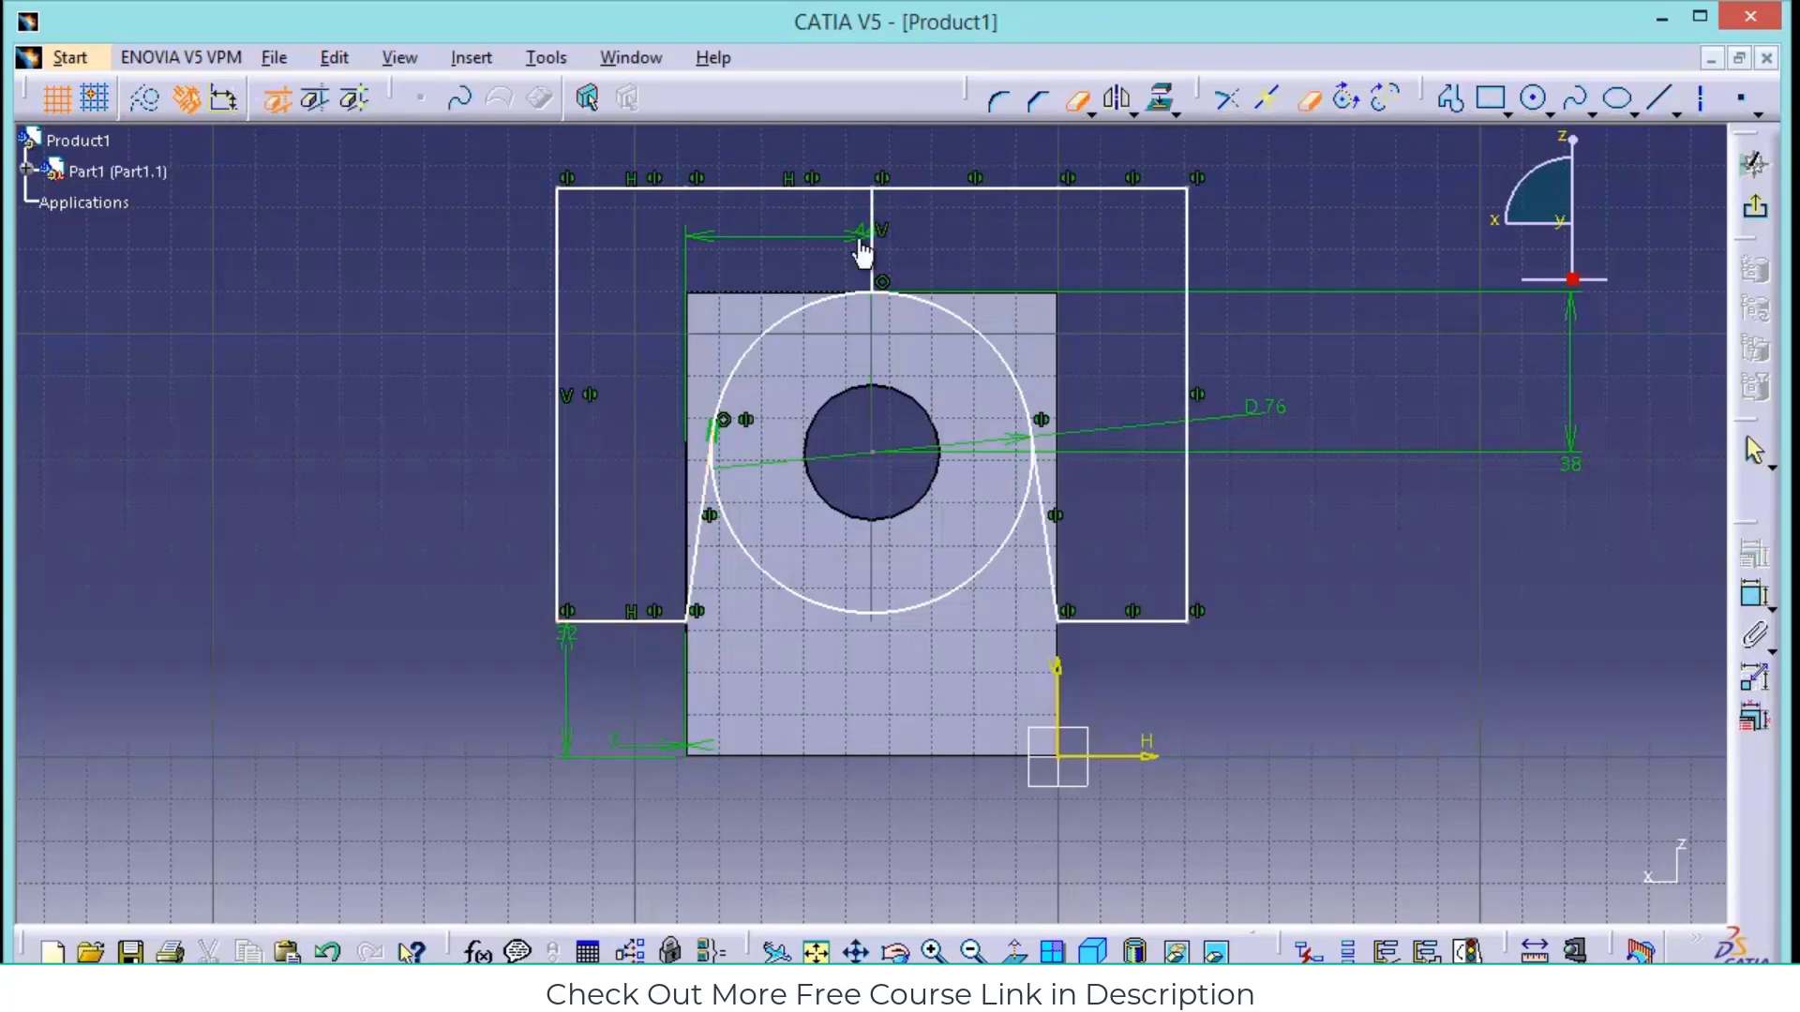
{"action": "left_click", "coordinate": [869, 245]}
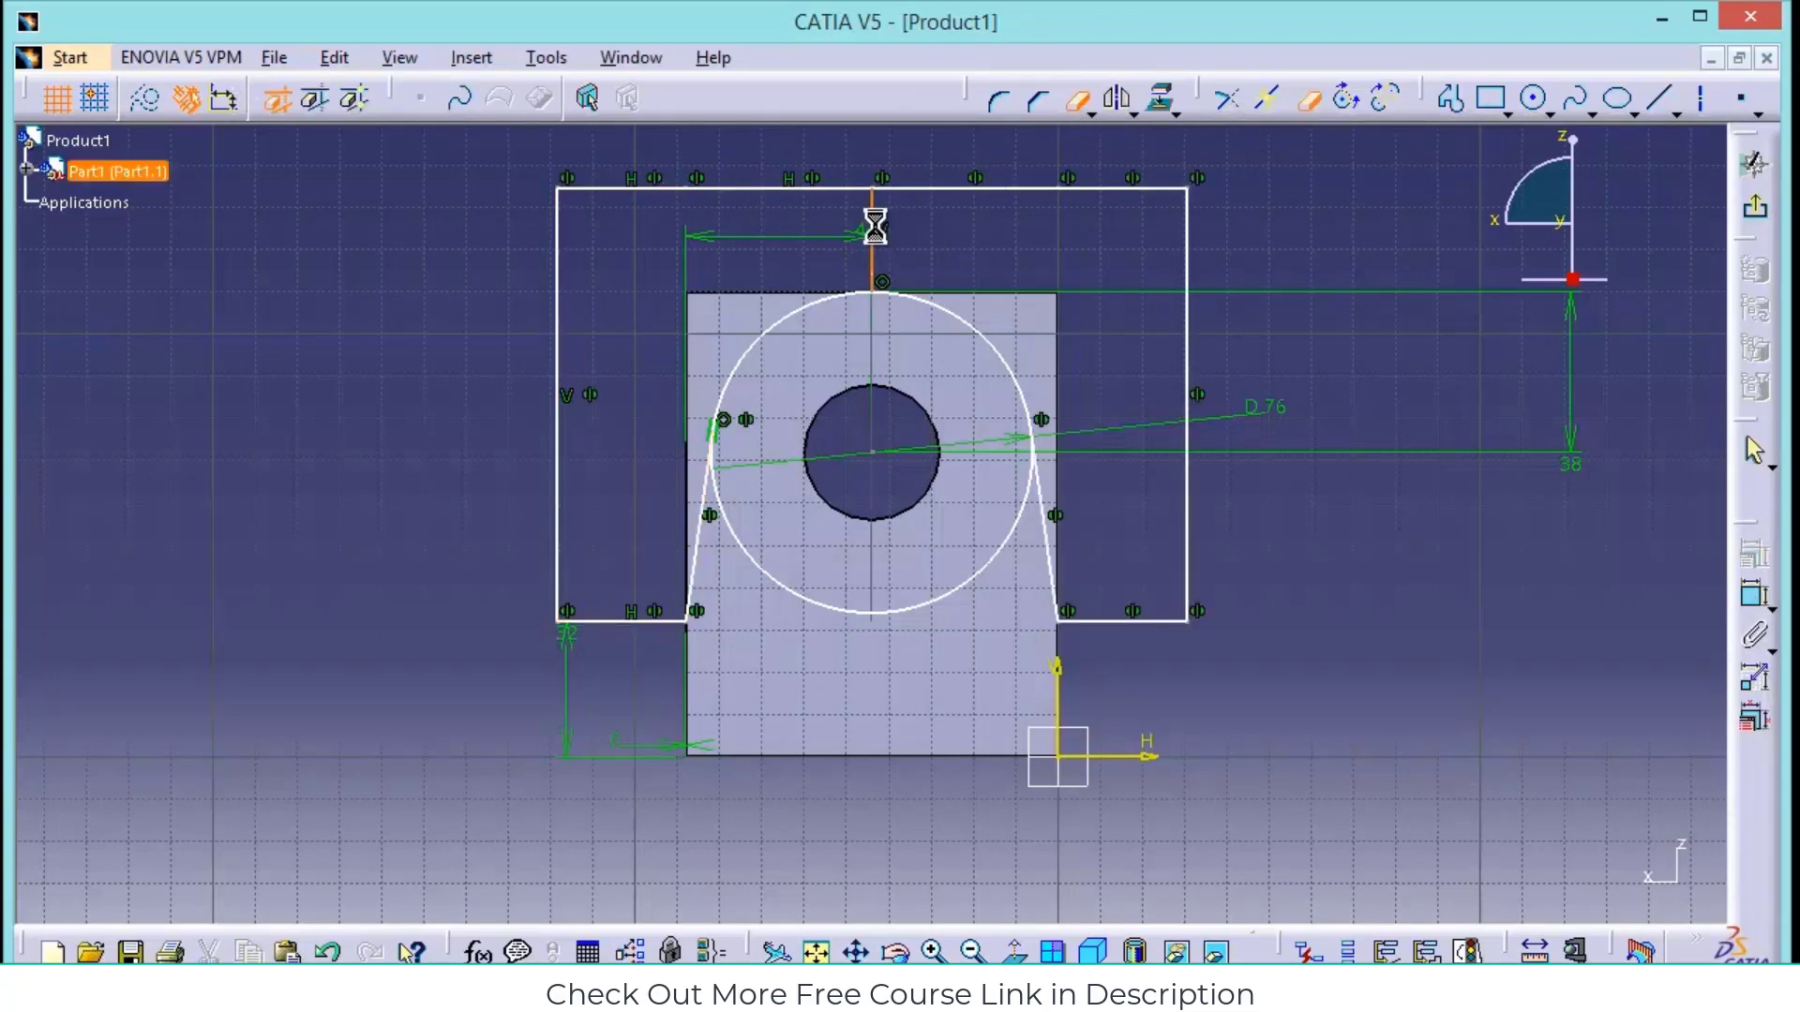
{"action": "left_click", "coordinate": [900, 613]}
Exit the sketch and cut its profile through both upright walls as a 200 mm deep pocket
{"action": "left_click", "coordinate": [1756, 209]}
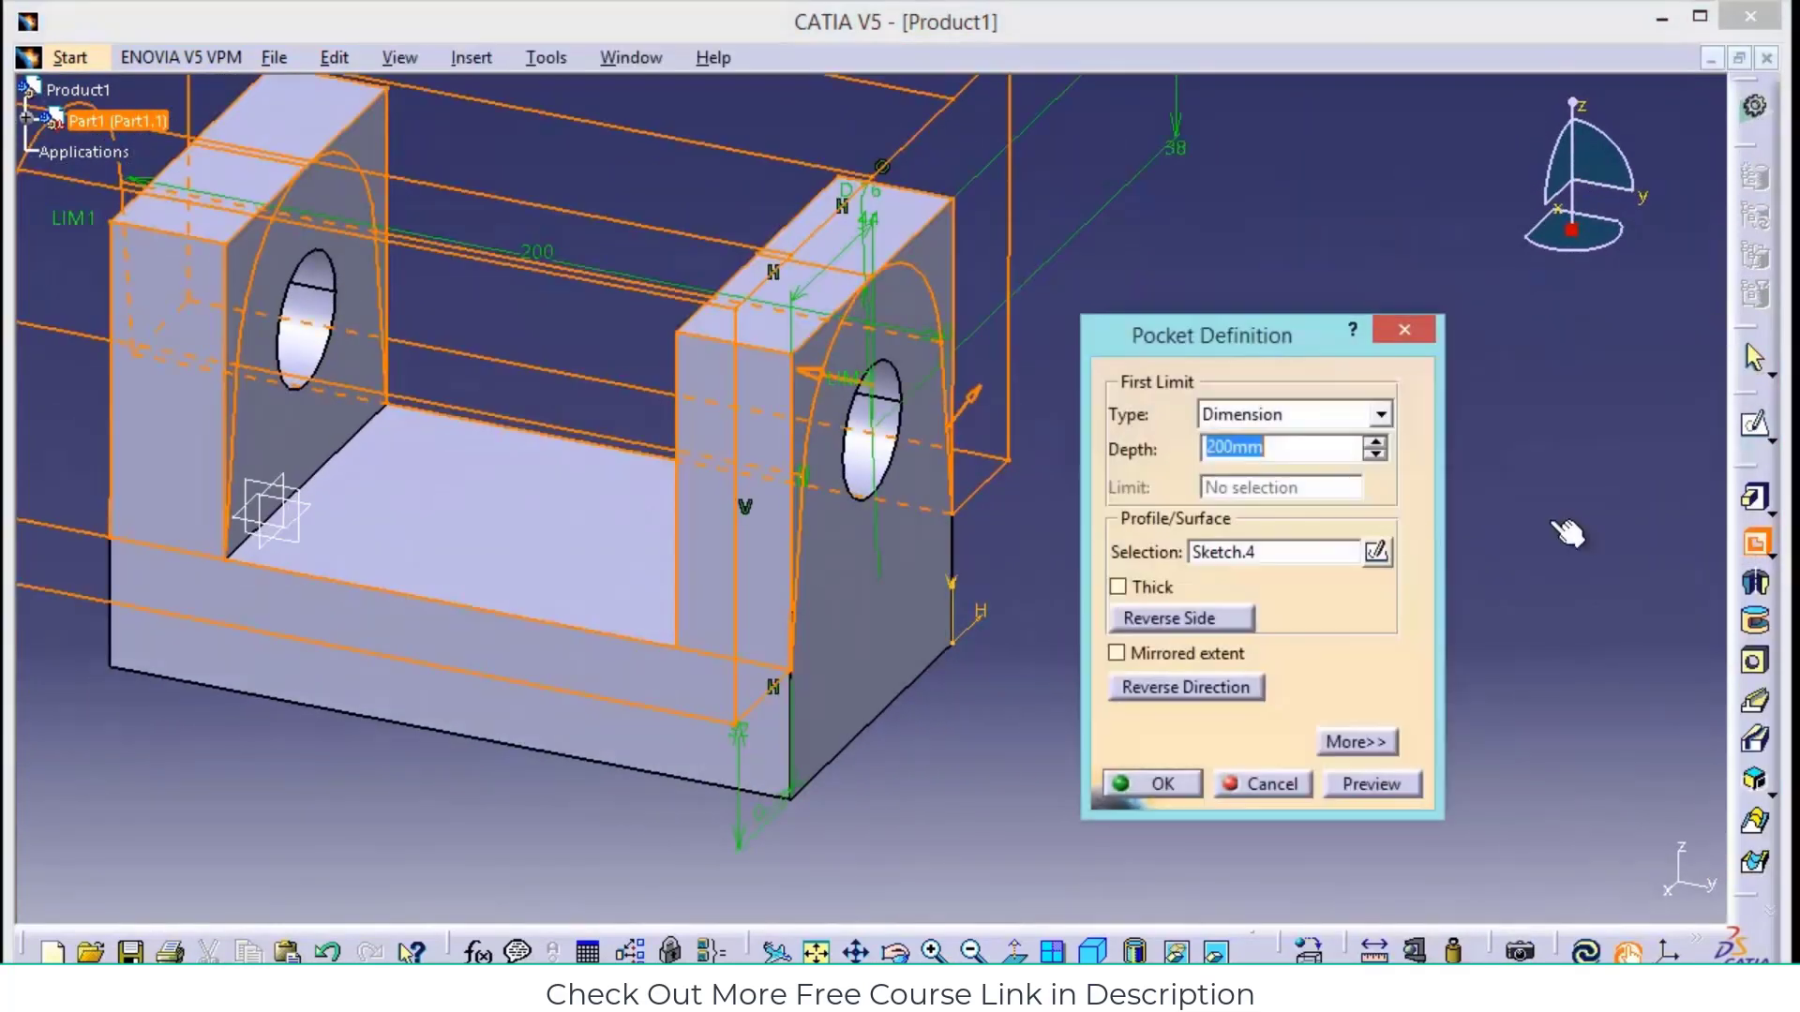
{"action": "left_click", "coordinate": [1154, 785]}
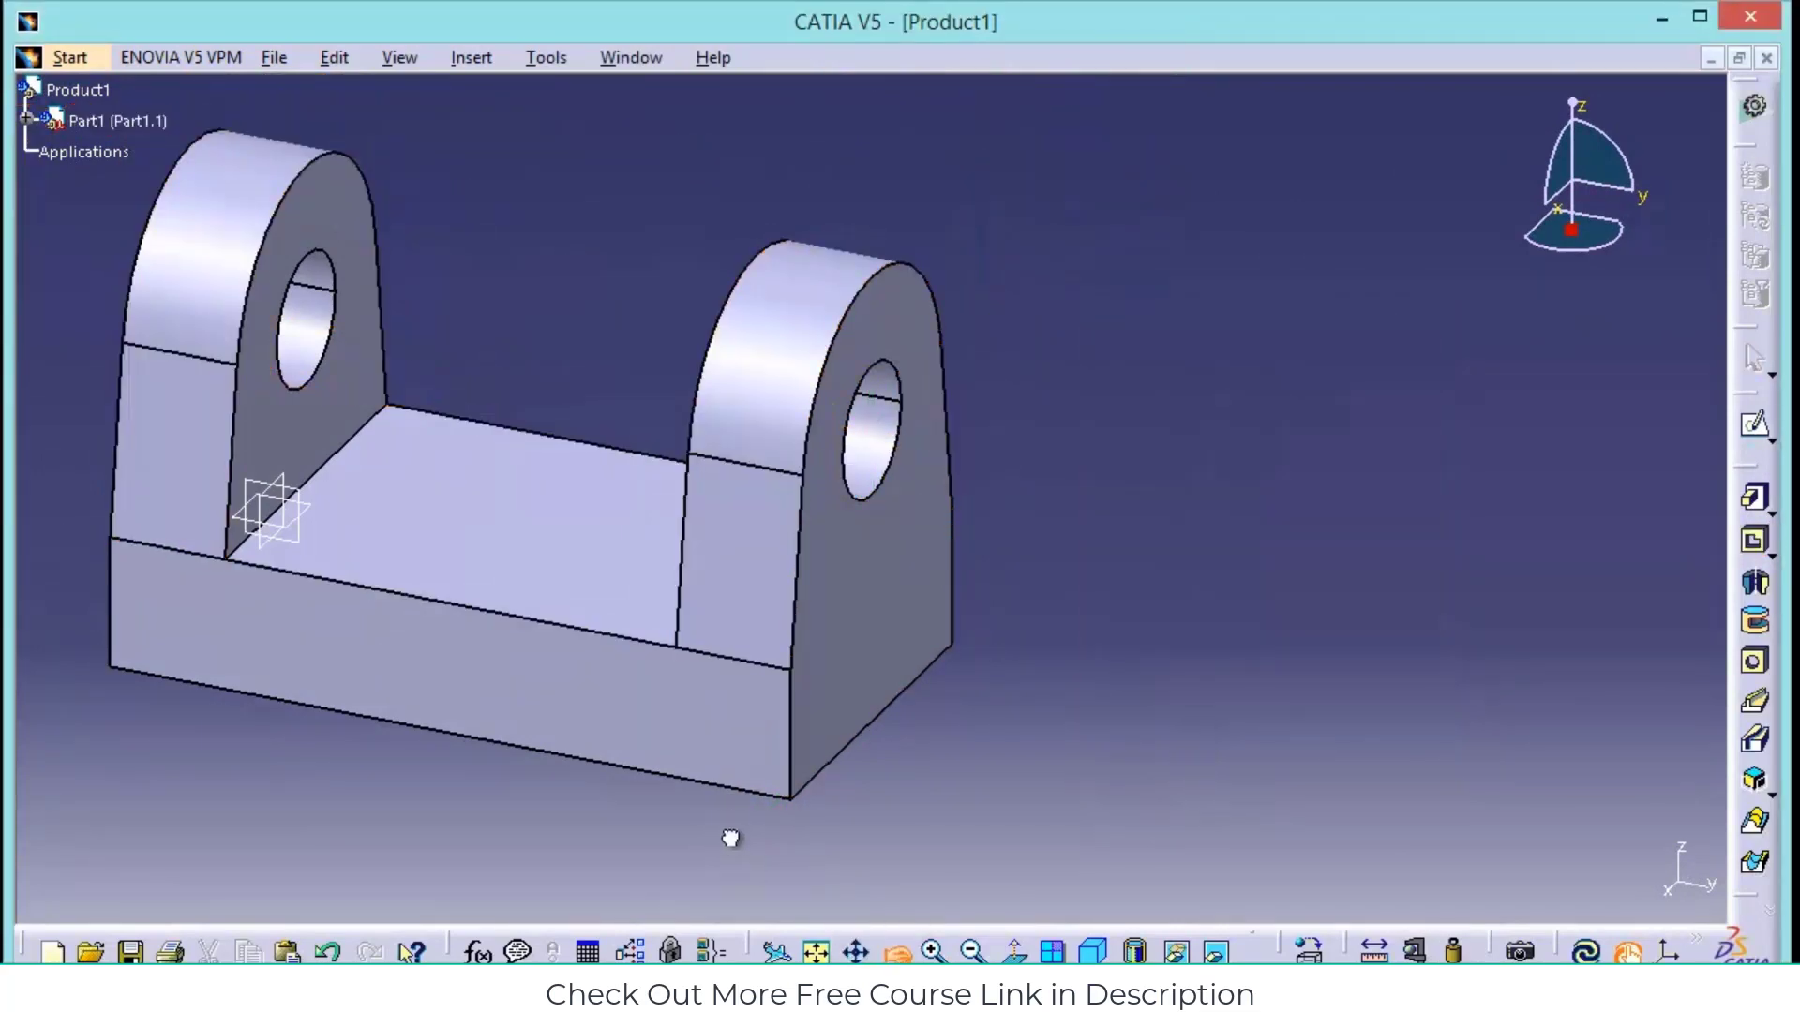
Start a sketch on the base's underside and draw two concentric circles about 86 mm and 49 mm in diameter near its middle
{"action": "middle_click_drag", "start_coordinate": [731, 839], "coordinate": [671, 482]}
{"action": "left_click", "coordinate": [671, 481]}
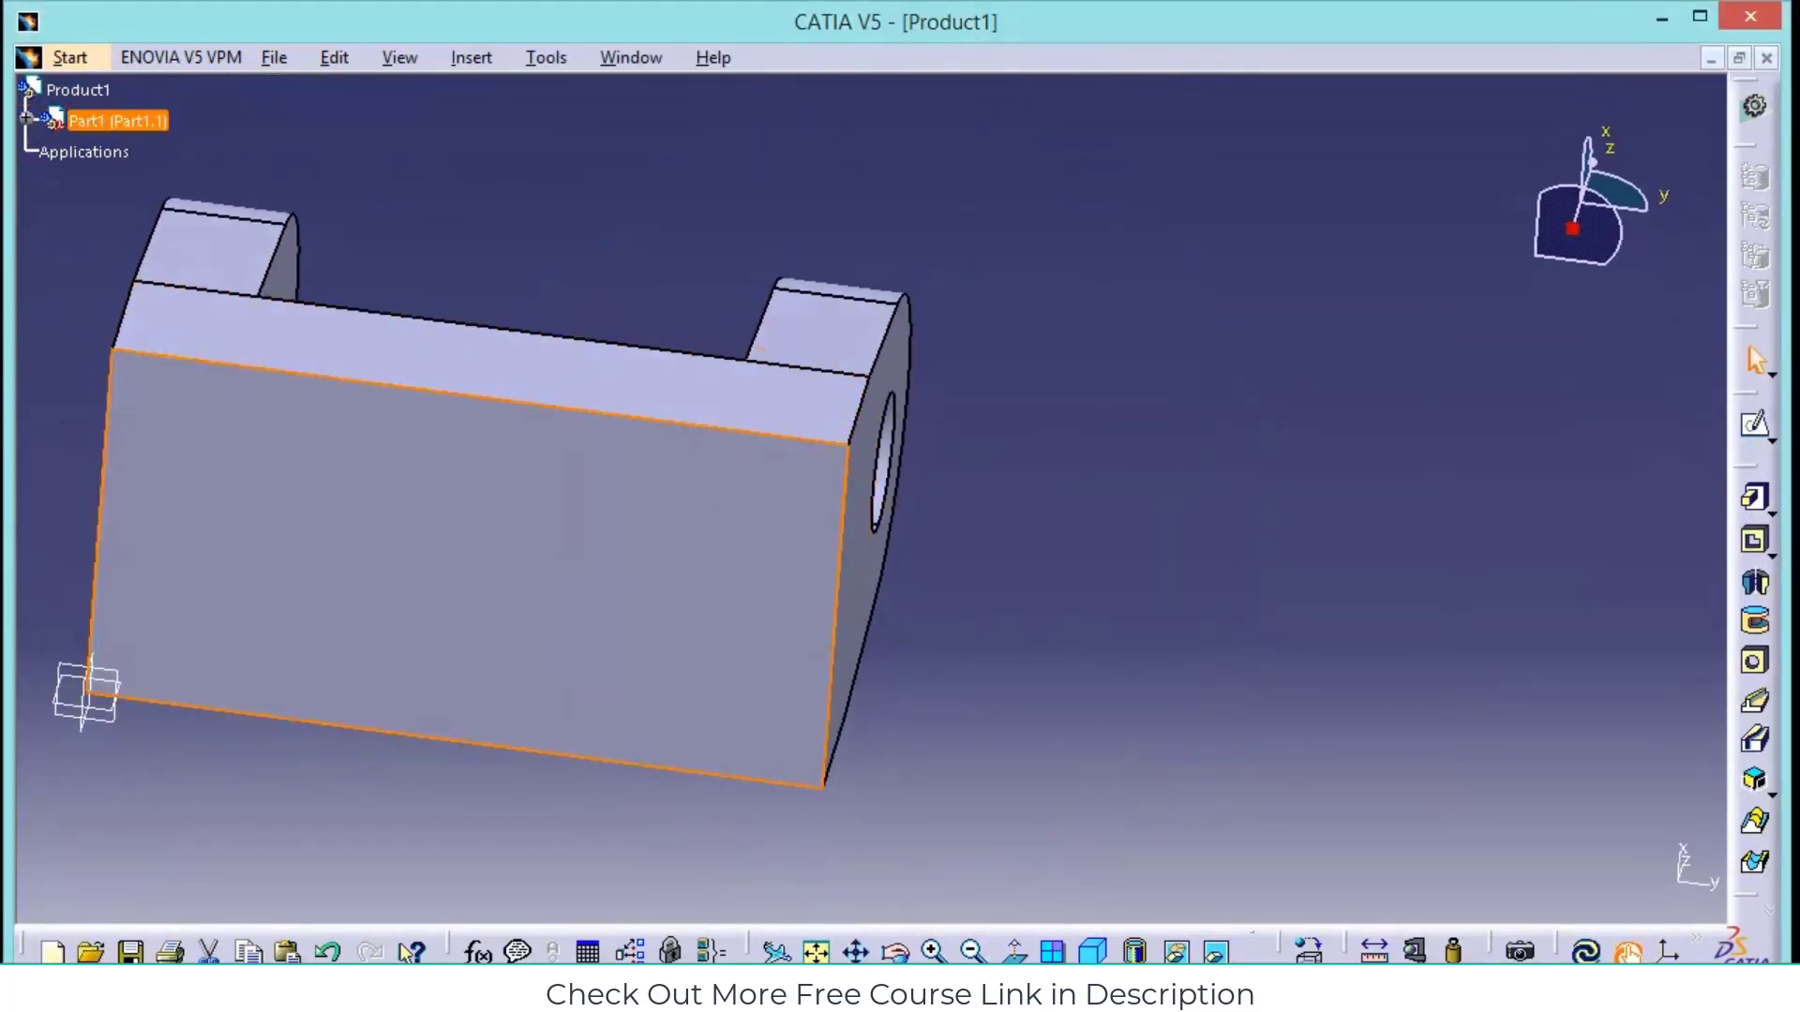
{"action": "left_click", "coordinate": [1752, 422]}
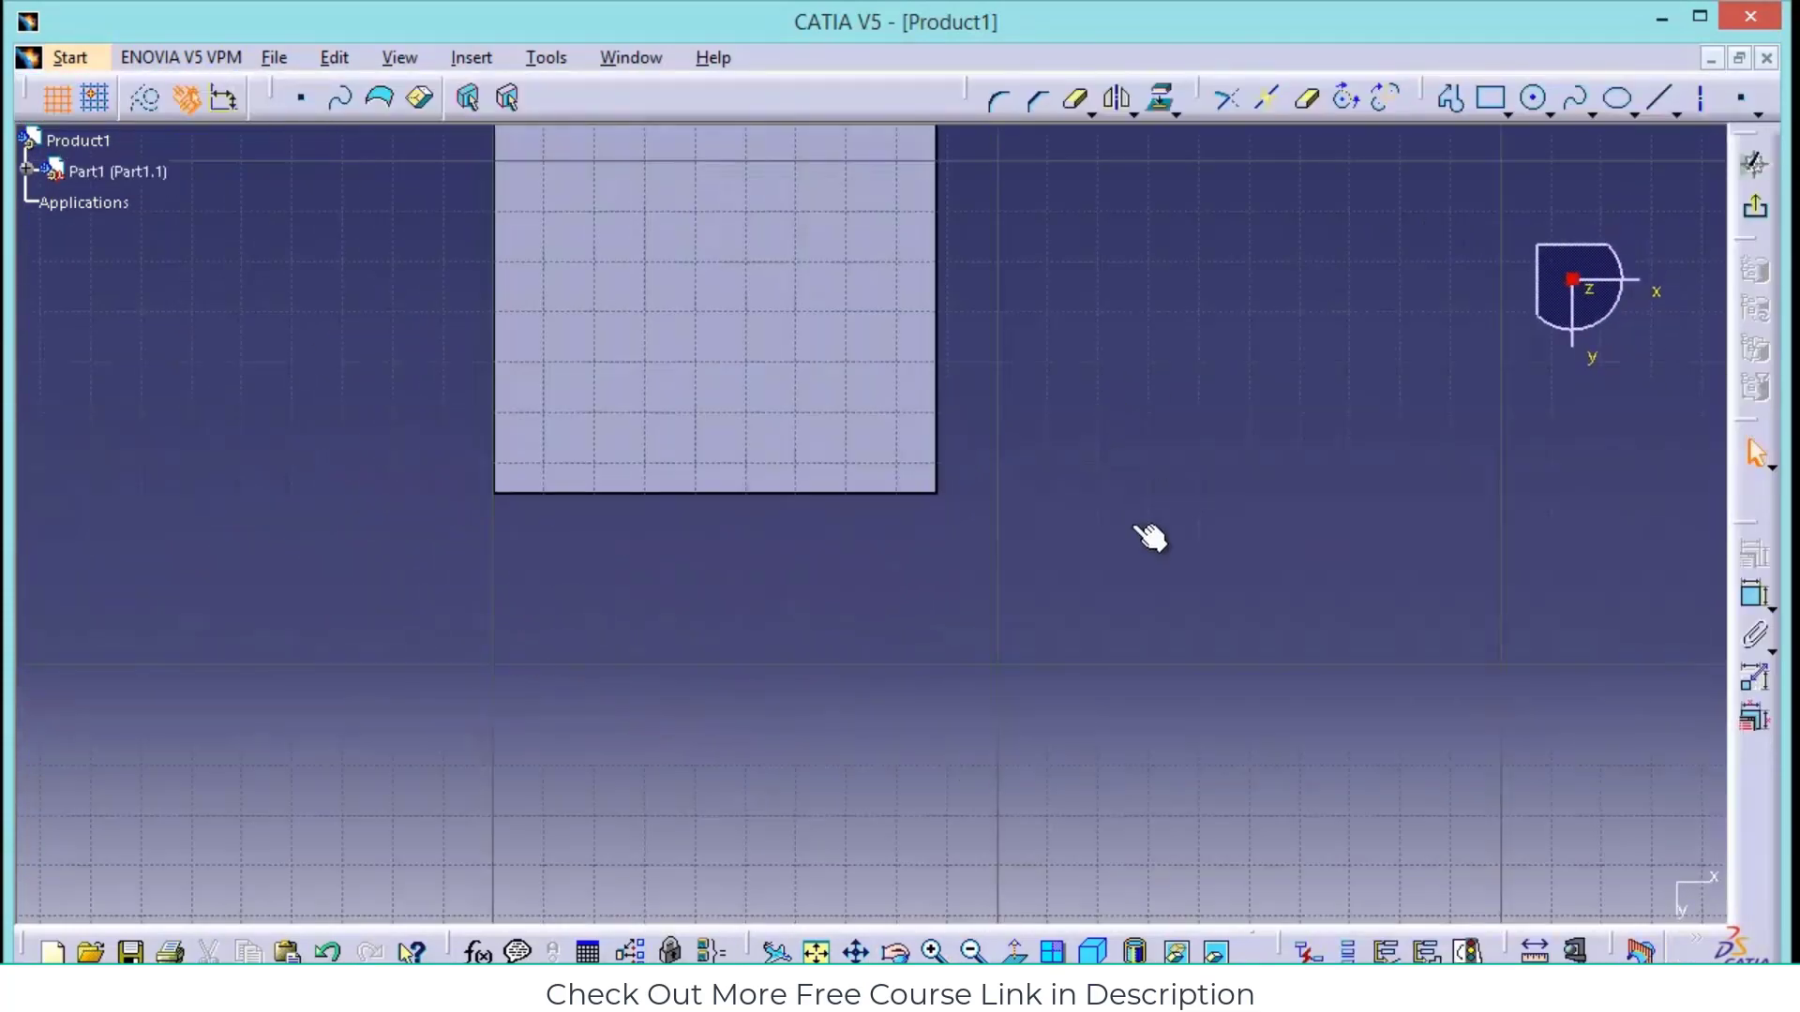
{"action": "left_click", "coordinate": [1534, 97]}
{"action": "left_click", "coordinate": [871, 523]}
{"action": "left_click", "coordinate": [919, 385]}
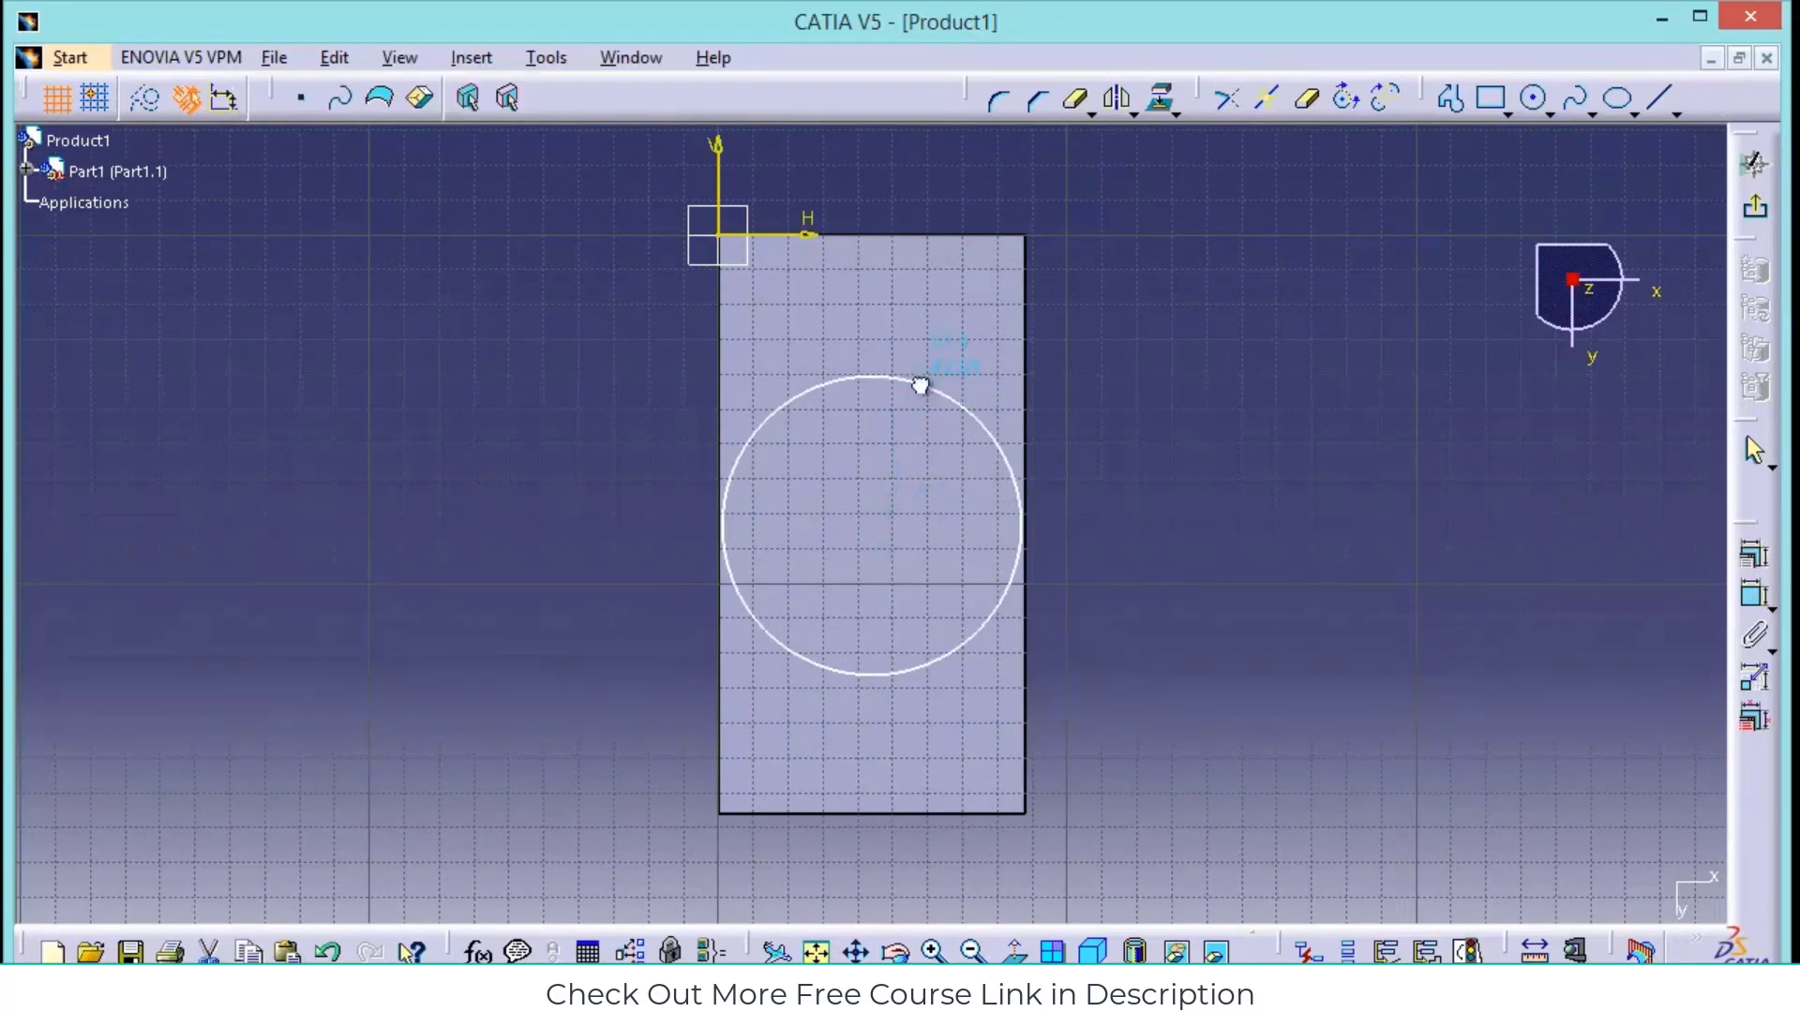
{"action": "left_click", "coordinate": [1534, 97]}
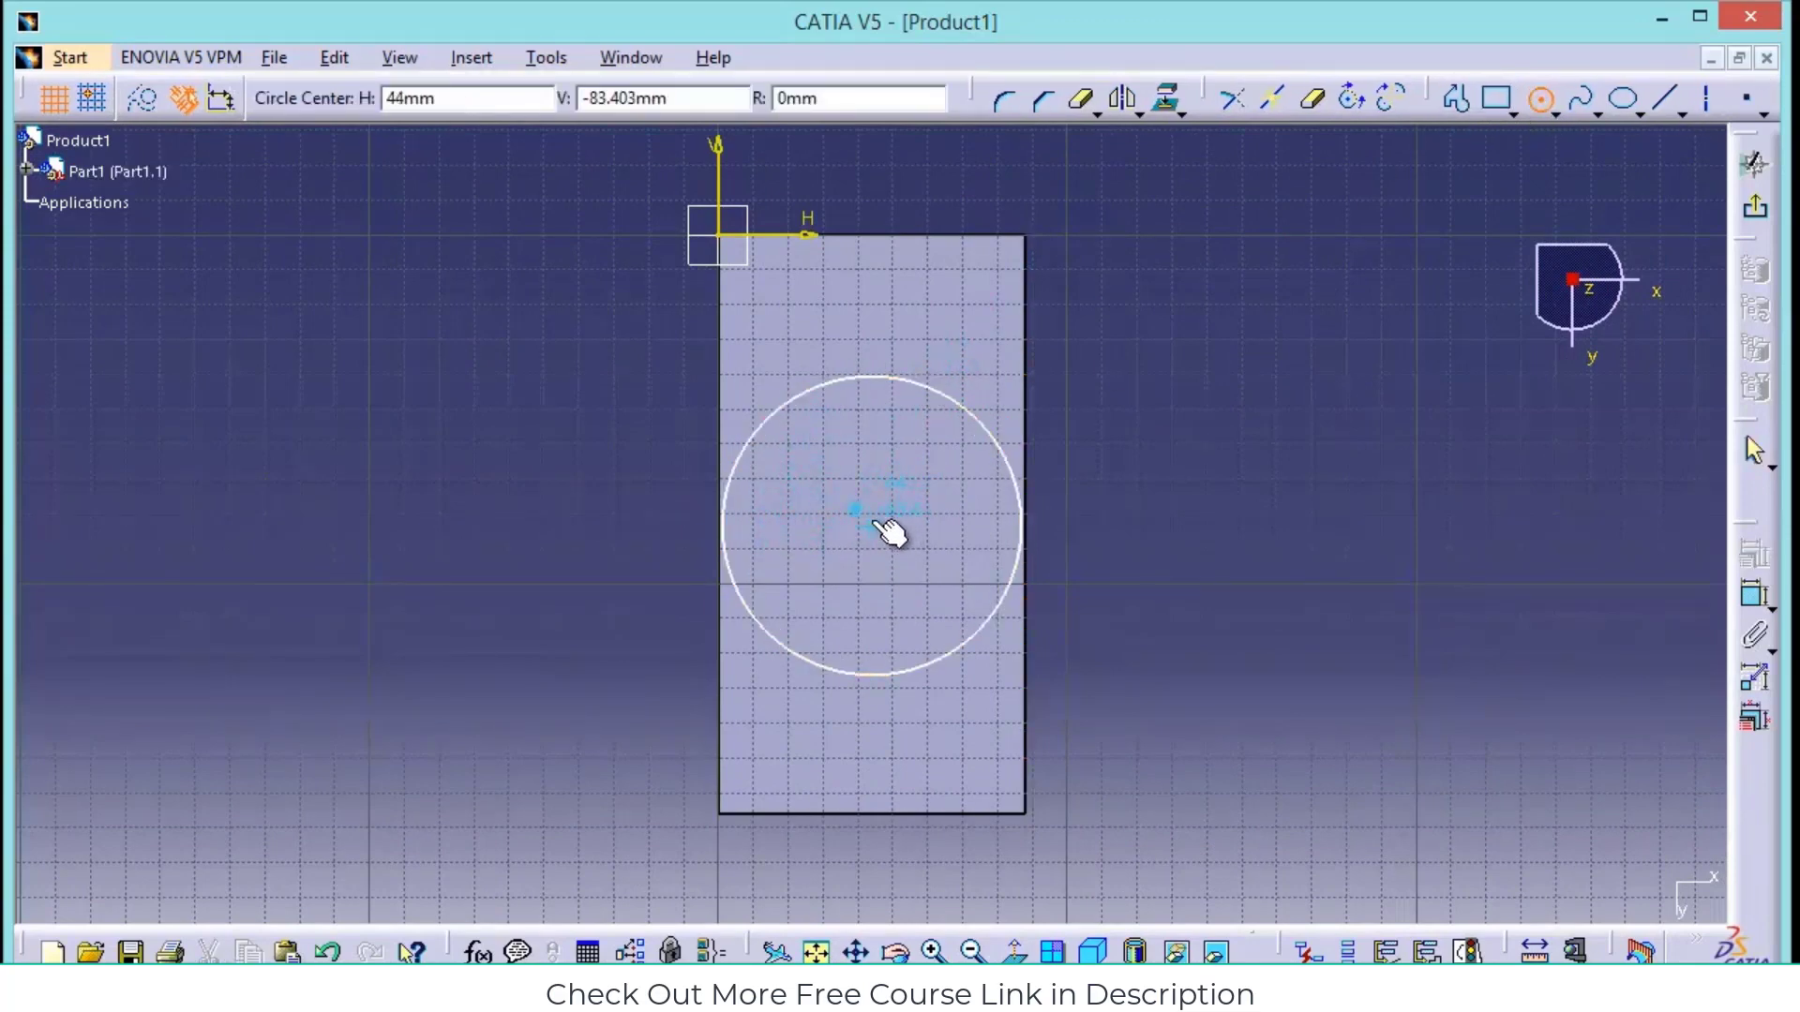
{"action": "left_click", "coordinate": [873, 524]}
{"action": "left_click", "coordinate": [885, 440]}
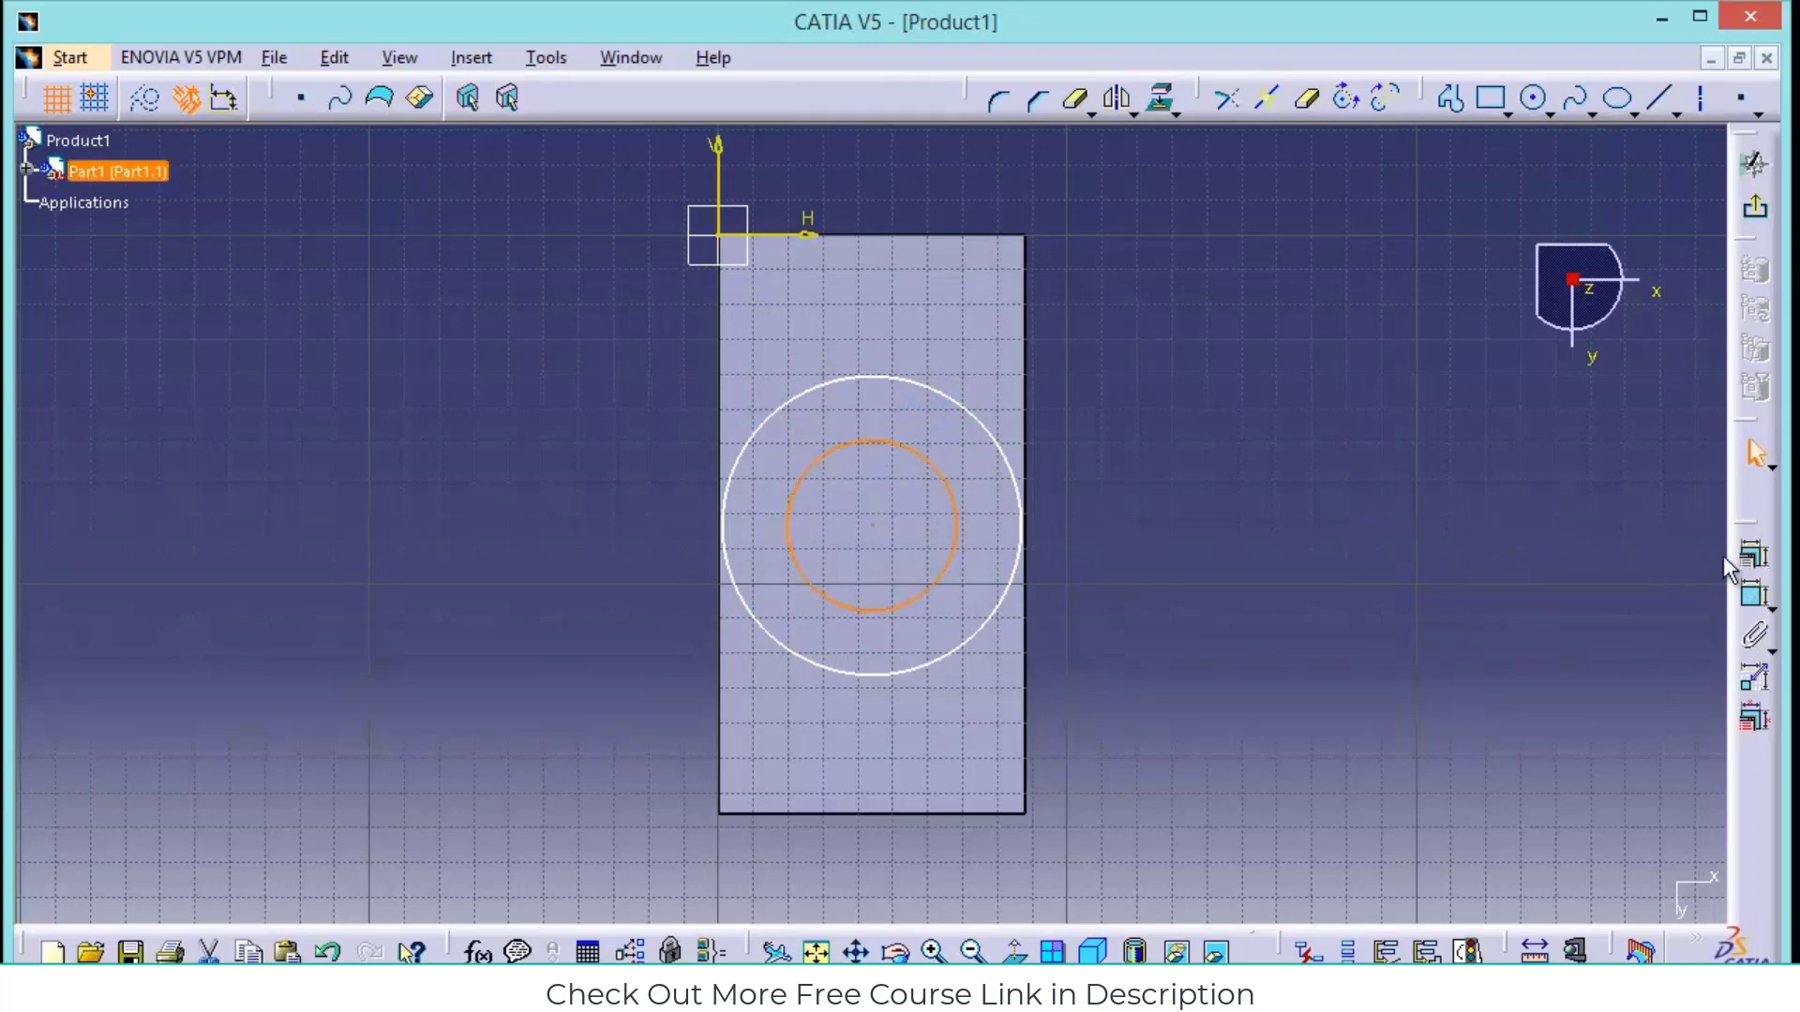
Dimension the inner circle's diameter and set it to 55 mm
{"action": "left_click", "coordinate": [1753, 592]}
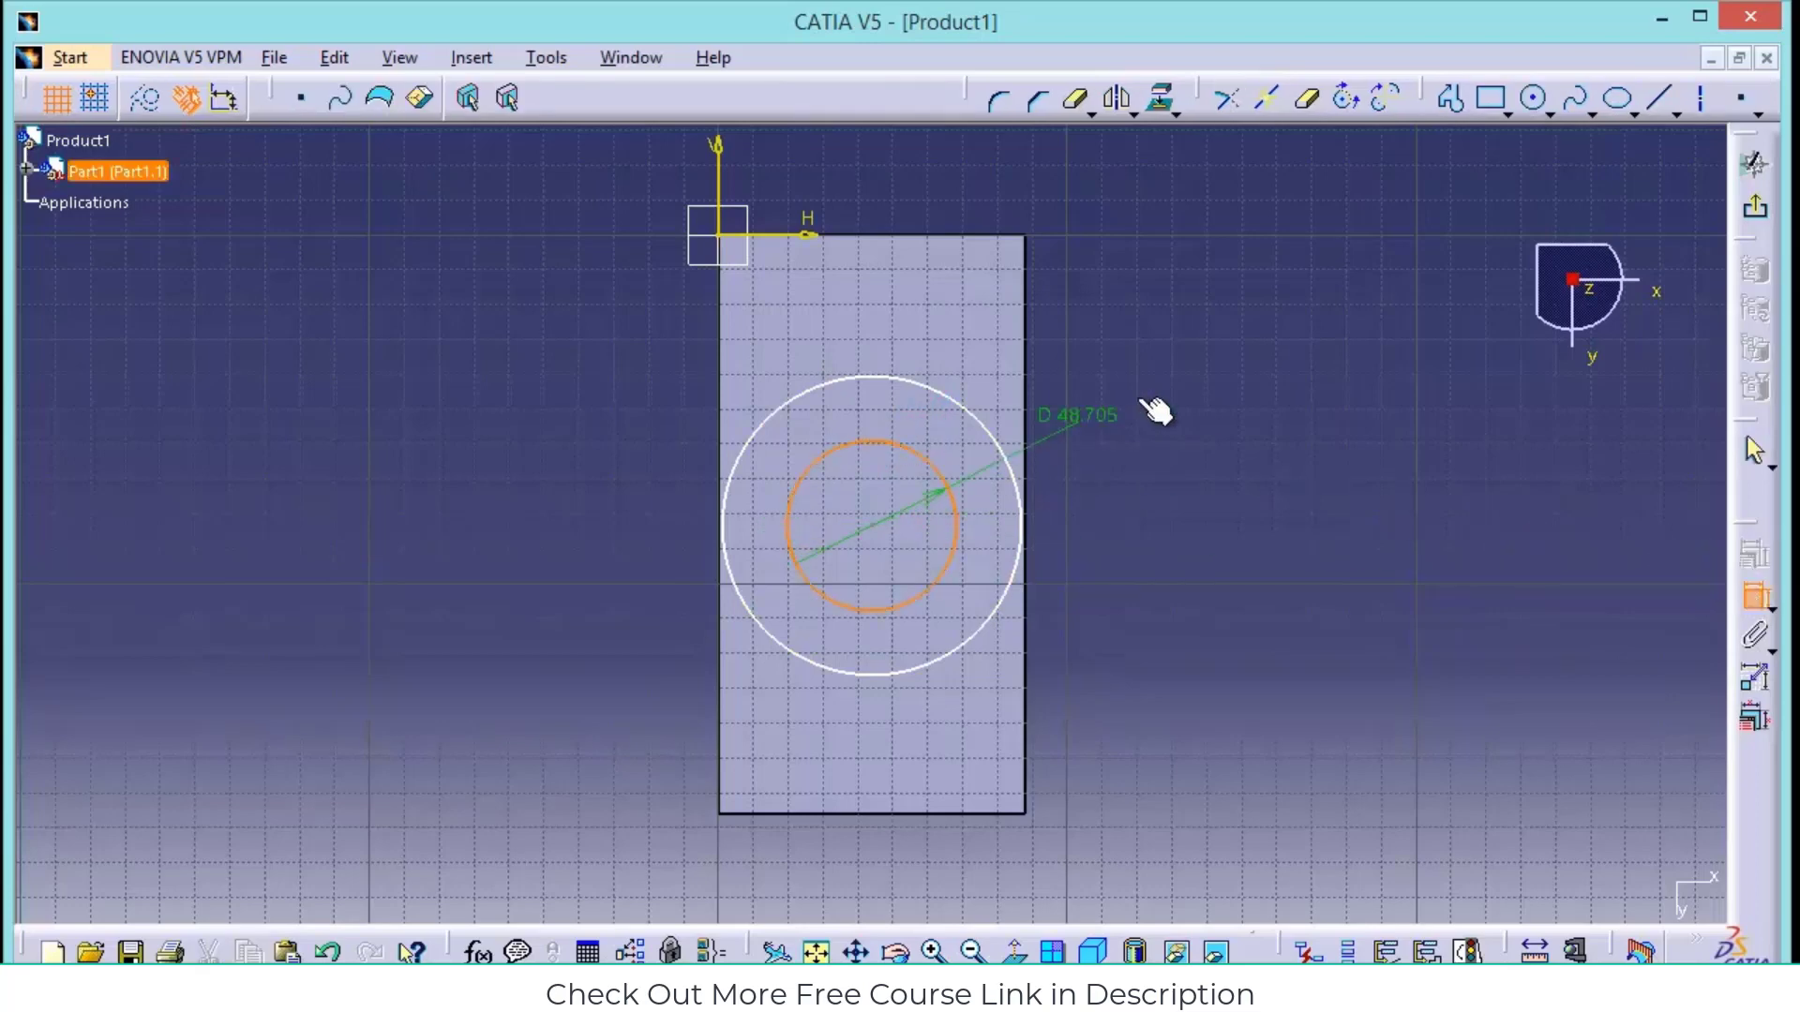
{"action": "left_click", "coordinate": [1207, 375]}
{"action": "double_click", "coordinate": [1207, 374]}
{"action": "type", "text": "55"}
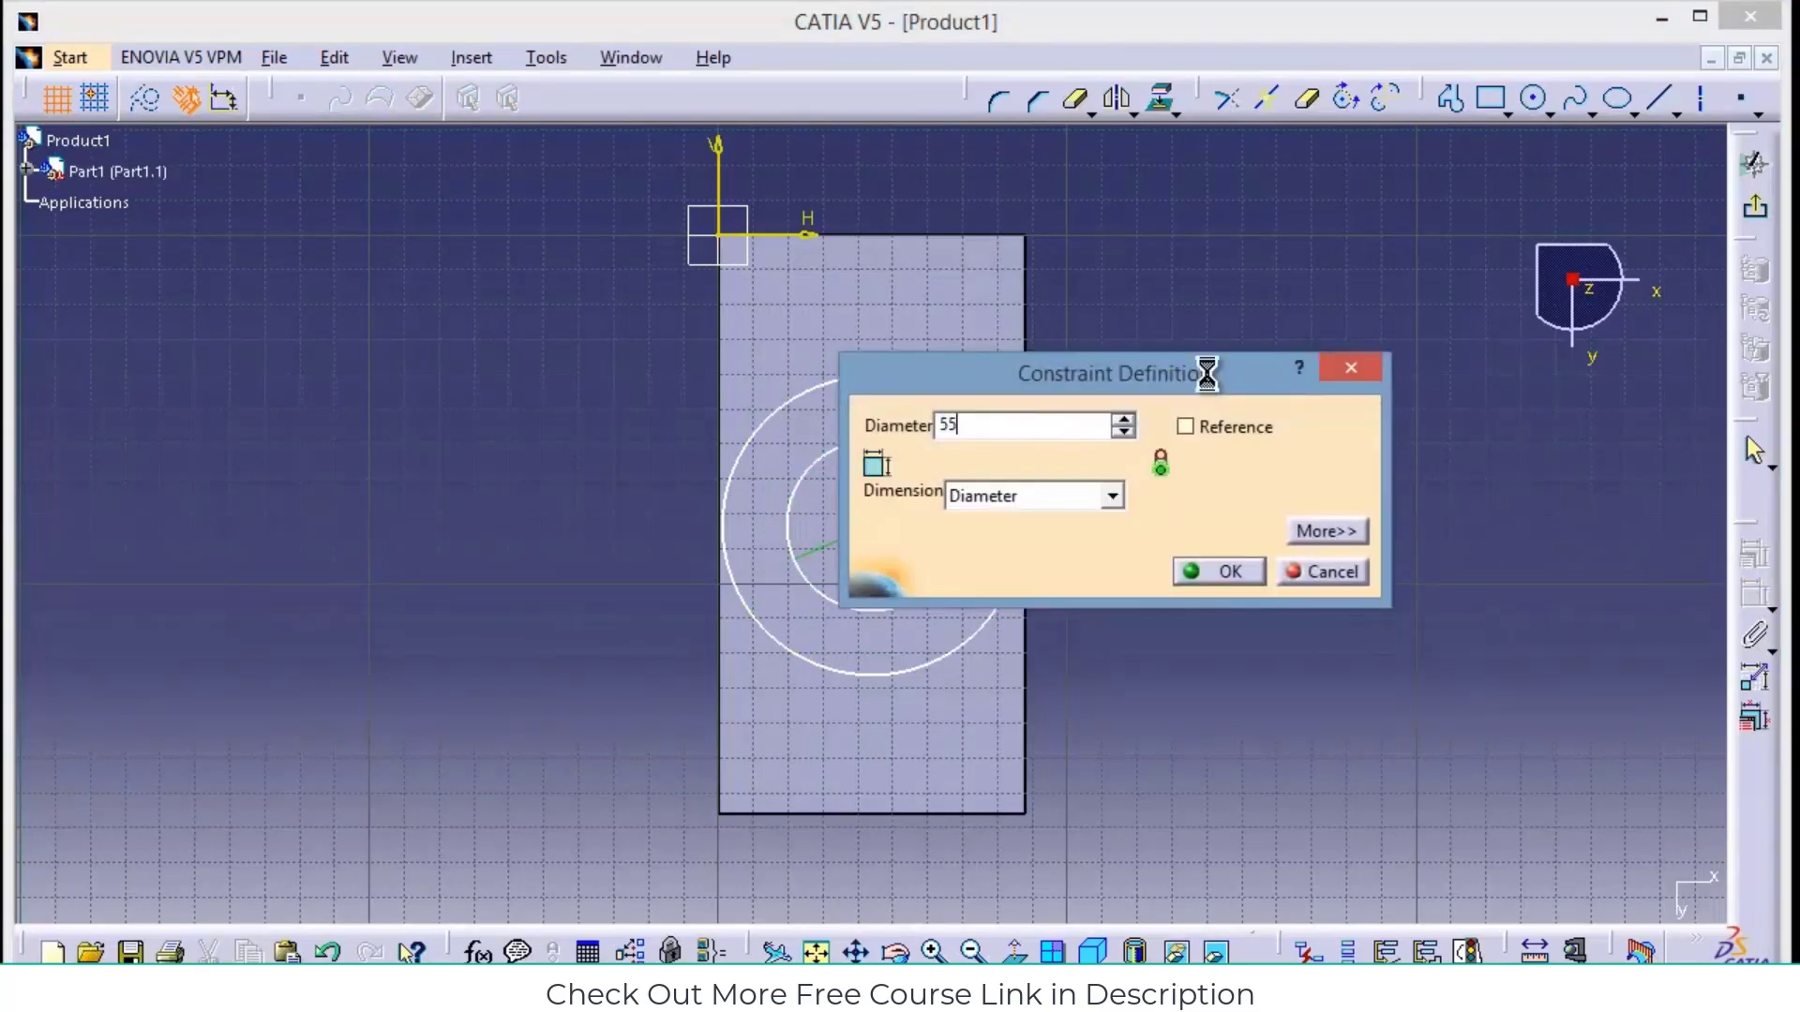
{"action": "key", "text": "Return"}
Dimension the outer circle's diameter and set it to 88 mm
{"action": "left_click", "coordinate": [995, 416]}
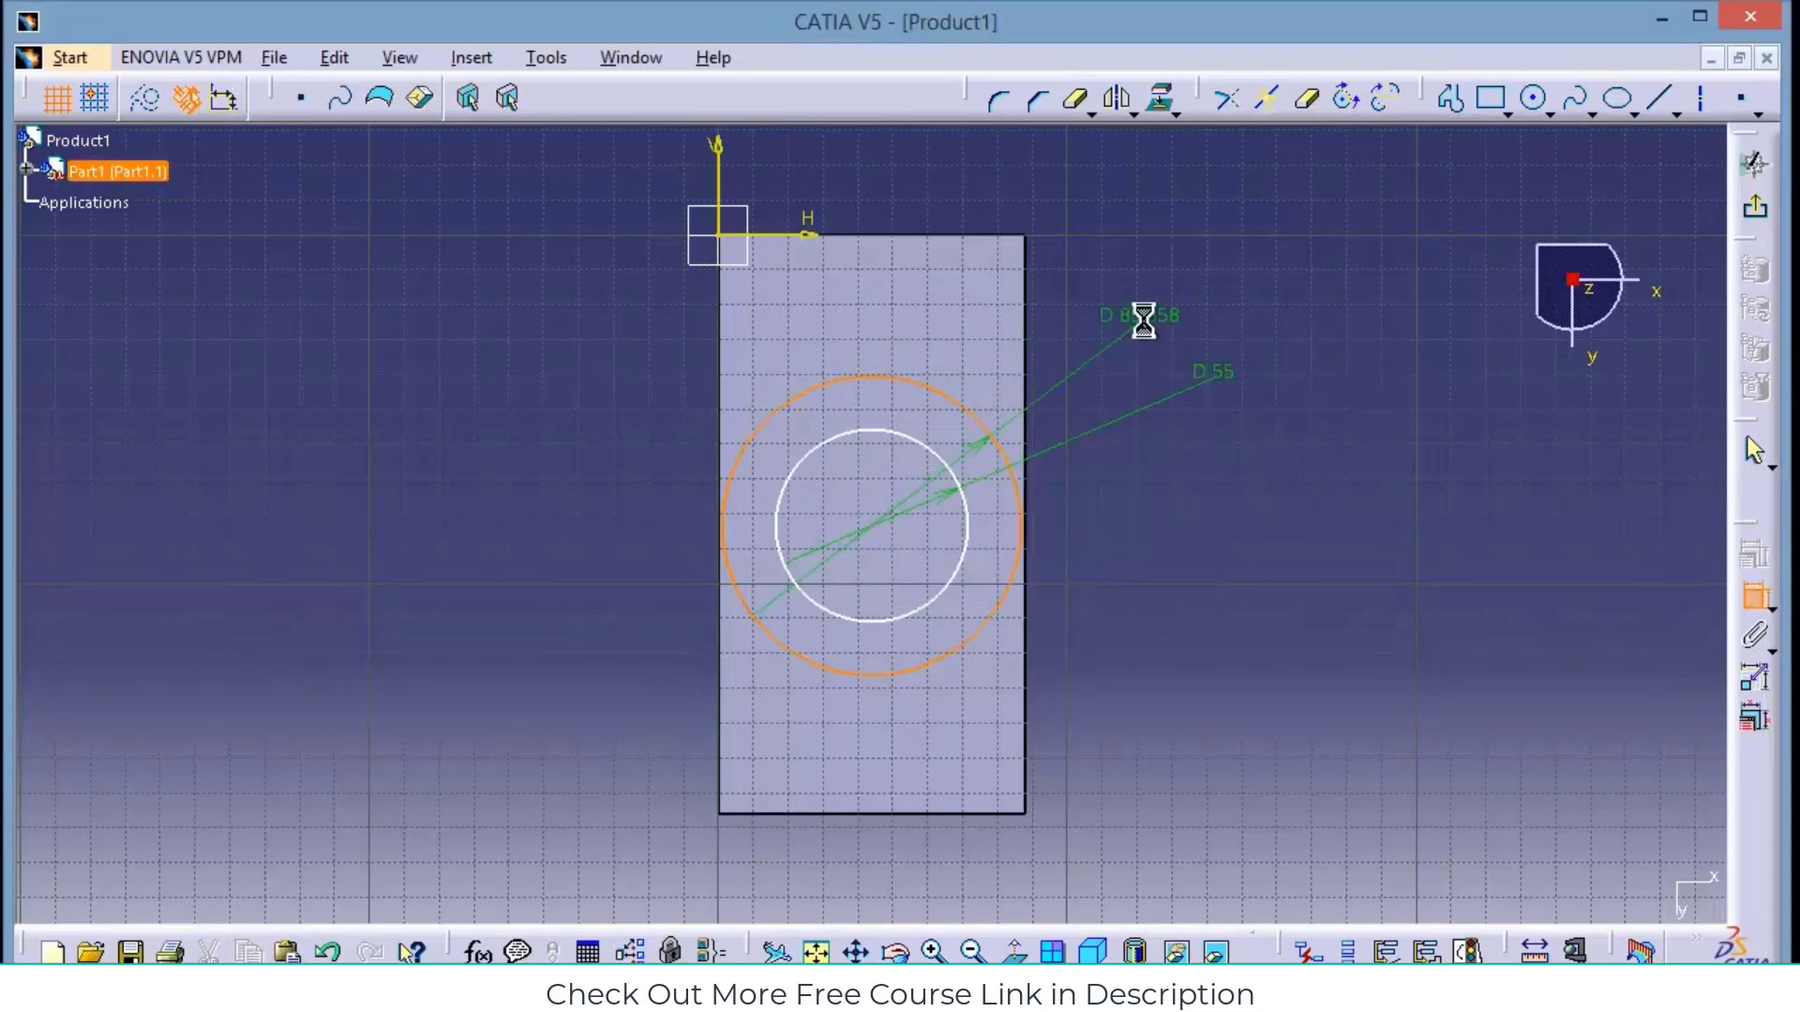
{"action": "left_click", "coordinate": [1145, 319]}
{"action": "double_click", "coordinate": [1145, 319]}
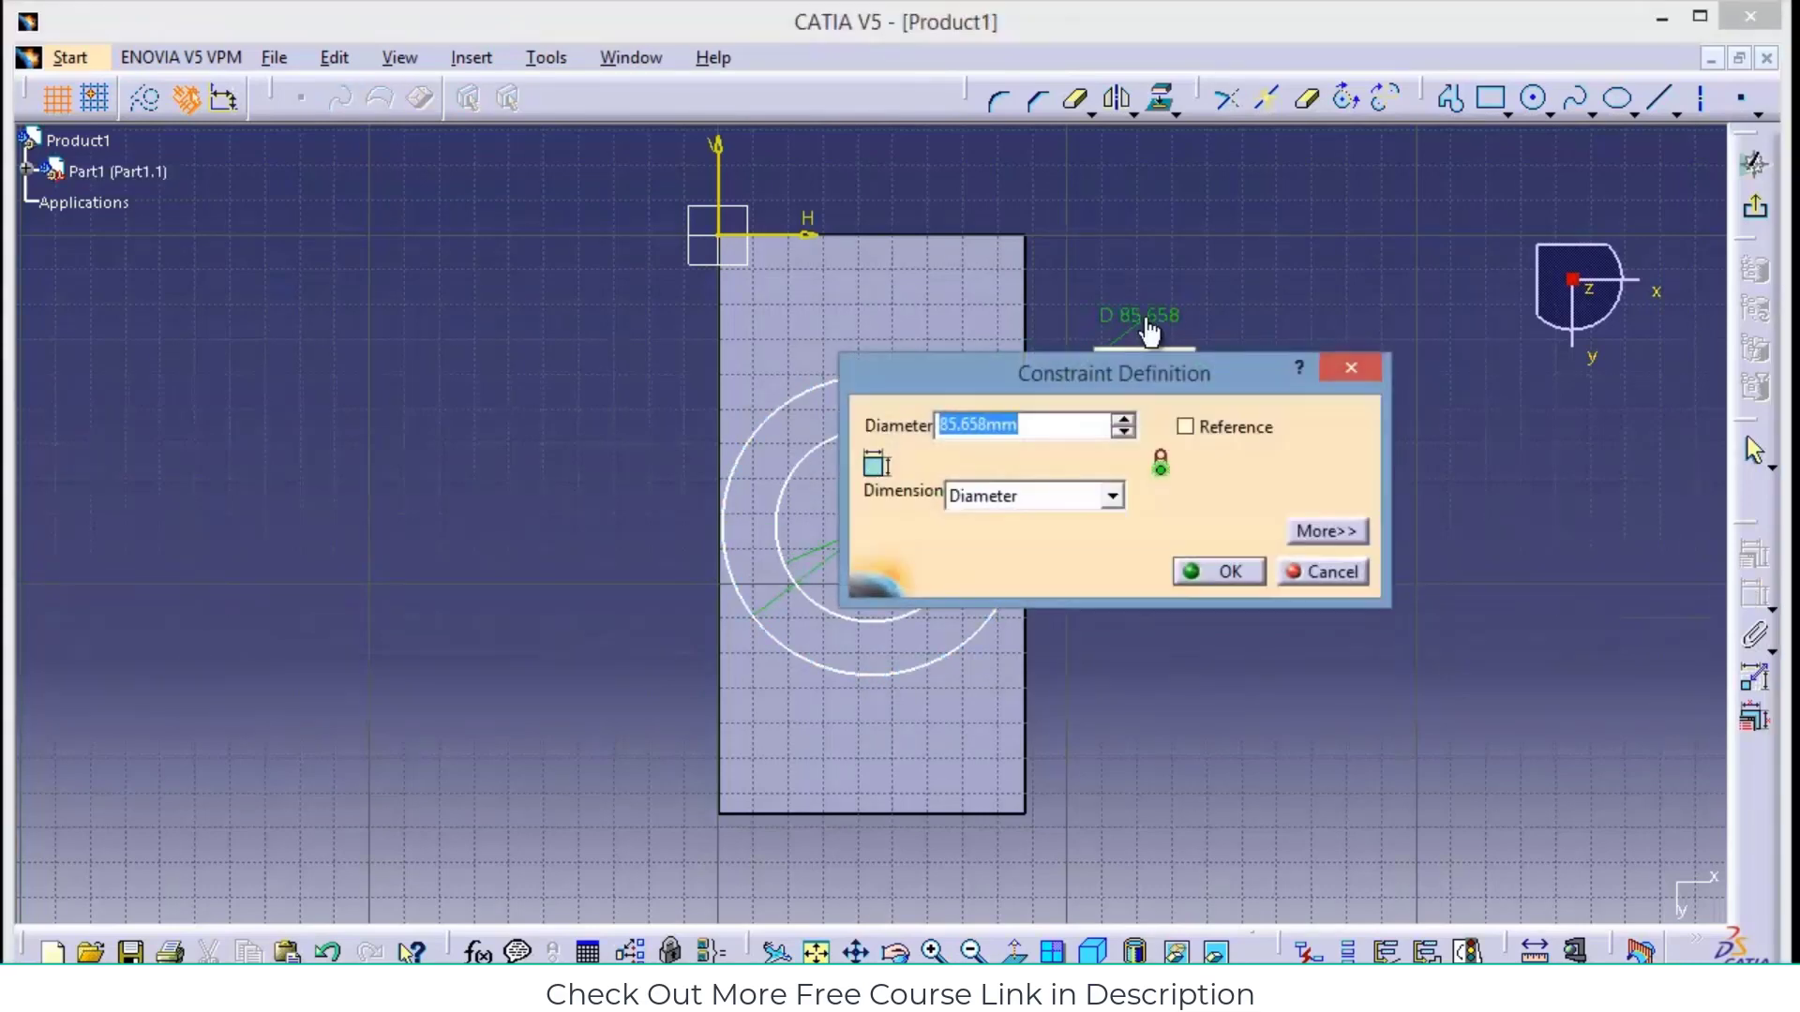
{"action": "type", "text": "88"}
{"action": "key", "text": "Return"}
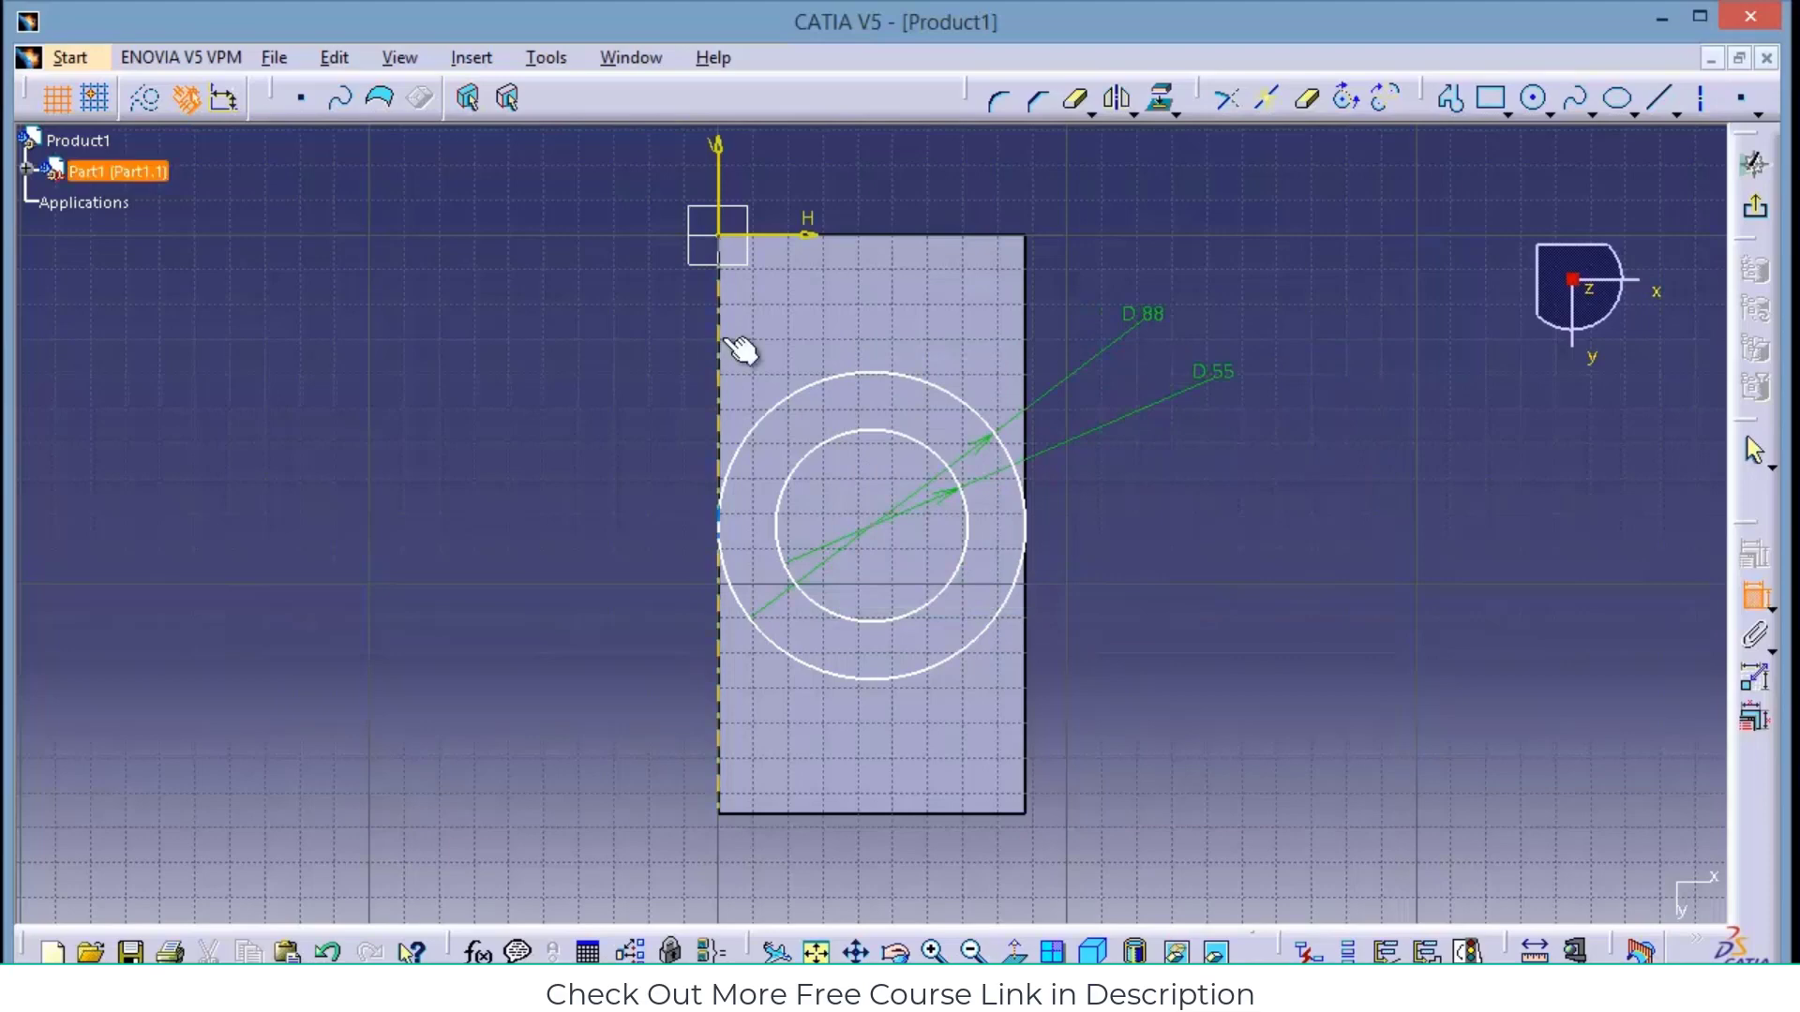
Dimension the horizontal distance from the face's left edge to the circles' centre
{"action": "left_click", "coordinate": [872, 529]}
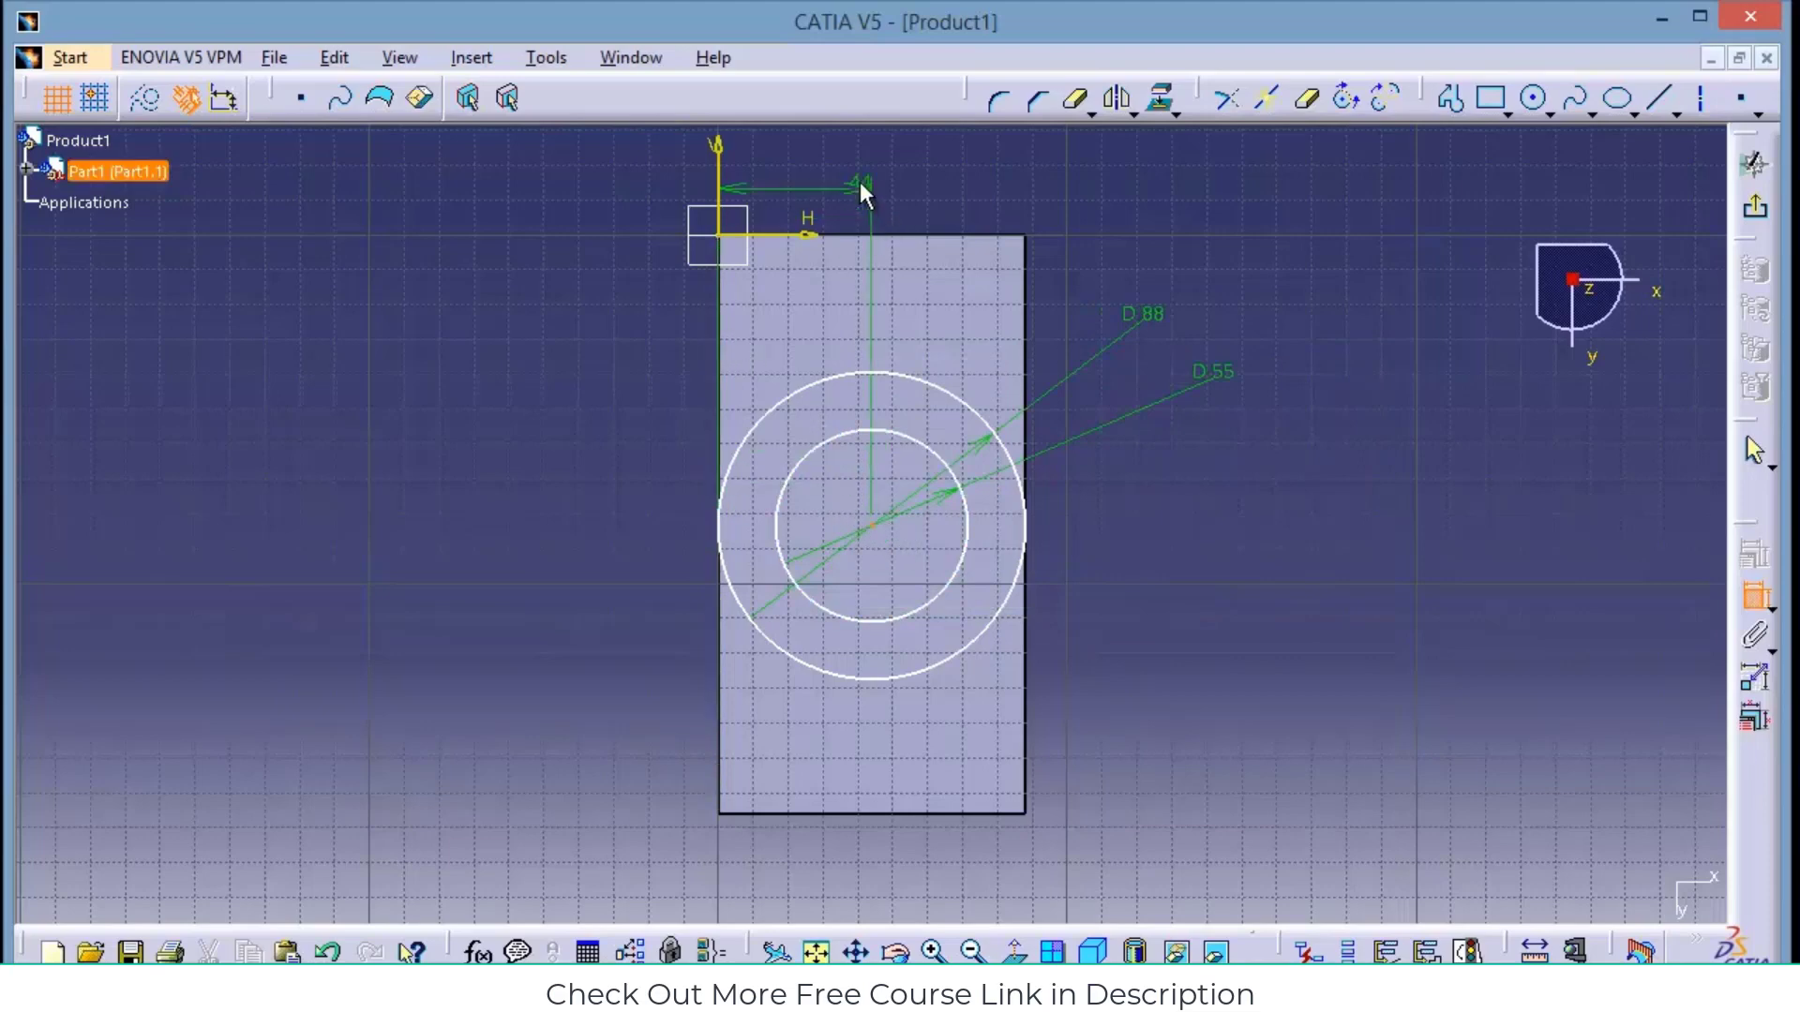
{"action": "left_click", "coordinate": [858, 182]}
{"action": "double_click", "coordinate": [858, 183]}
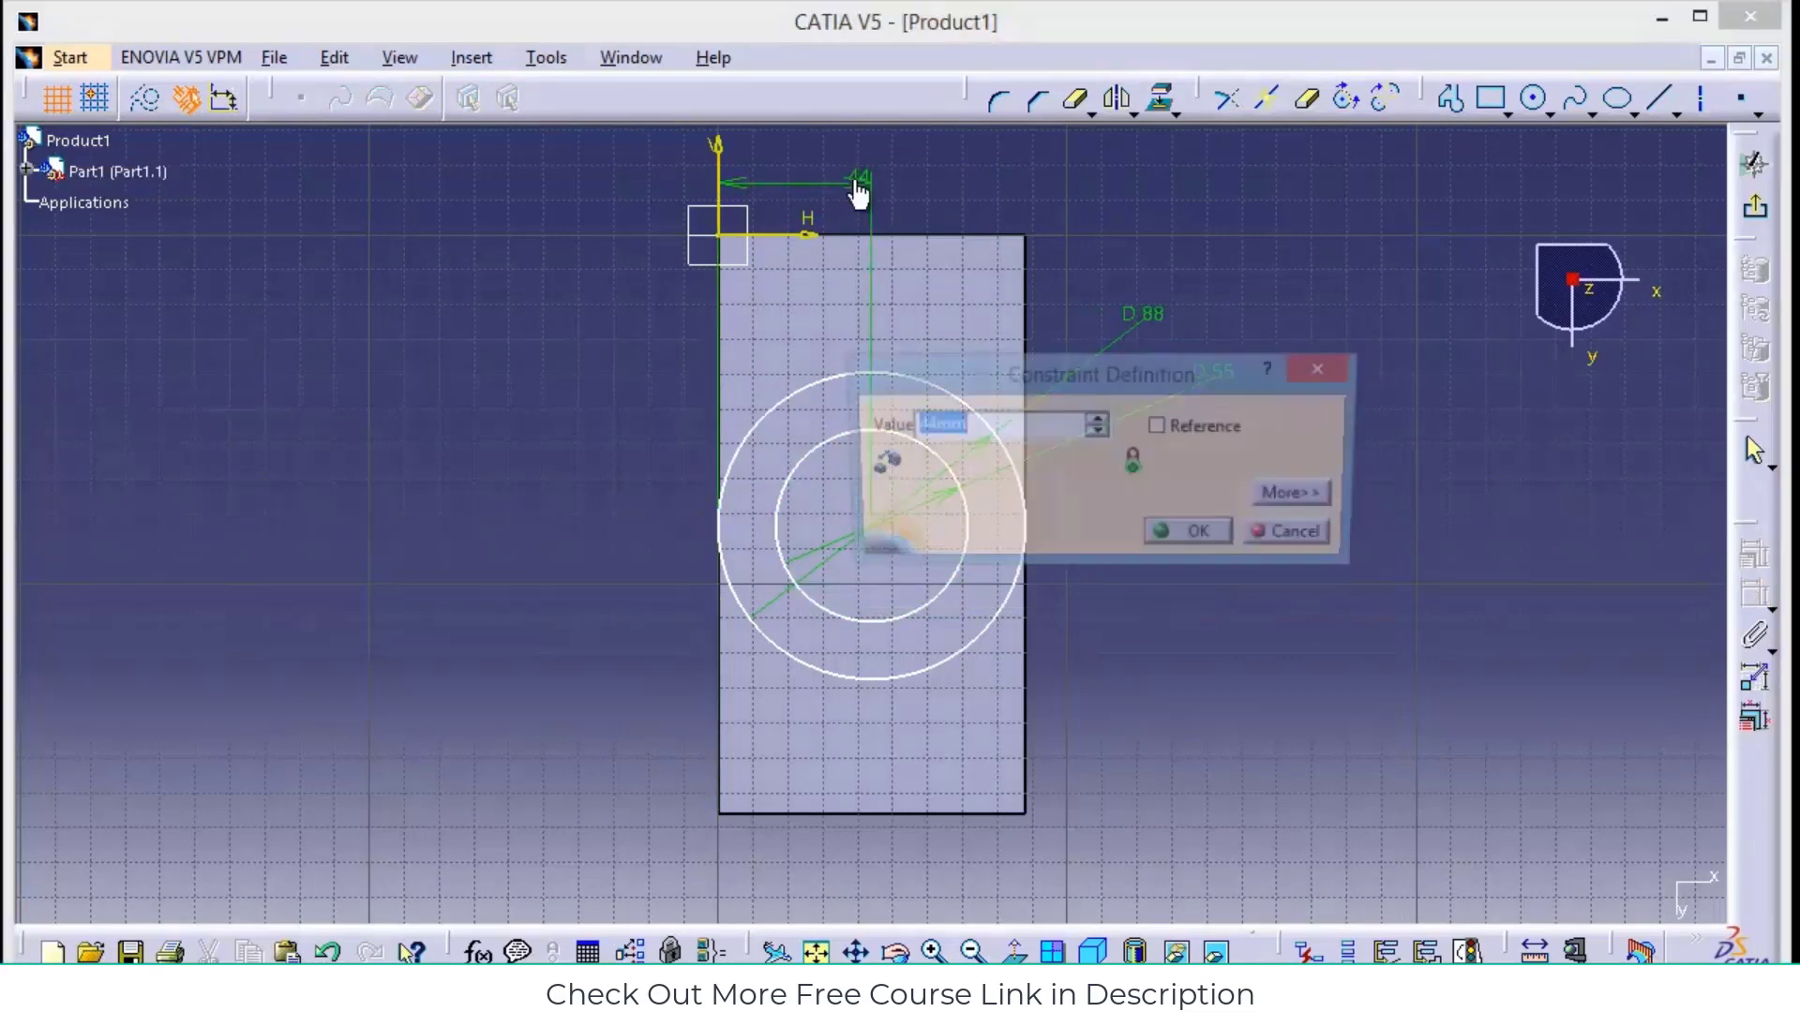
{"action": "left_click", "coordinate": [1170, 531]}
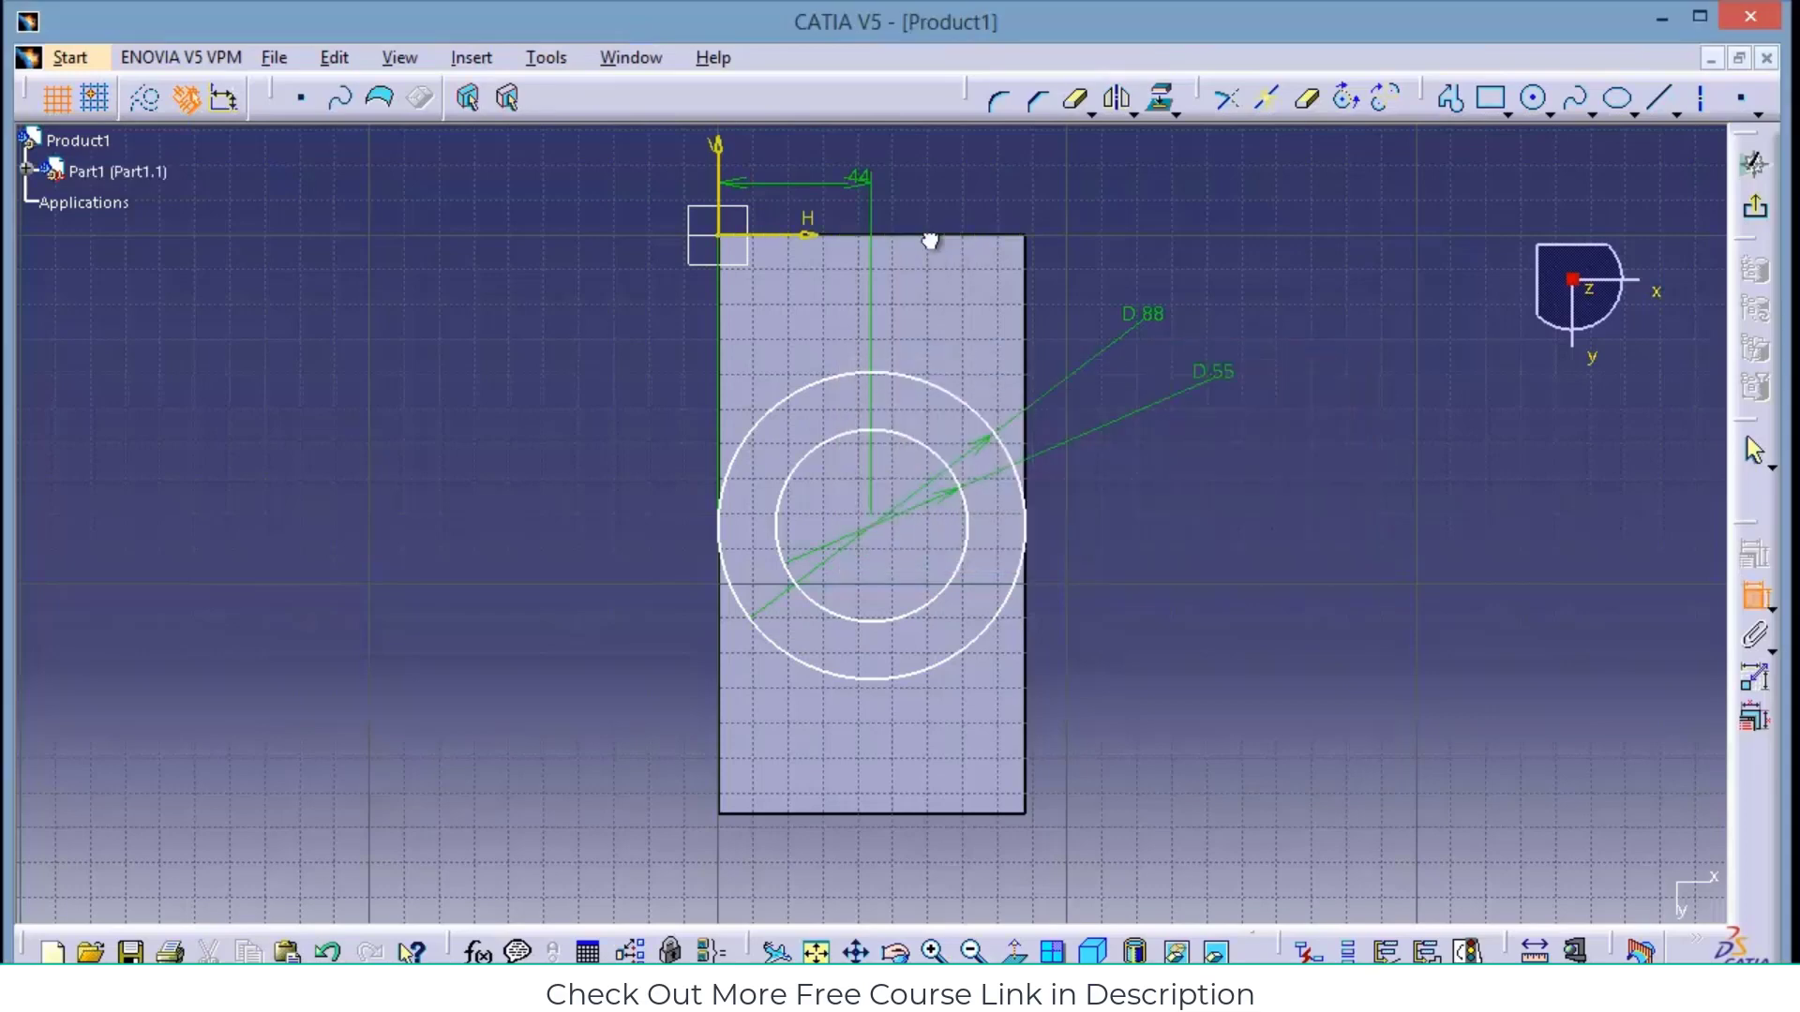
Dimension the circles' centre from the face's top edge and set the distance to 28+55 mm
{"action": "left_click", "coordinate": [871, 528]}
{"action": "left_click", "coordinate": [1304, 443]}
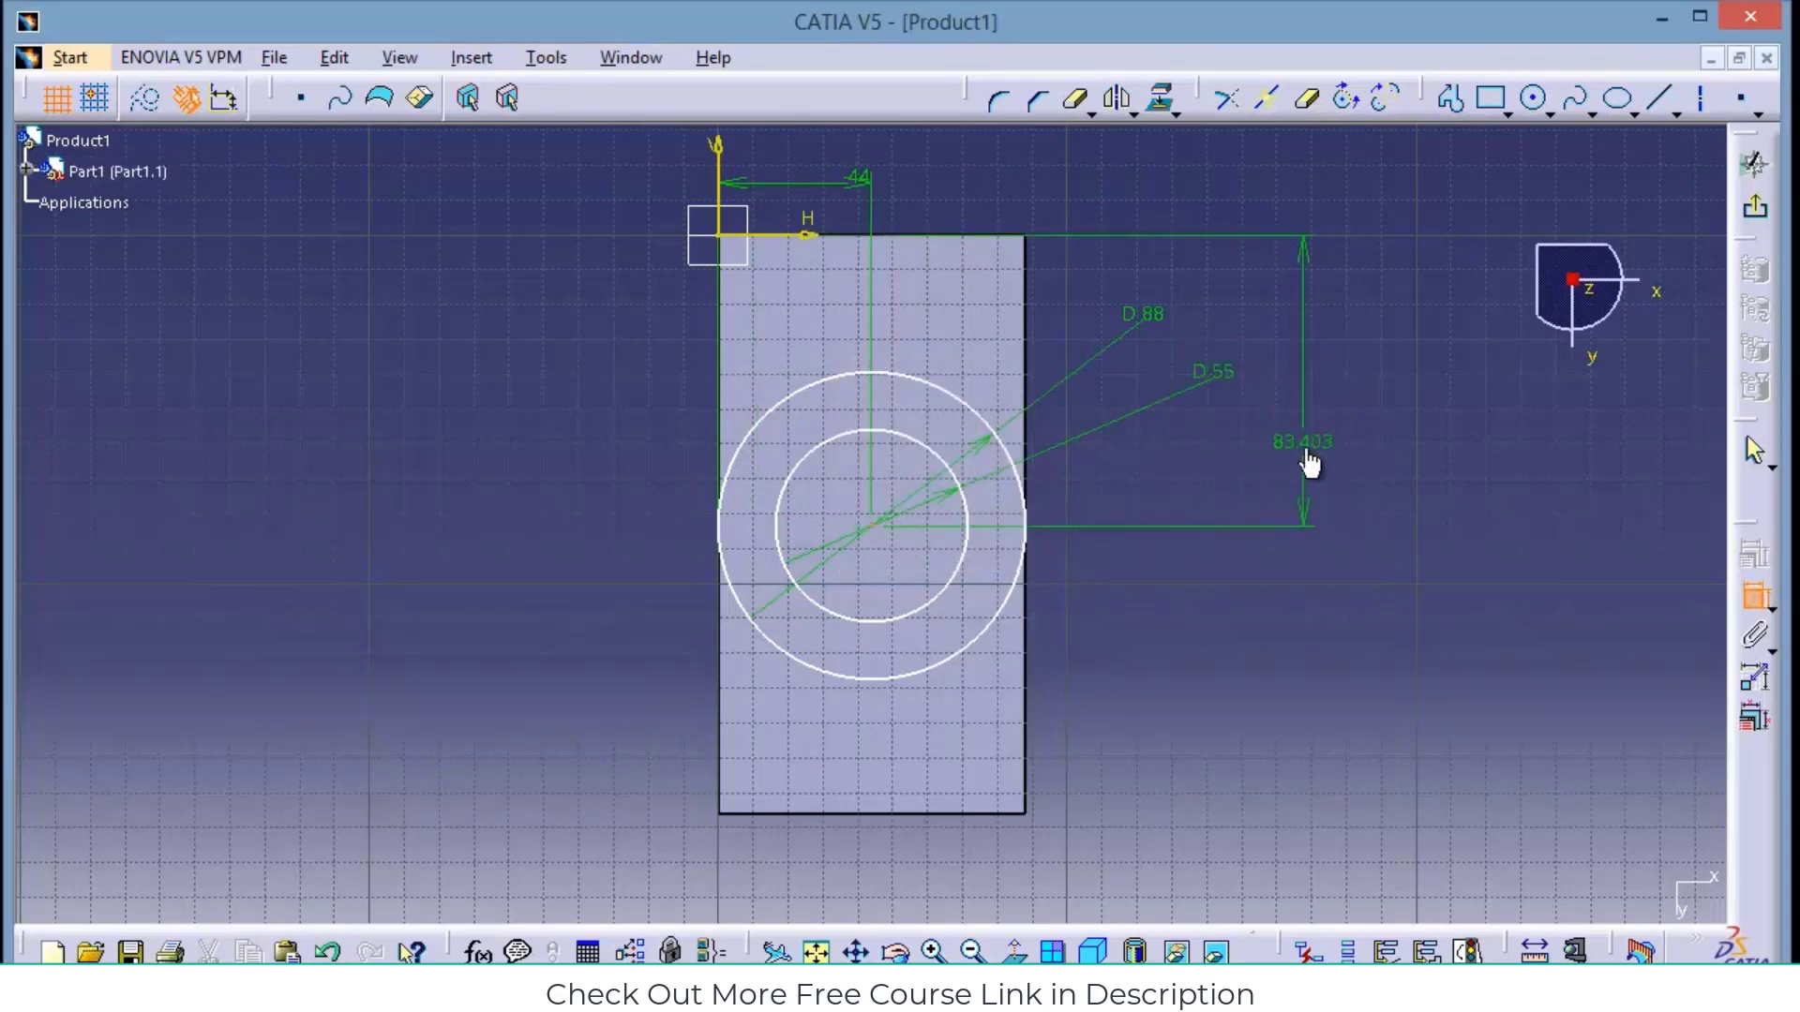
{"action": "double_click", "coordinate": [1304, 443]}
{"action": "type", "text": "28+55"}
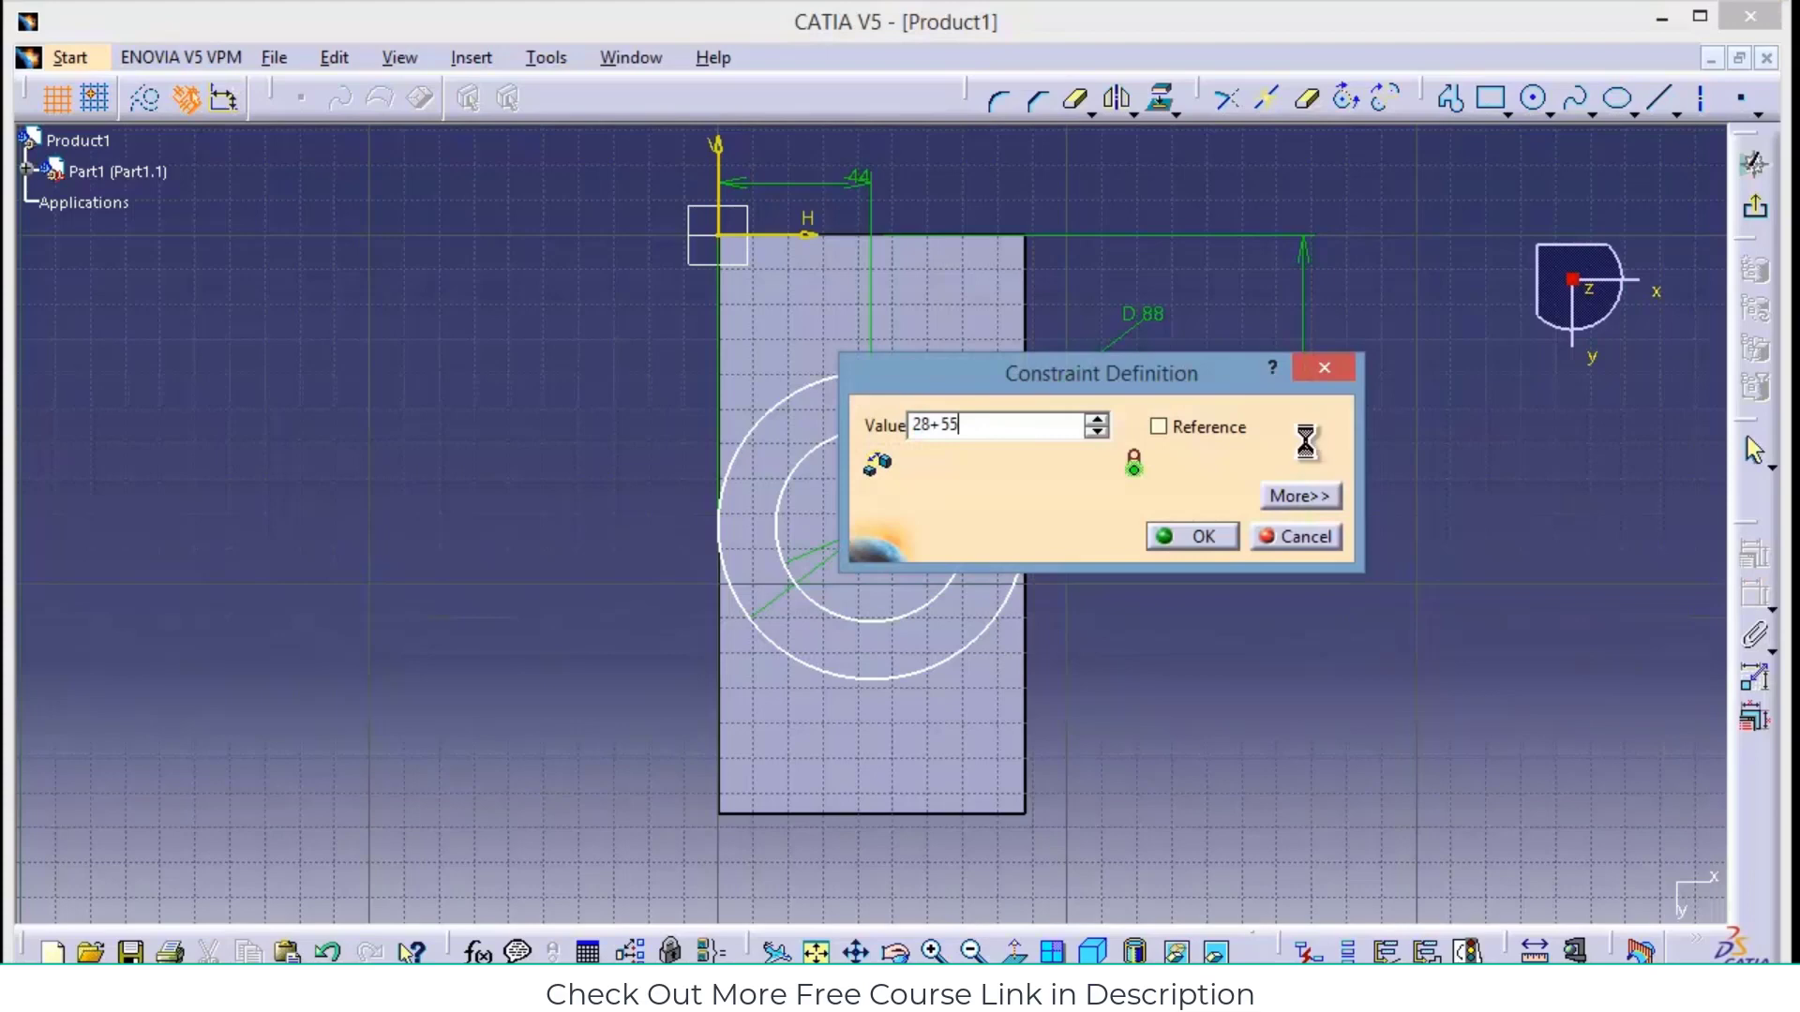
{"action": "key", "text": "Return"}
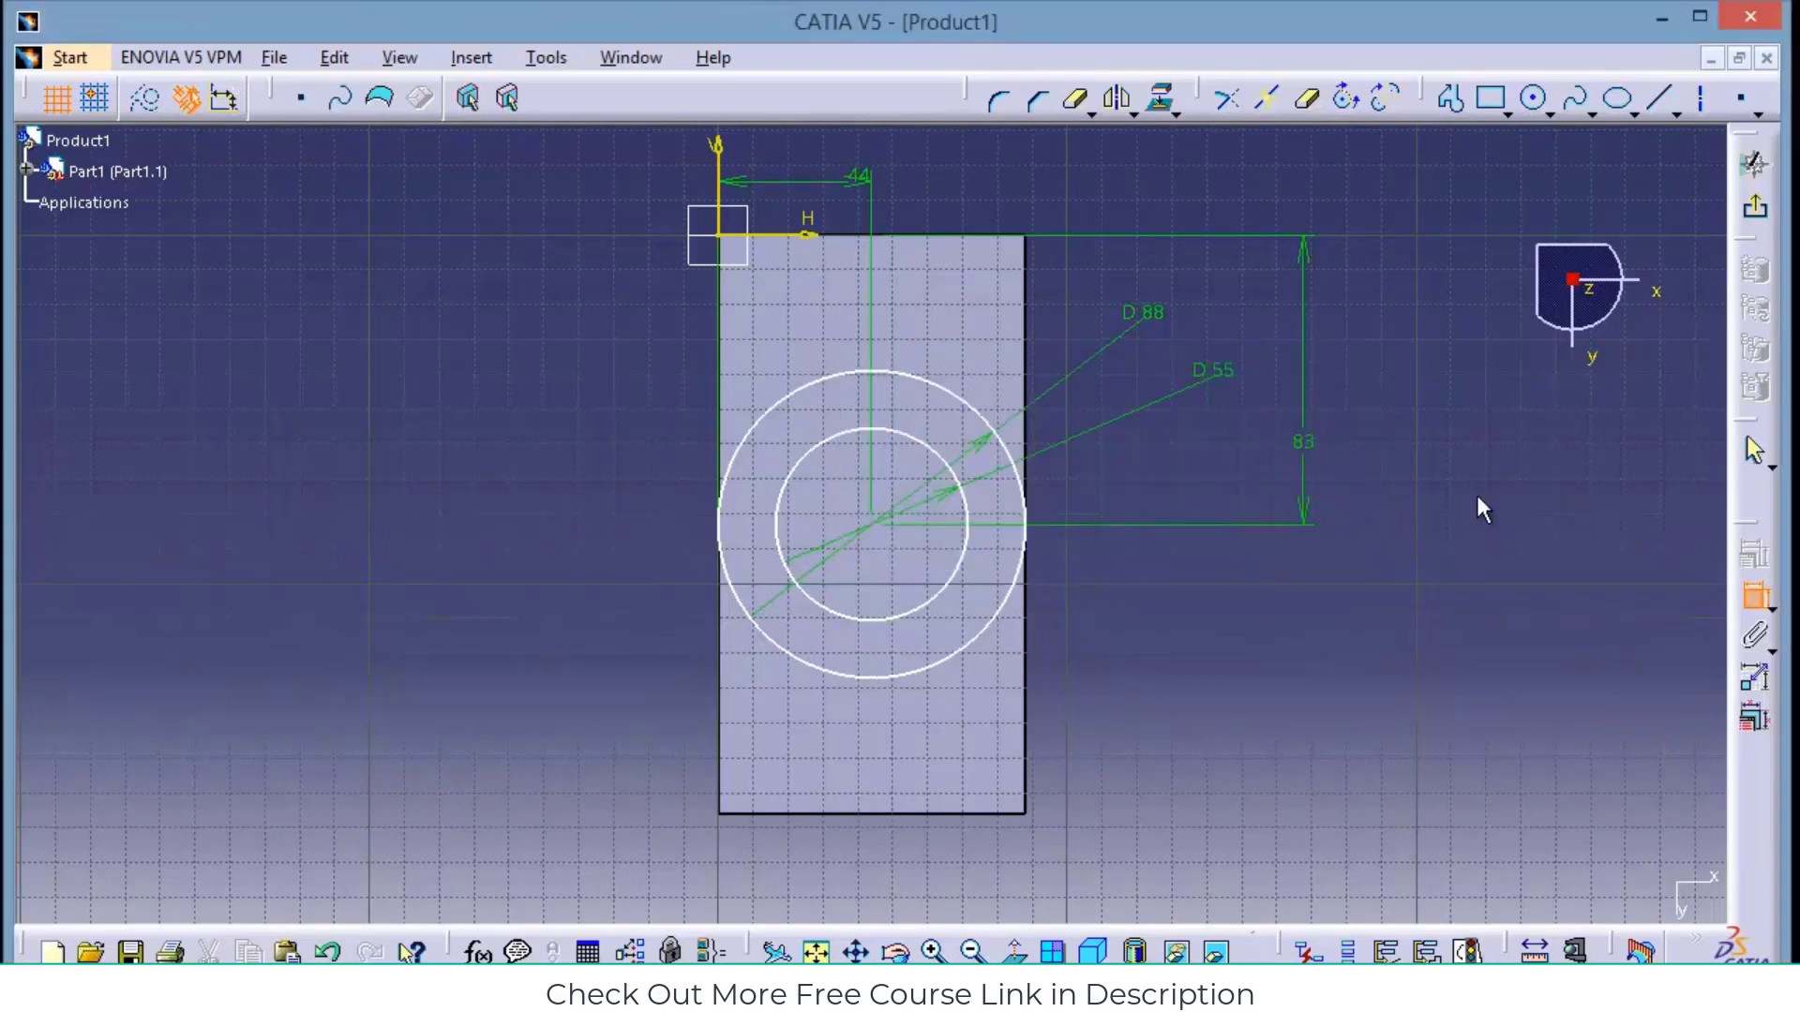
Sketch a centered rectangle about 23 mm wide and 14 mm high across the upper edge of the inner circle, on its vertical centreline
{"action": "left_click", "coordinate": [1509, 114]}
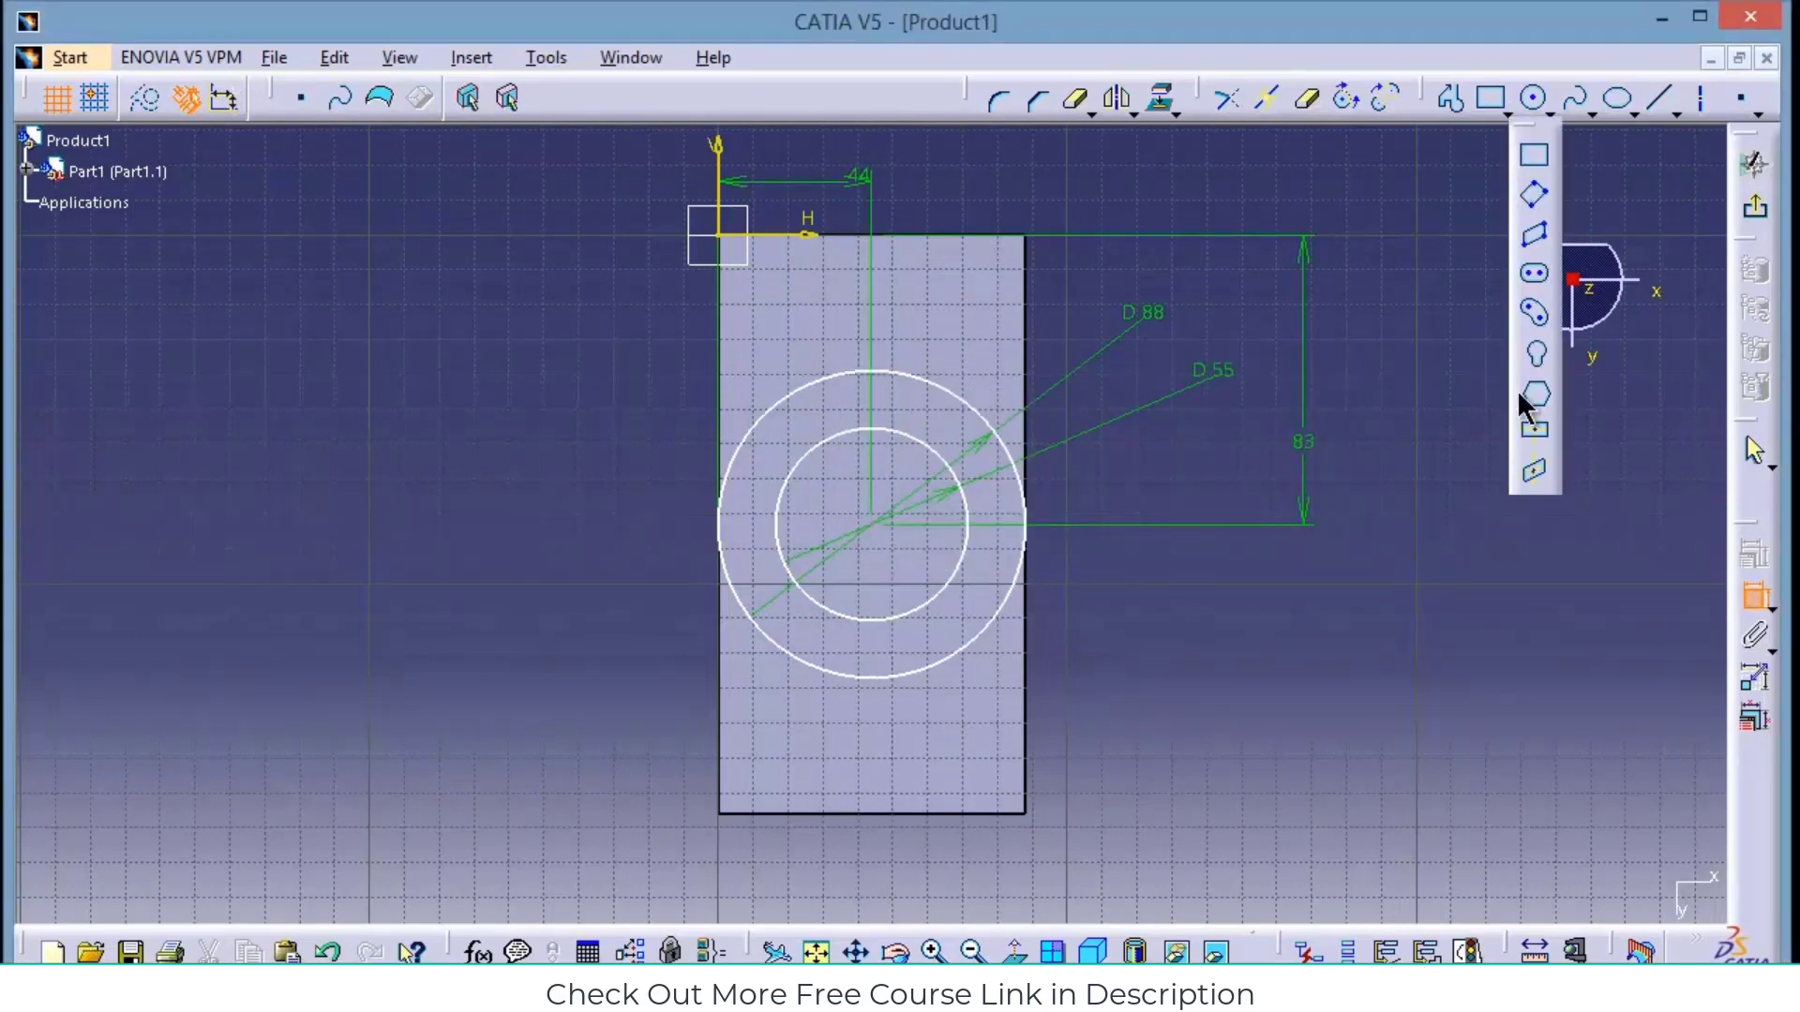
{"action": "left_click", "coordinate": [1536, 434]}
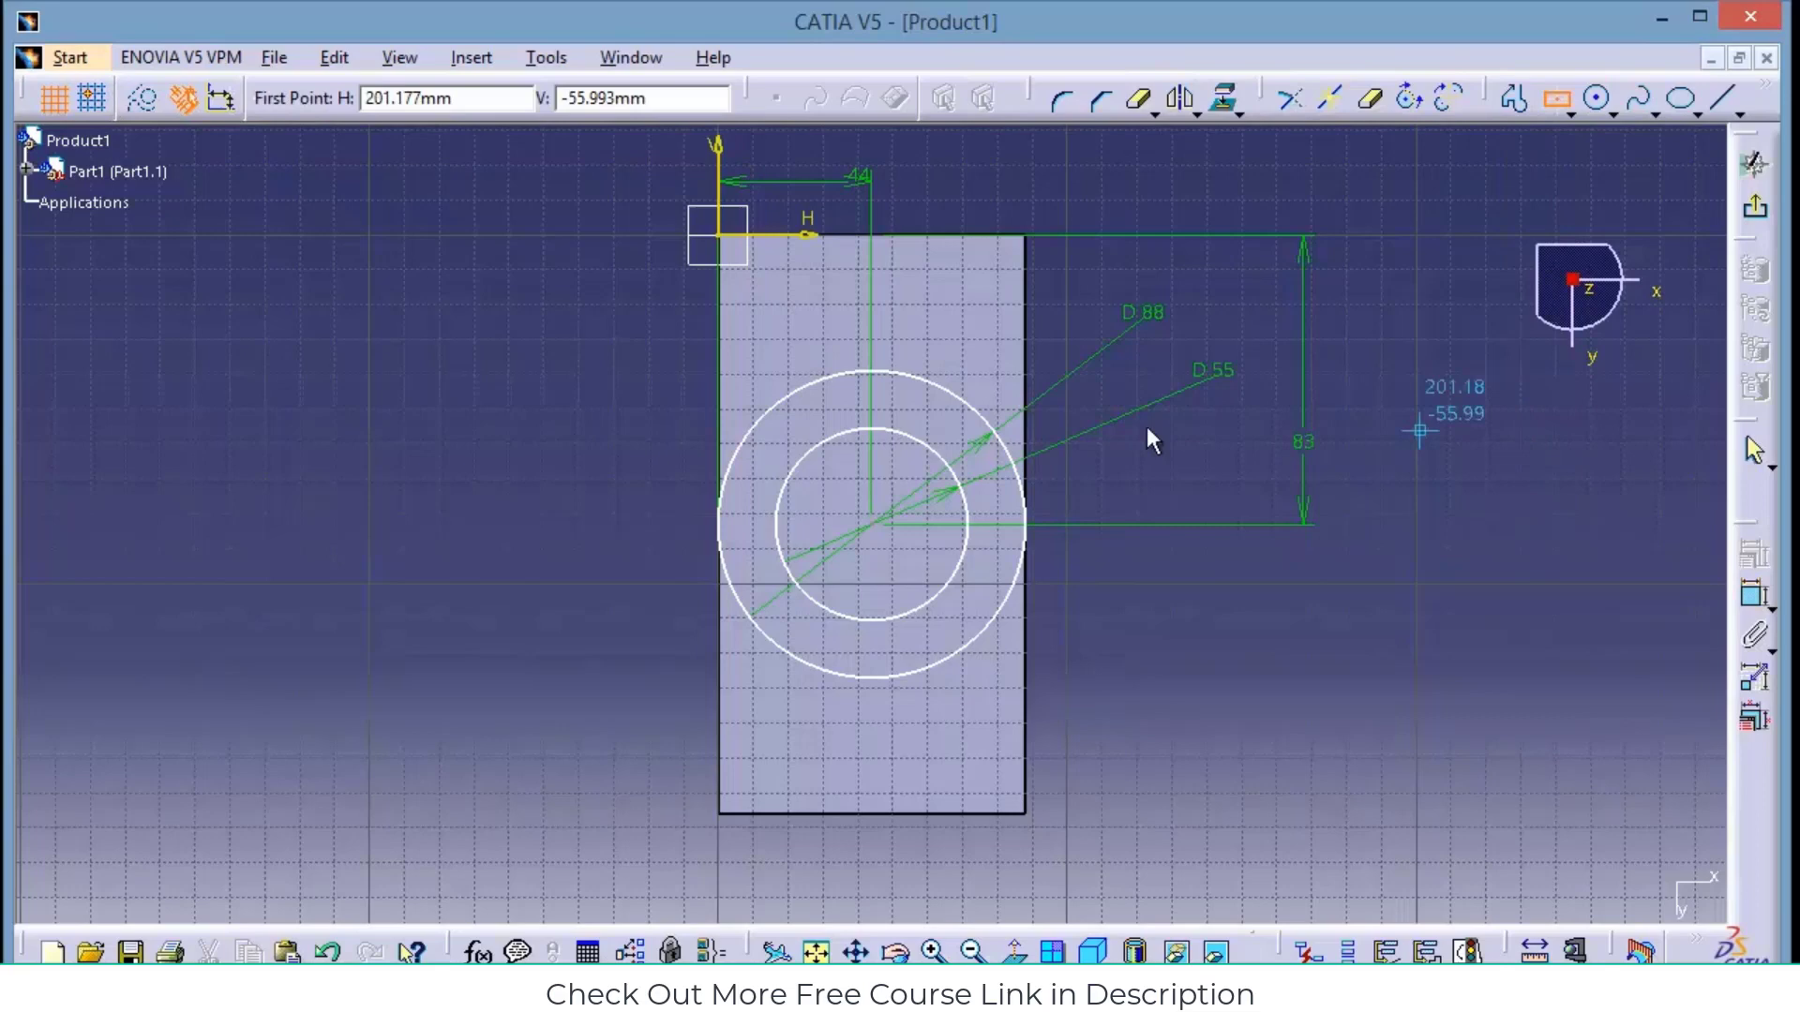
{"action": "left_click", "coordinate": [874, 435]}
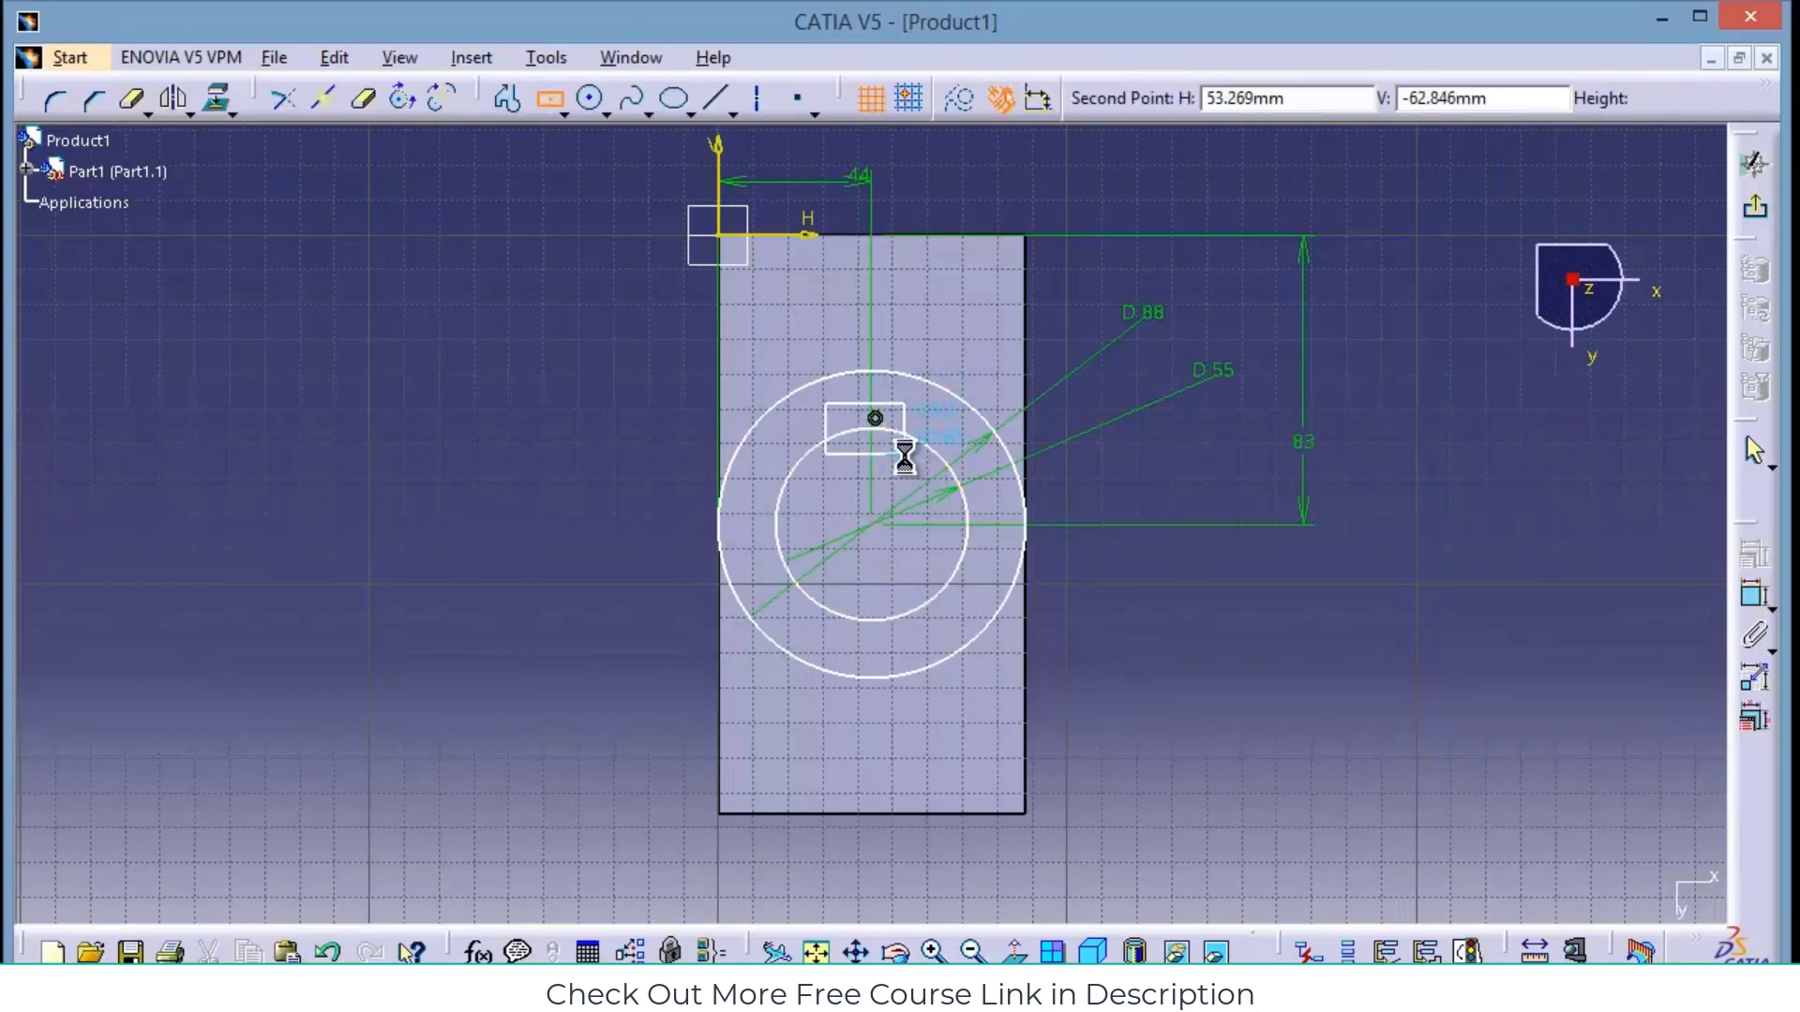
{"action": "left_click", "coordinate": [904, 454]}
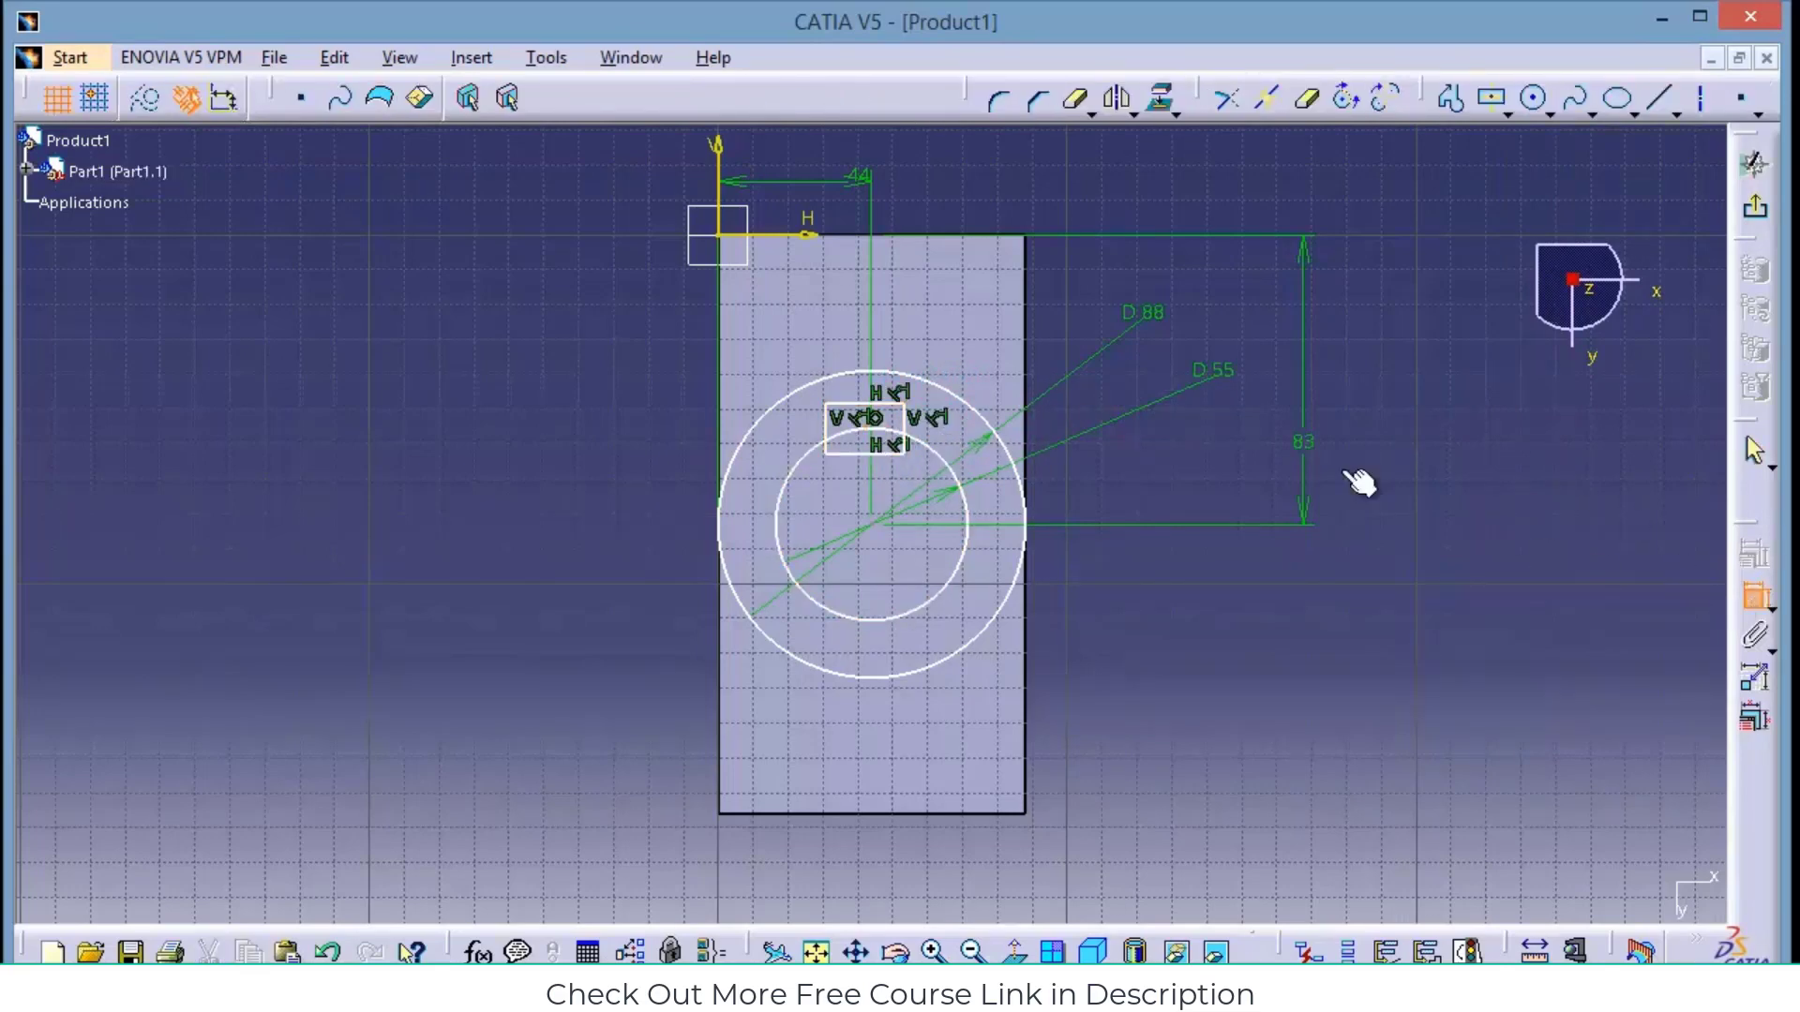
Dimension the small rectangle's width and set it to 12 mm
{"action": "left_click", "coordinate": [867, 404]}
{"action": "left_click", "coordinate": [853, 317]}
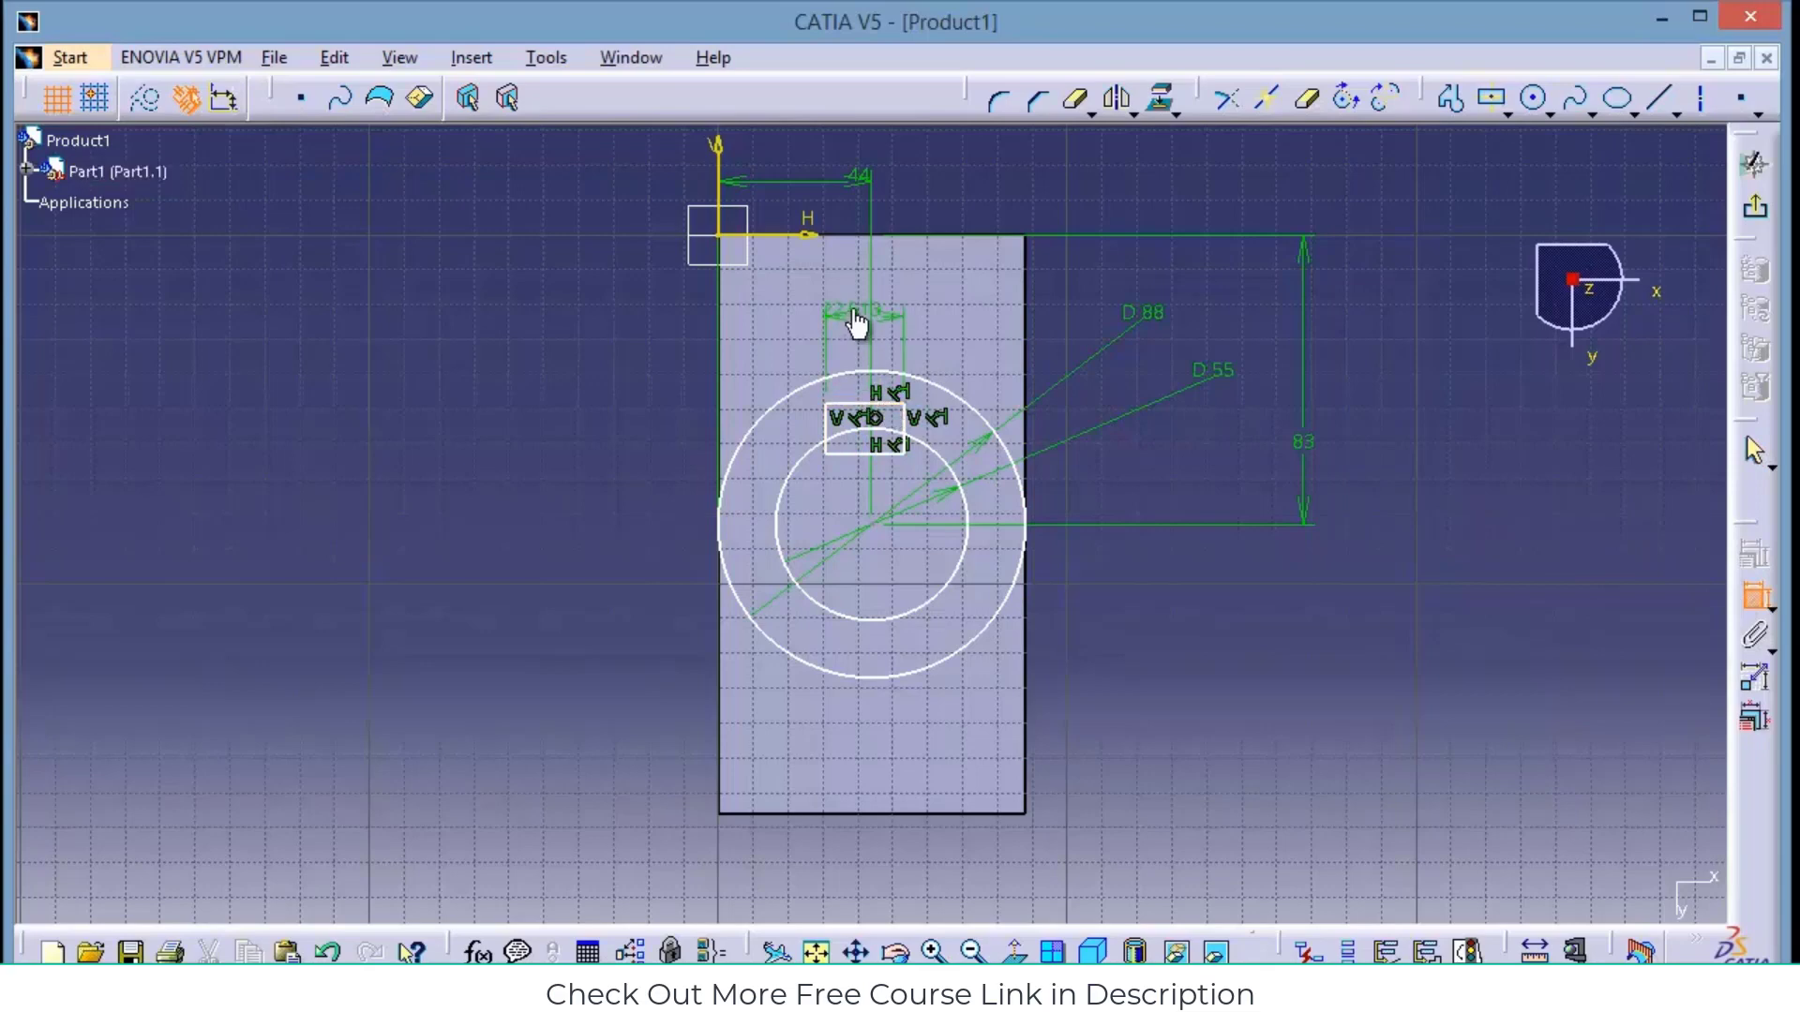
{"action": "double_click", "coordinate": [855, 309]}
{"action": "type", "text": "12"}
{"action": "key", "text": "Return"}
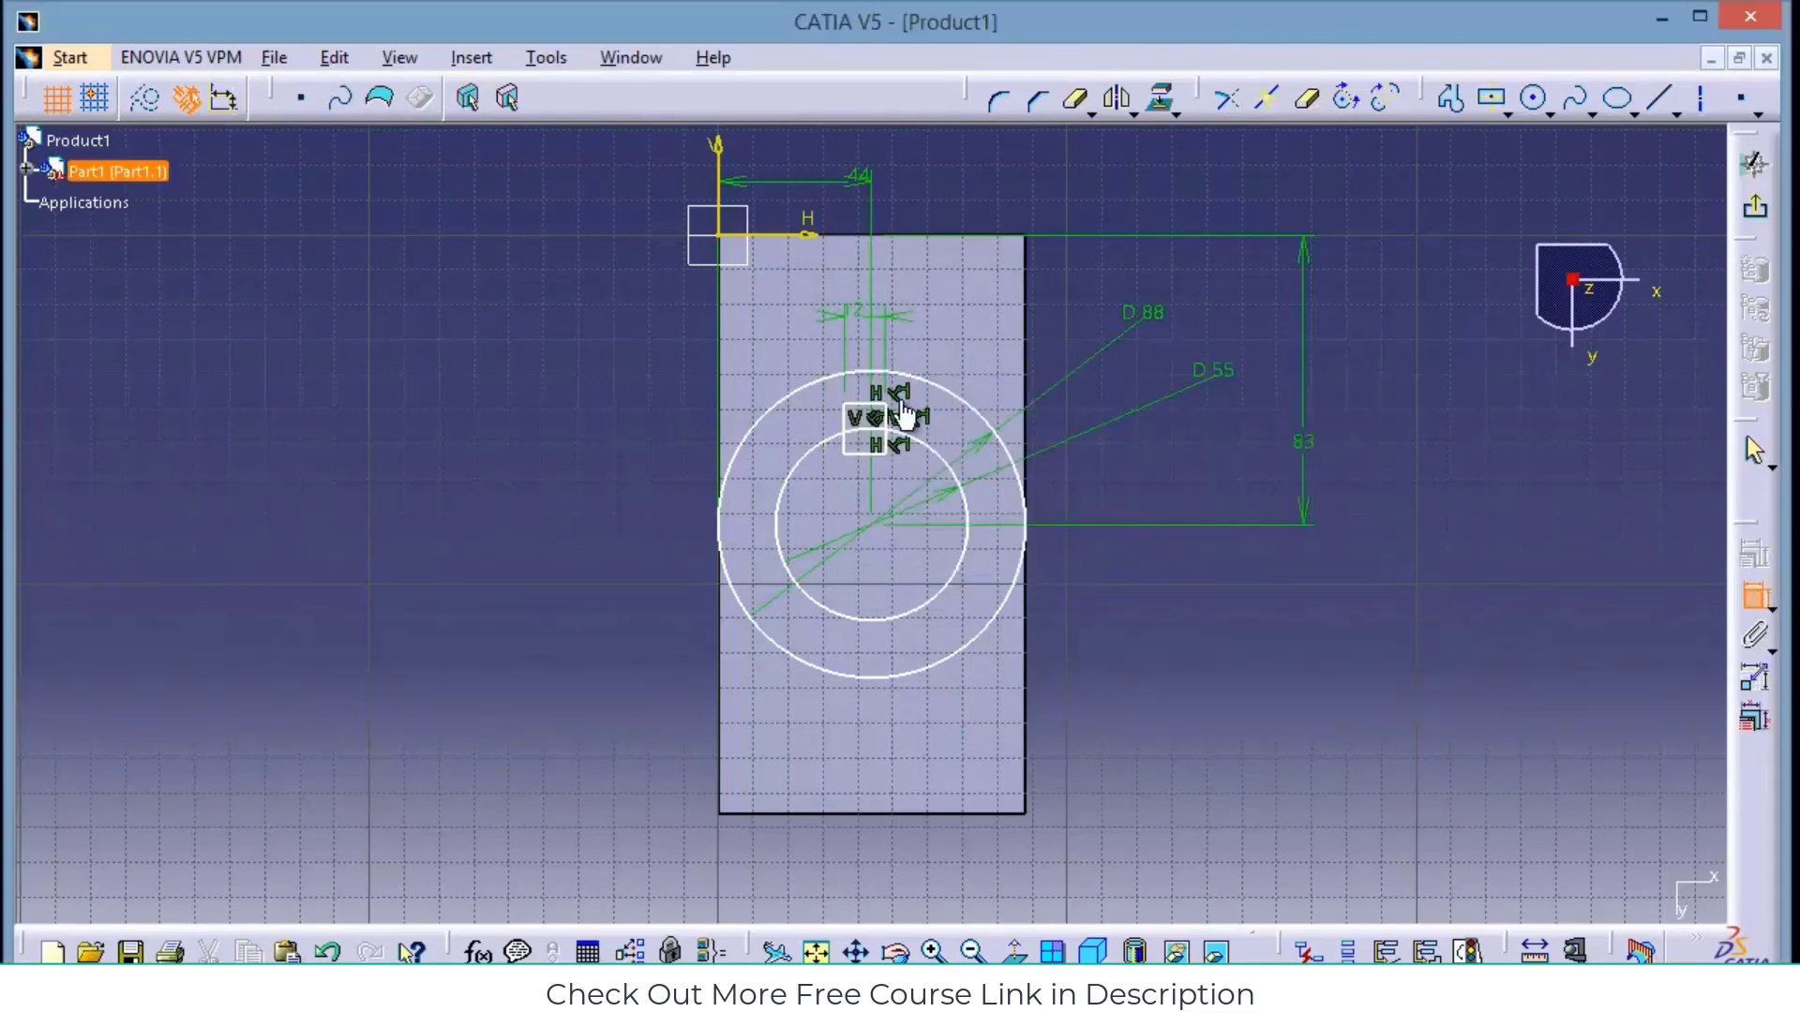
Dimension the small rectangle's height and set it to 7 mm
{"action": "left_click", "coordinate": [844, 427]}
{"action": "left_click", "coordinate": [590, 414]}
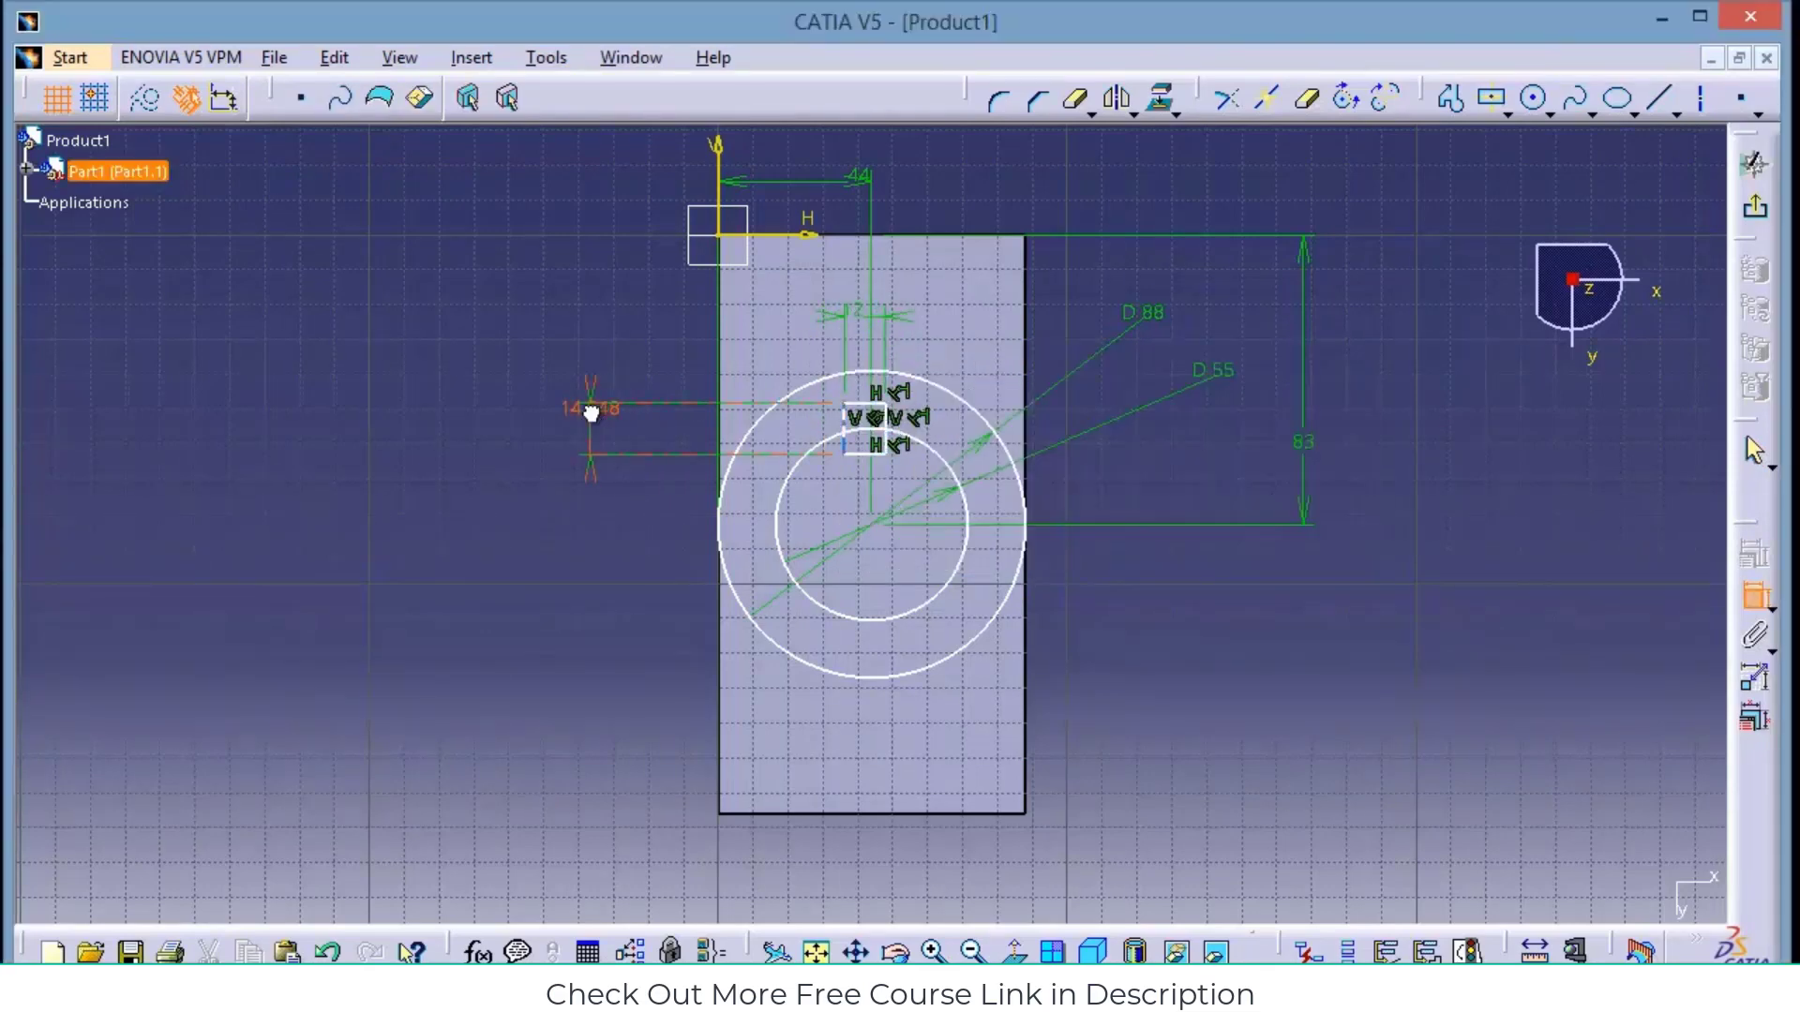
{"action": "double_click", "coordinate": [591, 408]}
{"action": "type", "text": "7mm"}
{"action": "key", "text": "Return"}
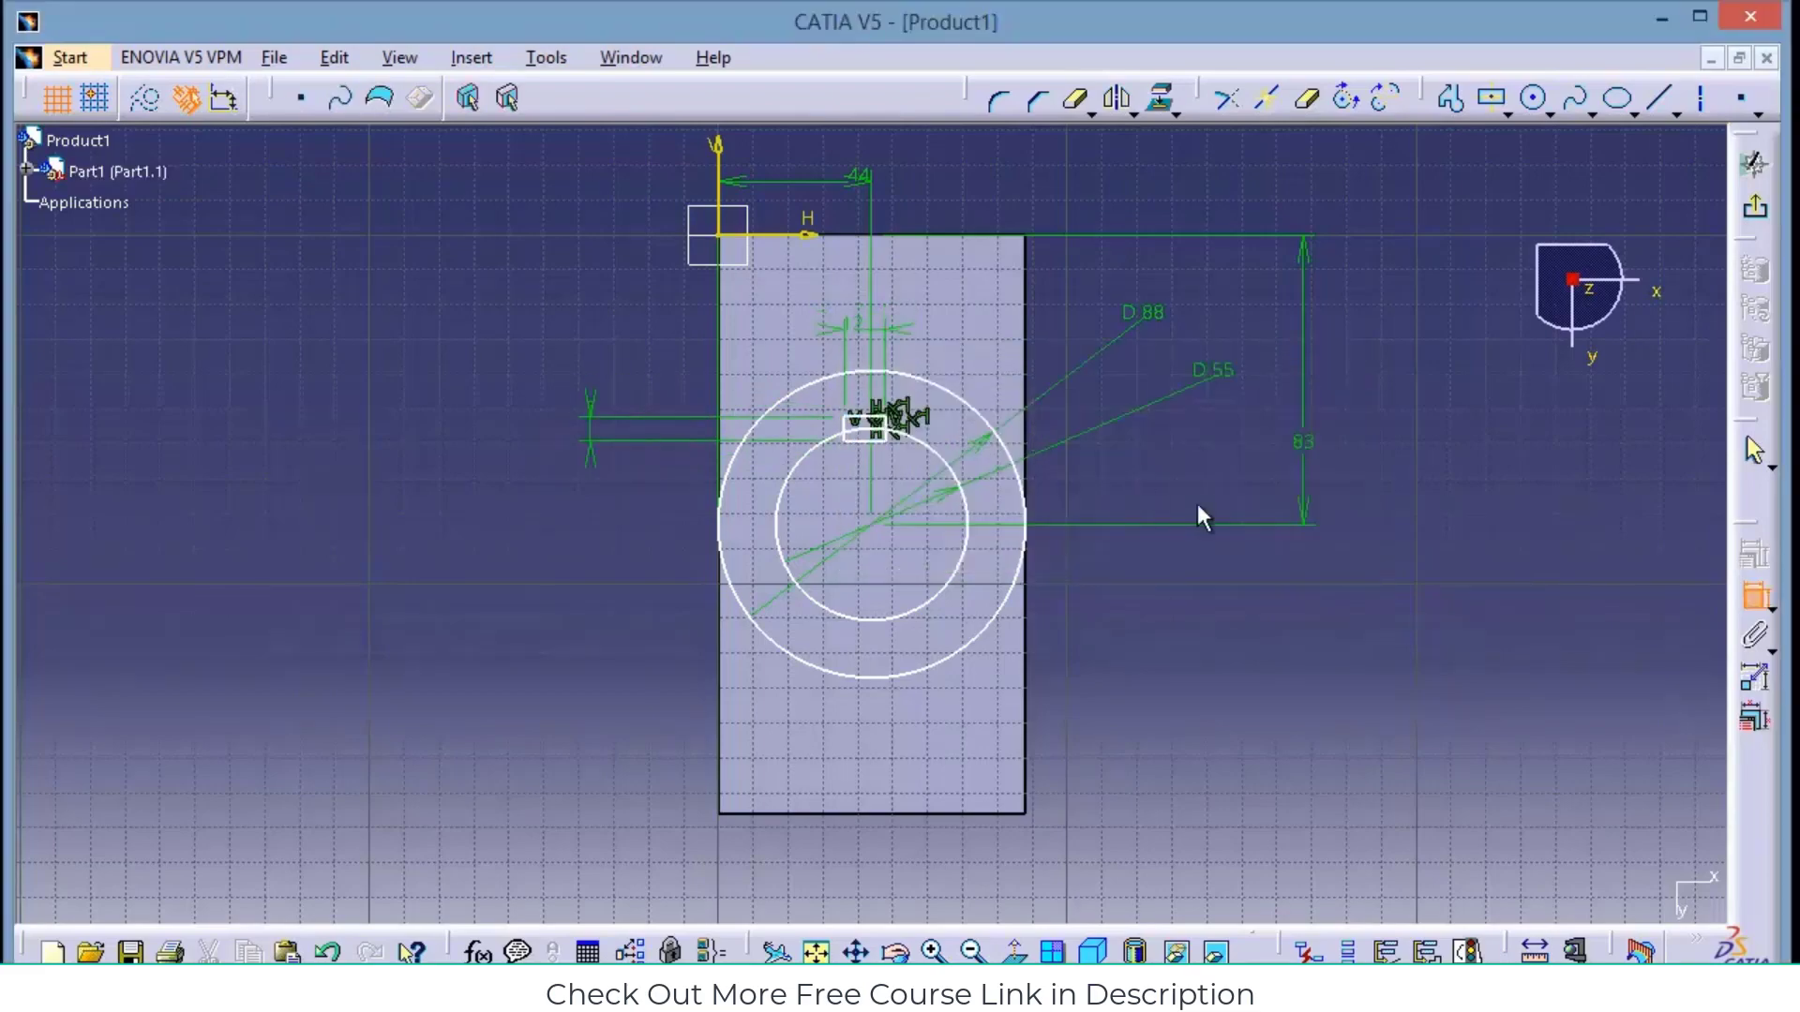
Trim the rectangle's portions inside the inner circle and the arc between its sides, leaving a keyway notch in the circle
{"action": "left_click", "coordinate": [936, 948]}
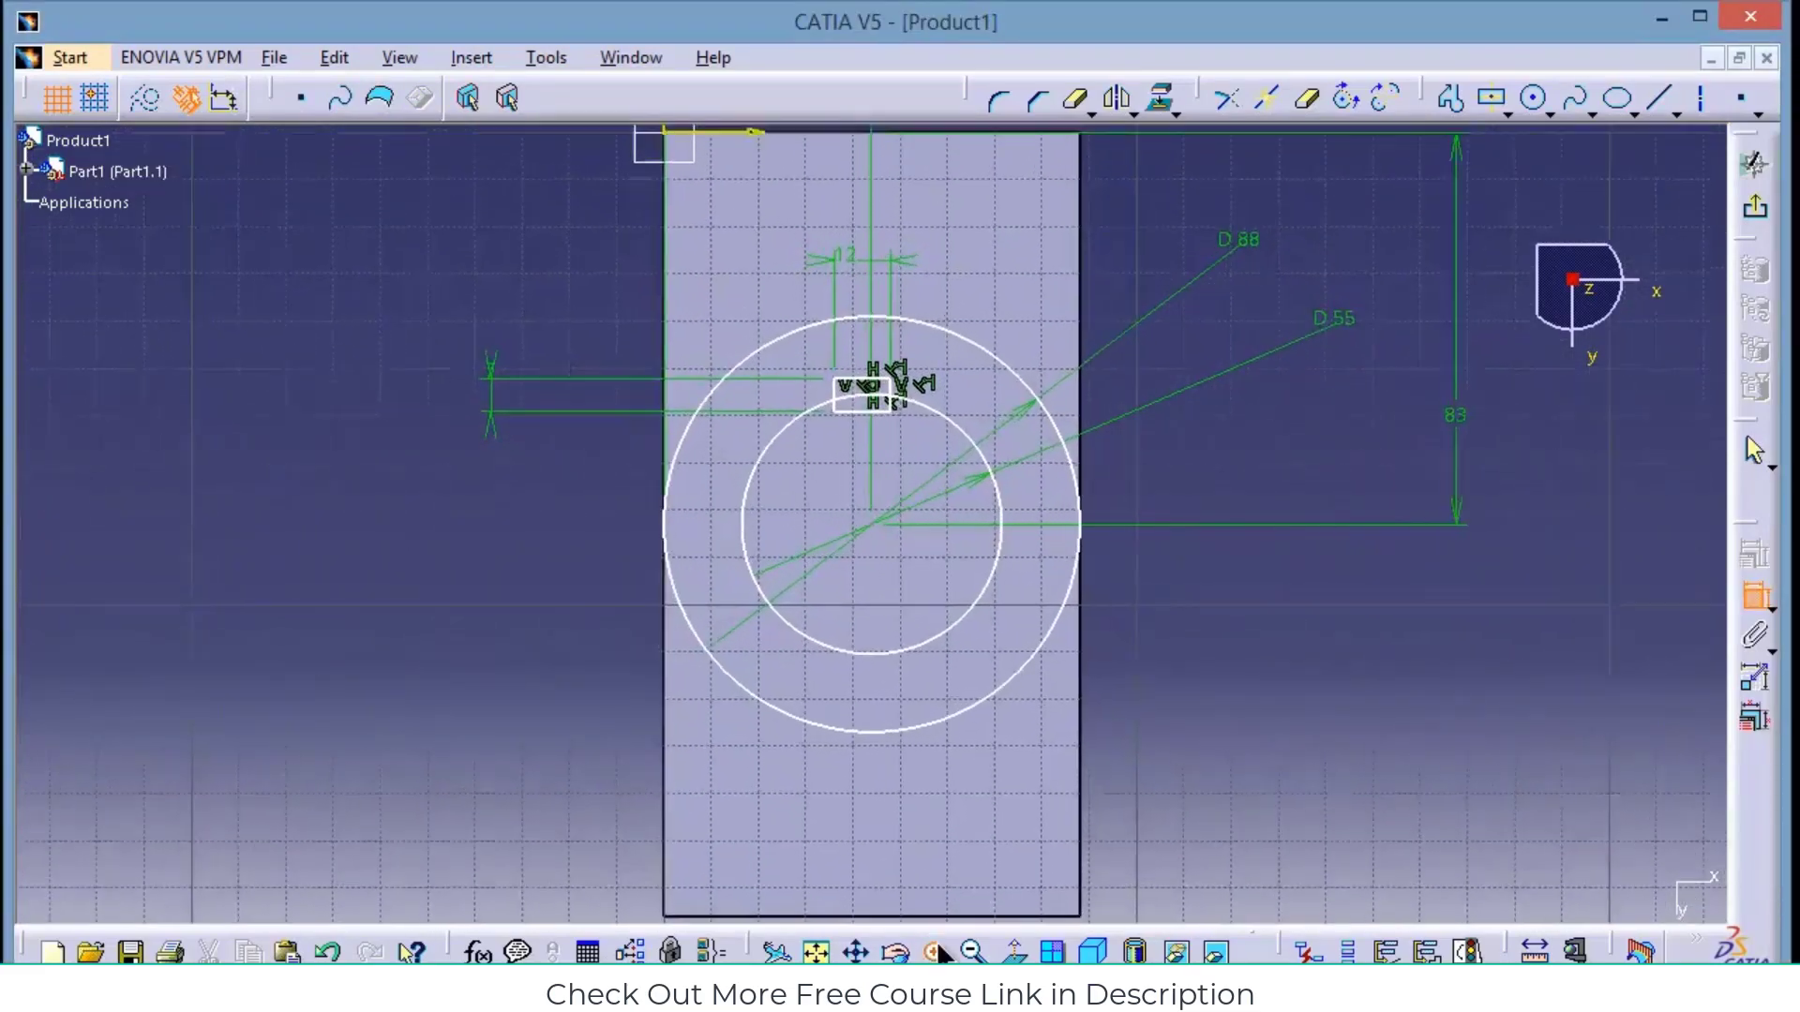
{"action": "left_click", "coordinate": [1307, 97]}
{"action": "left_click", "coordinate": [844, 302]}
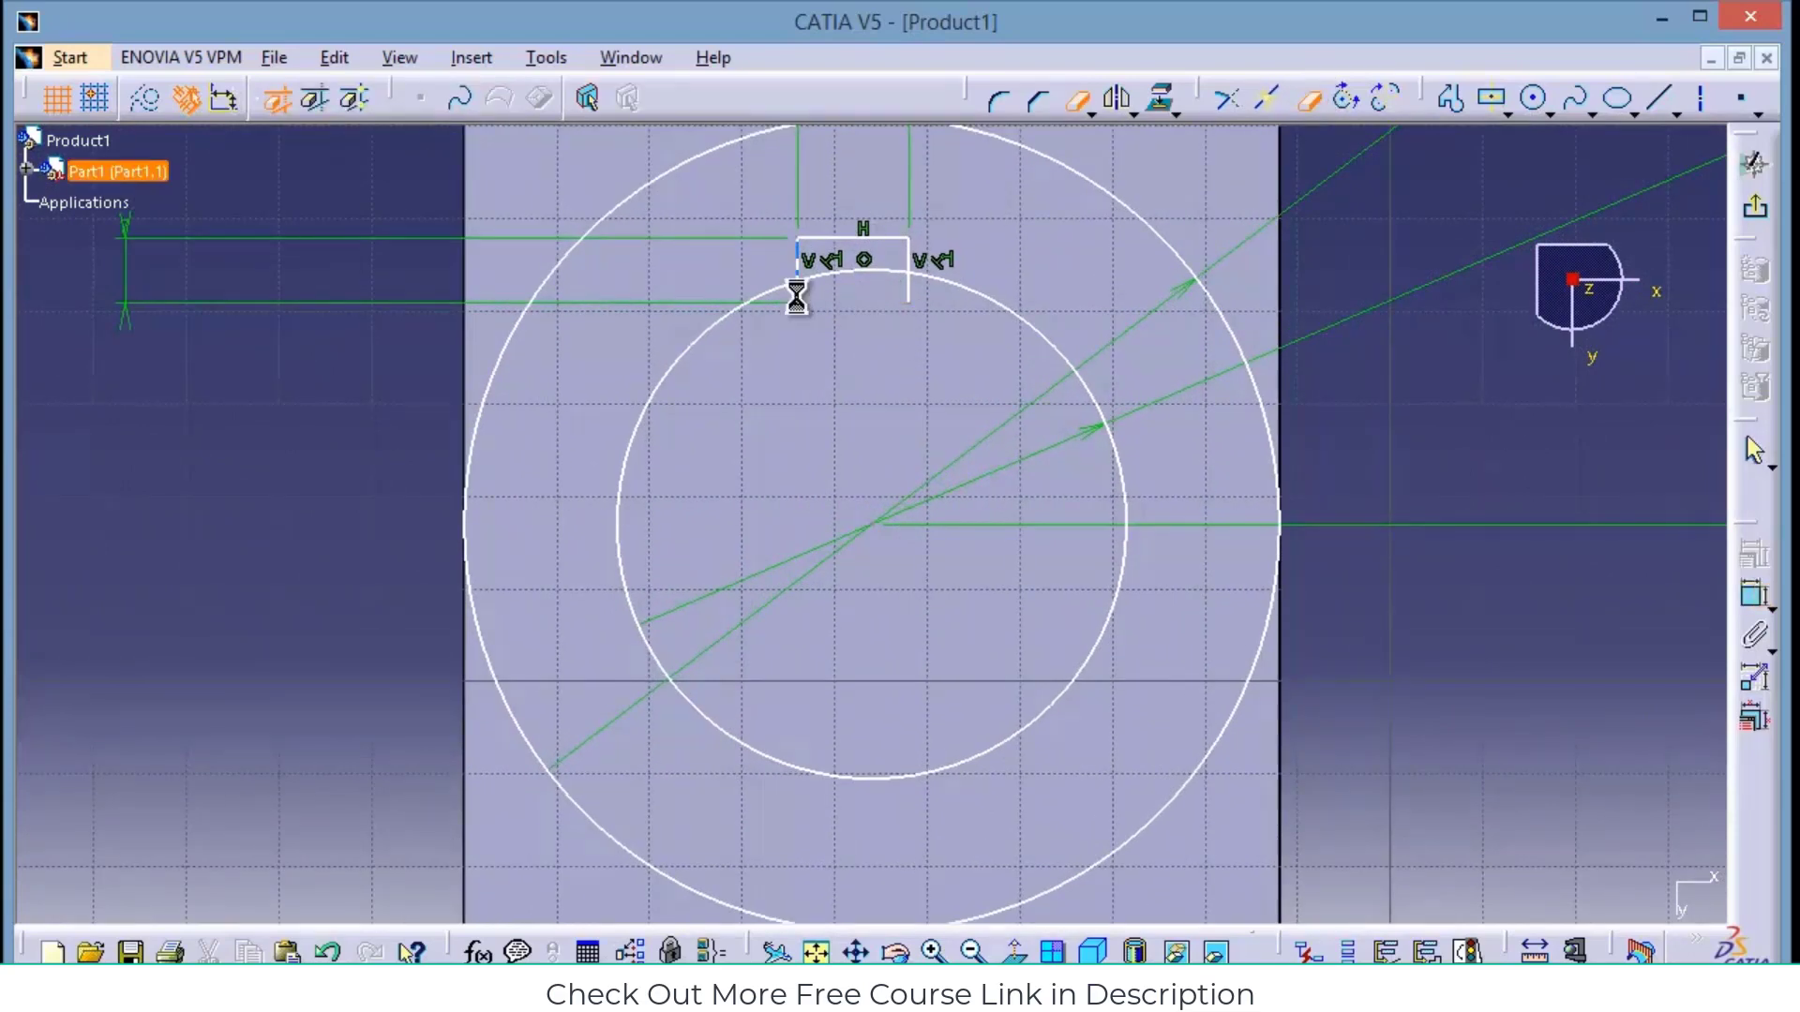
{"action": "left_click", "coordinate": [798, 287]}
{"action": "left_click", "coordinate": [940, 586]}
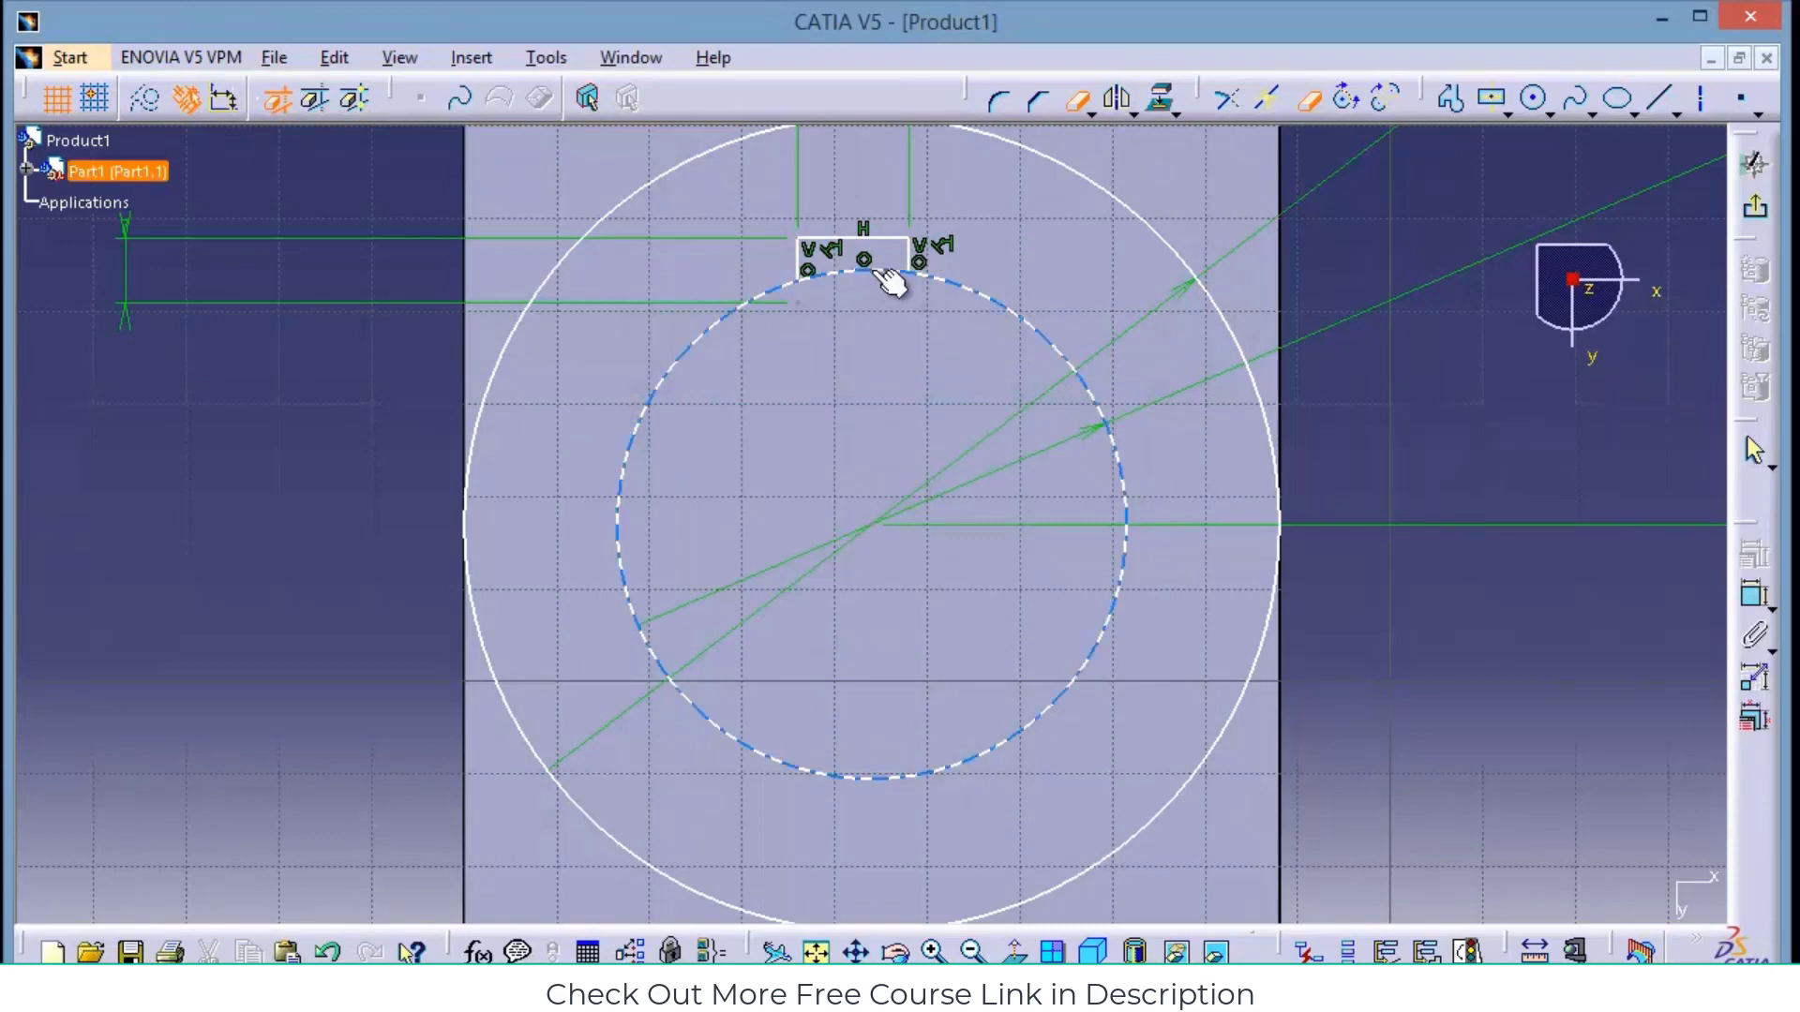
{"action": "left_click", "coordinate": [892, 280]}
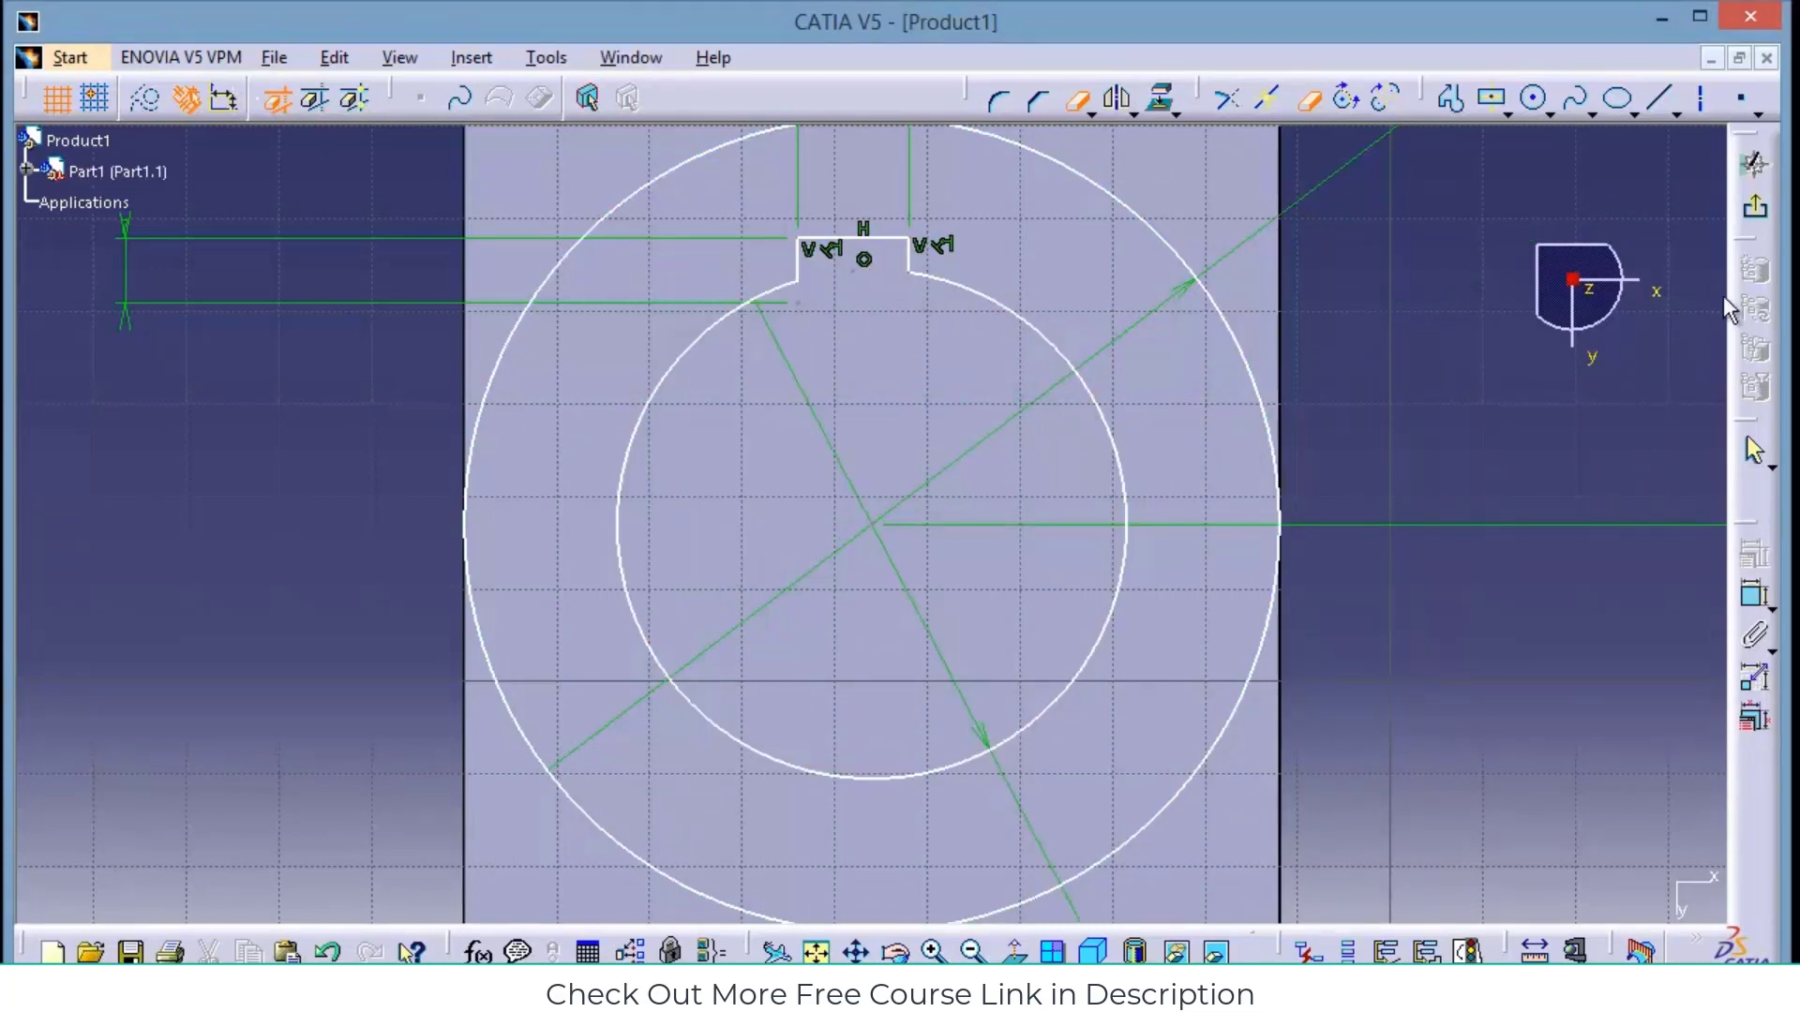
Exit the sketch and pad the ring profile with the keyway to a length of 58 mm
{"action": "left_click", "coordinate": [1750, 214]}
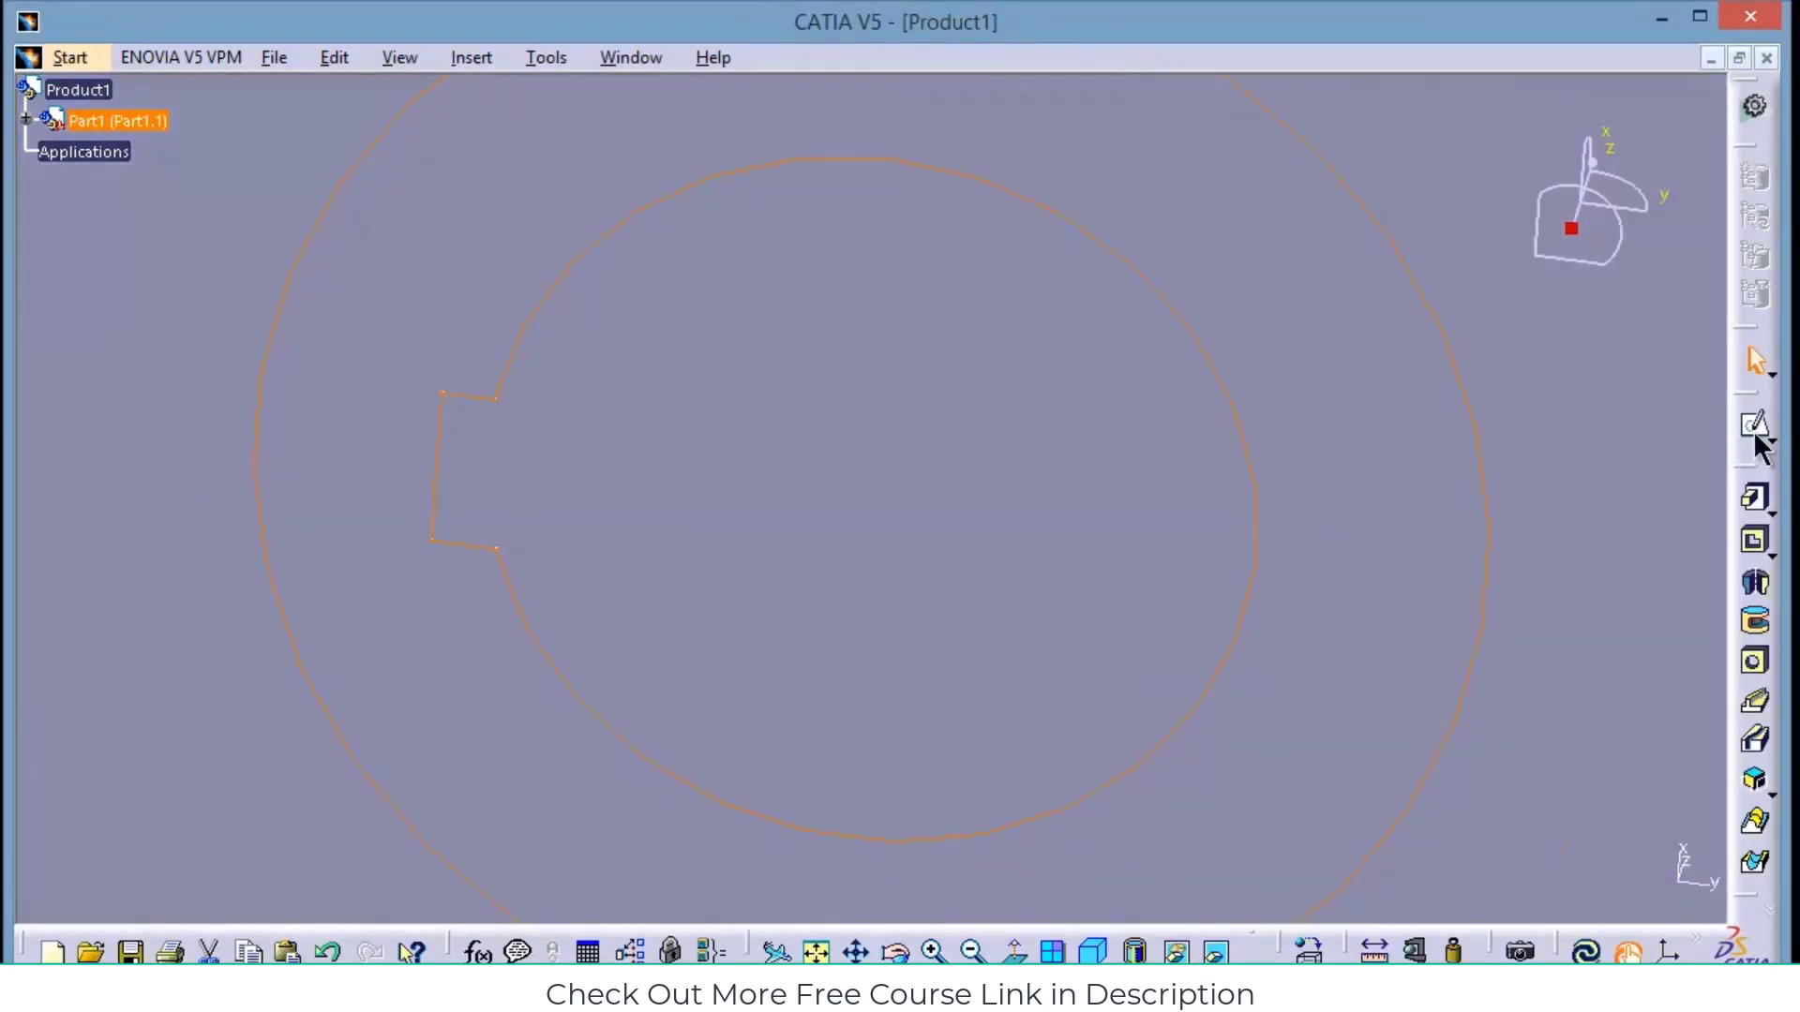
{"action": "left_click", "coordinate": [1753, 501]}
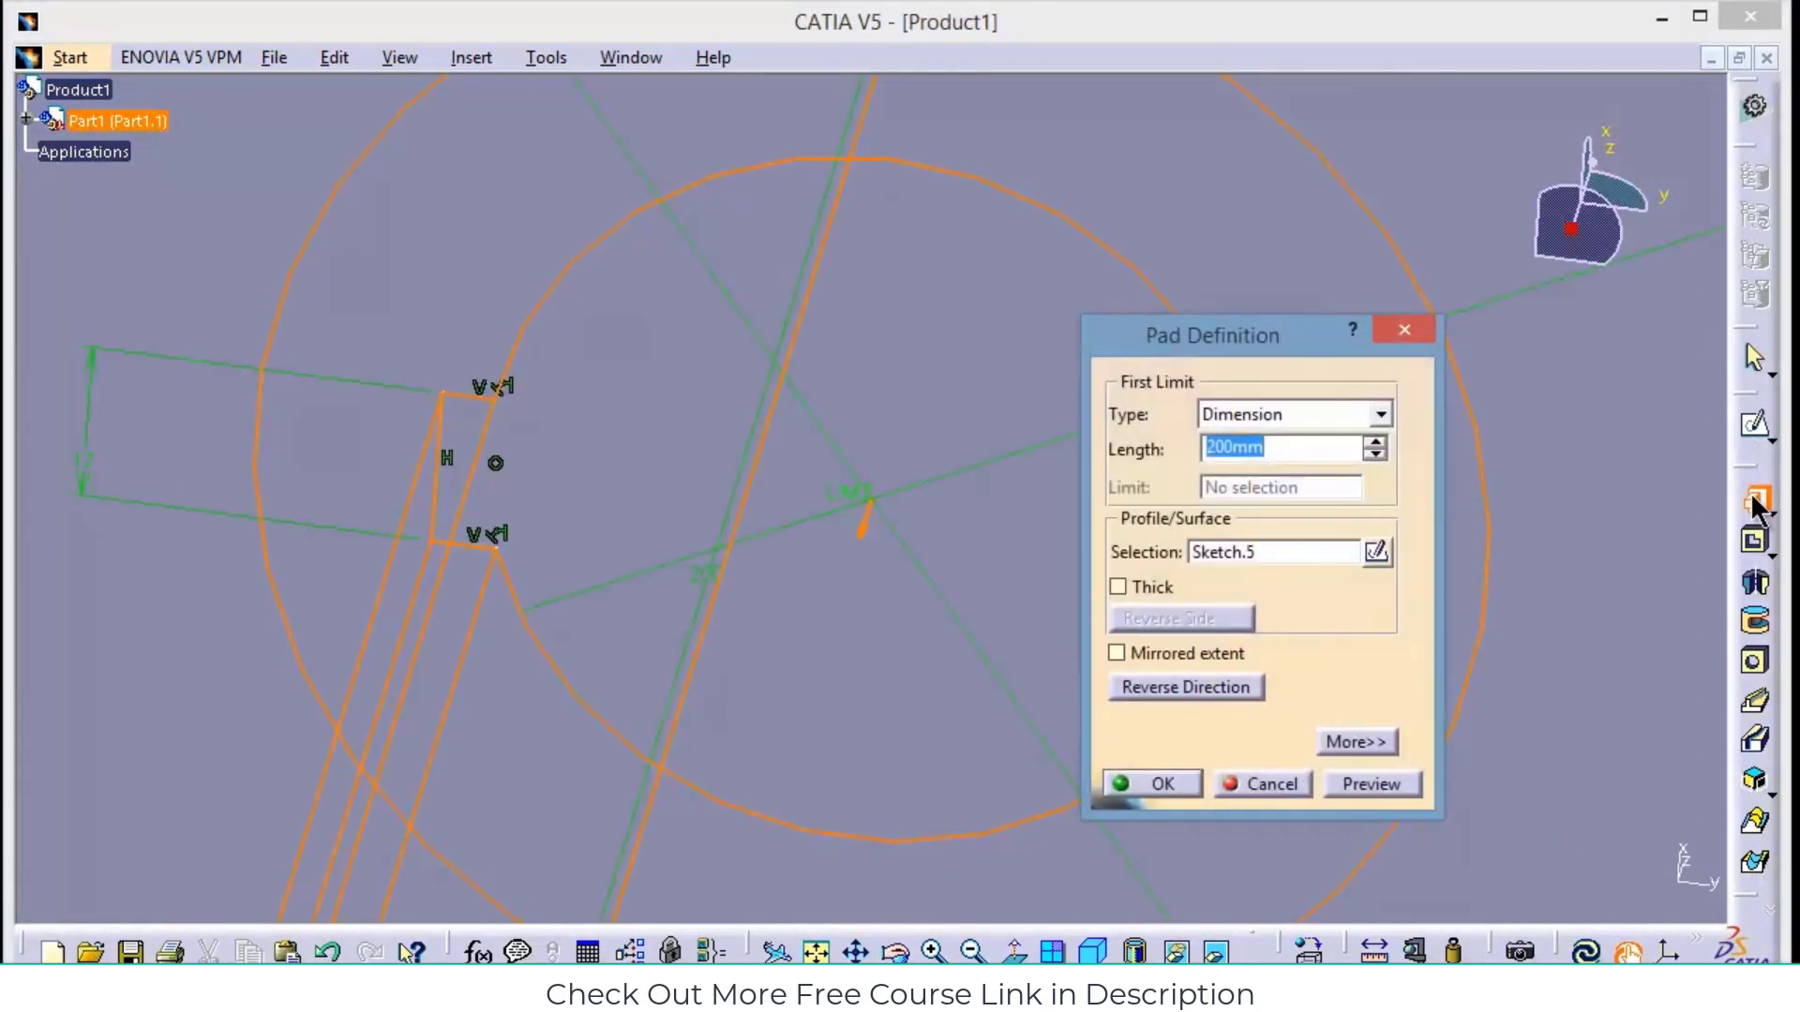
{"action": "type", "text": "58"}
{"action": "key", "text": "Return"}
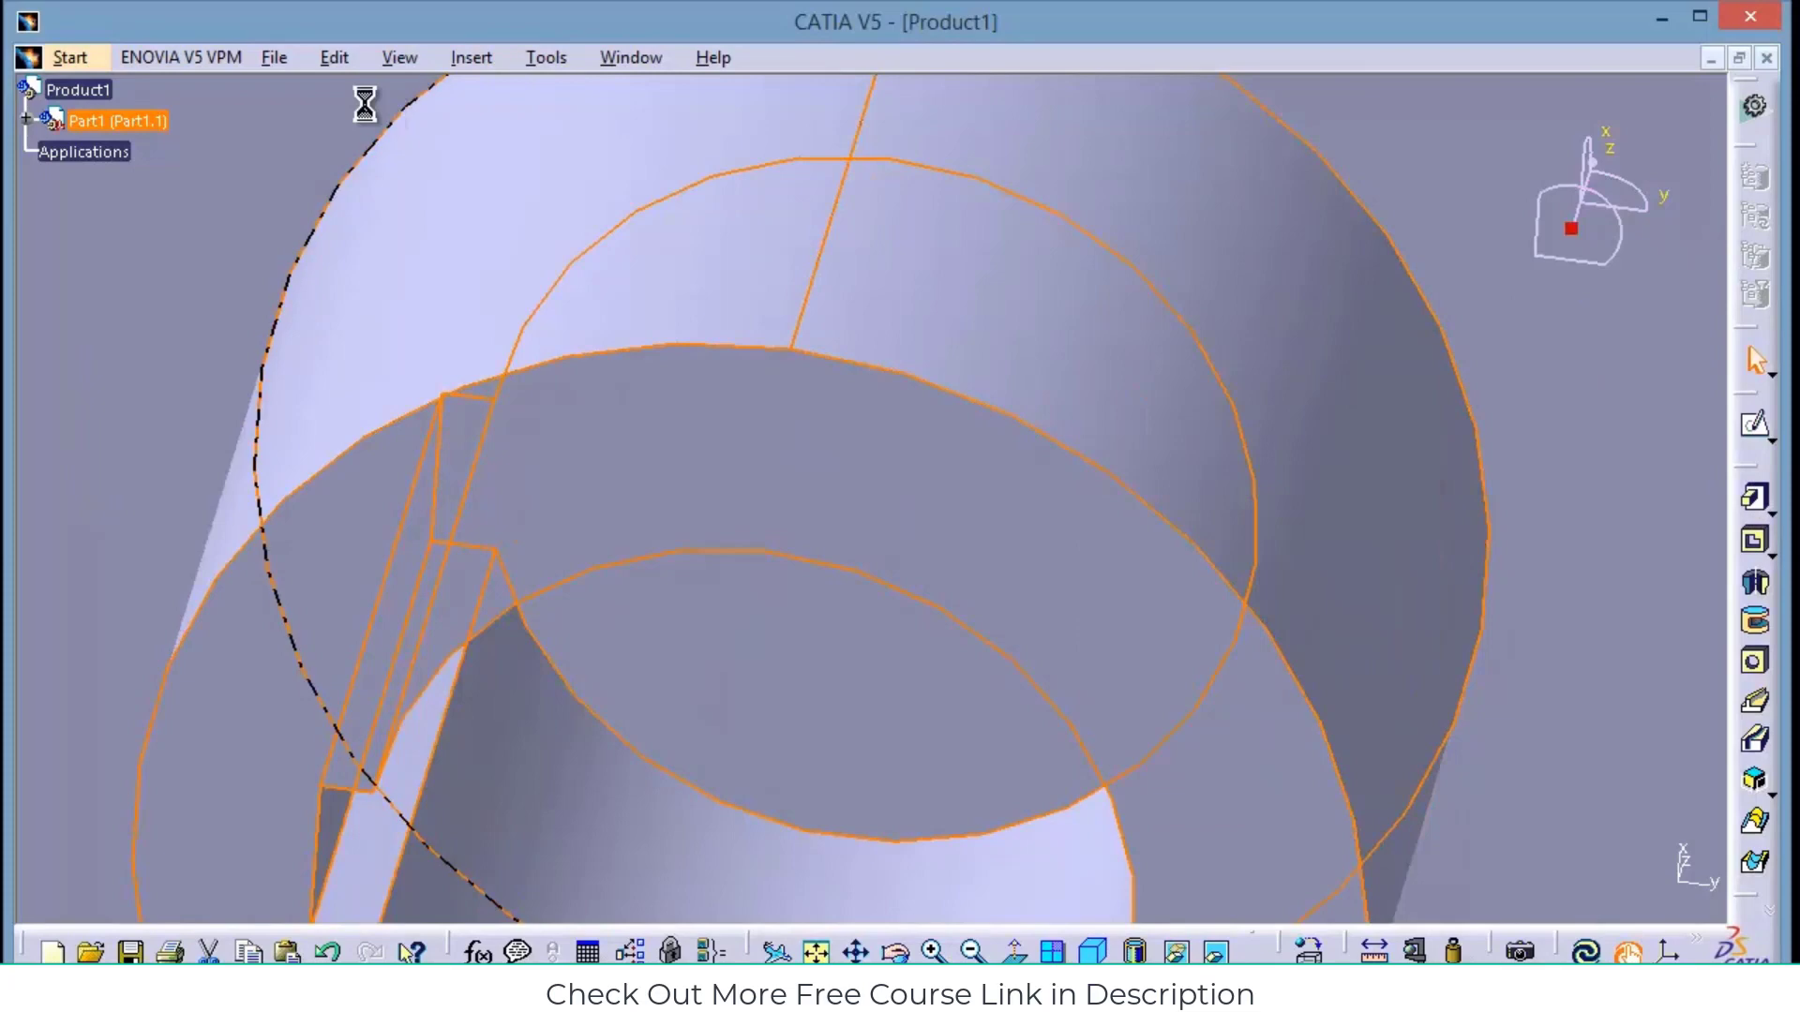
Save the part as fork in the catia folder without overwriting Part1.CATPart, accepting the update of its document links
{"action": "key", "text": "ctrl+s"}
{"action": "key", "text": "Return"}
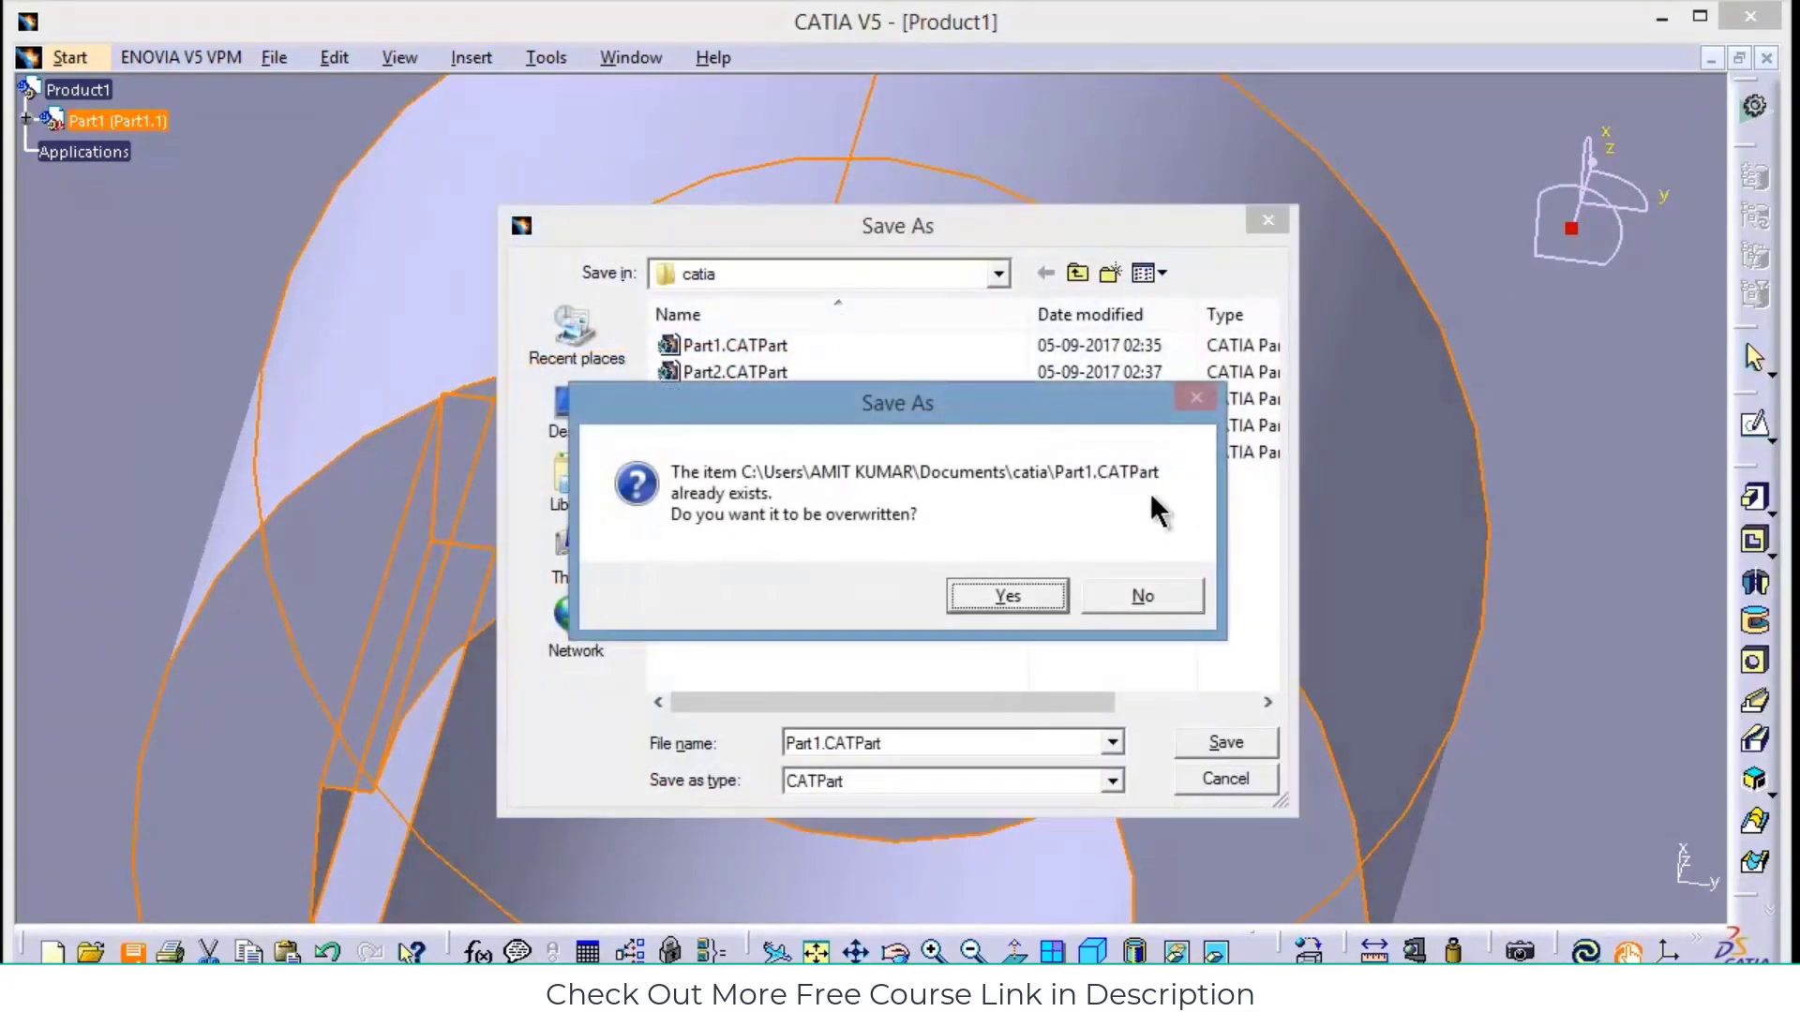
{"action": "left_click", "coordinate": [1142, 594]}
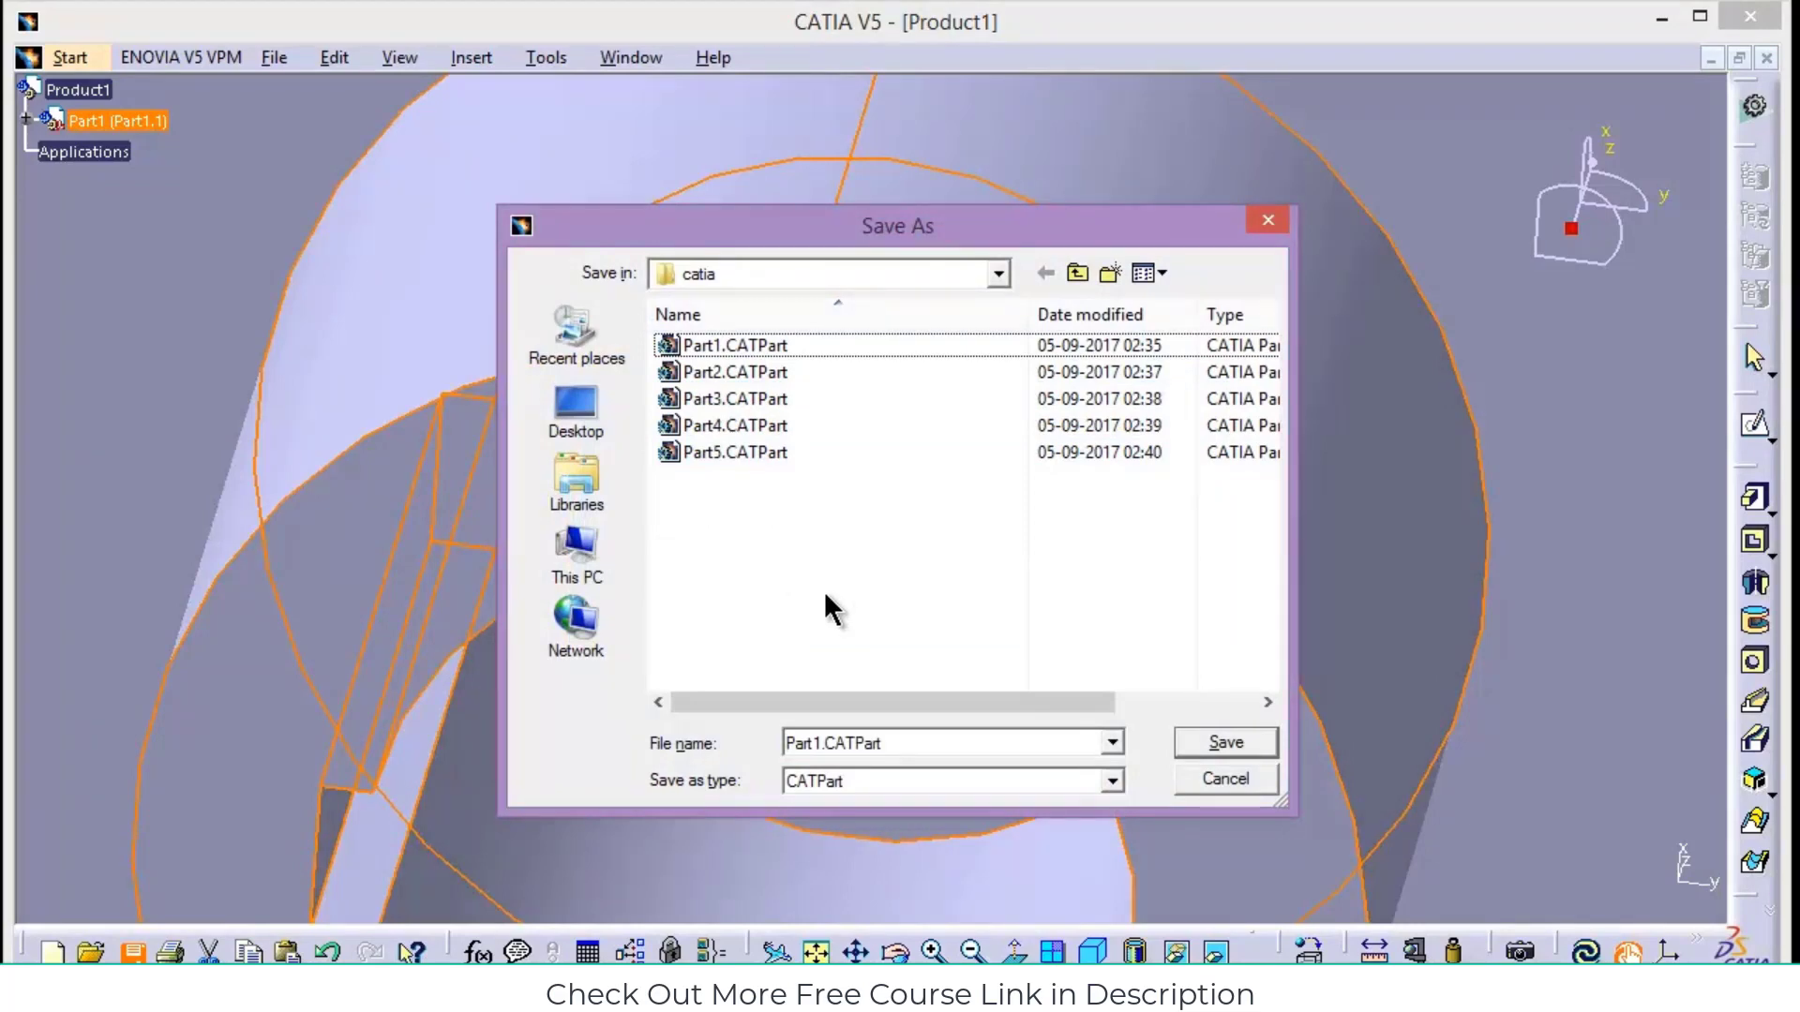
{"action": "key", "text": "Tab"}
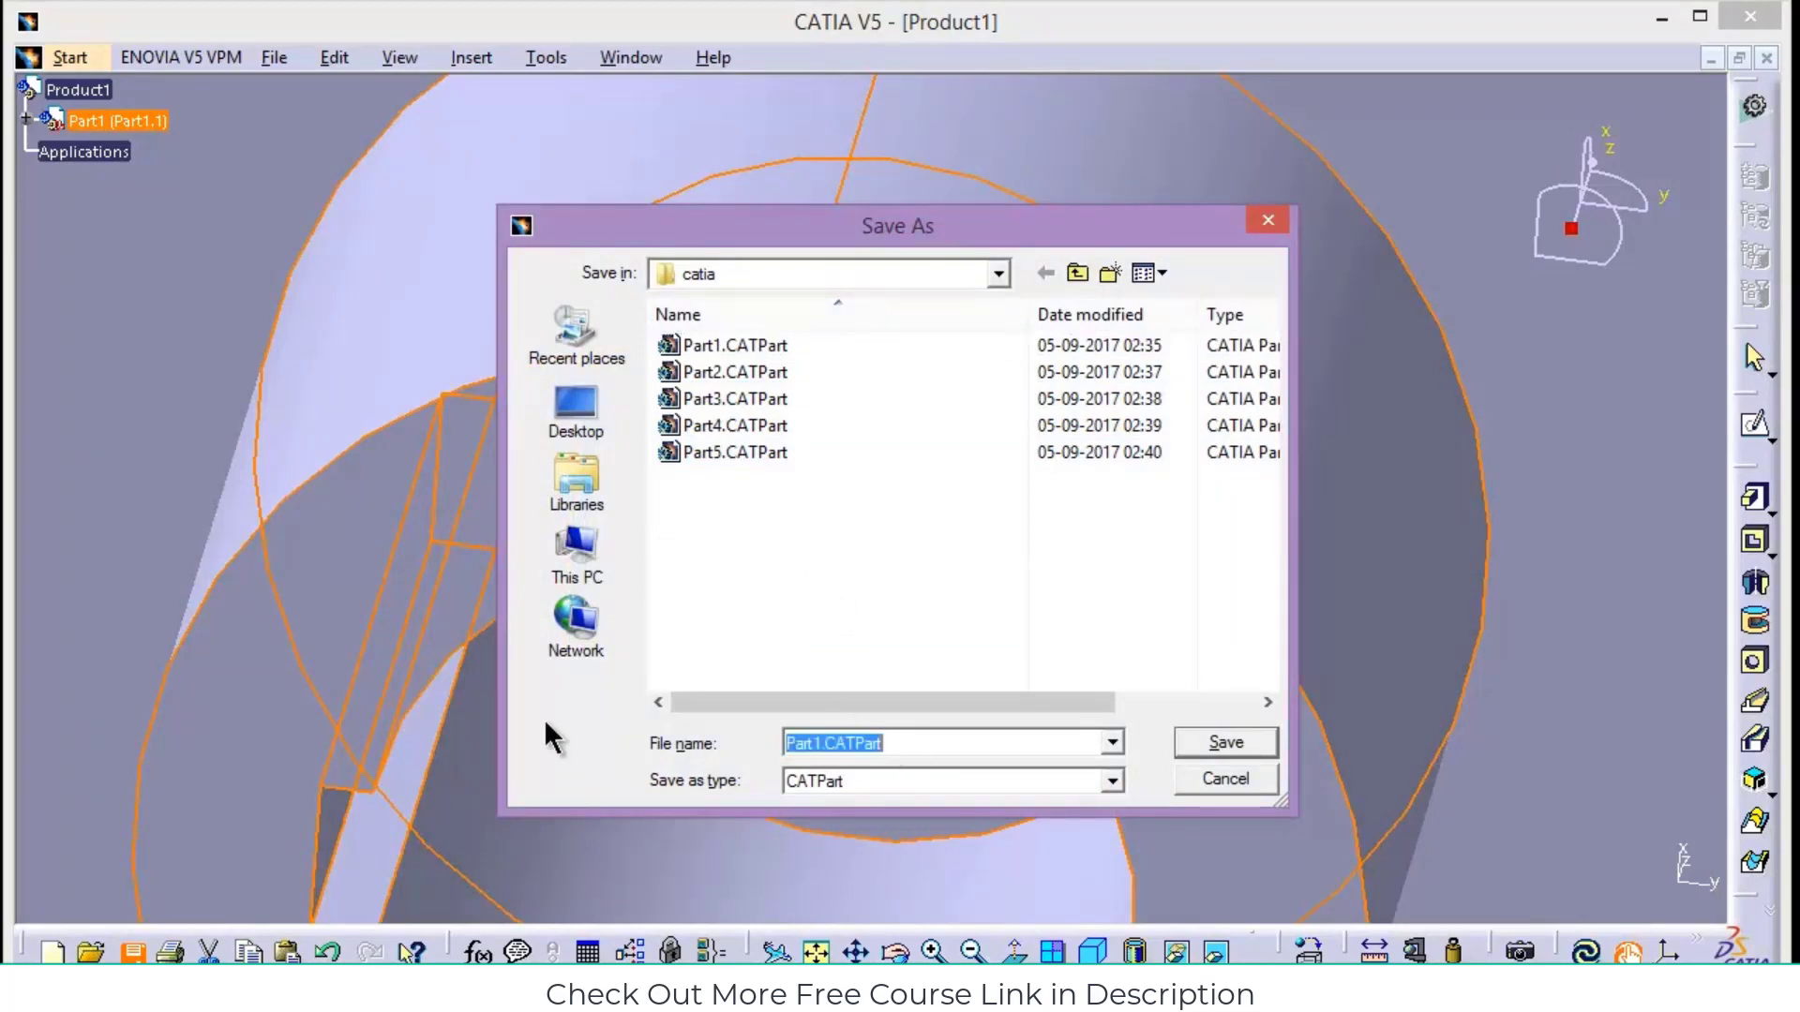
{"action": "type", "text": "fork"}
{"action": "key", "text": "Return"}
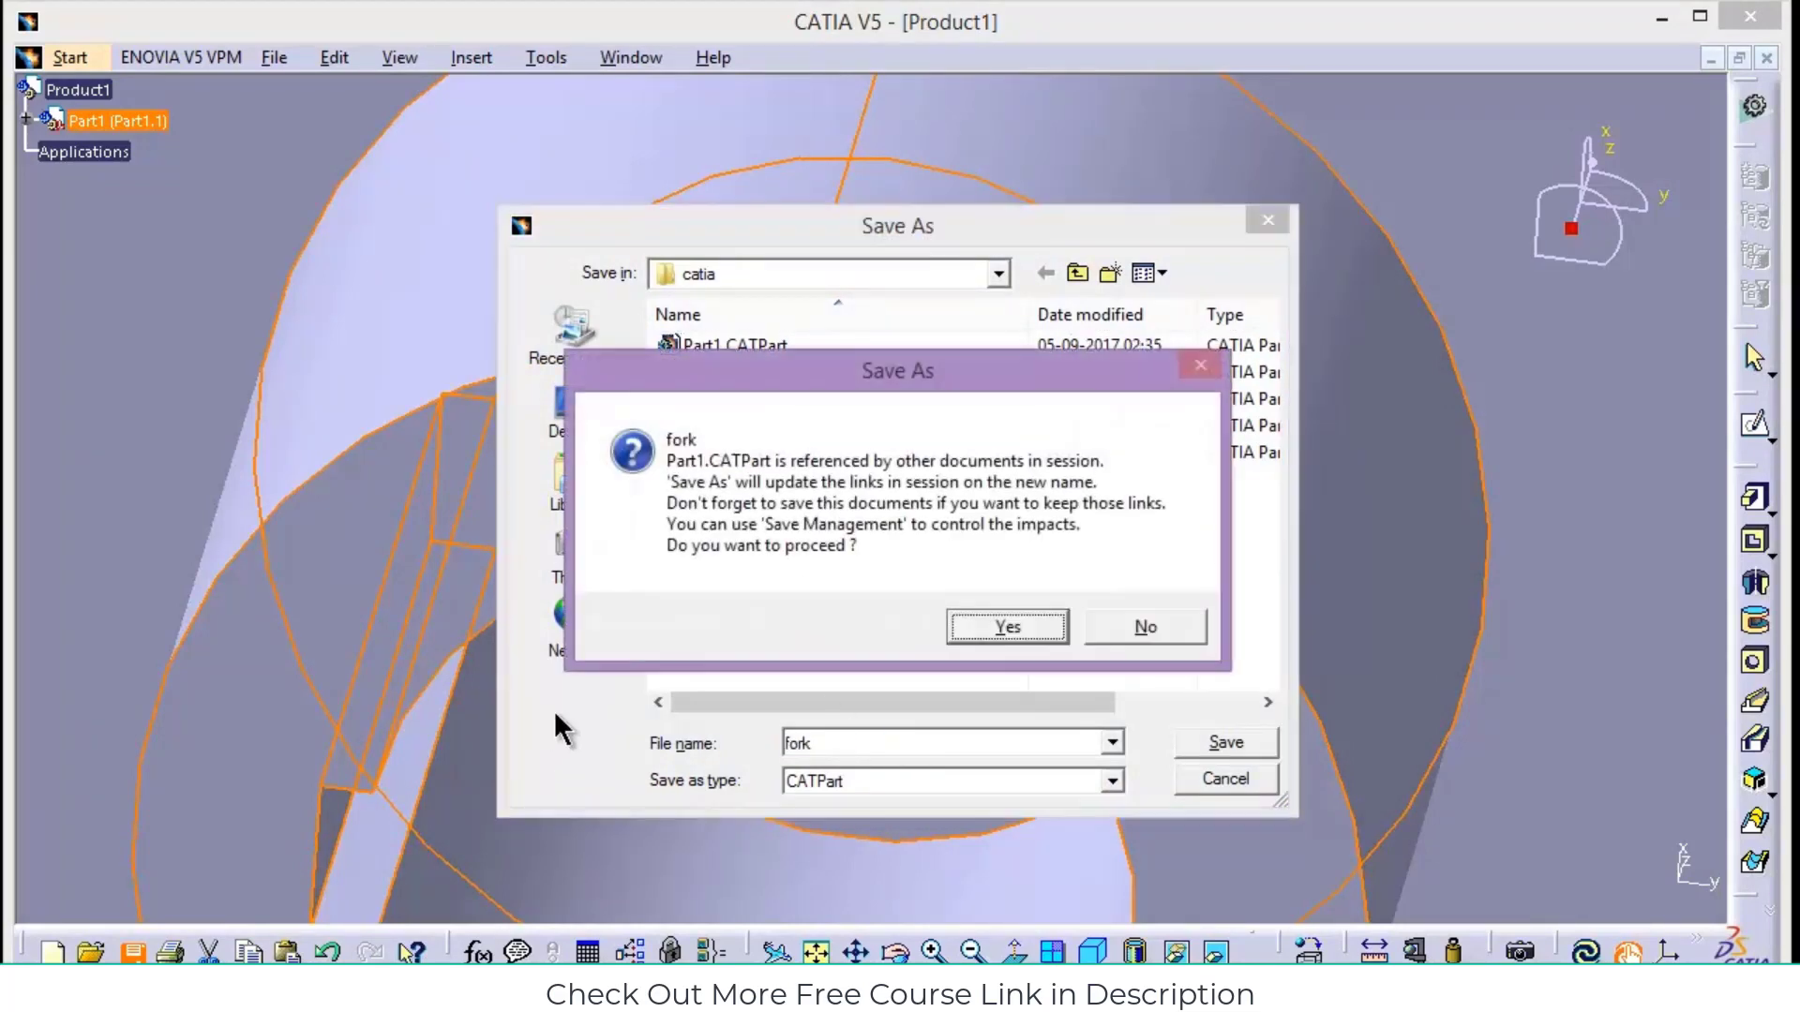
{"action": "left_click", "coordinate": [1020, 622]}
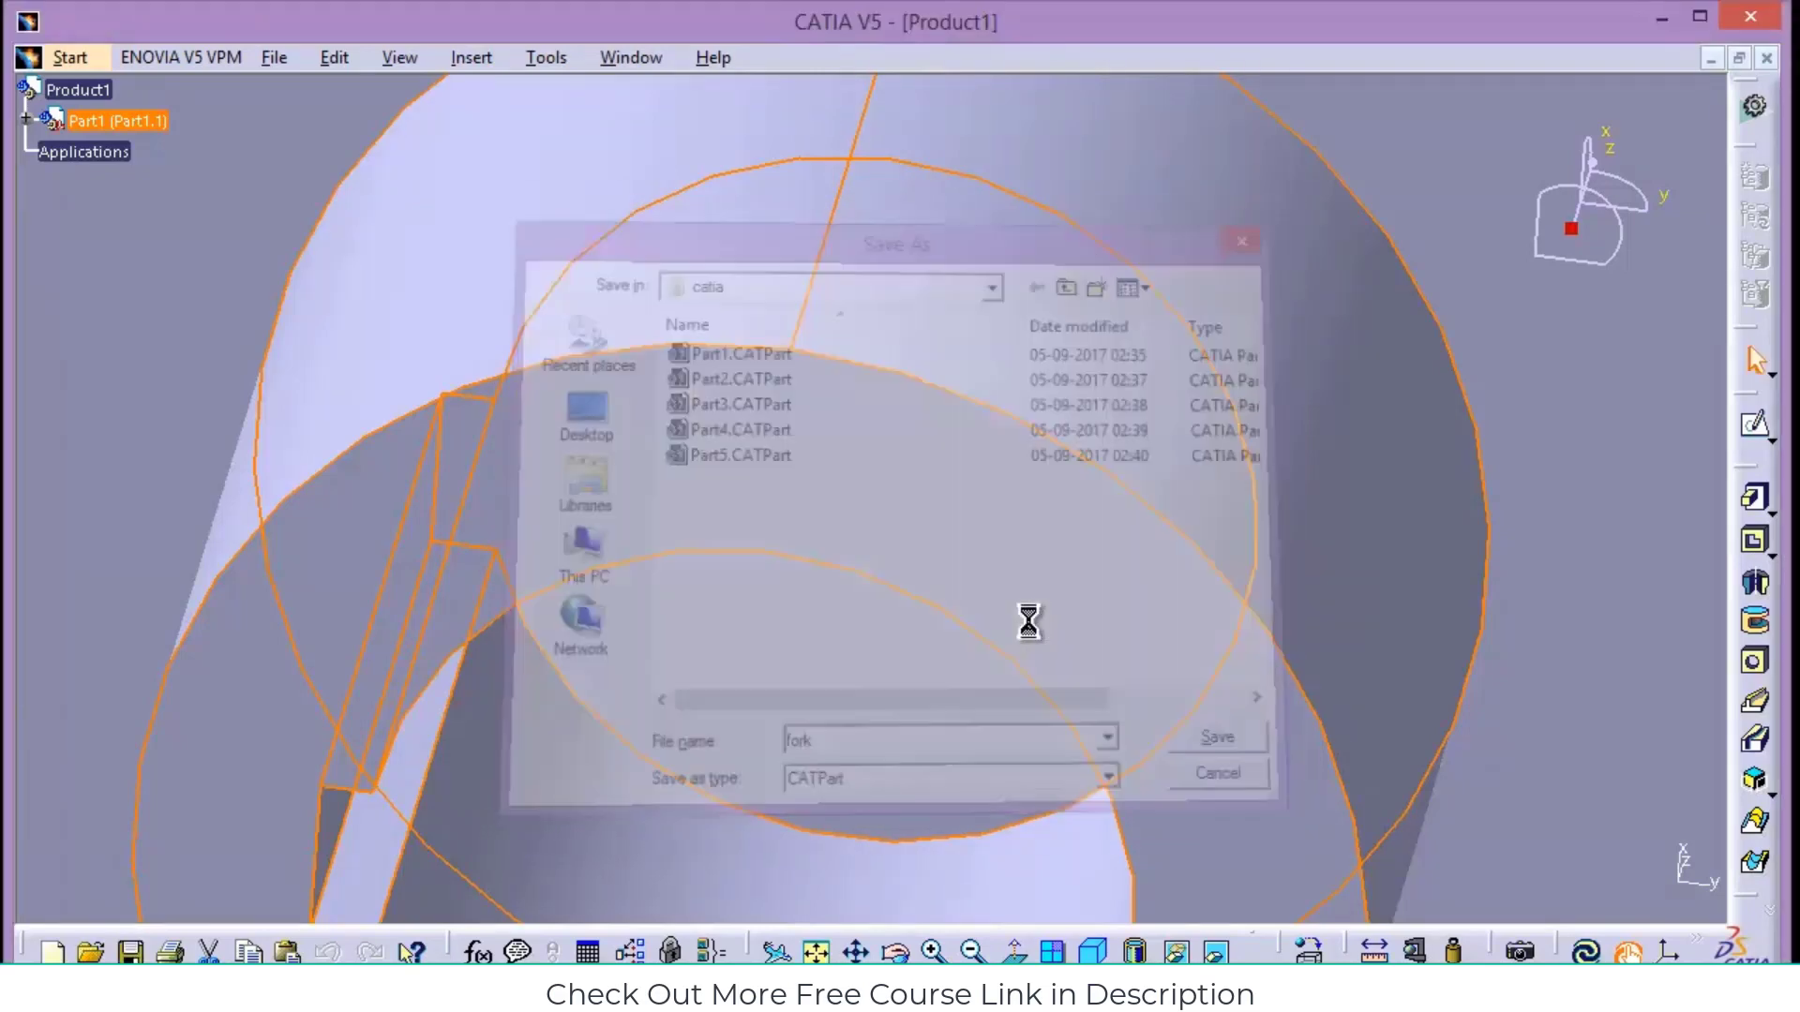
Create a new part in Part Design with the default name and hybrid design enabled
{"action": "left_click", "coordinate": [103, 58]}
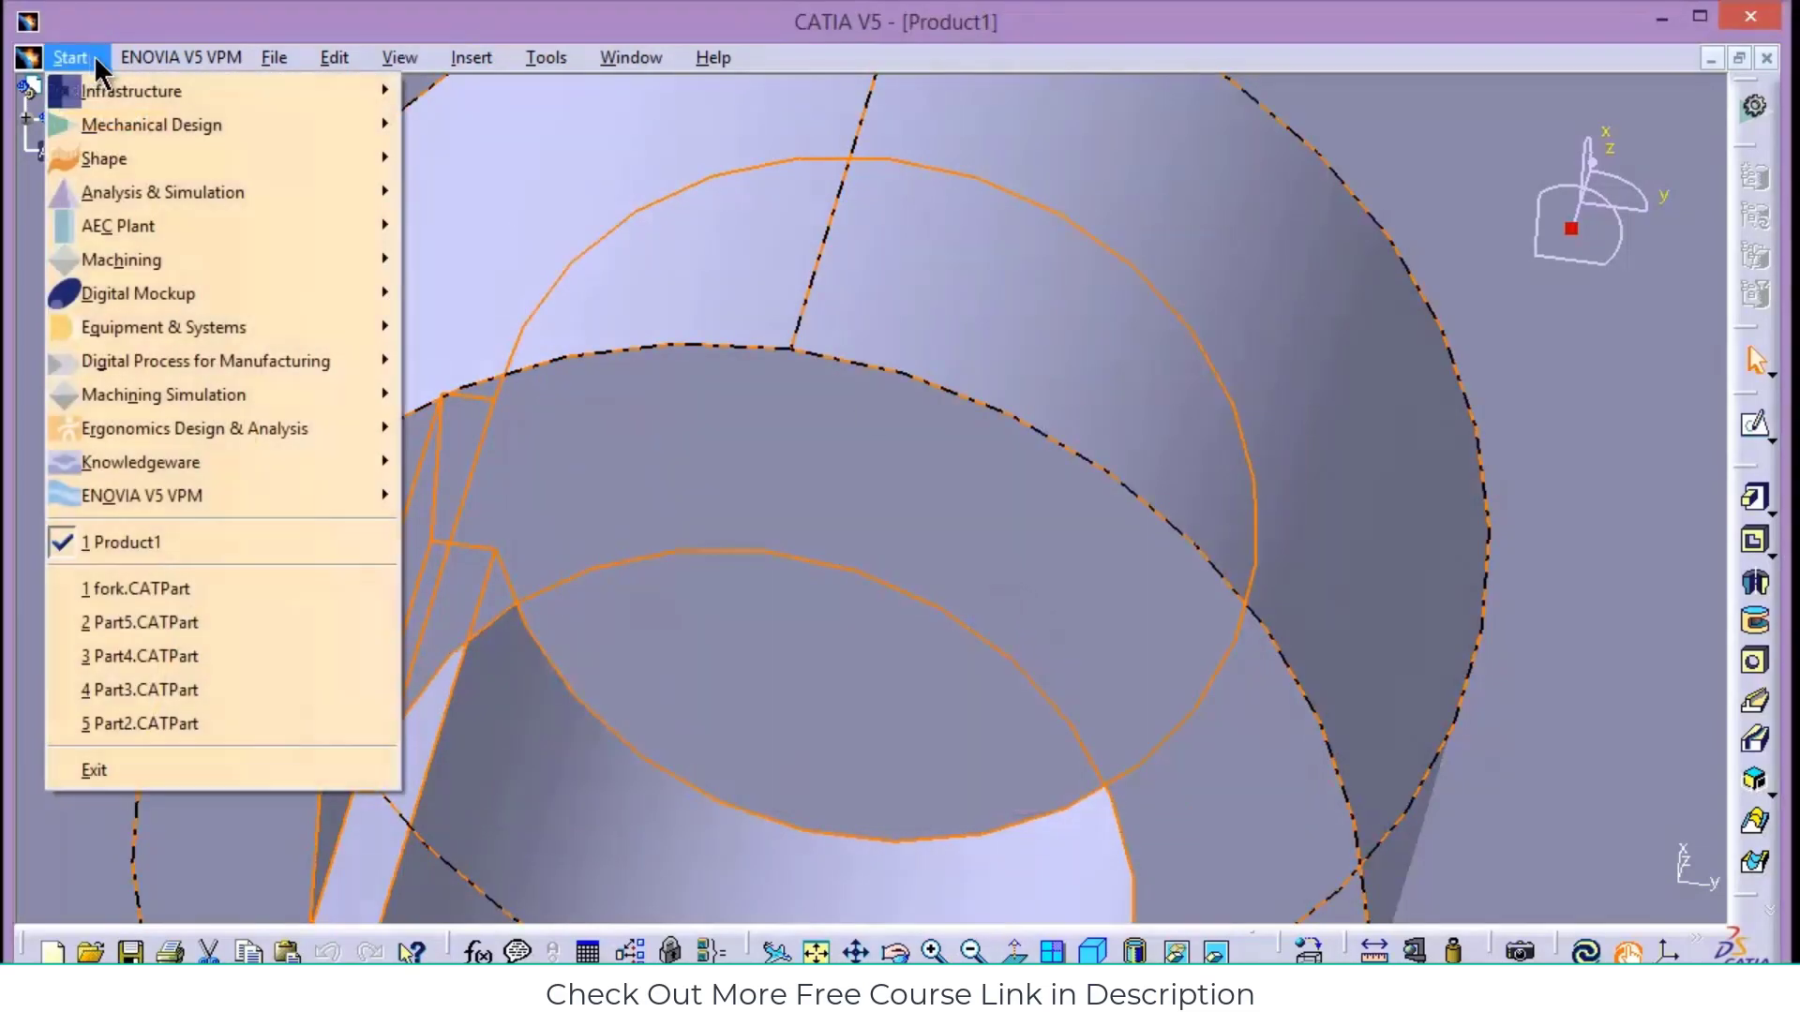
{"action": "mouse_move", "coordinate": [165, 128]}
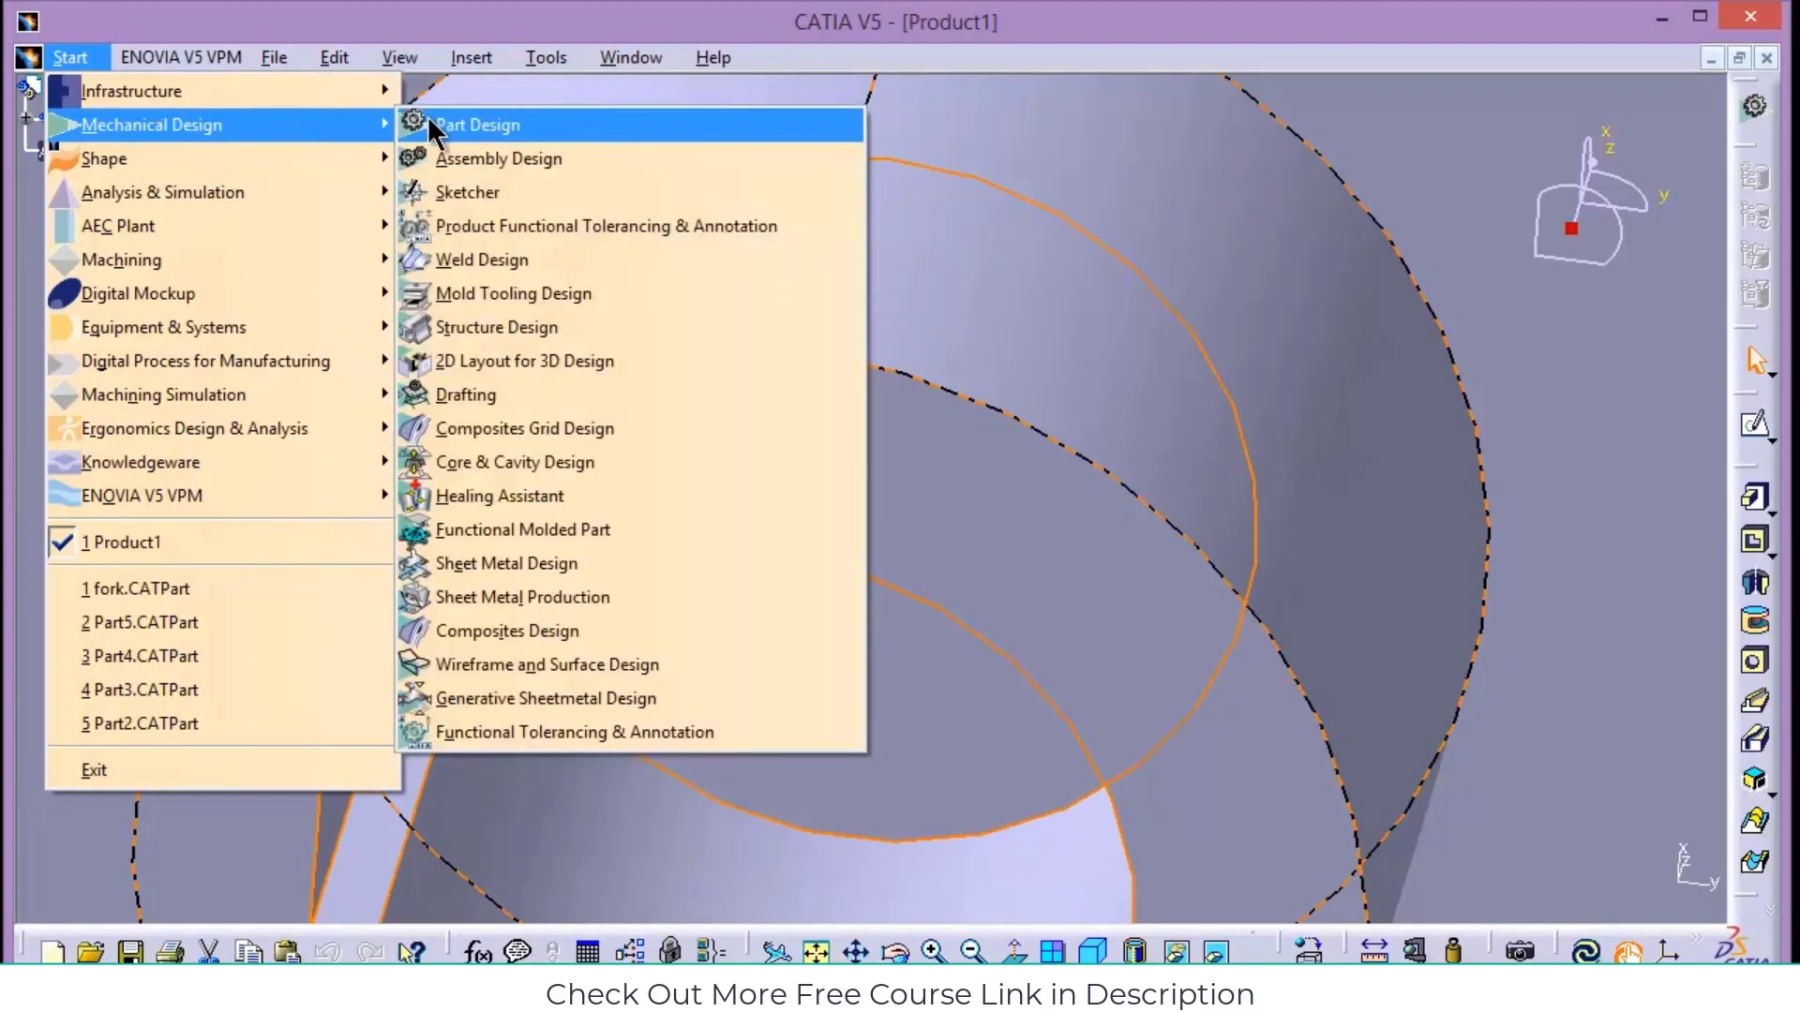
{"action": "left_click", "coordinate": [441, 127]}
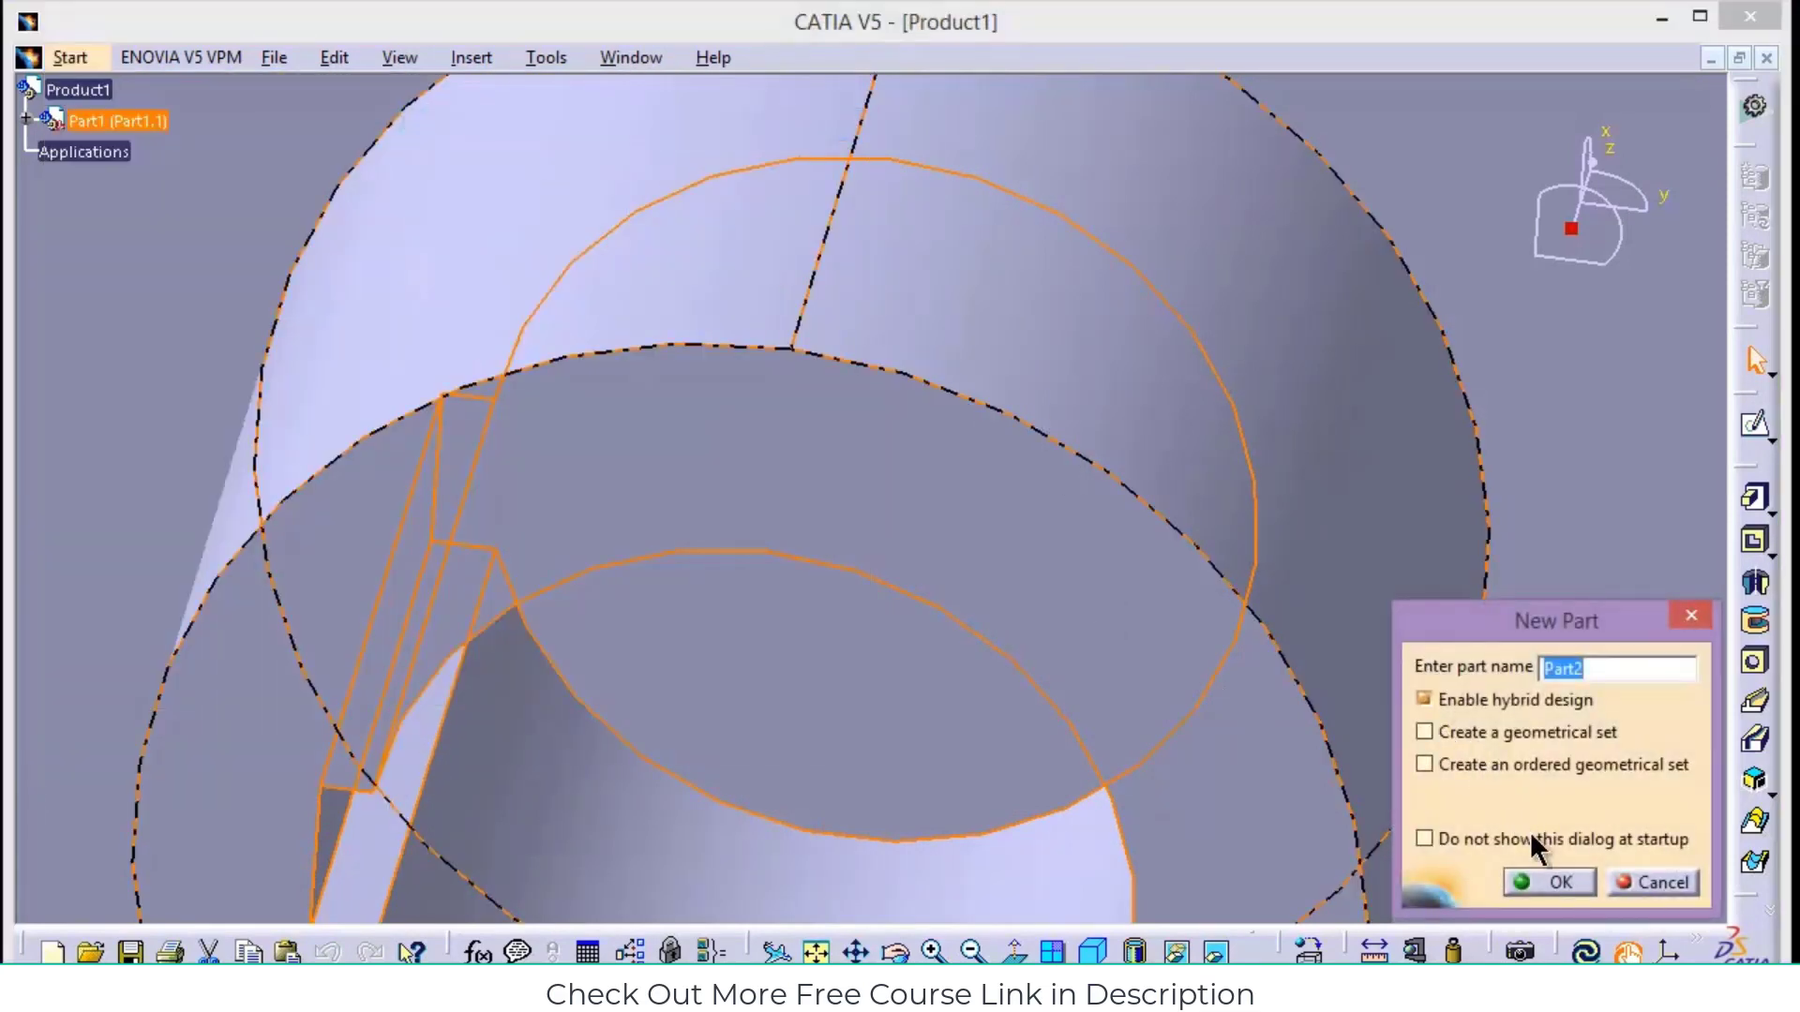
{"action": "left_click", "coordinate": [1545, 879]}
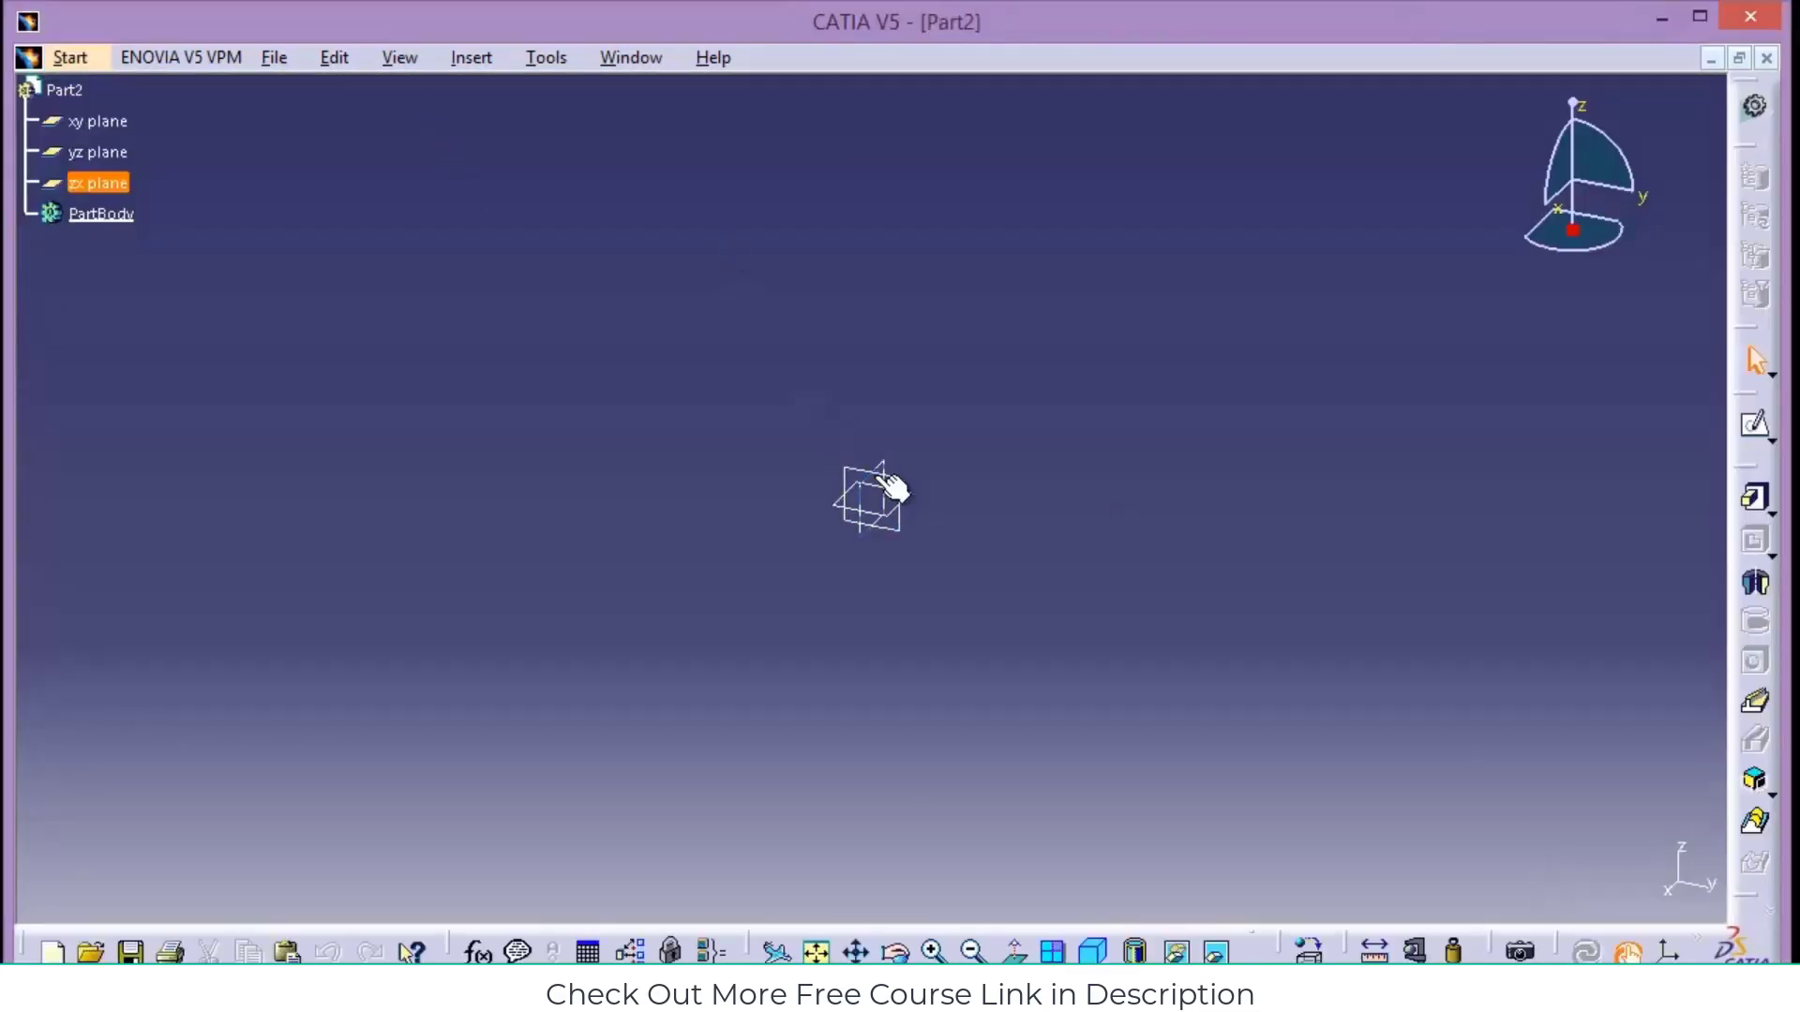
Start a sketch on the yz plane and draw a circle about 75 mm in diameter centred on the origin
{"action": "left_click", "coordinate": [891, 485]}
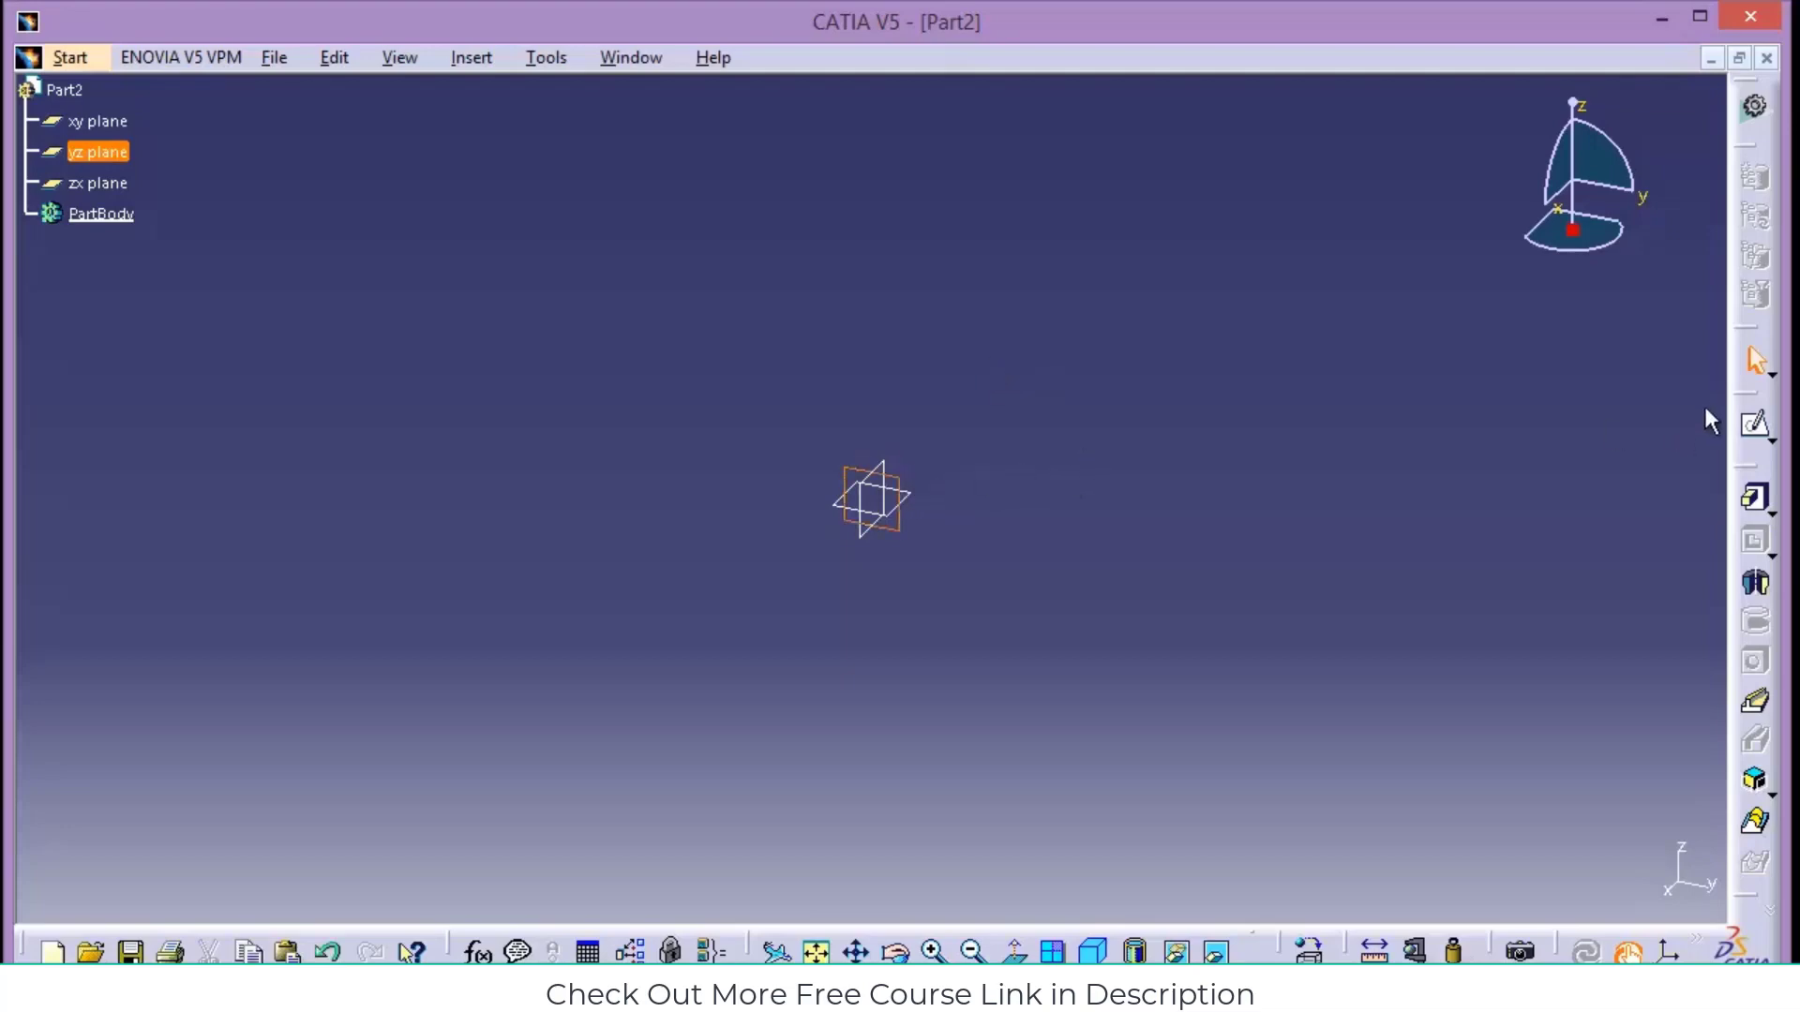
{"action": "left_click", "coordinate": [1757, 427]}
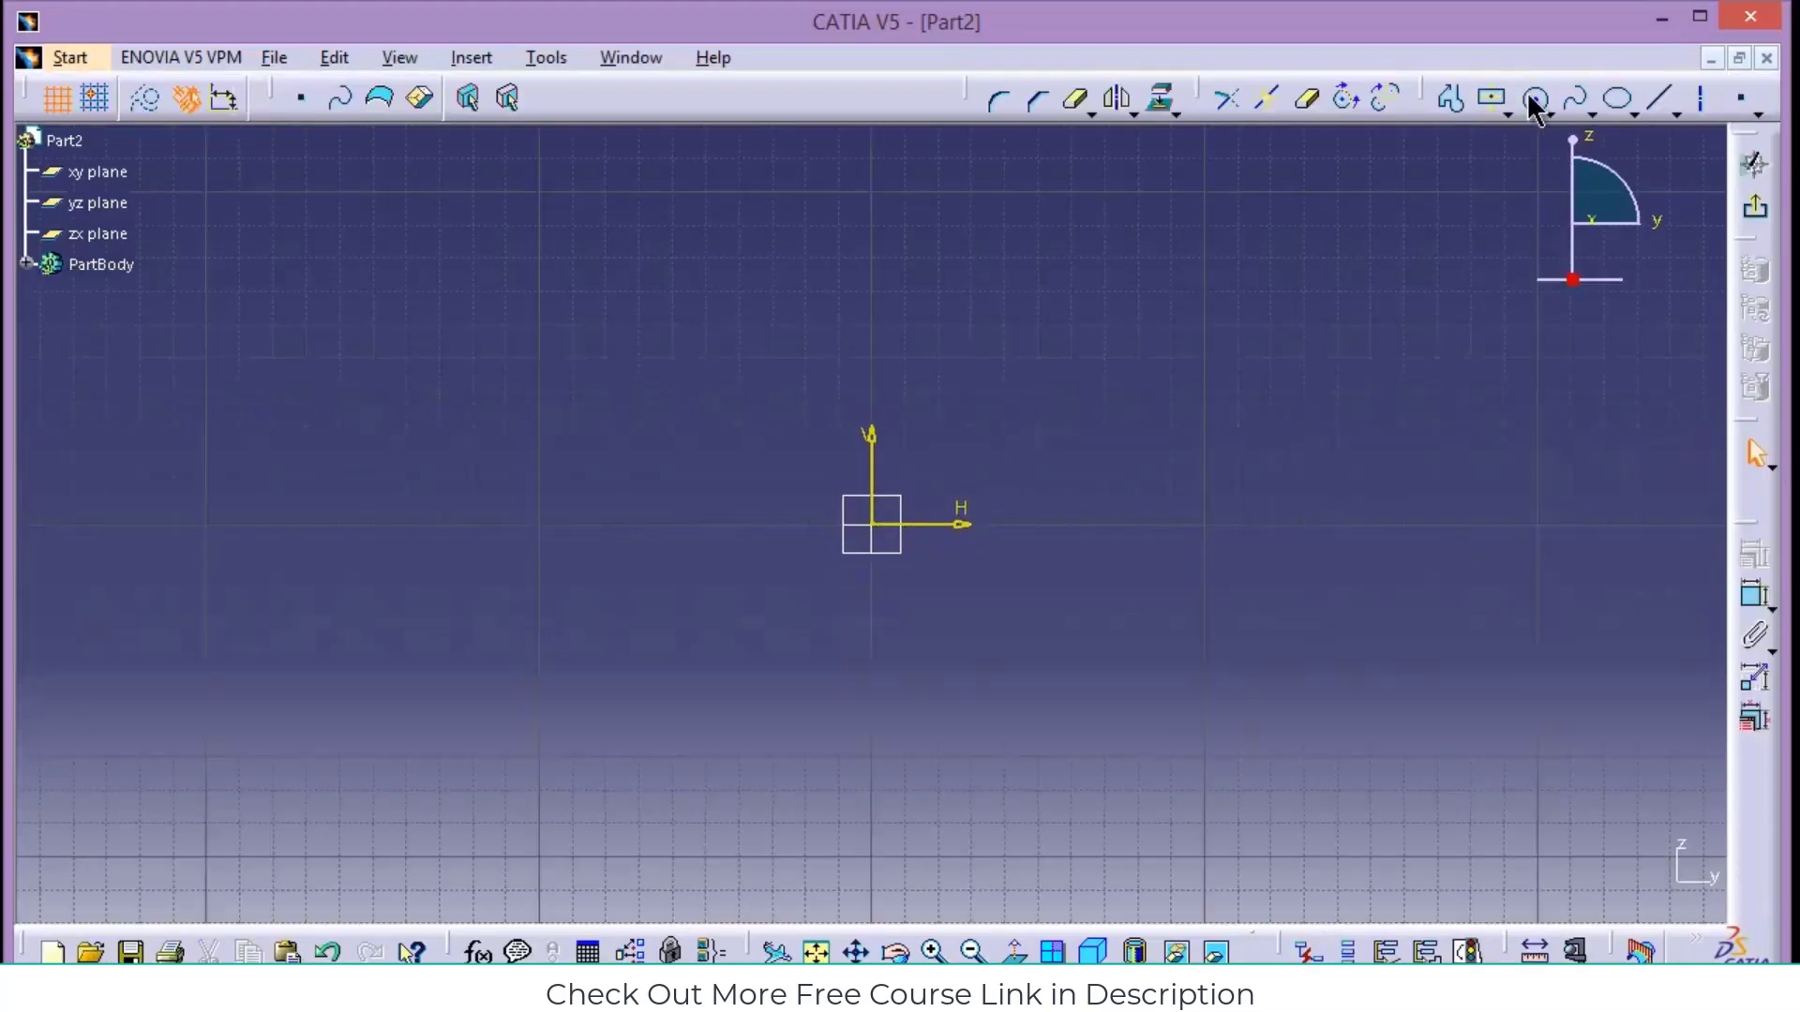
{"action": "left_click", "coordinate": [1541, 99]}
{"action": "left_click", "coordinate": [872, 525]}
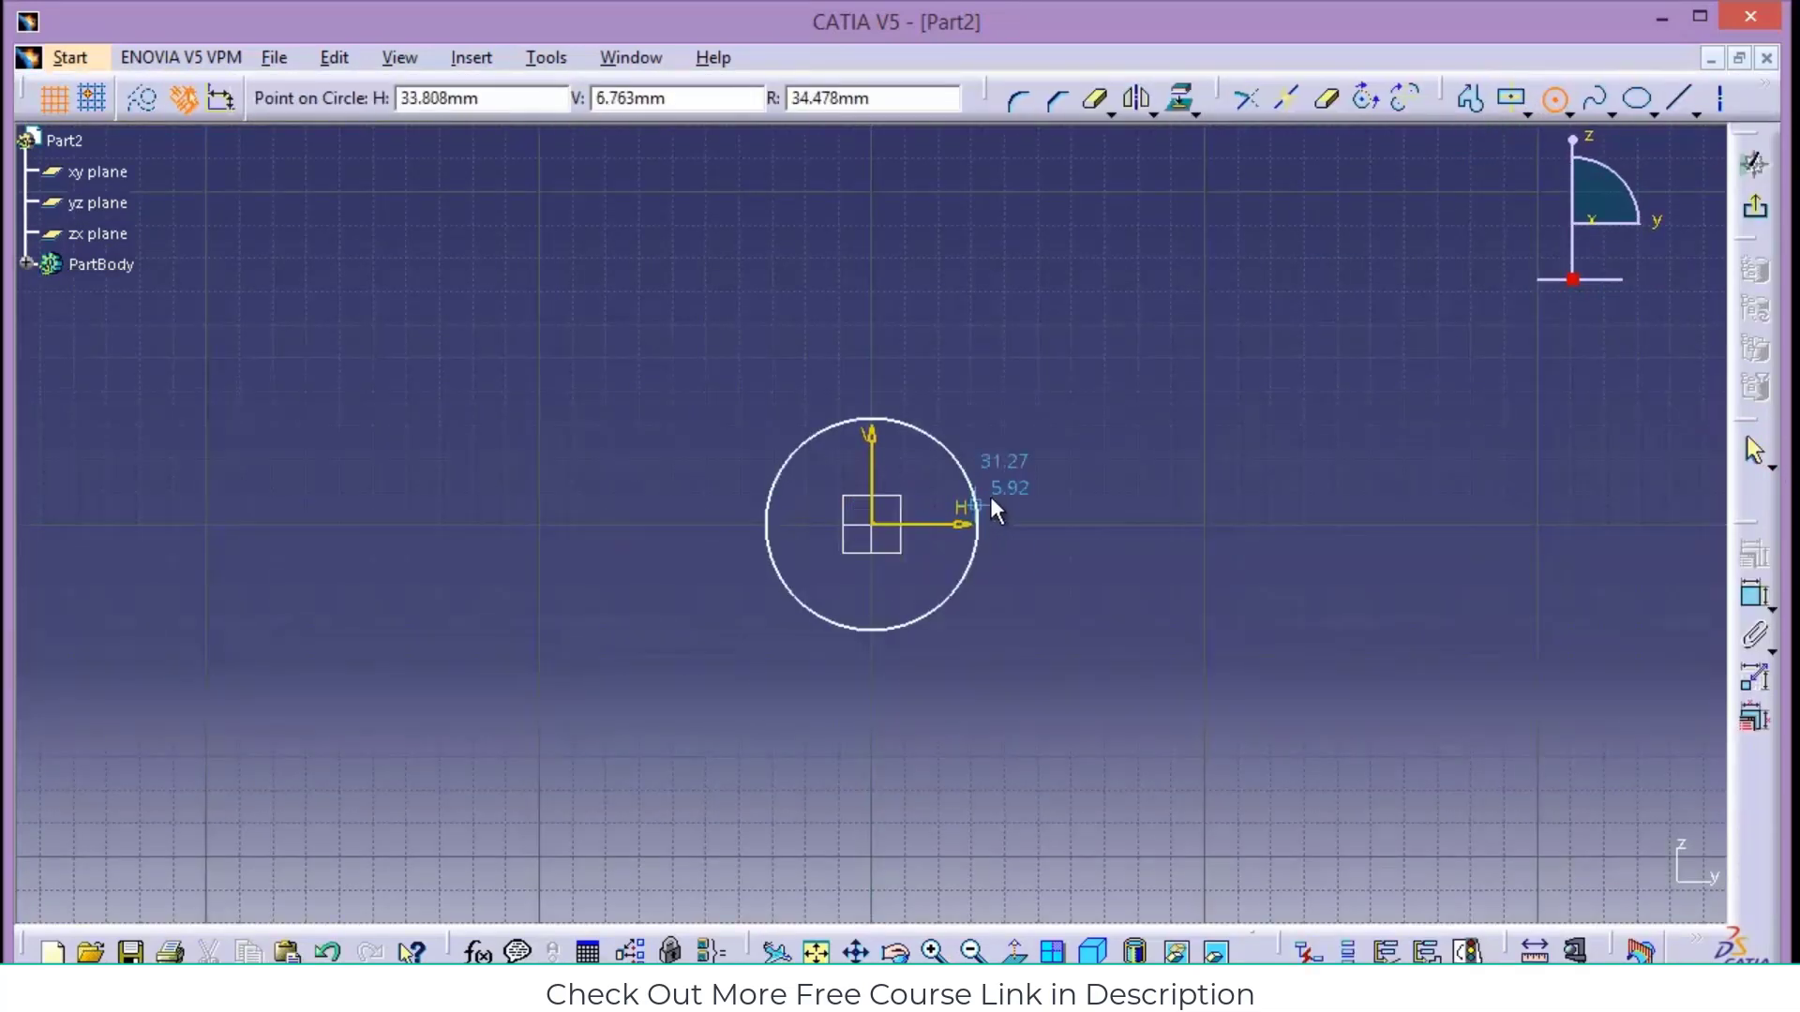
{"action": "left_click", "coordinate": [995, 501]}
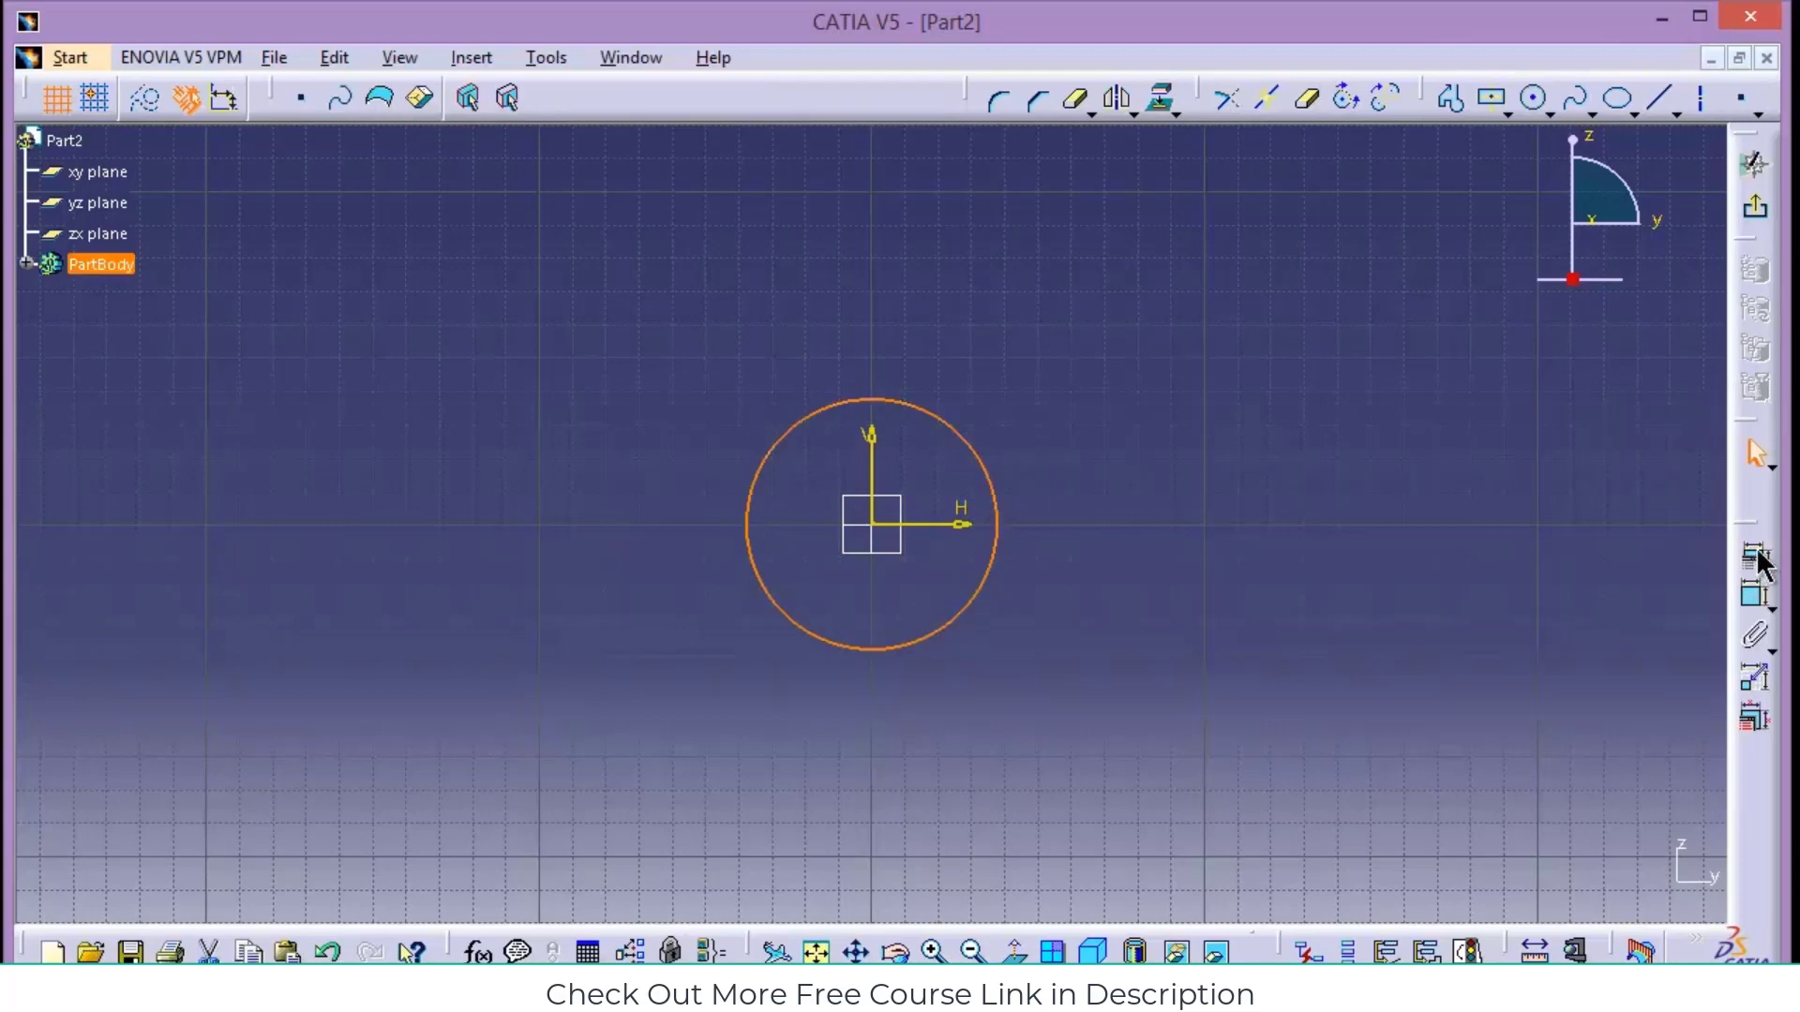
Dimension the circle's diameter and set it to 32 mm
{"action": "left_click", "coordinate": [1755, 596]}
{"action": "left_click", "coordinate": [1138, 464]}
{"action": "double_click", "coordinate": [1138, 464]}
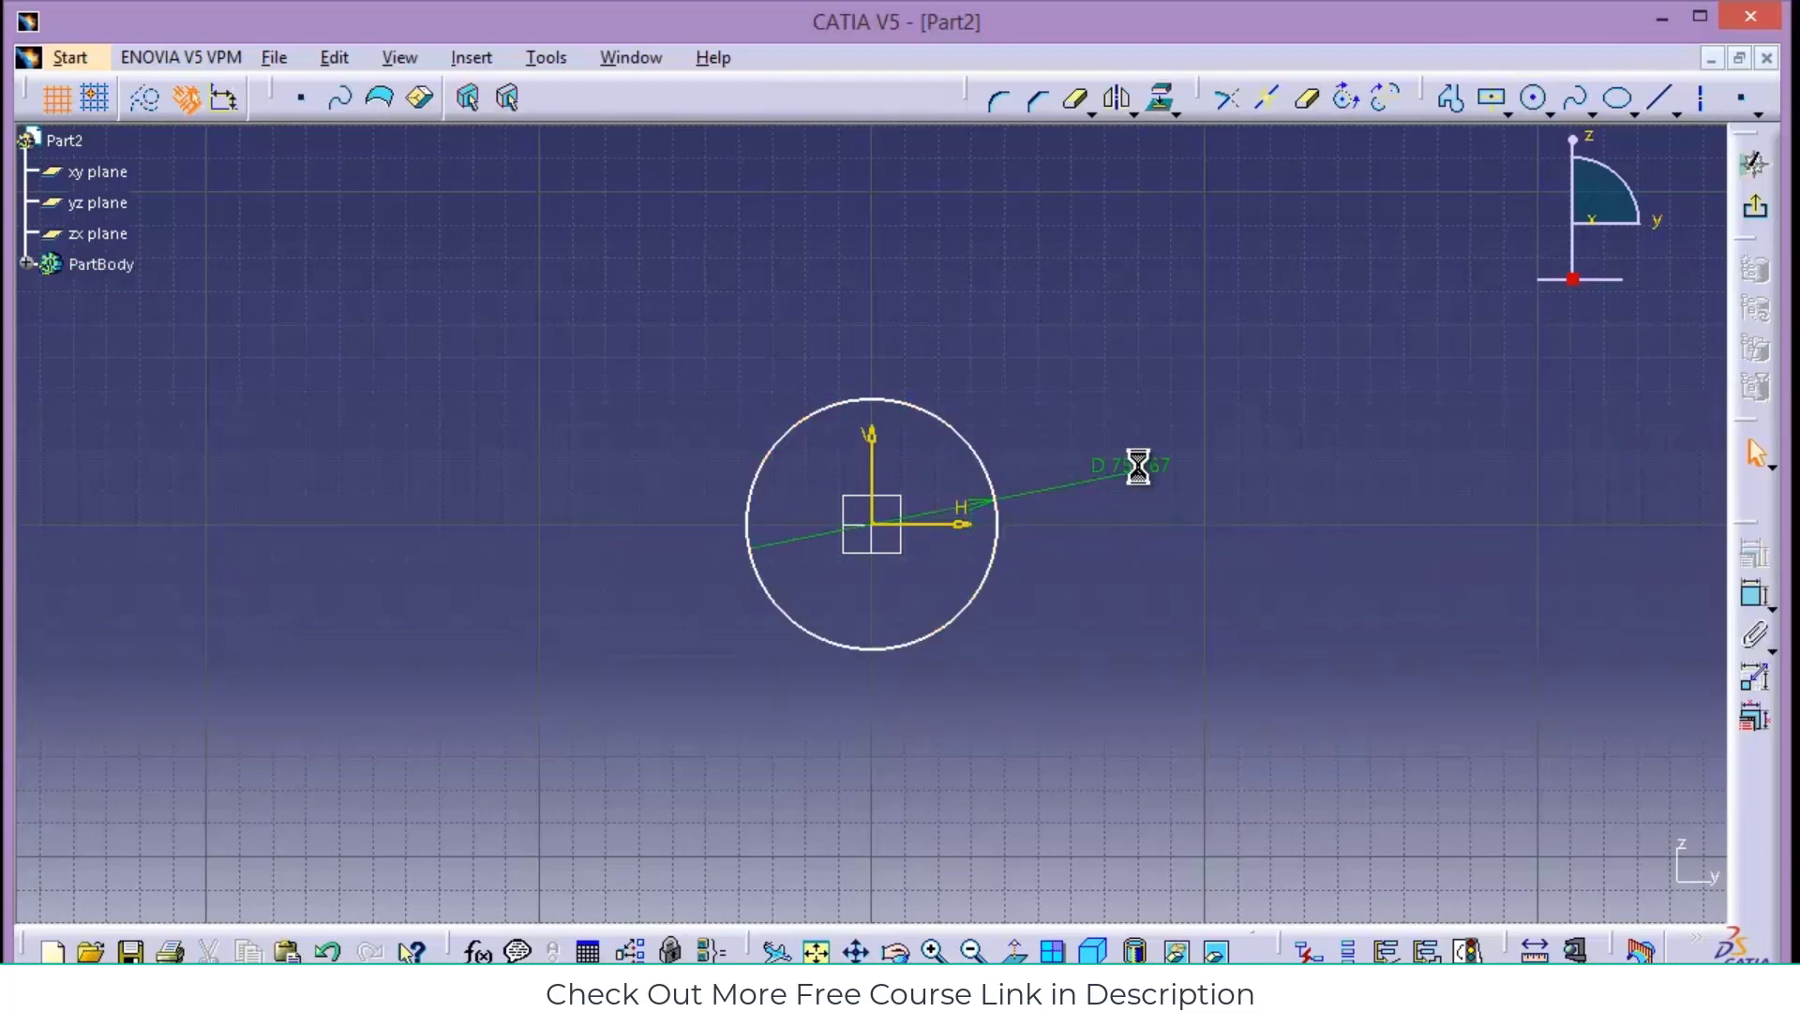
{"action": "type", "text": "32"}
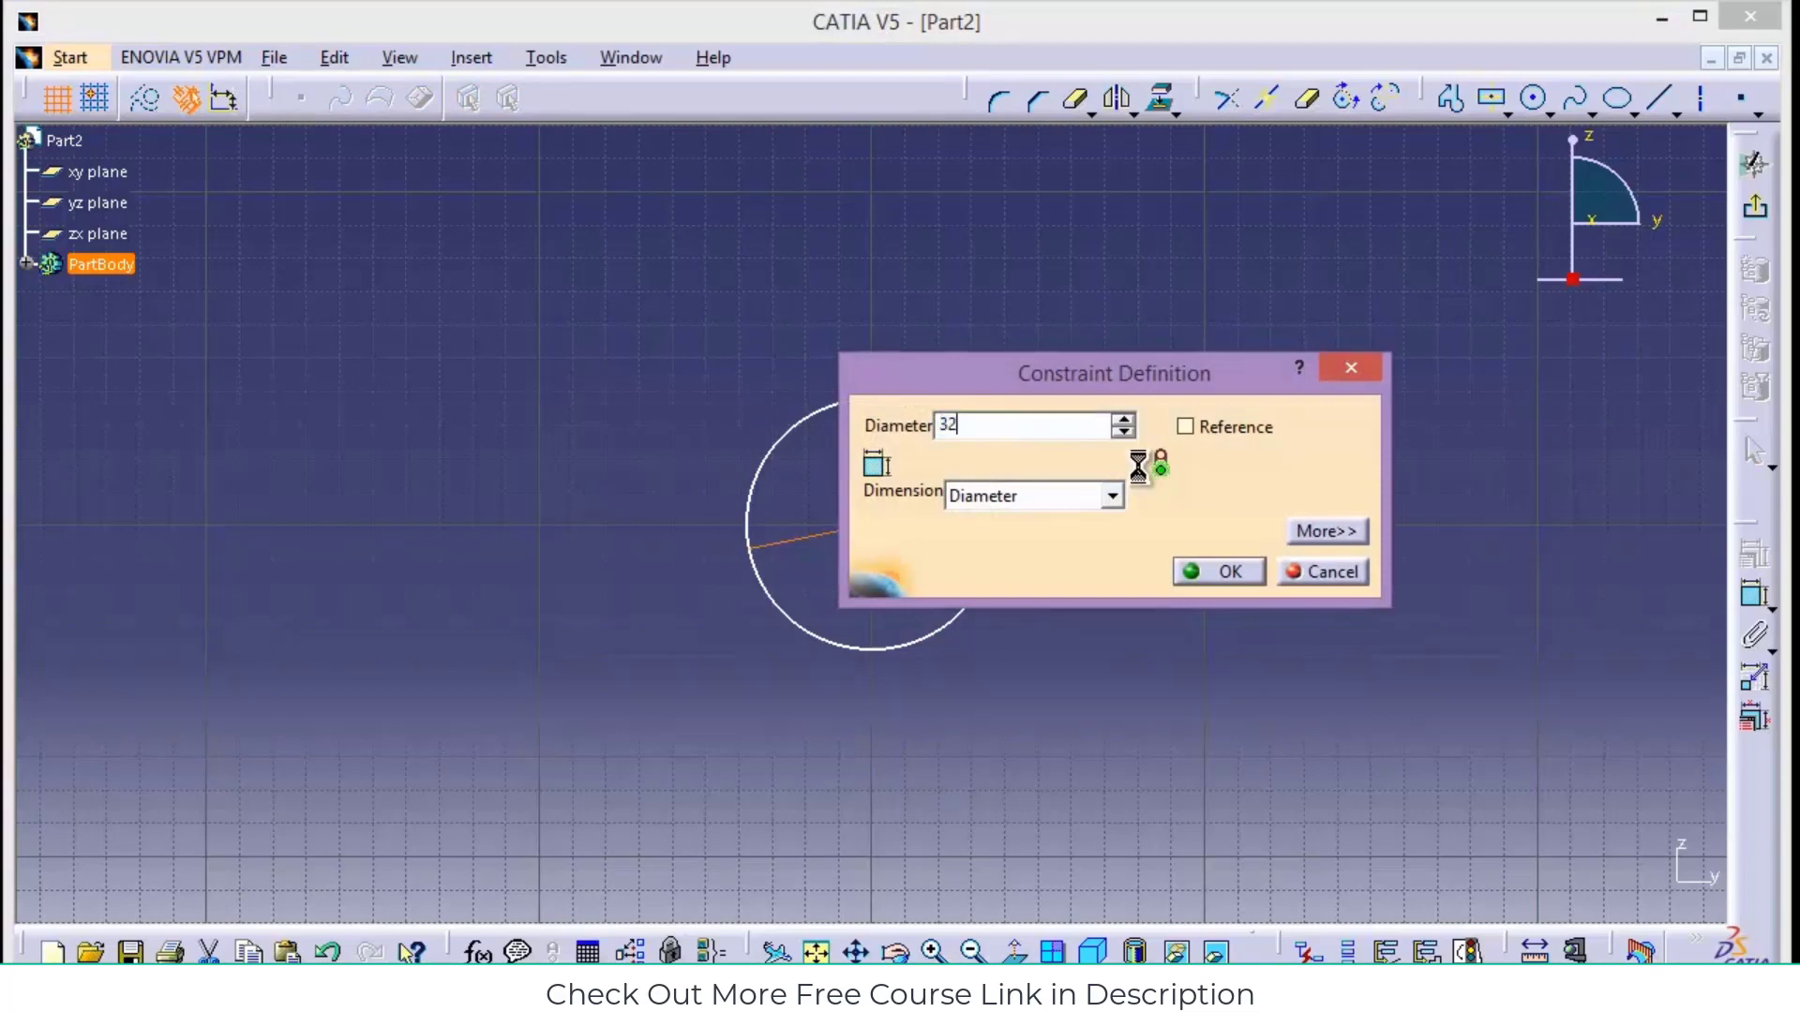
{"action": "key", "text": "Return"}
Leave the sketch and start a thick pad from the 32 mm circle with Thickness1 0 mm and Thickness2 12 mm
{"action": "left_click", "coordinate": [1758, 213]}
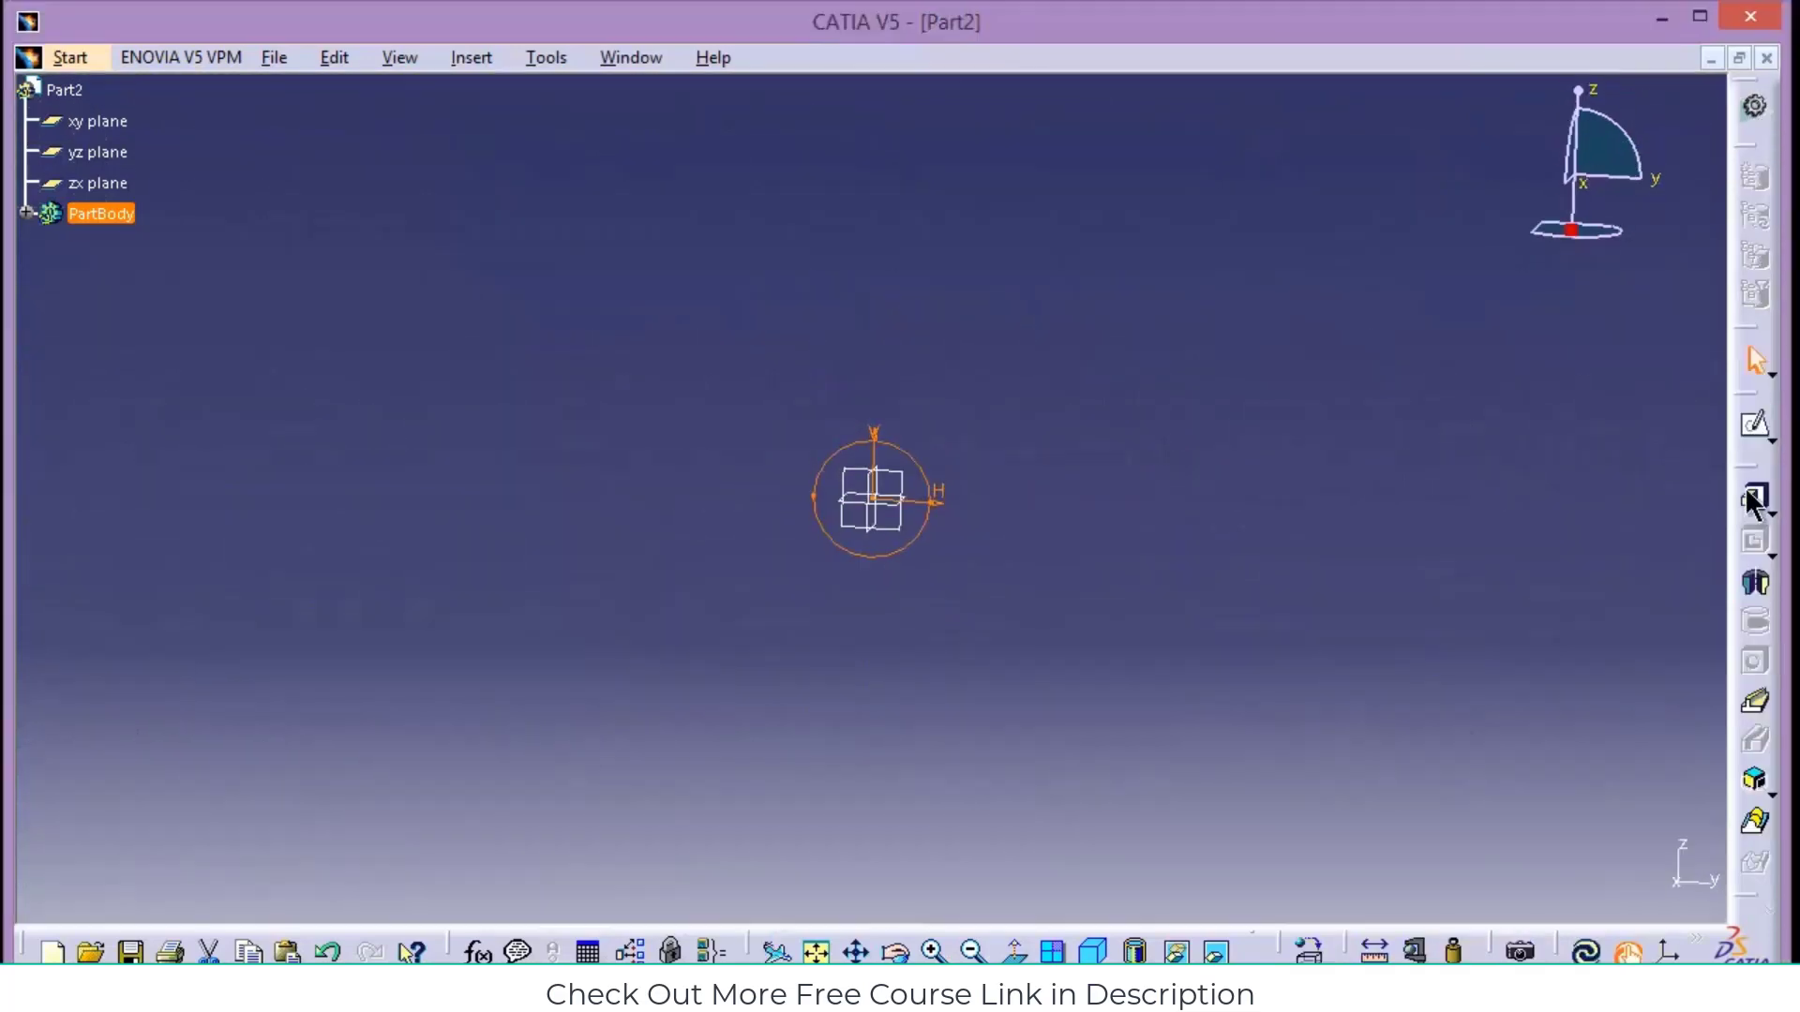
{"action": "left_click", "coordinate": [1755, 501]}
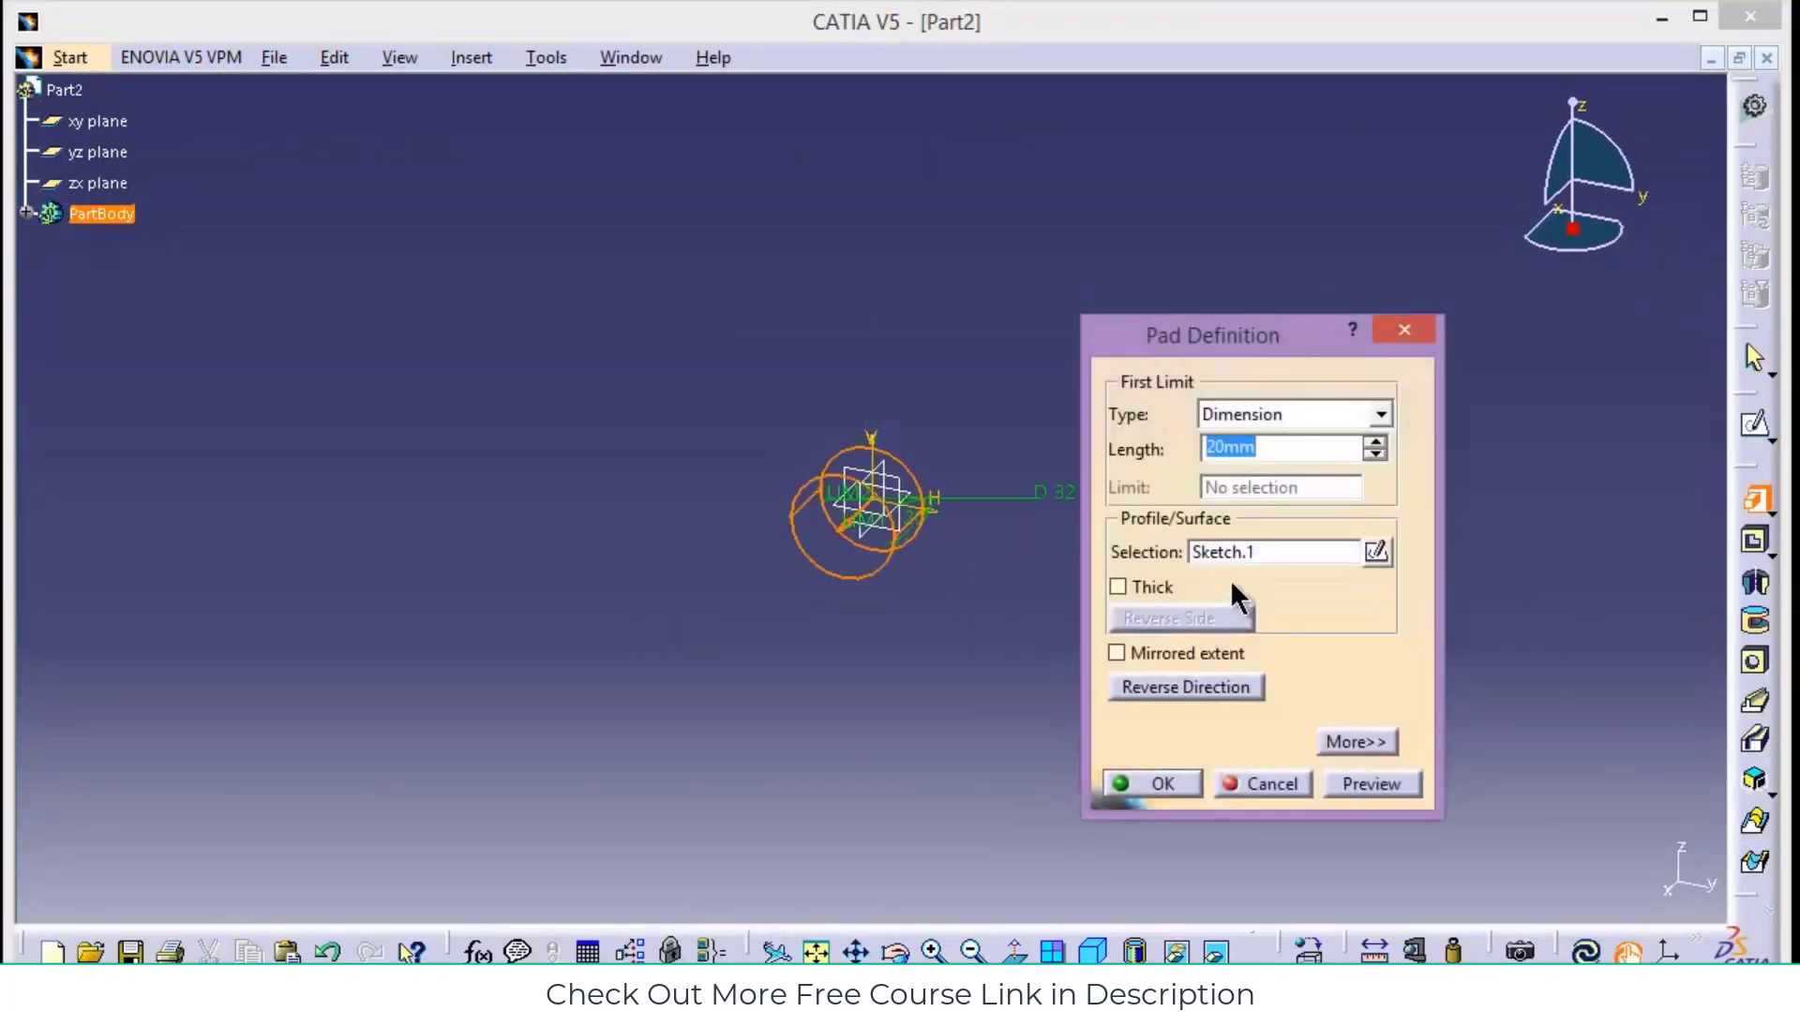
{"action": "left_click", "coordinate": [1125, 582]}
{"action": "double_click", "coordinate": [1590, 689]}
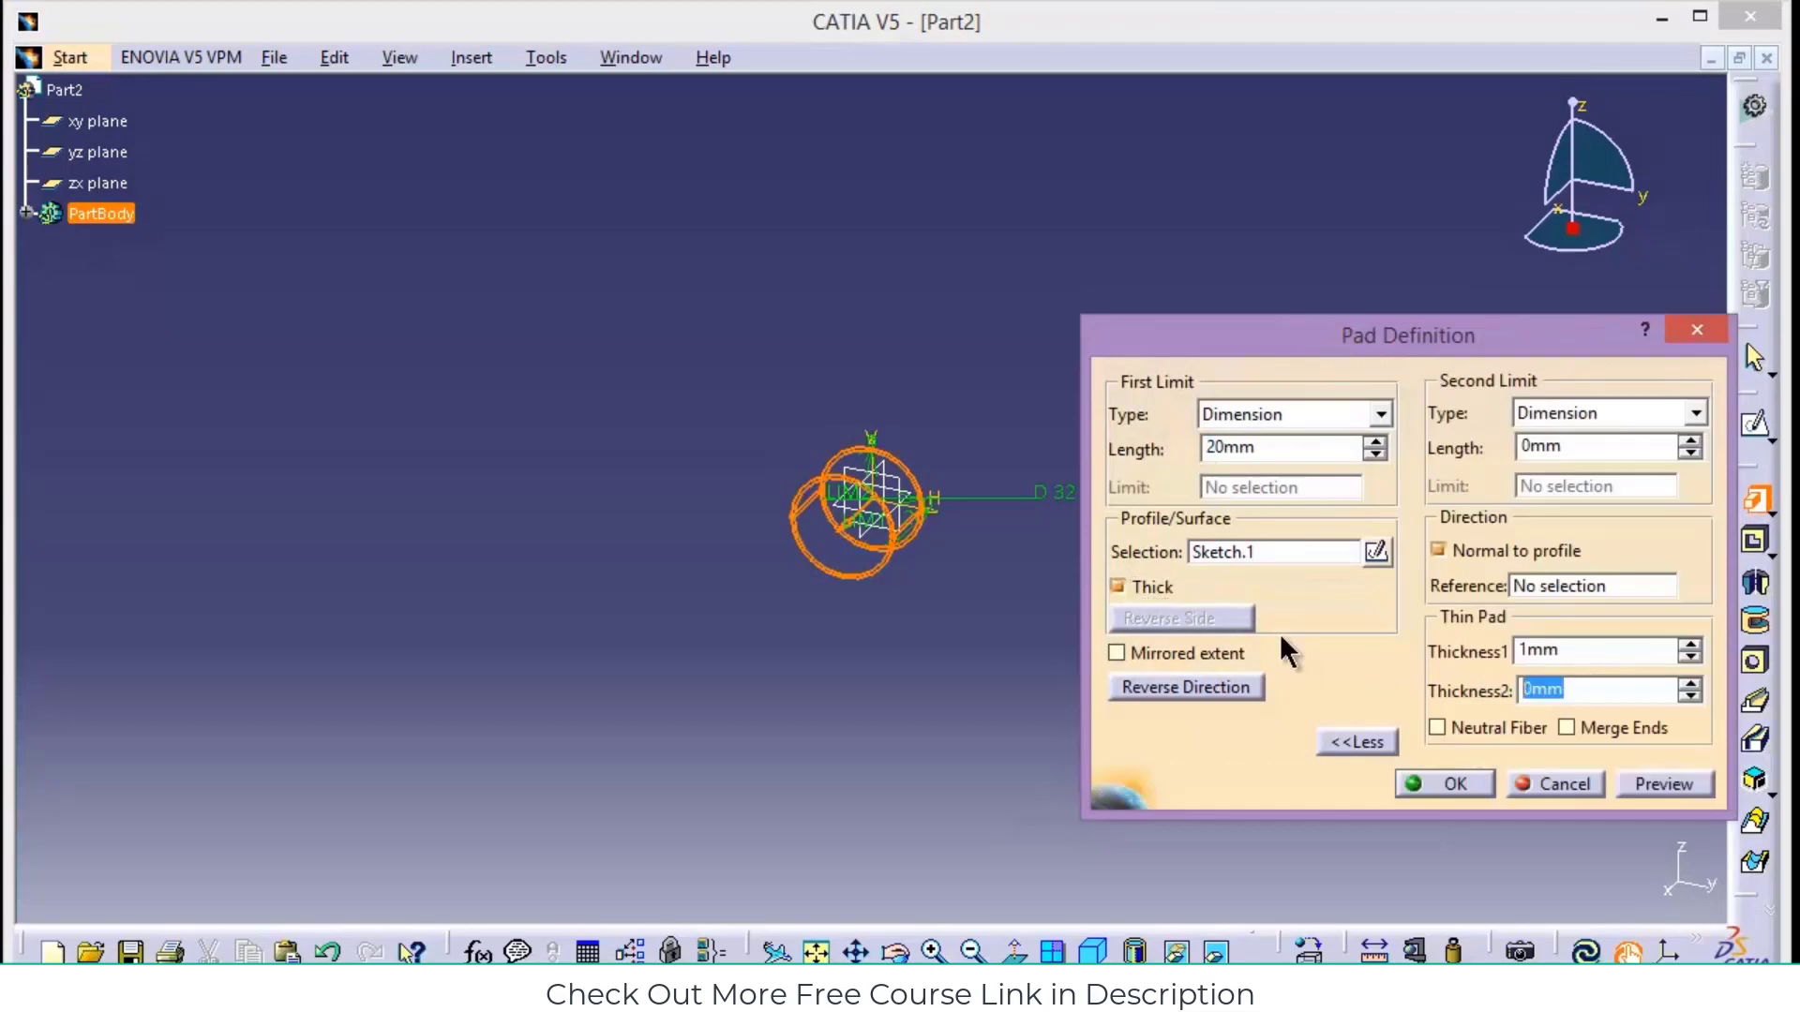
{"action": "type", "text": "12"}
{"action": "double_click", "coordinate": [1537, 650]}
{"action": "type", "text": "0"}
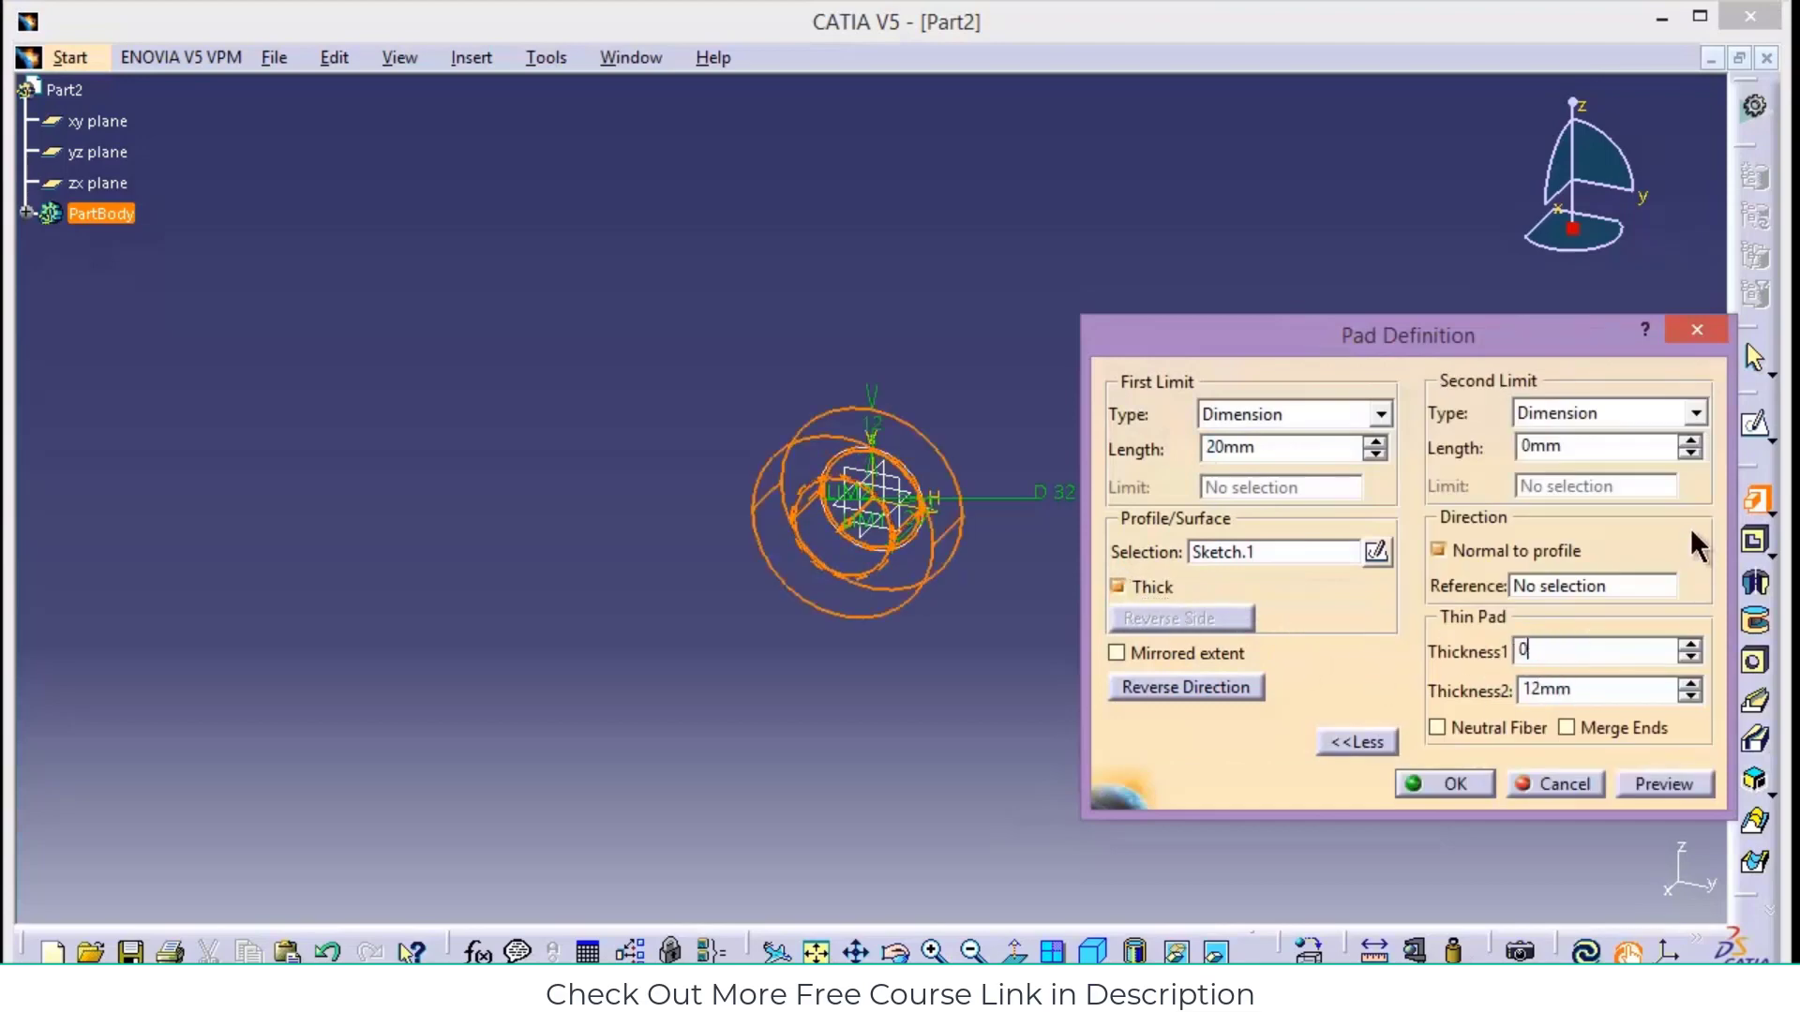
Set the thick pad's first and second limit lengths to 55 mm each and create the hollow cylinder
{"action": "double_click", "coordinate": [1230, 447]}
{"action": "type", "text": "55"}
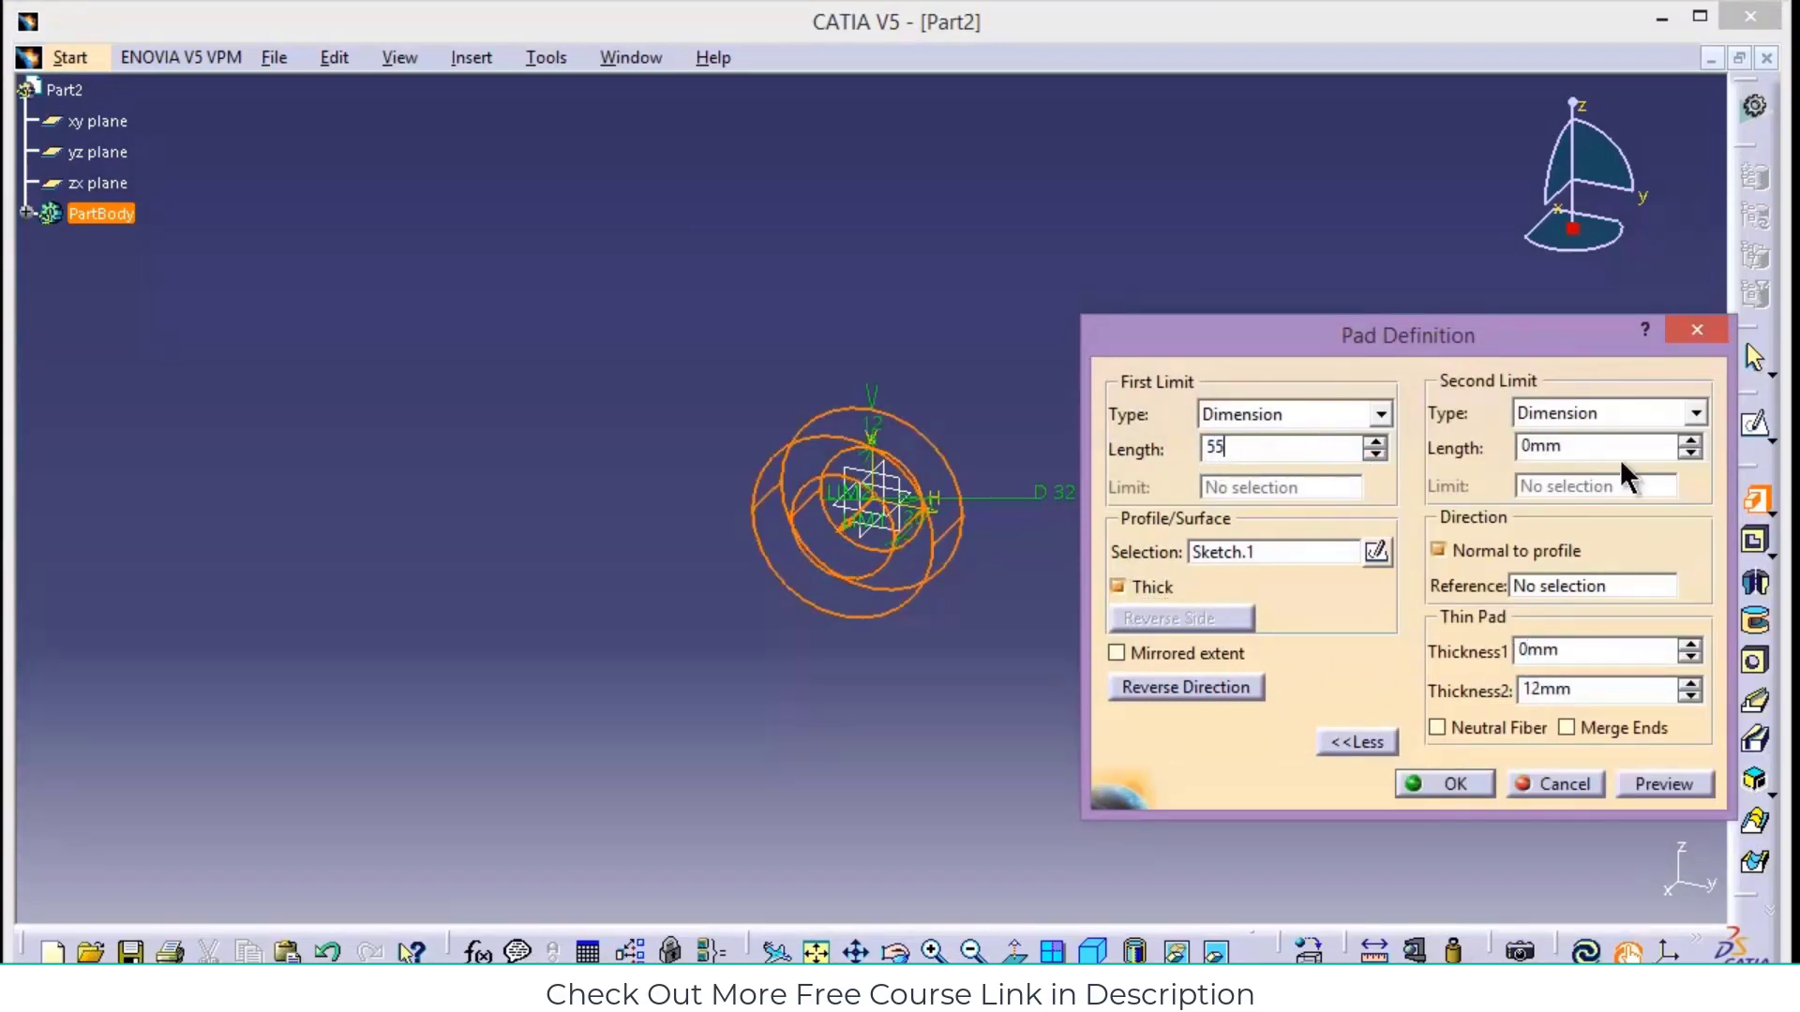
{"action": "left_click", "coordinate": [1605, 447]}
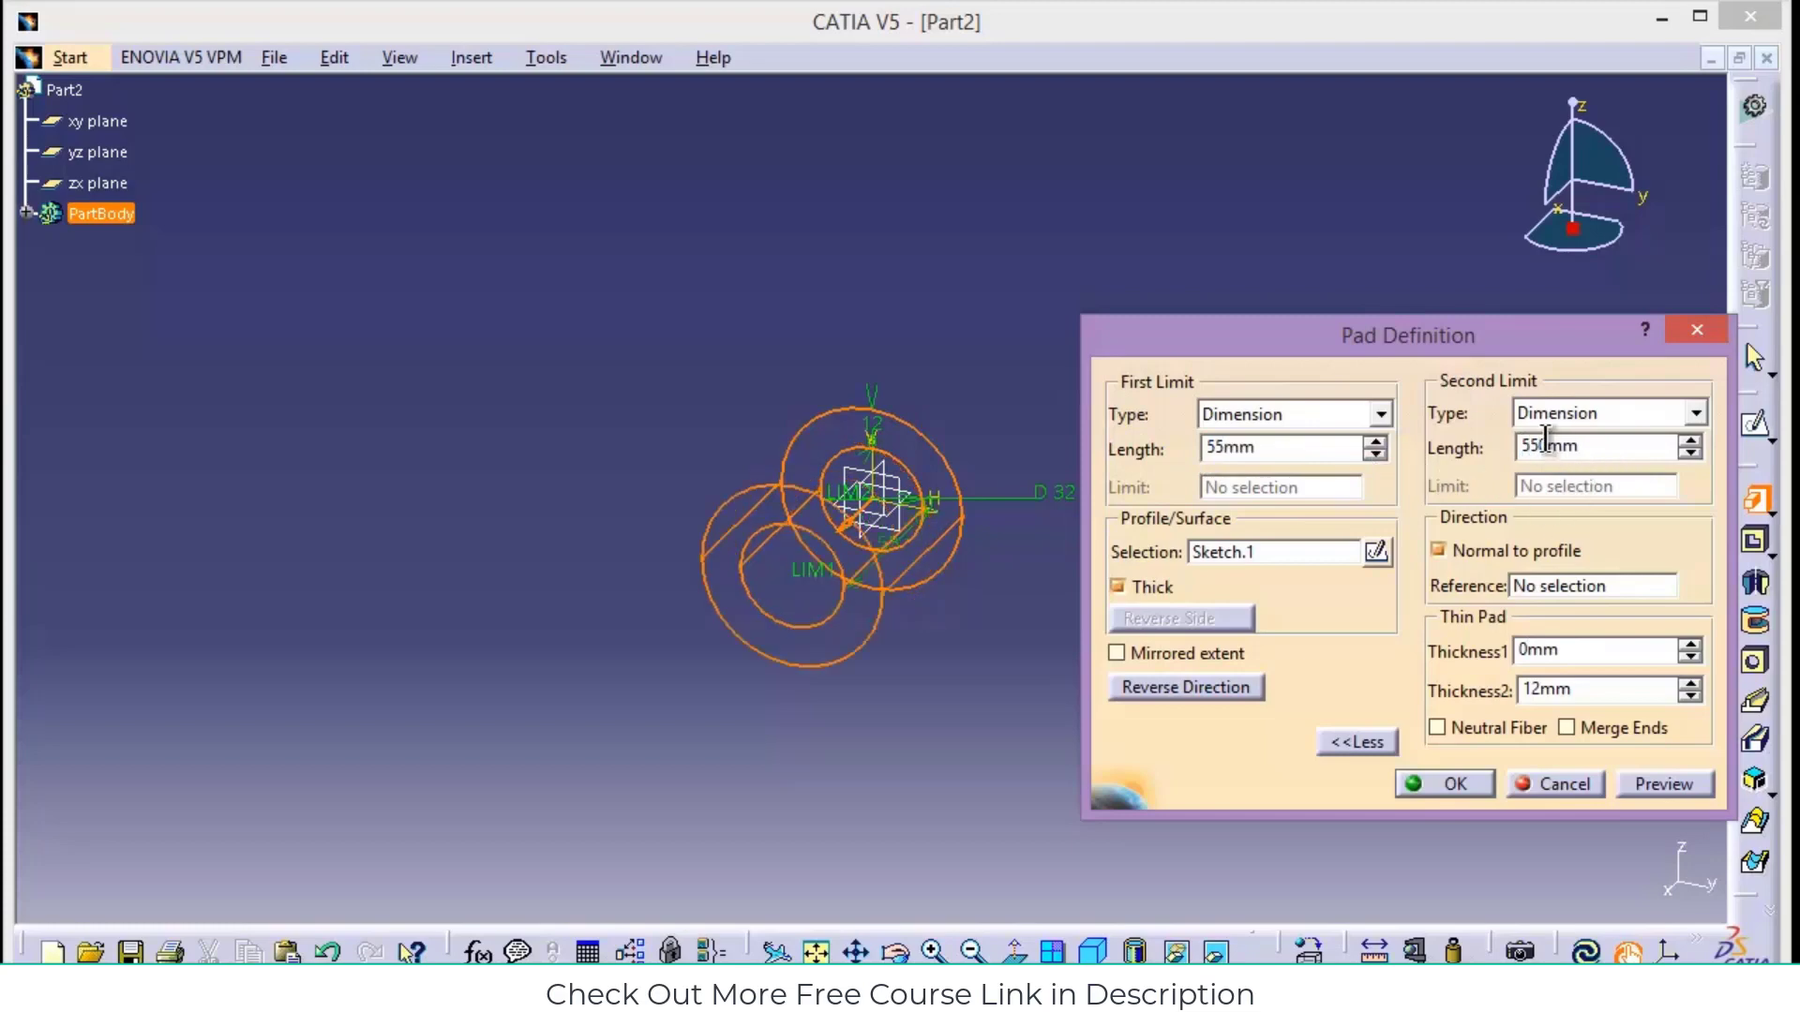
{"action": "key", "text": "BackSpace"}
{"action": "left_click", "coordinate": [1443, 783]}
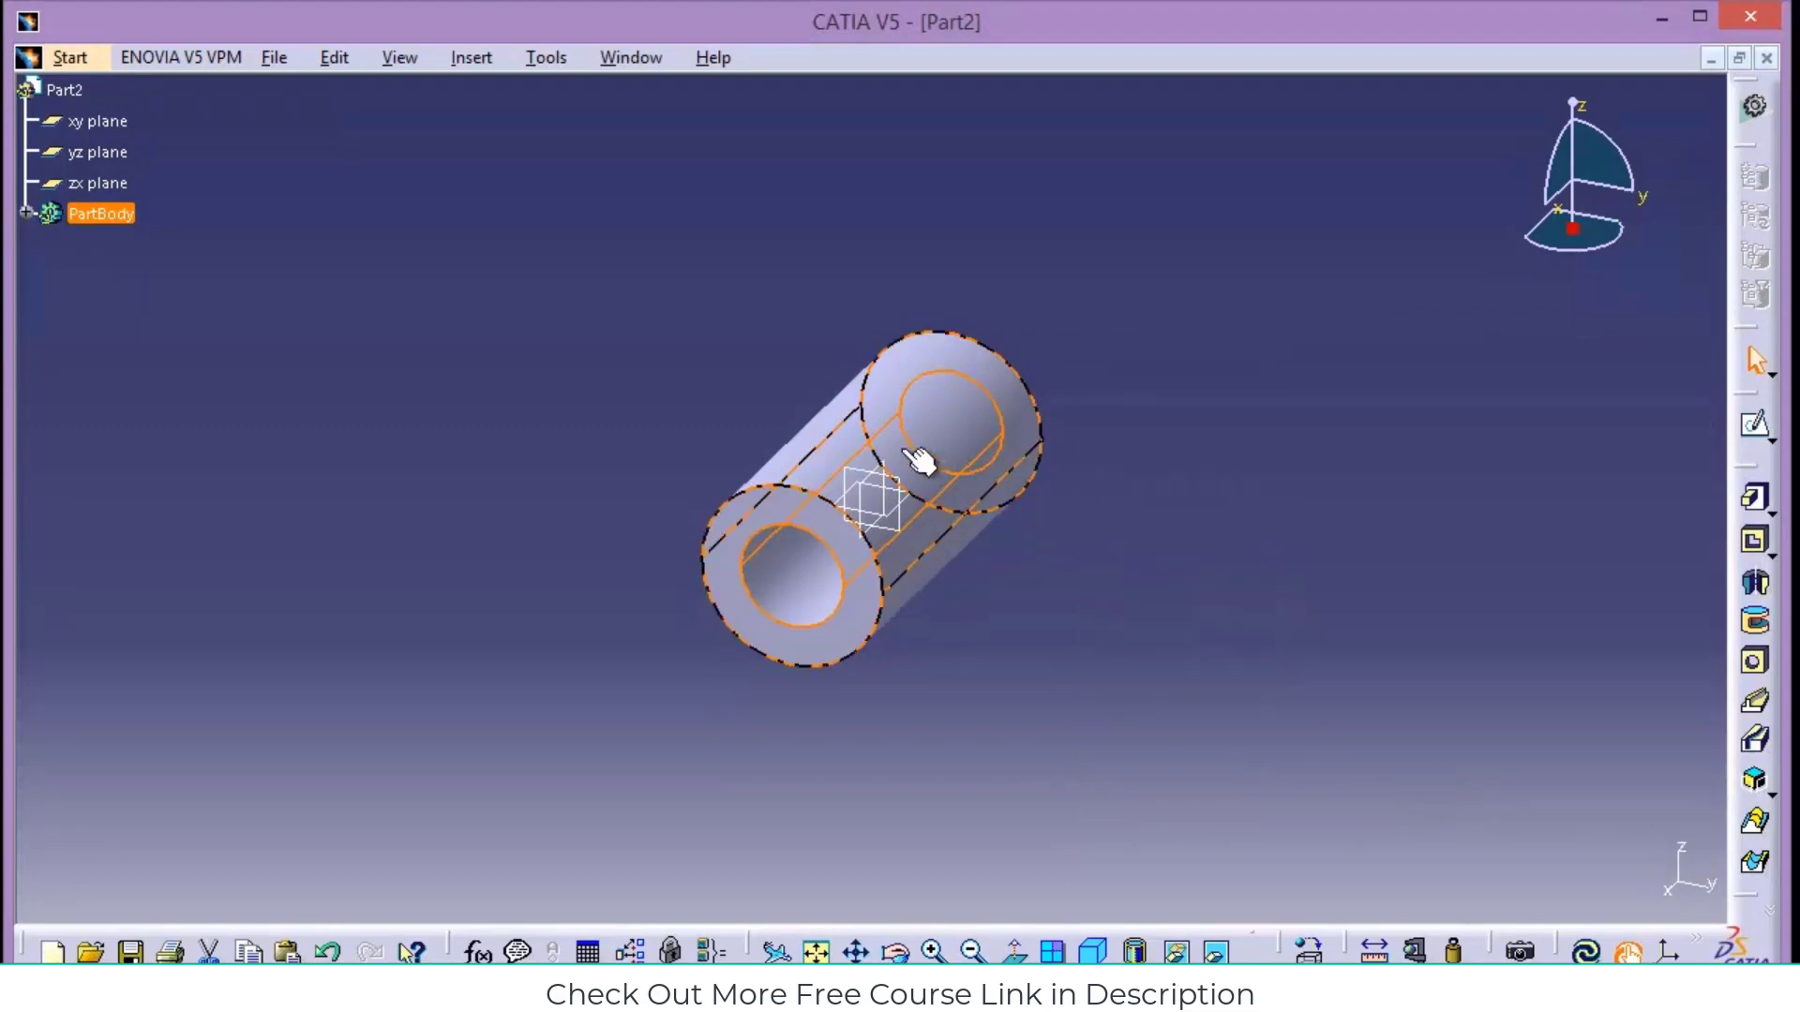
Start a sketch on the zx plane and draw a circle about 62 mm in diameter on the vertical axis, about 50 mm above the origin
{"action": "left_click", "coordinate": [879, 497]}
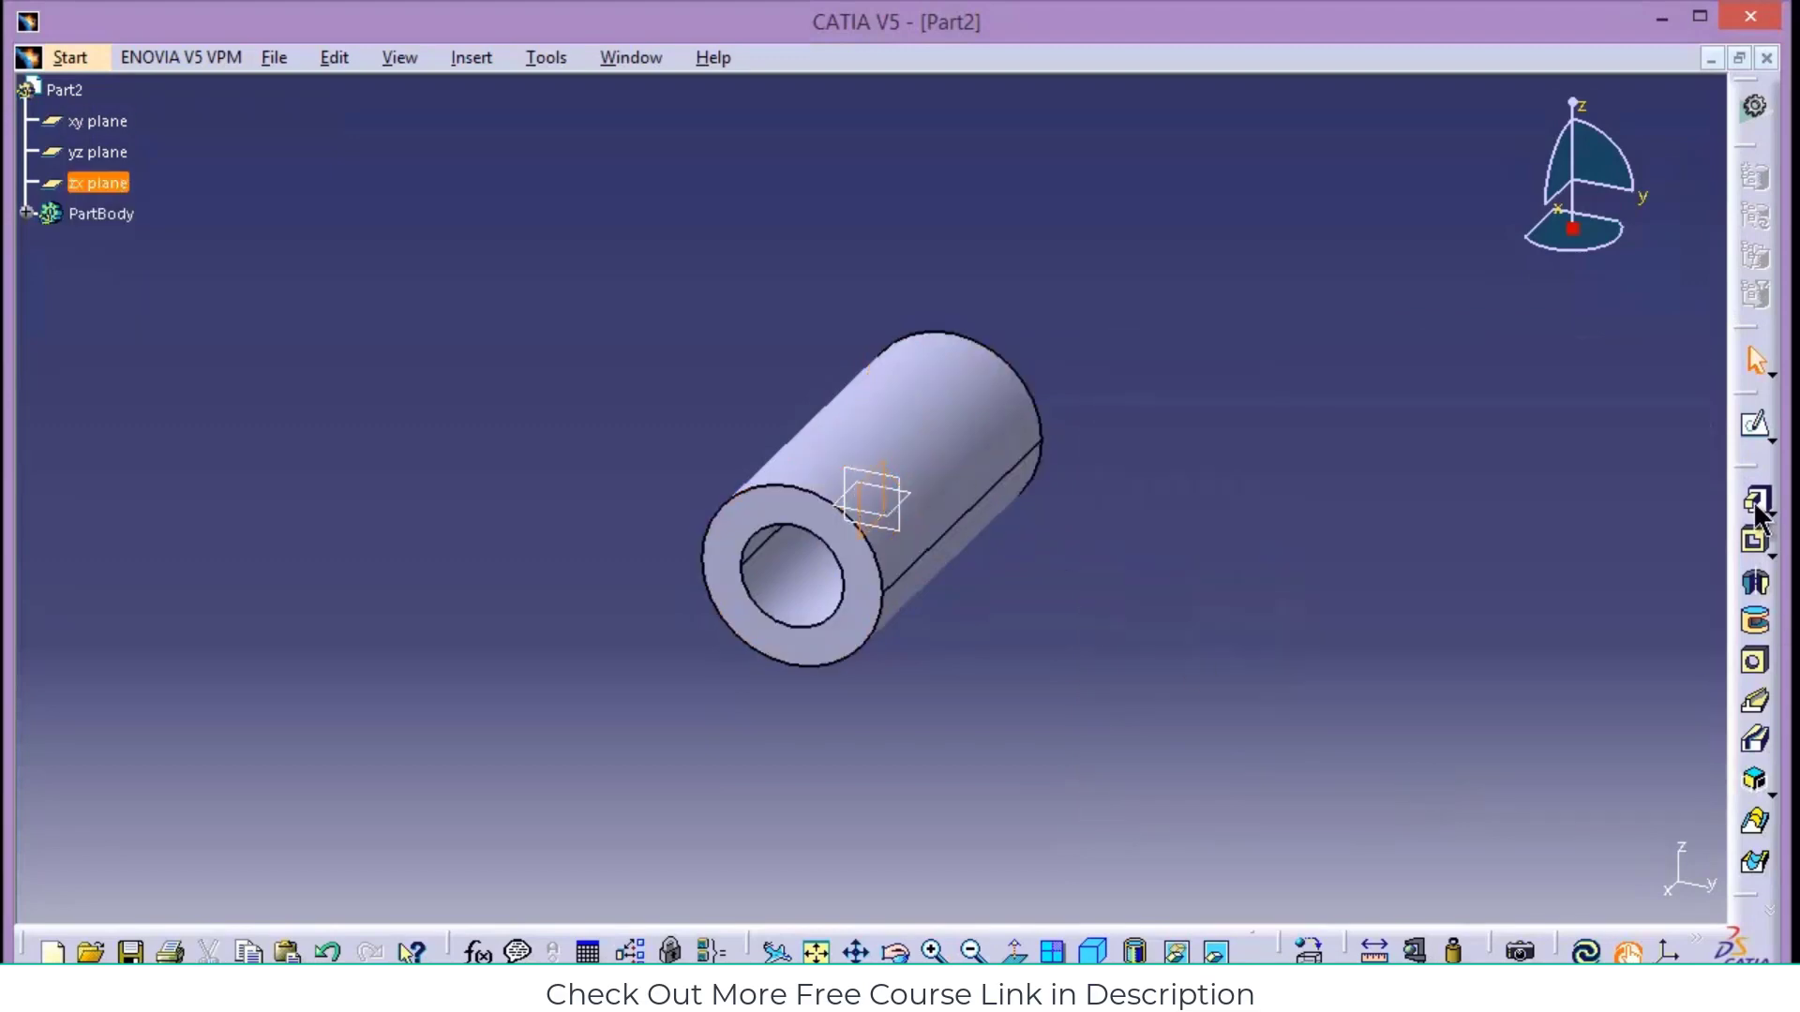
{"action": "left_click", "coordinate": [1756, 427]}
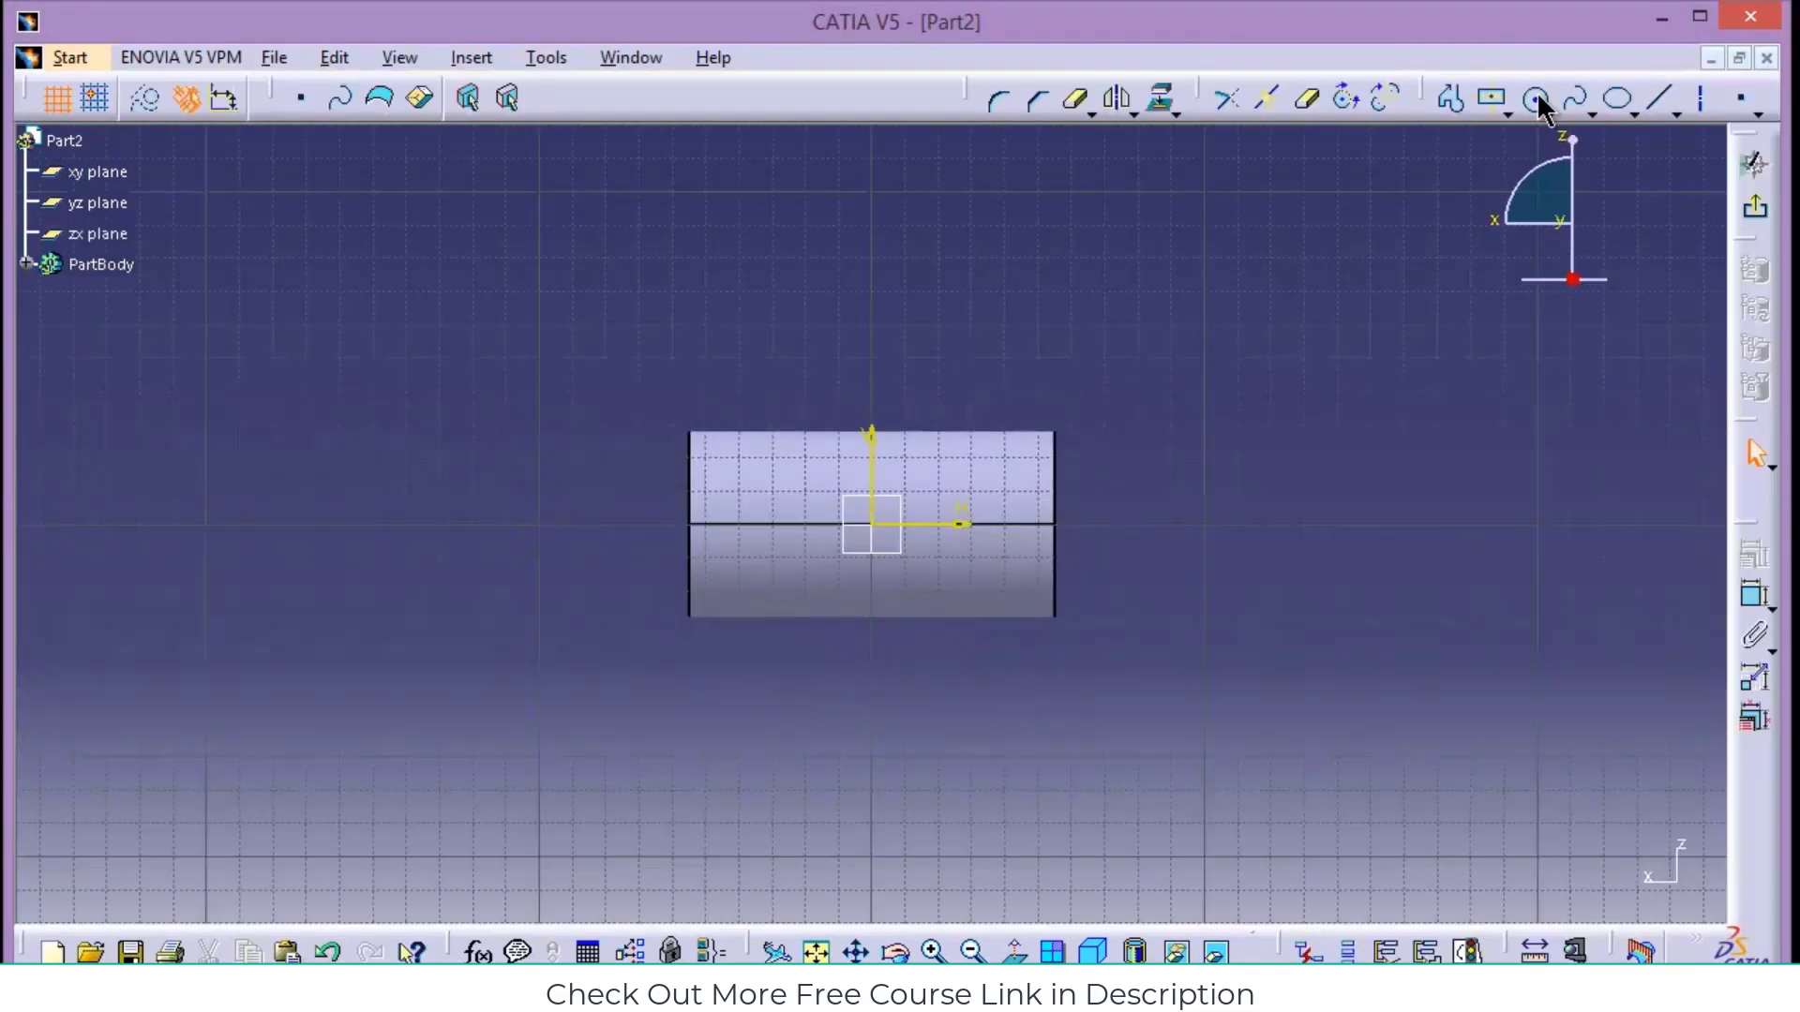
{"action": "left_click", "coordinate": [1541, 99]}
{"action": "left_click", "coordinate": [872, 357]}
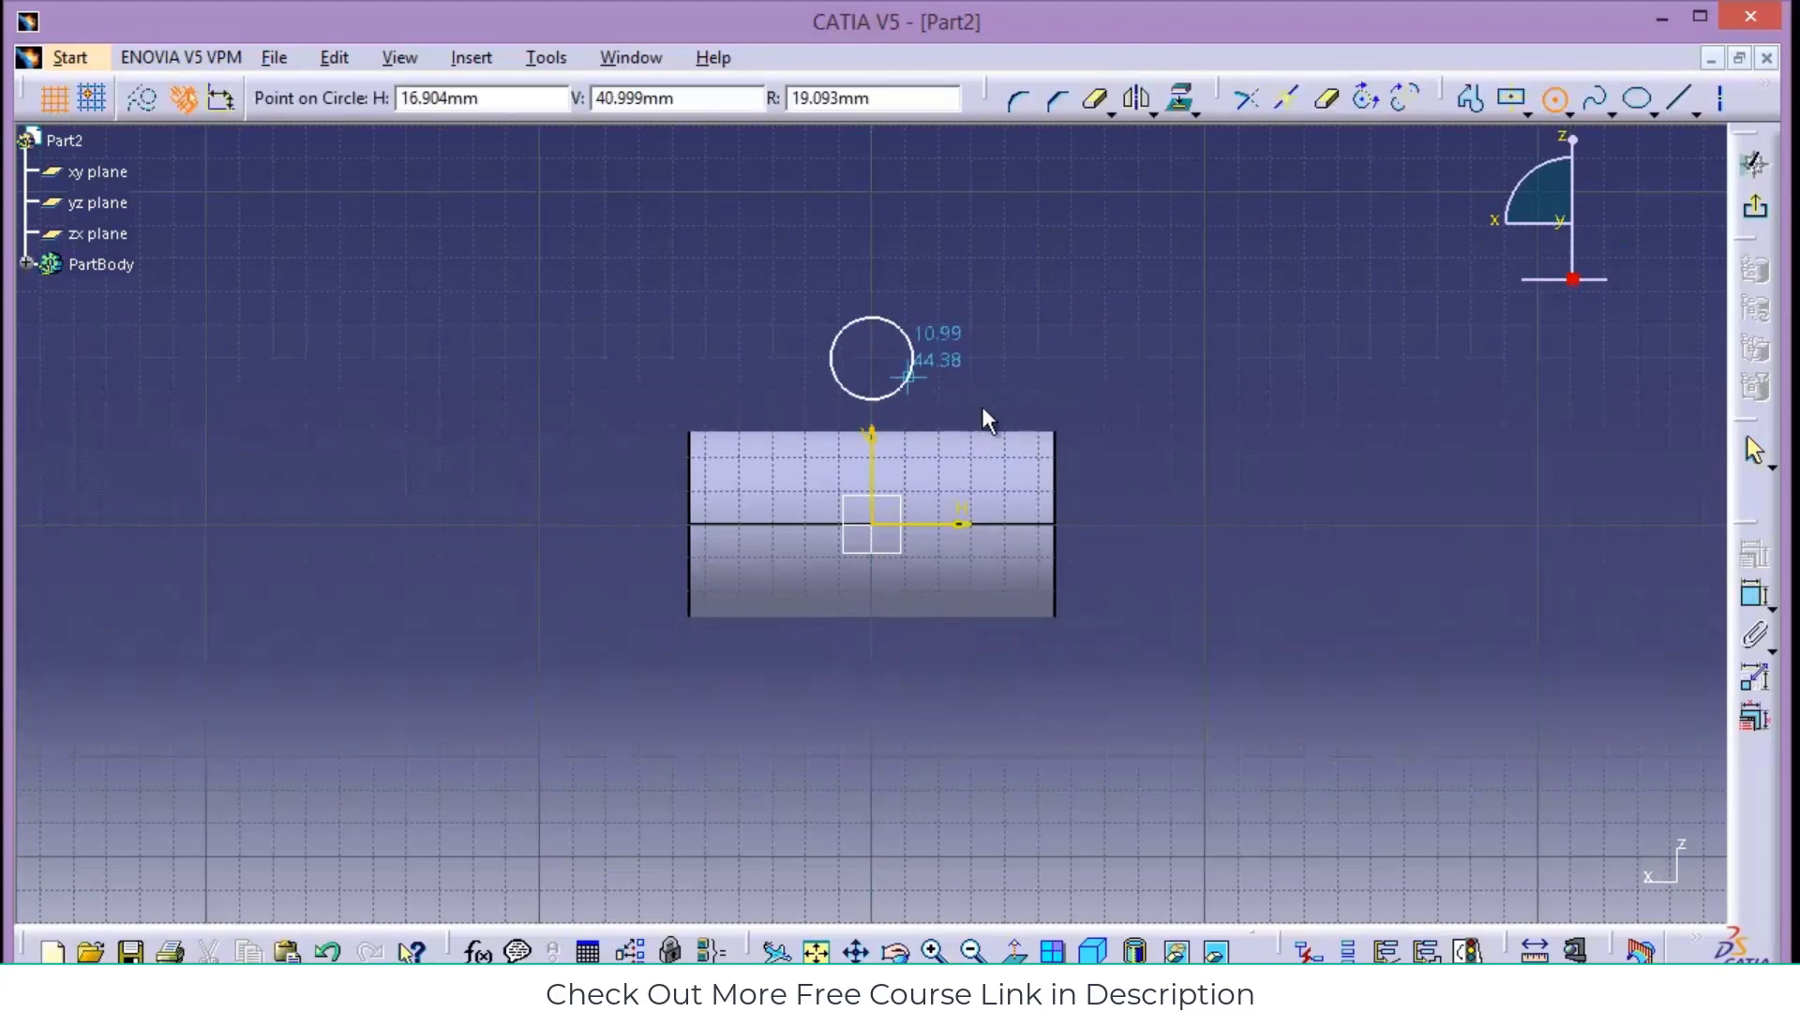
{"action": "left_click", "coordinate": [984, 394]}
Dimension the diameter of the circle above the cylinder and set it to 32 mm
{"action": "left_click", "coordinate": [1756, 595]}
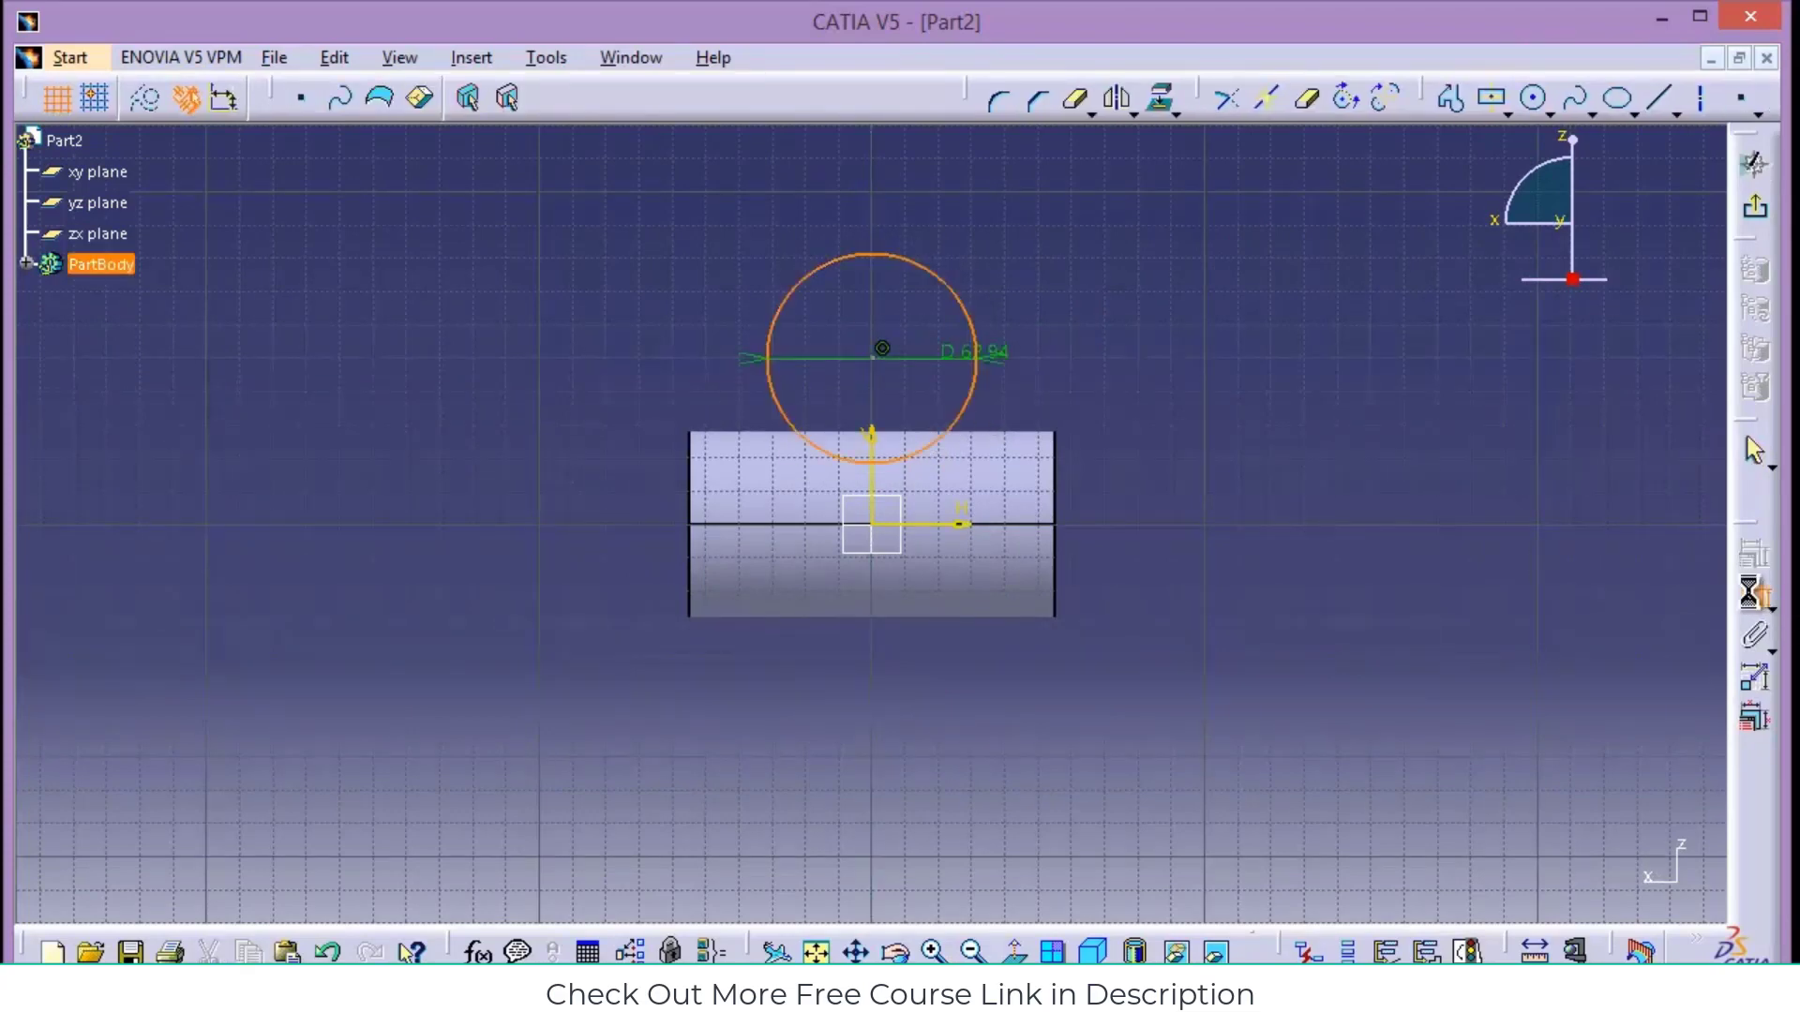
{"action": "double_click", "coordinate": [1377, 305]}
{"action": "key", "text": "Return"}
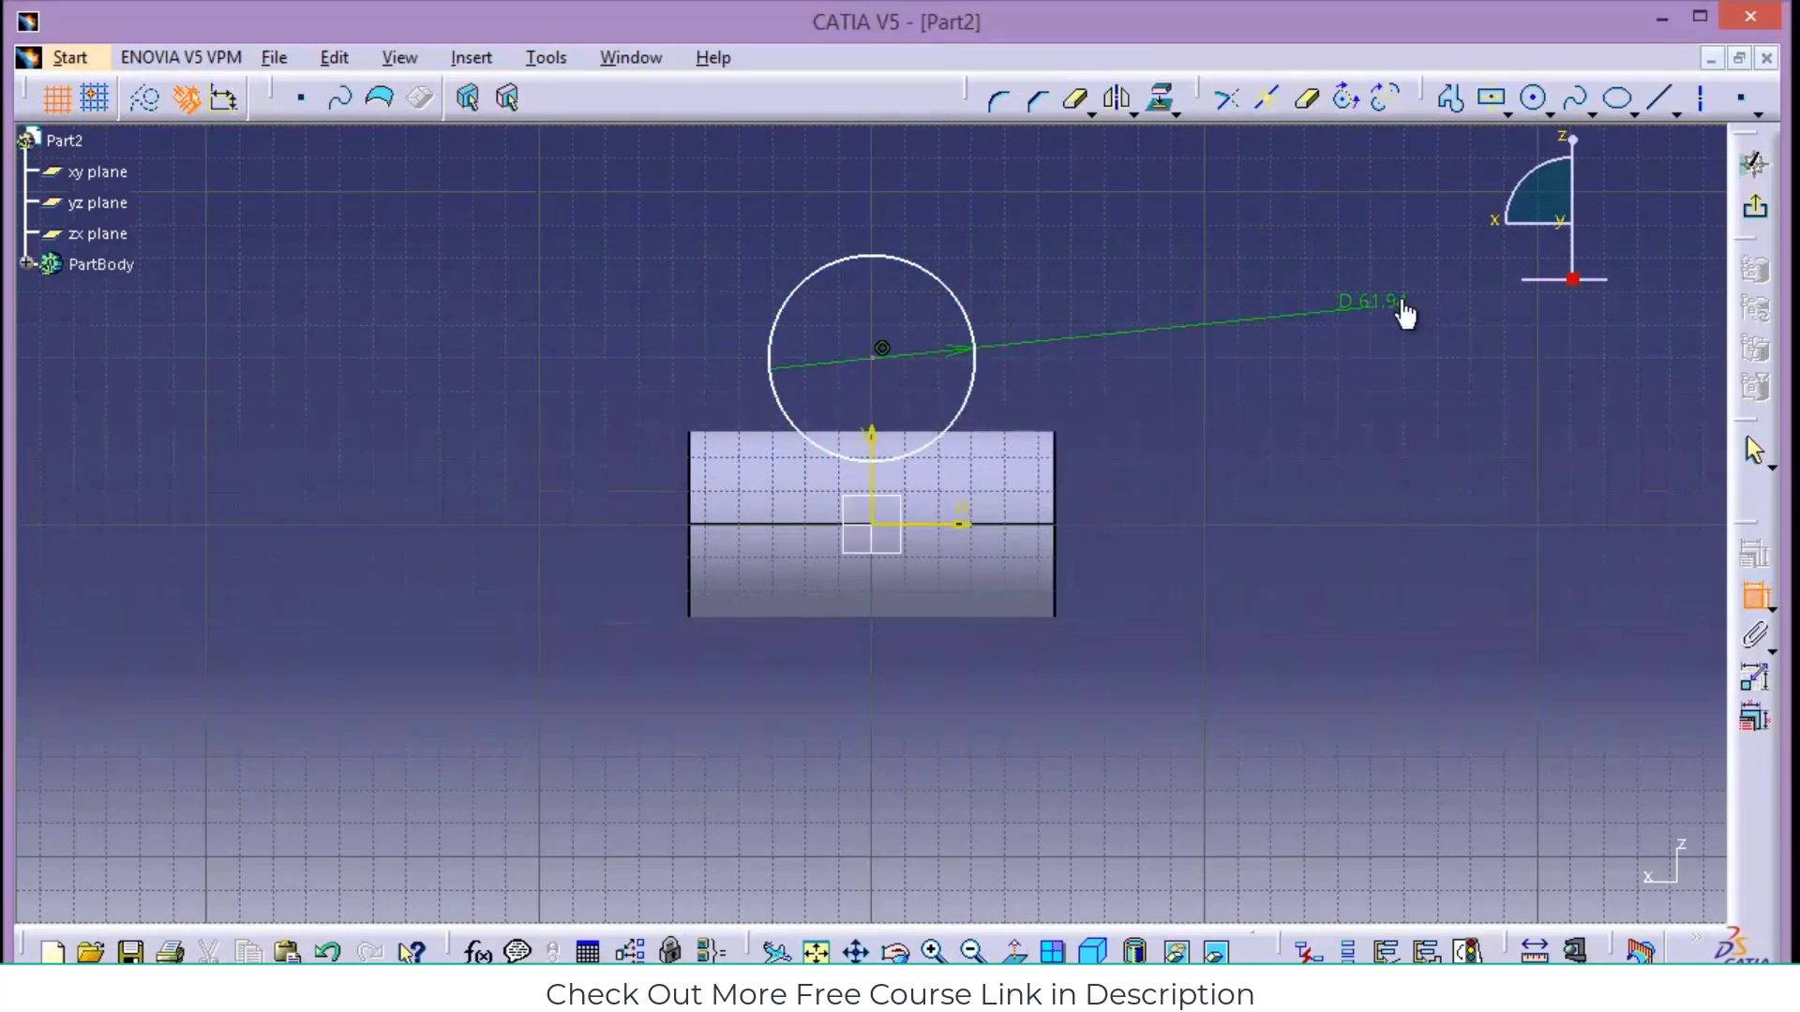
{"action": "double_click", "coordinate": [1400, 307]}
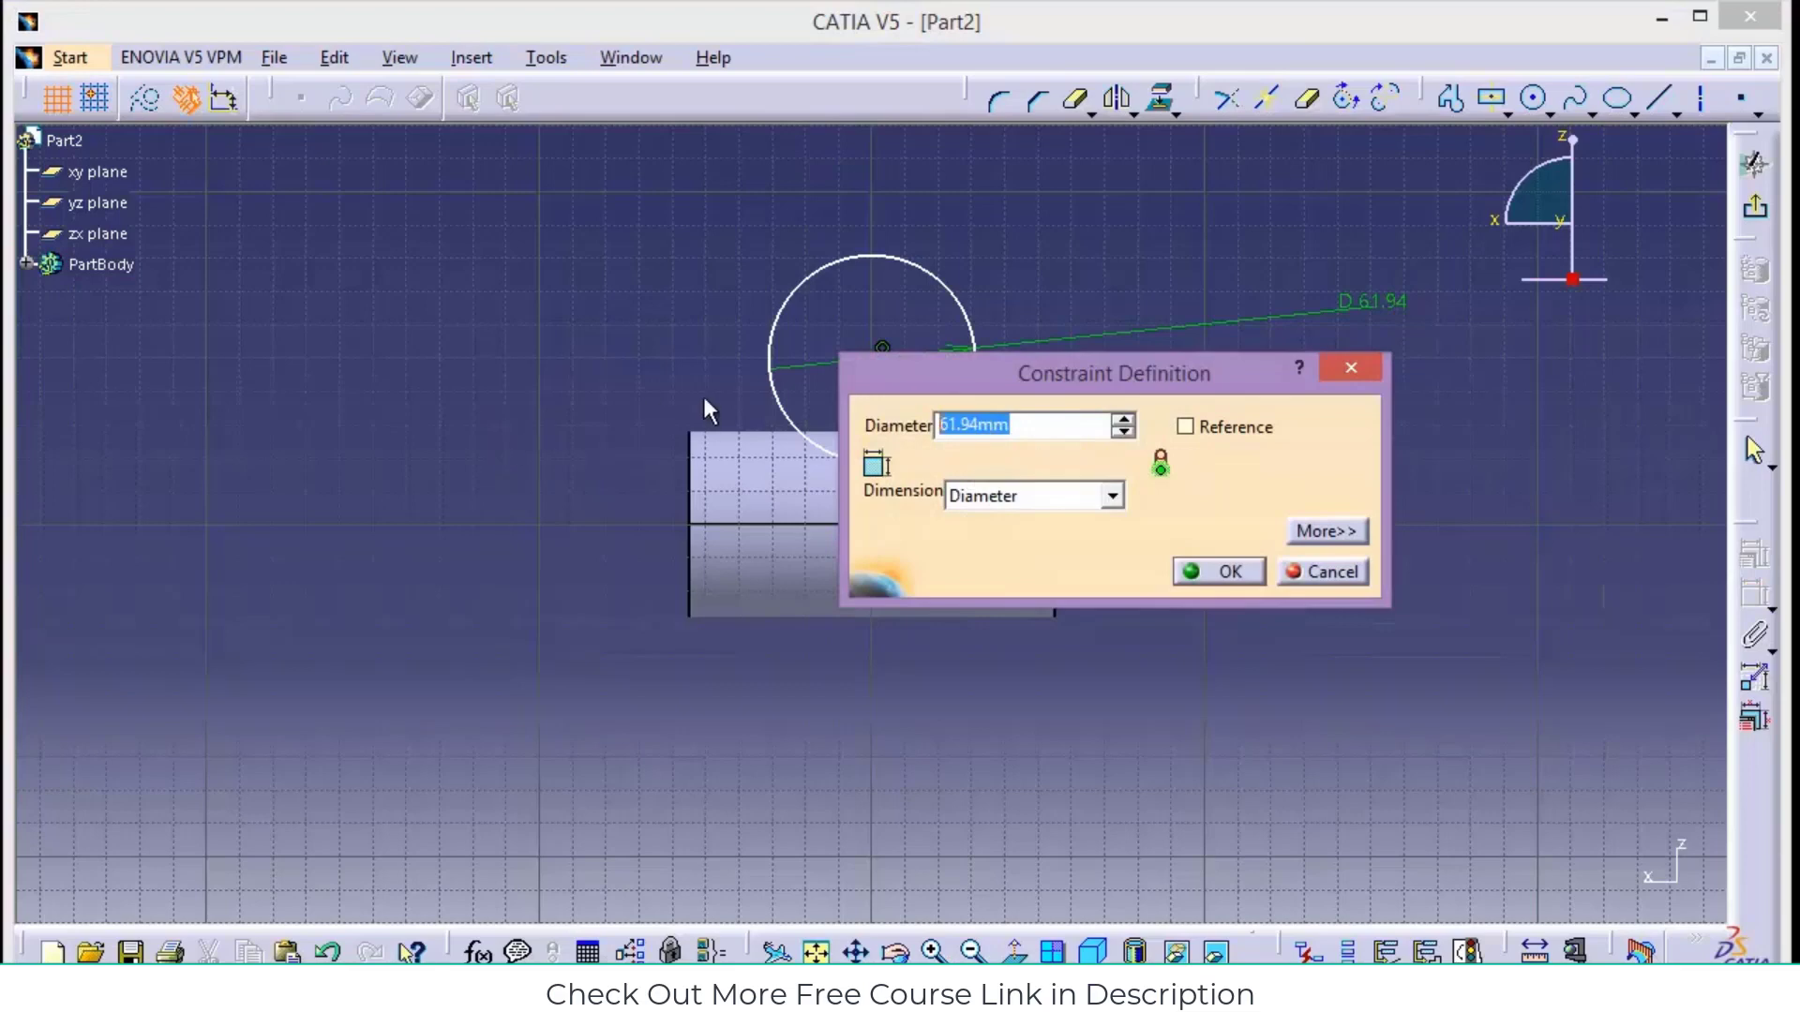
{"action": "scroll", "coordinate": [704, 398], "scroll_direction": "down", "scroll_amount": 1}
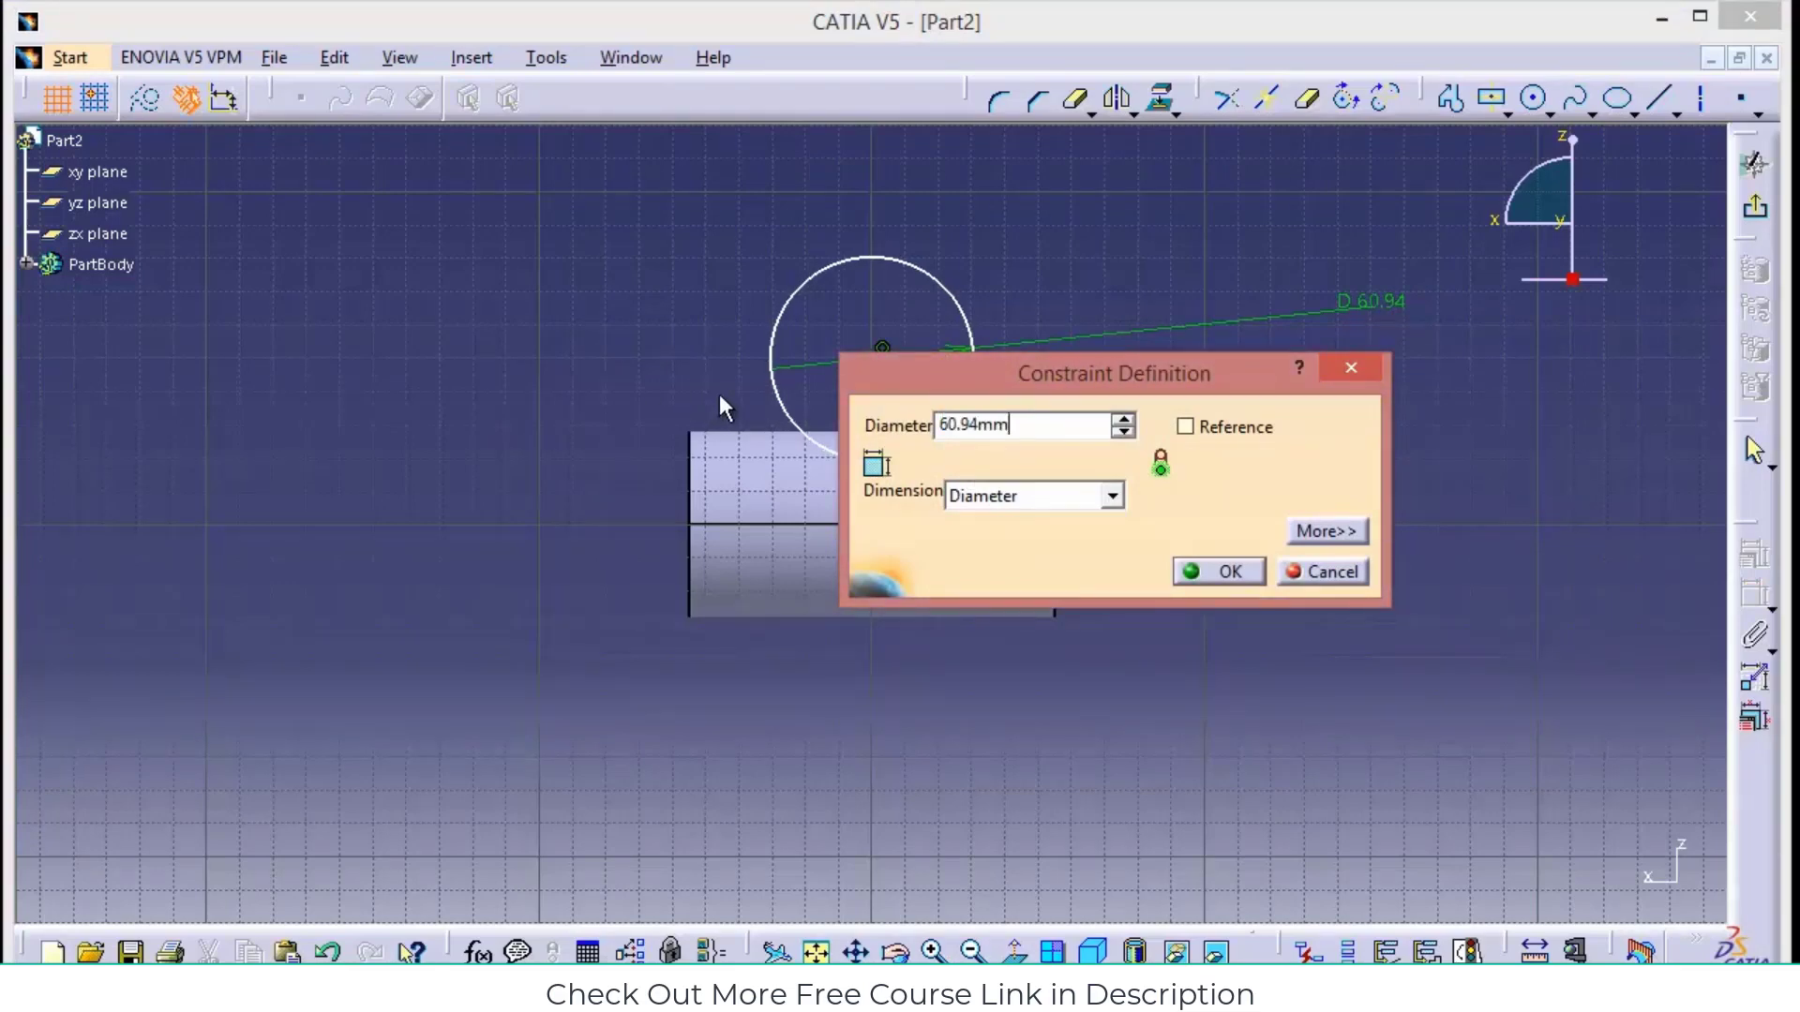
{"action": "key", "text": "BackSpace"}
{"action": "key", "text": "BackSpace"}
{"action": "key", "text": "BackSpace"}
{"action": "key", "text": "BackSpace"}
{"action": "key", "text": "BackSpace"}
{"action": "key", "text": "BackSpace"}
{"action": "key", "text": "BackSpace"}
{"action": "type", "text": "32"}
{"action": "key", "text": "Return"}
Dimension the vertical distance from the circle's centre to the origin and set it to 38 mm
{"action": "left_click", "coordinate": [871, 357]}
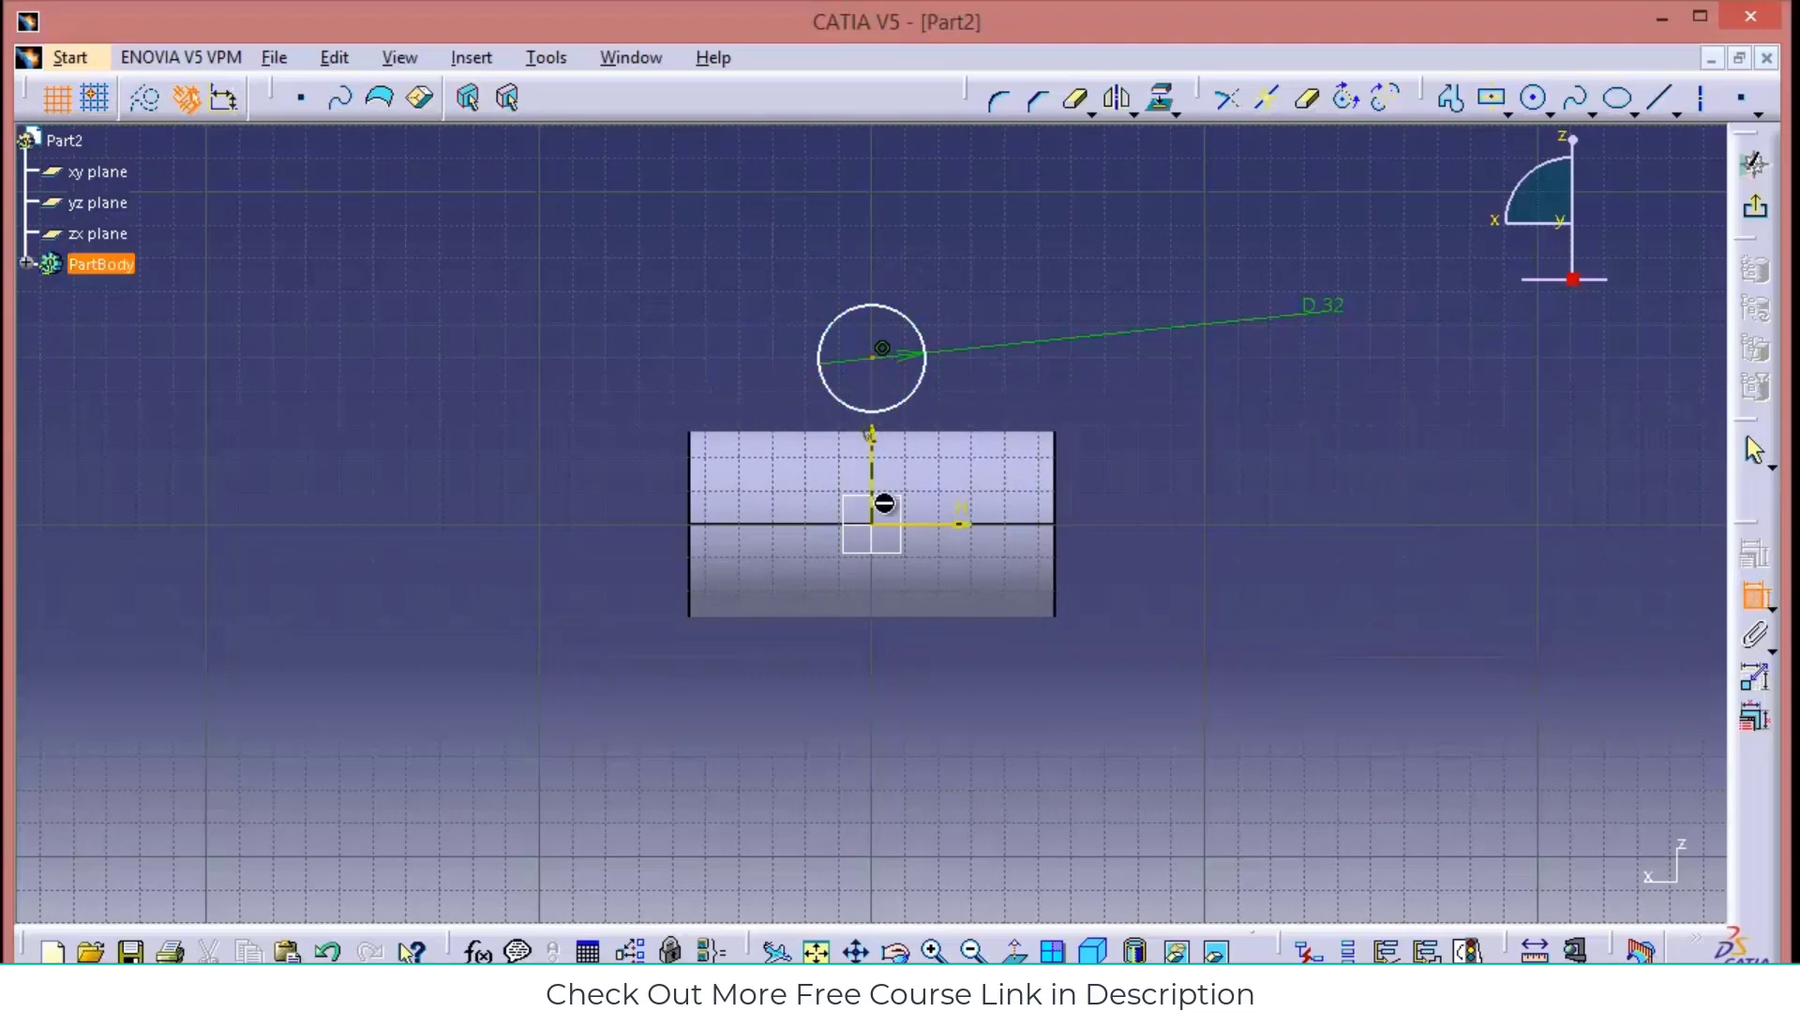
{"action": "left_click", "coordinate": [870, 525]}
{"action": "left_click", "coordinate": [1393, 465]}
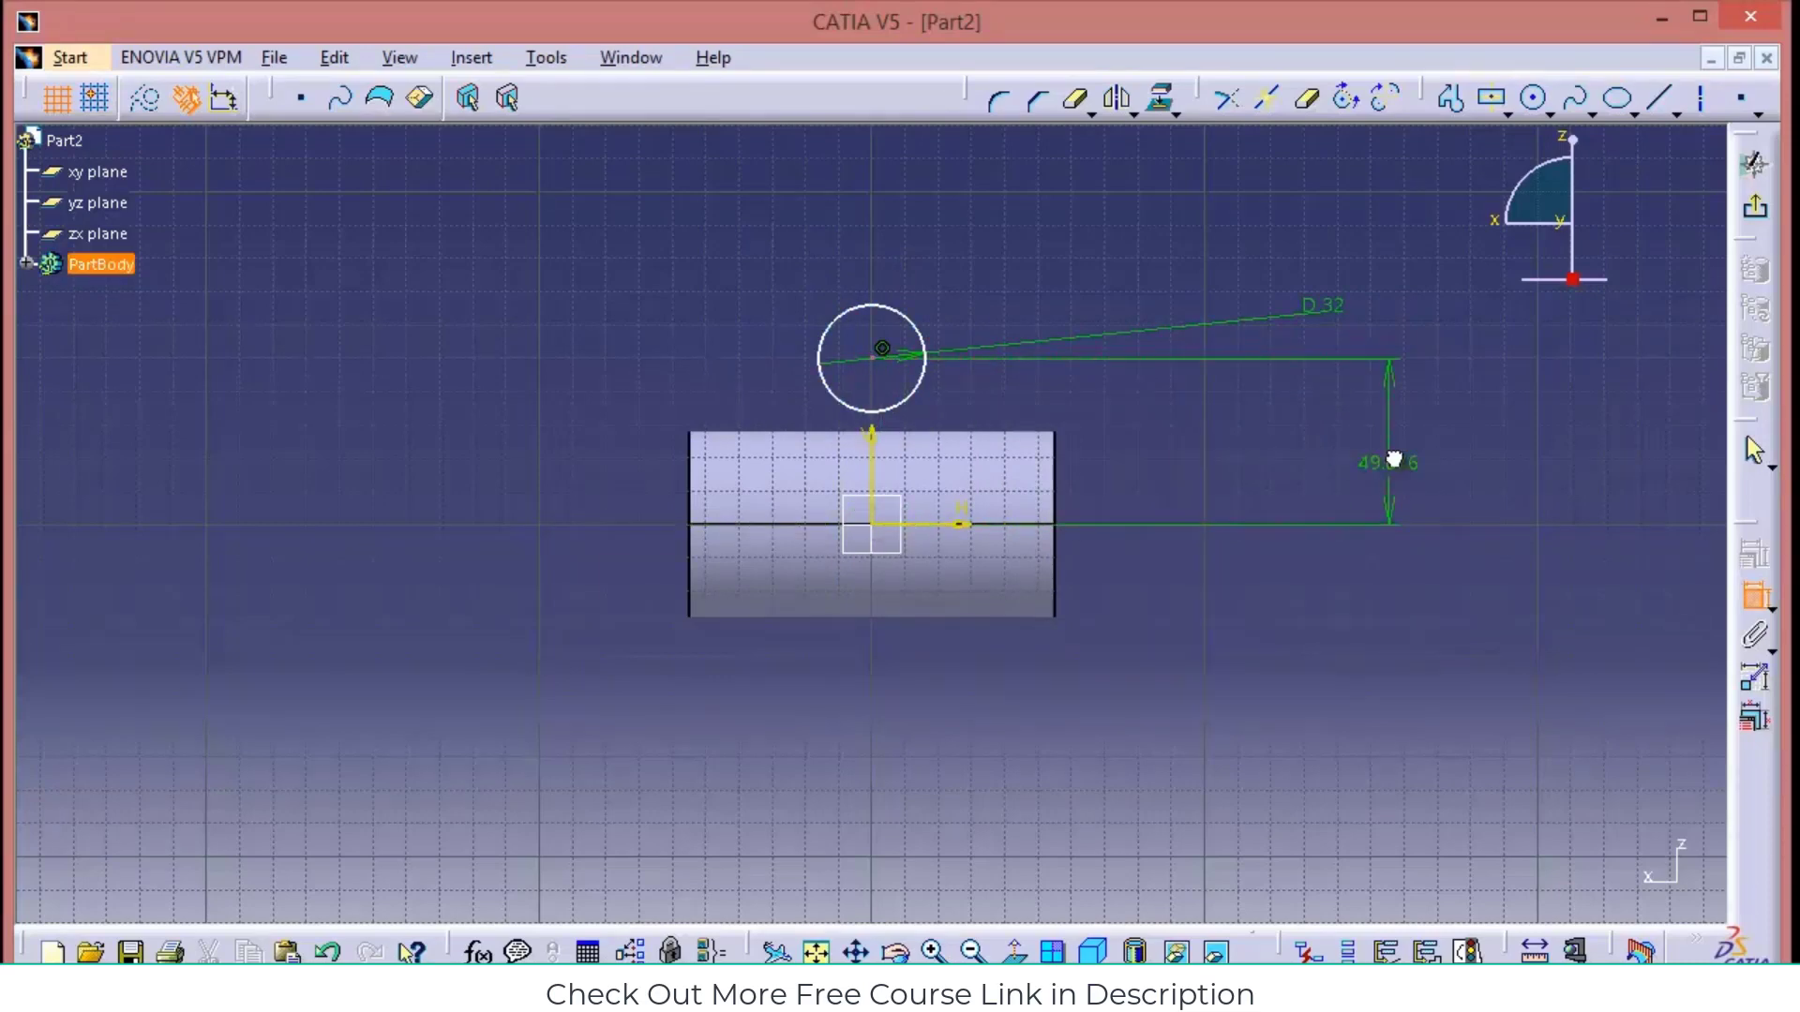
{"action": "double_click", "coordinate": [1394, 462]}
{"action": "type", "text": "3"}
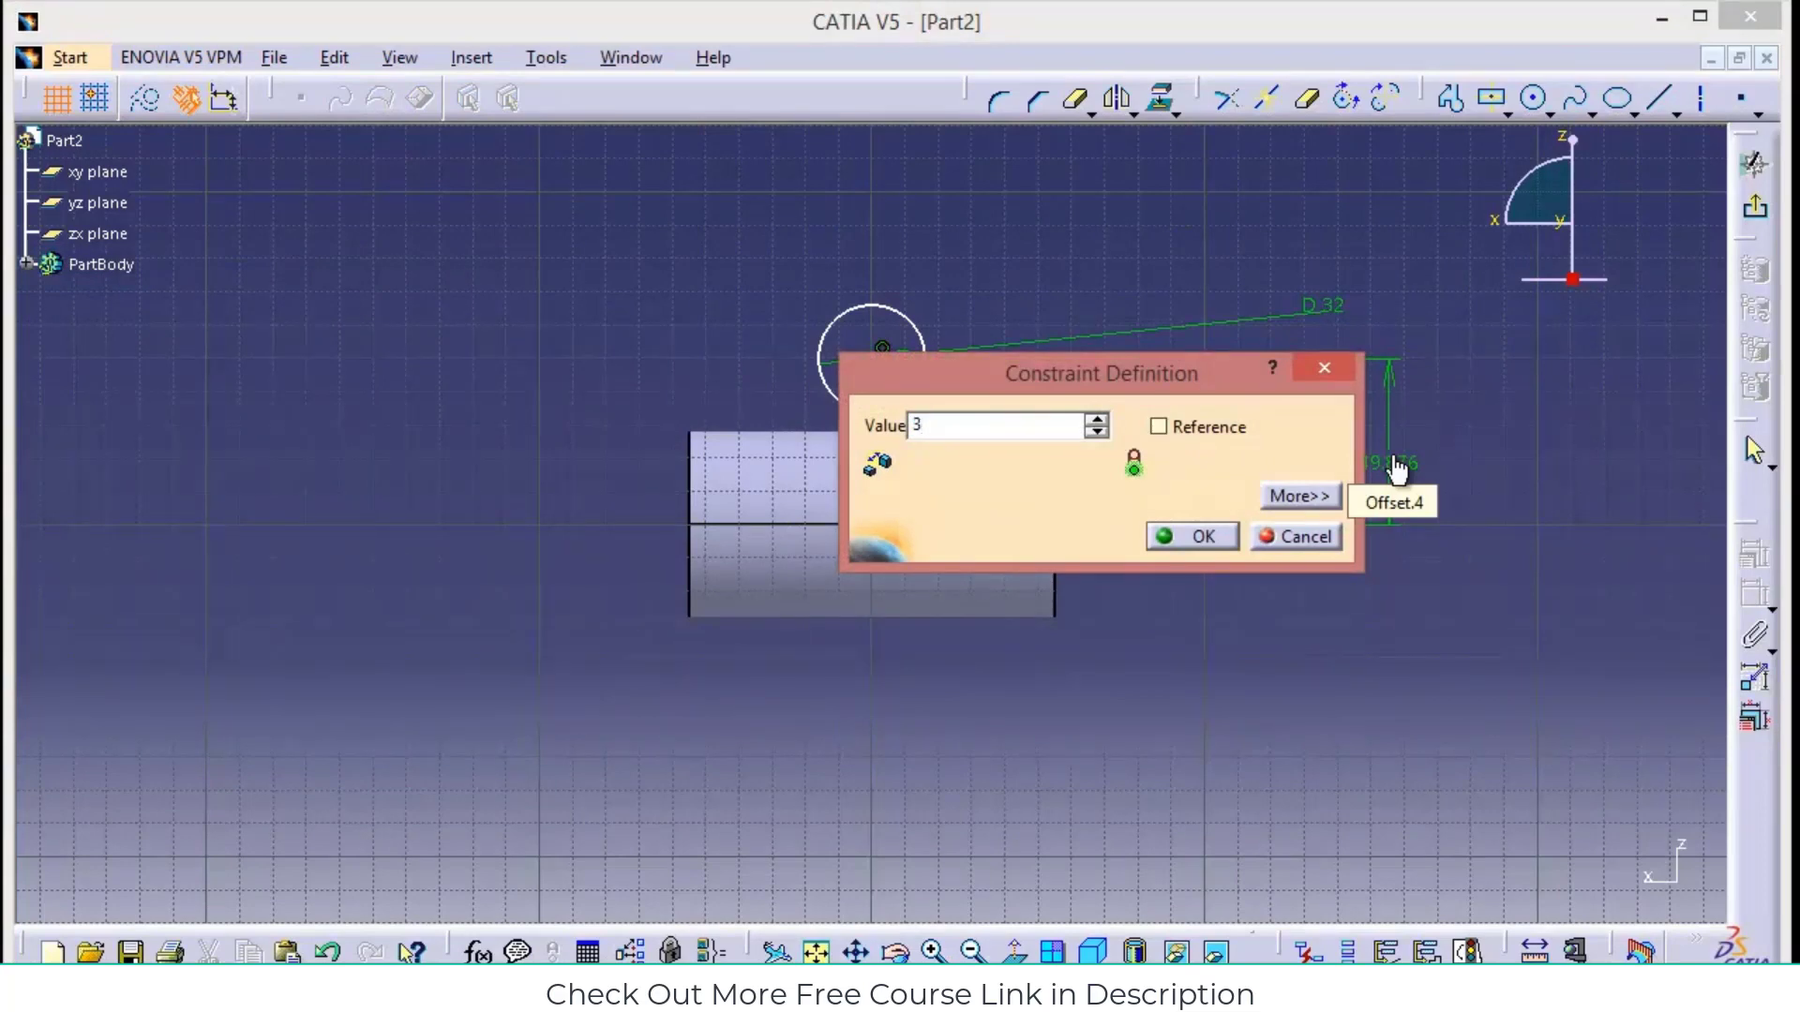
{"action": "type", "text": "/88"}
{"action": "key", "text": "Return"}
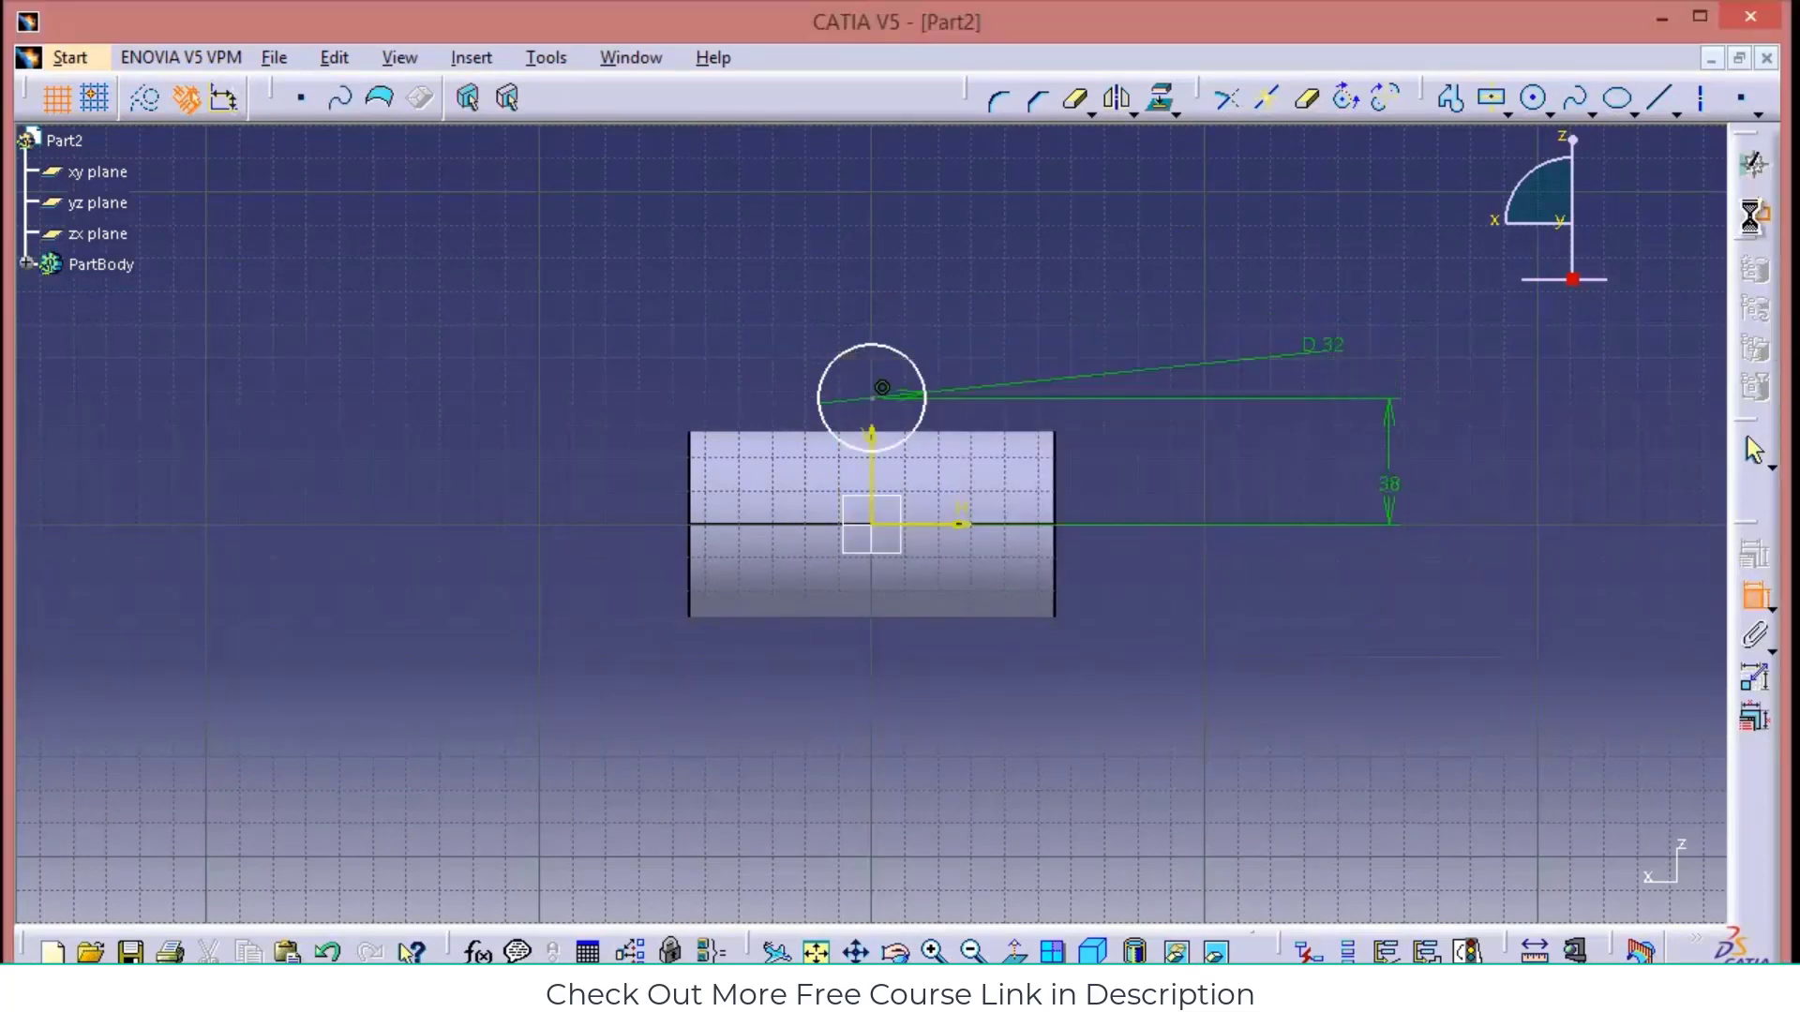
Leave the sketch and extrude the upper circle as a thick pad, 55 mm in both directions, with Thickness2 12 mm
{"action": "left_click", "coordinate": [1753, 164]}
{"action": "left_click", "coordinate": [1757, 500]}
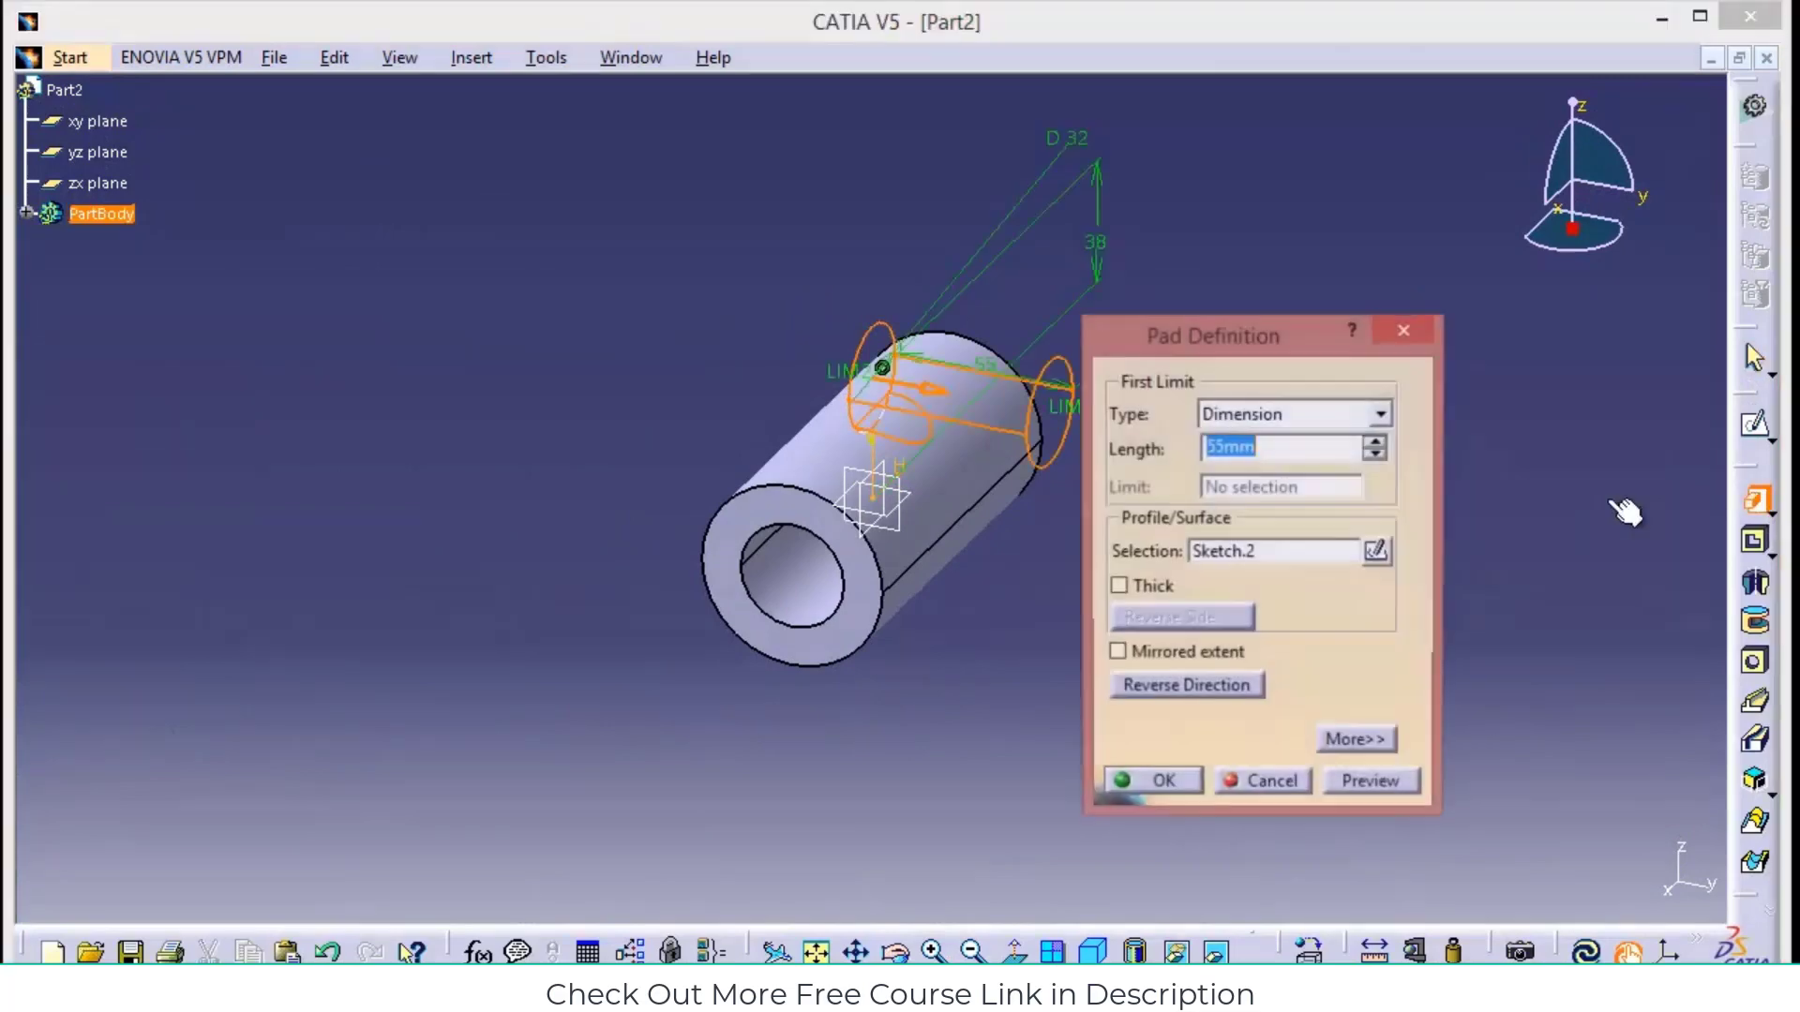
{"action": "left_click", "coordinate": [1117, 587]}
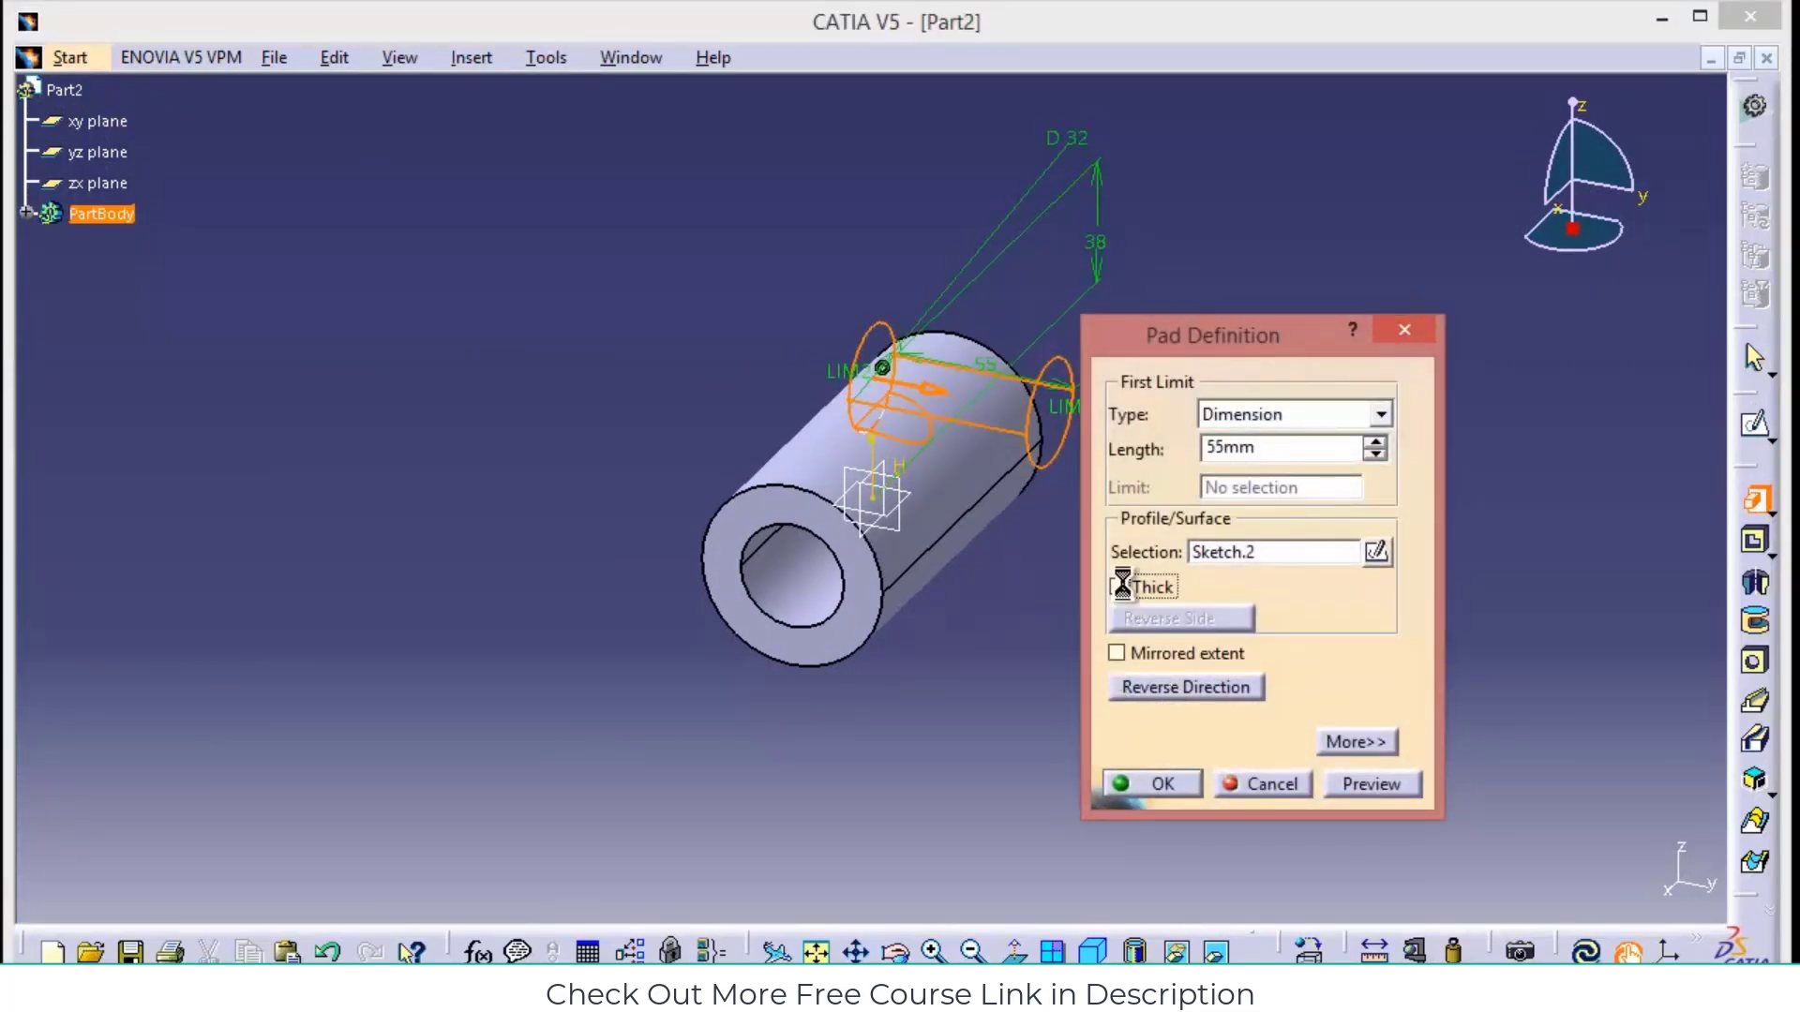
{"action": "double_click", "coordinate": [1541, 448]}
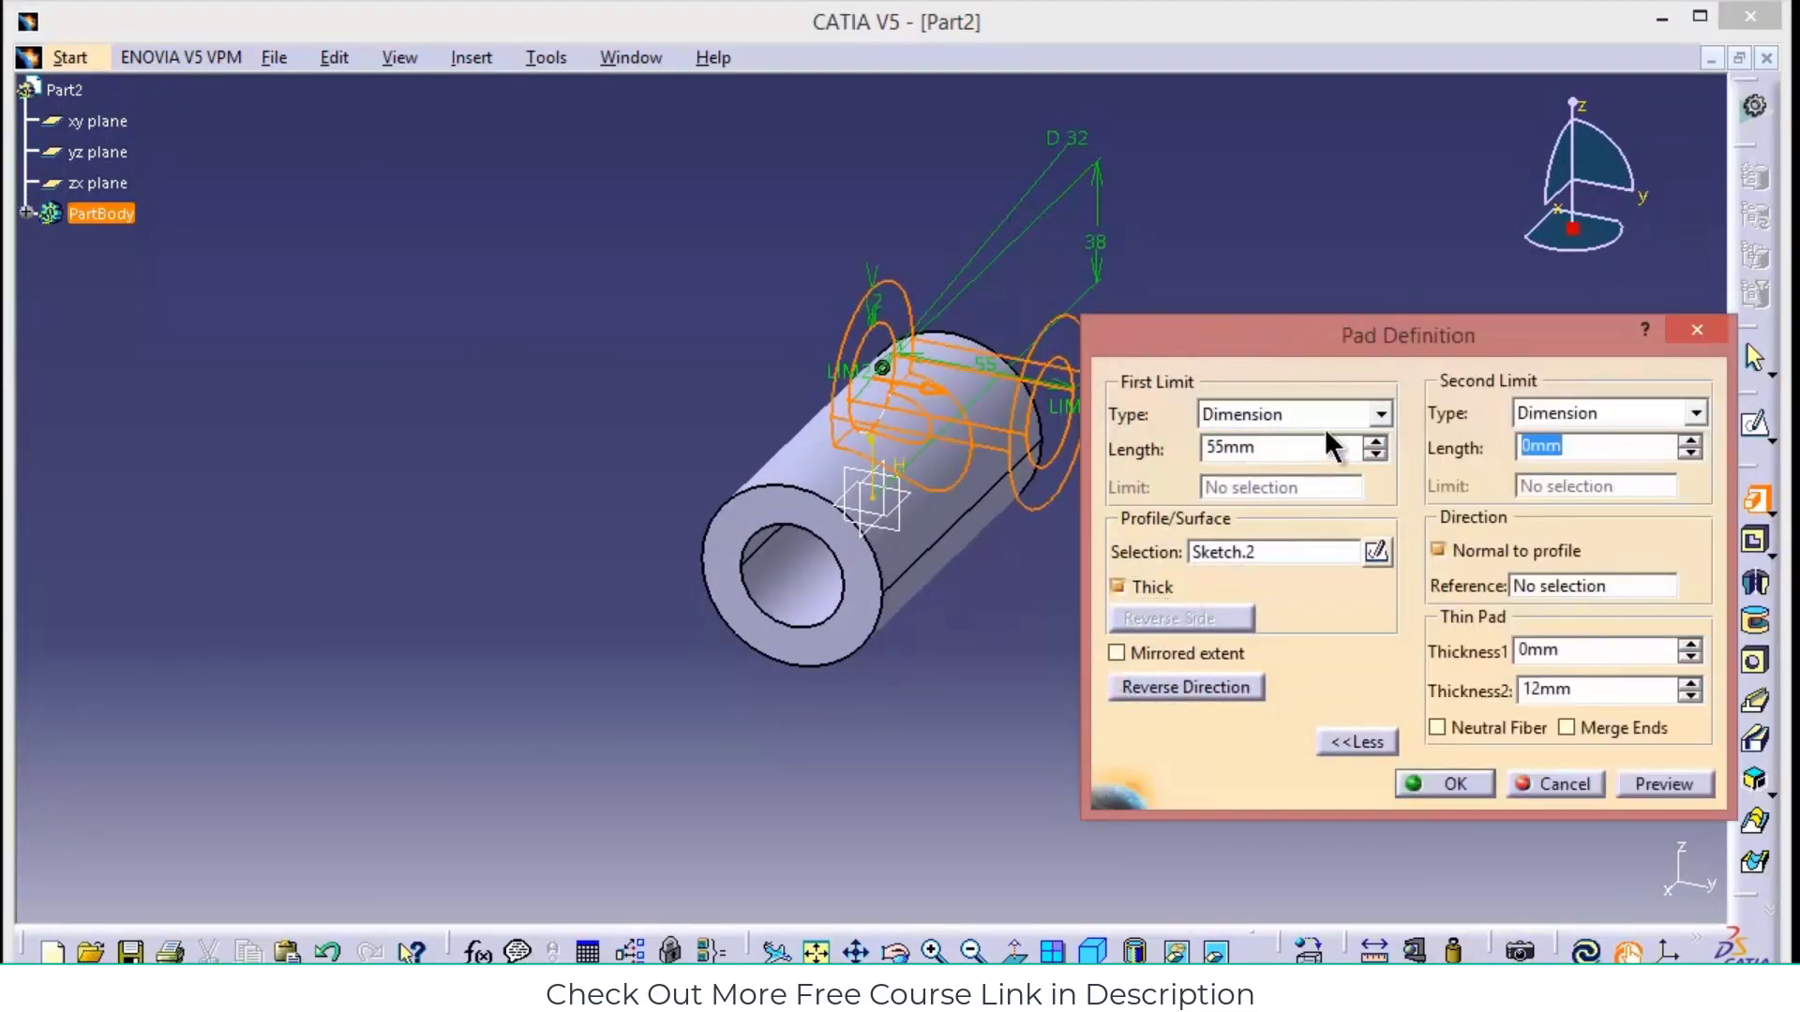
{"action": "type", "text": "55"}
{"action": "double_click", "coordinate": [1637, 691]}
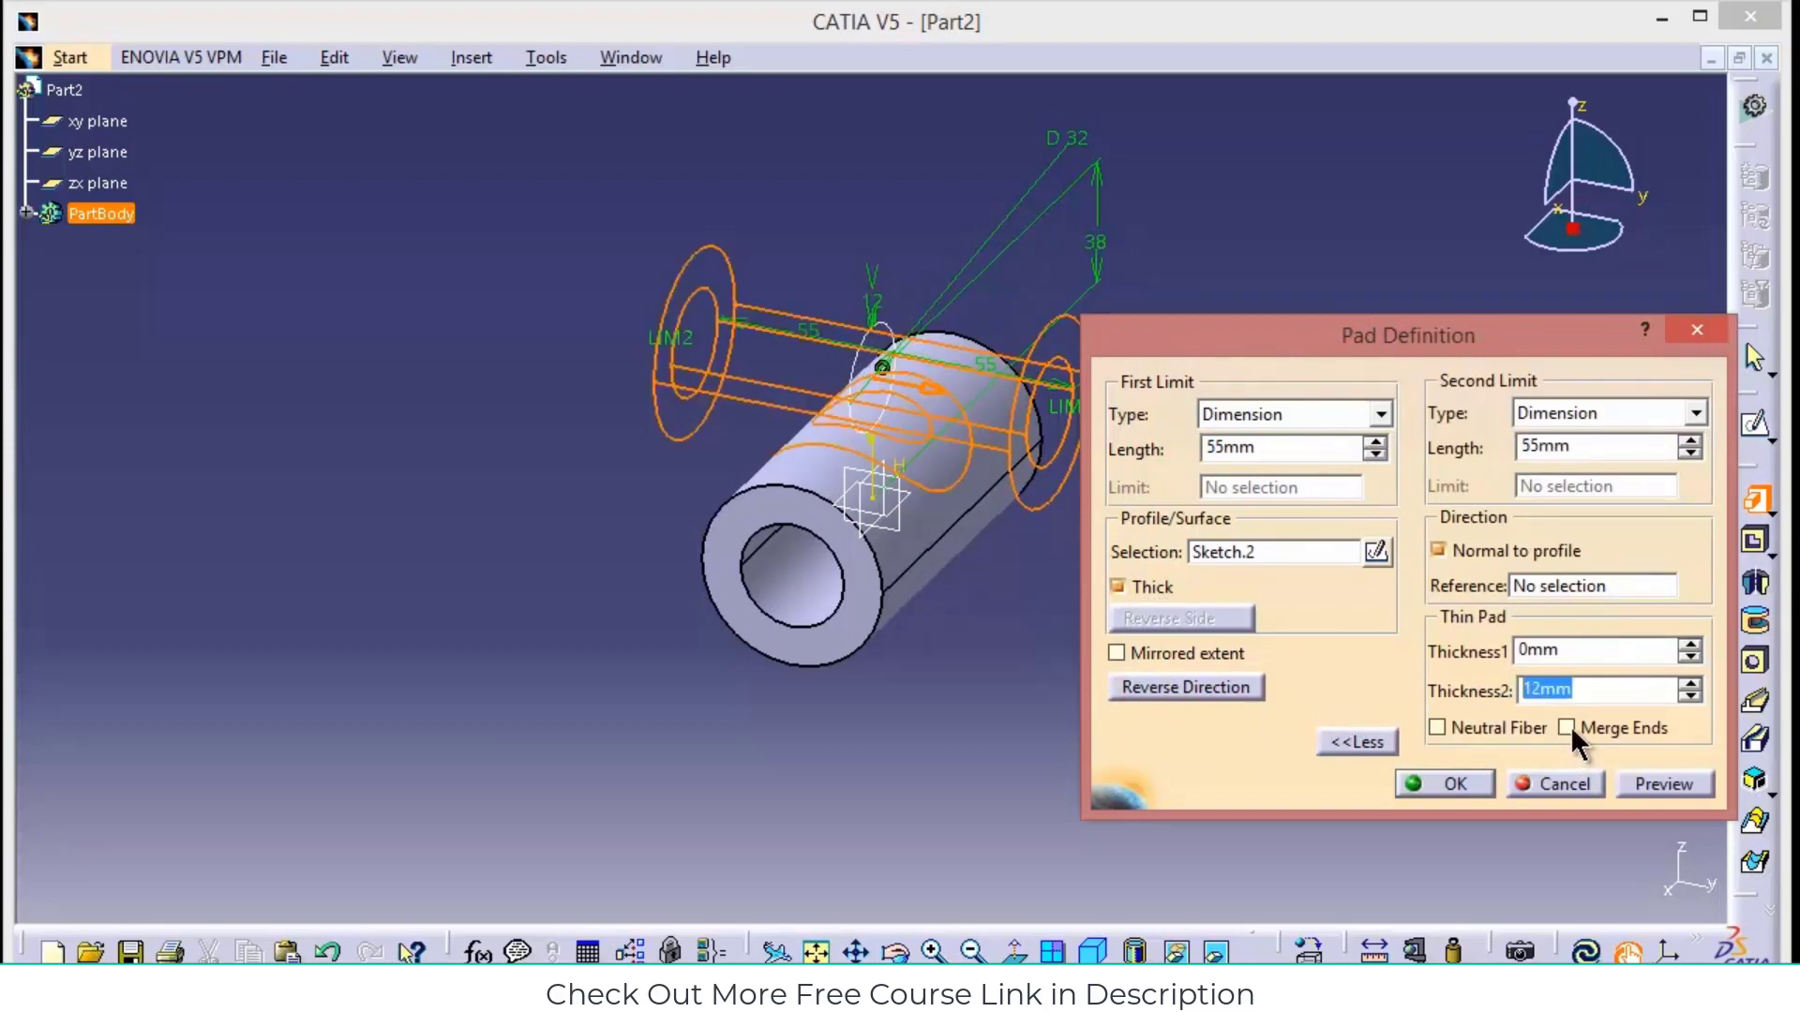
{"action": "type", "text": "12"}
{"action": "left_click", "coordinate": [1462, 784]}
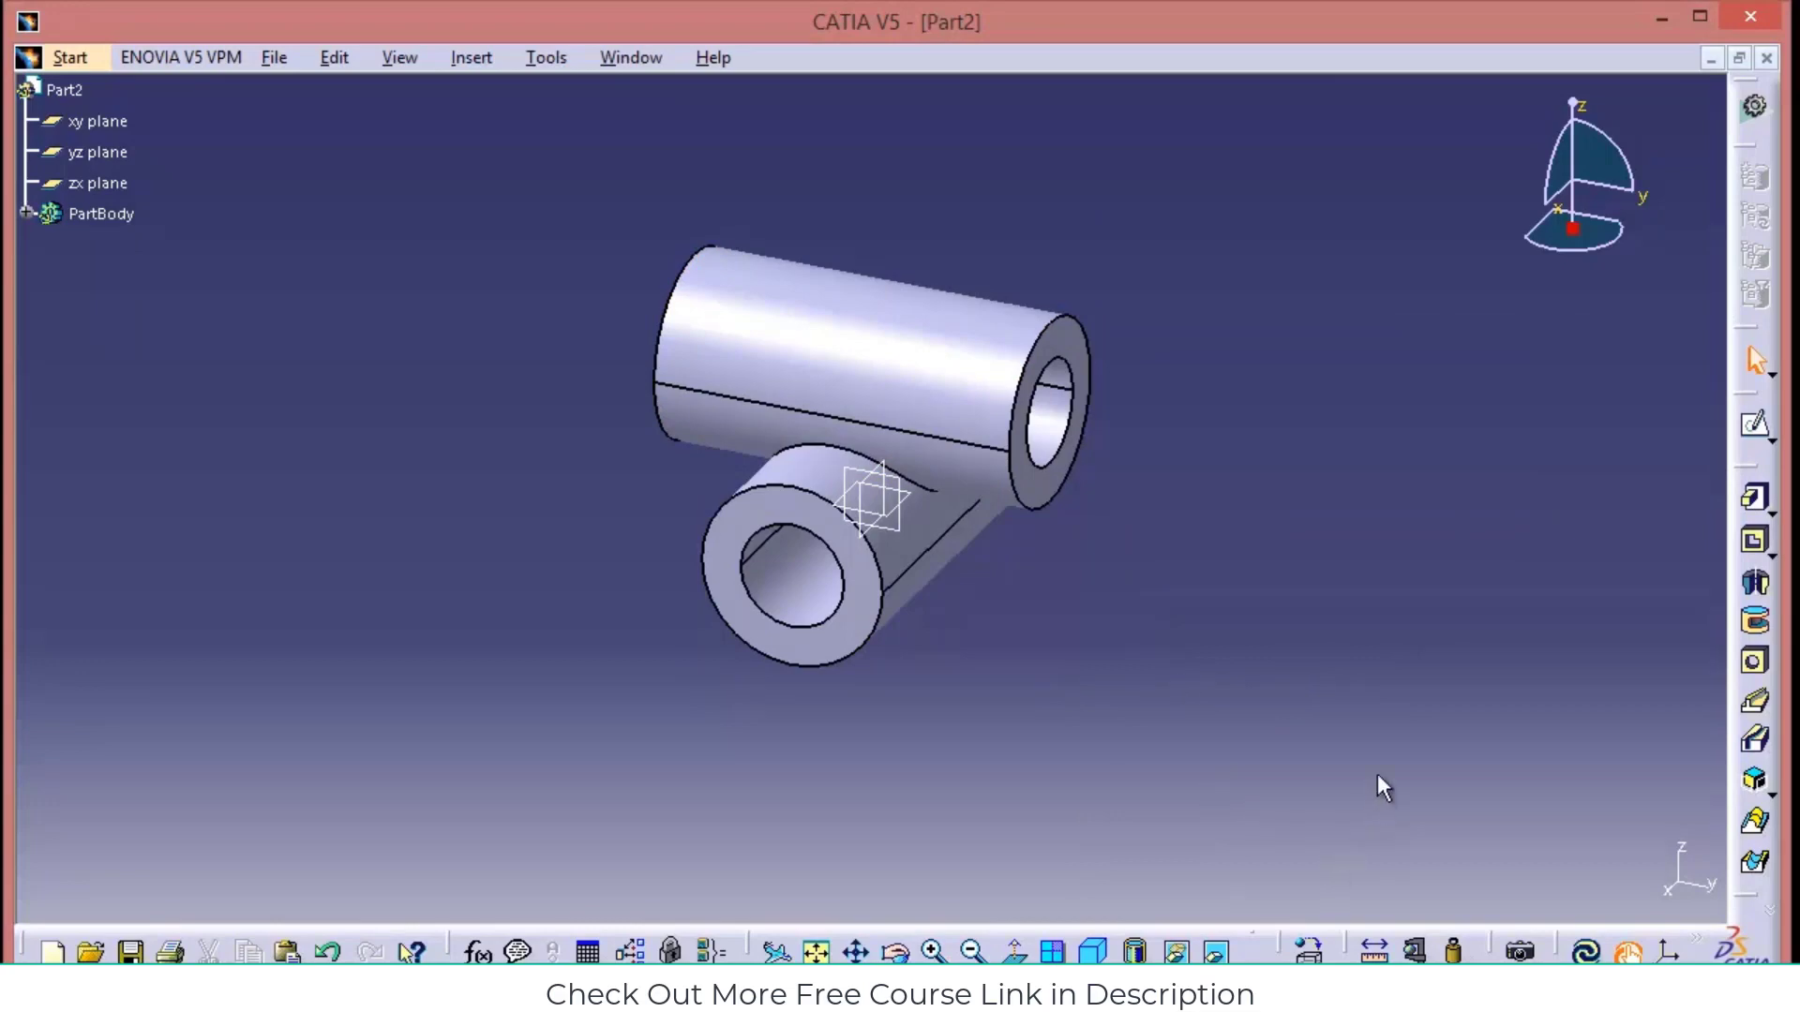
Save the two-cylinder part as col
{"action": "key", "text": "ctrl+s"}
{"action": "type", "text": "col"}
{"action": "key", "text": "Return"}
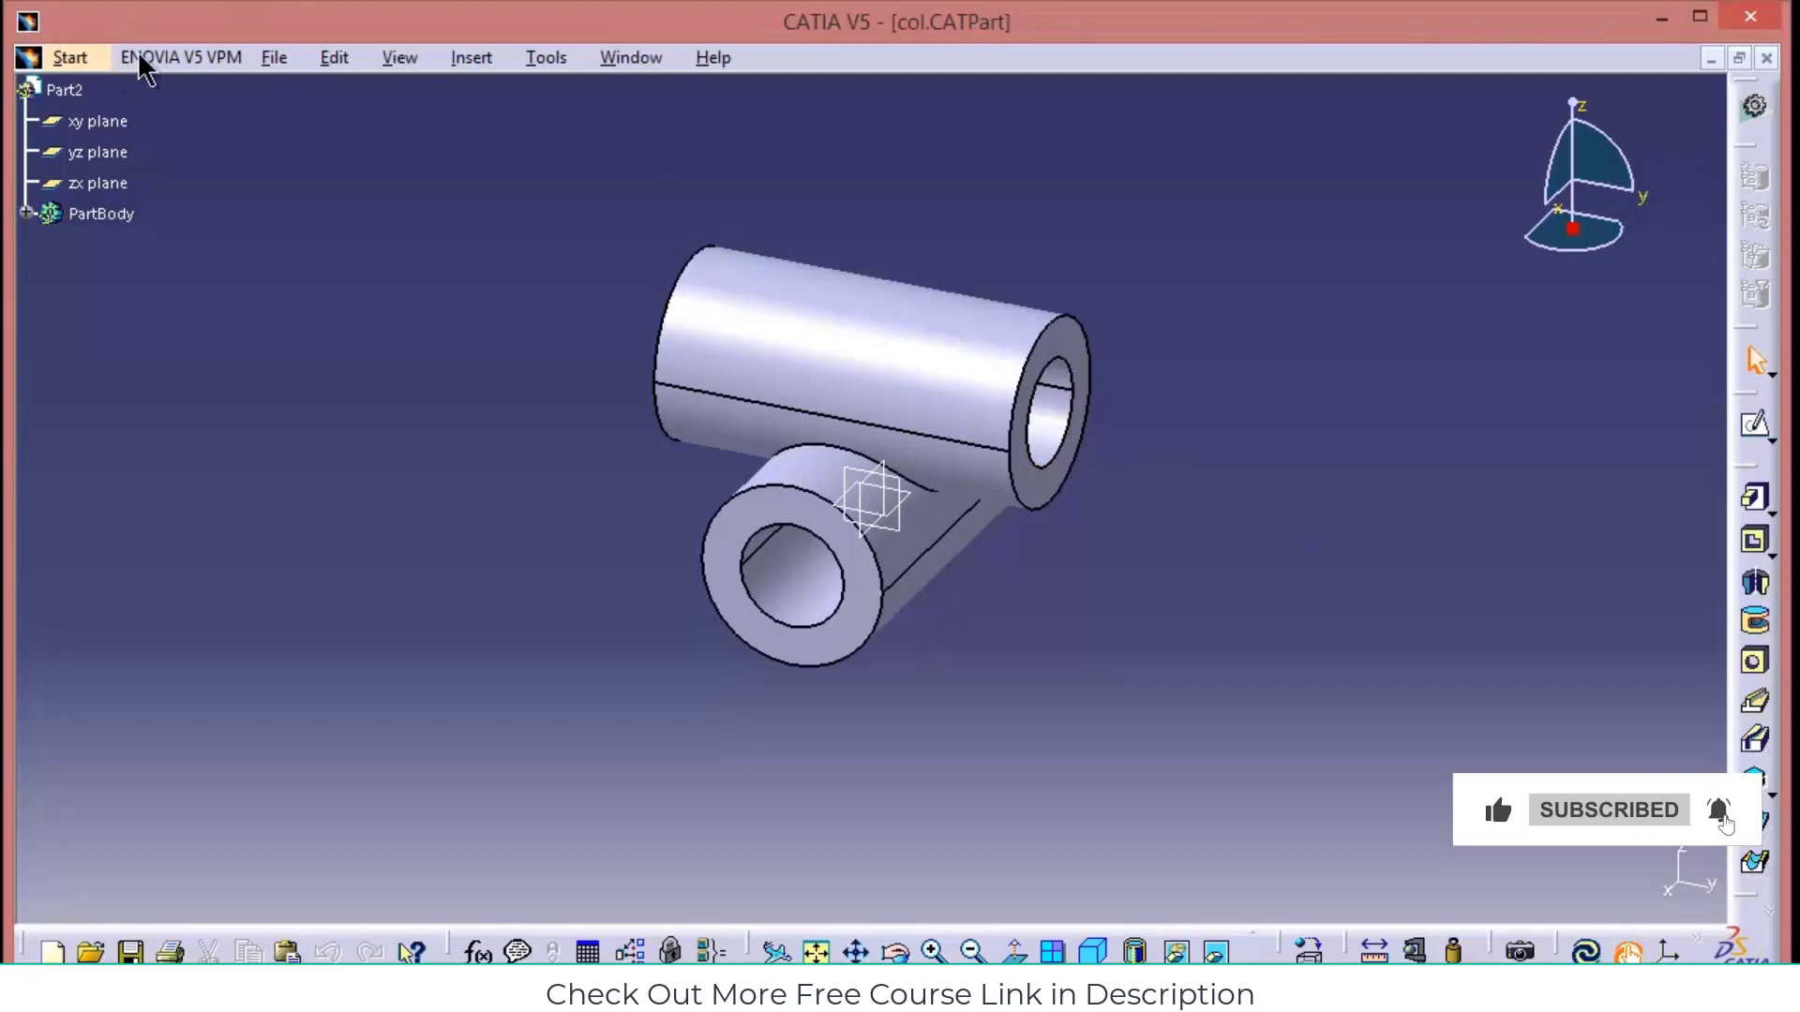
Create another new part in Part Design with the default name and hybrid design enabled
{"action": "left_click", "coordinate": [70, 60]}
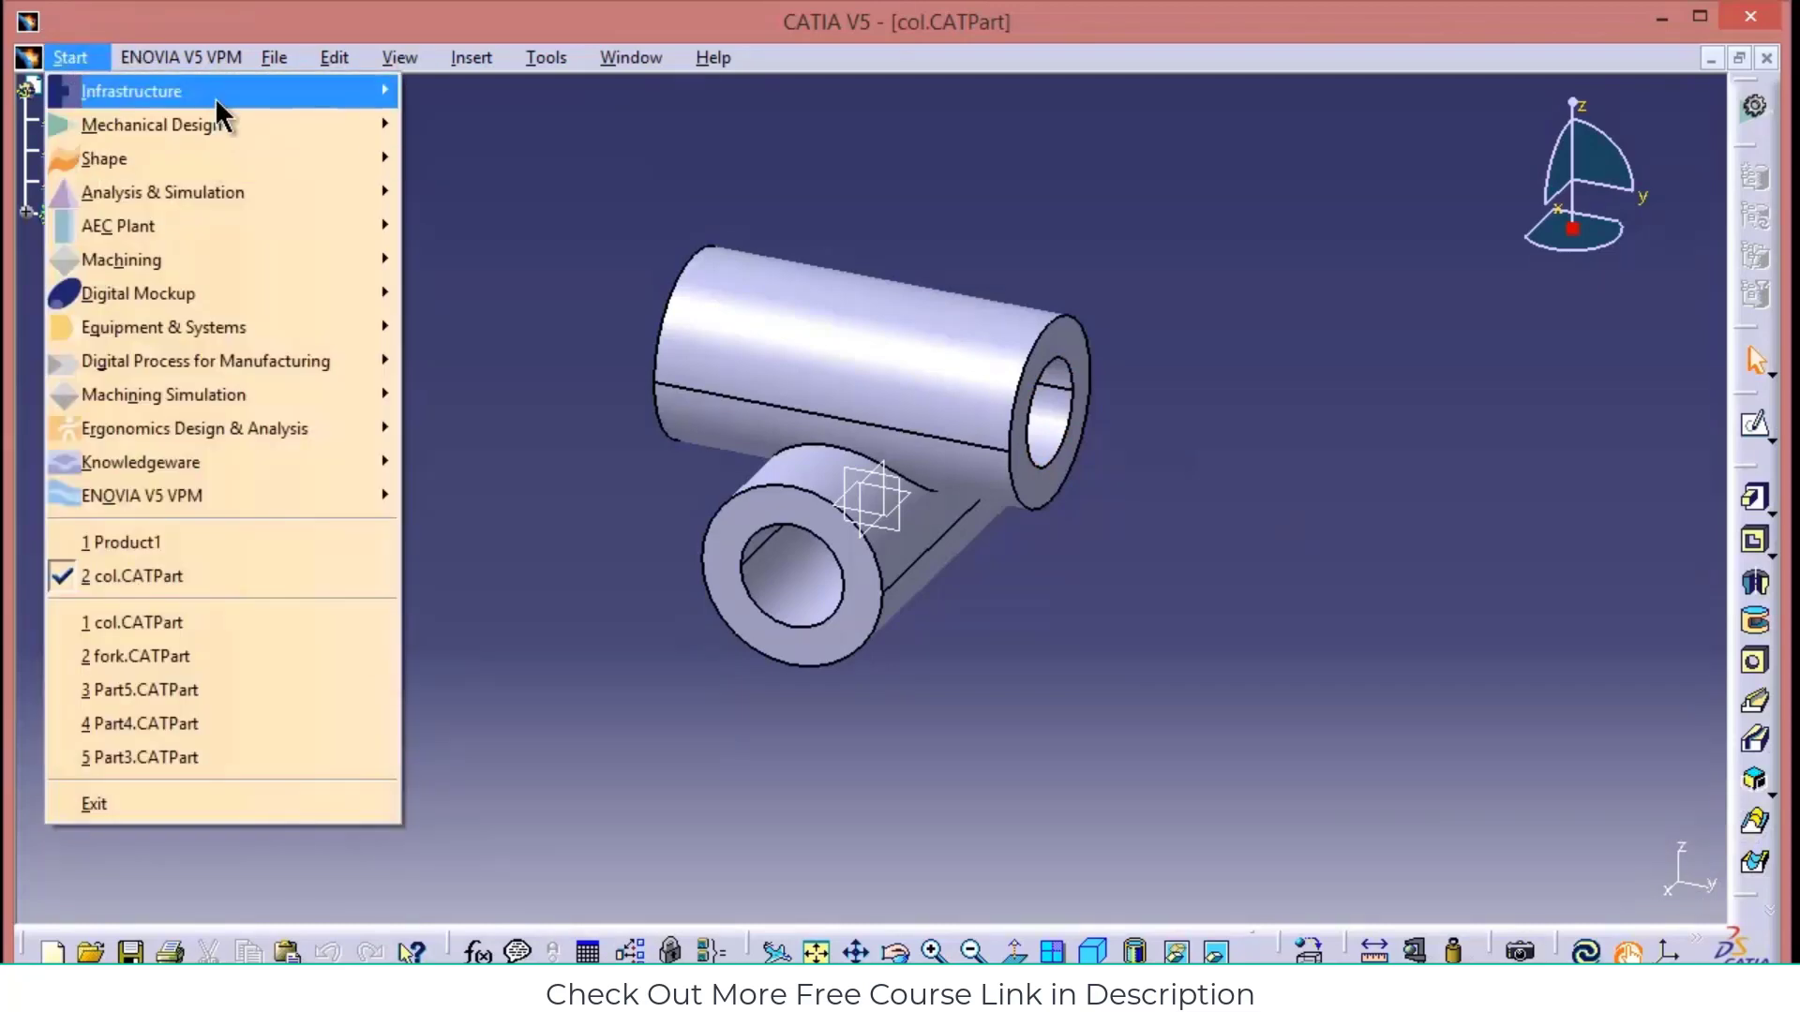
{"action": "mouse_move", "coordinate": [215, 91]}
{"action": "mouse_move", "coordinate": [322, 126]}
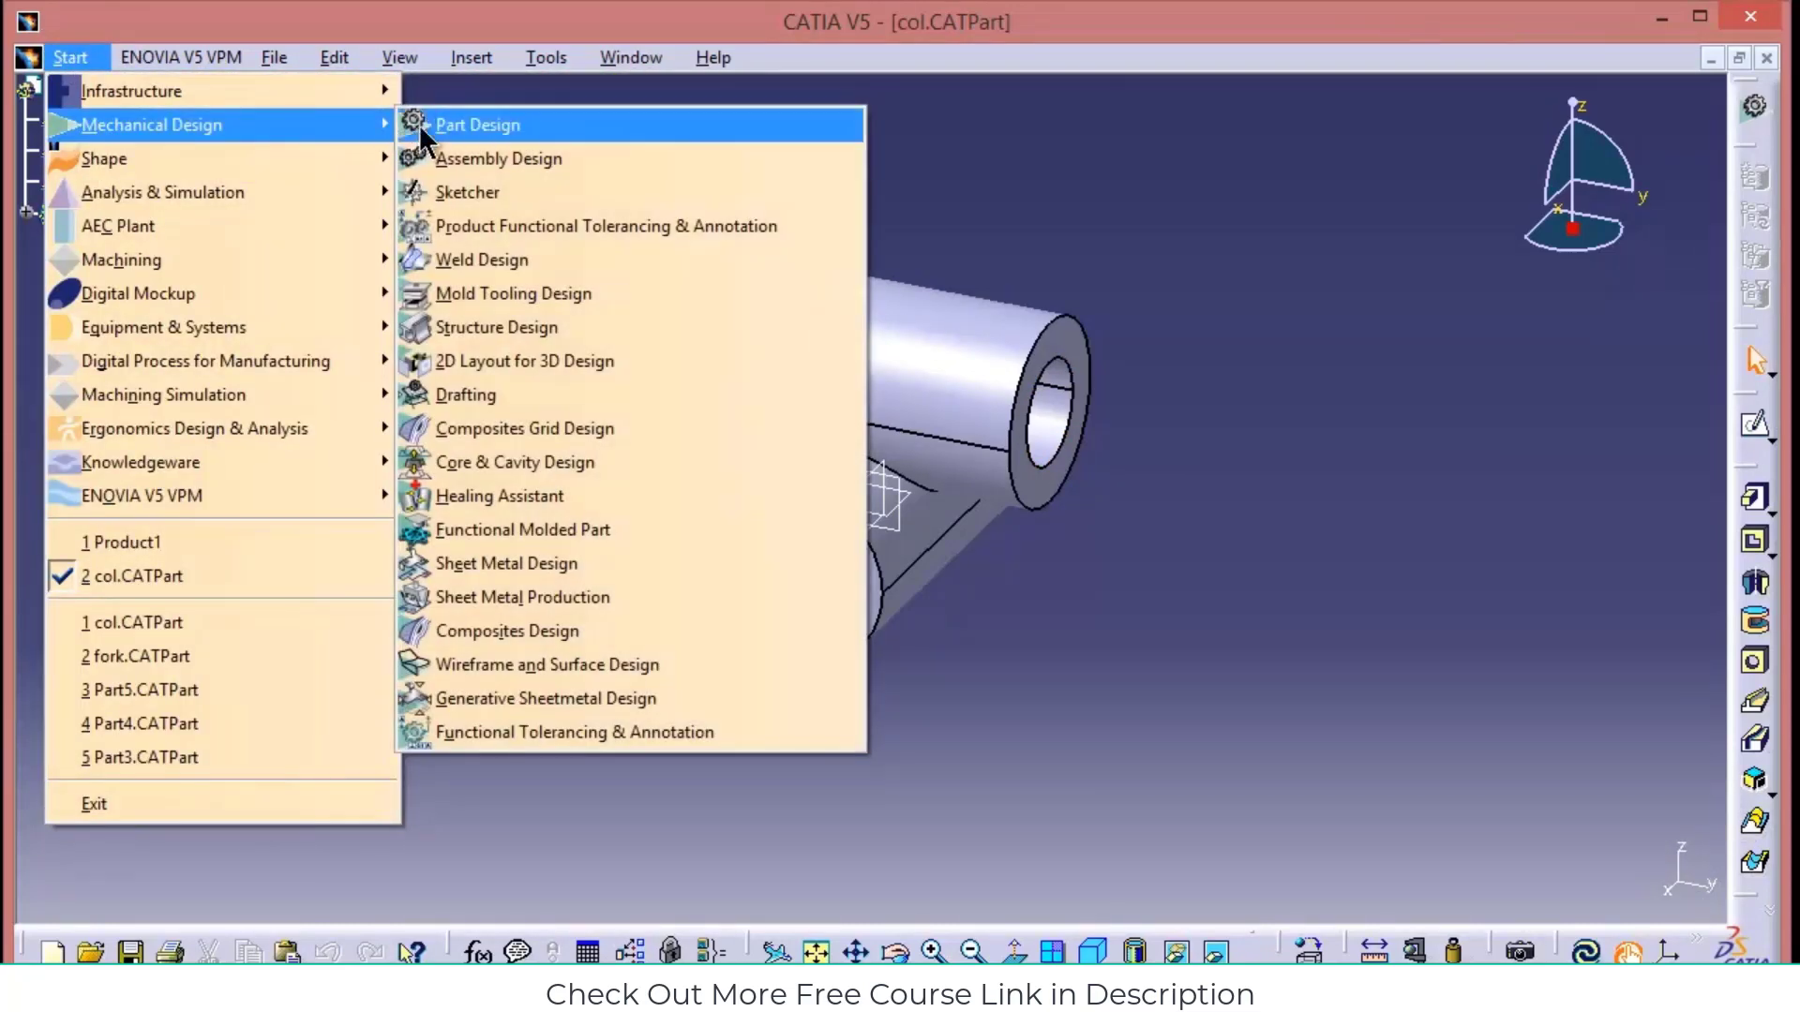
{"action": "left_click", "coordinate": [442, 127]}
{"action": "left_click", "coordinate": [1530, 881]}
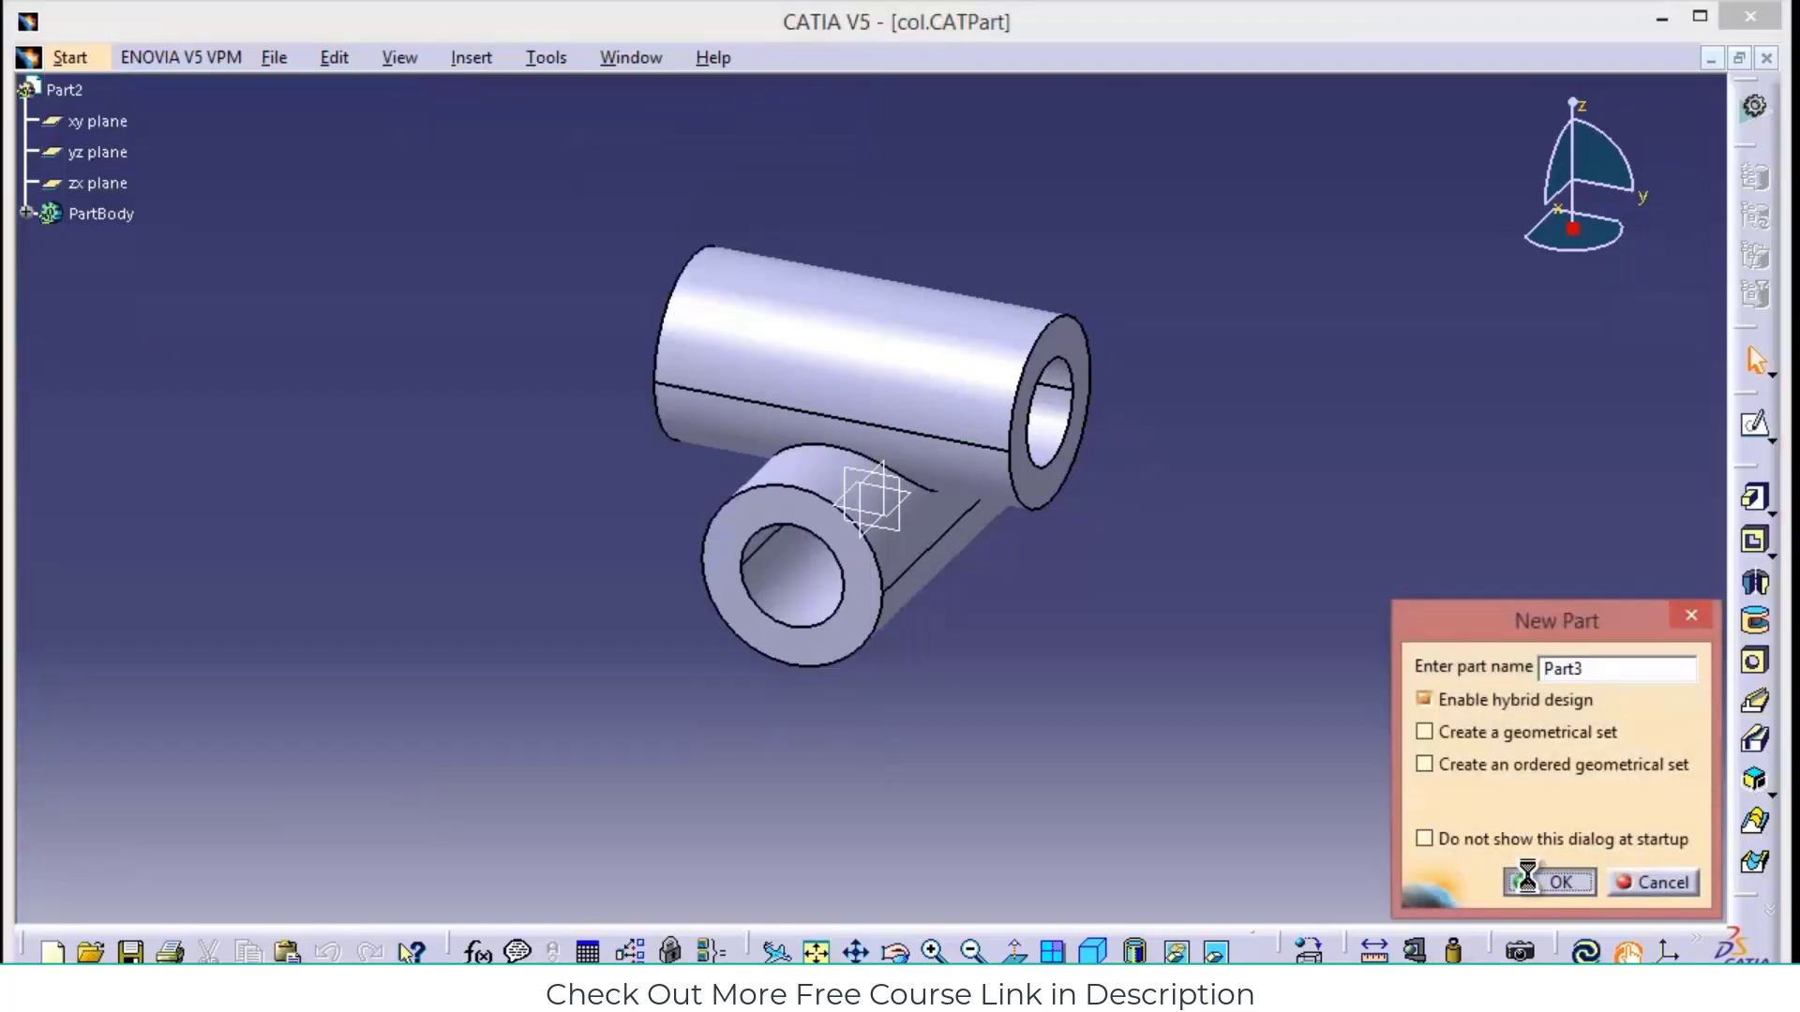
Start a sketch on the yz plane and draw a circle about 99 mm in diameter centred on the origin
{"action": "left_click", "coordinate": [898, 486]}
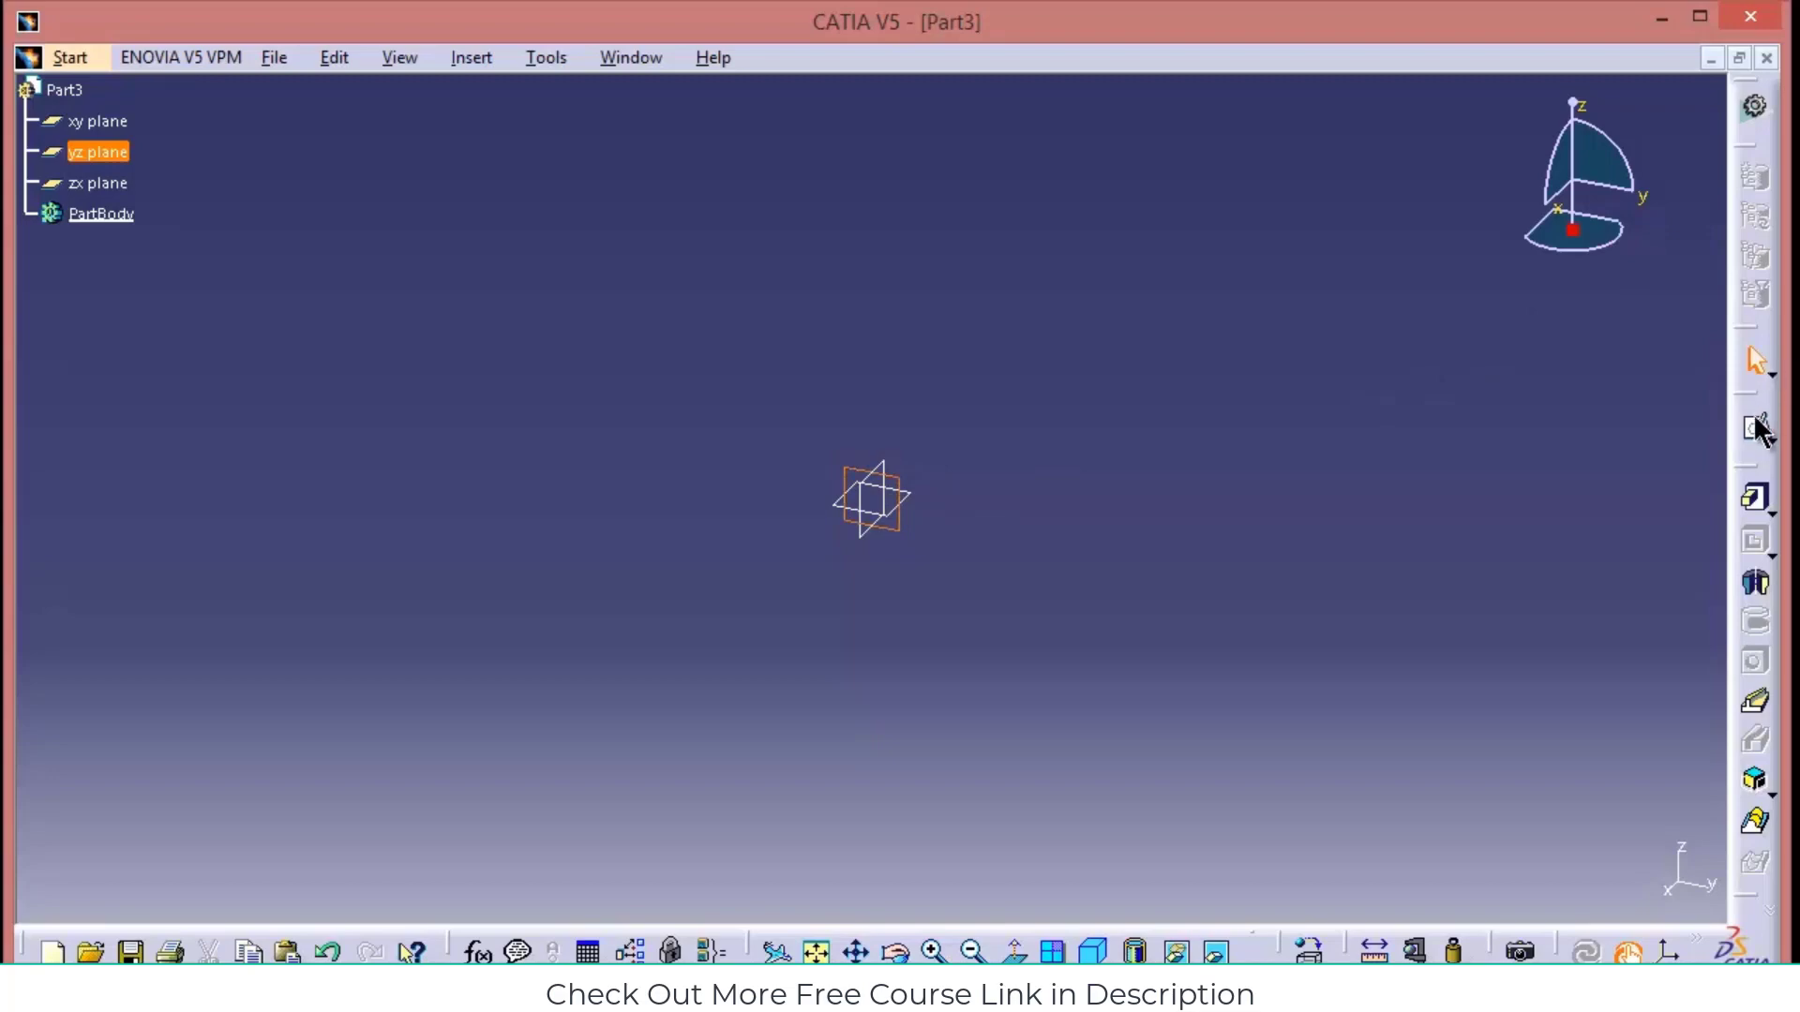
{"action": "left_click", "coordinate": [1756, 424]}
{"action": "left_click", "coordinate": [1539, 97]}
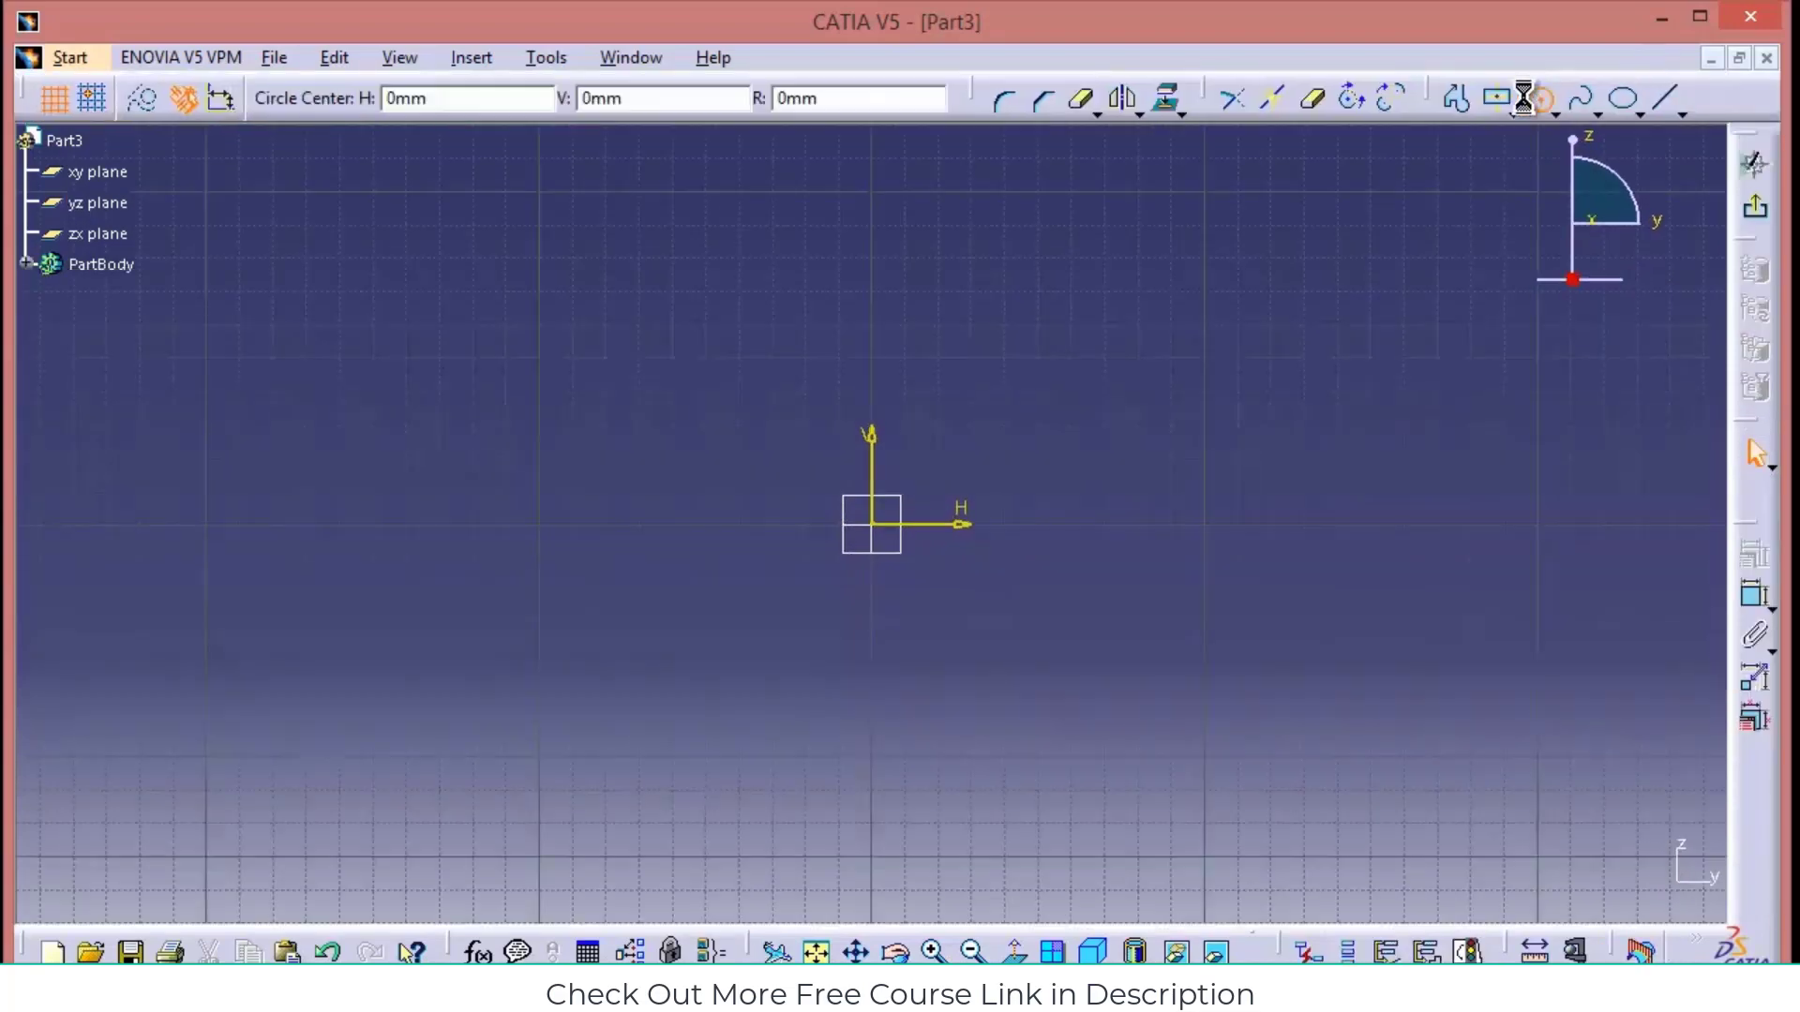
{"action": "left_click", "coordinate": [877, 533]}
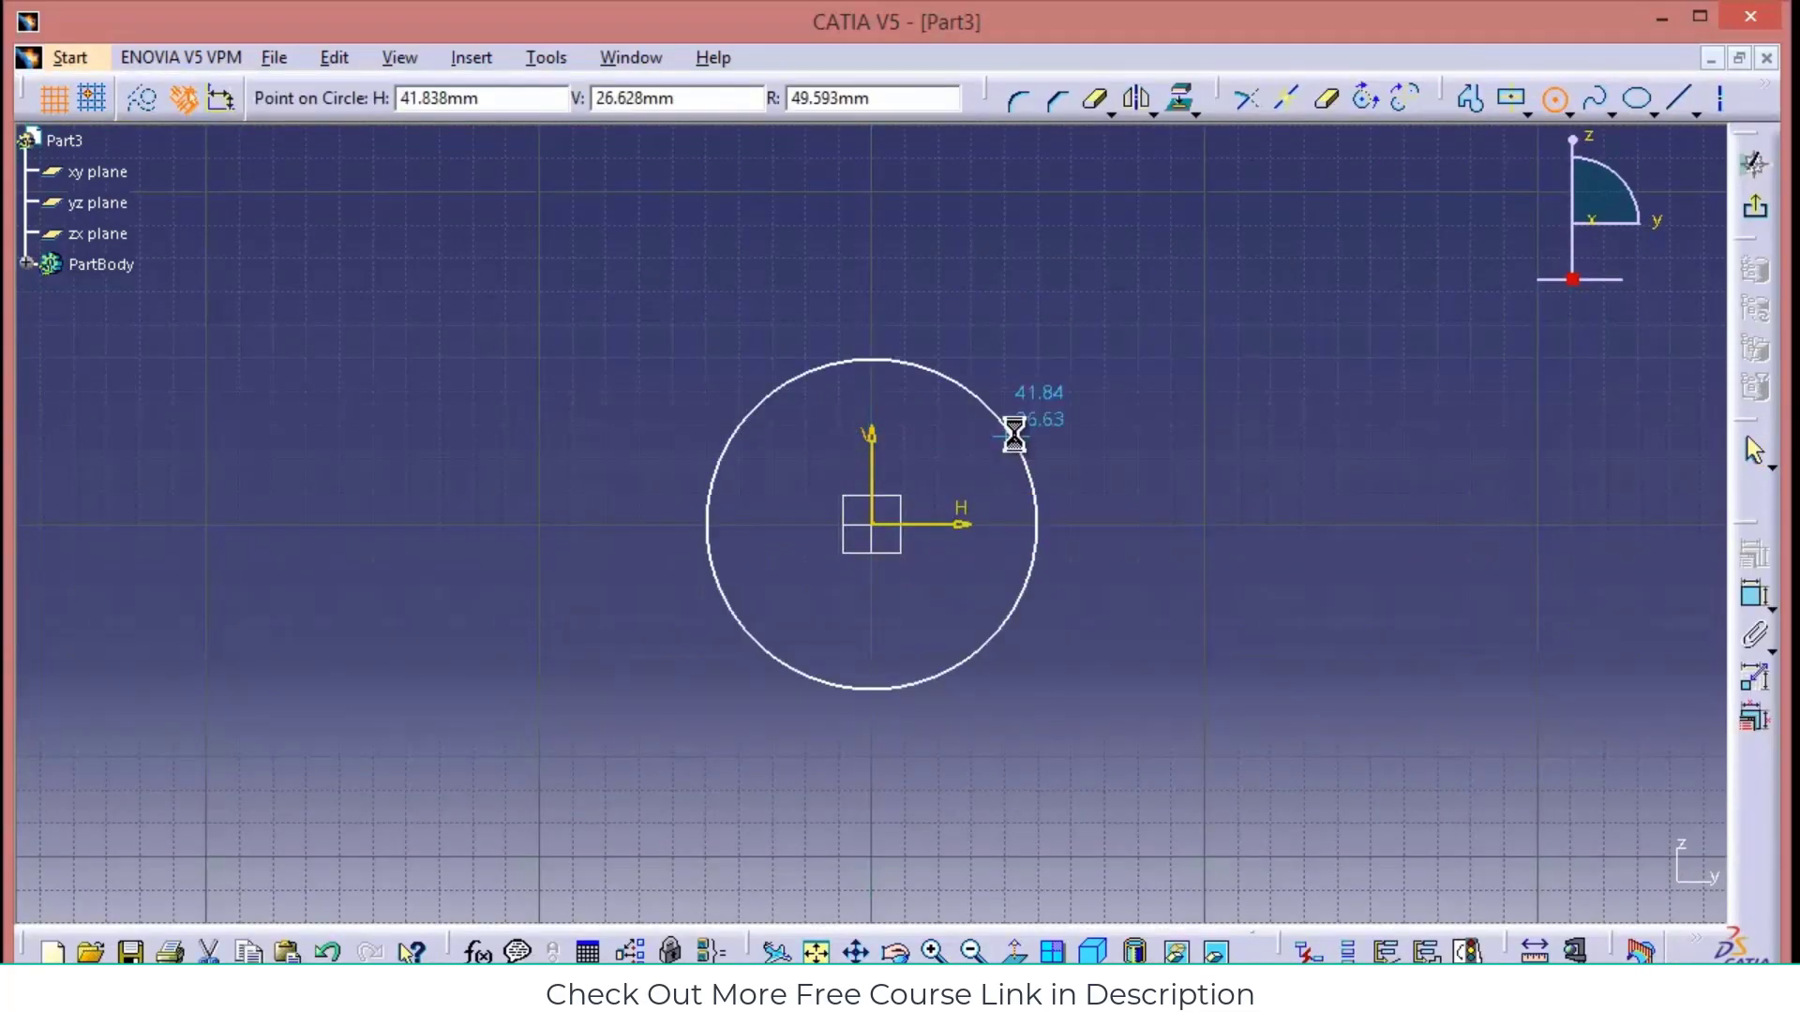
{"action": "left_click", "coordinate": [1013, 429]}
Dimension the origin-centred circle's diameter and set it to 32 mm
{"action": "left_click", "coordinate": [1752, 596]}
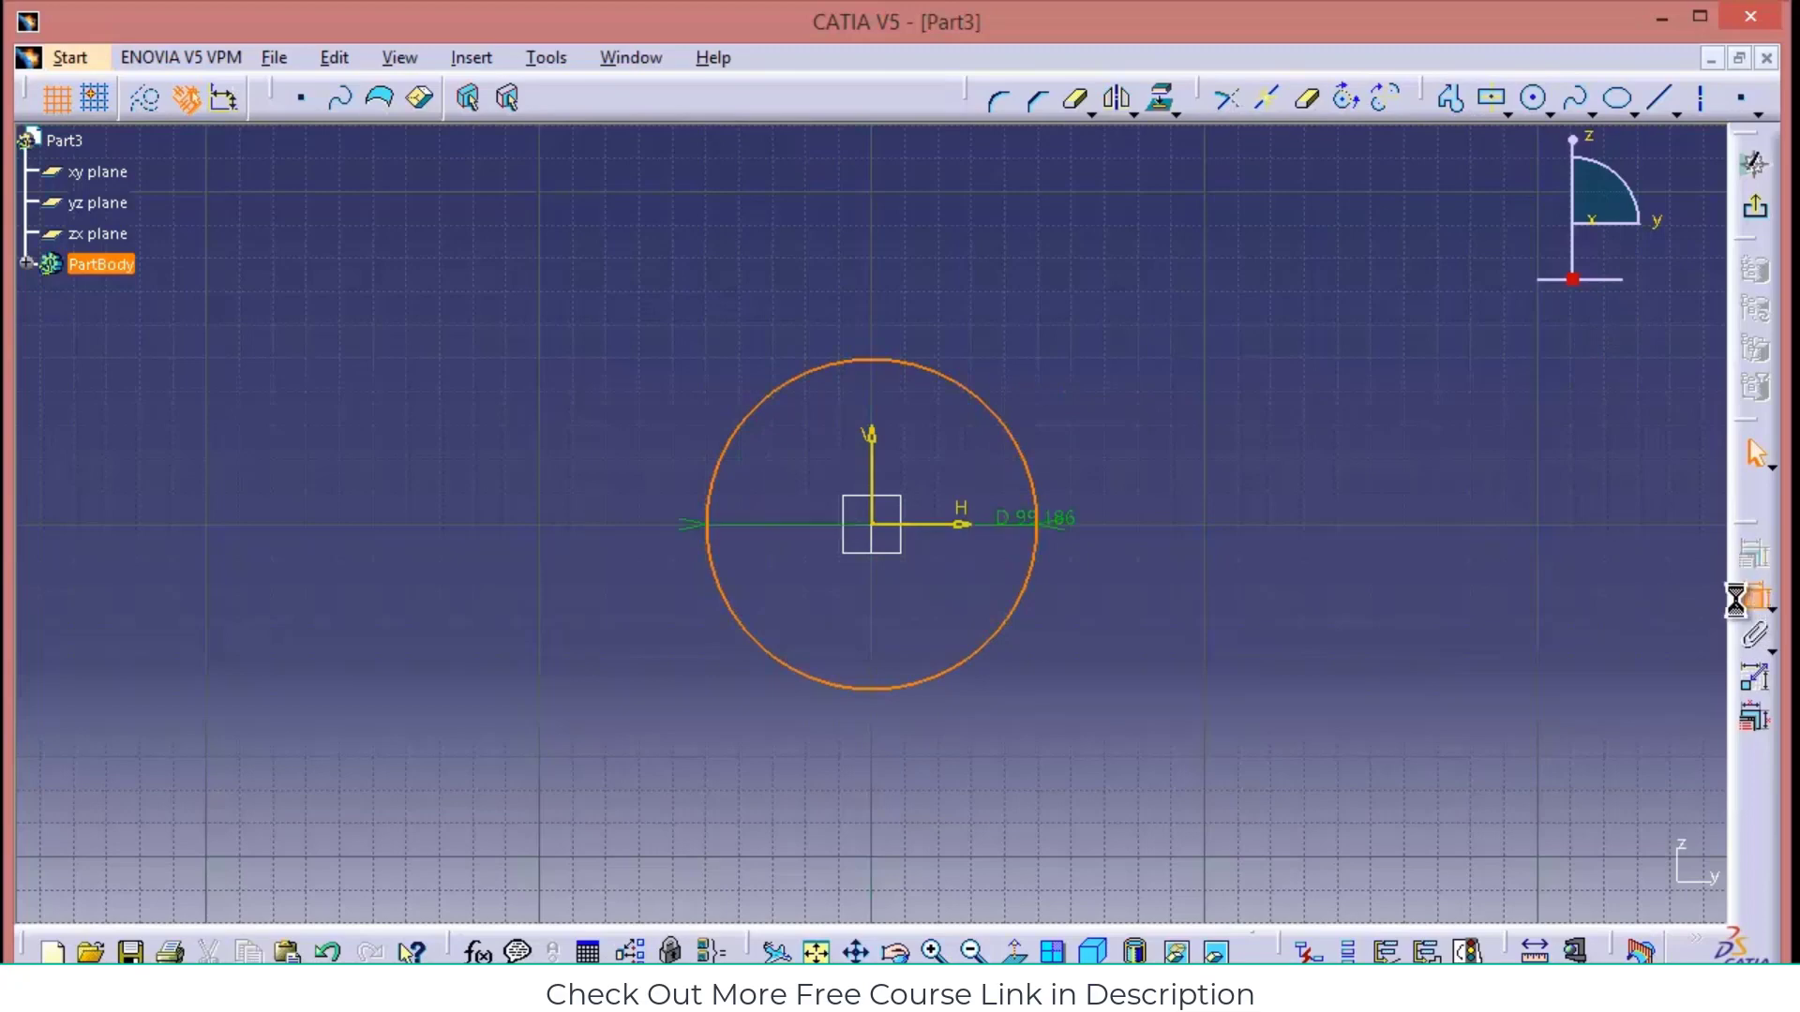
{"action": "double_click", "coordinate": [1247, 439]}
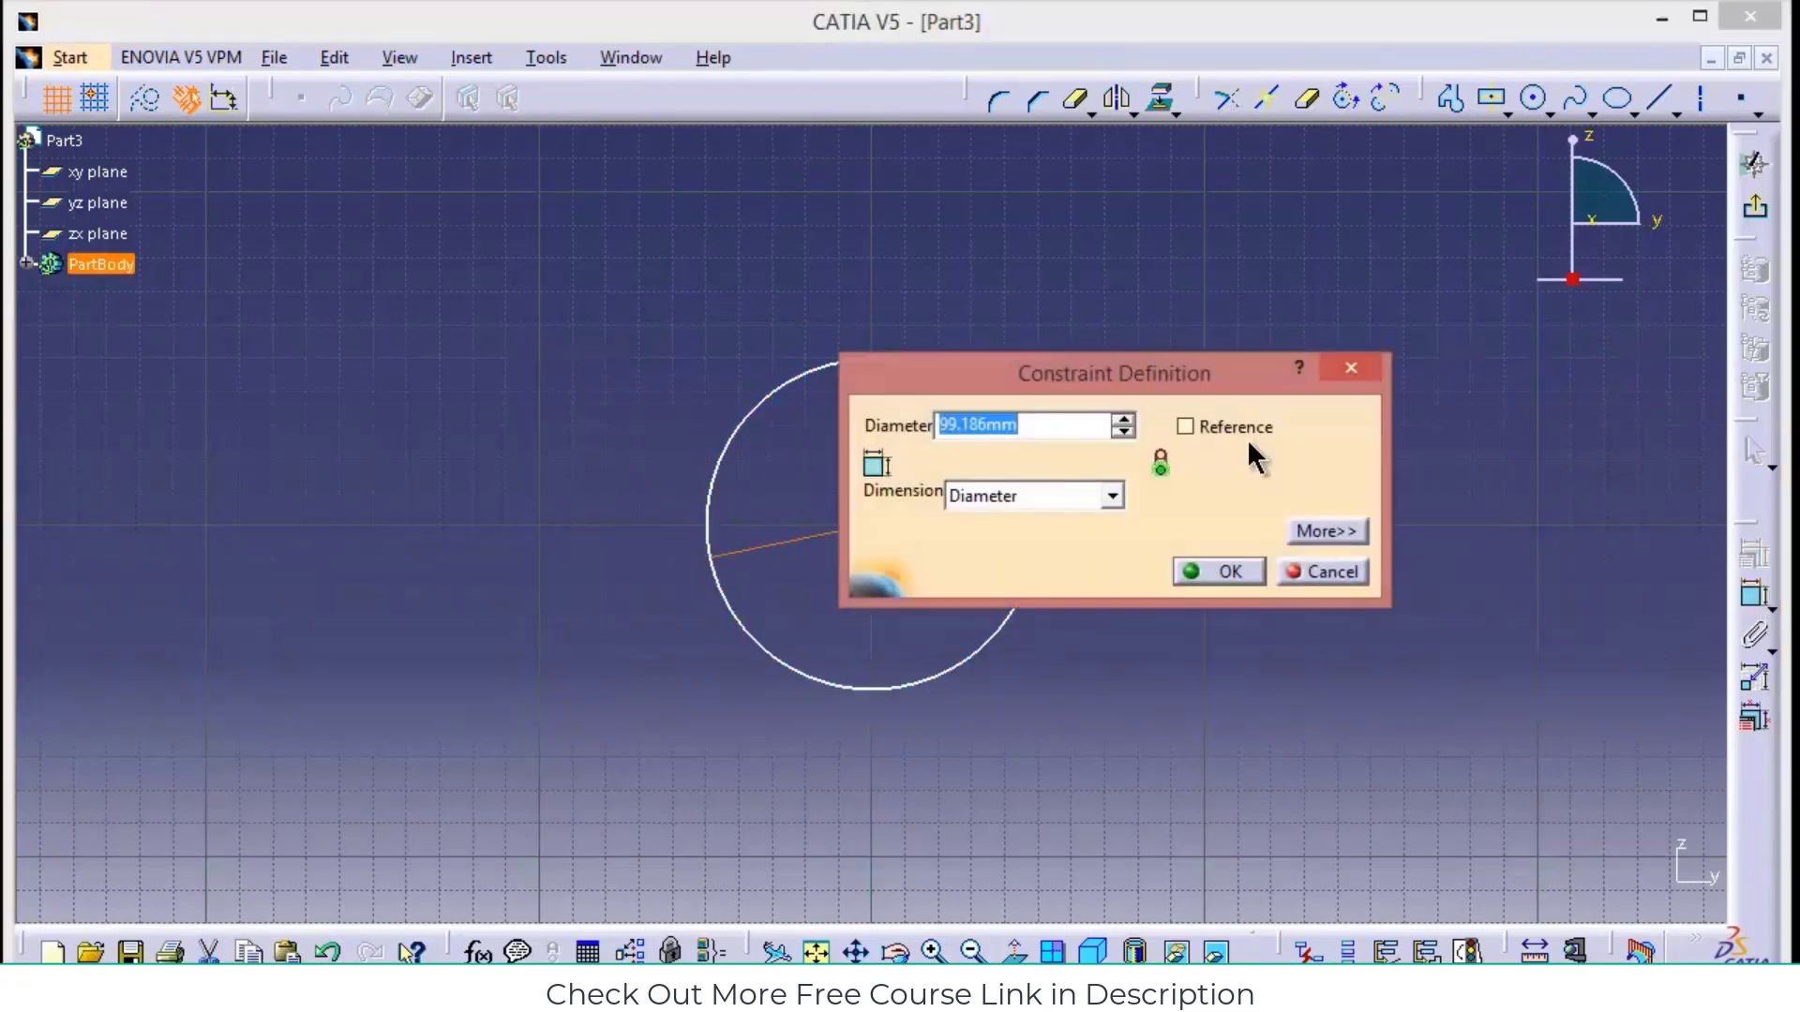
{"action": "type", "text": "32"}
{"action": "key", "text": "Return"}
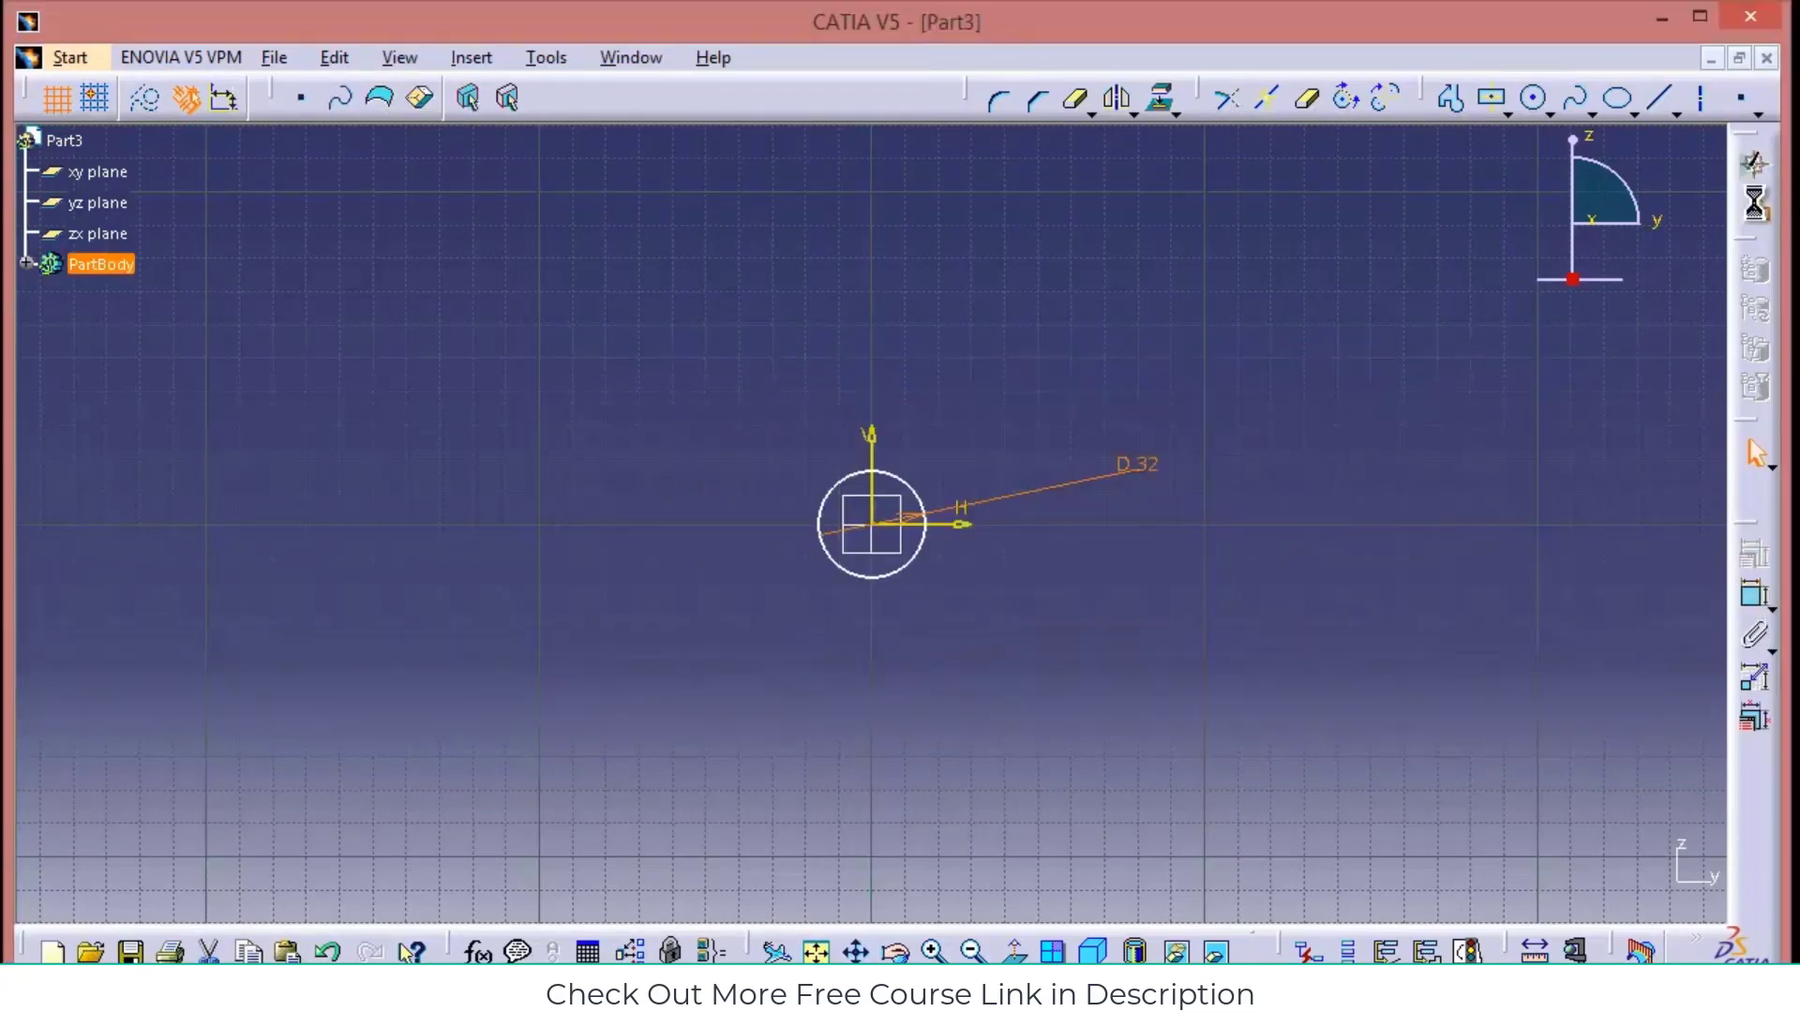
Start a thick pad of the 32 mm circle, with the first and second limits each set to 6 mm
{"action": "left_click", "coordinate": [1755, 163]}
{"action": "left_click", "coordinate": [1755, 499]}
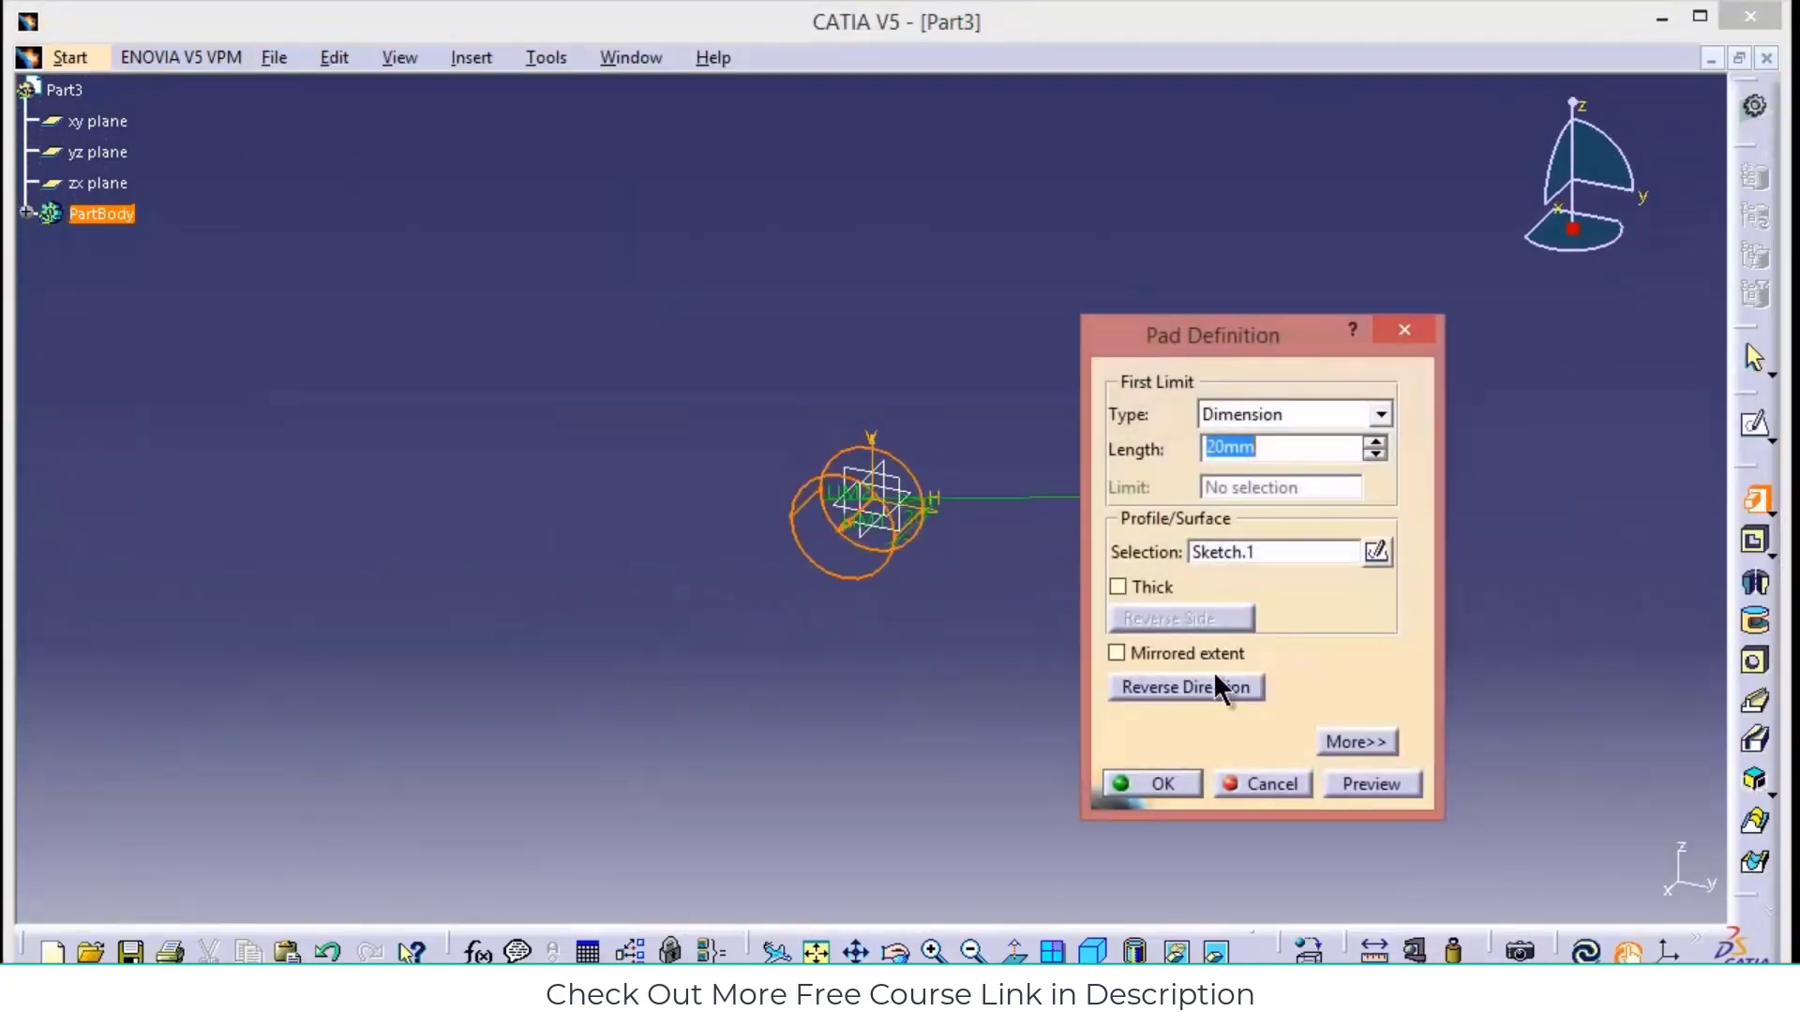
{"action": "left_click", "coordinate": [1118, 587]}
{"action": "double_click", "coordinate": [1237, 449]}
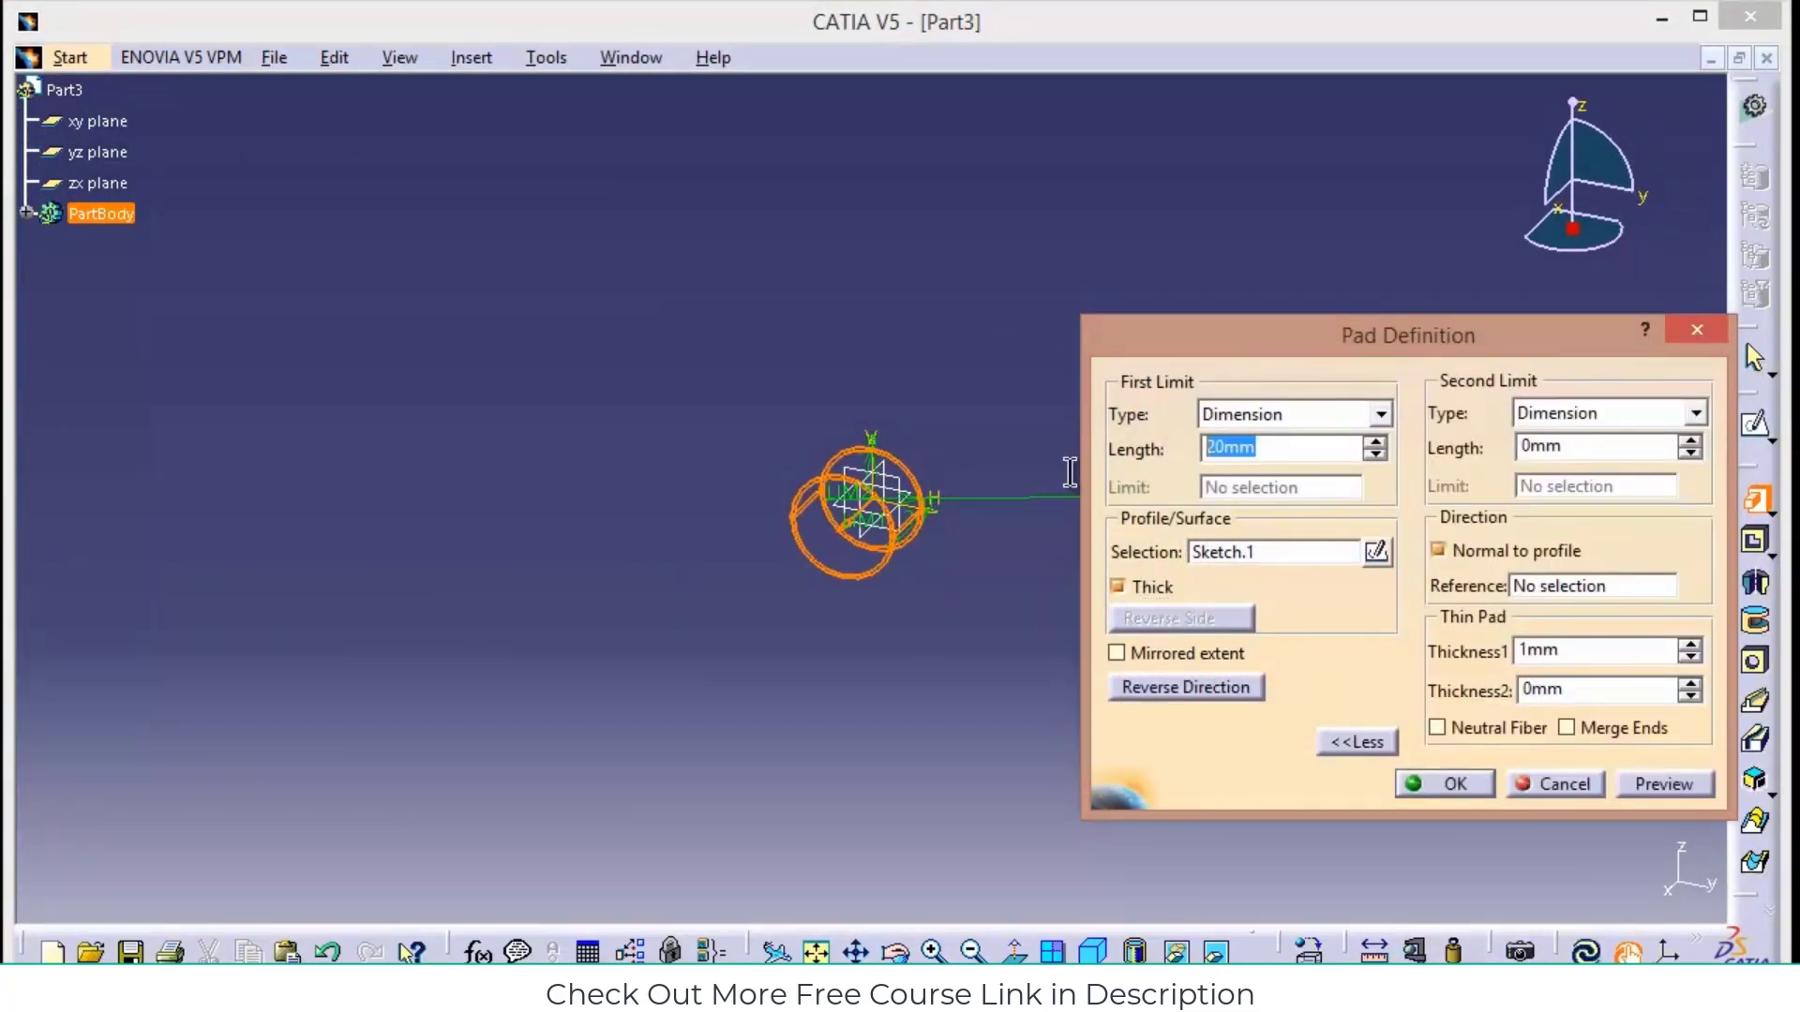
{"action": "type", "text": "6"}
{"action": "left_click", "coordinate": [1529, 450]}
{"action": "type", "text": "6"}
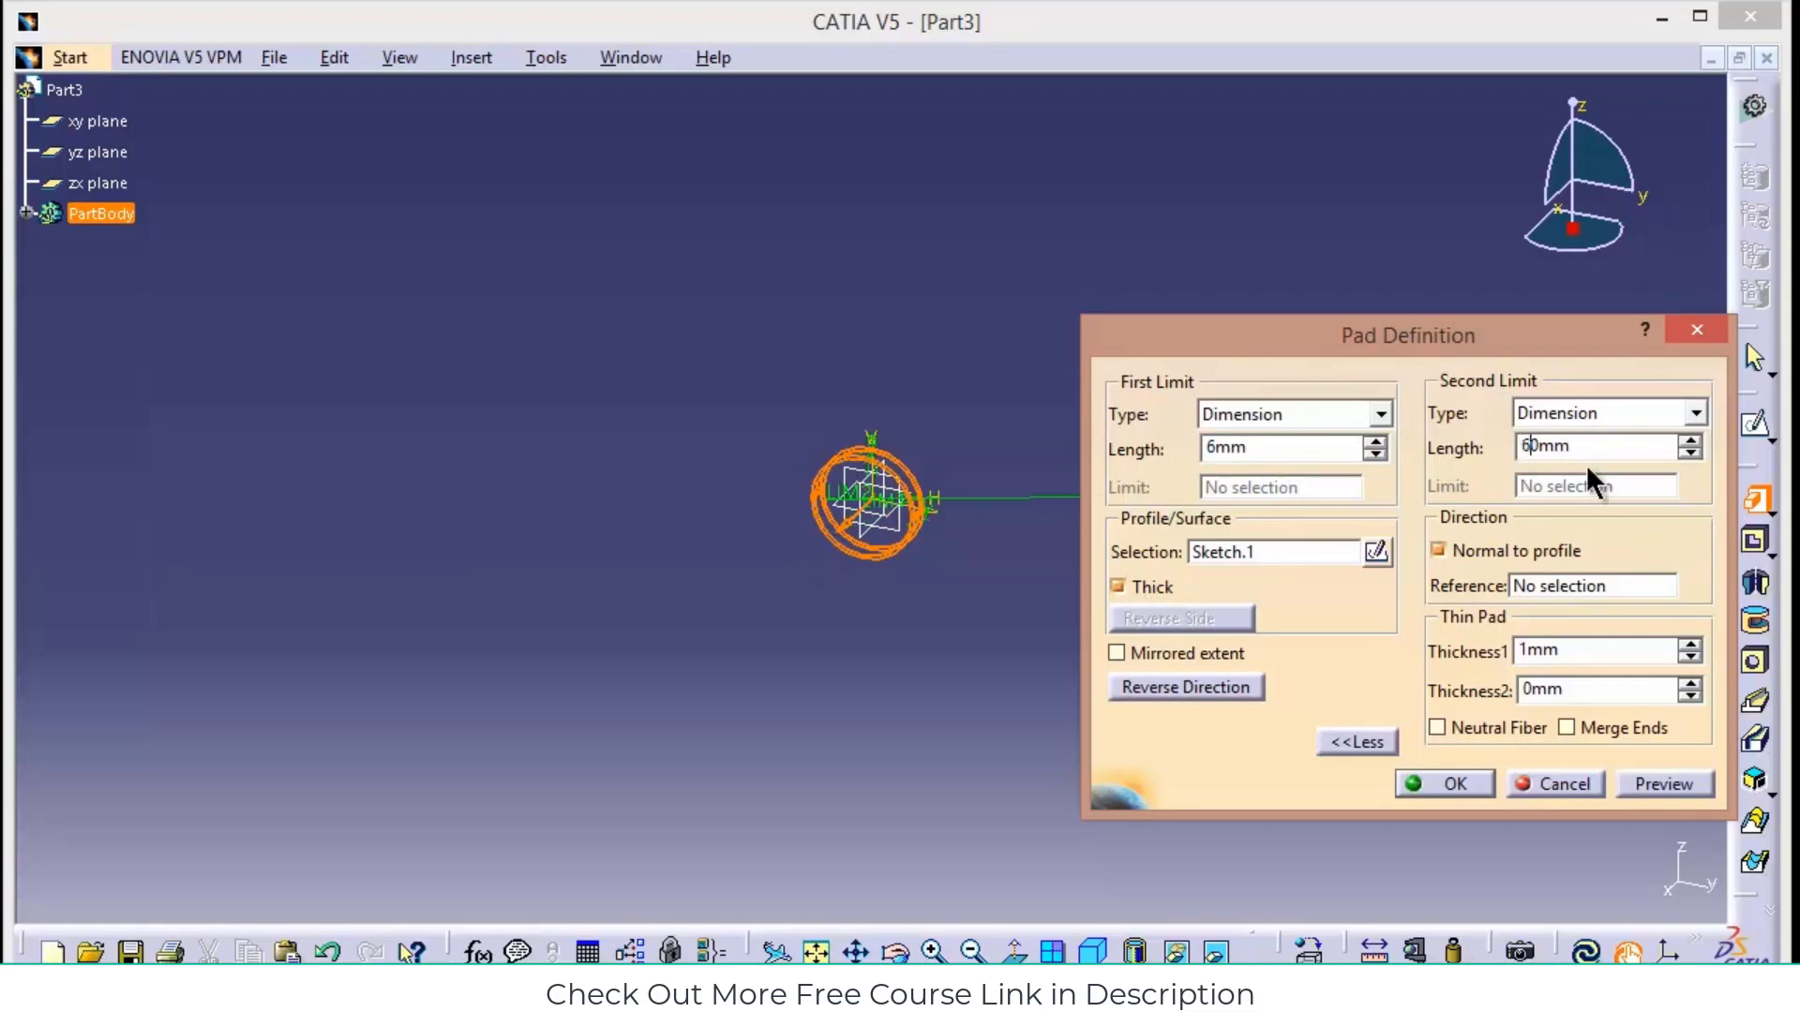
{"action": "key", "text": "BackSpace"}
Set the thick pad's Thickness1 to 0 mm and Thickness2 to 9 mm, and create the ring
{"action": "double_click", "coordinate": [1558, 691]}
{"action": "type", "text": "1"}
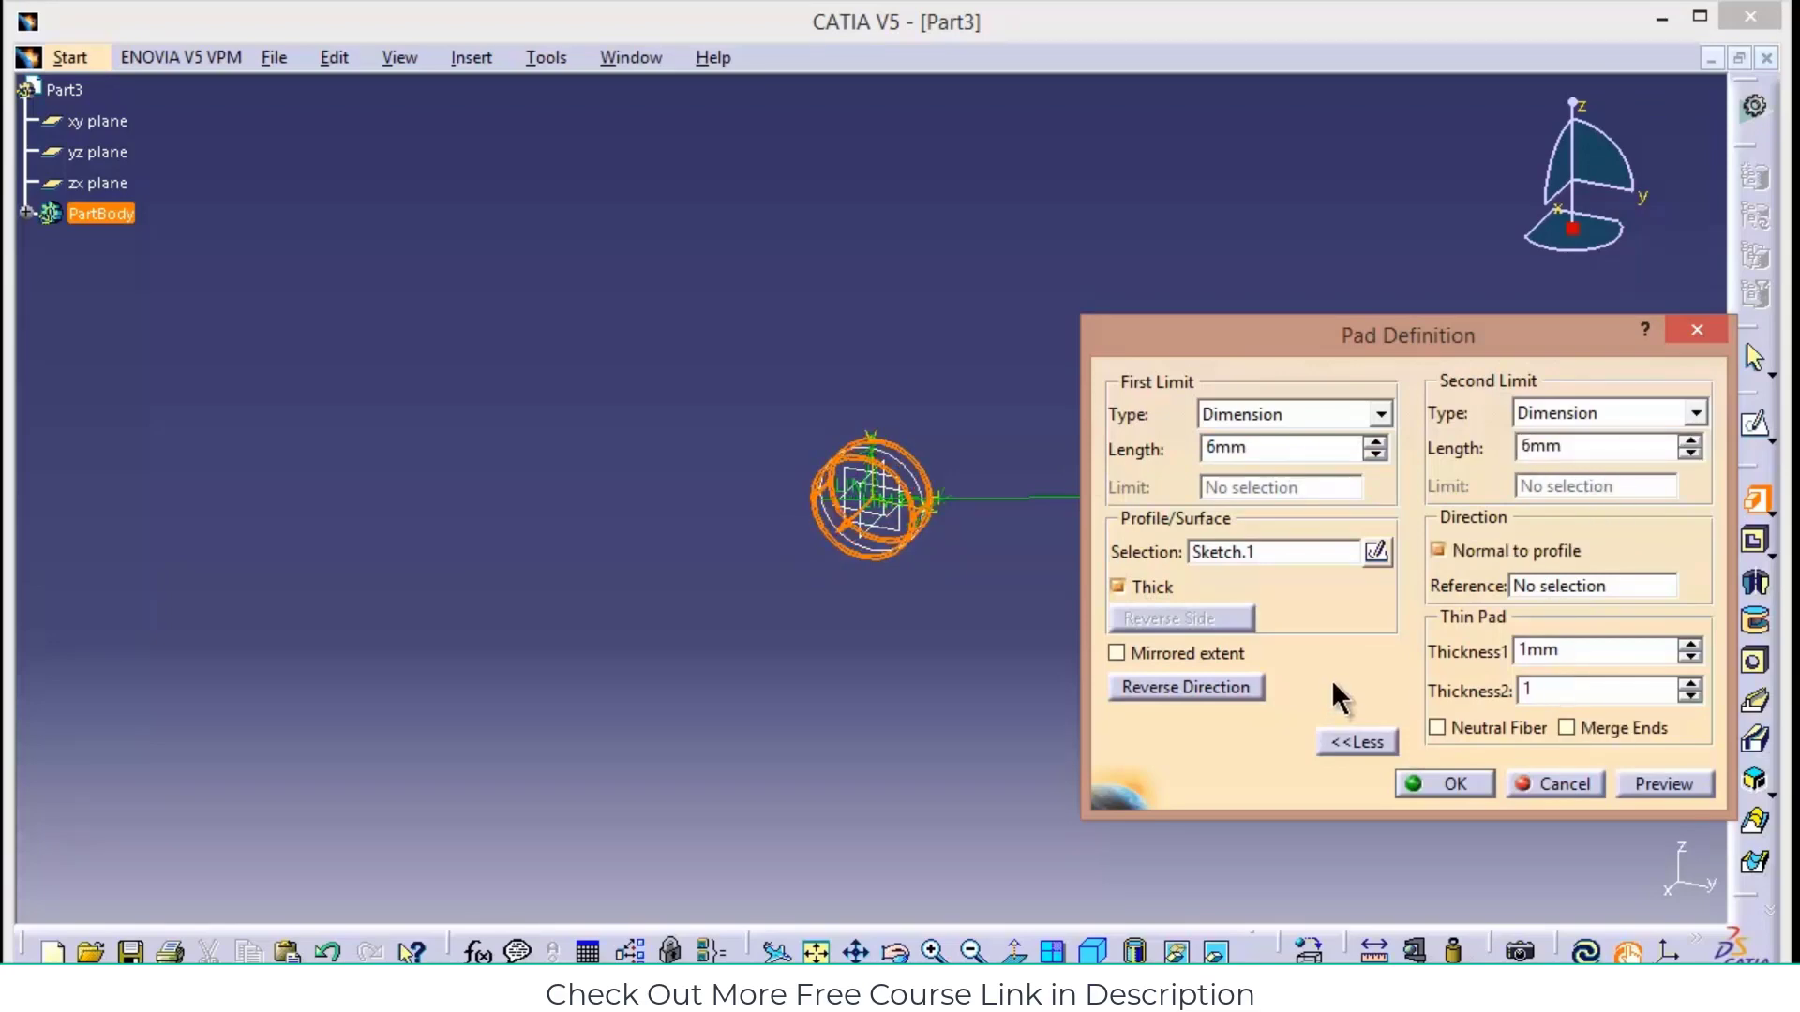
{"action": "key", "text": "BackSpace"}
{"action": "type", "text": "9"}
{"action": "double_click", "coordinate": [1594, 651]}
{"action": "type", "text": "0"}
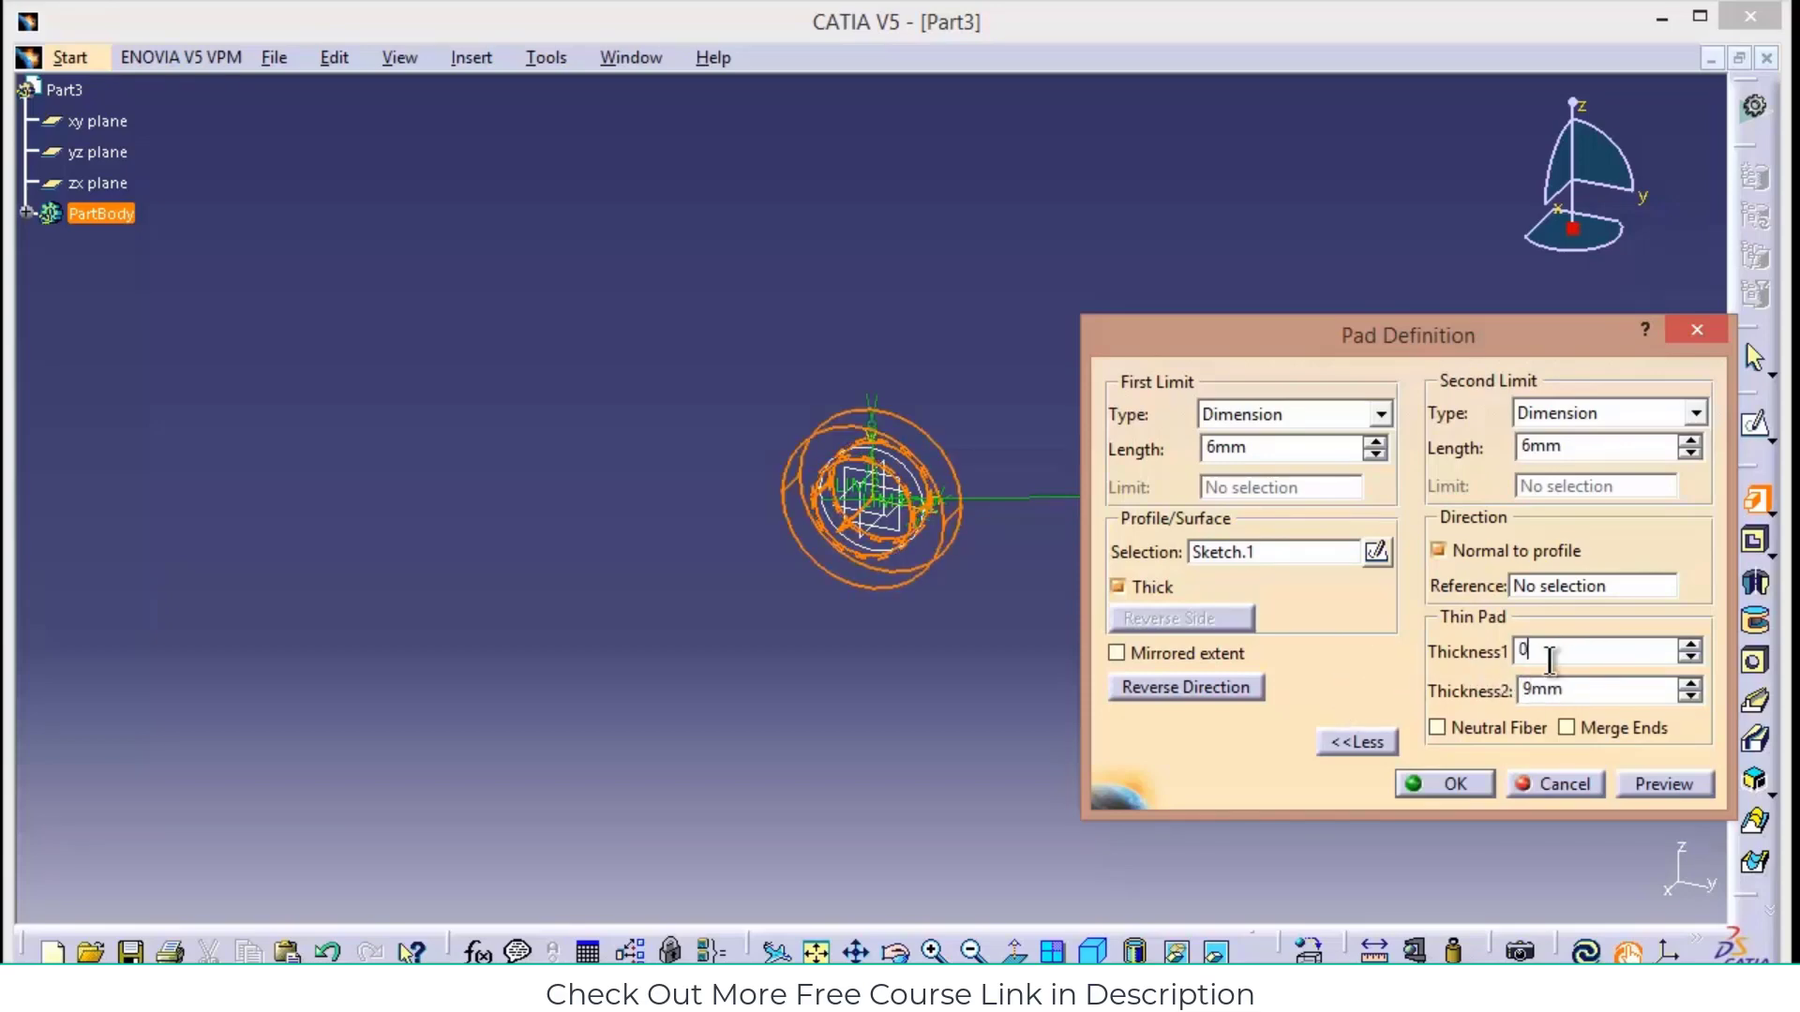
{"action": "left_click", "coordinate": [1465, 786]}
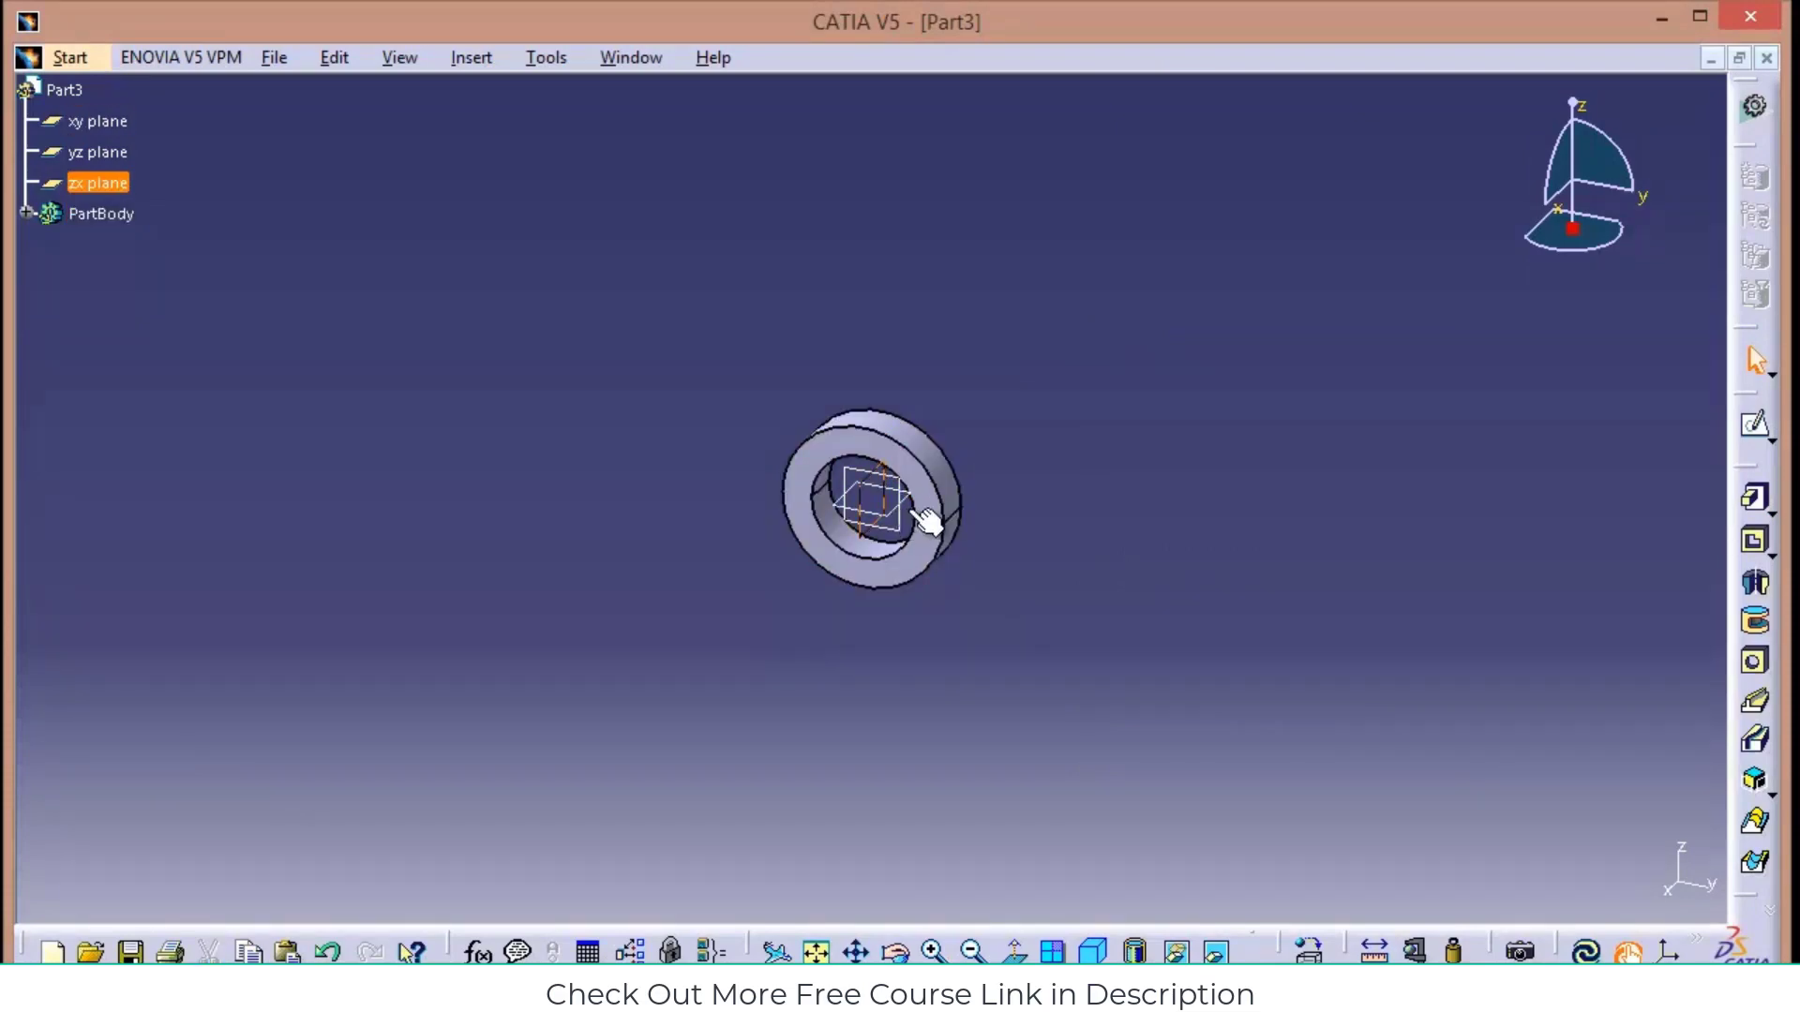
Start a sketch on the xy plane of the ring and draw a circle about 32 mm in diameter centred on the origin
{"action": "left_click", "coordinate": [871, 511]}
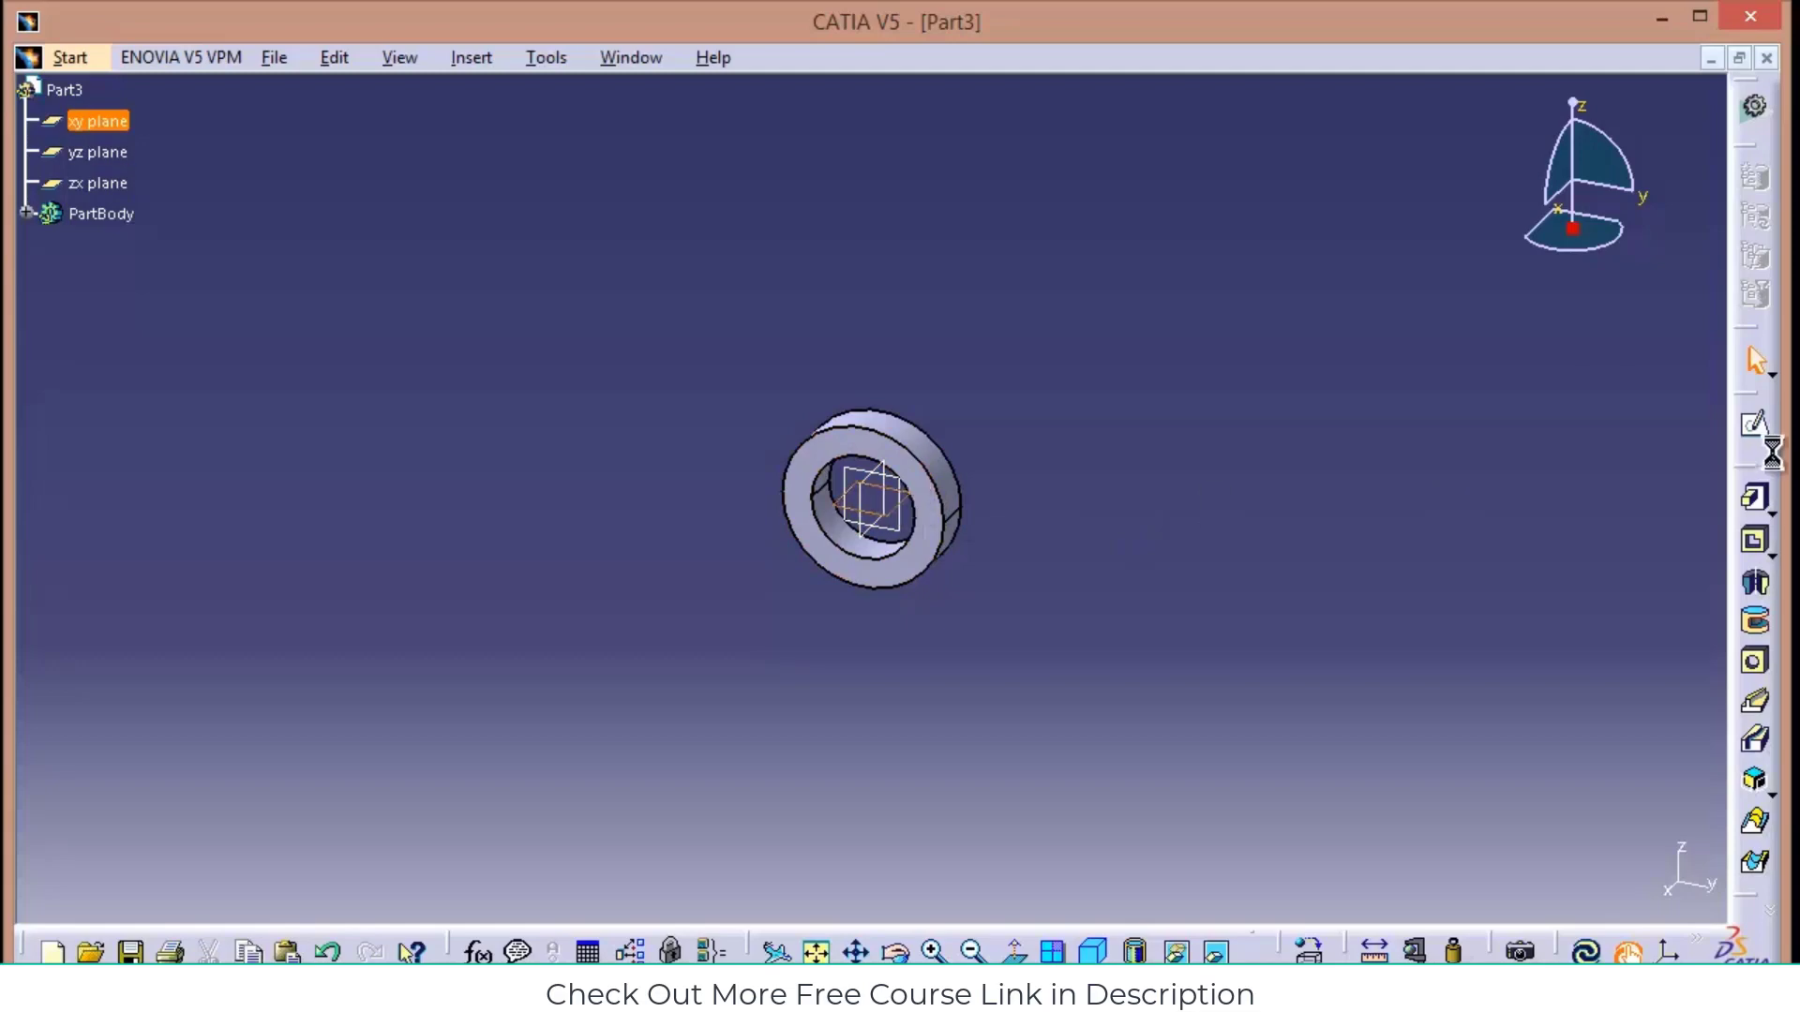
{"action": "left_click", "coordinate": [1755, 424]}
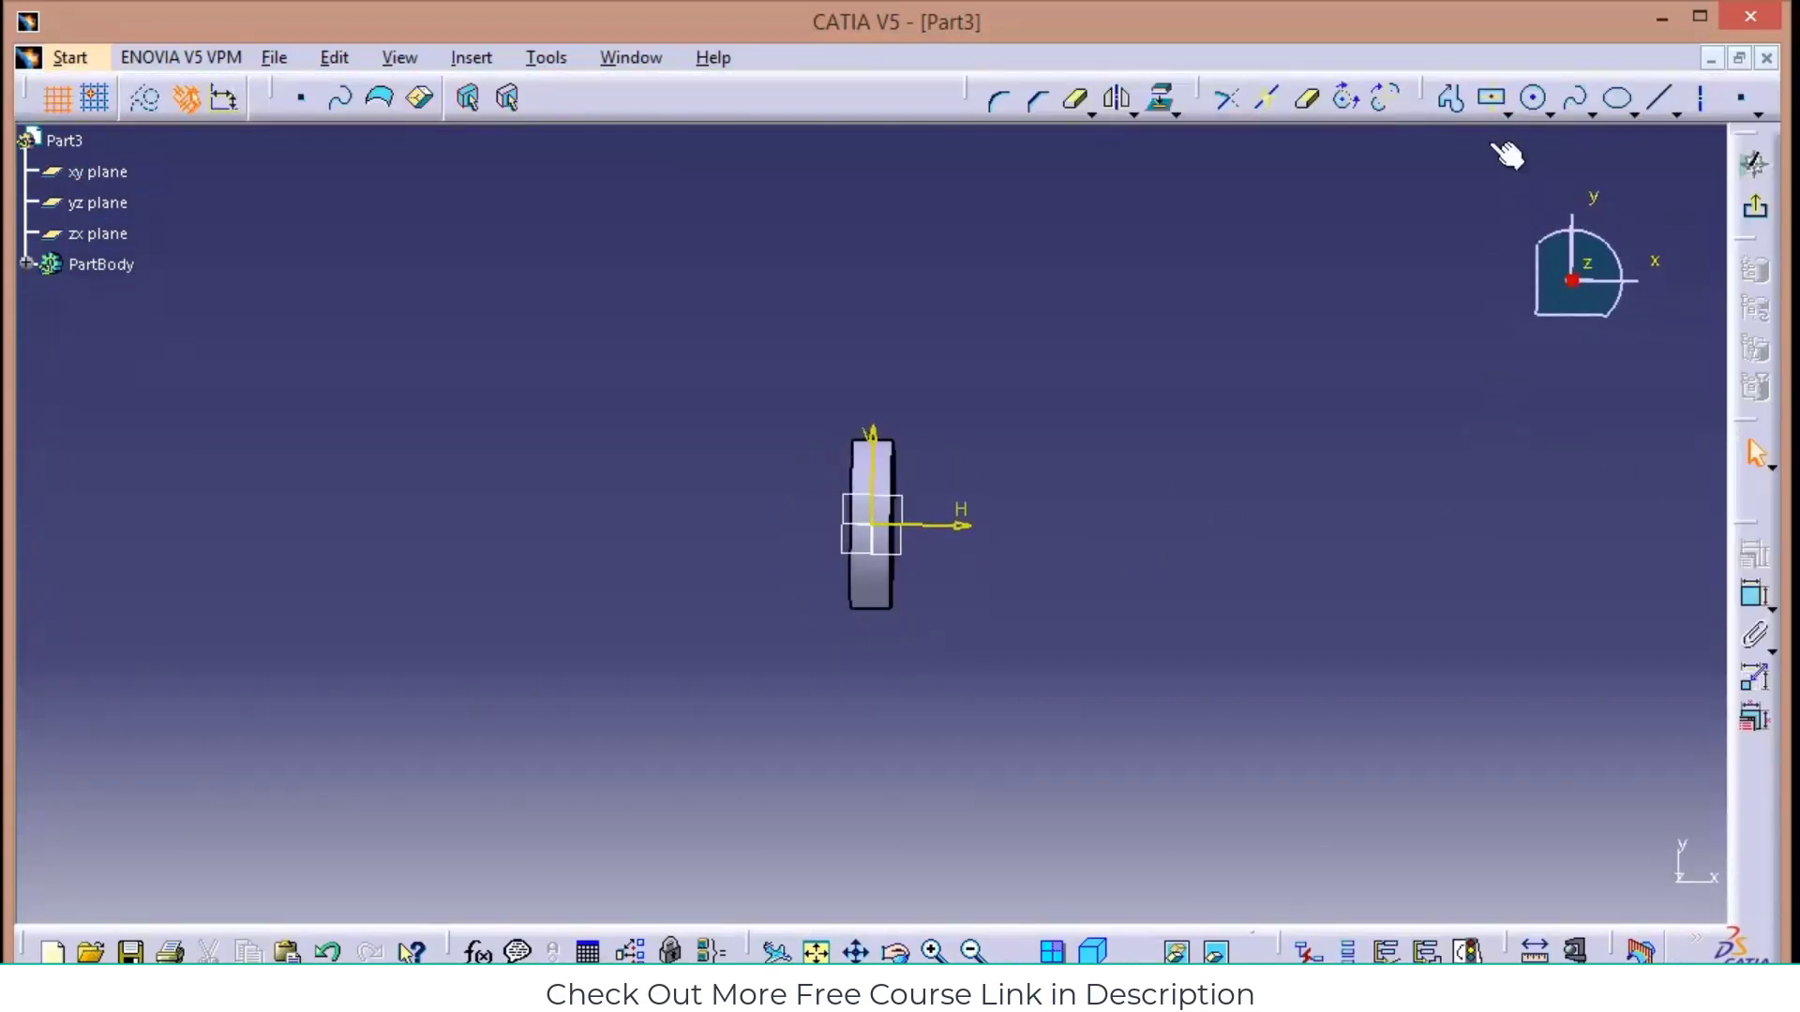
{"action": "left_click", "coordinate": [1533, 98]}
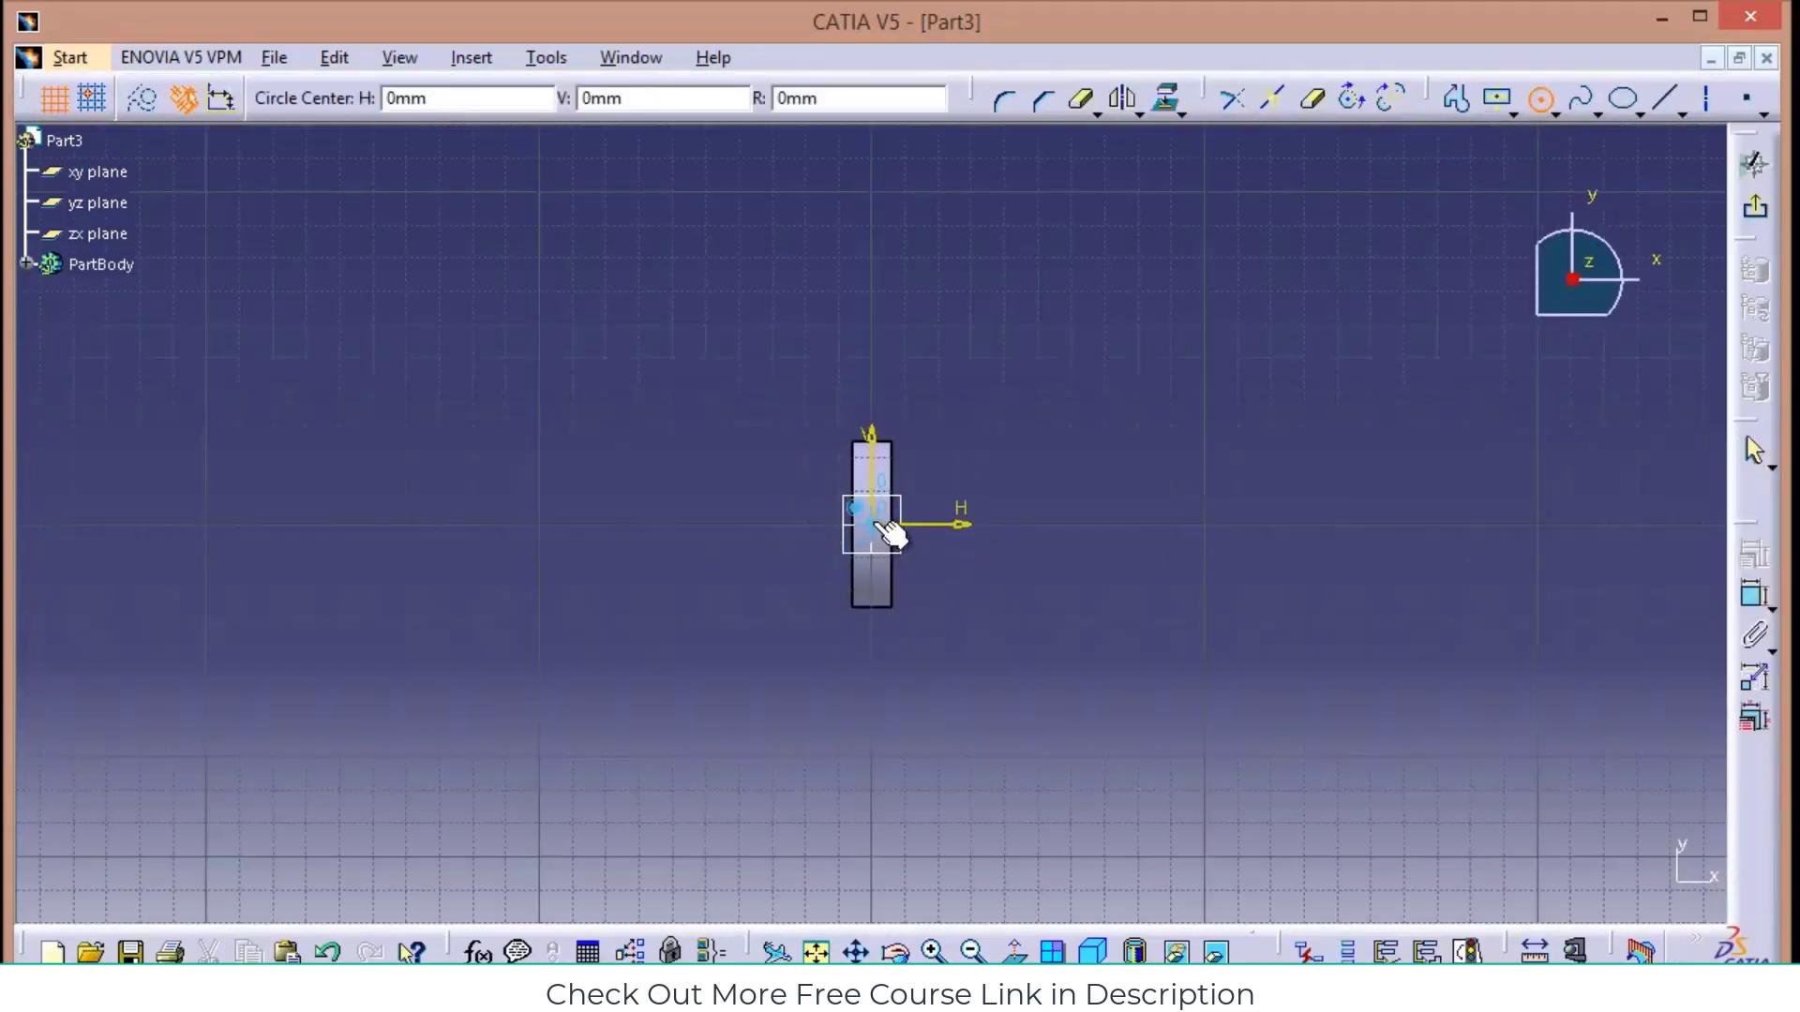
{"action": "left_click", "coordinate": [877, 523]}
{"action": "left_click", "coordinate": [908, 487]}
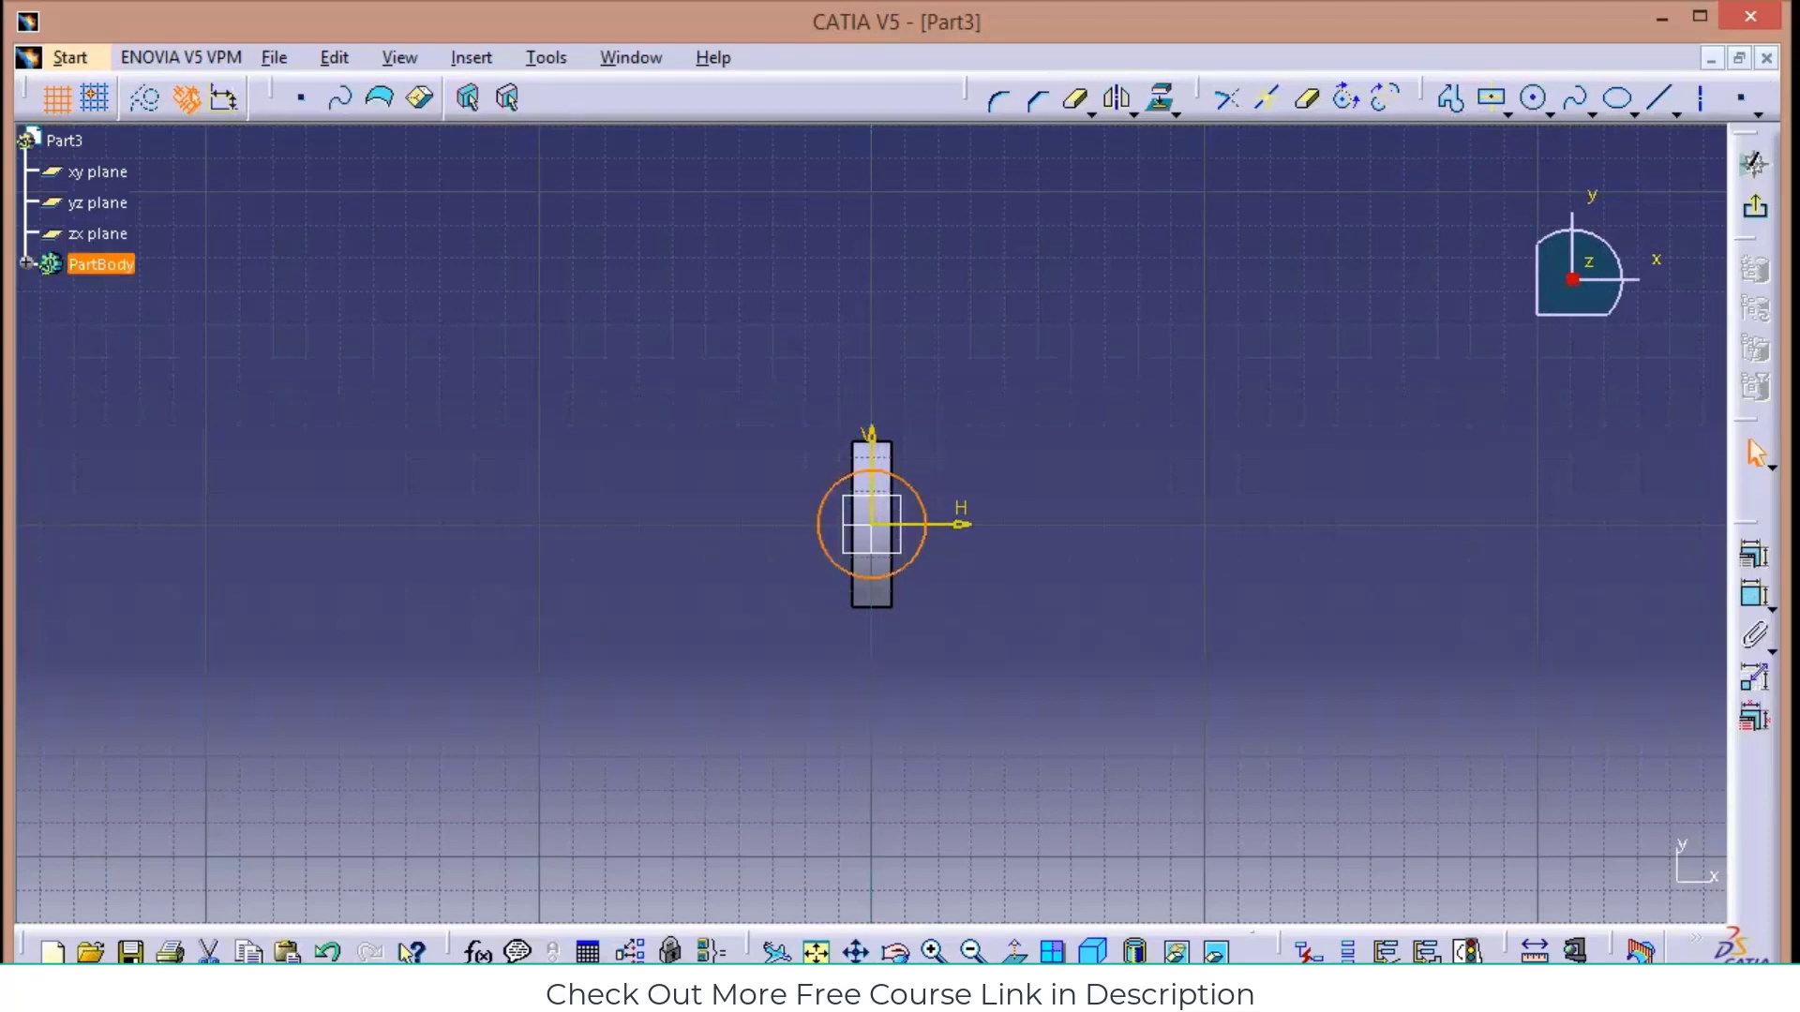
Dimension the diameter of the new circle on the ring's xy plane and set it to 6 mm
{"action": "left_click", "coordinate": [1753, 594]}
{"action": "left_click", "coordinate": [909, 553]}
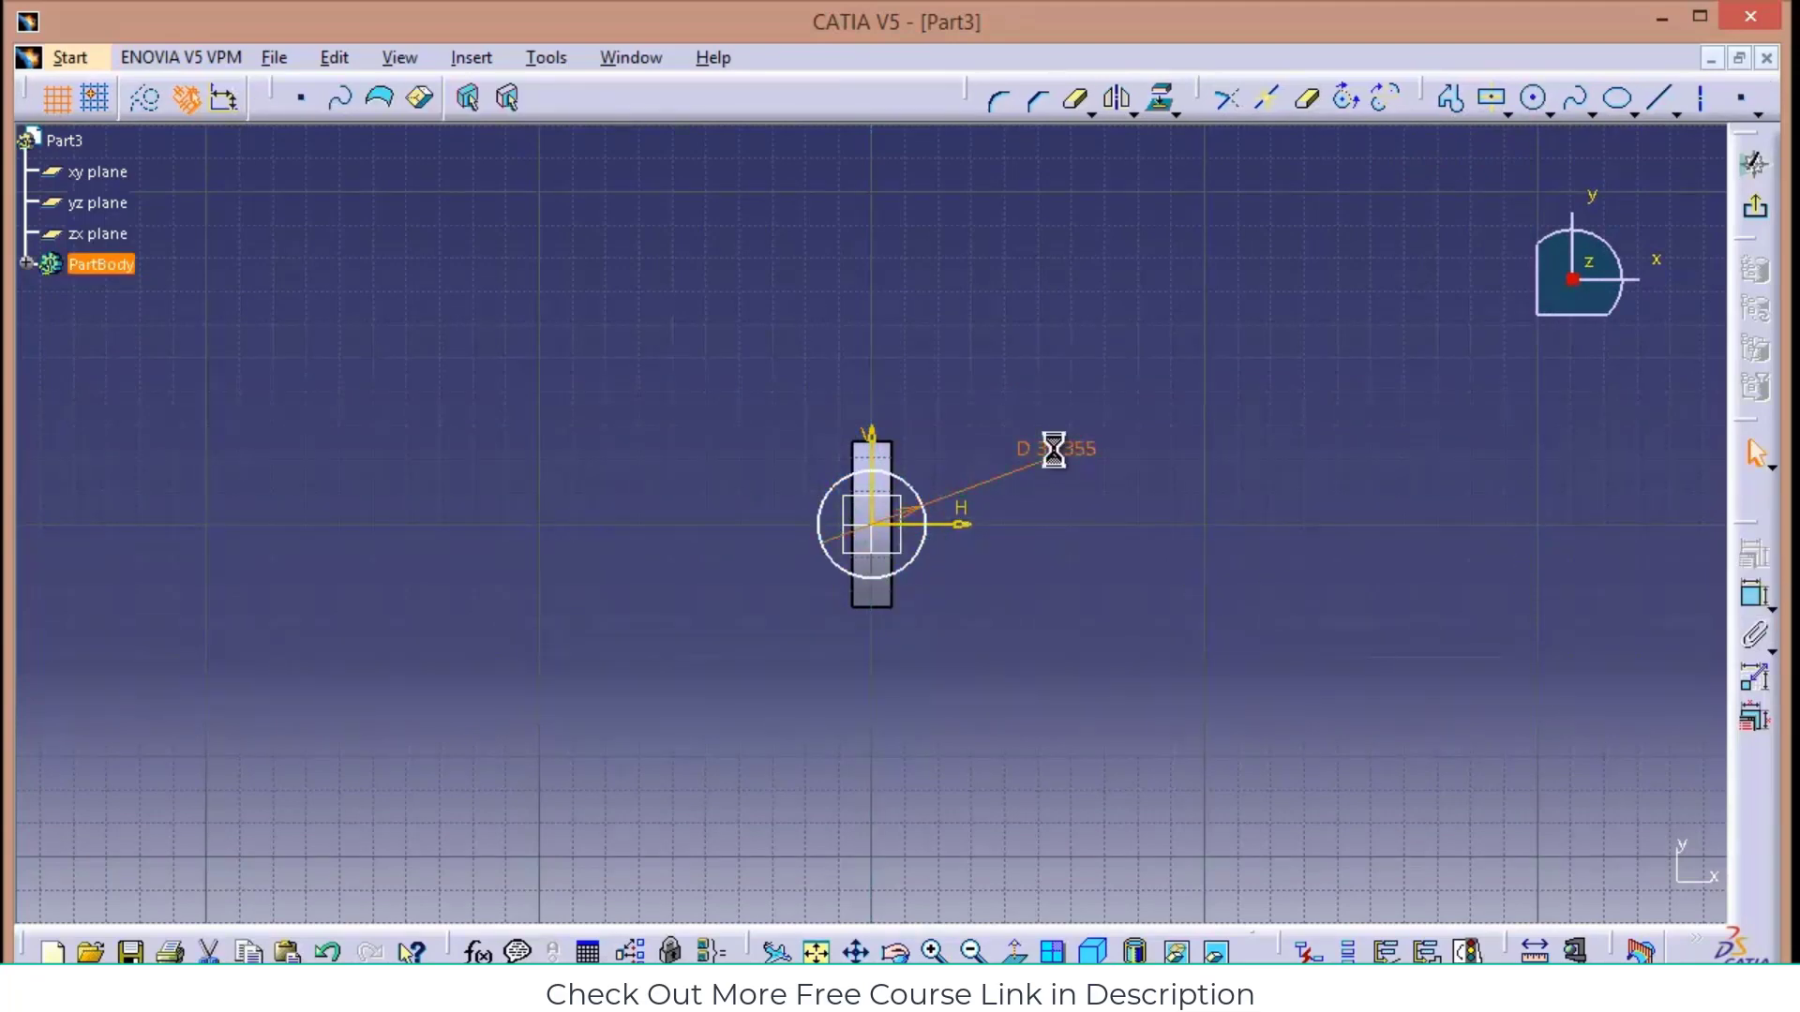
{"action": "double_click", "coordinate": [1054, 448]}
{"action": "type", "text": "6"}
{"action": "key", "text": "Return"}
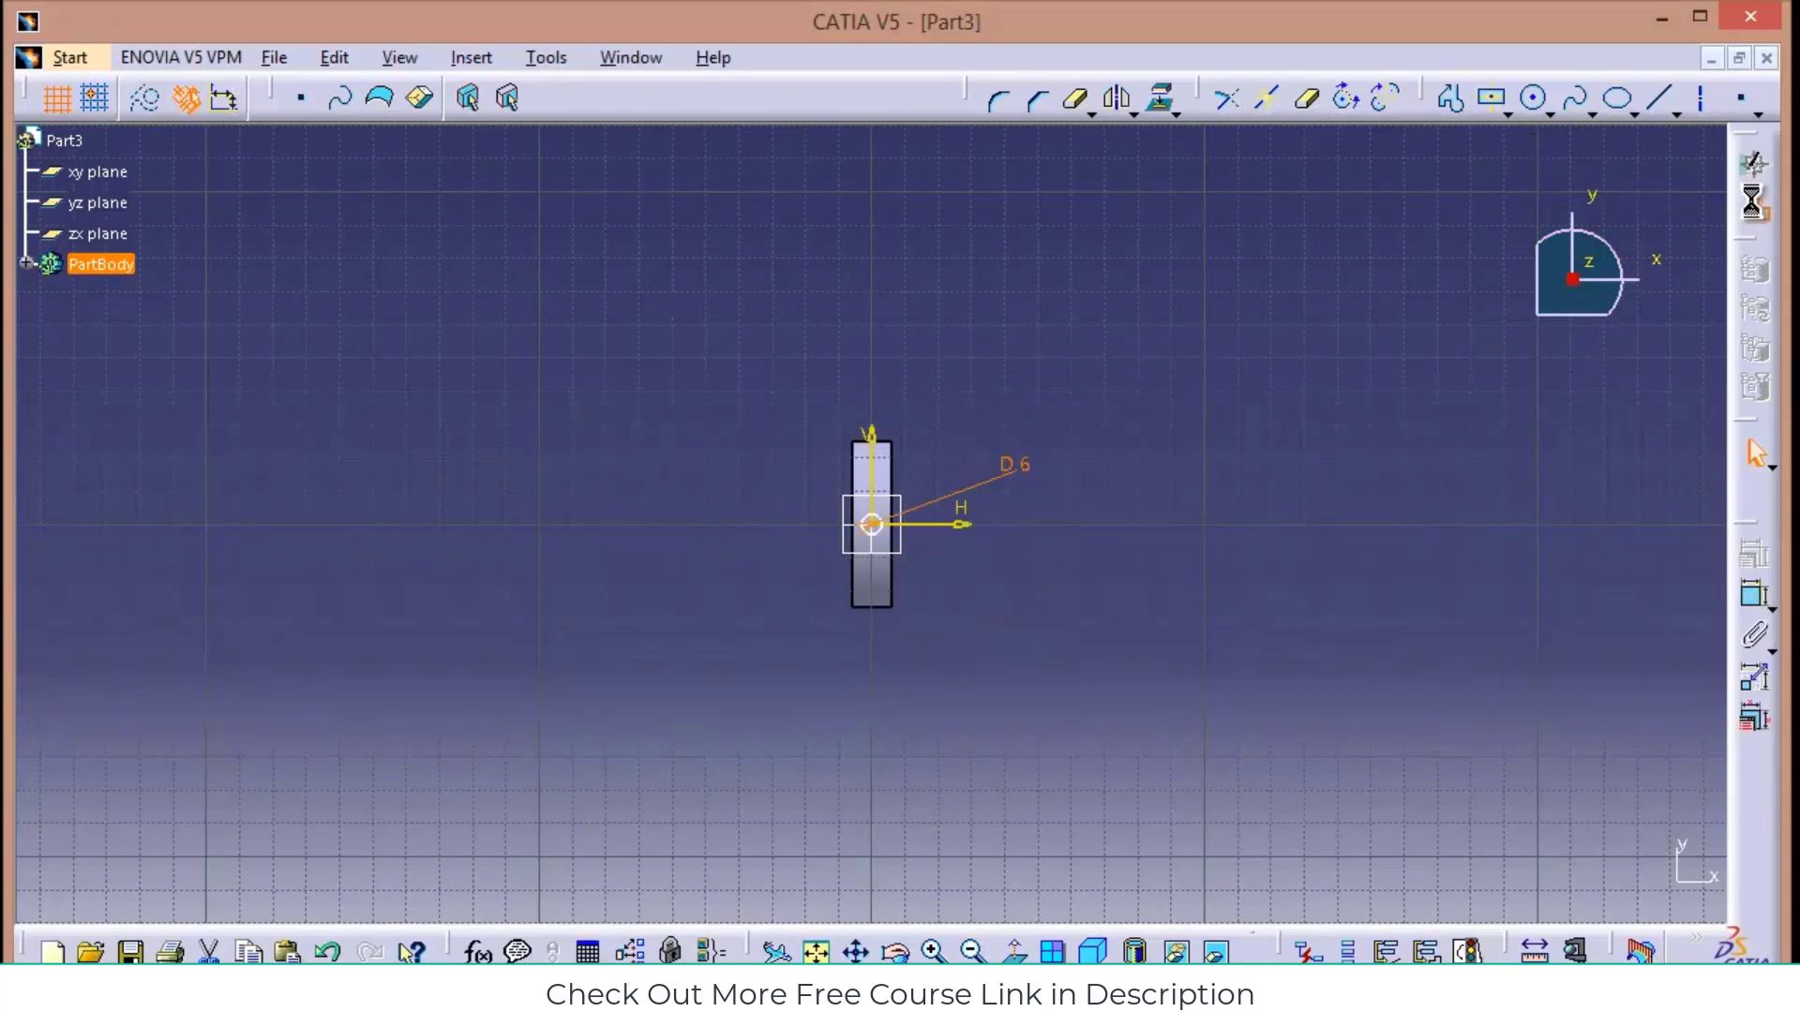
Cut the 6 mm circle through both sides of the ring with a 30 mm deep pocket using mirrored extent
{"action": "left_click", "coordinate": [1753, 164]}
{"action": "left_click", "coordinate": [1755, 542]}
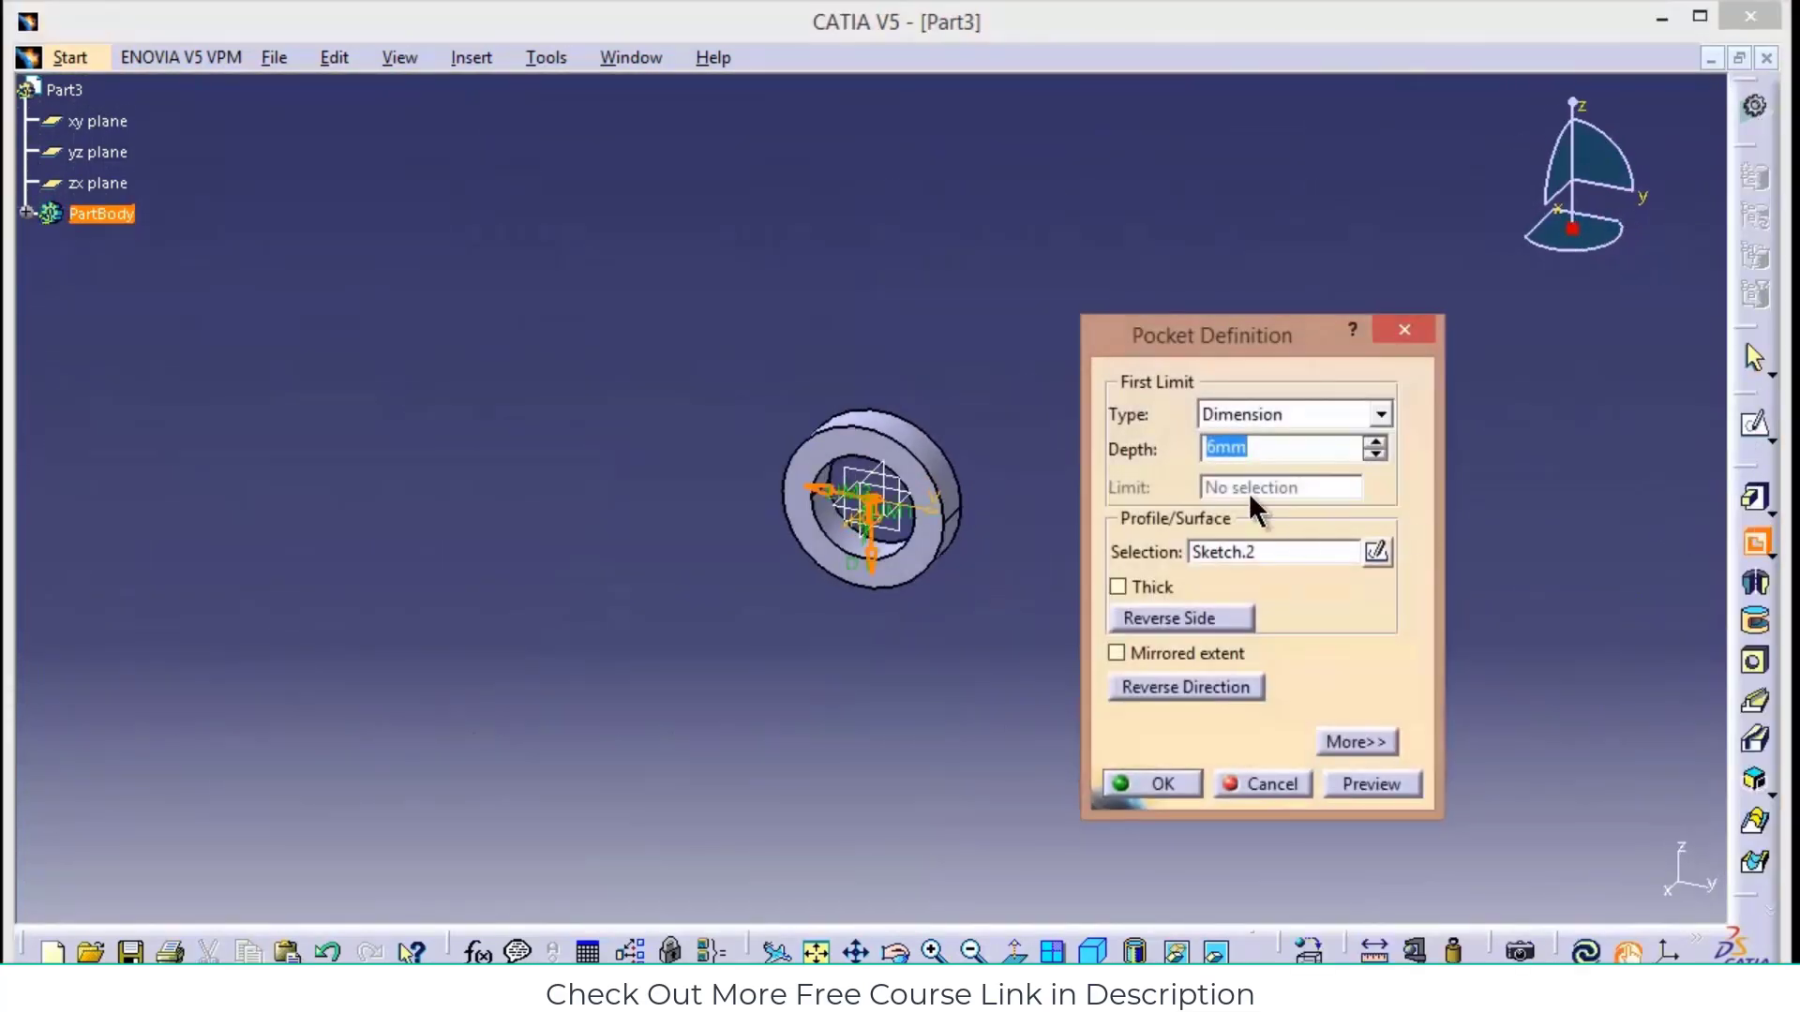
{"action": "type", "text": "20"}
{"action": "key", "text": "BackSpace"}
{"action": "key", "text": "BackSpace"}
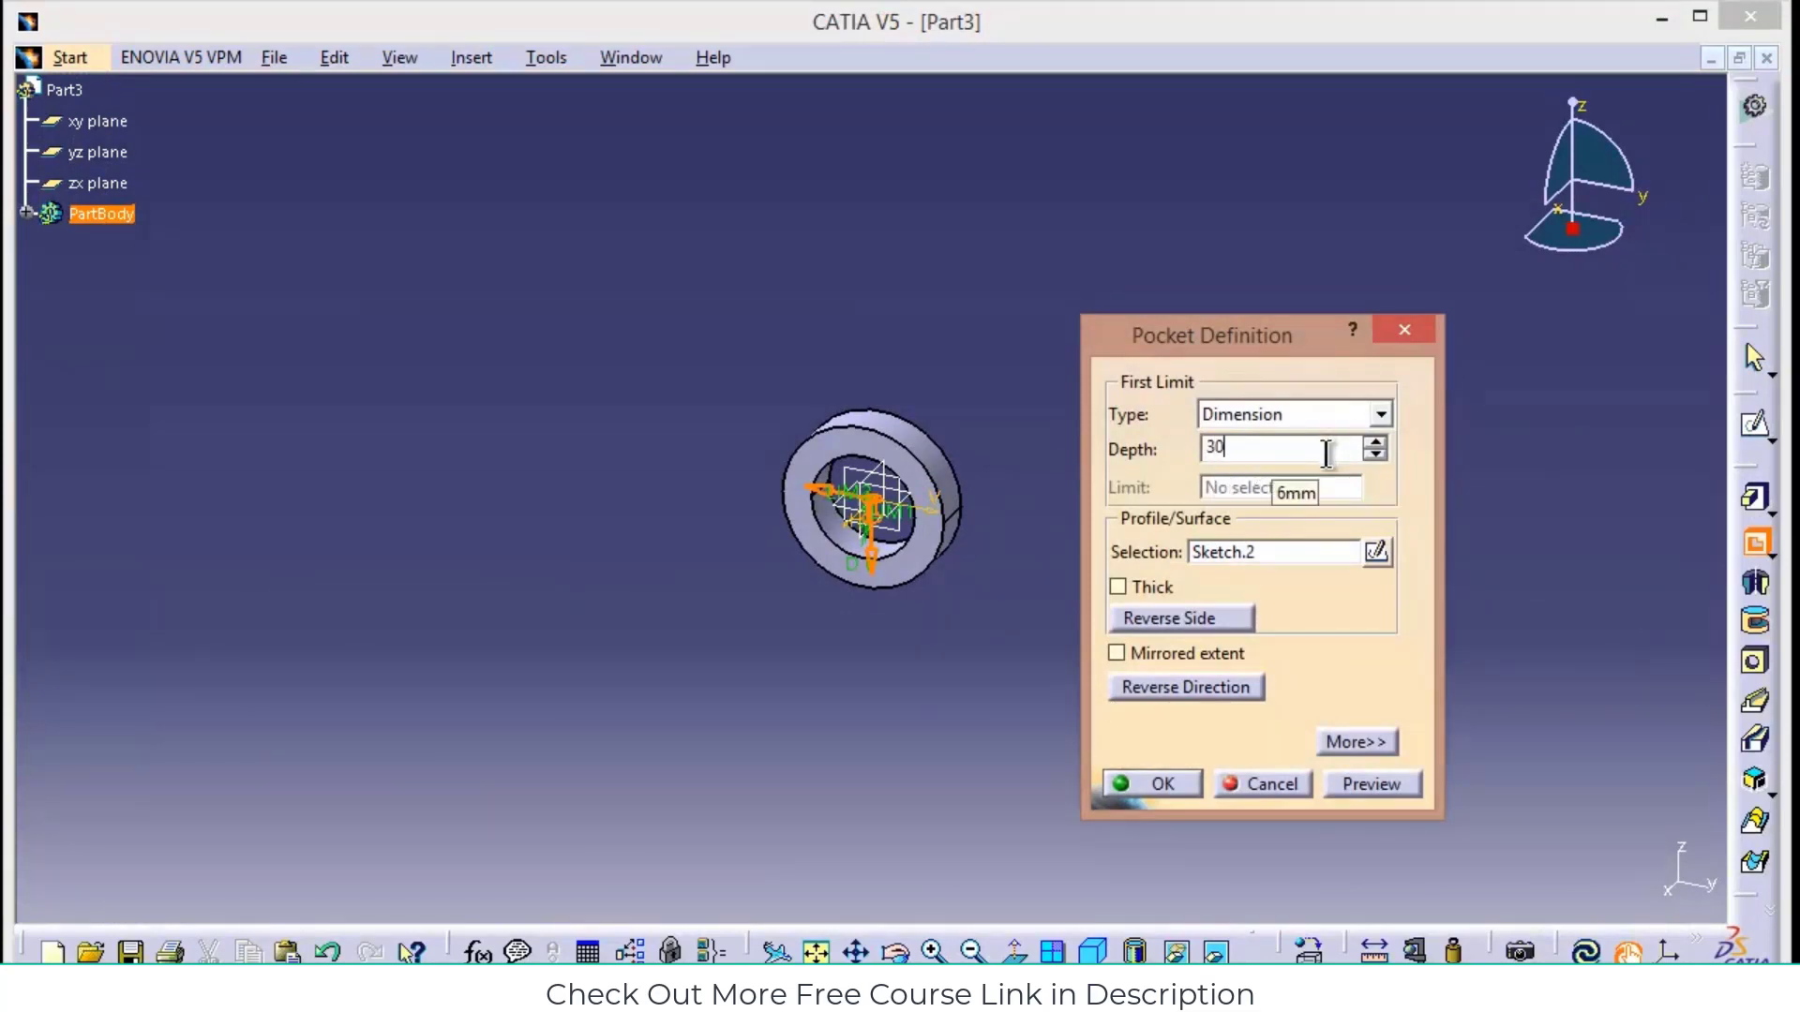
{"action": "type", "text": "30"}
{"action": "left_click", "coordinate": [1117, 654]}
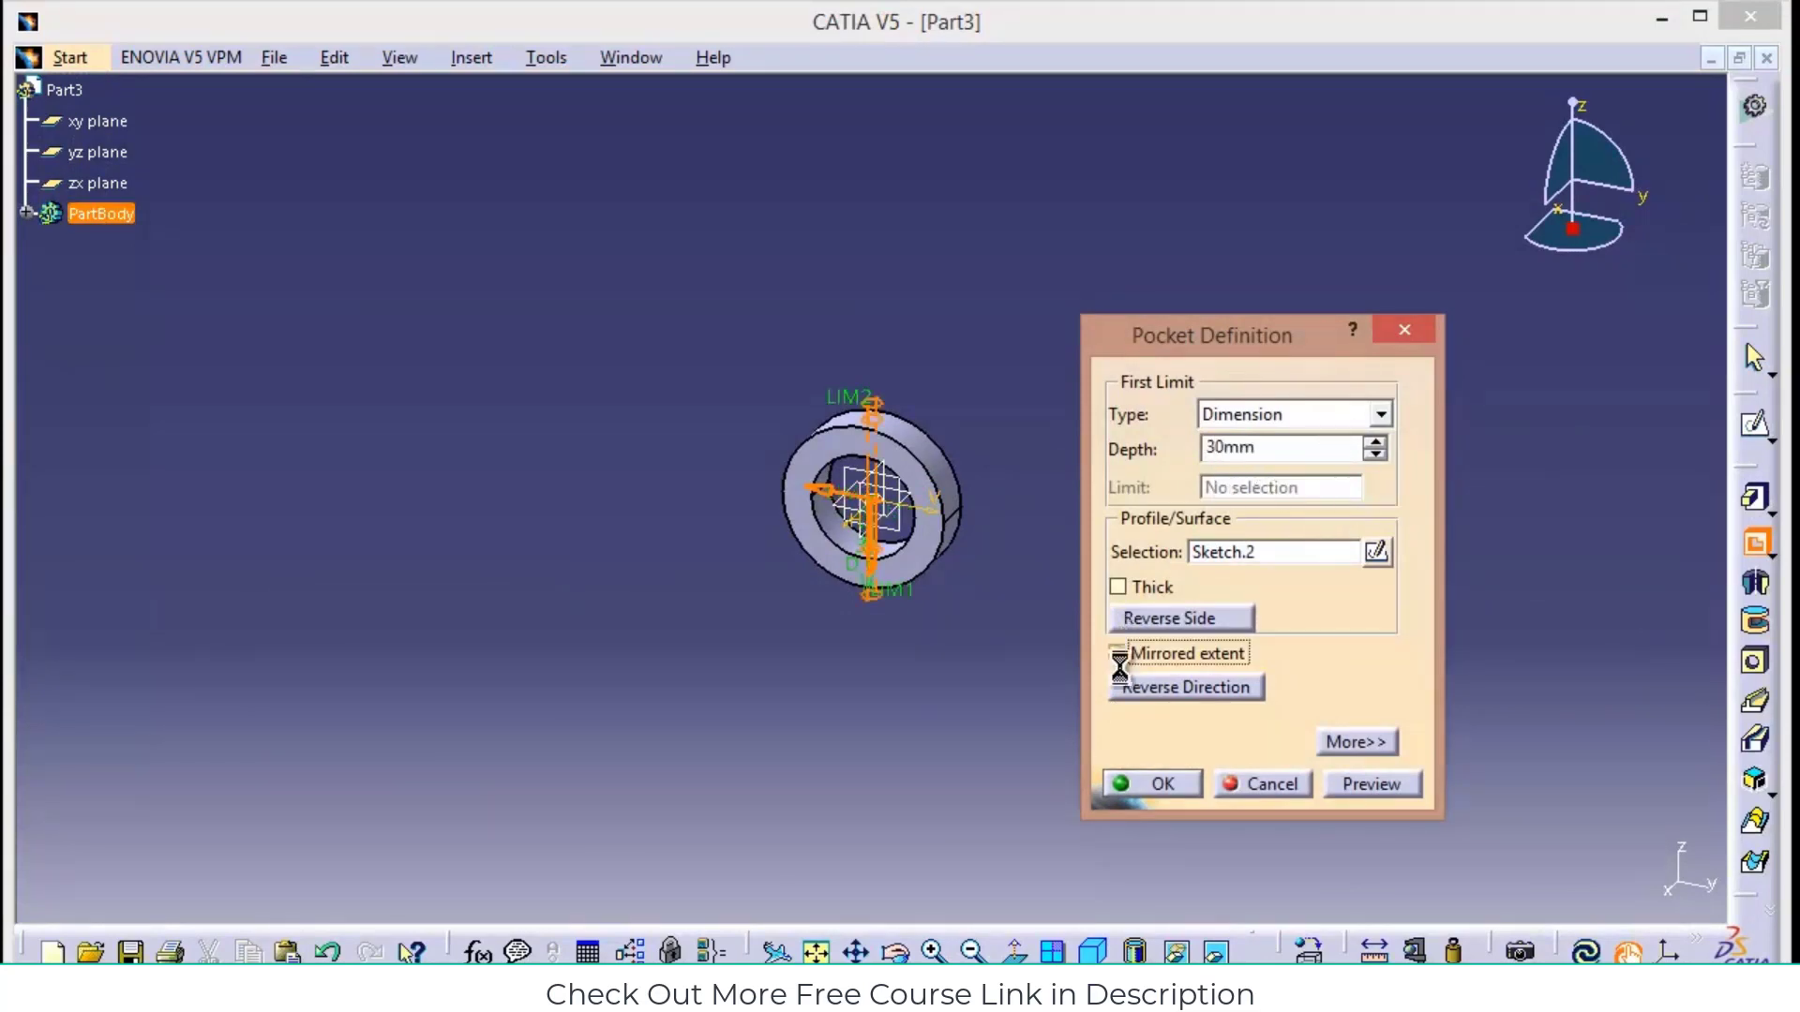
{"action": "left_click", "coordinate": [1153, 784]}
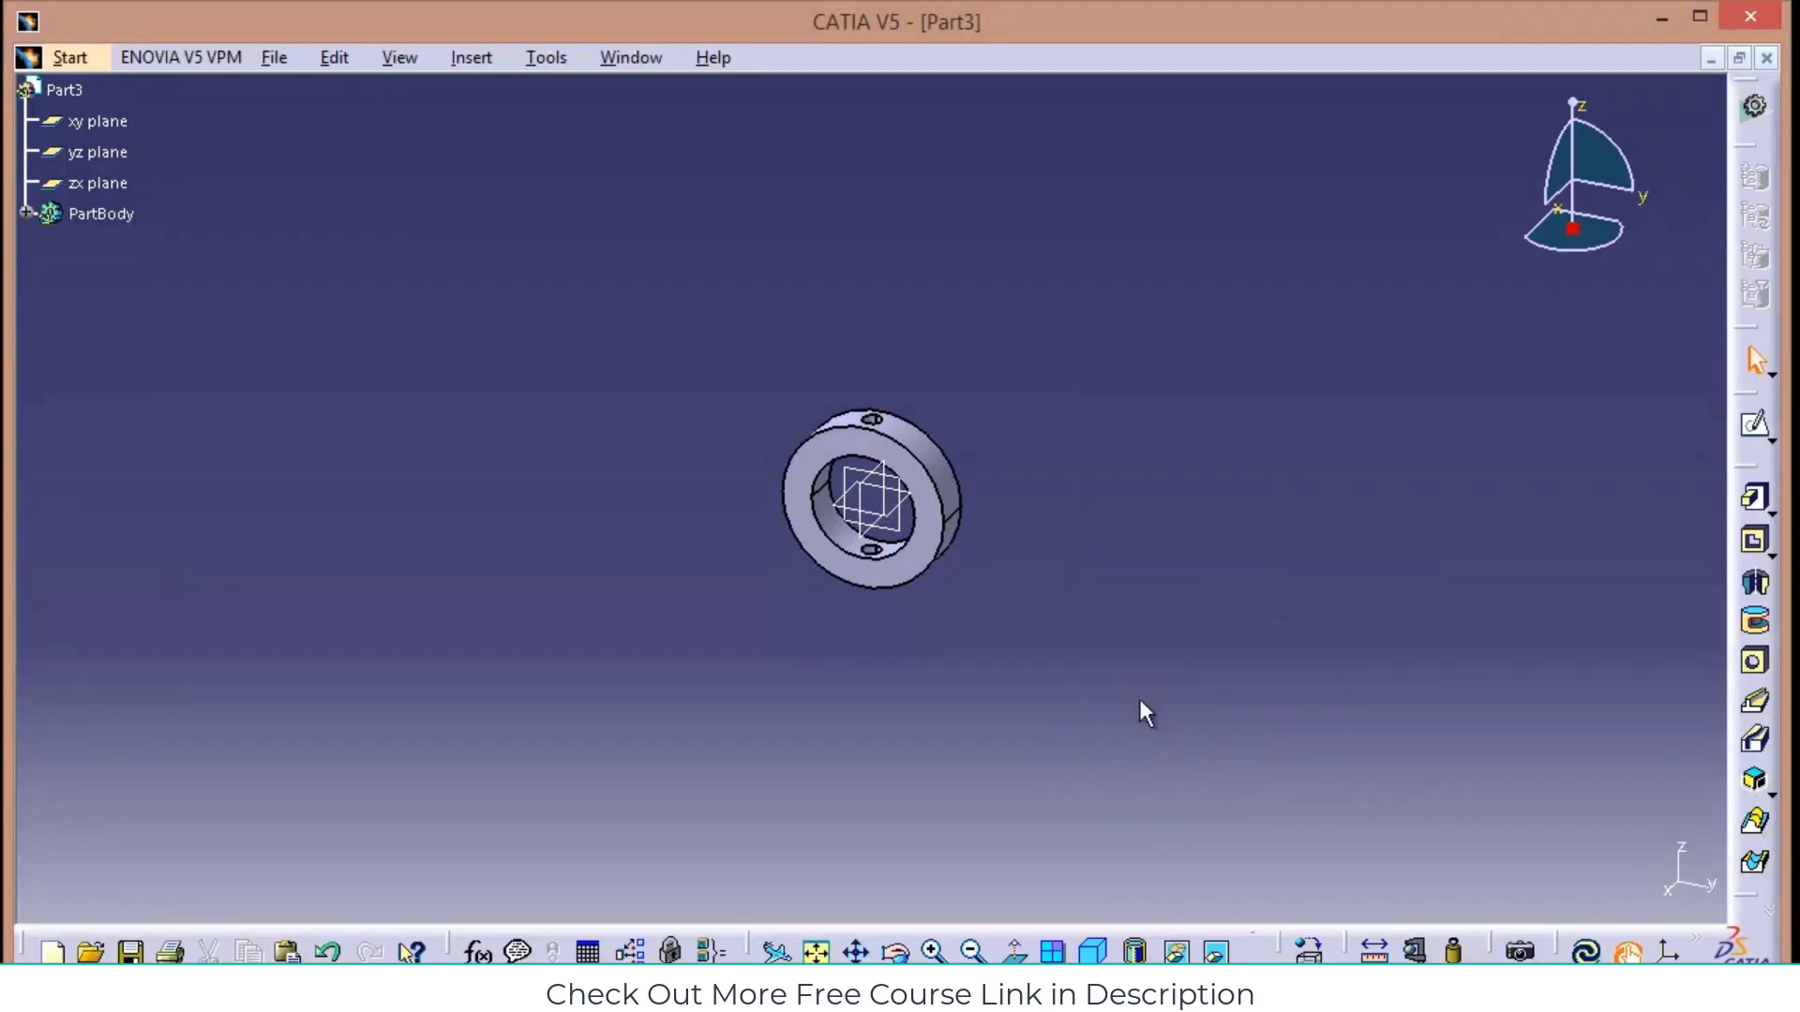
Save the ring part as ring in the catia folder
{"action": "key", "text": "ctrl+s"}
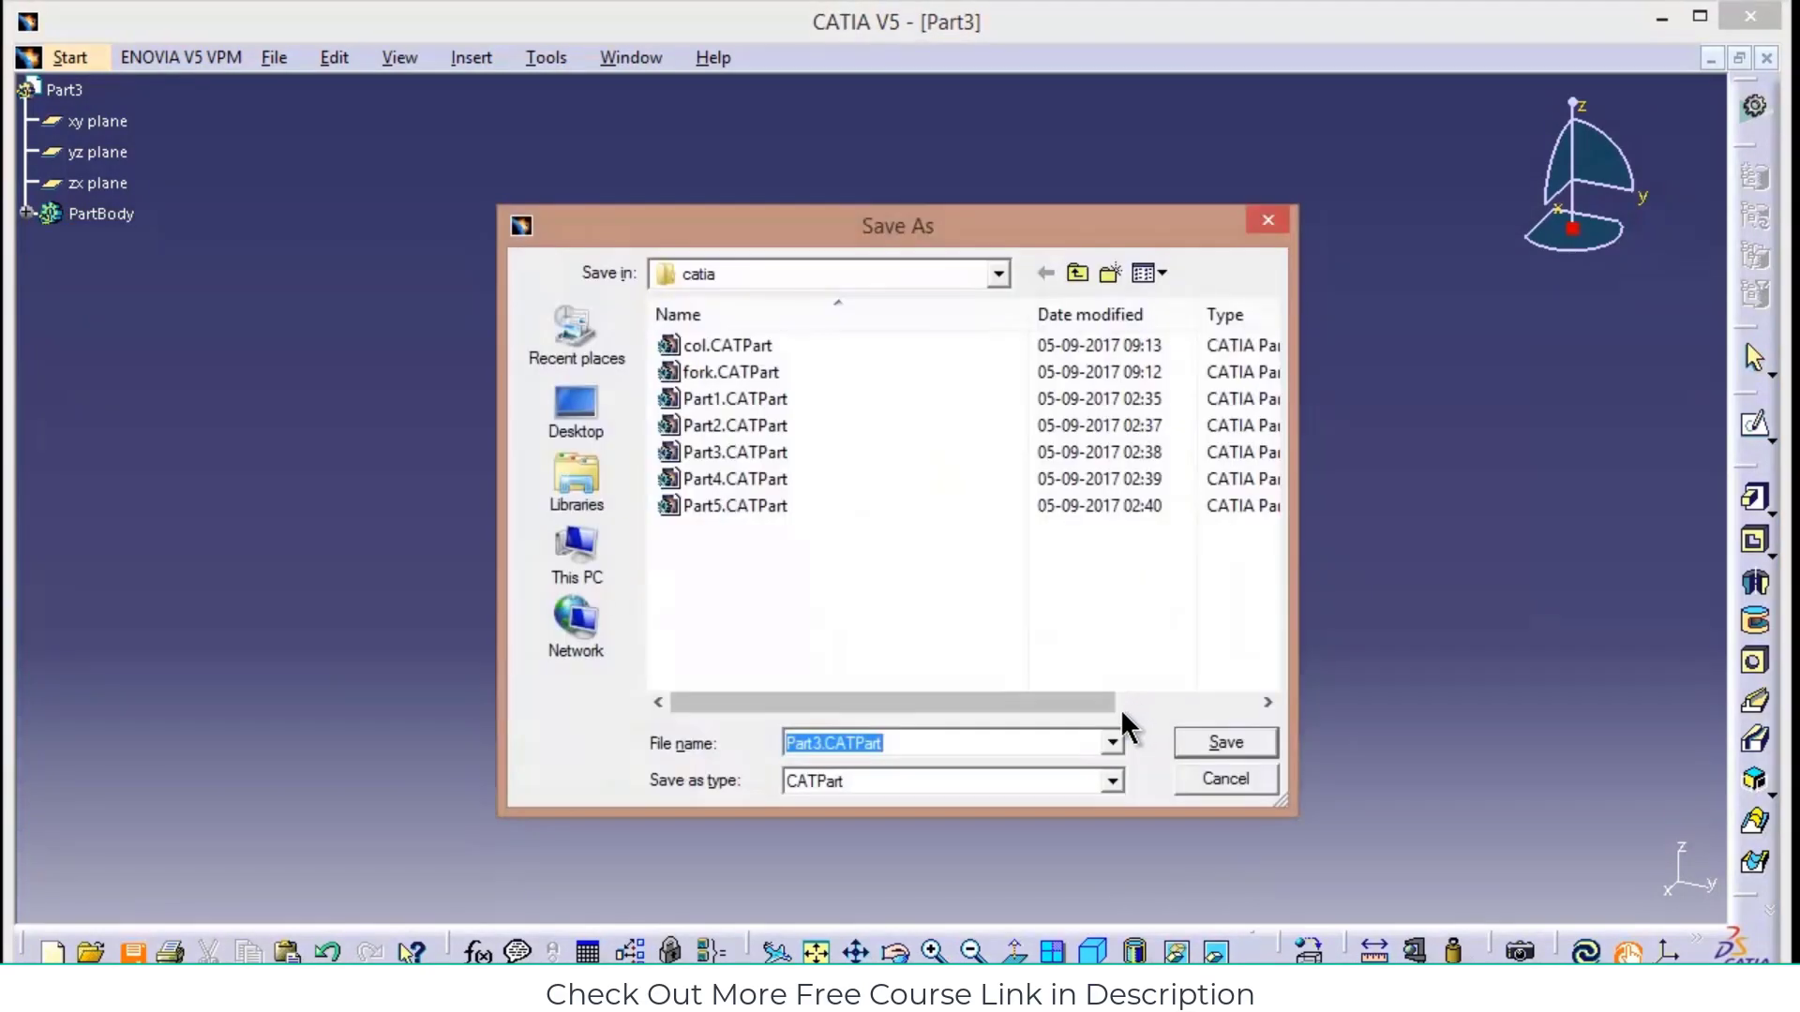
{"action": "type", "text": "ring"}
{"action": "key", "text": "Return"}
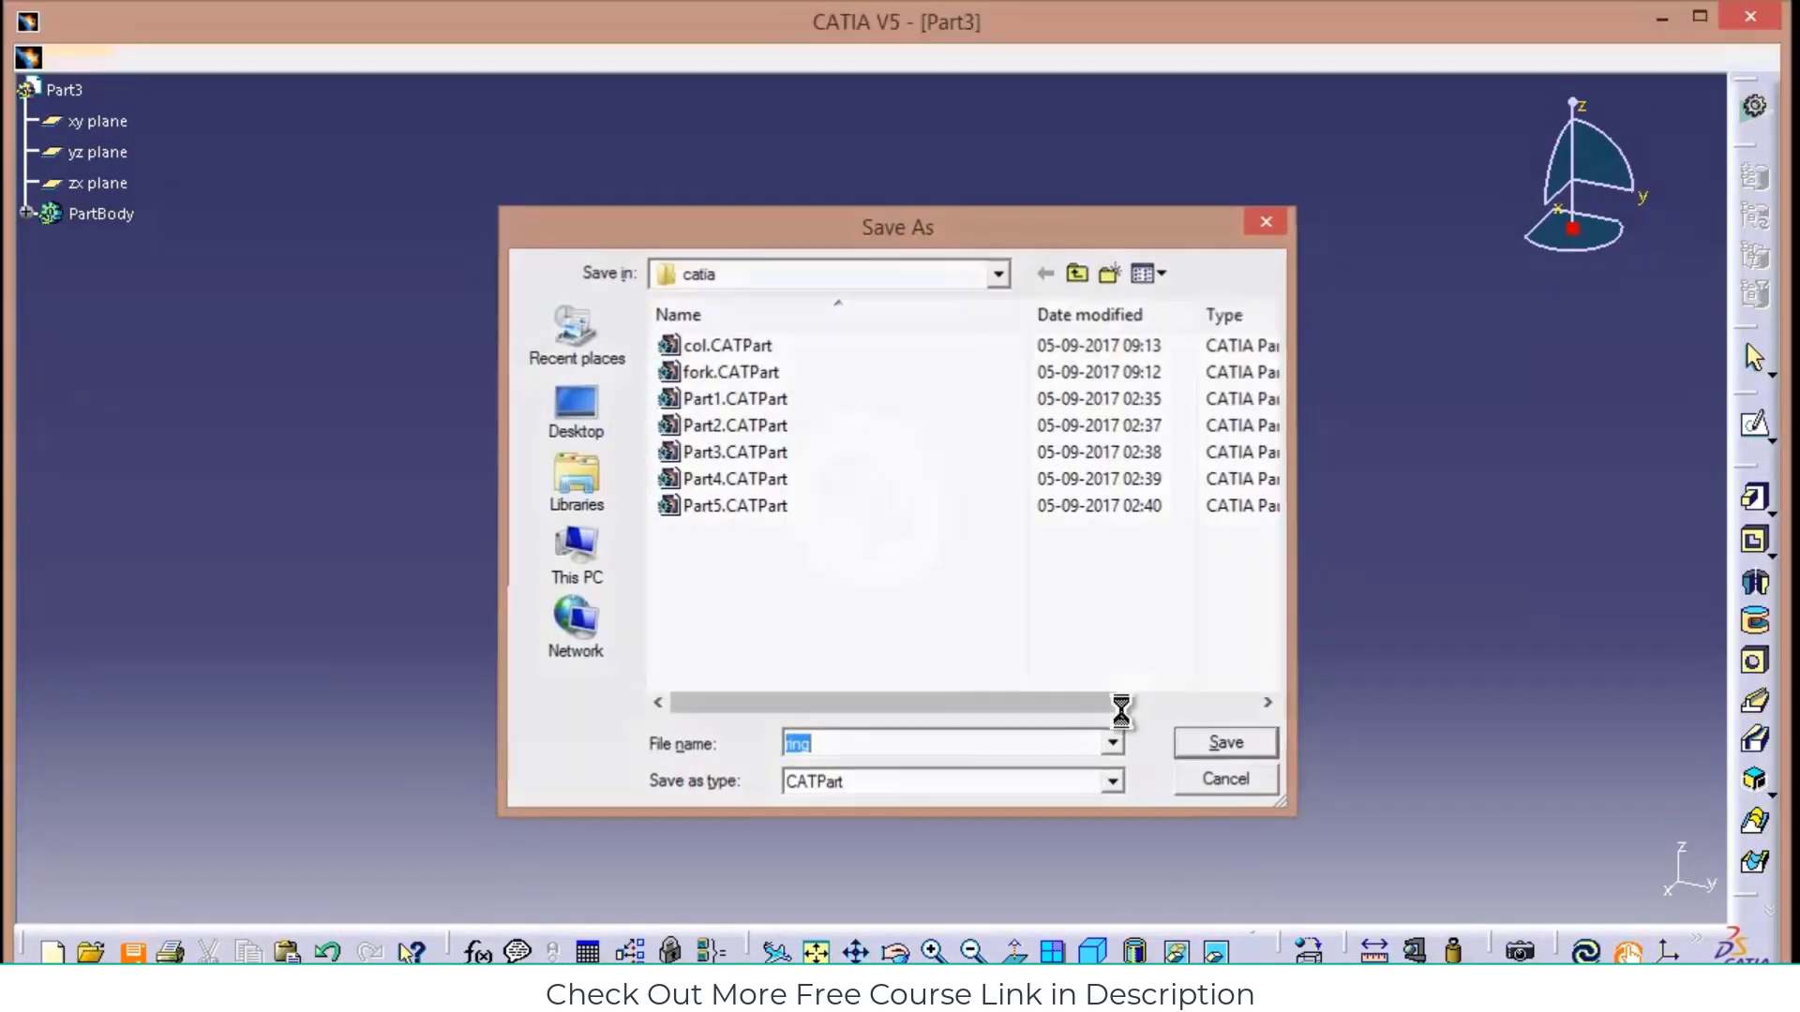
Create a new part in Part Design with the default name and hybrid design enabled
{"action": "left_click", "coordinate": [71, 57]}
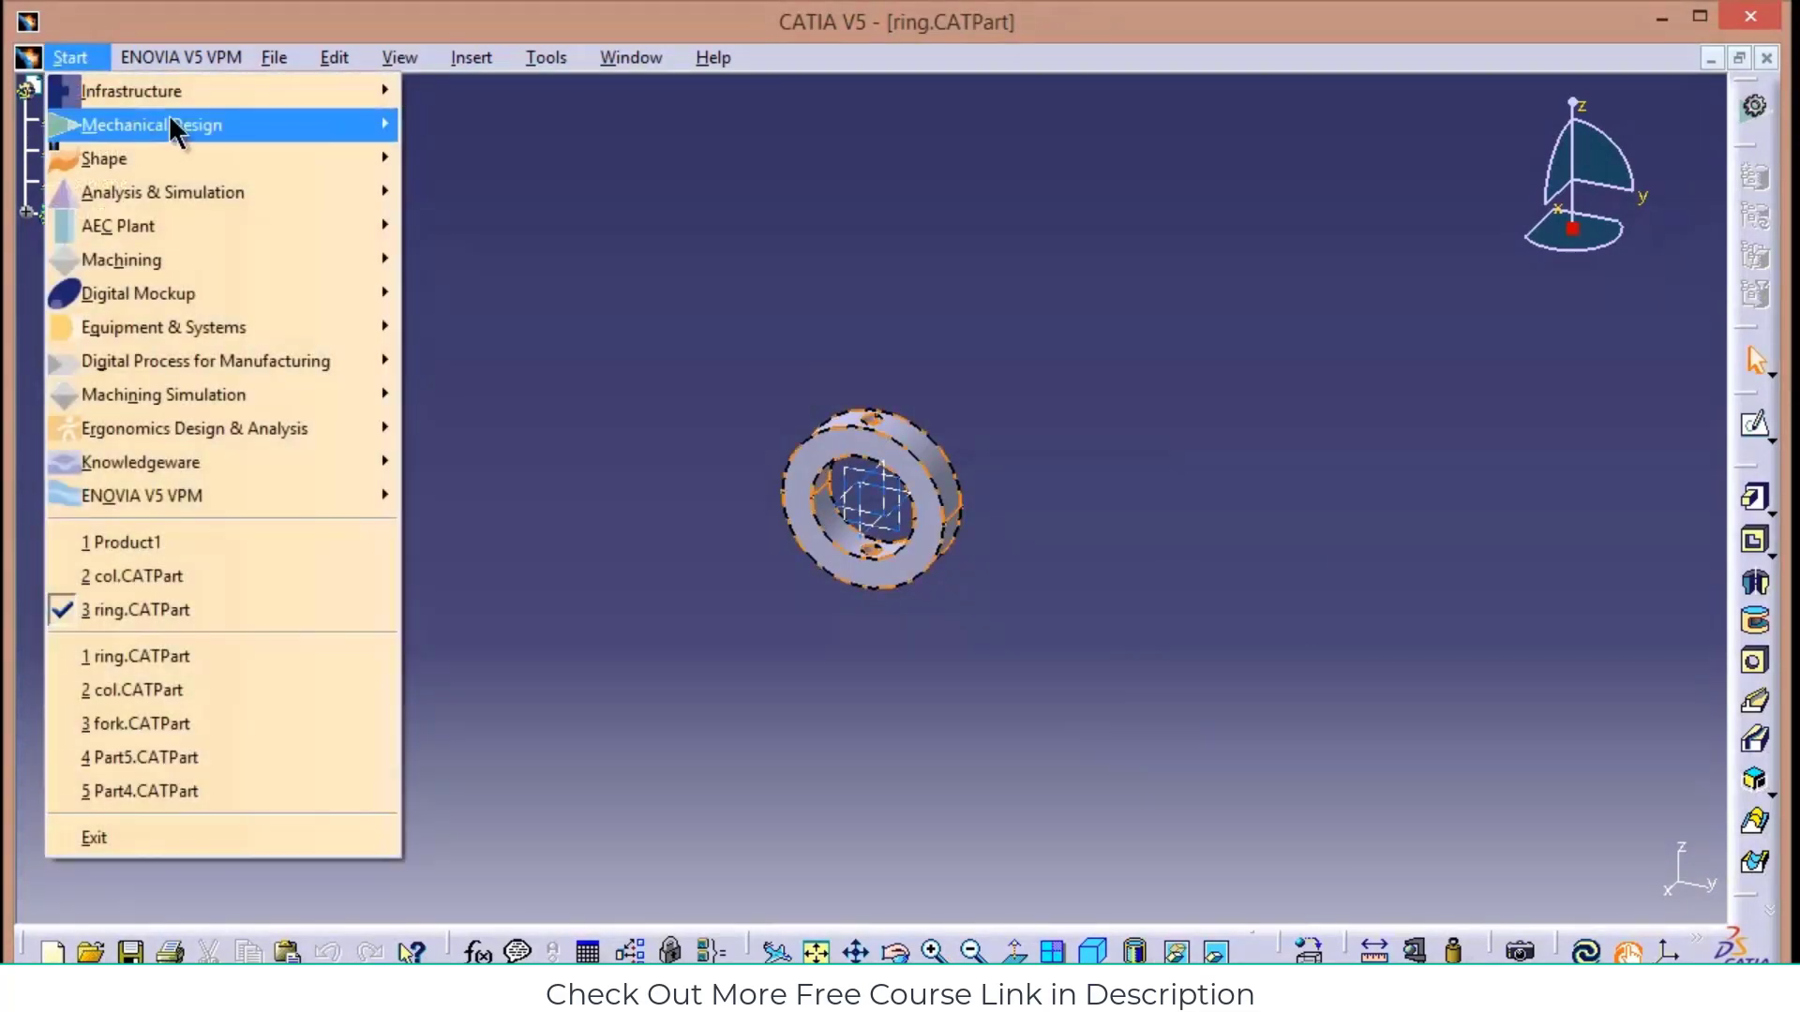
{"action": "mouse_move", "coordinate": [178, 125]}
{"action": "left_click", "coordinate": [514, 128]}
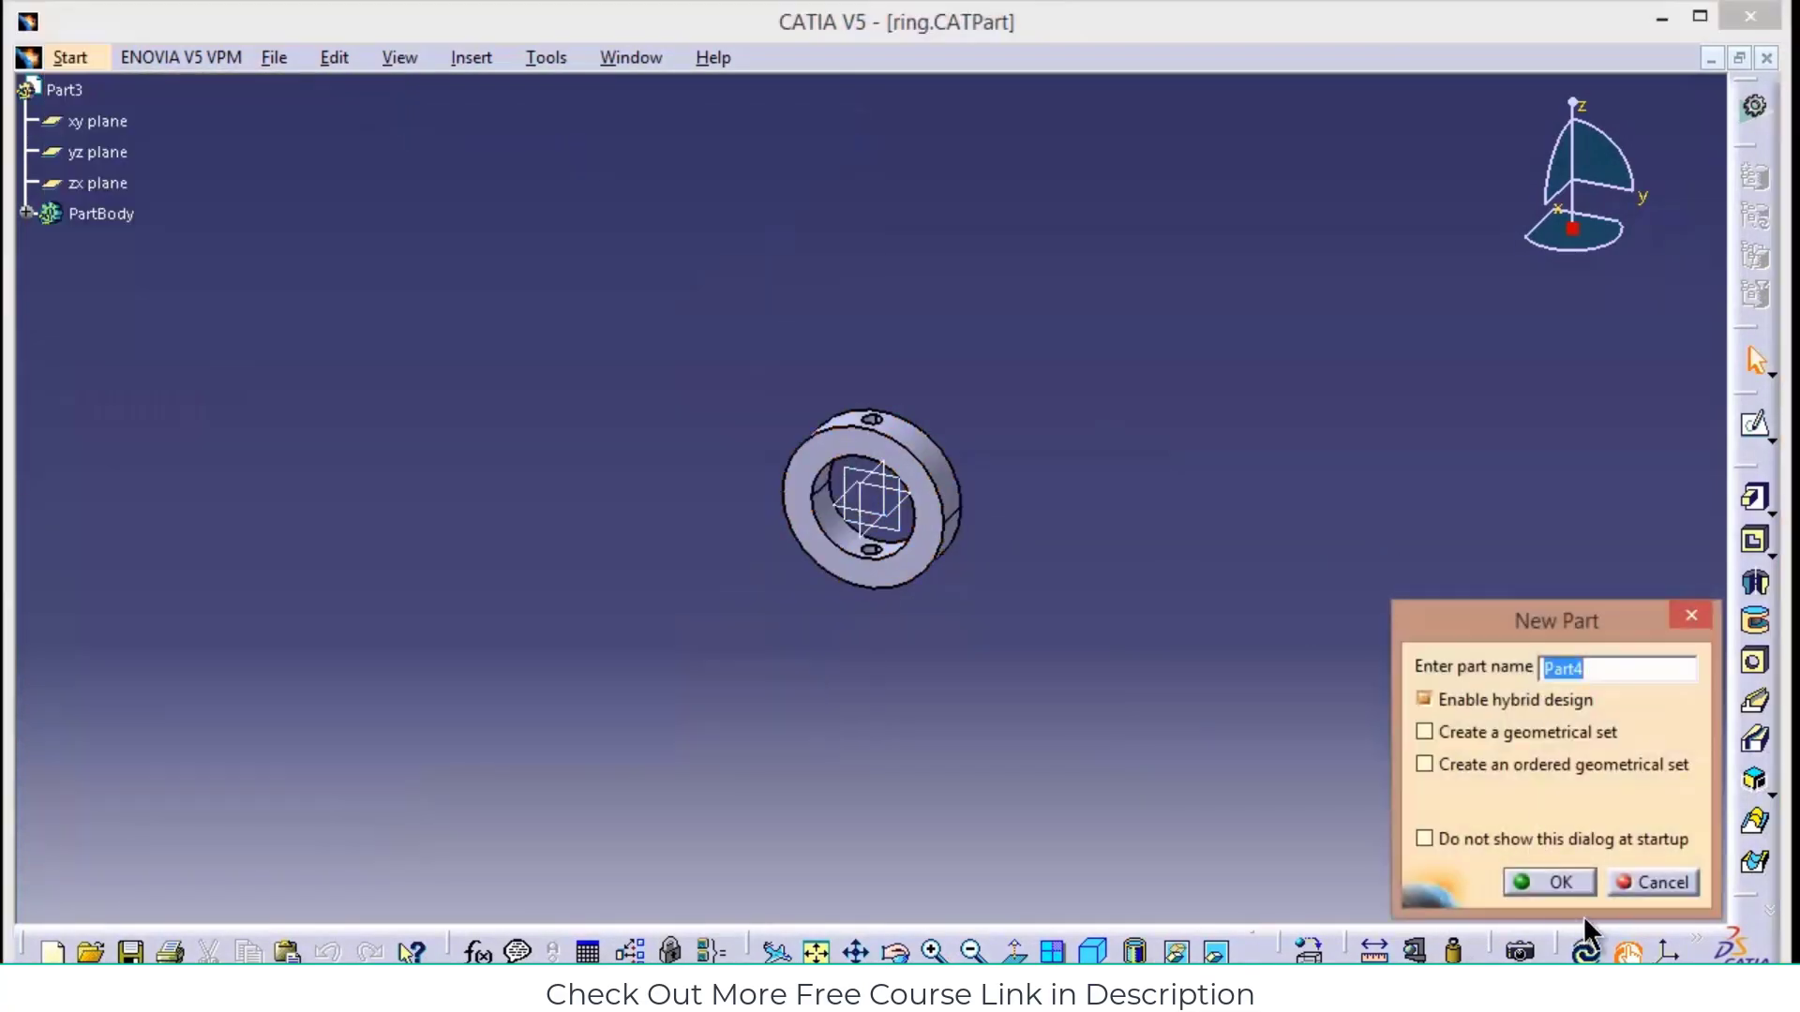
{"action": "left_click", "coordinate": [1537, 881]}
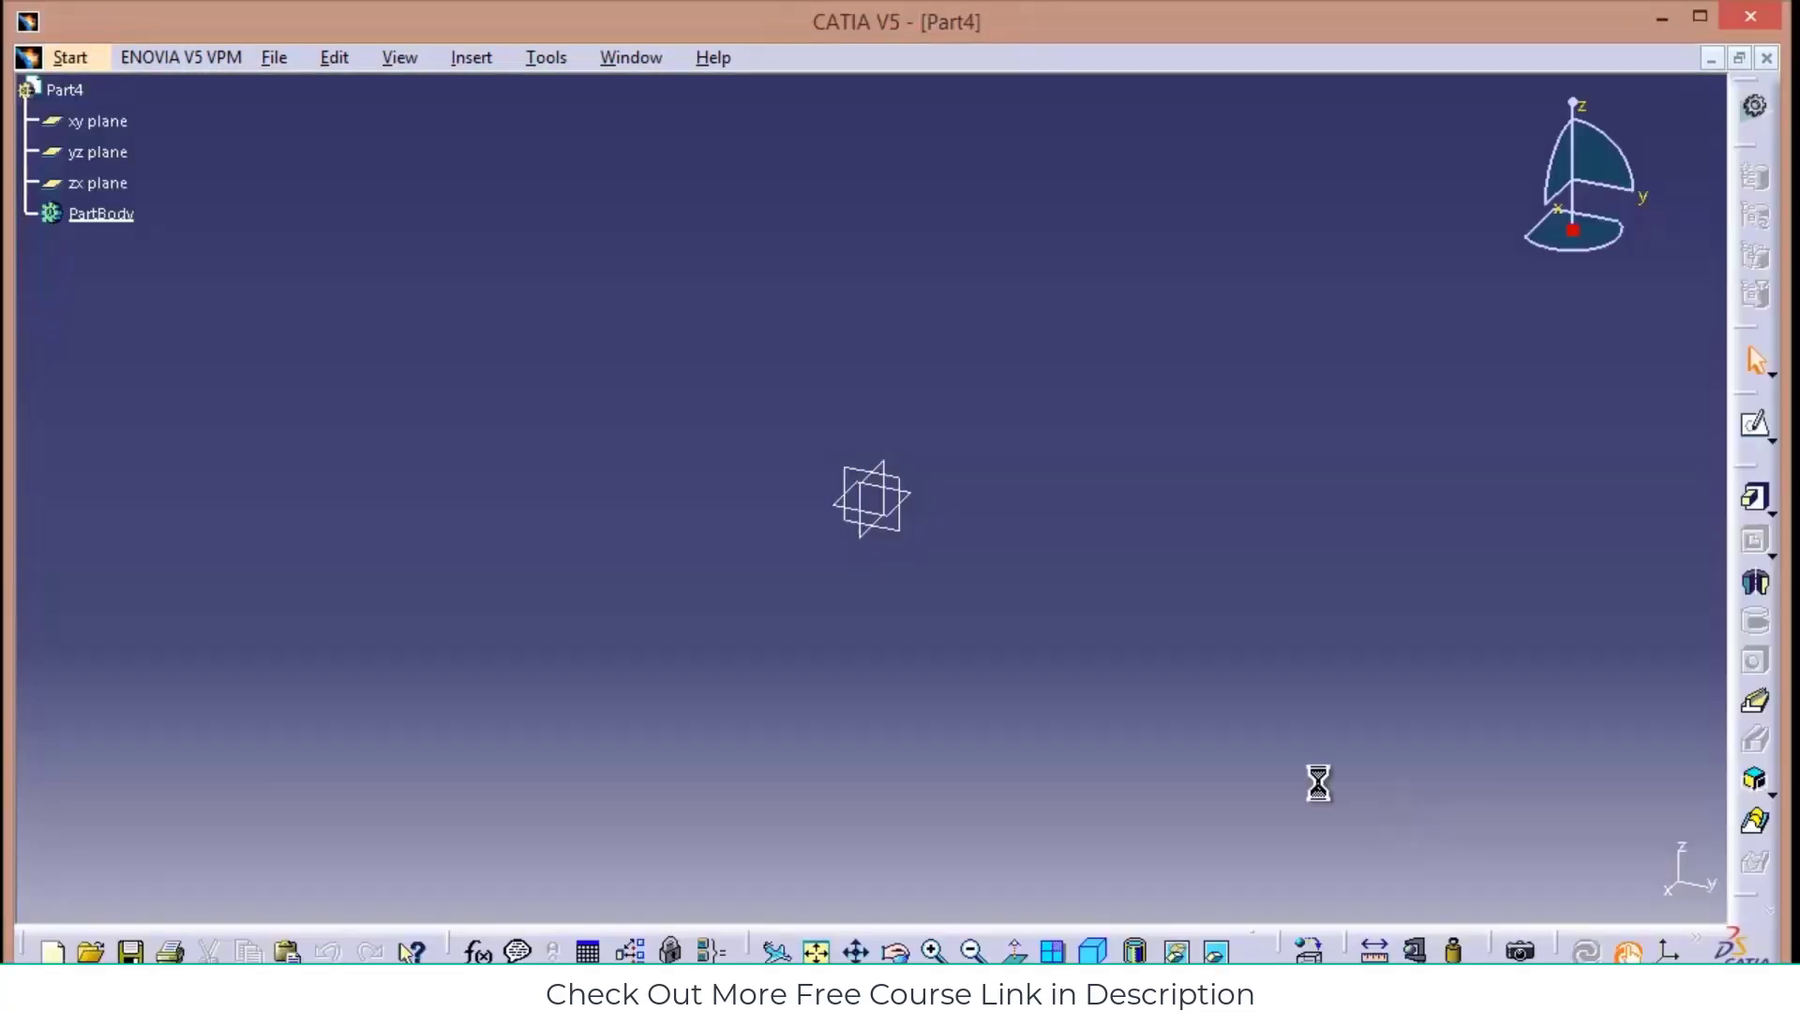
Start a sketch on the xy plane of the new part and draw a circle centred on the origin
{"action": "left_click", "coordinate": [891, 511]}
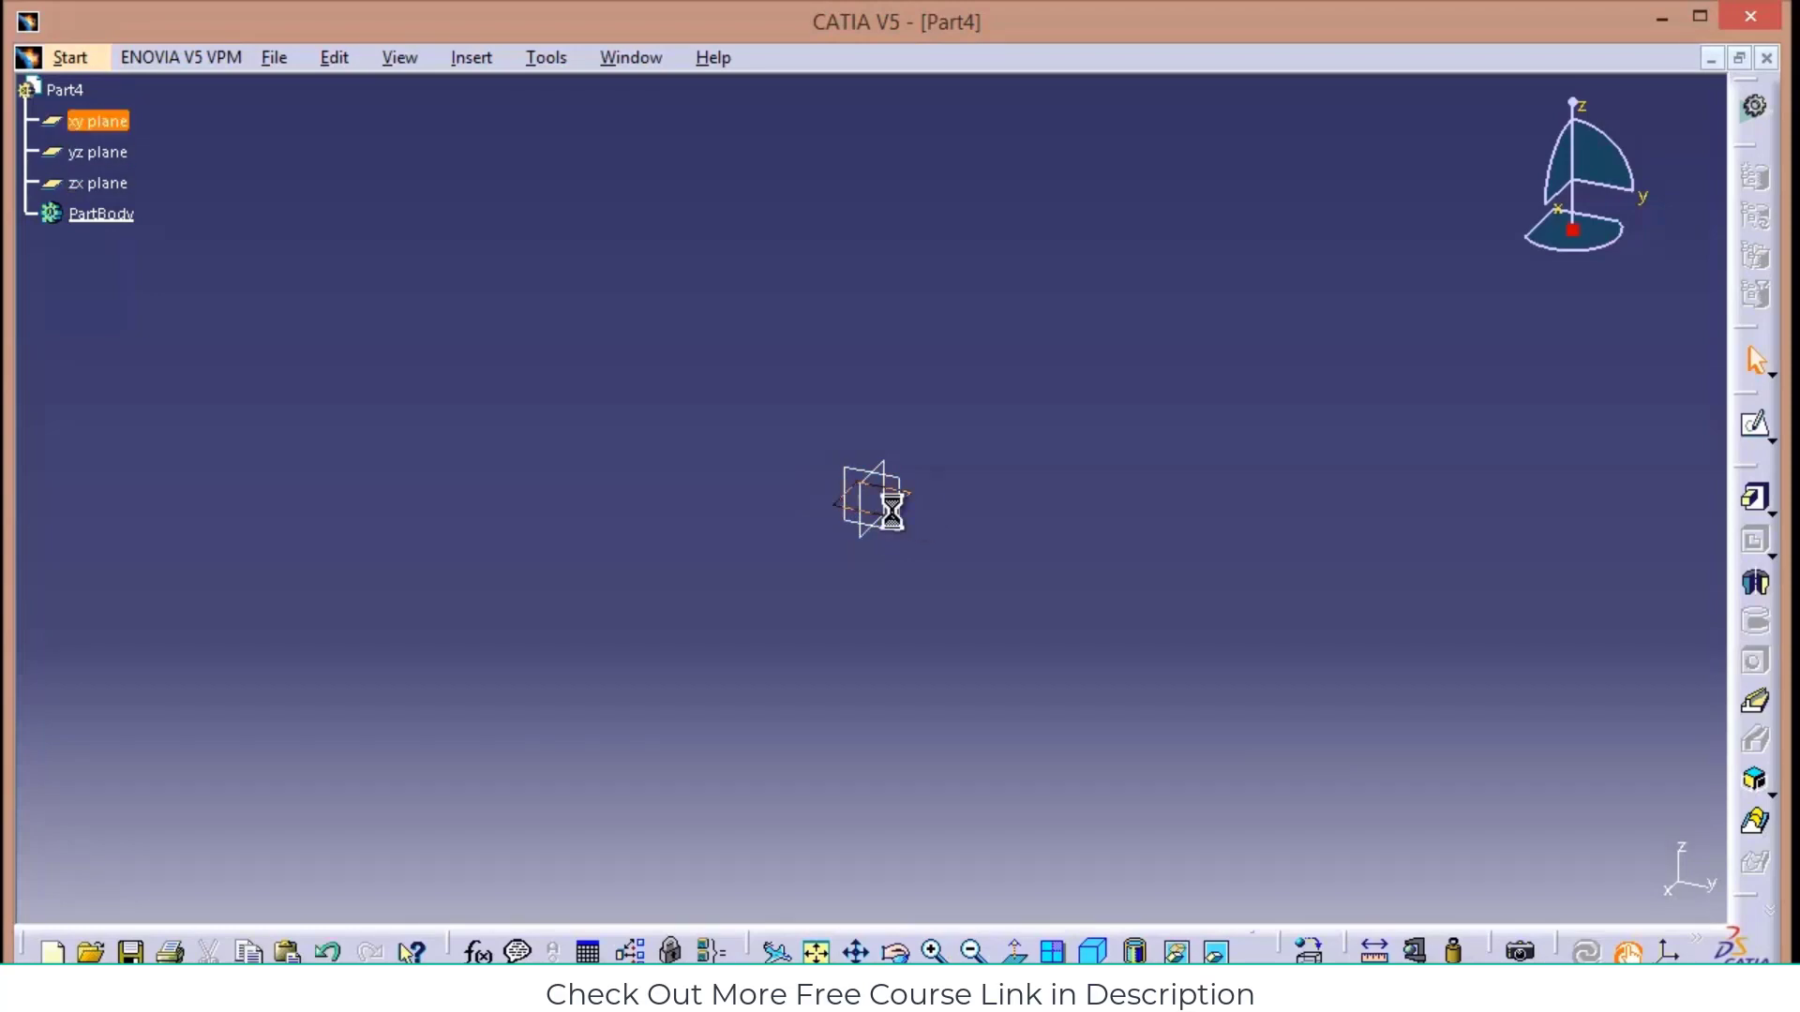
{"action": "left_click", "coordinate": [1755, 424]}
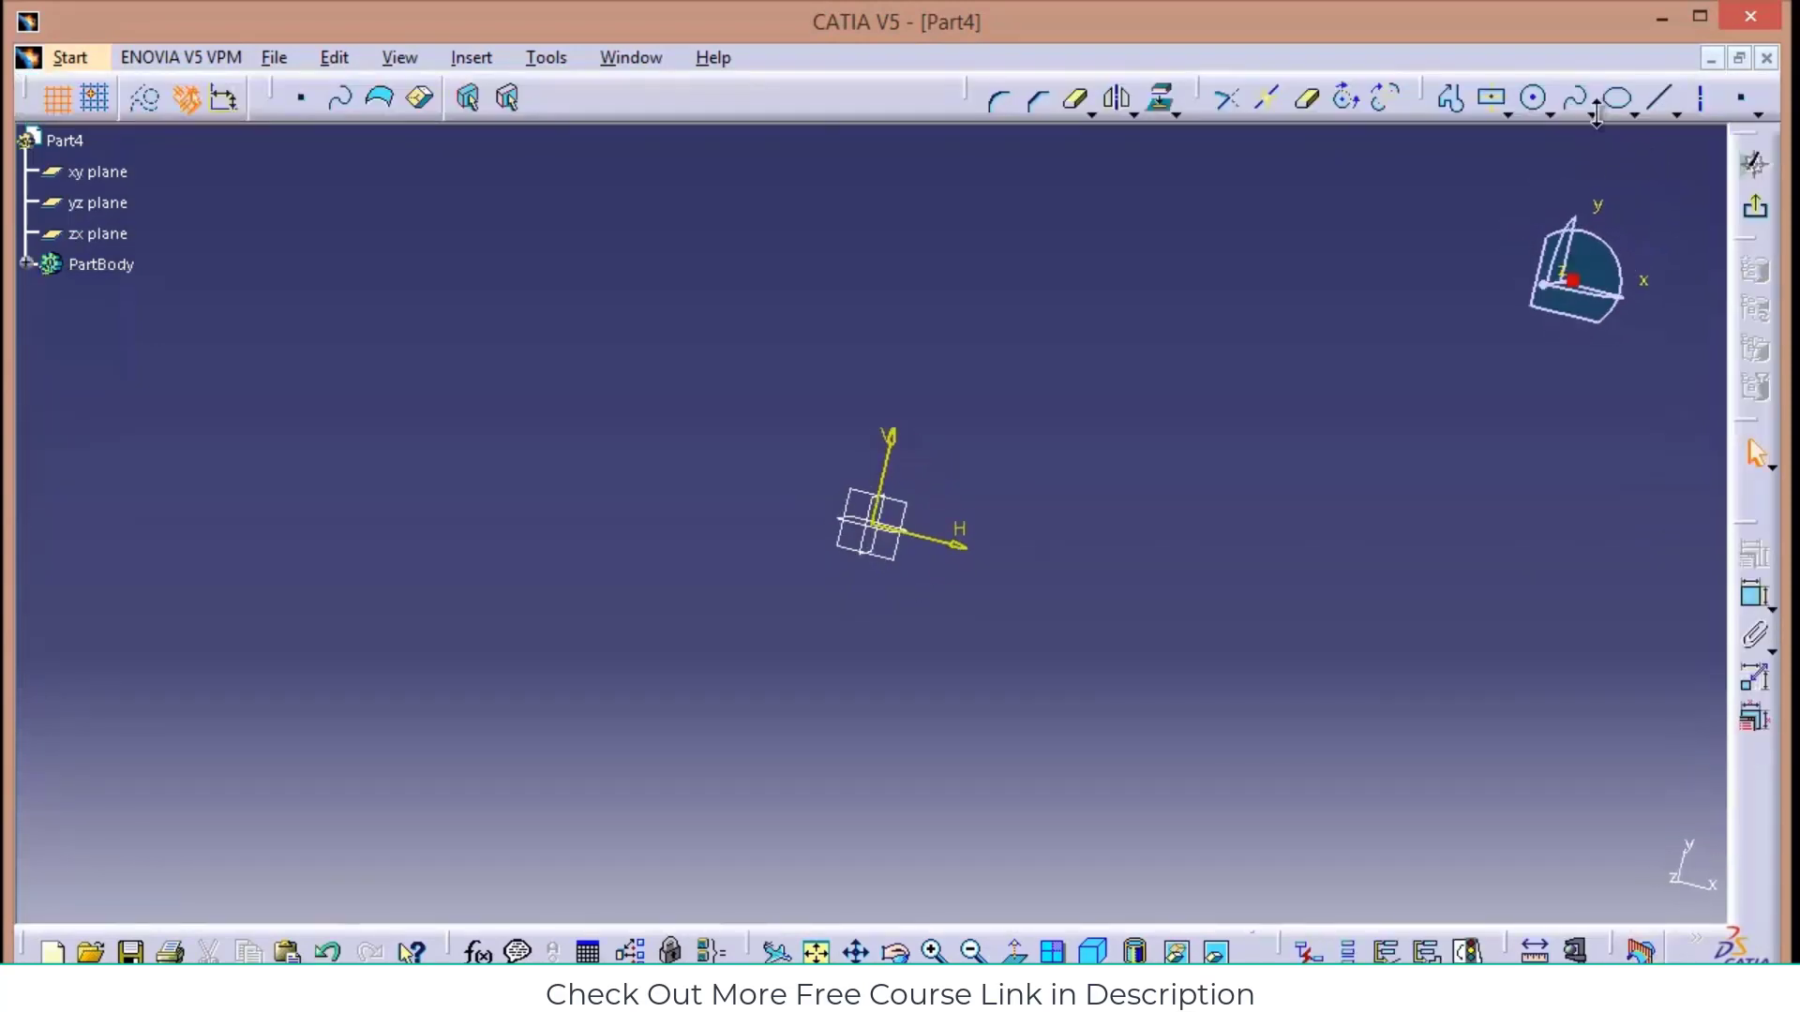
{"action": "left_click", "coordinate": [1533, 97]}
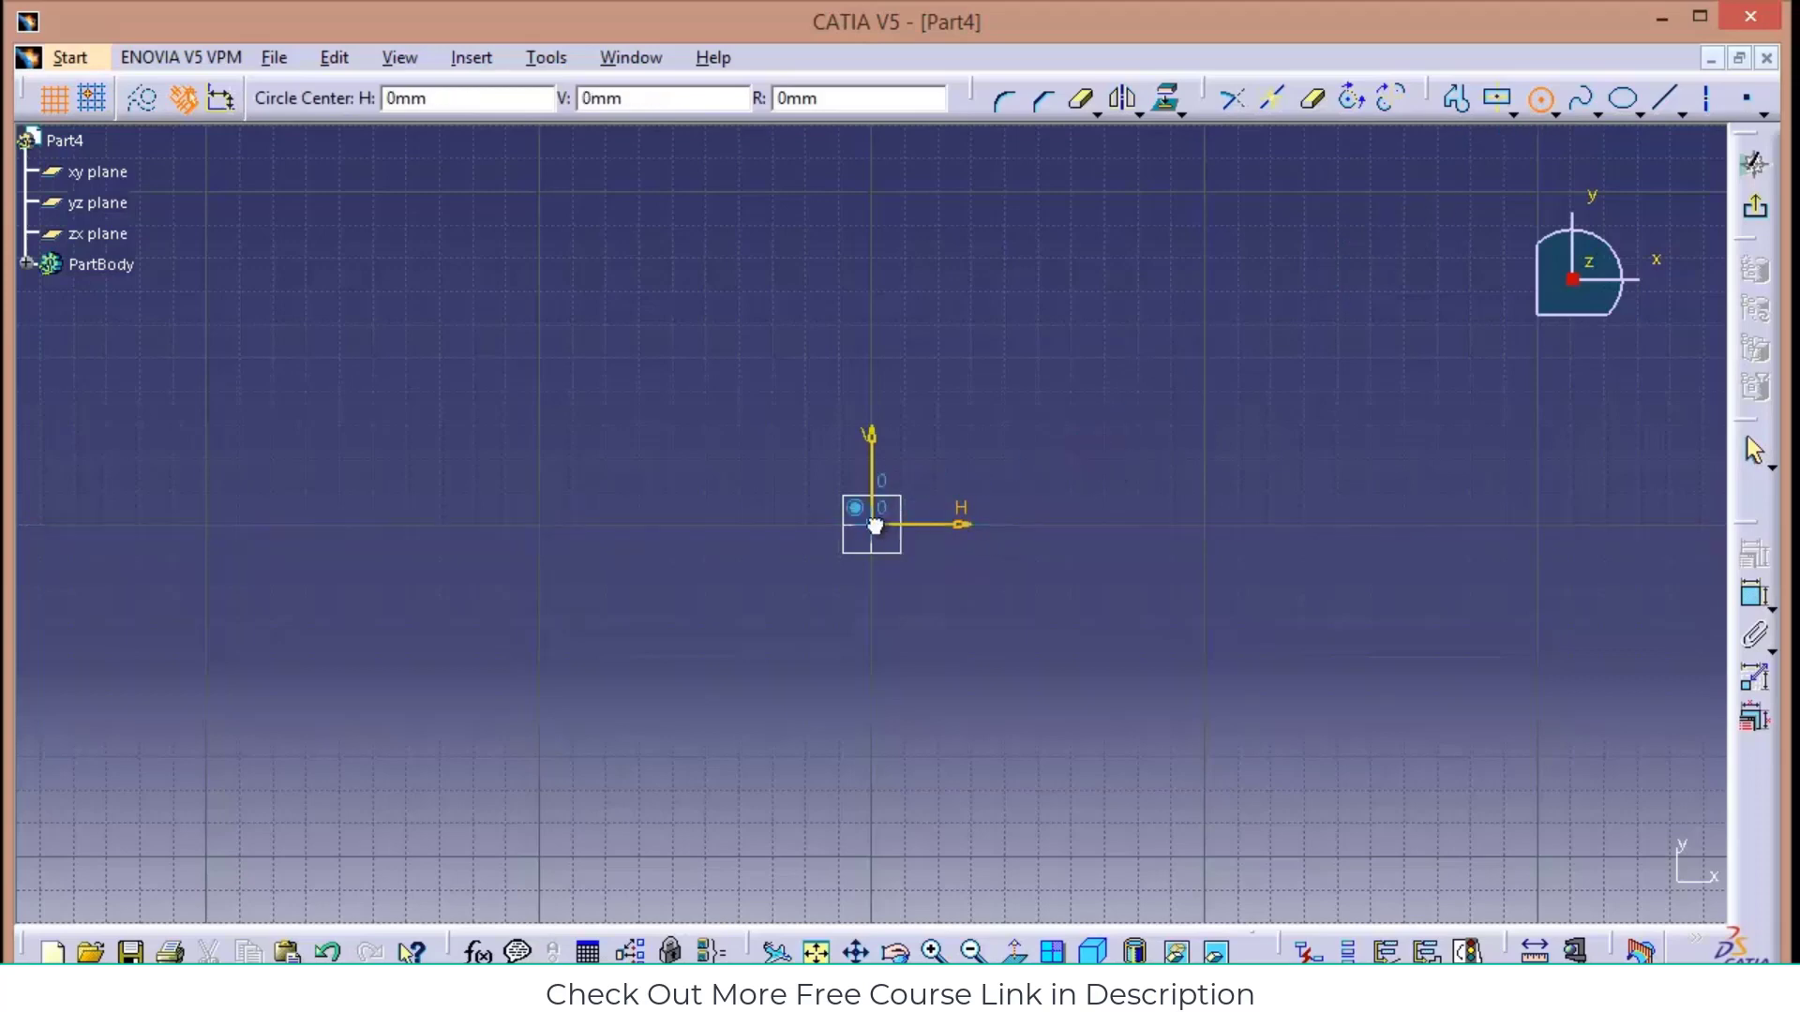
{"action": "left_click", "coordinate": [872, 524]}
{"action": "left_click", "coordinate": [953, 511]}
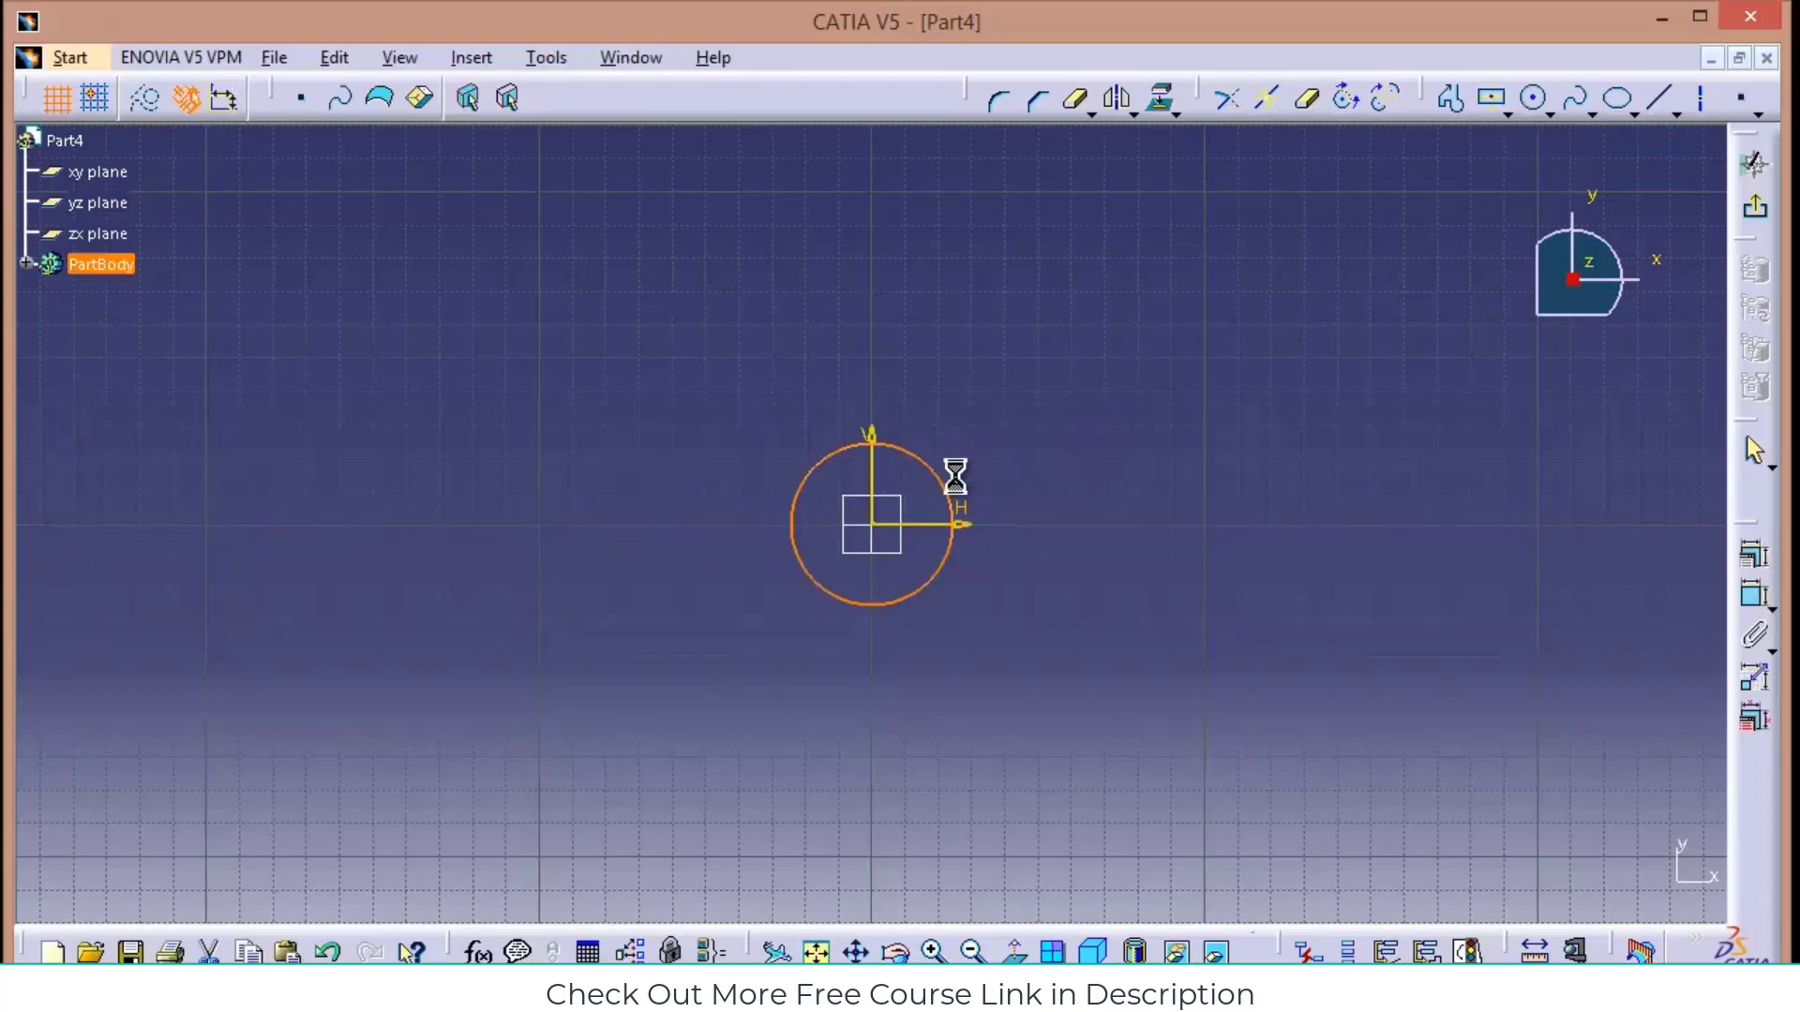
Dimension the origin-centred circle's diameter and set it to 6 mm
{"action": "left_click", "coordinate": [1751, 600]}
{"action": "left_click", "coordinate": [1207, 441]}
{"action": "double_click", "coordinate": [1207, 436]}
{"action": "type", "text": "6"}
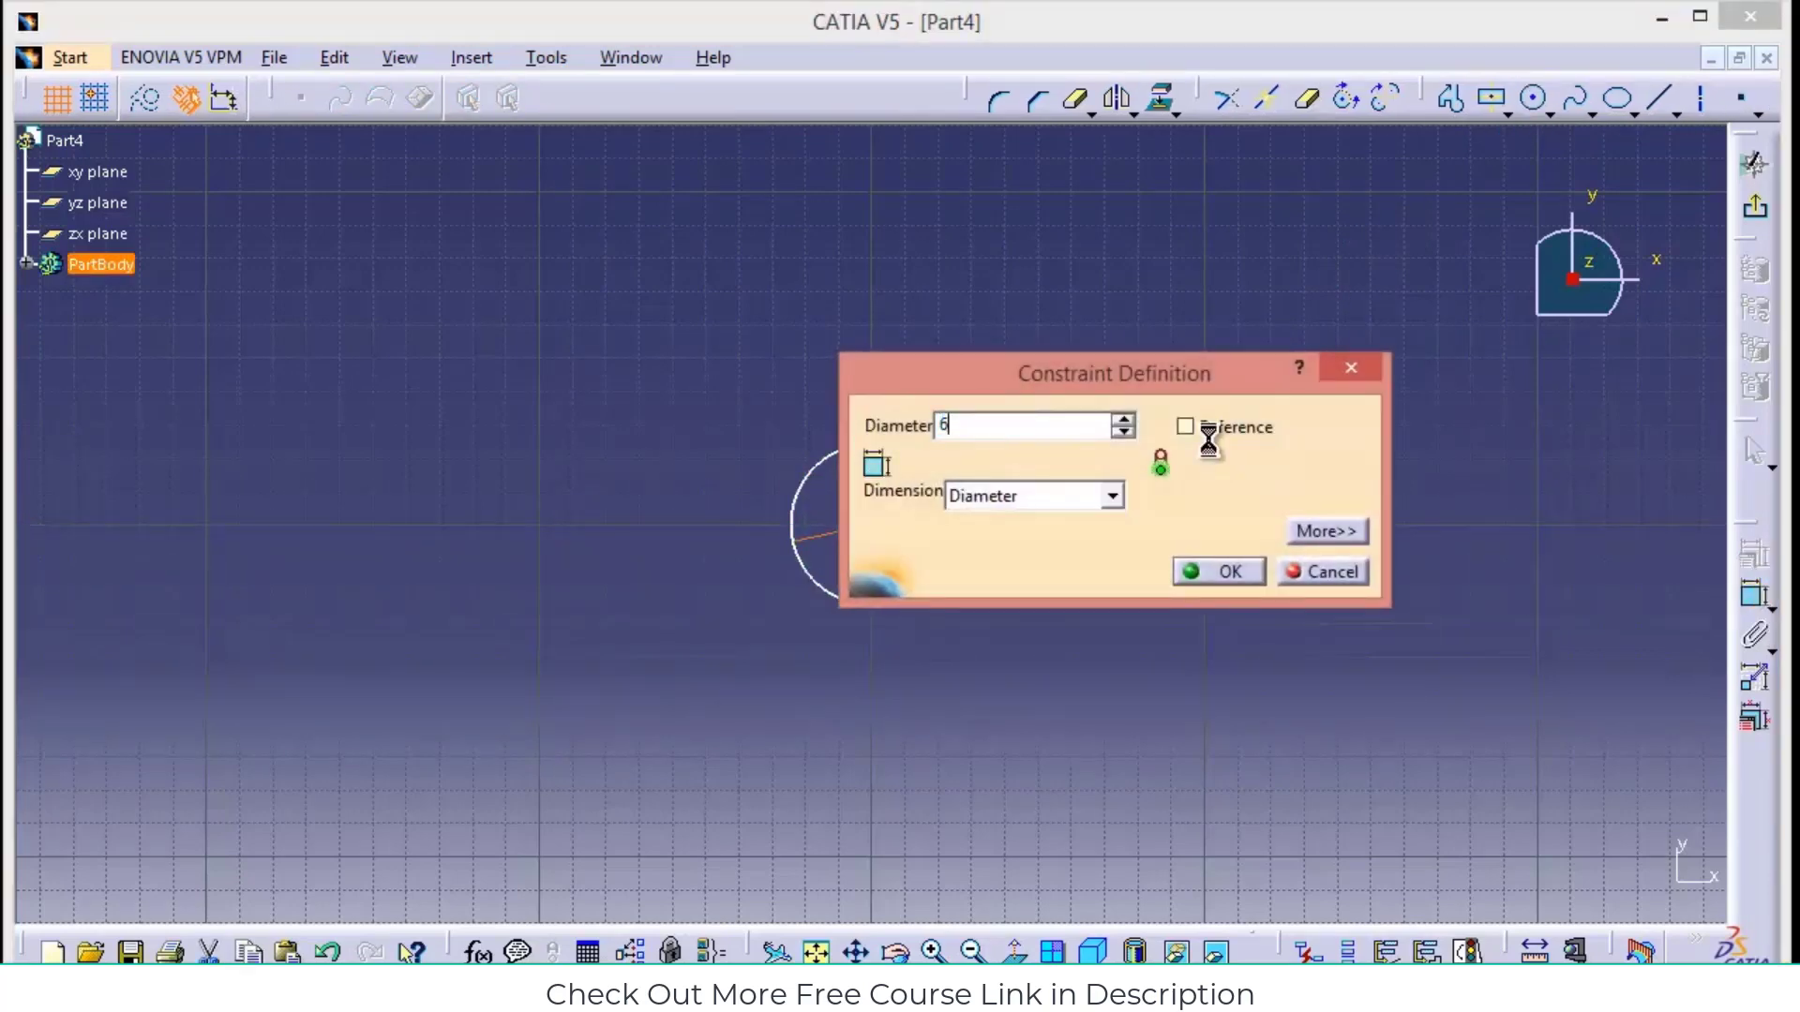
{"action": "key", "text": "Return"}
Leave the sketch and pad the 6 mm circle 25 mm with mirrored extent to form a pin
{"action": "left_click", "coordinate": [1759, 217]}
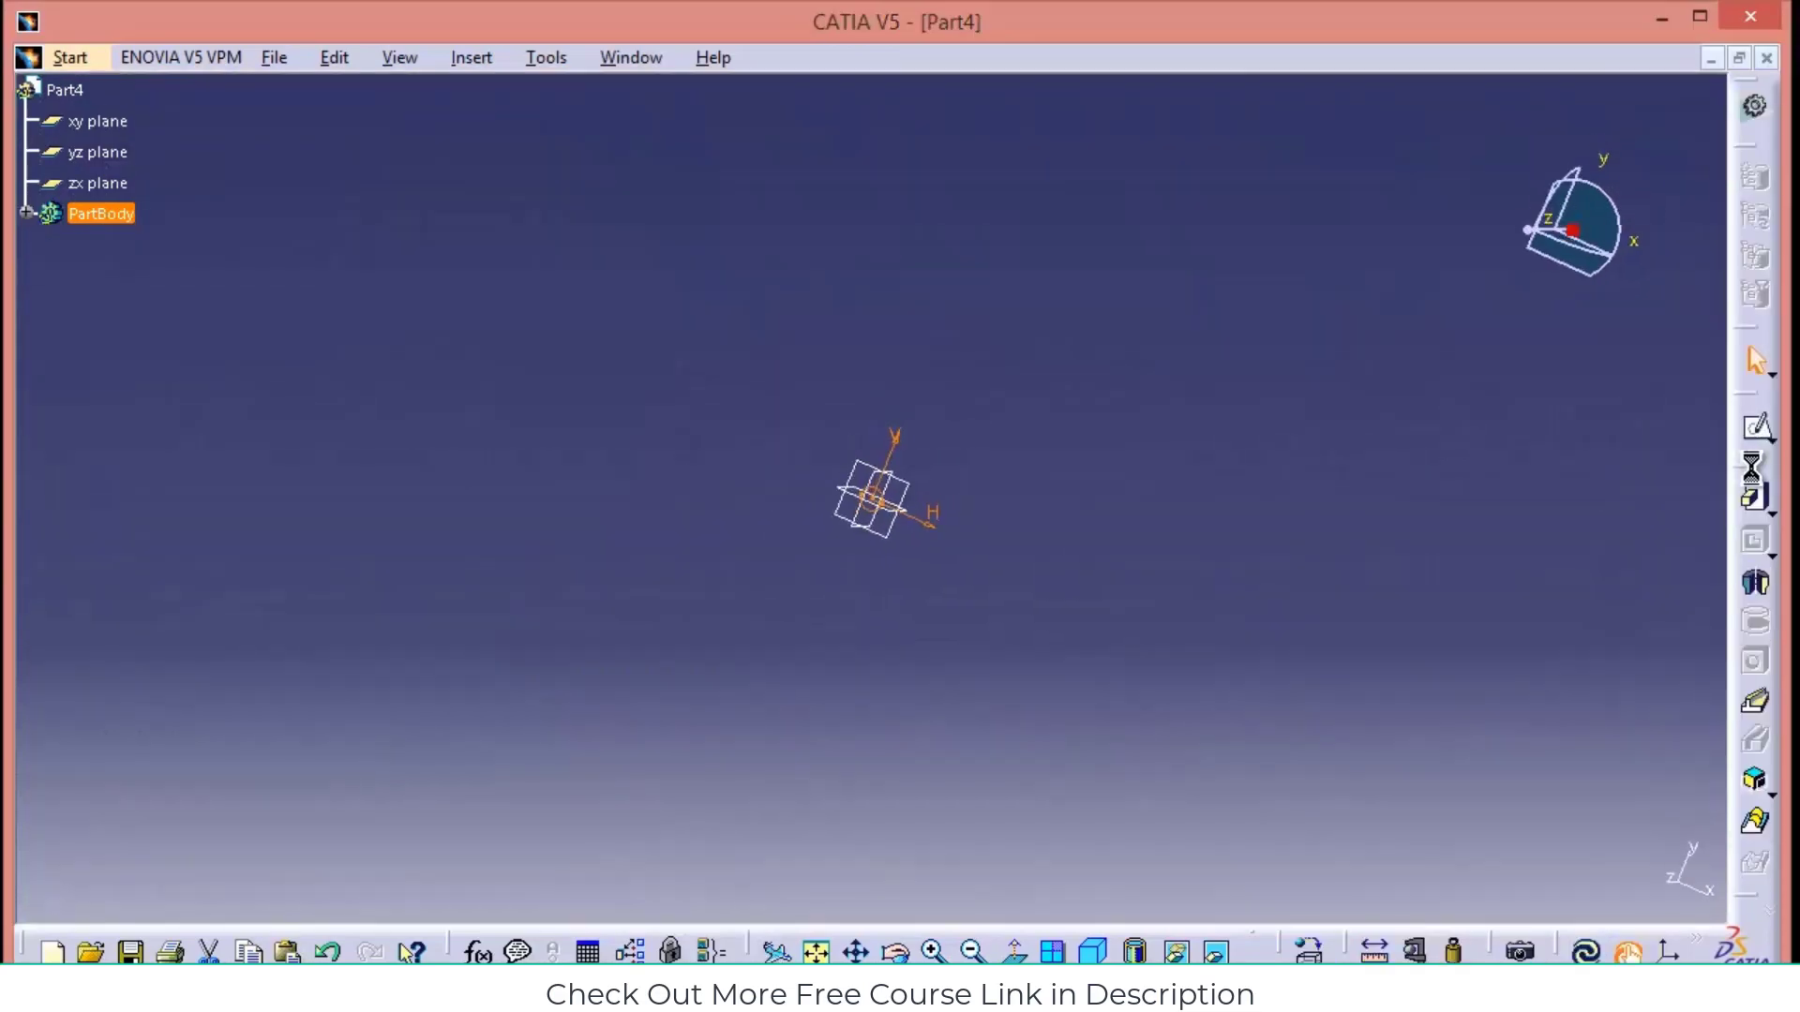
{"action": "left_click", "coordinate": [1756, 499]}
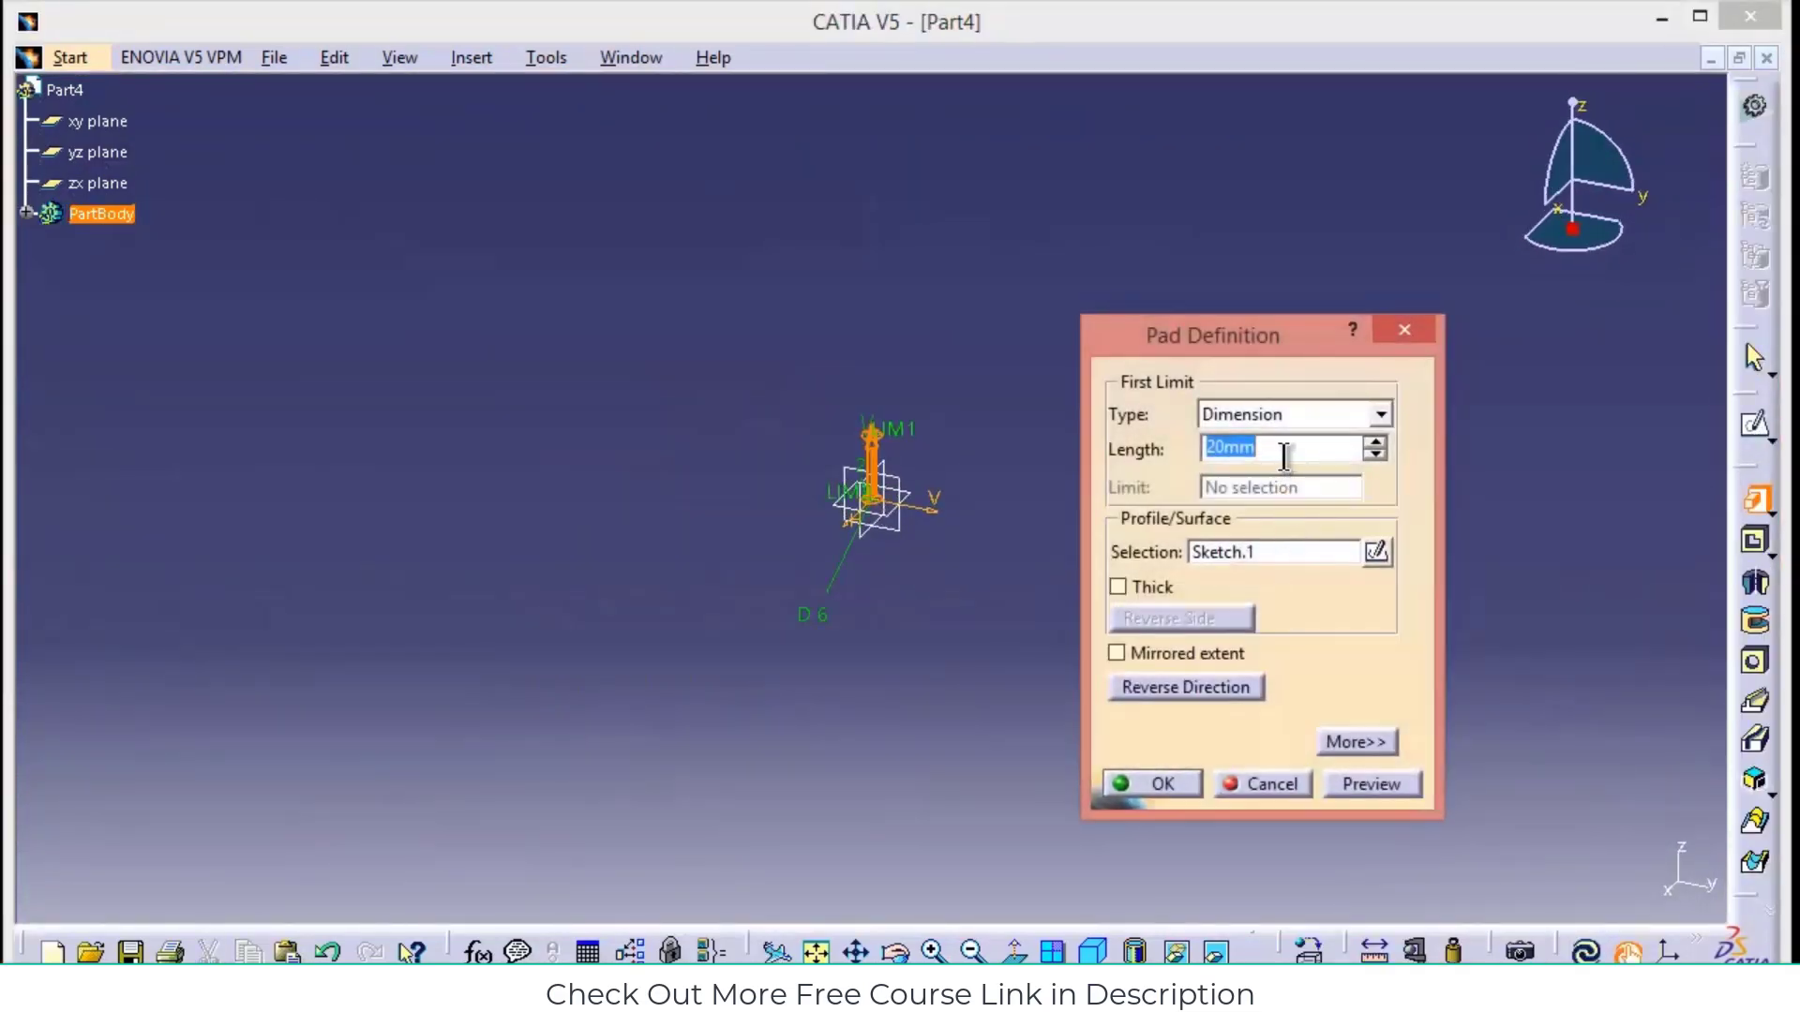
{"action": "type", "text": "25"}
{"action": "left_click", "coordinate": [1118, 653]}
{"action": "left_click", "coordinate": [1162, 786]}
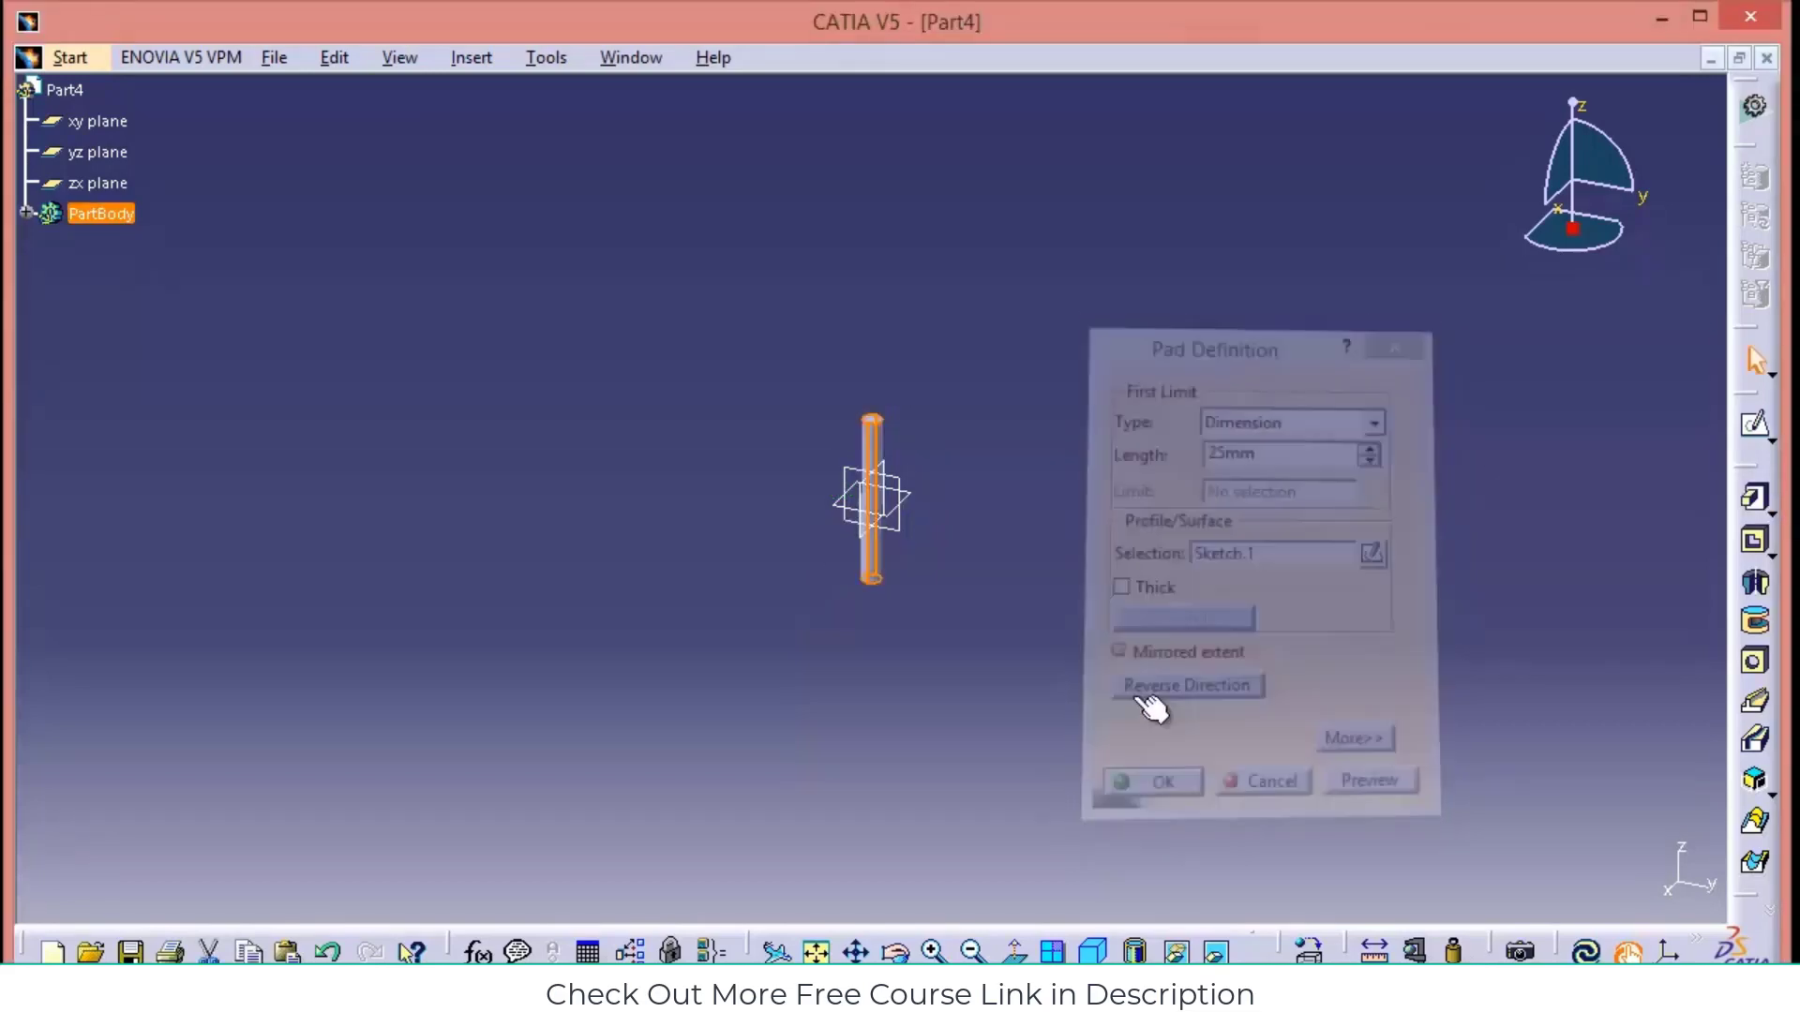
Save the cylindrical part as pin in the catia folder
{"action": "key", "text": "ctrl+s"}
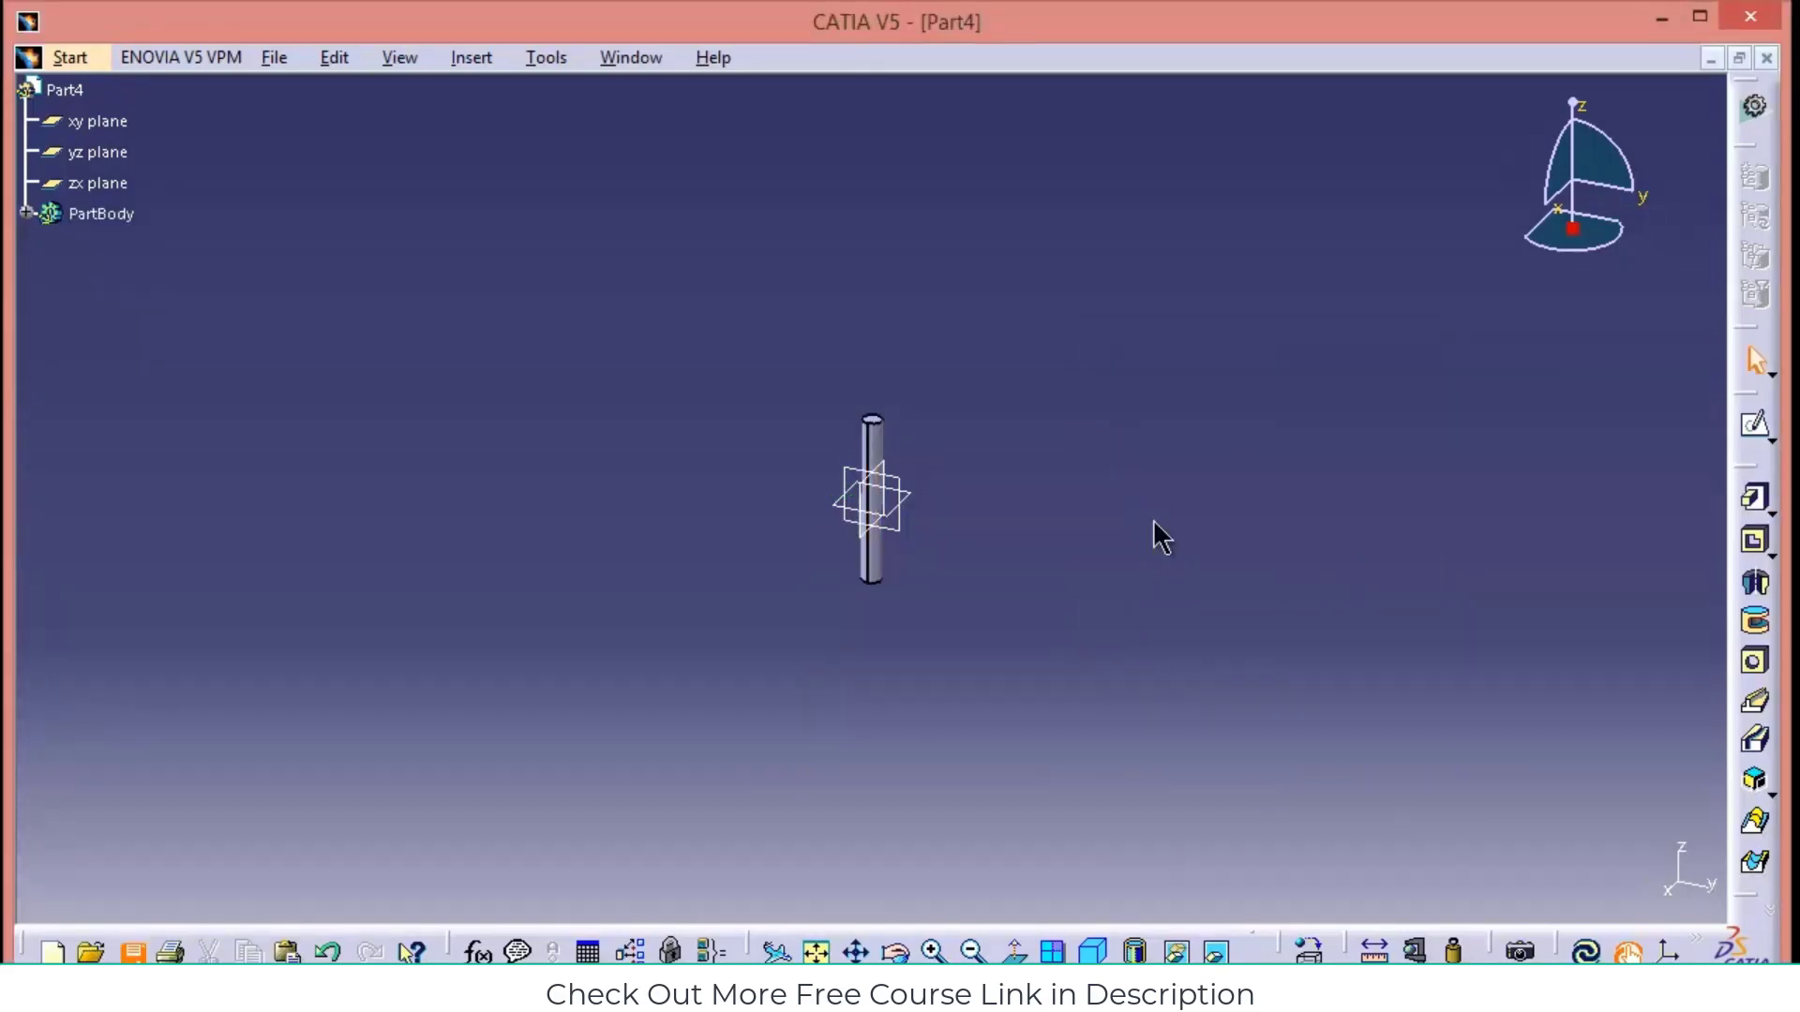
{"action": "type", "text": "pin"}
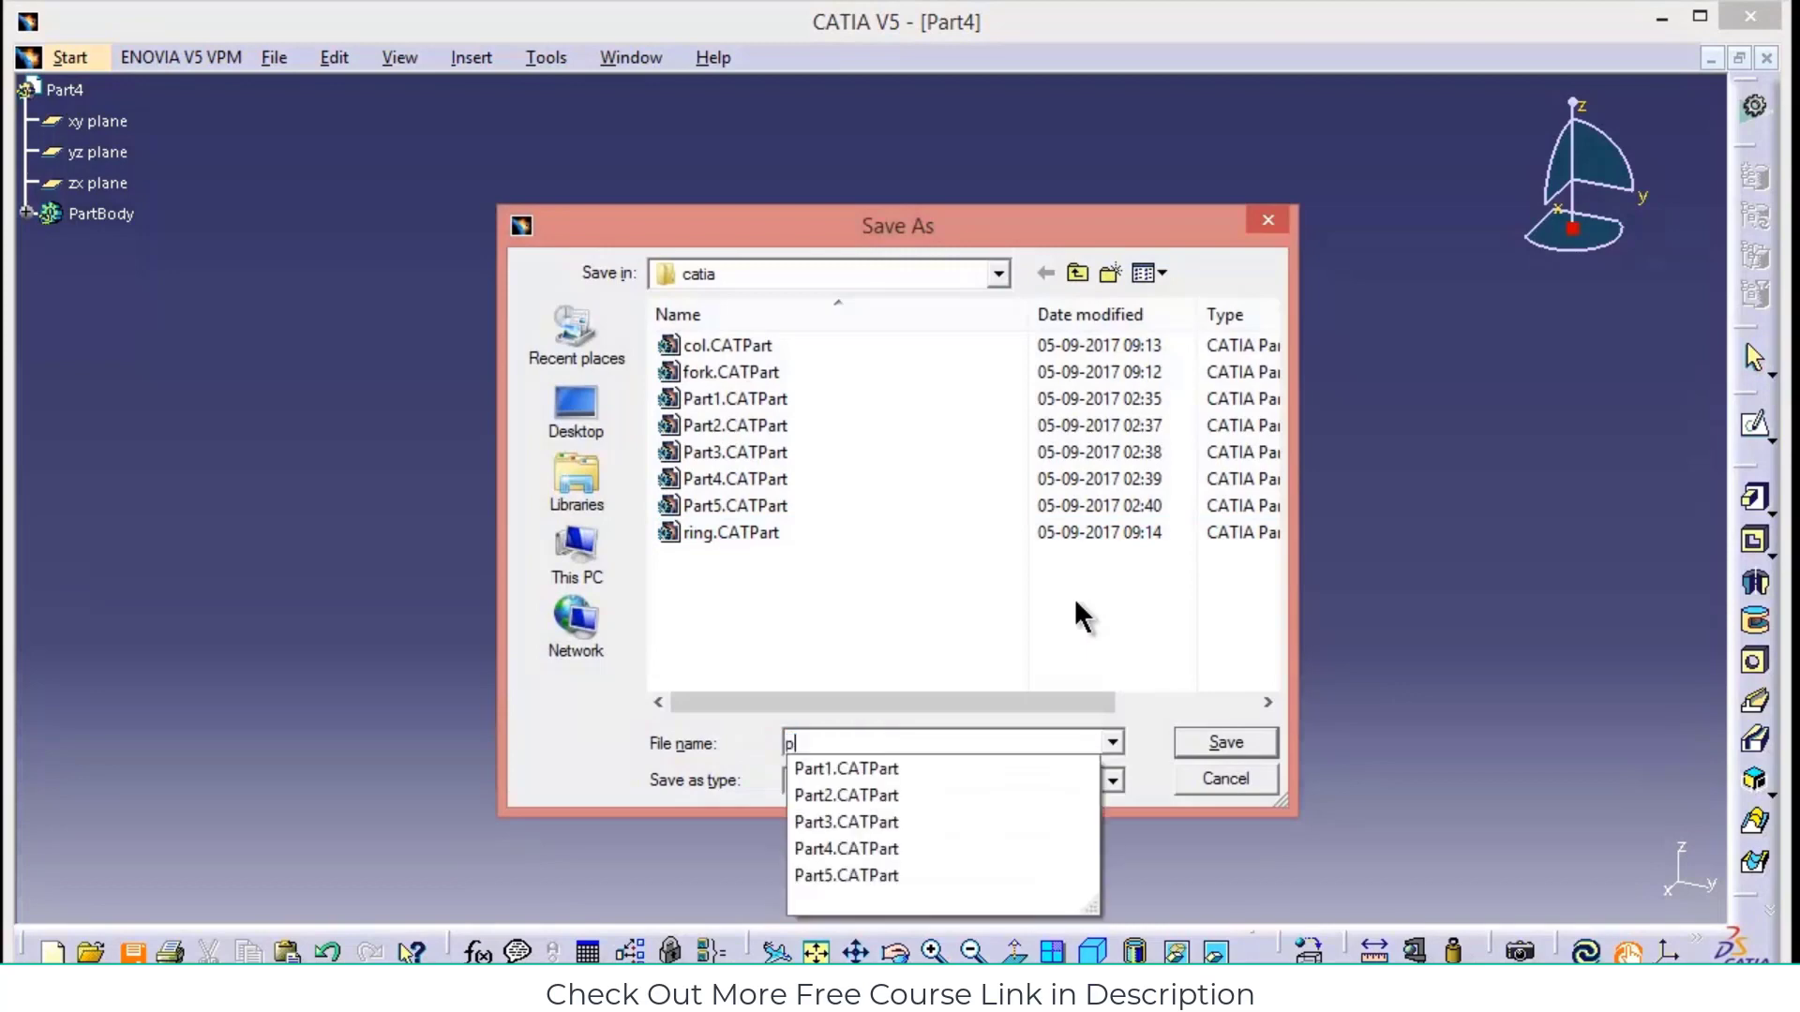
{"action": "key", "text": "Return"}
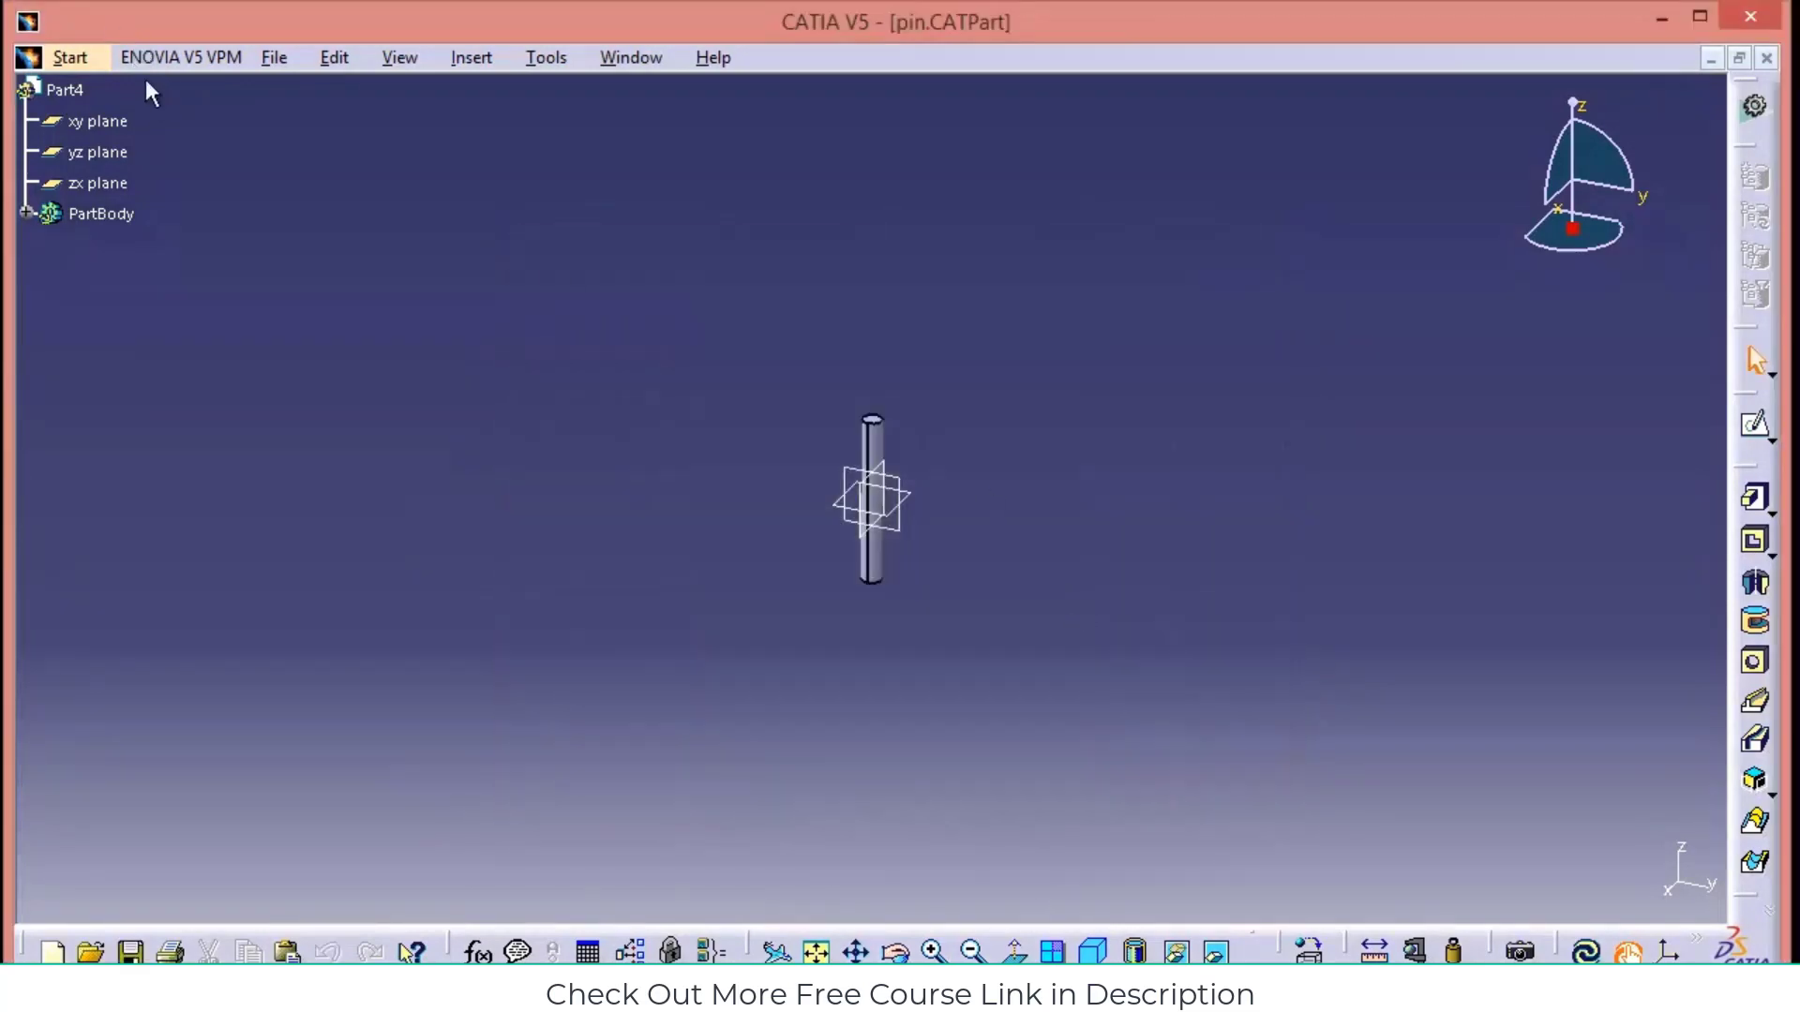
Create another new Part Design part with the default name and start a sketch on its yz plane
{"action": "left_click", "coordinate": [70, 57]}
{"action": "mouse_move", "coordinate": [122, 121]}
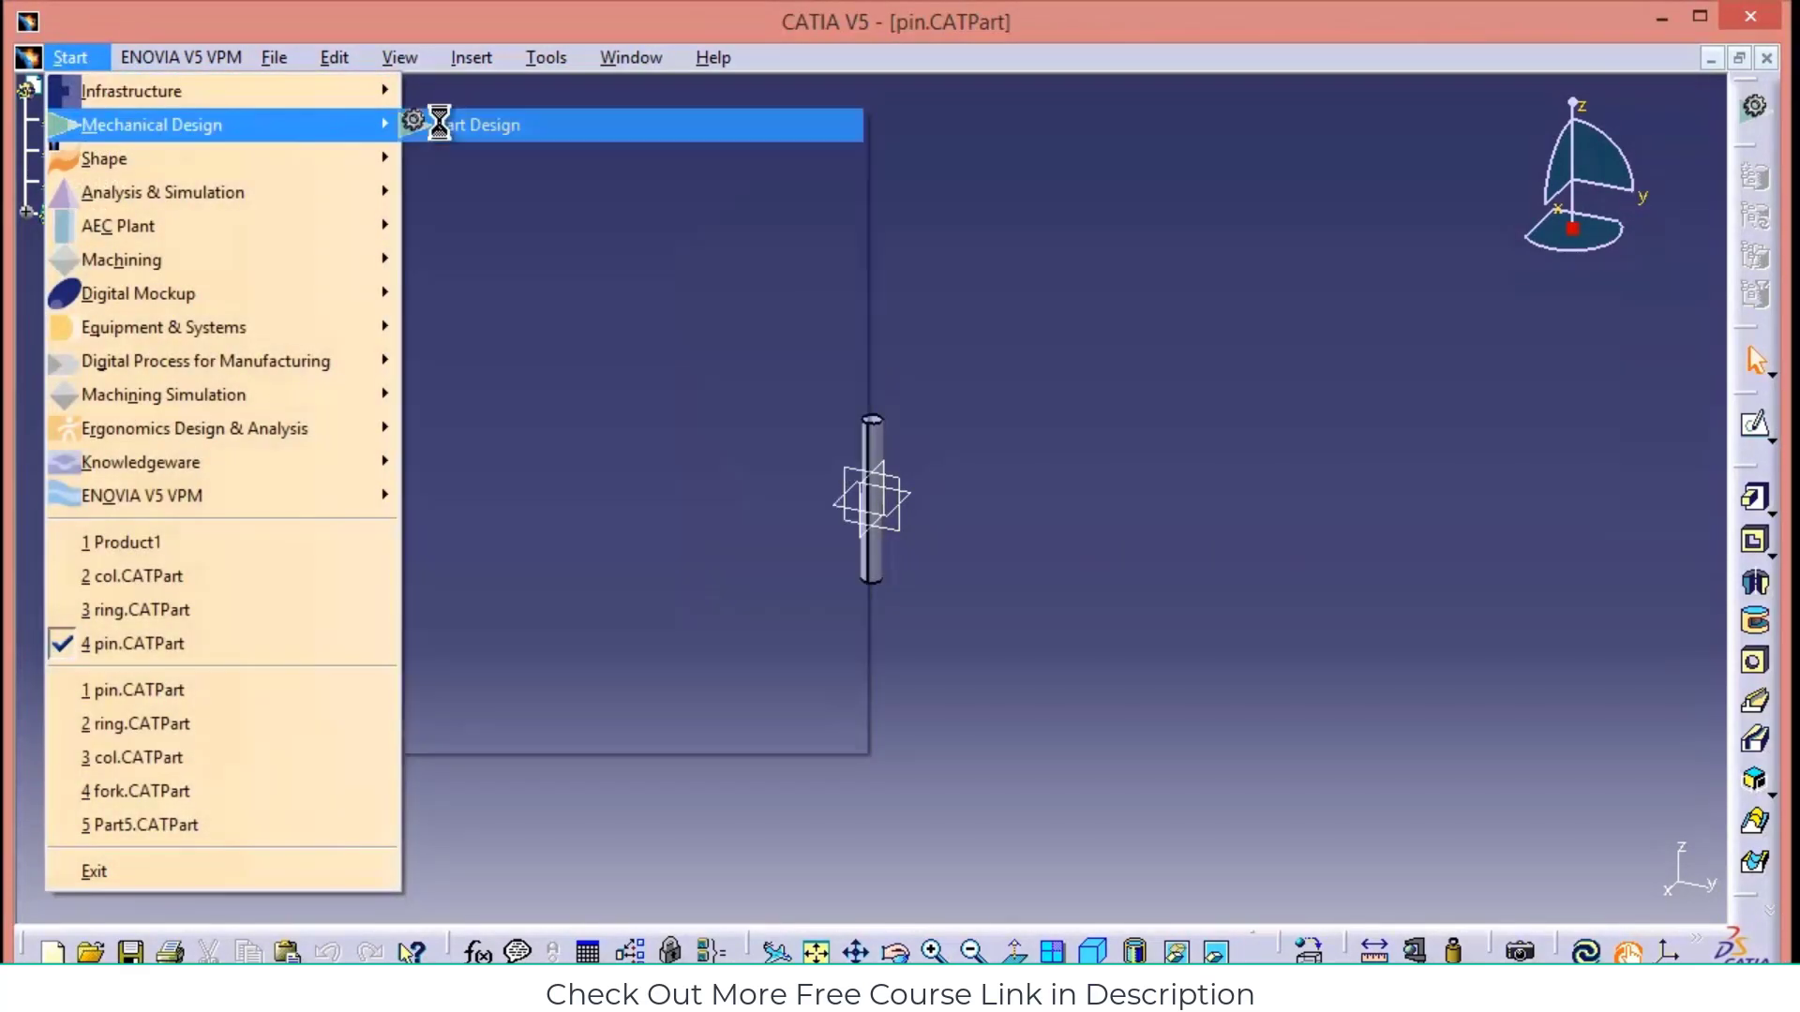
{"action": "left_click", "coordinate": [445, 121]}
{"action": "left_click", "coordinate": [1548, 878]}
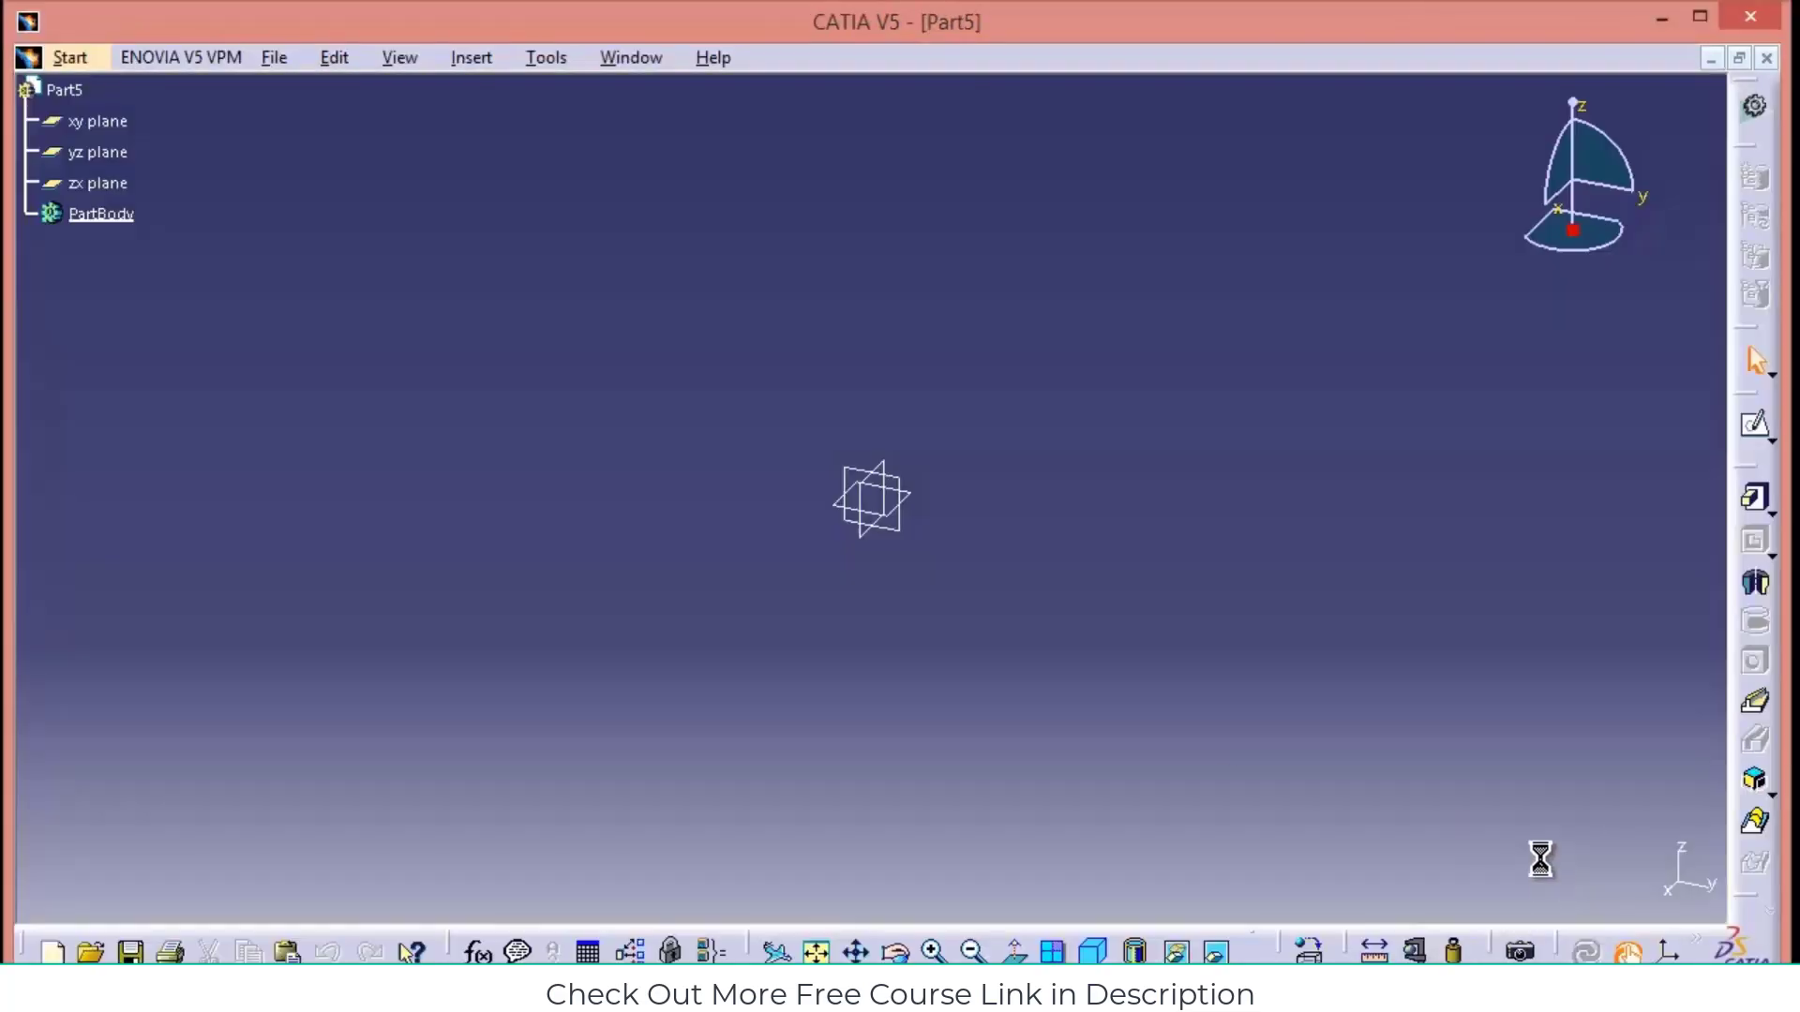
{"action": "left_click", "coordinate": [891, 482]}
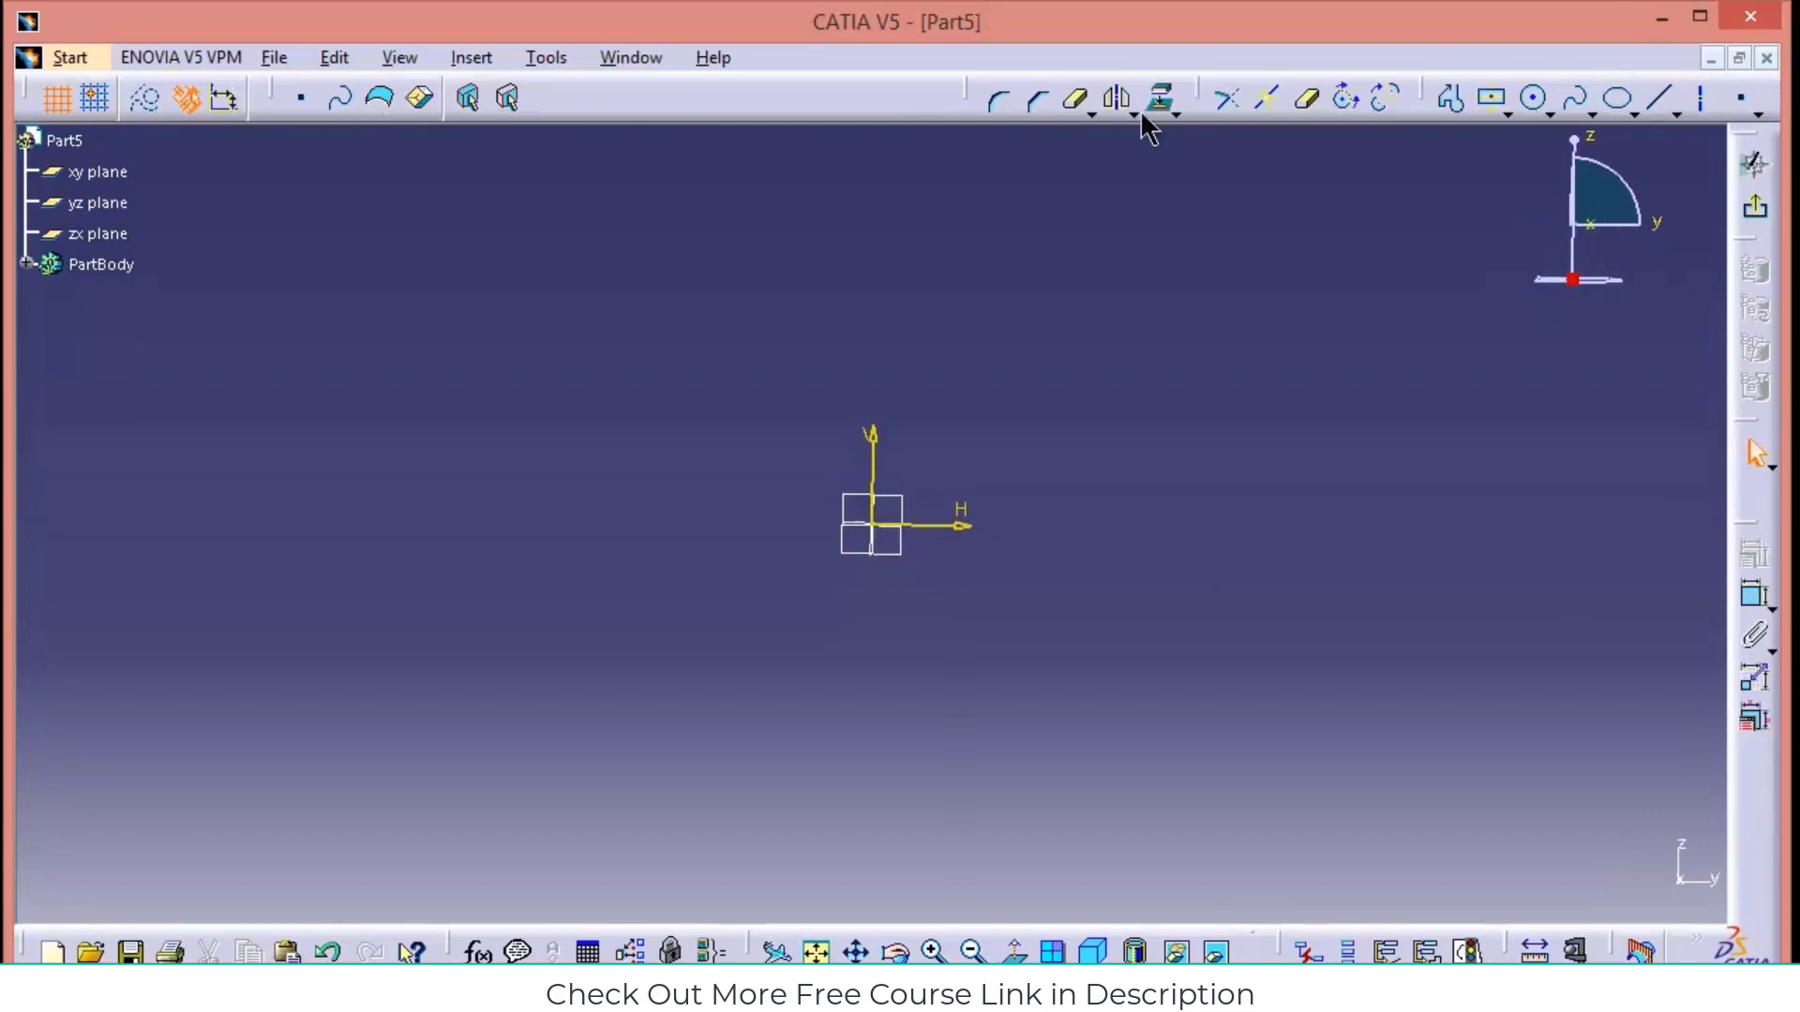
Sketch a rectangle about 30 by 66 mm from the origin and an adjoining lower one about 47 mm high, ending about 187 mm along the horizontal axis
{"action": "left_click", "coordinate": [1509, 112]}
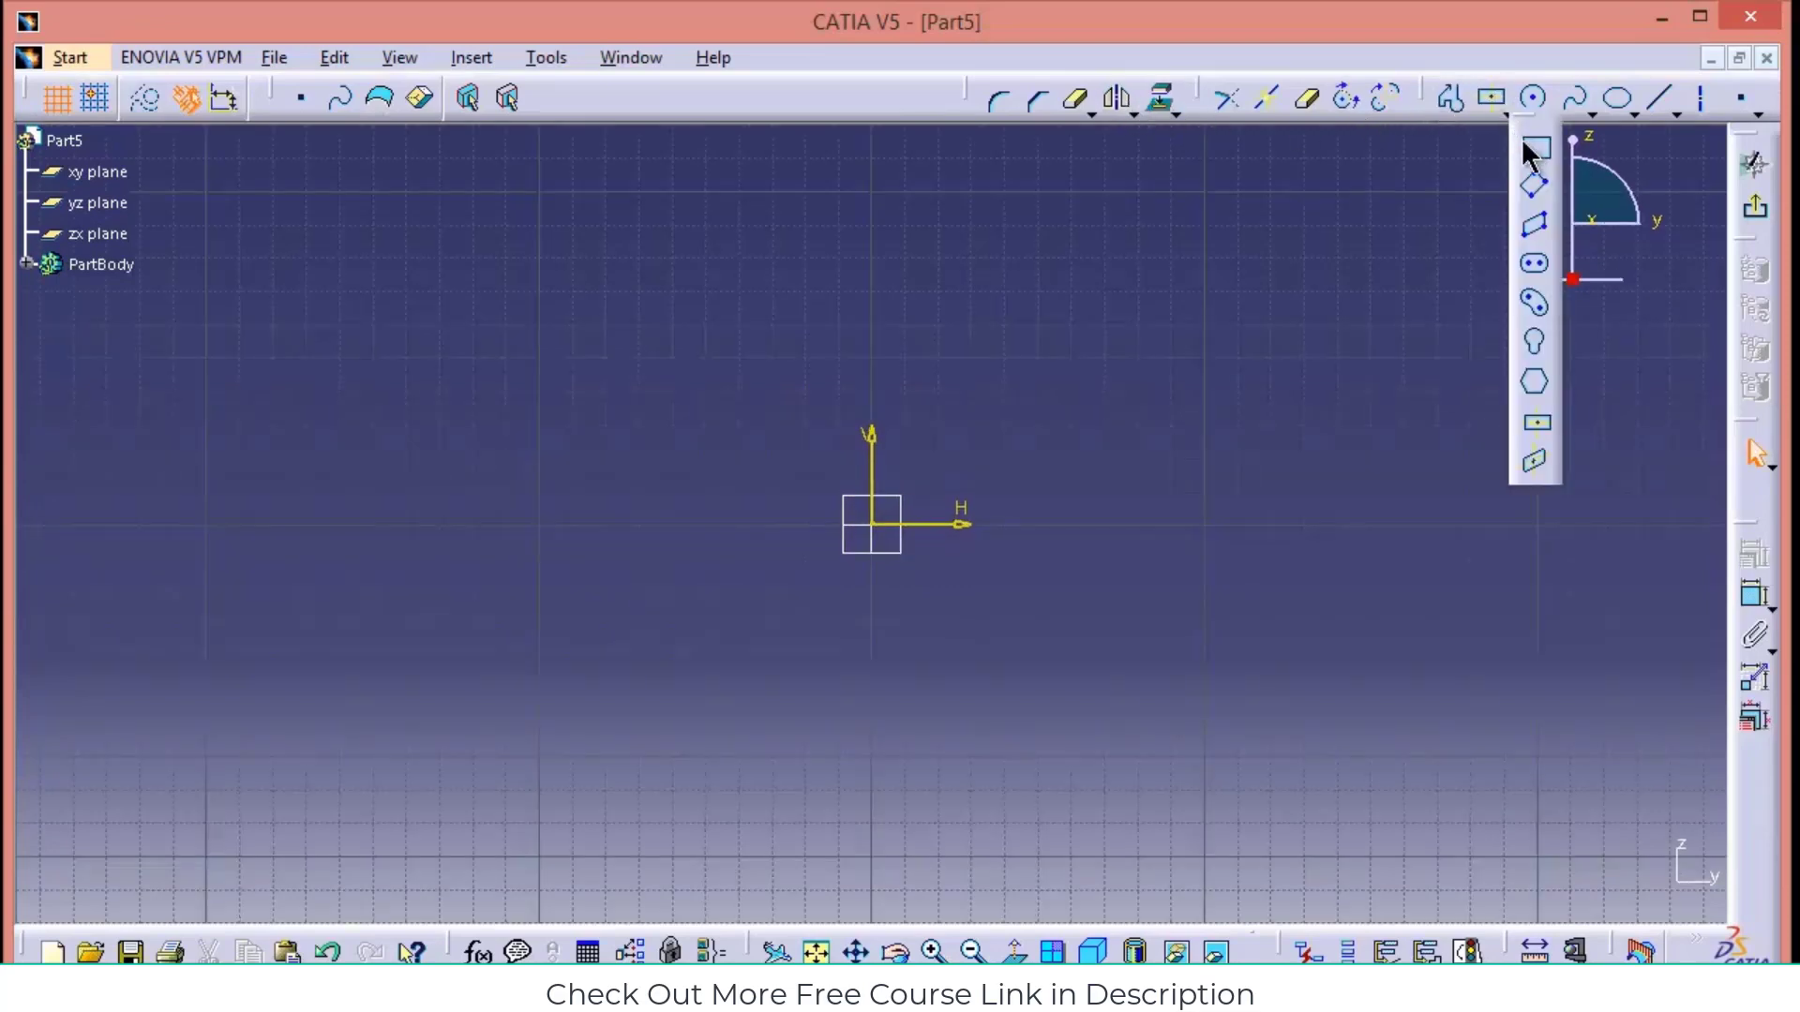
{"action": "left_click", "coordinate": [1528, 148]}
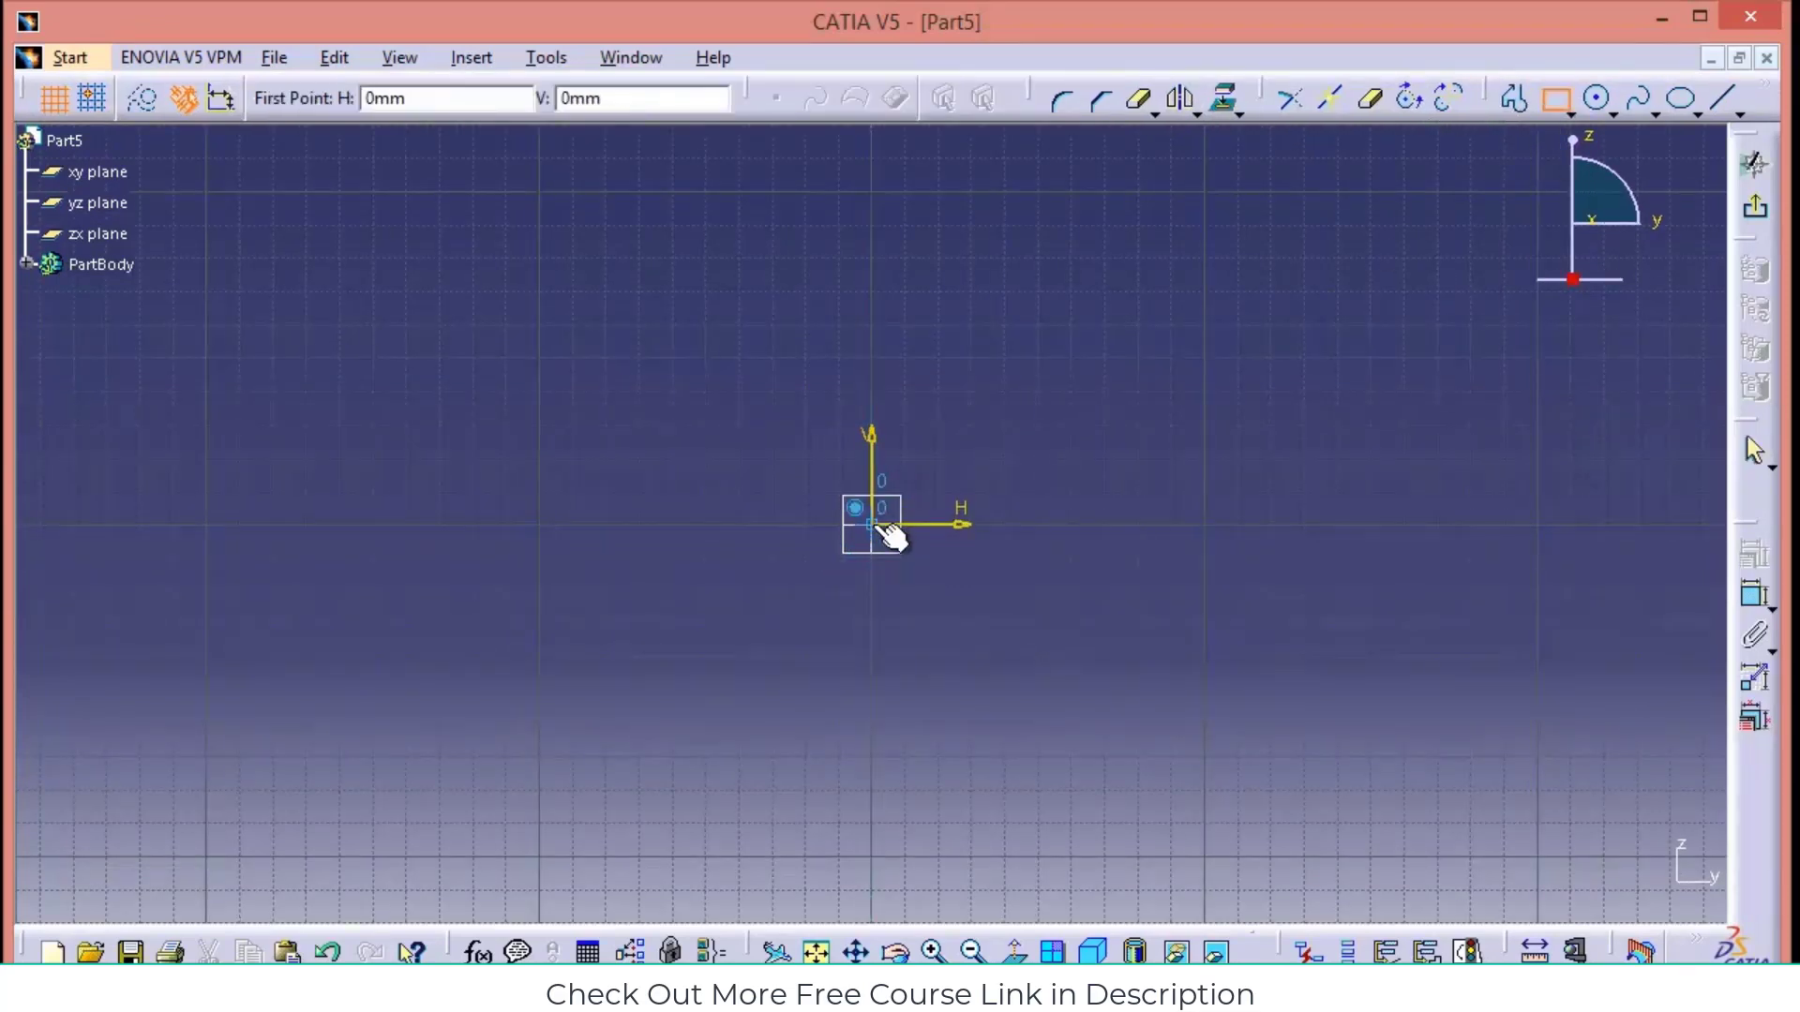
{"action": "left_click", "coordinate": [872, 523]}
{"action": "left_click", "coordinate": [971, 304]}
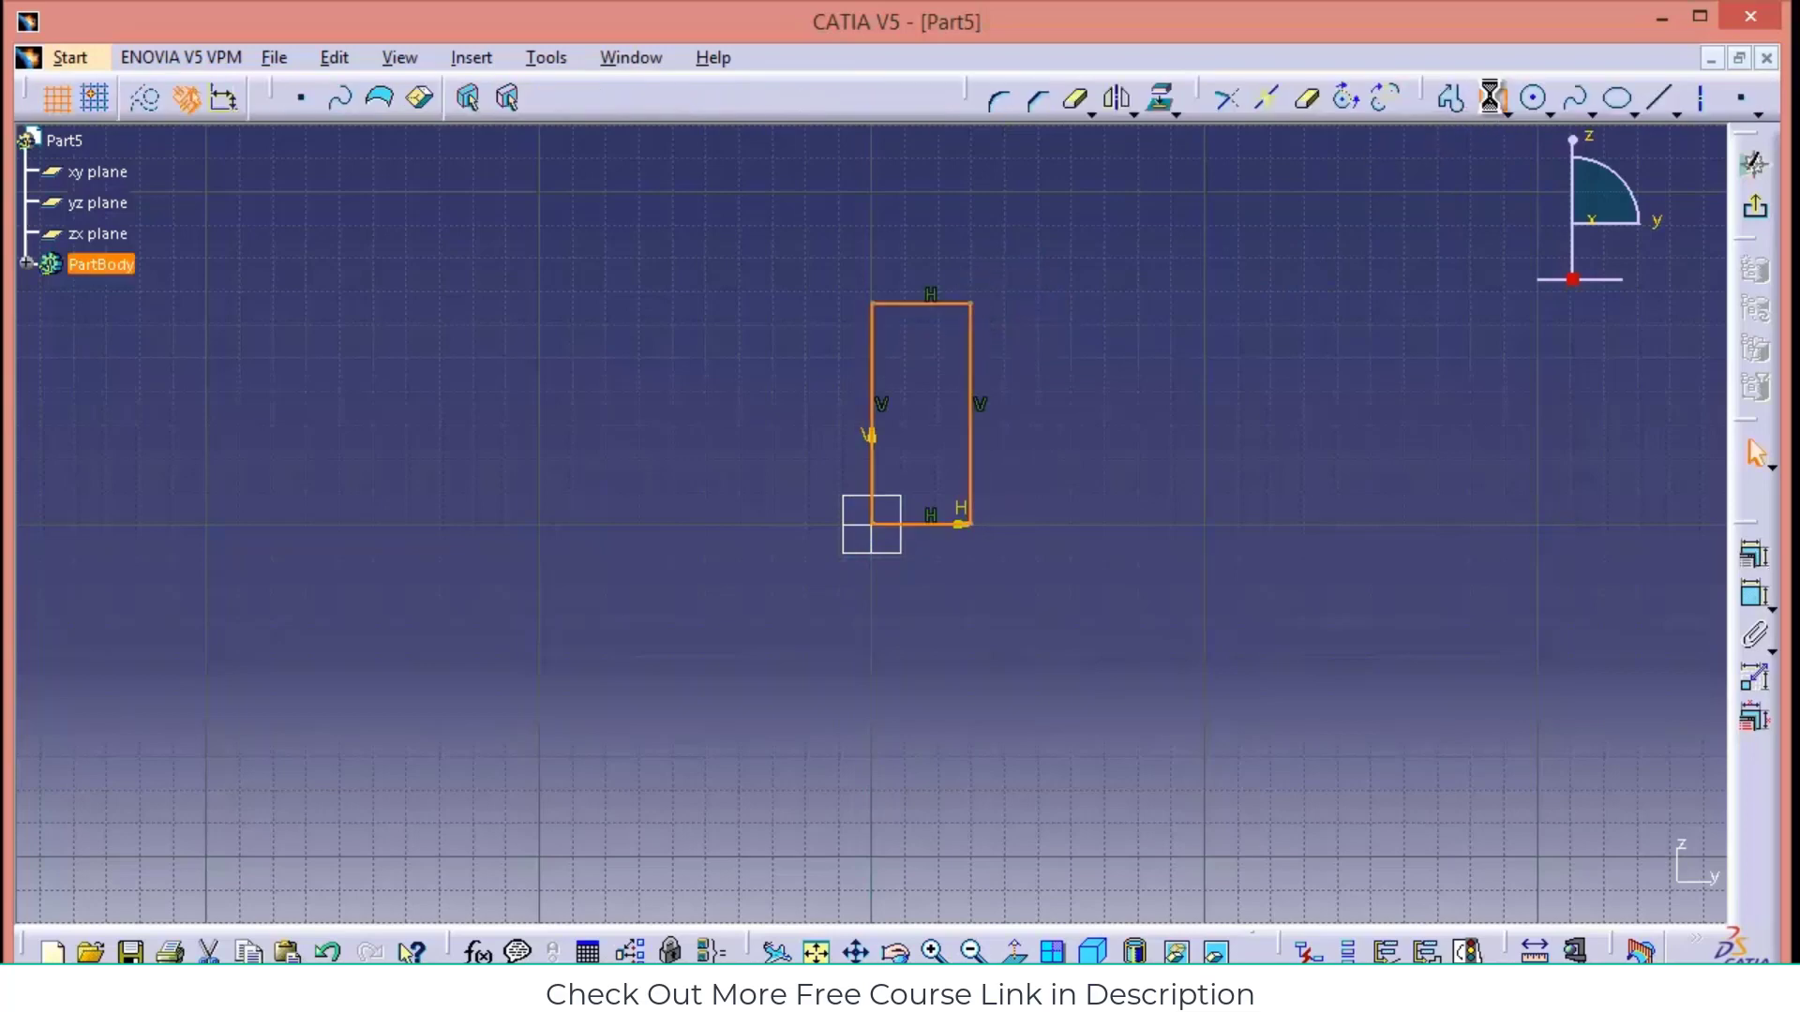
{"action": "left_click", "coordinate": [971, 366]}
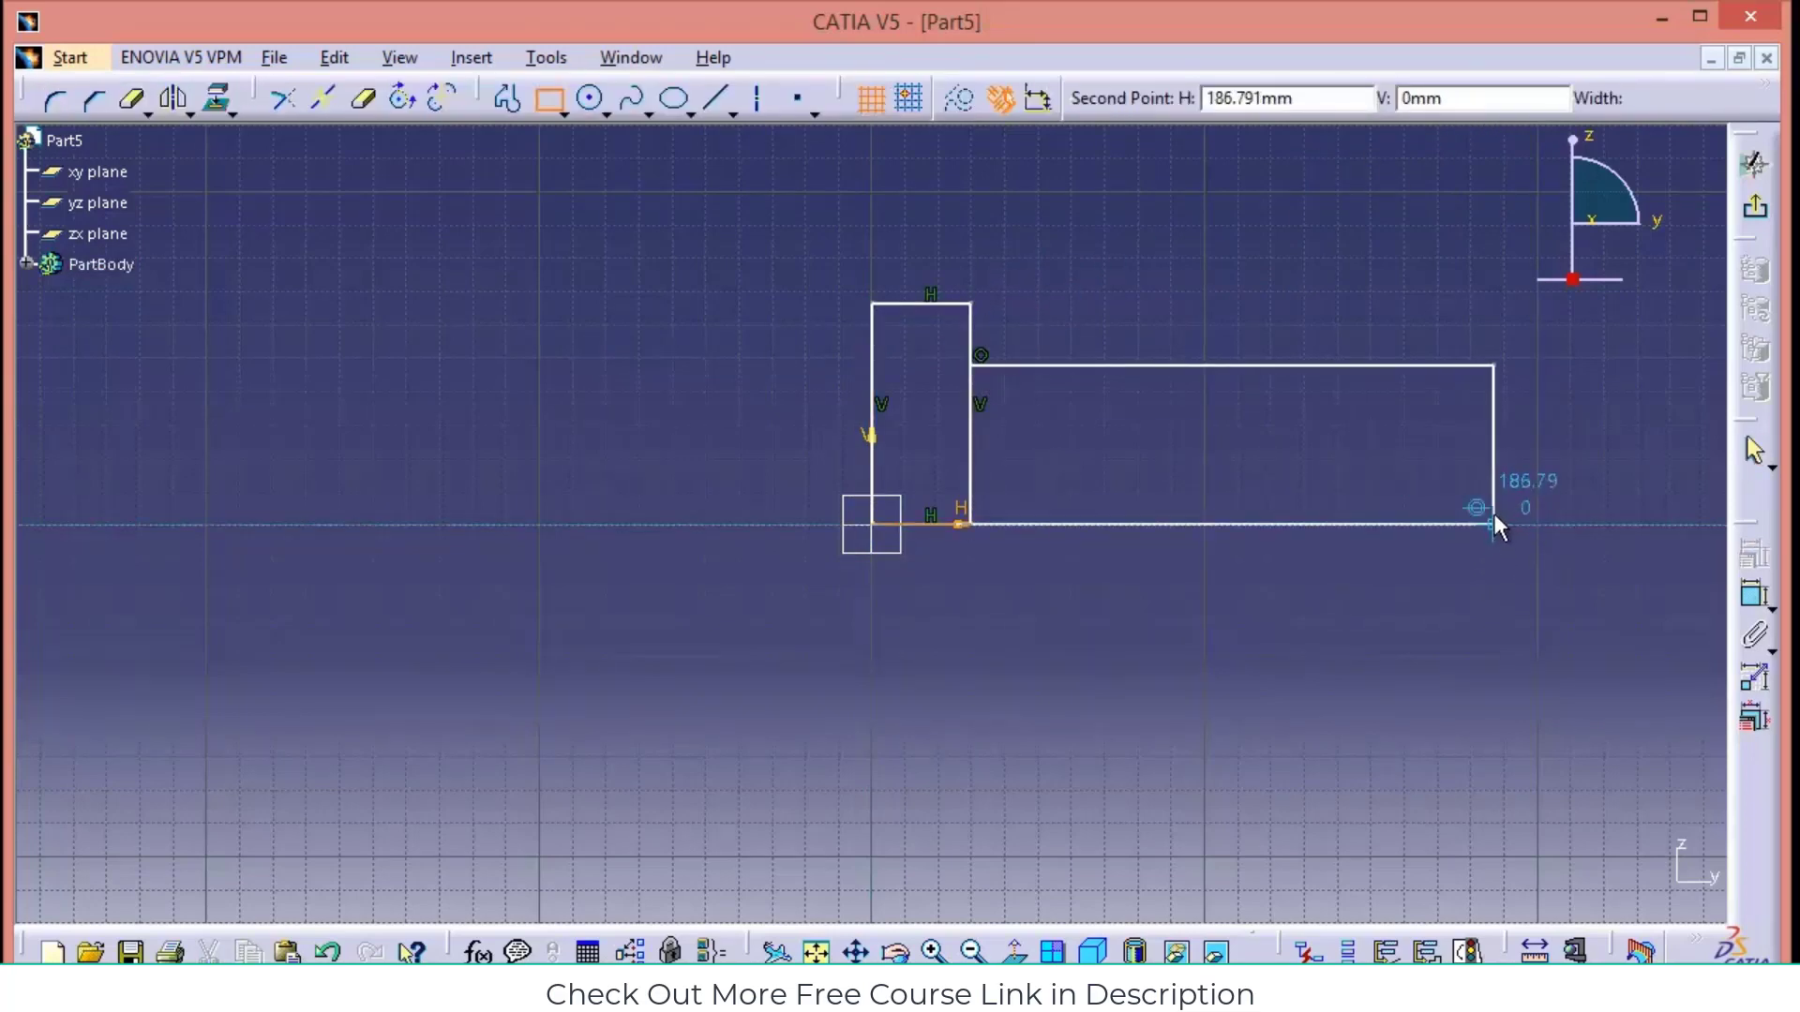
{"action": "left_click", "coordinate": [1496, 523]}
Dimension the profile's overall length between the two outer vertical edges and set it to 190 mm
{"action": "left_click", "coordinate": [1752, 604]}
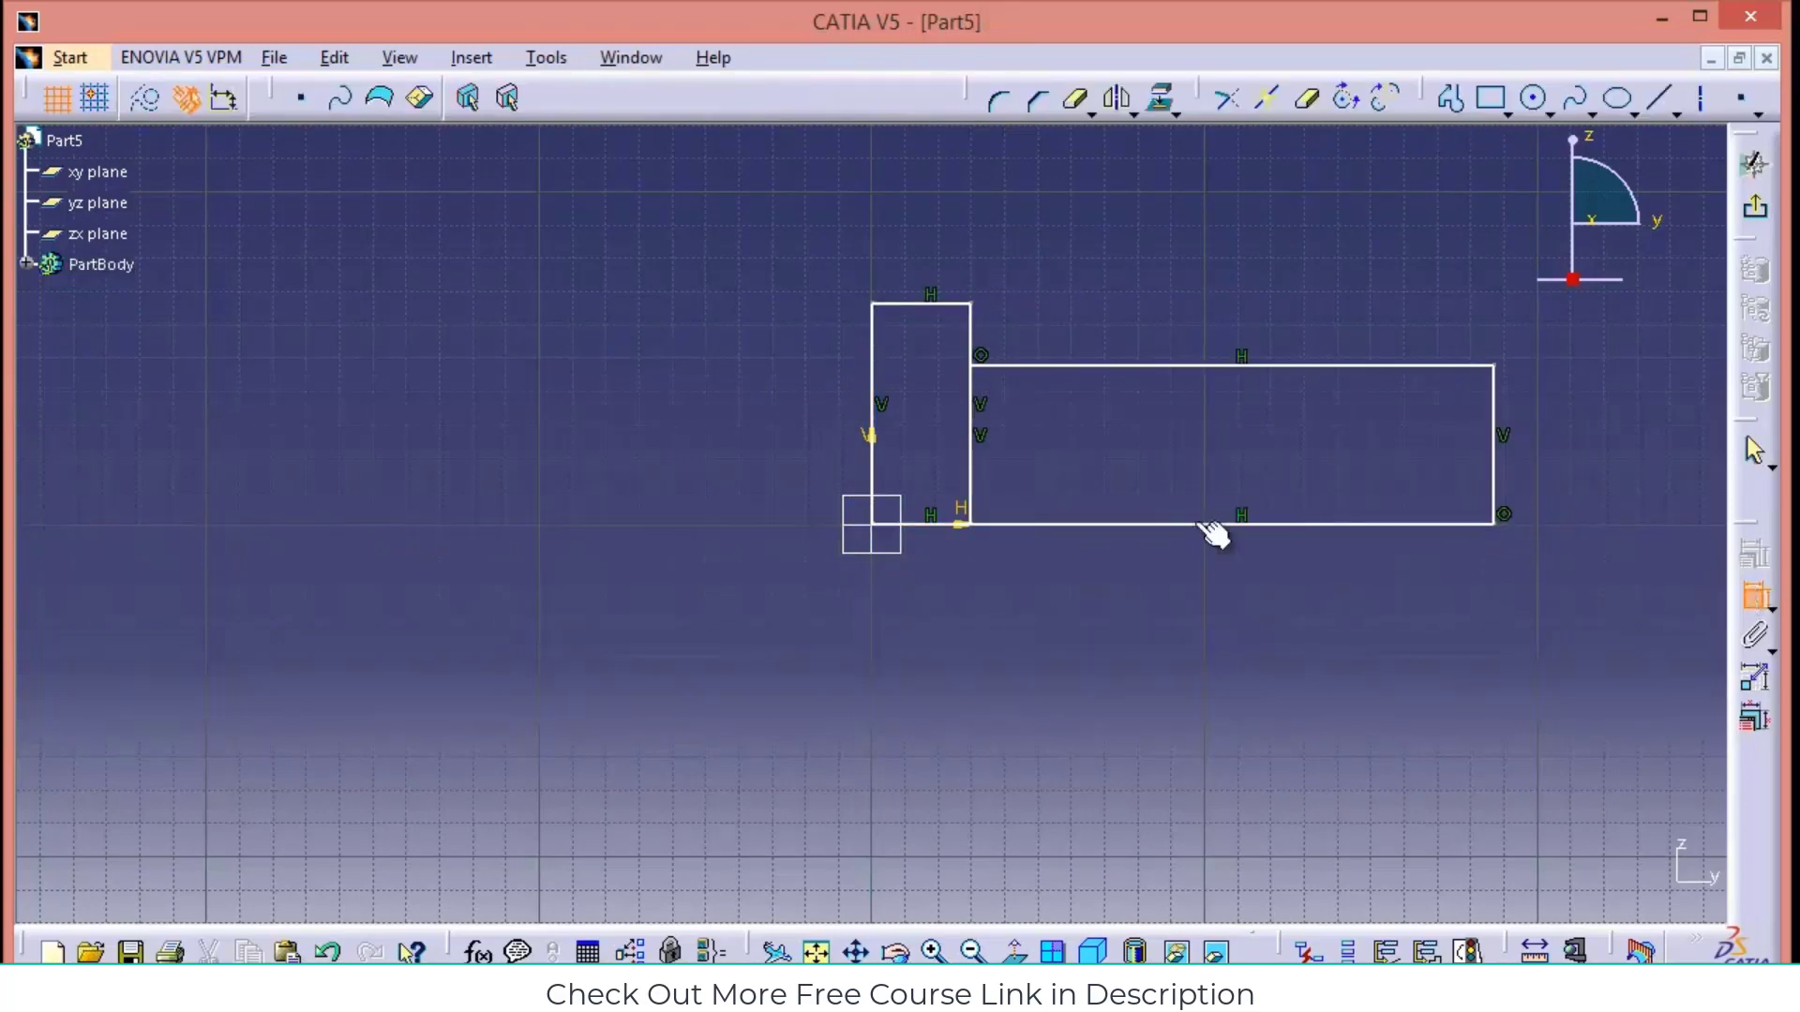
{"action": "left_click", "coordinate": [869, 398]}
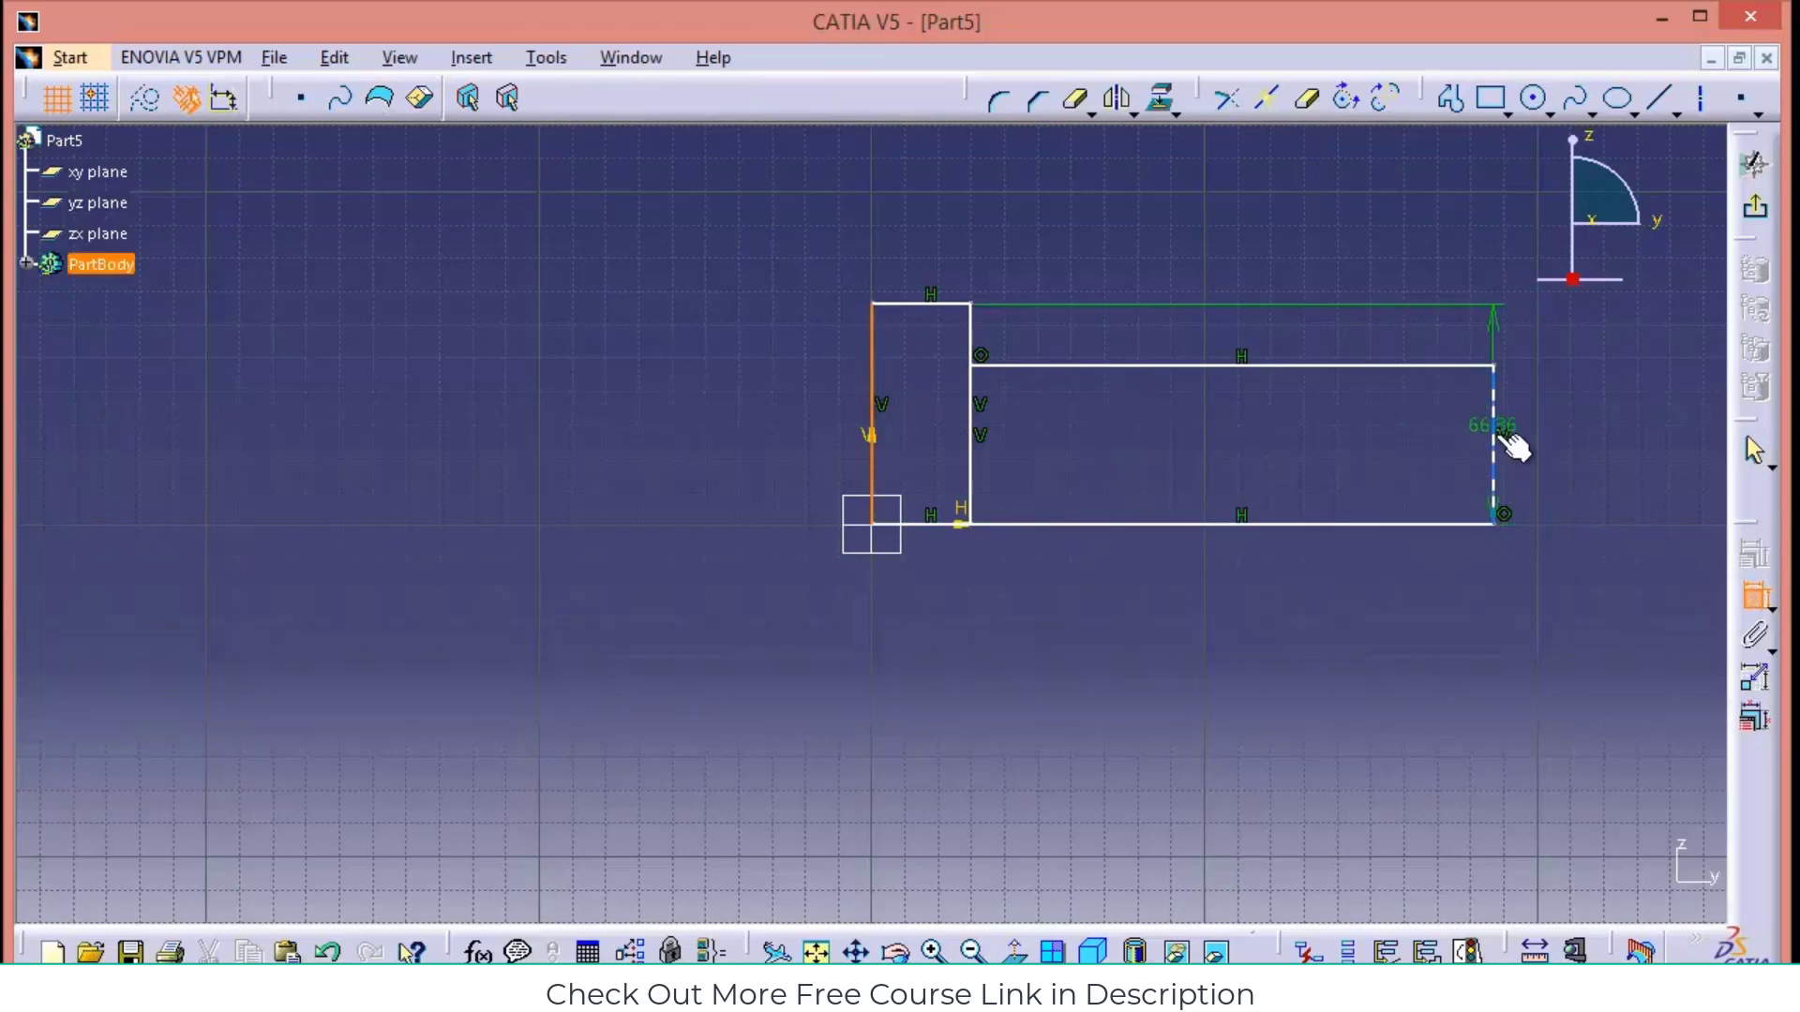
{"action": "left_click", "coordinate": [1495, 448]}
{"action": "left_click", "coordinate": [1350, 661]}
{"action": "double_click", "coordinate": [1354, 658]}
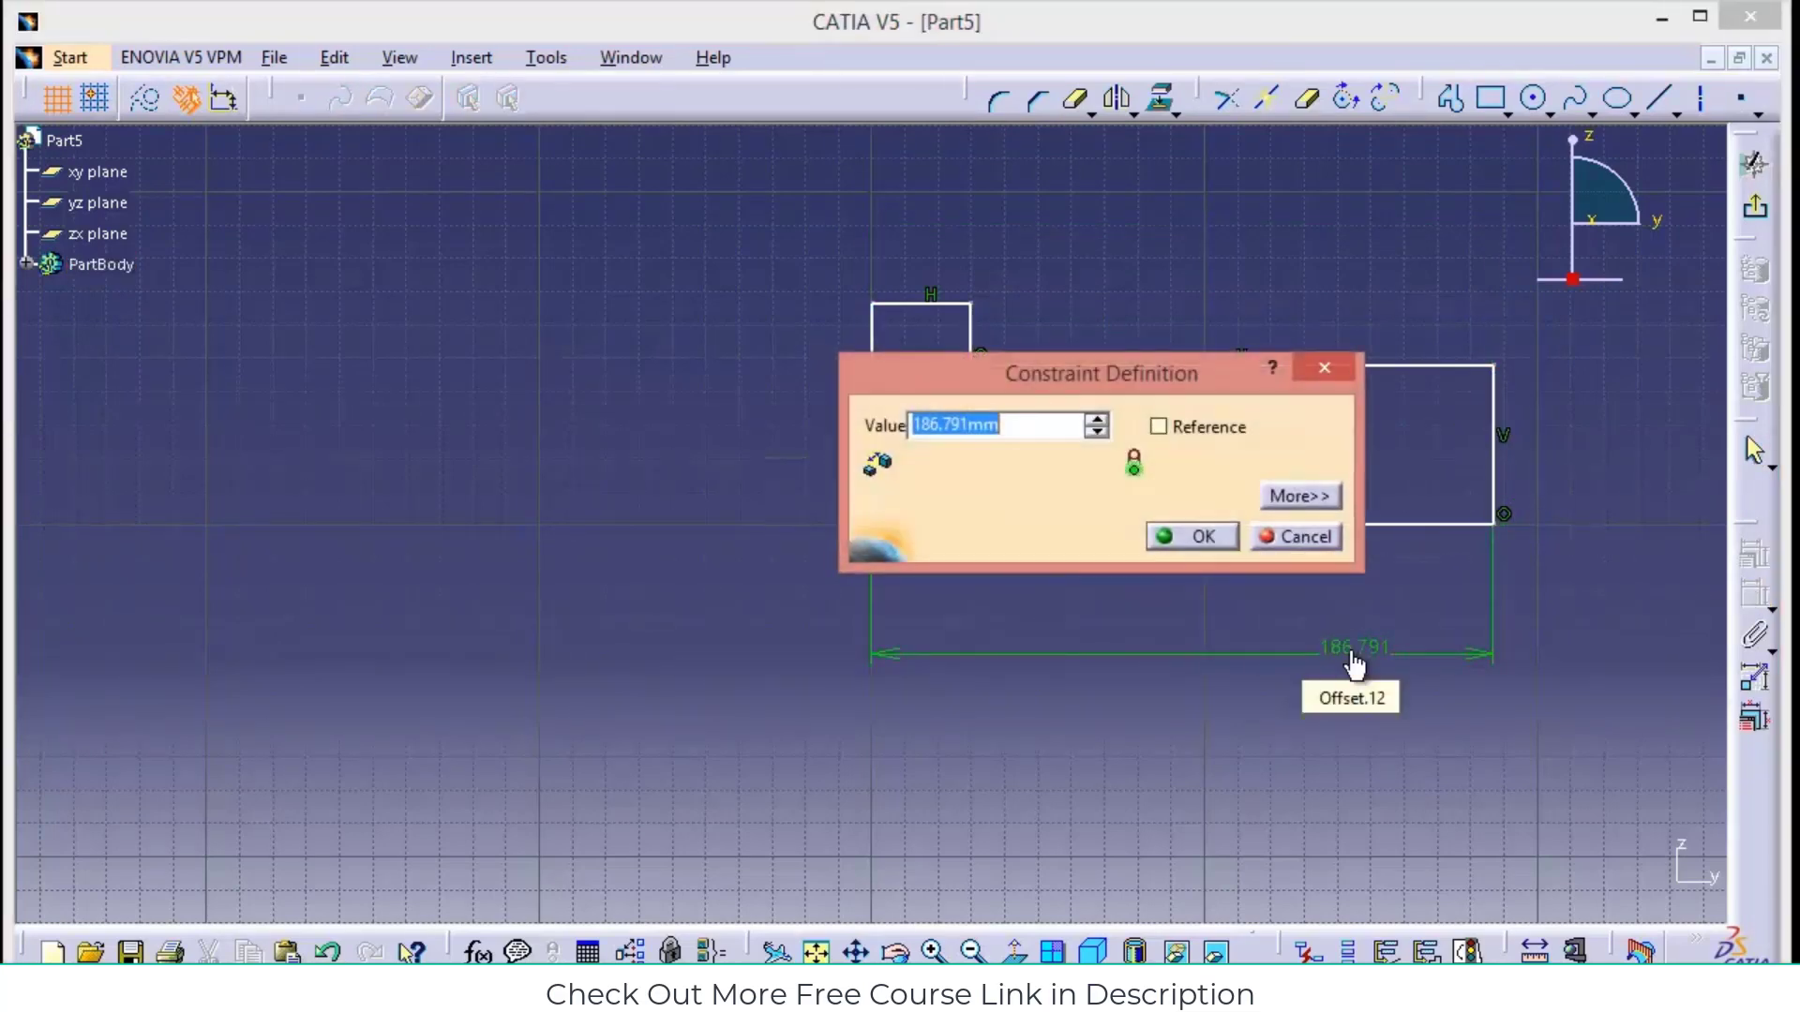
{"action": "type", "text": "190"}
{"action": "key", "text": "Return"}
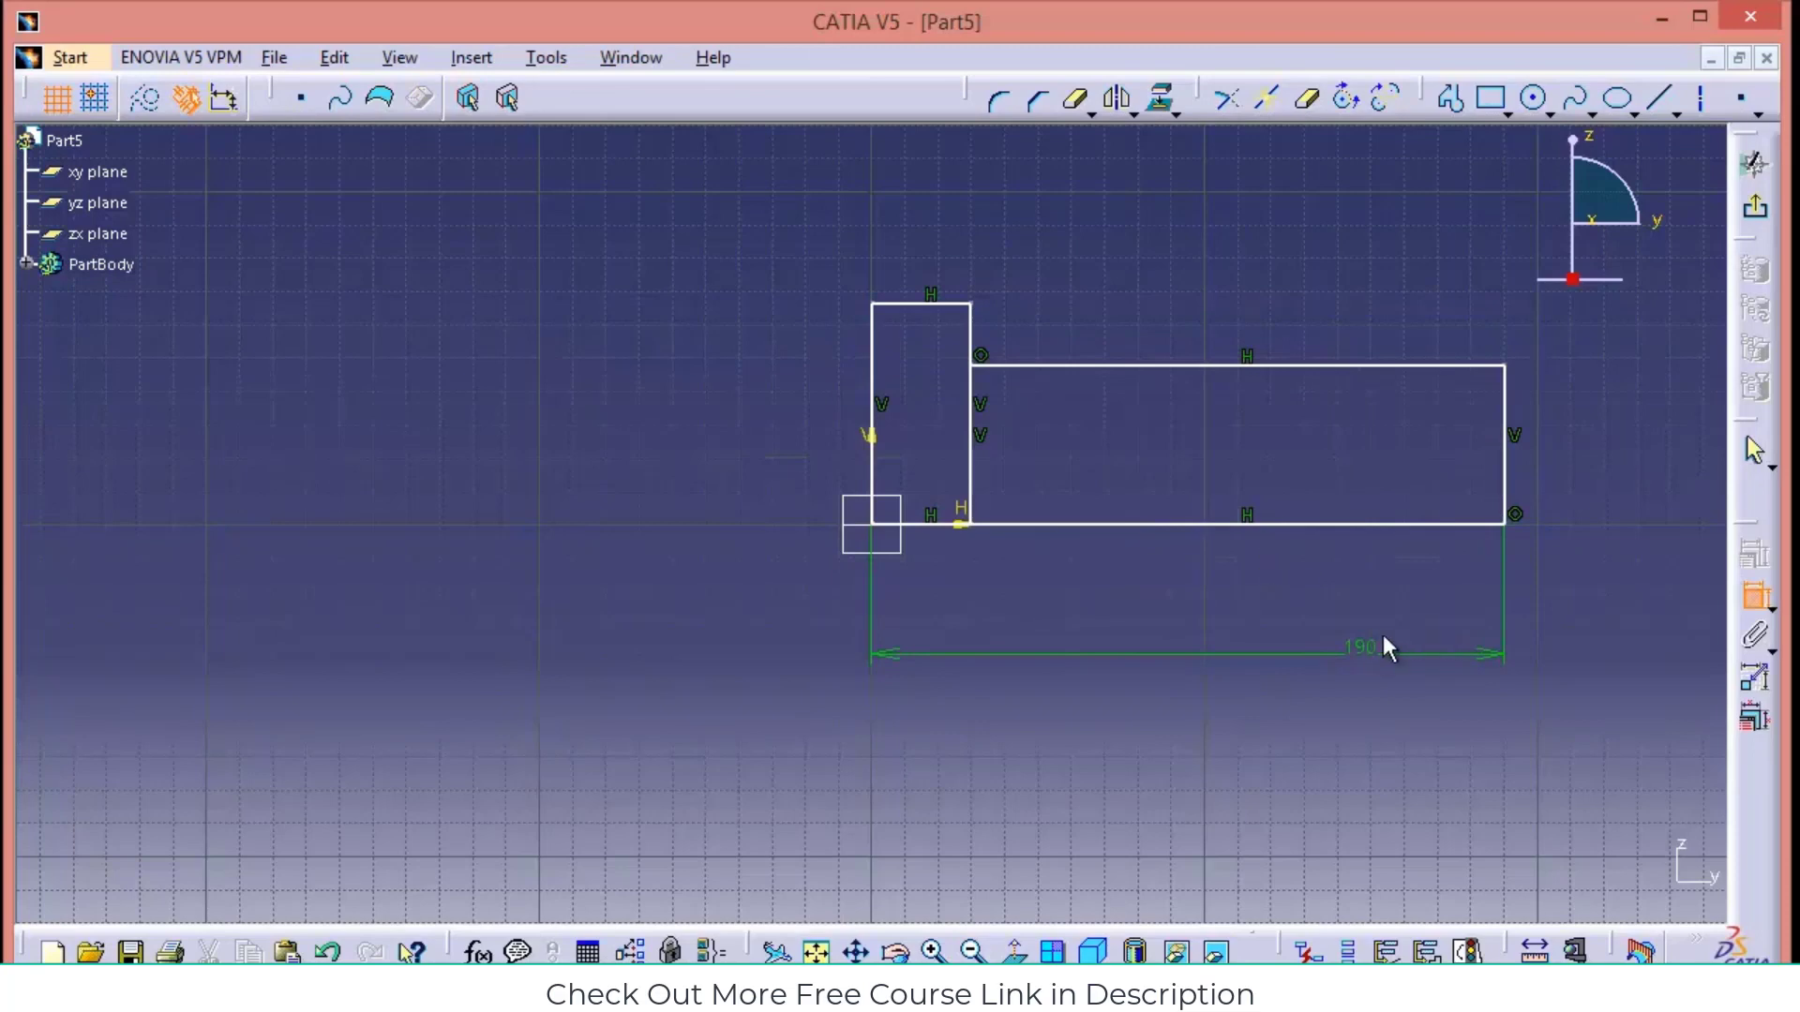
Dimension the long rectangle's height at its outer end and set it to 16 mm
{"action": "left_click", "coordinate": [1504, 428]}
{"action": "double_click", "coordinate": [1595, 417]}
{"action": "type", "text": "12"}
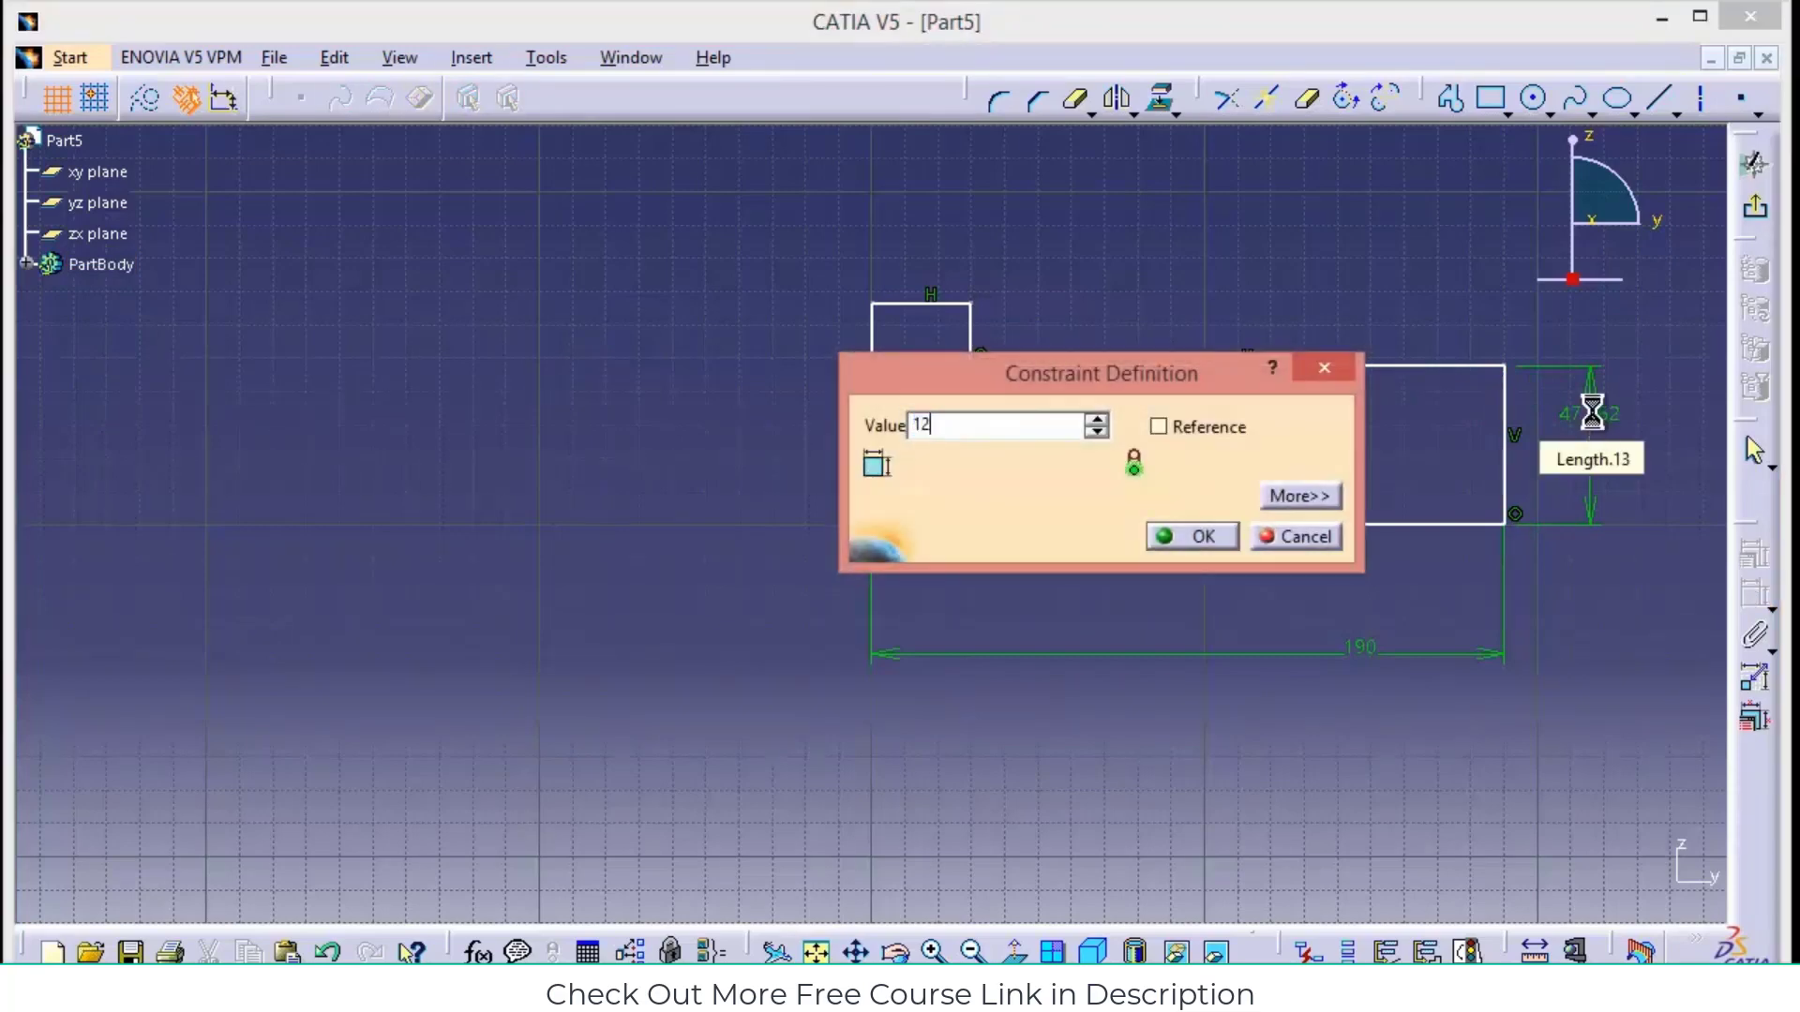
{"action": "key", "text": "Return"}
{"action": "double_click", "coordinate": [1591, 466]}
{"action": "type", "text": "16"}
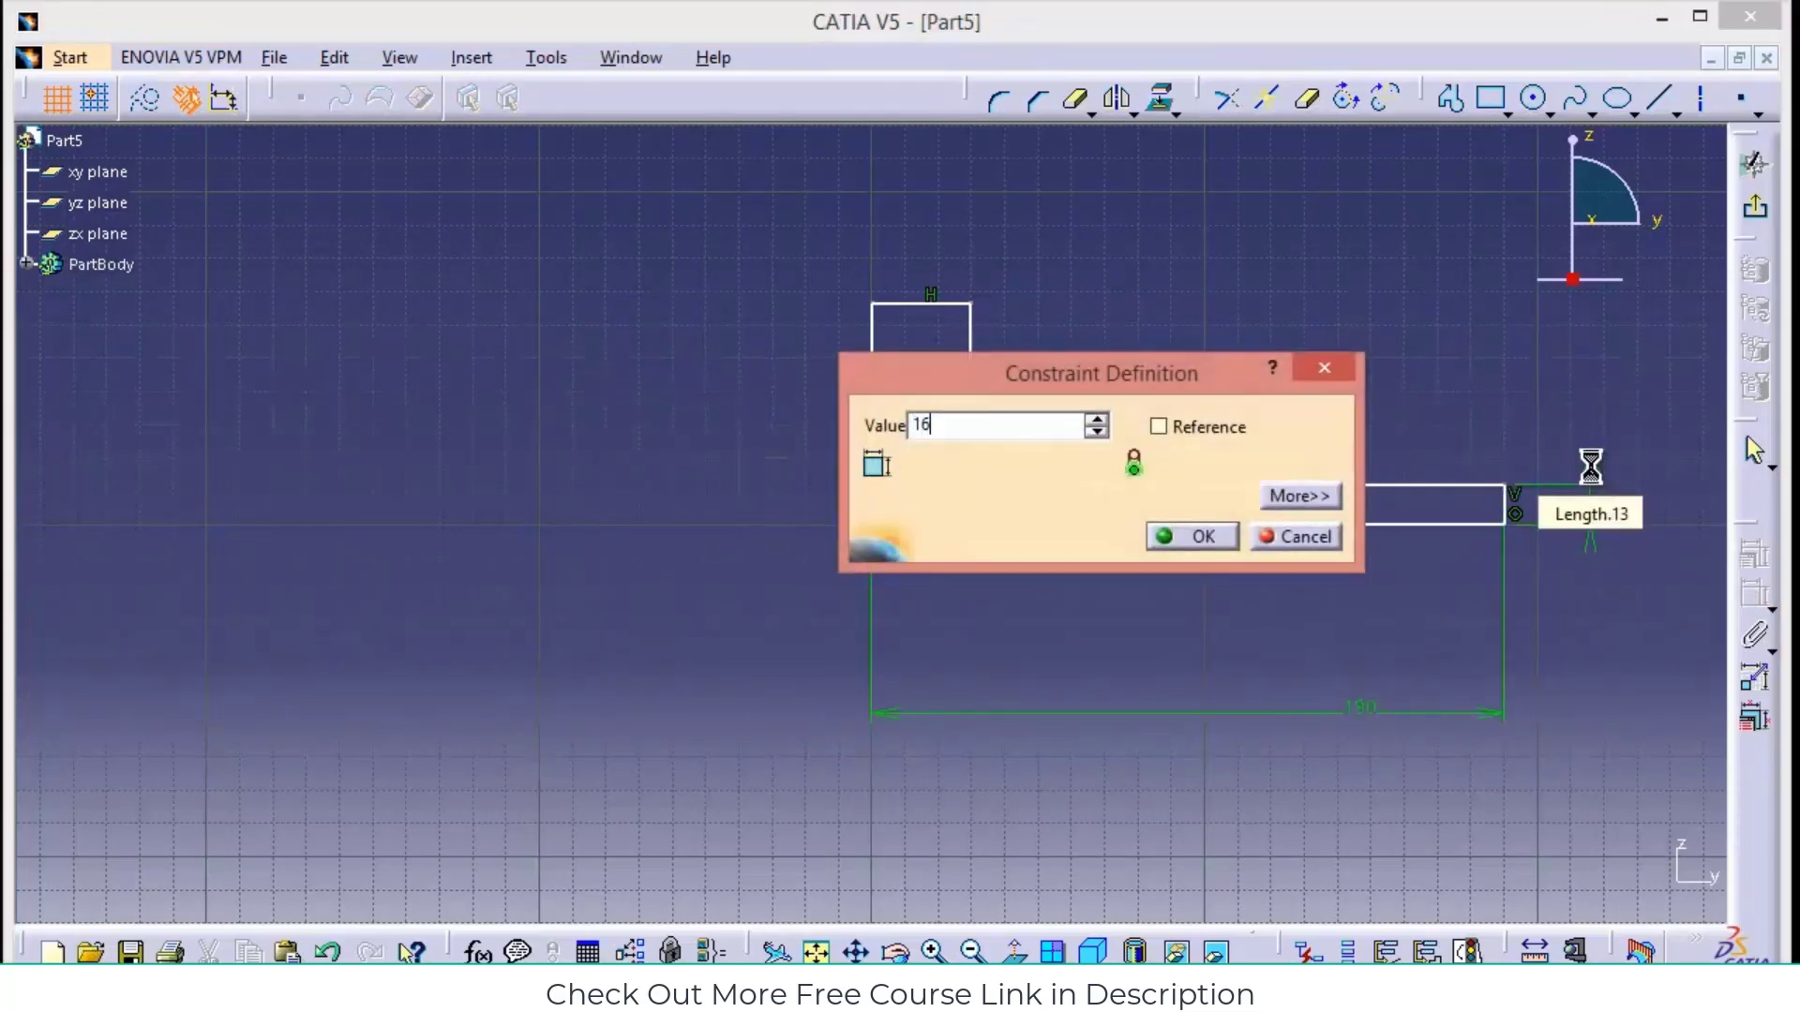
{"action": "key", "text": "Return"}
Dimension the short rectangle at the origin and set its height to 25 mm and its width to 12 mm
{"action": "left_click", "coordinate": [874, 396]}
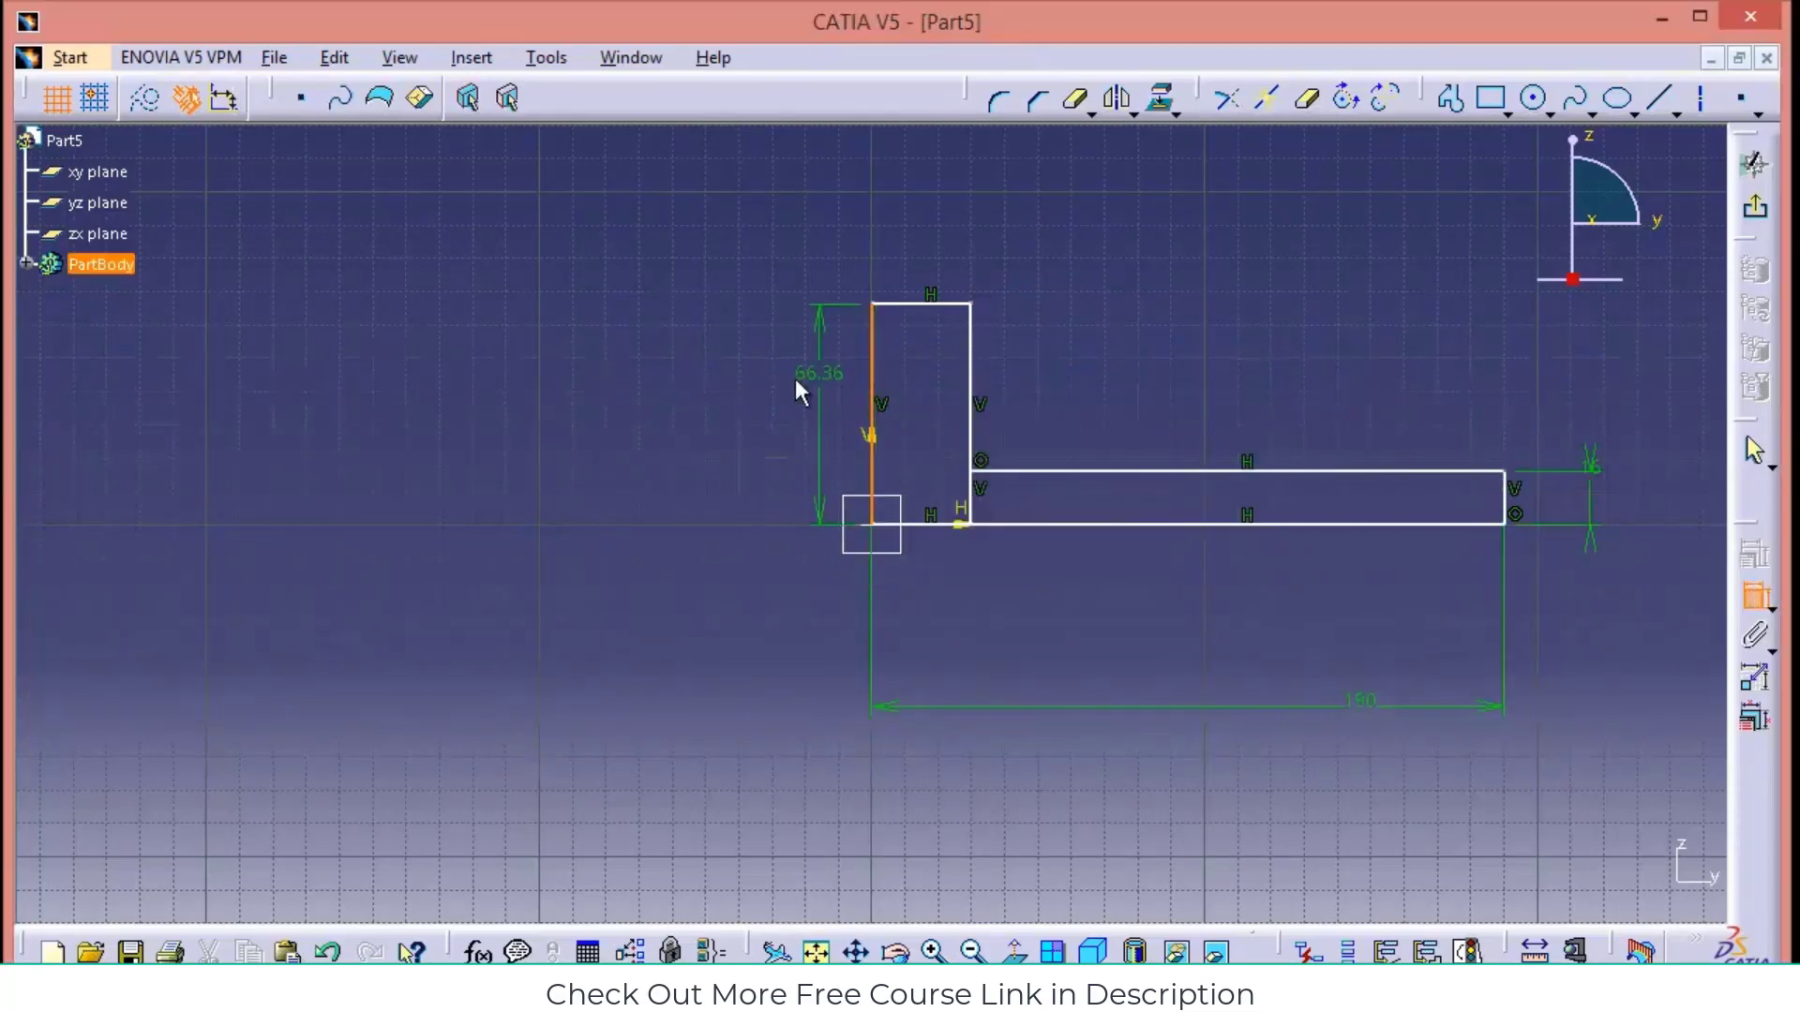
{"action": "double_click", "coordinate": [796, 377]}
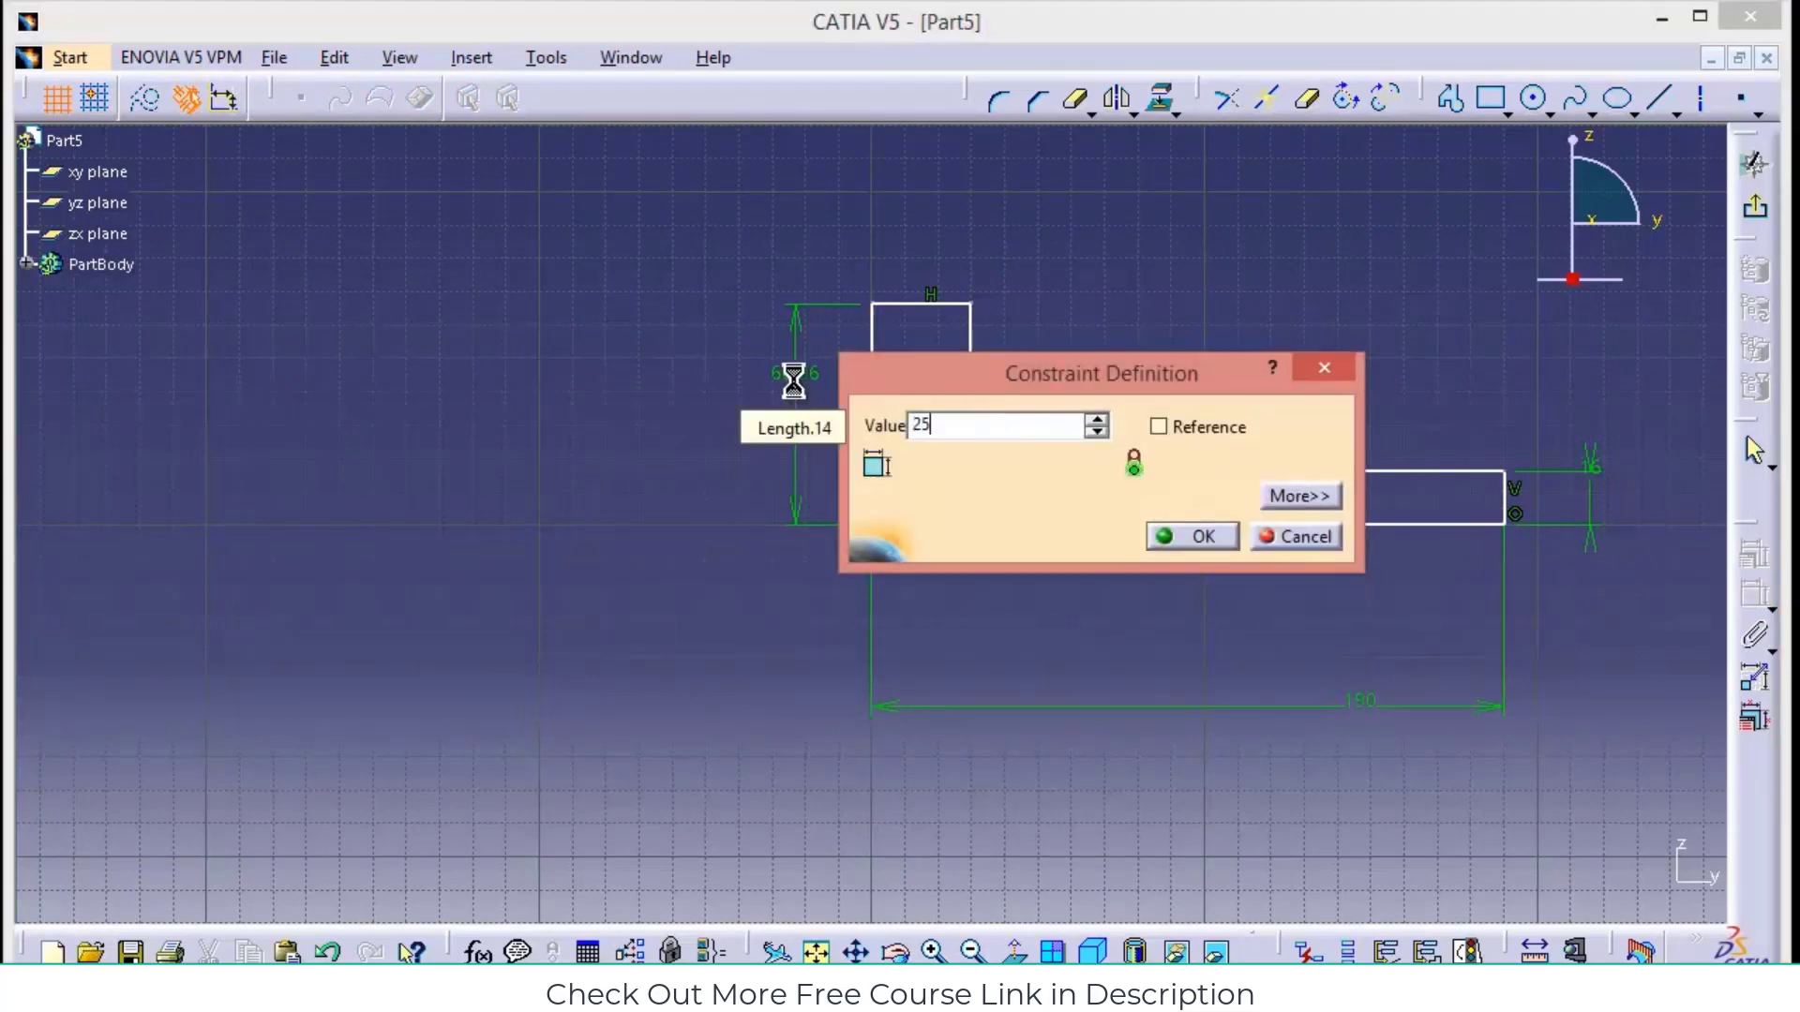
{"action": "type", "text": "25"}
{"action": "key", "text": "Return"}
{"action": "left_click", "coordinate": [942, 434]}
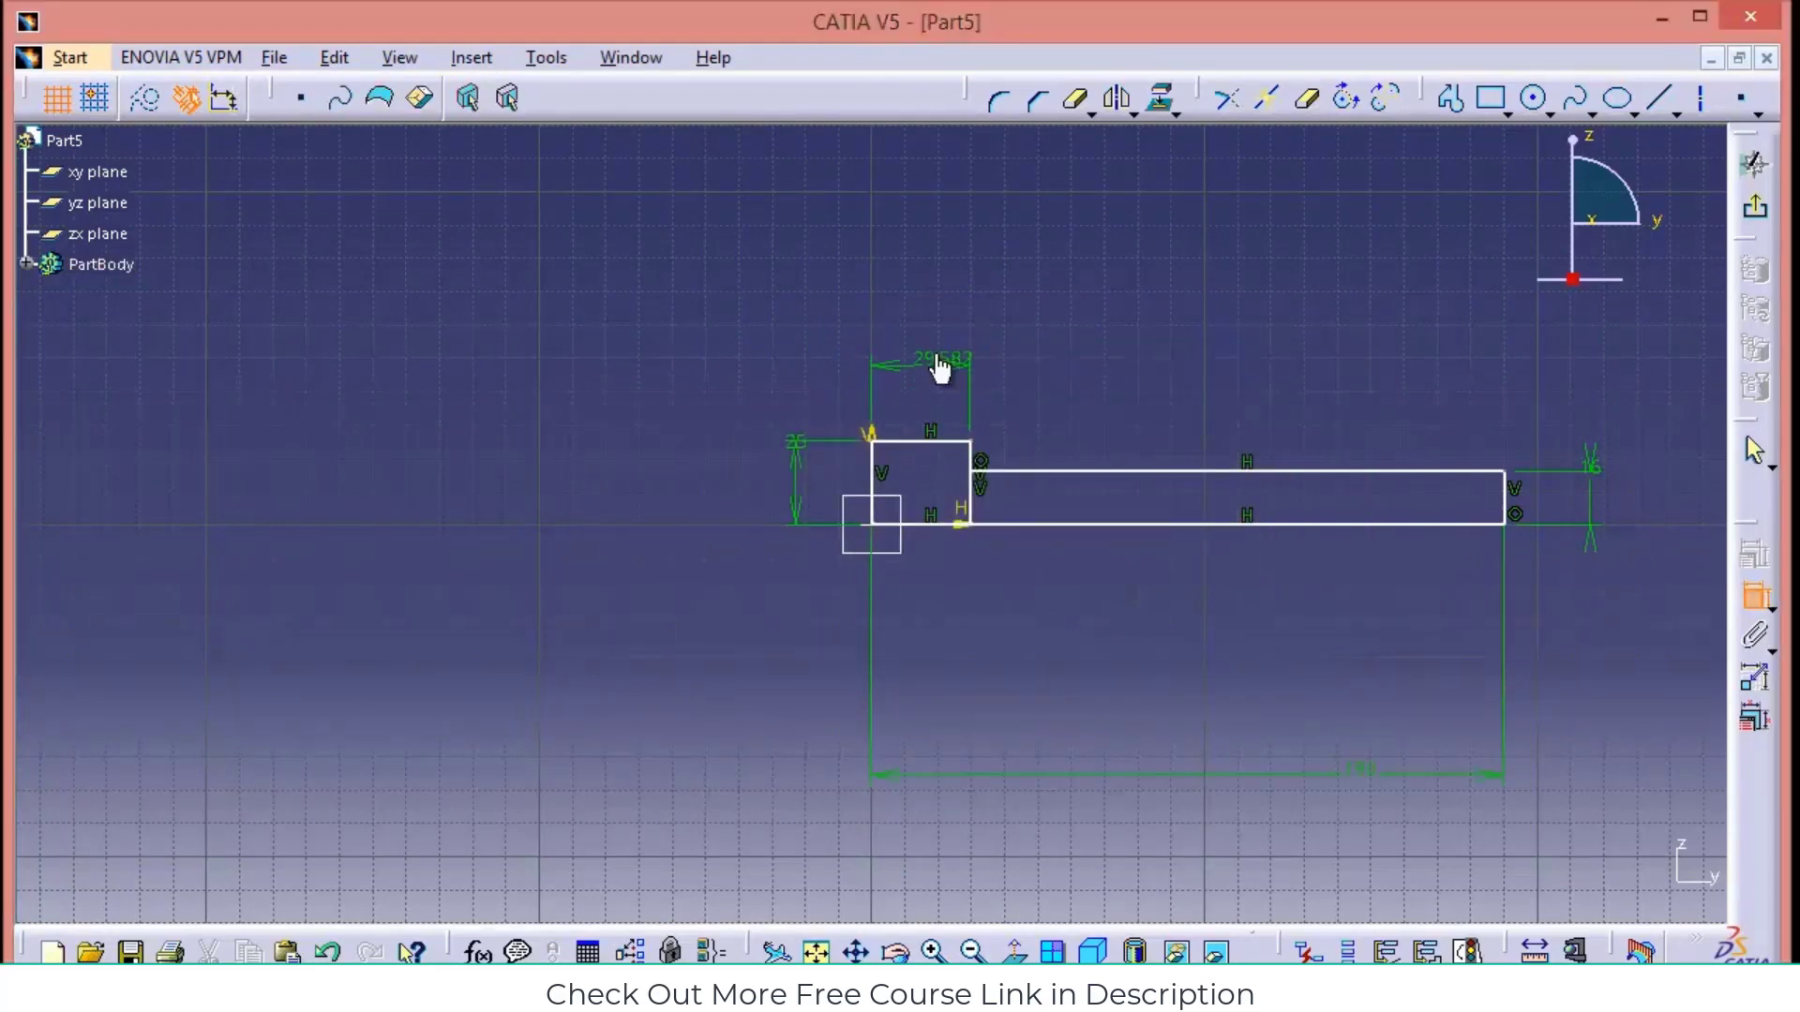
{"action": "double_click", "coordinate": [936, 367]}
{"action": "type", "text": "12"}
{"action": "key", "text": "Return"}
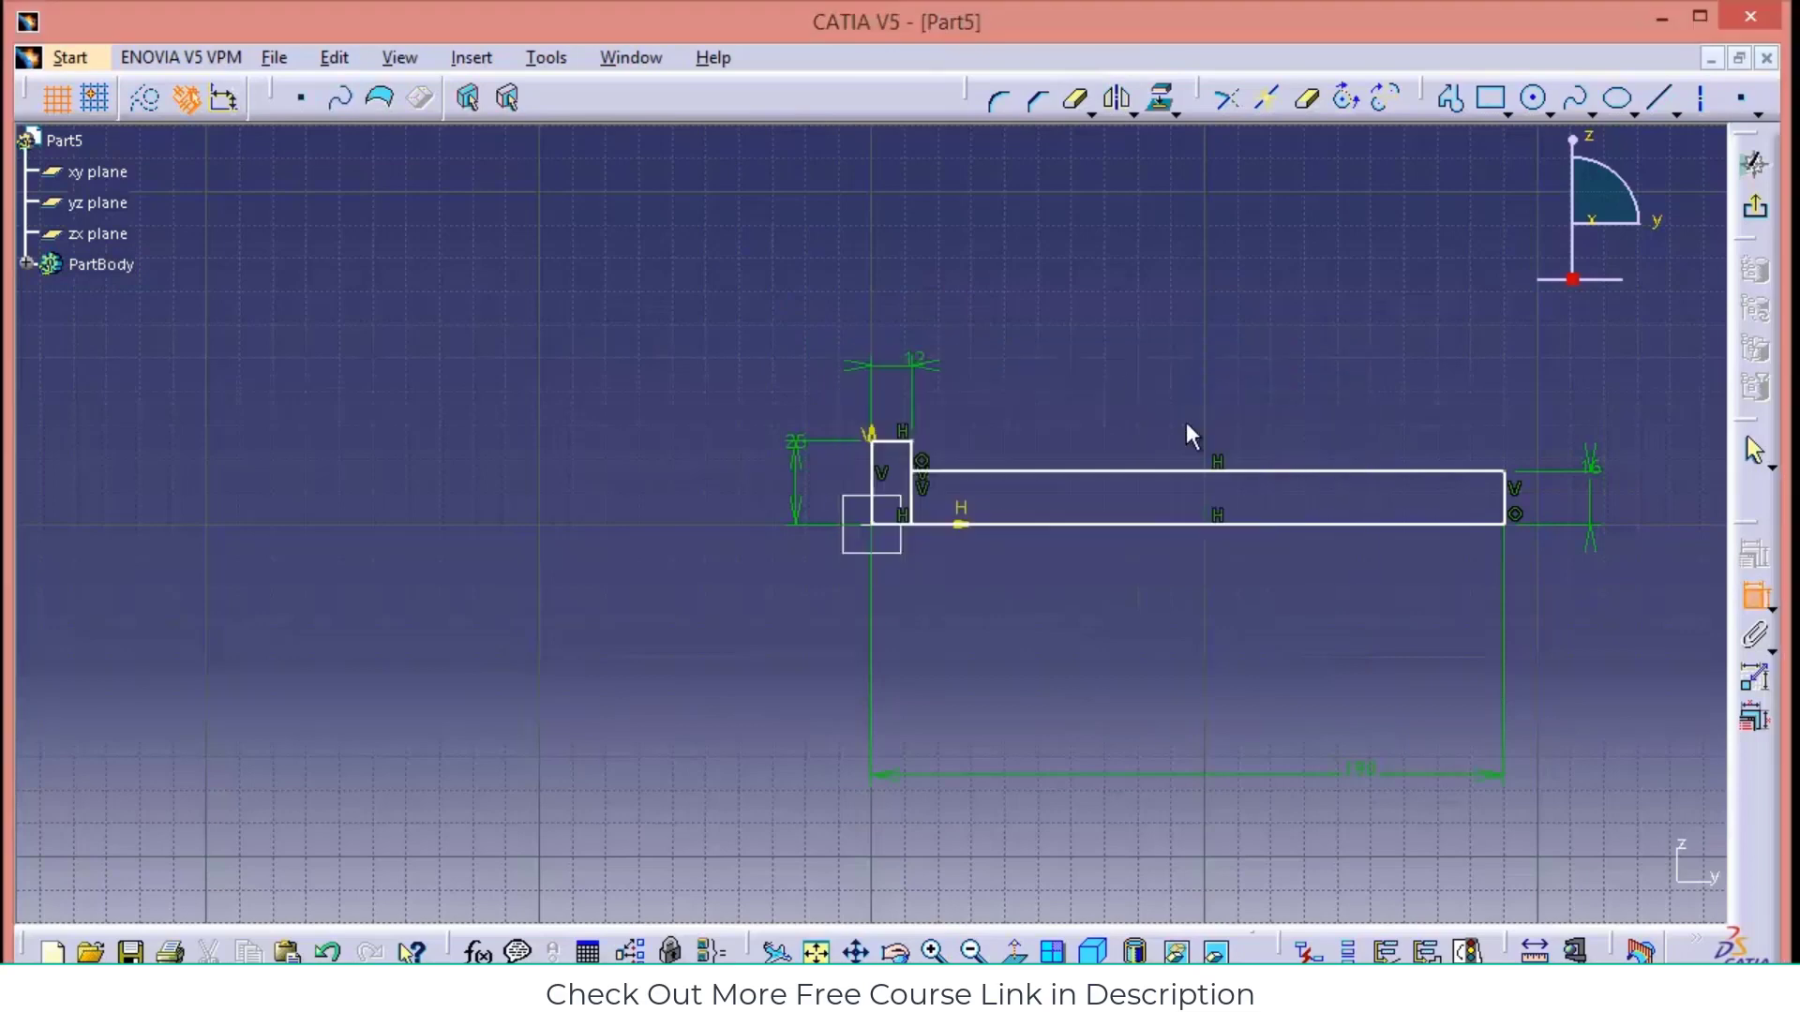
Leave the sketch and revolve the profile 360 degrees about its edge on the horizontal axis with Shaft
{"action": "left_click", "coordinate": [1755, 206]}
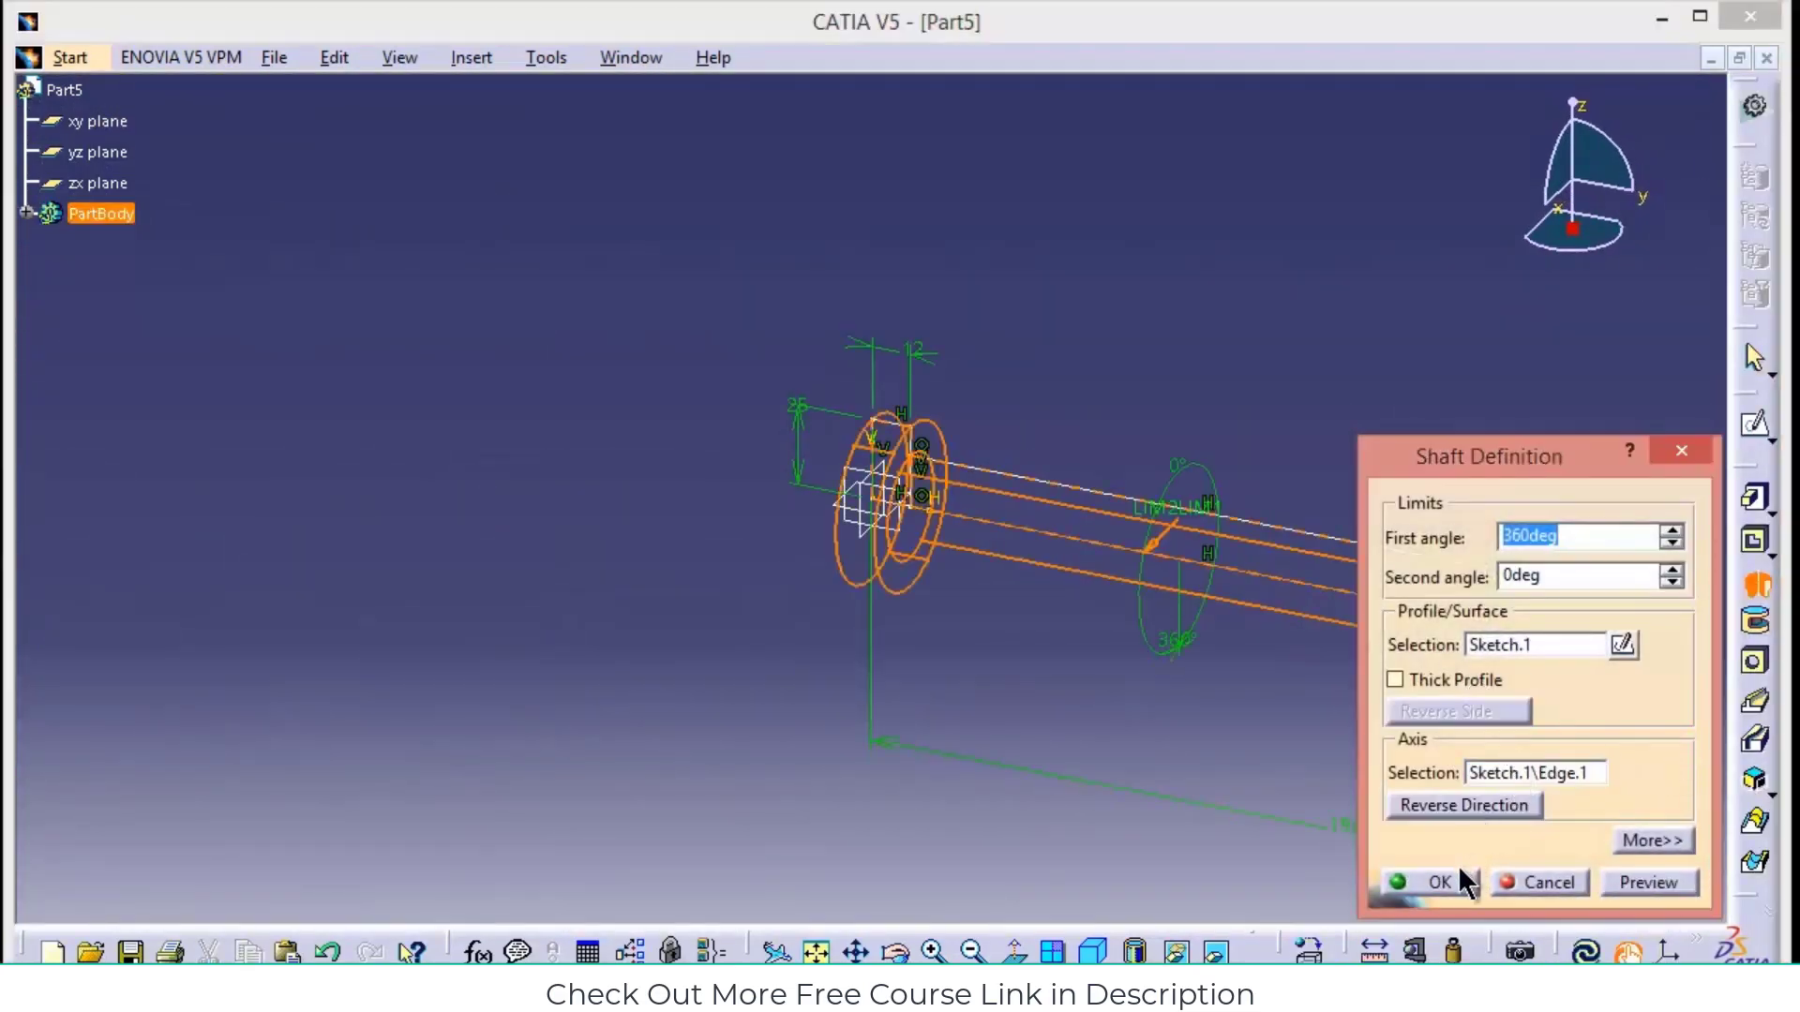
{"action": "left_click", "coordinate": [1444, 881]}
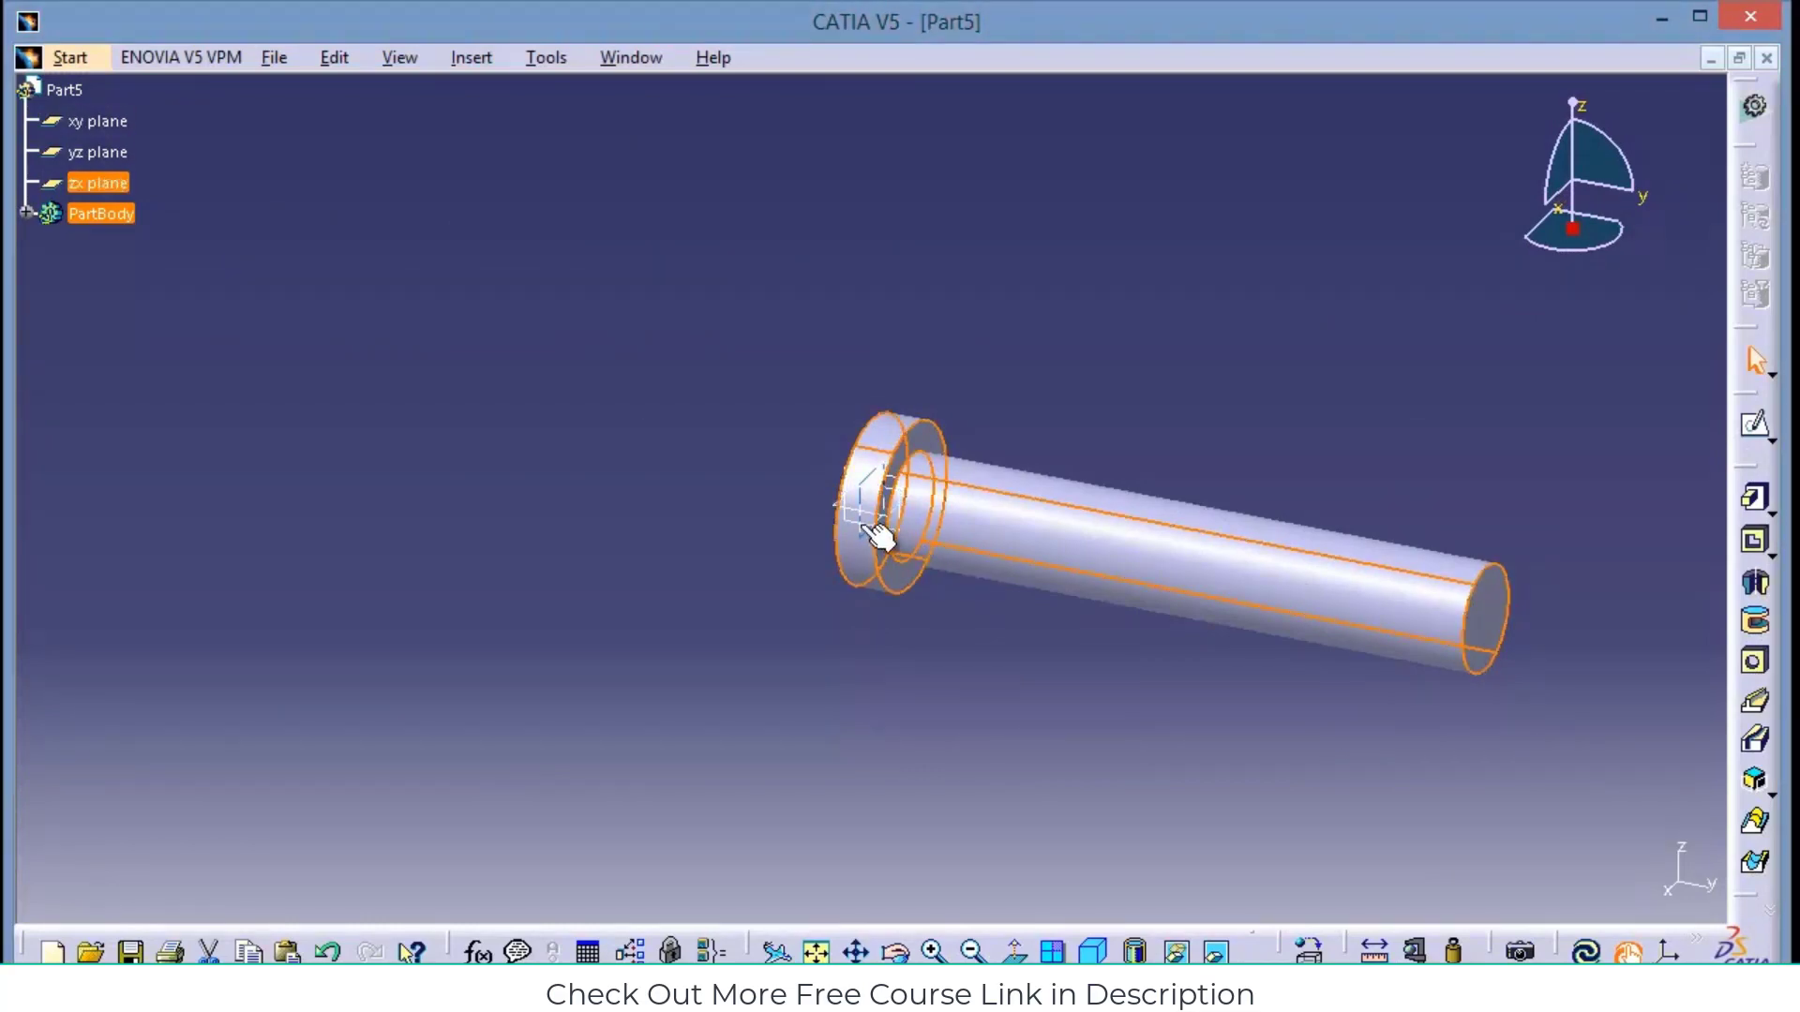
Start a sketch on the xy plane and draw a circle about 20 mm in diameter on the vertical axis near the shaft's free end
{"action": "left_click", "coordinate": [902, 496]}
{"action": "left_click", "coordinate": [1756, 424]}
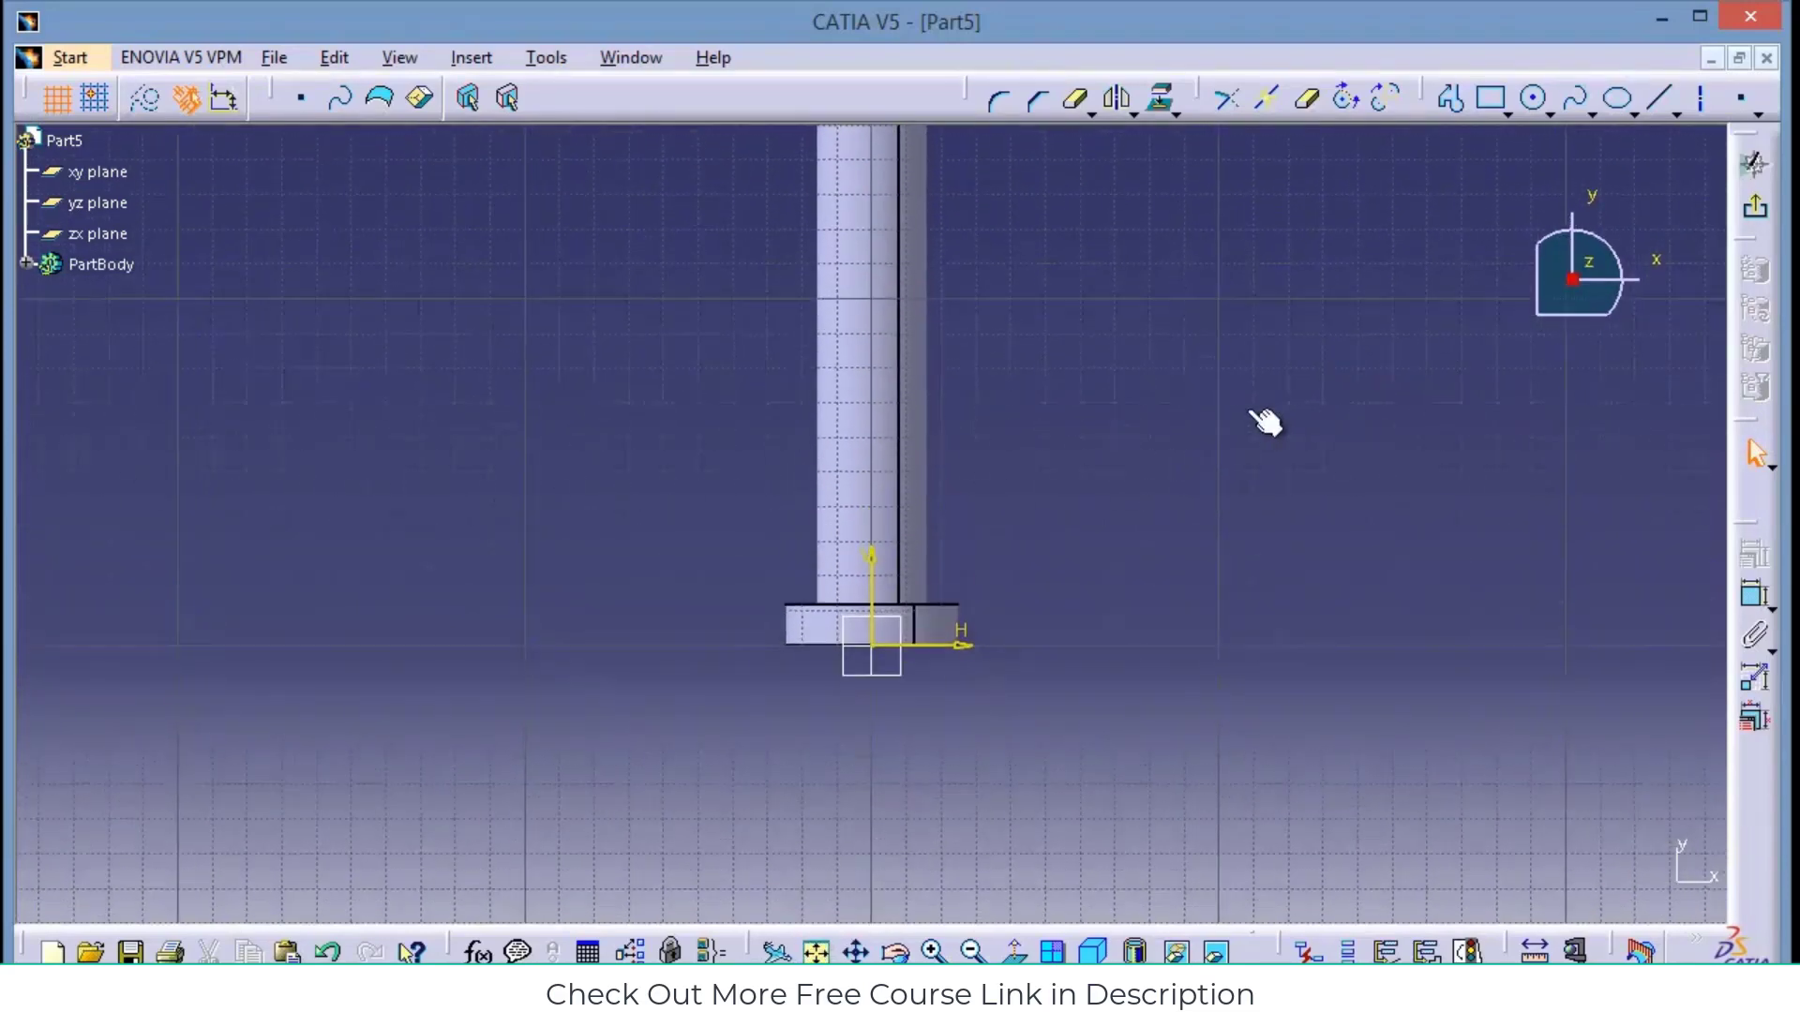
{"action": "left_click", "coordinate": [1533, 97]}
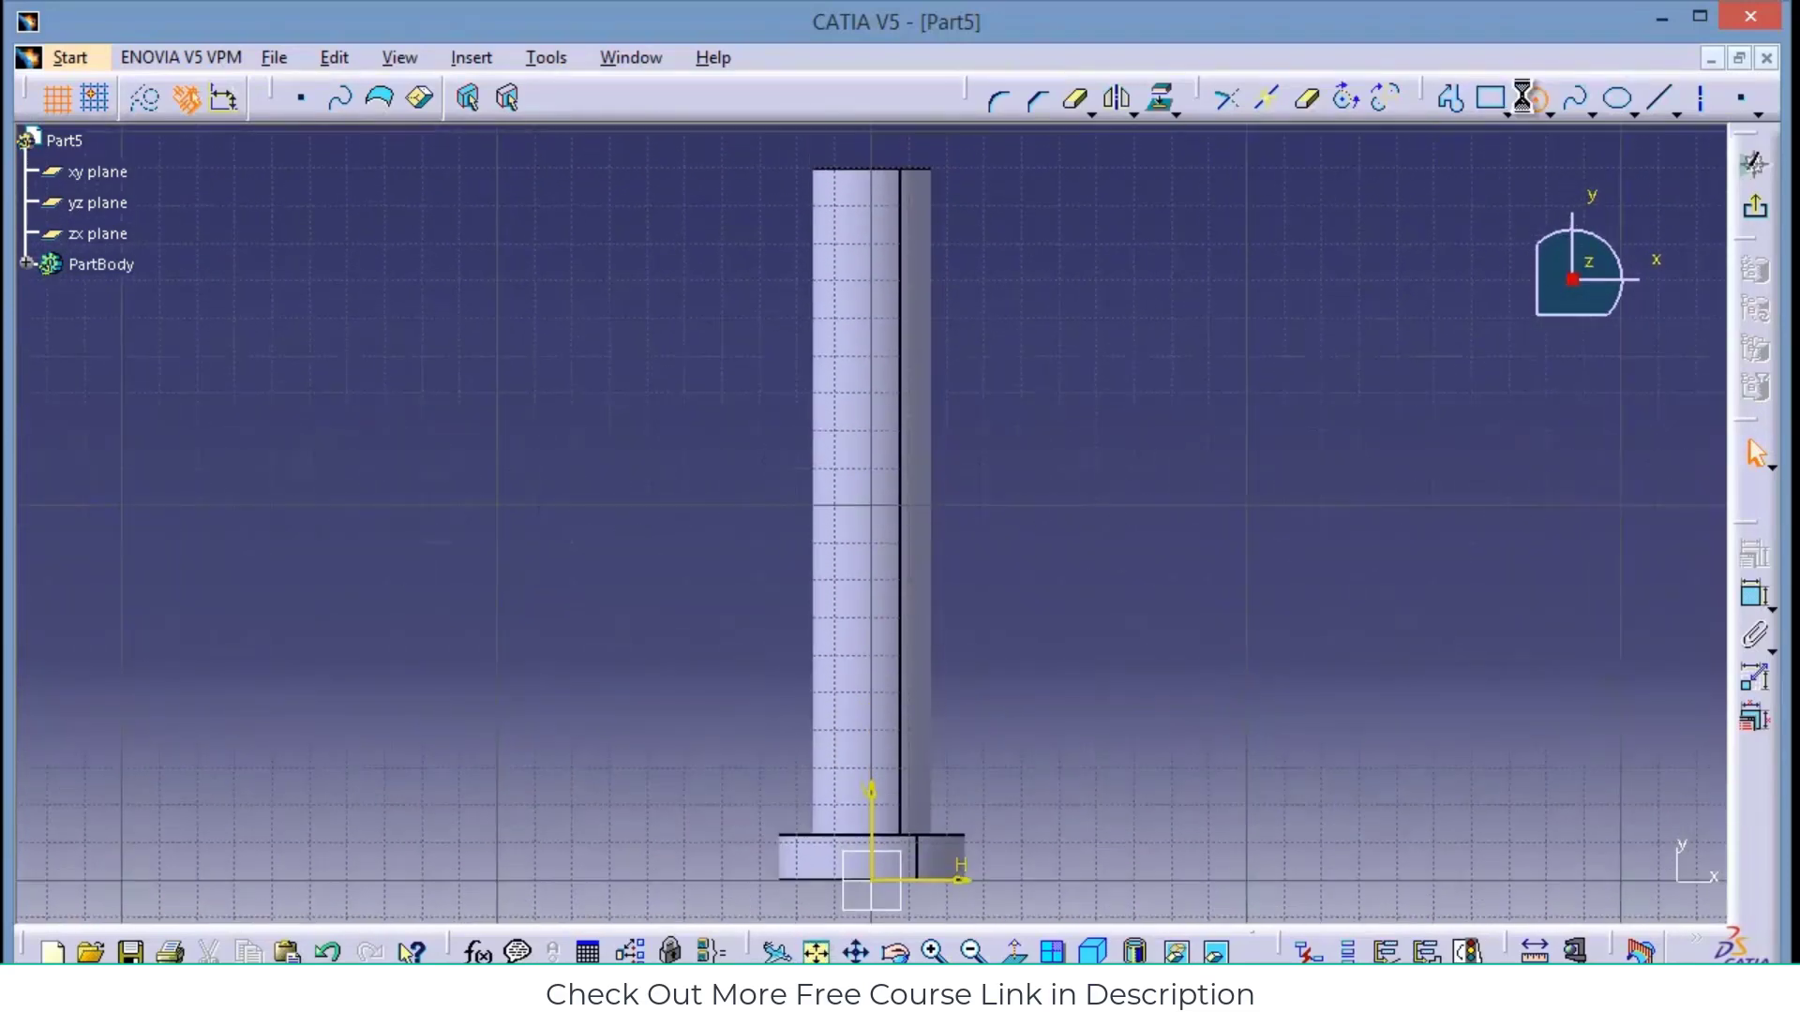
{"action": "left_click", "coordinate": [891, 222]}
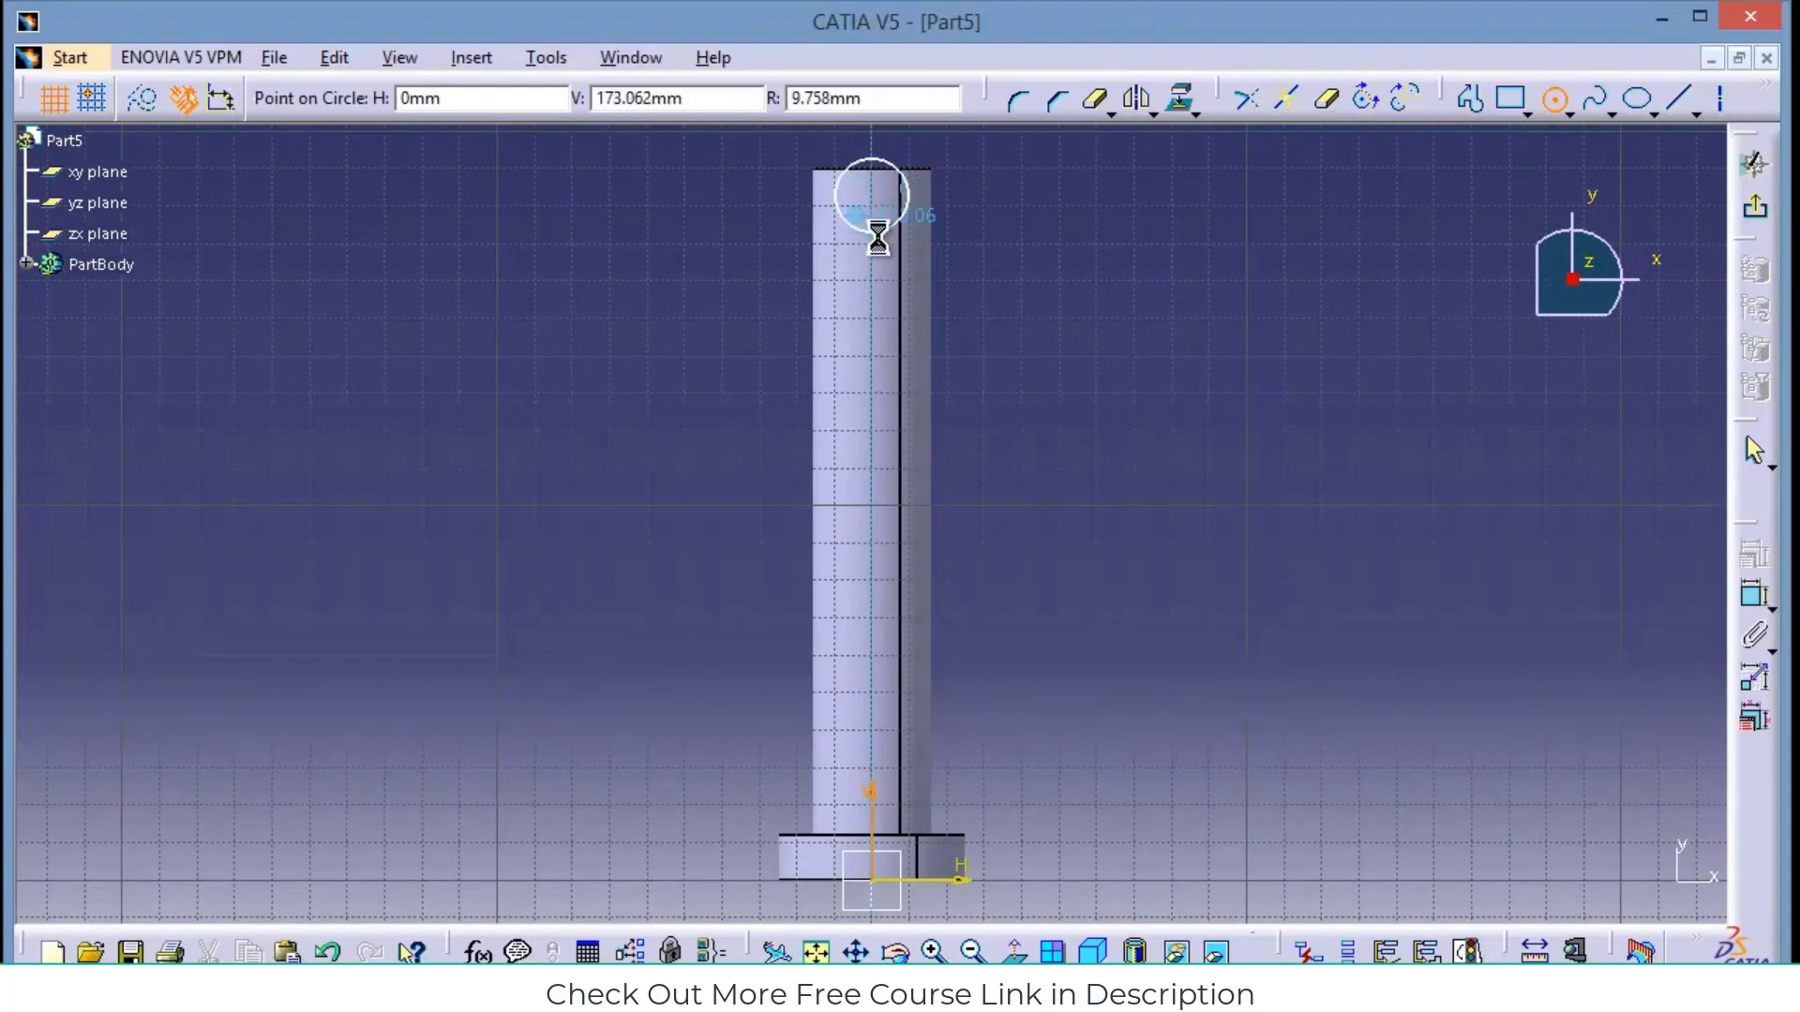
{"action": "left_click", "coordinate": [875, 233]}
Dimension the circle's diameter and set it to 6 mm
{"action": "left_click", "coordinate": [1754, 591]}
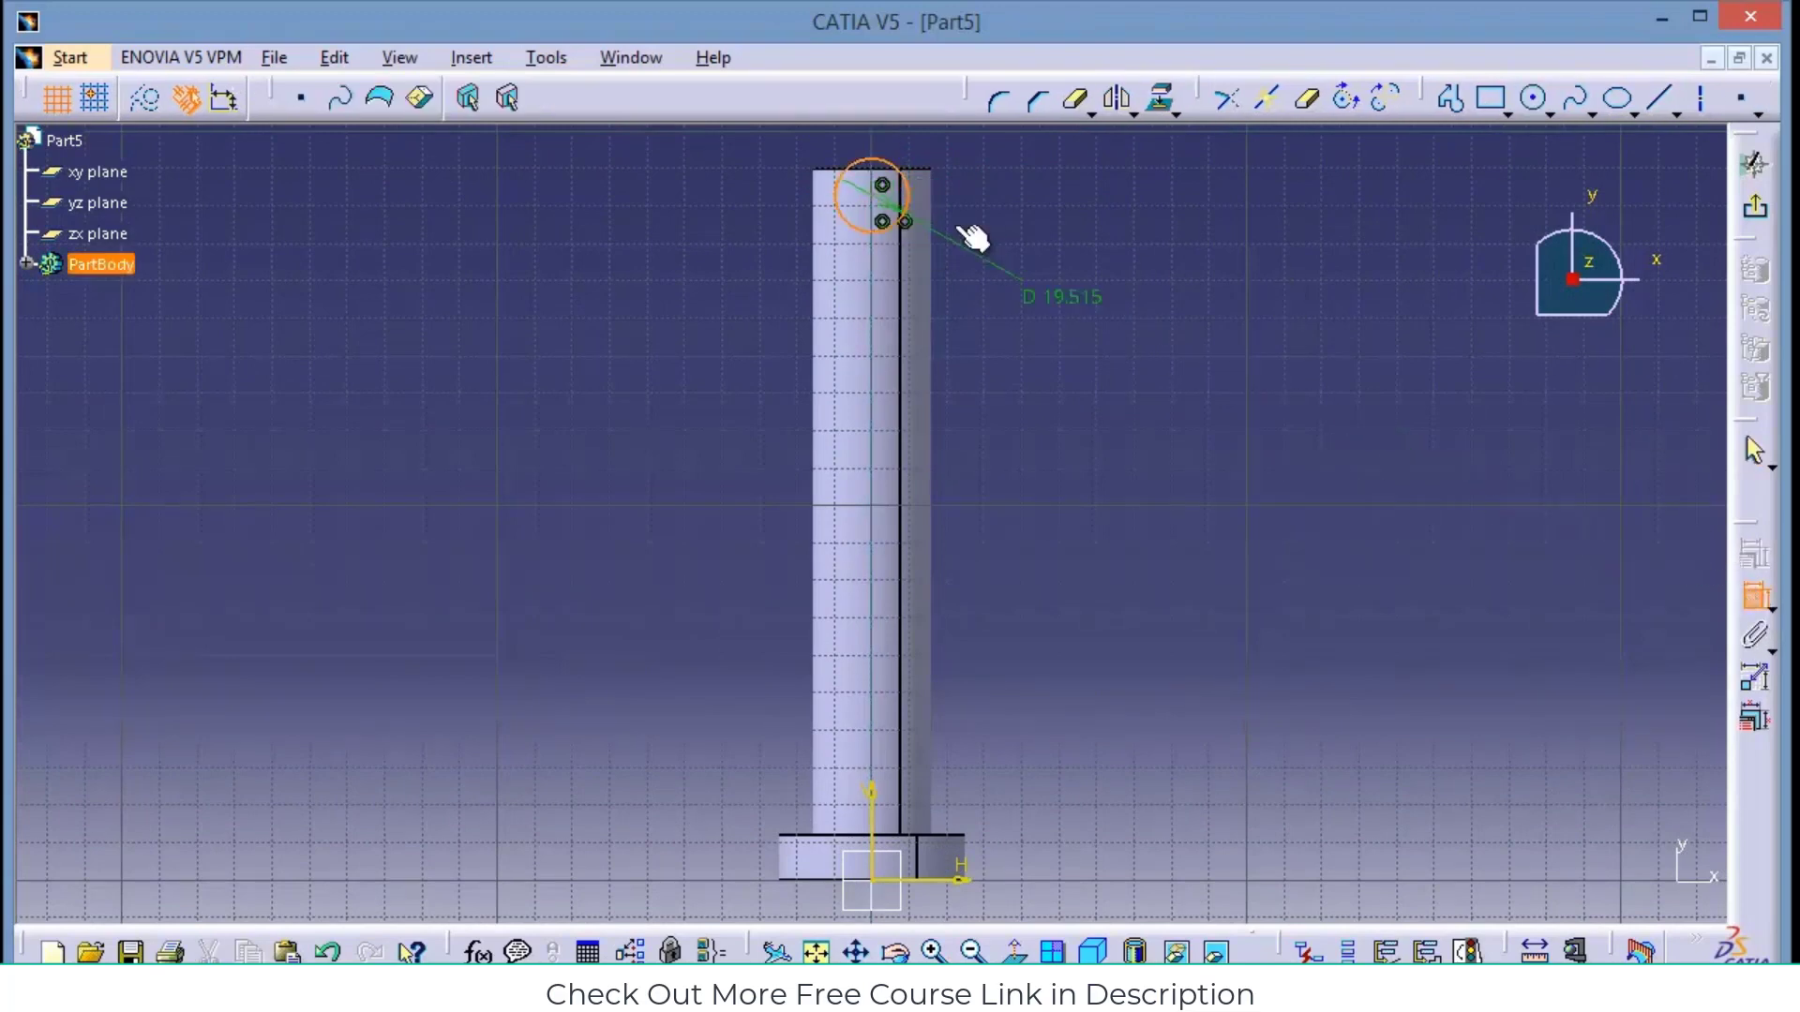
{"action": "double_click", "coordinate": [1120, 247]}
{"action": "type", "text": "6mm"}
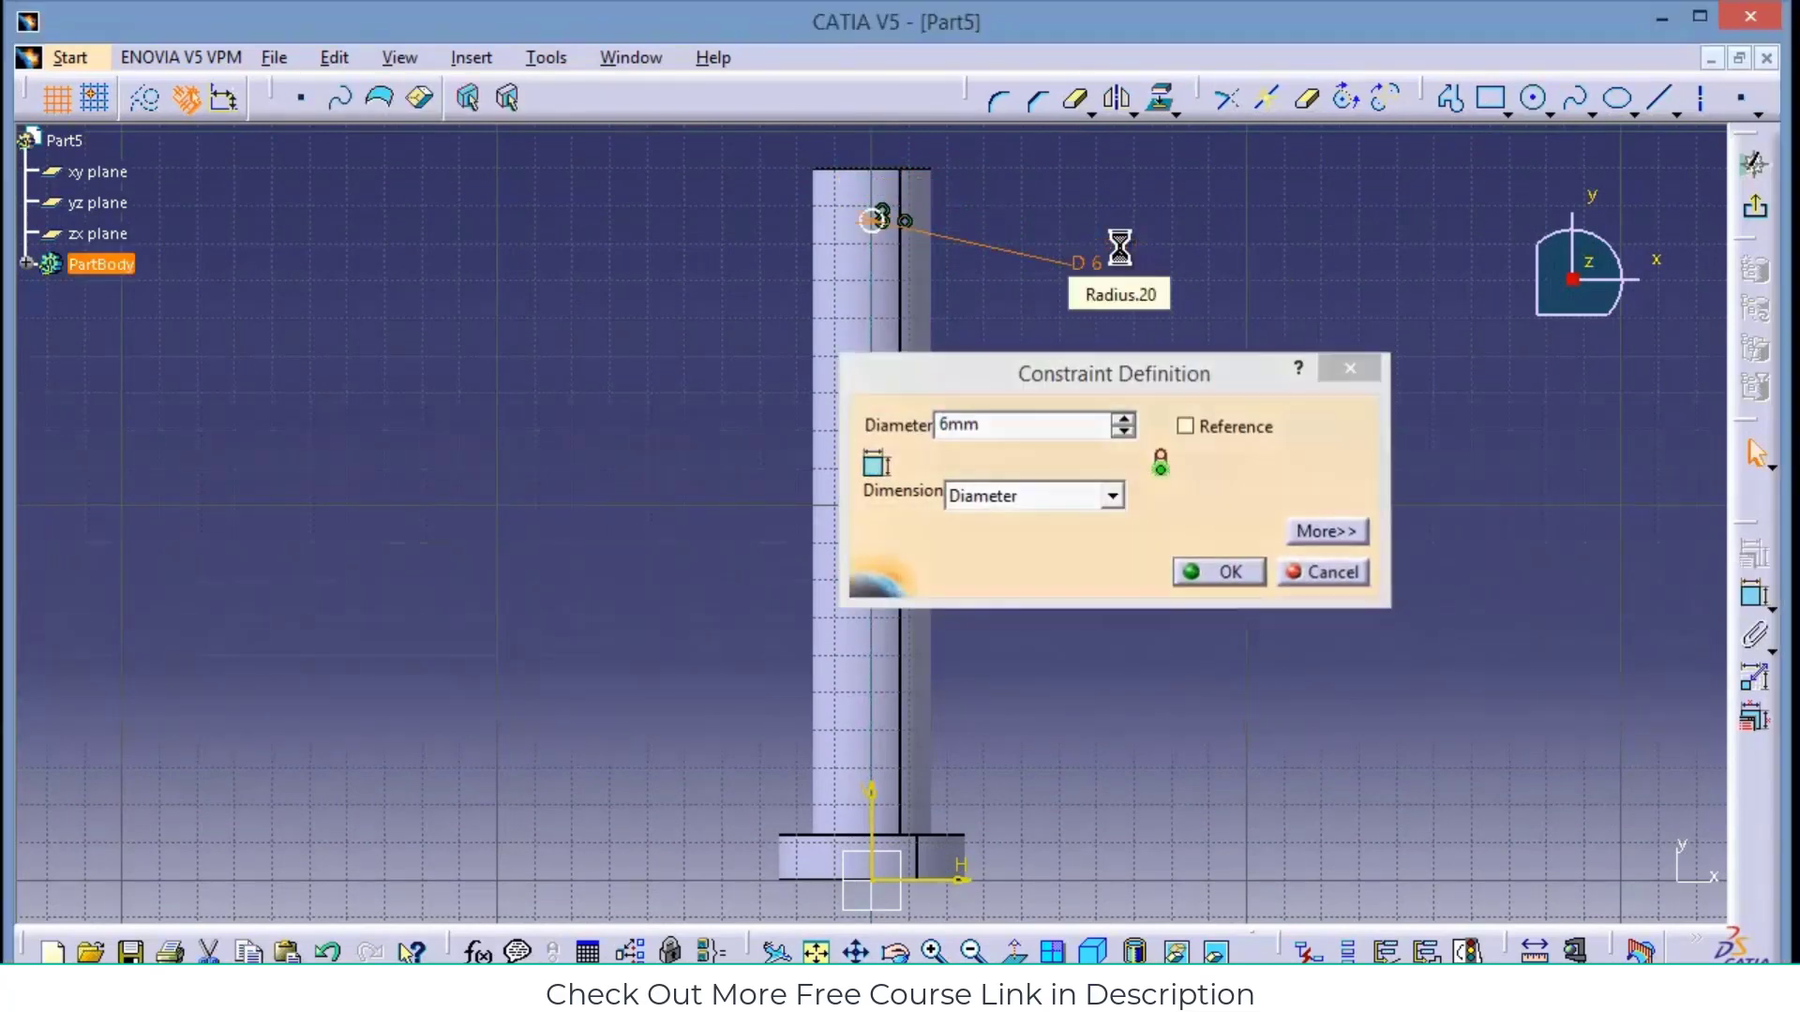
{"action": "key", "text": "Return"}
Dimension the distance from the shaft's free end edge to the circle and set it to 6 mm
{"action": "left_click", "coordinate": [1754, 592]}
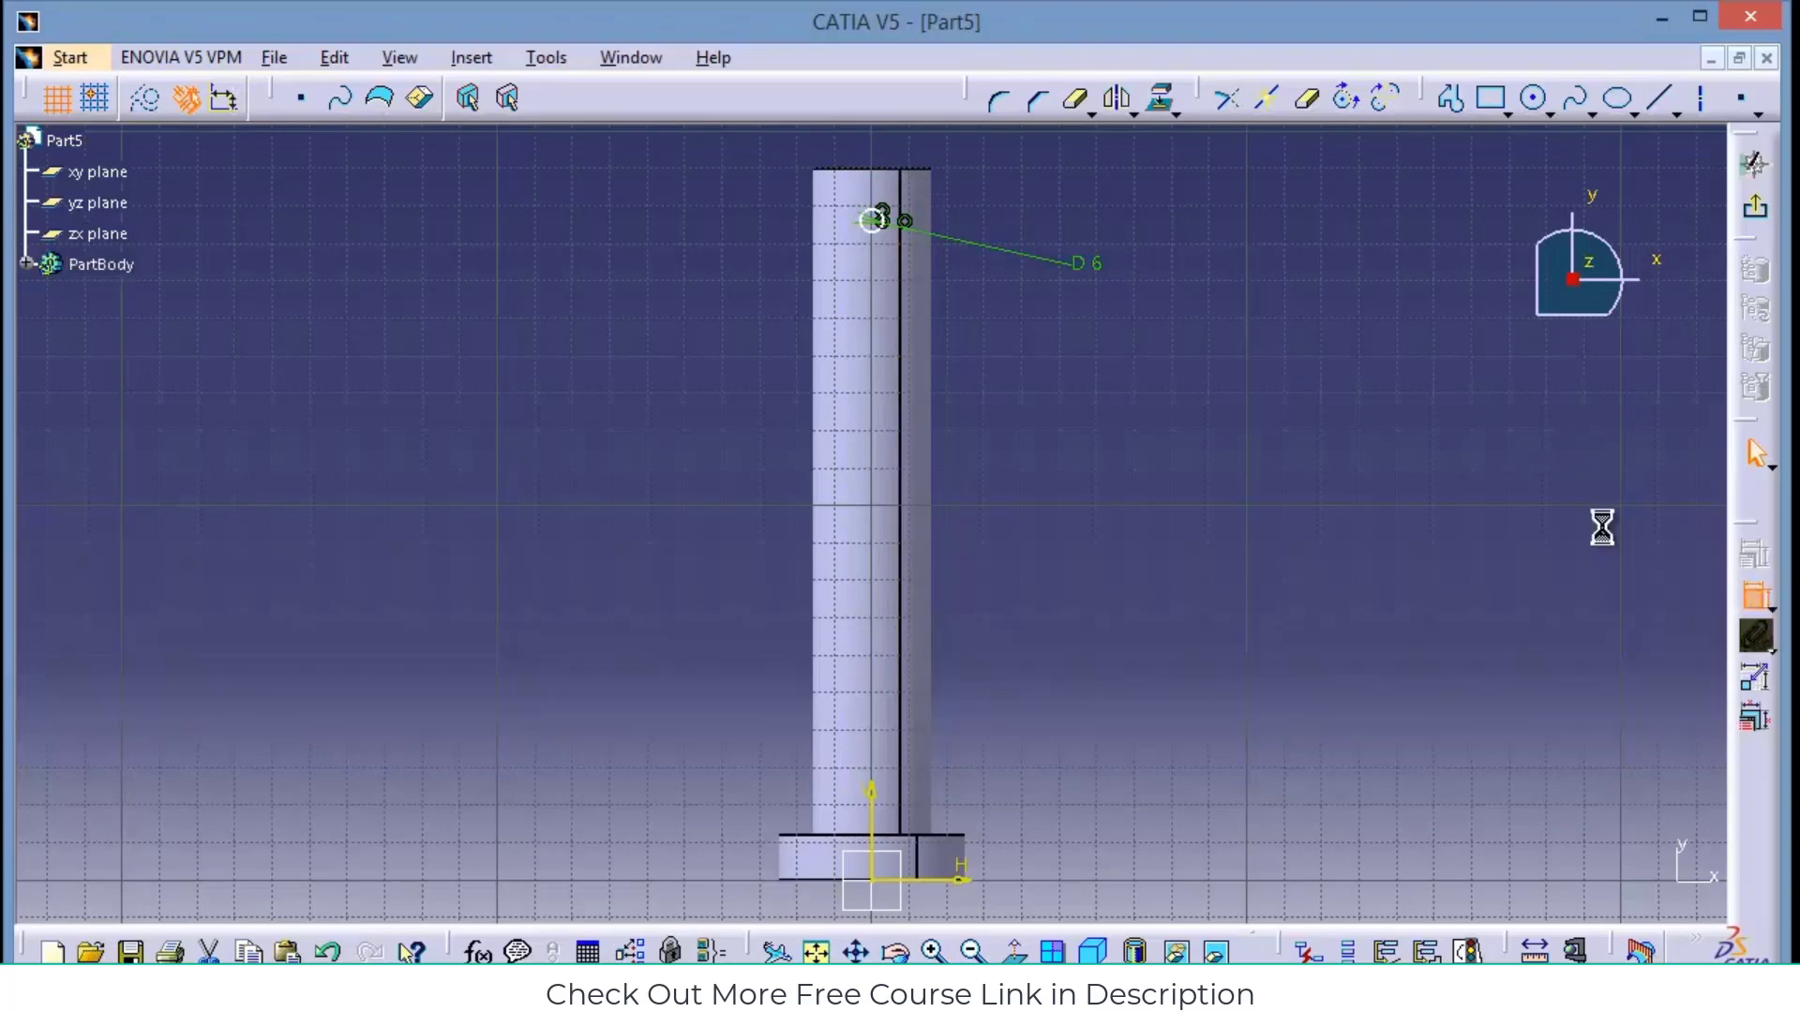
{"action": "left_click", "coordinate": [892, 173]}
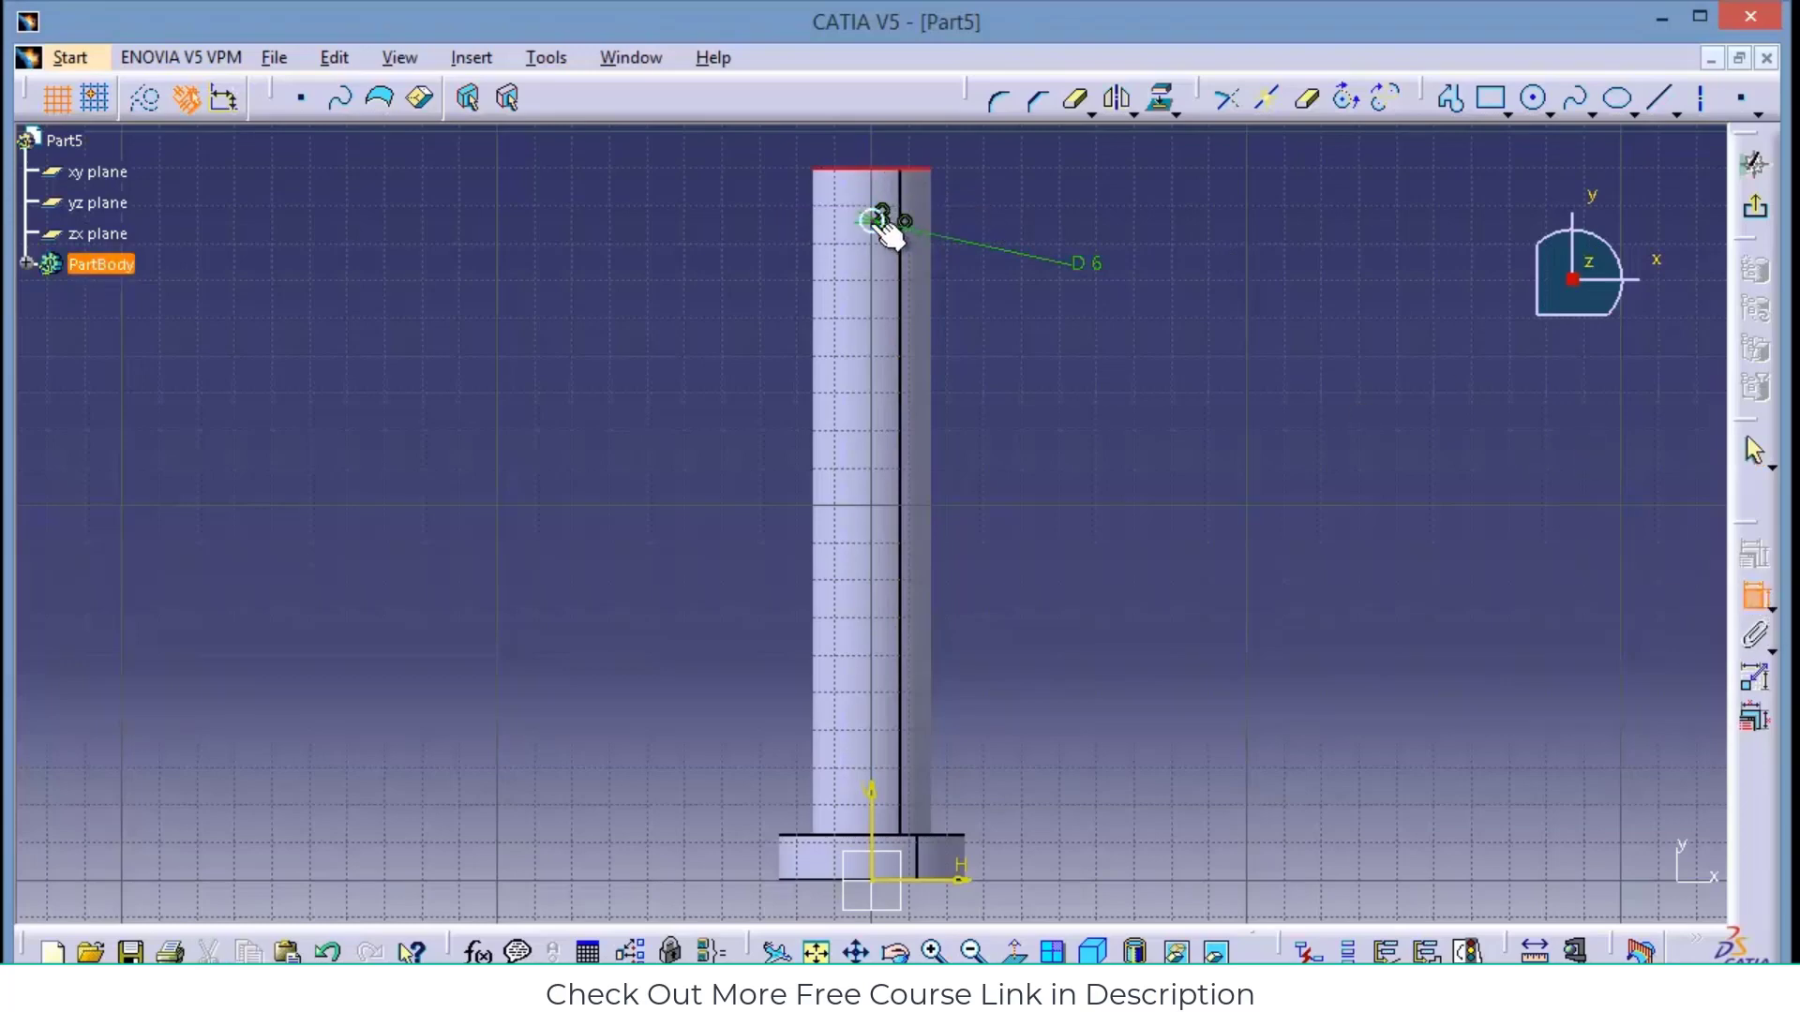
{"action": "left_click", "coordinate": [871, 222]}
{"action": "left_click", "coordinate": [683, 208]}
{"action": "double_click", "coordinate": [685, 208]}
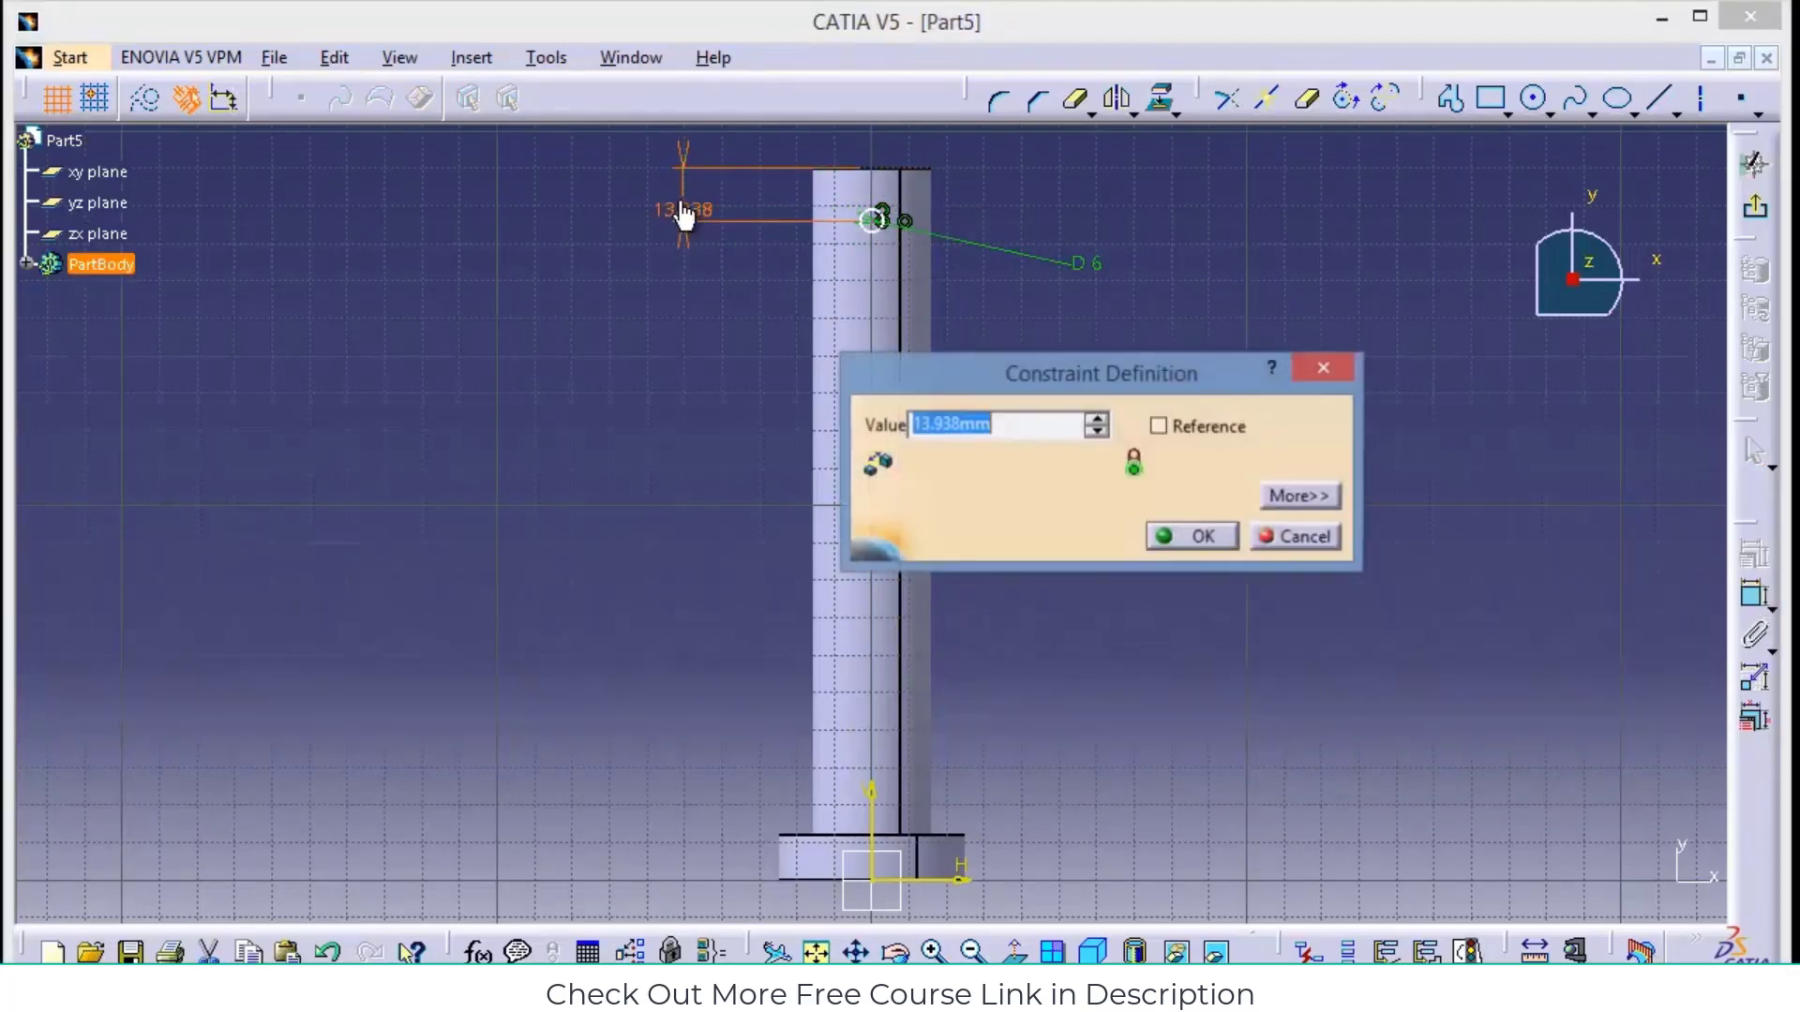
{"action": "type", "text": "6mm"}
{"action": "key", "text": "Return"}
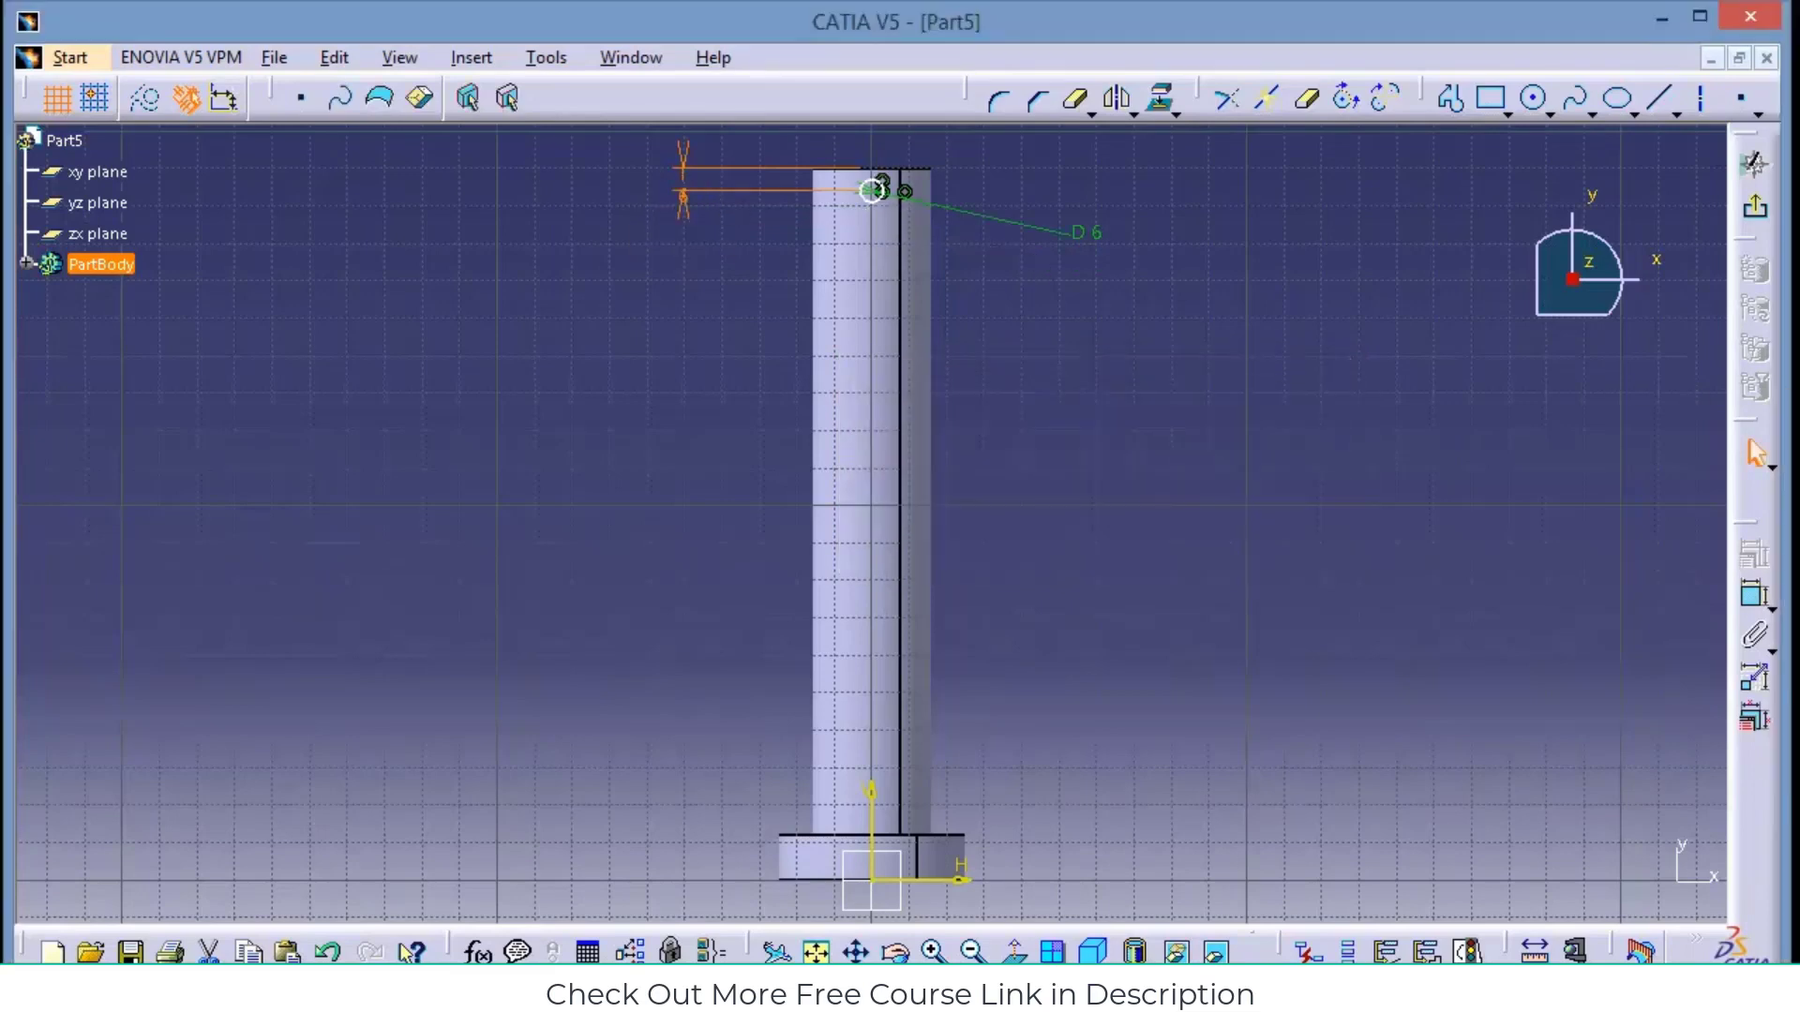
Leave the sketch and pocket the circle through the shaft with a 20 mm depth and mirrored extent
{"action": "left_click", "coordinate": [1749, 200]}
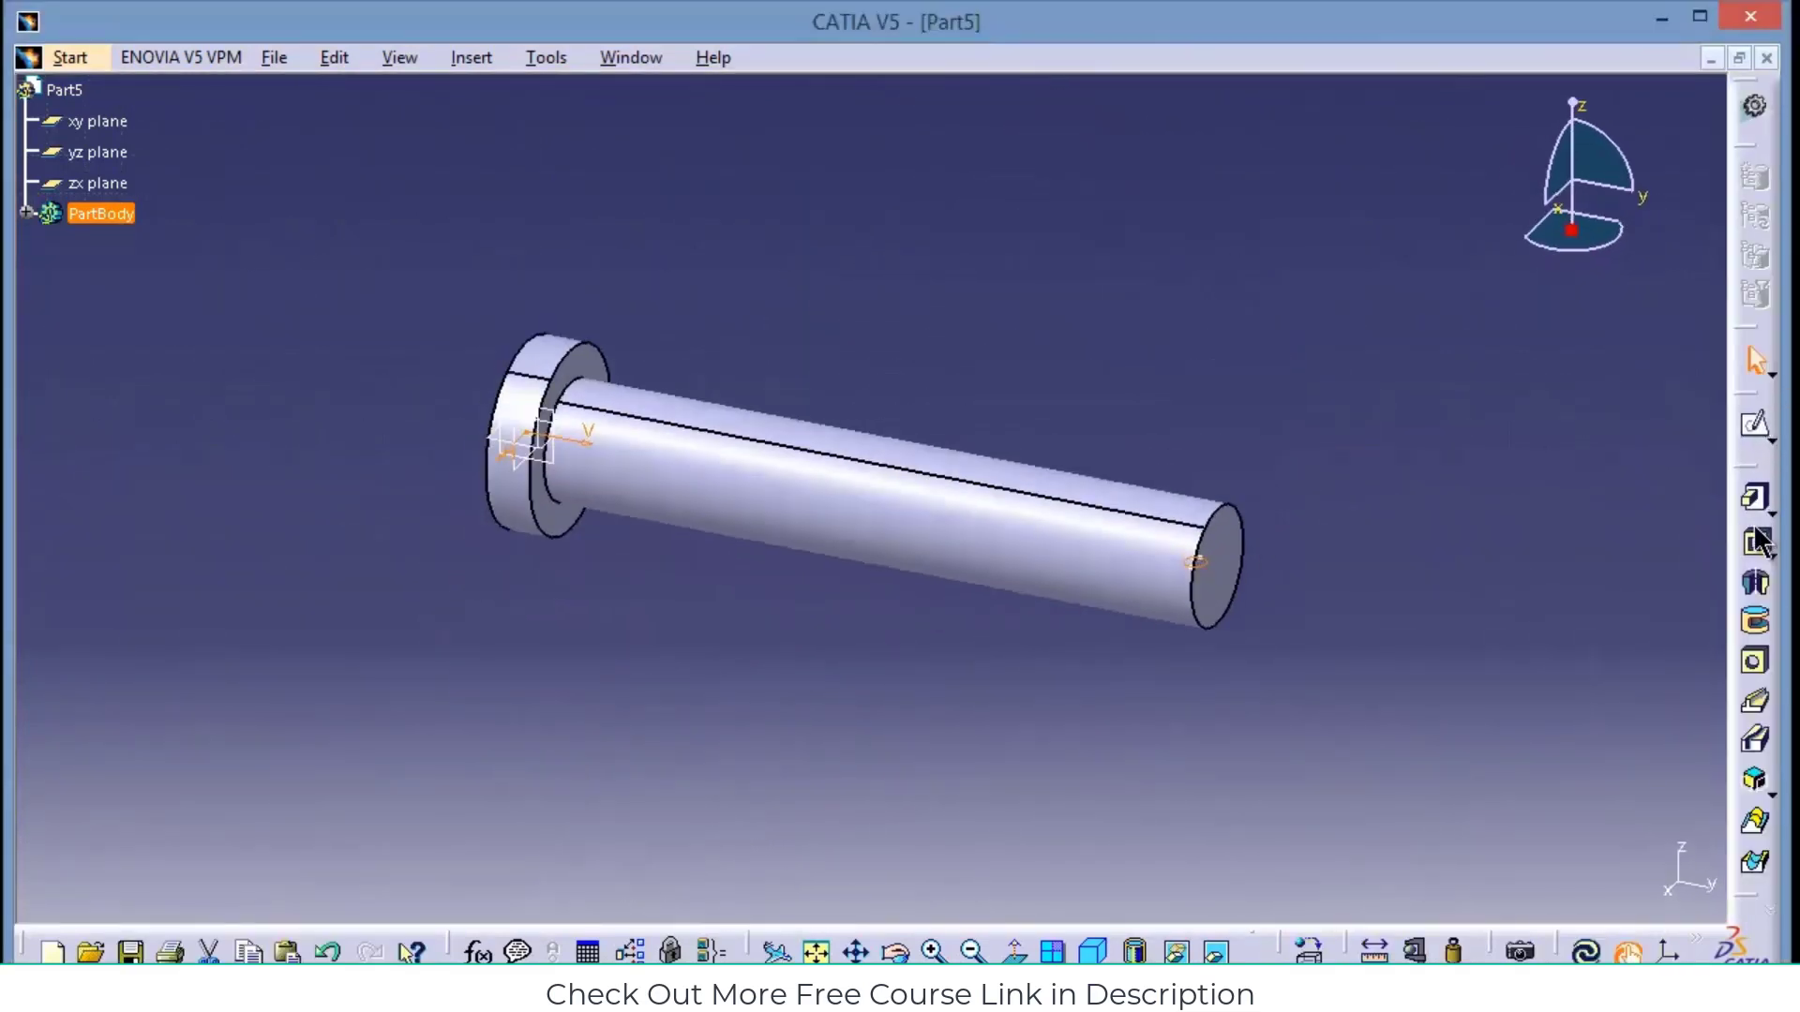
{"action": "left_click", "coordinate": [1755, 544]}
{"action": "left_click", "coordinate": [1121, 655]}
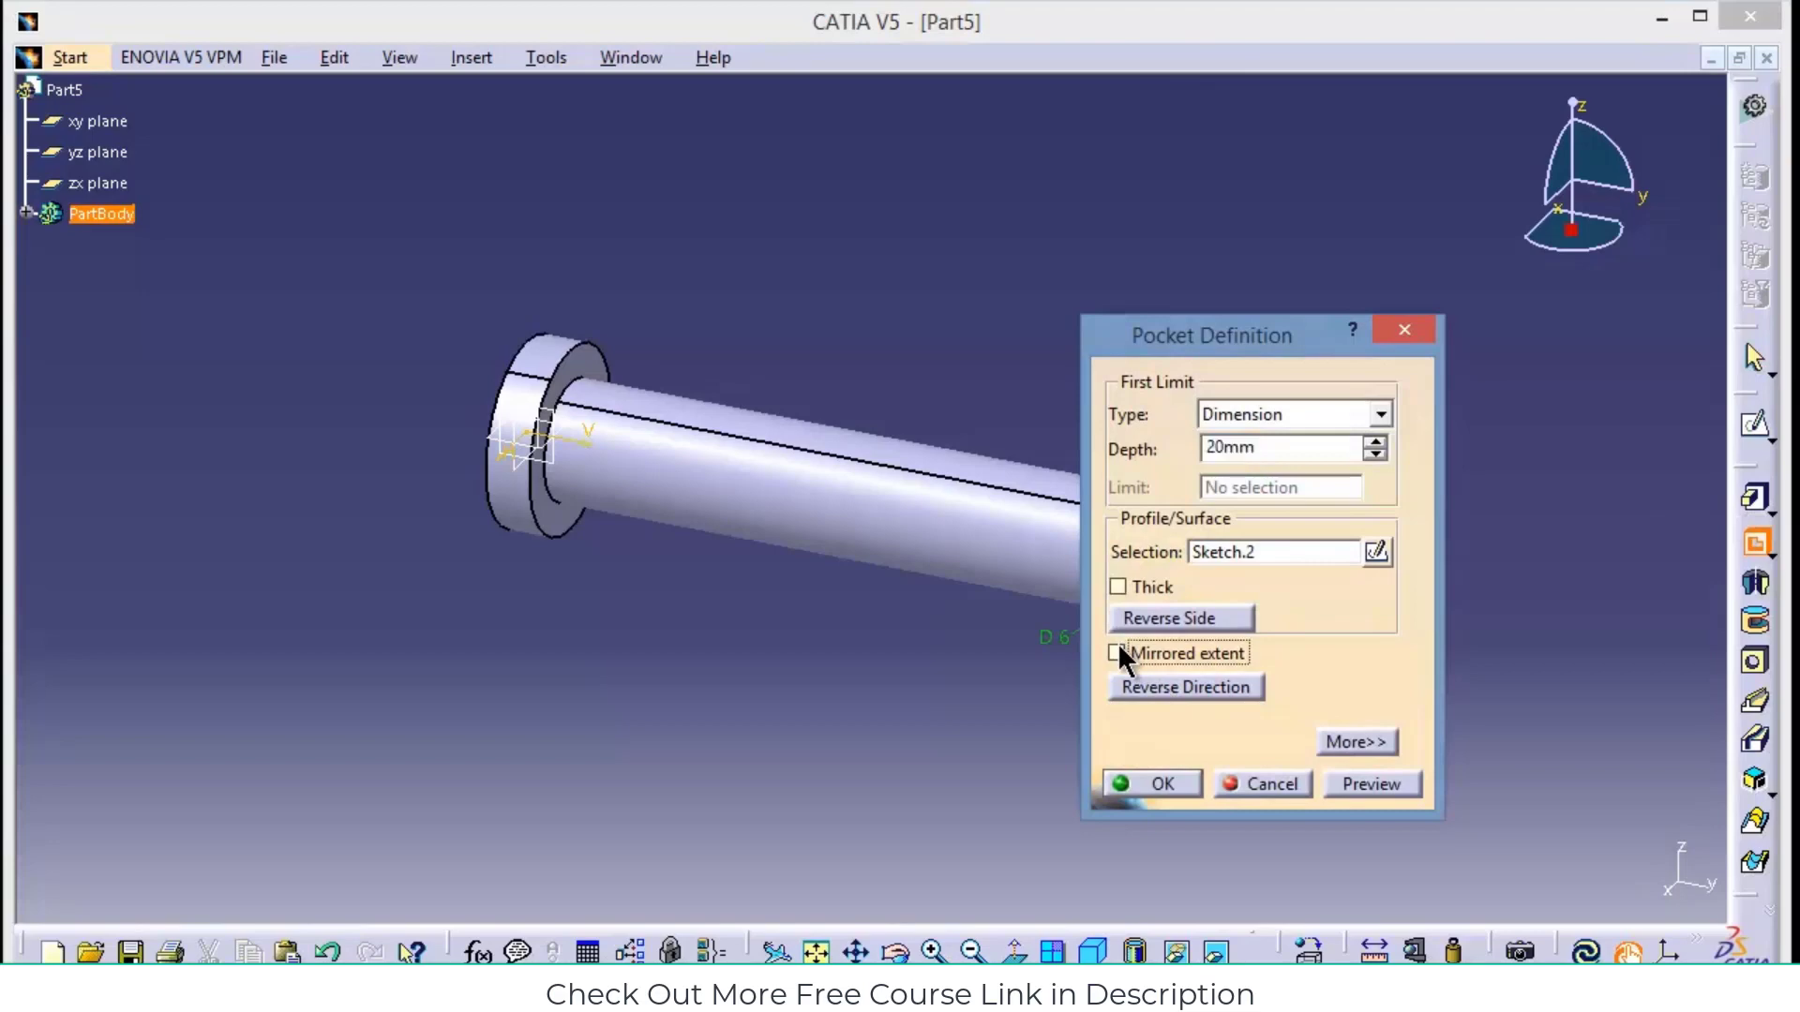
{"action": "left_click", "coordinate": [1162, 786]}
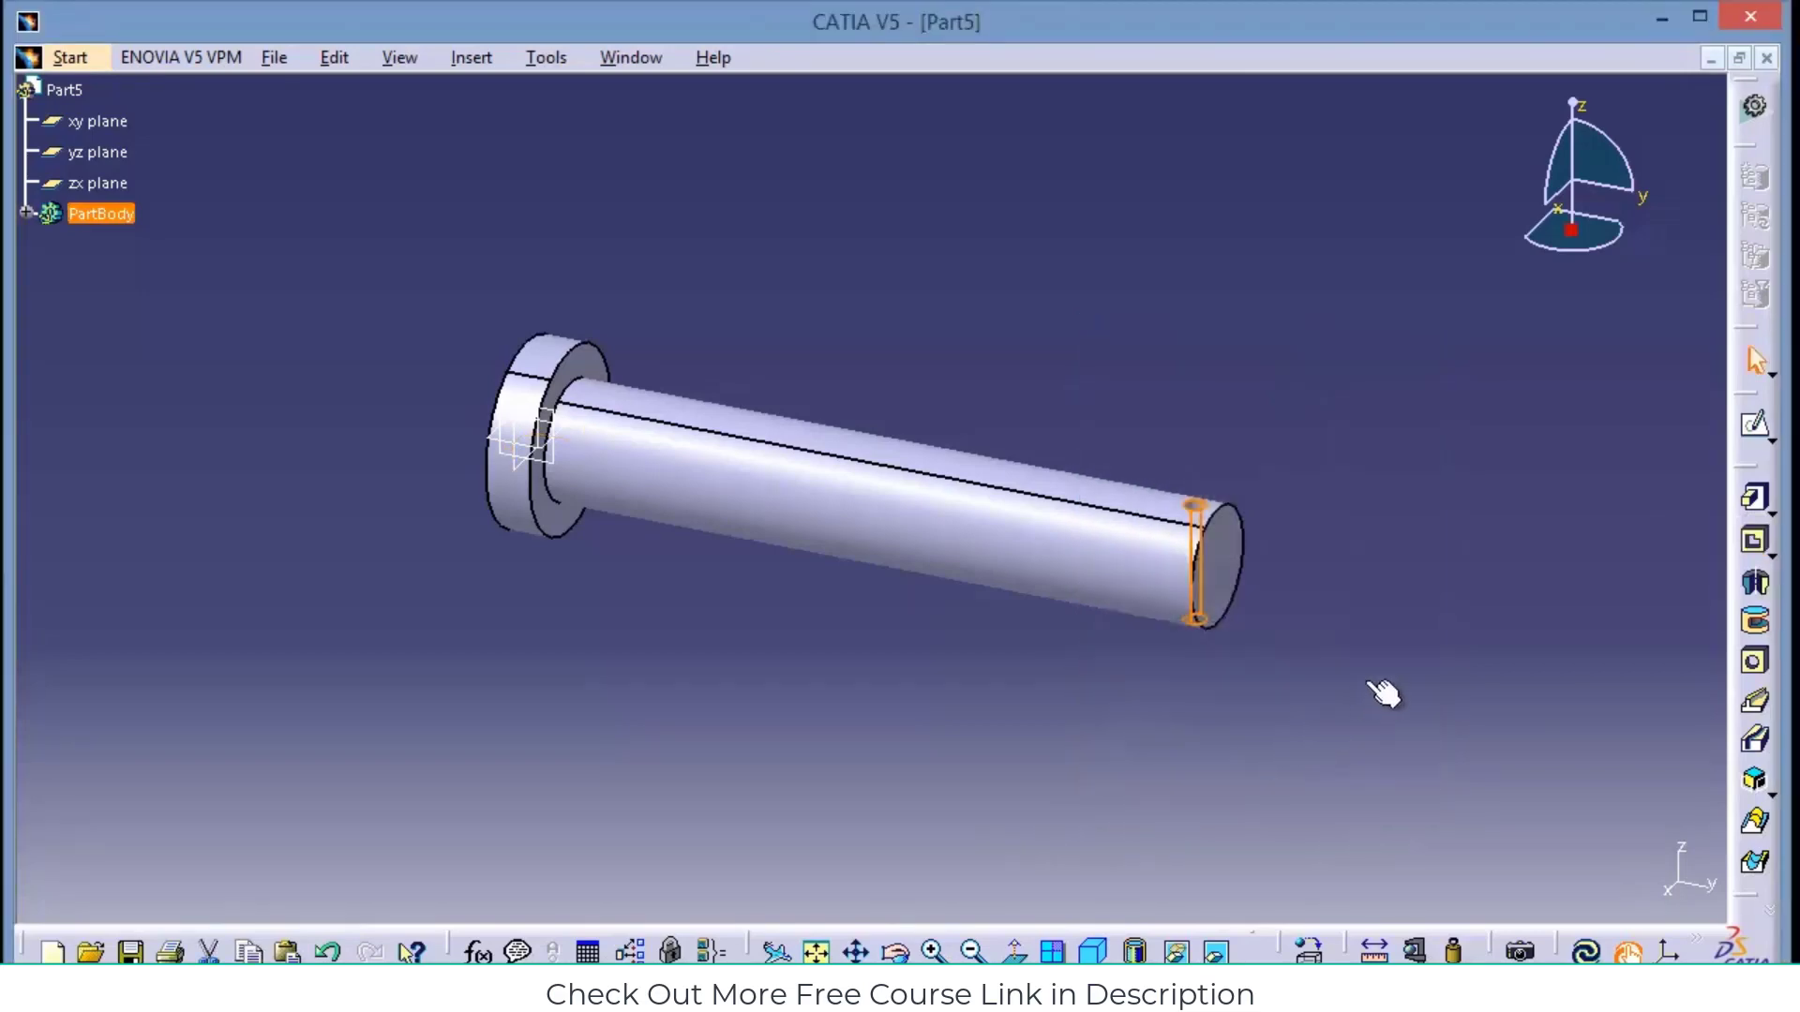
Save the headed shaft part as su in the catia folder
{"action": "key", "text": "ctrl+s"}
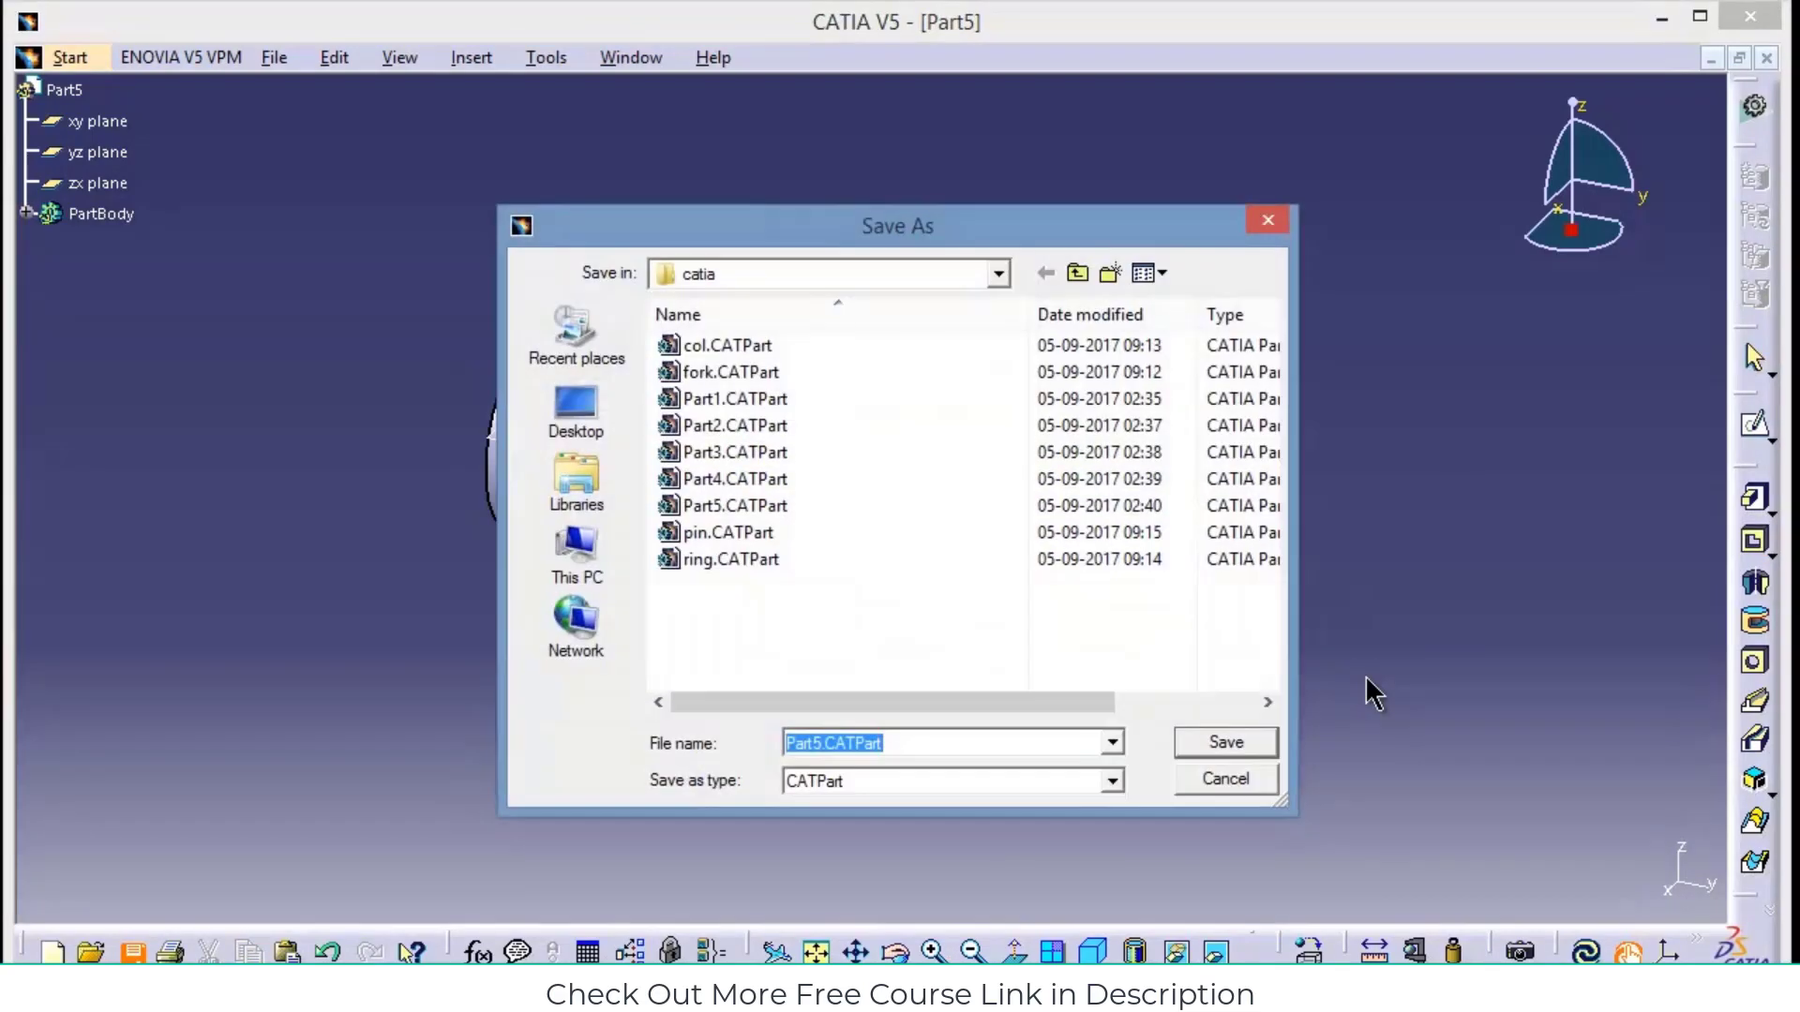
{"action": "type", "text": "su"}
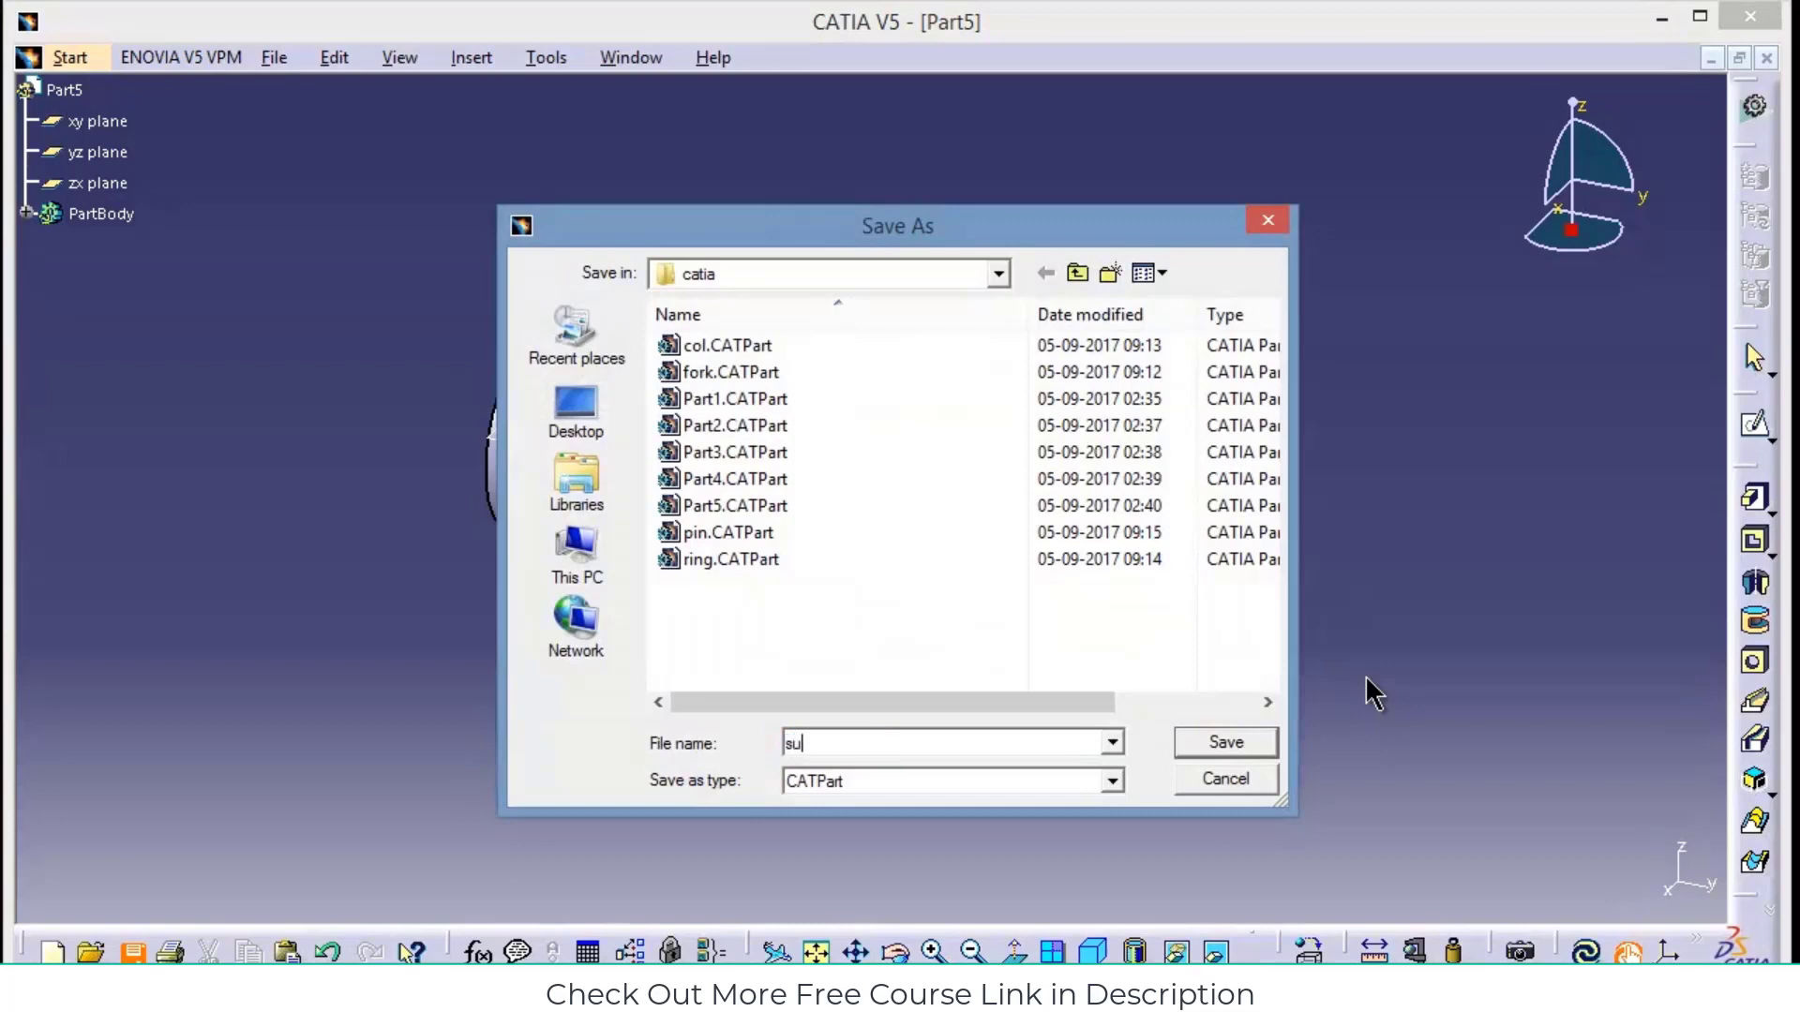
{"action": "key", "text": "Return"}
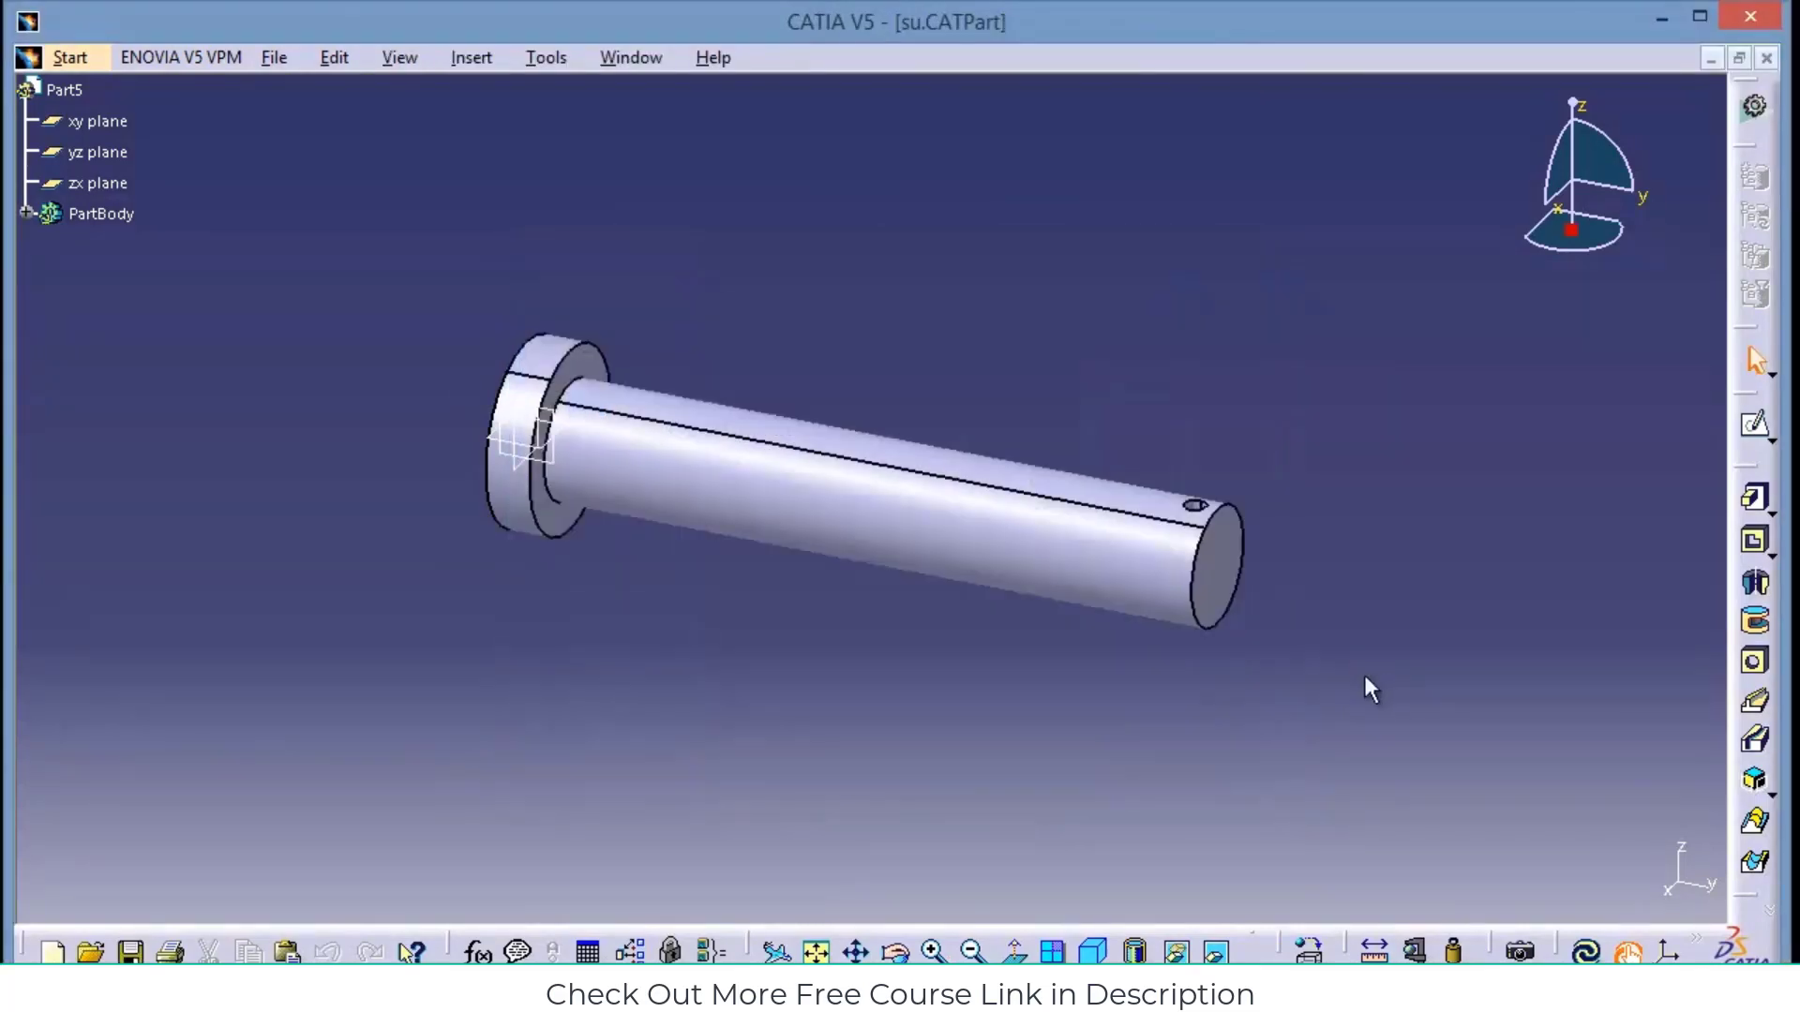
Create a new Assembly Design product
{"action": "left_click", "coordinate": [75, 57]}
{"action": "mouse_move", "coordinate": [131, 127]}
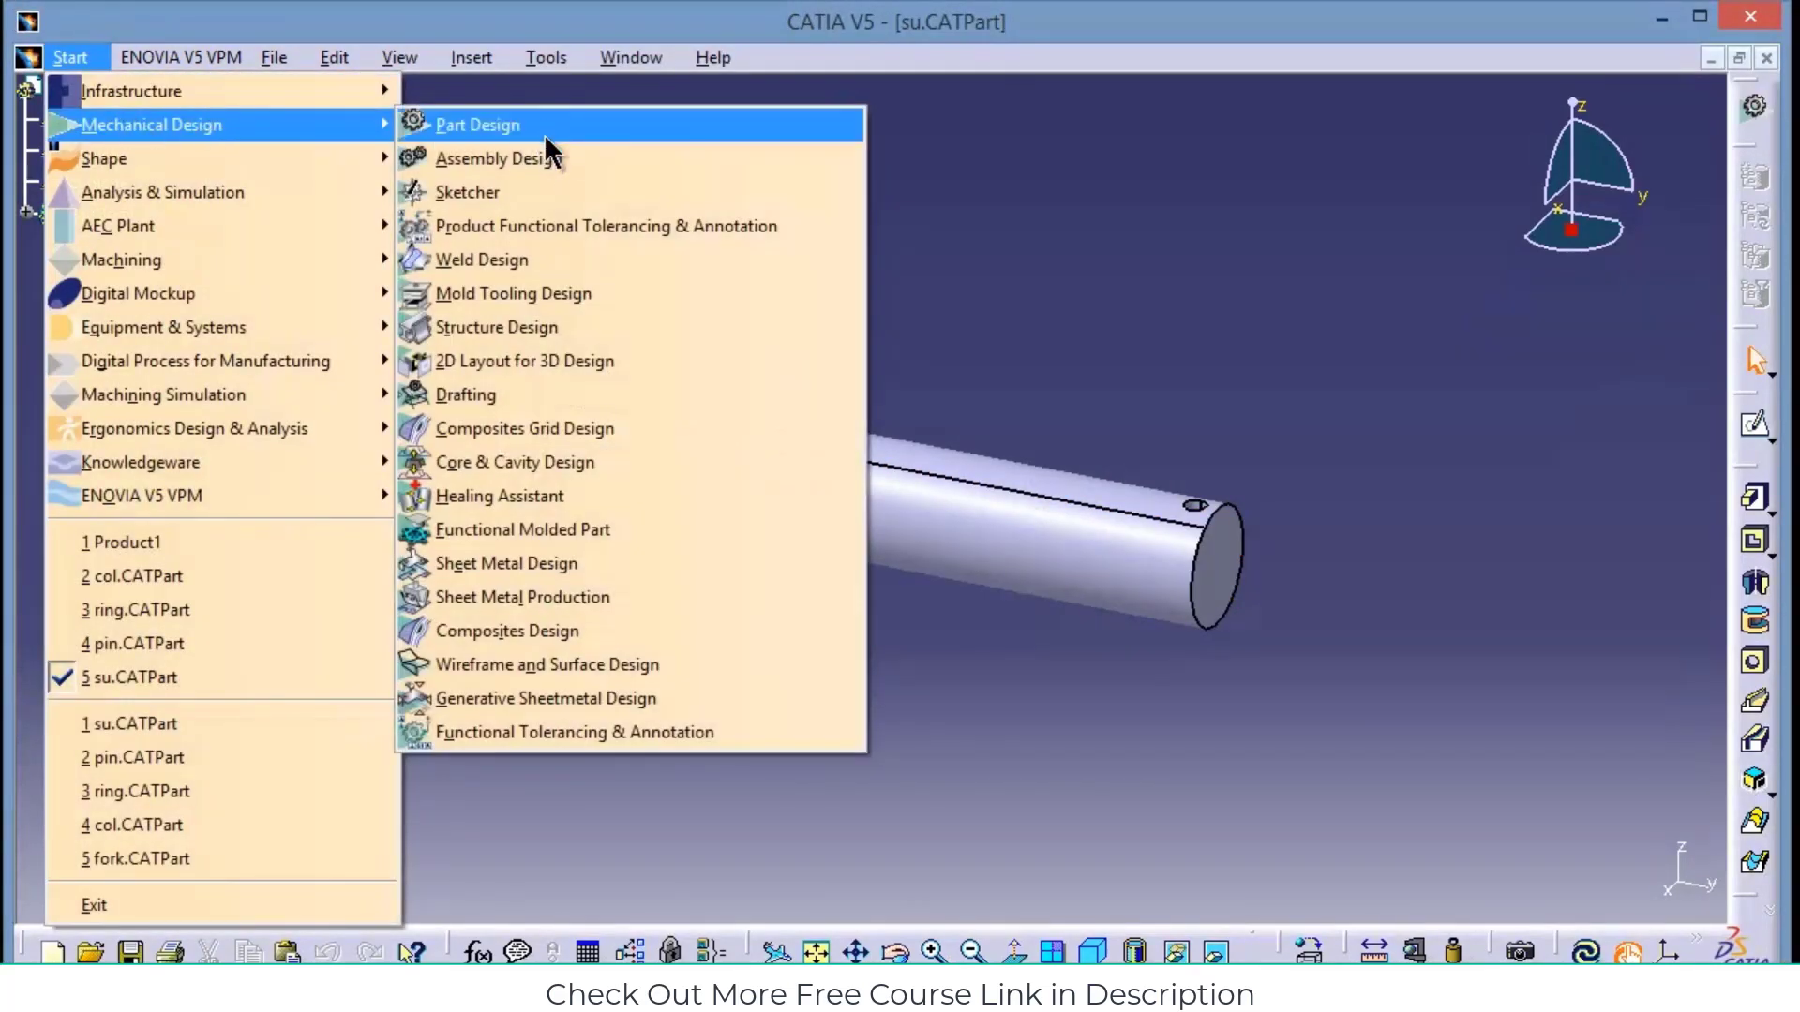
{"action": "left_click", "coordinate": [546, 159]}
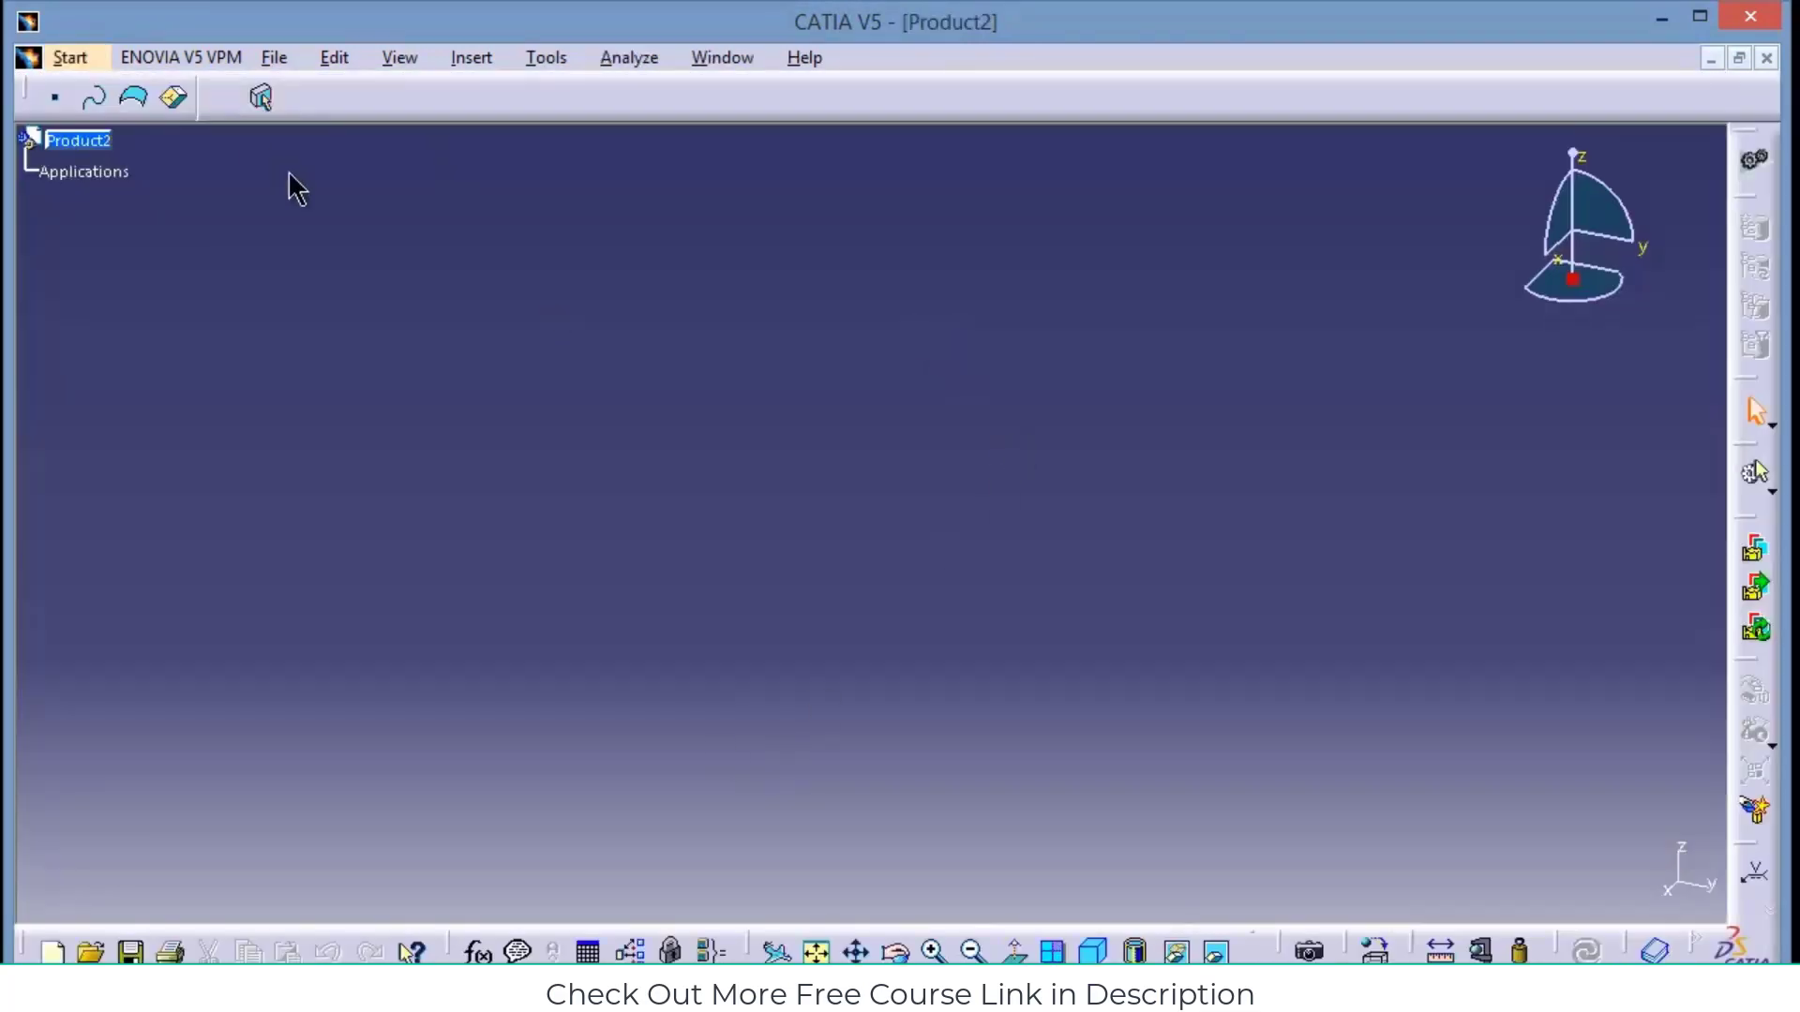
Insert the existing col, fork, ring, su and pin parts from the catia folder into the assembly product
{"action": "left_click", "coordinate": [453, 58]}
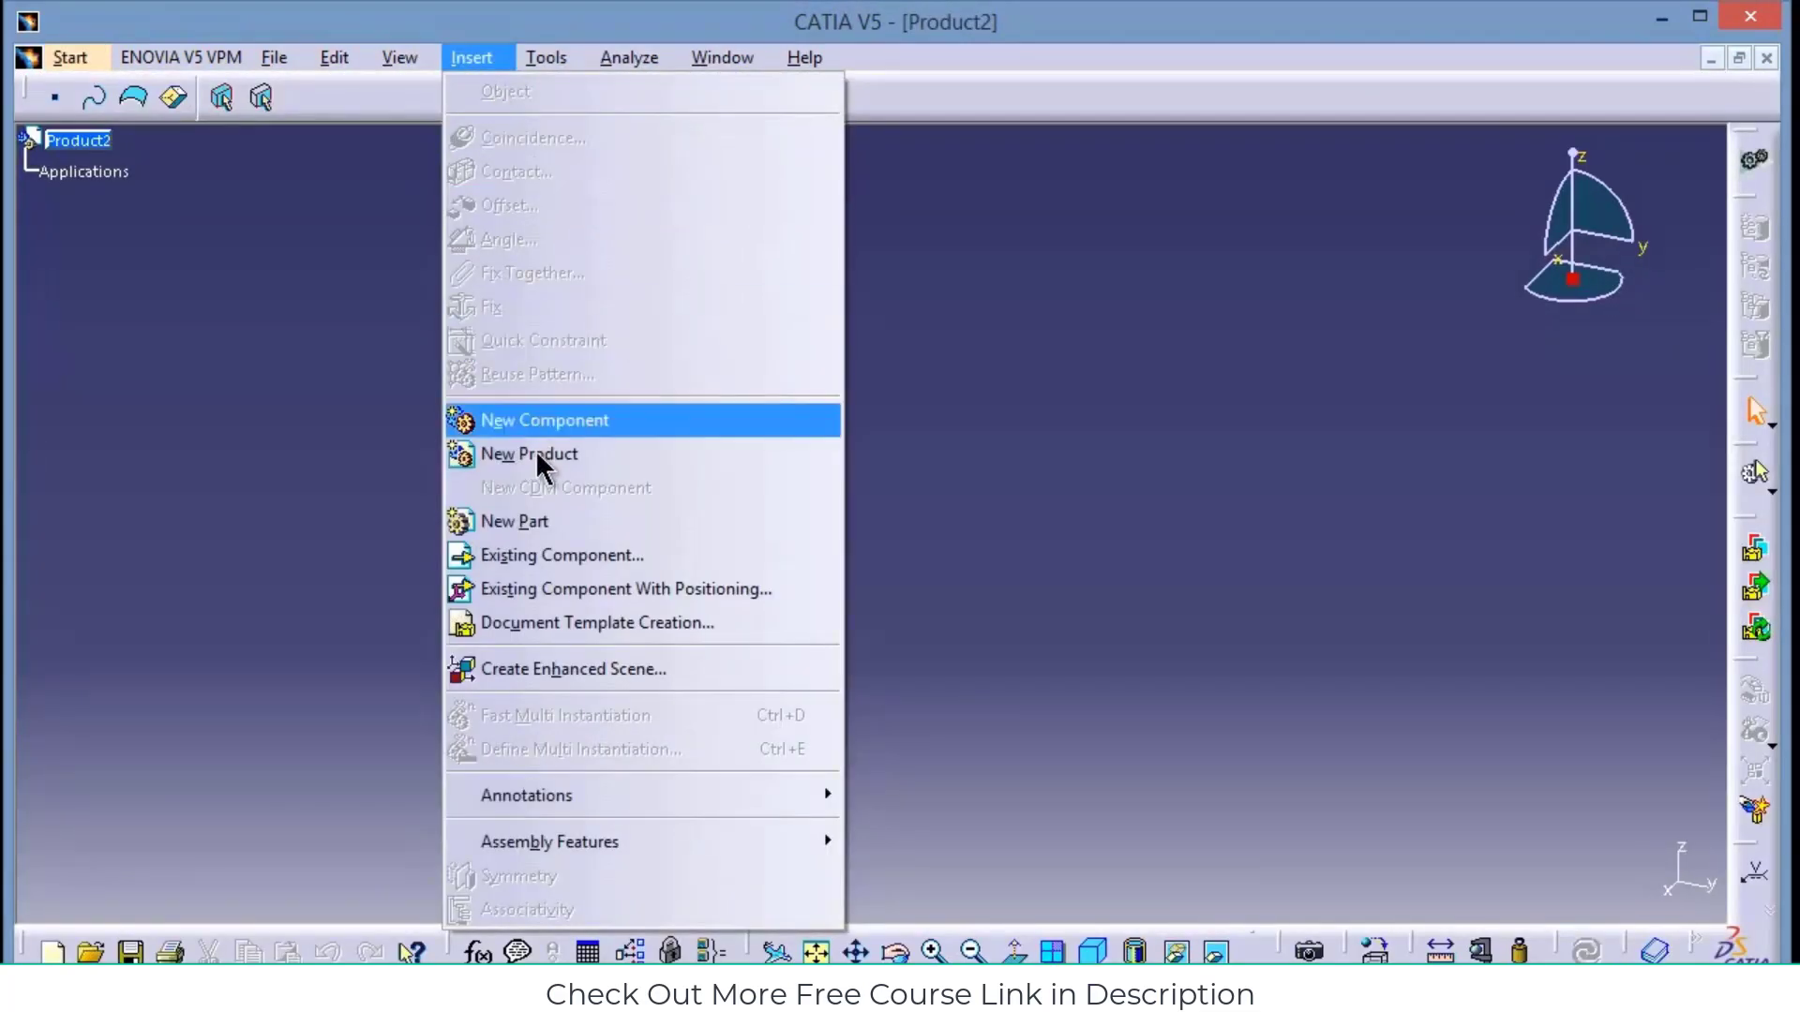
{"action": "left_click", "coordinate": [542, 555]}
{"action": "left_click", "coordinate": [94, 142]}
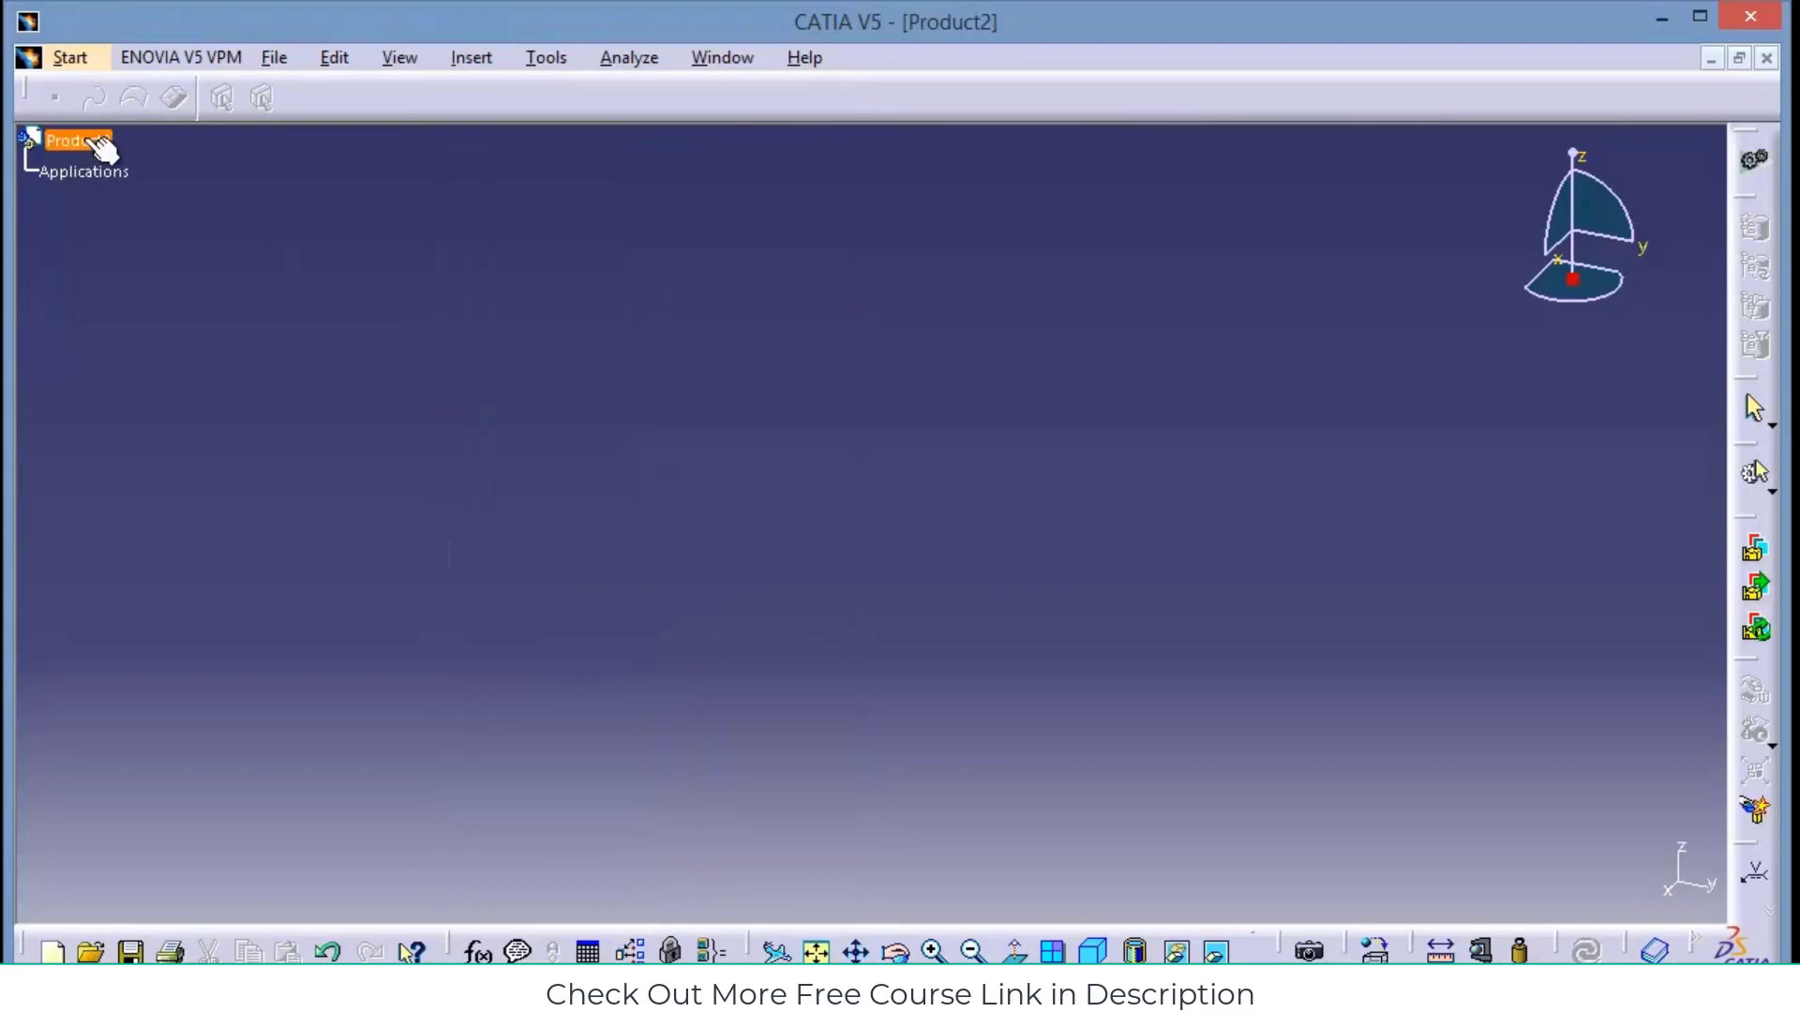
{"action": "left_click", "coordinate": [740, 347]}
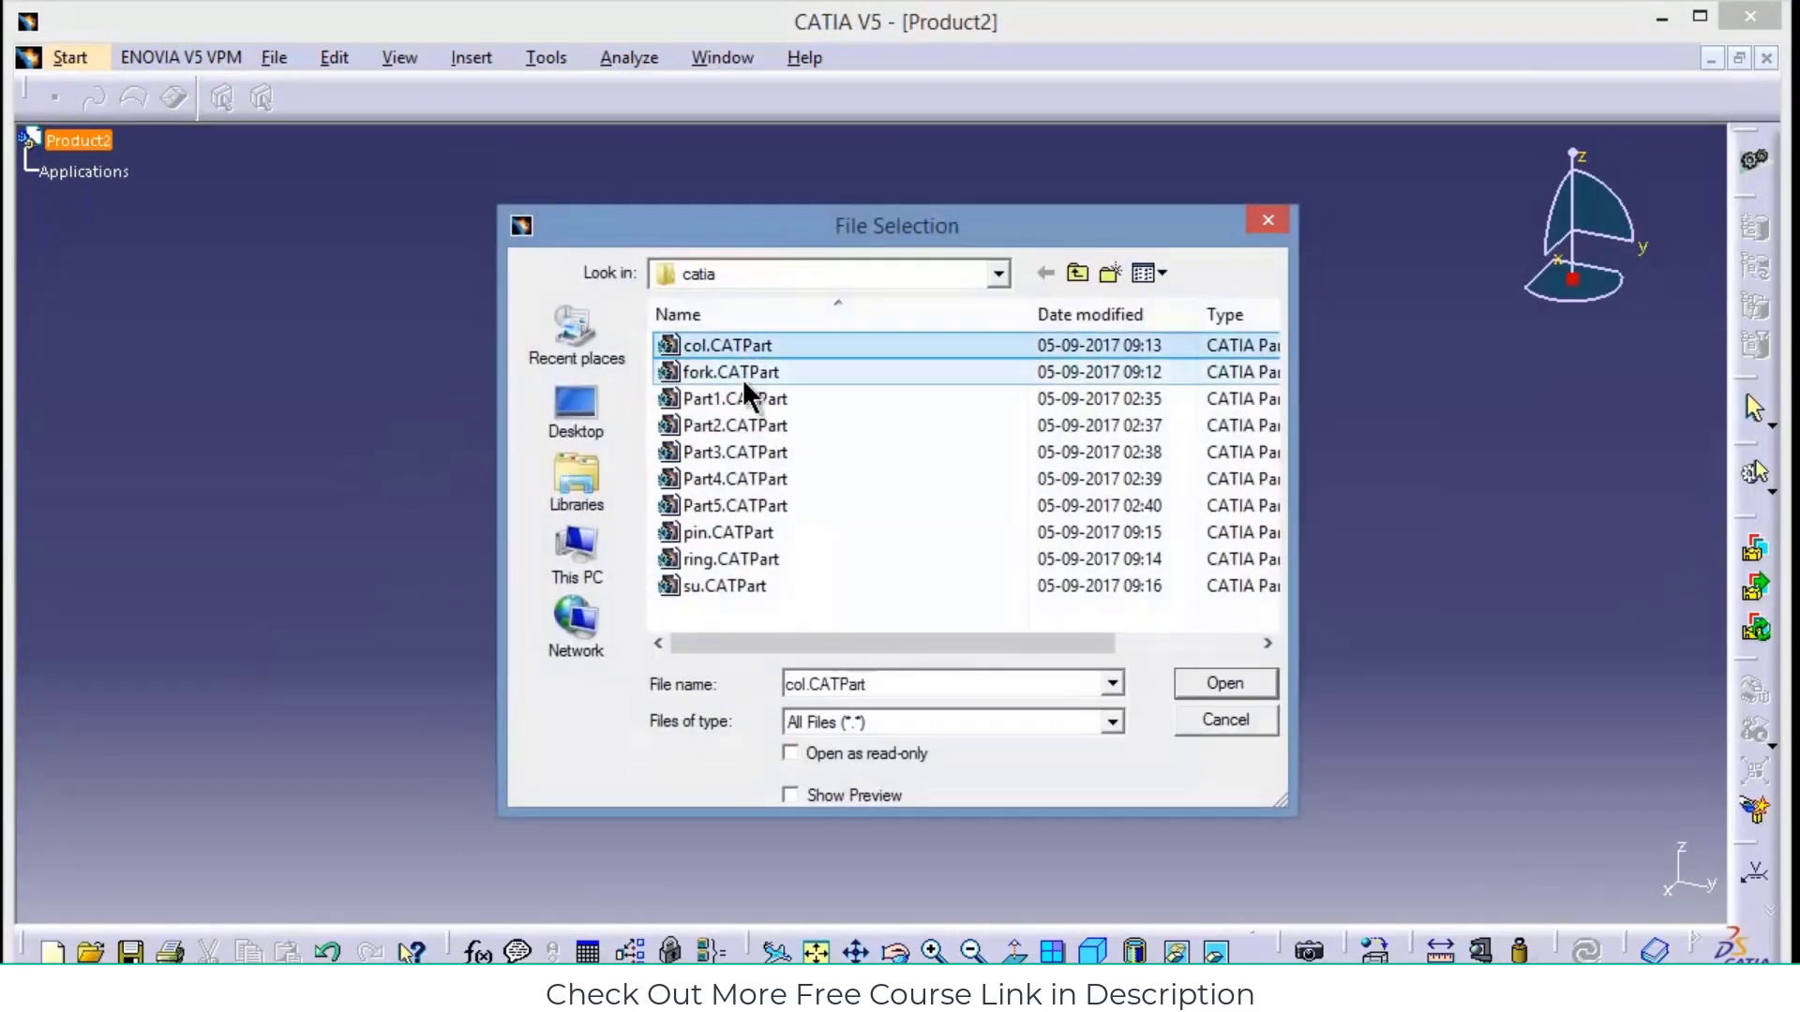
{"action": "left_click", "coordinate": [743, 375], "text": "ctrl"}
{"action": "left_click", "coordinate": [718, 564], "text": "ctrl"}
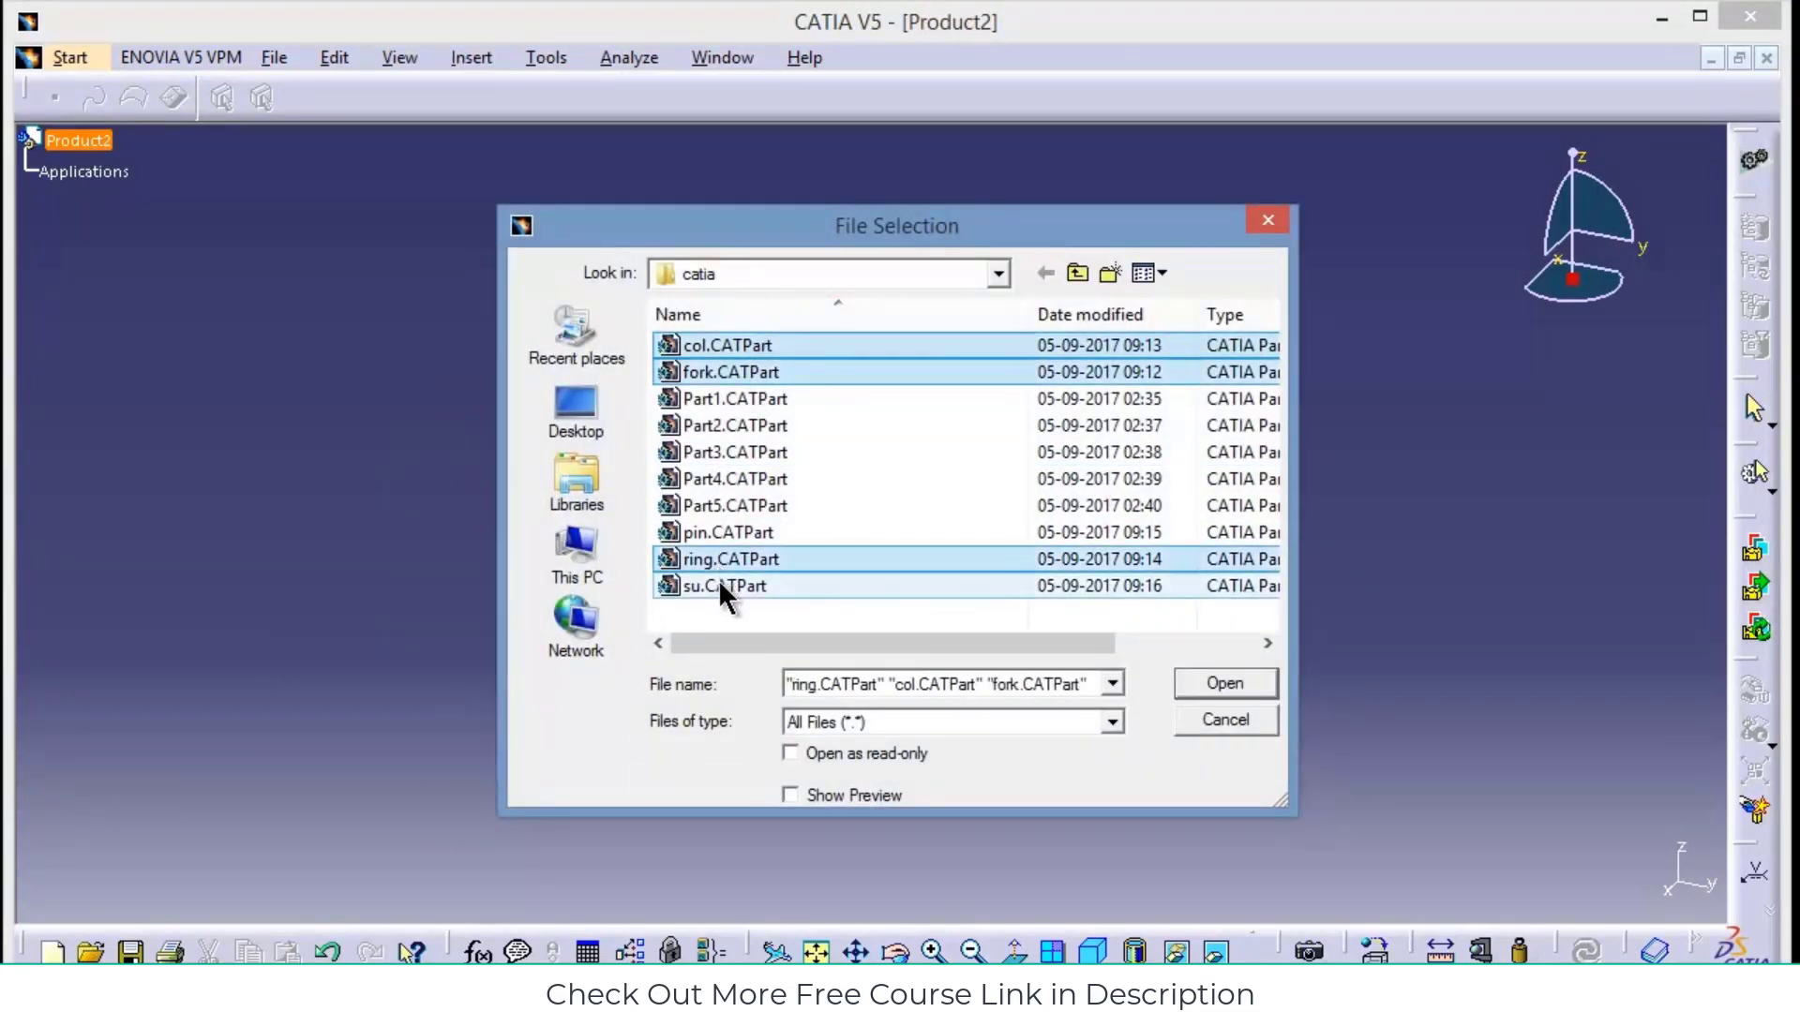
{"action": "left_click", "coordinate": [718, 581], "text": "ctrl"}
{"action": "left_click", "coordinate": [729, 530], "text": "ctrl"}
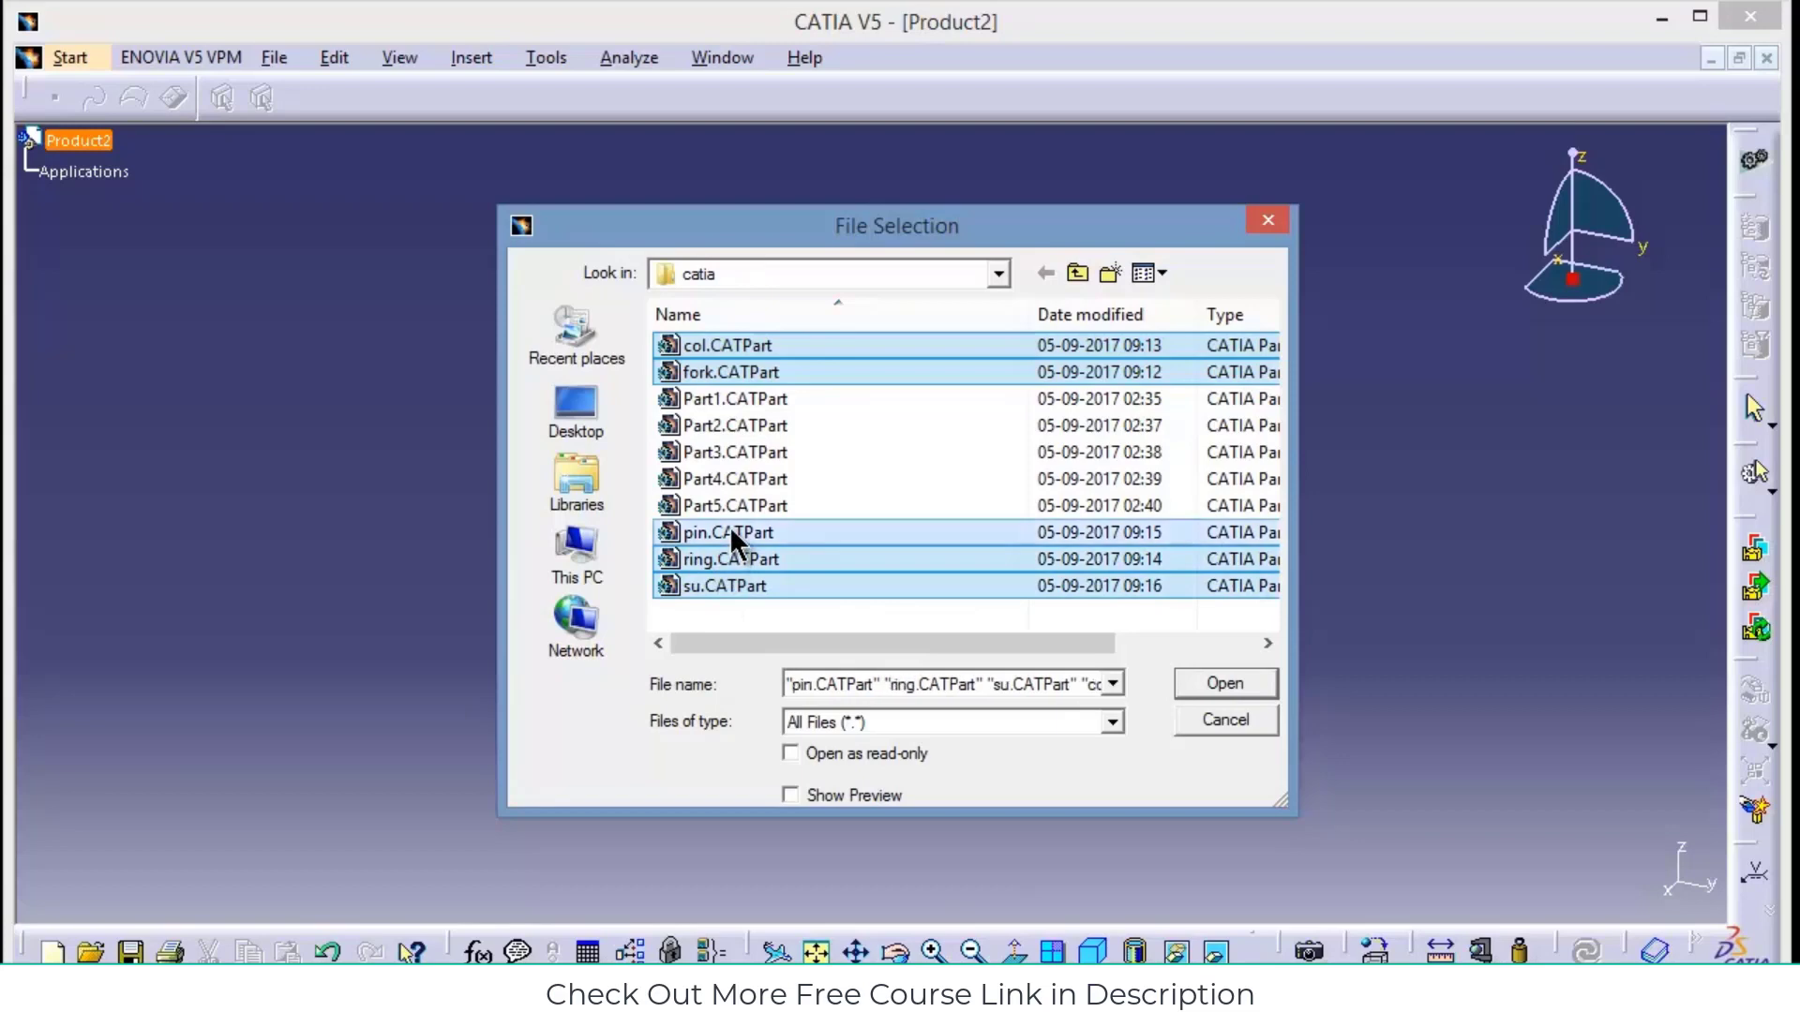
{"action": "left_click", "coordinate": [1242, 689]}
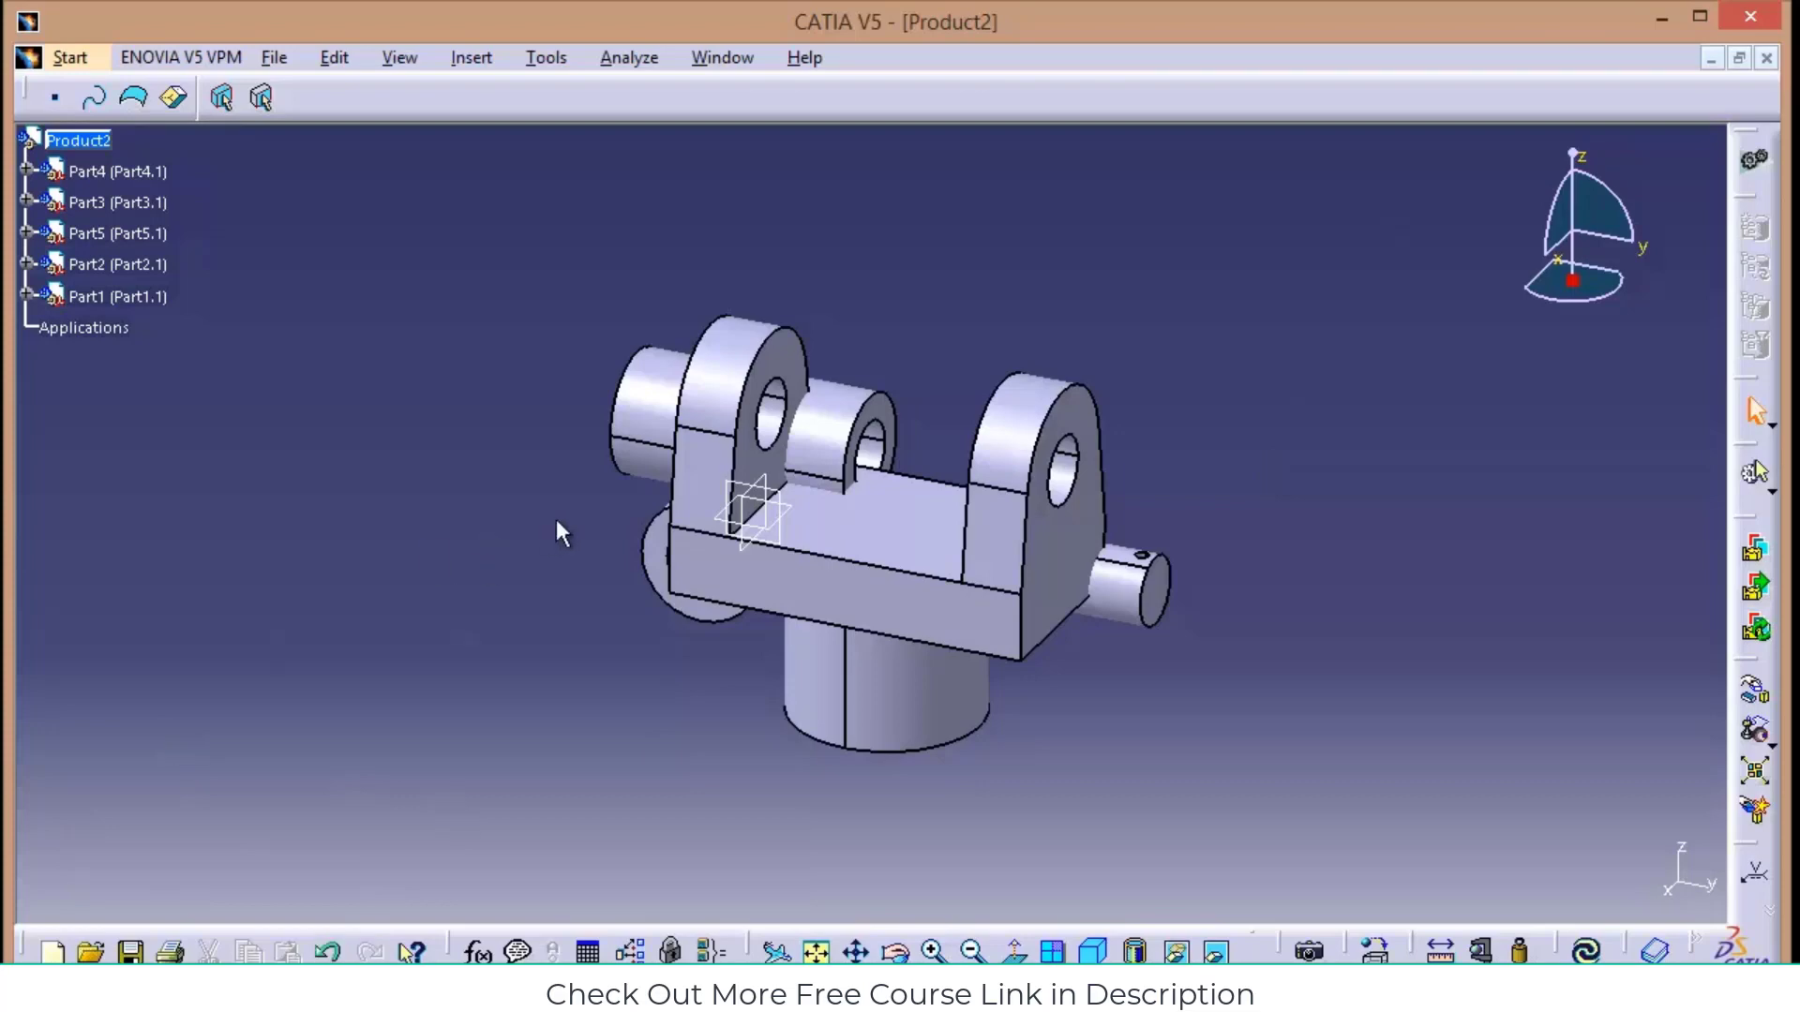
Make the col's cross-cylinder axis coincident with the fork's lug hole axis, turning off future assistant prompts, and update the assembly
{"action": "left_click", "coordinate": [672, 480]}
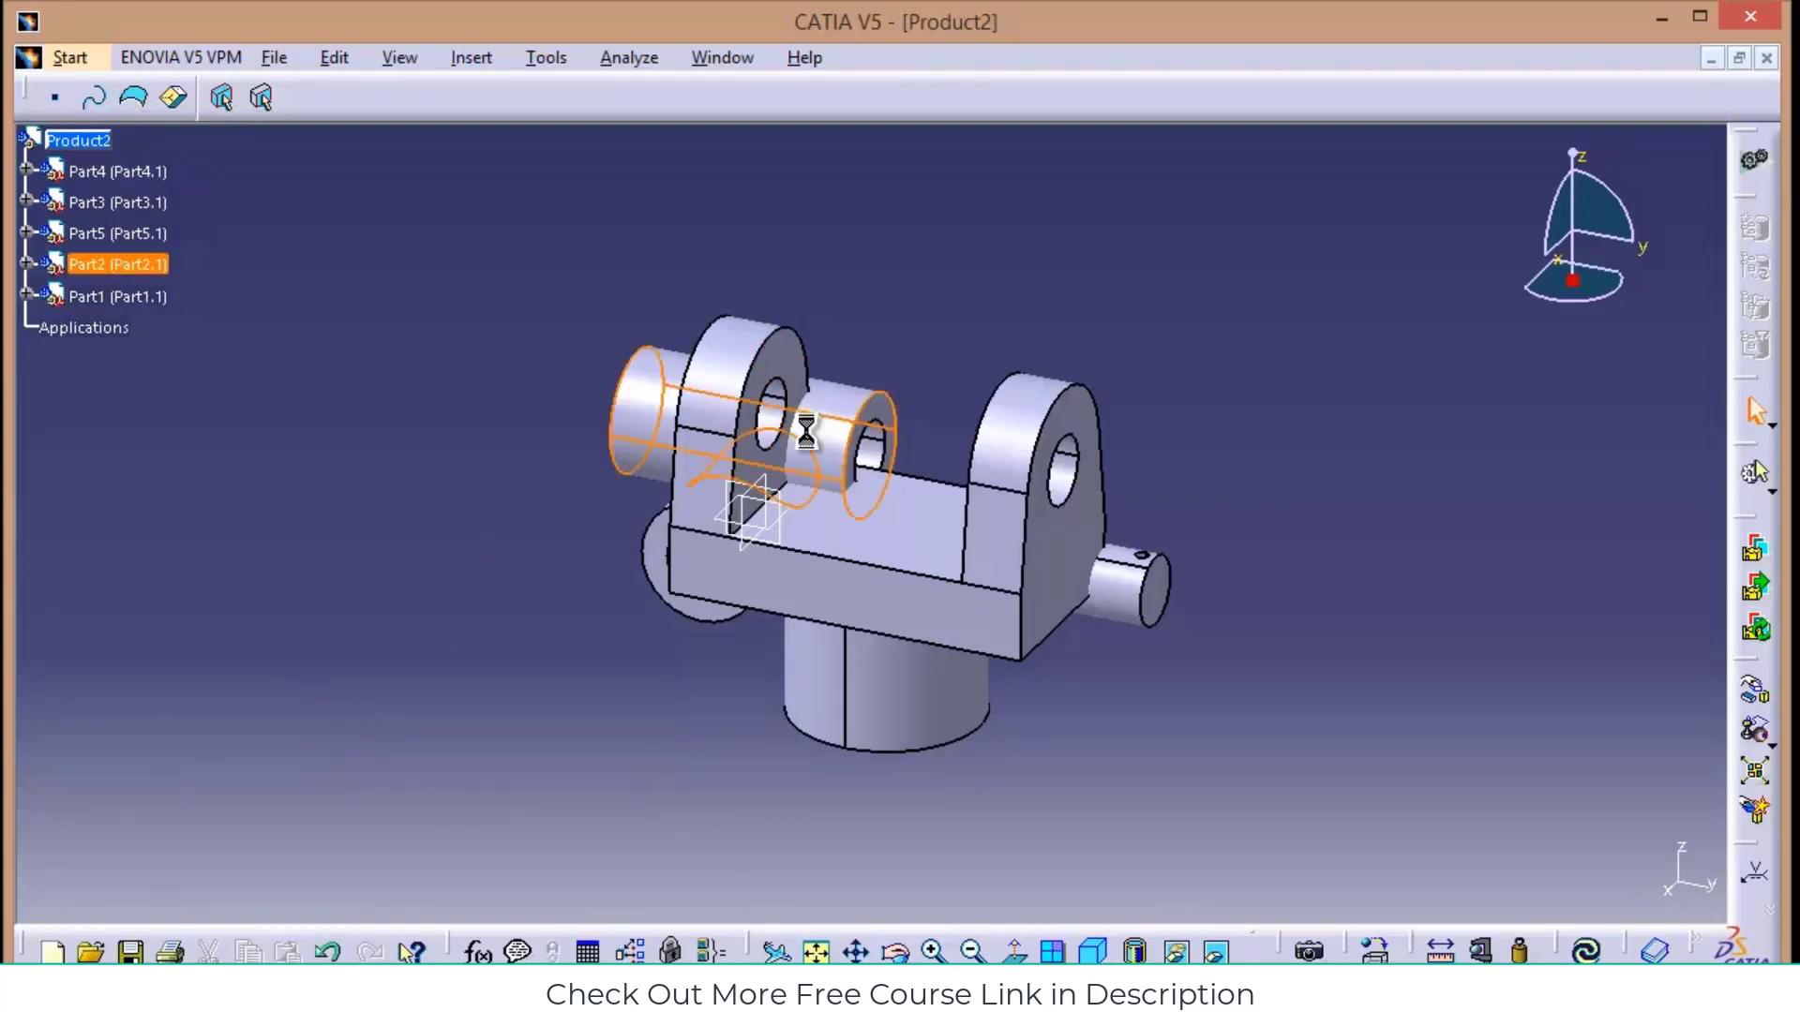
{"action": "left_click", "coordinate": [473, 57]}
{"action": "left_click", "coordinate": [542, 141]}
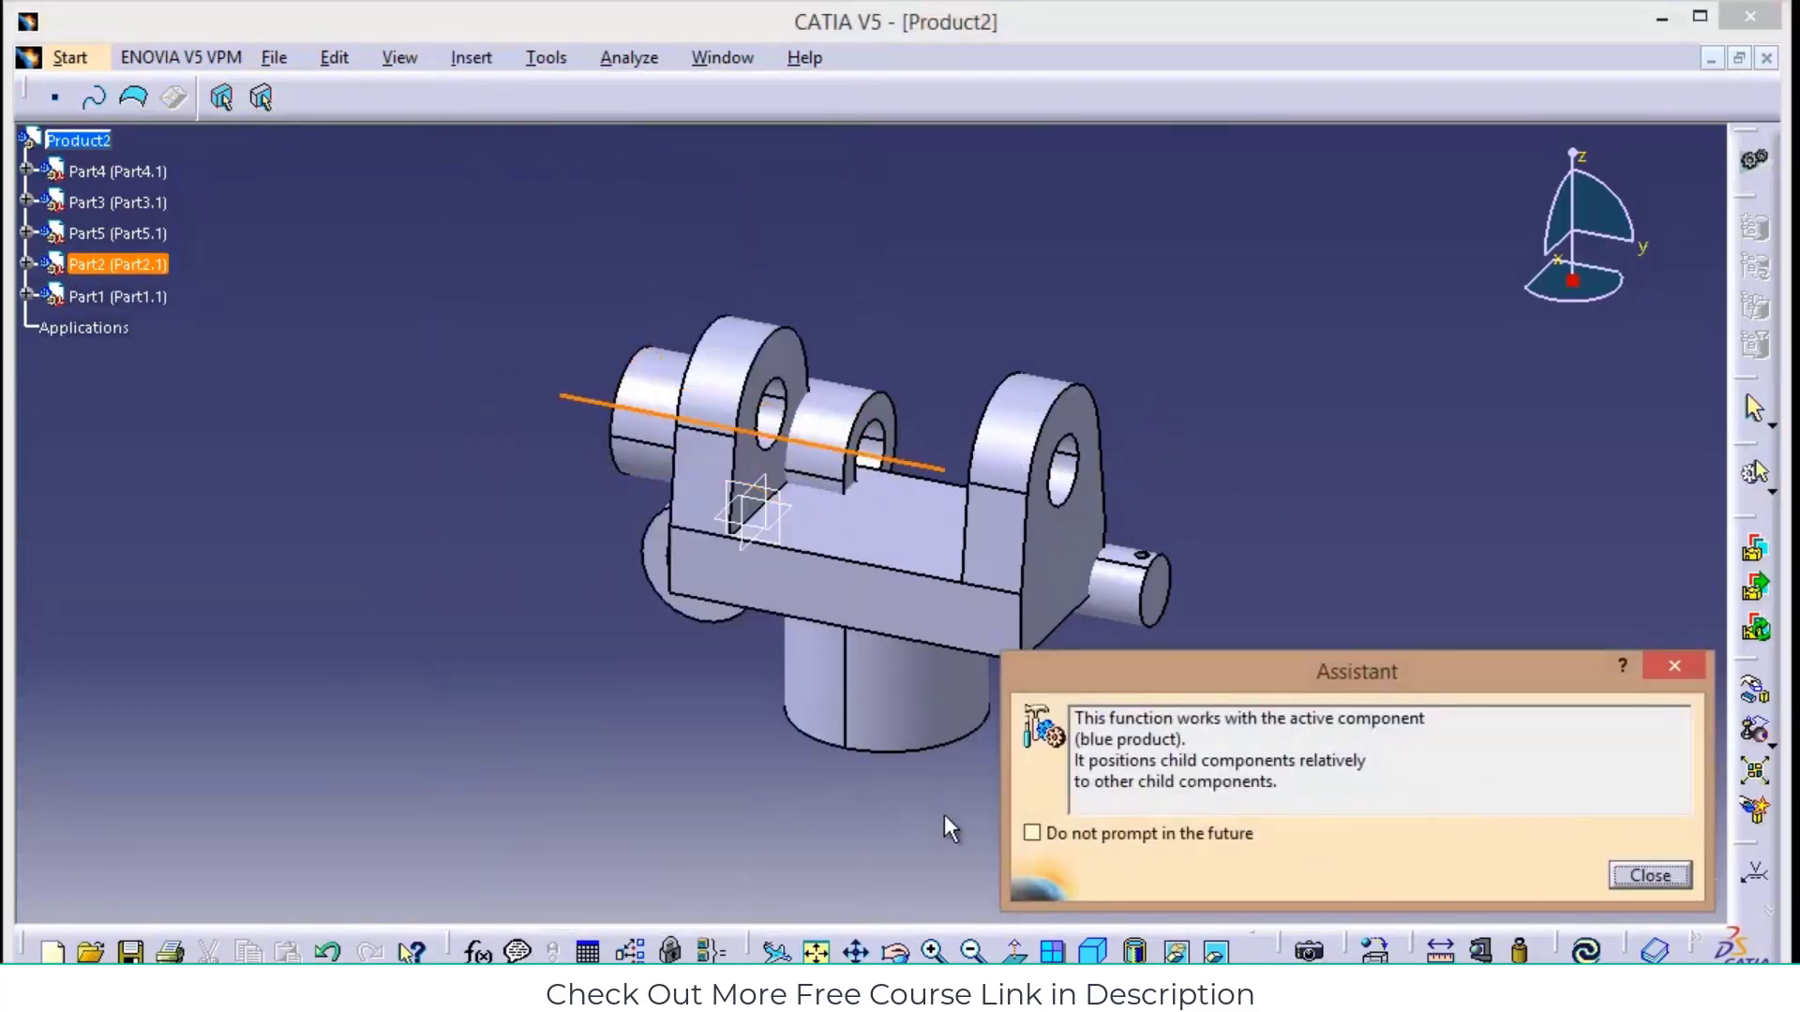
{"action": "left_click", "coordinate": [1033, 830]}
{"action": "left_click", "coordinate": [1680, 876]}
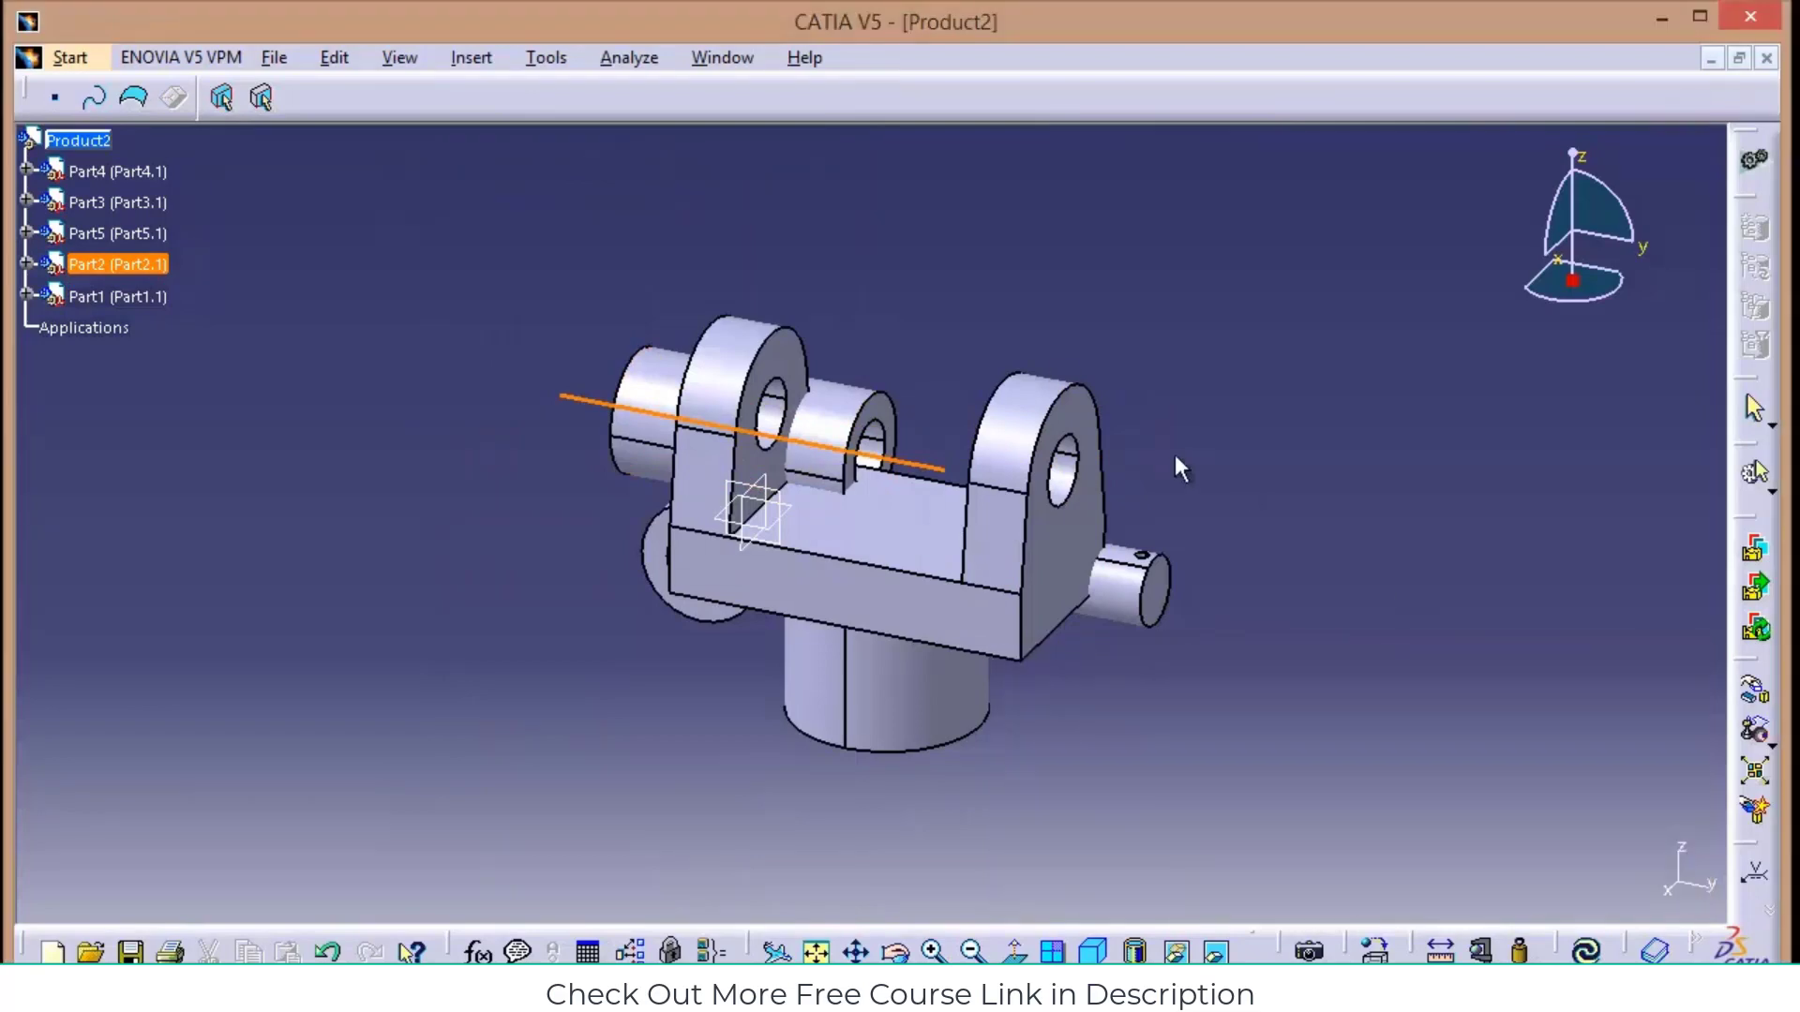
{"action": "left_click", "coordinate": [1064, 464]}
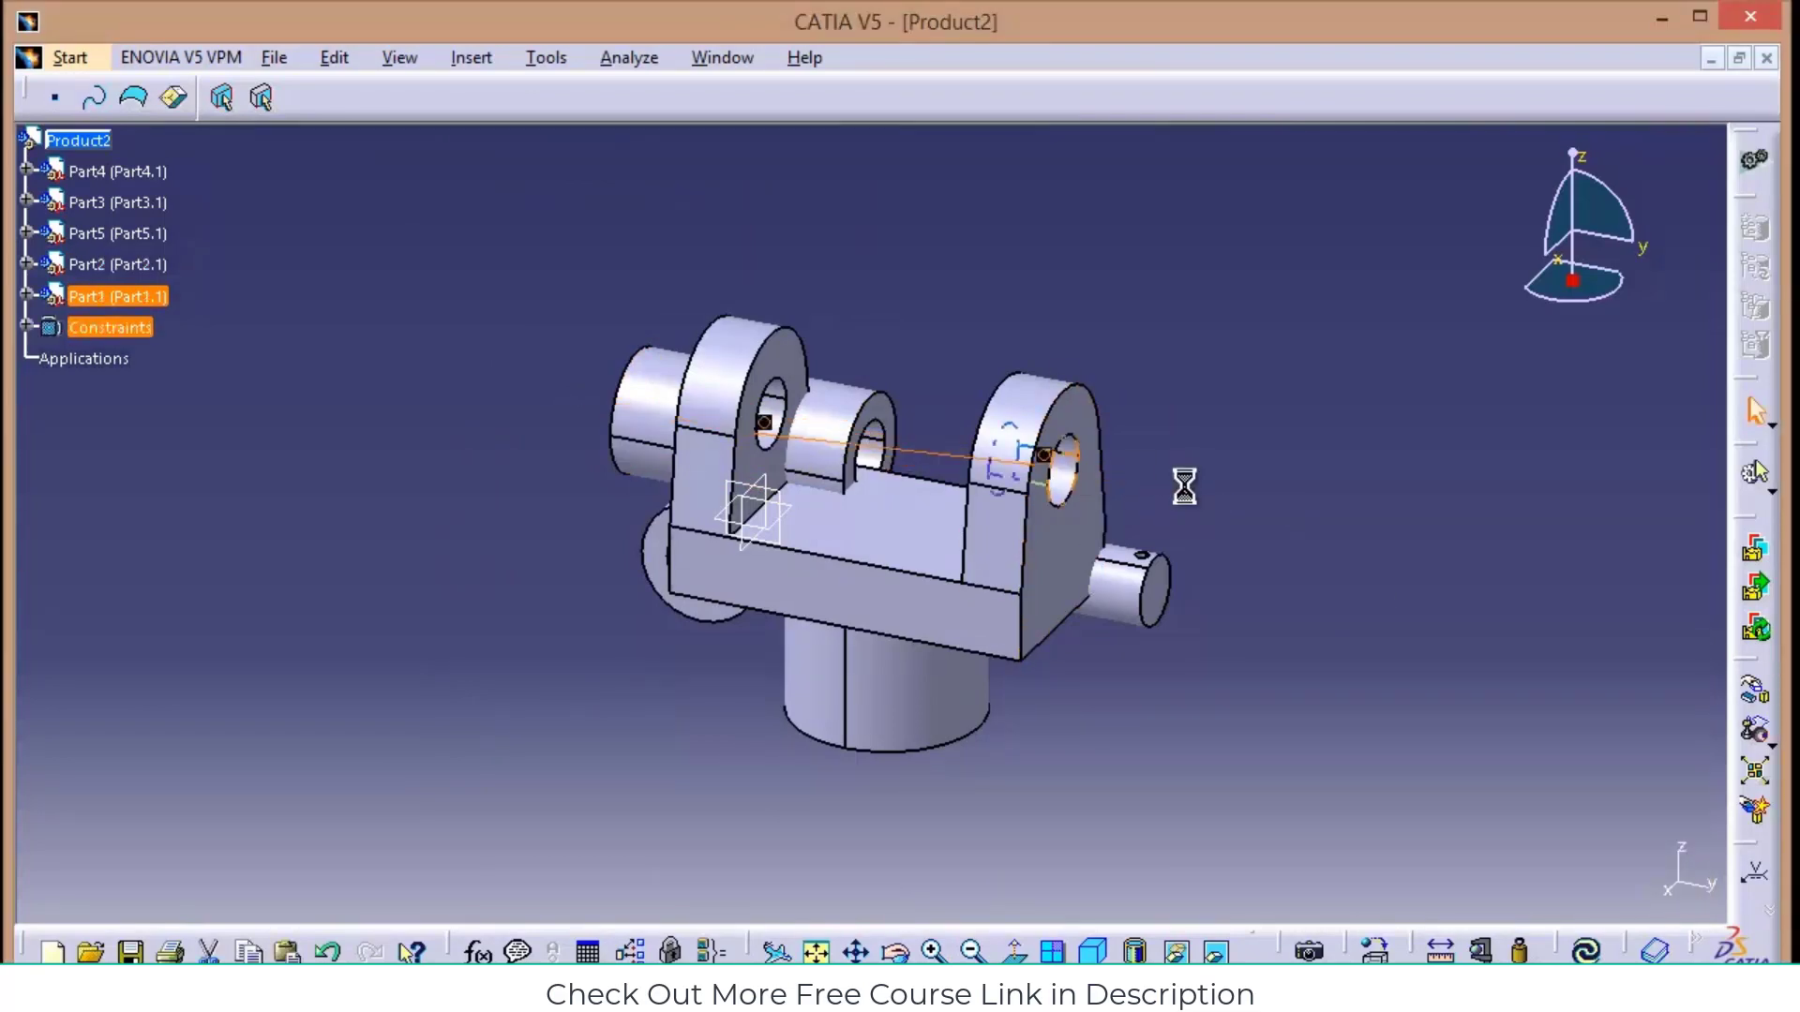
{"action": "left_click", "coordinate": [1587, 952]}
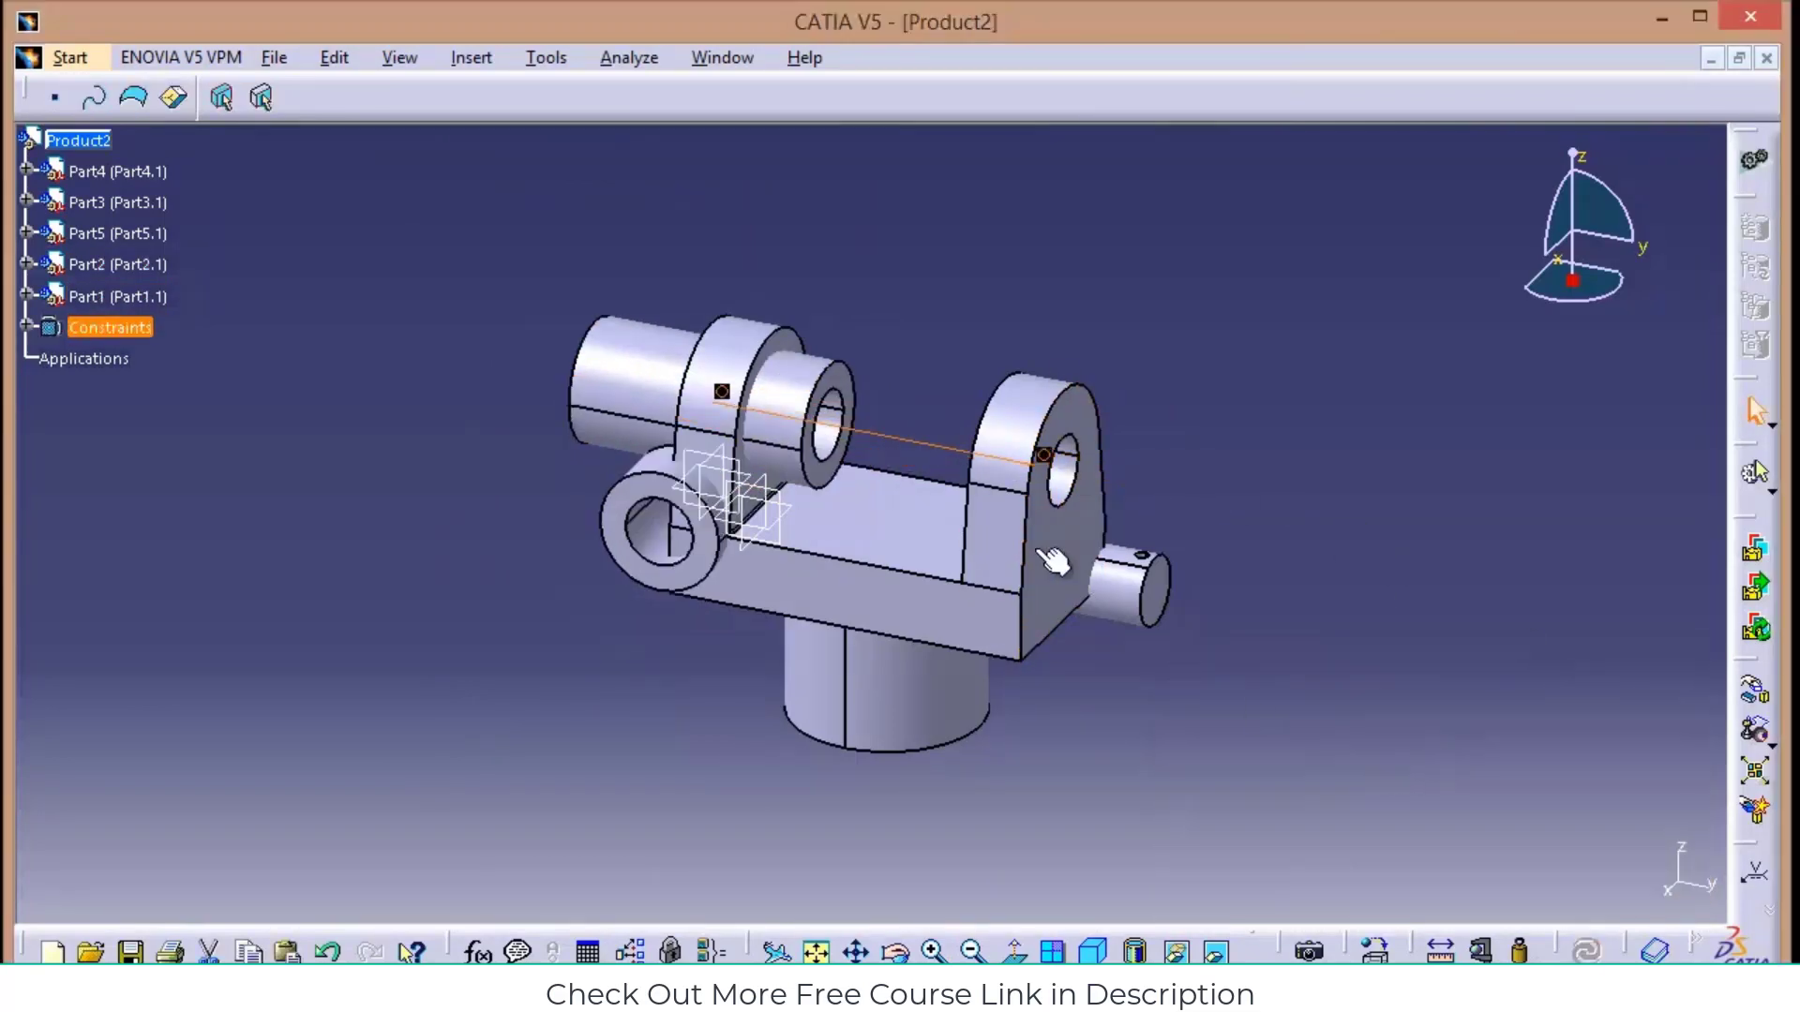
Add a coincidence constraint with Opposite orientation between the col's cross-cylinder end face and the inner face of the fork lug
{"action": "left_click", "coordinate": [841, 483]}
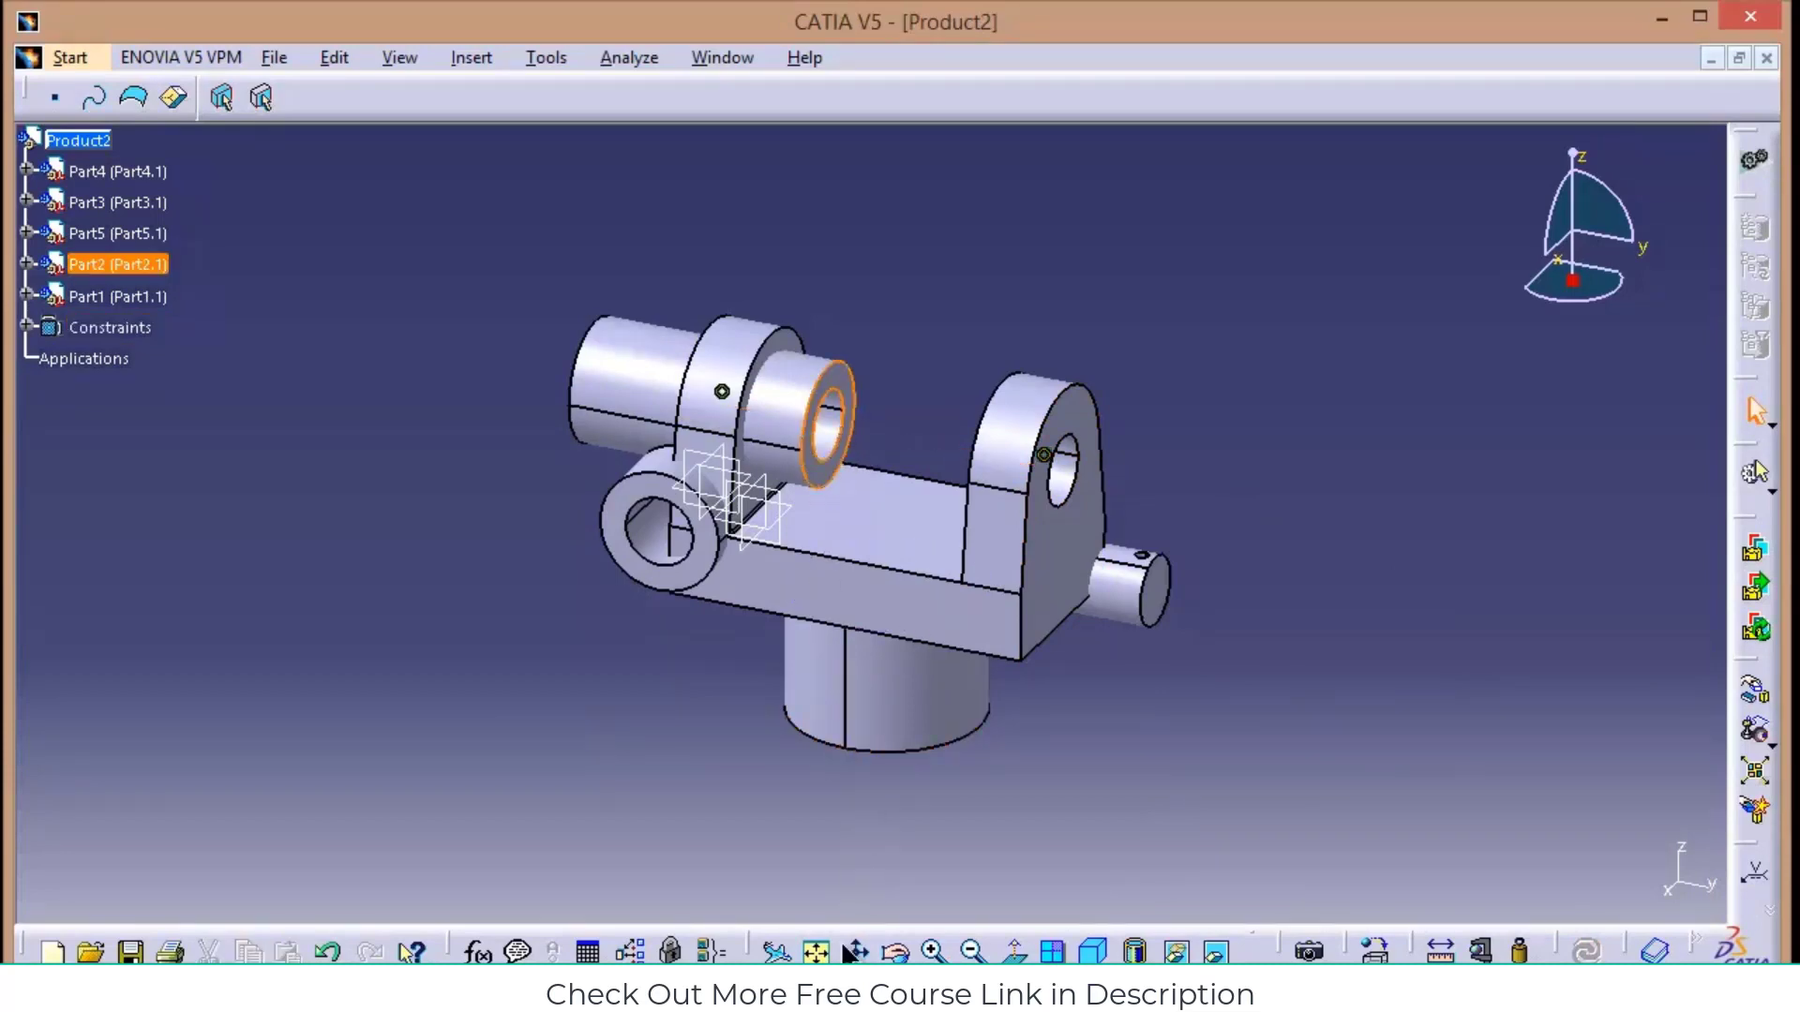
{"action": "left_click", "coordinate": [447, 717]}
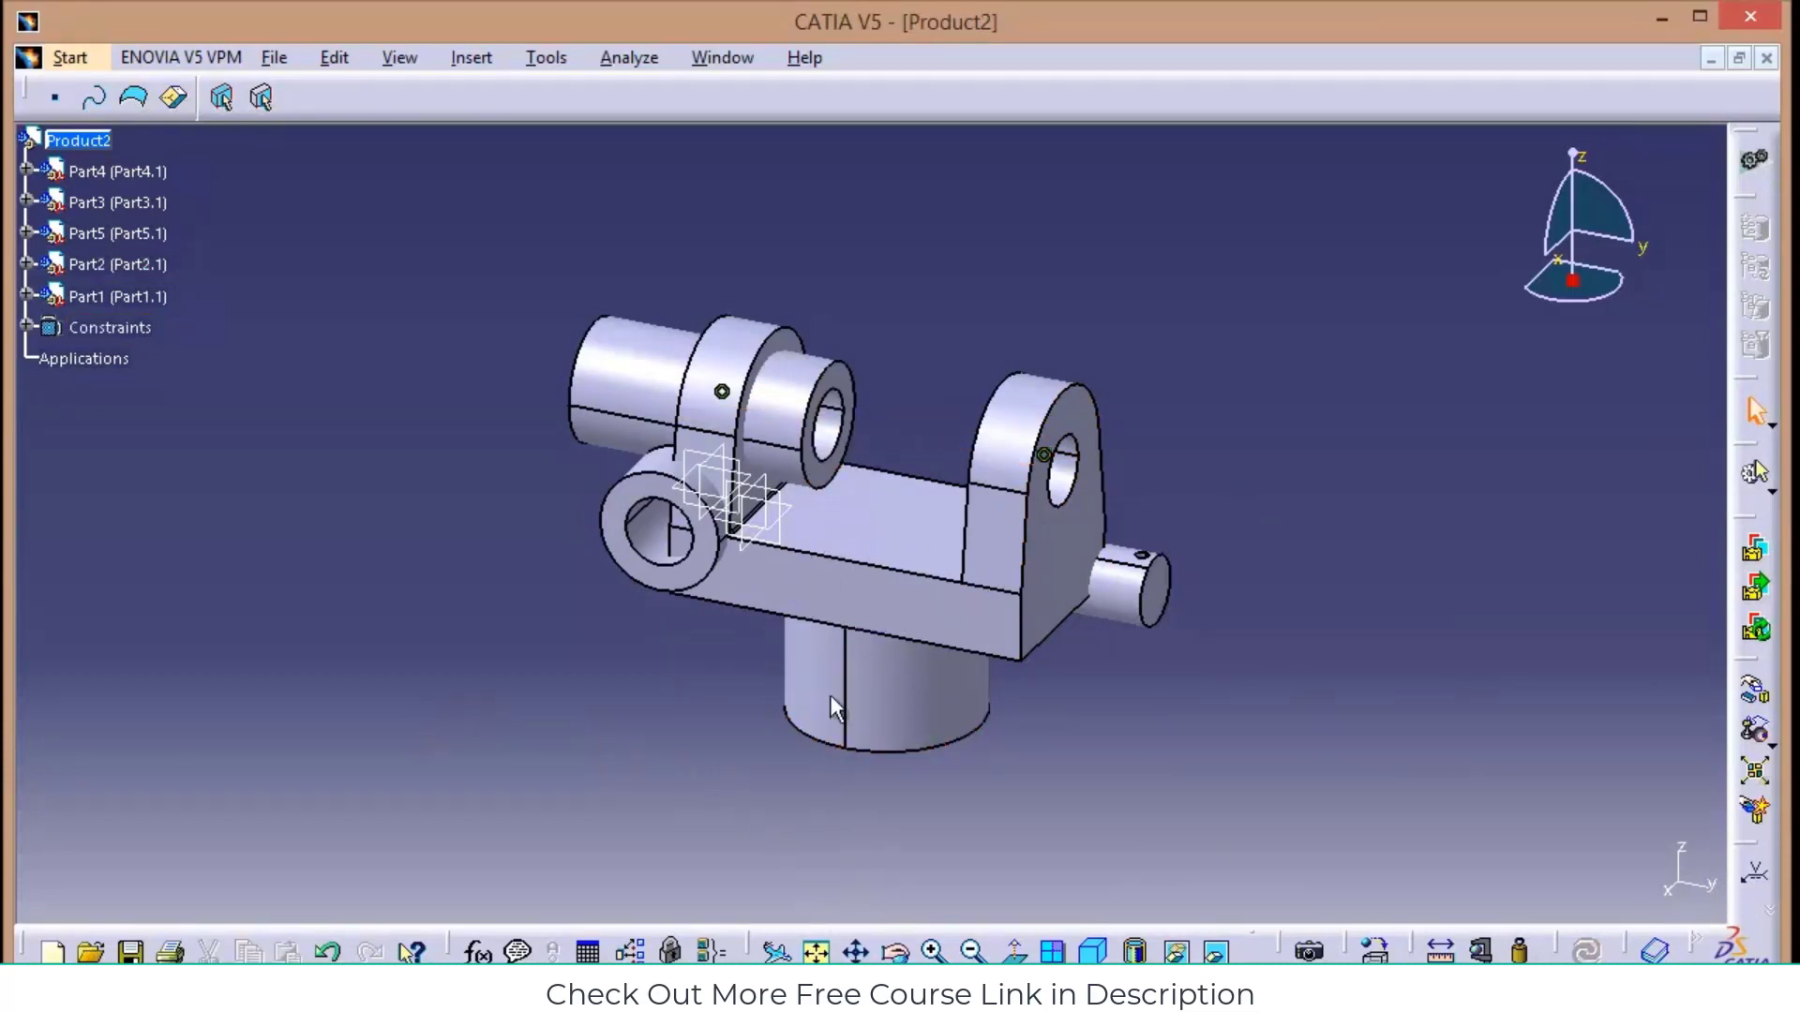
{"action": "left_click", "coordinate": [473, 58]}
{"action": "left_click", "coordinate": [459, 139]}
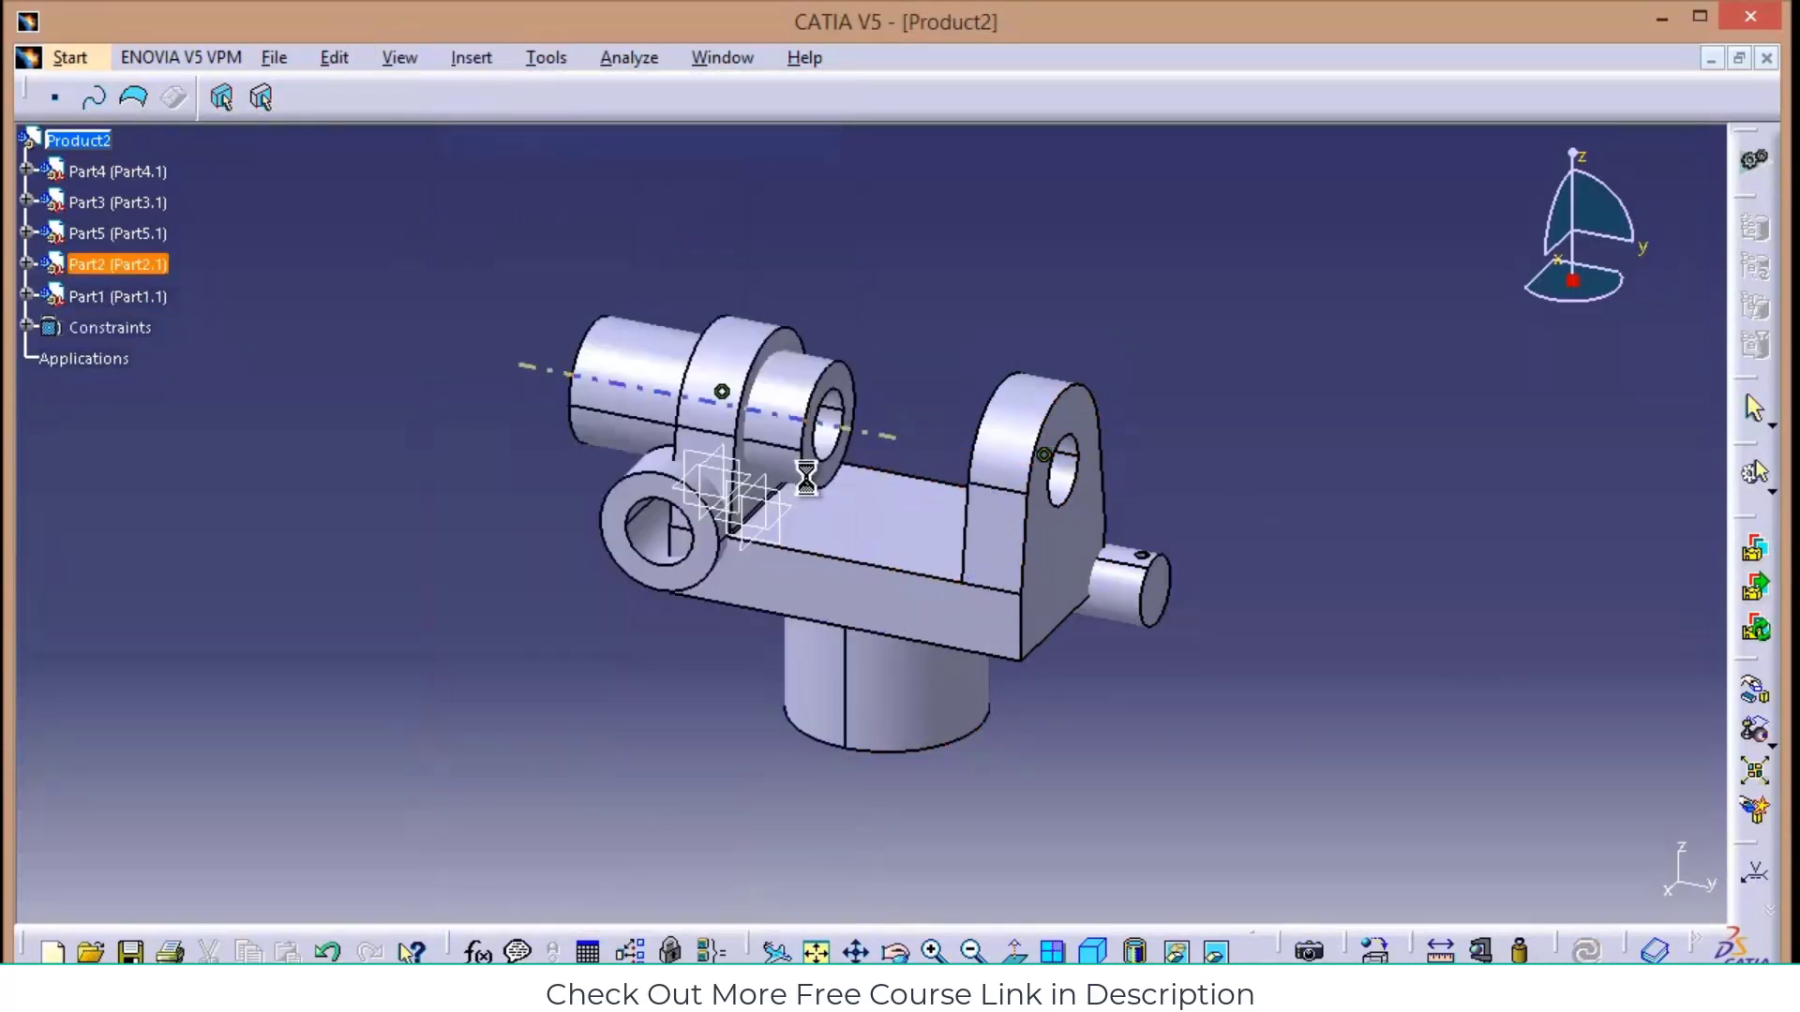
{"action": "left_click", "coordinate": [841, 482]}
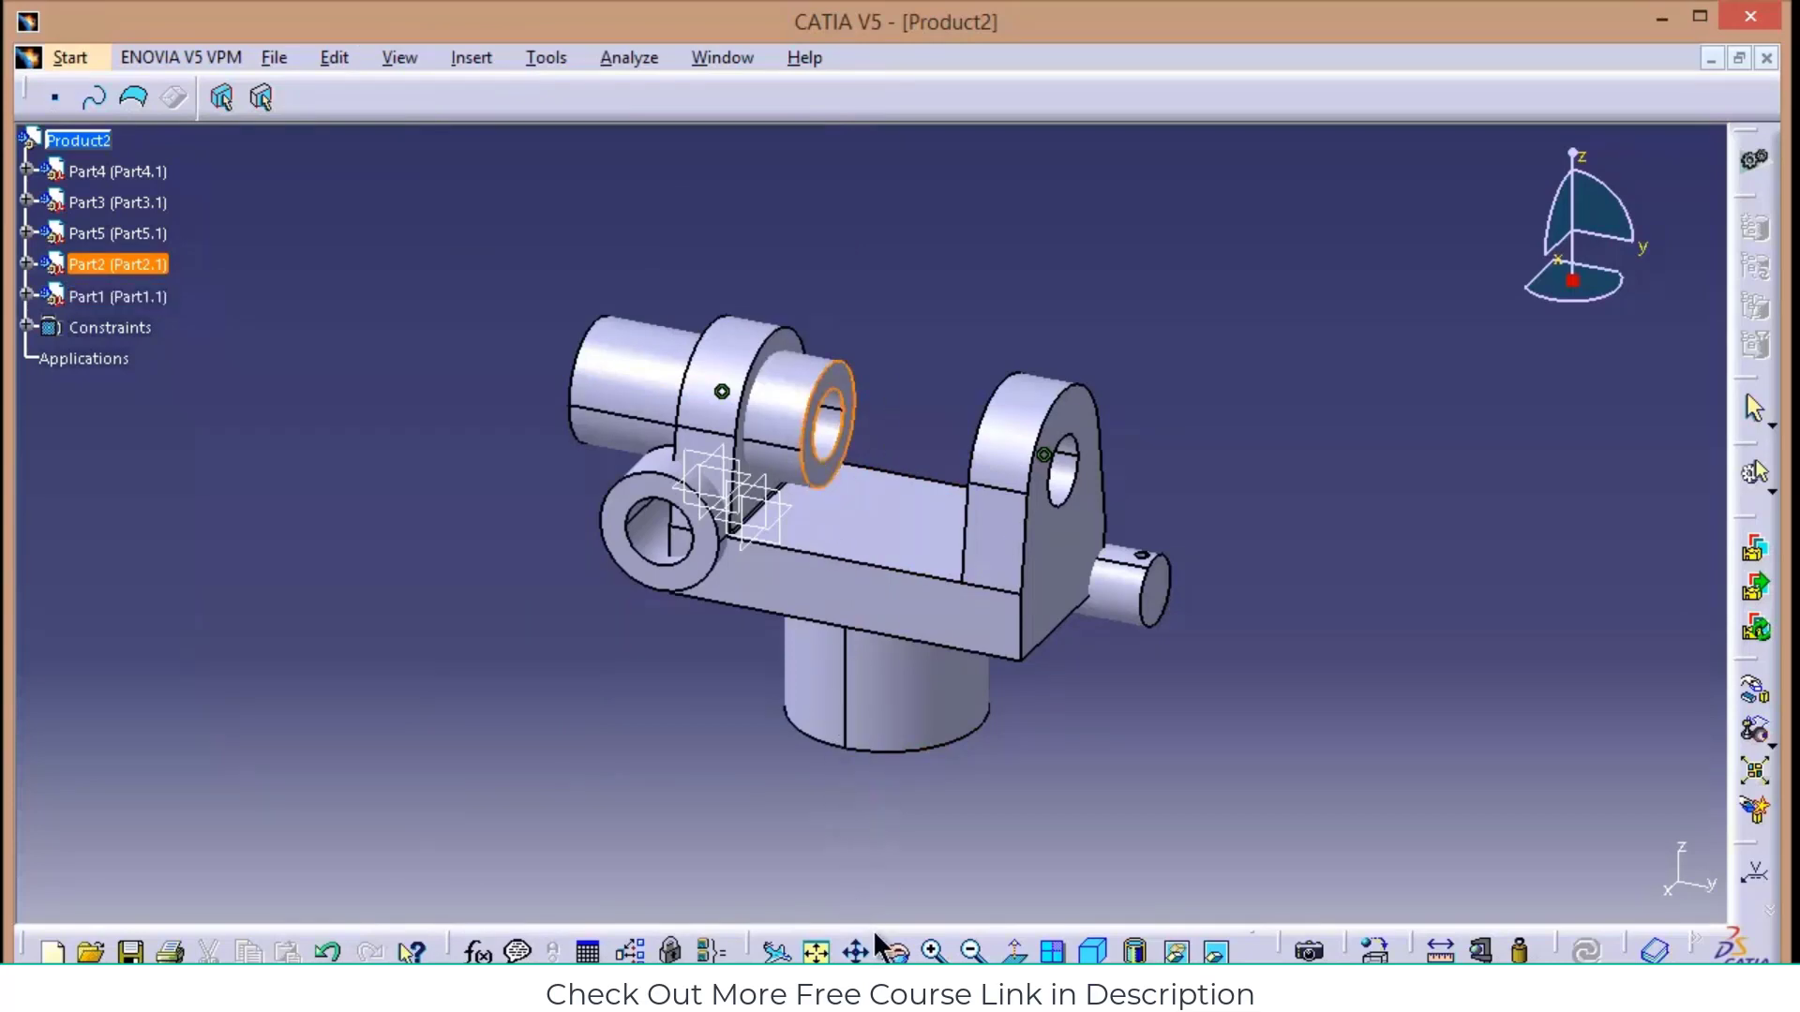
{"action": "middle_click_drag", "start_coordinate": [651, 731], "coordinate": [909, 466]}
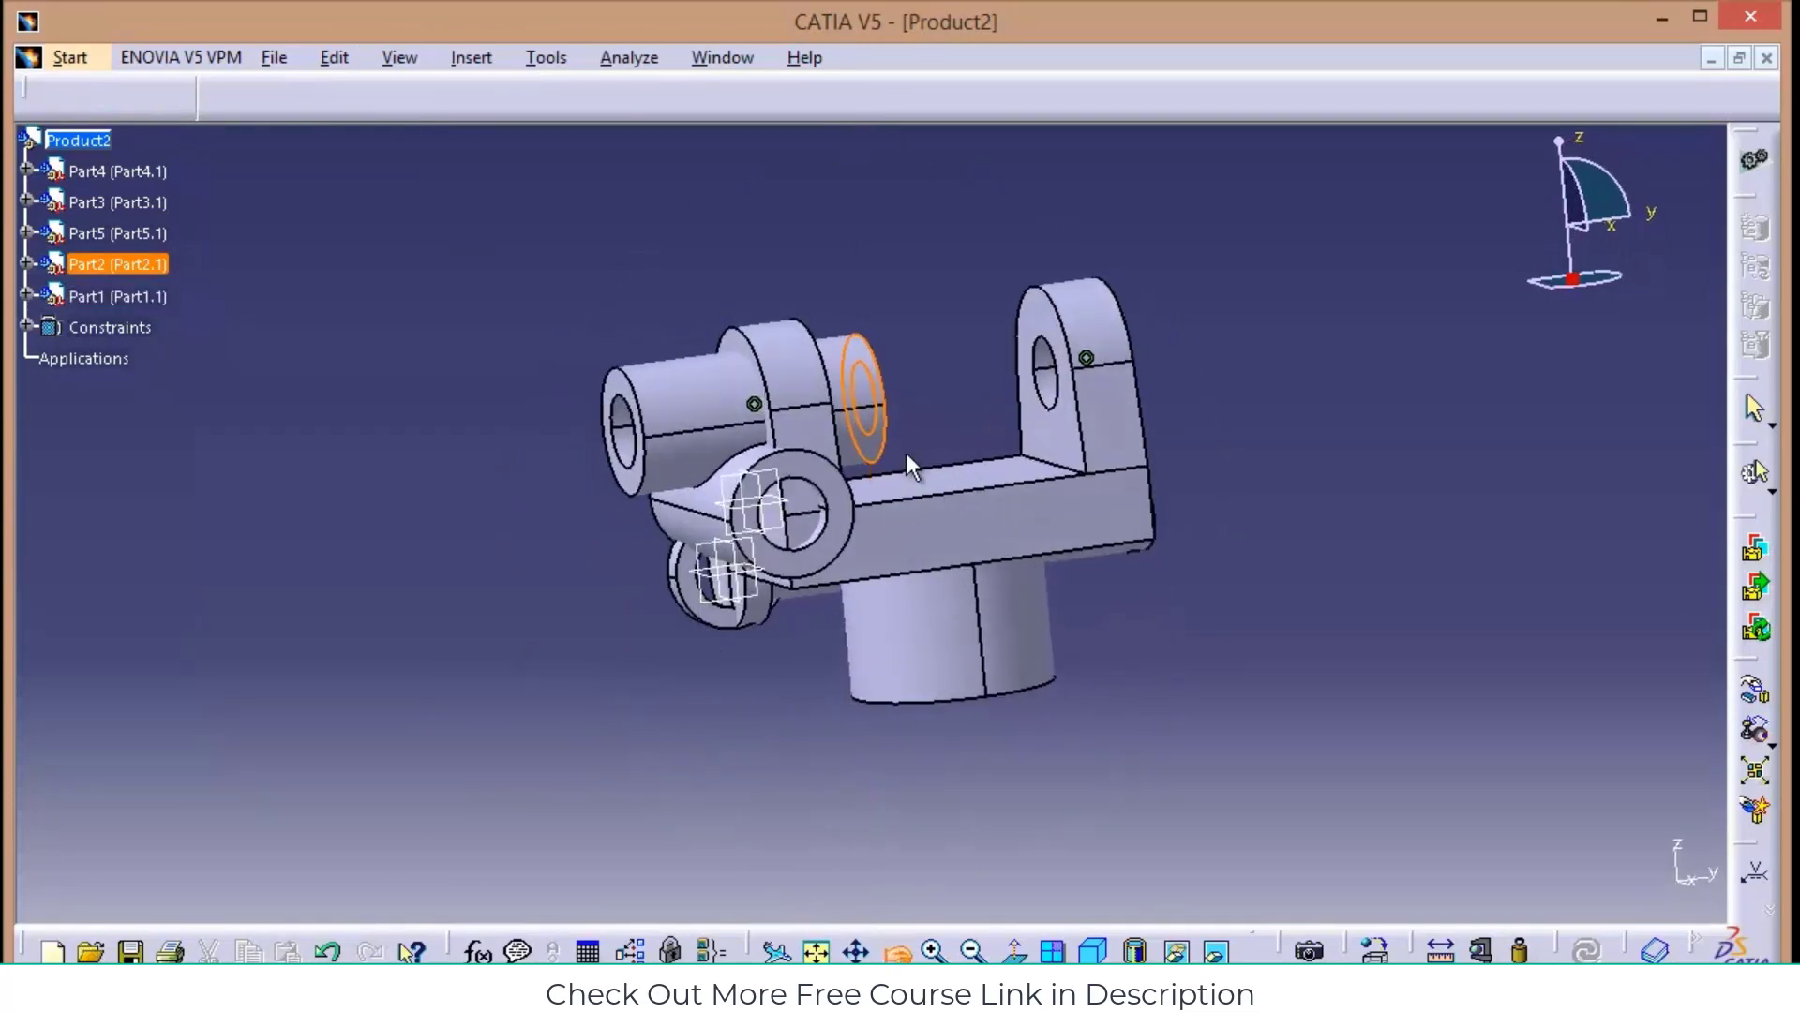
{"action": "left_click", "coordinate": [1059, 436]}
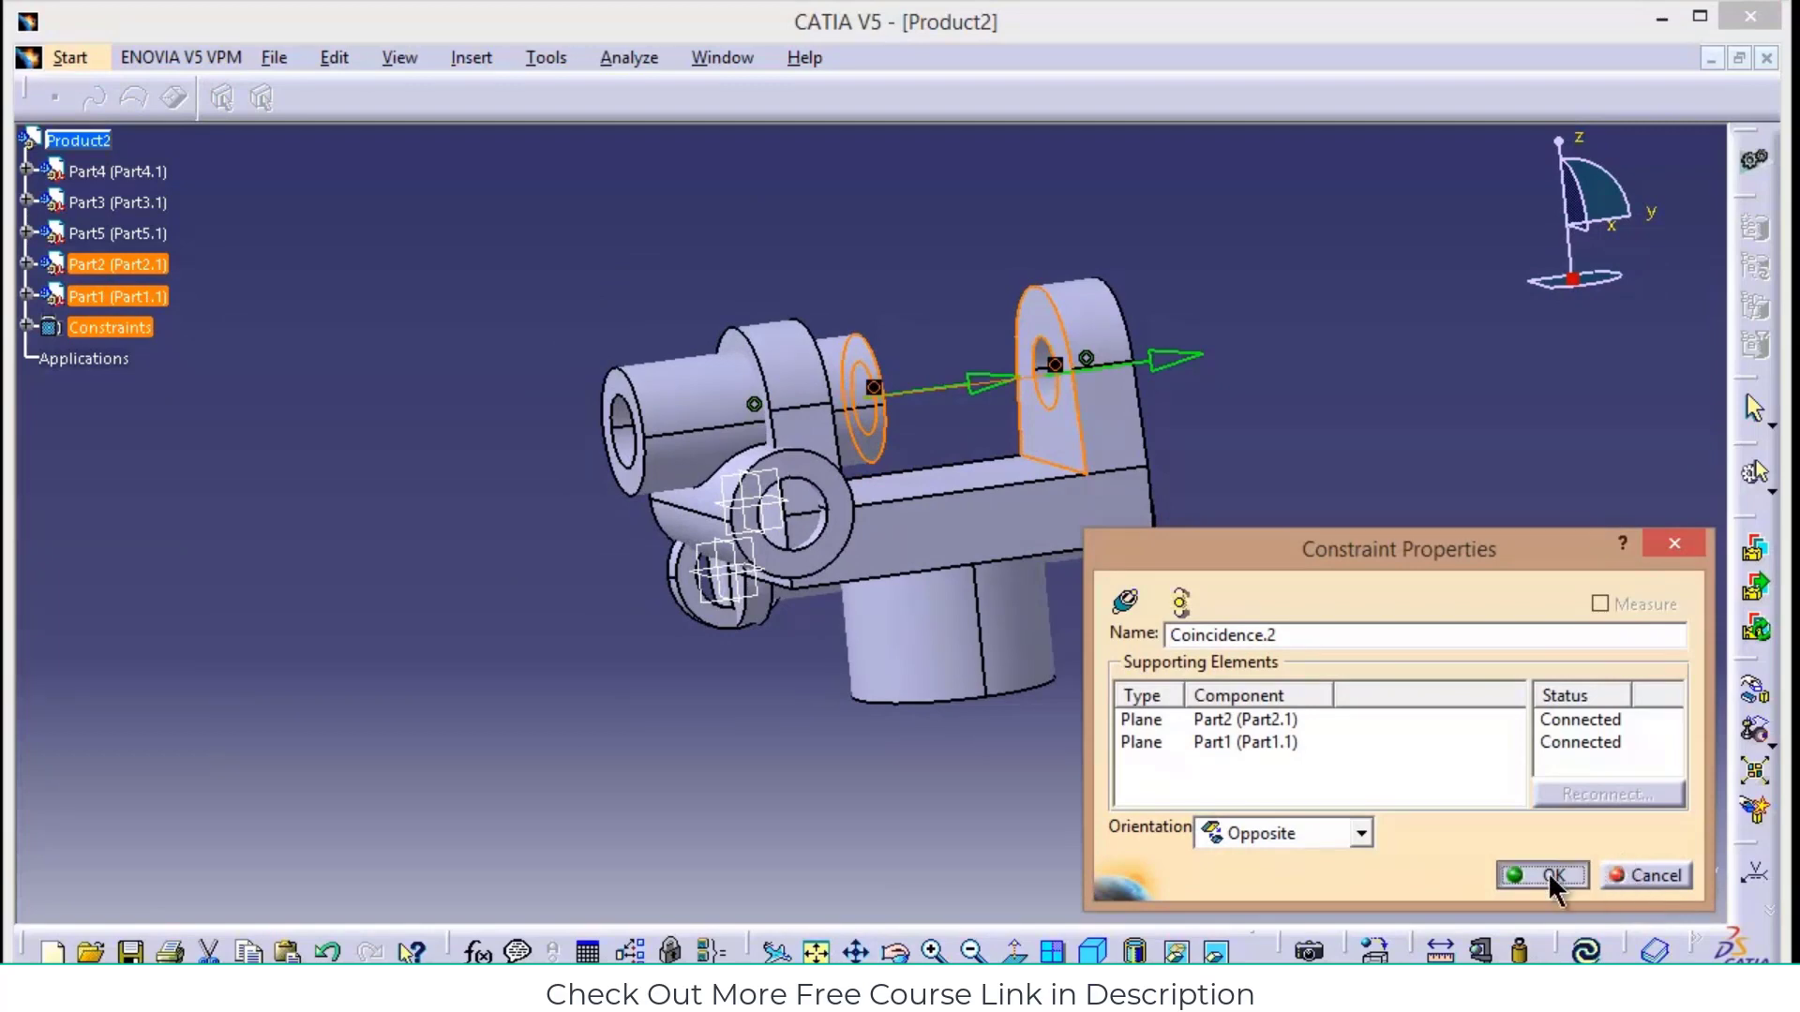
{"action": "left_click", "coordinate": [1548, 874]}
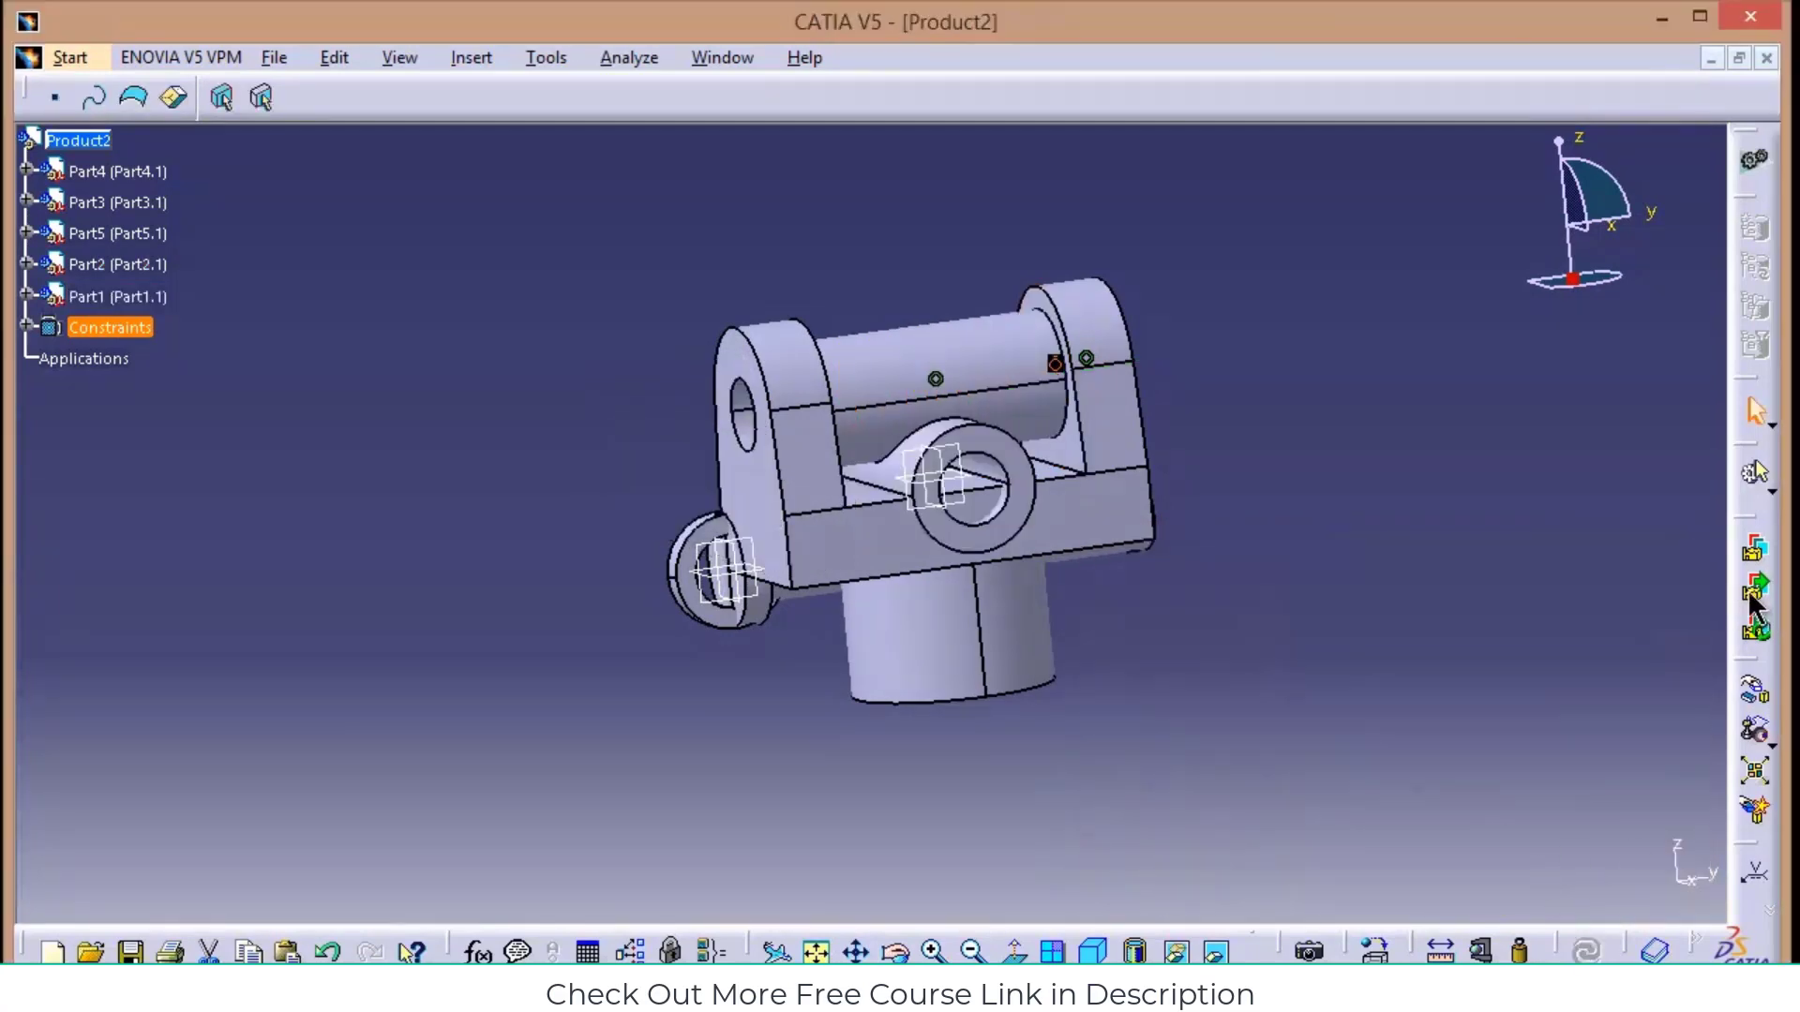
Rotate the col about its cross-cylinder axis with Manipulation until its other cylinder sits above the fork lugs
{"action": "left_click", "coordinate": [1756, 690]}
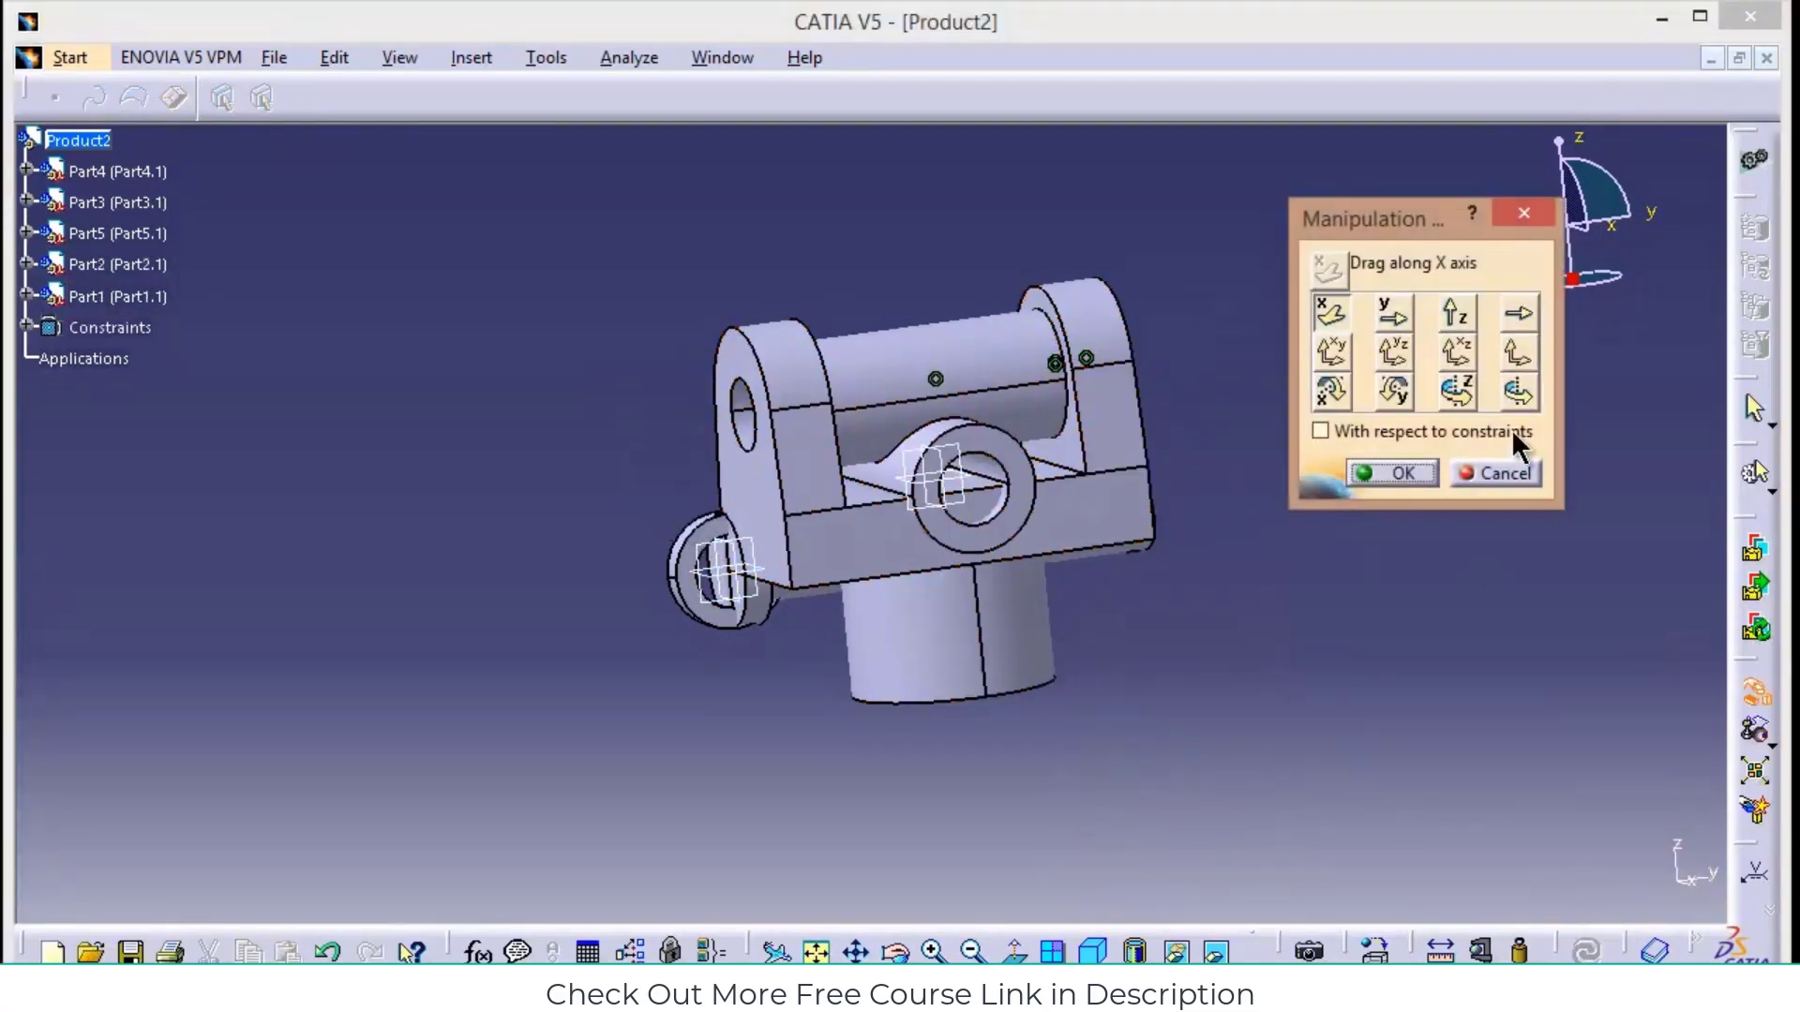
{"action": "left_click", "coordinate": [1518, 391]}
{"action": "left_click", "coordinate": [975, 382]}
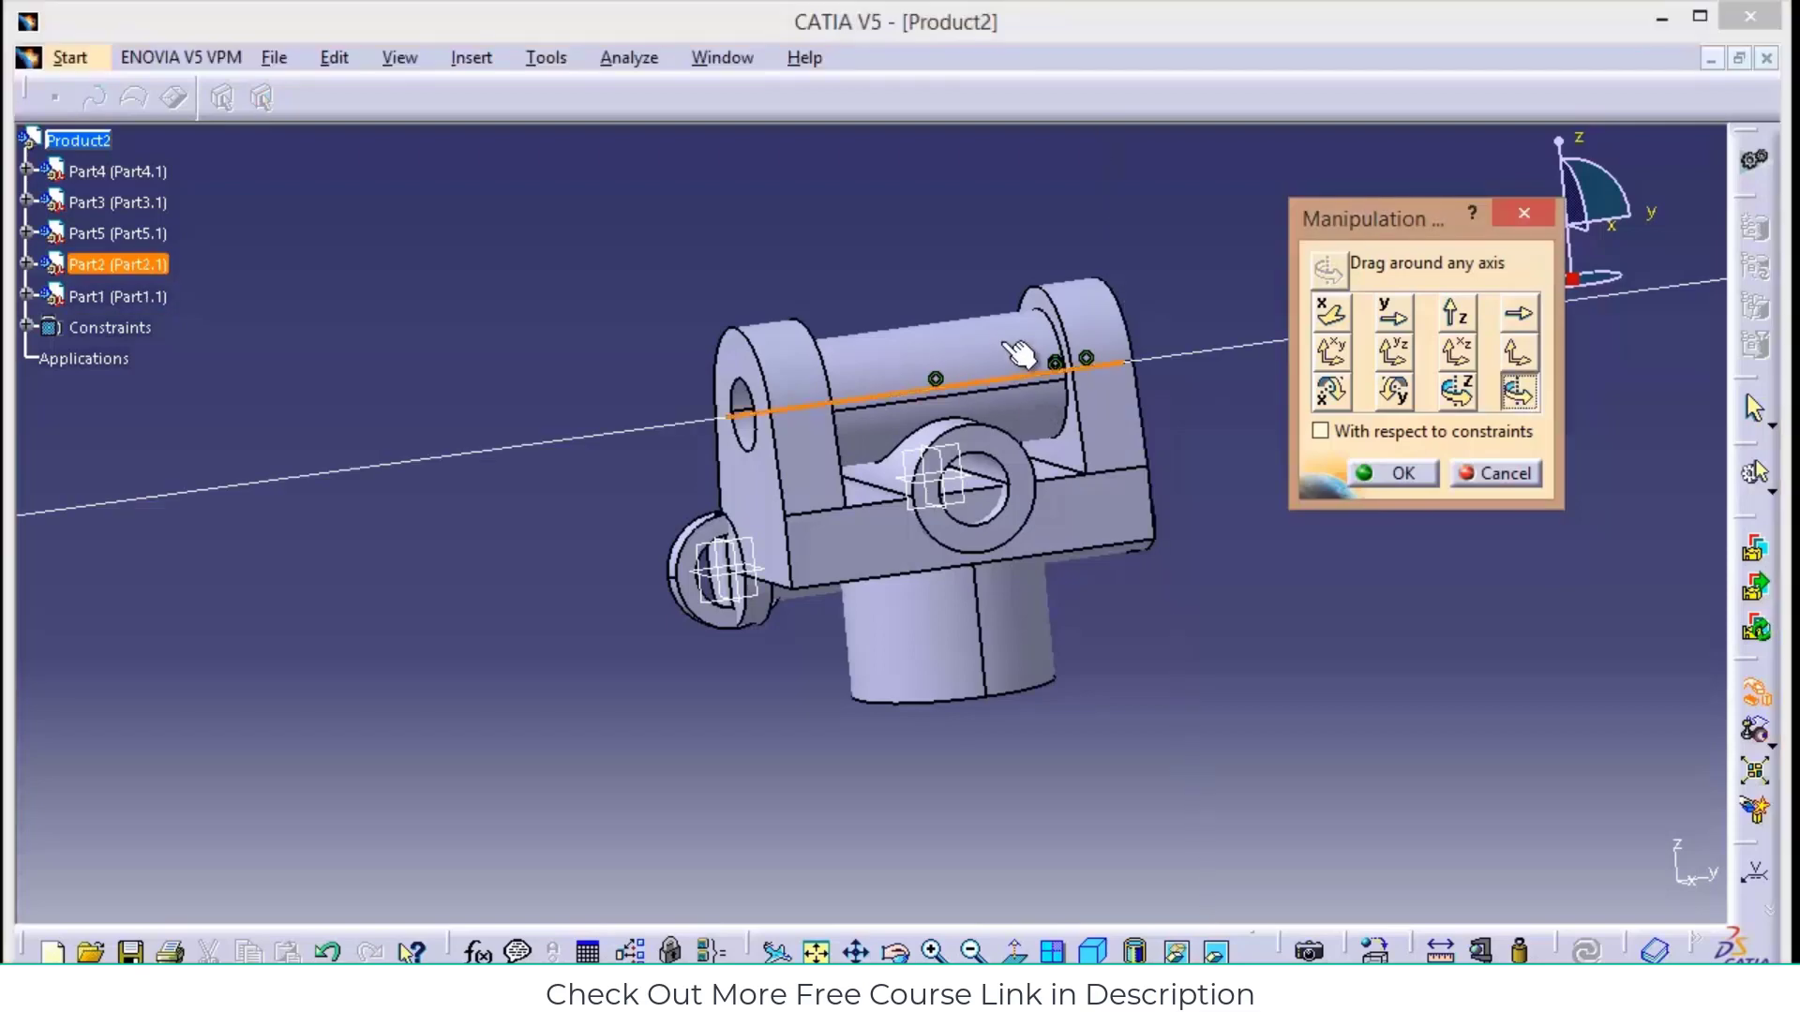
{"action": "left_click_drag", "start_coordinate": [1017, 354], "coordinate": [1031, 774]}
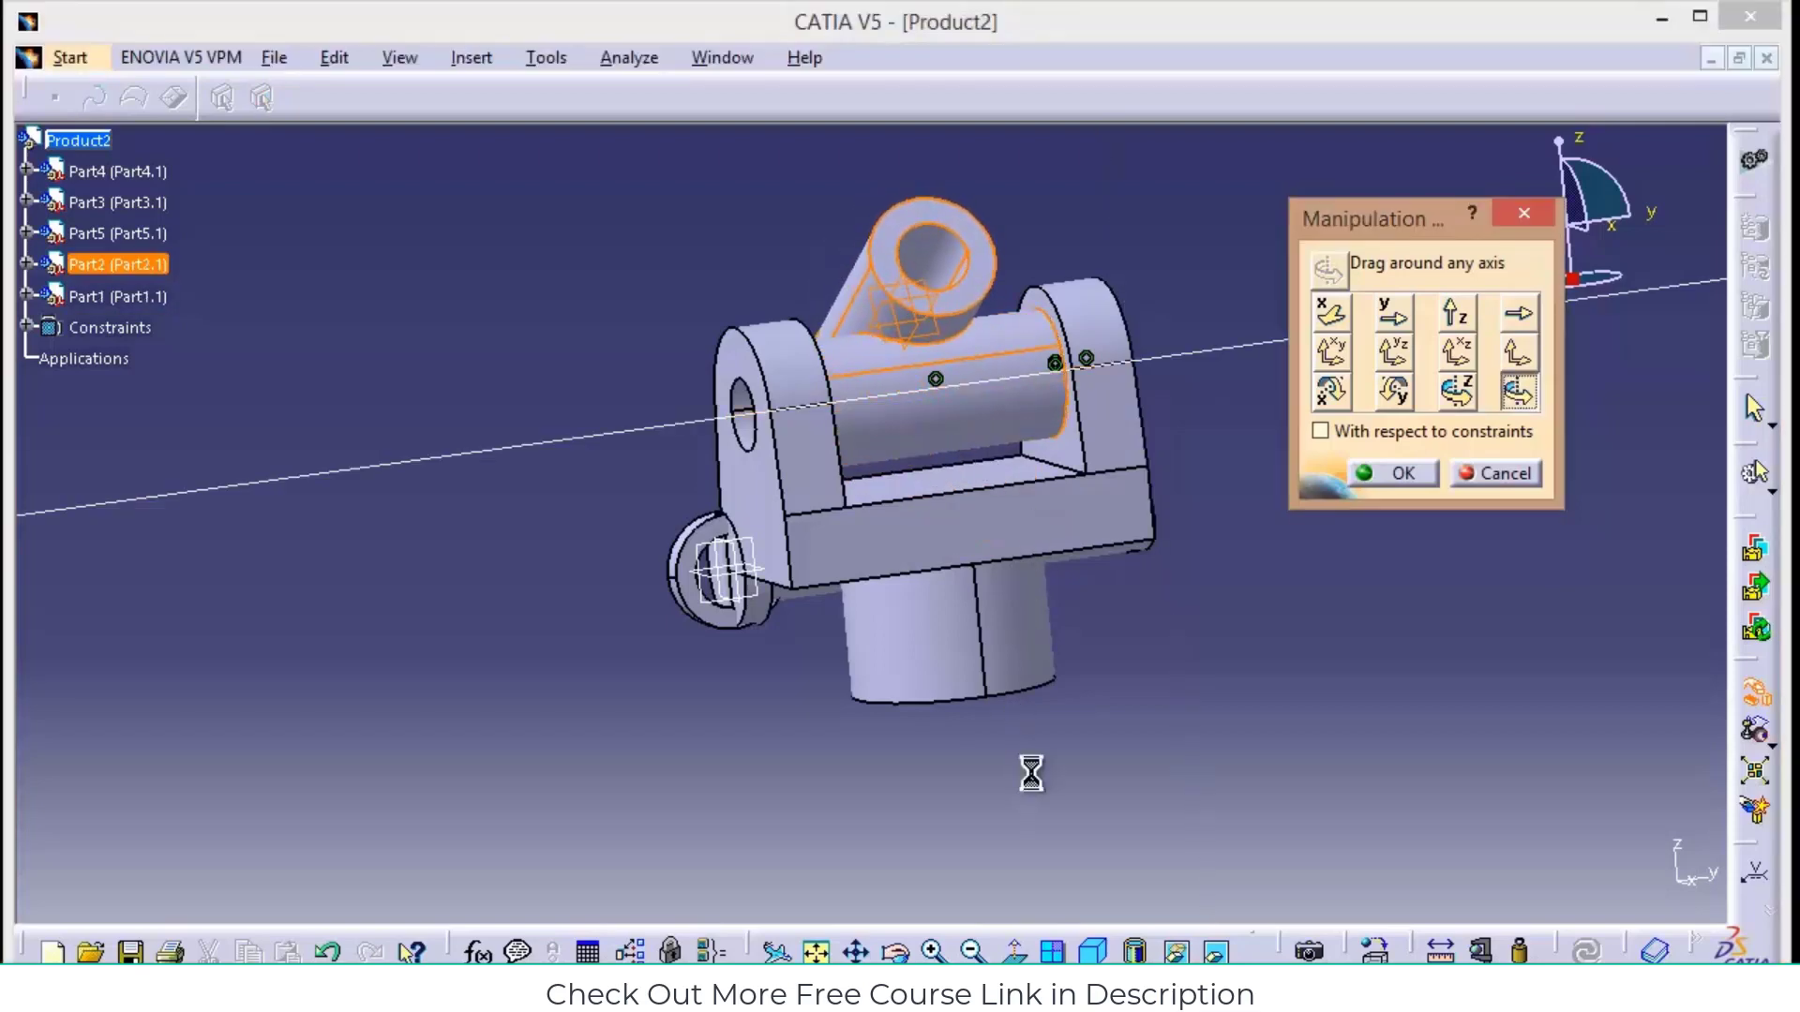
{"action": "left_click_drag", "start_coordinate": [1004, 359], "coordinate": [1065, 357]}
{"action": "left_click", "coordinate": [1402, 472]}
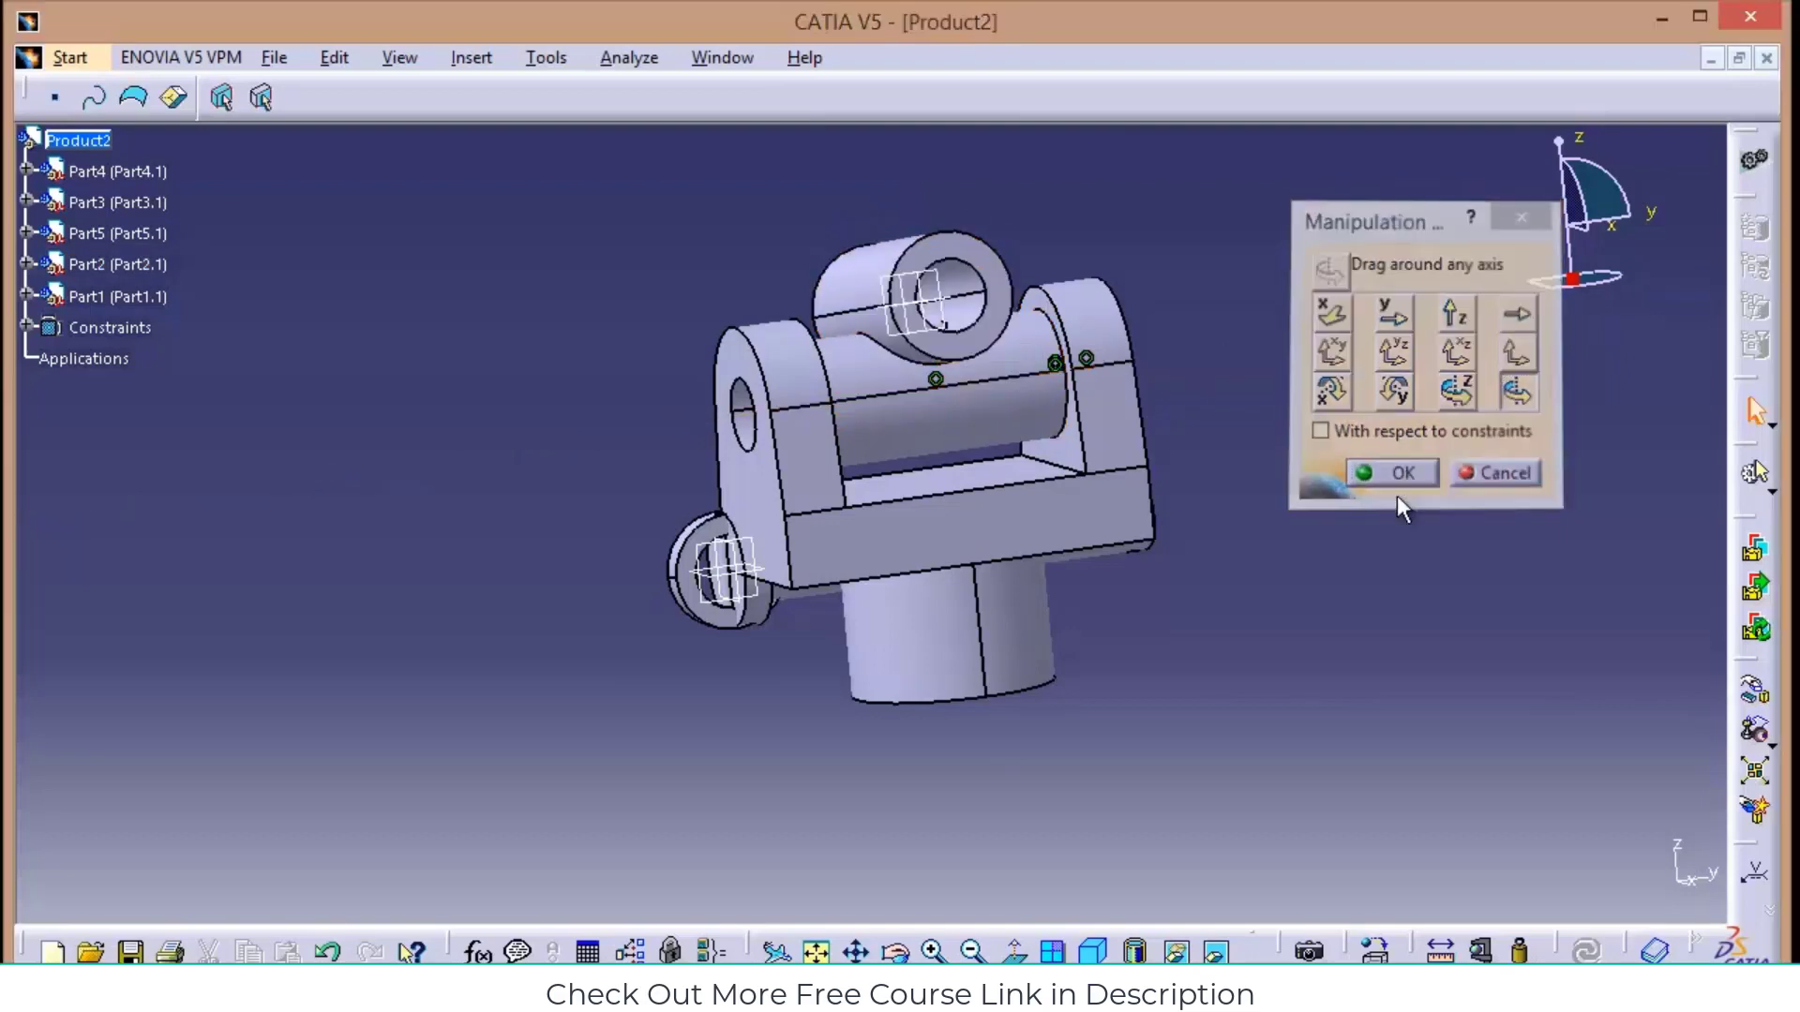
Make the headed su shaft's axis coincident with the fork's hole axis and update the assembly
{"action": "left_click_drag", "start_coordinate": [947, 797], "coordinate": [1307, 397]}
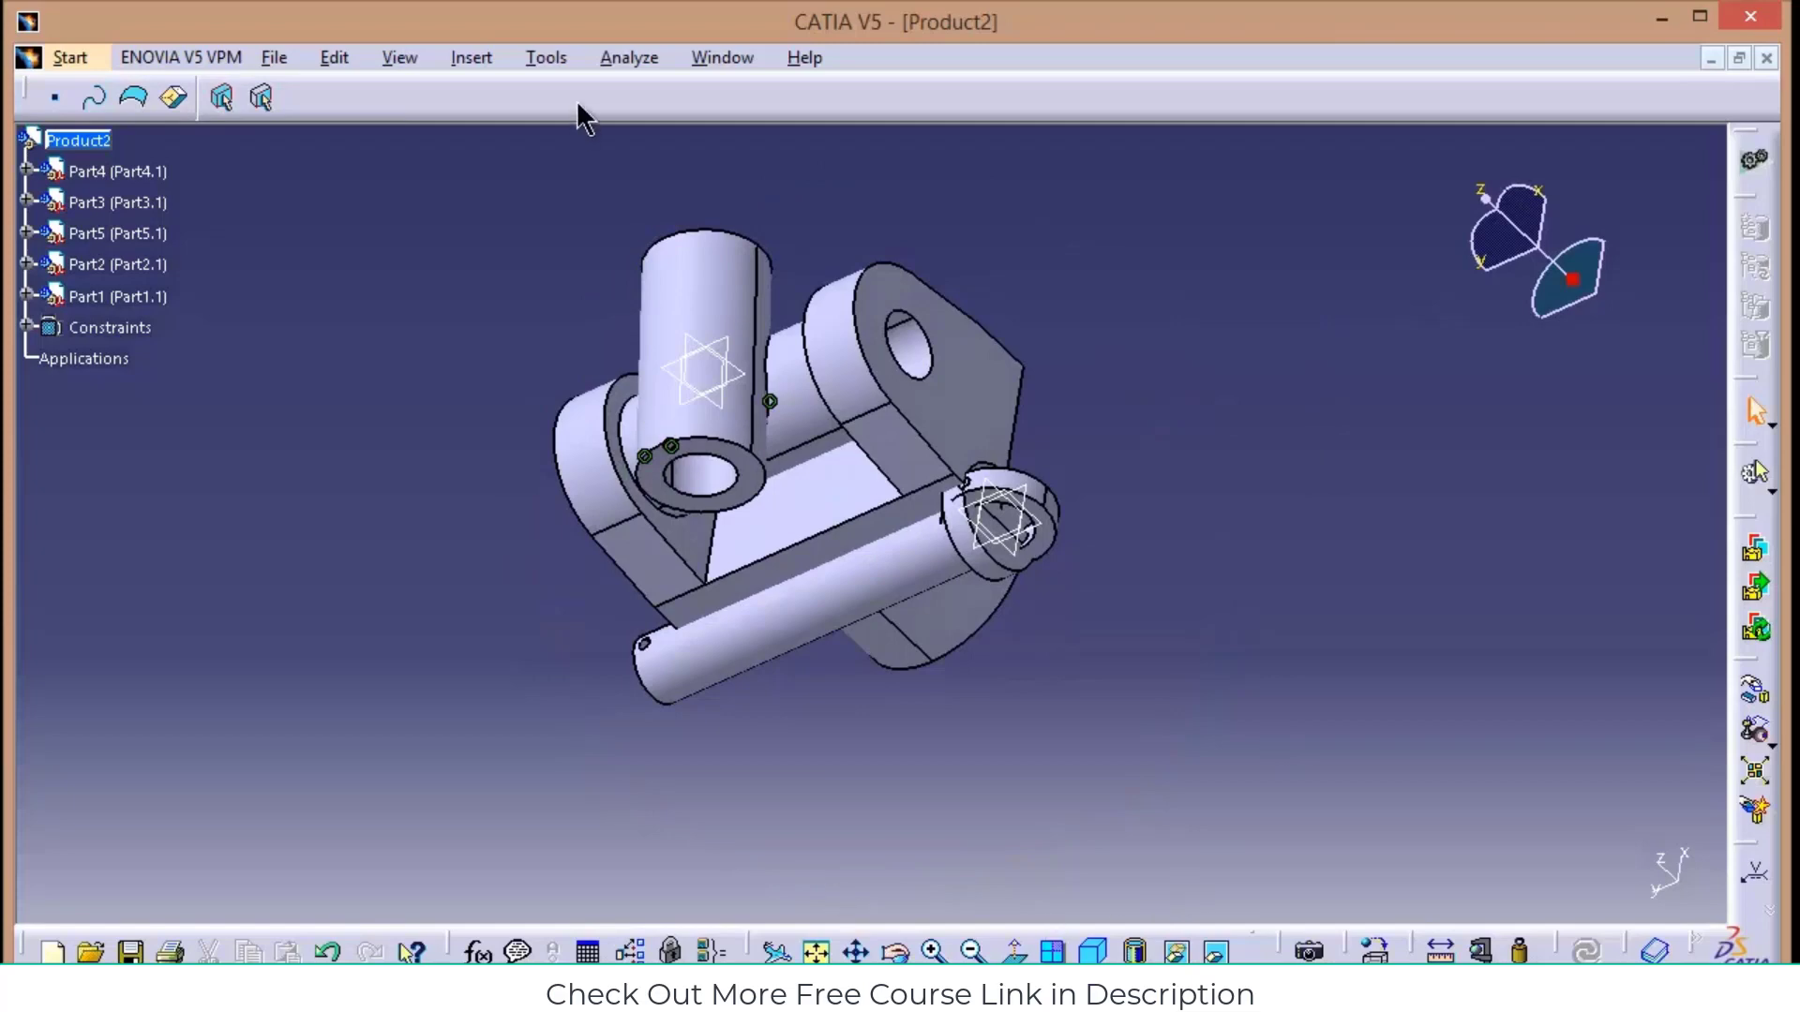
{"action": "left_click", "coordinate": [468, 57]}
{"action": "left_click", "coordinate": [482, 132]}
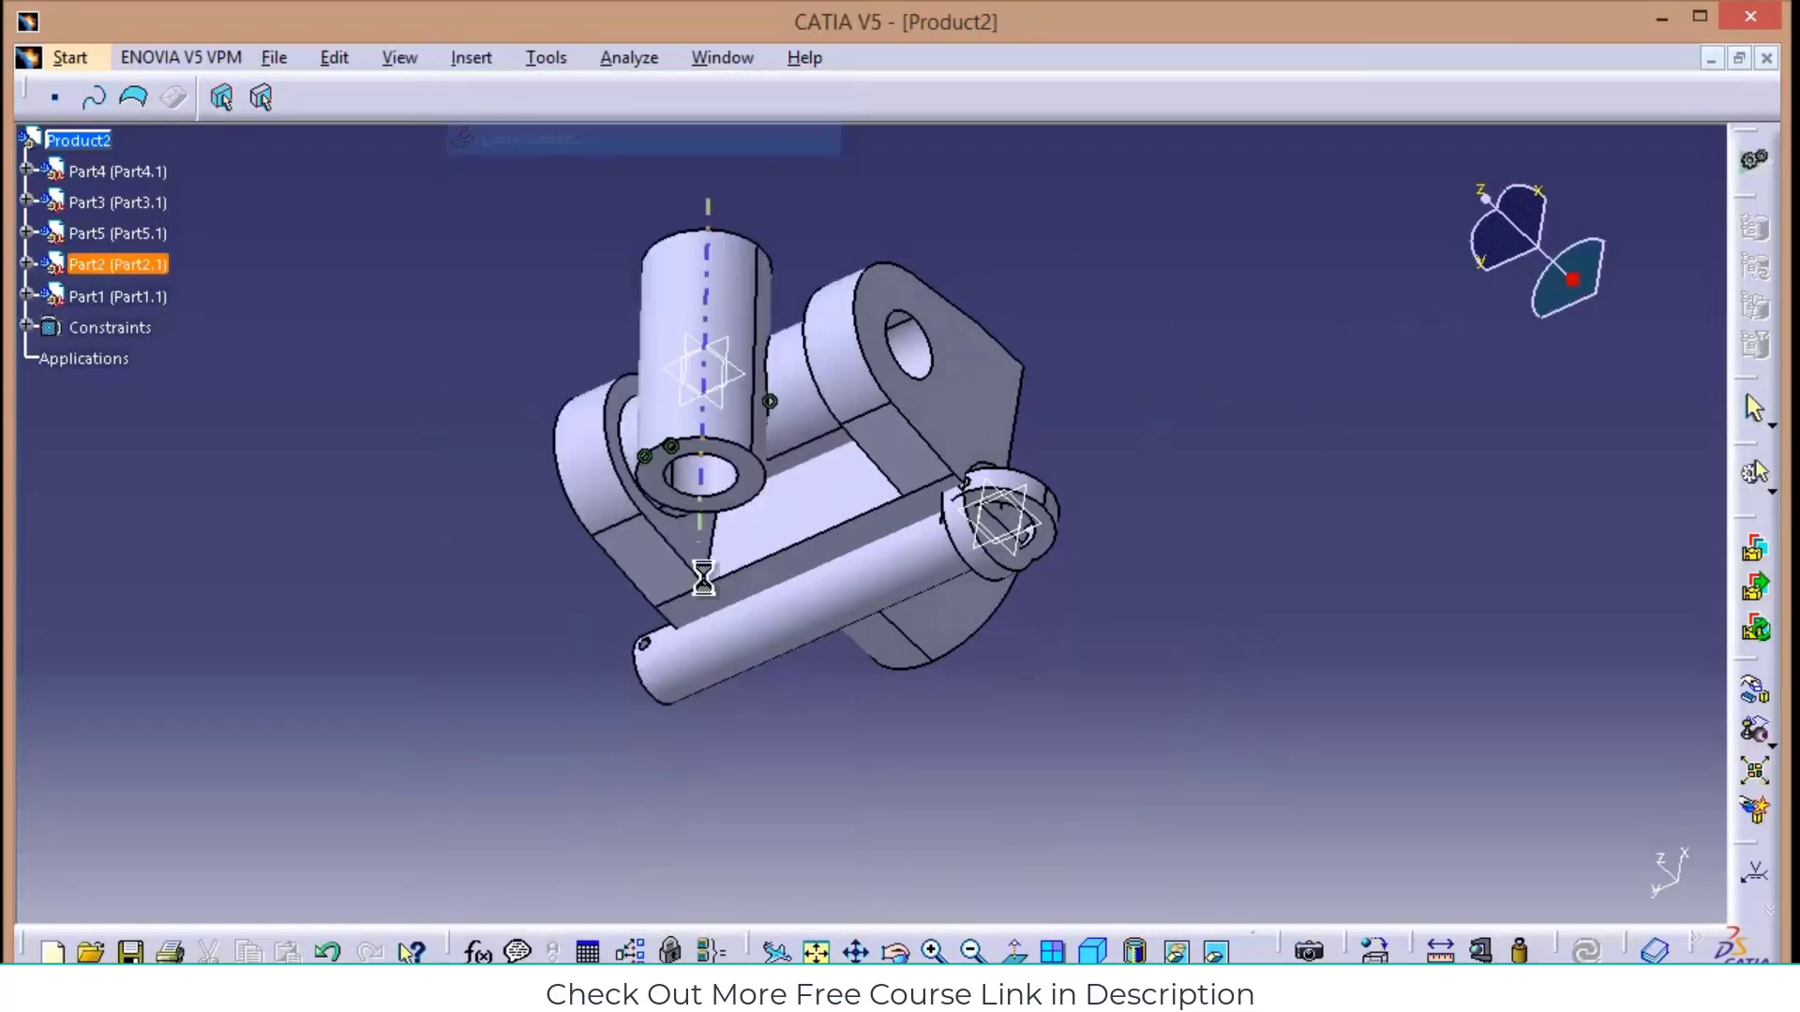
{"action": "left_click", "coordinate": [825, 599]}
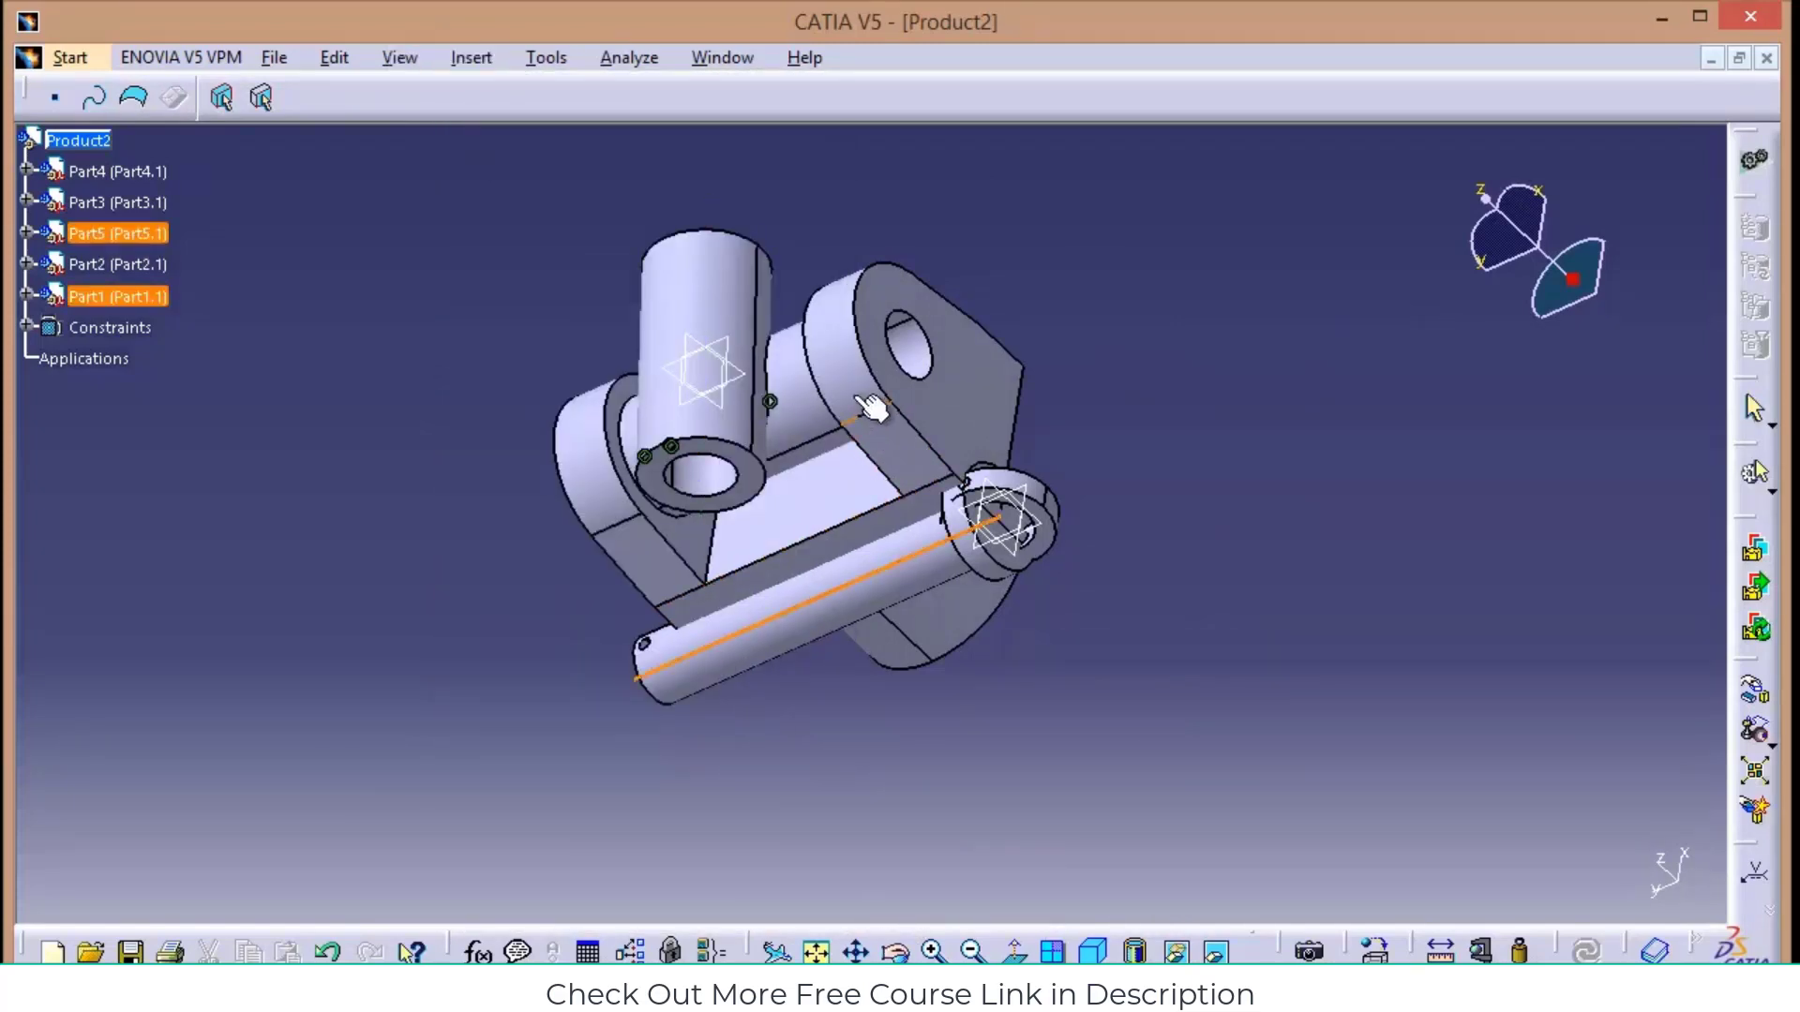
{"action": "left_click", "coordinate": [895, 356]}
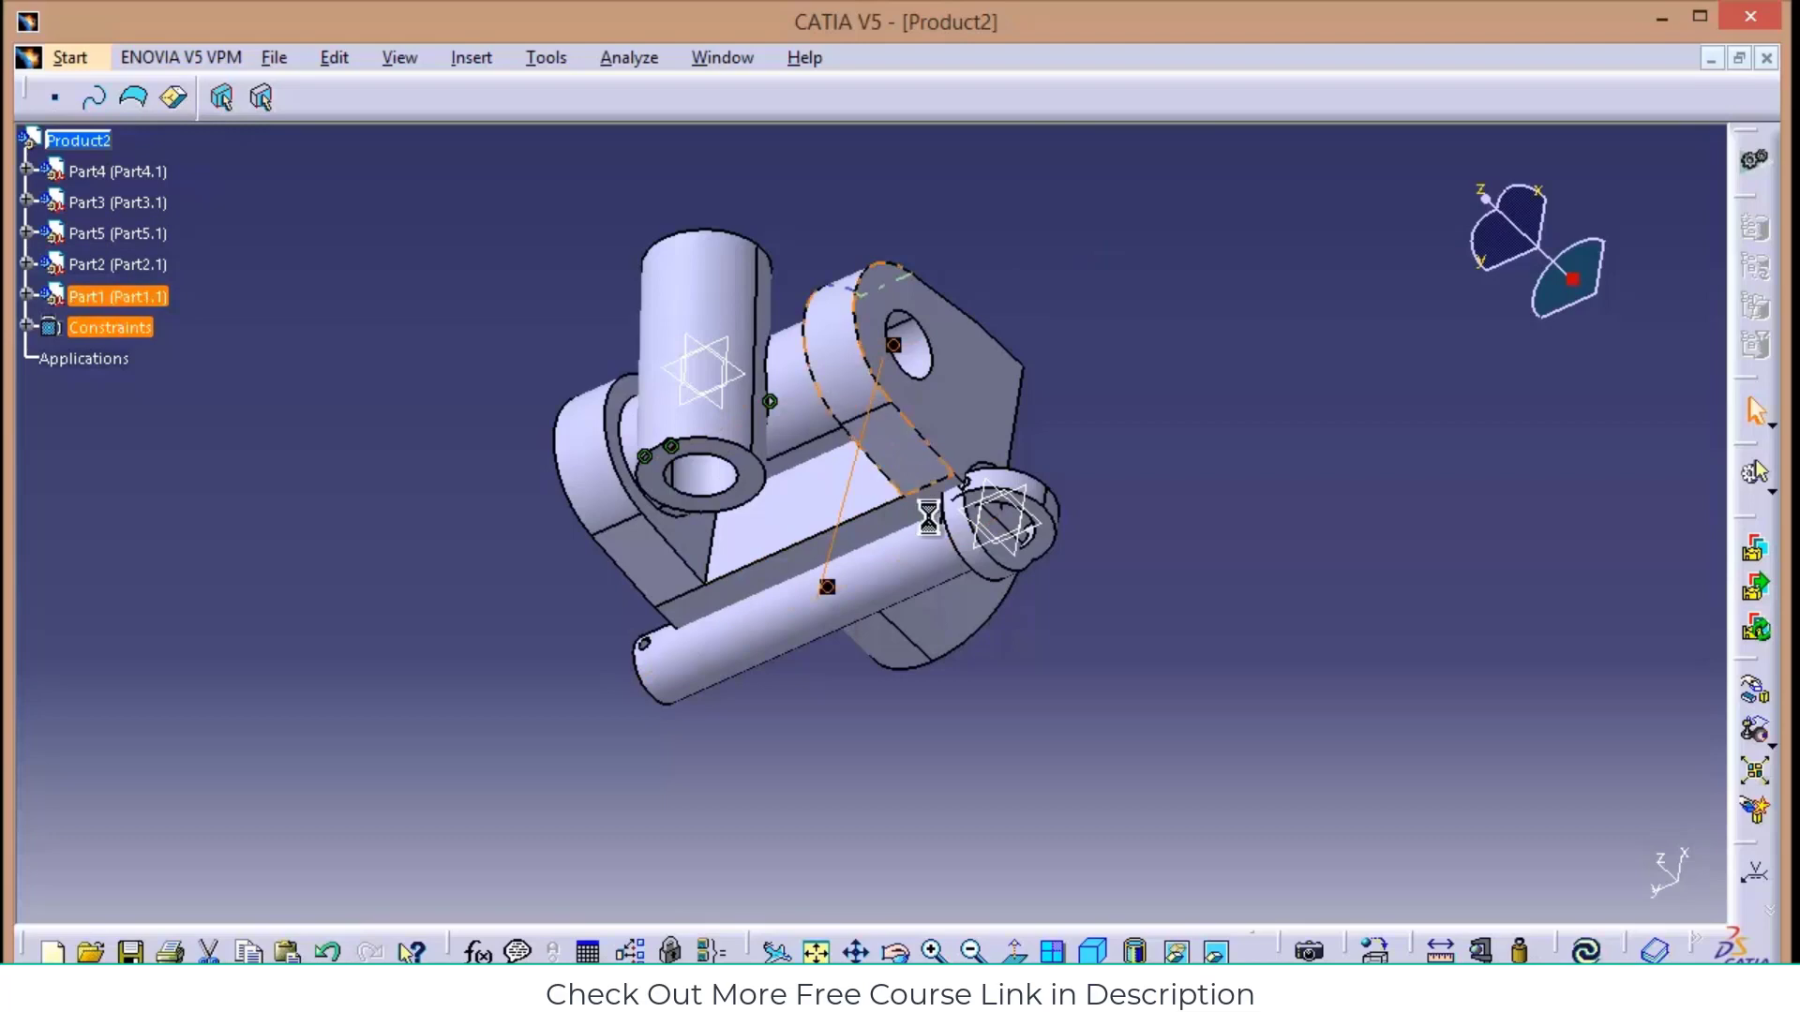
{"action": "left_click", "coordinate": [1587, 947]}
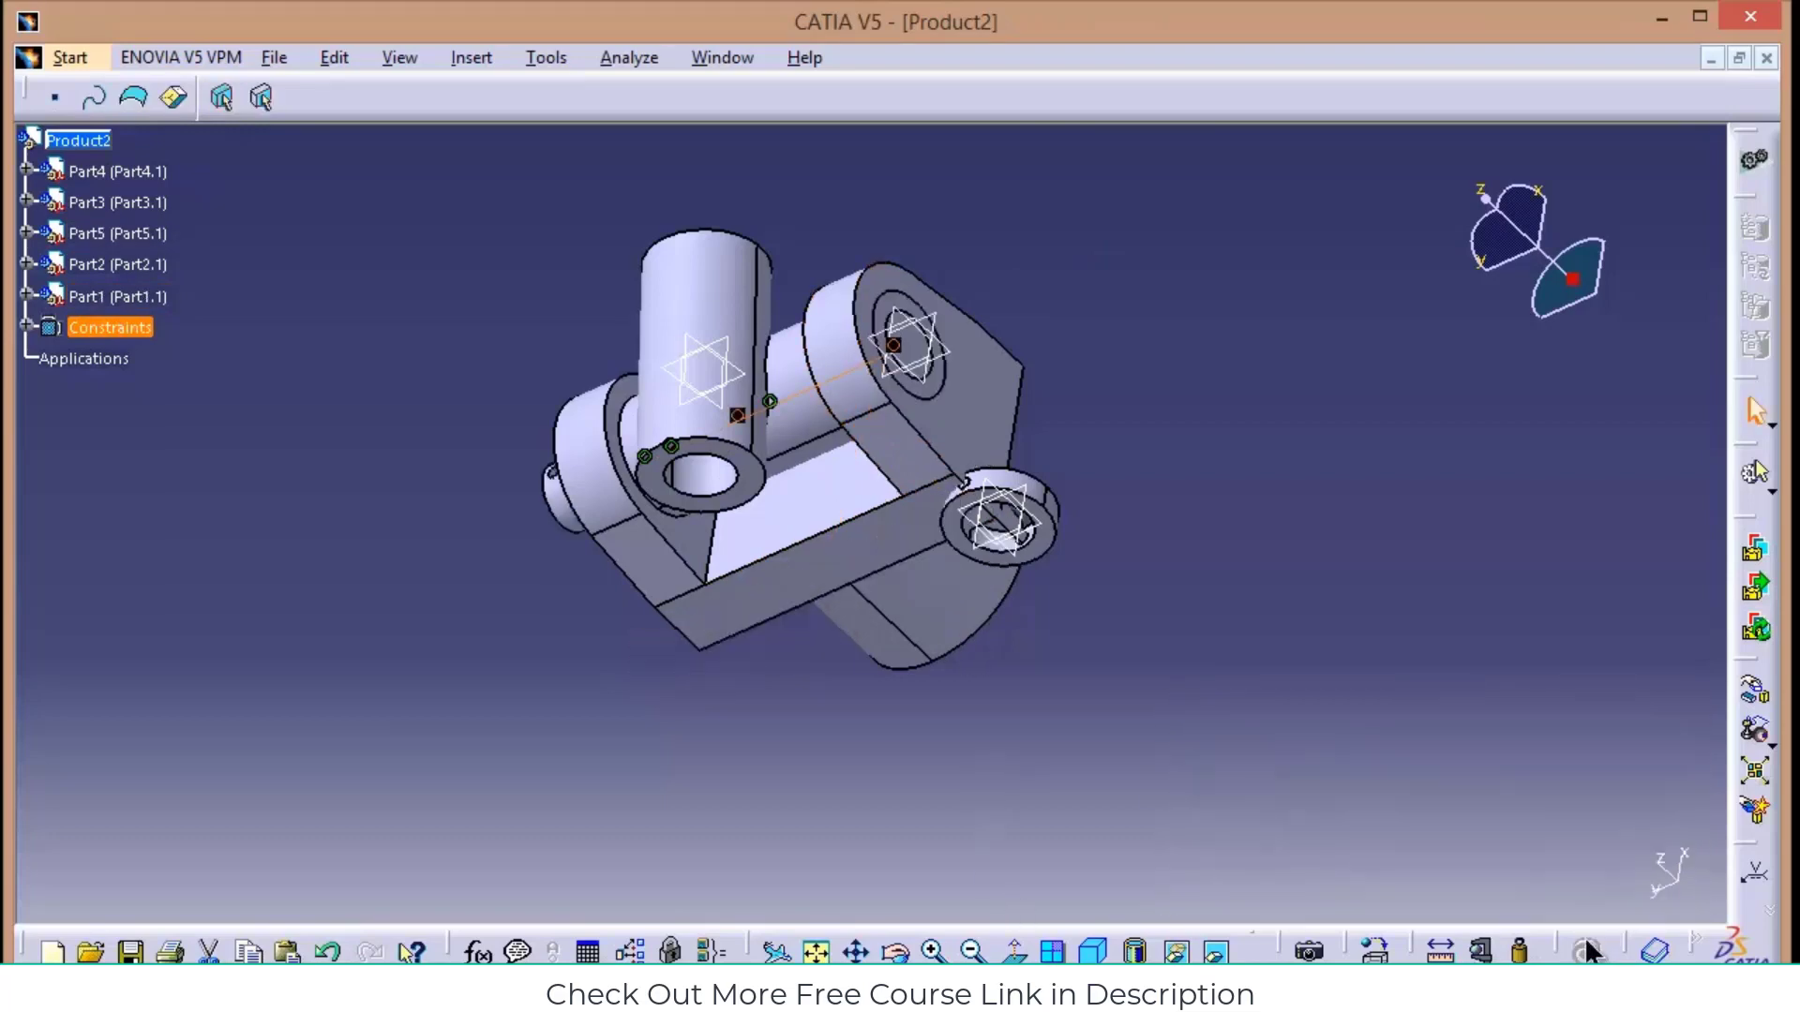
Slide the headed shaft along its axis with Manipulation so its head stands clear outside the fork lug
{"action": "left_click", "coordinate": [1749, 698]}
{"action": "left_click", "coordinate": [1518, 313]}
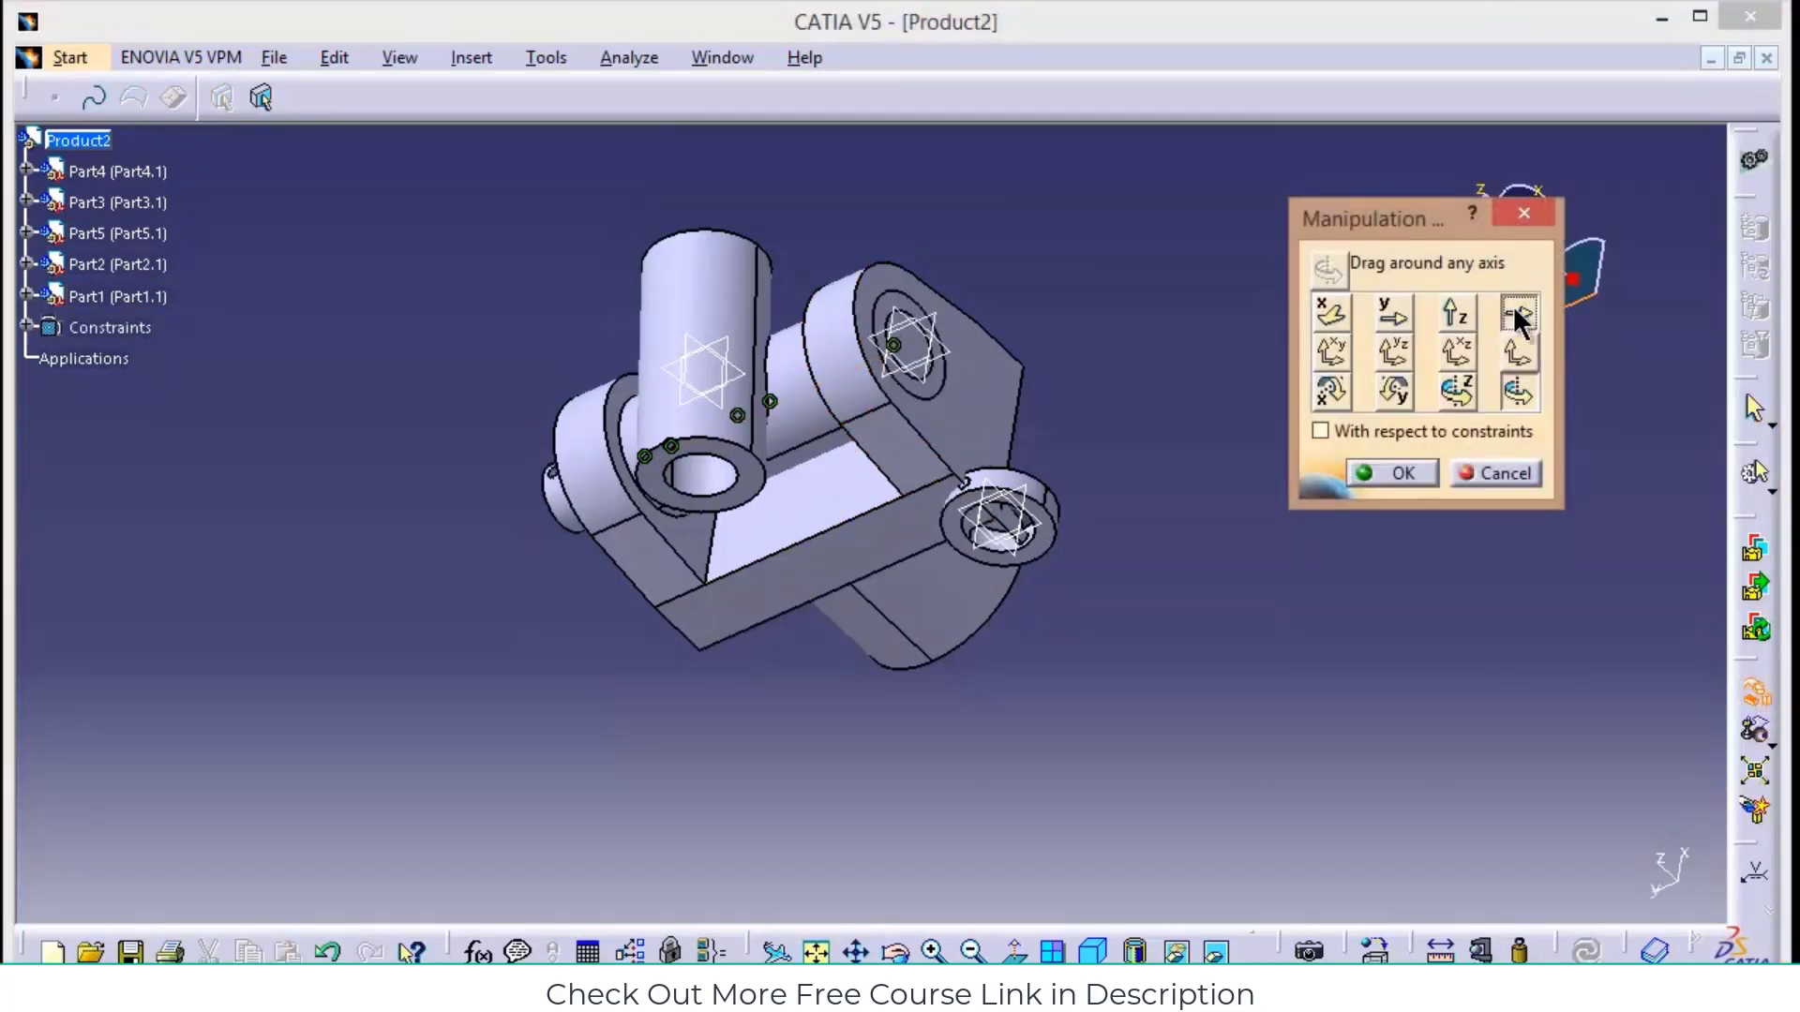
{"action": "left_click", "coordinate": [818, 385]}
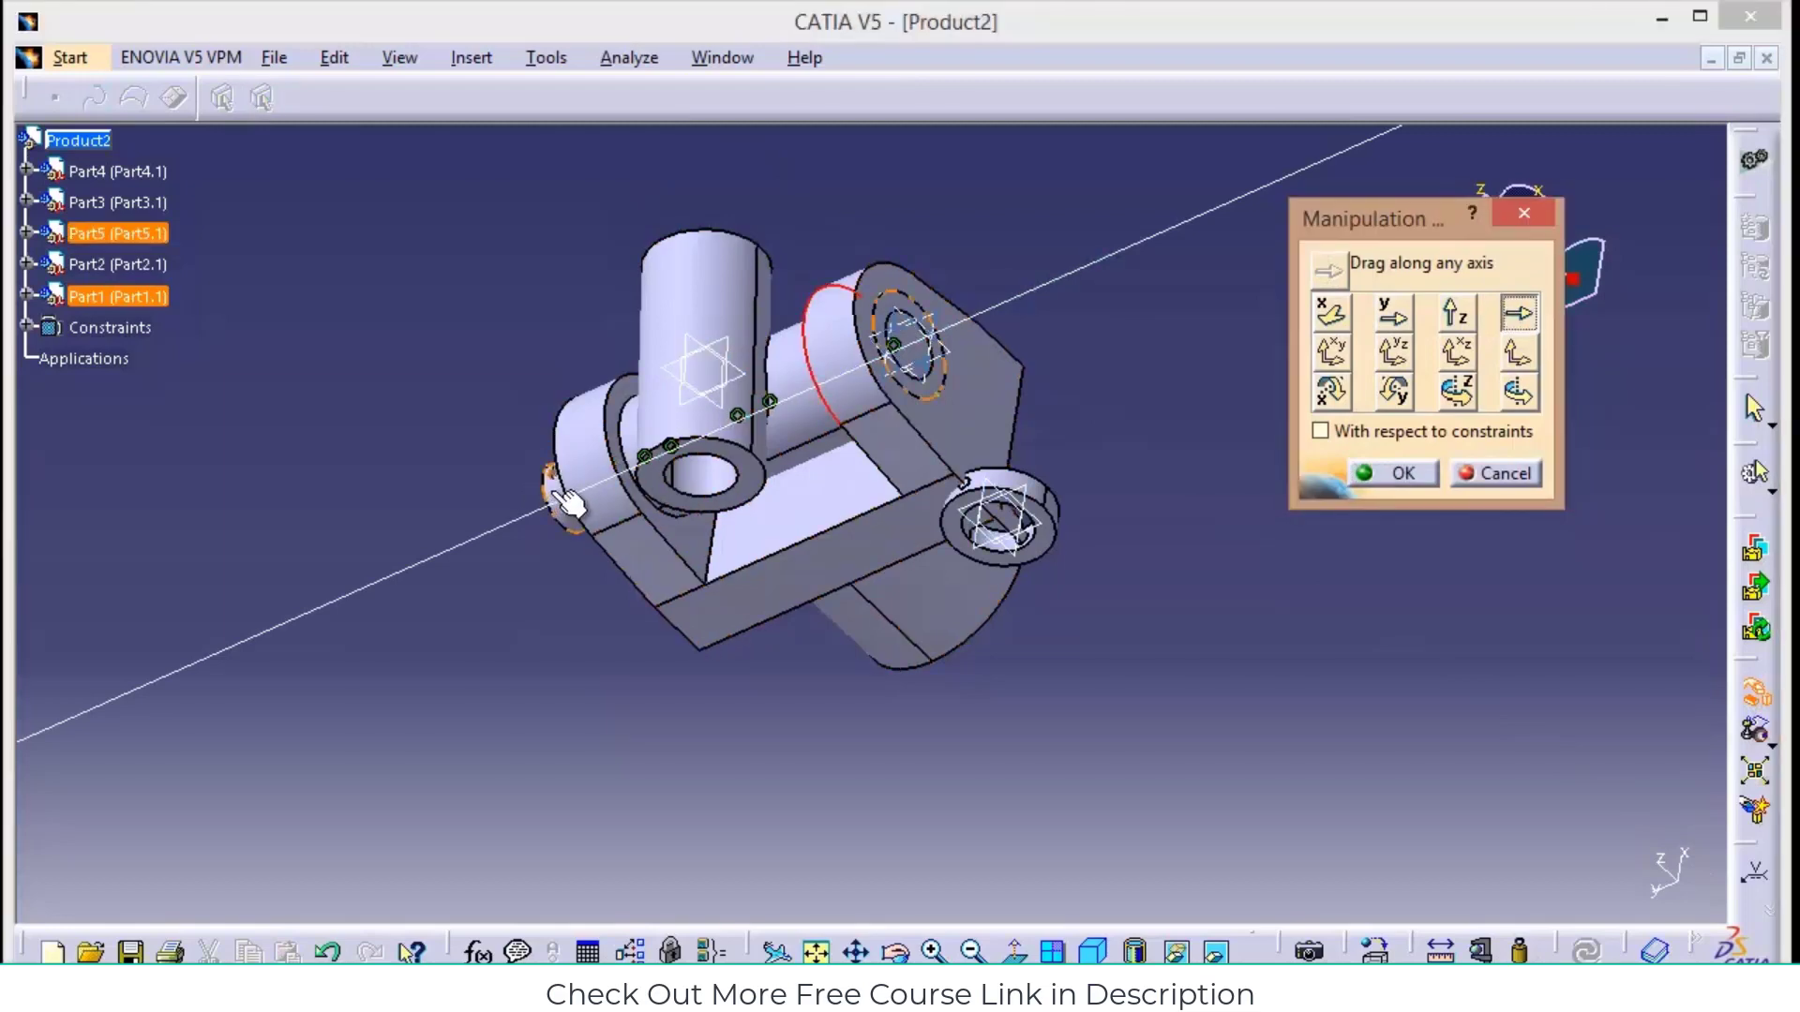
{"action": "left_click_drag", "start_coordinate": [567, 503], "coordinate": [1250, 538]}
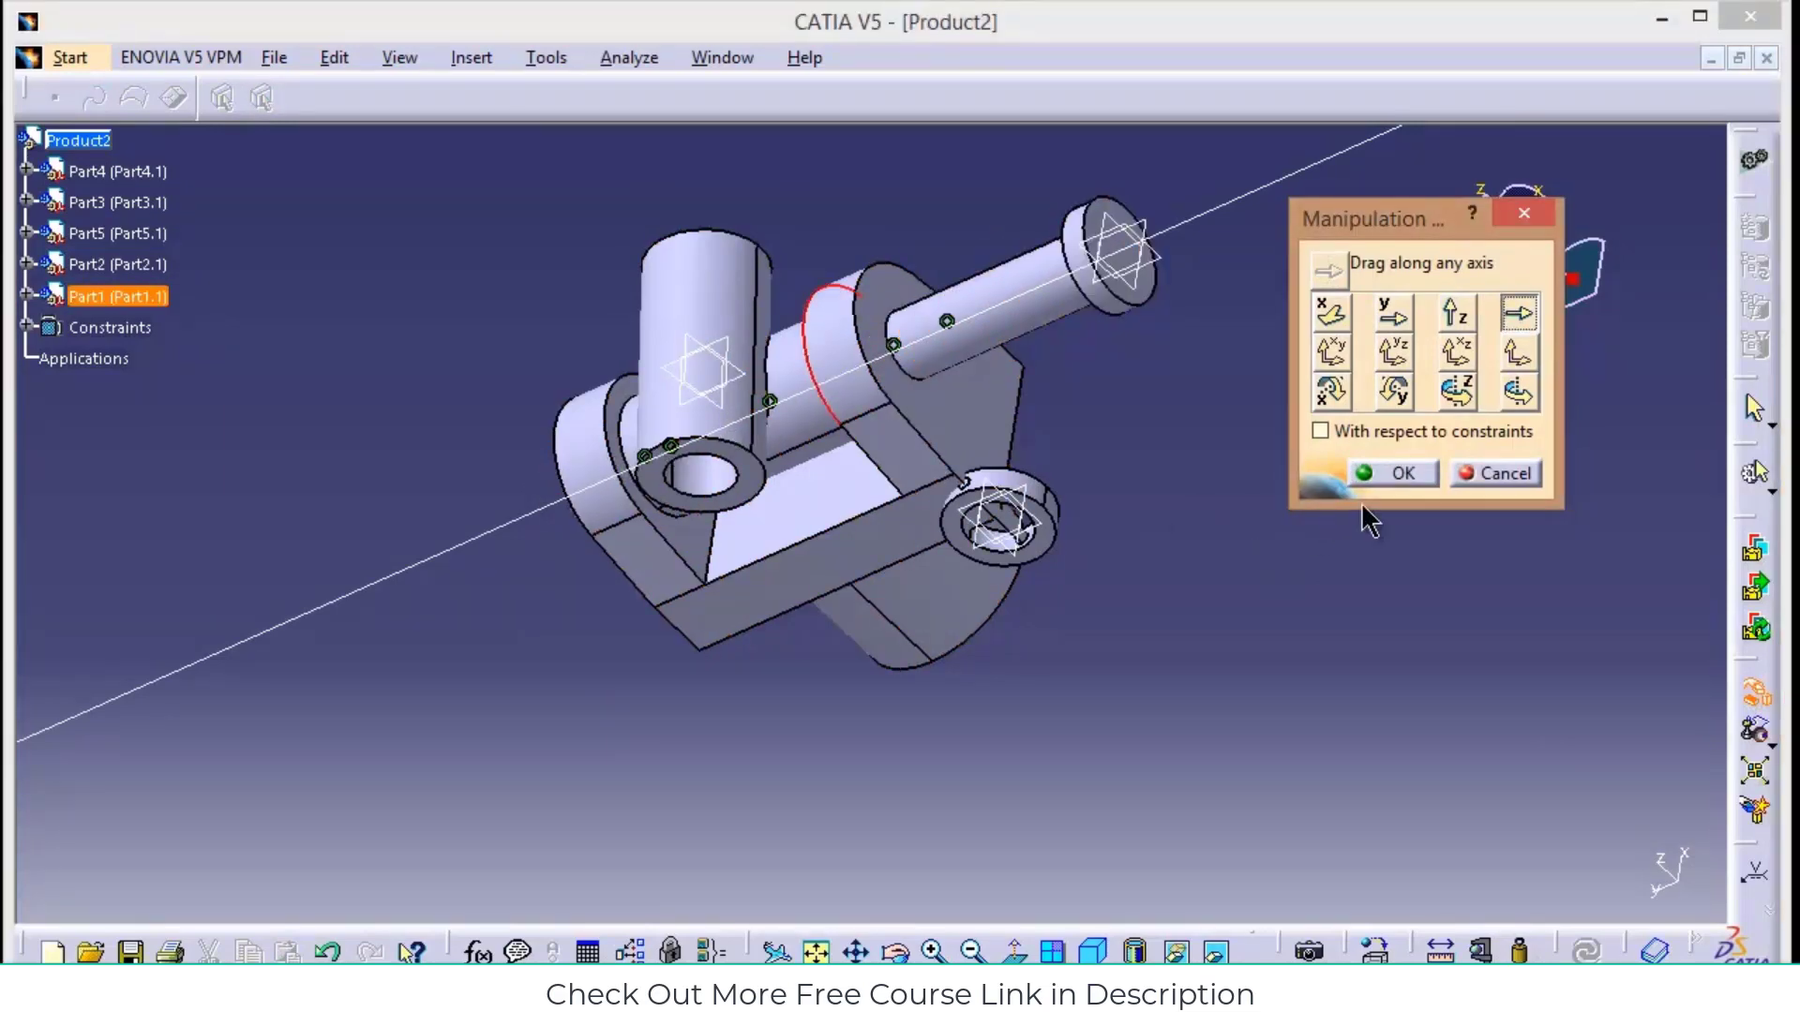
{"action": "left_click", "coordinate": [1376, 468]}
Add an Opposite-orientation coincidence between the fork lug's outer face and the underside of the shaft head, and update the assembly
{"action": "left_click", "coordinate": [472, 56]}
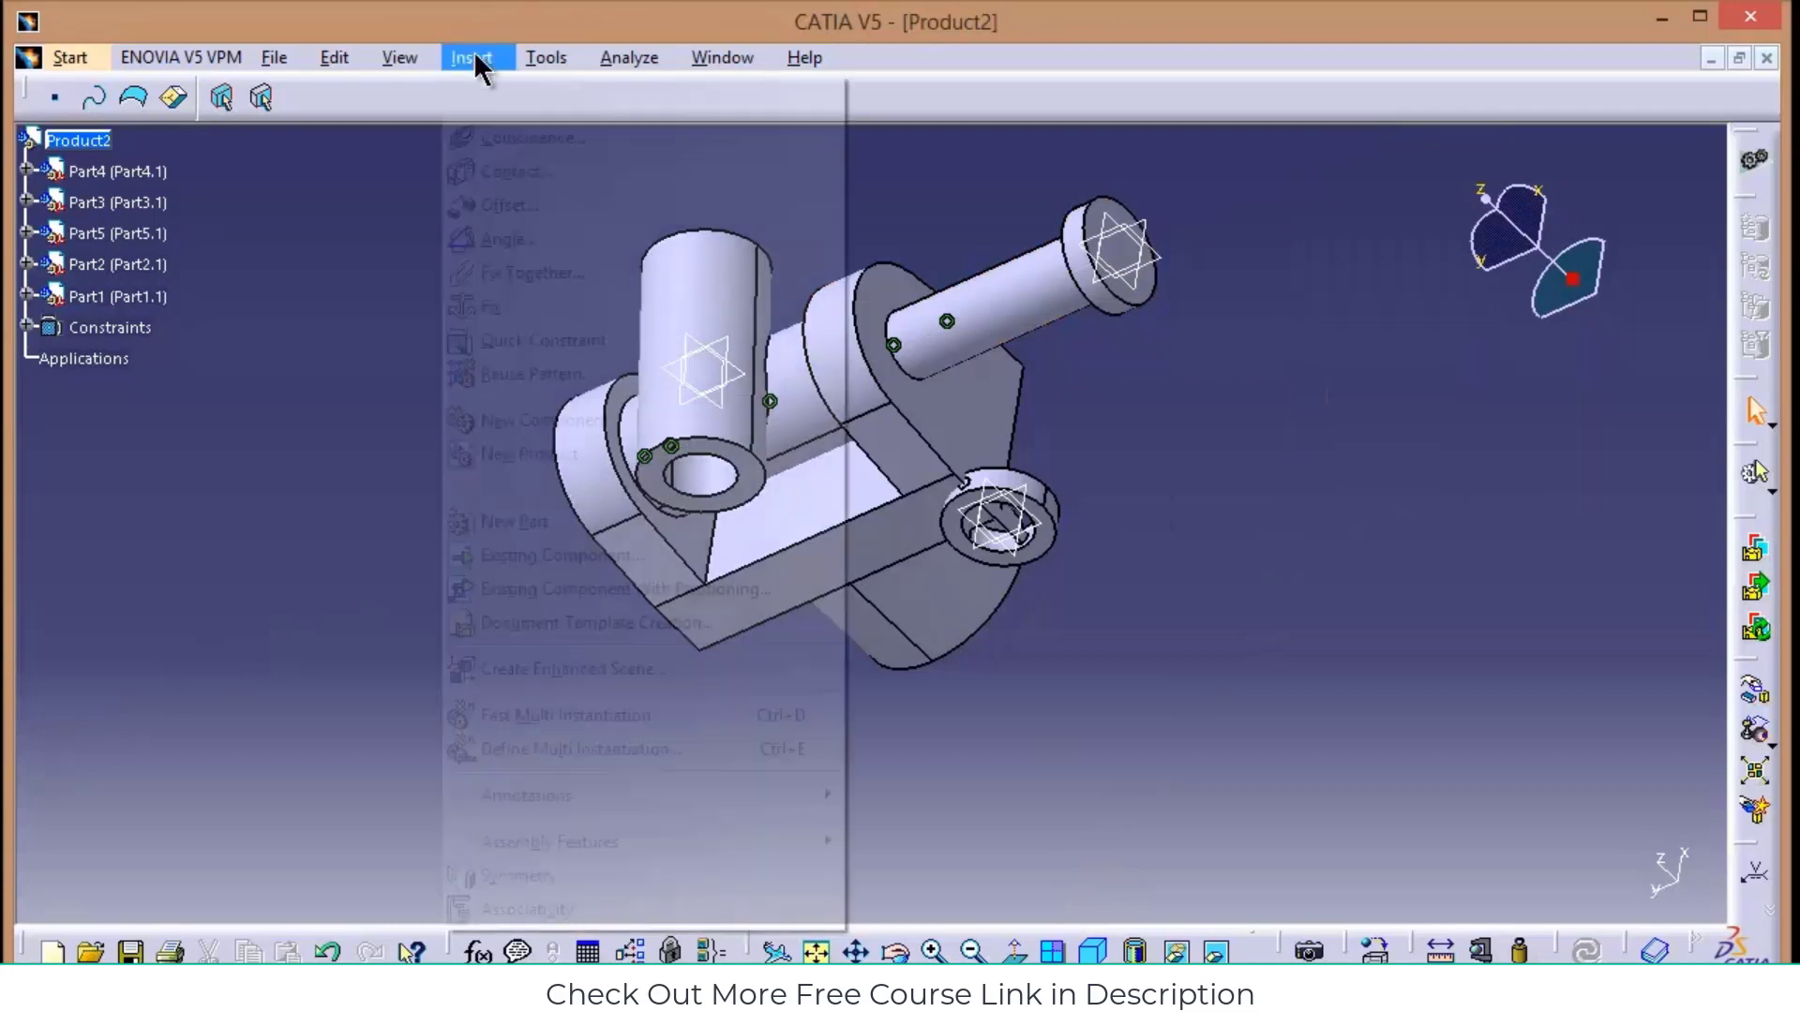
{"action": "left_click", "coordinate": [525, 141]}
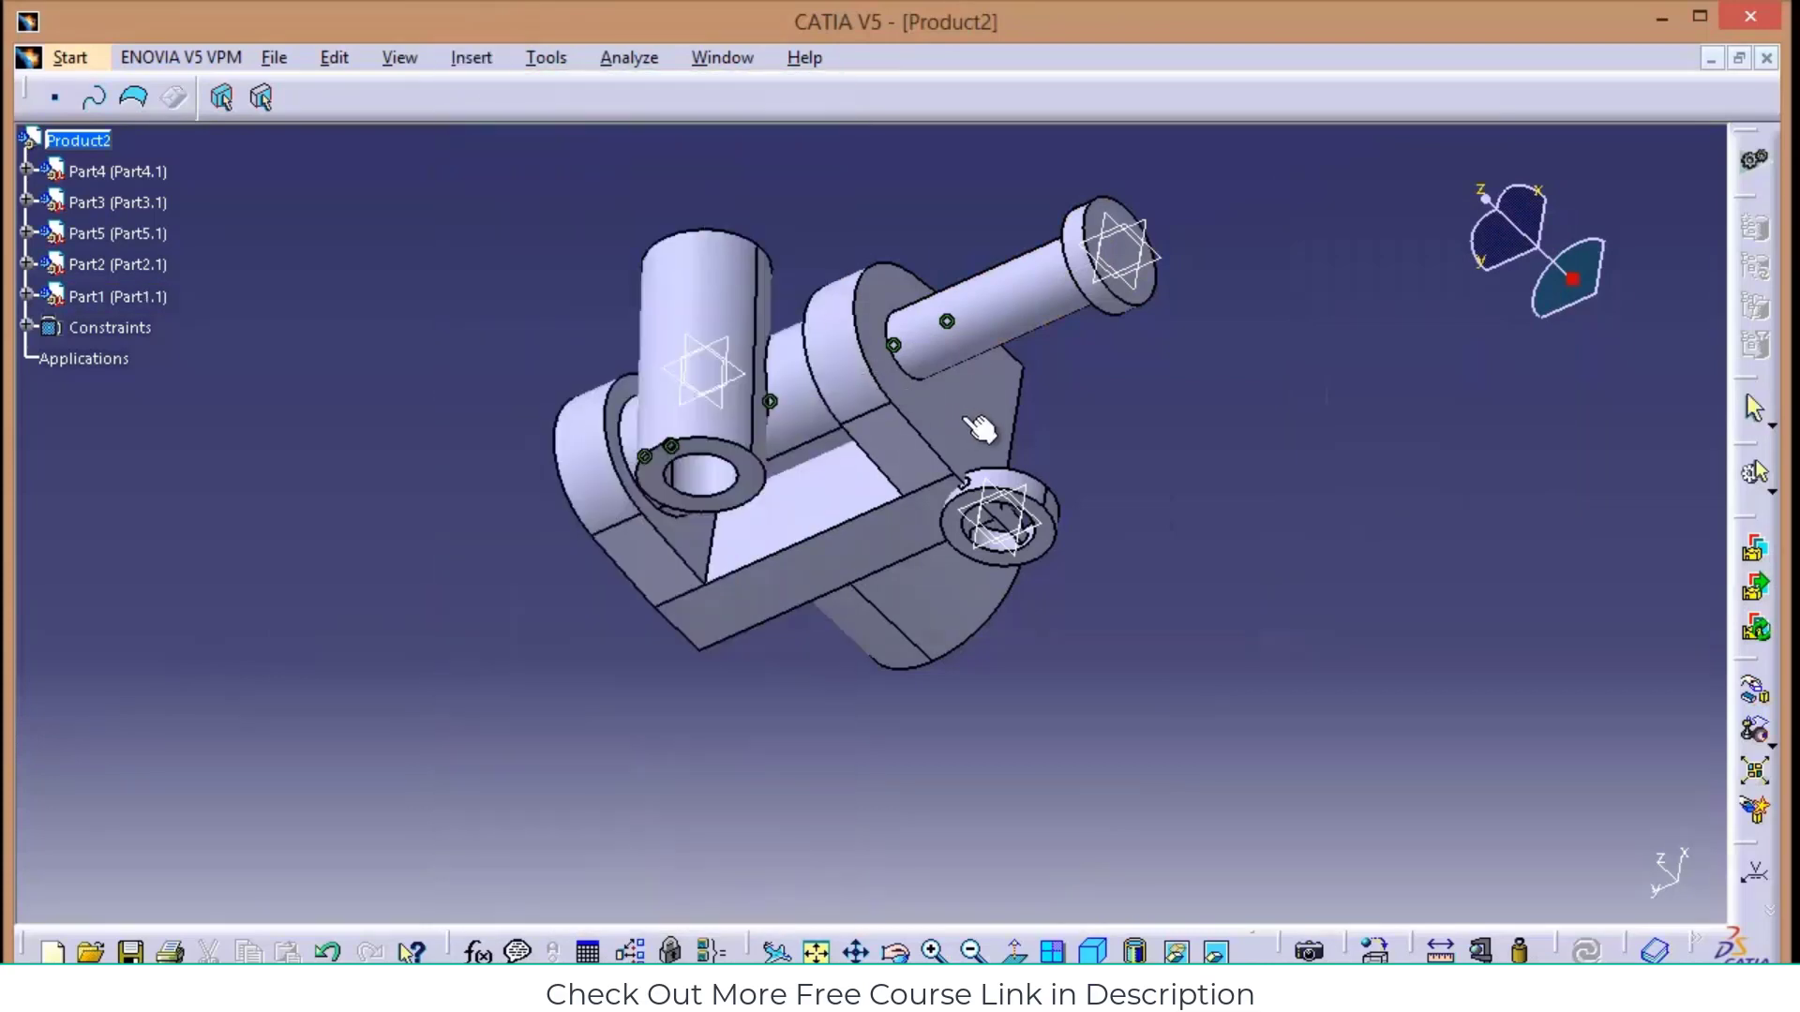
{"action": "middle_click_drag", "start_coordinate": [898, 858], "coordinate": [1027, 263]}
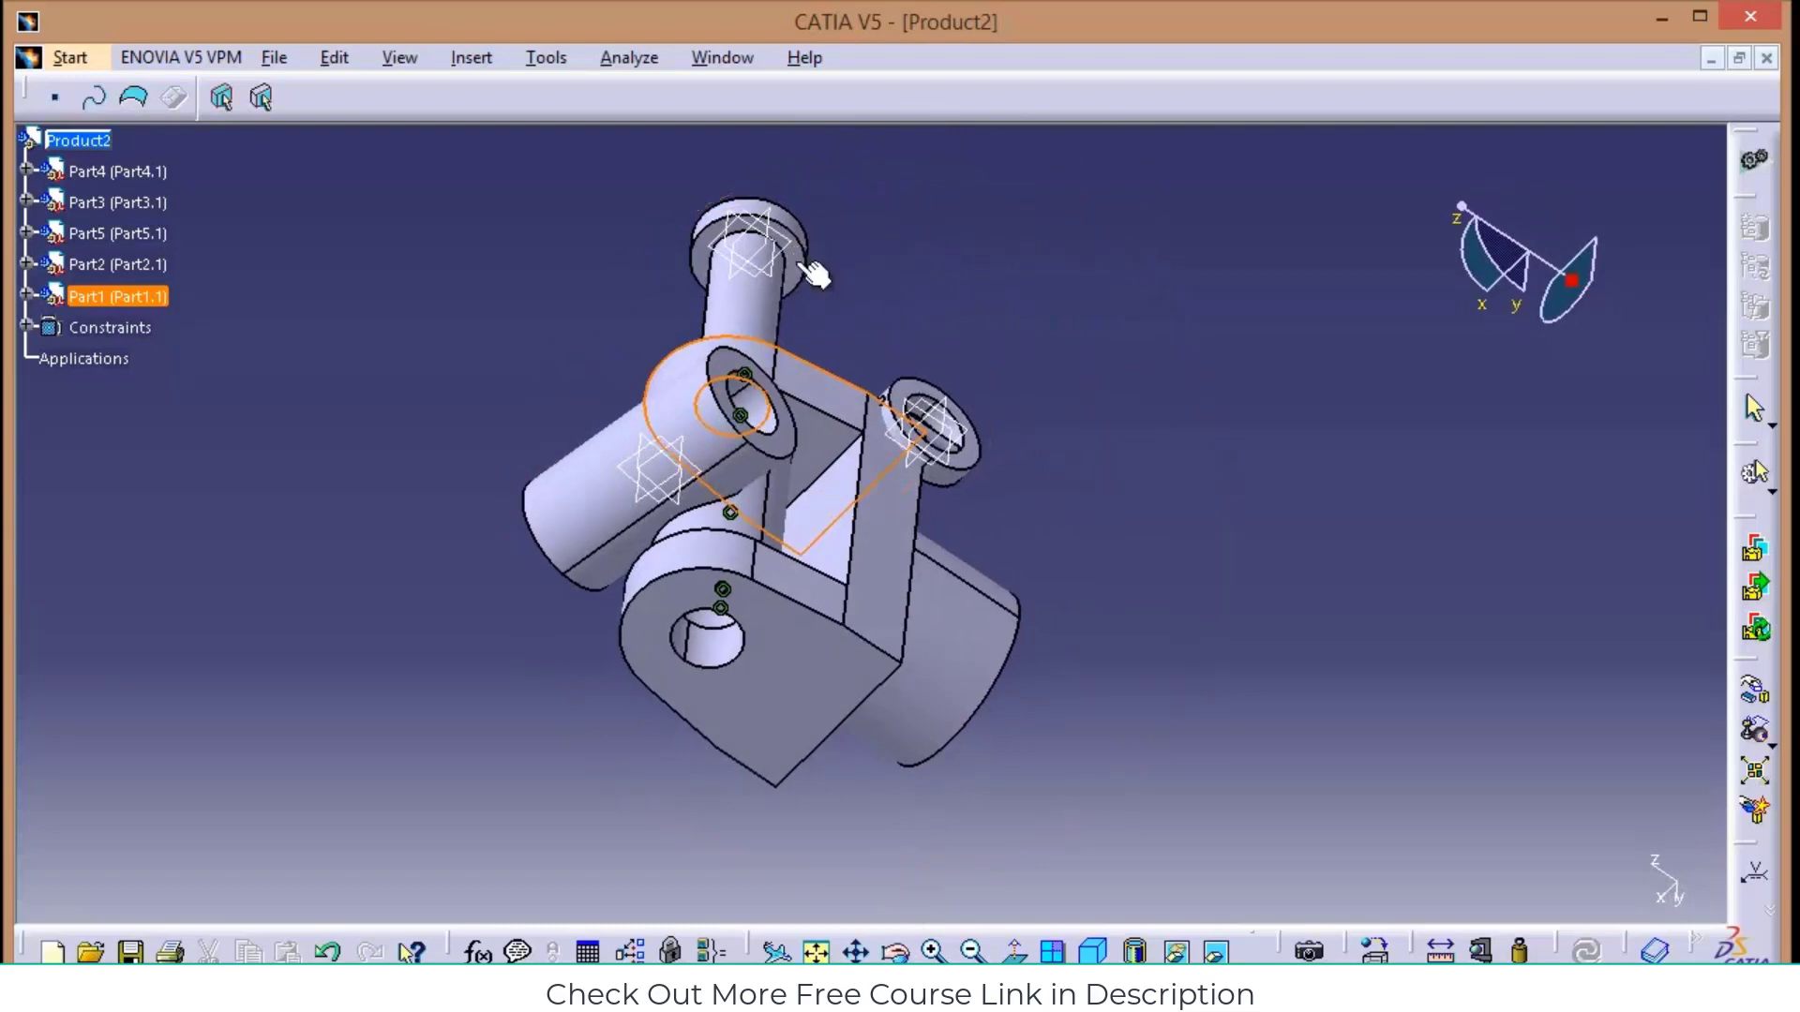
{"action": "left_click", "coordinate": [808, 269]}
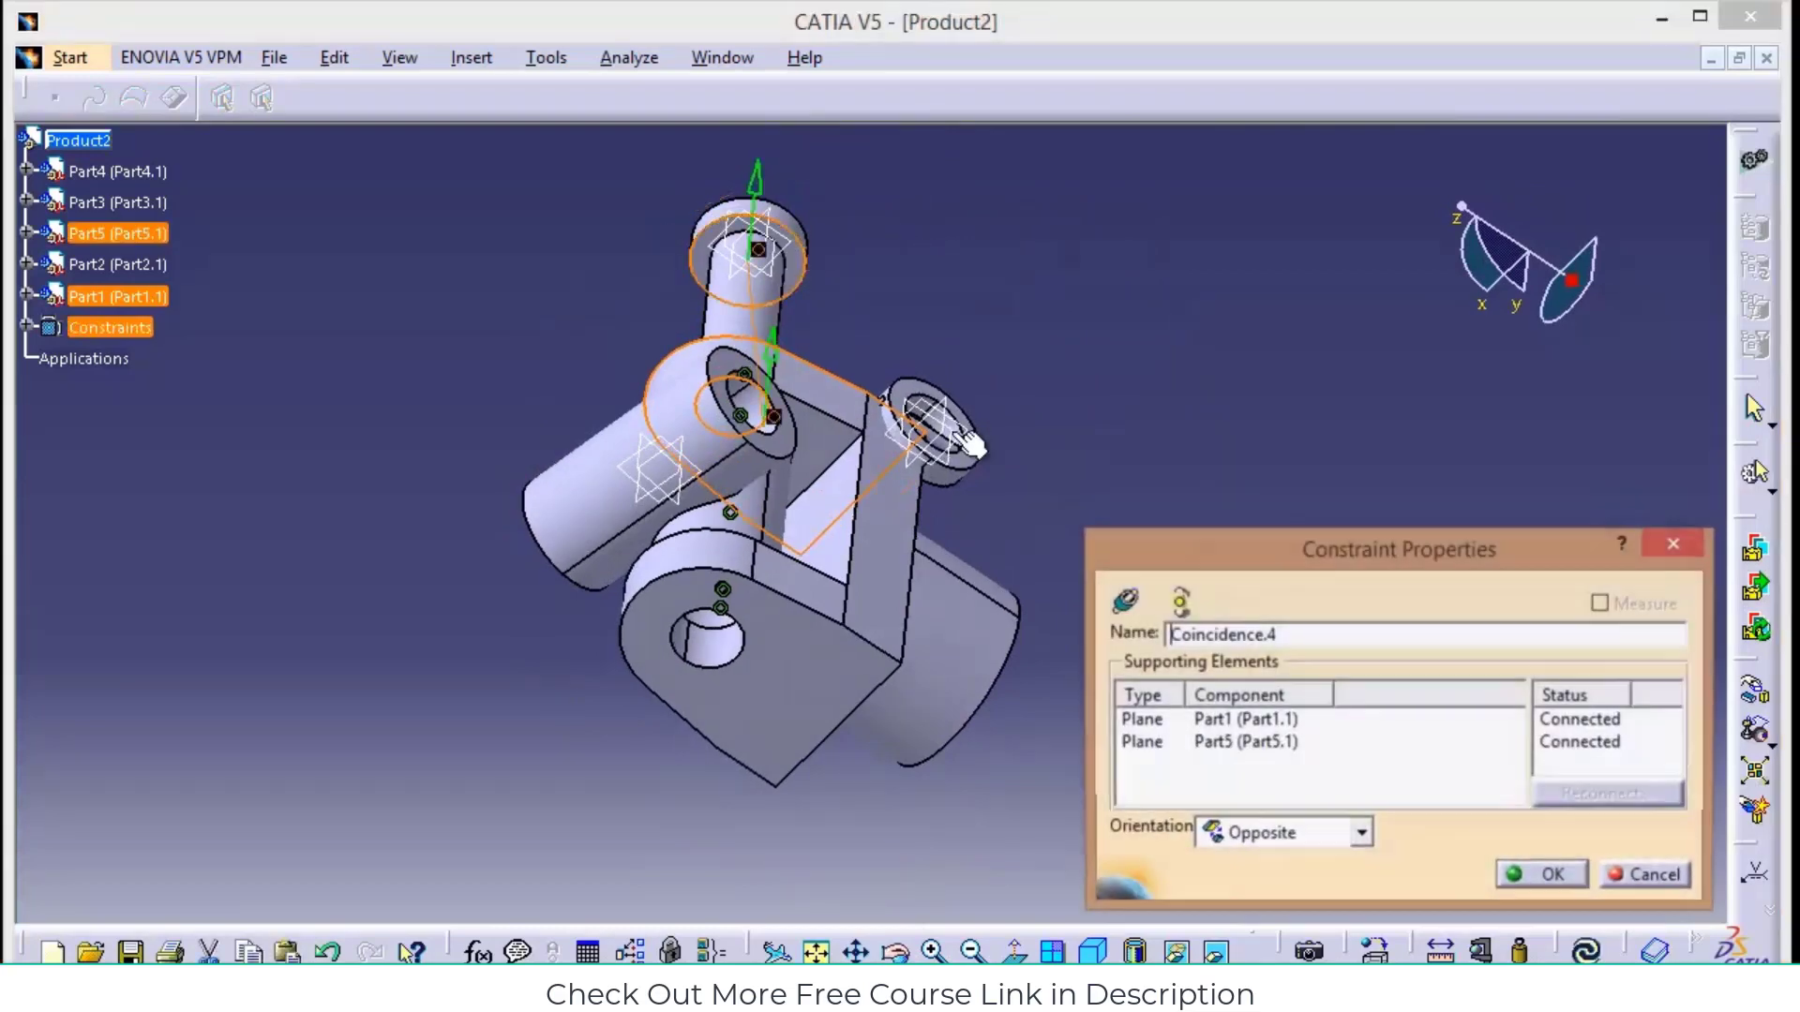
{"action": "left_click", "coordinate": [1556, 873]}
{"action": "left_click", "coordinate": [1586, 951]}
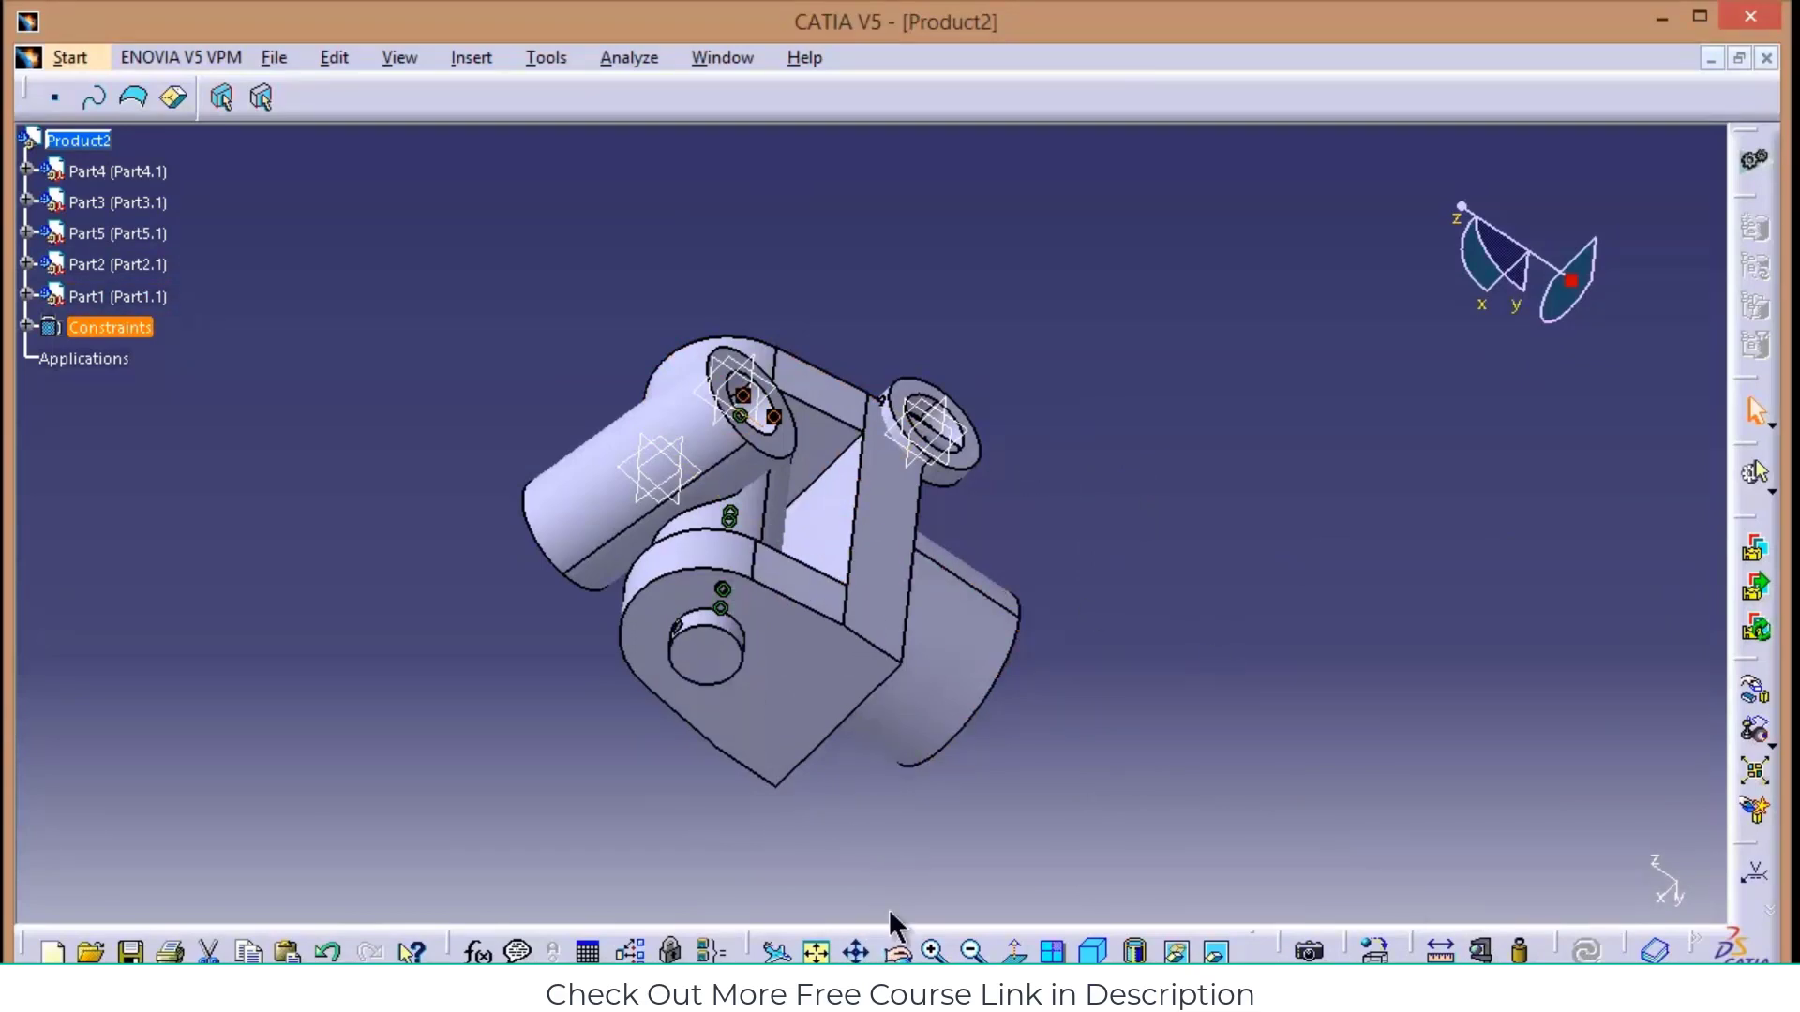
Insert fork.CATPart into Product2 as a second fork component and dismiss the incident report
{"action": "left_click", "coordinate": [471, 58]}
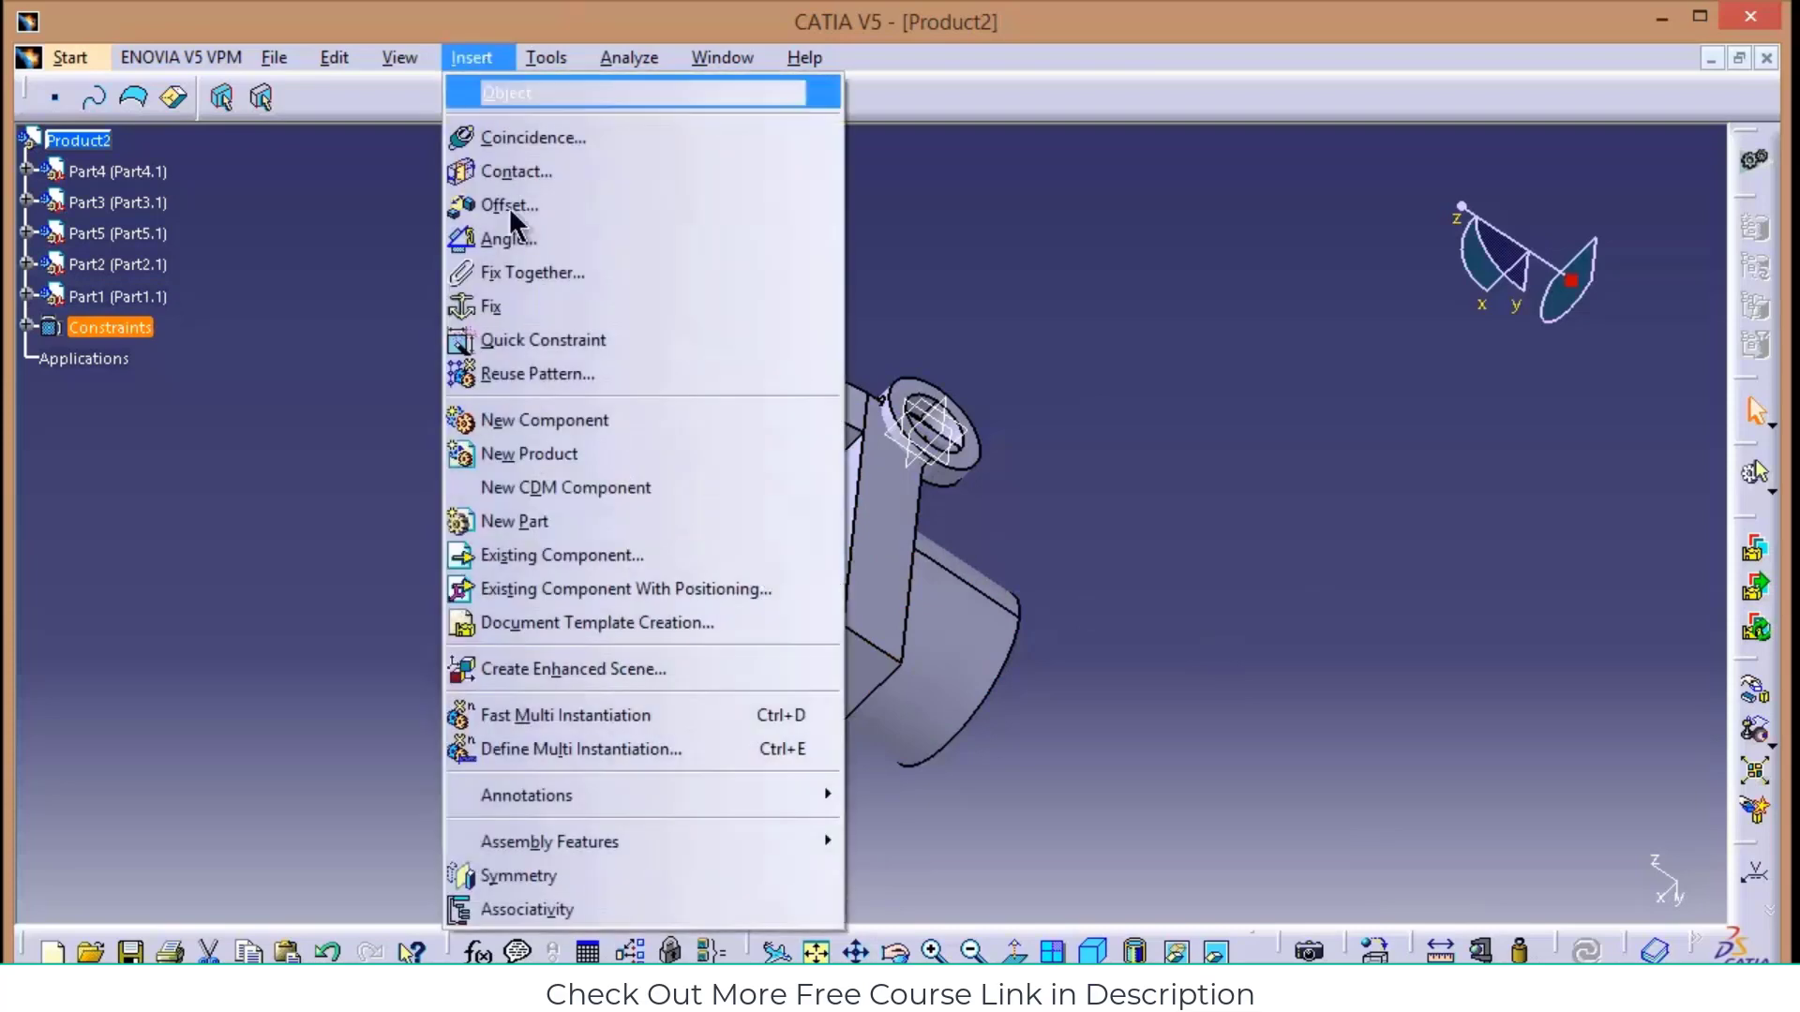
{"action": "left_click", "coordinate": [543, 554]}
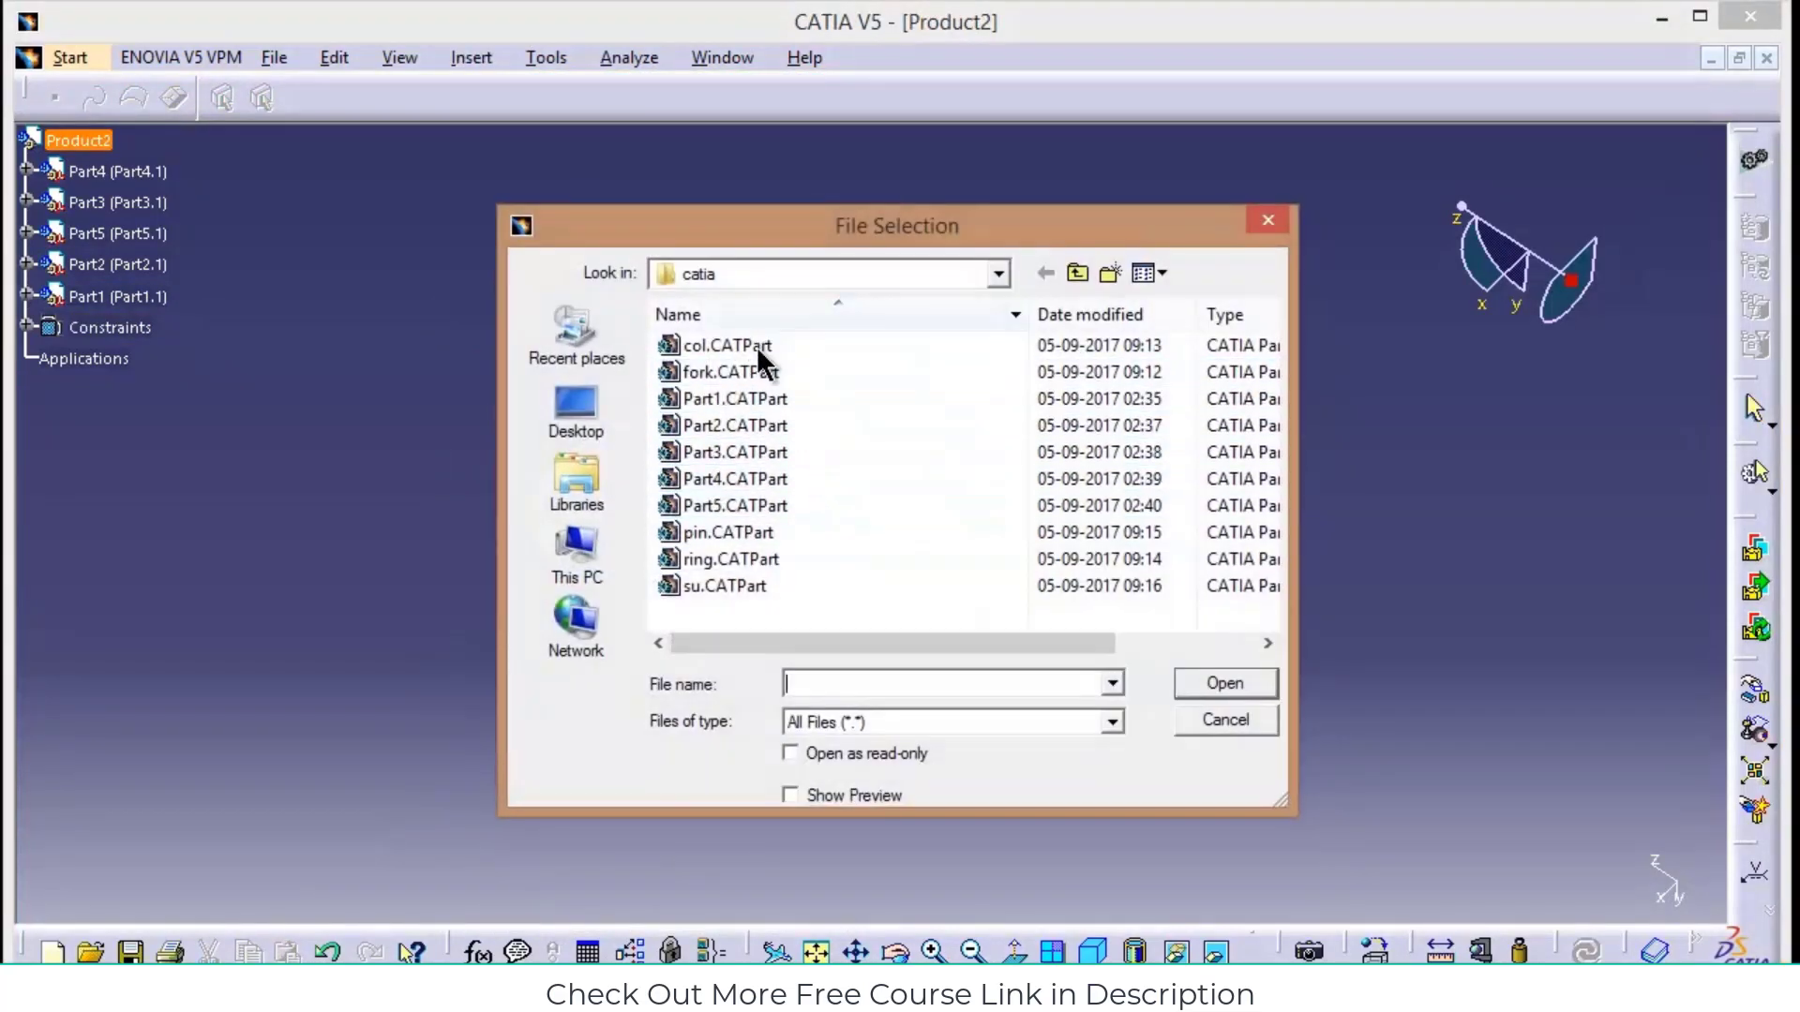
{"action": "left_click", "coordinate": [814, 374]}
{"action": "left_click", "coordinate": [1209, 687]}
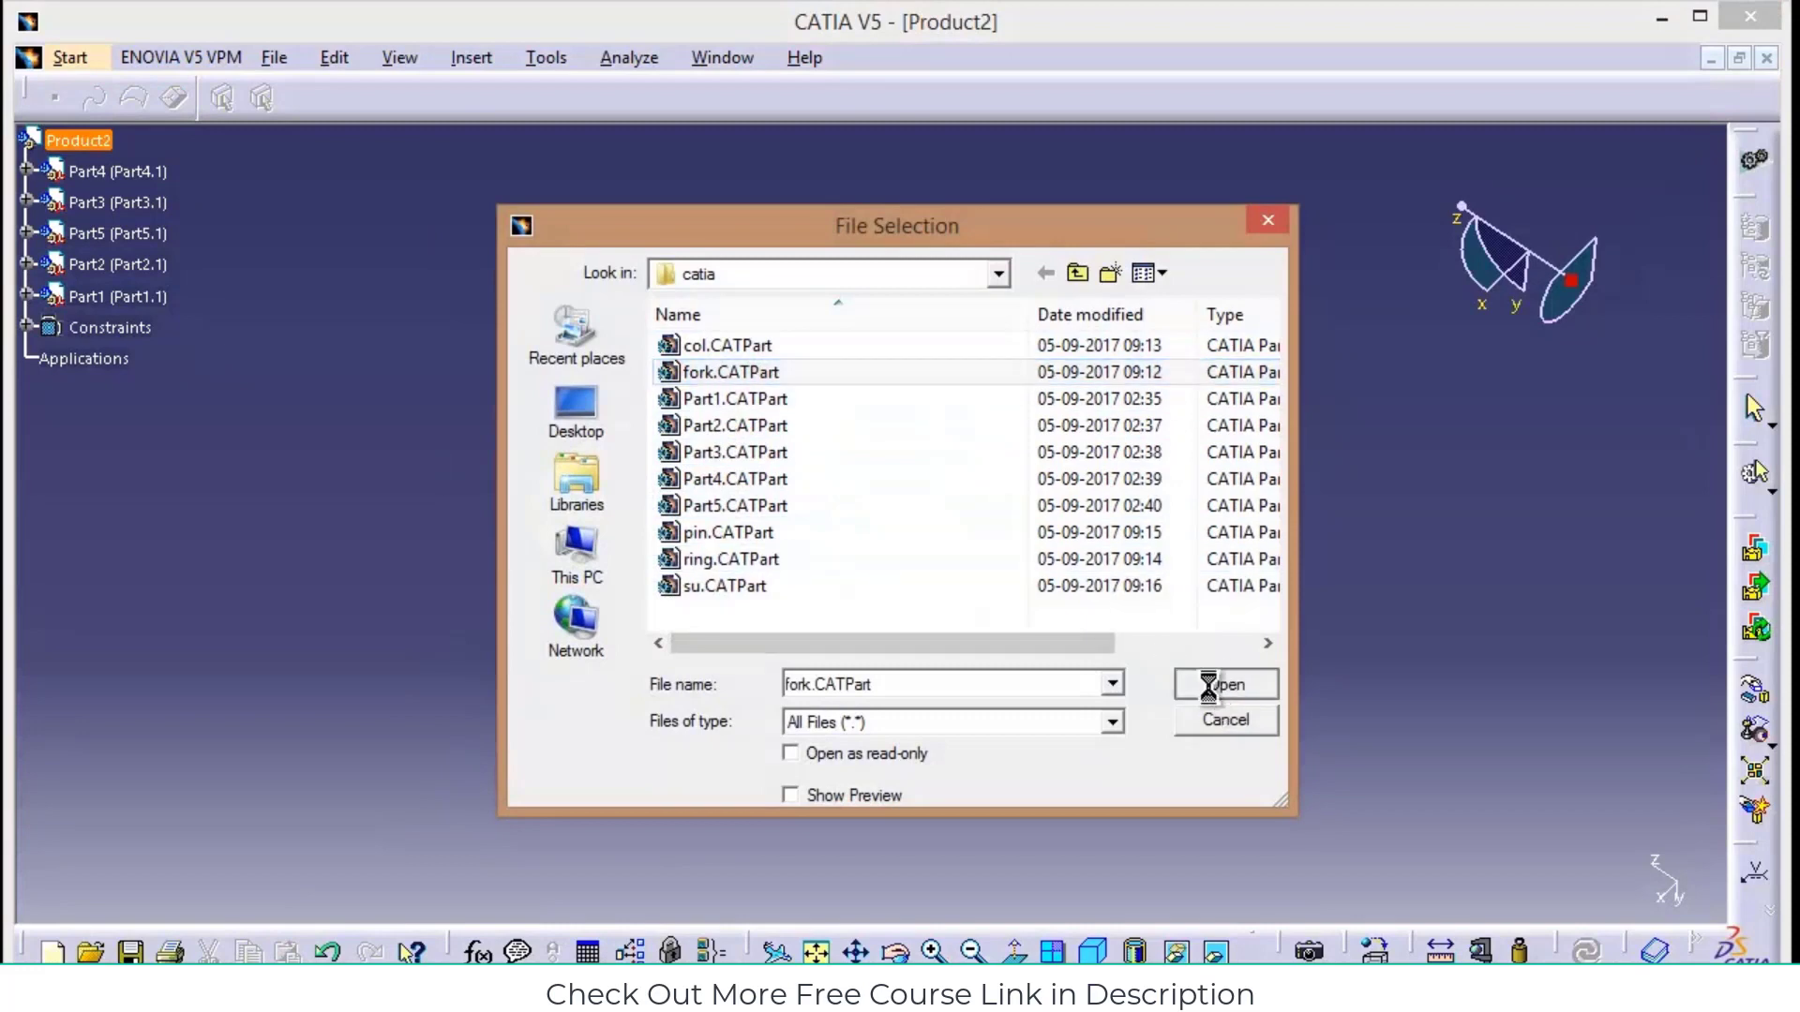
{"action": "left_click", "coordinate": [1676, 883]}
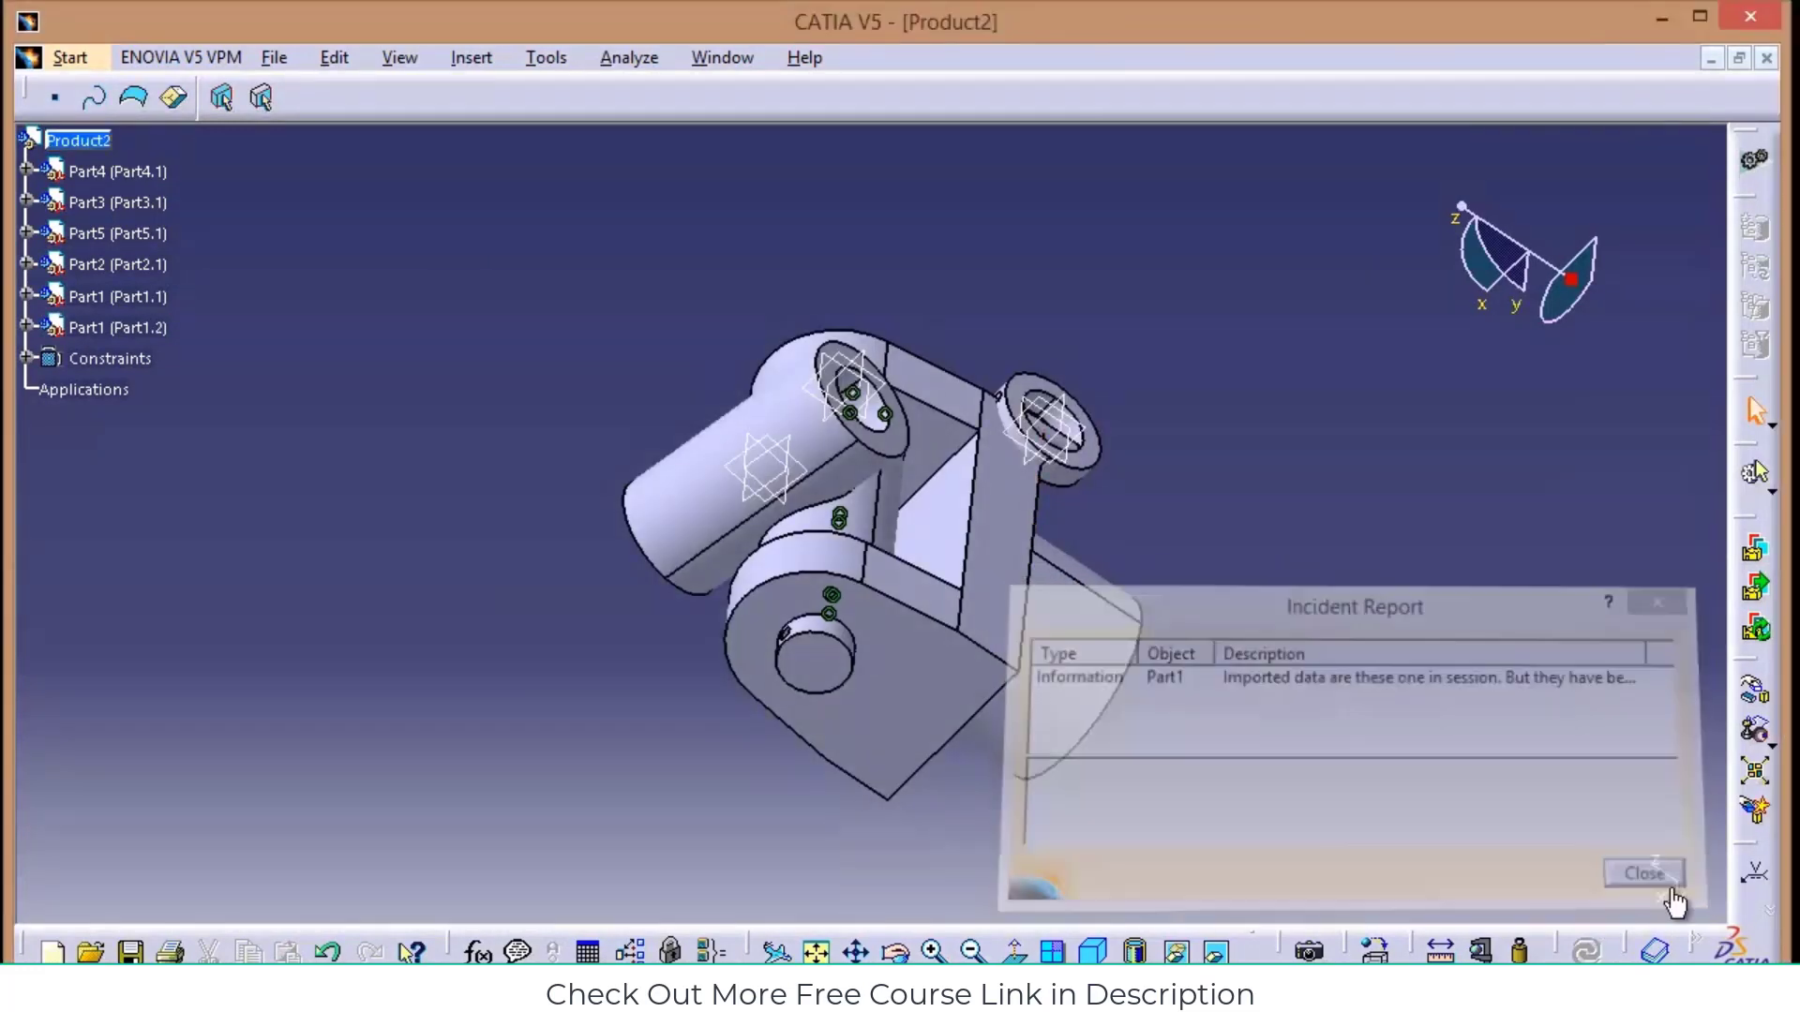
Move the second fork up and away from the assembly with Manipulation, along one of its own edges
{"action": "left_click", "coordinate": [1751, 694]}
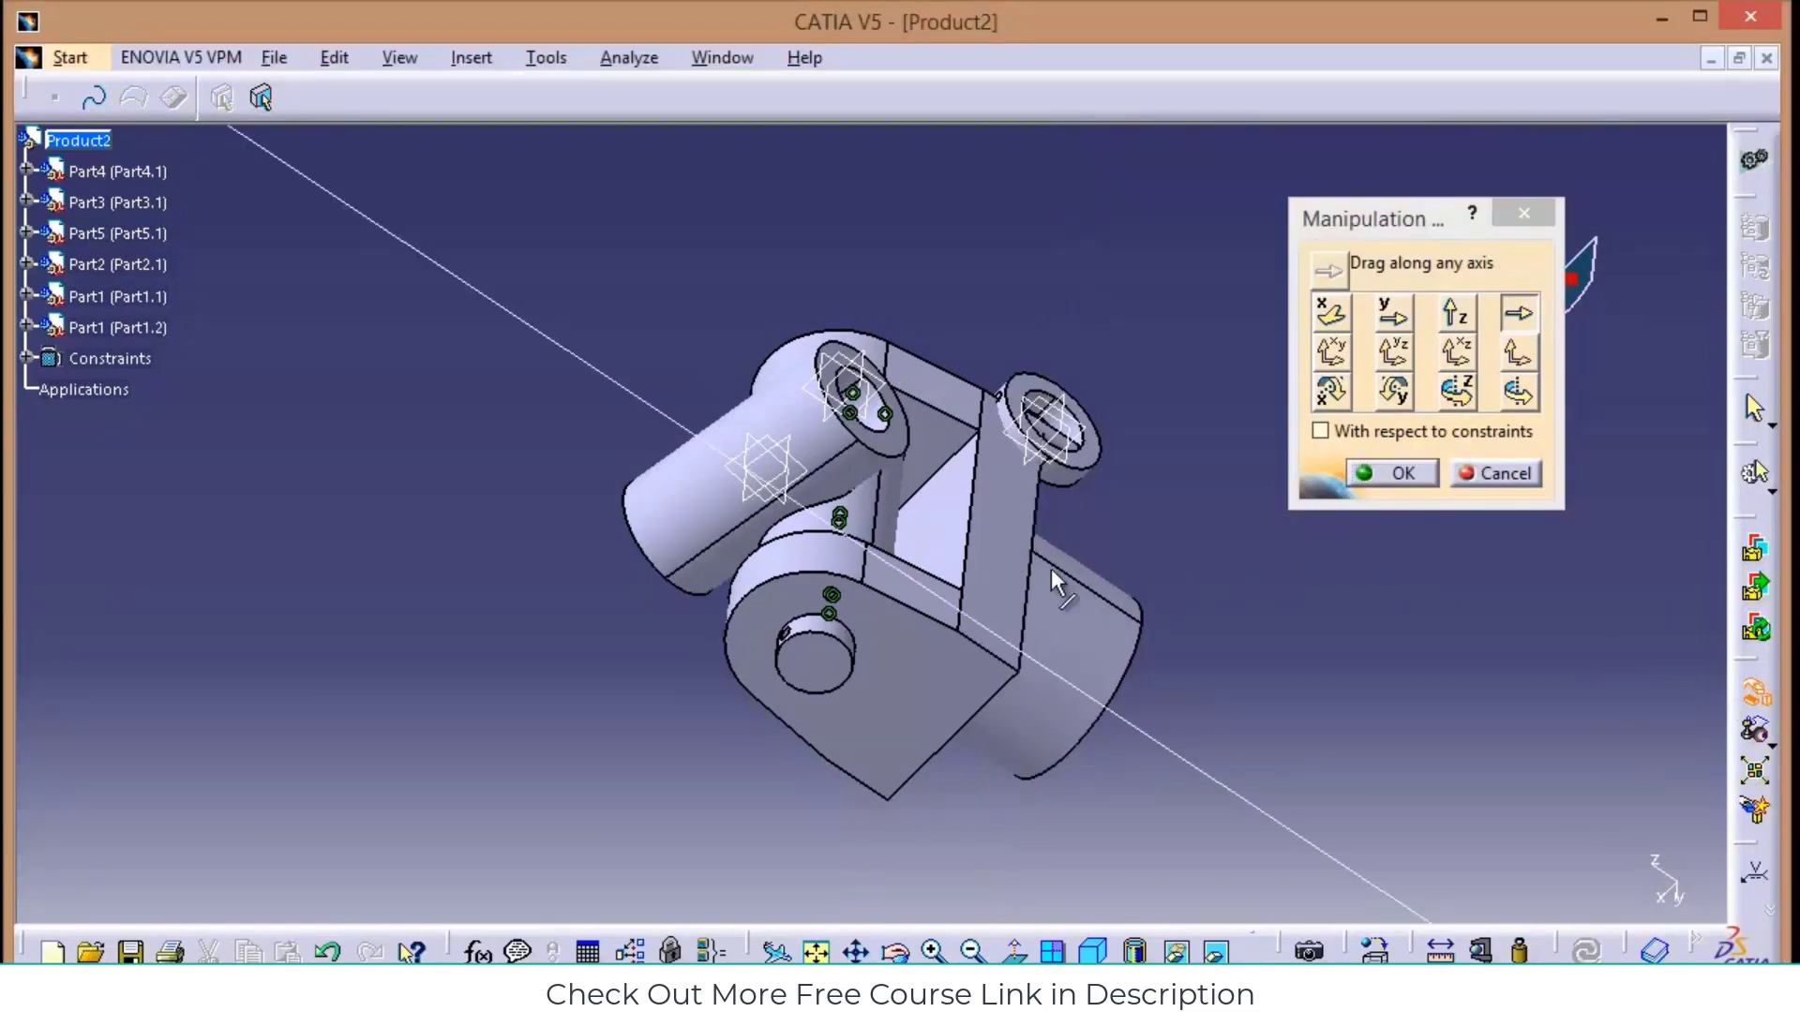
{"action": "left_click_drag", "start_coordinate": [1027, 611], "coordinate": [1114, 248]}
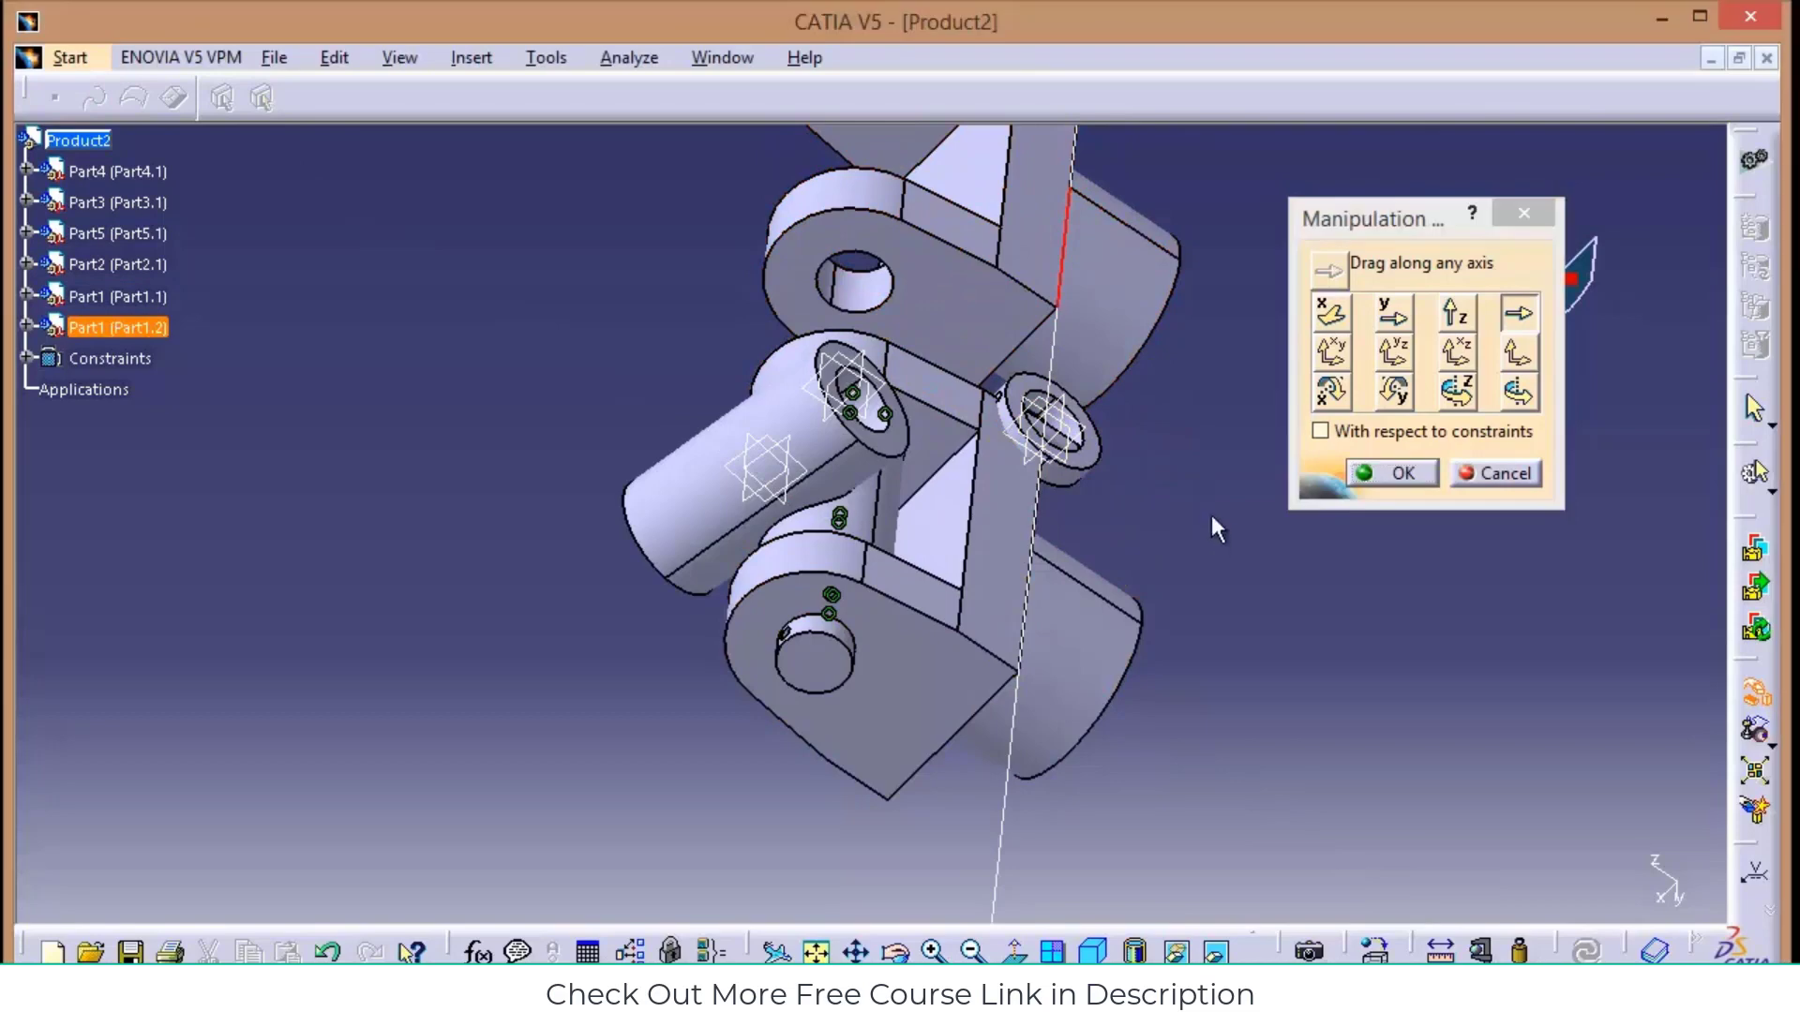
{"action": "left_click", "coordinate": [1397, 472]}
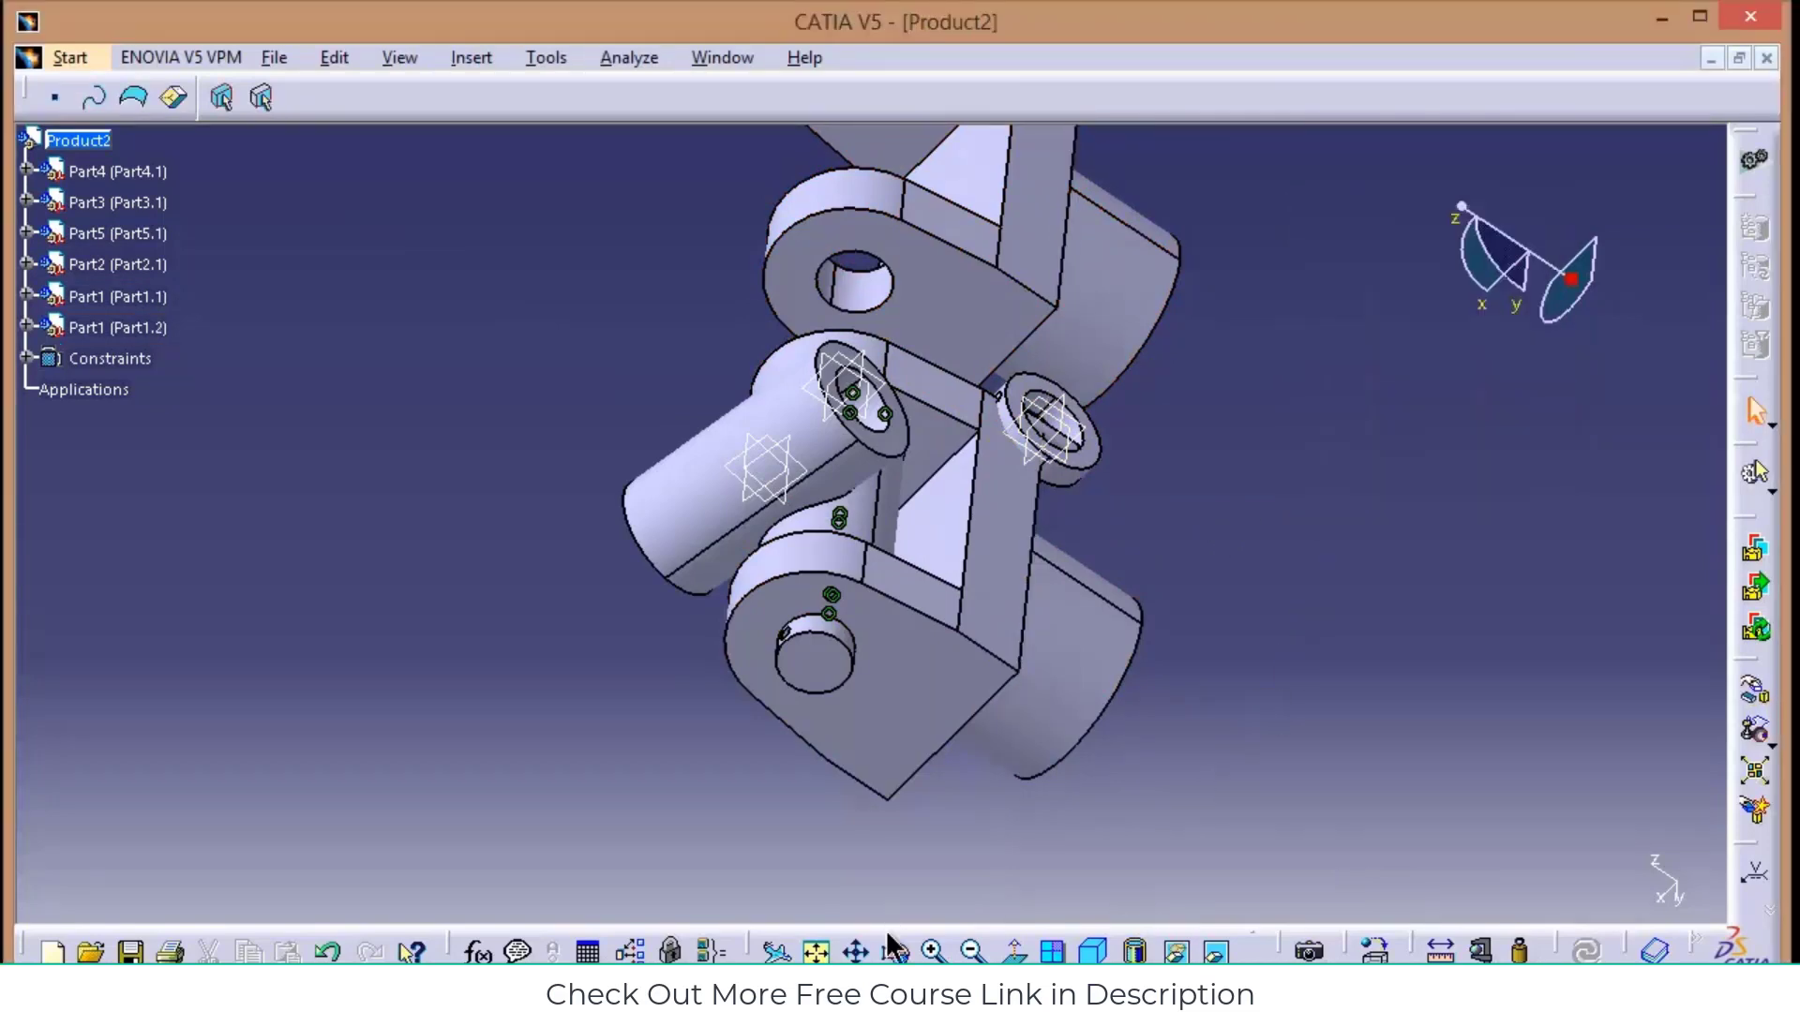
Rotate the second fork about its lug hole axis with Manipulation until its lugs point down towards the assembly
{"action": "middle_click_drag", "start_coordinate": [1221, 684], "coordinate": [1245, 389]}
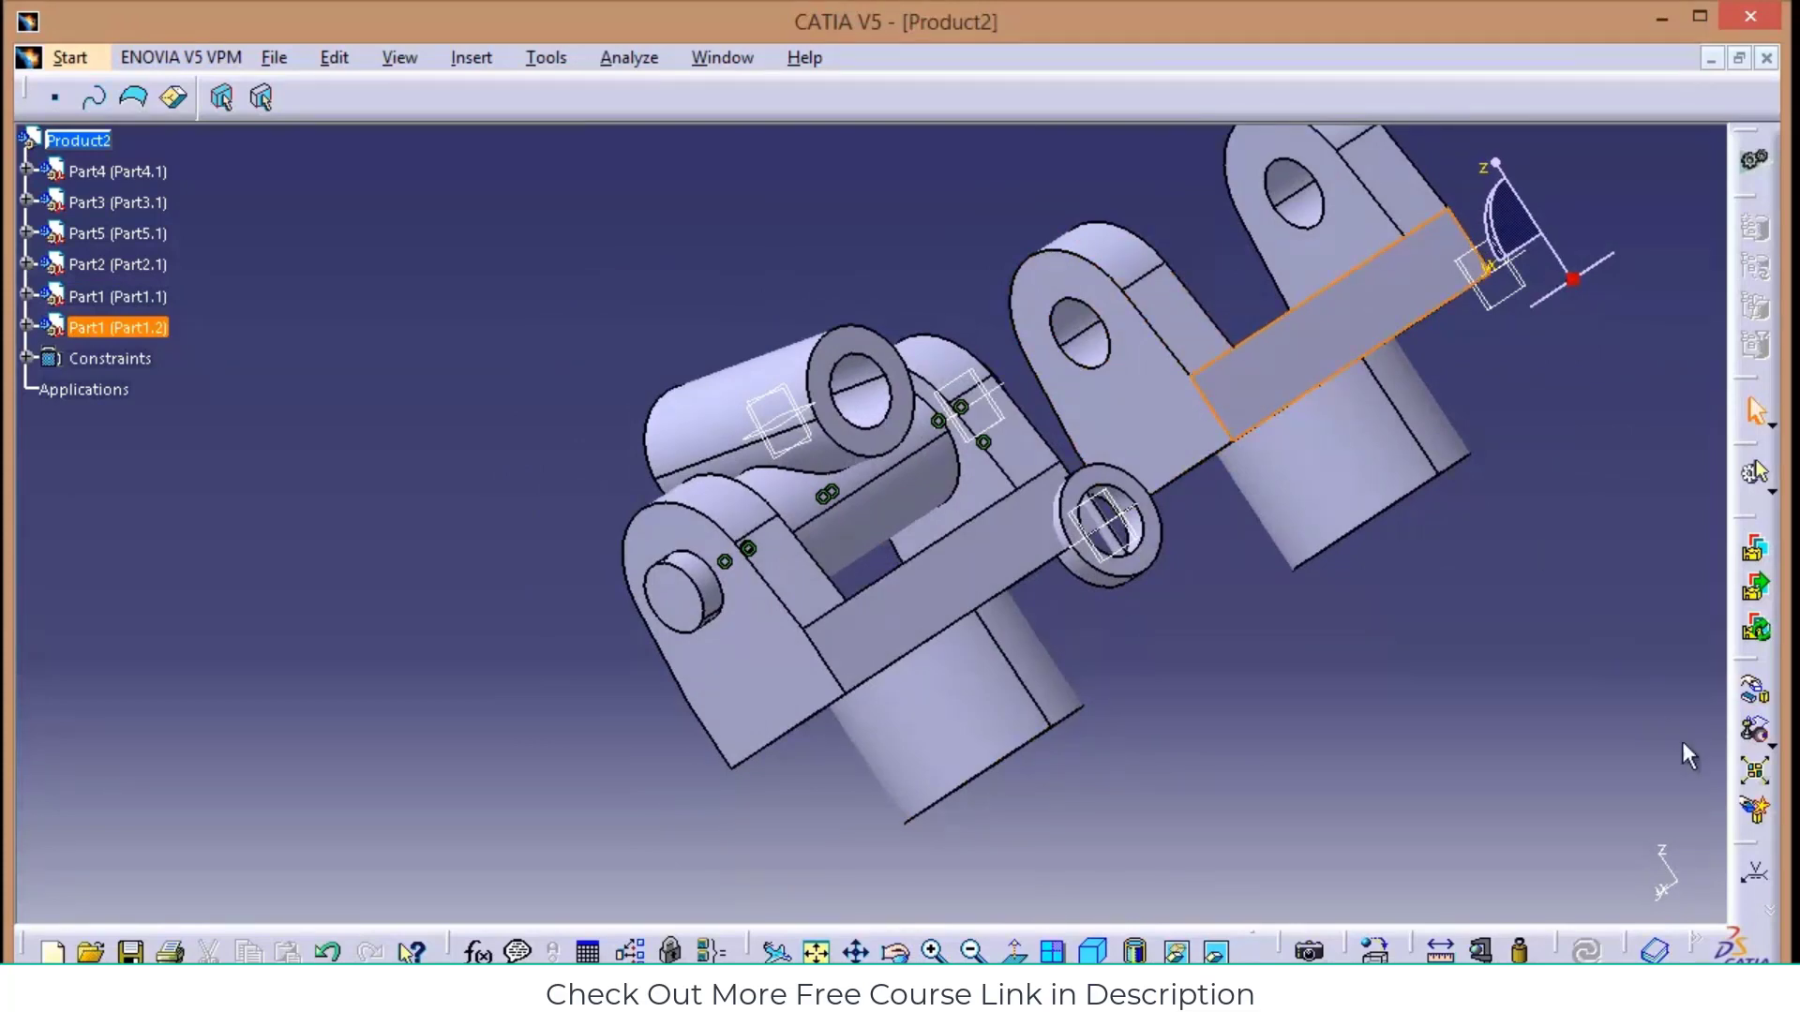
{"action": "left_click", "coordinate": [1764, 705]}
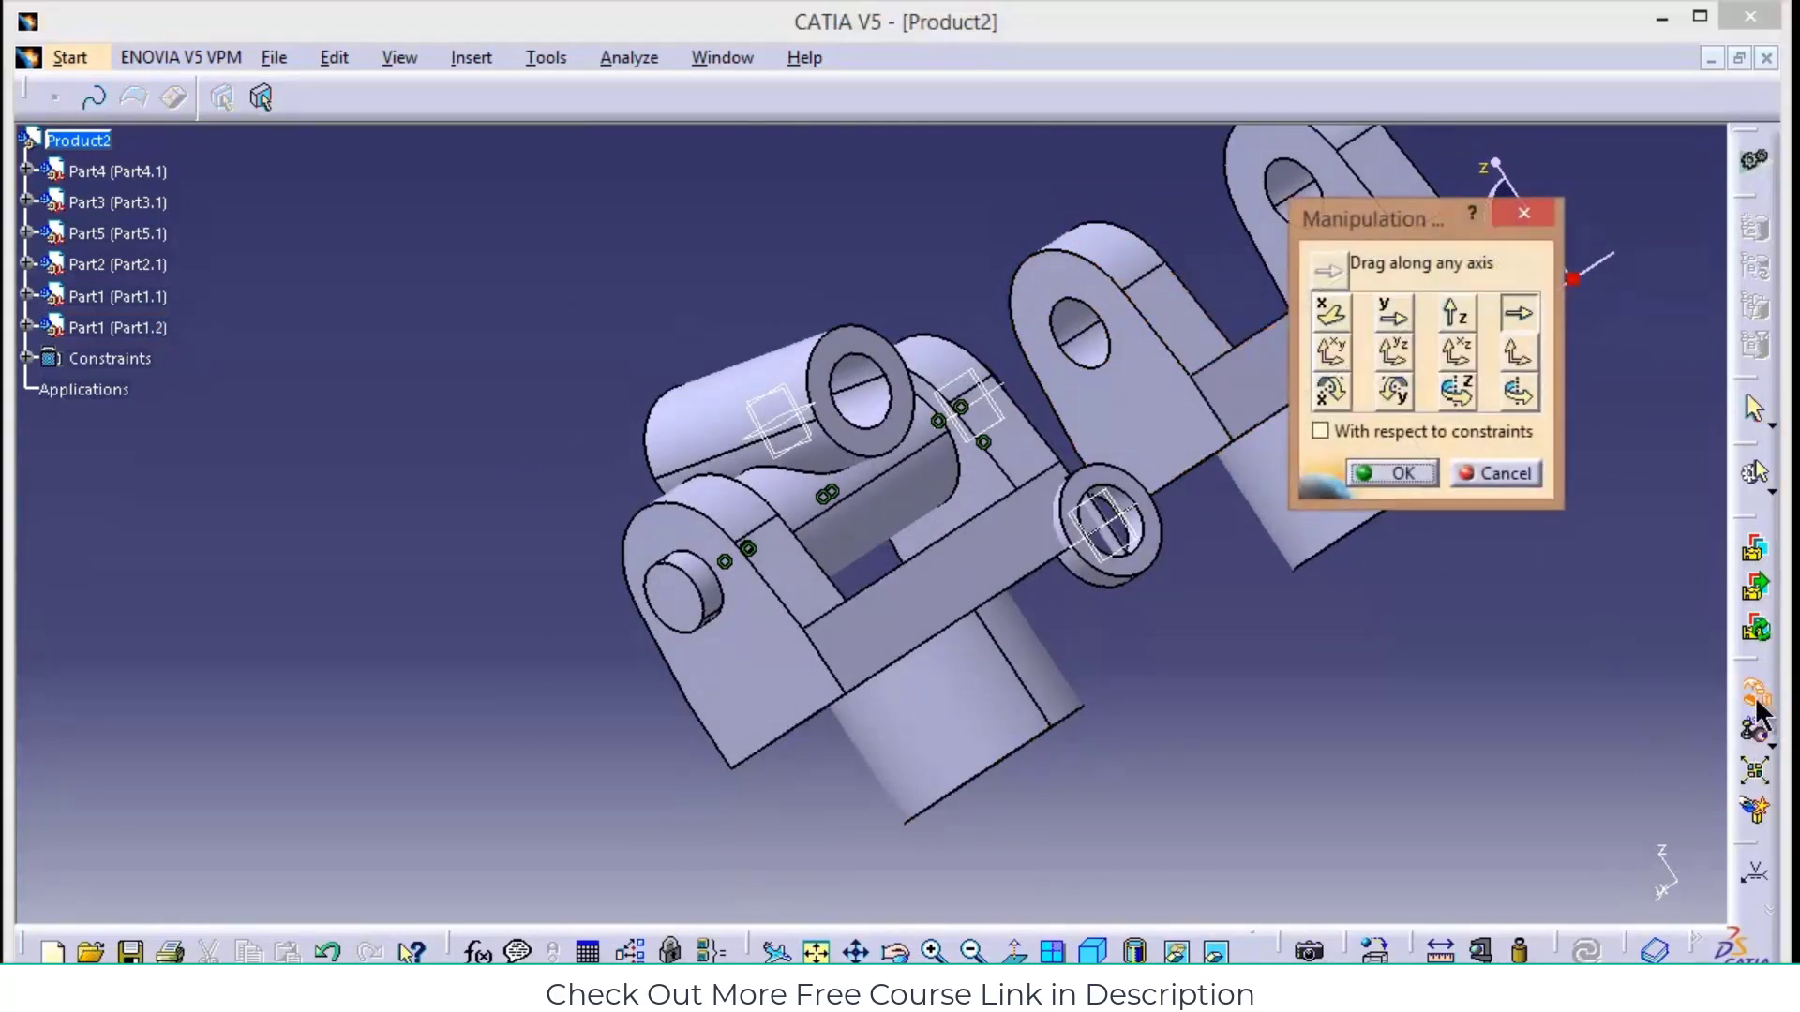
{"action": "left_click", "coordinate": [1095, 328]}
{"action": "left_click_drag", "start_coordinate": [1241, 503], "coordinate": [1246, 385]}
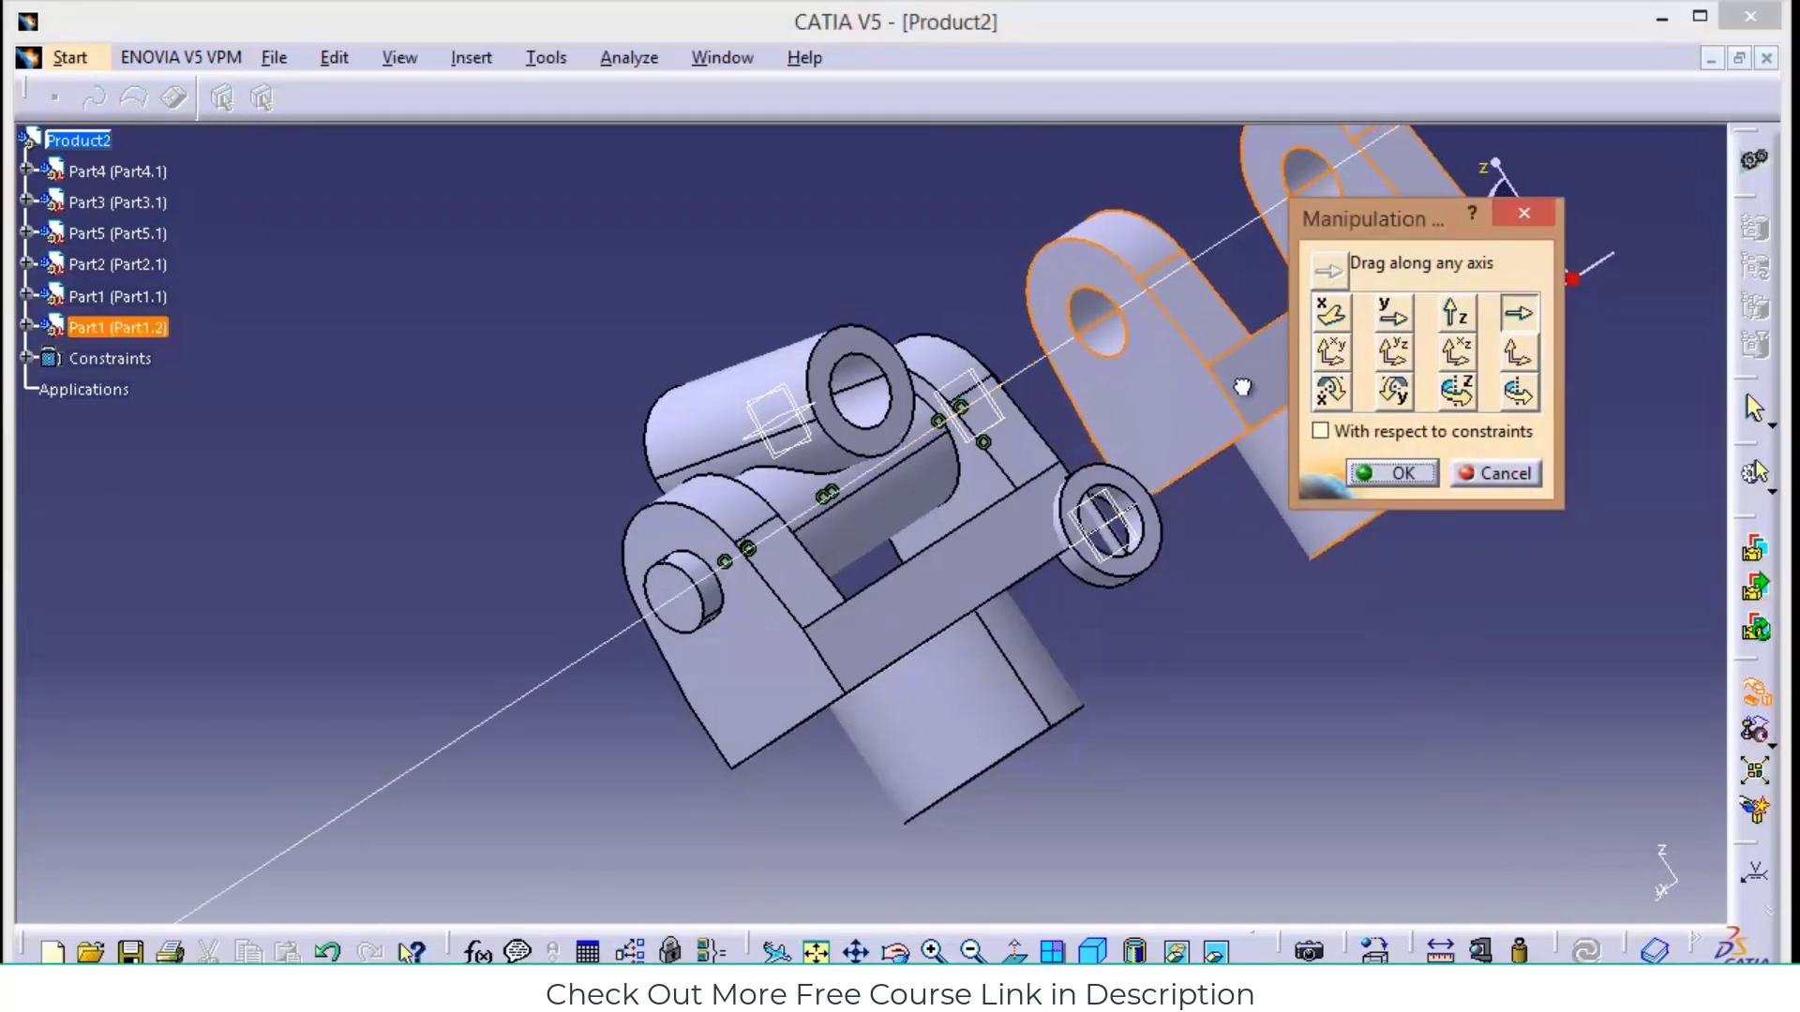
{"action": "left_click", "coordinate": [1518, 391]}
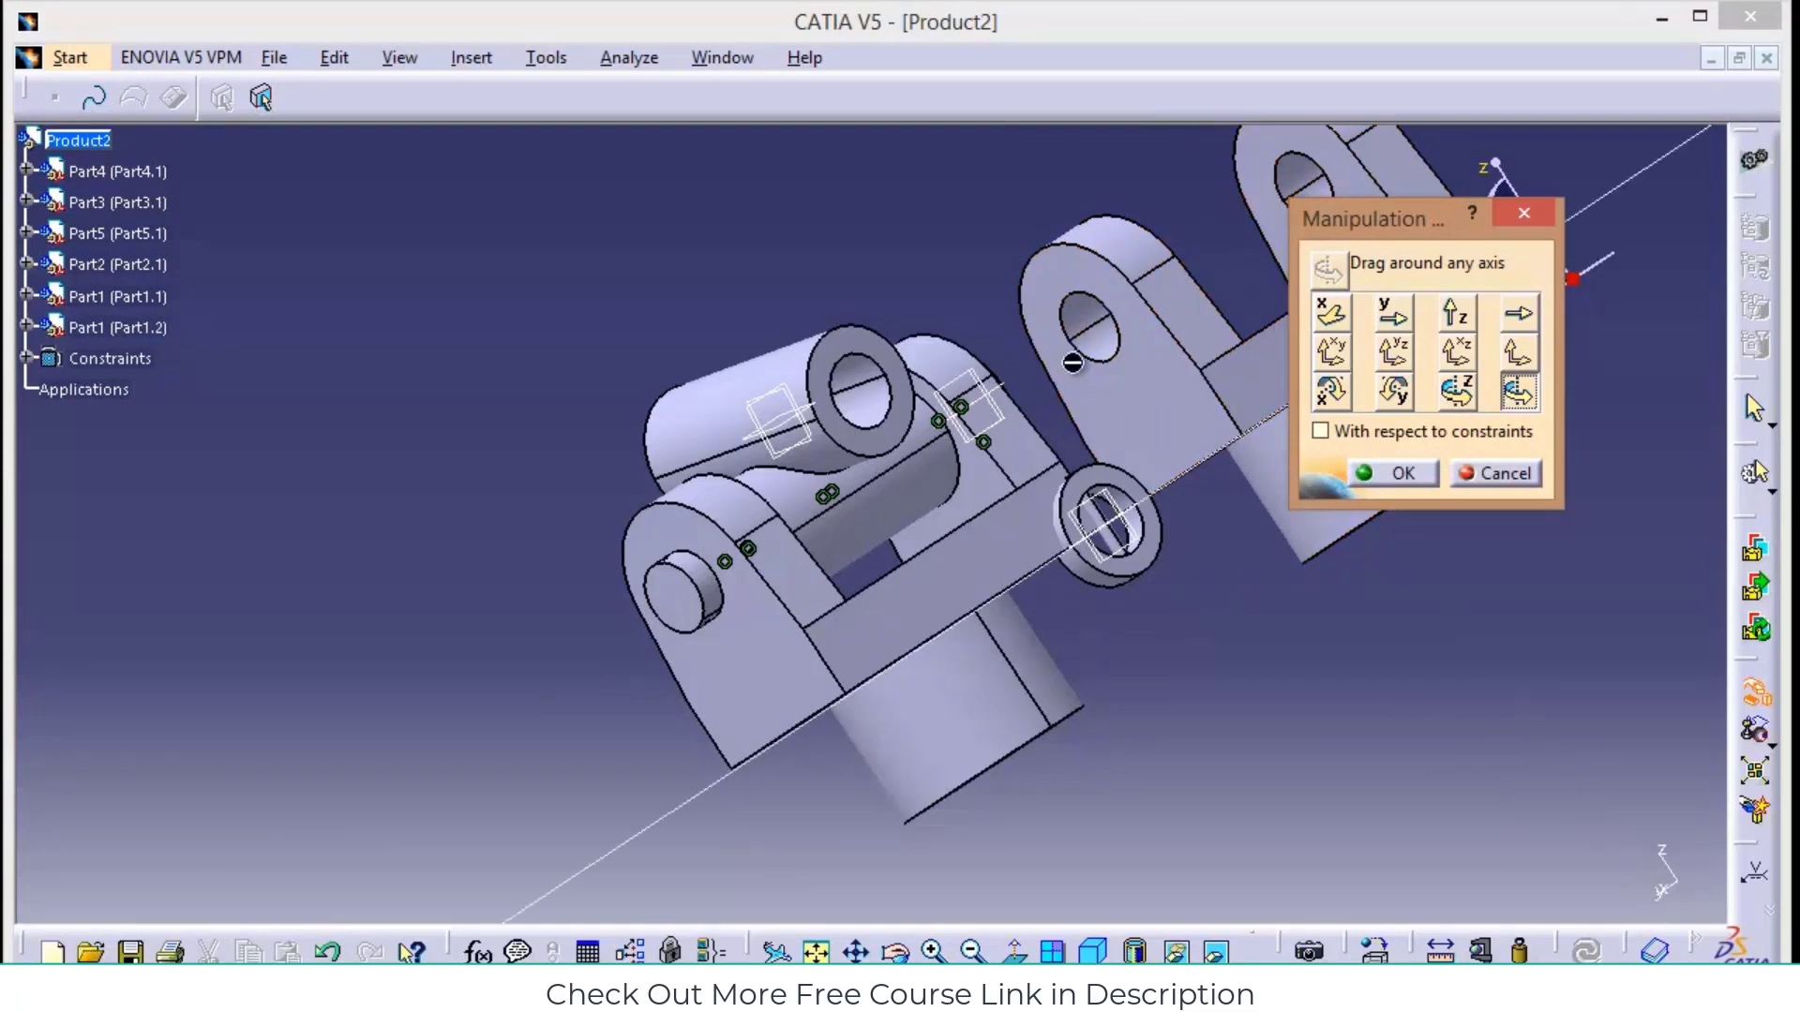
{"action": "left_click", "coordinate": [1084, 329]}
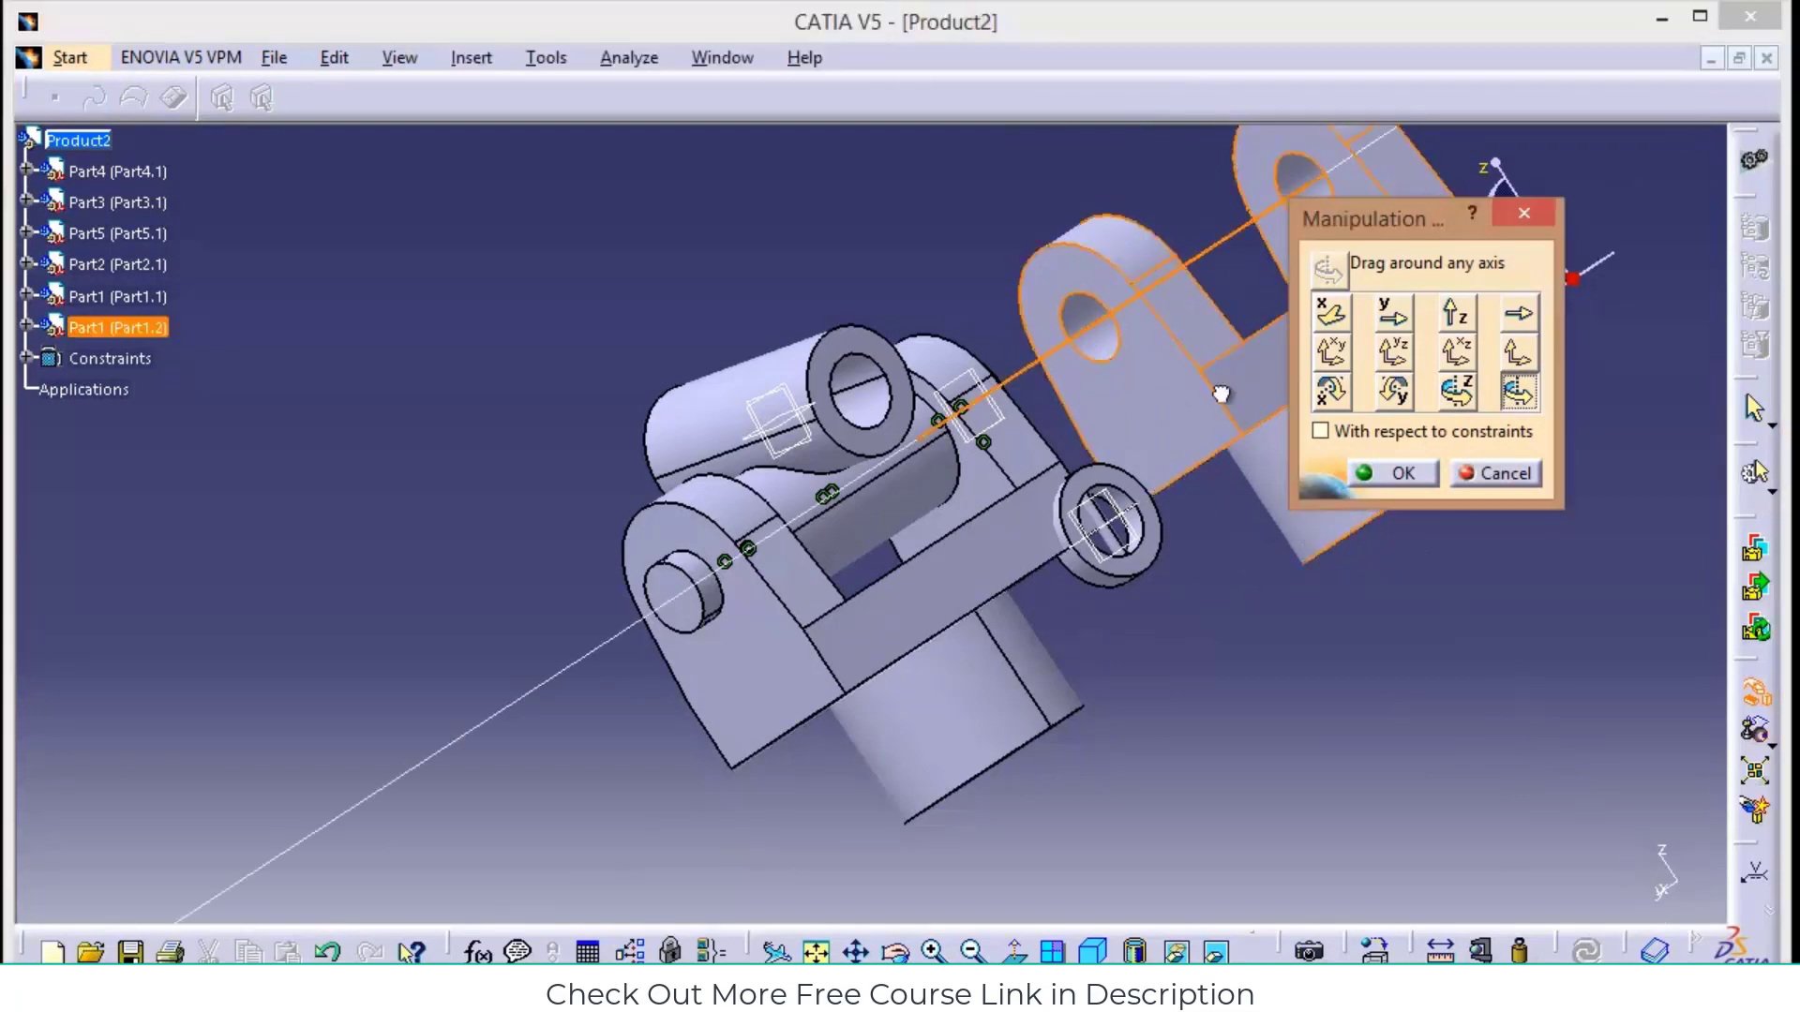
{"action": "left_click_drag", "start_coordinate": [1218, 401], "coordinate": [1155, 202]}
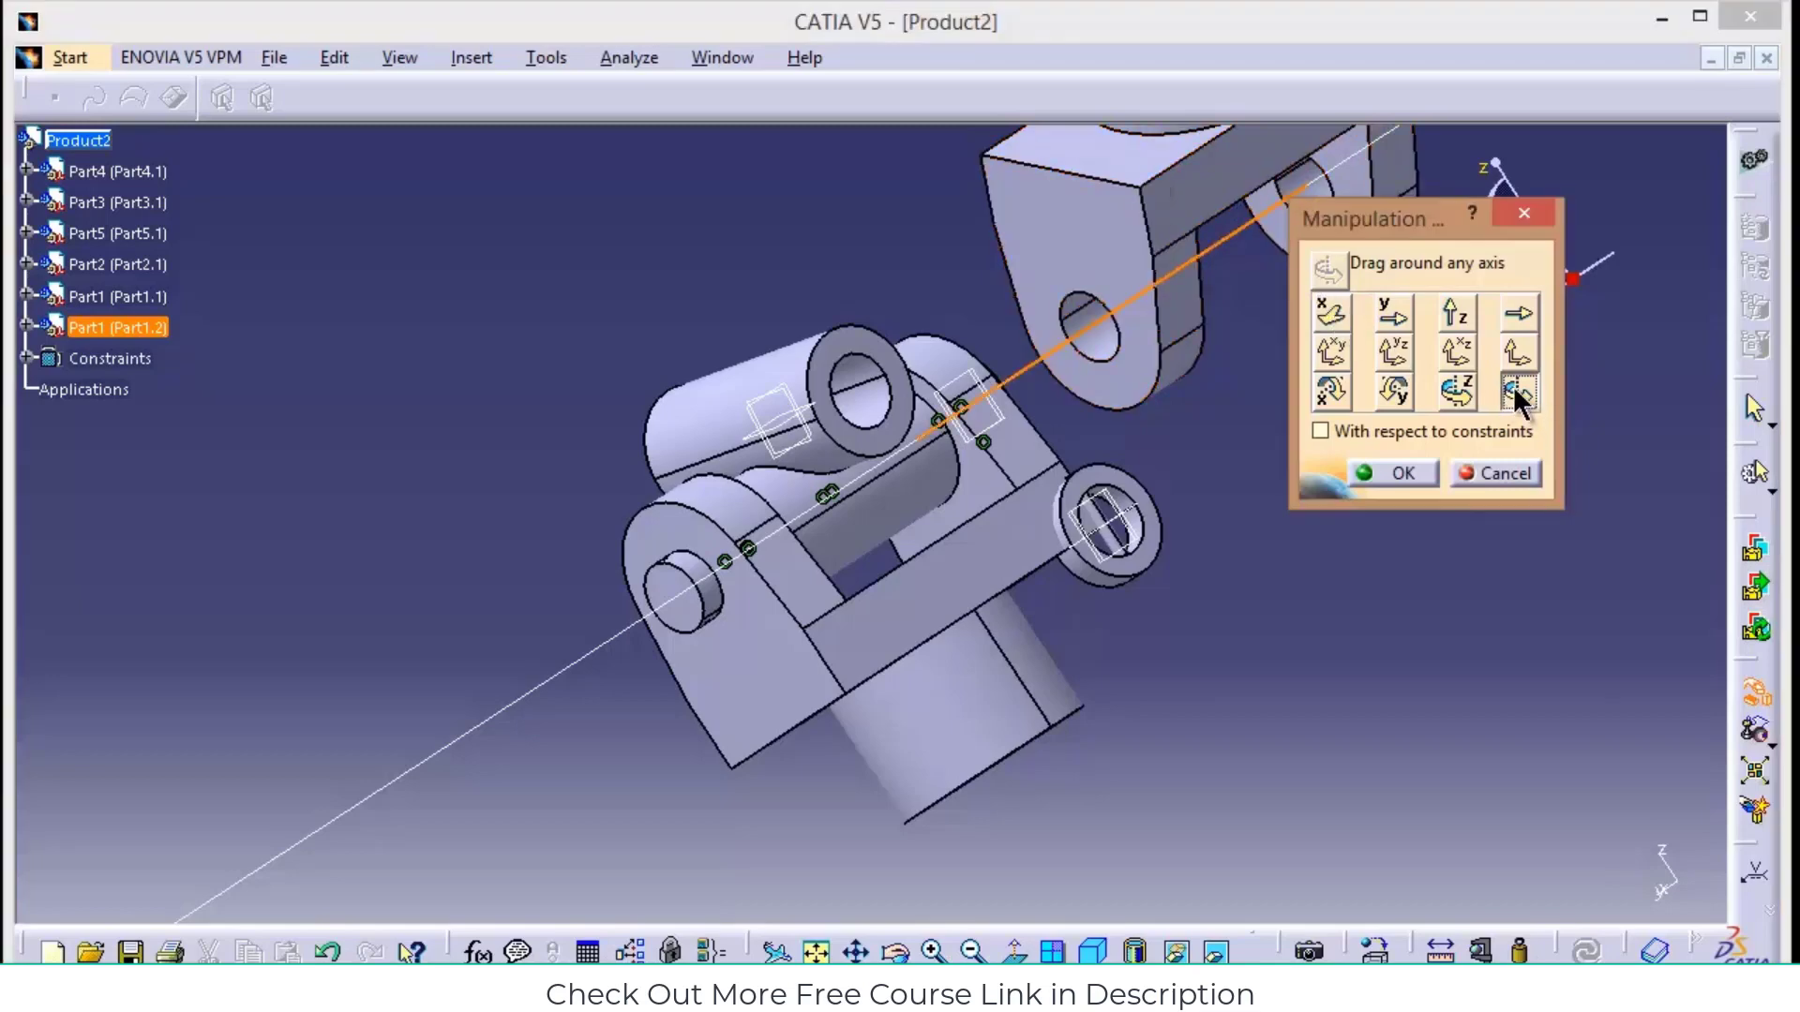
{"action": "left_click", "coordinate": [1524, 213]}
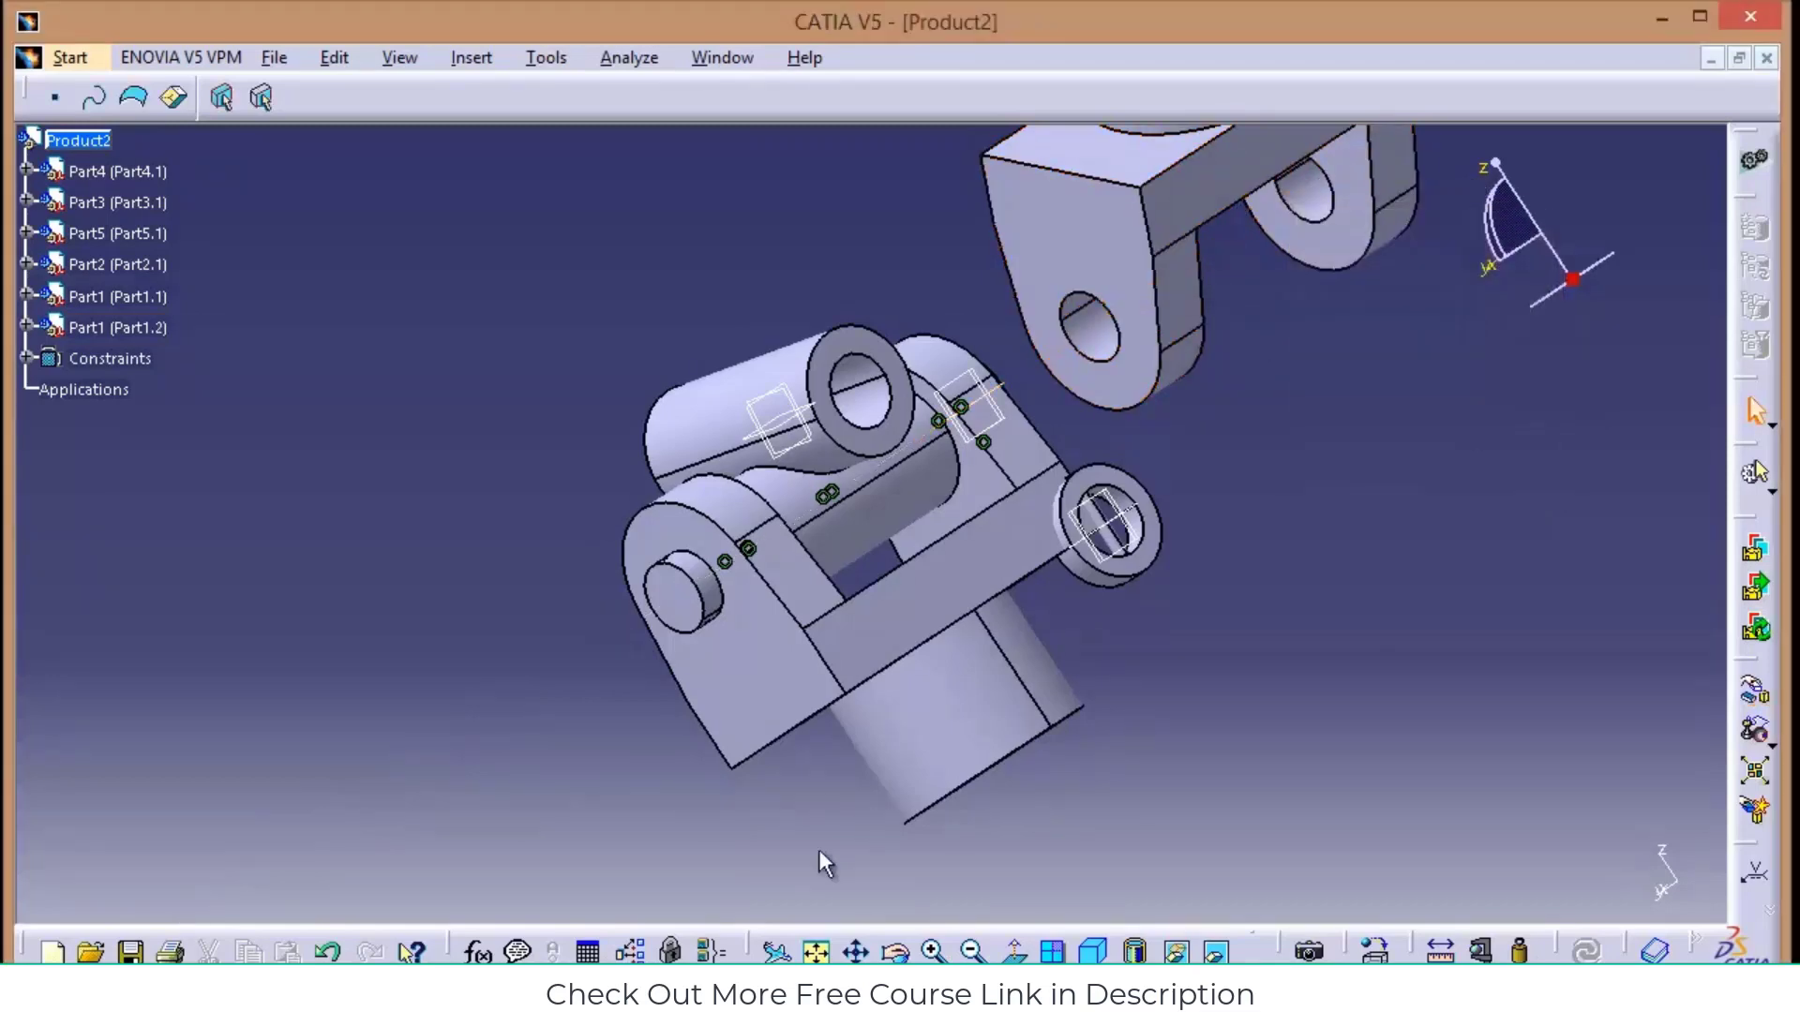
Rotate the second fork about its hollow cylinder's axis with Manipulation so its lugs turn crosswise to the first fork
{"action": "left_click", "coordinate": [816, 952]}
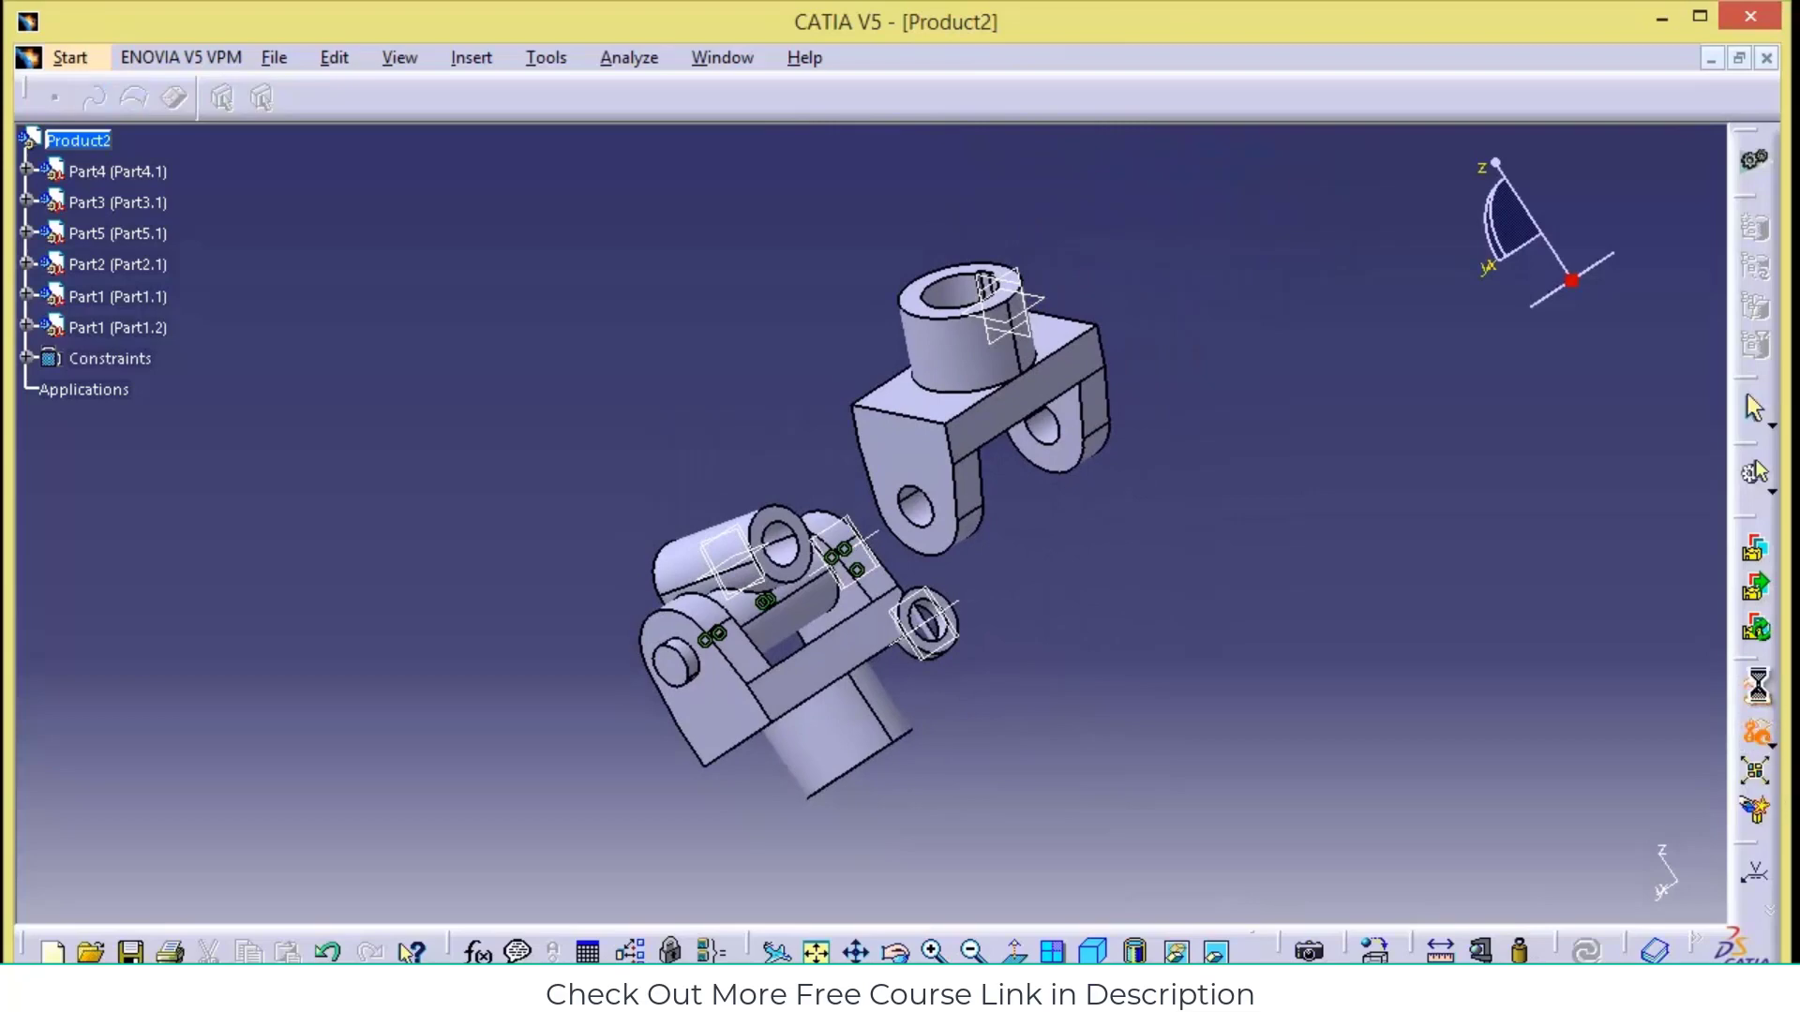
{"action": "left_click", "coordinate": [1757, 731]}
{"action": "left_click", "coordinate": [960, 336]}
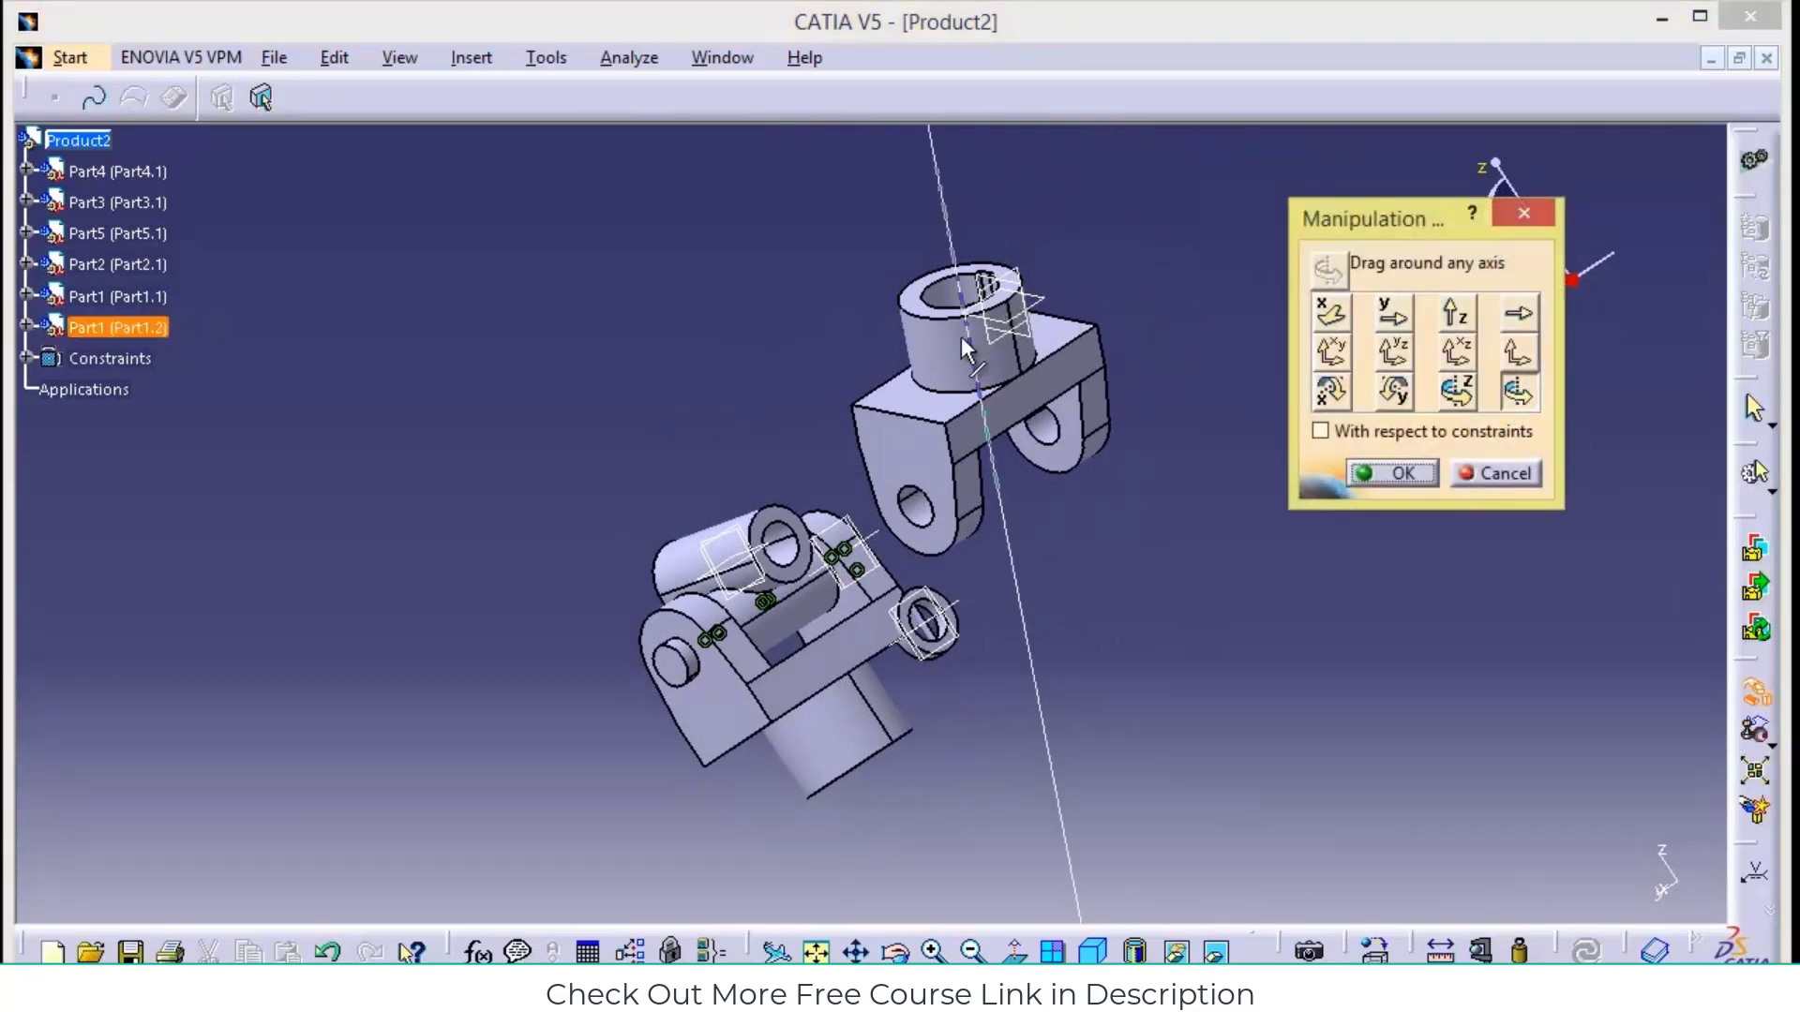
{"action": "left_click_drag", "start_coordinate": [960, 336], "coordinate": [1017, 412]}
{"action": "left_click", "coordinate": [1391, 472]}
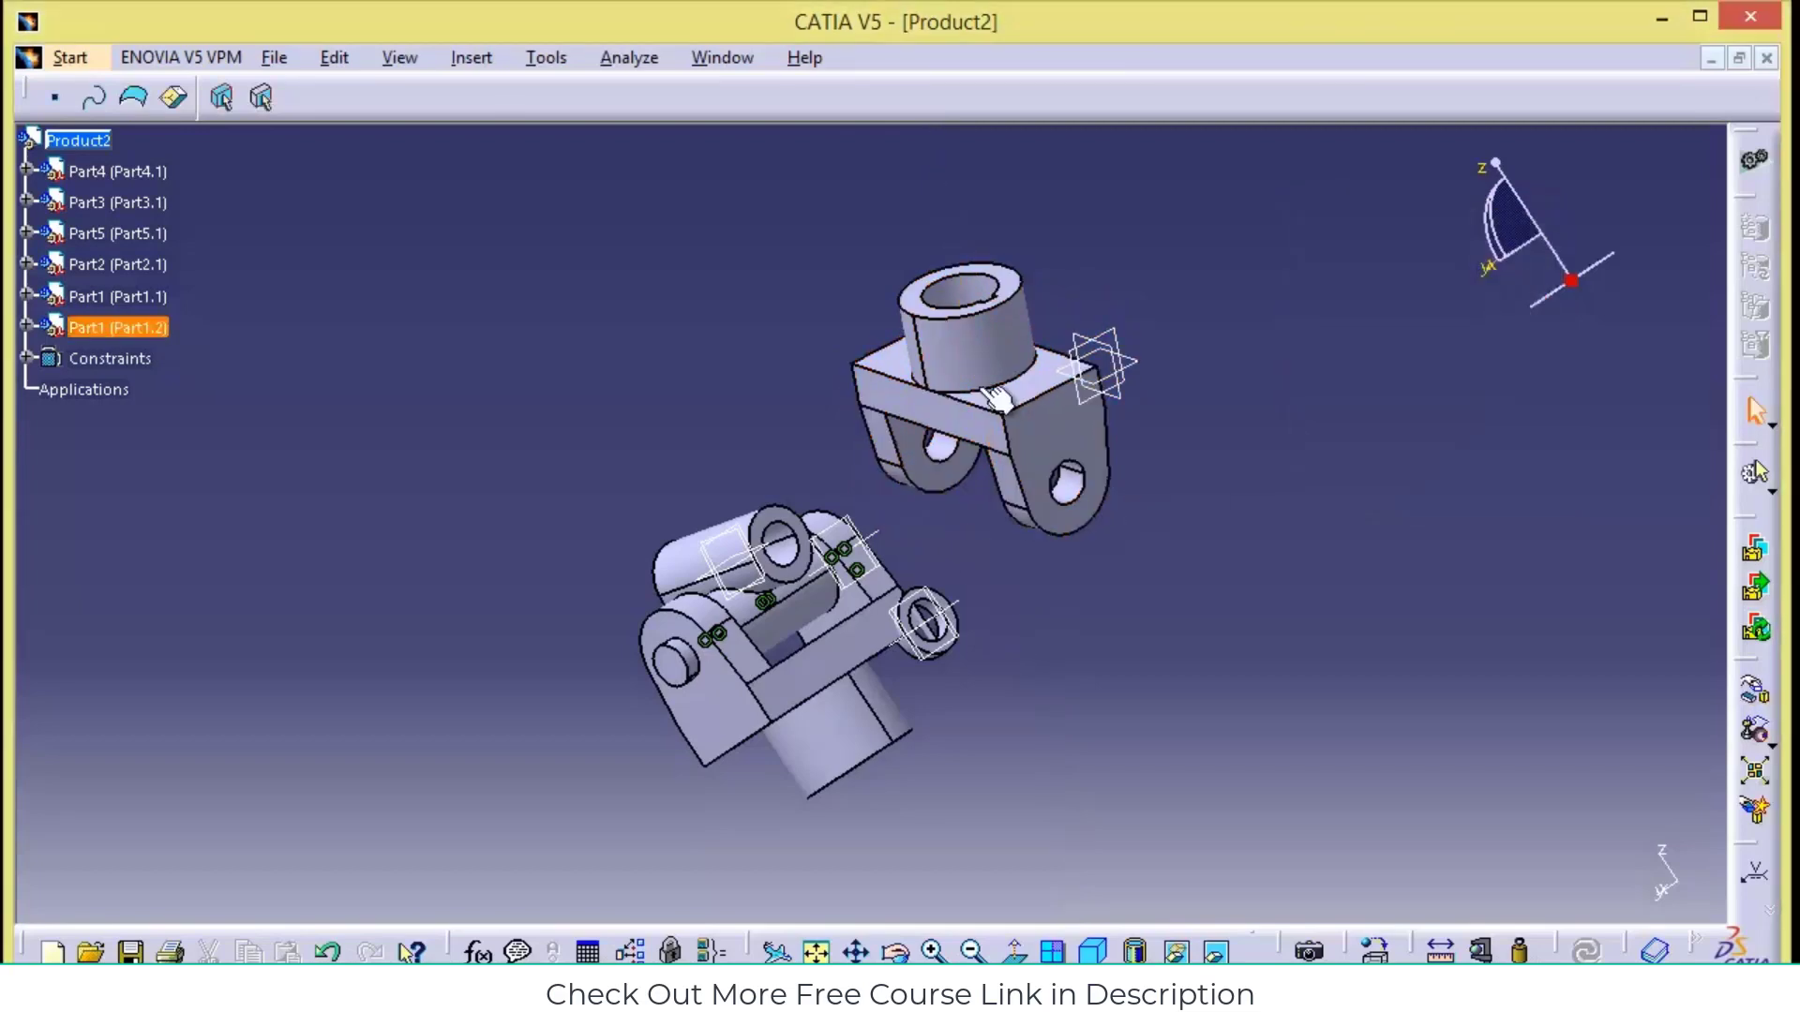
Make the second fork's lug hole axis coincident with the col's free cylinder axis and update the assembly
{"action": "left_click", "coordinate": [472, 58]}
{"action": "left_click", "coordinate": [492, 137]}
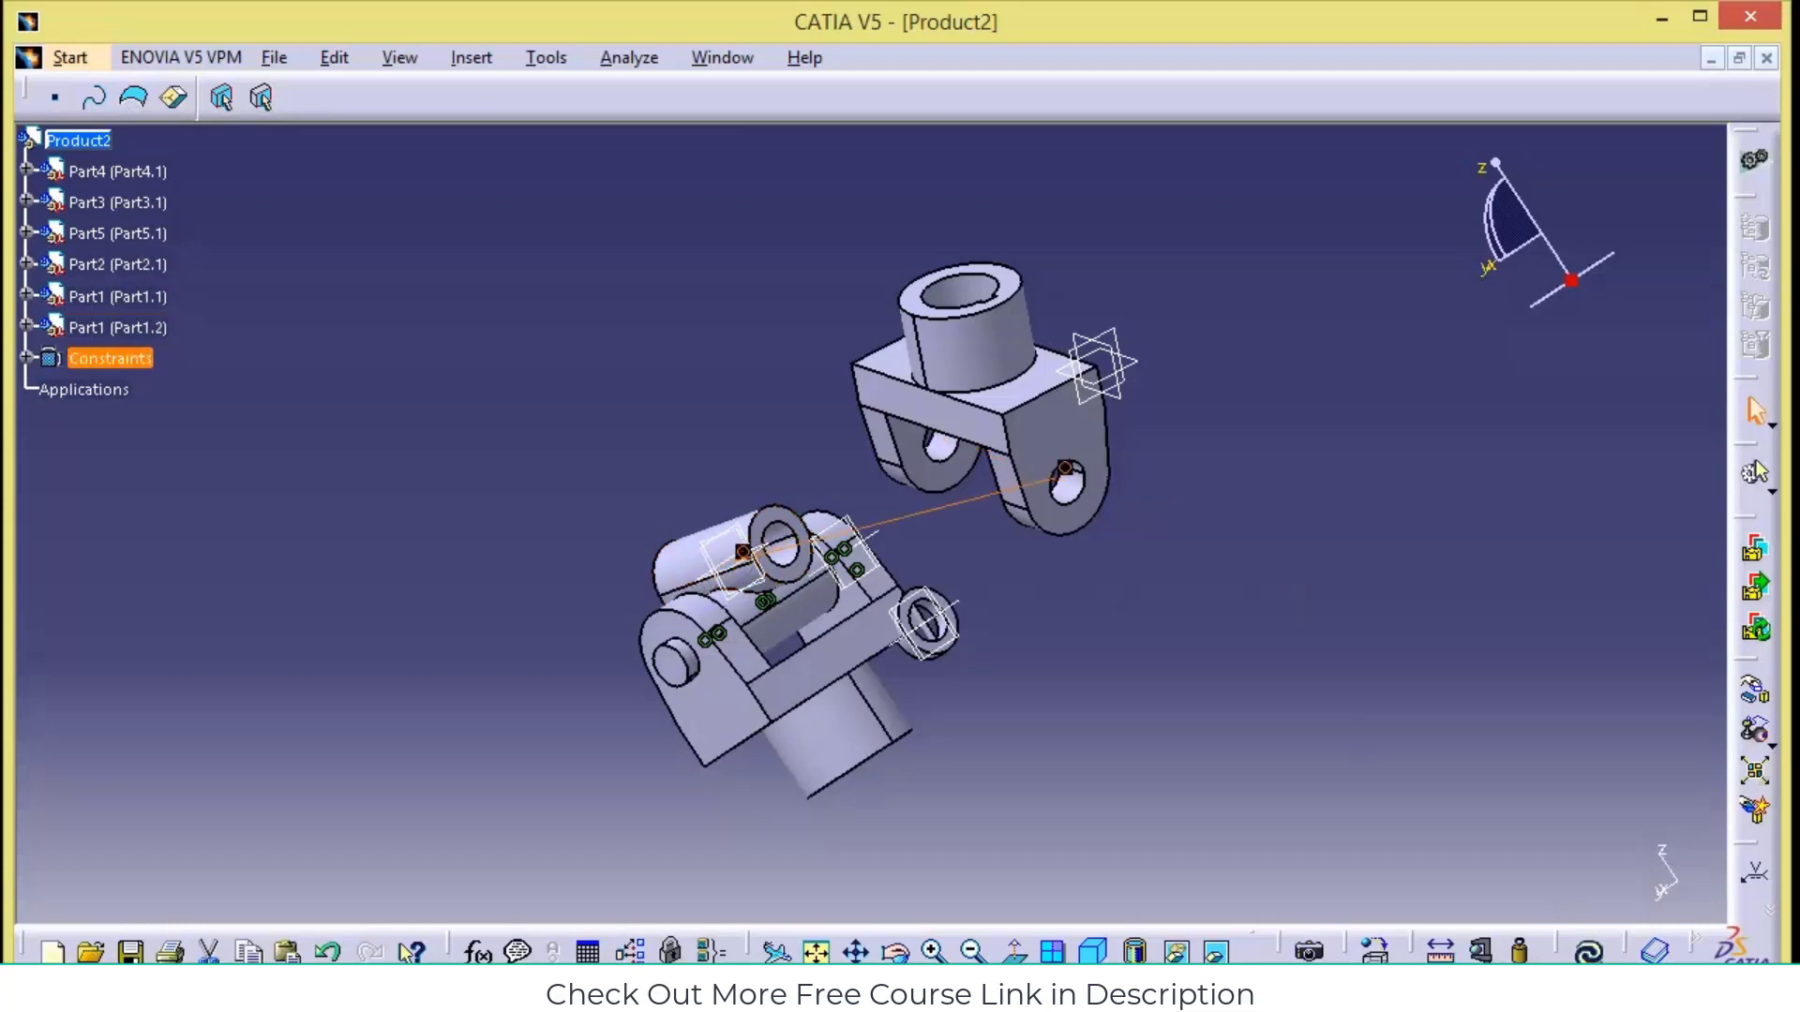
{"action": "left_click", "coordinate": [1574, 939]}
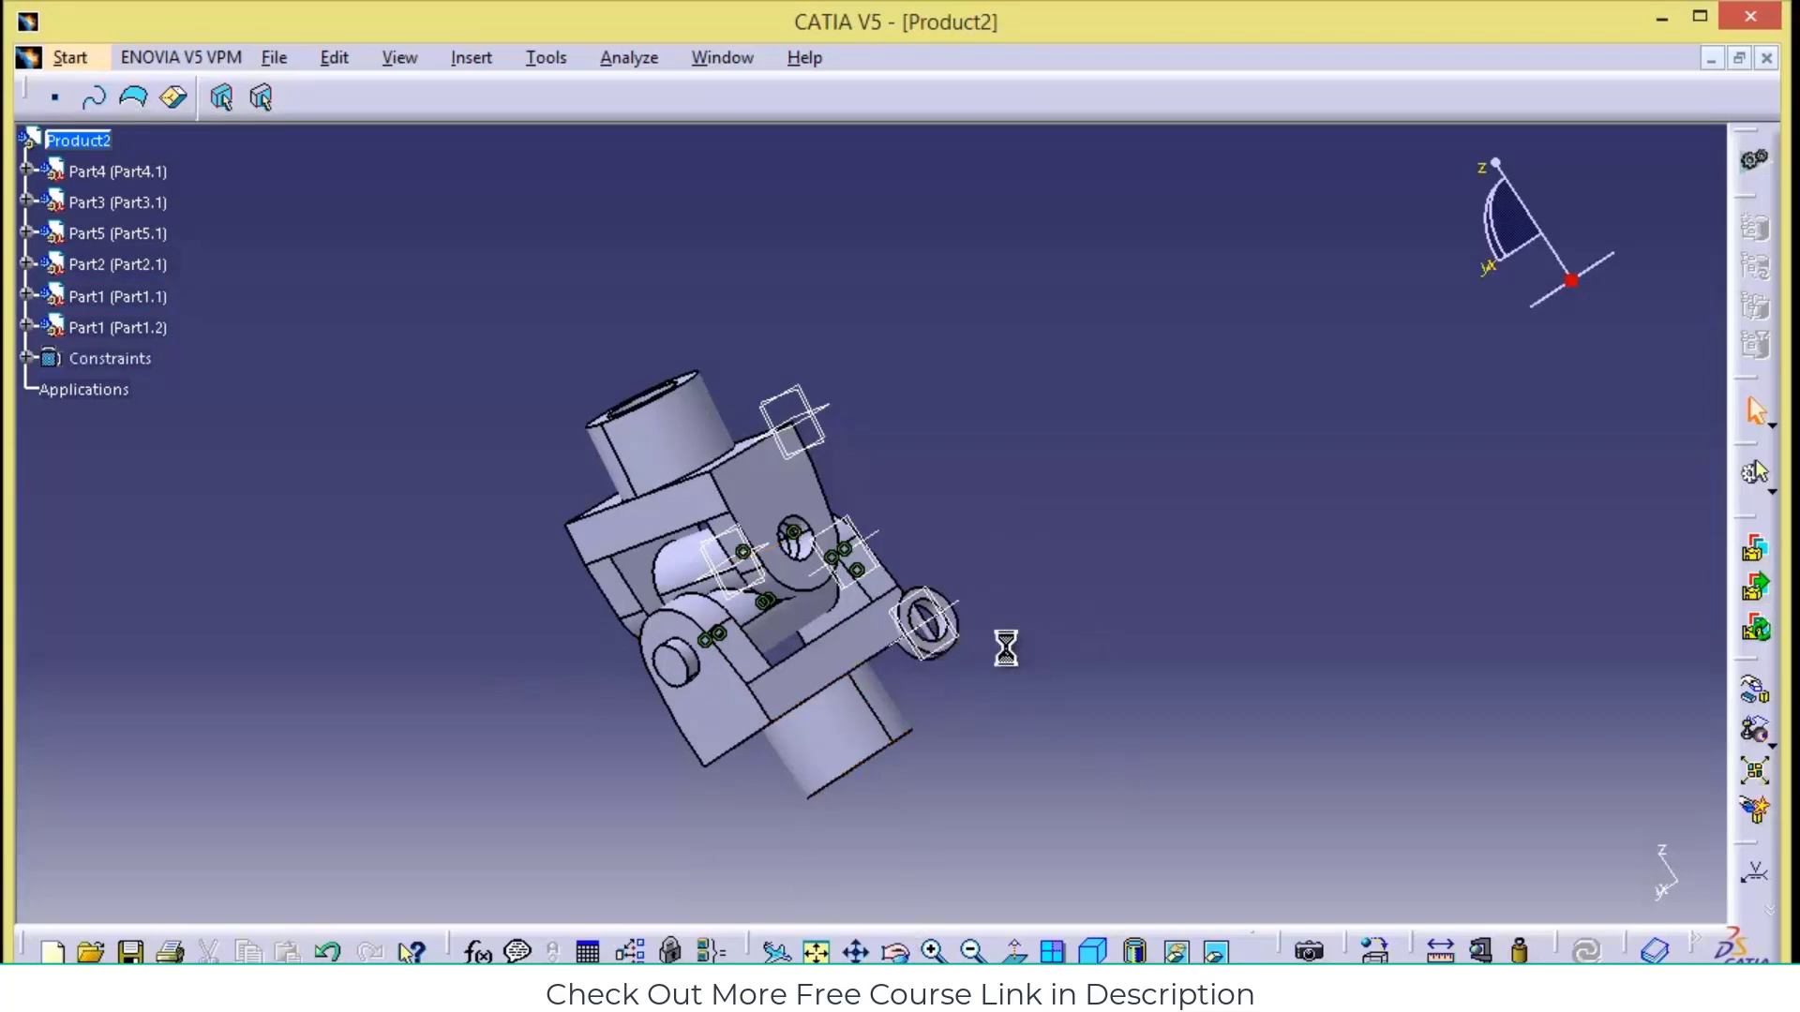
Make the ring's axis coincident with the axis of the headed shaft through the first fork, and update the assembly
{"action": "left_click", "coordinate": [936, 951]}
{"action": "left_click", "coordinate": [935, 951]}
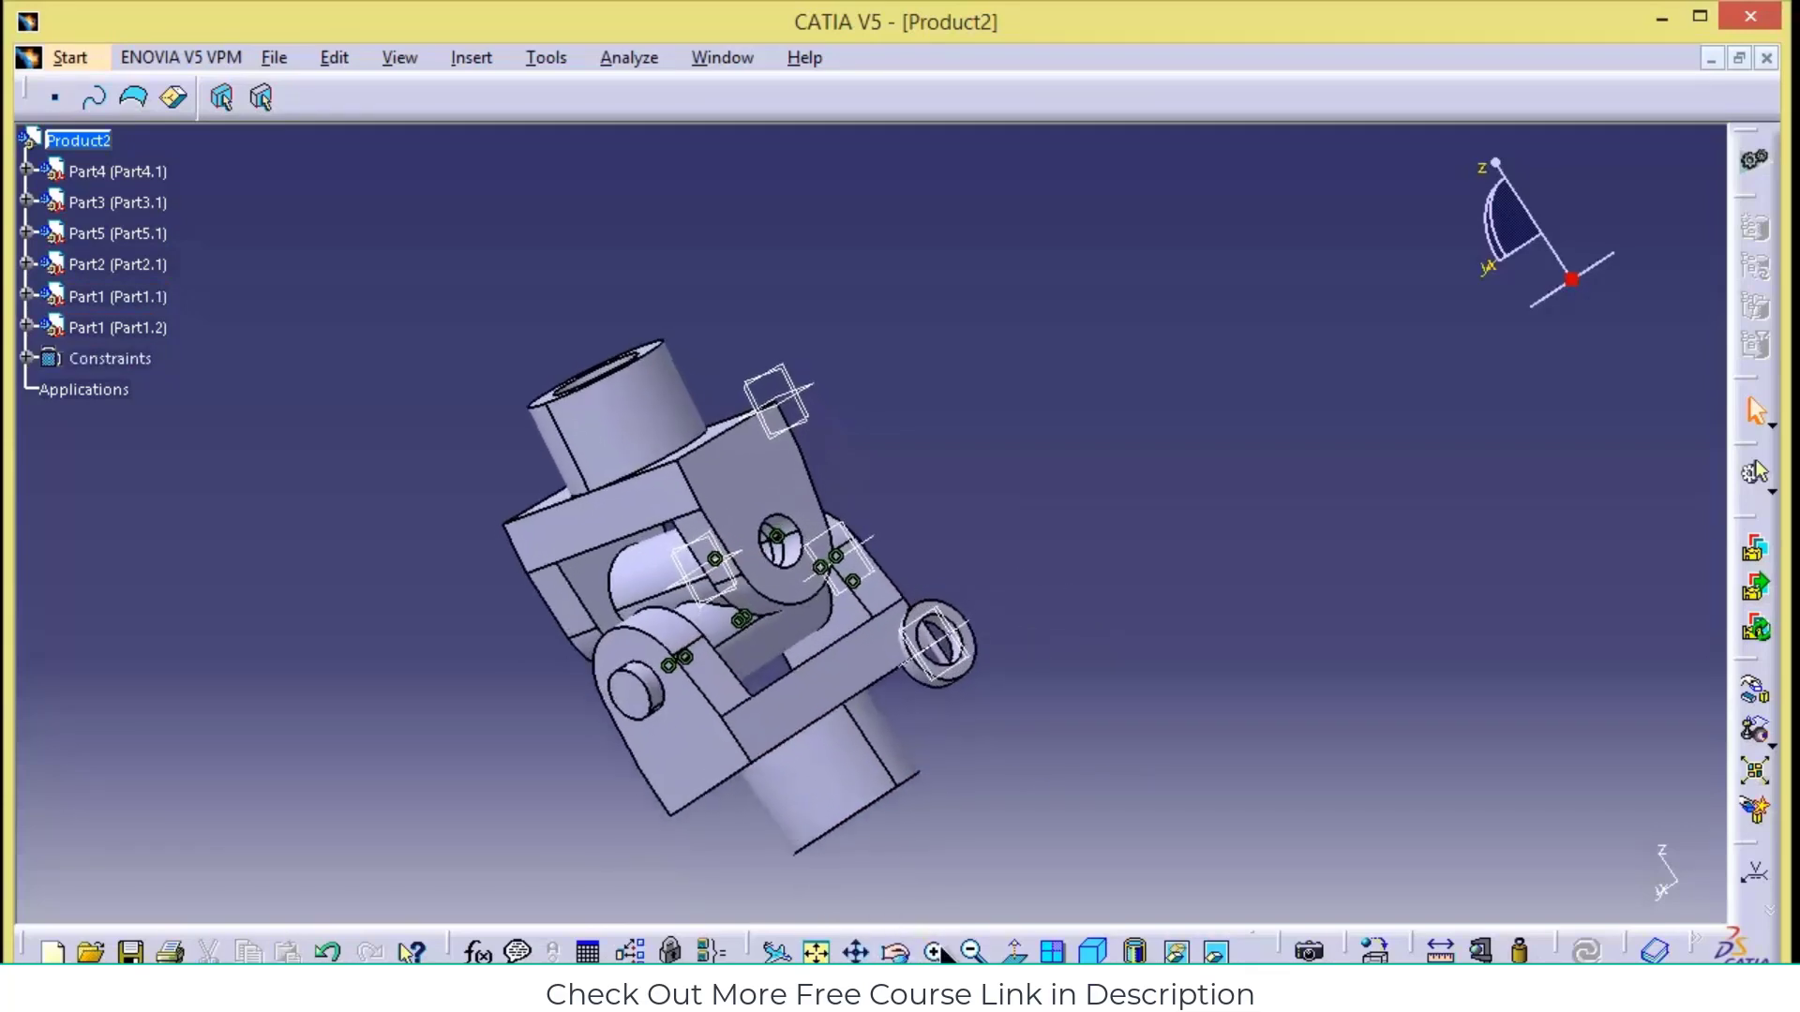
{"action": "left_click", "coordinate": [935, 952]}
{"action": "left_click", "coordinate": [935, 951]}
{"action": "left_click", "coordinate": [897, 952]}
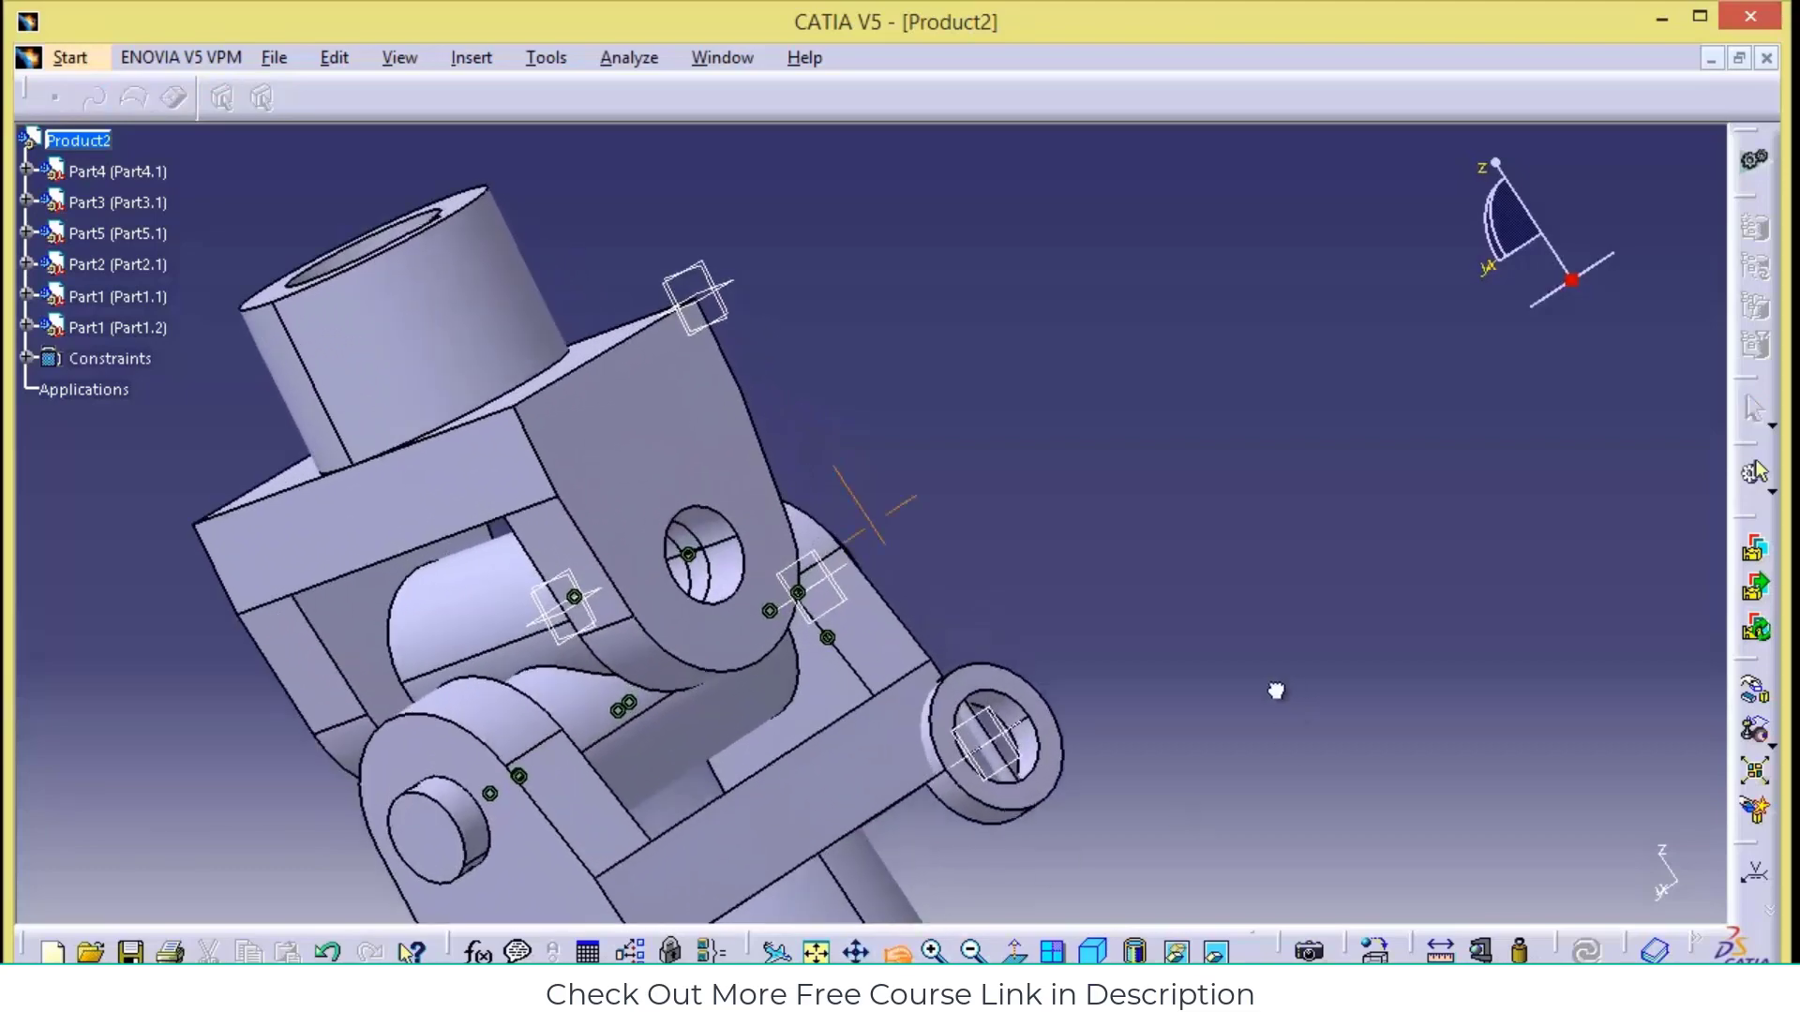
{"action": "left_click_drag", "start_coordinate": [1278, 689], "coordinate": [773, 740]}
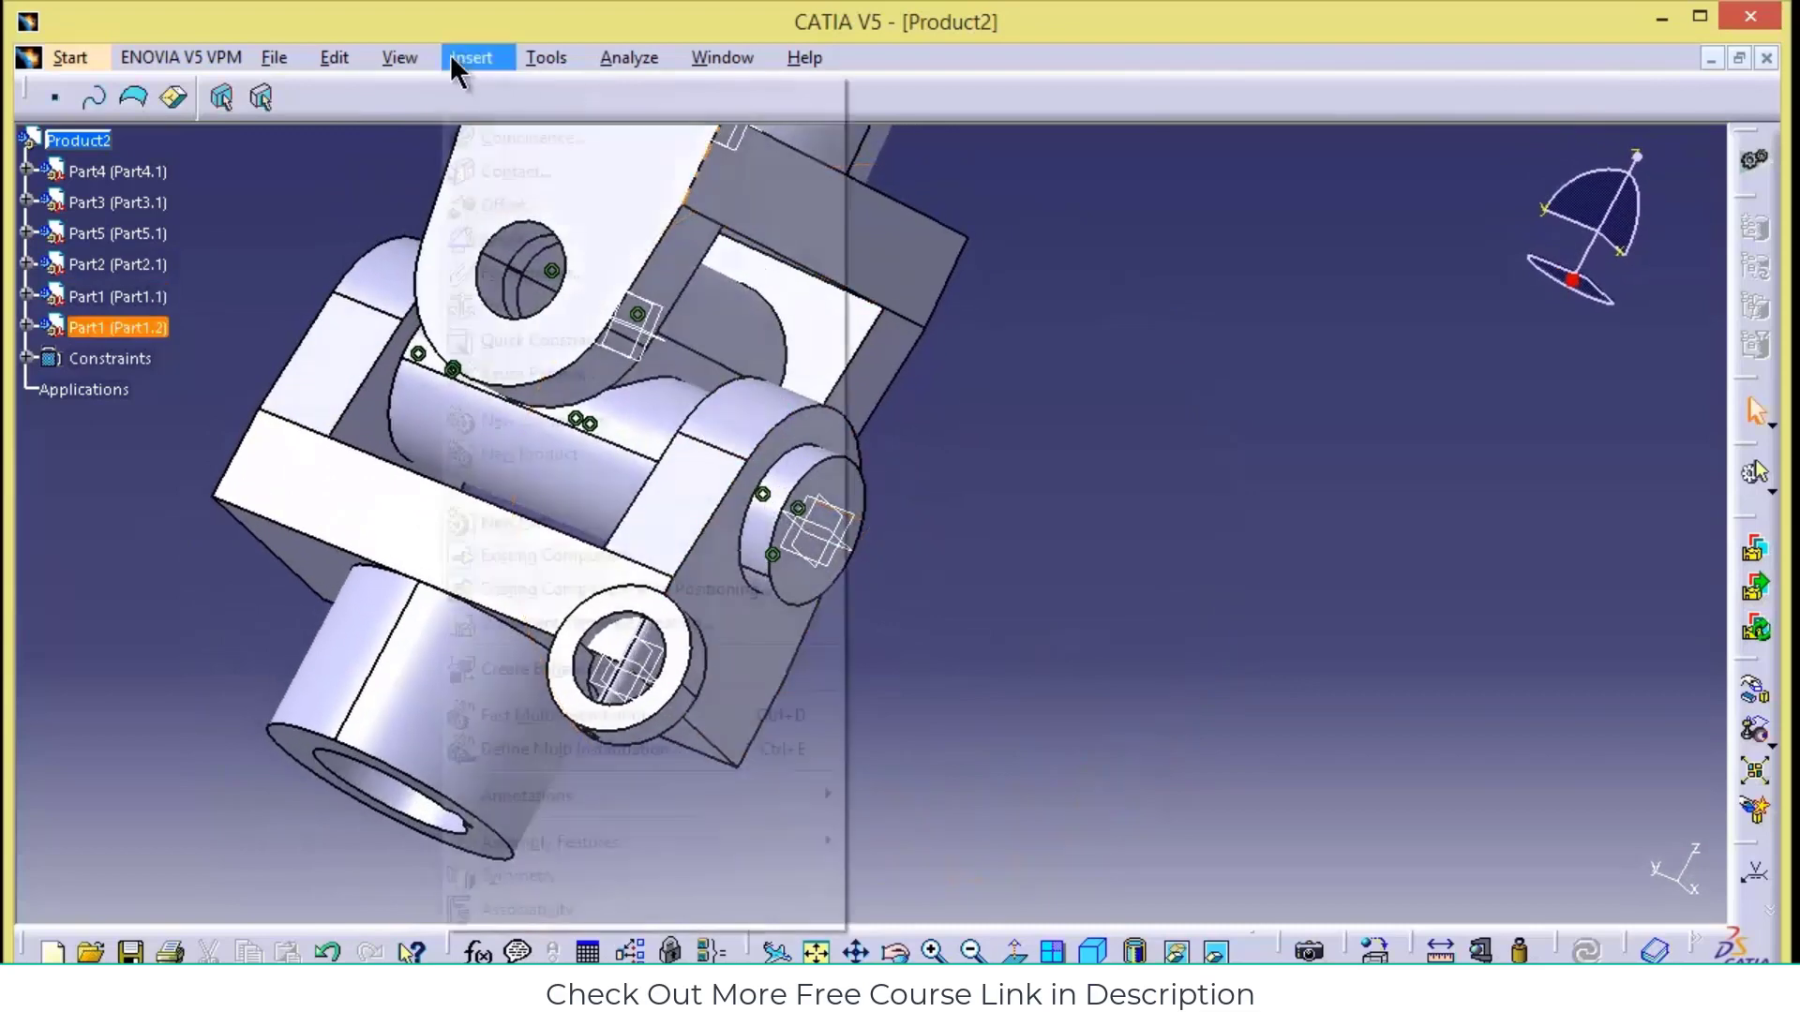
{"action": "left_click", "coordinate": [468, 58]}
{"action": "left_click", "coordinate": [499, 137]}
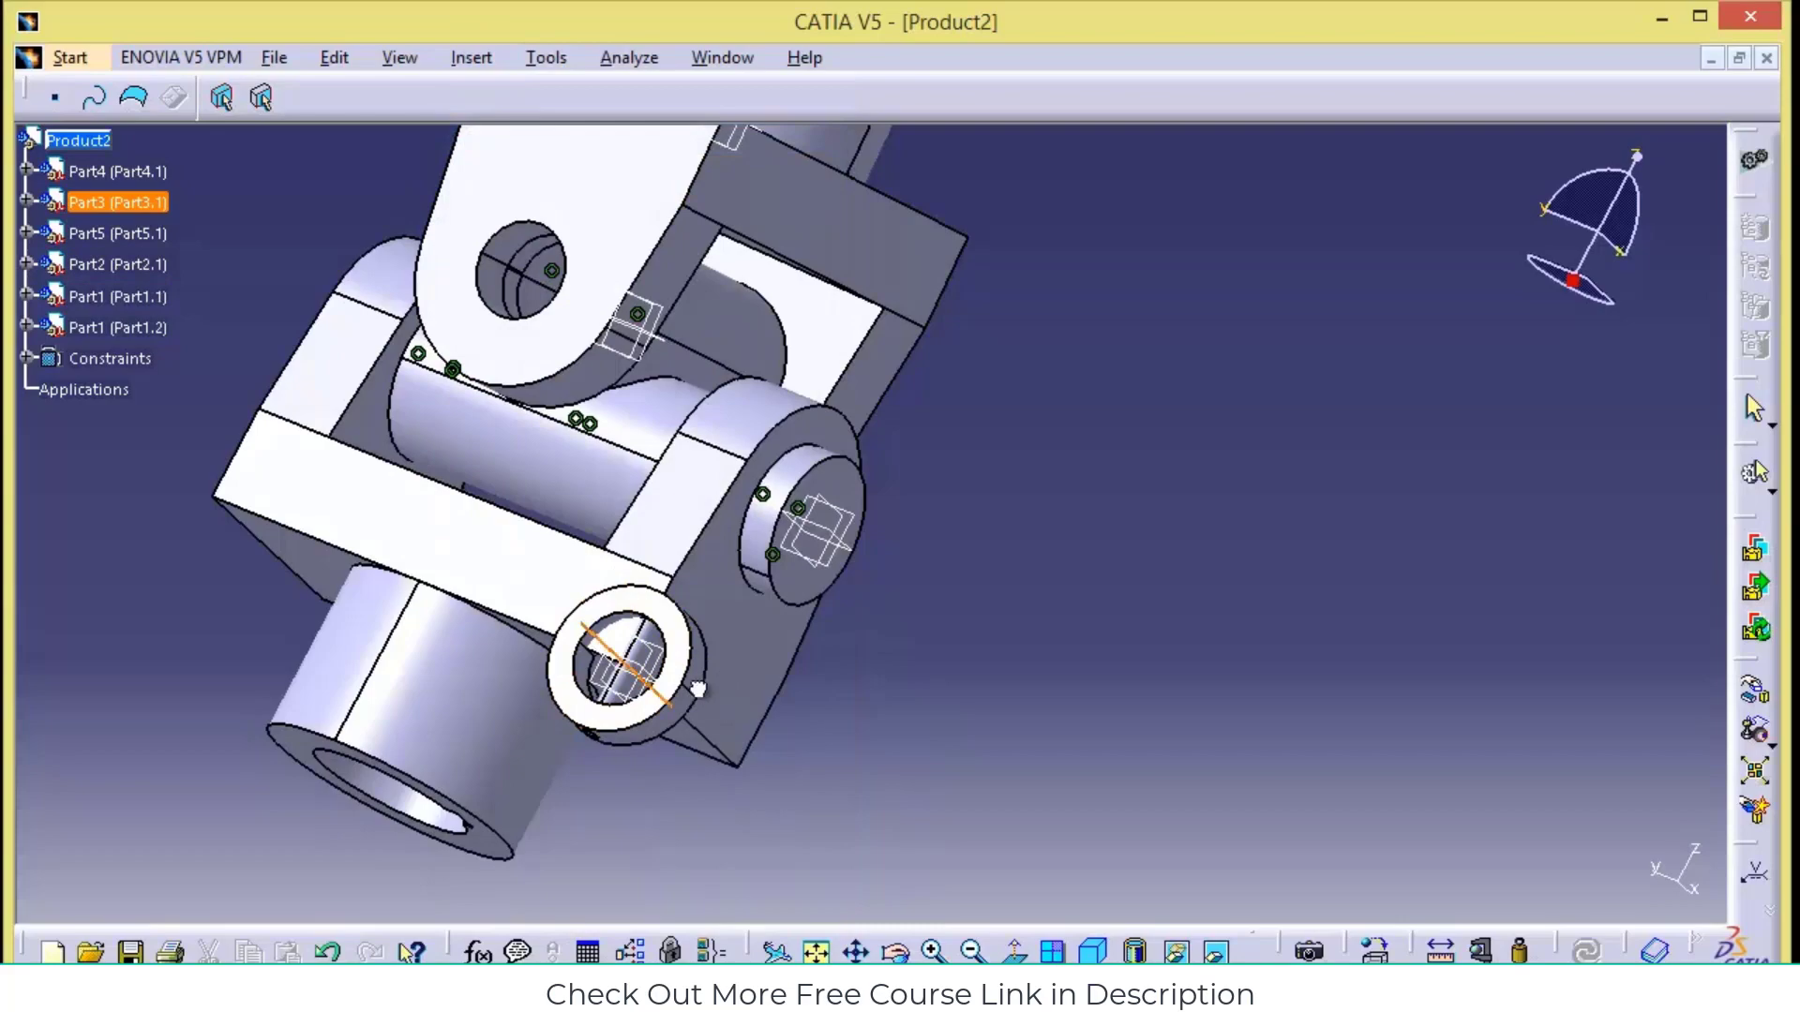
{"action": "left_click", "coordinate": [698, 688]}
{"action": "left_click_drag", "start_coordinate": [988, 802], "coordinate": [980, 508]}
{"action": "left_click", "coordinate": [975, 955]}
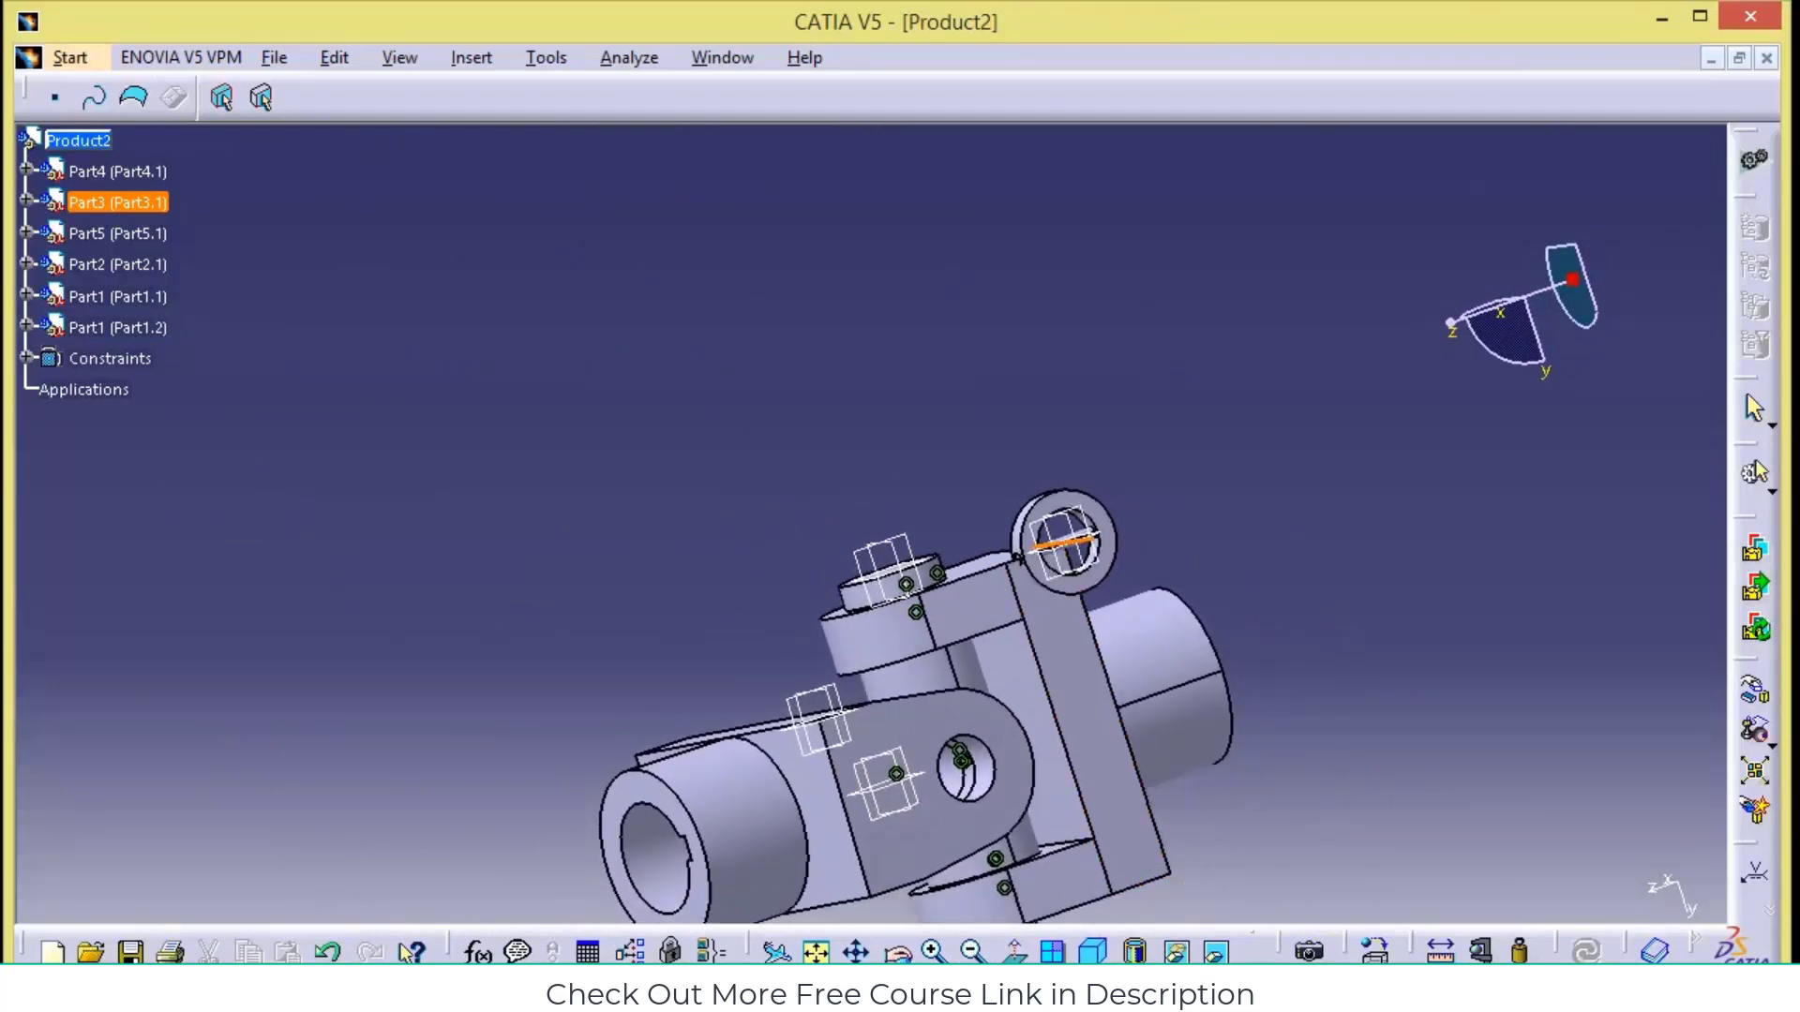
{"action": "left_click", "coordinate": [915, 683]}
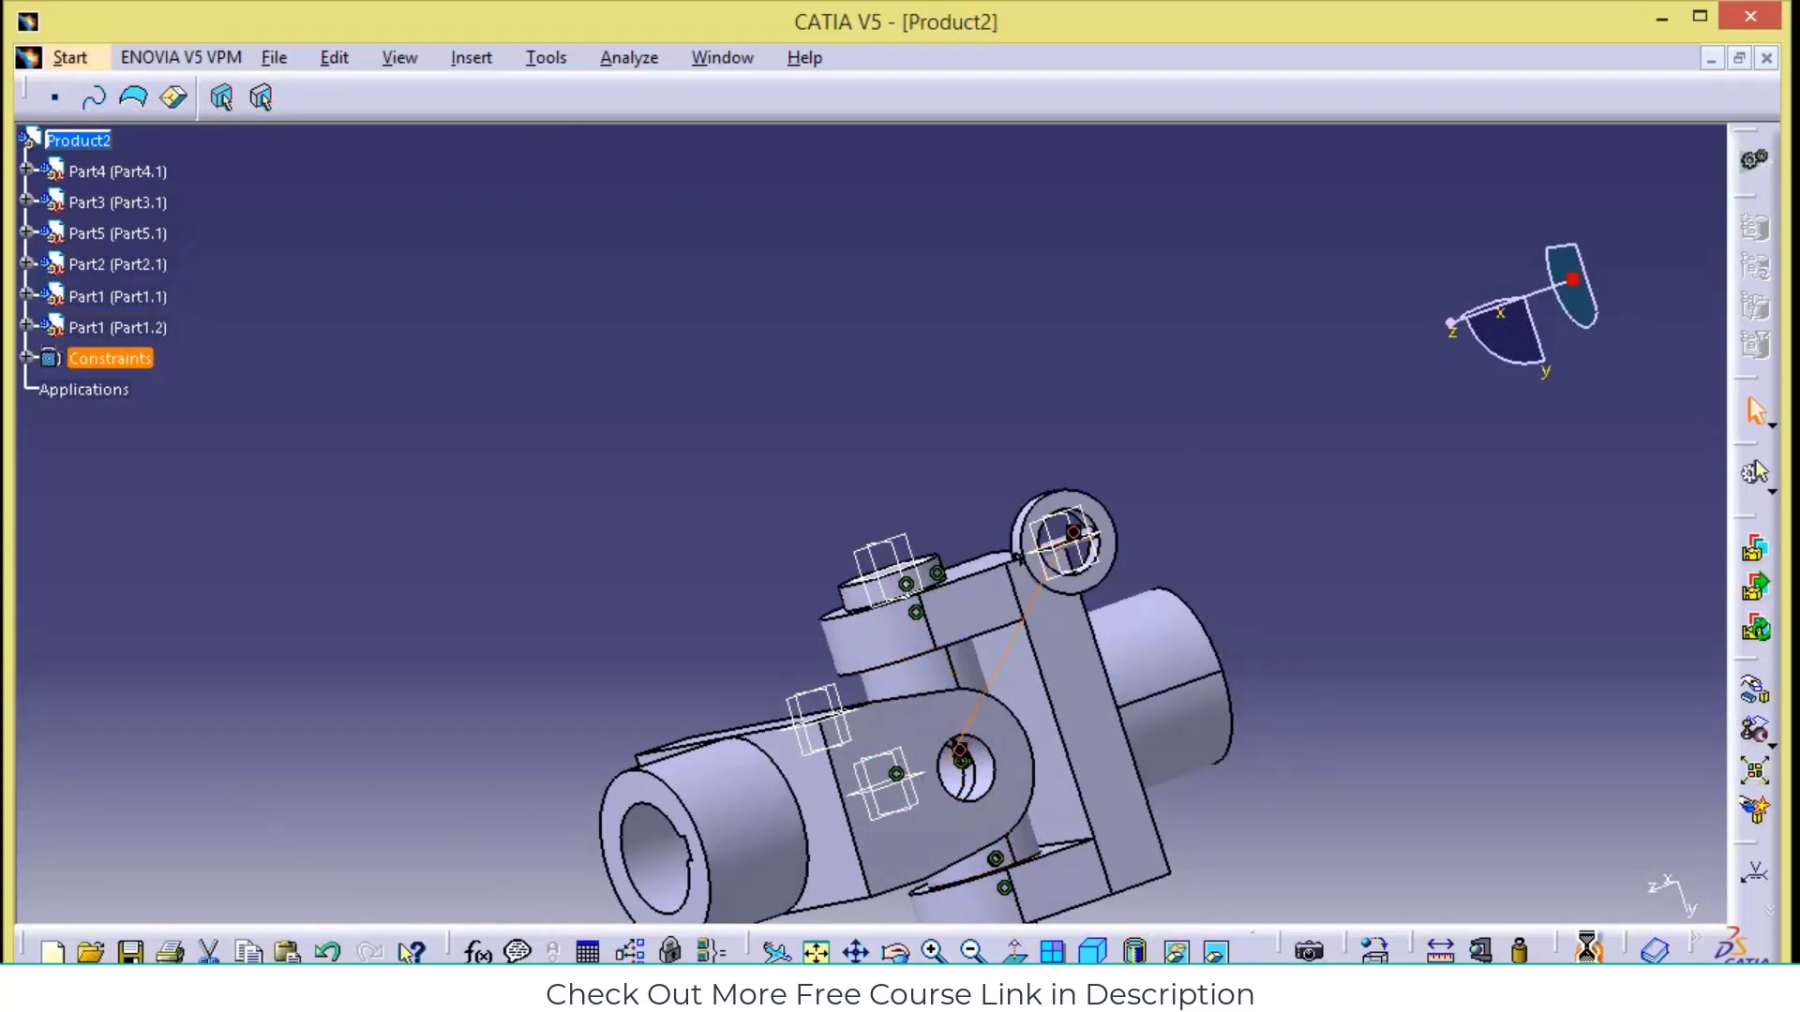
{"action": "left_click", "coordinate": [1587, 951]}
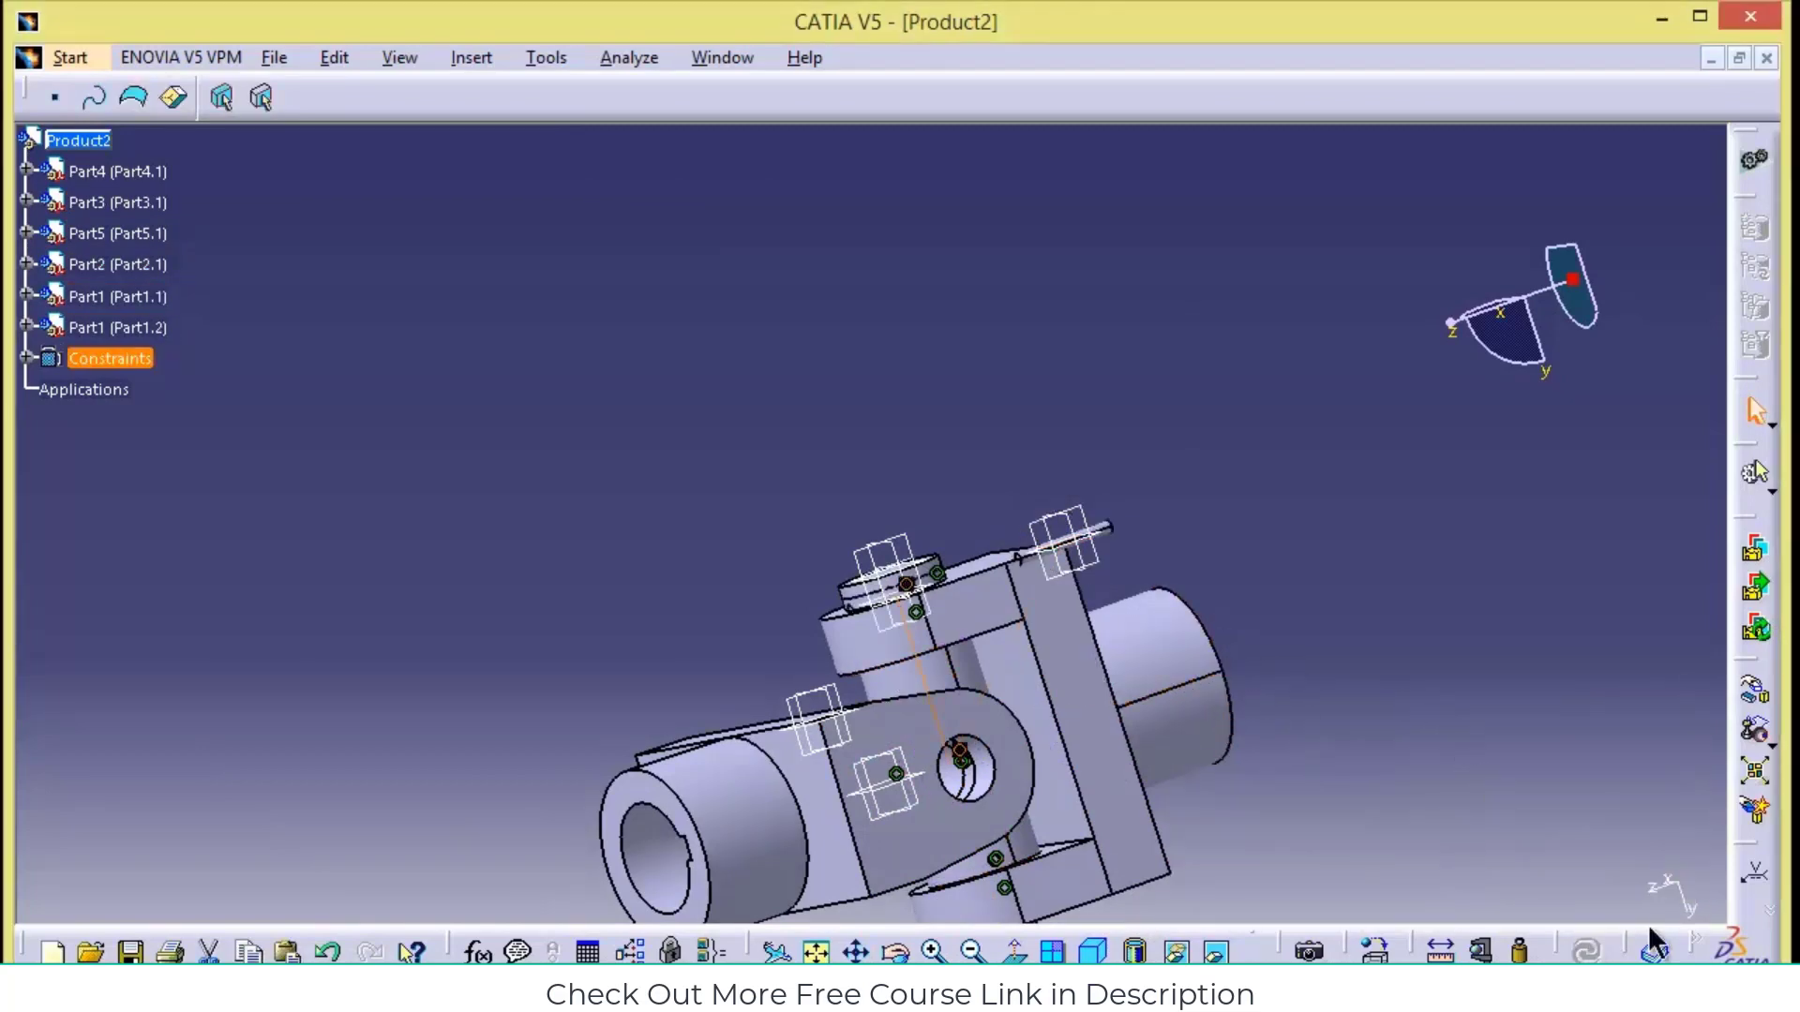
Slide the ring along the shaft axis with Manipulation to the shaft's headless end, outside the fork lug
{"action": "left_click", "coordinate": [1757, 695]}
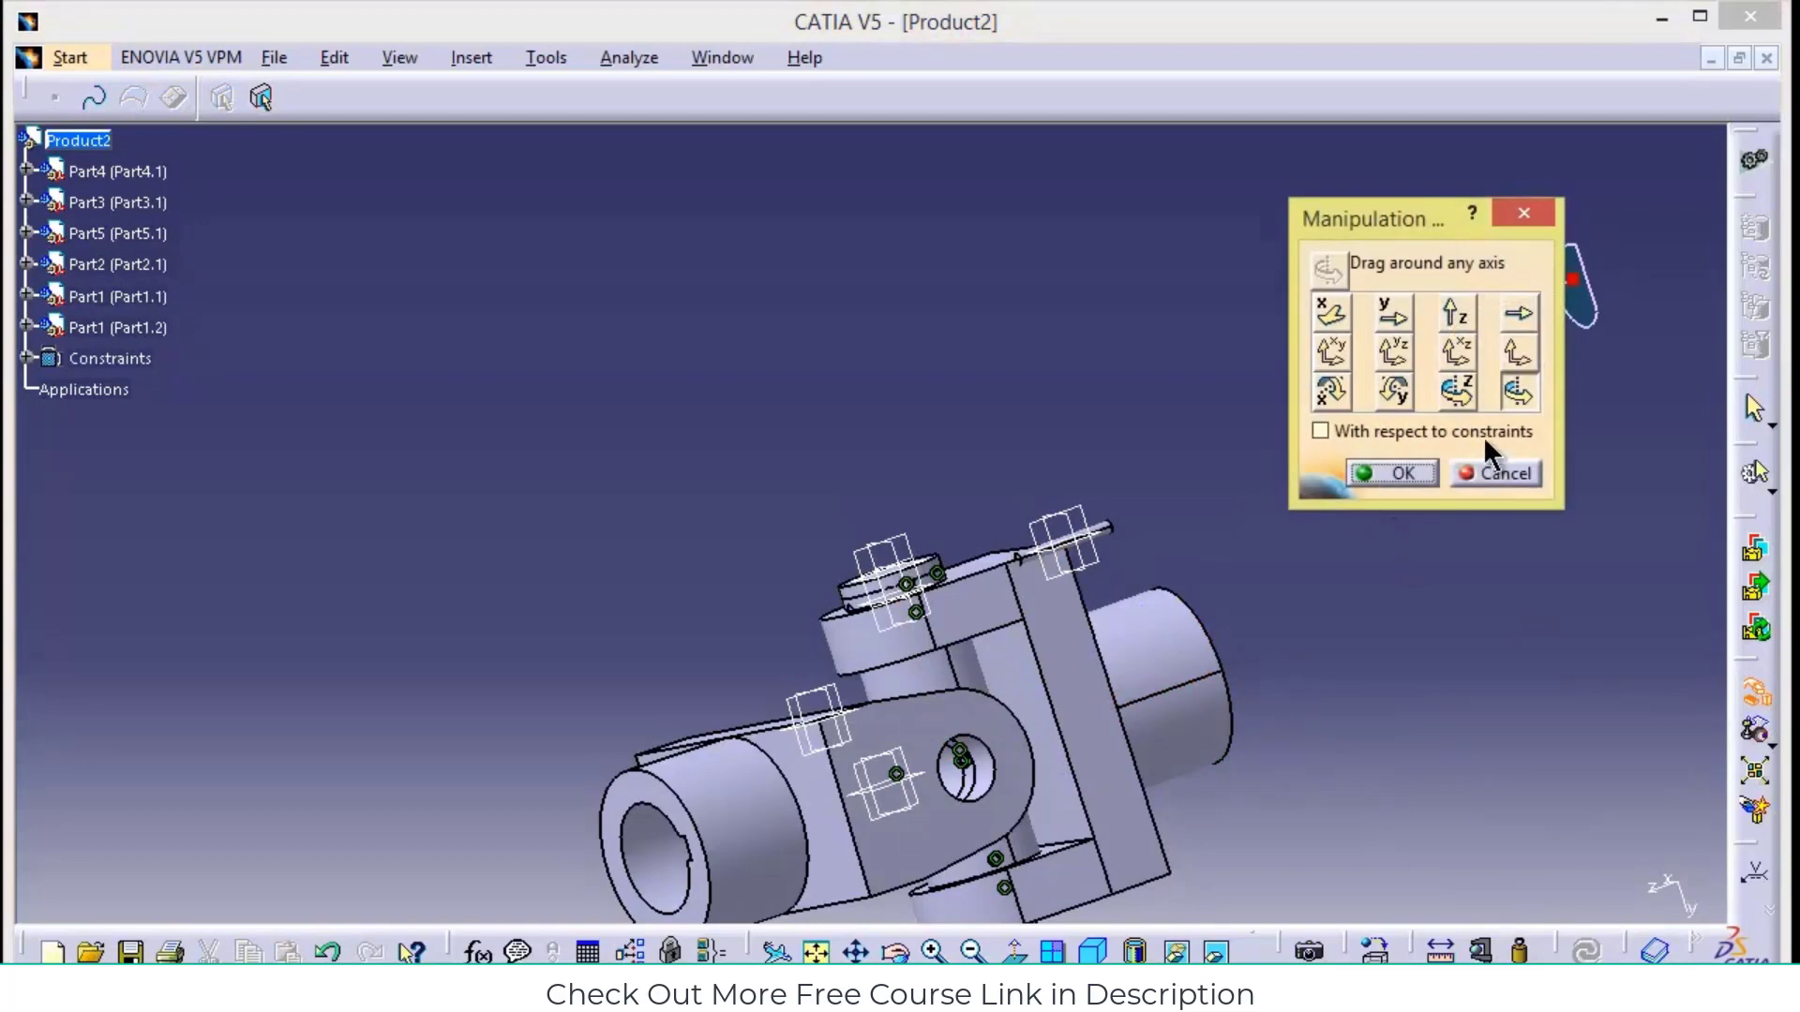
{"action": "left_click", "coordinate": [1517, 317]}
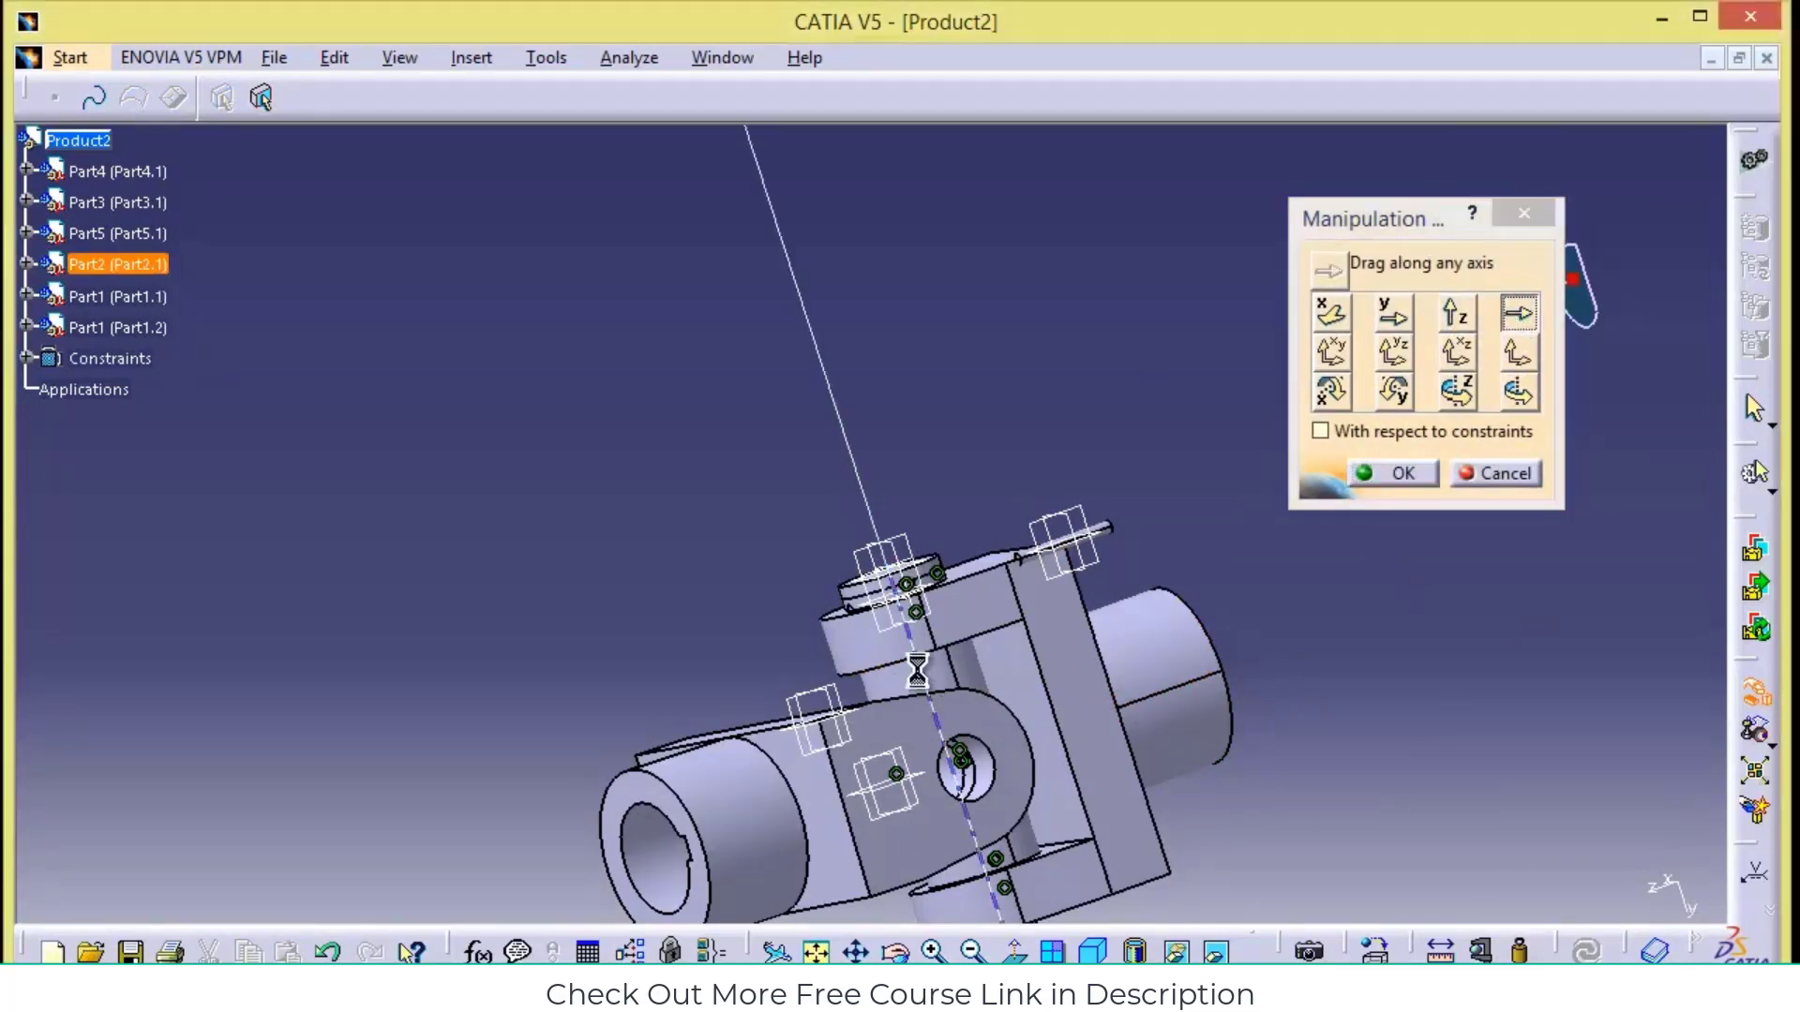
{"action": "left_click", "coordinate": [914, 579]}
{"action": "left_click_drag", "start_coordinate": [914, 579], "coordinate": [973, 945]}
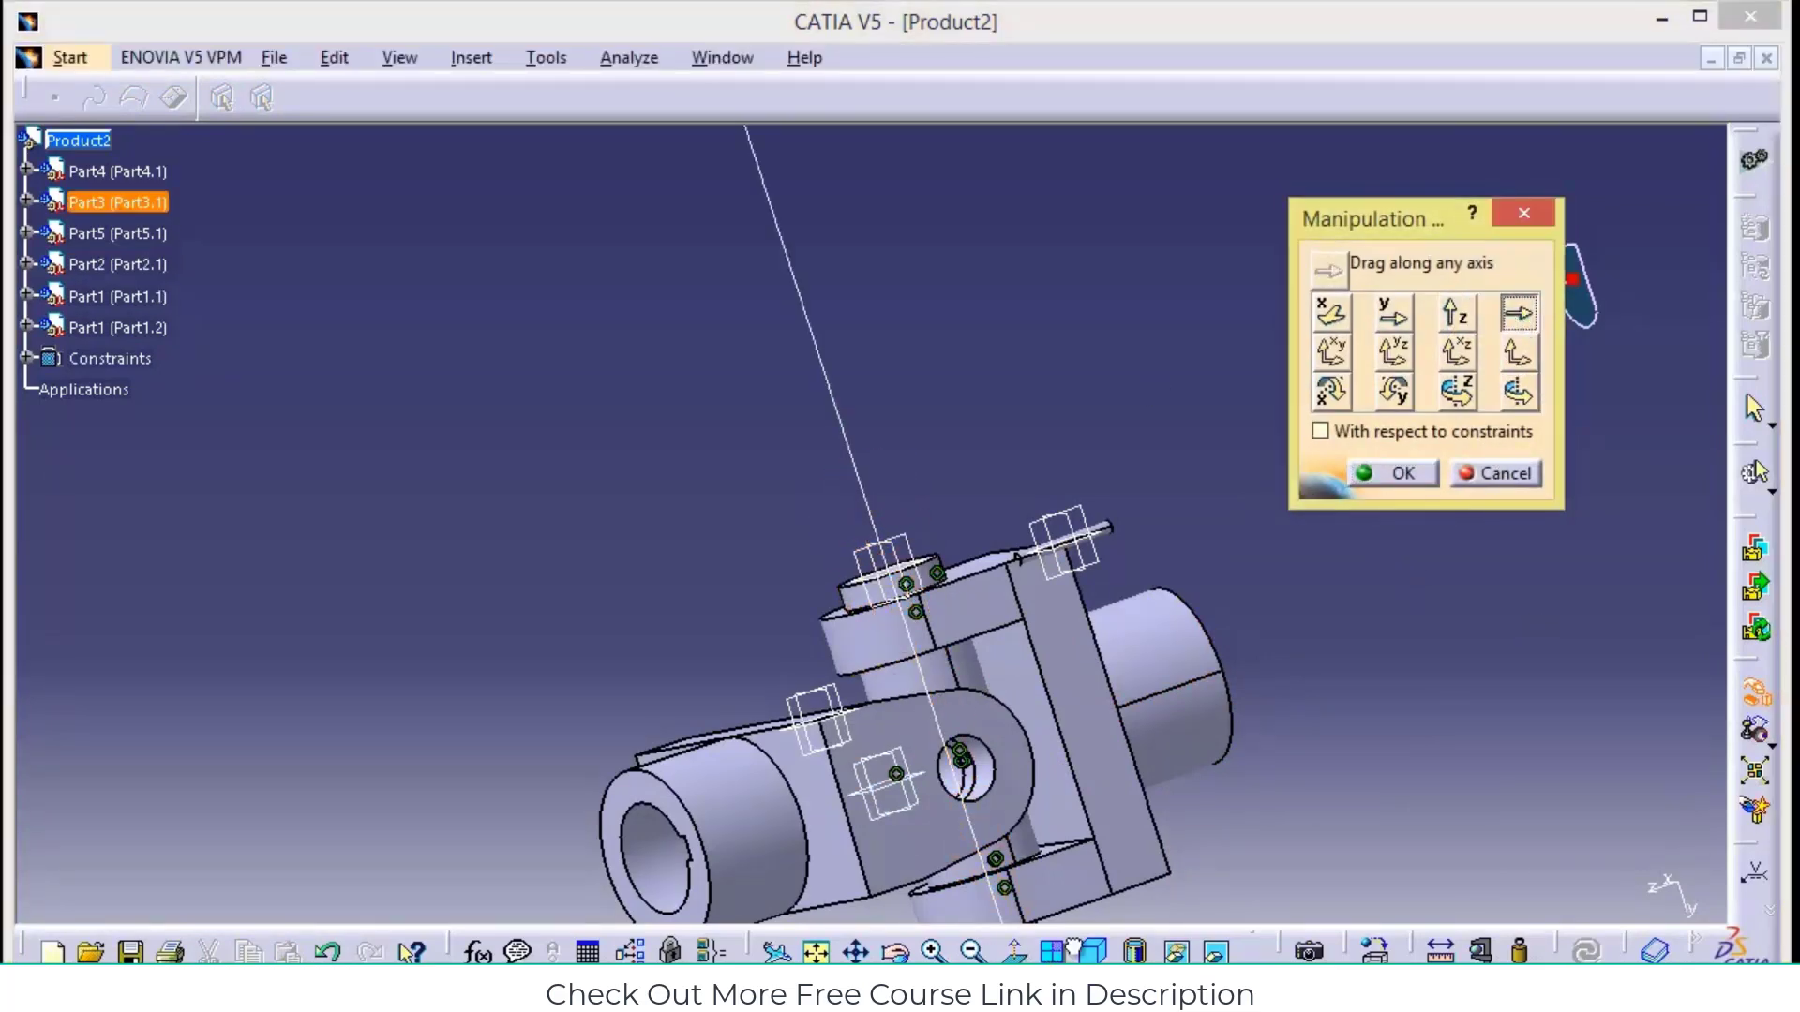
{"action": "left_click_drag", "start_coordinate": [1092, 938], "coordinate": [1101, 949]}
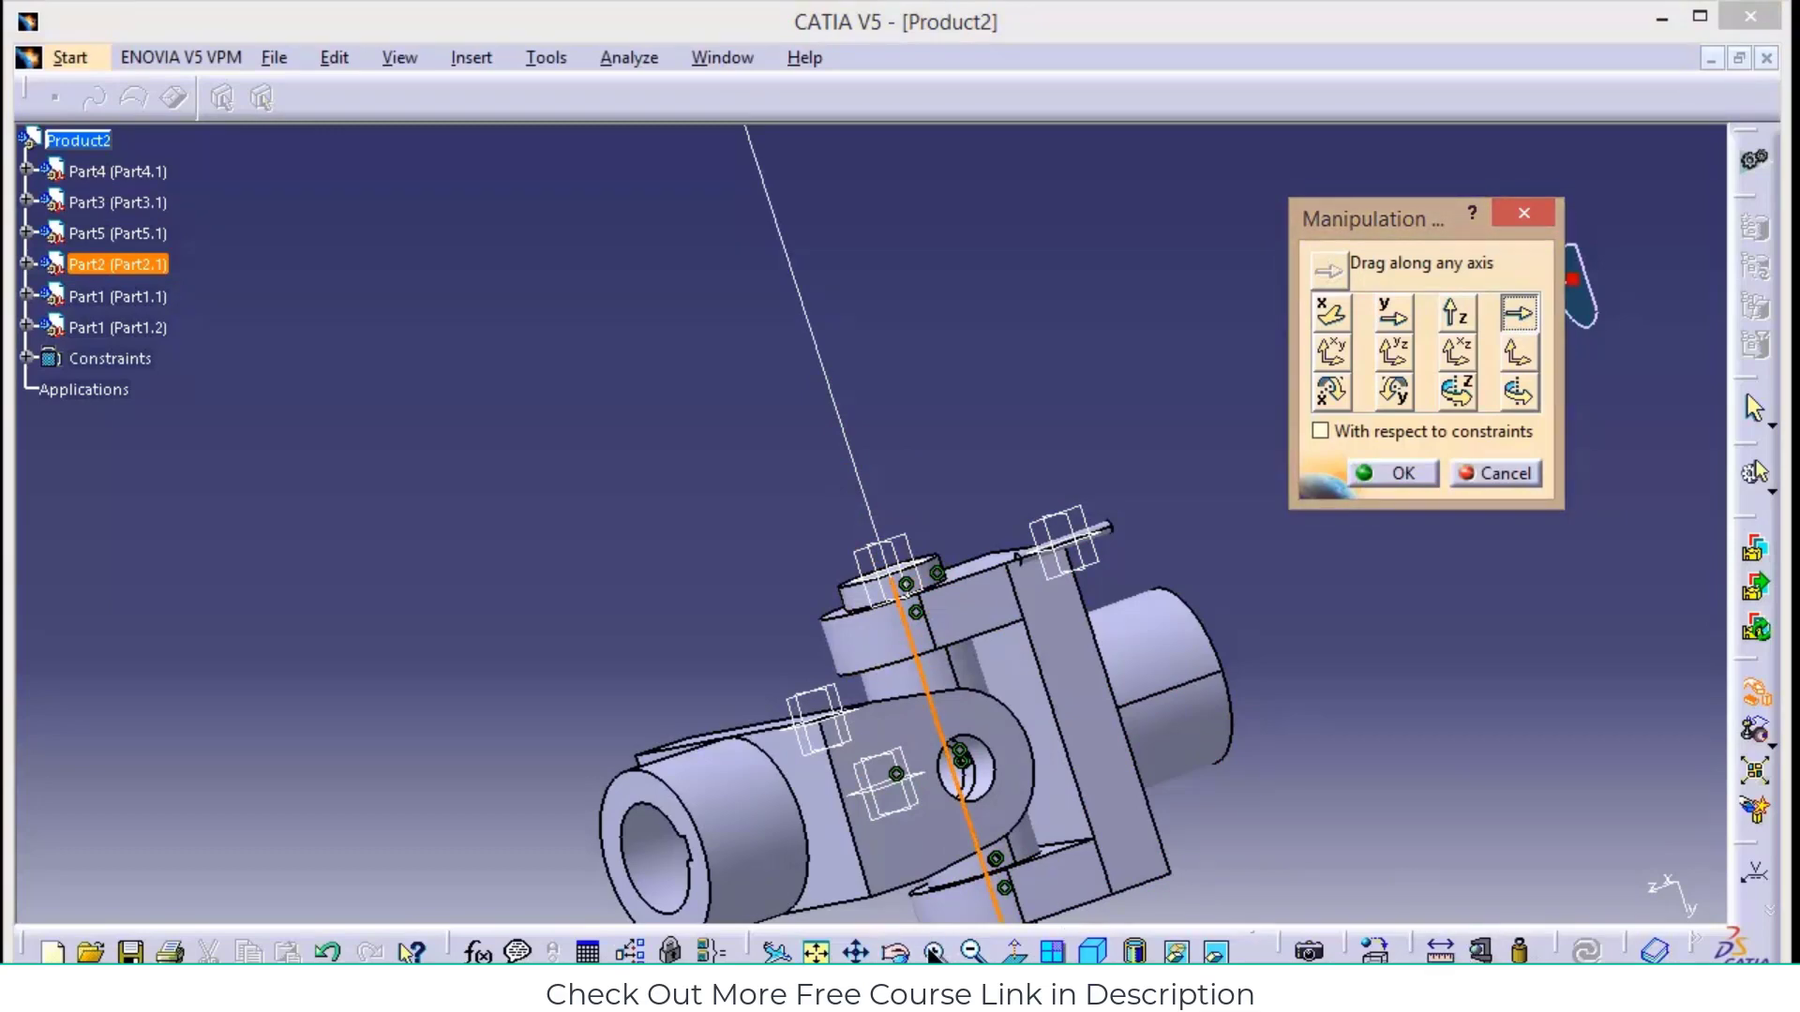
{"action": "left_click", "coordinate": [816, 952]}
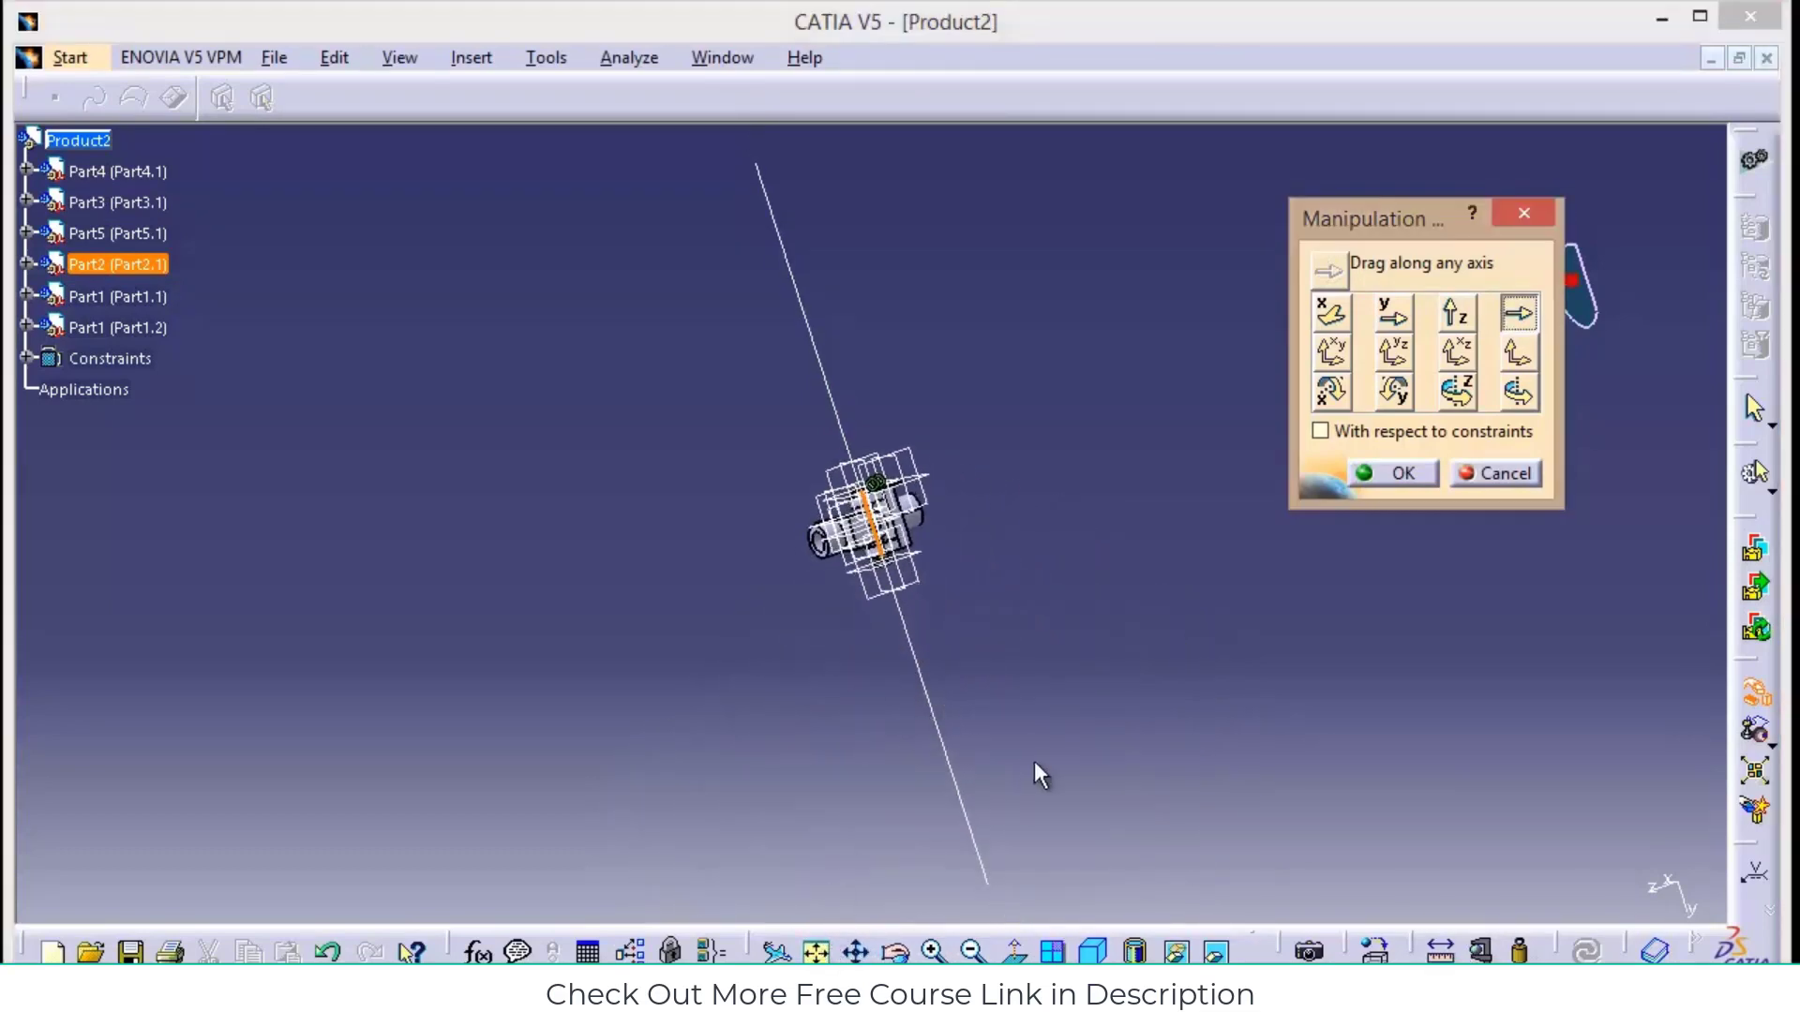
{"action": "left_click", "coordinate": [1394, 475]}
Make the ring's outer face coincident with the end face of the shaft's headless end
{"action": "left_click", "coordinate": [935, 951]}
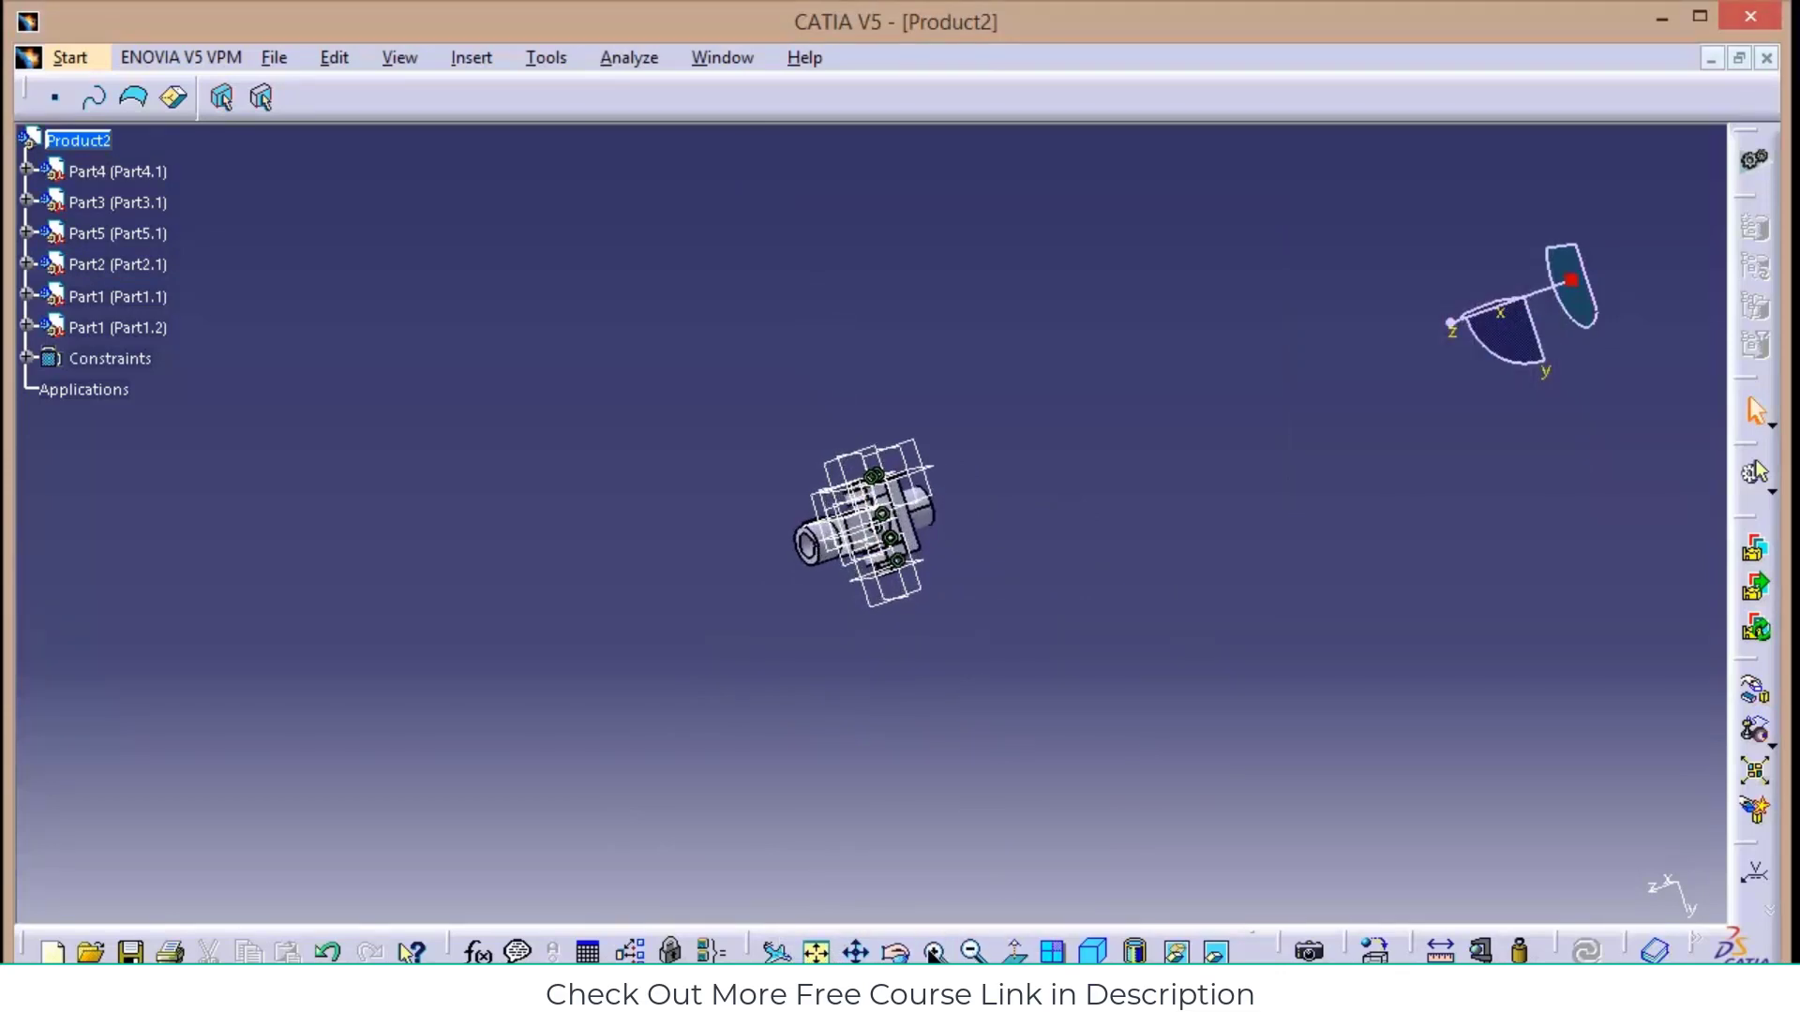
{"action": "left_click", "coordinate": [936, 951]}
{"action": "left_click", "coordinate": [935, 951]}
{"action": "left_click", "coordinate": [936, 951]}
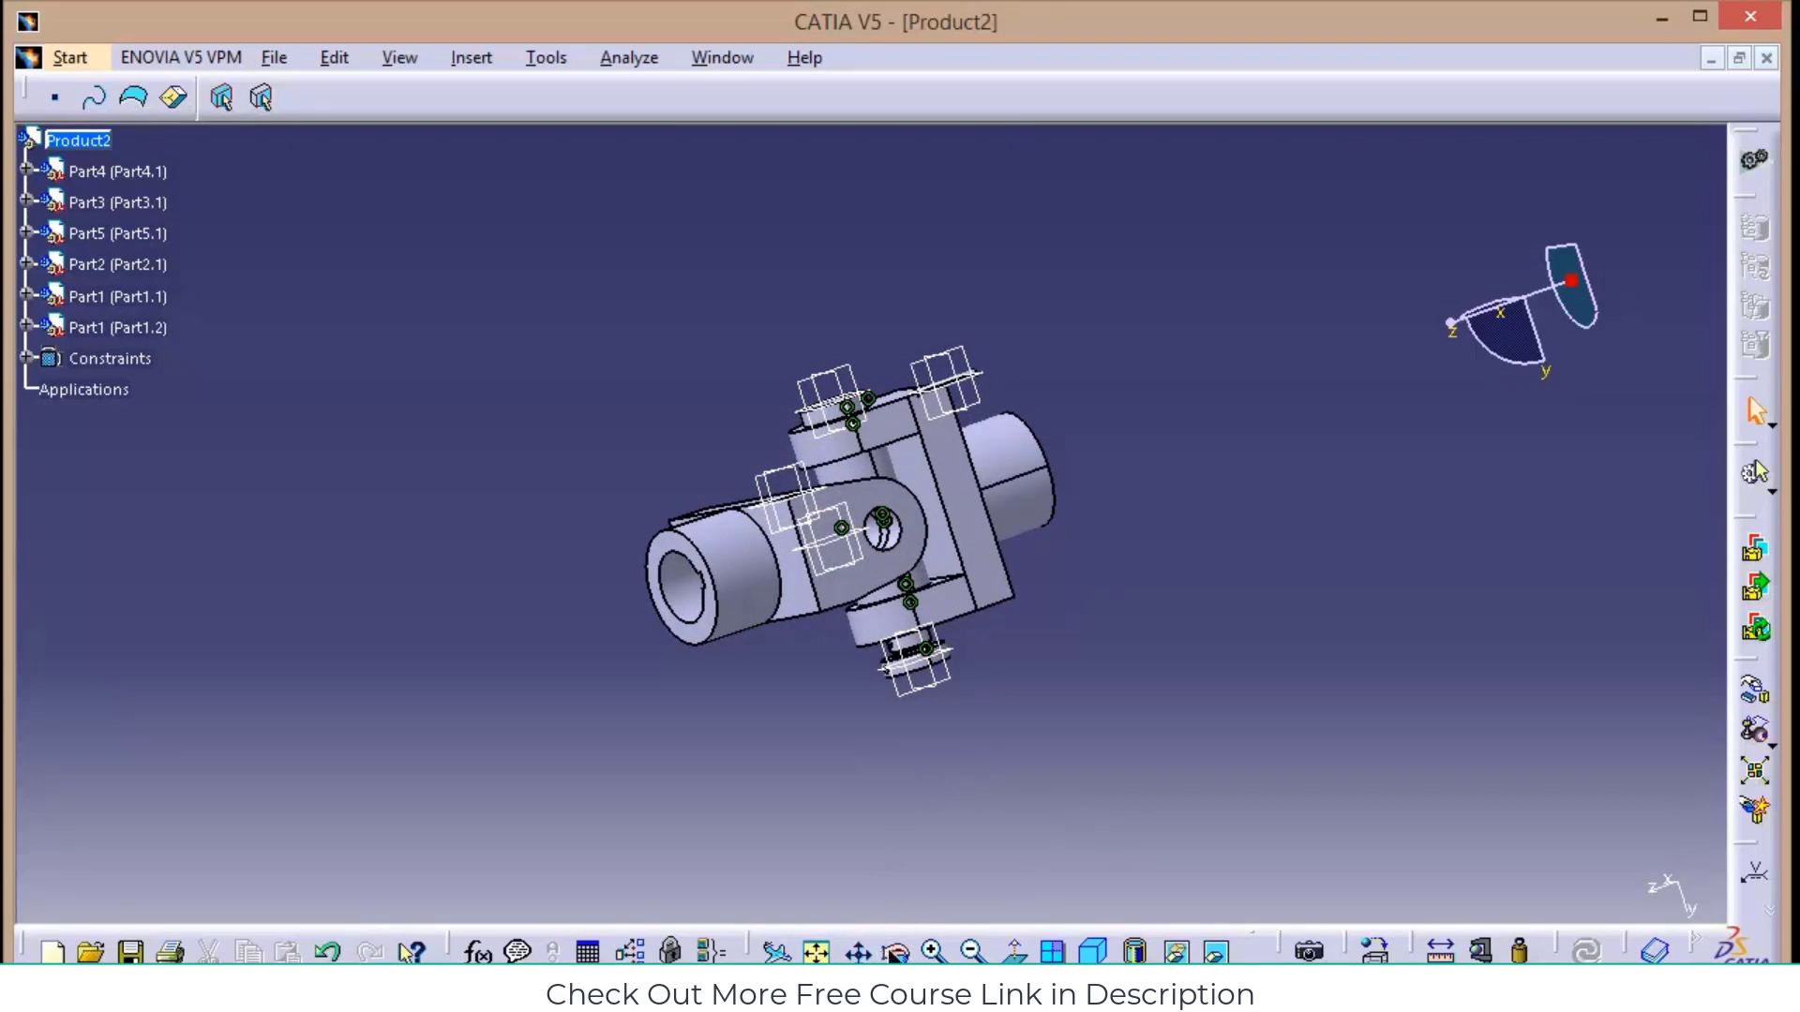
{"action": "middle_click_drag", "start_coordinate": [788, 743], "coordinate": [918, 677]}
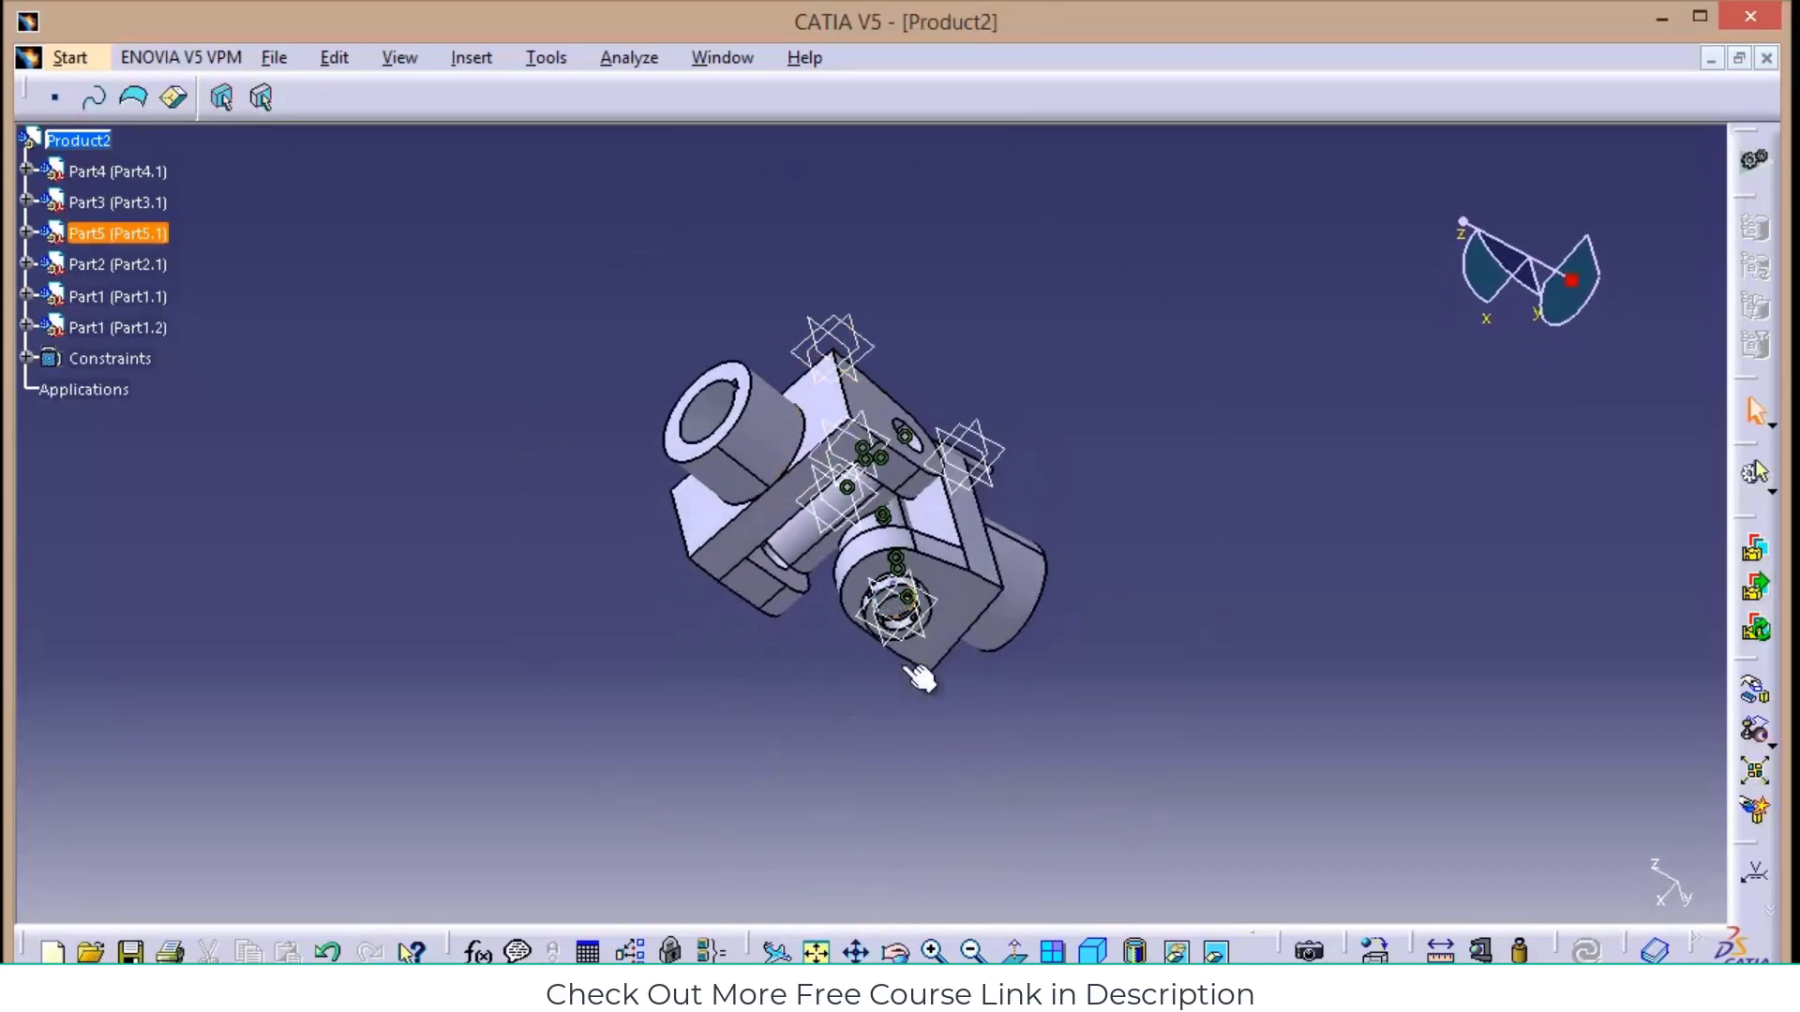
{"action": "left_click", "coordinate": [935, 952]}
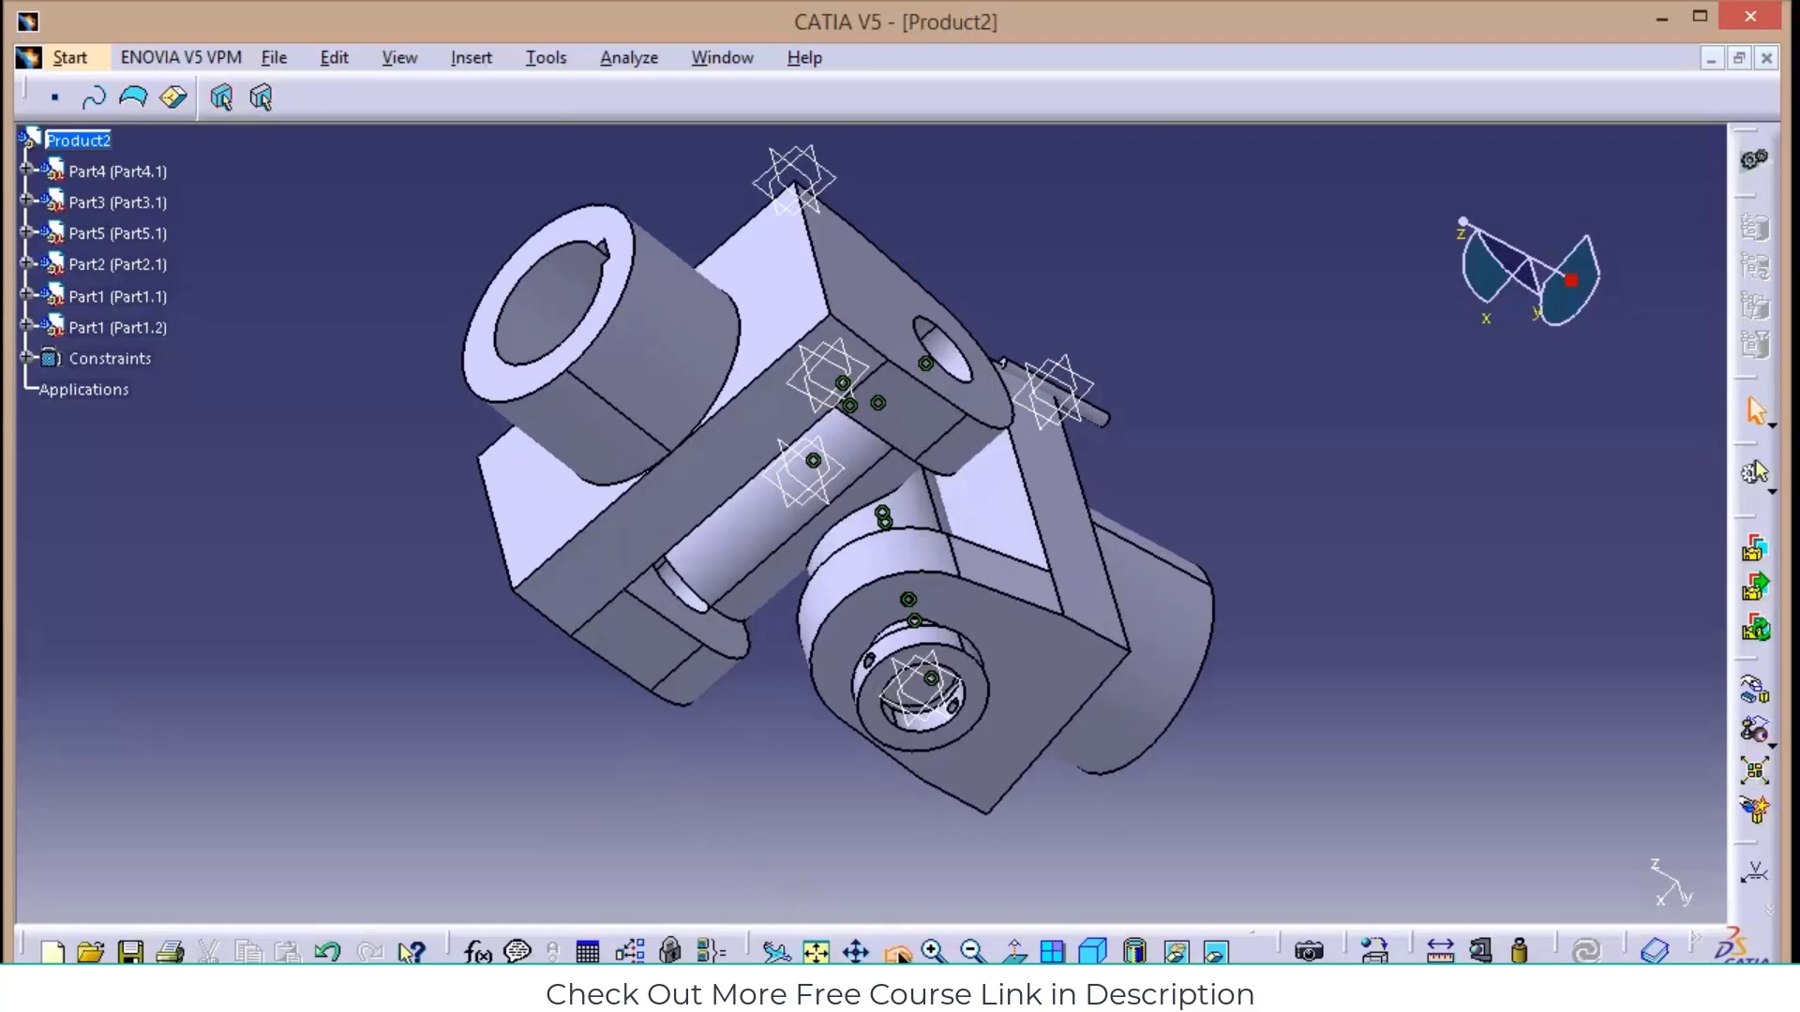
{"action": "middle_click_drag", "start_coordinate": [713, 787], "coordinate": [960, 770]}
{"action": "left_click", "coordinate": [469, 57]}
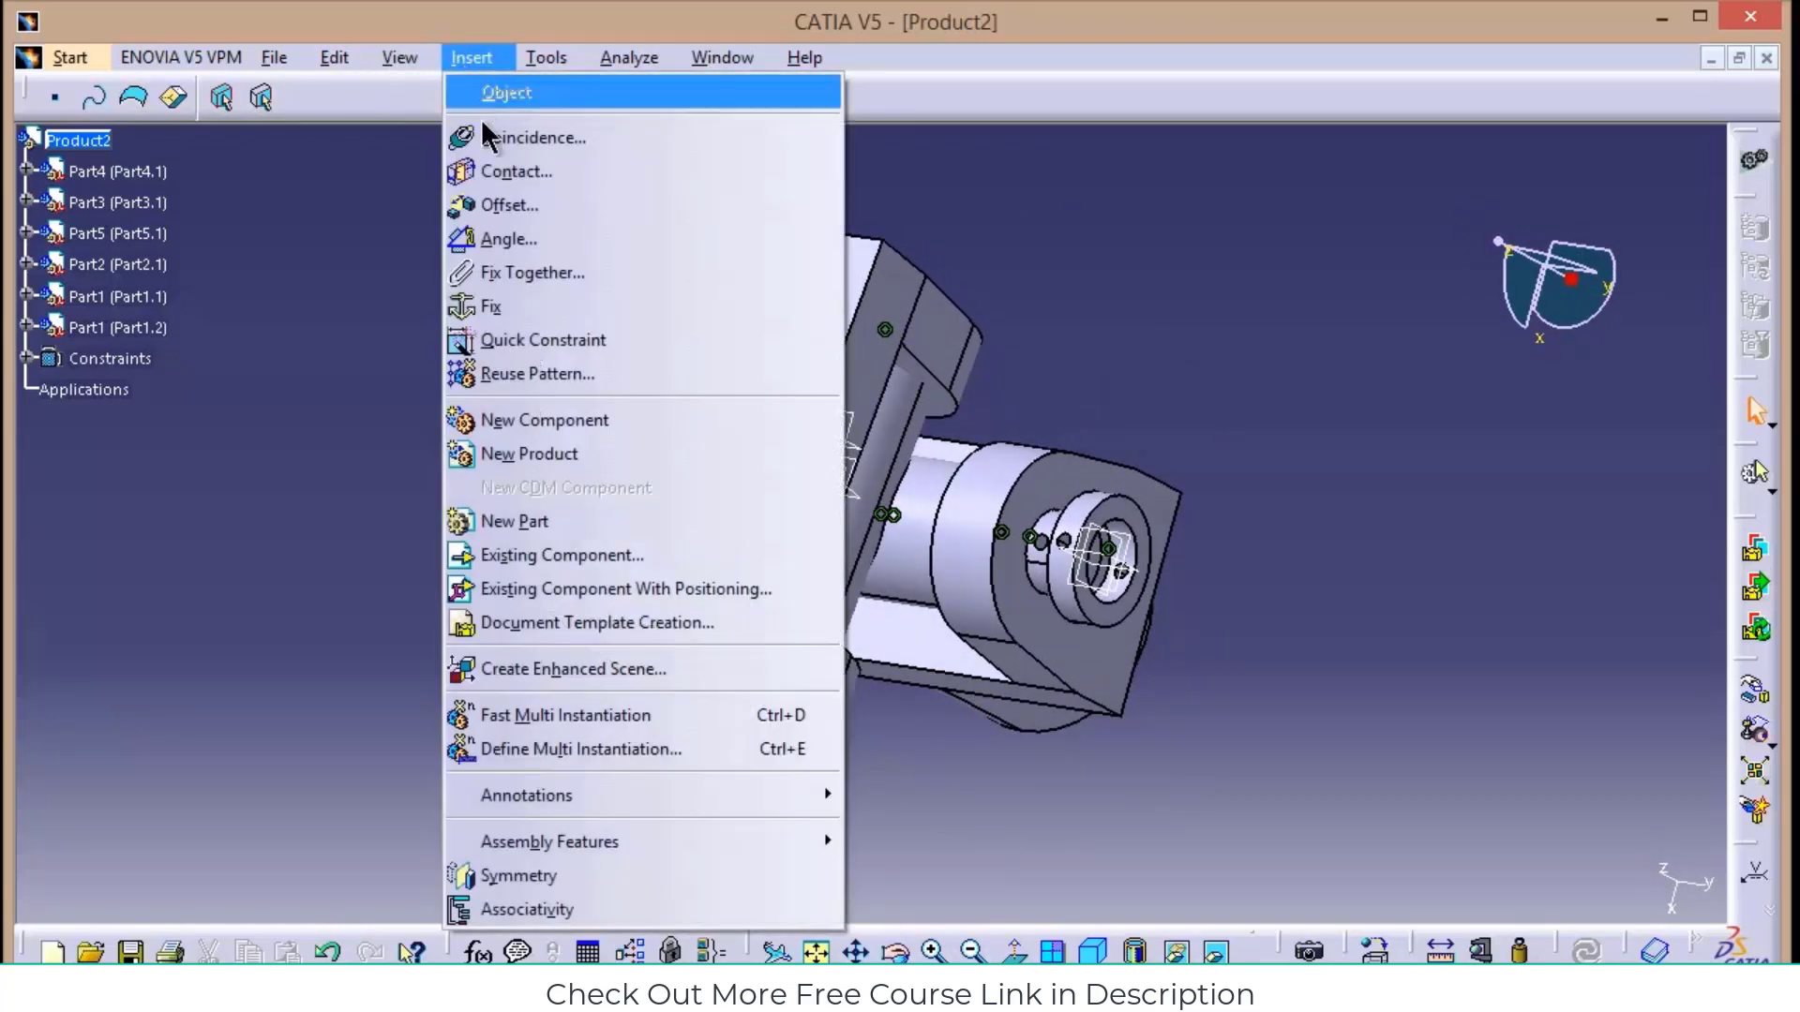
{"action": "left_click", "coordinate": [511, 137]}
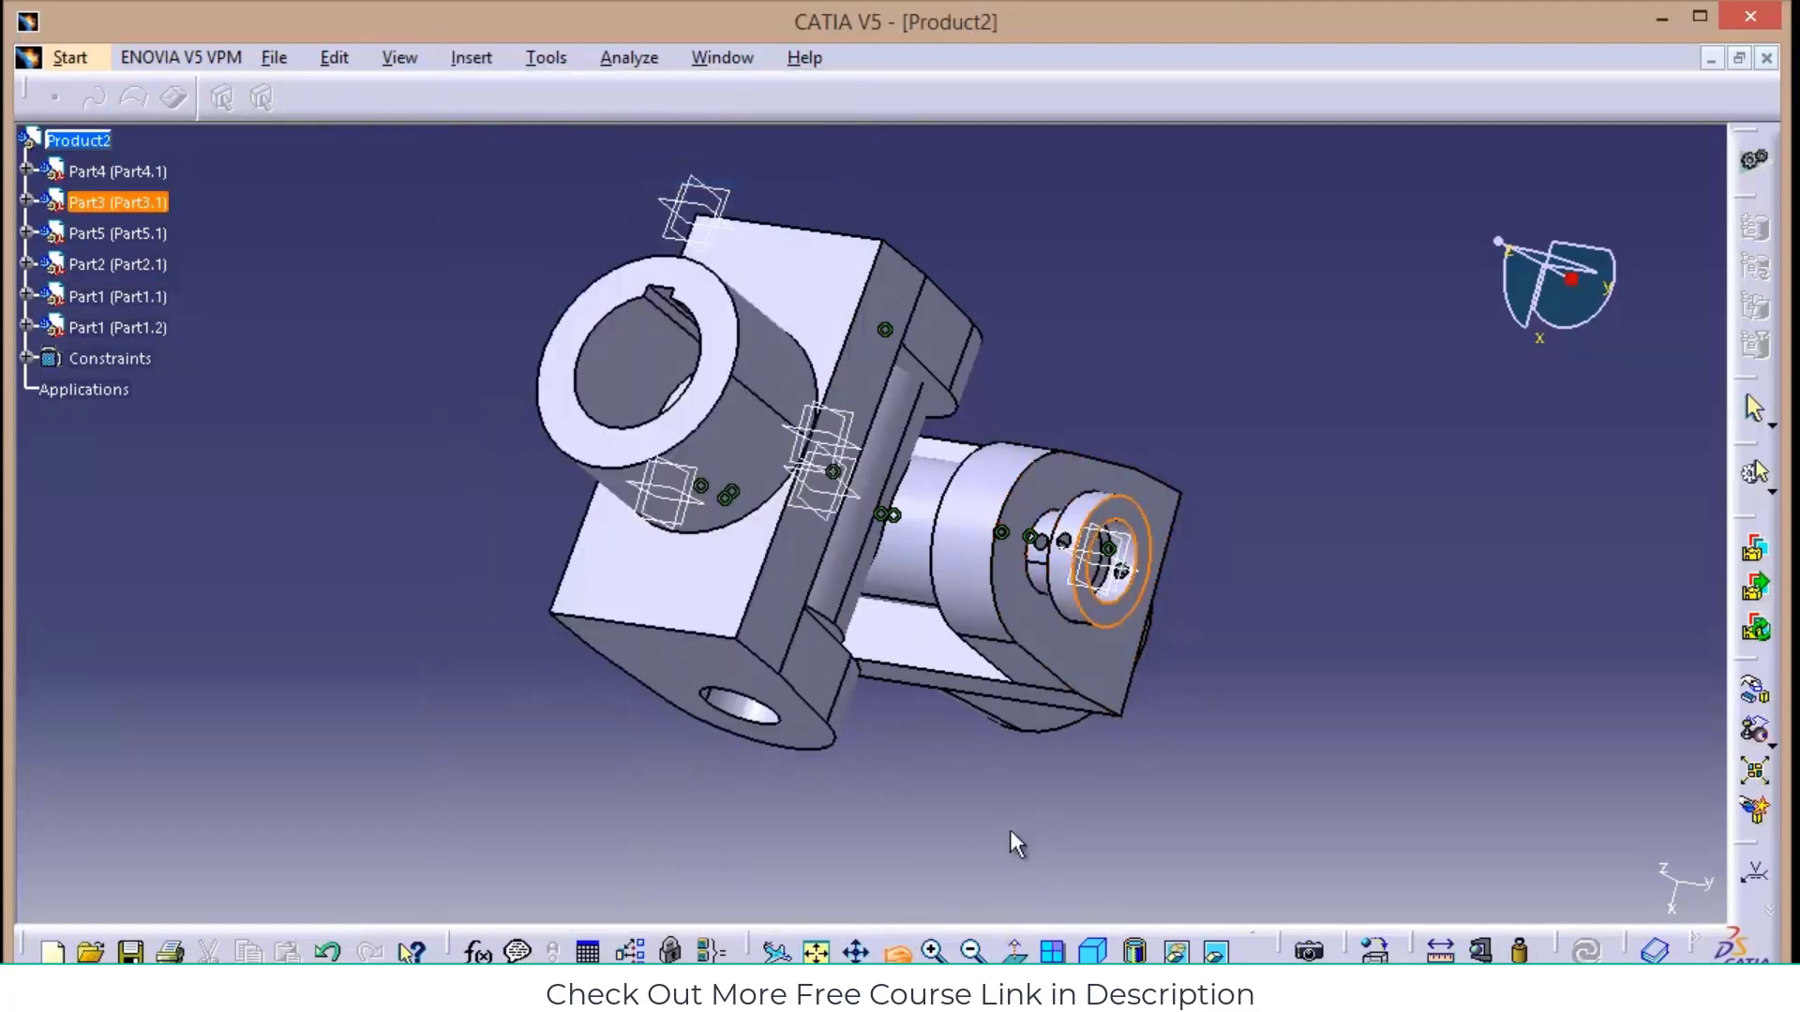
{"action": "middle_click_drag", "start_coordinate": [1017, 844], "coordinate": [900, 717]}
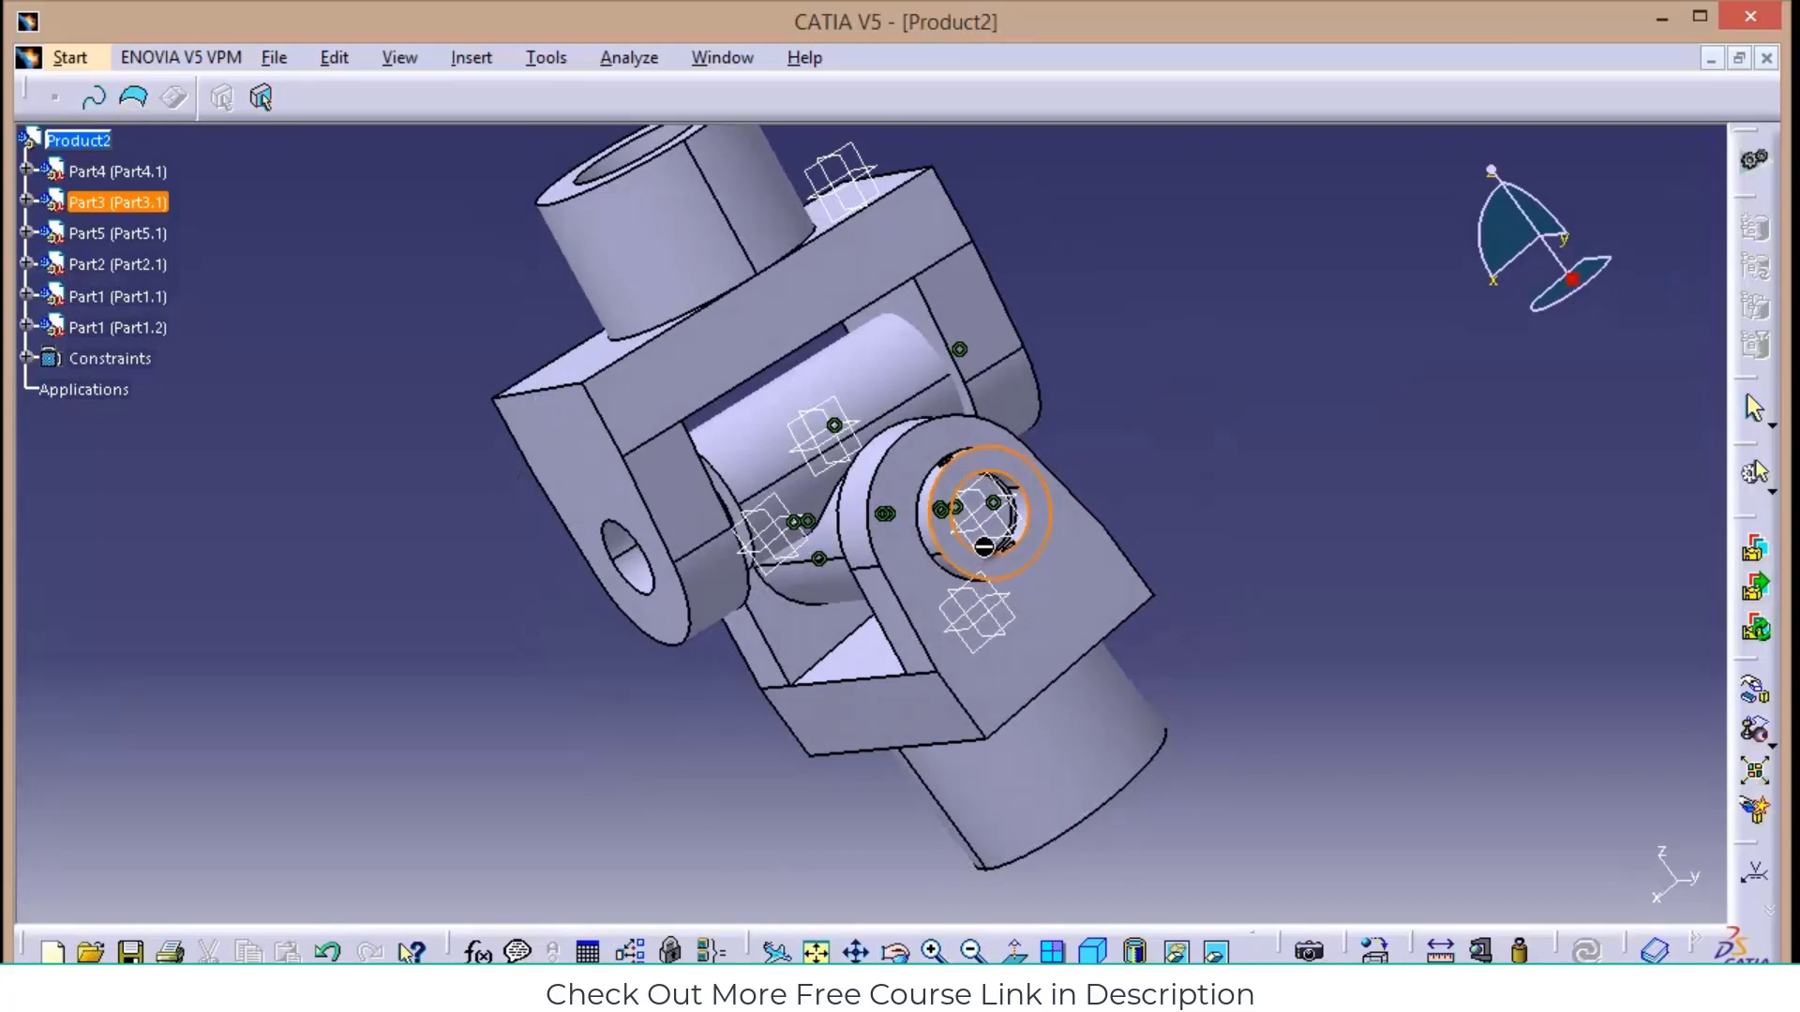
{"action": "left_click", "coordinate": [933, 952]}
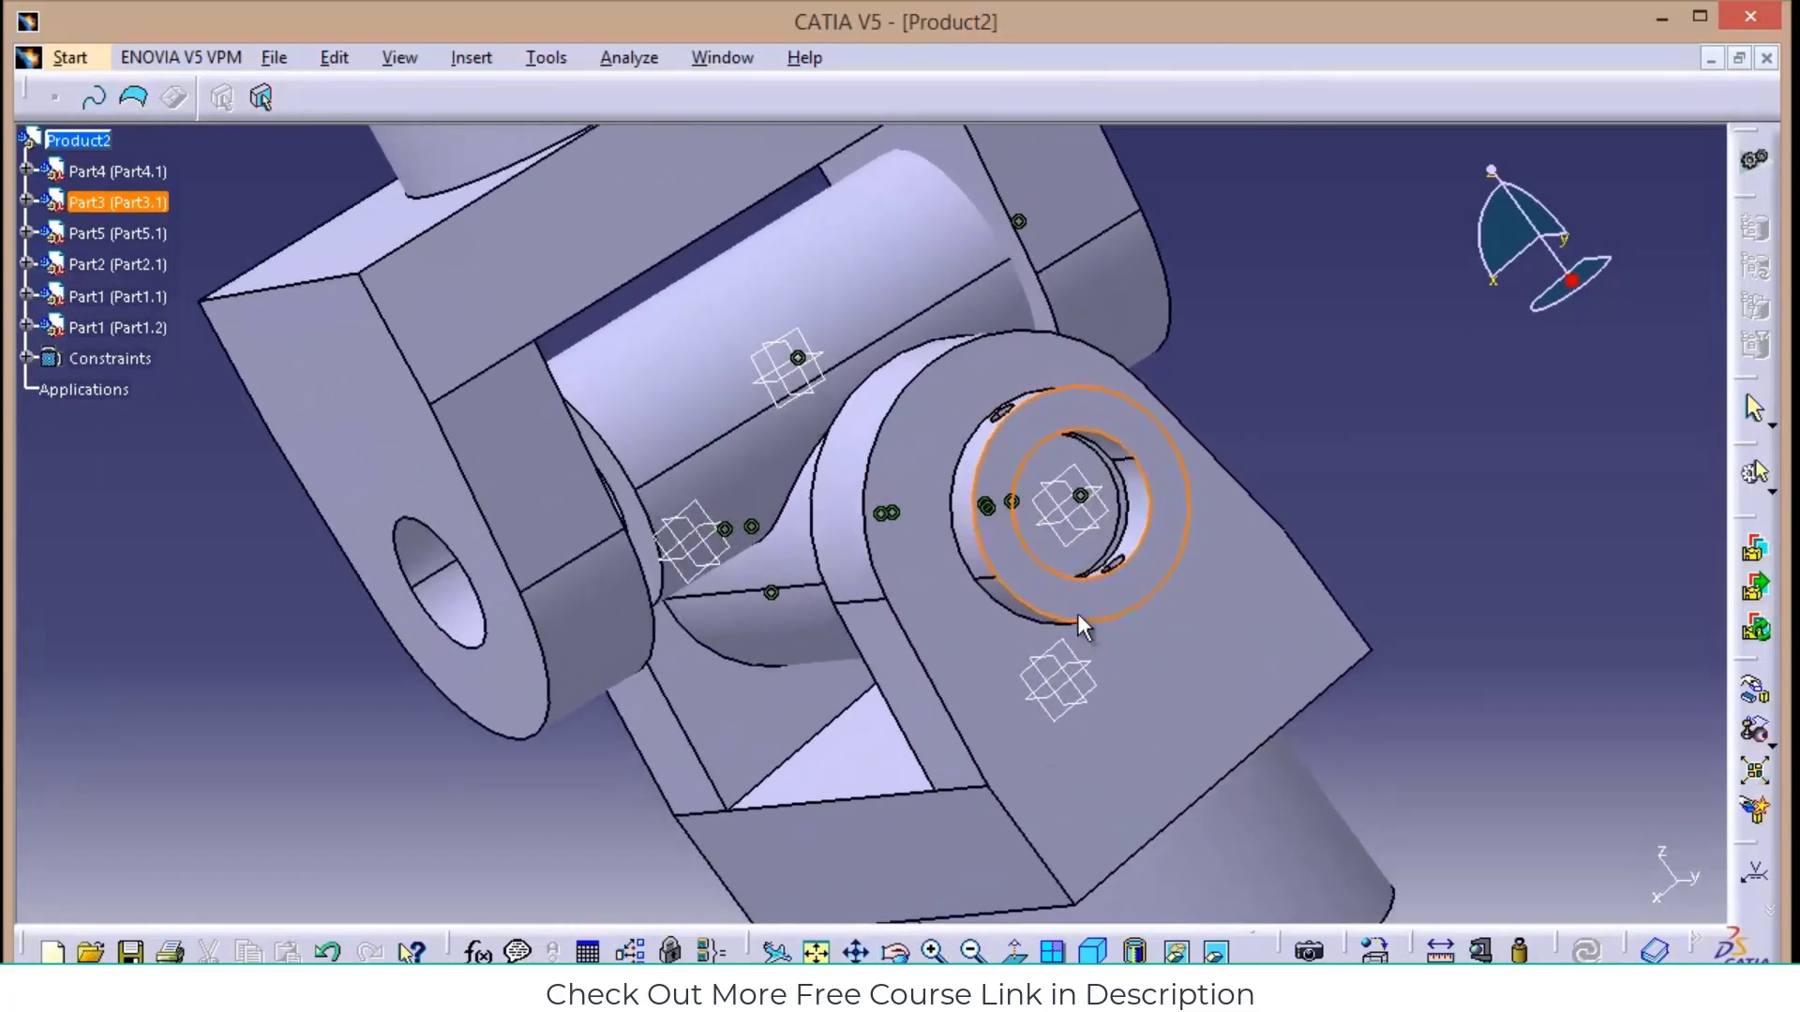
{"action": "left_click", "coordinate": [1085, 531]}
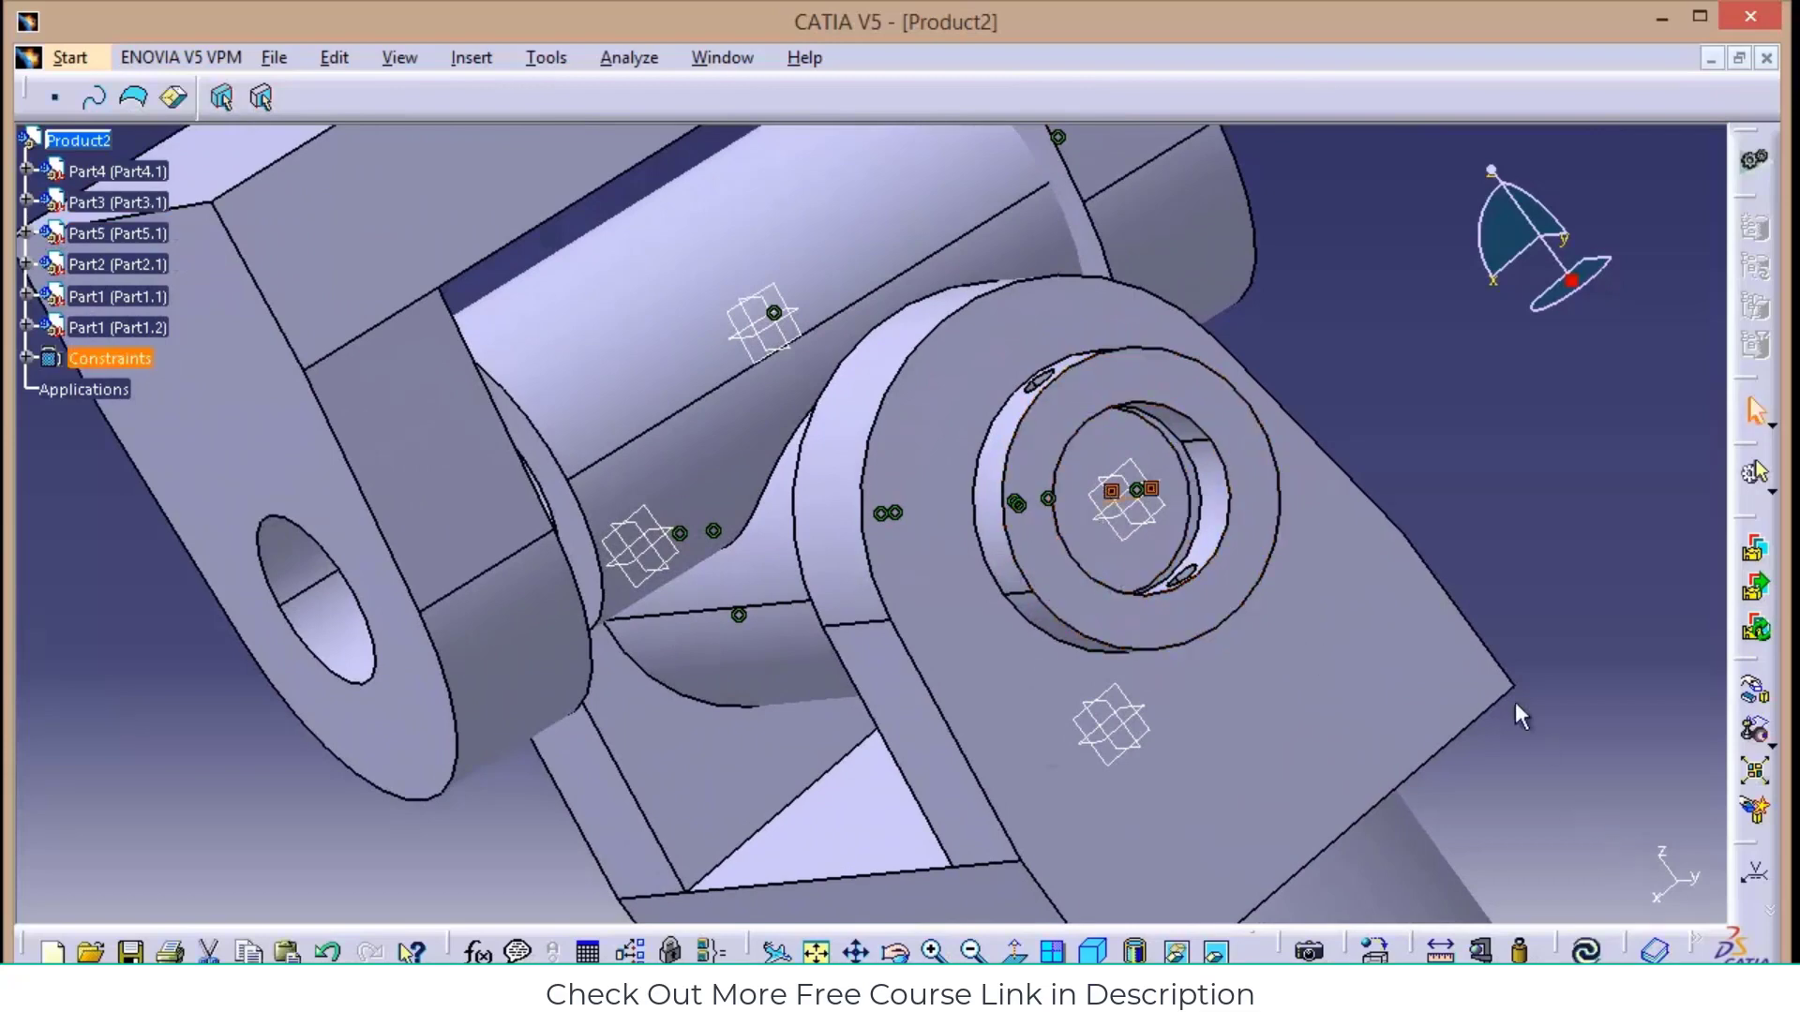
Try to add a second coincidence, orientation Same, between the ring's outer face and the shaft's end face, and update the assembly
{"action": "left_click", "coordinate": [478, 58]}
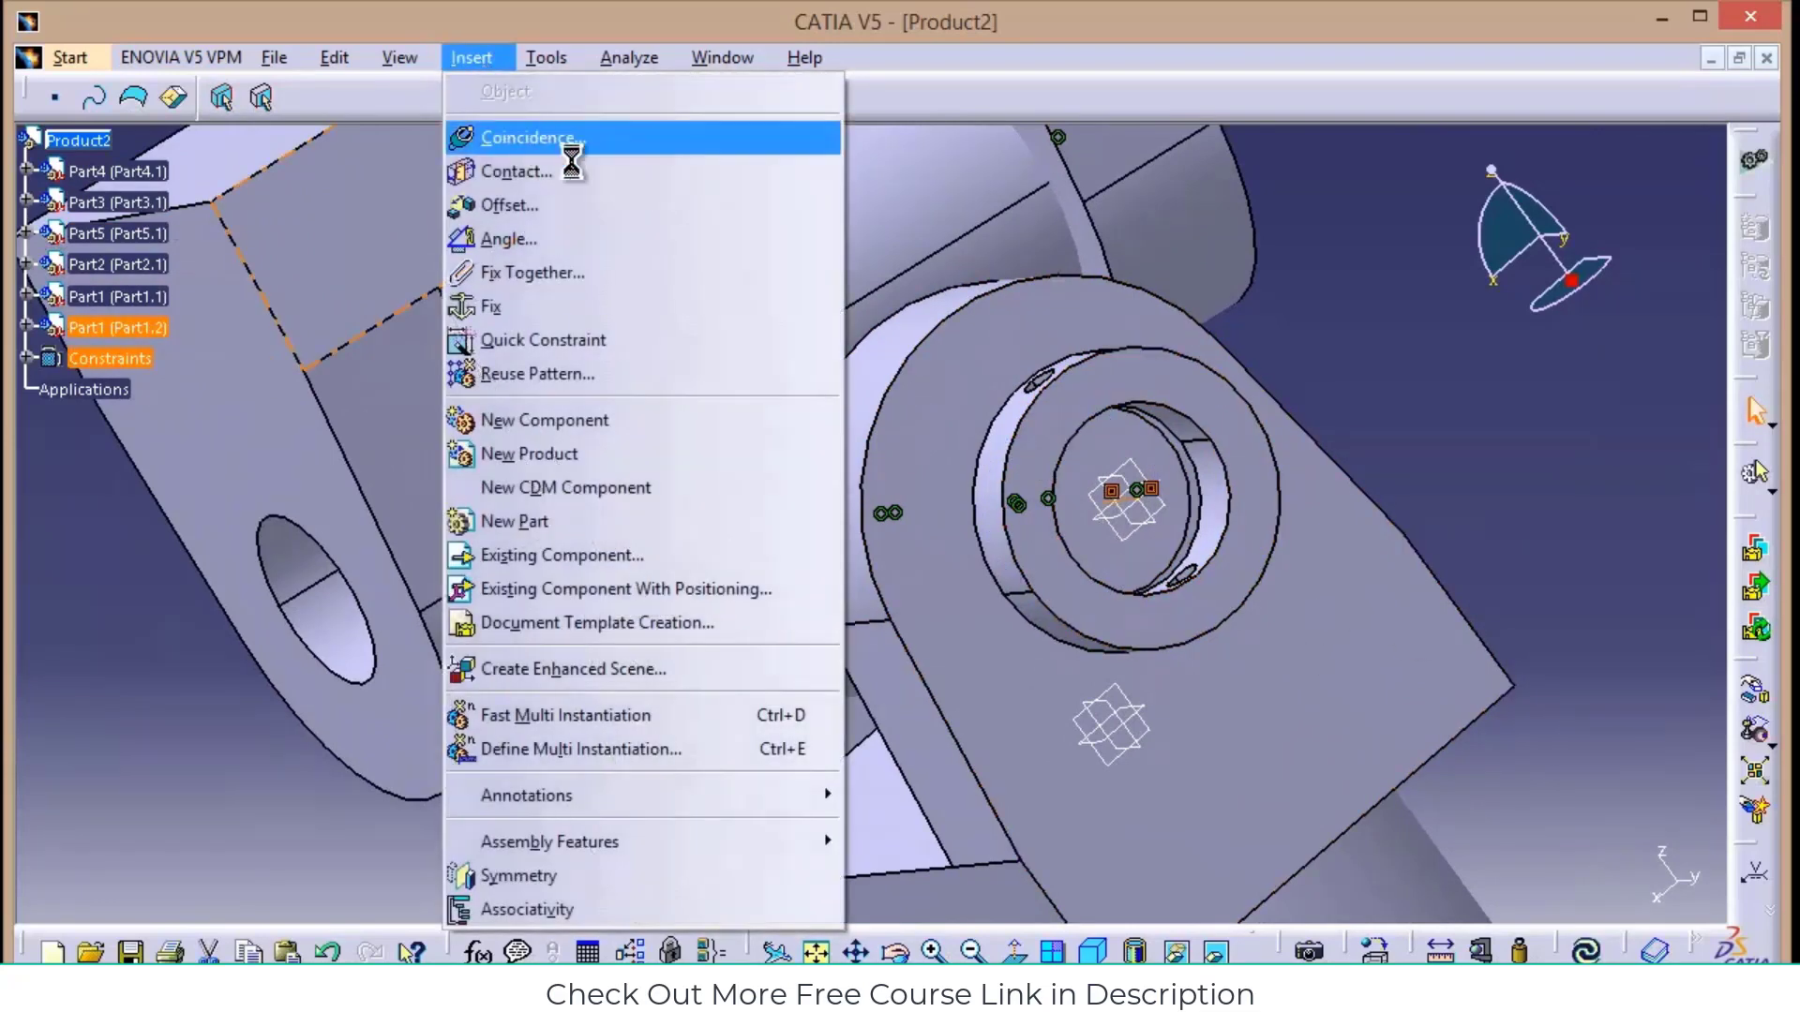
{"action": "left_click", "coordinate": [530, 138]}
{"action": "left_click", "coordinate": [1088, 522]}
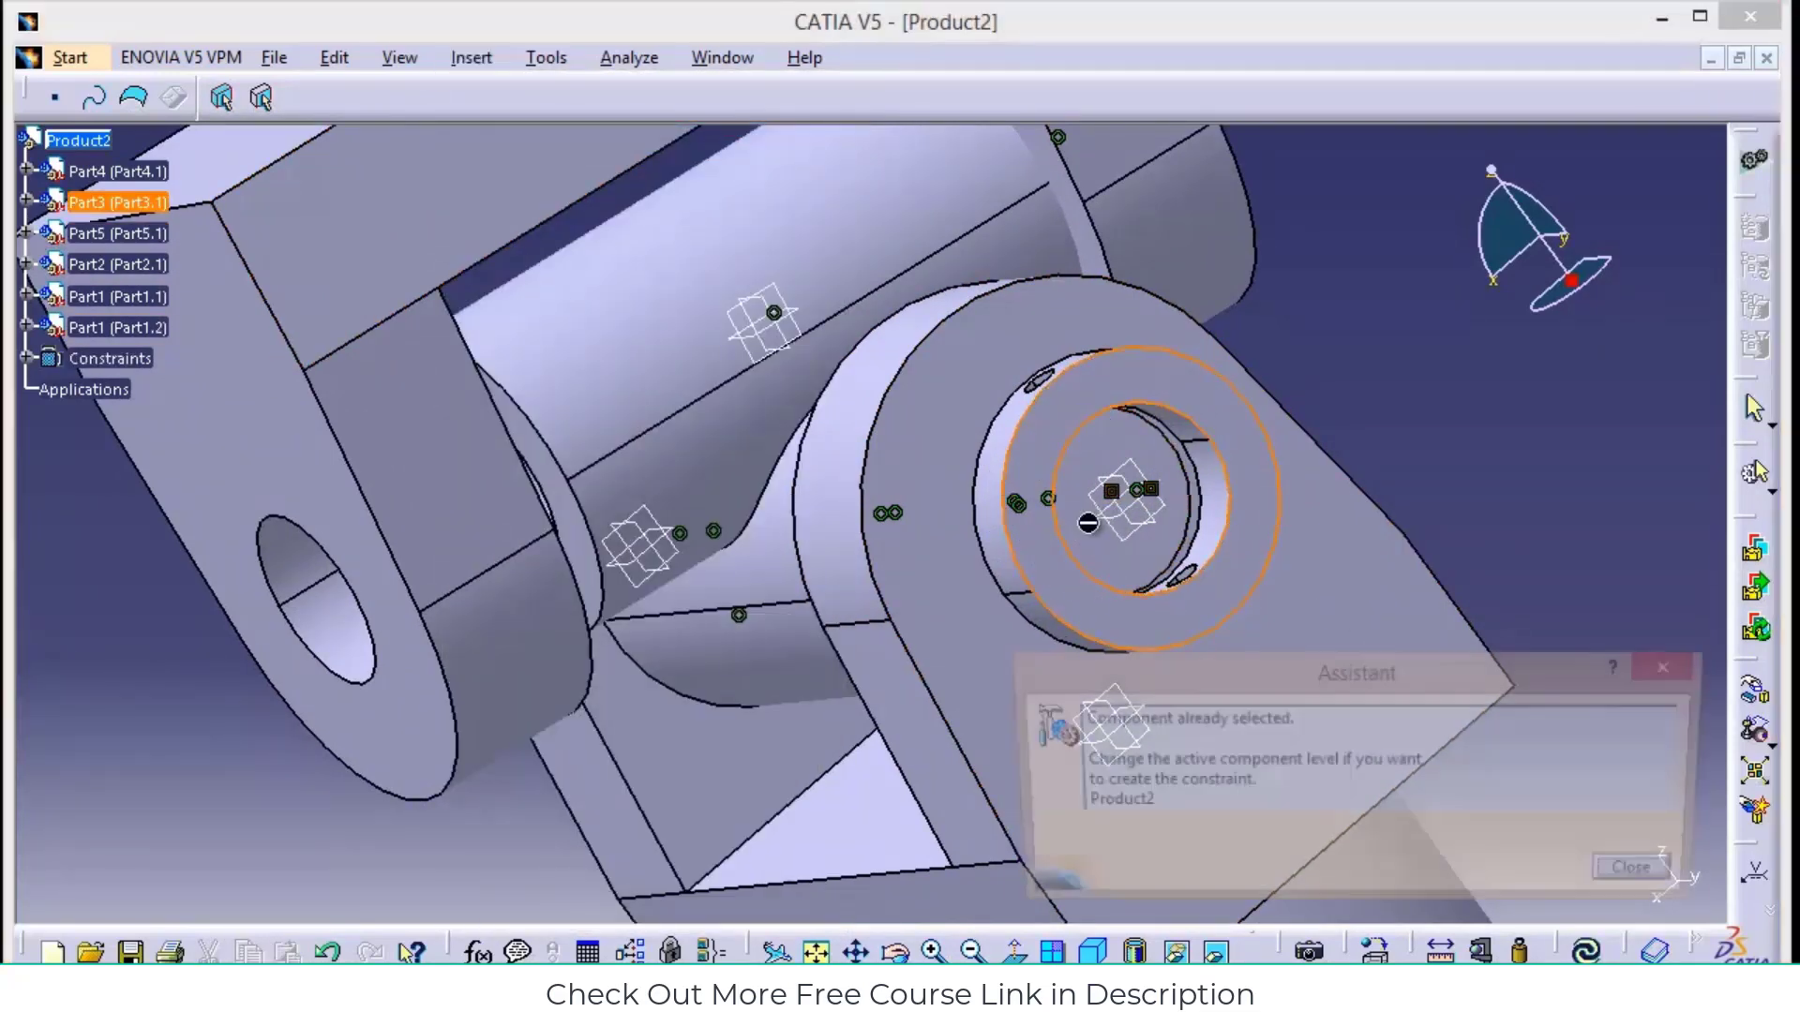
{"action": "left_click", "coordinate": [1647, 876]}
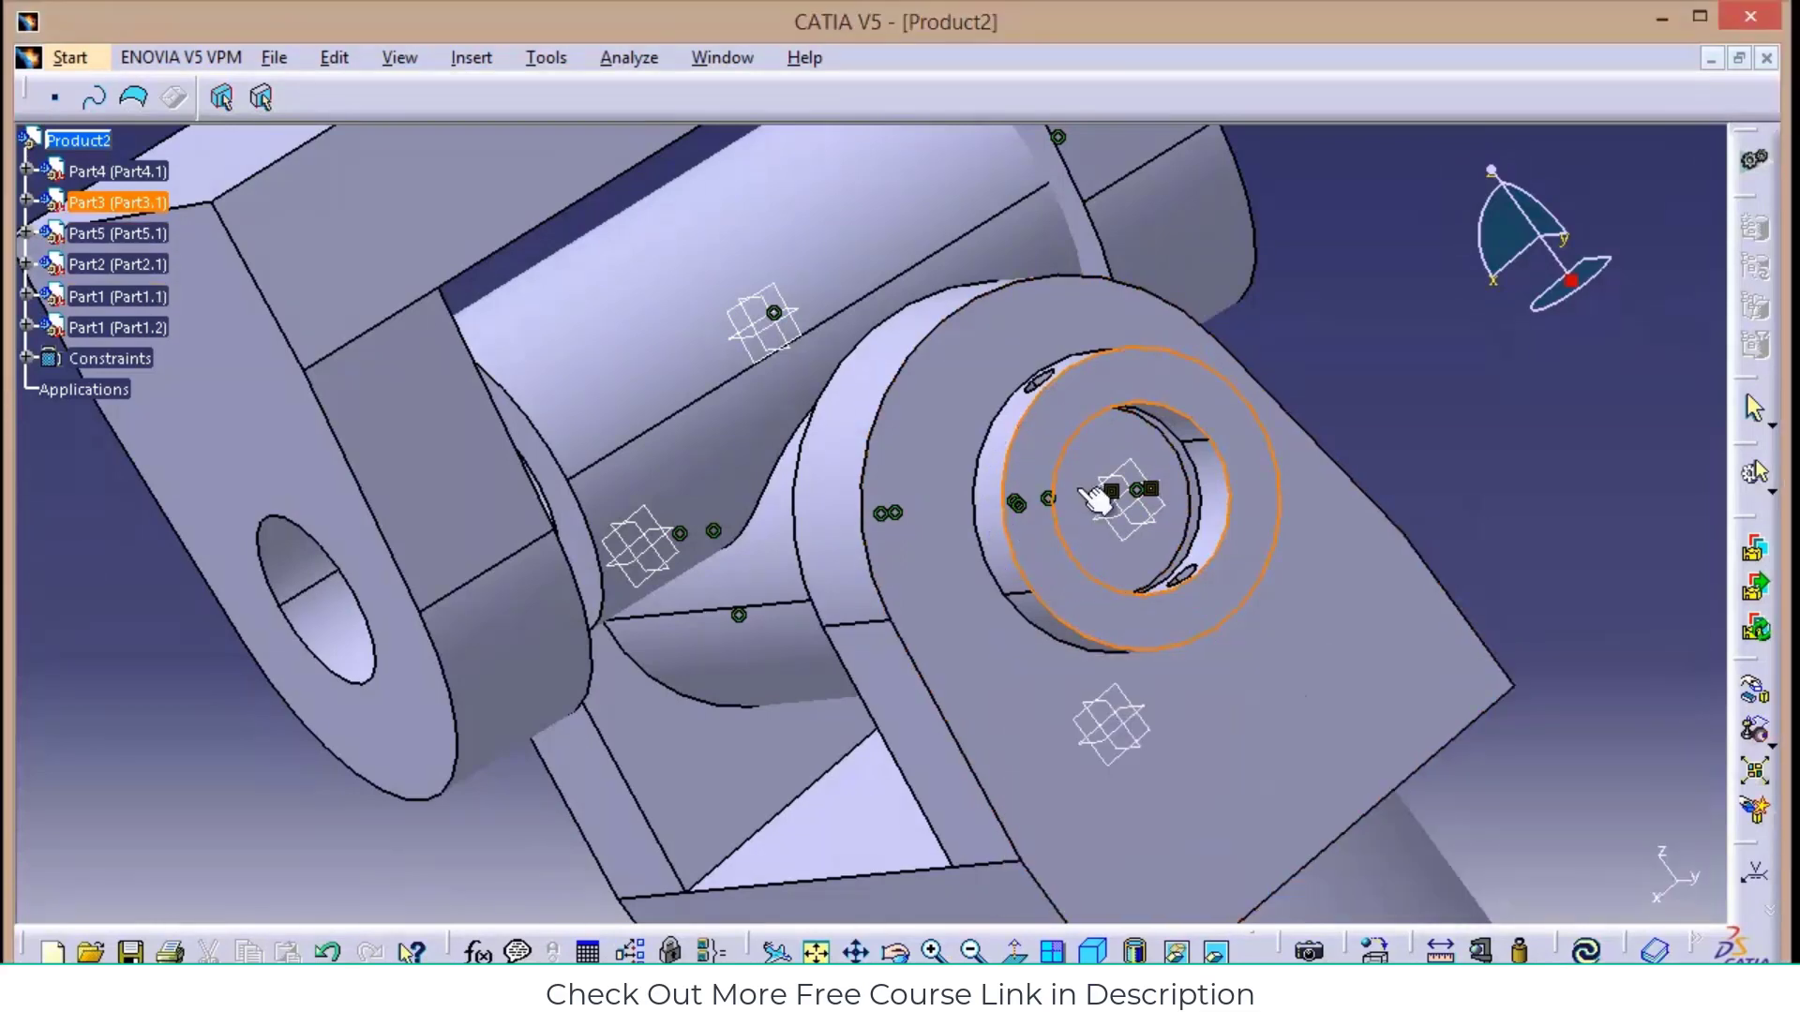
{"action": "left_click", "coordinate": [1078, 516]}
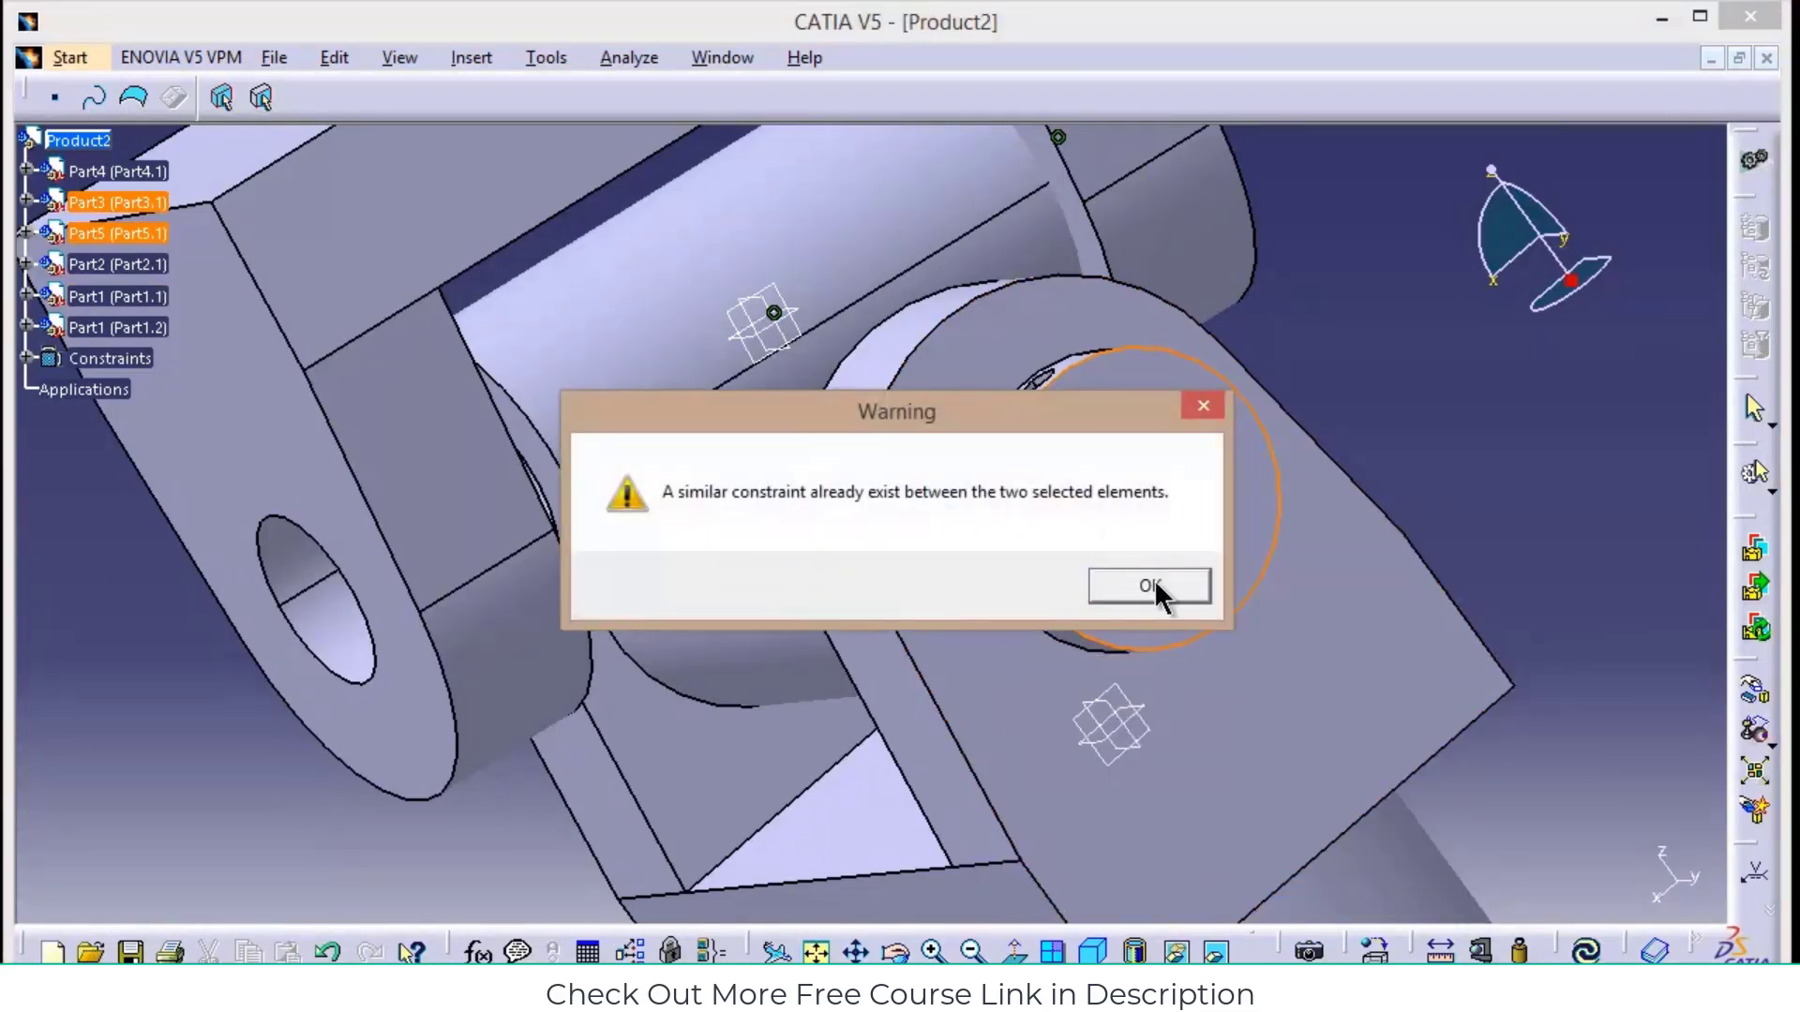
{"action": "left_click", "coordinate": [1153, 585]}
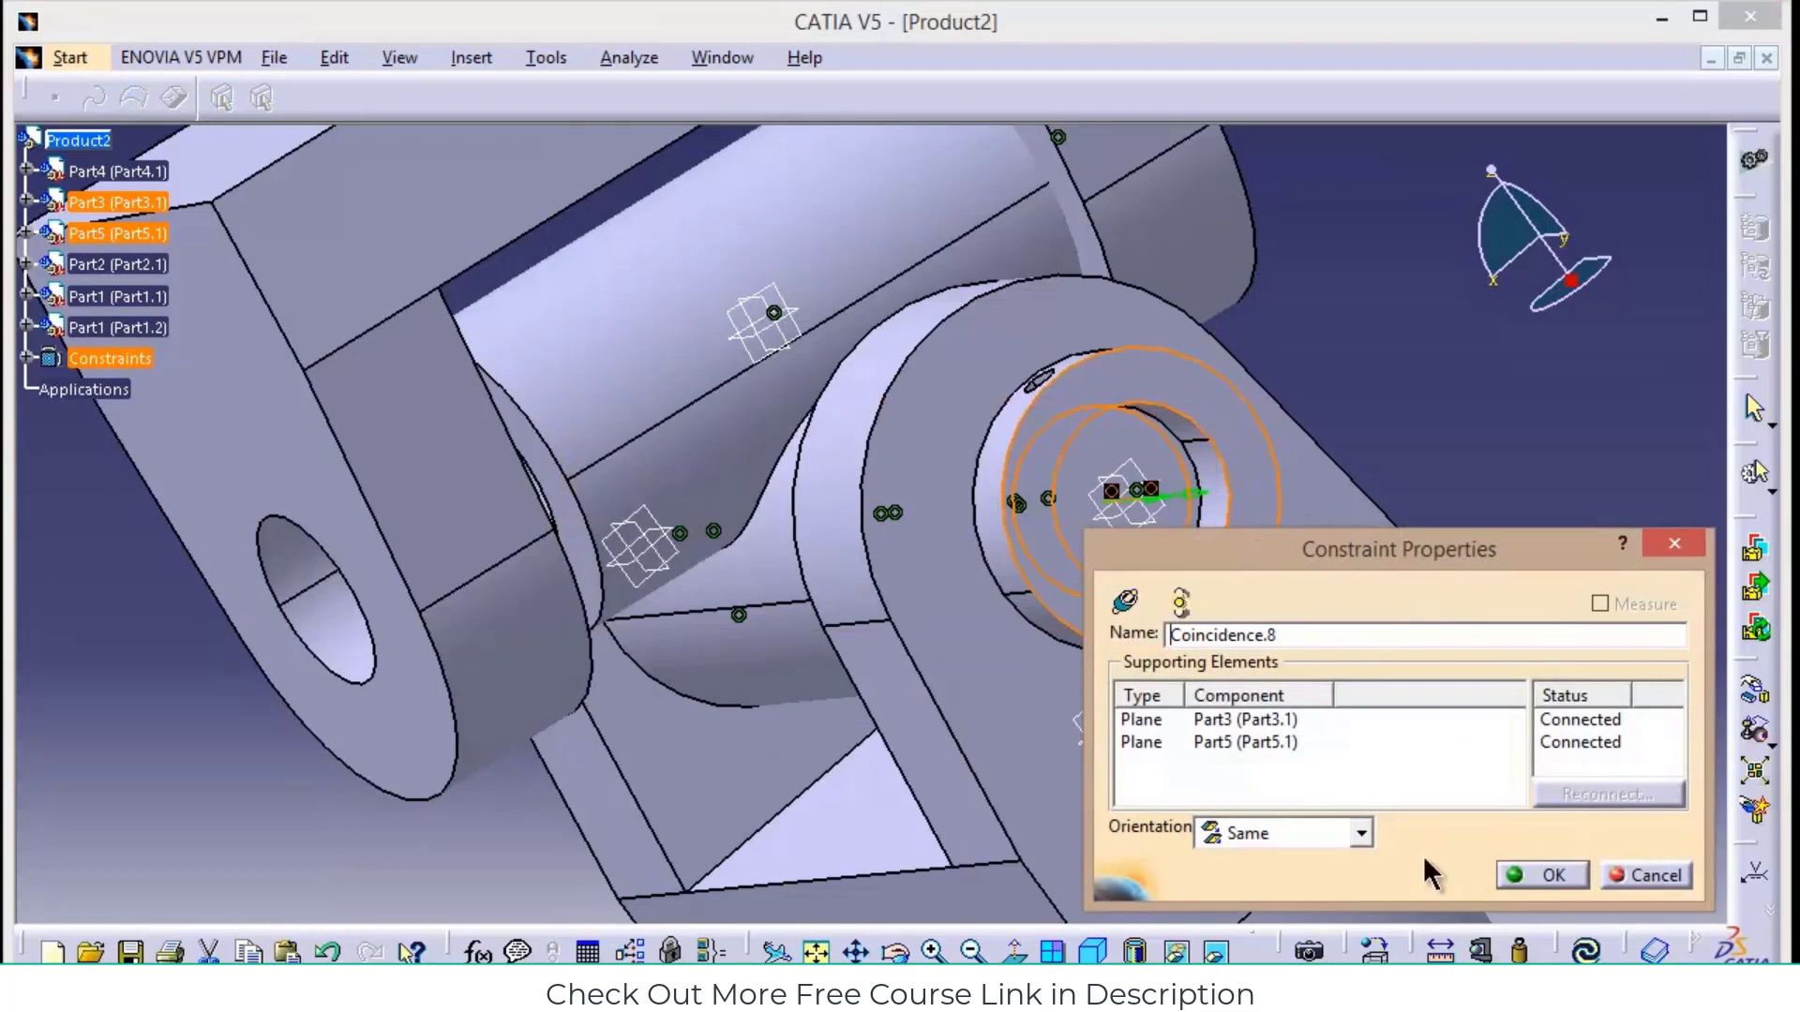
{"action": "left_click", "coordinate": [1548, 876]}
{"action": "left_click", "coordinate": [1589, 951]}
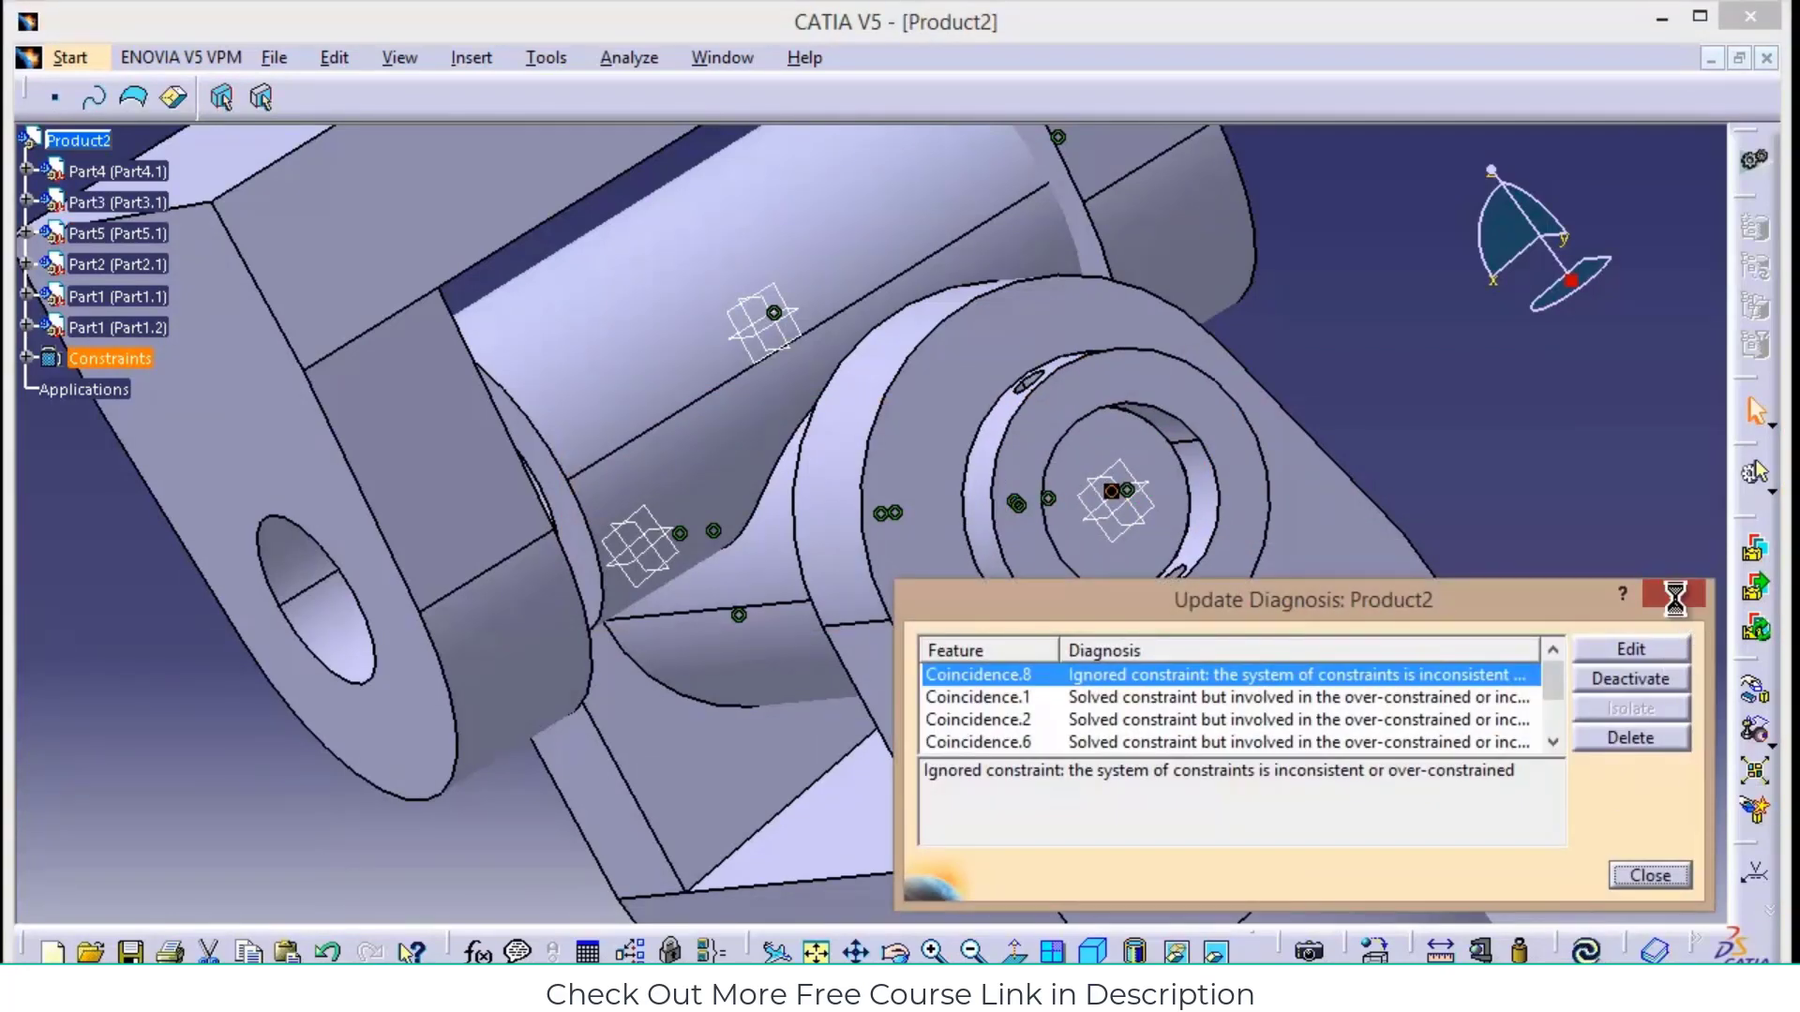
{"action": "left_click", "coordinate": [1675, 597]}
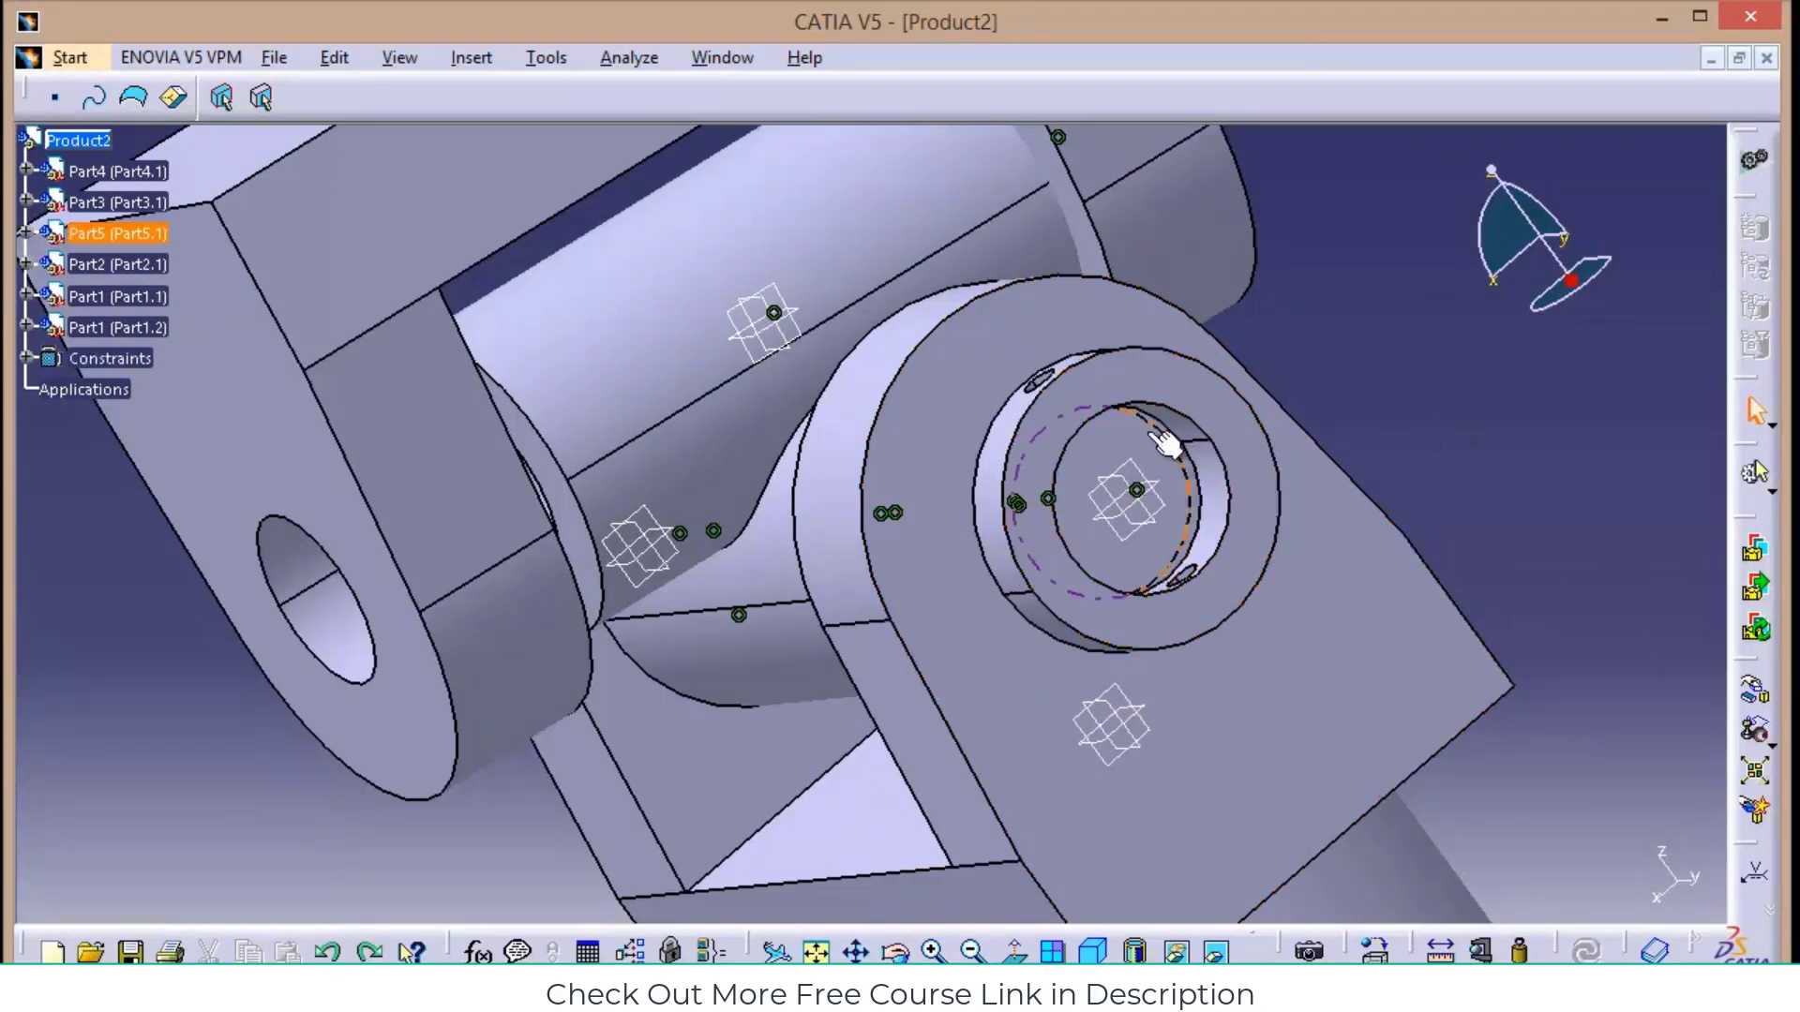
Make the shaft's end face coincident with the ring's outer face, orientation Same, and update the assembly
{"action": "left_click", "coordinate": [466, 60]}
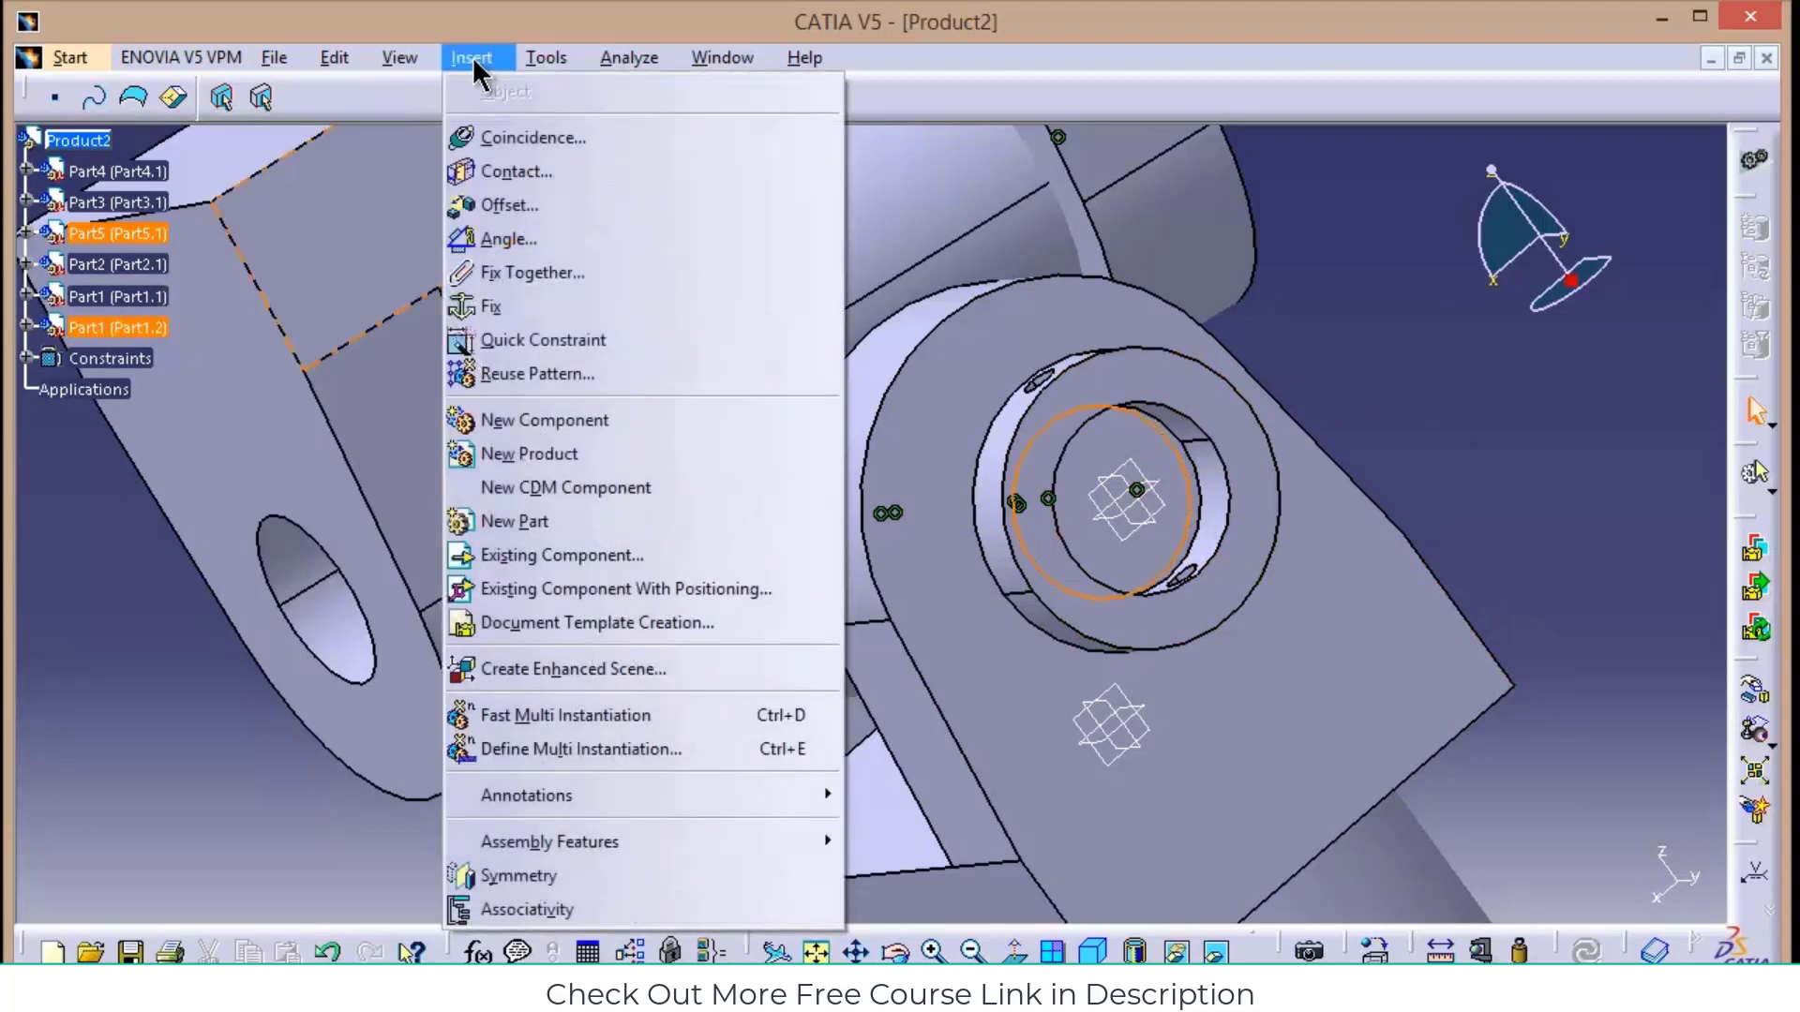
{"action": "left_click", "coordinate": [572, 134]}
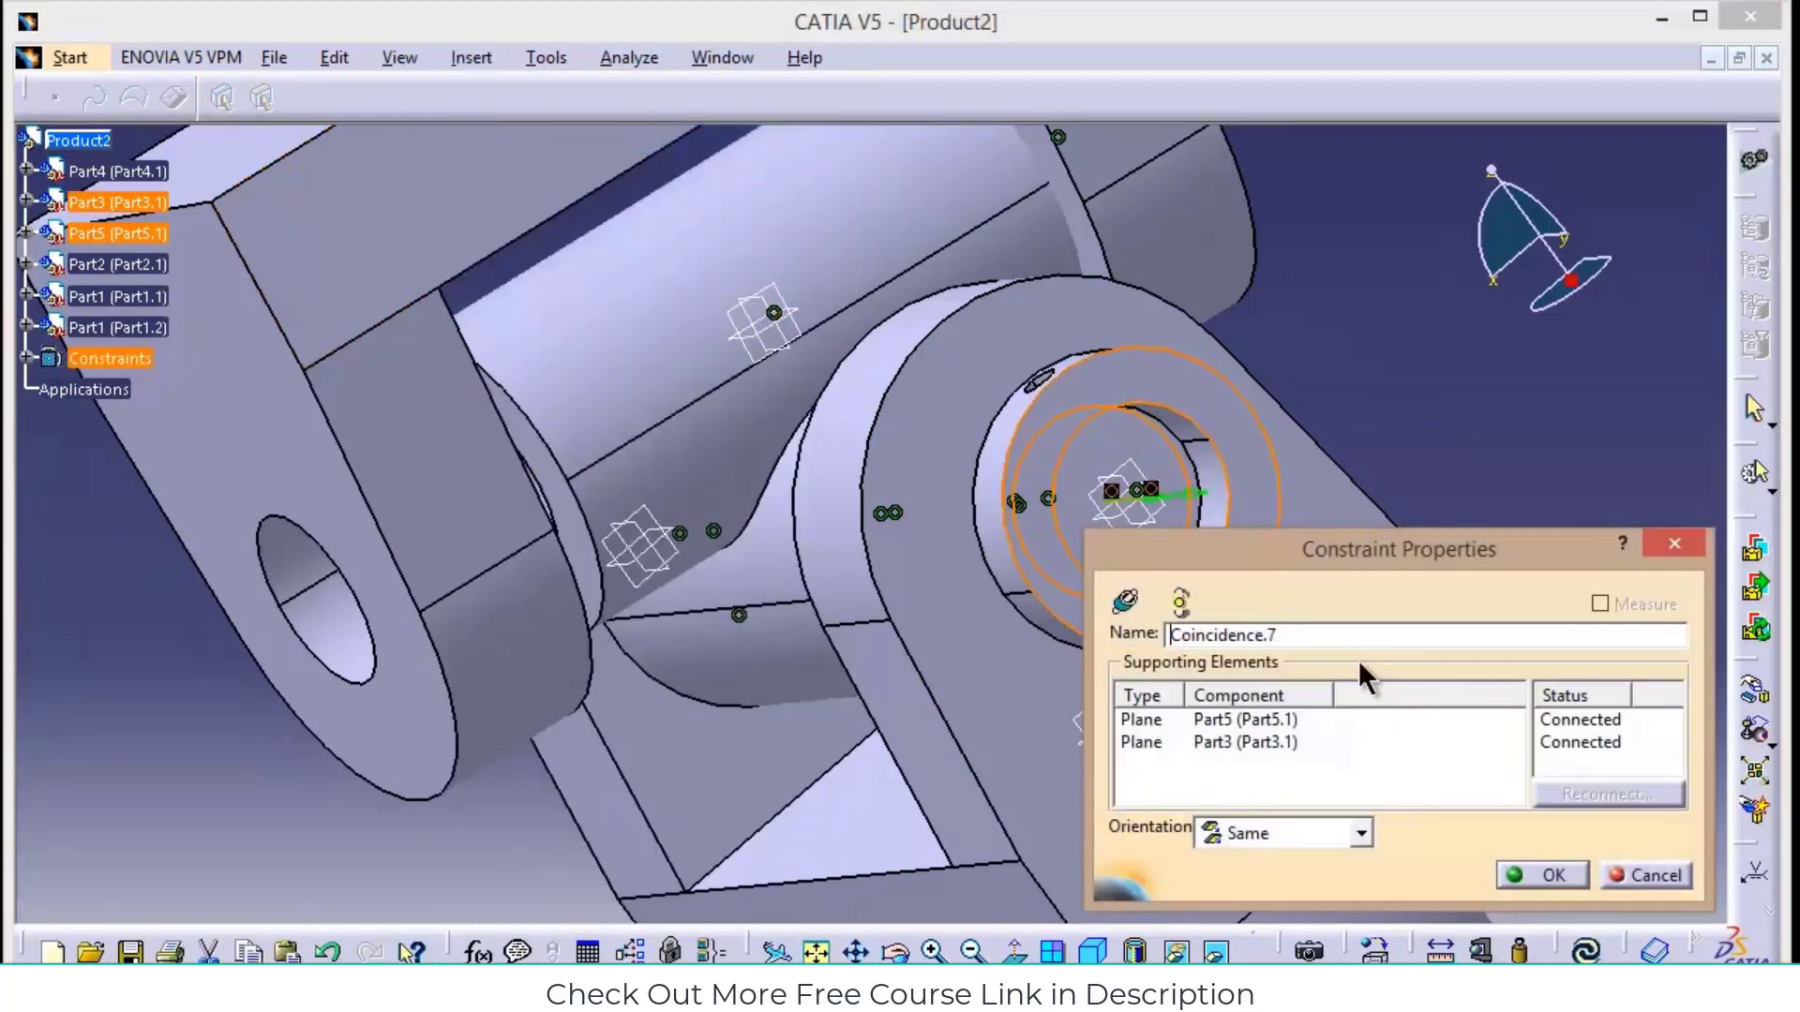
{"action": "left_click", "coordinate": [1582, 881]}
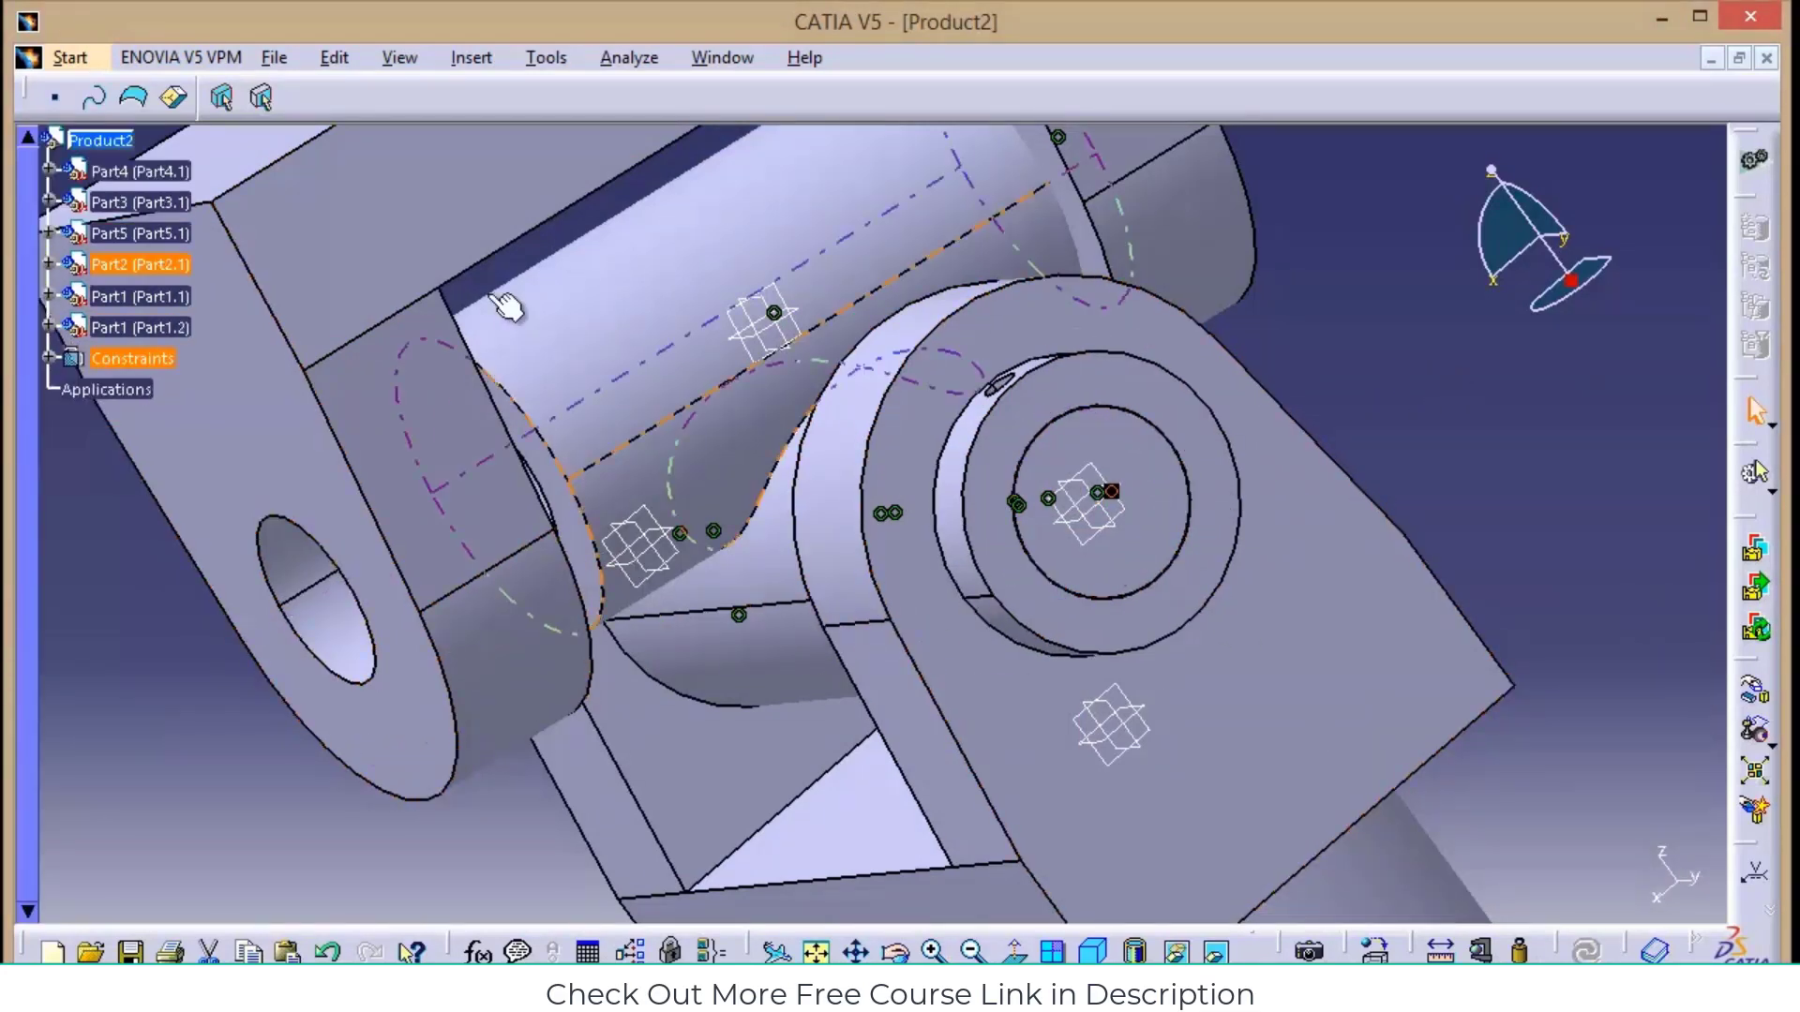
Make the col's end face coincident with the second fork's inner lug face, orientation Opposite, and update the assembly
{"action": "left_click", "coordinate": [470, 57]}
{"action": "left_click", "coordinate": [510, 136]}
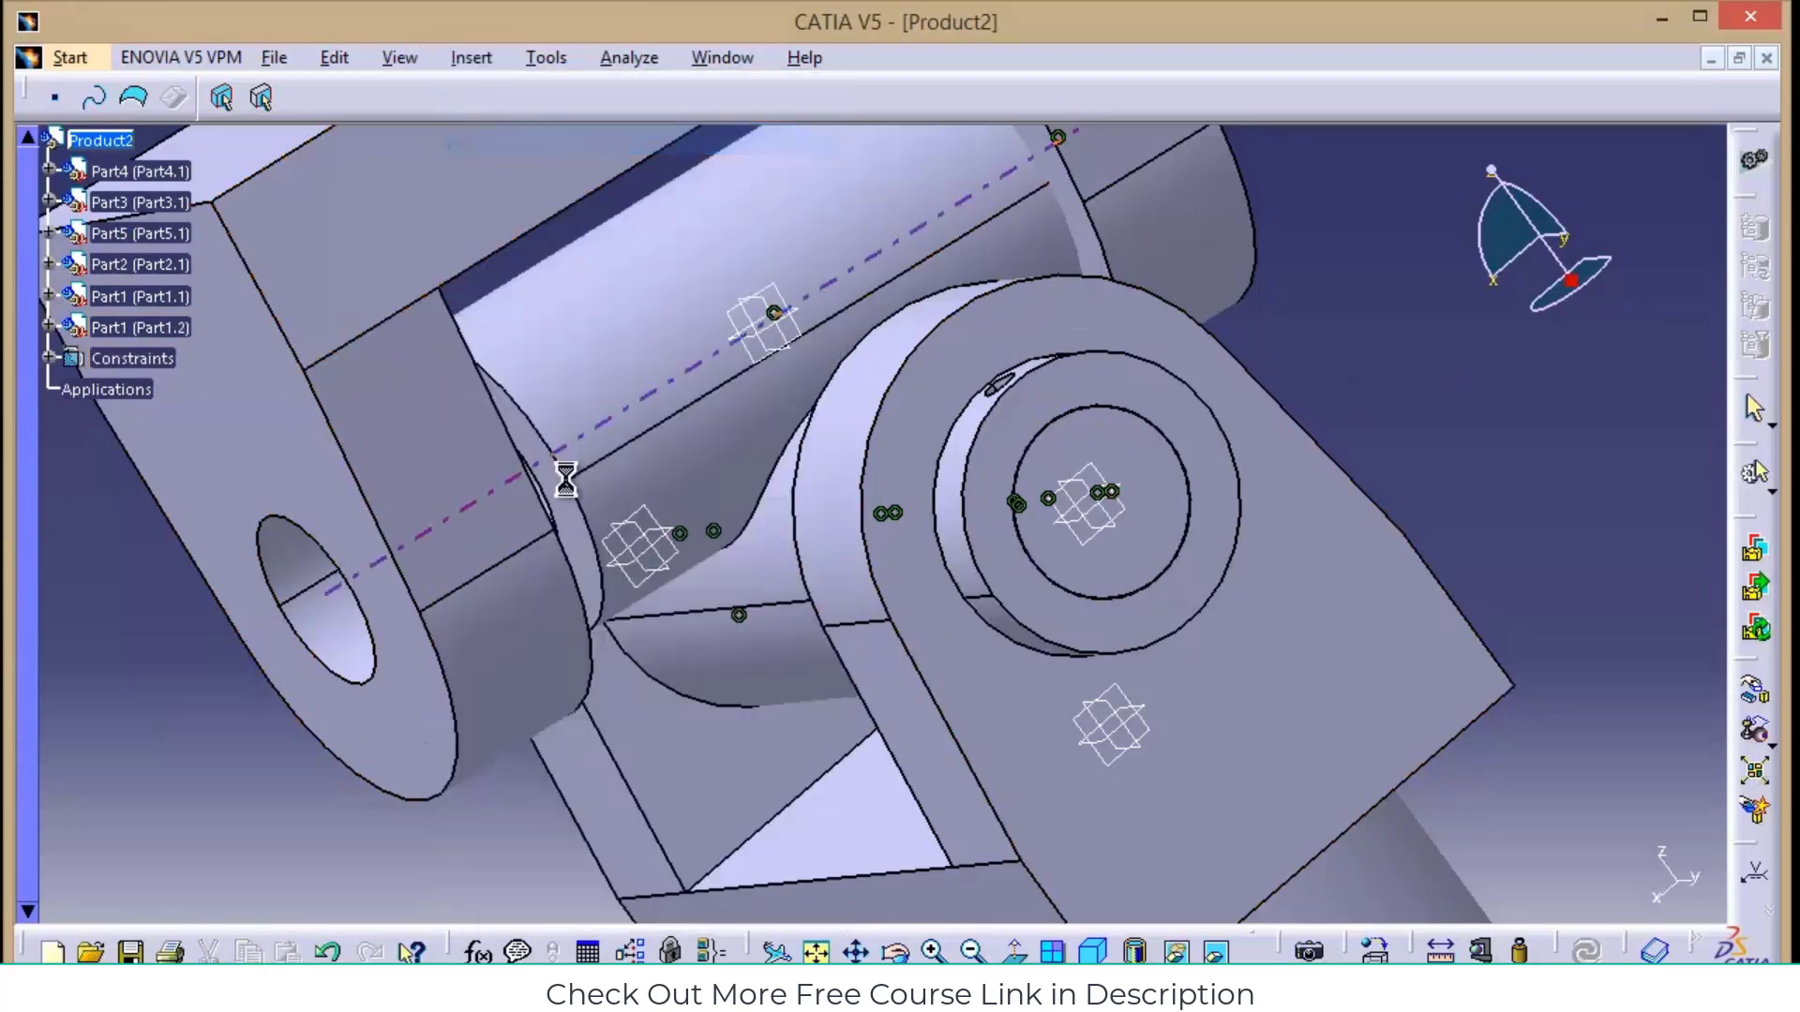
{"action": "left_click", "coordinate": [589, 547]}
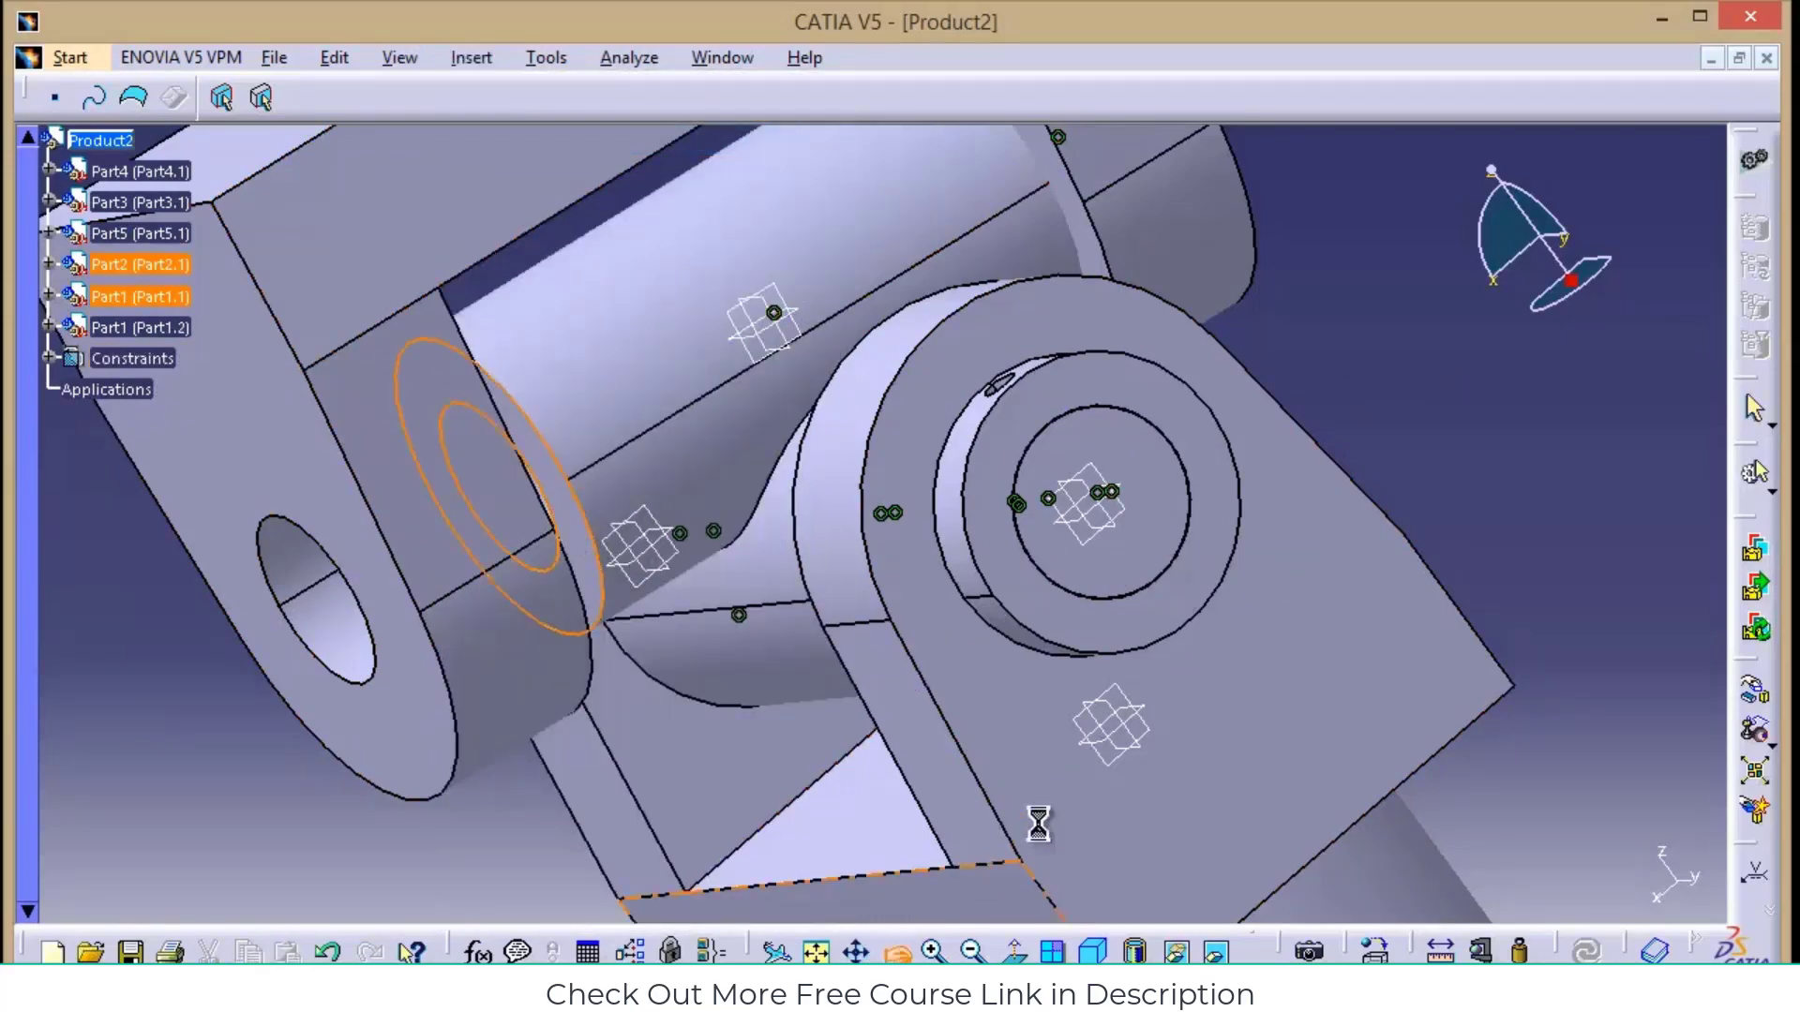
{"action": "middle_click_drag", "start_coordinate": [1446, 414], "coordinate": [994, 574]}
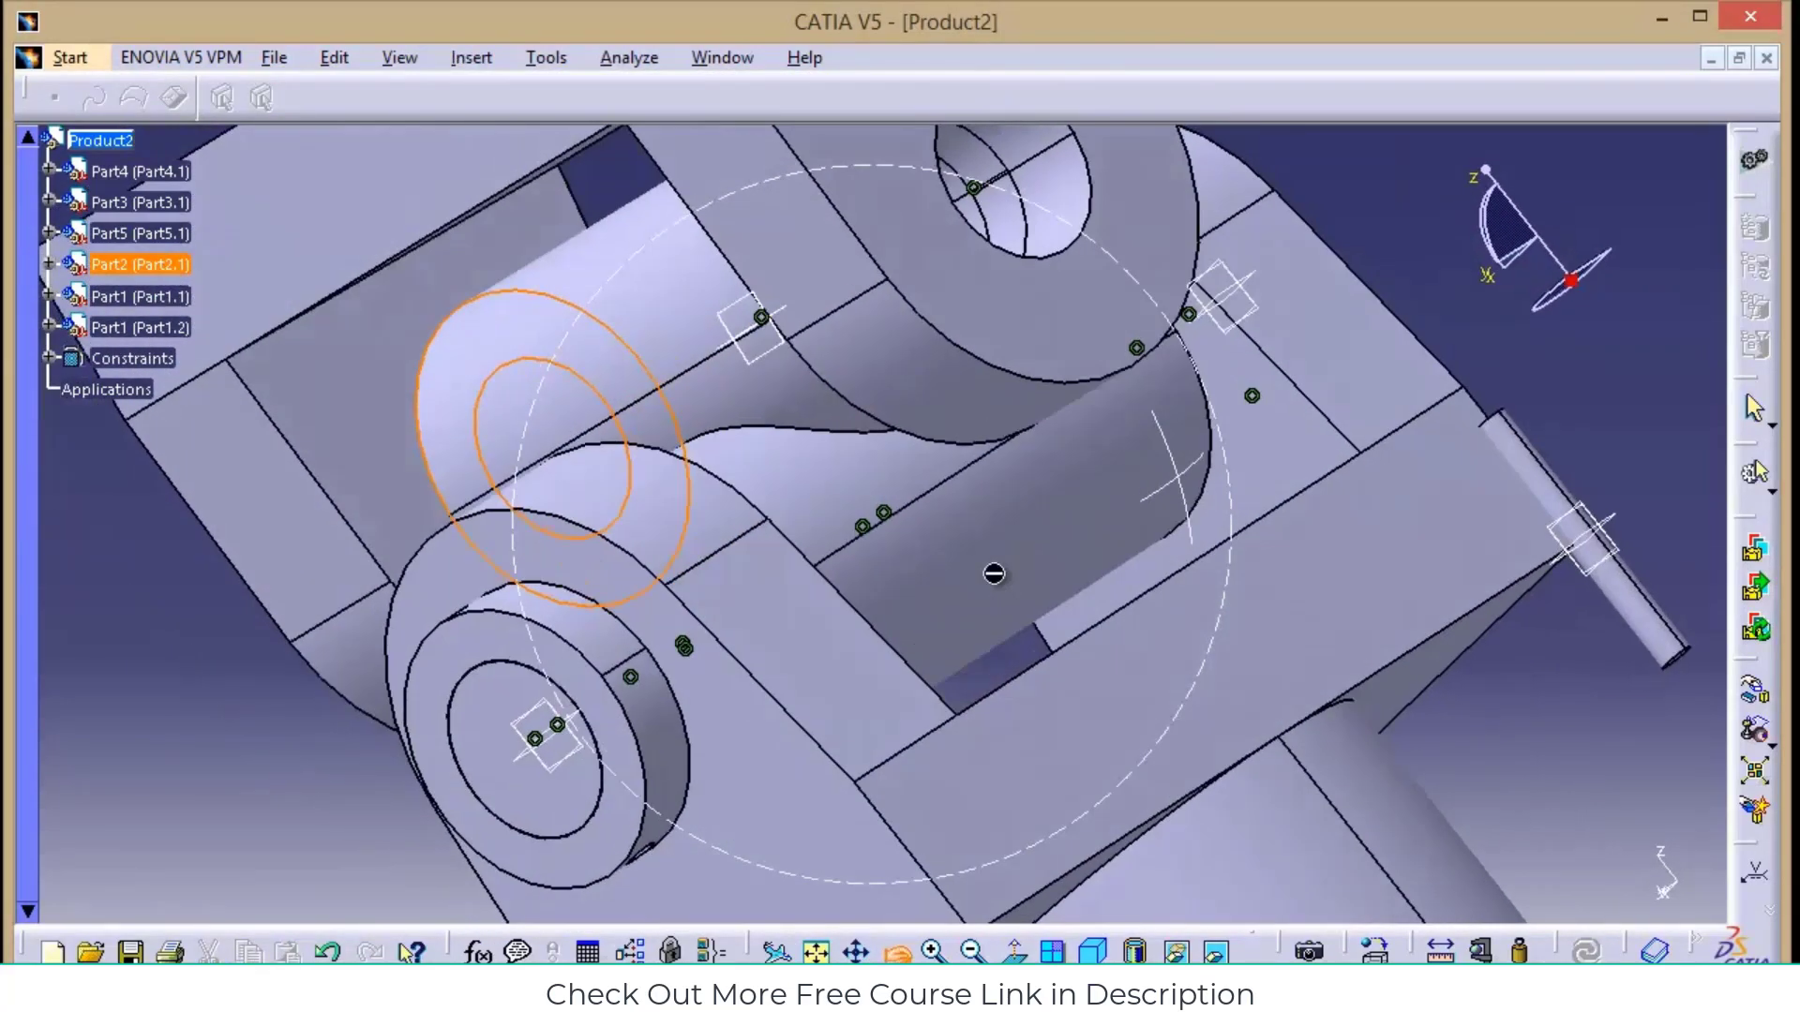
{"action": "left_click", "coordinate": [352, 403]}
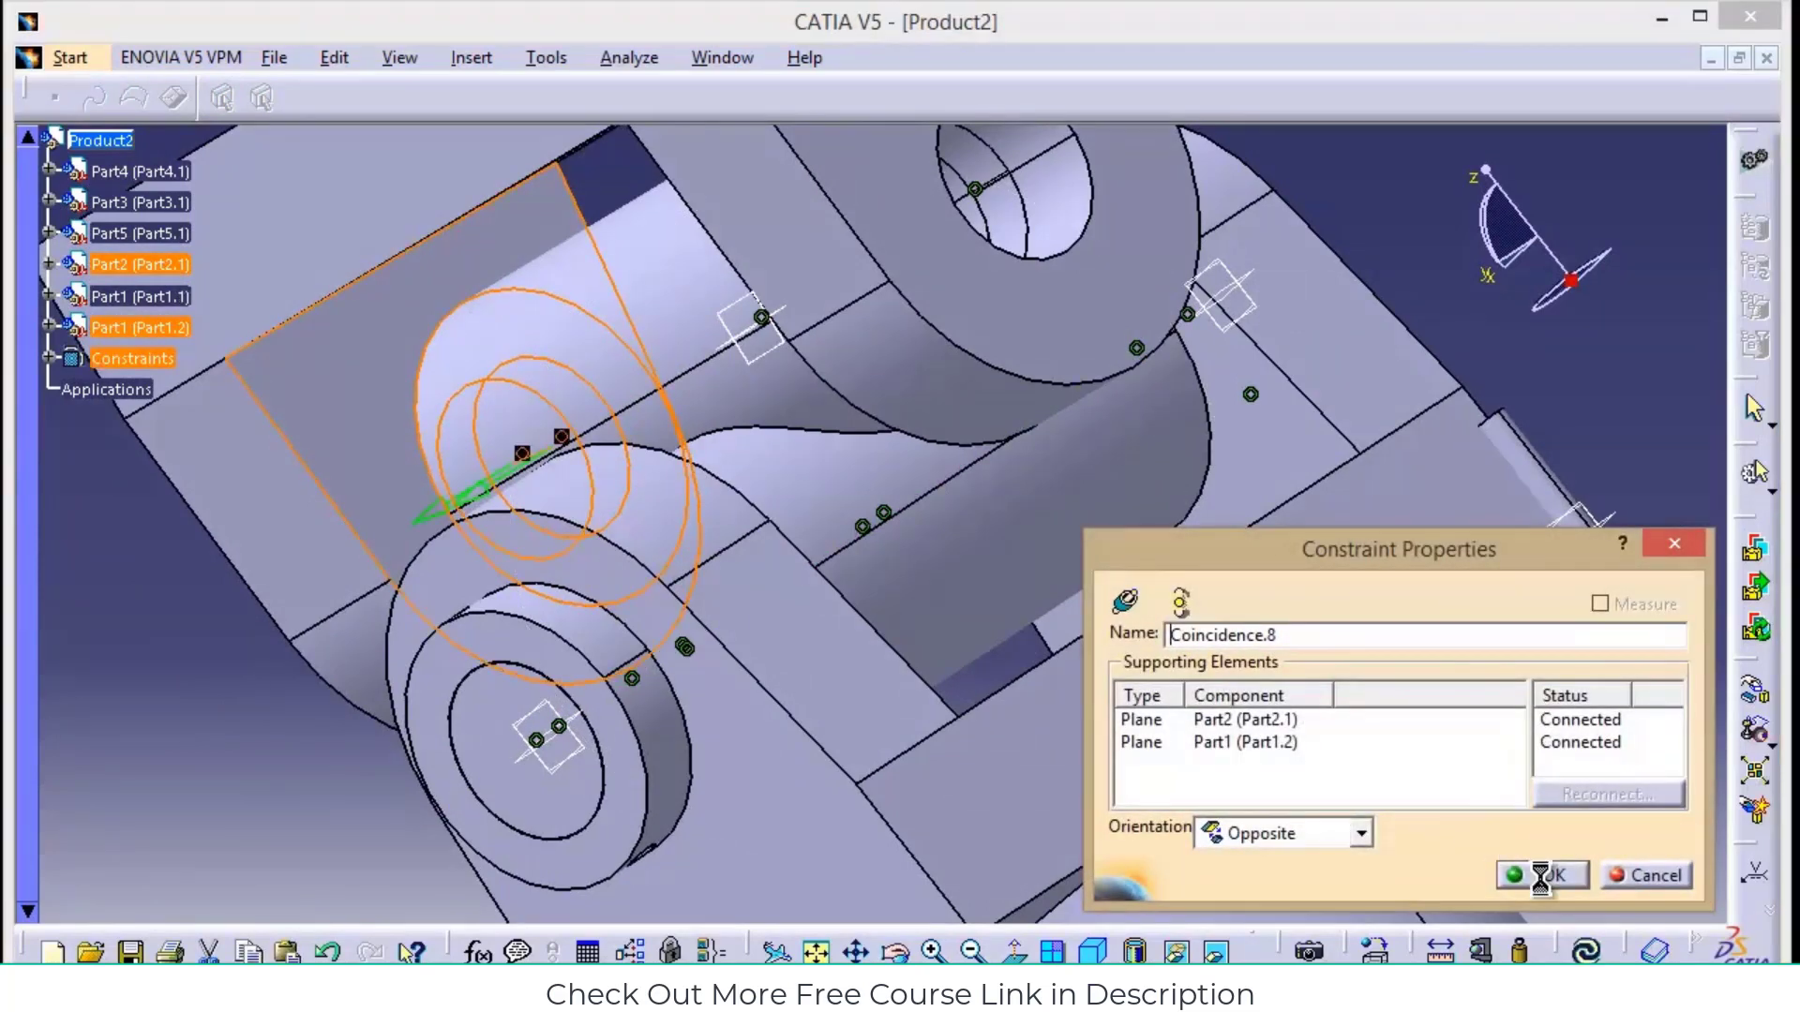
{"action": "left_click", "coordinate": [1540, 875]}
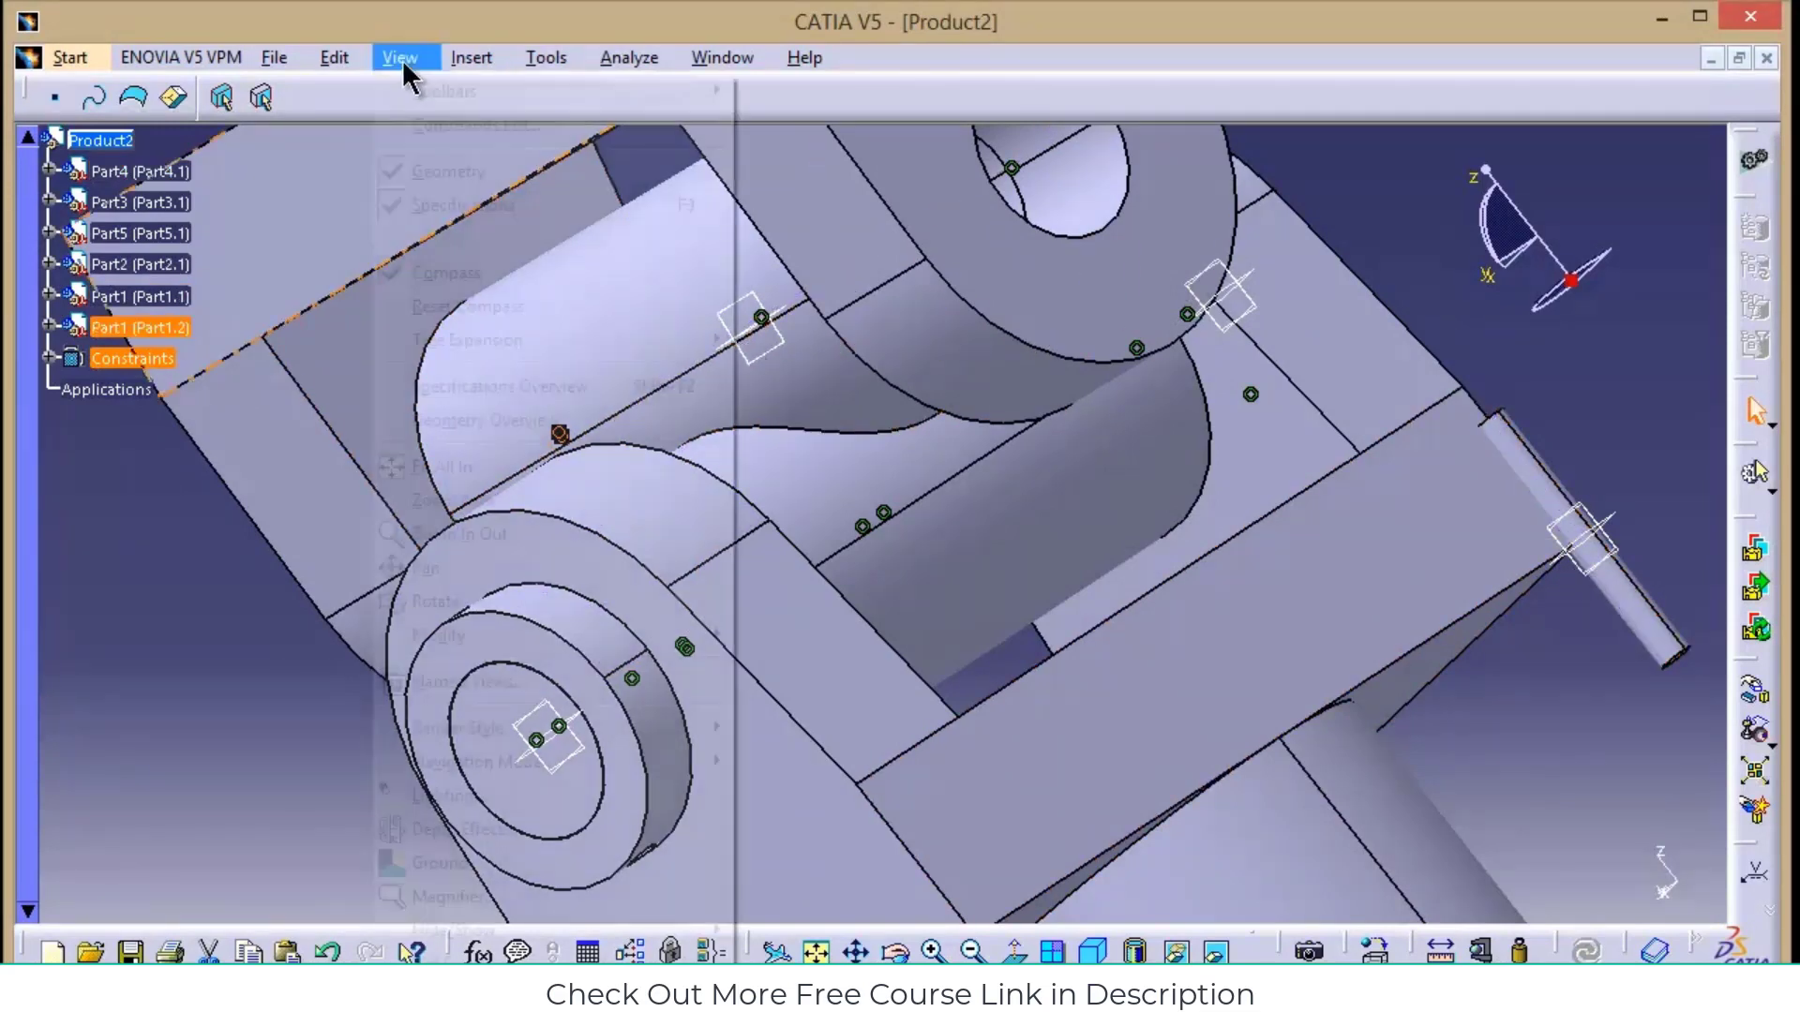
Create a coincidence between the ring's reference plane and the first fork's reference plane beside the loose pin
{"action": "left_click", "coordinate": [471, 58]}
{"action": "left_click", "coordinate": [521, 137]}
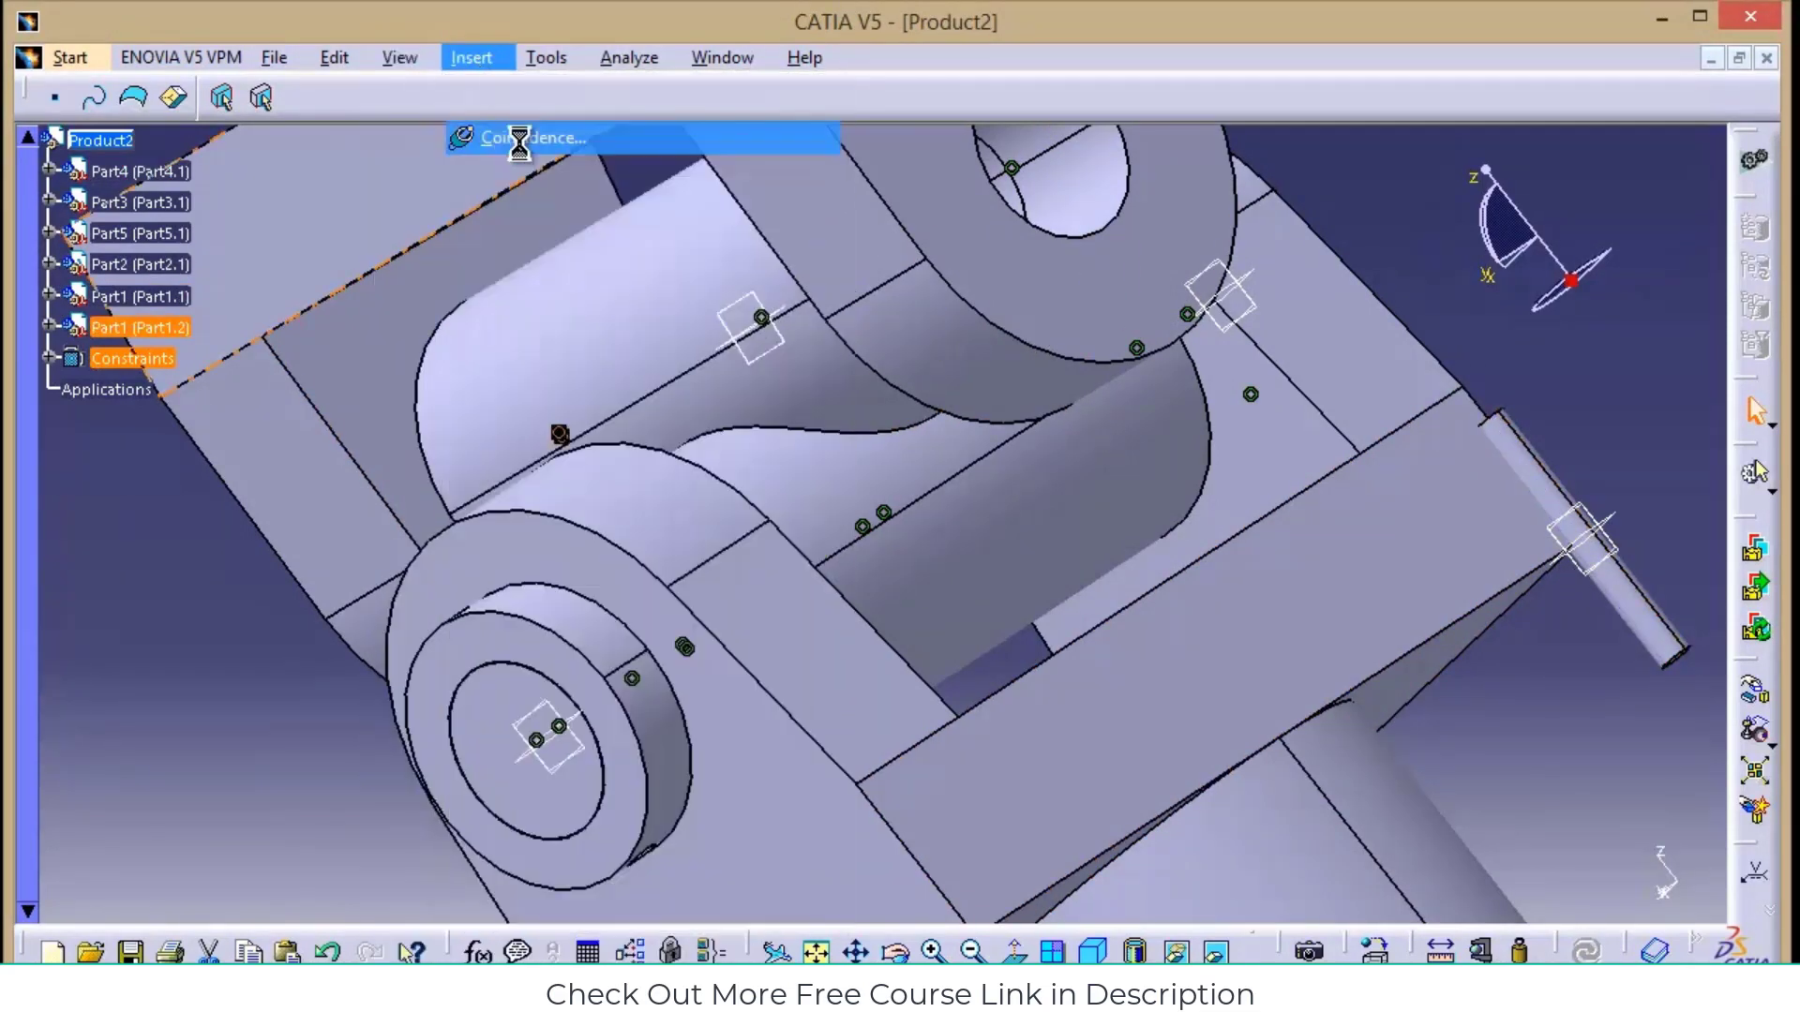
{"action": "left_click", "coordinate": [1607, 524]}
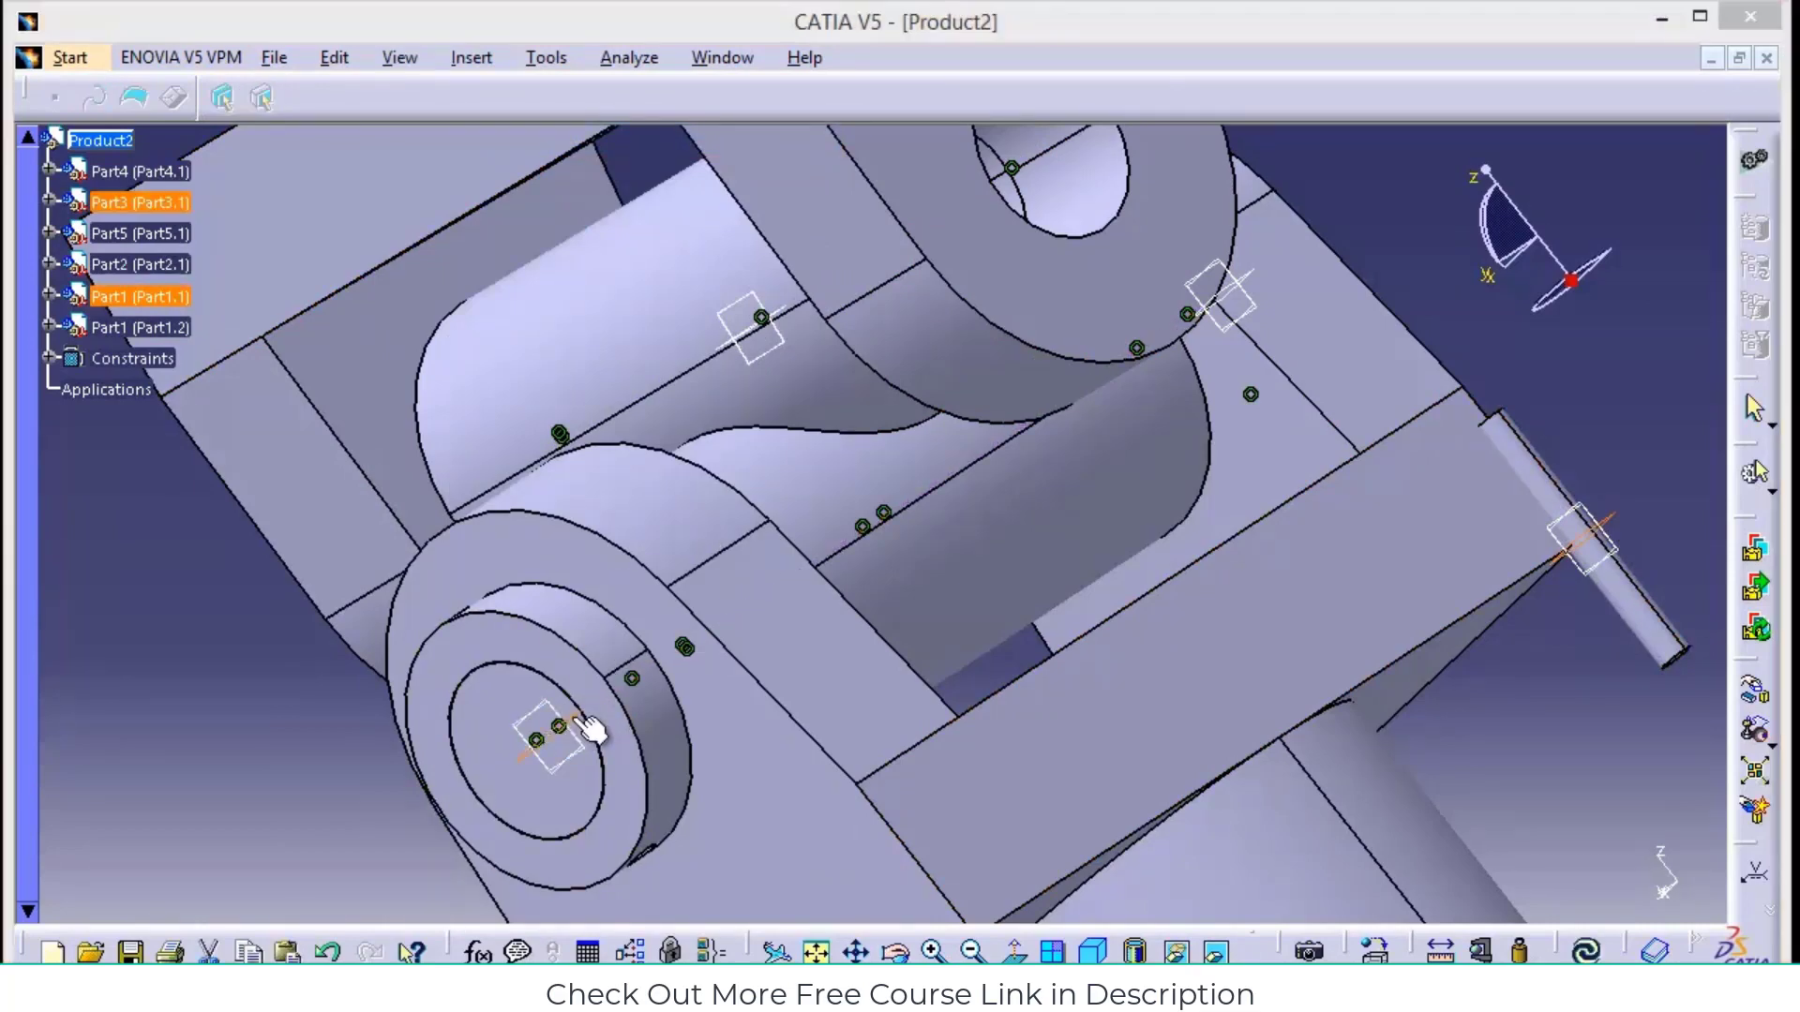
{"action": "left_click", "coordinate": [1552, 876]}
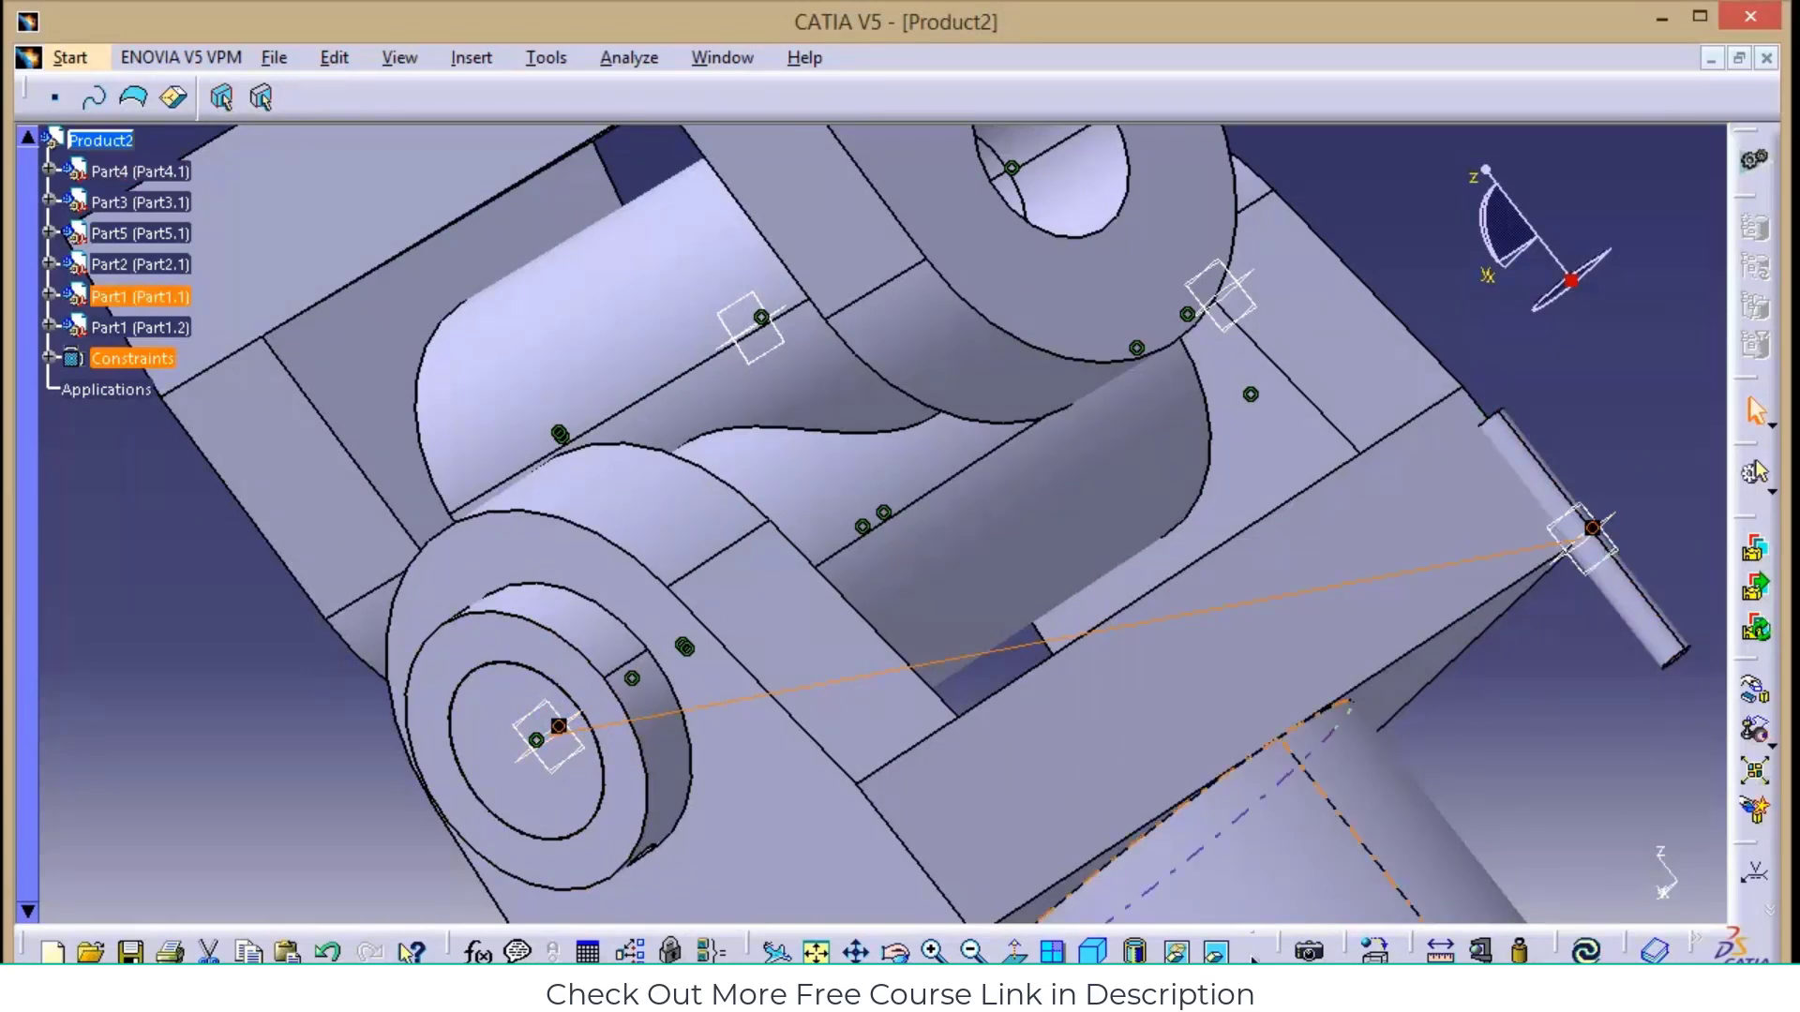
Add a further coincidence between the ring's and the first fork's reference planes, and update the assembly
{"action": "left_click", "coordinate": [902, 954]}
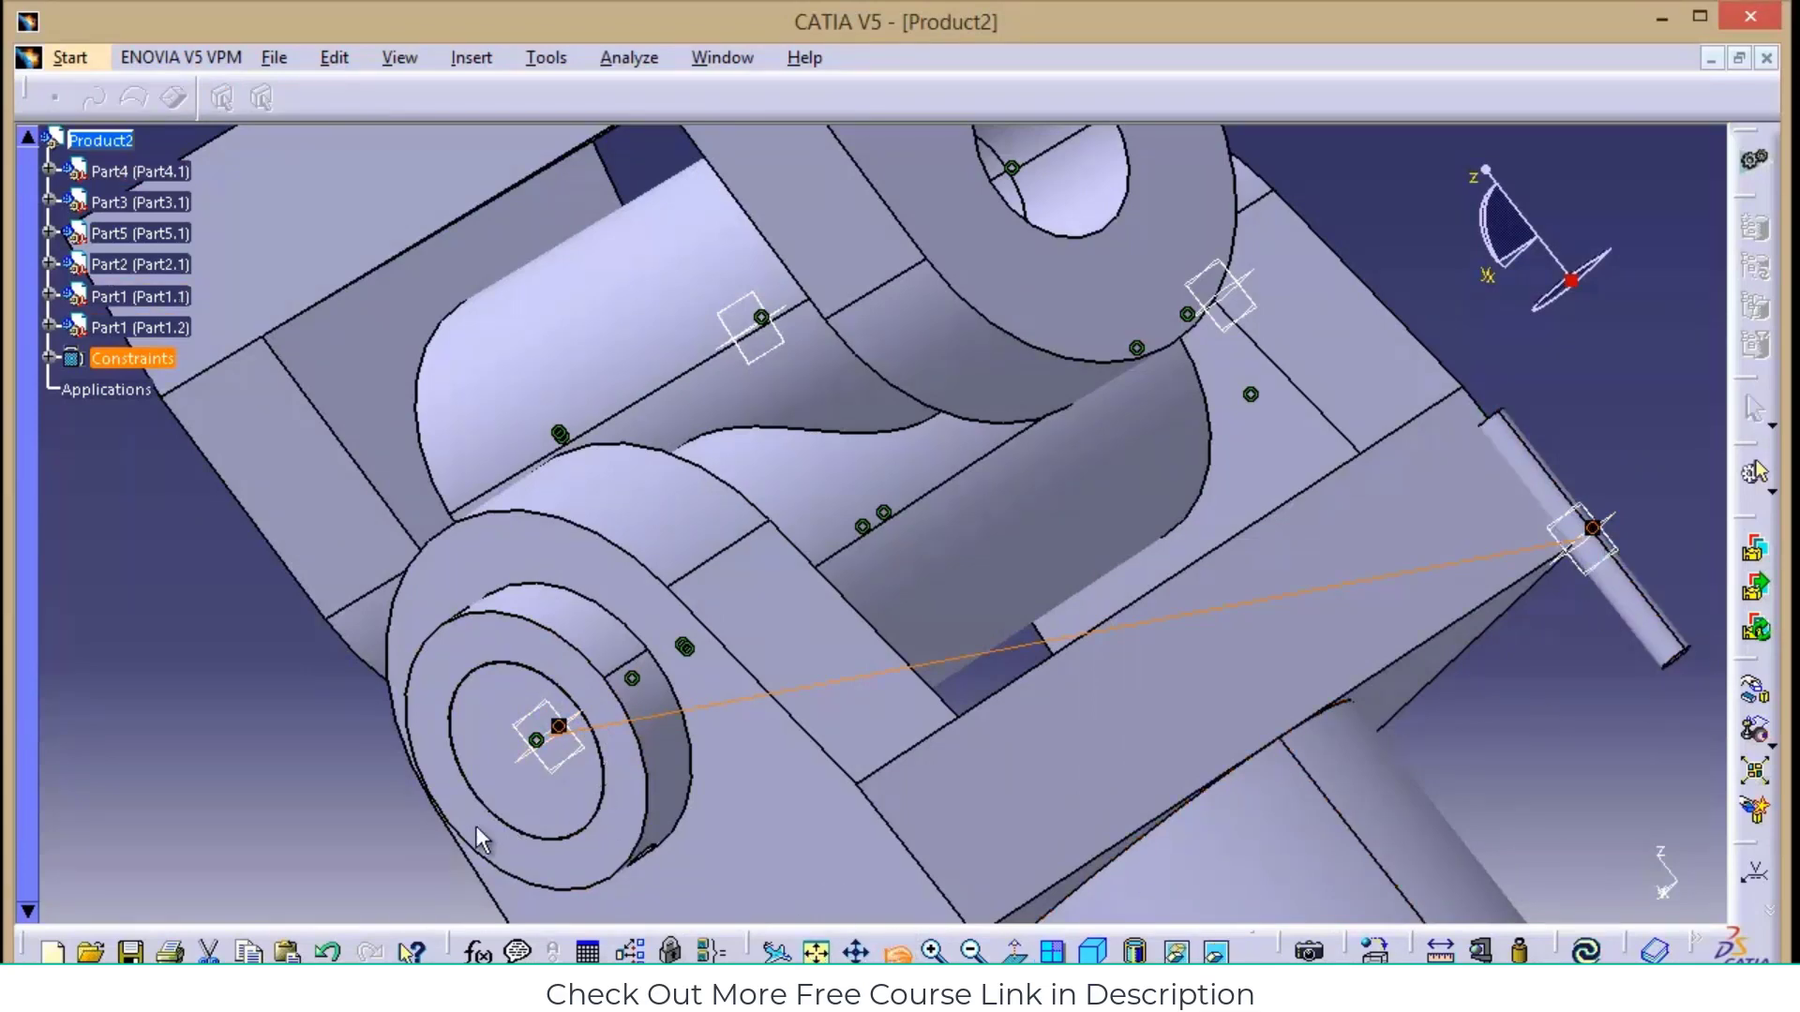
{"action": "left_click_drag", "start_coordinate": [382, 782], "coordinate": [483, 729]}
{"action": "left_click", "coordinate": [298, 735]}
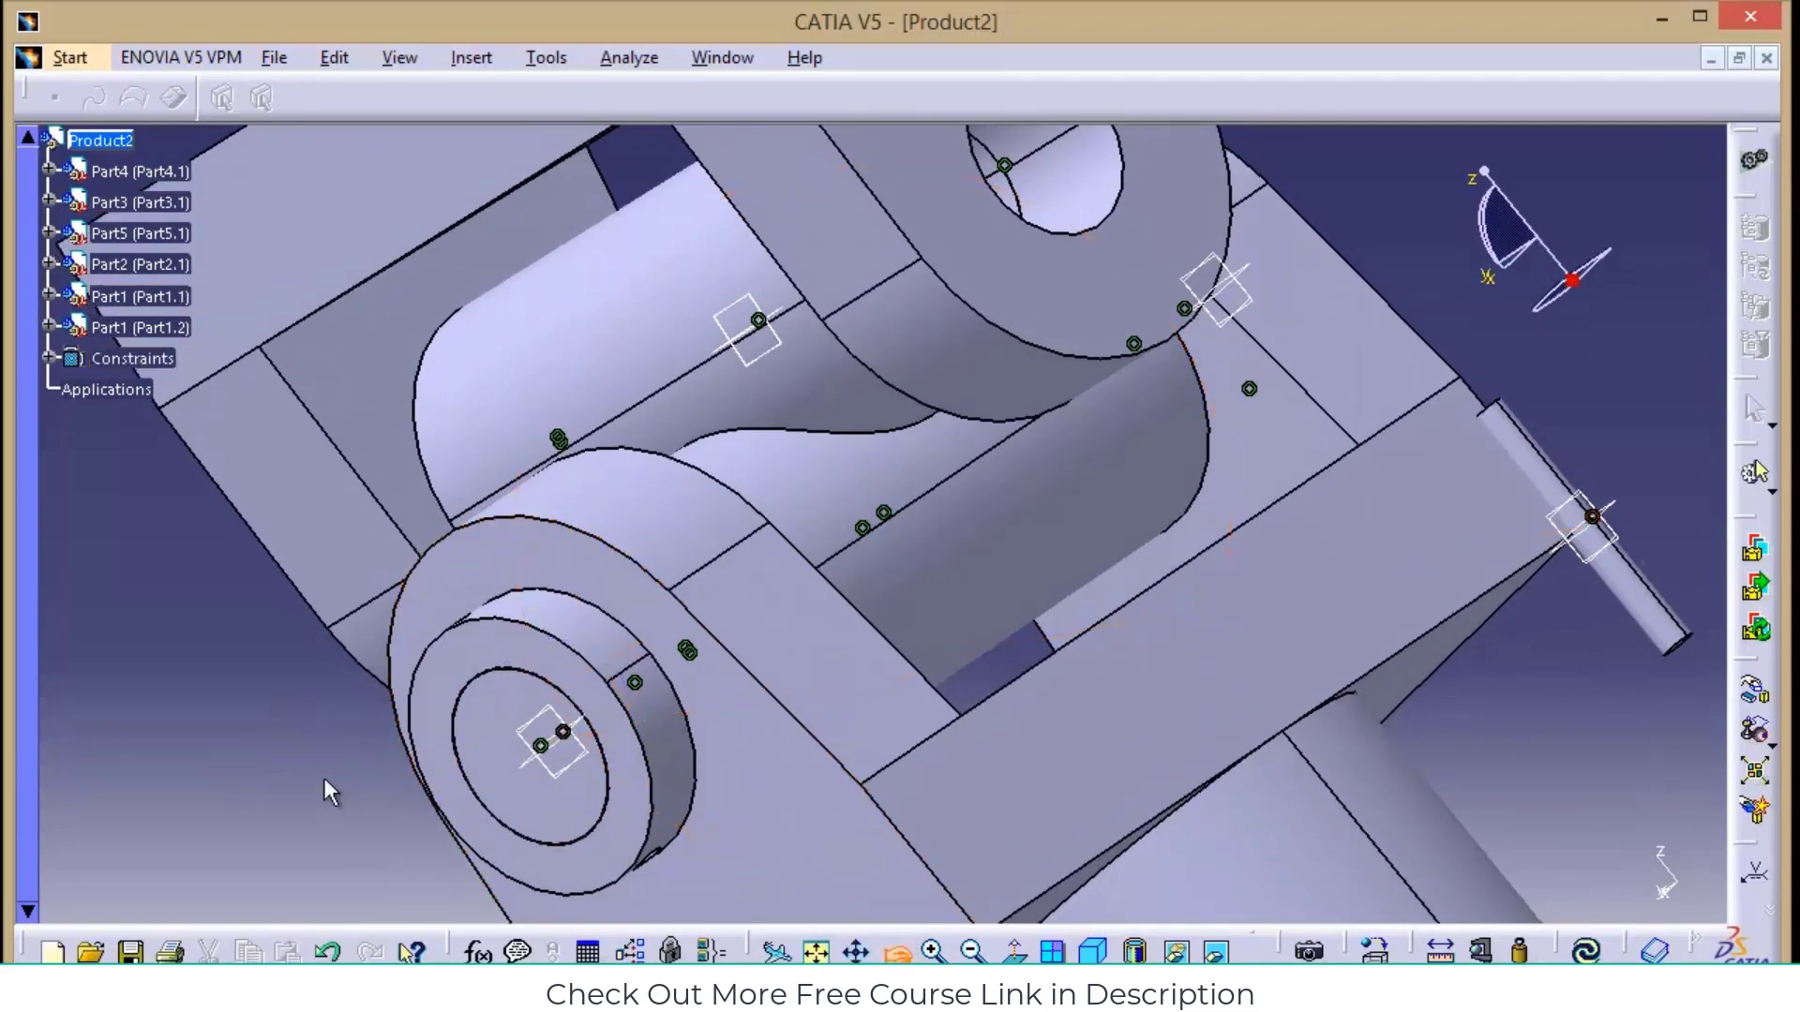
{"action": "middle_click_drag", "start_coordinate": [321, 787], "coordinate": [438, 756]}
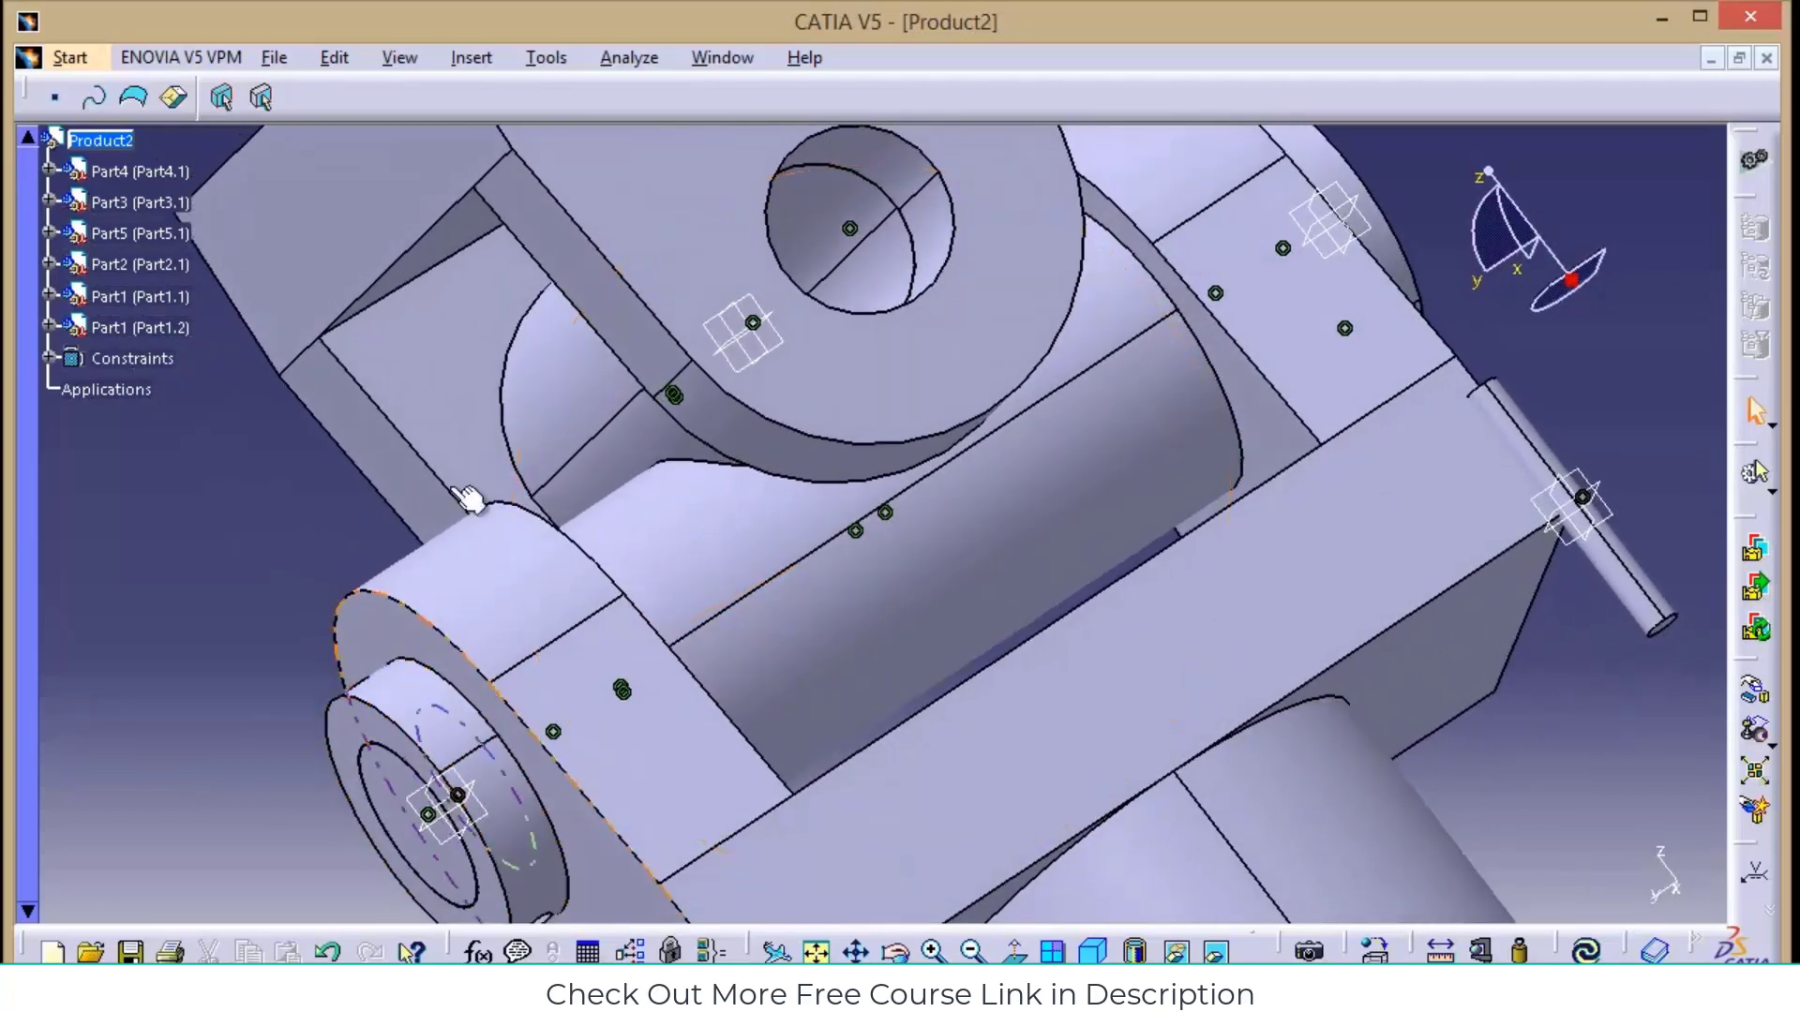
{"action": "left_click", "coordinate": [553, 259]}
{"action": "left_click", "coordinate": [471, 58]}
{"action": "left_click", "coordinate": [515, 141]}
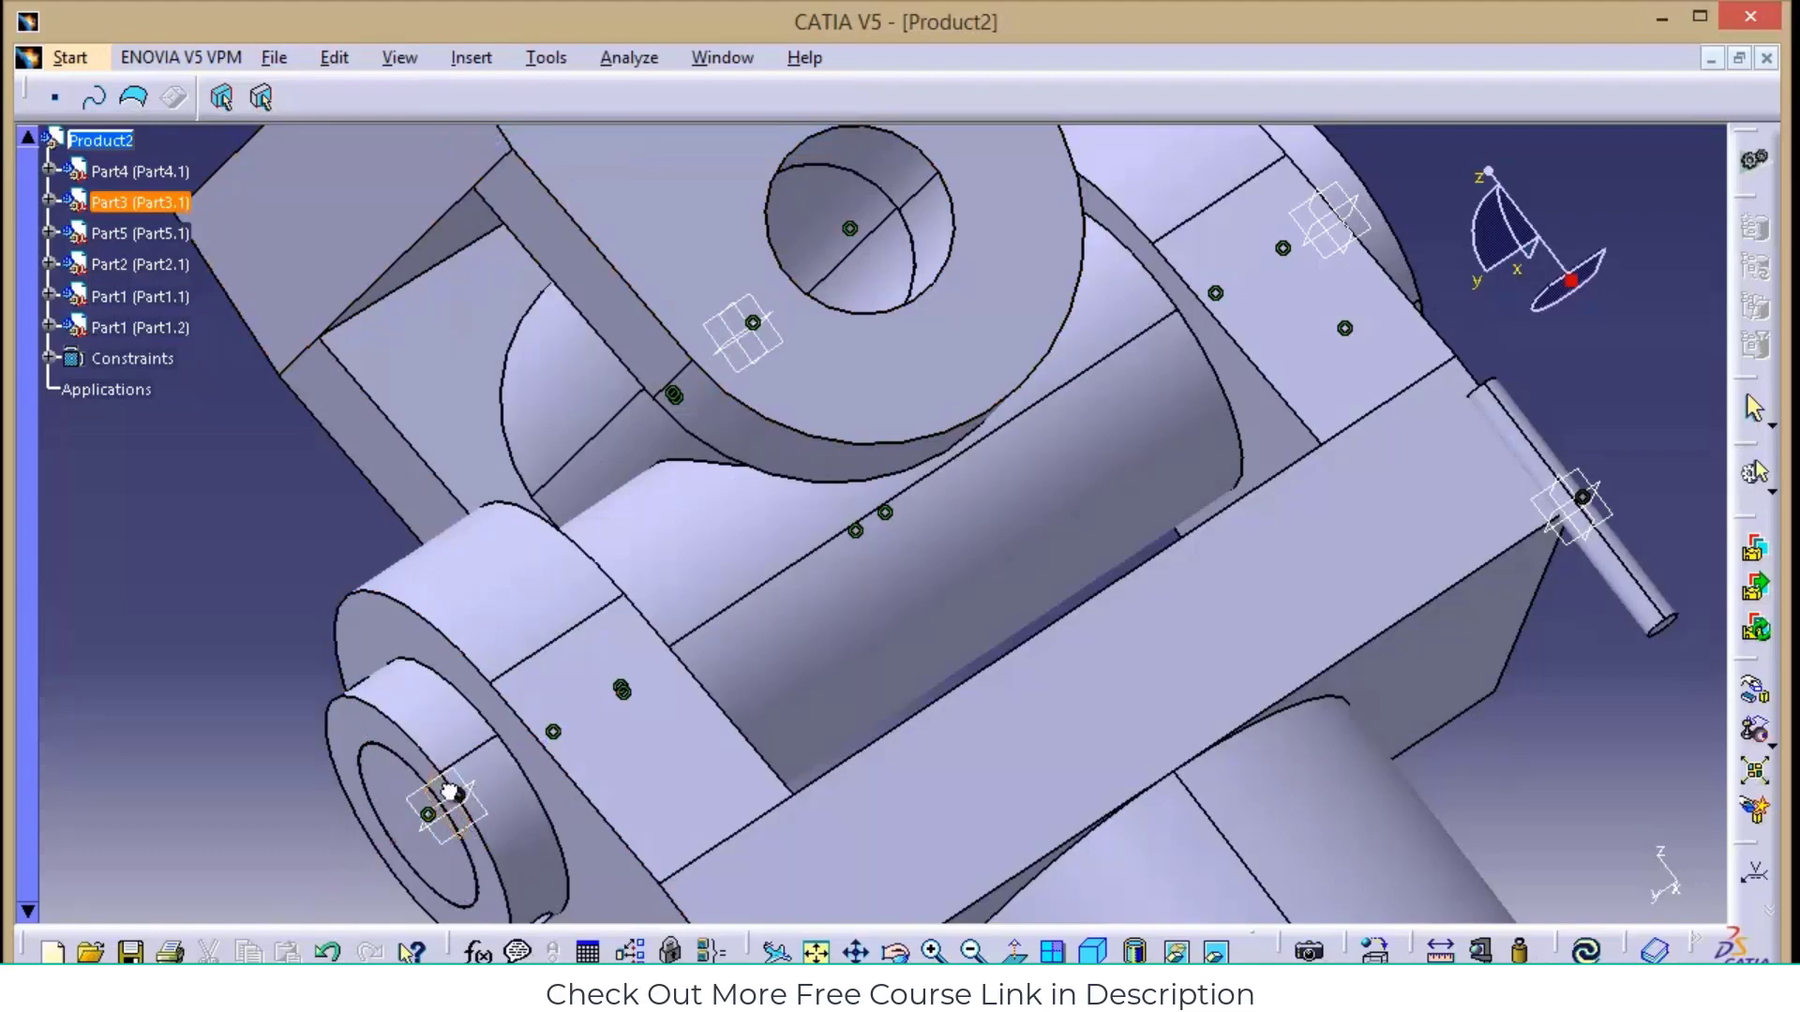
{"action": "left_click", "coordinate": [1584, 497]}
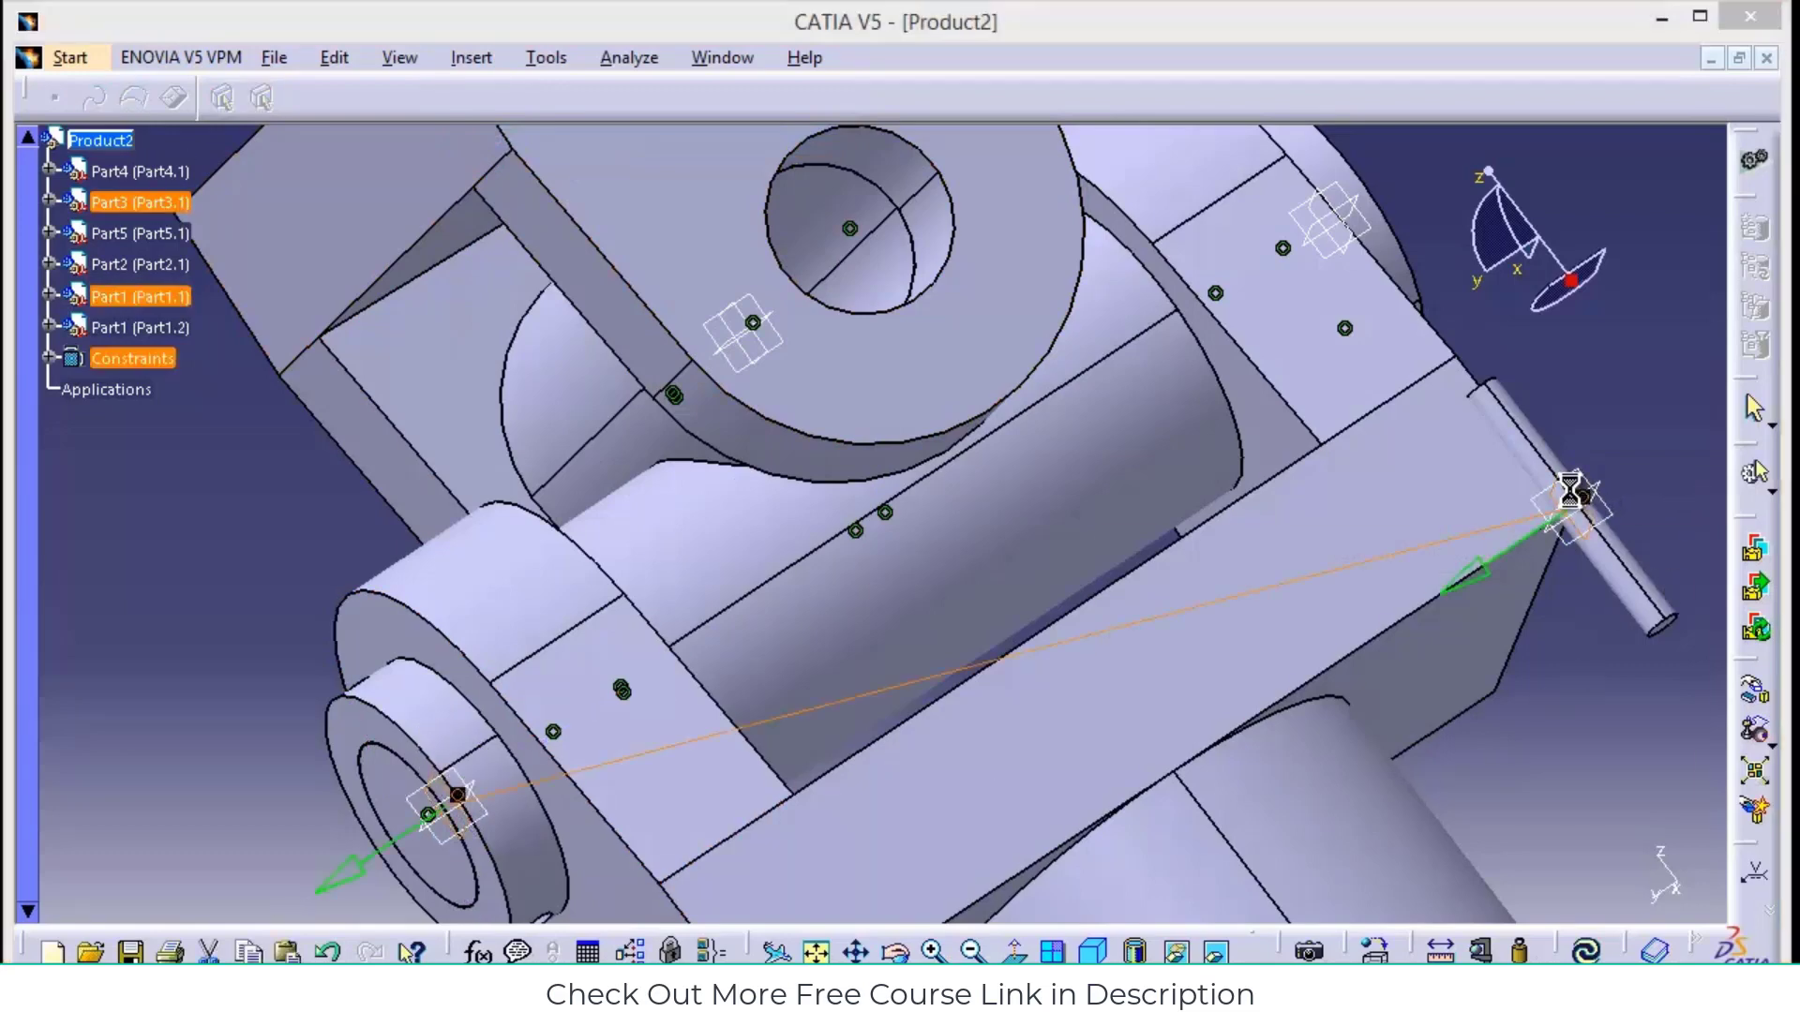
{"action": "left_click", "coordinate": [1547, 877]}
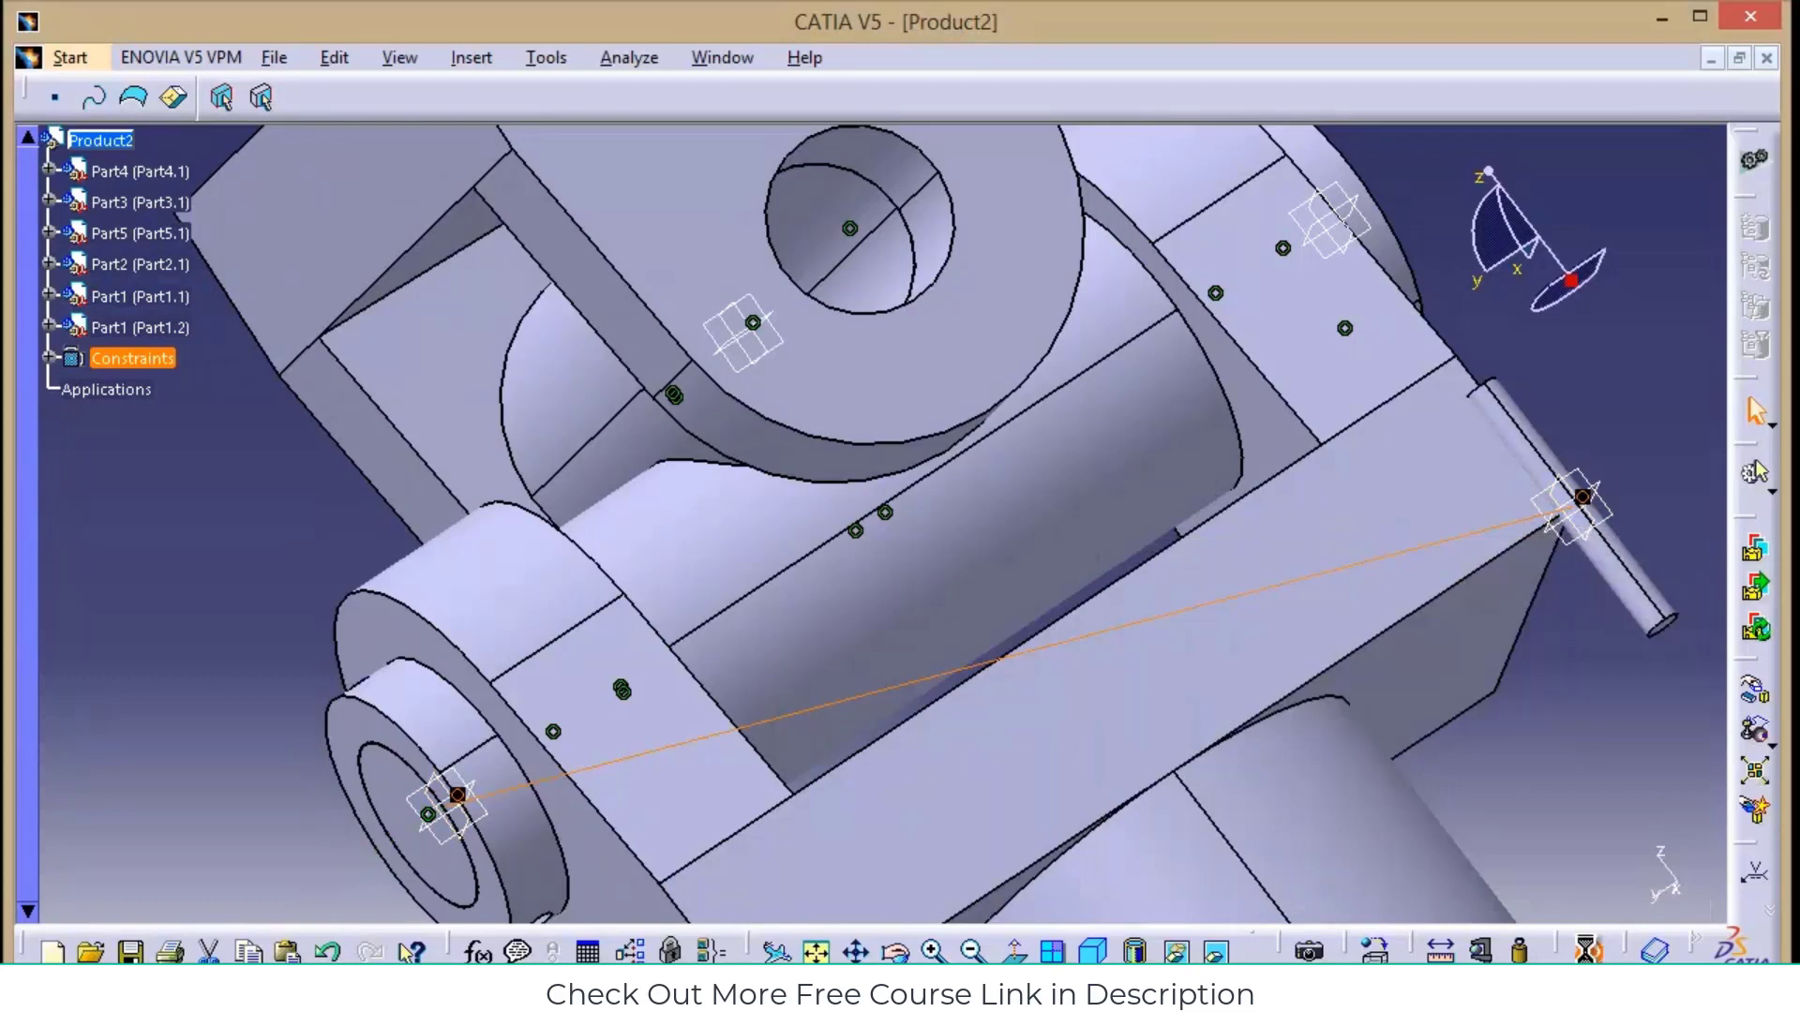
Move the loose pin with Manipulation along any axis to beside the ring at the first fork's lug
{"action": "left_click", "coordinate": [1620, 674]}
{"action": "left_click", "coordinate": [1645, 586]}
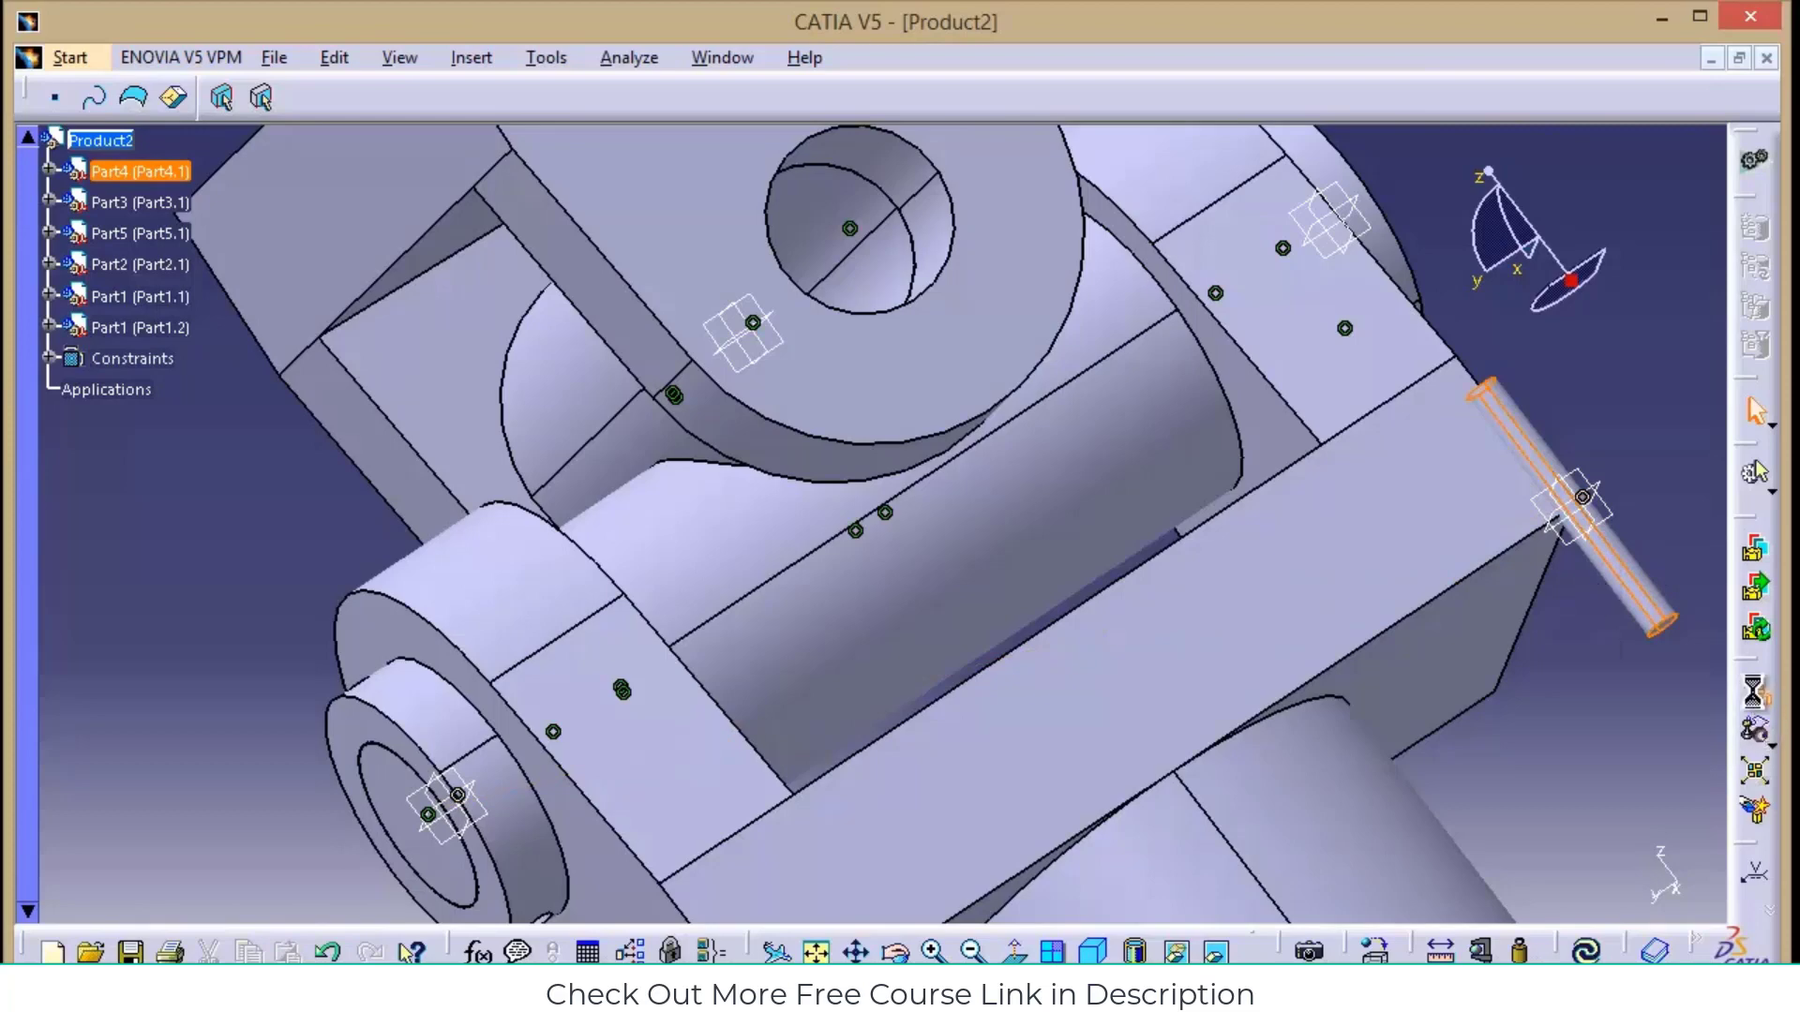
{"action": "left_click", "coordinate": [1751, 682]}
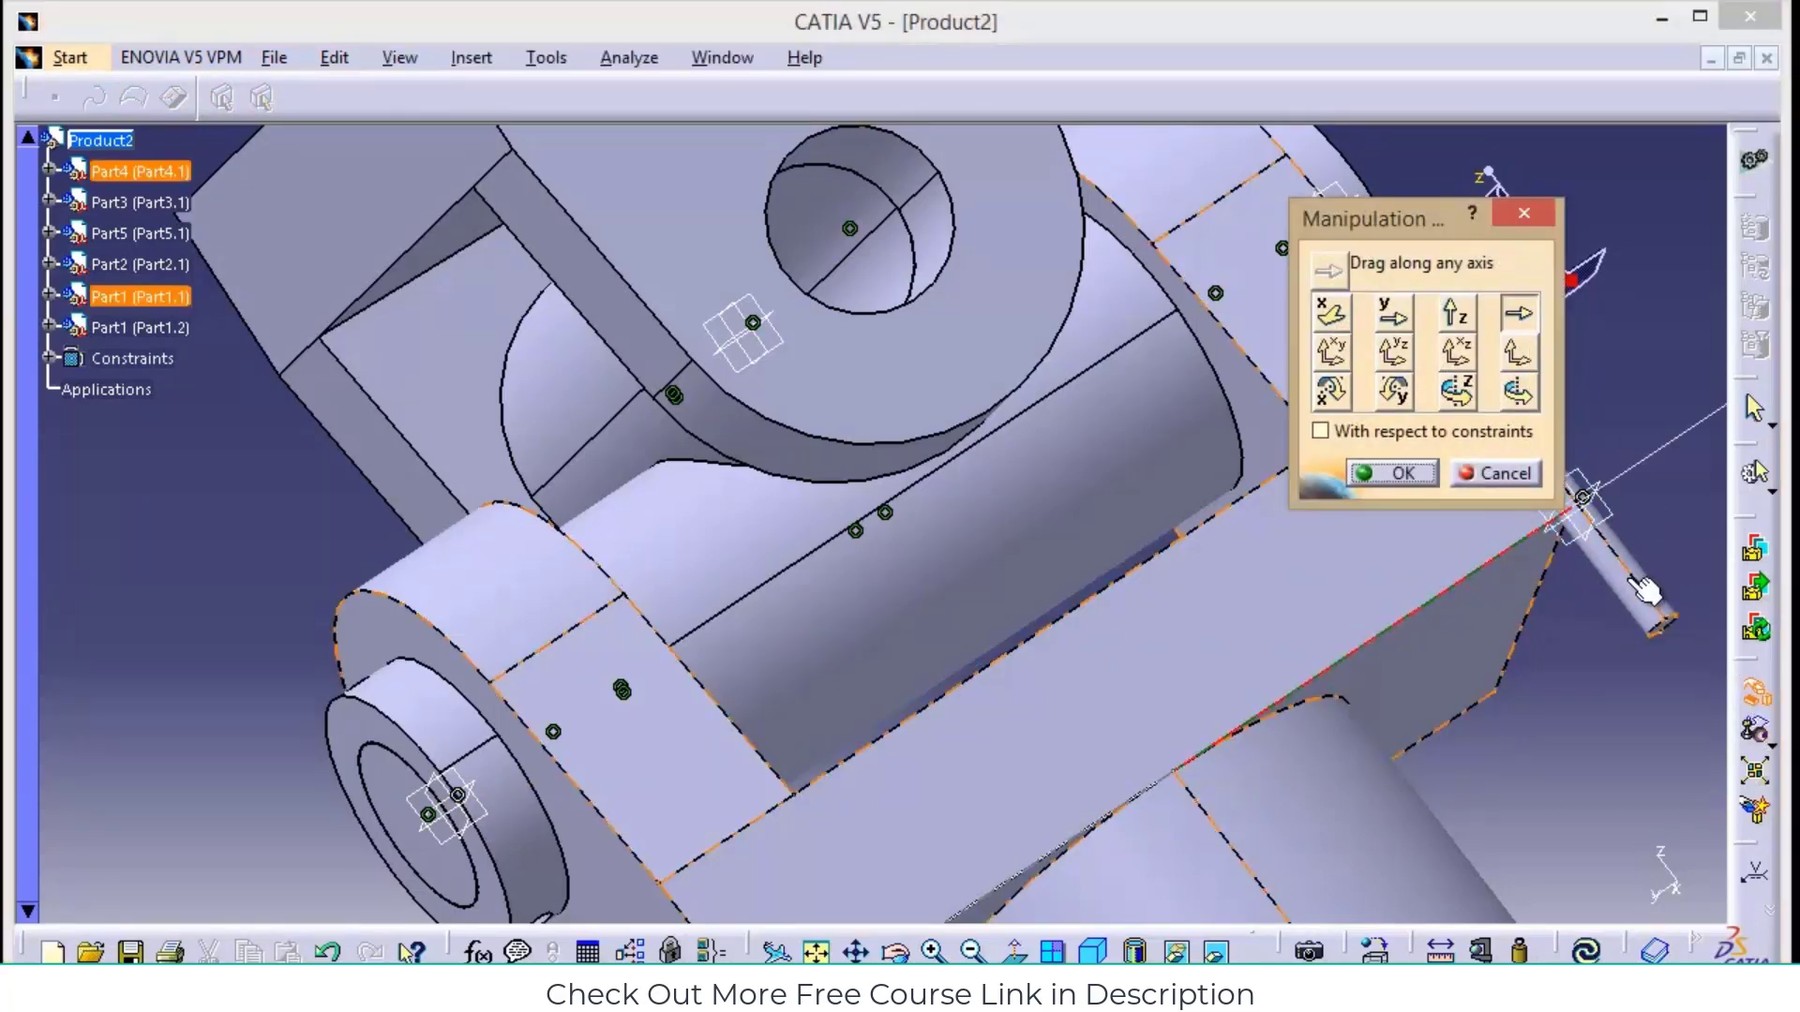
{"action": "left_click_drag", "start_coordinate": [1638, 596], "coordinate": [523, 835]}
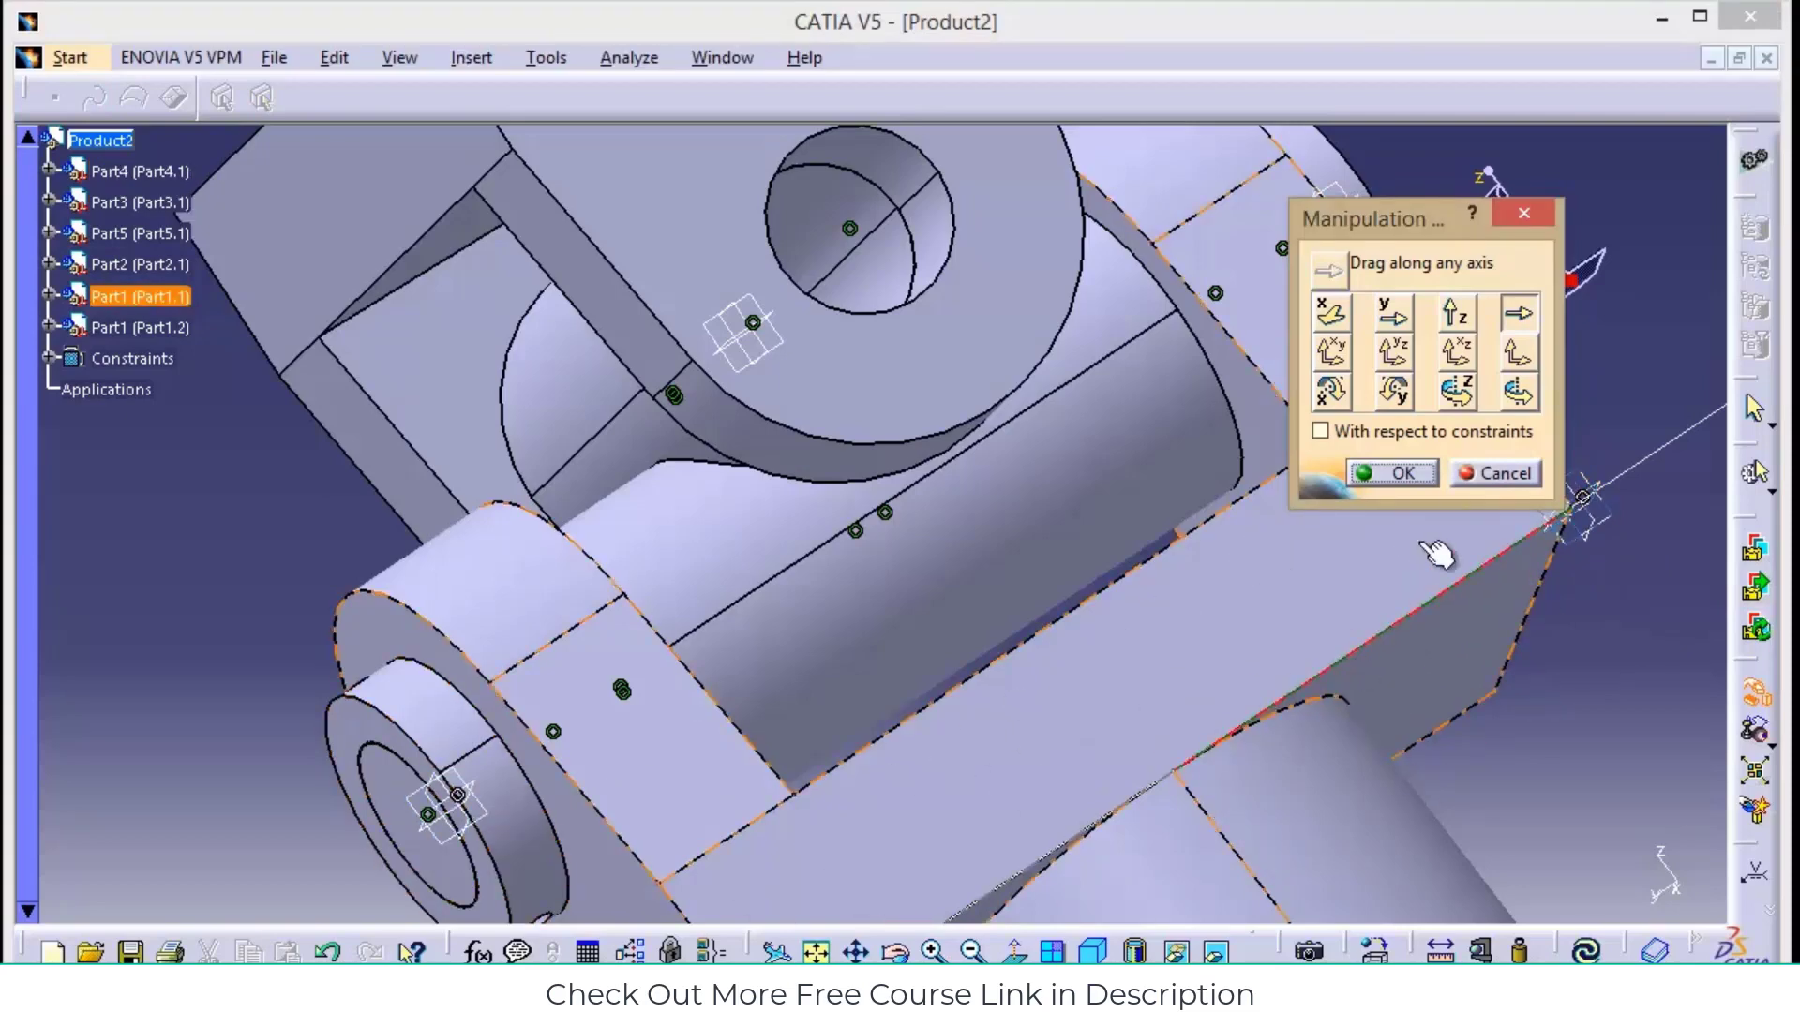
{"action": "left_click", "coordinate": [1425, 468]}
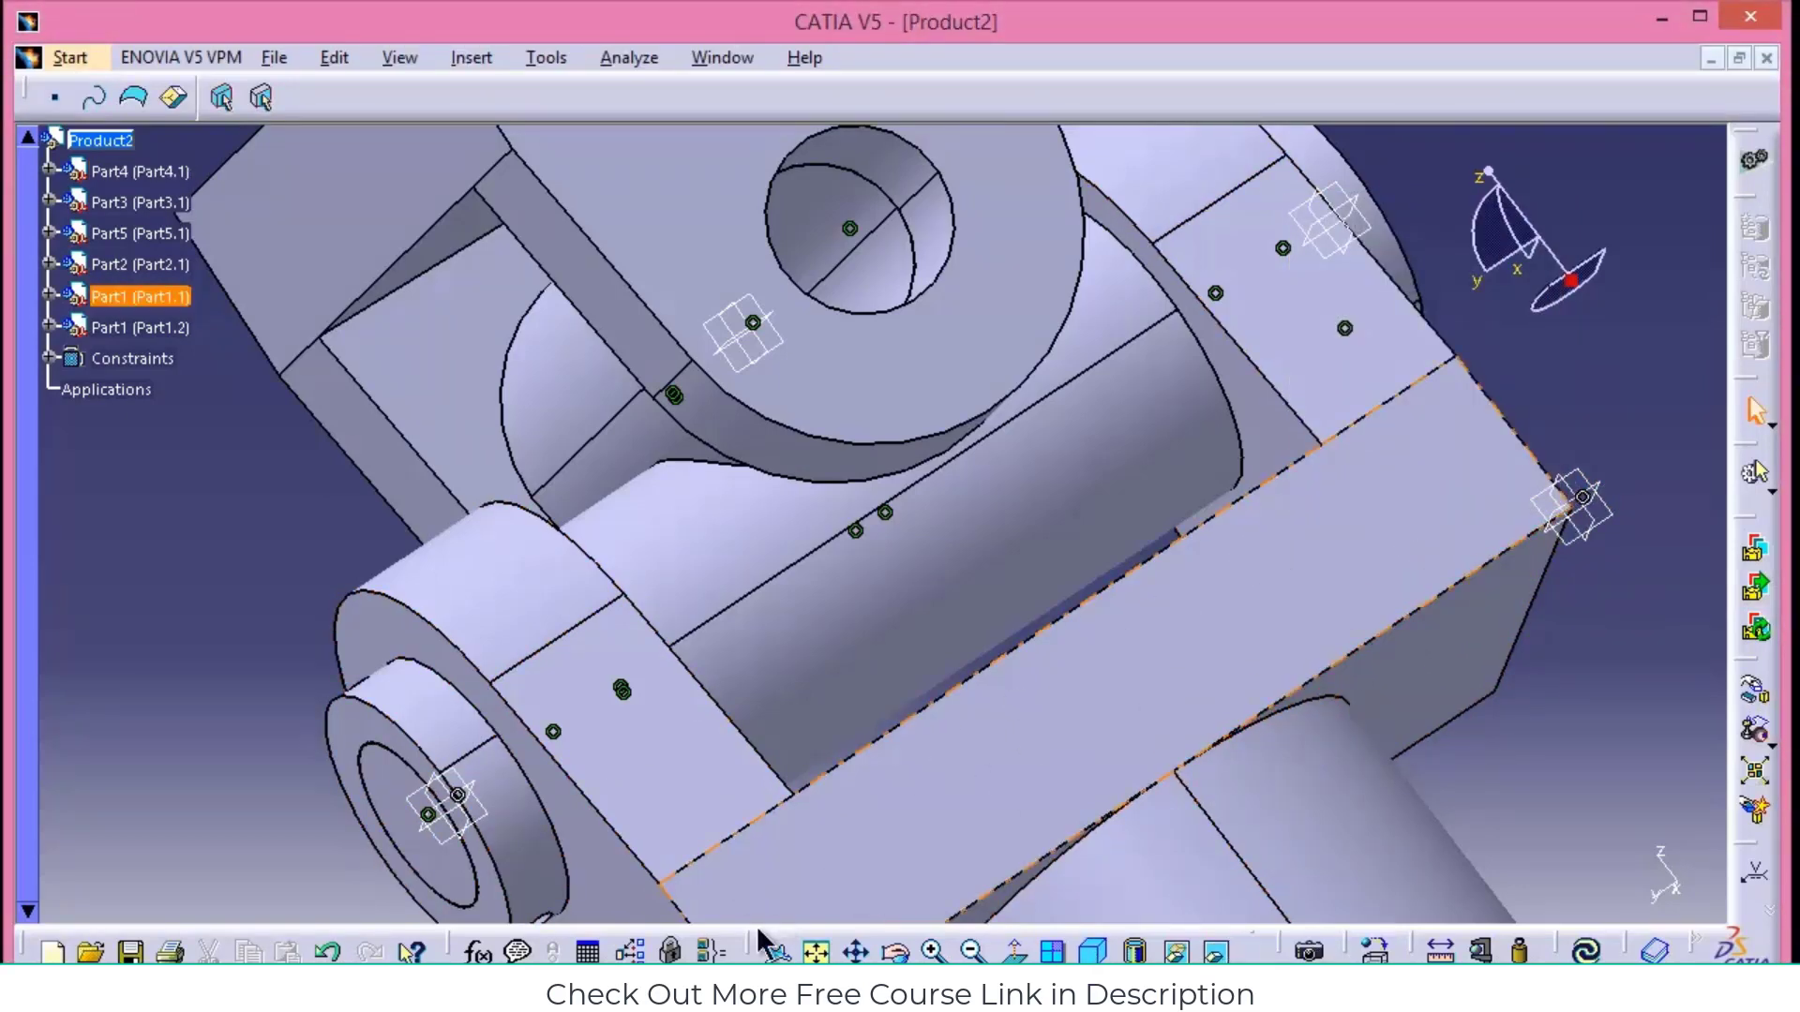
Update the assembly and deactivate Coincidence.9 through the update diagnosis
{"action": "left_click", "coordinate": [819, 954]}
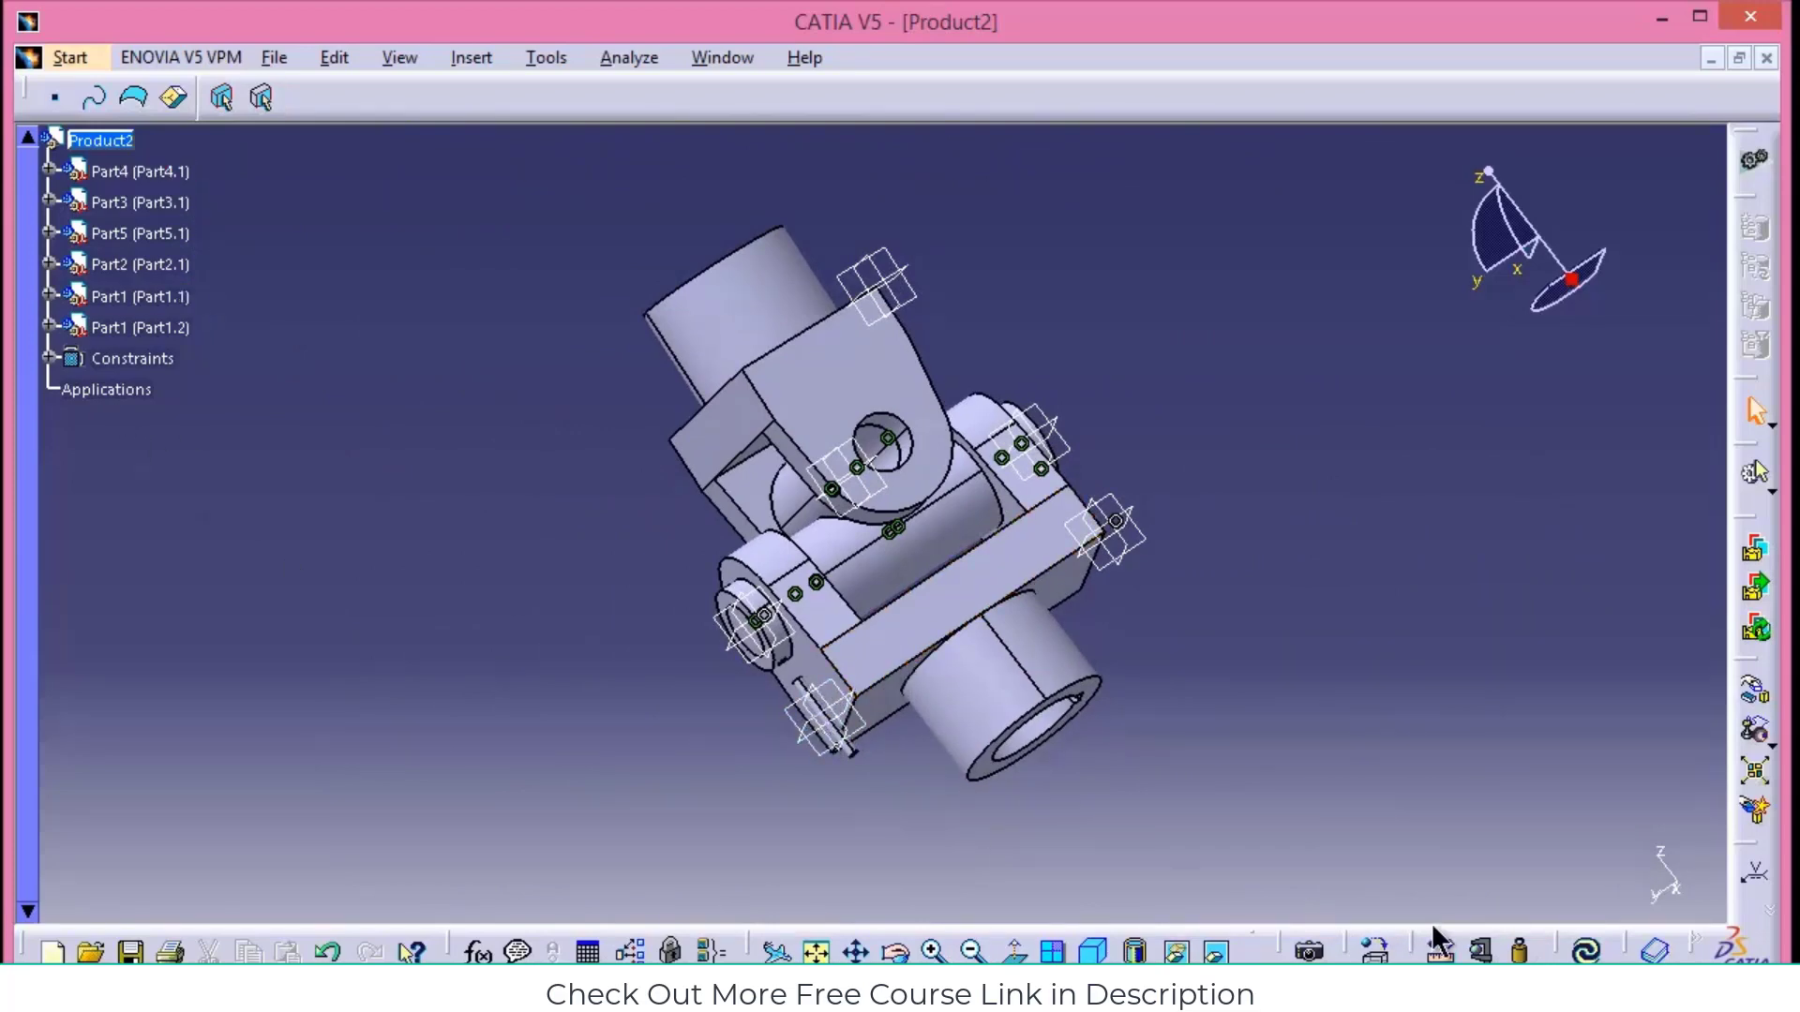
{"action": "left_click", "coordinate": [1587, 953]}
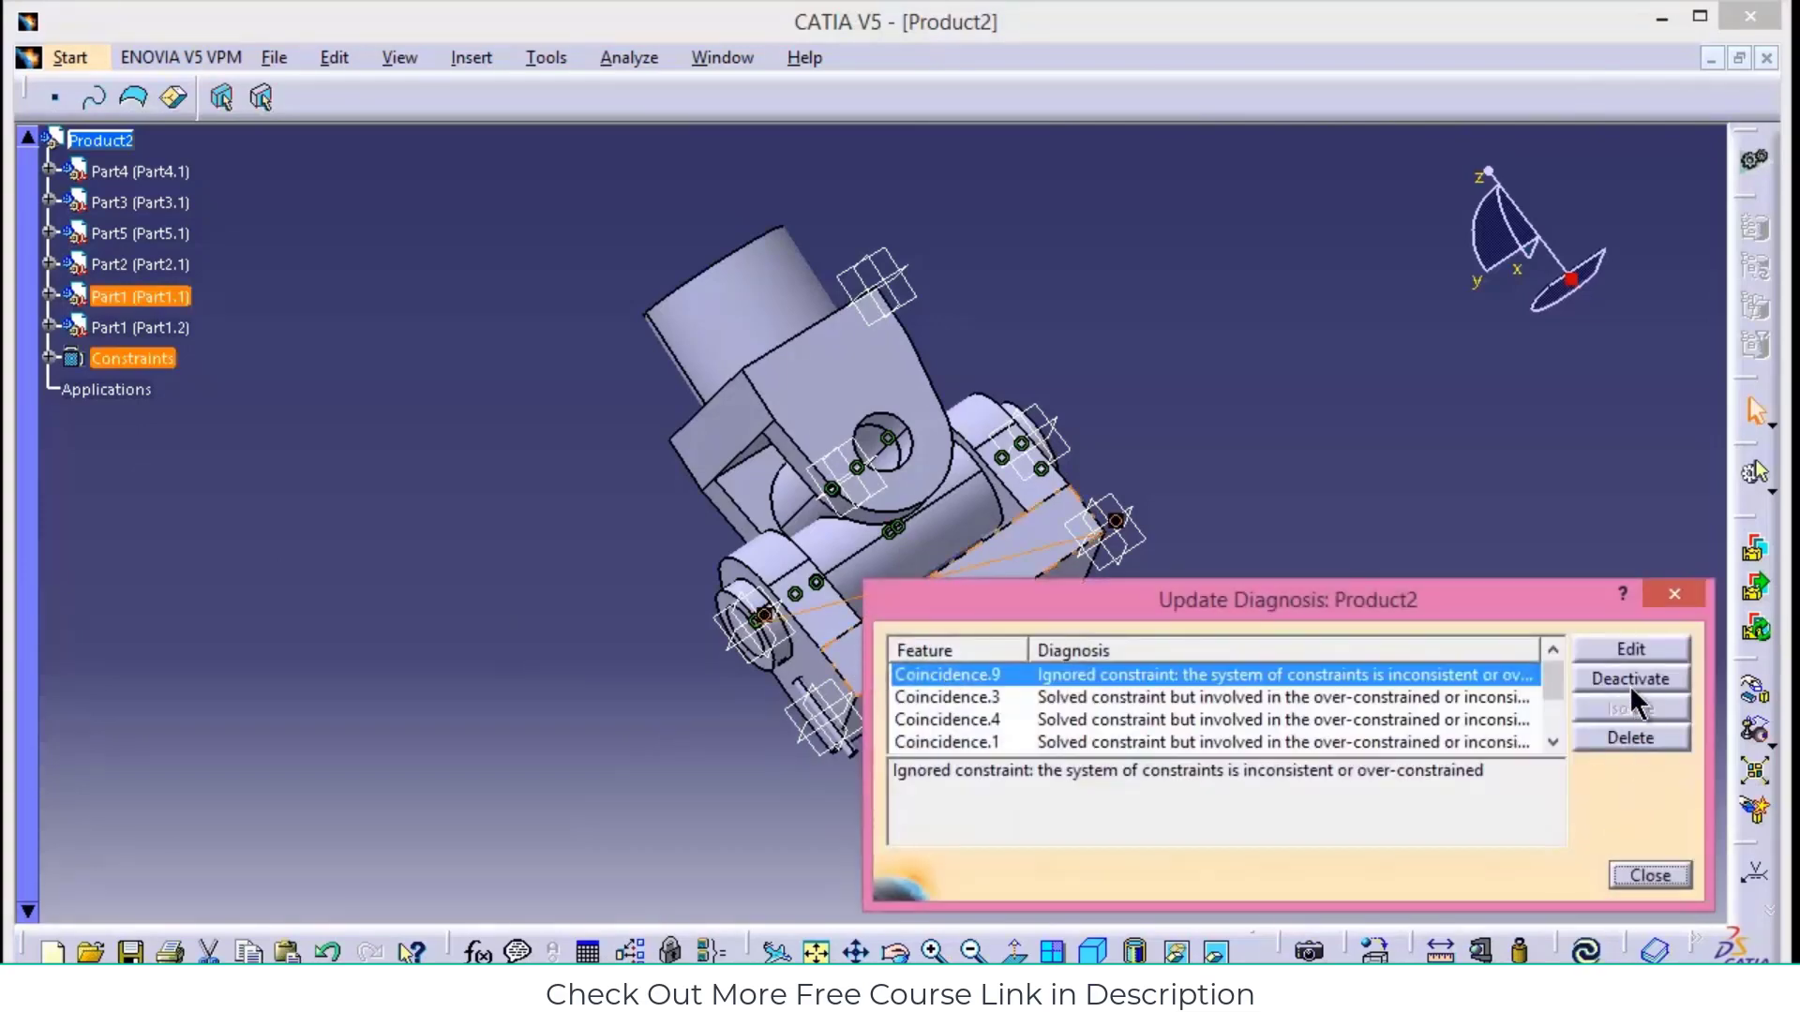
{"action": "left_click", "coordinate": [1628, 679]}
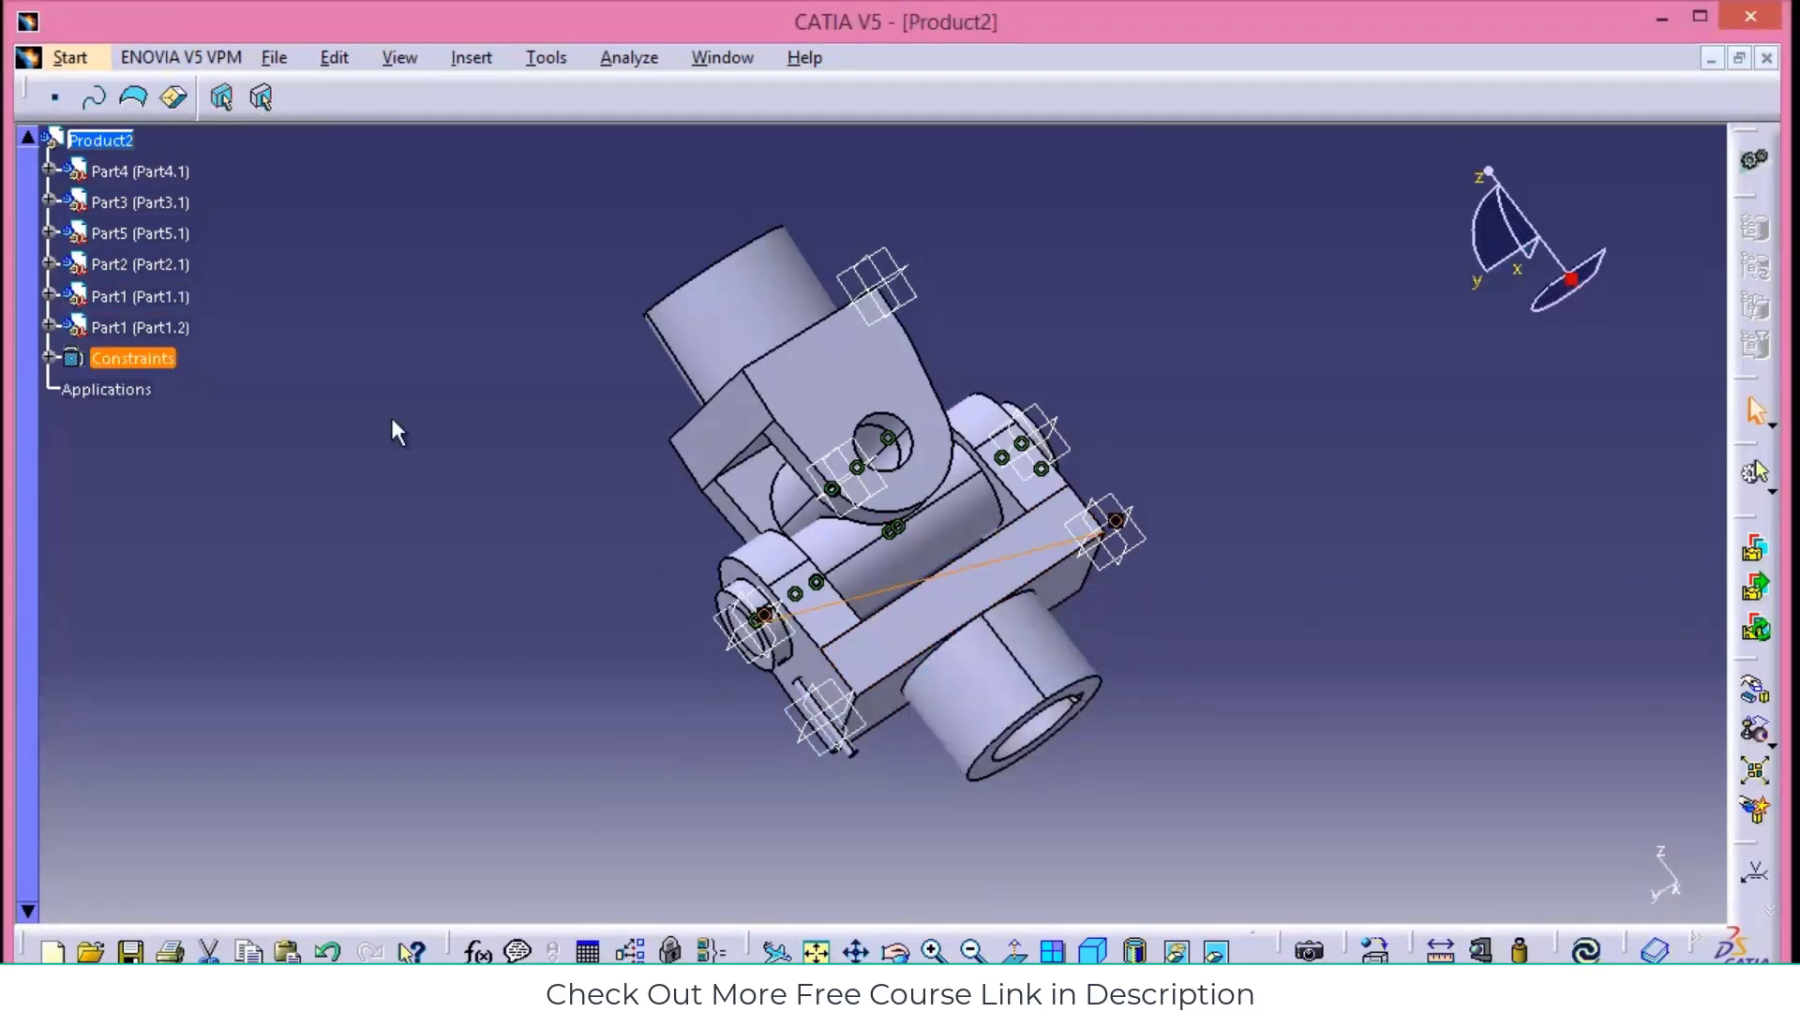
Delete the ring-to-first-fork constraints Coincidence.10 and Coincidence.9 from the assembly's constraints
{"action": "left_click", "coordinate": [1118, 520]}
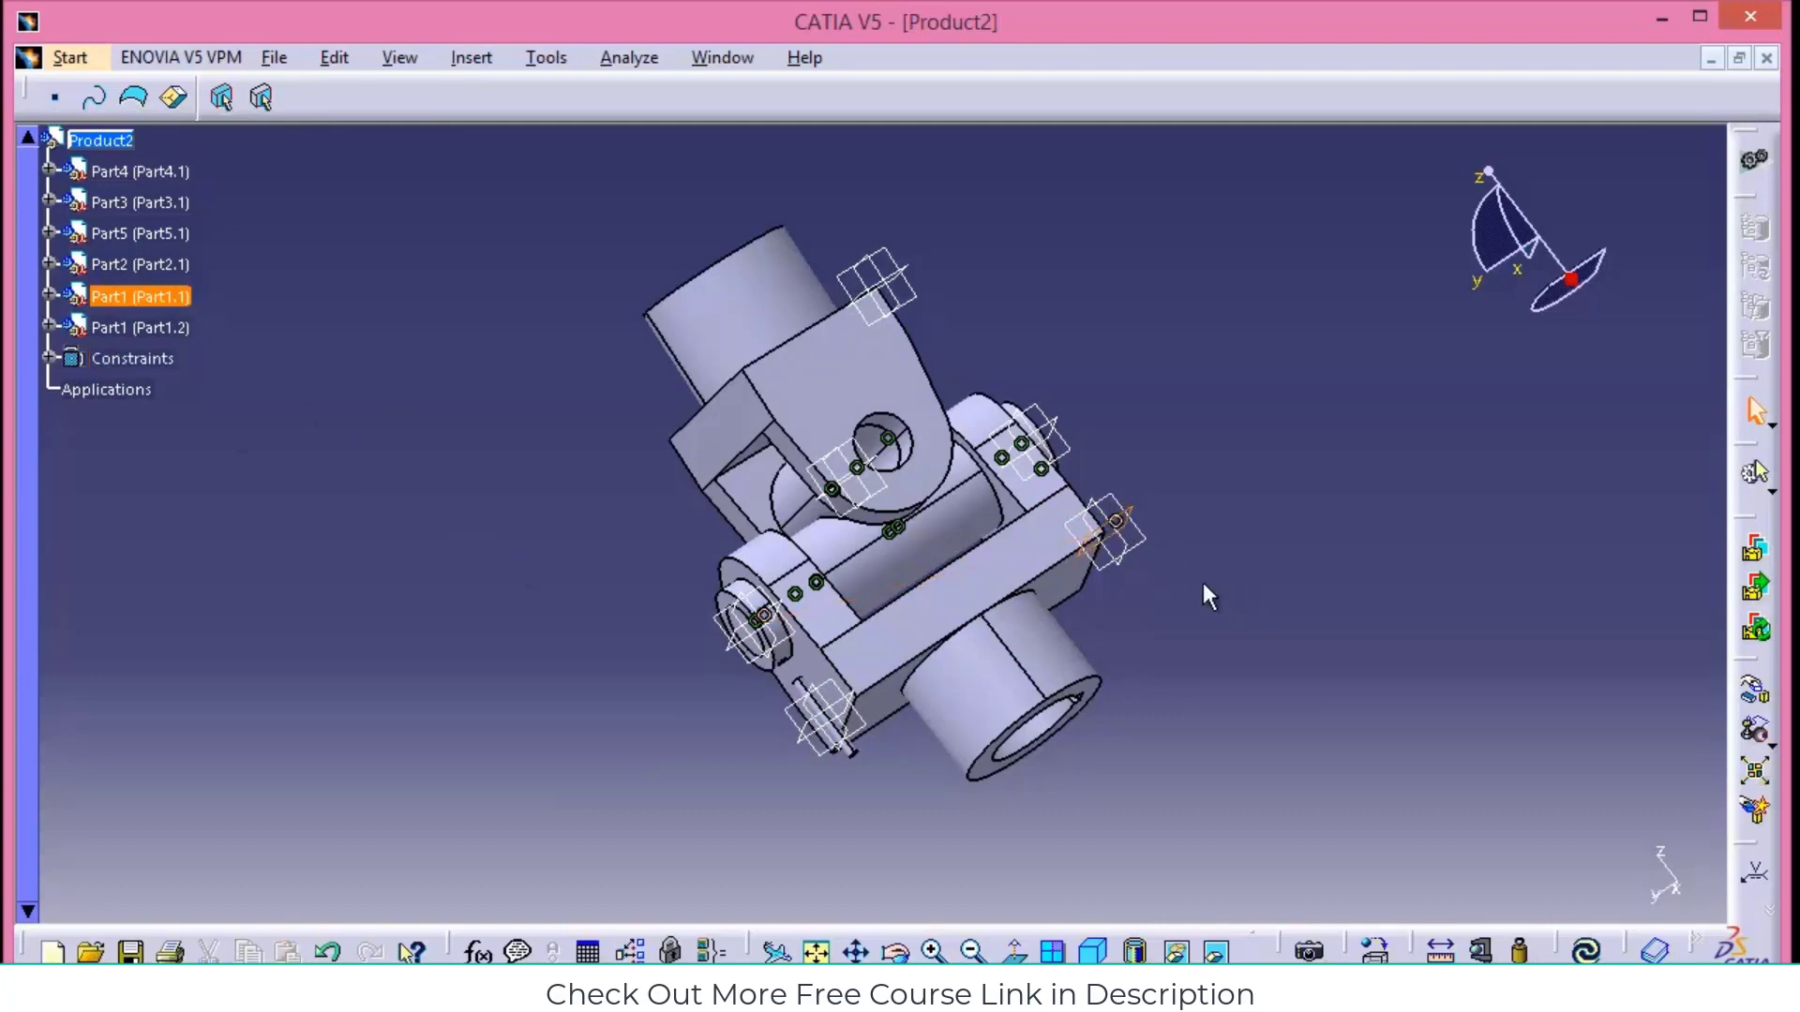
{"action": "left_click", "coordinate": [49, 357]}
{"action": "right_click", "coordinate": [191, 671]}
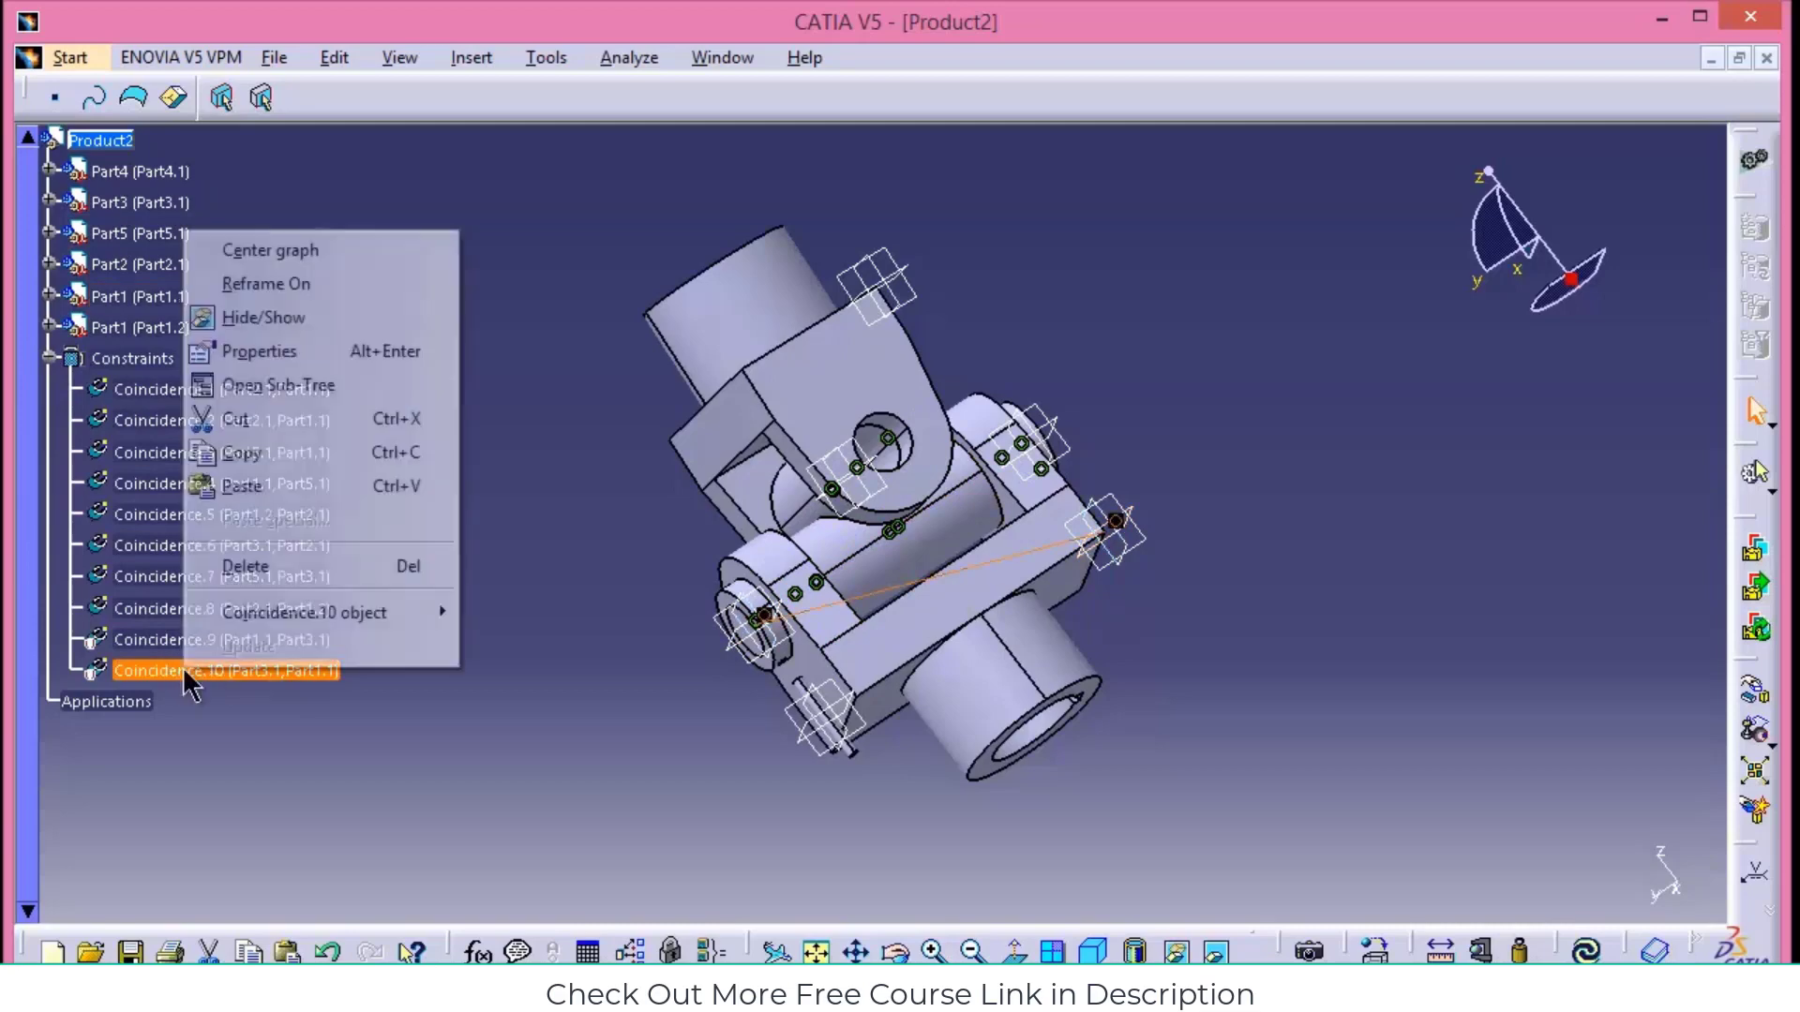
{"action": "left_click", "coordinate": [245, 566]}
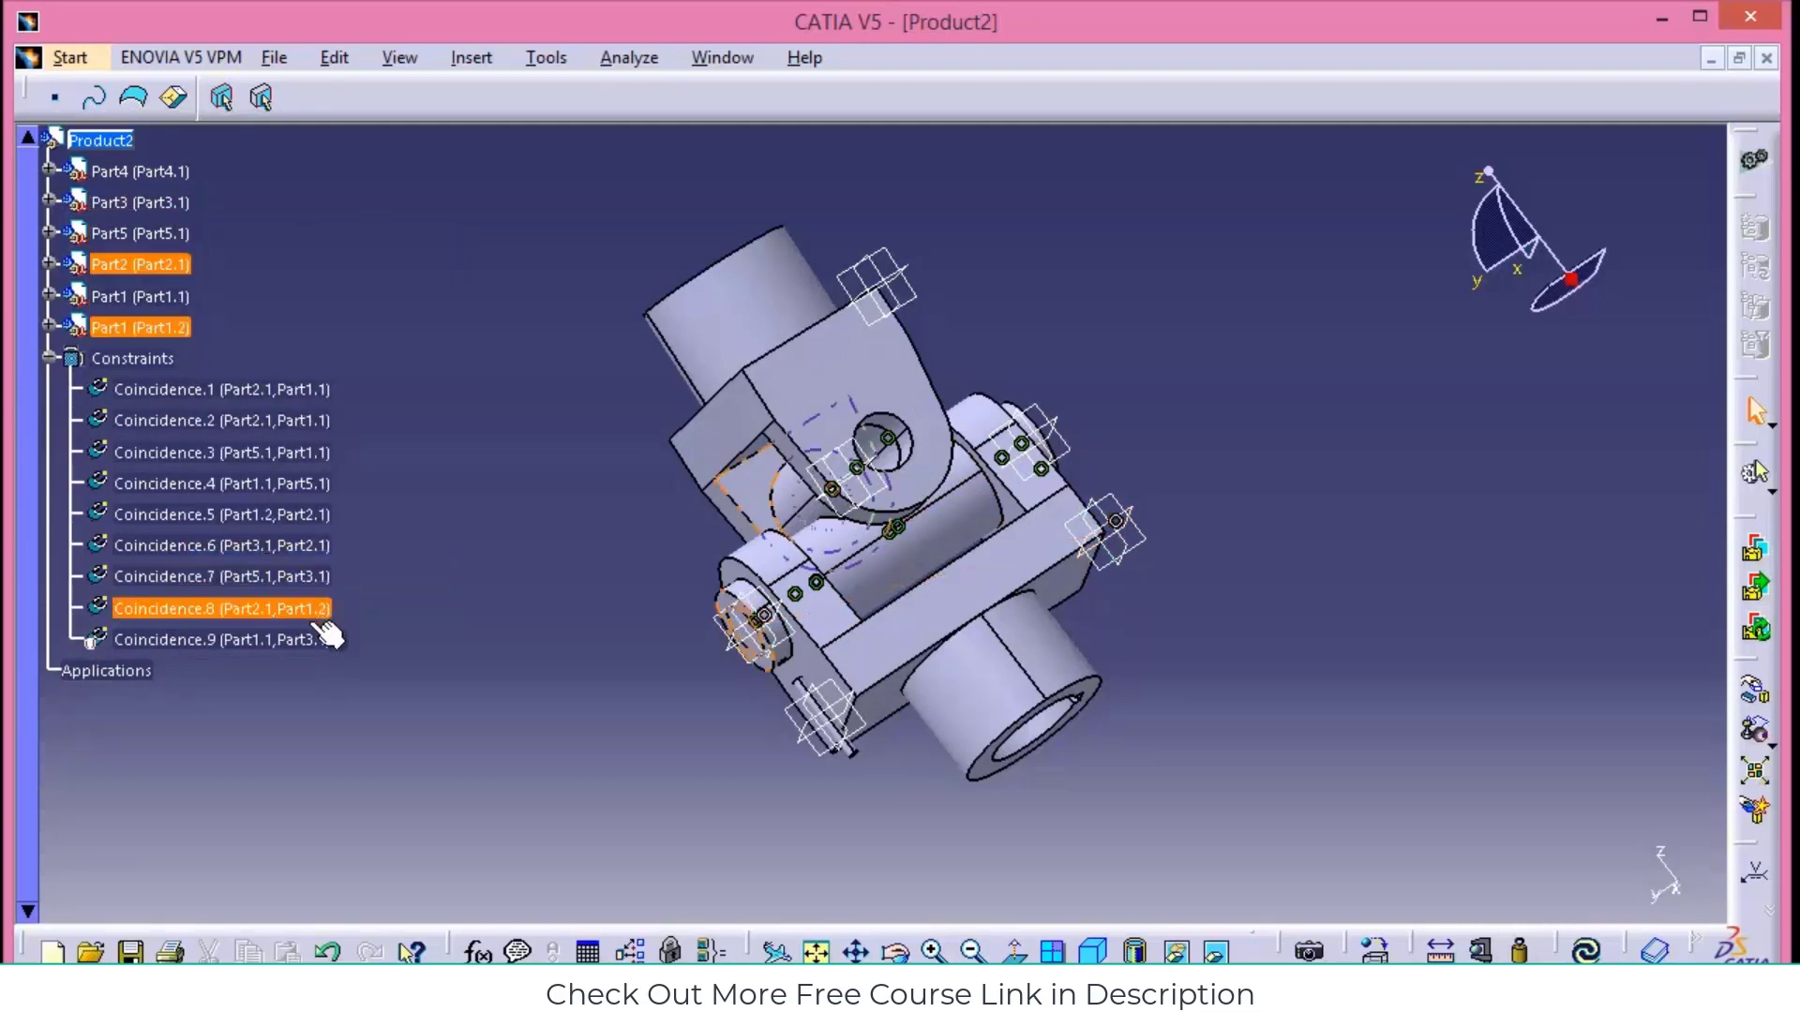
{"action": "right_click", "coordinate": [272, 650]}
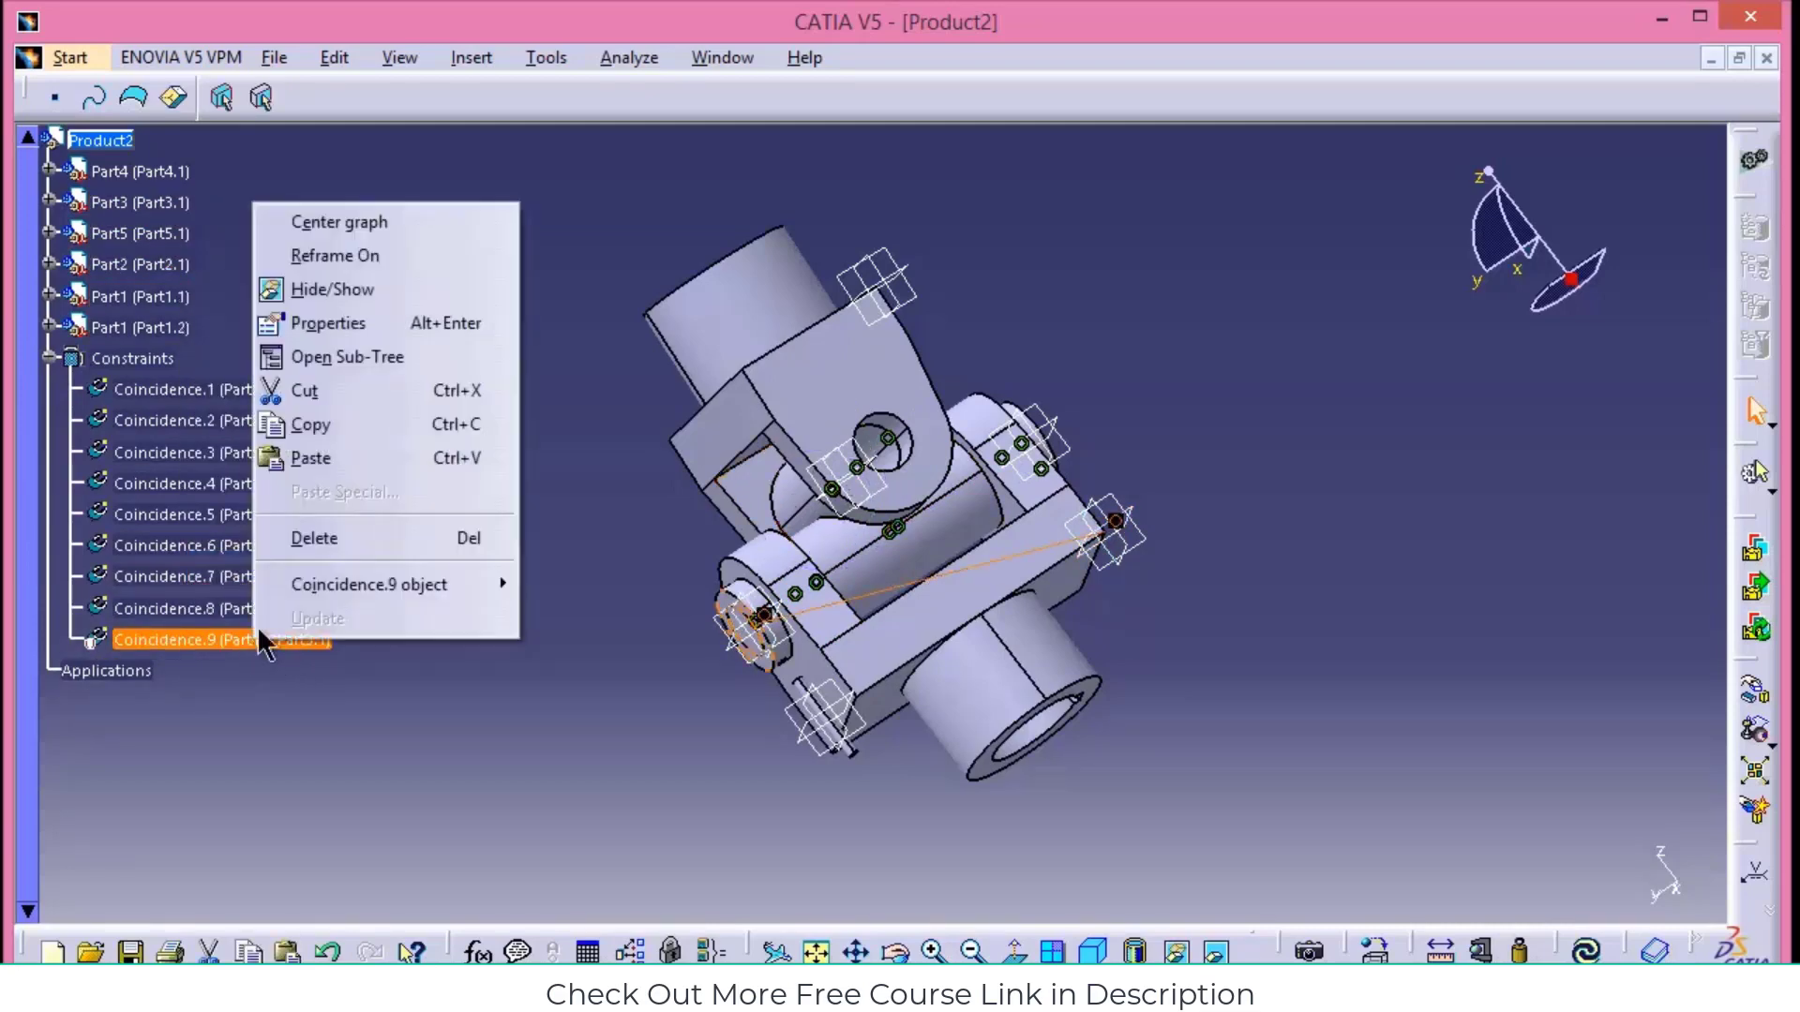
{"action": "left_click", "coordinate": [310, 536]}
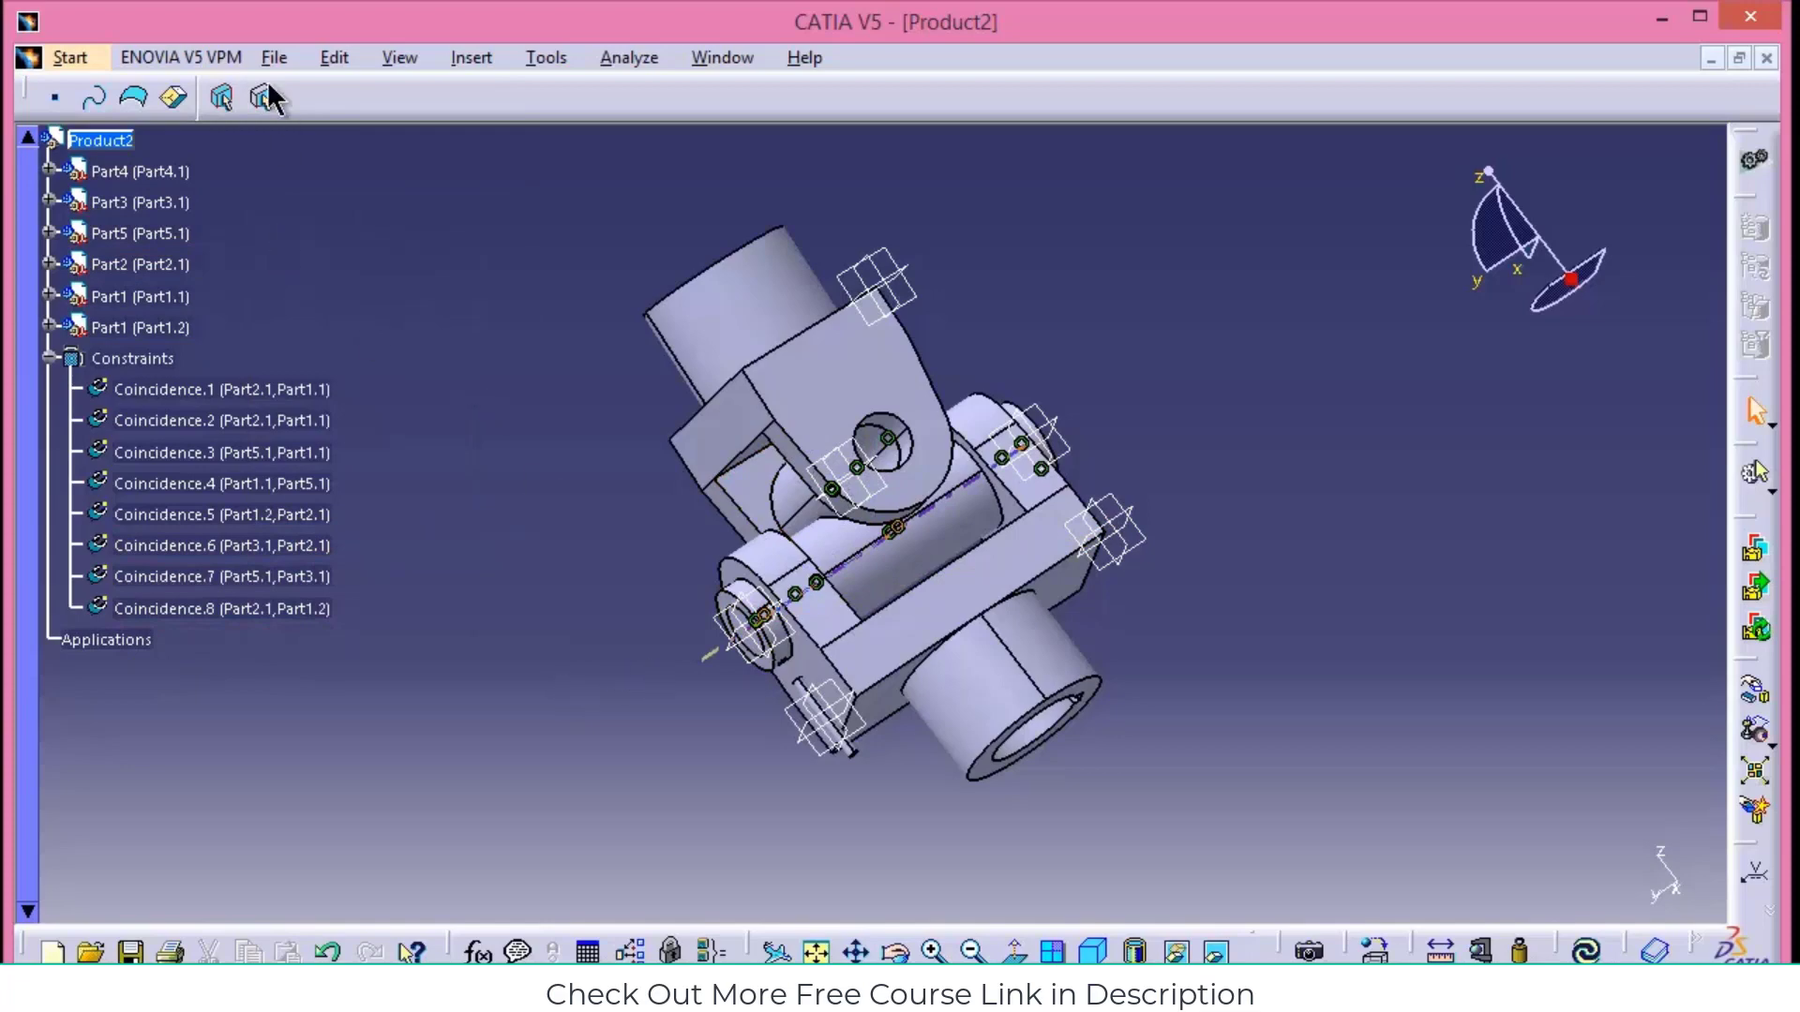
Create a coincidence between a reference plane of the pin and one of the ring, and update the assembly
{"action": "left_click", "coordinate": [470, 60]}
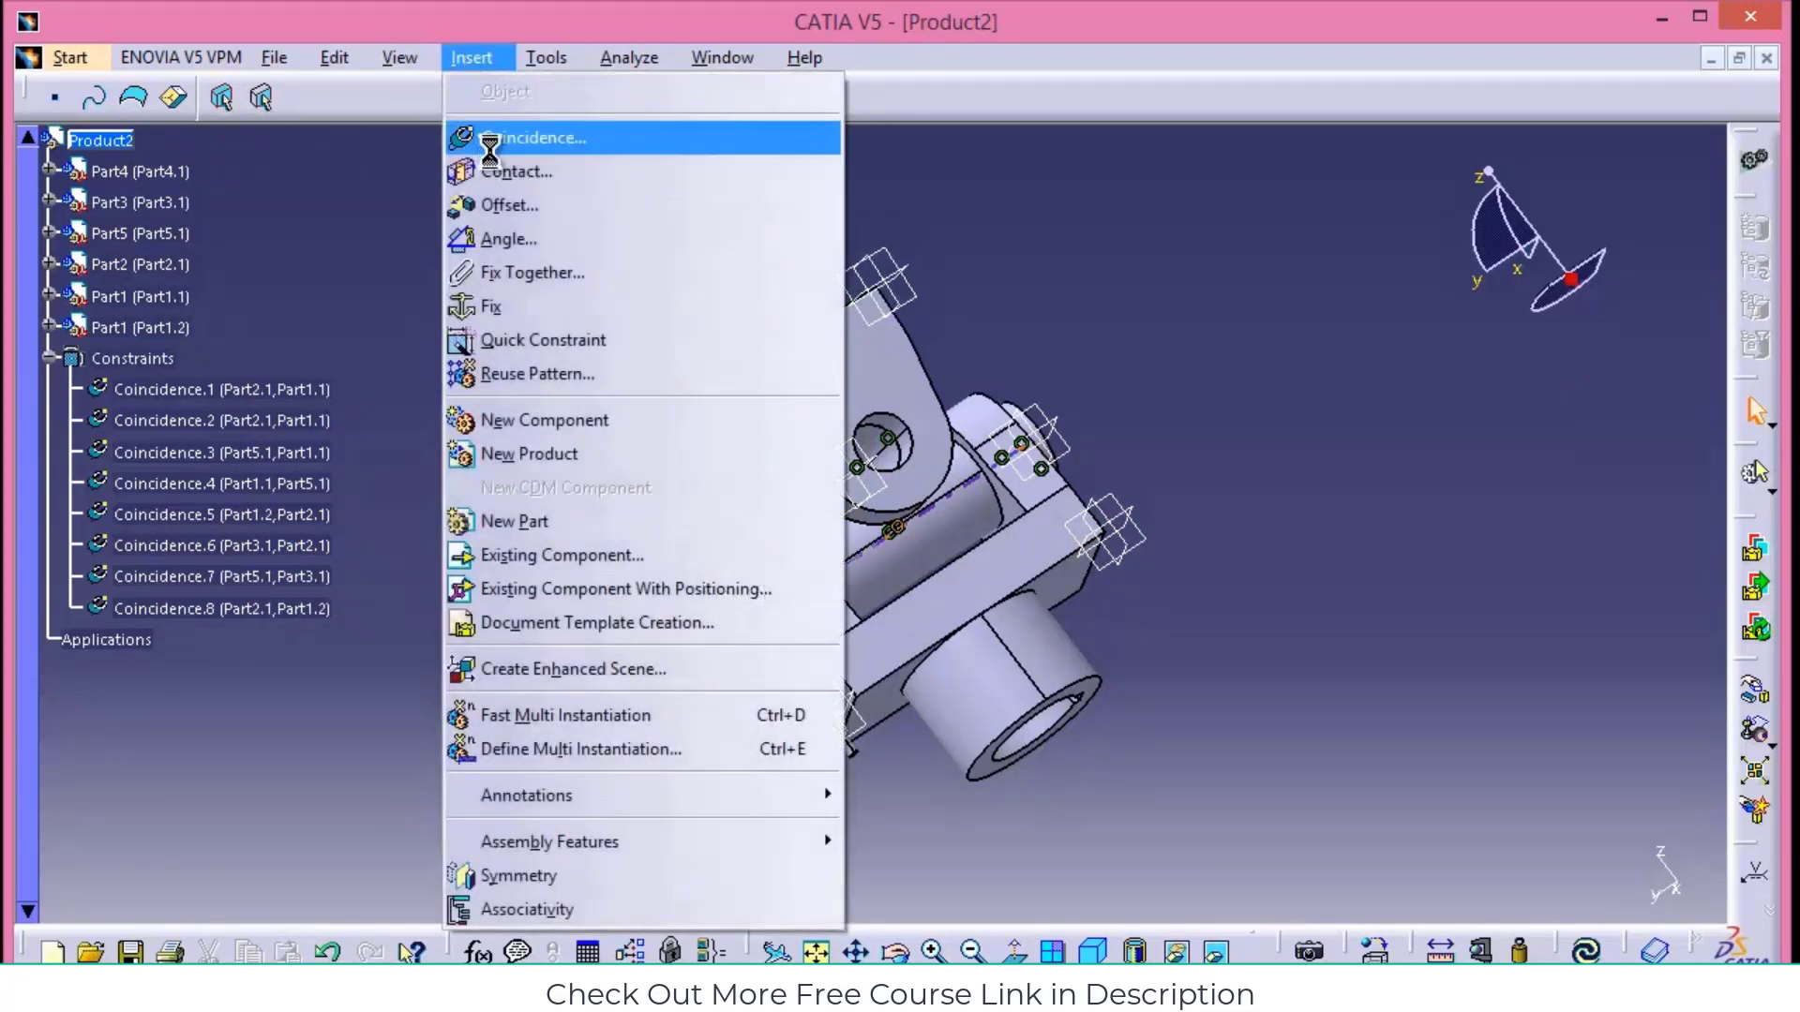
{"action": "left_click", "coordinate": [490, 141]}
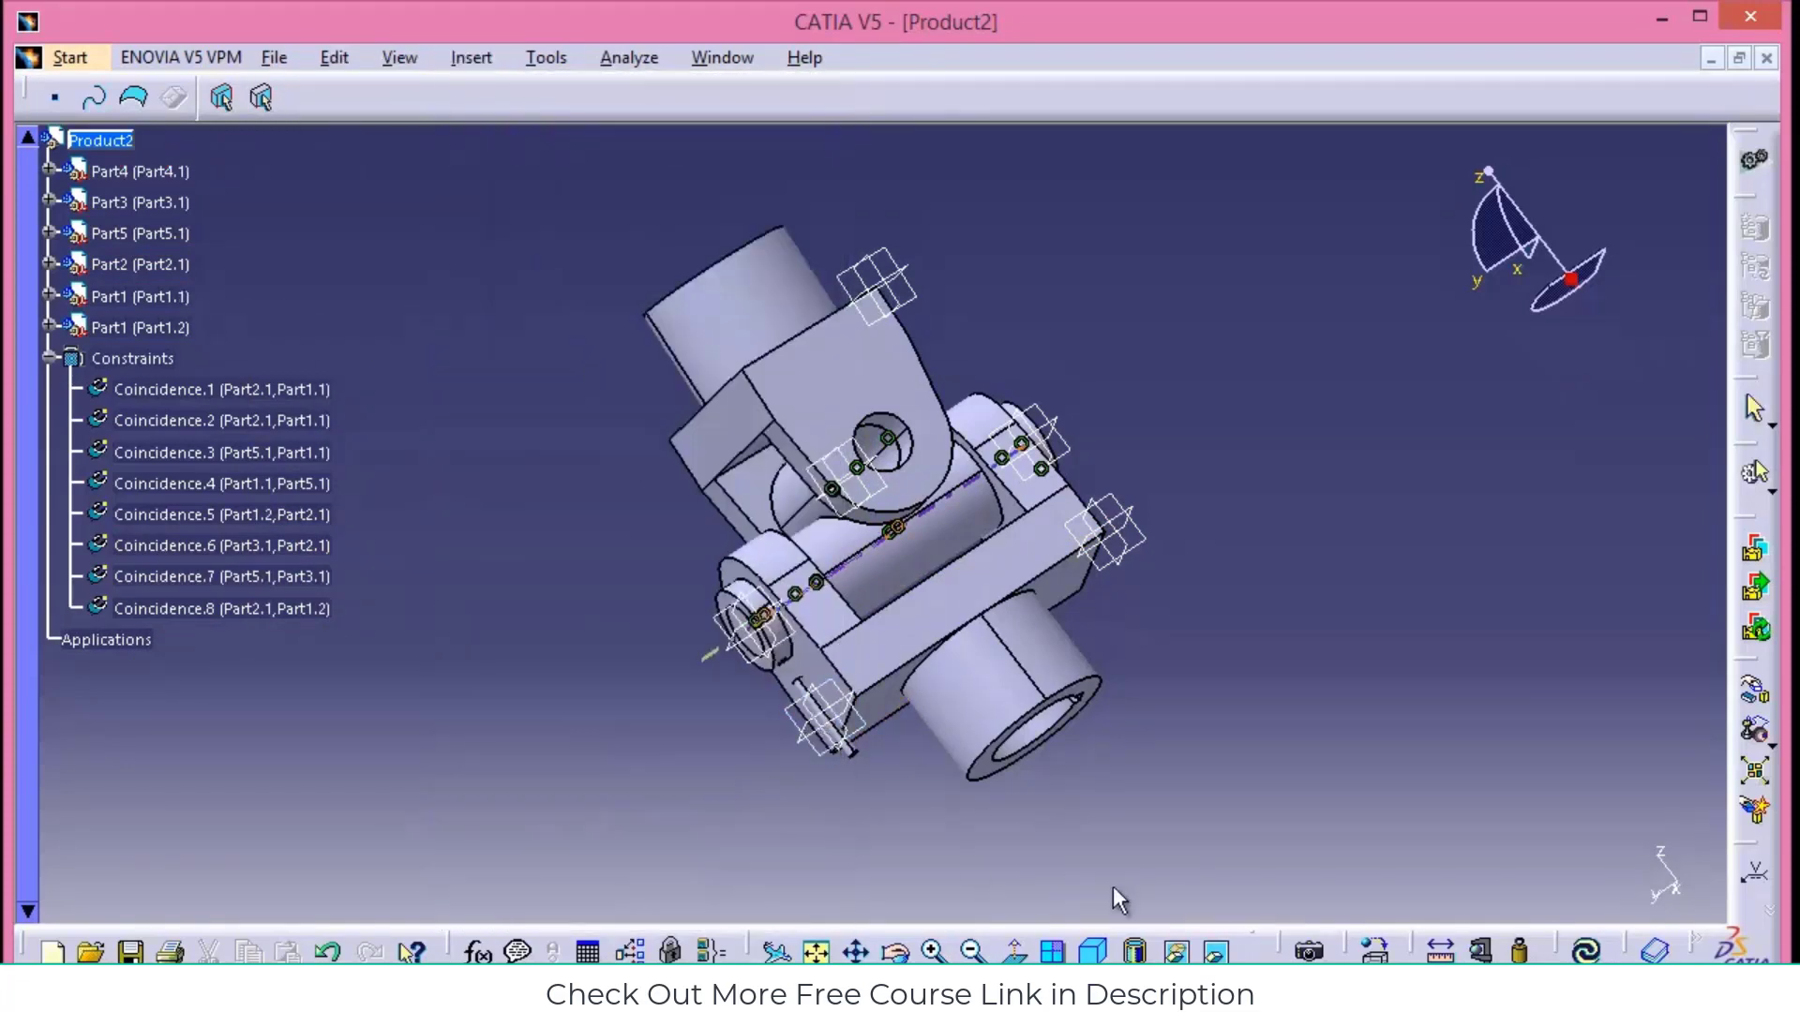
{"action": "left_click", "coordinate": [934, 950]}
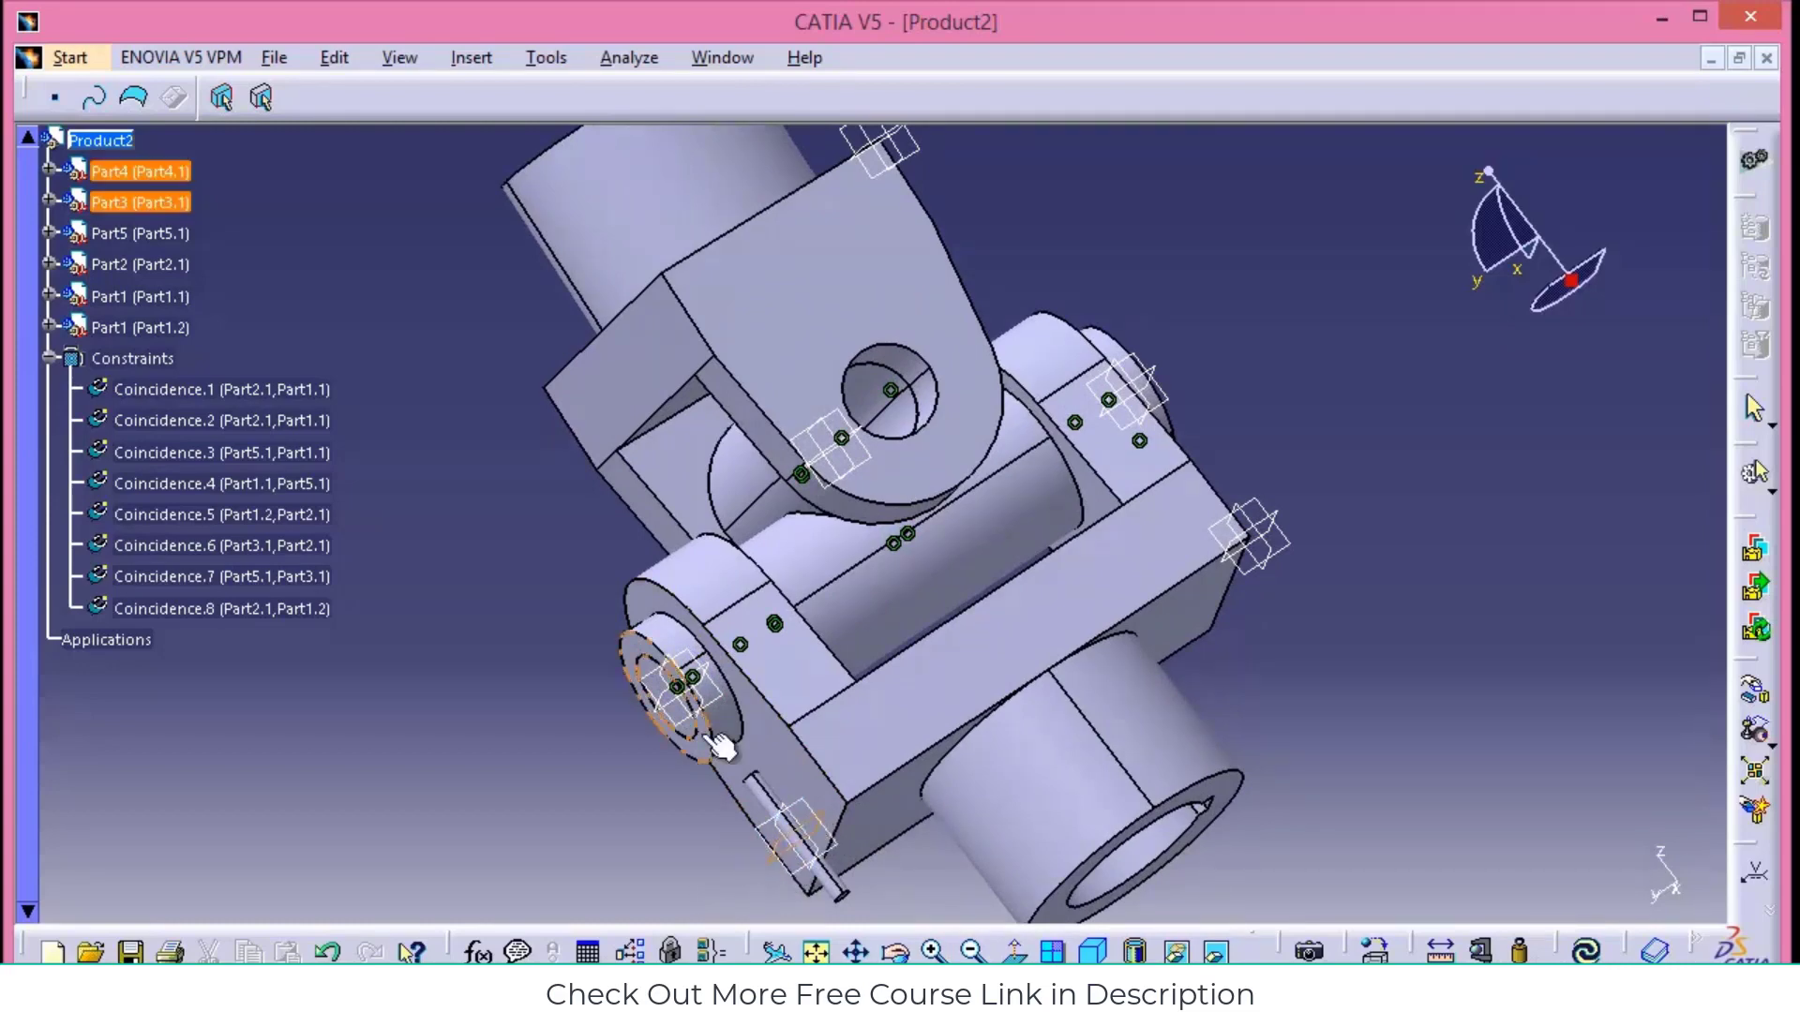
{"action": "left_click", "coordinate": [676, 694]}
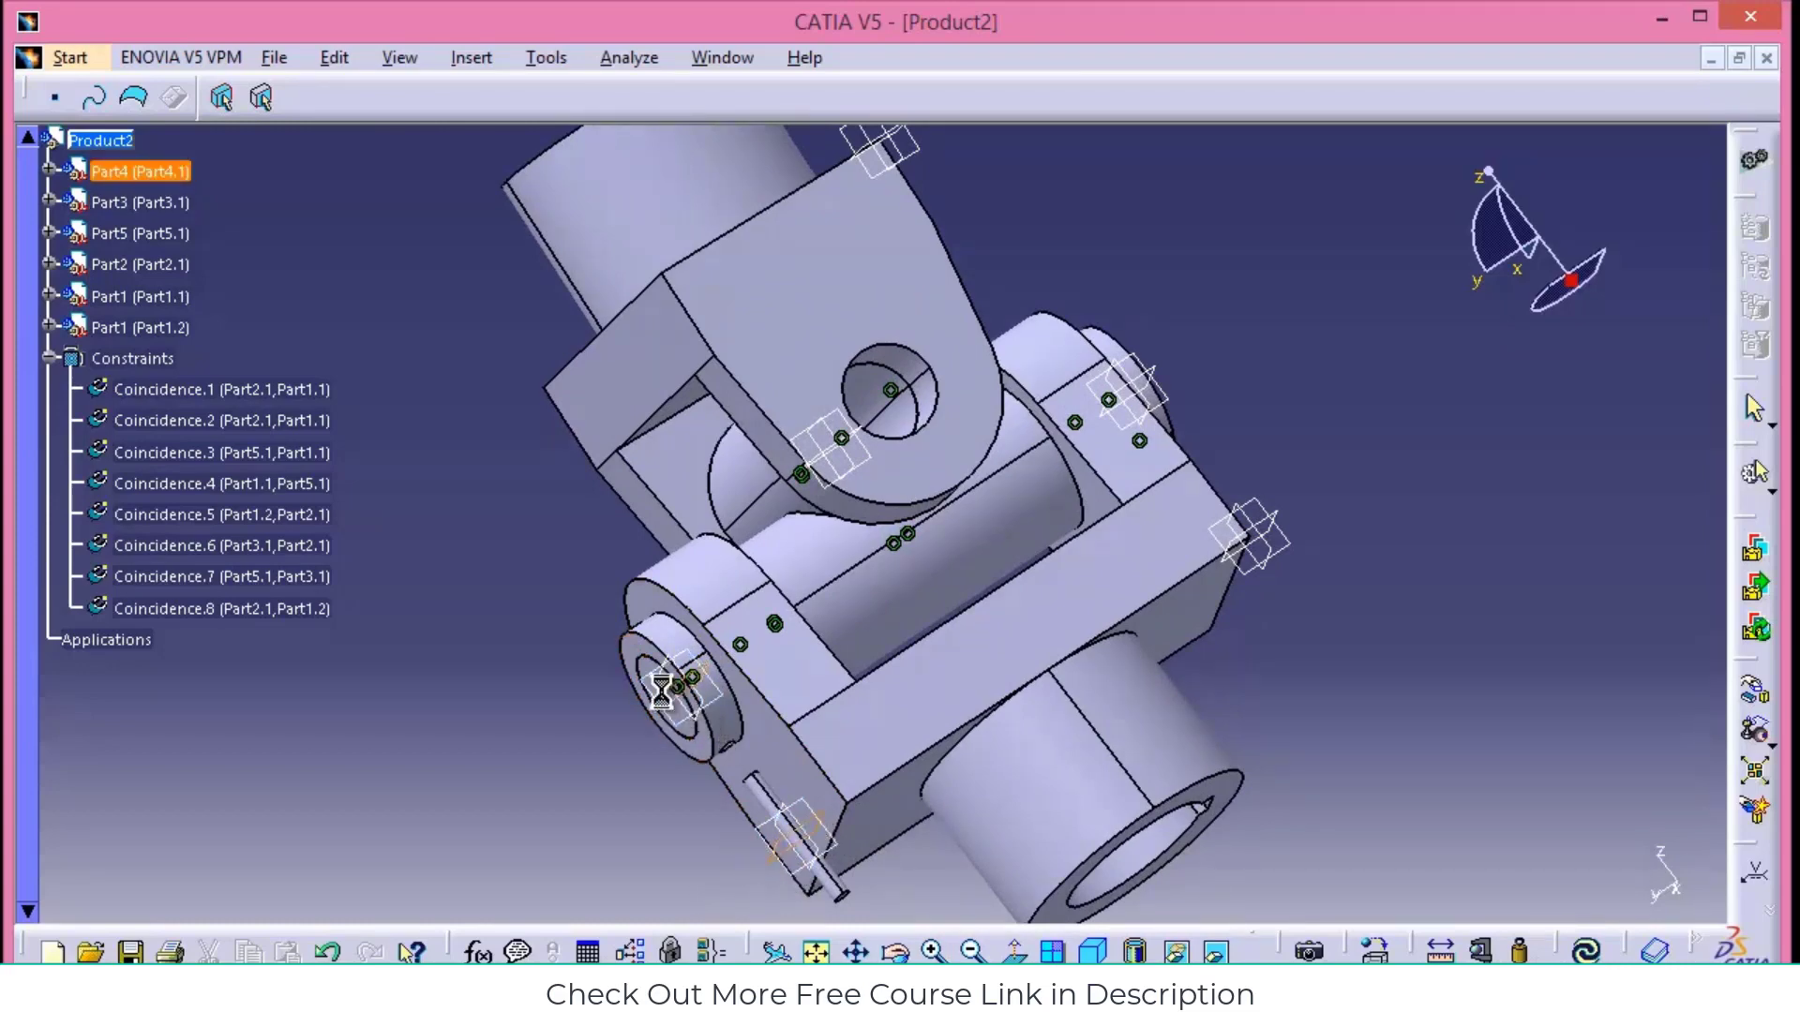
{"action": "left_click", "coordinate": [1530, 871]}
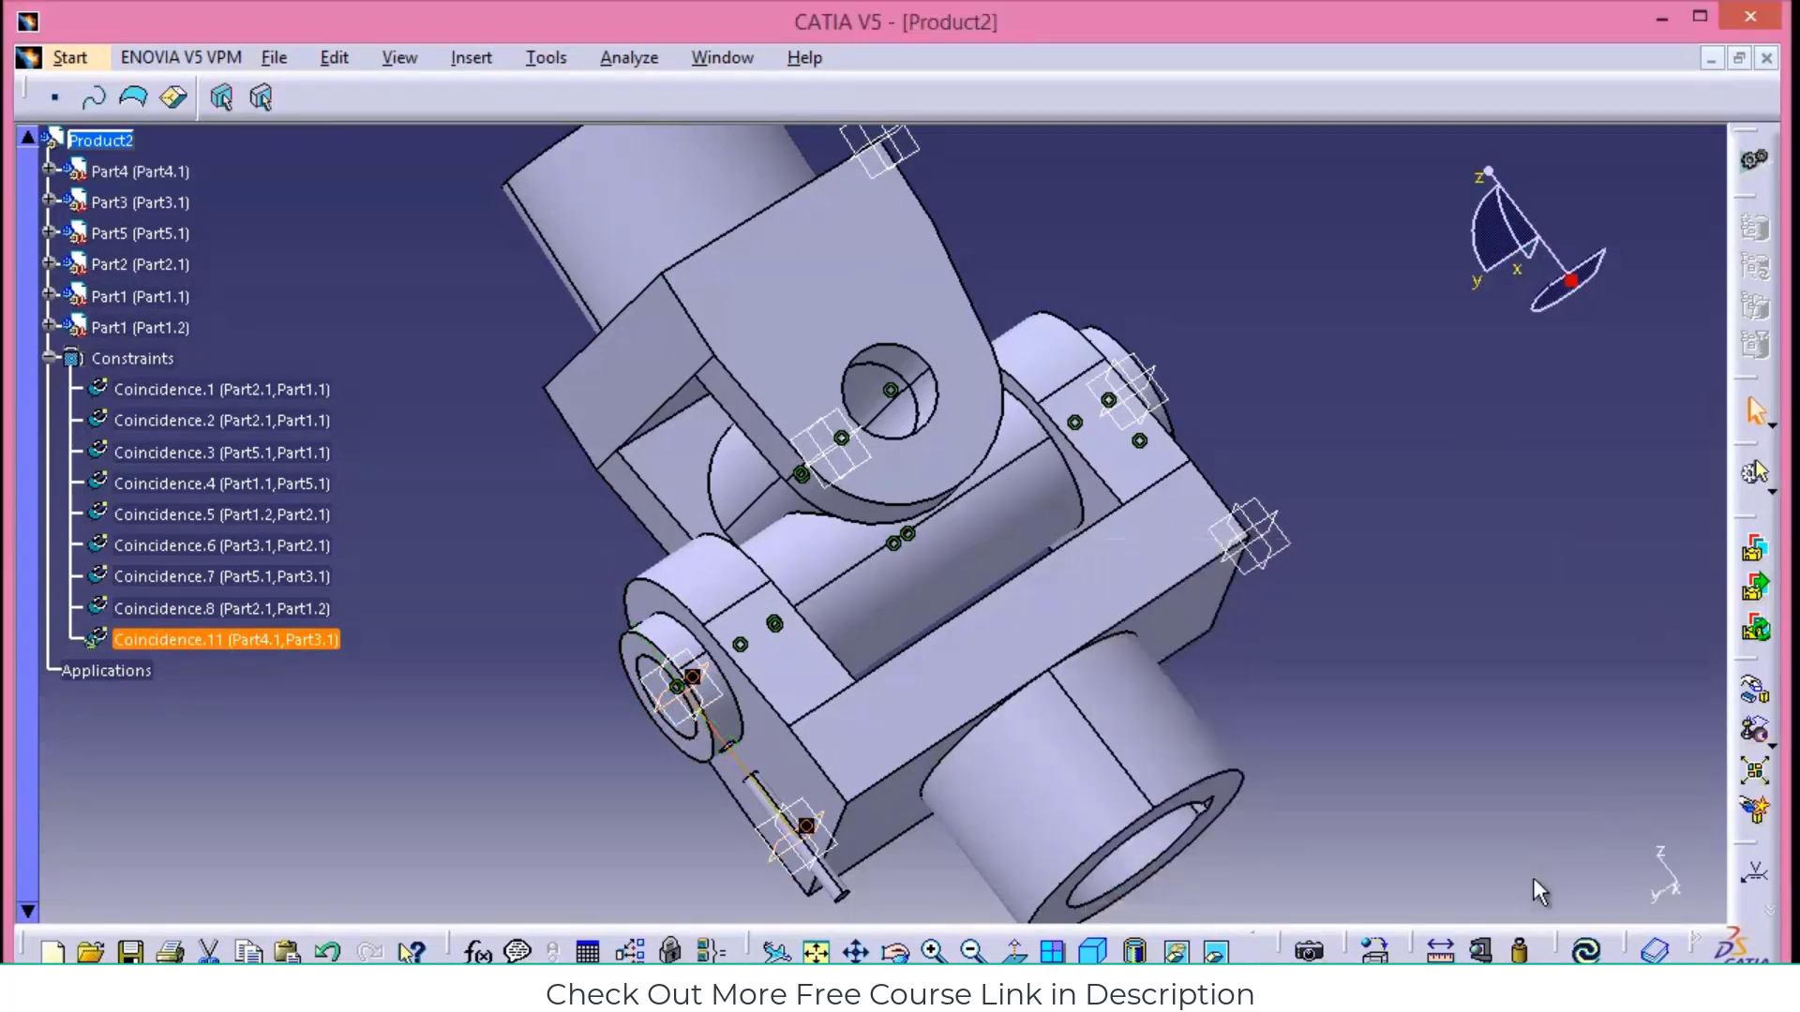
{"action": "left_click", "coordinate": [1588, 952]}
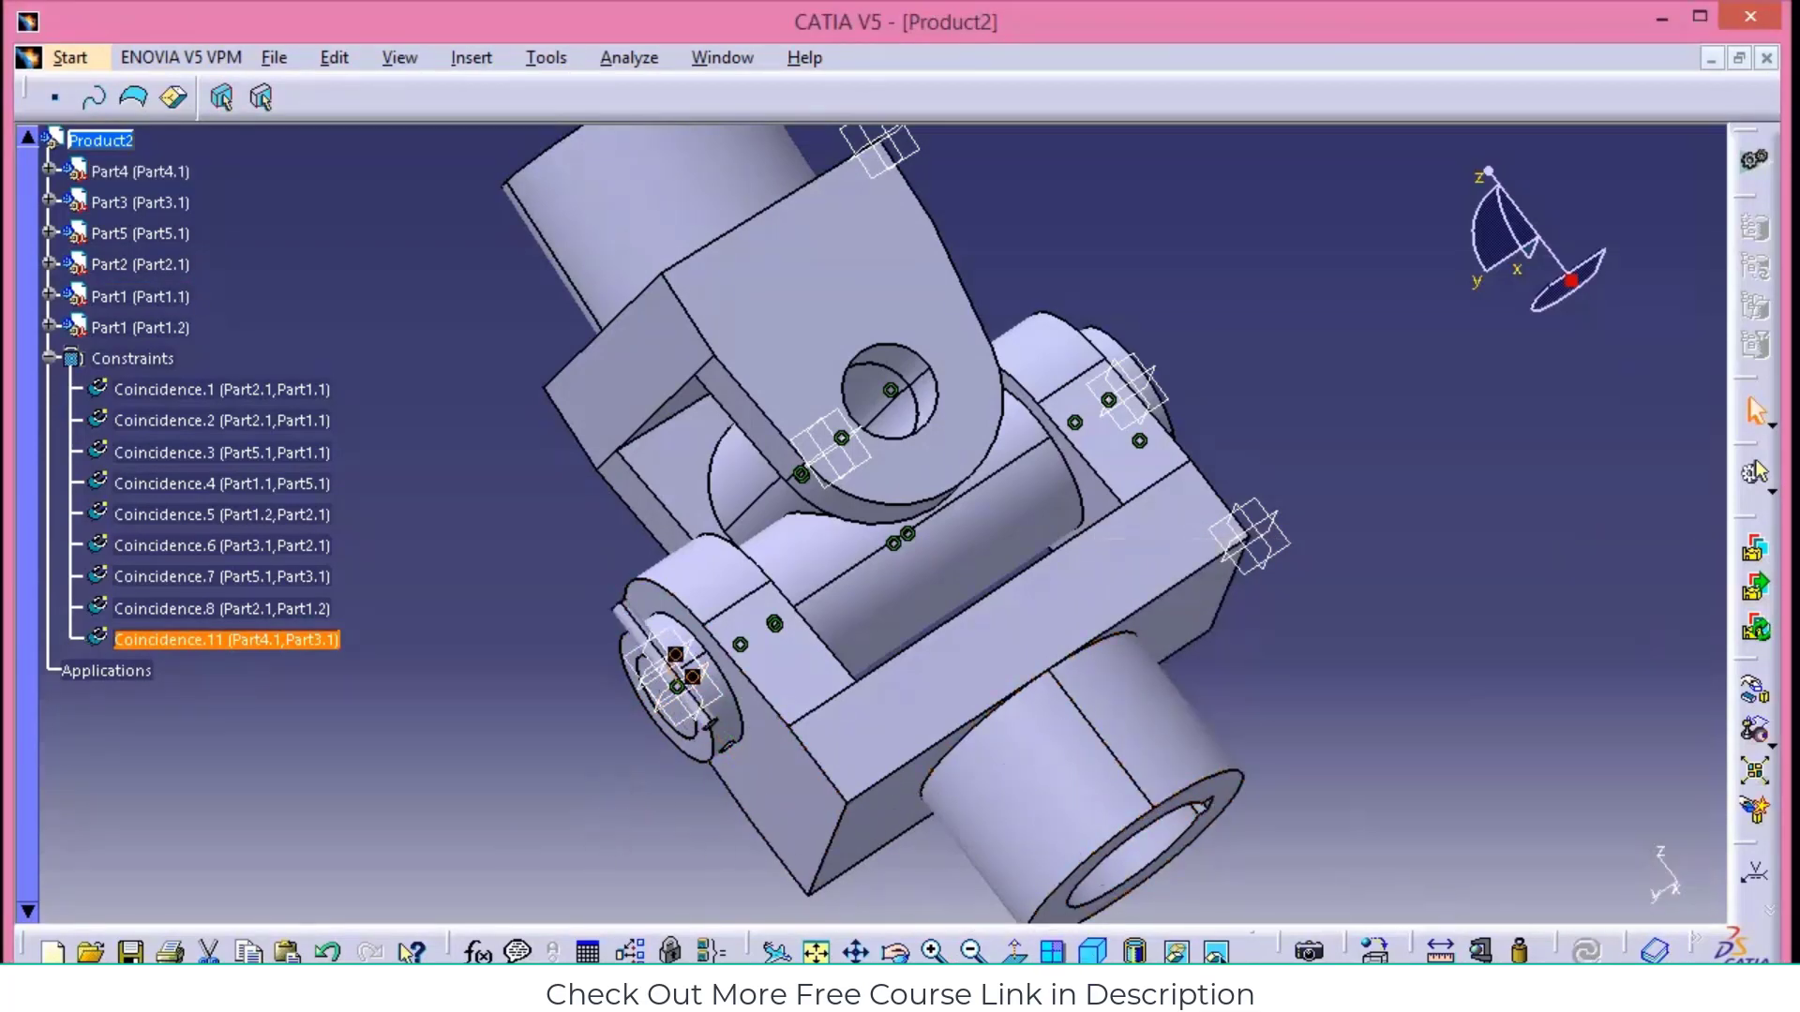
{"action": "middle_click_drag", "start_coordinate": [550, 784], "coordinate": [692, 833]}
{"action": "left_click", "coordinate": [471, 57]}
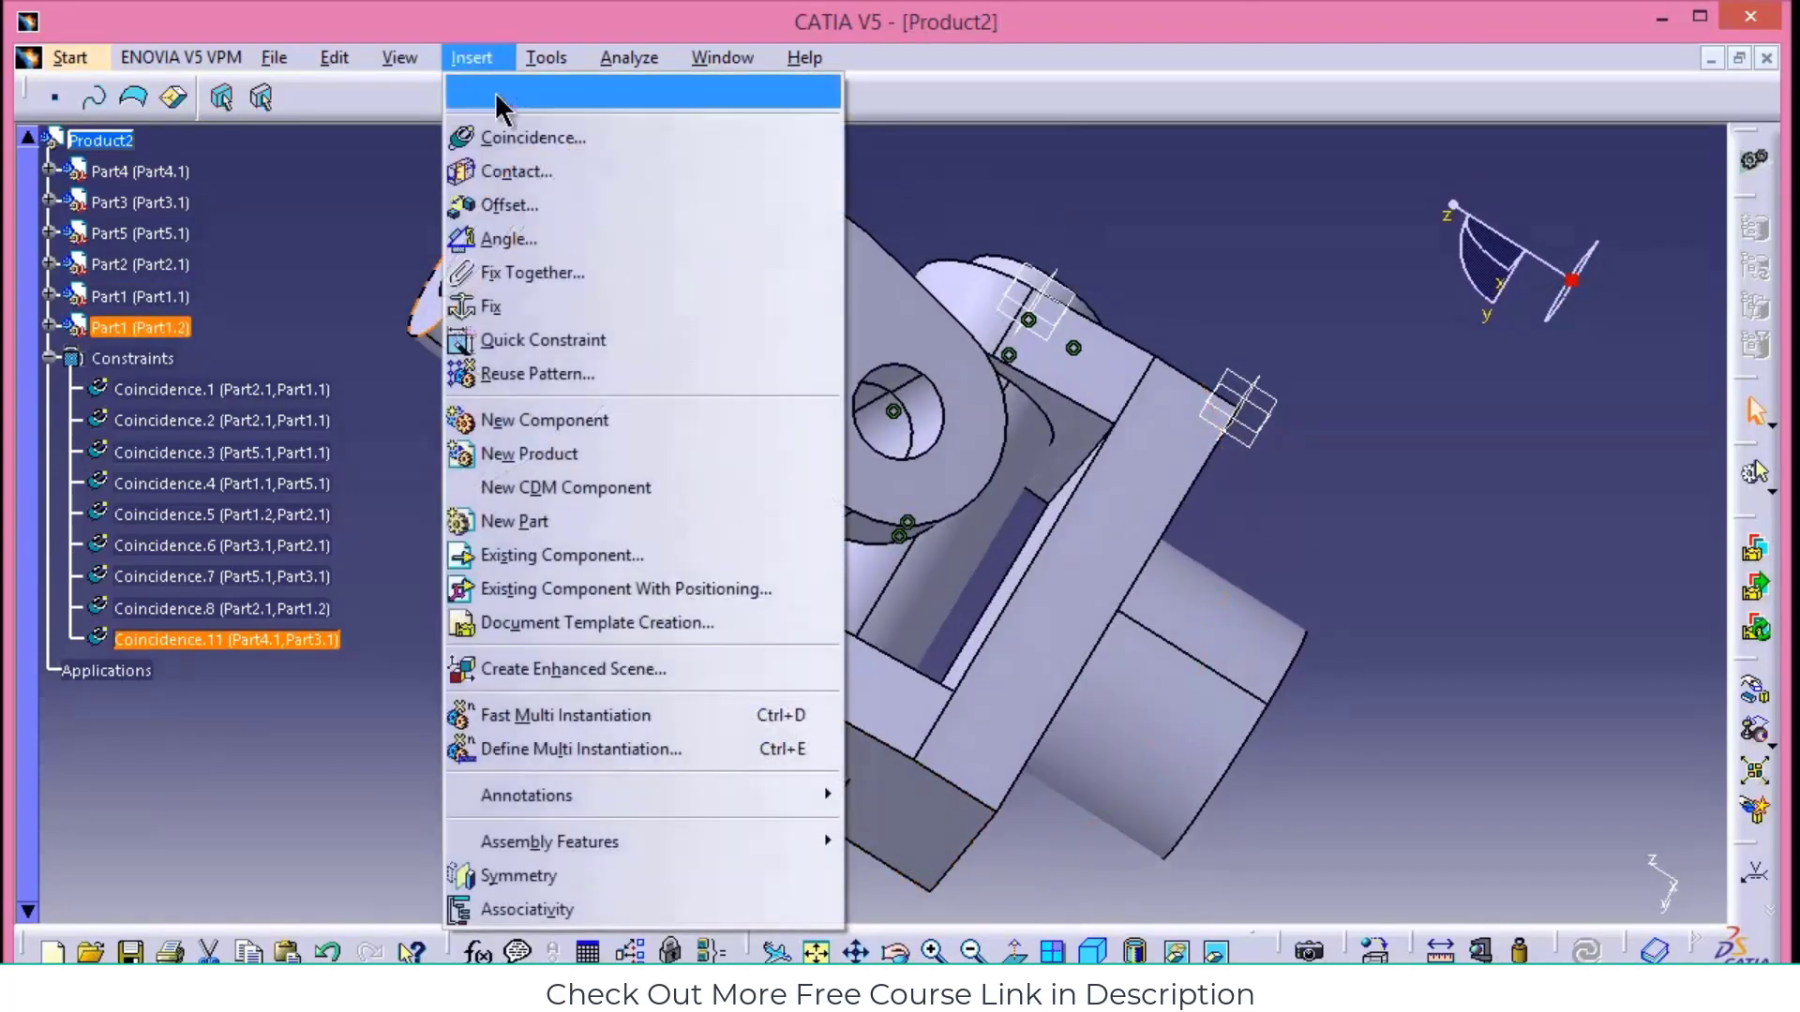
{"action": "left_click", "coordinate": [501, 138]}
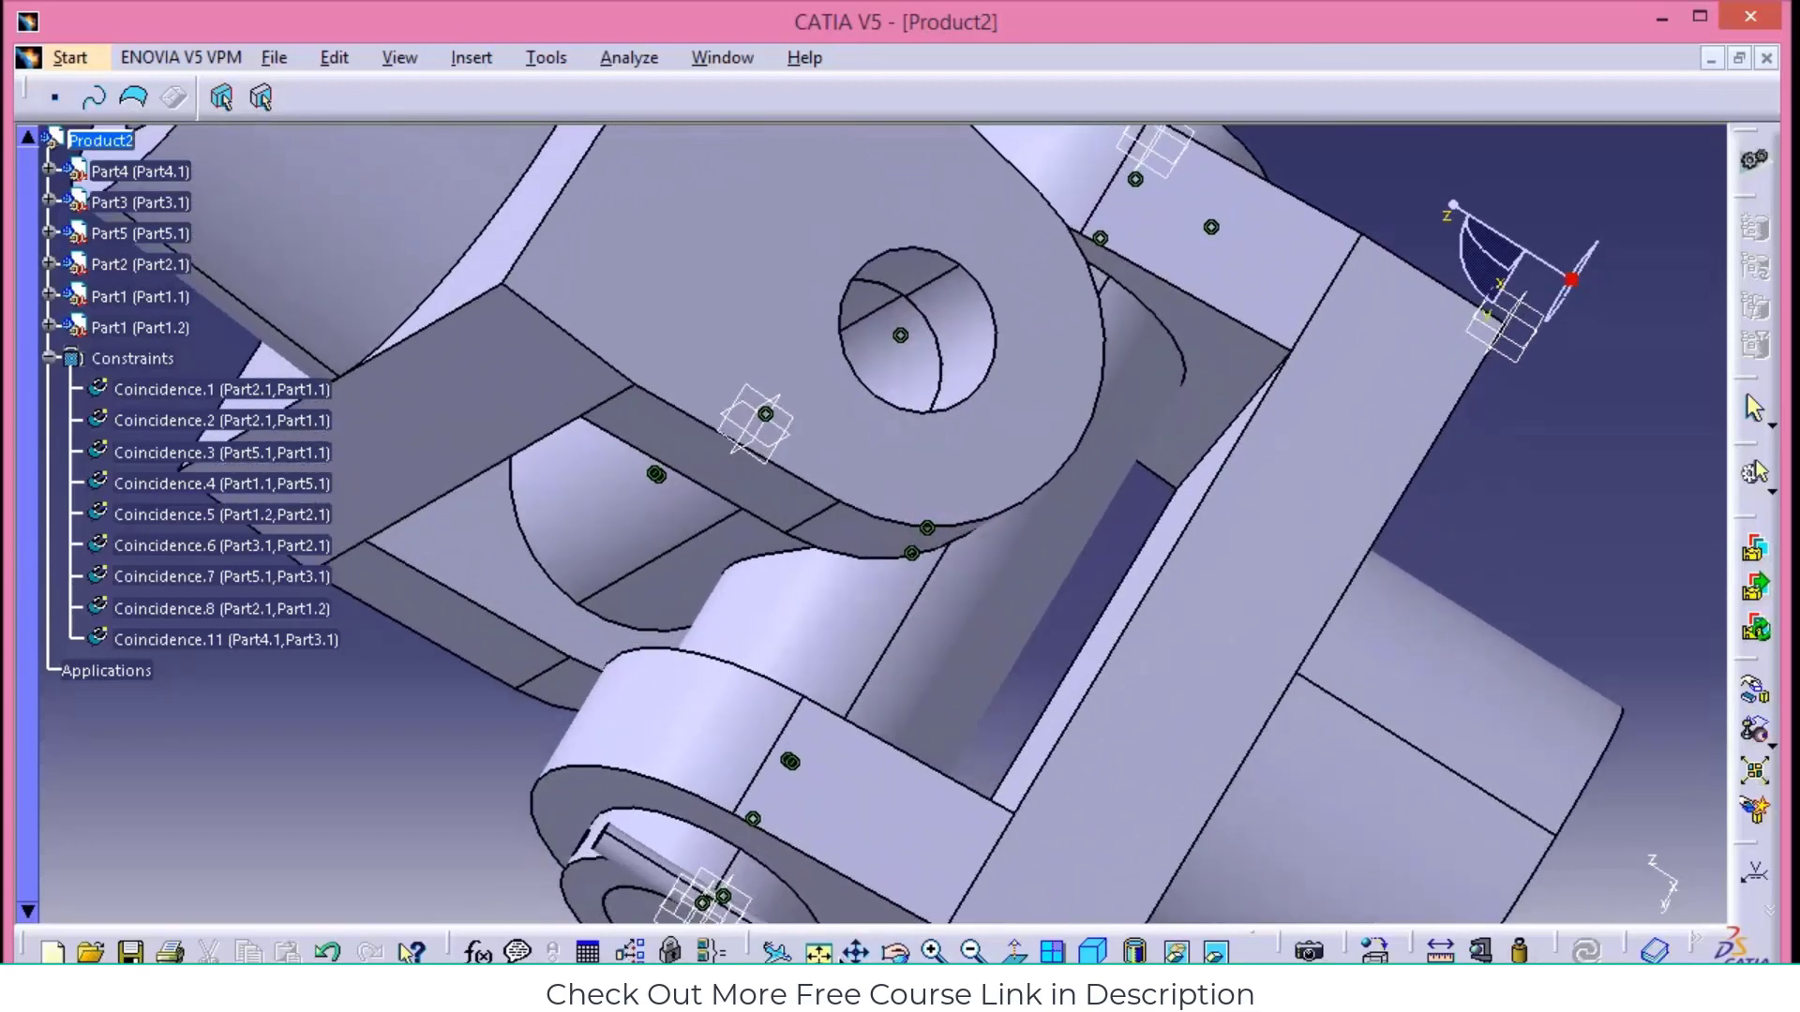
{"action": "left_click", "coordinate": [858, 952]}
{"action": "left_click_drag", "start_coordinate": [474, 694], "coordinate": [572, 417]}
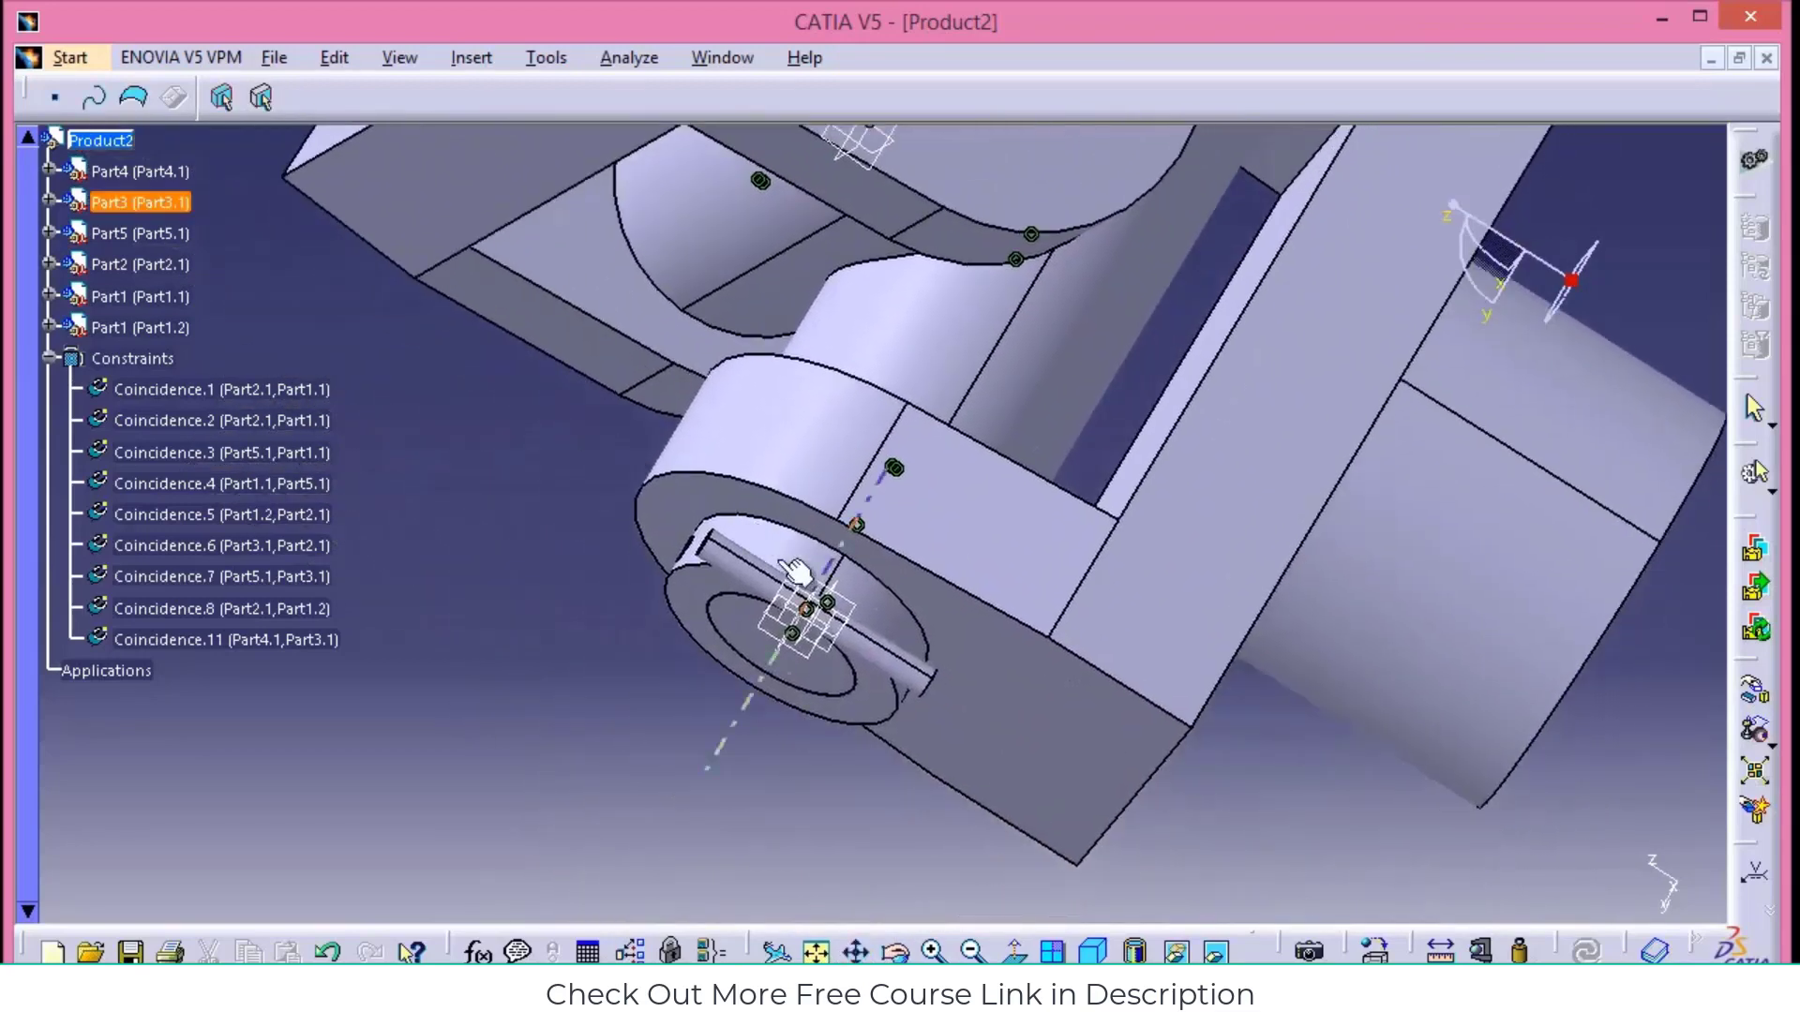
{"action": "left_click", "coordinate": [898, 953]}
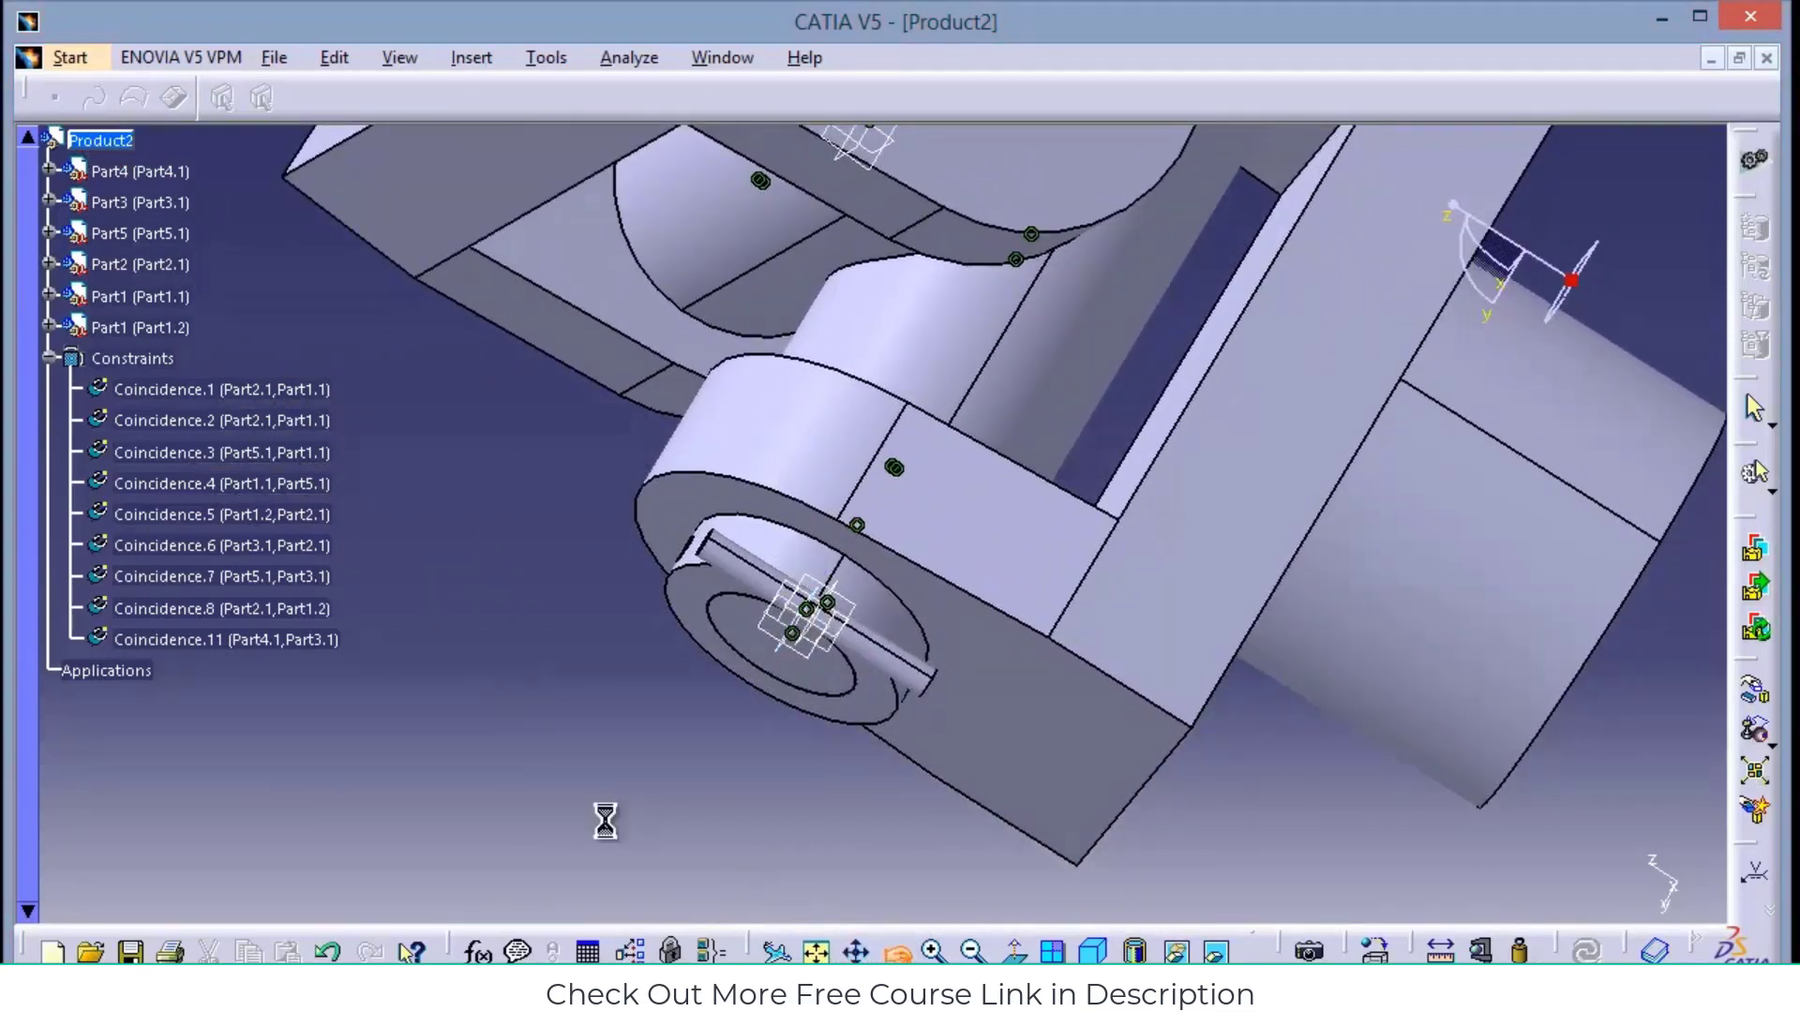
{"action": "left_click_drag", "start_coordinate": [603, 823], "coordinate": [686, 716]}
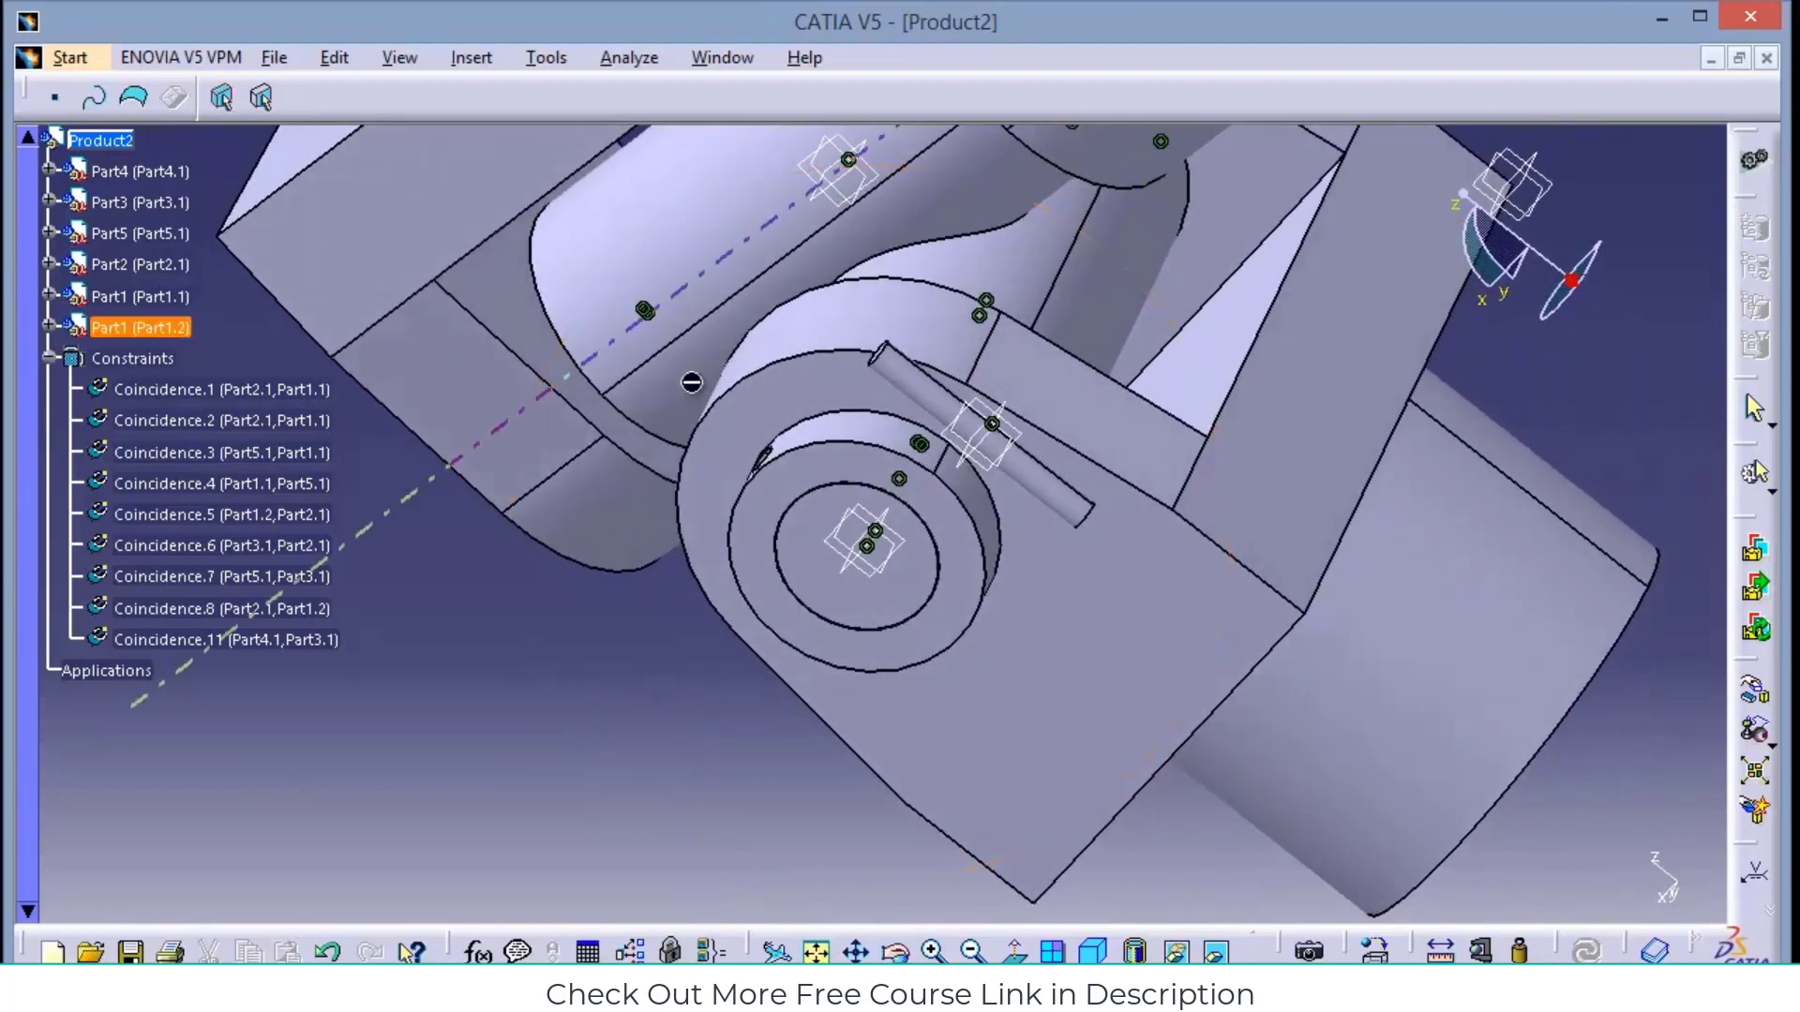
{"action": "left_click", "coordinate": [472, 57]}
{"action": "left_click", "coordinate": [522, 141]}
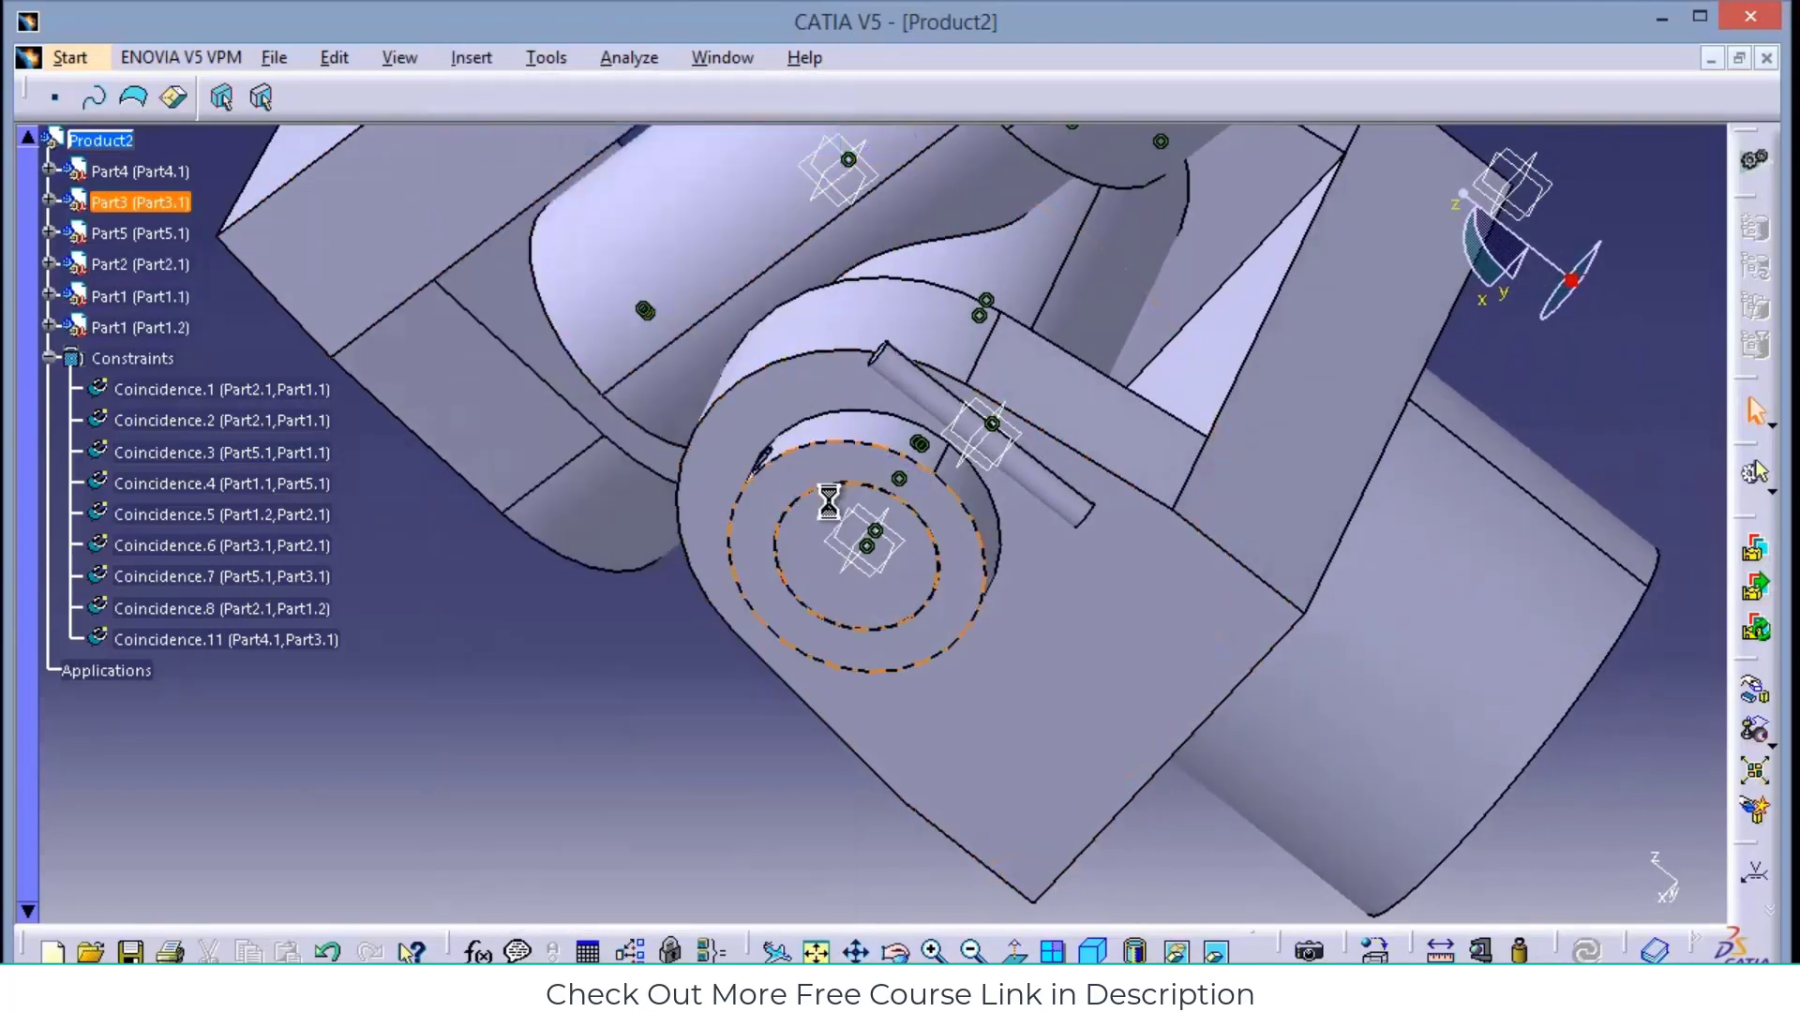
{"action": "left_click", "coordinate": [975, 474]}
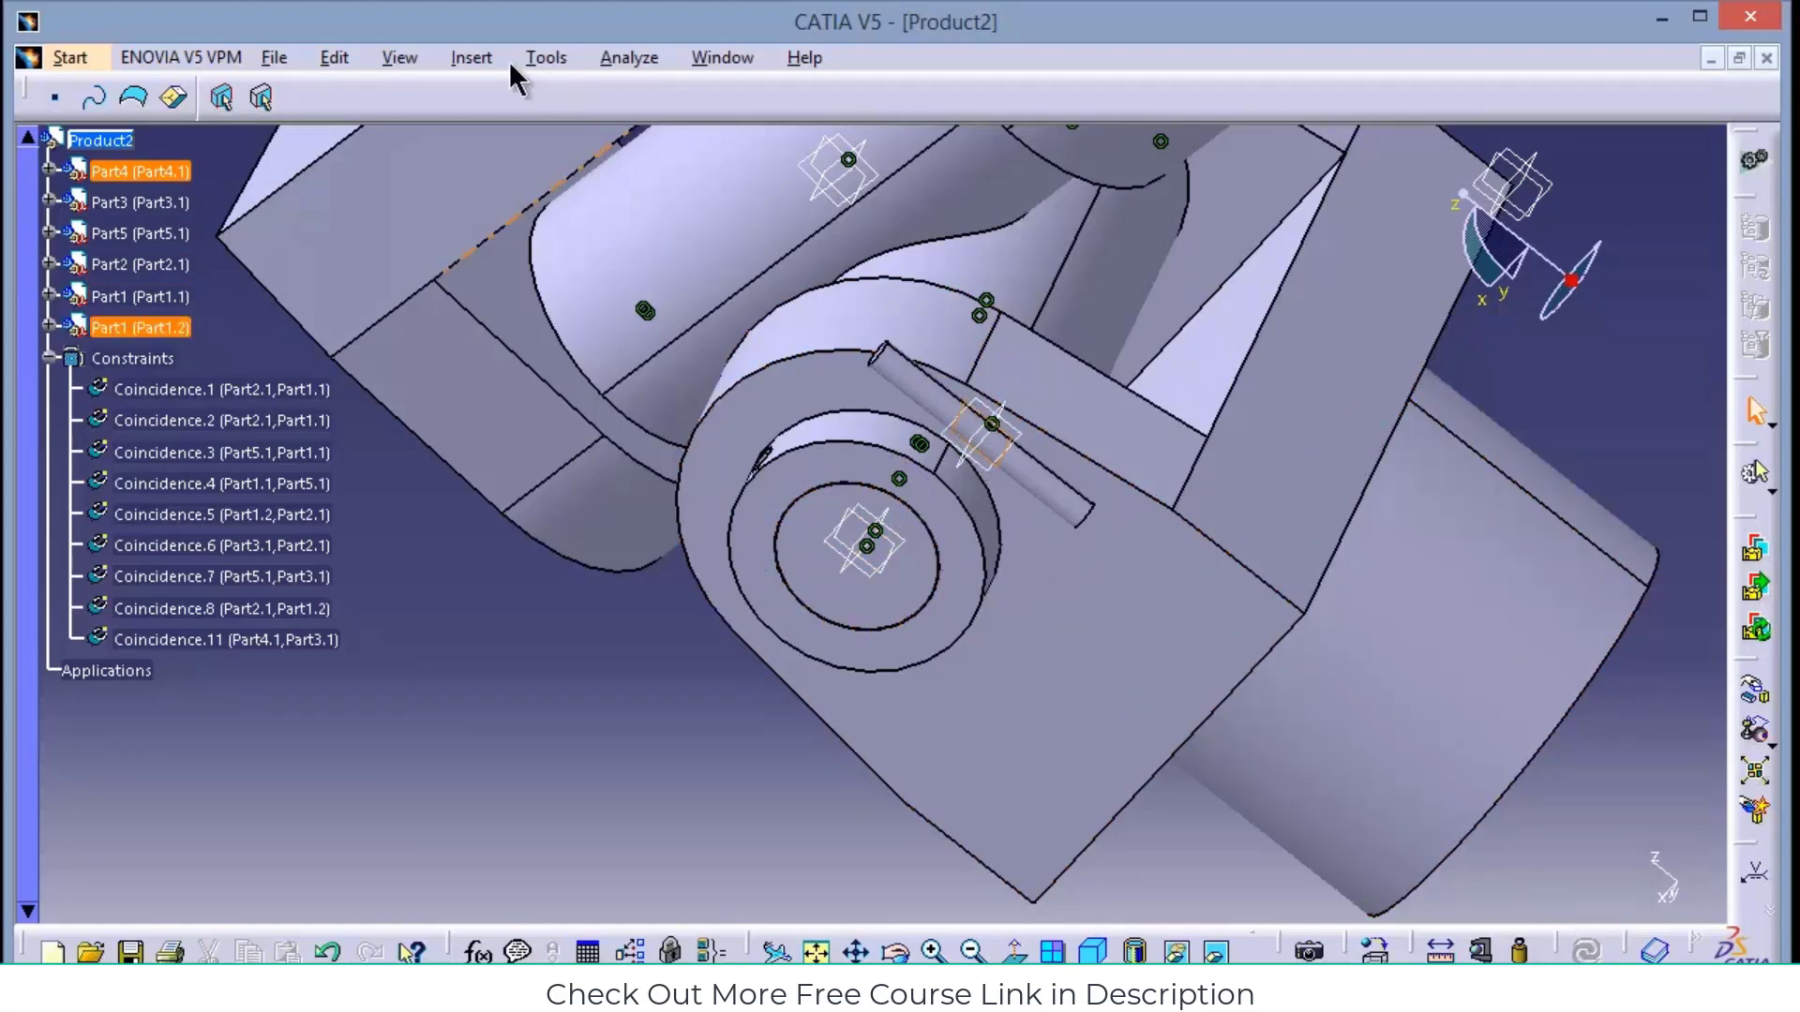
Make a second reference plane of the pin coincident with the ring's matching plane, orientation Opposite, and update the assembly
{"action": "left_click", "coordinate": [473, 58]}
{"action": "left_click", "coordinate": [525, 136]}
{"action": "left_click", "coordinate": [955, 439]}
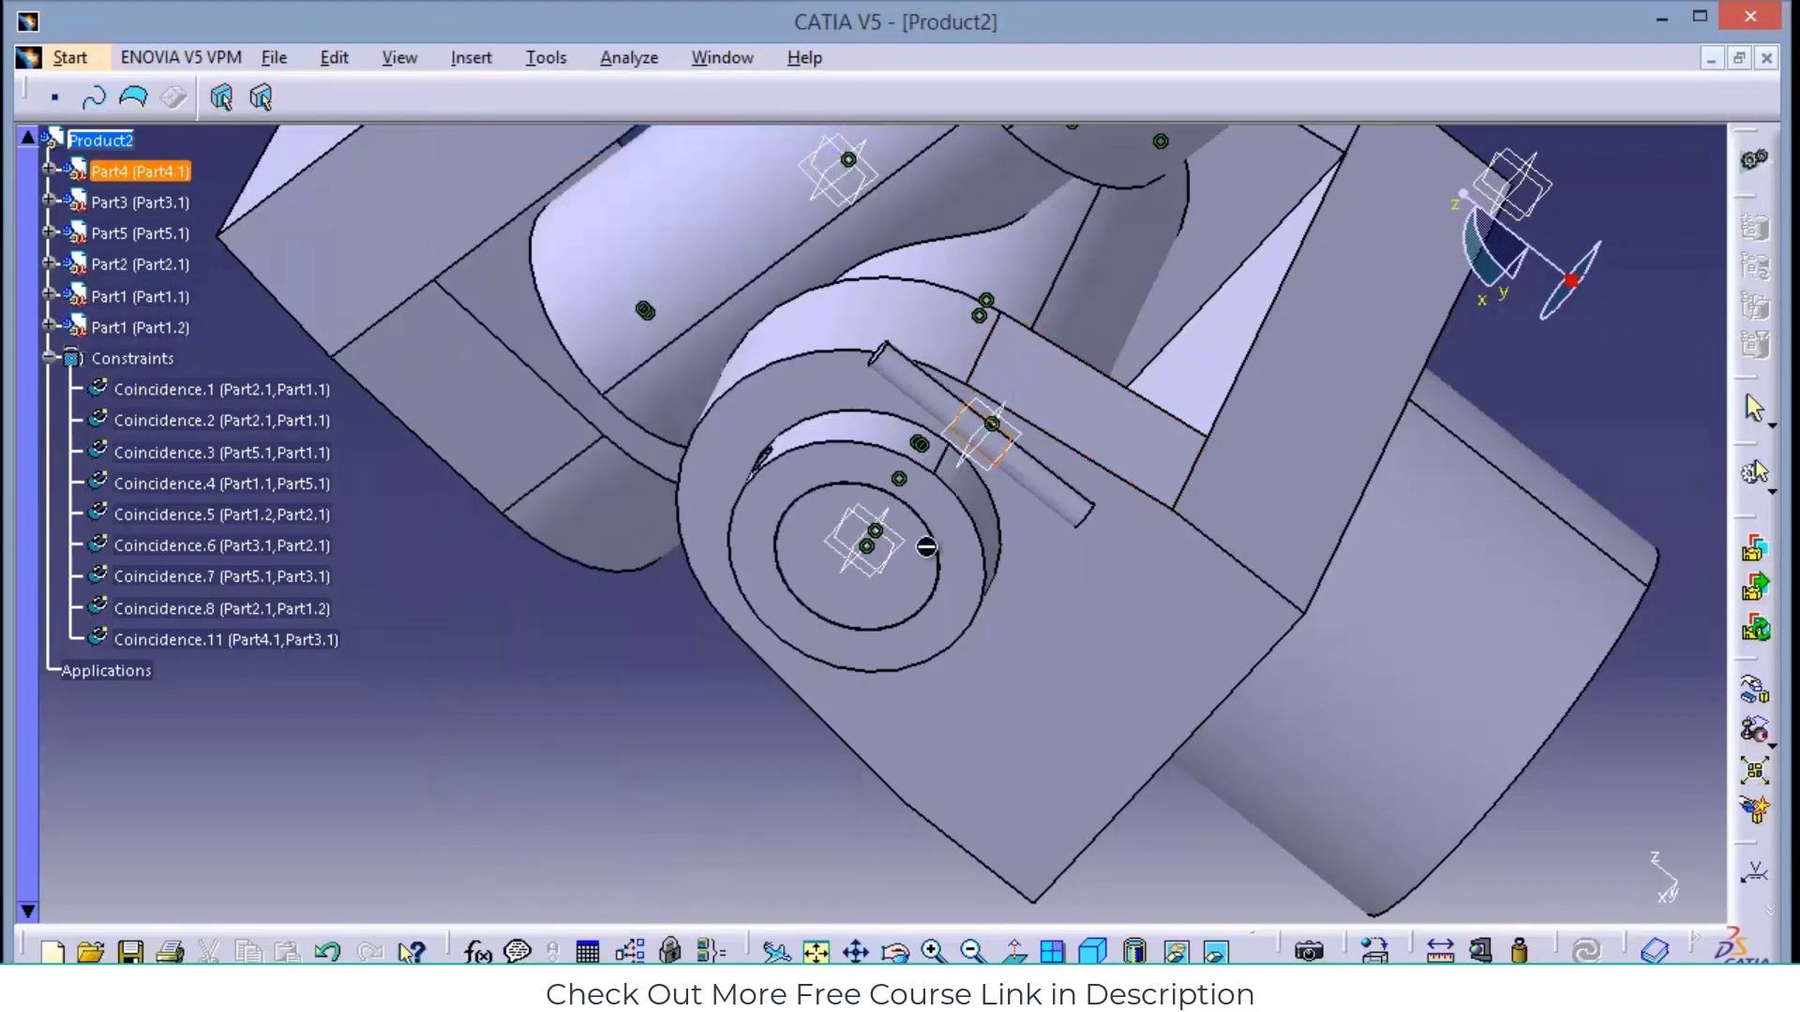
{"action": "left_click", "coordinate": [861, 543]}
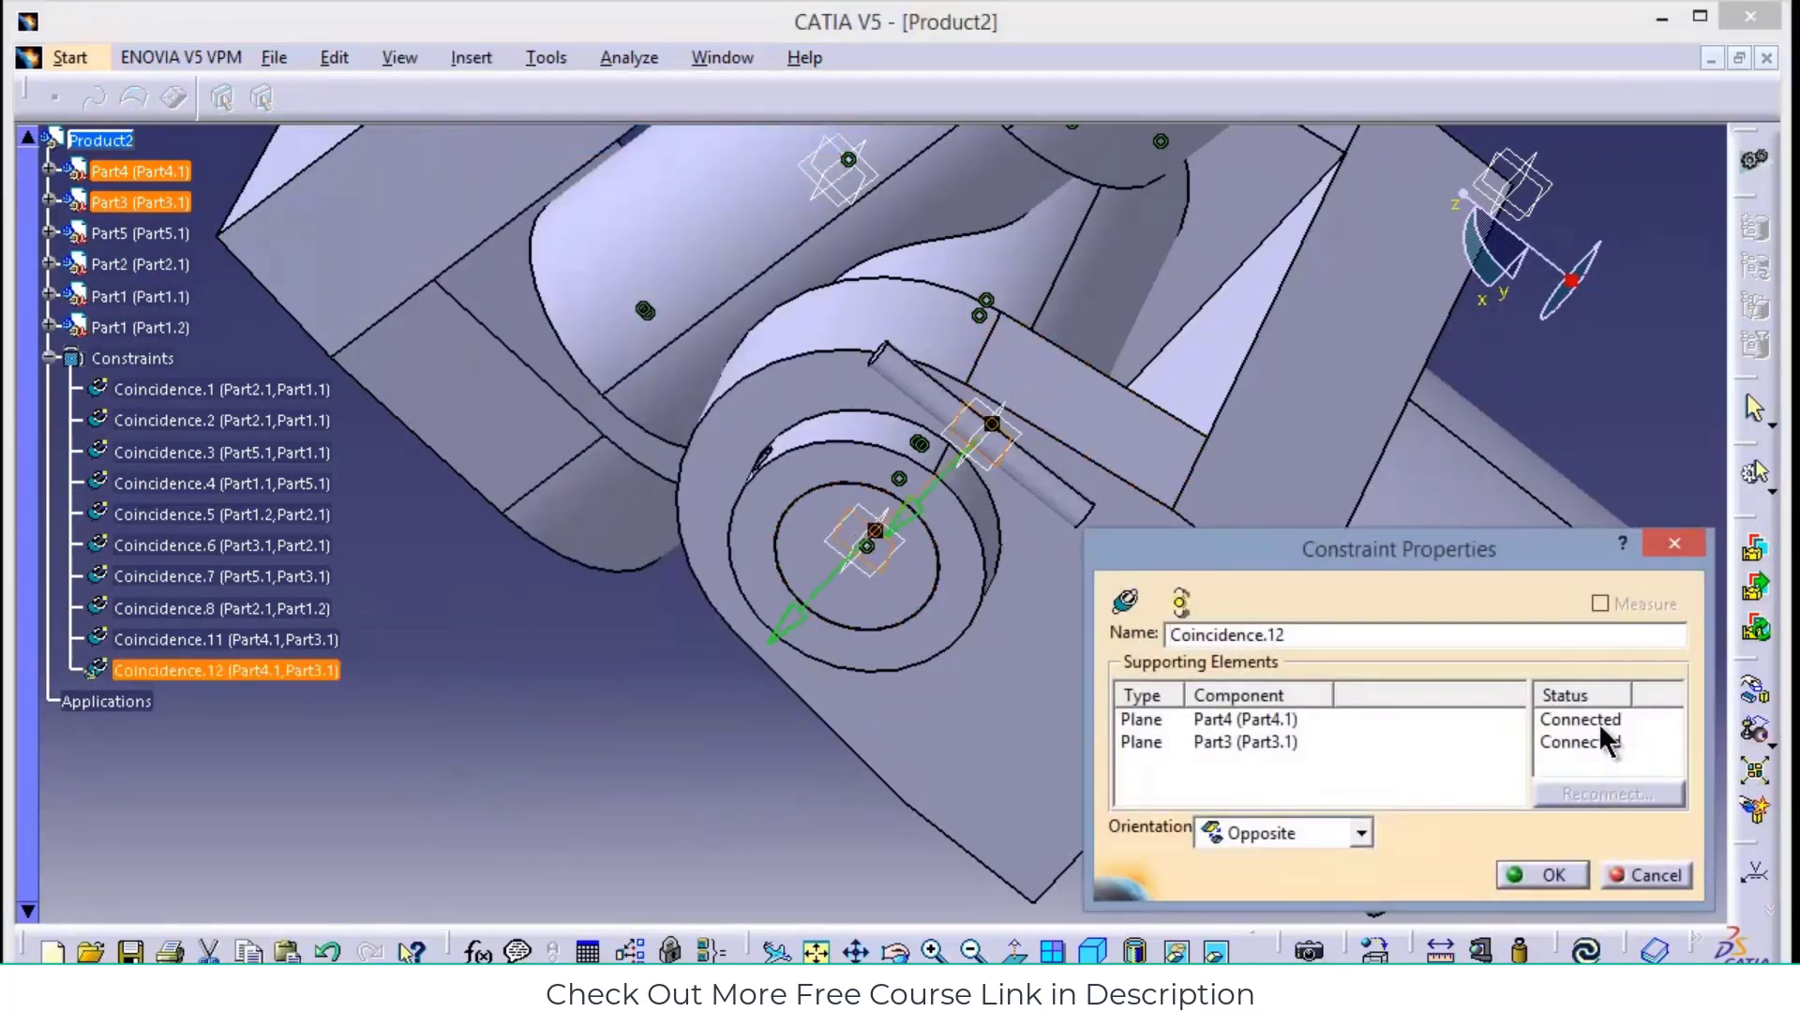
{"action": "left_click", "coordinate": [1545, 878]}
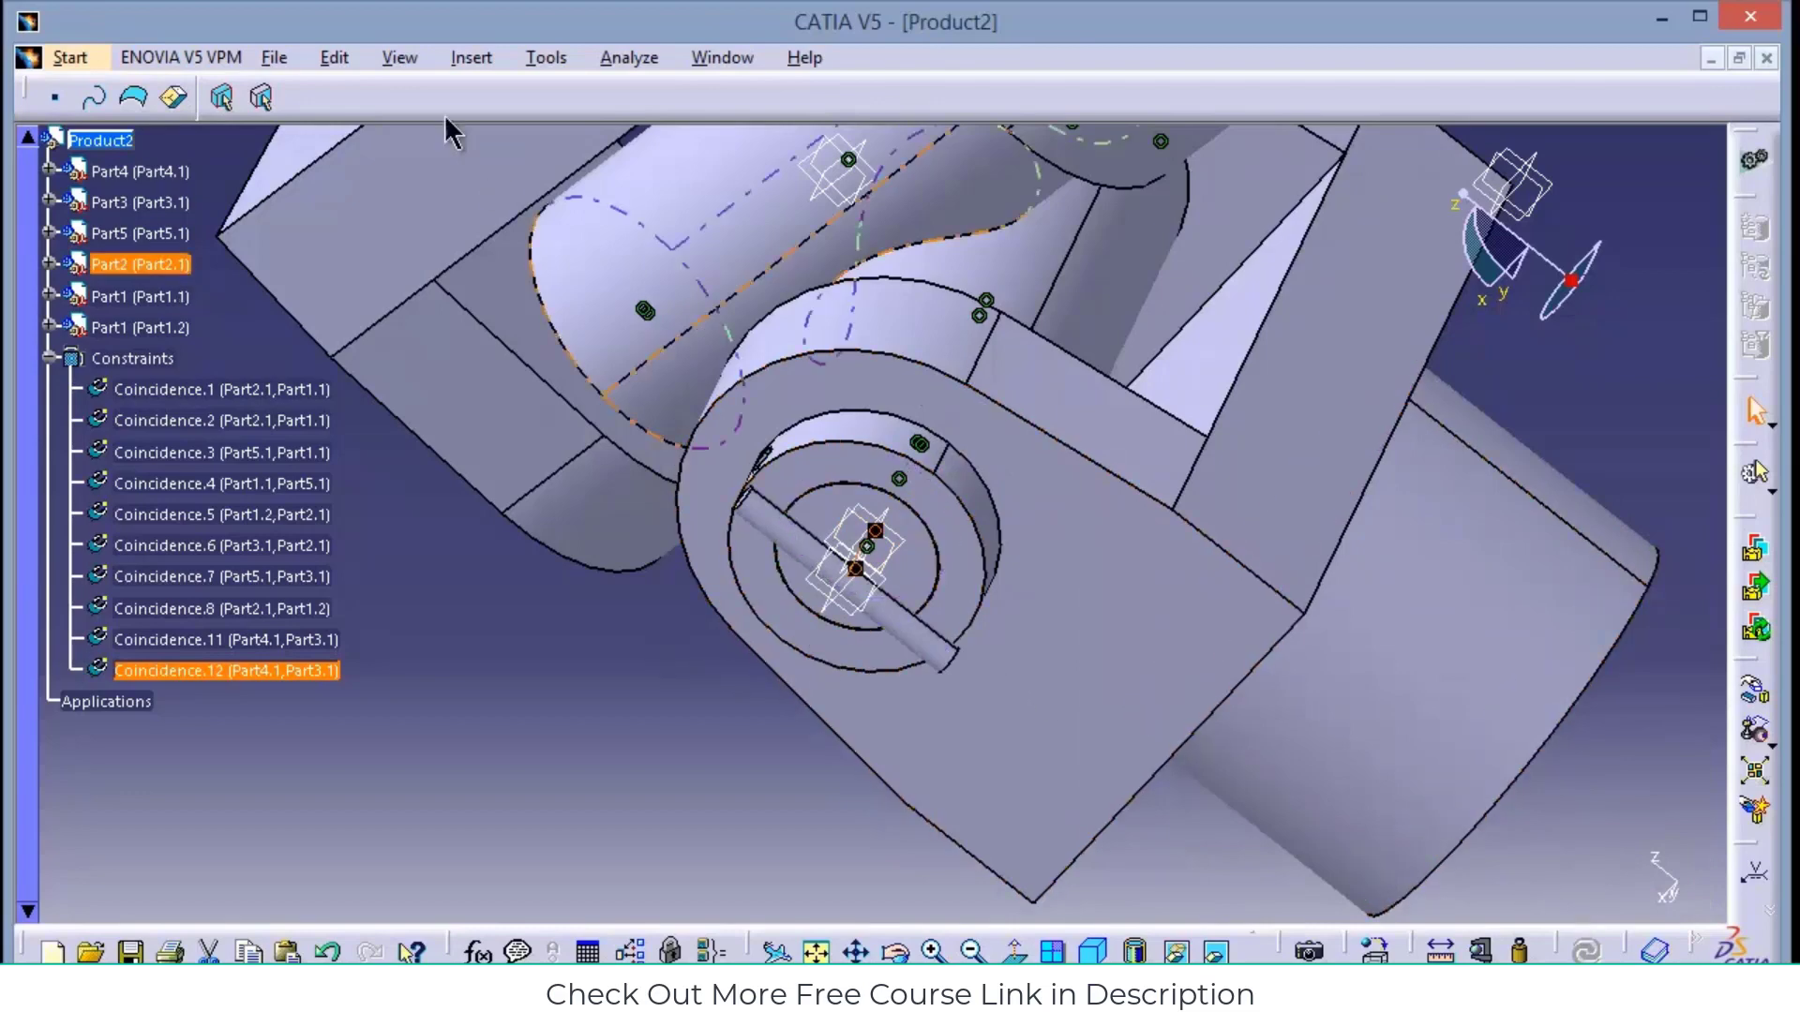
Make the remaining reference planes of the ring and the pin coincident, orientation Same, and update the assembly
{"action": "left_click", "coordinate": [492, 58]}
{"action": "left_click", "coordinate": [542, 138]}
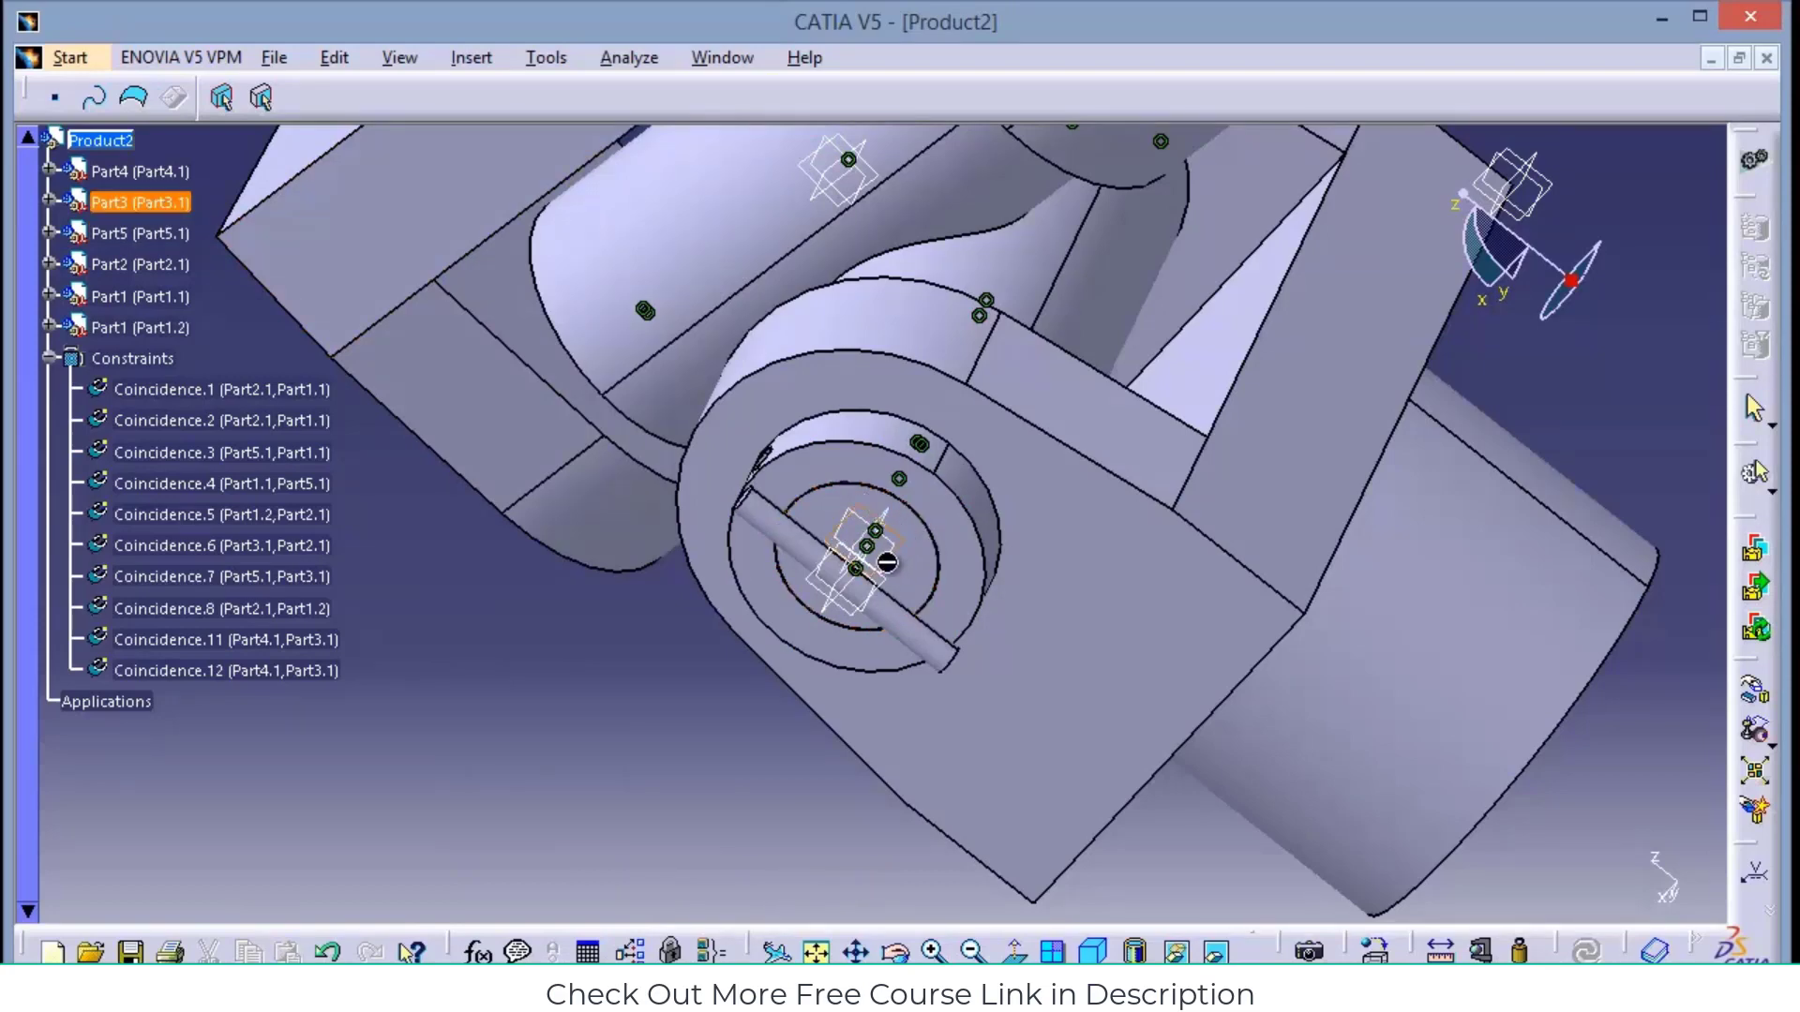
{"action": "left_click", "coordinate": [895, 588]}
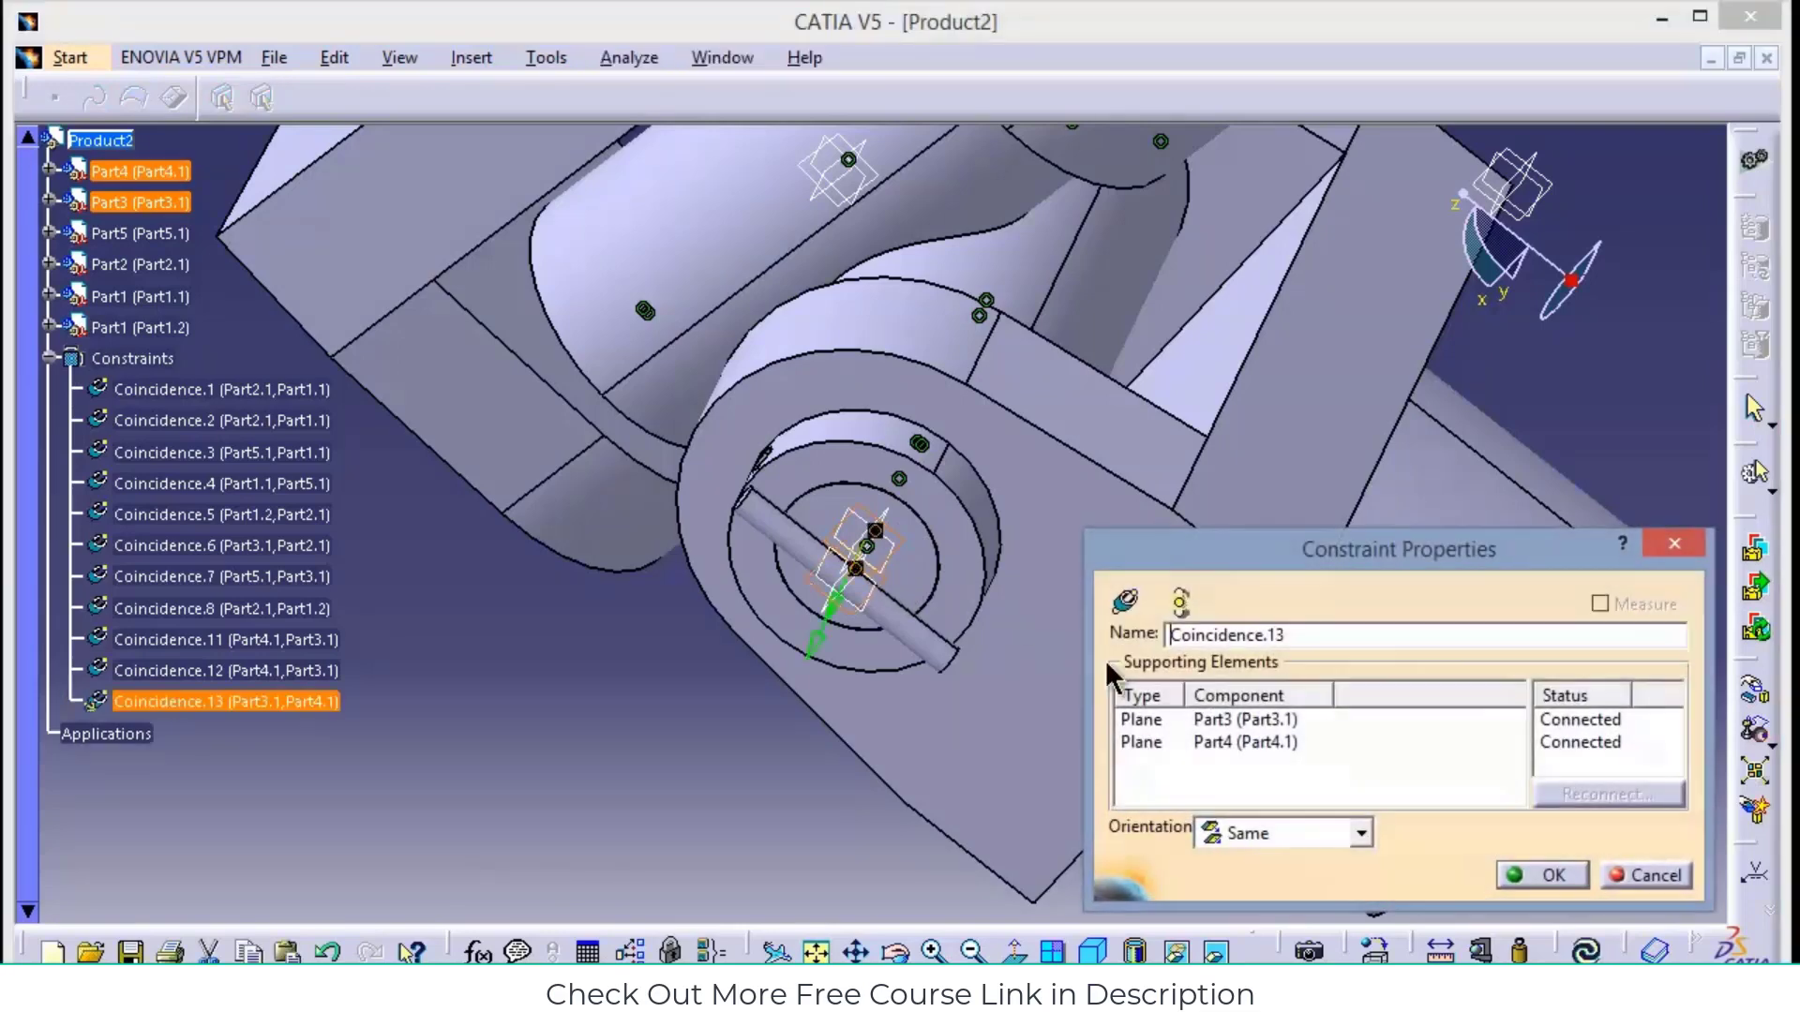
{"action": "left_click", "coordinate": [1534, 877]}
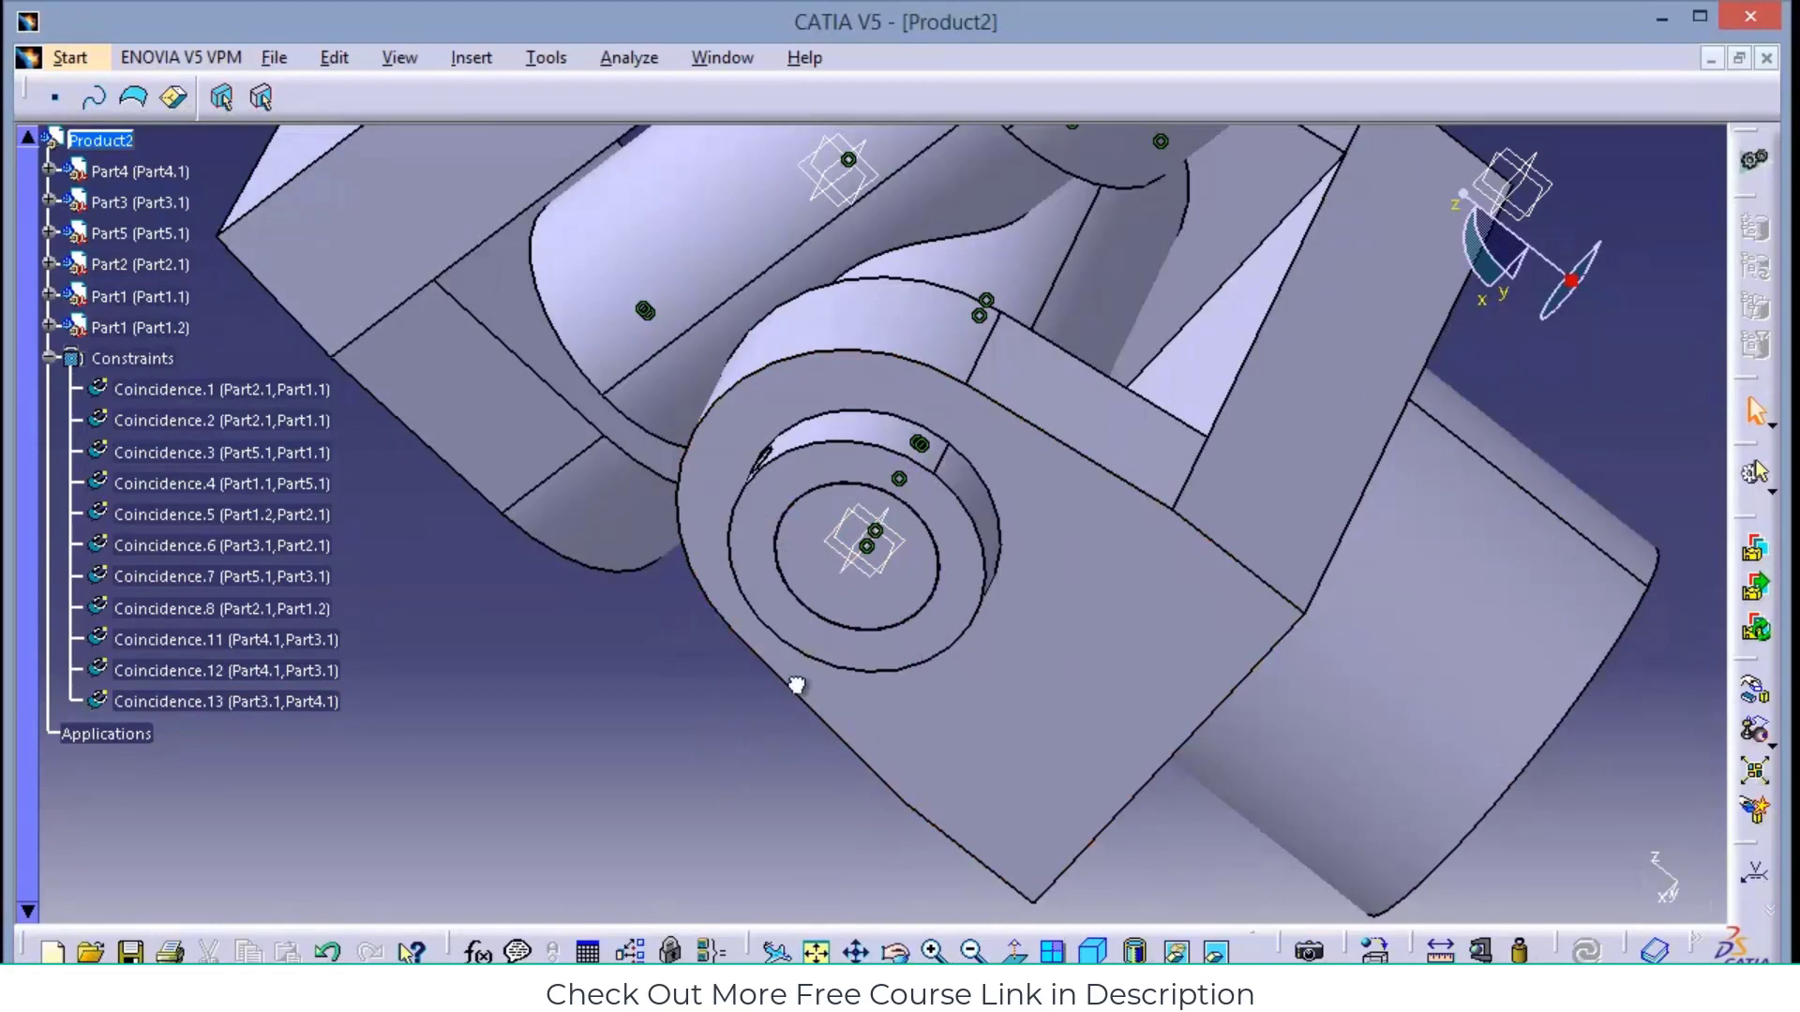
Insert the existing components col.CATPart, ring.CATPart and su.CATPart together into Product2
{"action": "left_click", "coordinate": [895, 950]}
{"action": "left_click_drag", "start_coordinate": [710, 684], "coordinate": [1071, 497]}
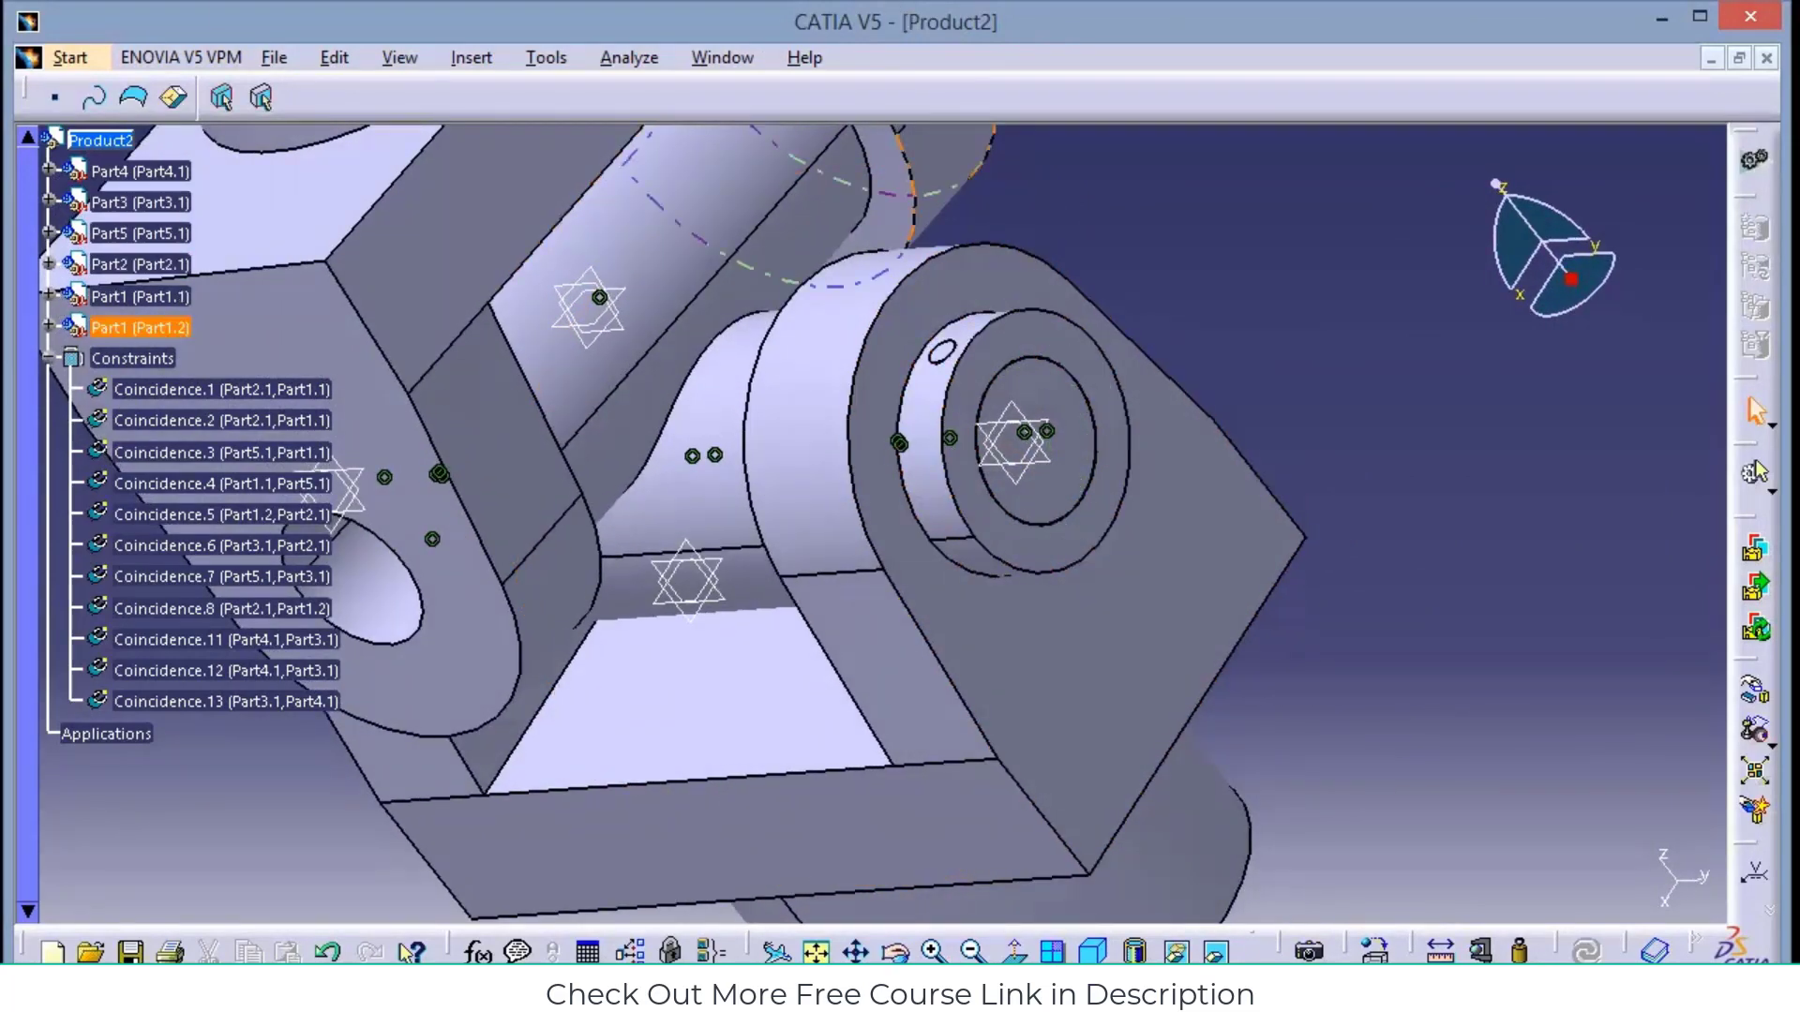
{"action": "left_click", "coordinate": [471, 57]}
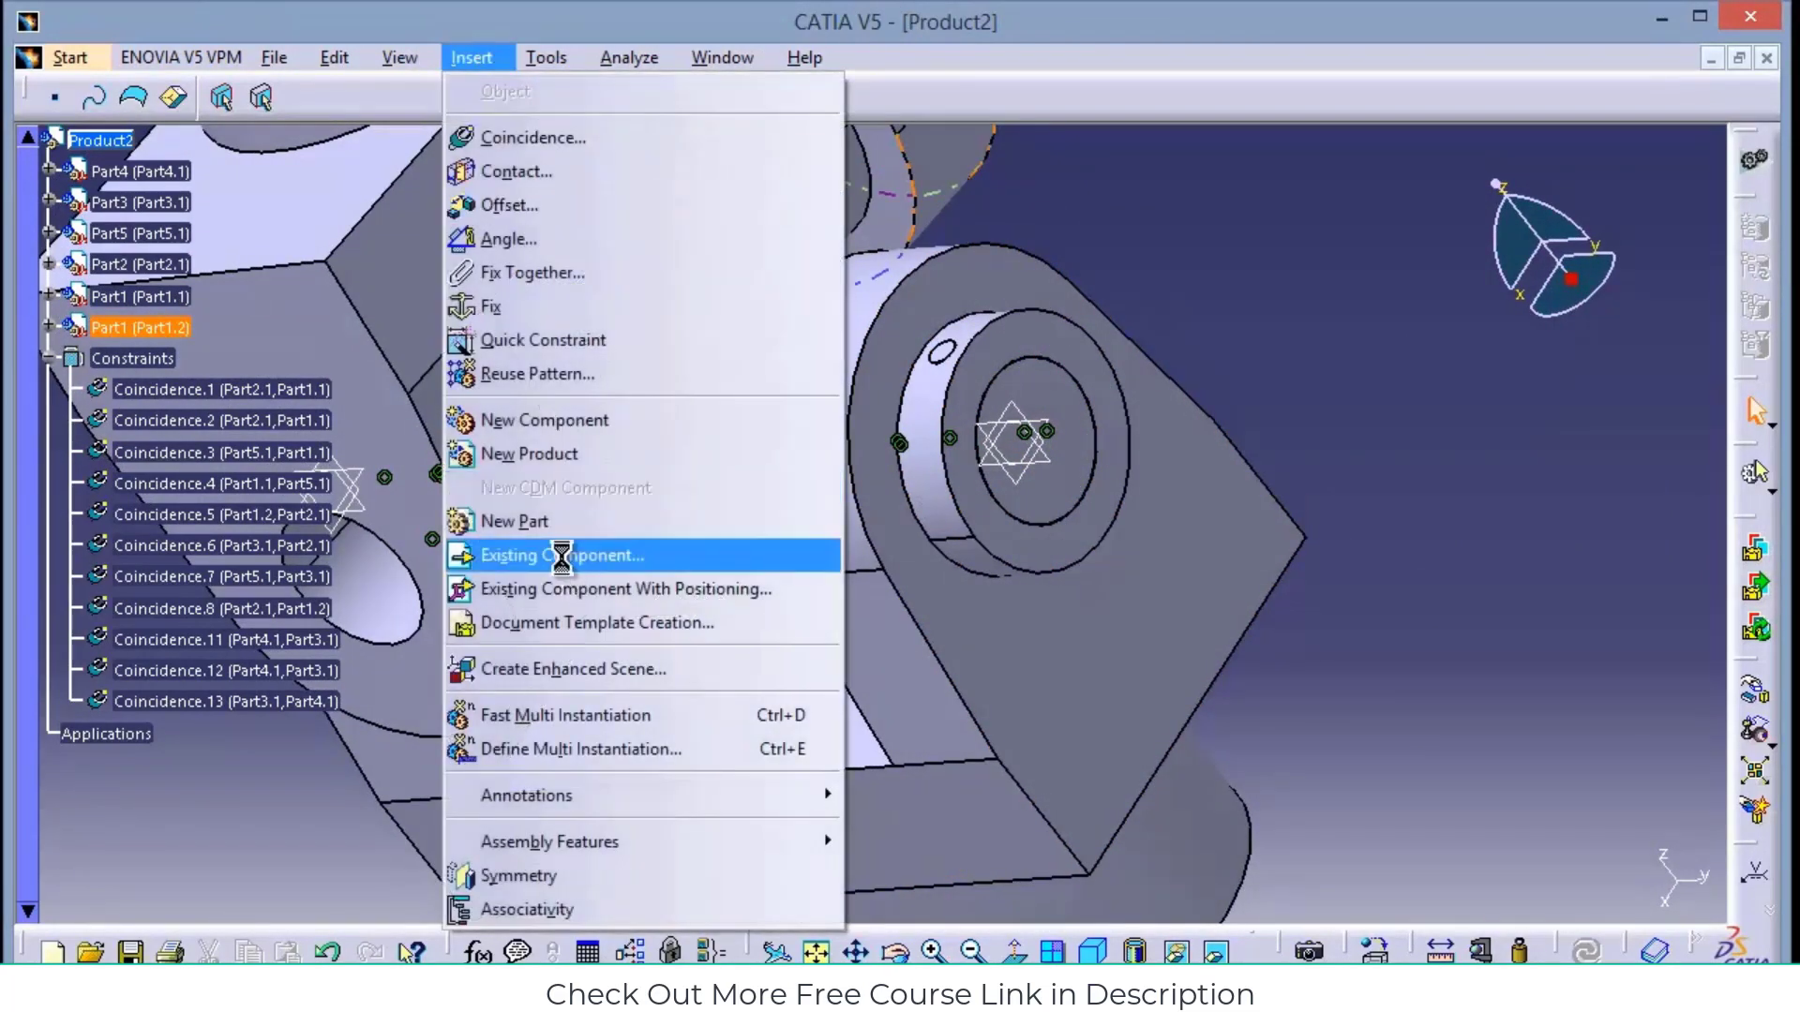
{"action": "left_click", "coordinate": [560, 555]}
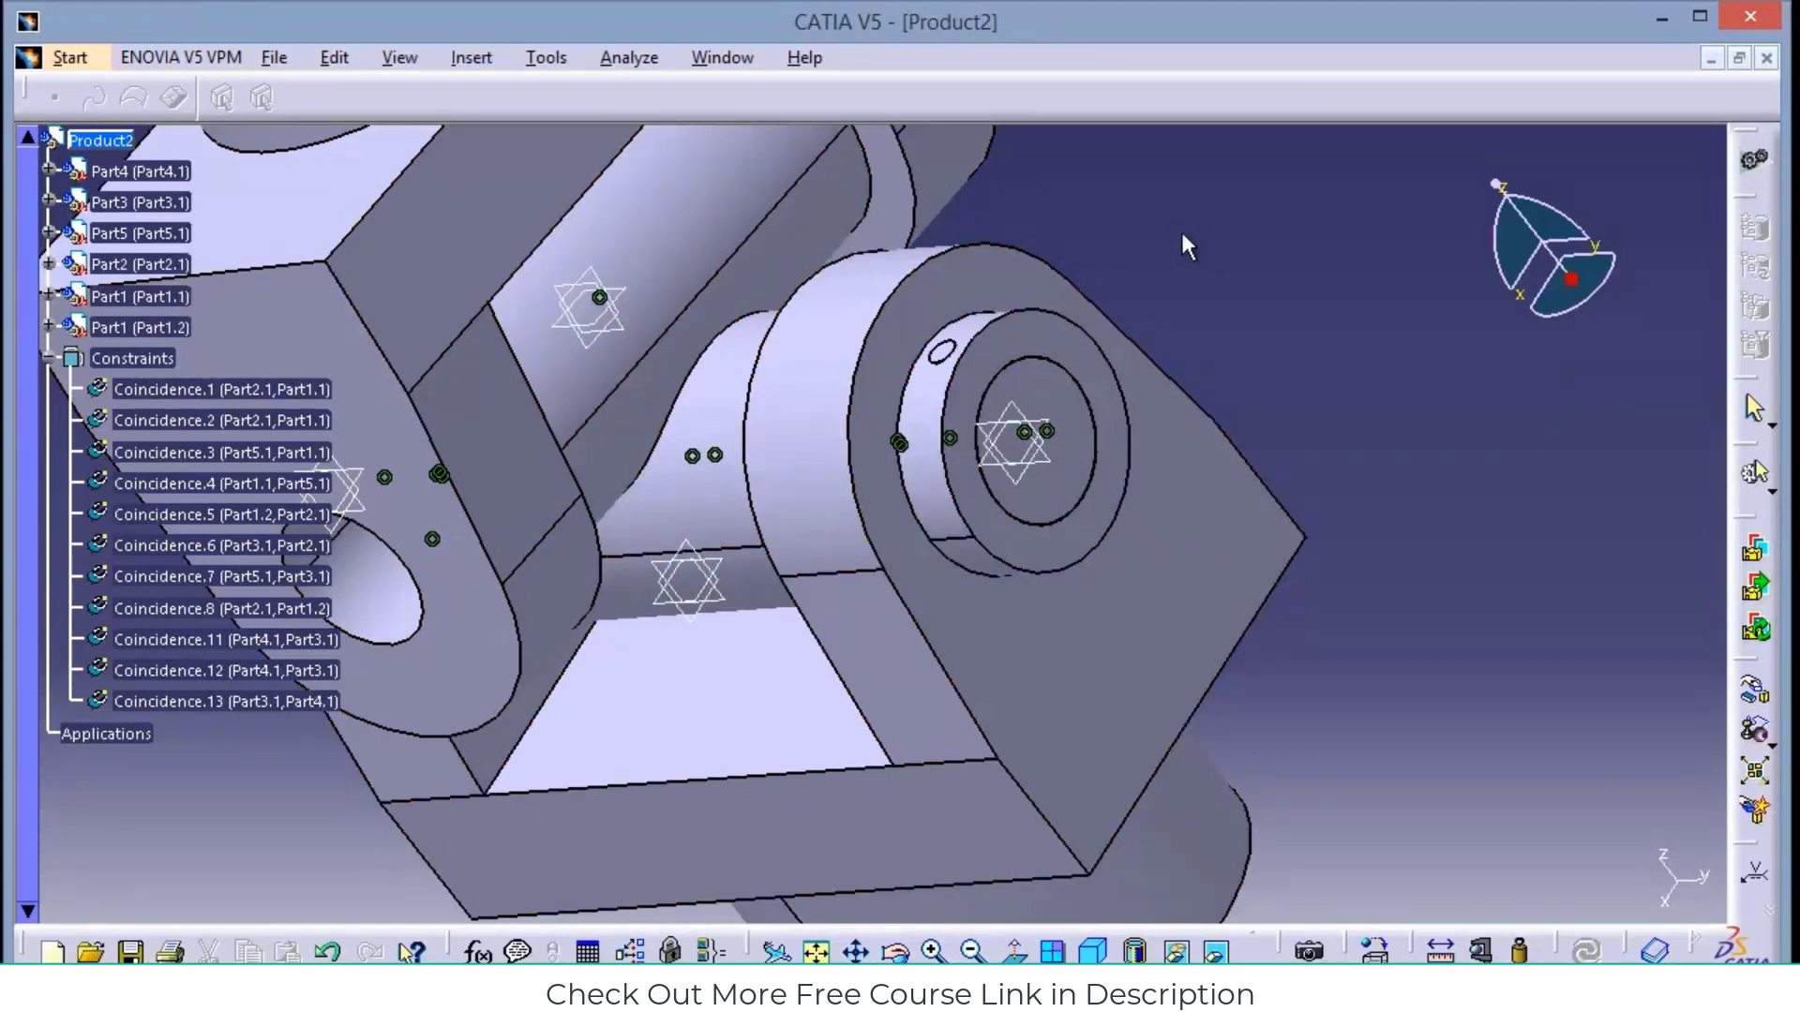
{"action": "left_click", "coordinate": [469, 58]}
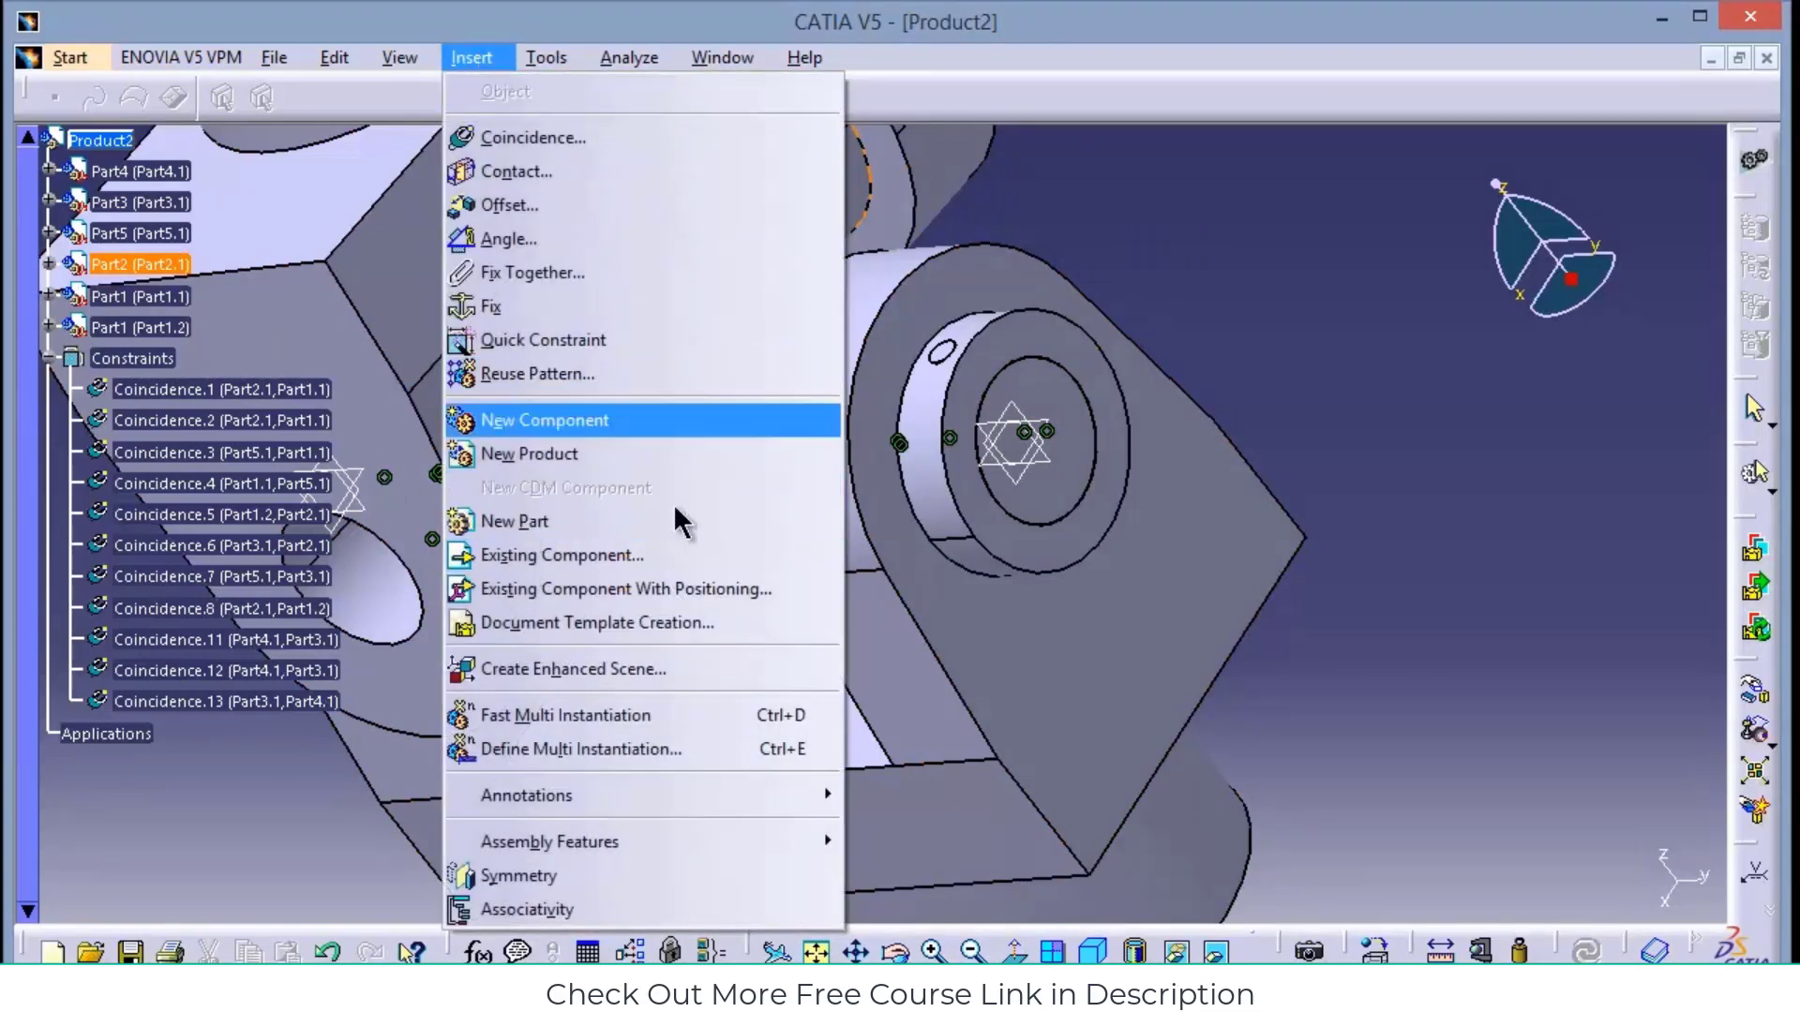
{"action": "left_click", "coordinate": [474, 555]}
{"action": "left_click", "coordinate": [99, 139]}
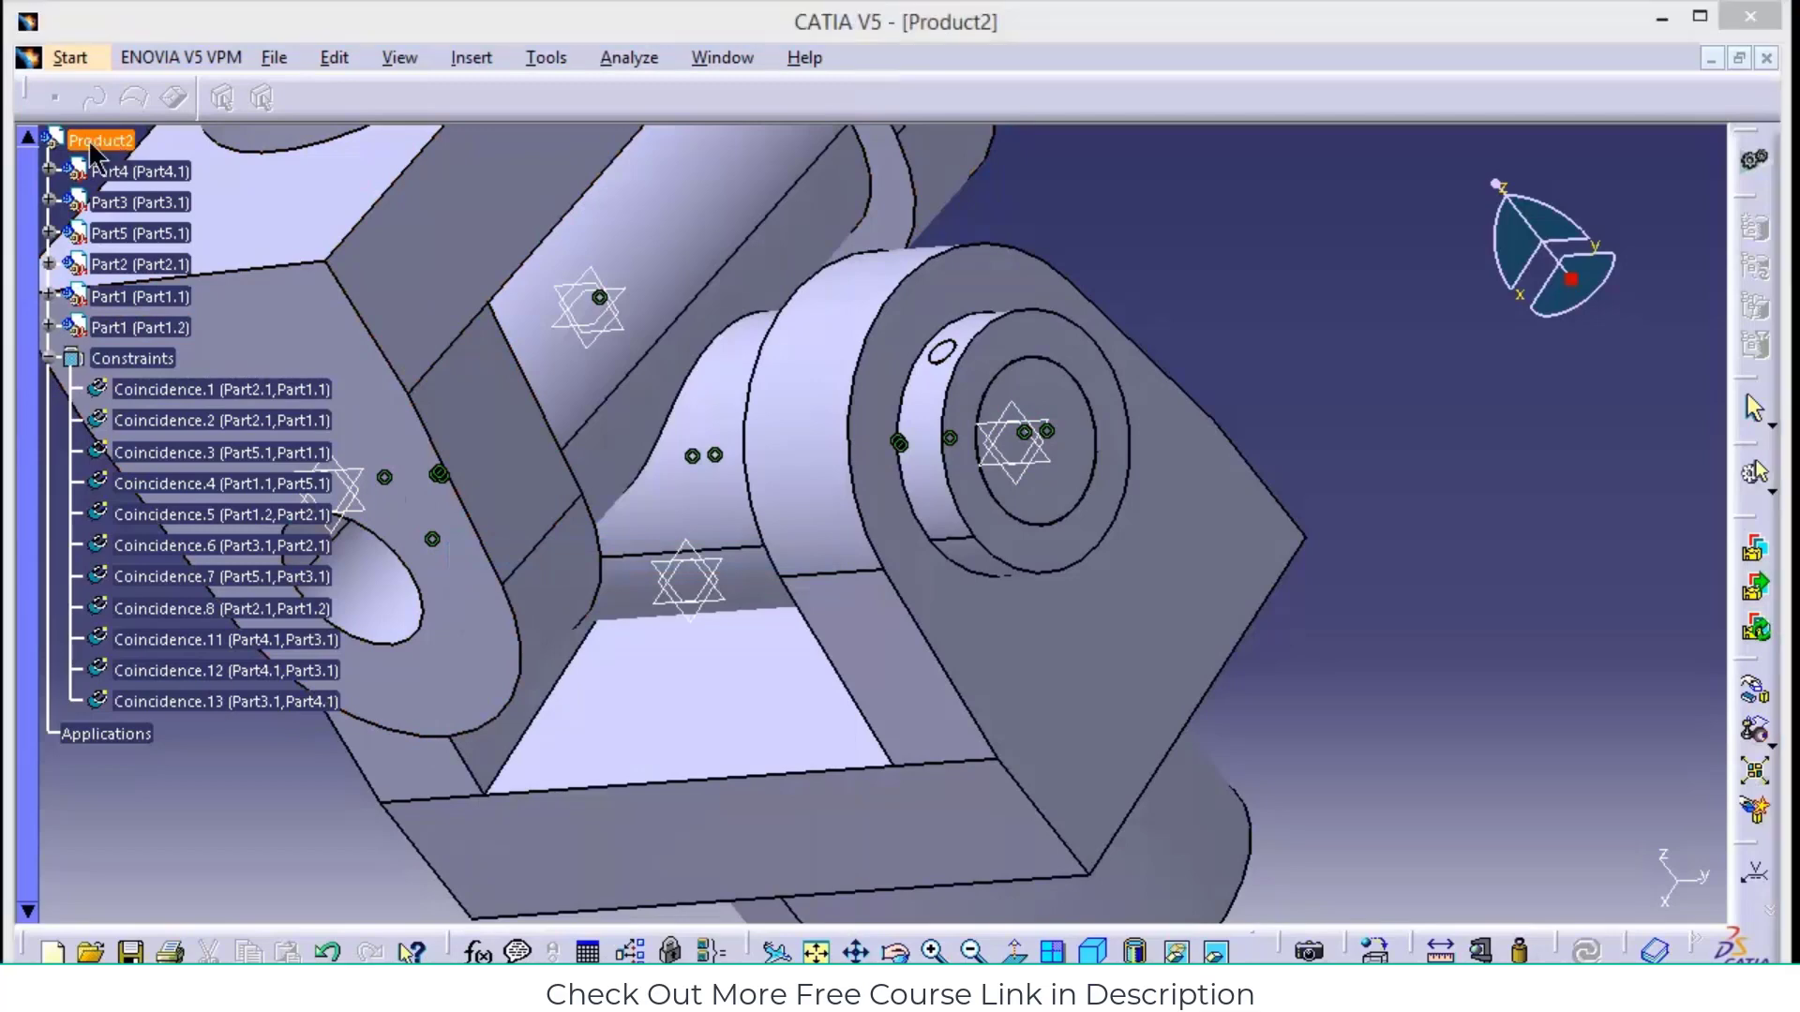
{"action": "left_click_drag", "start_coordinate": [776, 216], "coordinate": [1118, 148]}
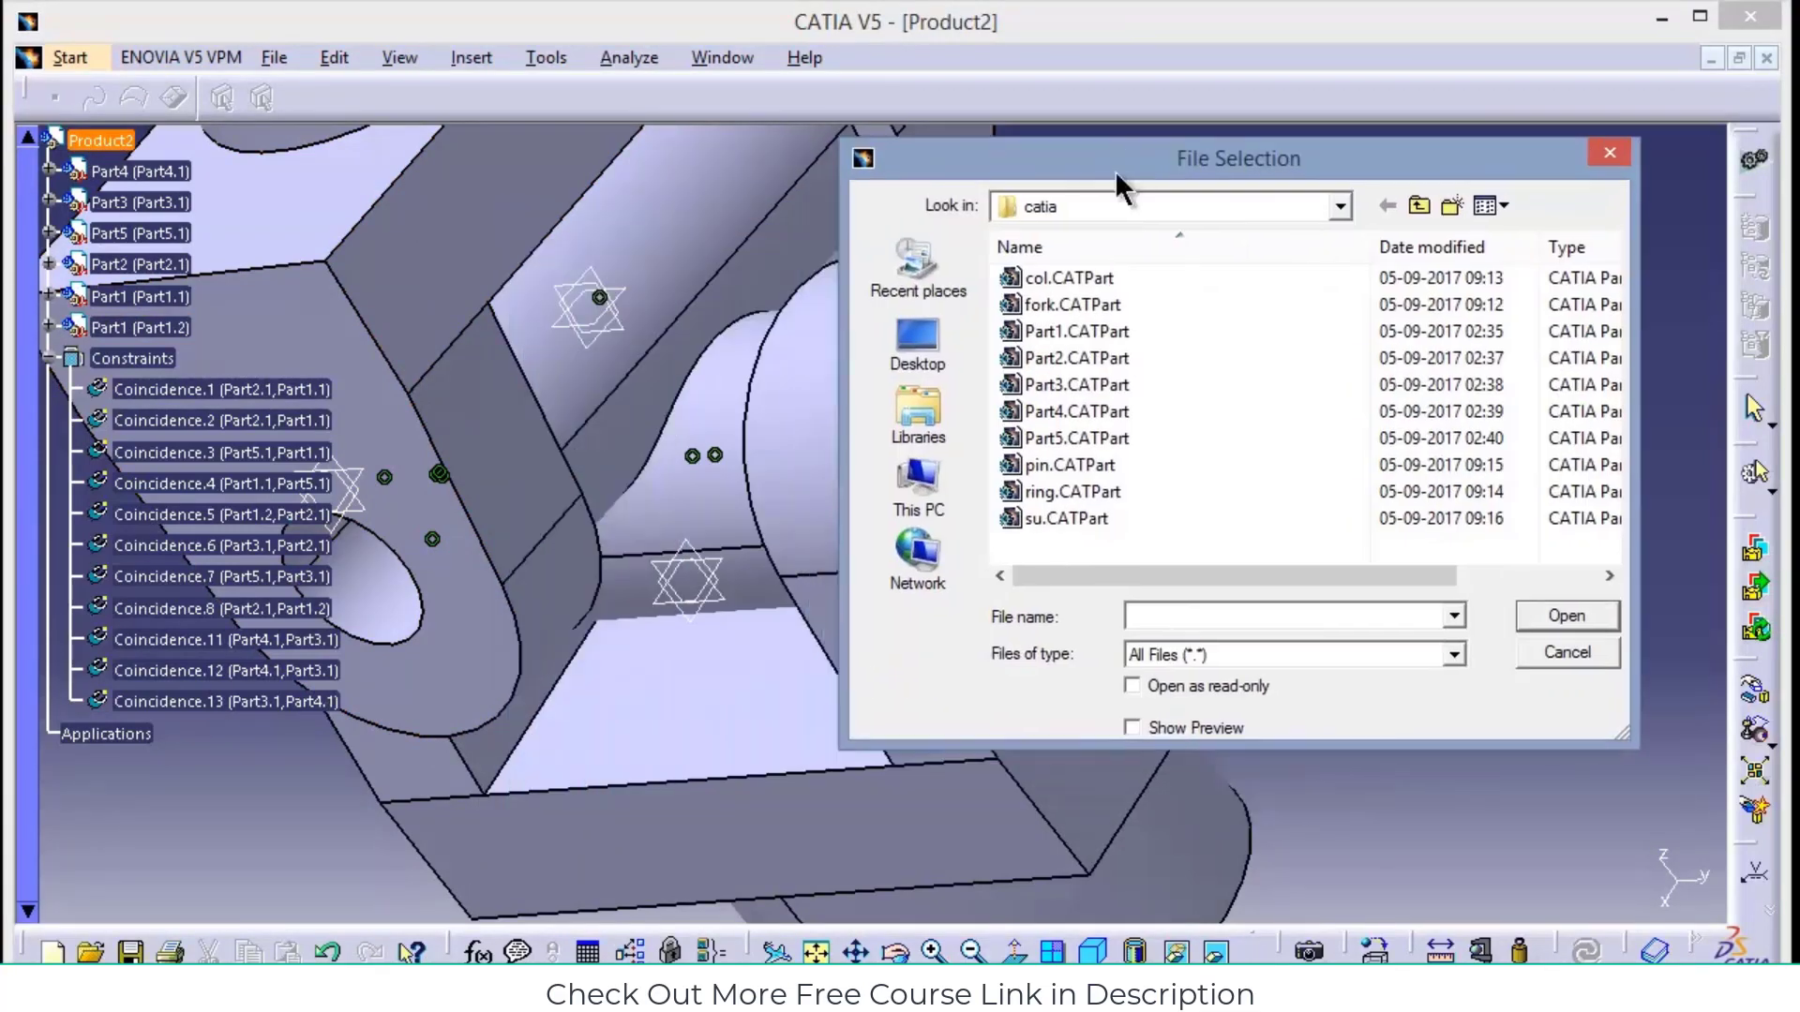
{"action": "left_click", "coordinate": [1069, 273]}
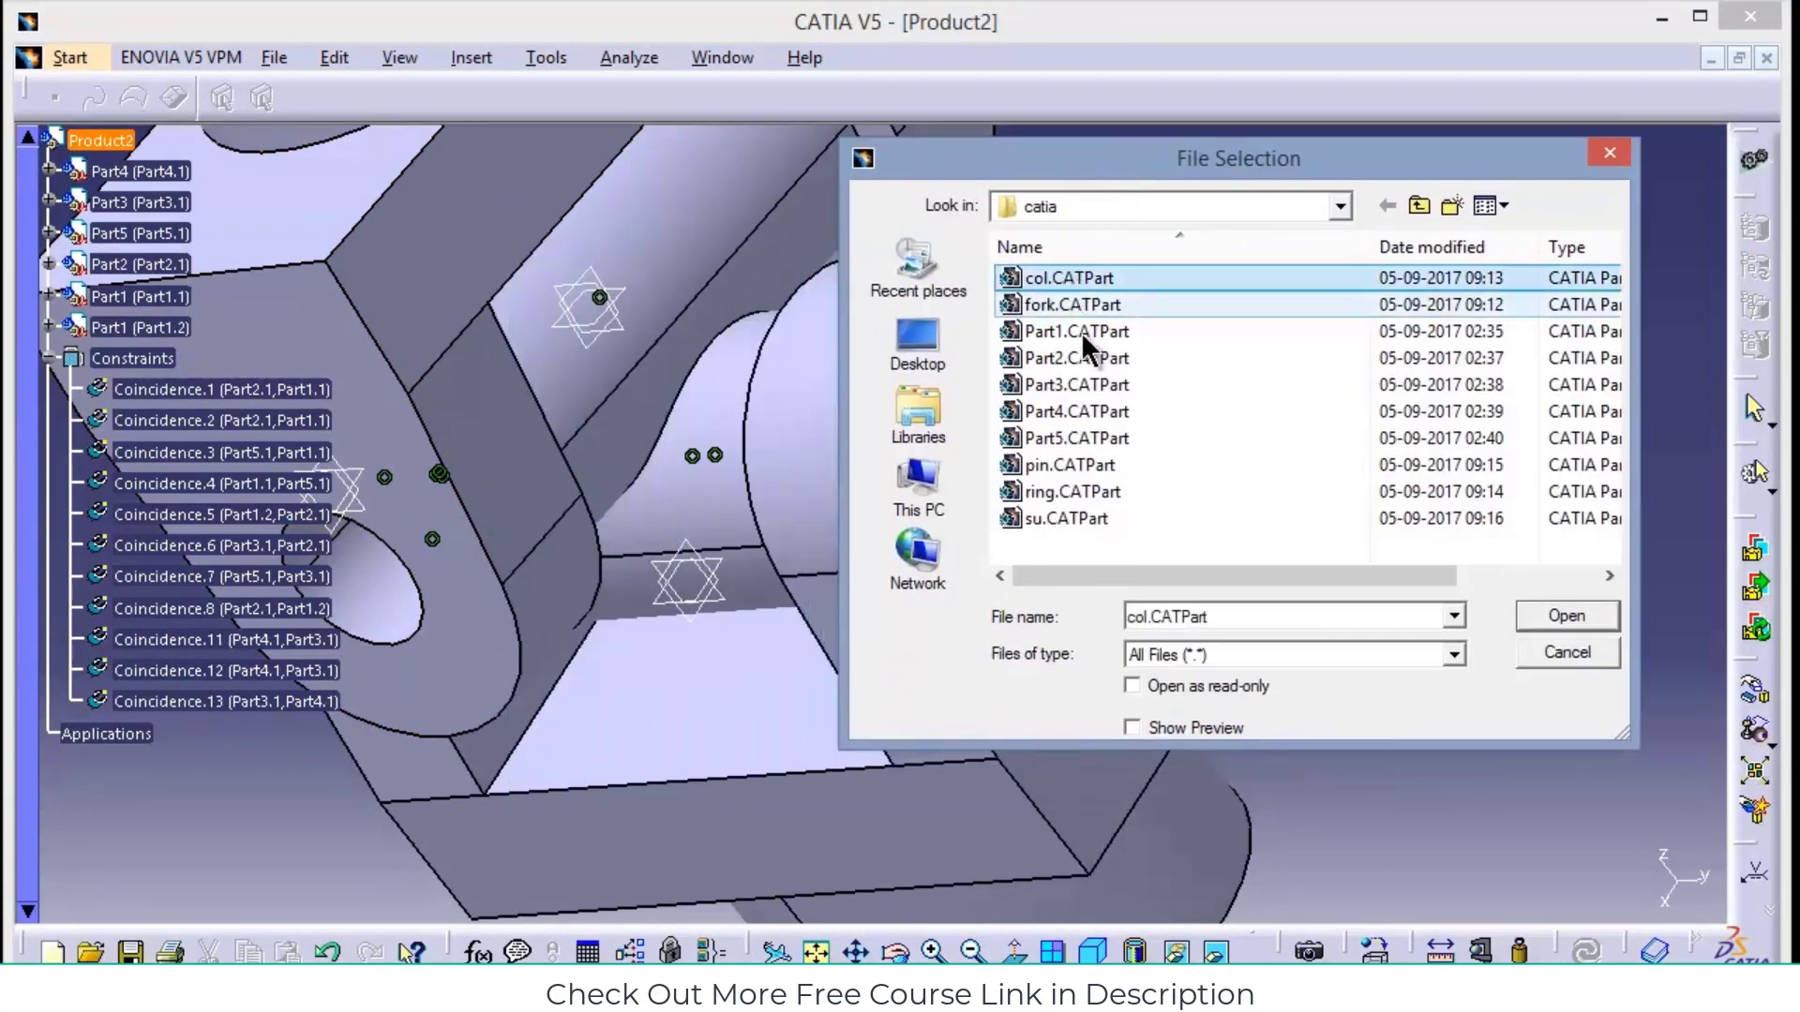
{"action": "left_click", "coordinate": [1074, 490], "text": "ctrl"}
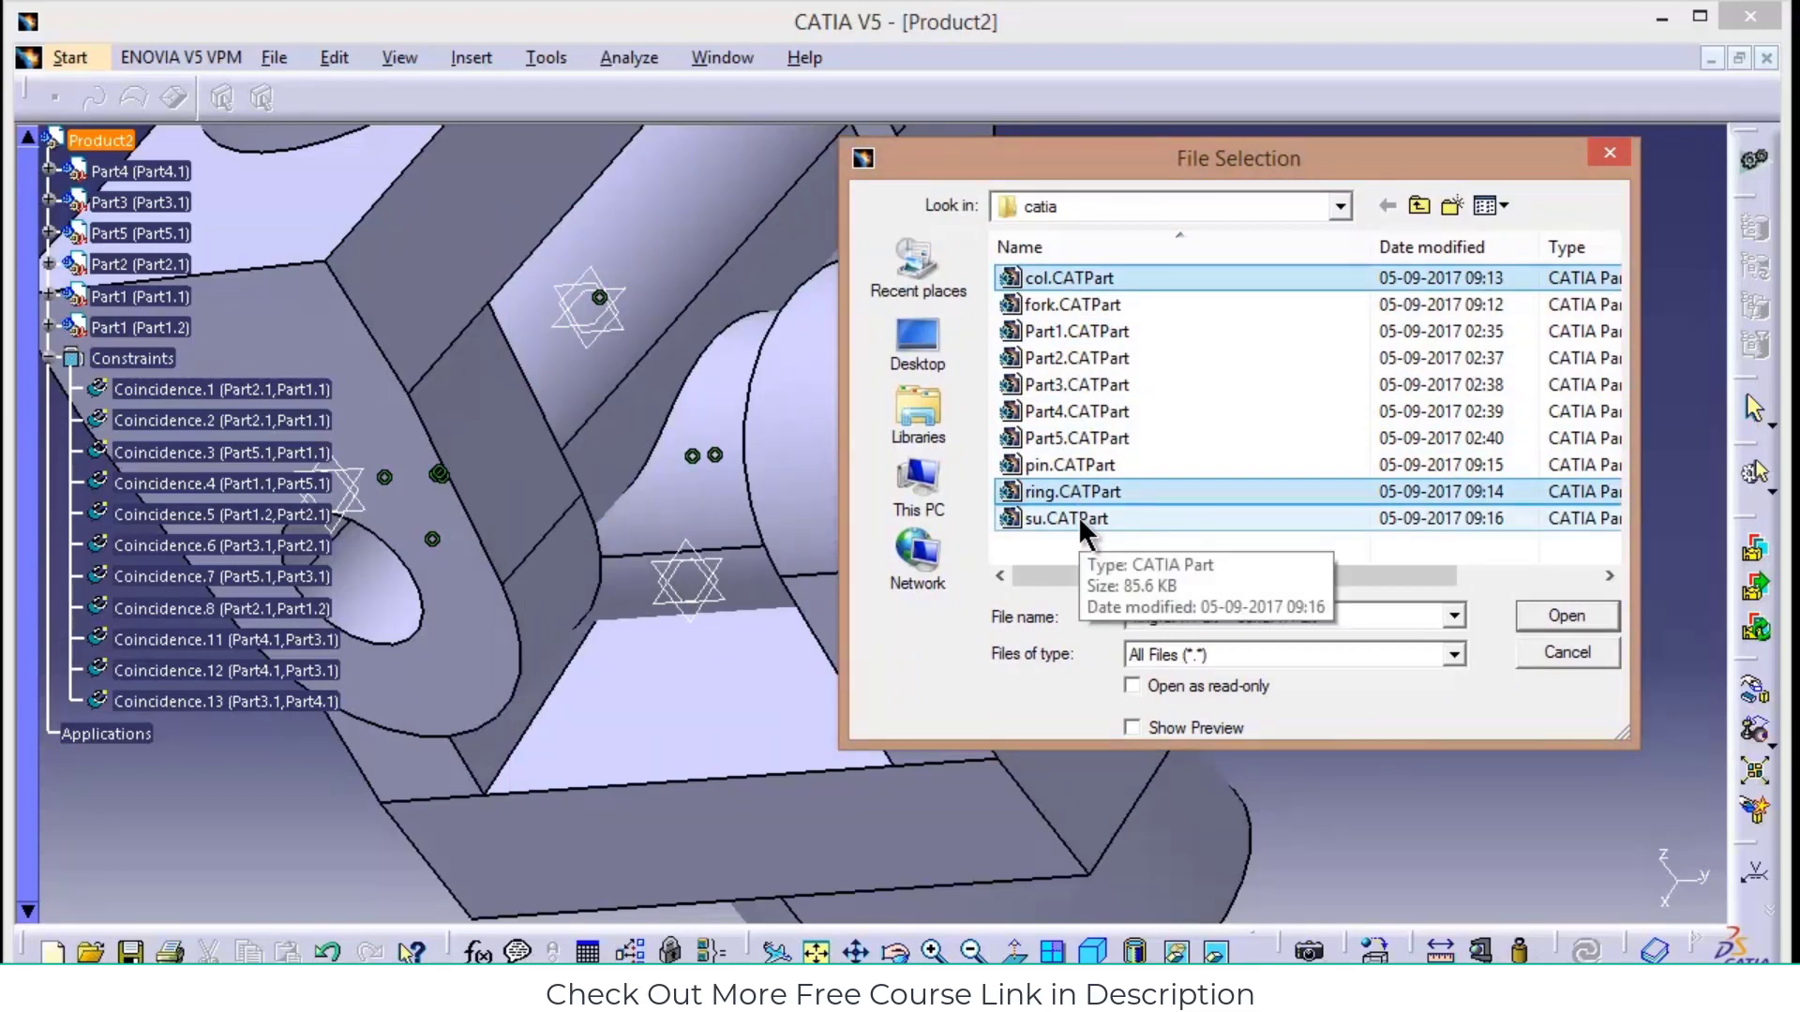
{"action": "left_click", "coordinate": [1078, 515], "text": "ctrl"}
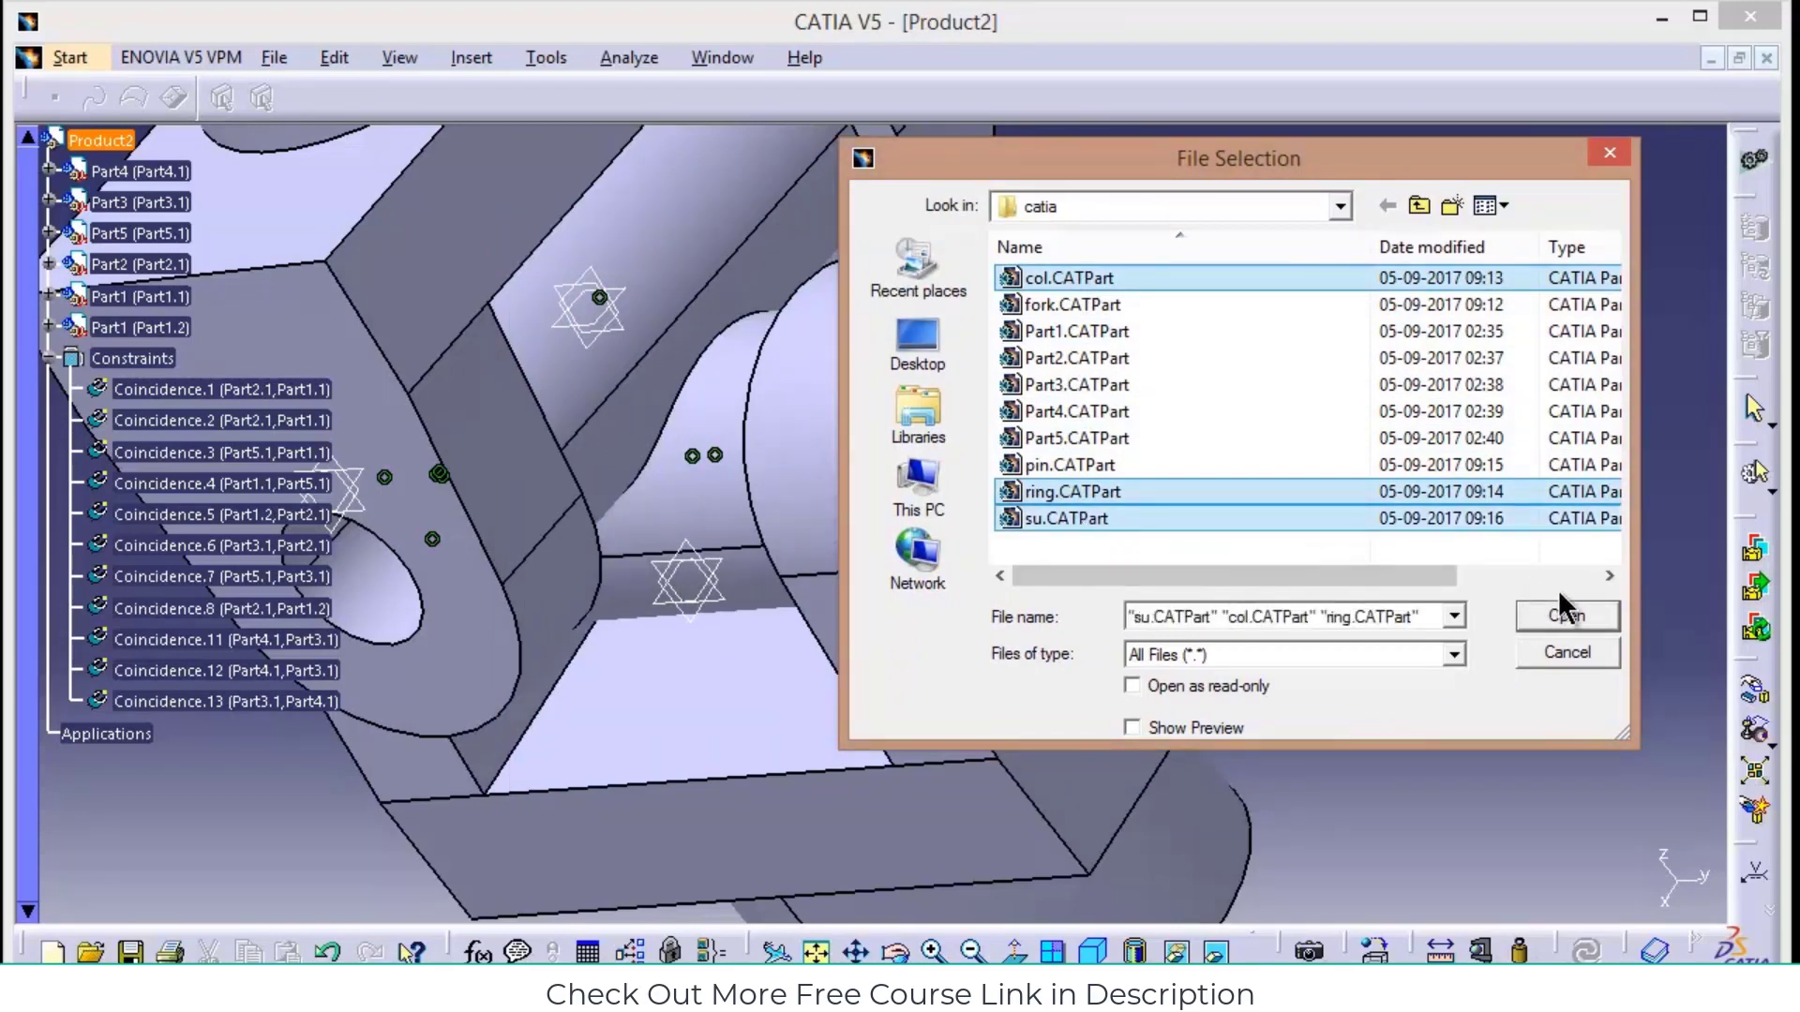
{"action": "left_click", "coordinate": [1564, 615]}
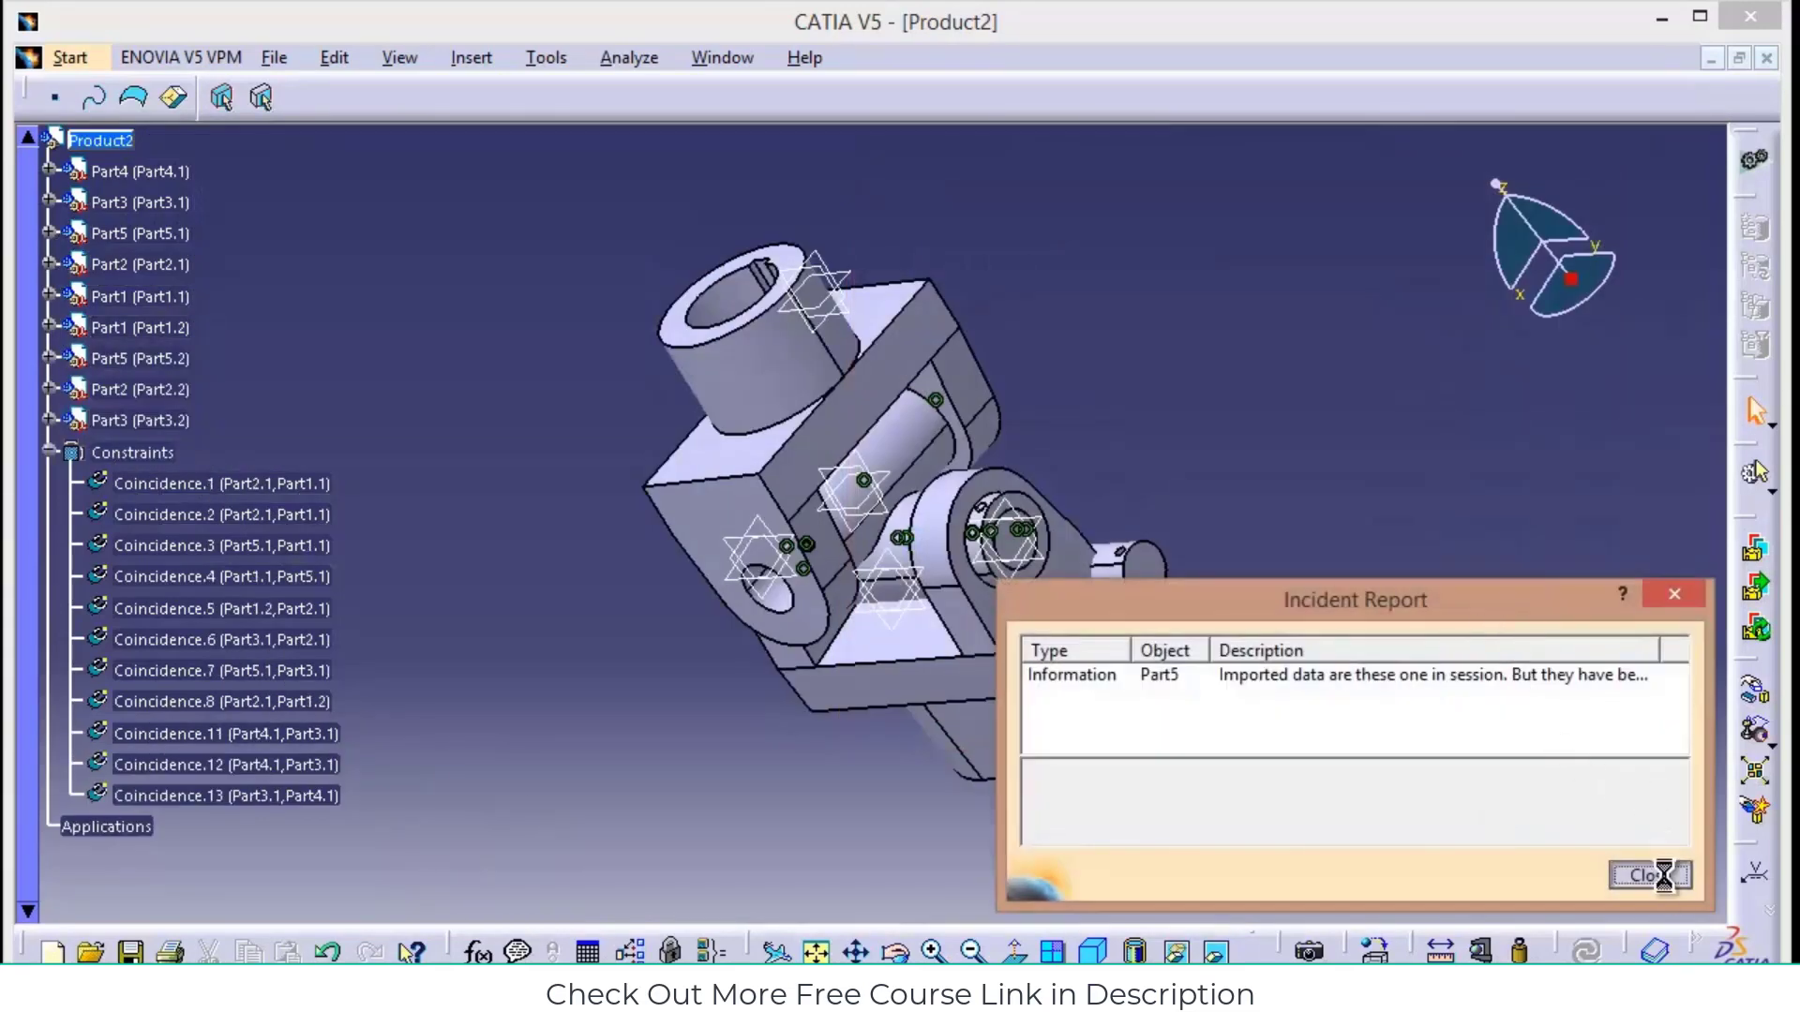
{"action": "left_click", "coordinate": [1650, 876]}
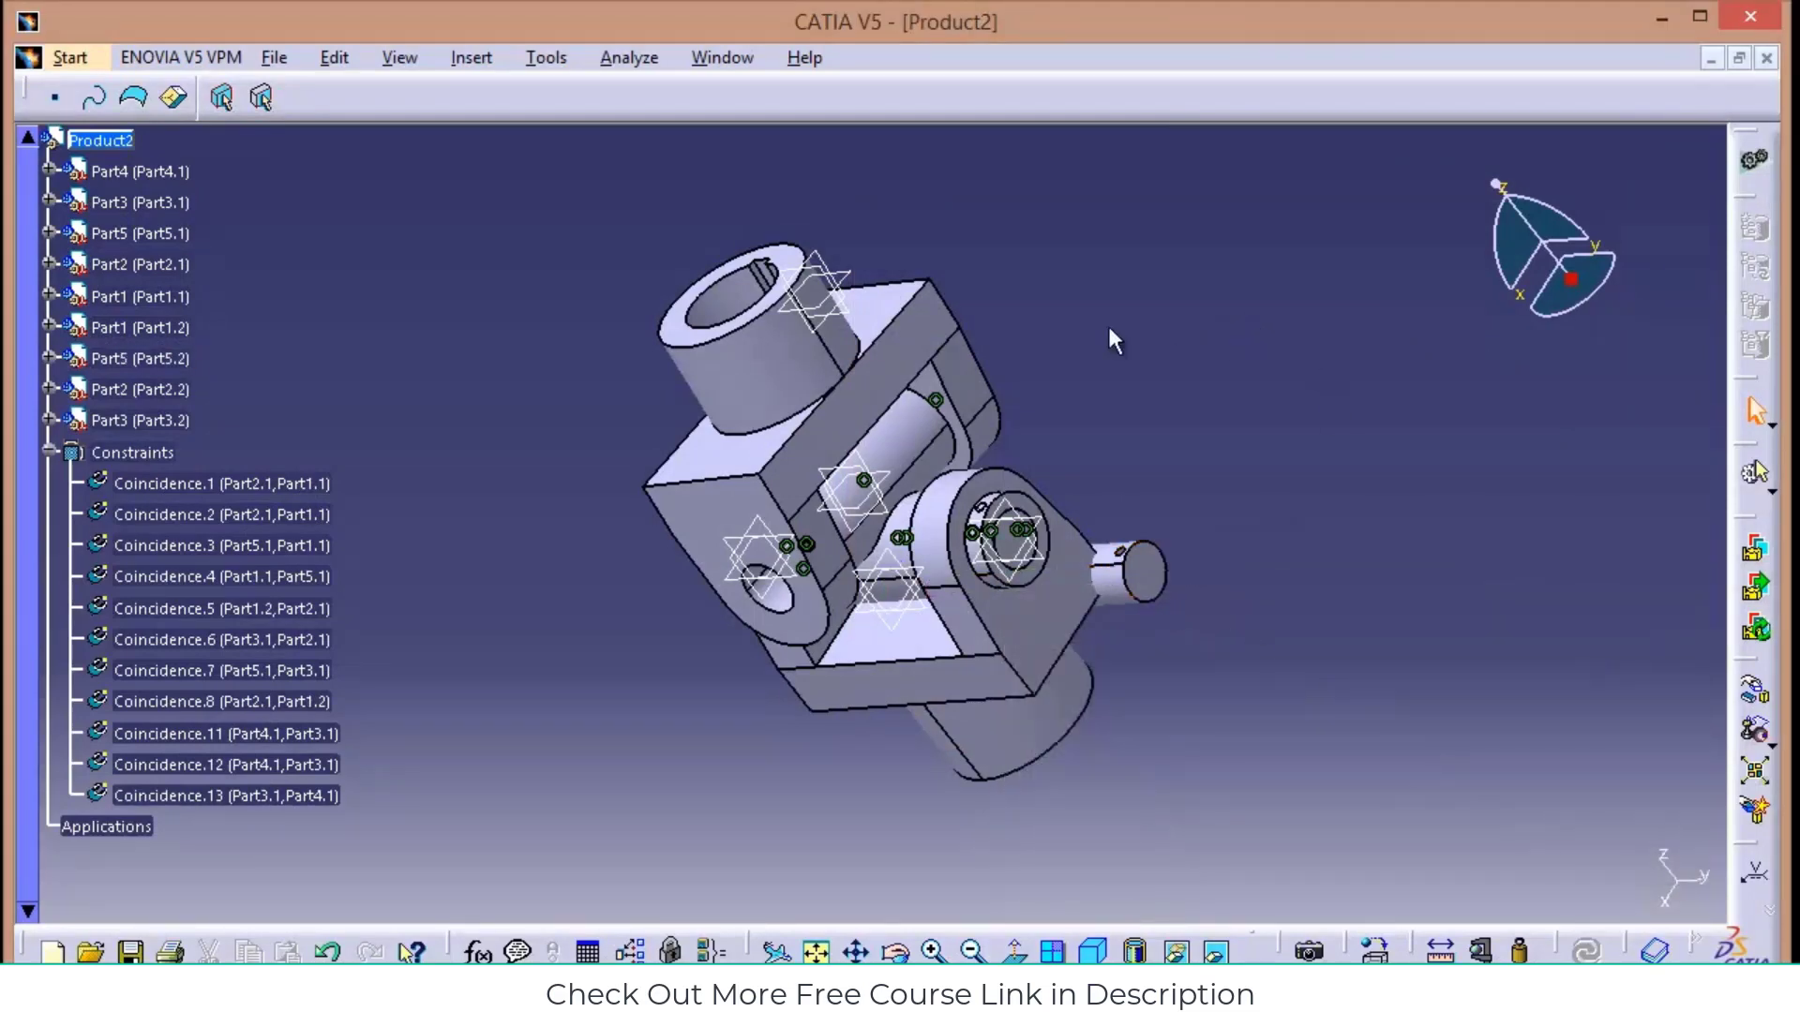
Make the new su shaft's axis coincident with the col's cross bore axis, and slide the shaft out so its head faces the fork's outer side
{"action": "left_click", "coordinate": [485, 54]}
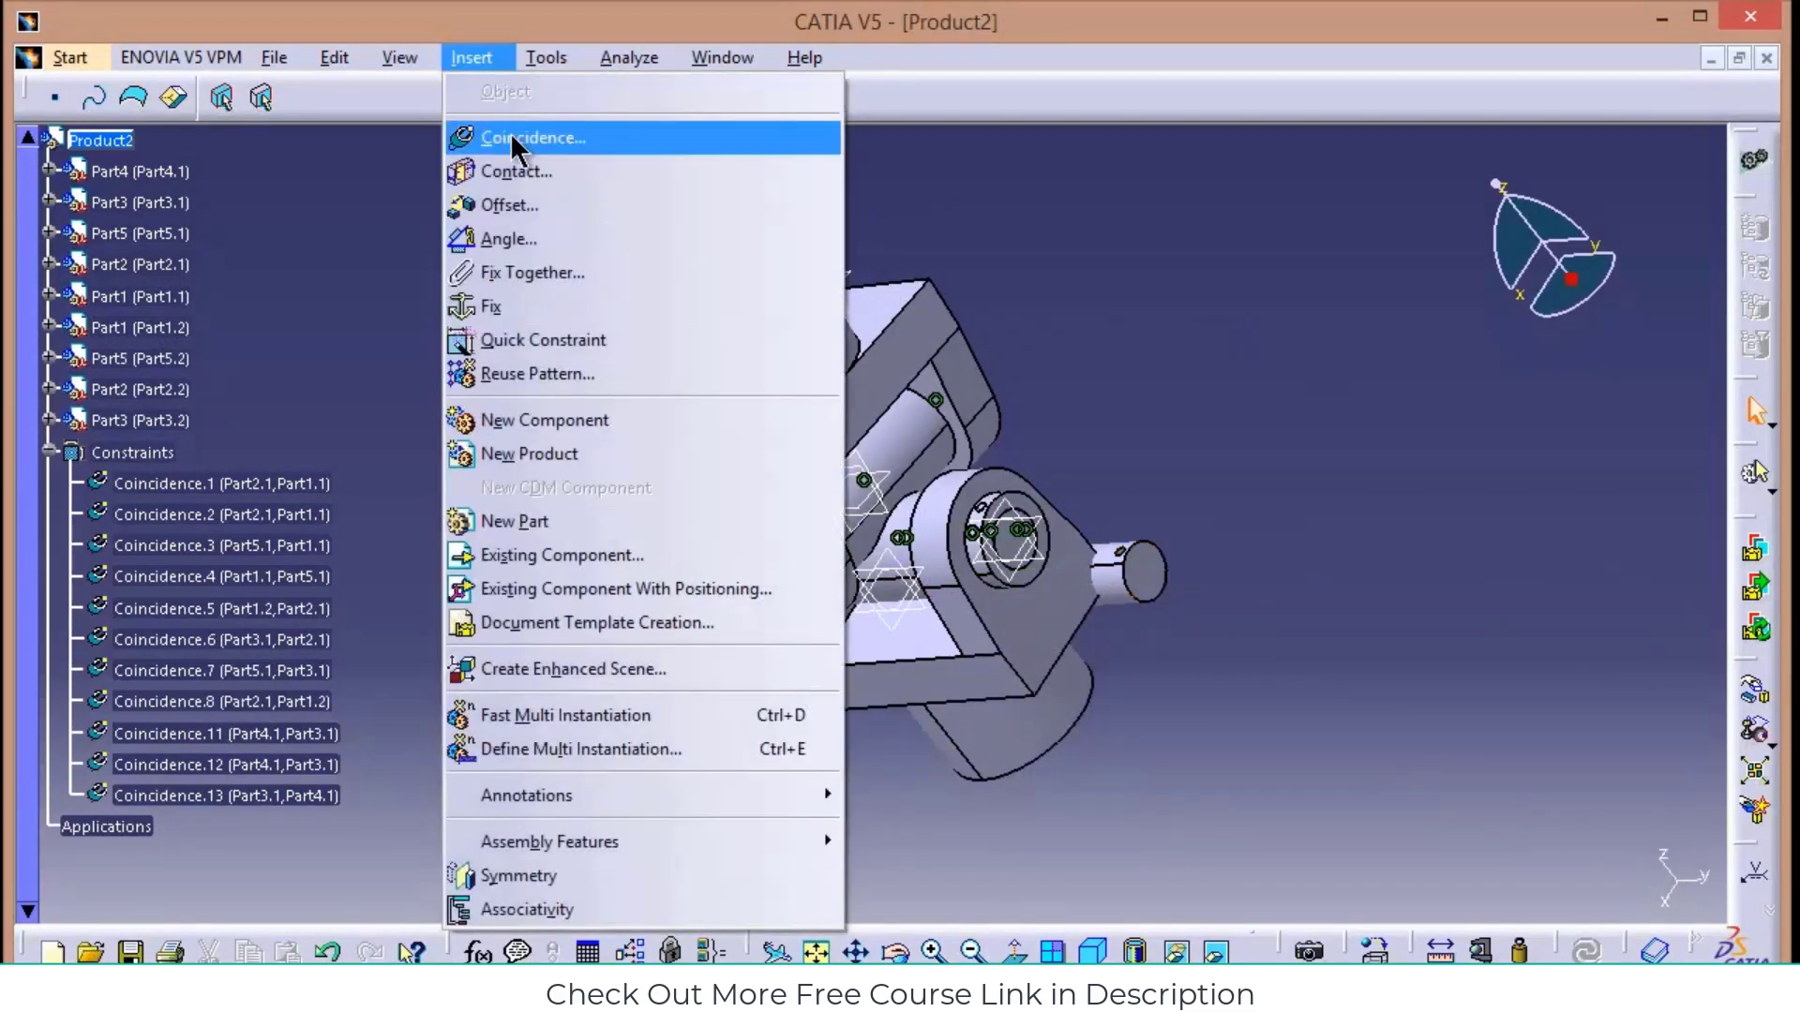
{"action": "left_click", "coordinate": [510, 132]}
{"action": "left_click", "coordinate": [1110, 583]}
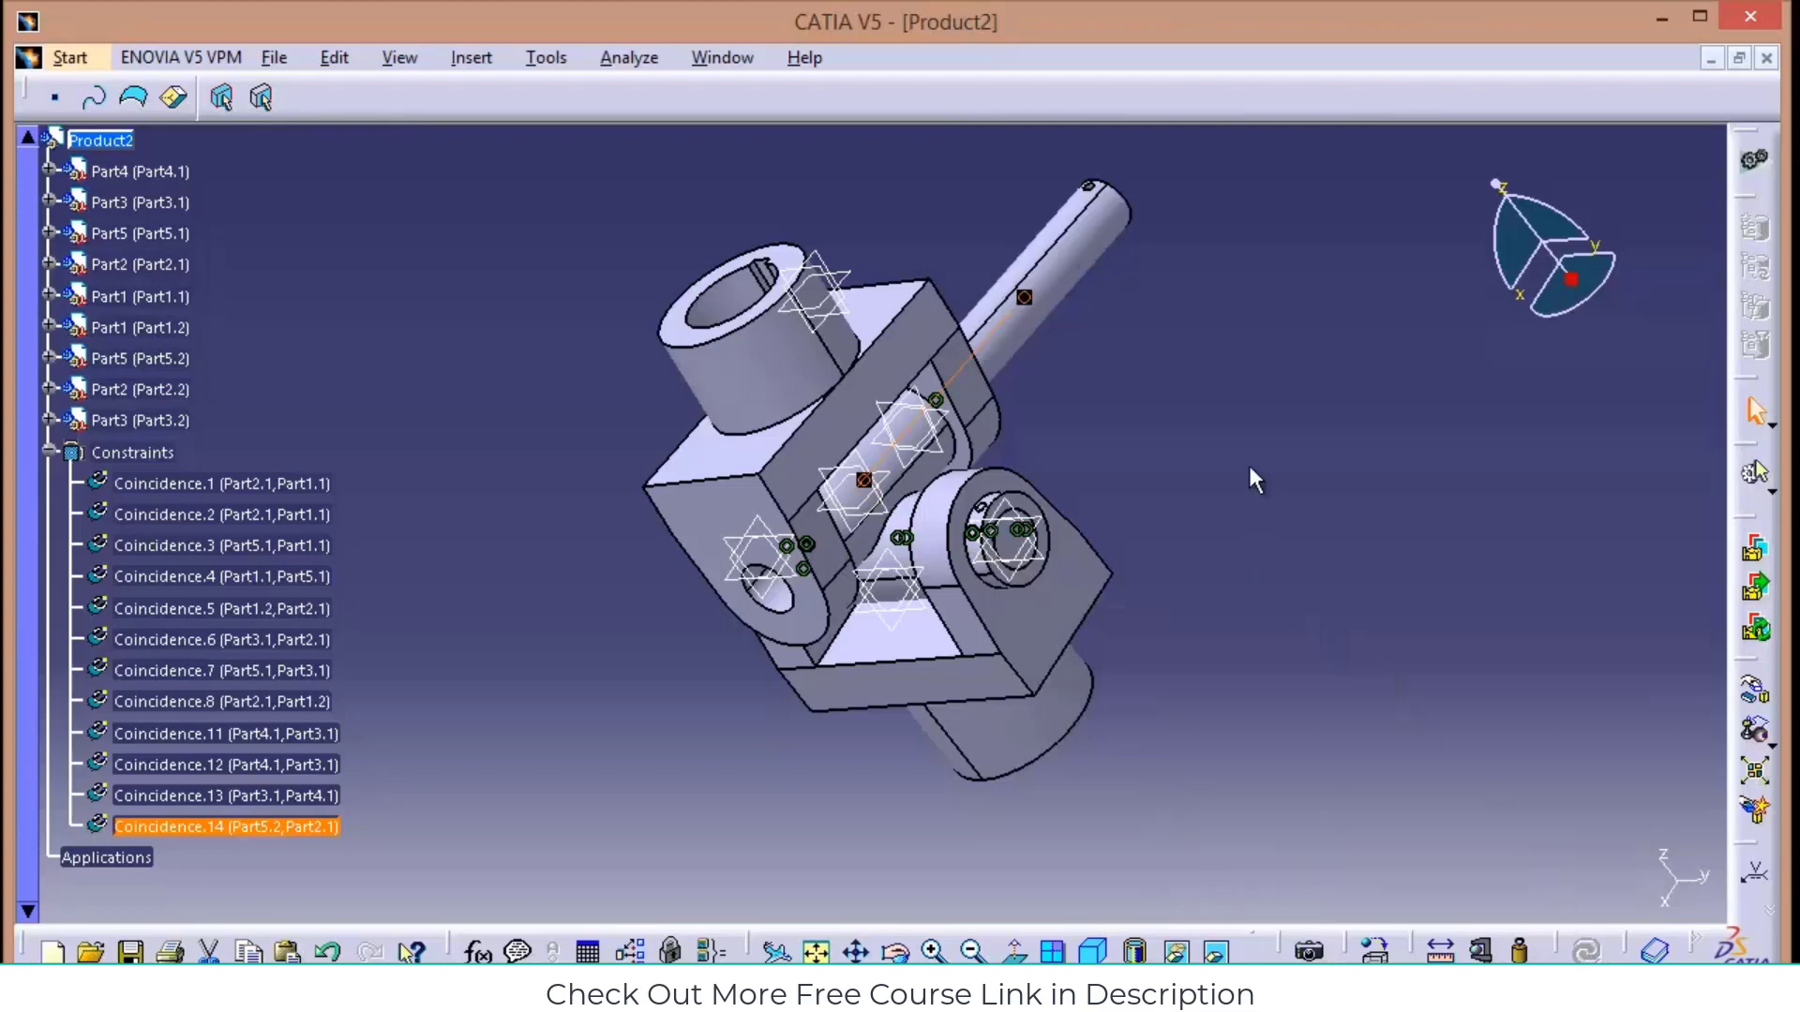
{"action": "left_click", "coordinate": [1754, 691]}
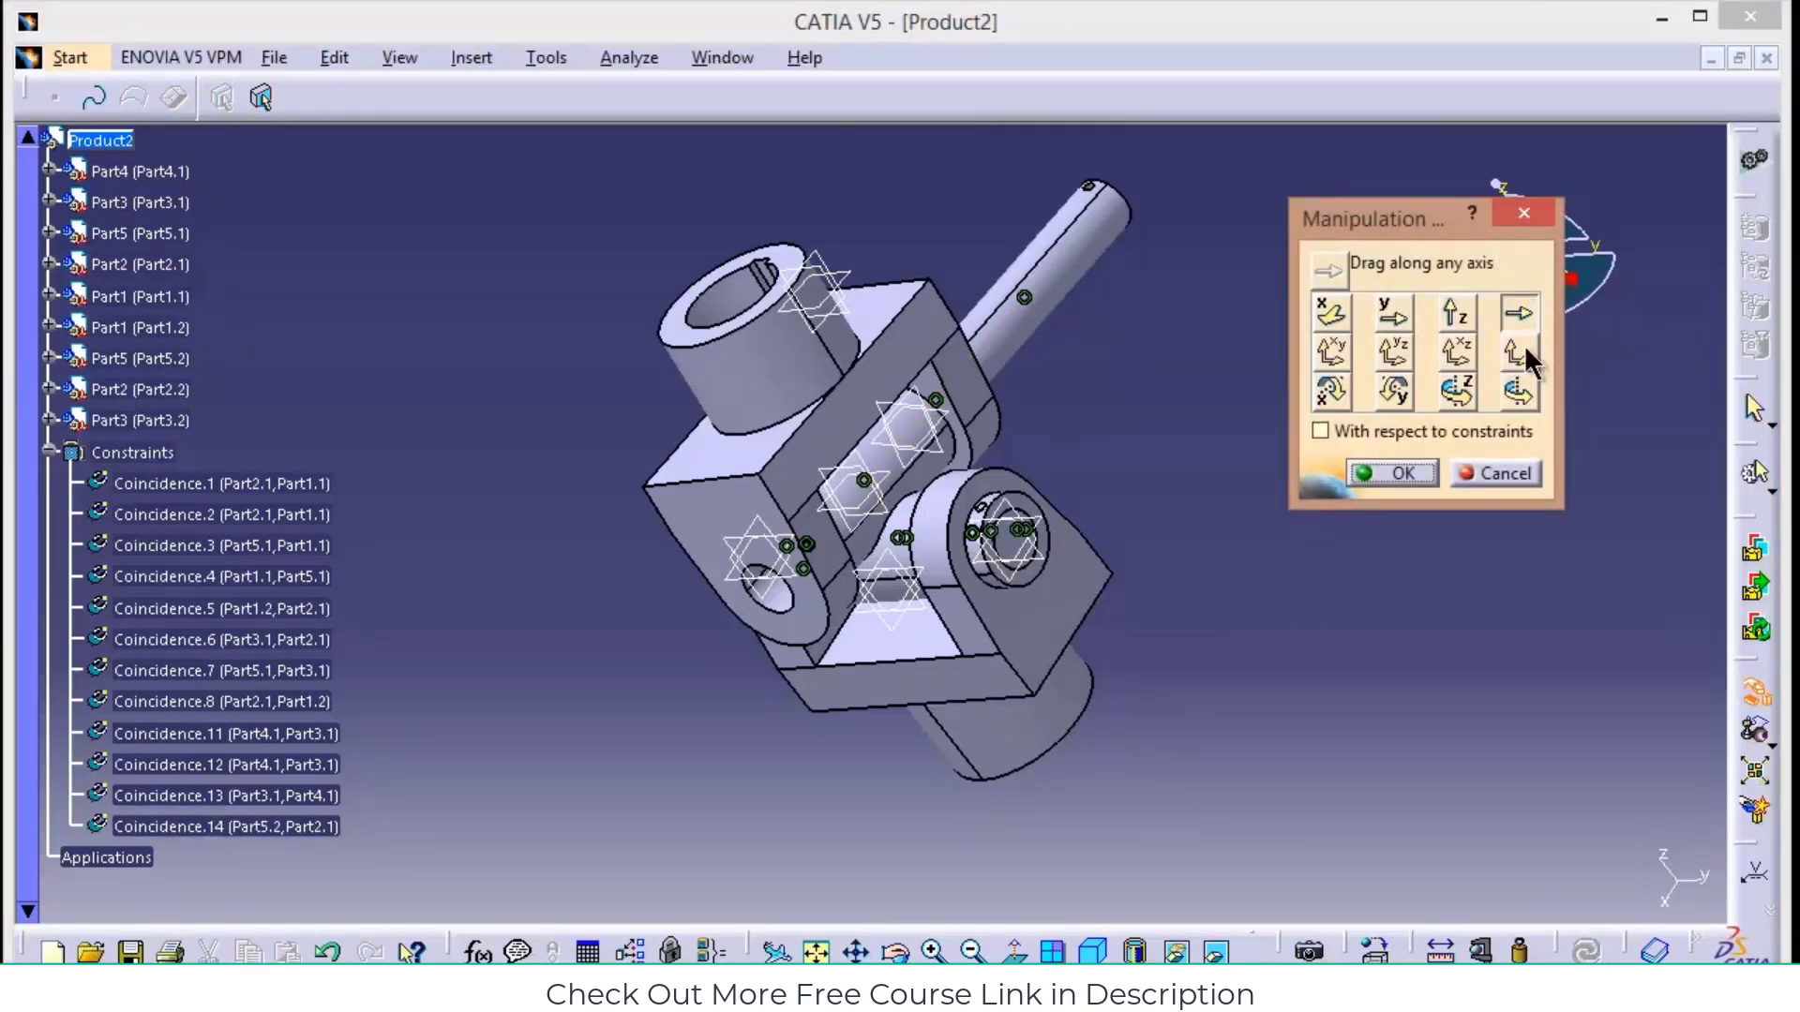
{"action": "left_click_drag", "start_coordinate": [1048, 273], "coordinate": [1085, 795]}
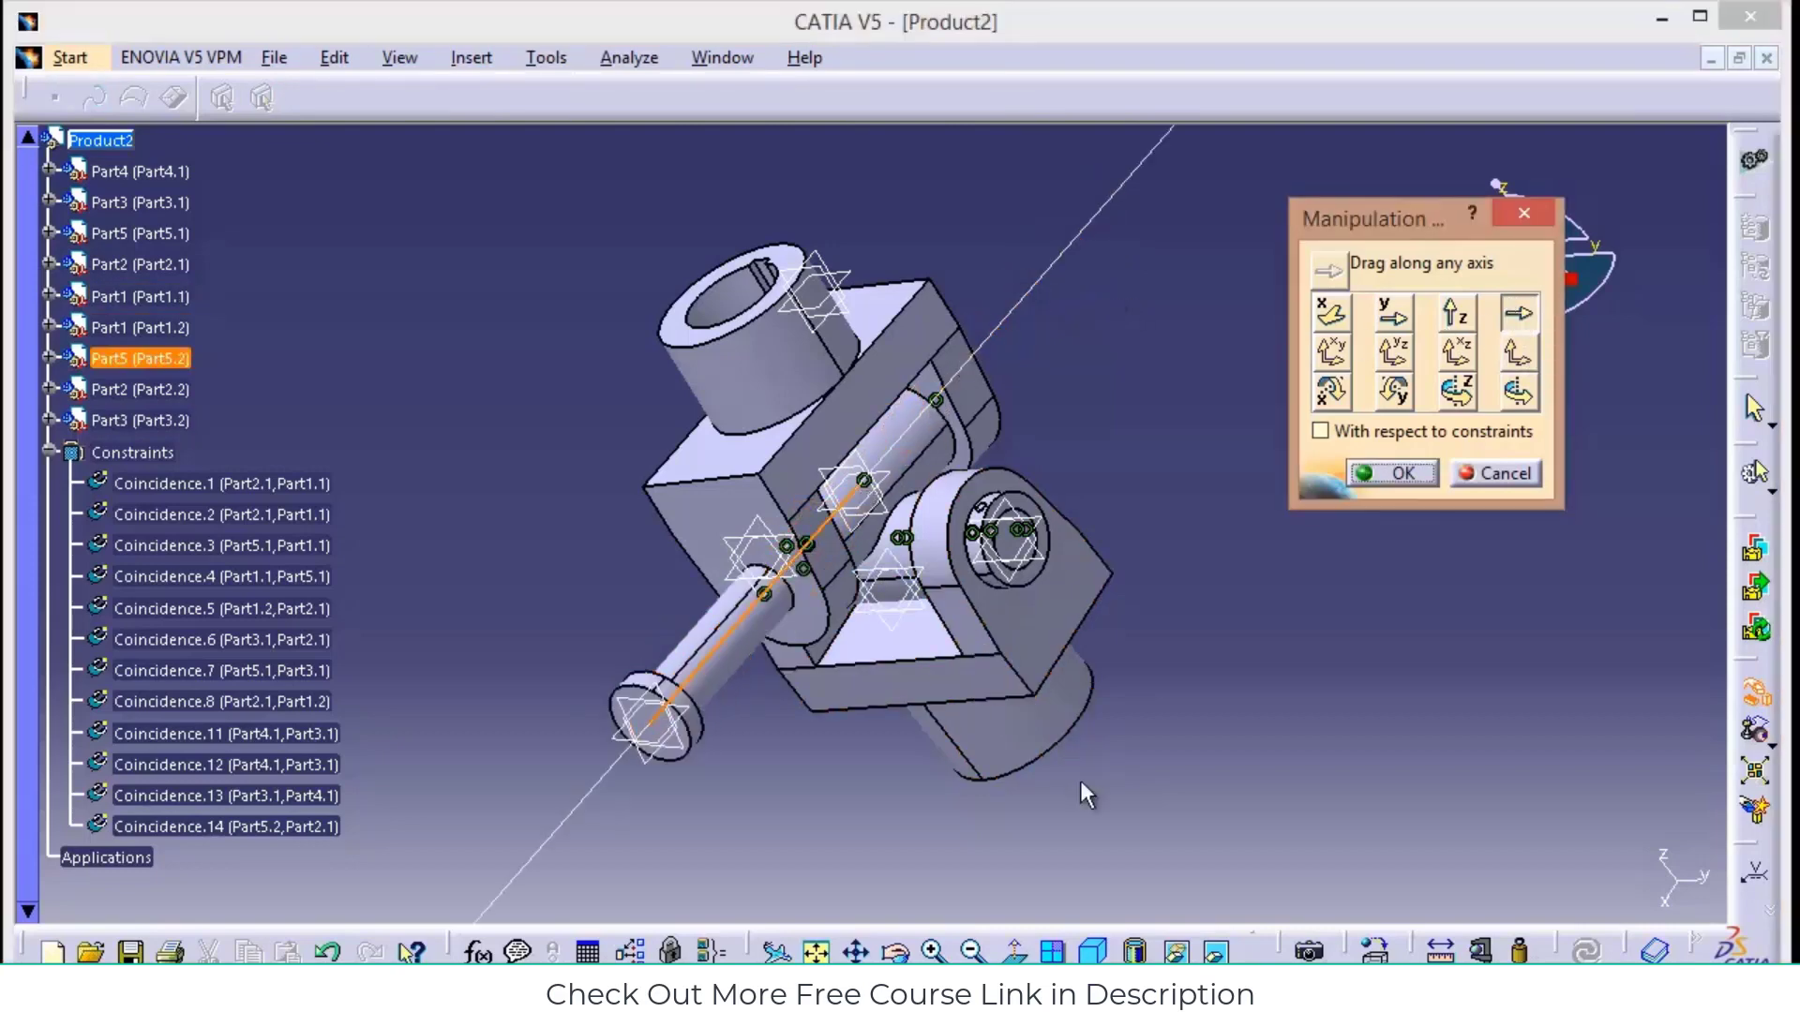
{"action": "left_click", "coordinate": [1390, 473]}
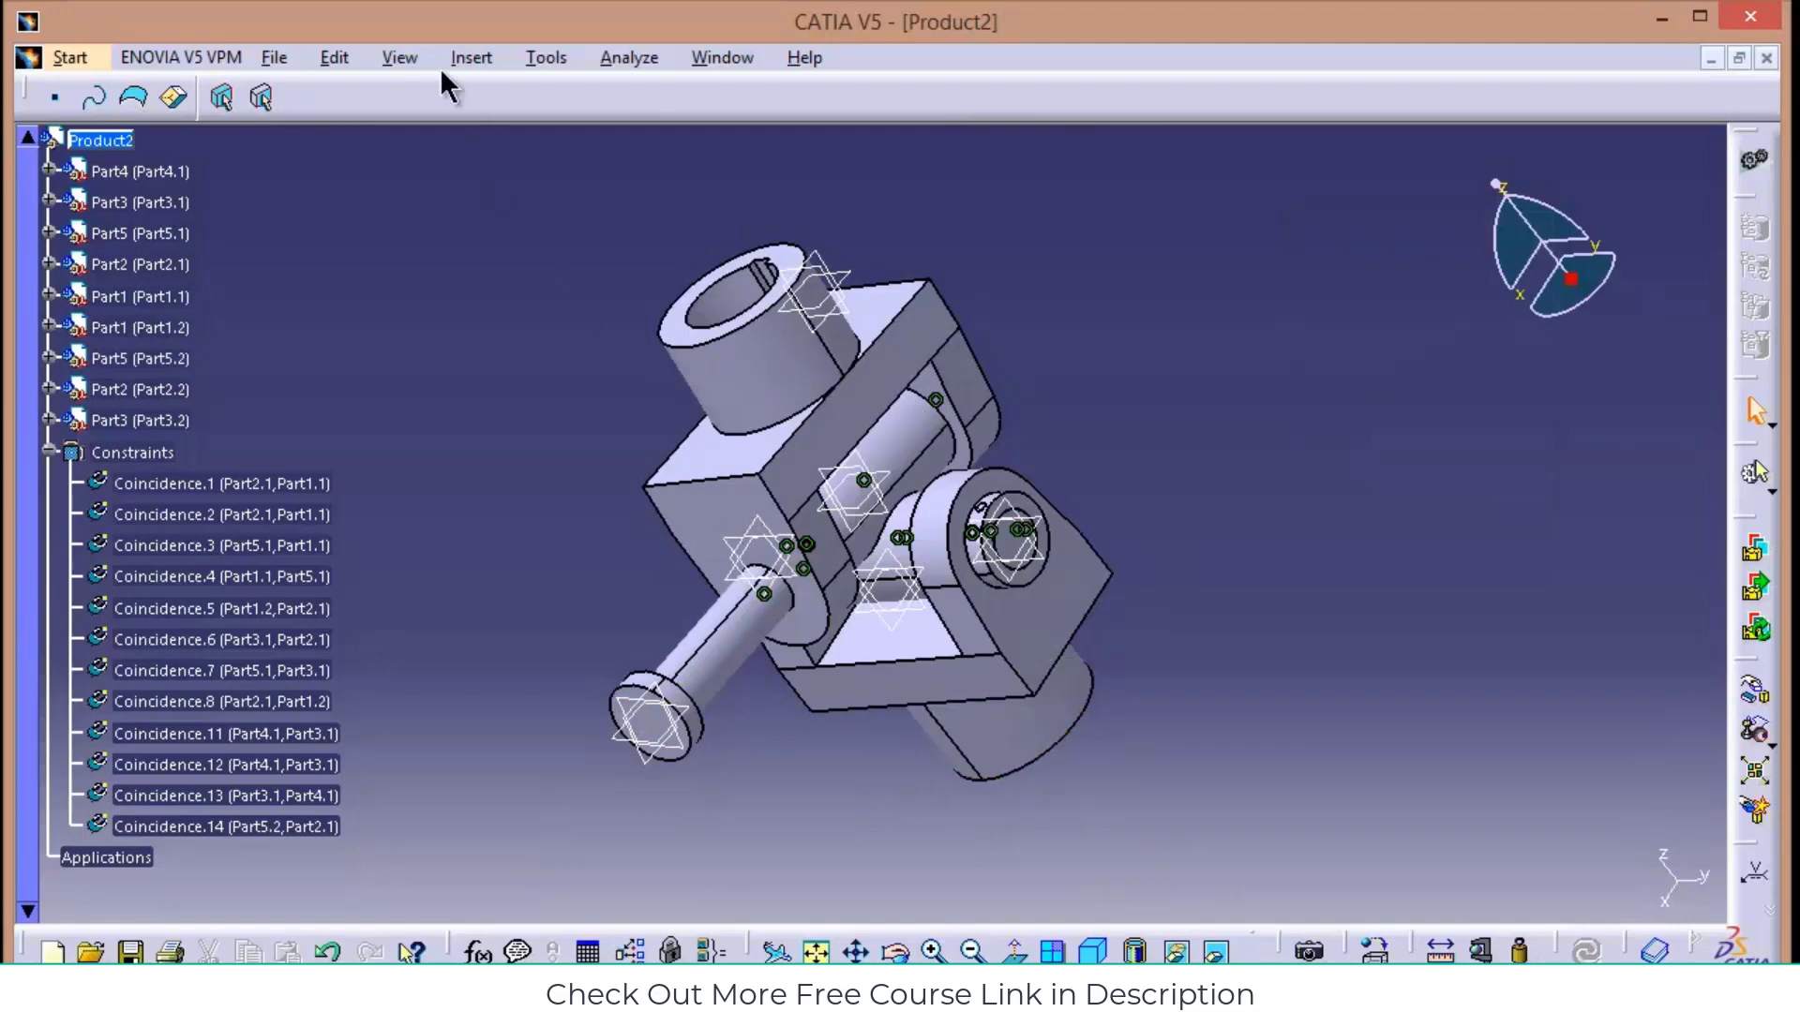
Make the fork's outer side face coincident with the inner face of the new shaft's head, orientation Opposite, and update the assembly
{"action": "left_click", "coordinate": [470, 58]}
{"action": "left_click", "coordinate": [488, 134]}
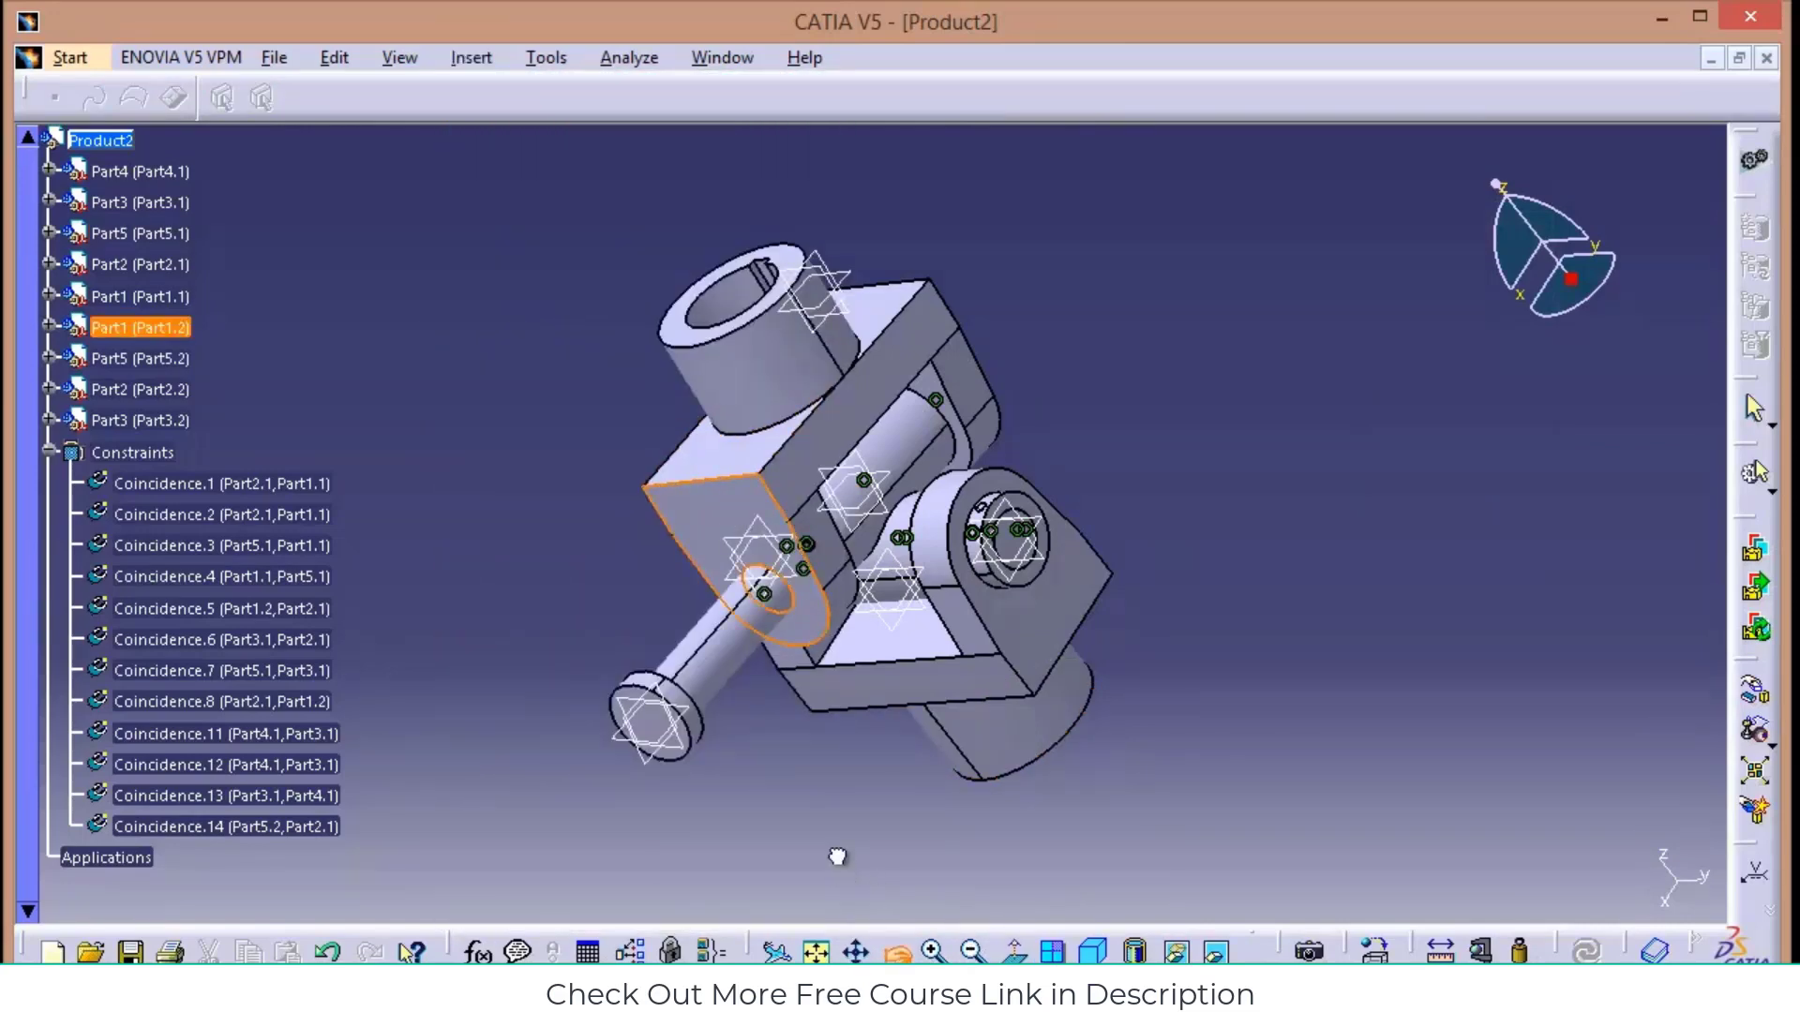
{"action": "middle_click_drag", "start_coordinate": [836, 849], "coordinate": [581, 810]}
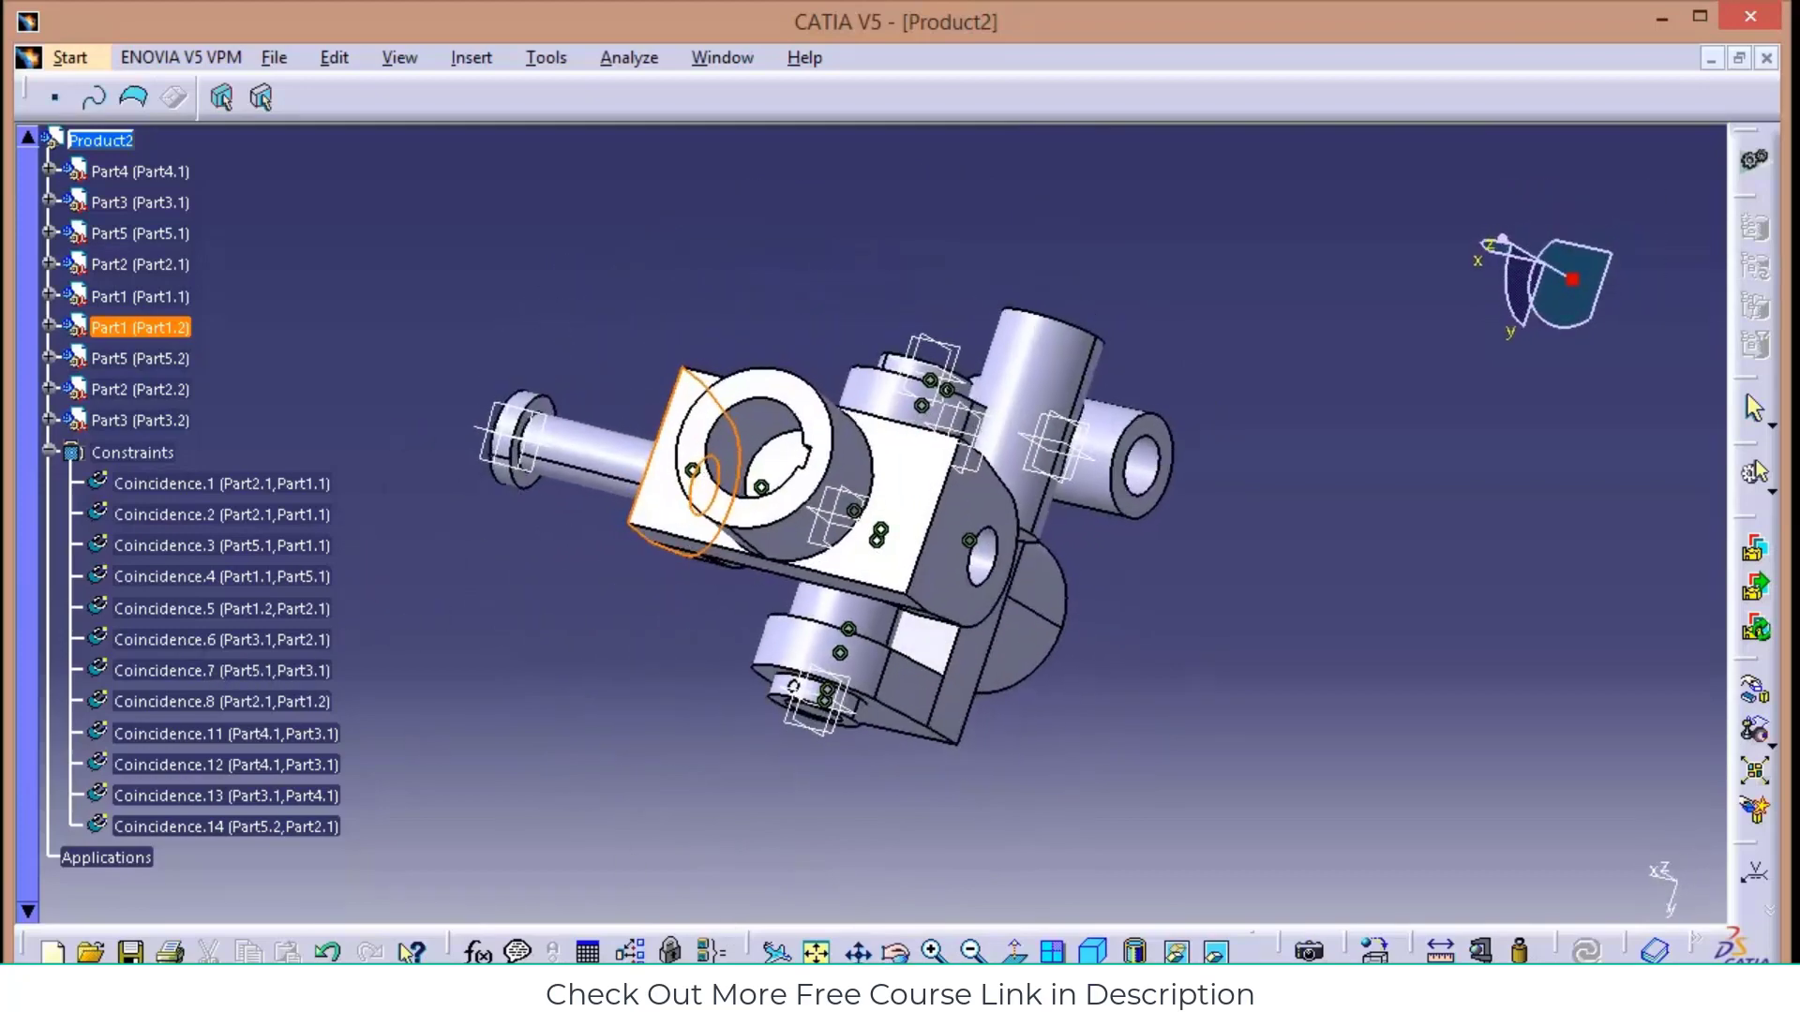
{"action": "left_click", "coordinate": [934, 952]}
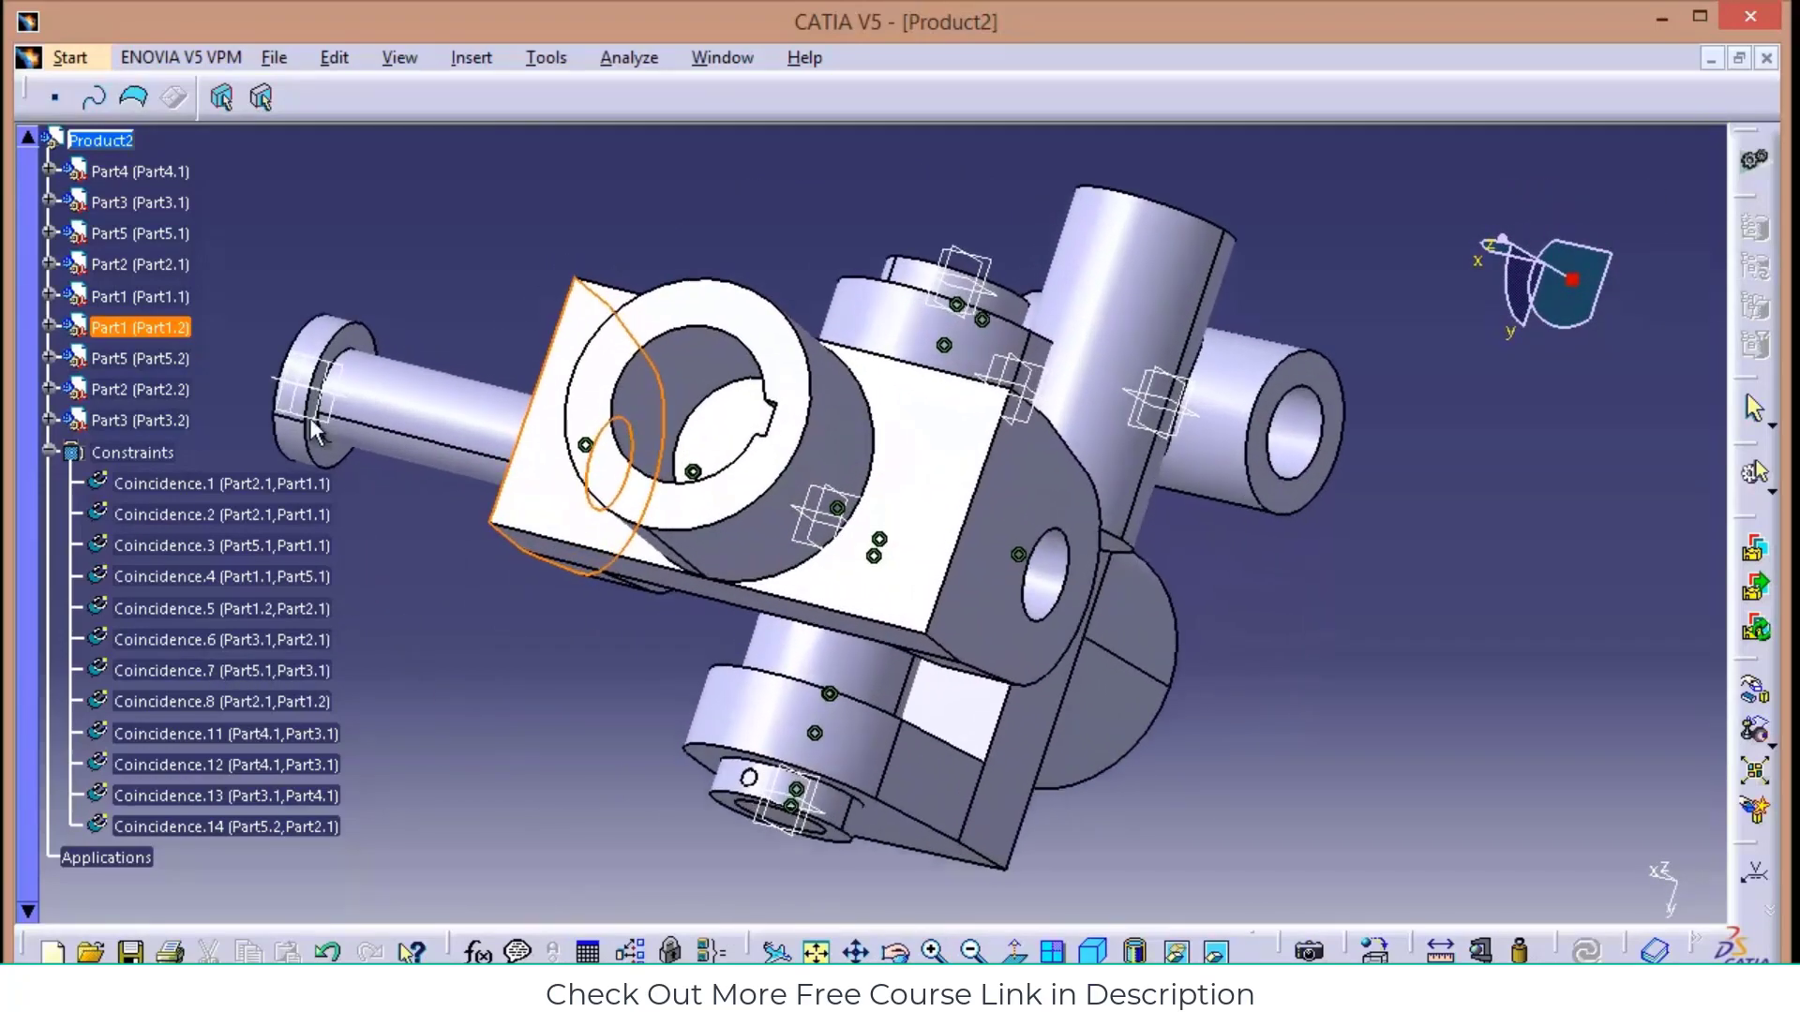
{"action": "left_click", "coordinate": [295, 454]}
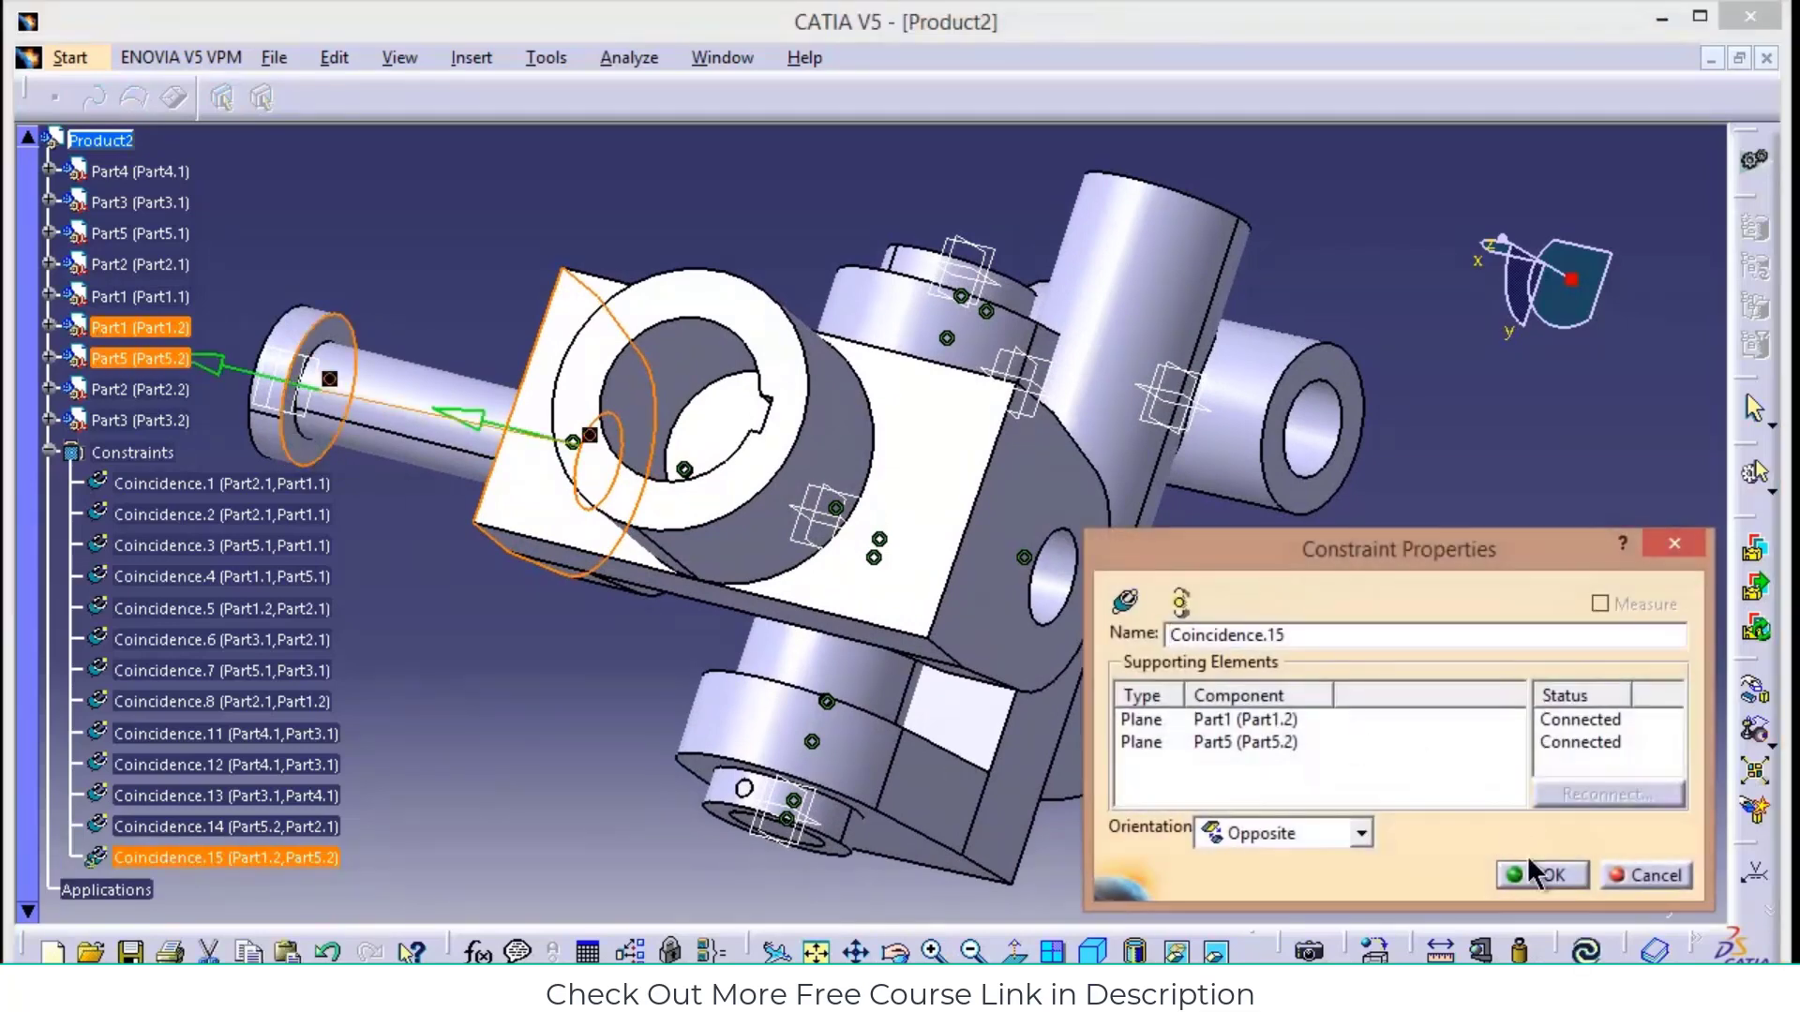
{"action": "left_click", "coordinate": [1547, 875]}
{"action": "left_click", "coordinate": [1585, 951]}
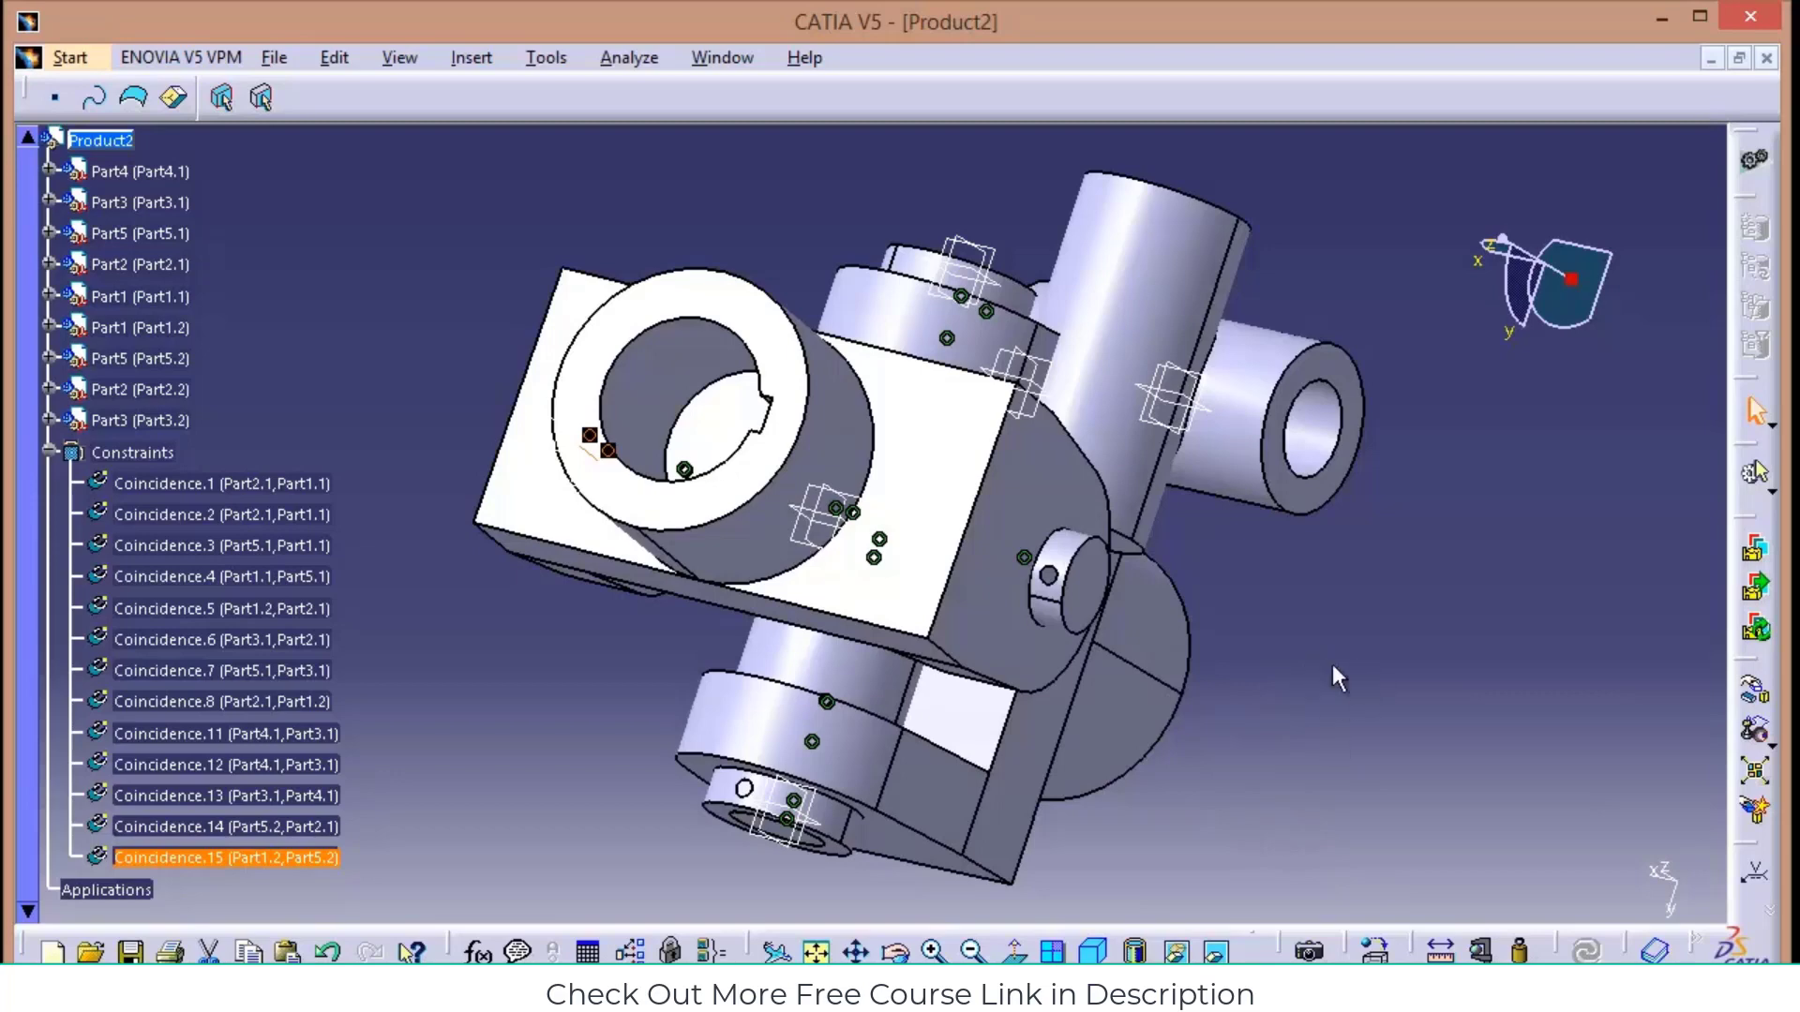
Delete the surplus second col, Part2.2, from the assembly
{"action": "left_click", "coordinate": [1262, 450]}
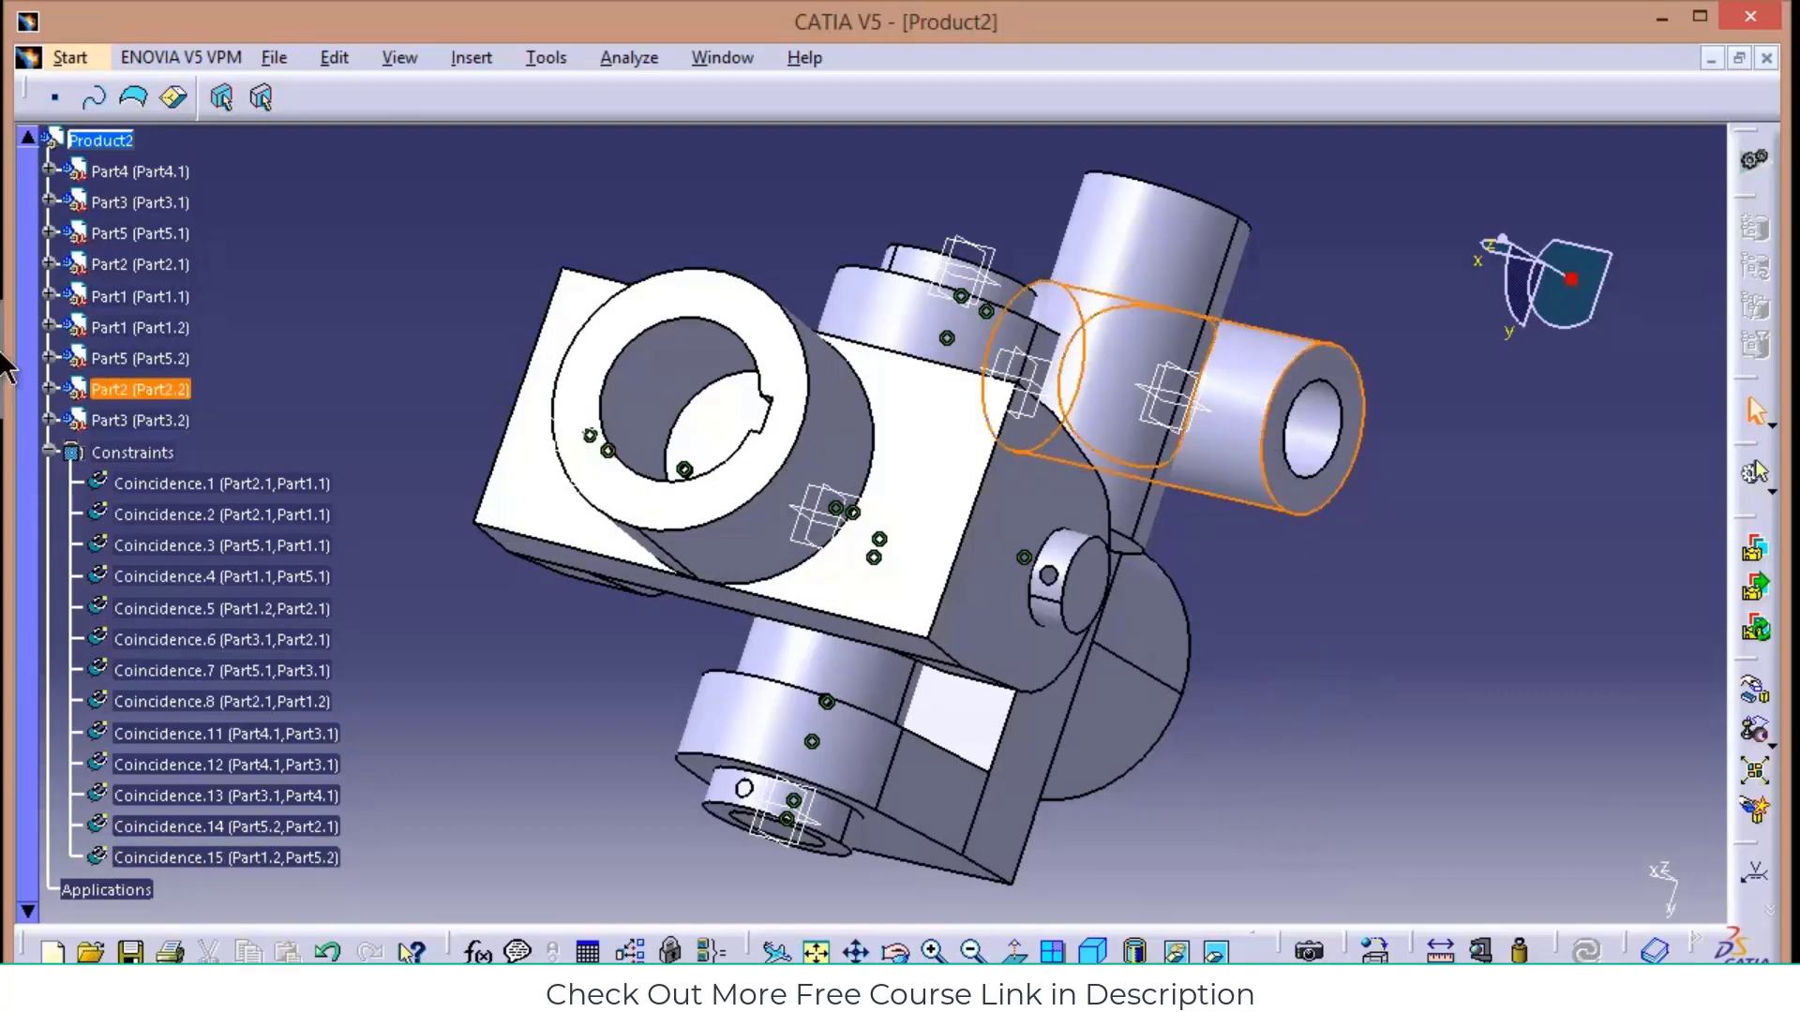
{"action": "right_click", "coordinate": [124, 390]}
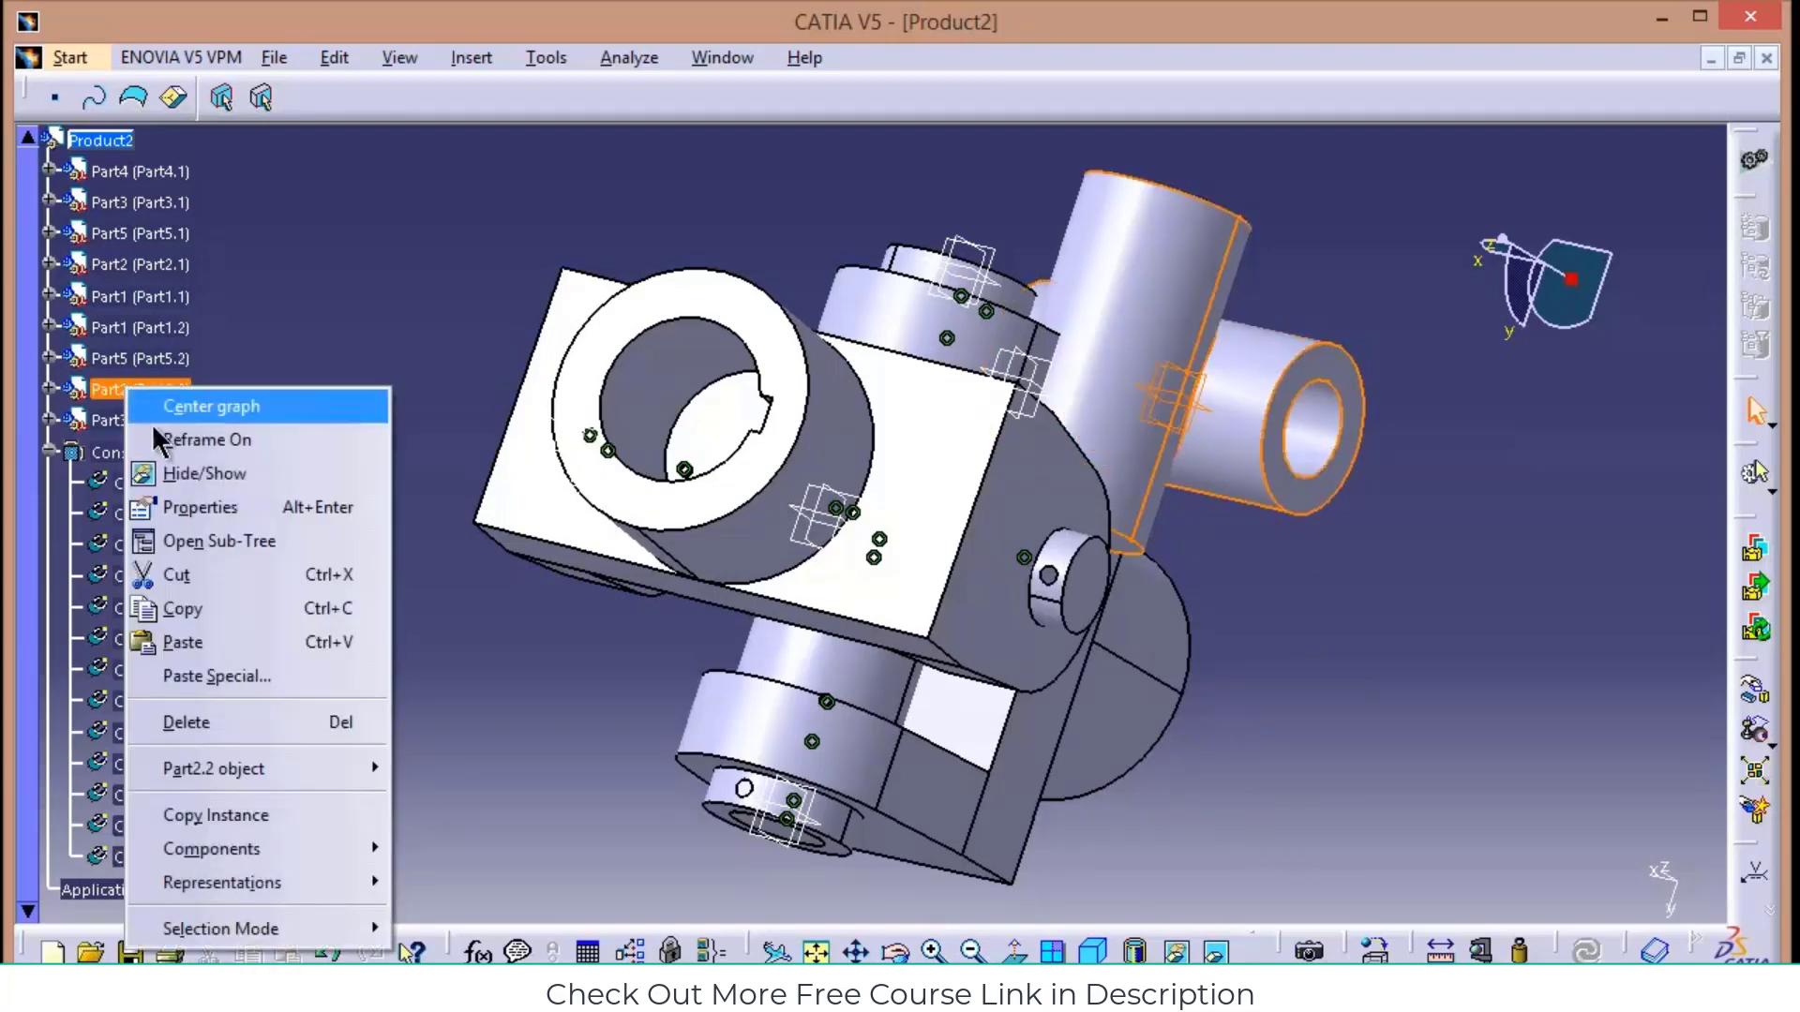
{"action": "left_click", "coordinate": [223, 739]}
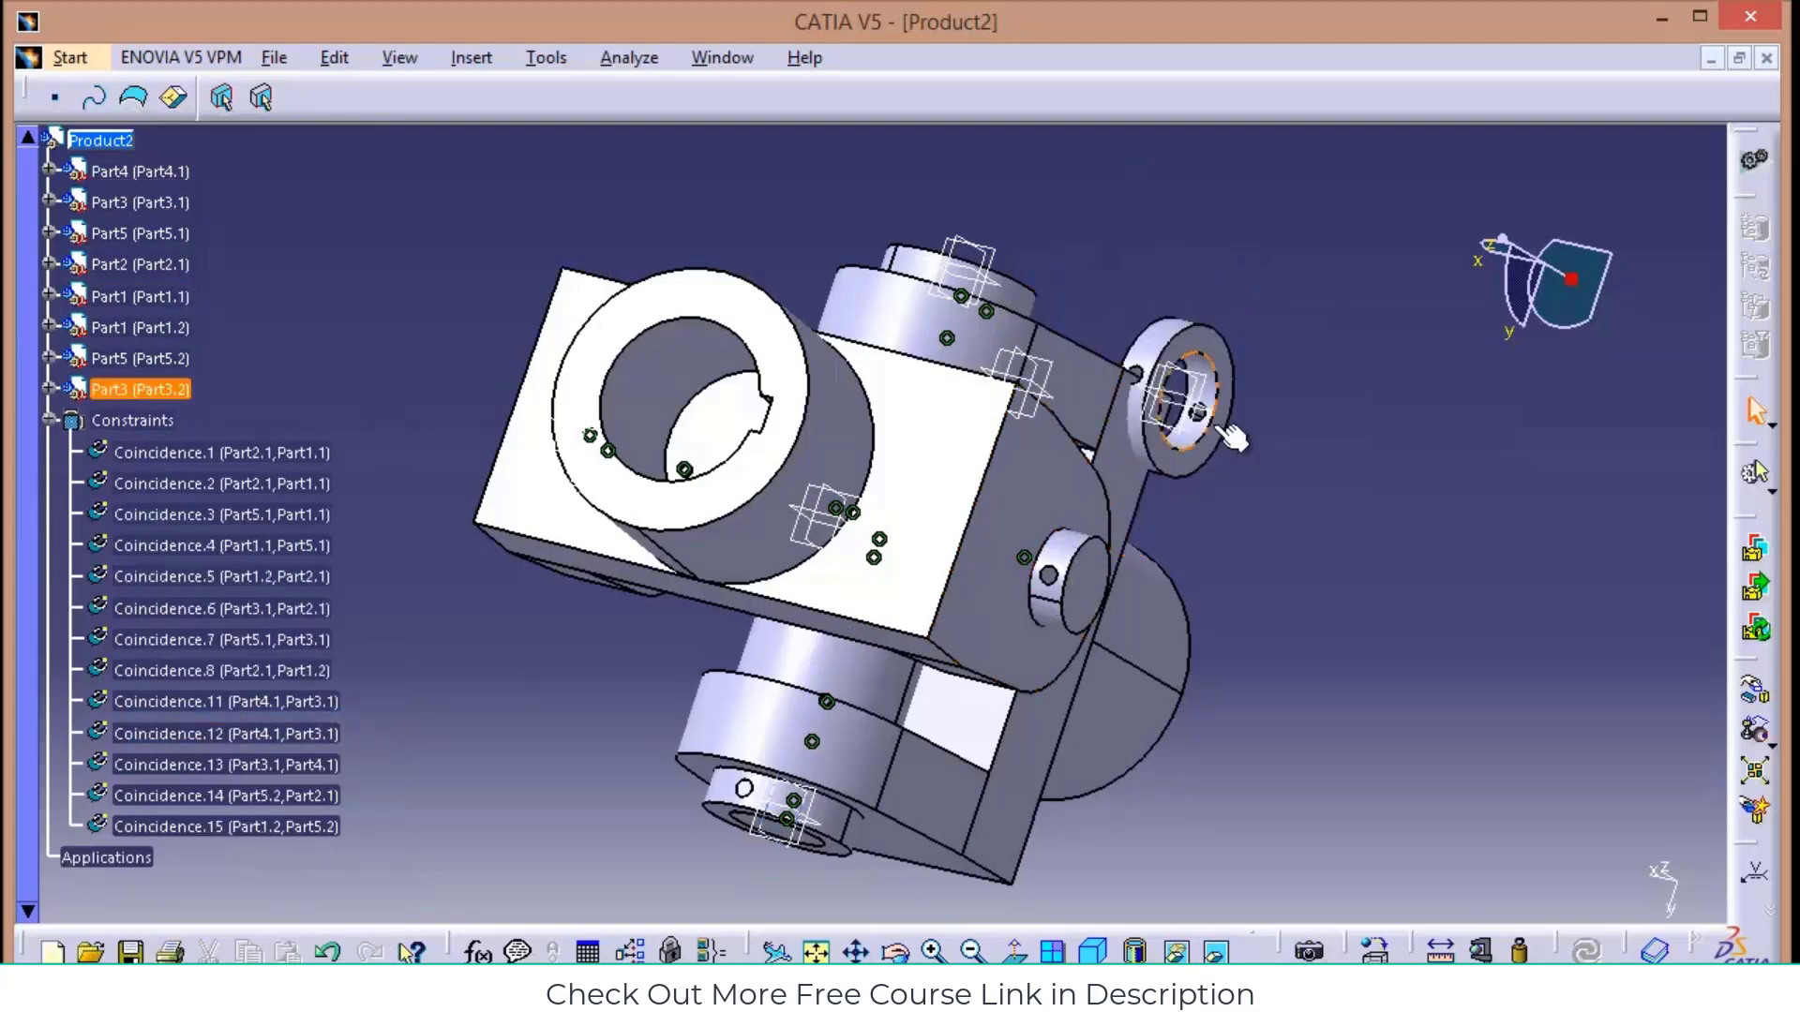
Create a coincidence between the second ring's axis and the new shaft's axis, and update the assembly
{"action": "left_click", "coordinate": [466, 59]}
{"action": "left_click", "coordinate": [499, 135]}
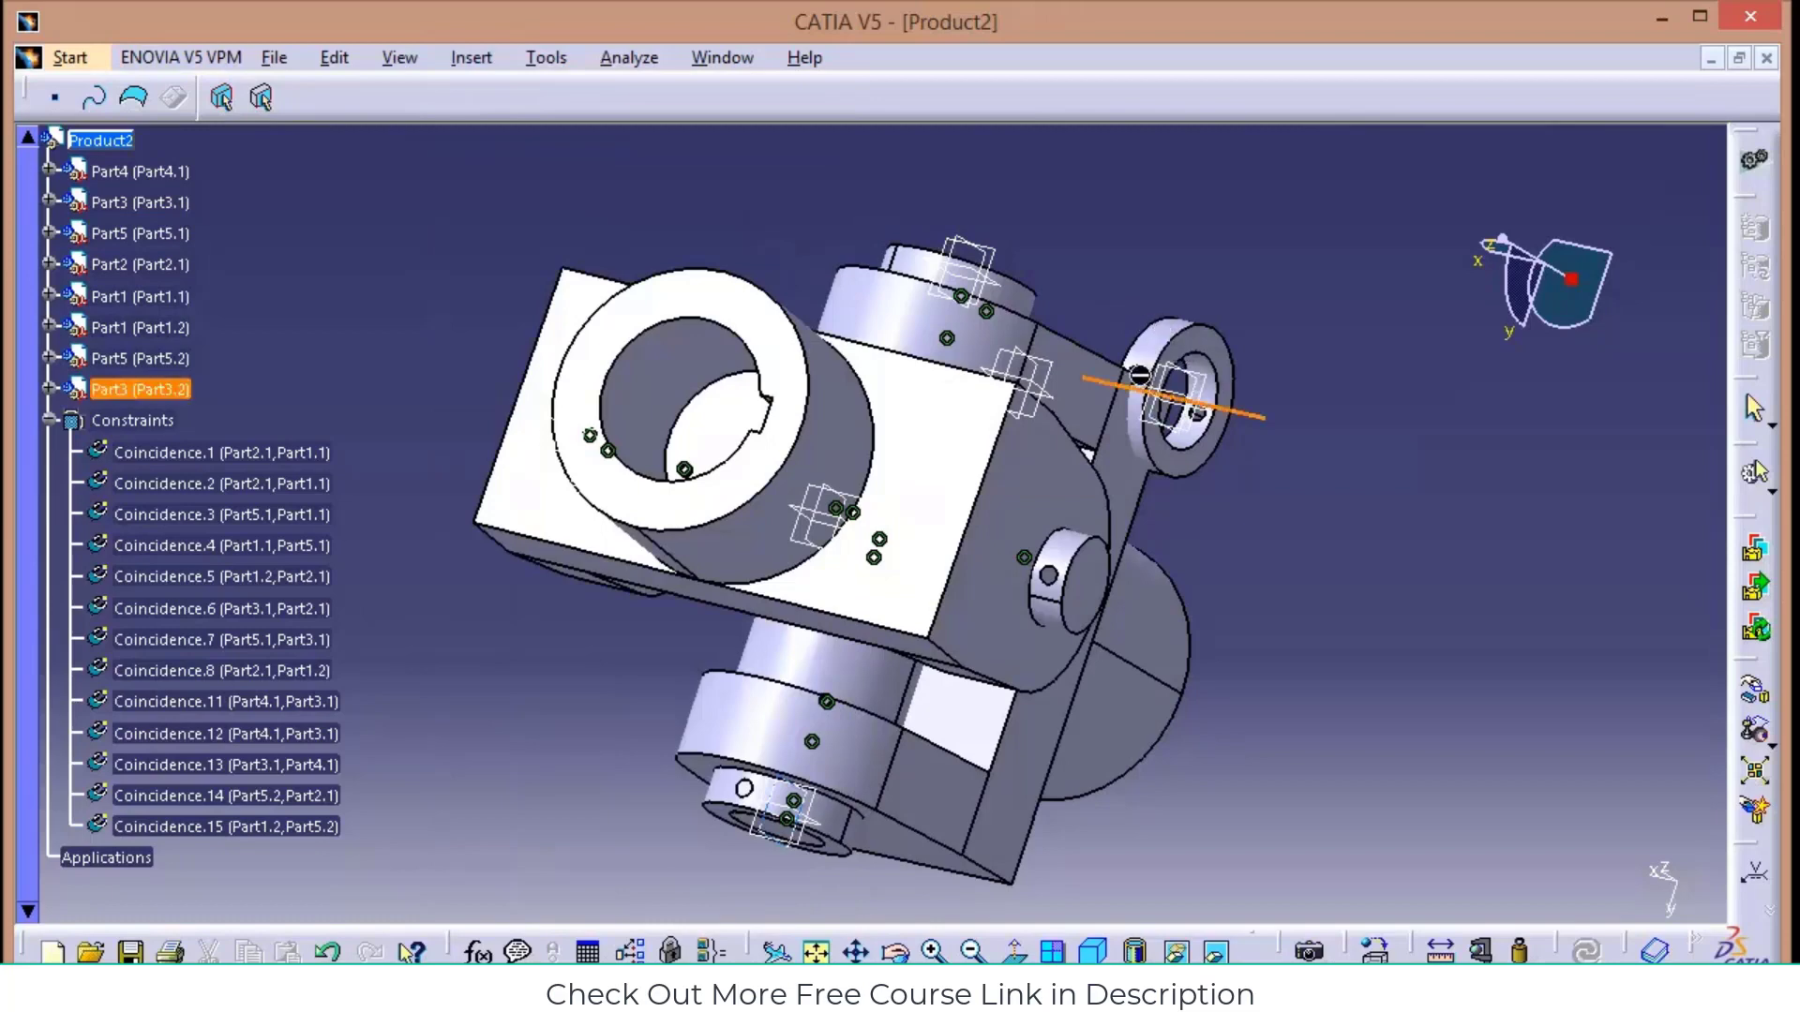
{"action": "left_click", "coordinate": [1139, 375]}
{"action": "left_click", "coordinate": [1049, 574]}
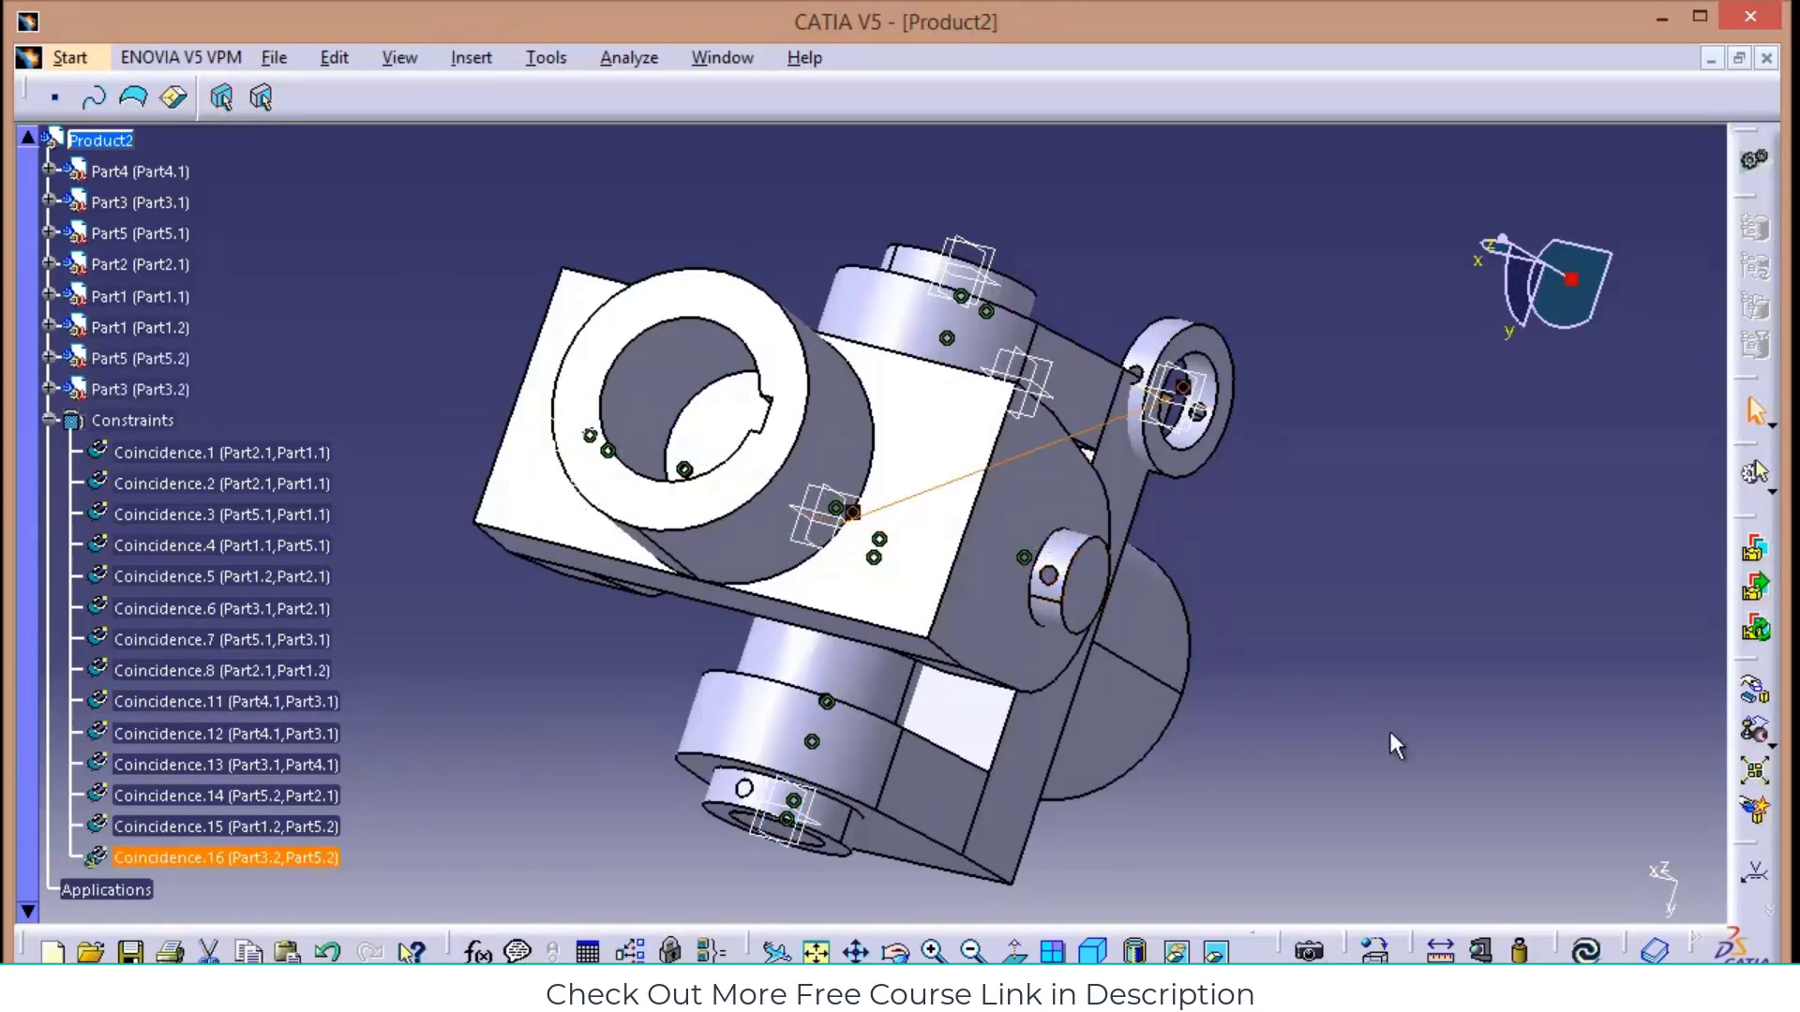
{"action": "left_click", "coordinate": [1584, 949]}
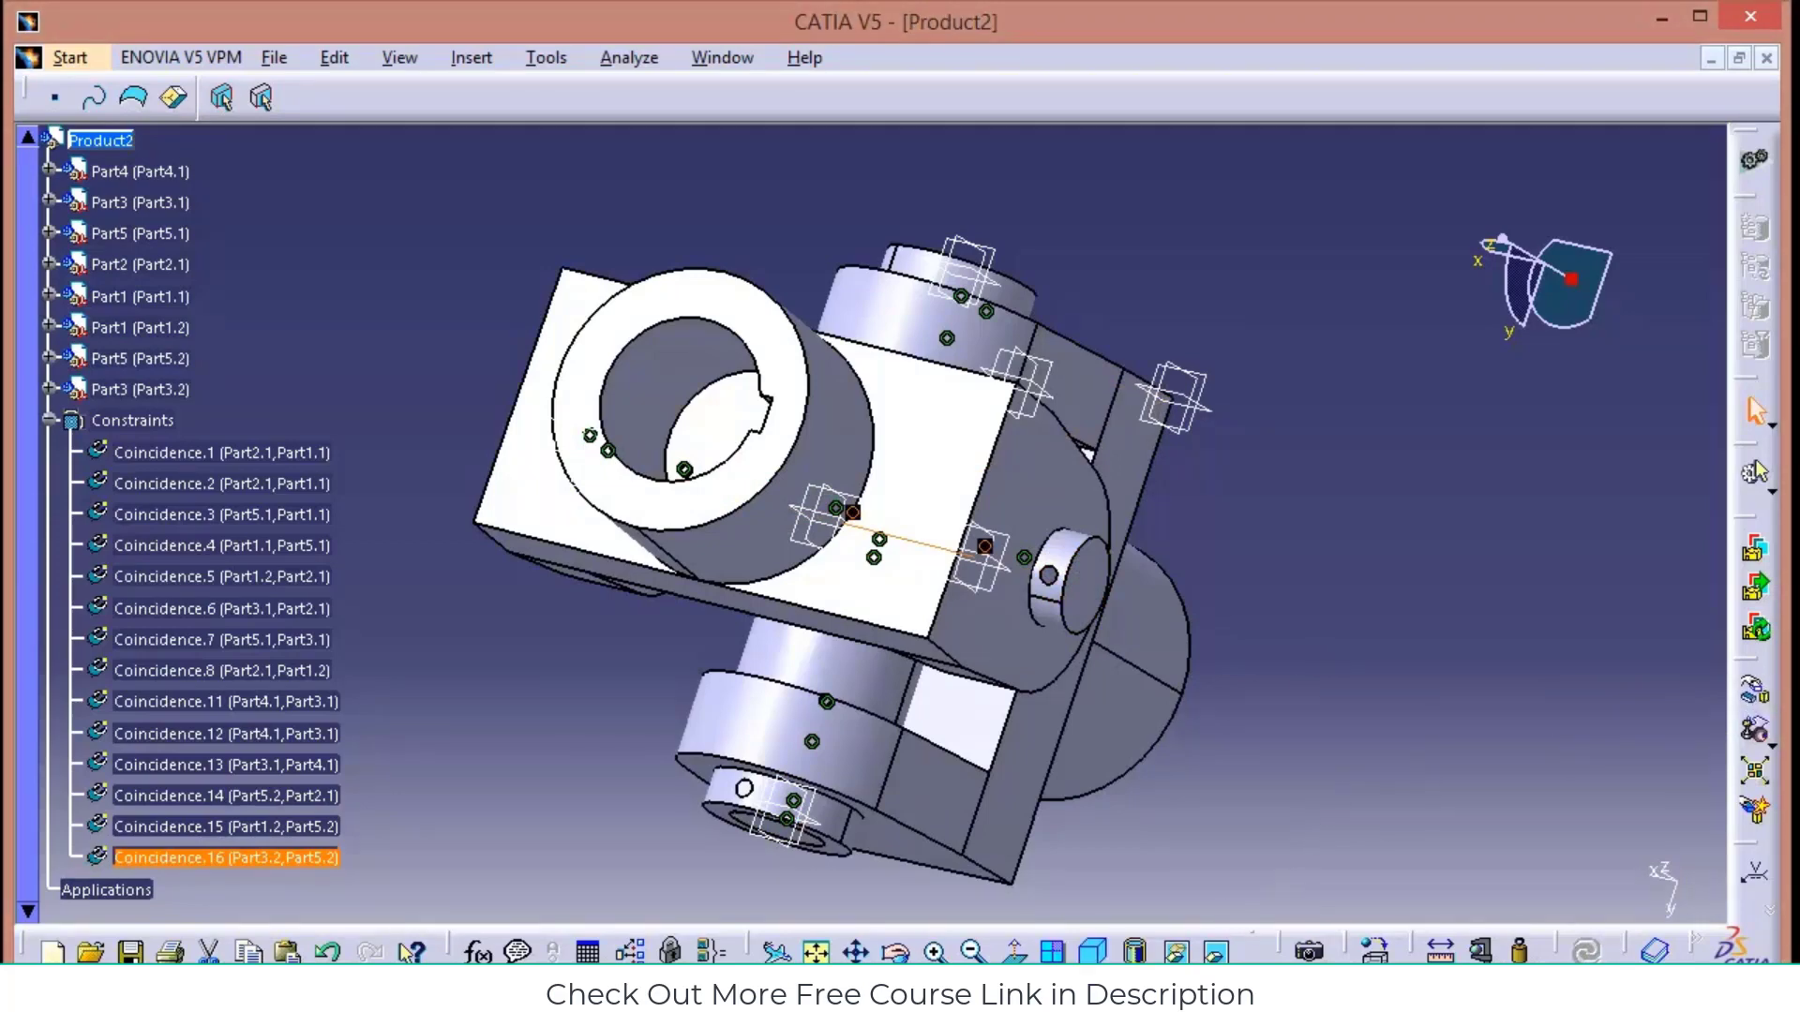
Move the second ring out of the fork to beyond the shaft's free end, and update the assembly to restore the displaced col
{"action": "left_click", "coordinate": [895, 953]}
{"action": "left_click_drag", "start_coordinate": [632, 761], "coordinate": [692, 600]}
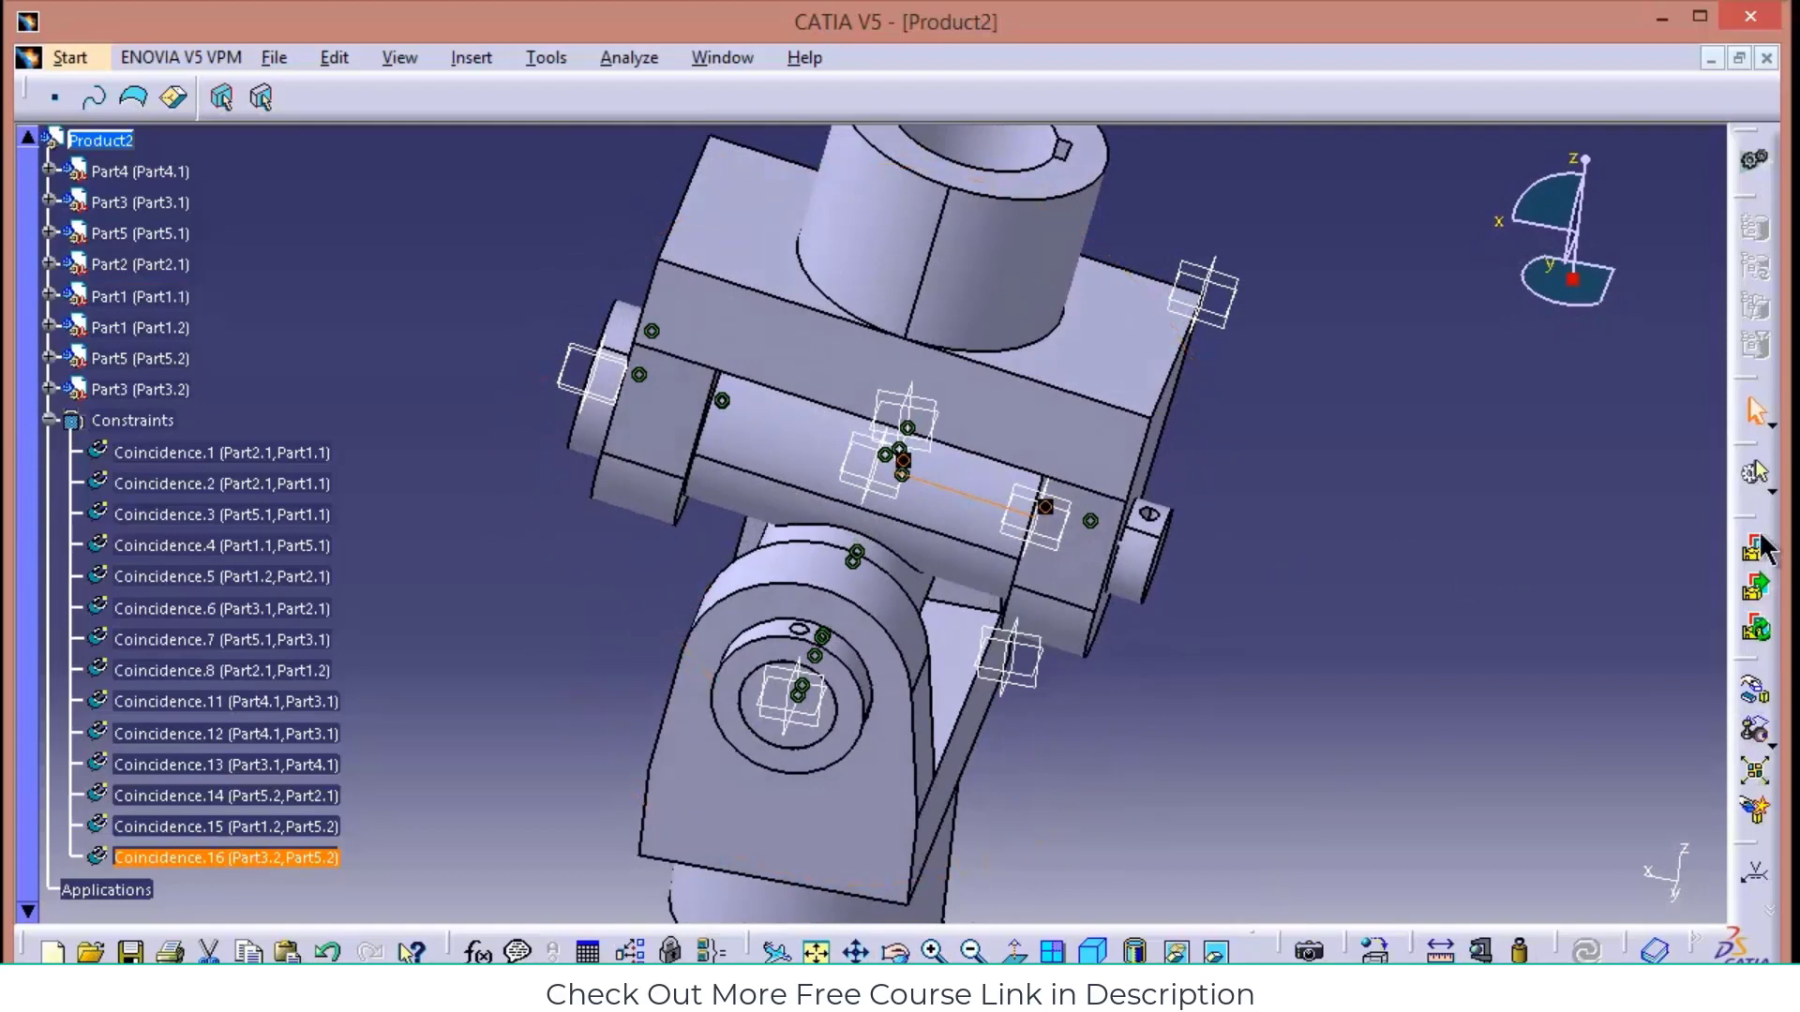
{"action": "left_click", "coordinate": [1755, 692]}
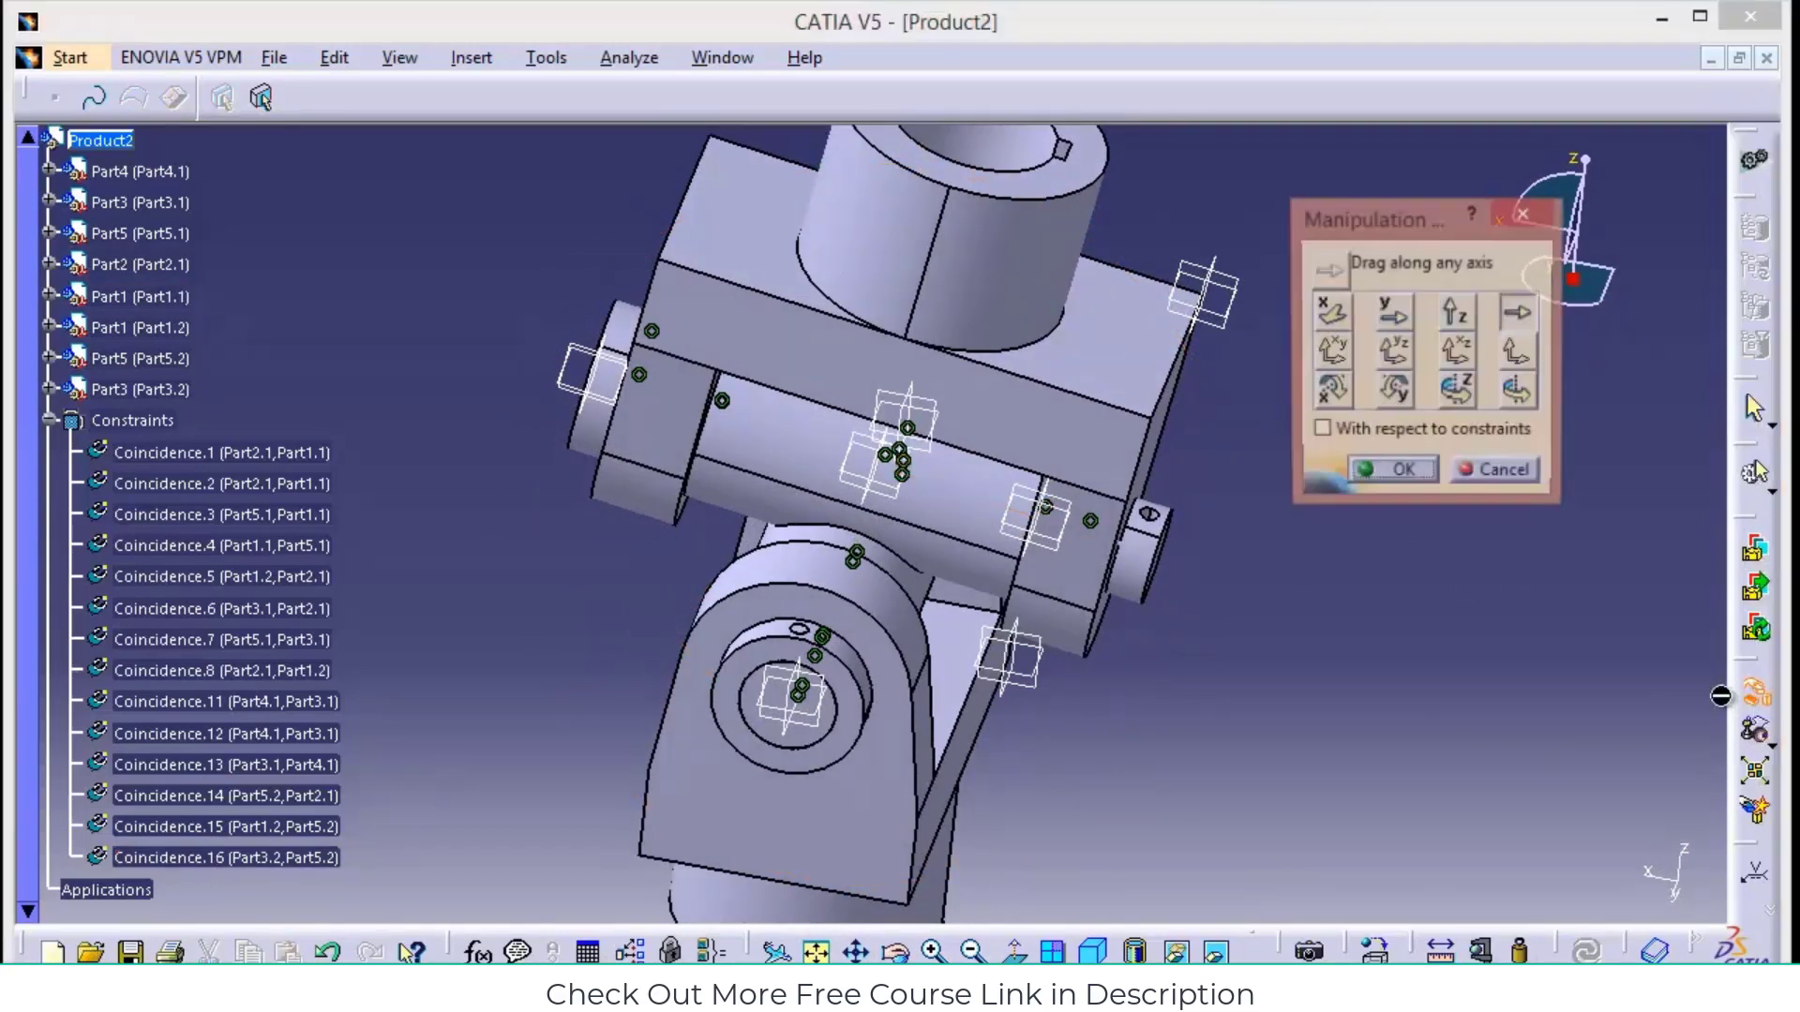
{"action": "left_click", "coordinate": [1142, 562]}
{"action": "left_click_drag", "start_coordinate": [891, 503], "coordinate": [818, 483]}
{"action": "left_click_drag", "start_coordinate": [1033, 542], "coordinate": [1257, 623]}
{"action": "left_click", "coordinate": [1392, 474]}
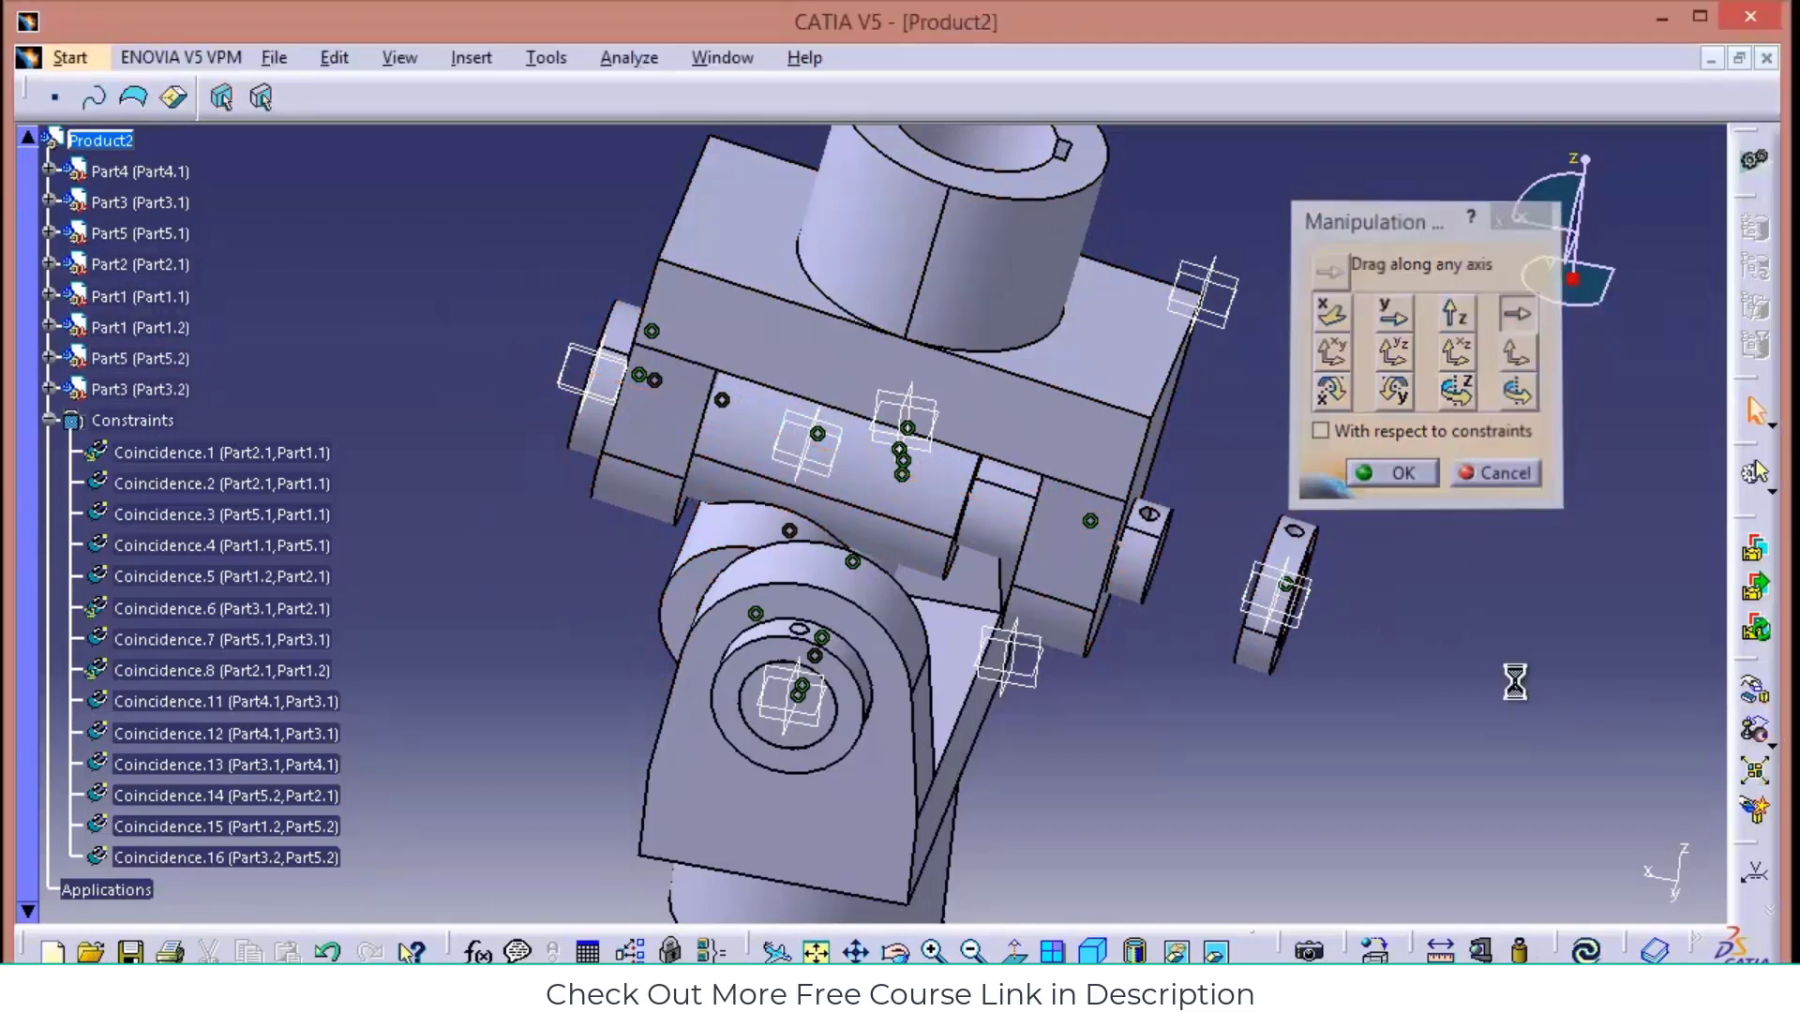
{"action": "left_click", "coordinate": [1591, 952]}
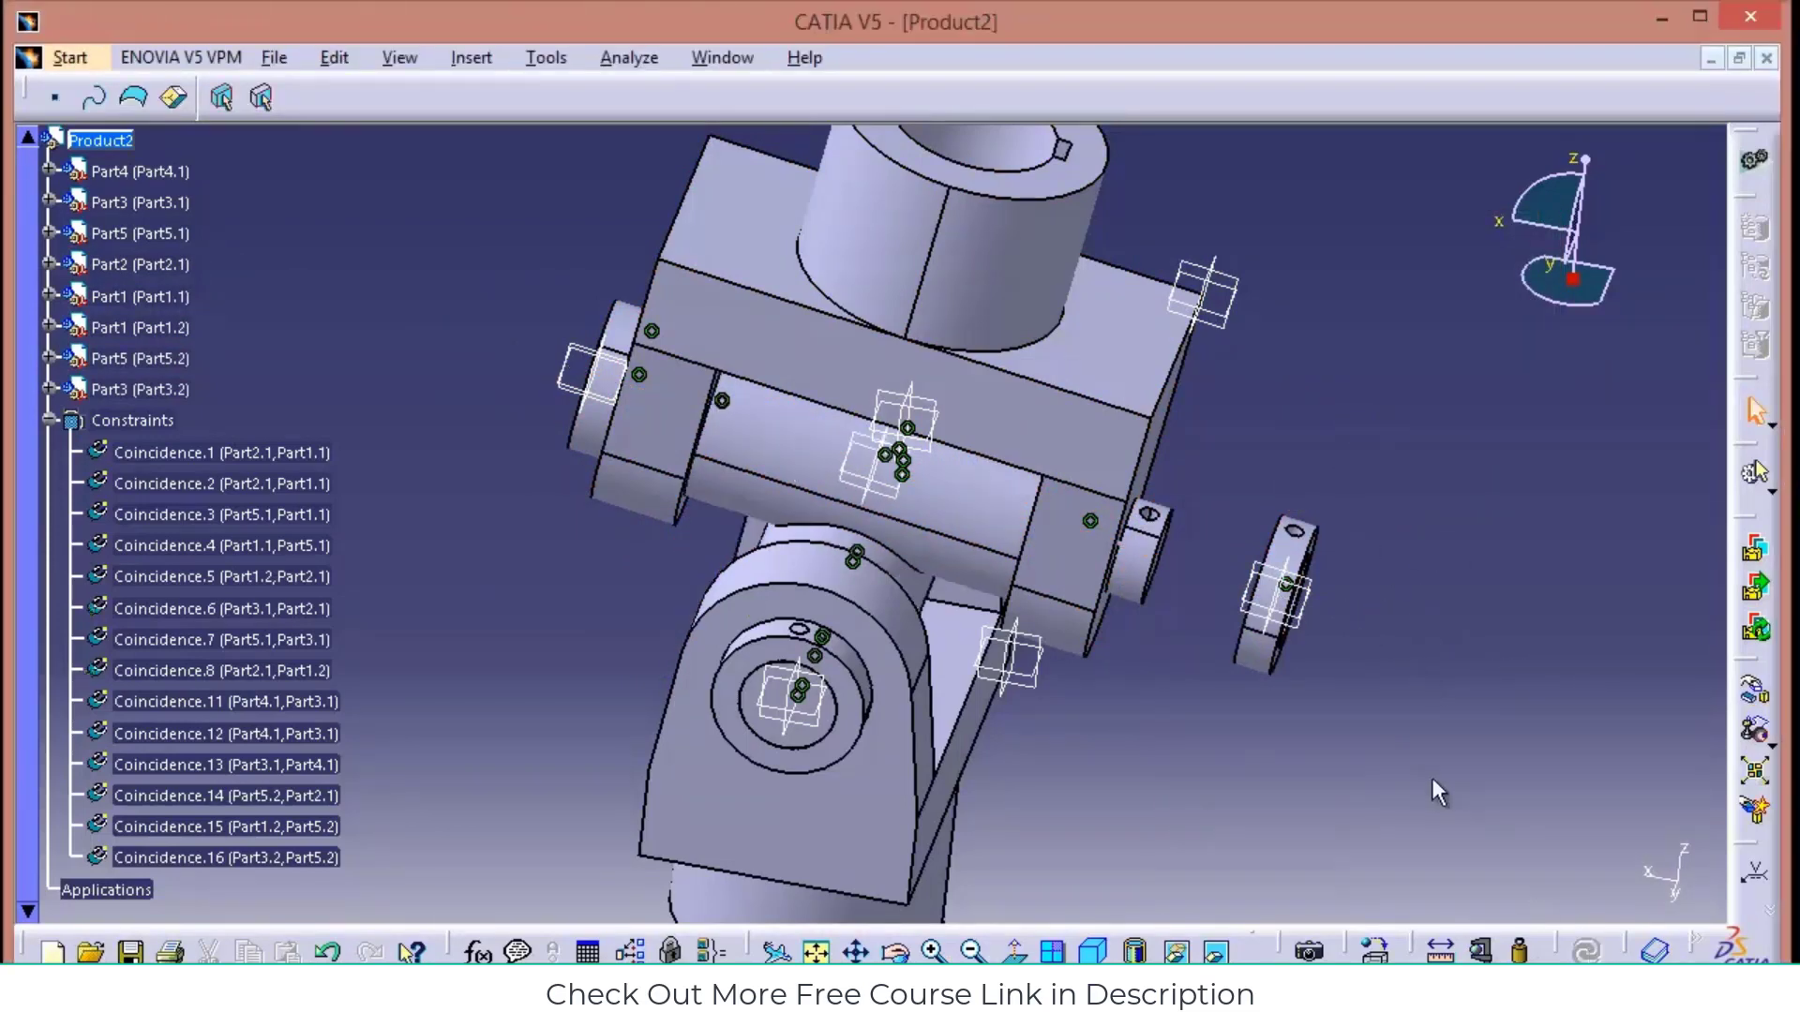
Make the free end face of the new shaft coincident with the second ring's face, orientation Same, and update the assembly
{"action": "left_click", "coordinate": [895, 951]}
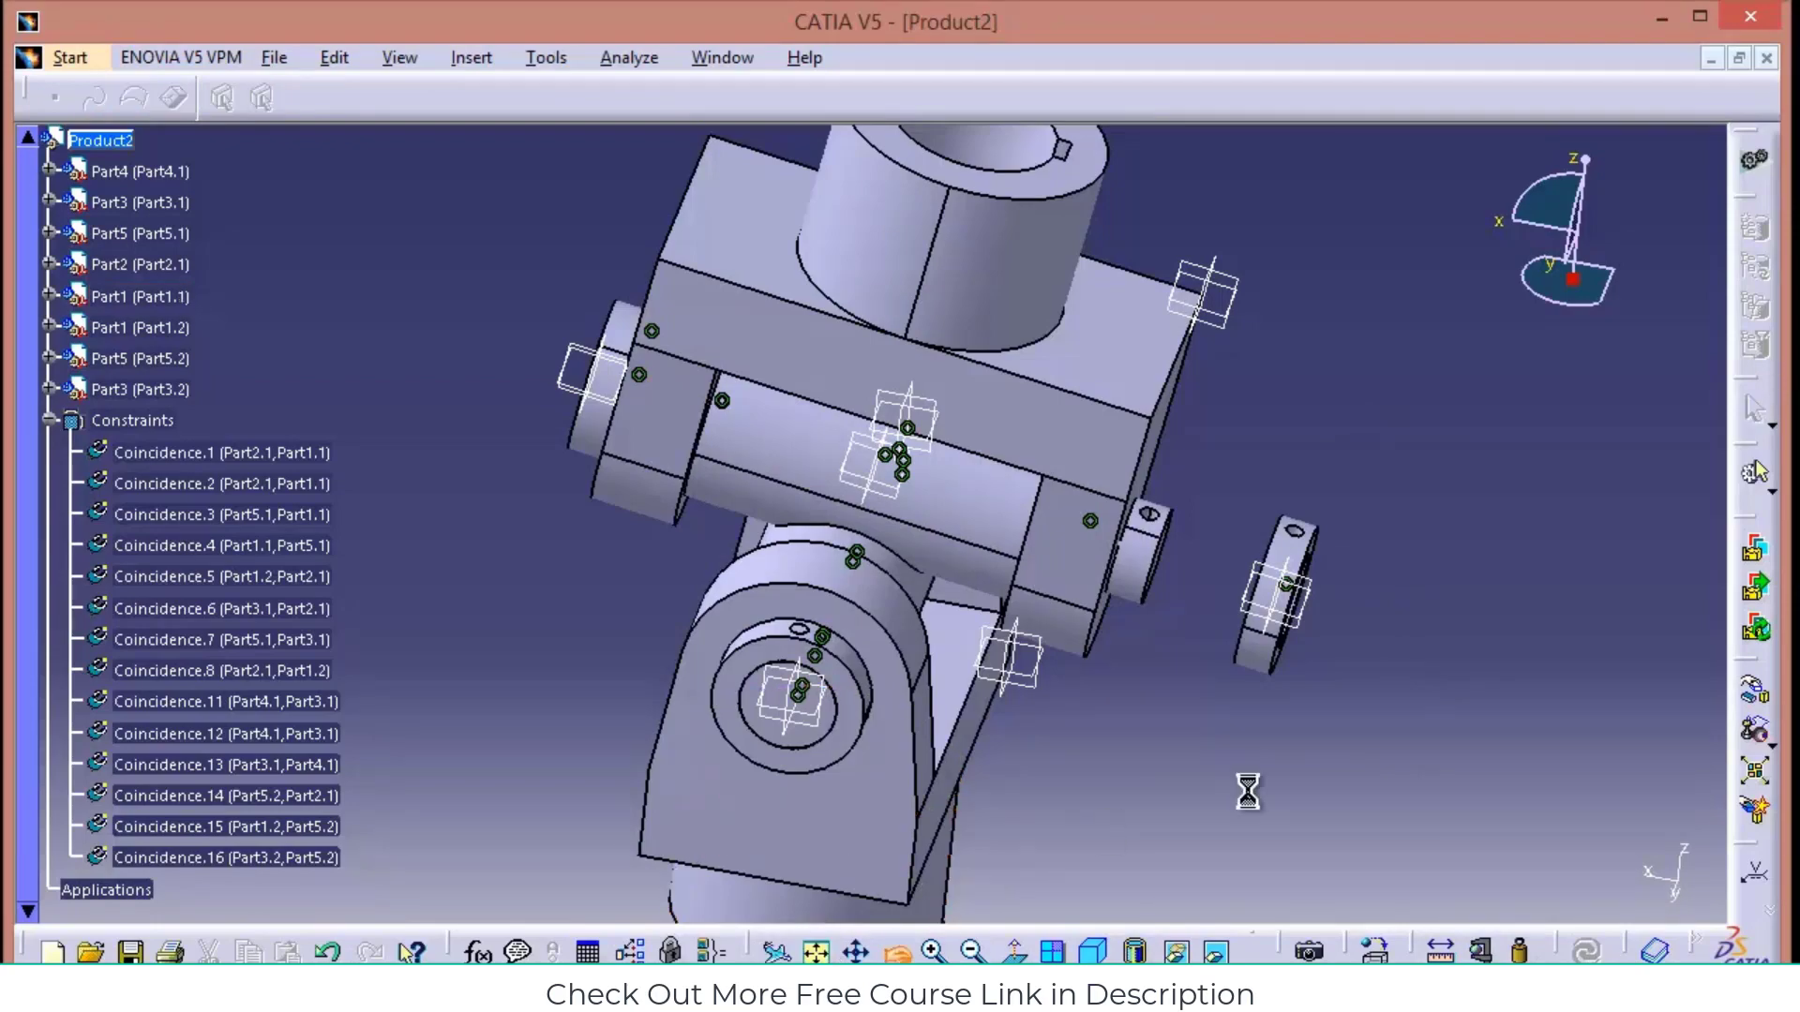
{"action": "left_click_drag", "start_coordinate": [1246, 788], "coordinate": [921, 626]}
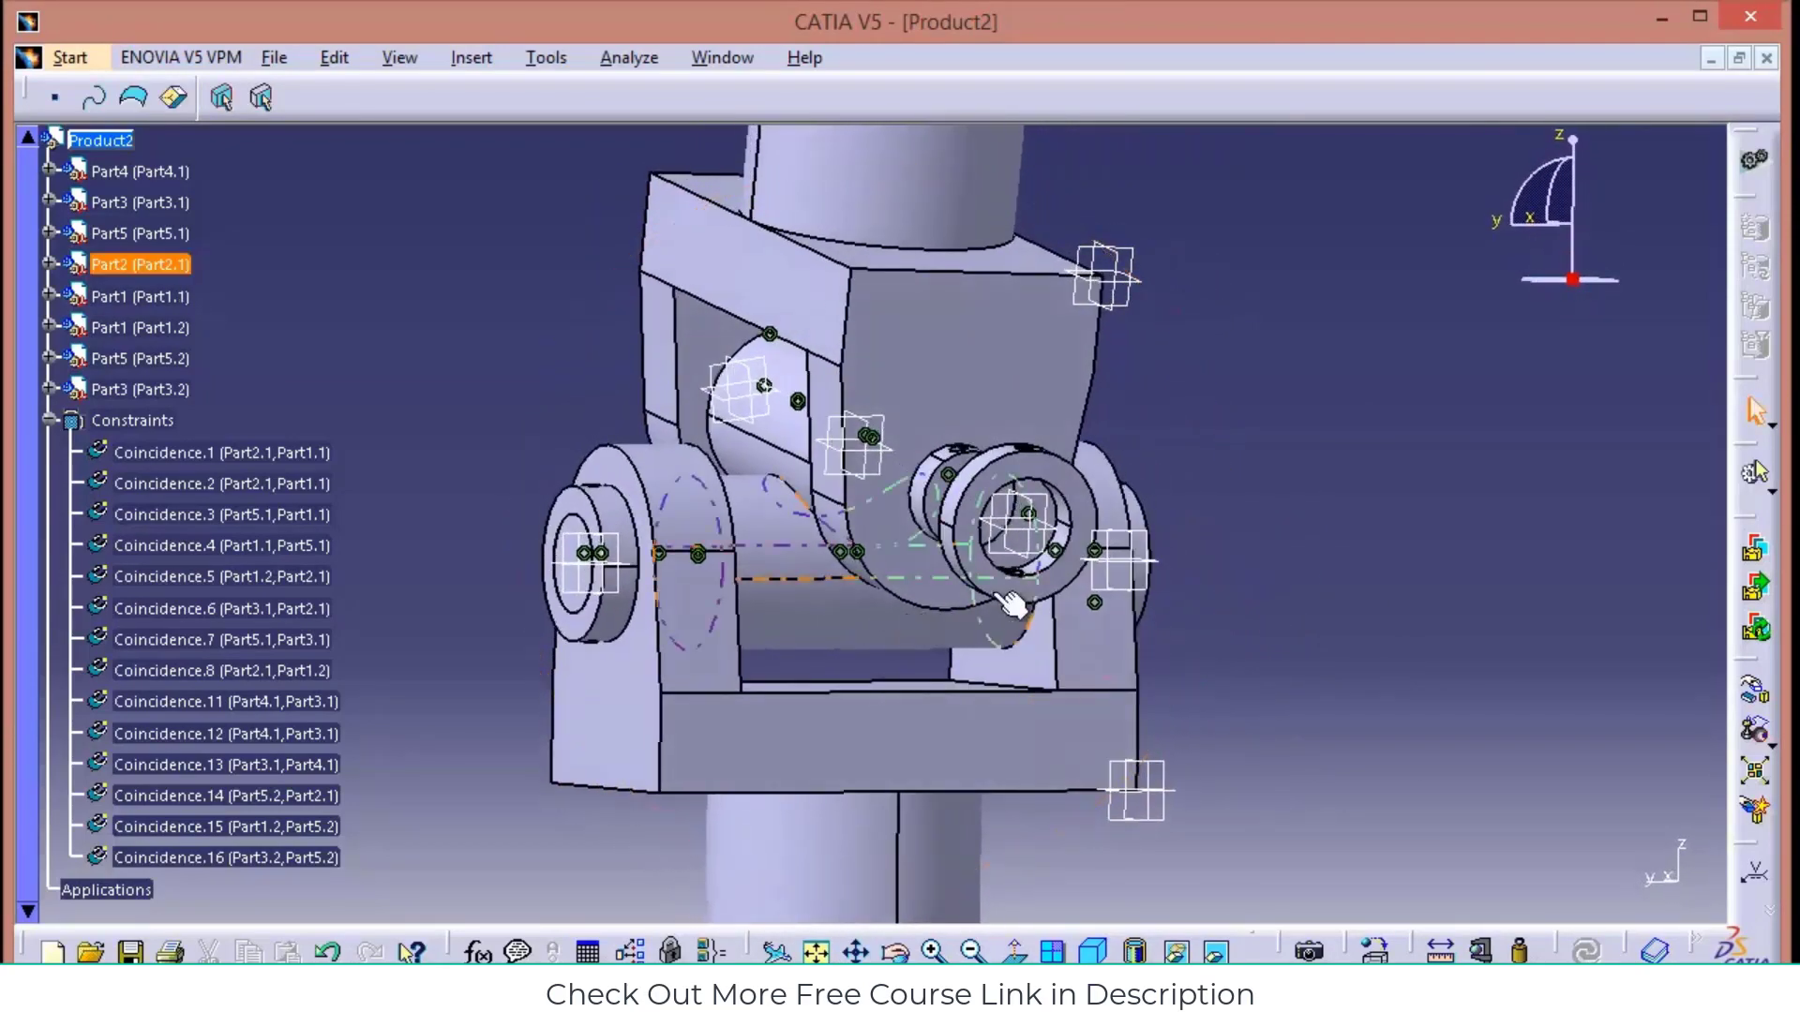
{"action": "left_click", "coordinate": [471, 59]}
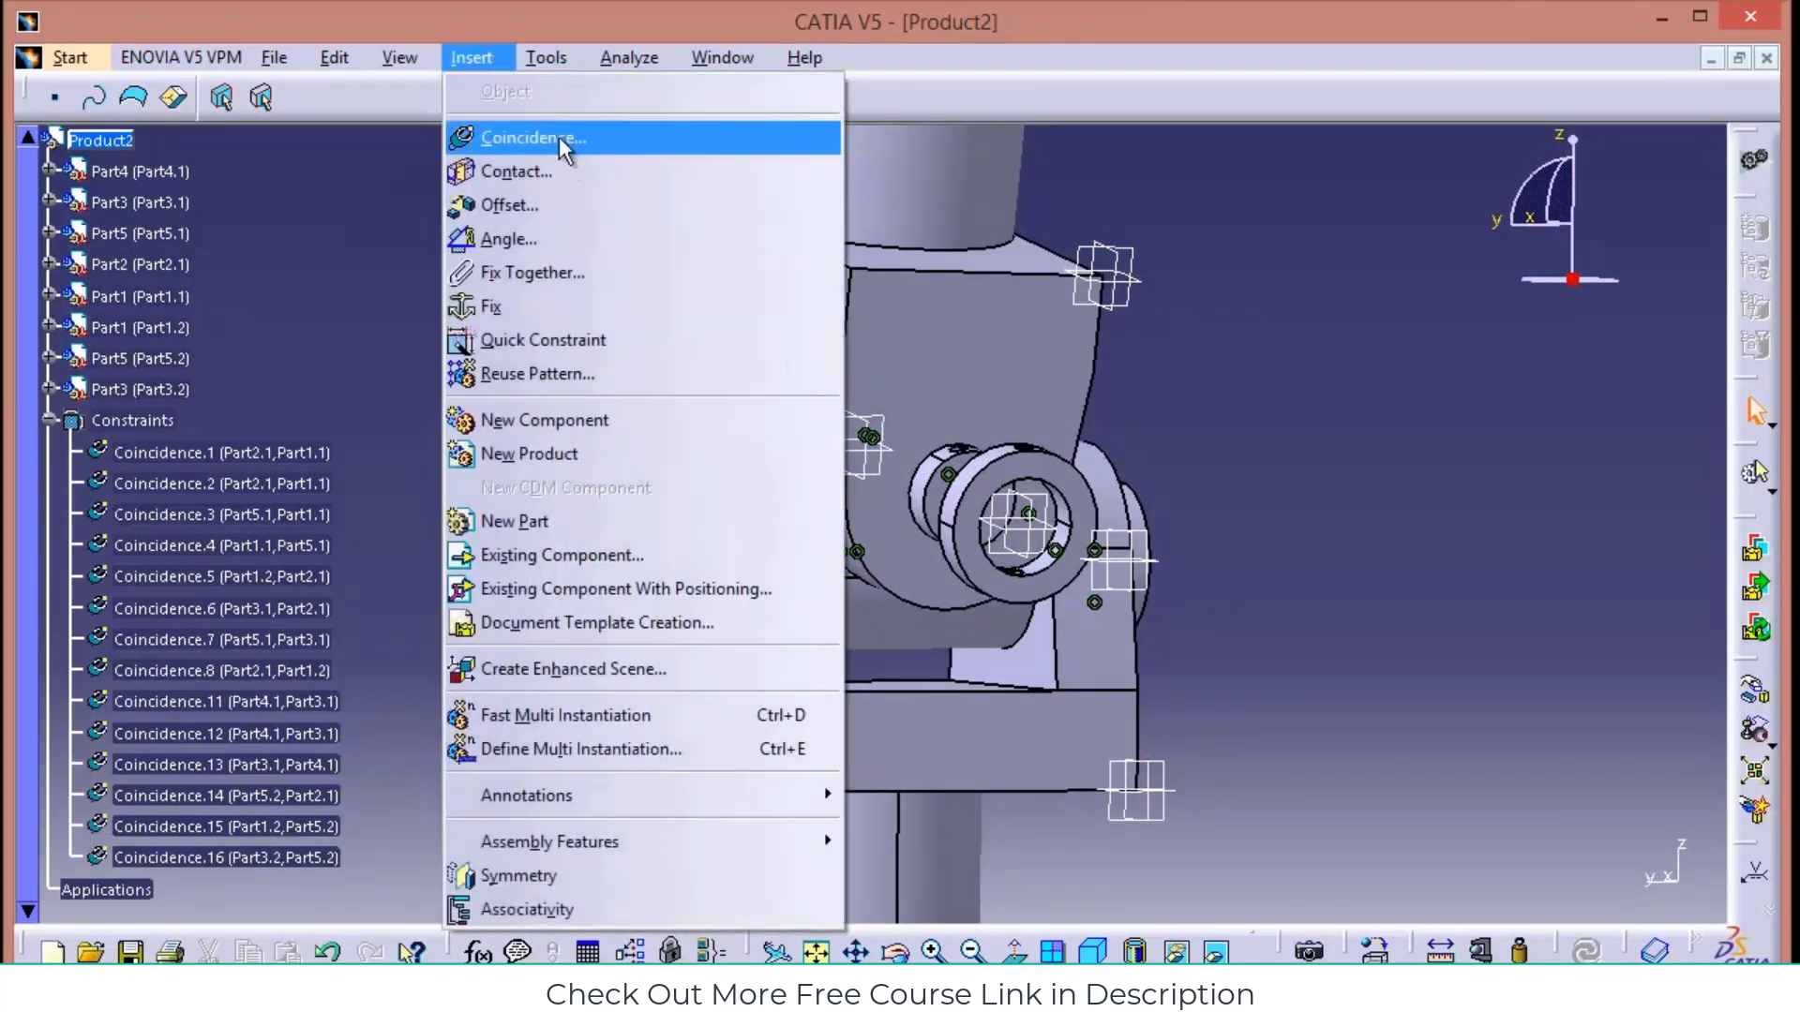
{"action": "left_click", "coordinate": [559, 137]}
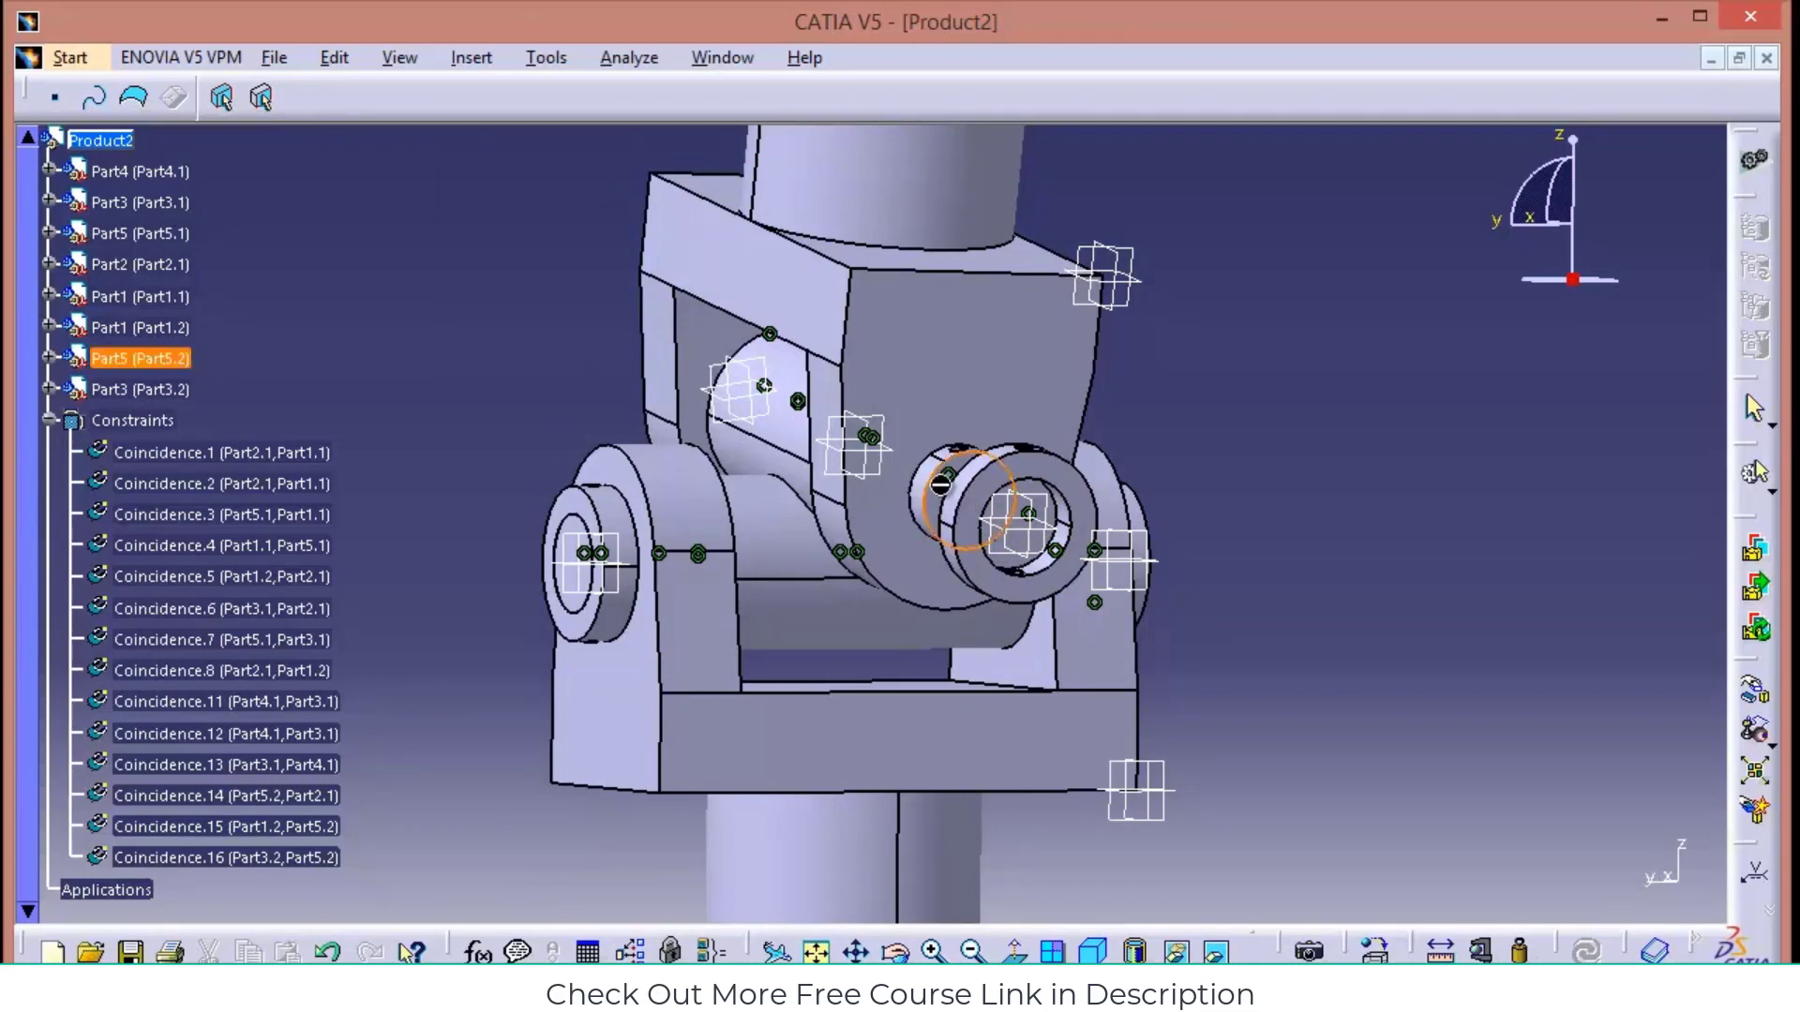
{"action": "left_click", "coordinate": [997, 470]}
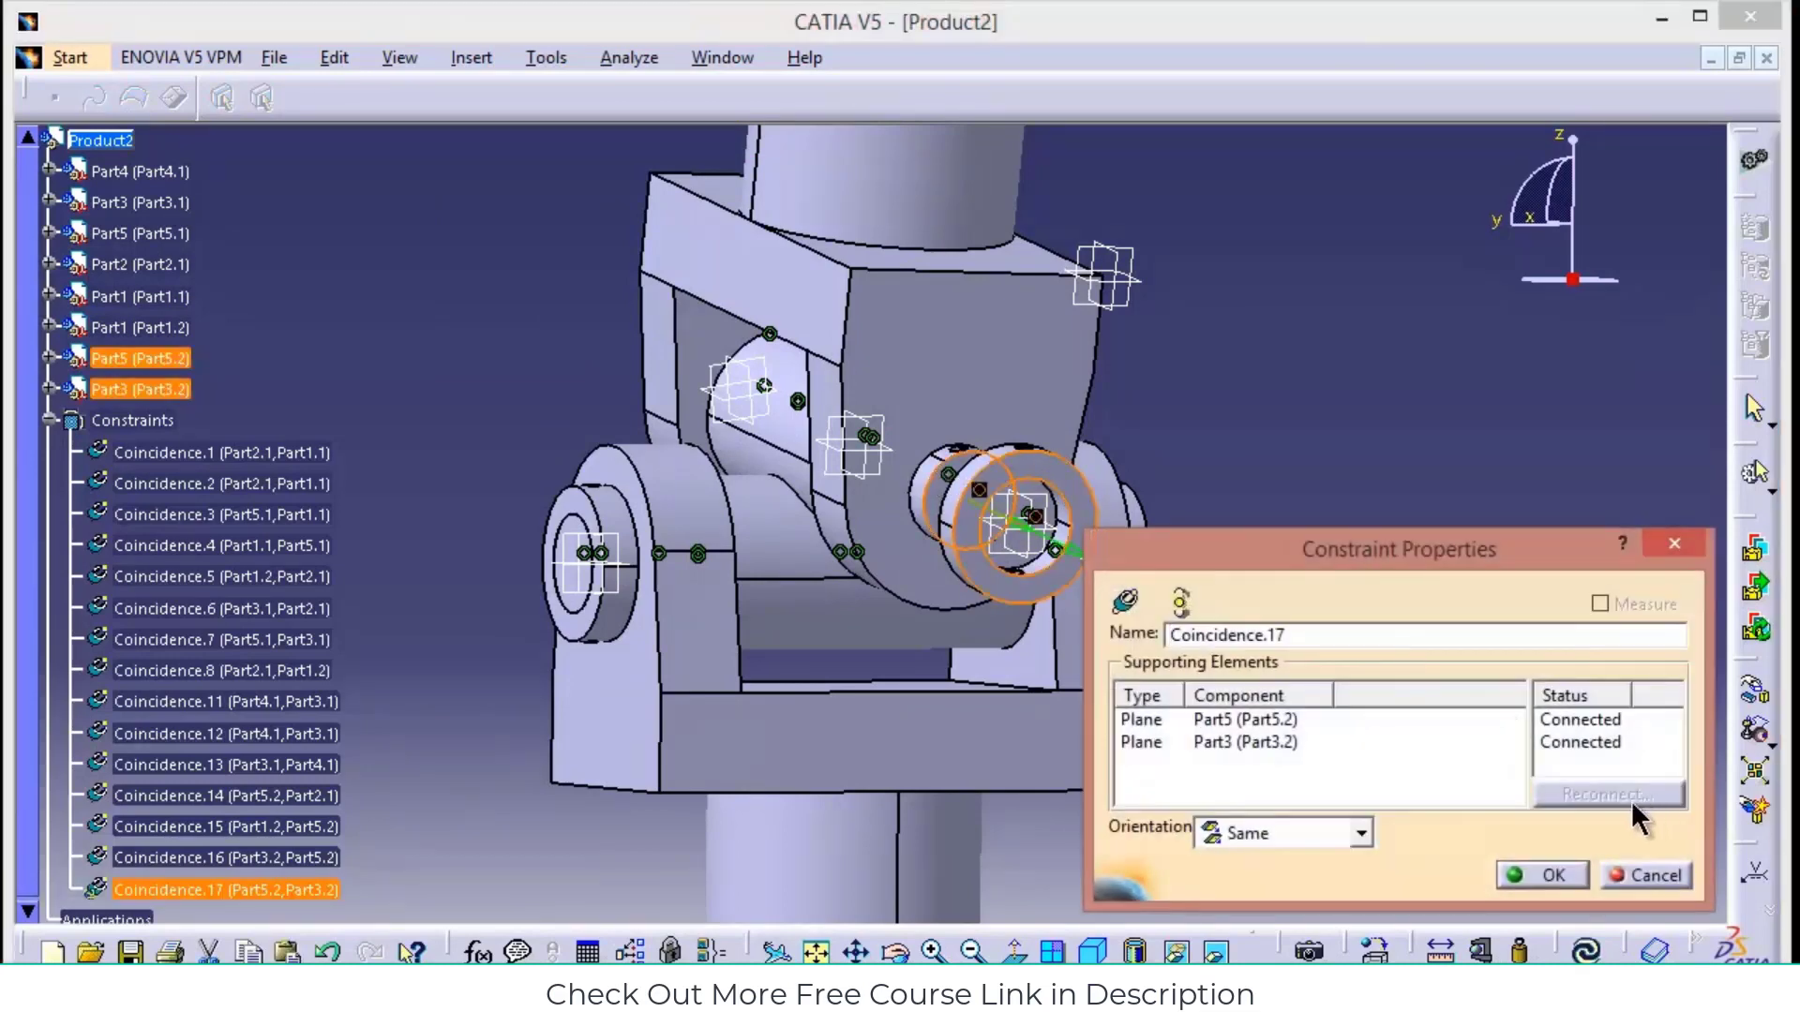
{"action": "left_click", "coordinate": [1564, 876]}
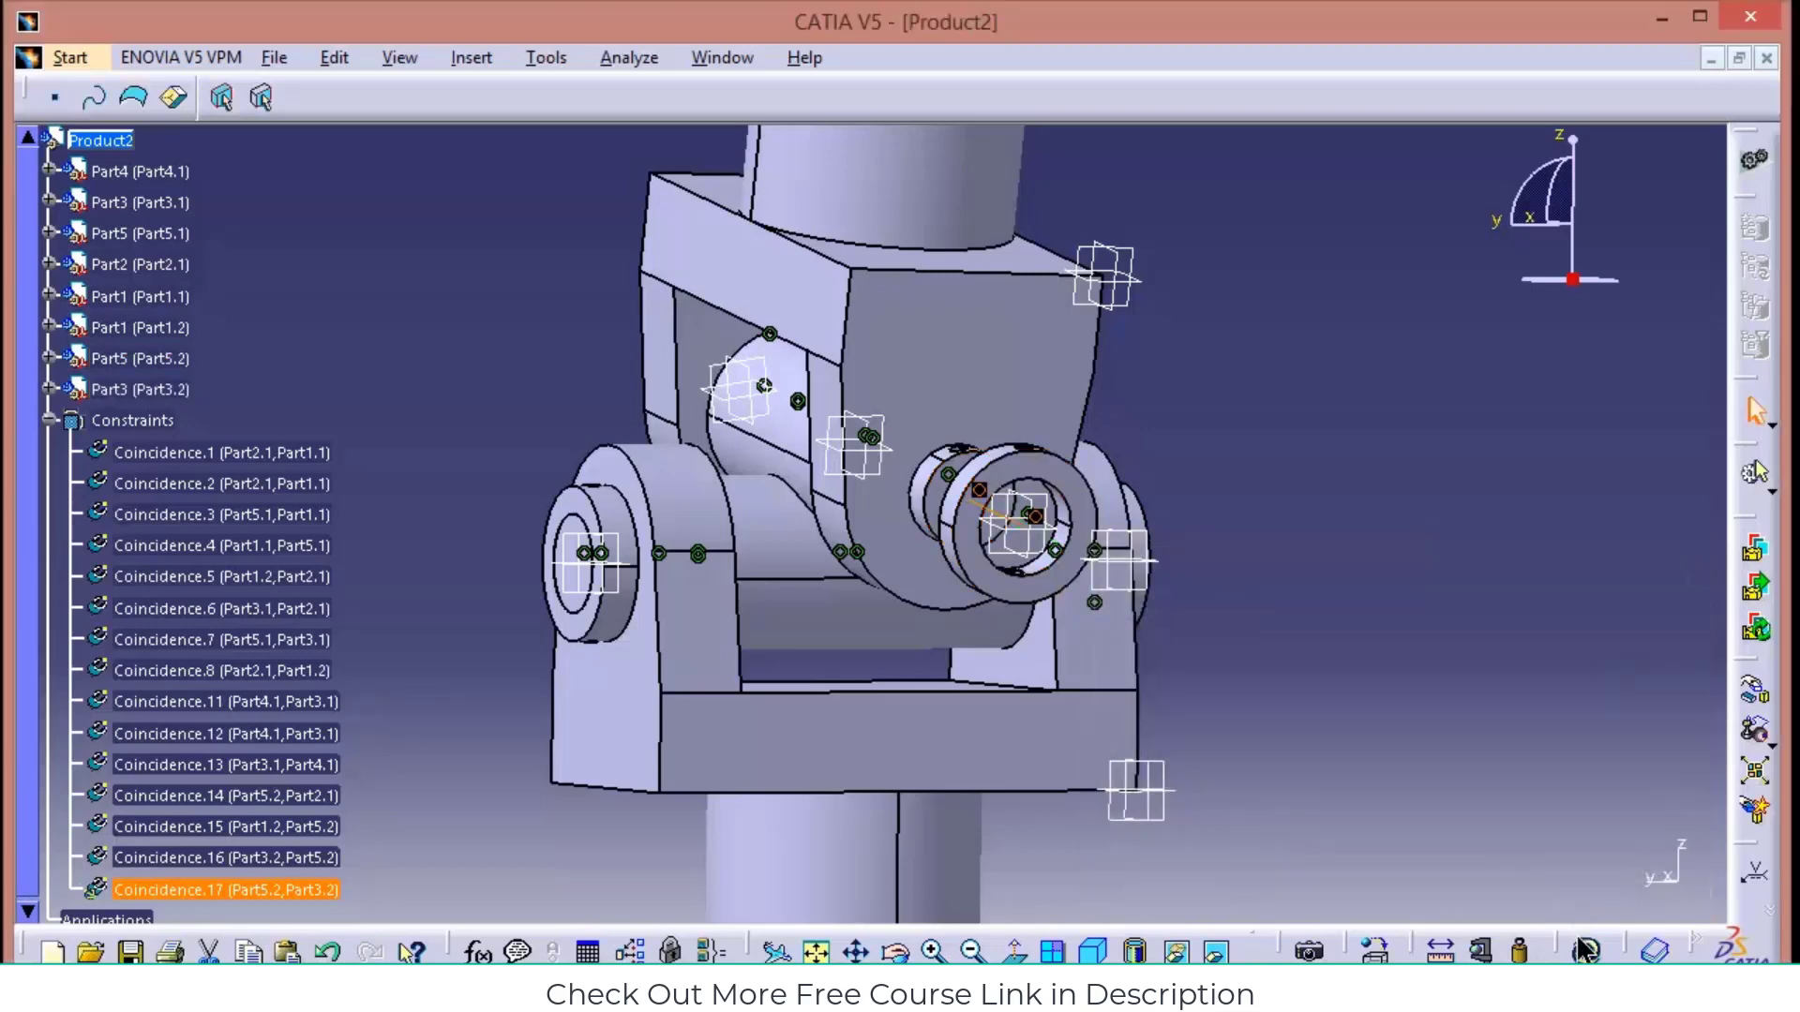
{"action": "left_click", "coordinate": [1589, 952]}
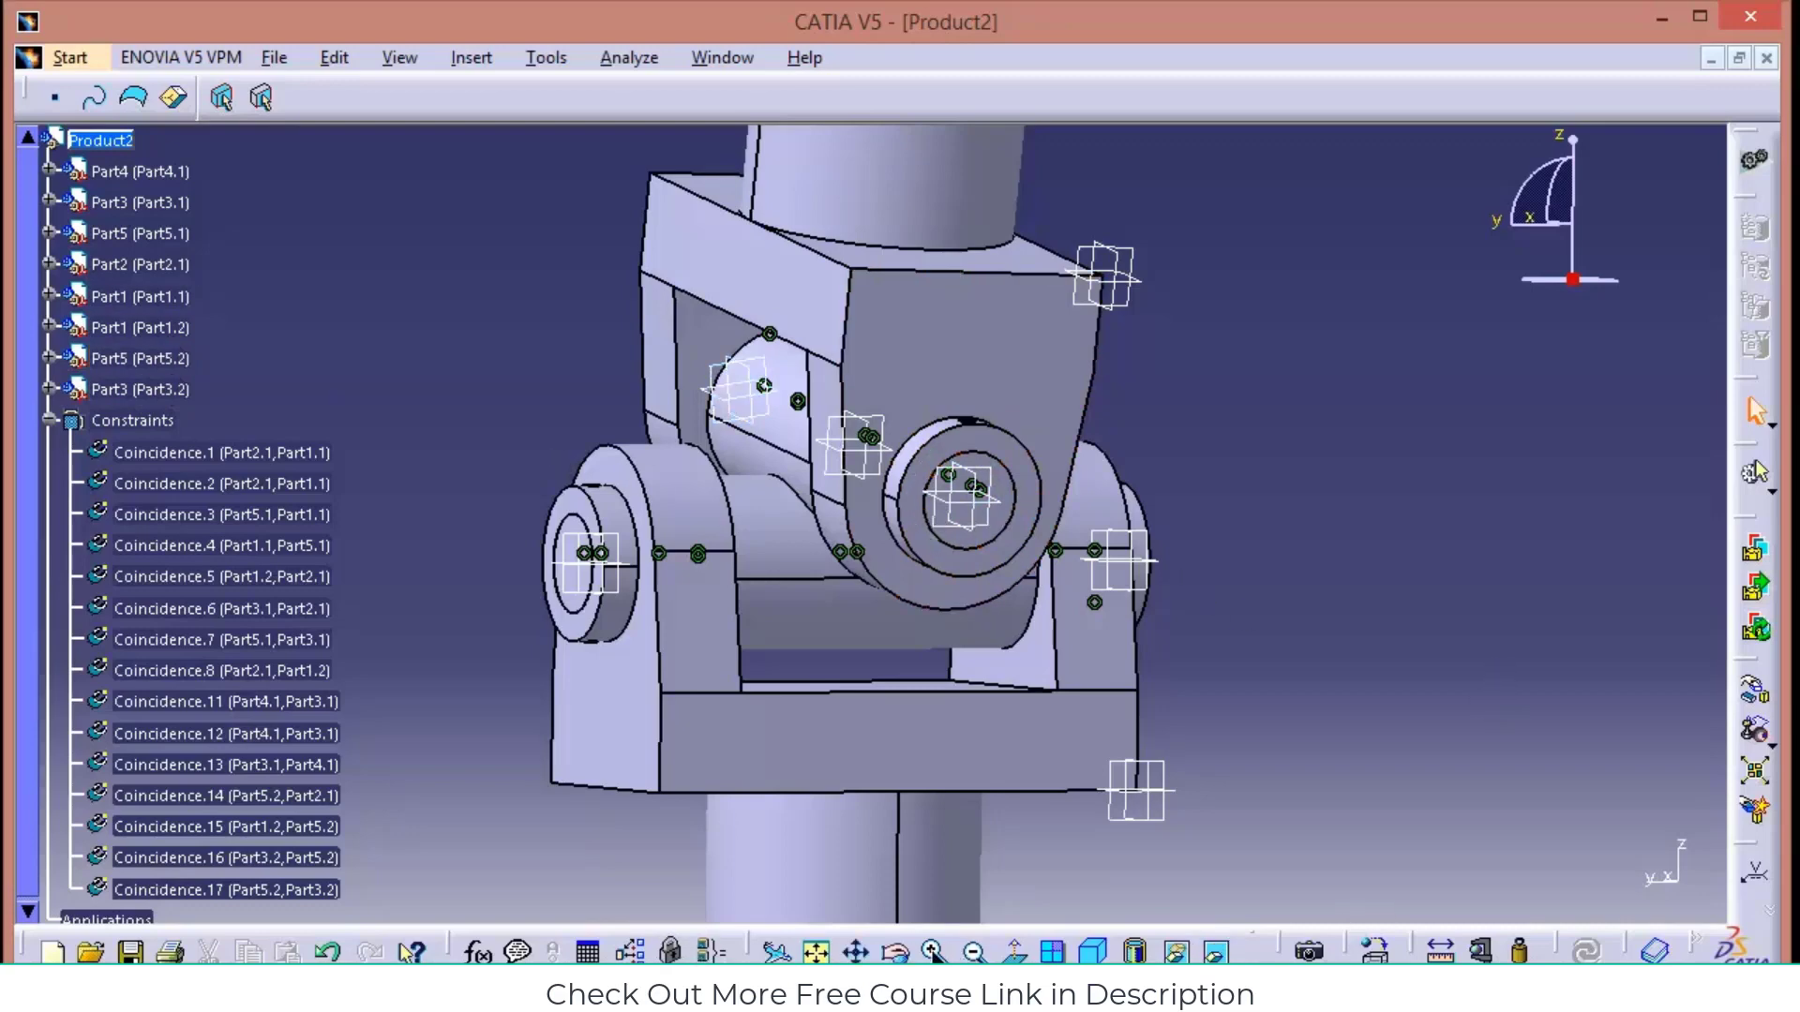
Insert the existing component pin.CATPart into Product2 as a second pin, and close the incident report
{"action": "left_click", "coordinate": [904, 954]}
{"action": "left_click_drag", "start_coordinate": [1345, 718], "coordinate": [1221, 692]}
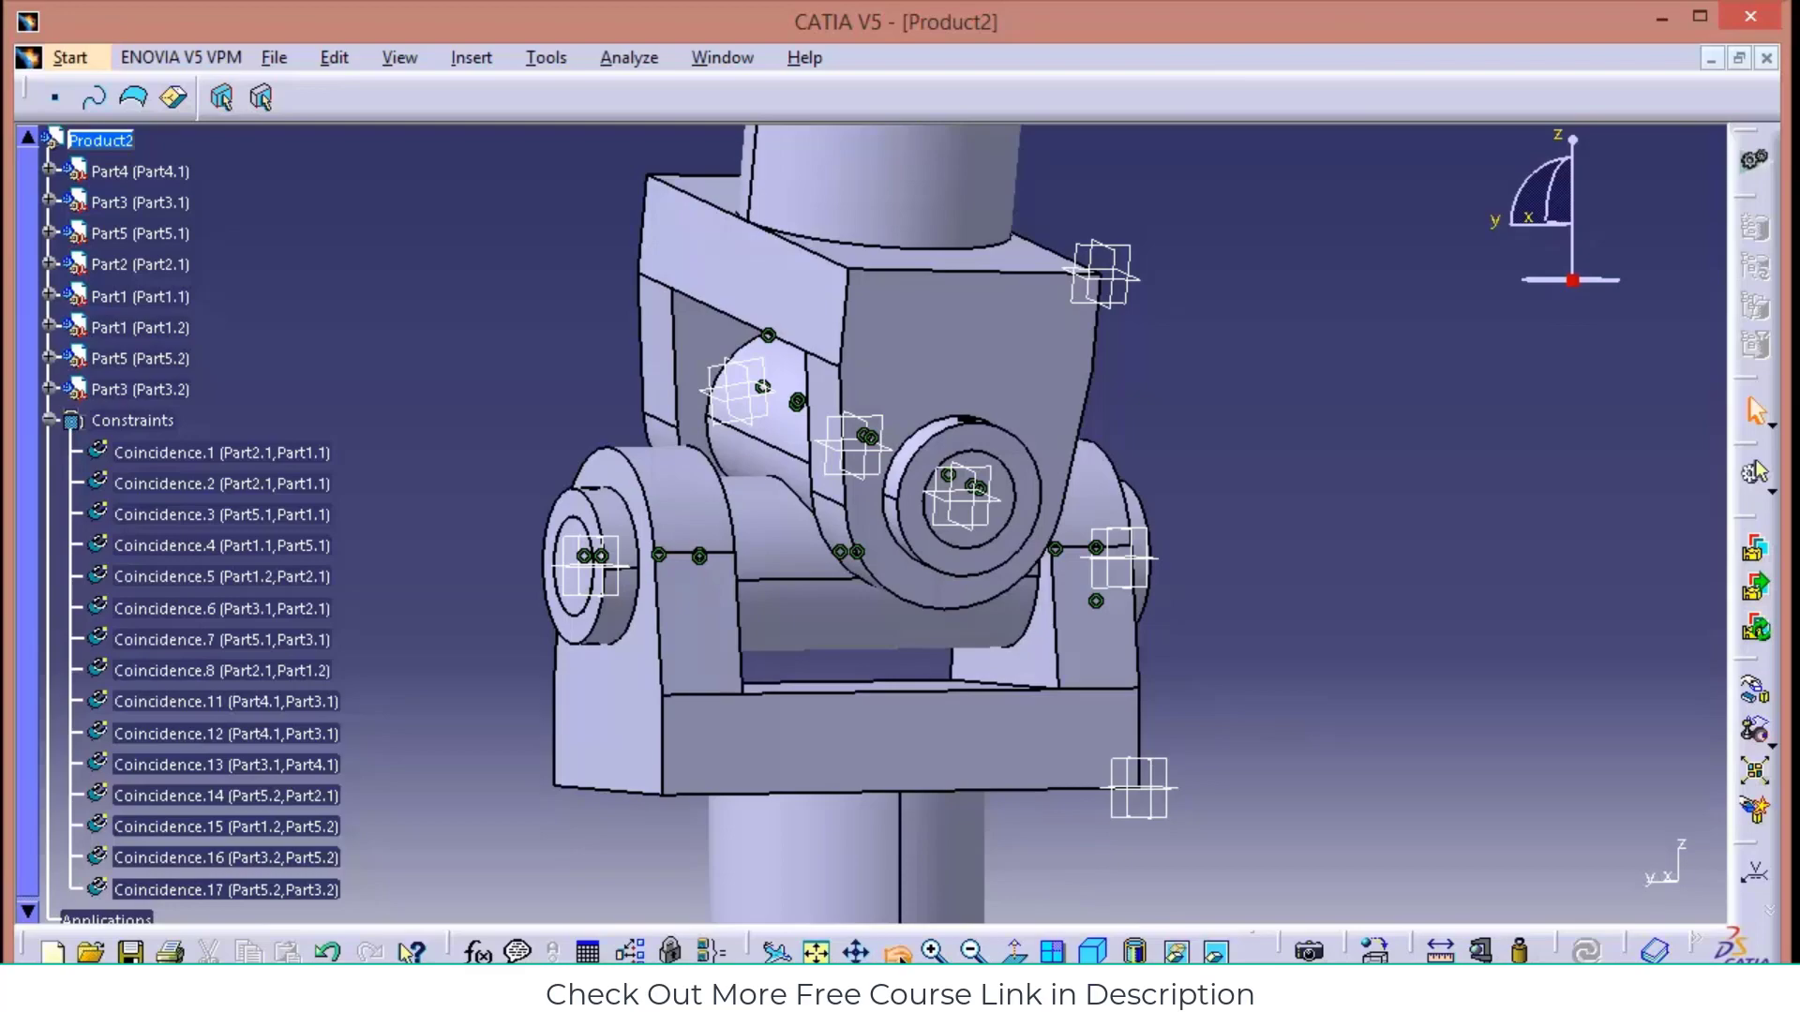
{"action": "left_click", "coordinate": [896, 954]}
{"action": "left_click_drag", "start_coordinate": [1322, 740], "coordinate": [361, 155]}
{"action": "left_click", "coordinate": [463, 57]}
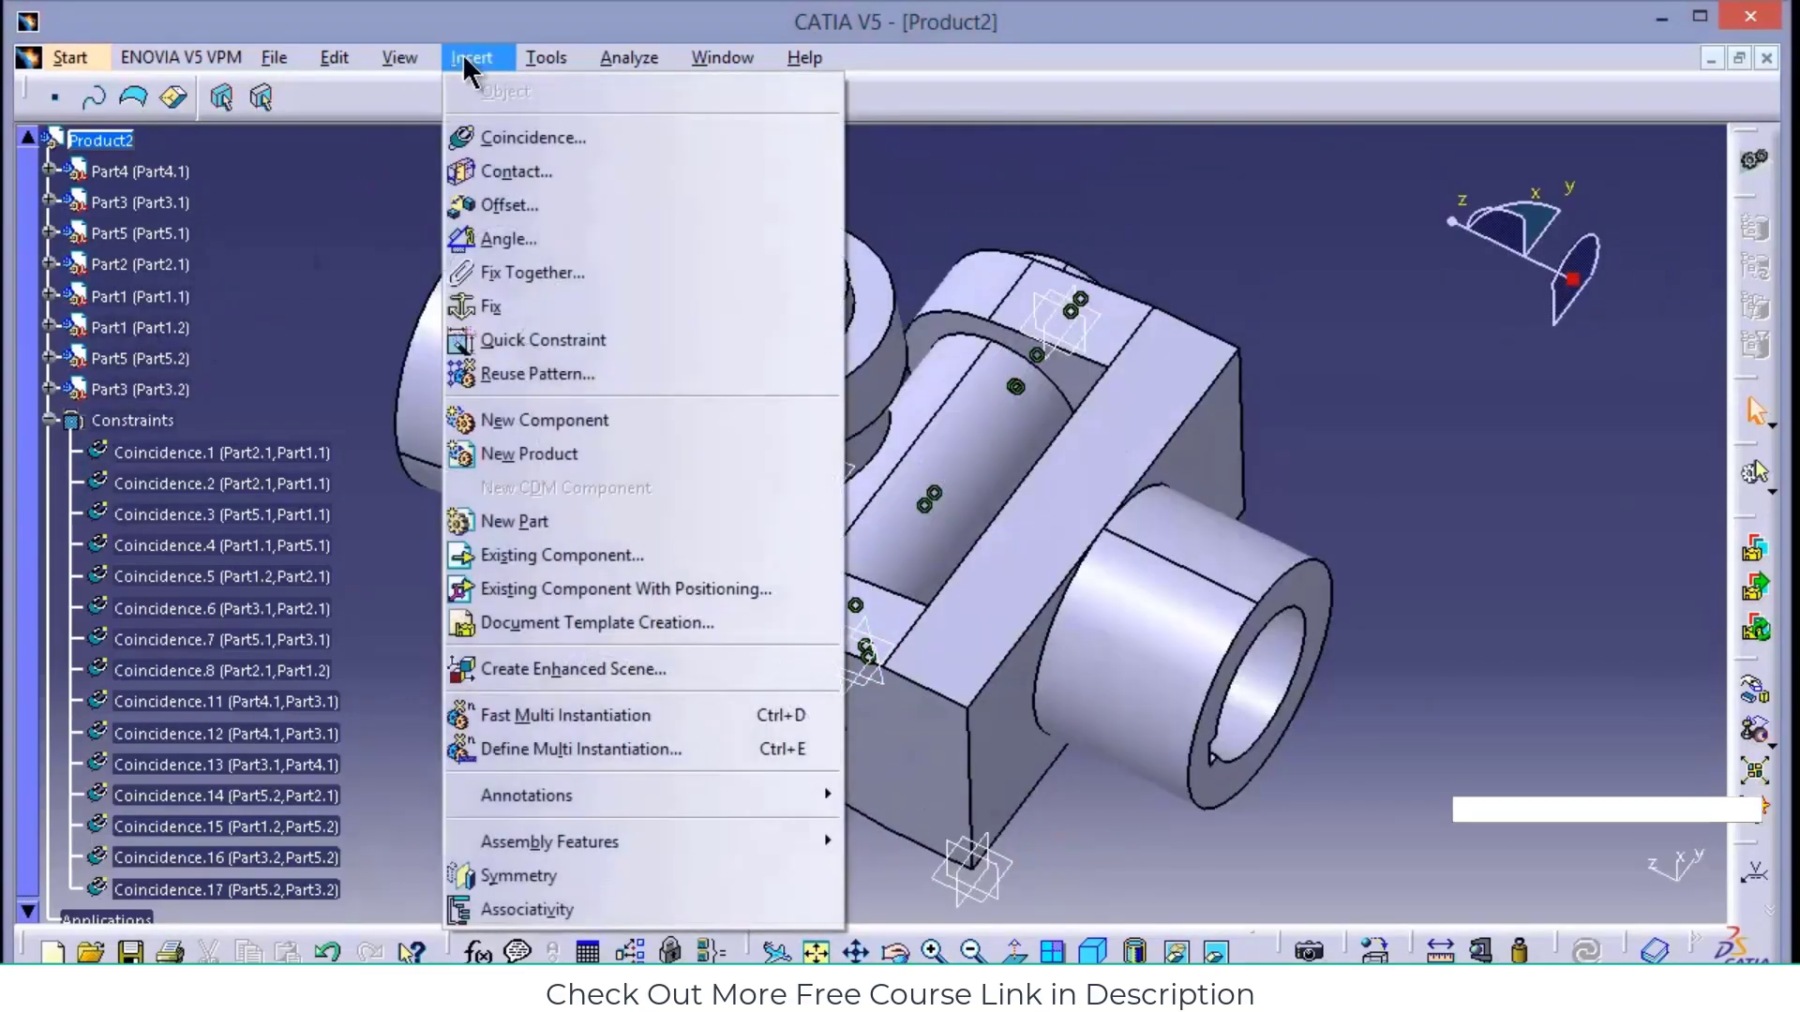
{"action": "left_click", "coordinate": [553, 558]}
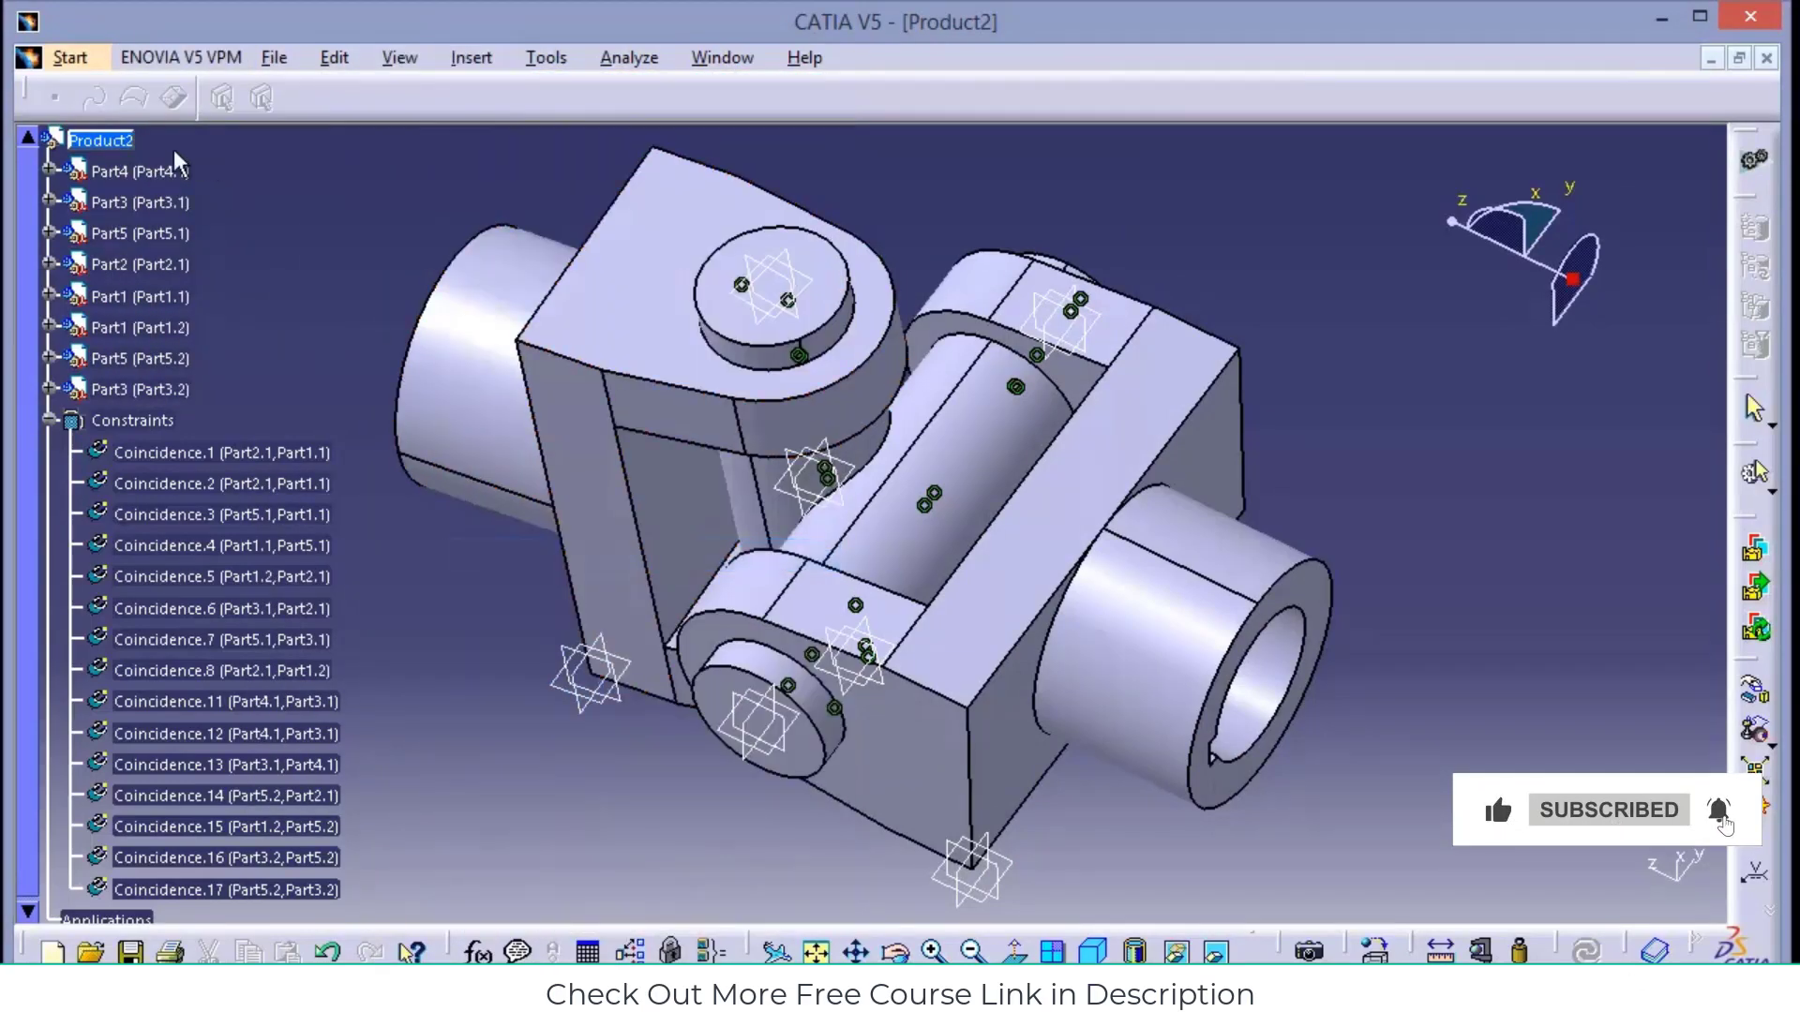
{"action": "left_click", "coordinate": [100, 140]}
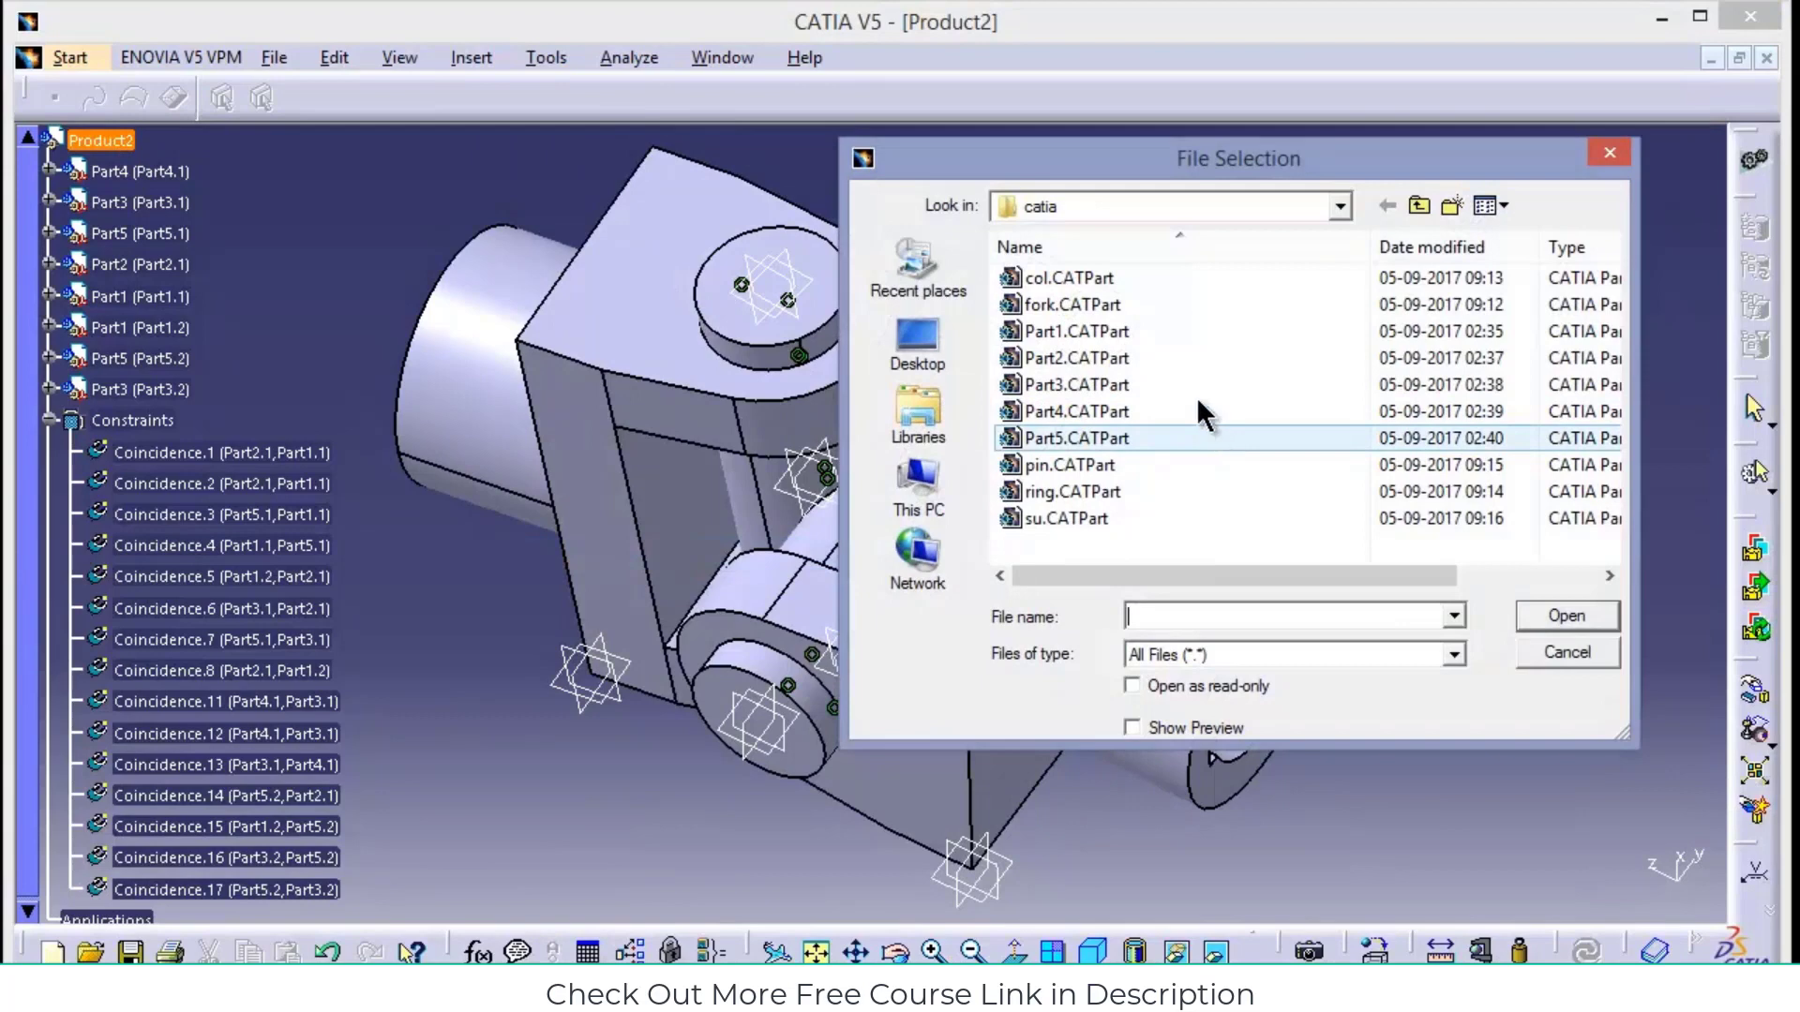
{"action": "left_click", "coordinate": [1075, 463]}
{"action": "left_click", "coordinate": [1571, 615]}
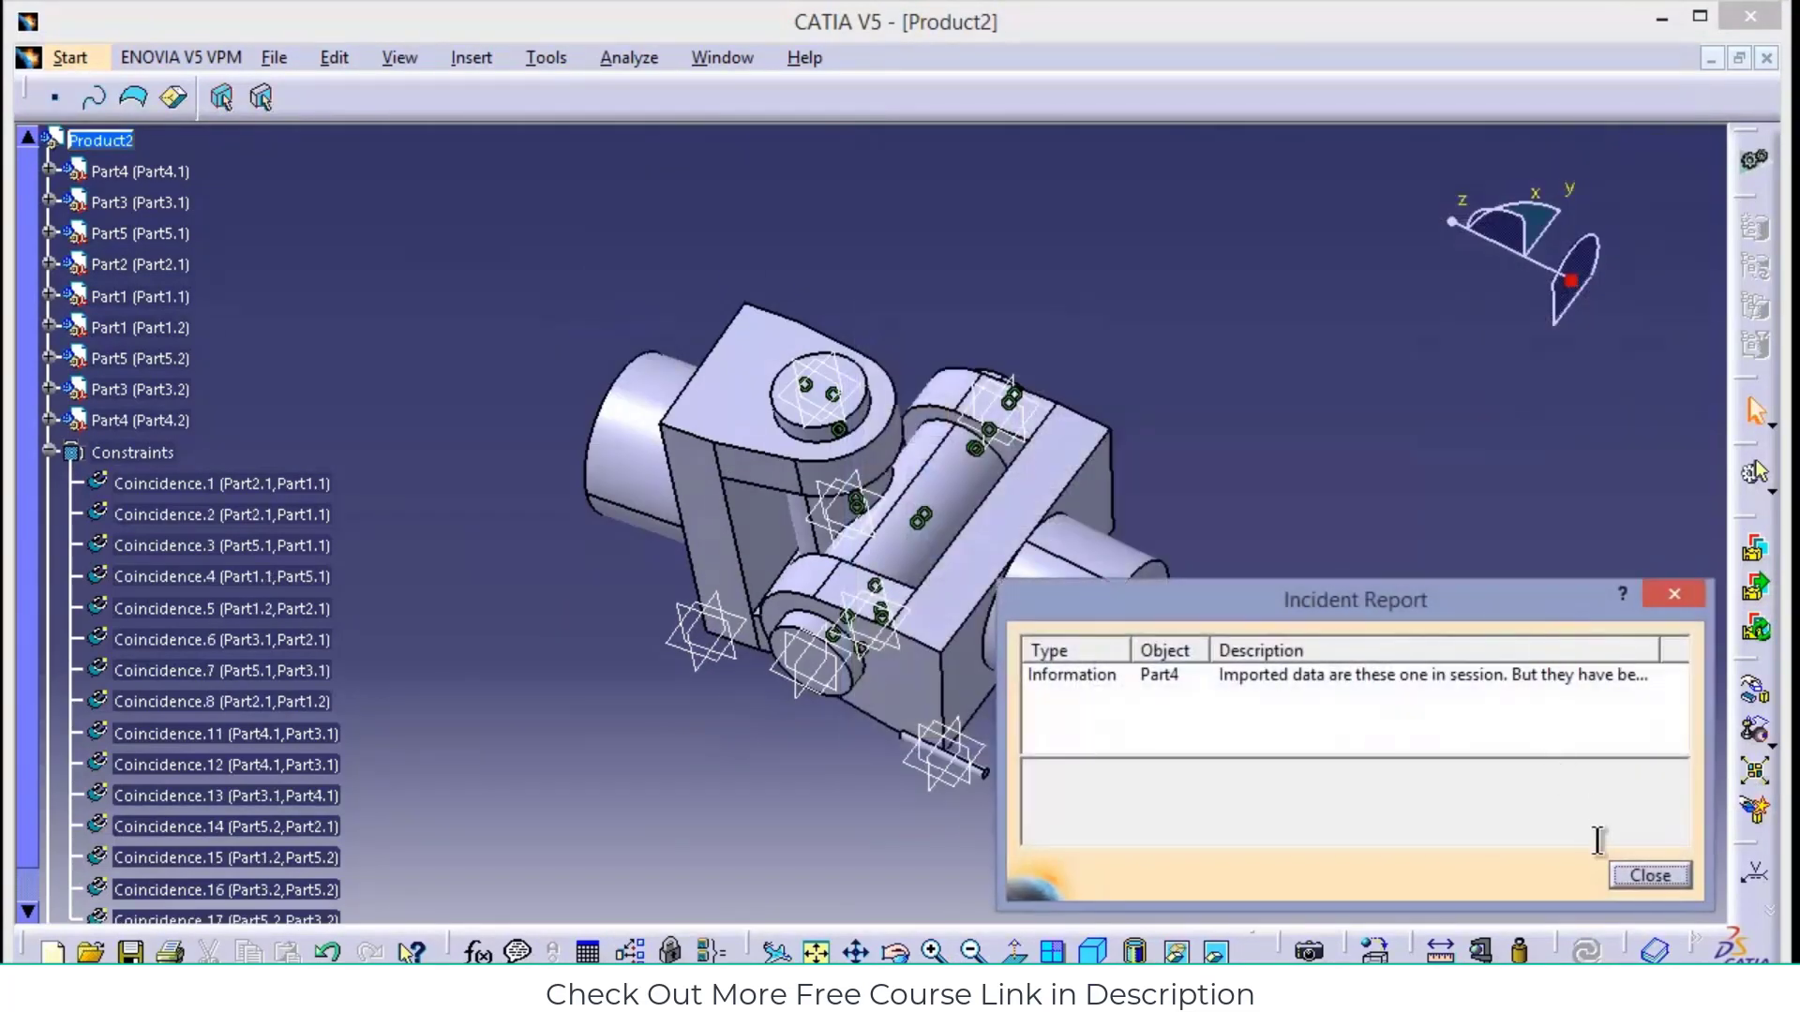
{"action": "left_click", "coordinate": [1652, 875]}
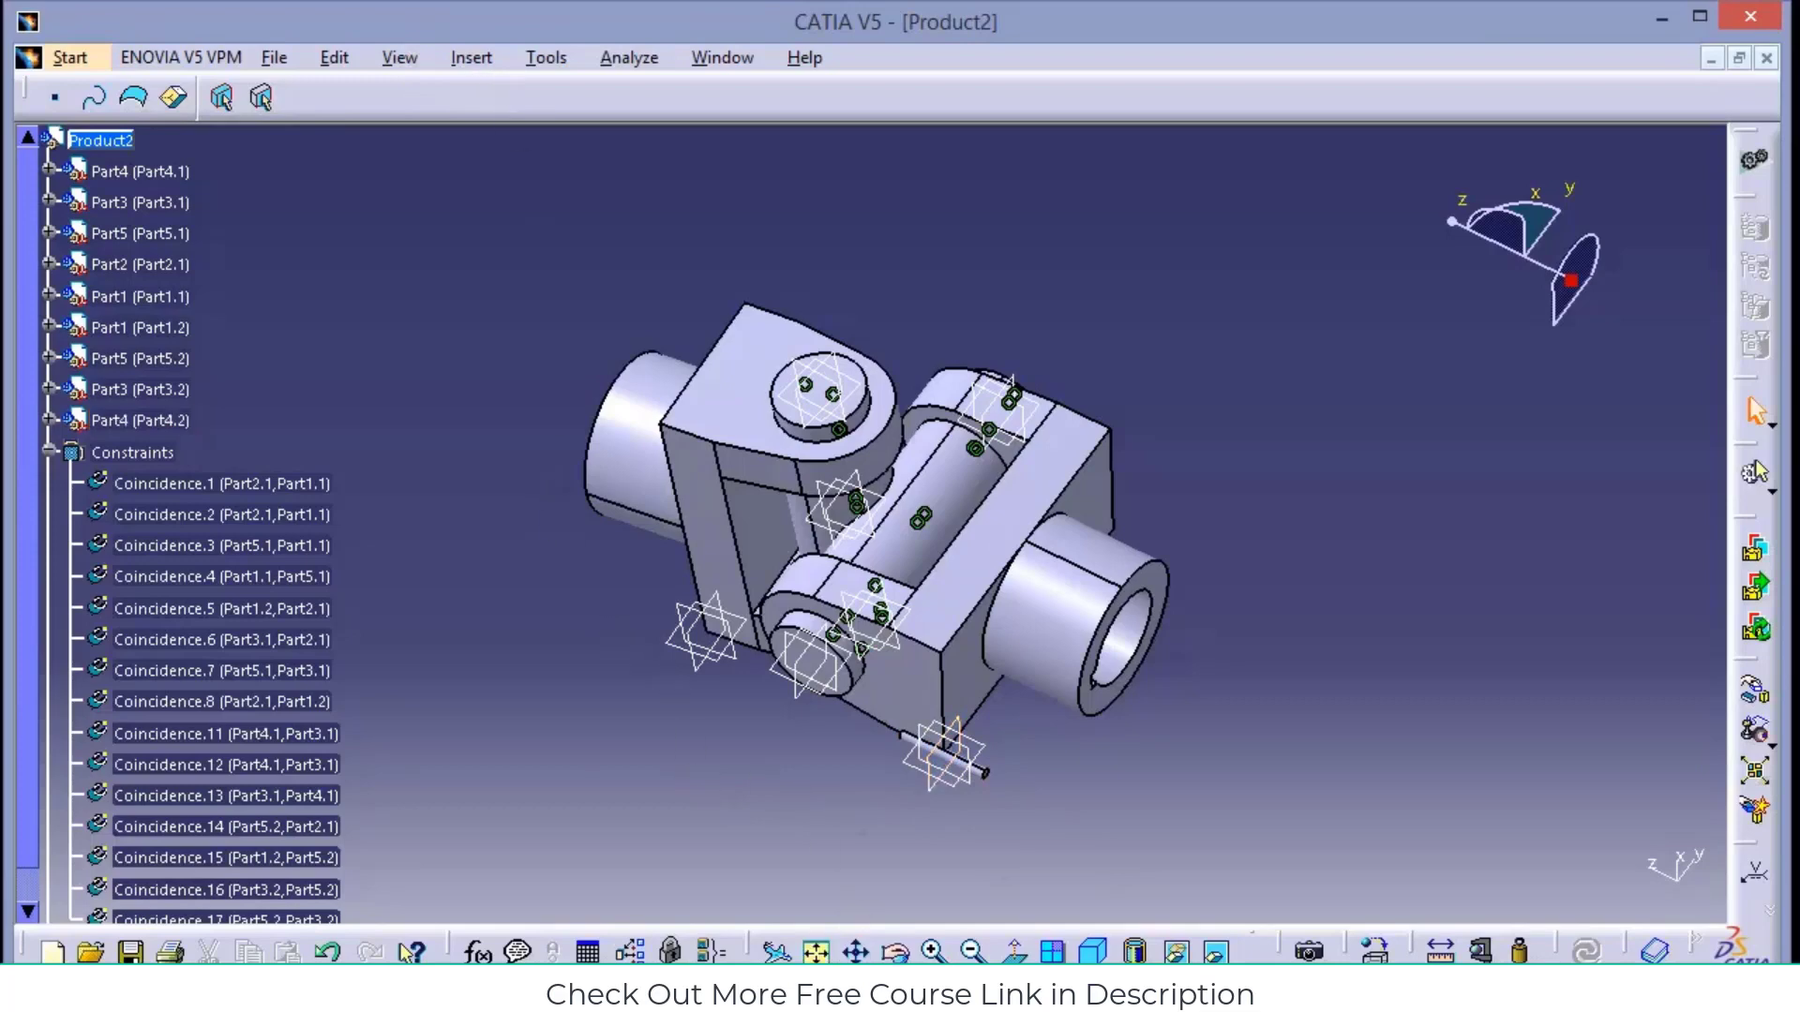
Make the new pin's reference plane across its axis coincident with the second ring's matching plane, orientation Same, and update the assembly
{"action": "middle_click_drag", "start_coordinate": [750, 849], "coordinate": [771, 385]}
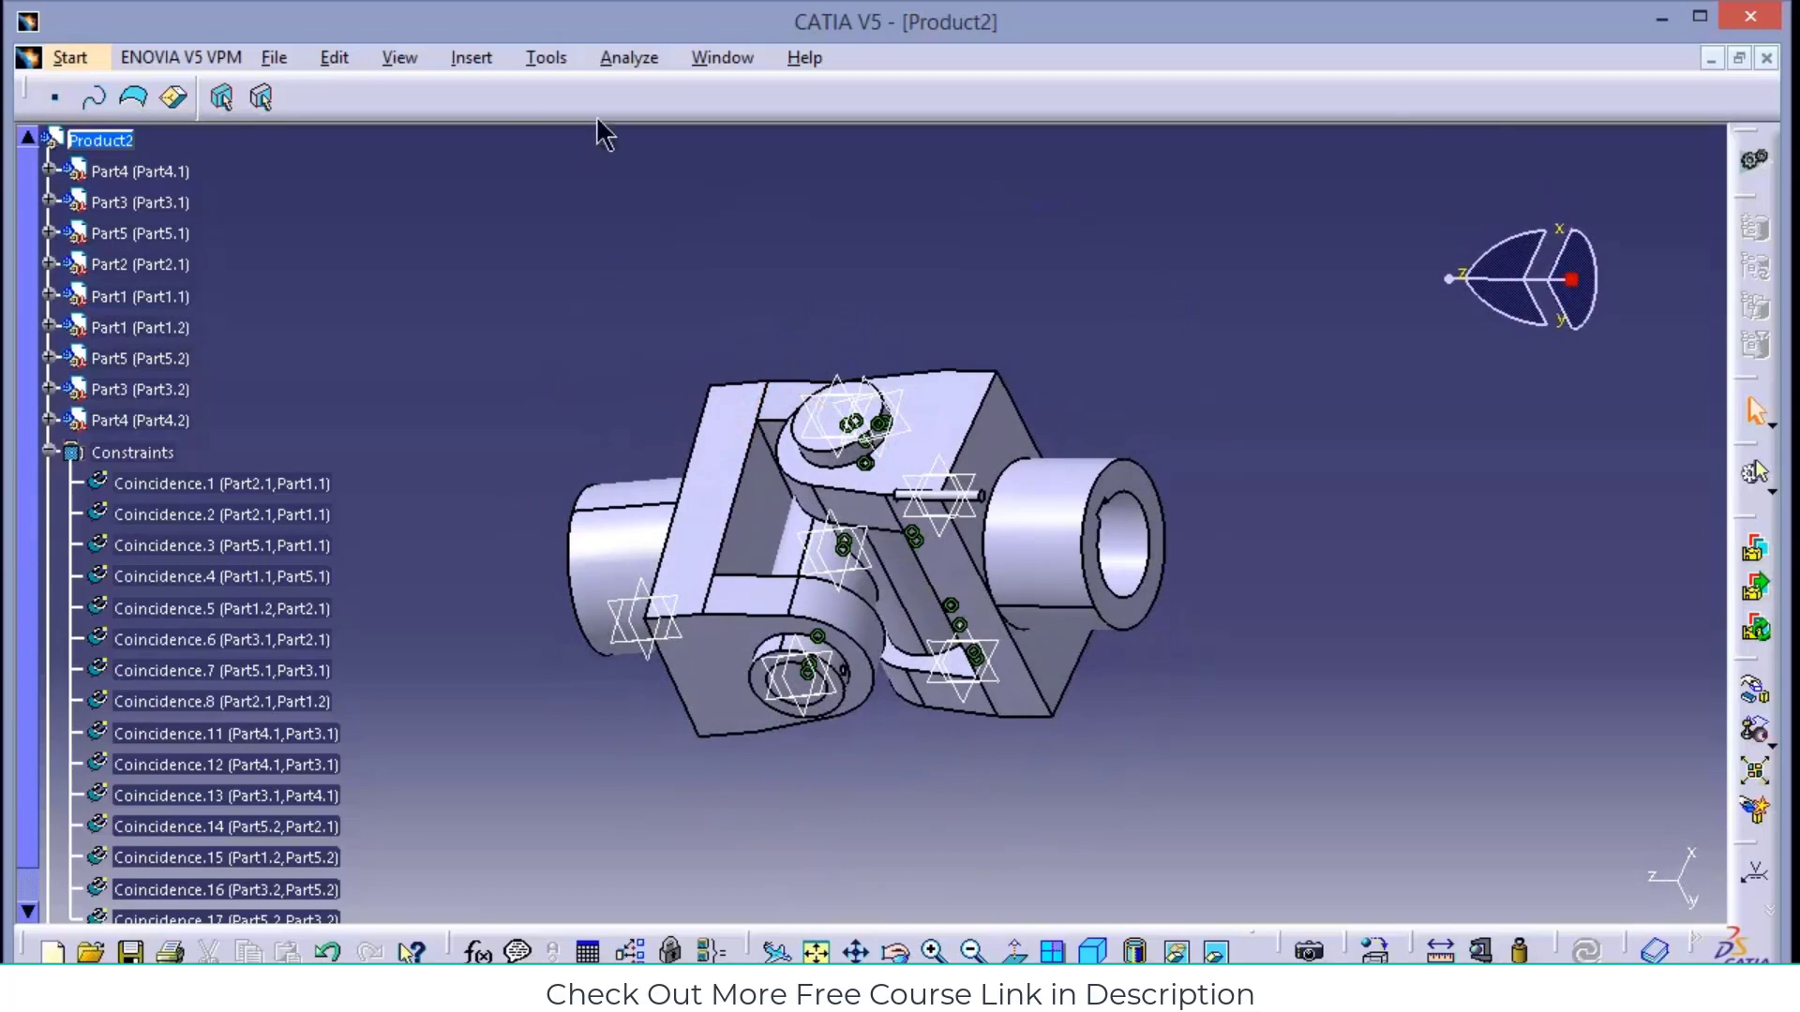
{"action": "left_click", "coordinate": [478, 54]}
{"action": "left_click", "coordinate": [513, 131]}
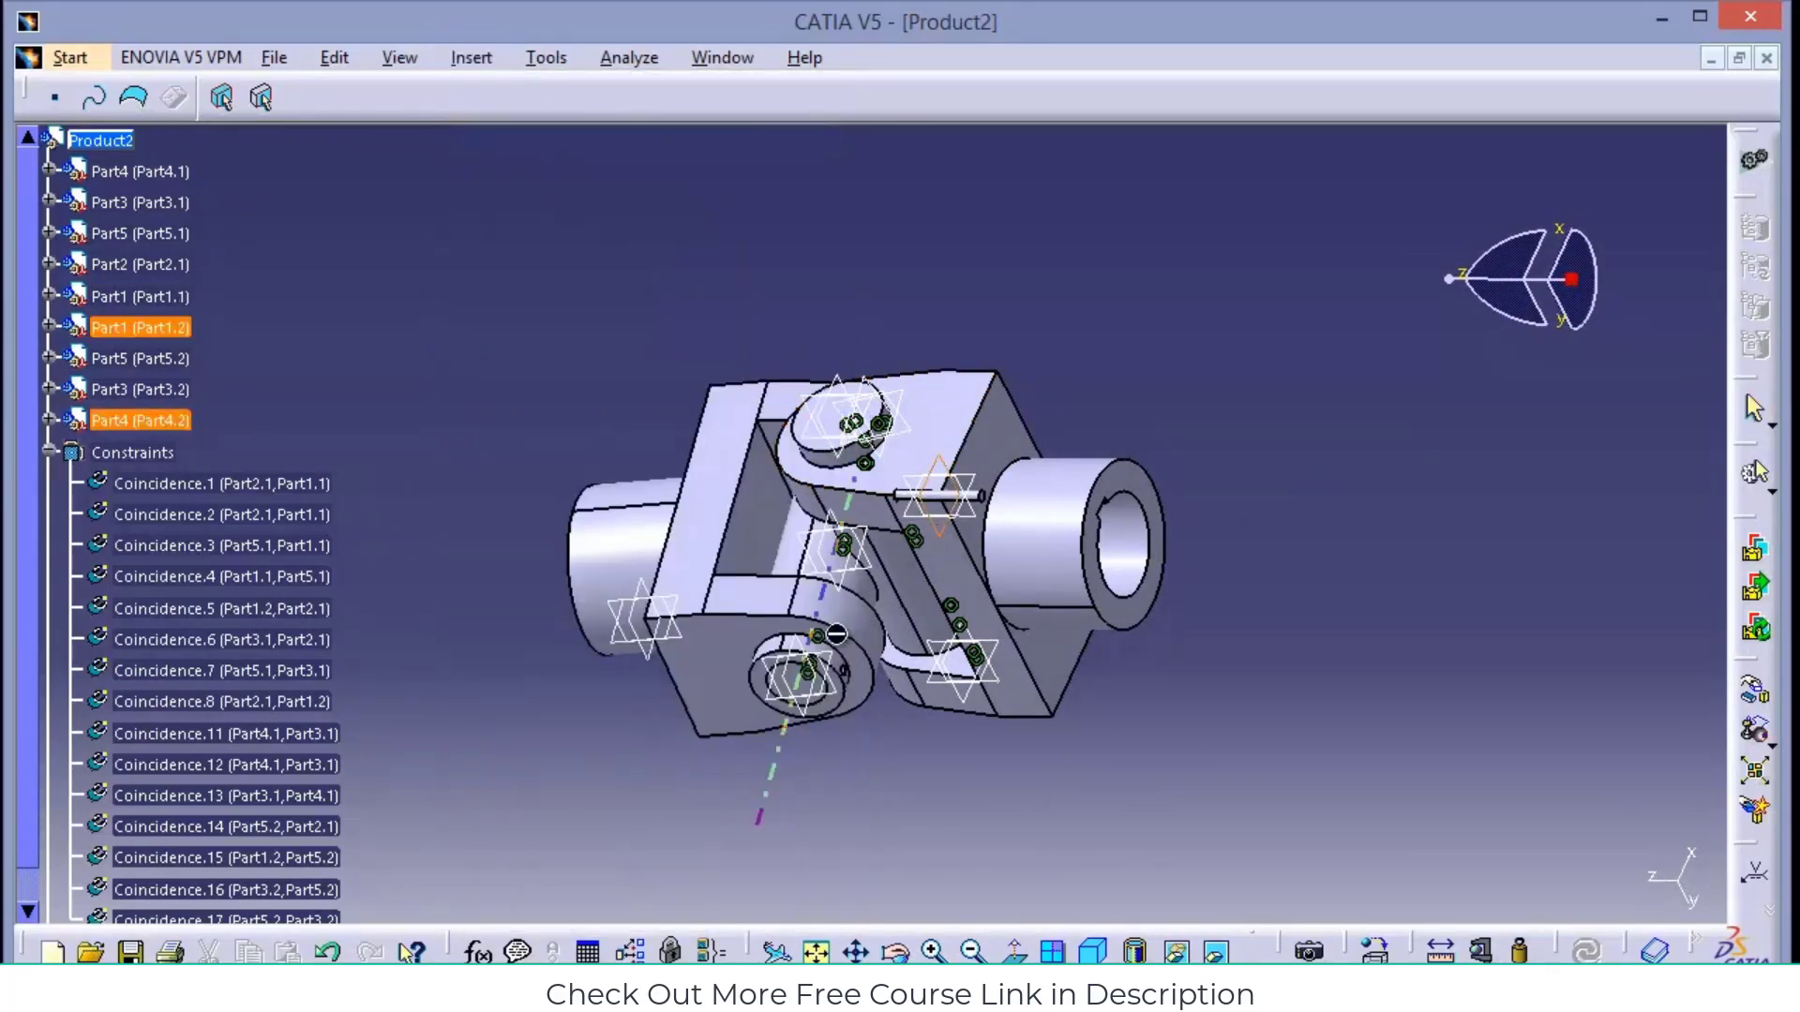
{"action": "left_click", "coordinate": [801, 680]}
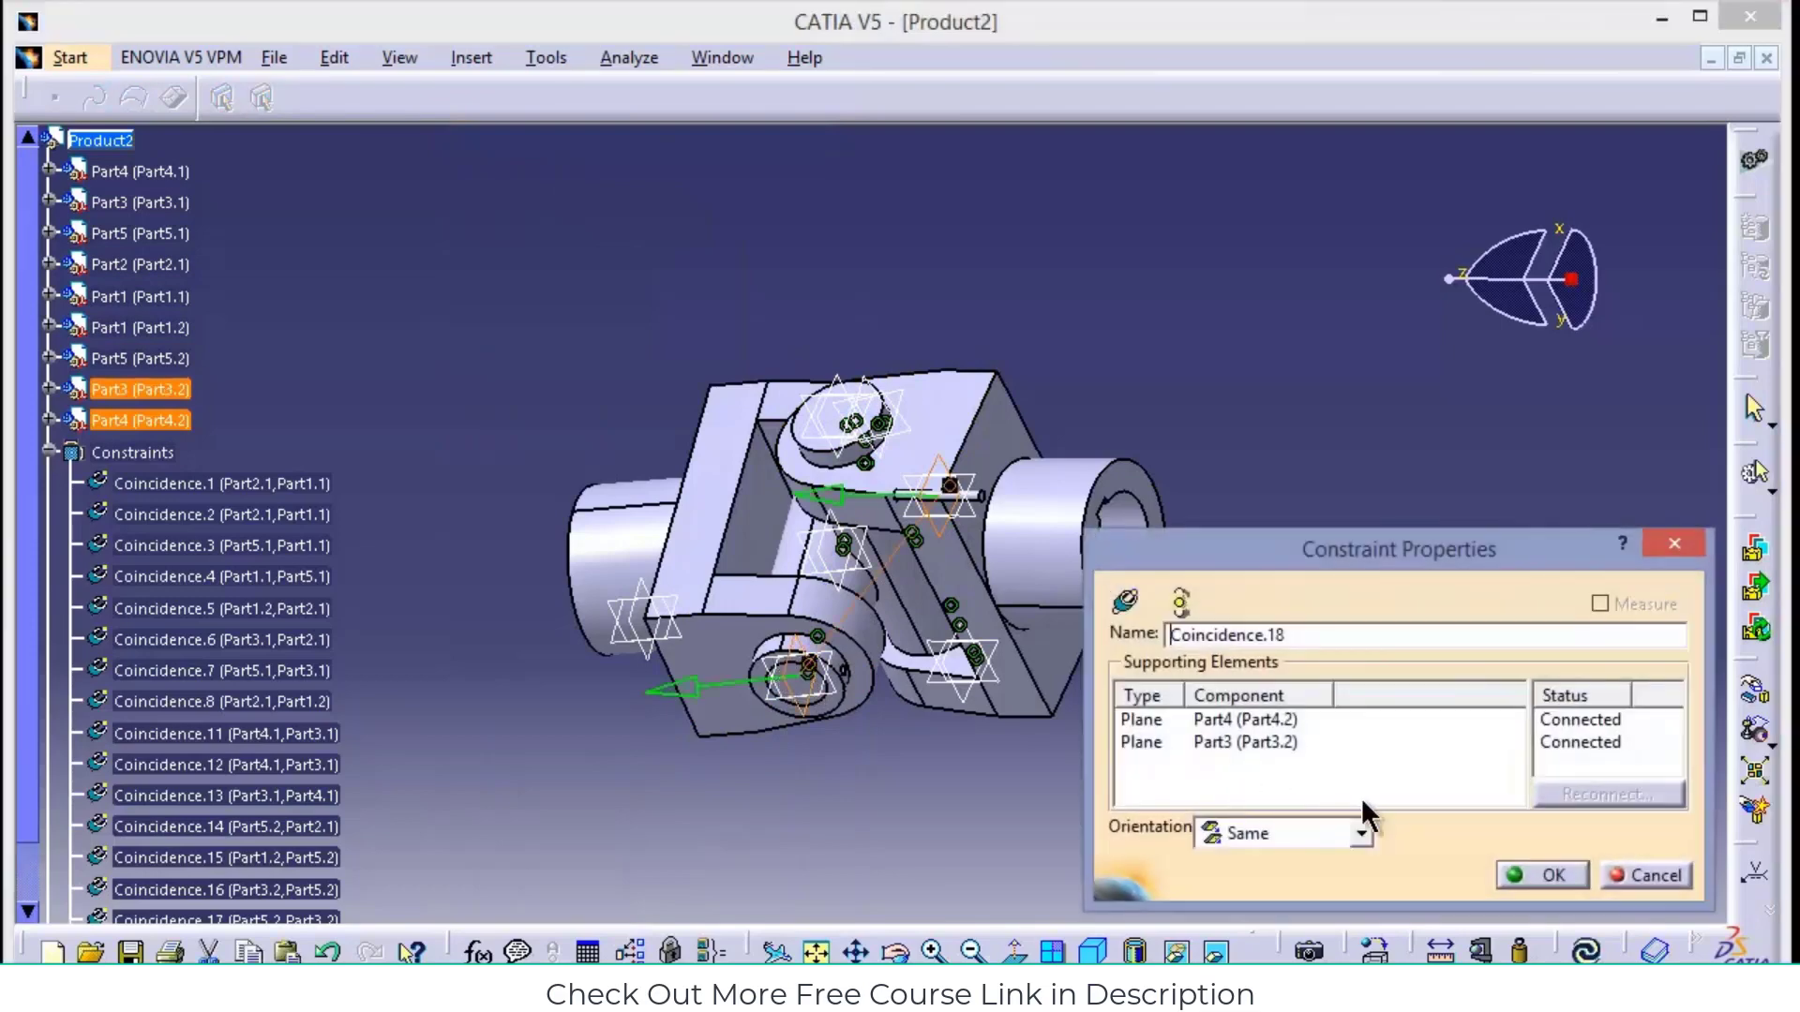
{"action": "left_click", "coordinate": [1539, 874]}
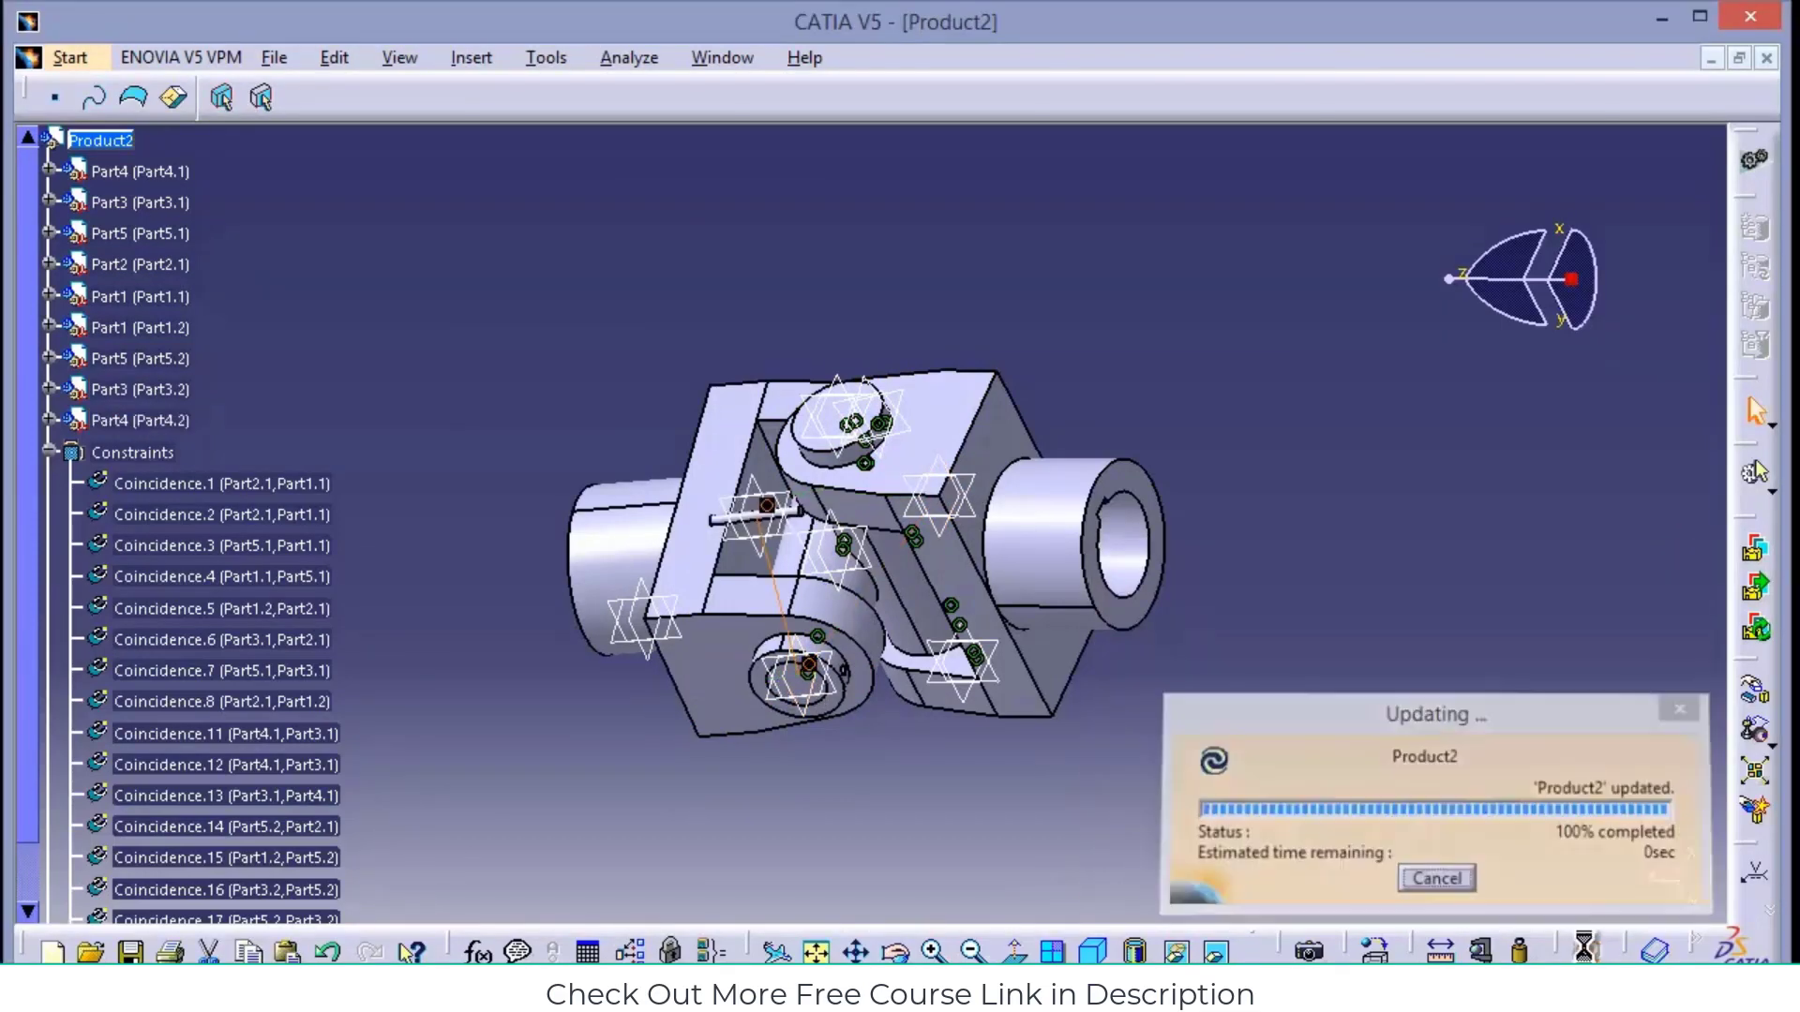
Make a second reference plane of the new pin coincident with the second ring's corresponding plane, and update the assembly
{"action": "left_click", "coordinate": [547, 58]}
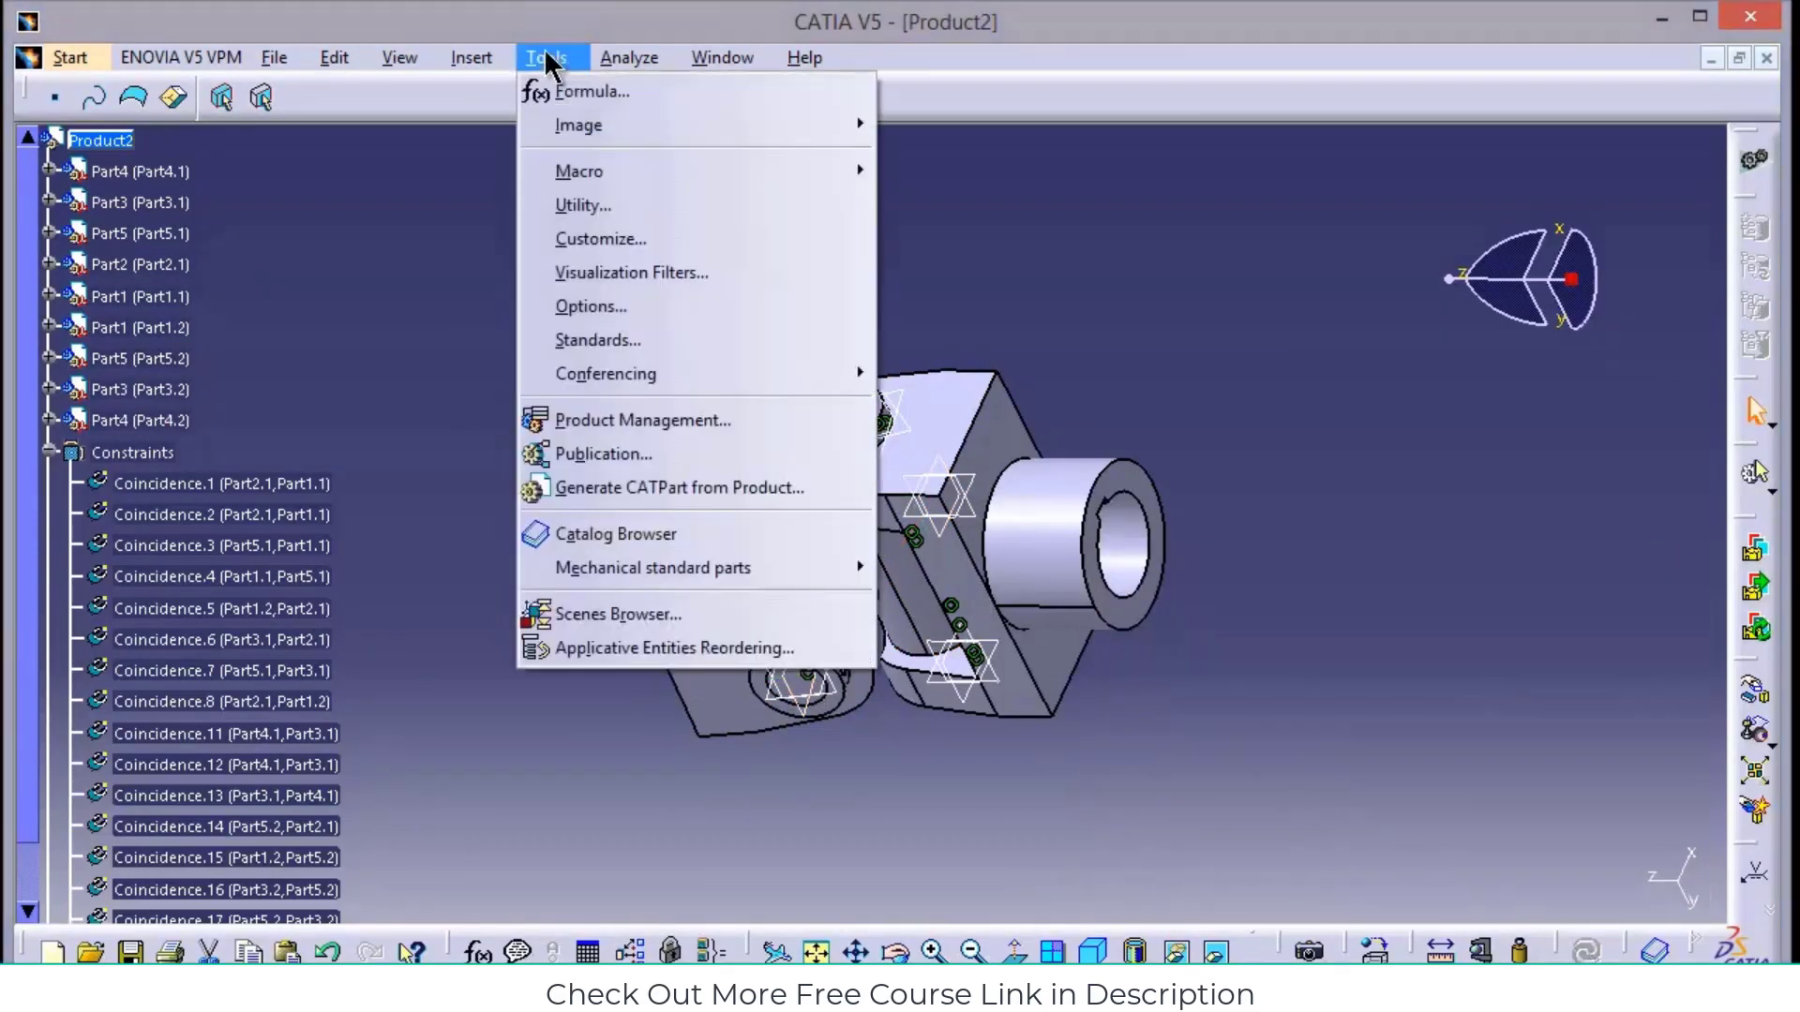
{"action": "mouse_move", "coordinate": [399, 57]}
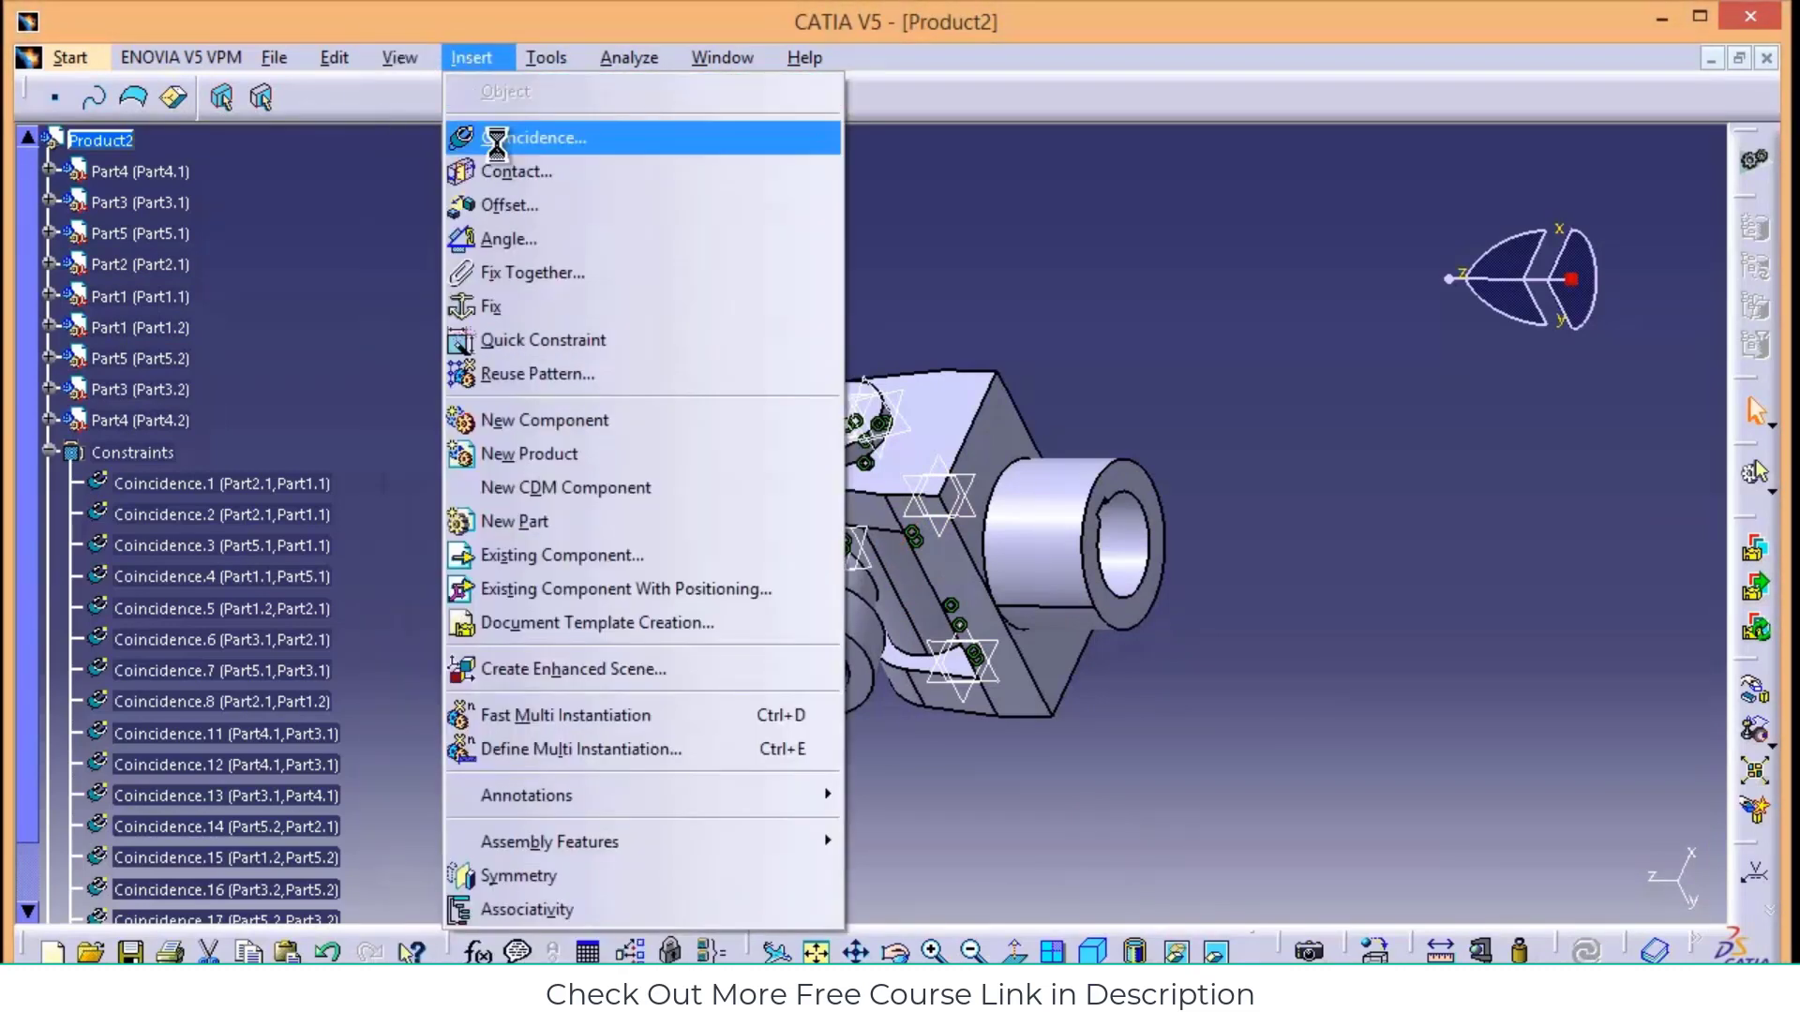
{"action": "left_click", "coordinate": [506, 137]}
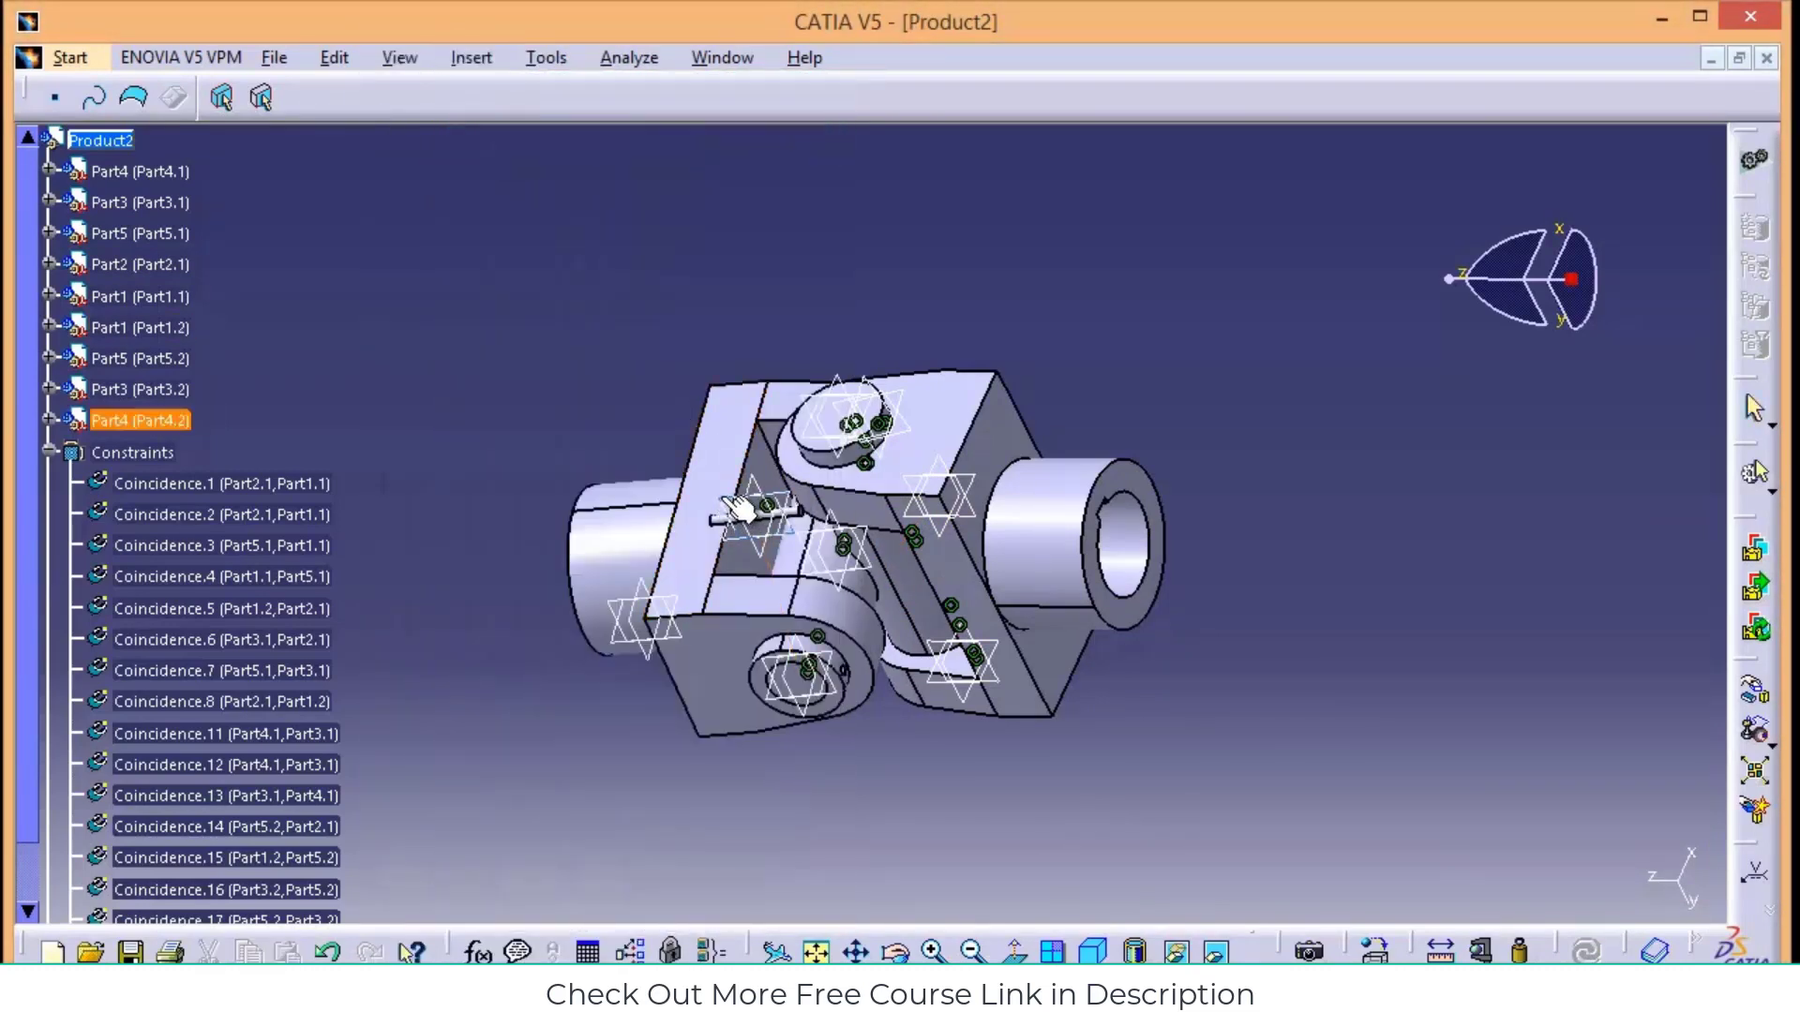
{"action": "left_click", "coordinate": [767, 509]}
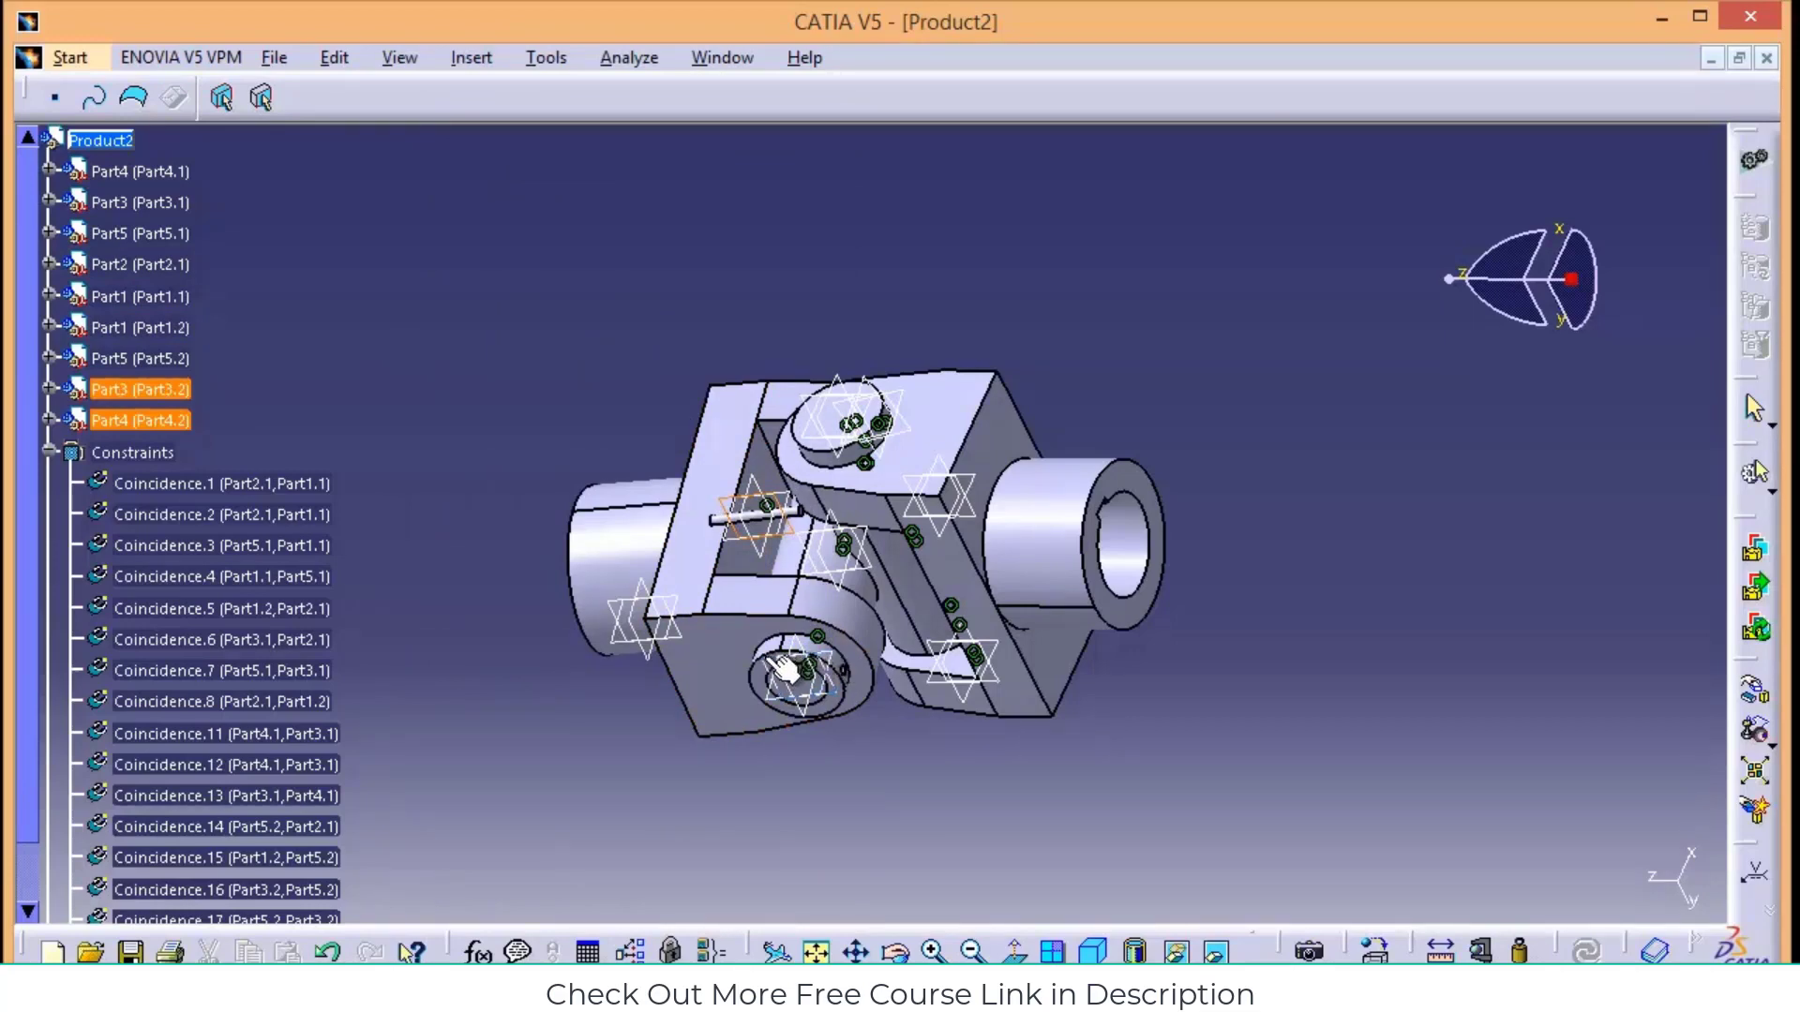
{"action": "left_click", "coordinate": [780, 665]}
{"action": "left_click", "coordinate": [1547, 875]}
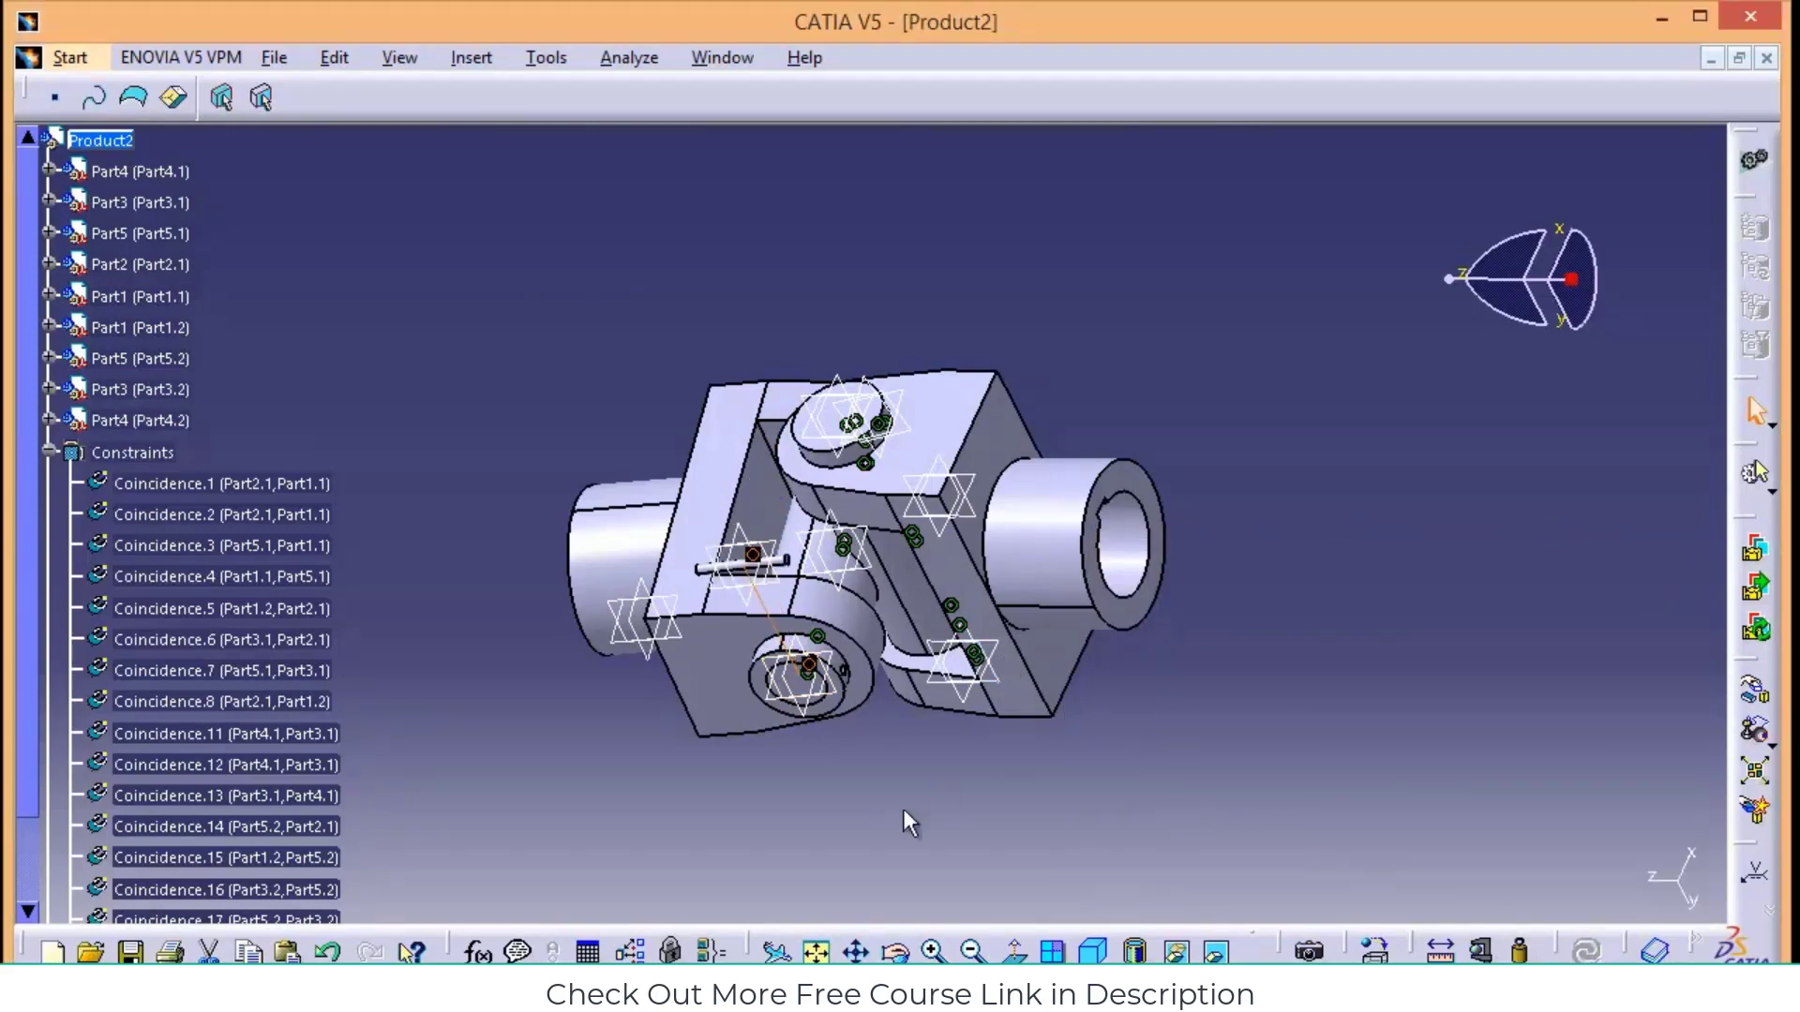
Make the new pin's remaining reference plane coincident with the second ring's plane so the pin sits inside the ring, and update the assembly
{"action": "left_click", "coordinate": [897, 955]}
{"action": "left_click_drag", "start_coordinate": [793, 806], "coordinate": [829, 401]}
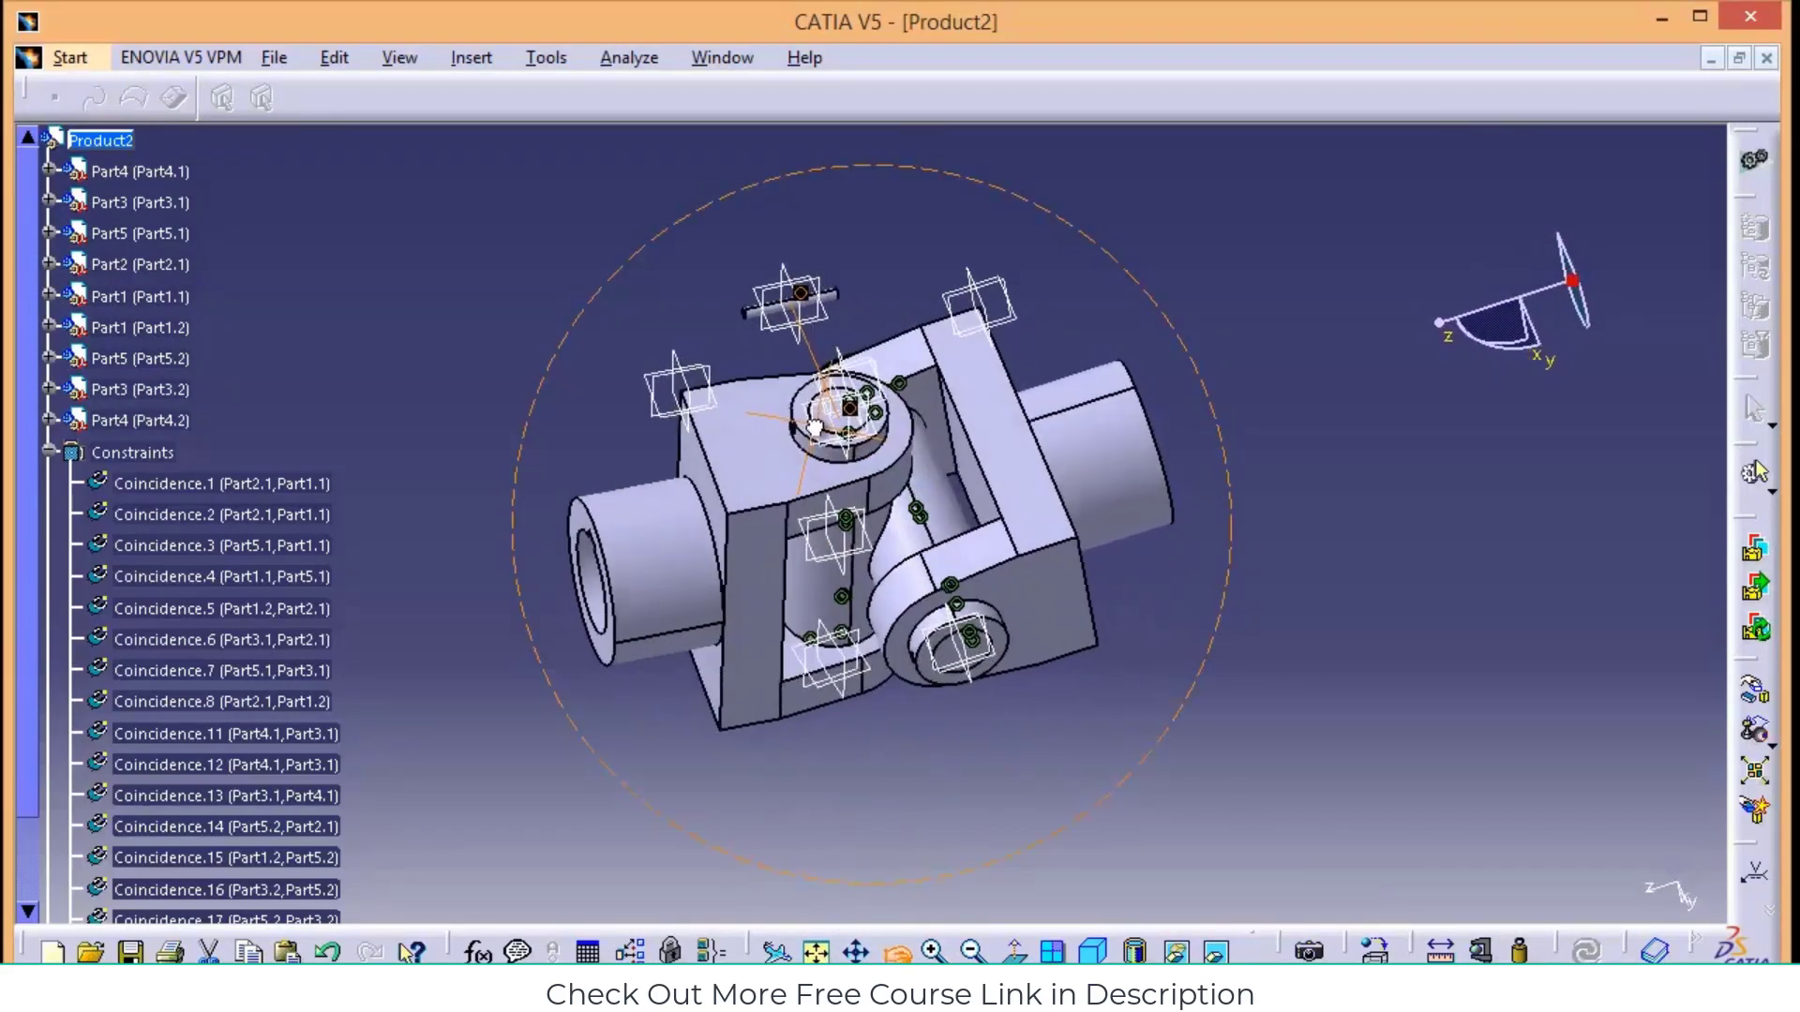
{"action": "left_click", "coordinate": [472, 58]}
{"action": "left_click", "coordinate": [522, 132]}
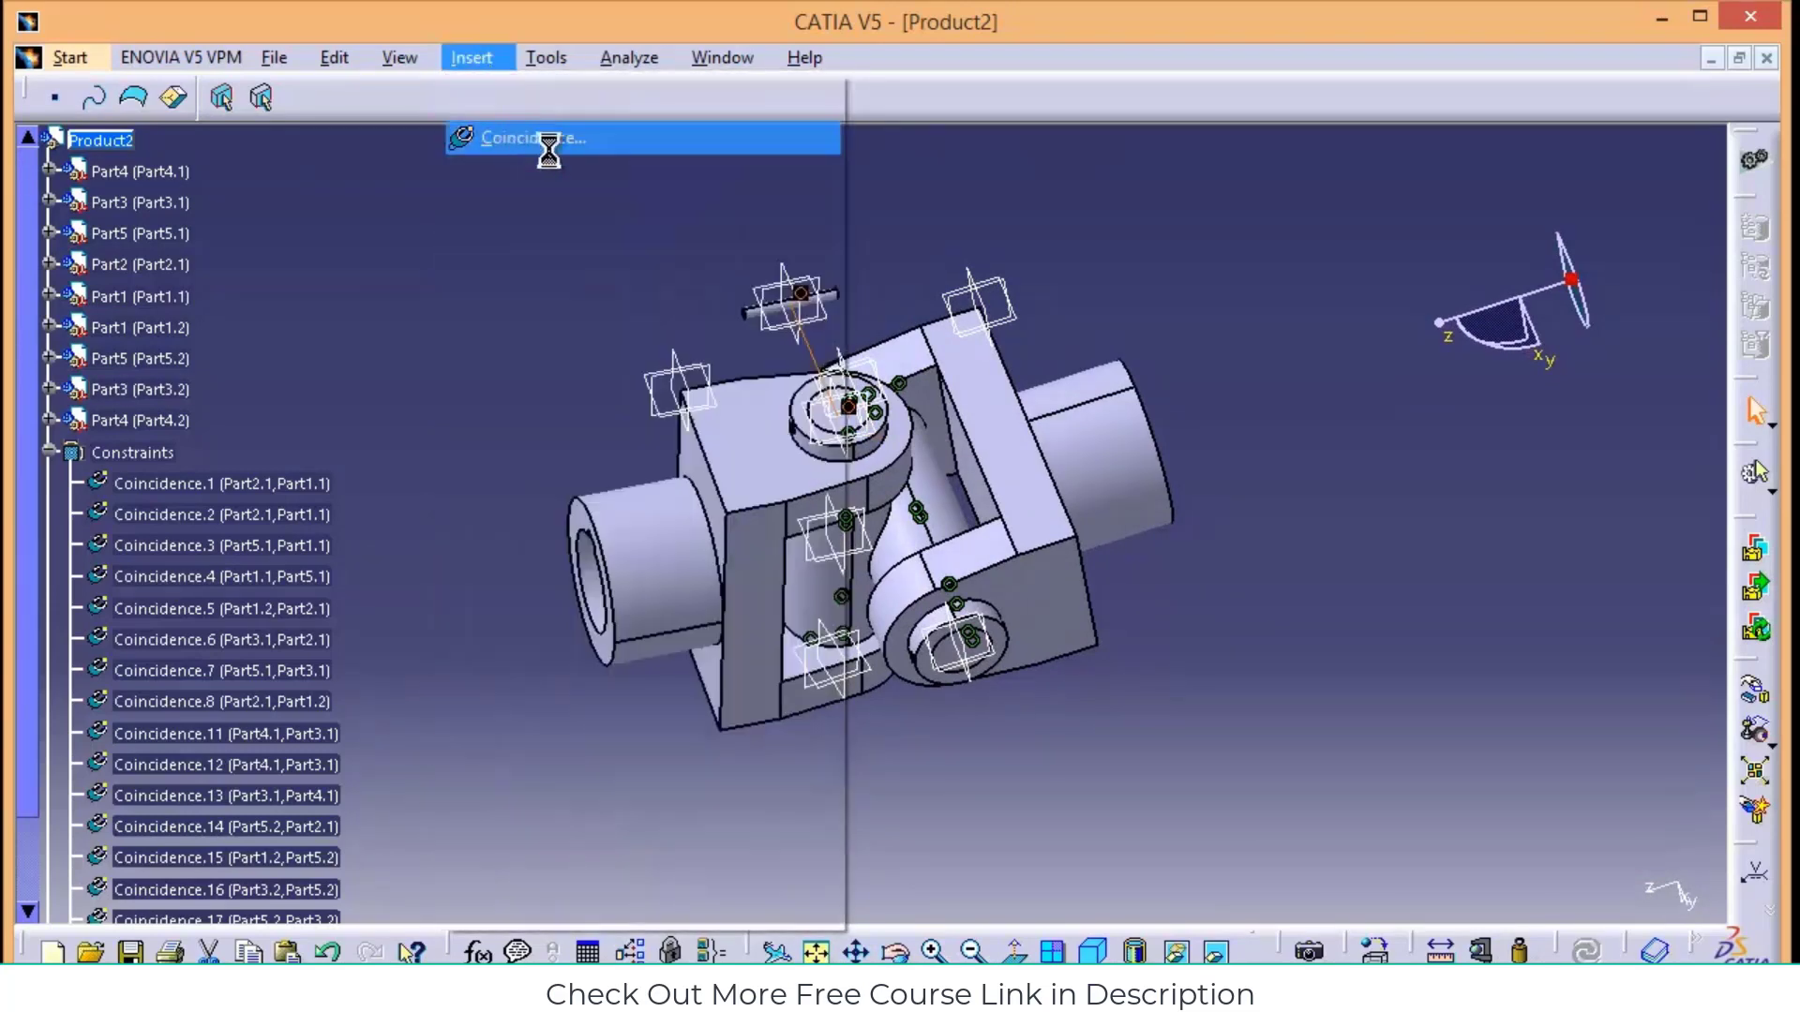
{"action": "left_click", "coordinate": [889, 367]}
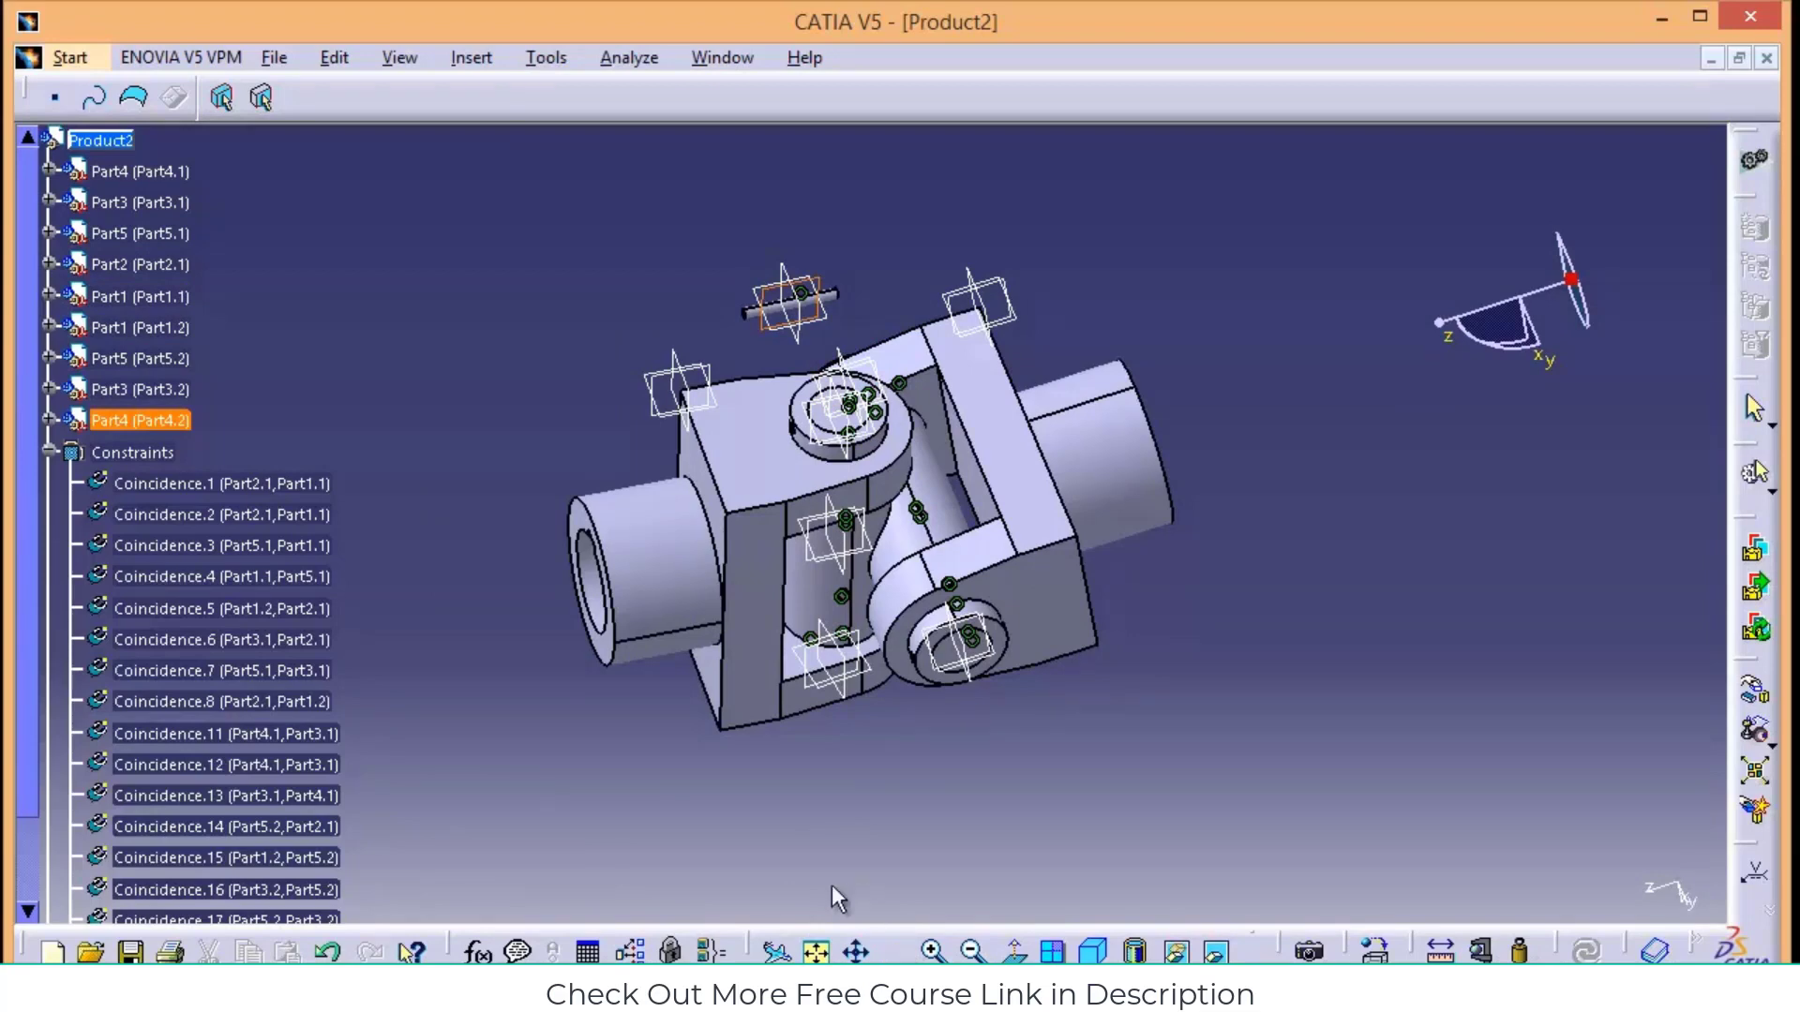
{"action": "middle_click_drag", "start_coordinate": [838, 898], "coordinate": [787, 715]}
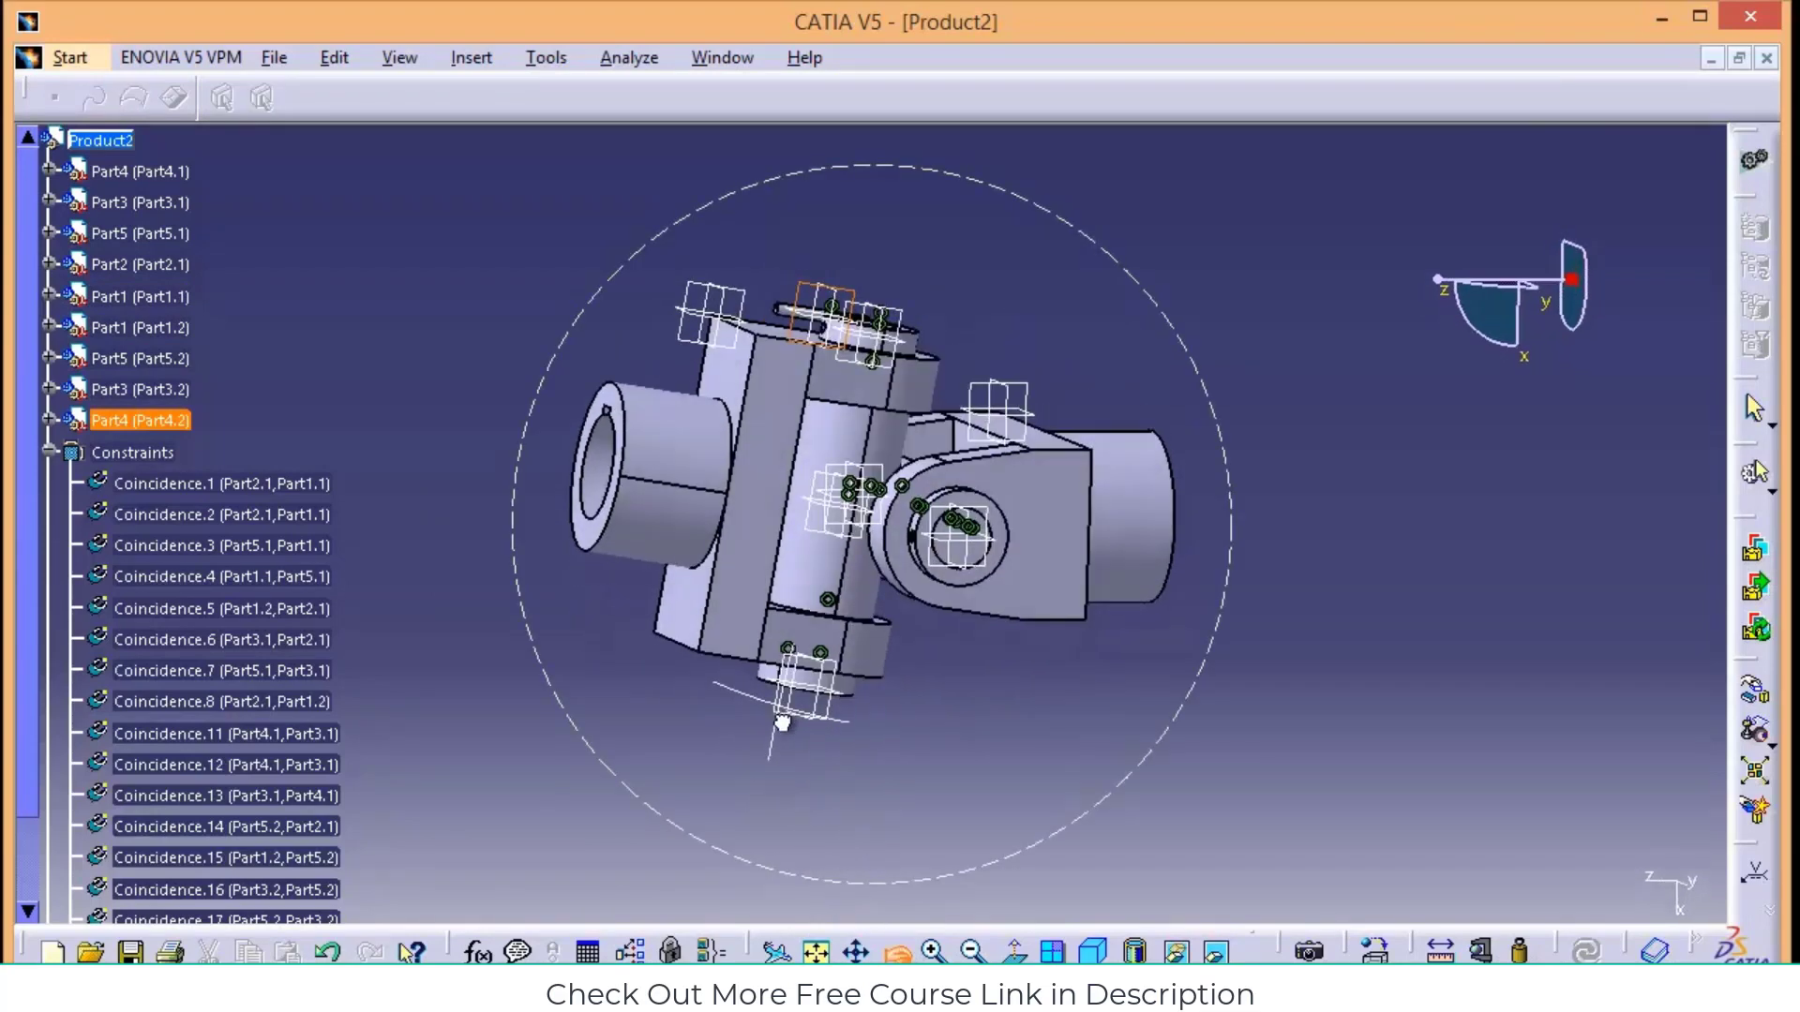
{"action": "left_click", "coordinate": [919, 323]}
{"action": "left_click", "coordinate": [1552, 882]}
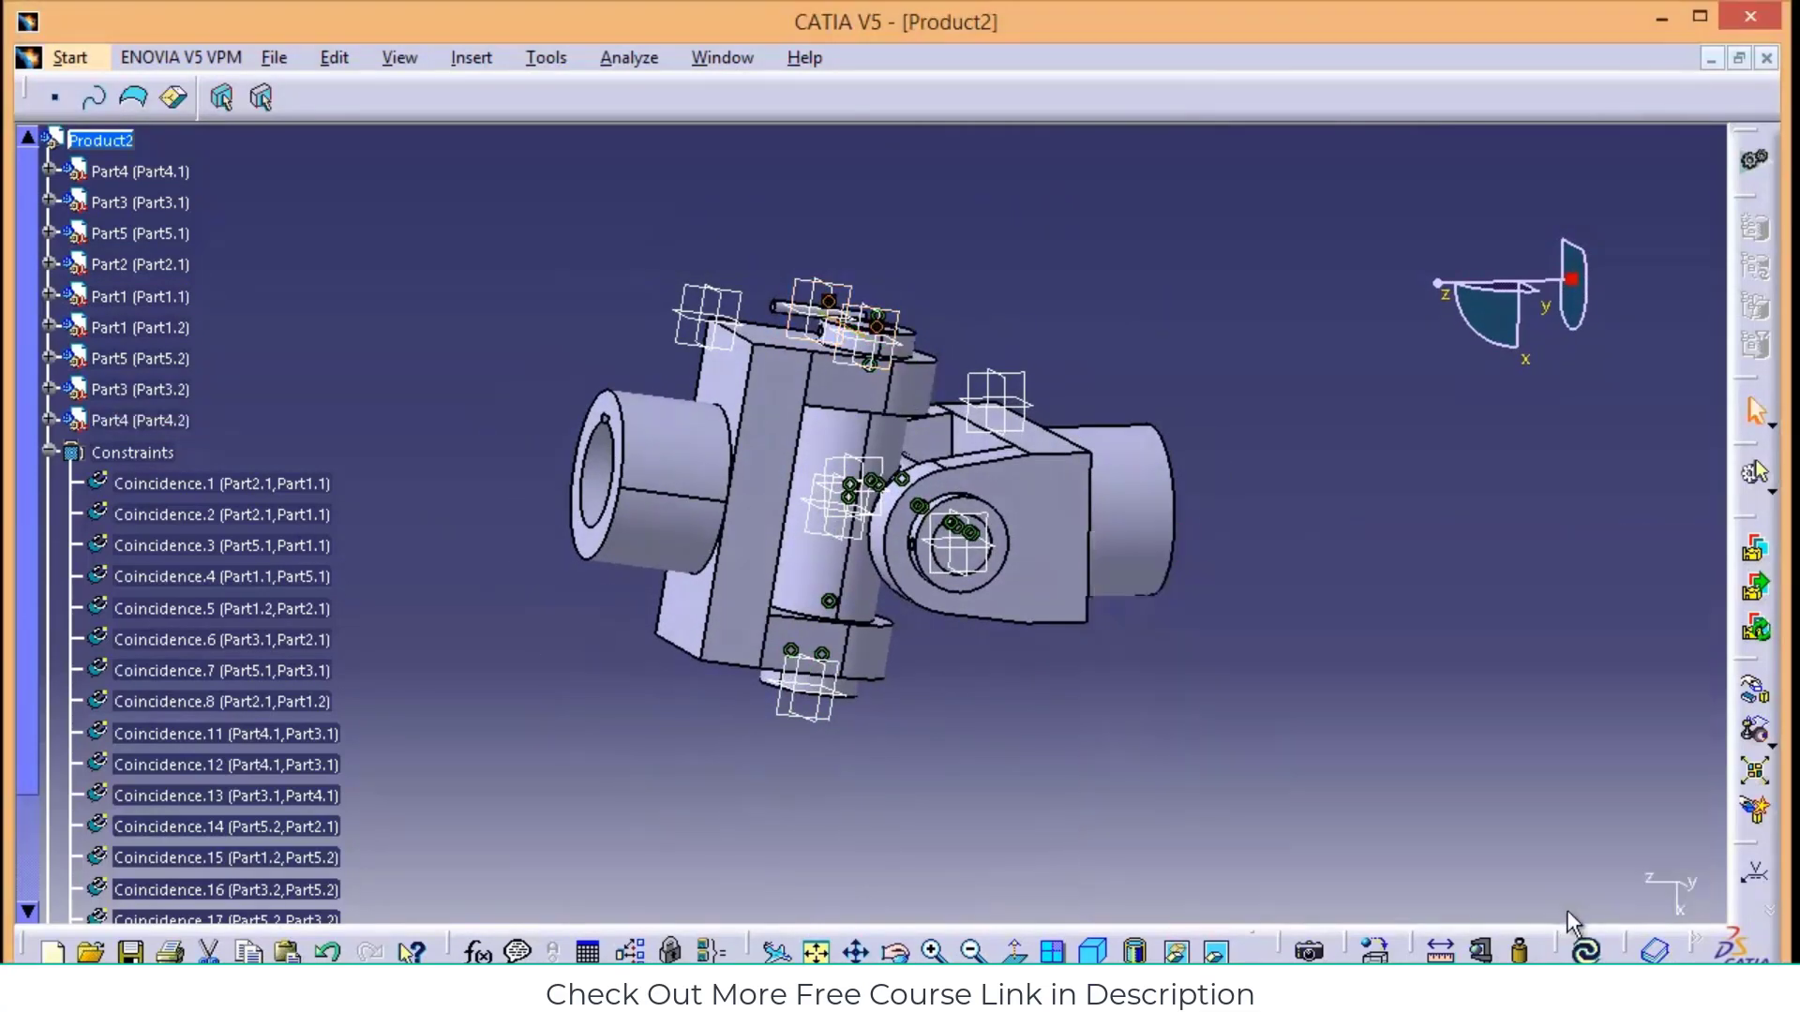
{"action": "left_click", "coordinate": [1587, 949]}
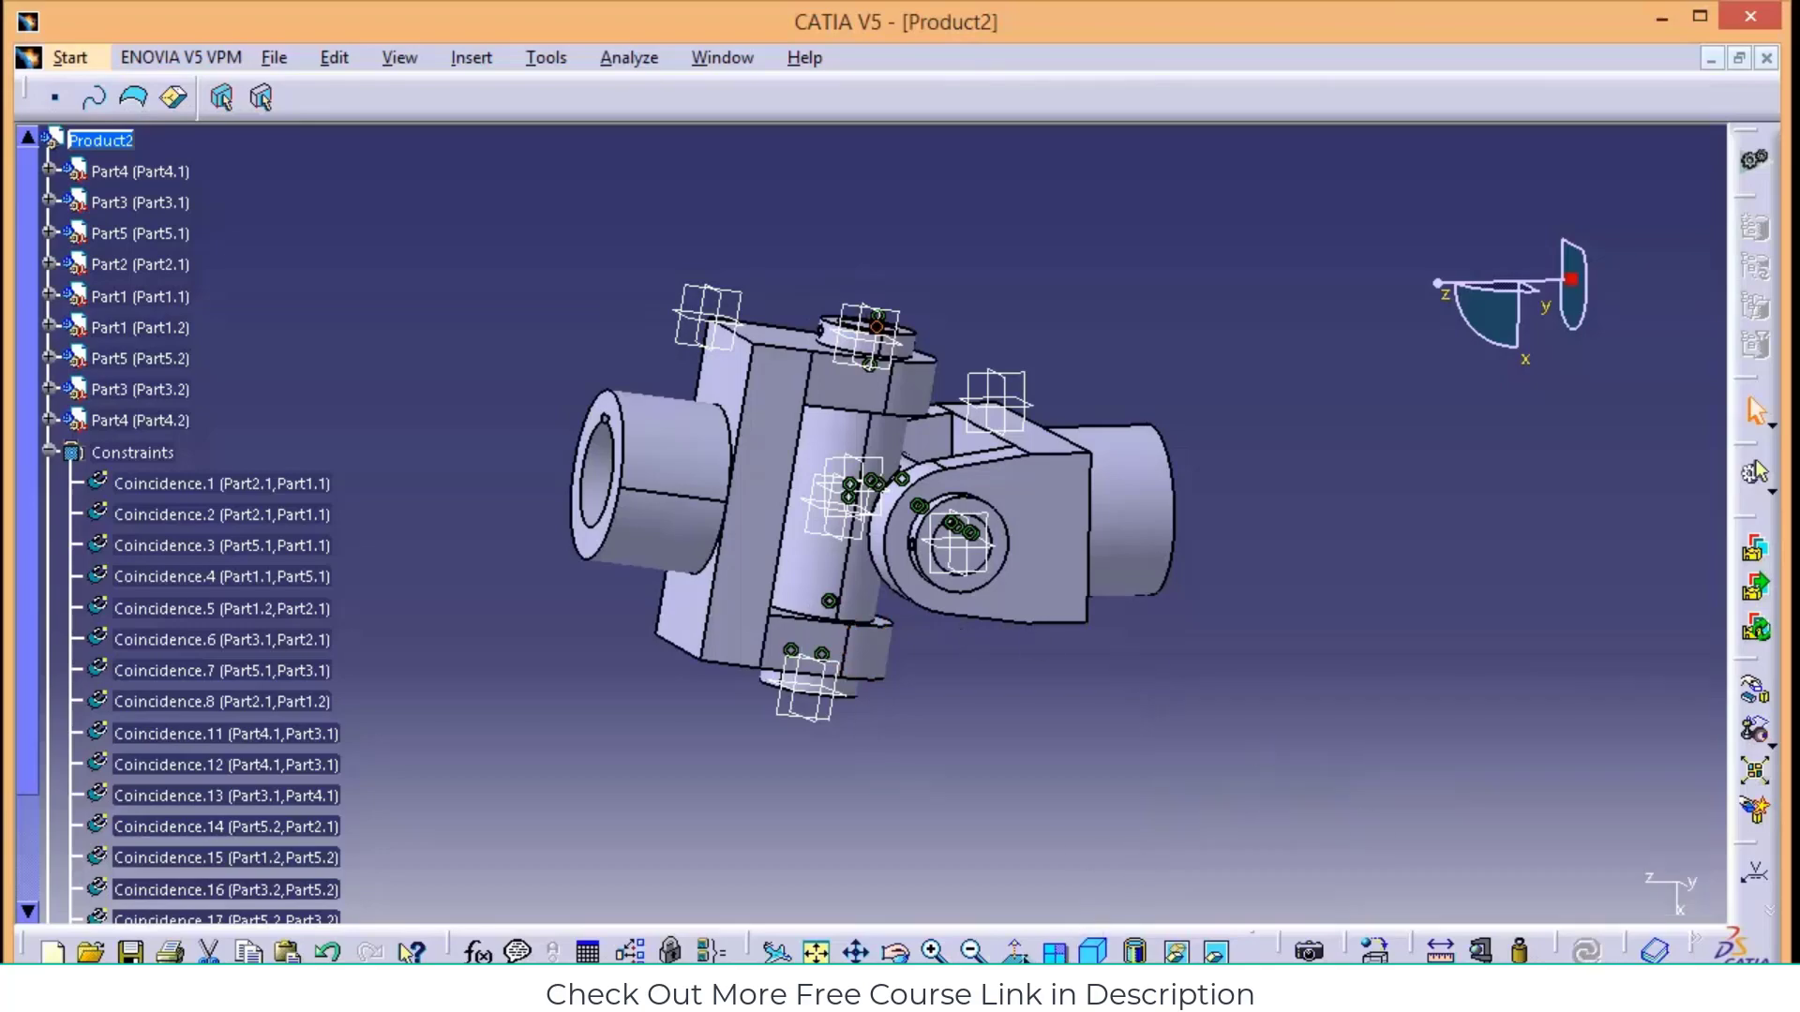
{"action": "left_click", "coordinate": [889, 953]}
{"action": "left_click_drag", "start_coordinate": [820, 875], "coordinate": [690, 418]}
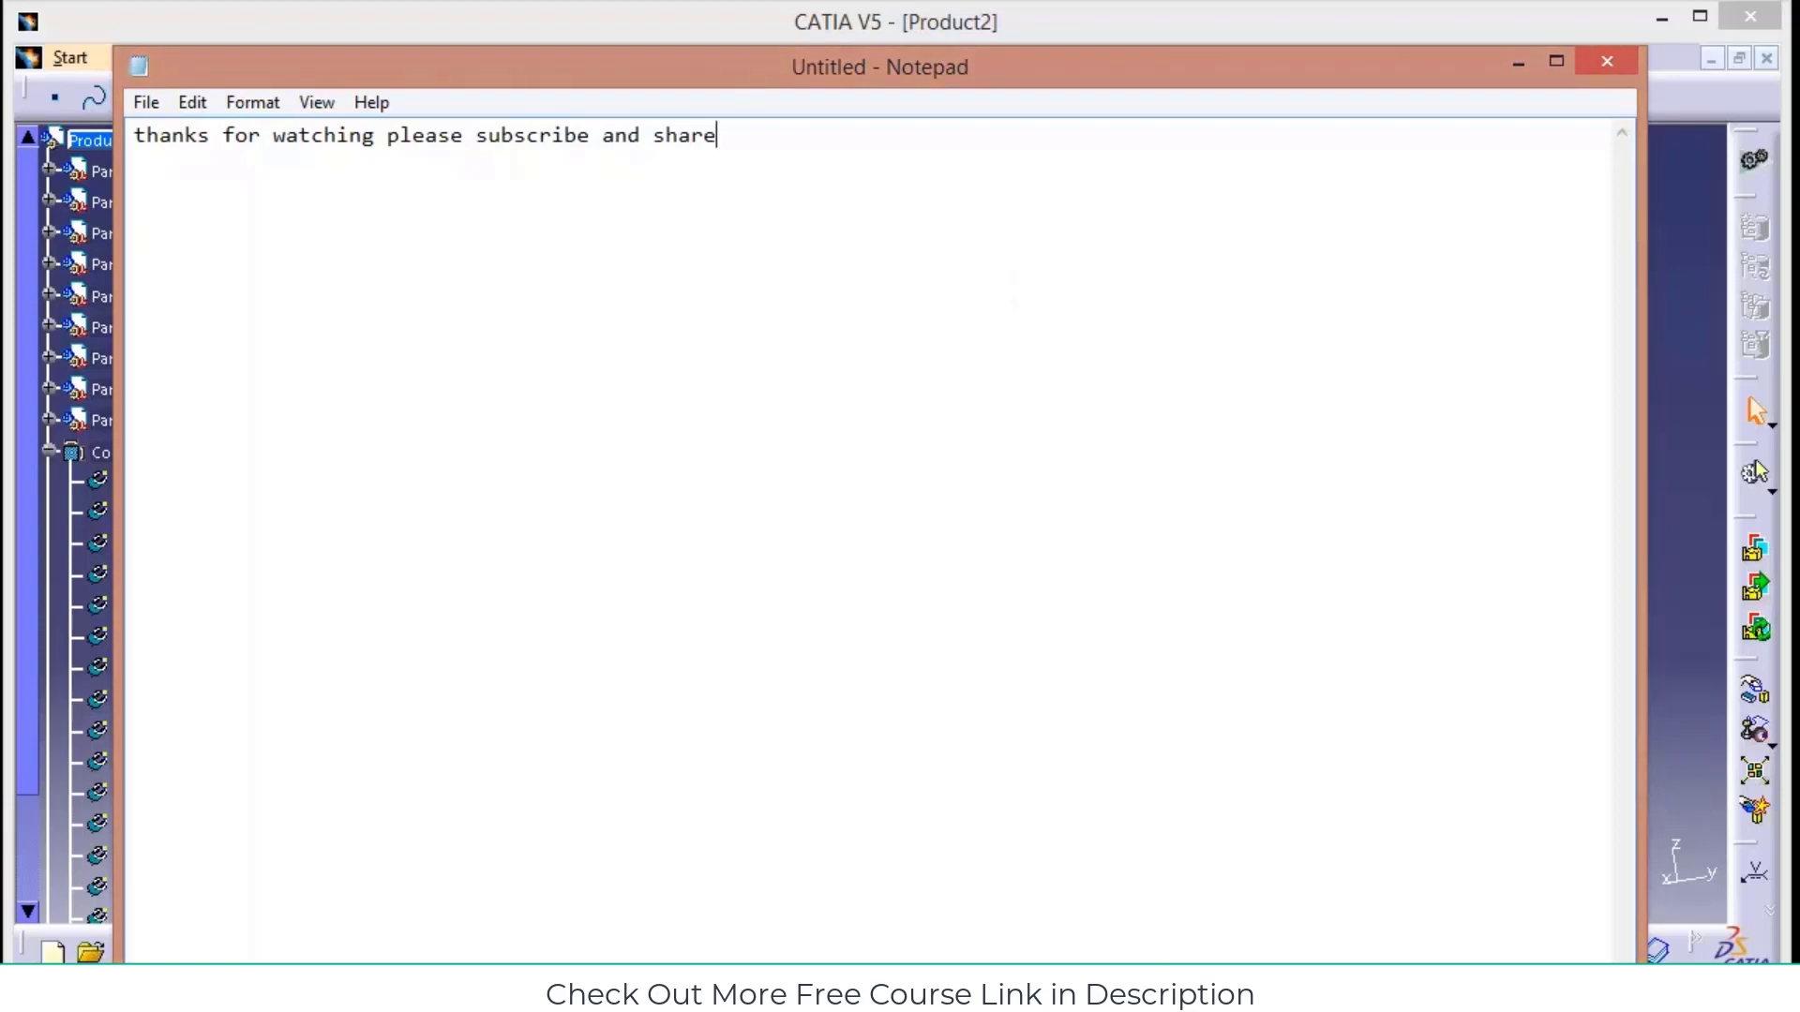
{"action": "mouse_move", "coordinate": [985, 993]}
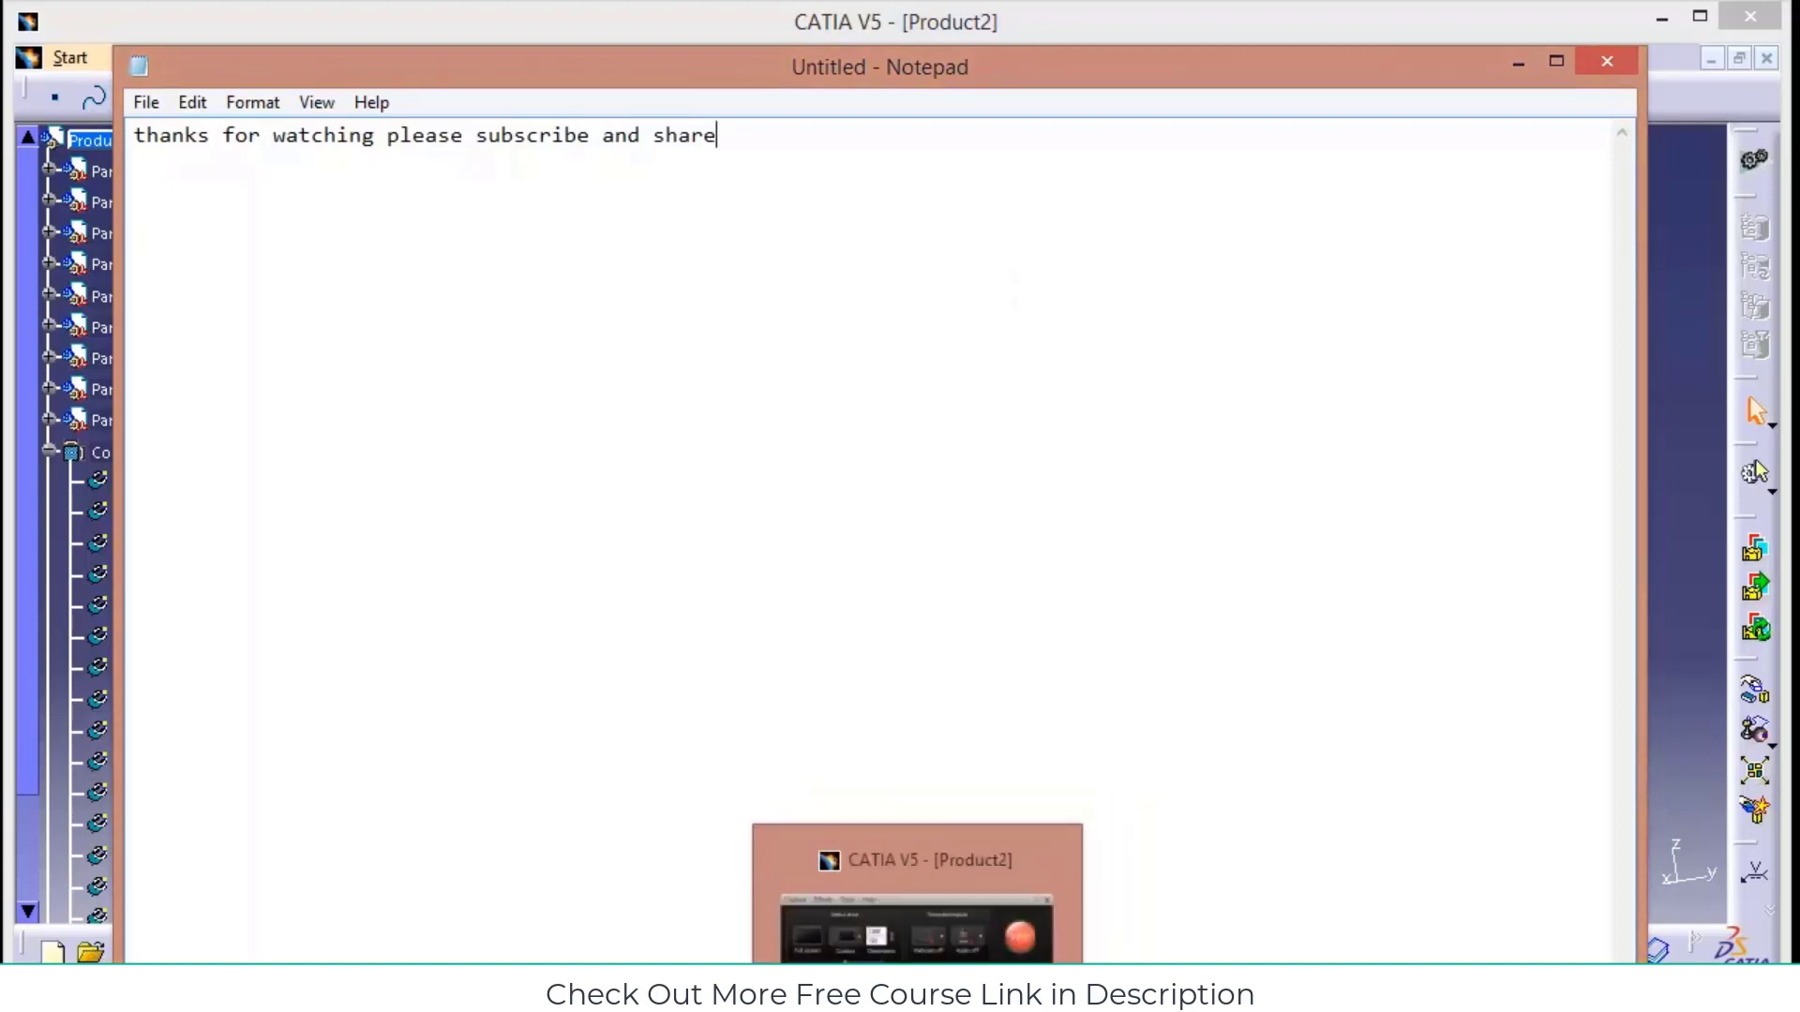